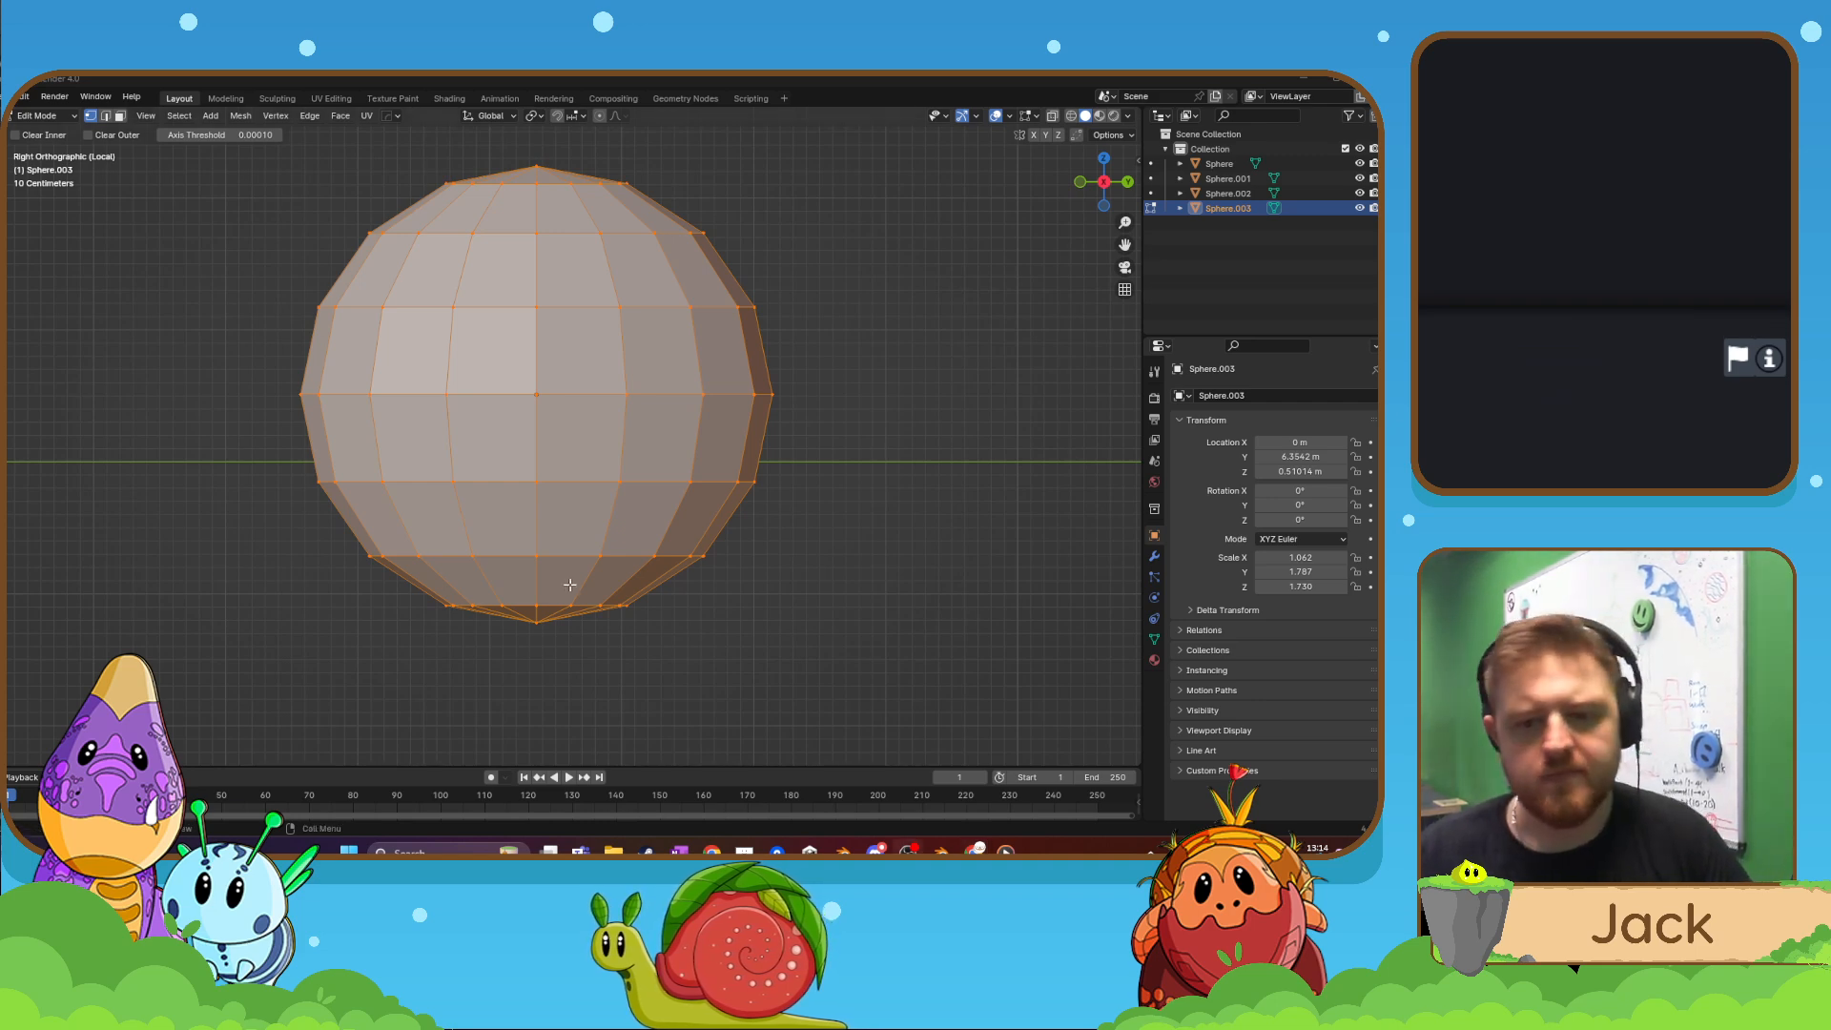
- Bisect the sphere horizontally below its middle and remove everything under the cut to give it a flat base
scroll(577, 597, "down", 4)
scroll(577, 597, "up", 3)
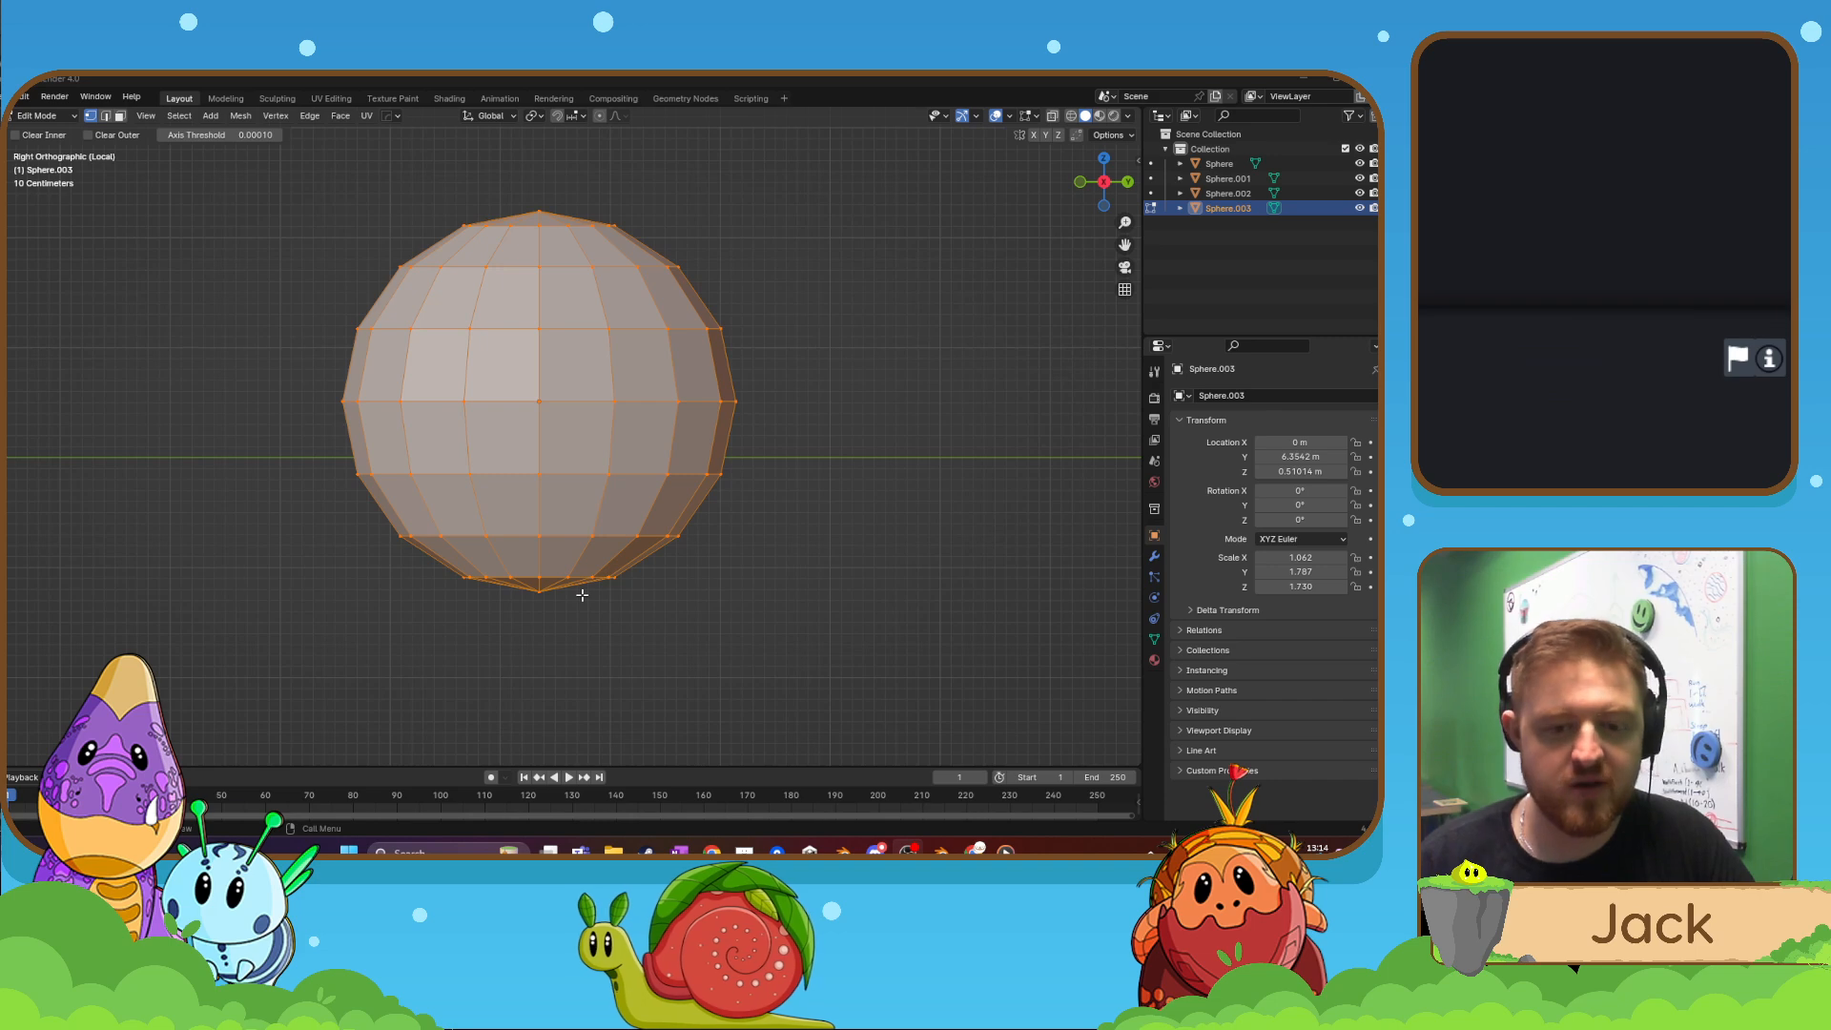
scroll(582, 595, "up", 3)
middle_click_drag(586, 631, 586, 598, "shift")
left_click_drag(203, 506, 944, 527)
left_click(124, 717)
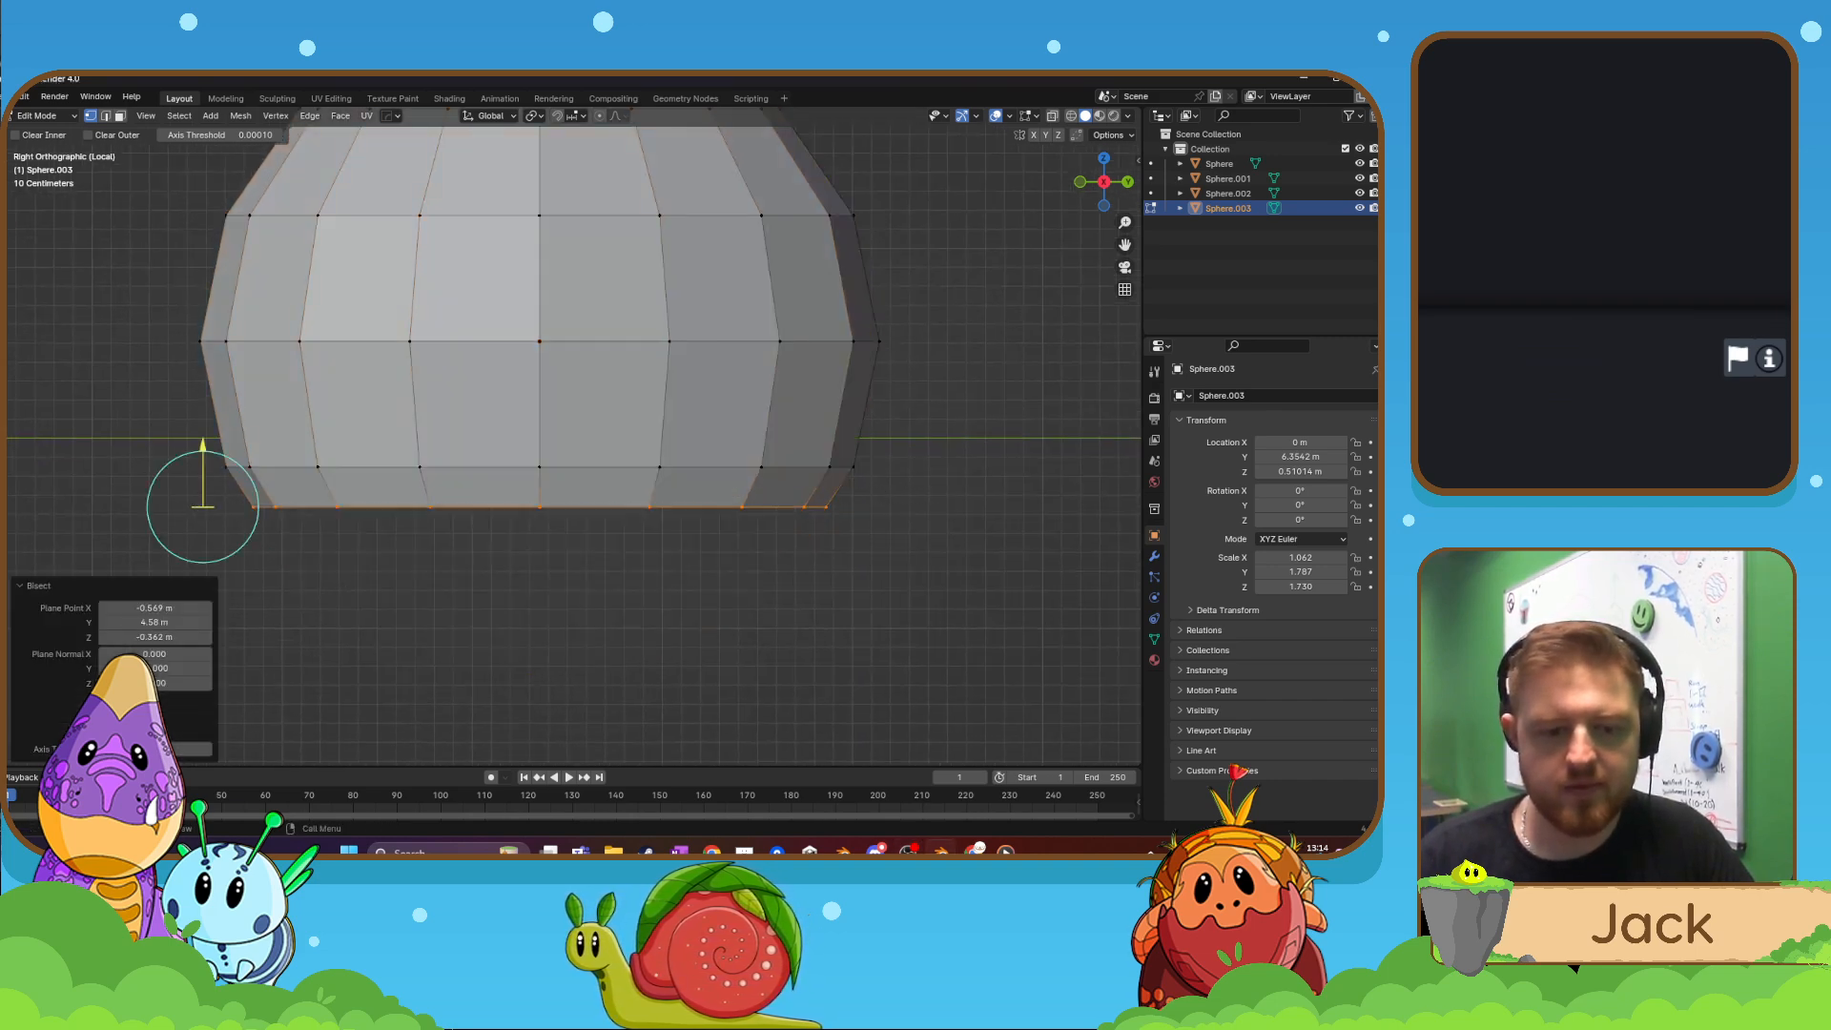
scroll(404, 500, "down", 4)
key("a")
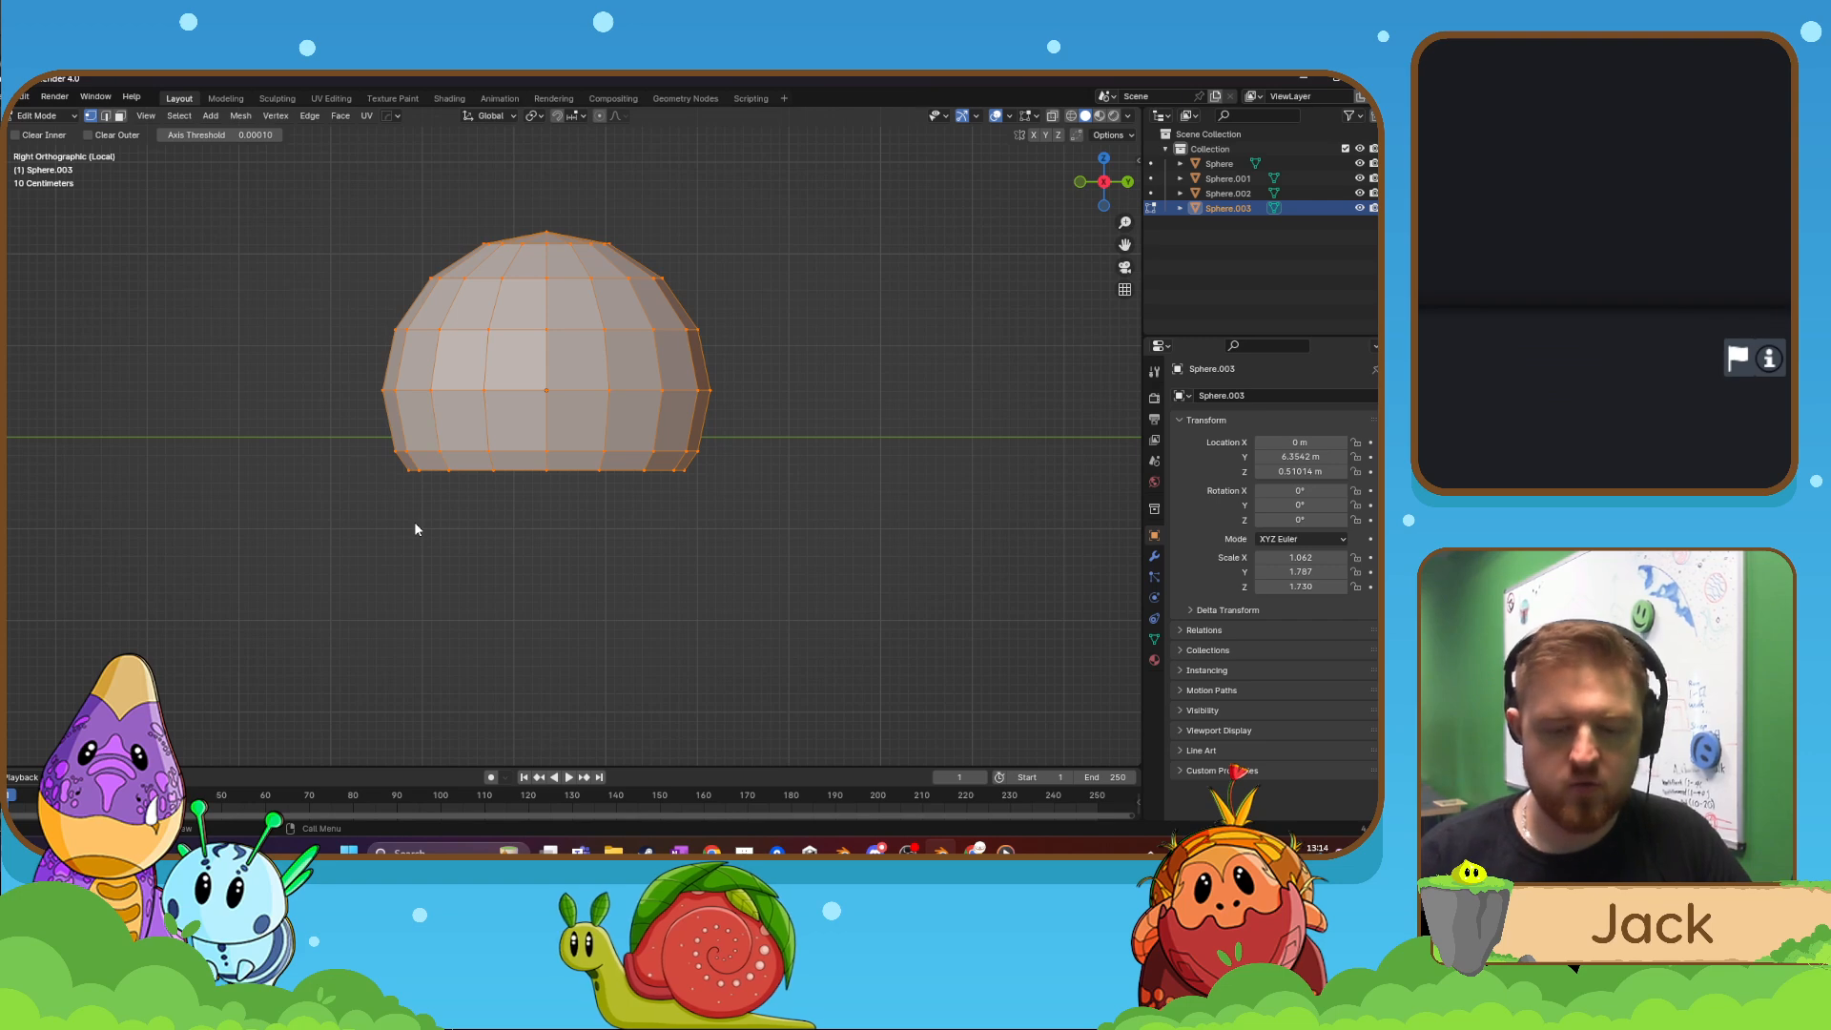
key("KP_Divide")
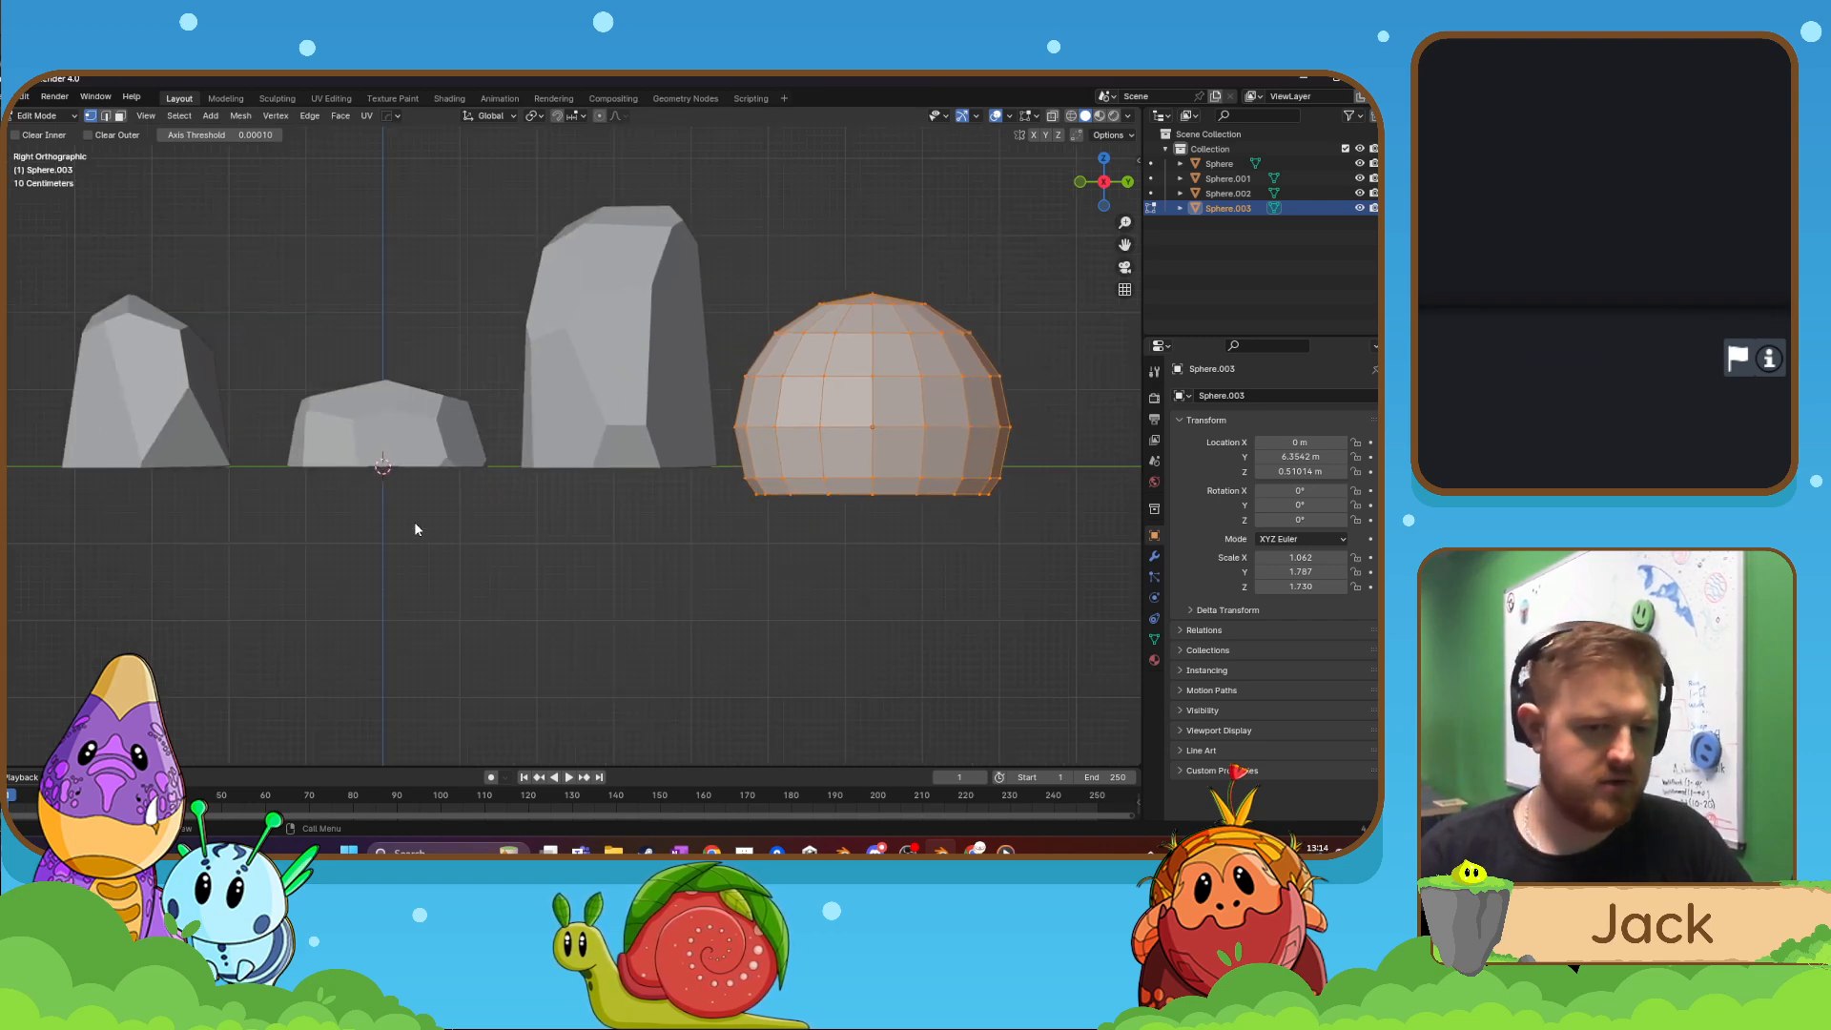
key("KP_Divide")
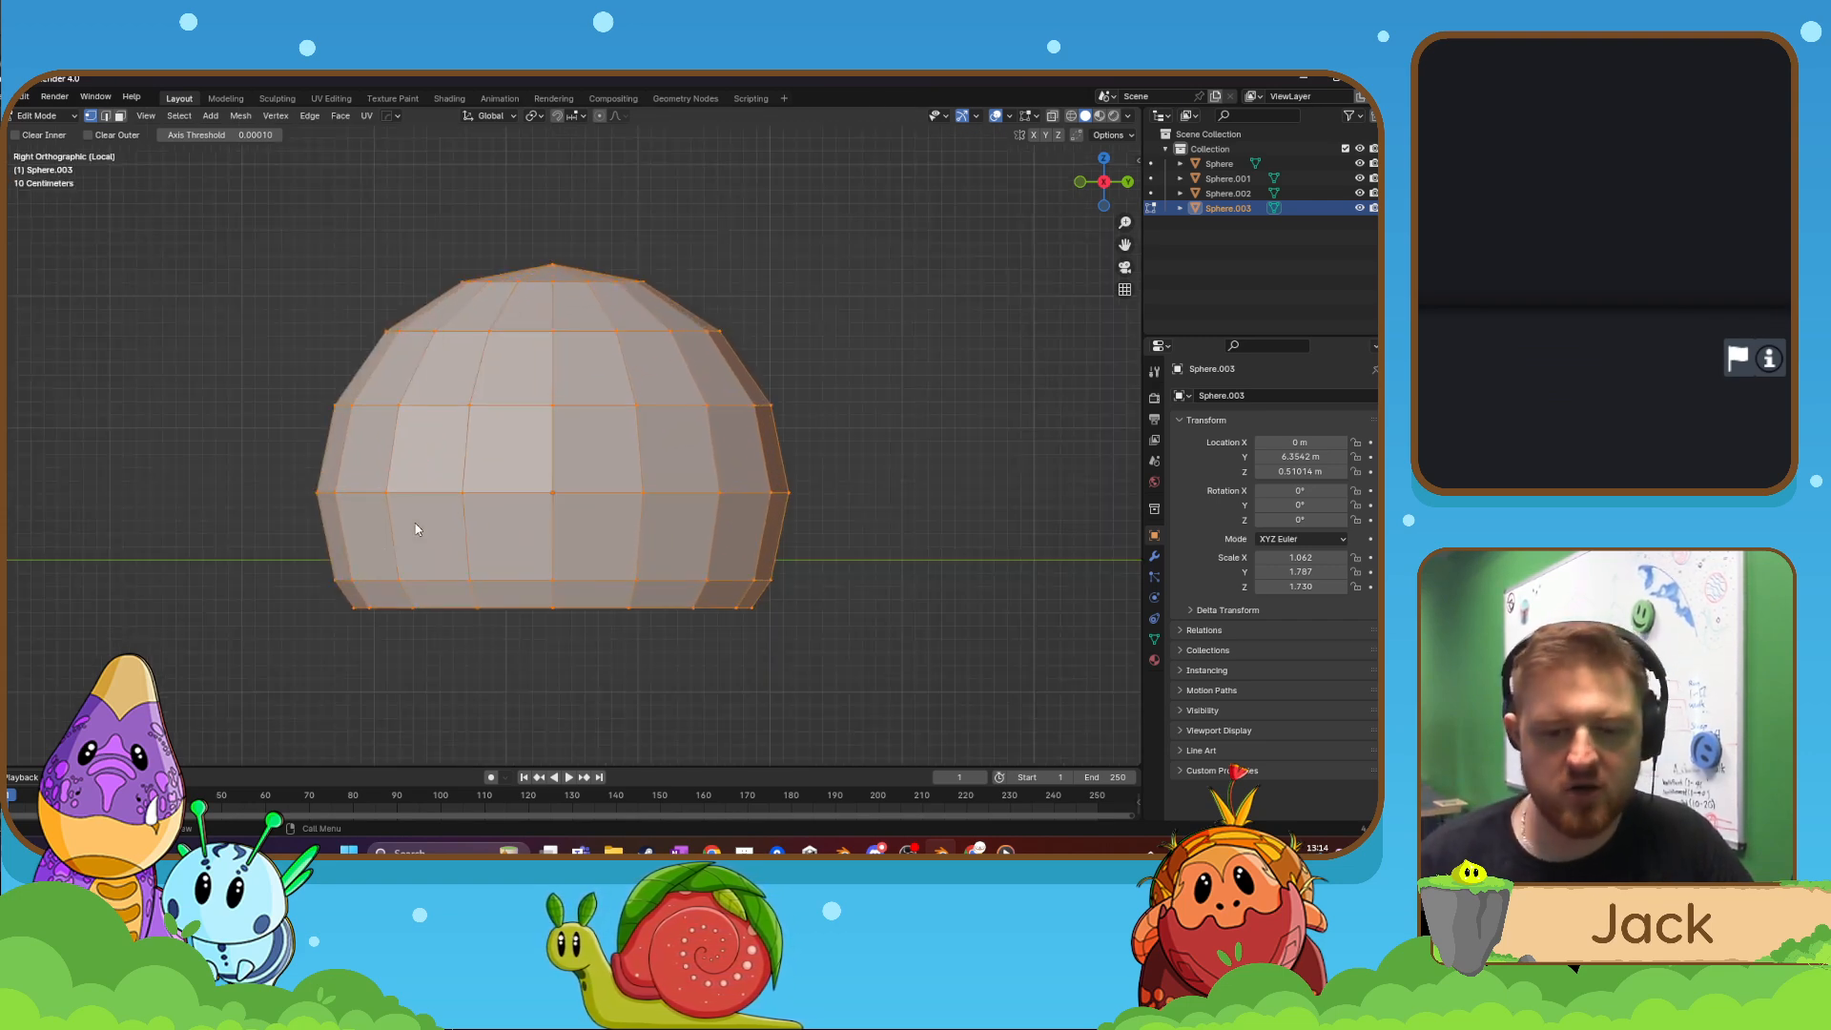
- Try a slanted bisect that slices the lower -Y side off the sphere, and undo the cut
scroll(414, 523, "up", 3)
scroll(521, 418, "down", 2)
middle_click_drag(503, 494, 386, 601, "shift")
left_click_drag(386, 592, 319, 388)
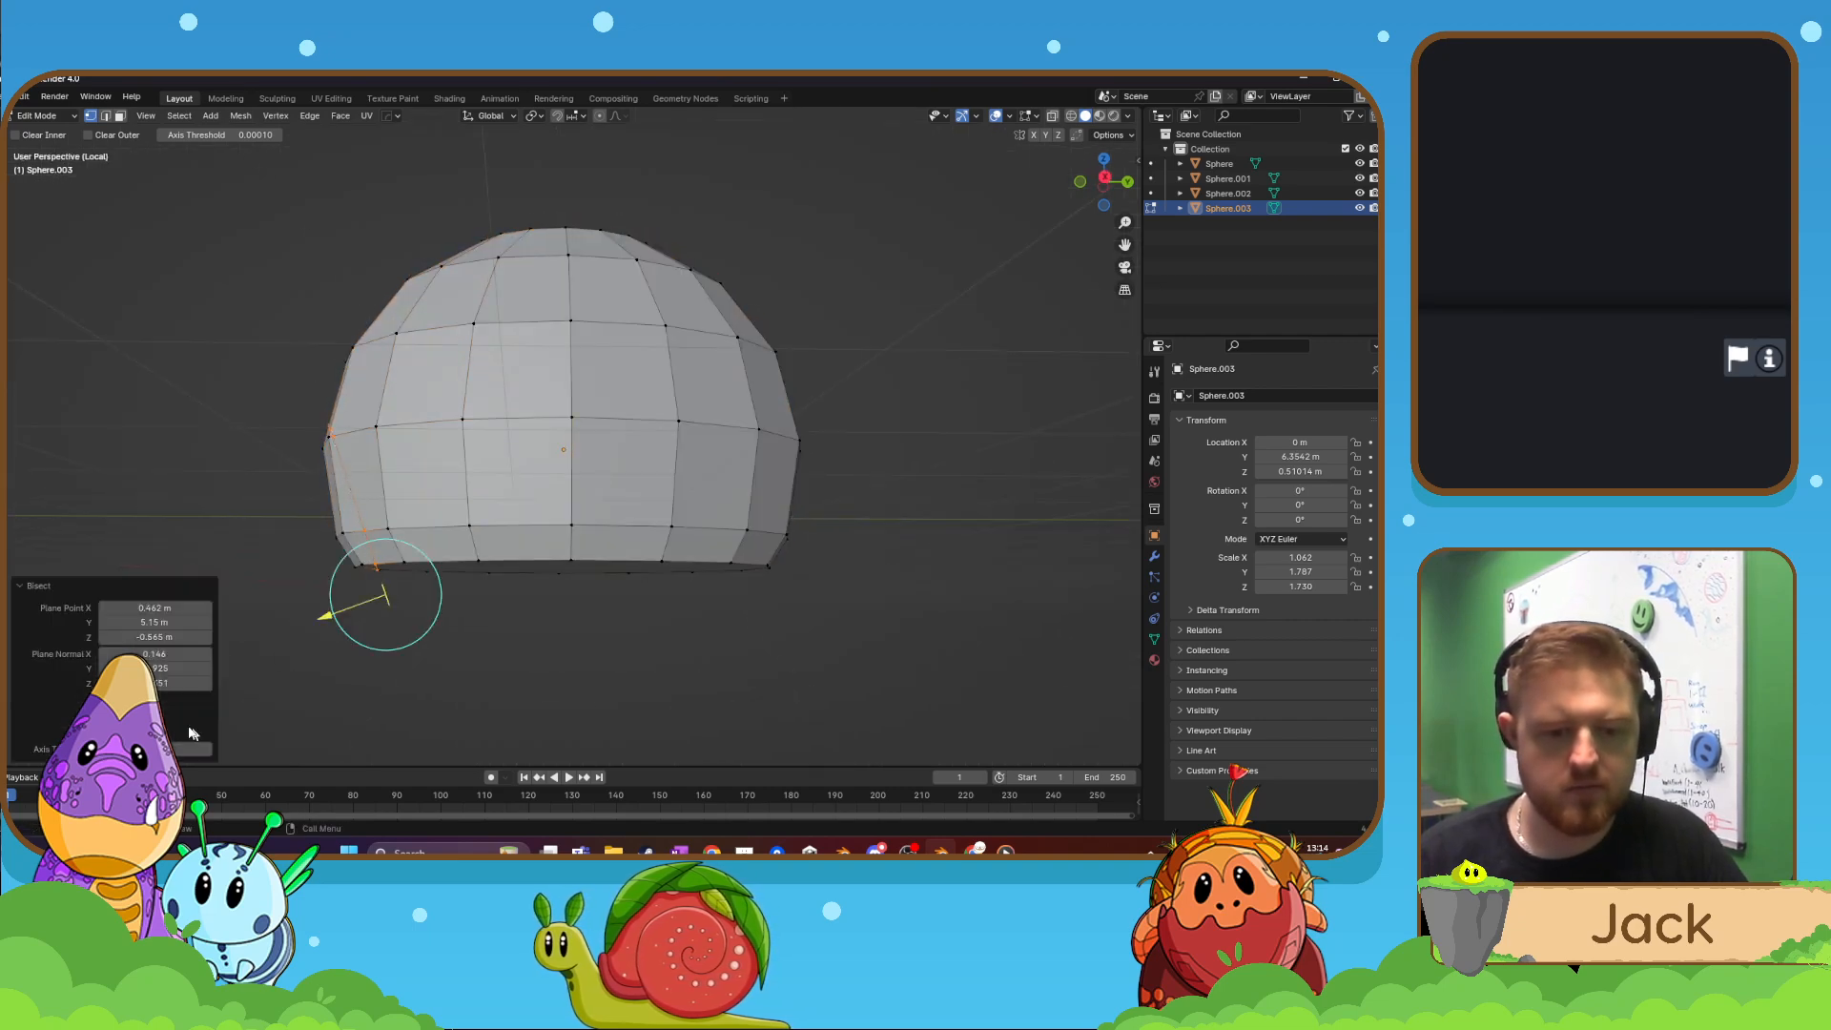
mouse_move(515, 477)
middle_mouse_down()
mouse_move(575, 479)
mouse_move(495, 491)
middle_mouse_up()
key("a")
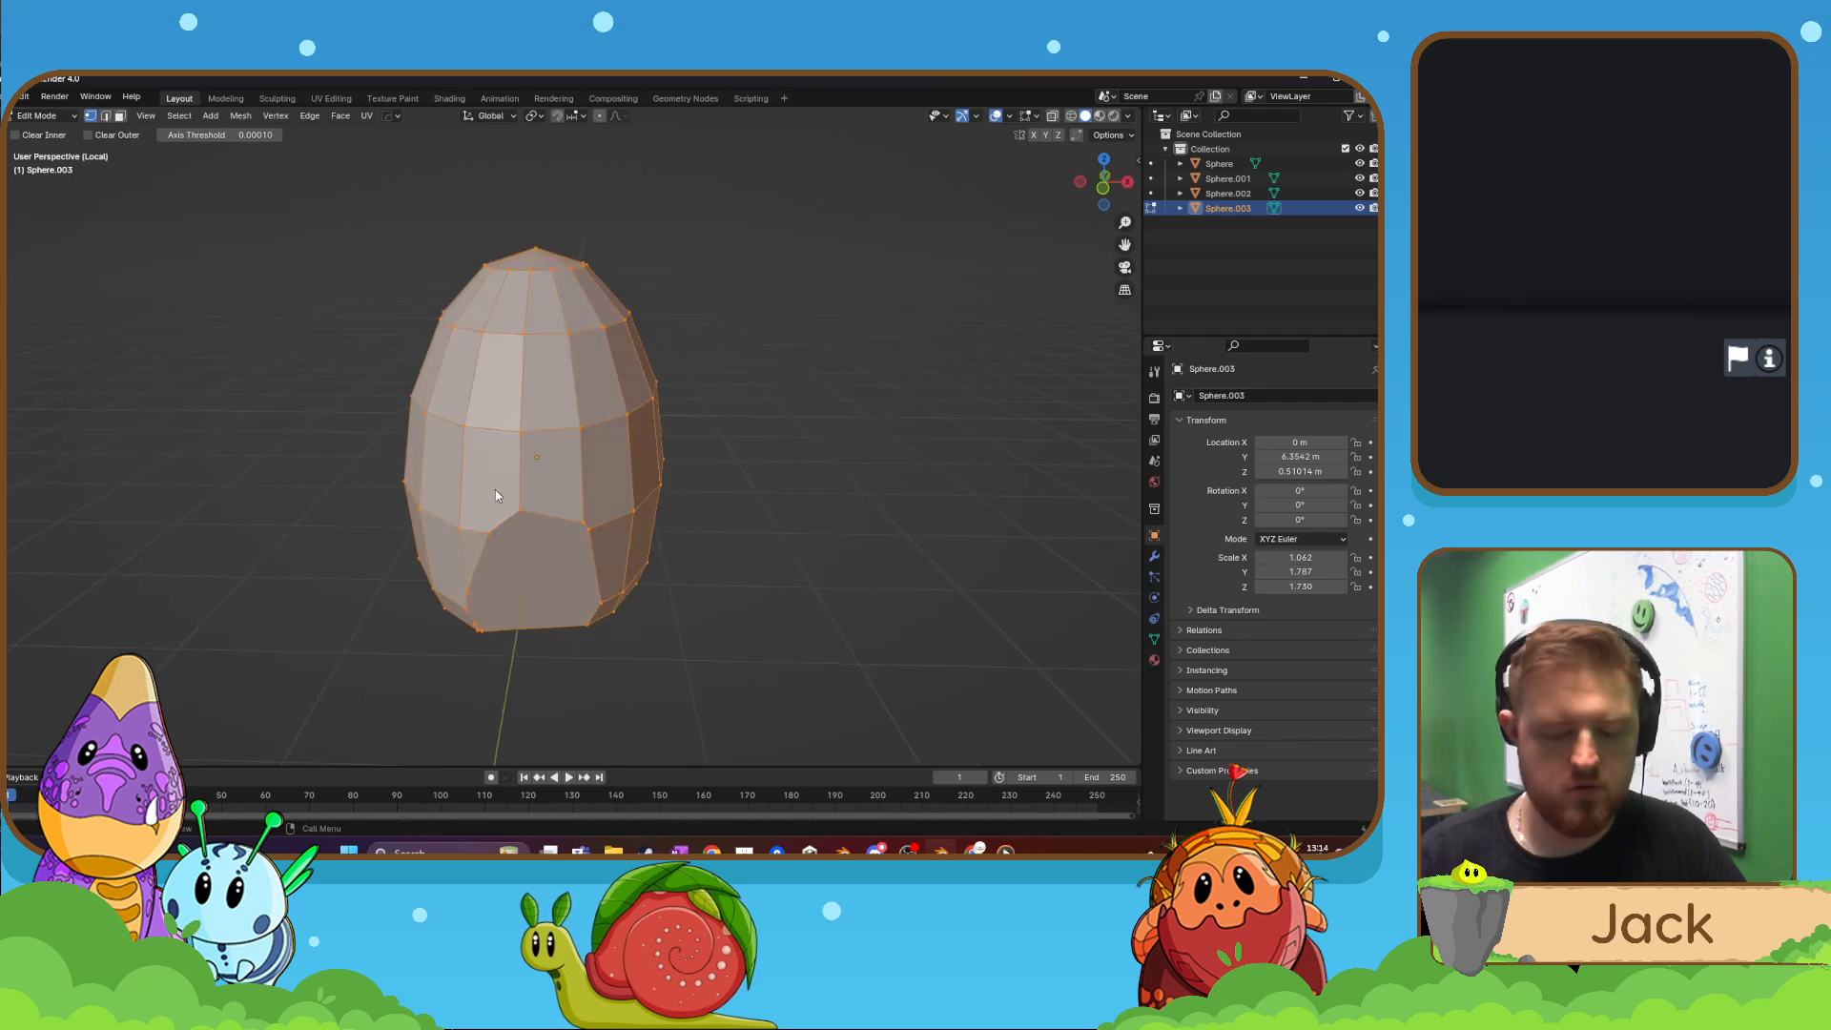
key("ctrl+z")
key("a")
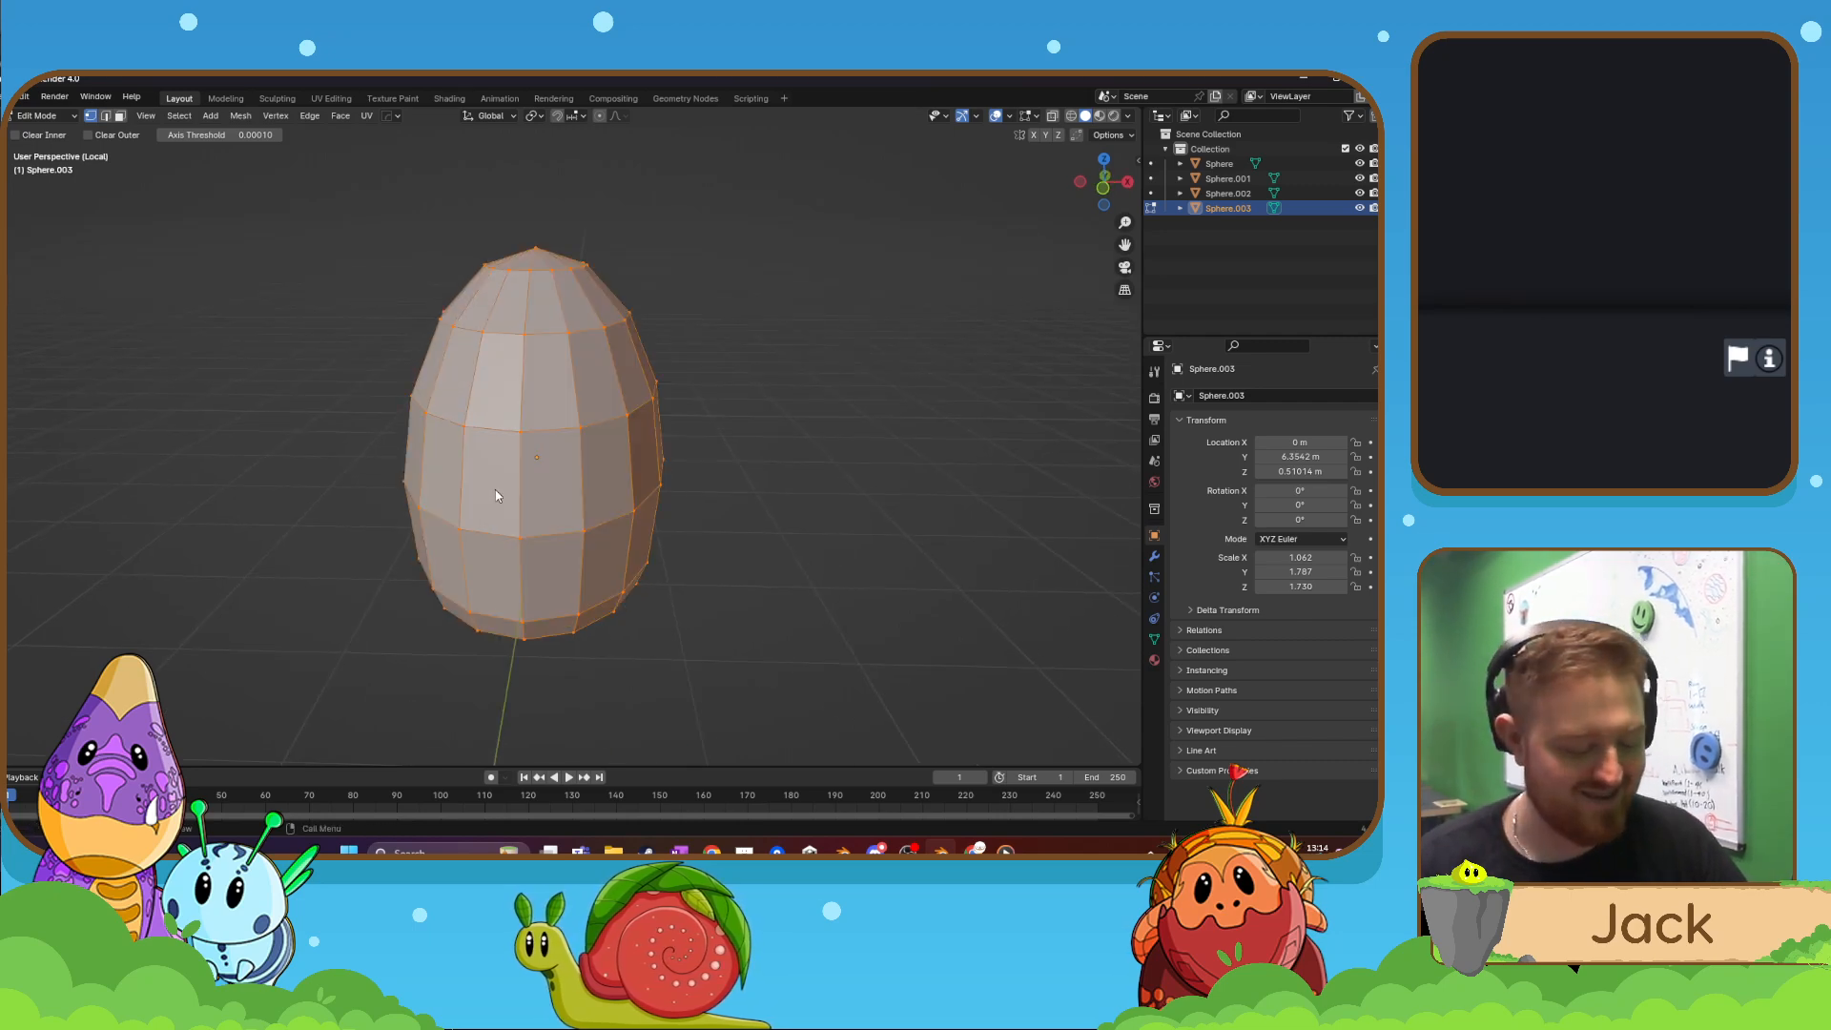
- Widen the whole sphere object along the X axis to a scale of about 1.617, and return to mesh editing
key("Tab")
key("s")
key("x")
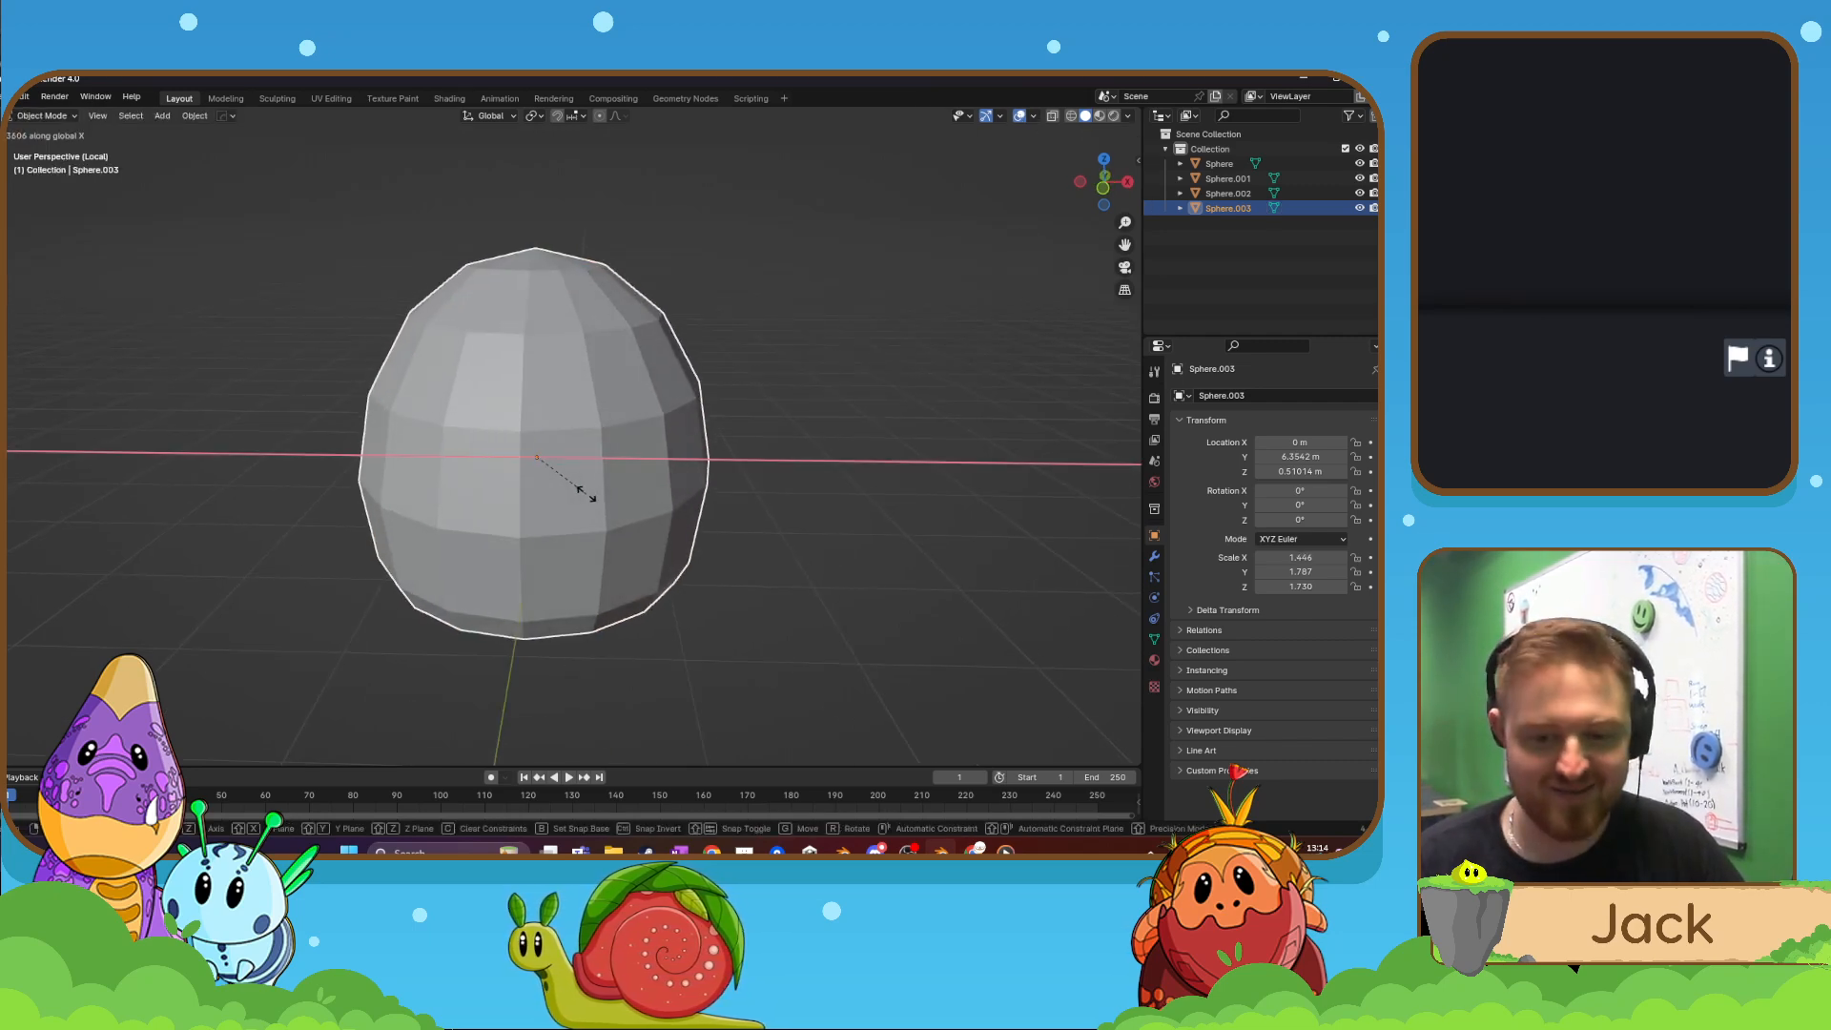
left_click(593, 467)
key("Tab")
key("KP_Divide")
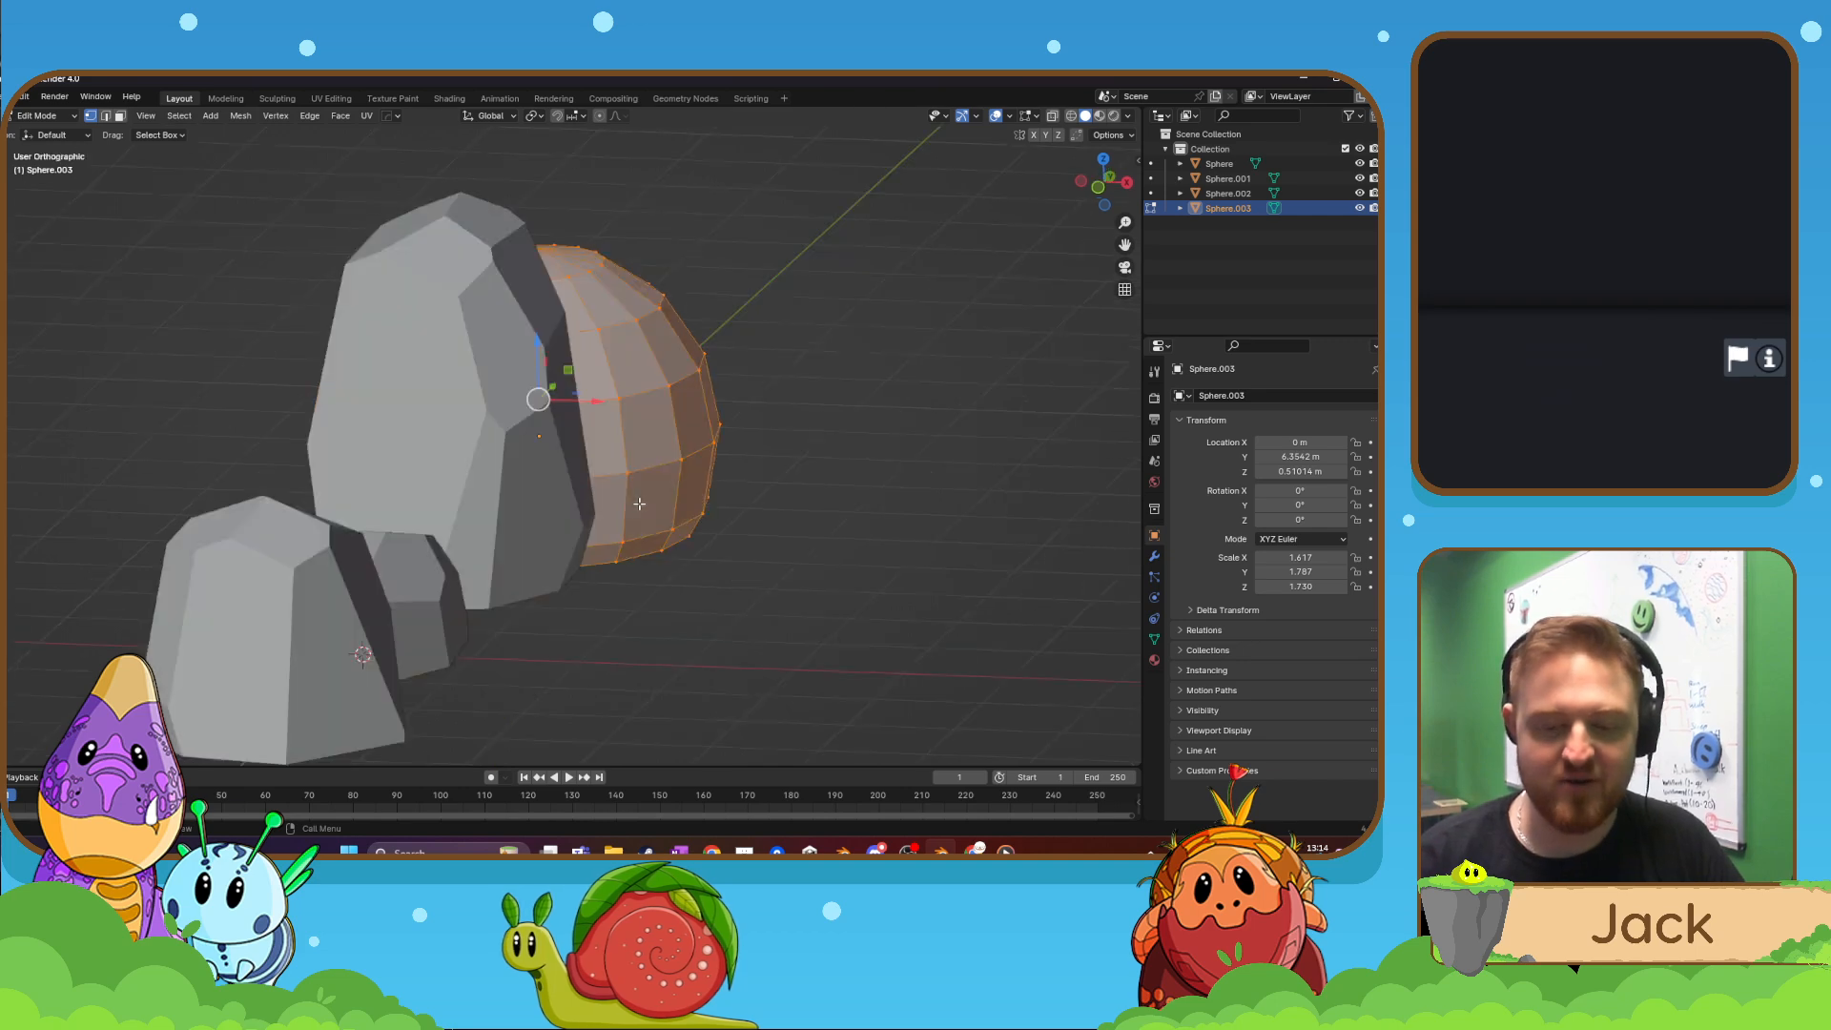
key("KP_3")
middle_click_drag(753, 505, 645, 504, "shift")
scroll(658, 507, "up", 2)
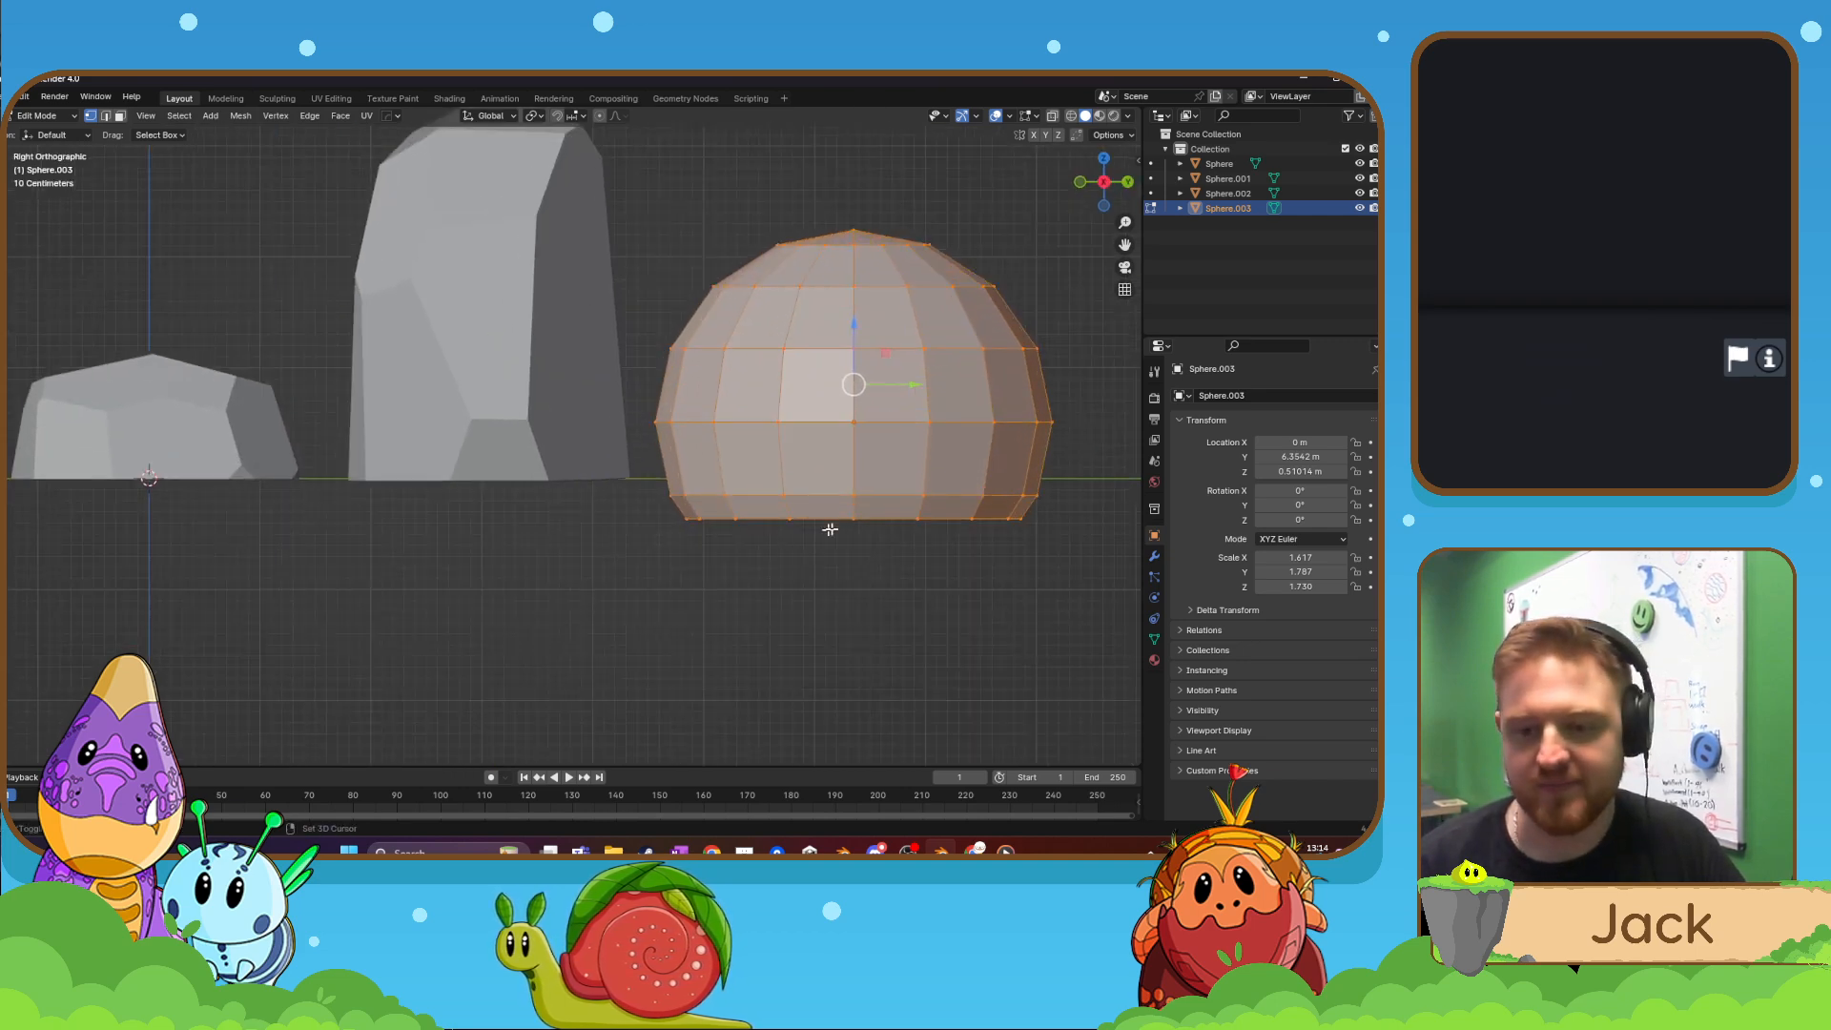
scroll(675, 526, "up", 1)
middle_click_drag(829, 528, 586, 499, "shift")
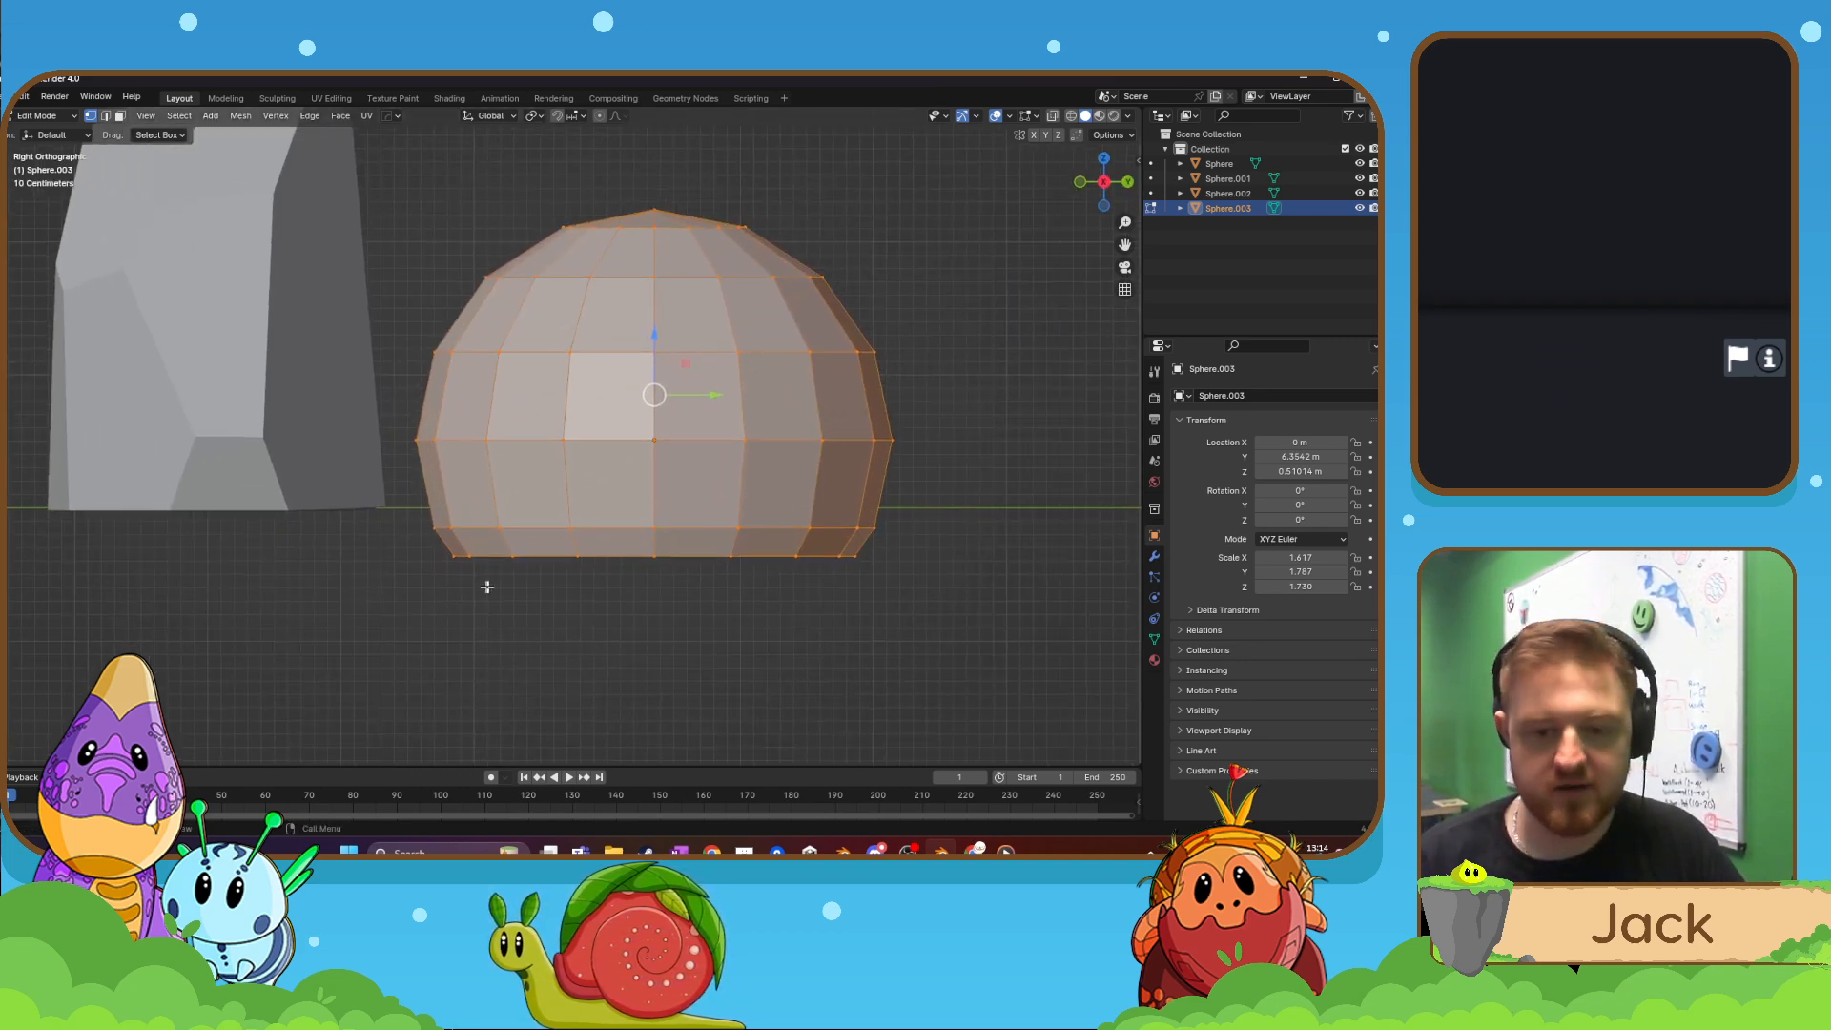
left_click_drag(486, 585, 414, 340)
key("KP_Divide")
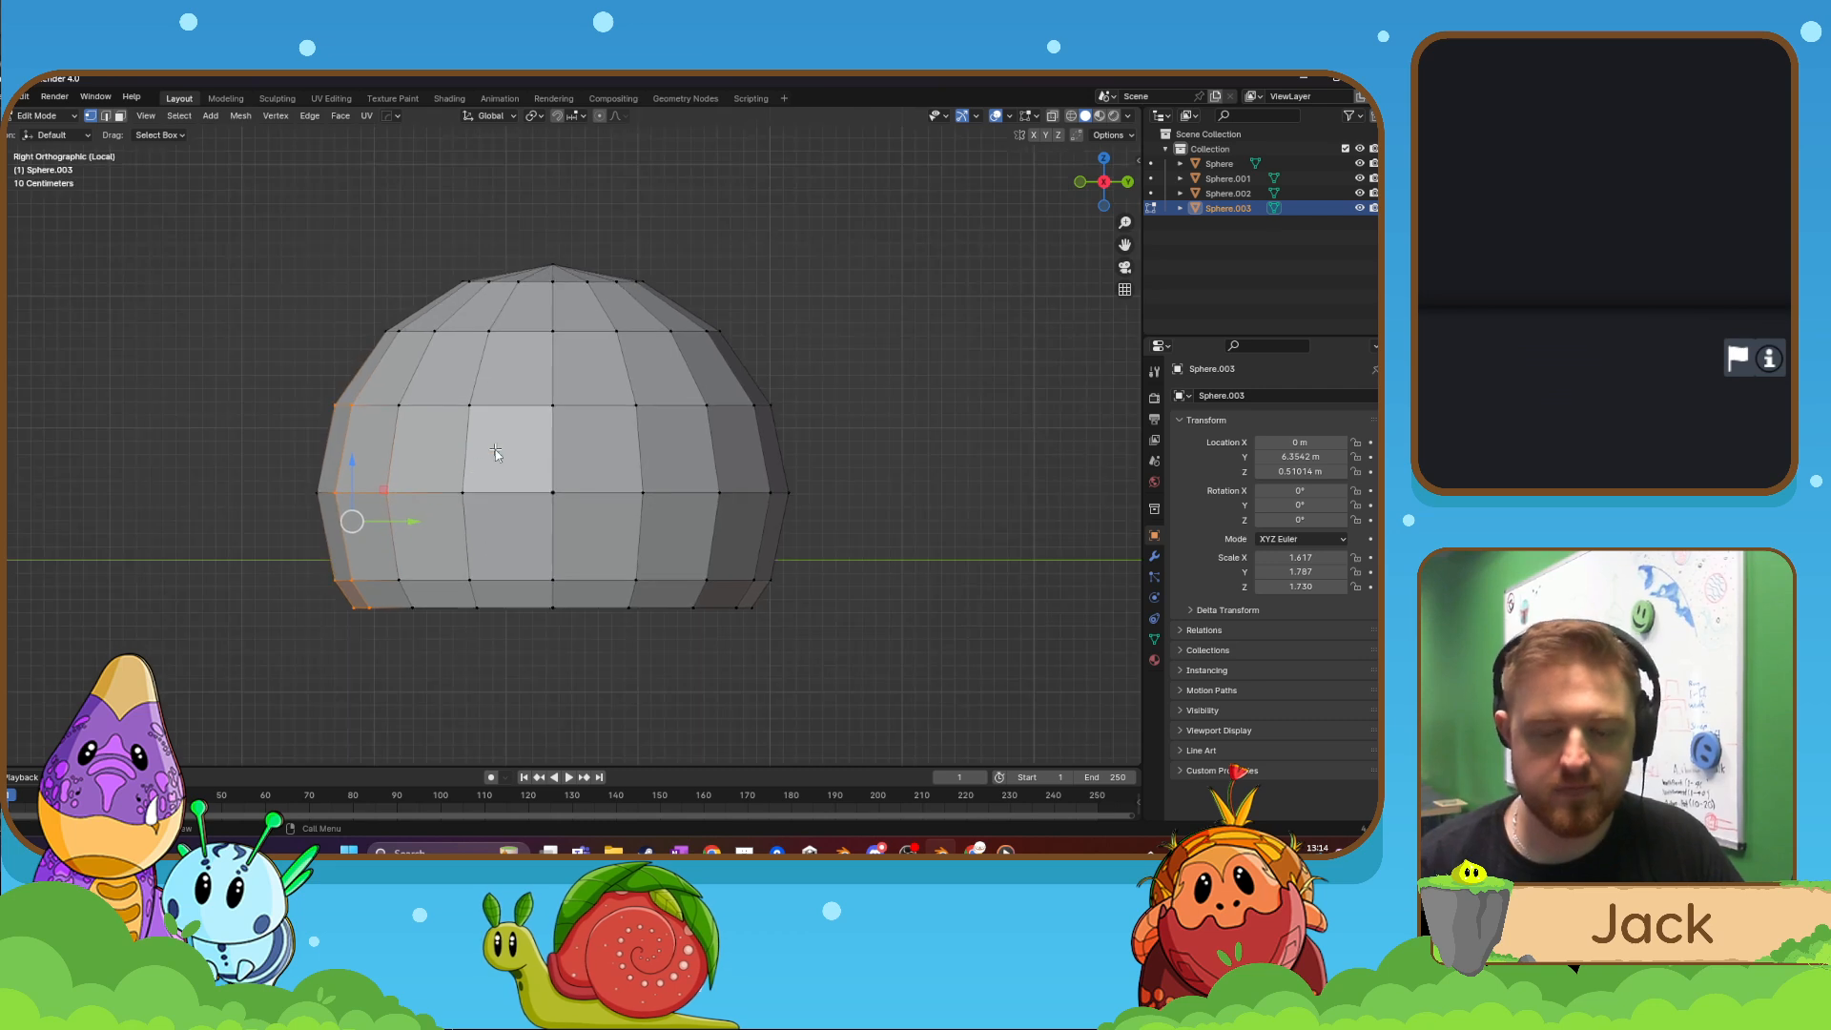
- Select the whole mesh, bisect its lower -Y side with a steep slanted cut, and remove the outer piece
key("Tab")
left_click(507, 371)
key("Tab")
left_click(511, 369)
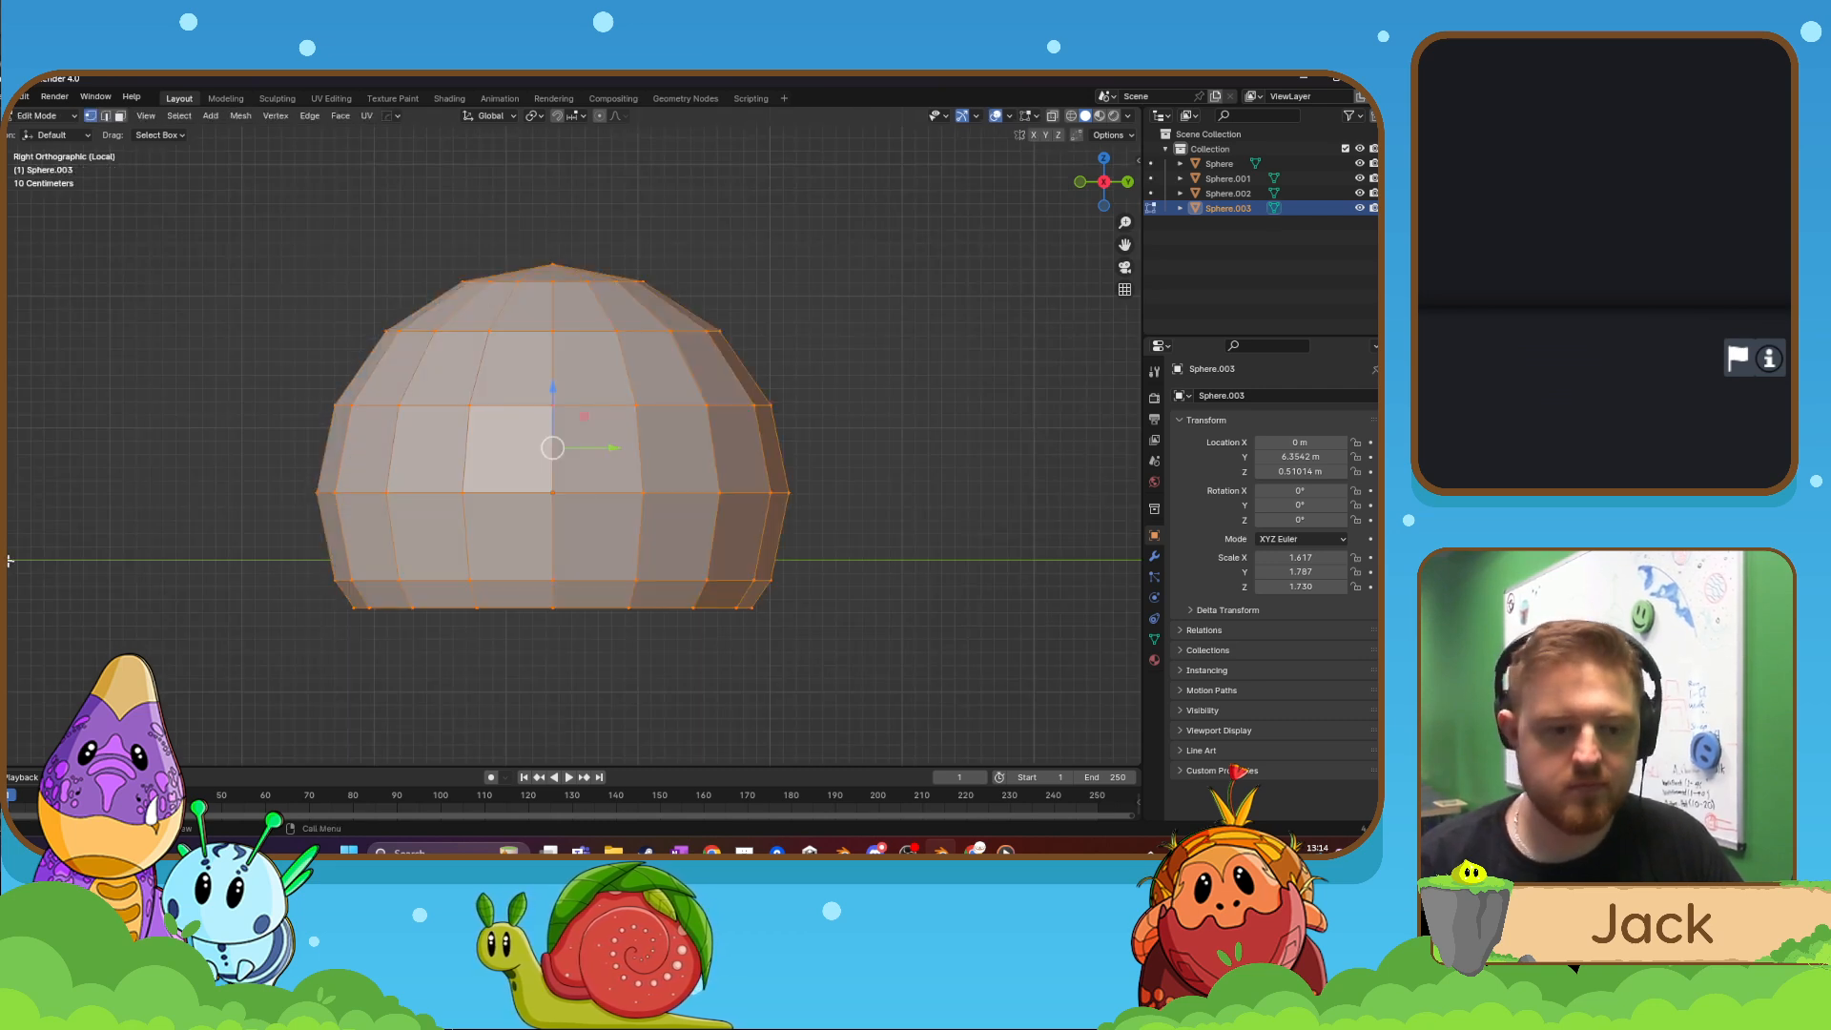
left_click(2, 515)
left_click_drag(392, 636, 311, 351)
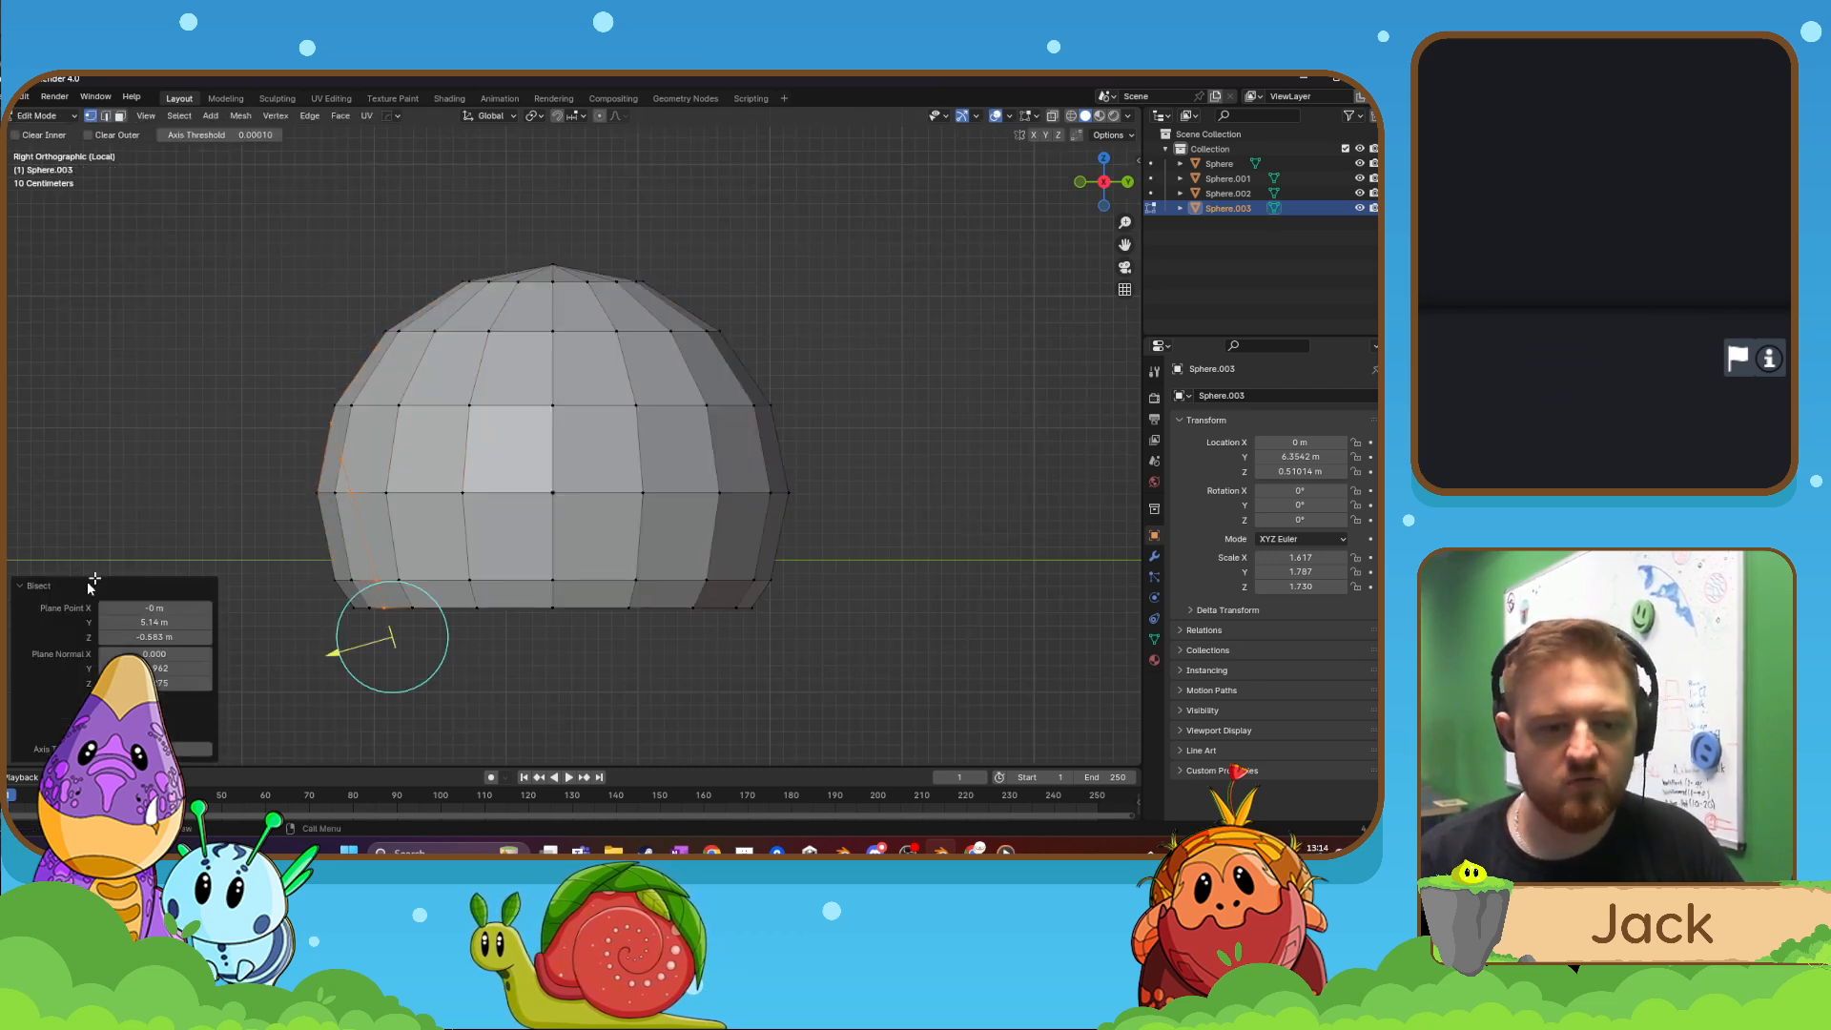
left_click(106, 717)
left_click(106, 716)
left_click(106, 733)
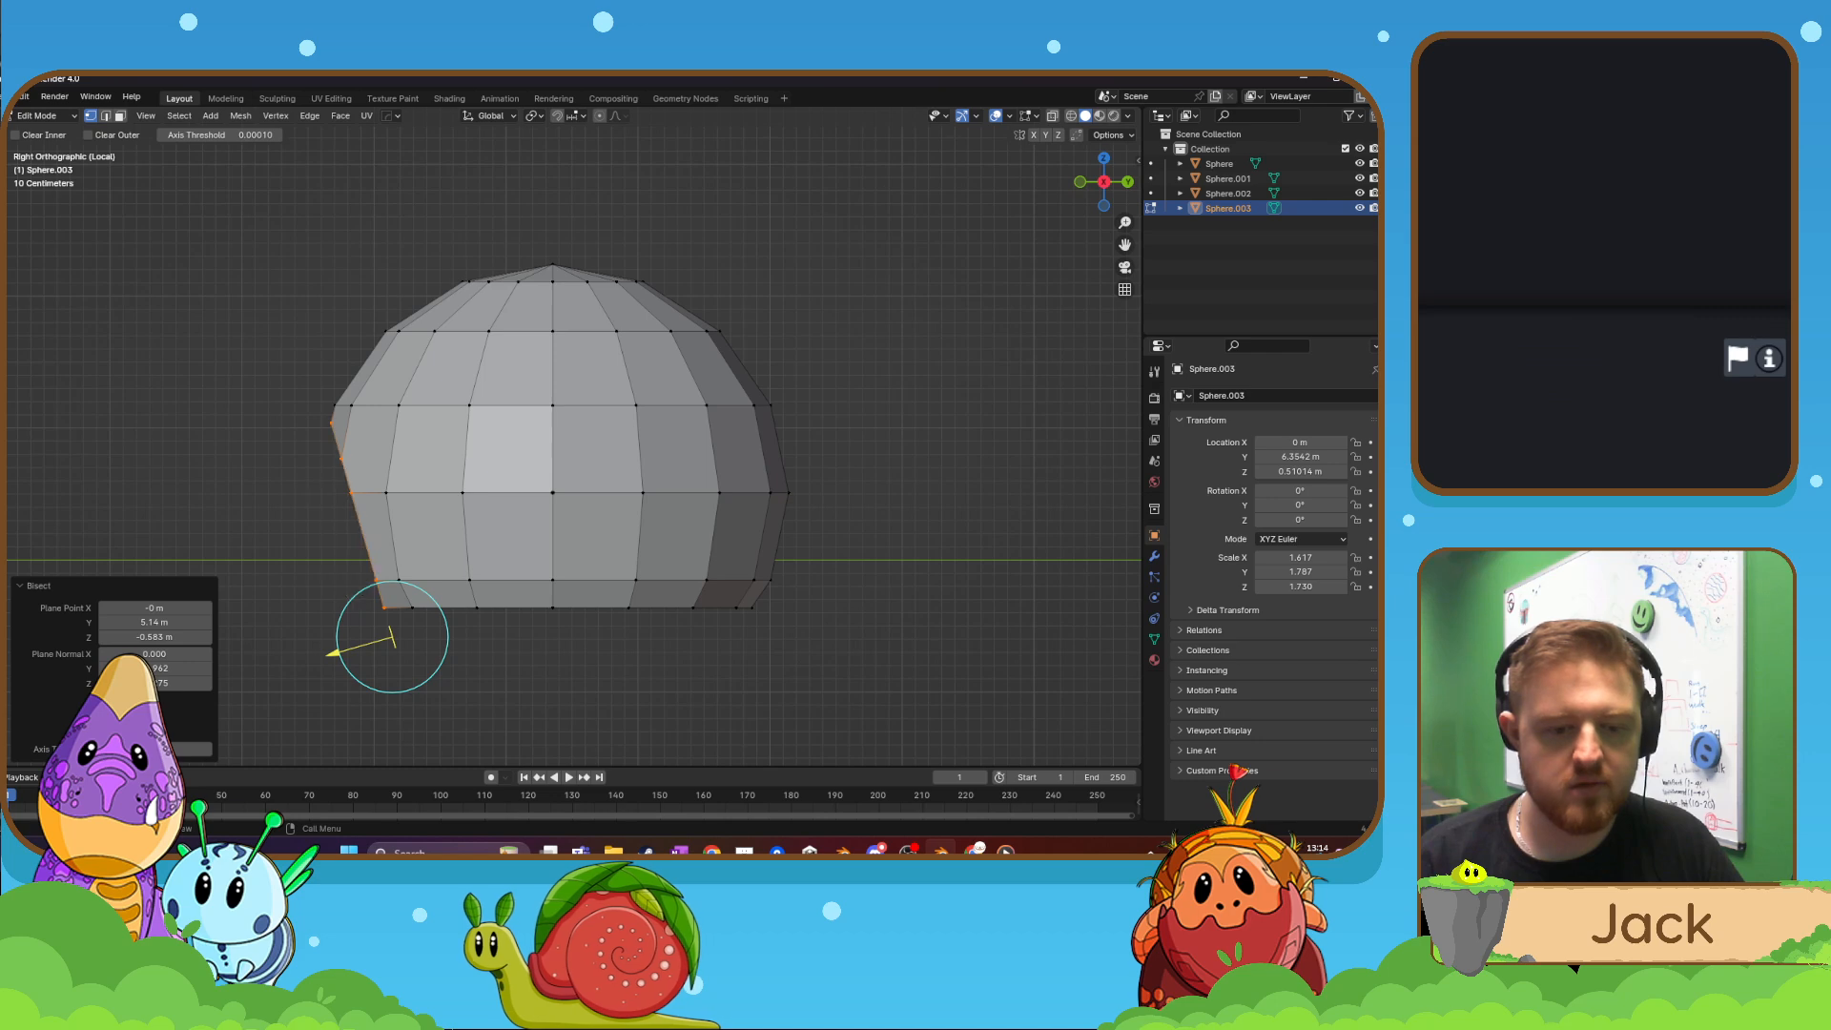
- Bisect the upper -Y side with a diagonal cut, remove the outer piece and fill the opening
key("a")
left_click_drag(329, 466, 420, 292)
middle_click_drag(420, 292, 549, 367)
left_click(106, 717)
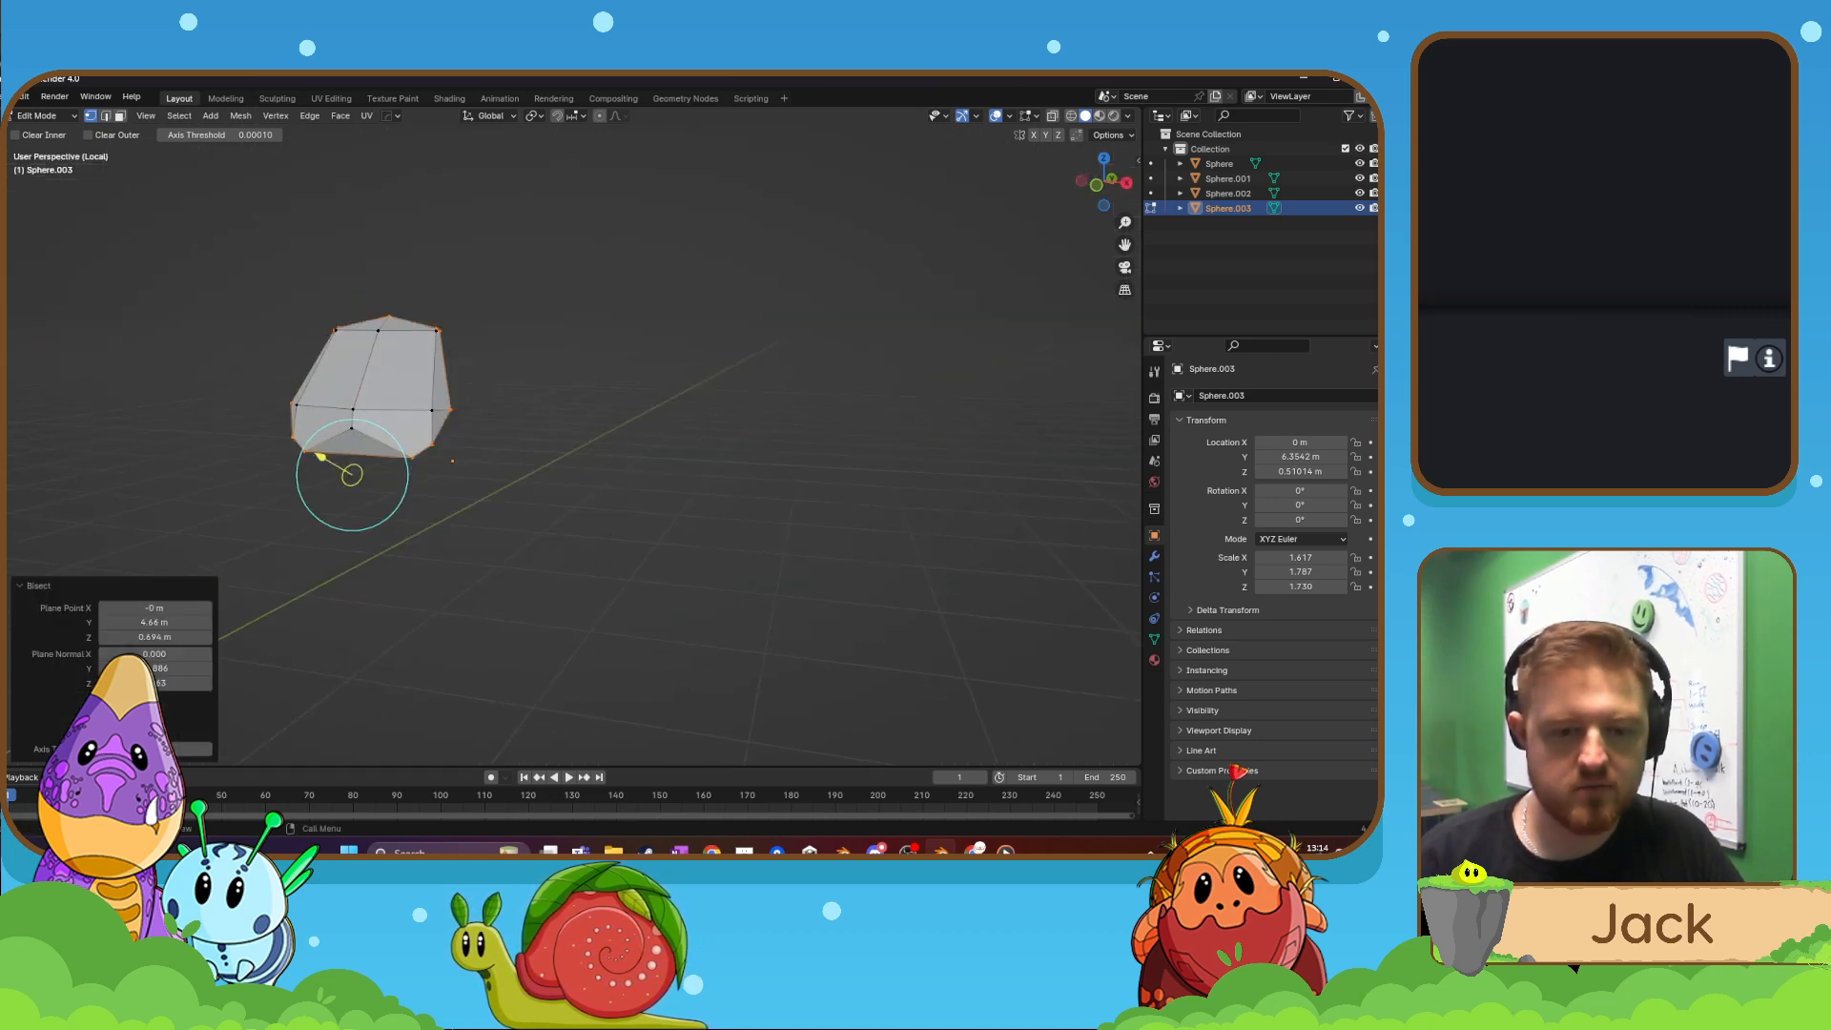
left_click(106, 716)
left_click(106, 733)
left_click(106, 700)
- Bisect the corner between the -X and -Y sides with a near-vertical cut and remove the outer piece
key("a")
middle_click_drag(531, 418, 452, 456)
left_click_drag(361, 556, 340, 307)
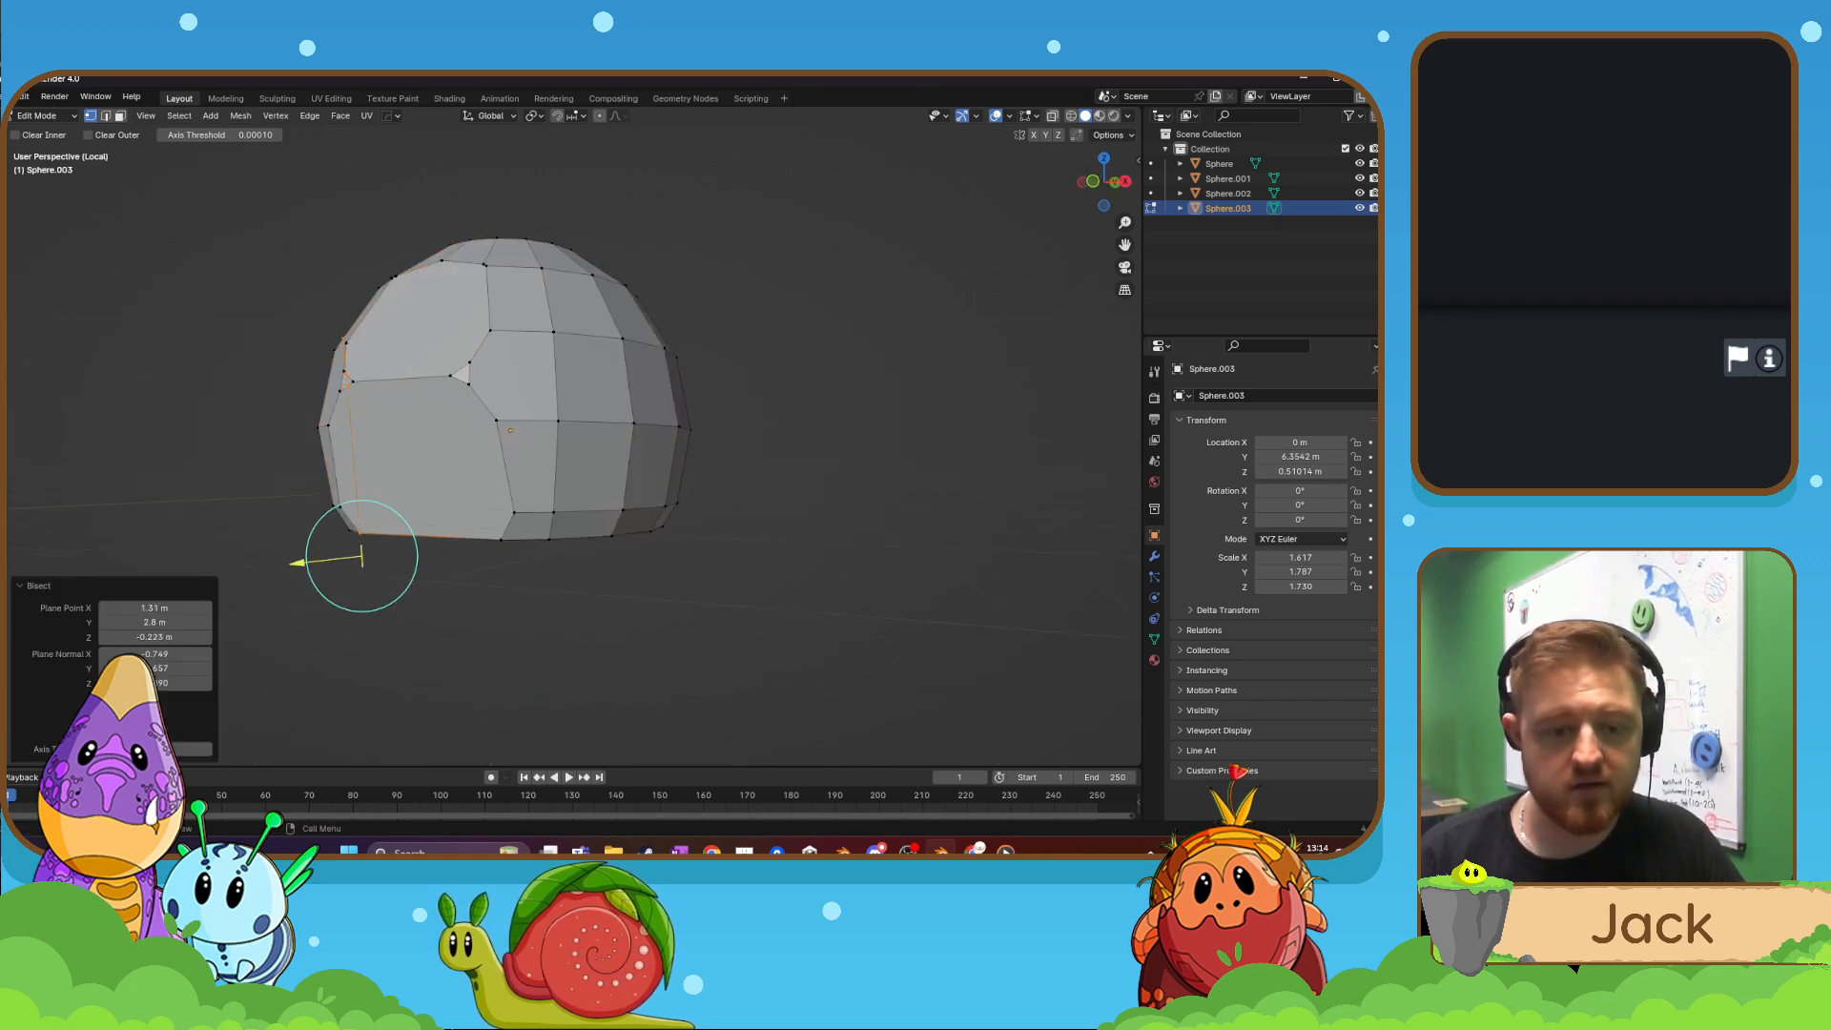
left_click(106, 716)
left_click(106, 716)
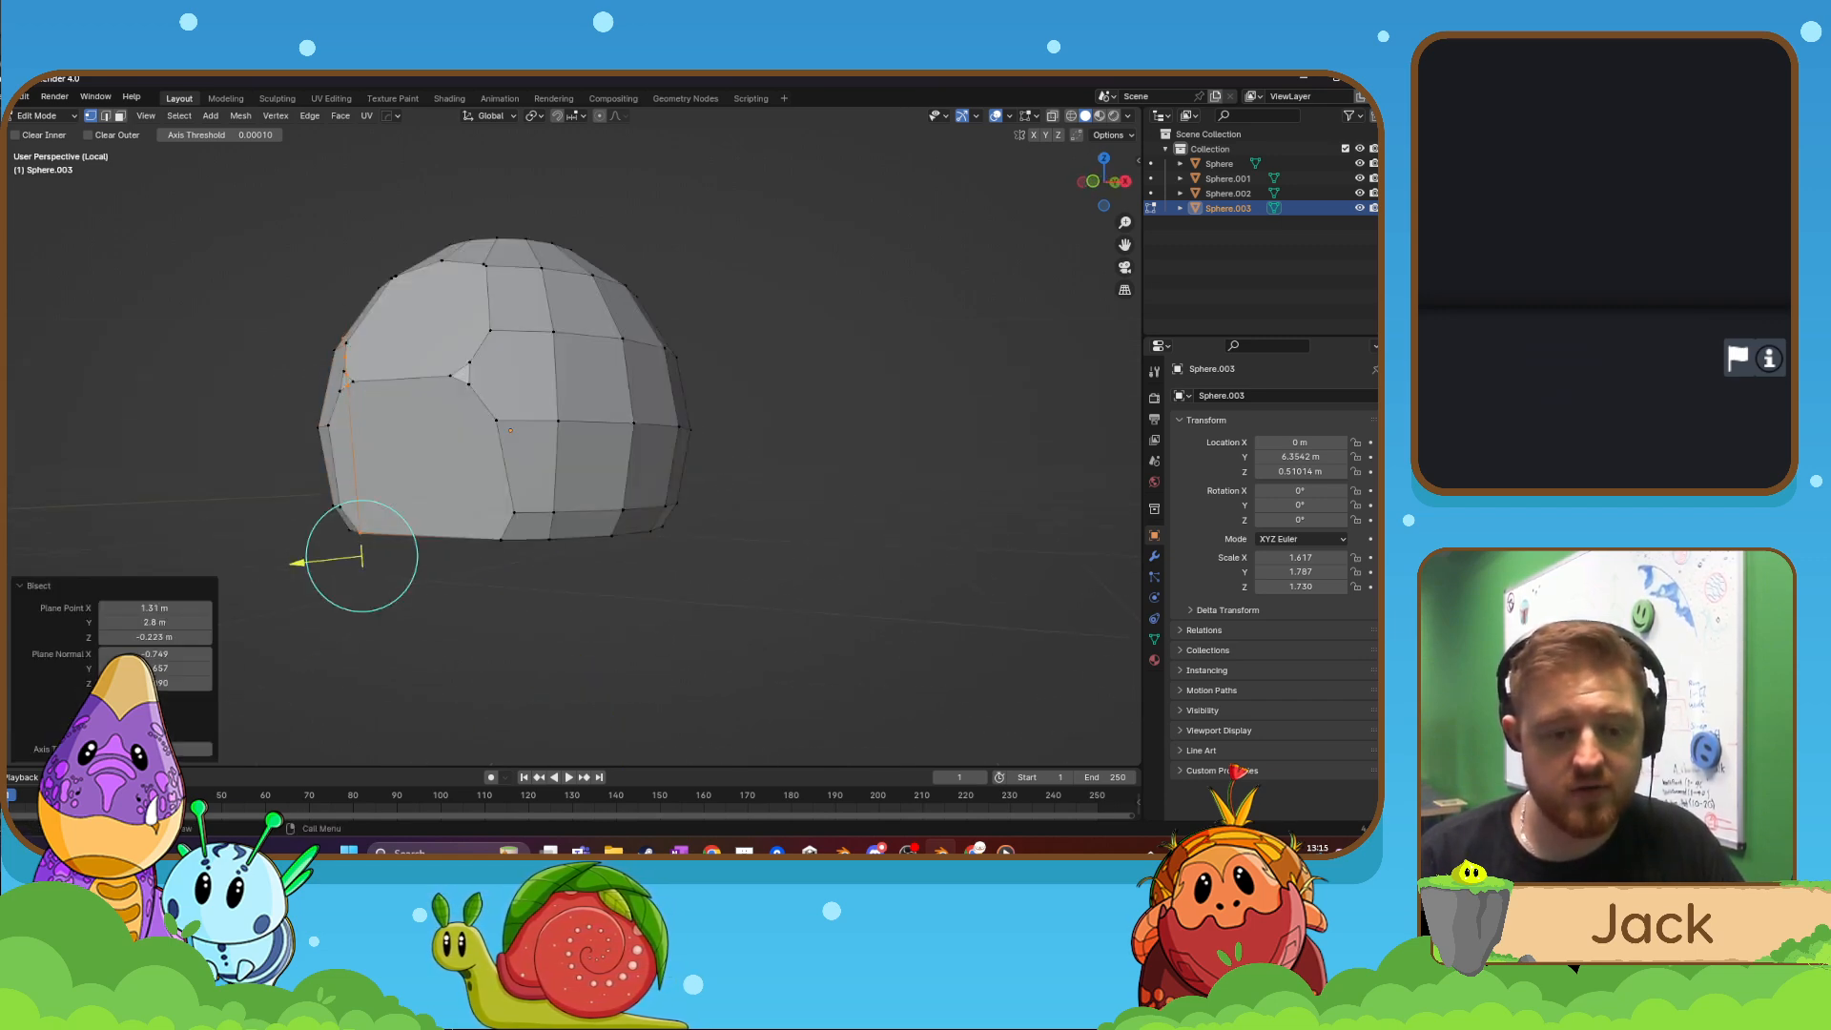
left_click(106, 733)
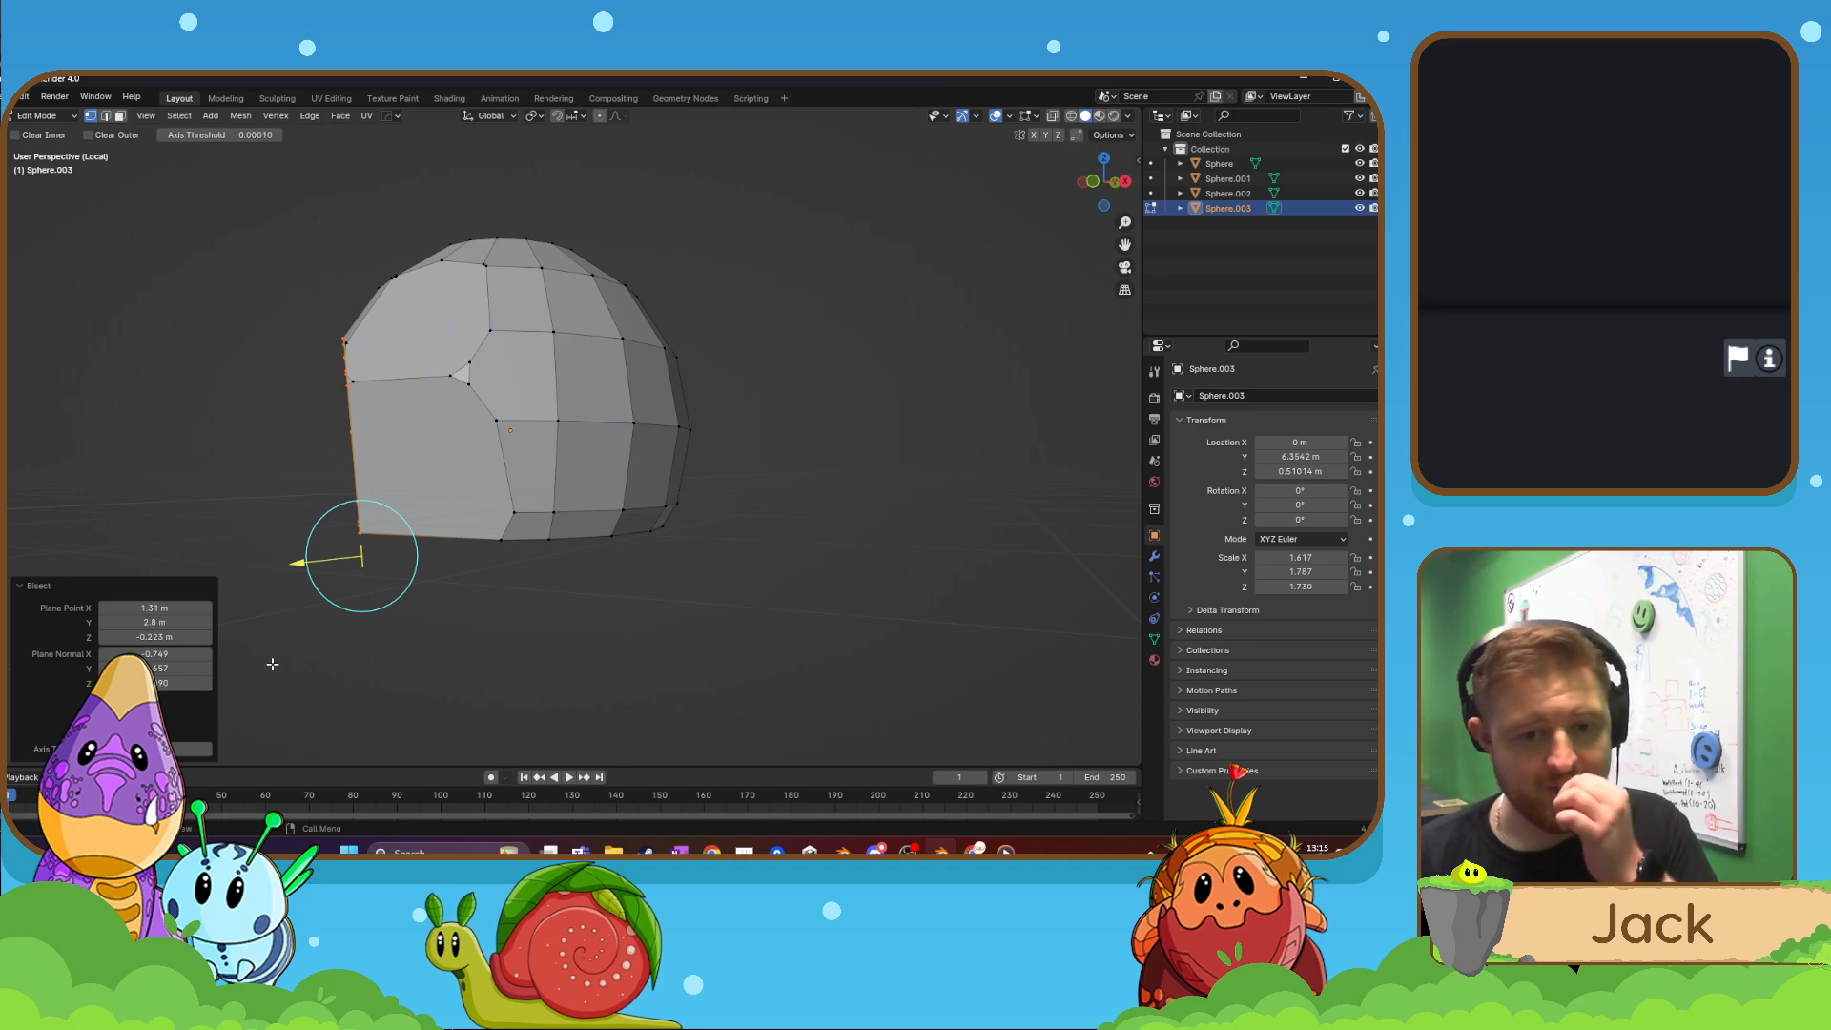
- Flatten the -X side of the rock with a vertical bisect, redoing the first cut and removing the outer piece
middle_click_drag(274, 658, 423, 456)
left_click_drag(448, 601, 450, 351)
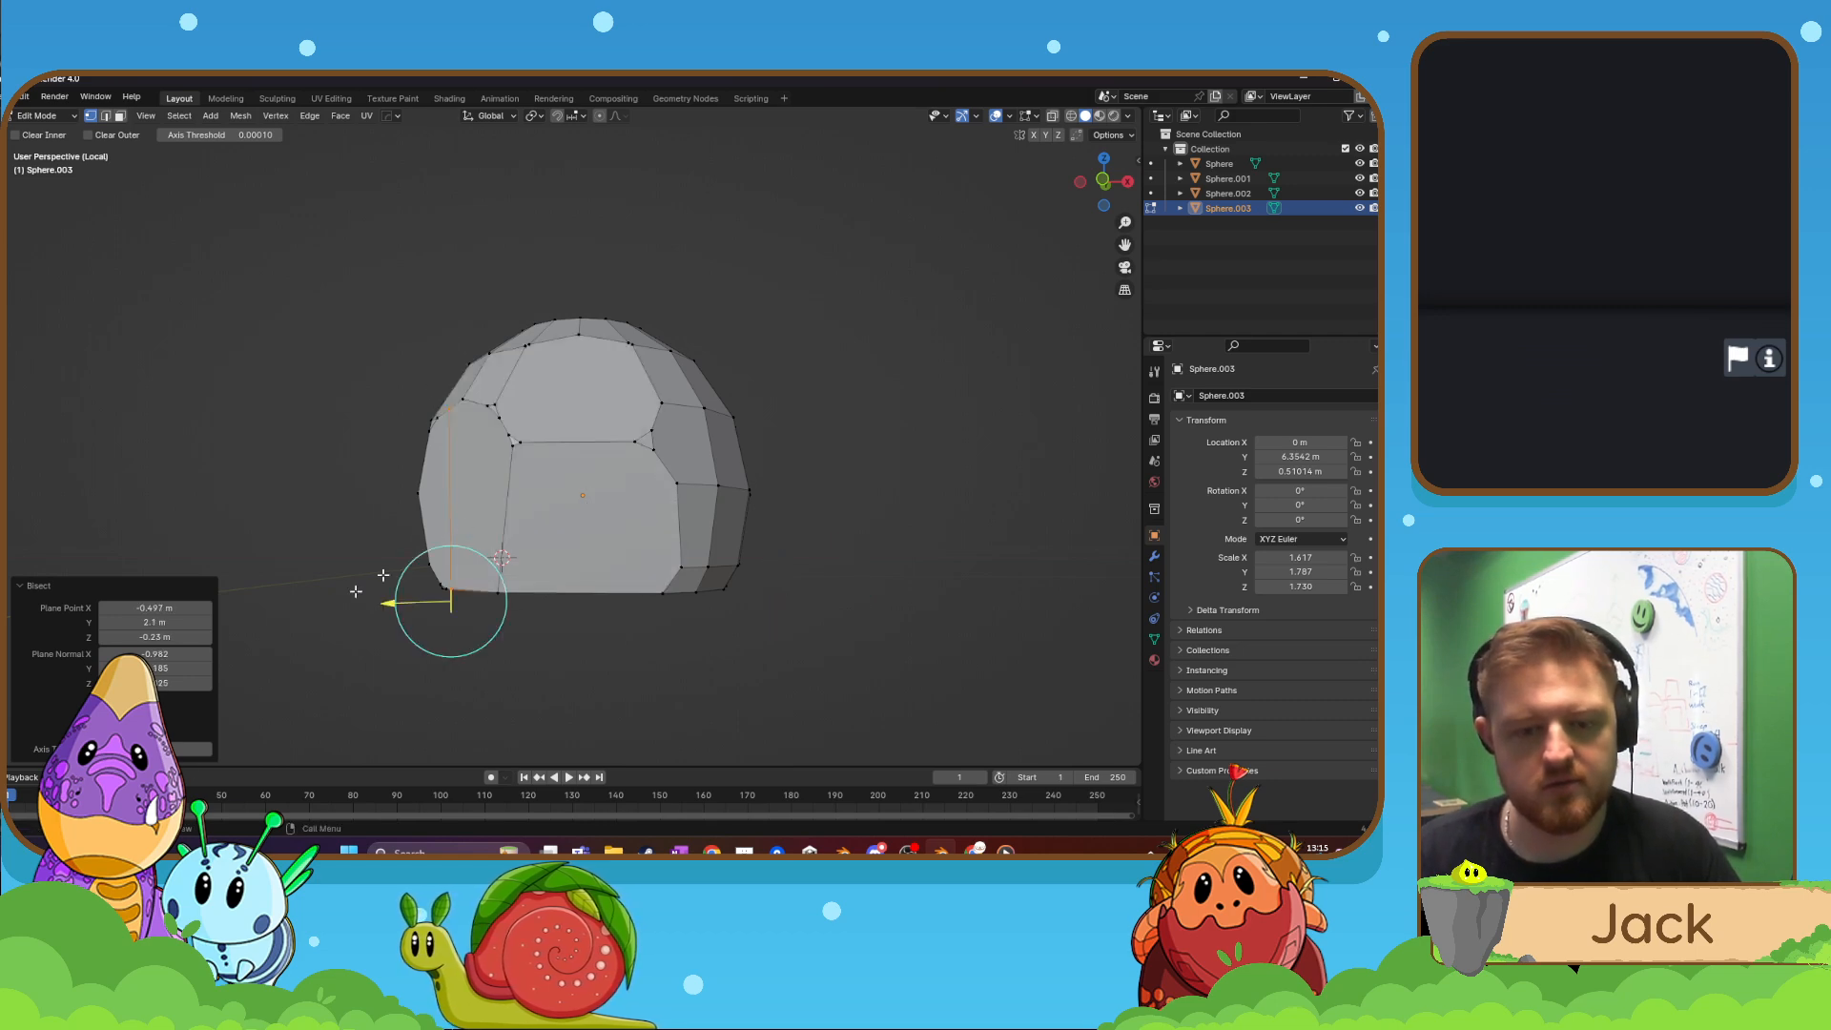
key("ctrl+z")
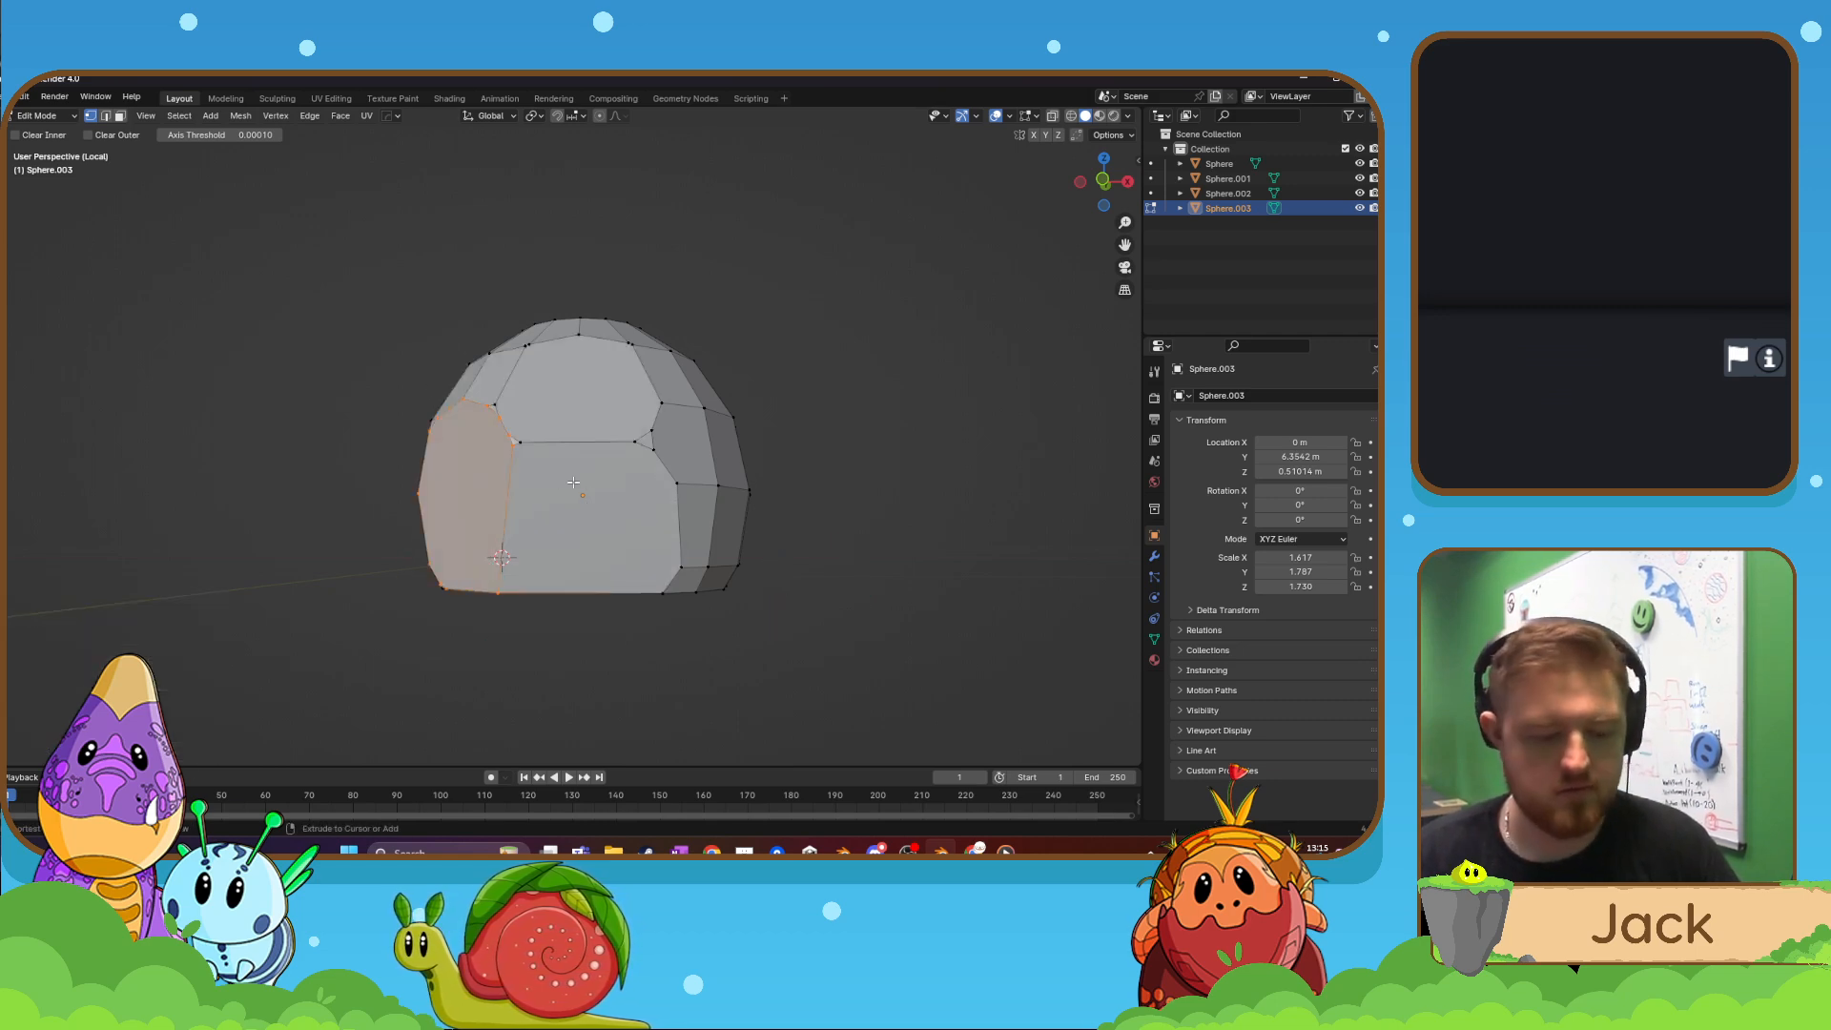
key("a")
left_click_drag(449, 608, 446, 324)
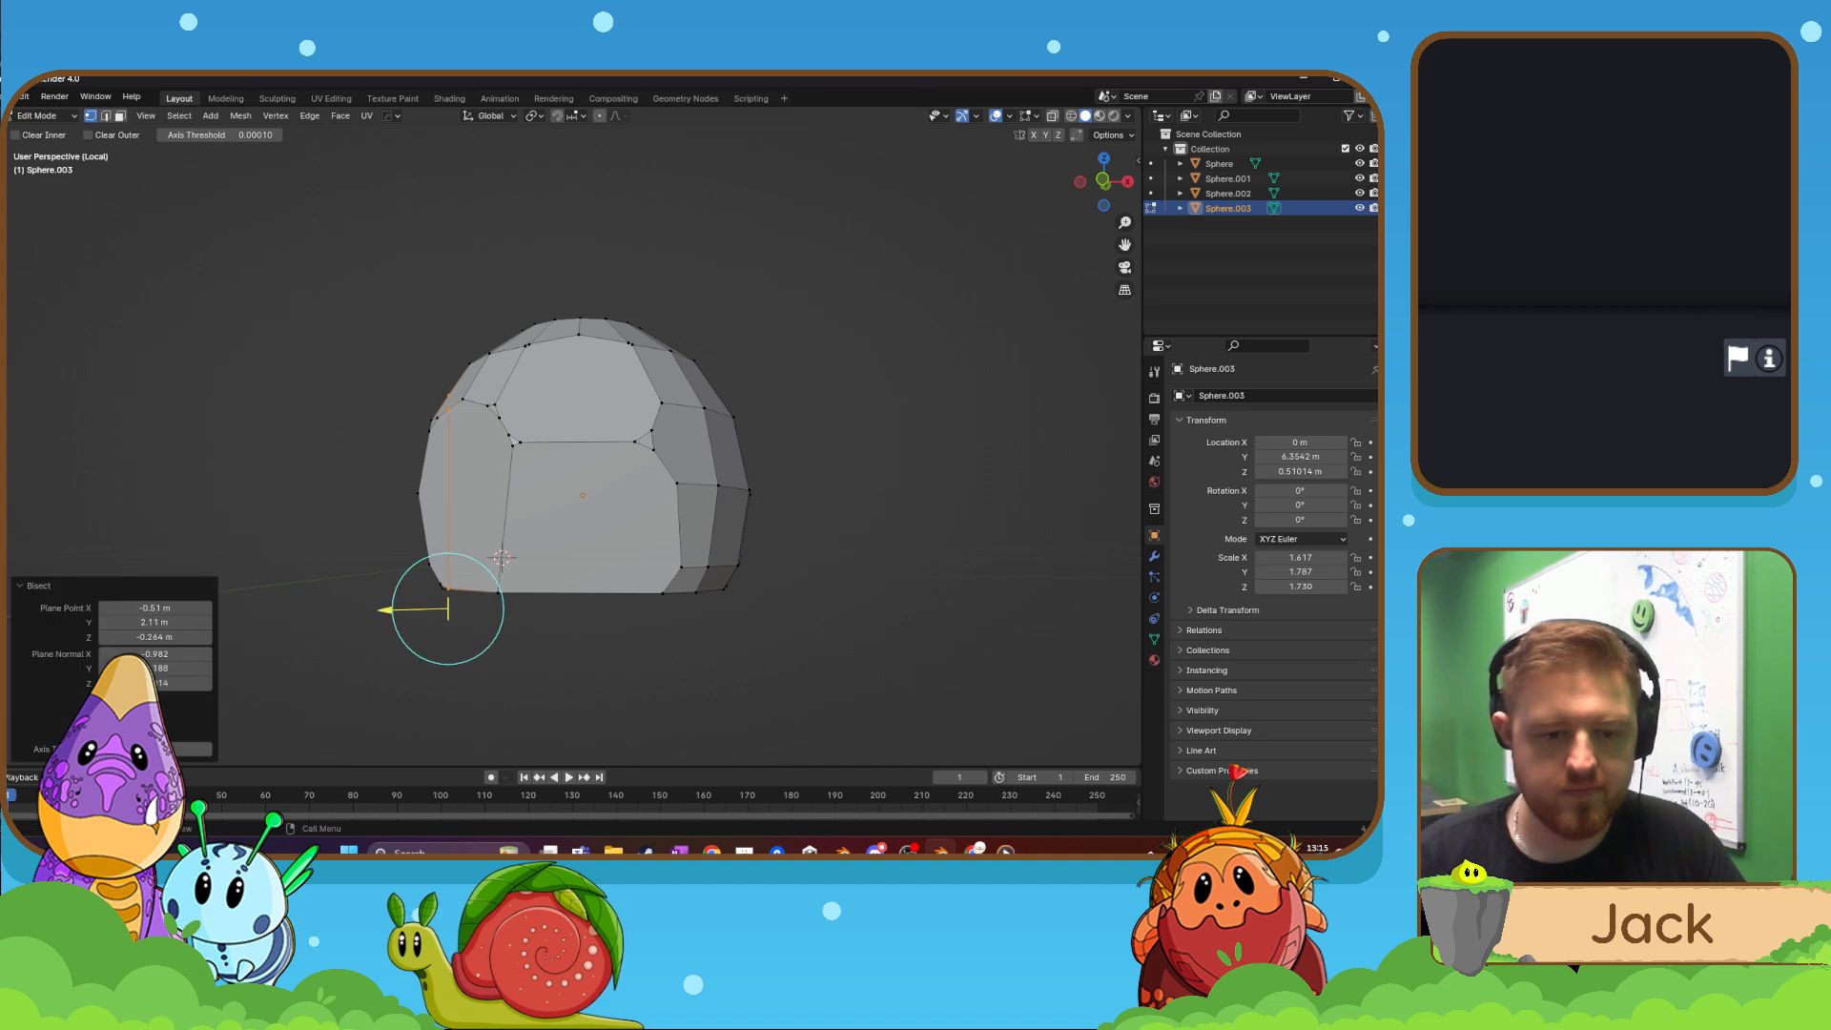
key("a")
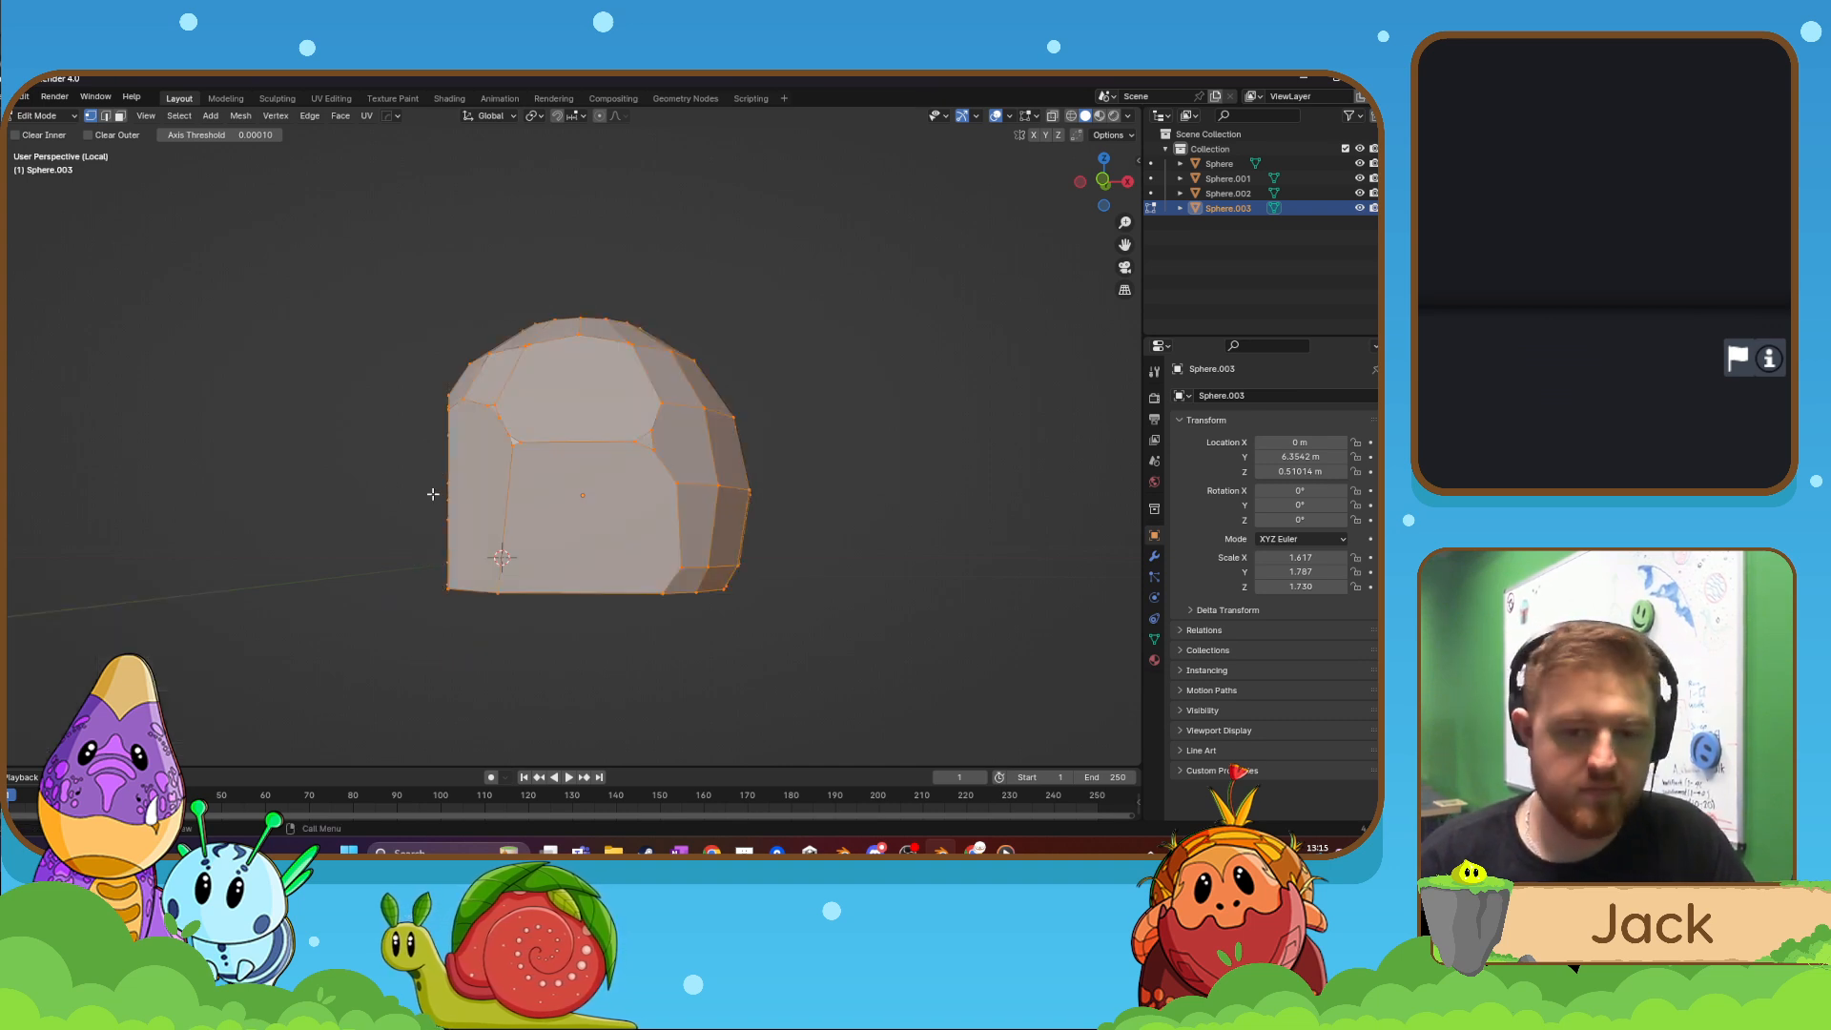
- Make two sloping bisect cuts across the upper -X side of the rock and remove the cut-off pieces
middle_click_drag(429, 494, 704, 399)
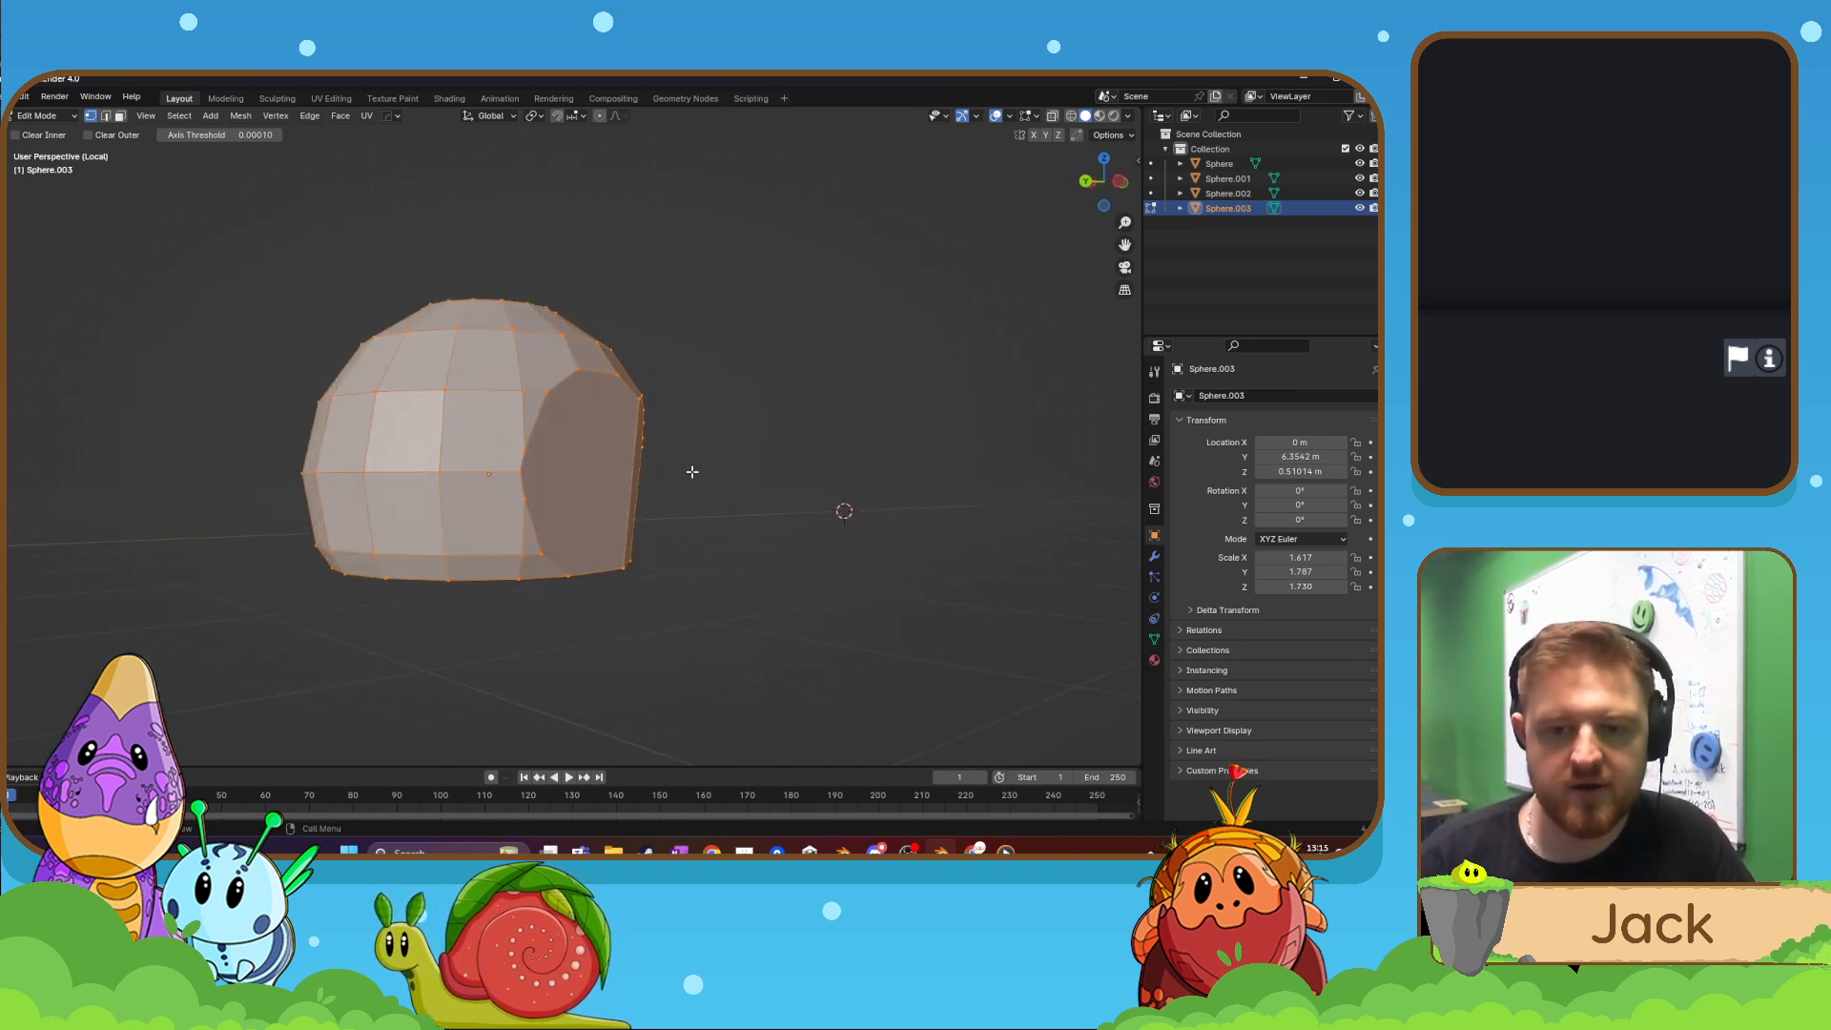
left_click_drag(690, 471, 508, 257)
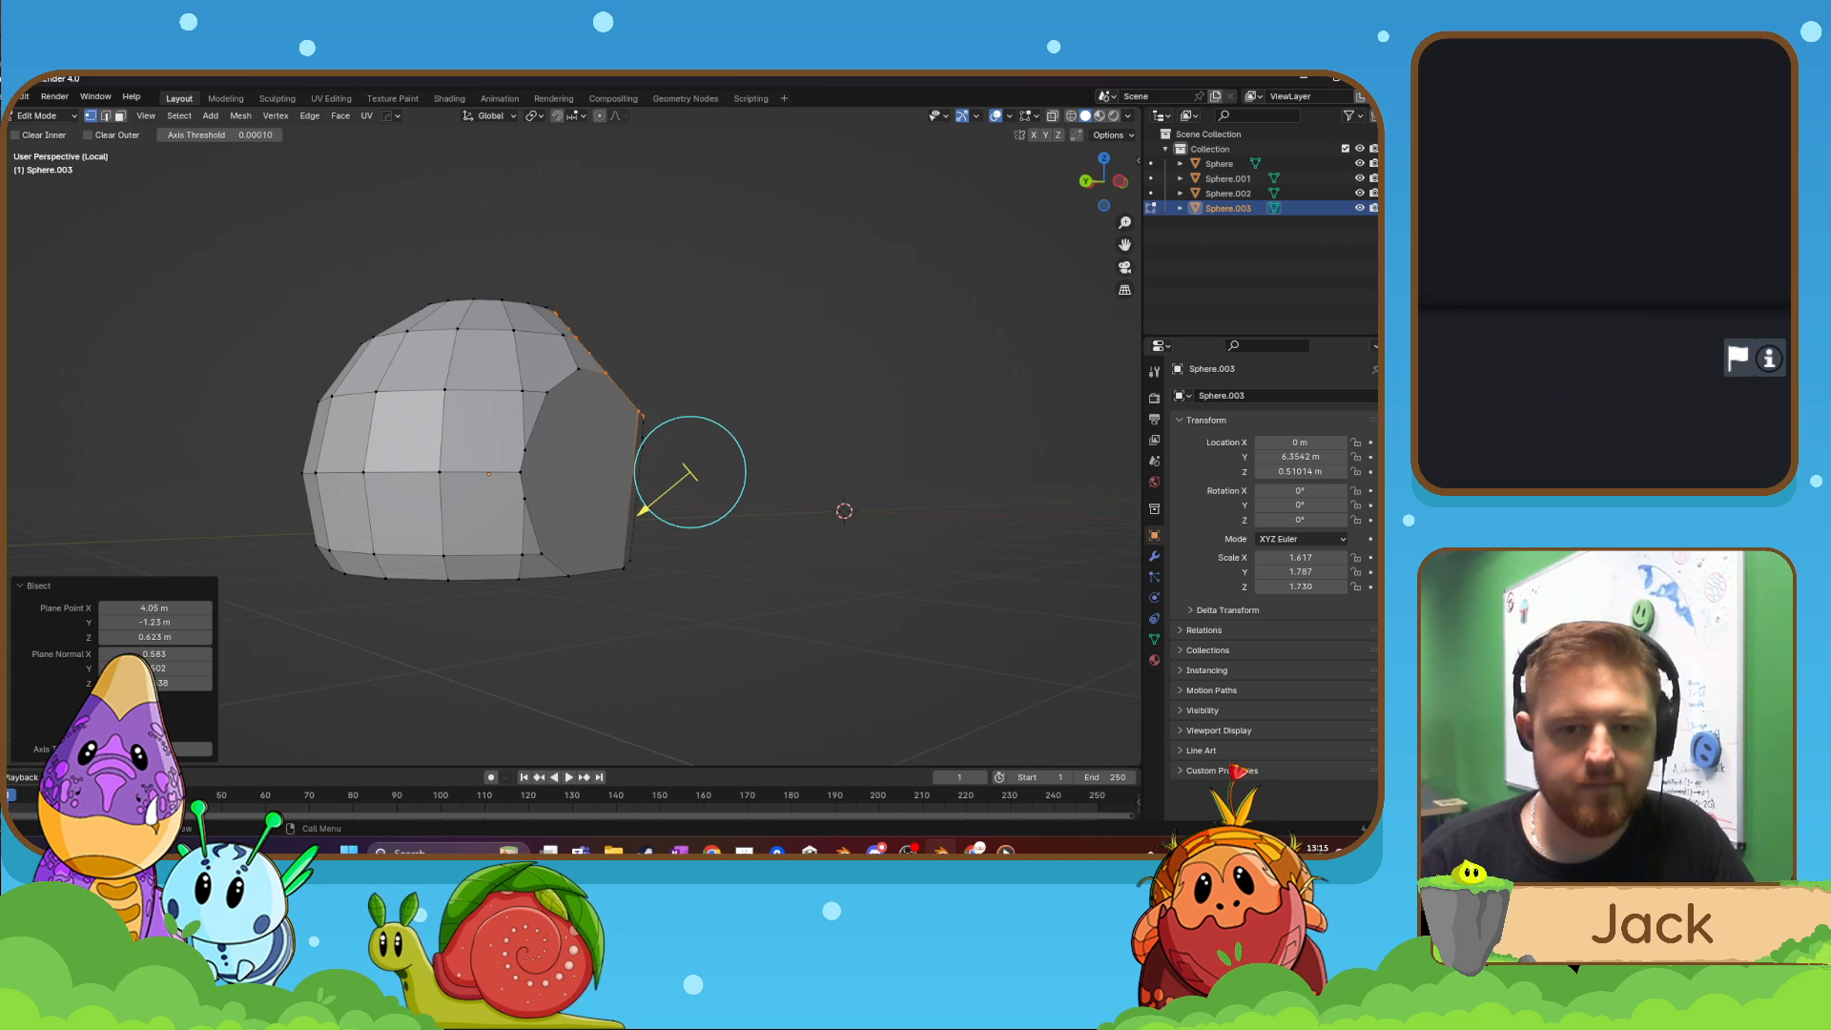
key("a")
middle_click_drag(563, 430, 674, 441)
left_click_drag(679, 471, 536, 311)
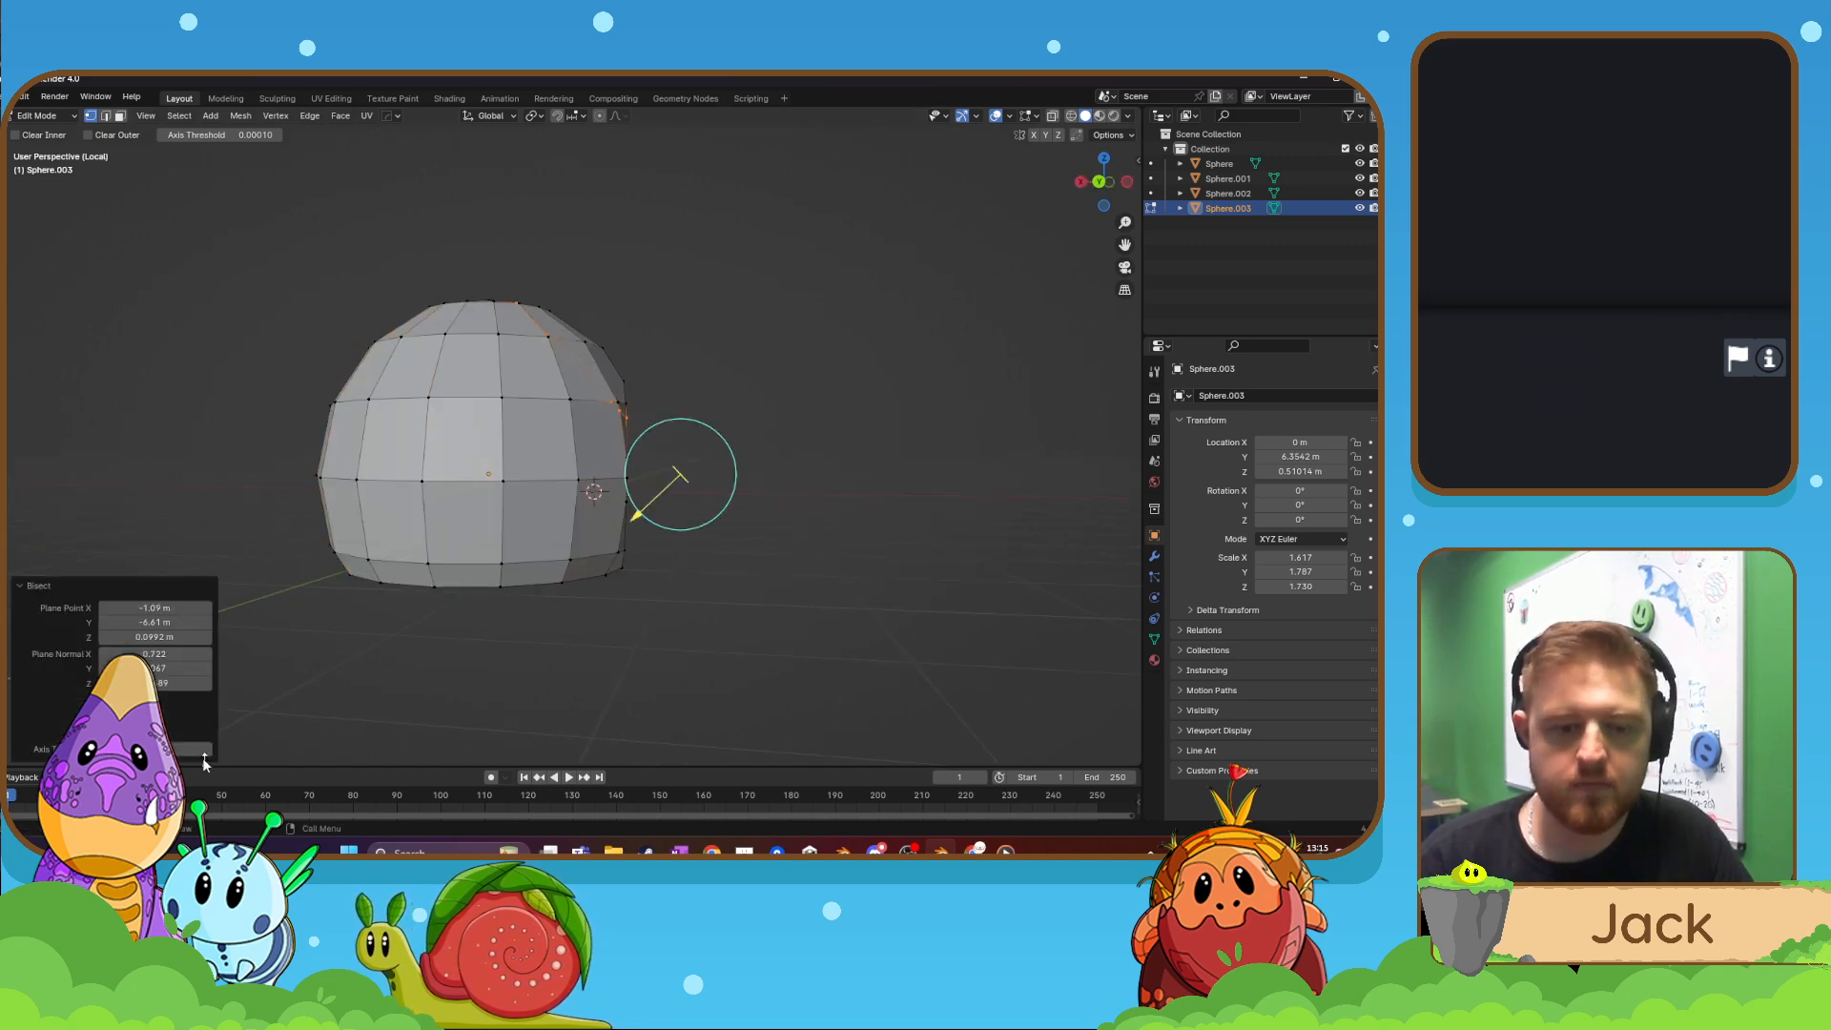
key("a")
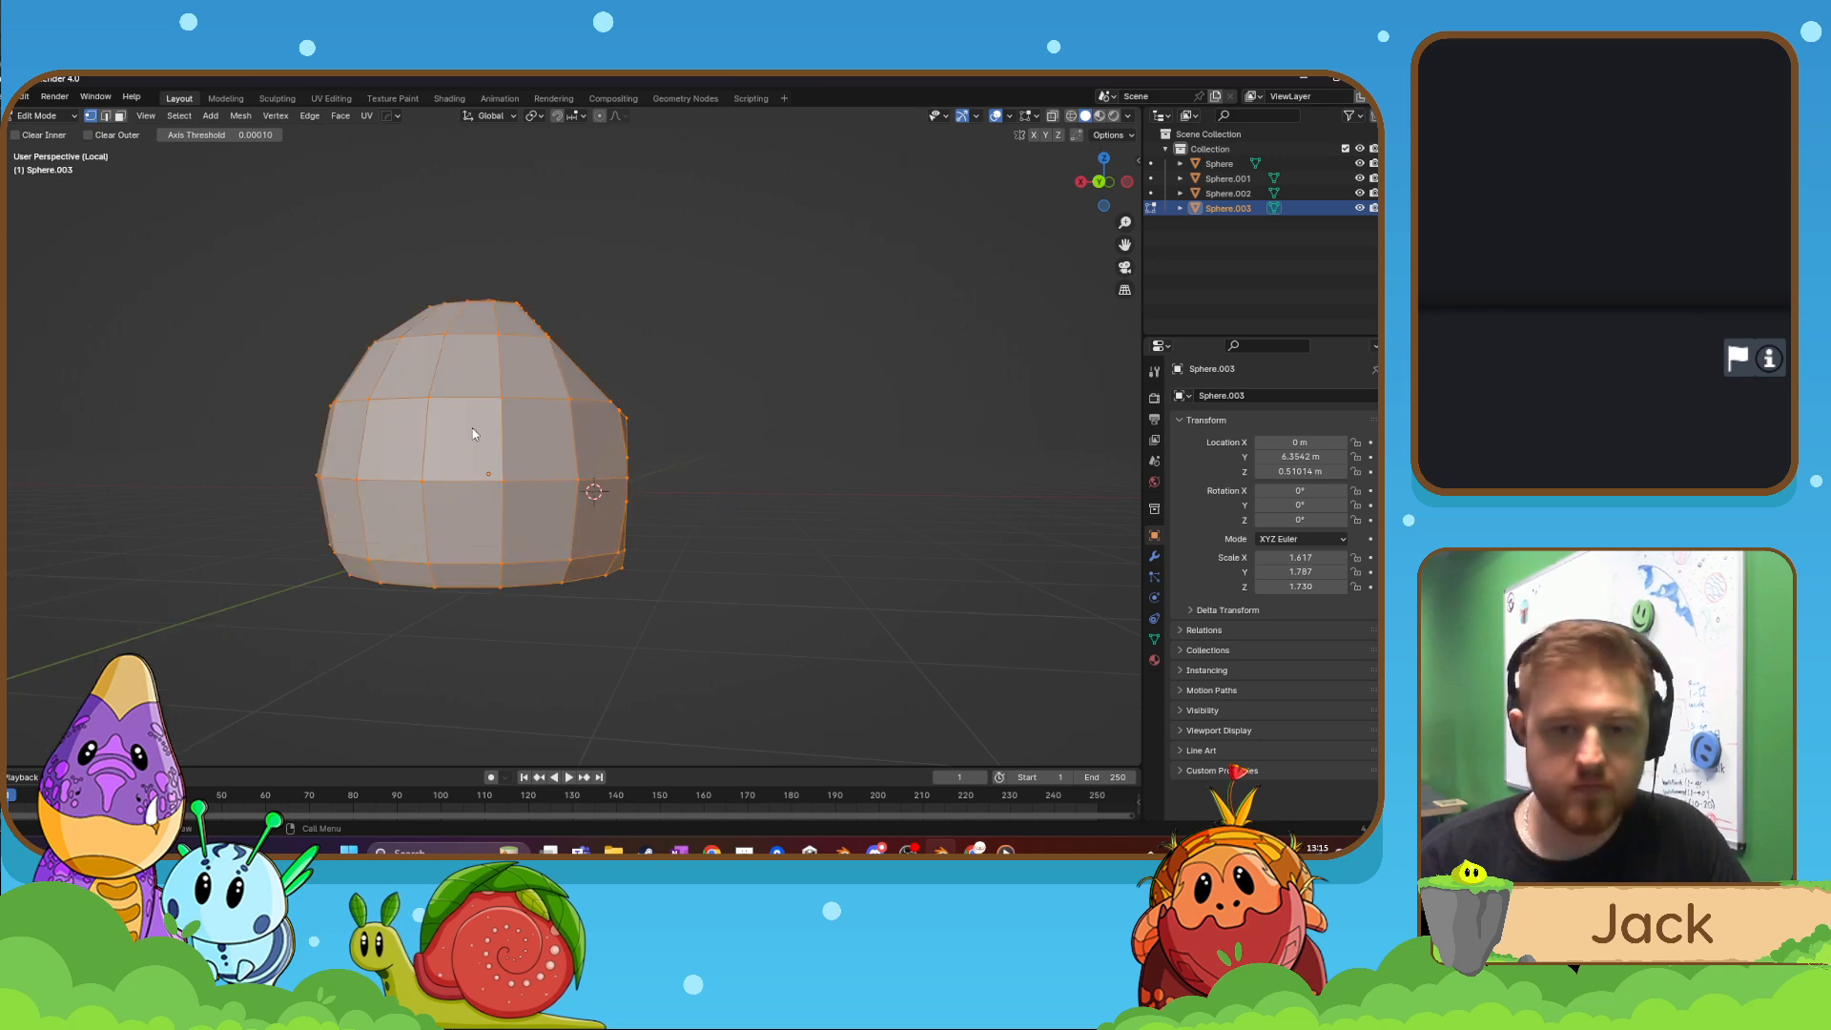
- Bisect the top of the rock with a near-horizontal cut facing the -Y side
mouse_move(458, 430)
middle_mouse_down()
mouse_move(414, 500)
mouse_move(445, 472)
mouse_move(415, 440)
middle_mouse_up()
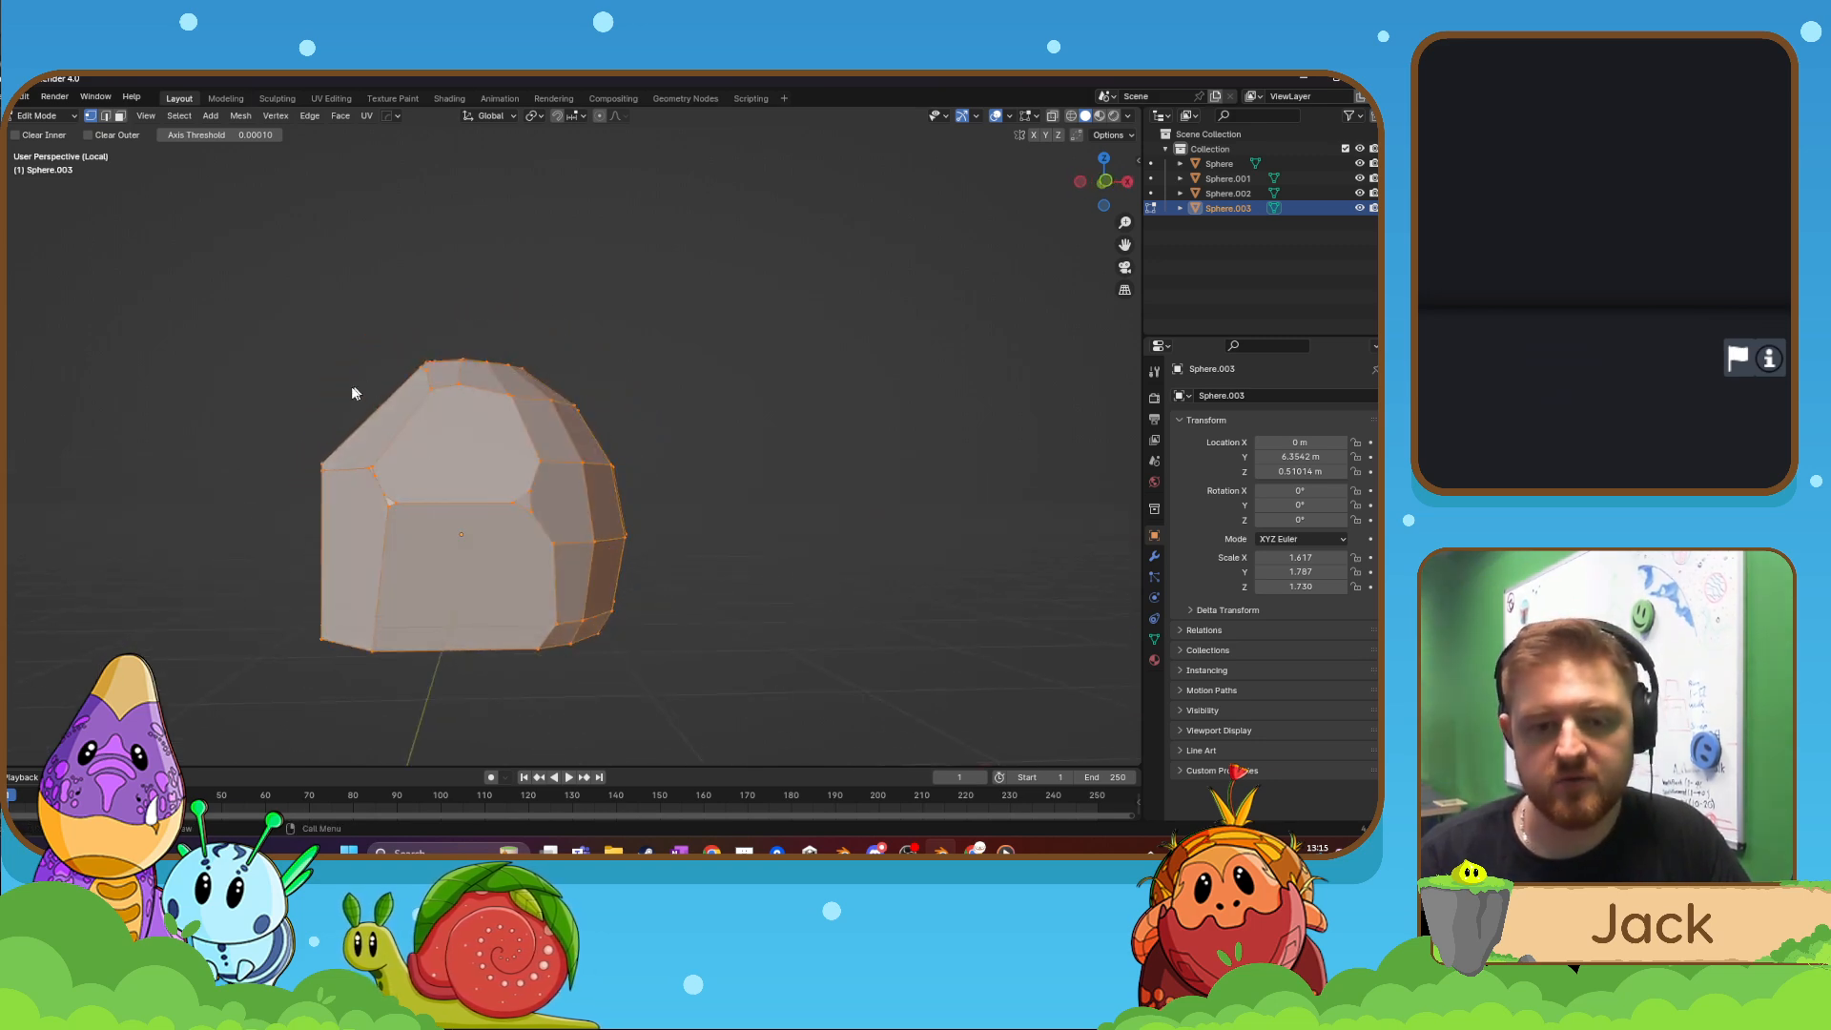
mouse_move(360, 389)
left_mouse_down()
mouse_move(568, 383)
mouse_move(682, 405)
left_mouse_up()
key("a")
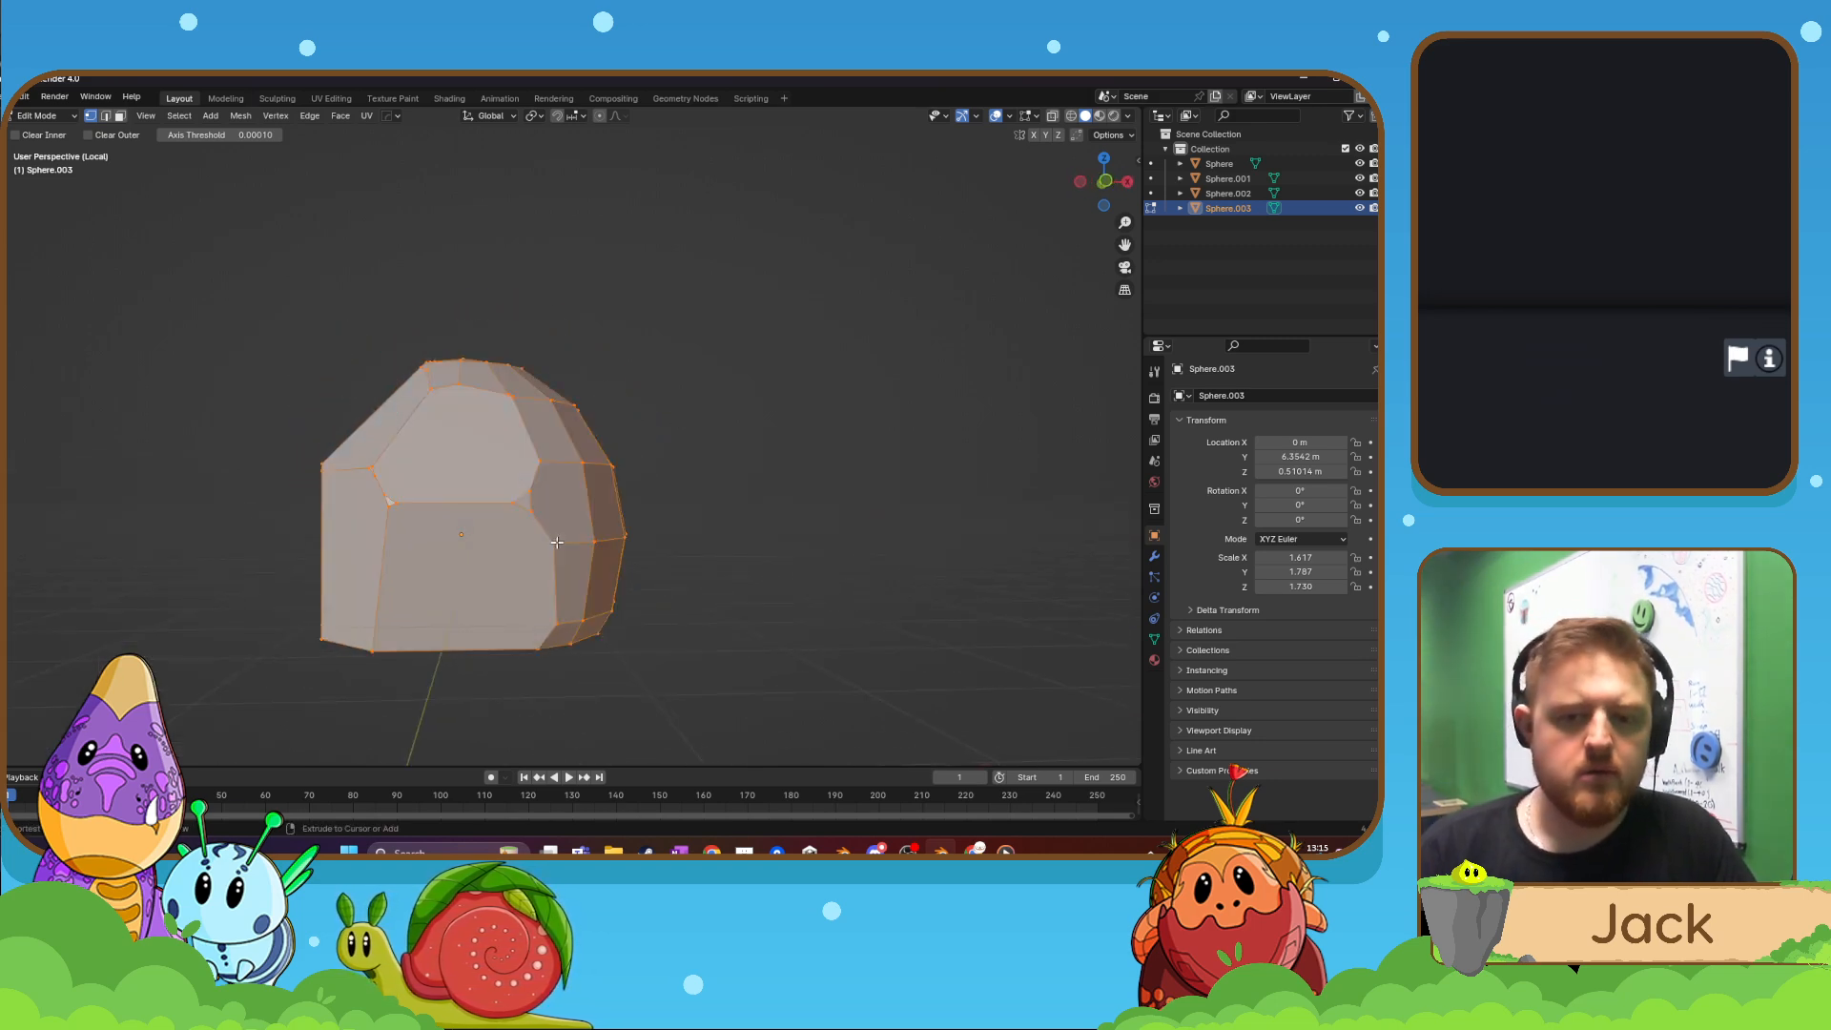
middle_click_drag(536, 548, 578, 503)
left_click_drag(357, 382, 633, 374)
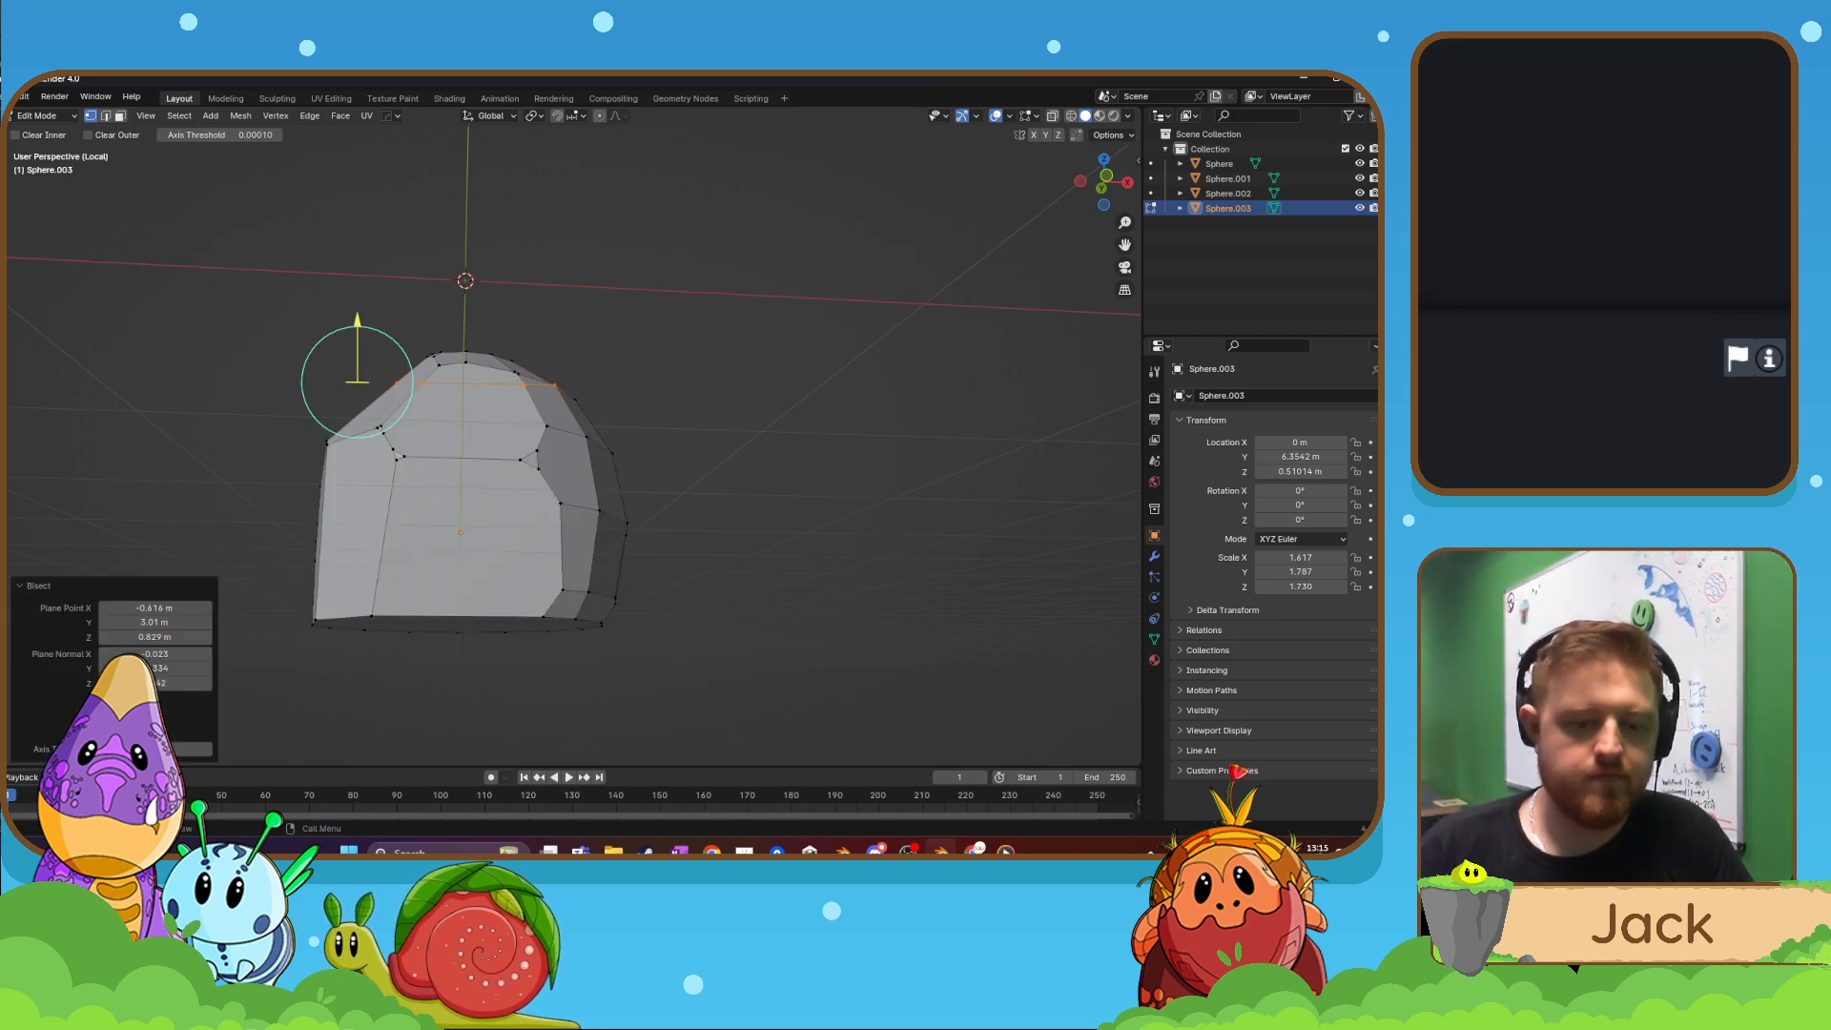
- Bisect the top of the rock with a cut sloping down towards +Y and remove the piece above it
key("a")
middle_click_drag(756, 429, 522, 428)
left_click_drag(373, 372, 715, 461)
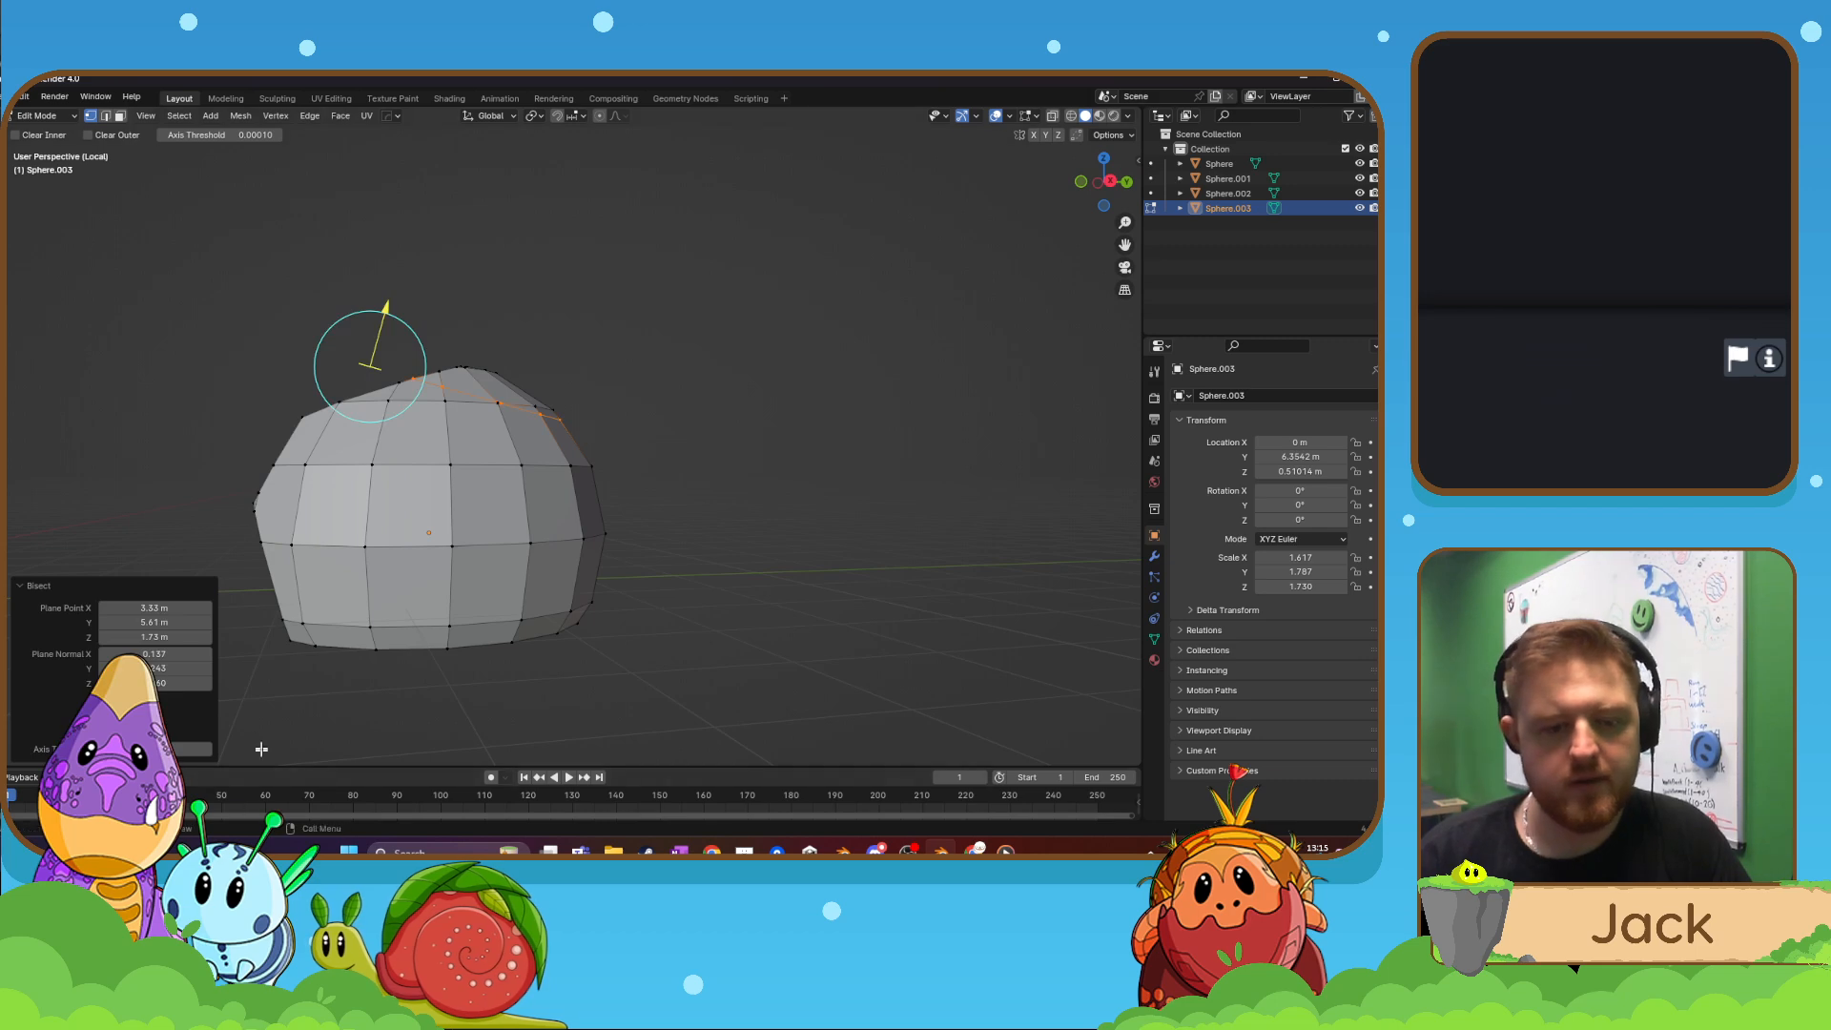
left_click(107, 732)
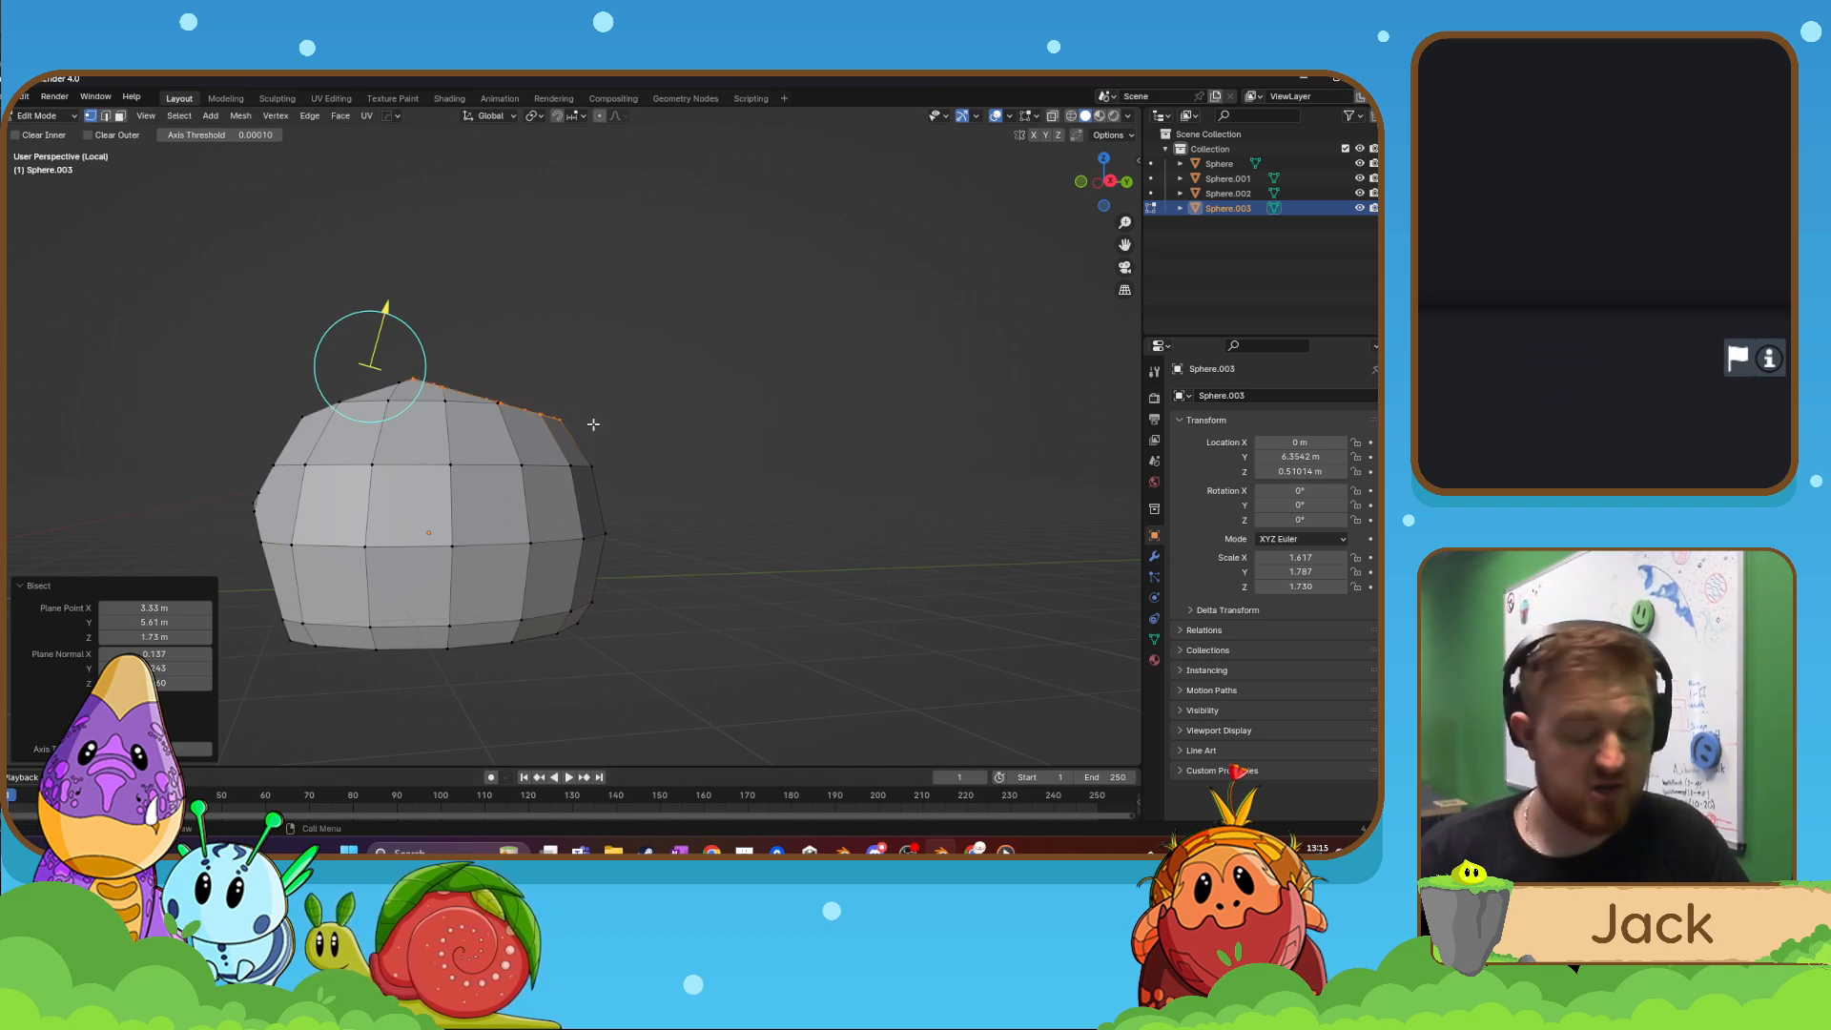
- Flatten the +X side of the rock with a steep bisect and remove the outer piece
key("a")
middle_click_drag(593, 423, 346, 630)
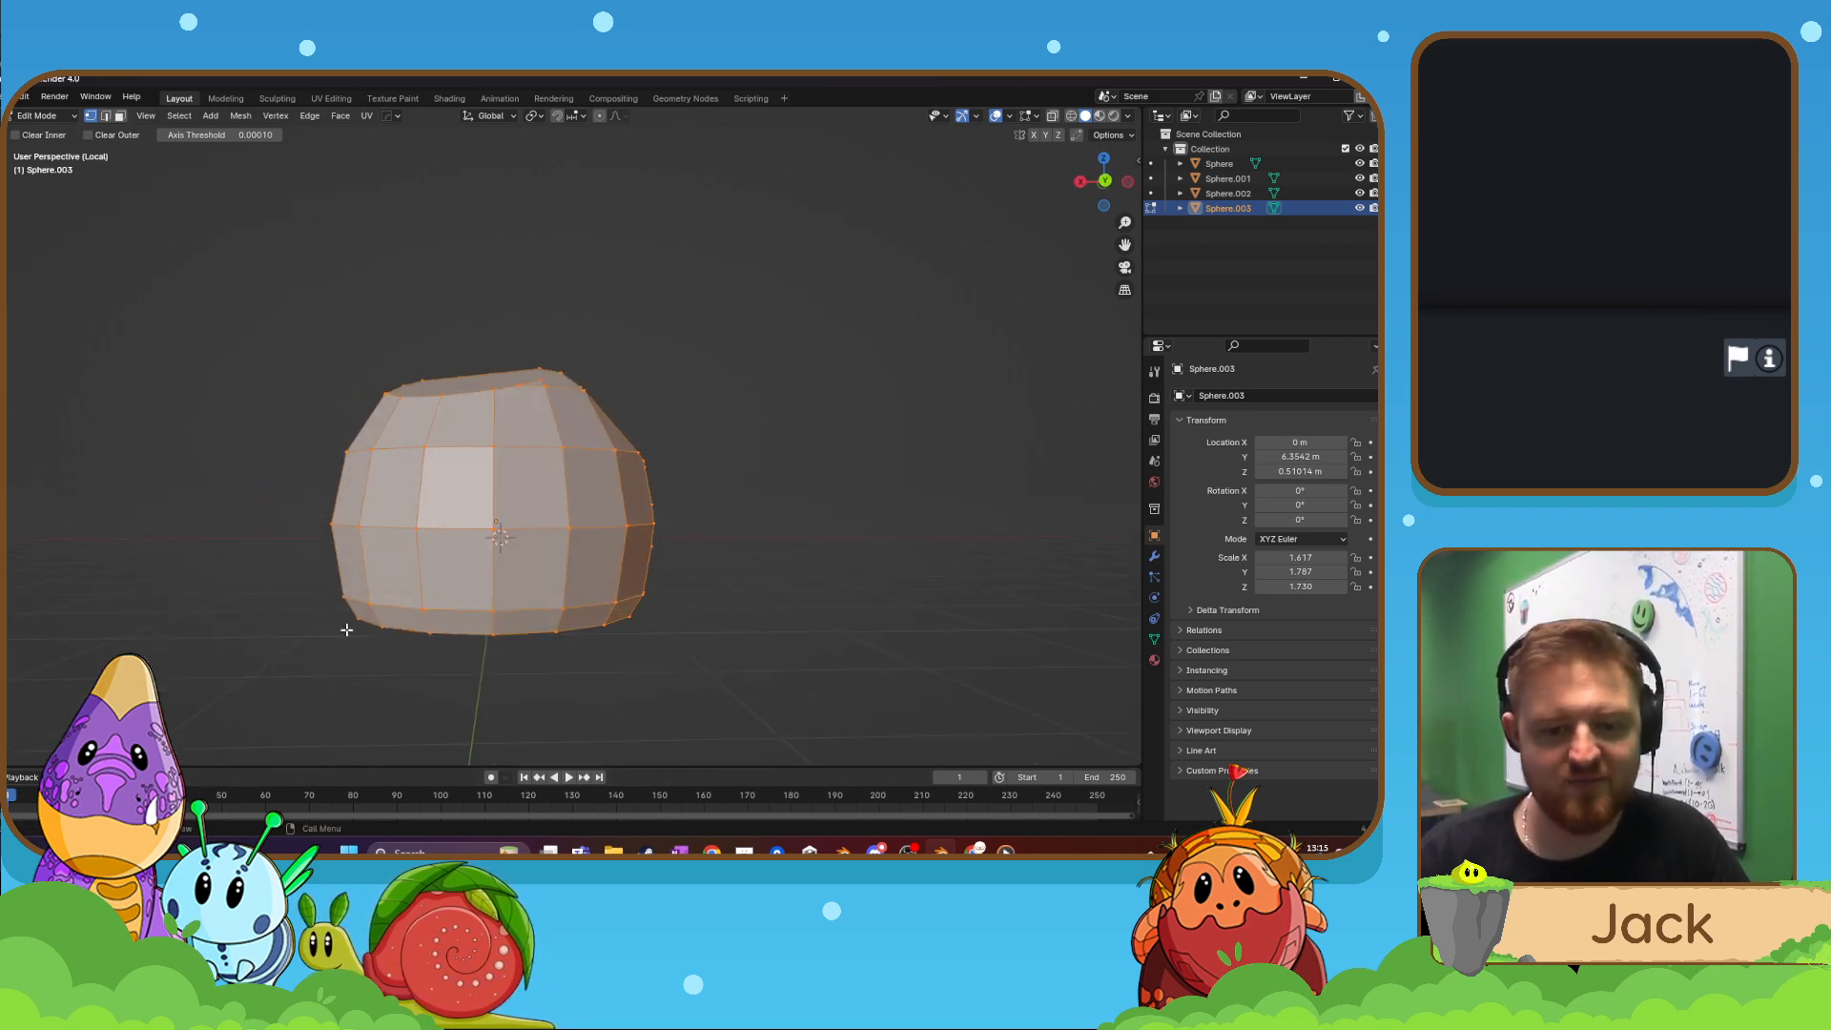
left_click_drag(357, 637, 384, 453)
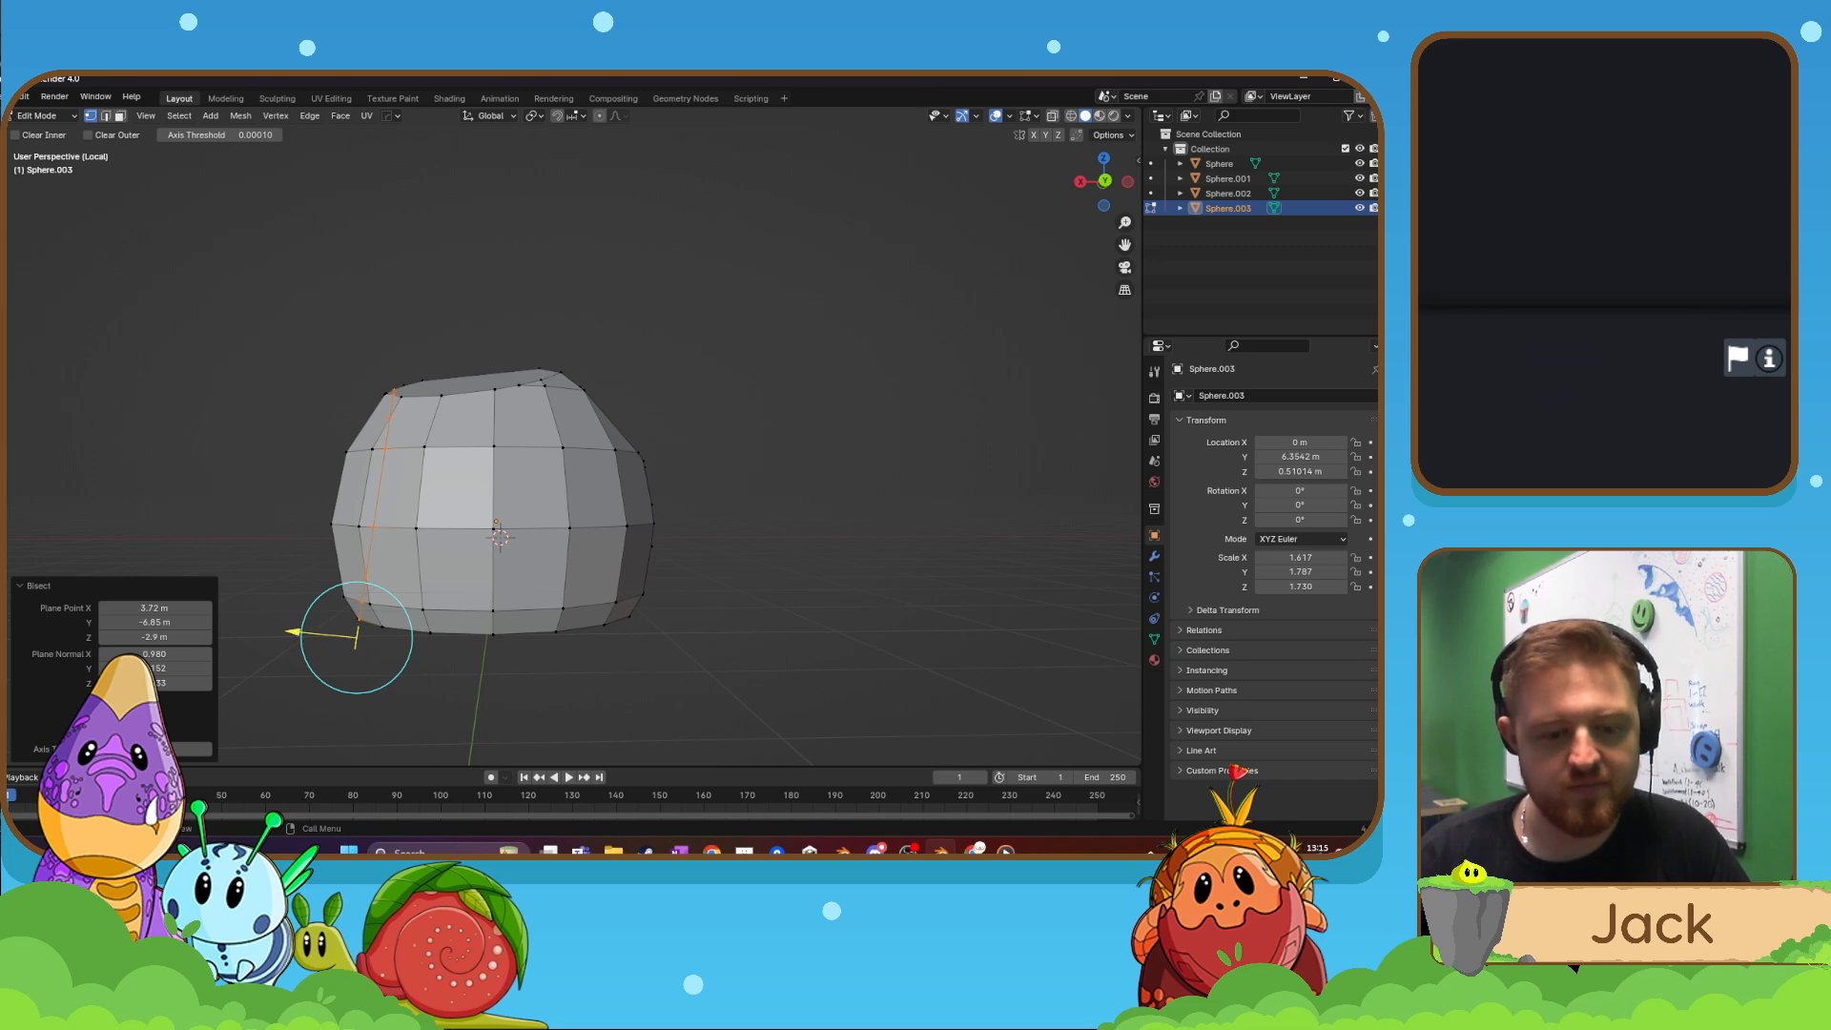
left_click(107, 732)
- Bisect the upper +X side of the rock with a sloping cut and remove the outer piece
key("a")
middle_click_drag(400, 515, 633, 555)
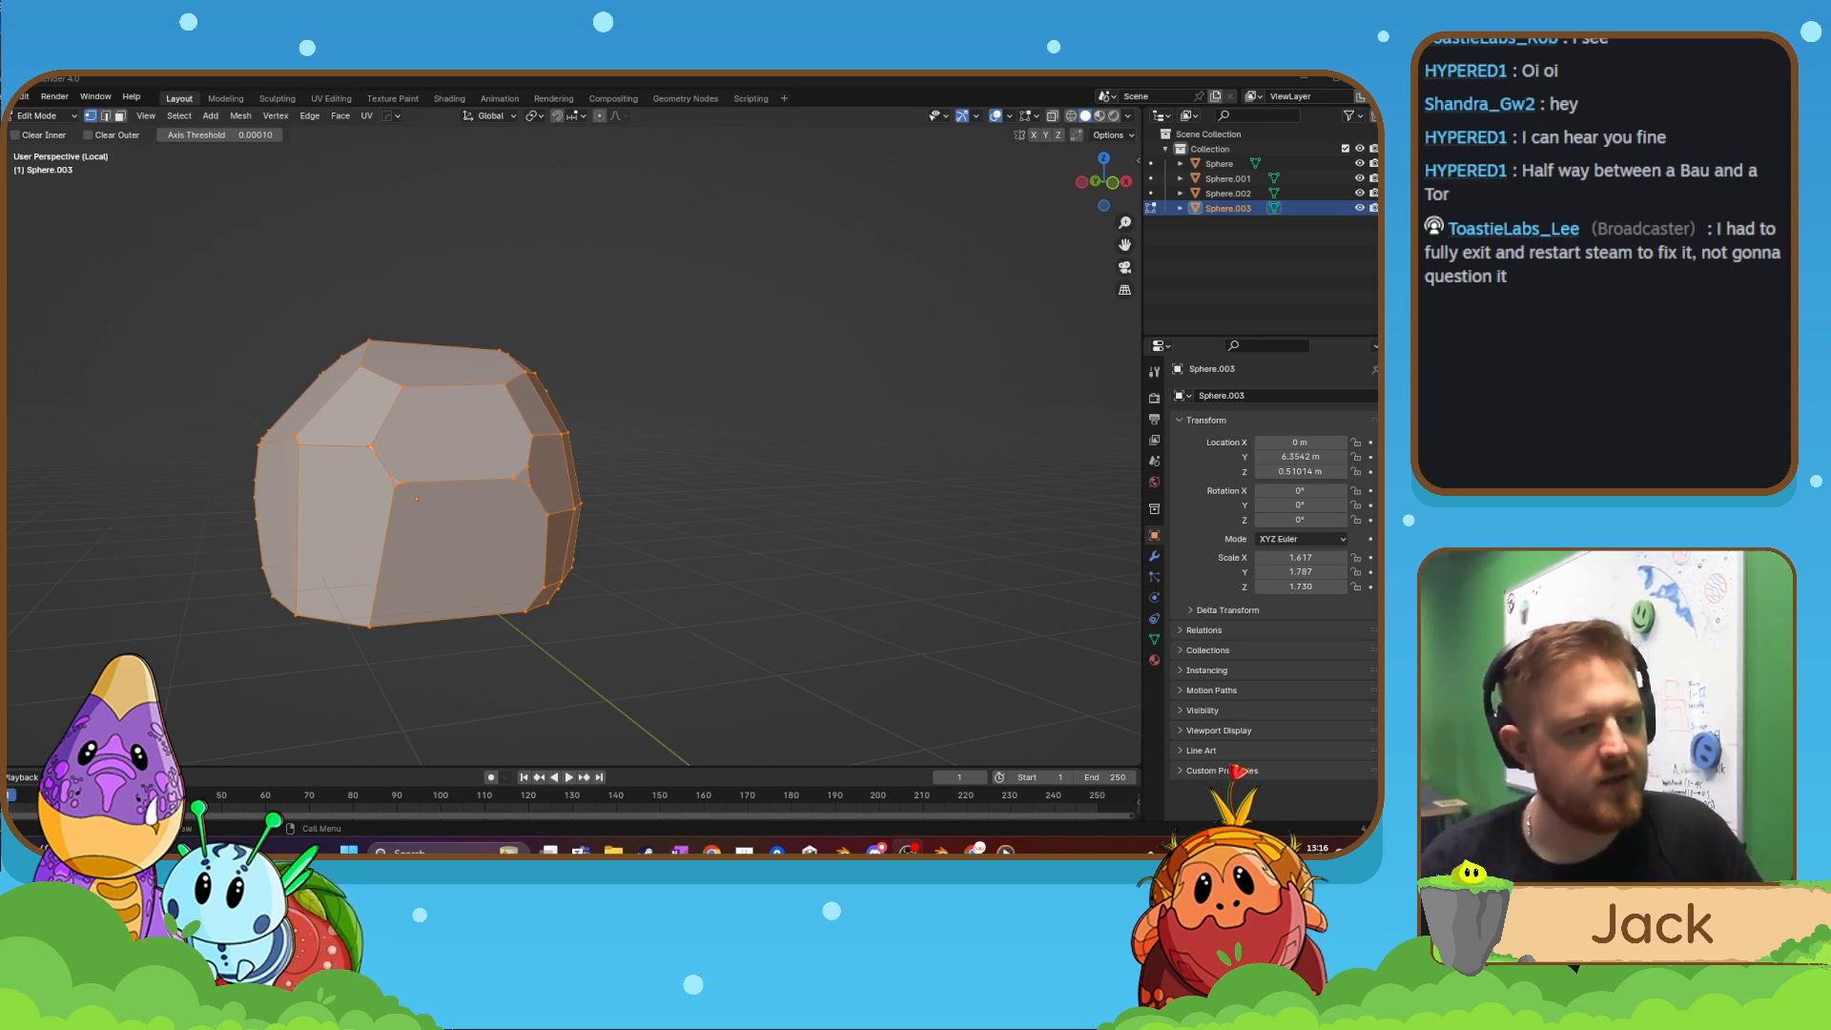
middle_click_drag(391, 522, 420, 567)
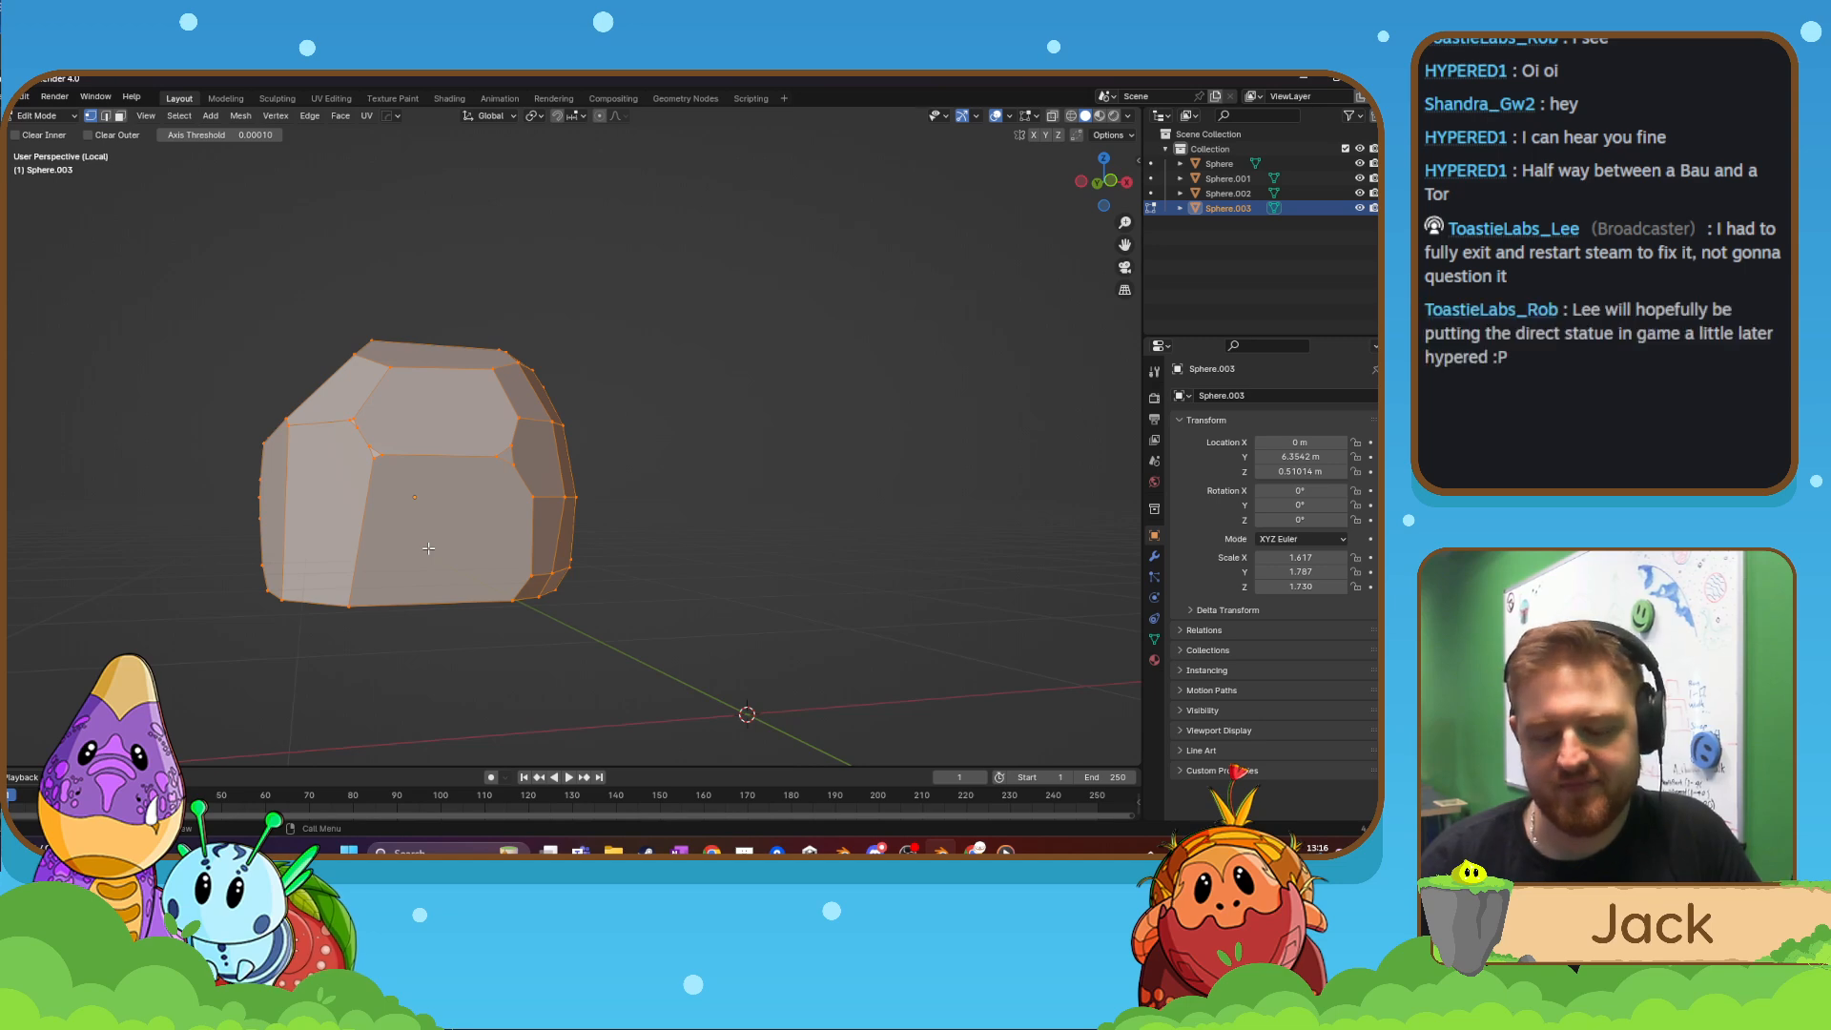
key("KP_Divide")
key("KP_3")
key("KP_Divide")
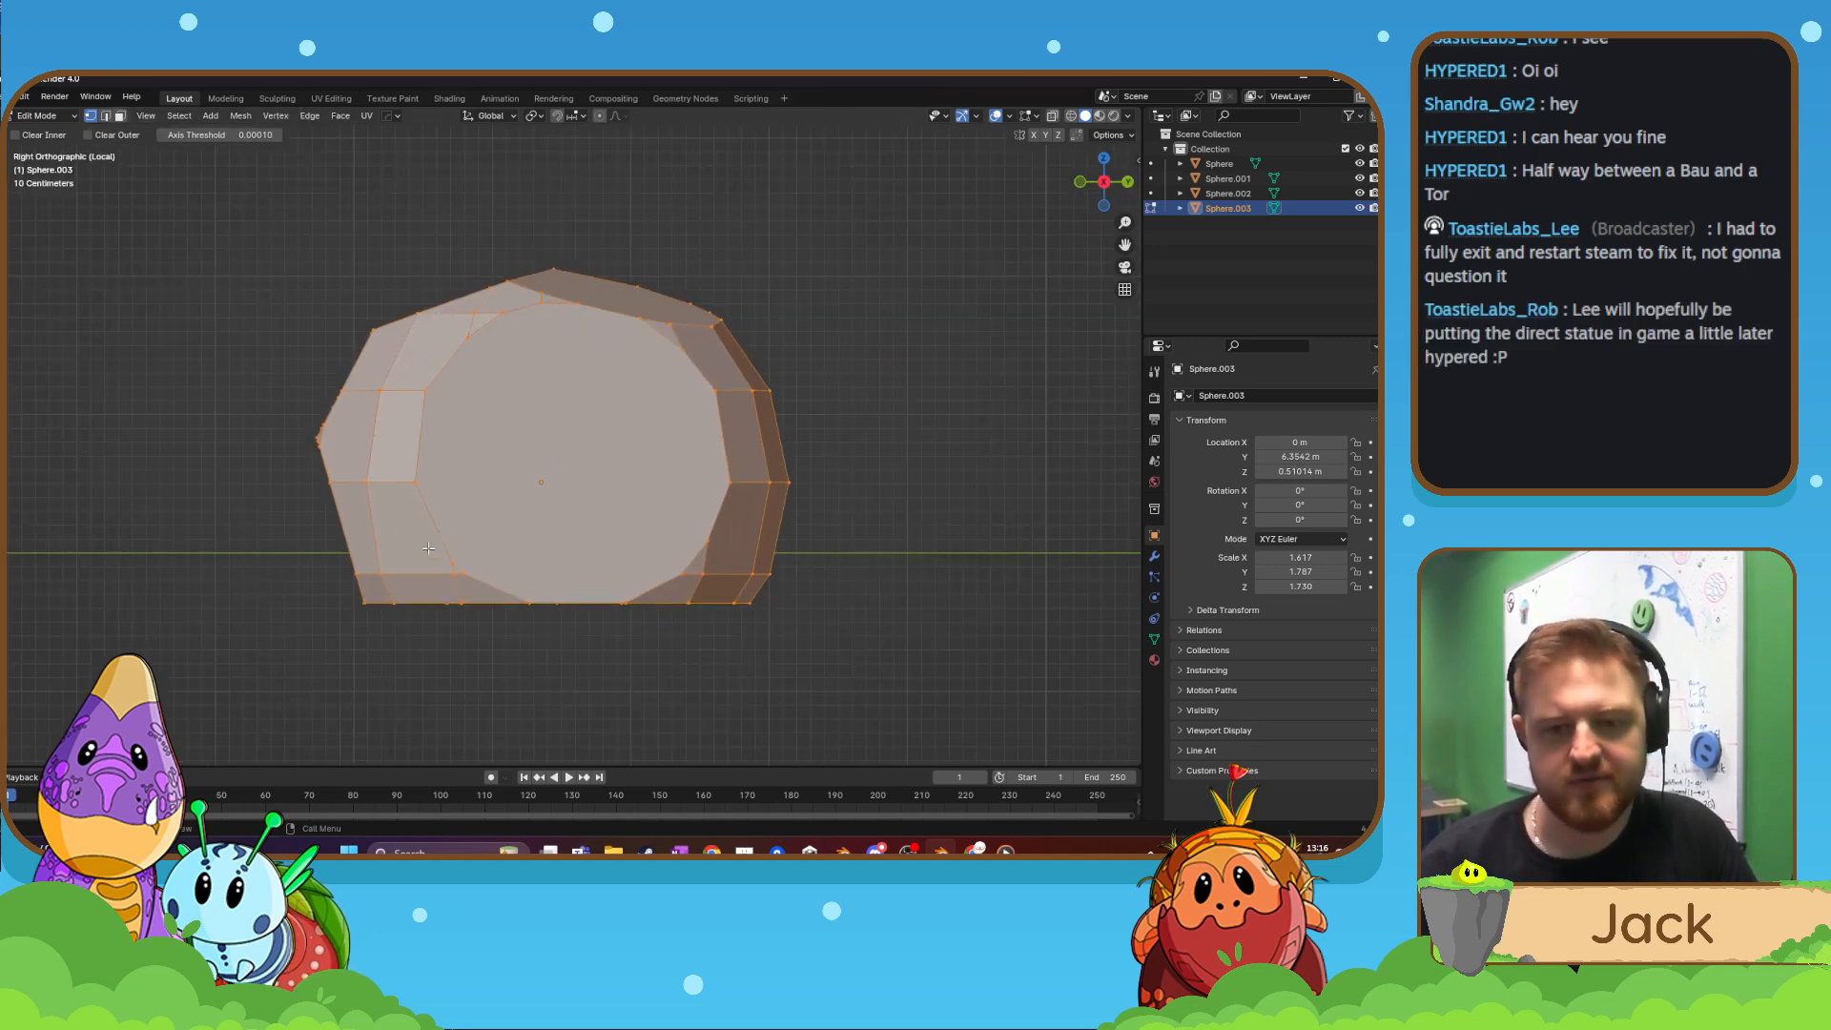
mouse_move(428, 548)
middle_mouse_down()
mouse_move(469, 482)
mouse_move(397, 469)
mouse_move(410, 456)
middle_mouse_up()
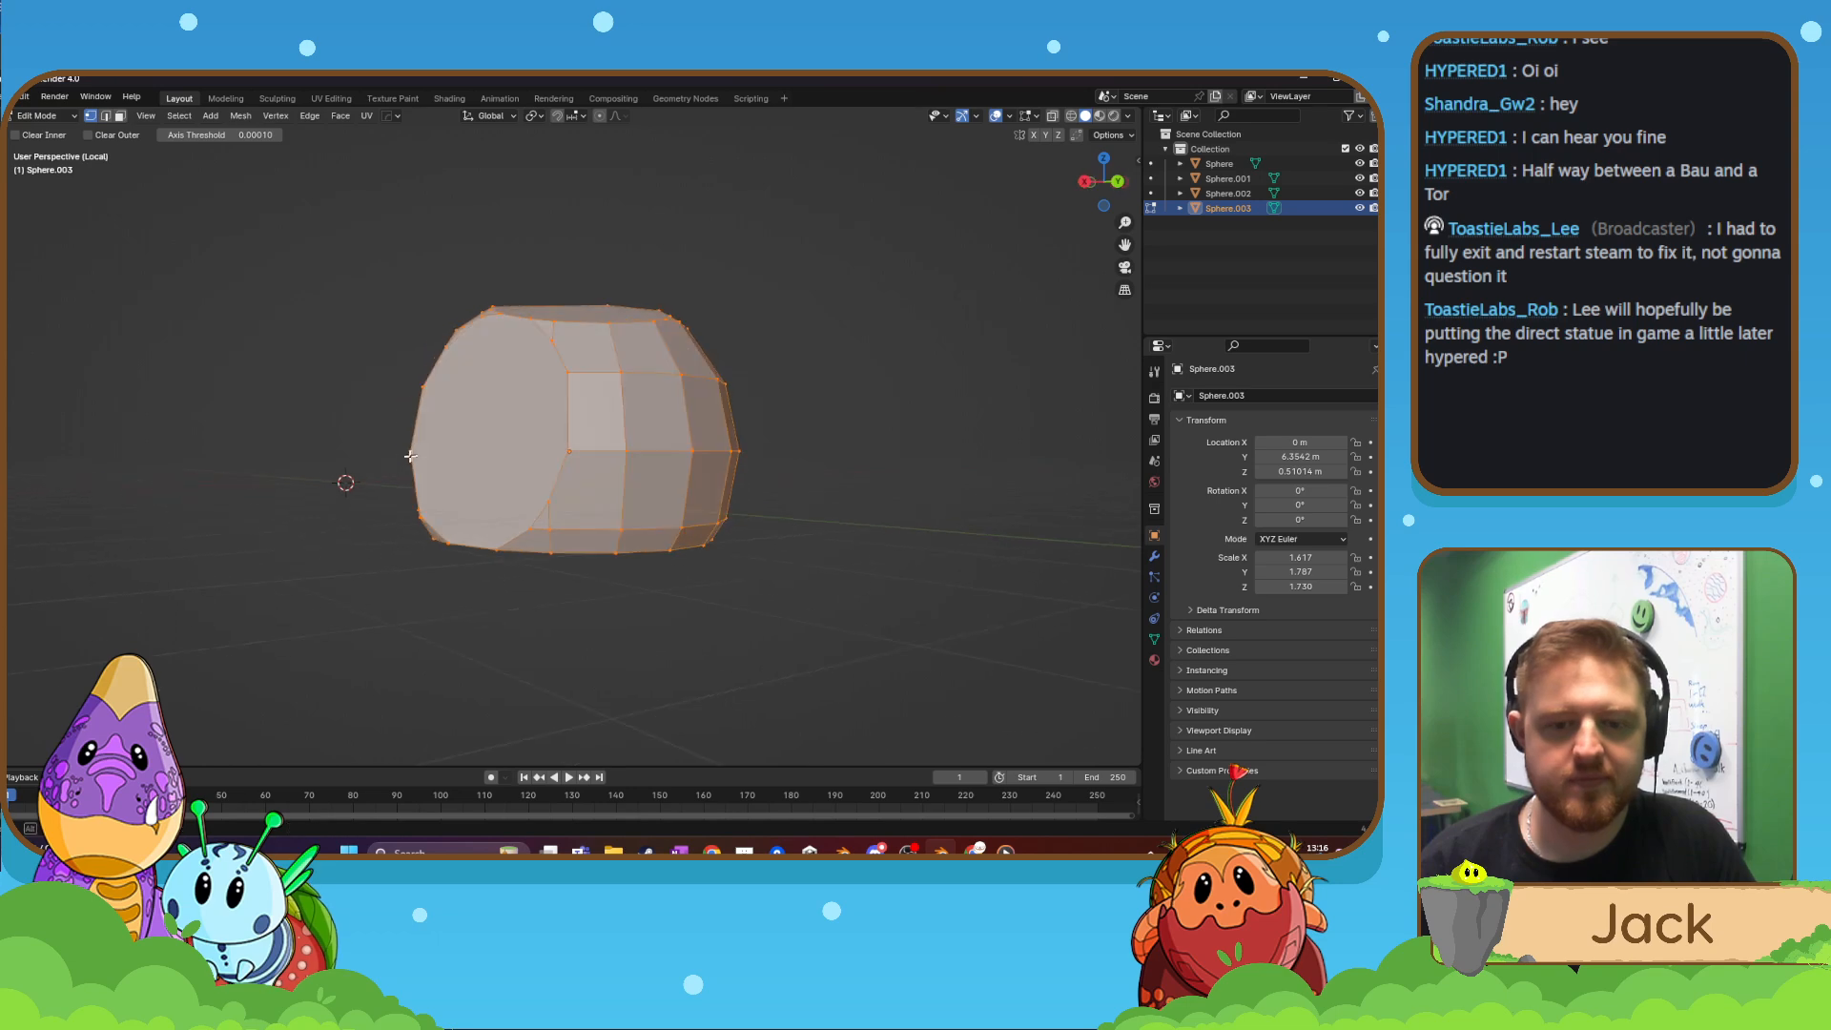
left_click_drag(381, 434, 569, 334)
left_click(112, 730)
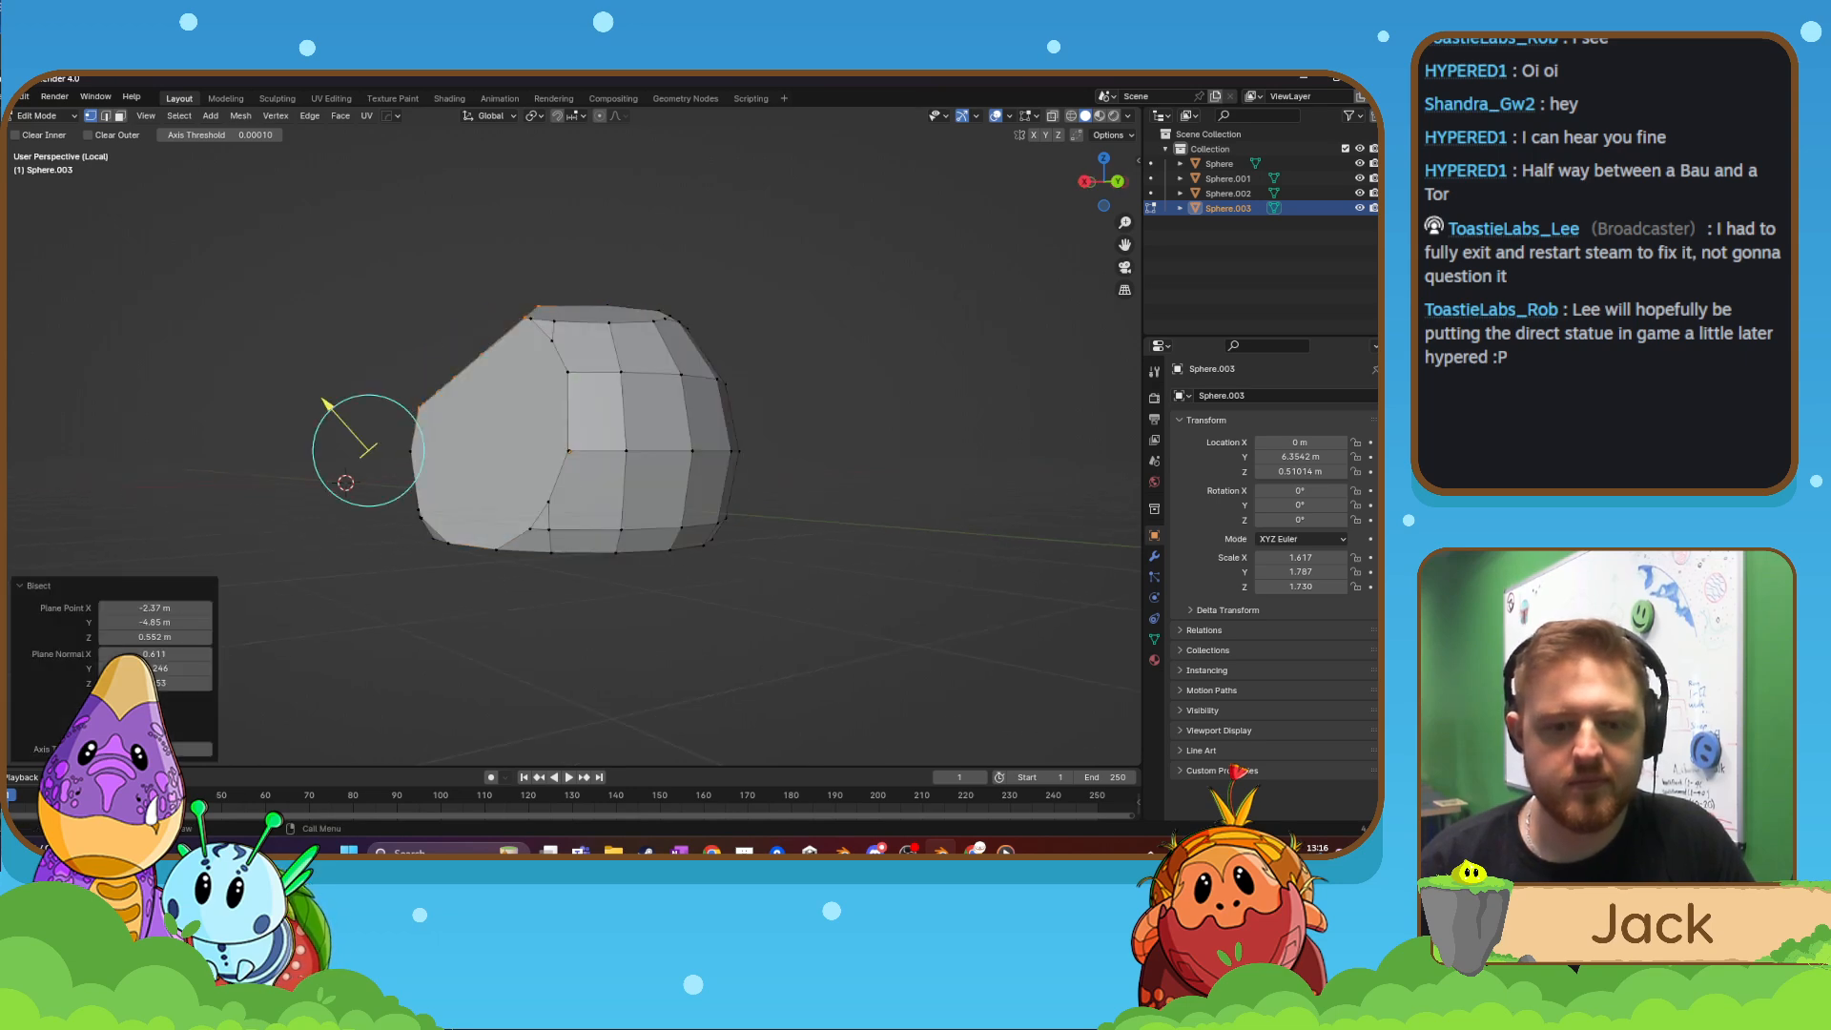
left_click(112, 730)
left_click(112, 729)
- Slice the top of the rock with a near-horizontal bisect and remove the piece above it
key("a")
middle_click_drag(658, 335, 667, 334)
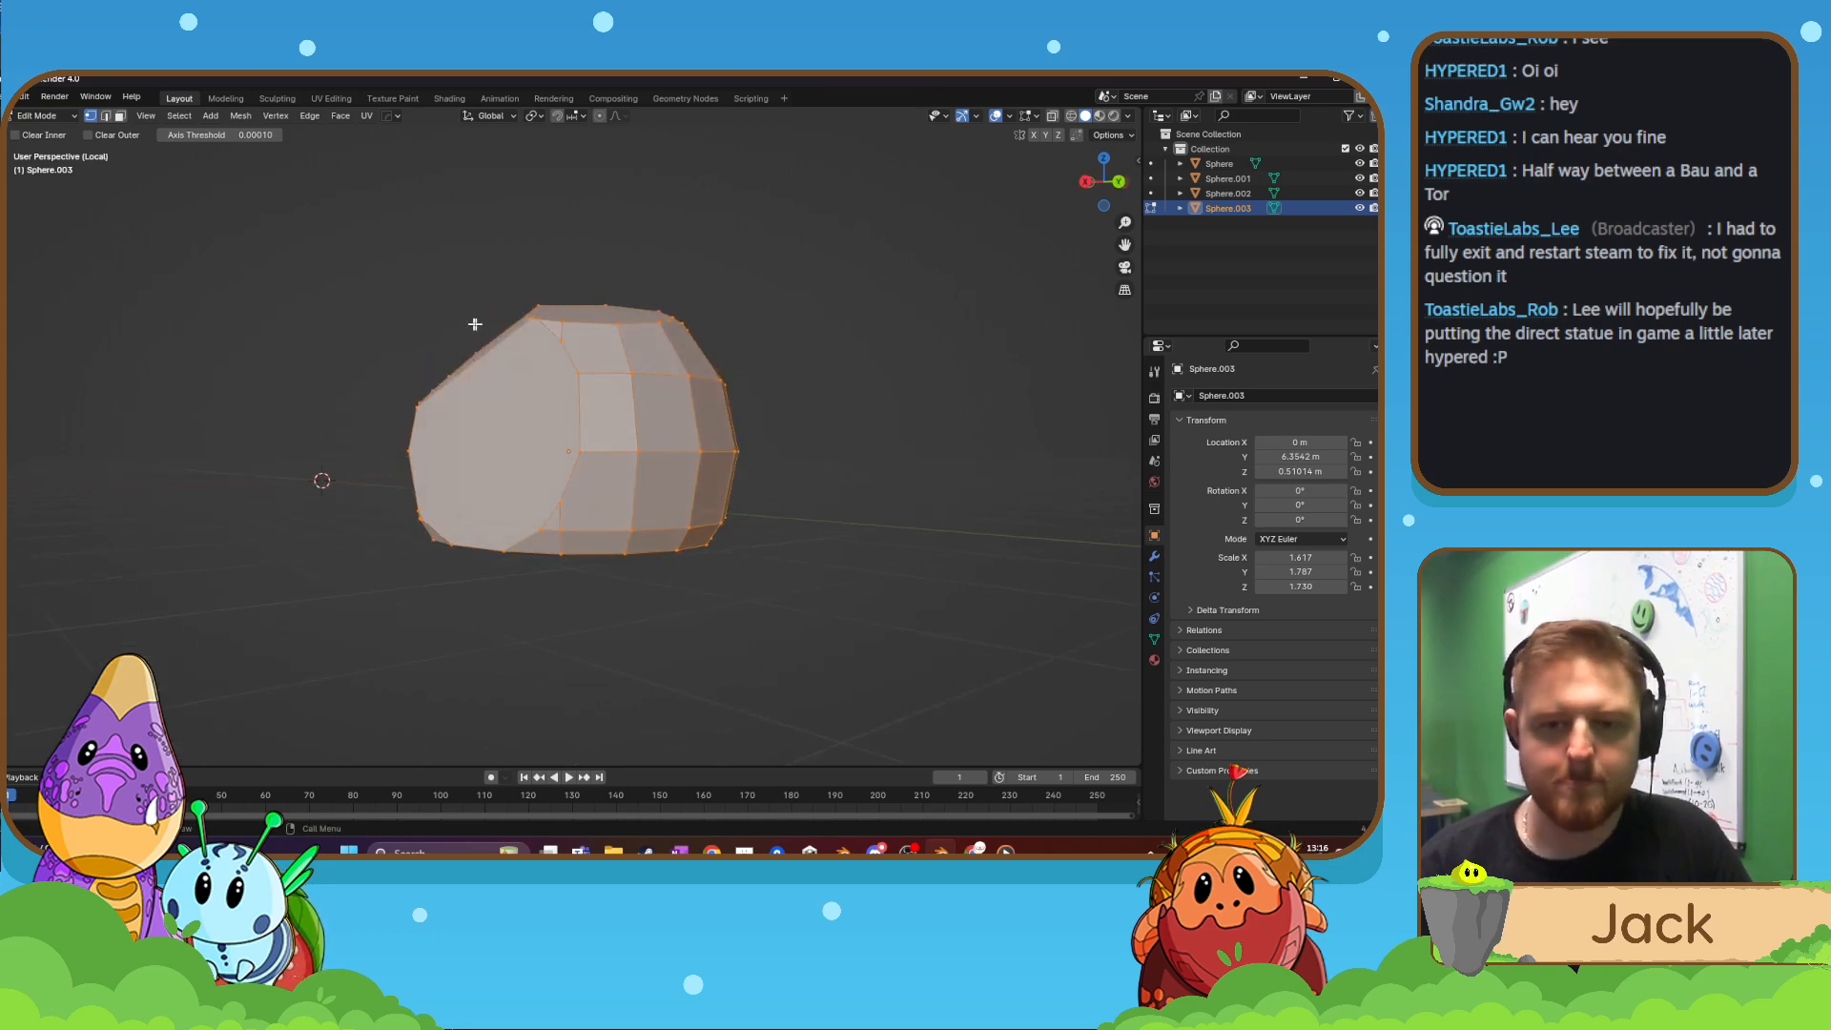
left_click_drag(469, 323, 804, 344)
middle_click_drag(804, 344, 954, 367)
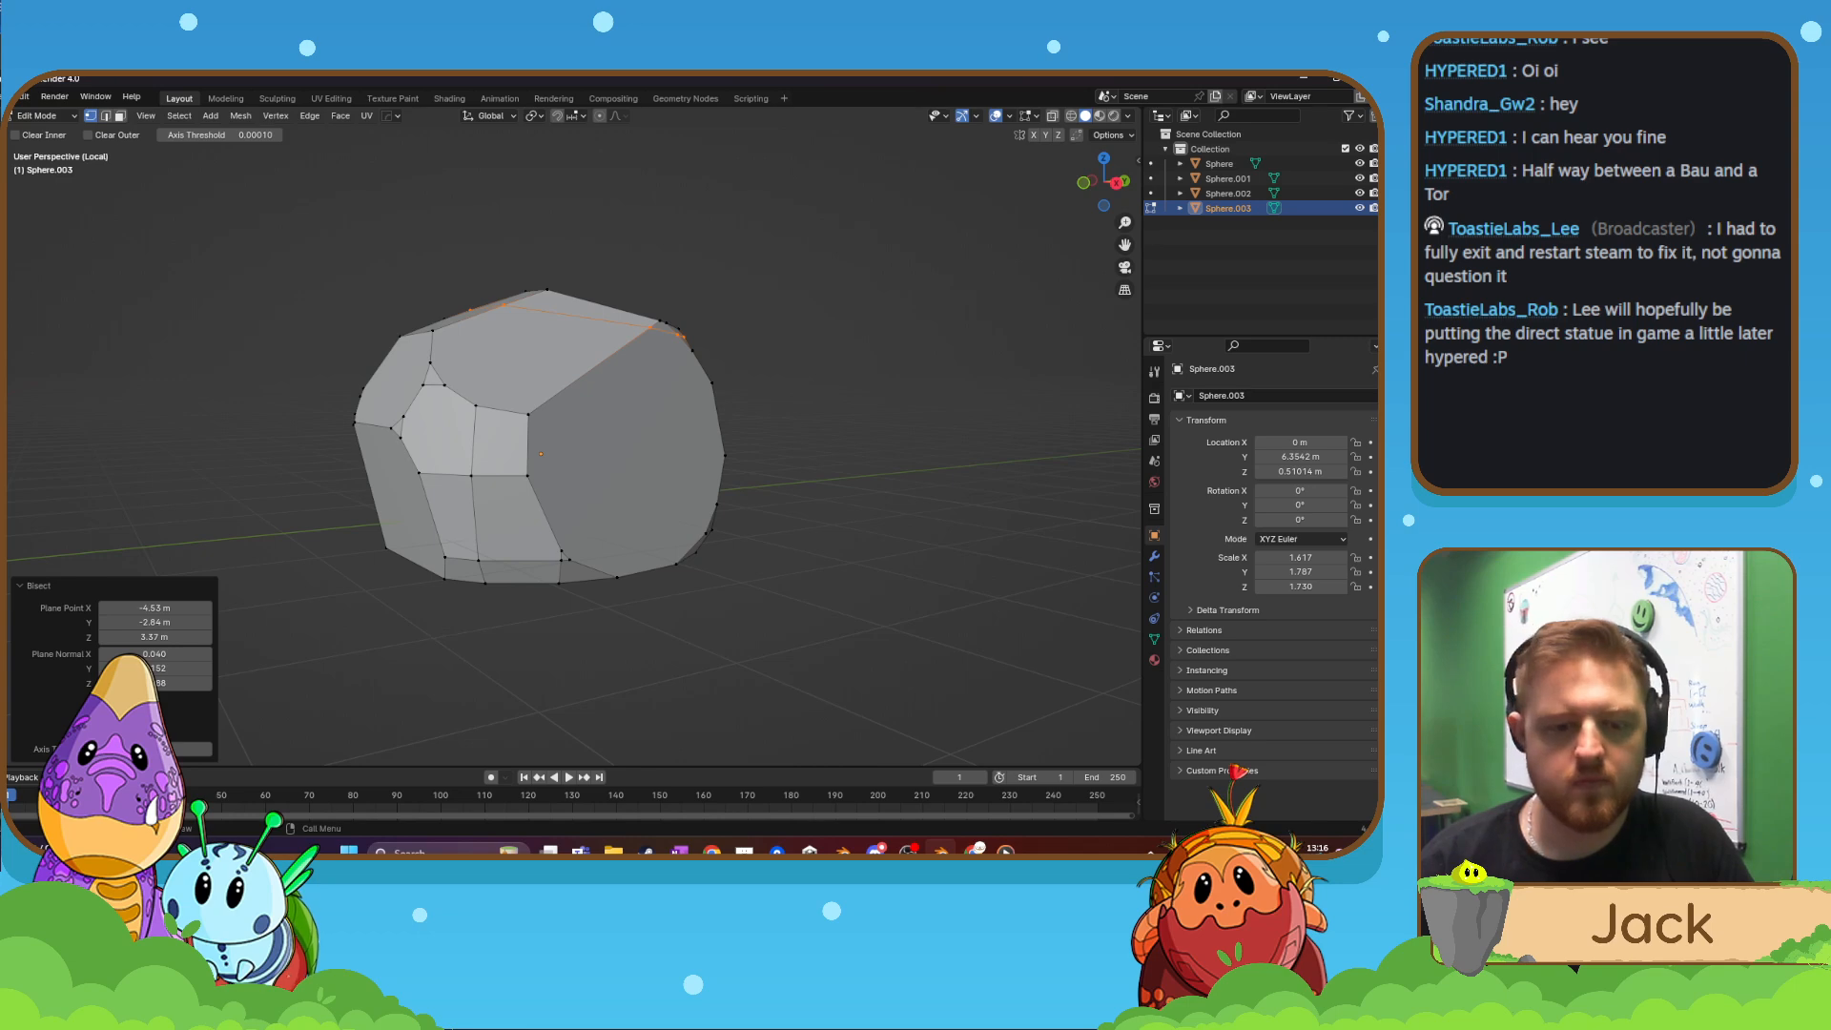
left_click(111, 716)
left_click(111, 715)
left_click(111, 730)
- Bisect the corner between the +X and -Y sides with a near-vertical cut and remove the outer piece
key("a")
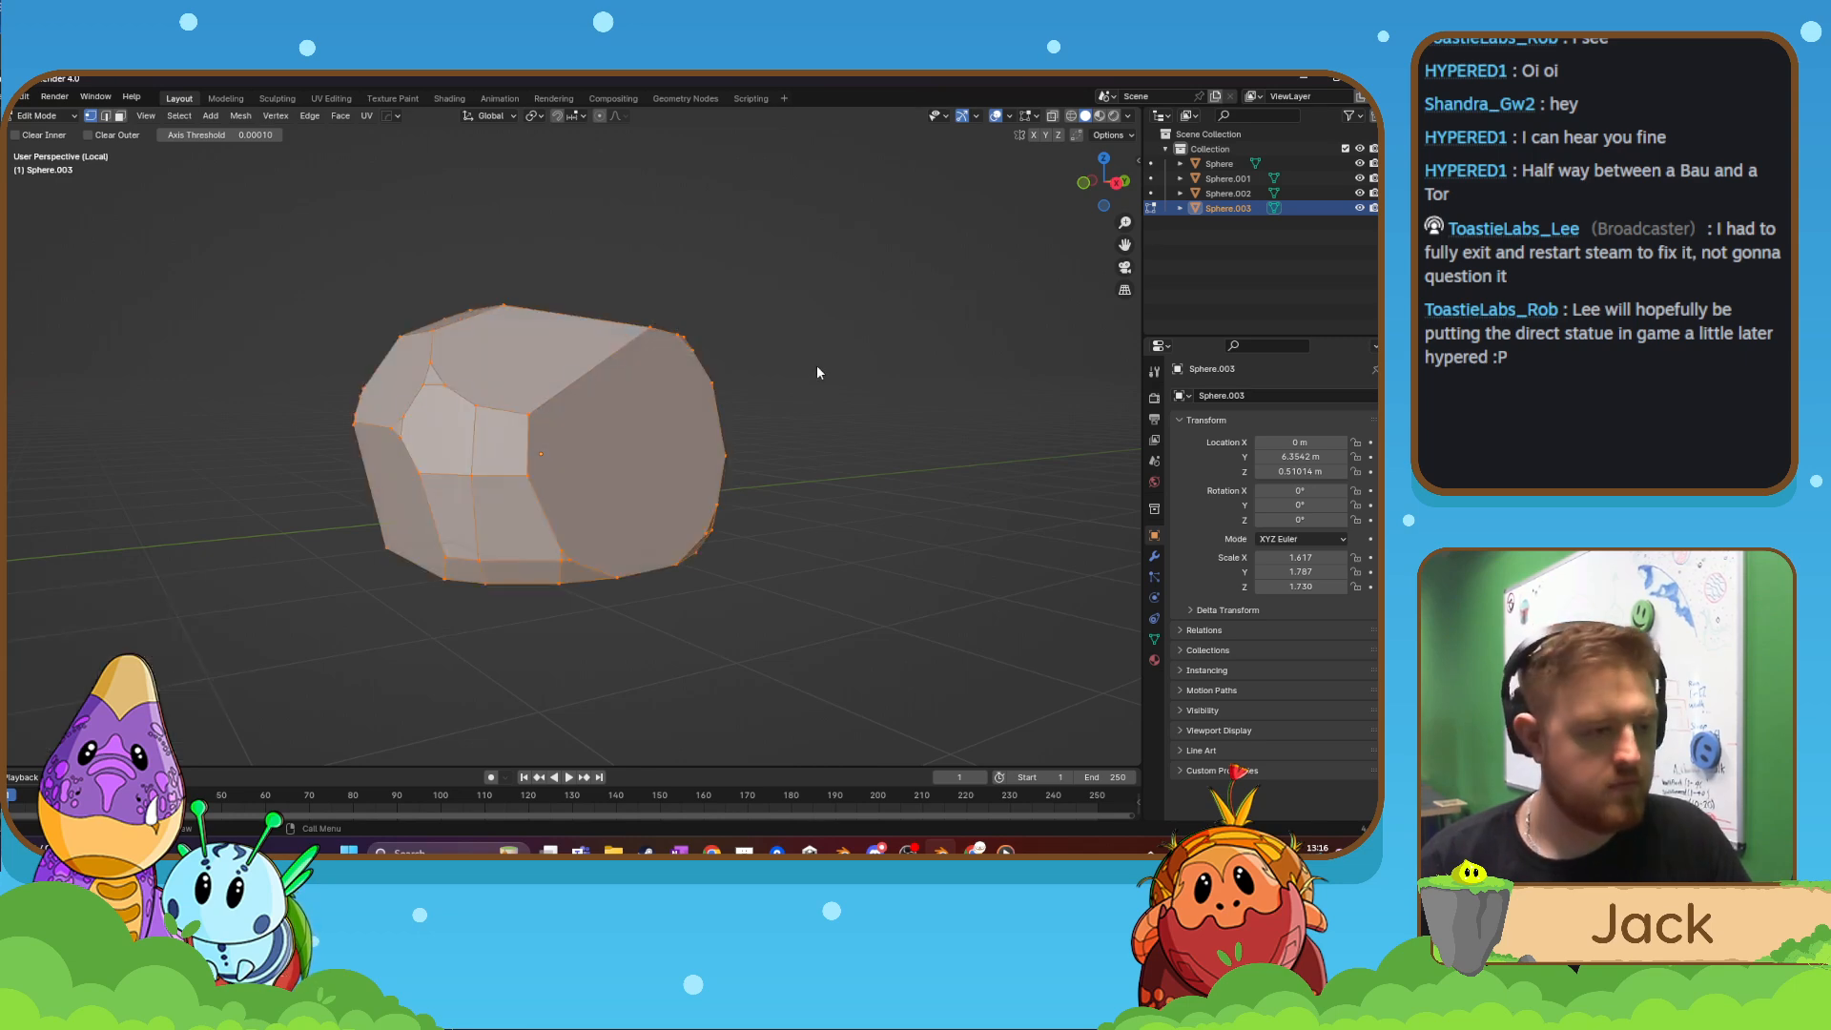
middle_click_drag(817, 364, 762, 410)
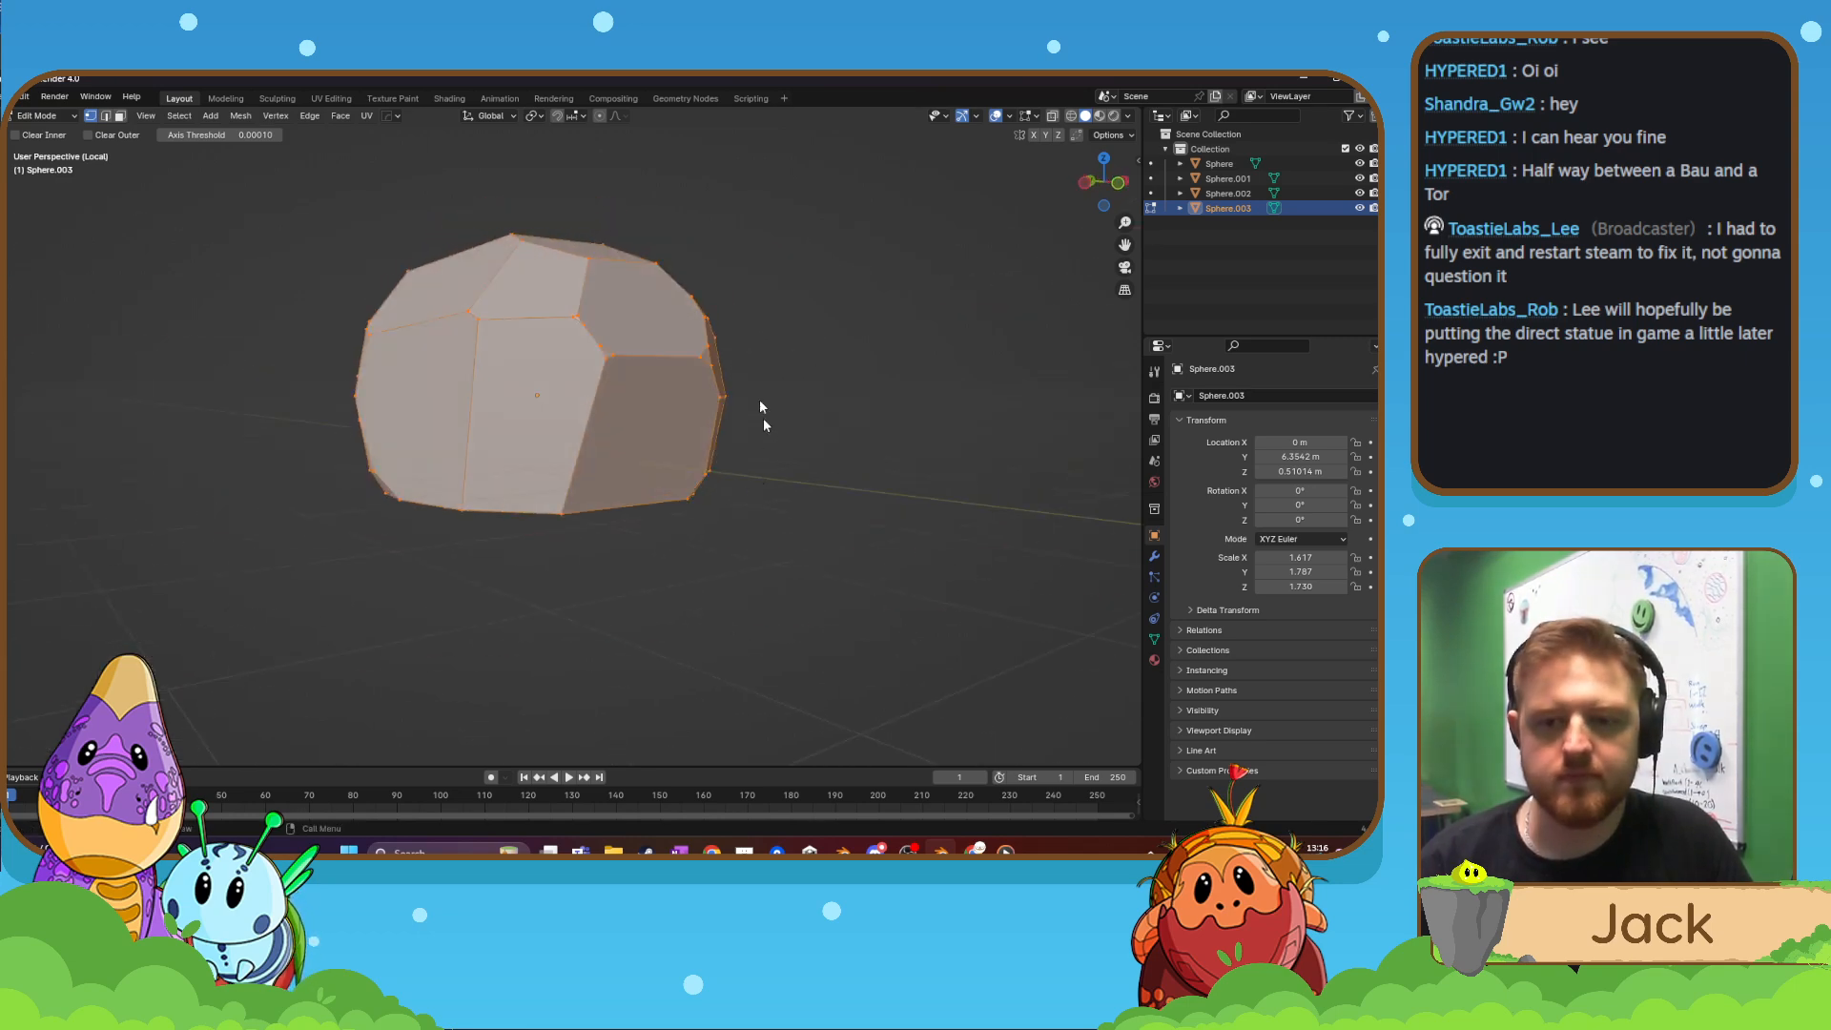
left_click_drag(677, 271, 690, 539)
left_click(105, 716)
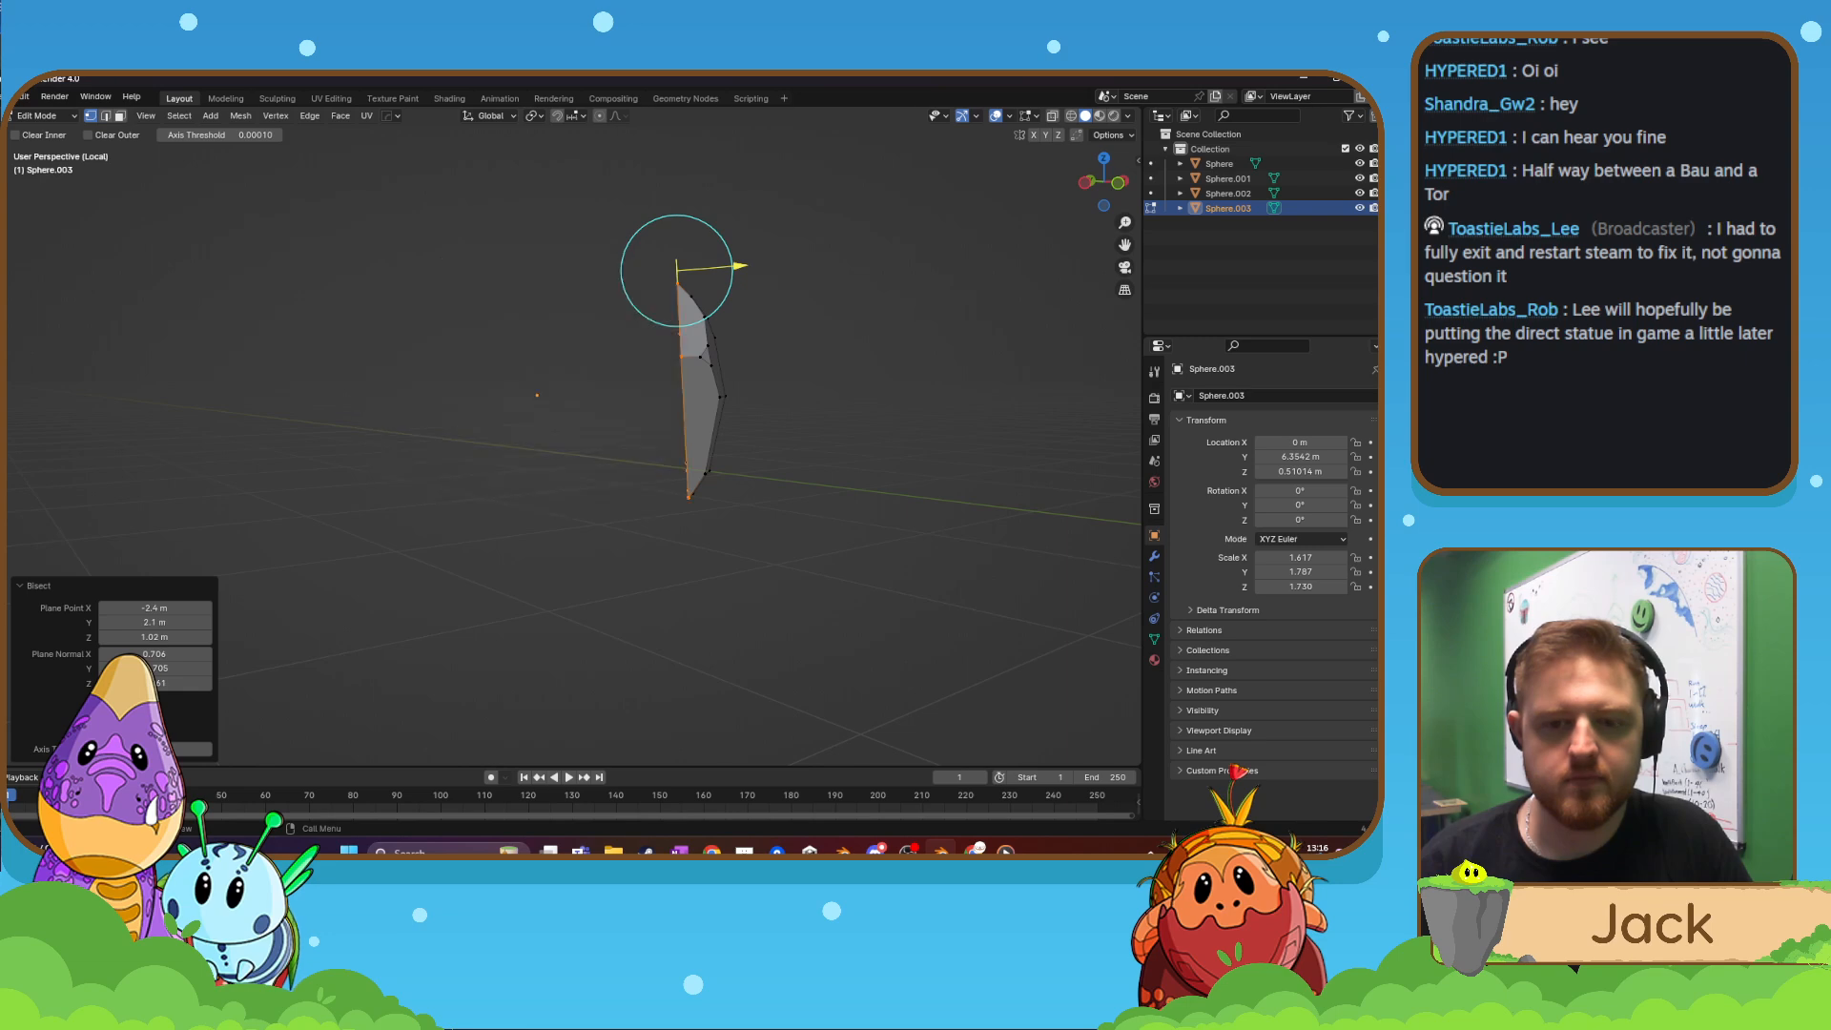
left_click(104, 717)
left_click(105, 732)
- Bisect the upper +Y side of the rock with a sloping cut and remove the piece outside it
key("a")
middle_click_drag(821, 459, 610, 324)
left_click_drag(530, 217, 706, 448)
left_click(105, 732)
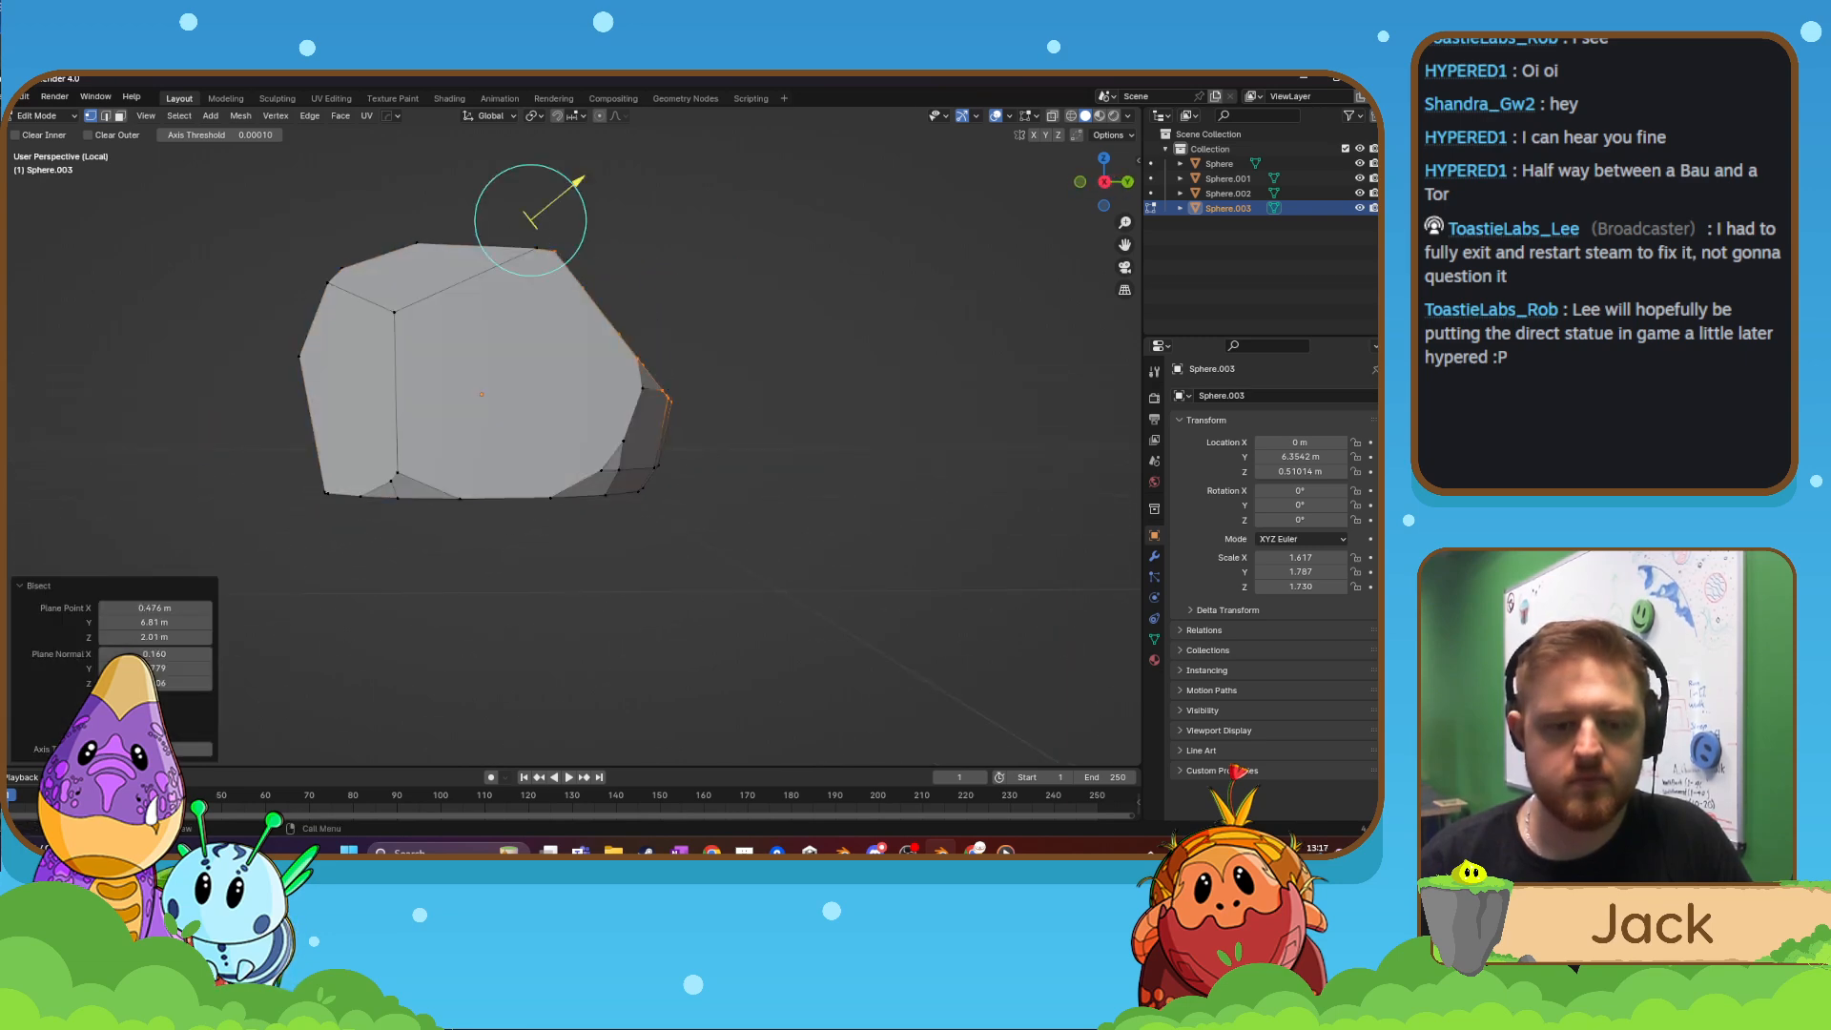
- Bisect the lower corner between the +X and +Y sides with an undercut slope, redoing the first cut, and remove the outer piece
key("a")
middle_click_drag(622, 410, 679, 416)
left_click_drag(735, 280, 641, 518)
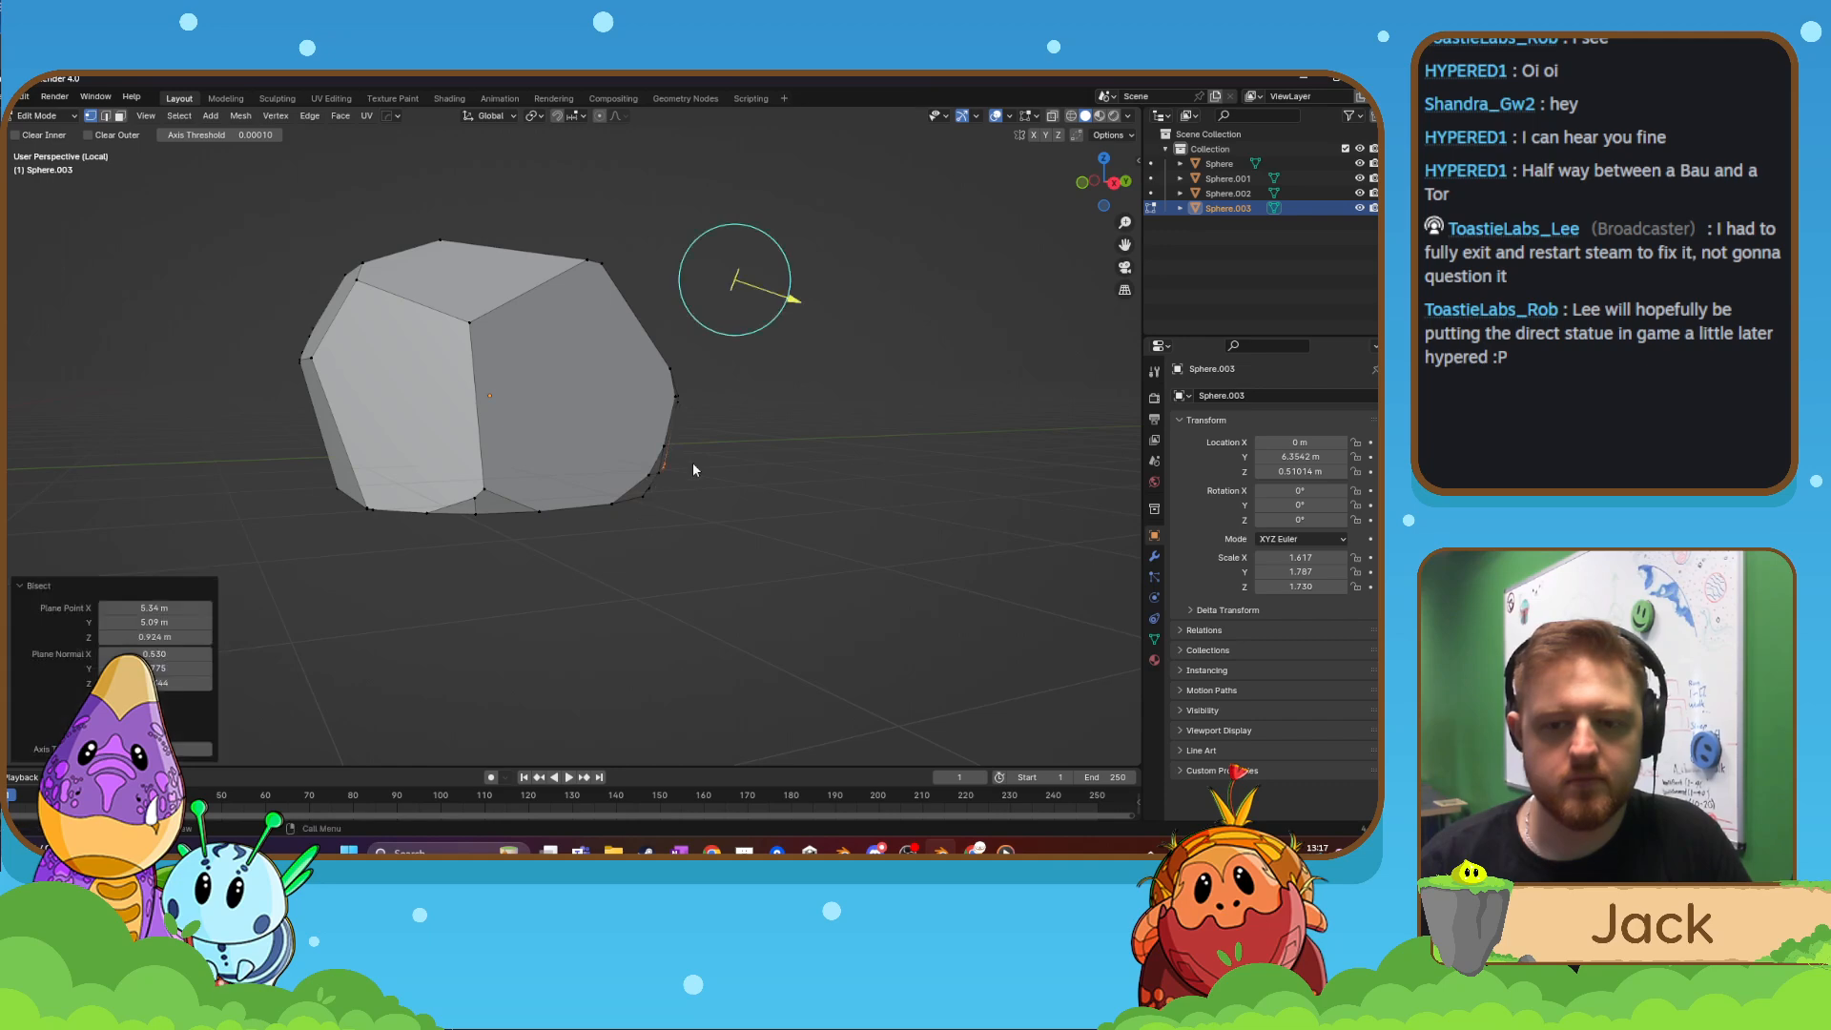
key("ctrl+z")
left_click_drag(678, 317, 601, 536)
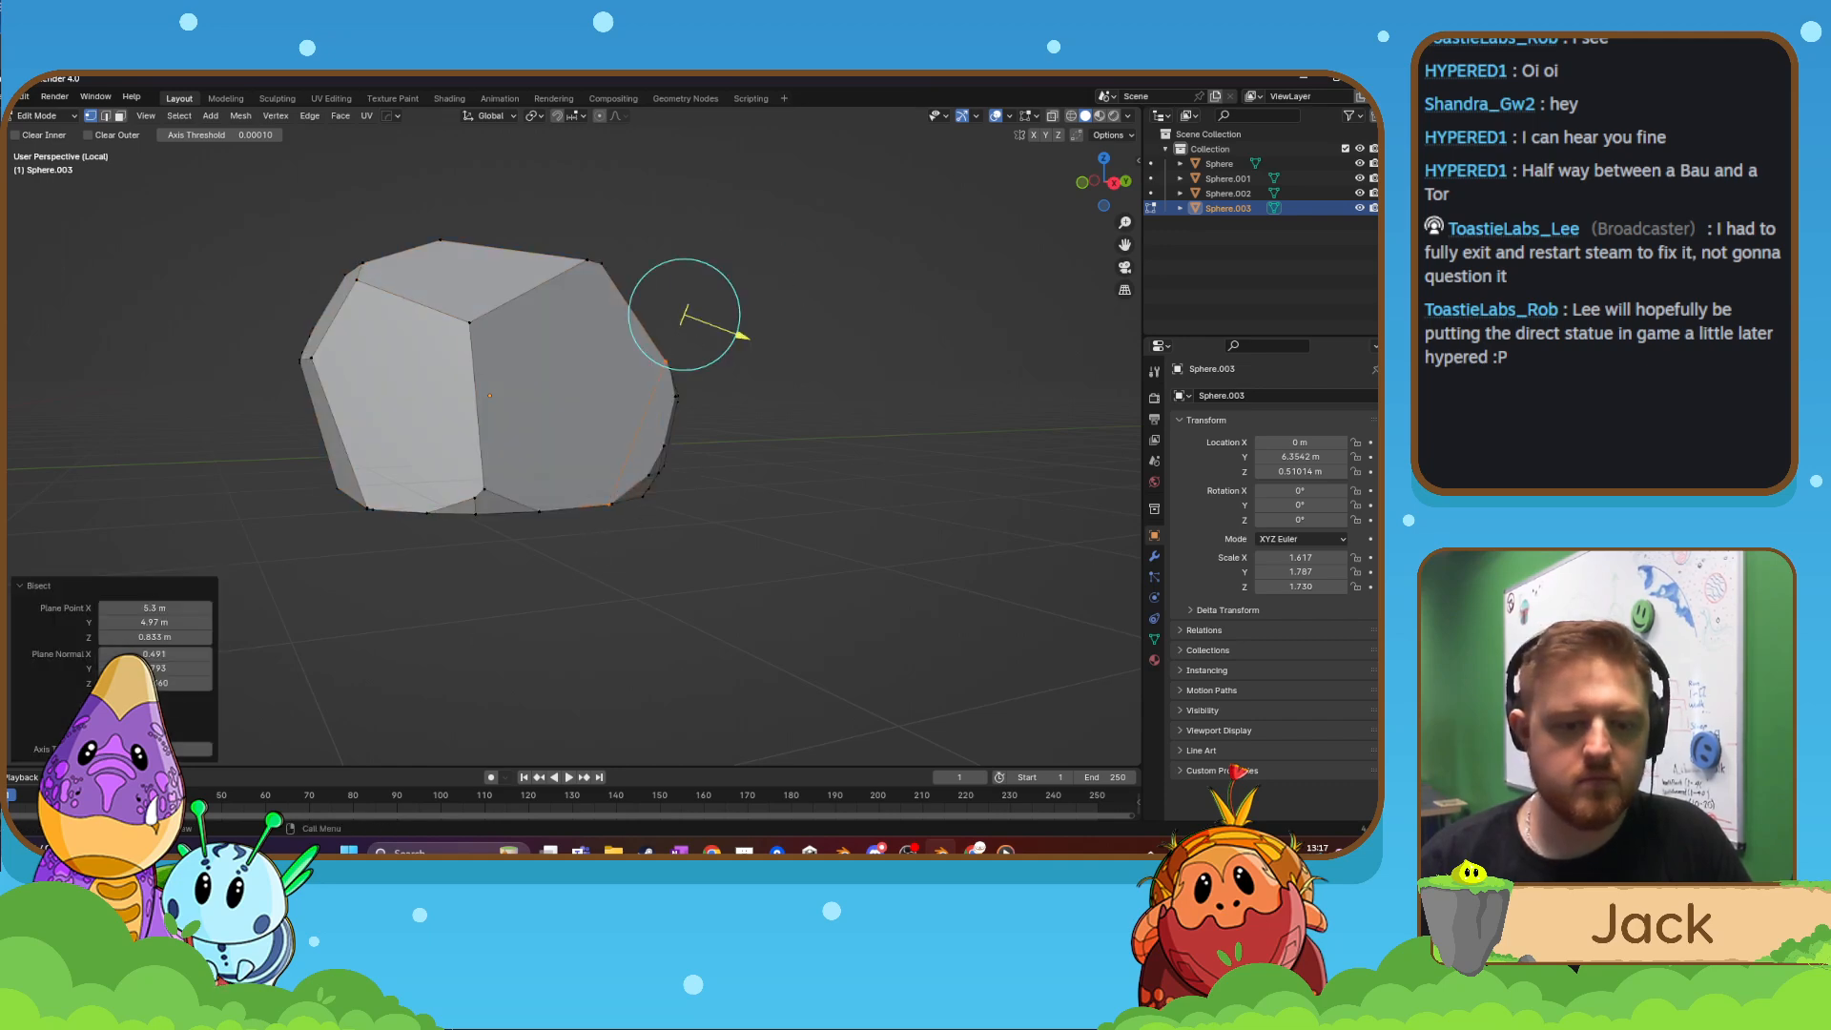
left_click(105, 731)
key("s")
middle_click_drag(702, 415, 662, 408)
left_click(722, 418)
key("f")
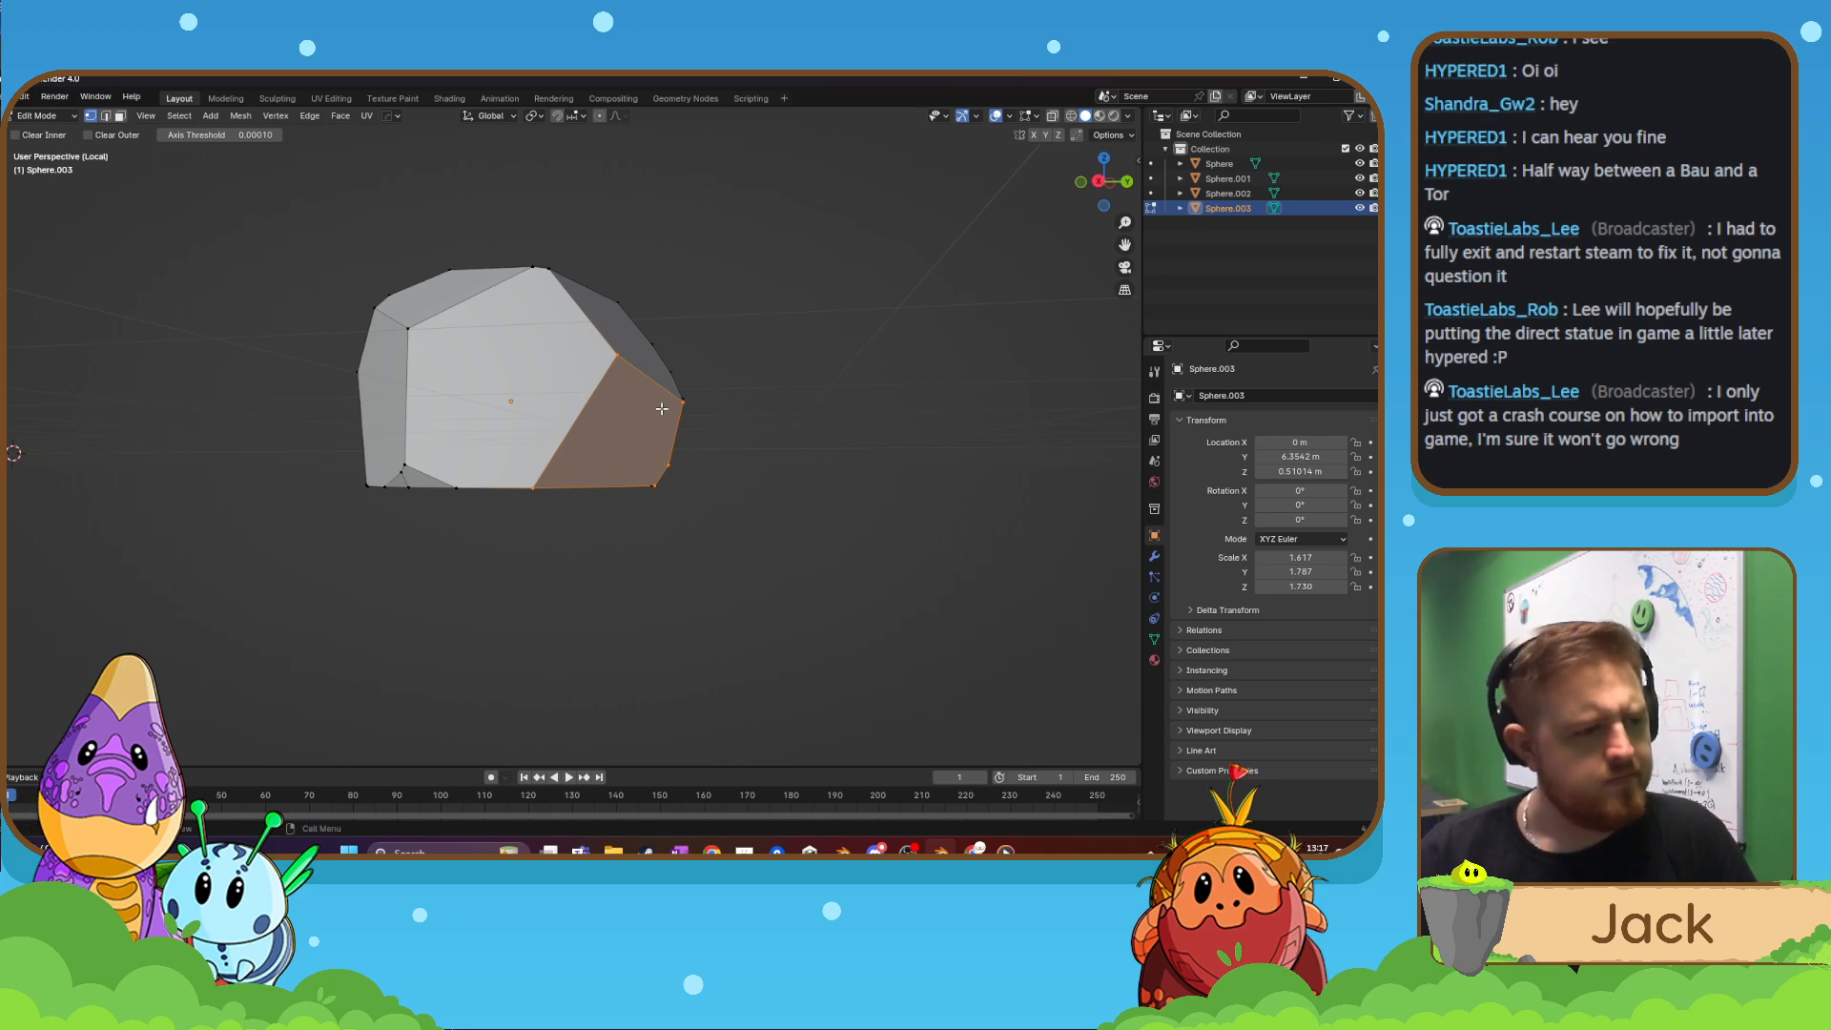
scroll(648, 429, "up", 2)
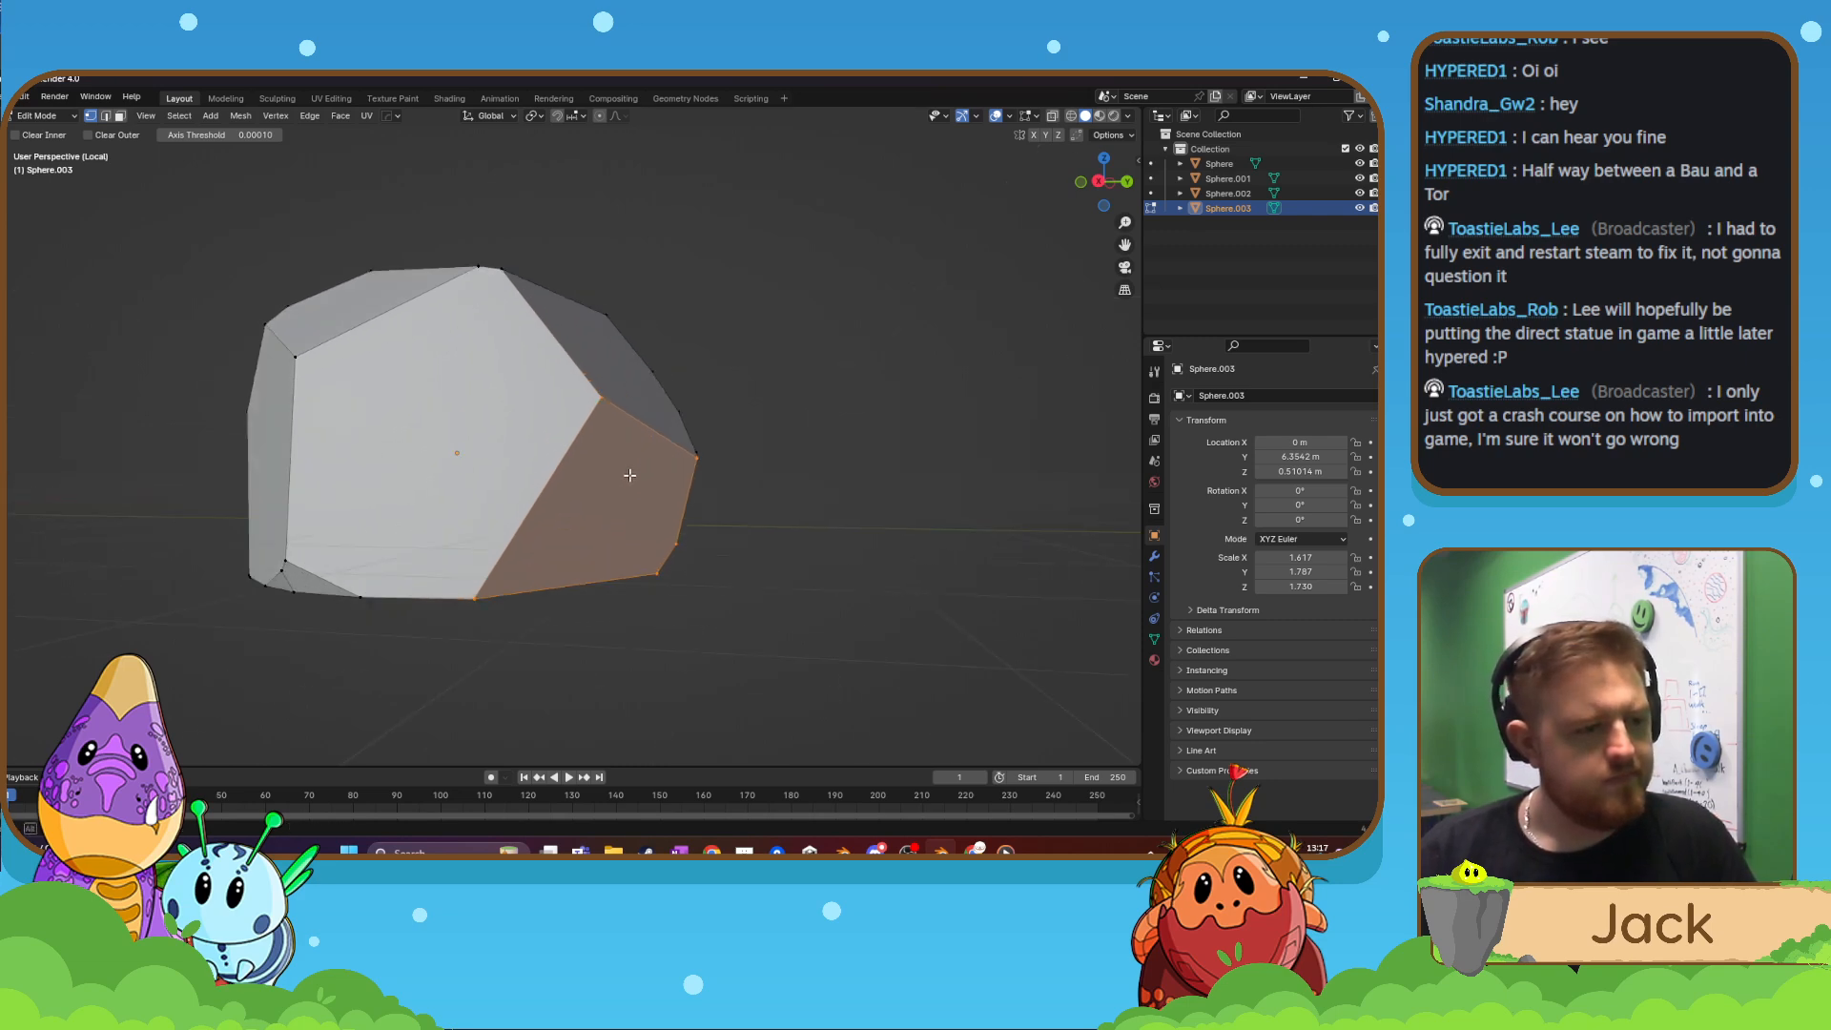
middle_click_drag(629, 475, 539, 484)
key("a")
left_click_drag(614, 263, 534, 484)
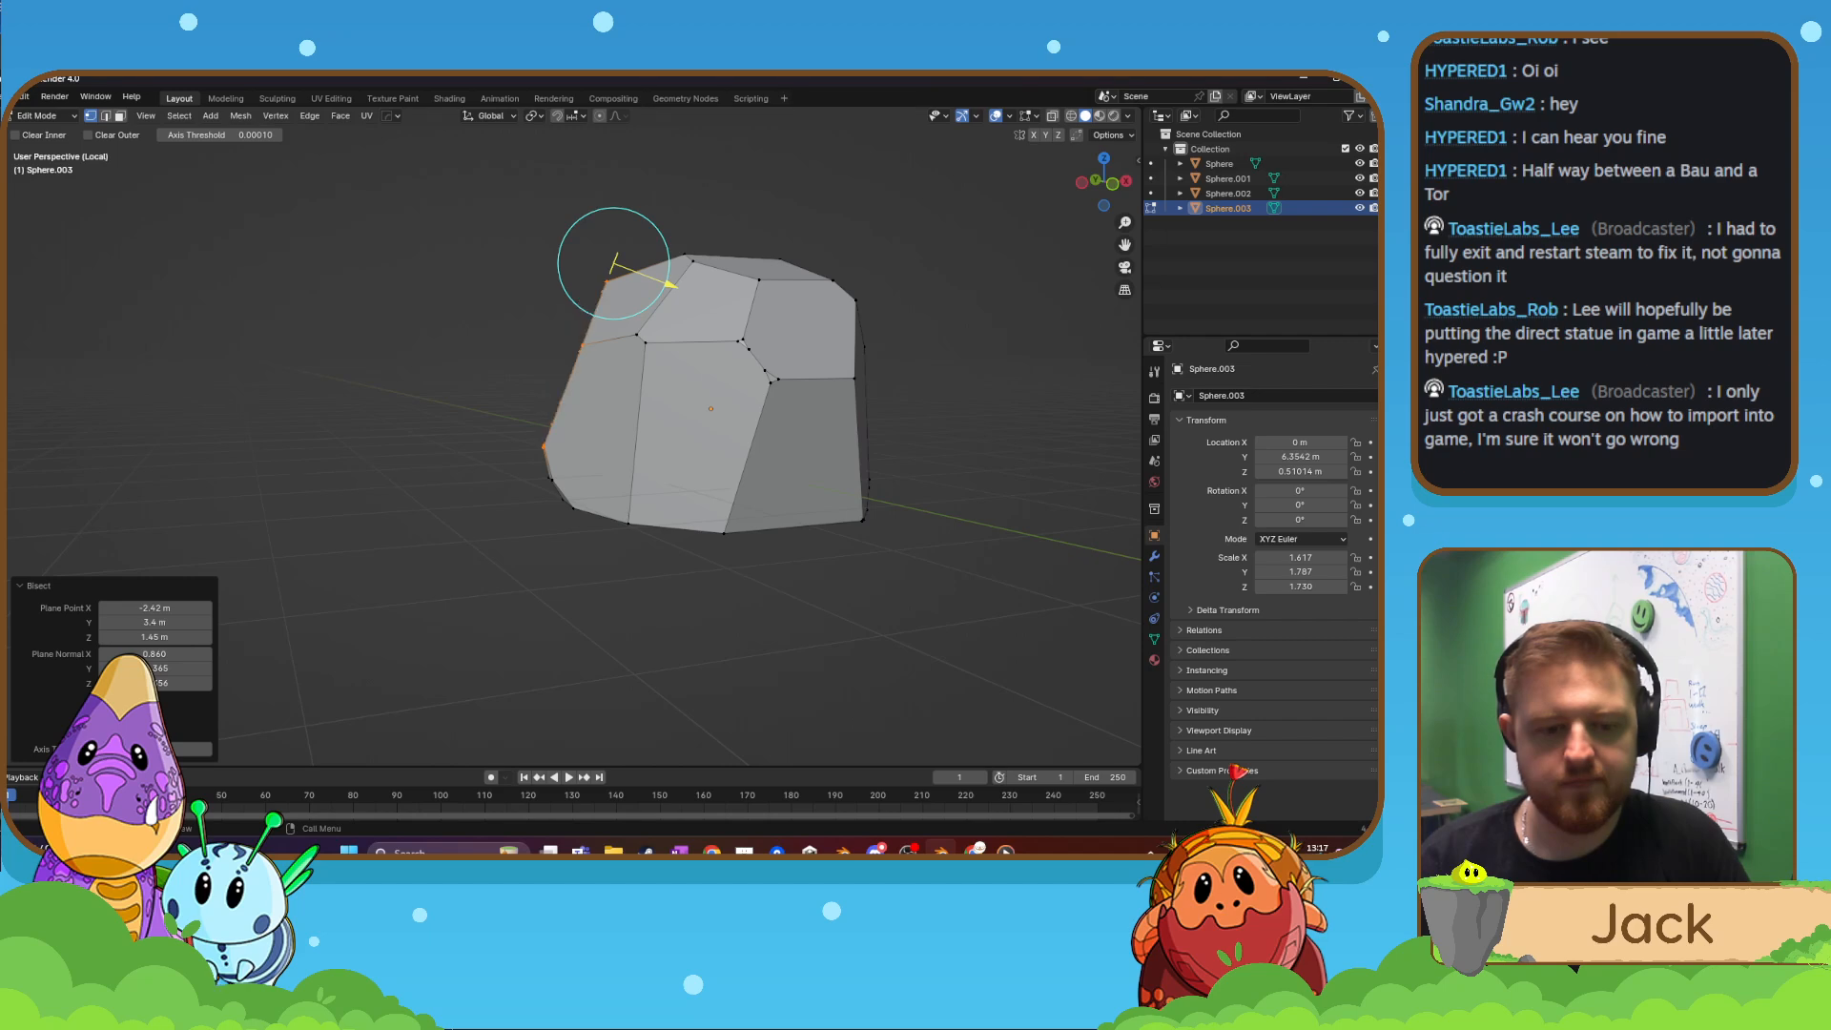
key("ctrl+z")
- Bisect the lower -X side of the rock with an inward-sloping cut and remove the small outer piece
scroll(887, 523, "up", 2)
middle_click_drag(868, 563, 615, 540)
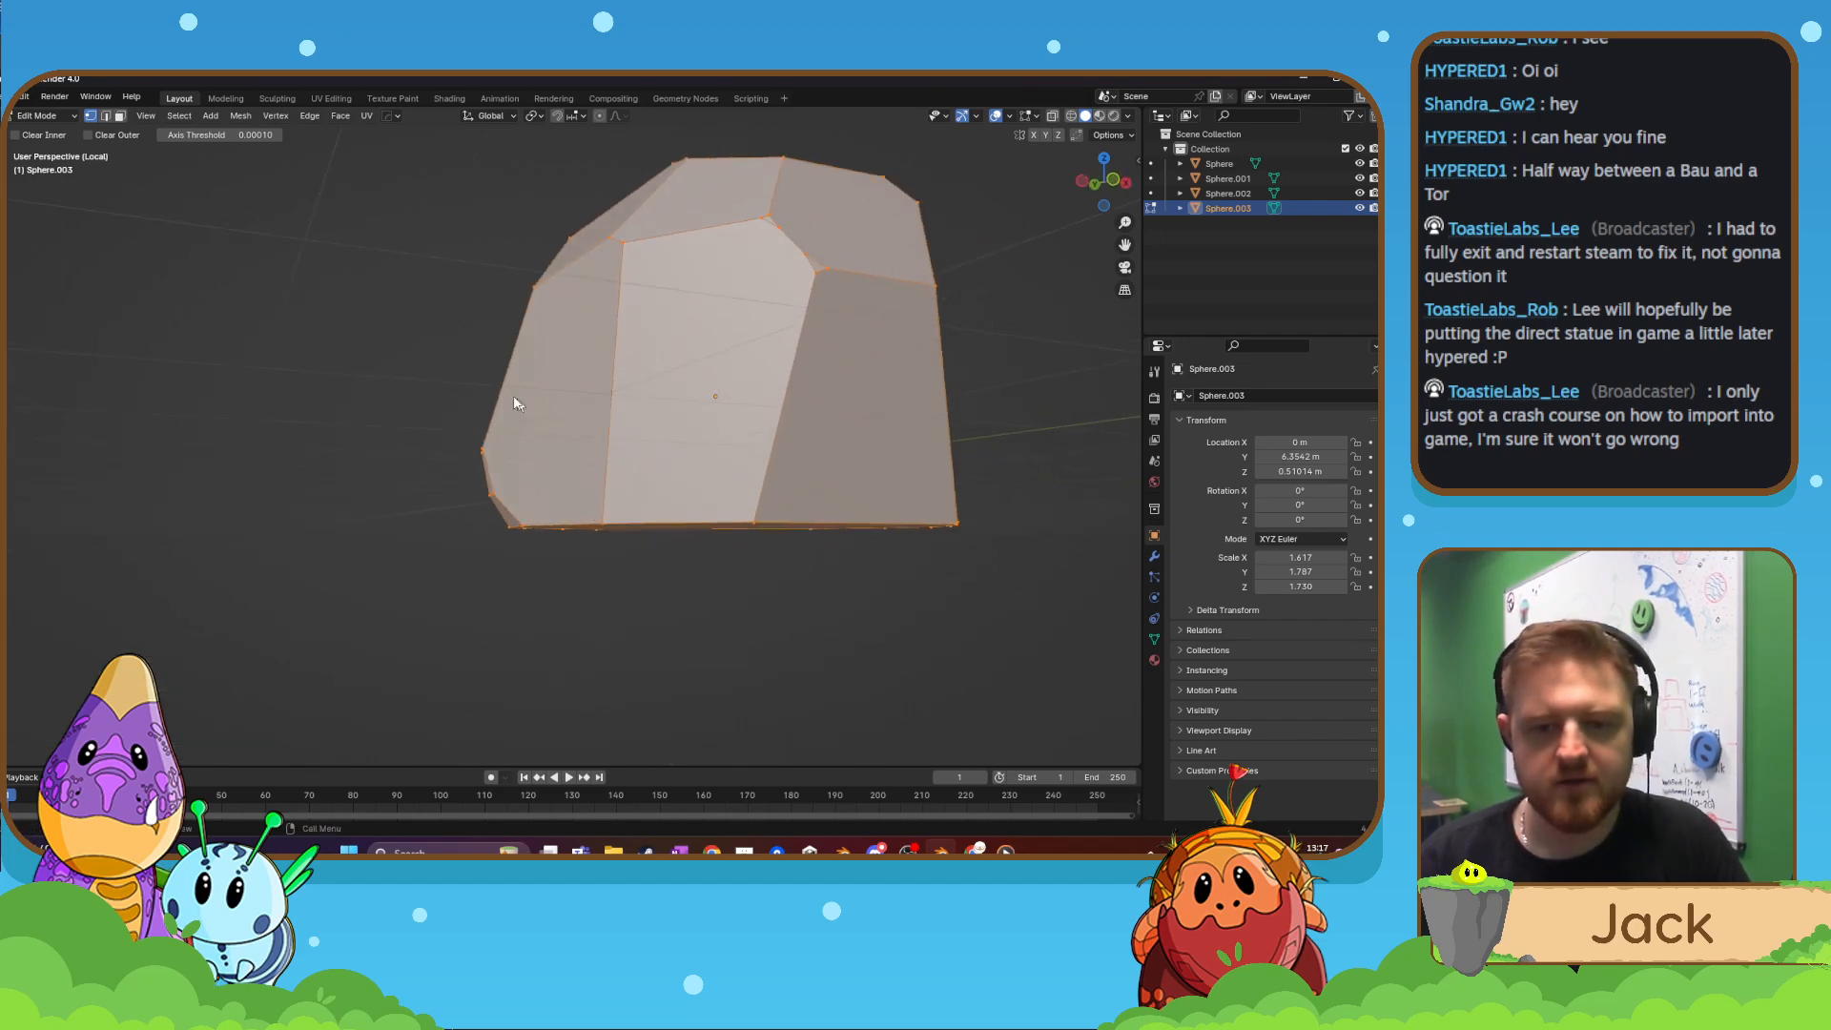
left_click_drag(467, 377, 545, 582)
left_click(107, 733)
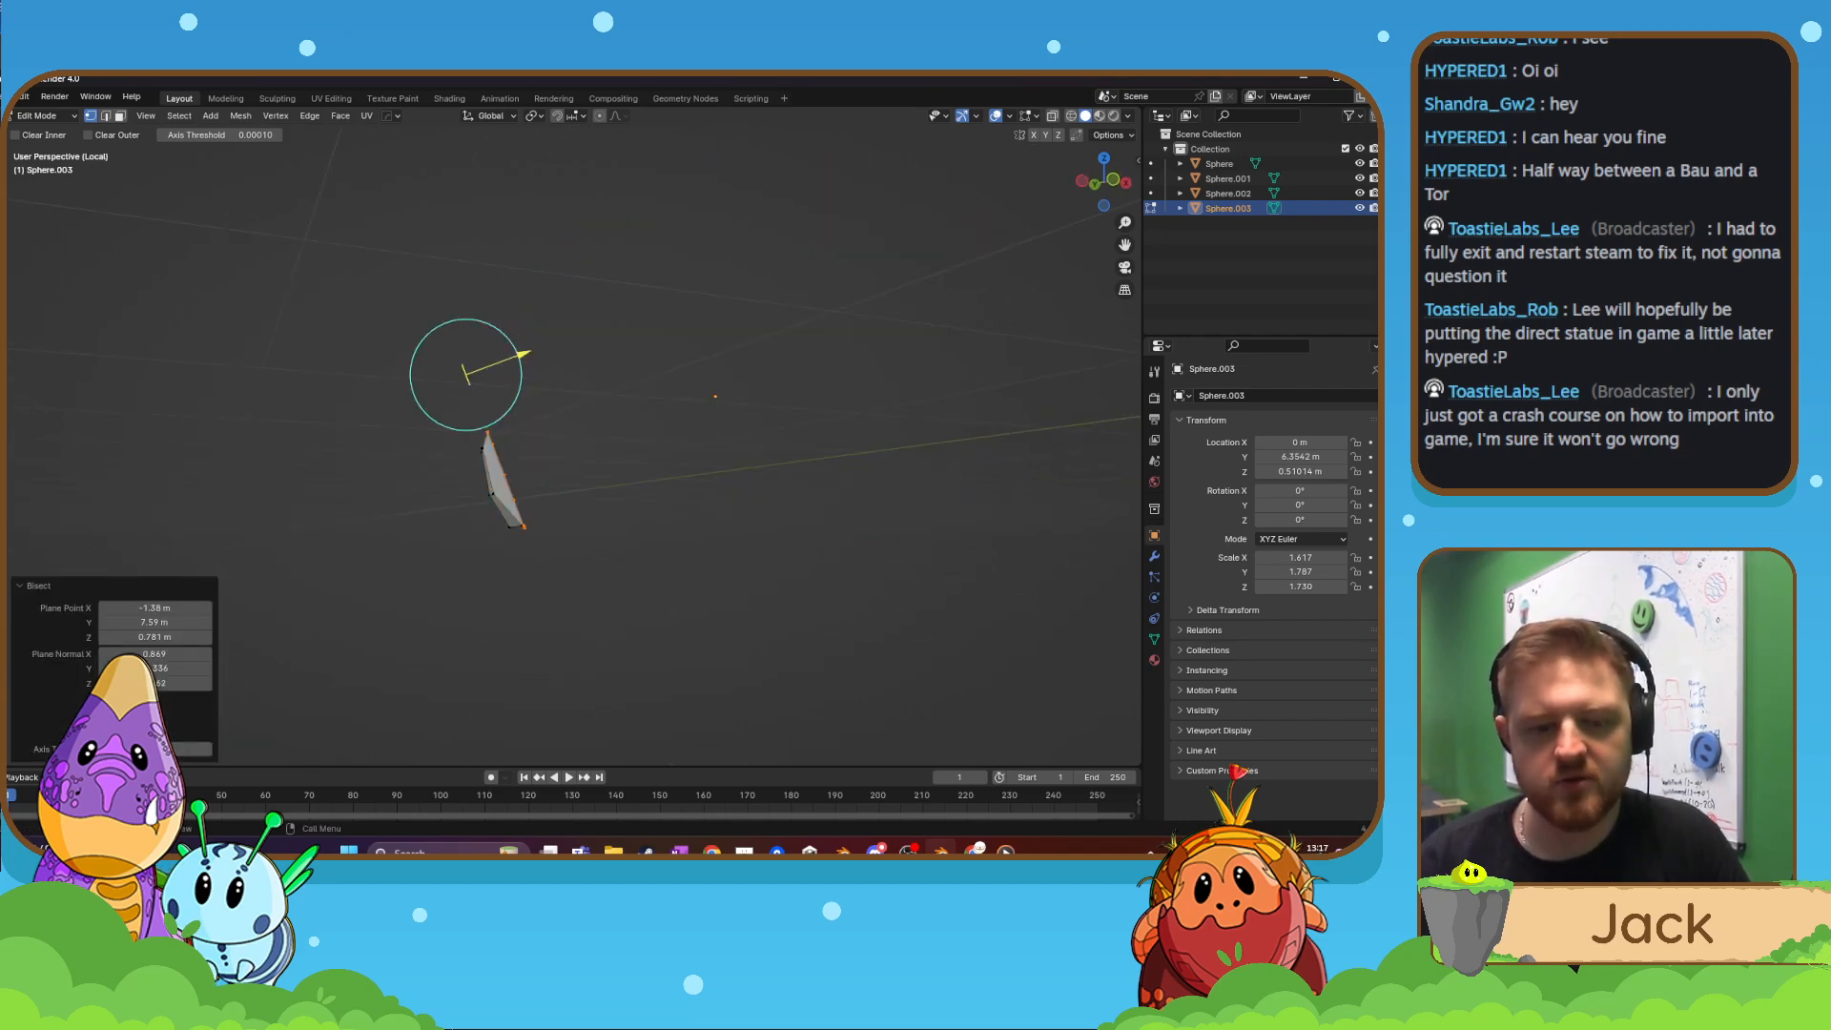
left_click(107, 732)
left_click(107, 716)
middle_click_drag(490, 435, 749, 524)
- Flatten the +Y side of the rock with a steep bisect and remove the outer piece
key("a")
scroll(547, 457, "down", 3)
middle_click_drag(567, 537, 755, 541)
scroll(674, 552, "up", 2)
scroll(754, 541, "up", 2)
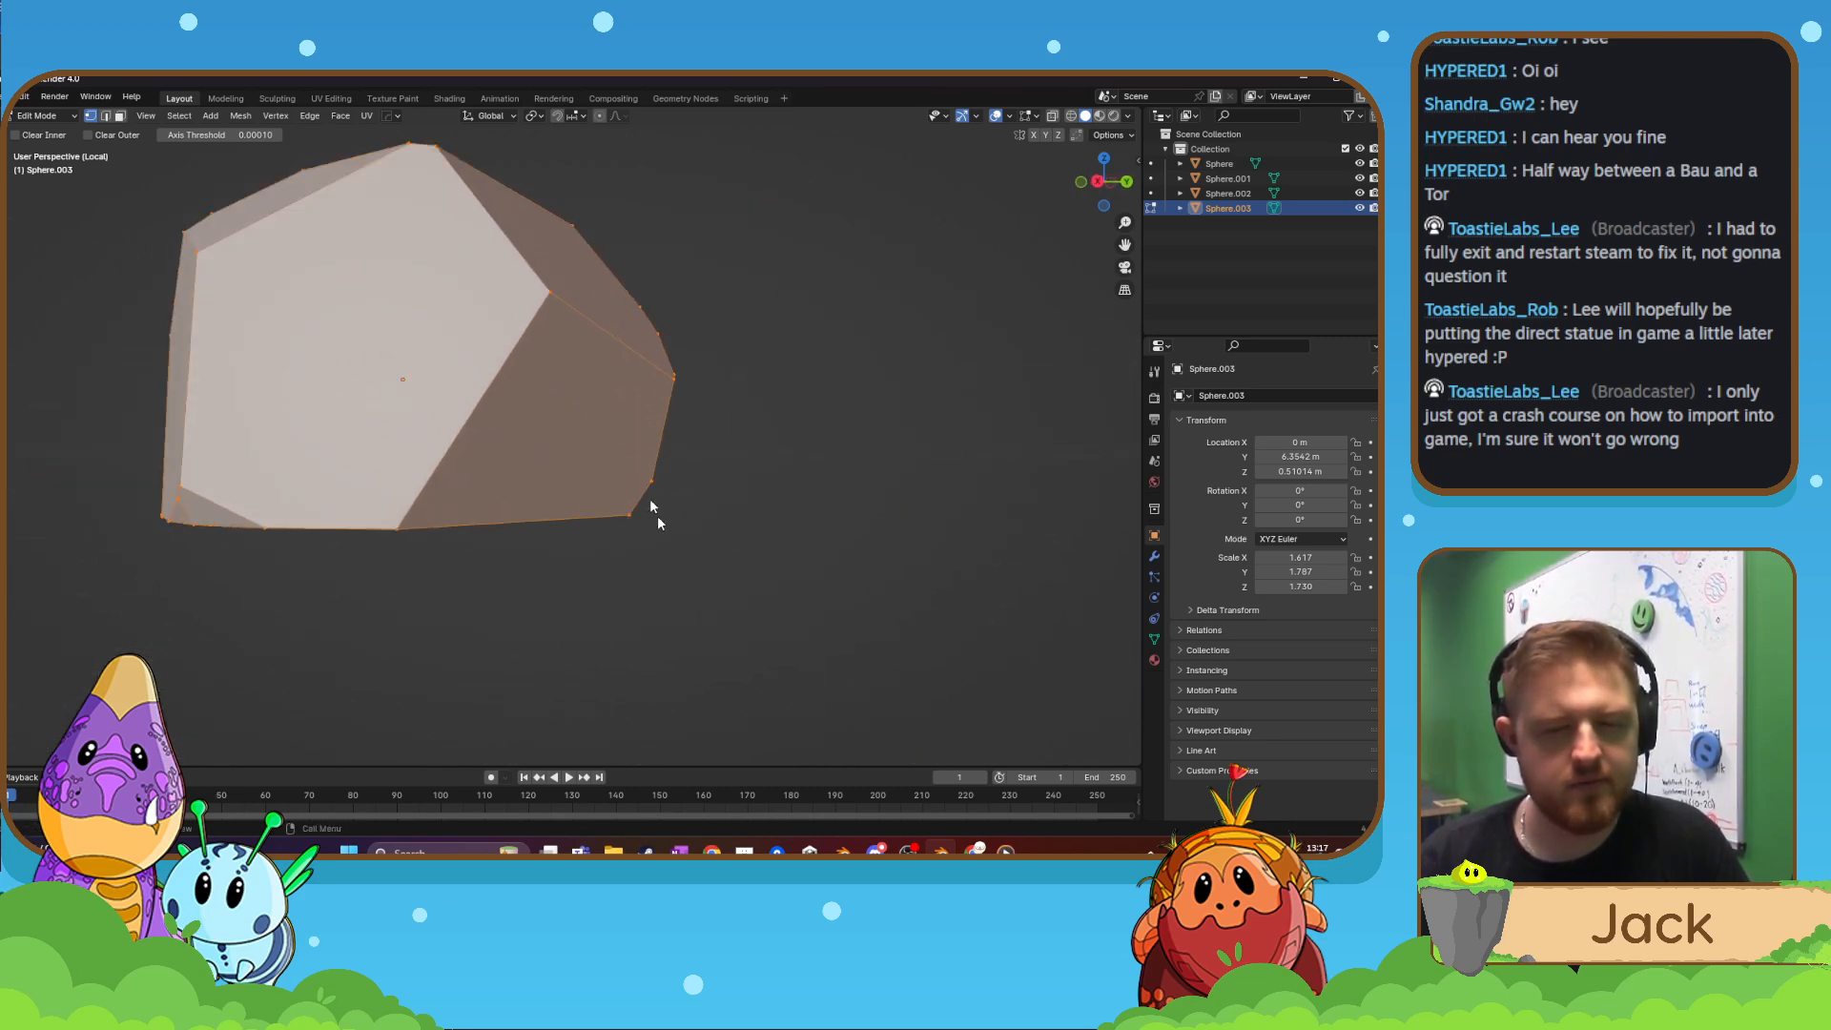
left_click_drag(655, 274, 614, 526)
left_click(105, 716)
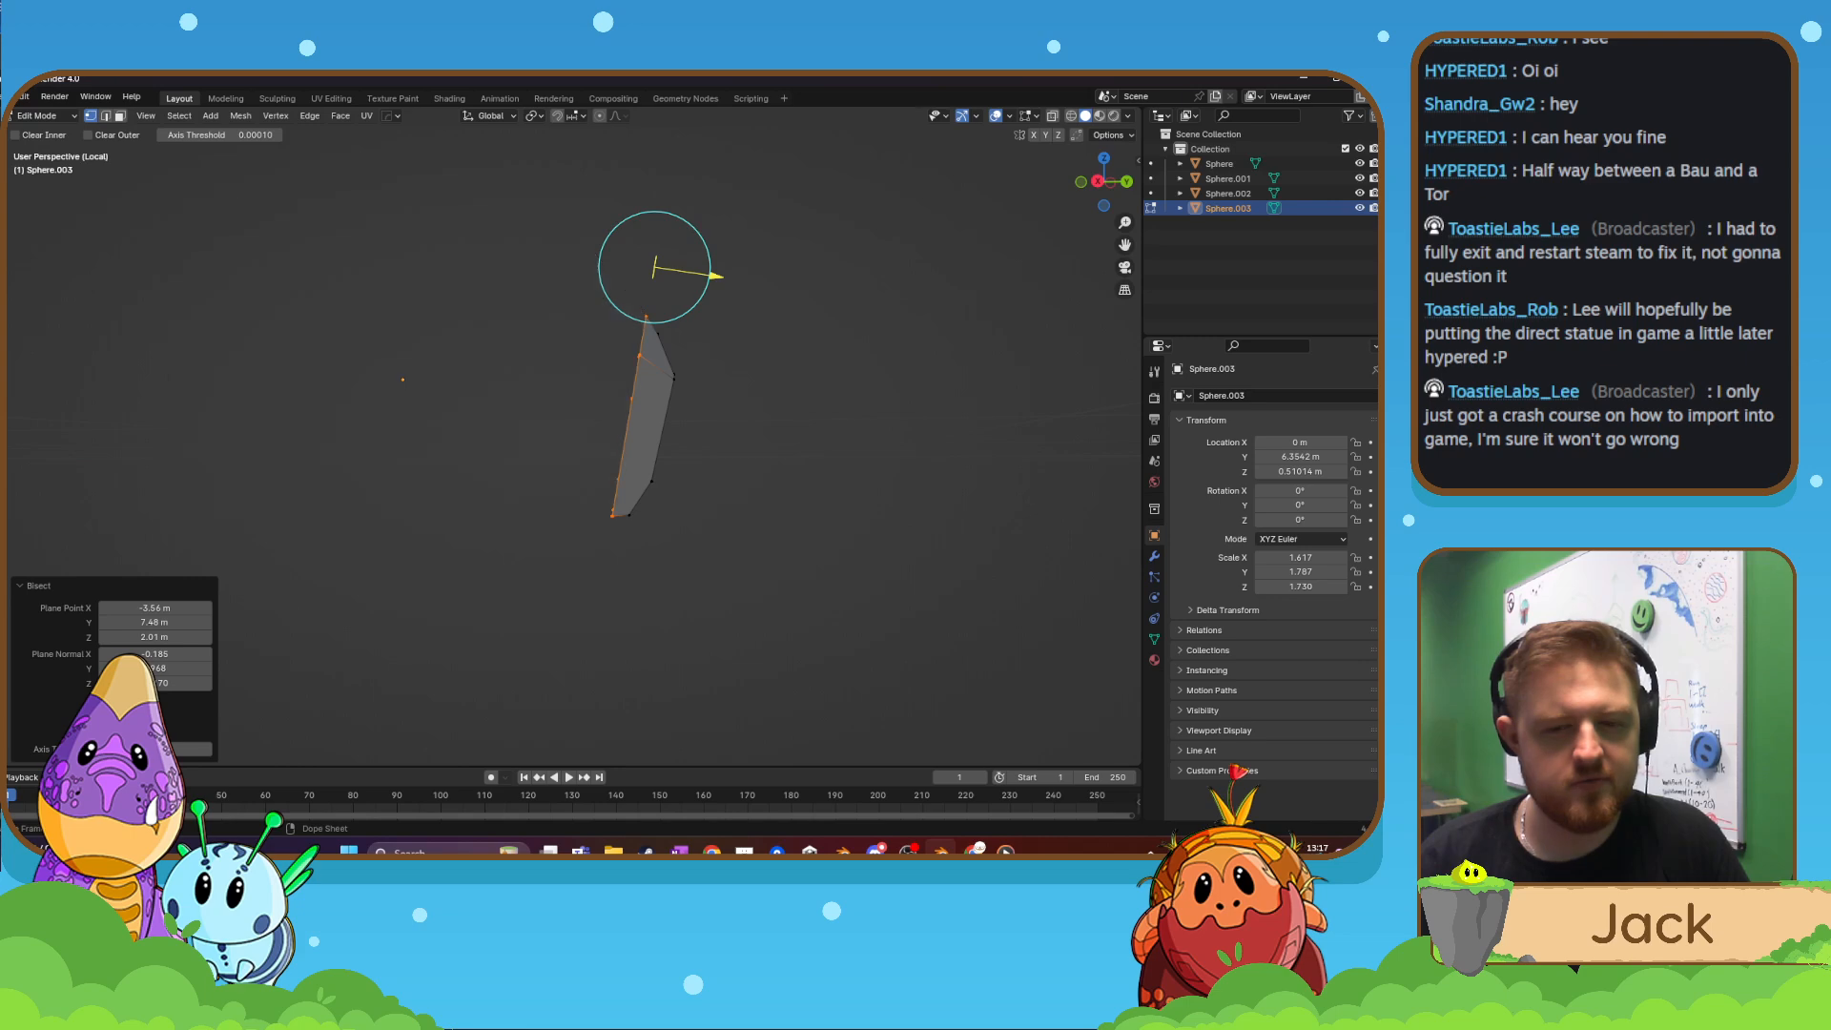
left_click(105, 716)
left_click(105, 733)
- Bisect the lower corner between the -X and +Y sides of the rock with a steep cut
key("a")
scroll(749, 406, "down", 3)
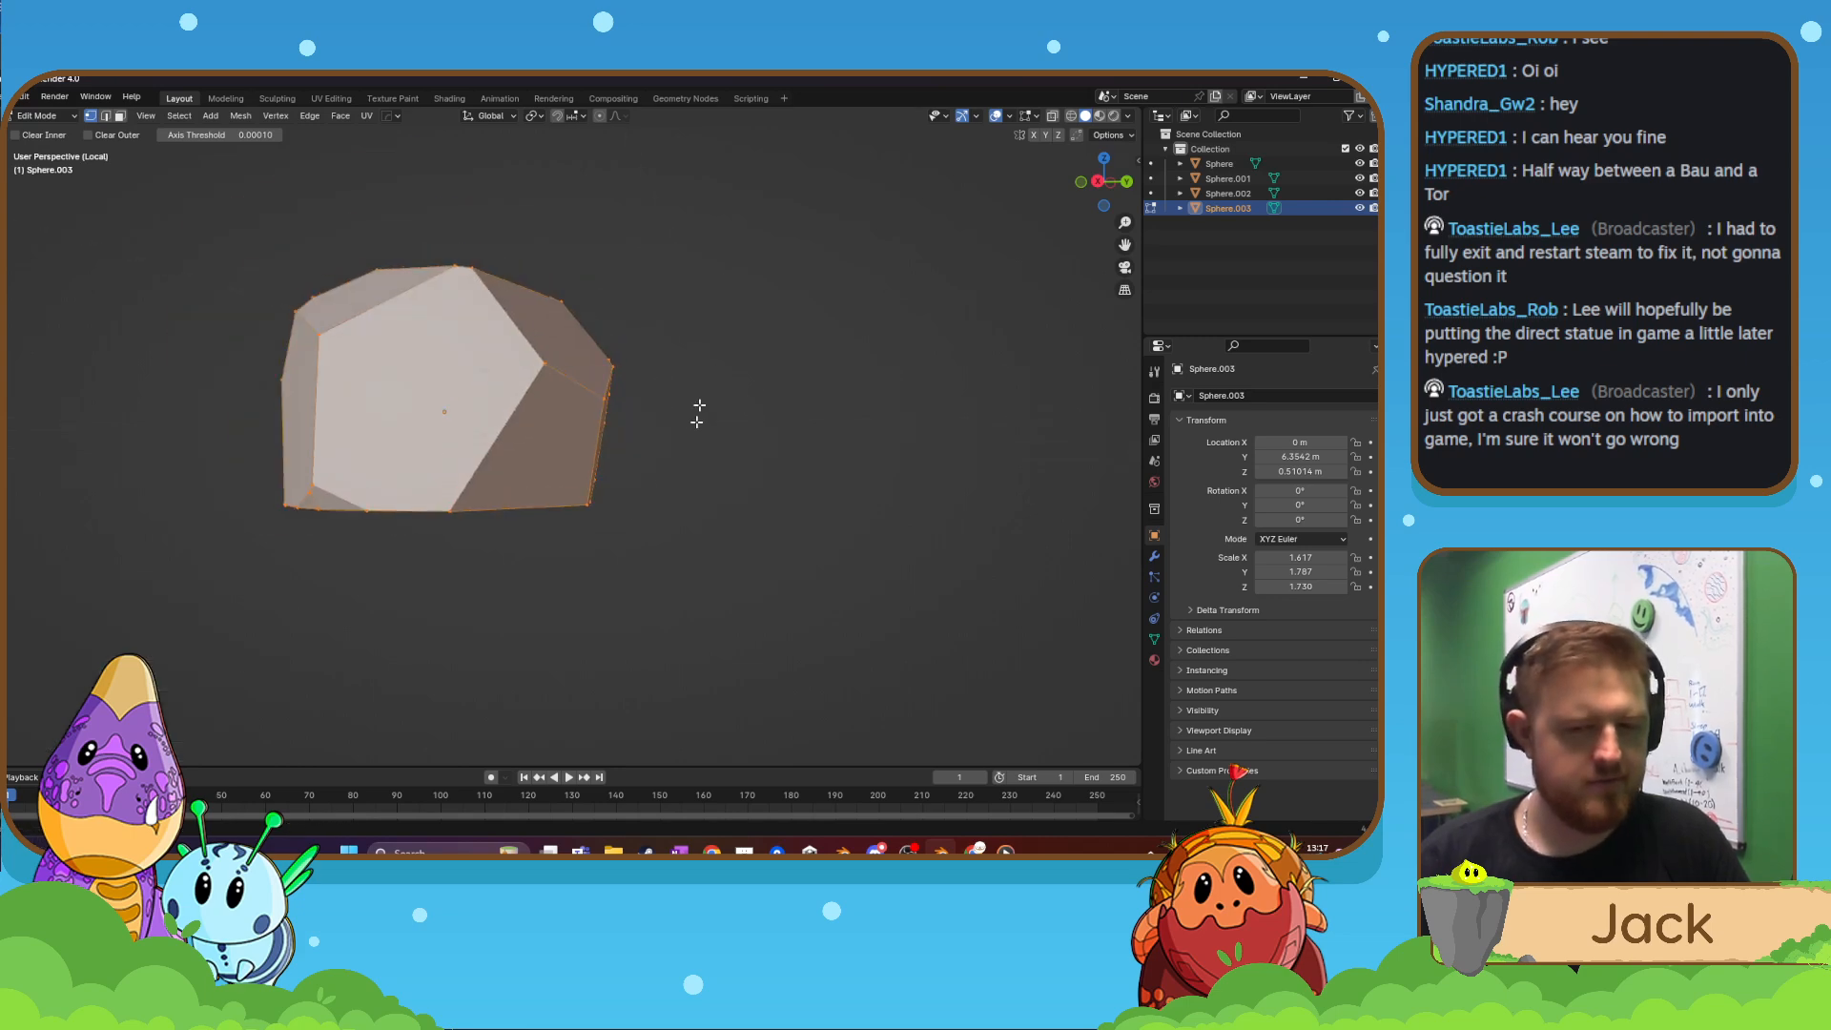
middle_click_drag(699, 409, 720, 449)
middle_click_drag(419, 526, 335, 512)
scroll(337, 515, "up", 2)
left_click_drag(335, 606, 328, 578)
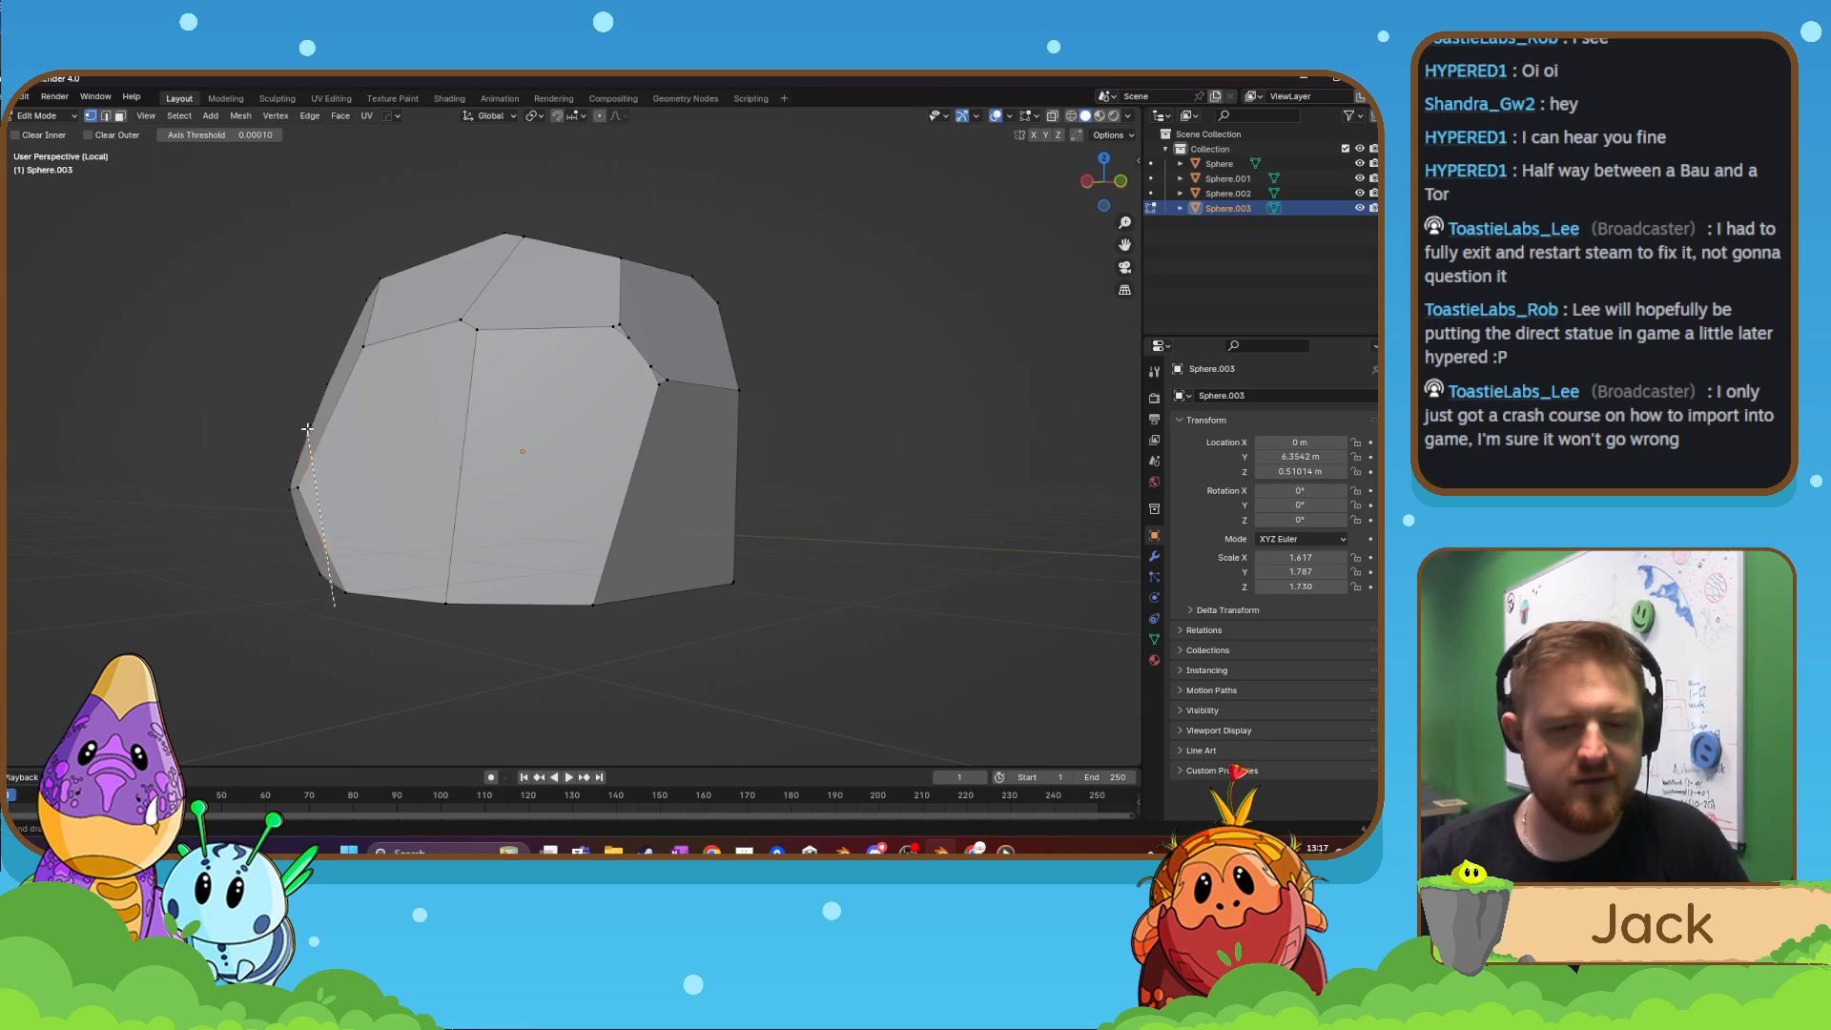
left_click_drag(307, 430, 307, 429)
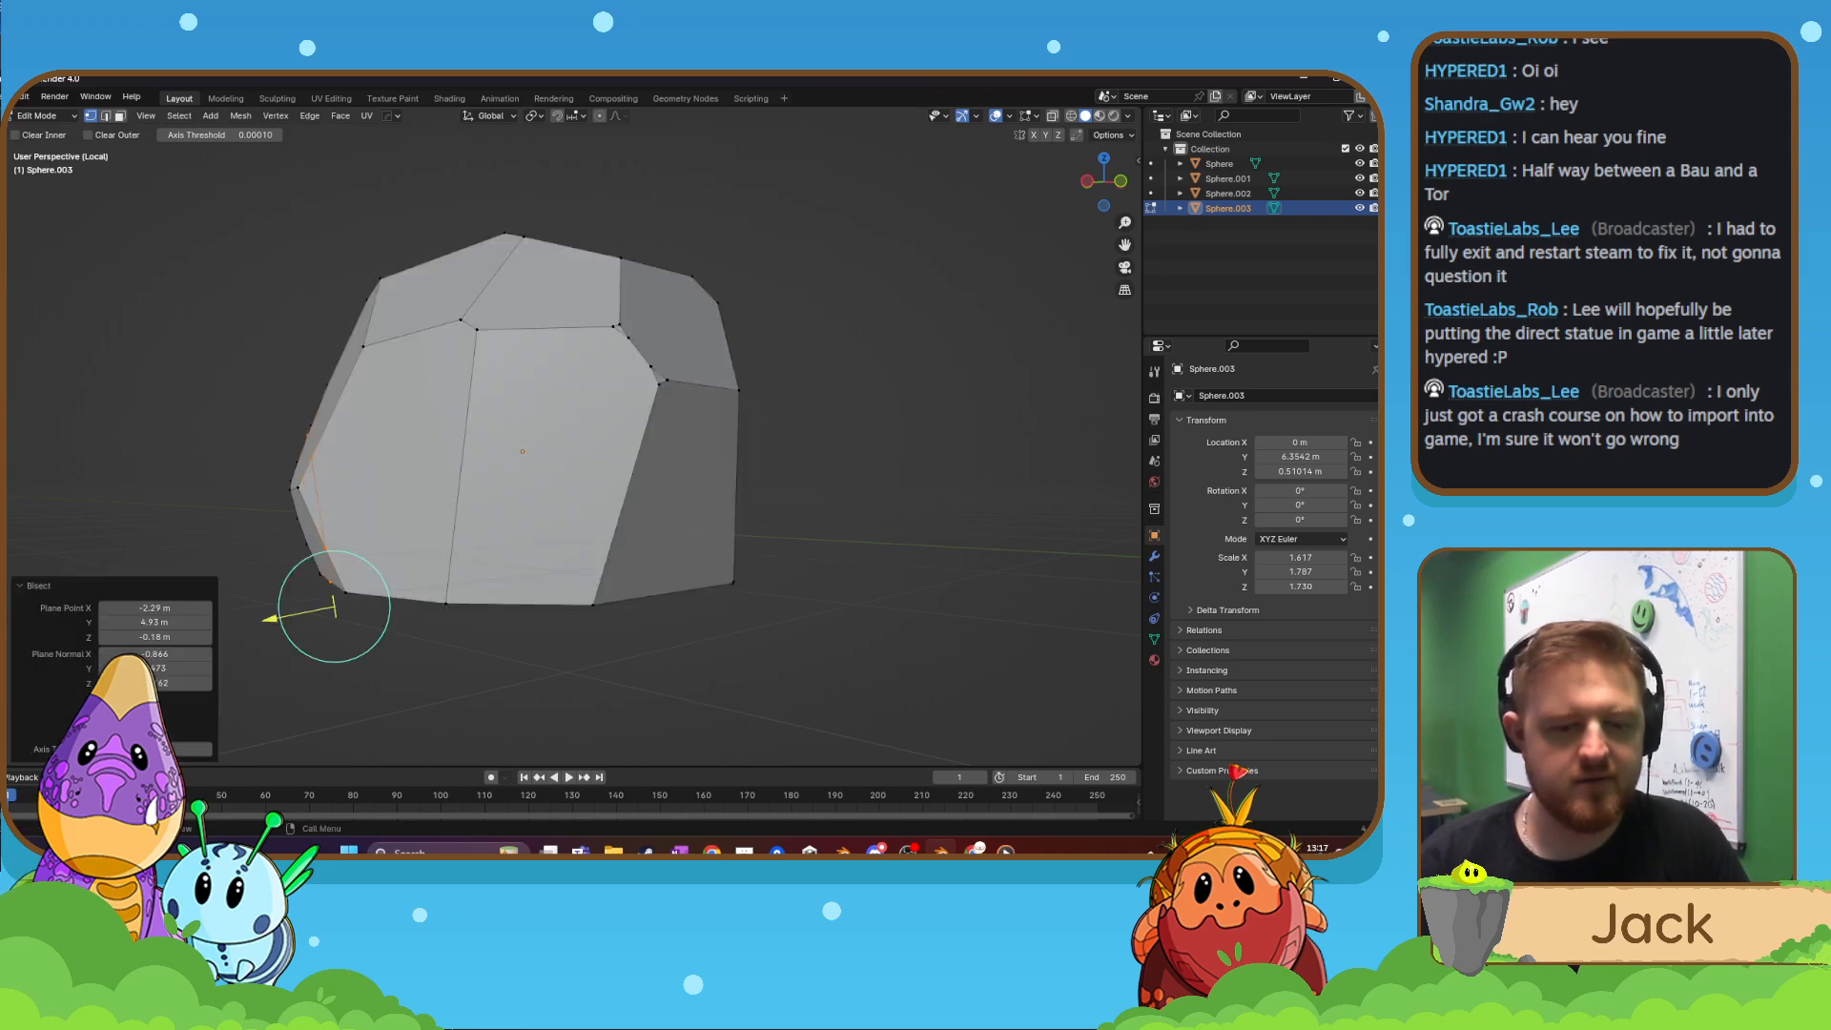
- Bisect the top of the rock with a cut sloping down towards the +X and +Y sides and remove the piece above it
scroll(658, 415, "down", 3)
key("a")
mouse_move(658, 415)
middle_mouse_down()
mouse_move(854, 561)
mouse_move(679, 531)
mouse_move(632, 389)
middle_mouse_up()
left_click_drag(552, 391, 755, 504)
left_click(105, 717)
left_click(104, 717)
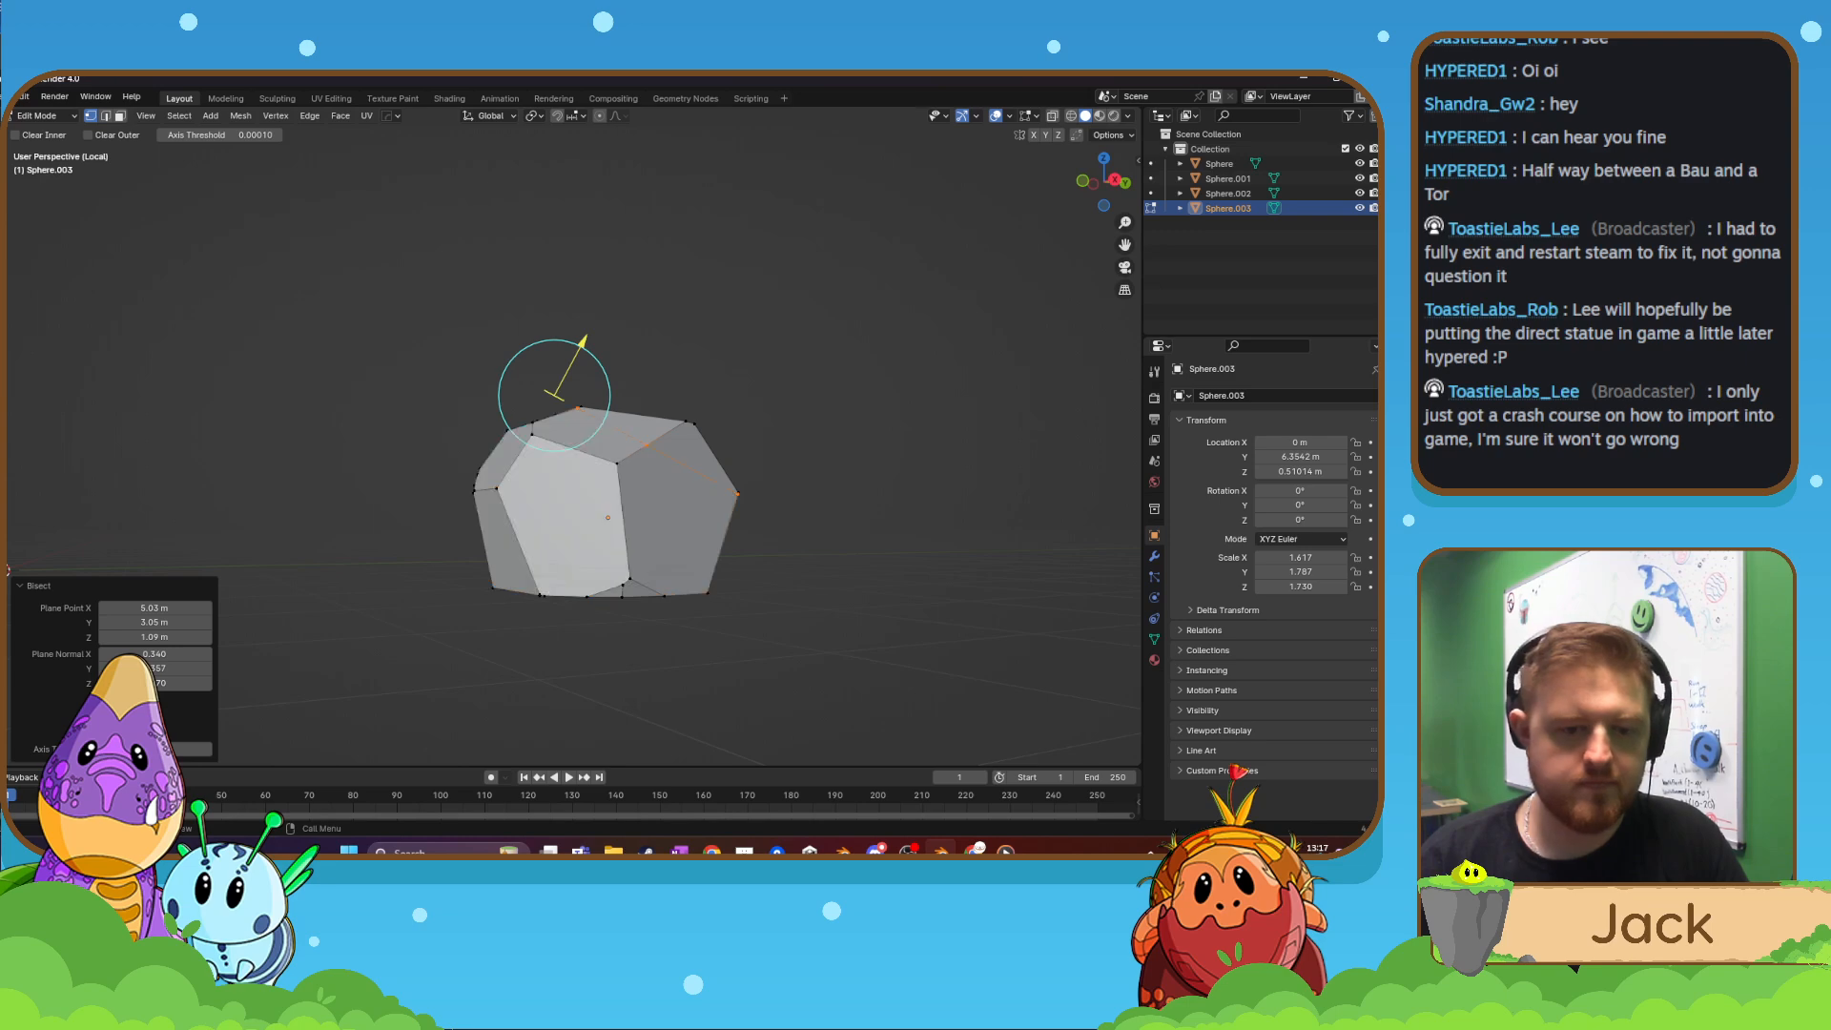
left_click(105, 731)
- Merge the two closely spaced vertices on the rock's upper edge into one at their midpoint
middle_click_drag(628, 597, 858, 528)
key("a")
scroll(668, 448, "up", 4)
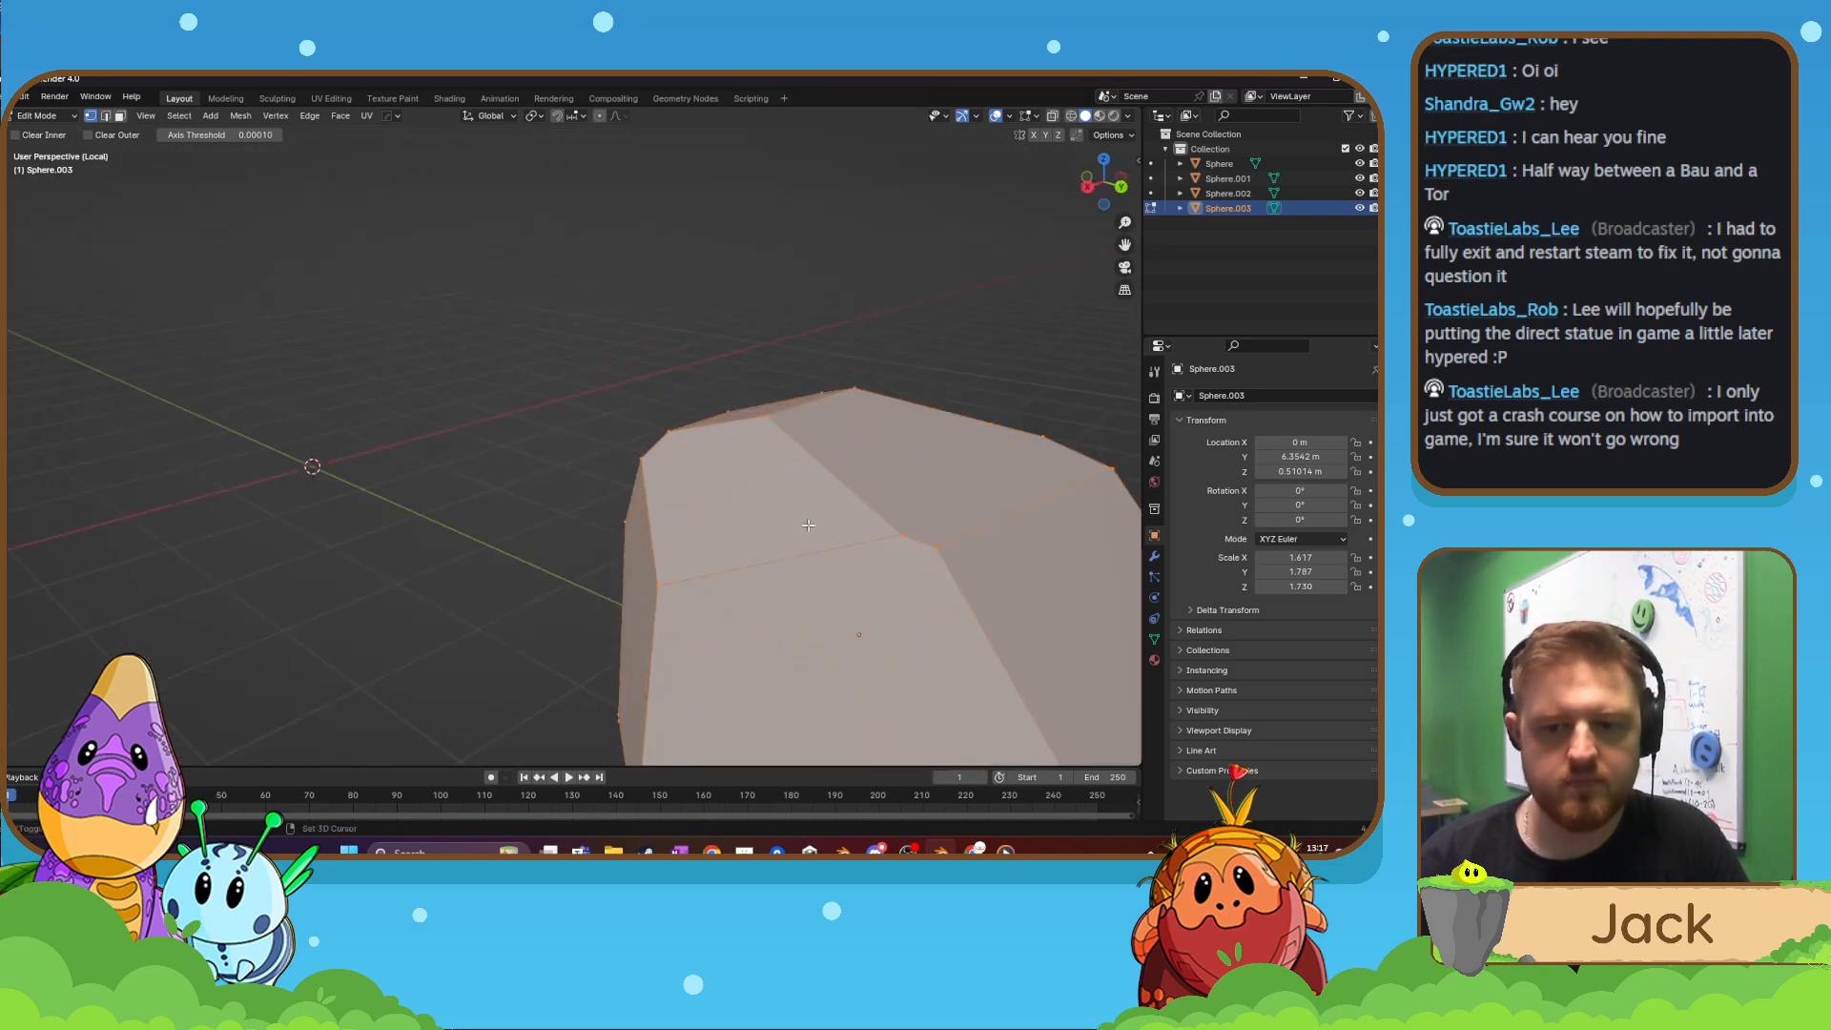
middle_click_drag(505, 385, 541, 337, "shift")
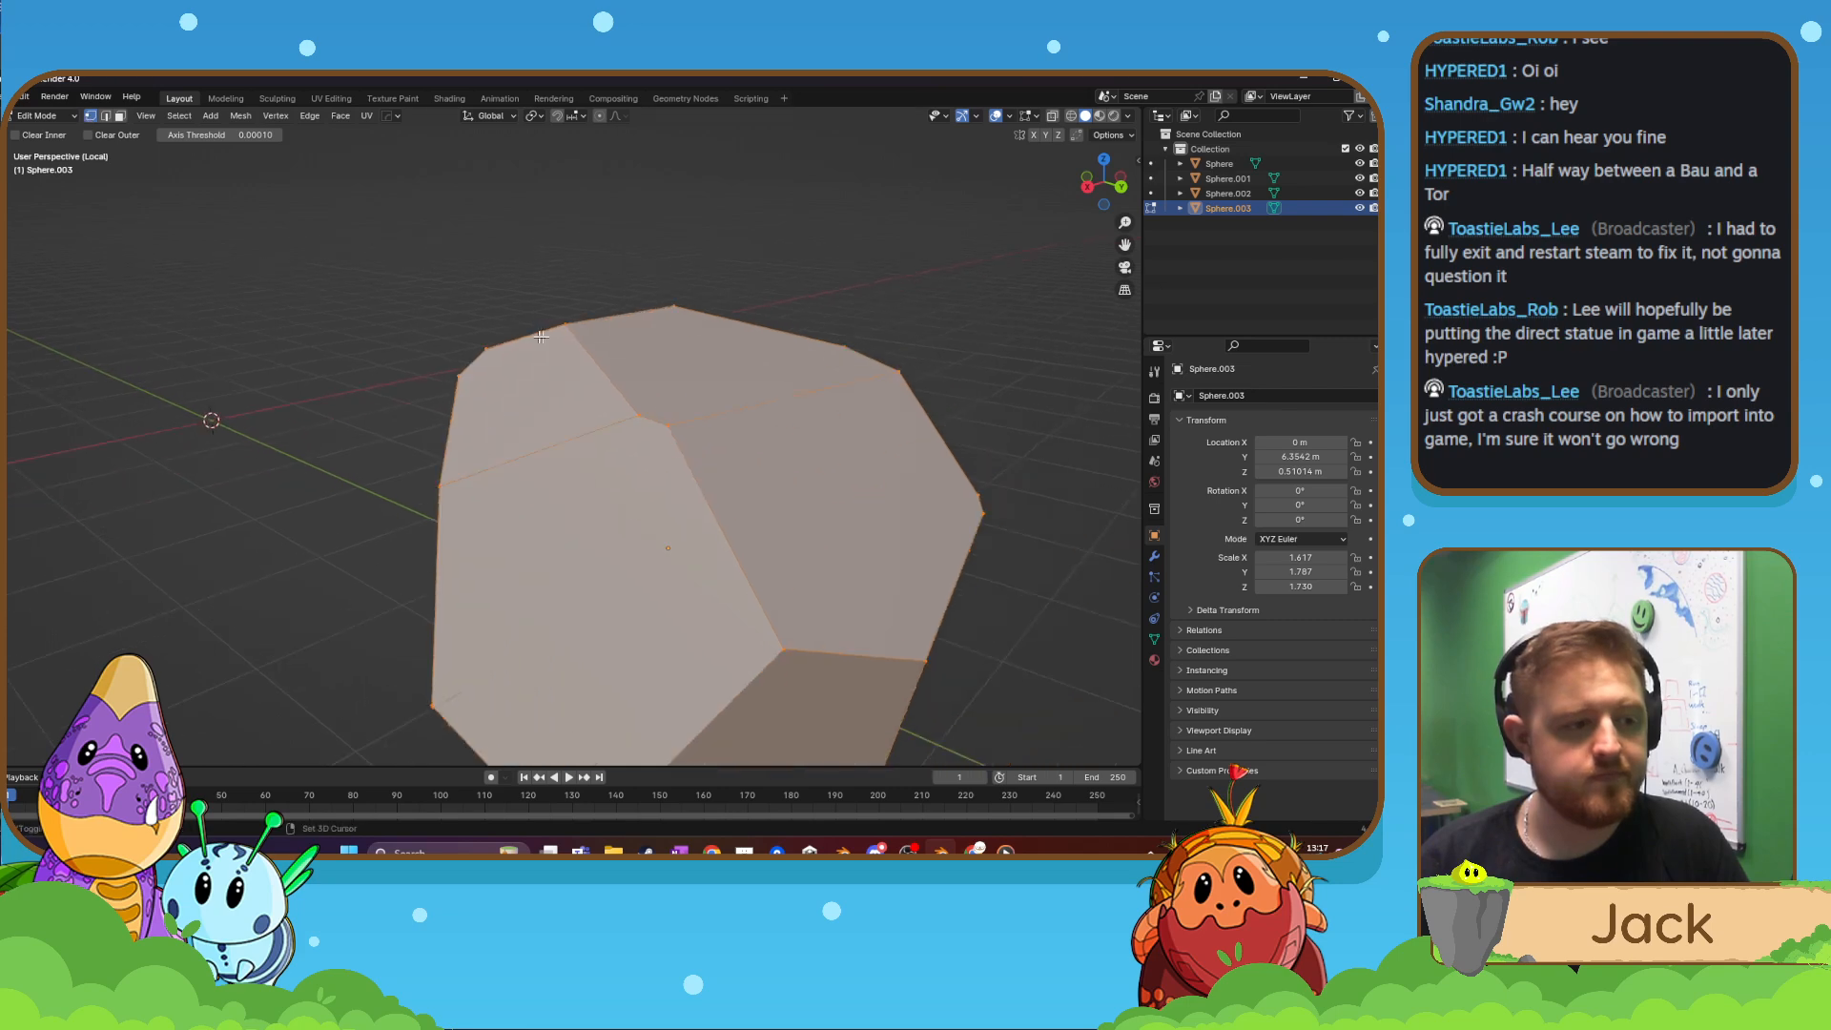
left_click(669, 431)
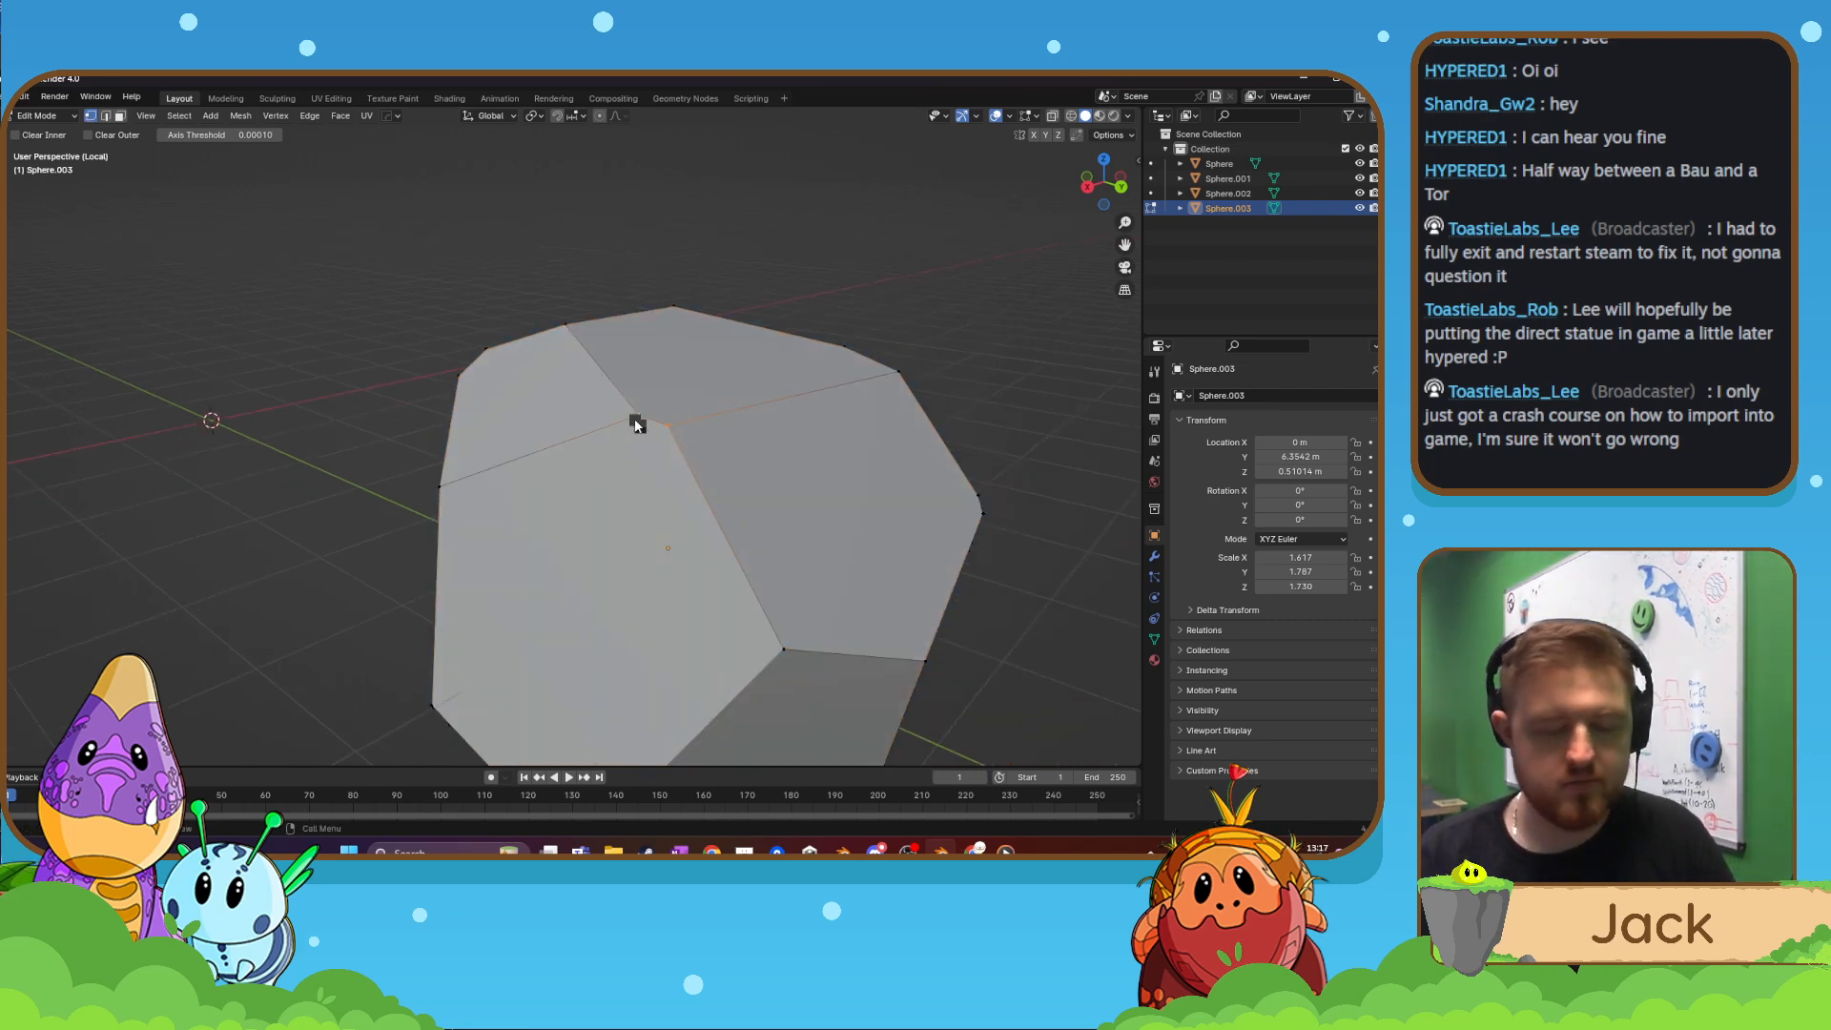
key("m")
left_click(636, 420)
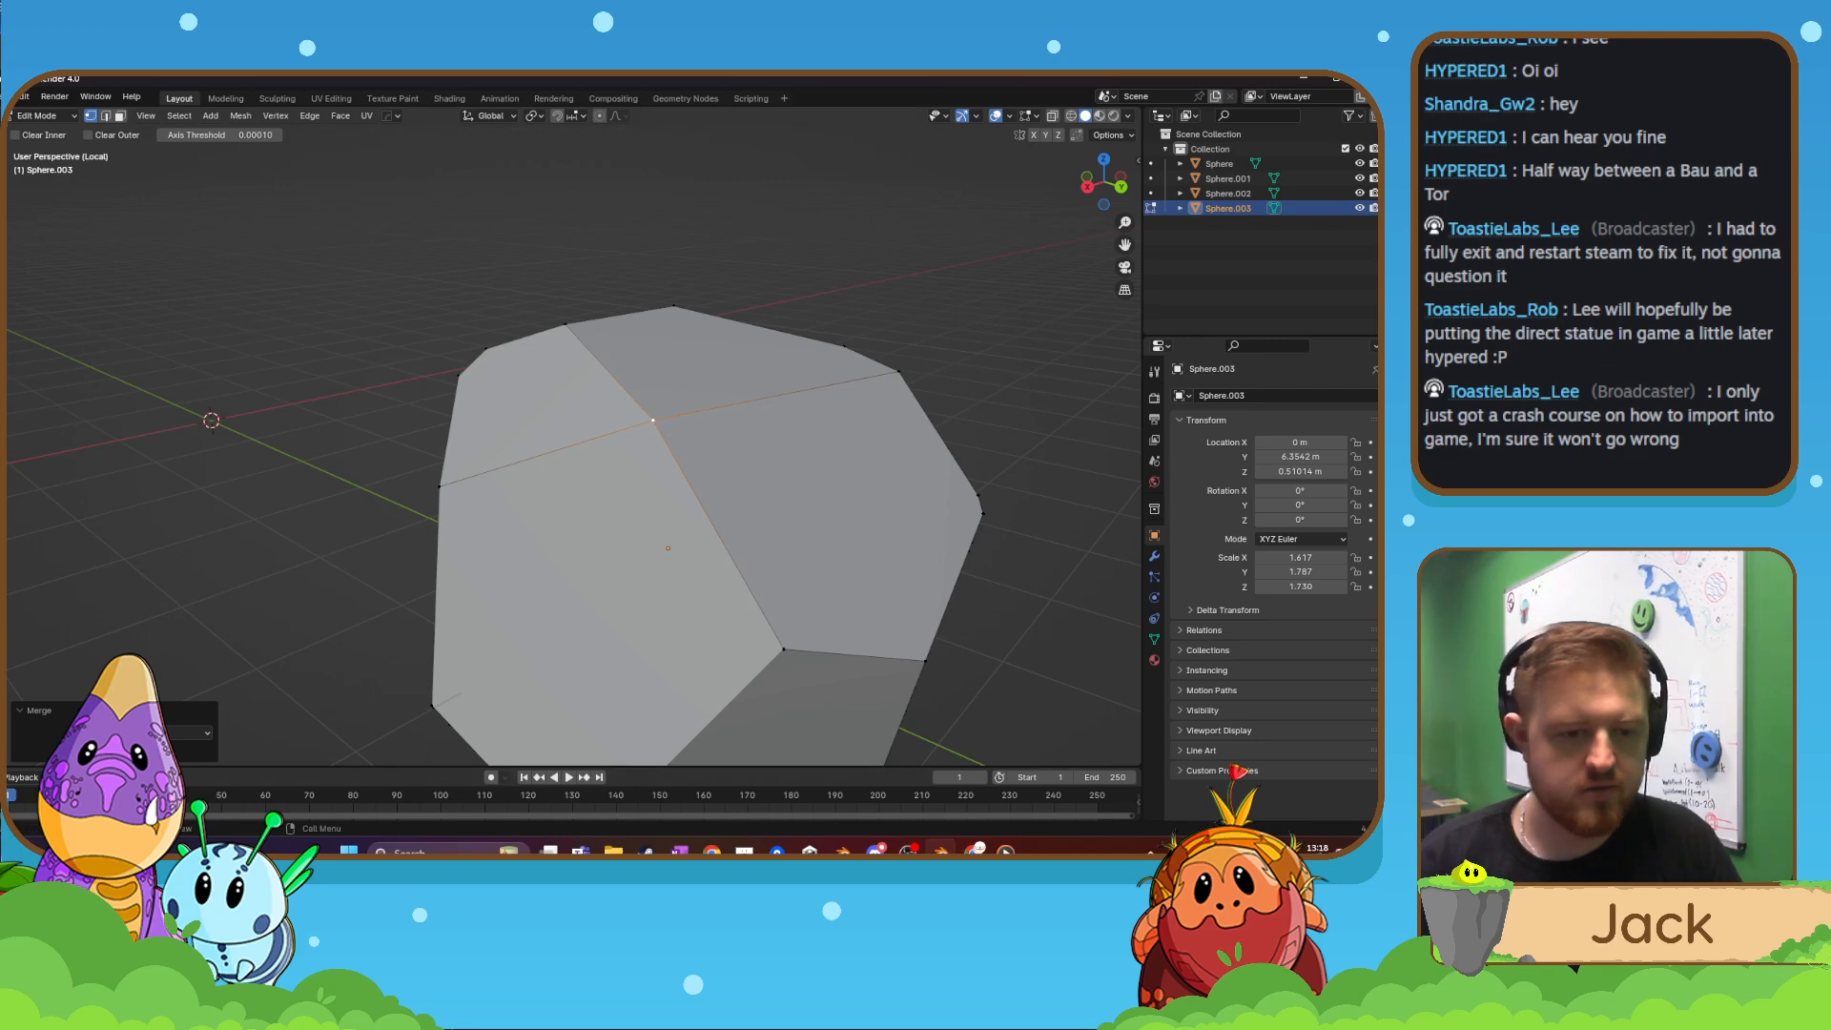
- Bevel the merged vertex with a width of 0.324 m, setting the bevel to affect vertices
left_click(2, 477)
left_click_drag(644, 383, 645, 385)
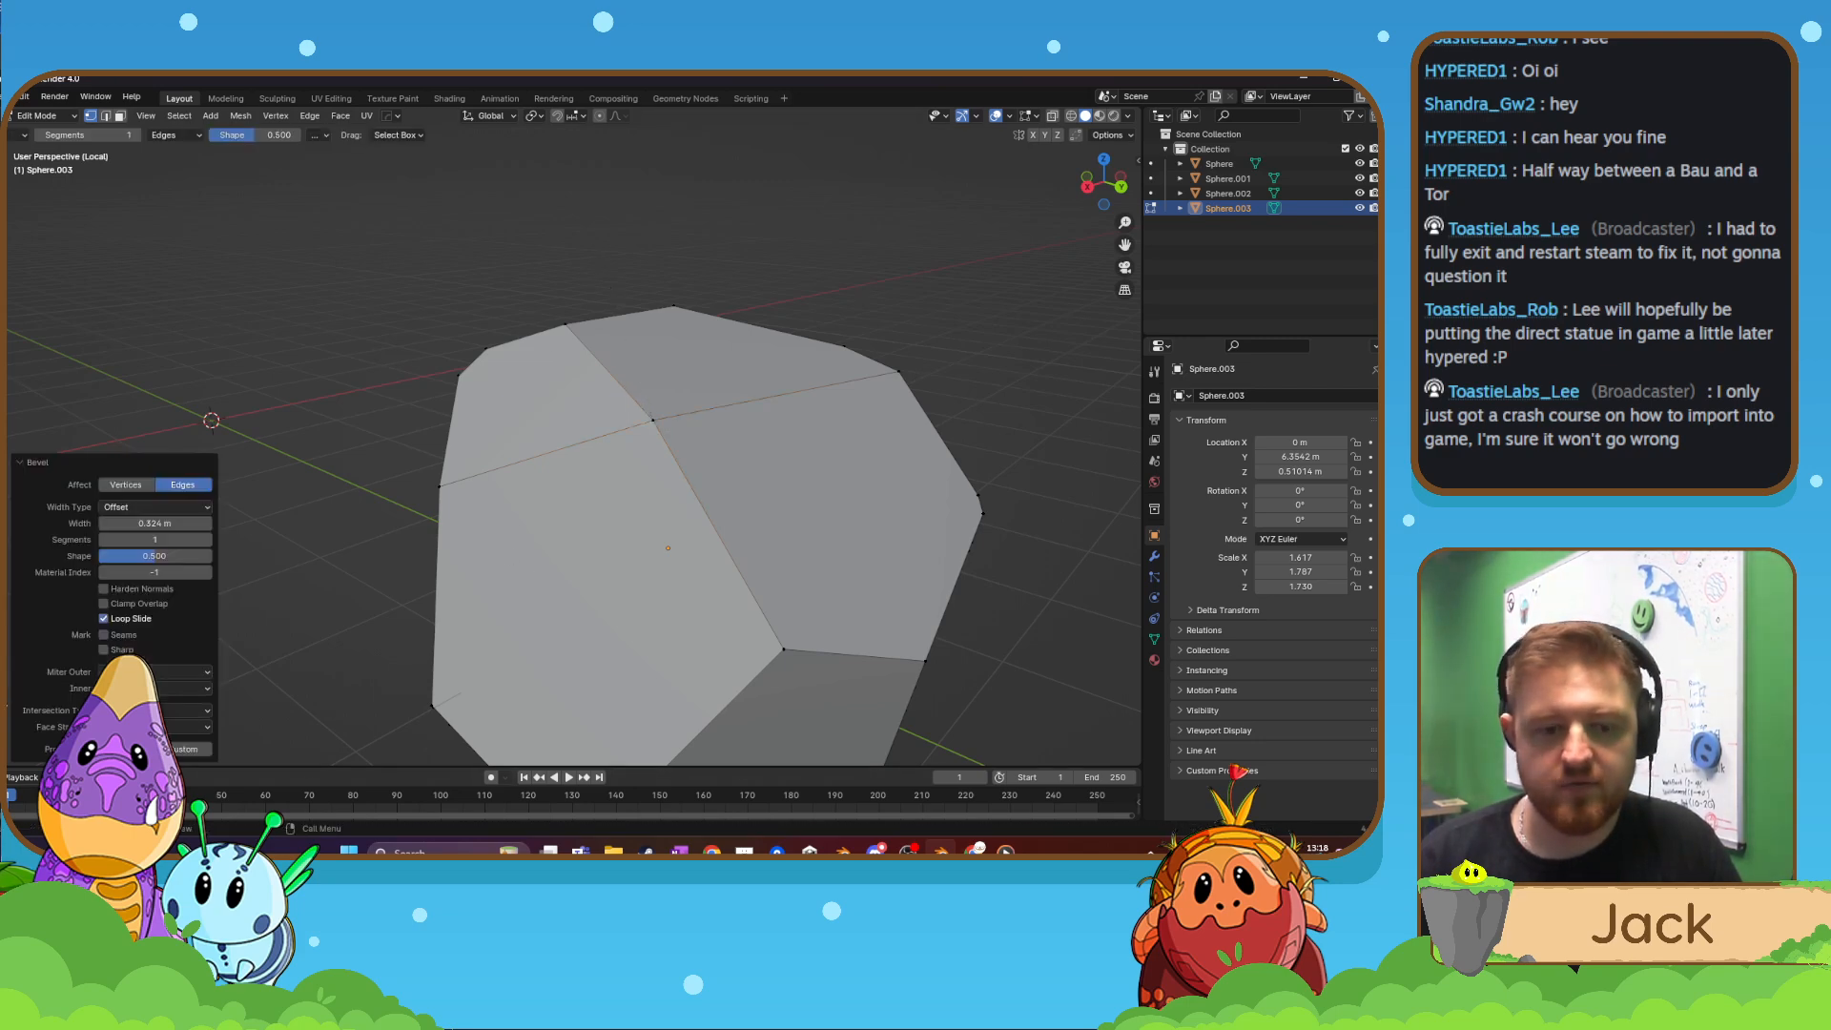
left_click(125, 485)
- Merge the clusters of closely spaced vertices around the rock's upper corner into single vertices
scroll(531, 569, "down", 3)
middle_click_drag(530, 570, 669, 507)
scroll(705, 517, "up", 2)
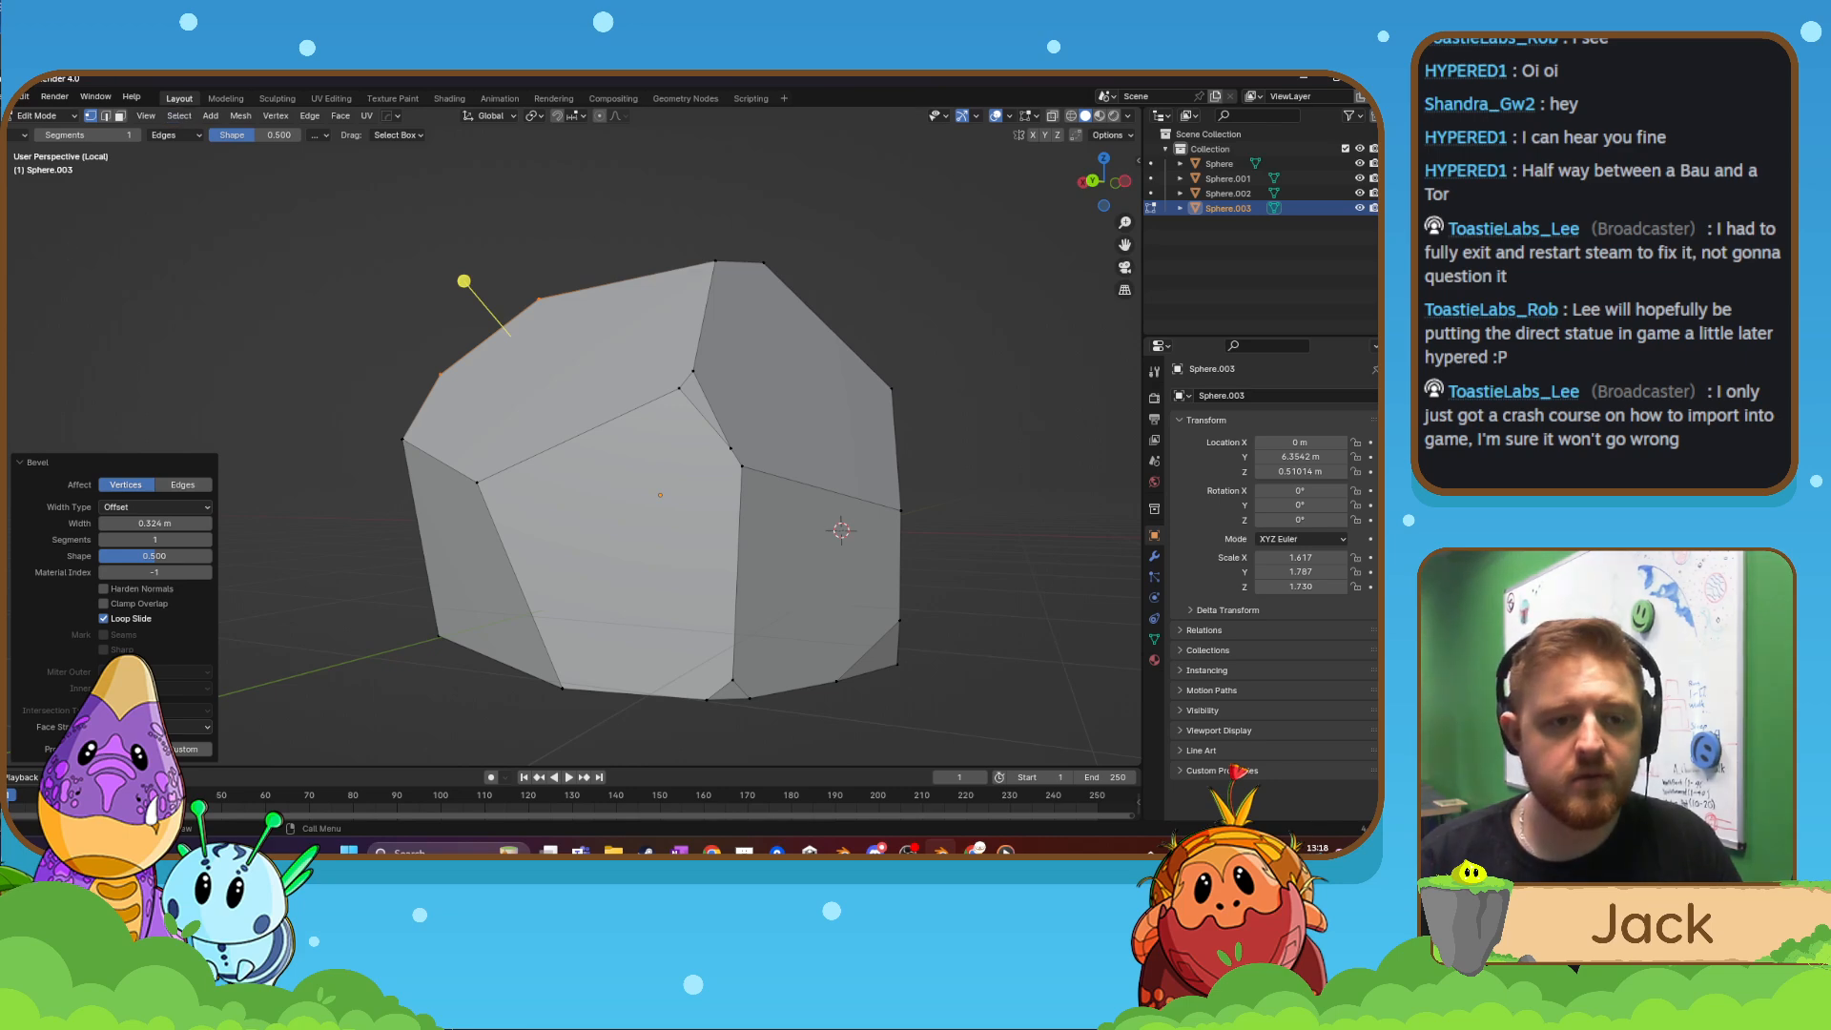
left_click(2, 221)
middle_click_drag(577, 405, 517, 407, "shift")
left_click(610, 399)
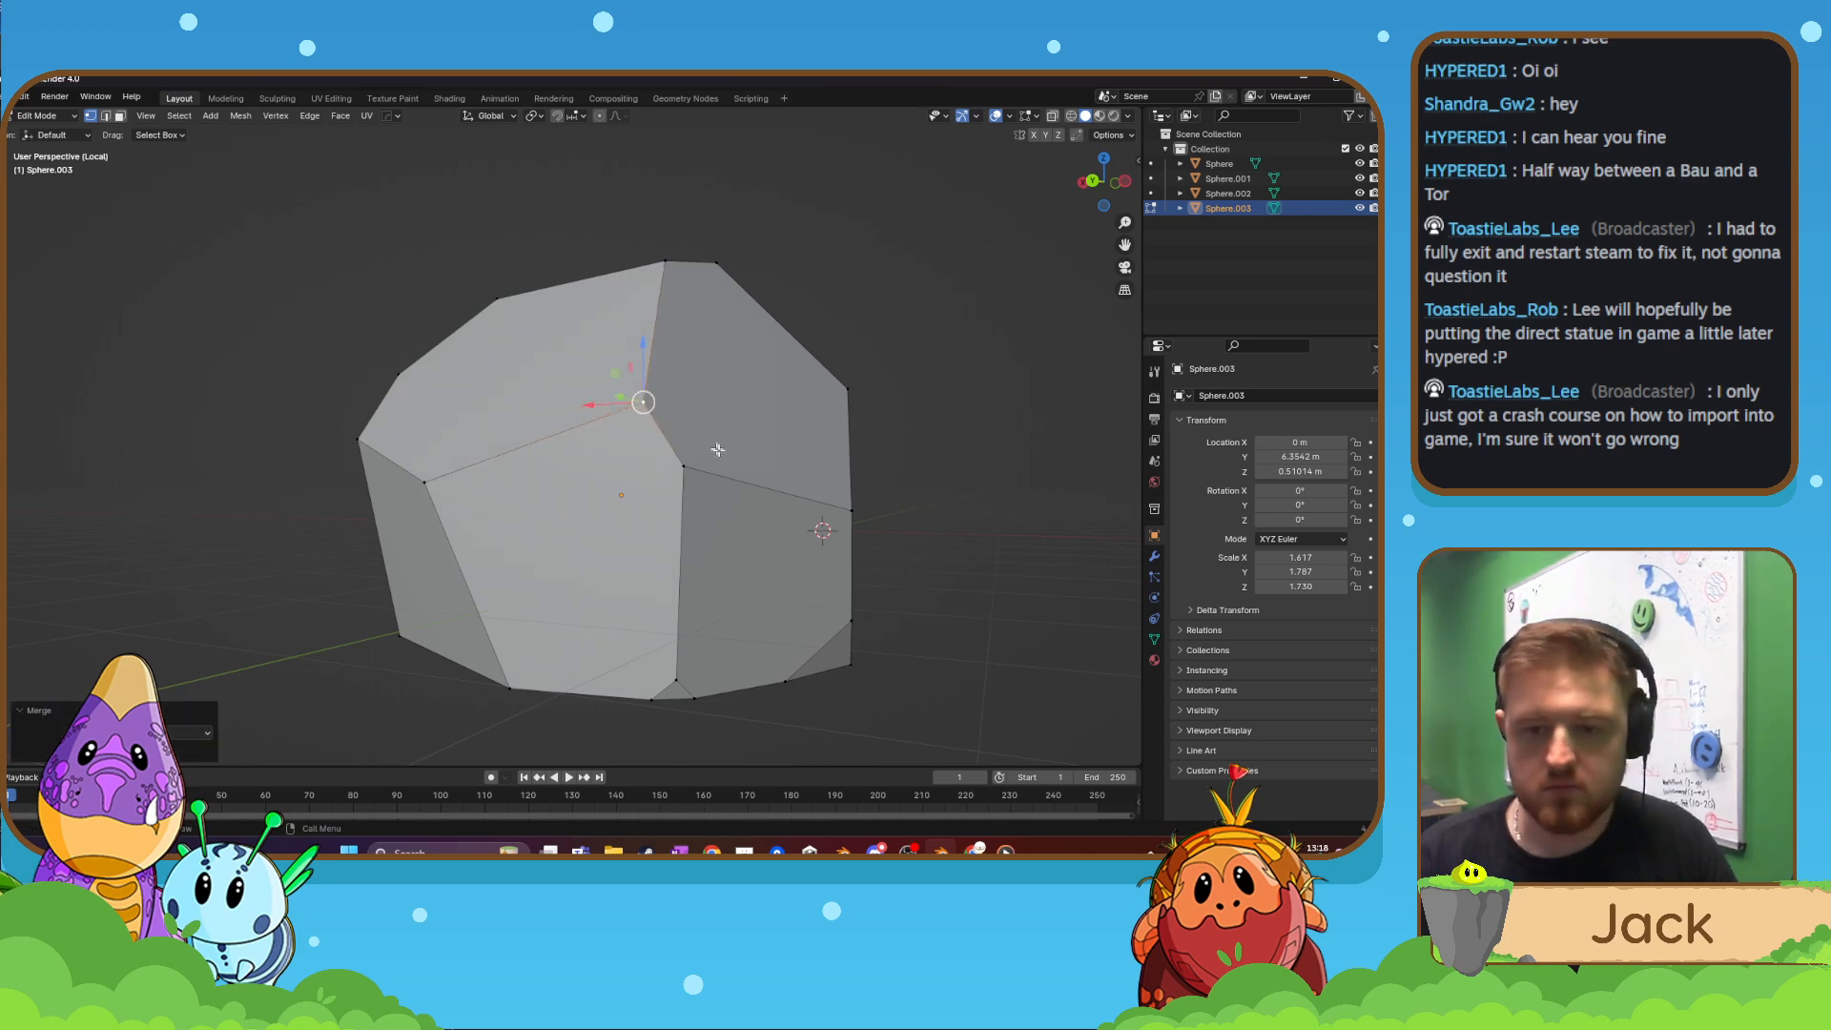
middle_click_drag(658, 457, 611, 460)
left_click(536, 448)
key("m")
left_click(519, 475)
- Merge the cluster of closely spaced vertices around the small facet at the rock's lower corner into a single vertex
left_click(360, 418)
left_click(394, 474)
left_click(548, 414, "shift")
left_click(578, 388, "shift")
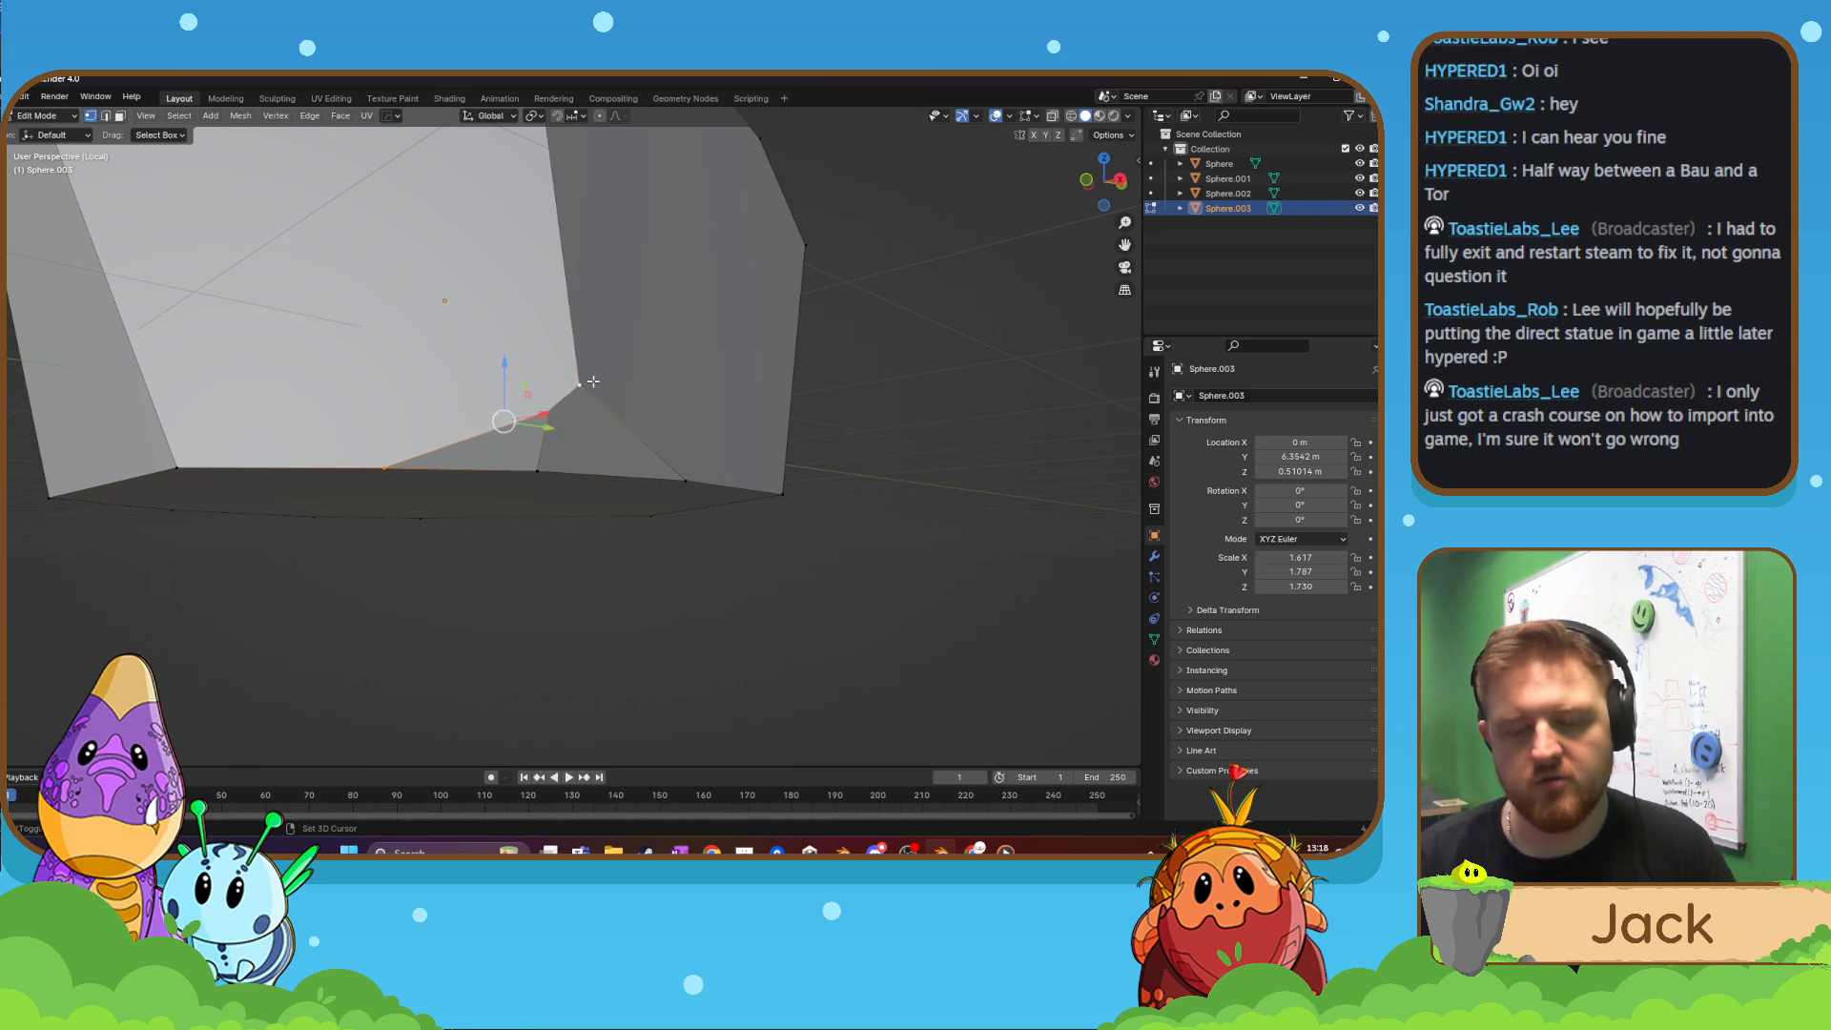
left_click(650, 506)
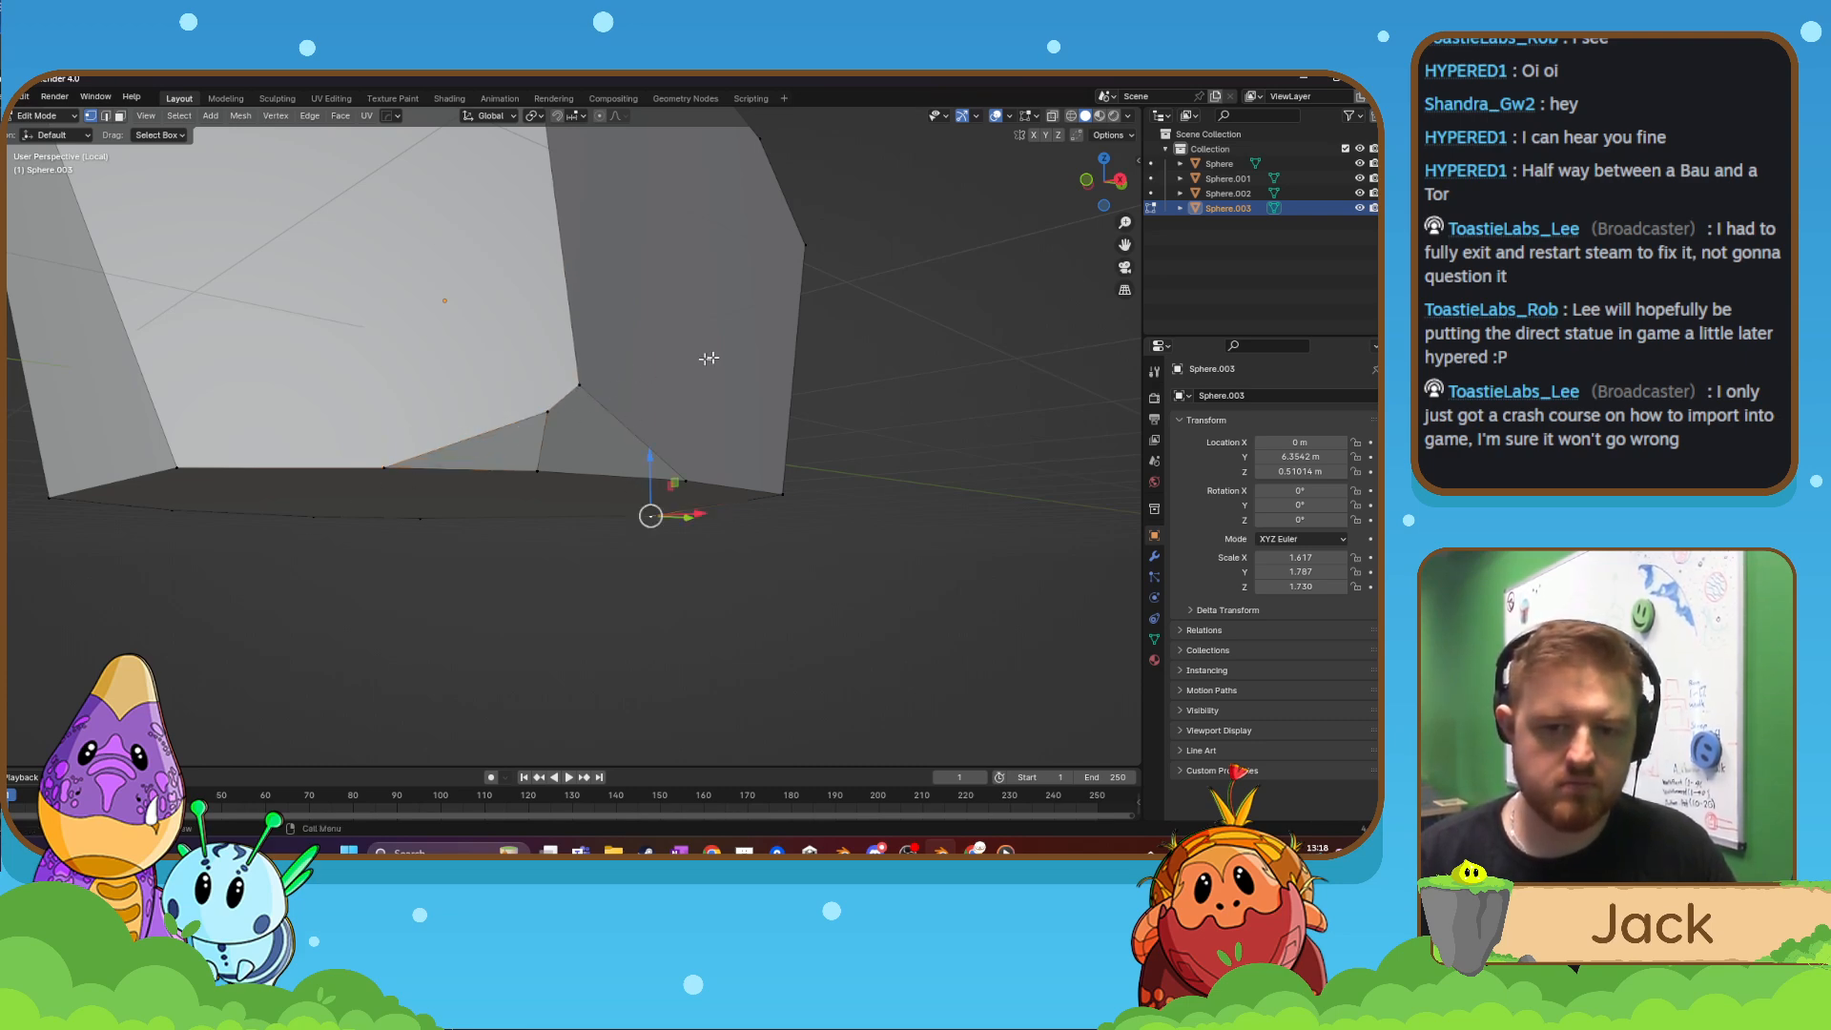
middle_click_drag(708, 358, 594, 398)
middle_click_drag(293, 442, 673, 447)
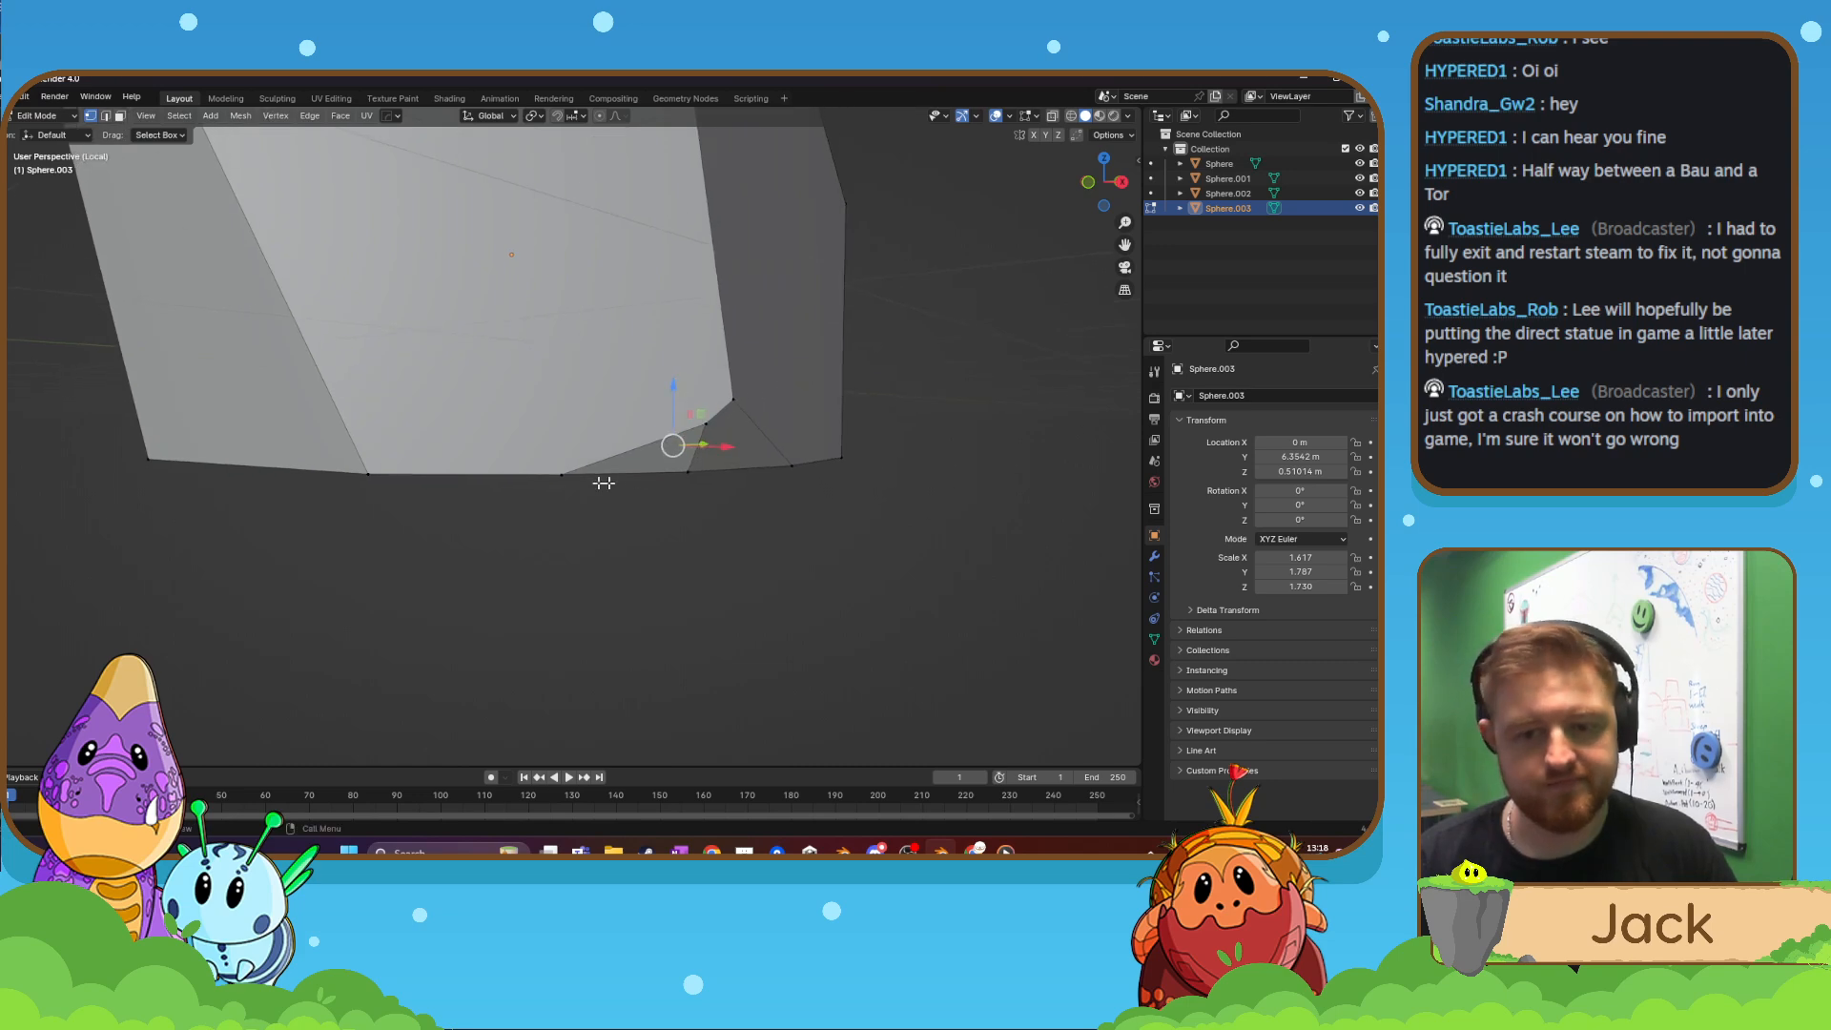
left_click(732, 401, "shift")
left_click(791, 464, "shift")
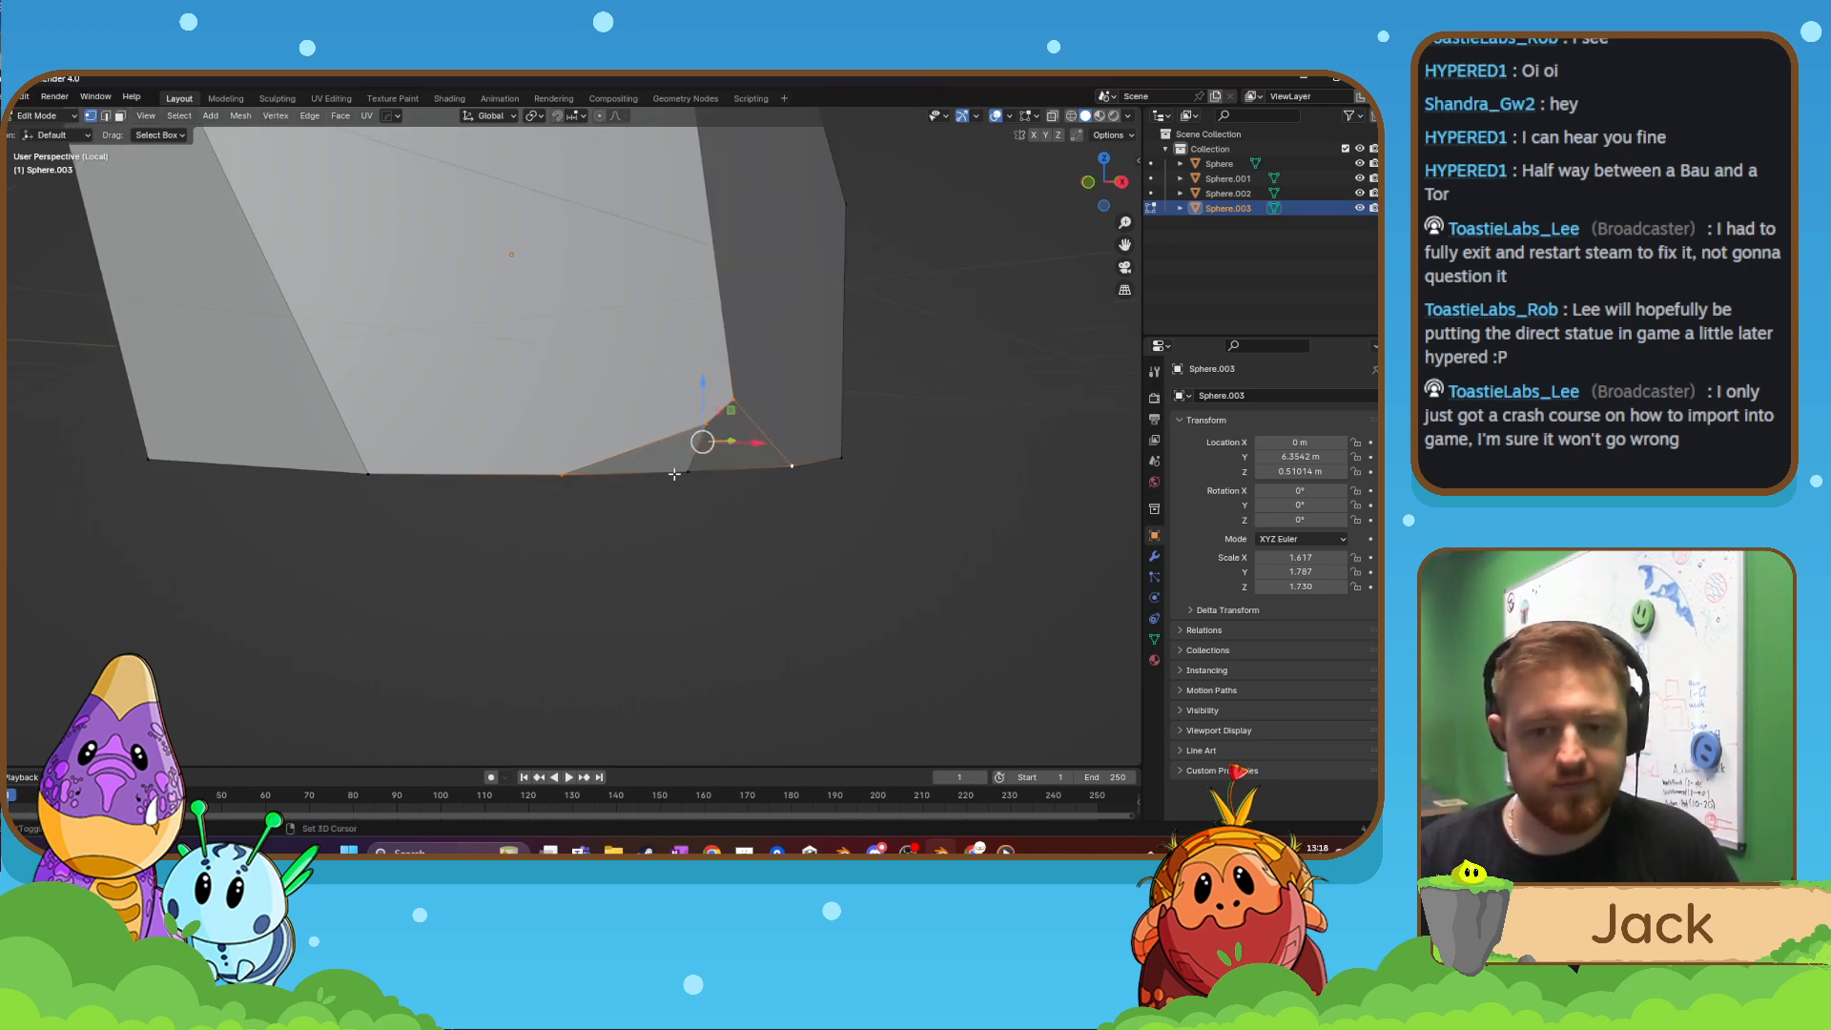
left_click(681, 473, "shift")
key("m")
key("c")
- Merge the three closely spaced vertices at the corner where the rock's upper and side faces meet into one
scroll(674, 474, "down", 4)
middle_click_drag(674, 474, 563, 434)
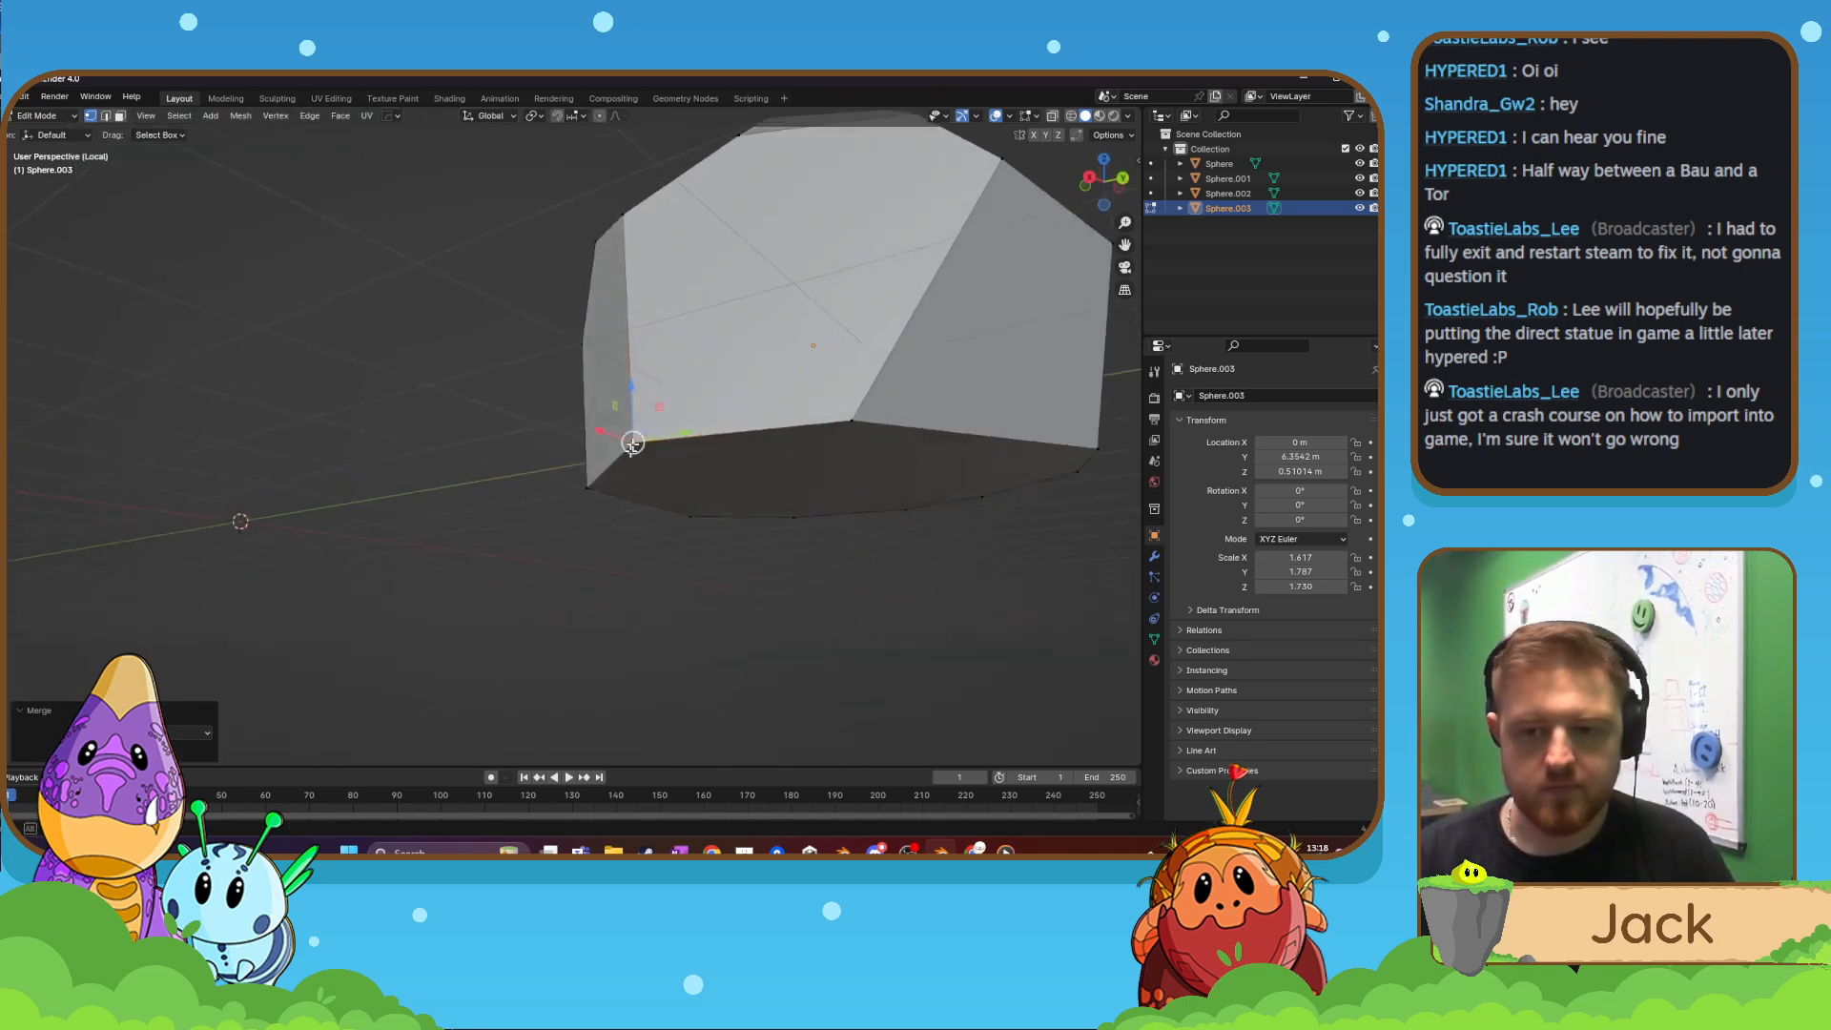
scroll(919, 433, "down", 2)
middle_click_drag(1026, 430, 788, 434, "shift")
scroll(788, 434, "up", 6)
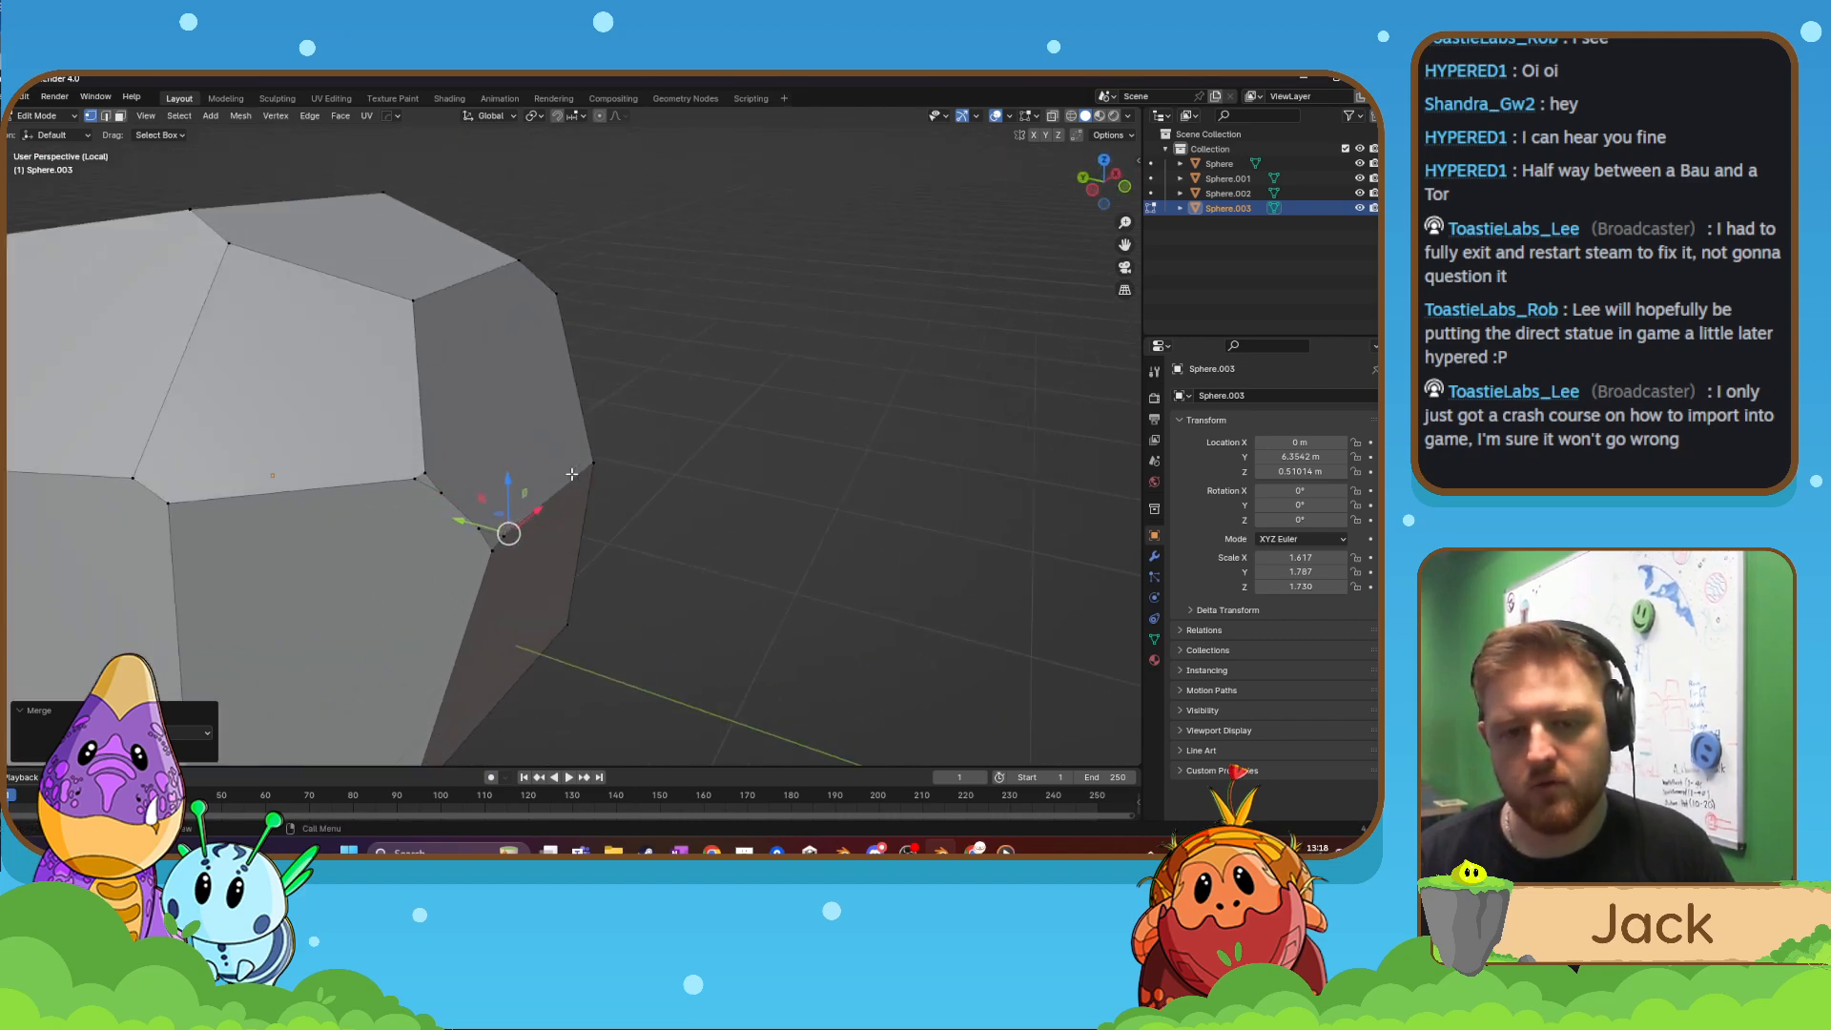
left_click(318, 558)
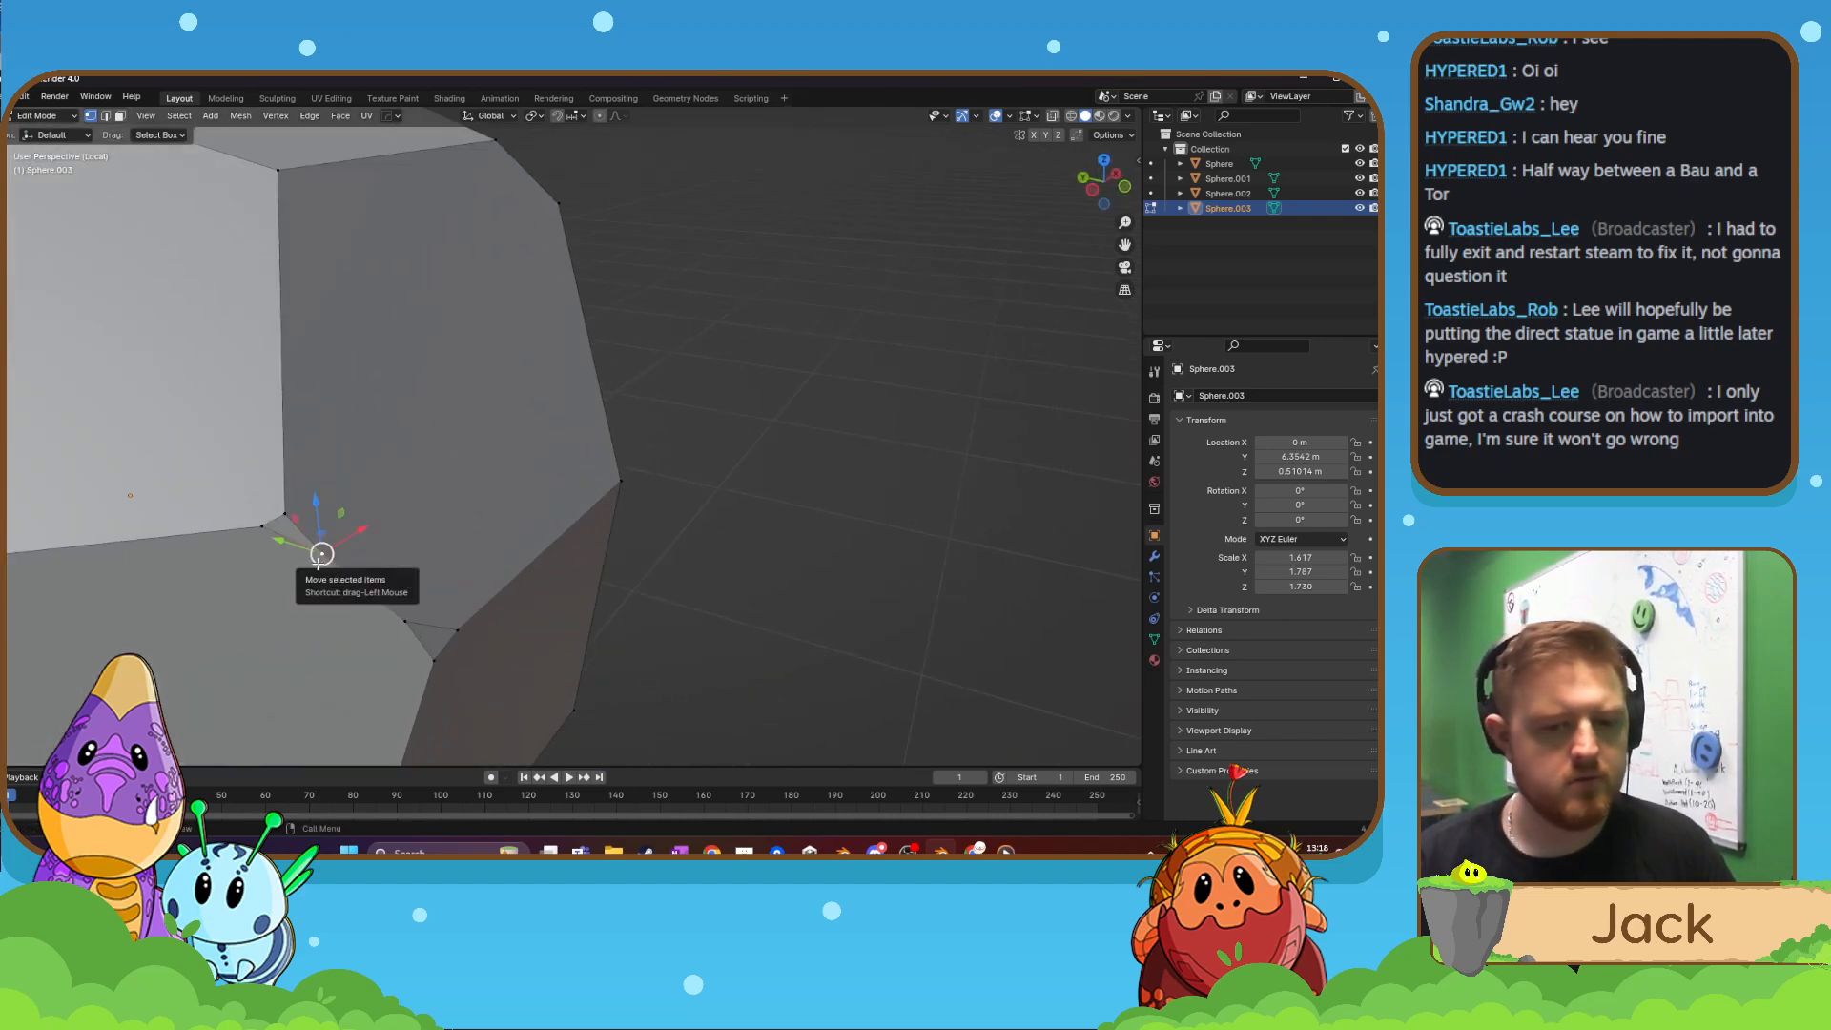
left_click(261, 526, "shift")
left_click(285, 515, "shift")
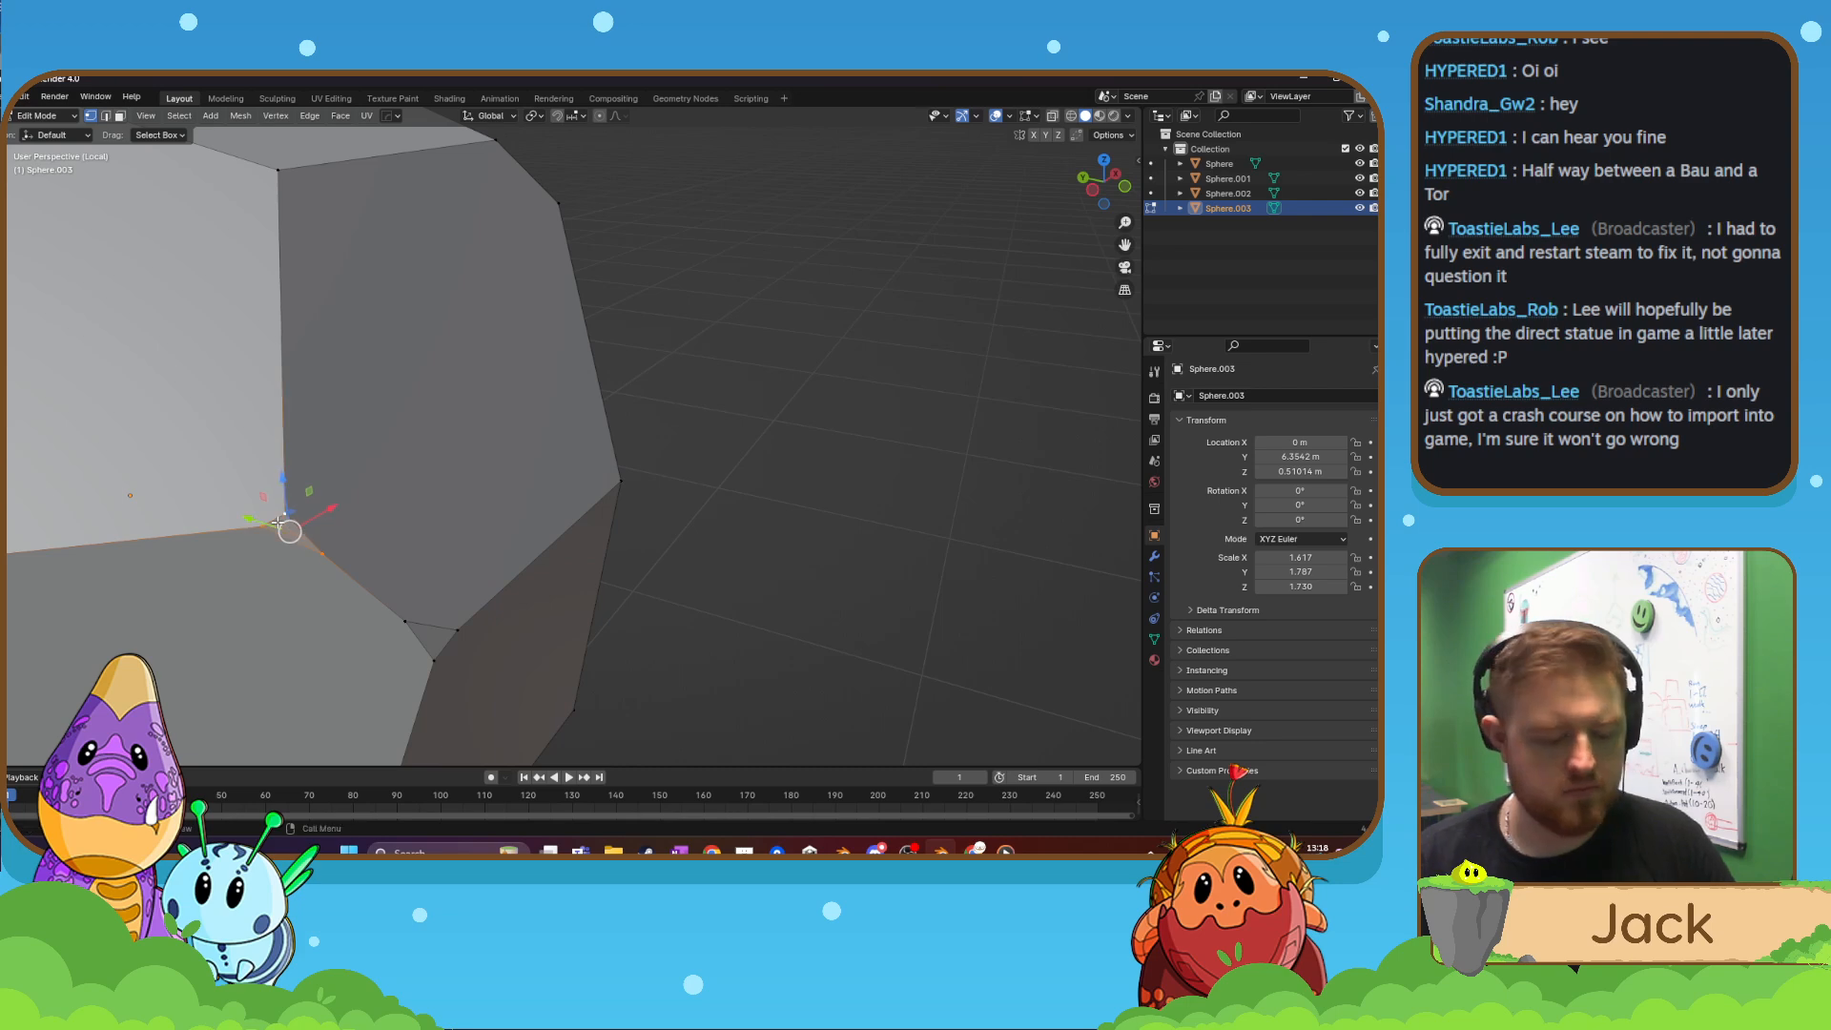
key("m")
left_click(284, 516)
- Merge the three closely spaced vertices at the neighbouring corner just below into one vertex
left_click(405, 621)
left_click(434, 663, "shift")
left_click(459, 632, "shift")
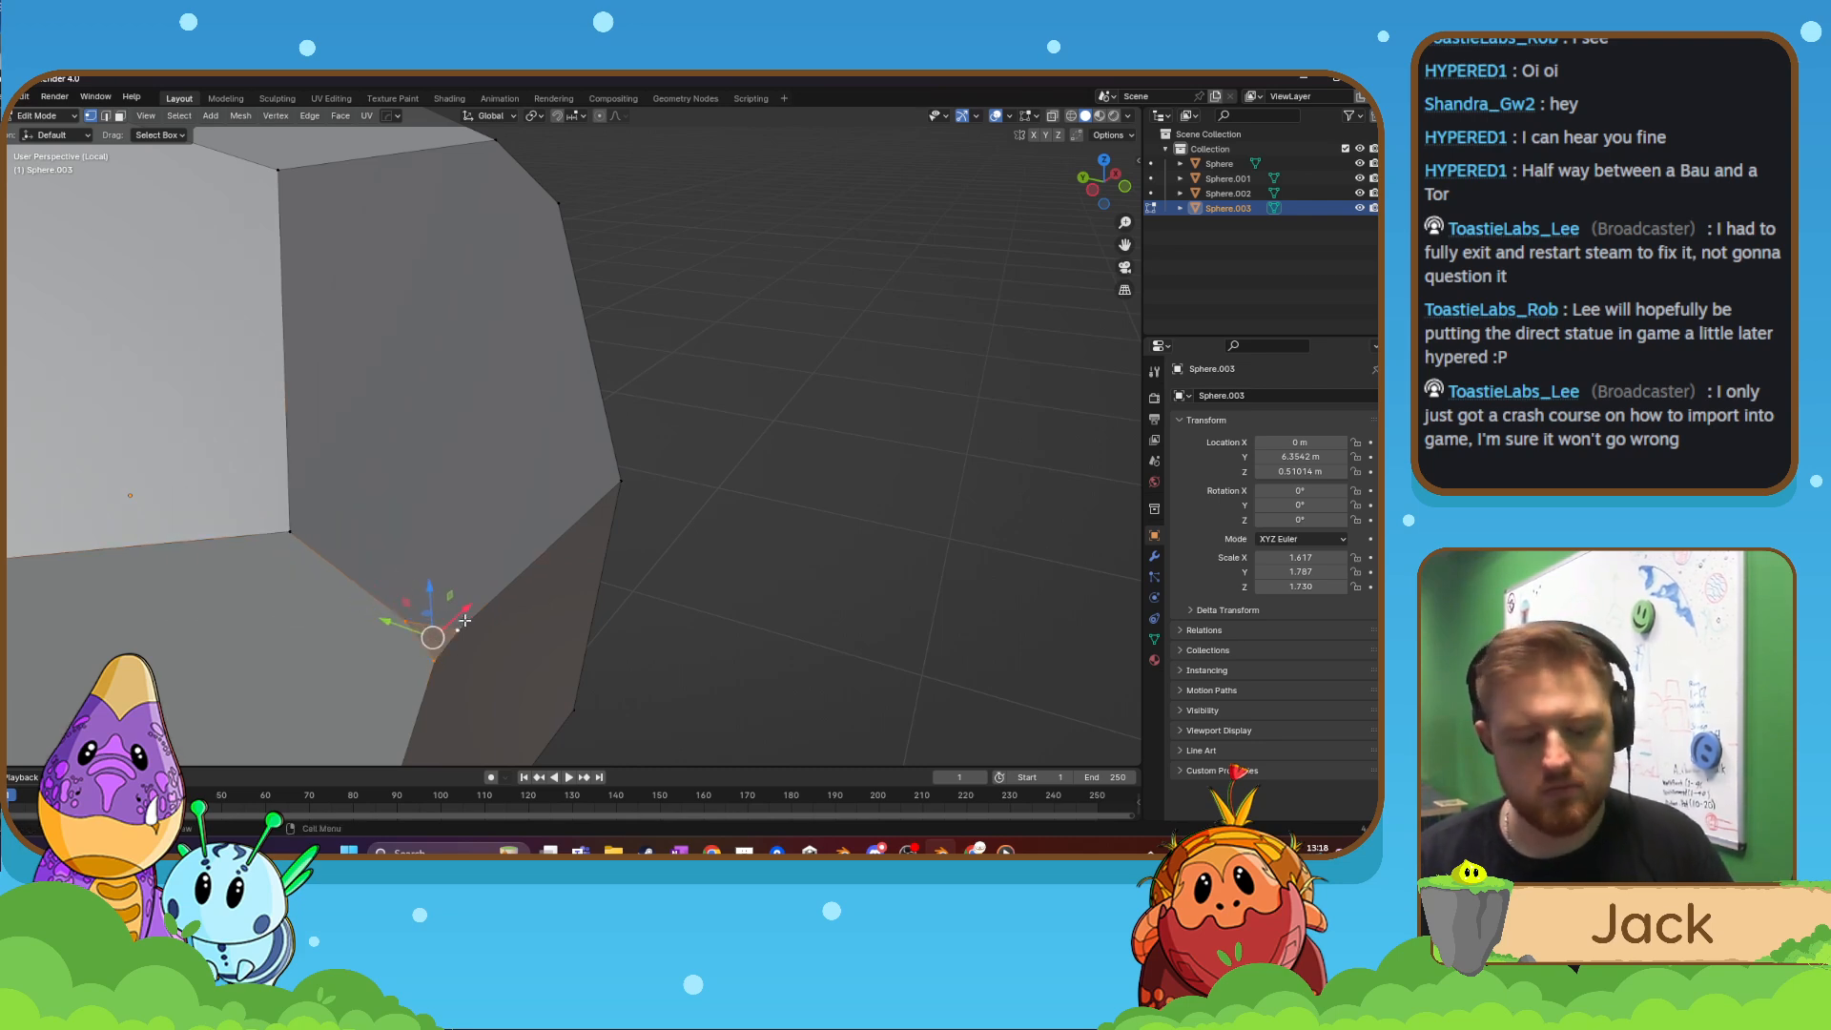
key("m")
left_click(468, 623)
- Flatten the edge loop around the rock's base by scaling it to 0 along Z in edge selection mode
scroll(482, 613, "down", 4)
middle_click_drag(482, 612, 458, 599)
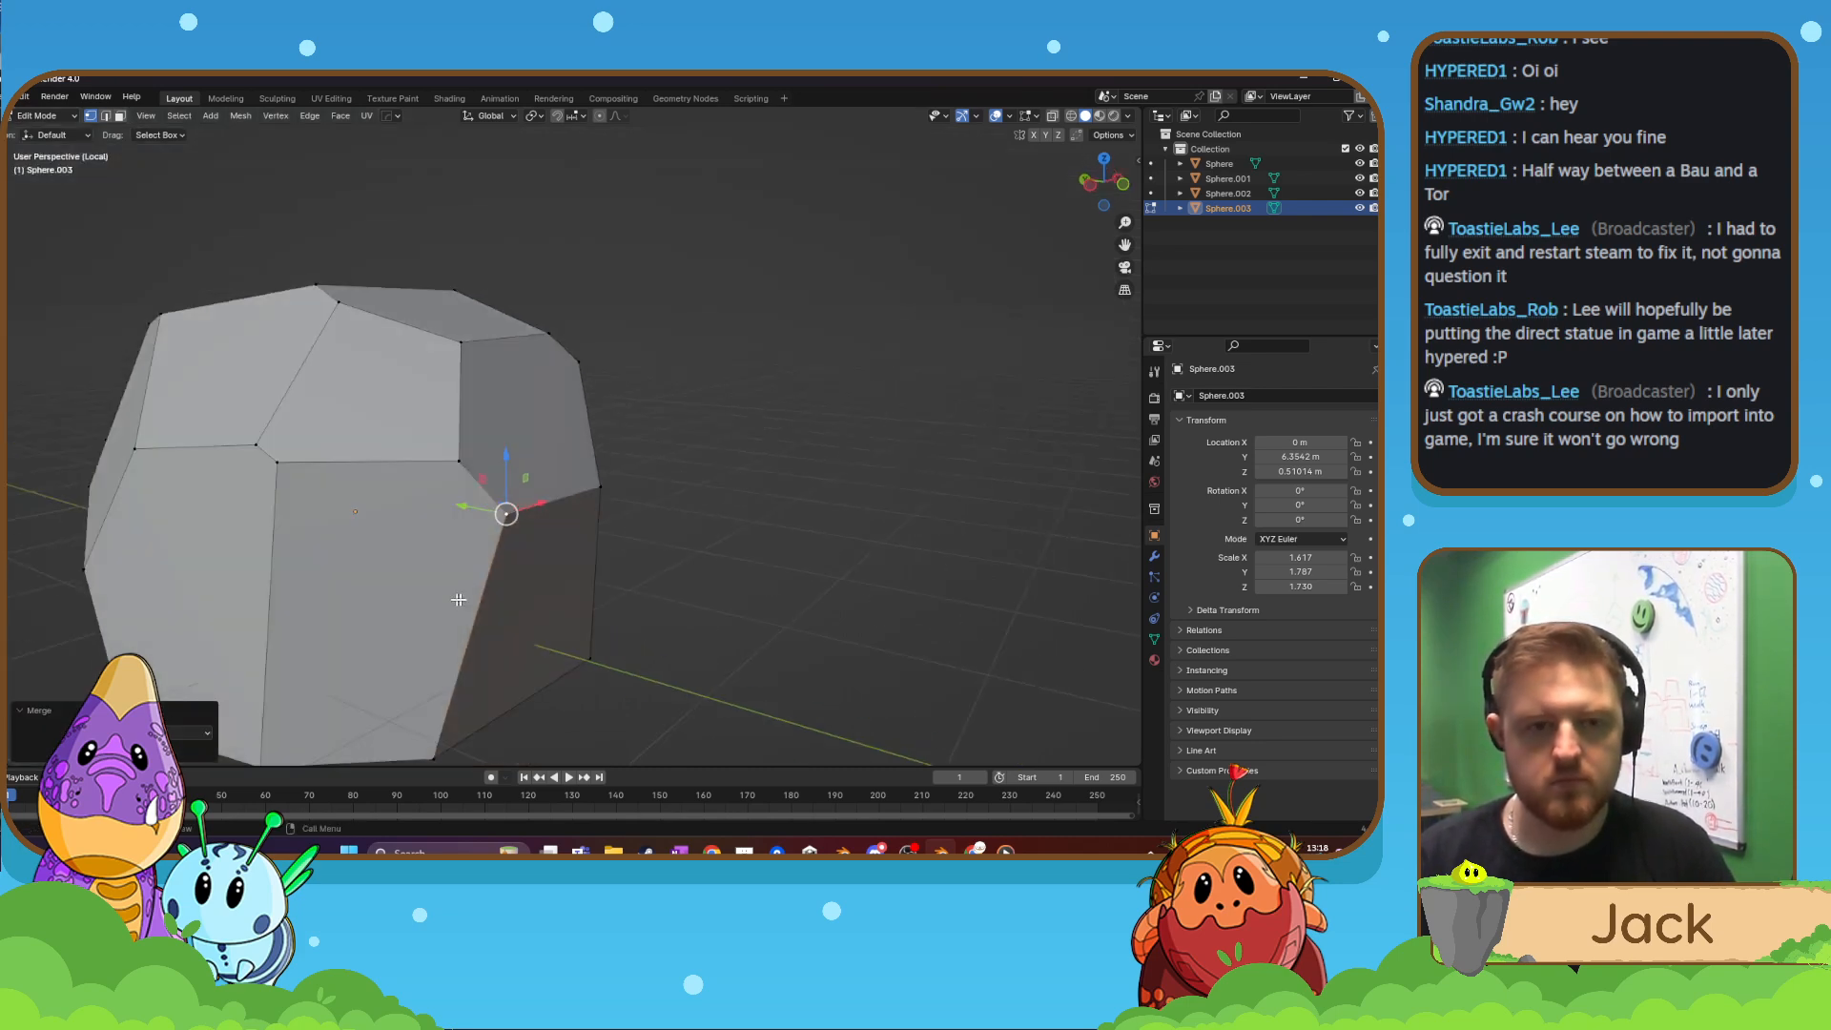
left_click(106, 116)
scroll(382, 372, "down", 4)
middle_click_drag(441, 442, 452, 382)
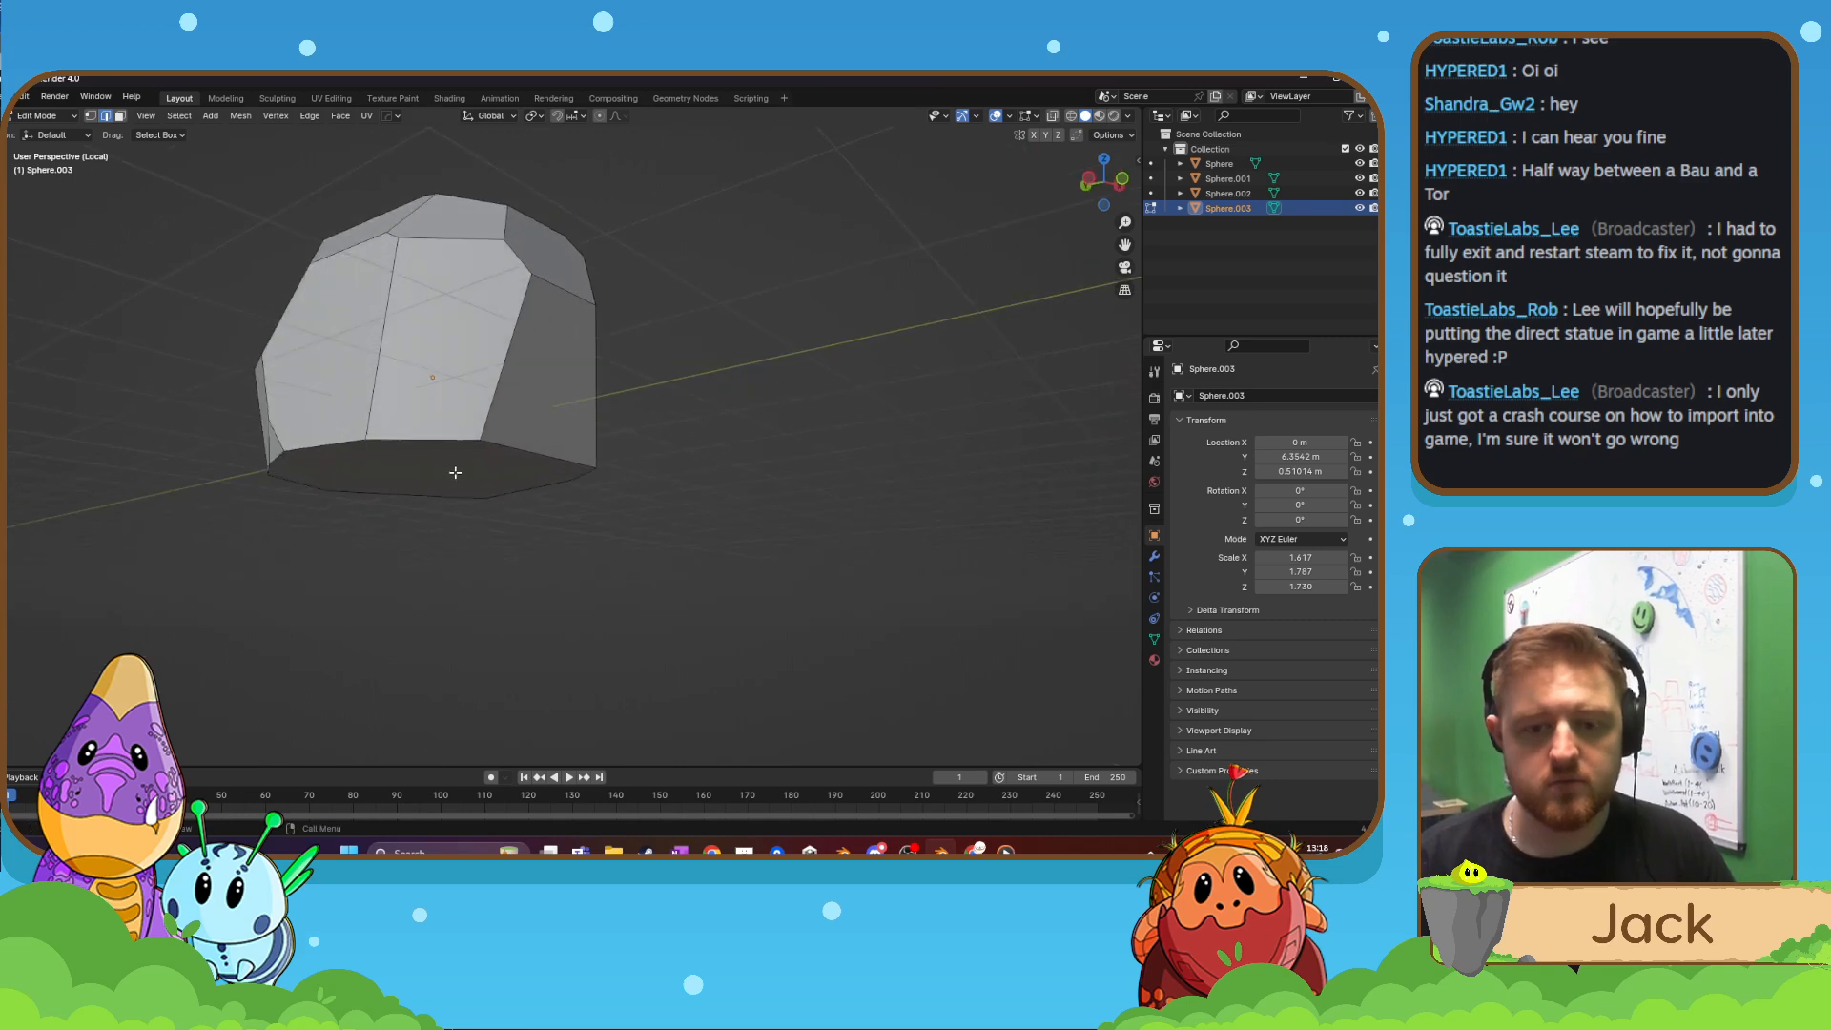
left_click(467, 438)
left_click(492, 439, "alt")
key("s")
key("z")
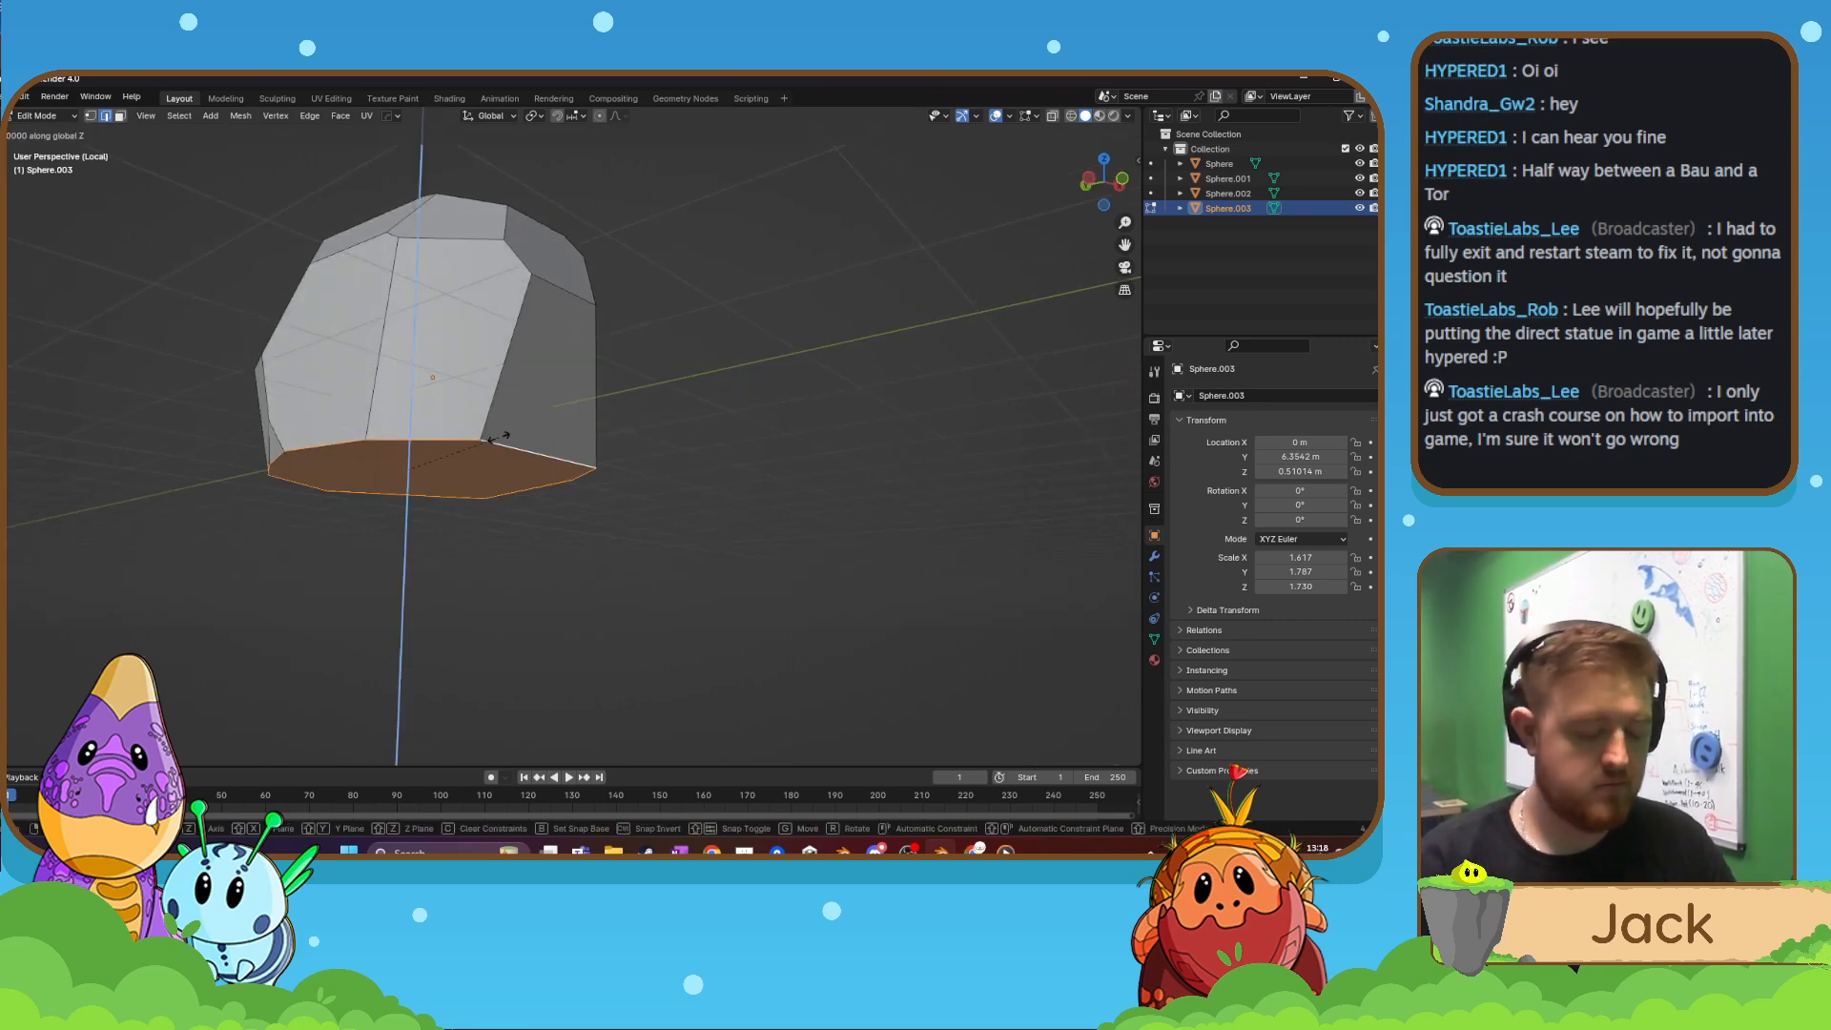
key("0")
key("Return")
key("Tab")
- Bisect the rock's -Y side with a steep slanted cut seen from the right view and clear the outer piece
scroll(730, 456, "down", 2)
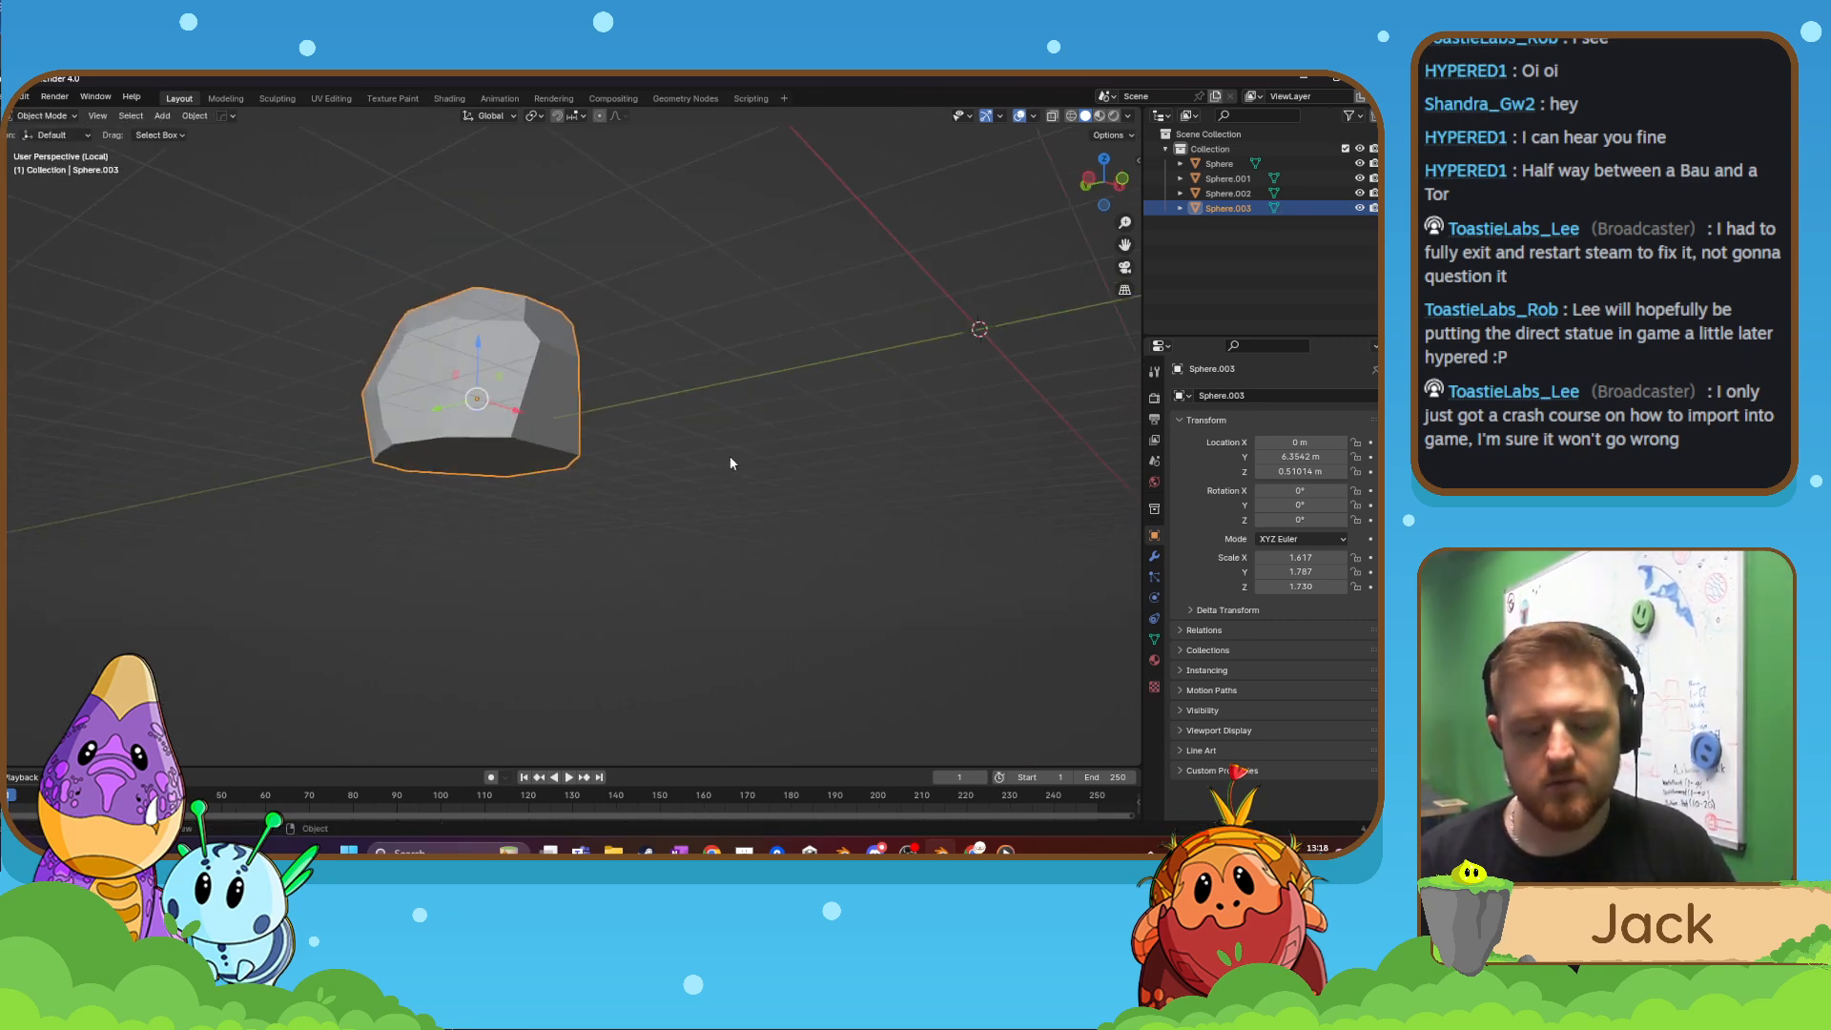
key("KP_Divide")
key("KP_3")
middle_click_drag(613, 412, 557, 413, "shift")
key("Tab")
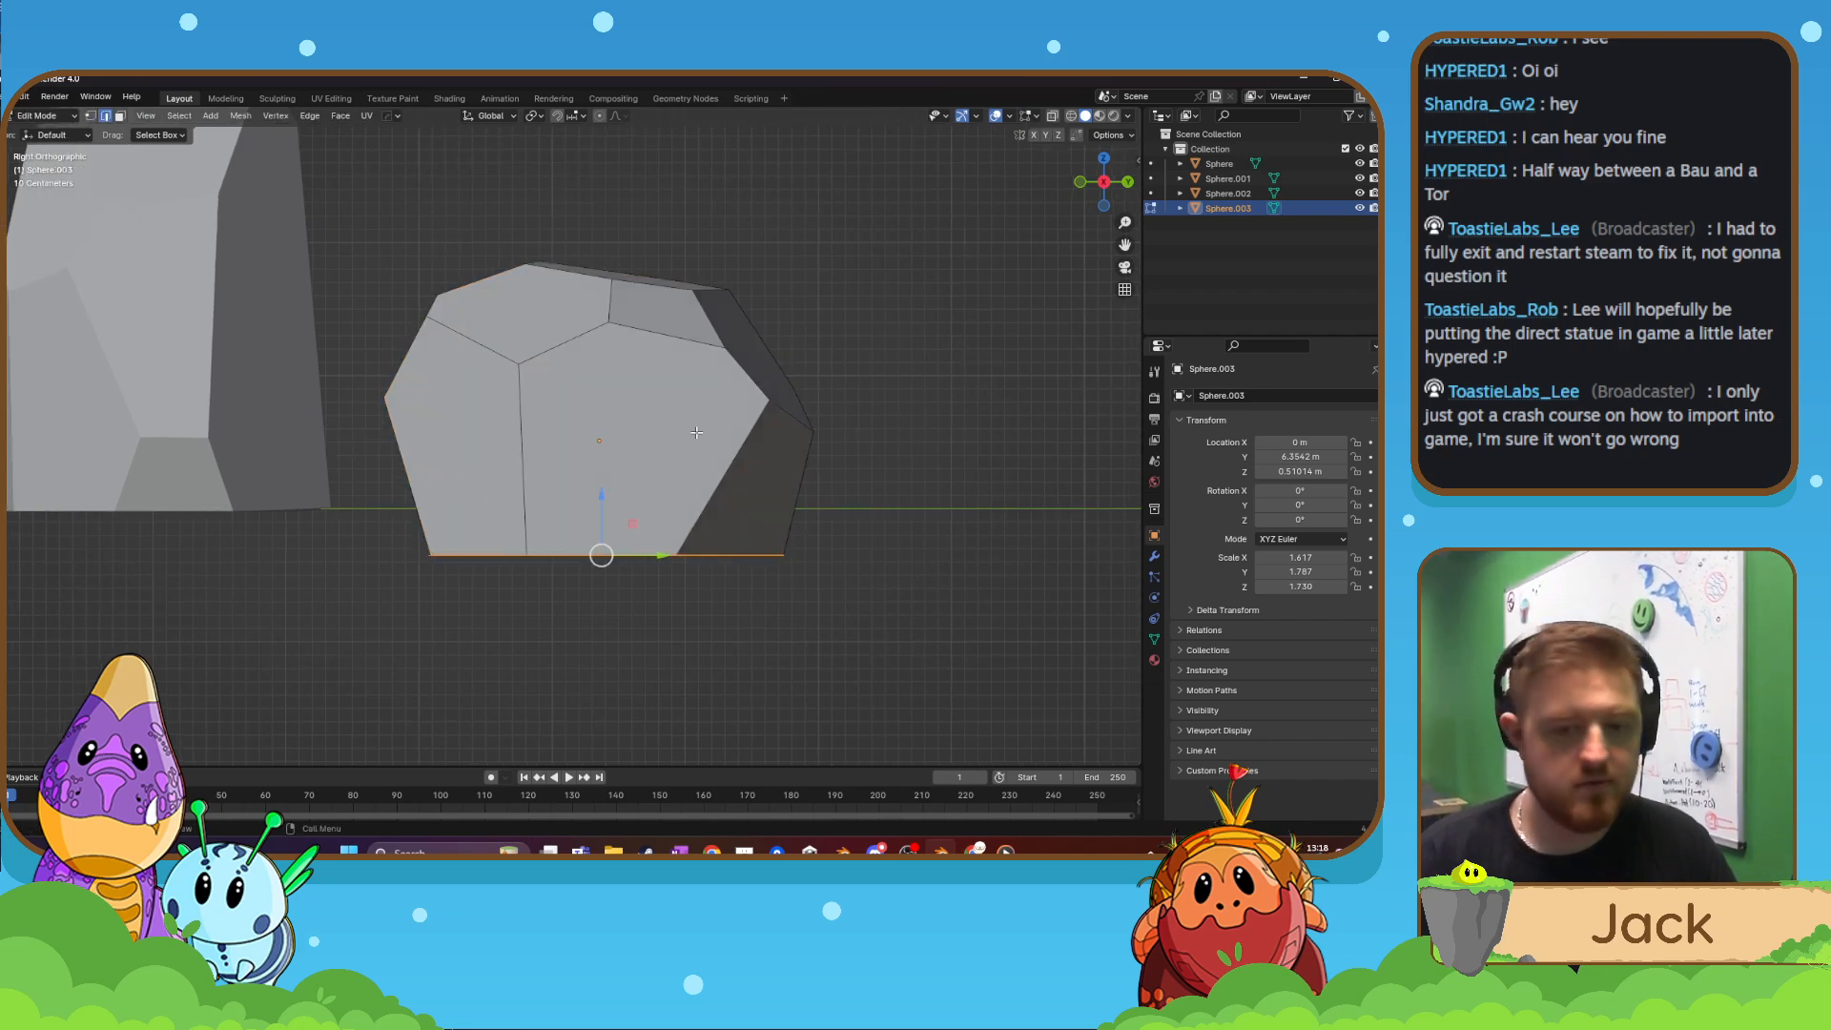
key("a")
left_click(3, 525)
scroll(335, 501, "up", 1)
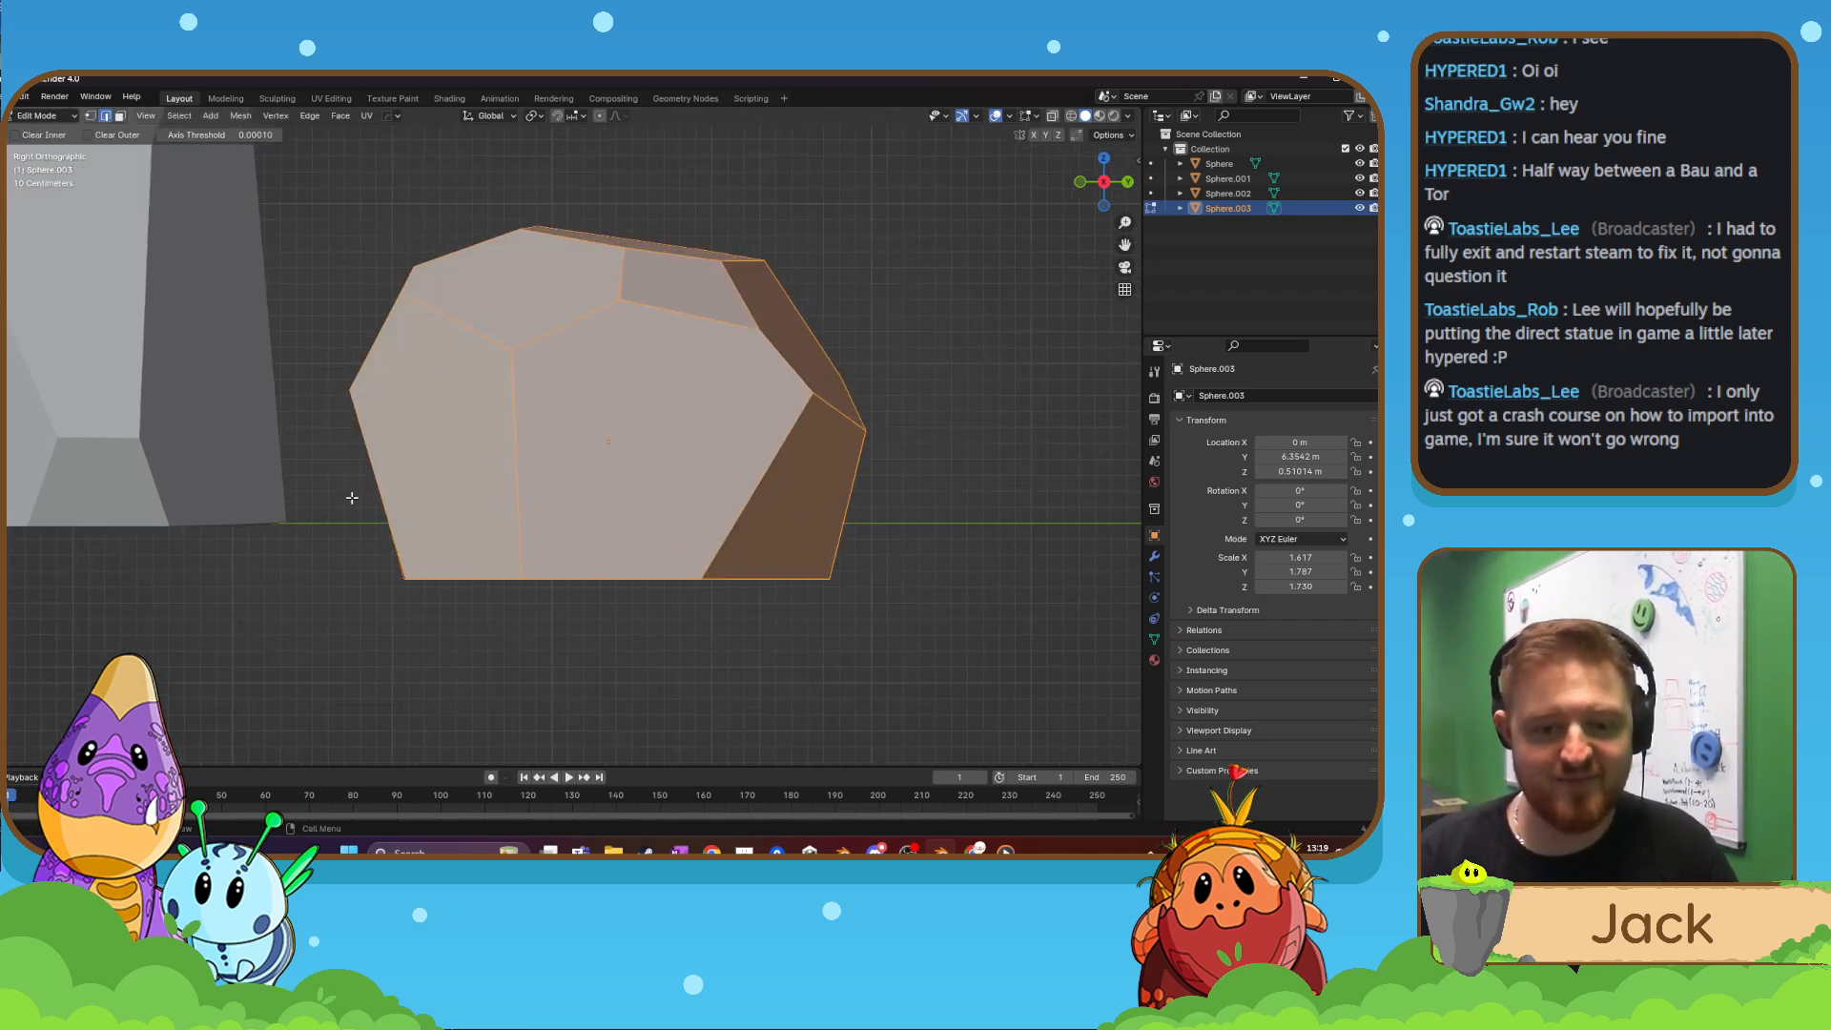
left_click_drag(363, 520, 456, 200)
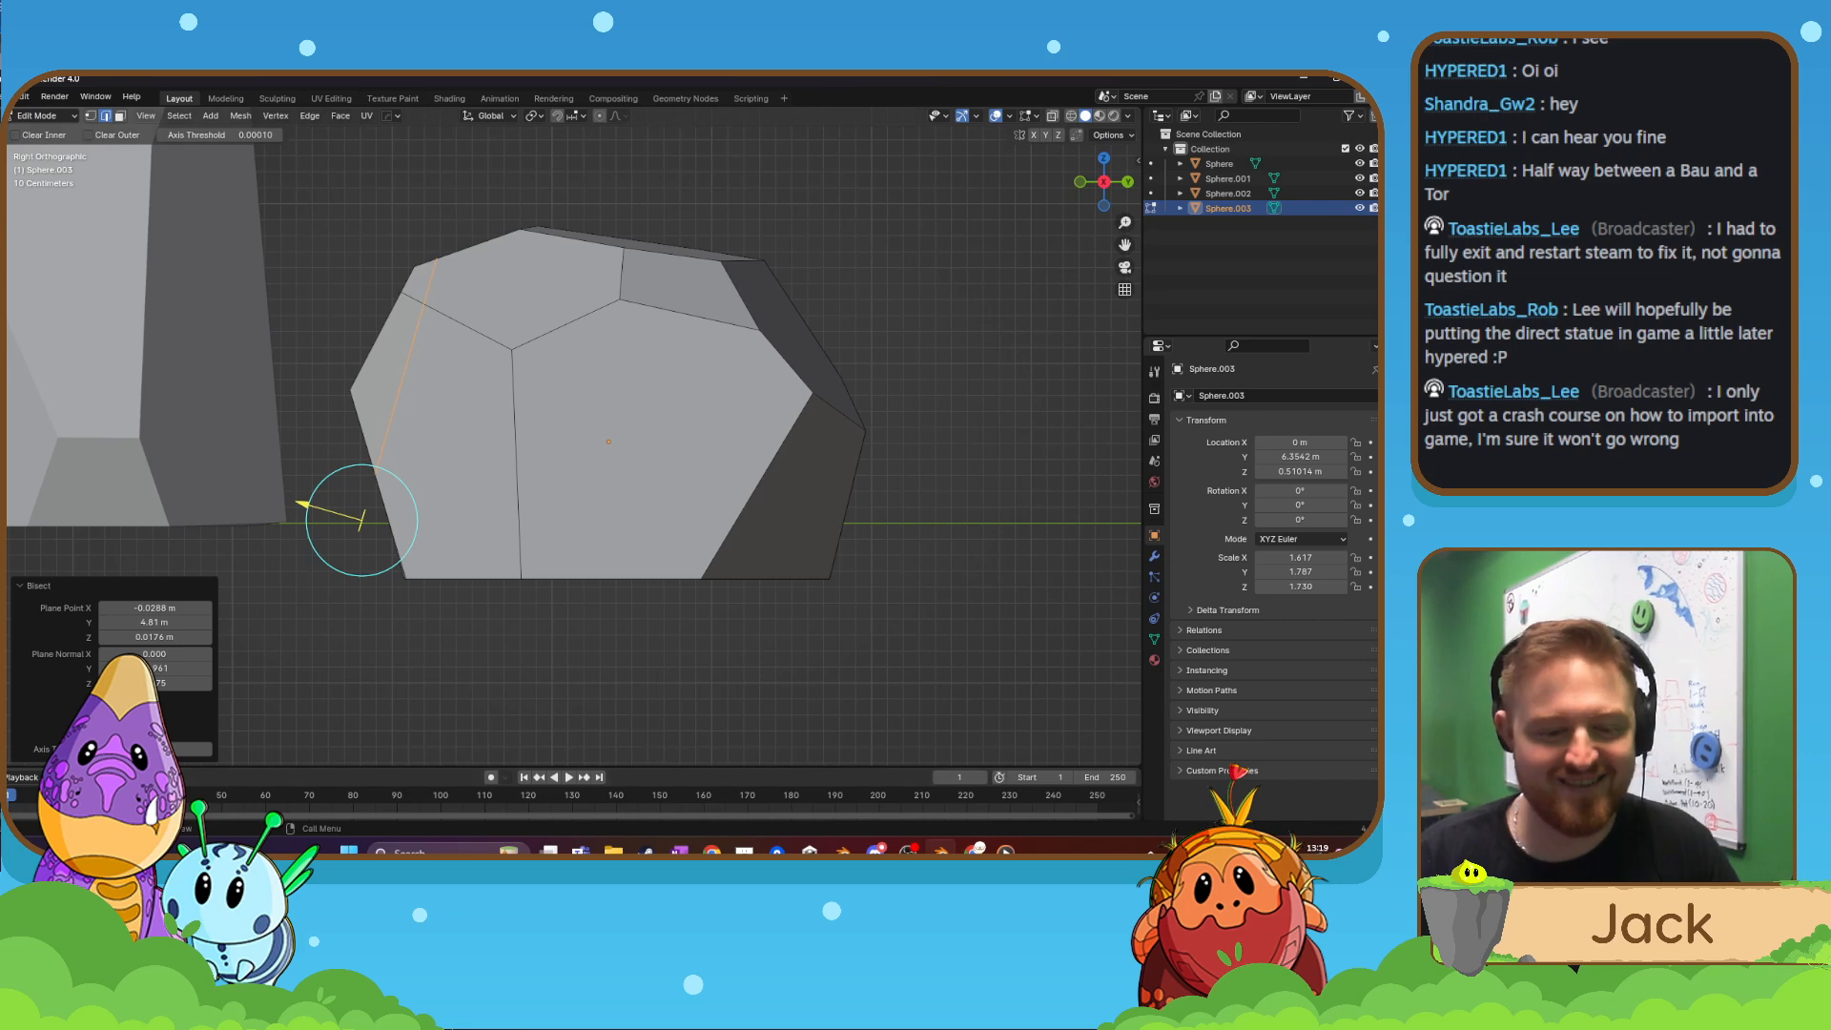
left_click(105, 733)
- Isolate the rock in Object Mode and raise it to about Z 0.868 m so its base rests on the ground line
scroll(561, 487, "down", 4)
key("Tab")
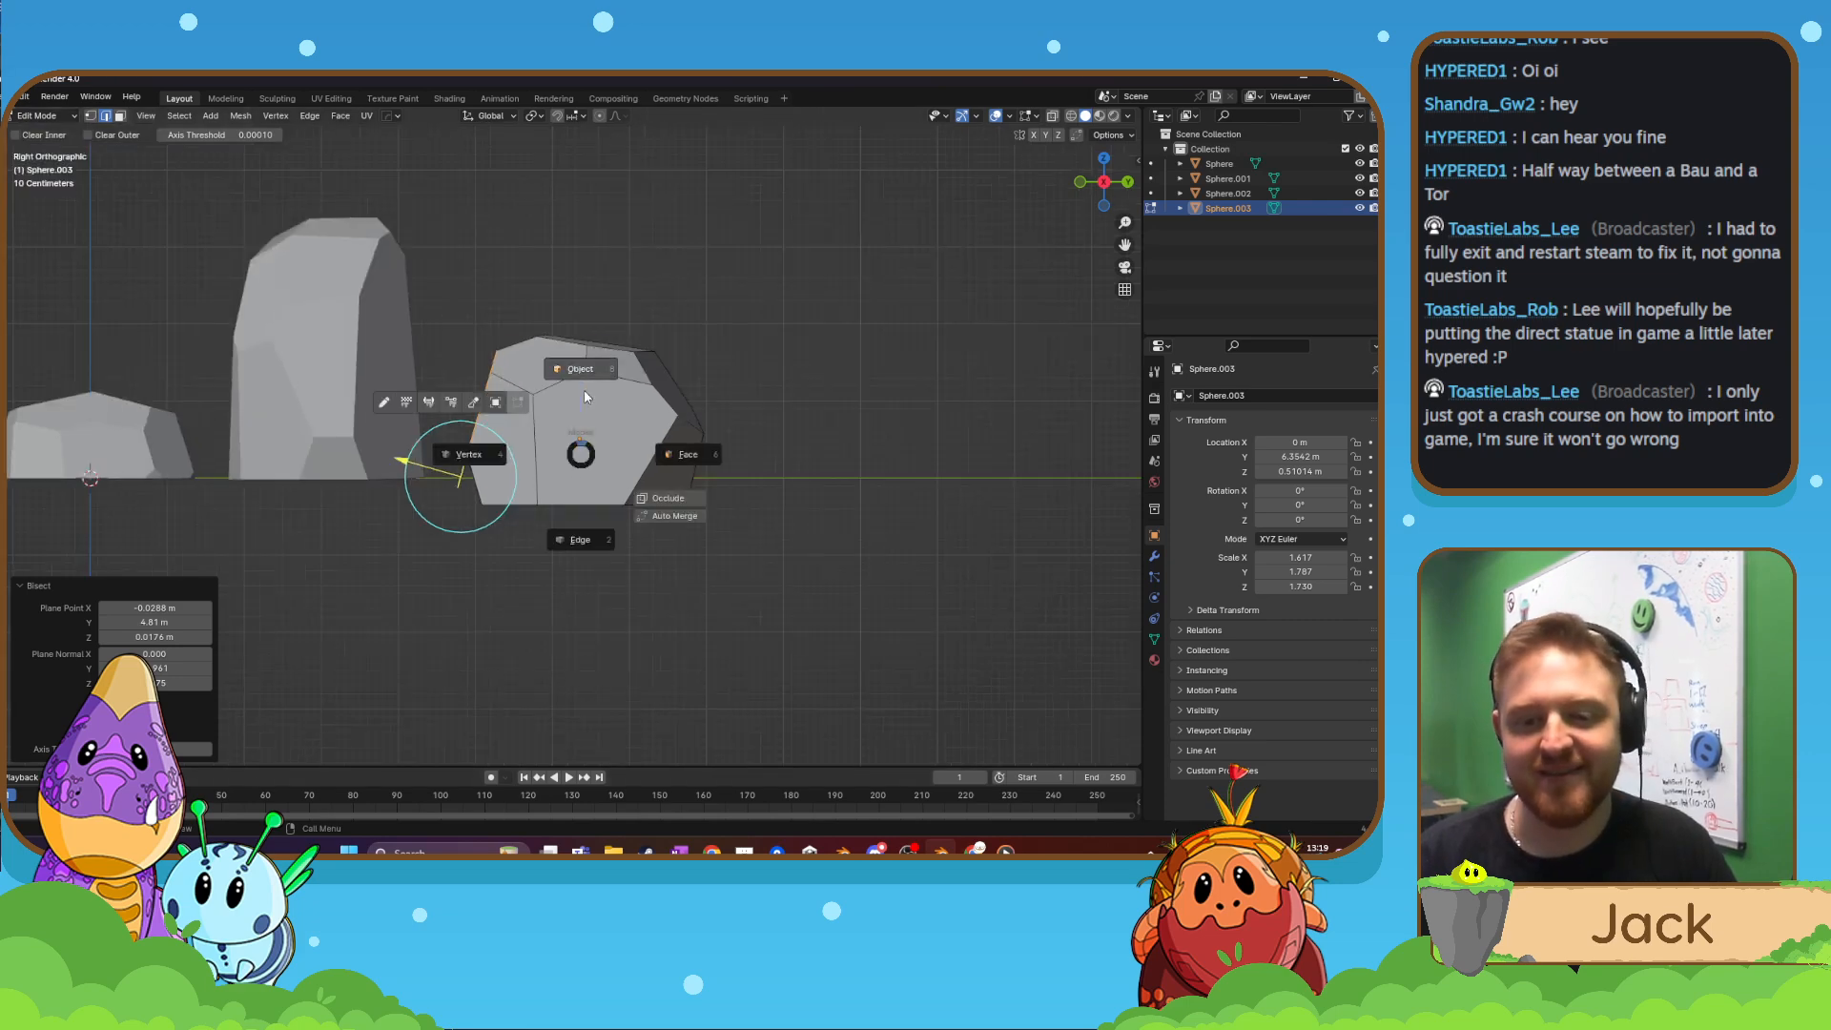
left_click(583, 390)
key("KP_Divide")
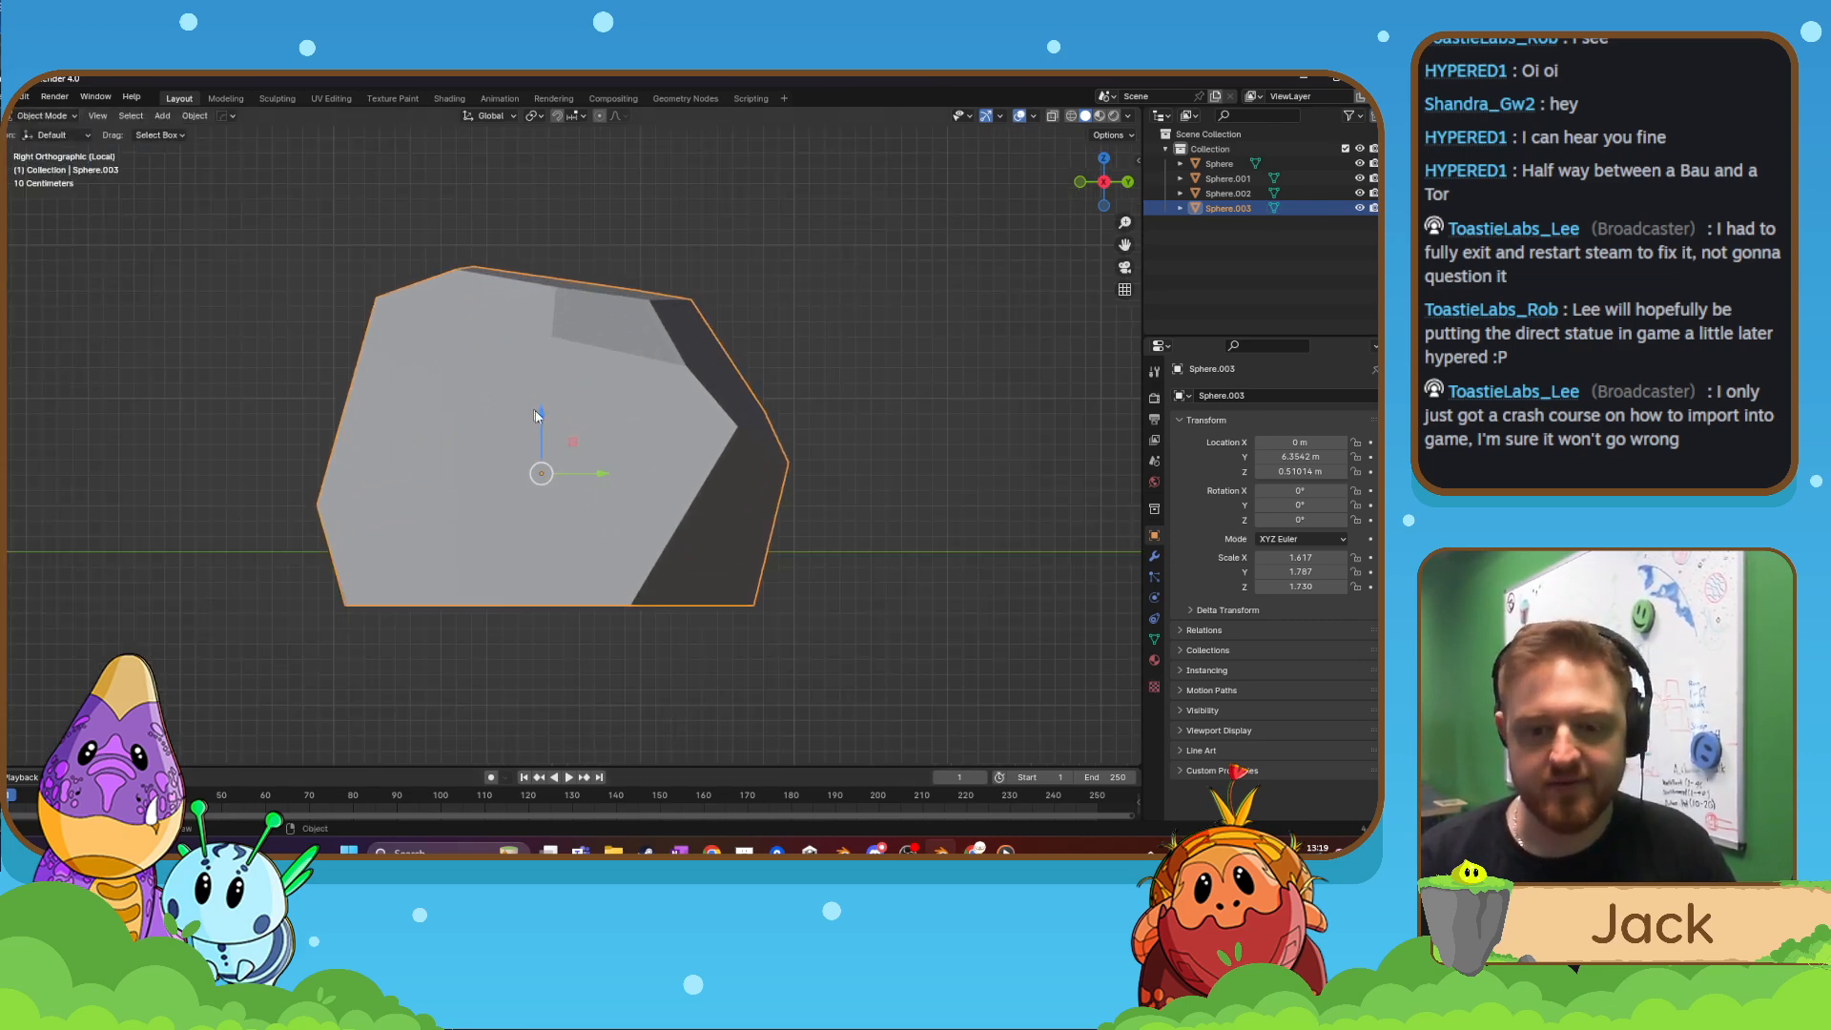
left_click_drag(541, 412, 542, 356)
left_click(904, 364)
- Examine the isolated rock's overall shape from several angles
scroll(667, 419, "down", 4)
middle_click_drag(627, 435, 541, 518)
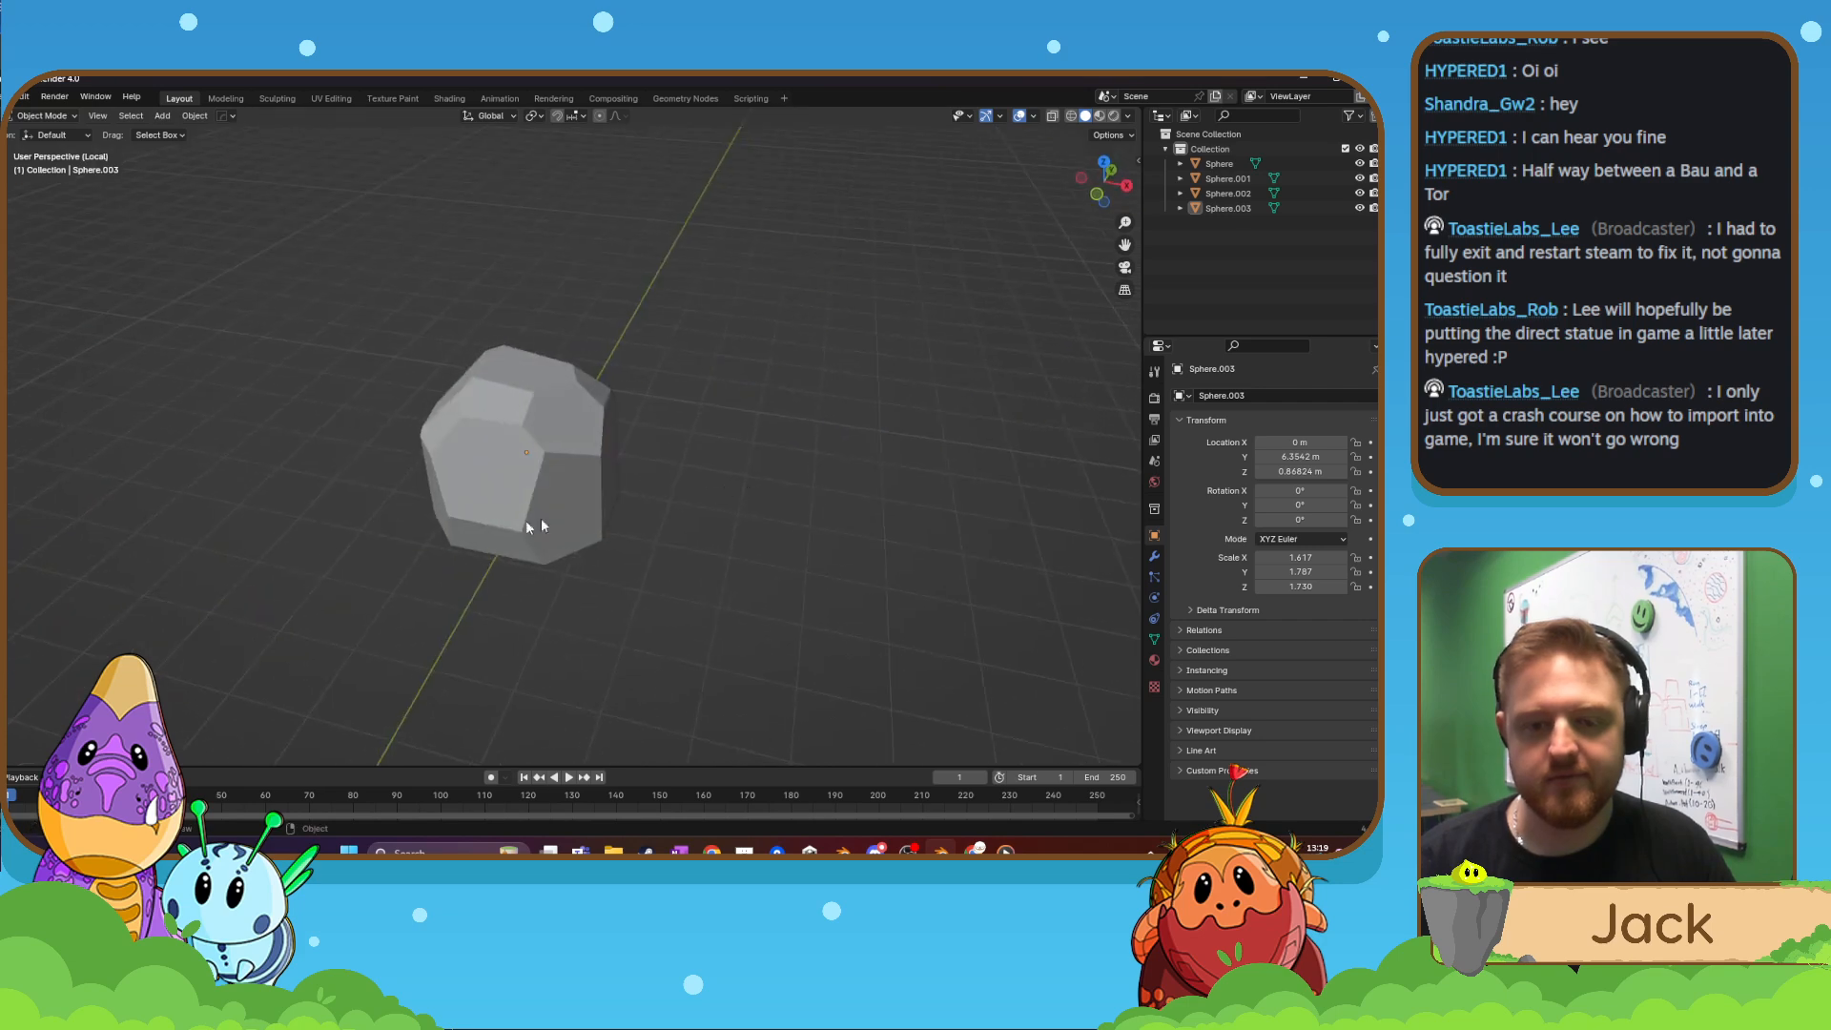
key("Tab")
left_click(615, 482)
key("Tab")
middle_click_drag(724, 503, 670, 426)
left_click(725, 391)
scroll(701, 412, "down", 4)
- Show all rocks again in the right view and move the fourth rock along Y to about 6.19 m
key("KP_Divide")
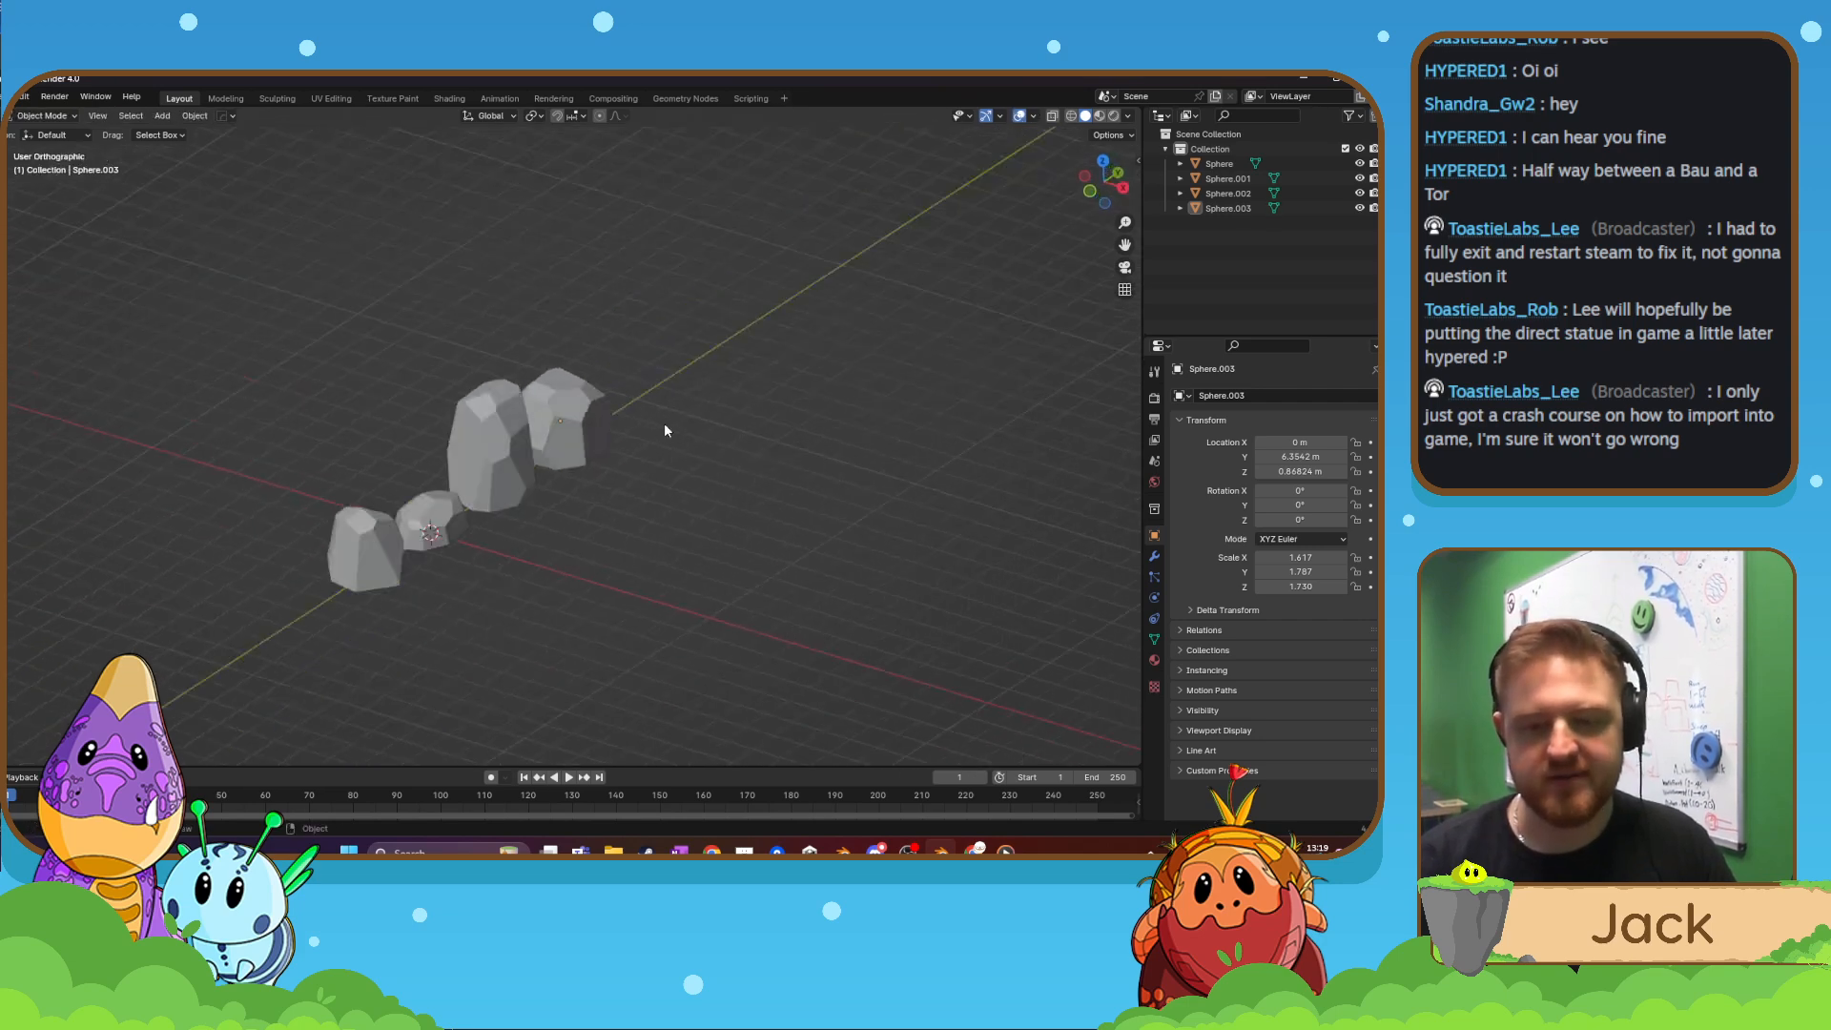
key("KP_3")
left_click(552, 416)
scroll(577, 444, "up", 2)
scroll(577, 439, "up", 2)
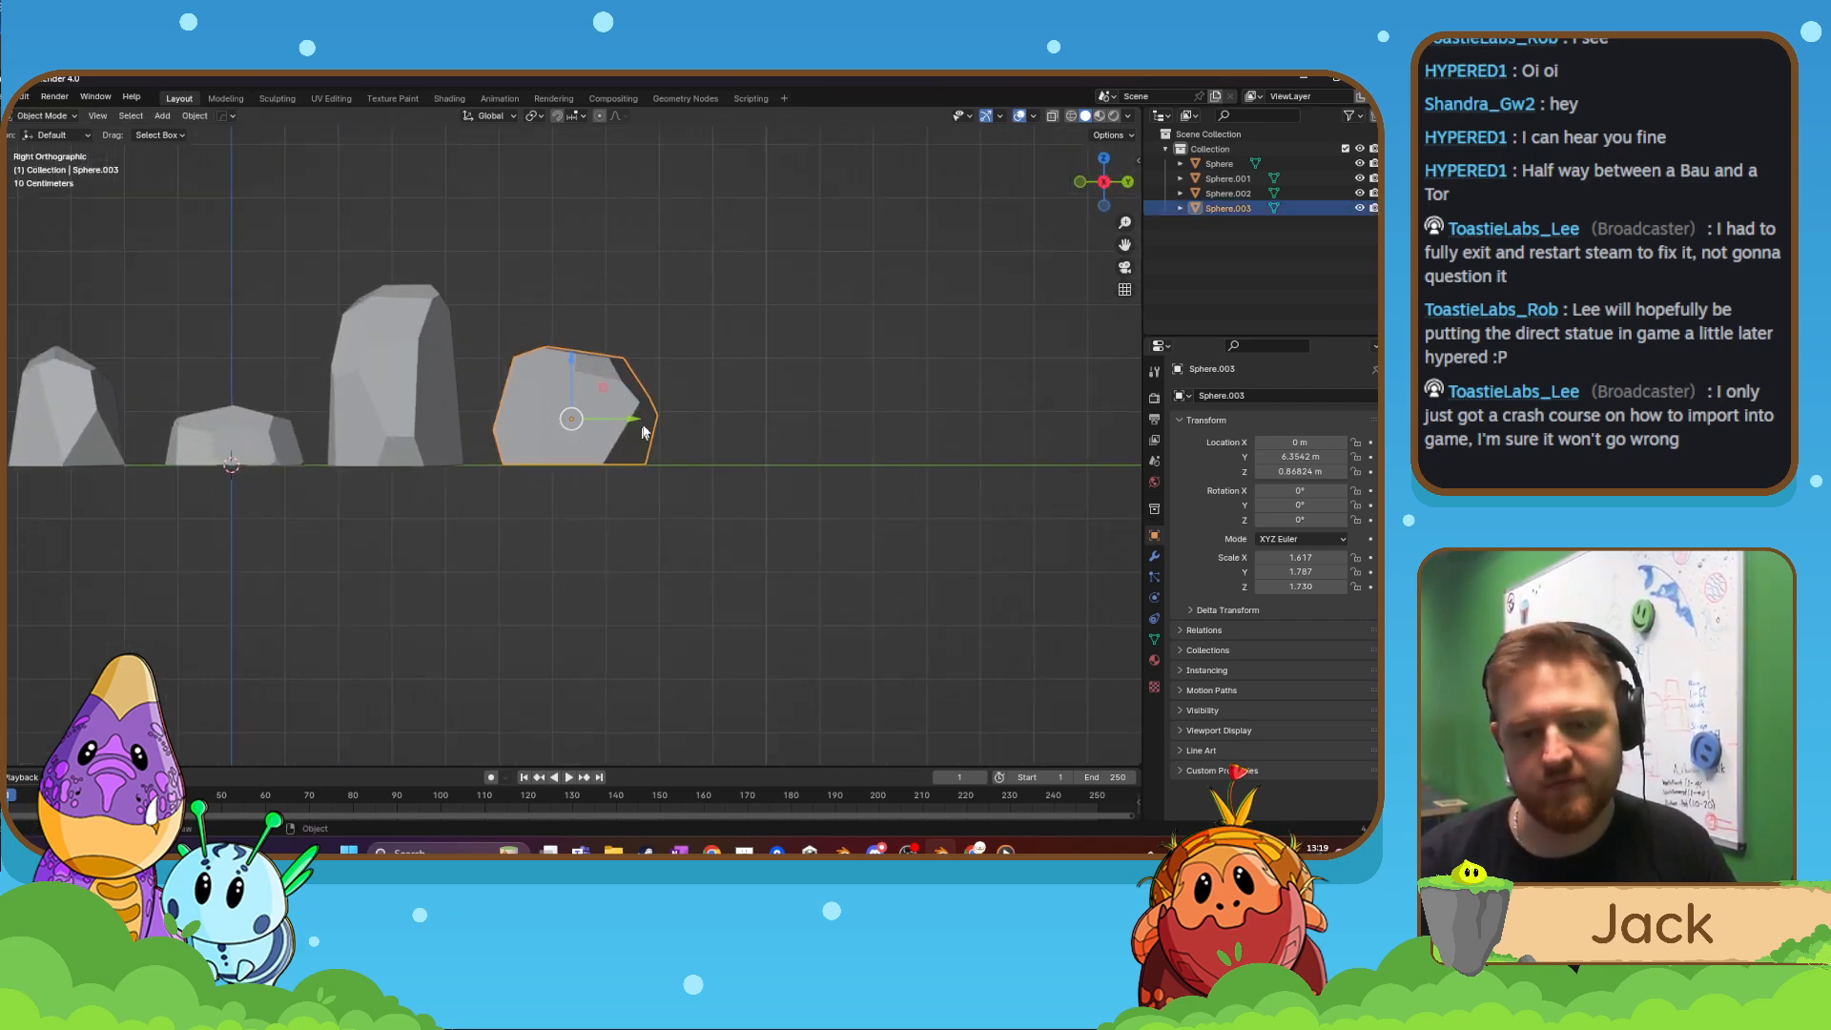
left_click_drag(637, 423, 628, 423)
middle_click_drag(587, 455, 606, 458, "shift")
- Add a new UV sphere and move it along +Y to the free space beyond the fourth rock
left_click(822, 487)
key("shift+a")
mouse_move(822, 485)
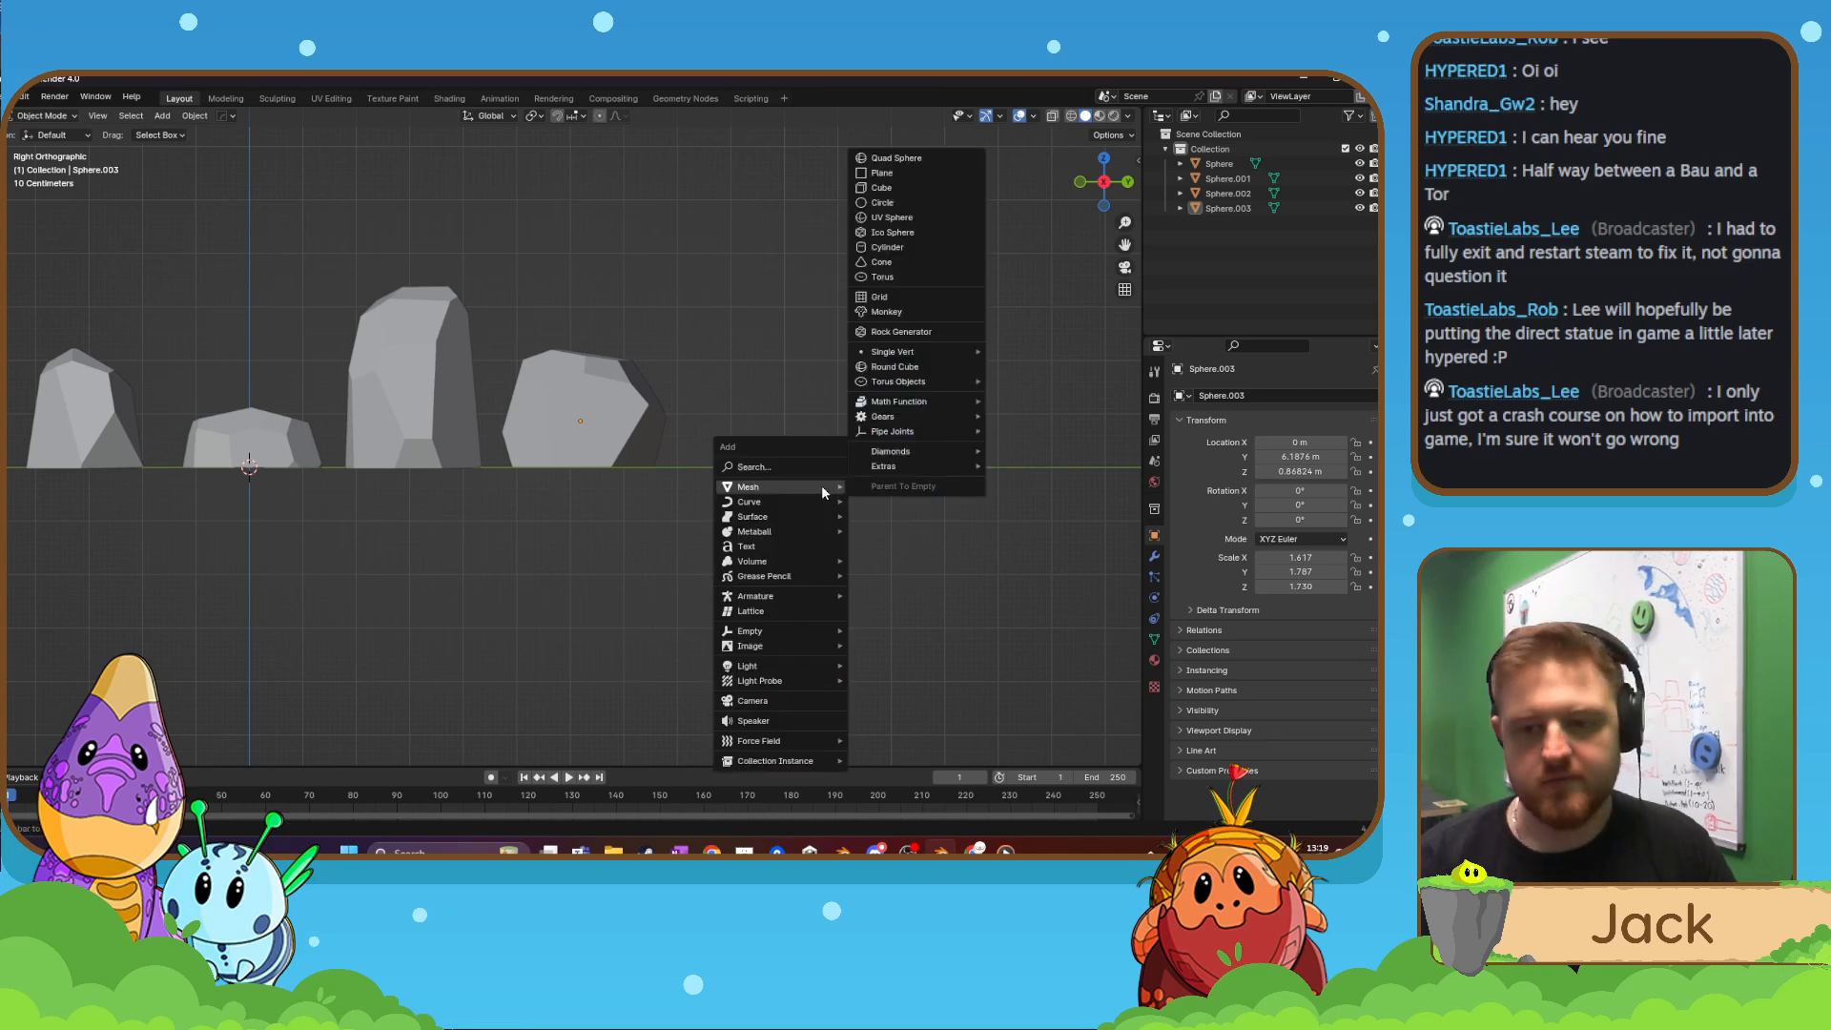
left_click(915, 221)
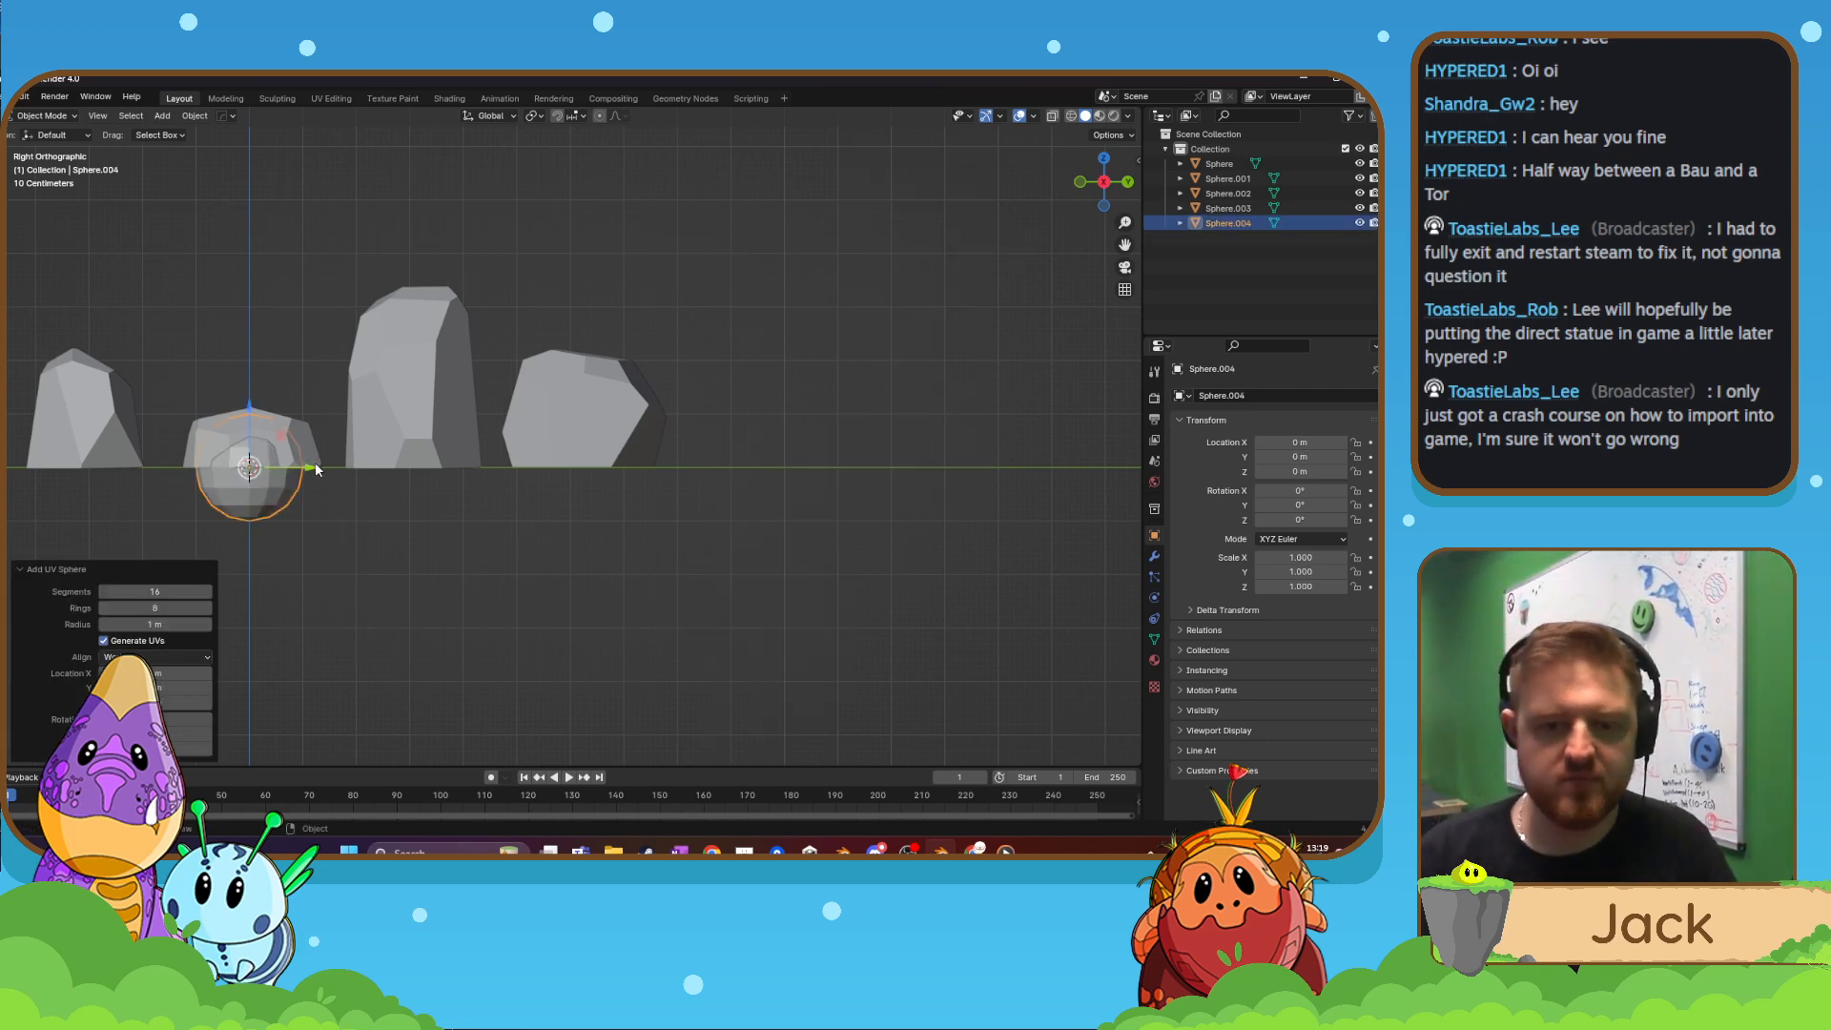
left_click_drag(315, 468, 820, 469)
- Space out the row along Y, moving the fourth rock to about 6.44 m and the new sphere to about 9.74 m
left_click(620, 399)
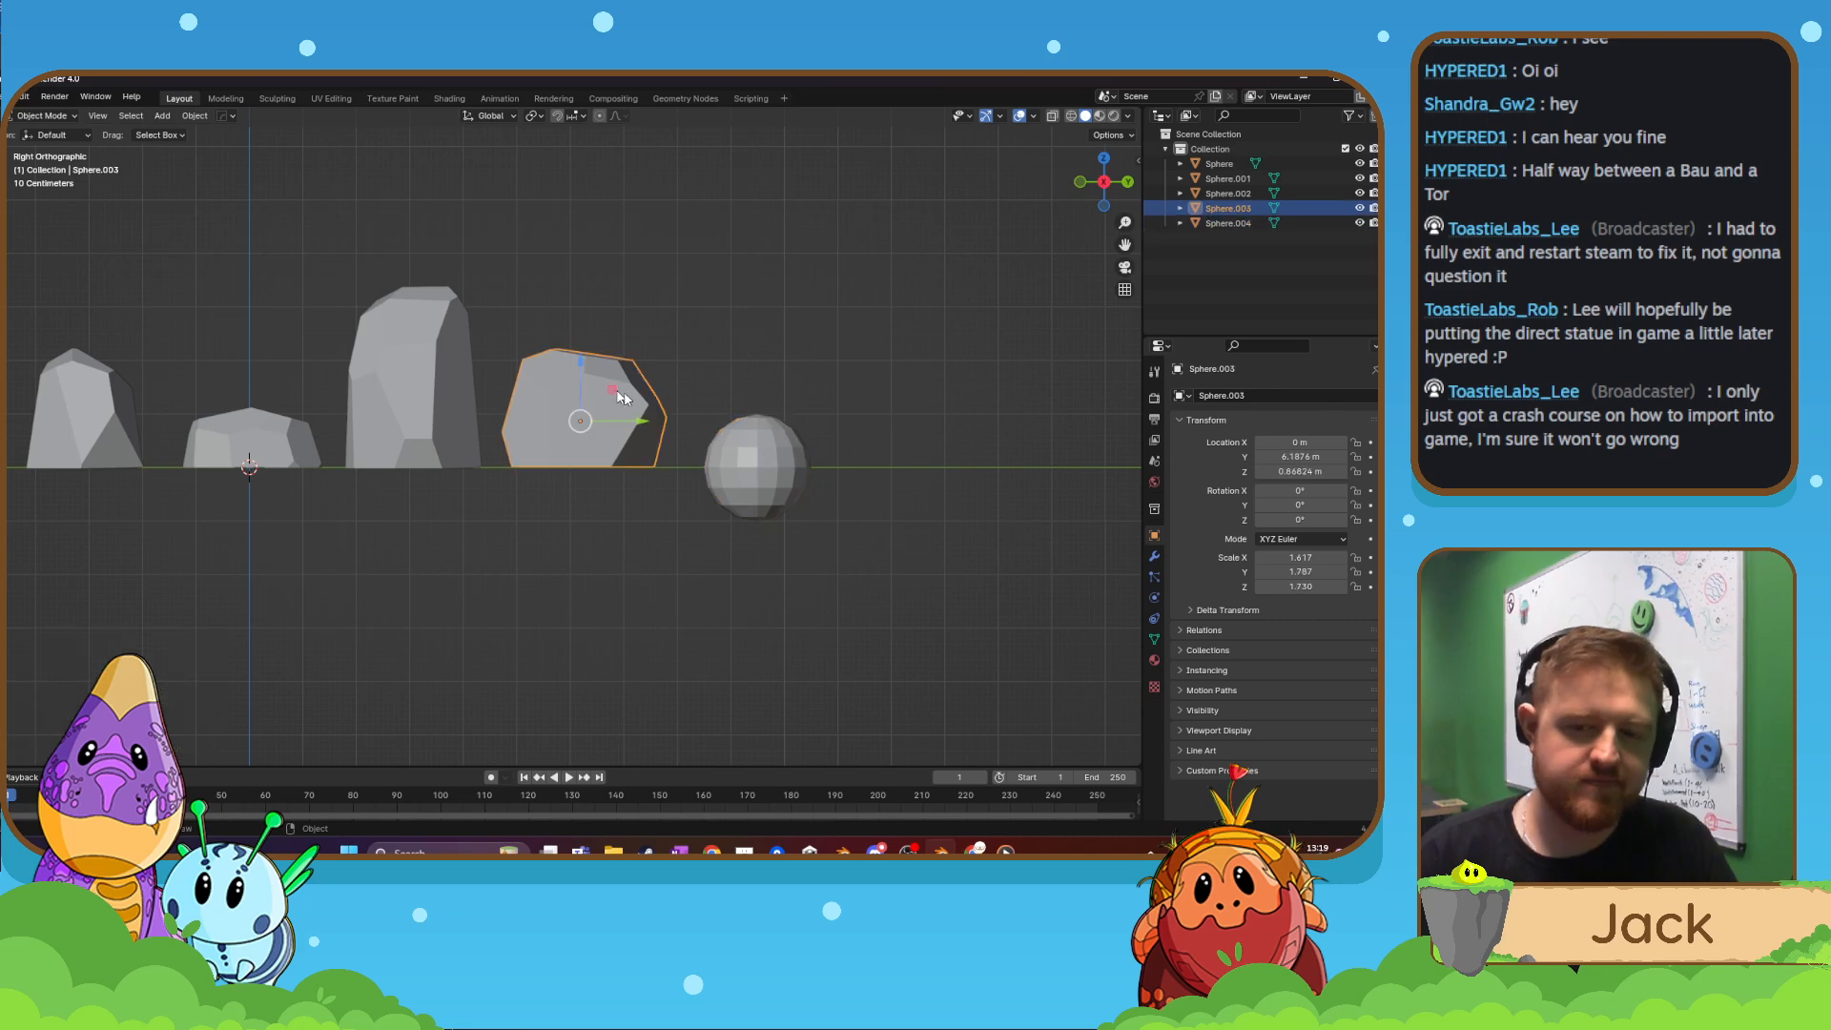
left_click_drag(644, 426, 658, 425)
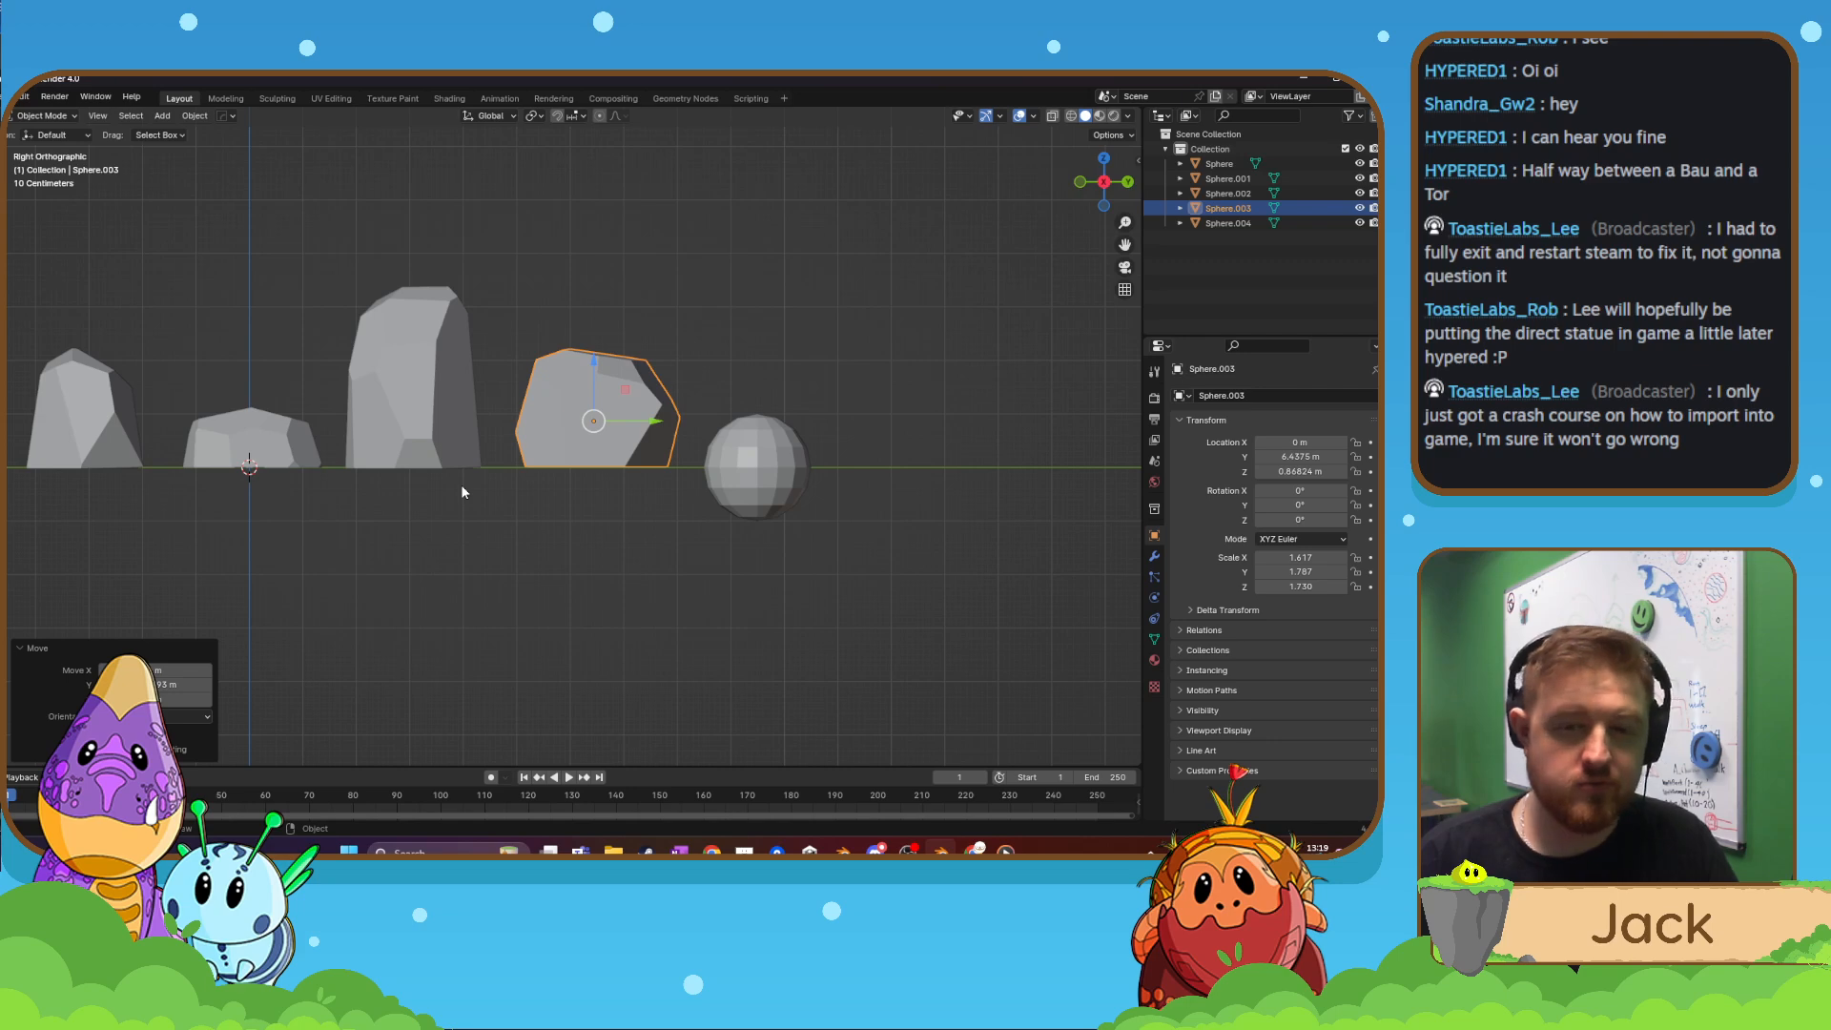
middle_click_drag(556, 495, 478, 514, "shift")
left_click(651, 487)
left_click_drag(735, 487, 751, 484)
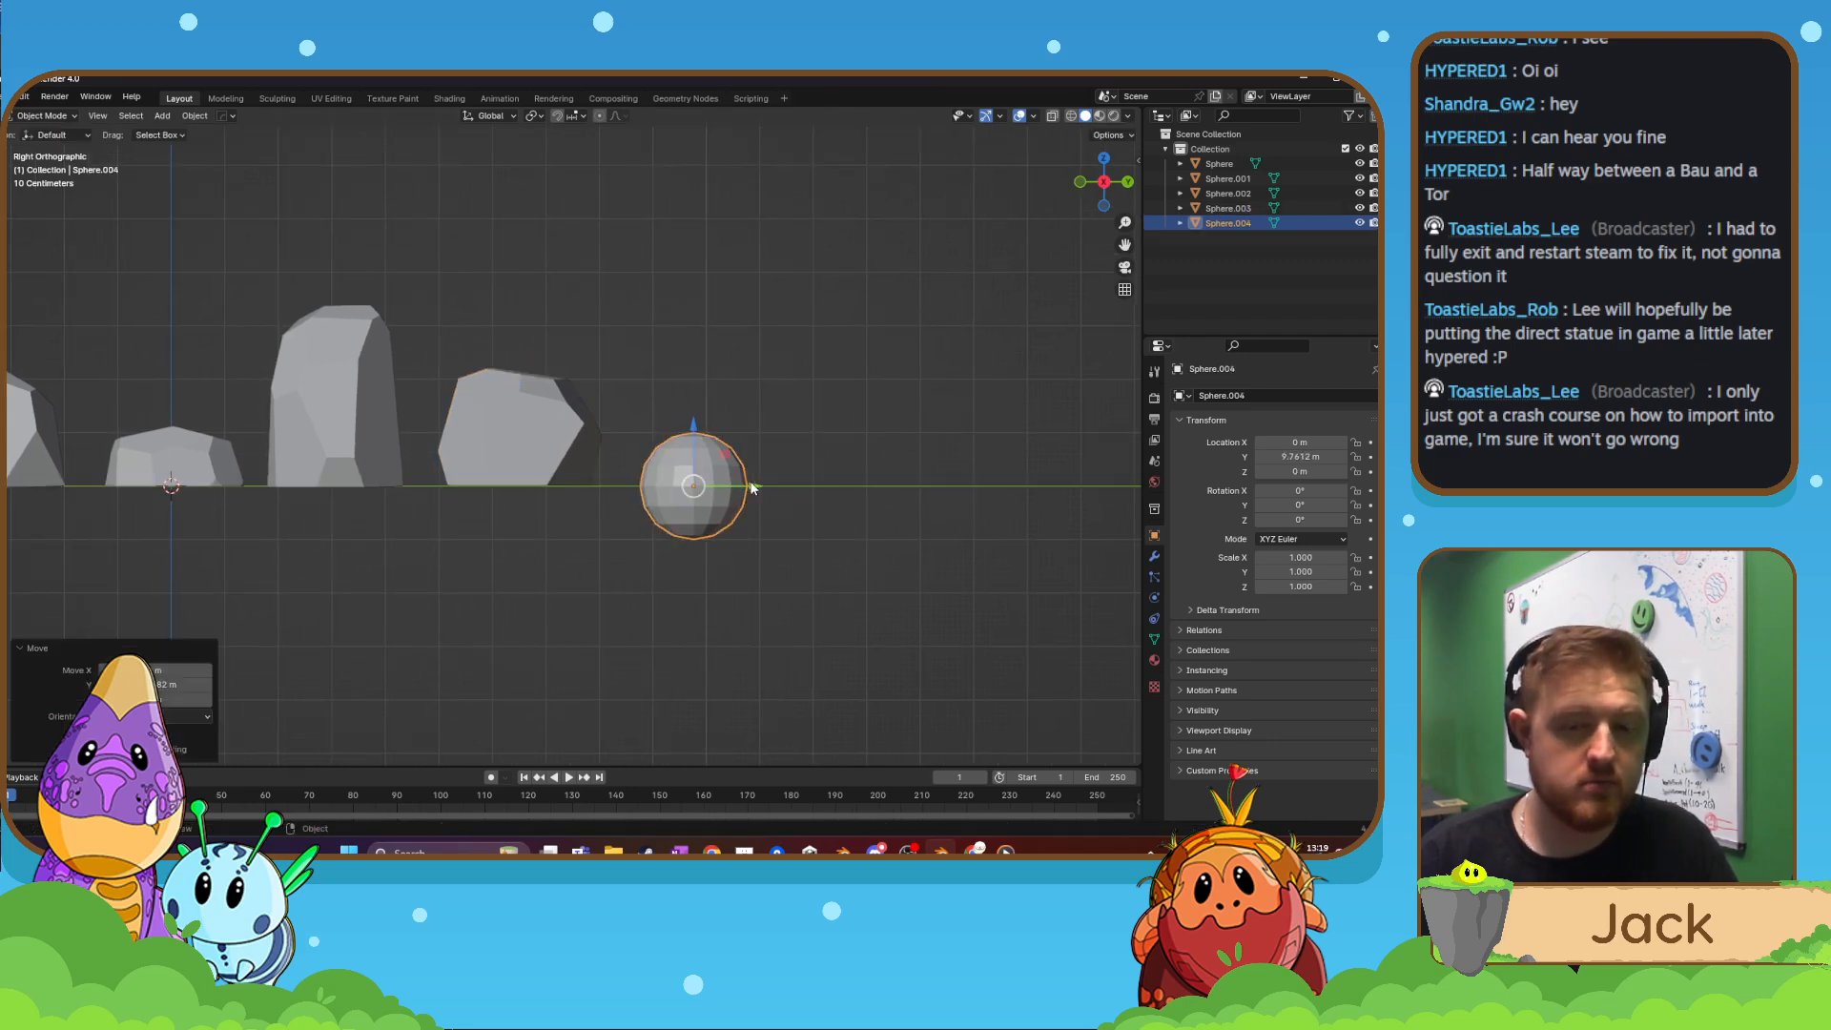
- Enlarge the sphere to a scale of about 2.93 and move it to about Y 10.62 m and Z 2.39 m
key("s")
left_click(686, 404)
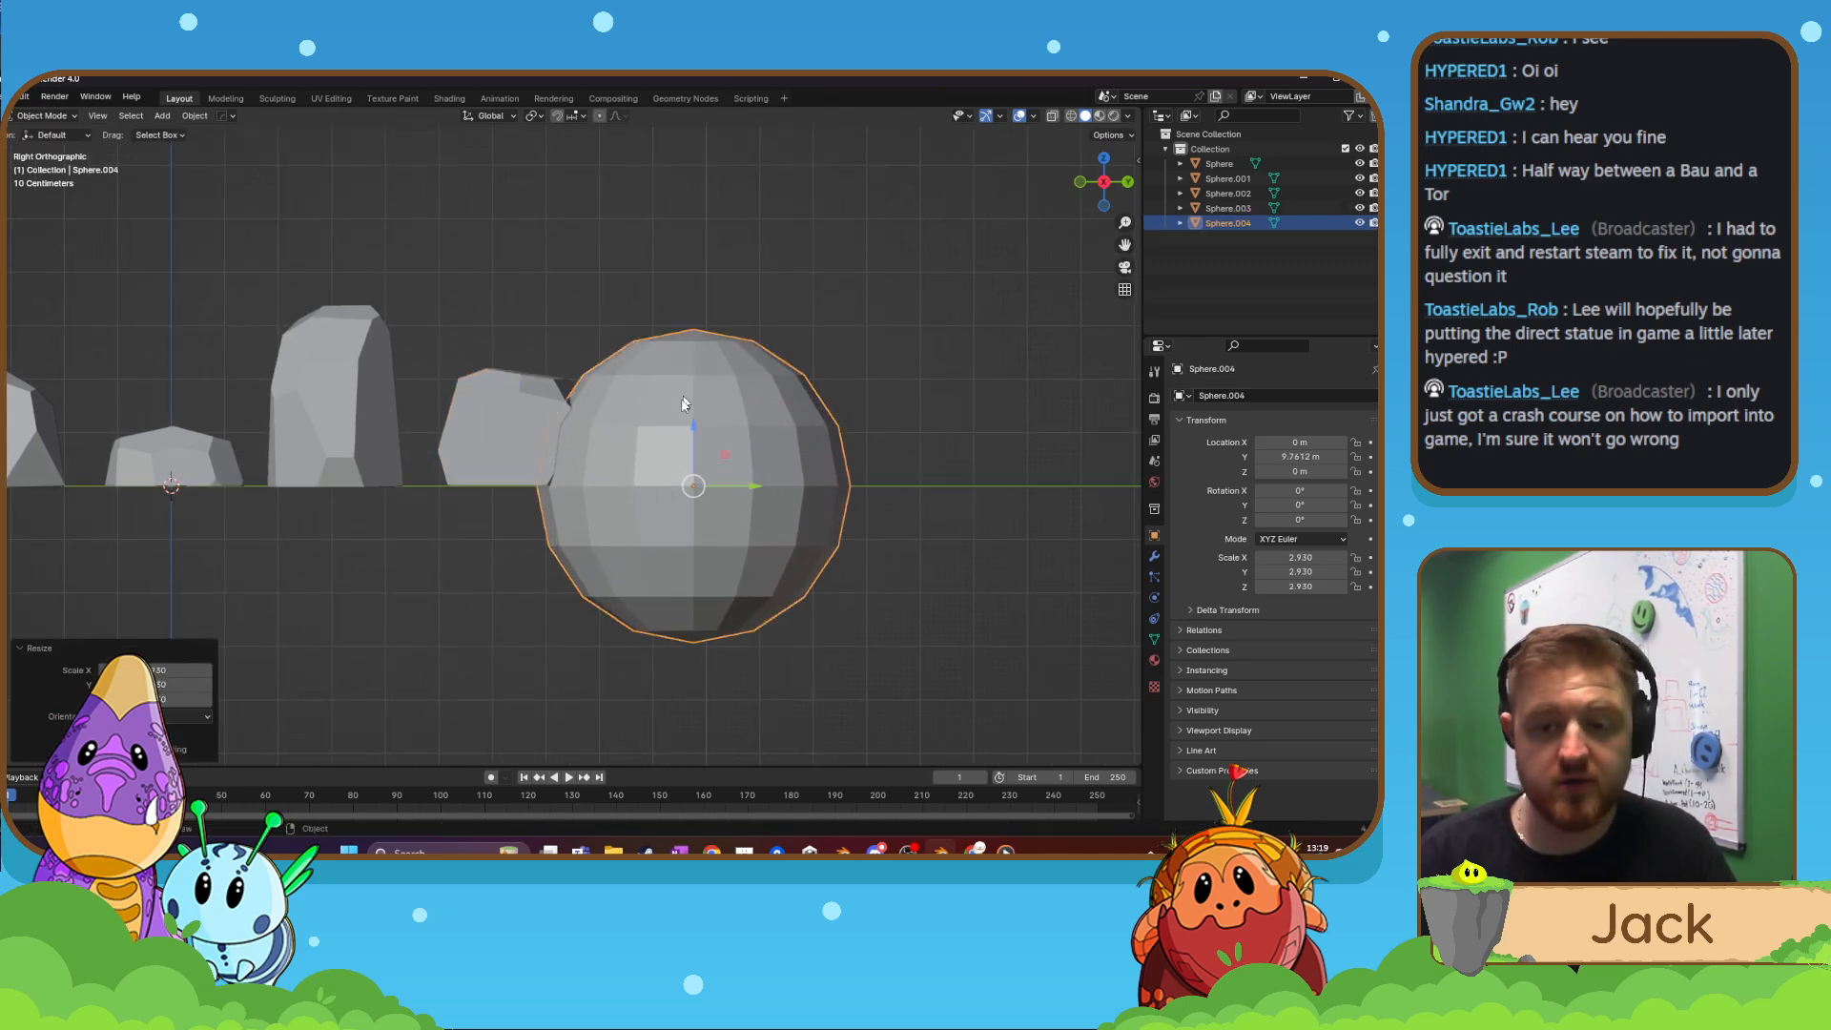
key("g")
key("z")
left_click_drag(680, 375, 680, 275)
left_click_drag(757, 363, 803, 368)
- Reduce the sphere's overall scale to about 2.387 and stretch it along Z to a scale of about 2.946
key("s")
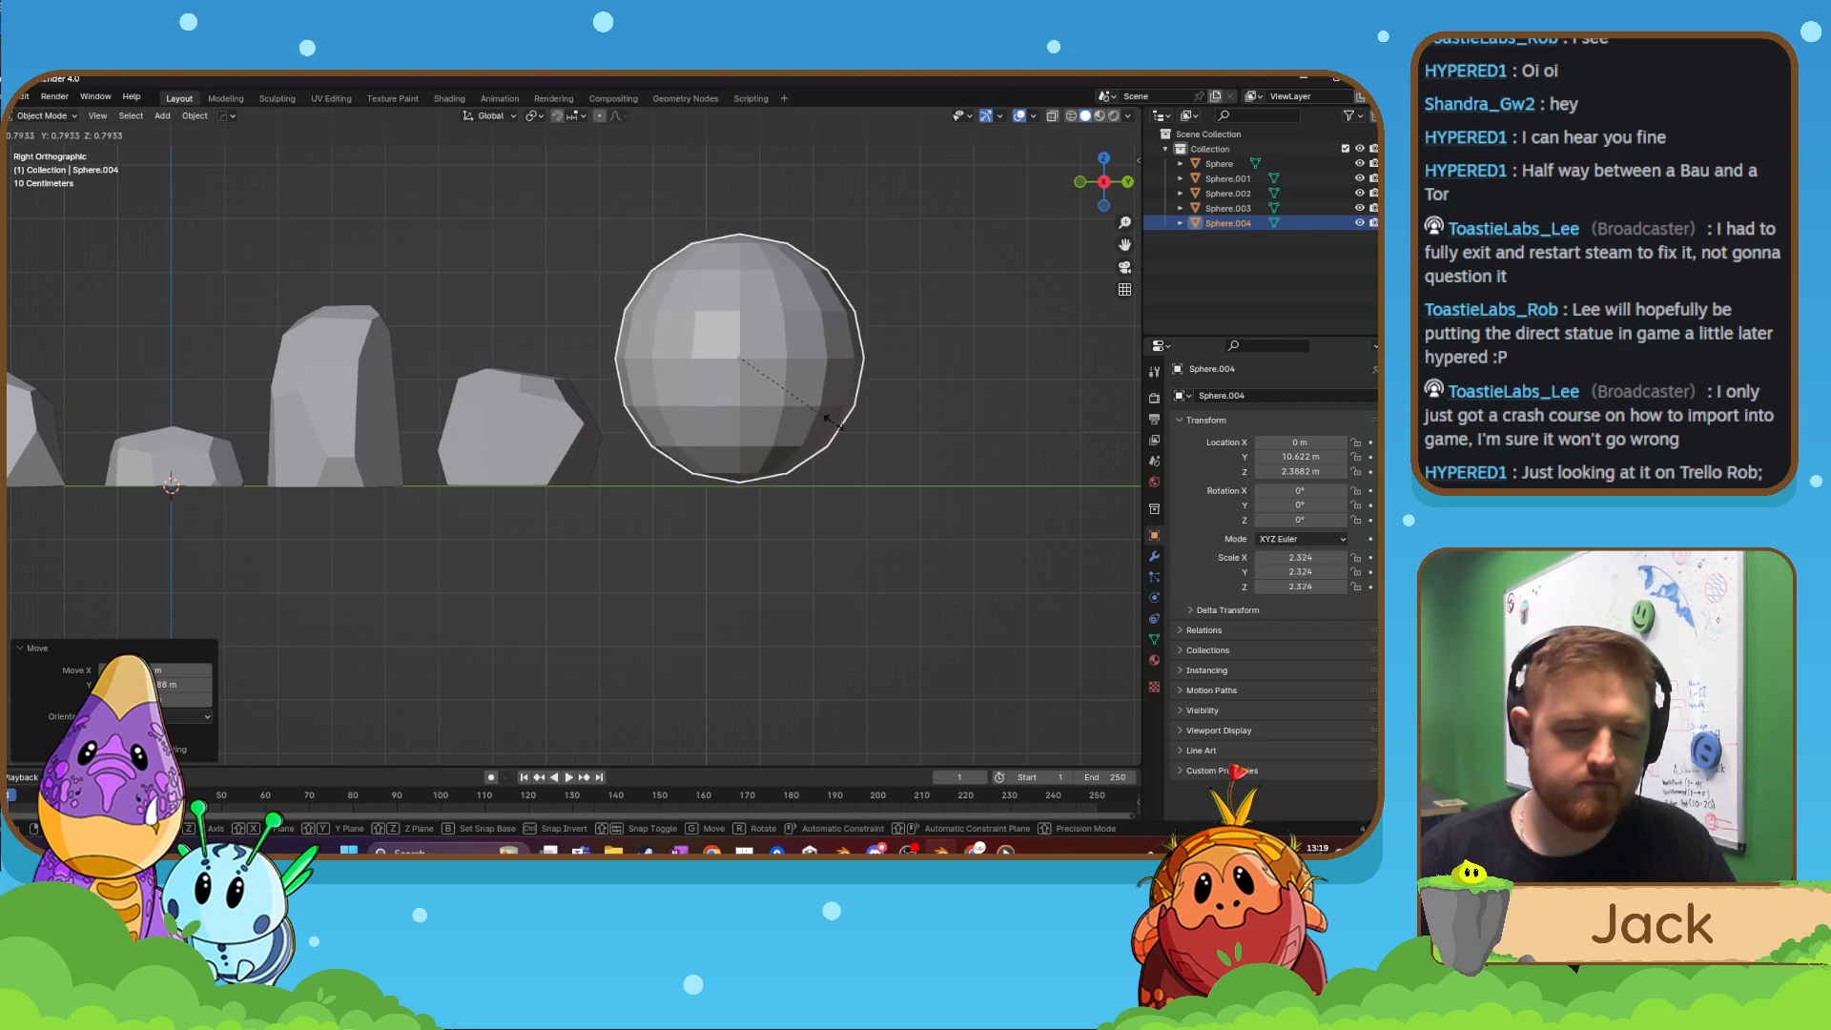
left_click(834, 426)
middle_click_drag(833, 425, 773, 423, "shift")
key("s")
key("z")
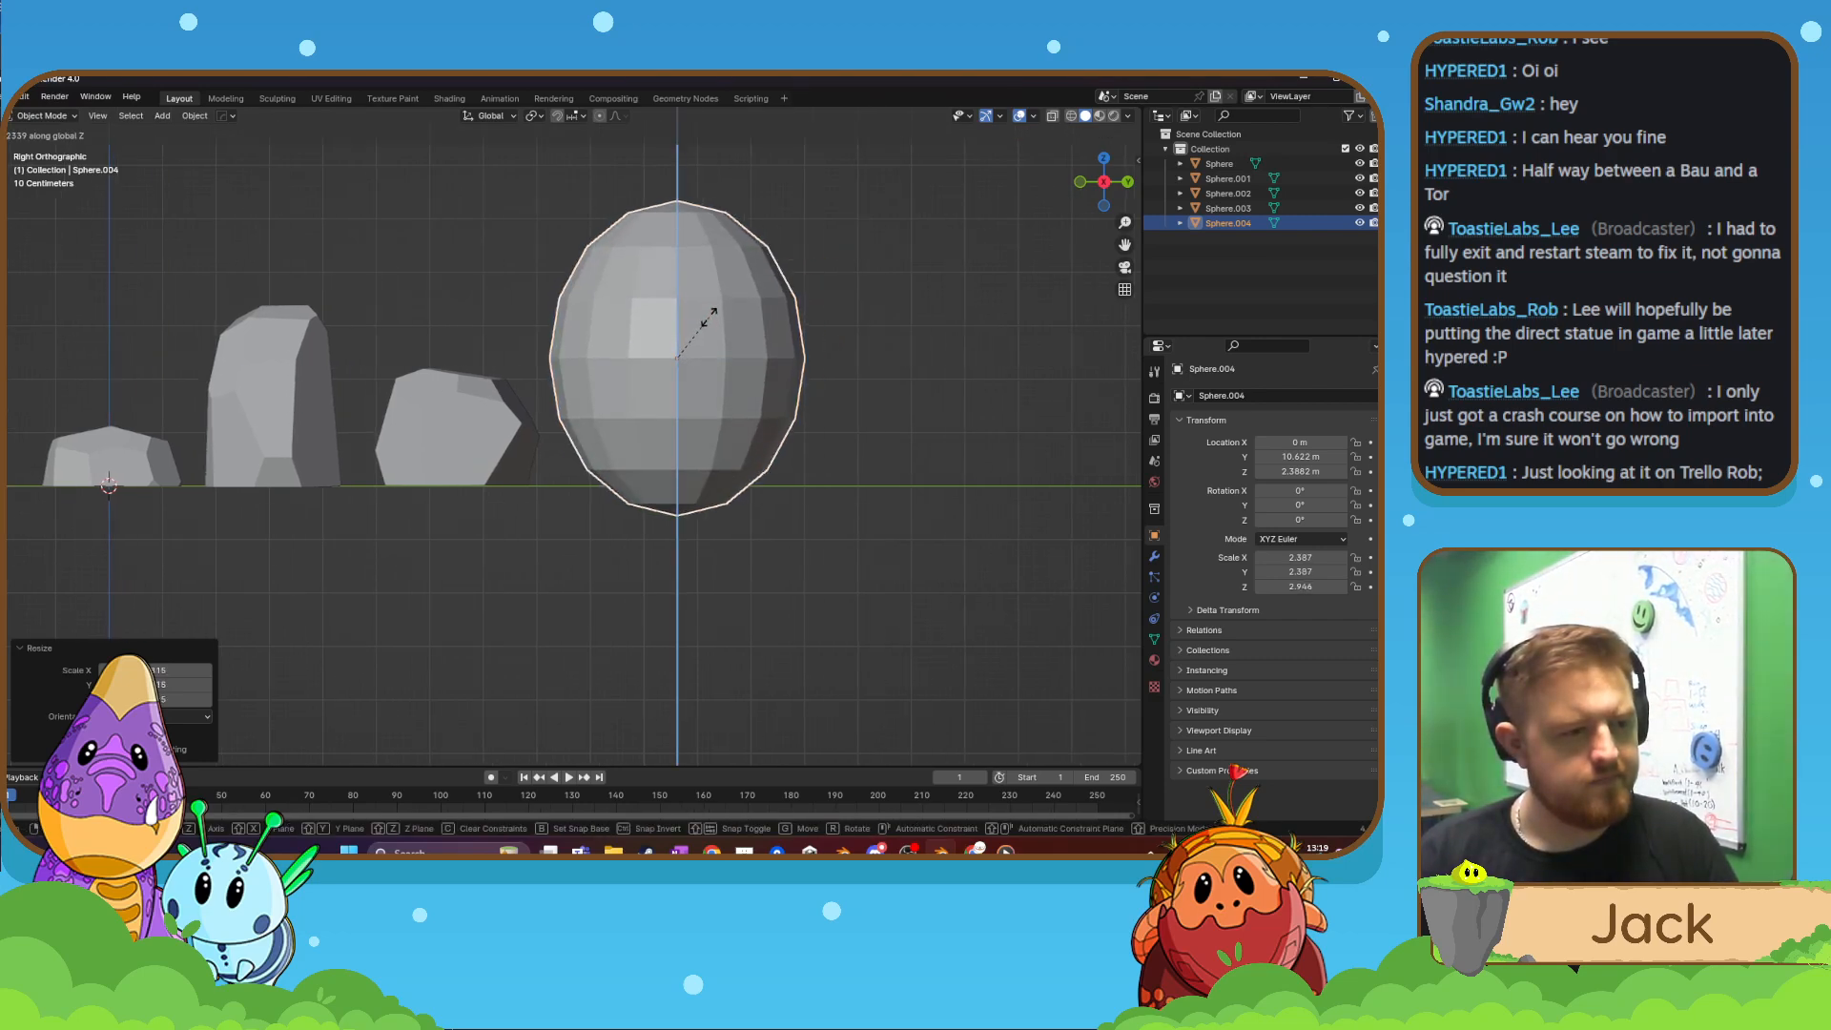
left_click(709, 315)
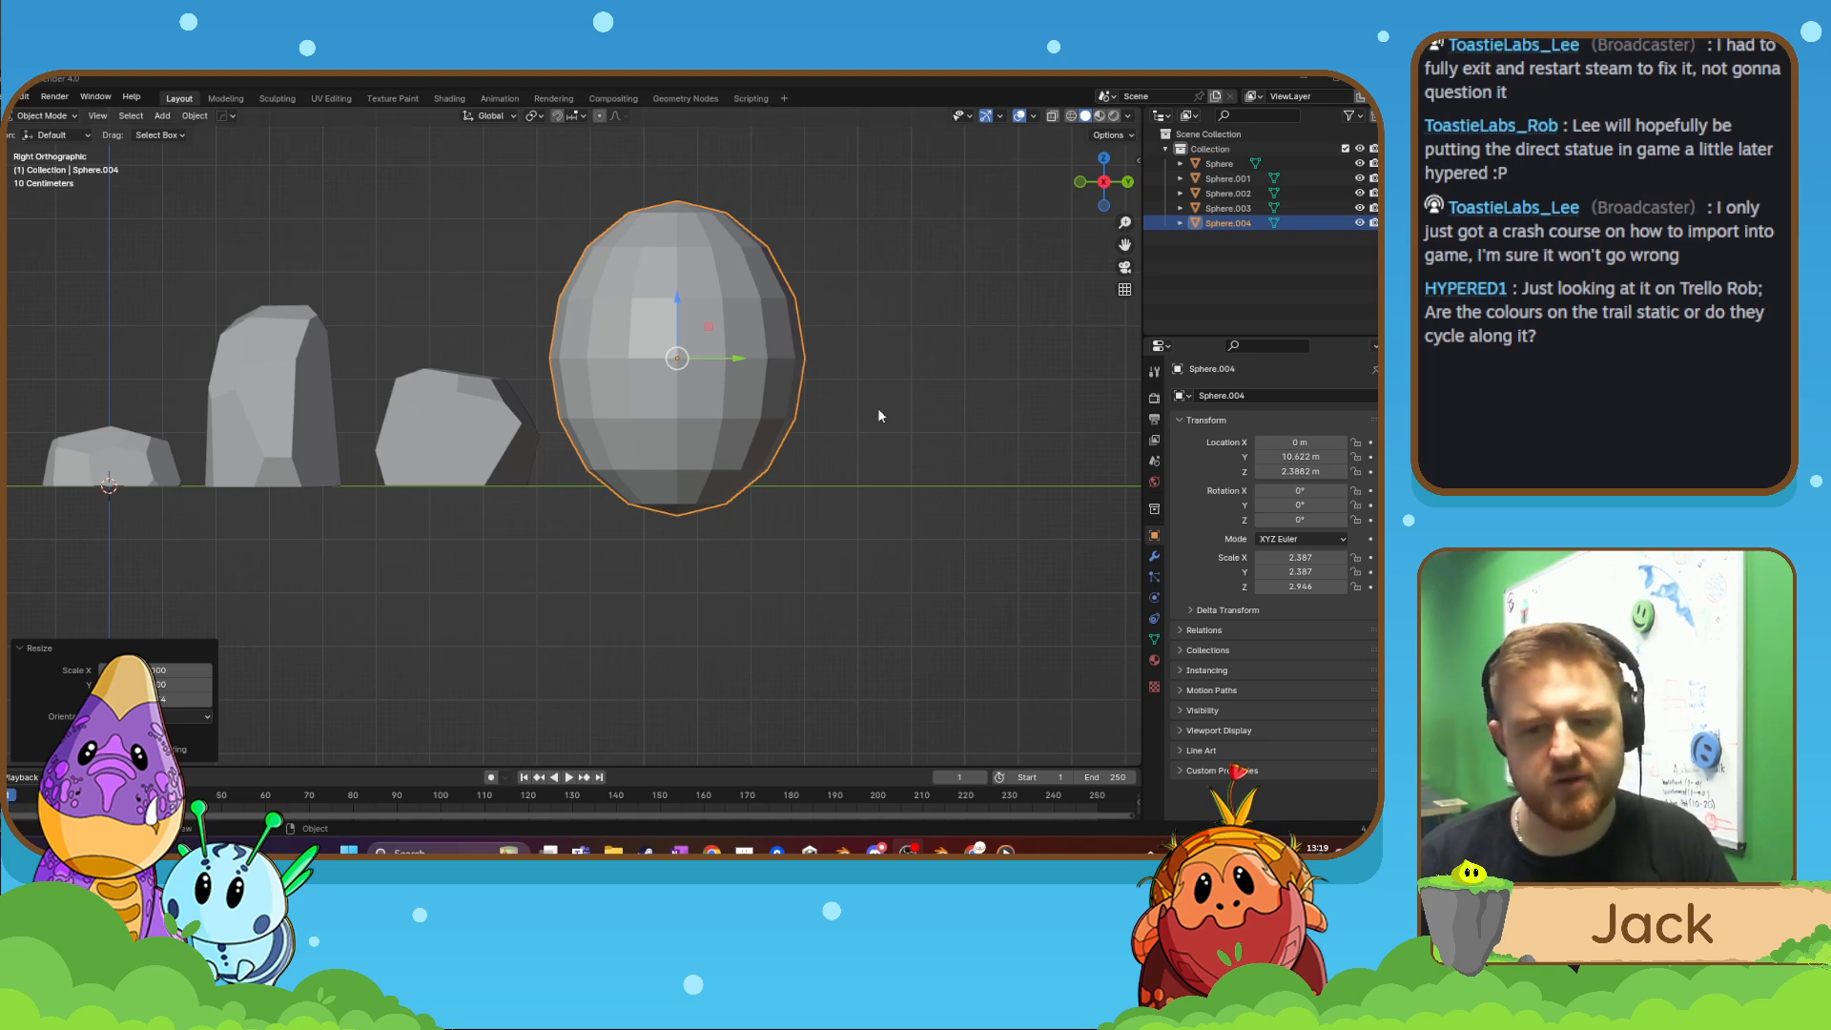
- Stretch the sphere further along Z to a scale of about 3.173 and enter Edit Mode on it
left_click(836, 496)
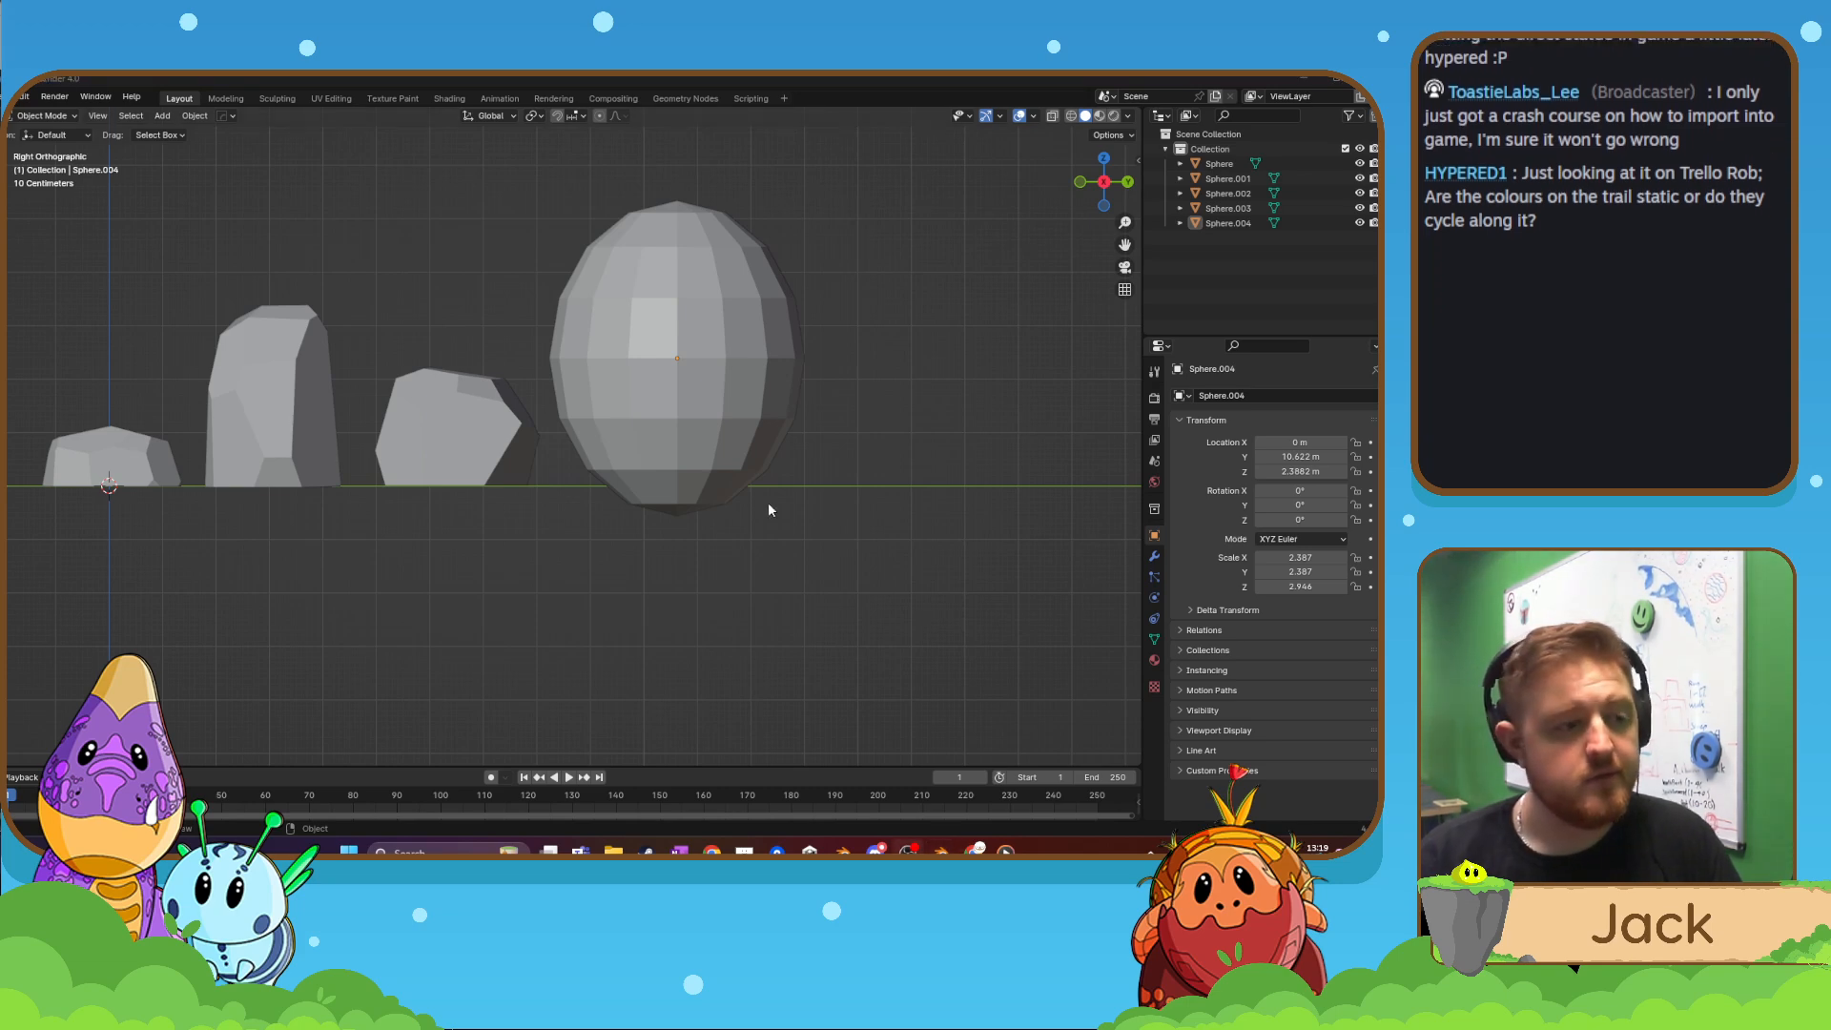
middle_click_drag(769, 509, 751, 506, "shift")
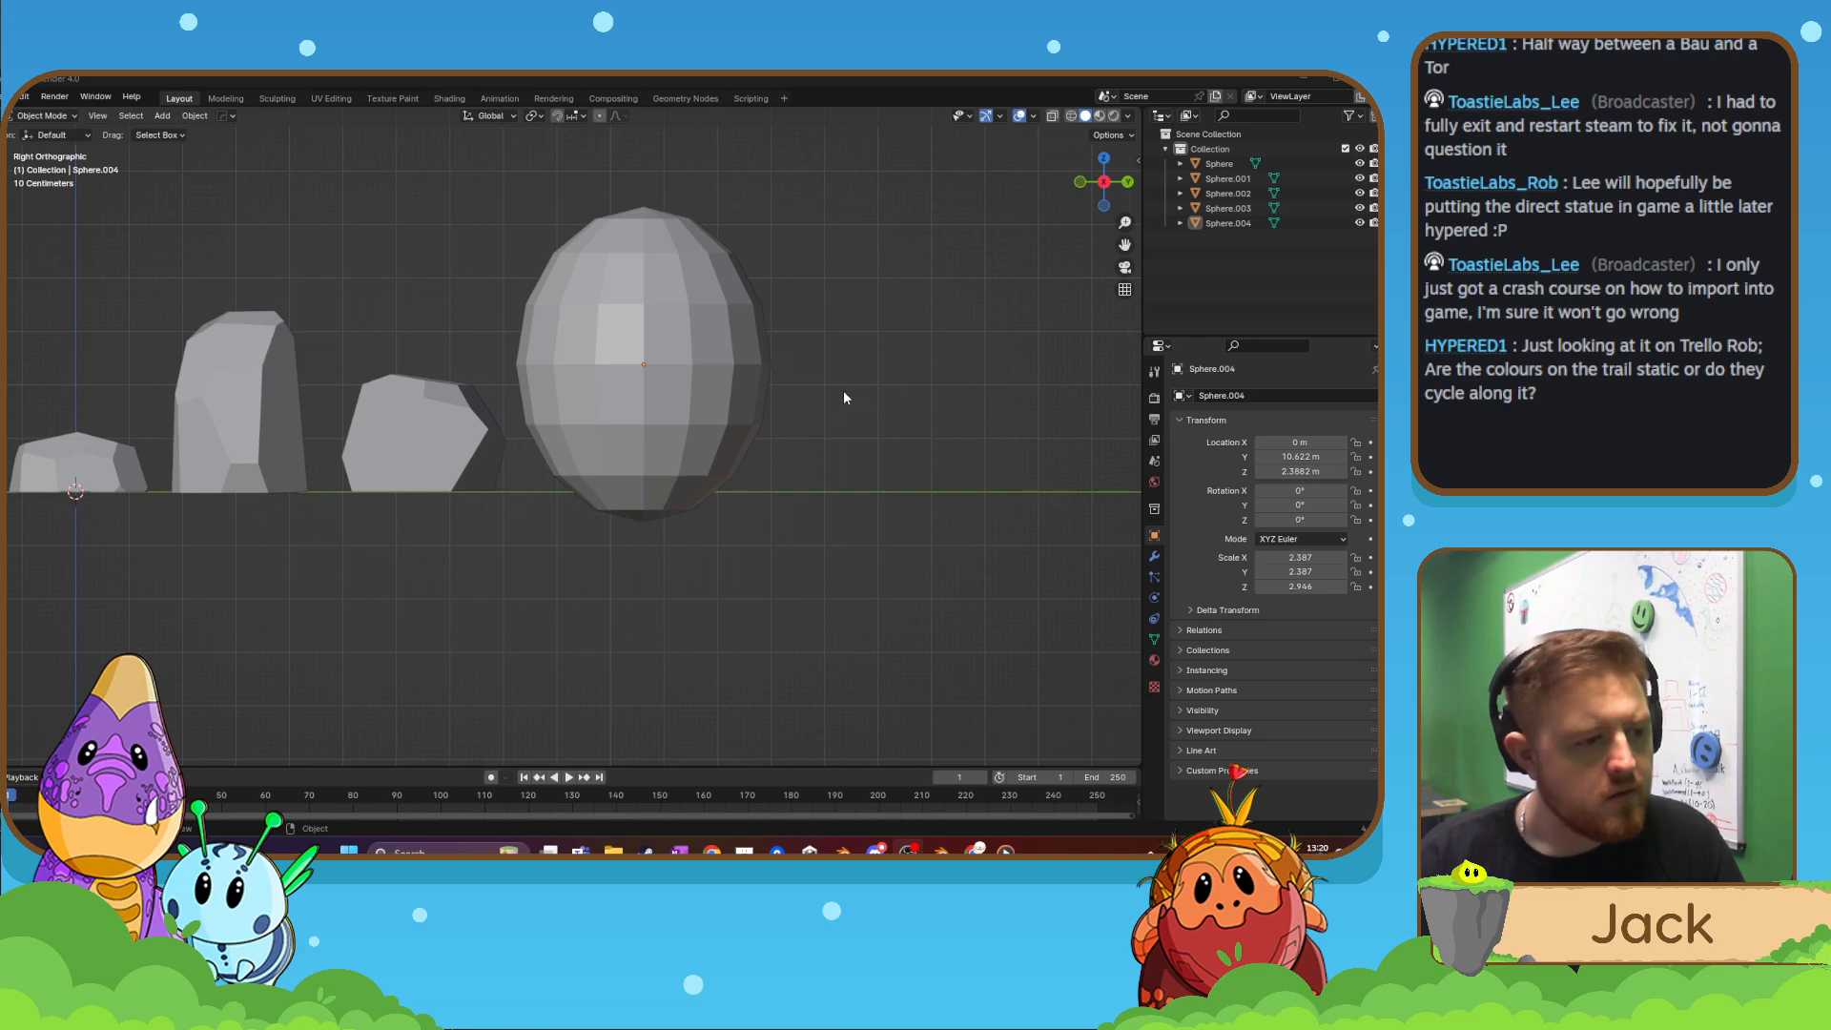
middle_click_drag(843, 391, 719, 402, "shift")
scroll(719, 403, "up", 1)
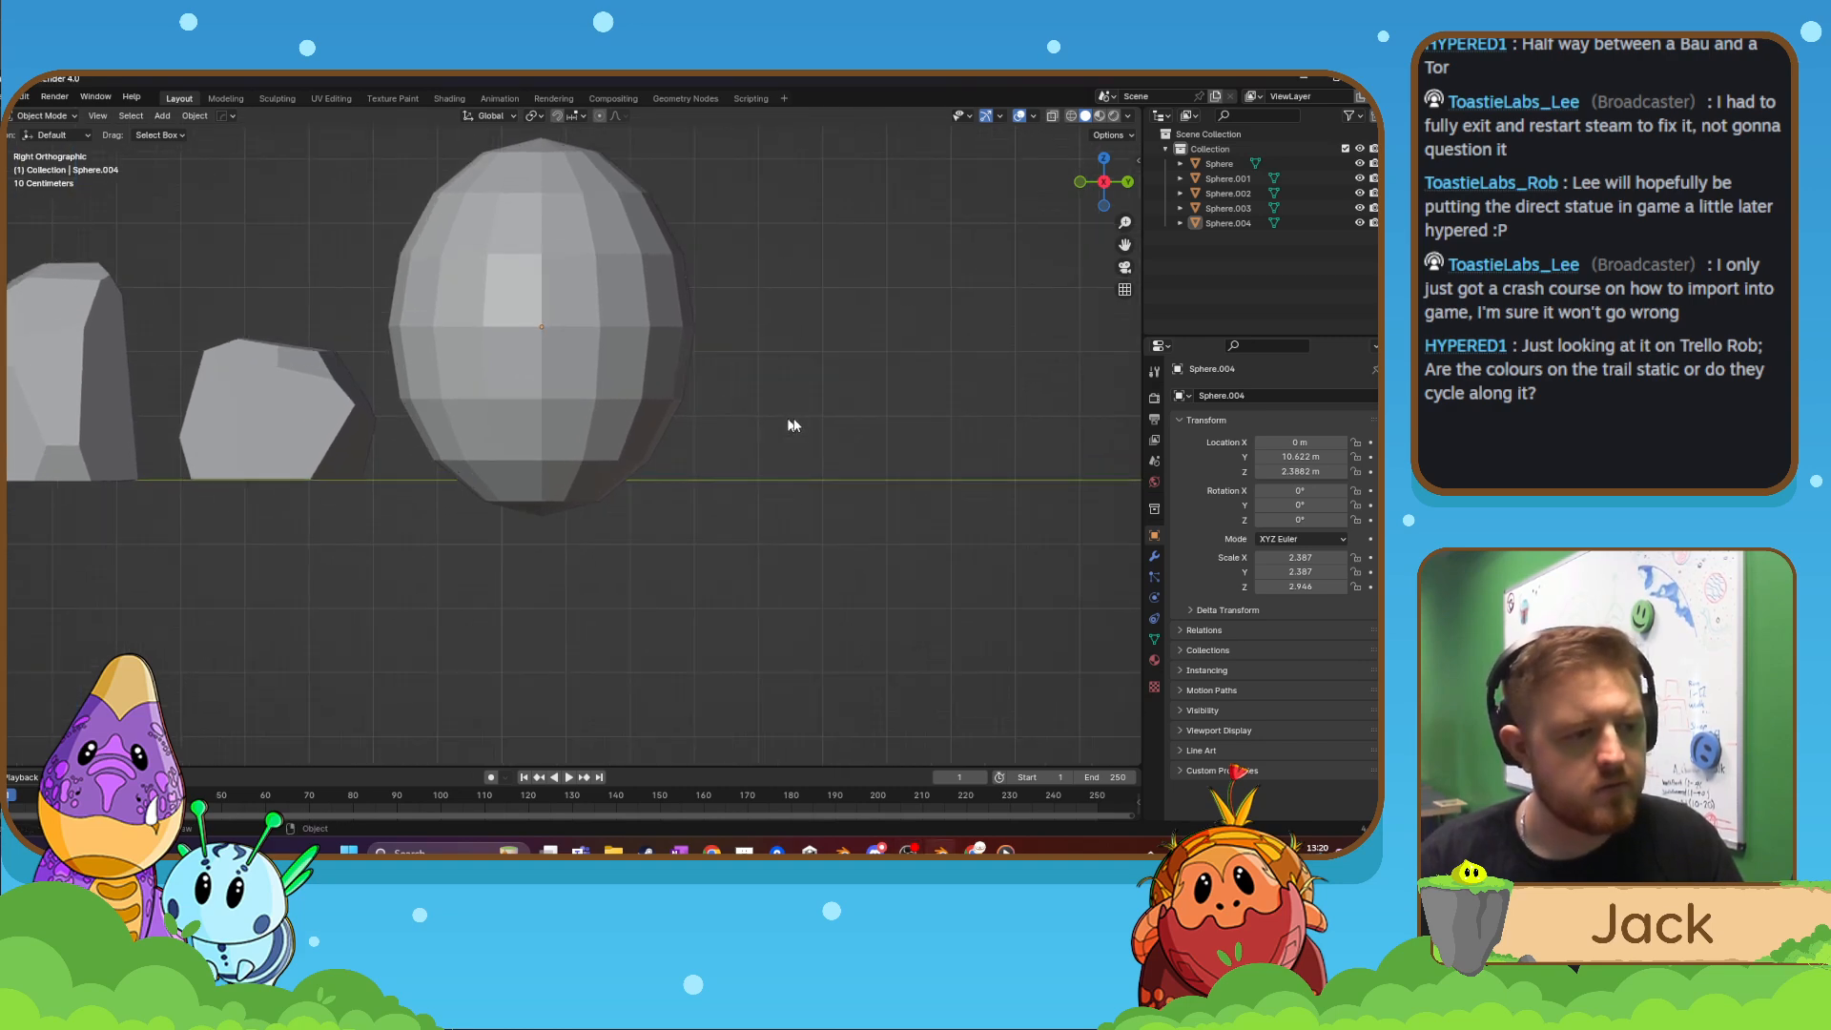
left_click(625, 372)
key("s")
key("z")
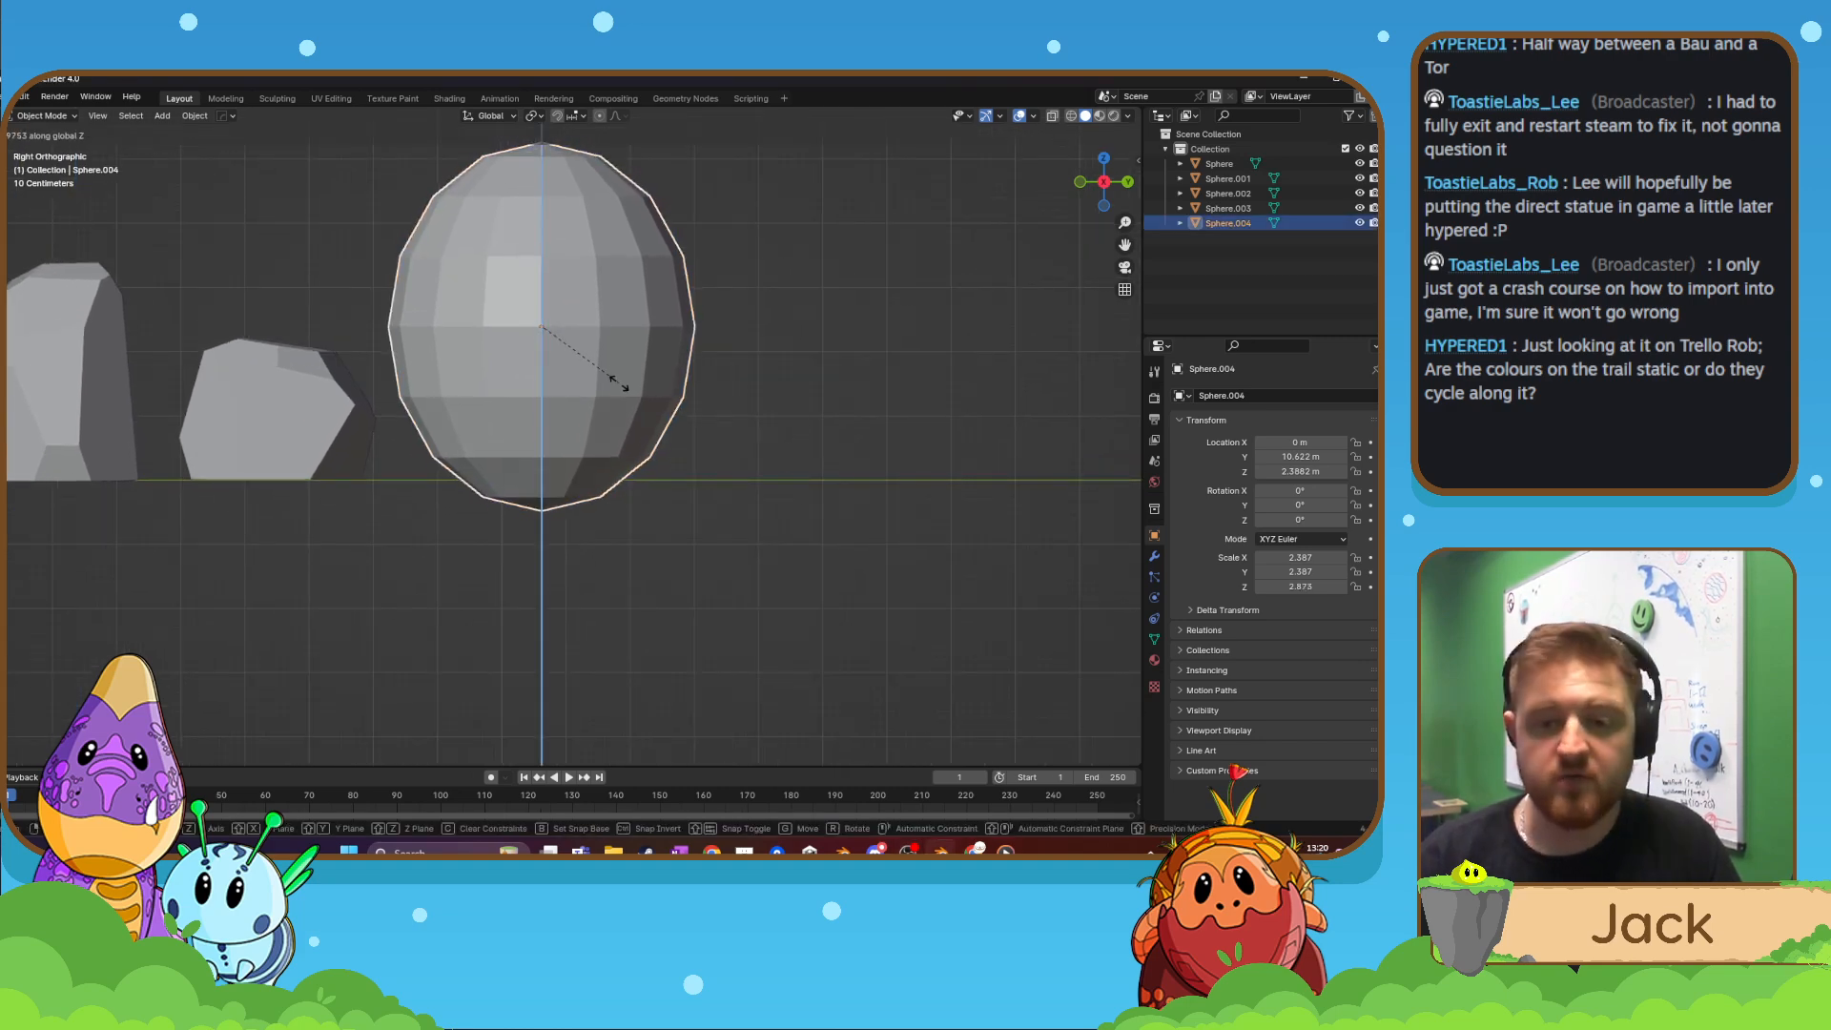
left_click(621, 391)
key("Tab")
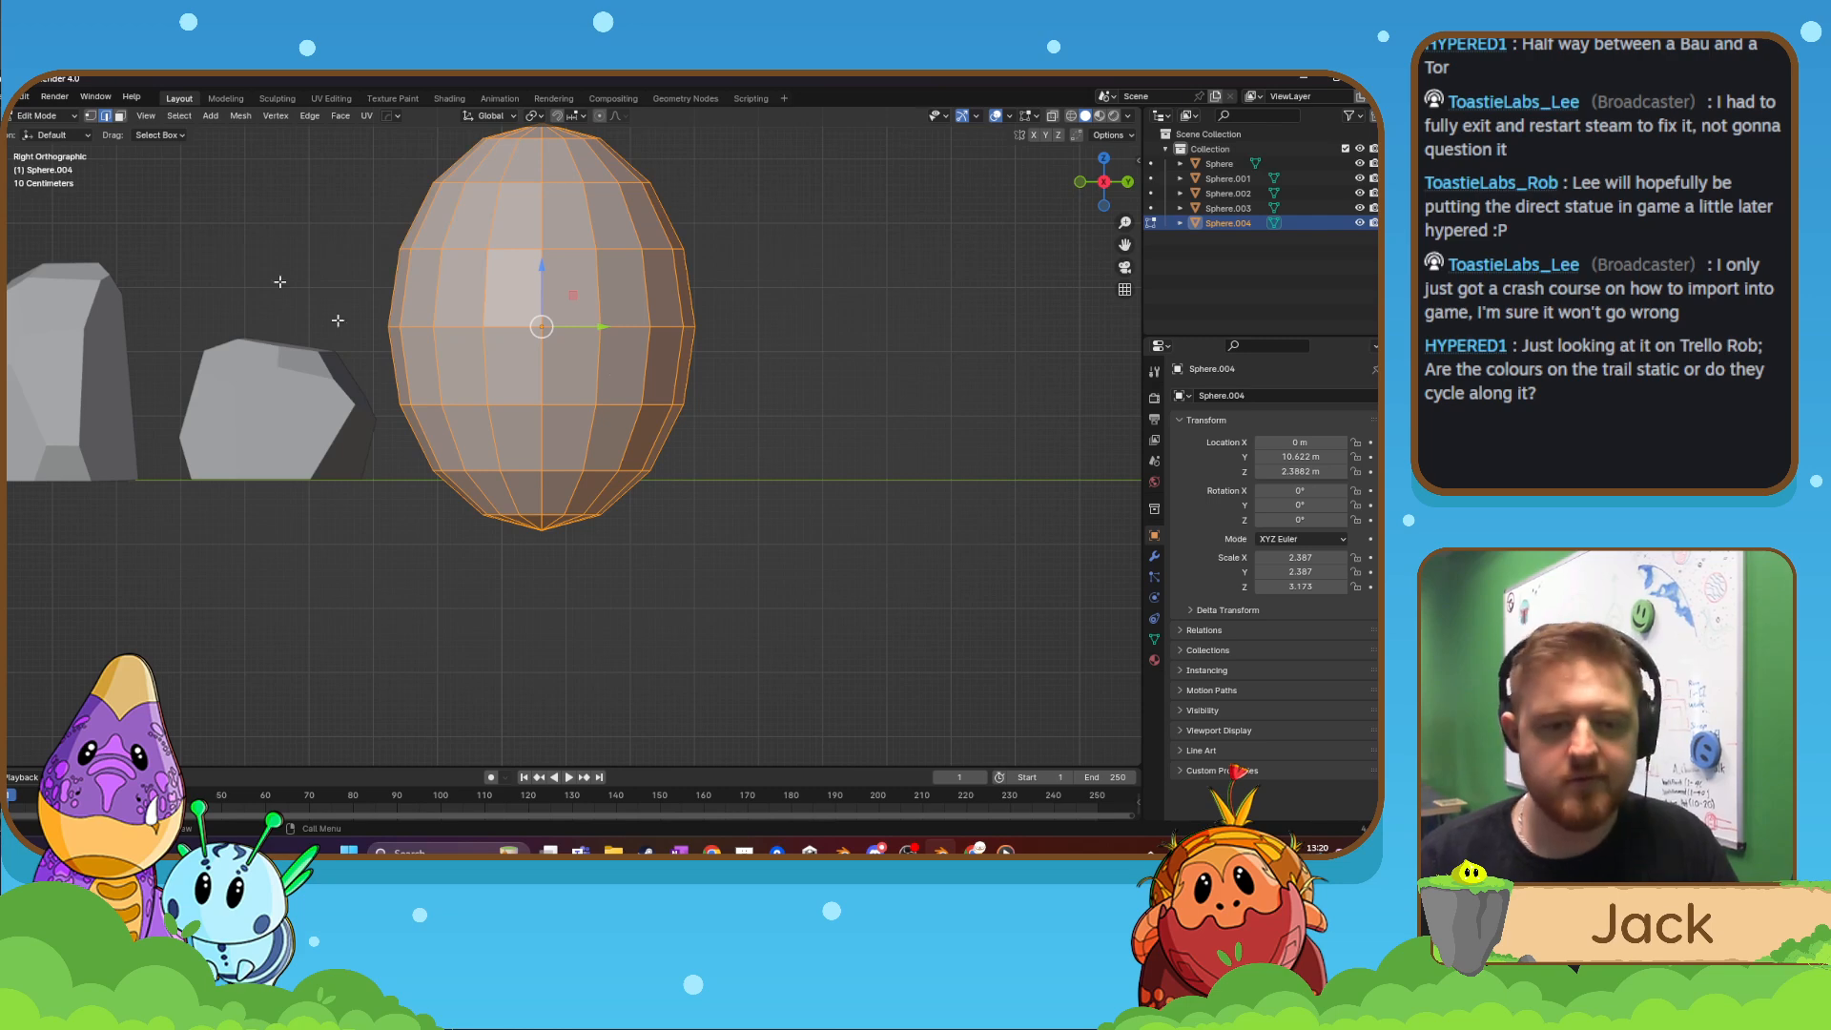
- Bisect the fifth sphere horizontally near its underside and remove the part below to give it a flat base
left_click(3, 535)
left_click_drag(391, 439, 811, 440)
left_click(105, 715)
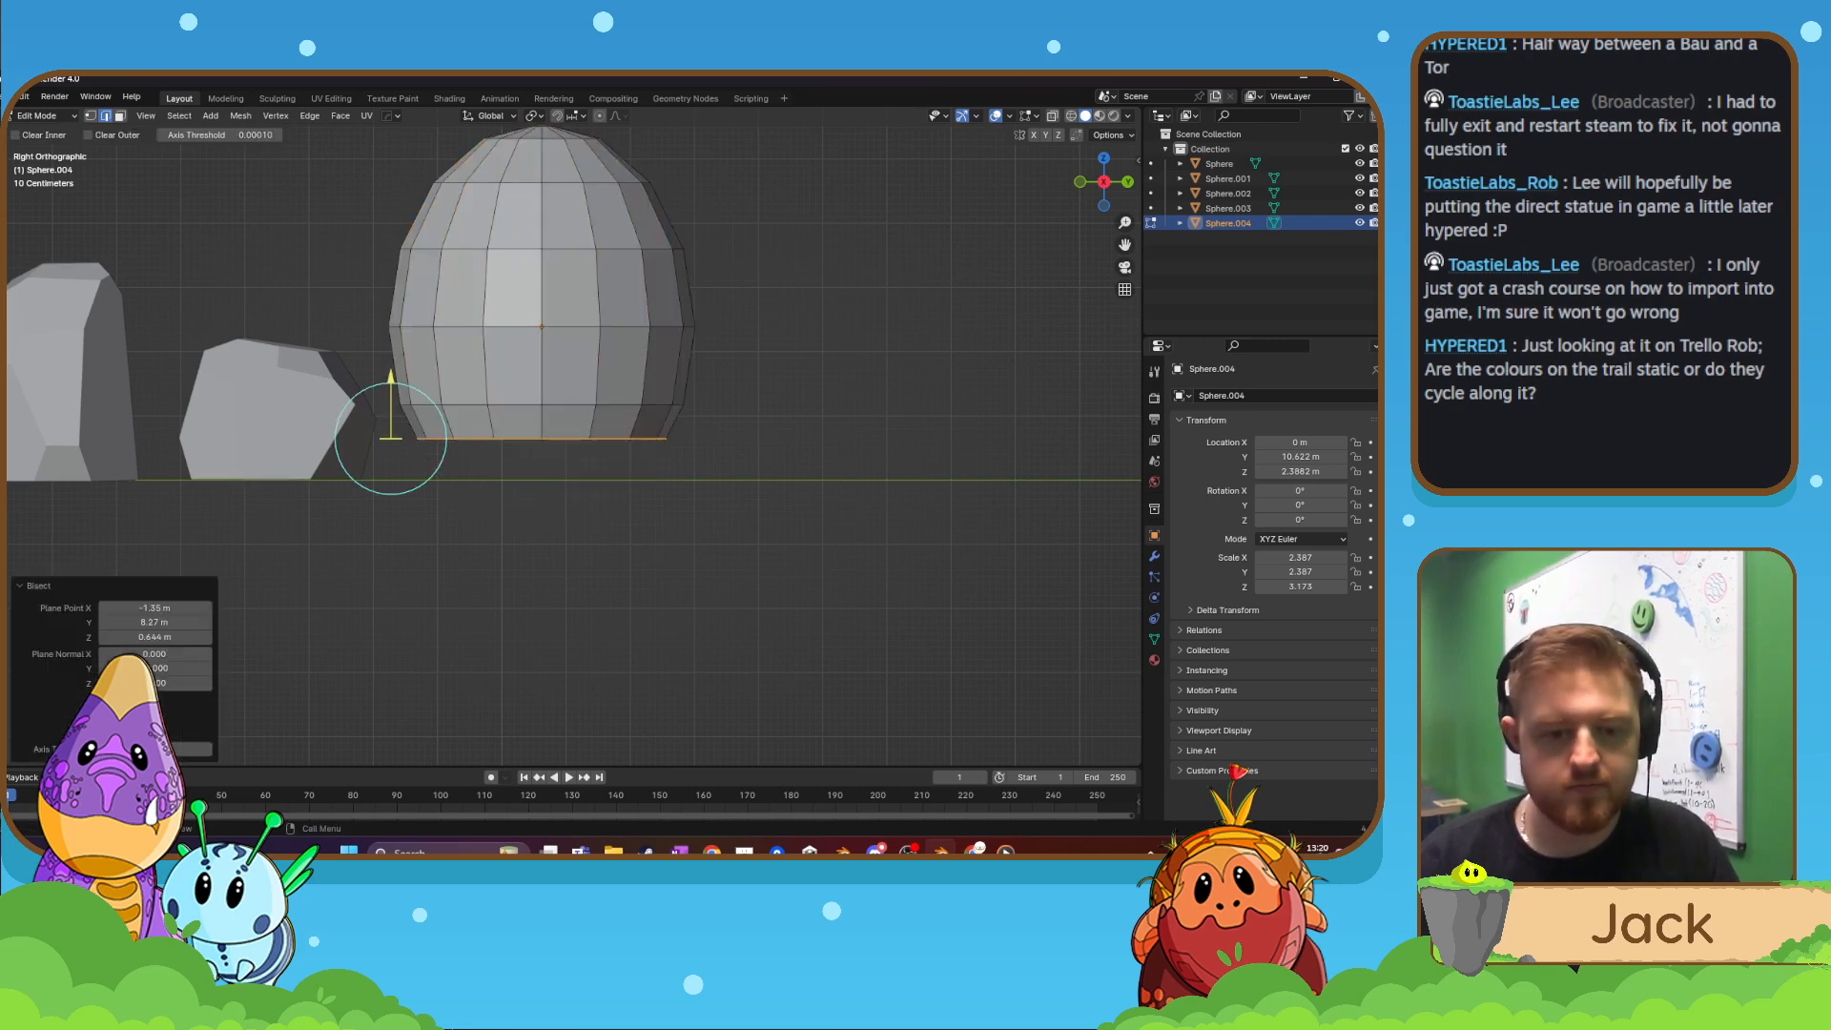
key("a")
middle_click_drag(708, 443, 702, 544, "shift")
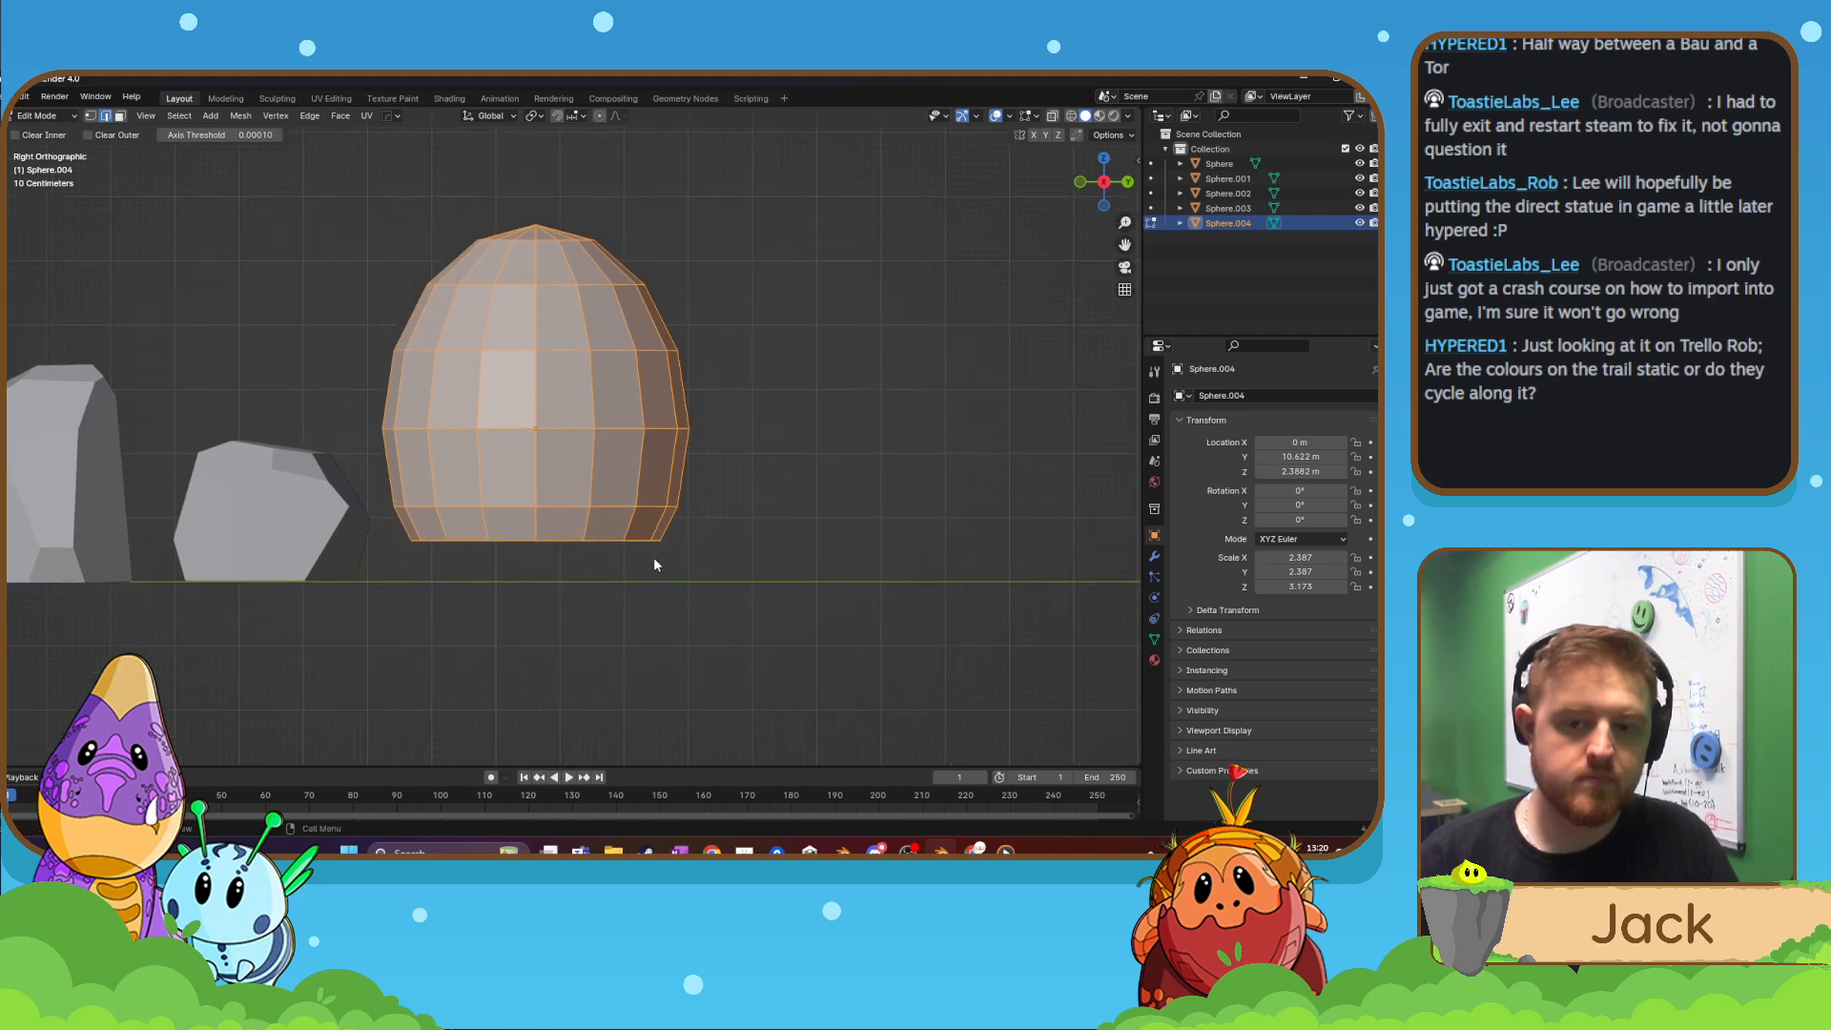
left_click_drag(659, 551, 620, 172)
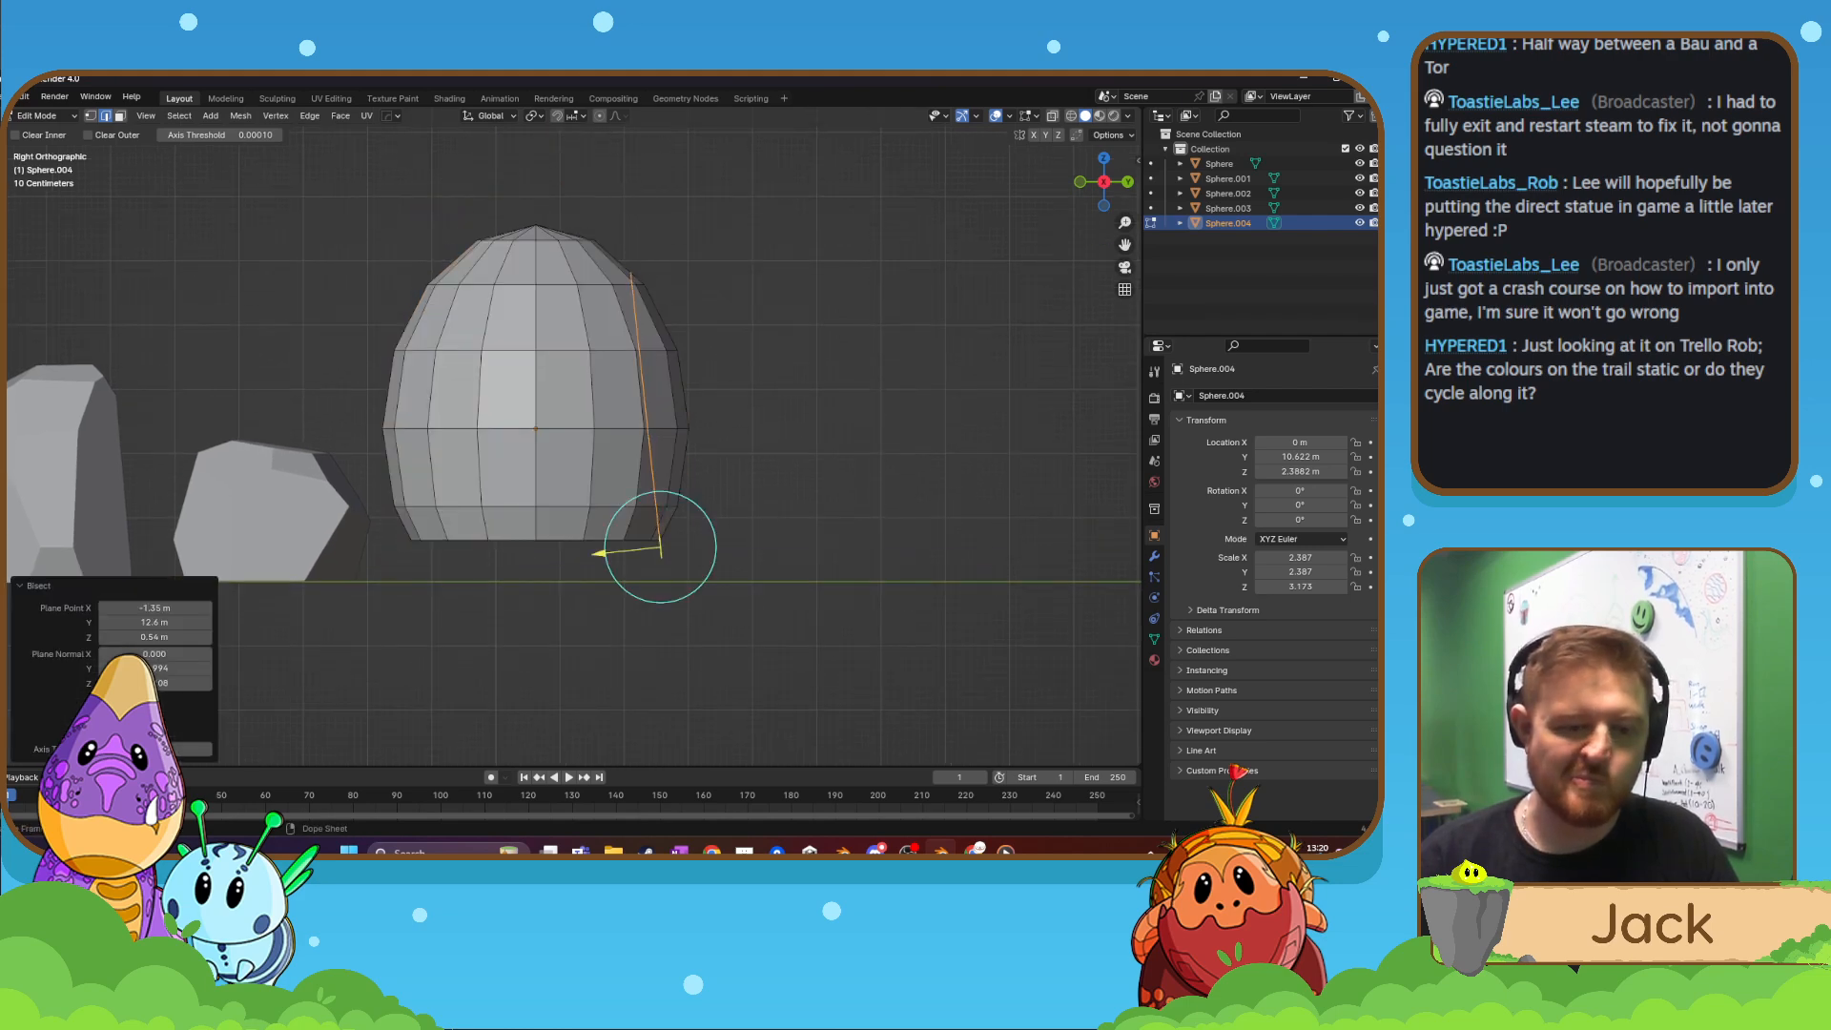
left_click(105, 715)
key("ctrl+z")
middle_click_drag(871, 261, 661, 352)
middle_click_drag(634, 475, 662, 461)
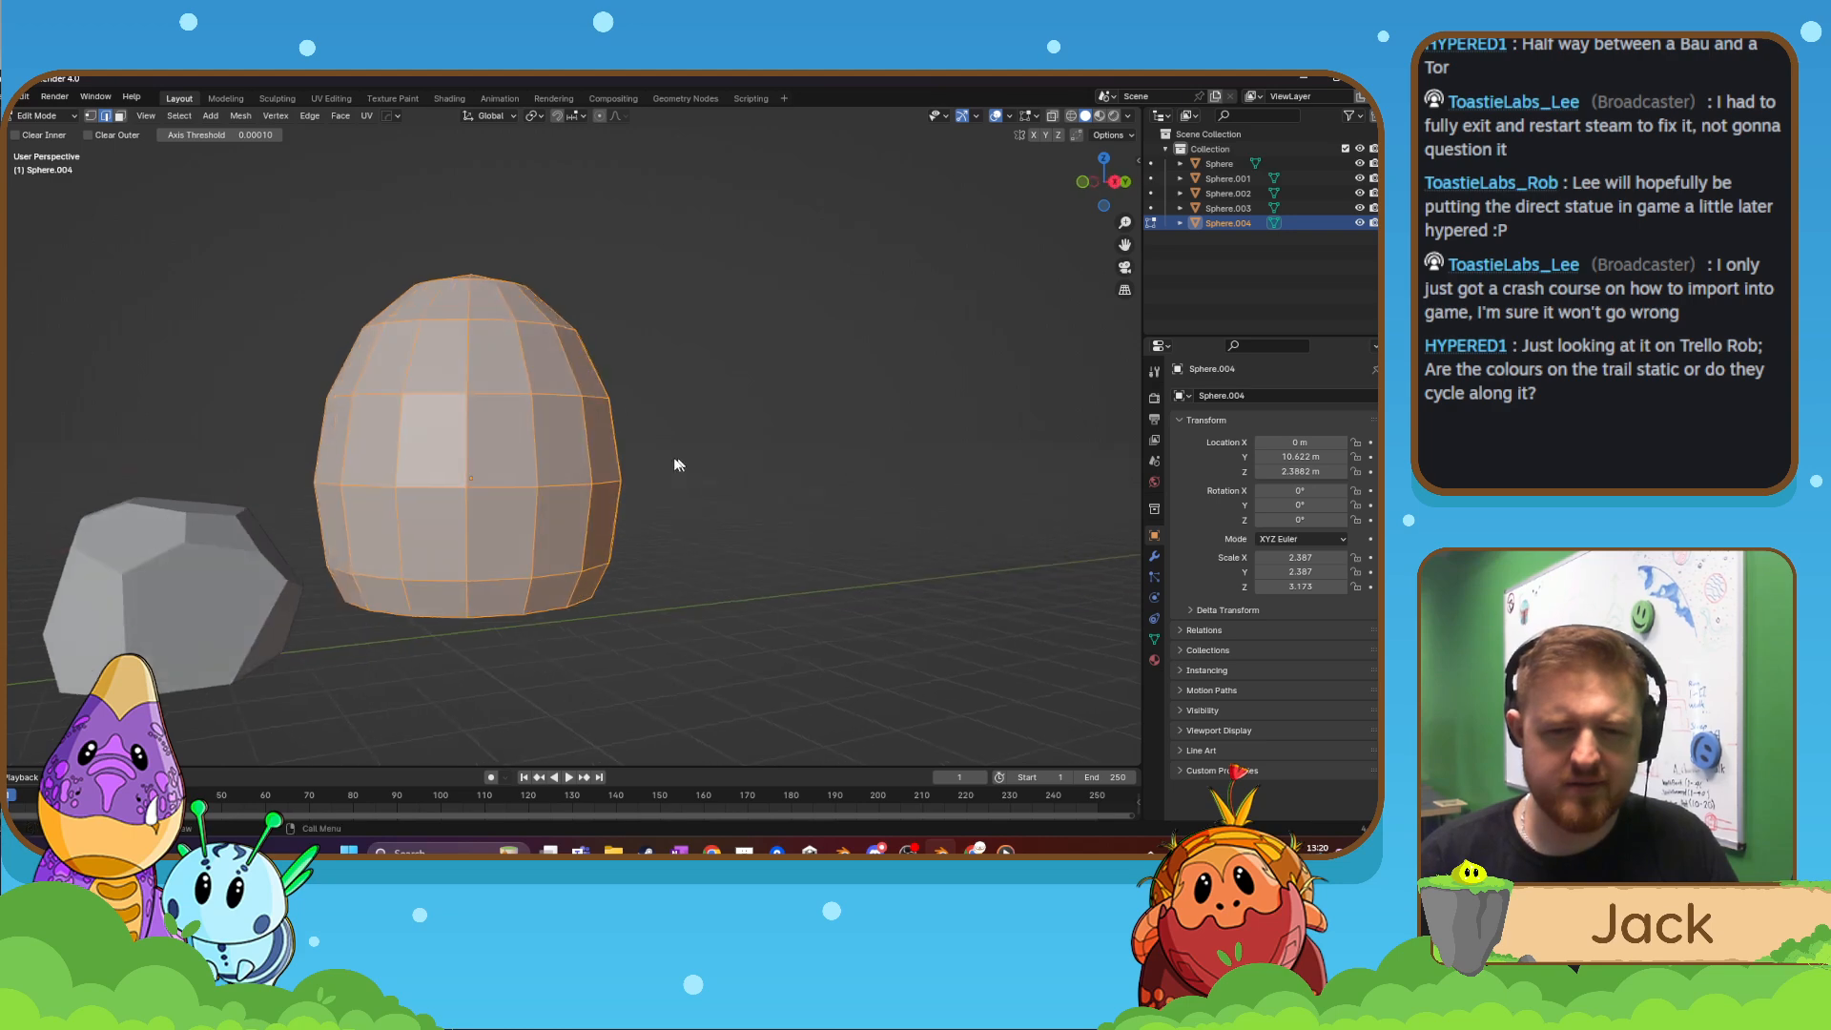
left_click_drag(662, 462, 510, 283)
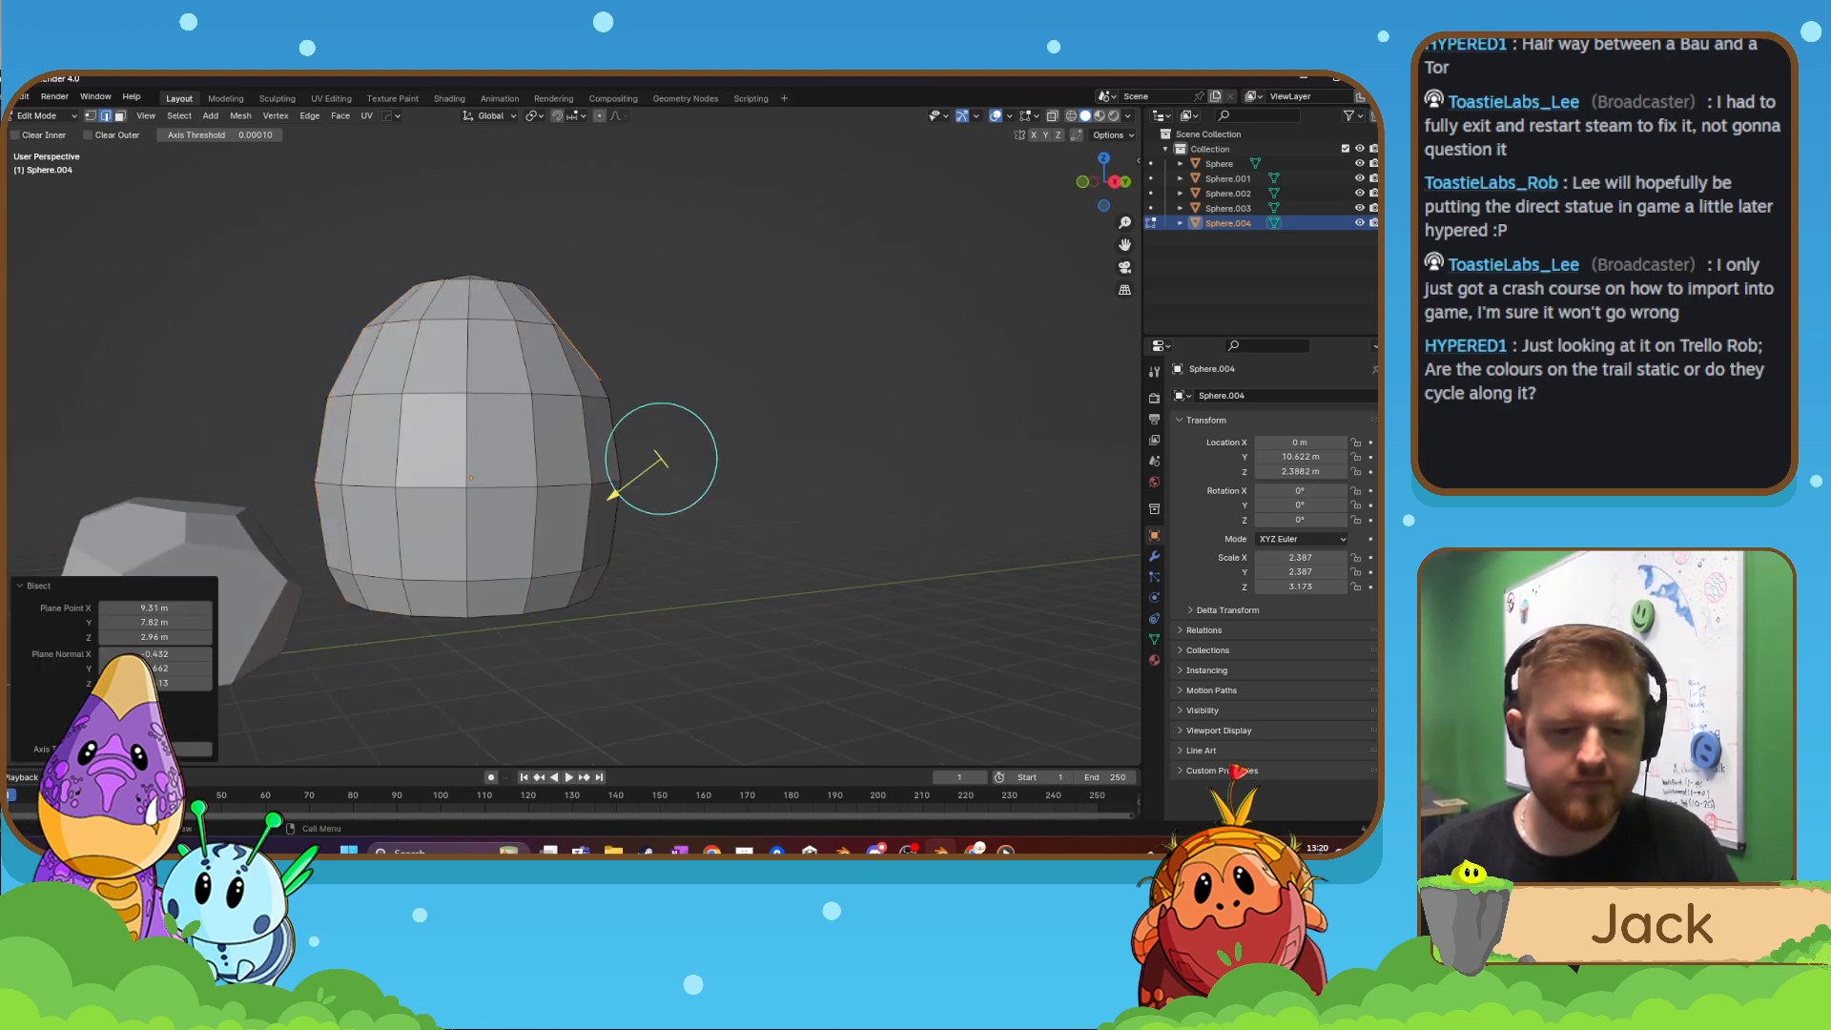
key("ctrl+z")
- Bisect the sphere with a sloping plane across its crown and clear the cap above the cut
middle_click_drag(859, 344, 403, 358)
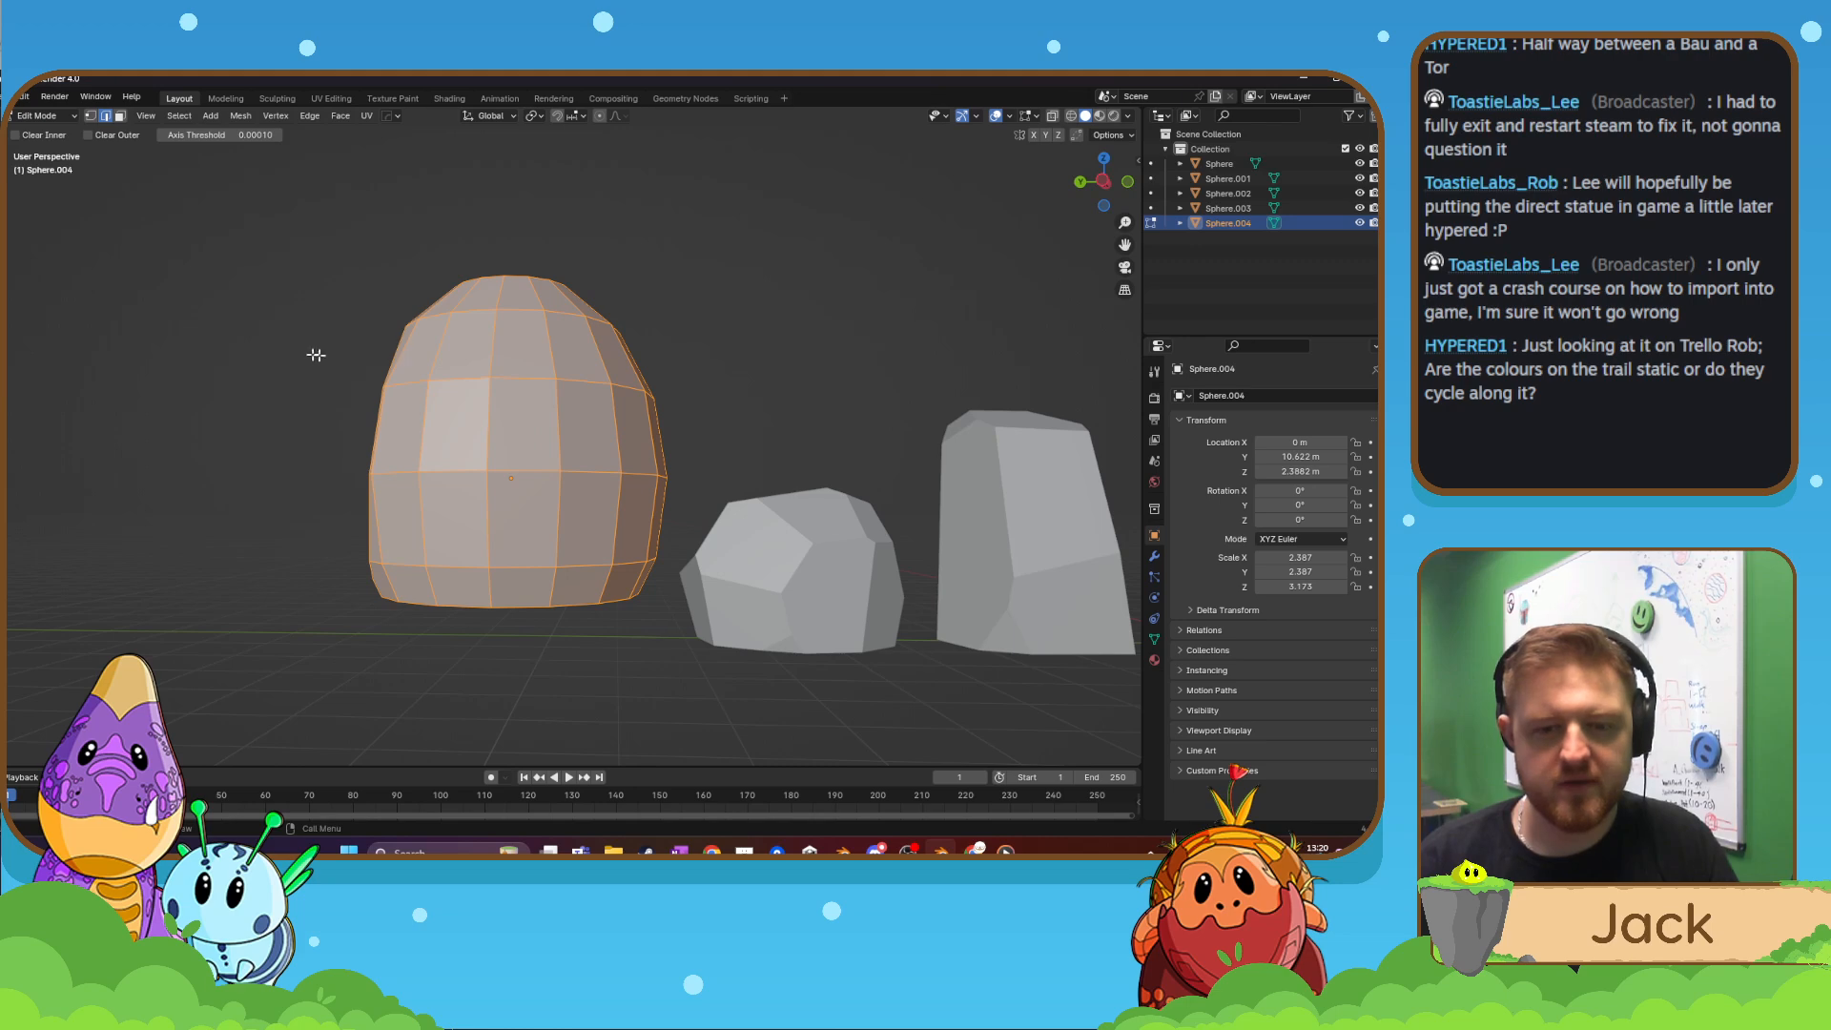
left_click_drag(353, 361, 410, 336)
left_click(107, 717)
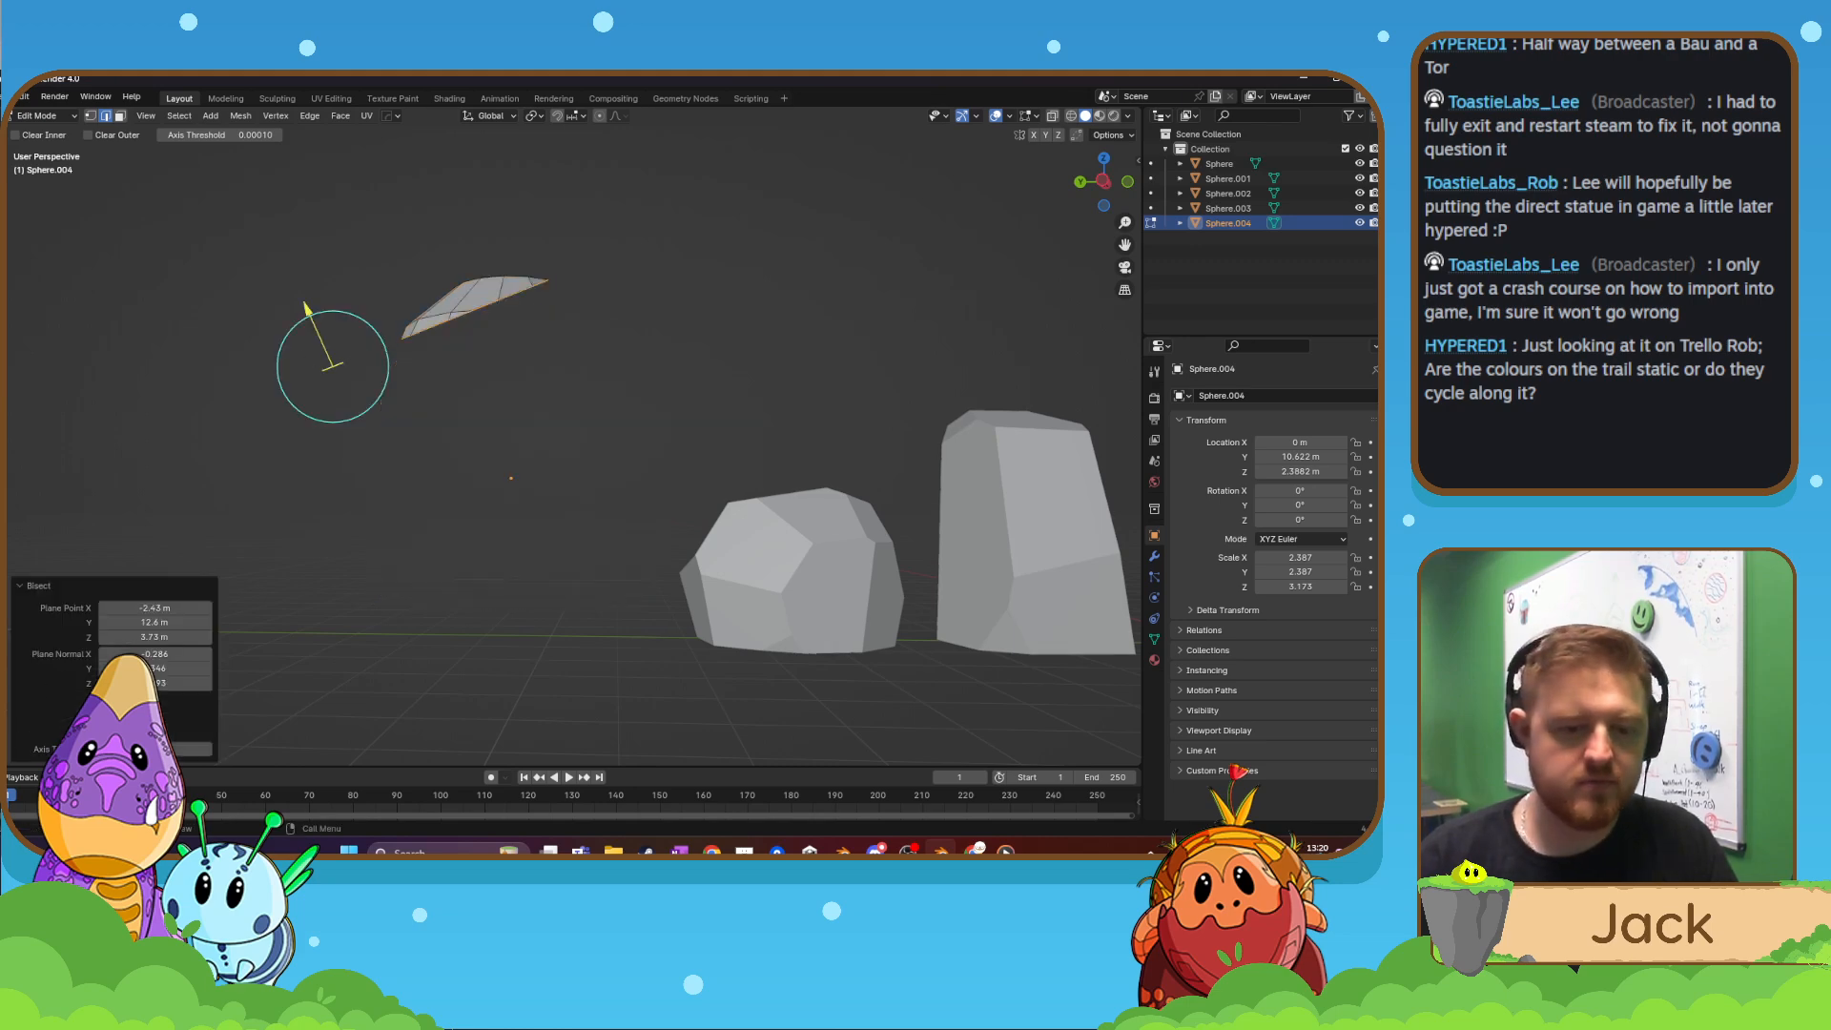
left_click(107, 716)
left_click(107, 730)
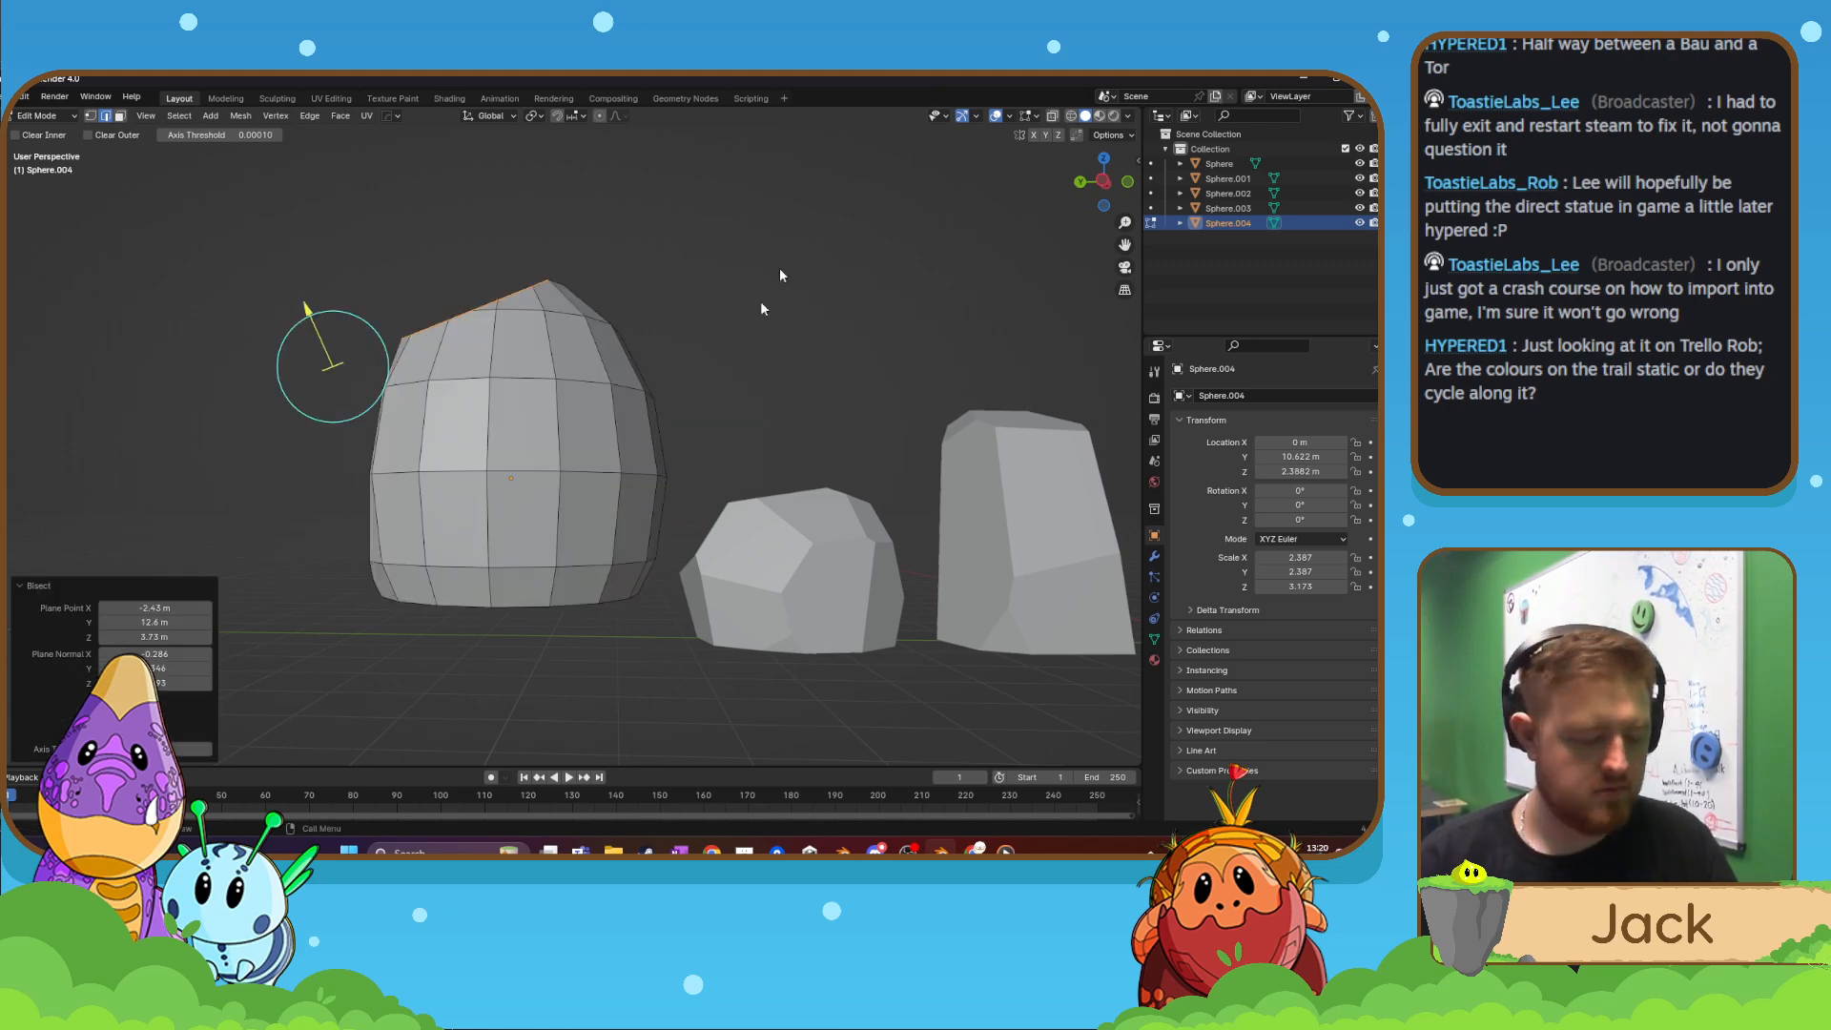
- Bisect a sloping facet off the rock's upper shoulder and a large near-vertical facet off its side, clearing the outer pieces
key("a")
middle_click_drag(776, 232, 808, 223)
left_click_drag(489, 258, 657, 377)
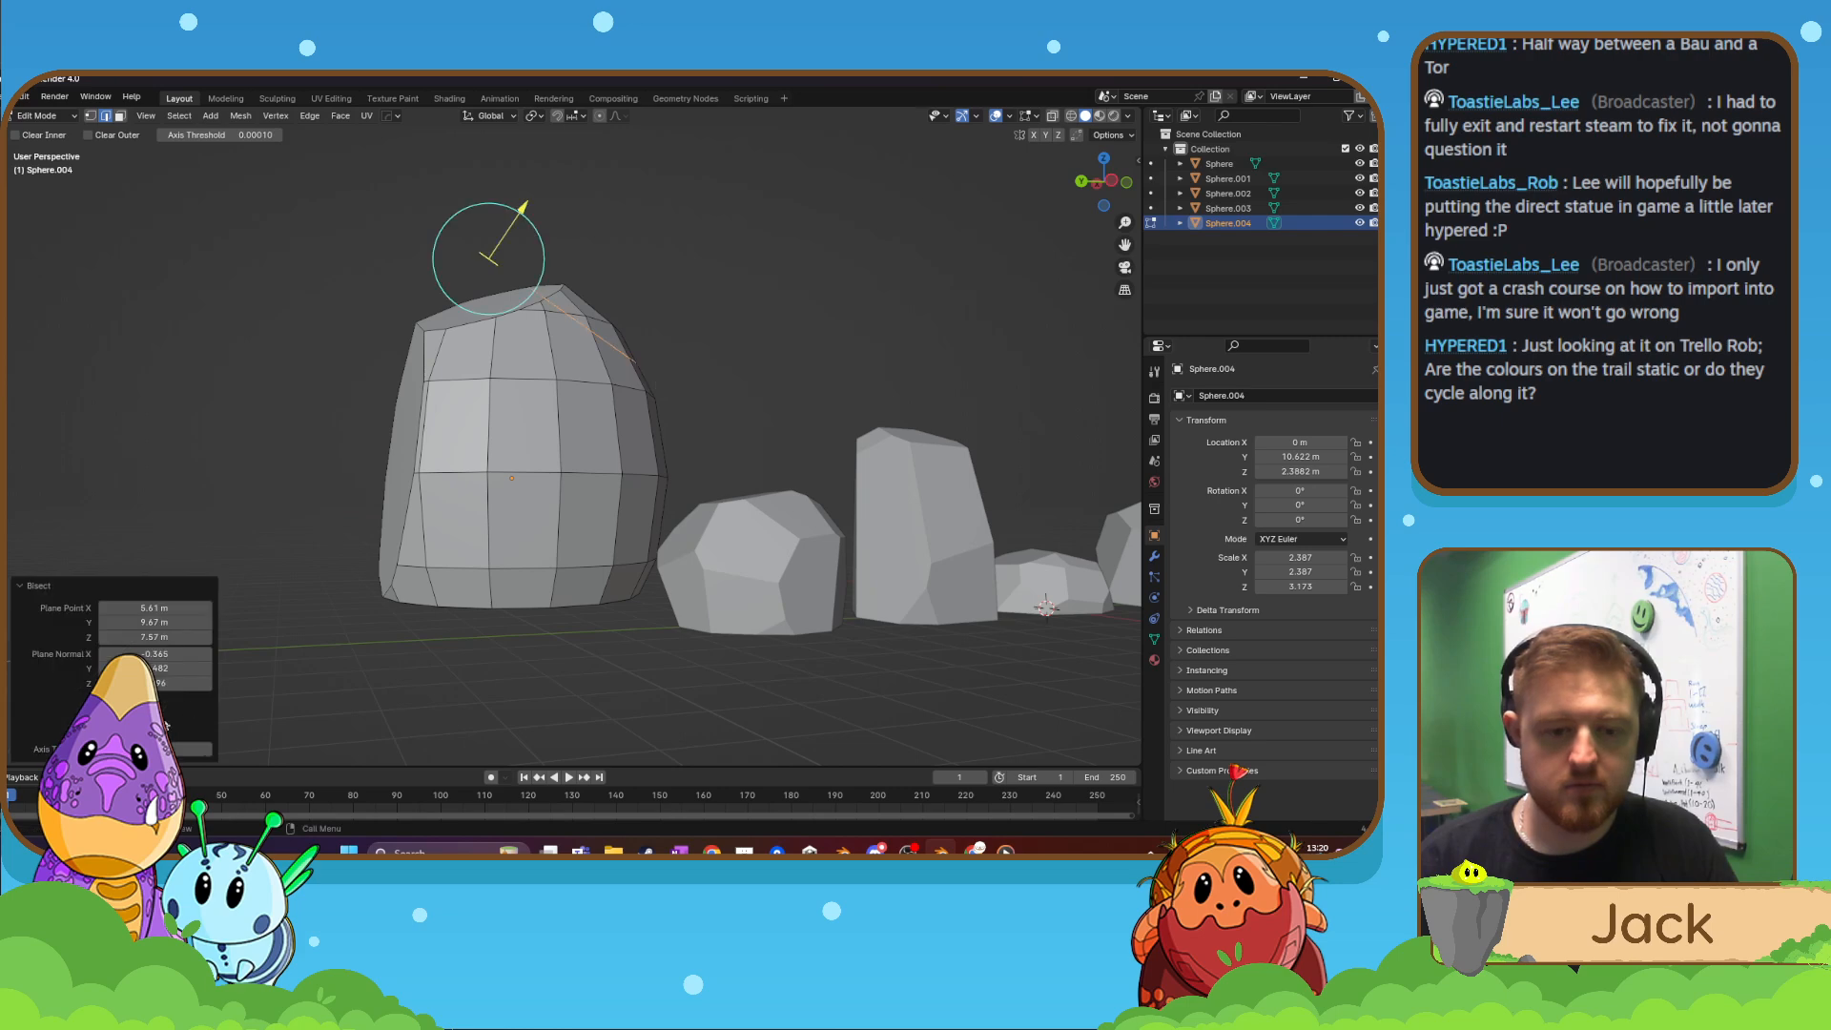
key("a")
middle_click_drag(590, 461, 415, 448)
left_click_drag(378, 615, 410, 337)
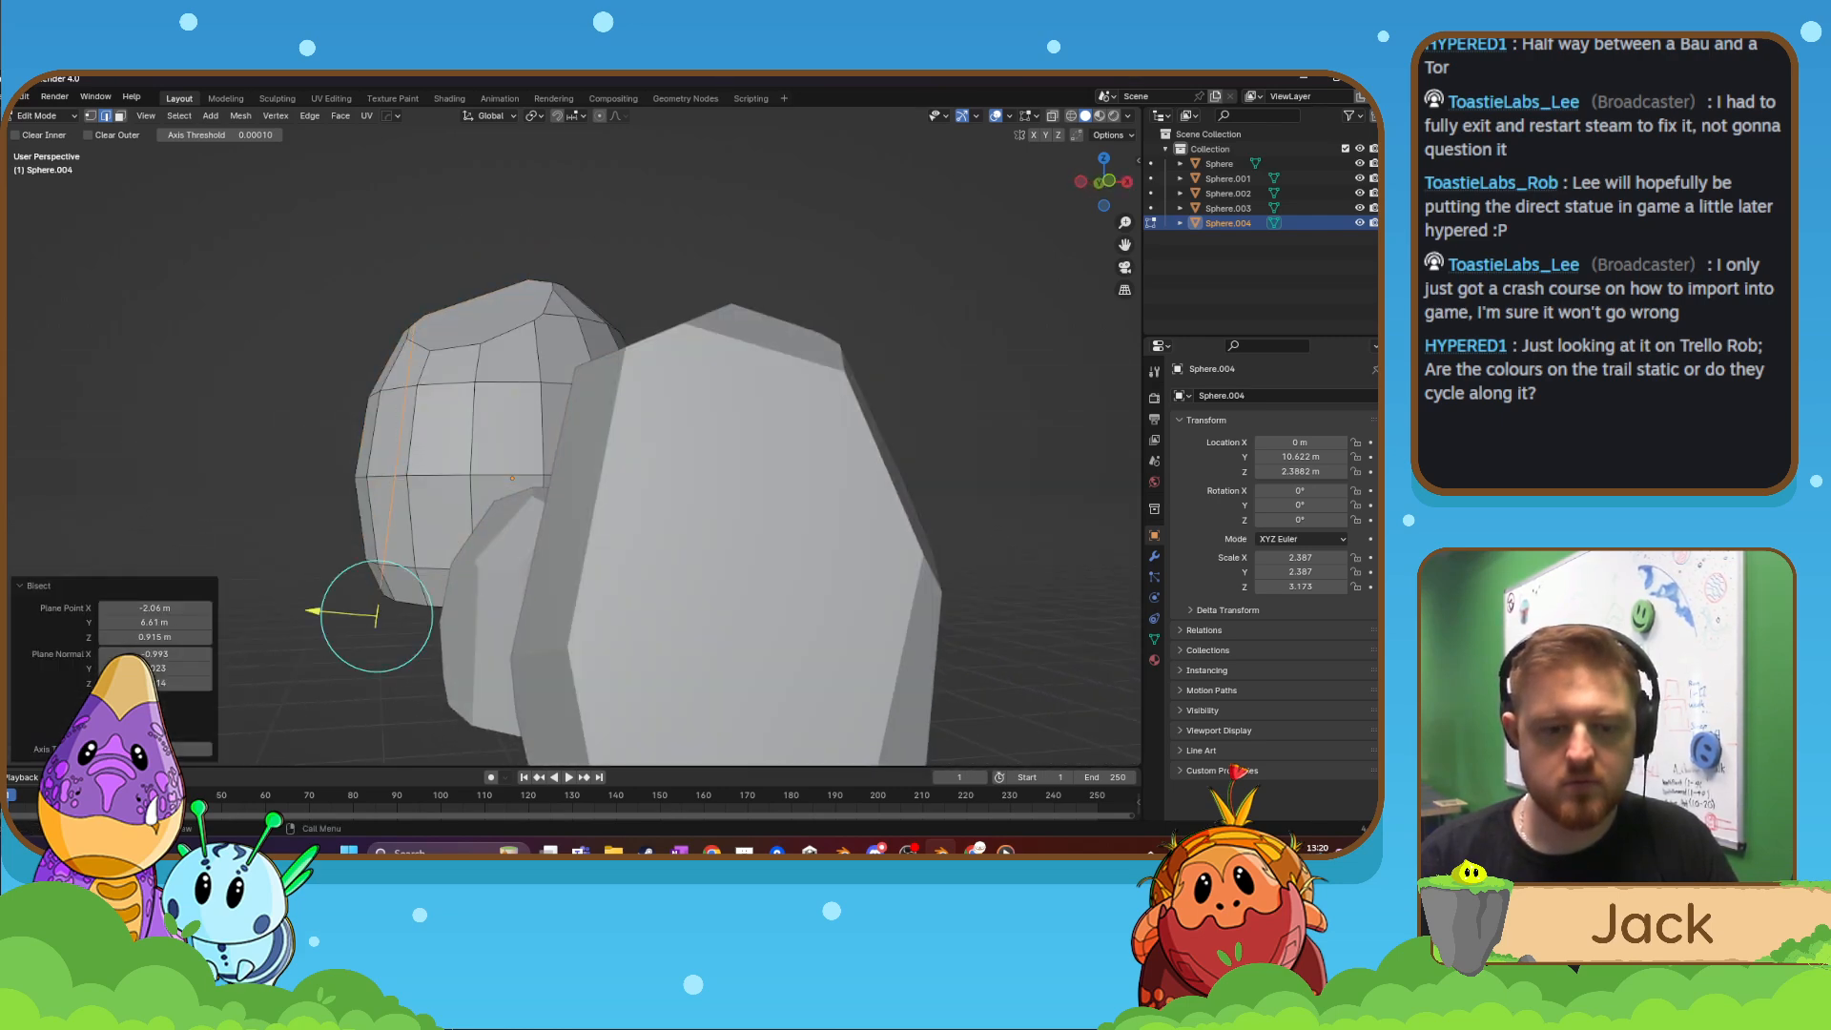
left_click(106, 732)
- Bisect the rock vertically beside the large side facet, keeping the main body and clearing the rounded outer part
key("a")
middle_click_drag(275, 584, 431, 543)
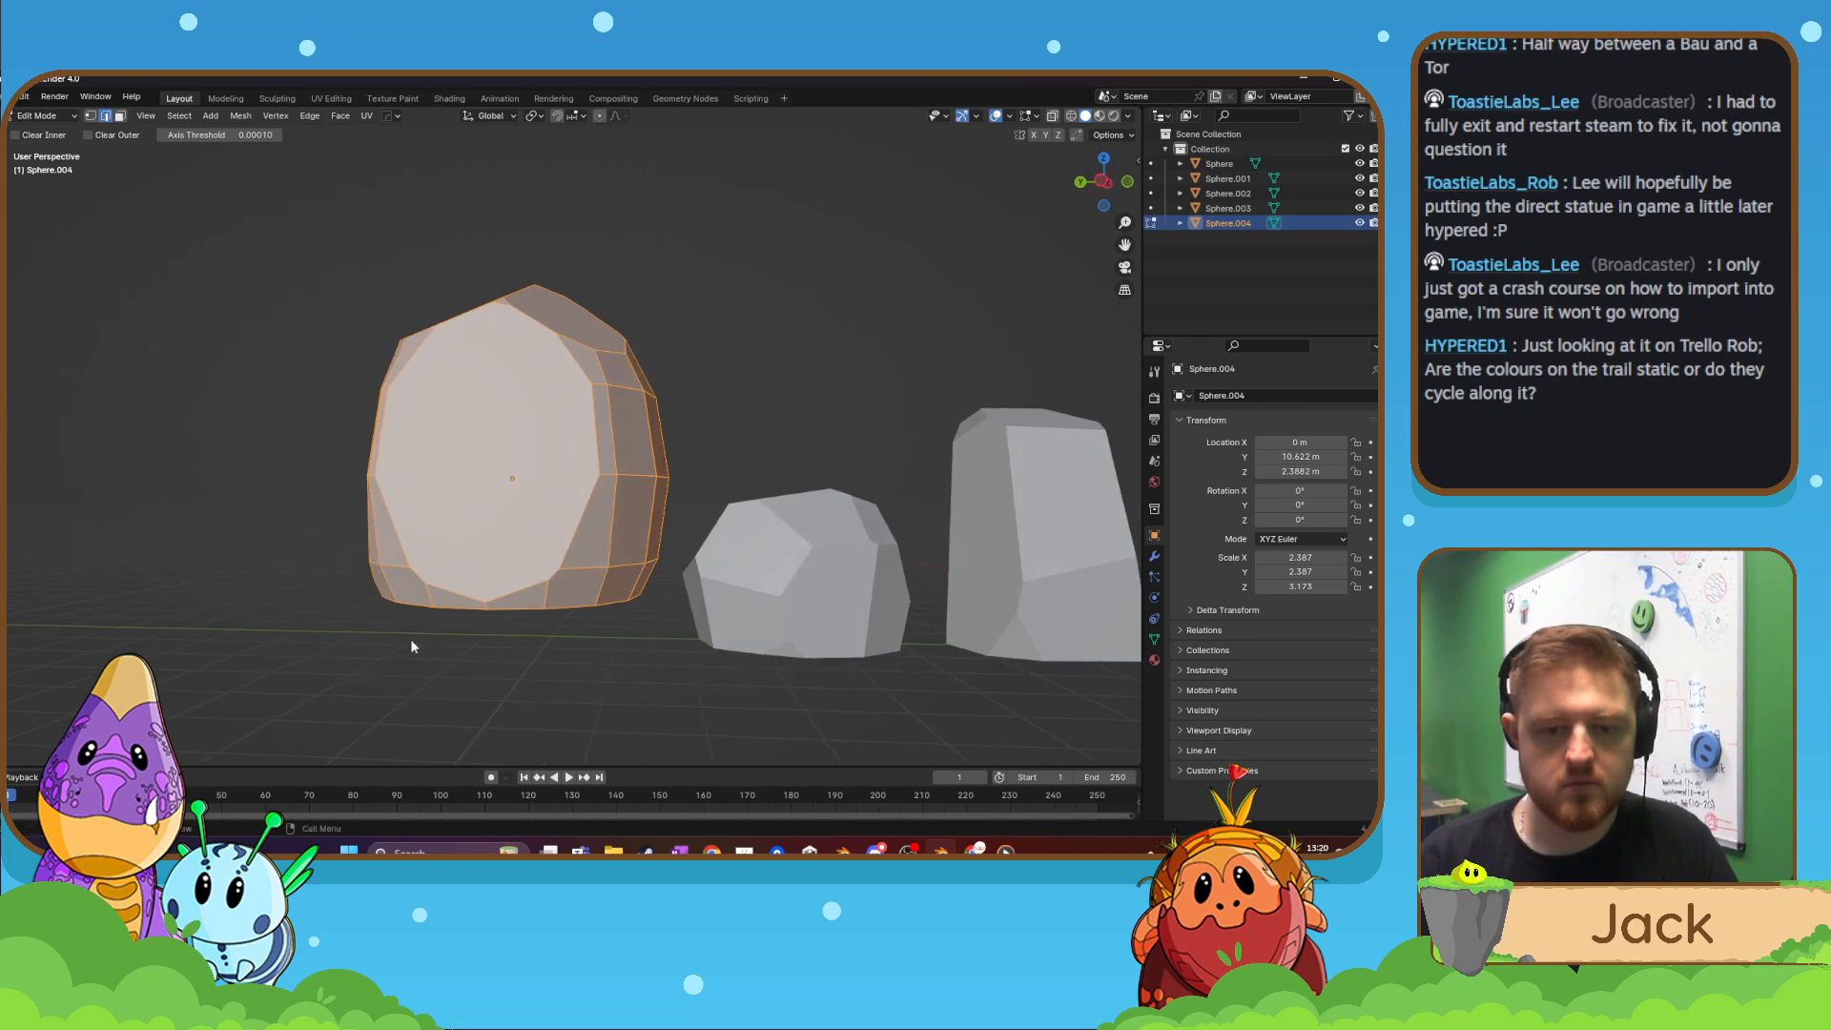
middle_click_drag(411, 641, 374, 619)
left_click_drag(373, 623, 386, 382)
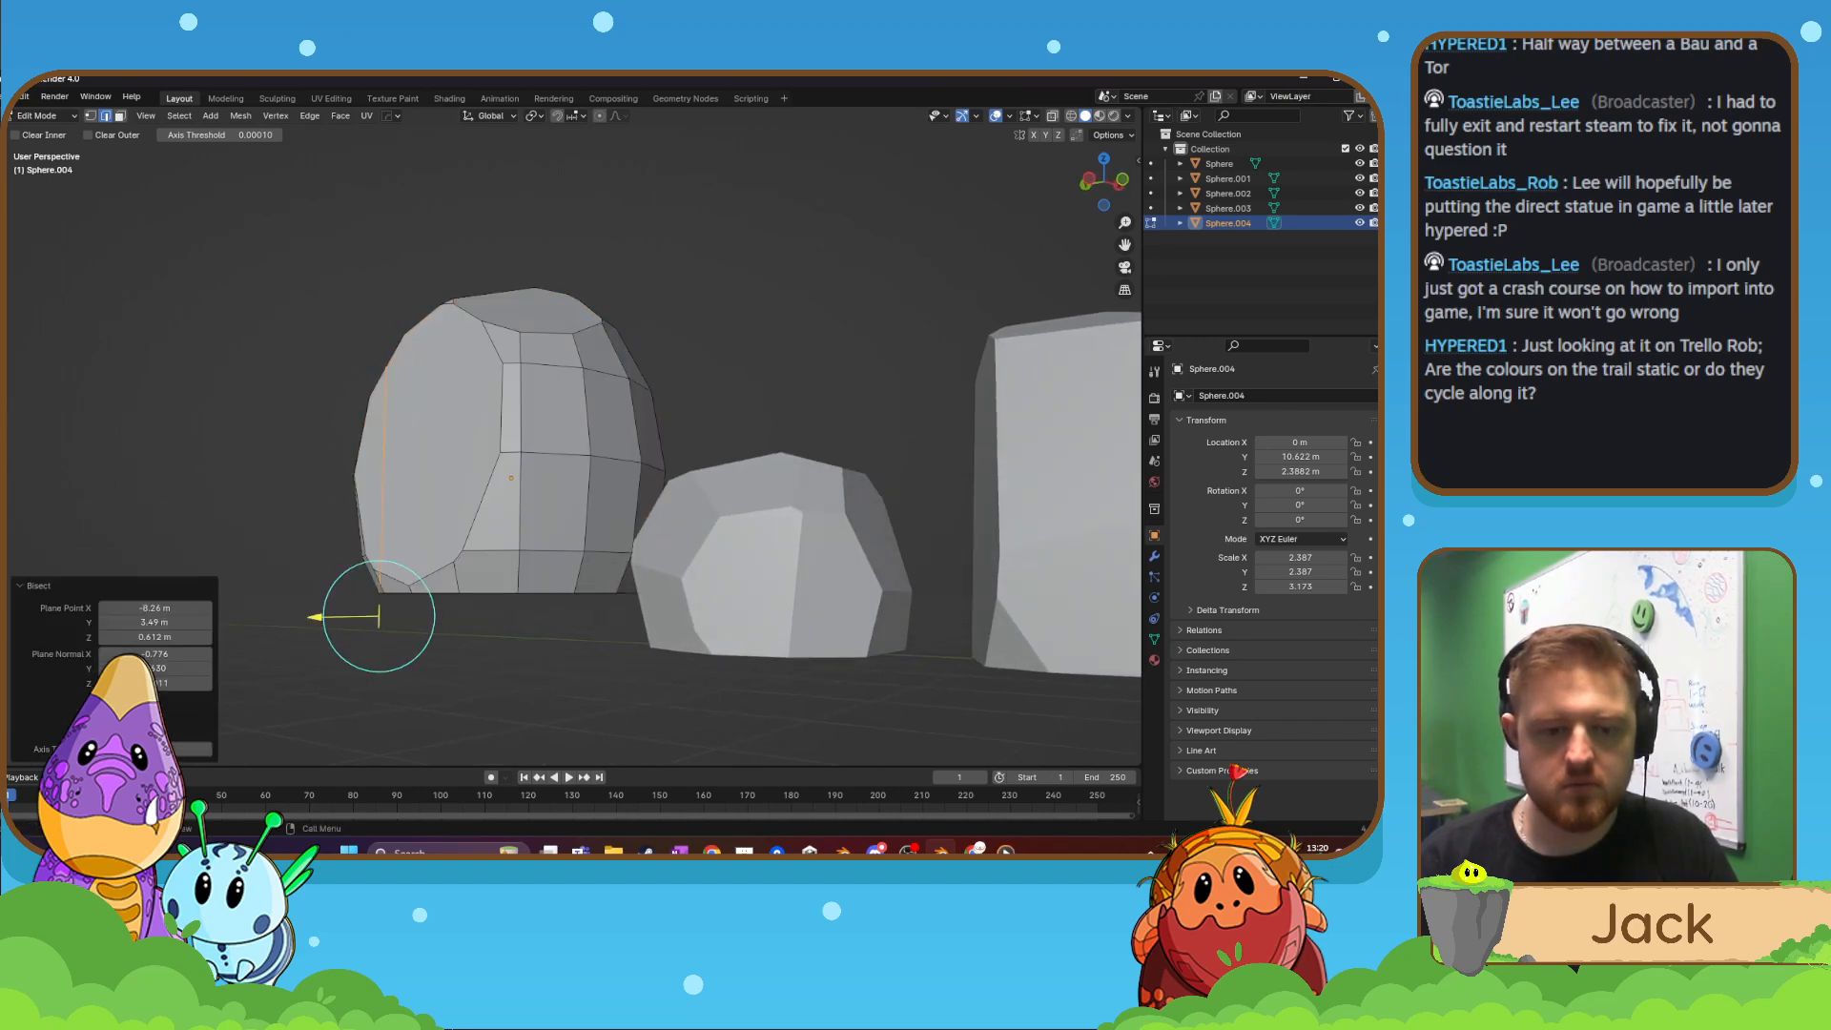
left_click(106, 718)
left_click(106, 719)
left_click(106, 733)
- Bisect a steep facet along the rounded edge on the rock's far side and clear the outer sliver
key("a")
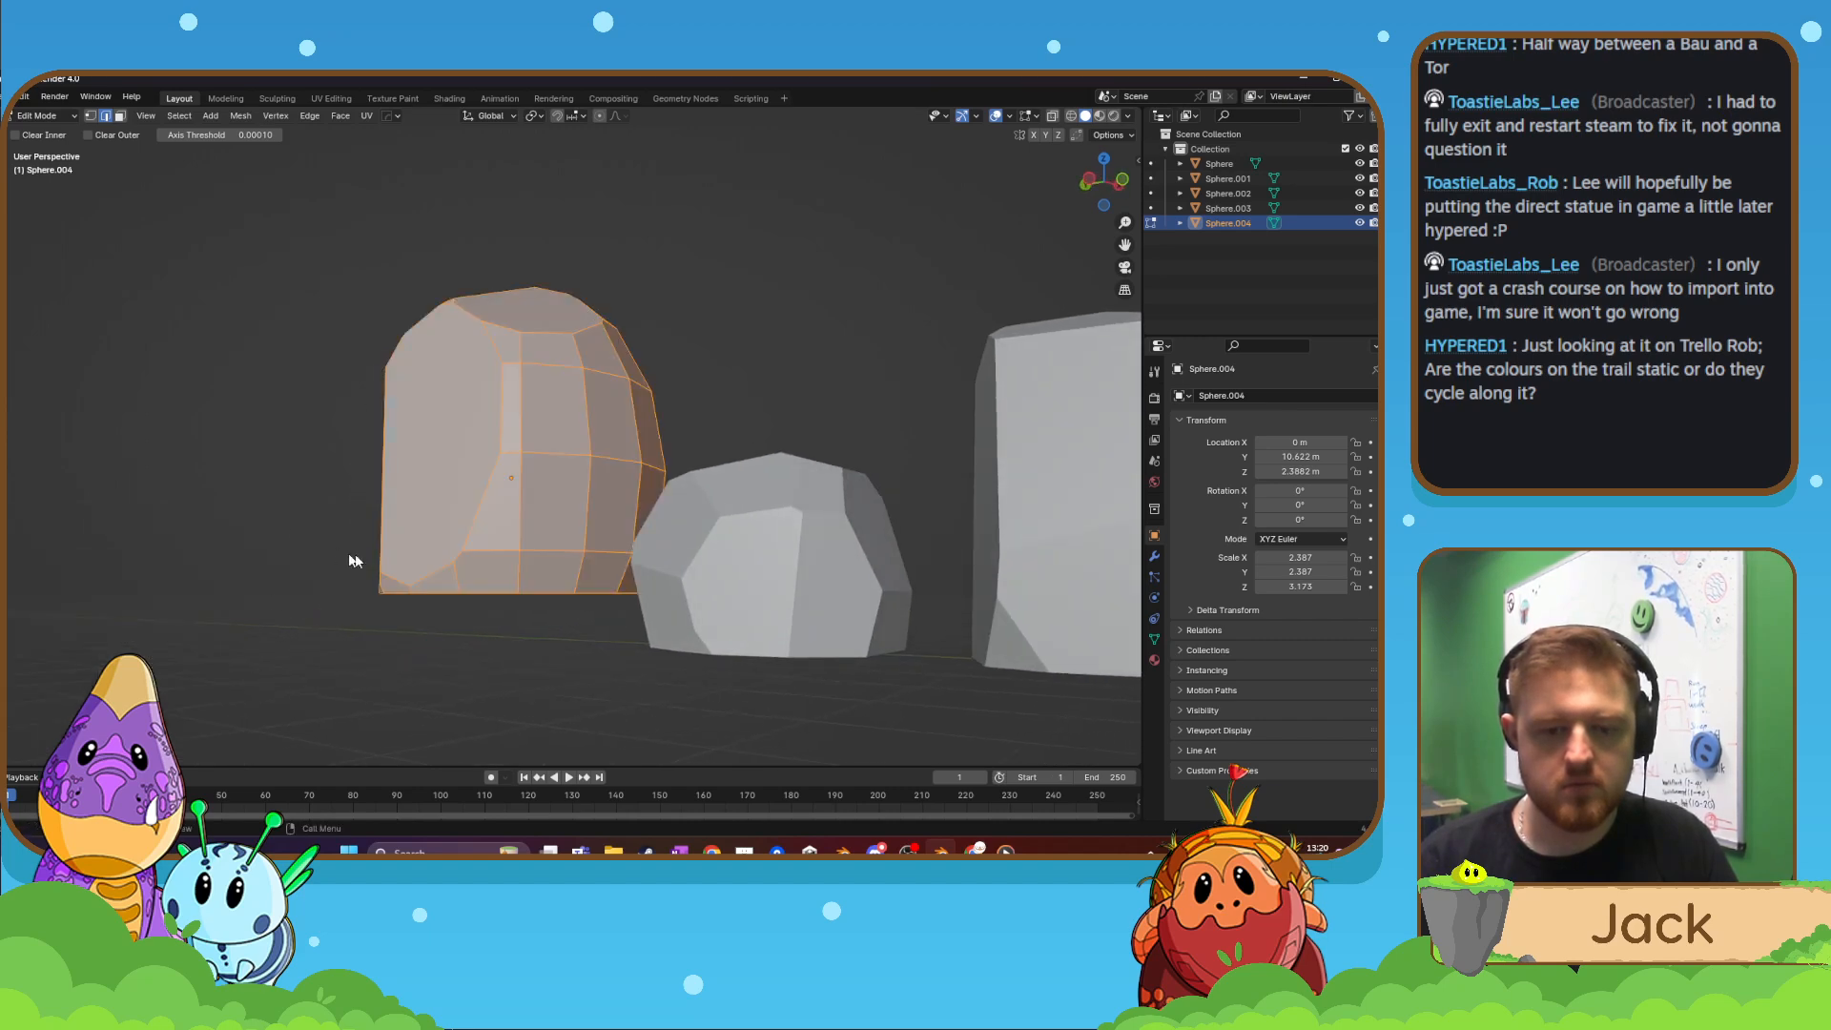
middle_click_drag(355, 560, 408, 639)
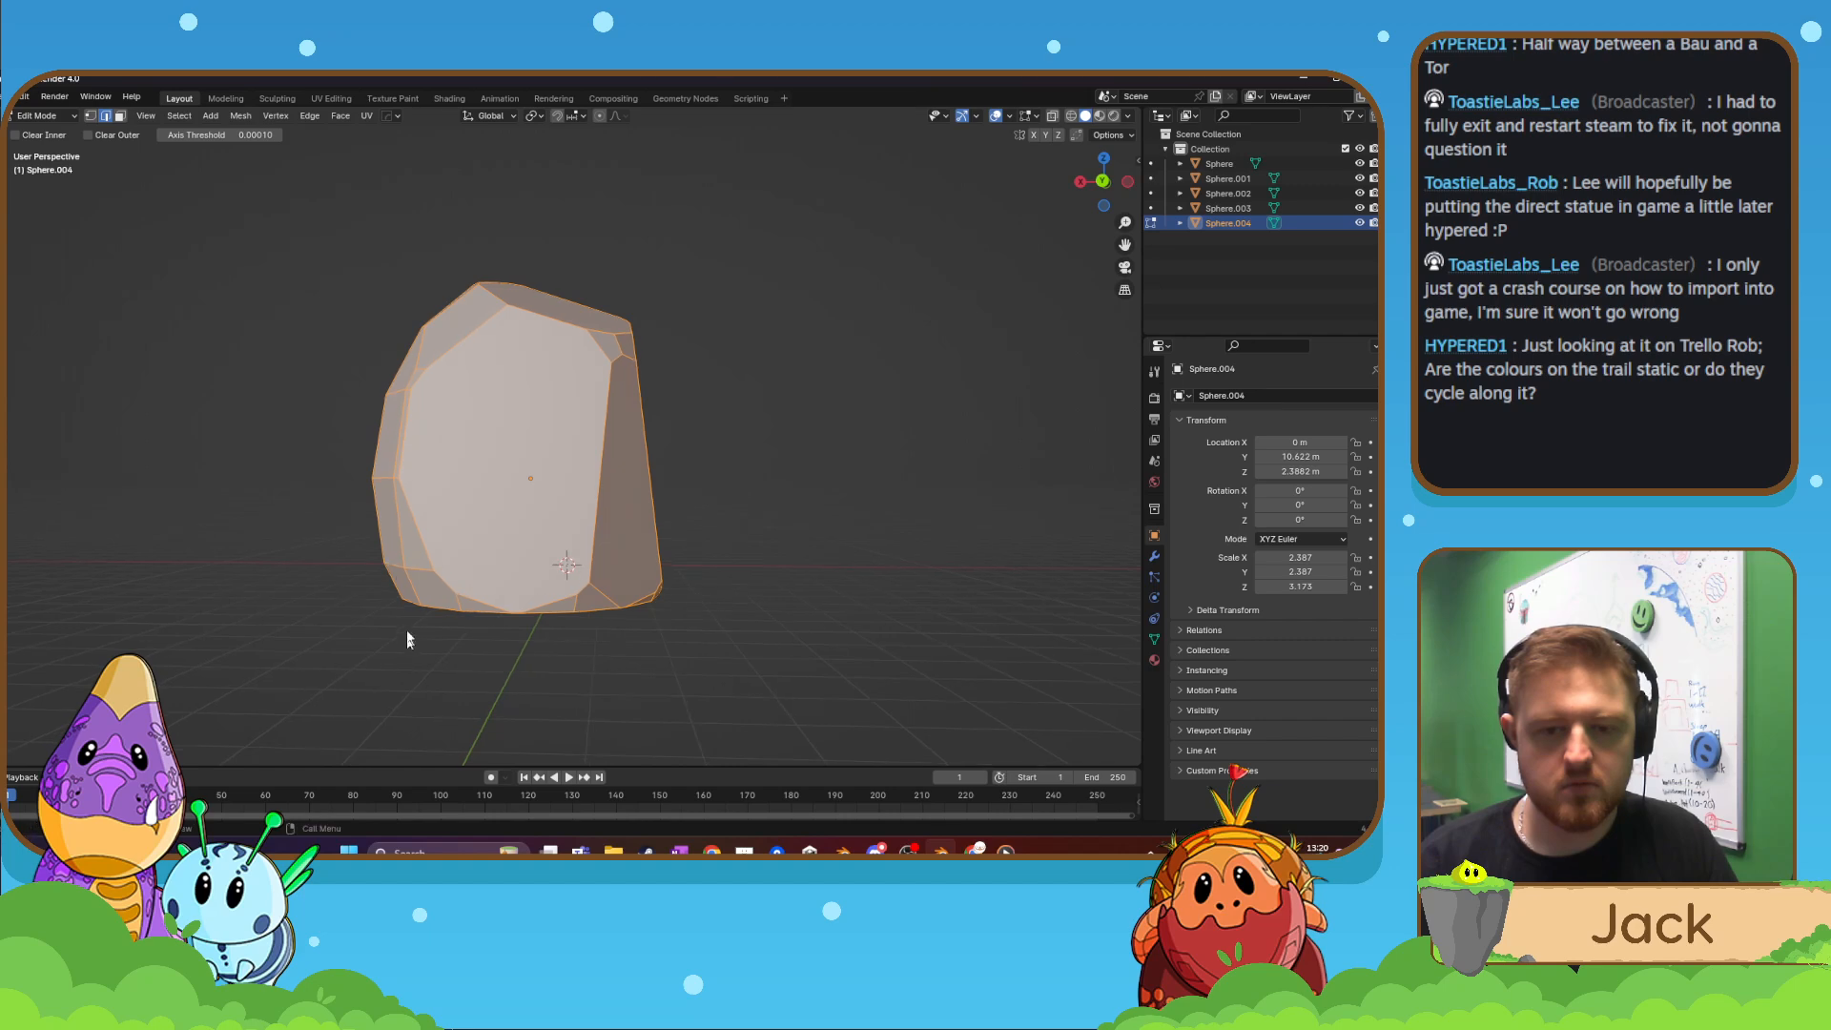
left_click_drag(408, 637, 418, 280)
left_click(105, 718)
left_click(106, 718)
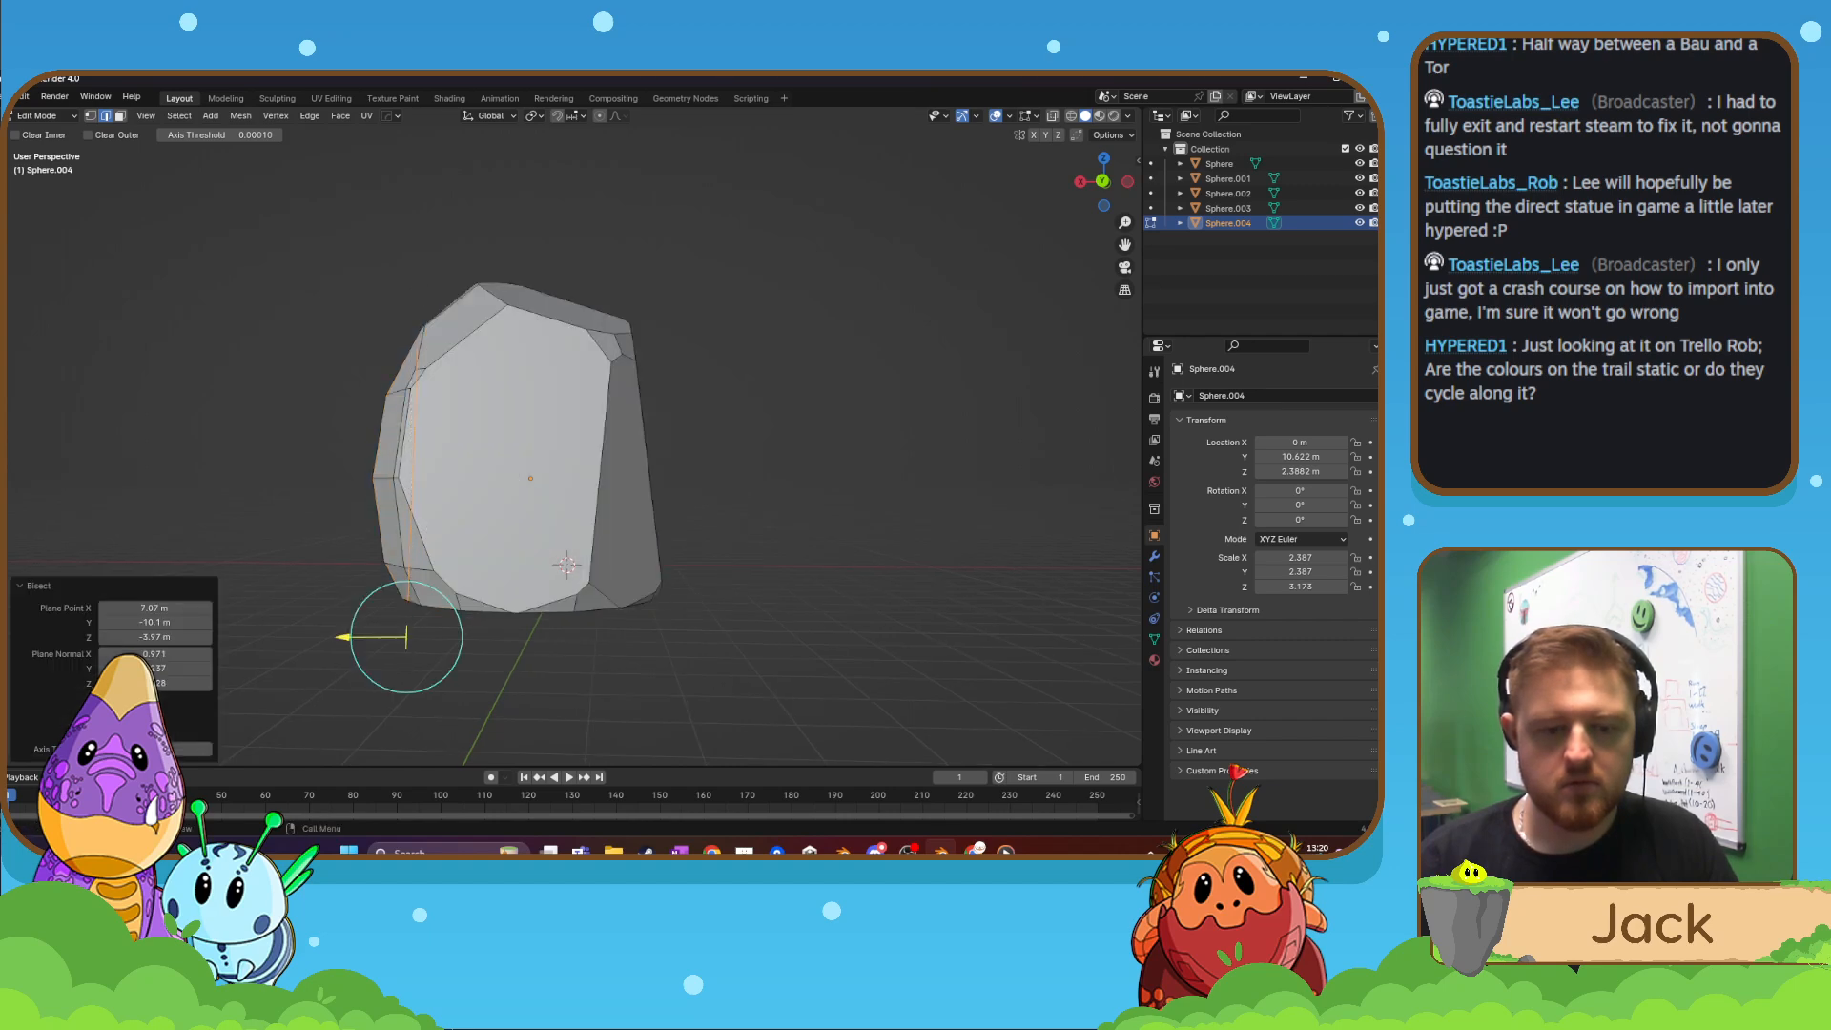
left_click(105, 733)
- Bisect an inward-leaning facet off the remaining rounded side, clear the outer piece and fill the opening
key("a")
mouse_move(430, 511)
middle_mouse_down()
mouse_move(728, 512)
mouse_move(455, 523)
middle_mouse_up()
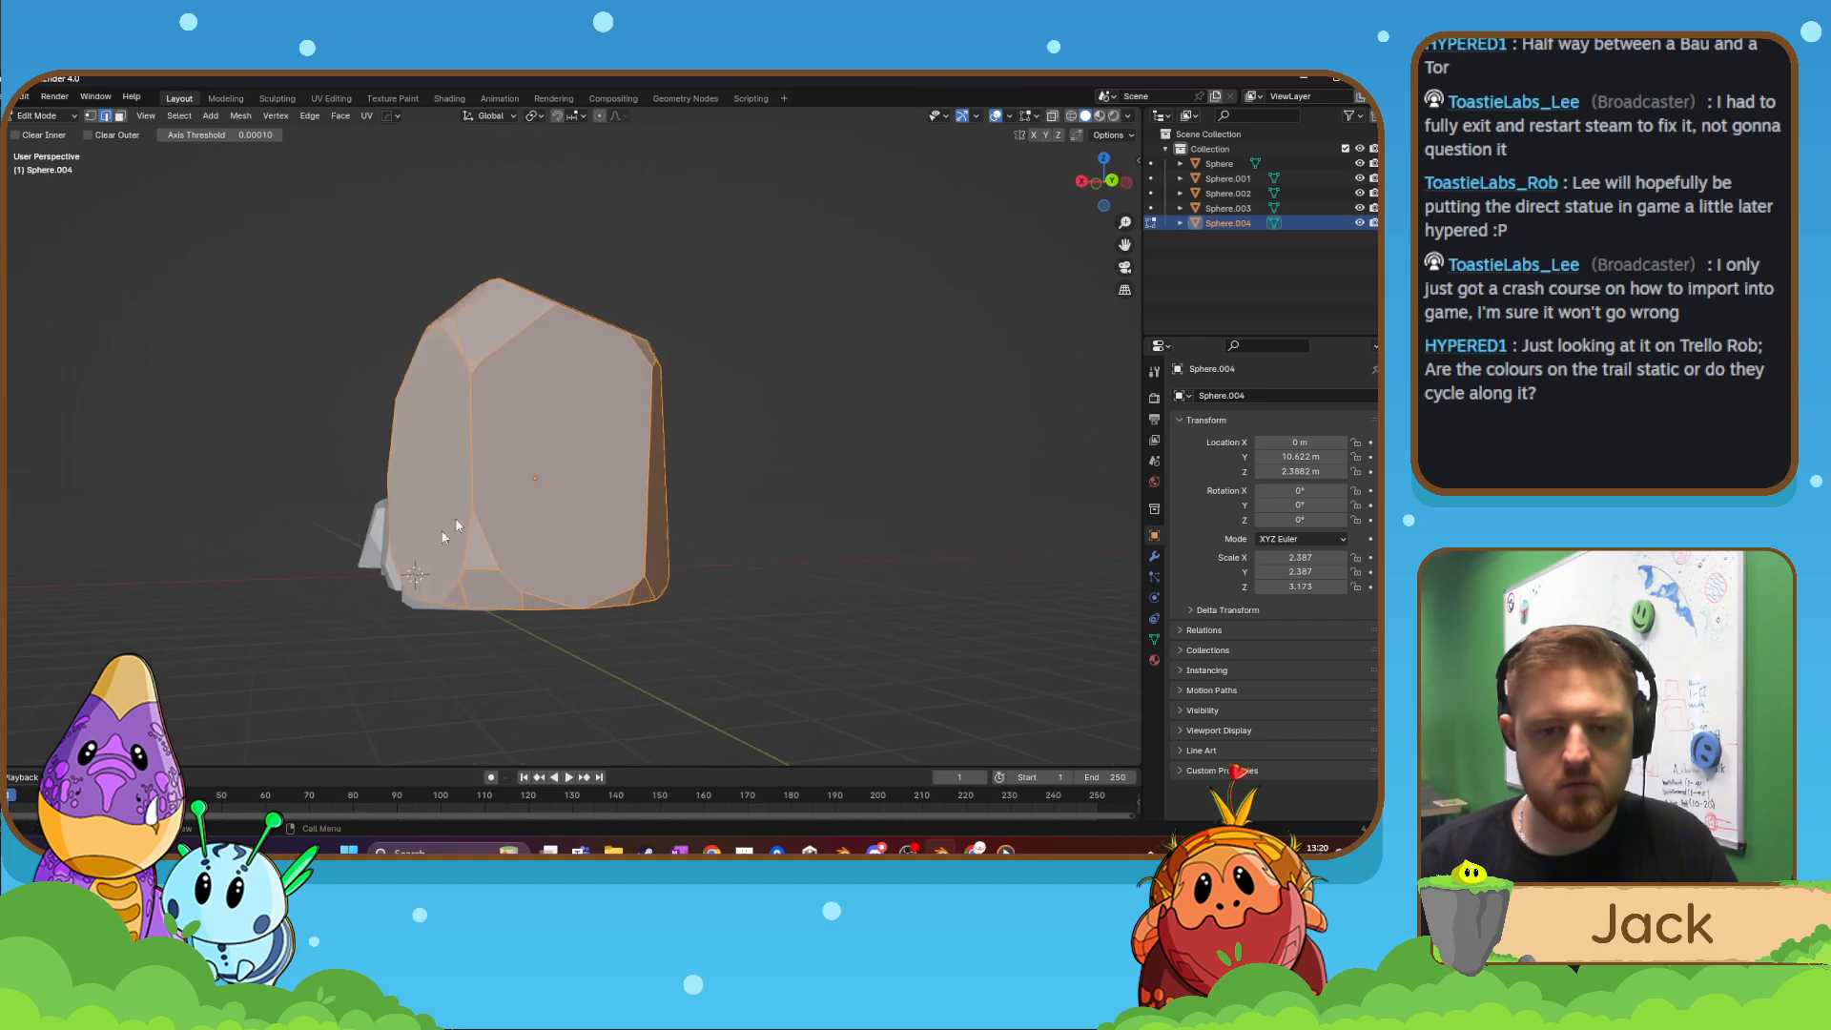
left_click_drag(387, 593, 457, 334)
middle_click_drag(404, 444, 568, 455)
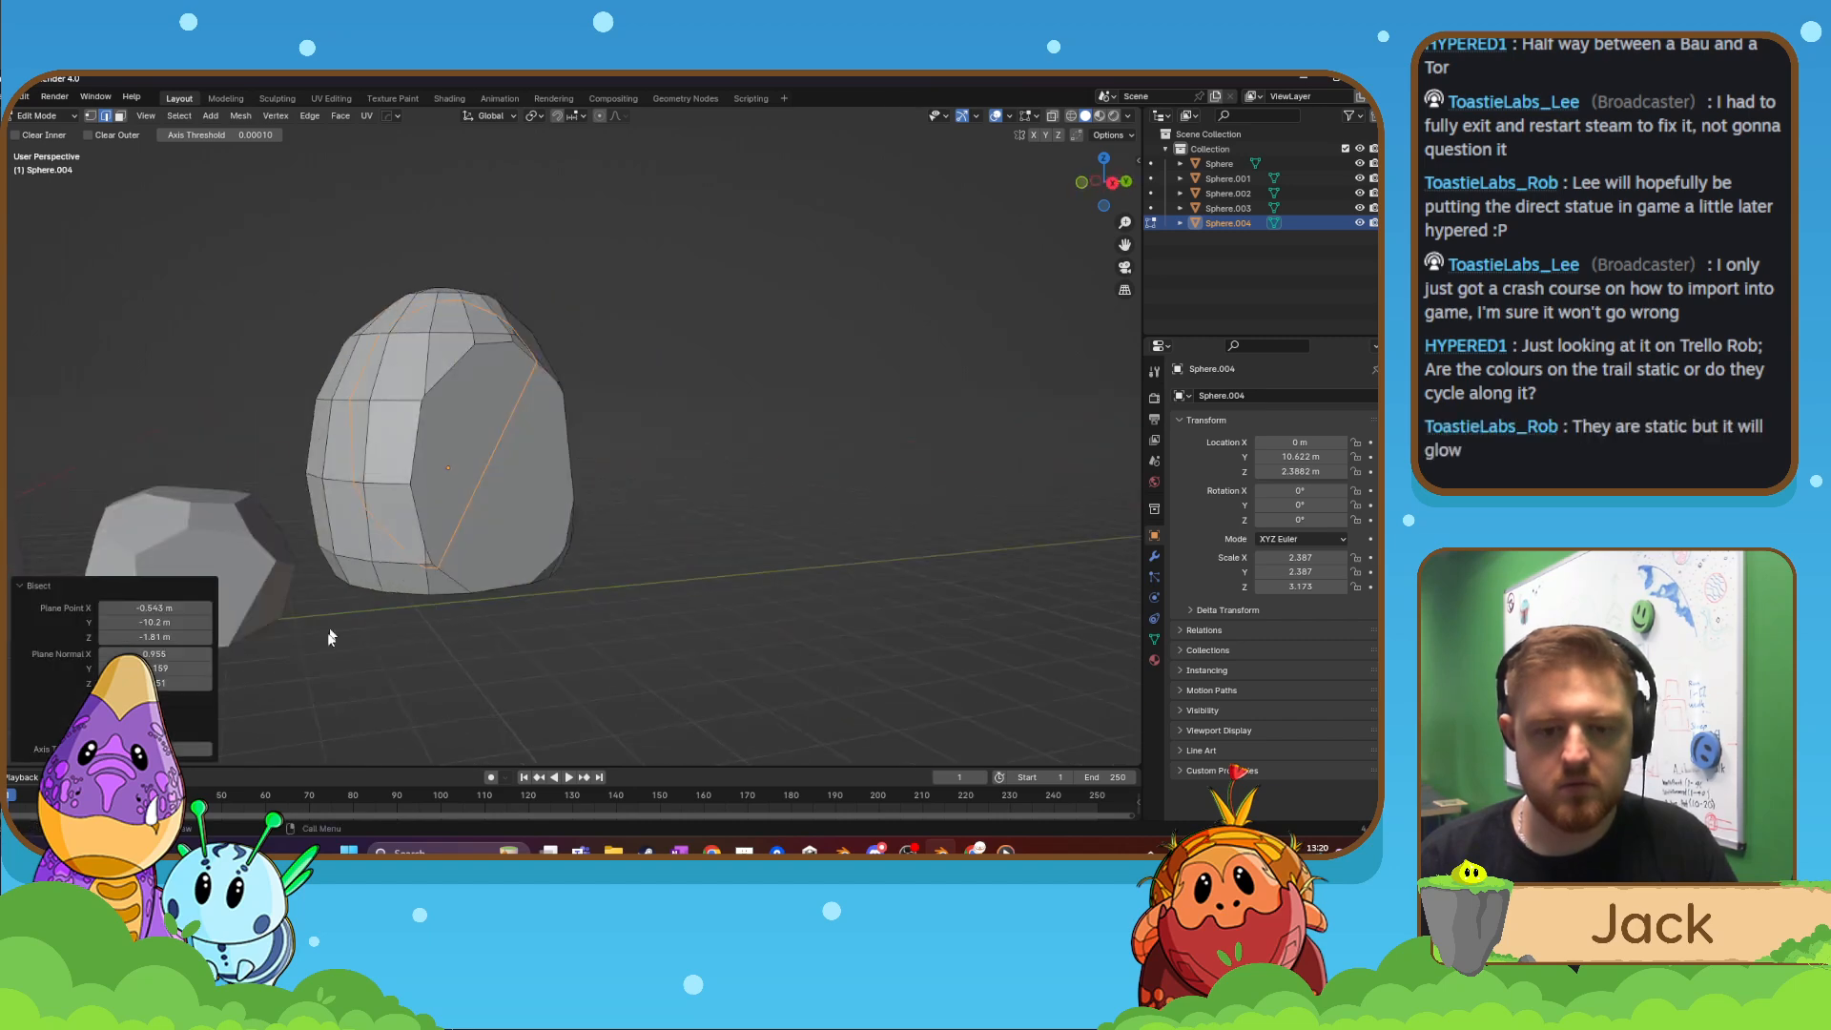
left_click(105, 716)
left_click(105, 716)
left_click(105, 733)
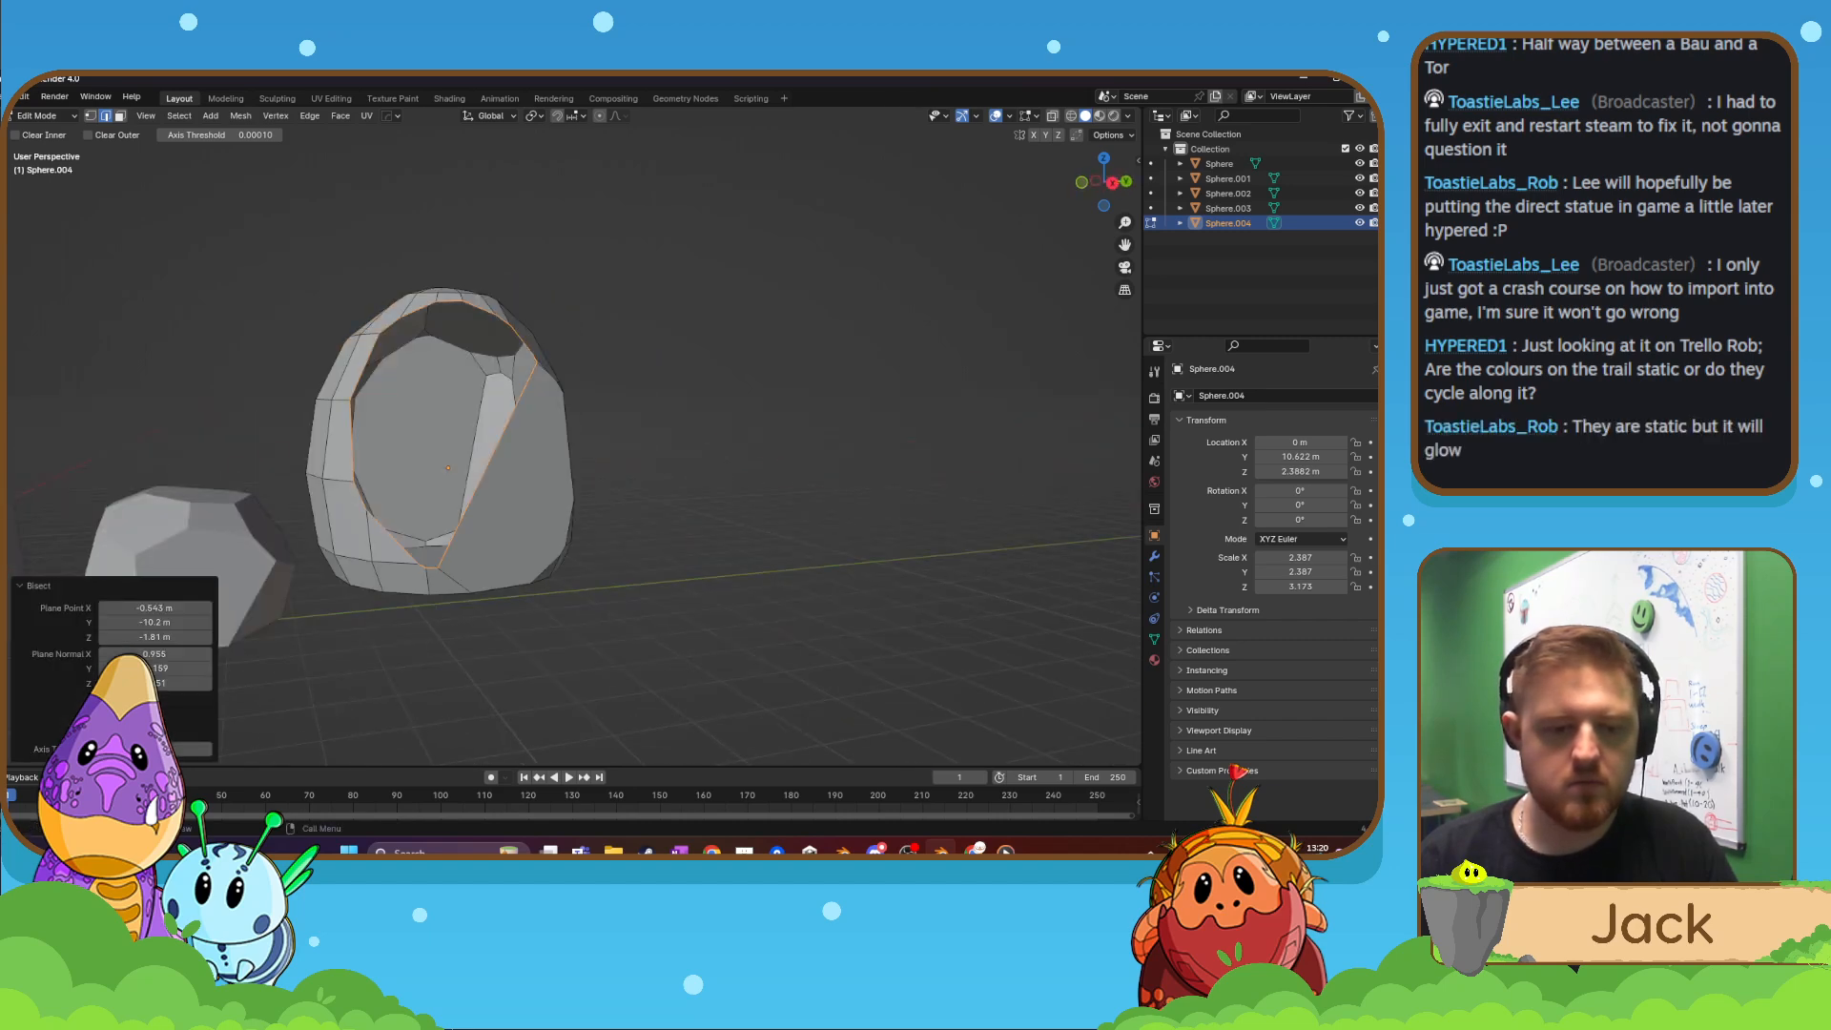
left_click(105, 700)
- Bisect another slanted side facet off the still-rounded faces, keeping the main body and filling the cut
key("a")
middle_click_drag(648, 483, 502, 570)
left_click_drag(391, 591, 462, 294)
middle_click_drag(452, 449, 560, 497)
left_click(107, 716)
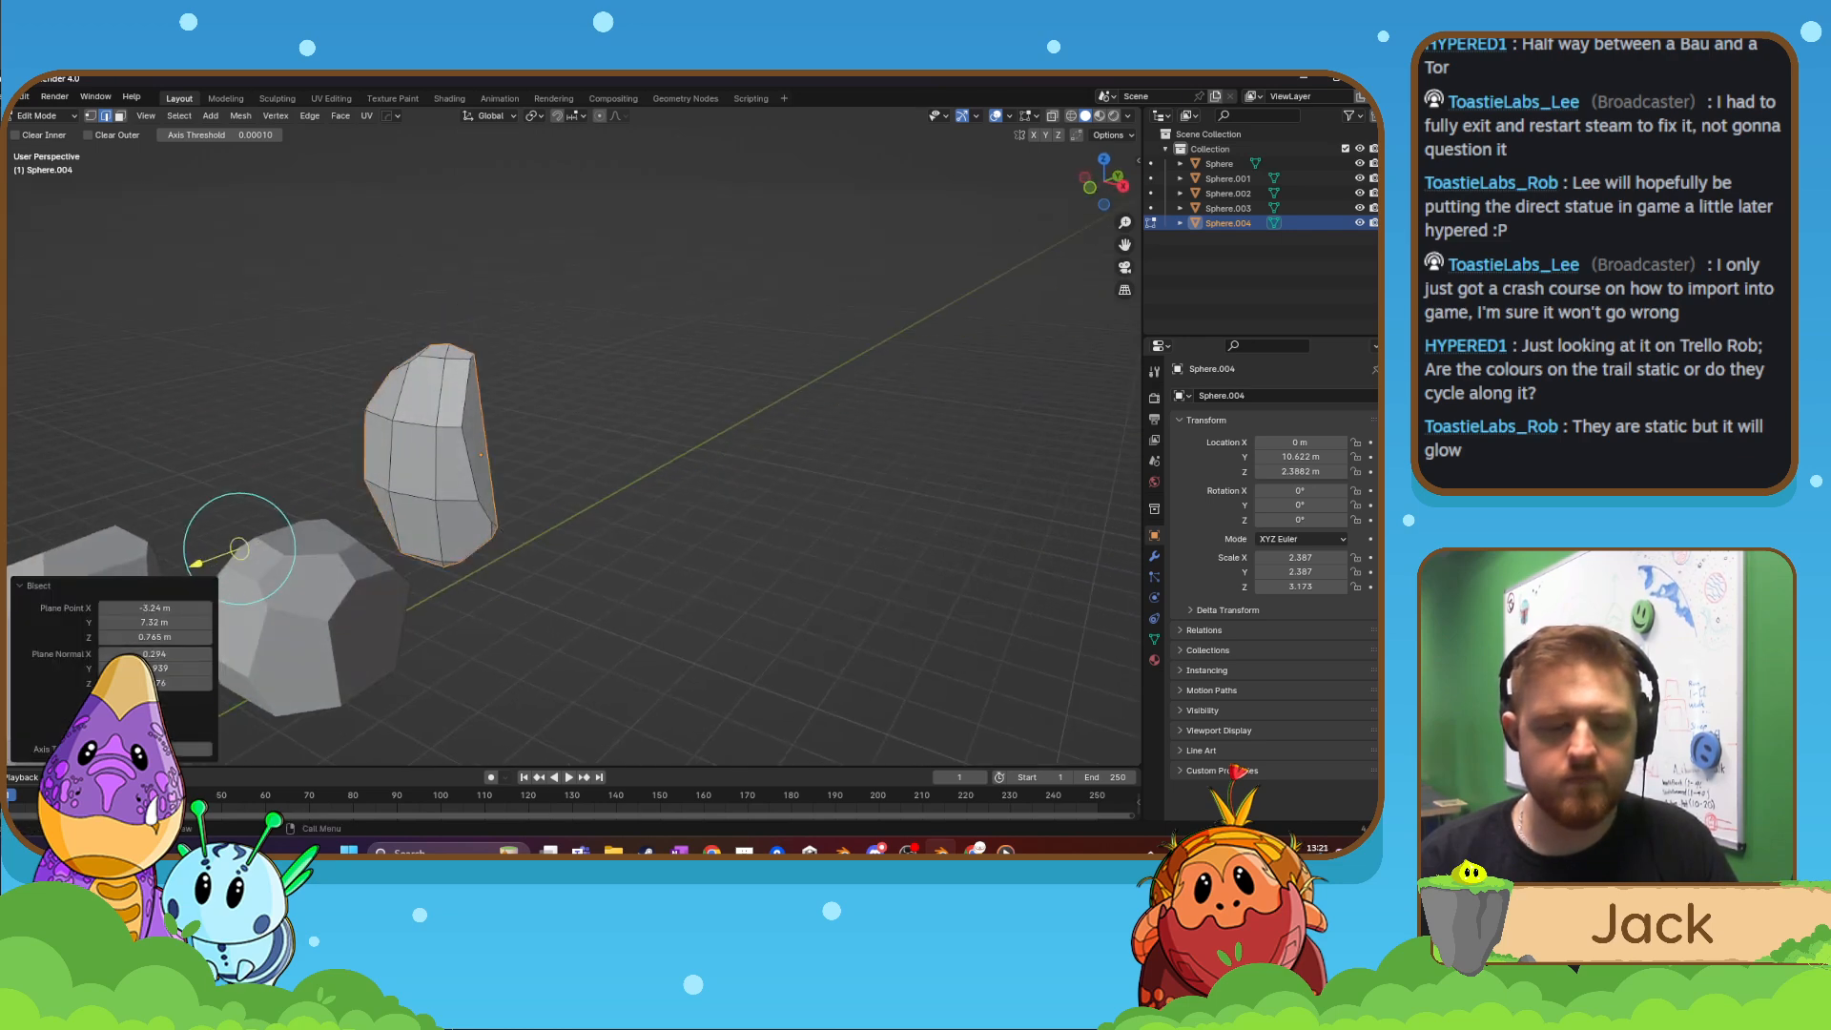
left_click(107, 717)
left_click(107, 732)
left_click(107, 700)
- Isolate the rock in local view, check its shape in Object Mode and return to Edit Mode
key("a")
middle_click_drag(538, 537, 501, 530)
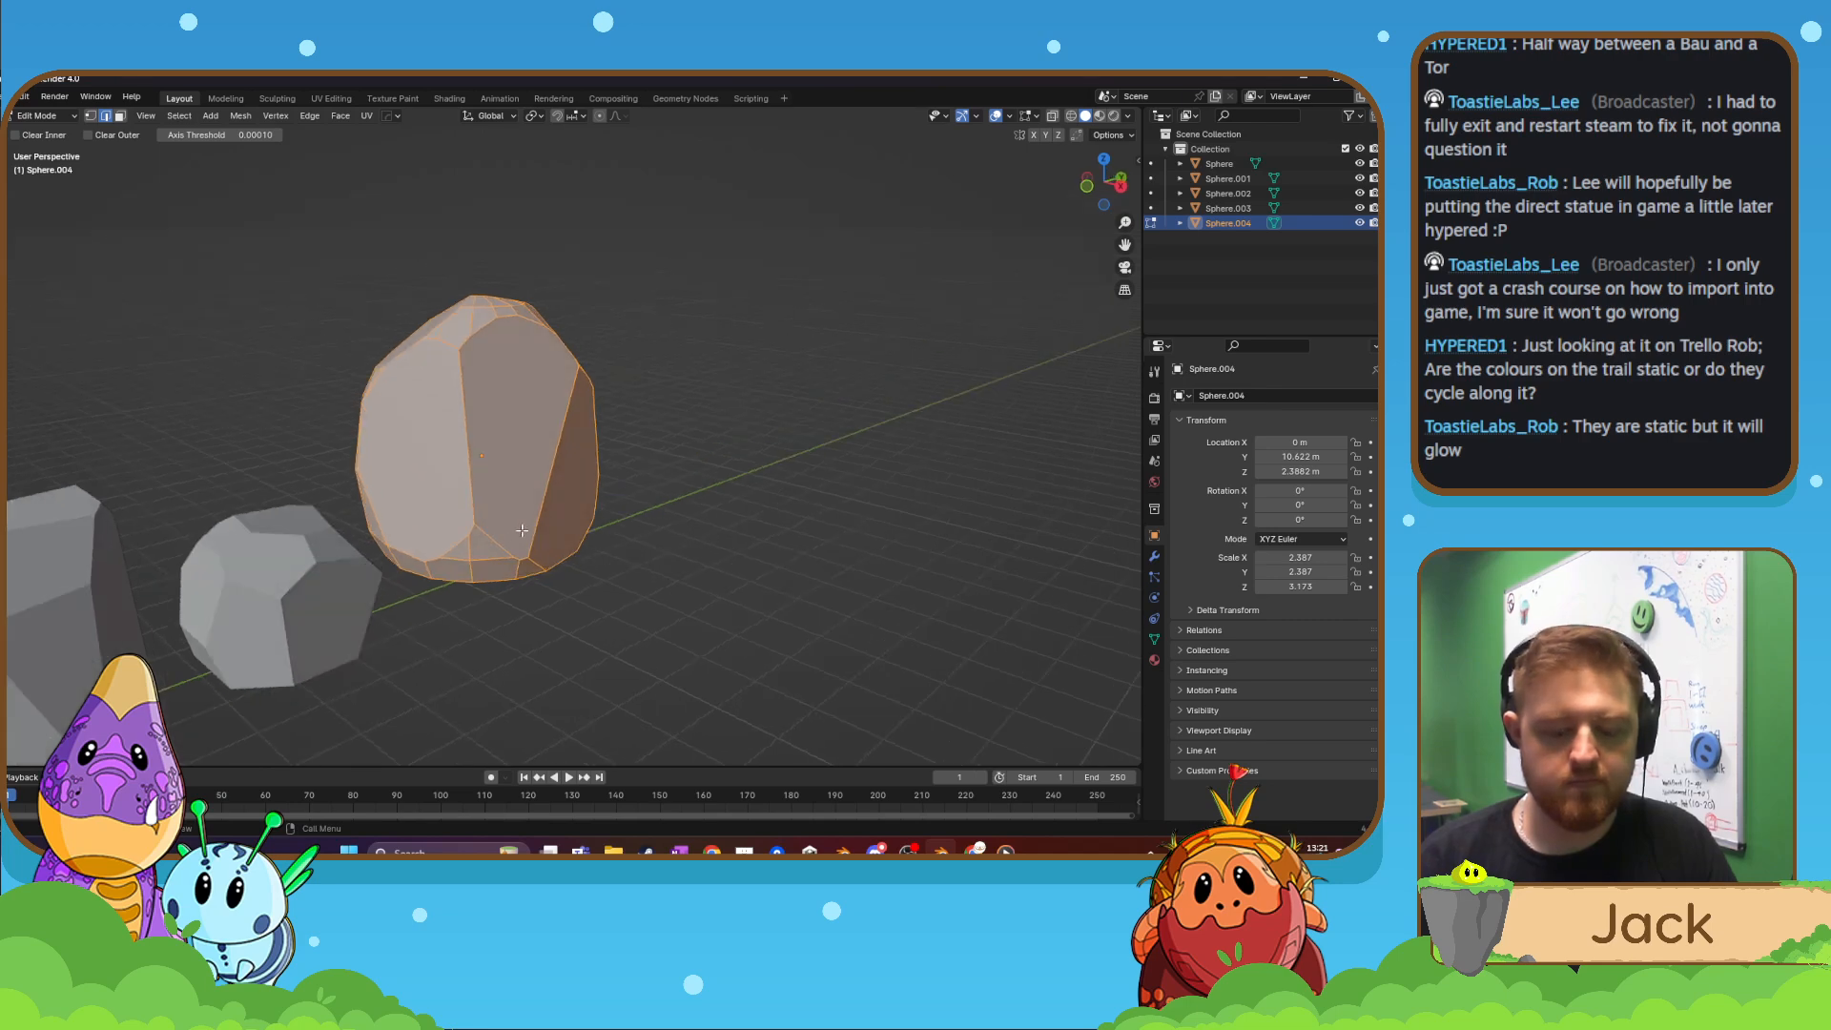
key("KP_Divide")
key("Tab")
scroll(466, 445, "down", 4)
middle_click_drag(466, 446, 459, 513)
scroll(468, 597, "up", 3)
middle_click_drag(468, 597, 415, 596)
key("Tab")
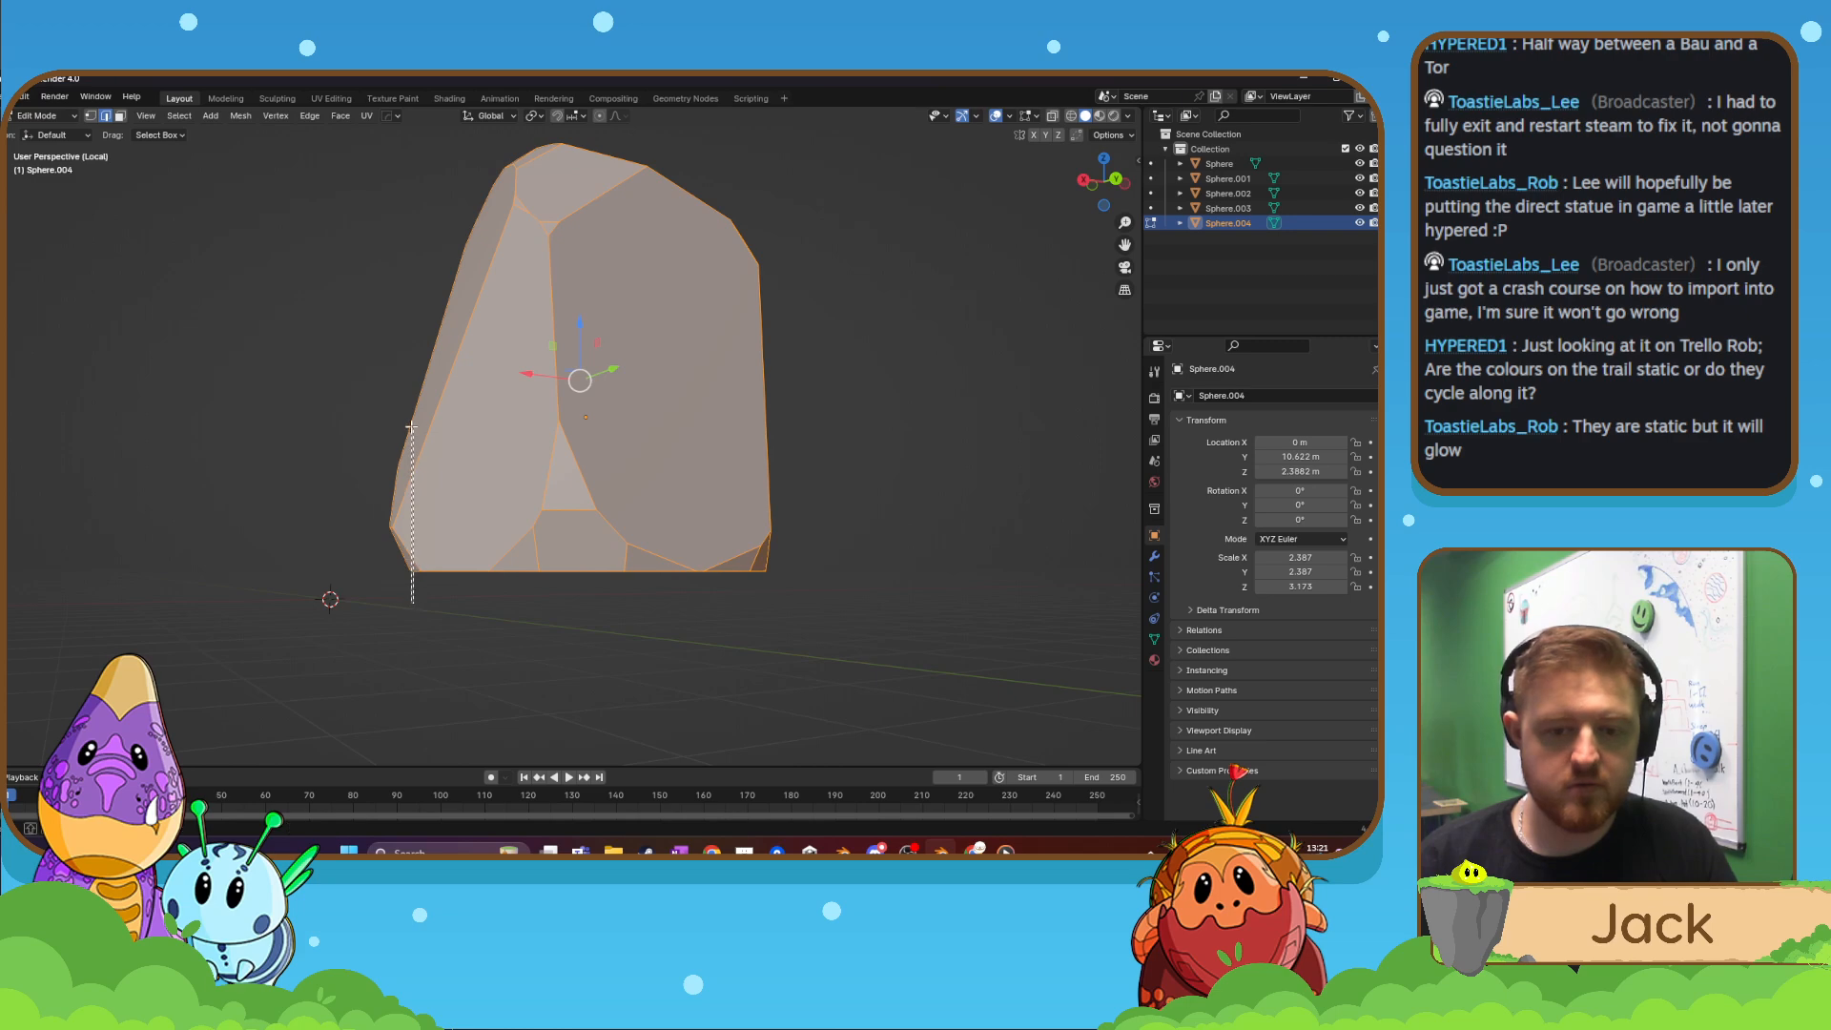
- Bisect a small facet off the rock's protruding lower corner and a vertical facet along its curved side
left_click_drag(411, 427, 411, 429)
key("a")
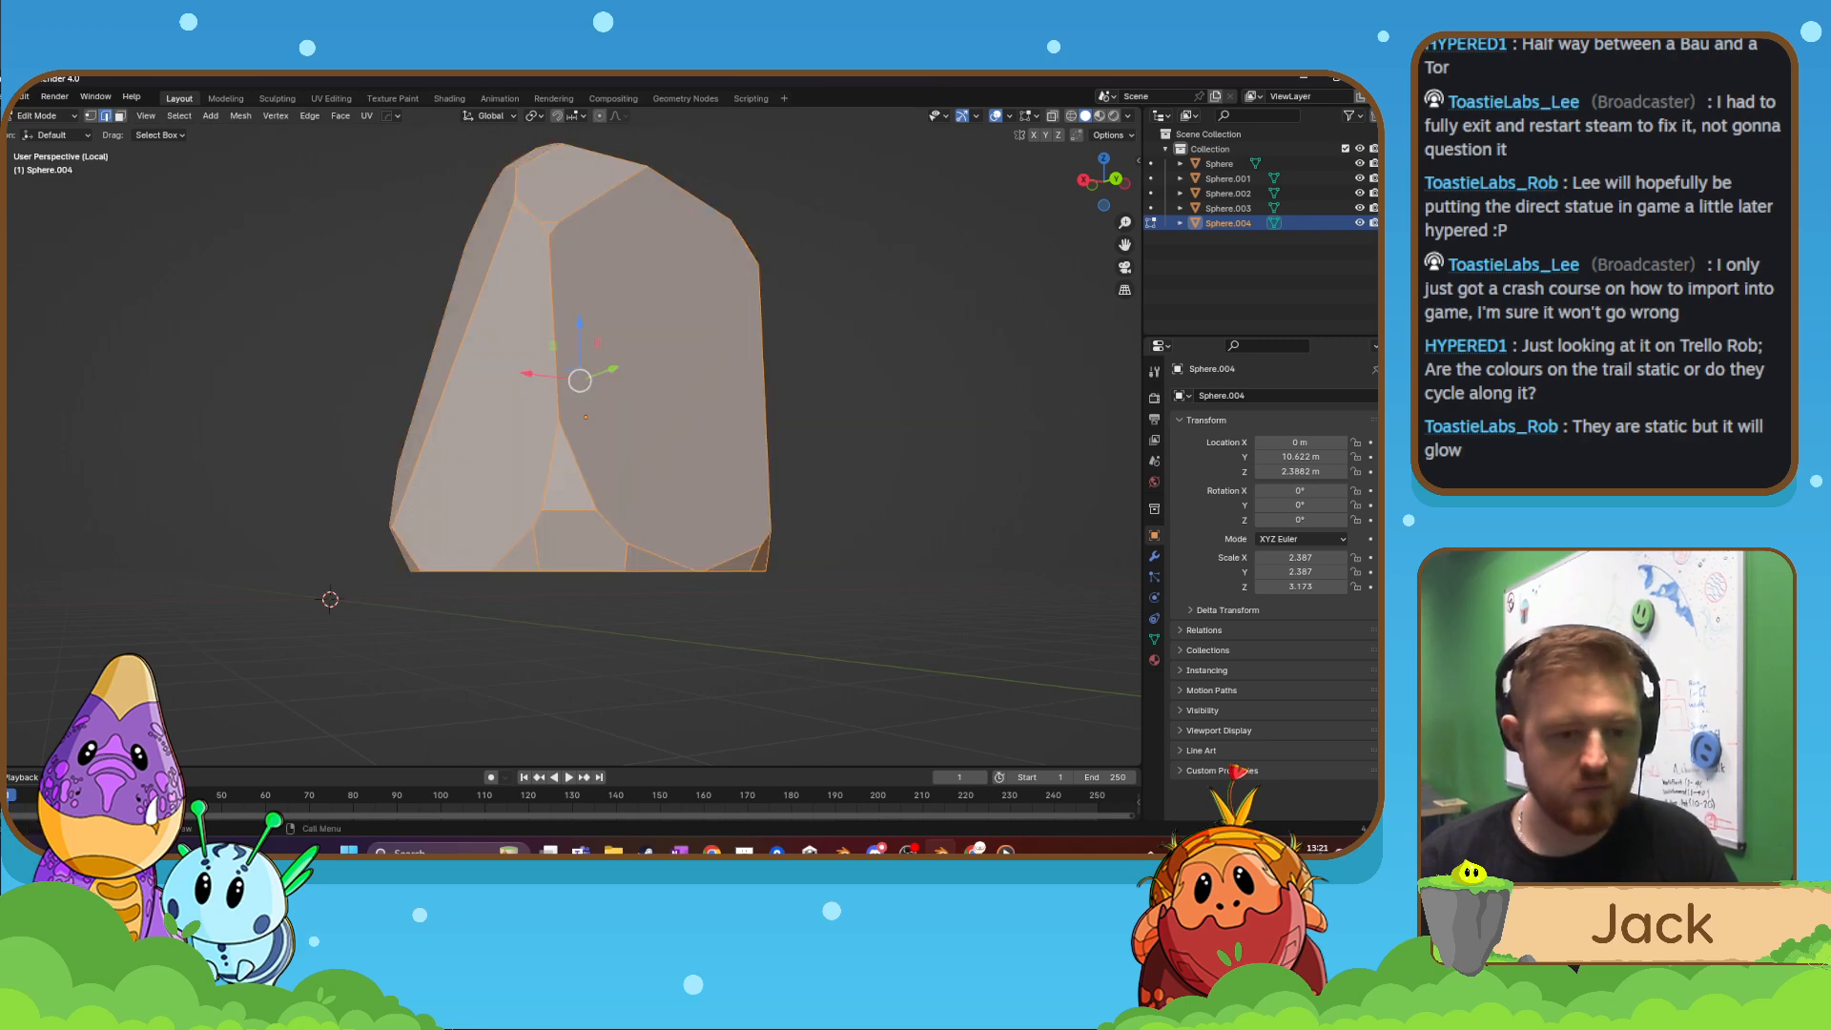
left_click_drag(415, 585, 407, 474)
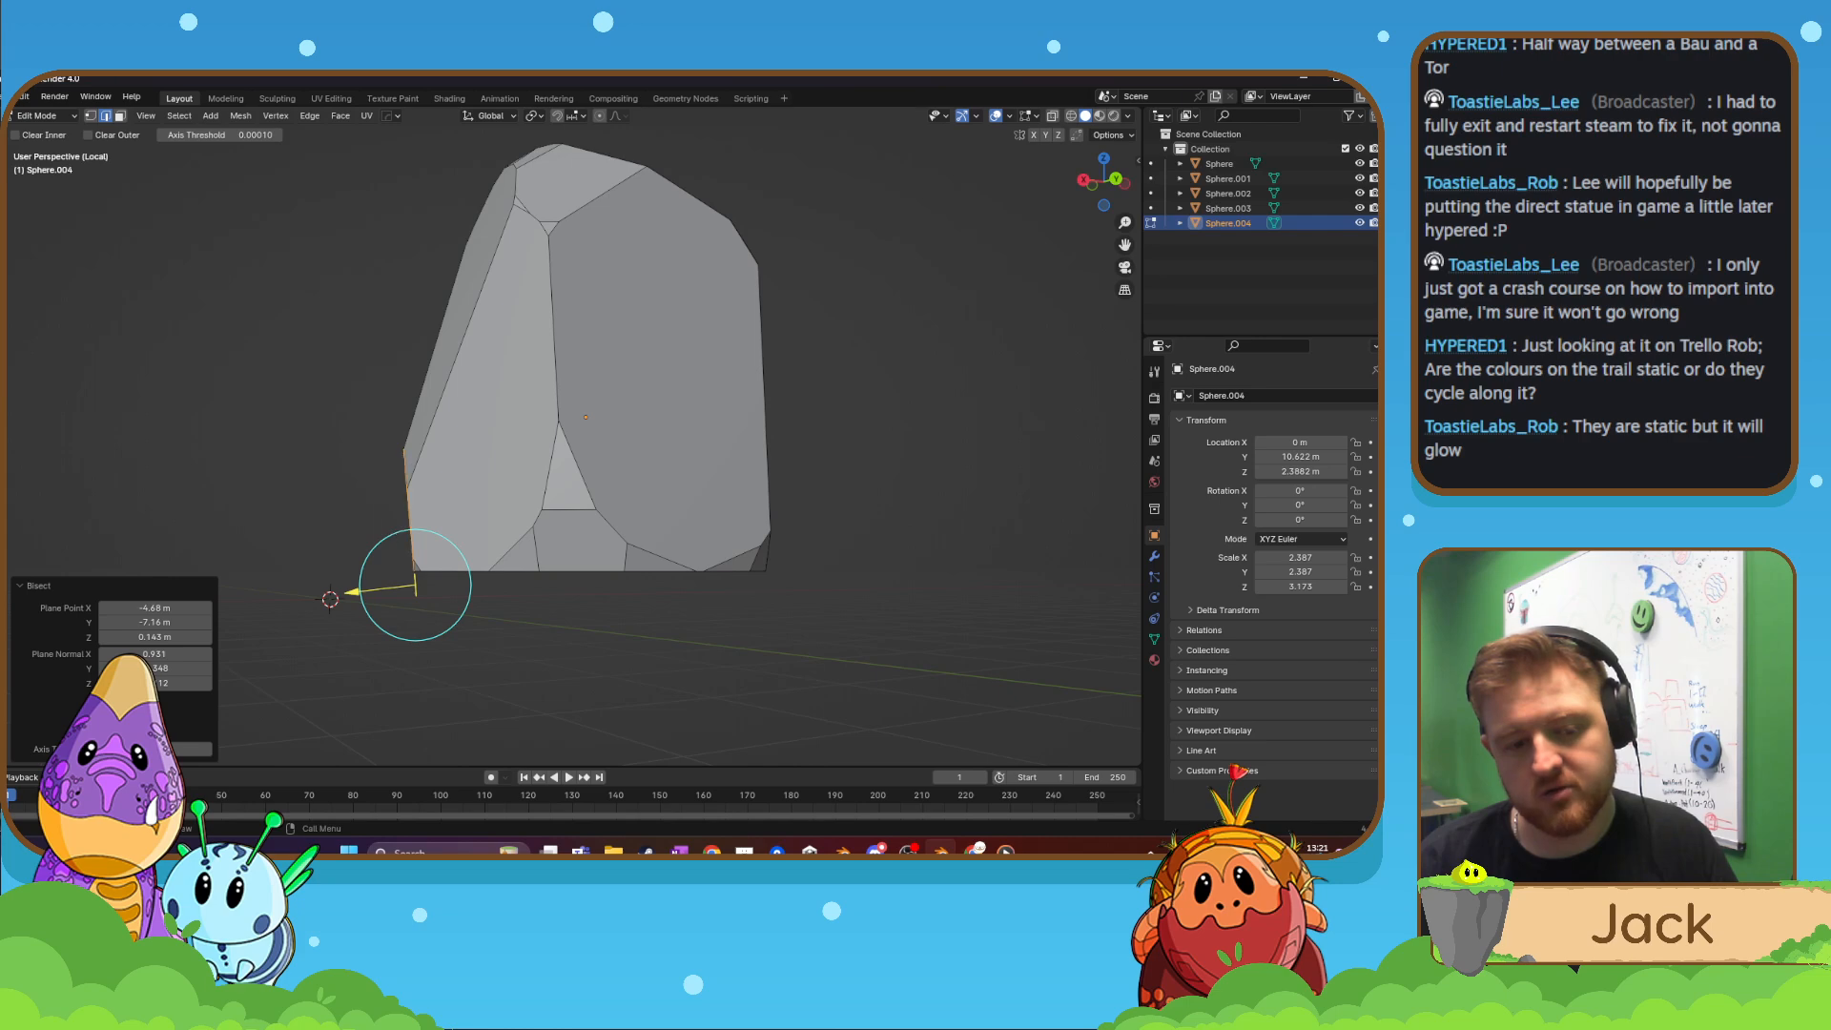
middle_click_drag(536, 586, 461, 559)
key("a")
left_click_drag(421, 260, 415, 578)
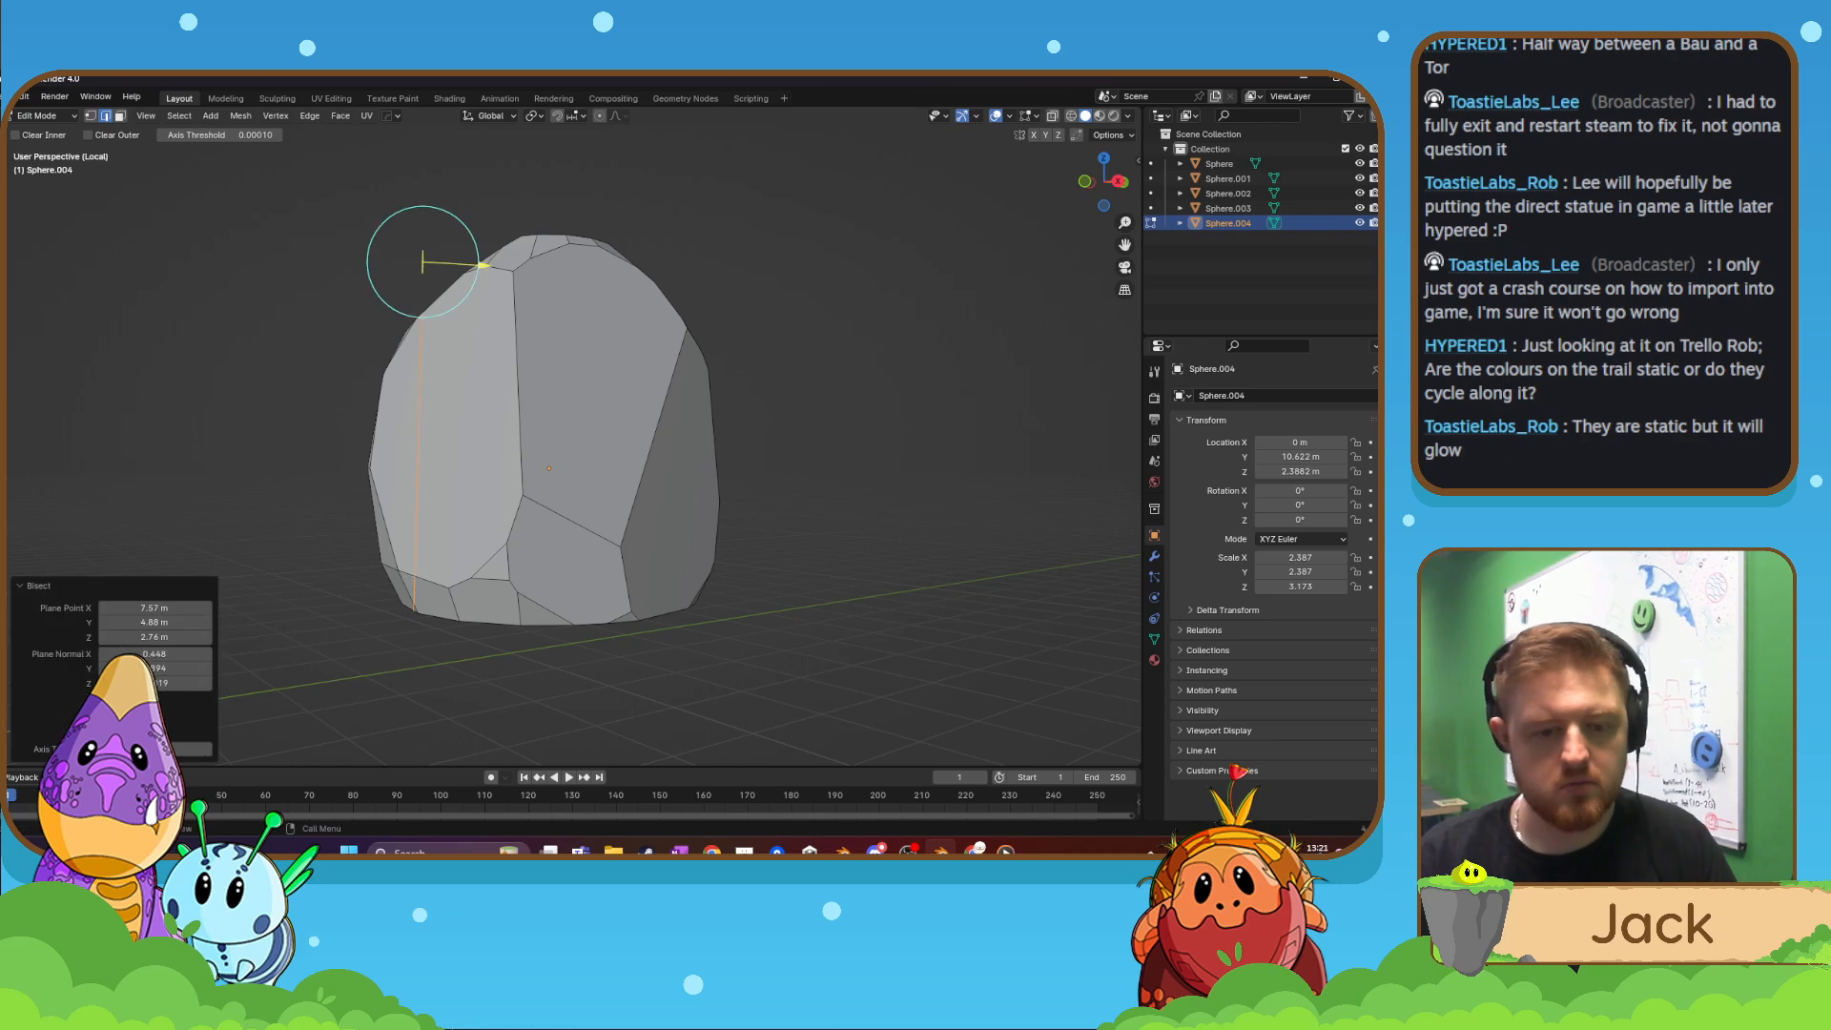
left_click(105, 716)
- Bisect the rounded peak of the rock with a sloping plane and clear the tip
key("a")
middle_click_drag(568, 448, 927, 476)
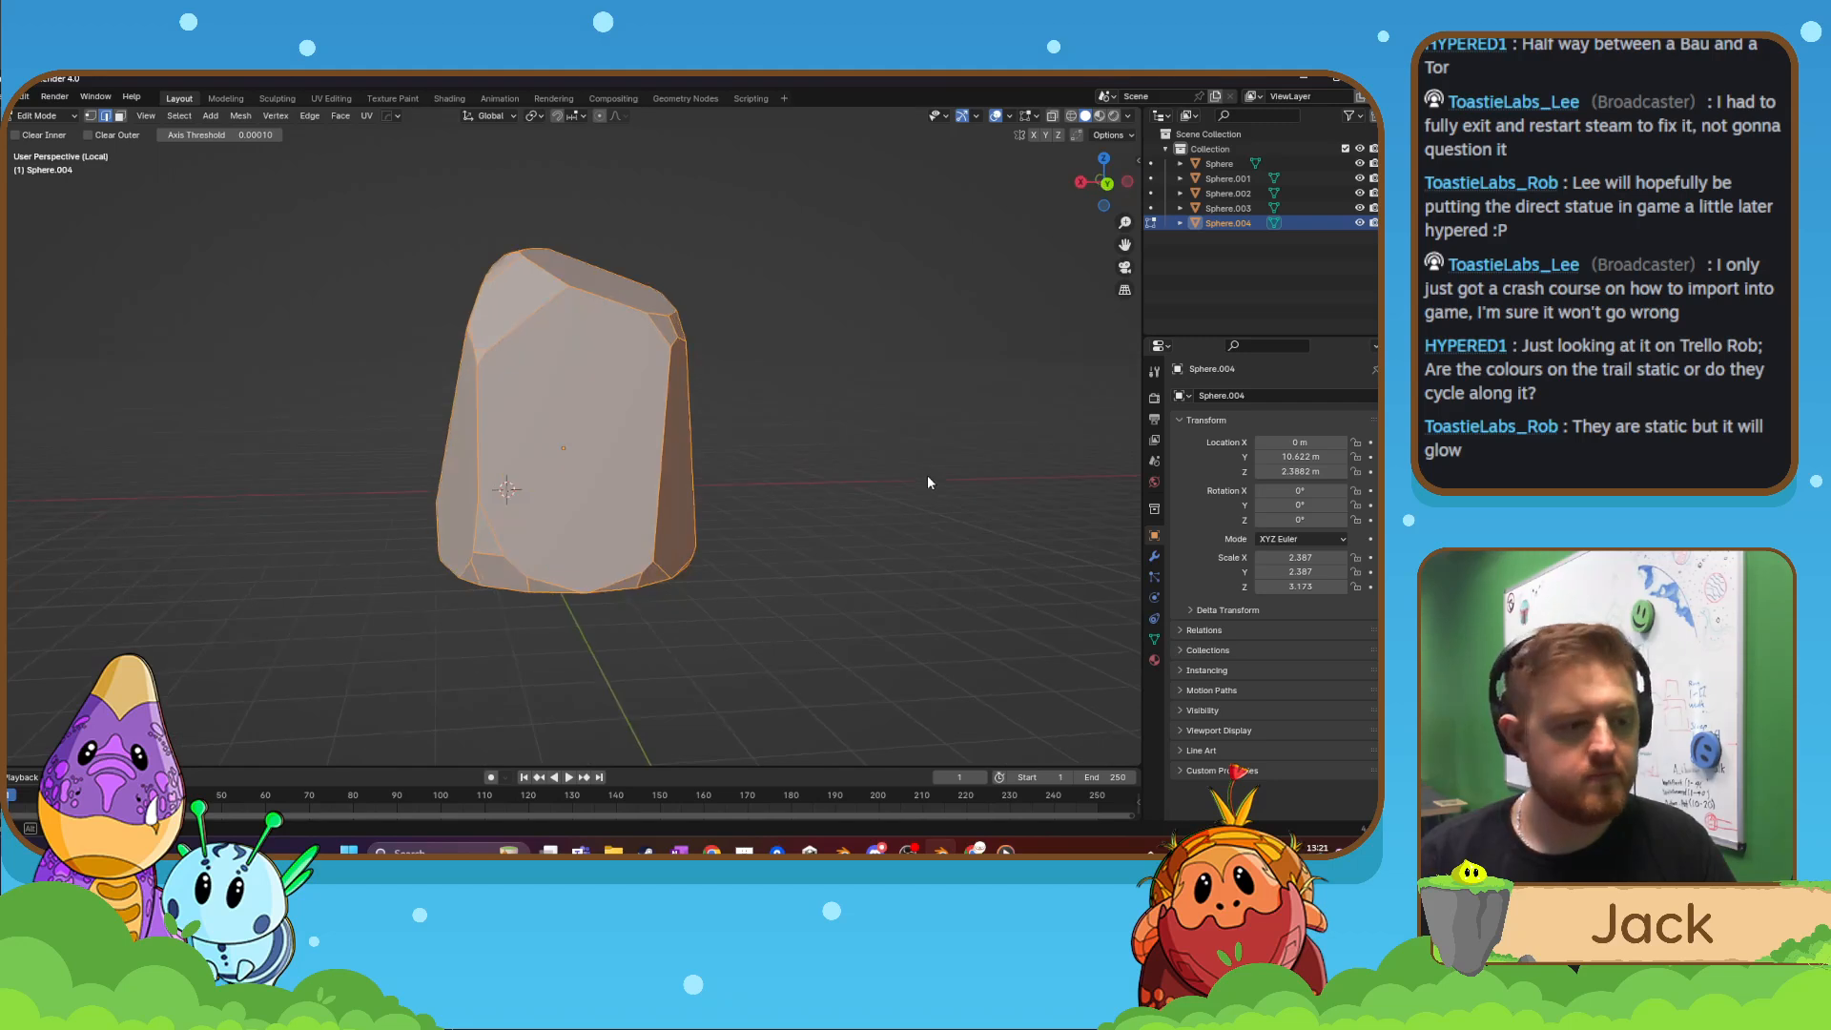
middle_click_drag(808, 485, 803, 473)
left_click_drag(451, 325, 576, 238)
middle_click_drag(500, 405, 549, 420)
left_click(114, 733)
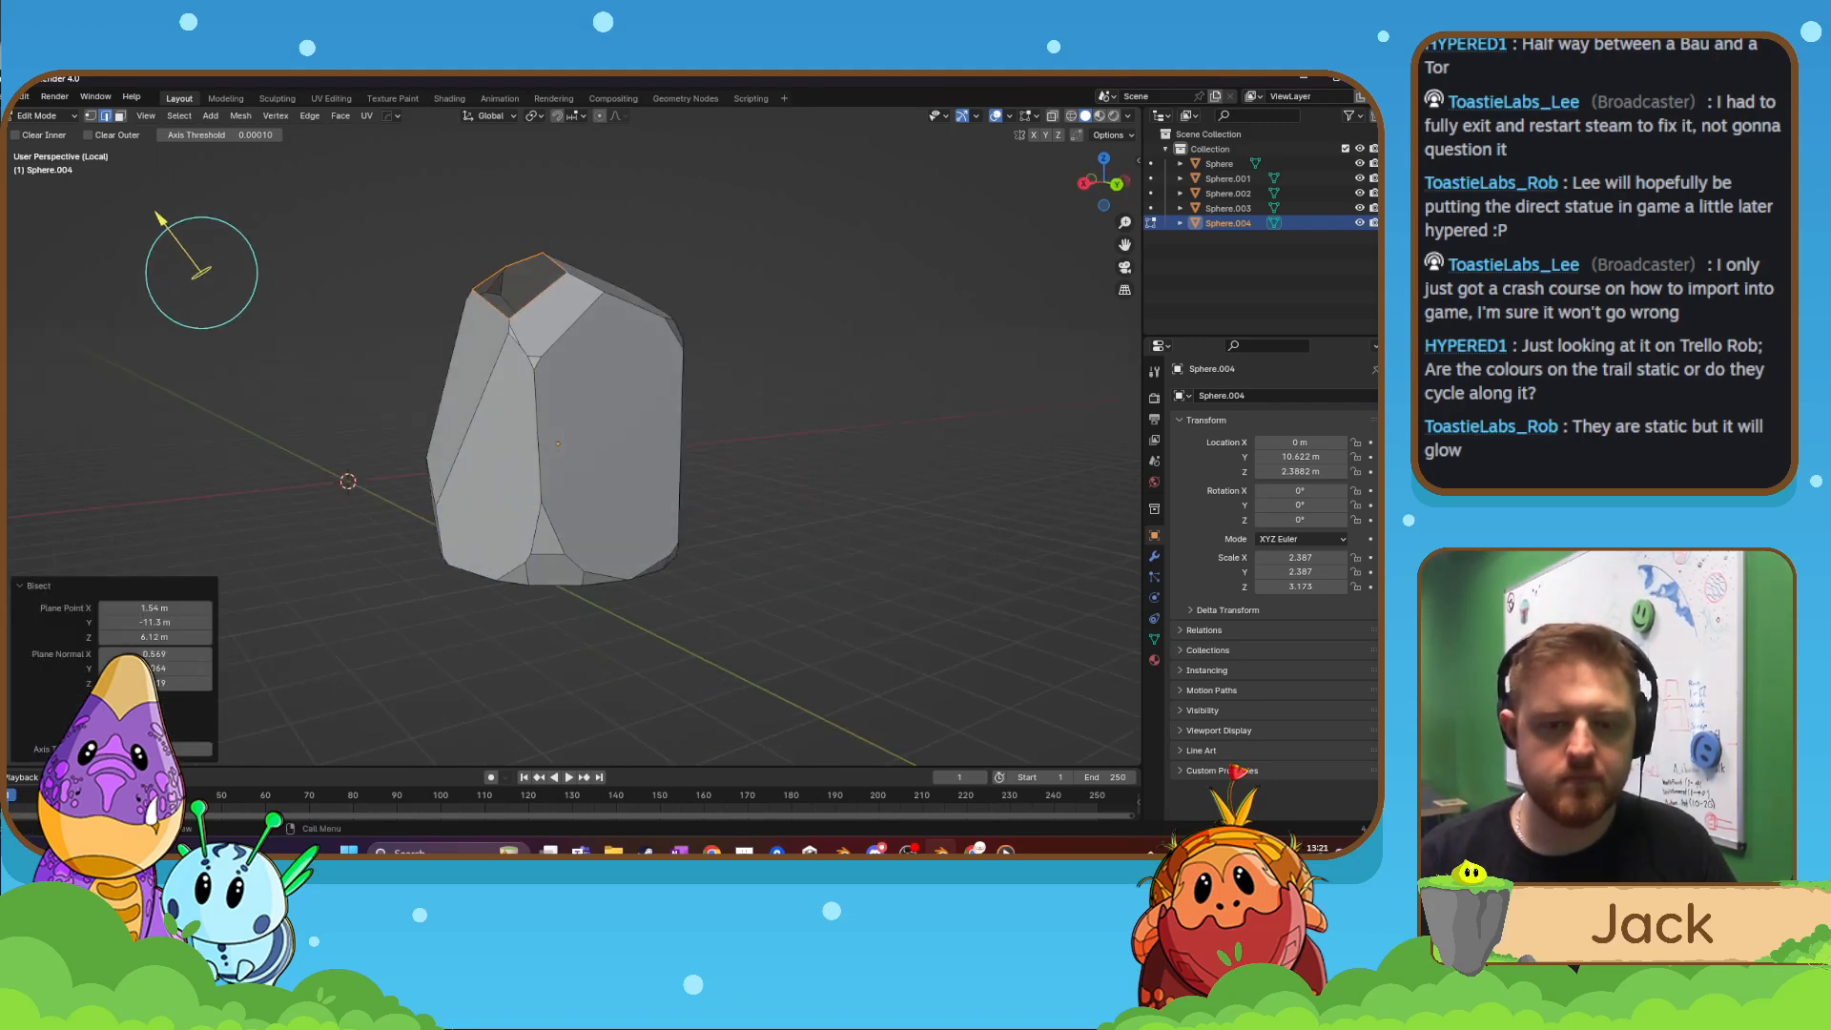
- Bisect a shallow sloping facet off the upper corner beside the peak and clear the outer piece
key("a")
middle_click_drag(675, 482, 711, 492)
left_click_drag(530, 337, 631, 372)
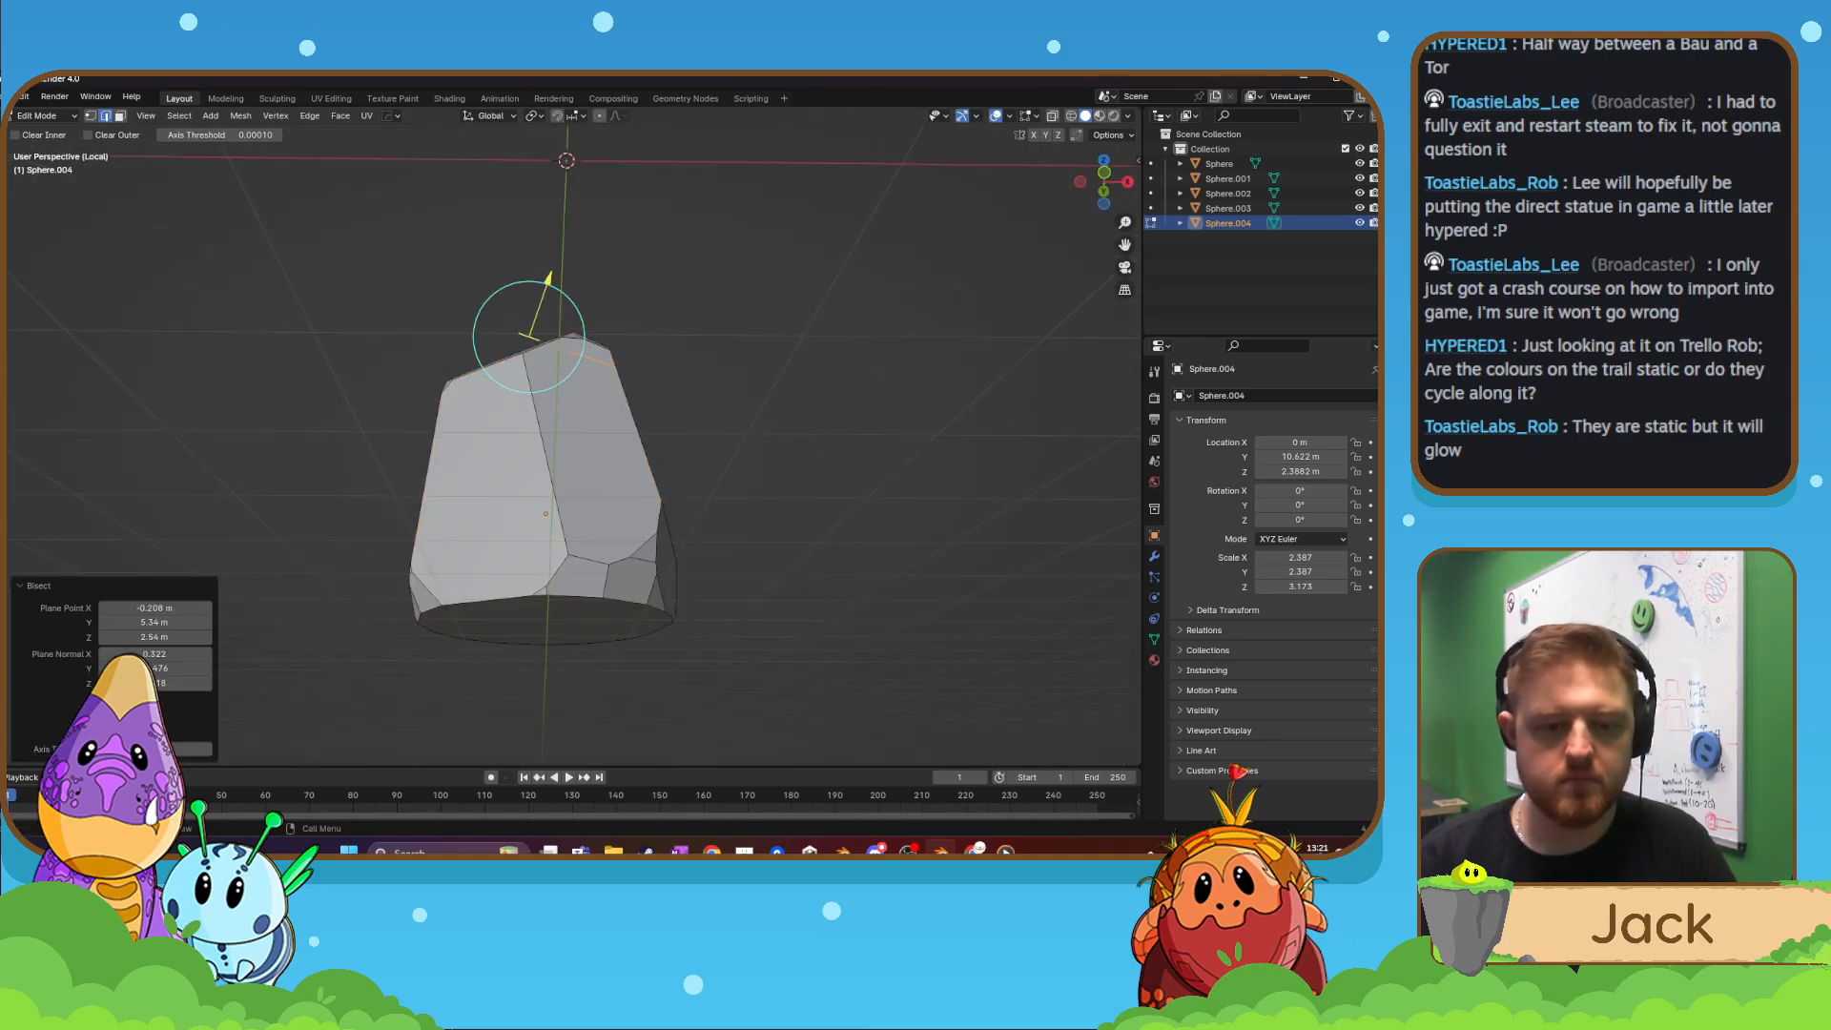
left_click(113, 717)
left_click(113, 717)
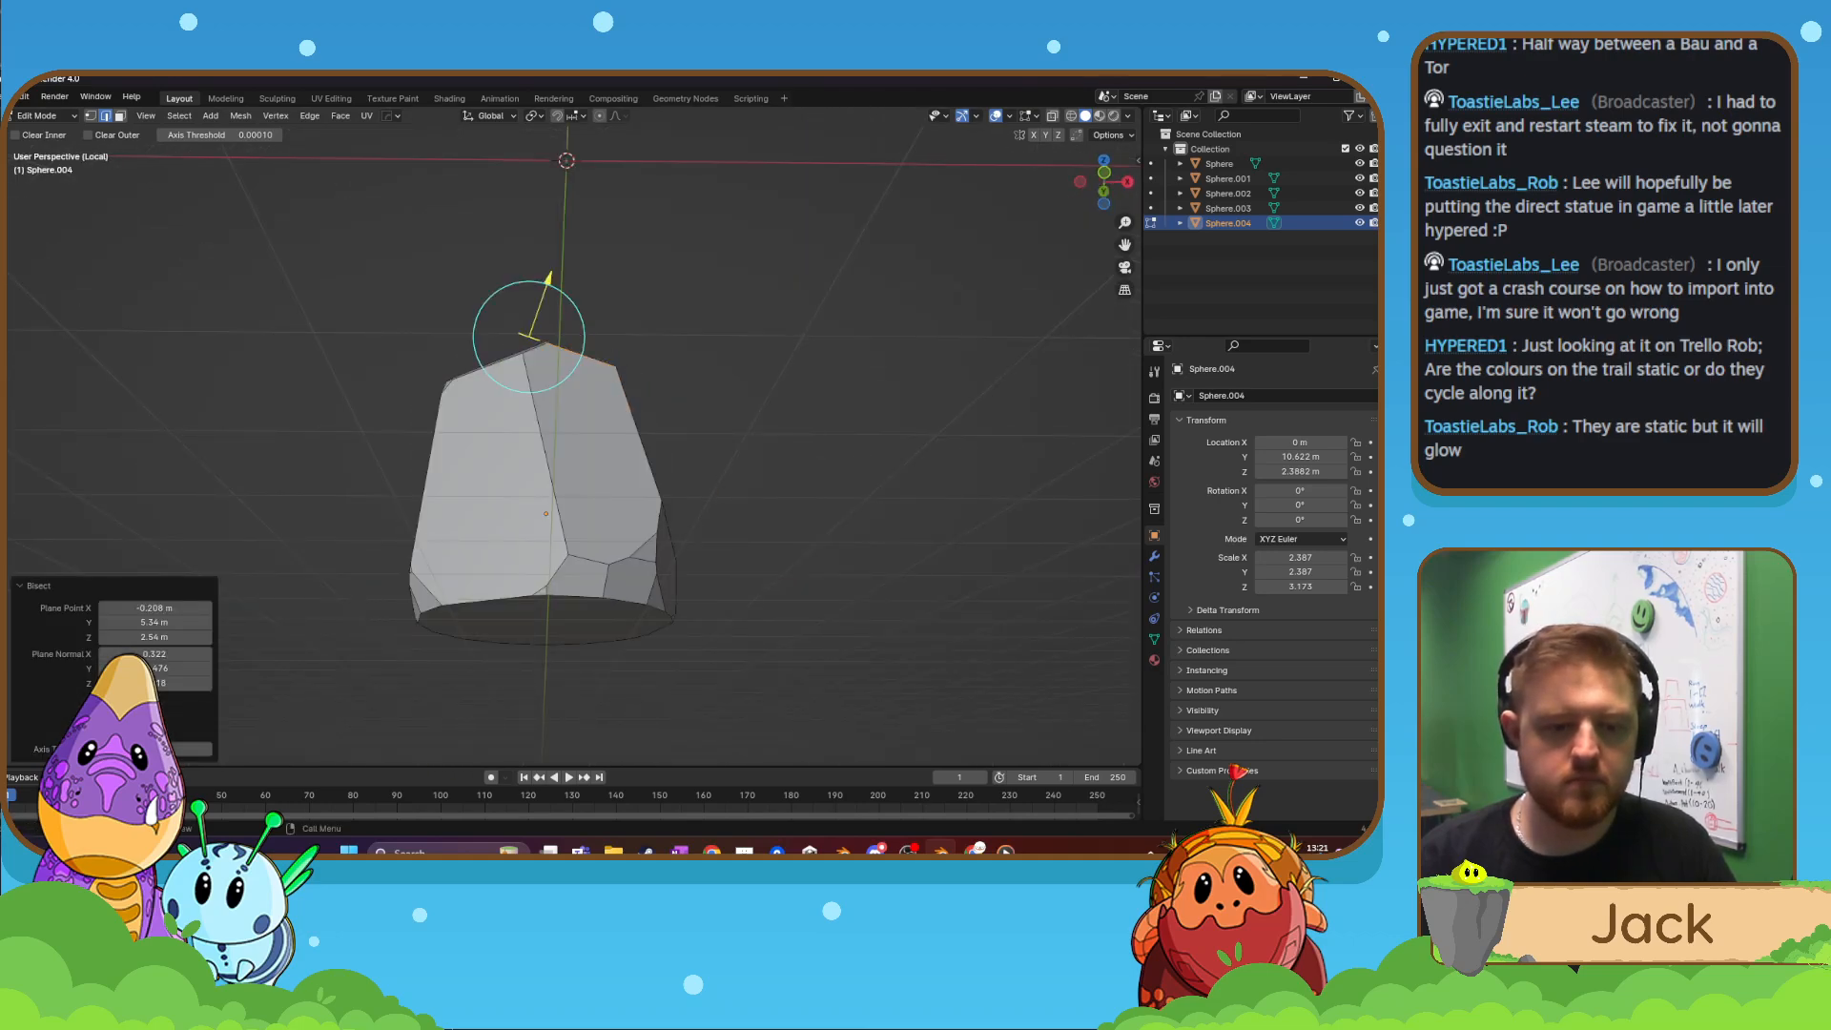
- Bisect inward-sloping facets off two of the rock's lower corners and clear the outer pieces
key("a")
middle_click_drag(812, 376, 426, 393)
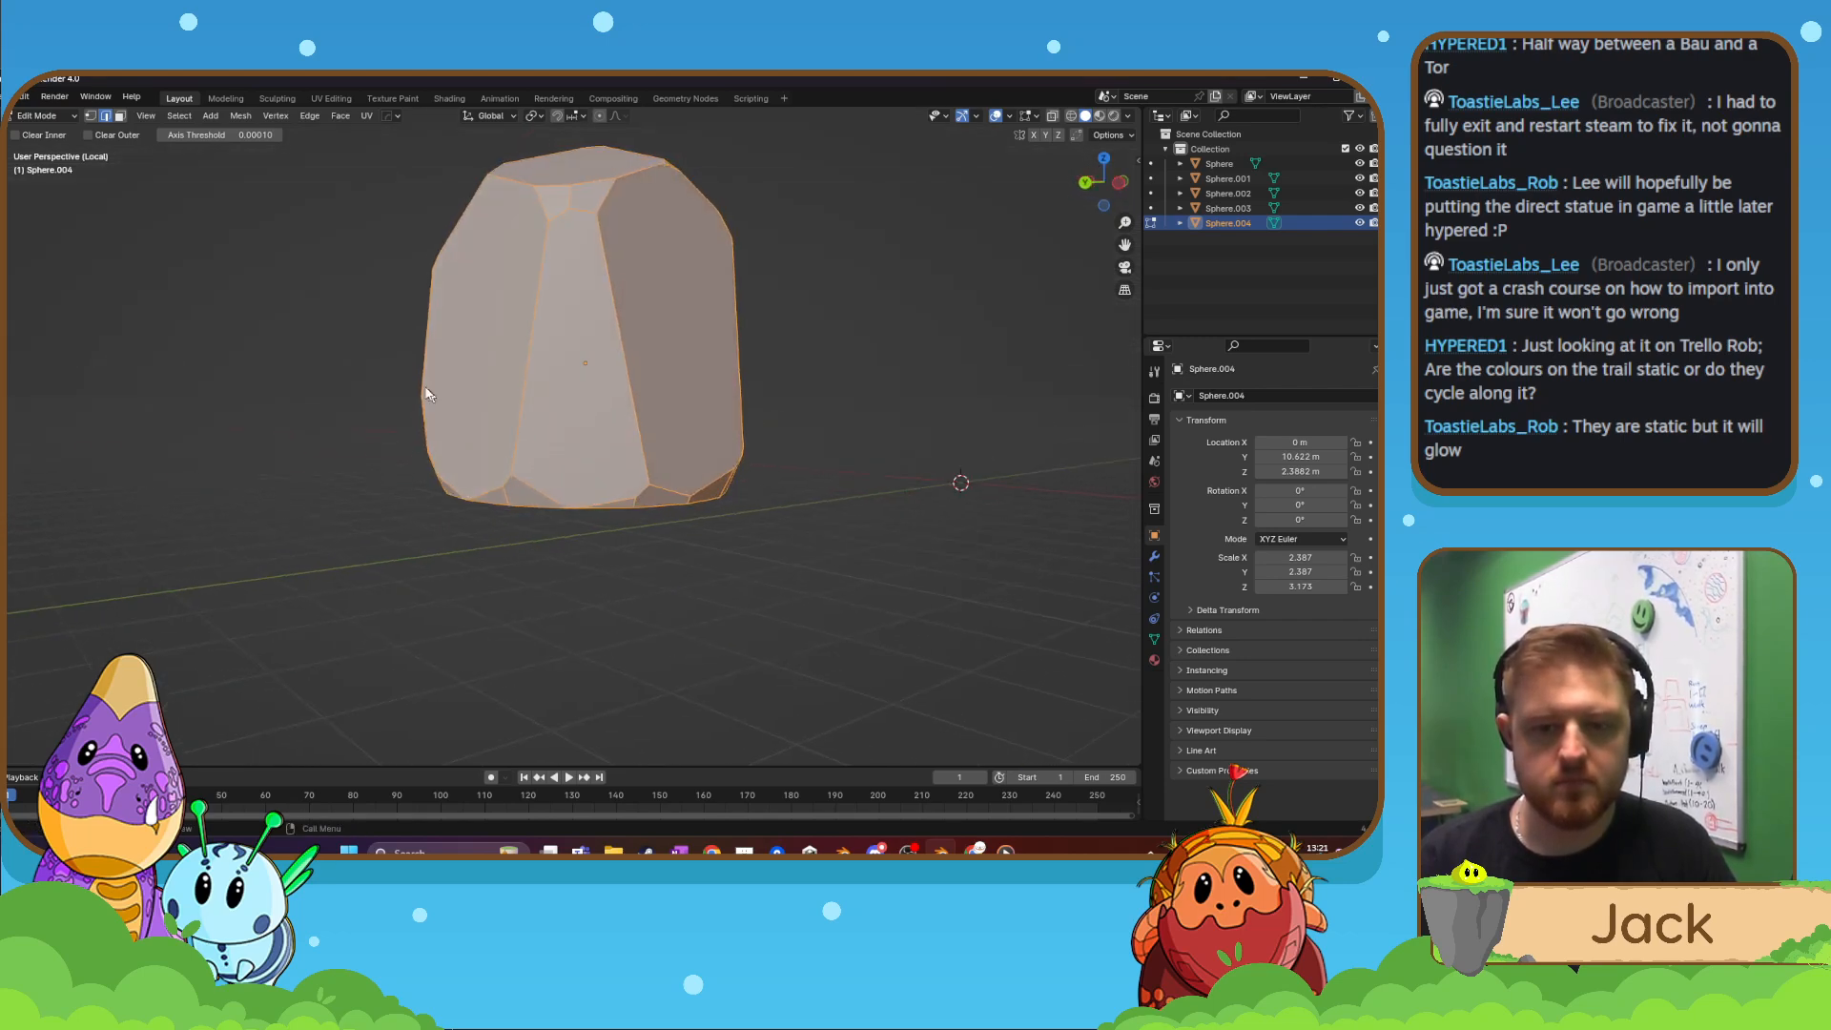
left_click_drag(423, 366, 465, 506)
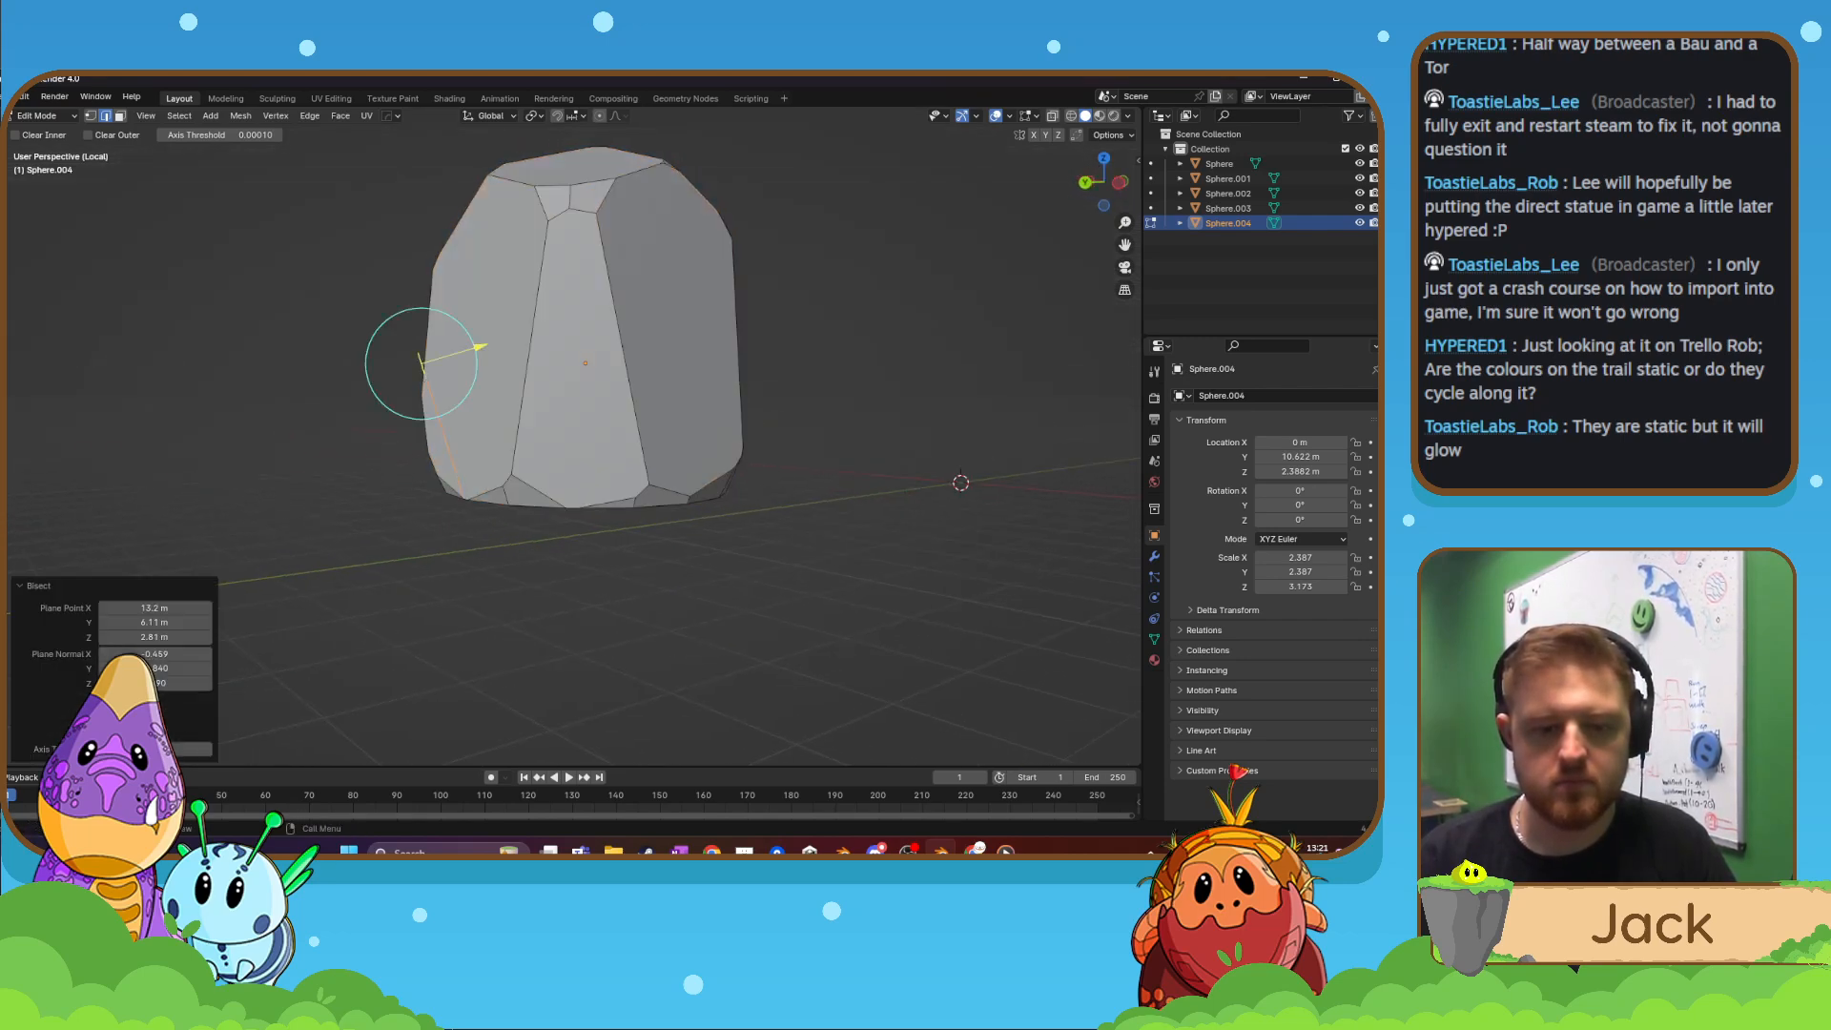
key("a")
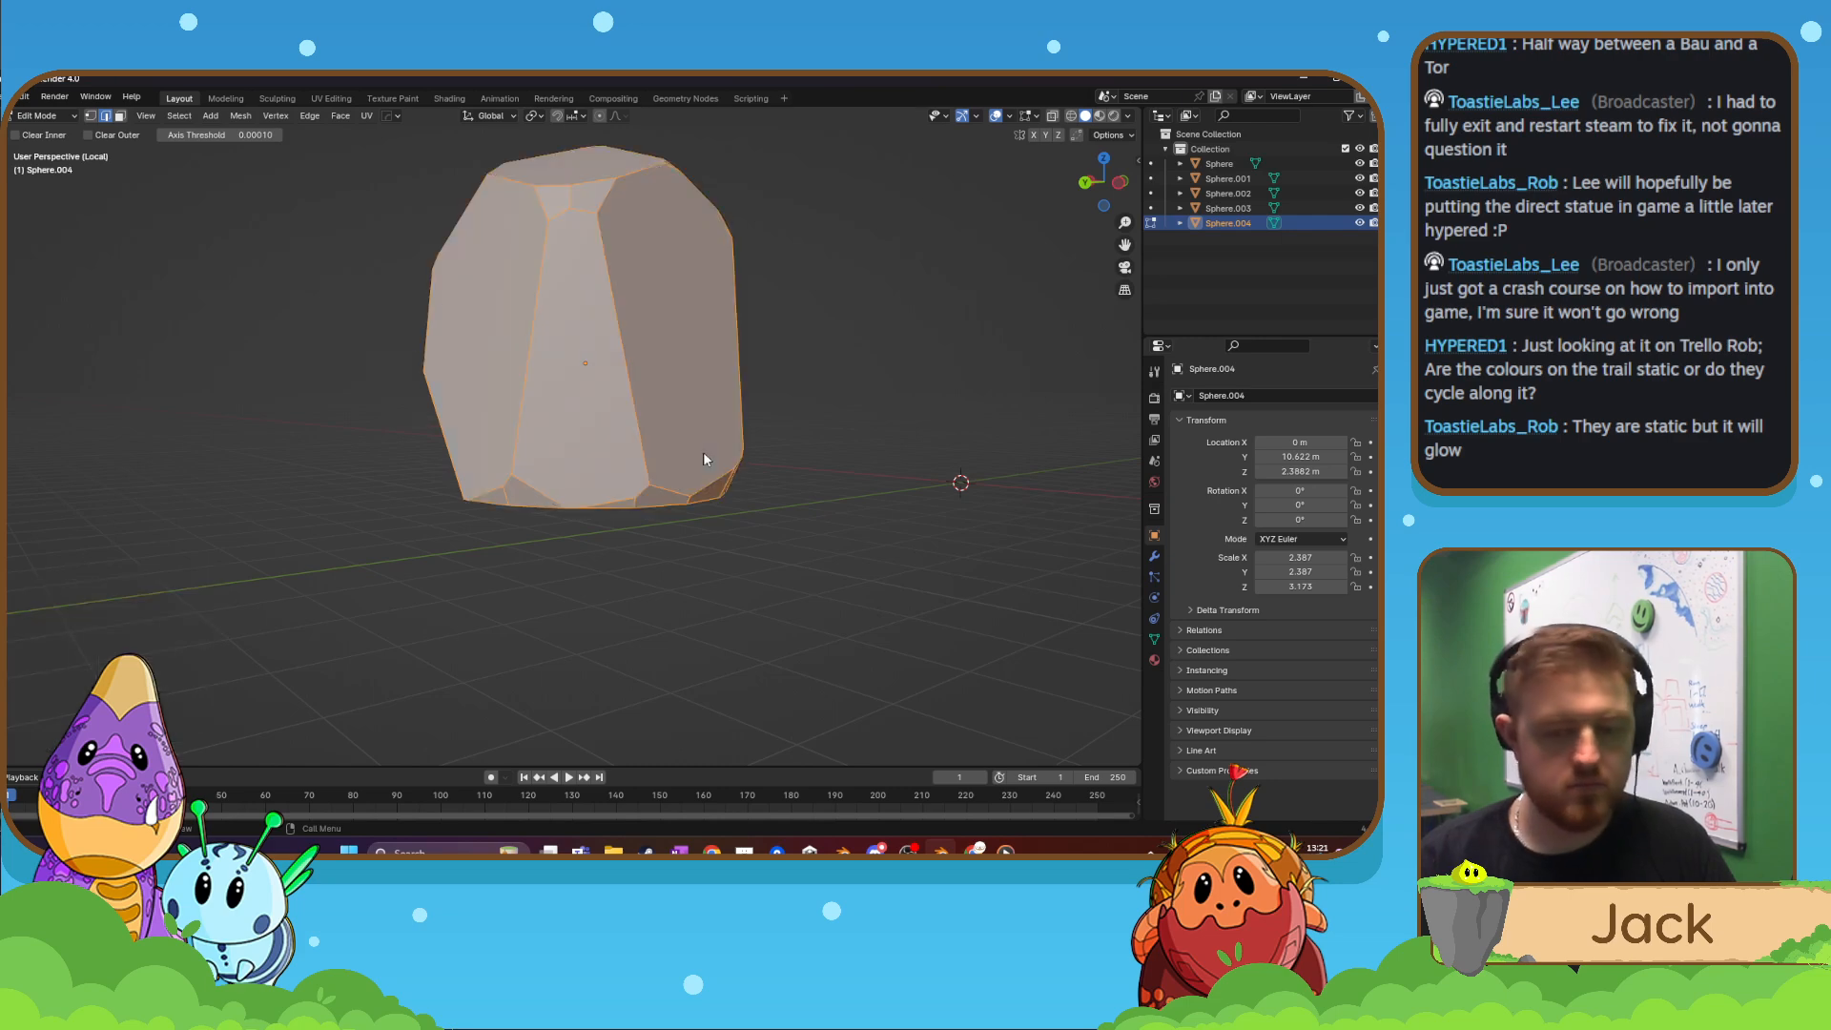
middle_click_drag(702, 450, 739, 458)
left_click_drag(665, 327, 618, 511)
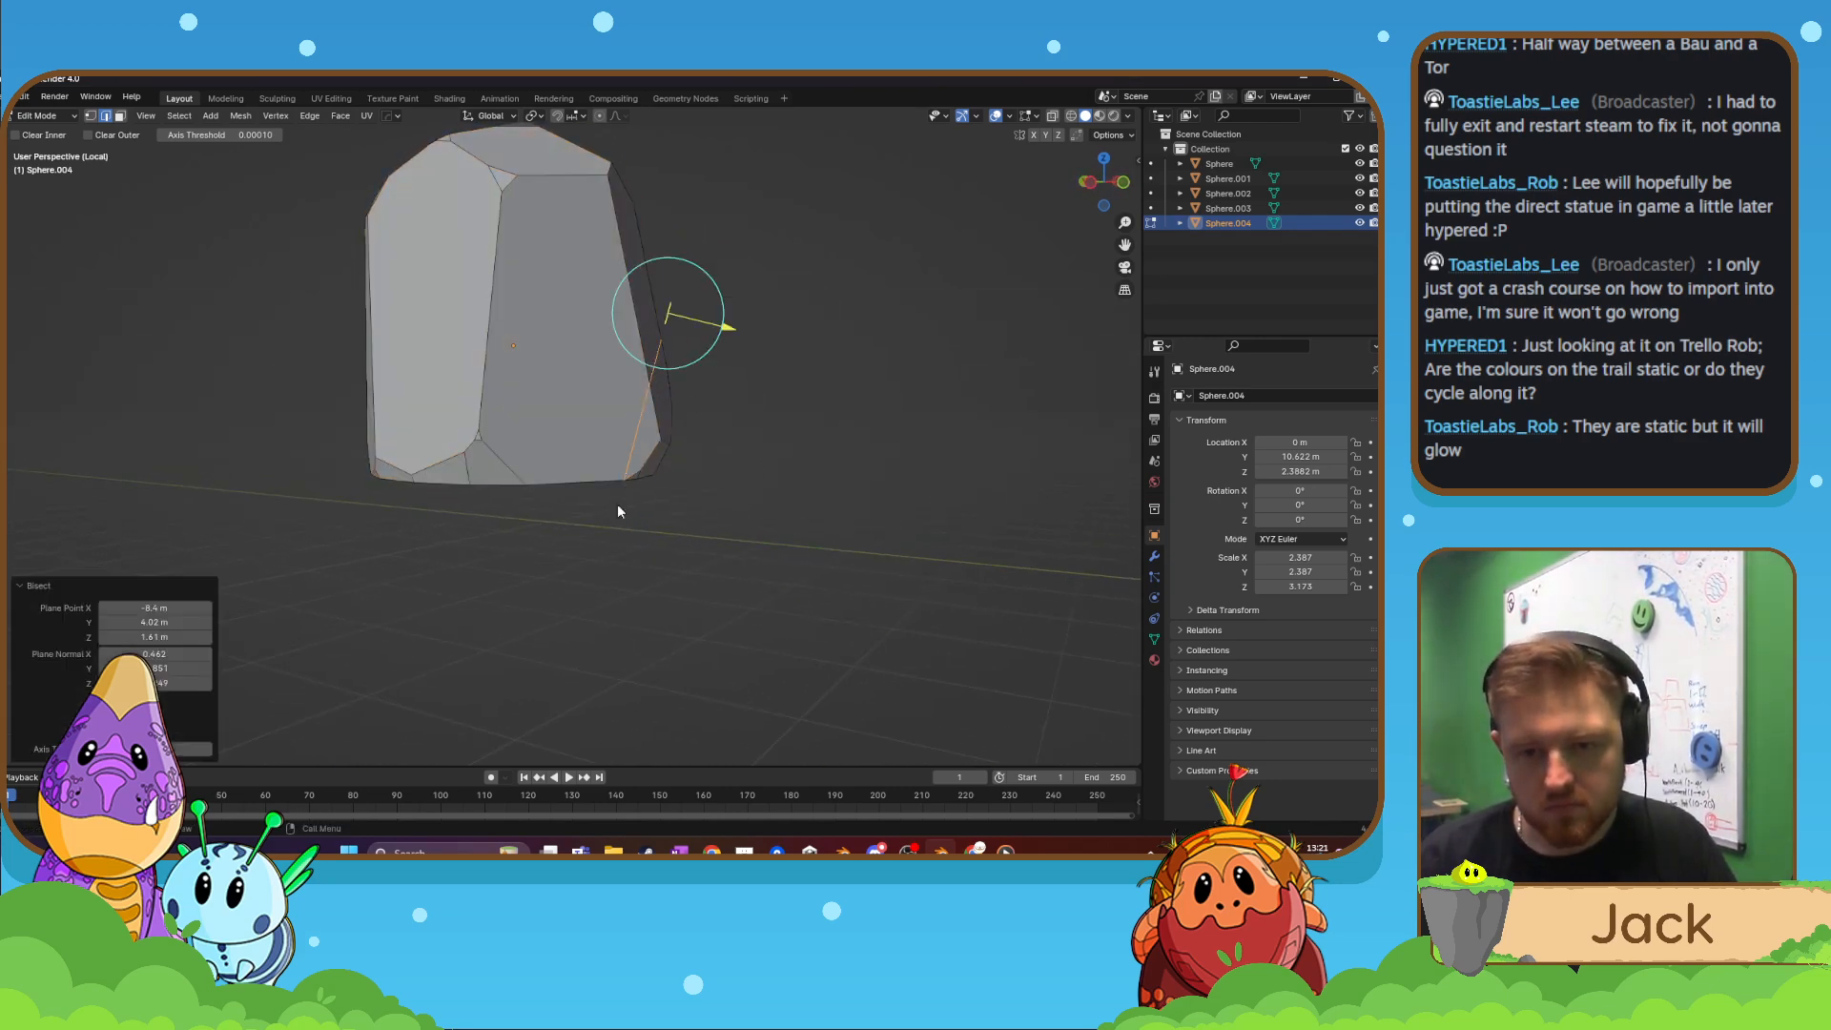
left_click(105, 716)
left_click(105, 716)
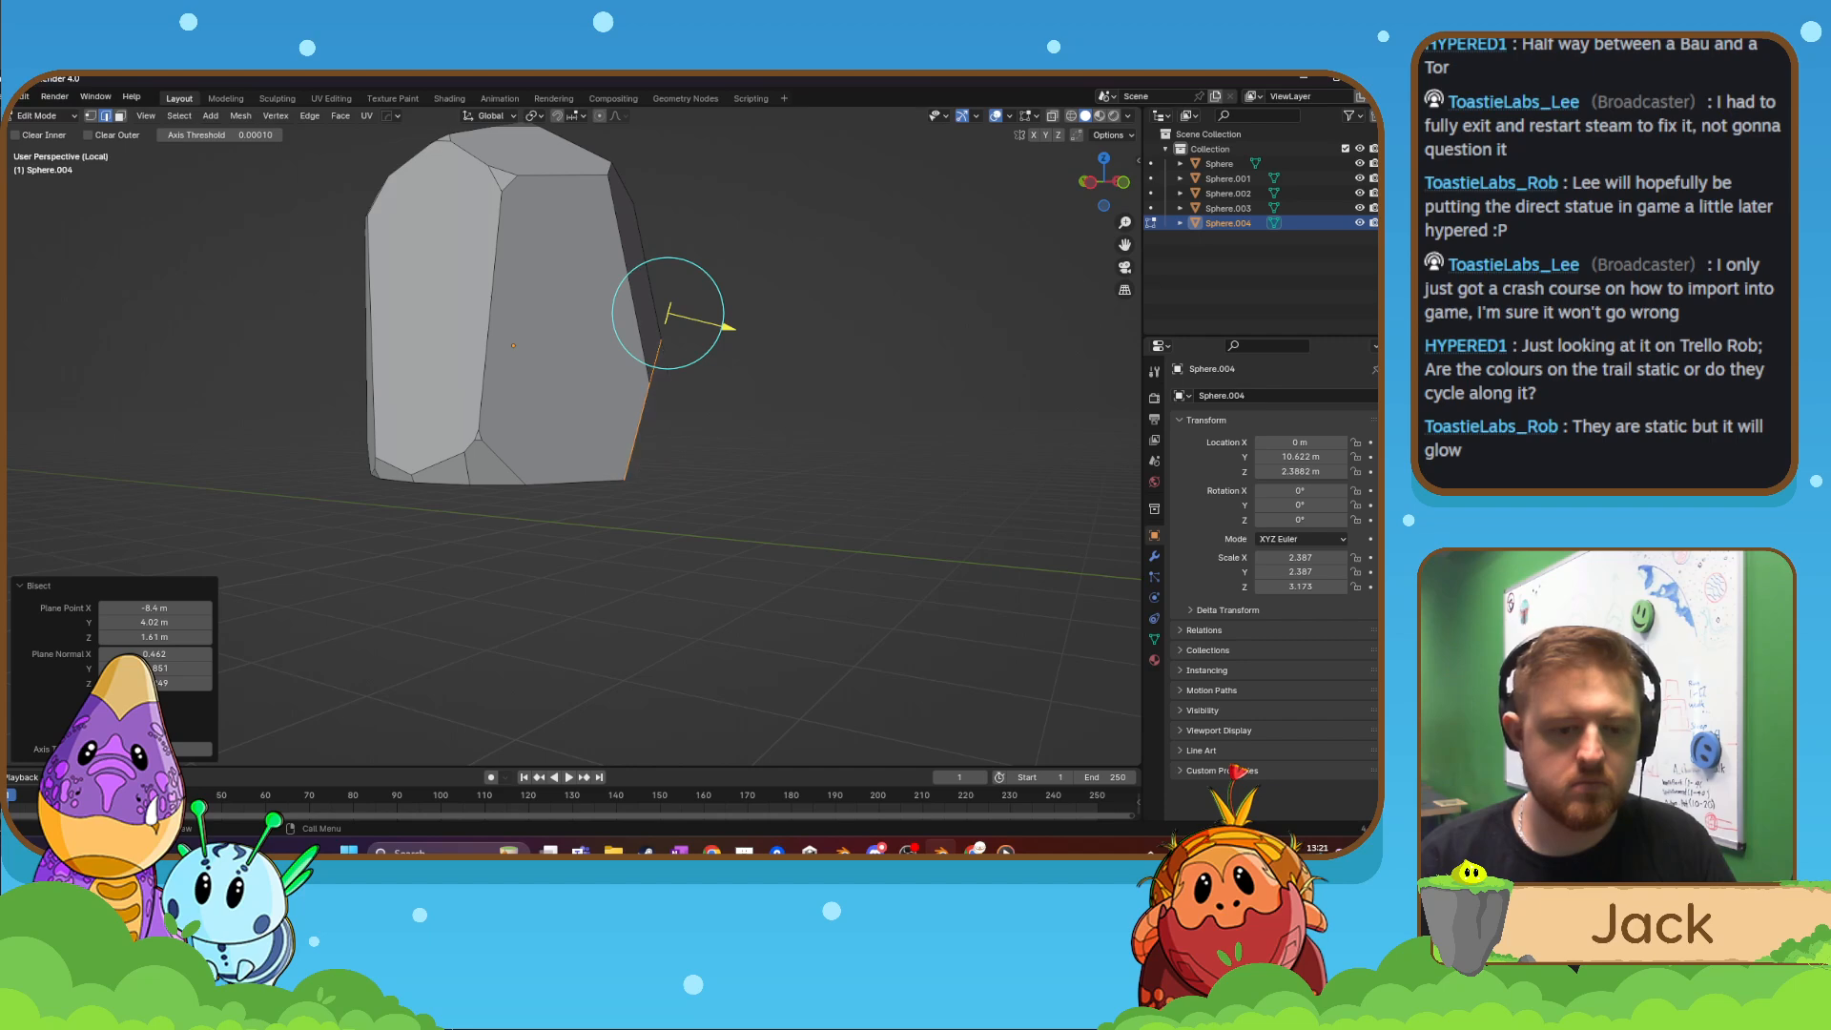
- Bisect another lower corner with a plane sloping in towards the base
key("a")
middle_click_drag(630, 474, 380, 429)
left_click_drag(378, 394, 421, 495)
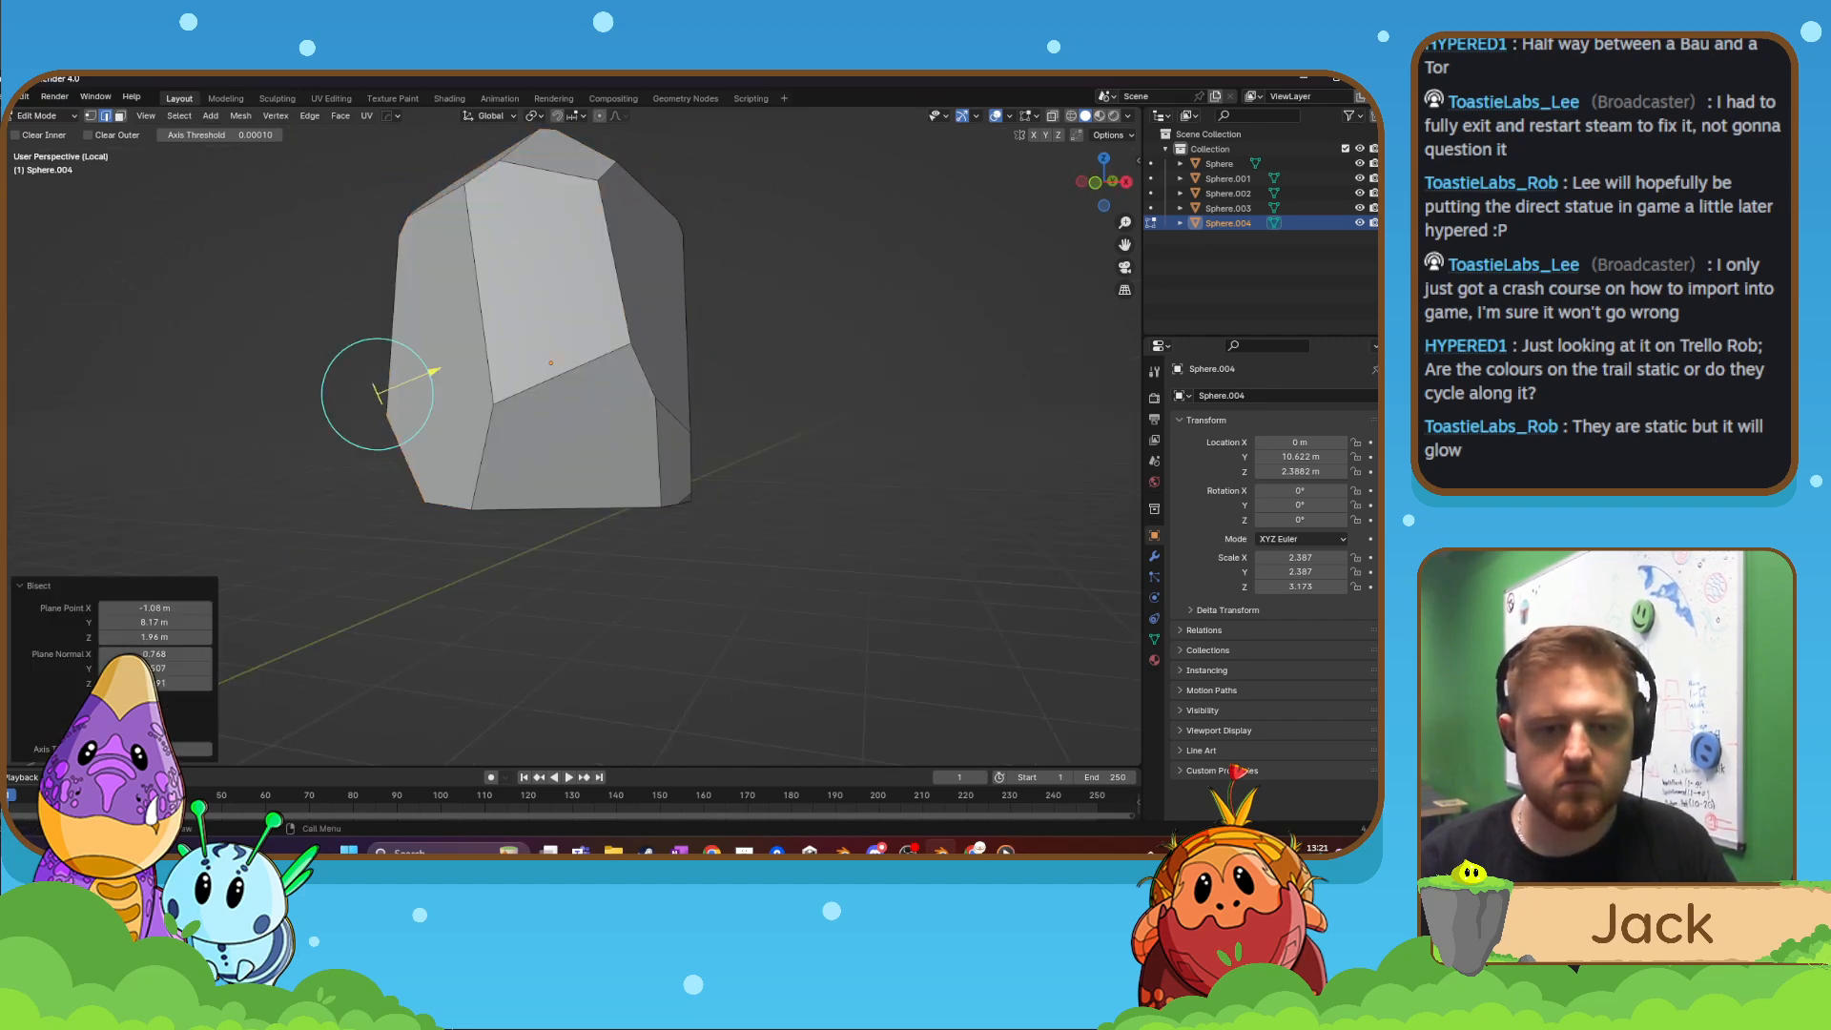
- Bisect a small facet into the rock's remaining side corner, clear the outer piece and fill the cut
key("a")
middle_click_drag(429, 544, 722, 505)
left_click_drag(622, 487, 600, 429)
middle_click_drag(600, 429, 405, 488)
left_click(112, 716)
left_click(113, 701)
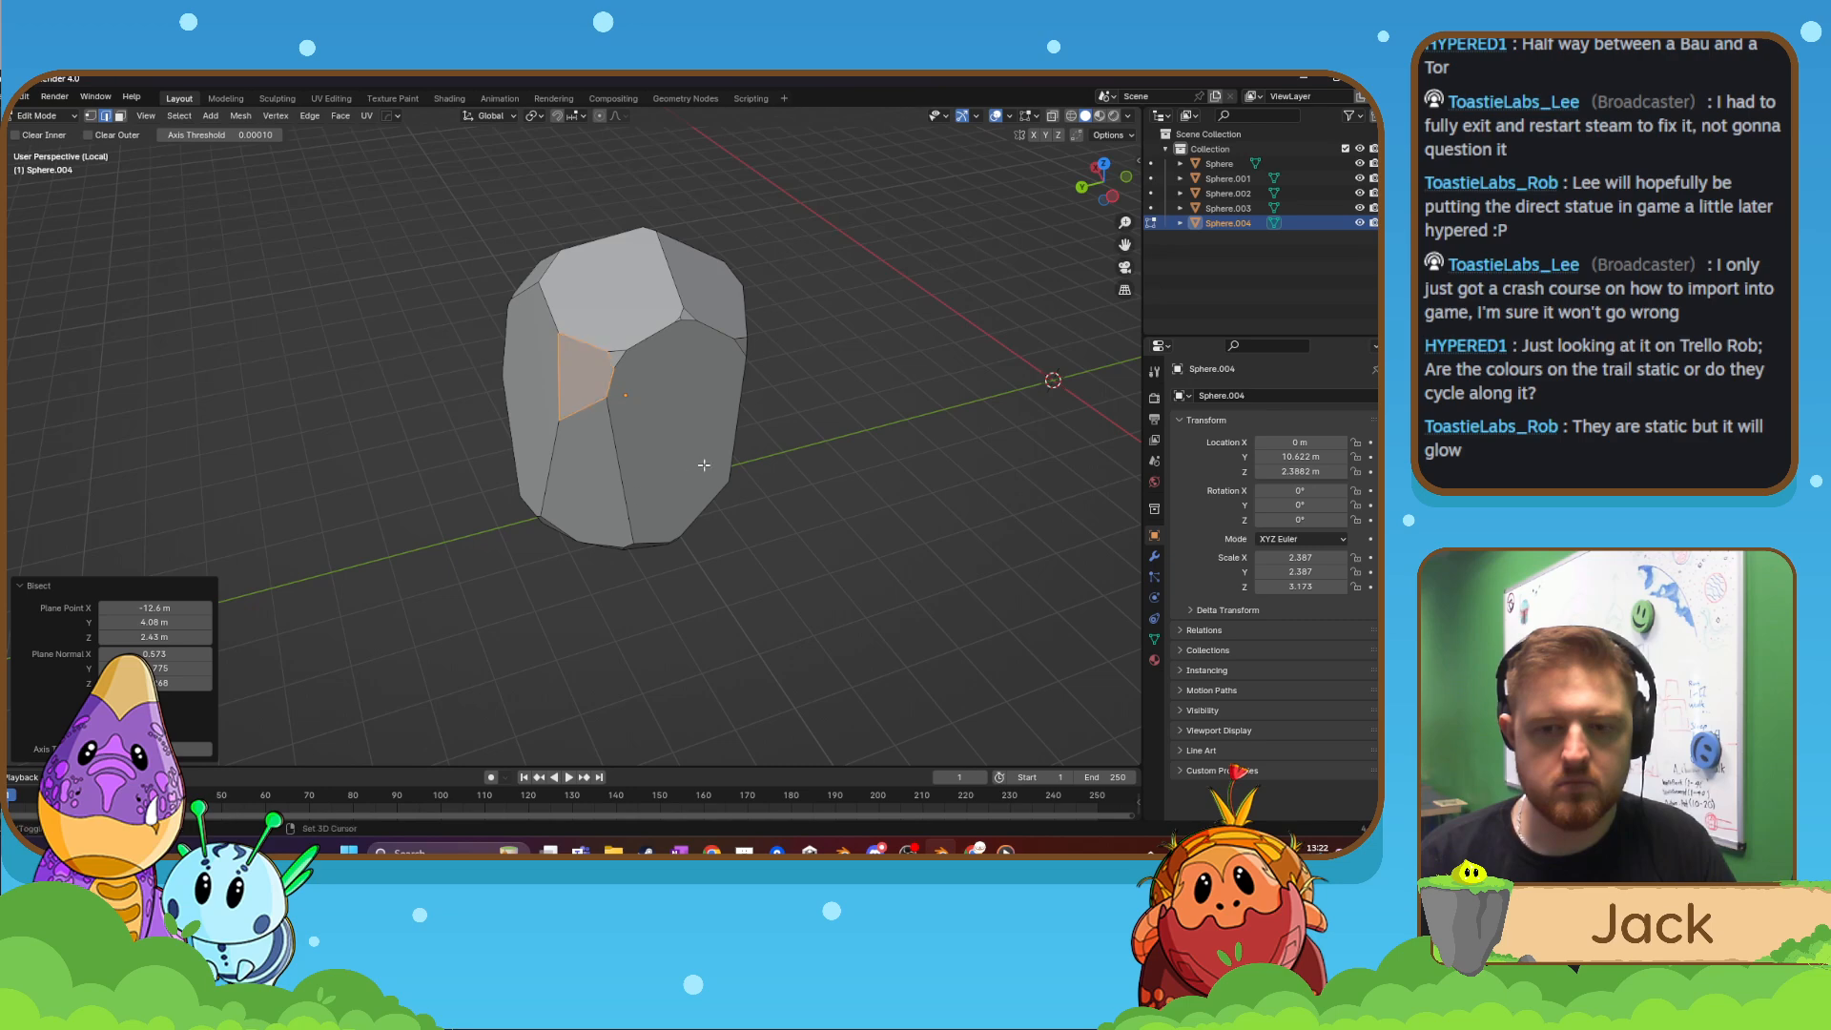
- Merge the close vertices above the small facet on the rock's upper side corner at their center
middle_click_drag(703, 462, 511, 519)
middle_click_drag(648, 544, 520, 511)
scroll(563, 533, "up", 4)
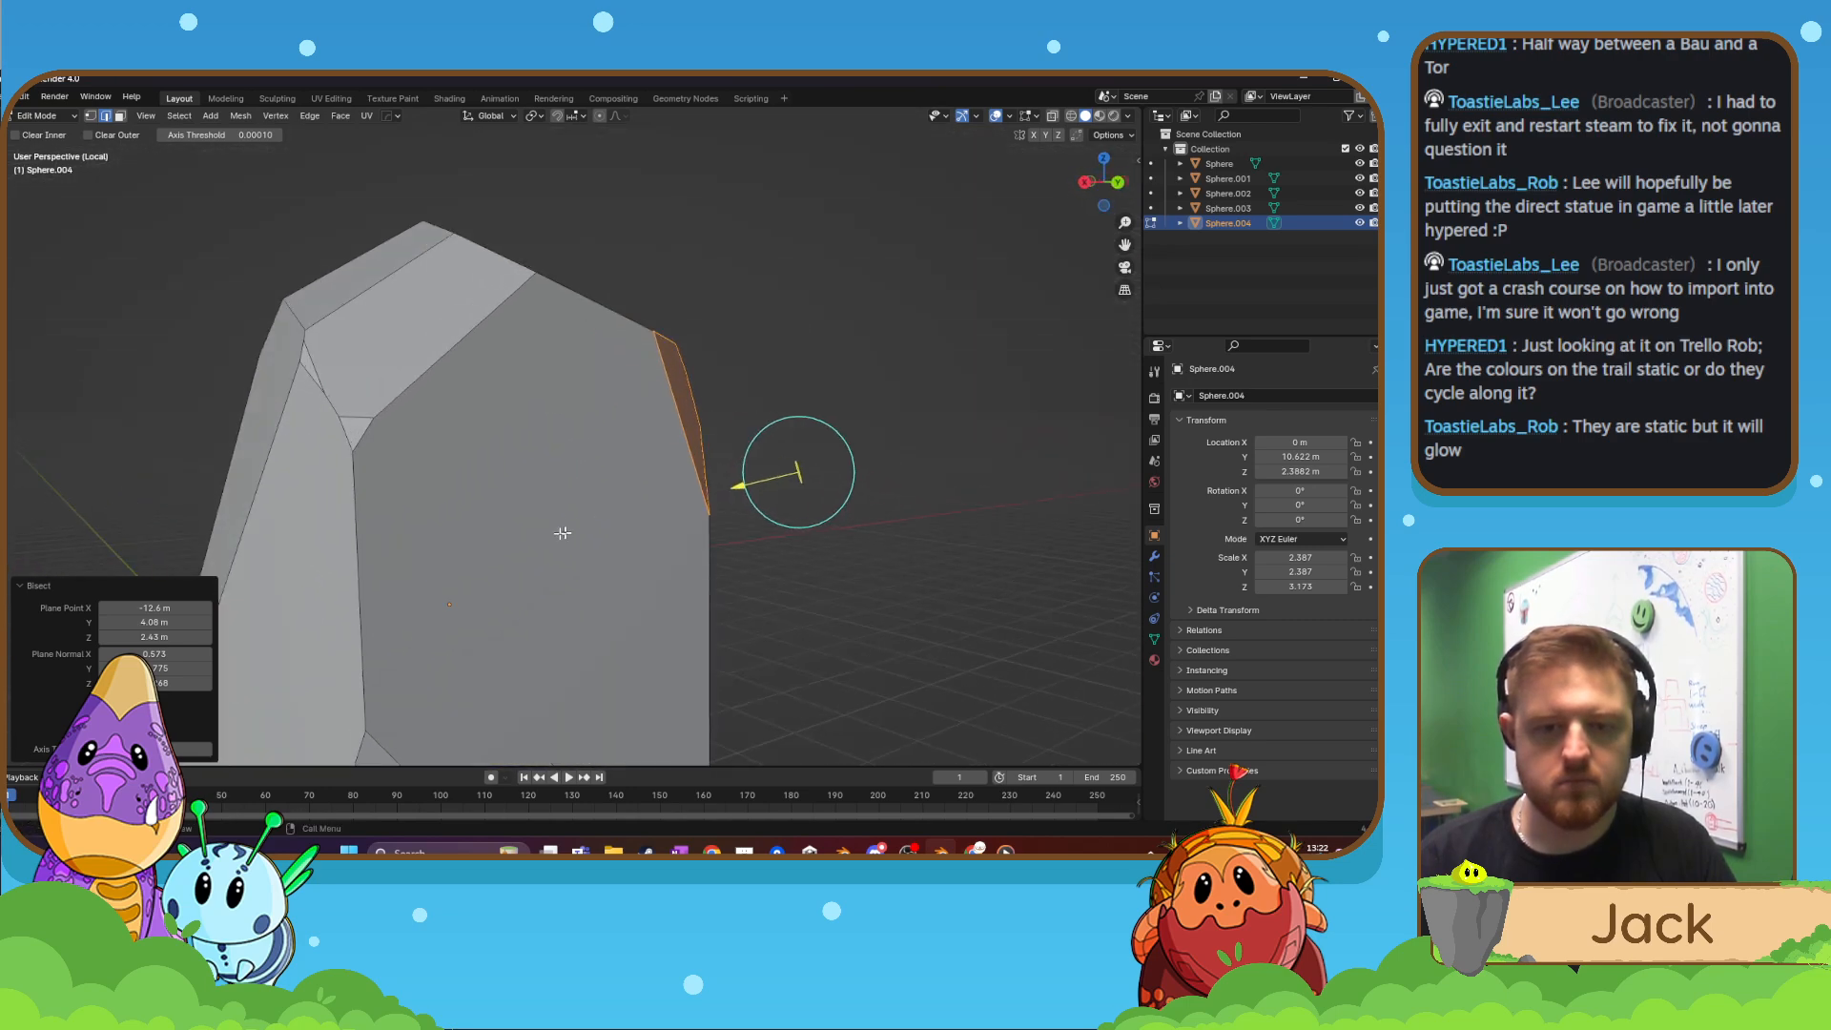
left_click(91, 115)
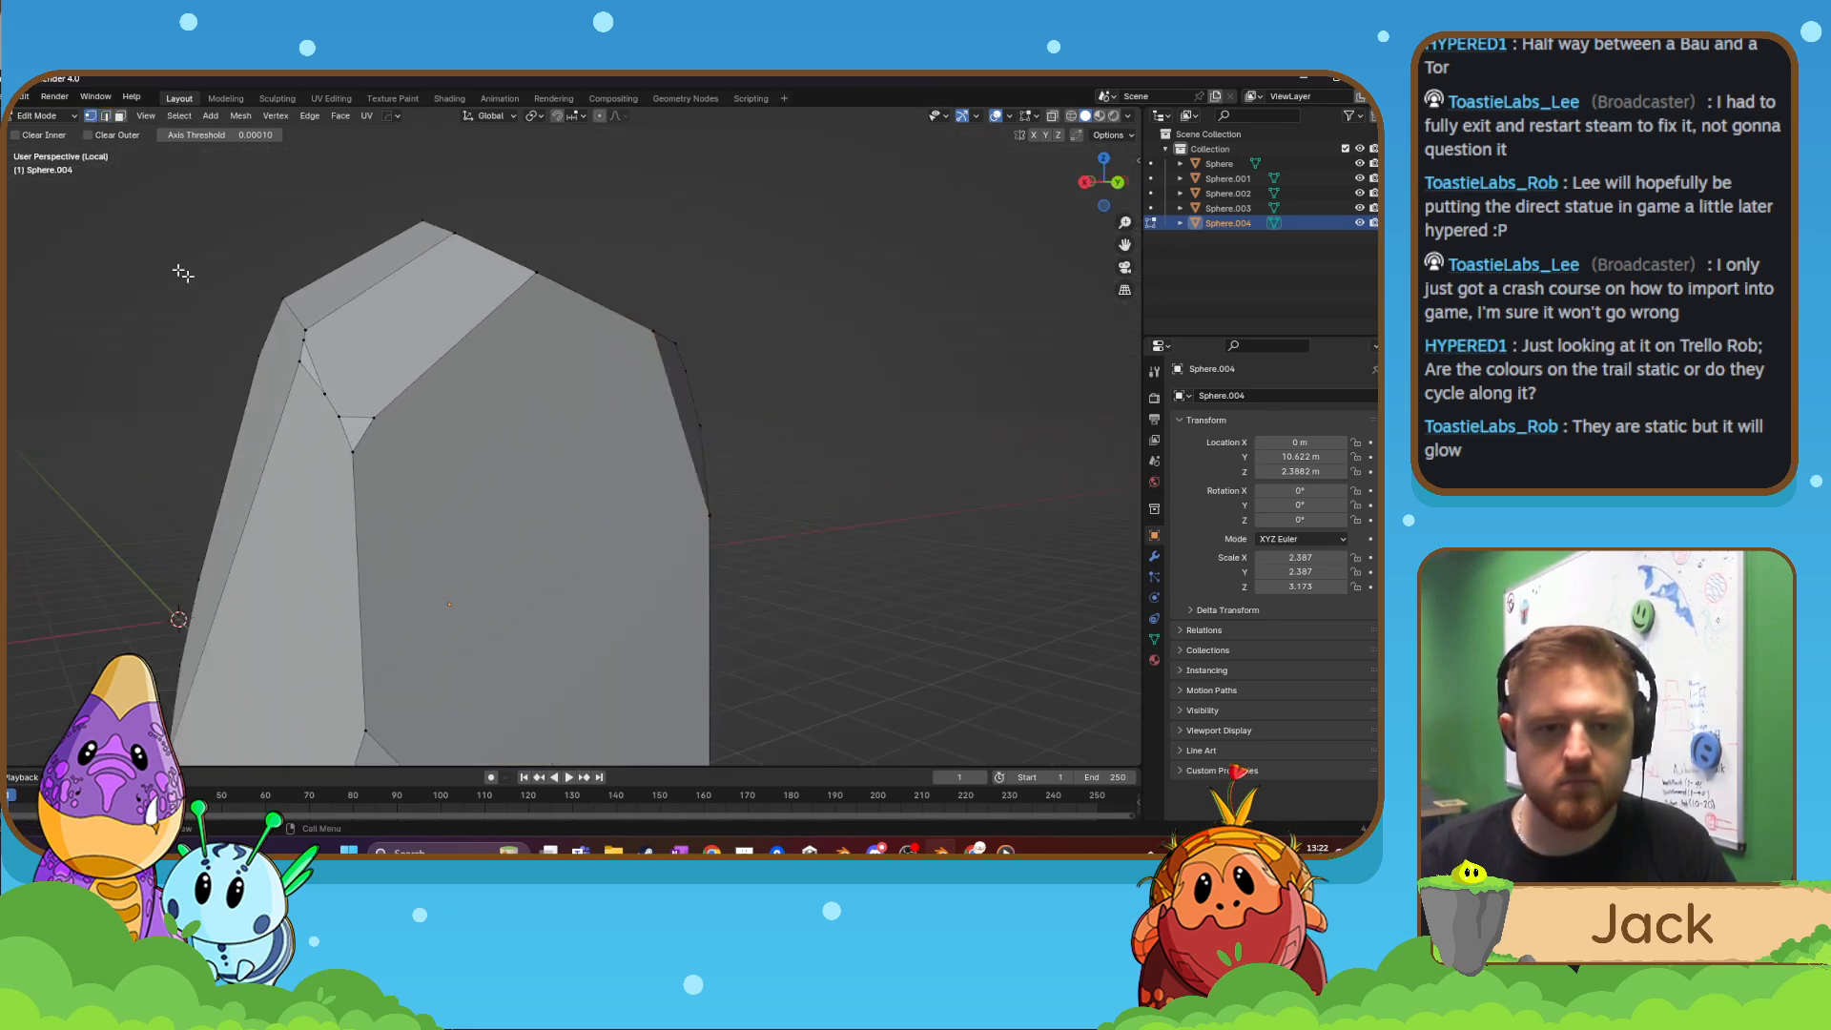
key("m")
key("c")
- Merge the three vertices of the small triangular facet on that corner into one at their center
left_click(336, 415)
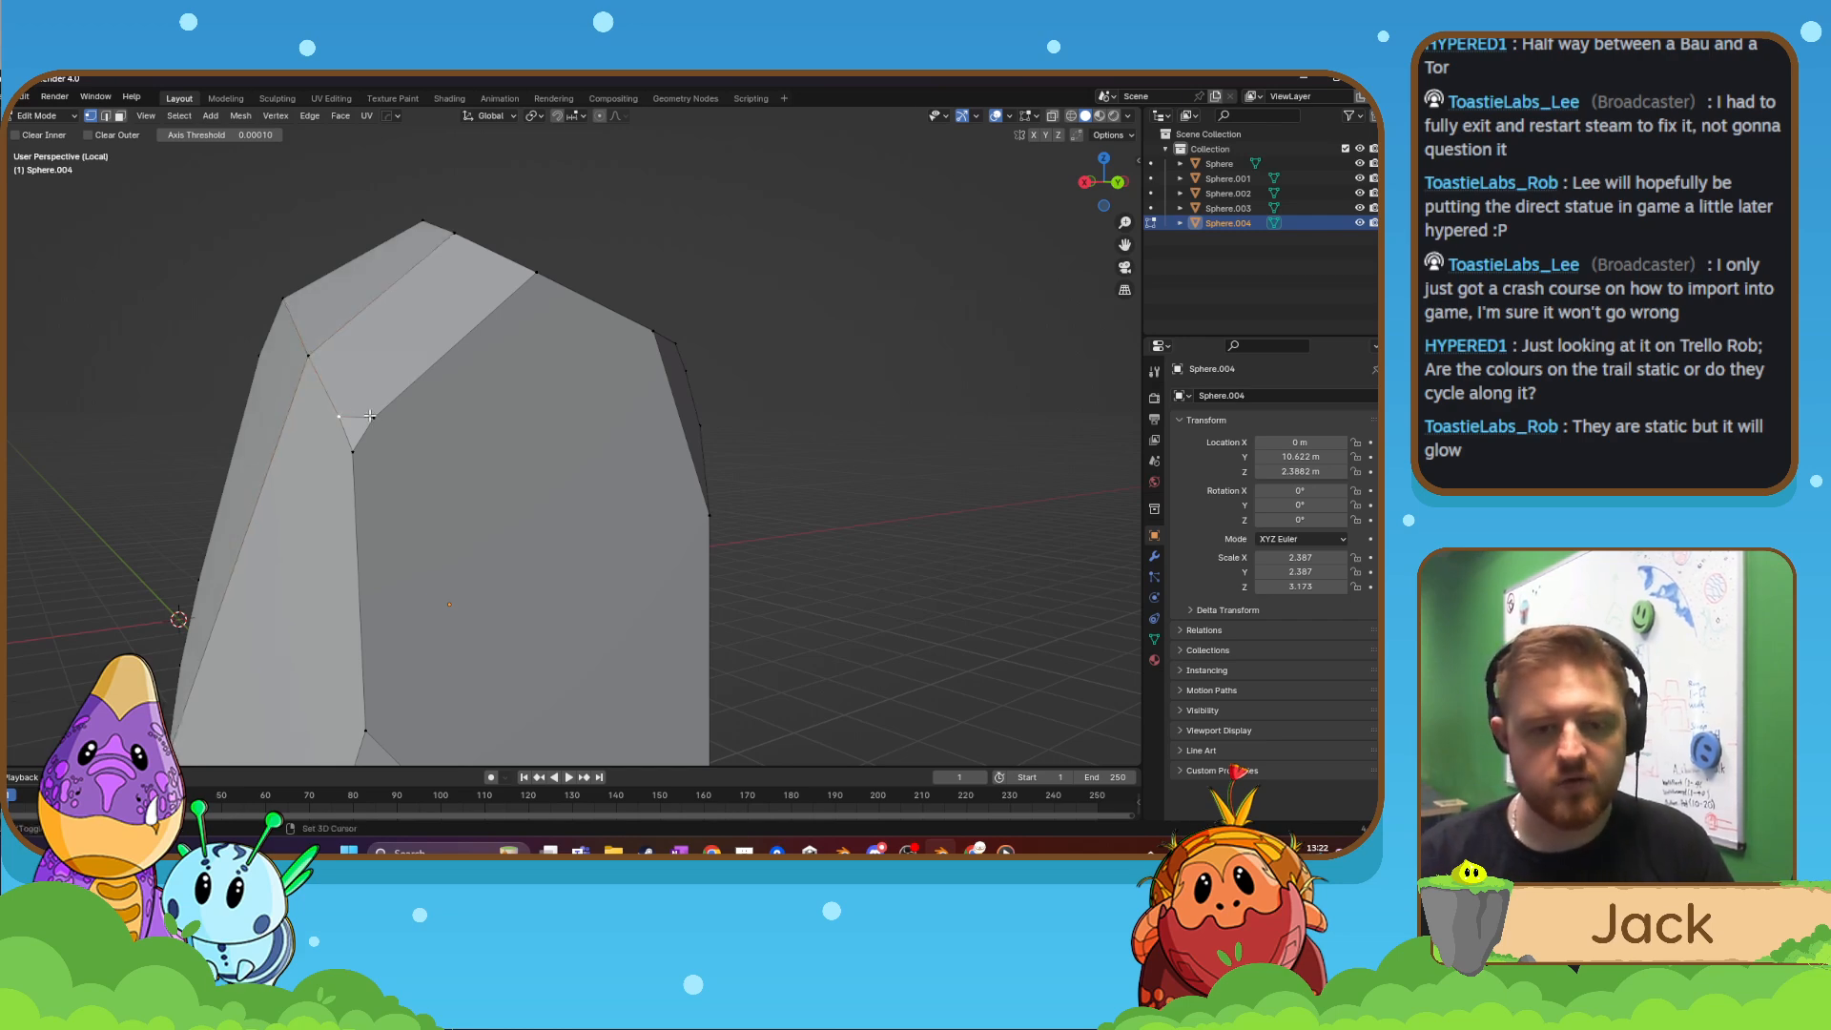
key("m")
key("c")
middle_click_drag(701, 506, 487, 587)
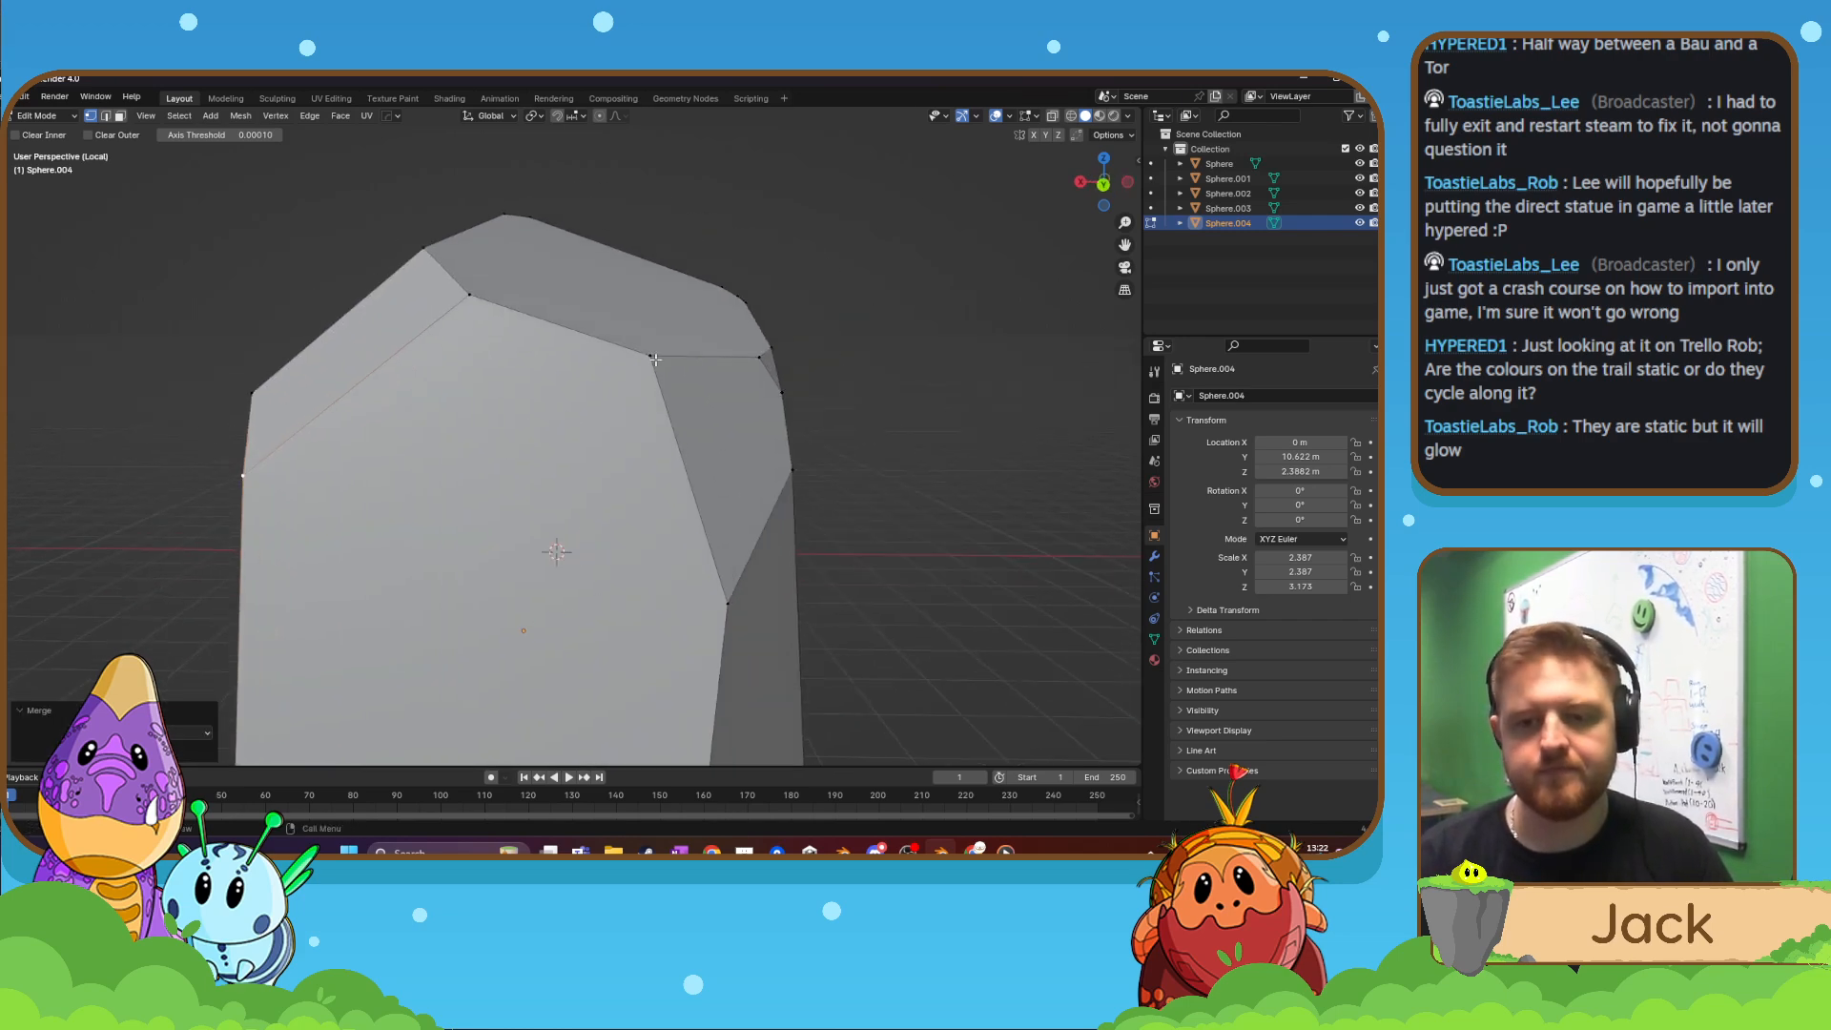
- Merge the two close vertices on the small facet below the rock's peak at their center
middle_click_drag(659, 362, 560, 470)
scroll(667, 463, "up", 4)
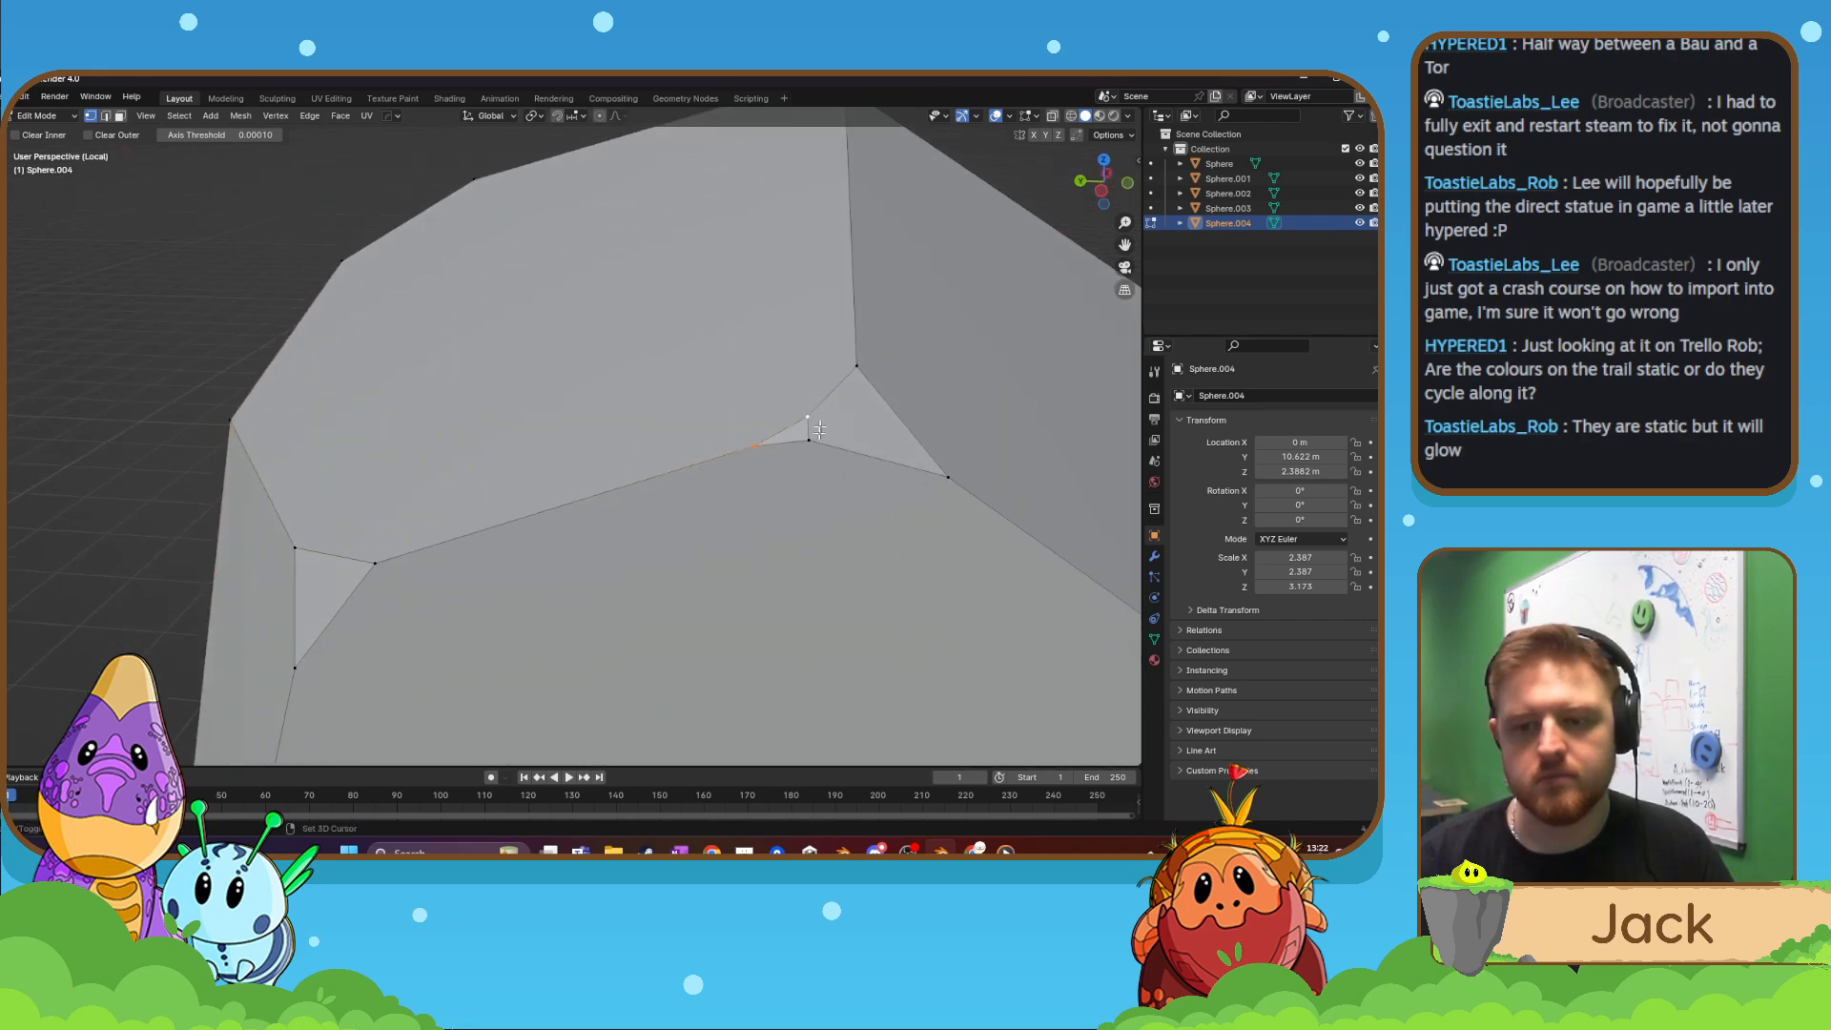
key("m")
key("c")
scroll(898, 456, "down", 4)
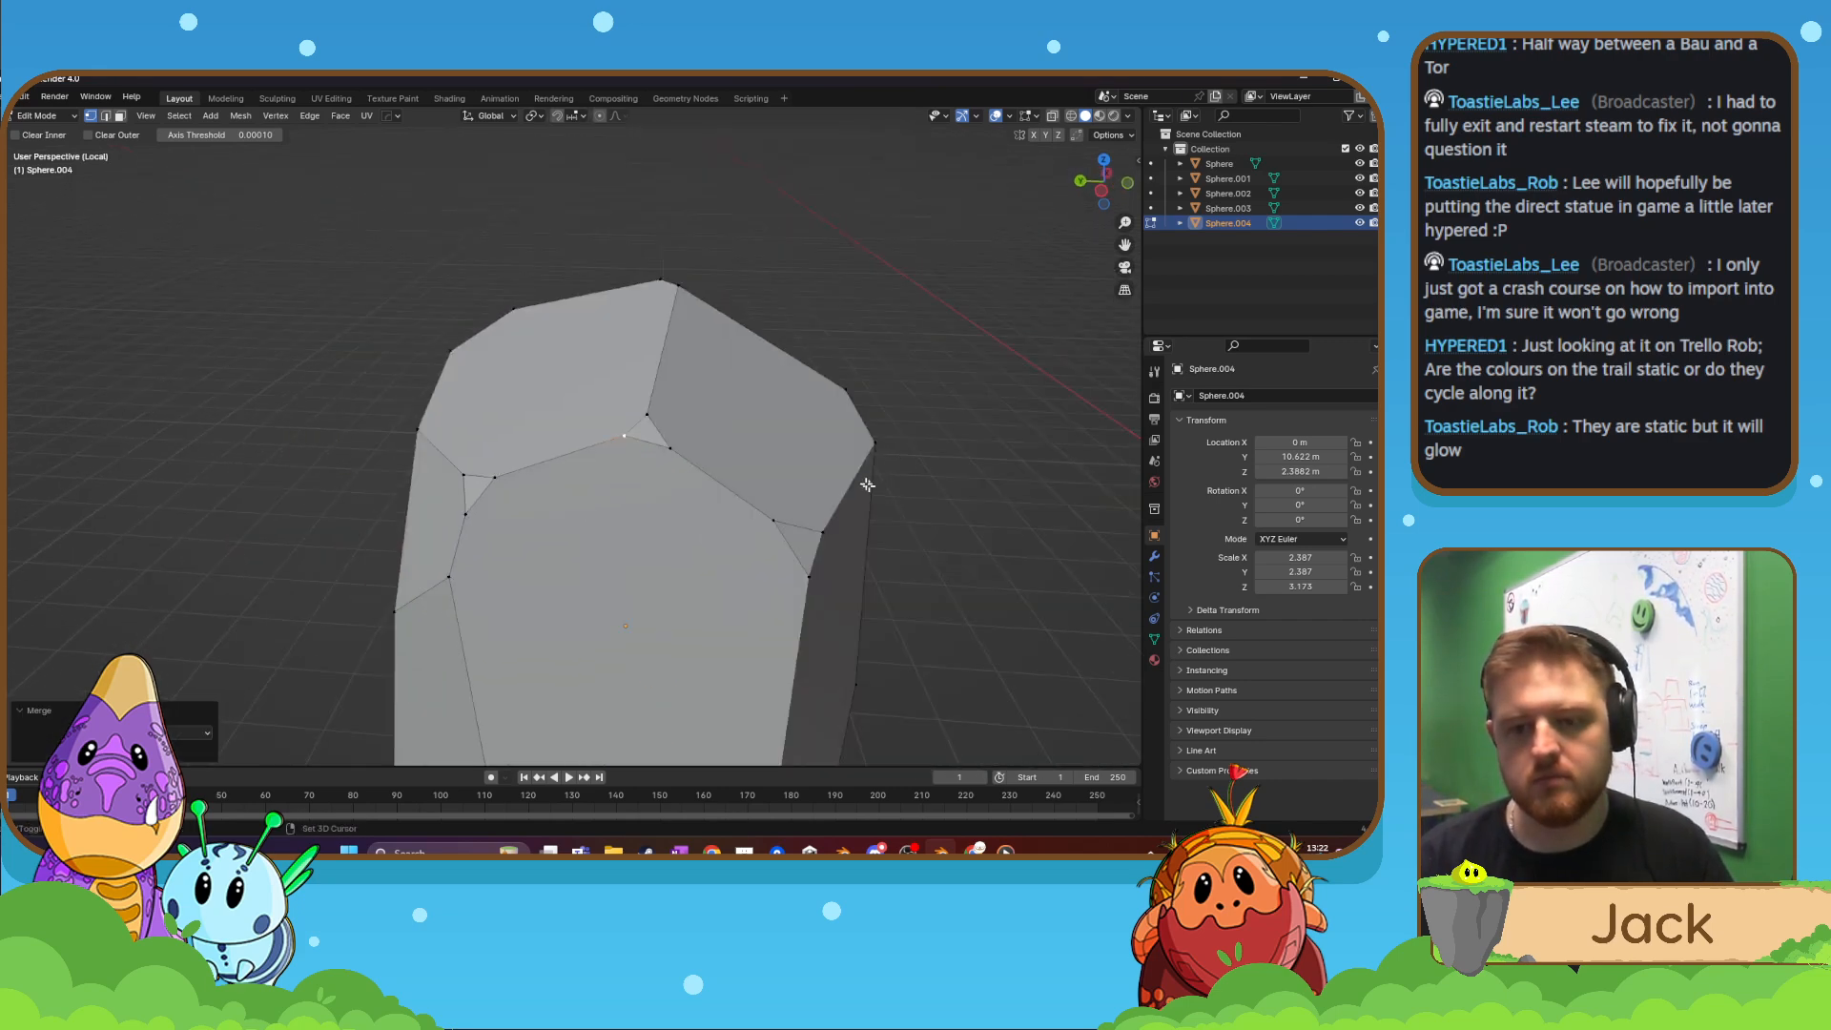
- Scale up the small triangular facet below the peak about 3.2 times and move it into place
middle_click_drag(866, 482, 715, 425, "shift")
scroll(716, 424, "up", 2)
left_click(120, 117)
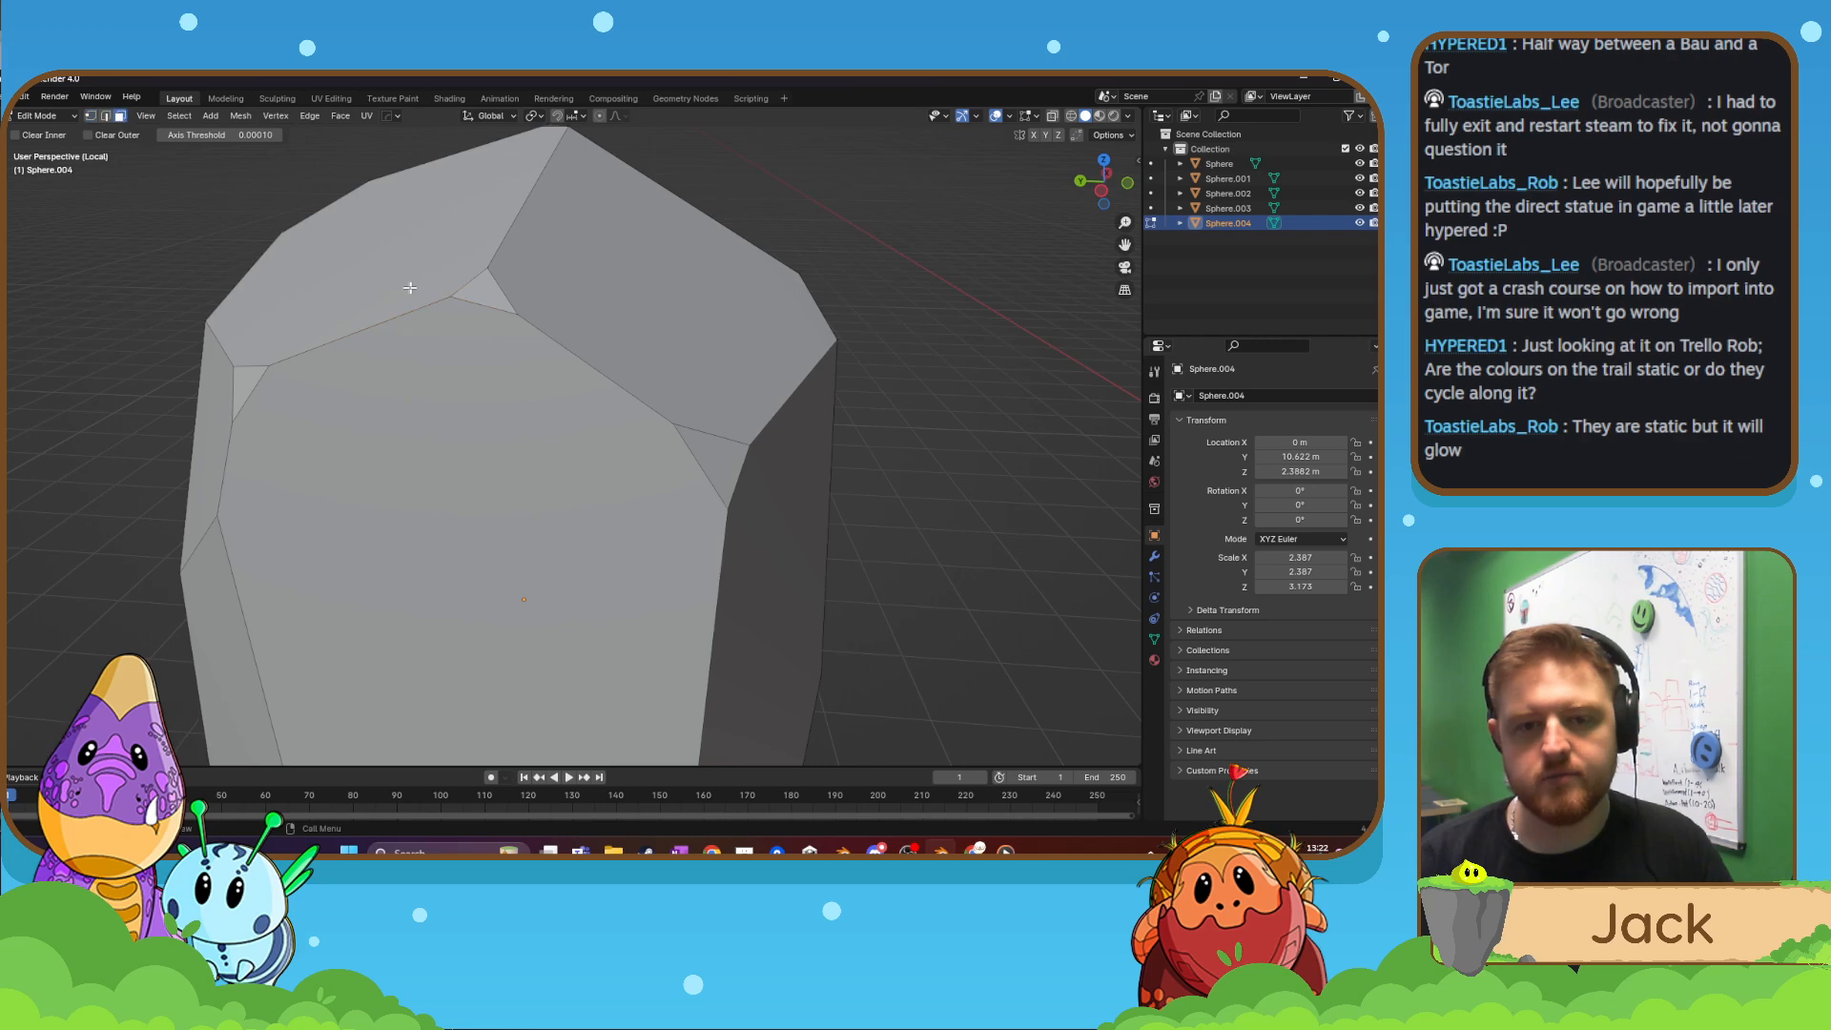
key("s")
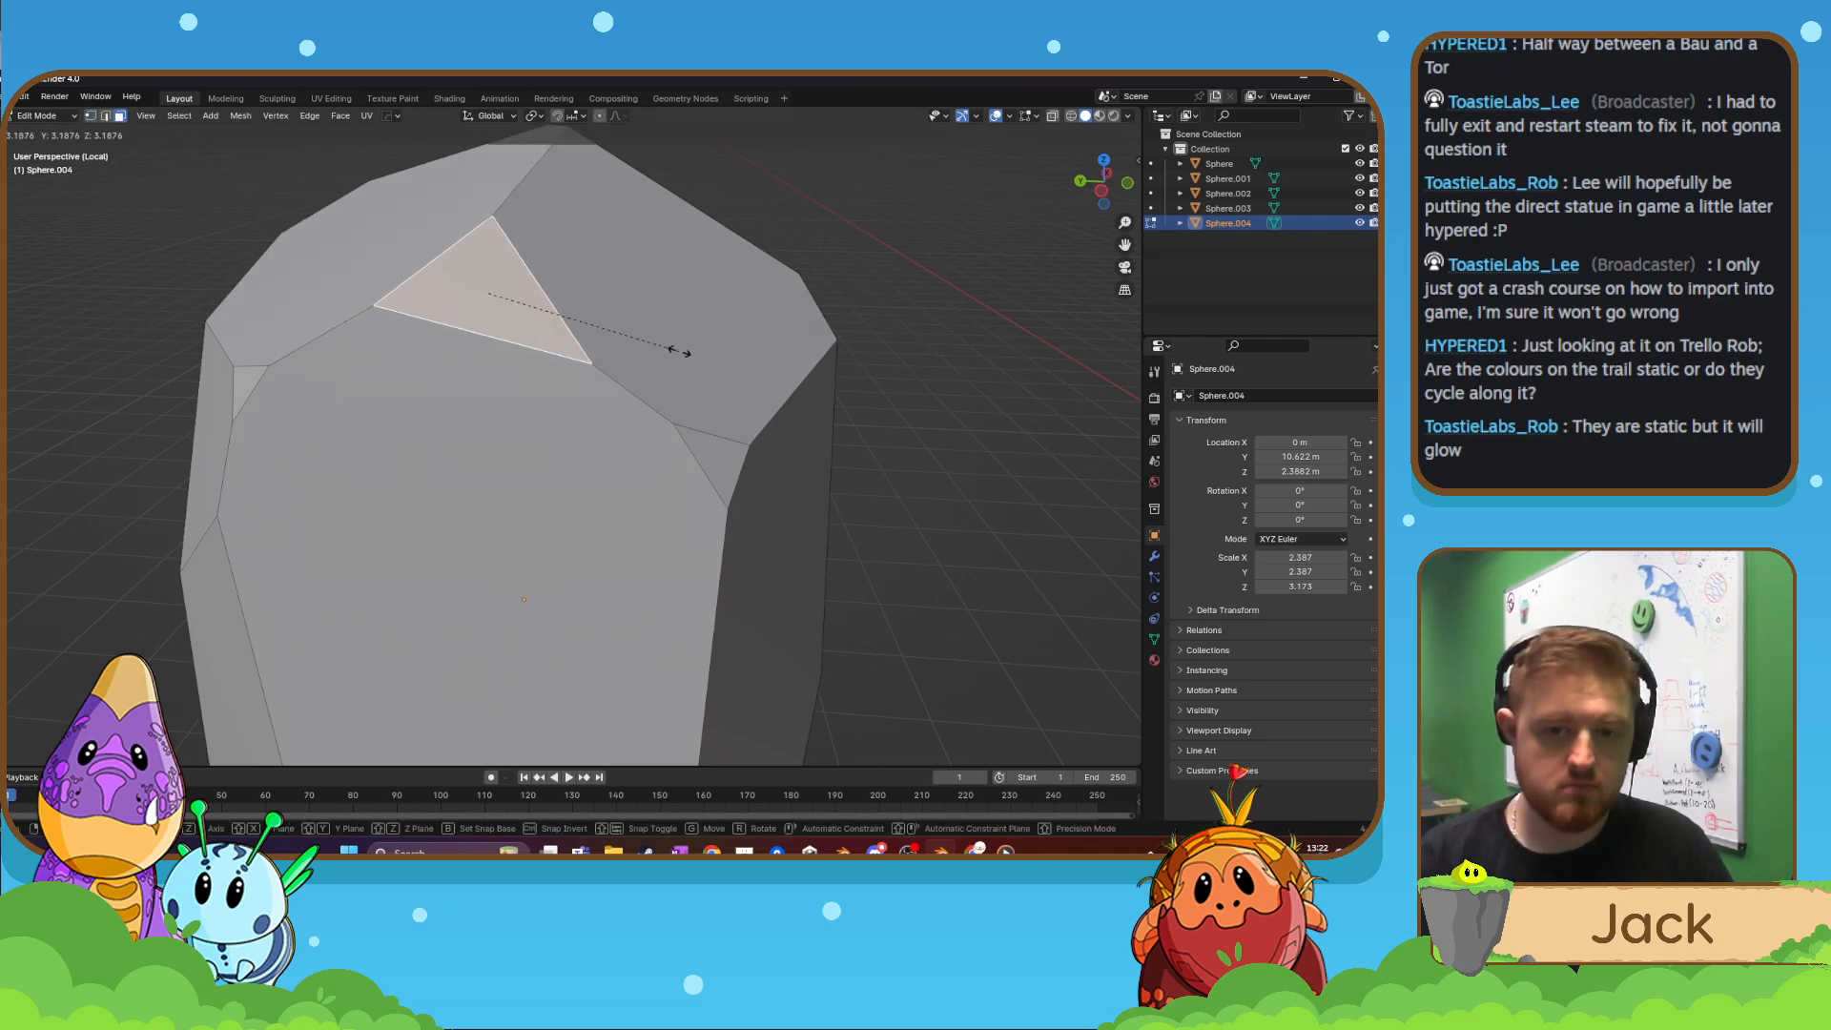
left_click(678, 347)
middle_click_drag(678, 347, 557, 304)
key("g")
left_click(576, 311)
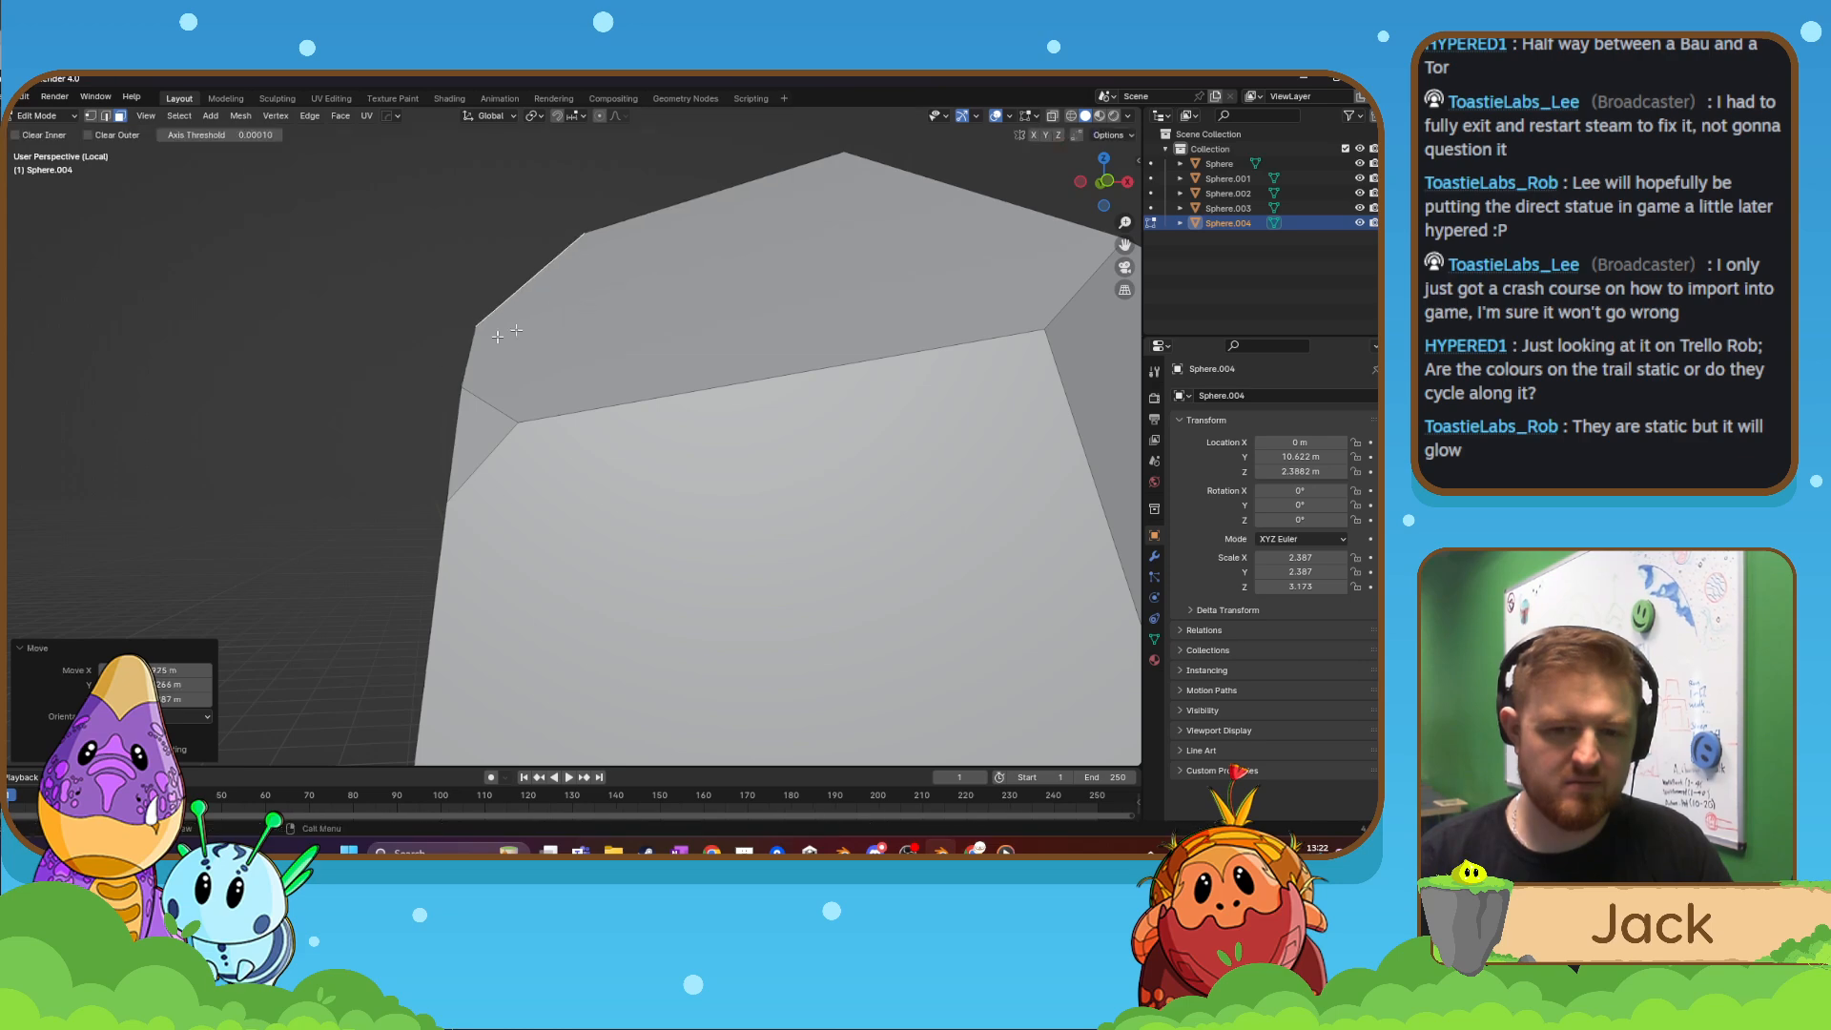
- Merge the vertices of the tiny facet beside the upper side face into a single corner vertex
middle_click_drag(477, 355, 570, 420)
scroll(620, 393, "down", 4)
scroll(576, 443, "up", 4)
scroll(496, 425, "down", 4)
scroll(571, 419, "up", 3)
left_click(89, 115)
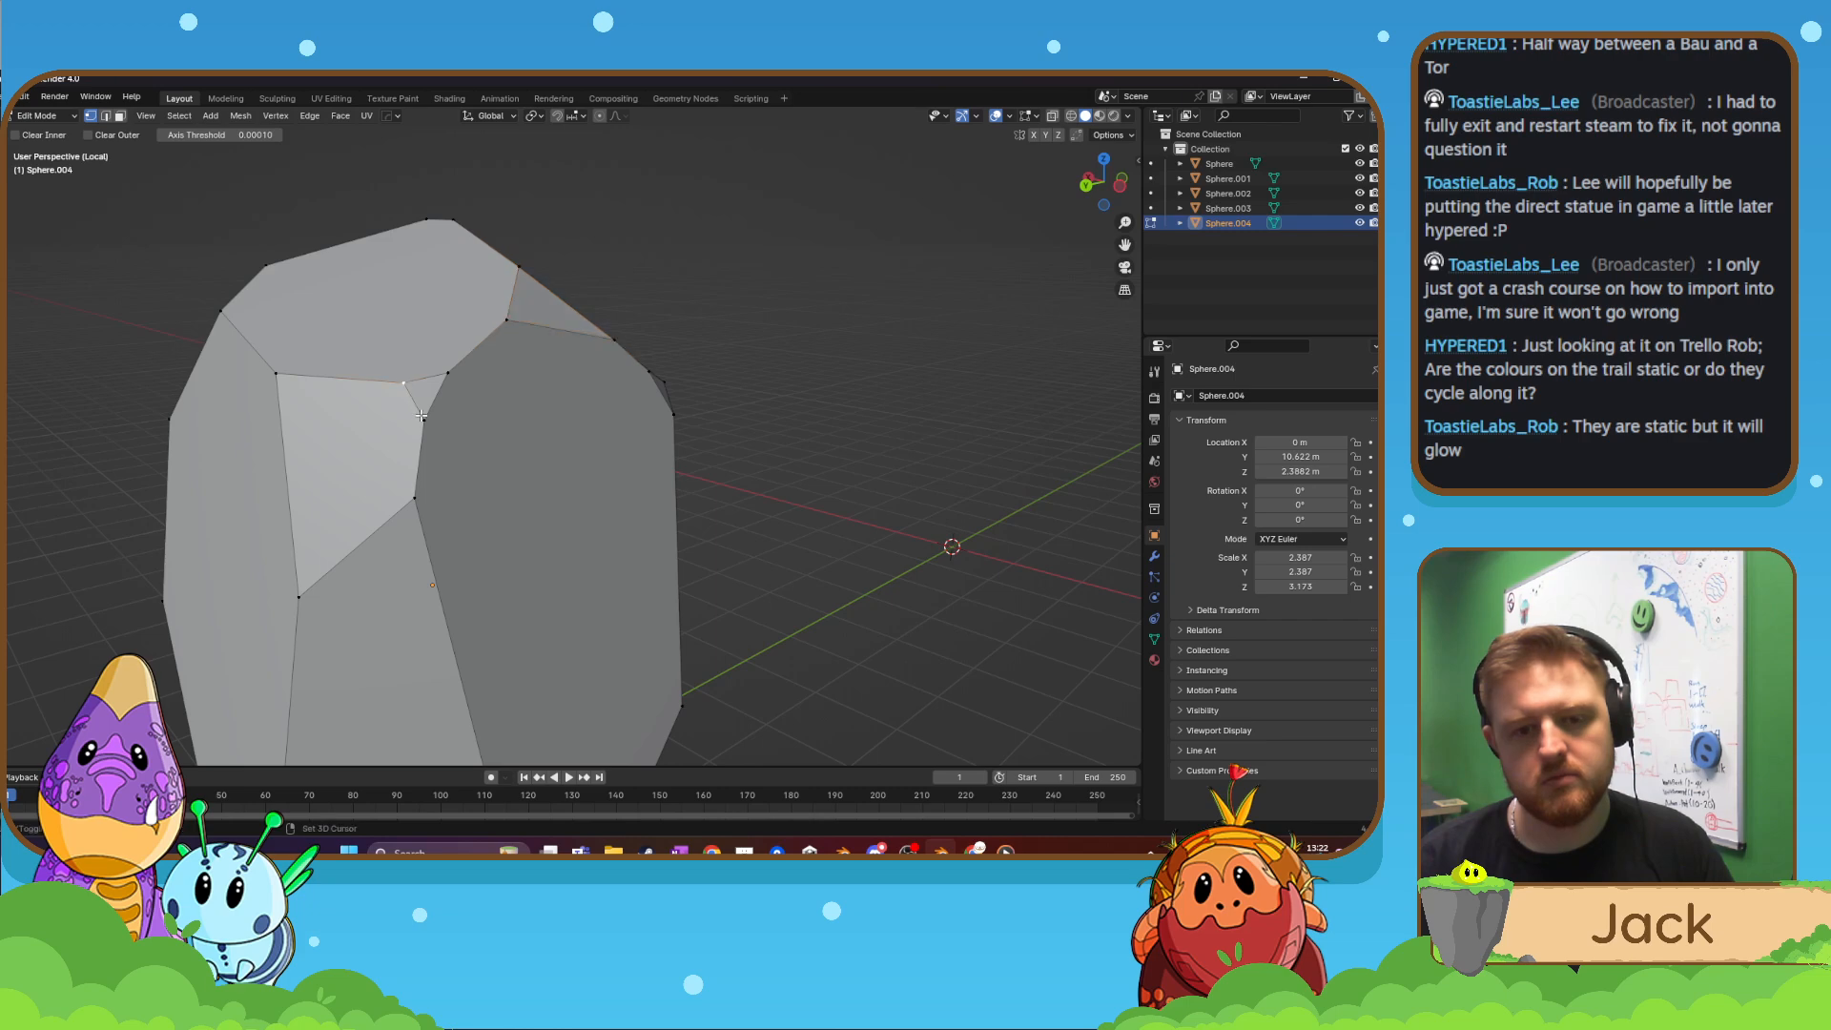
key("m")
left_click(444, 371)
- Merge the three vertices of the small triangle at the opposite upper corner at their center
middle_click_drag(649, 410, 638, 455)
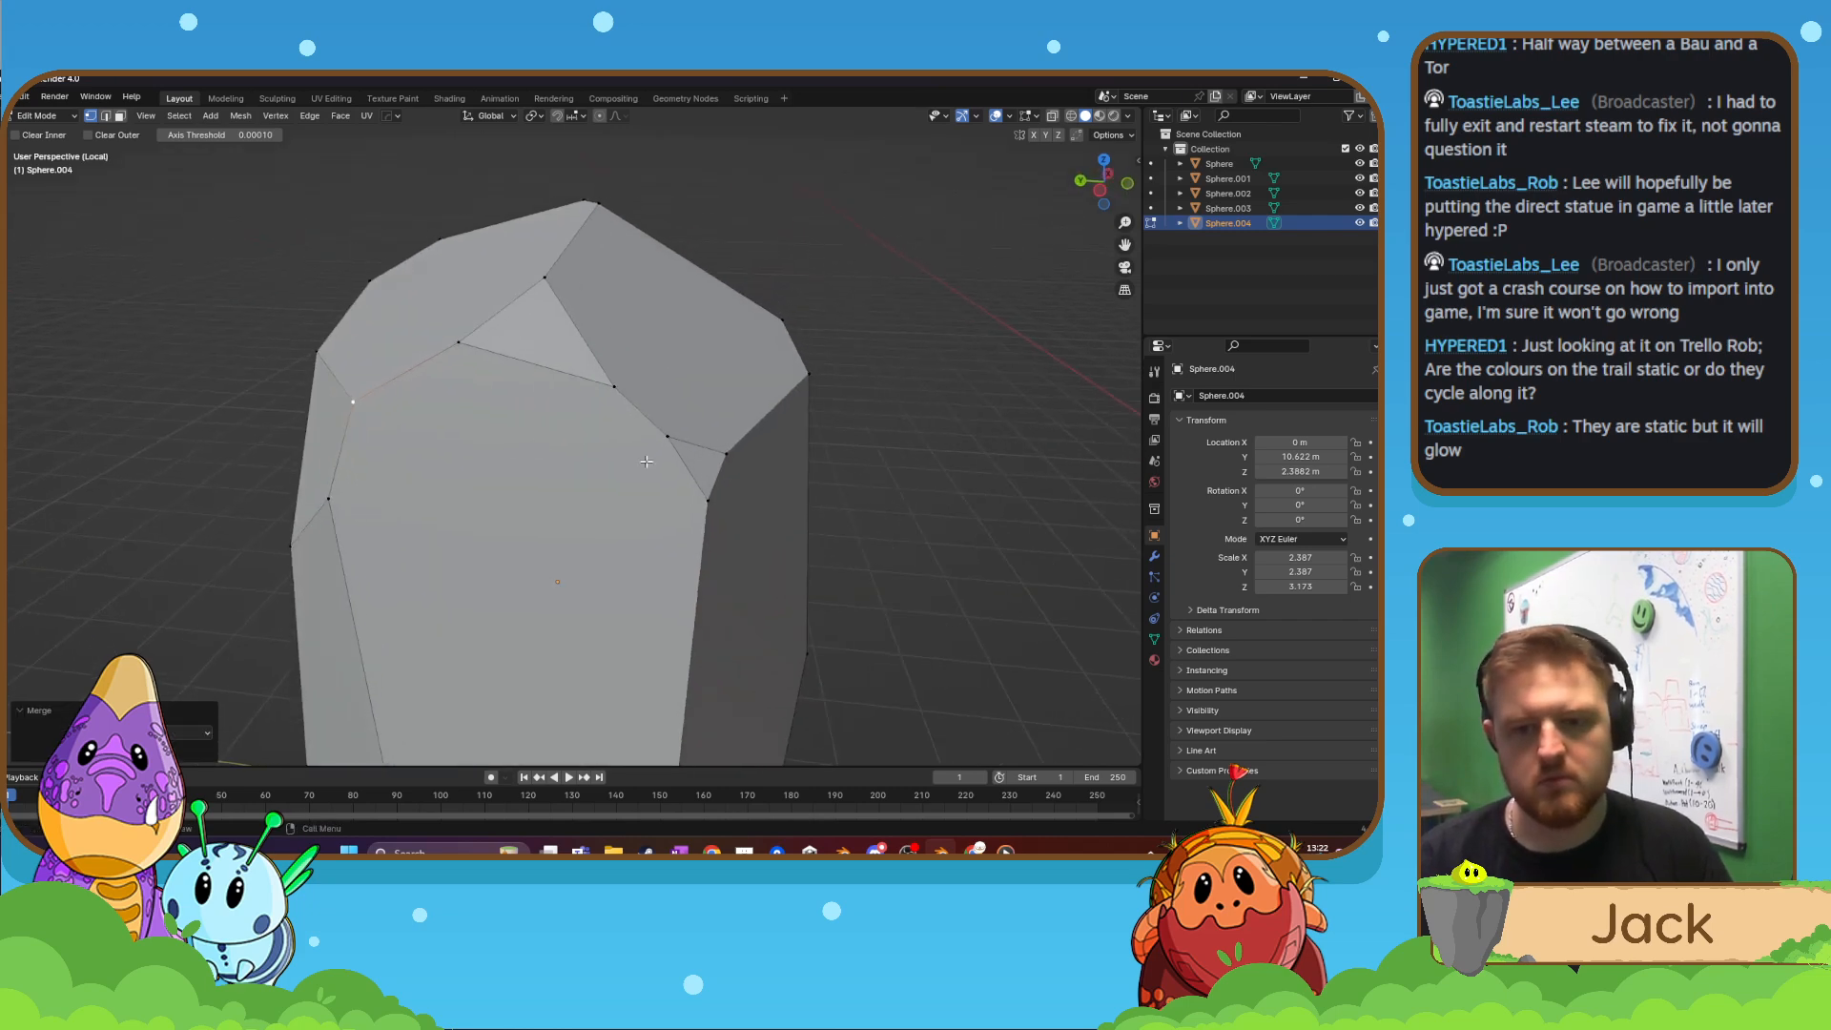
left_click(668, 440)
key("m")
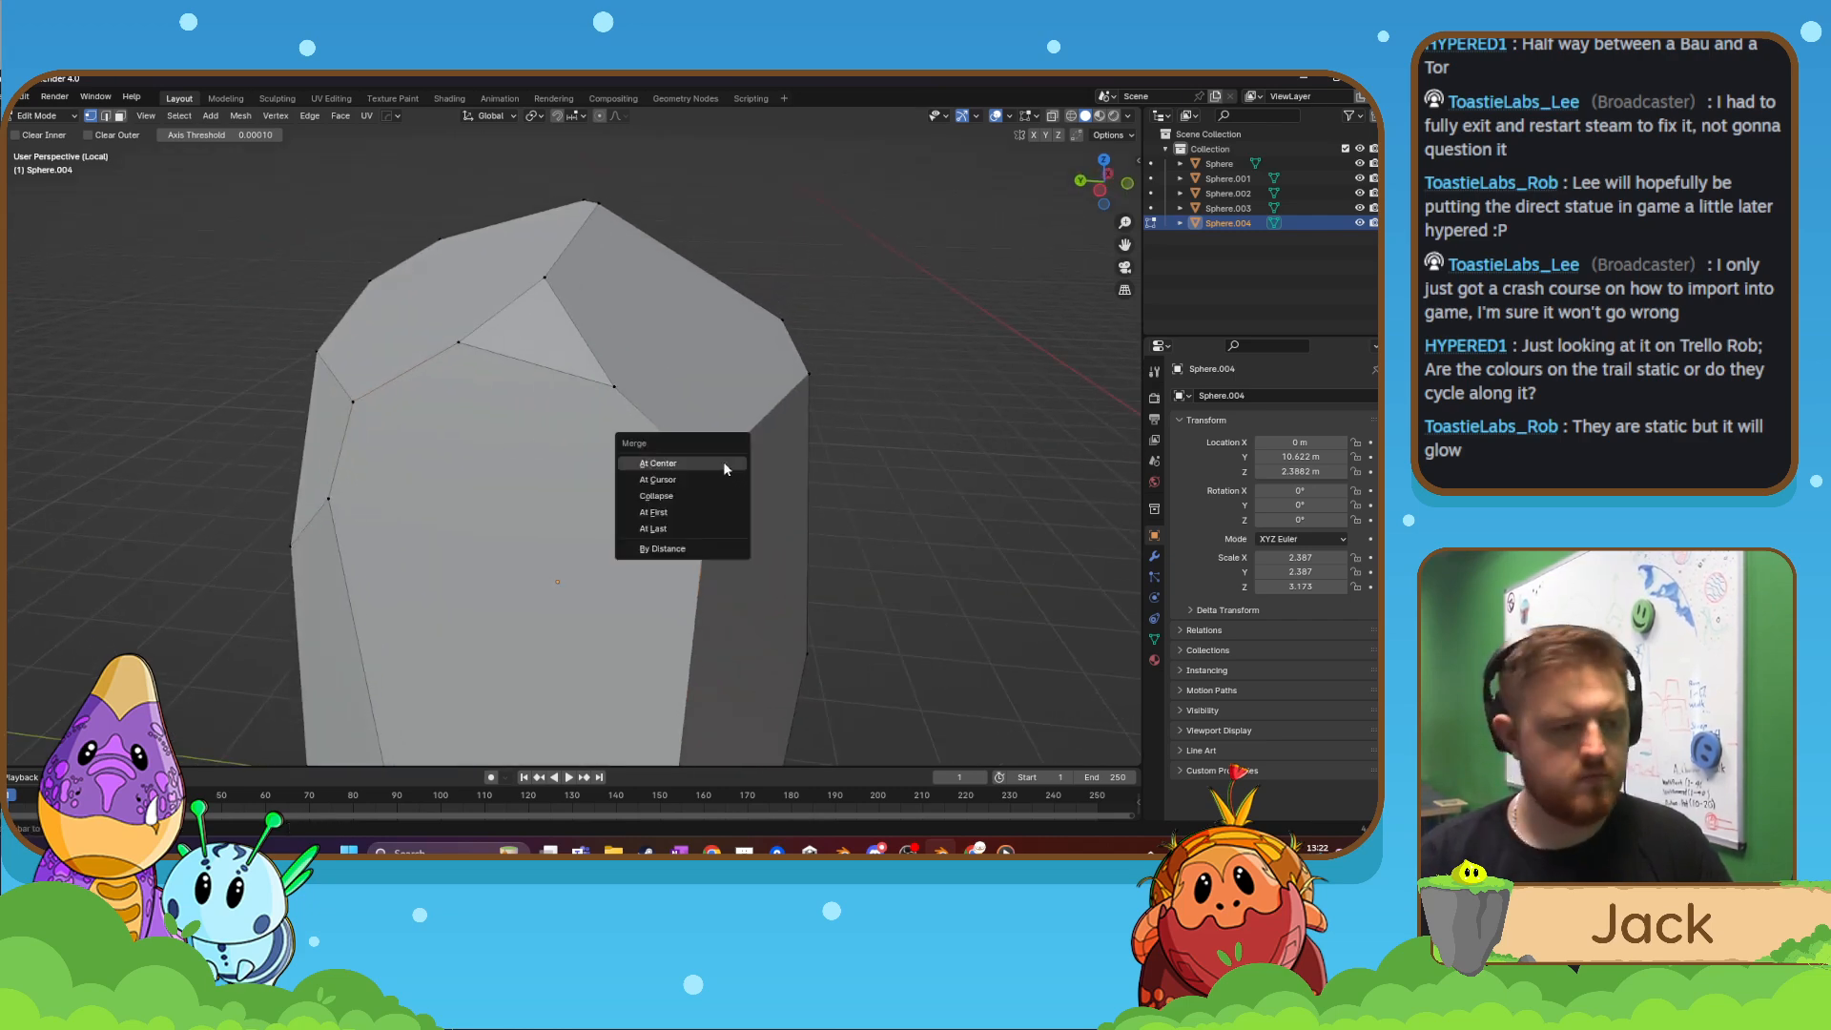
left_click(723, 461)
scroll(706, 460, "down", 3)
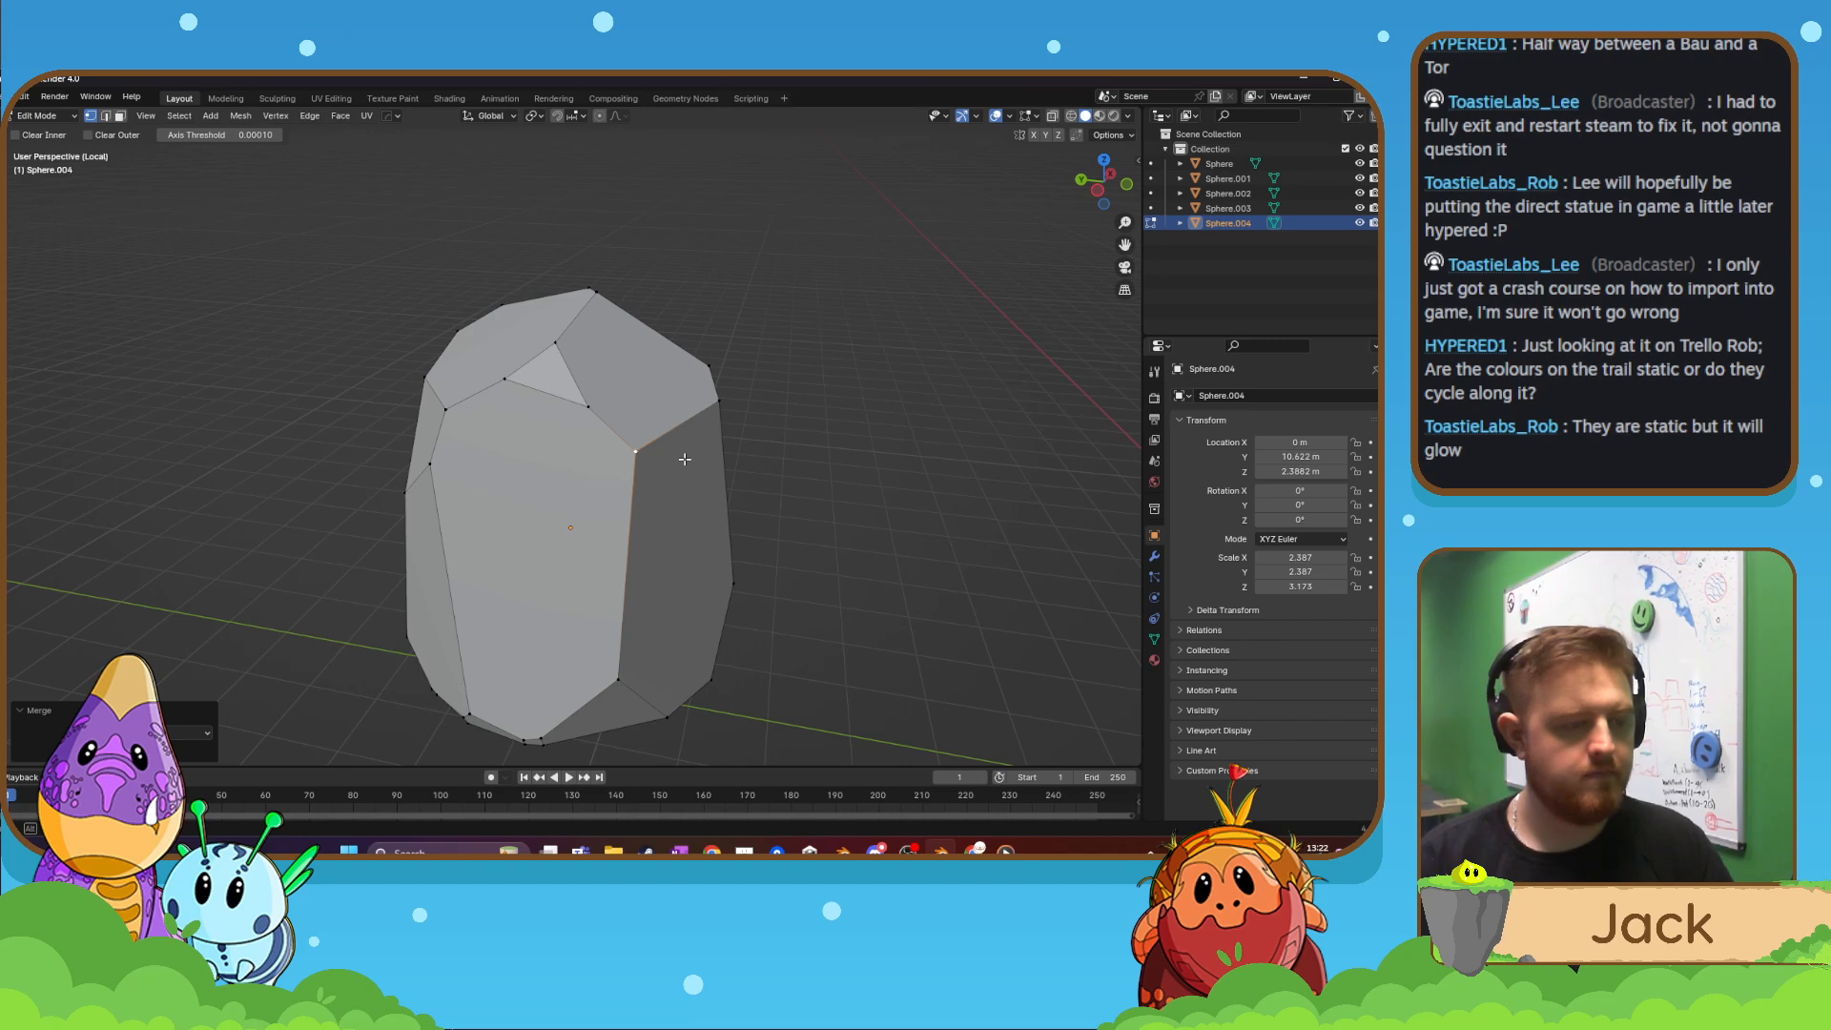
- Merge the four vertices of the narrow facet on the rock's base edge at their center
middle_click_drag(685, 459, 706, 411)
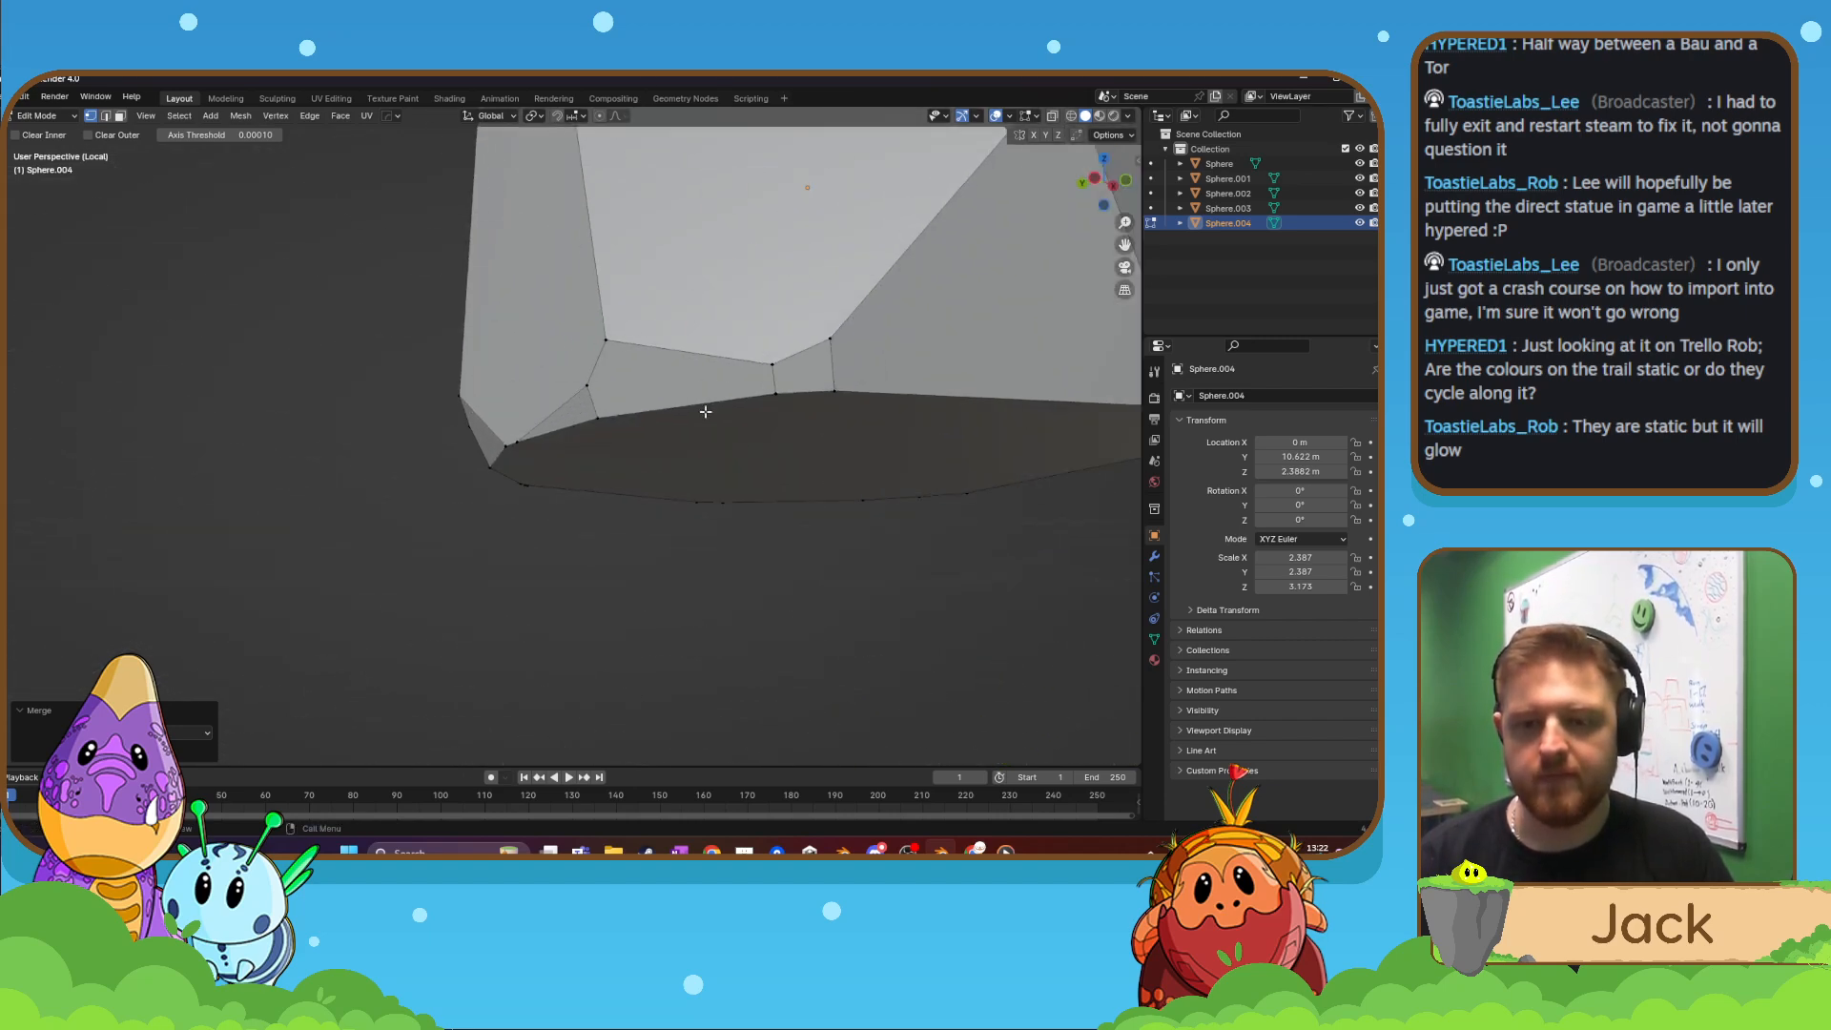
left_click(775, 389)
key("m")
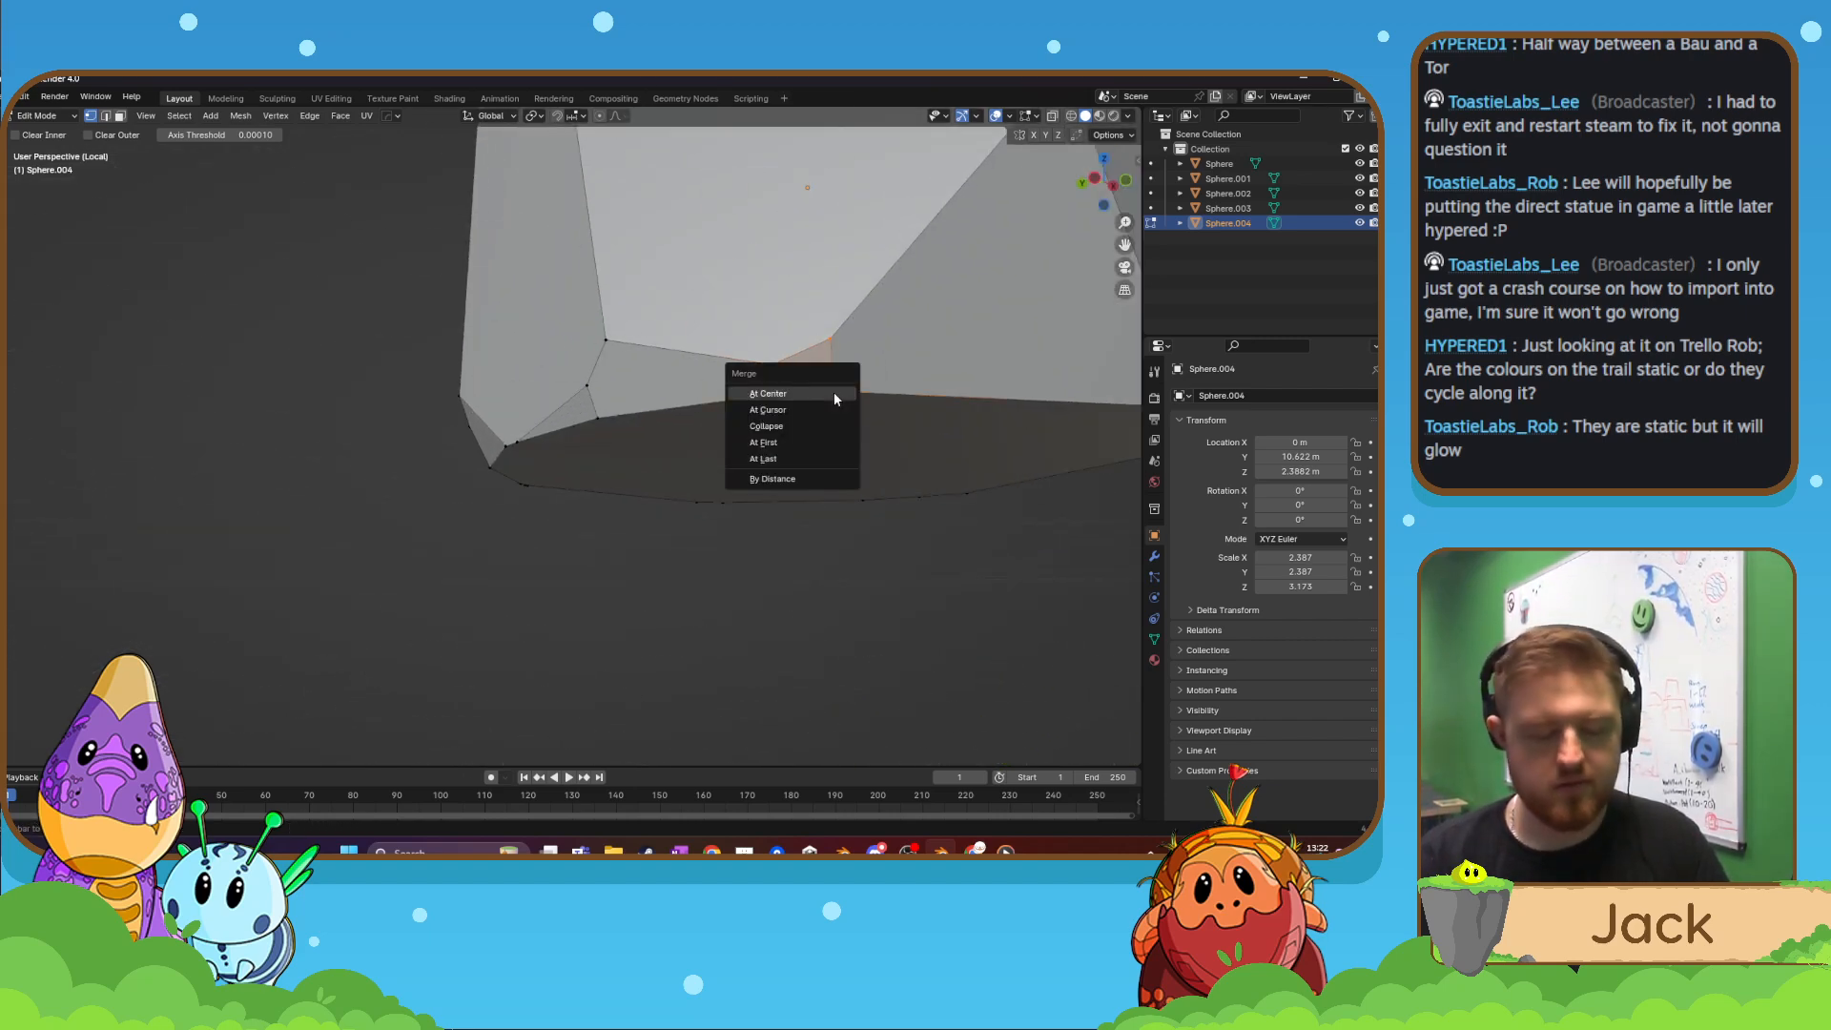
left_click(836, 396)
middle_click_drag(828, 398, 697, 422)
- Merge the vertically stacked pair of vertices on the base edge at their center
left_click(561, 389)
left_click(557, 362, "shift")
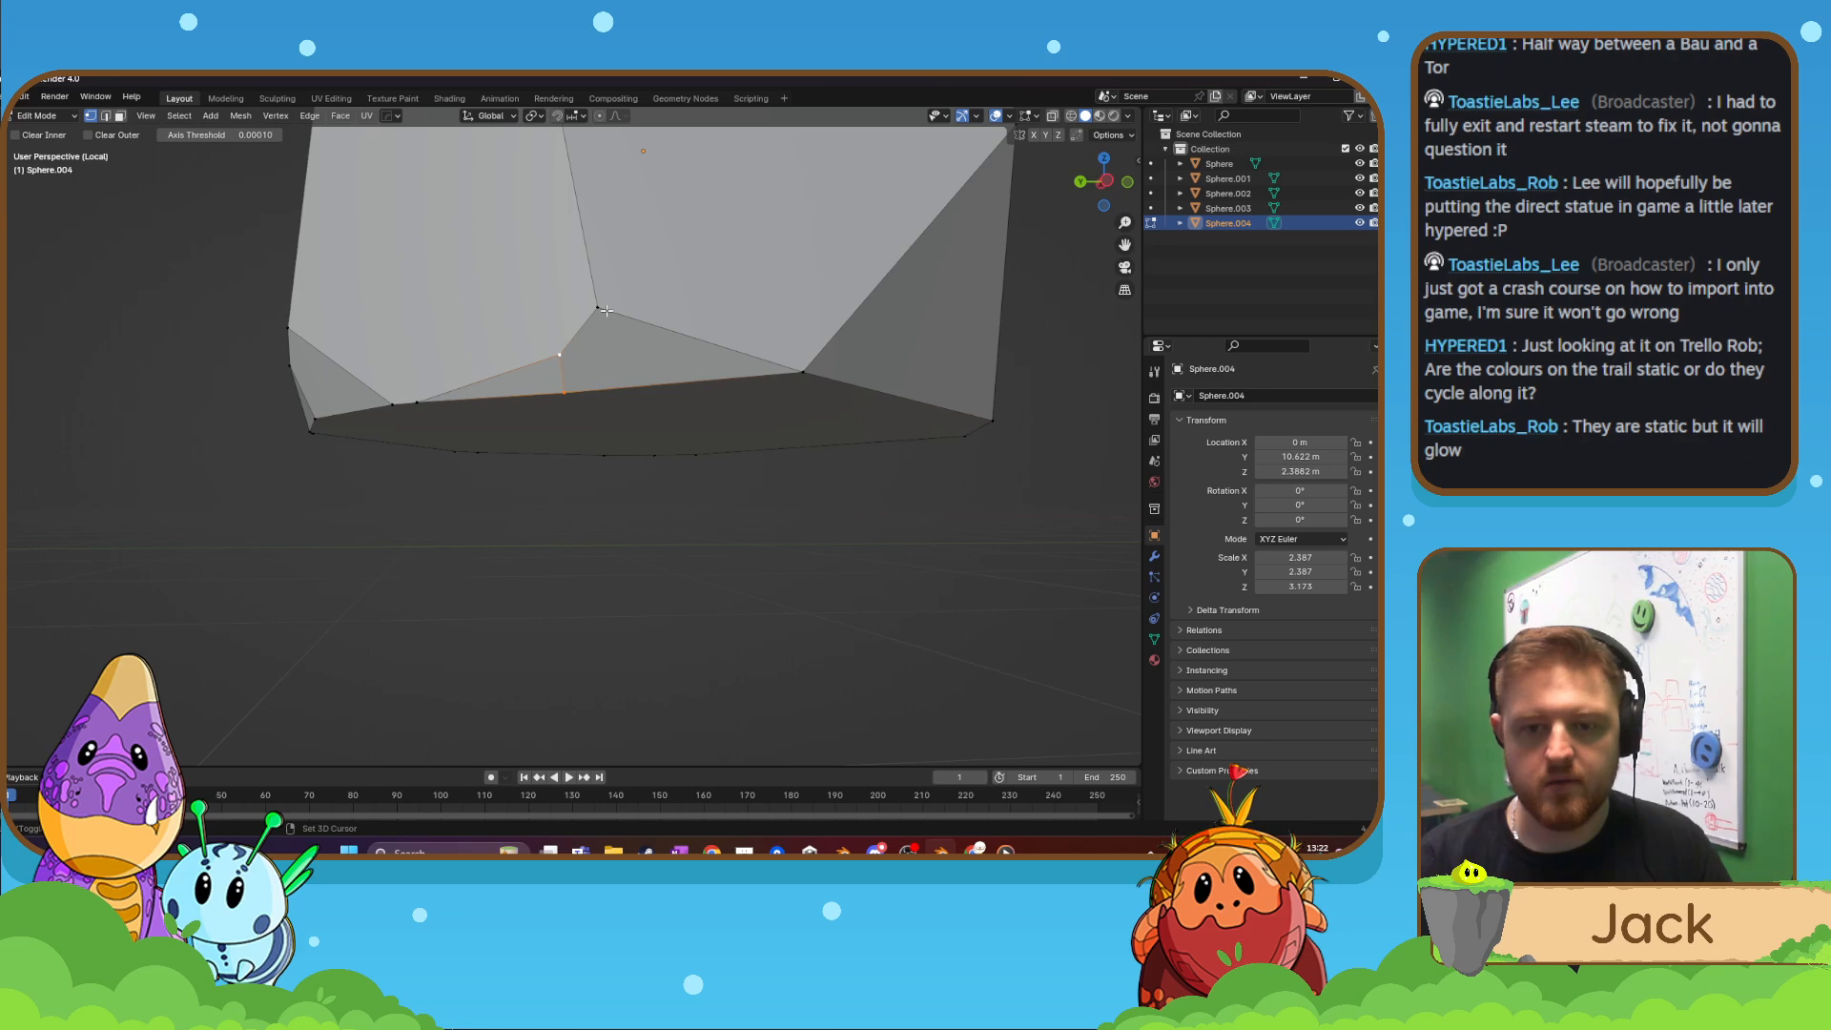
key("m")
left_click(538, 376)
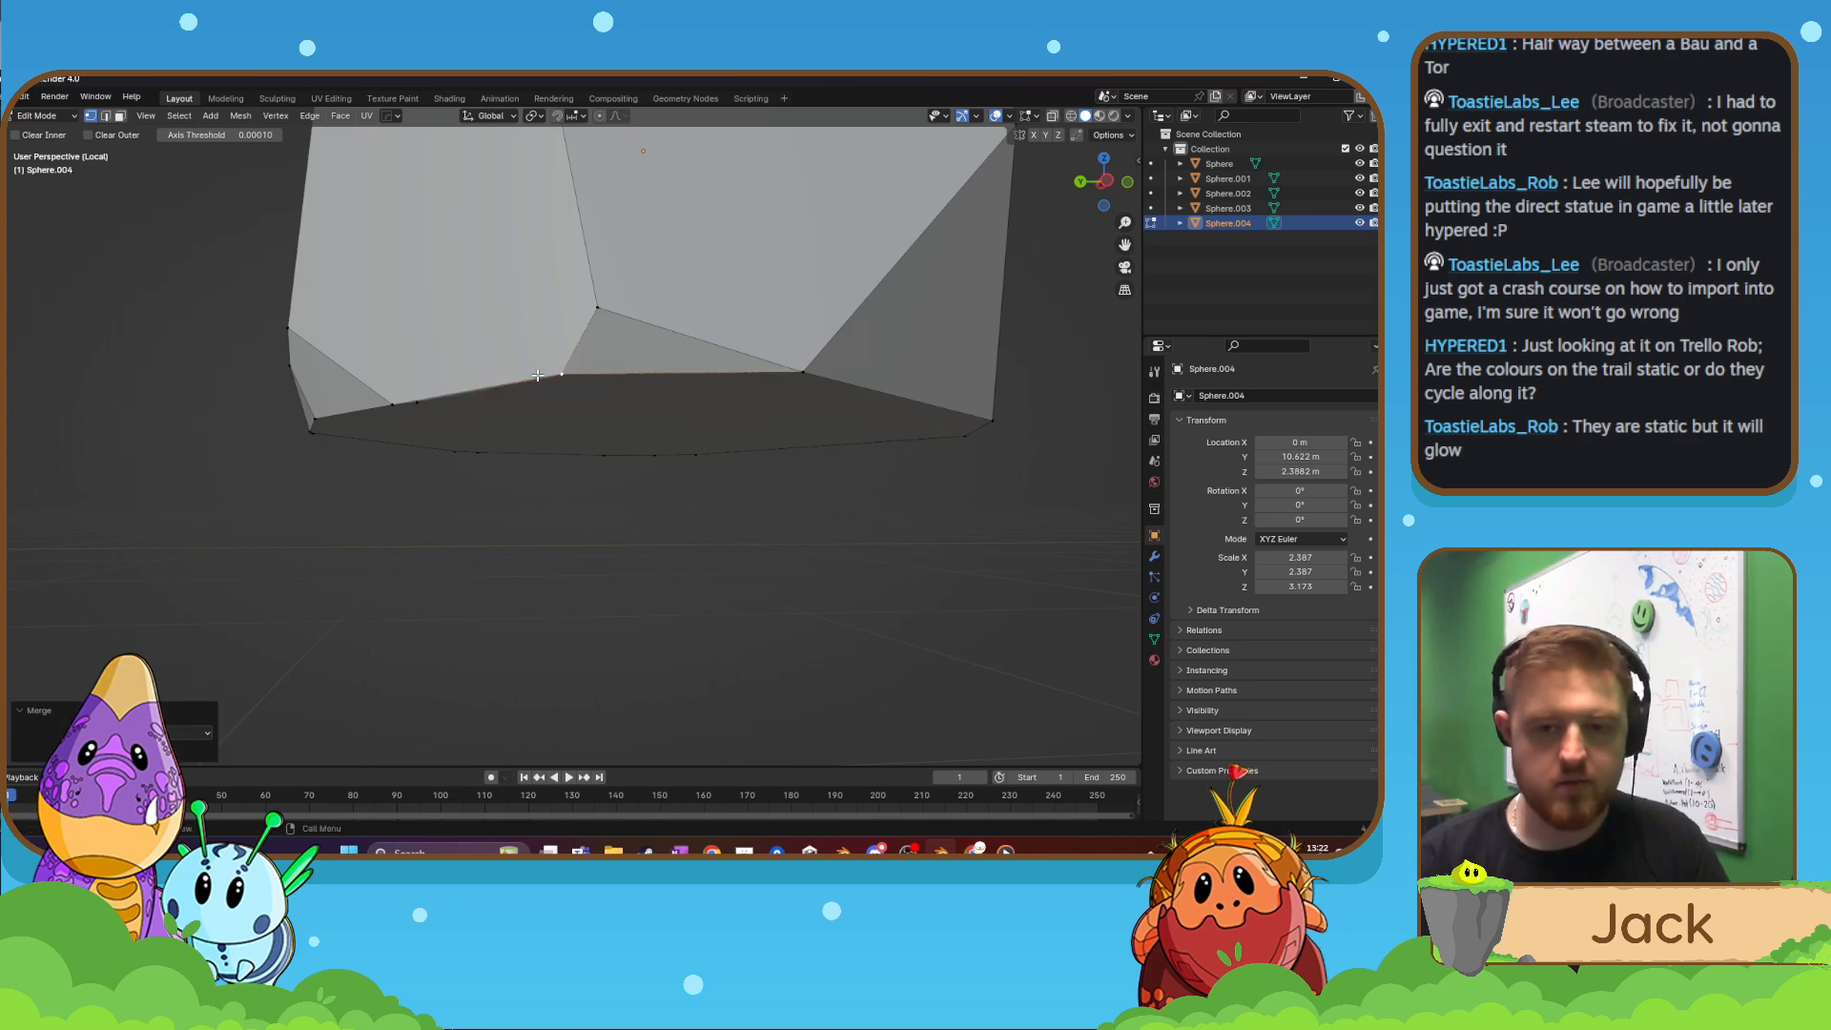
- Merge the nearby close vertices on the base rim and collapse the adjacent triangular facet into one vertex
left_click(423, 407)
middle_click_drag(423, 407, 428, 334)
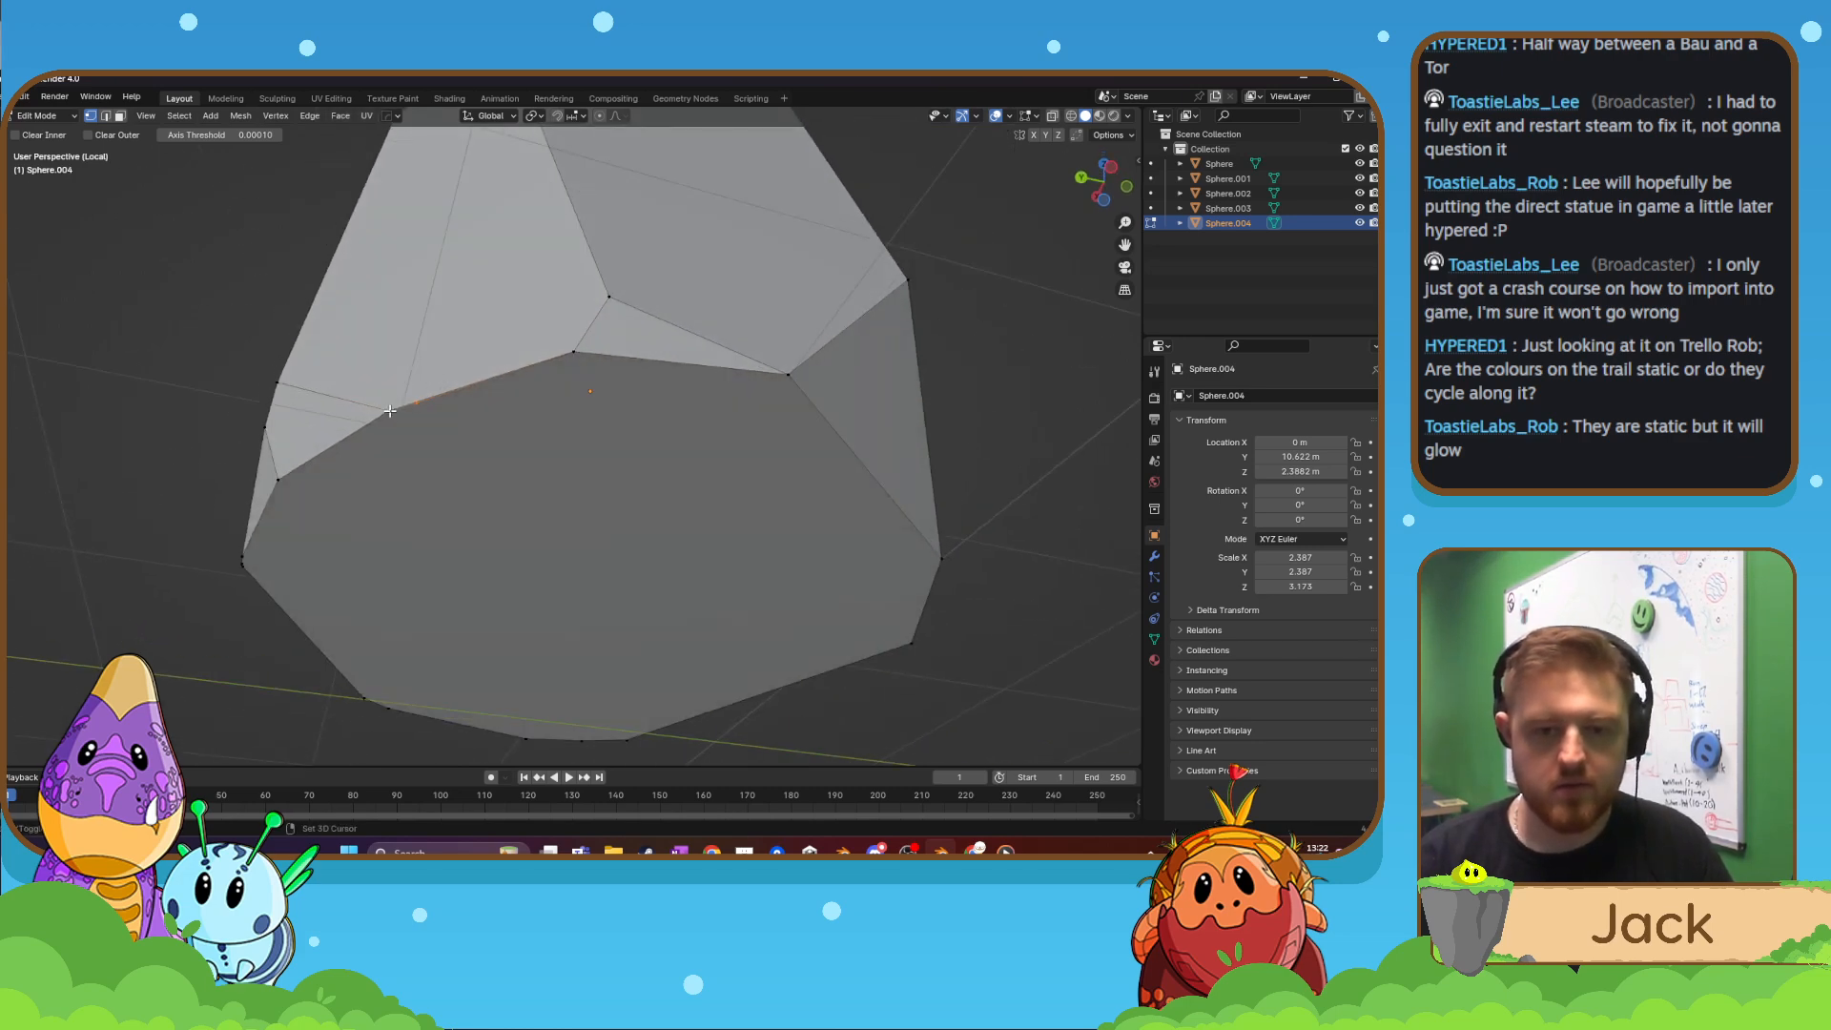
left_click(572, 354)
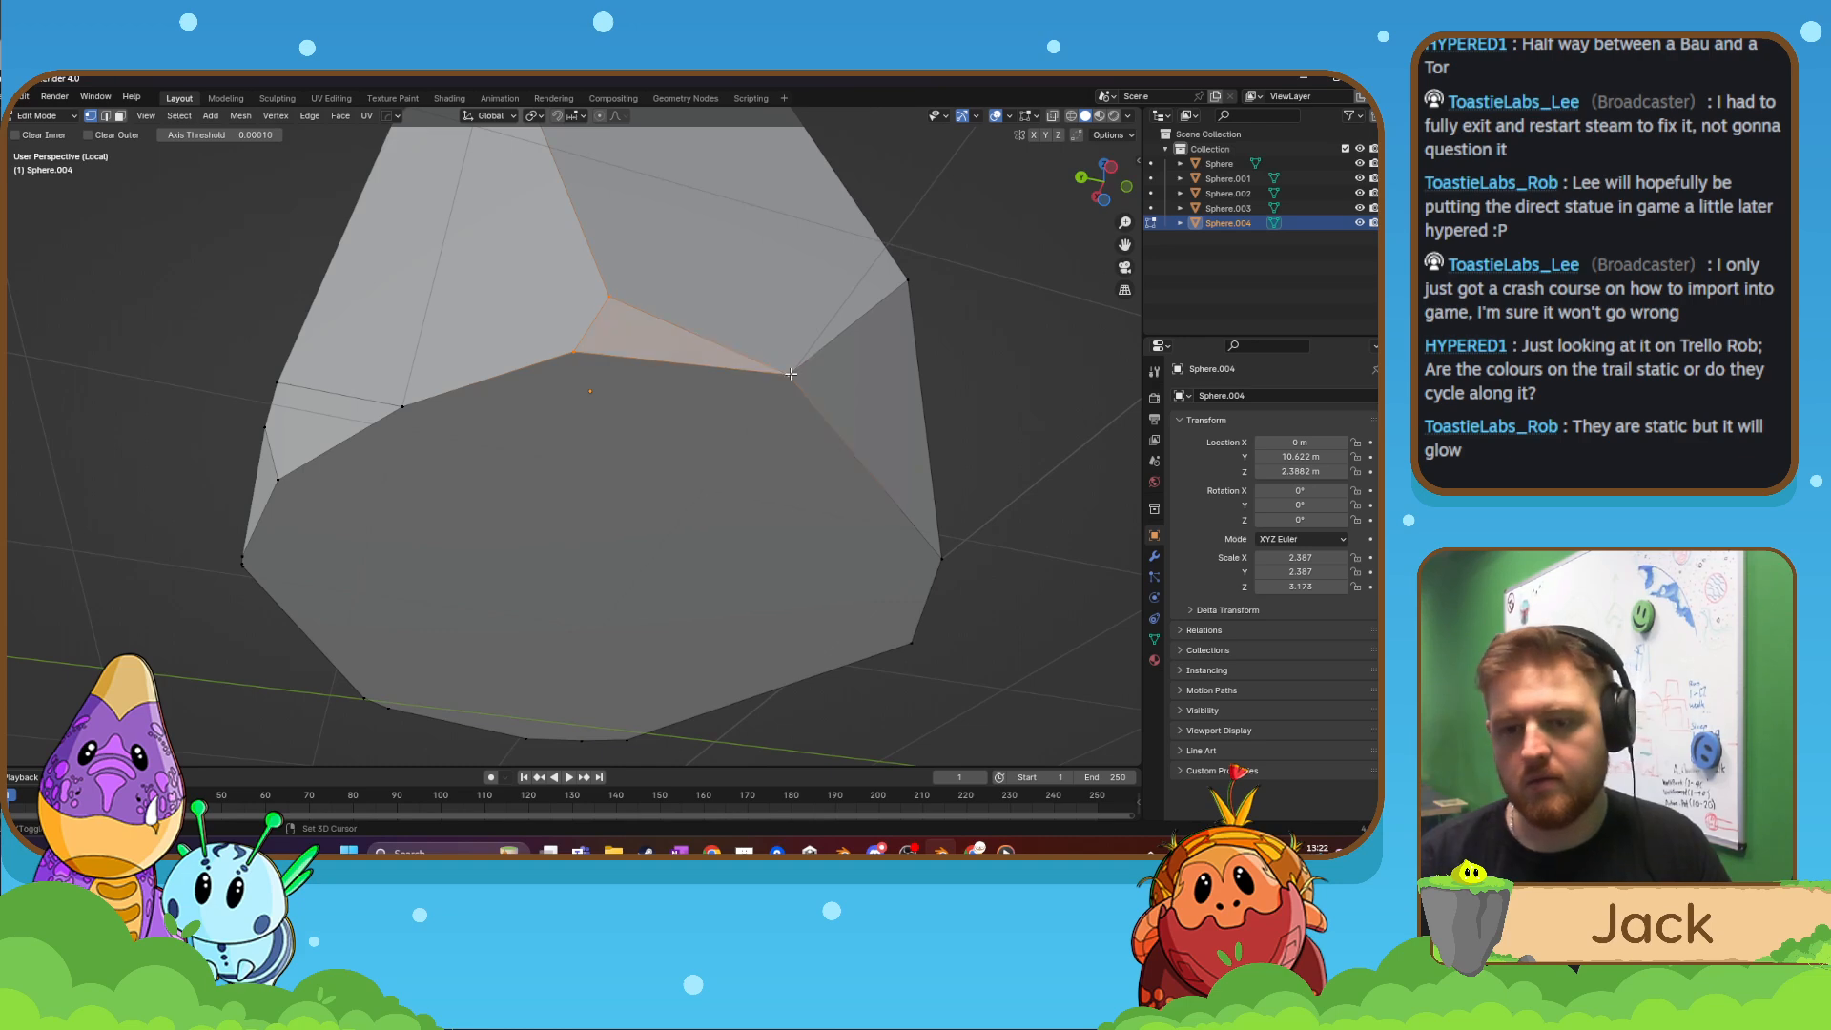
key("m")
left_click(791, 375)
scroll(811, 376, "down", 4)
middle_click_drag(821, 376, 725, 469)
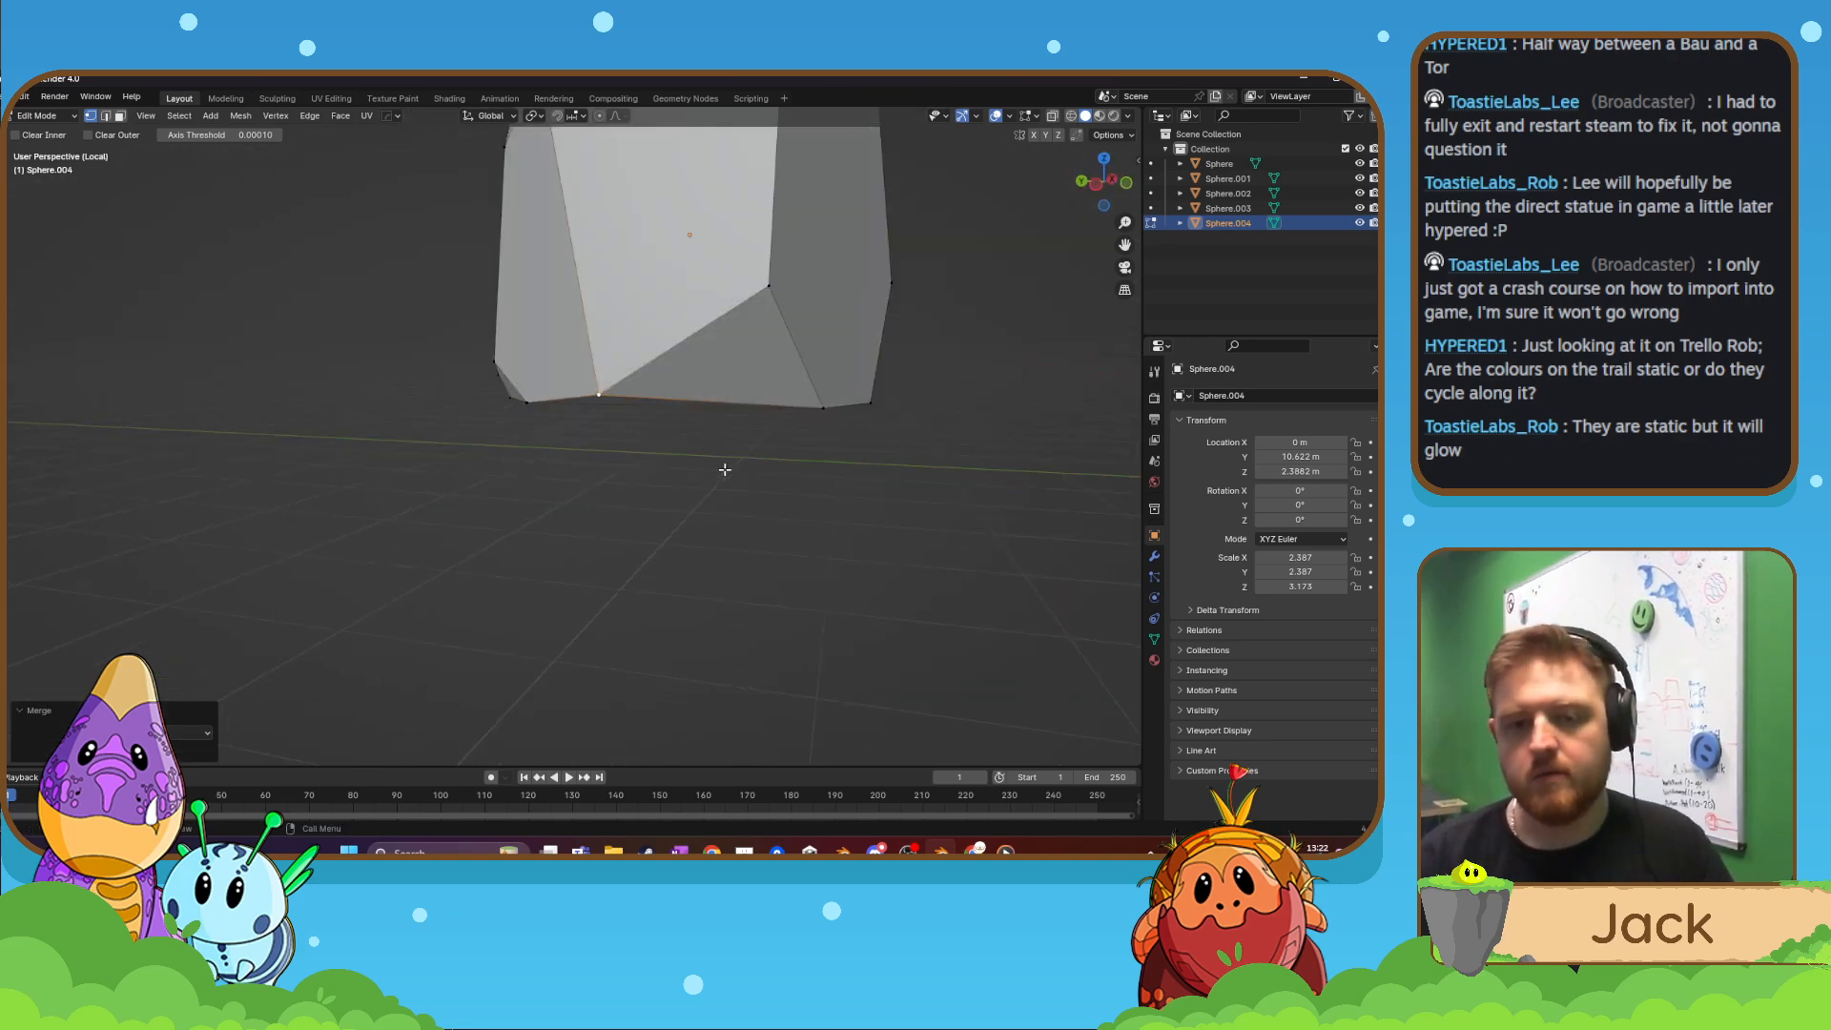
- Bevel the merged base corner vertex into a facet, affecting Vertices with a width of about 0.45 m
left_click(2, 403)
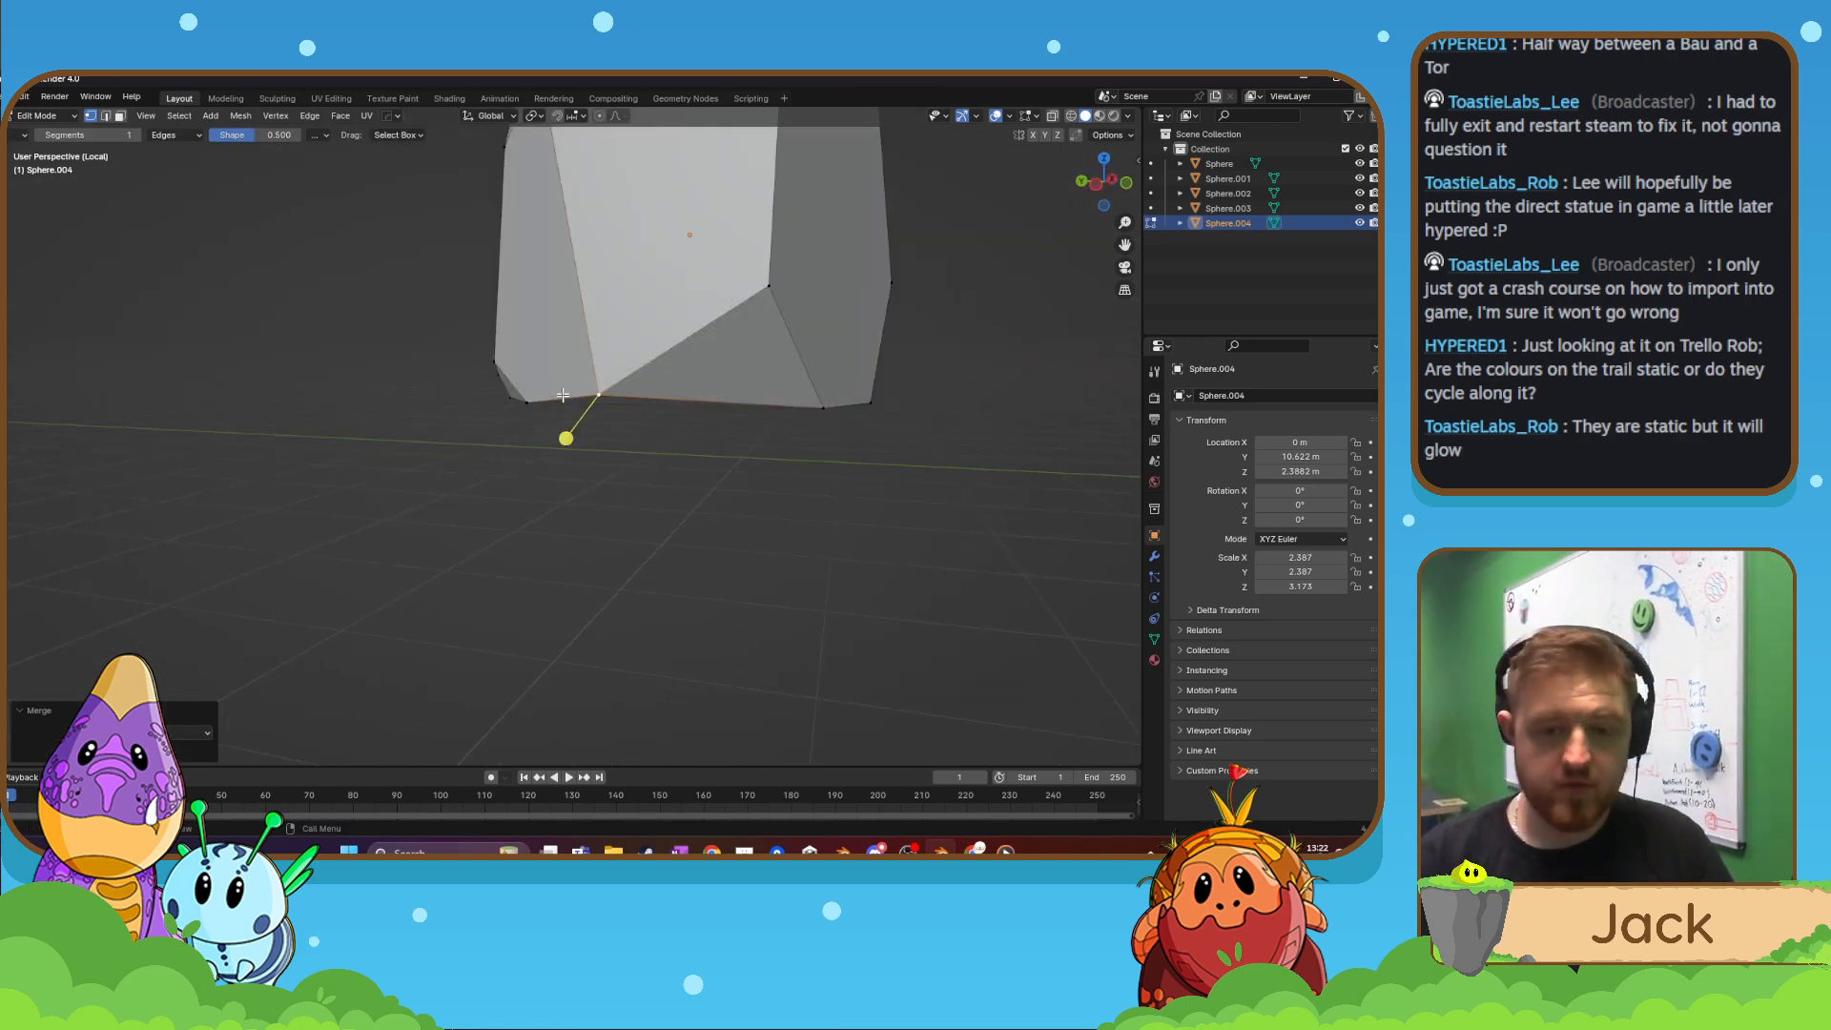
left_click_drag(563, 439, 563, 440)
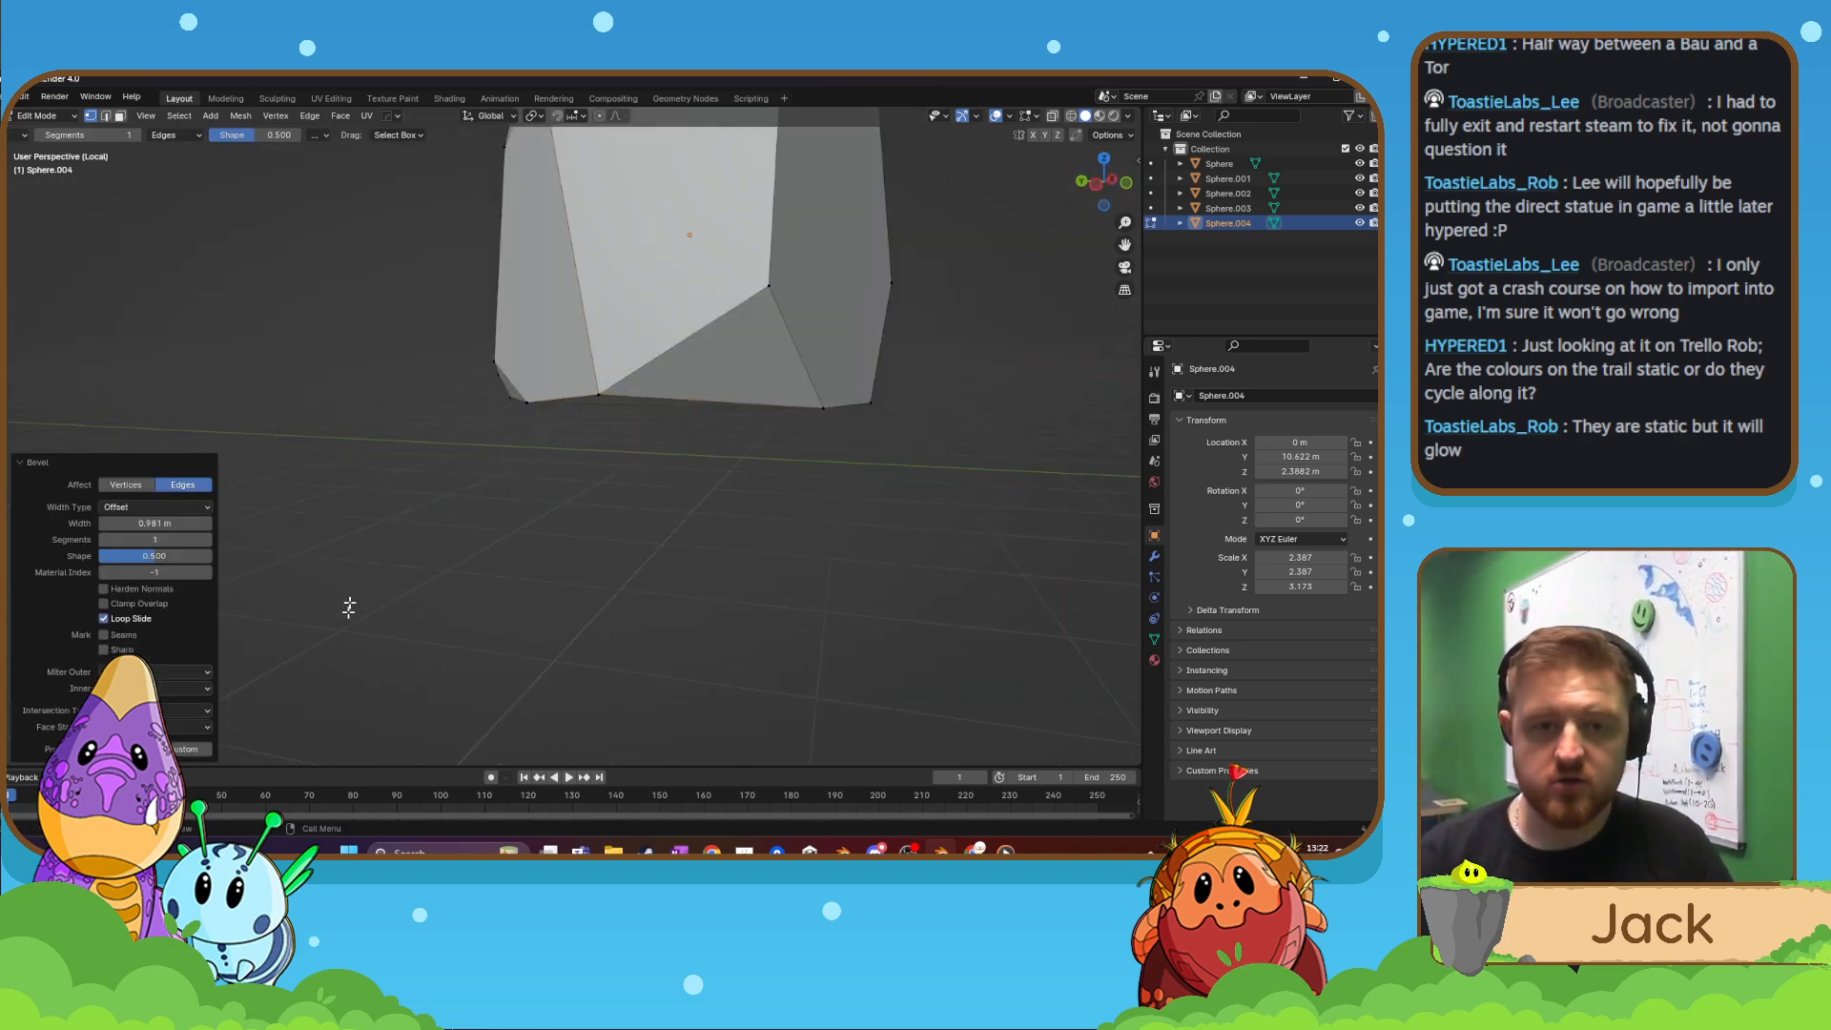
left_click(126, 486)
middle_click_drag(620, 423, 599, 446, "shift")
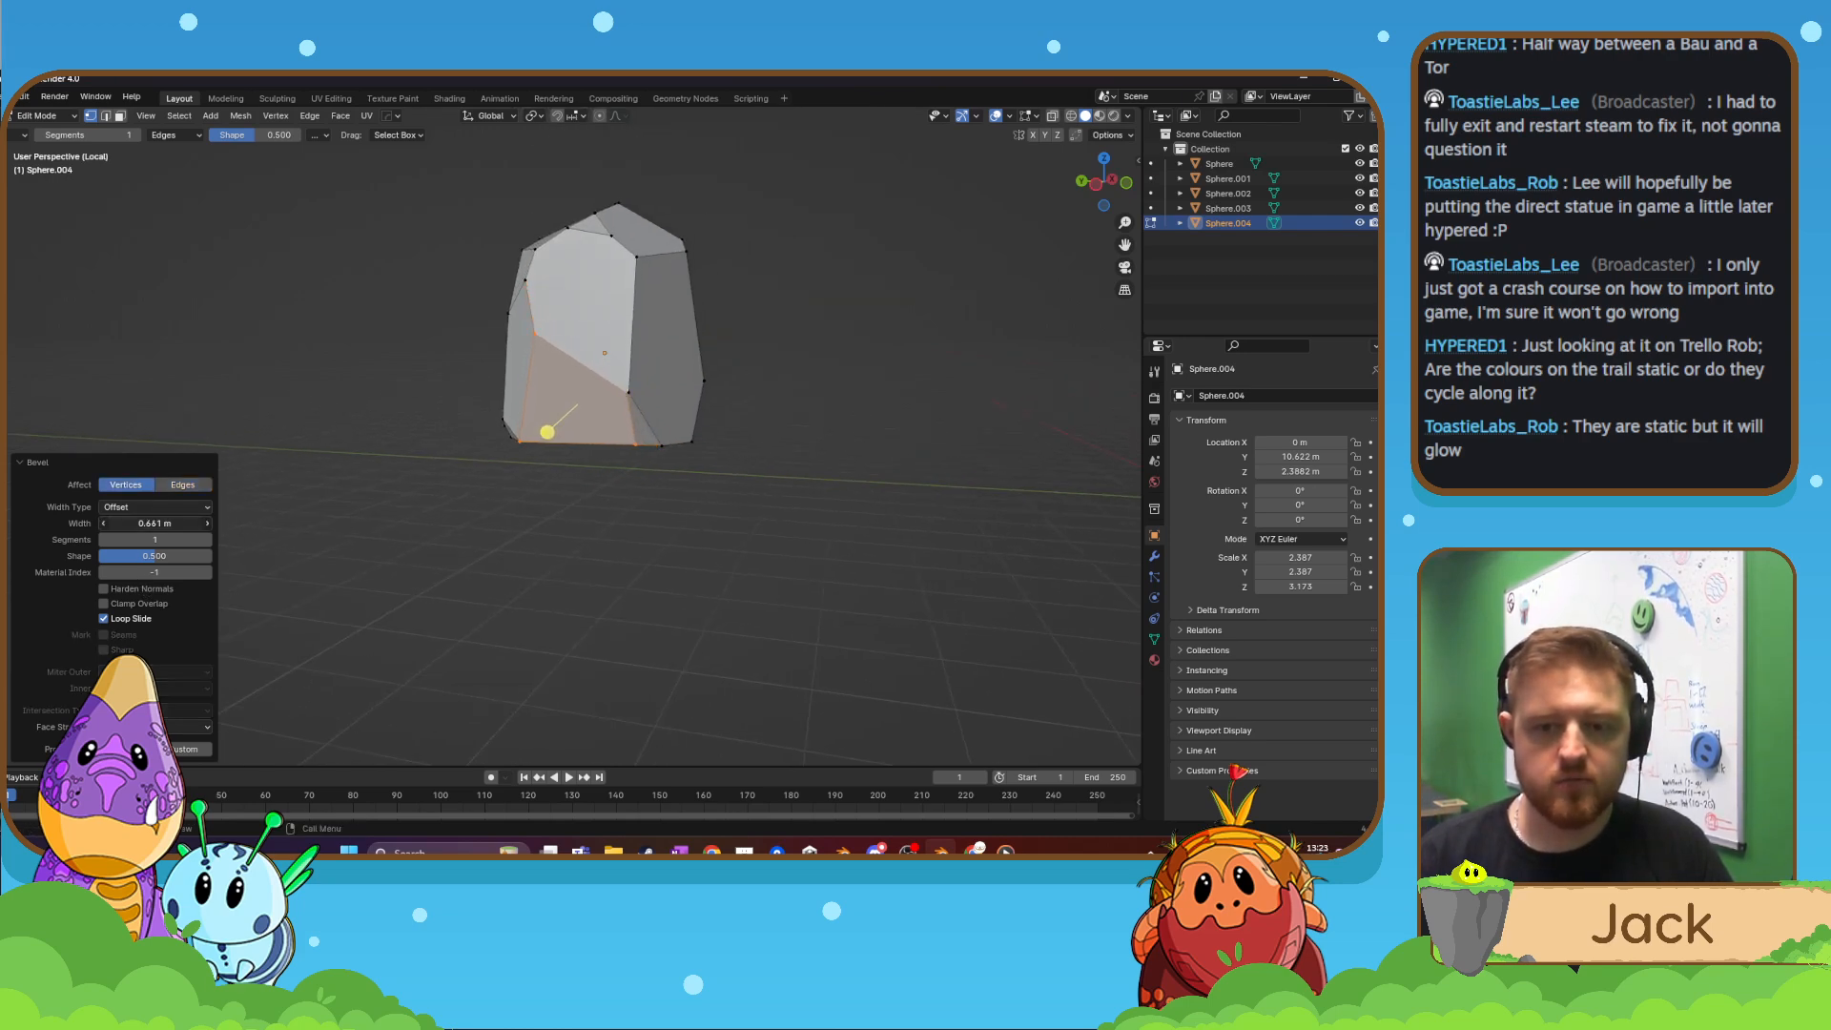
middle_click_drag(422, 475, 600, 418)
scroll(576, 581, "up", 3)
scroll(505, 449, "up", 2)
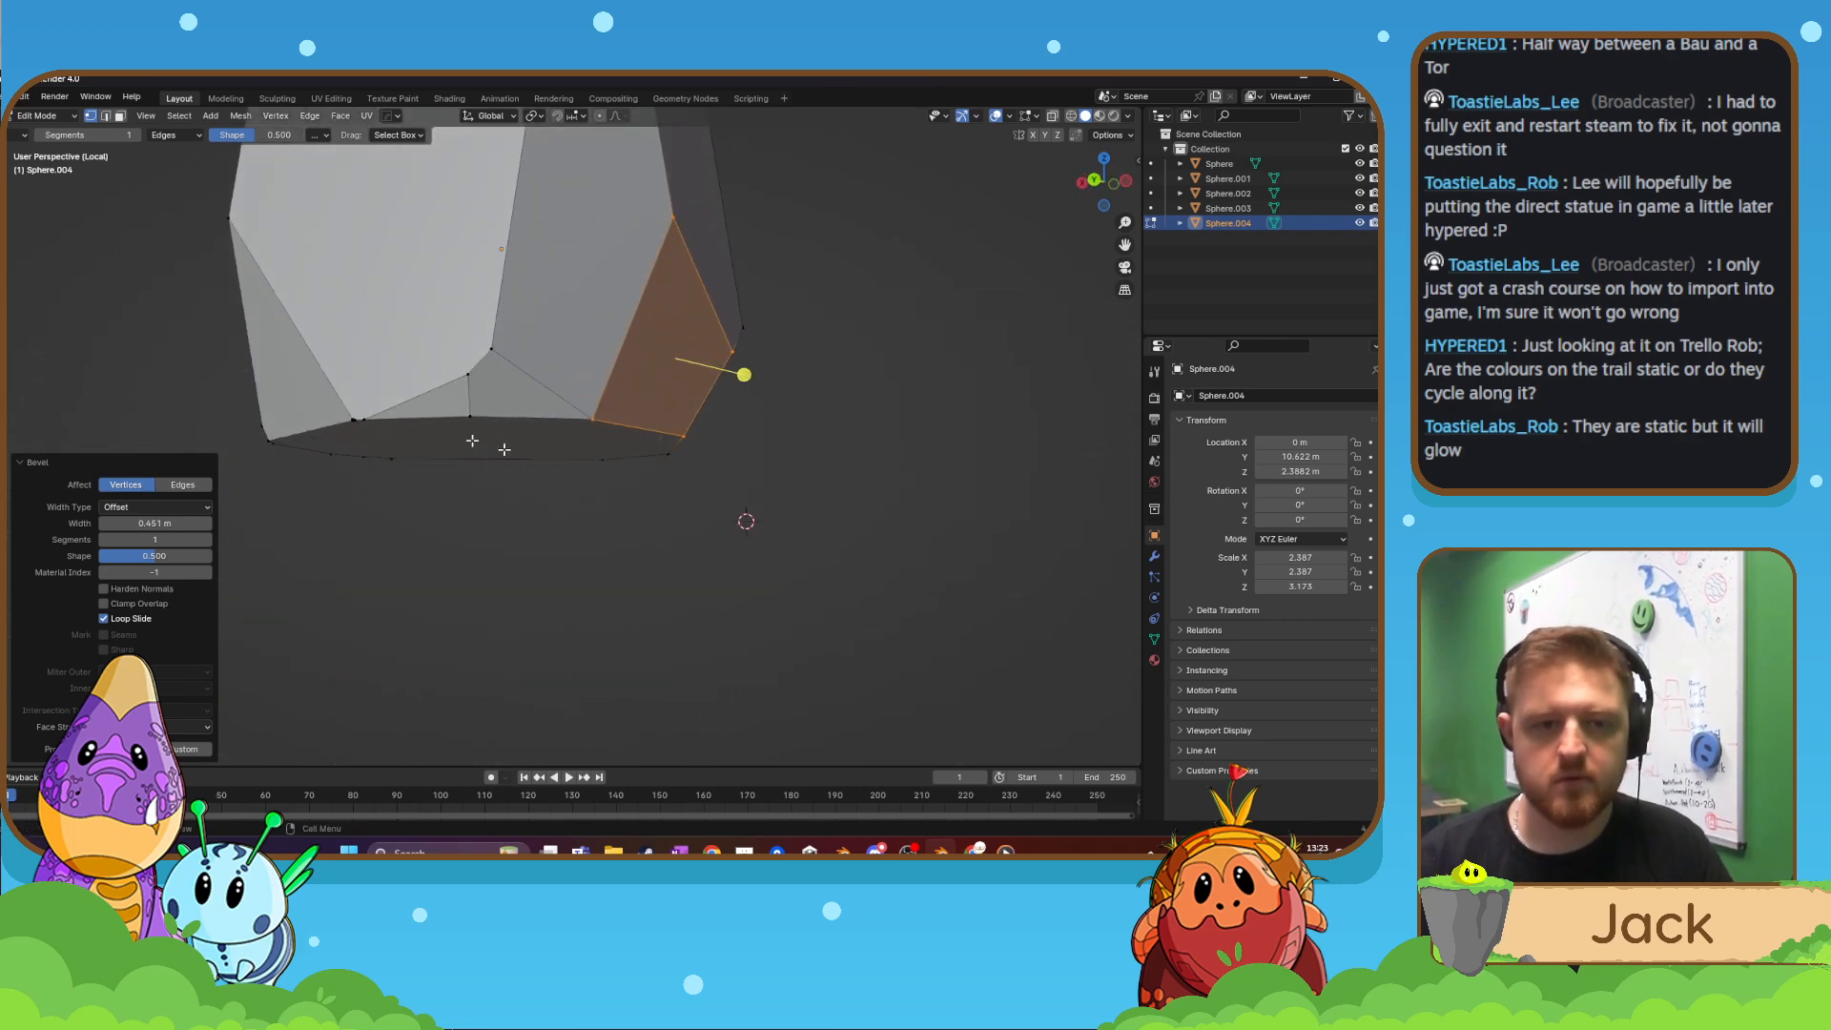
- Try to dissolve the extra vertex on the small facet above the base edge
left_click(107, 115)
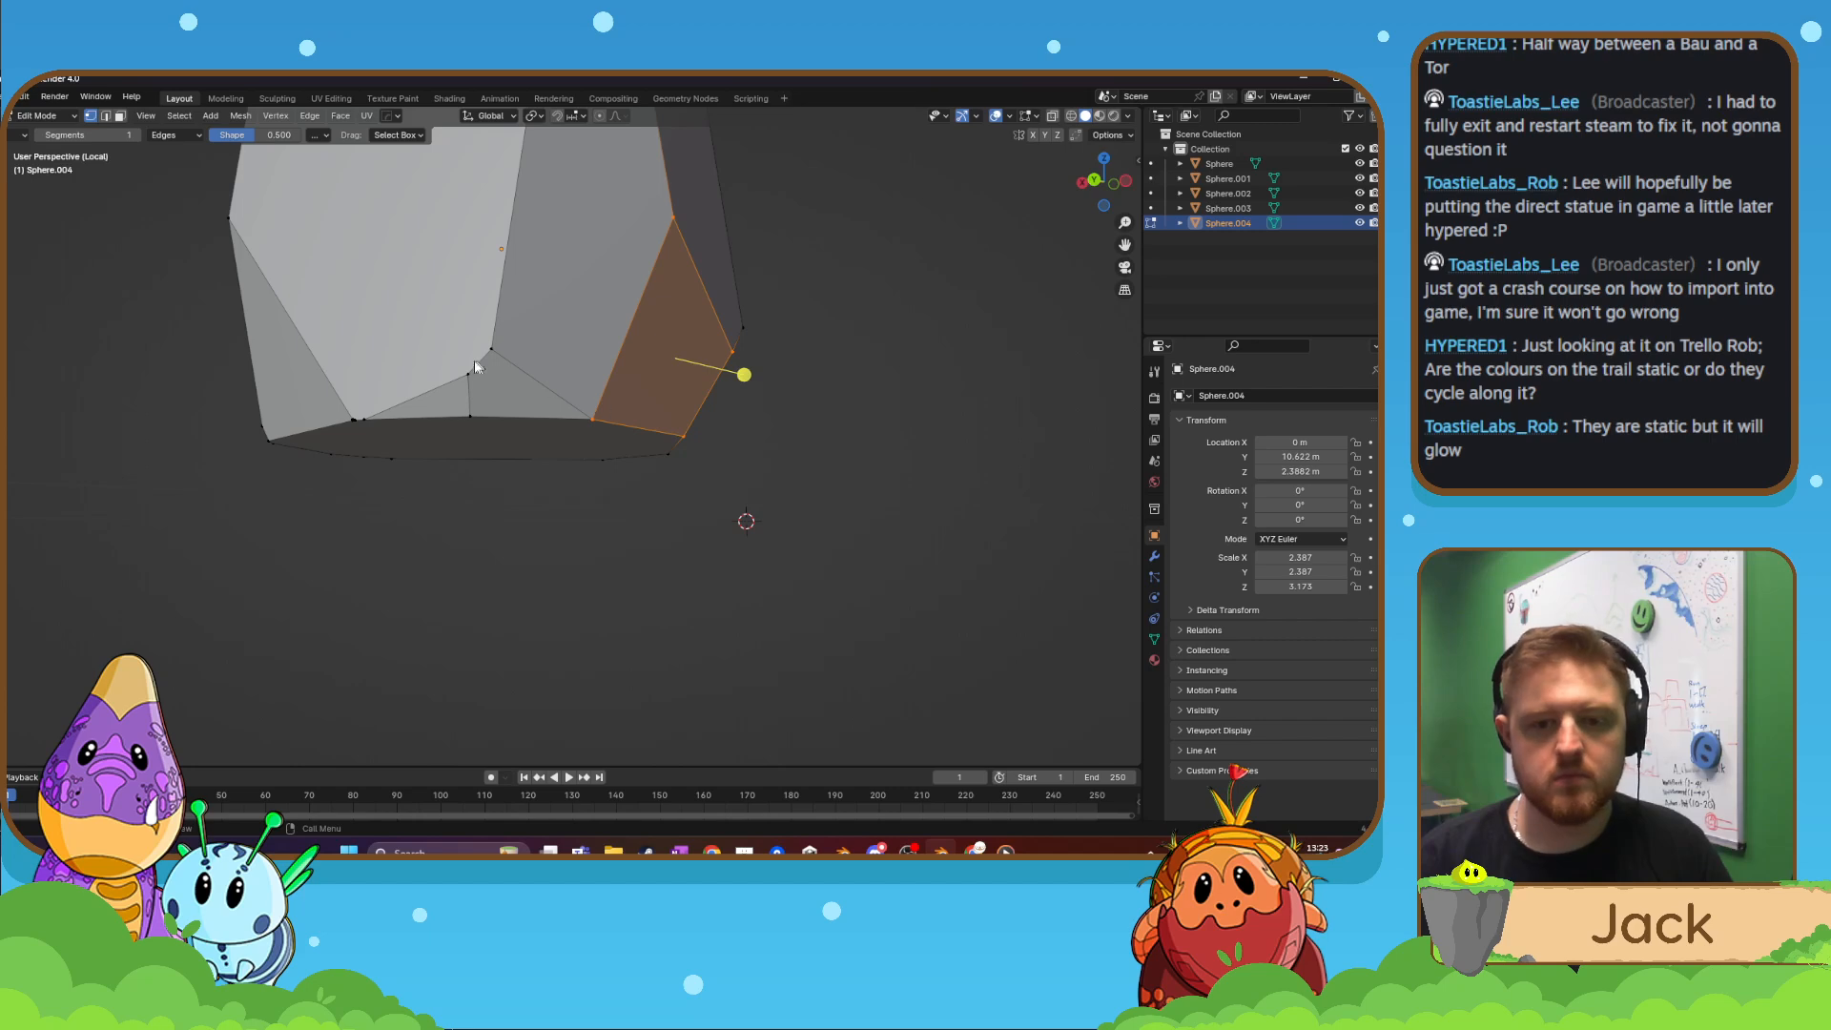
left_click(475, 369)
key("x")
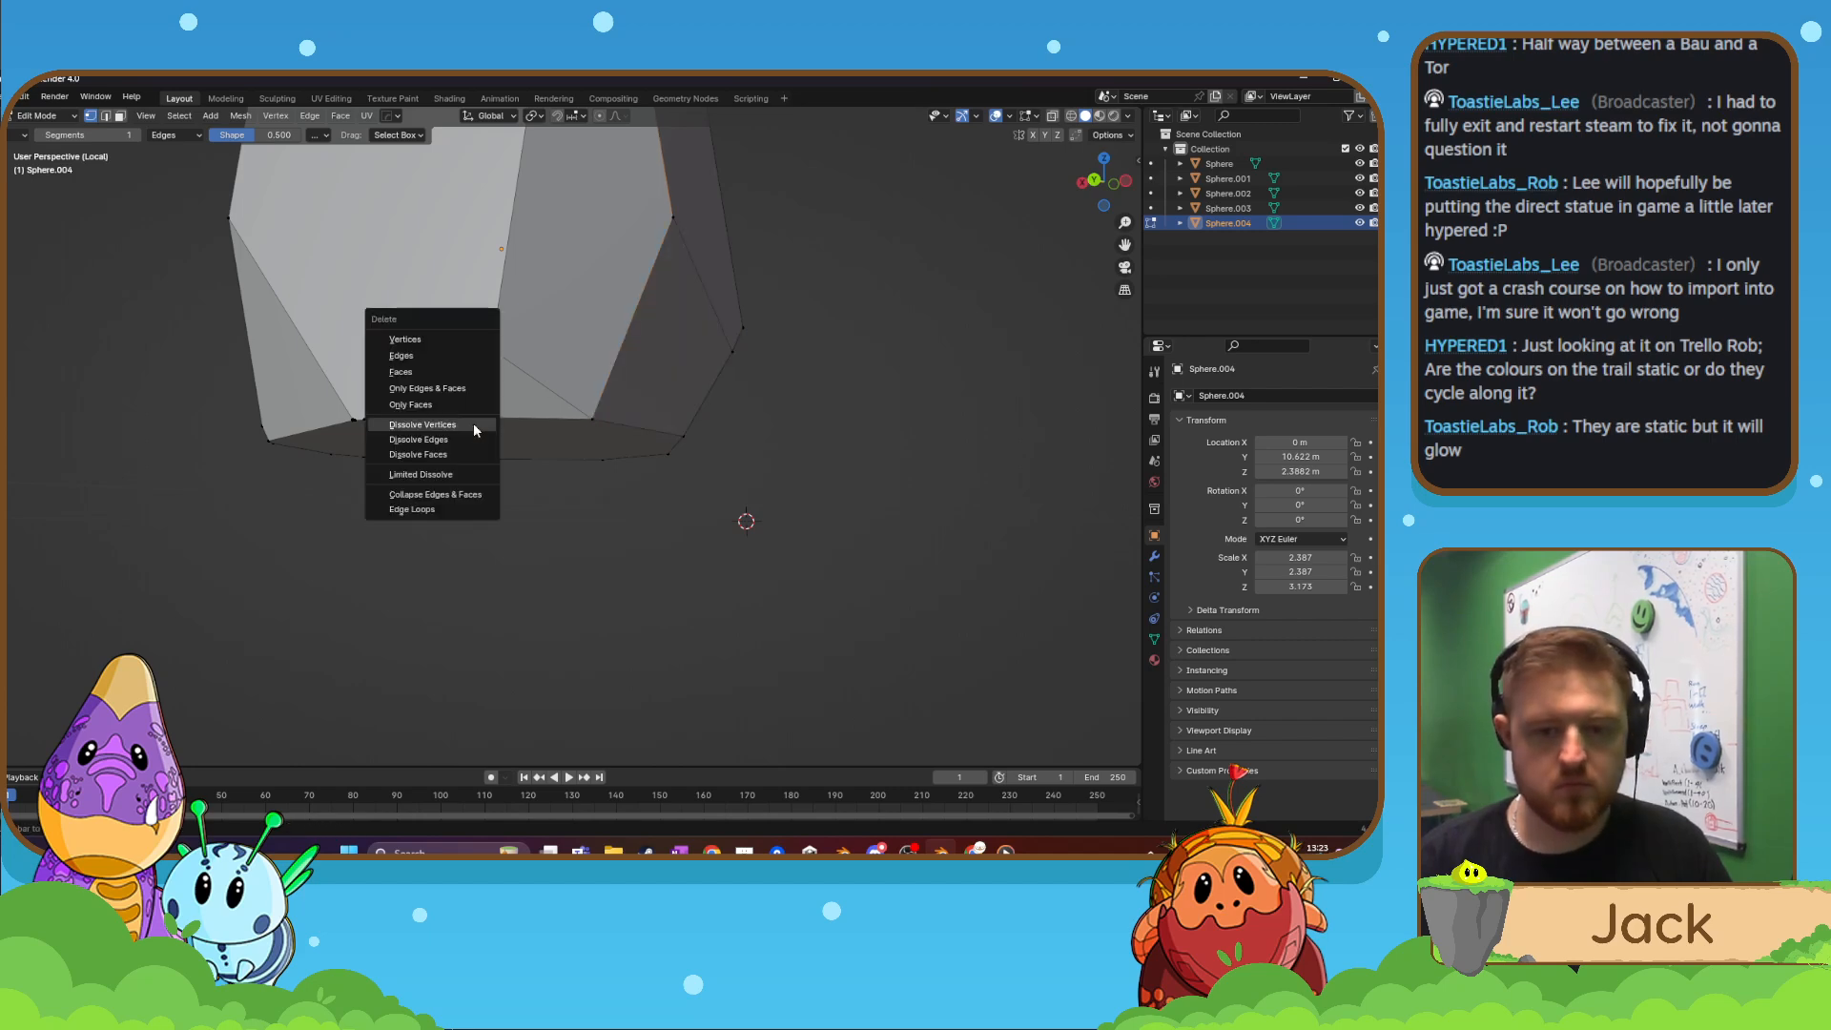
left_click(469, 426)
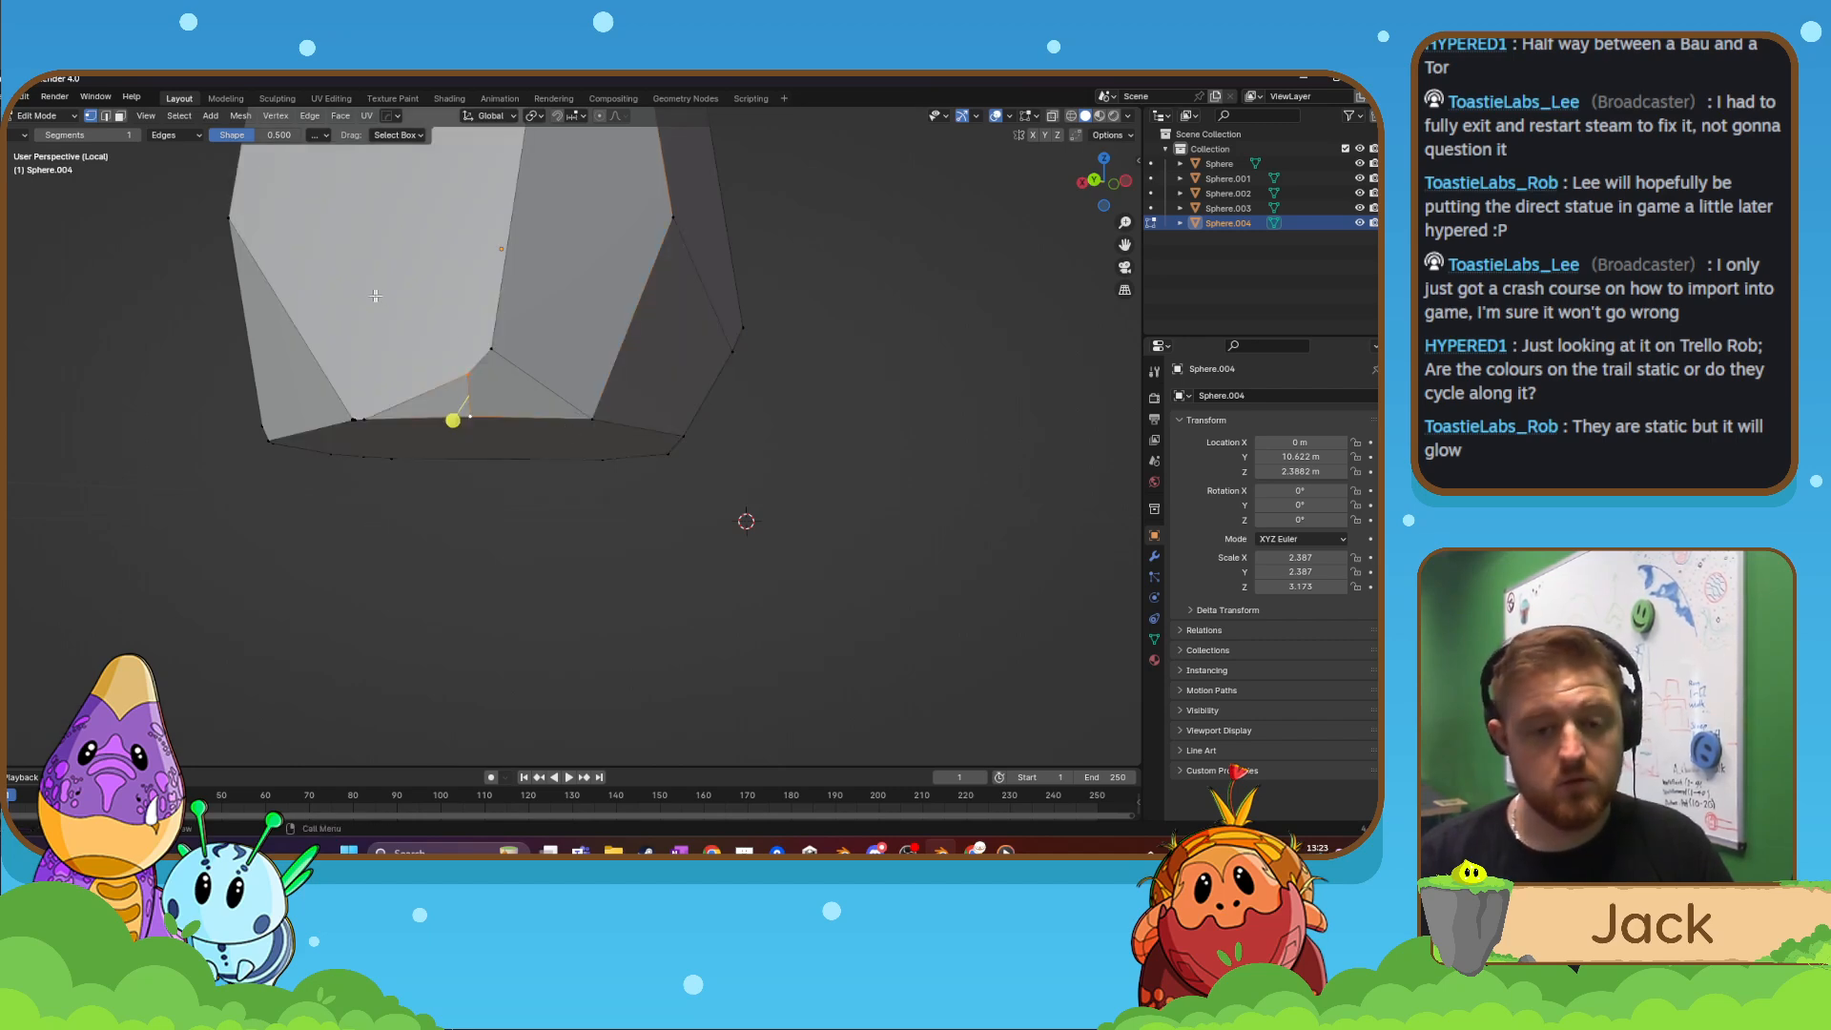
- Merge the small facet's upper pair of vertices and the vertex below them into one base corner vertex
key("m")
left_click(493, 352)
left_click(476, 415)
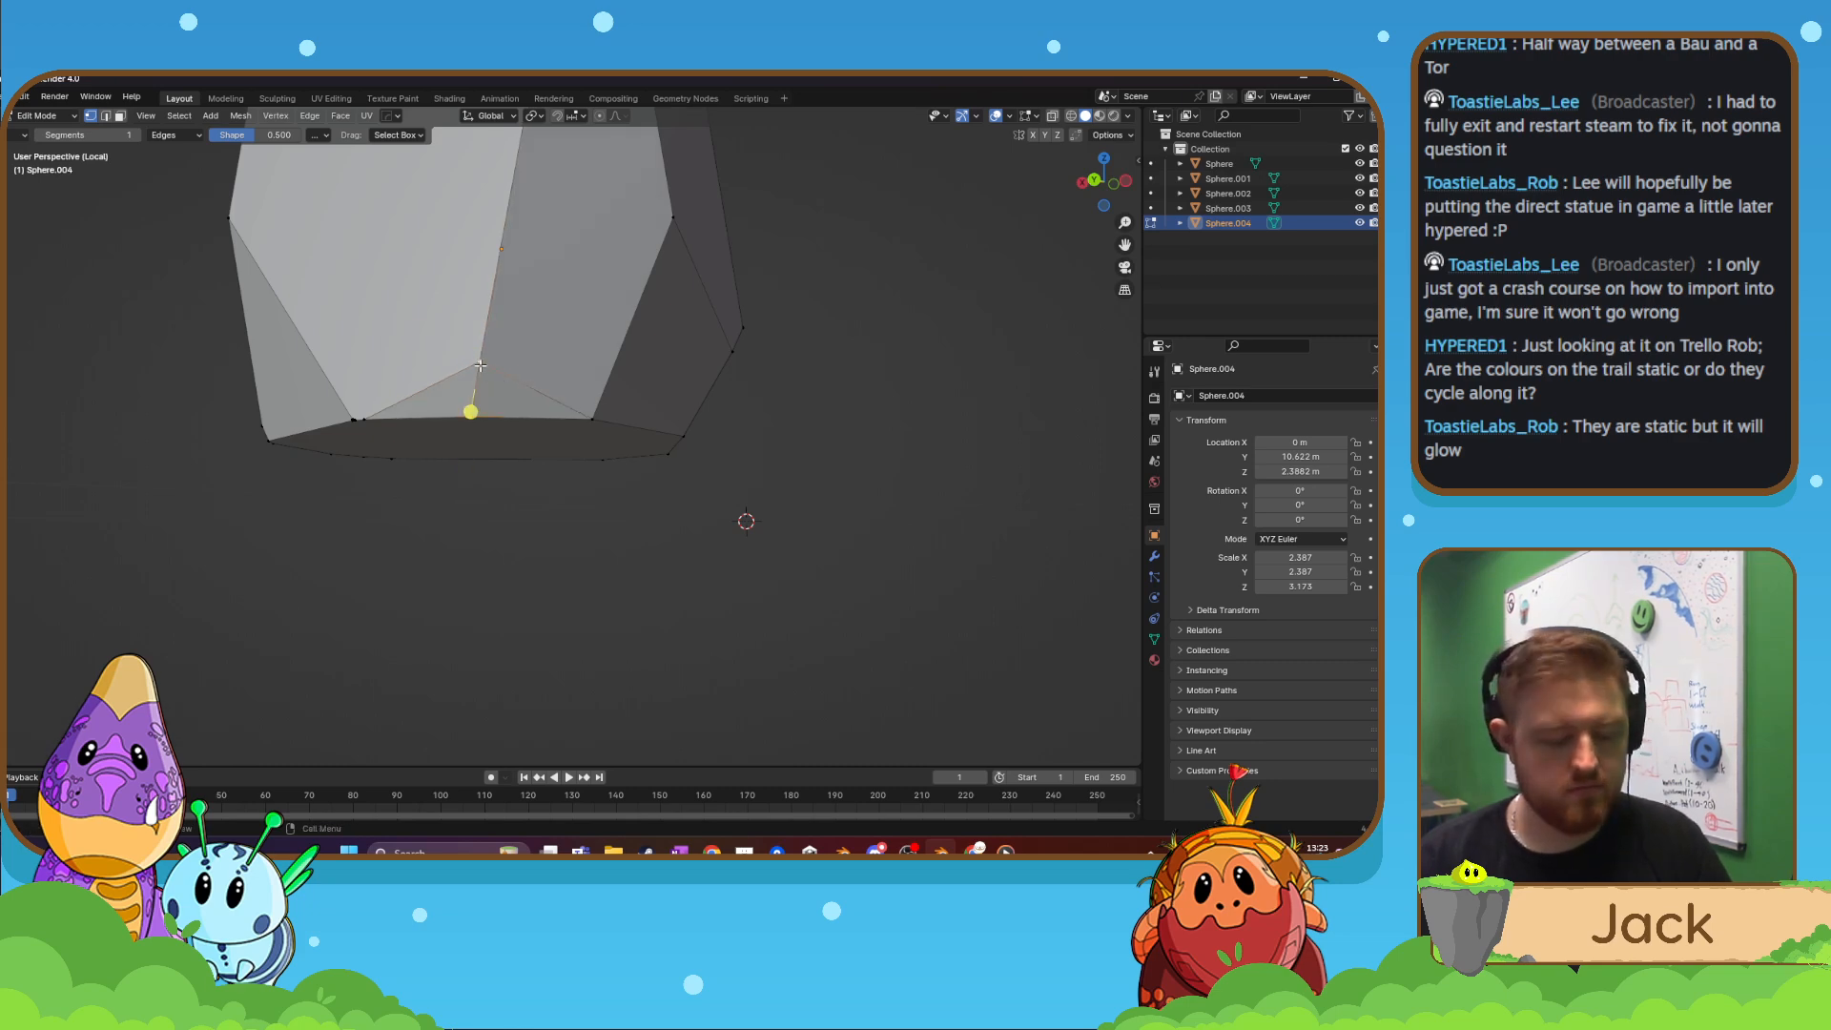
key("m")
left_click(483, 369)
- Merge the two nearly coincident vertices at the neighbouring base corner
left_click(372, 423)
middle_click_drag(379, 409, 530, 407)
scroll(381, 382, "up", 2)
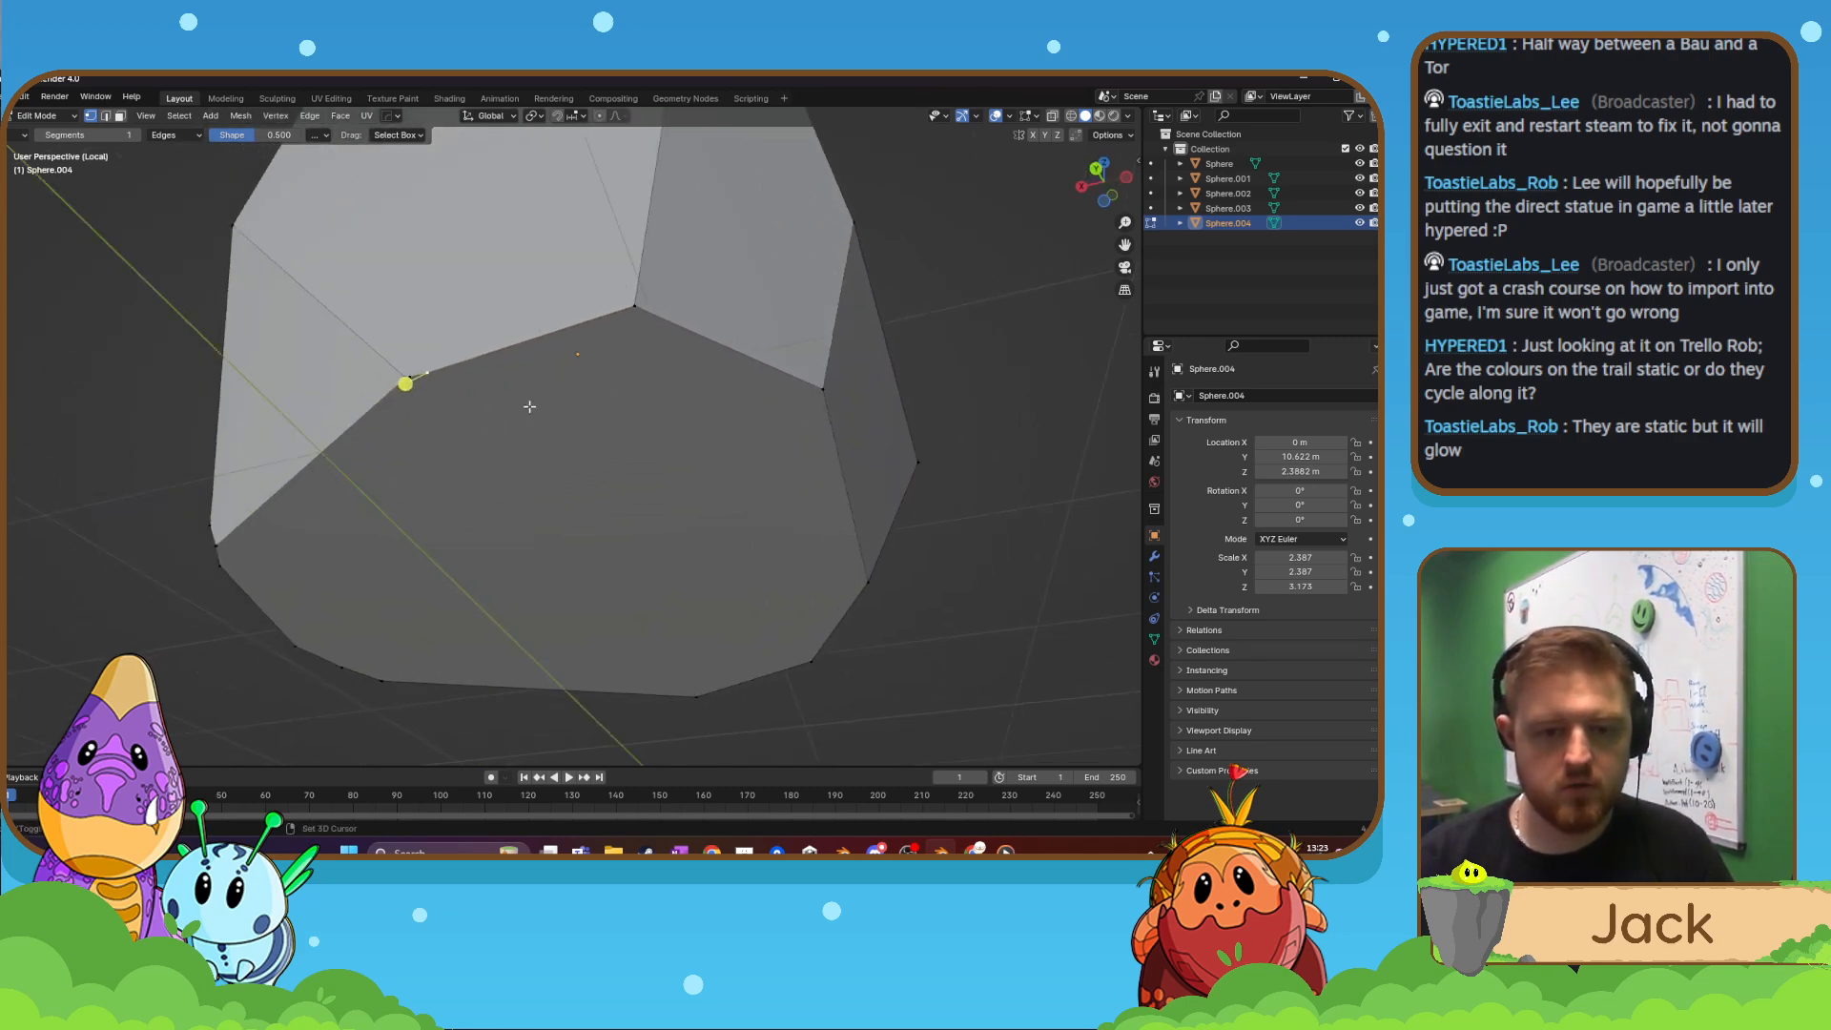
scroll(529, 406, "up", 1)
key("m")
- Move a vertex on the rock's upper edge to reshape the surrounding facets
middle_click_drag(420, 394, 722, 441)
scroll(620, 444, "down", 5)
middle_click_drag(523, 442, 1083, 475)
scroll(610, 400, "up", 3)
middle_click_drag(601, 357, 545, 313)
left_click(518, 299)
key("g")
left_click(600, 288)
- Try moving the vertex at the lower end of the long side face and undo the move
left_click(415, 492)
key("g")
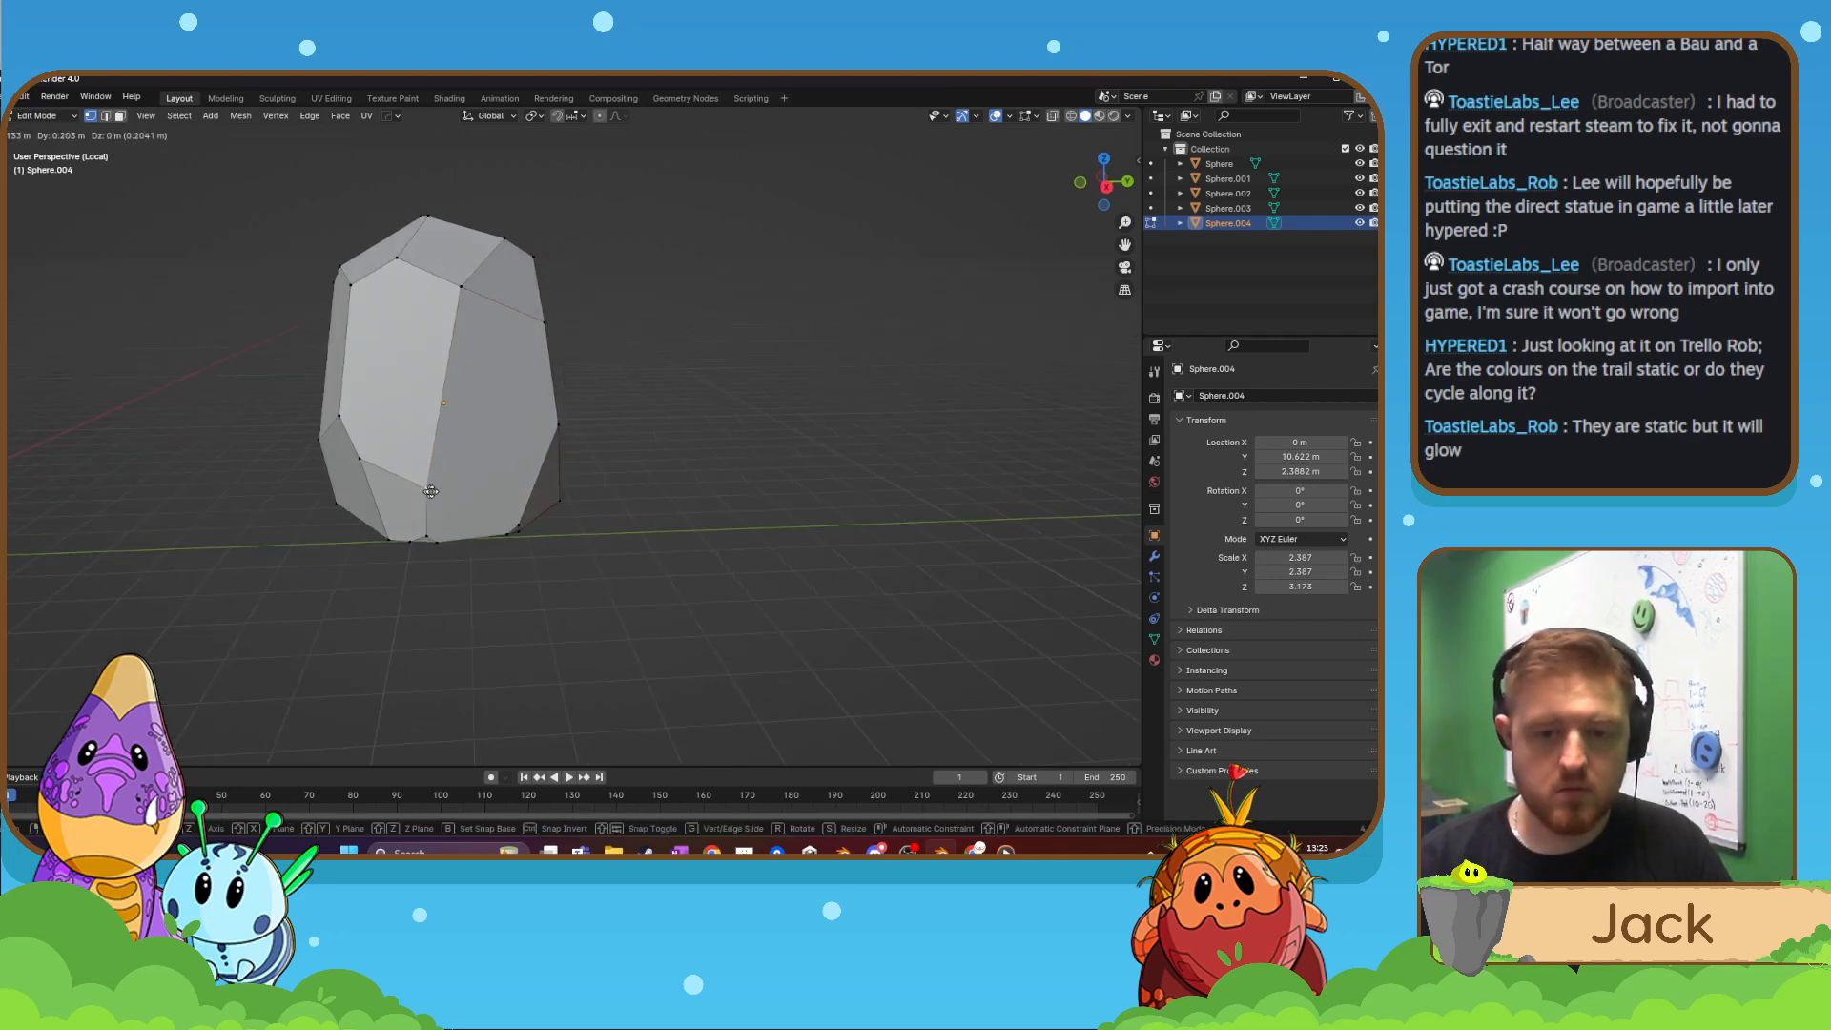
left_click(439, 501)
middle_click_drag(477, 491, 418, 488)
key("ctrl+z")
- Bisect the whole rock with a steep plane along its side, removing the cut-off sliver and filling the opening with a face
middle_click_drag(514, 447, 484, 421)
middle_click_drag(520, 418, 604, 429)
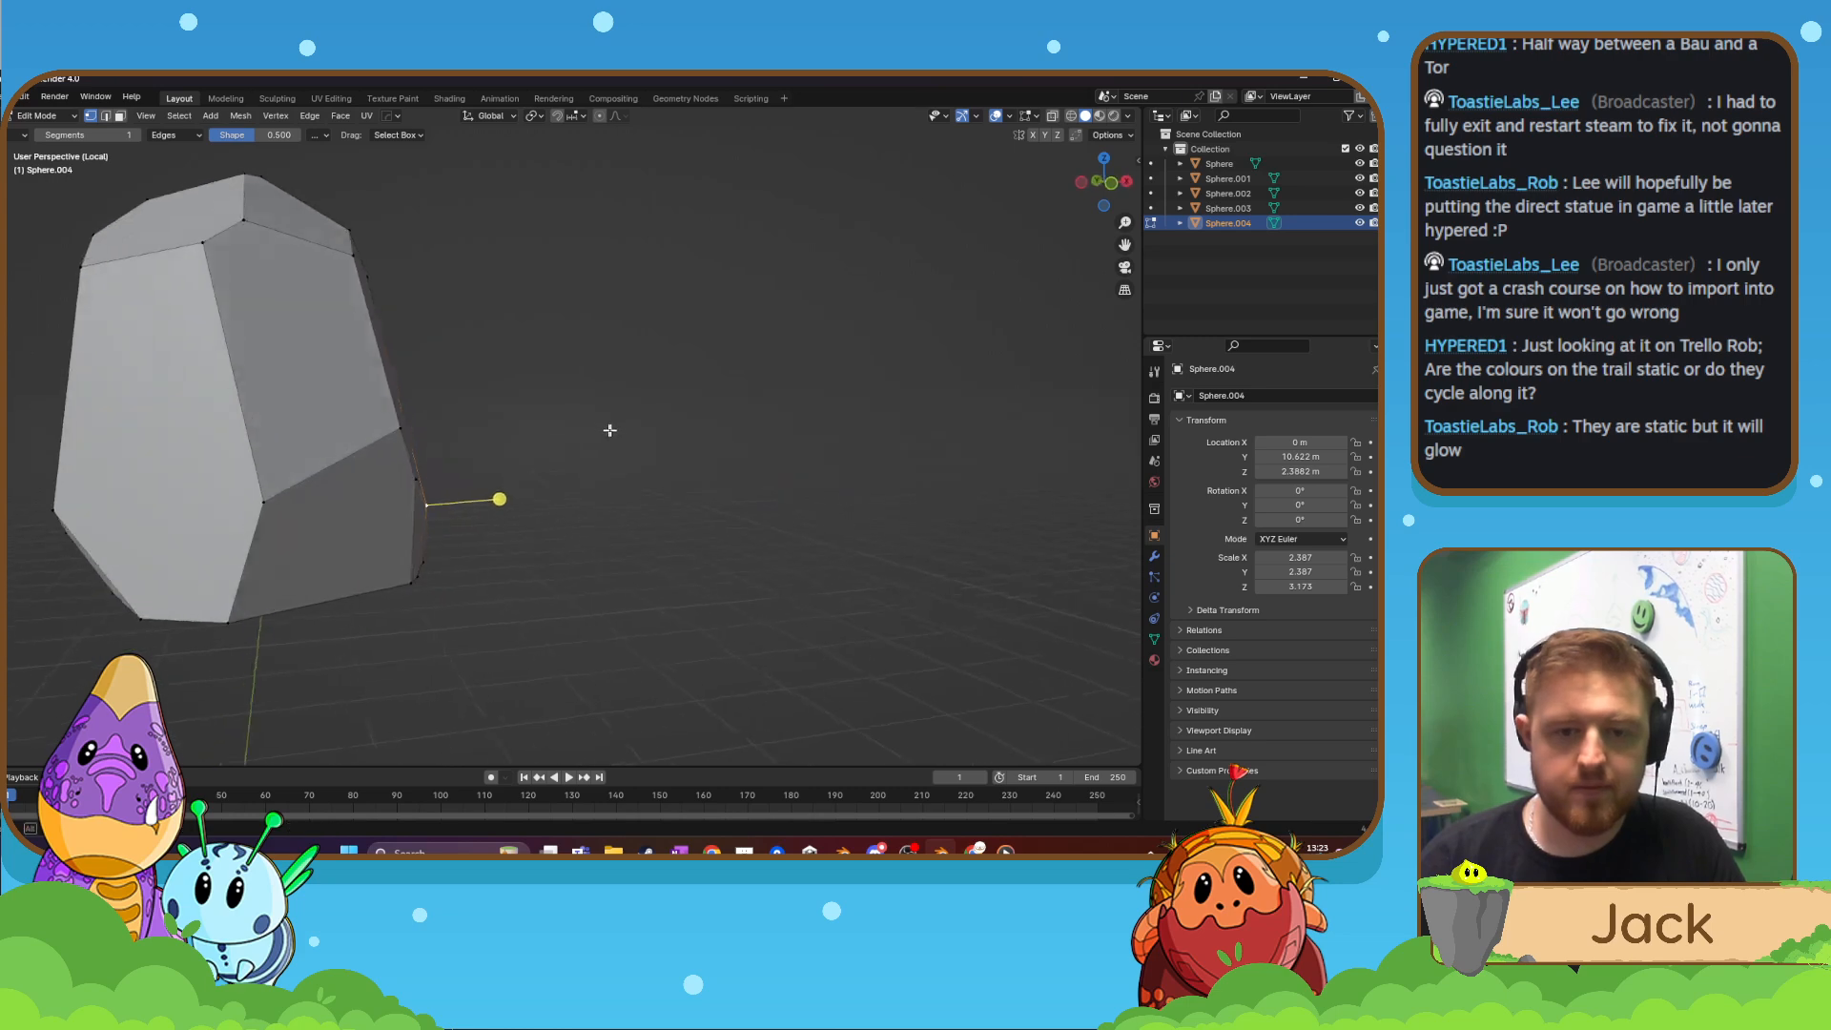
key("a")
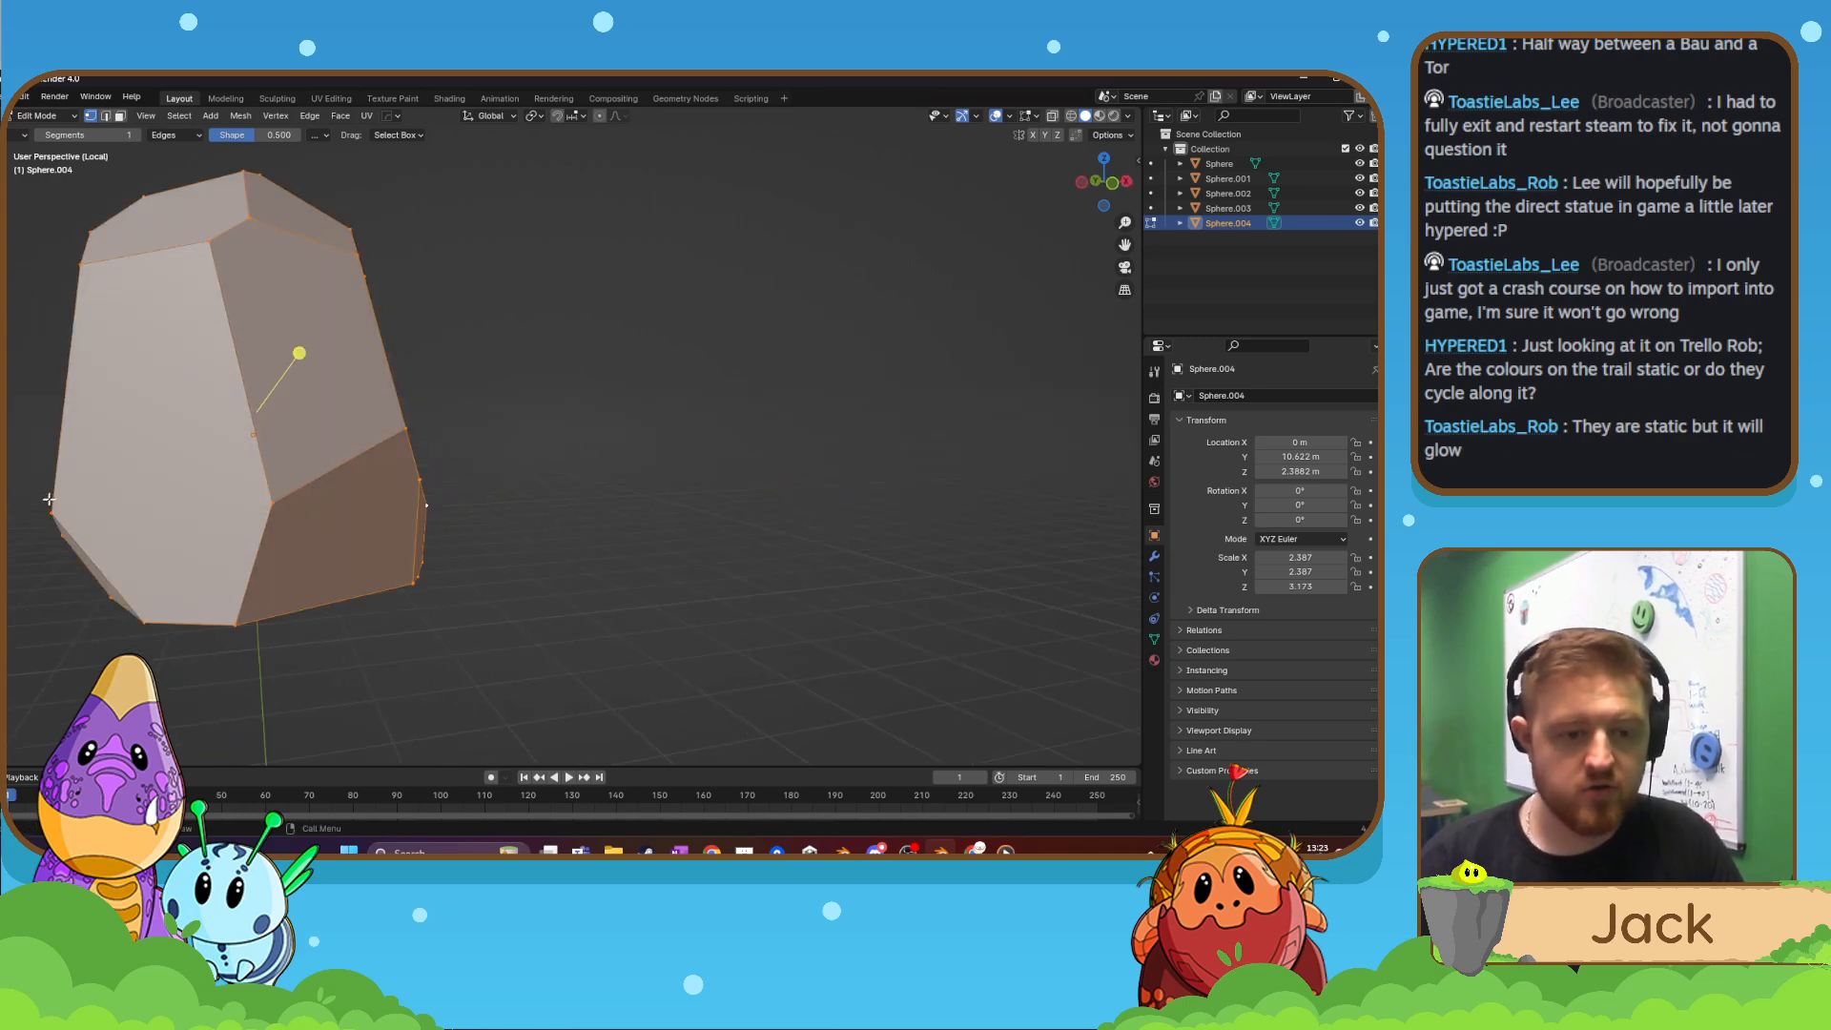
left_click(4, 499)
middle_click_drag(329, 510, 326, 496)
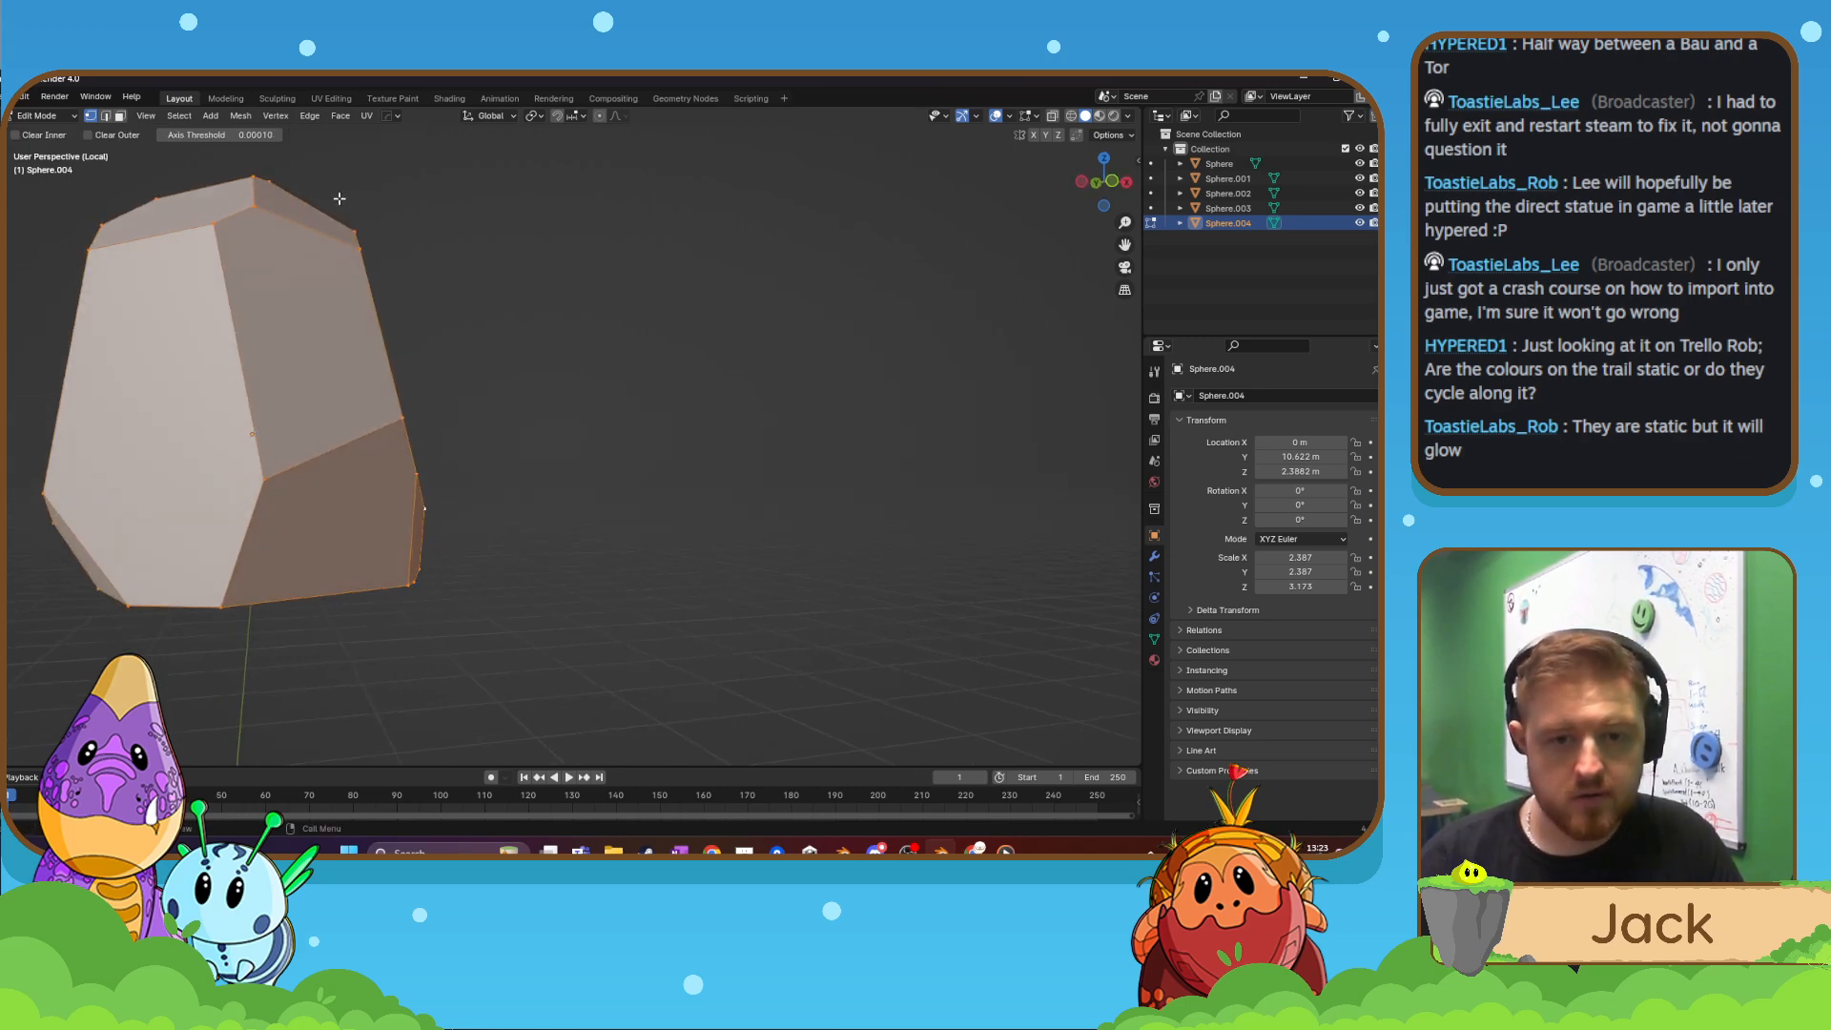
left_click_drag(340, 198, 391, 401)
left_click_drag(418, 506, 420, 515)
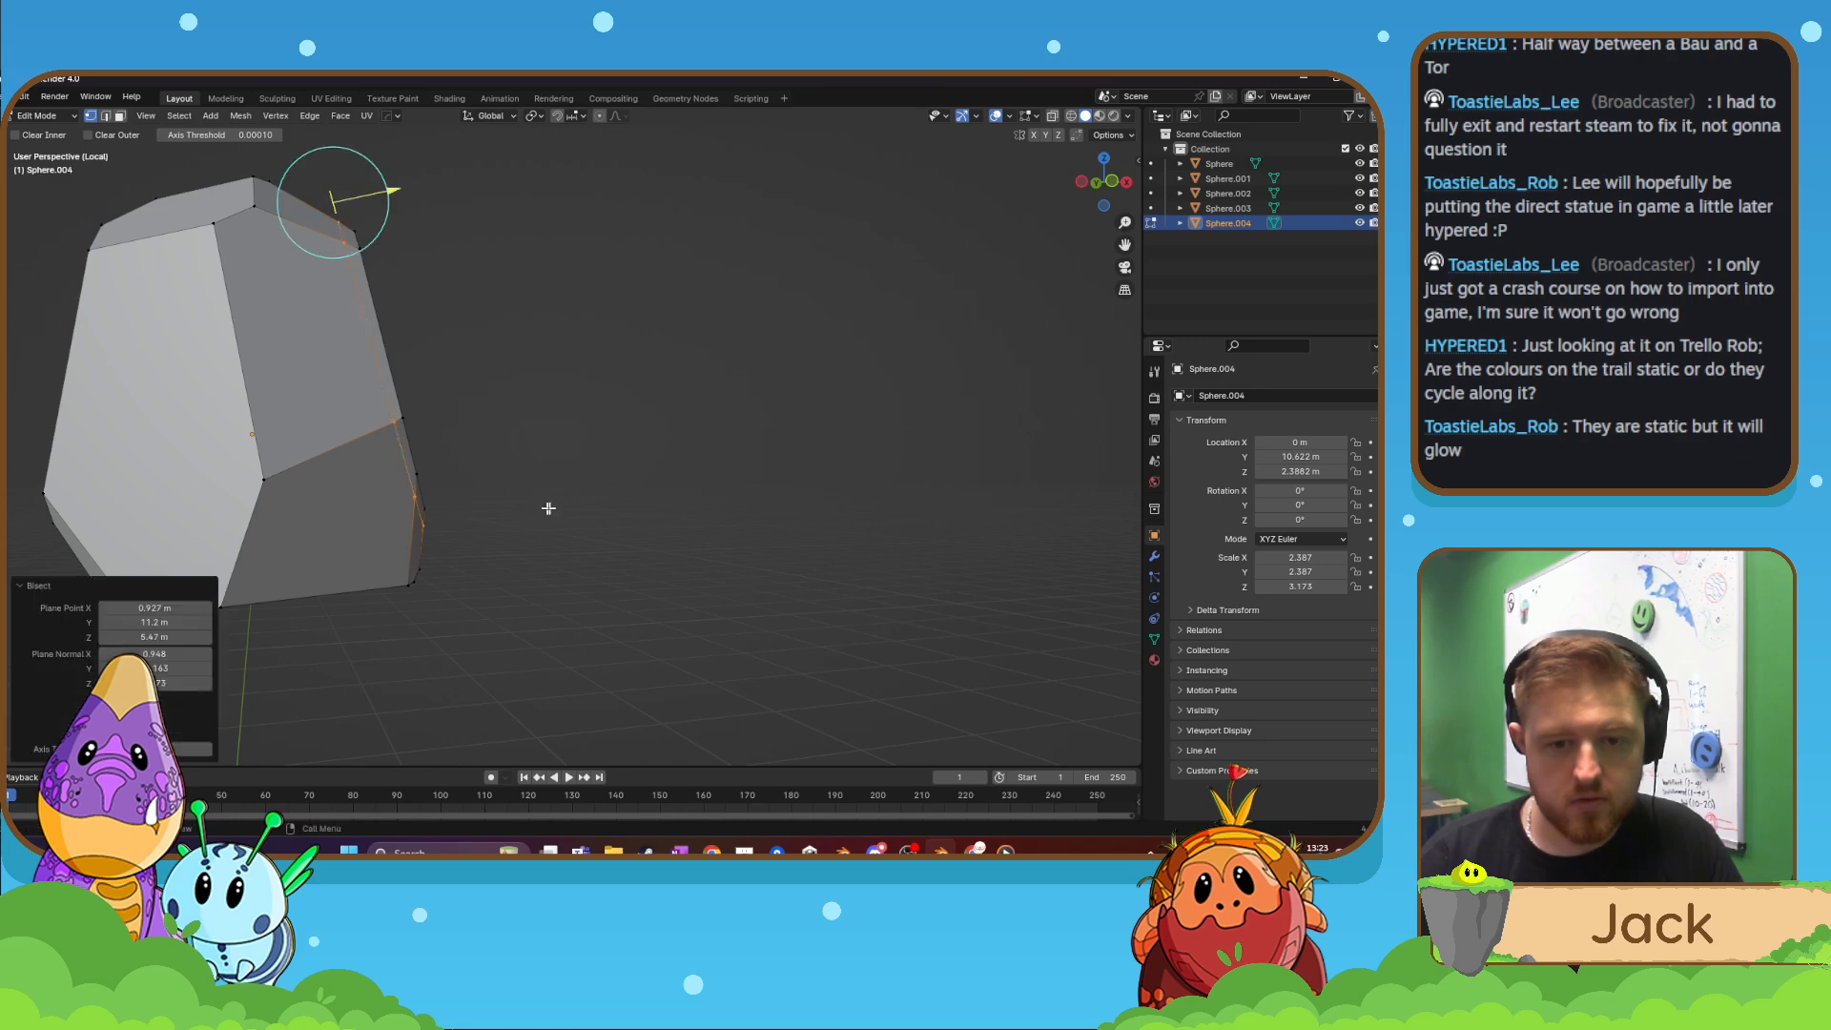
middle_click_drag(547, 506, 243, 575)
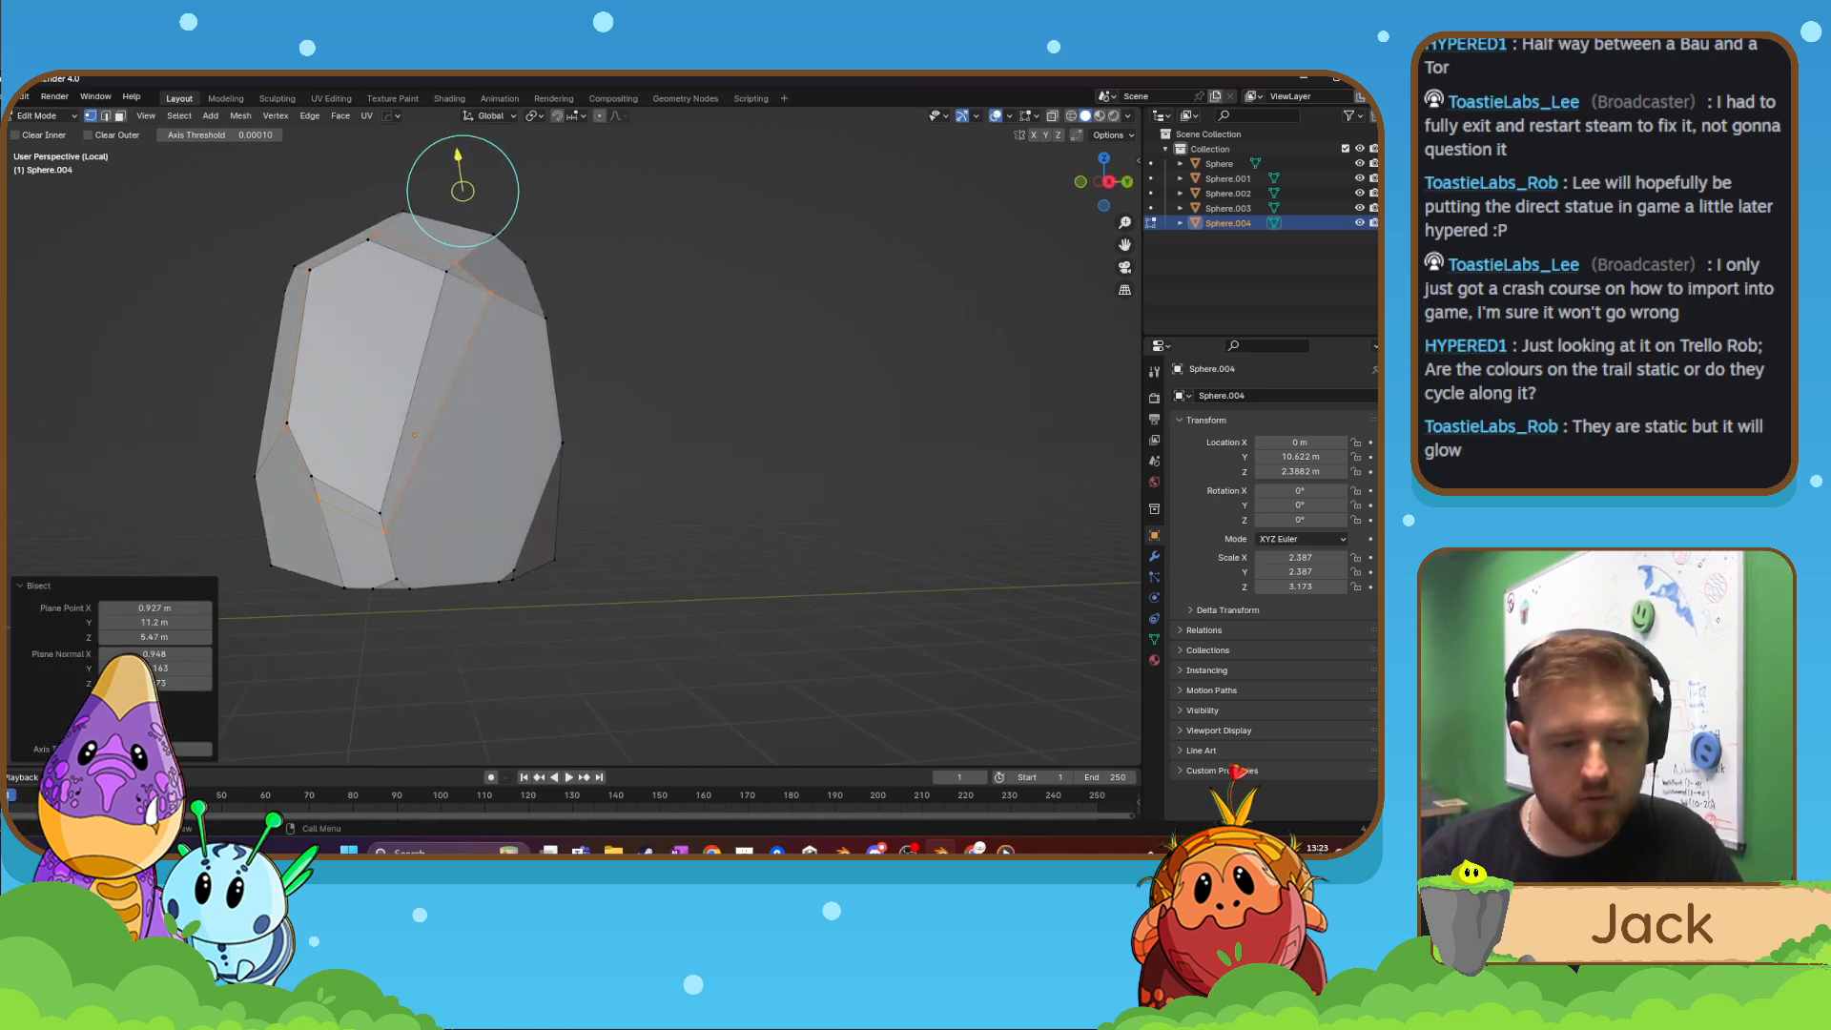
left_click(105, 732)
key("f")
- Merge the vertices at the lower end of the new cut face into a single corner at the rock's base
scroll(668, 447, "down", 3)
middle_click_drag(593, 447, 489, 411)
scroll(524, 496, "up", 3)
scroll(454, 475, "up", 1)
scroll(454, 456, "up", 2)
left_click(106, 115)
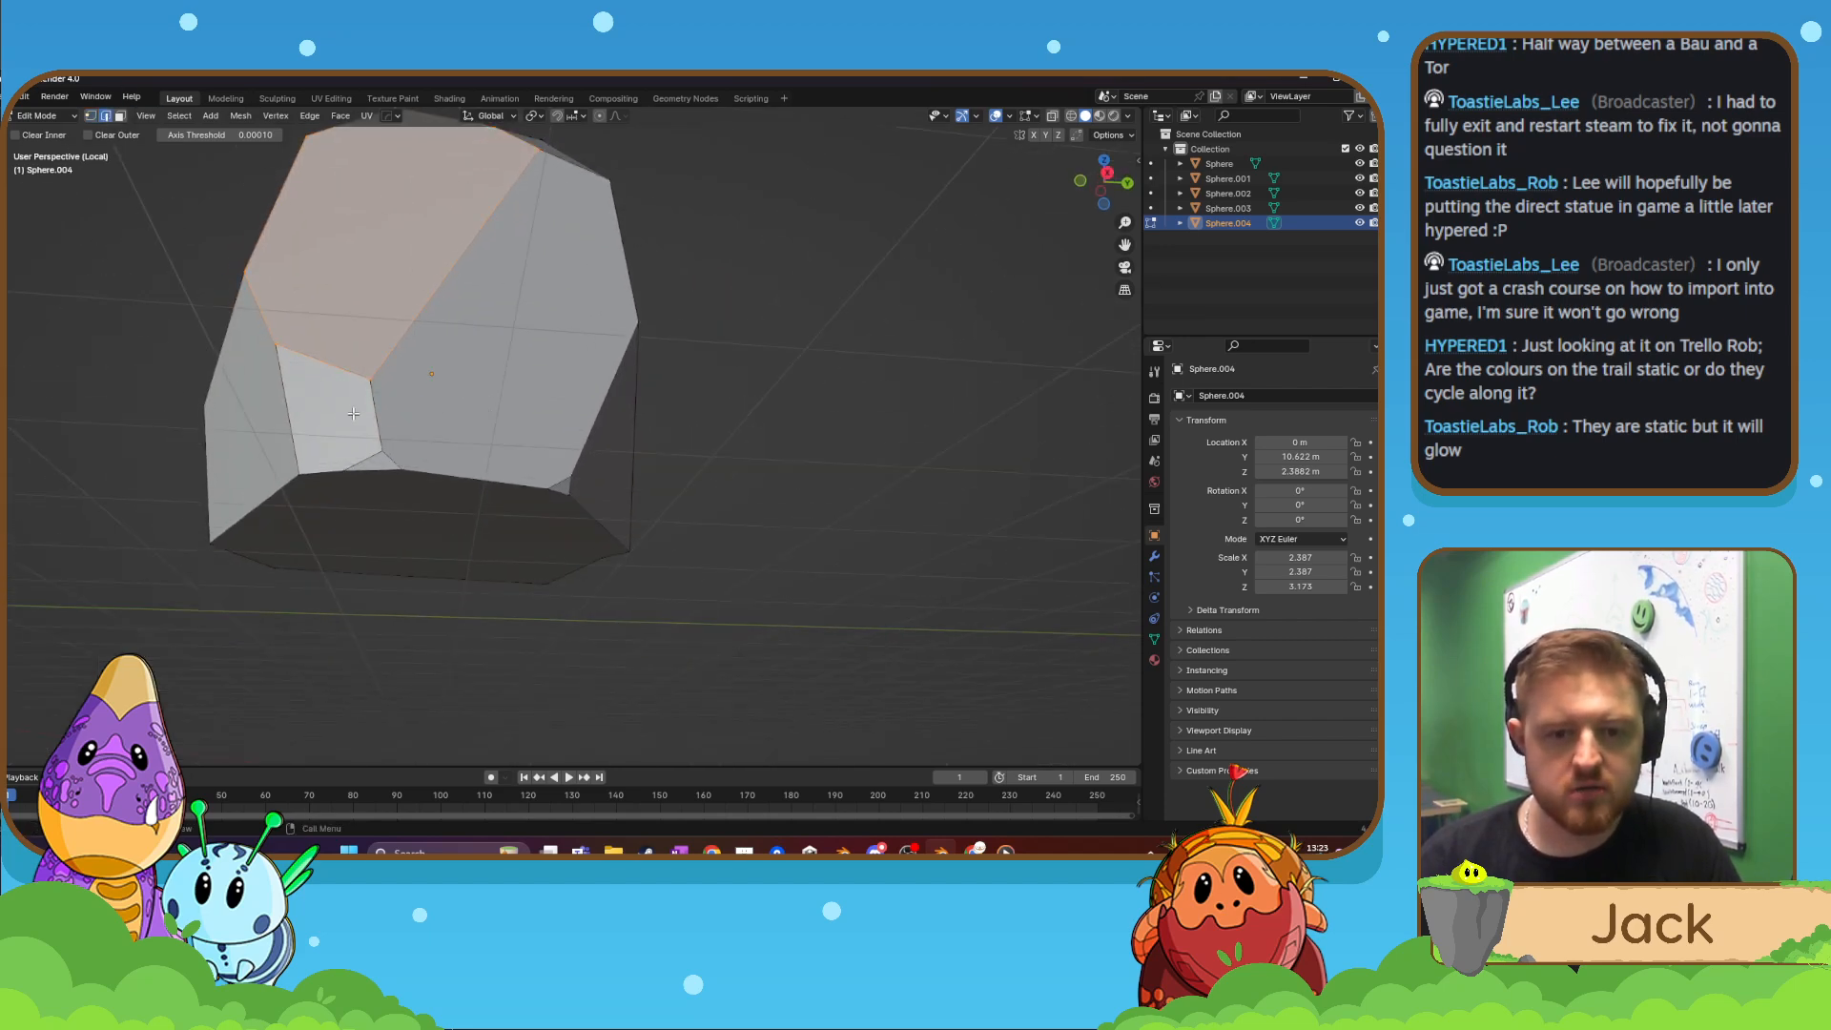
left_click(91, 115)
key("m")
left_click(404, 462)
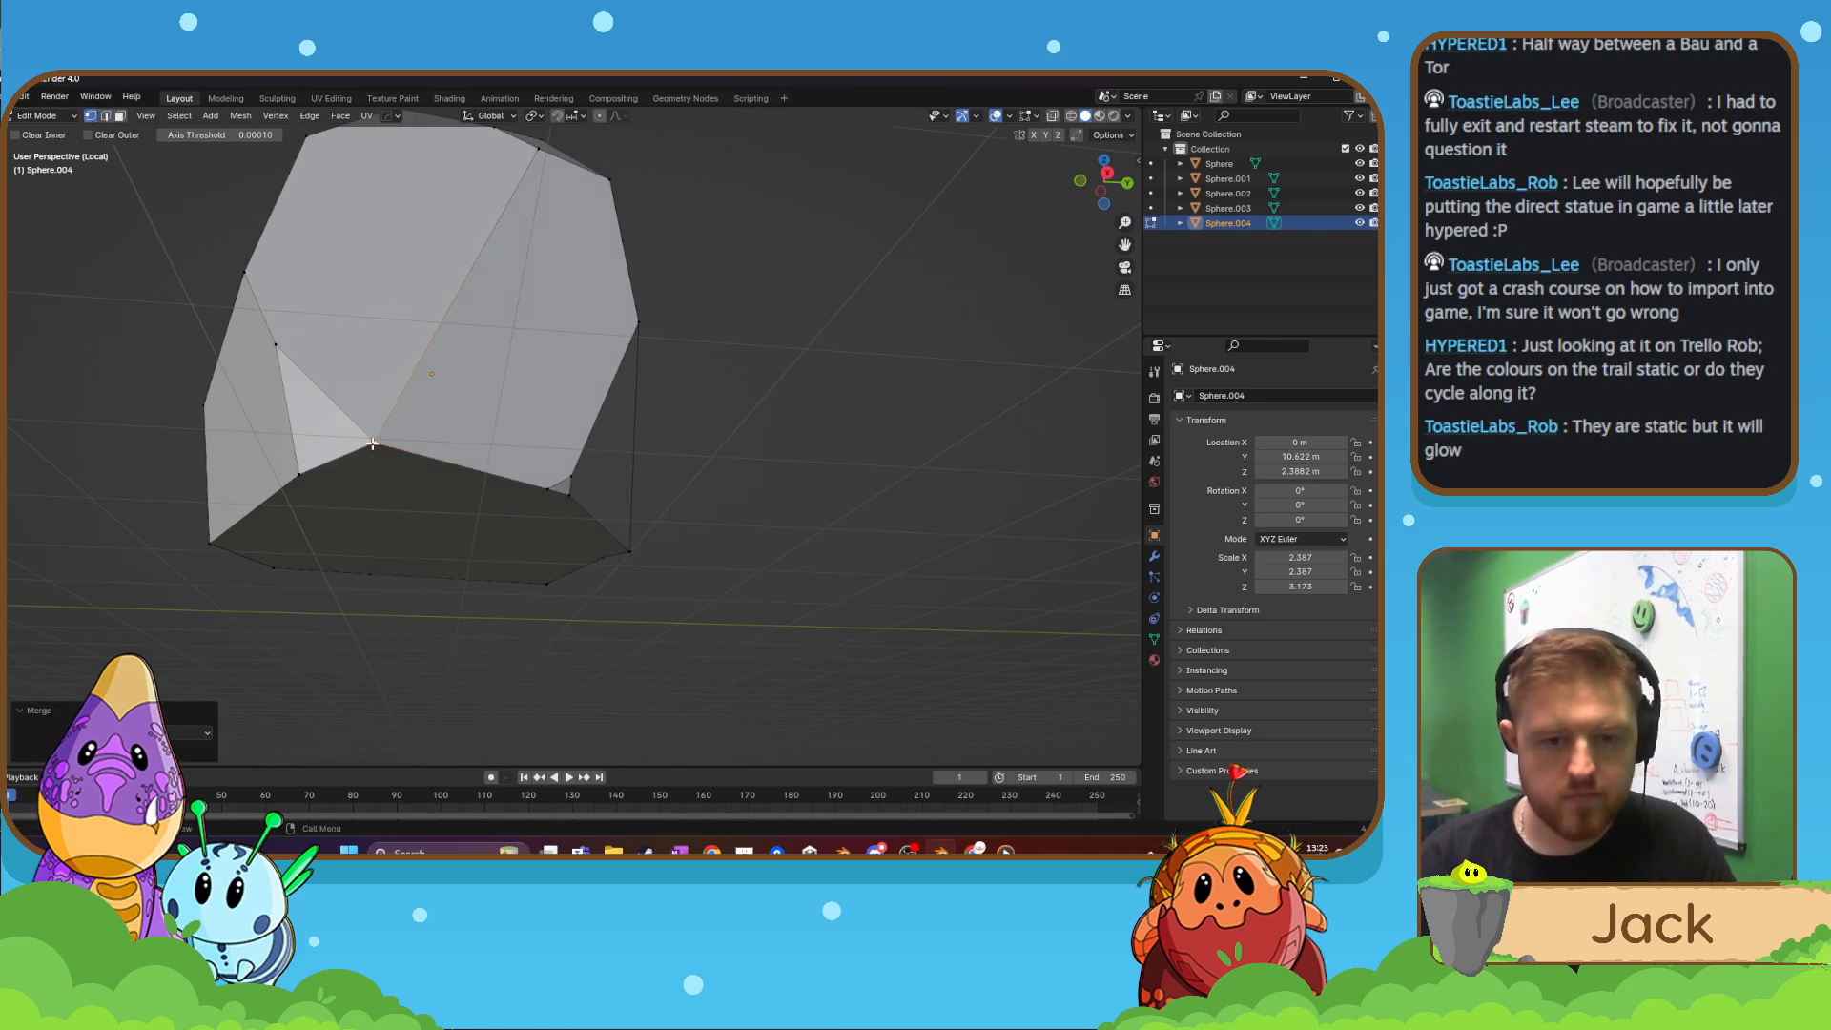
- Merge the neighbouring facet's surplus vertices and collapse the tiny triangular facet at the other base corner
key("m")
left_click(281, 347)
mouse_move(505, 457)
middle_mouse_down()
mouse_move(515, 494)
mouse_move(524, 442)
middle_mouse_up()
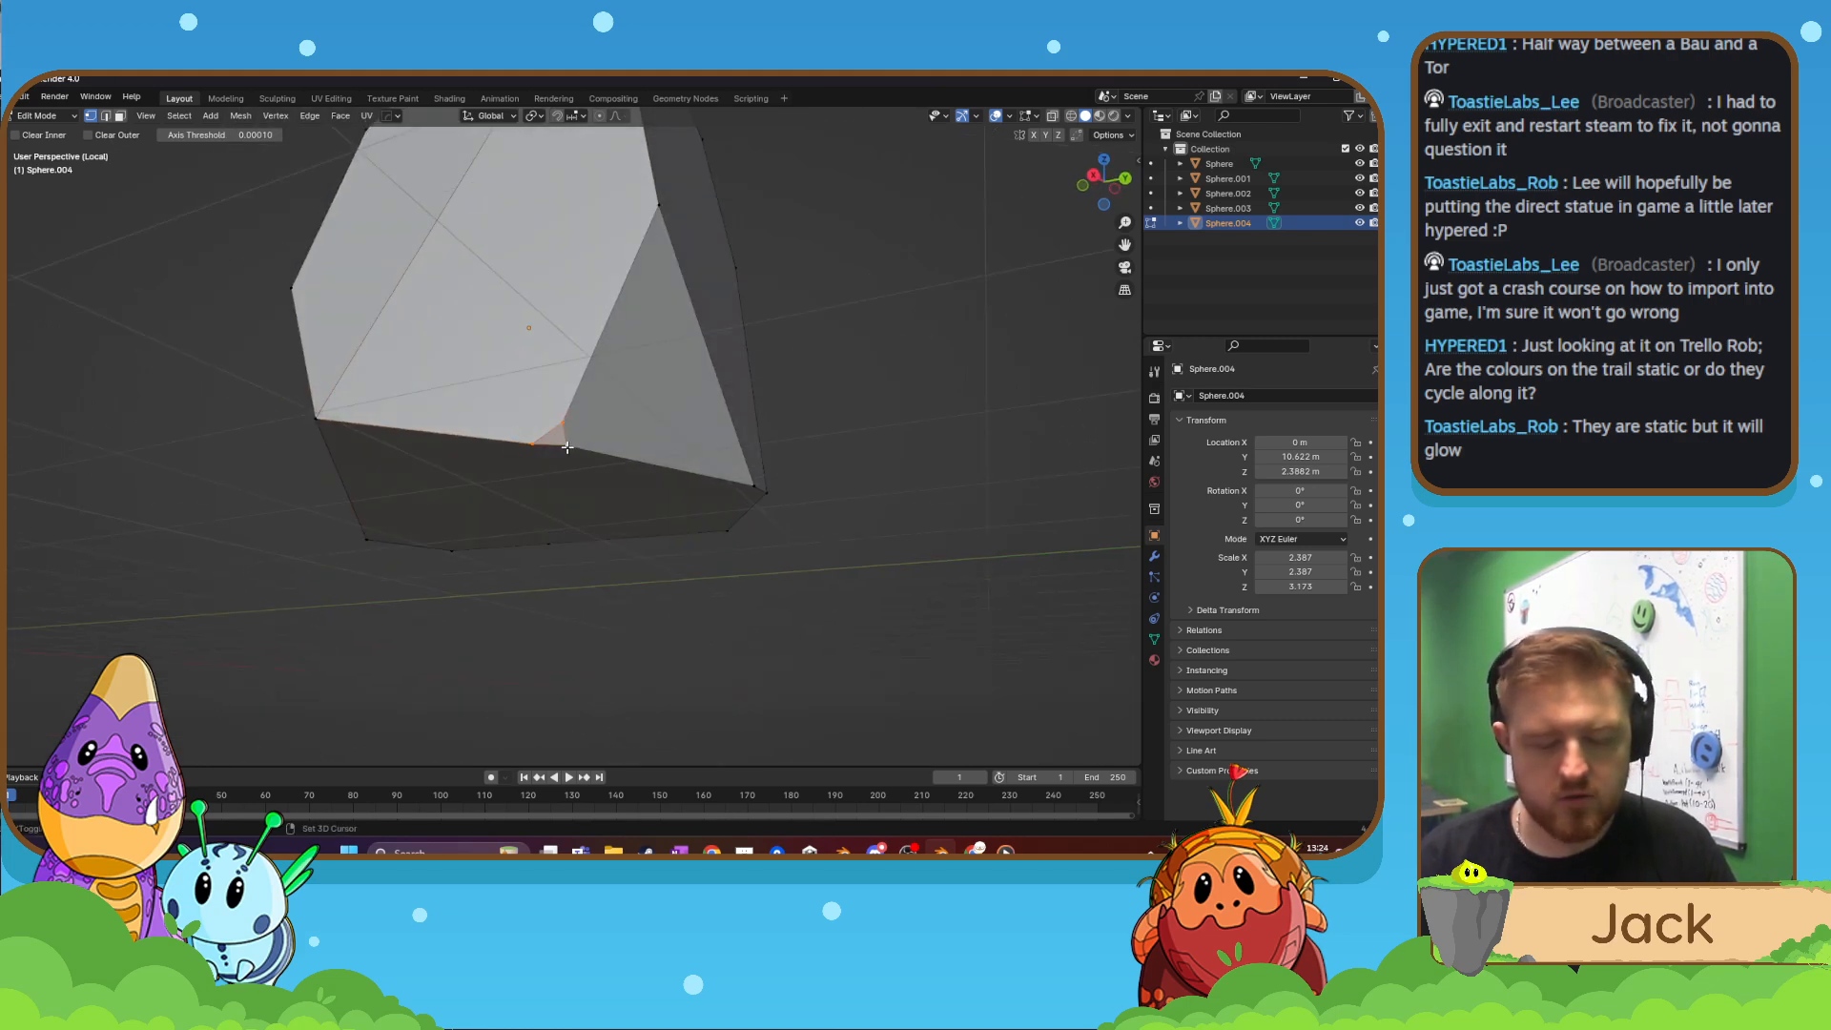
key("m")
left_click(563, 448)
- Bevel the base corner vertex where the facets meet, affecting vertices with a width of about 0.357 m
middle_click_drag(563, 448, 453, 455)
left_click(451, 452)
key("ctrl+b")
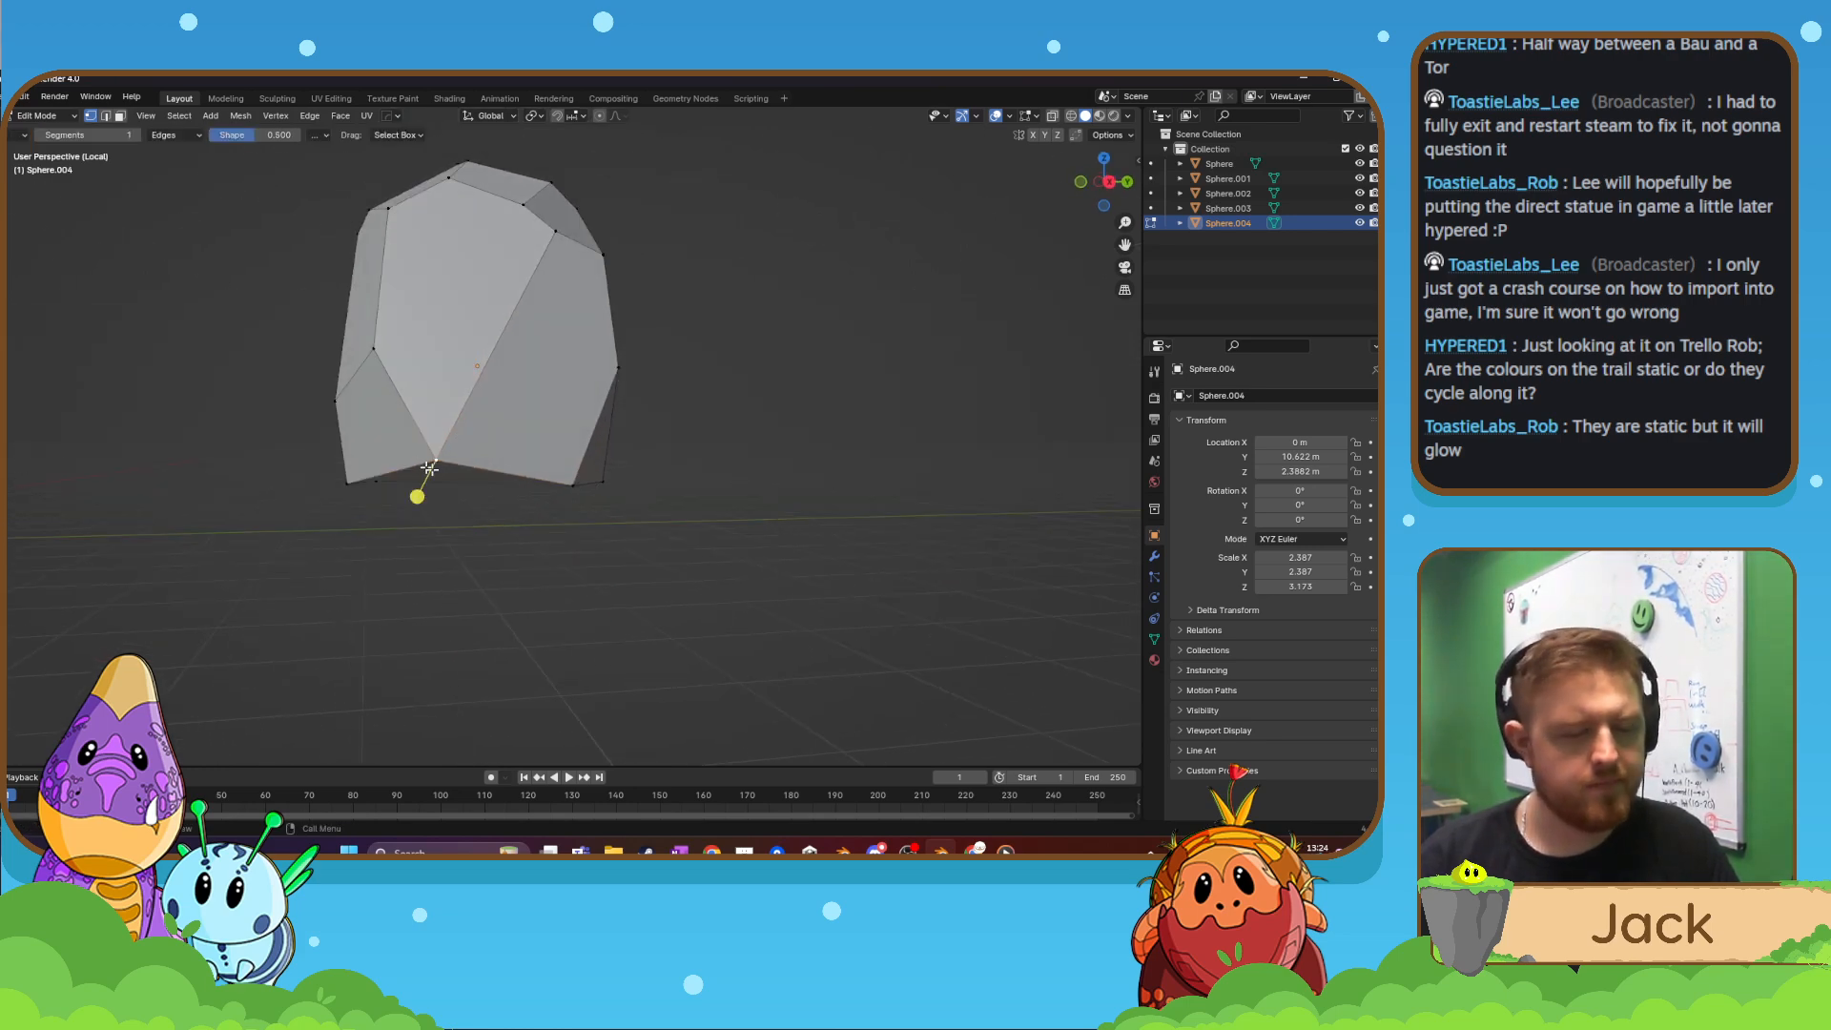
left_click(416, 497)
left_click(127, 485)
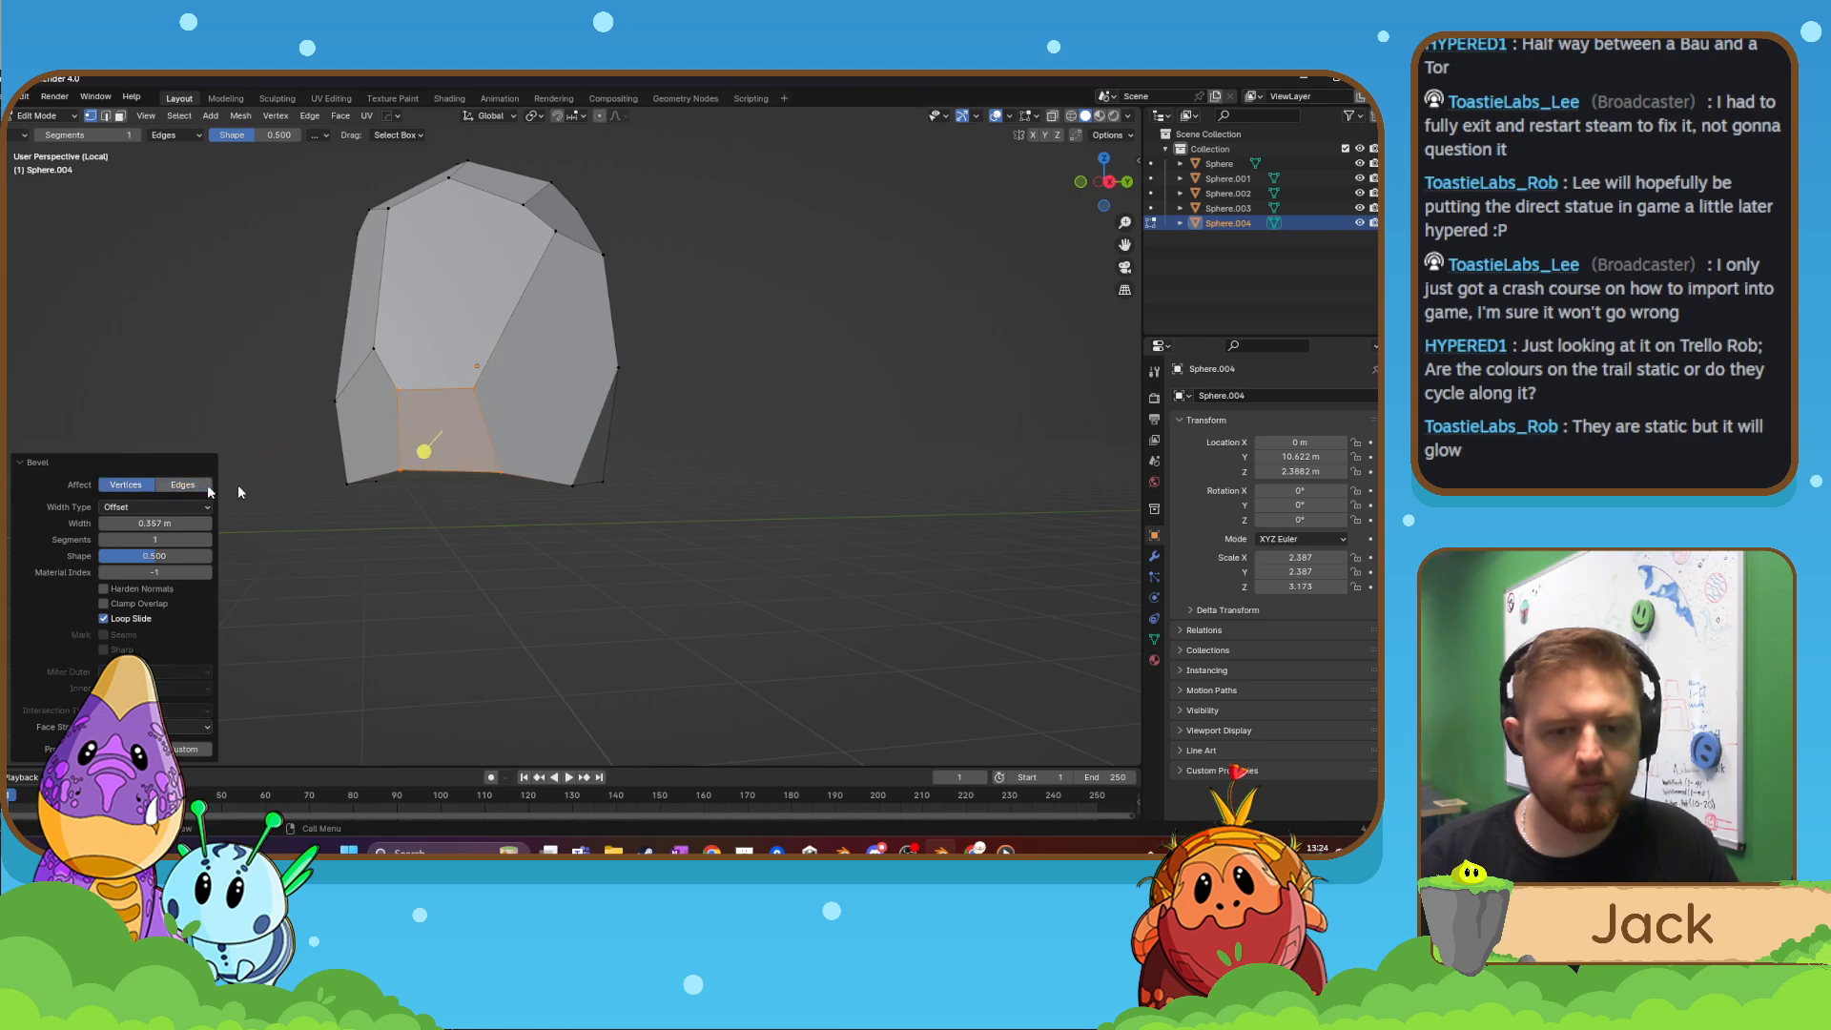
- Flatten the rock's base by scaling its bottom face to 0 along Z
middle_click_drag(237, 485, 621, 464)
key("Tab")
key("Tab")
left_click(558, 480)
key("s")
key("z")
key("0")
key("Return")
- Select the three corner vertices of the small triangular facet near the rock's top
middle_click_drag(446, 452, 529, 479)
scroll(556, 576, "up", 6)
left_click(91, 116)
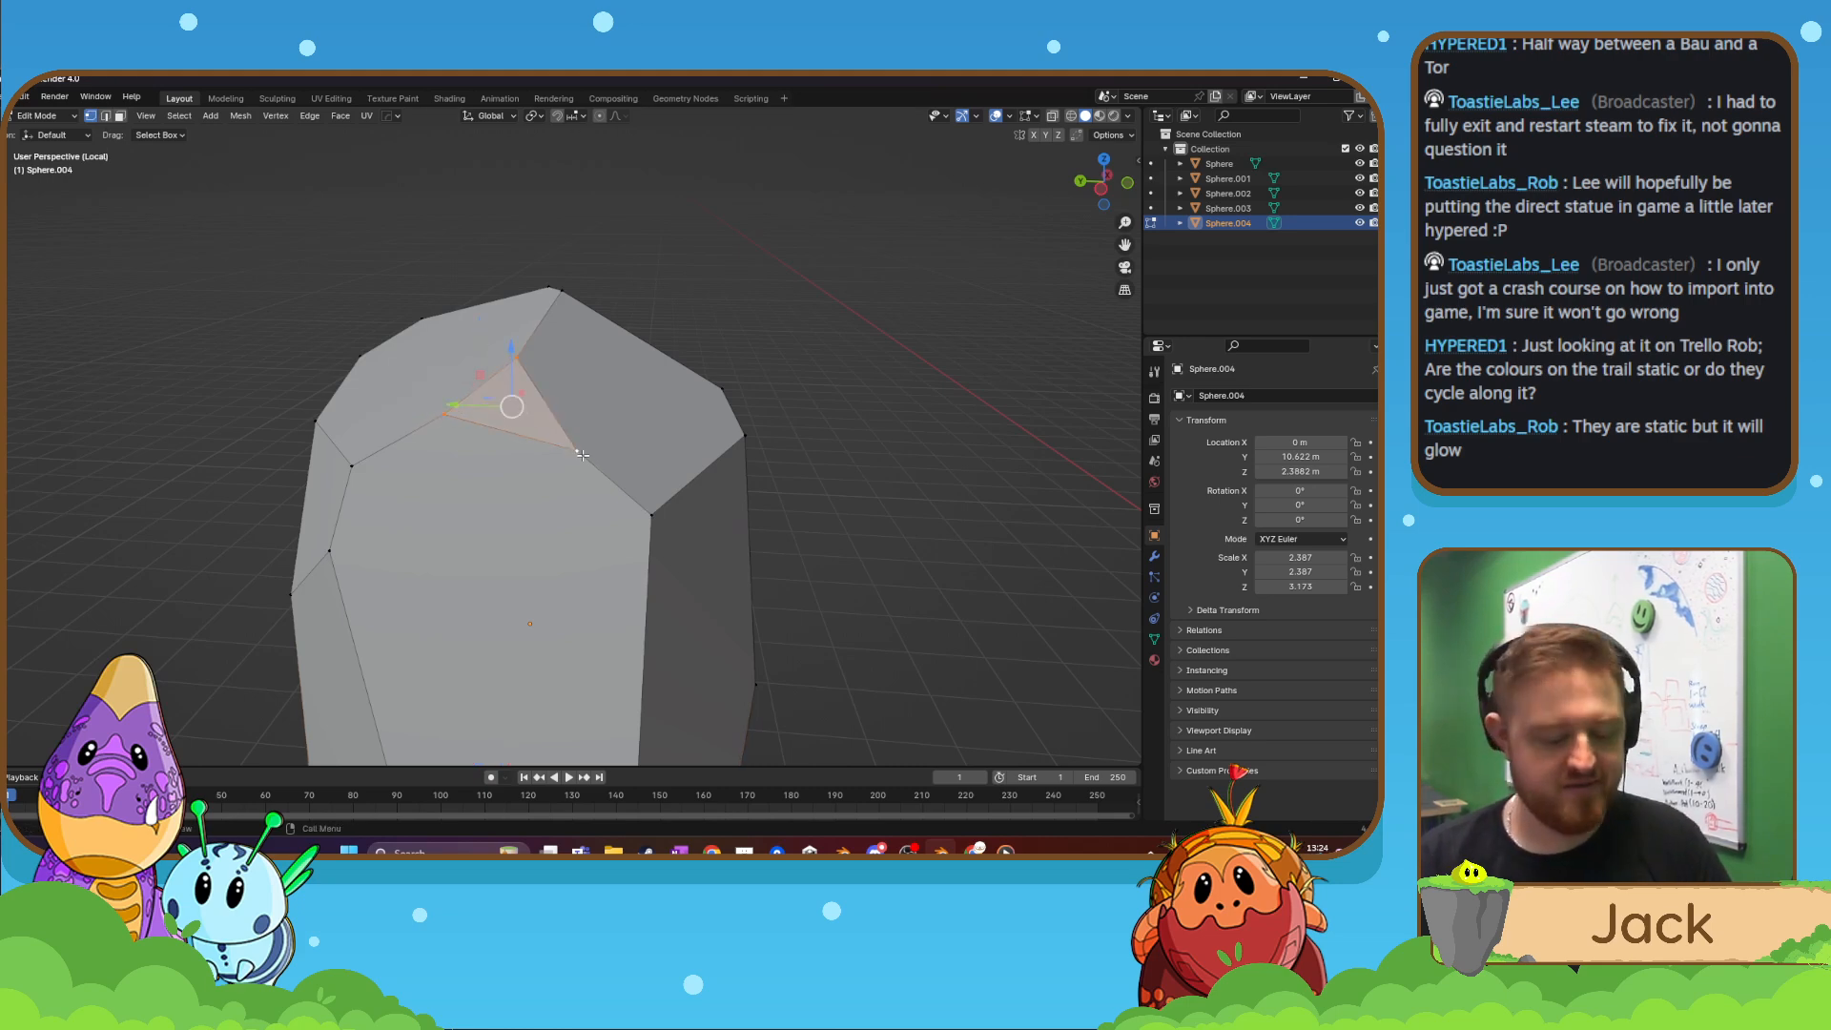
- Return to Object Mode with all rocks shown and lower the large rock until its base rests on the ground line
key("Tab")
scroll(614, 442, "down", 6)
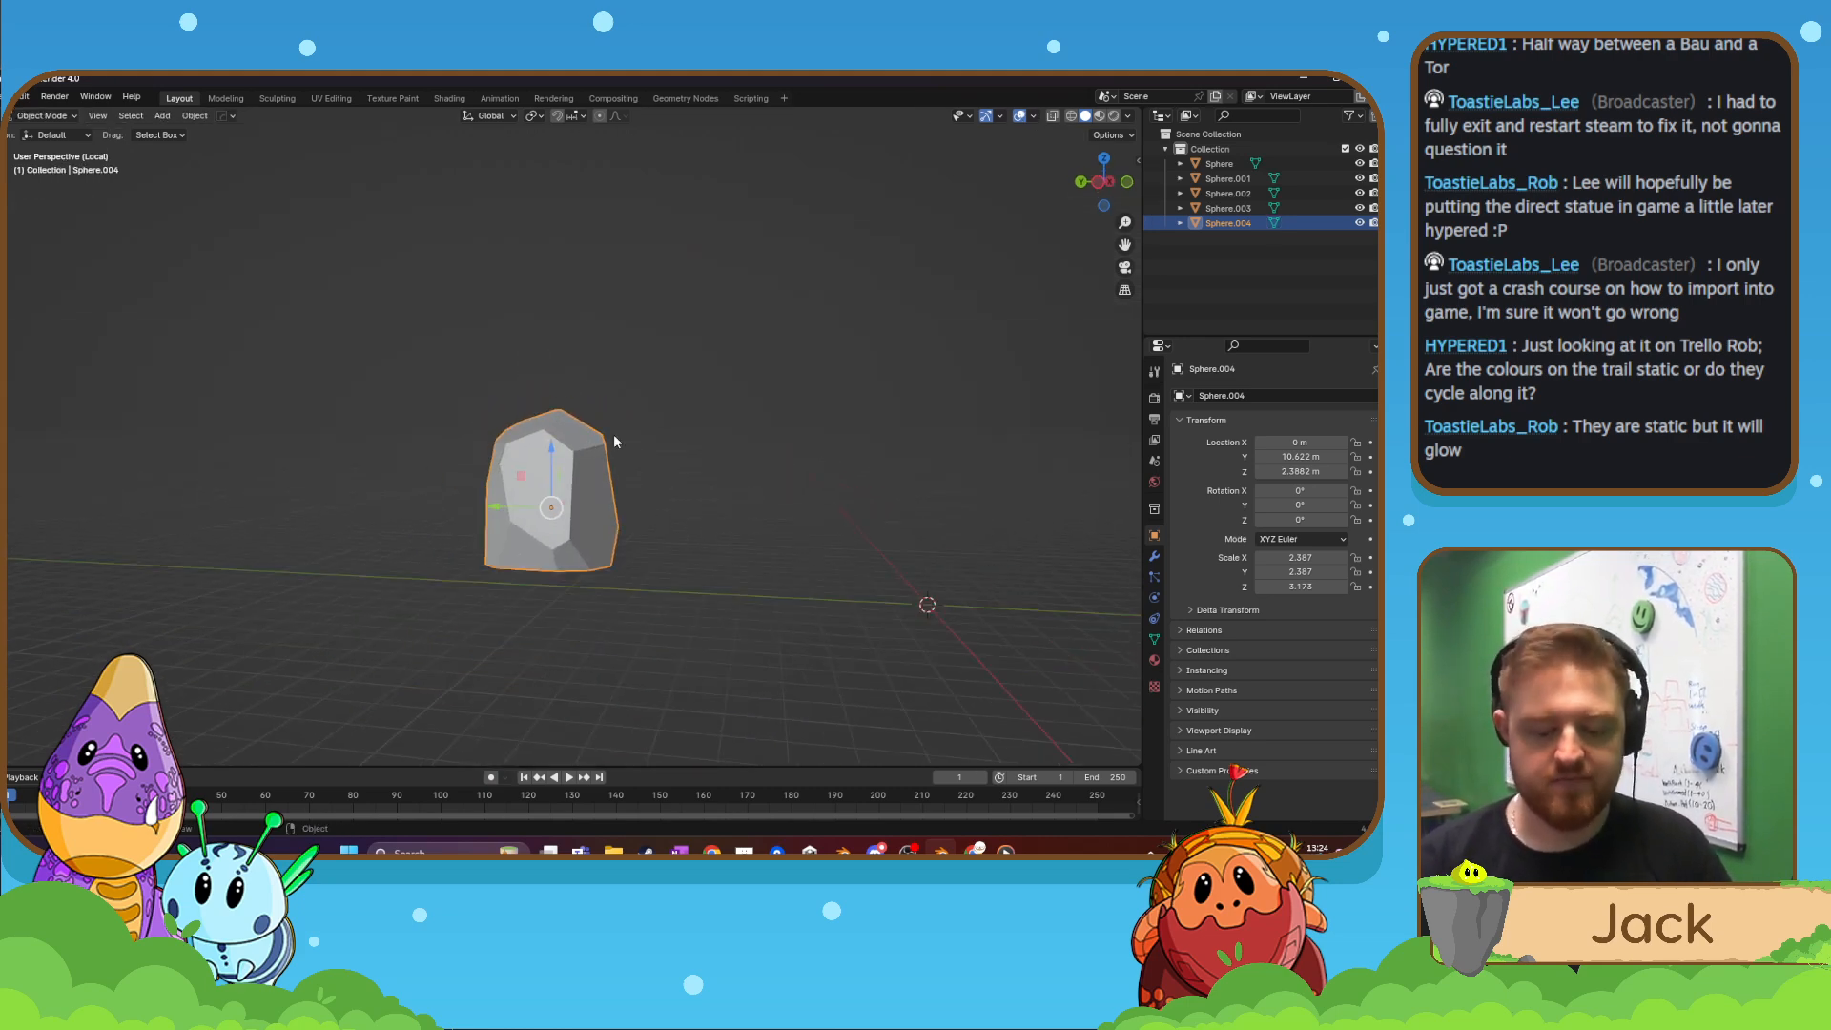
key("KP_Divide")
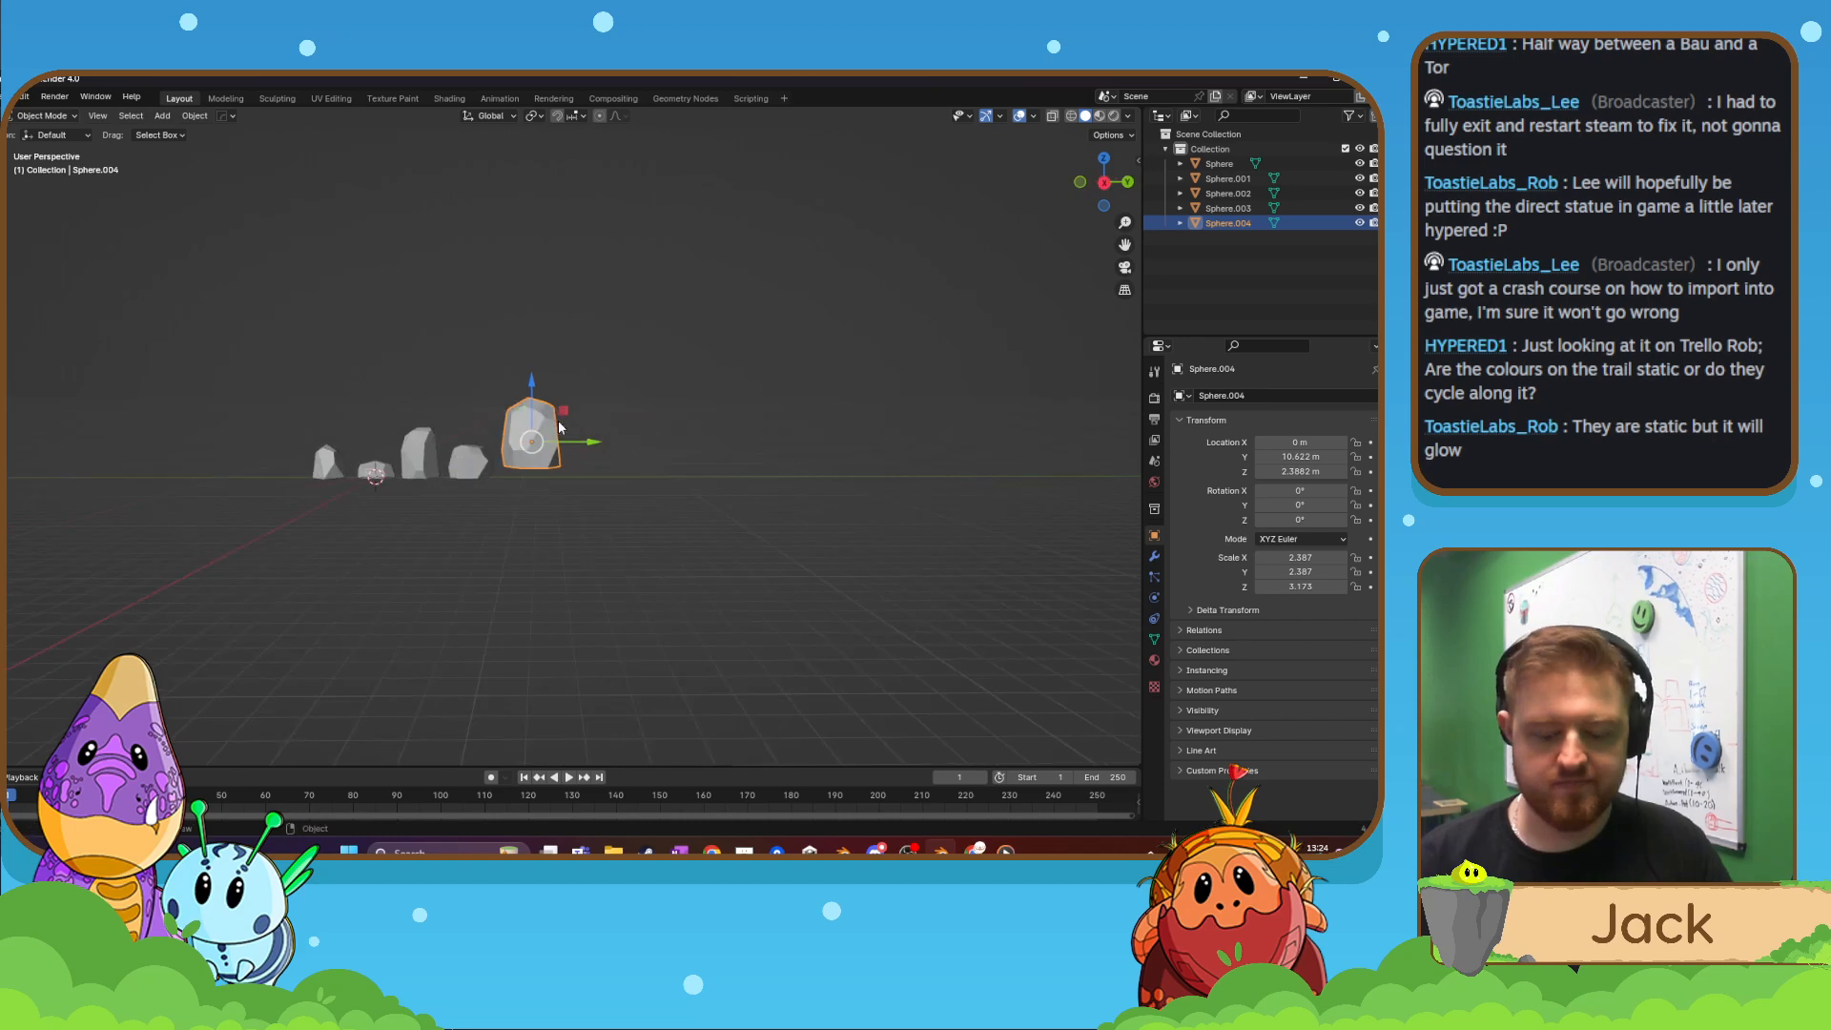
key("KP_3")
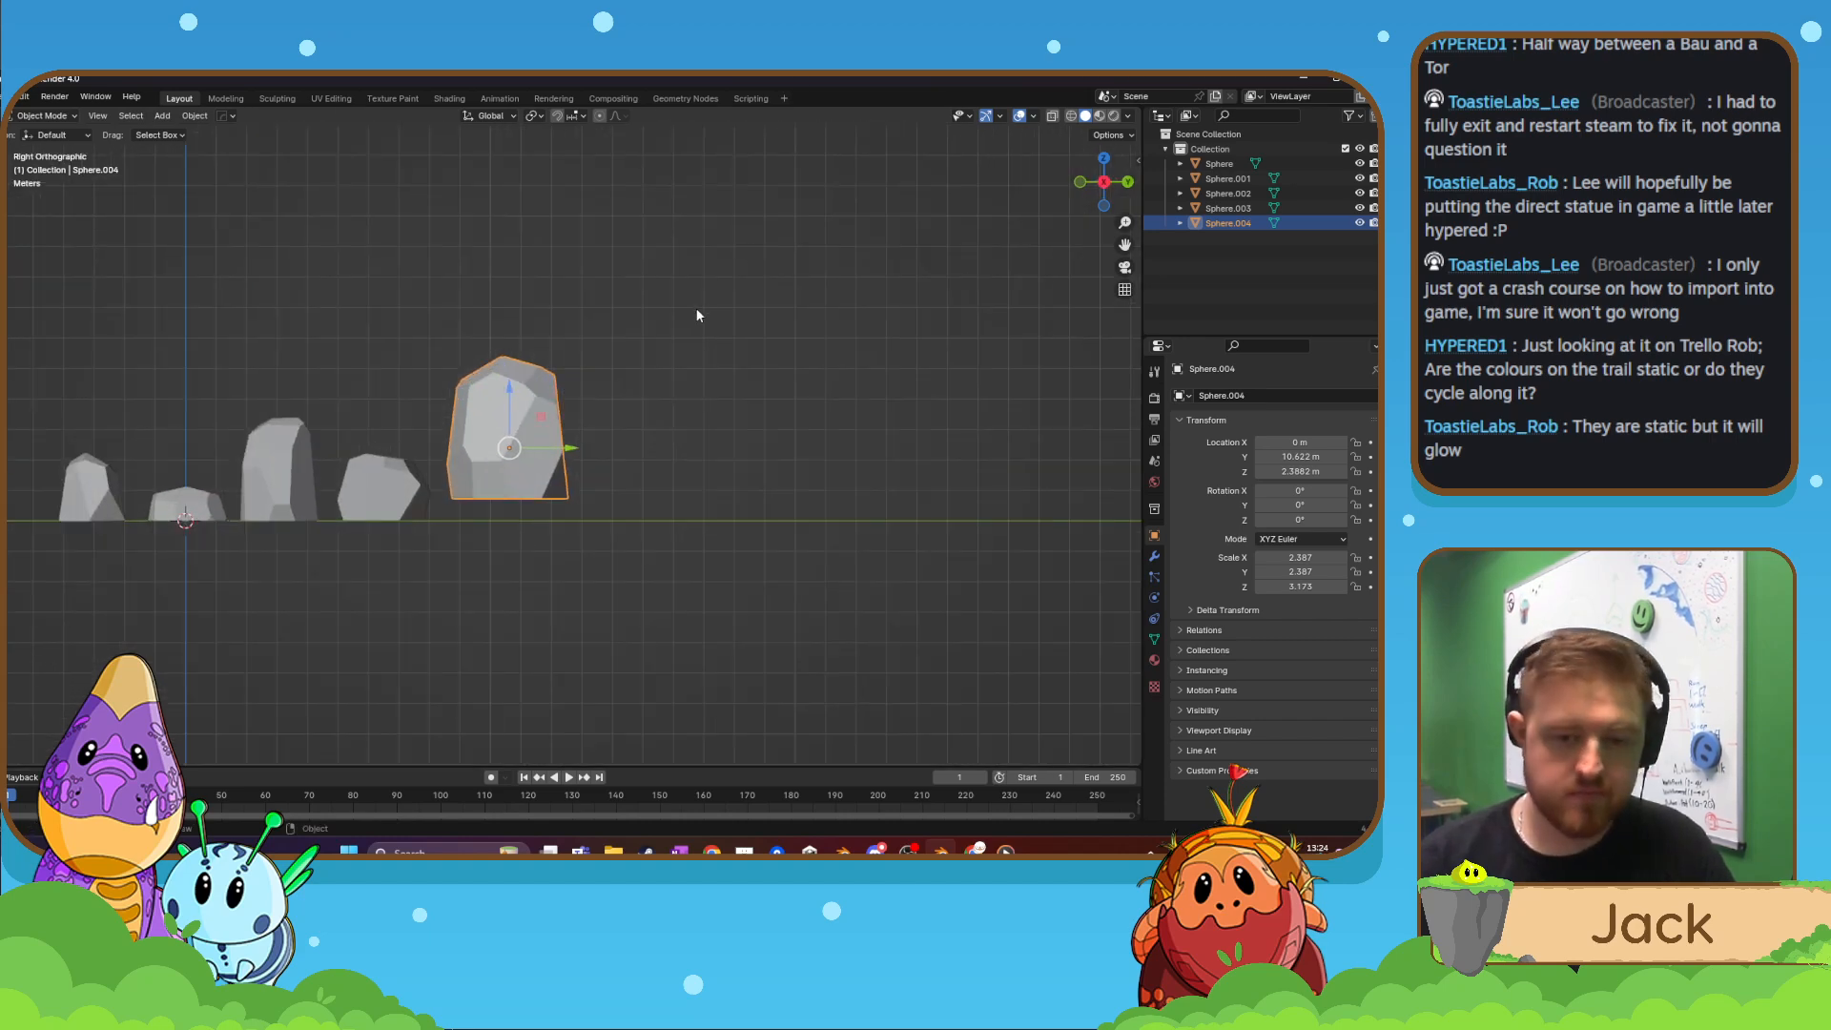
key("g")
left_click(694, 400)
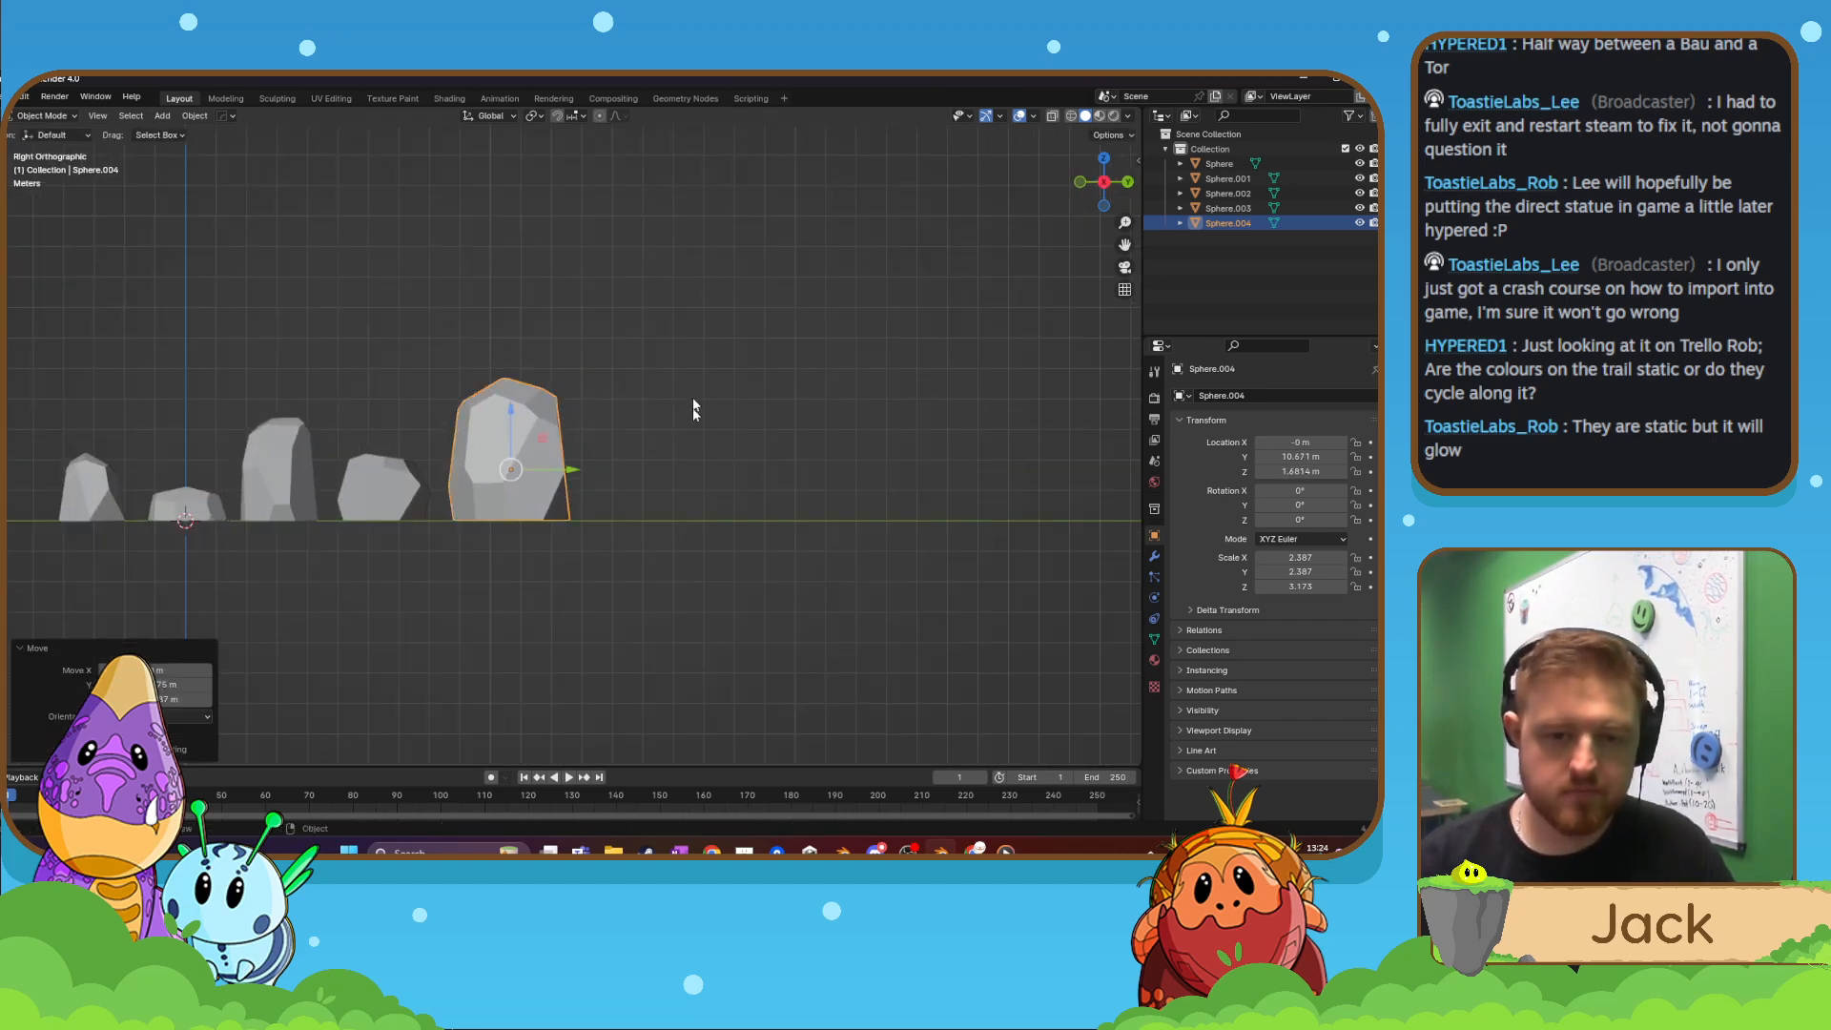
- Move all five rocks together along the Y axis to centre the row on the world origin
scroll(693, 410, "down", 4)
left_click(662, 540)
middle_click_drag(612, 503, 697, 544, "shift")
left_click_drag(230, 296, 608, 590)
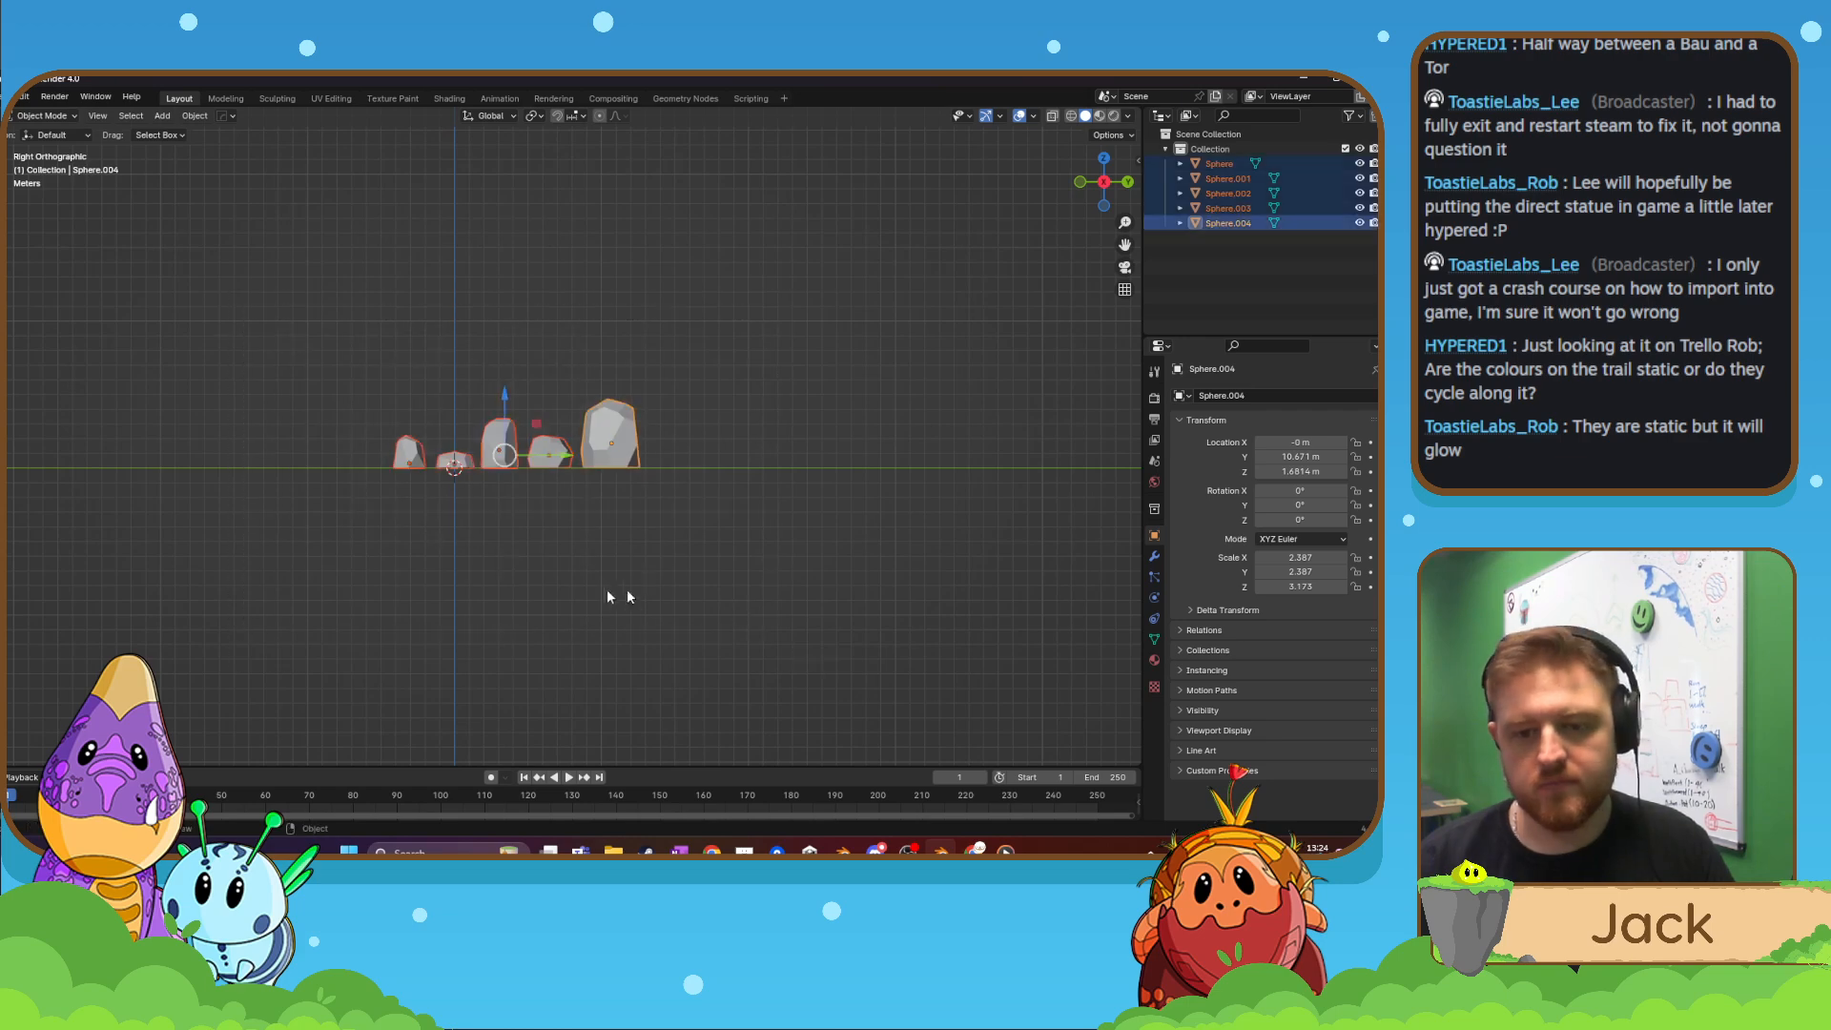
key("g")
key("y")
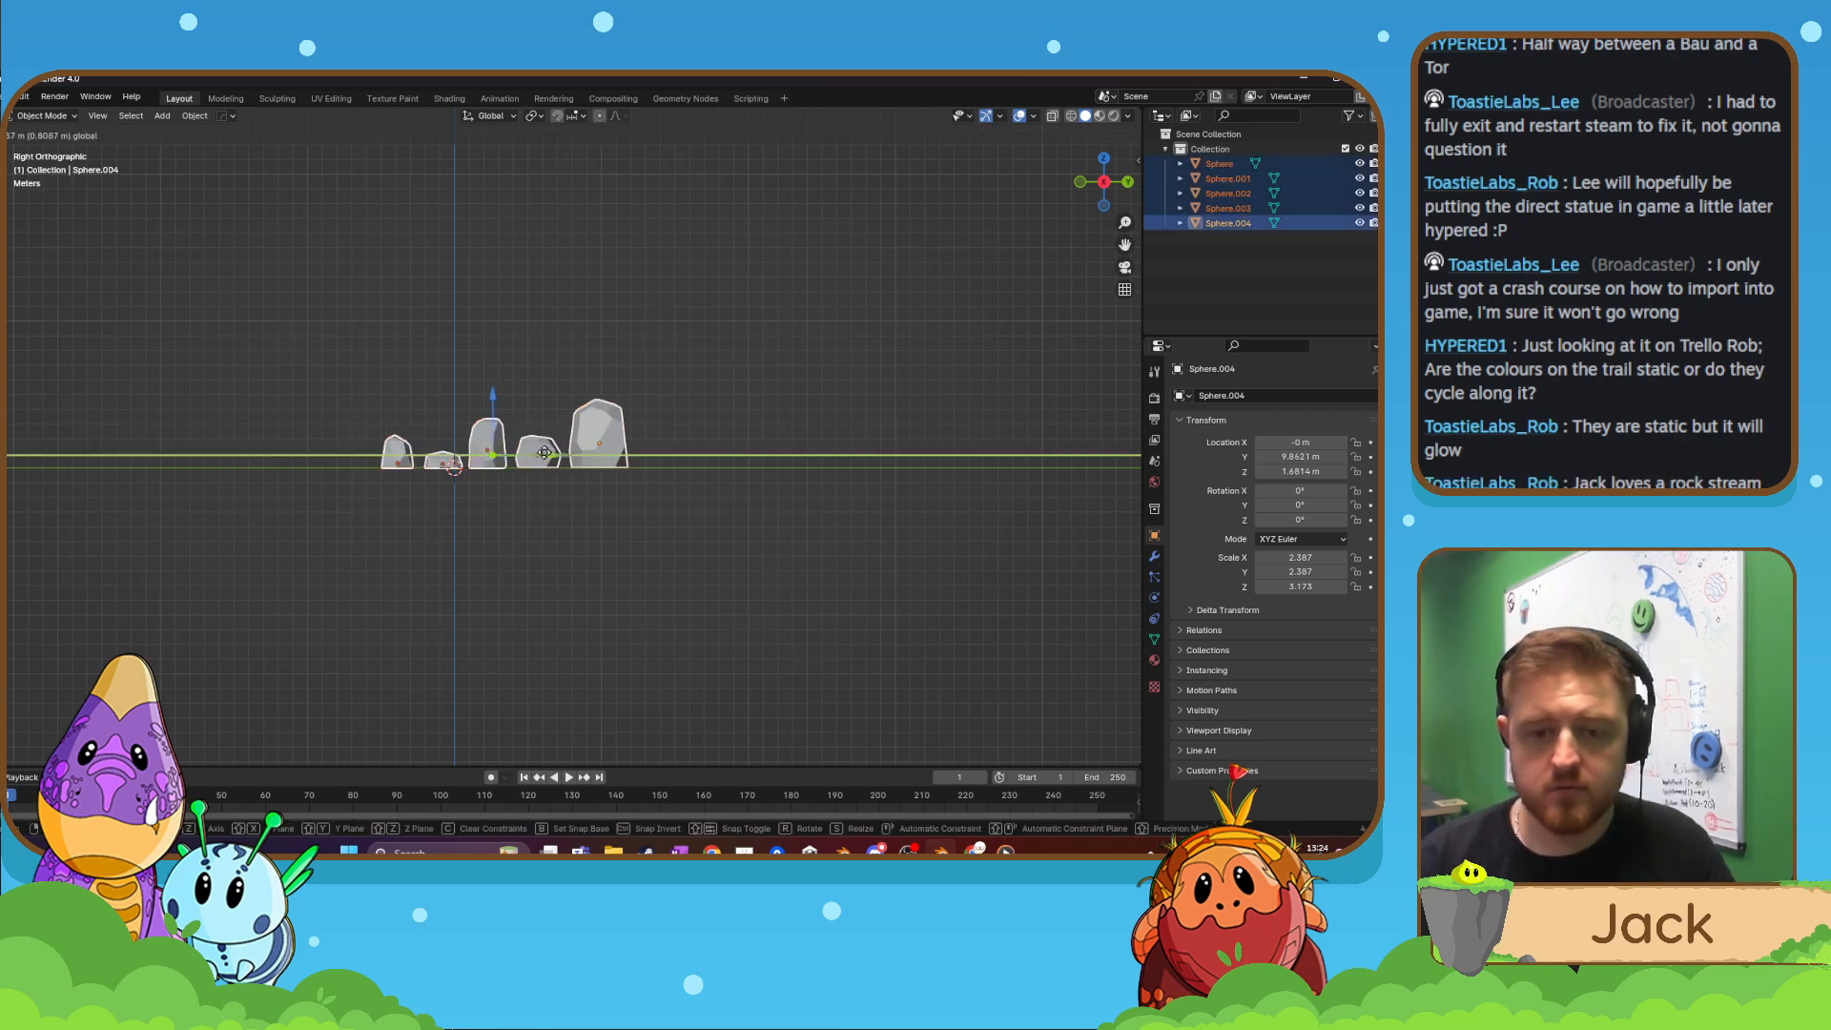
left_click_drag(545, 453, 504, 458)
- Join the five rocks into one object and set its origin to the 3D cursor
middle_click_drag(504, 531, 649, 463, "shift")
scroll(536, 542, "up", 5)
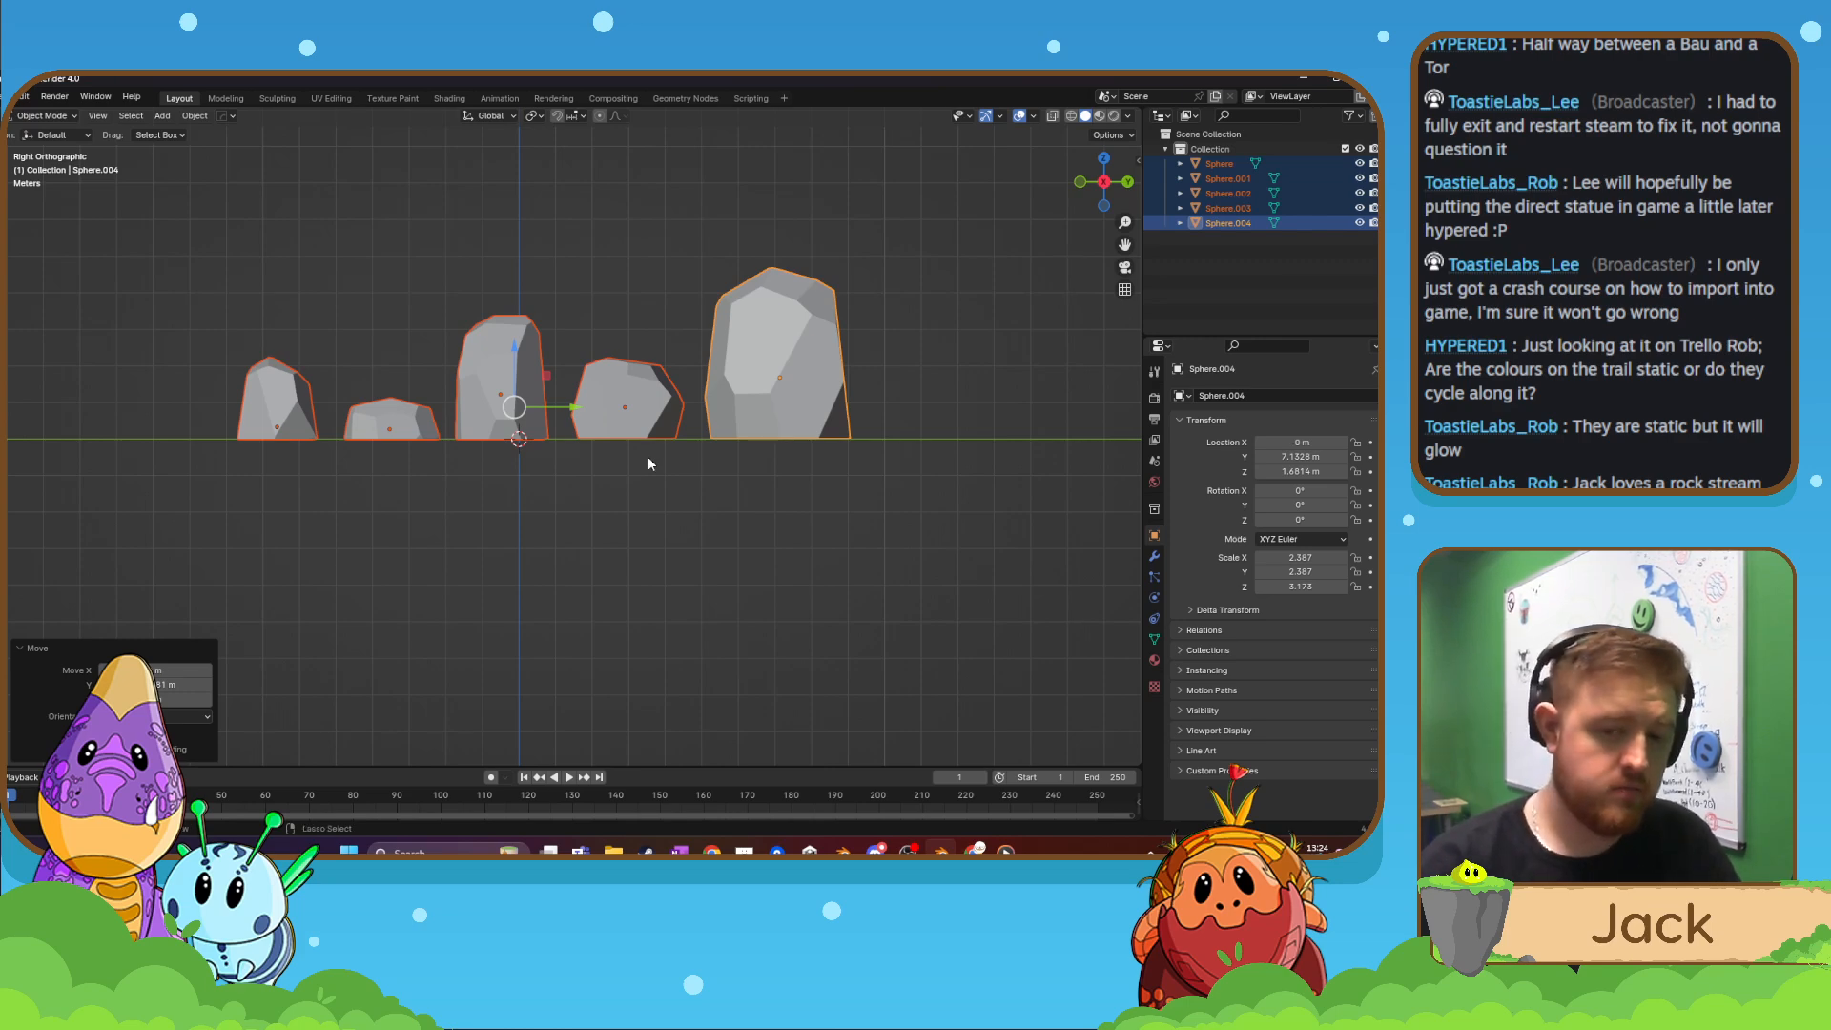
key("ctrl+j")
left_click(194, 115)
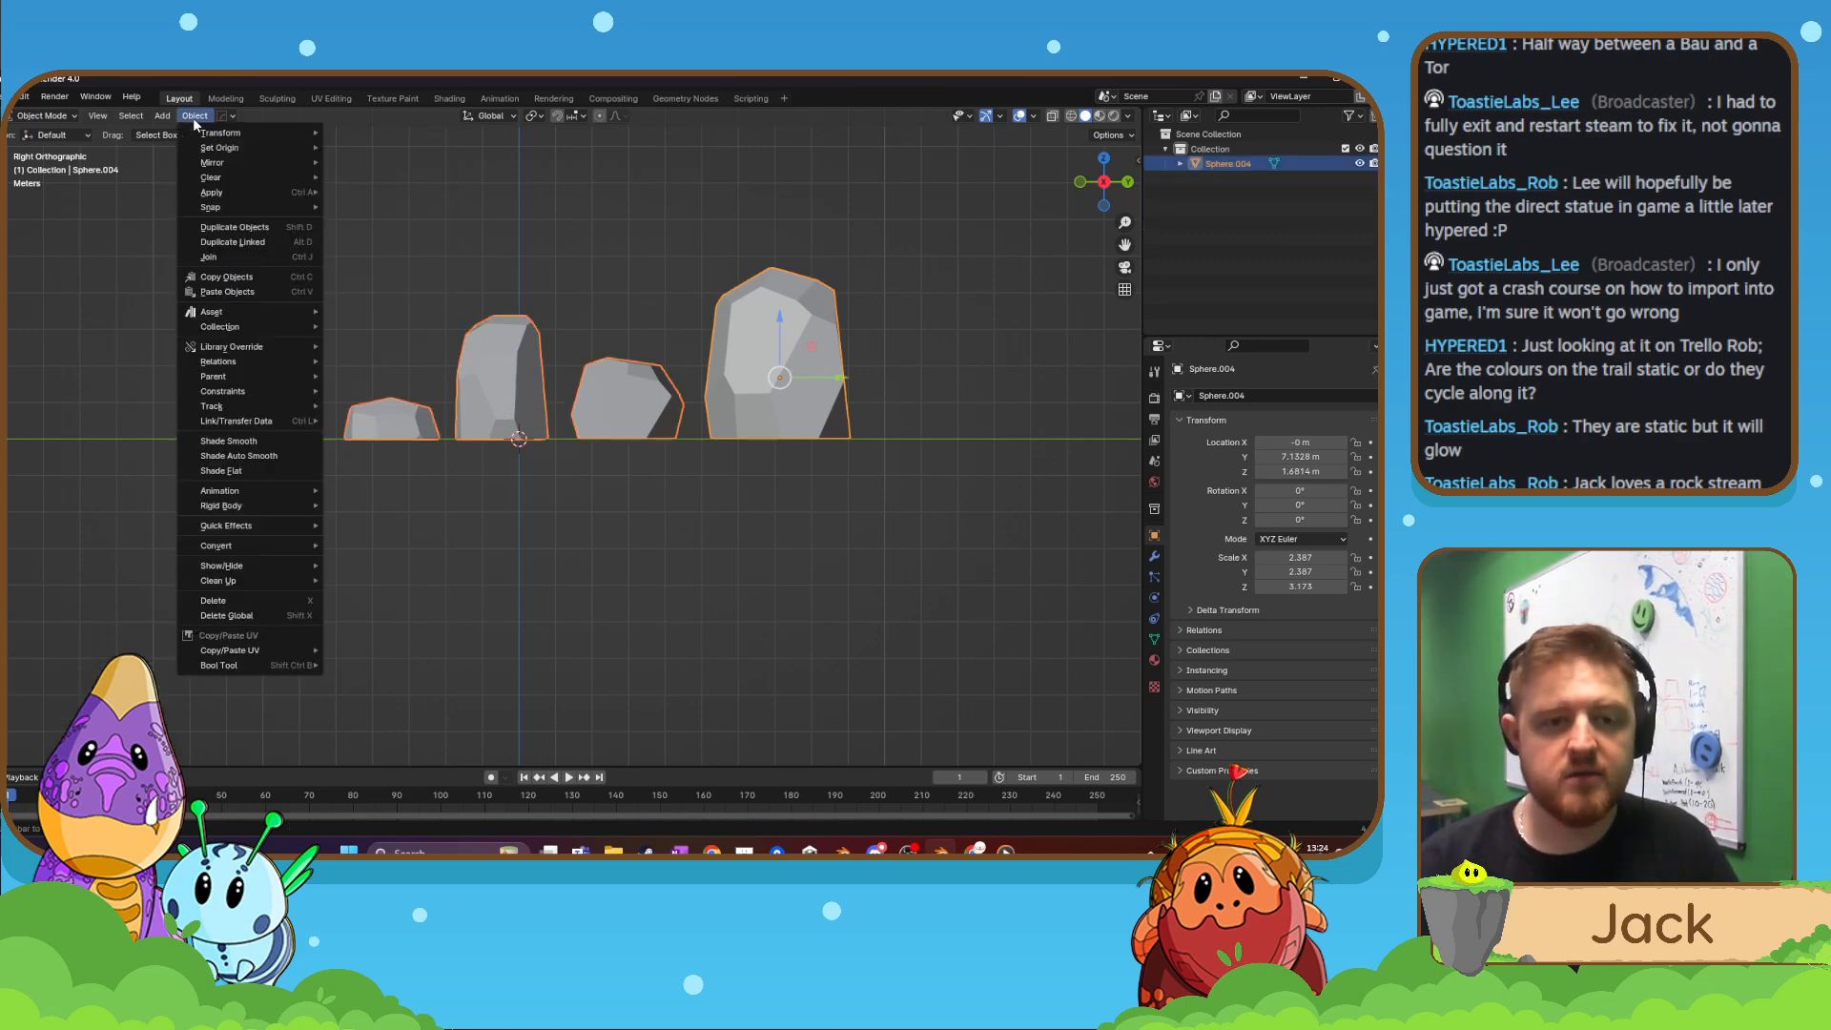
mouse_move(277, 147)
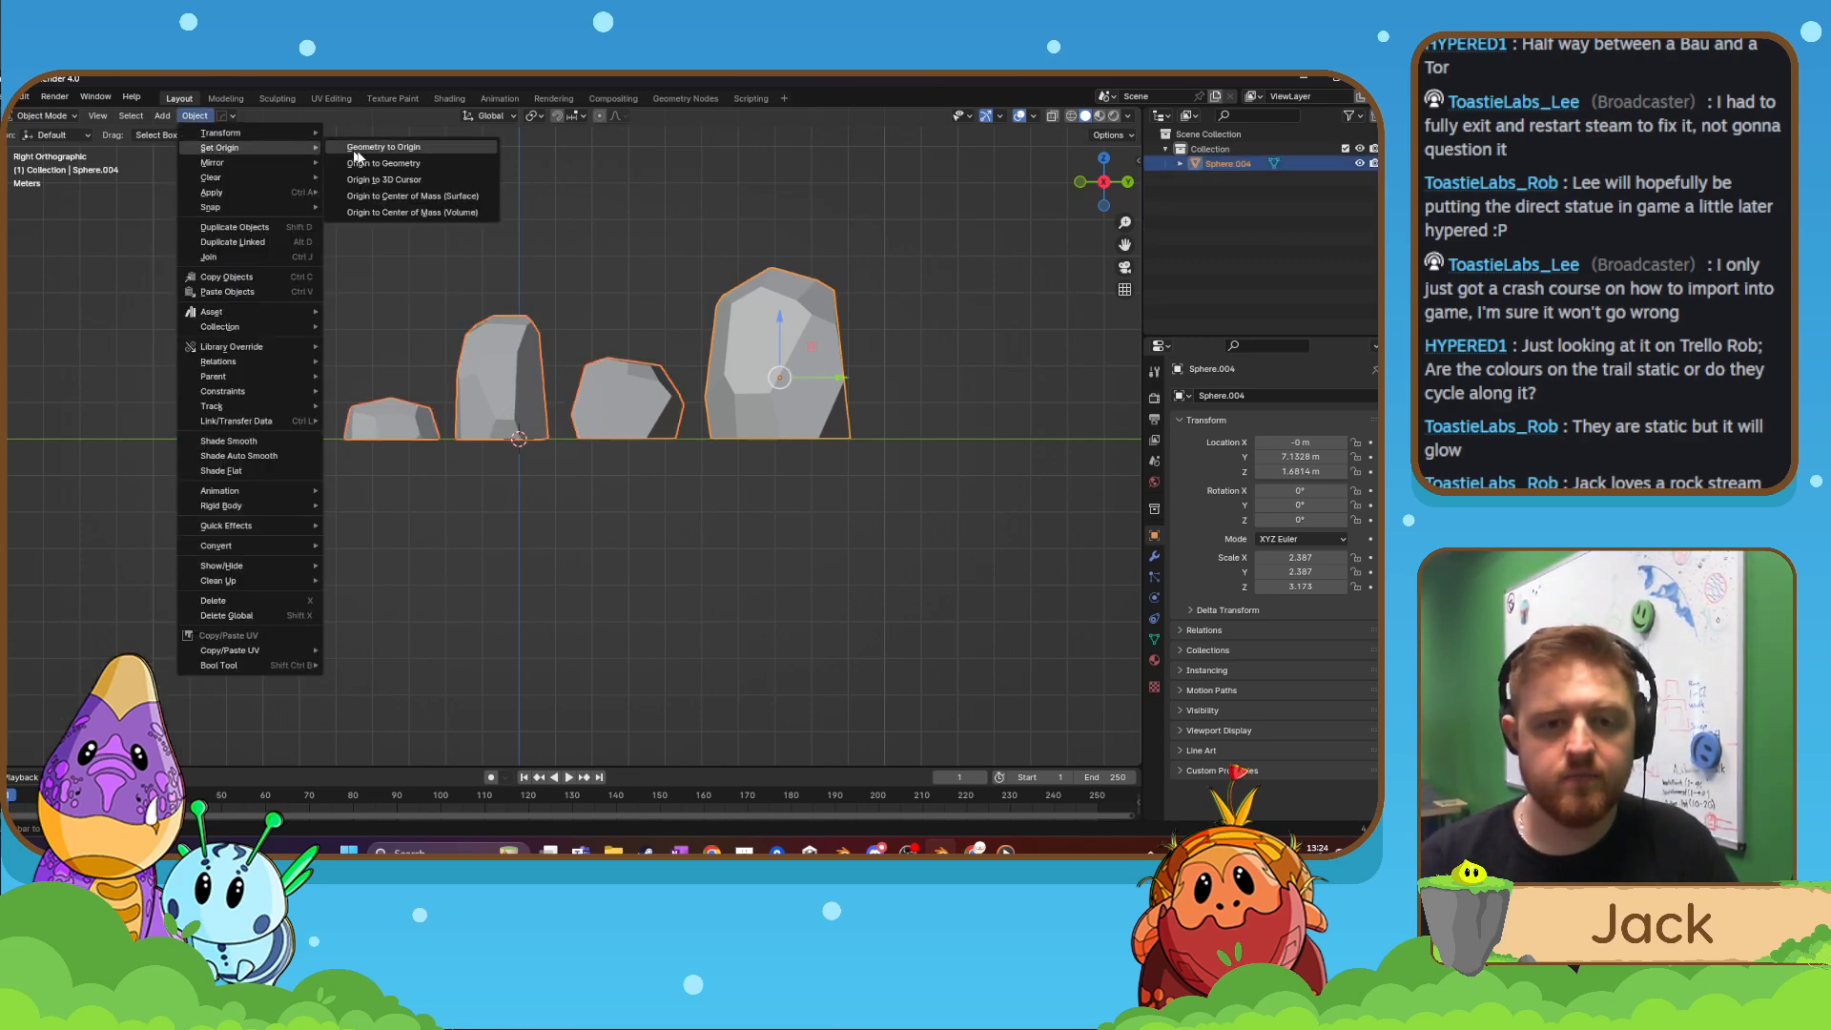
left_click(407, 177)
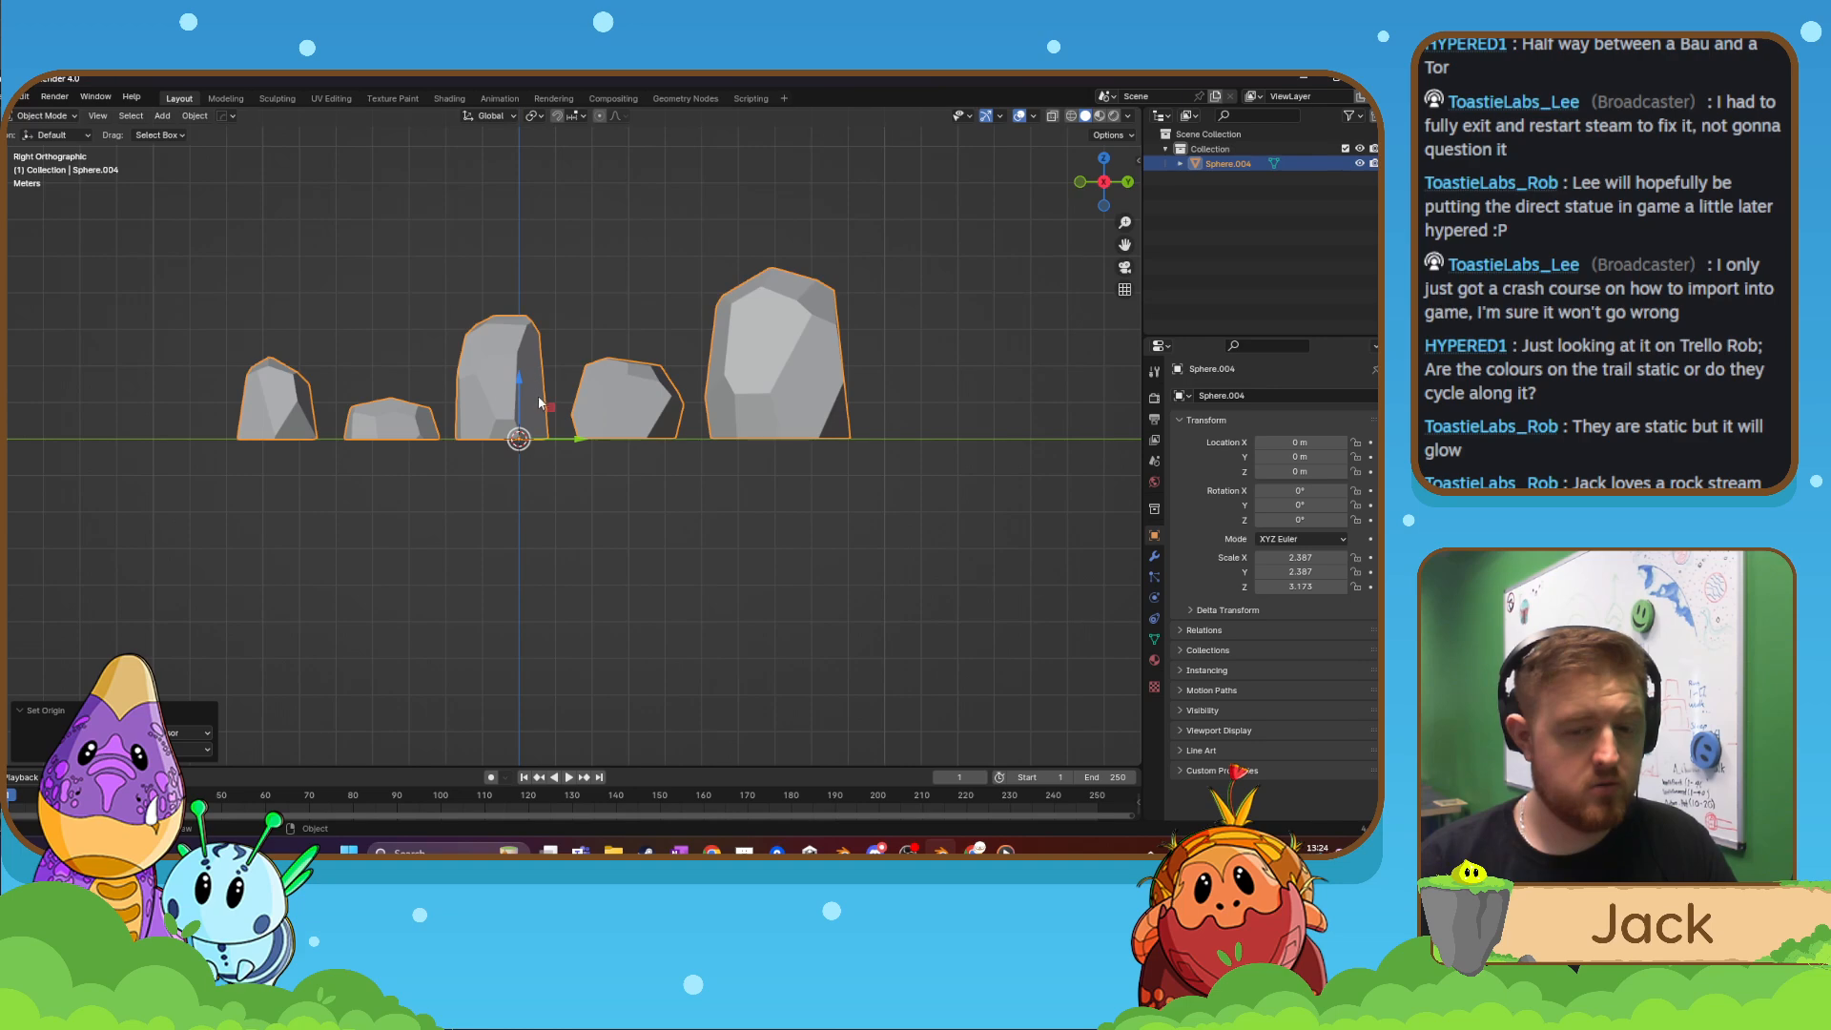
- Select the bottom faces of all five rocks and scale them flat along Z onto one common level
middle_click_drag(530, 379, 537, 366)
key("Tab")
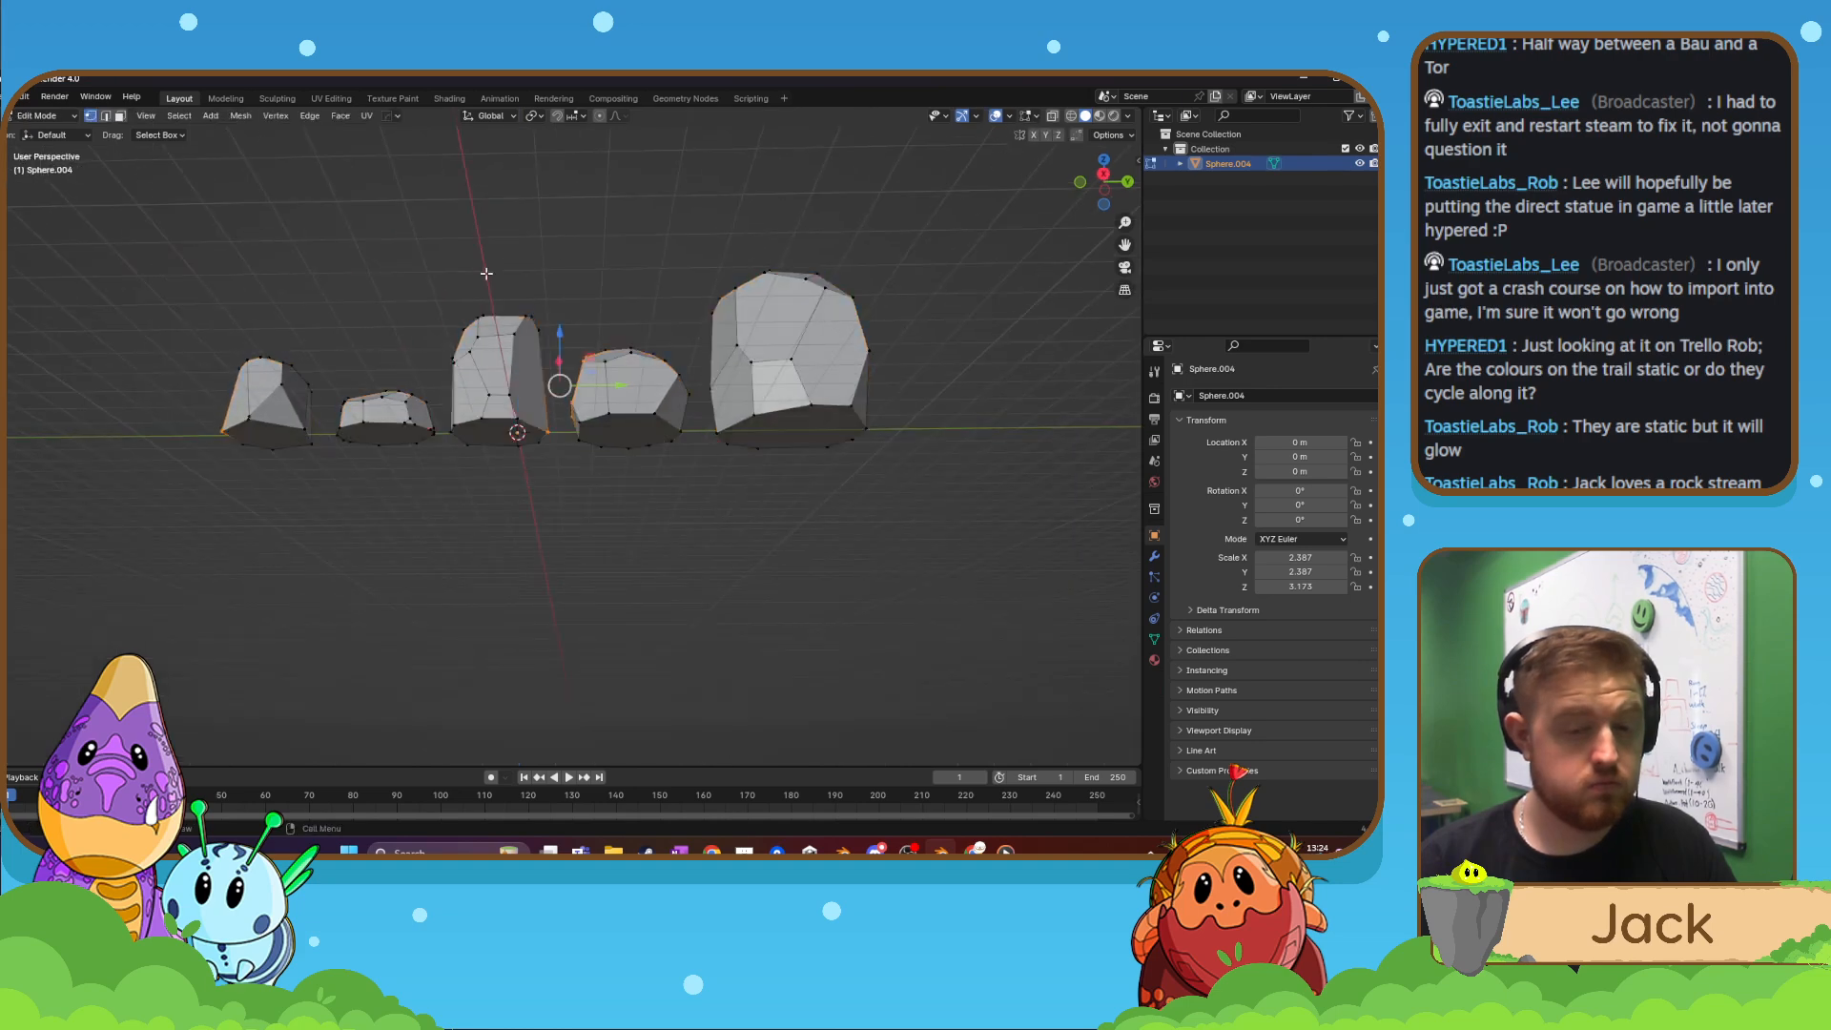
left_click(120, 119)
left_click(267, 437)
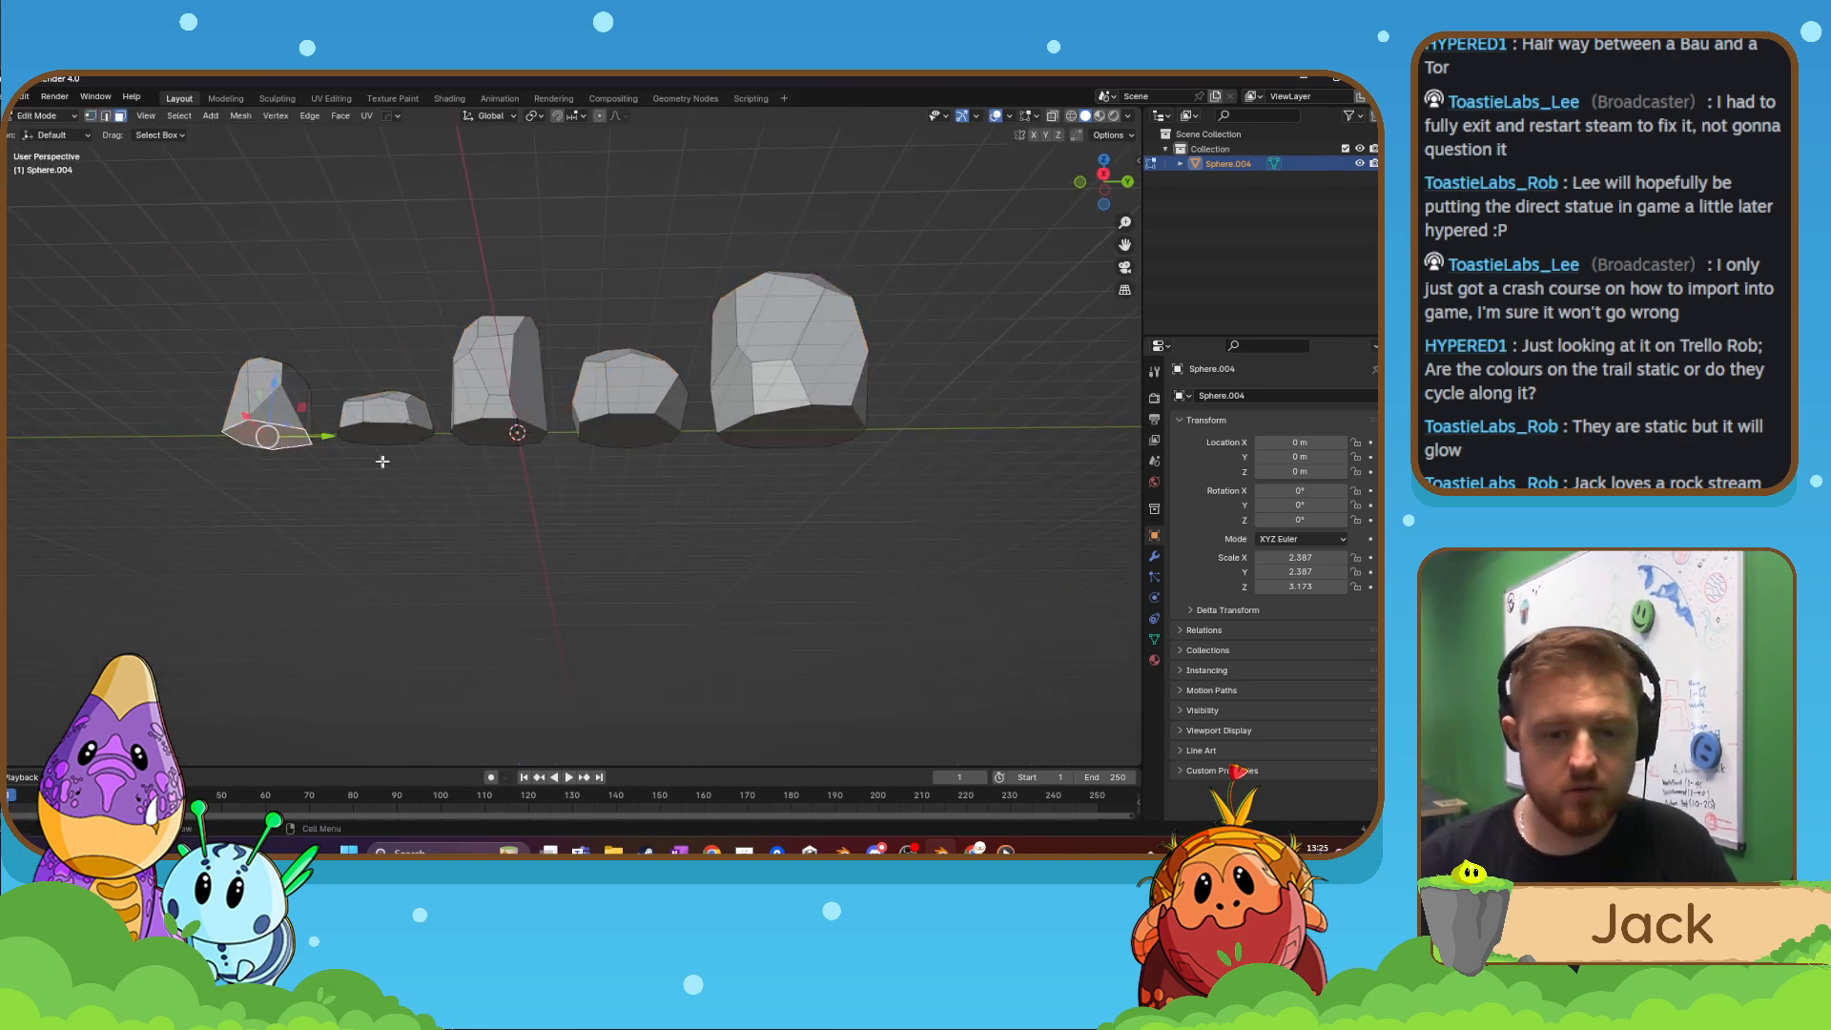
left_click(410, 438, "shift")
left_click(498, 434, "shift")
left_click(630, 434, "shift")
left_click(780, 432, "shift")
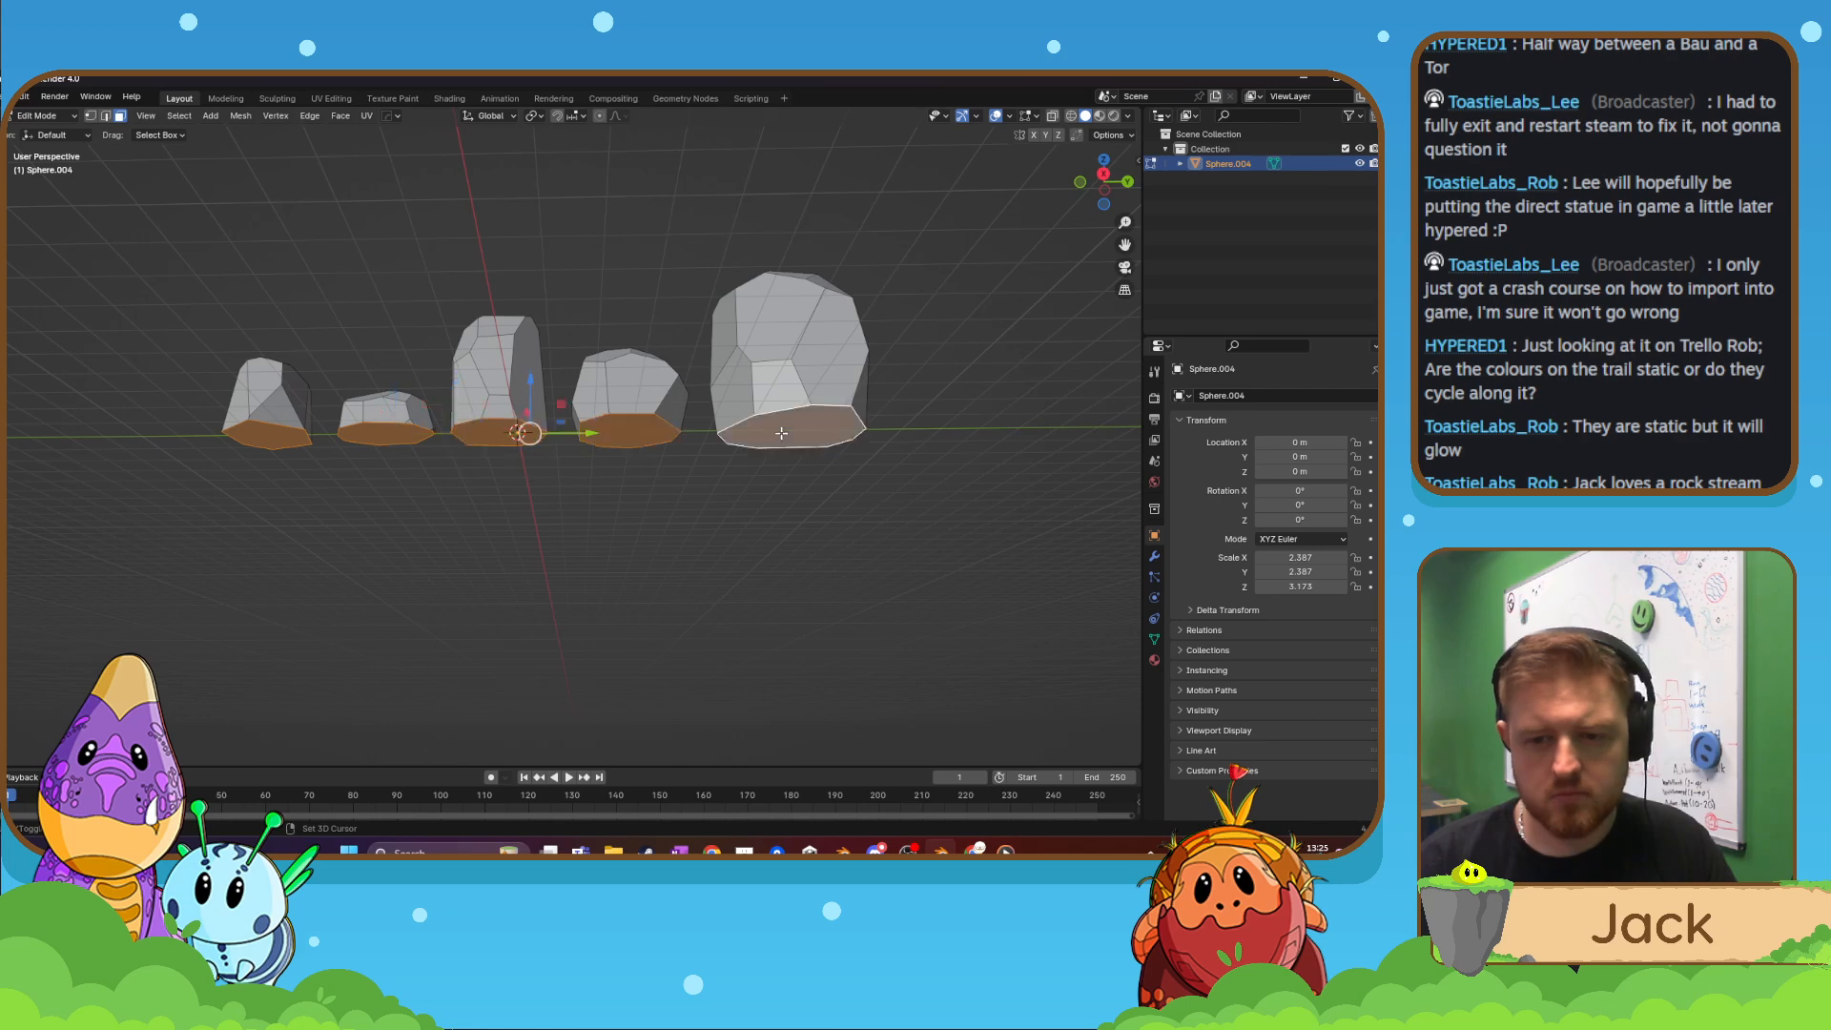
key("g")
key("z")
key("Return")
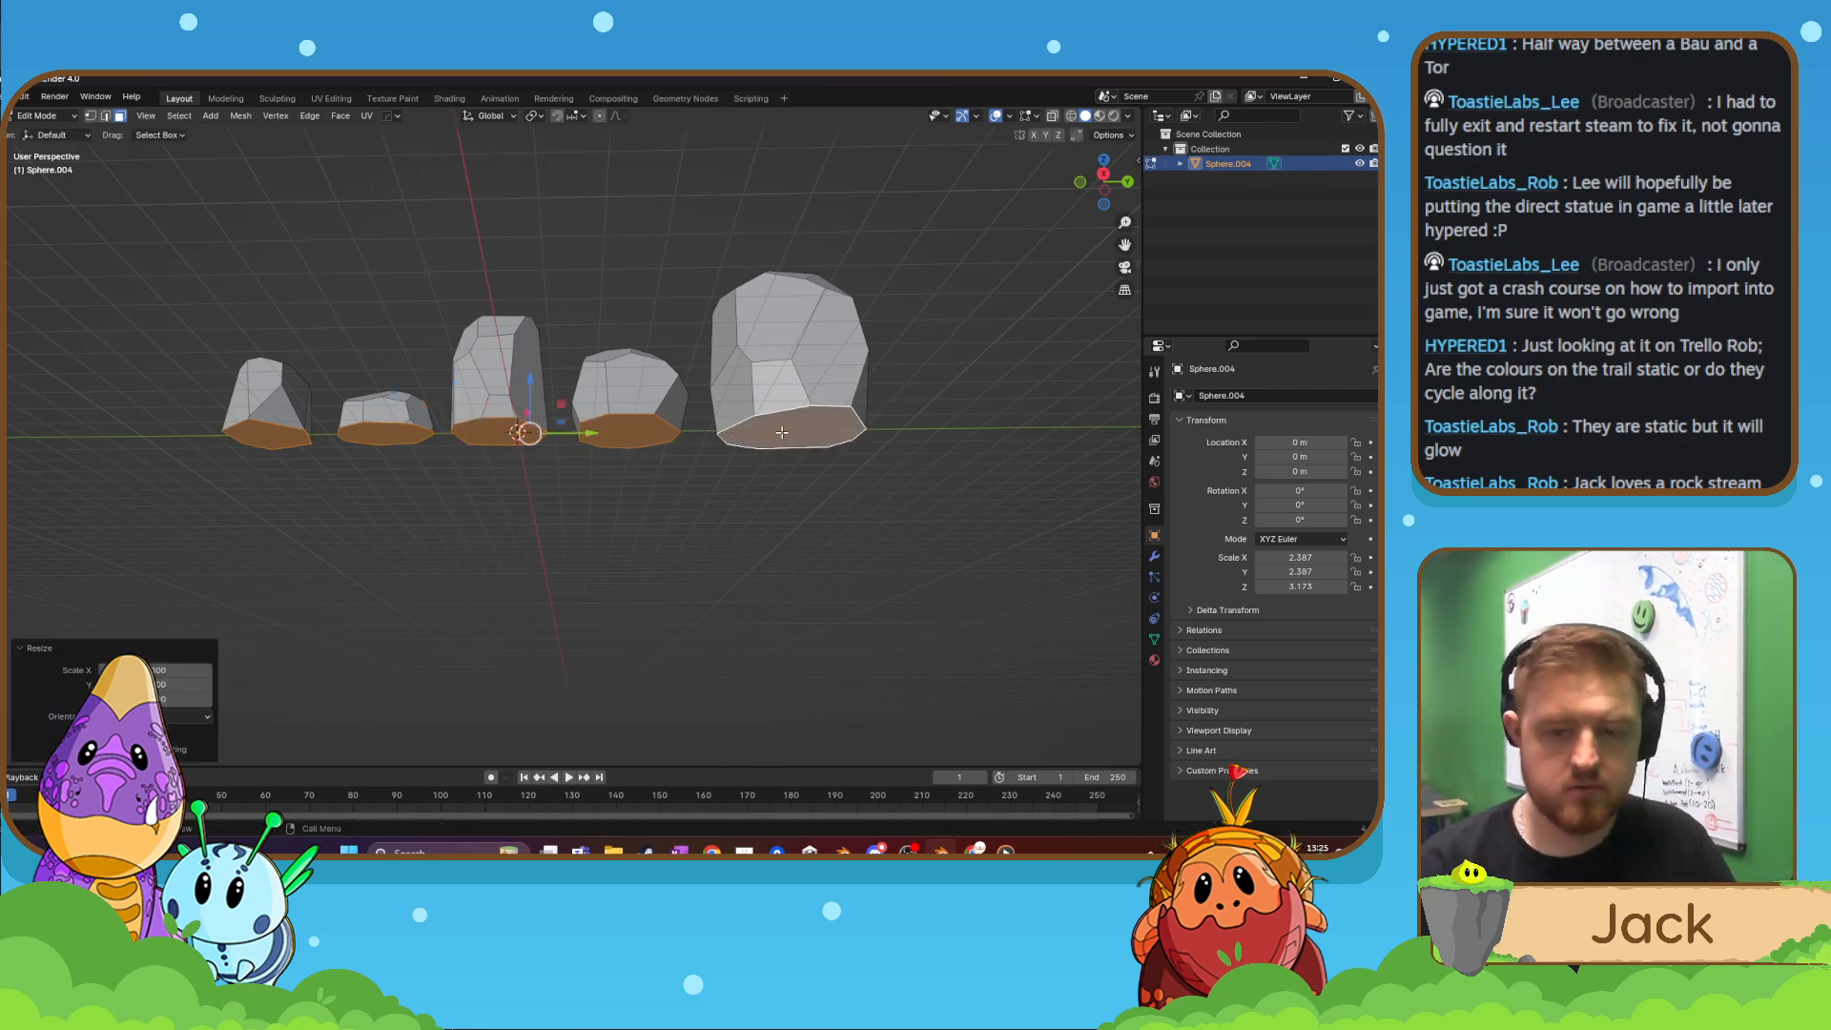
key("KP_3")
scroll(781, 433, "up", 2)
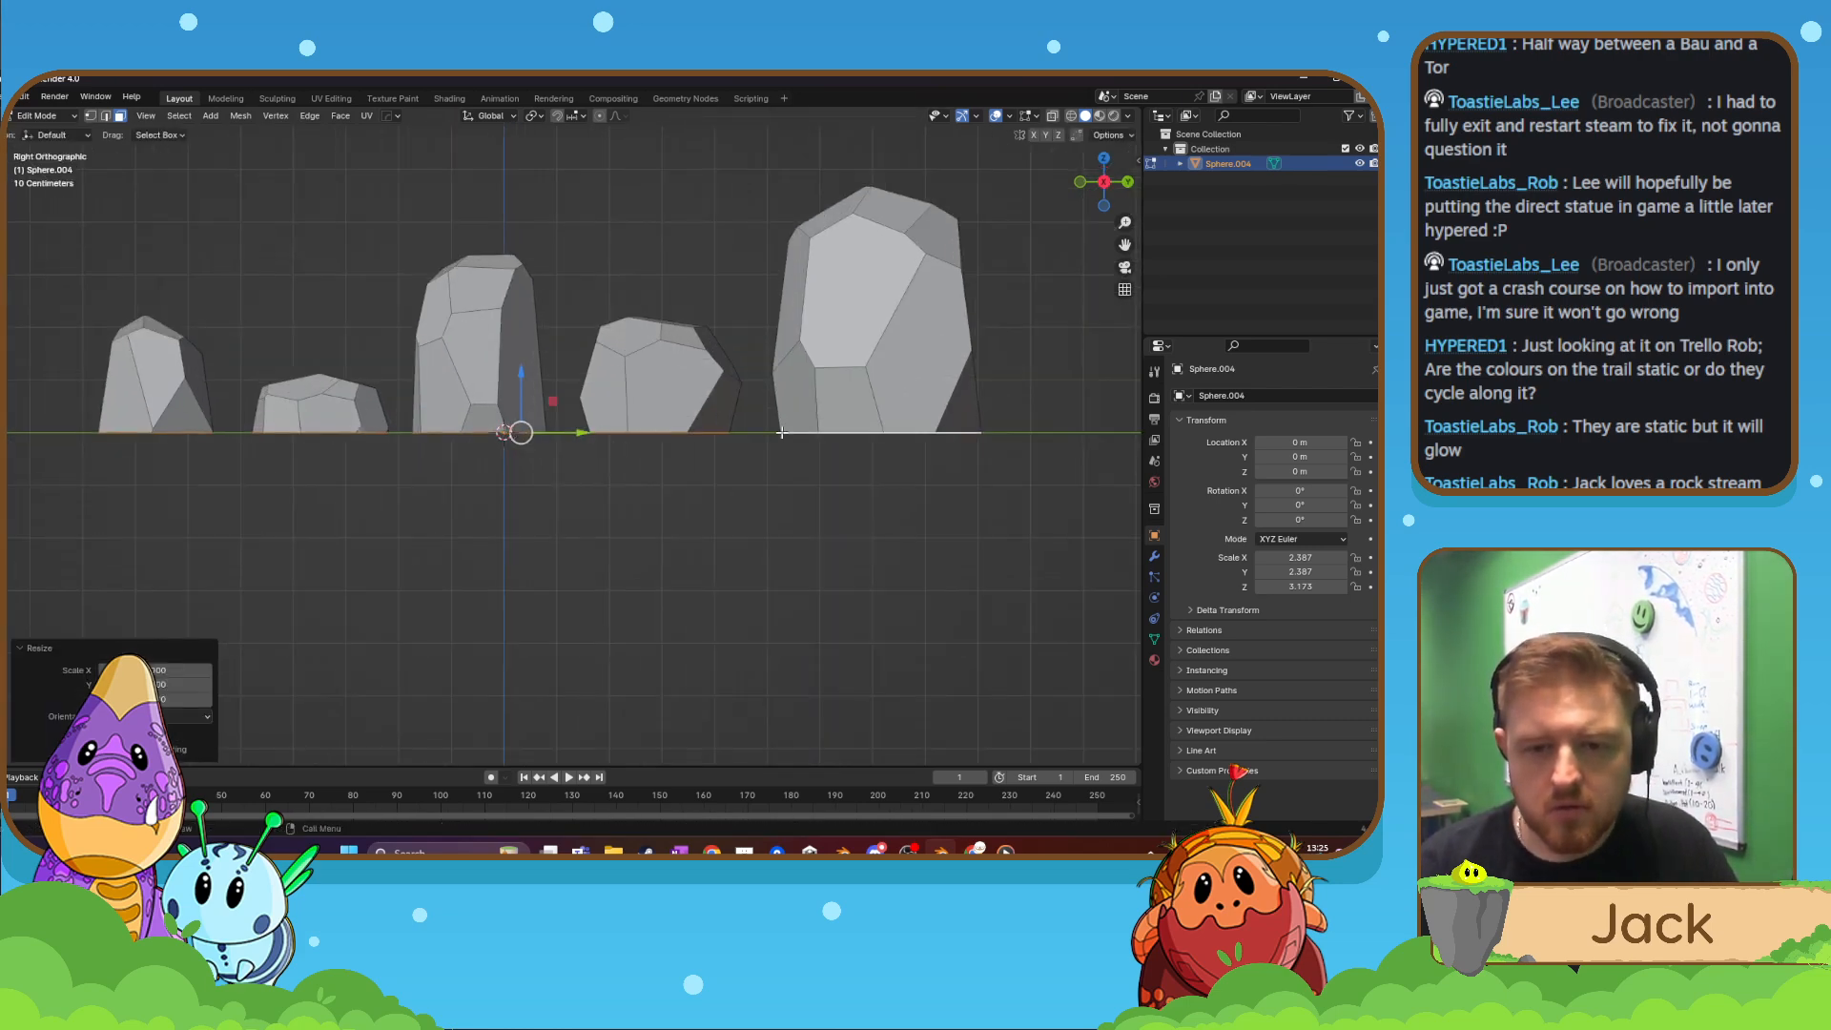
- Apply the joined rock object's scale in Object Mode
key("Tab")
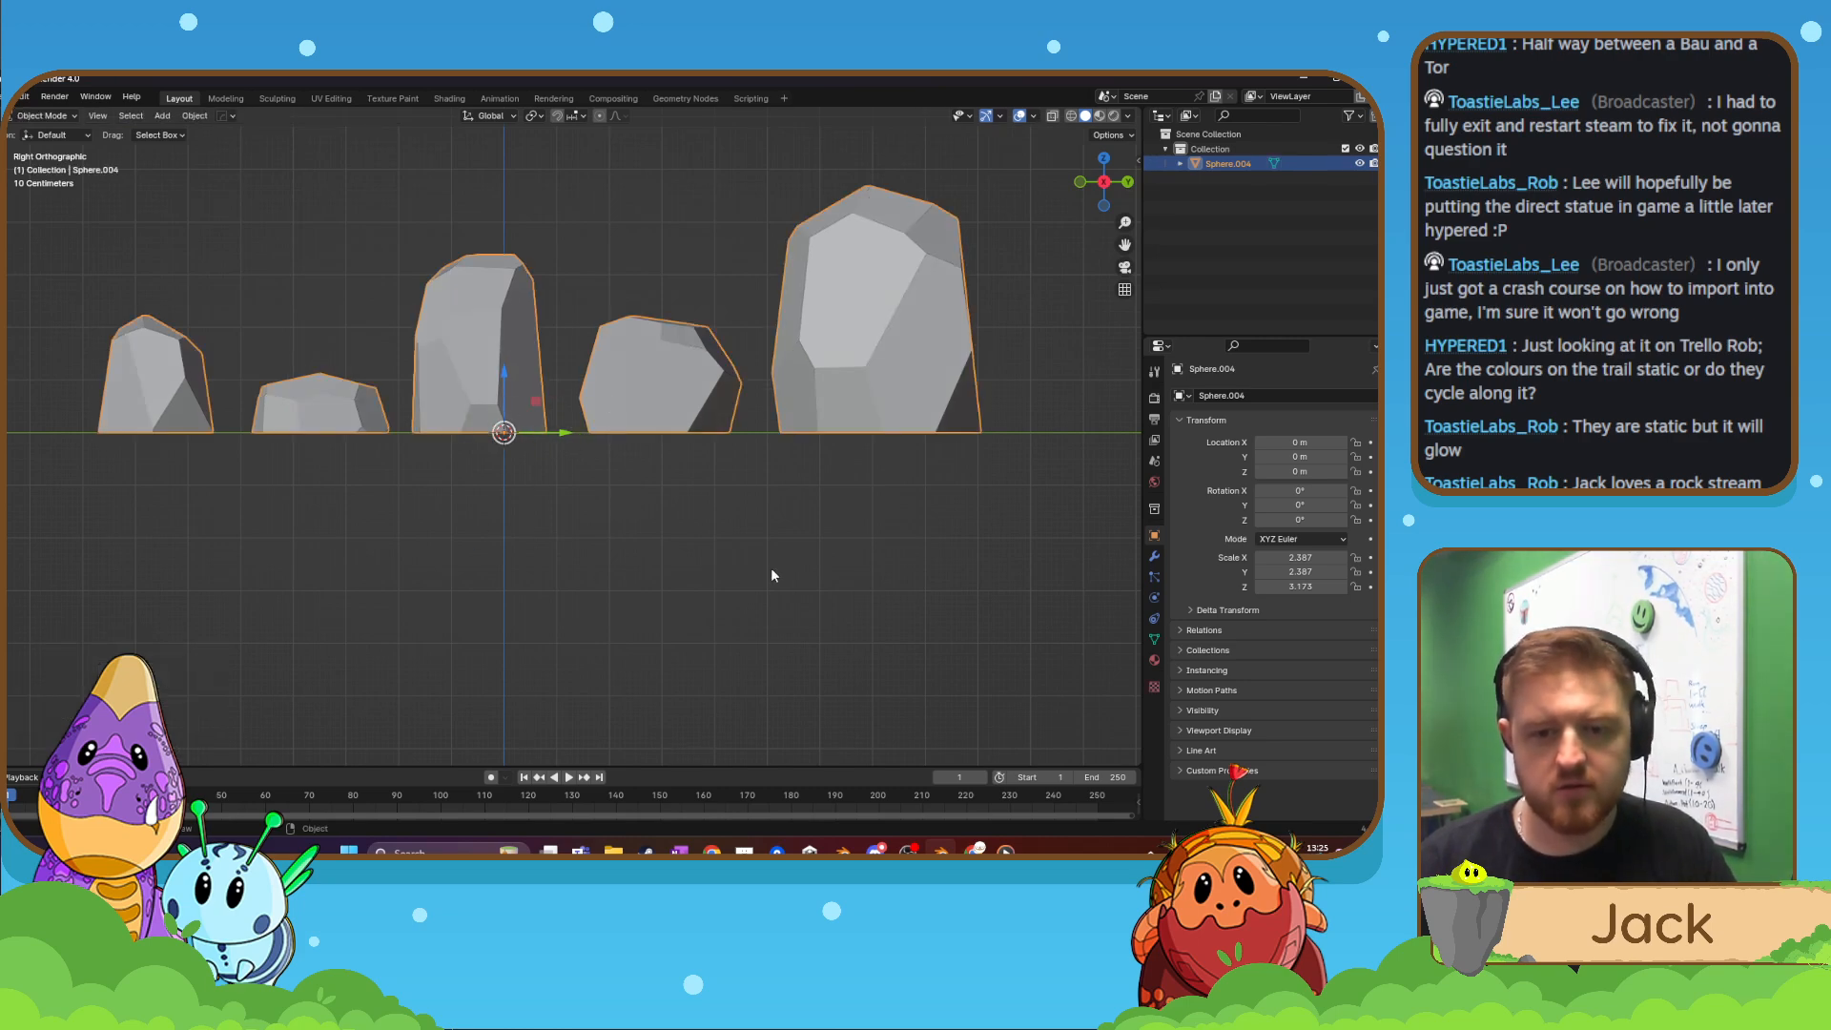
key("ctrl+a")
left_click(752, 599)
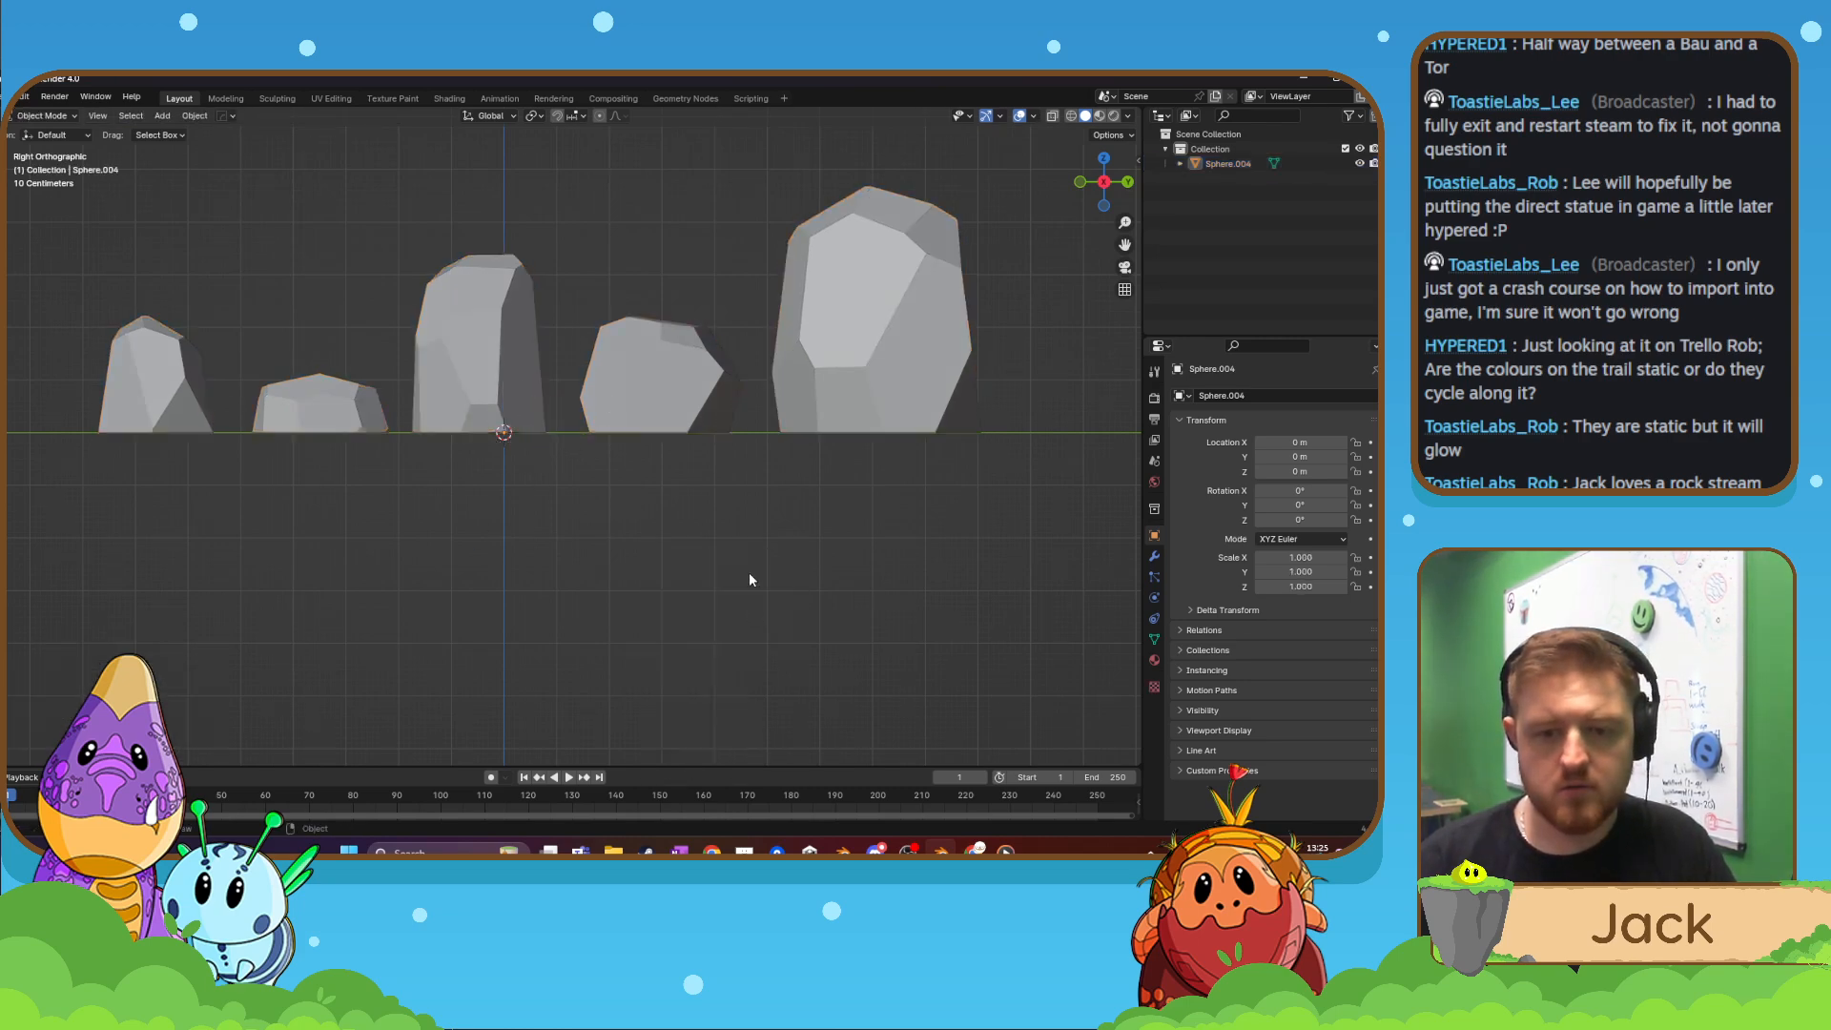
scroll(652, 487, "down", 3)
left_click_drag(585, 440, 596, 448)
key("ctrl+a")
left_click(595, 454)
- Enter Edit Mode with edge selection and select a base edge below the triangular facet of the first rock in the row
key("Tab")
middle_click_drag(756, 515, 587, 456)
scroll(573, 462, "up", 2)
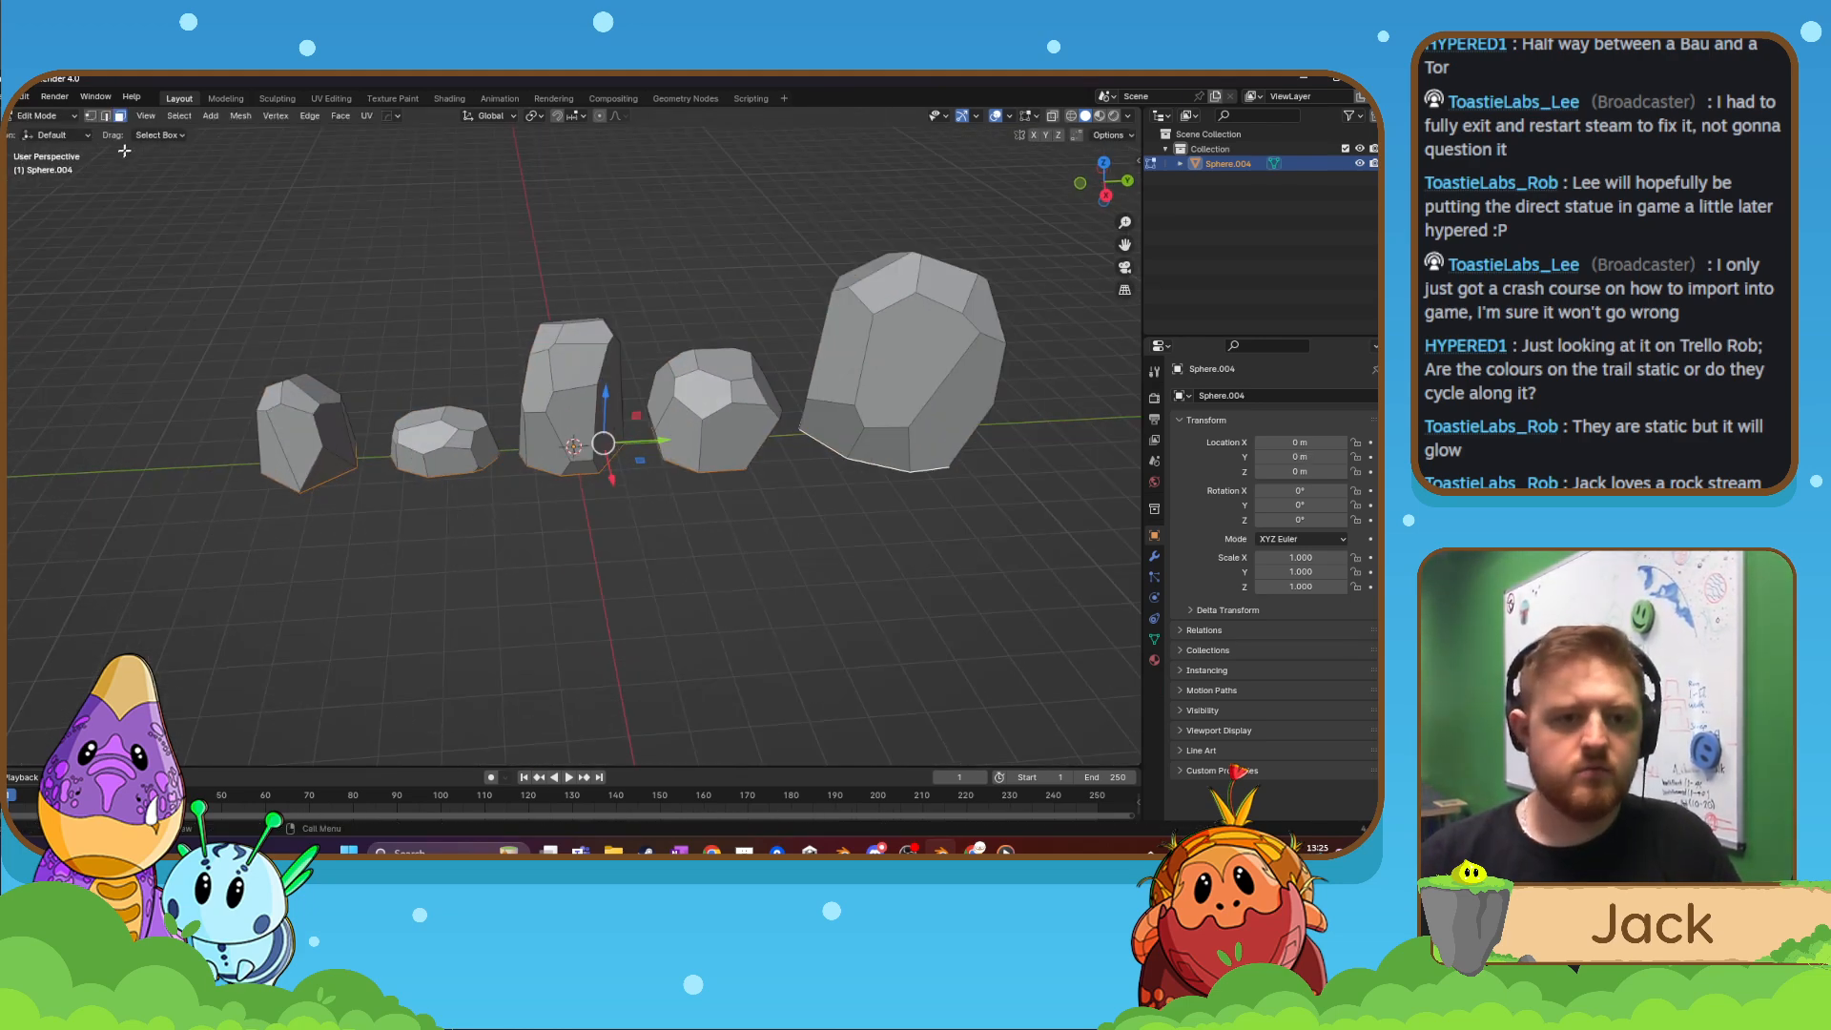
left_click(105, 119)
middle_click_drag(345, 533, 585, 544, "shift")
scroll(474, 524, "up", 3)
scroll(535, 605, "up", 3)
scroll(592, 545, "down", 4)
scroll(621, 515, "up", 2)
scroll(572, 549, "up", 4)
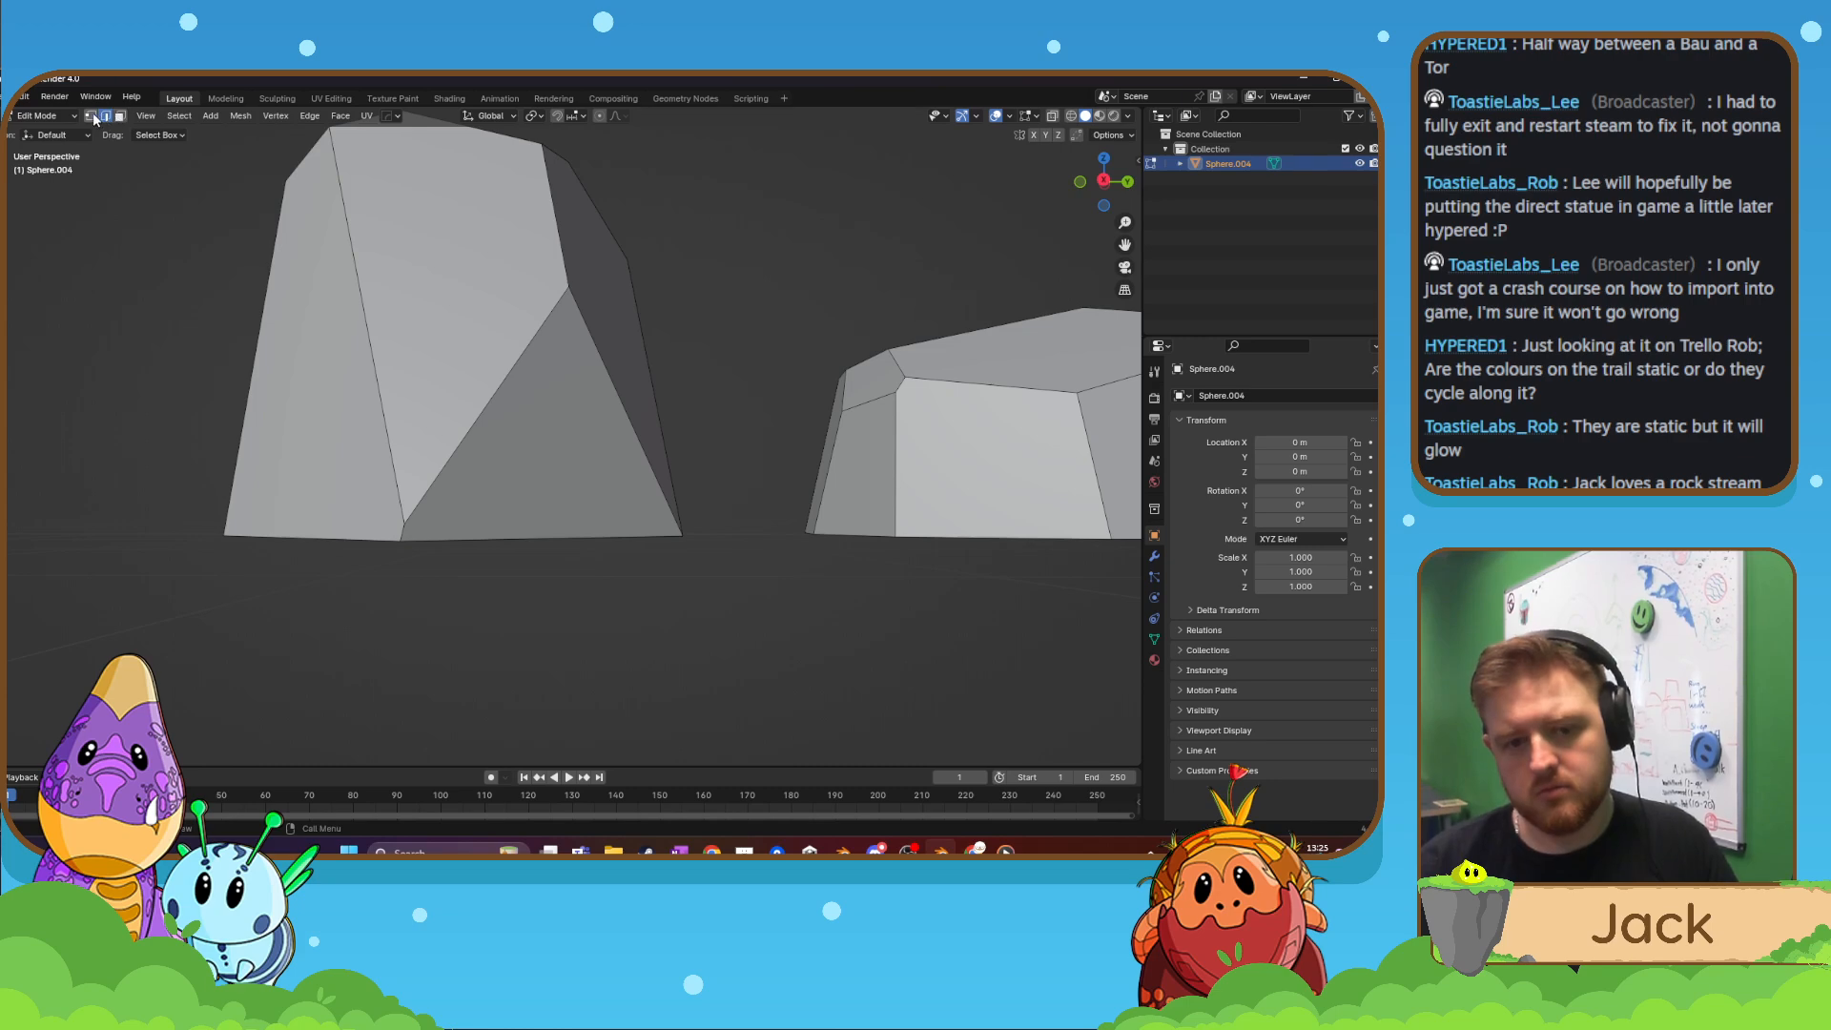
left_click_drag(406, 470, 408, 408)
scroll(534, 582, "down", 4)
left_click(544, 620)
middle_click_drag(532, 586, 639, 630)
scroll(436, 453, "up", 2)
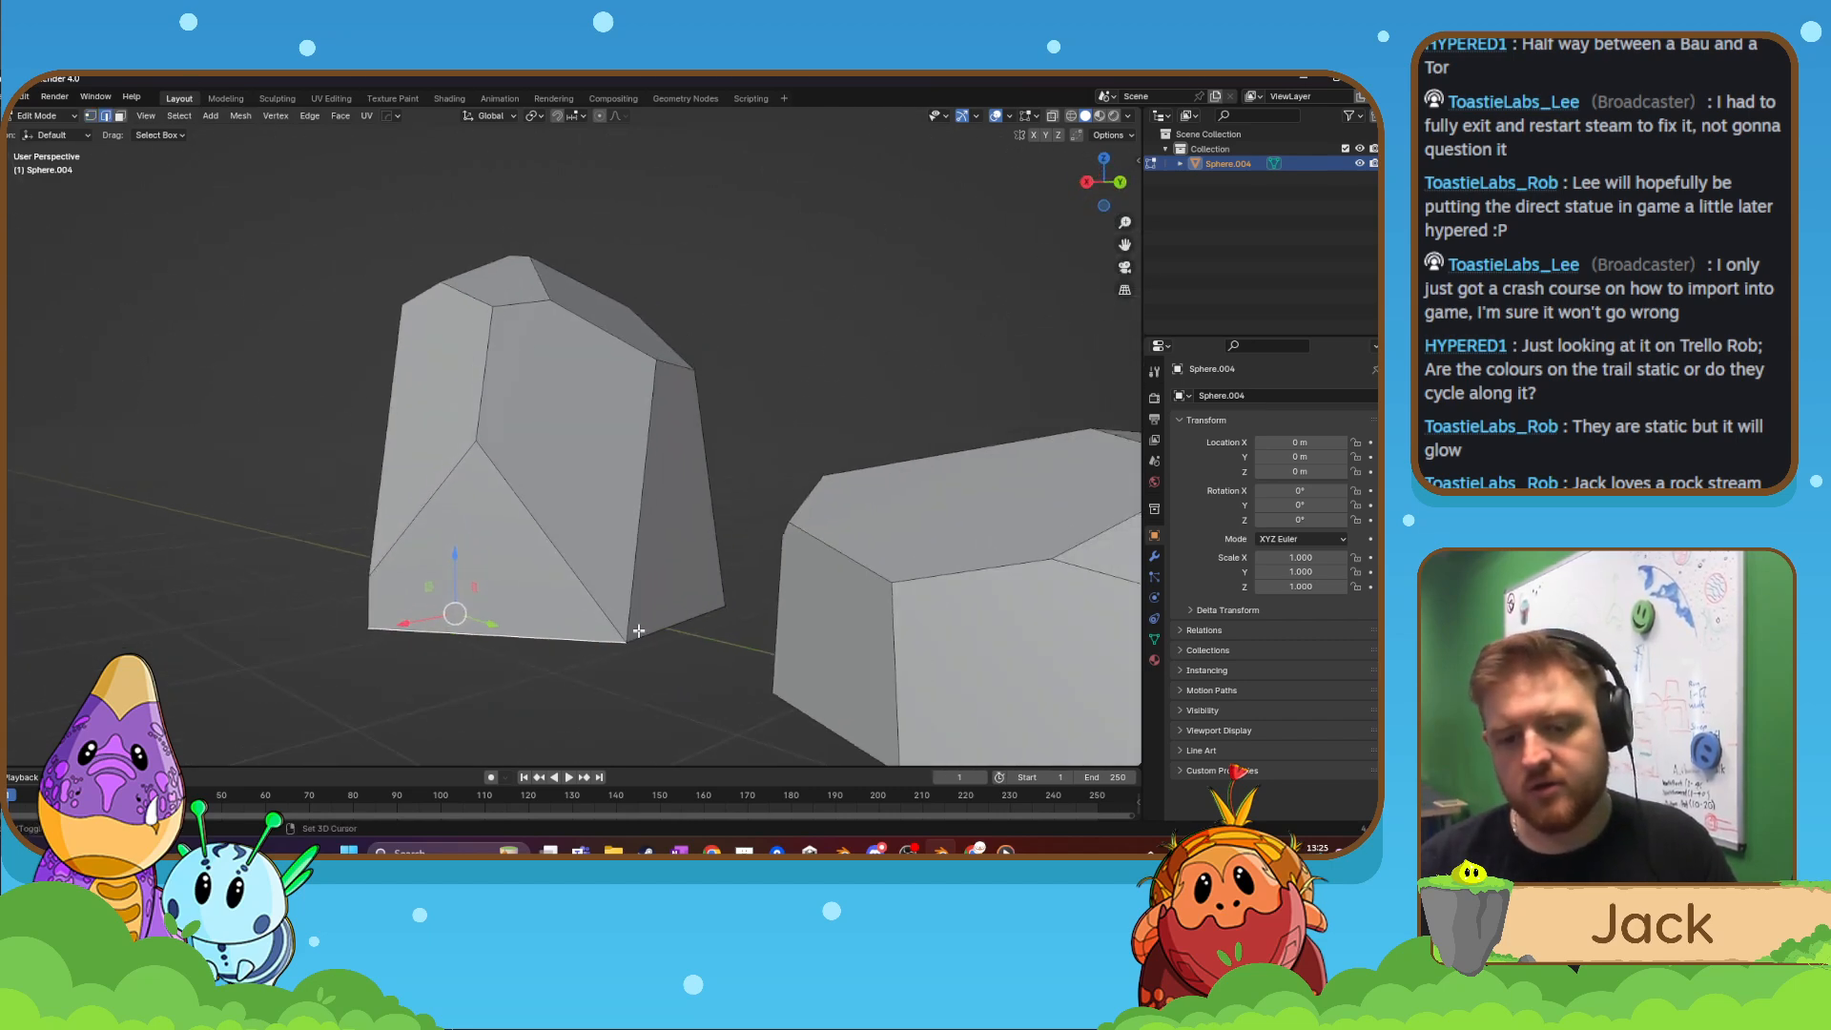
- Add edges around the first rock's upper facets and down its side to the selected base edges
middle_click_drag(694, 438, 579, 520)
middle_click_drag(679, 411, 553, 576)
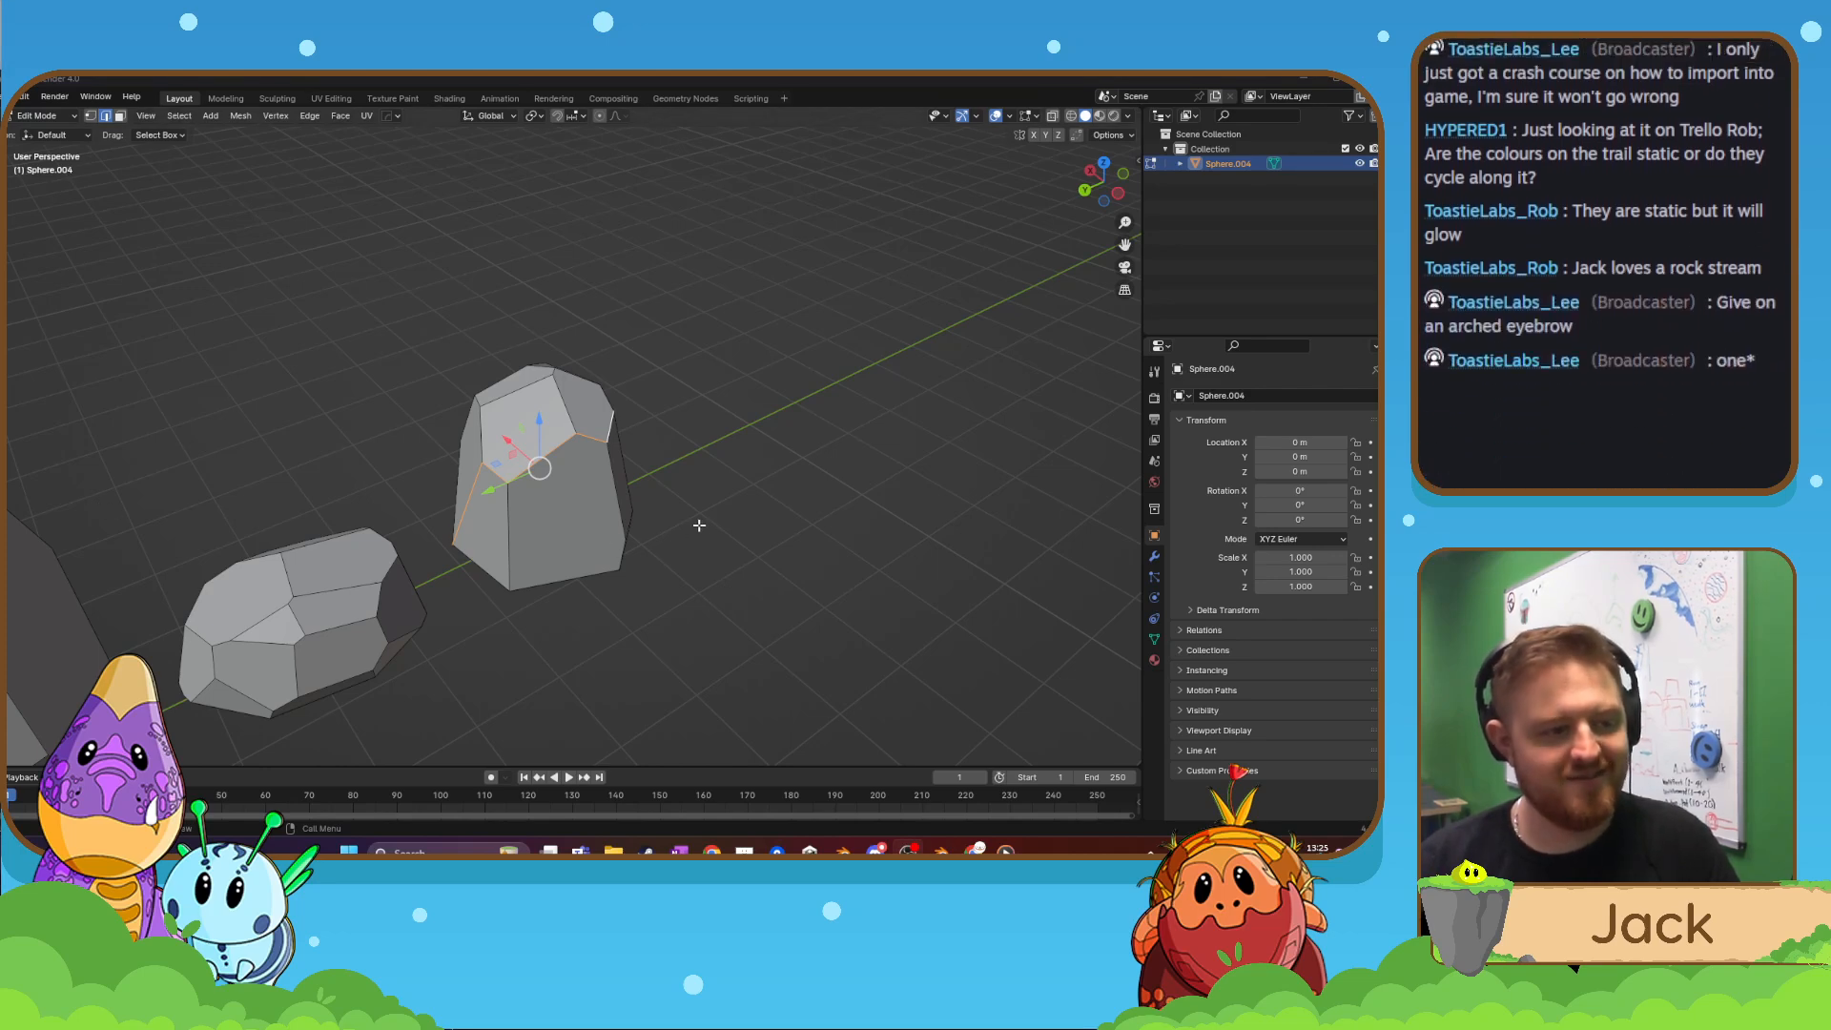
middle_click_drag(699, 524, 607, 510)
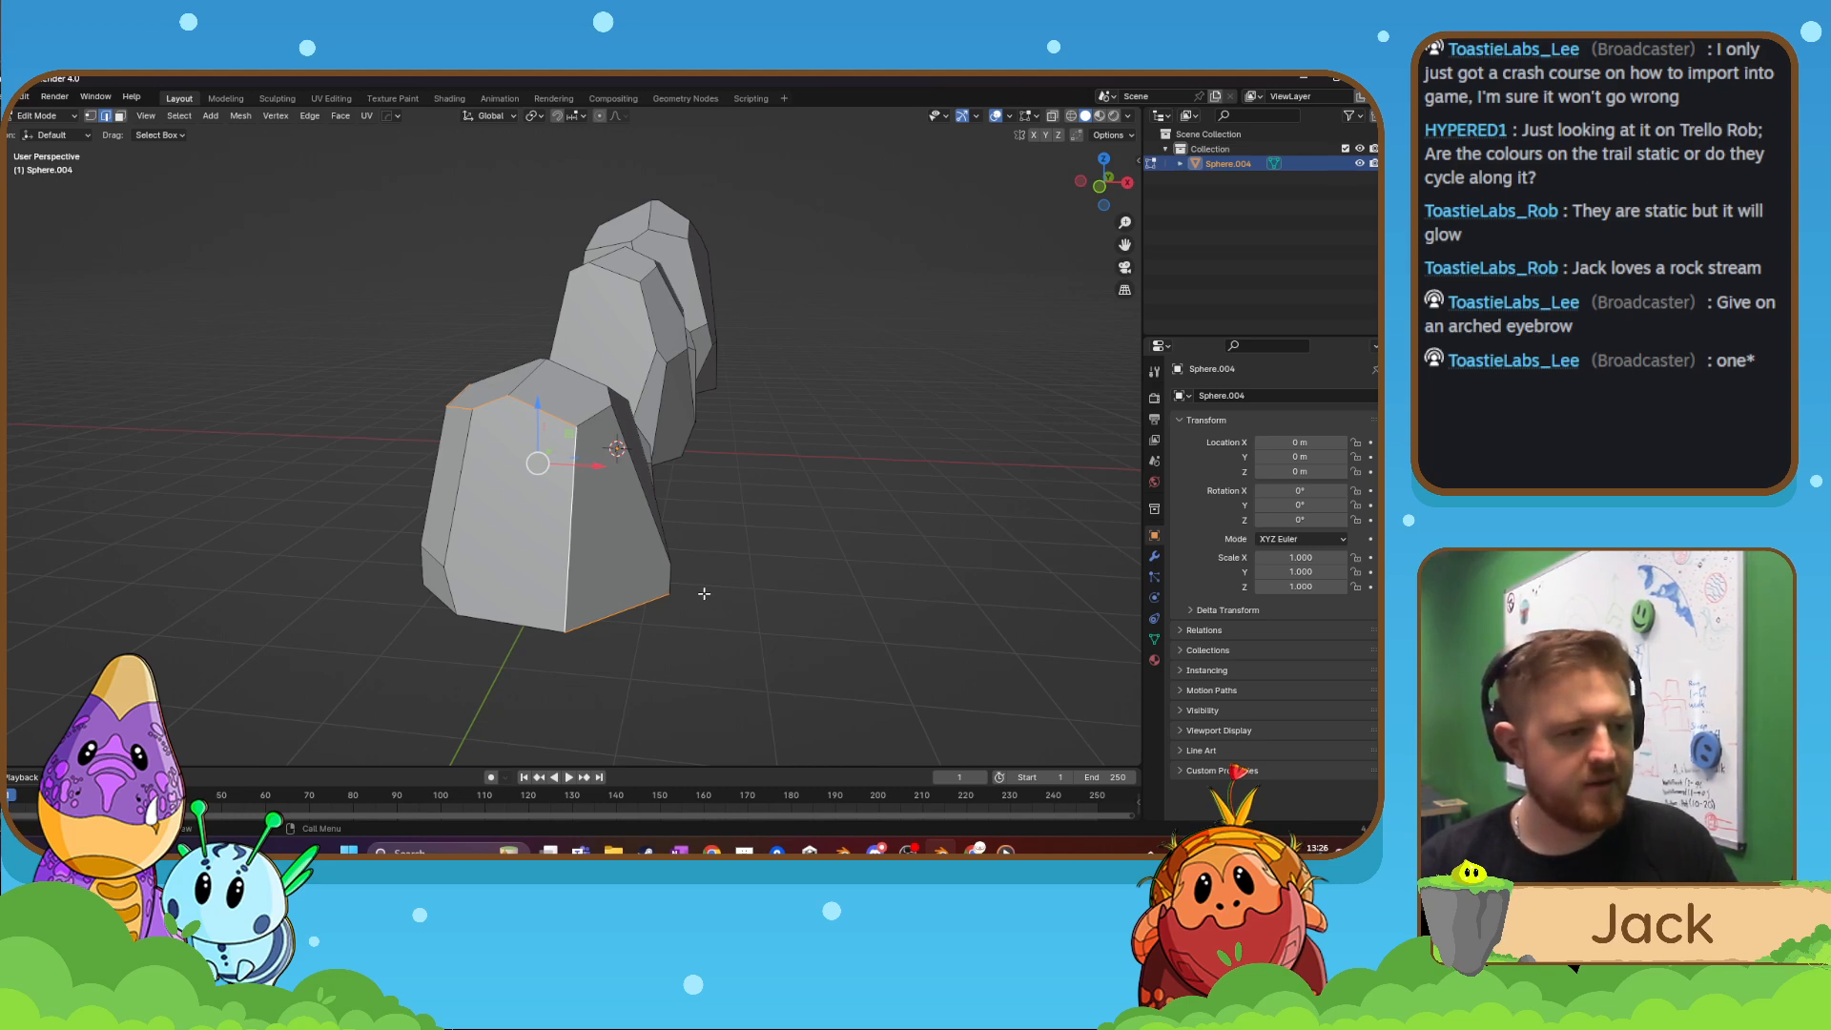
middle_click_drag(618, 563, 544, 366)
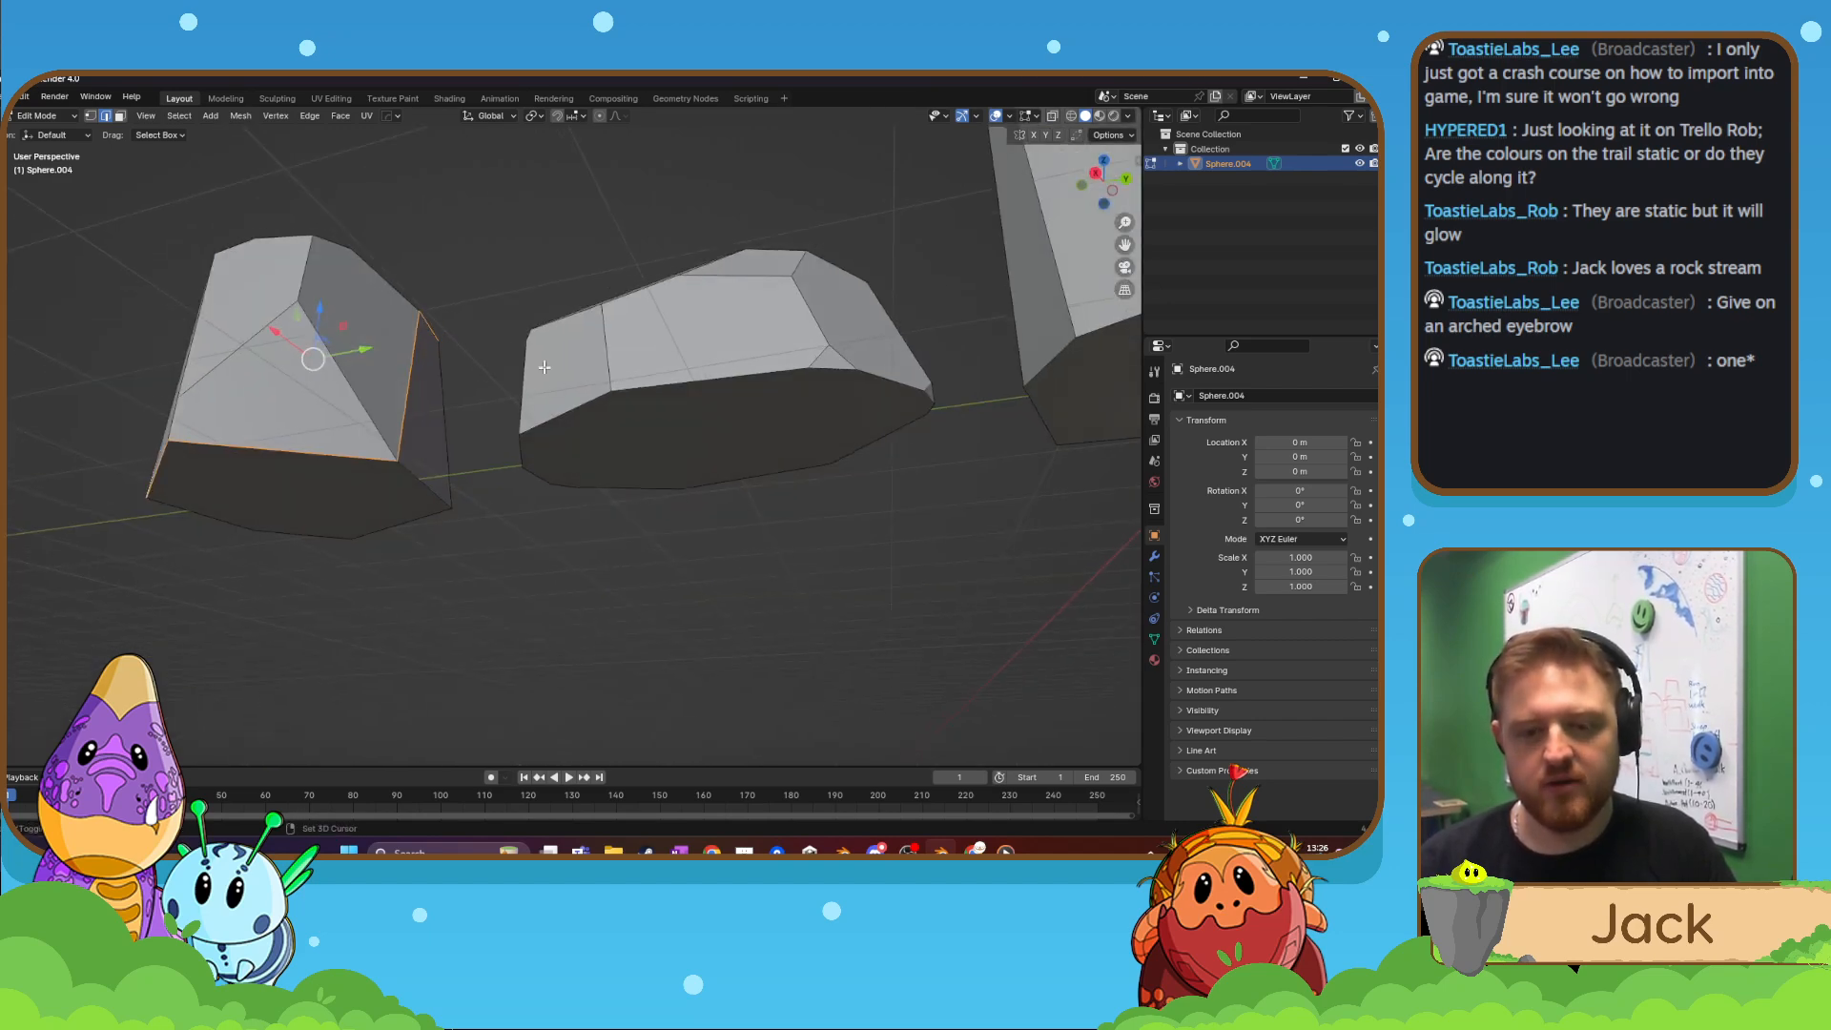
- Add the base edges of the low second rock and an edge rising at its end to the selection
middle_click_drag(877, 378, 550, 513)
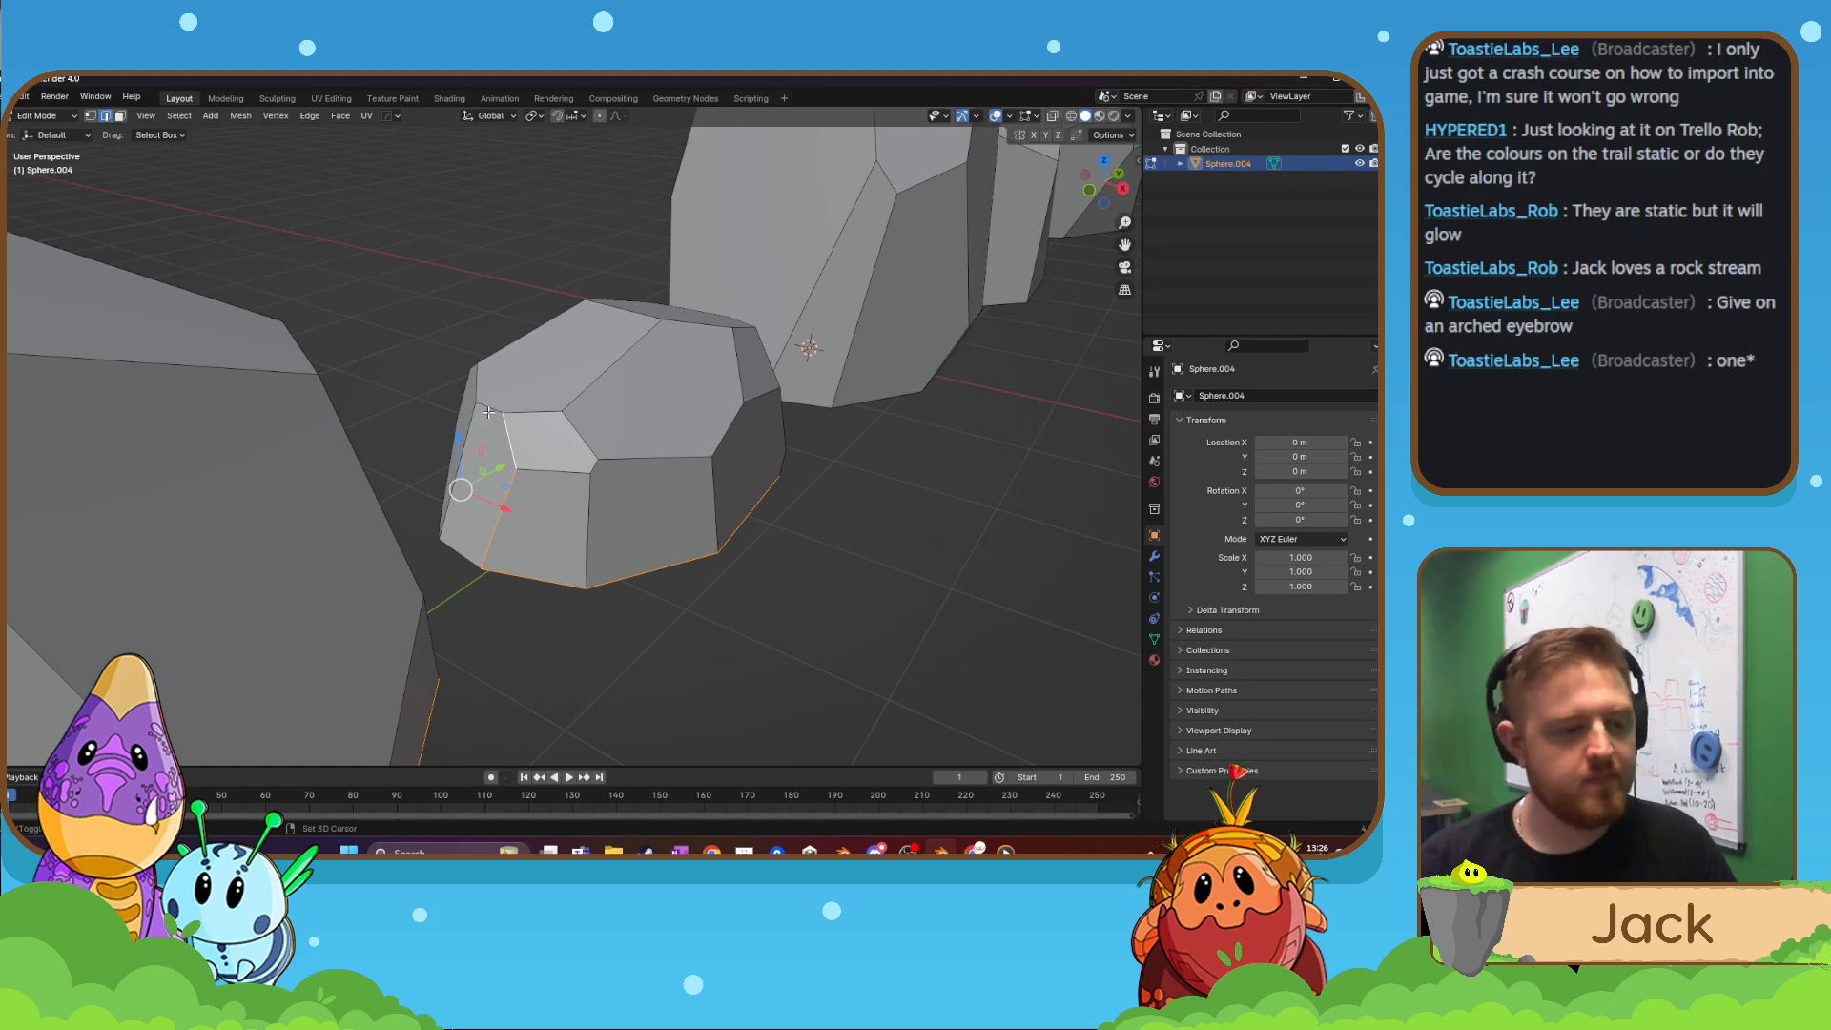
middle_click_drag(488, 412, 421, 449)
scroll(793, 535, "down", 5)
middle_click_drag(793, 535, 676, 500, "shift")
middle_click_drag(677, 500, 824, 496)
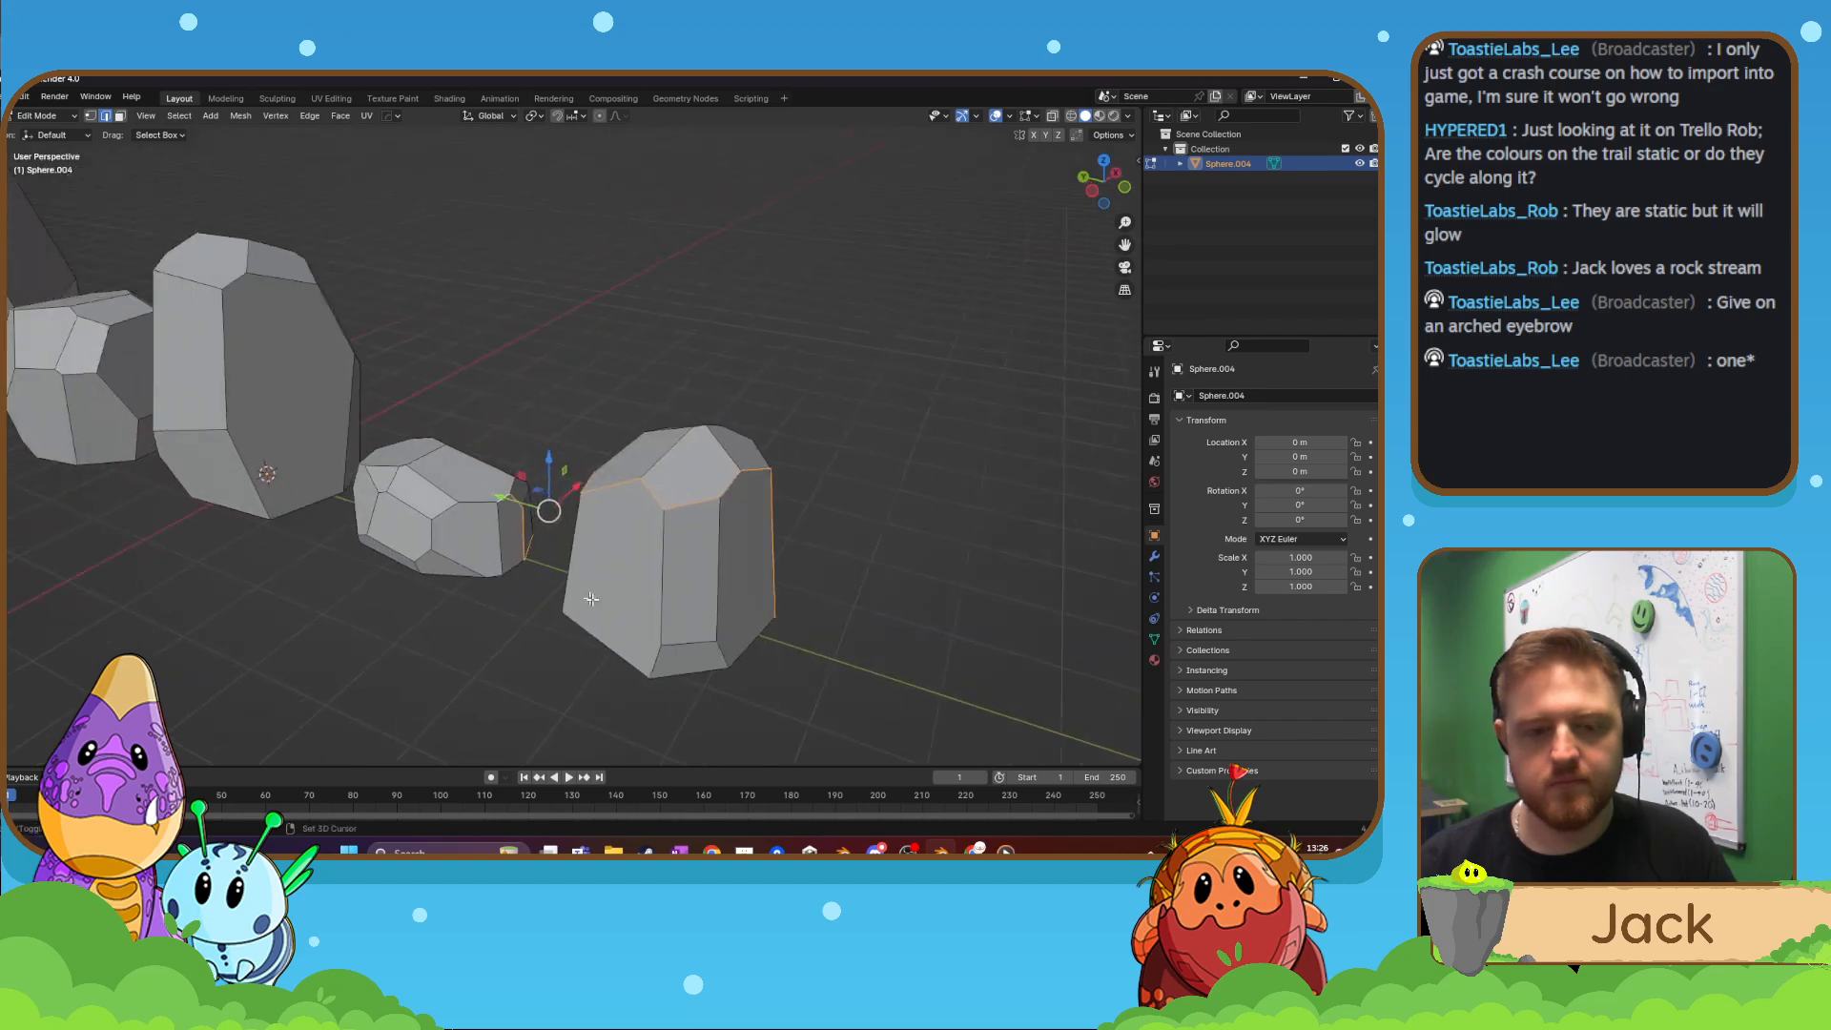
- Add the chain of edges below the second rock's upper facets to the selection
scroll(498, 590, "up", 3)
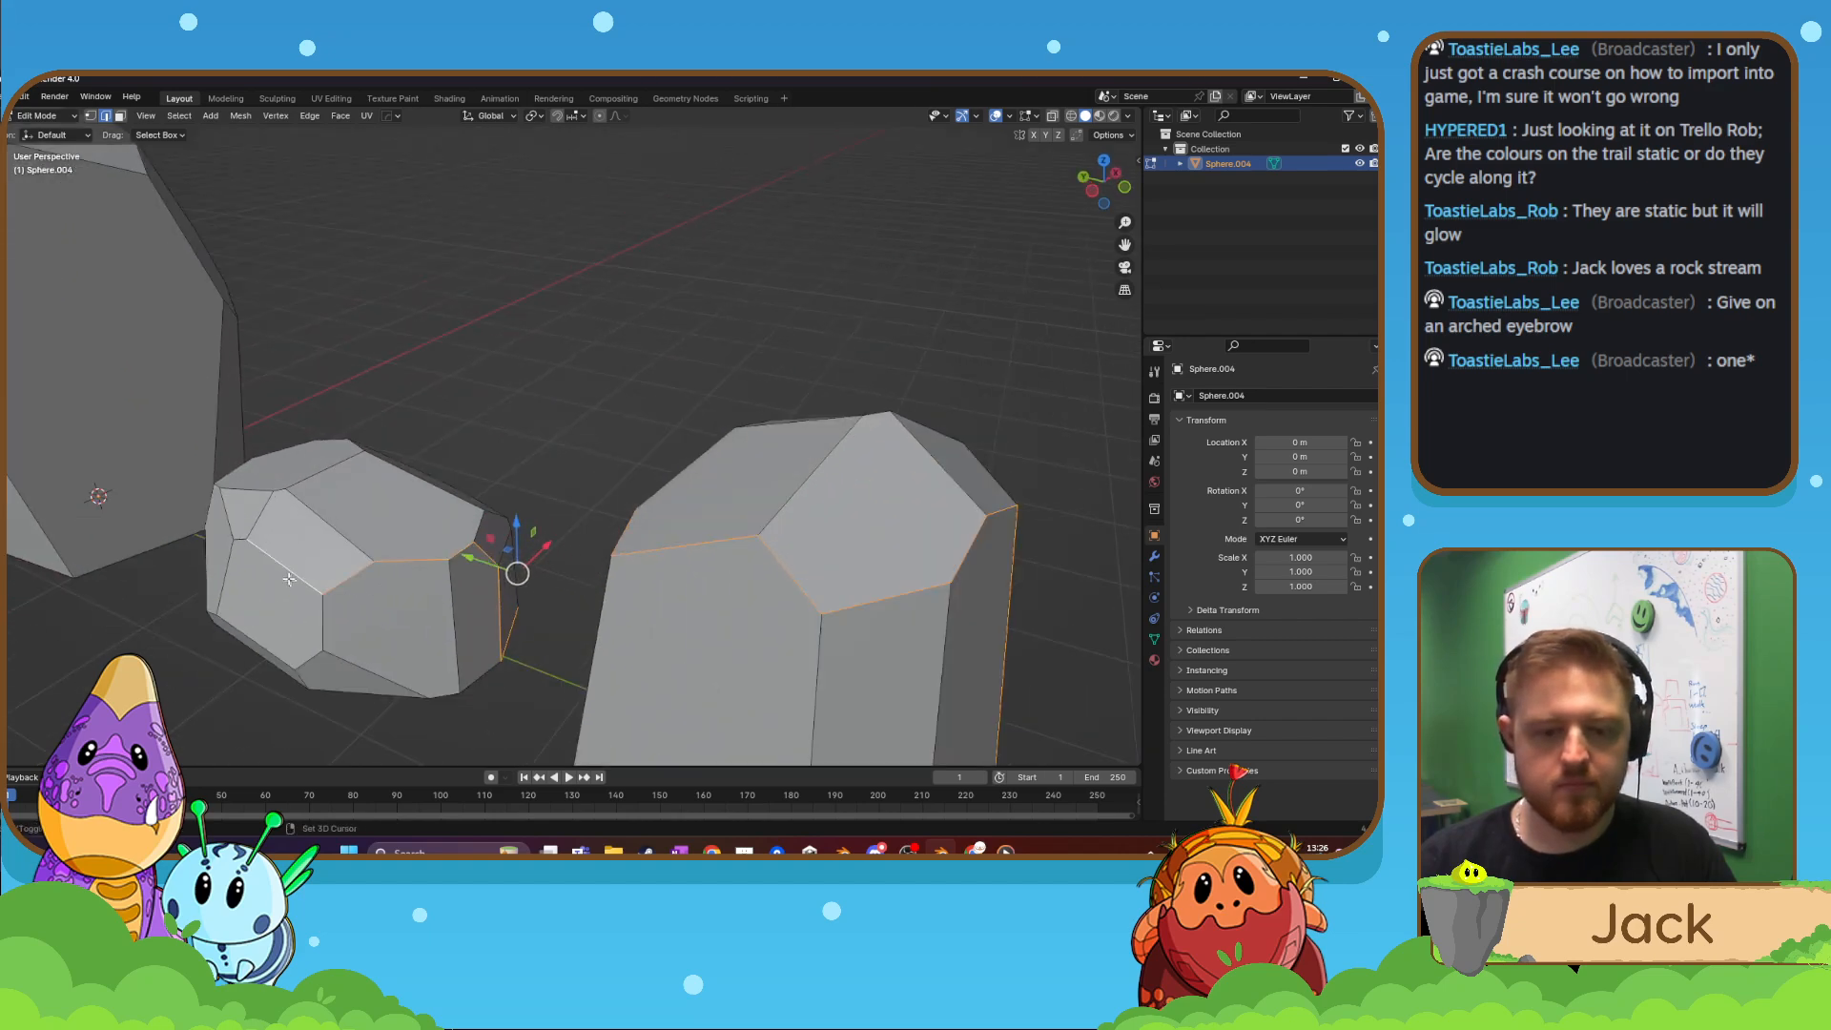
middle_click_drag(280, 550, 475, 511)
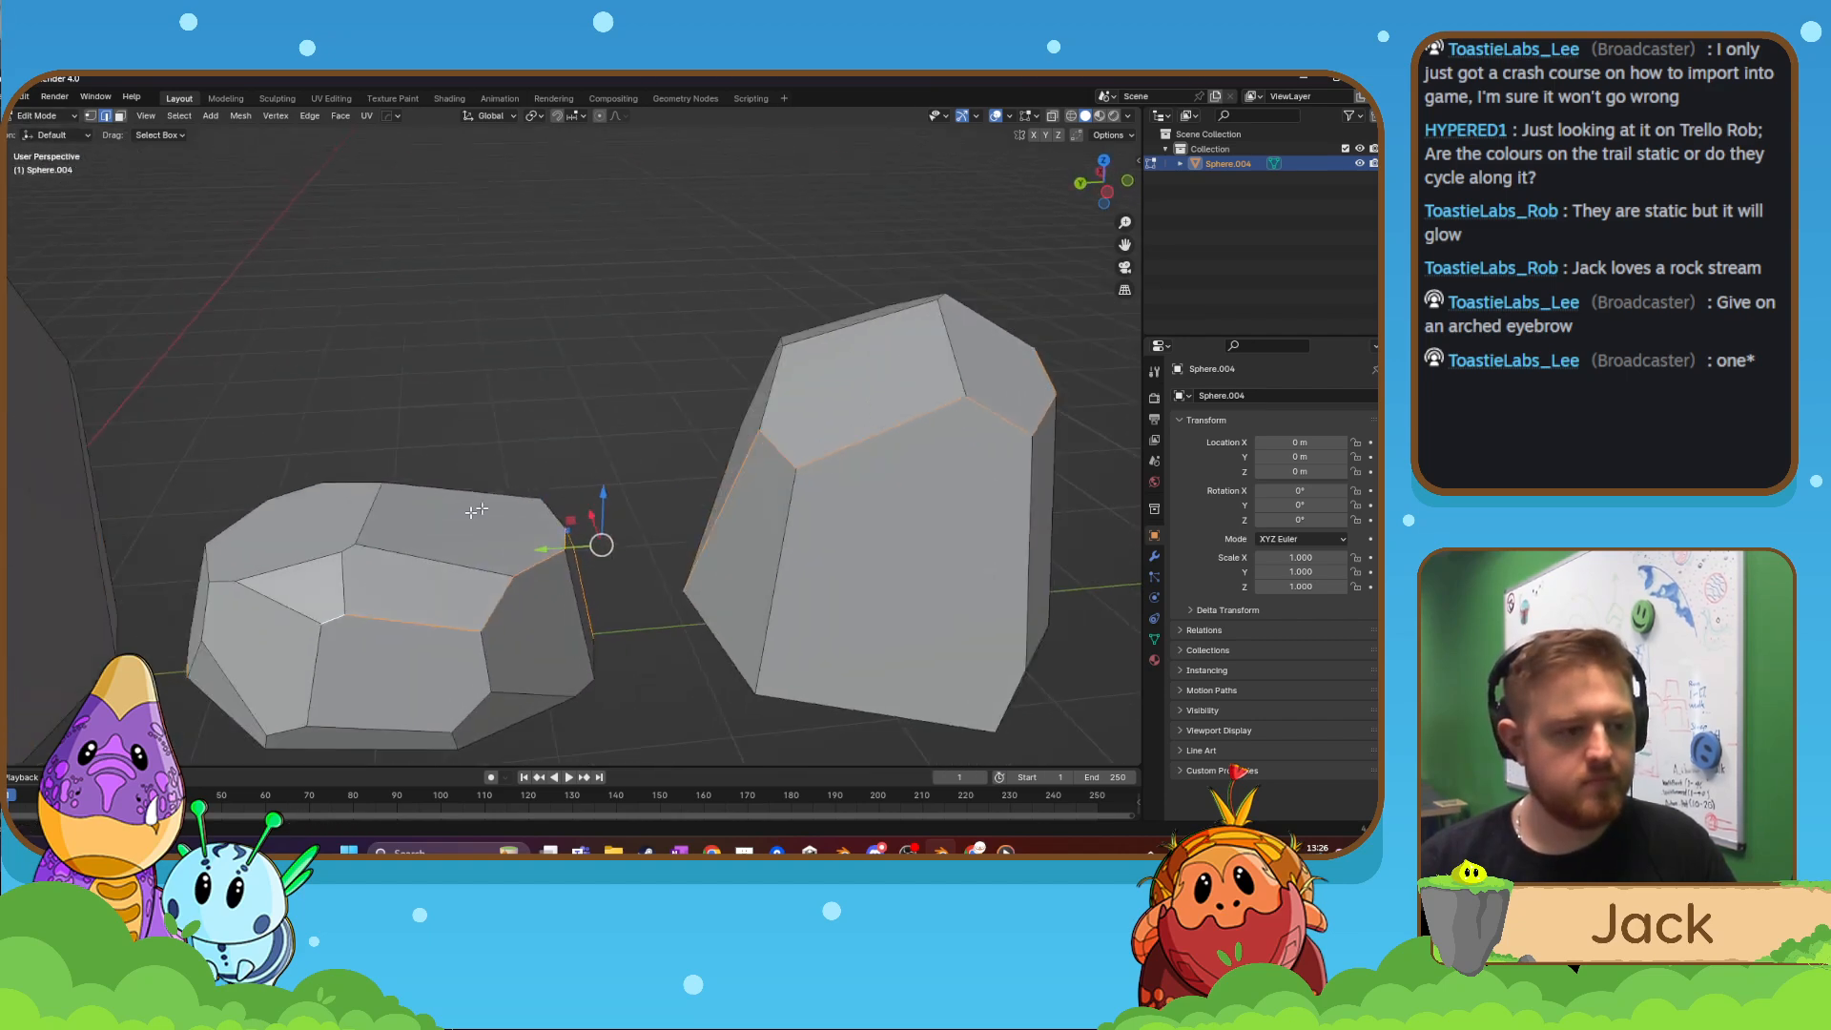
scroll(326, 520, "up", 2)
middle_click_drag(193, 641, 415, 508)
scroll(357, 653, "down", 5)
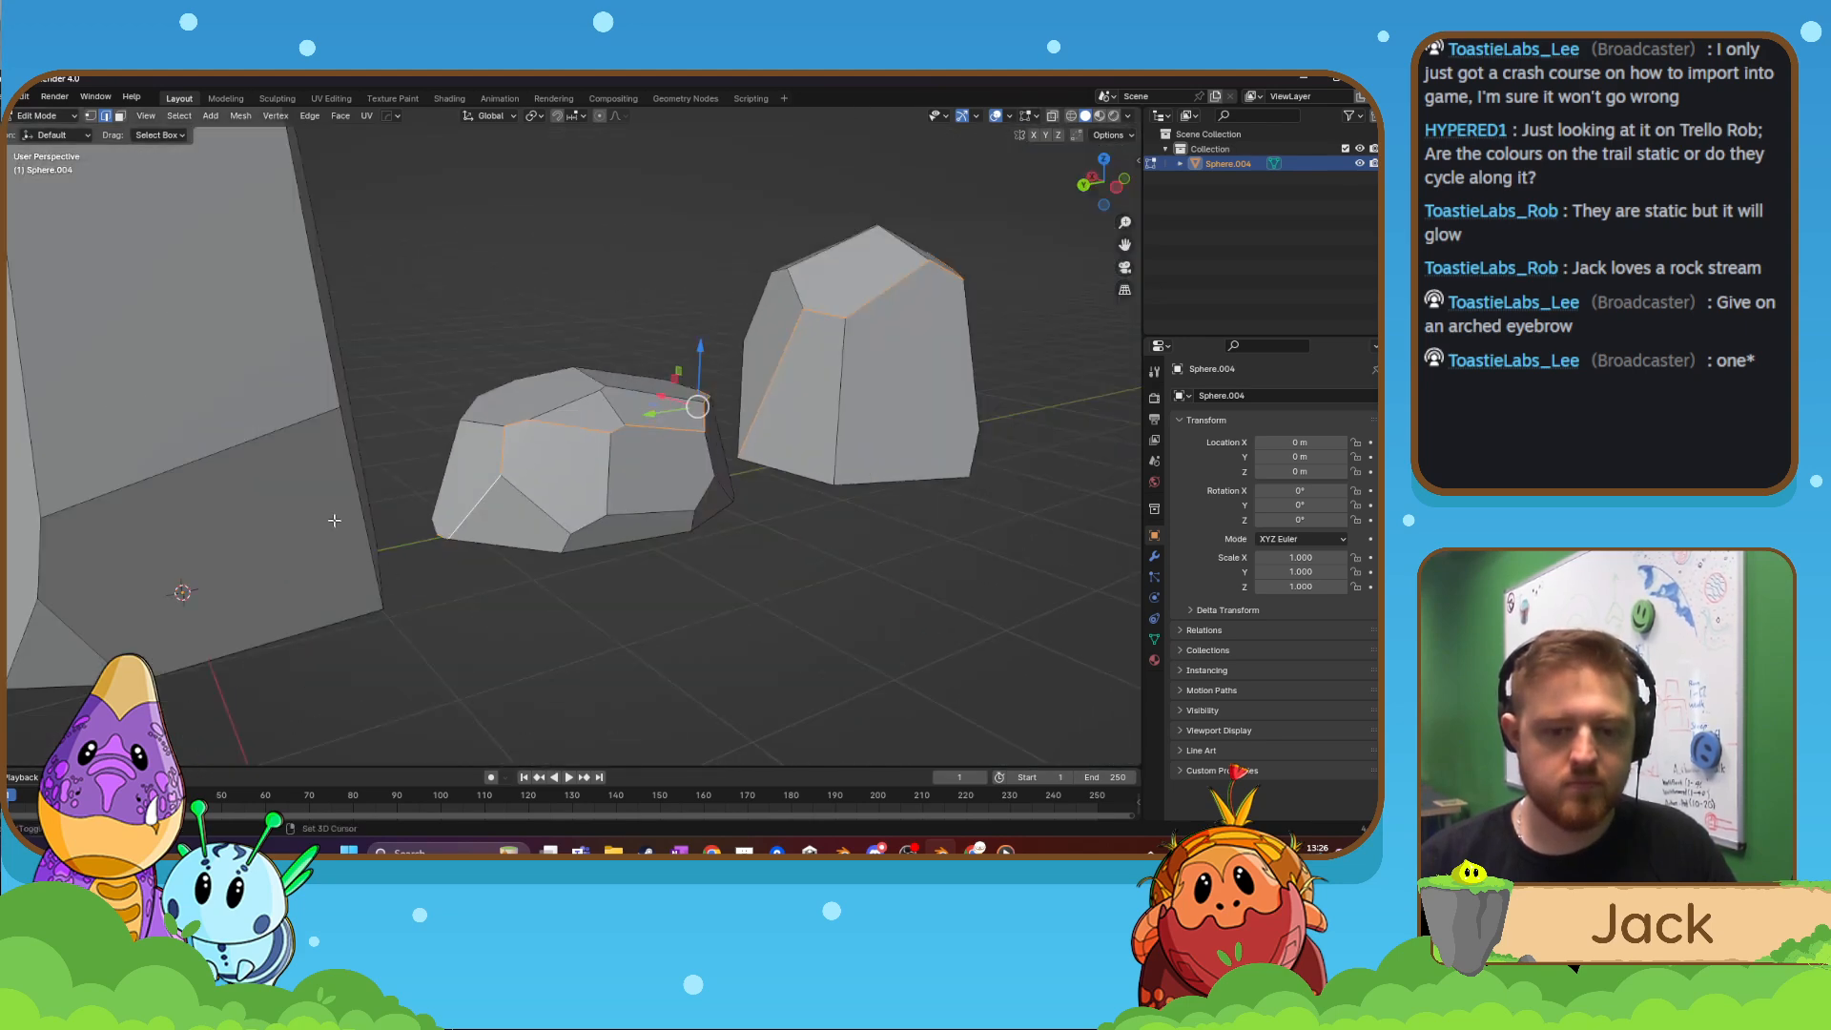
- Add edges on the tall third rock to the selection, along its base, up its side and around its top facets
middle_click_drag(338, 433, 333, 603, "shift")
scroll(429, 478, "down", 3)
scroll(560, 568, "up", 3)
scroll(506, 646, "up", 2)
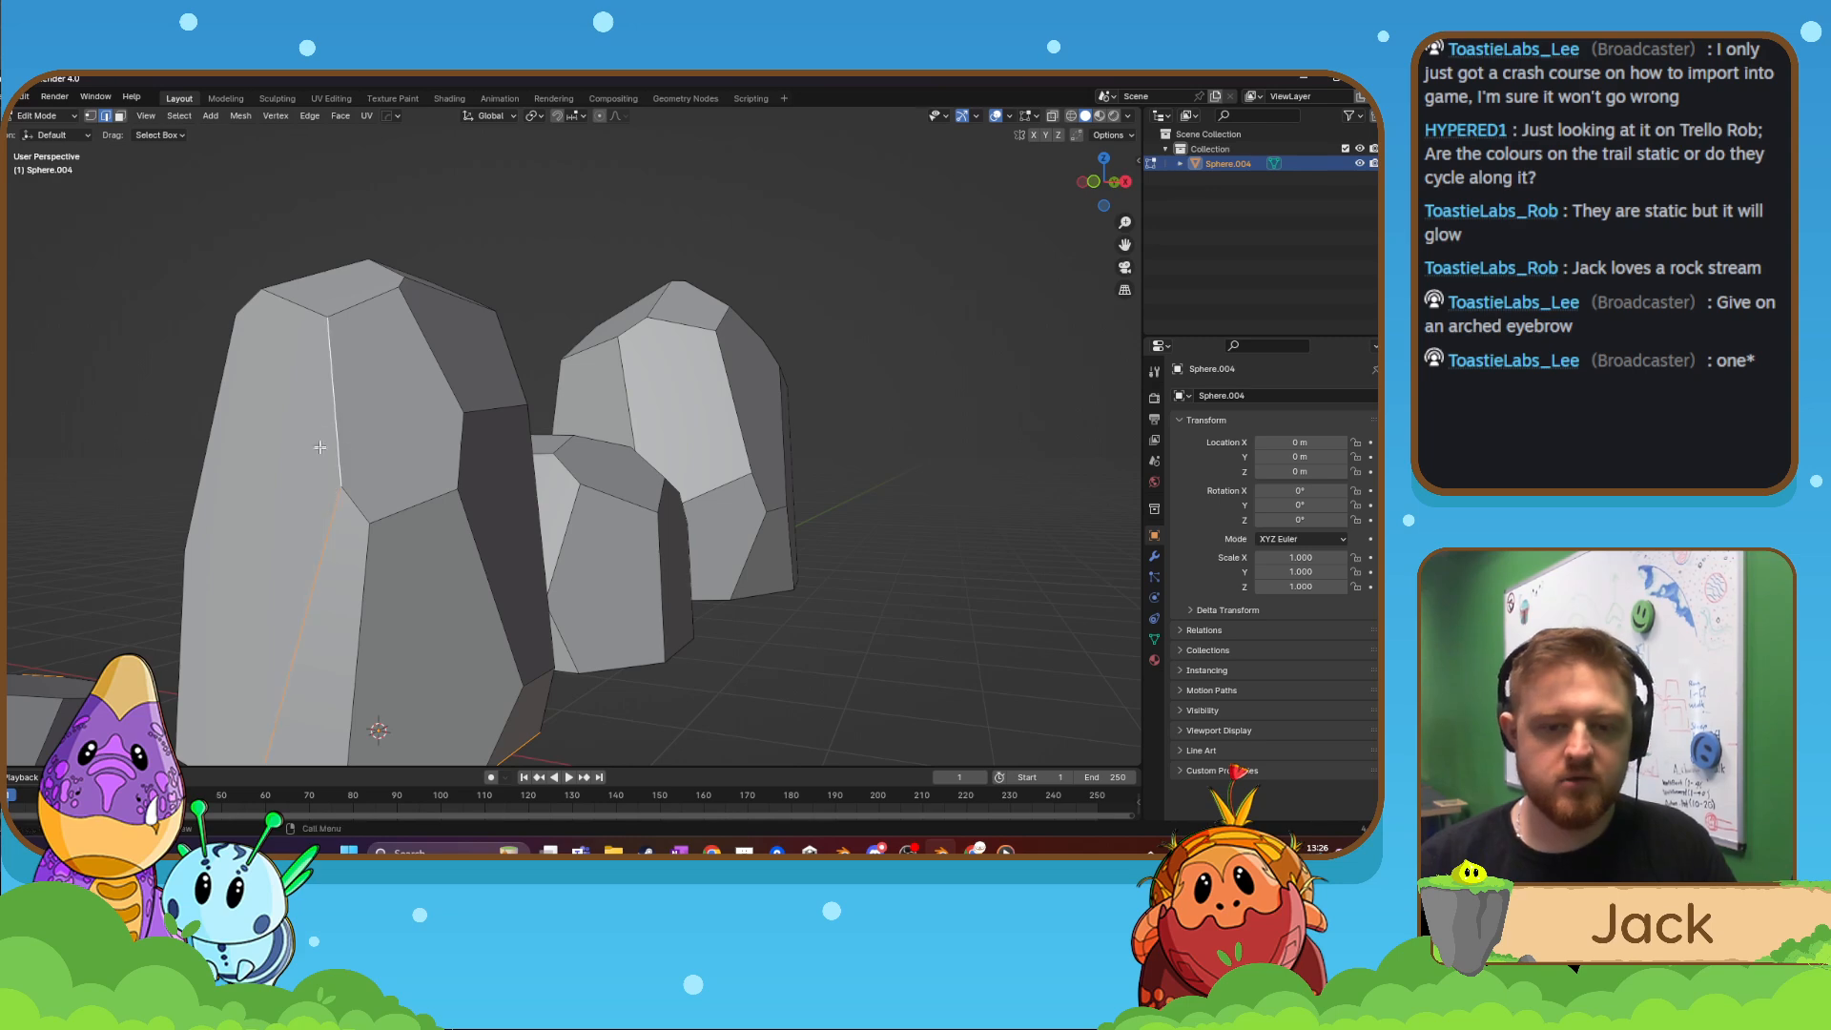
middle_click_drag(320, 447, 592, 393)
left_click(507, 466, "shift")
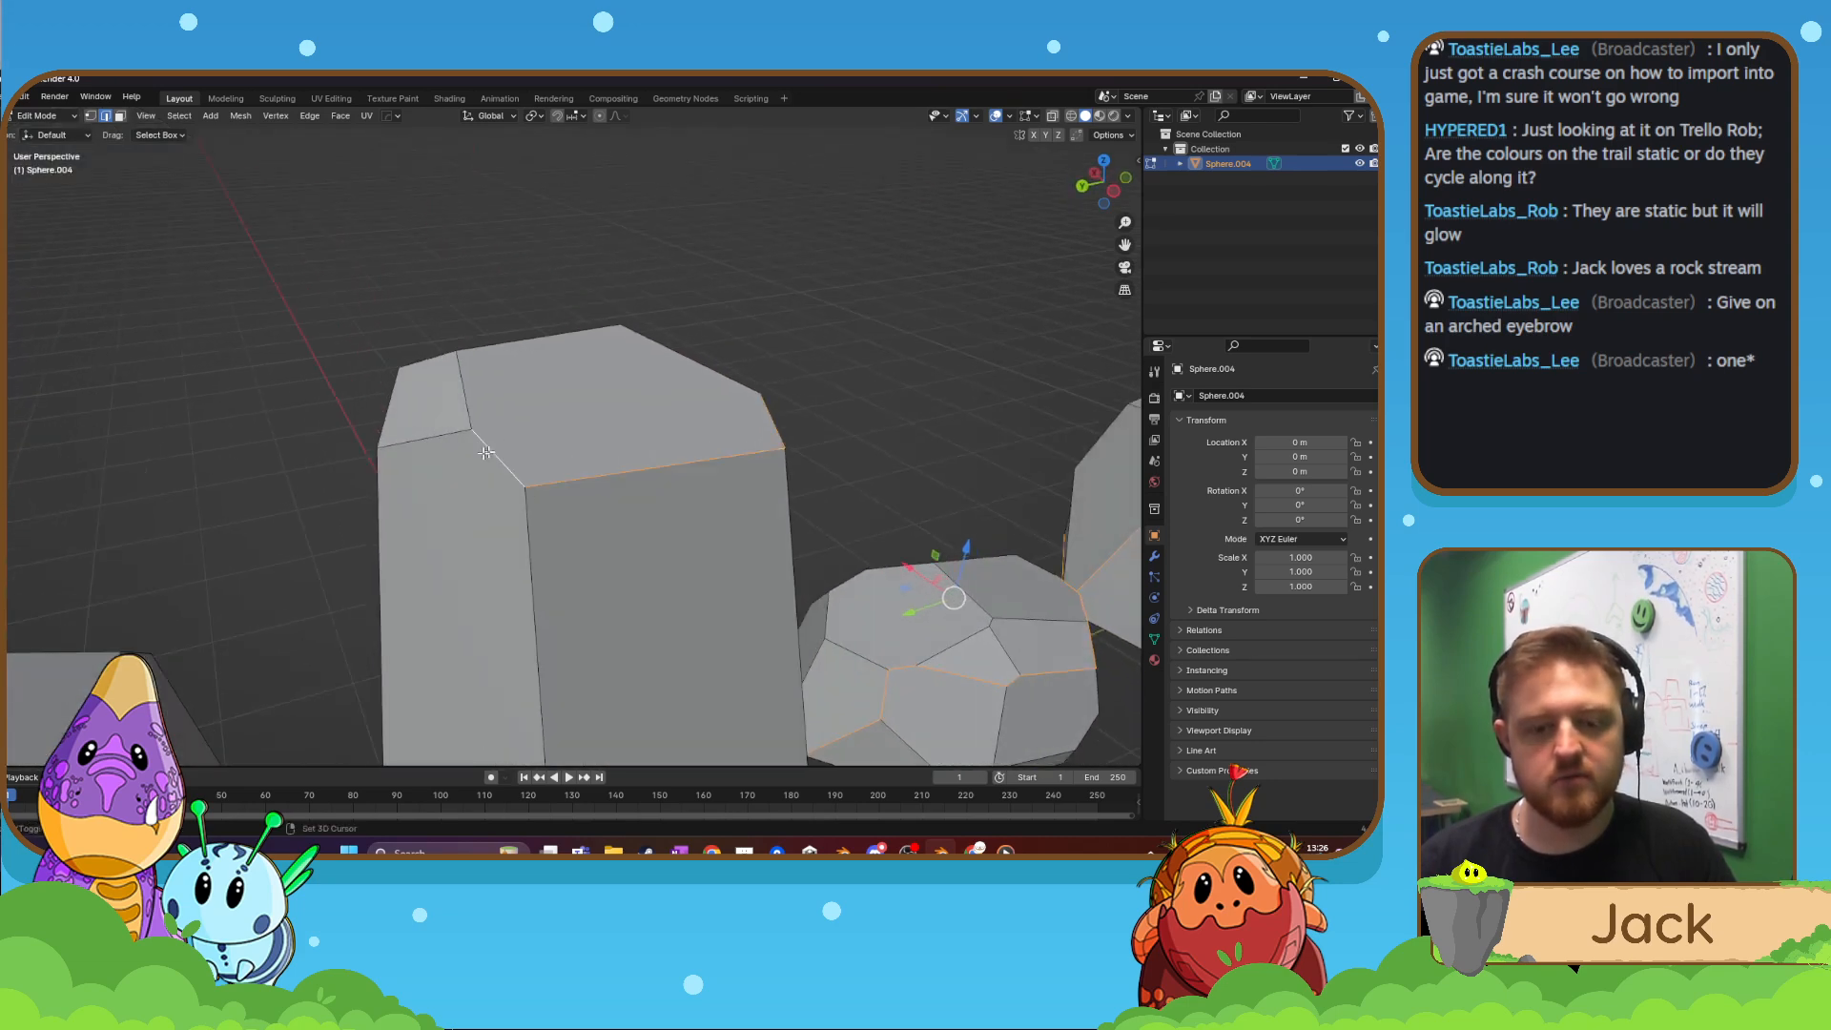
left_click(457, 432, "shift")
- Add edges on the rounded fourth rock to the selection, along its lower facets and up its side
middle_click_drag(460, 431, 753, 443)
middle_click_drag(754, 444, 613, 400, "shift")
scroll(584, 571, "up", 5)
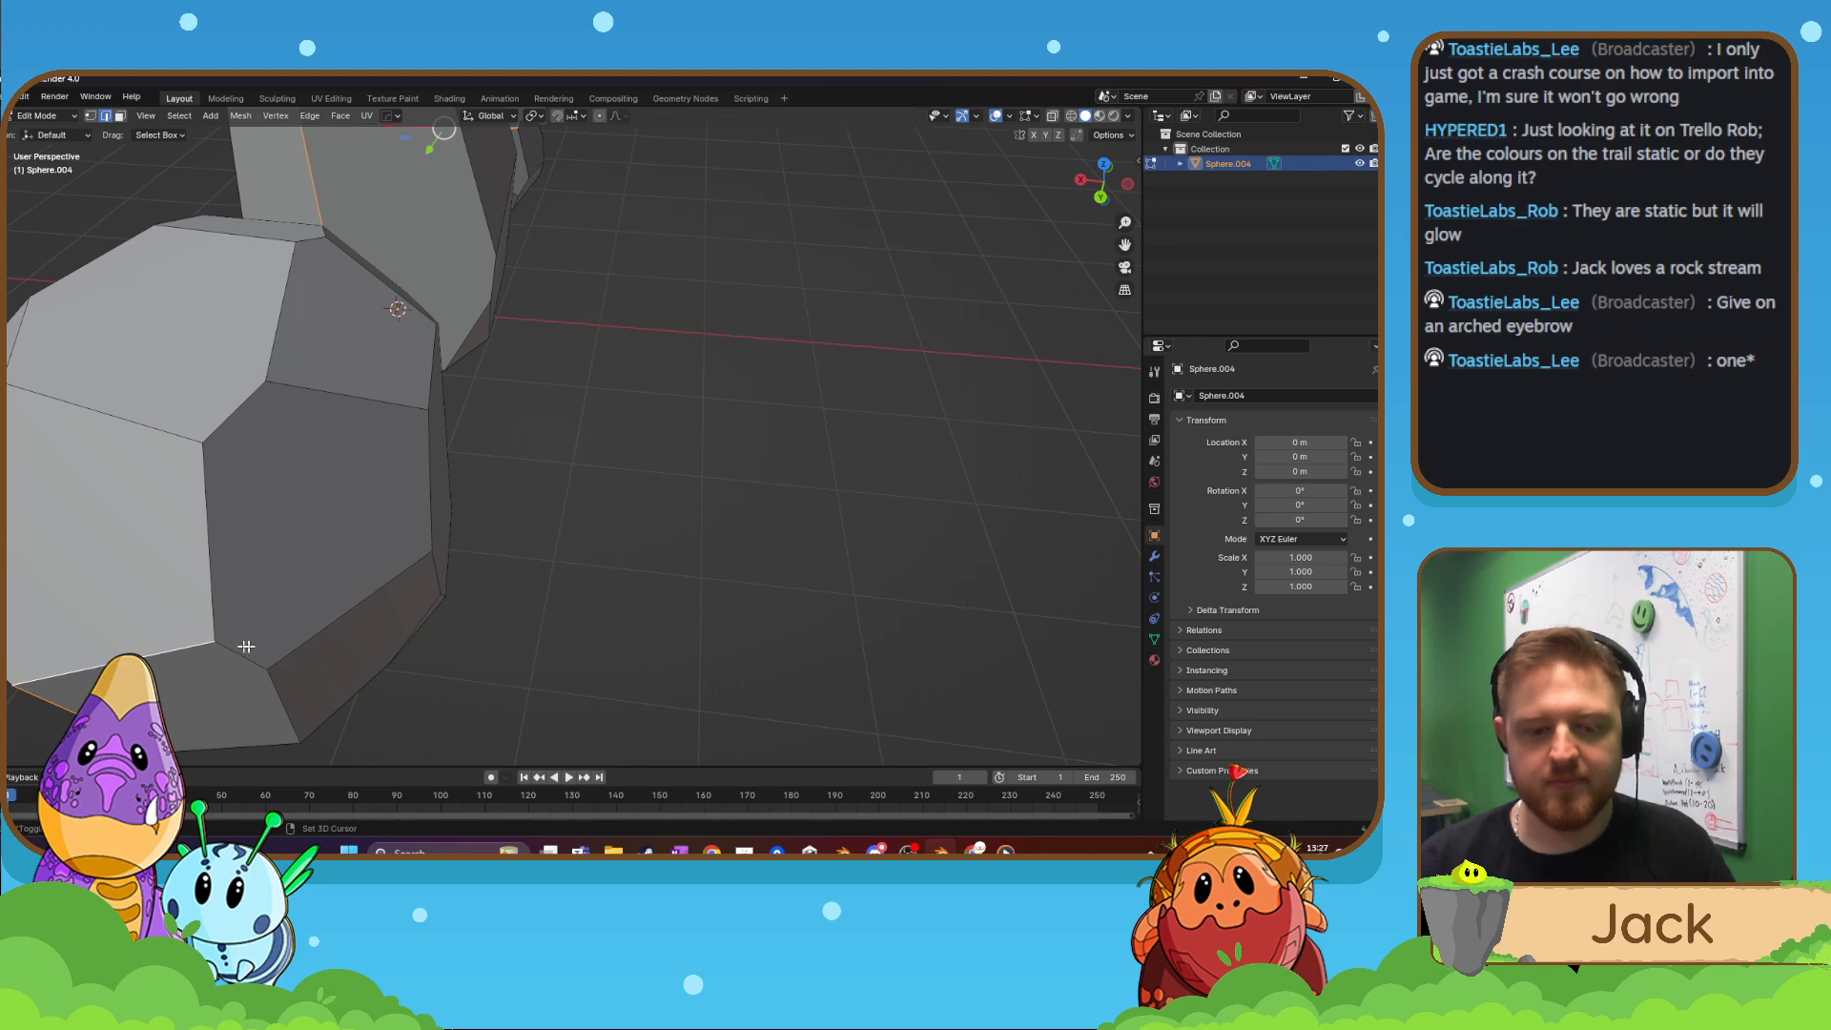
middle_click_drag(248, 646, 415, 548)
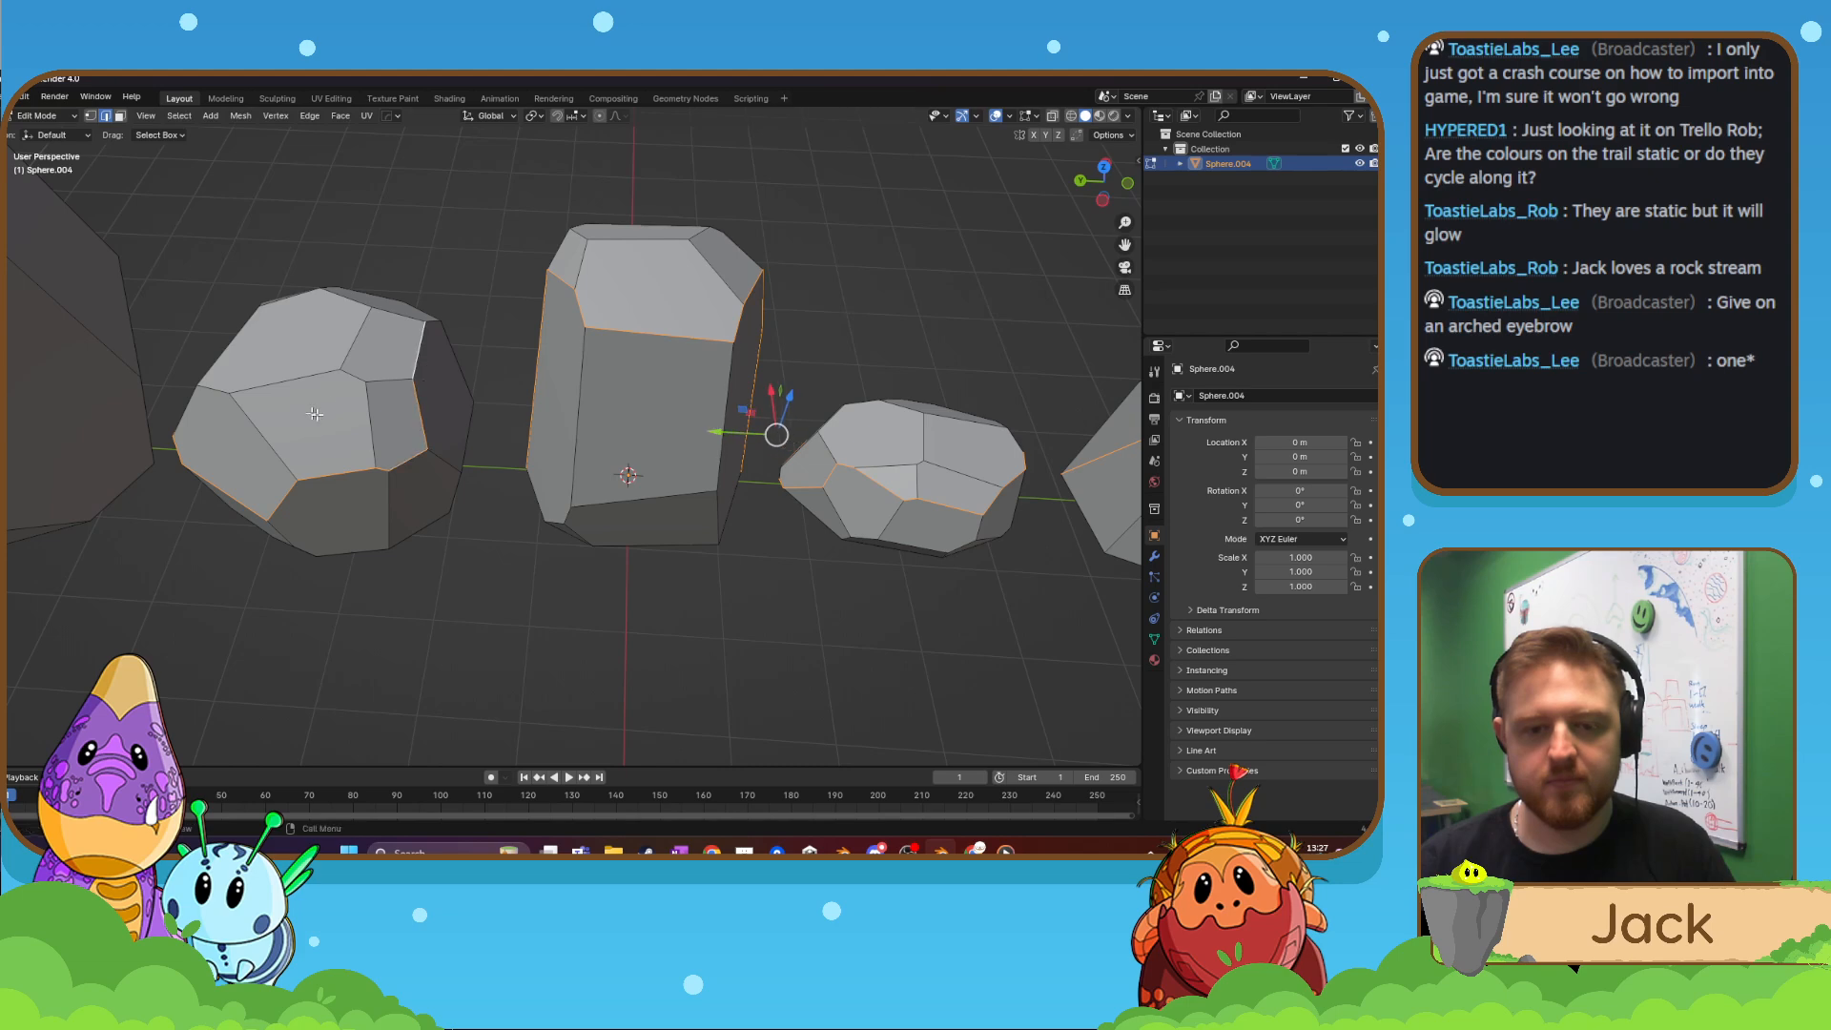
middle_click_drag(420, 424, 750, 443)
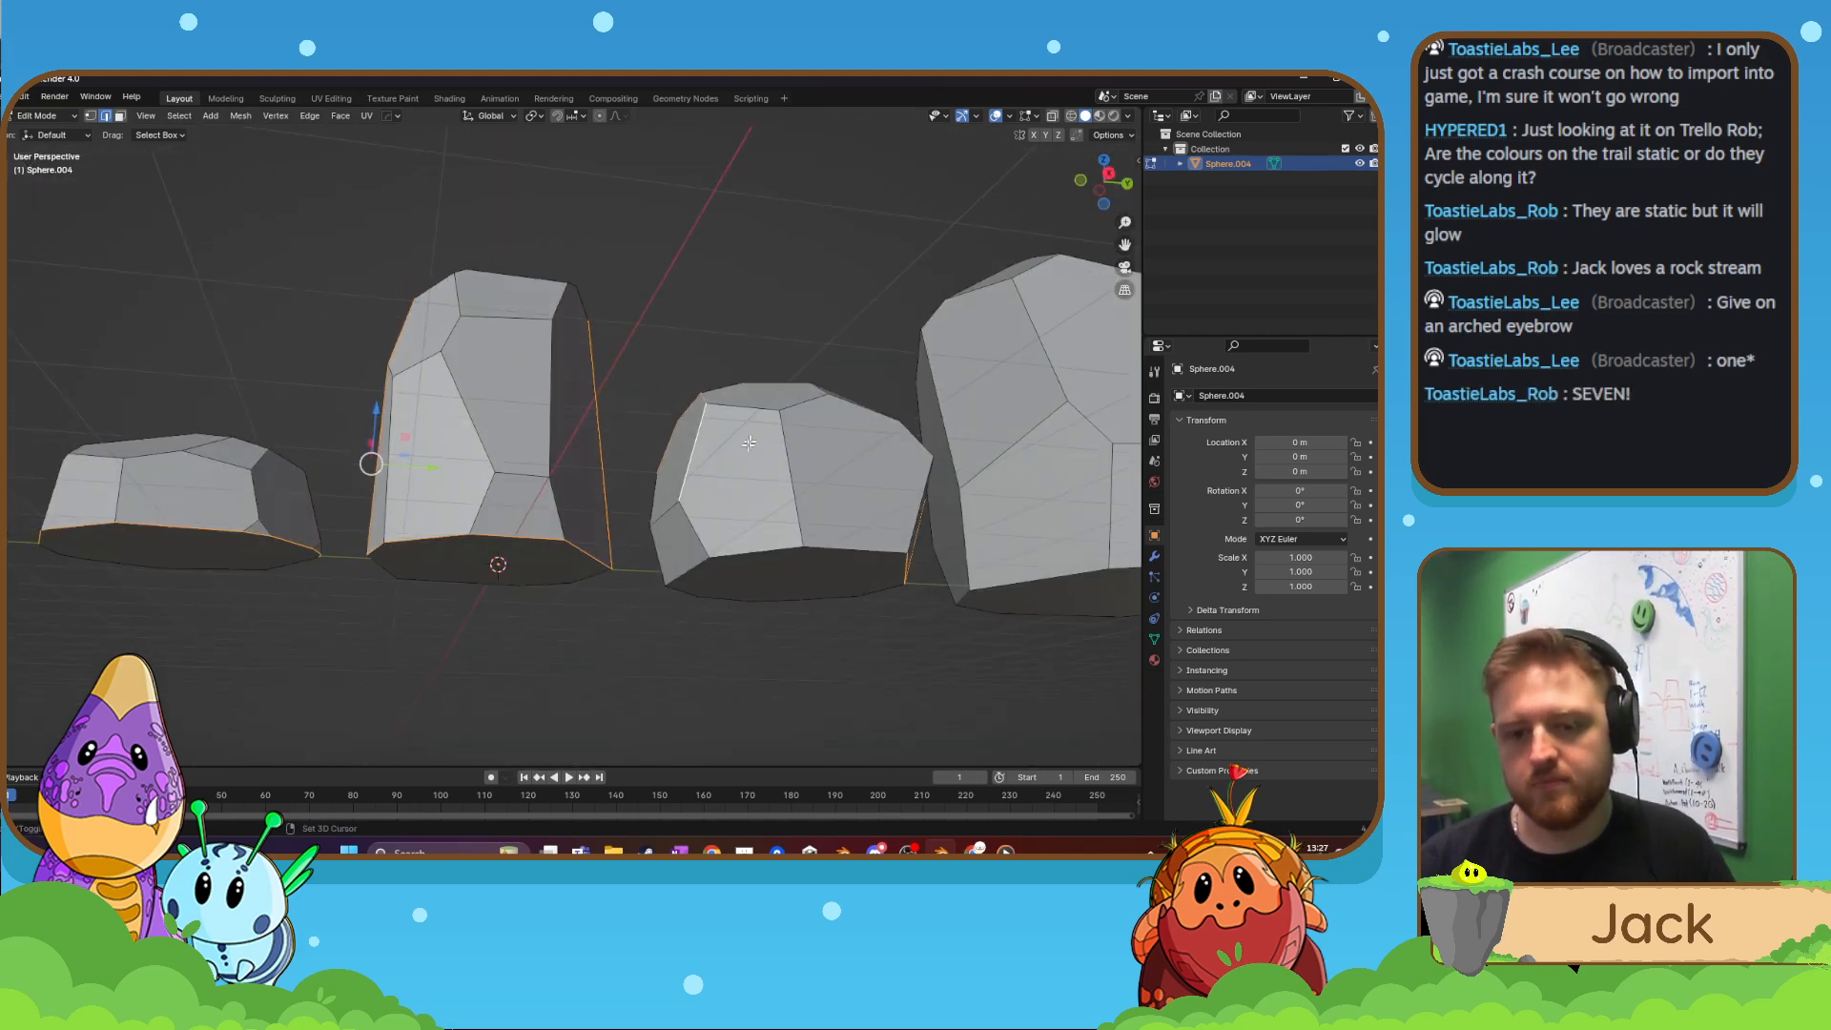
right_click(826, 540)
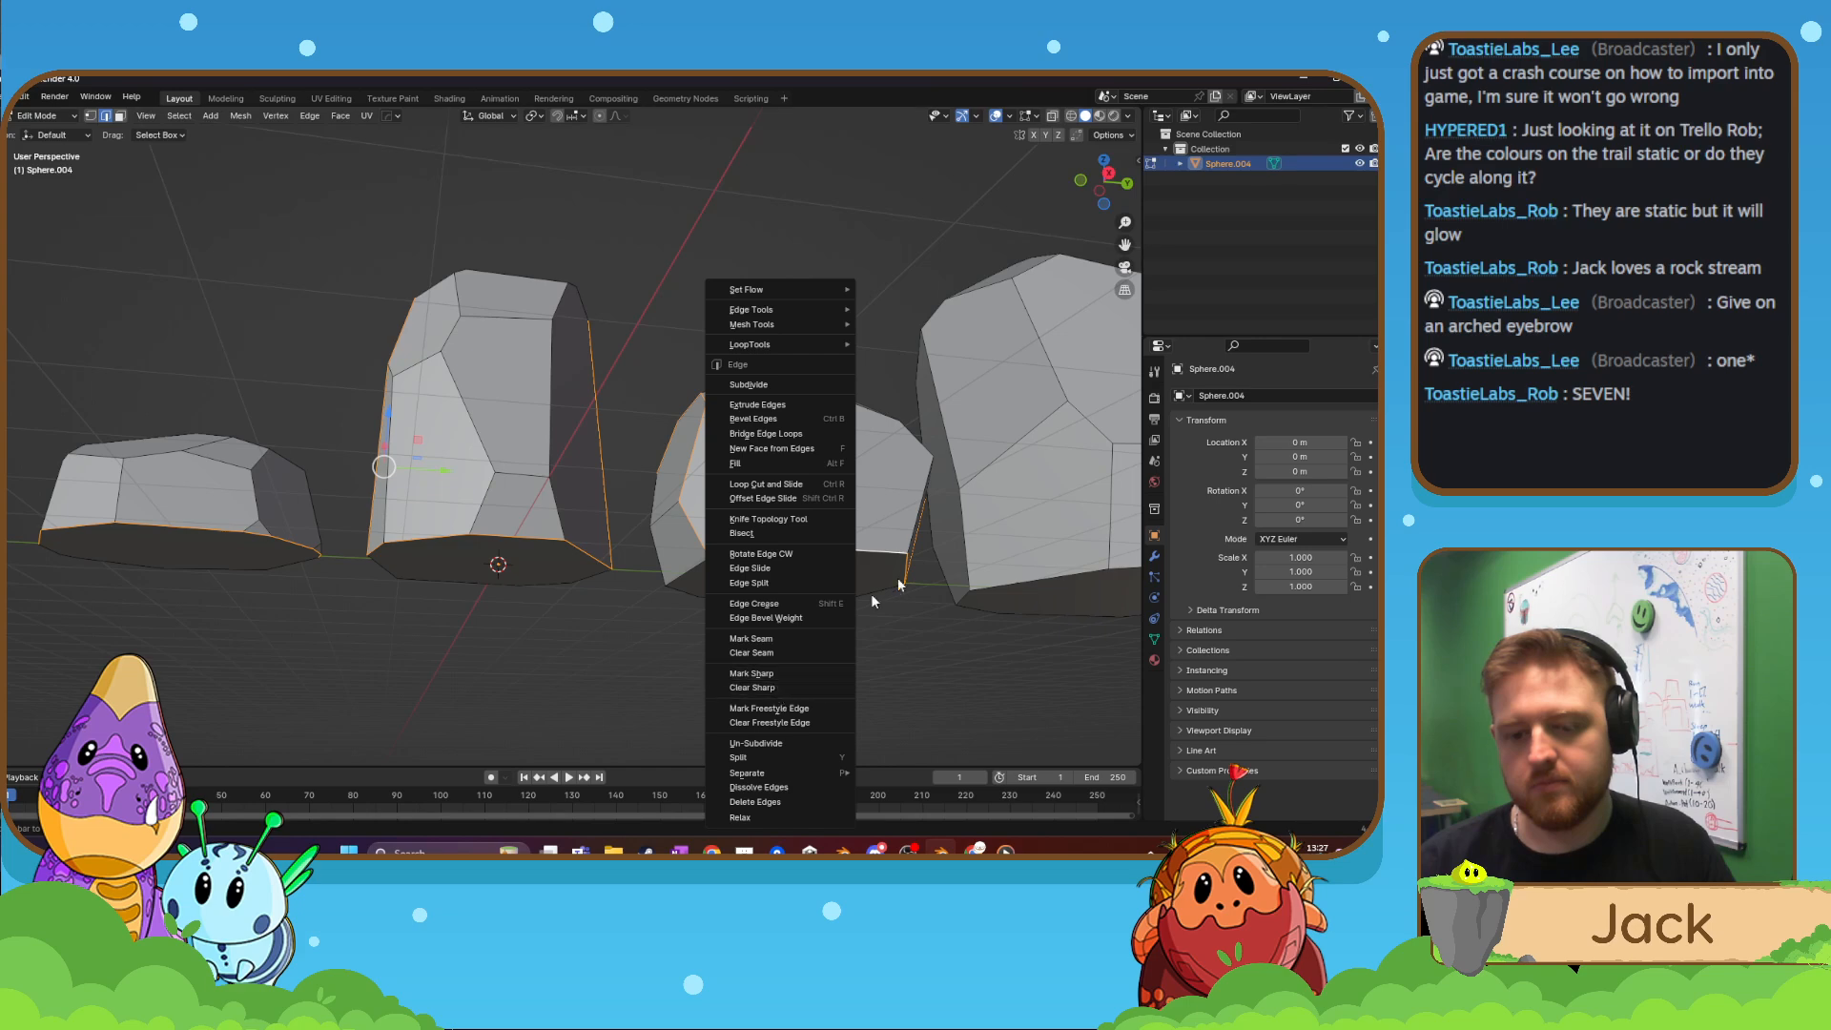
- Examine the large fifth rock's facets and base from all sides to find a route for its seam edges
middle_click_drag(820, 476, 592, 523)
scroll(637, 568, "up", 3)
middle_click_drag(544, 348, 494, 449, "shift")
scroll(496, 520, "down", 5)
middle_click_drag(693, 364, 618, 447, "shift")
scroll(617, 576, "up", 8)
middle_click_drag(598, 525, 605, 450, "shift")
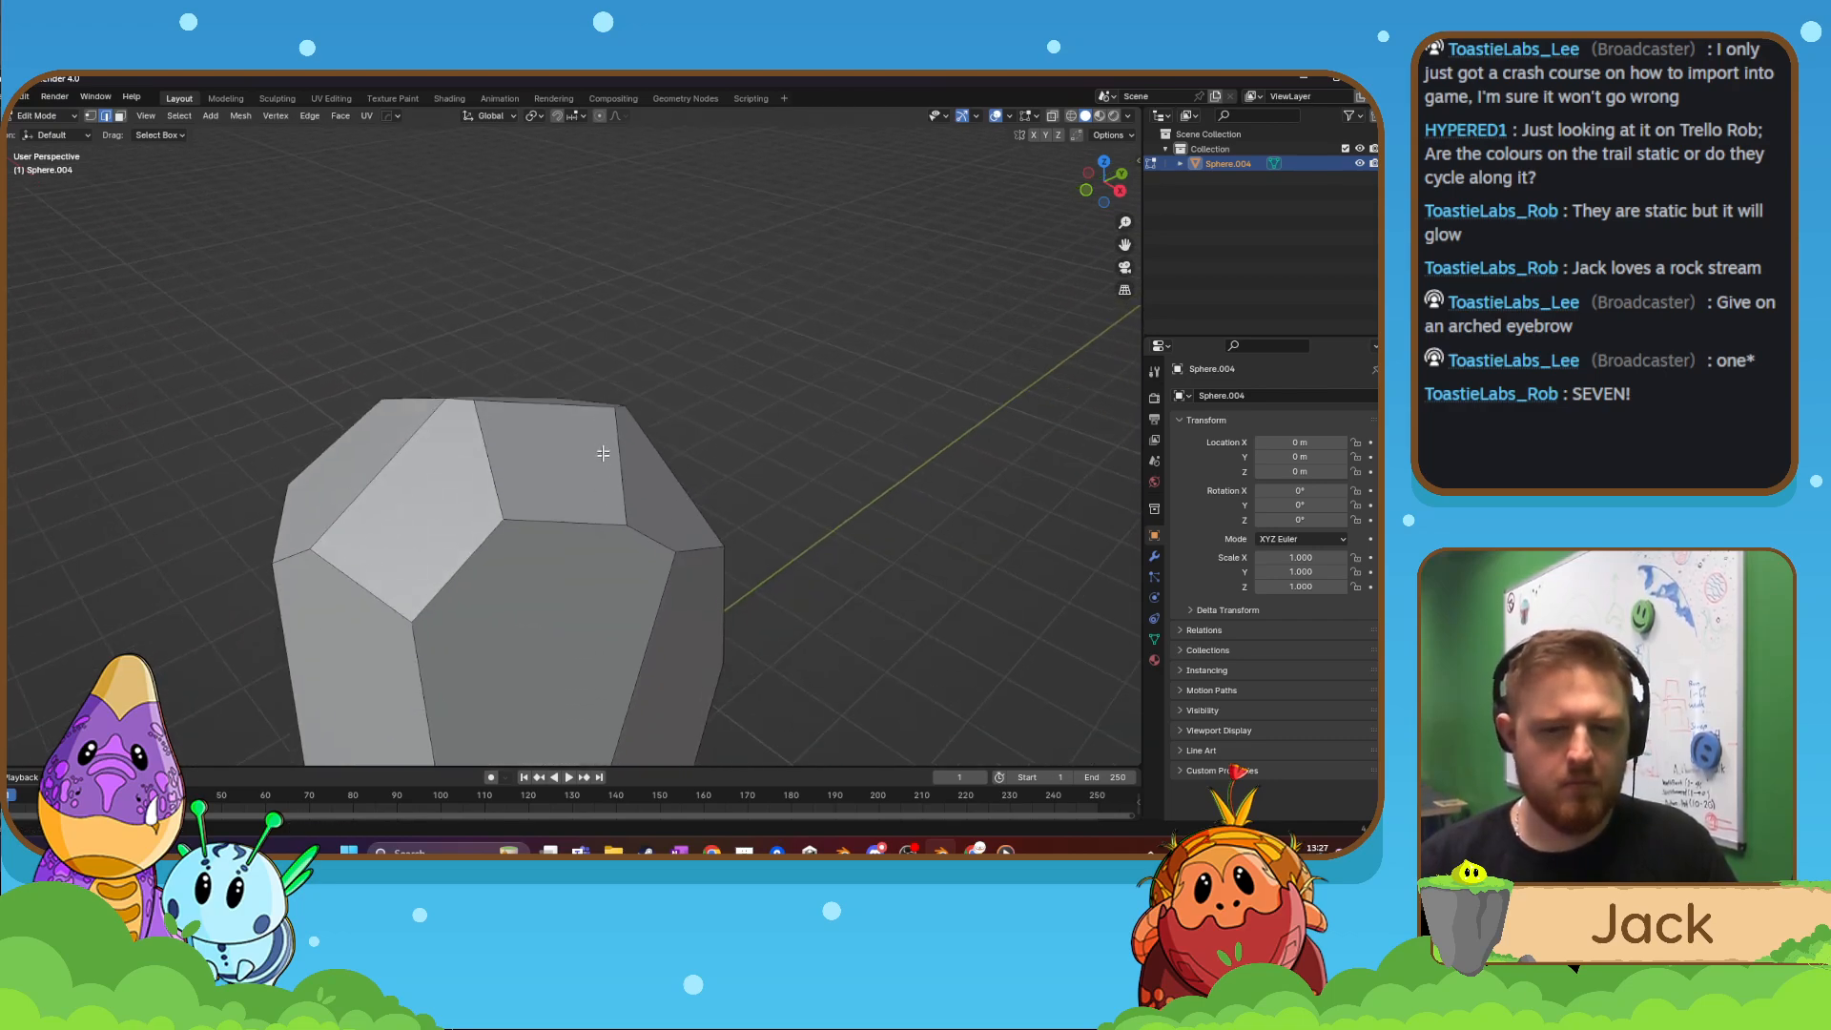
middle_click_drag(490, 534, 769, 520)
middle_click_drag(353, 606, 792, 534, "shift")
scroll(667, 534, "up", 4)
middle_click_drag(415, 558, 689, 512)
scroll(610, 512, "down", 5)
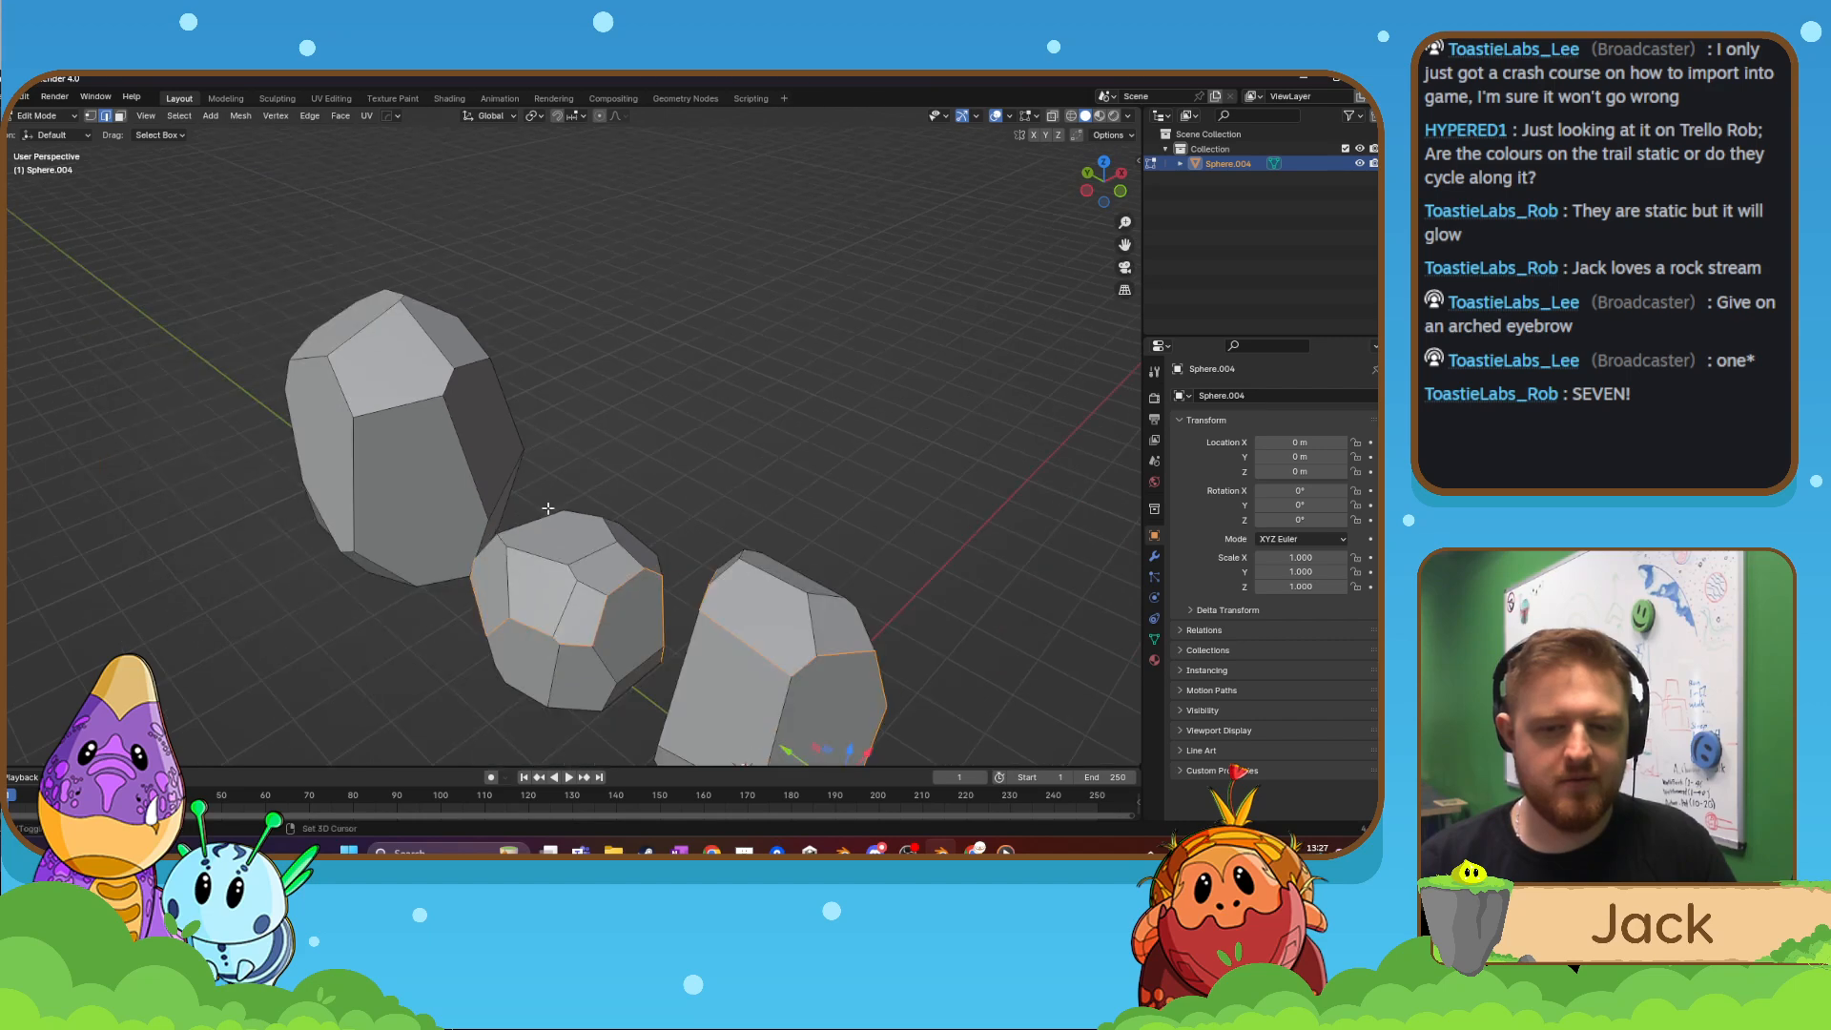
middle_click_drag(548, 511, 601, 429)
middle_click_drag(601, 429, 630, 599, "shift")
scroll(558, 445, "up", 4)
middle_click_drag(330, 603, 621, 503, "shift")
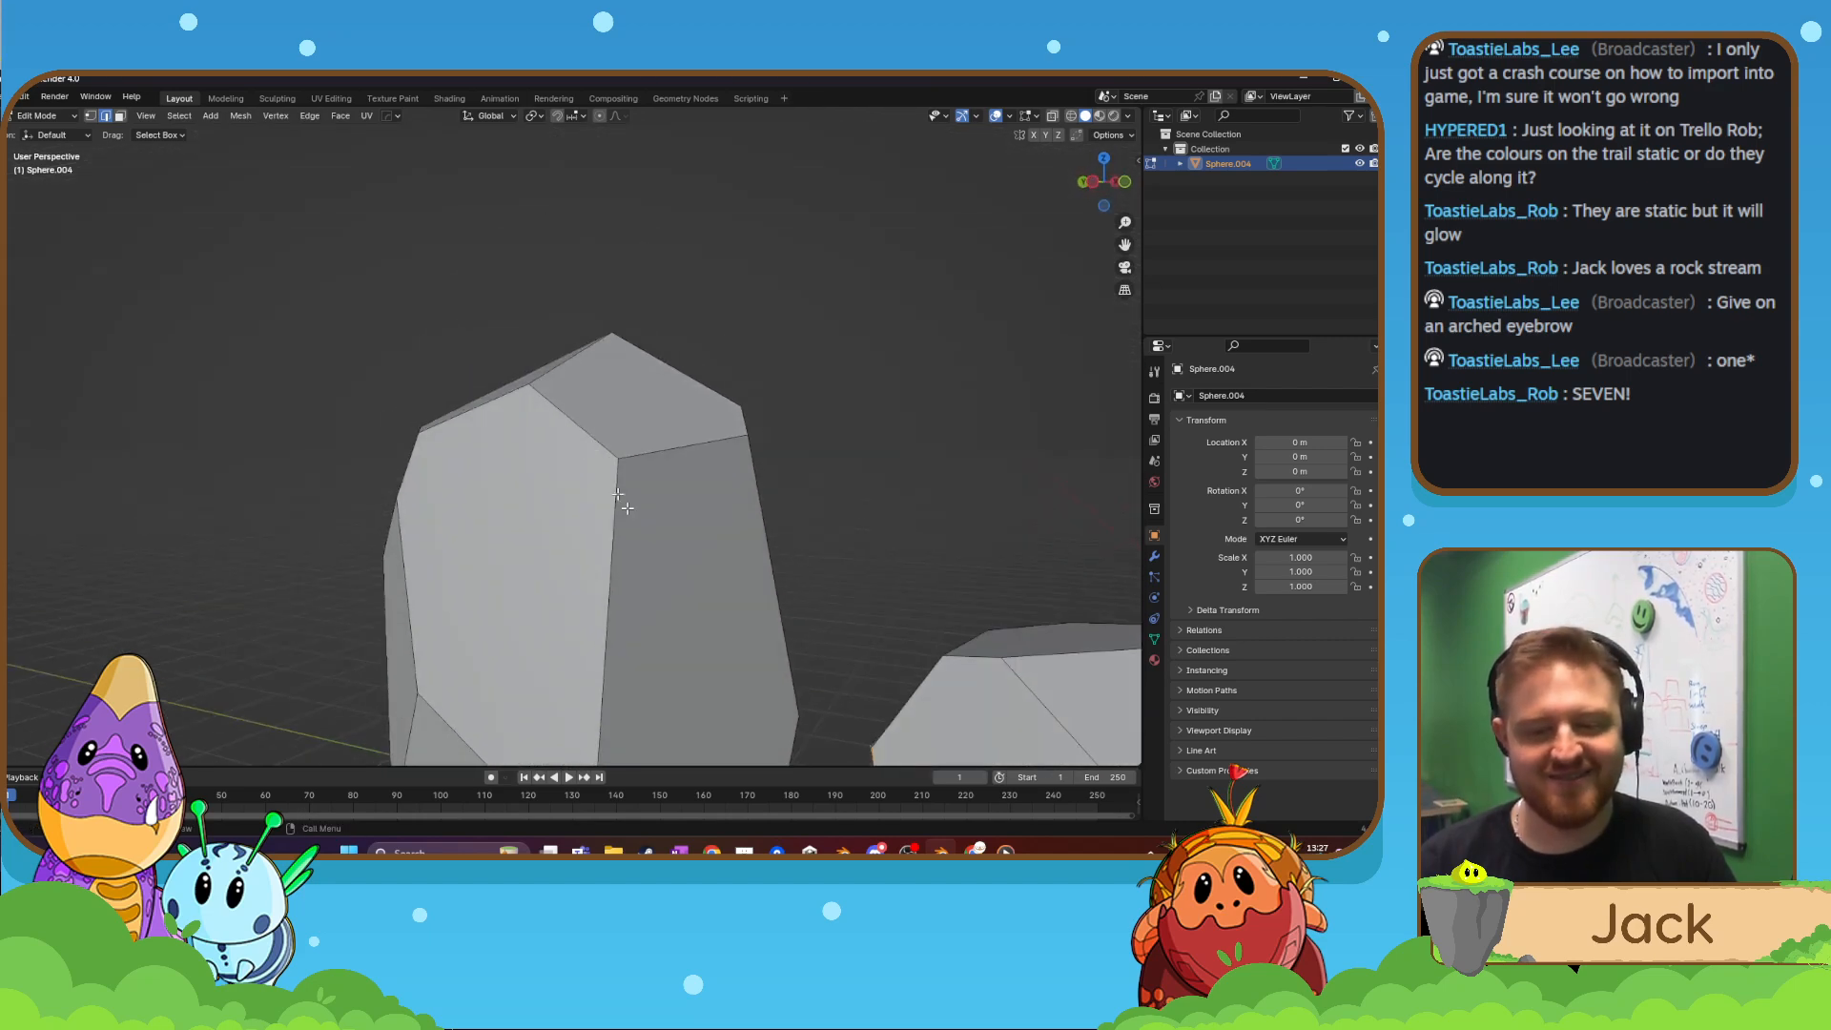
middle_click_drag(744, 744, 605, 490, "shift")
middle_click_drag(572, 608, 563, 494, "shift")
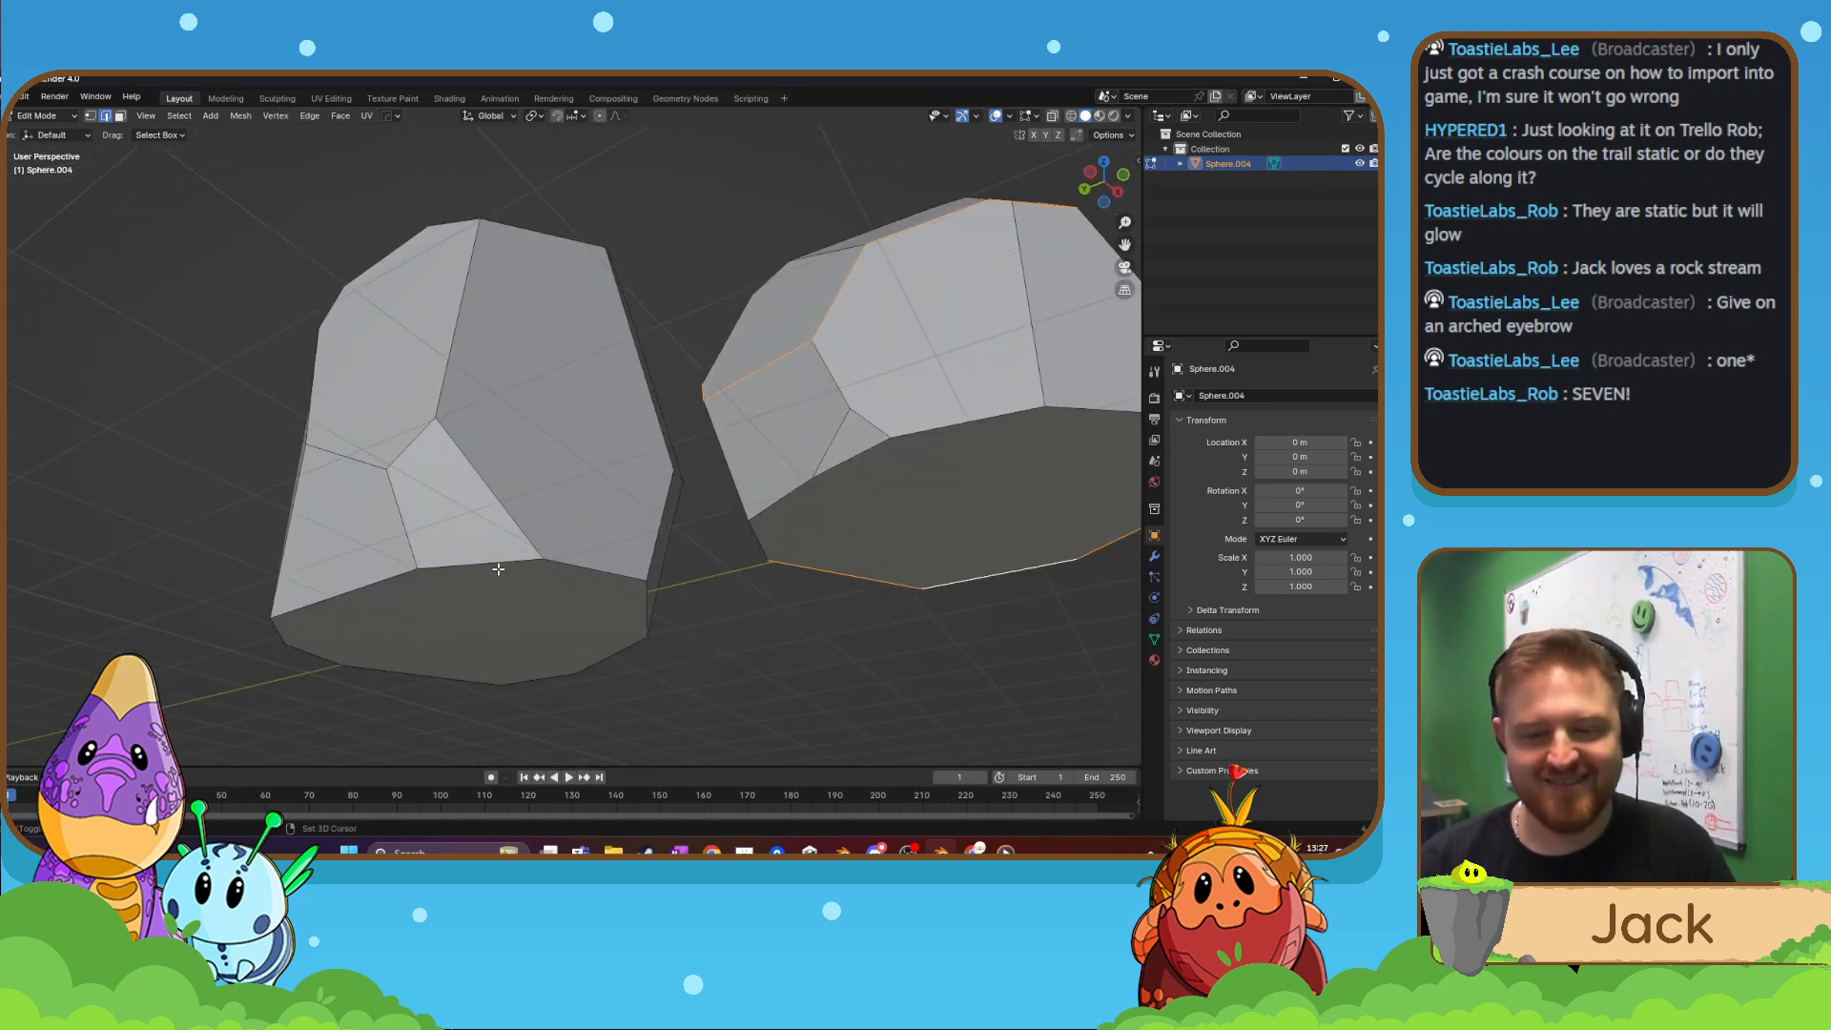
- Add a run of base edges on the large fifth rock to the selection
left_click(498, 569, "shift")
left_click(589, 566, "shift")
middle_click_drag(588, 563, 509, 458)
middle_click_drag(606, 425, 331, 486)
middle_click_drag(870, 377, 487, 521, "shift")
left_click(593, 334, "shift")
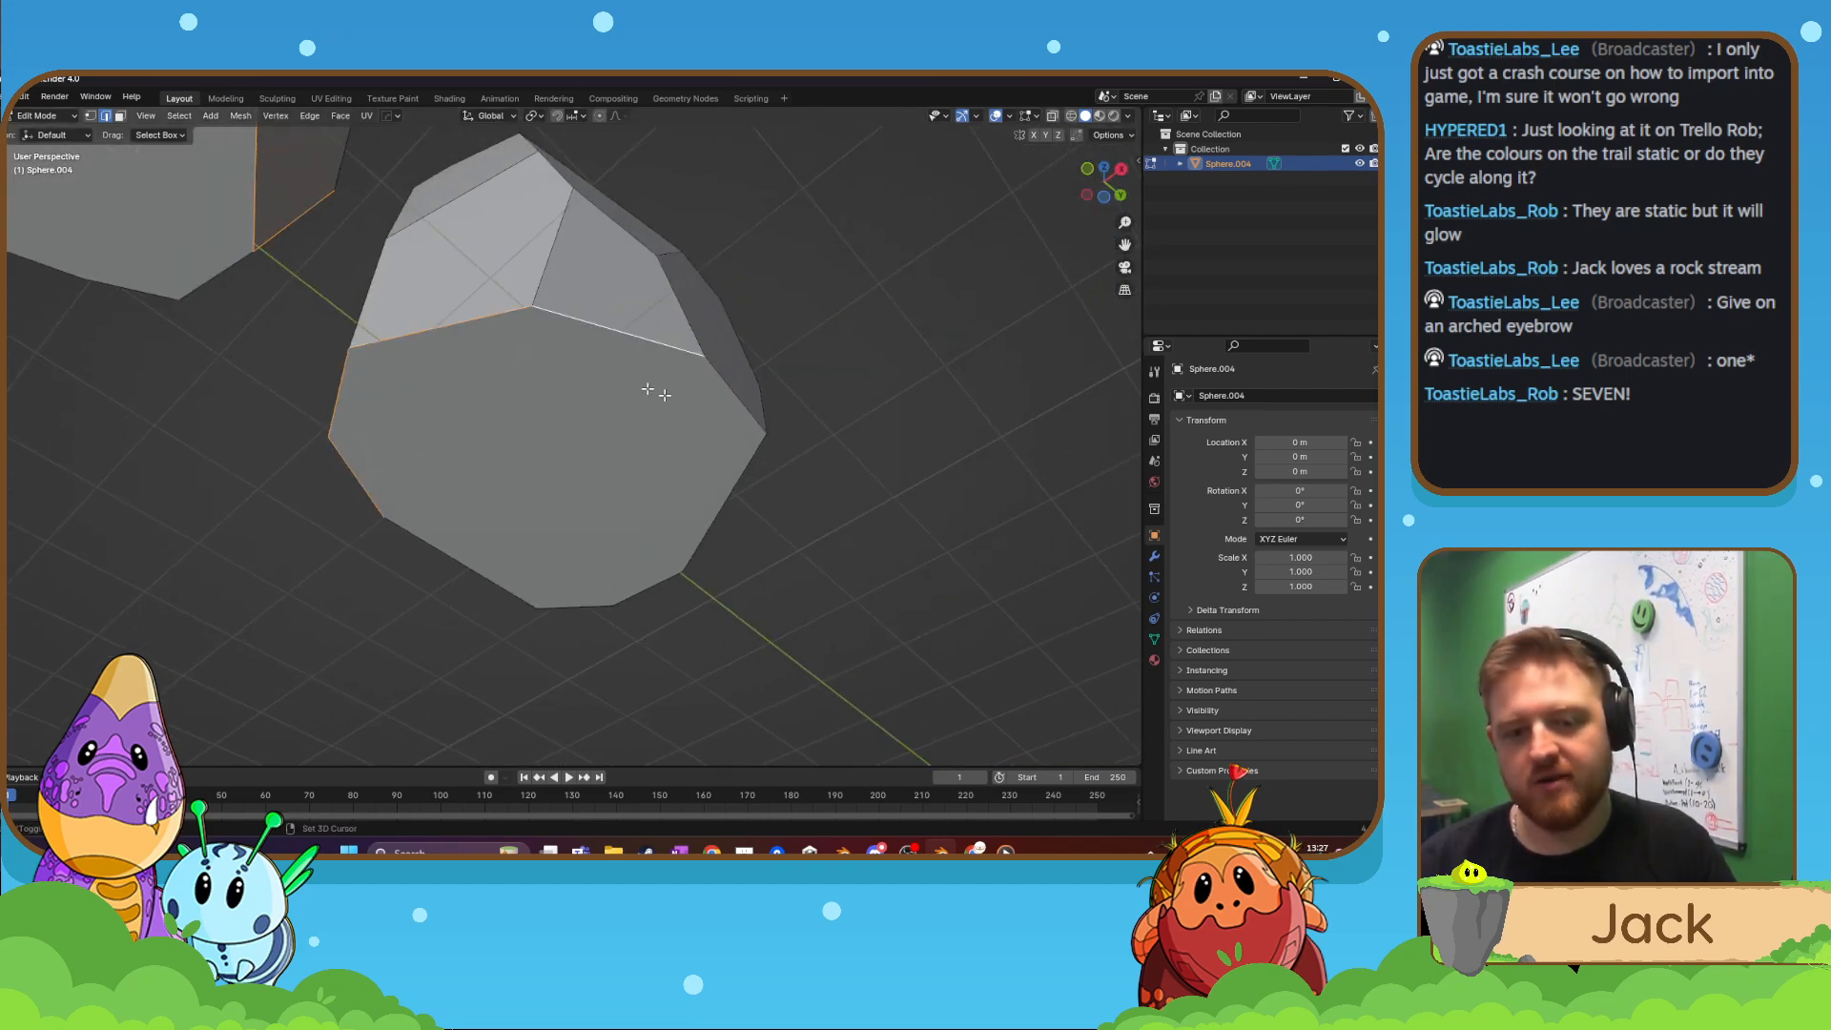
middle_click_drag(664, 395, 534, 729)
scroll(658, 298, "down", 3)
- Add the diagonal edge rising from the fifth rock's base and the short edge at its upper end to the selection
left_click(604, 455, "shift")
left_click(656, 308, "shift")
middle_click_drag(656, 308, 589, 512, "shift")
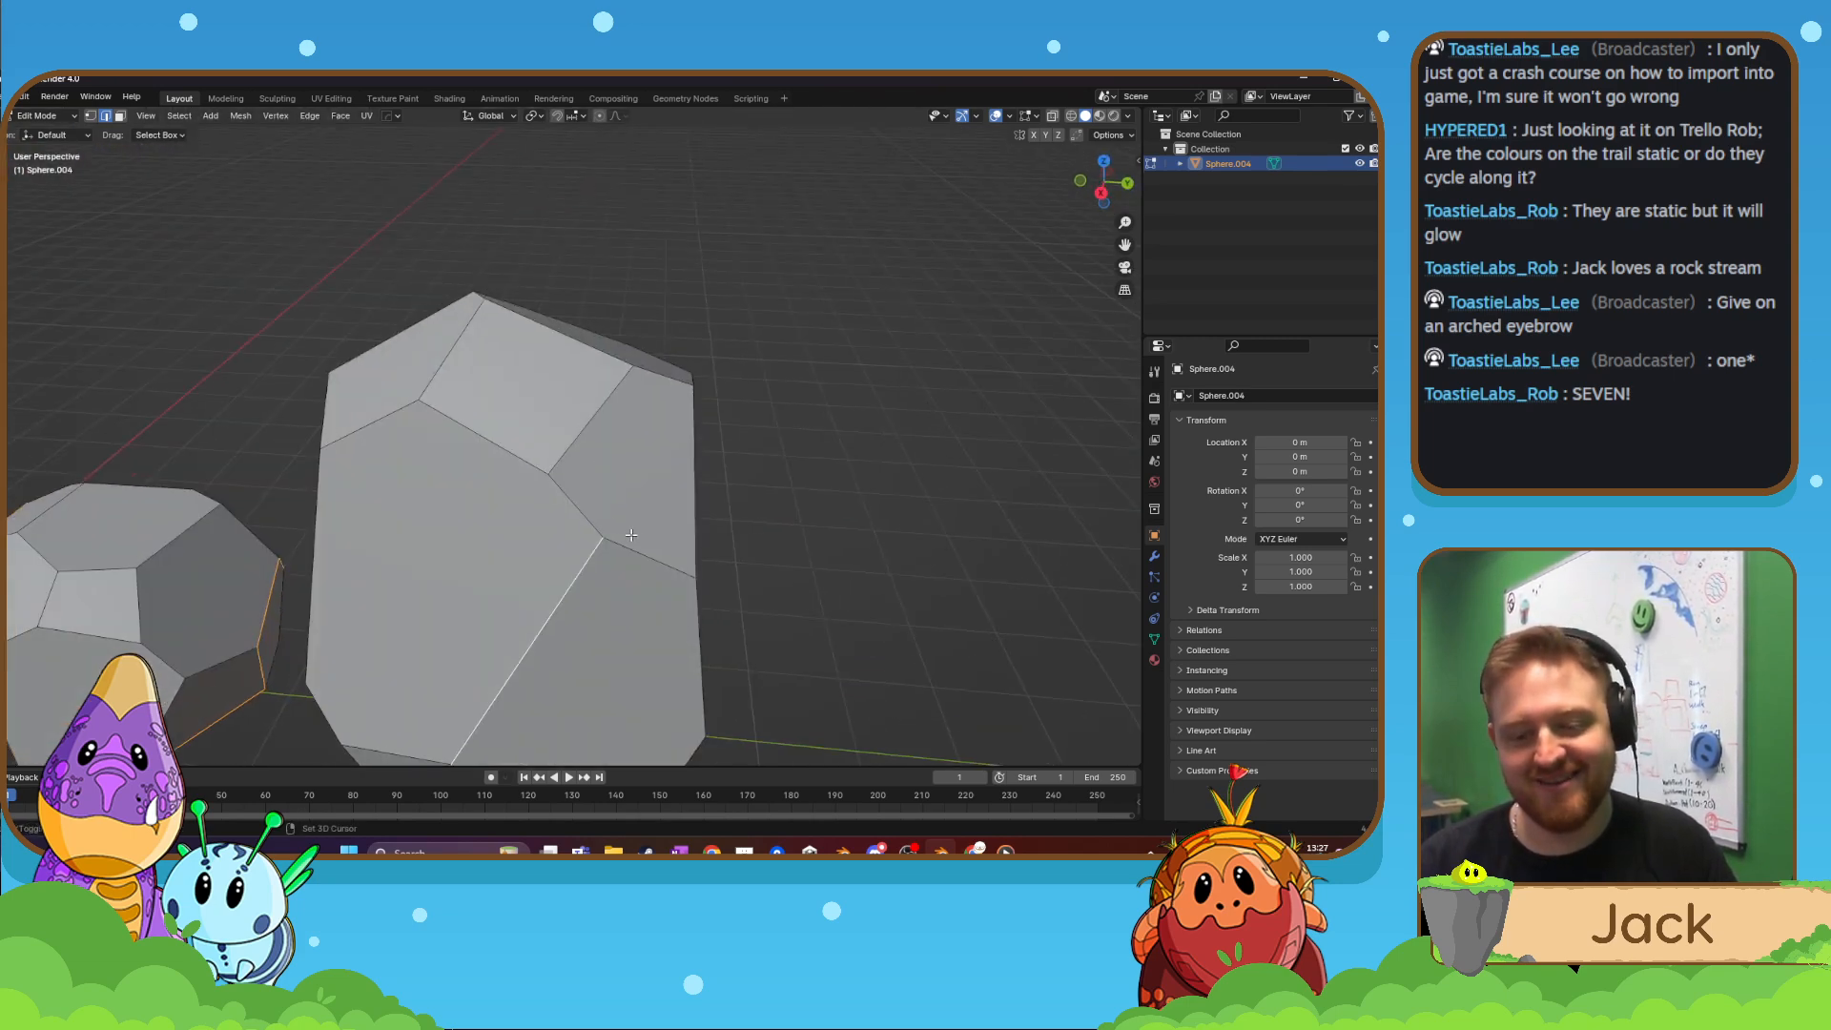
left_click(635, 540, "shift")
middle_click_drag(708, 534, 614, 356)
scroll(542, 427, "down", 3)
- Continue the fifth rock's edge selection along the rim below its large top facets and around the corner
left_click(408, 441, "shift")
left_click(484, 392, "shift")
left_click(428, 498, "shift")
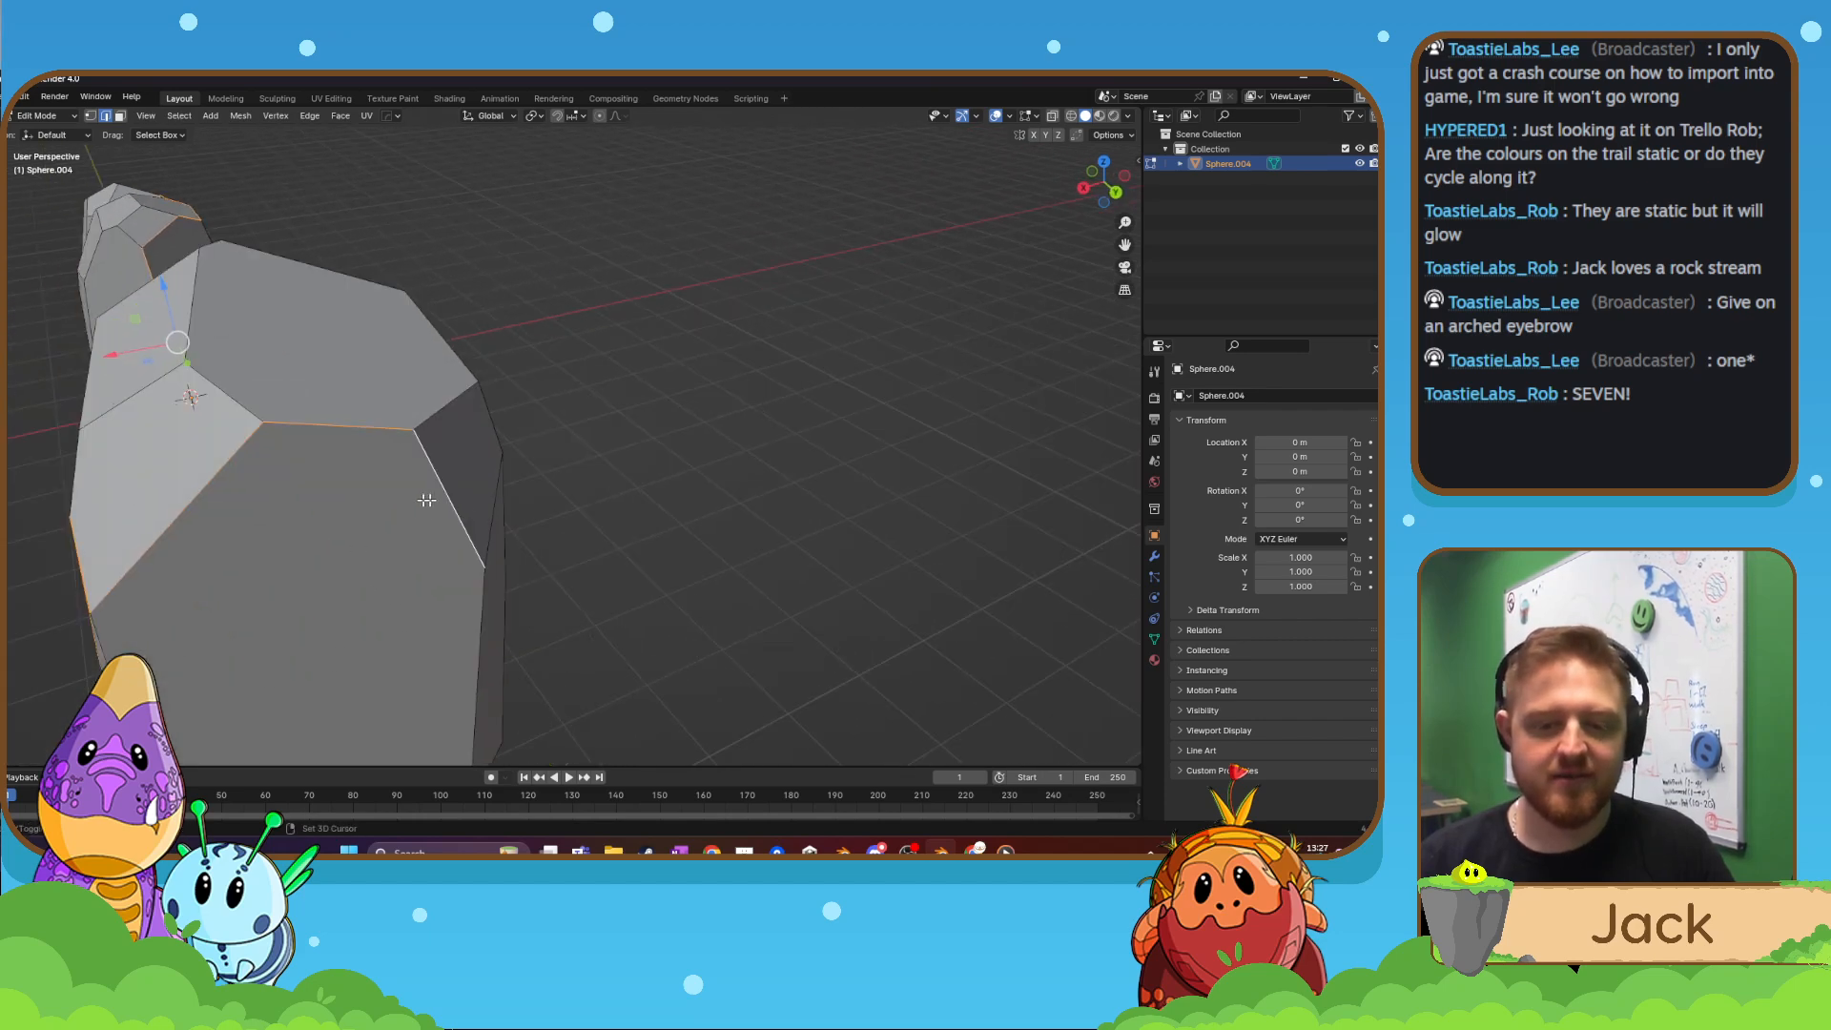
left_click(486, 509, "shift")
middle_click_drag(510, 510, 274, 470)
scroll(257, 472, "down", 3)
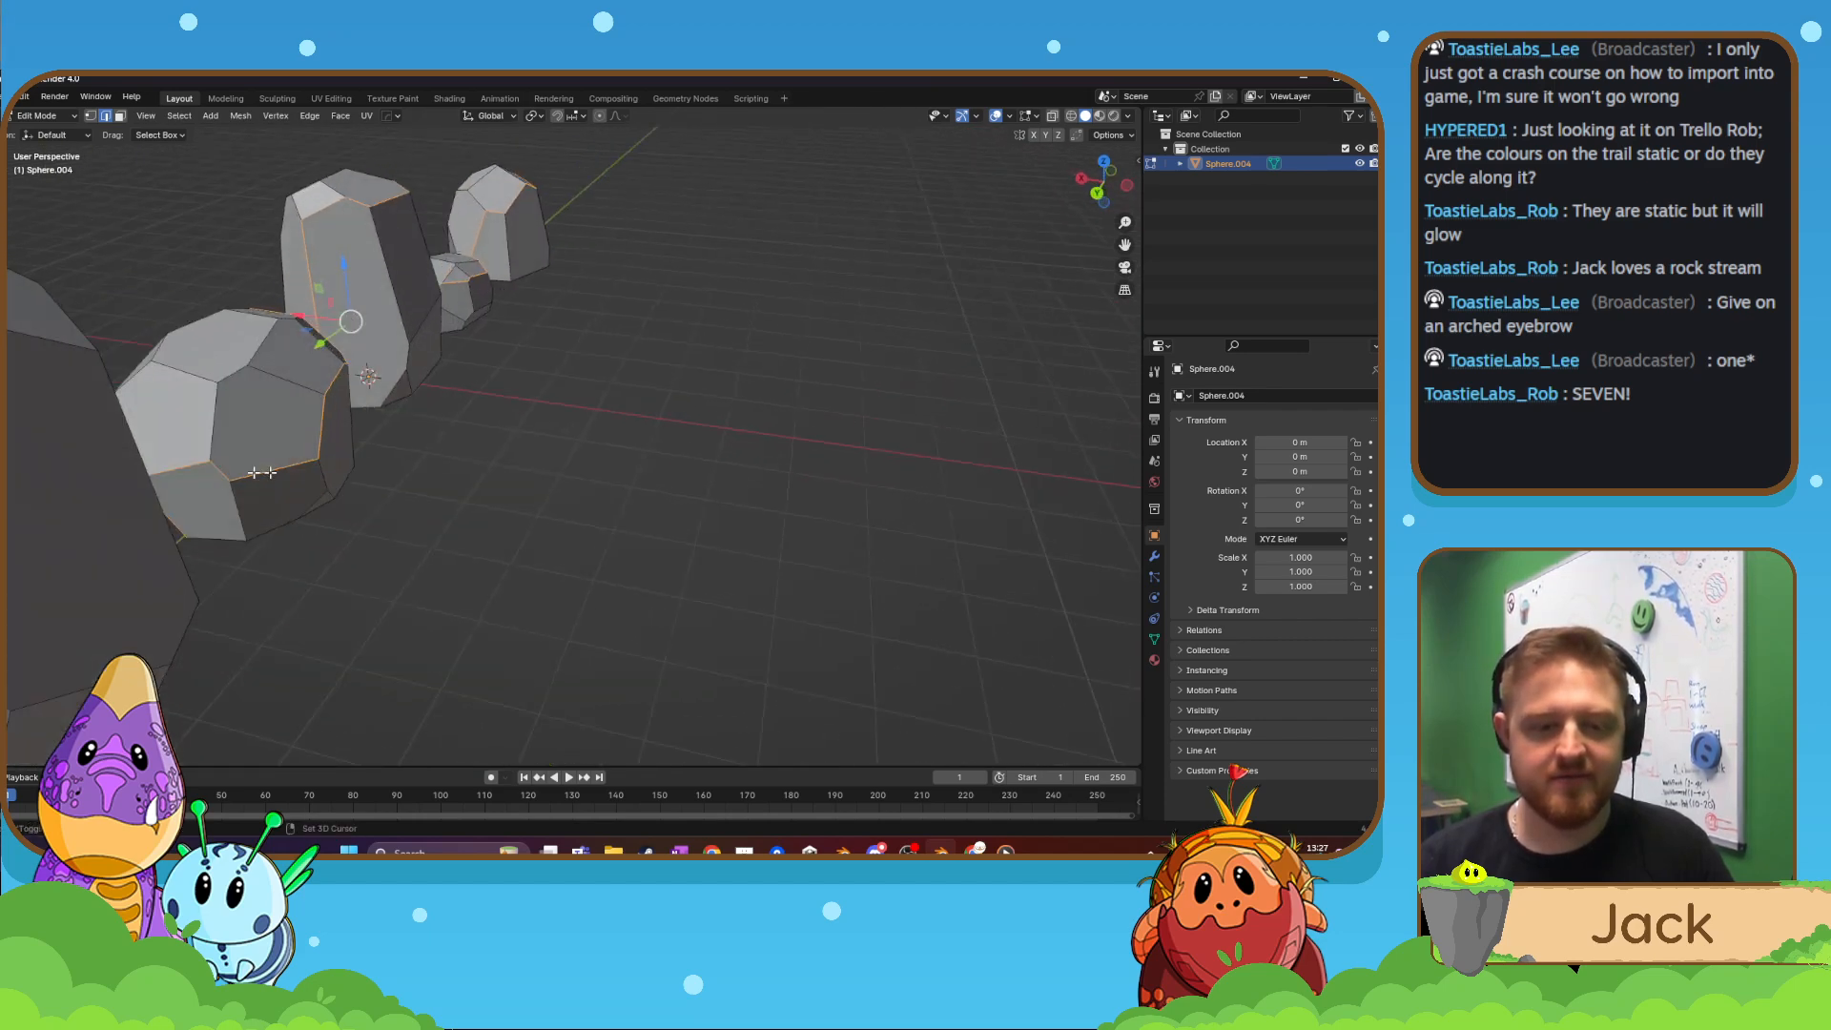
- Add the remaining edges bordering the fifth rock's upper facets to the selection
middle_click_drag(143, 487, 250, 482, "shift")
left_click(178, 486, "shift")
left_click(188, 402, "shift")
left_click(289, 330, "shift")
scroll(349, 373, "down", 3)
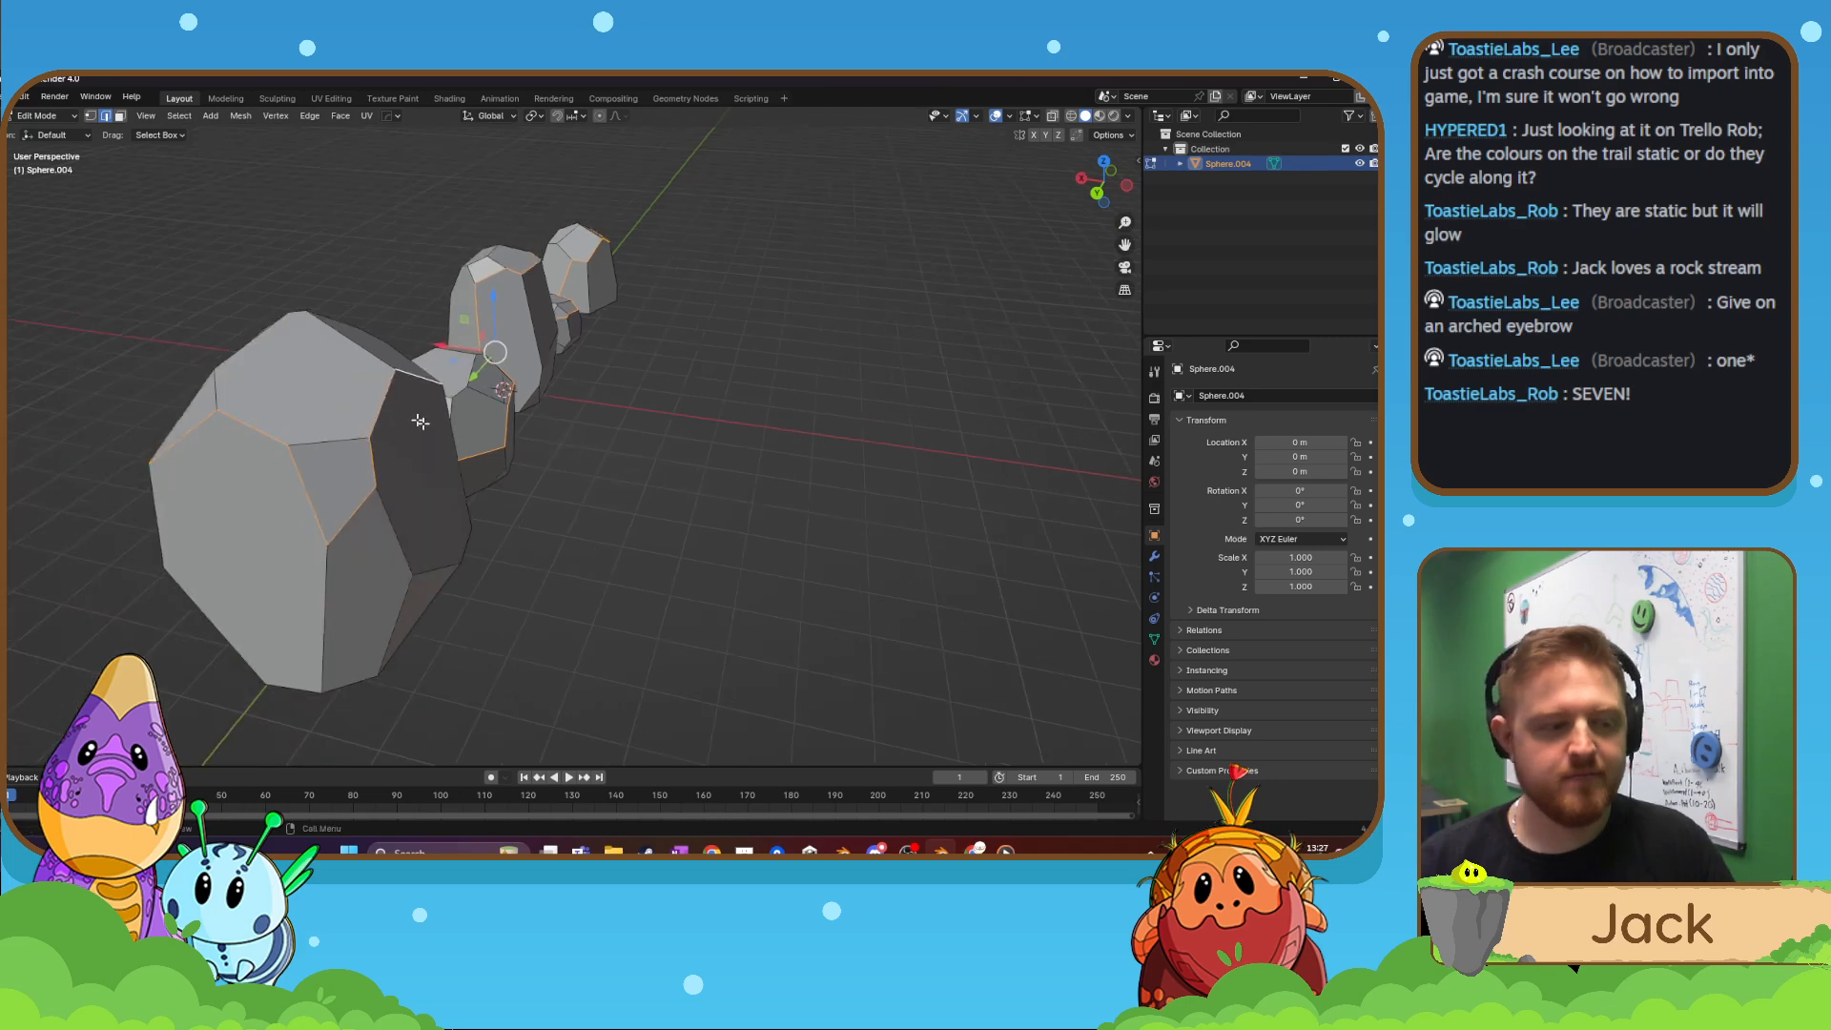
- Add the fifth rock's long side edge and the short edge below it, and mark all selected edges as seams
middle_click_drag(420, 419, 237, 445)
middle_click_drag(257, 453, 420, 498, "shift")
scroll(419, 477, "up", 2)
left_click(294, 344, "shift")
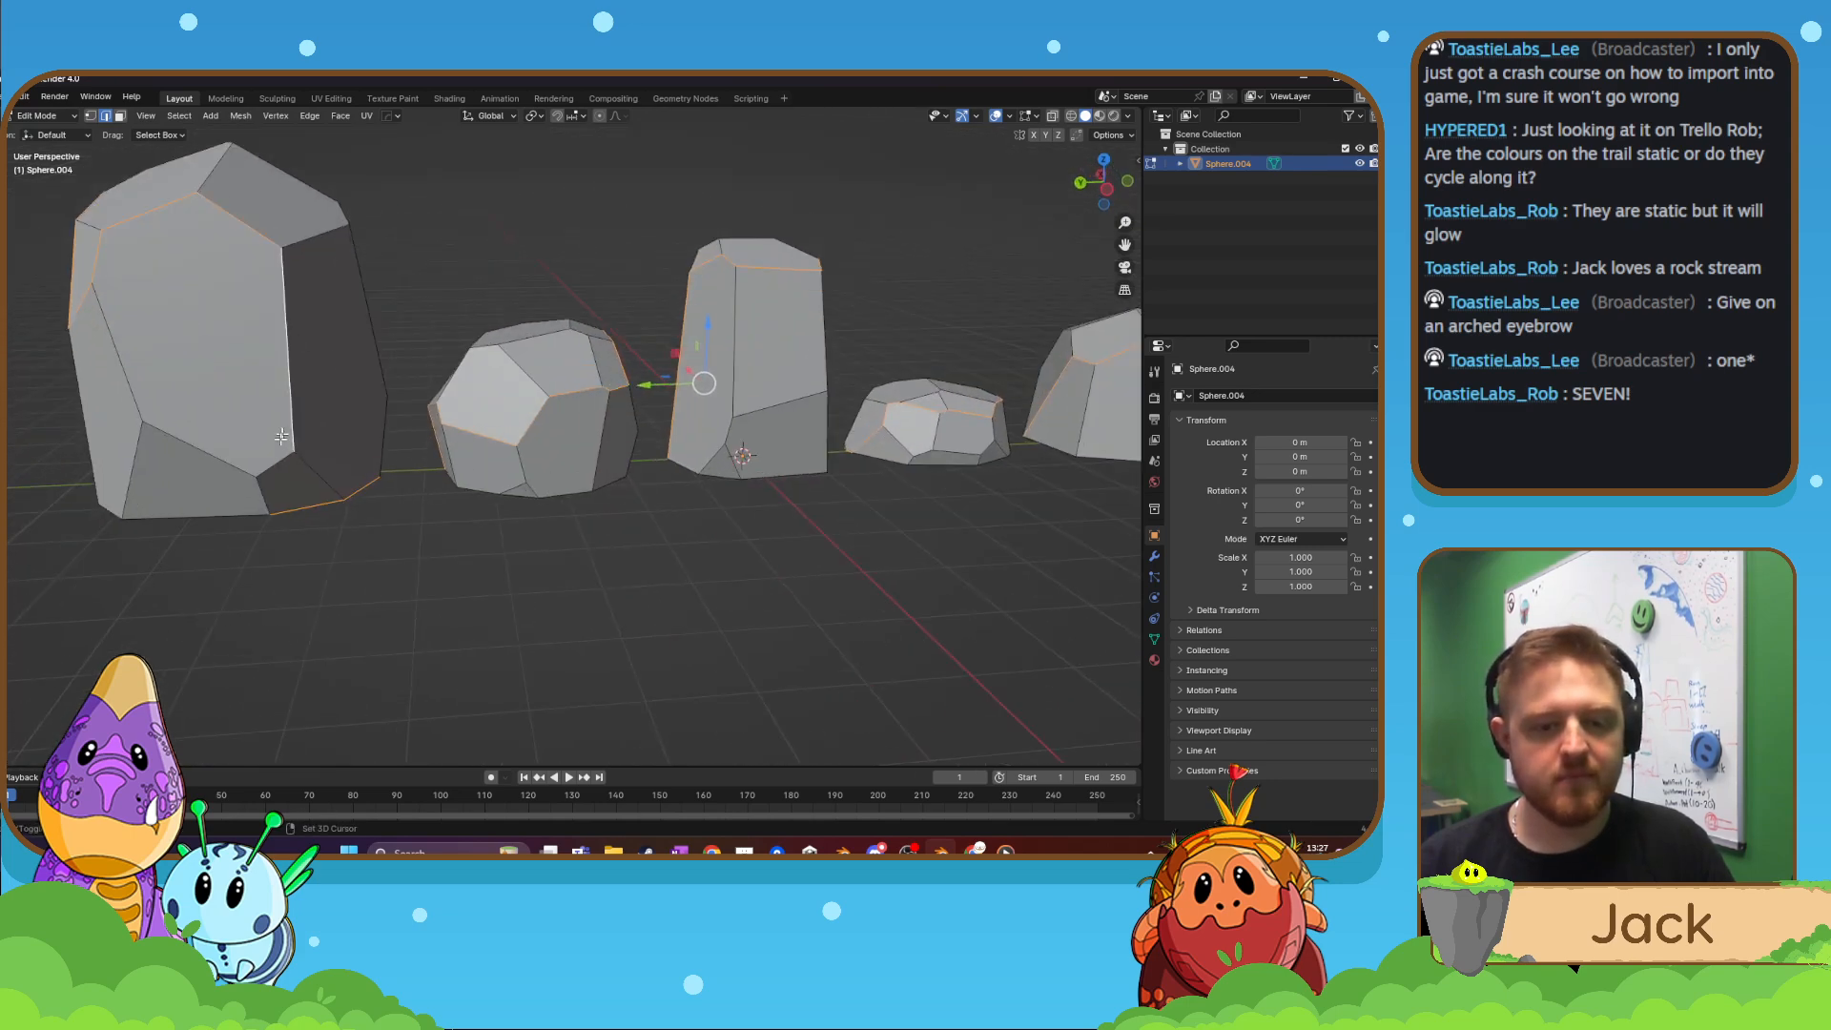
left_click(273, 469, "shift")
right_click(268, 492)
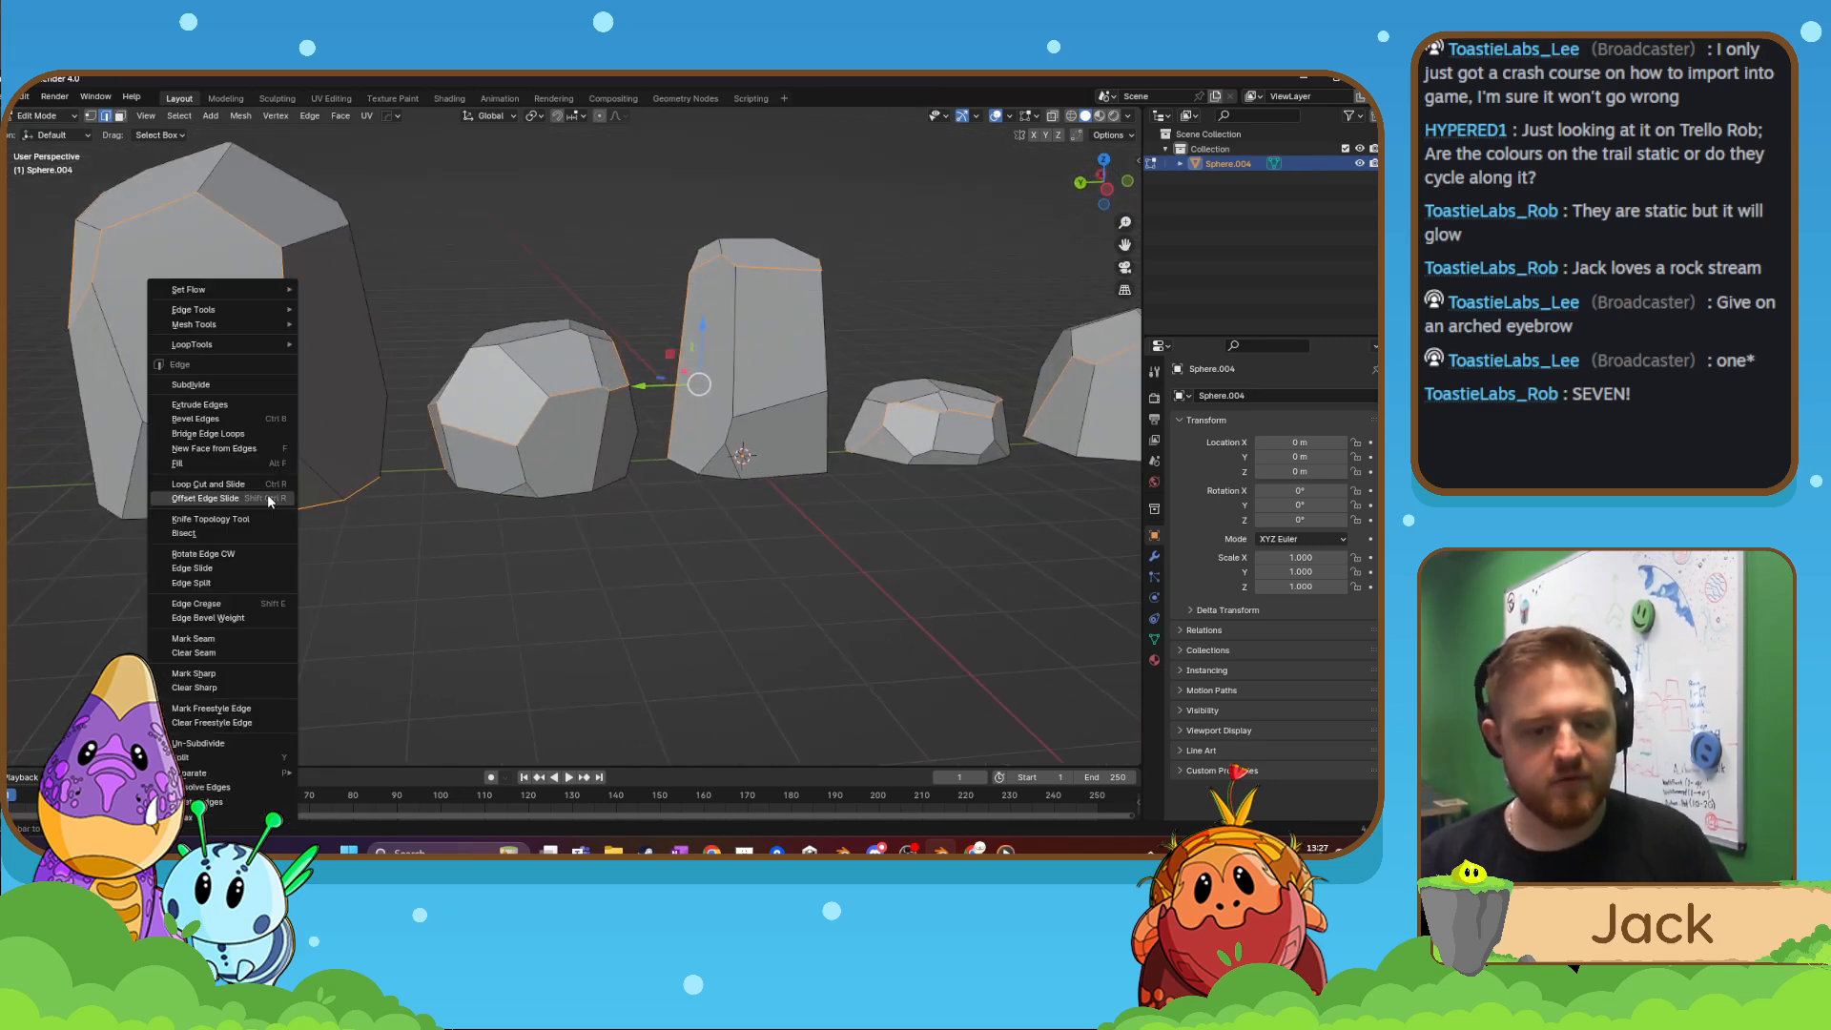
left_click(230, 639)
scroll(673, 463, "down", 3)
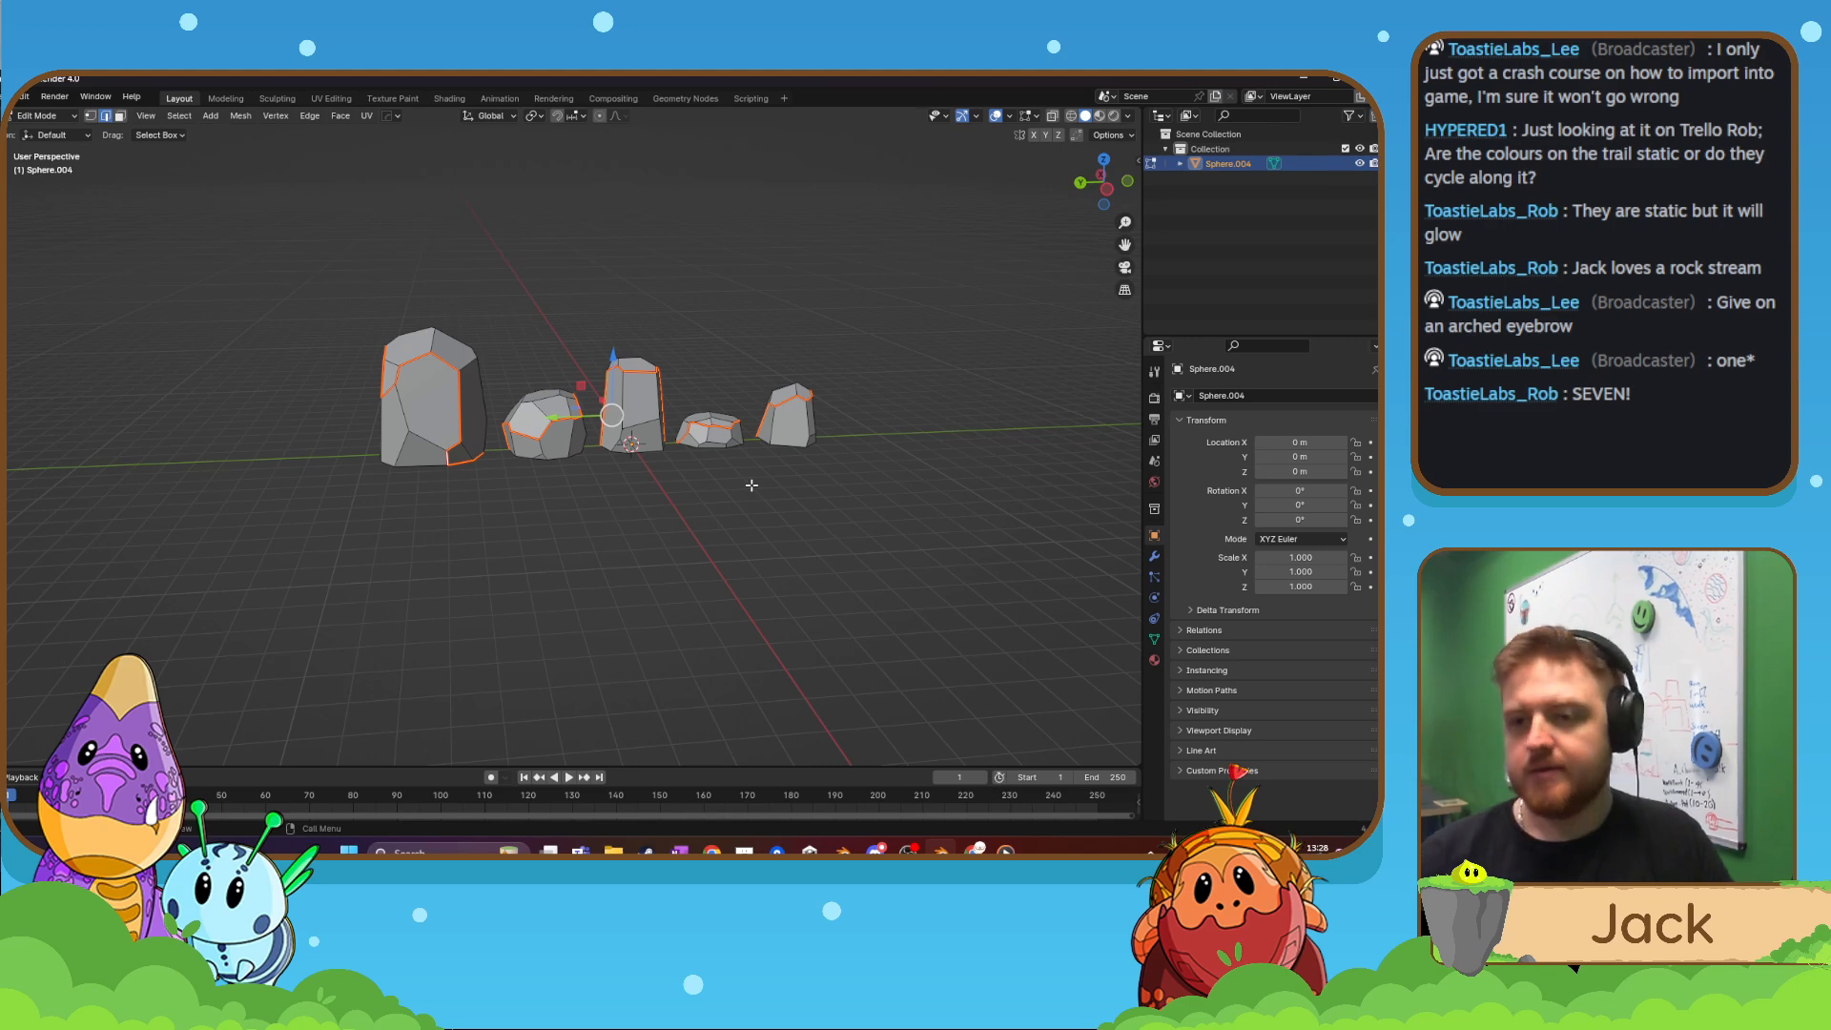
- Split the 3D viewport vertically and switch the new area to the UV Editor
left_click_drag(1139, 108, 787, 119)
key("Tab")
left_click(808, 120)
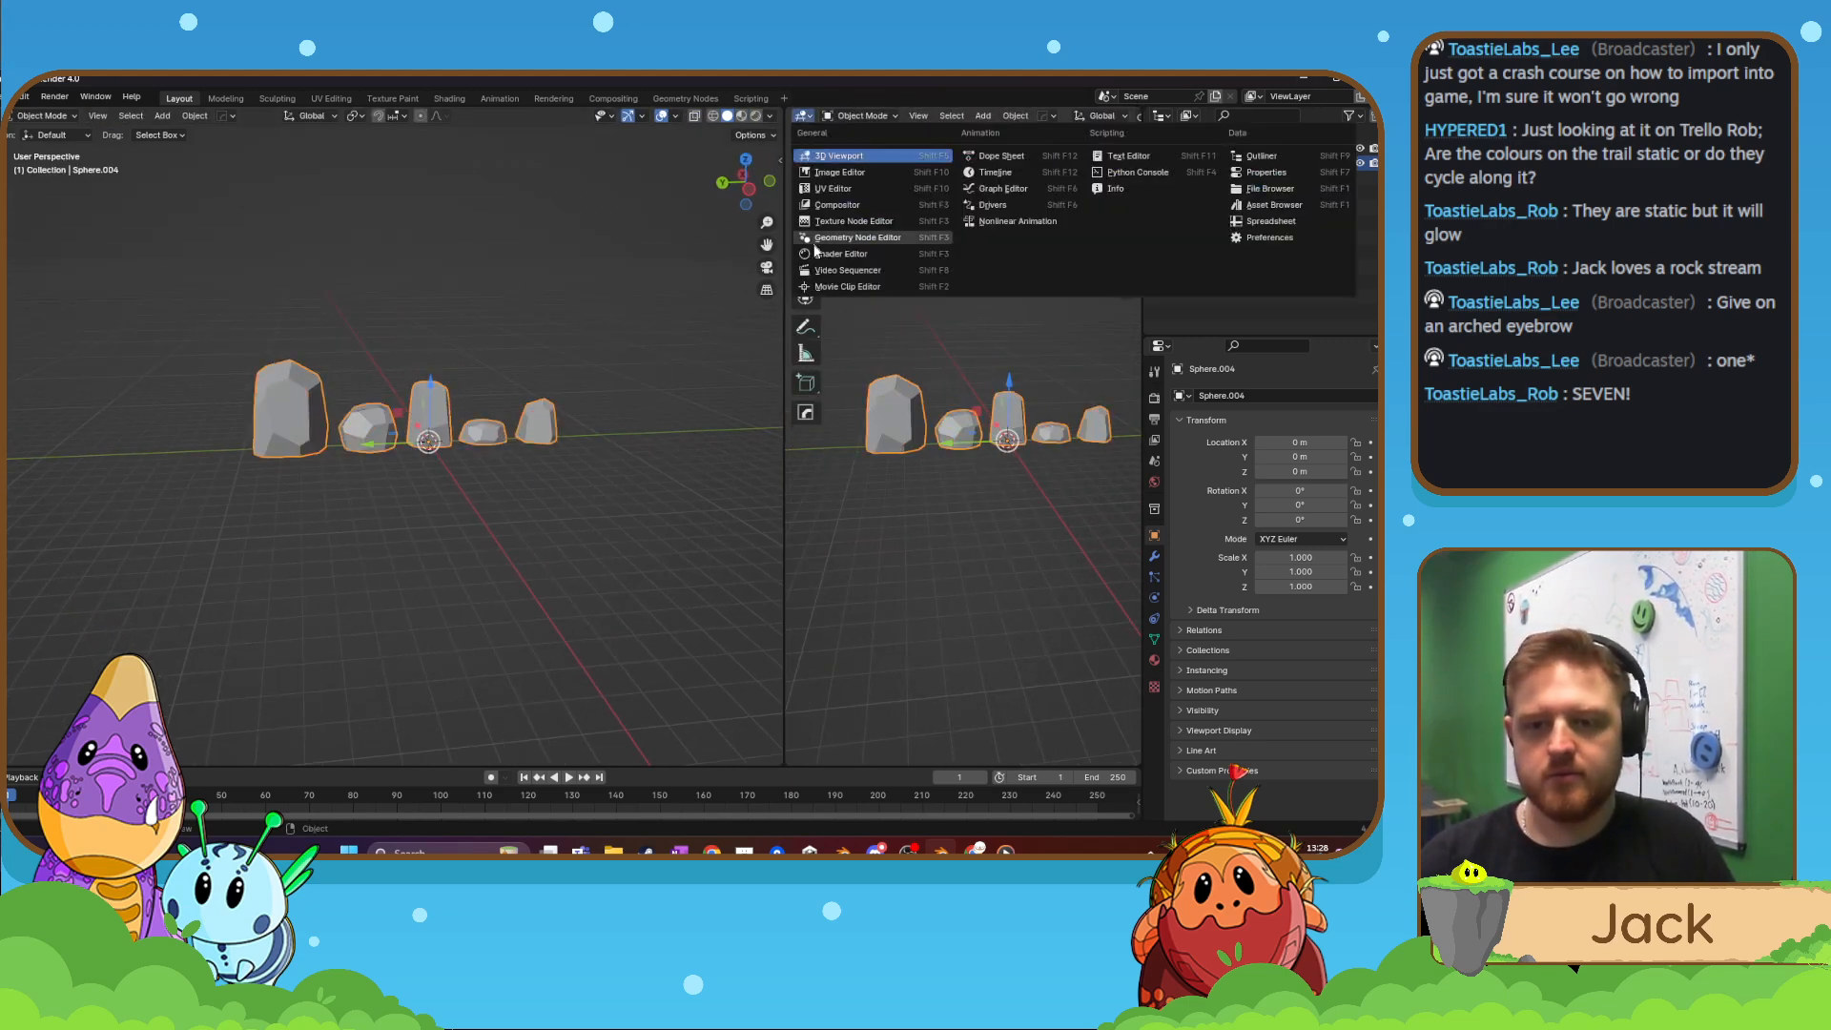
left_click(826, 190)
- Select all of the rock mesh in Edit Mode and unwrap it along the marked seams
key("Tab")
left_click(538, 314)
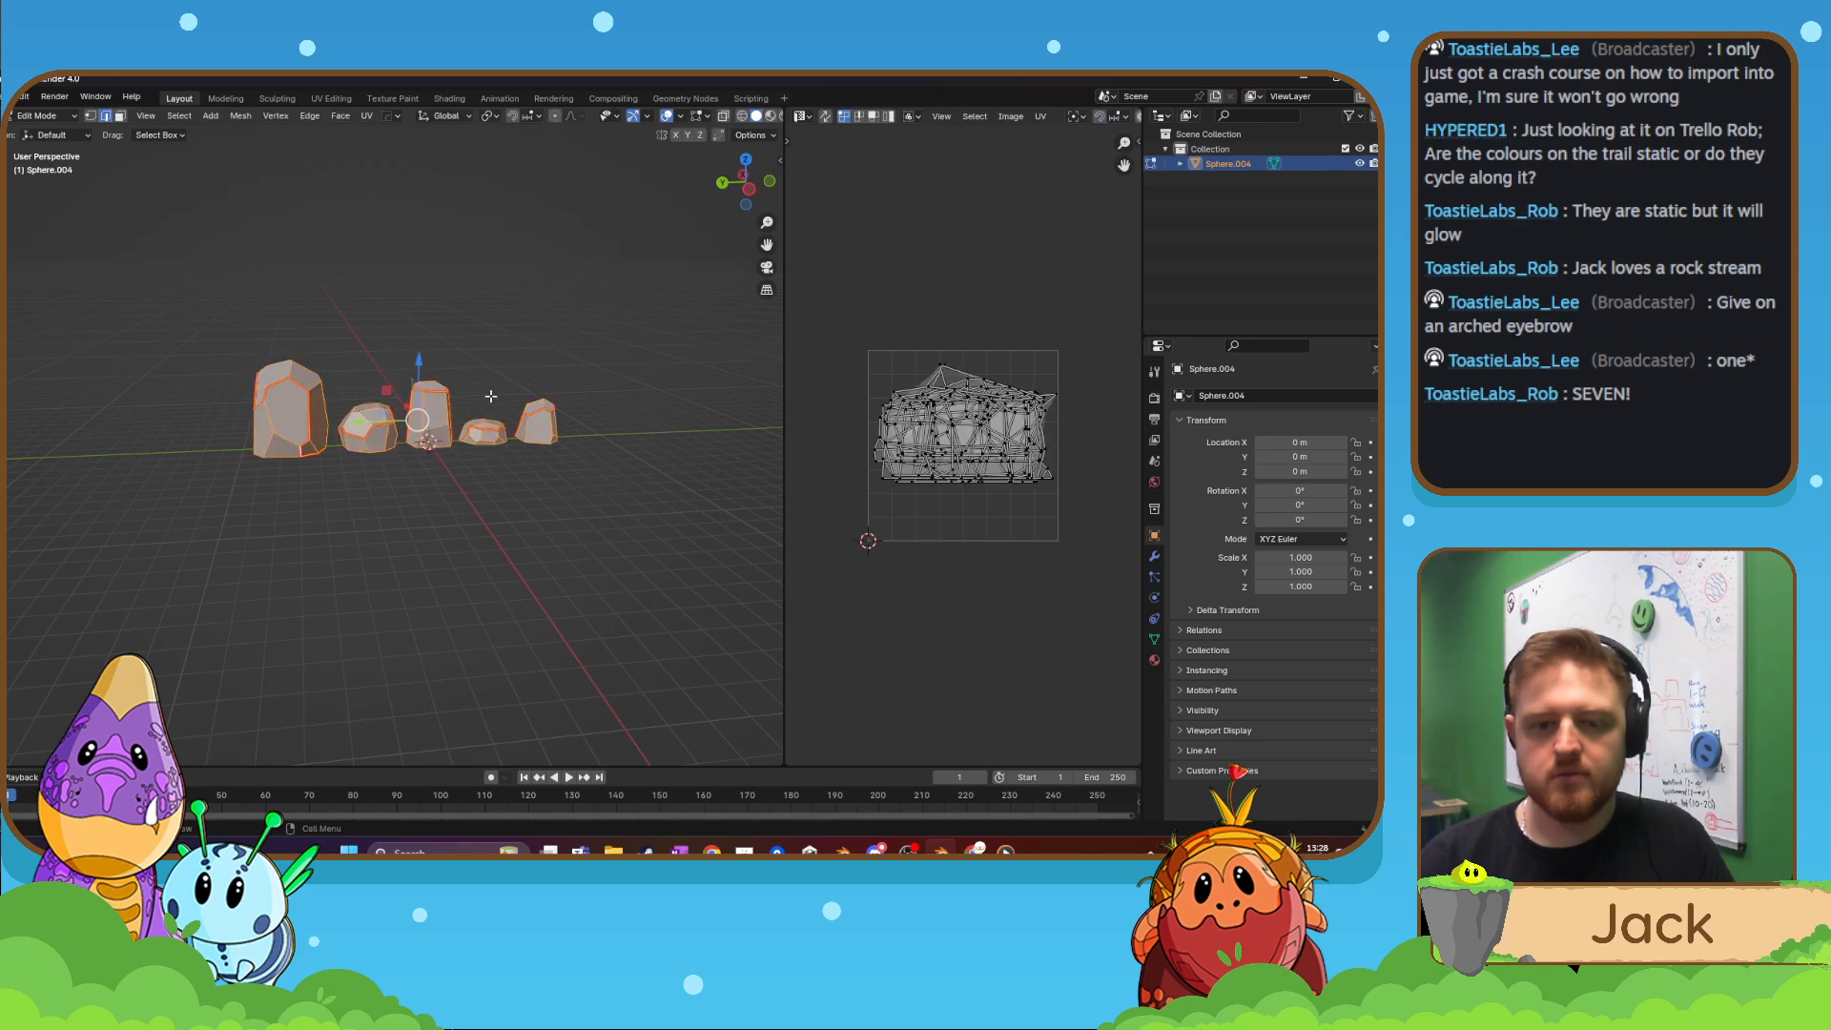
key("u")
left_click(395, 141)
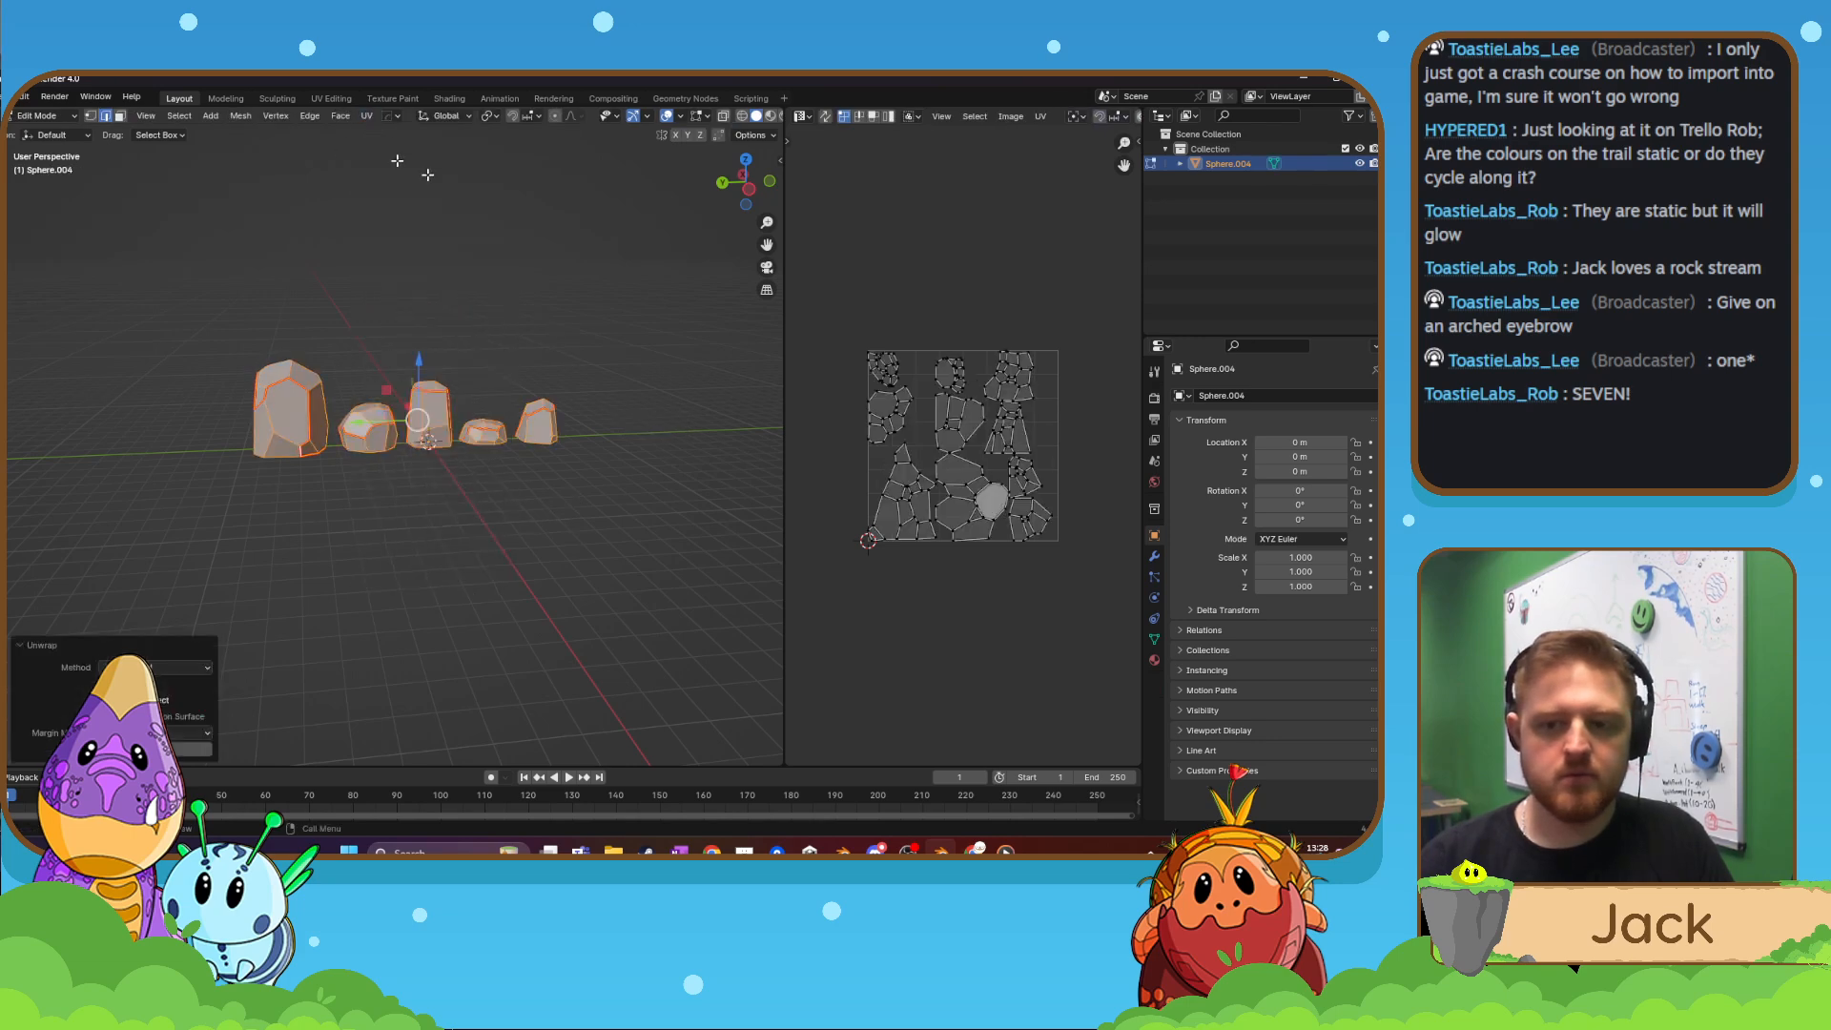
scroll(916, 472, "up", 1)
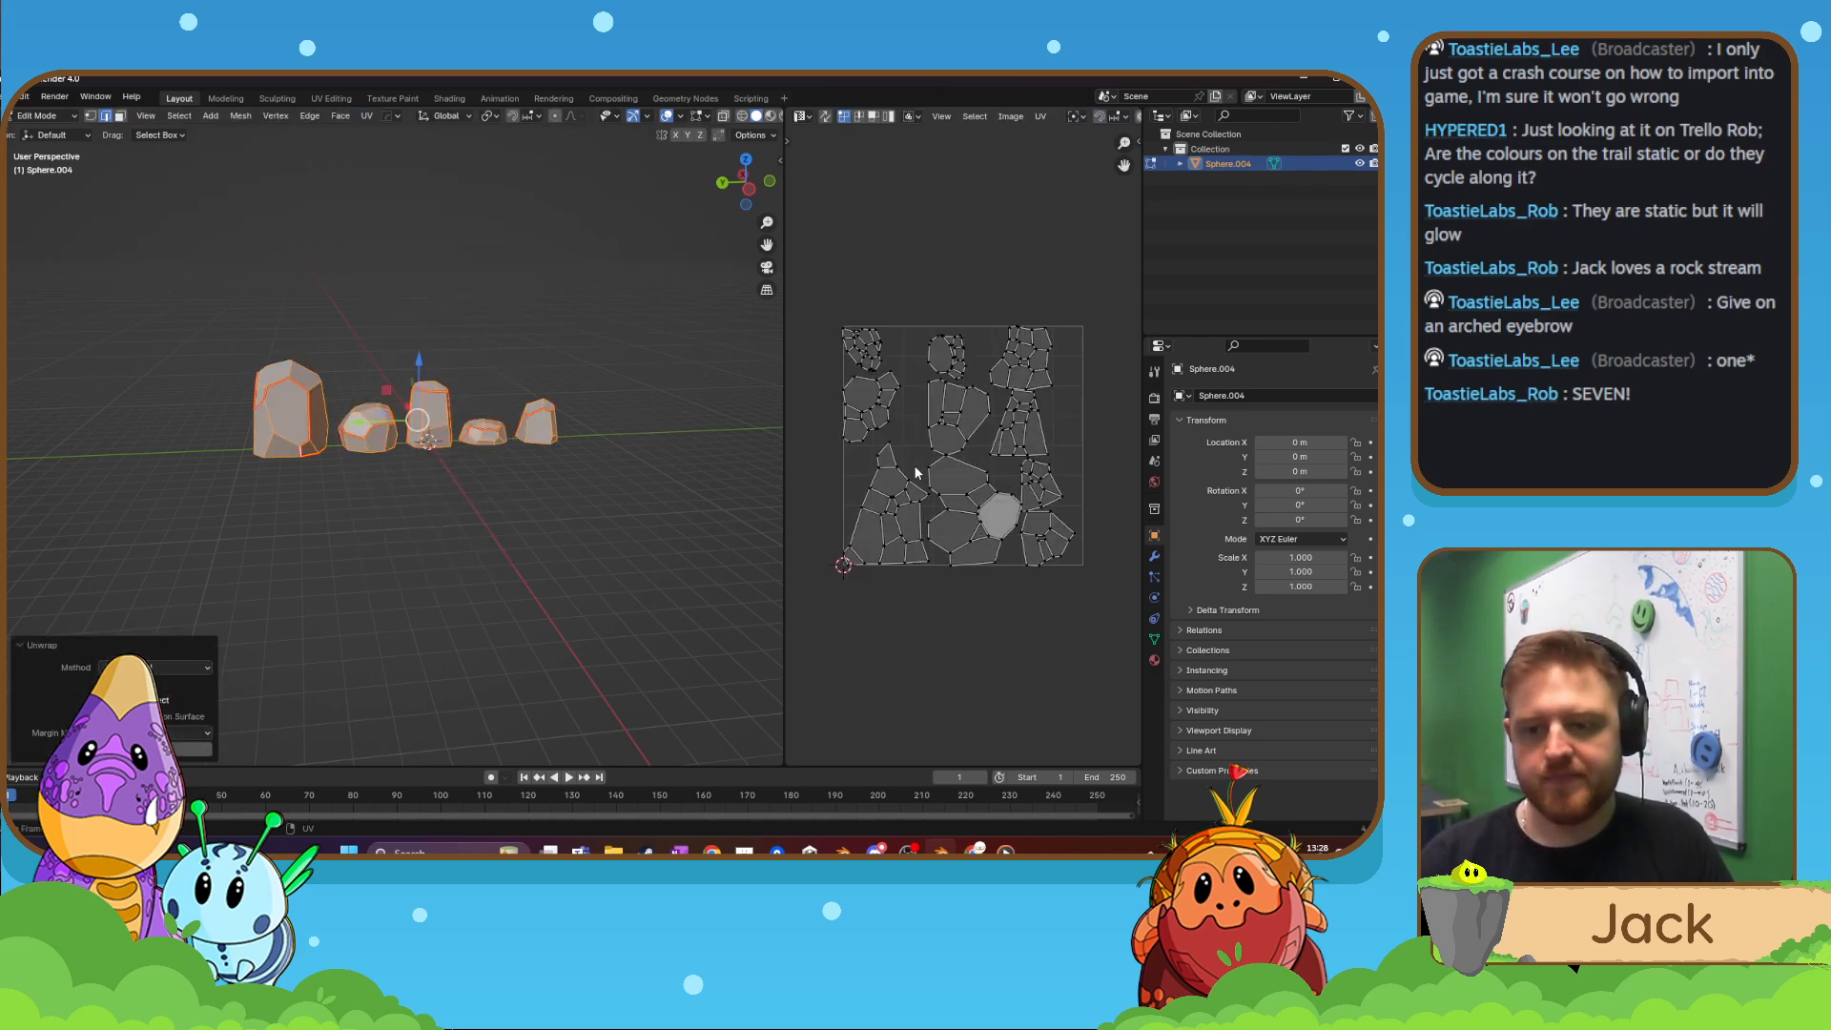
key("a")
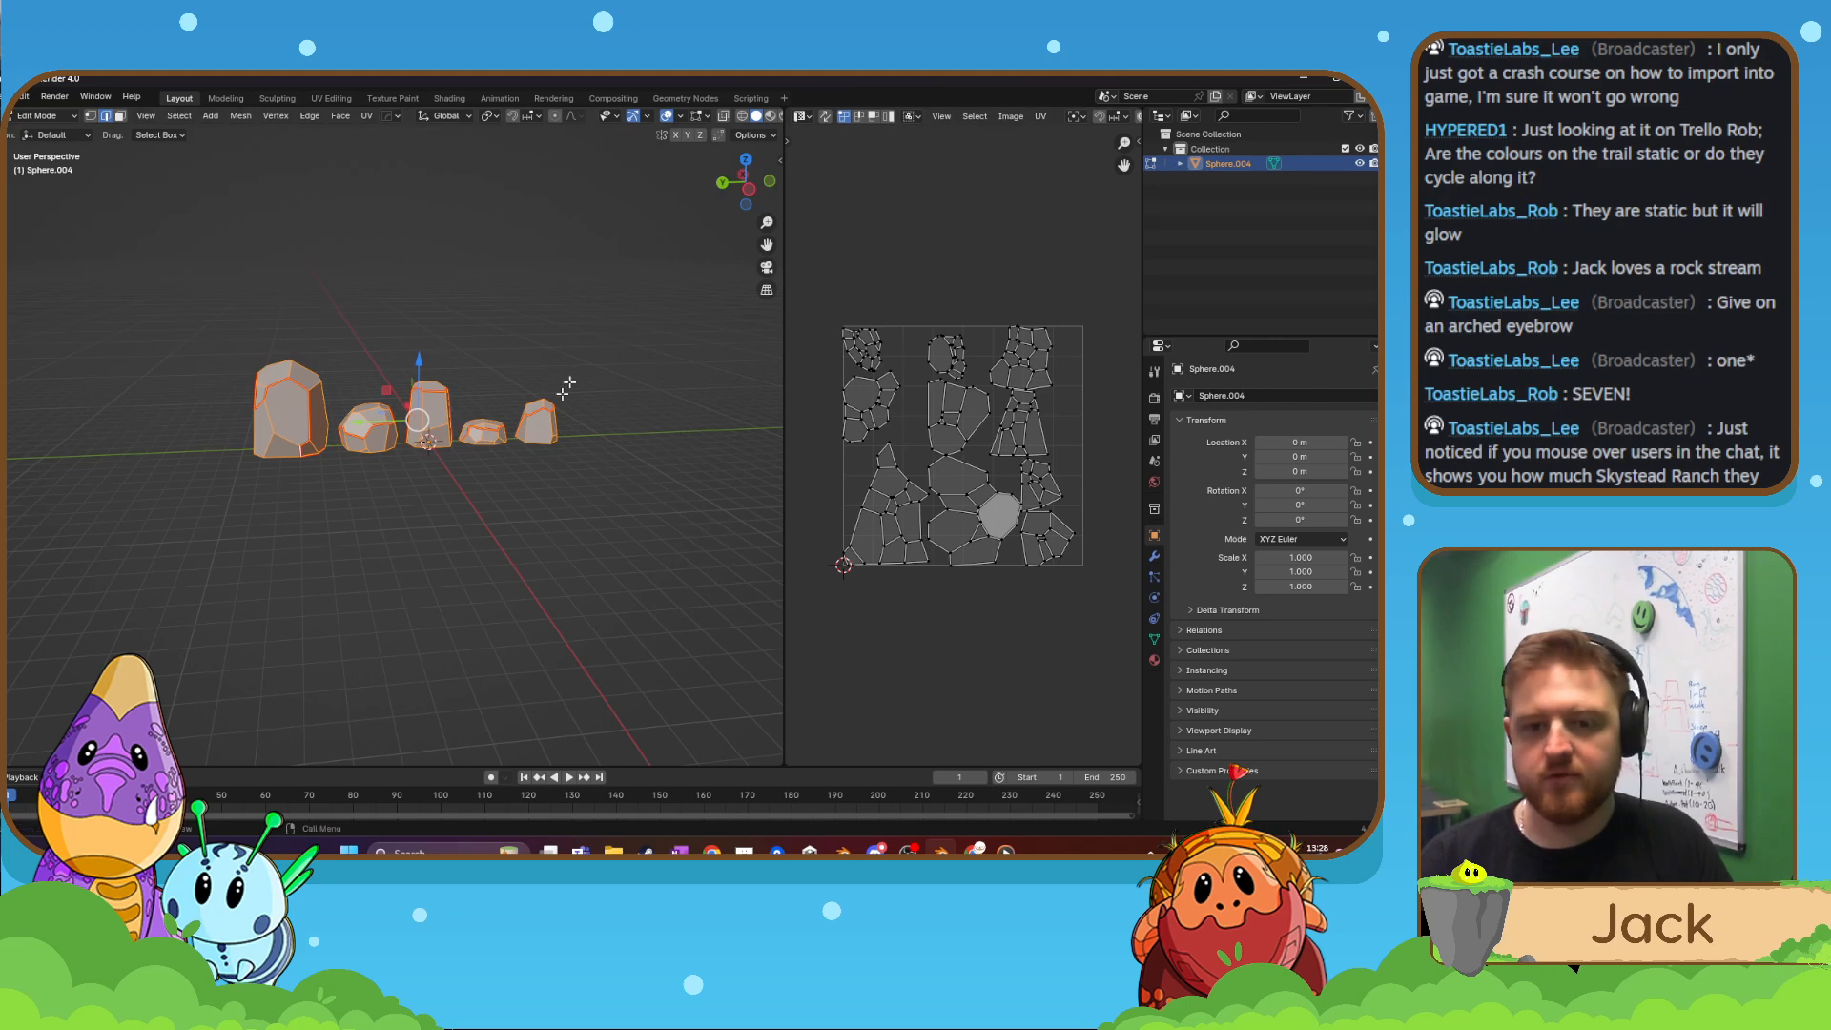
- Apply the rock object's transform in Object Mode and unwrap the mesh again in Edit Mode
key("Tab")
key("ctrl+a")
left_click(480, 402)
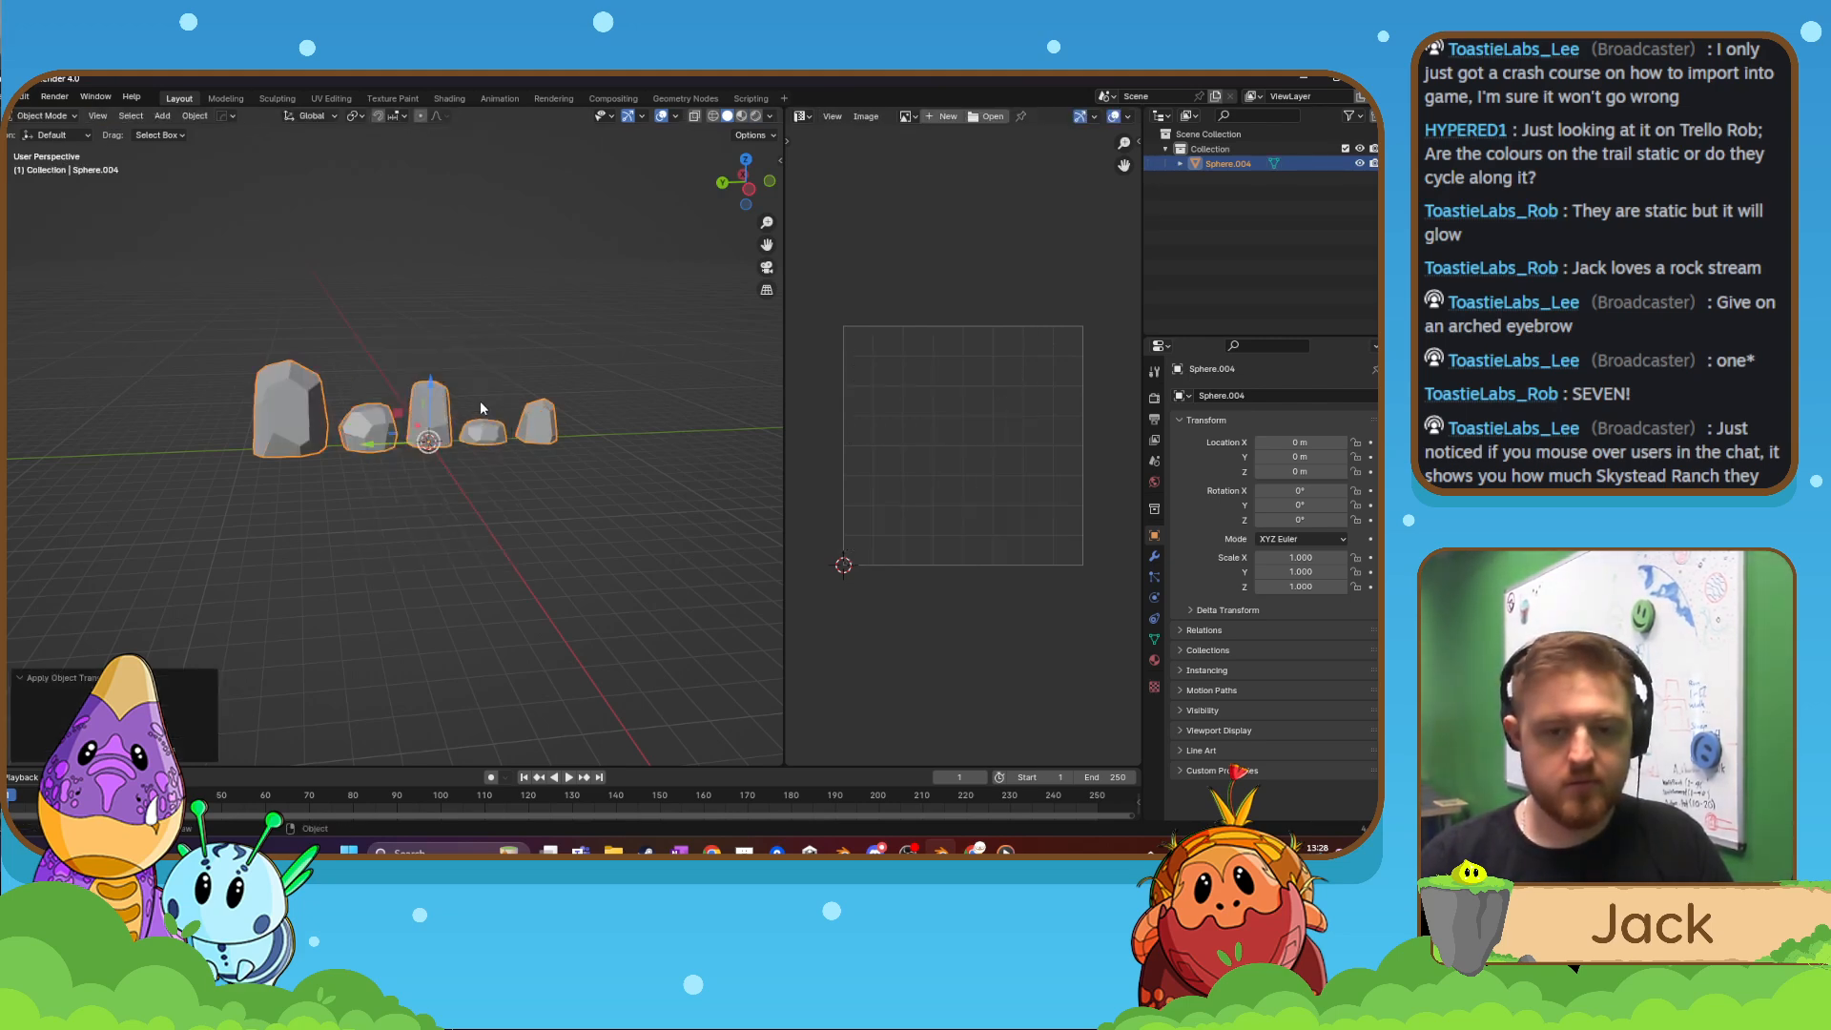
key("Tab")
key("u")
left_click(431, 133)
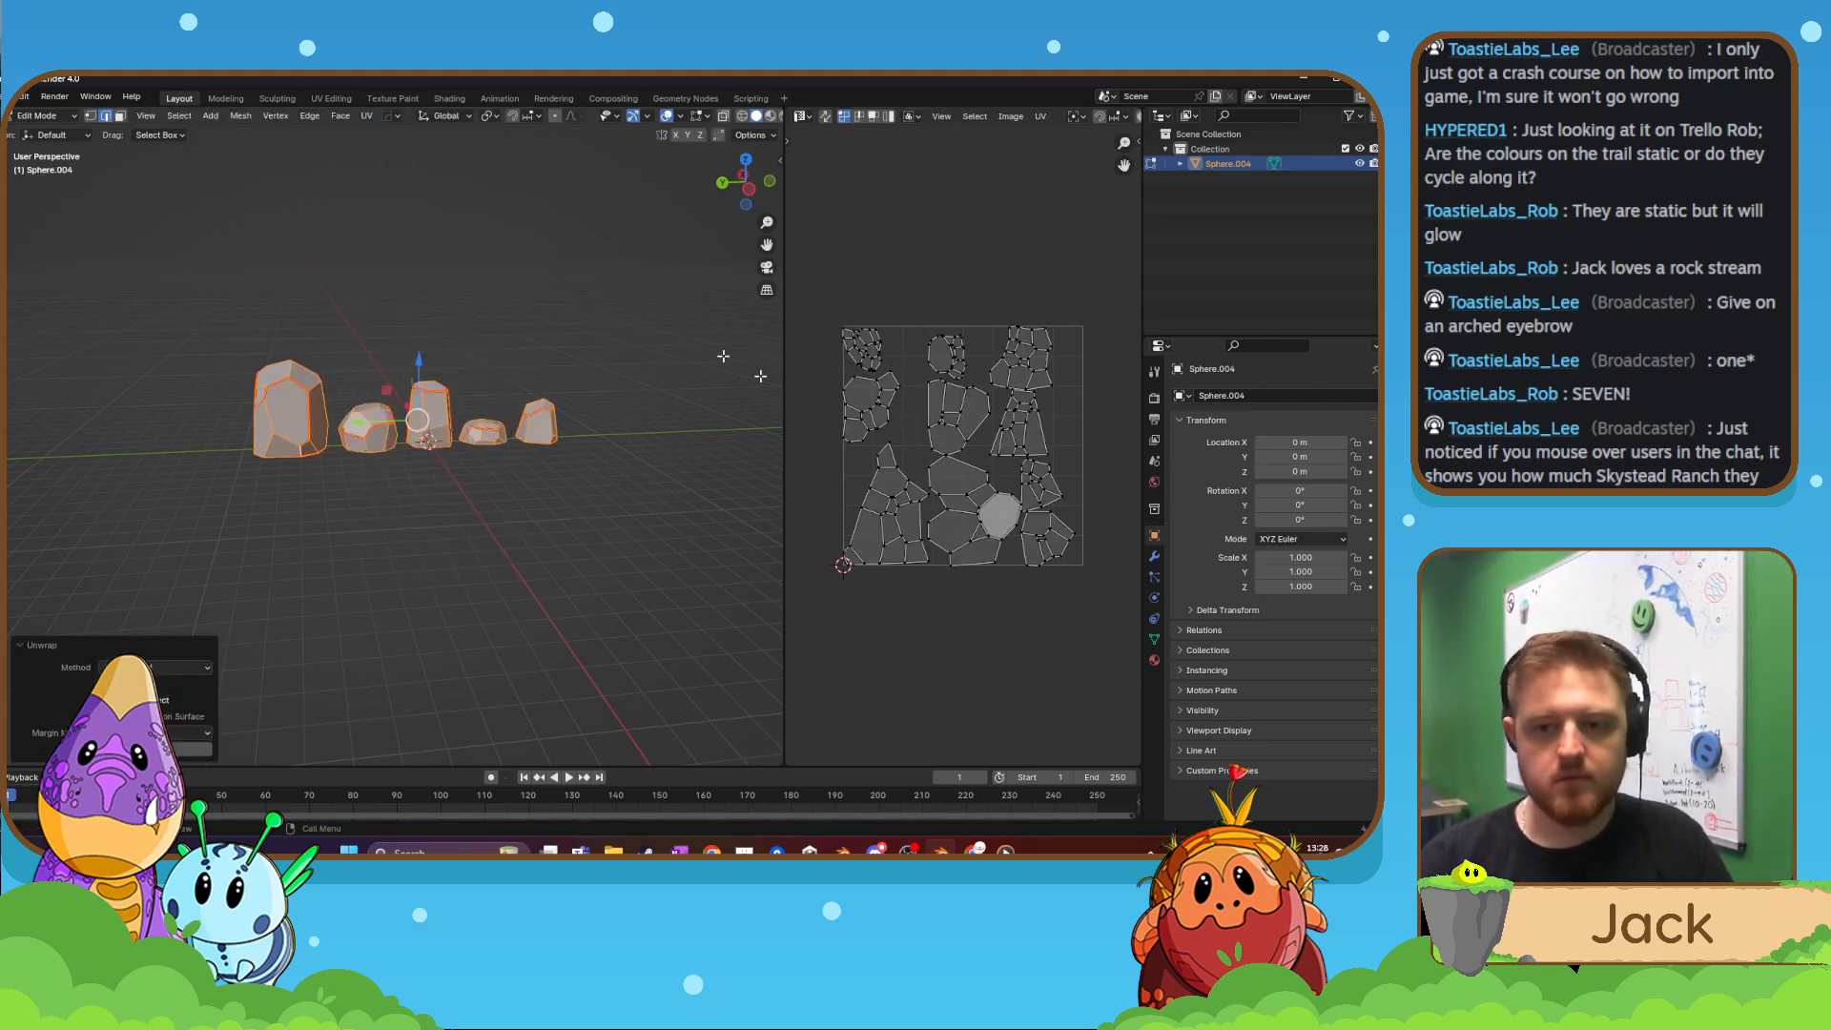
- Widen the UV Editor area and show the UV-Packer add-on's settings
left_click_drag(784, 394, 629, 394)
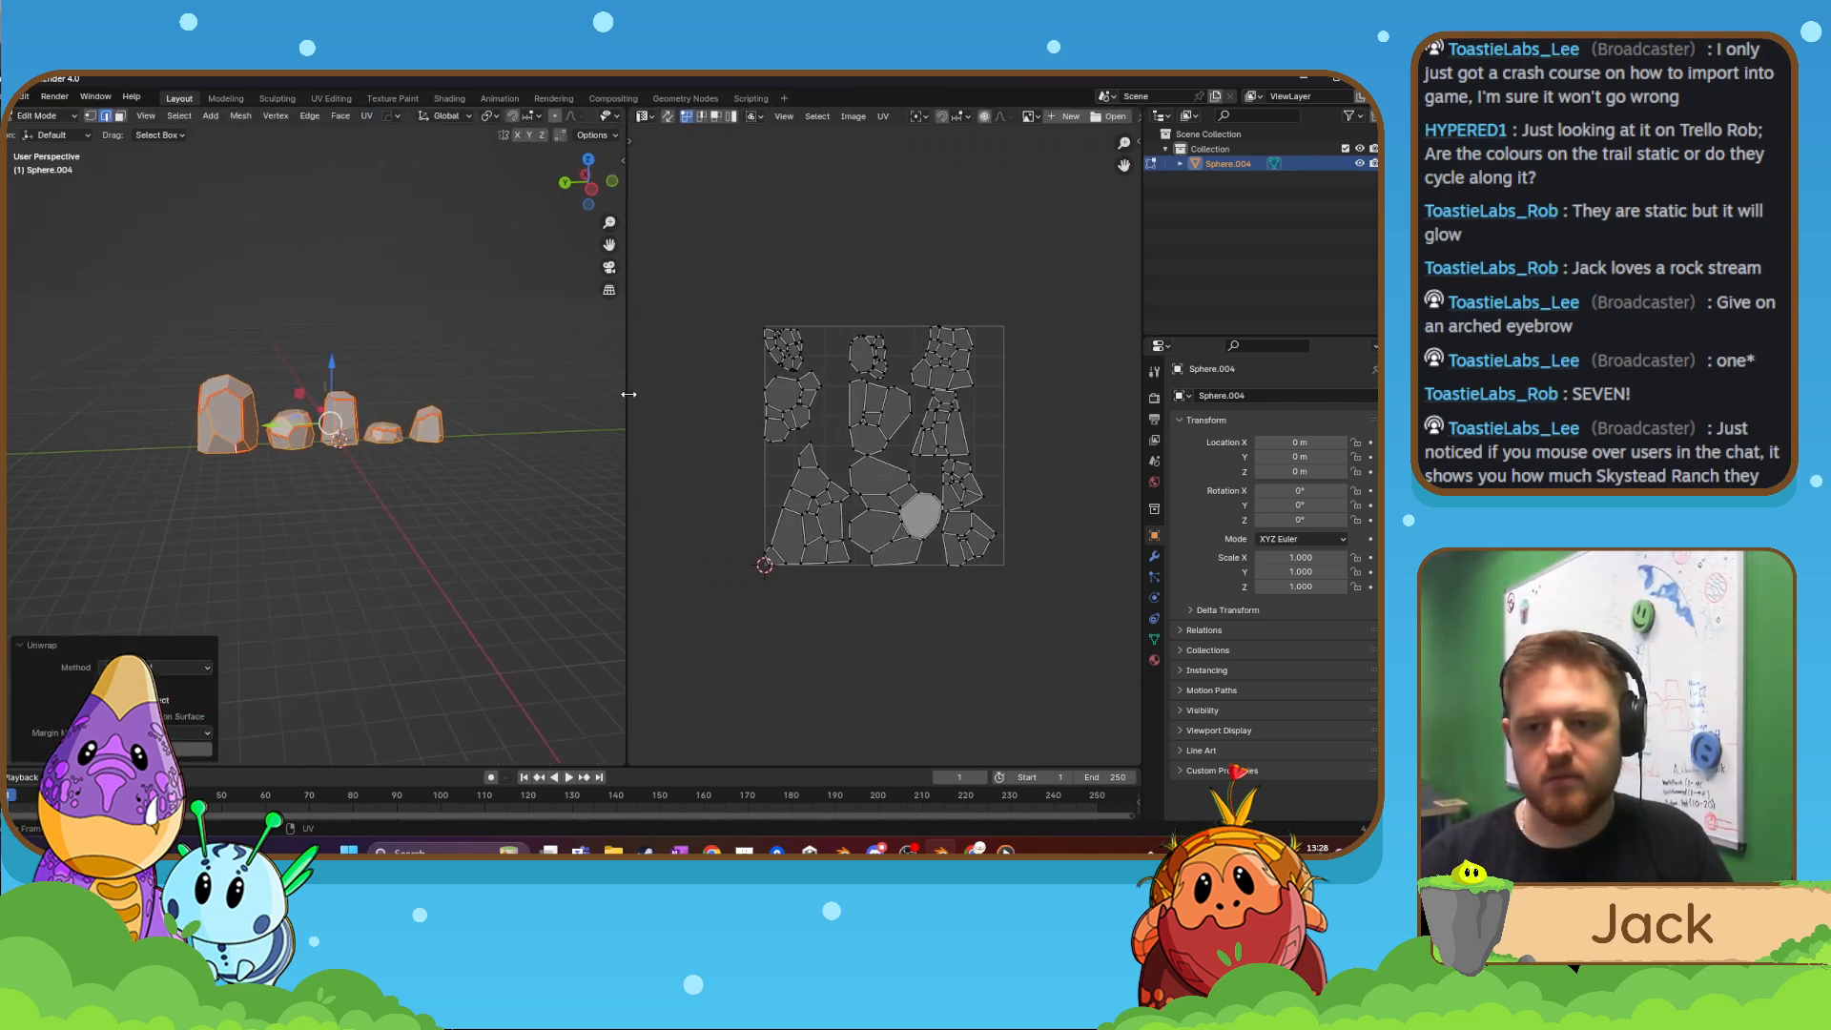
left_click(1138, 141)
left_click(1132, 431)
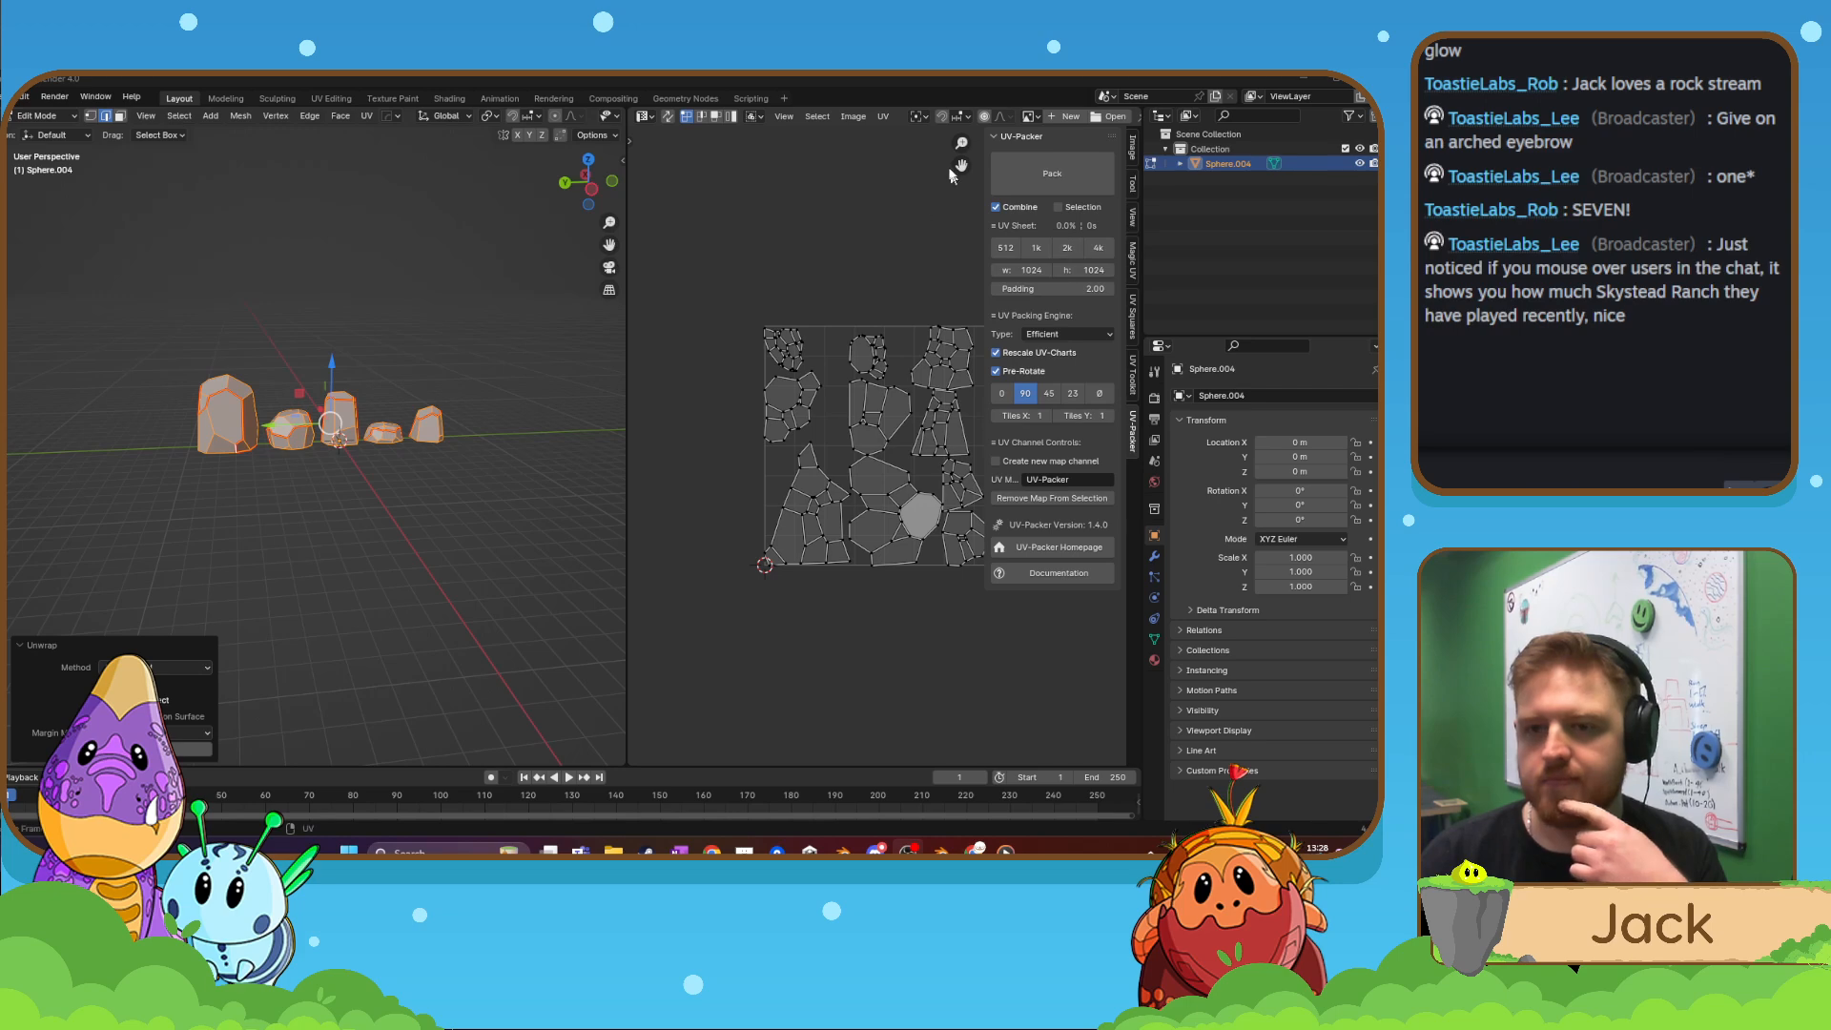
- Start a new image in the UV Editor and name it Pet_Rocks
left_click(1069, 117)
left_click(1084, 140)
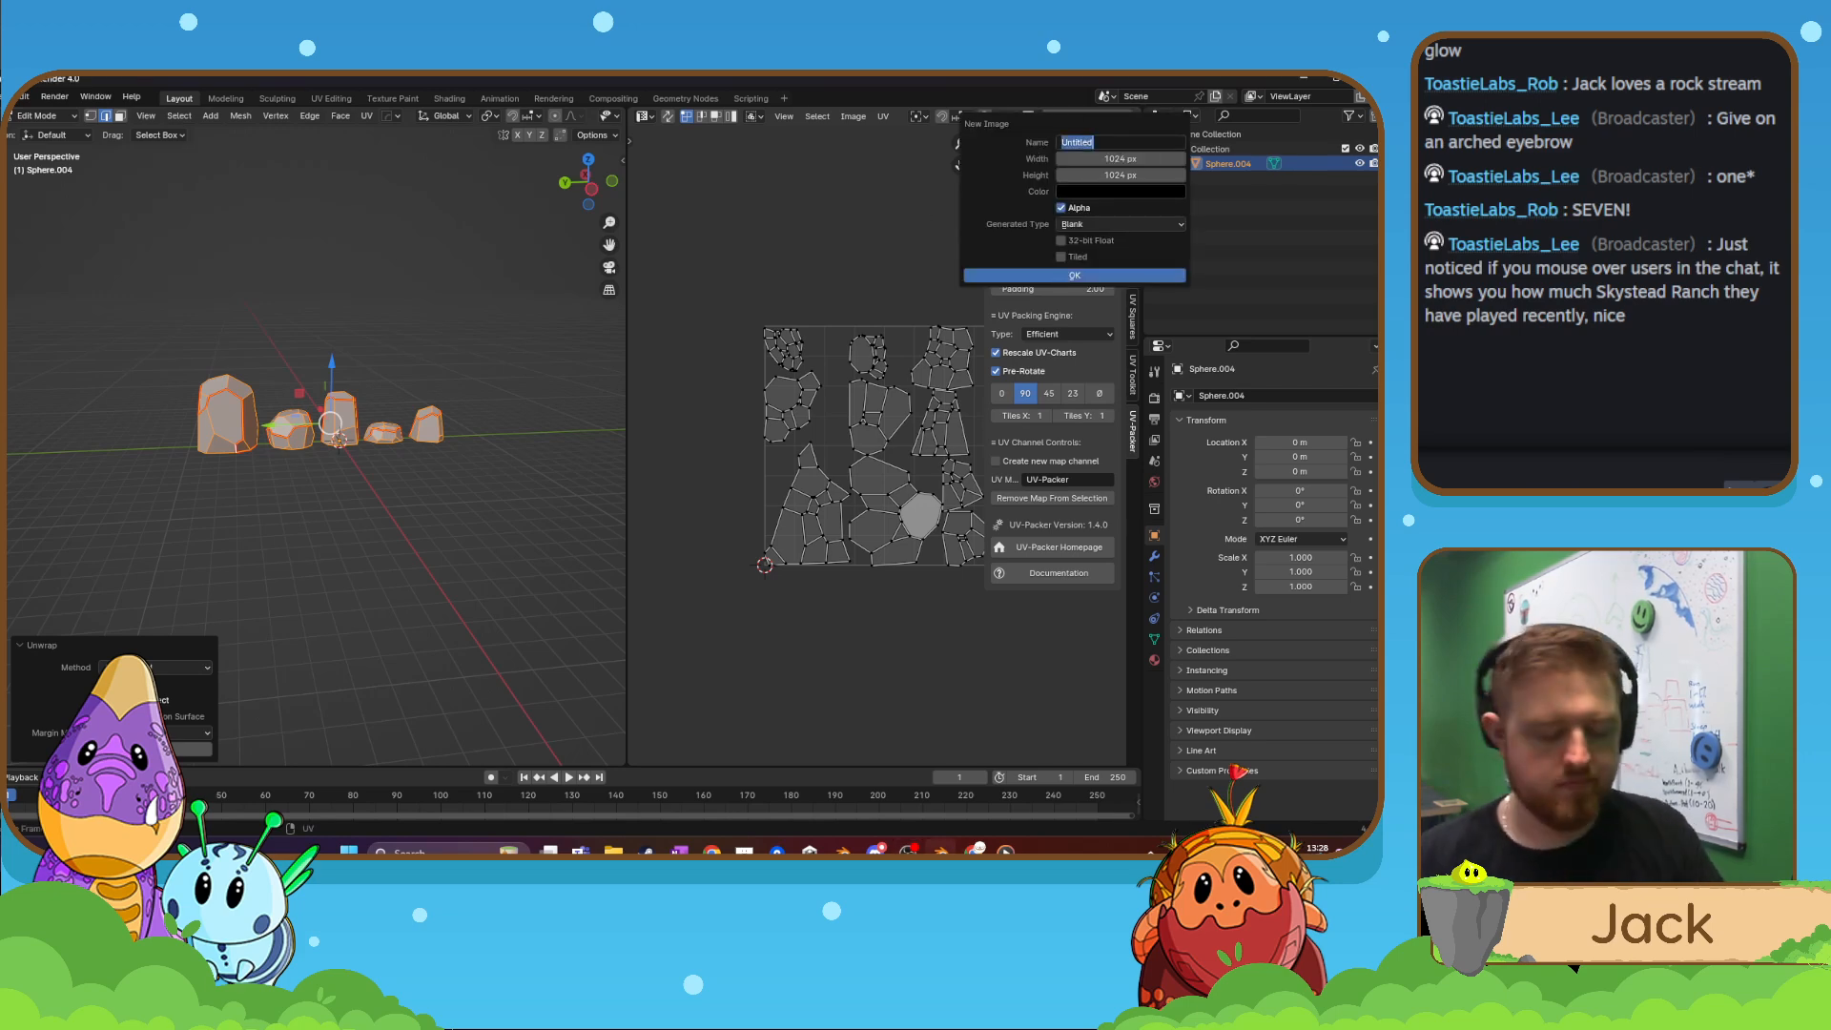
type("Pet")
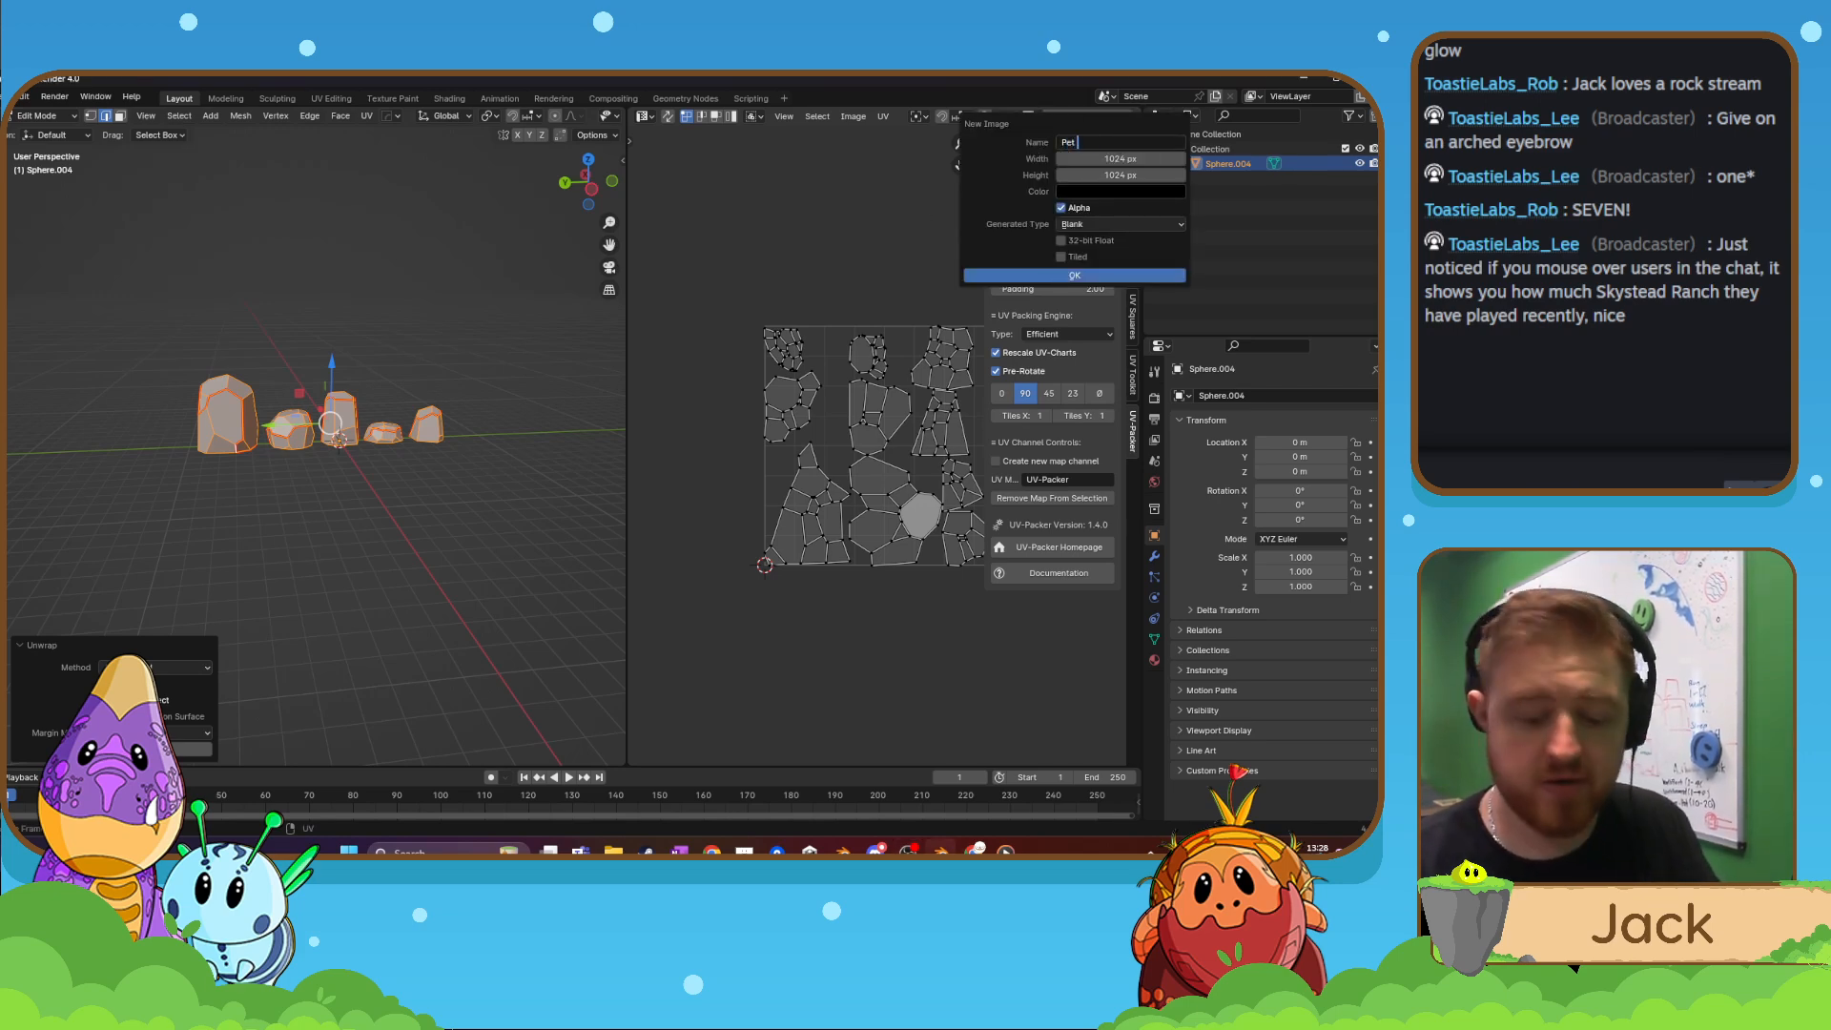
type("_Rocks")
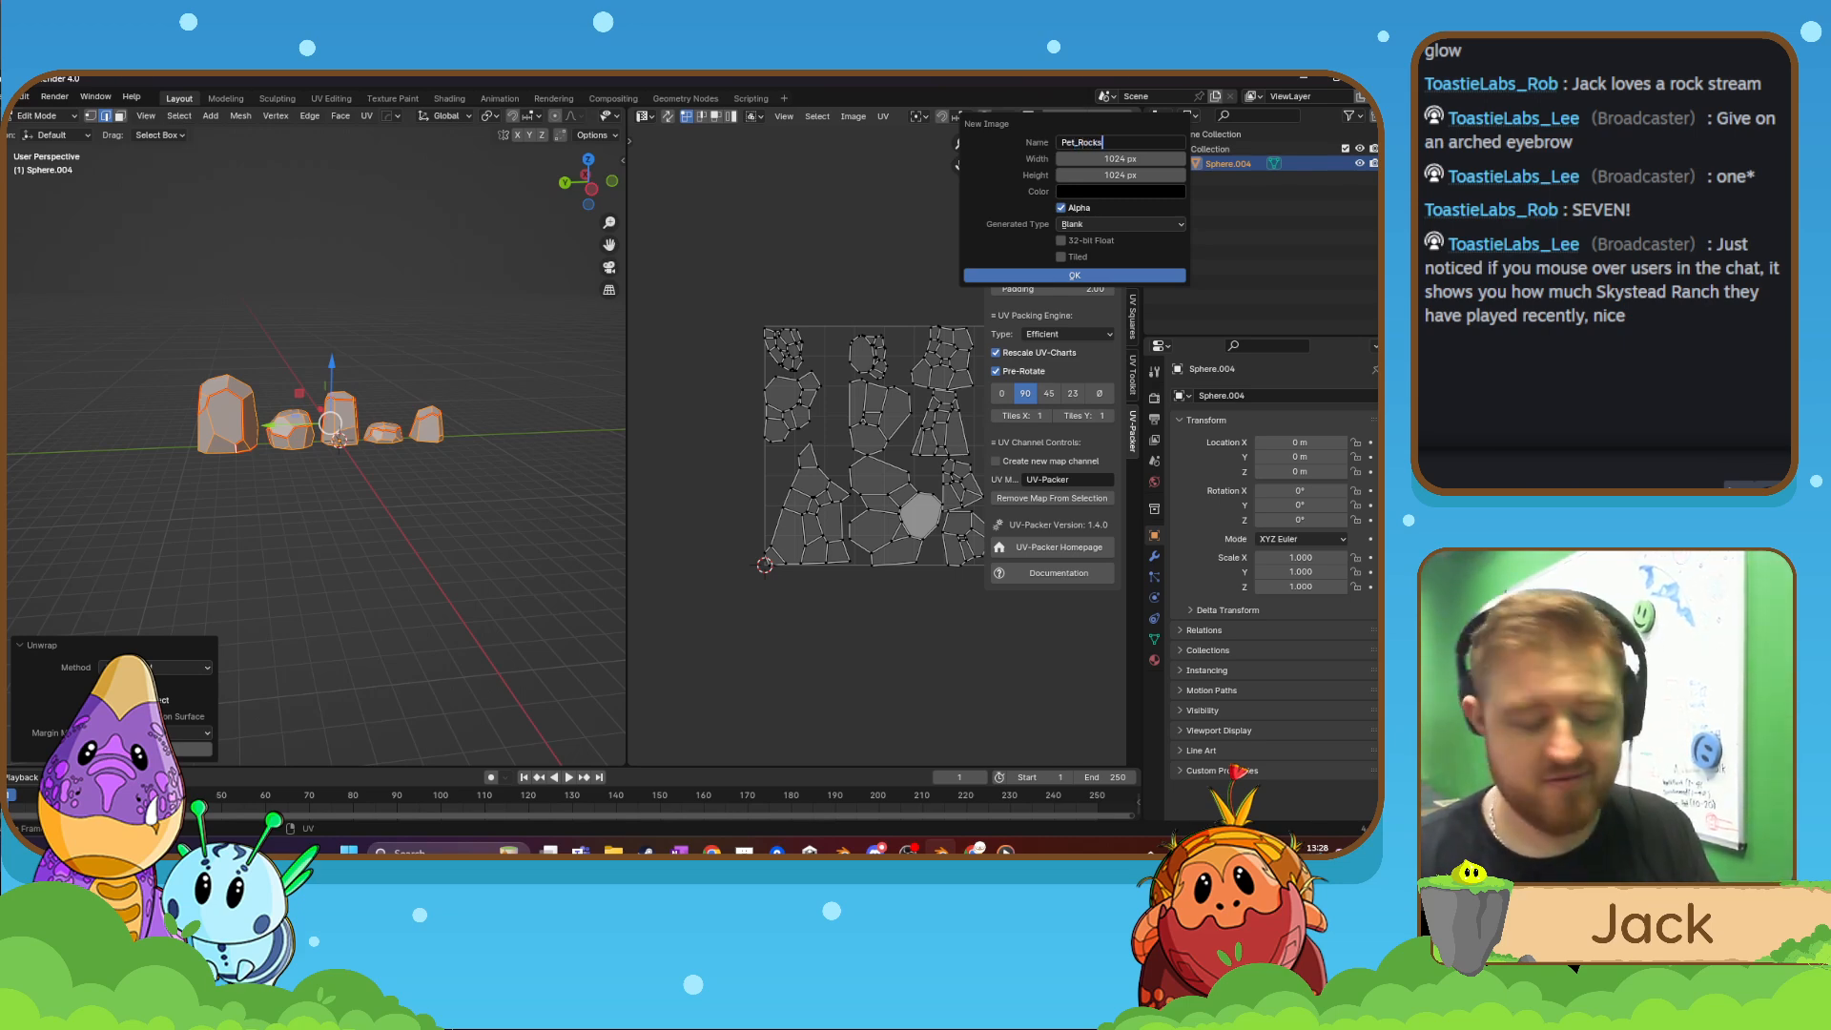
key("Tab")
left_click(1120, 175)
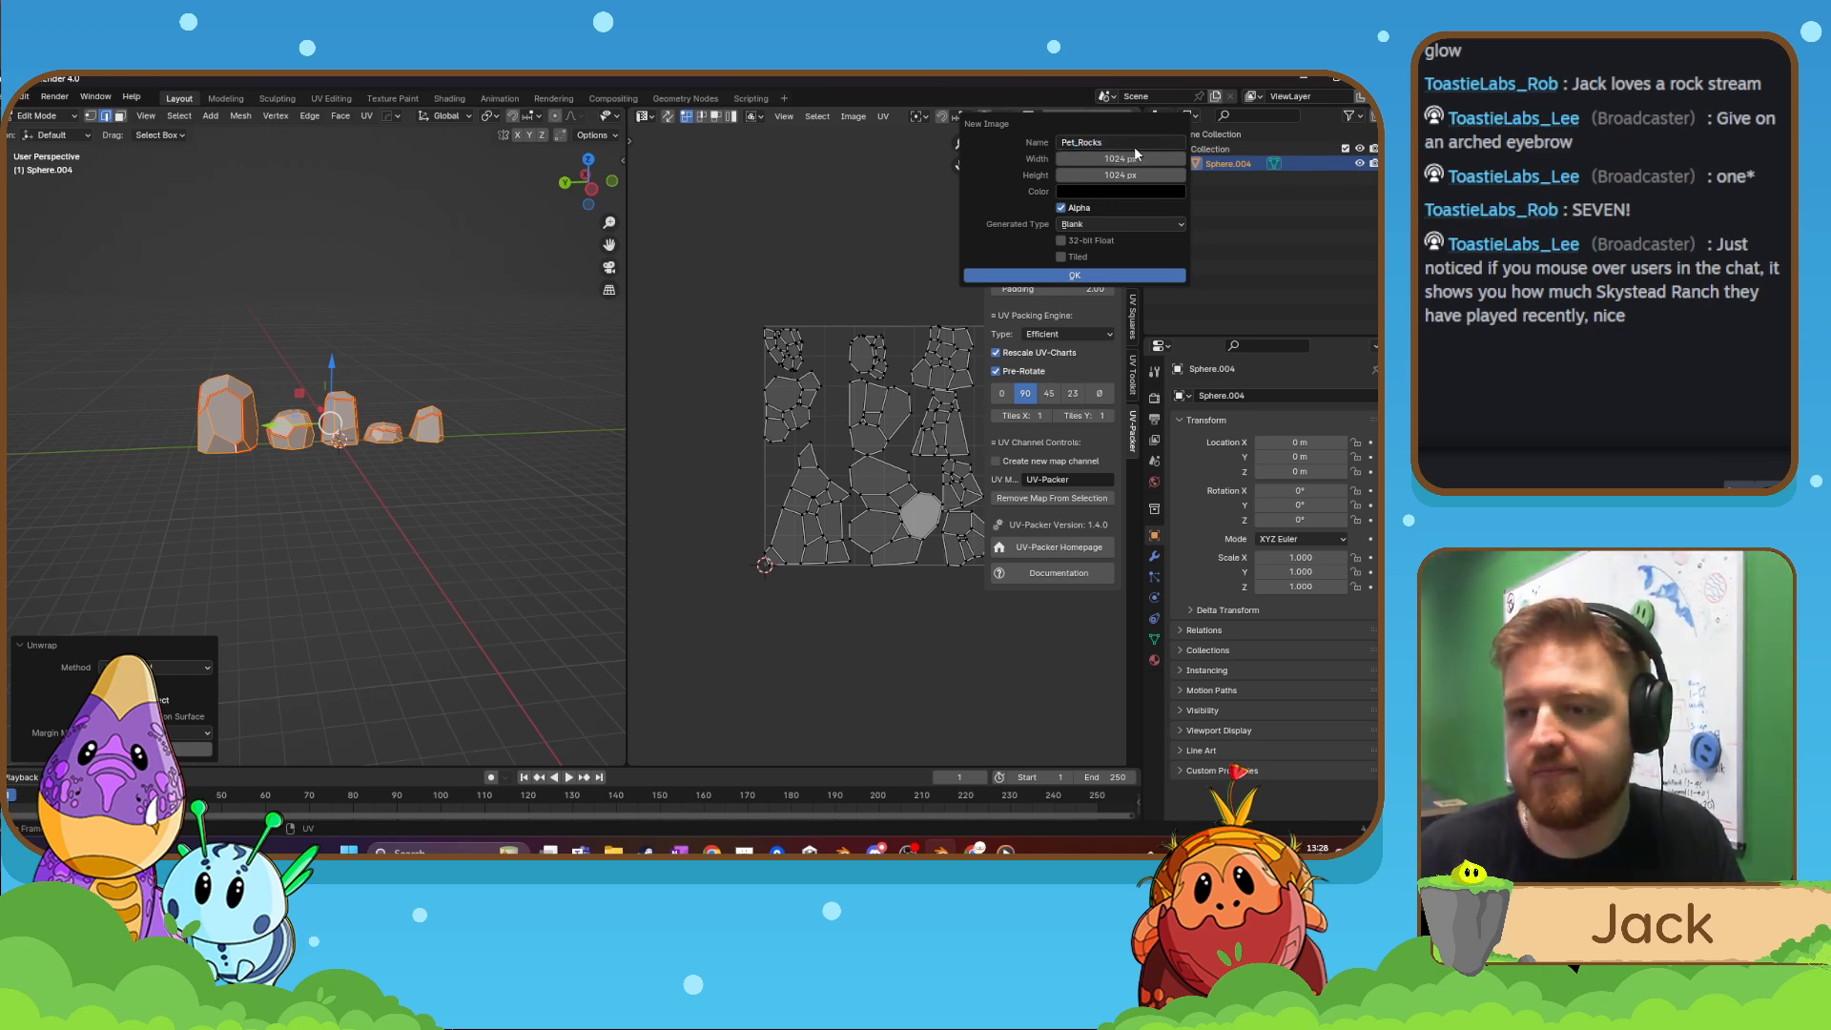
- Set the new image's width and height to 2048 px, disable Alpha and create it
left_click(1135, 146)
left_click(1131, 159)
left_click_drag(1131, 160, 1132, 175)
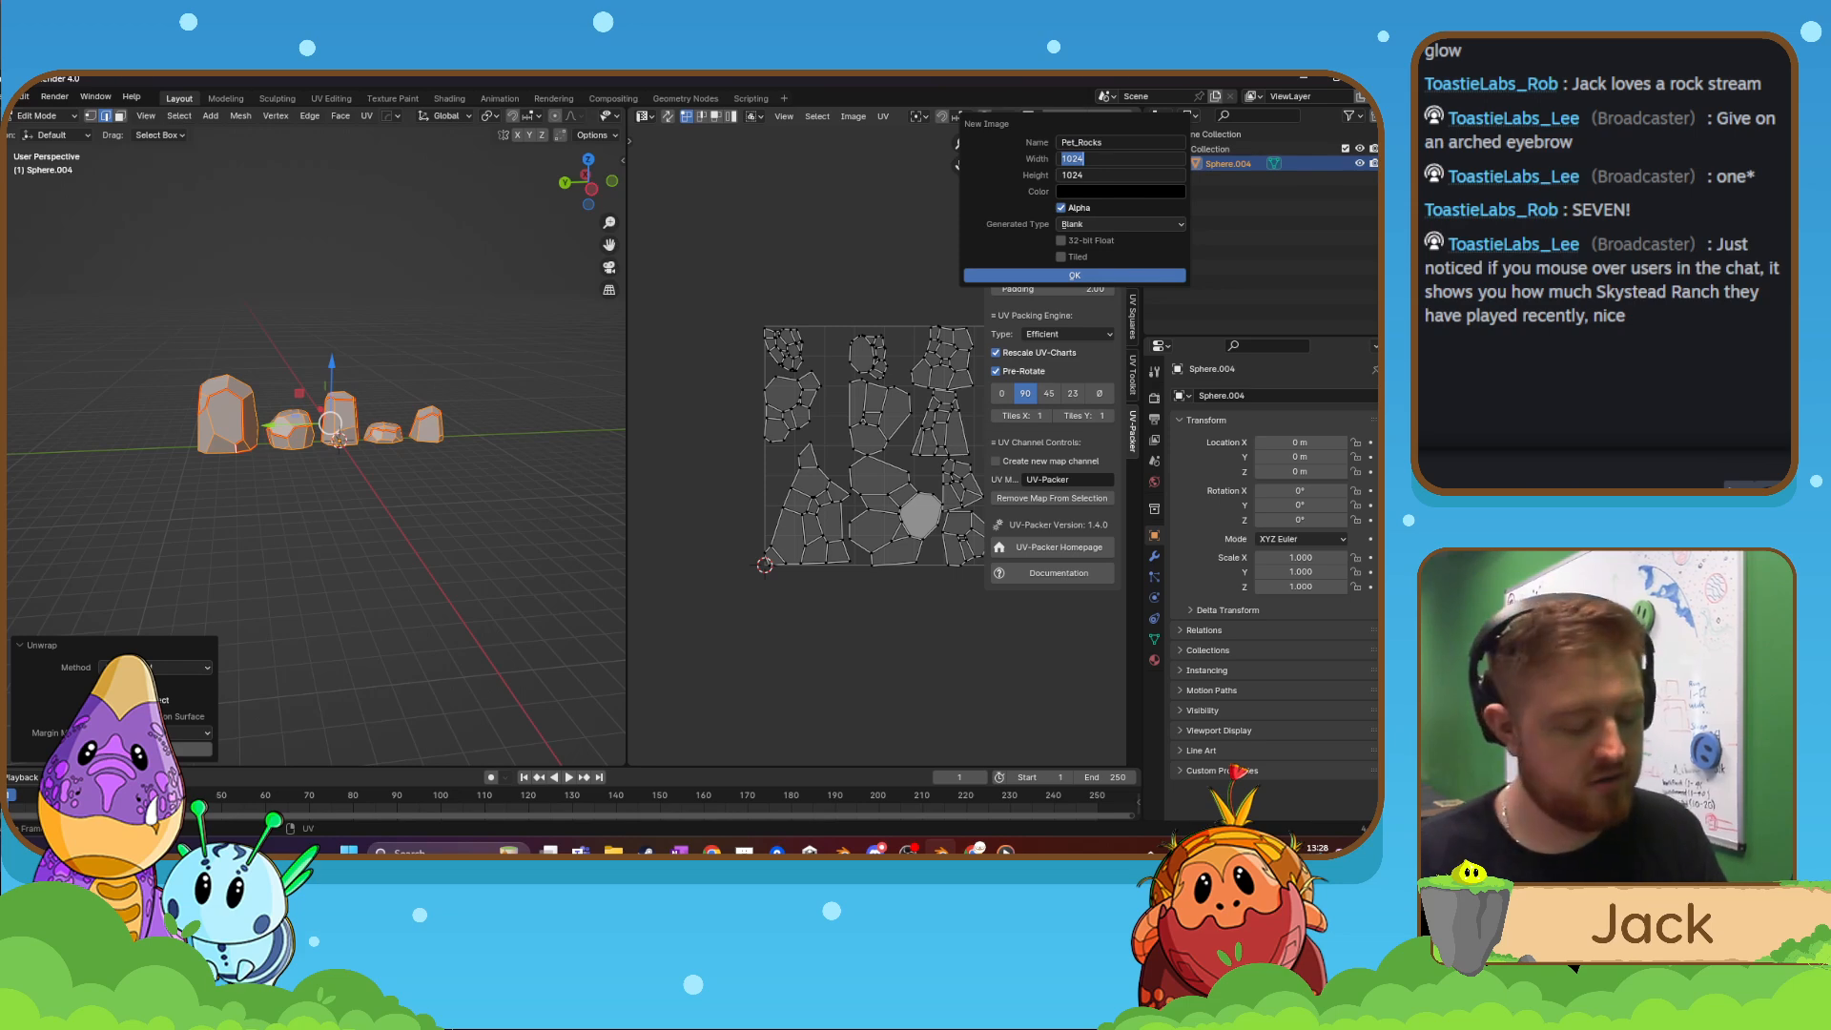
type("20")
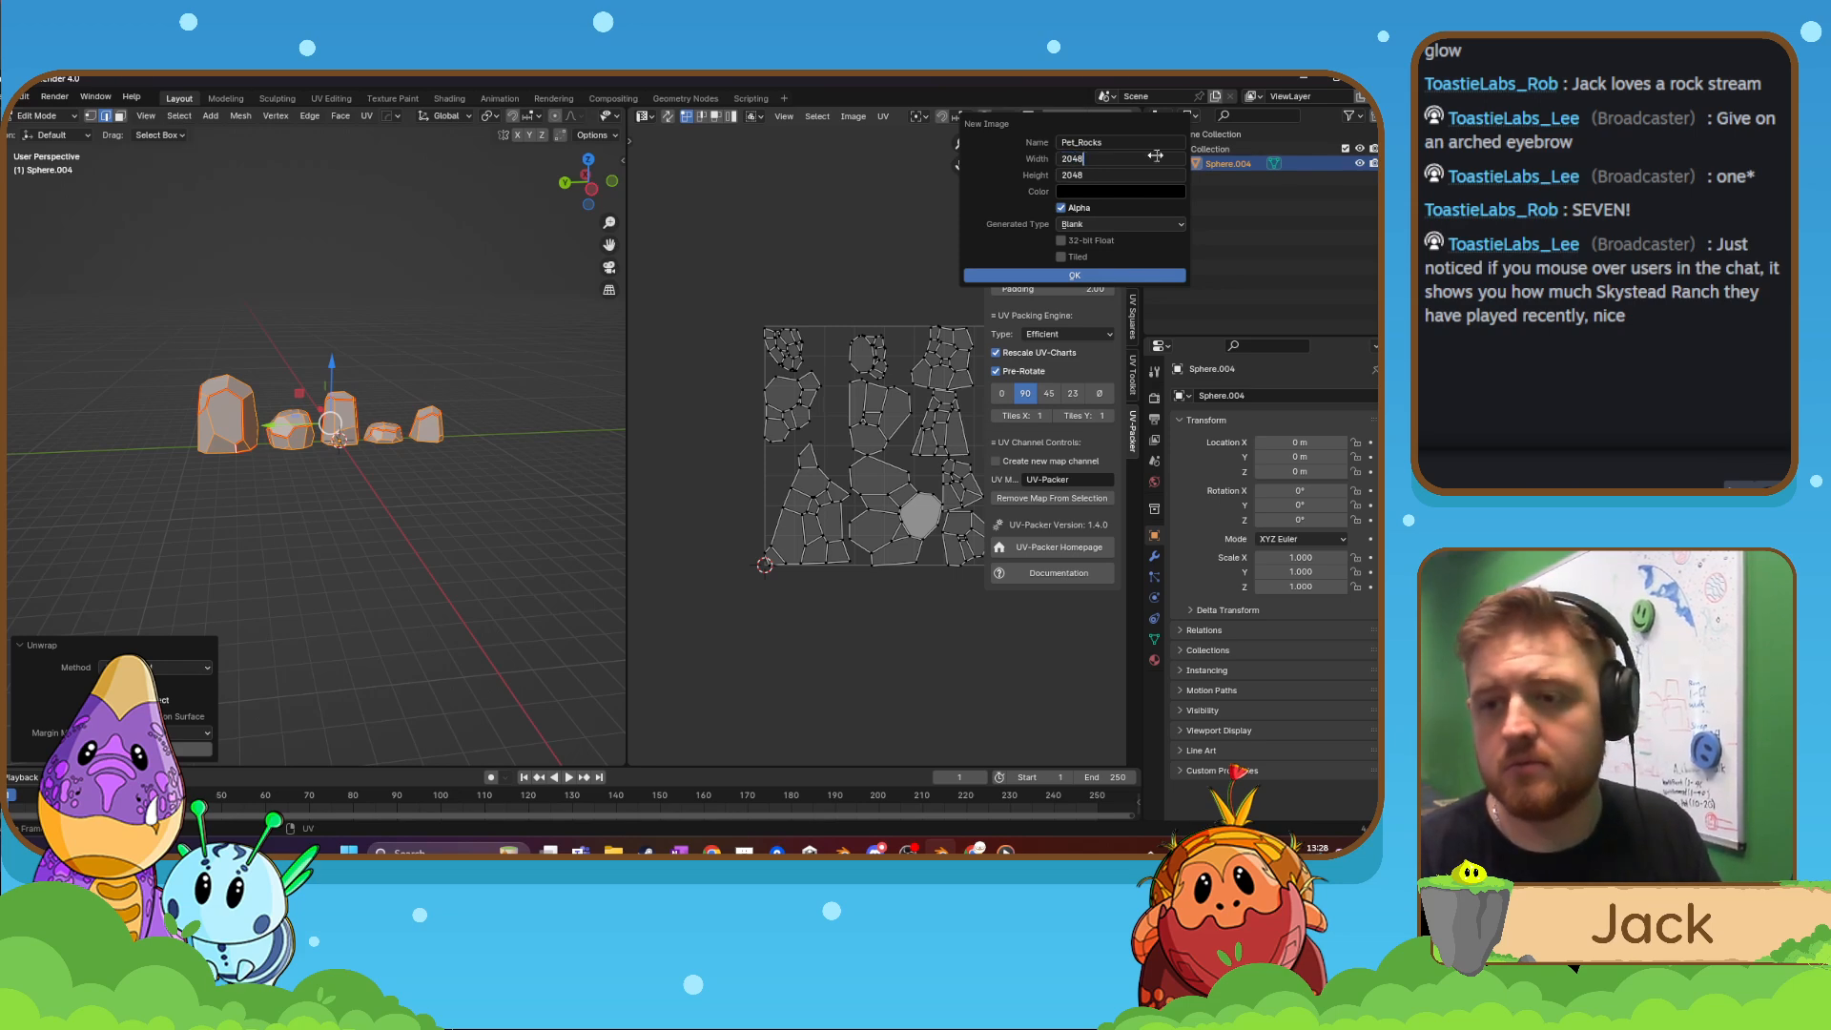
type("48")
key("Return")
left_click(1061, 208)
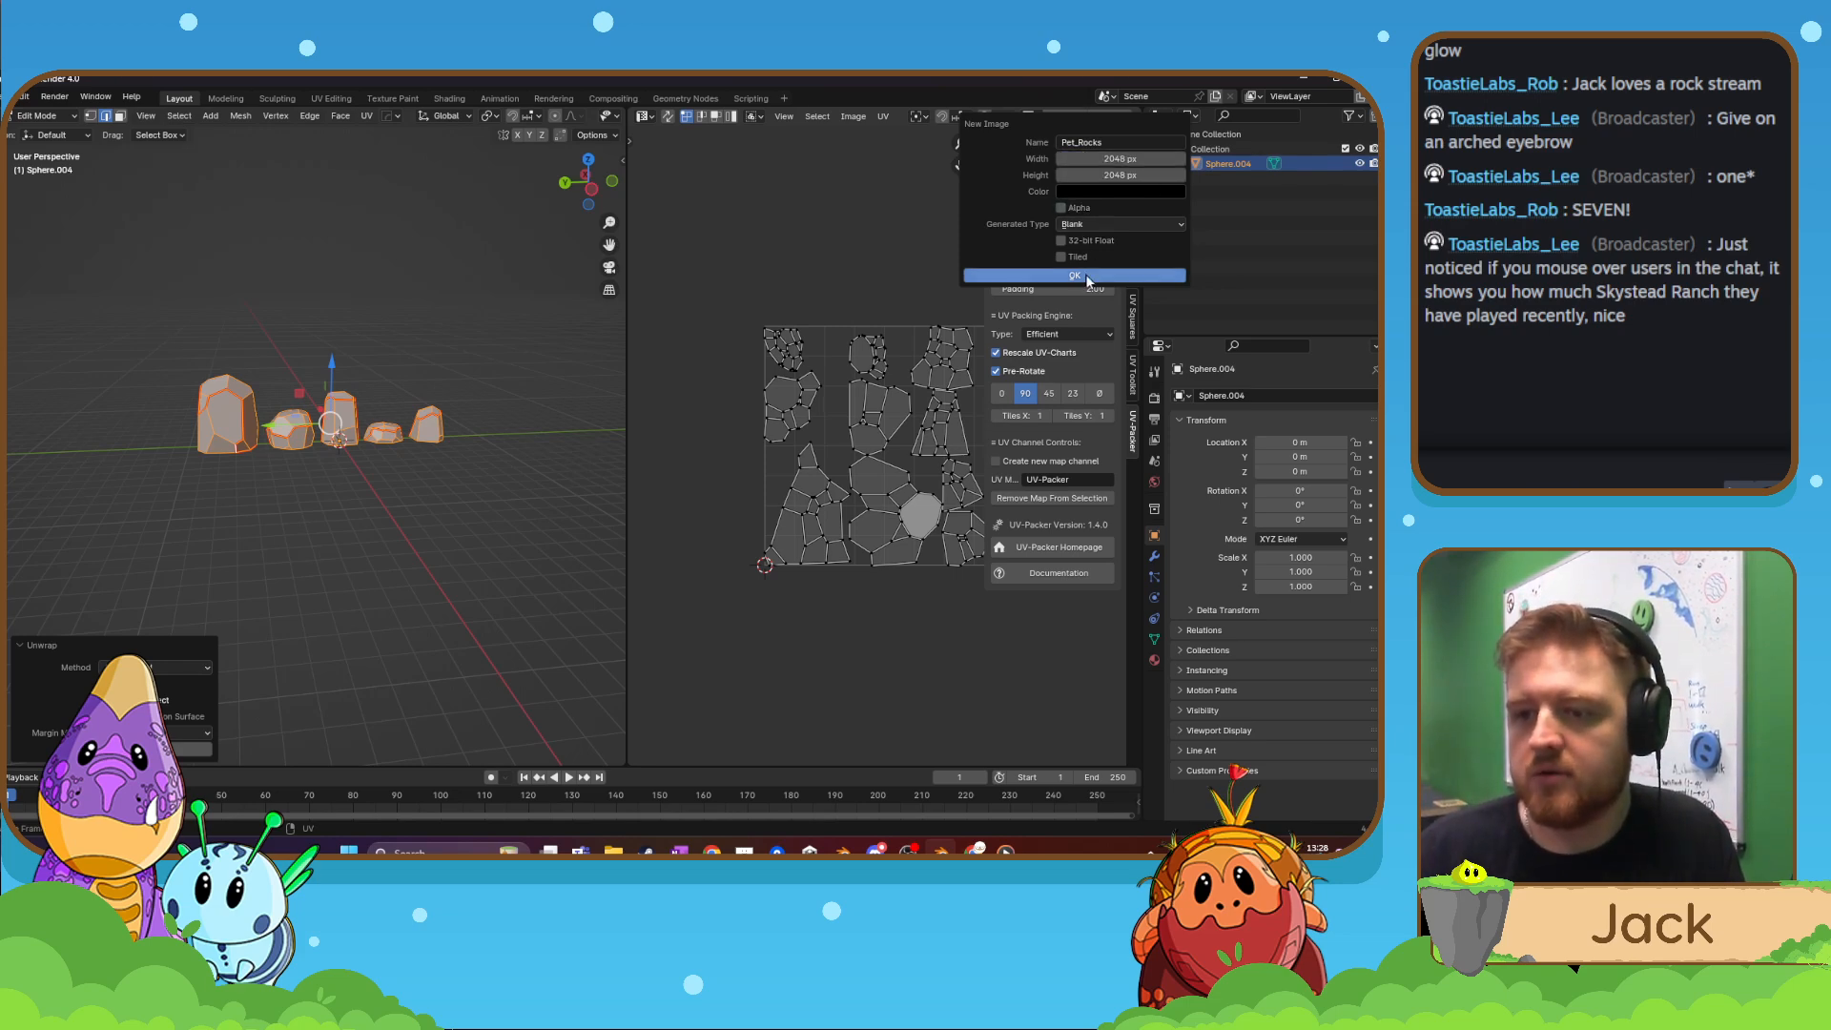
left_click(1085, 277)
- Set the UV-Packer sheet size to 2048 × 2048 and pack the rock UVs
scroll(874, 469, "down", 10)
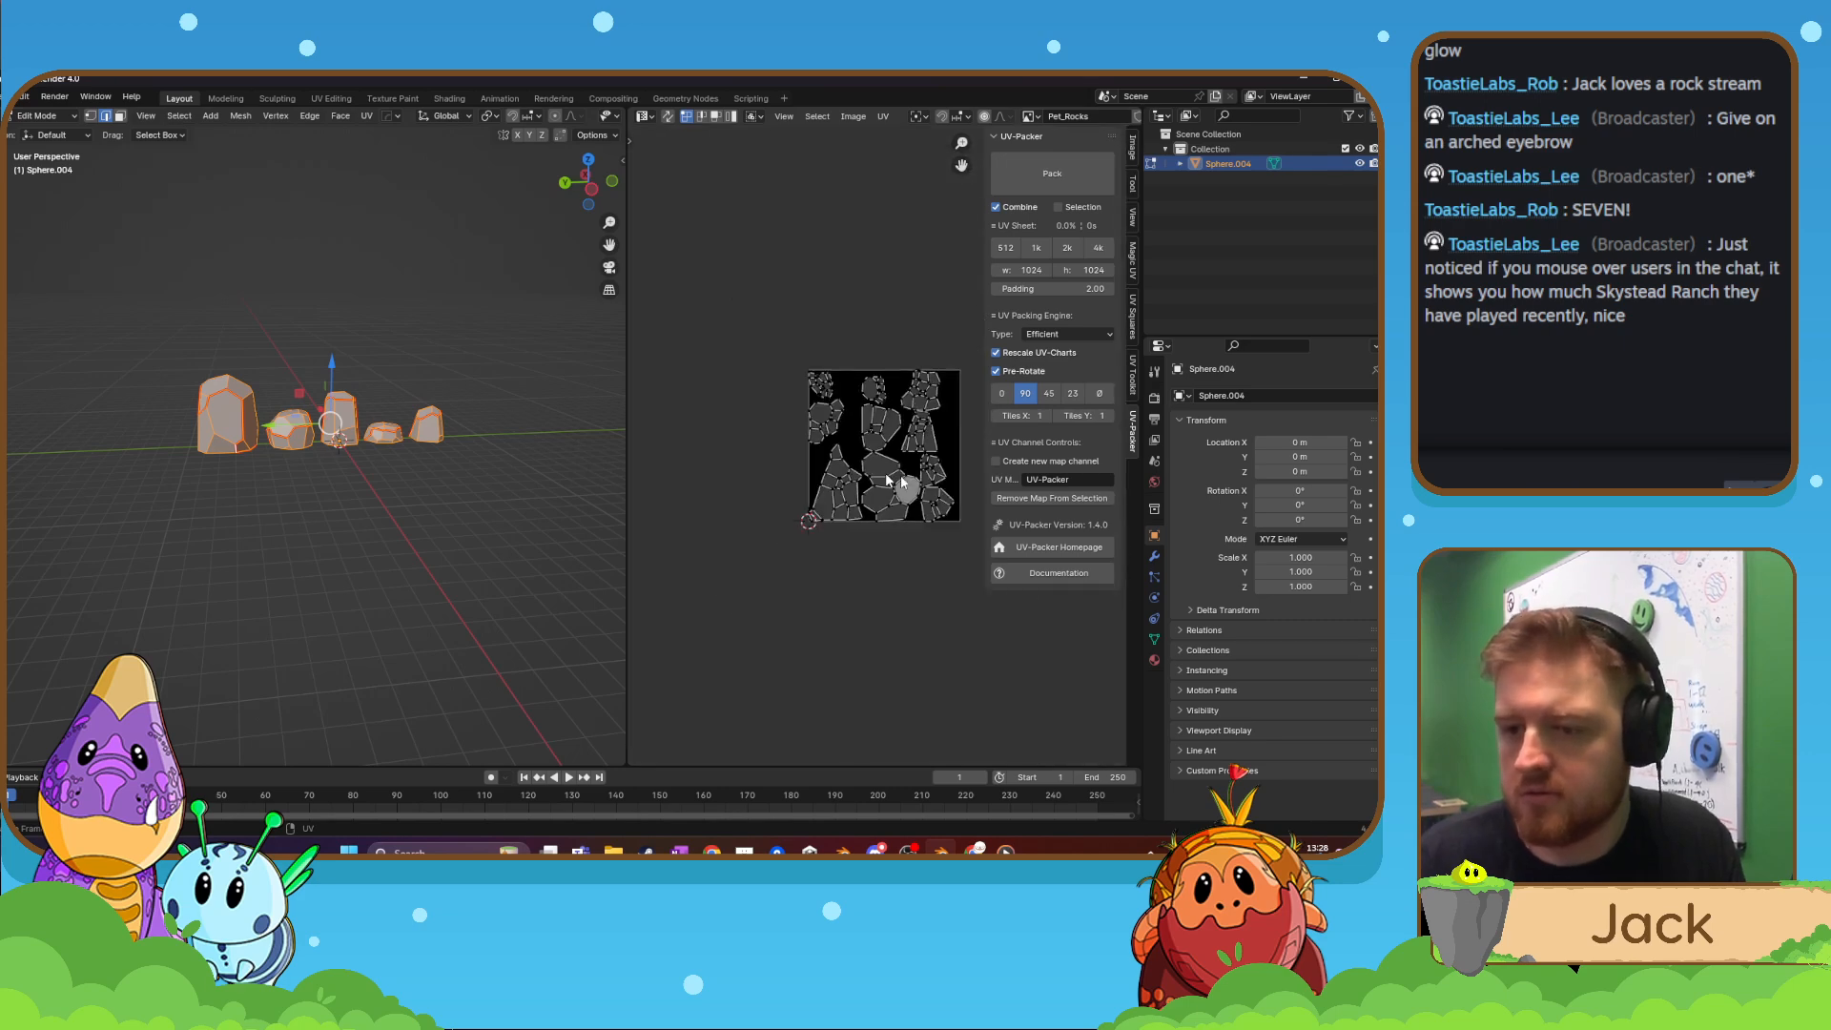
left_click(1061, 178)
scroll(913, 424, "up", 2)
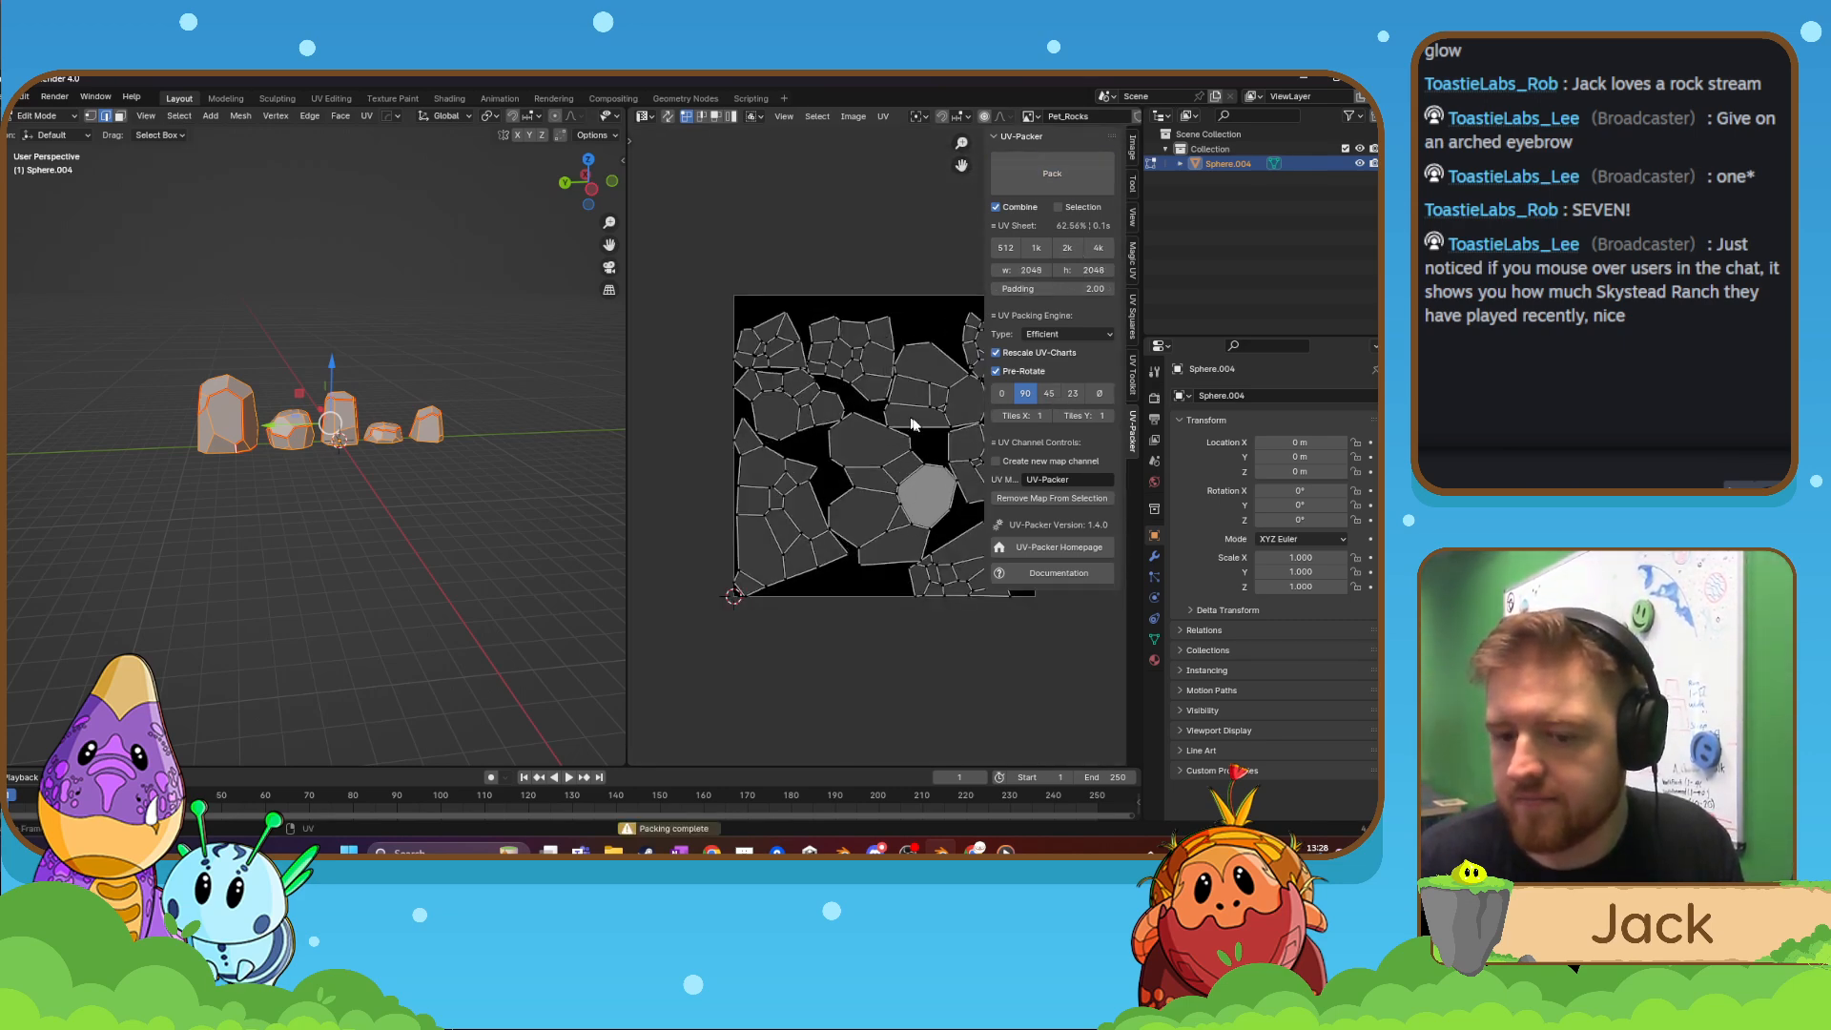
- Set the UV-Packer padding to 20 and pack the UVs again
left_click(1089, 289)
type("20")
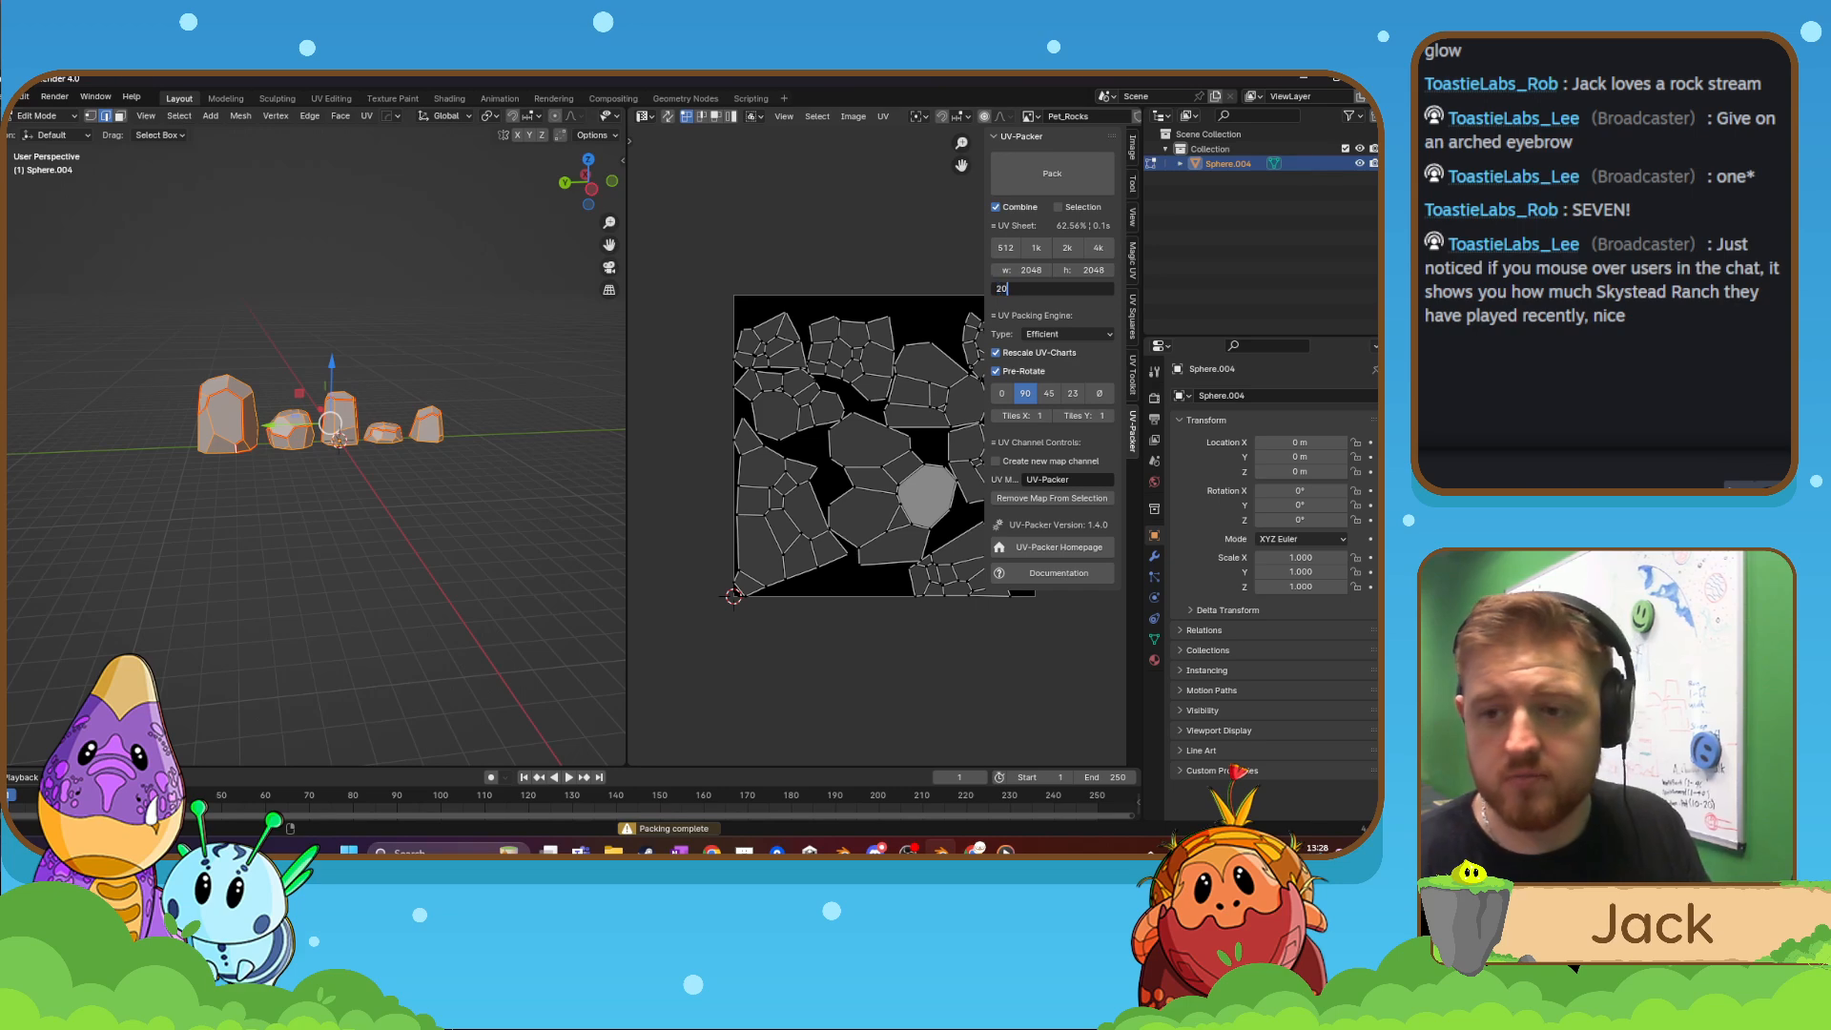
key("Return")
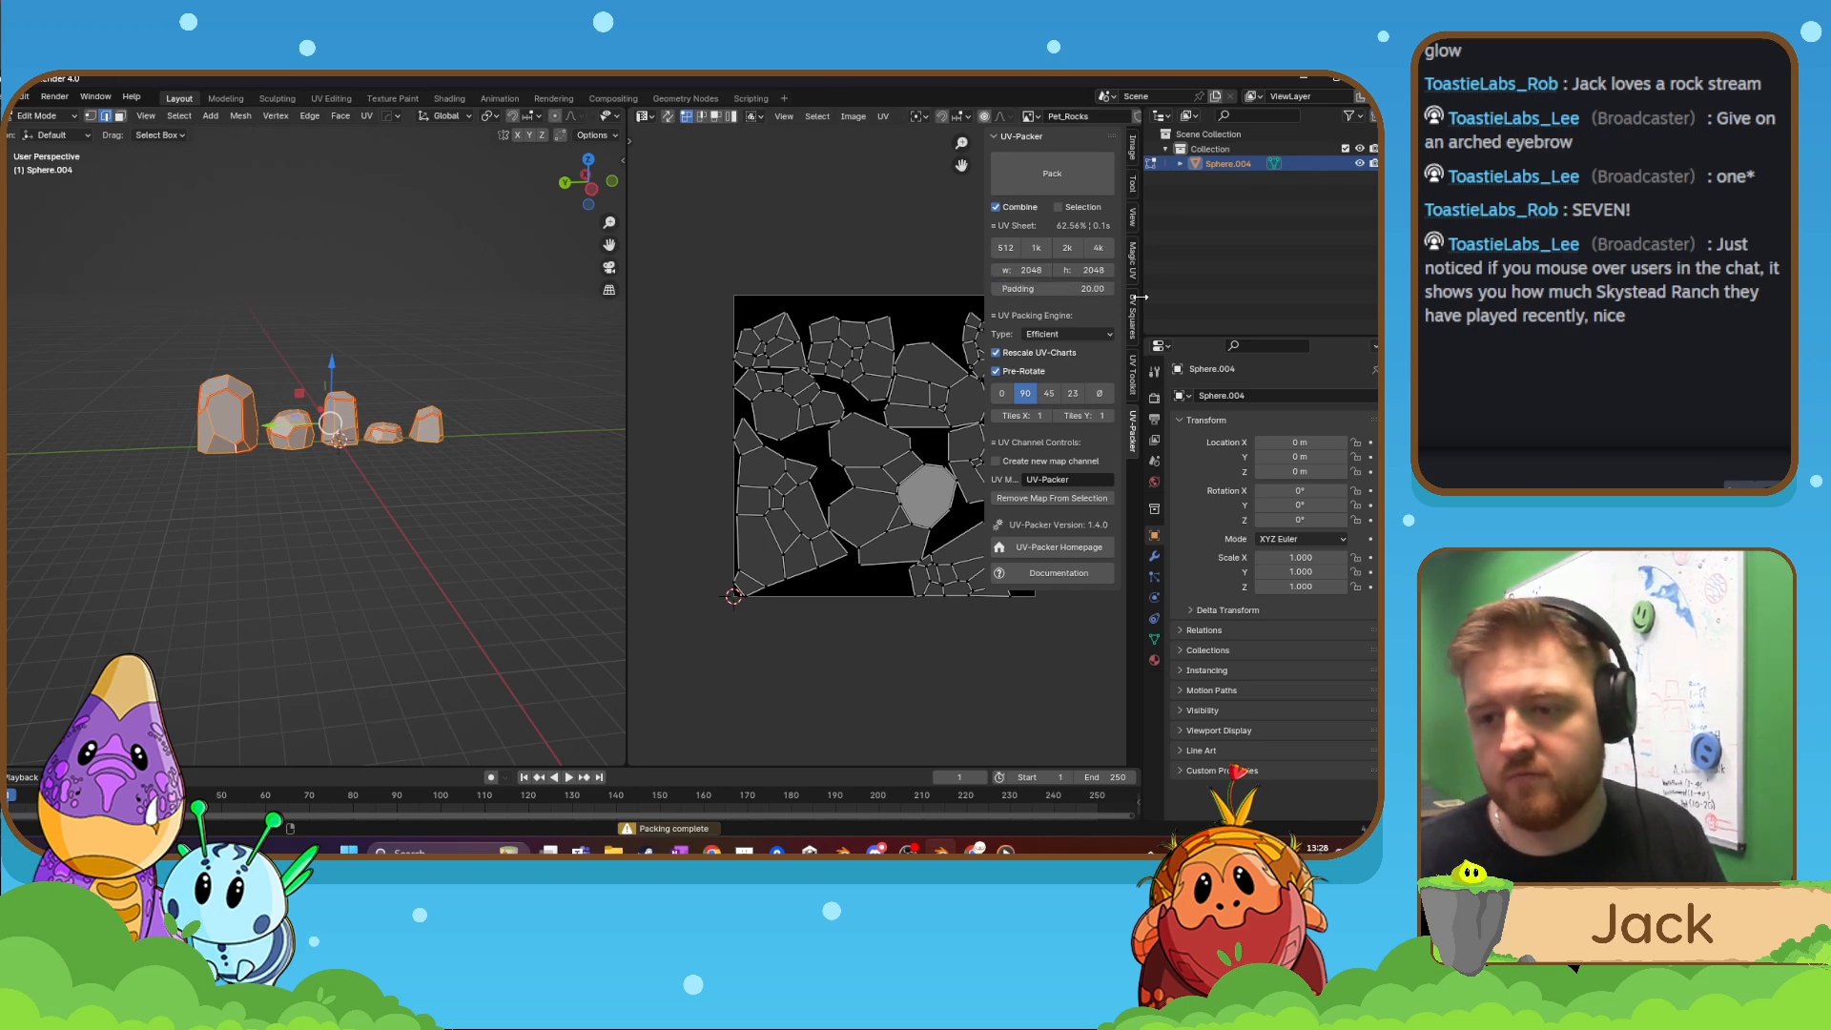
left_click(1030, 186)
- Try repacking the UVs with 45-degree rotation steps, first with Pre-Rotate enabled and again with it disabled
left_click(1050, 393)
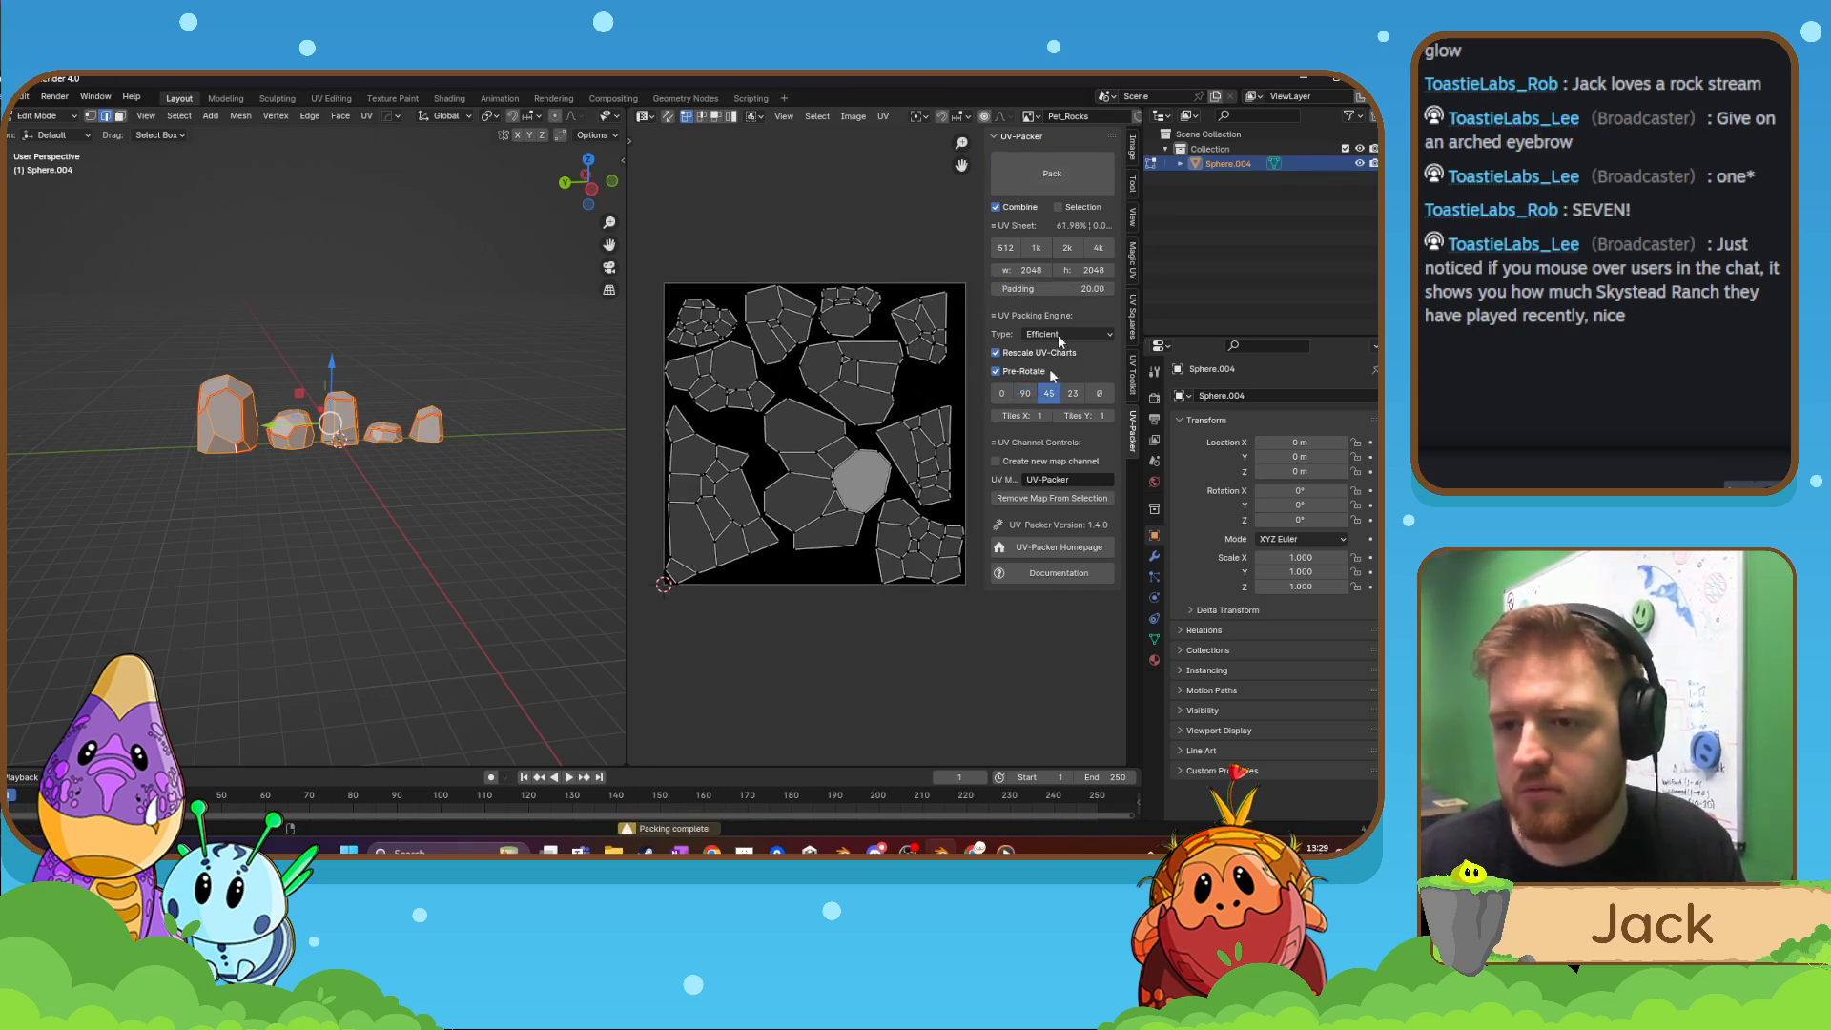
left_click(1052, 173)
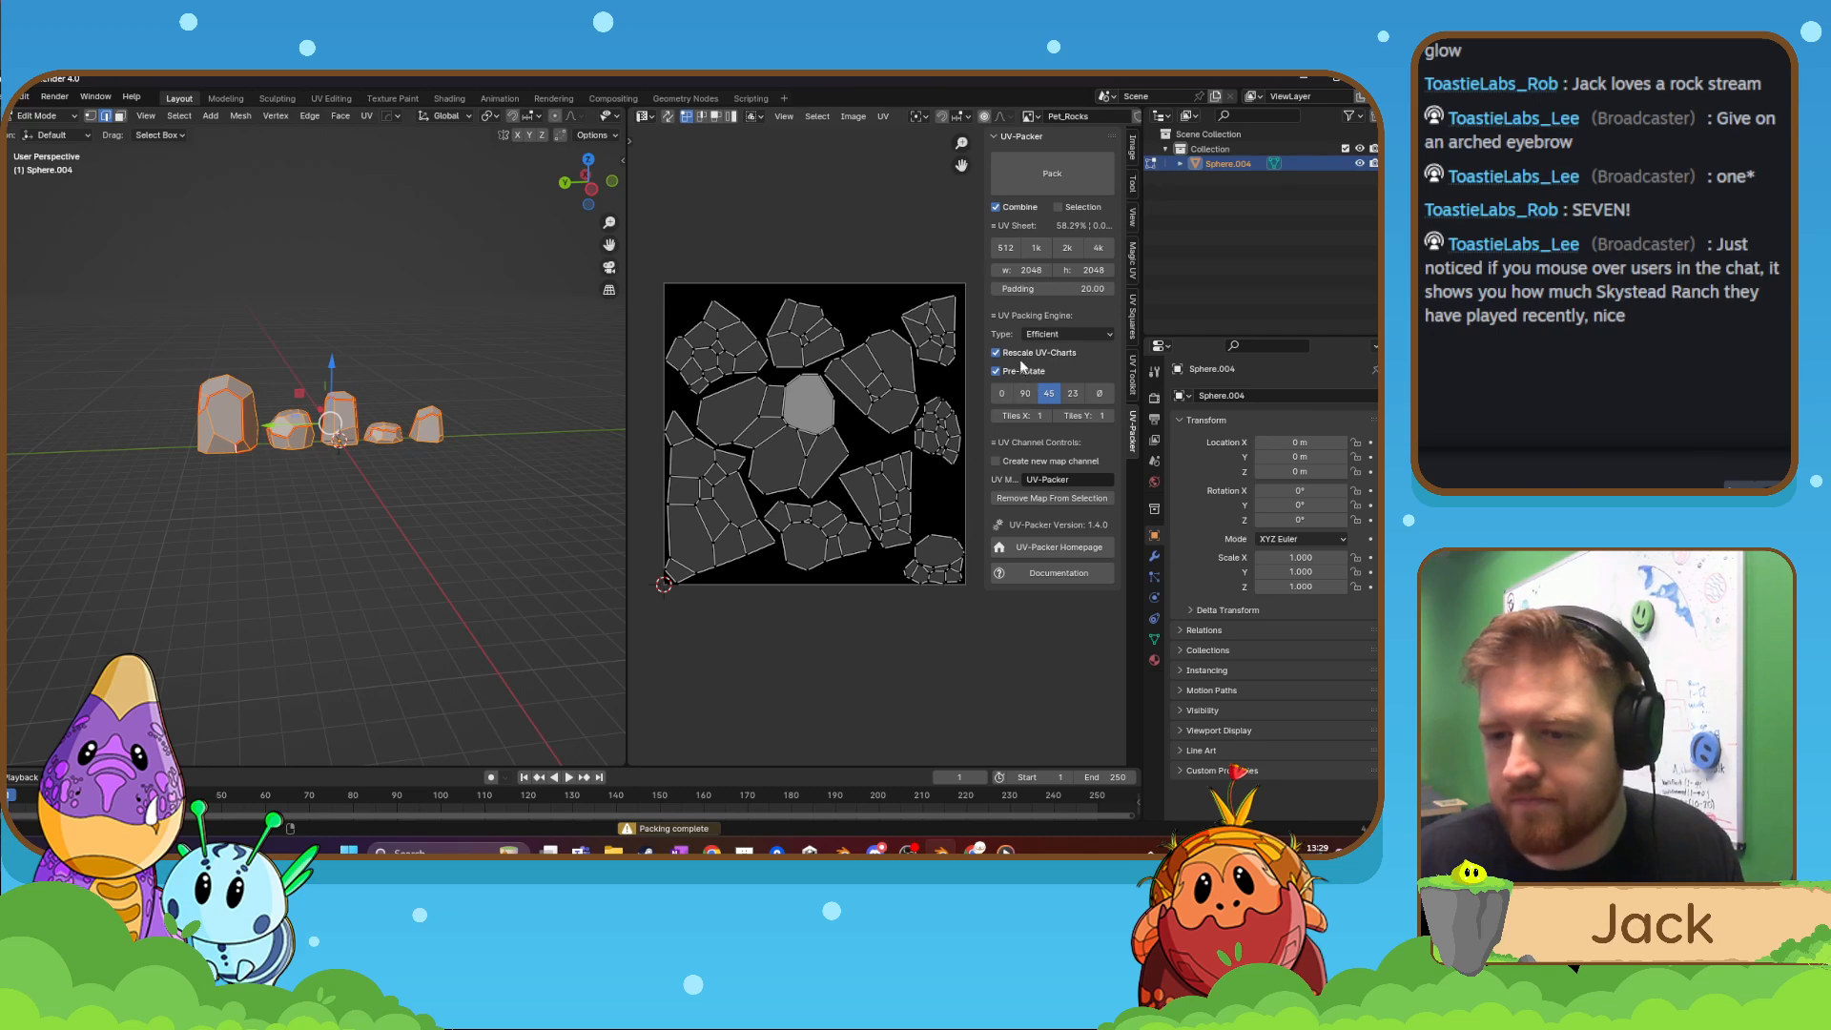
left_click(1058, 181)
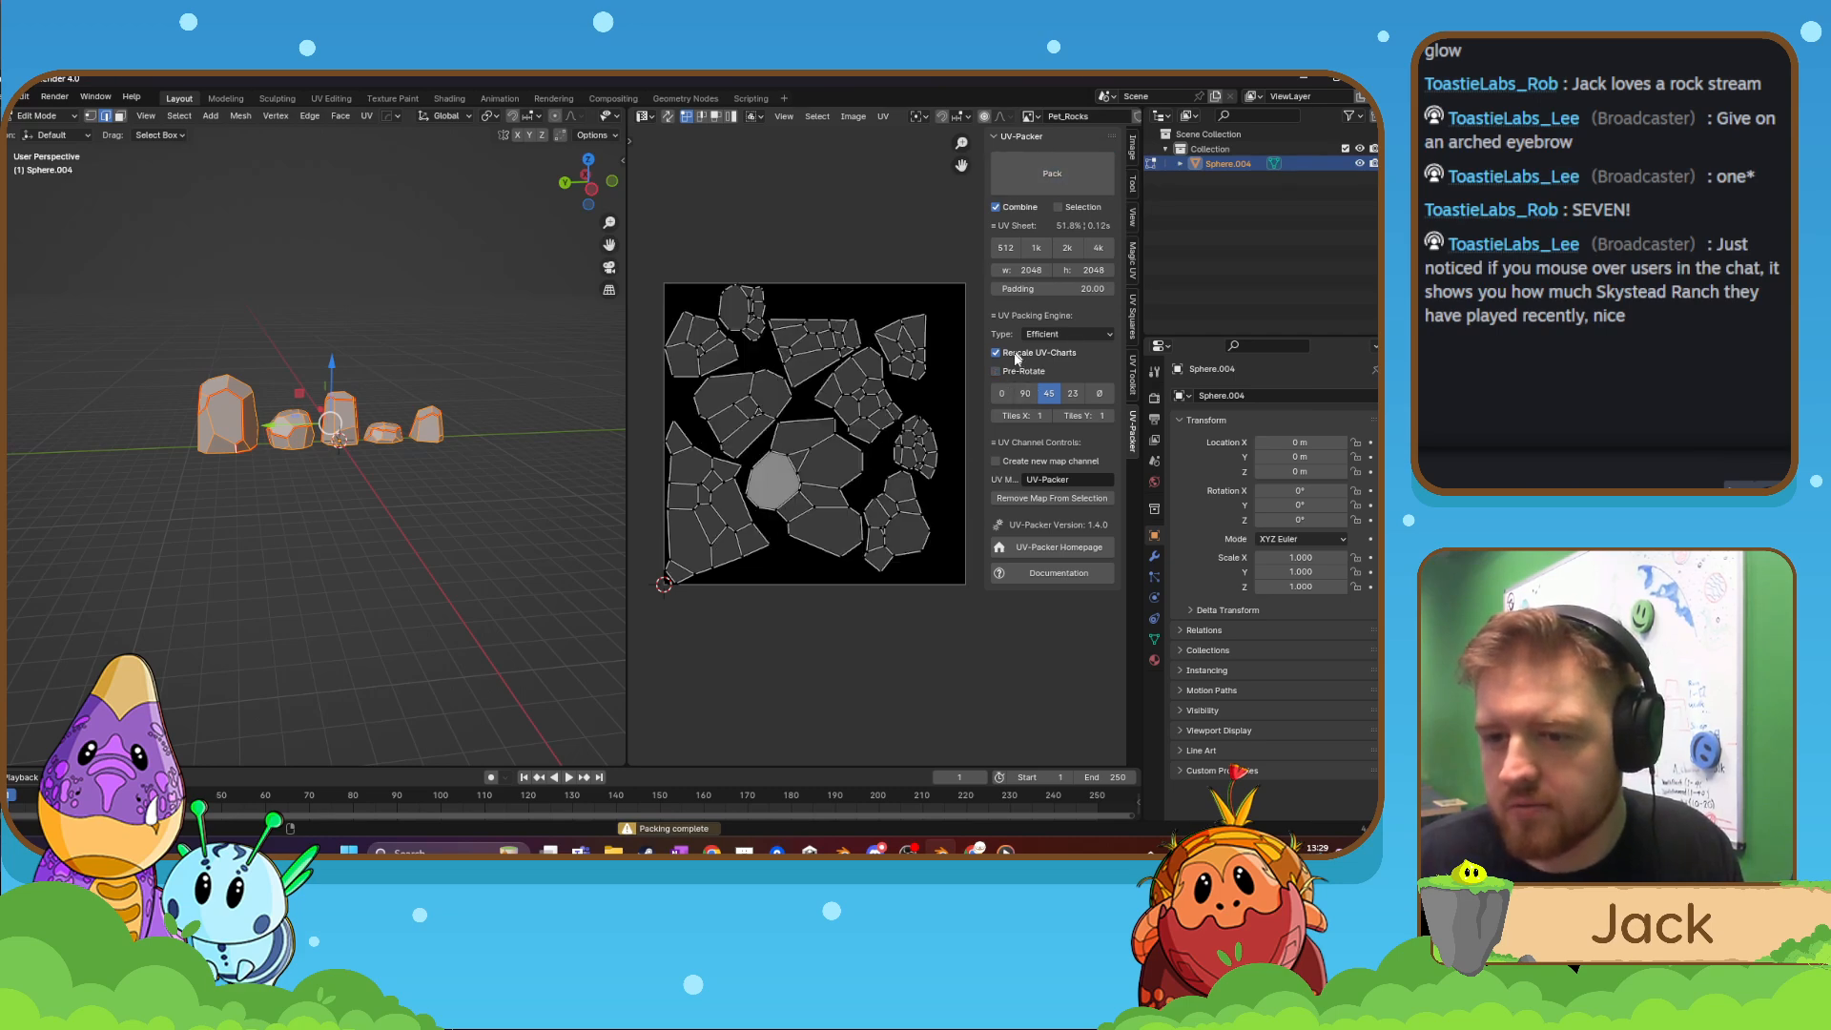
- Disable Rescale UV-Charts, re-enable Pre-Rotate and repack the UVs, first with 90-degree and finally with 45-degree rotation steps
left_click(1012, 354)
left_click(1010, 372)
left_click(1025, 393)
left_click(1057, 186)
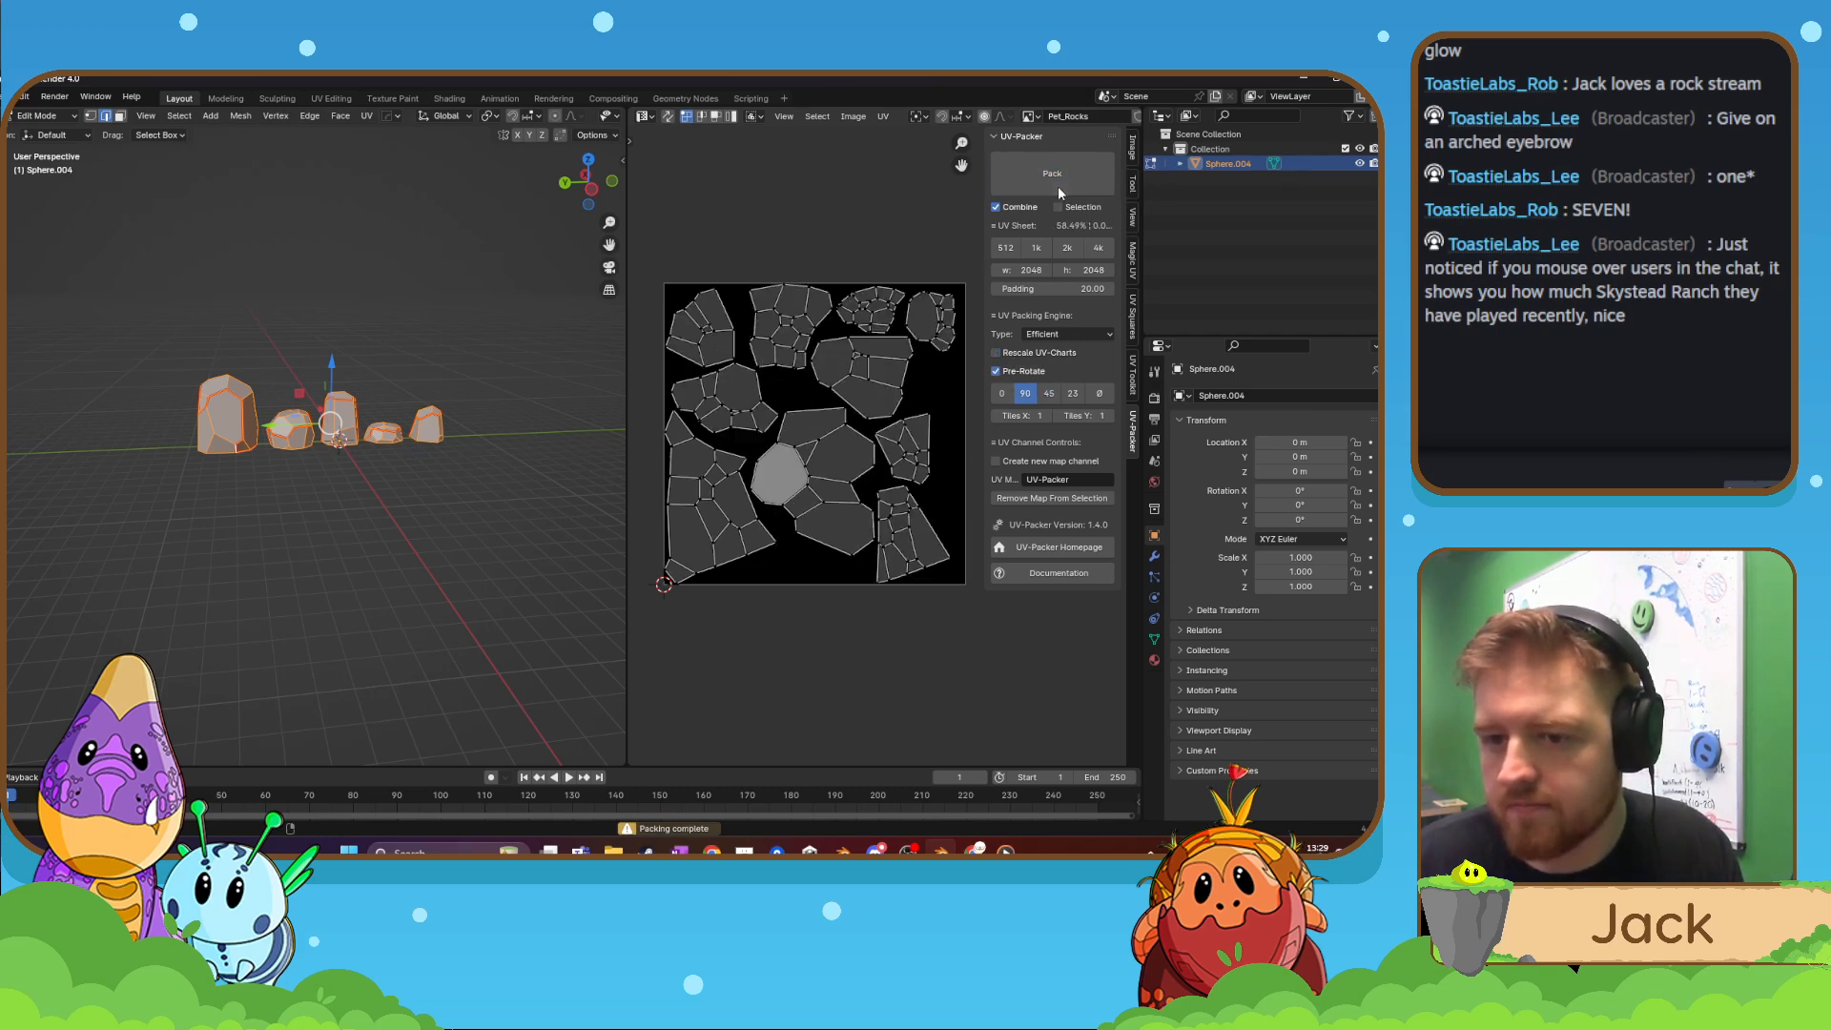
left_click(1049, 393)
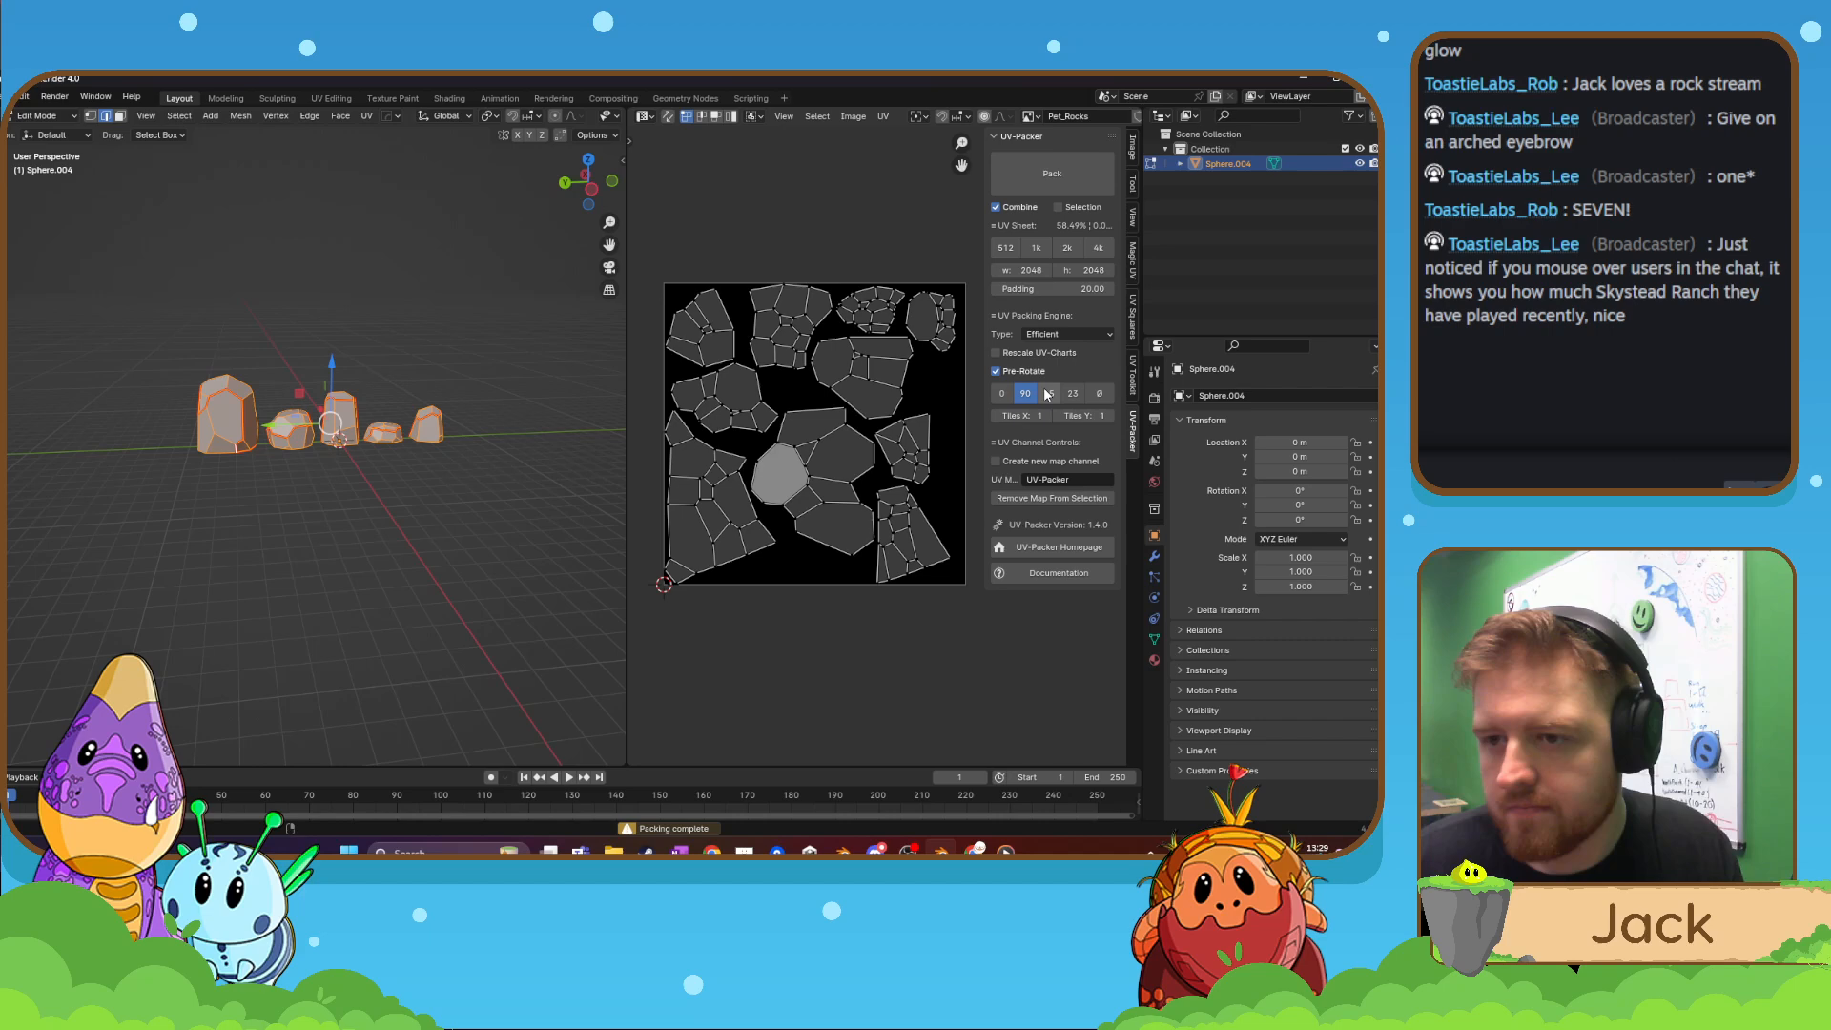
left_click(1045, 186)
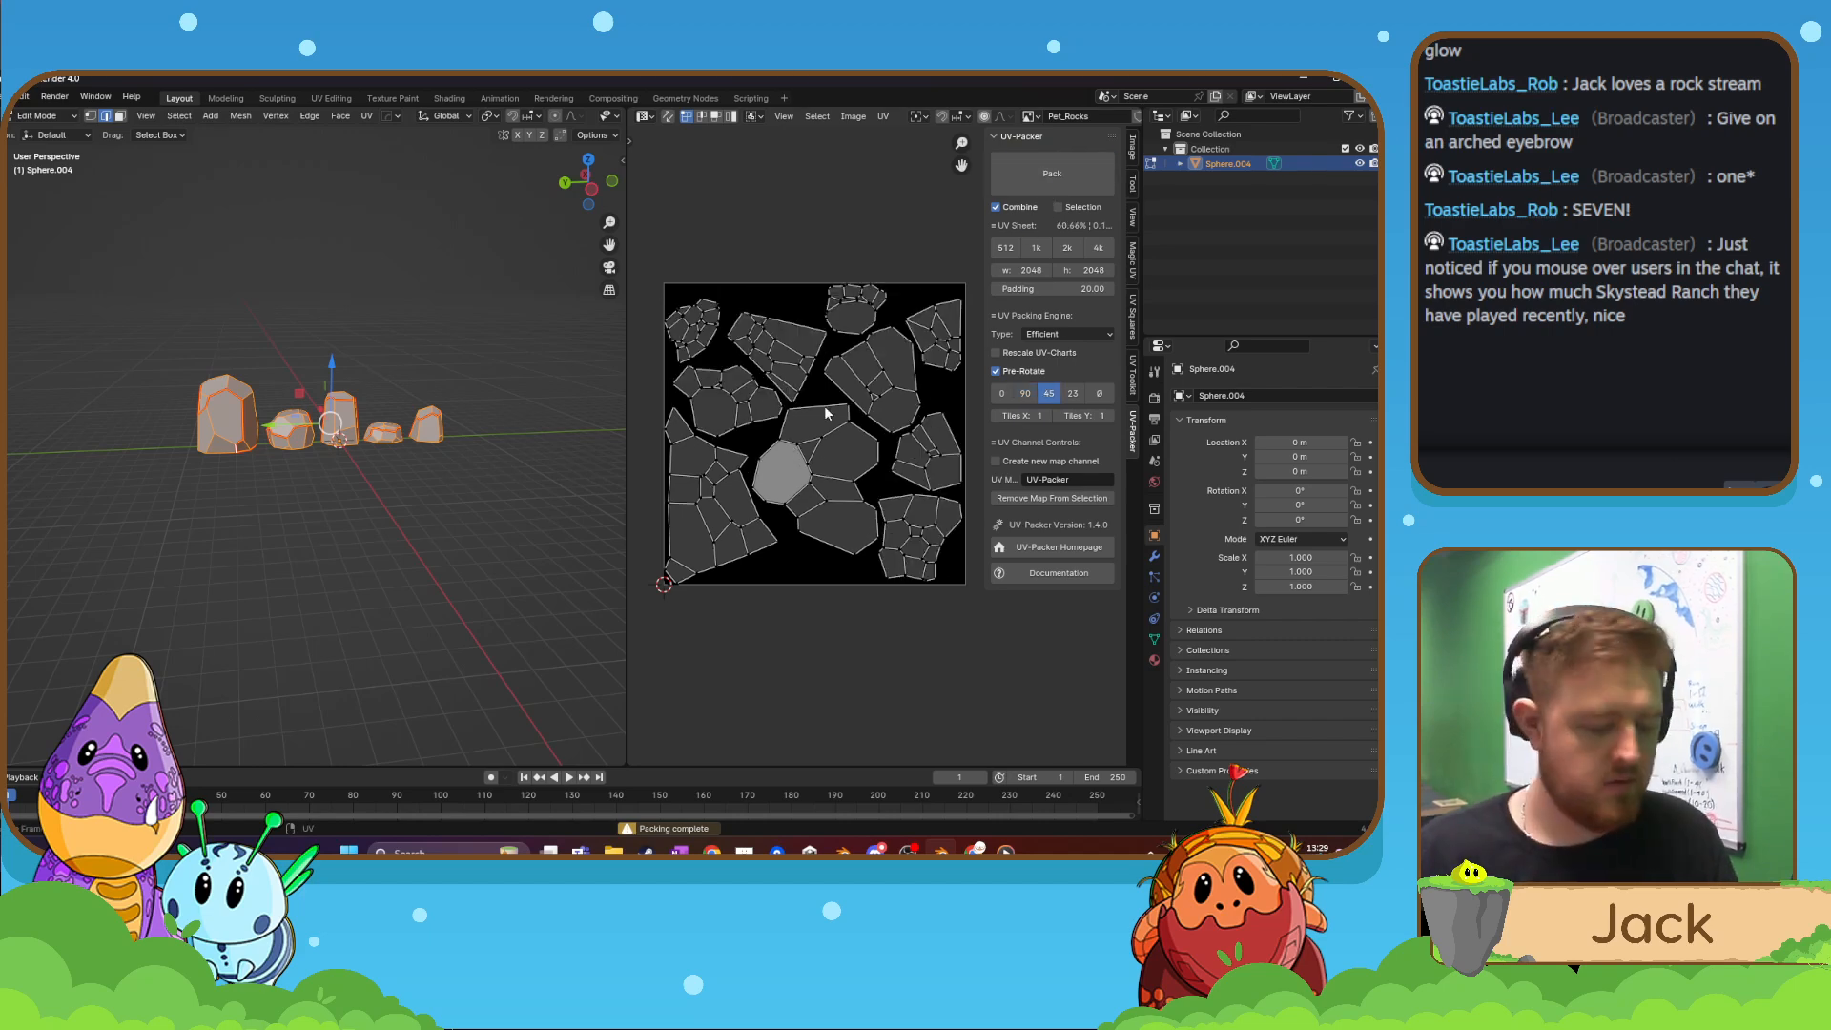
- Scale all UV islands down slightly to about 0.99 and return the rocks to Object Mode
key("a")
key("s")
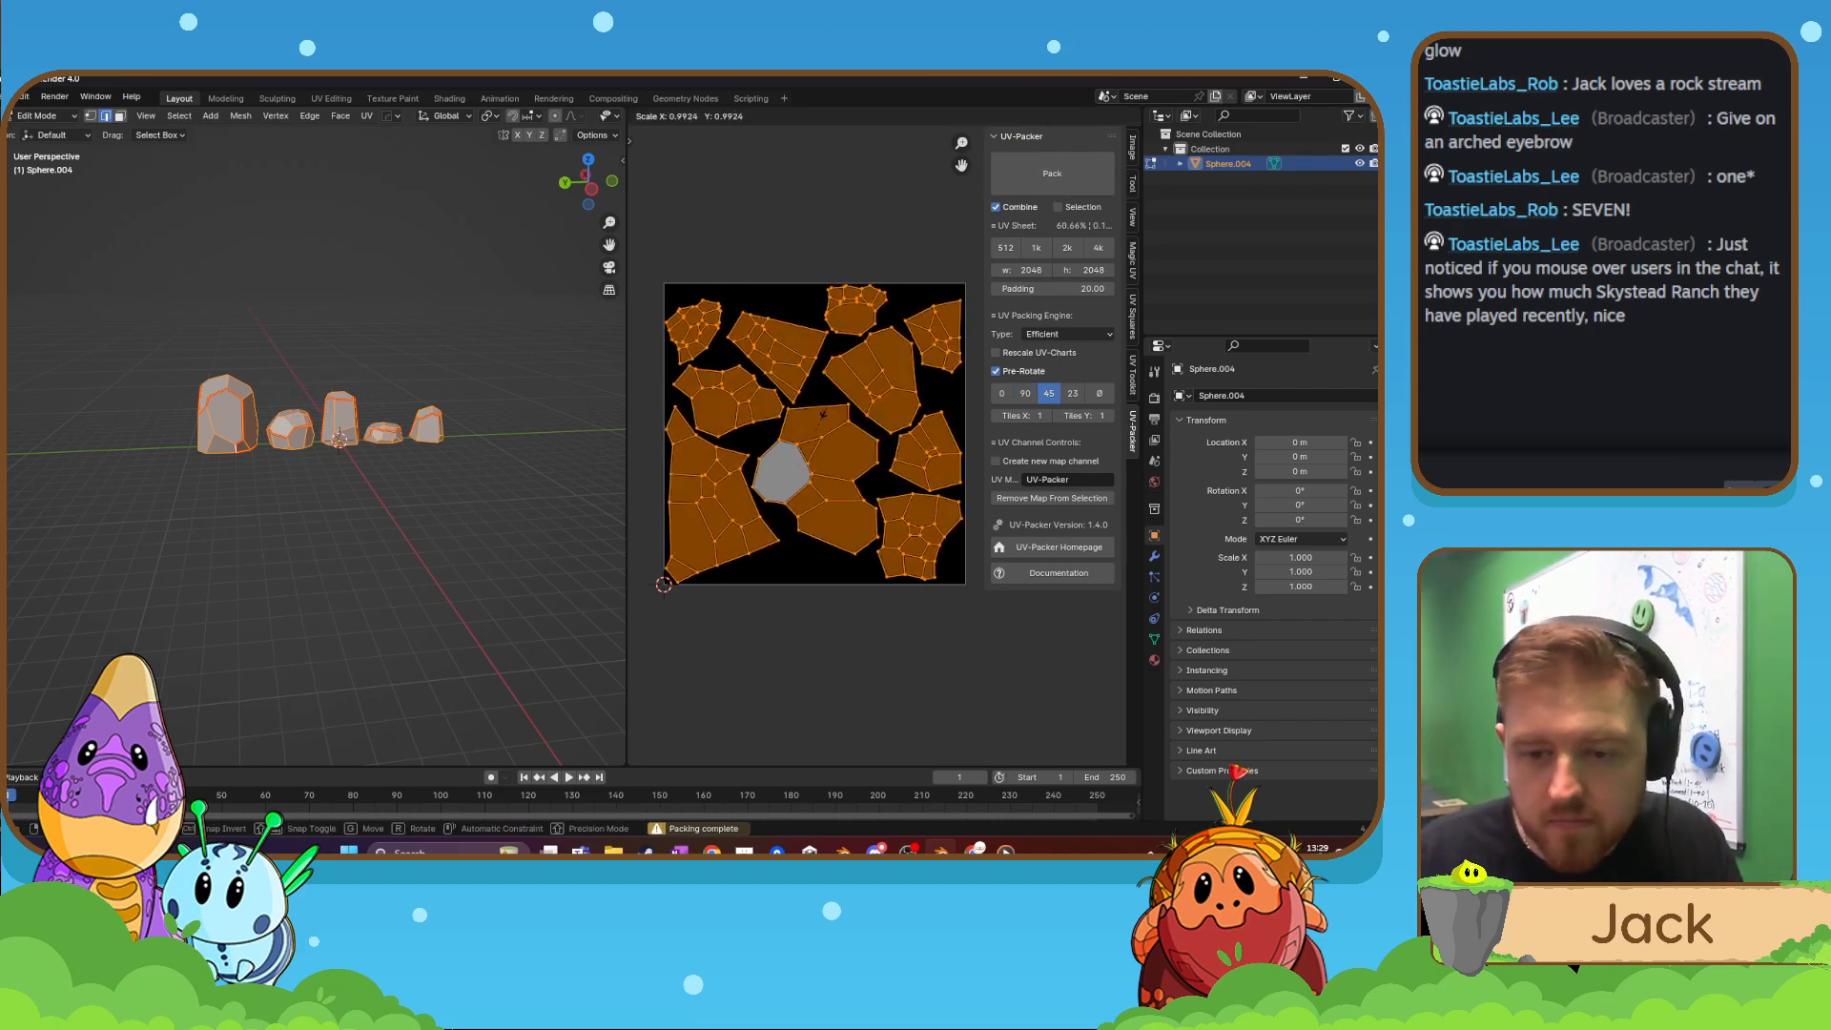
left_click(824, 414)
scroll(452, 520, "down", 1)
scroll(452, 520, "down", 2)
key("Tab")
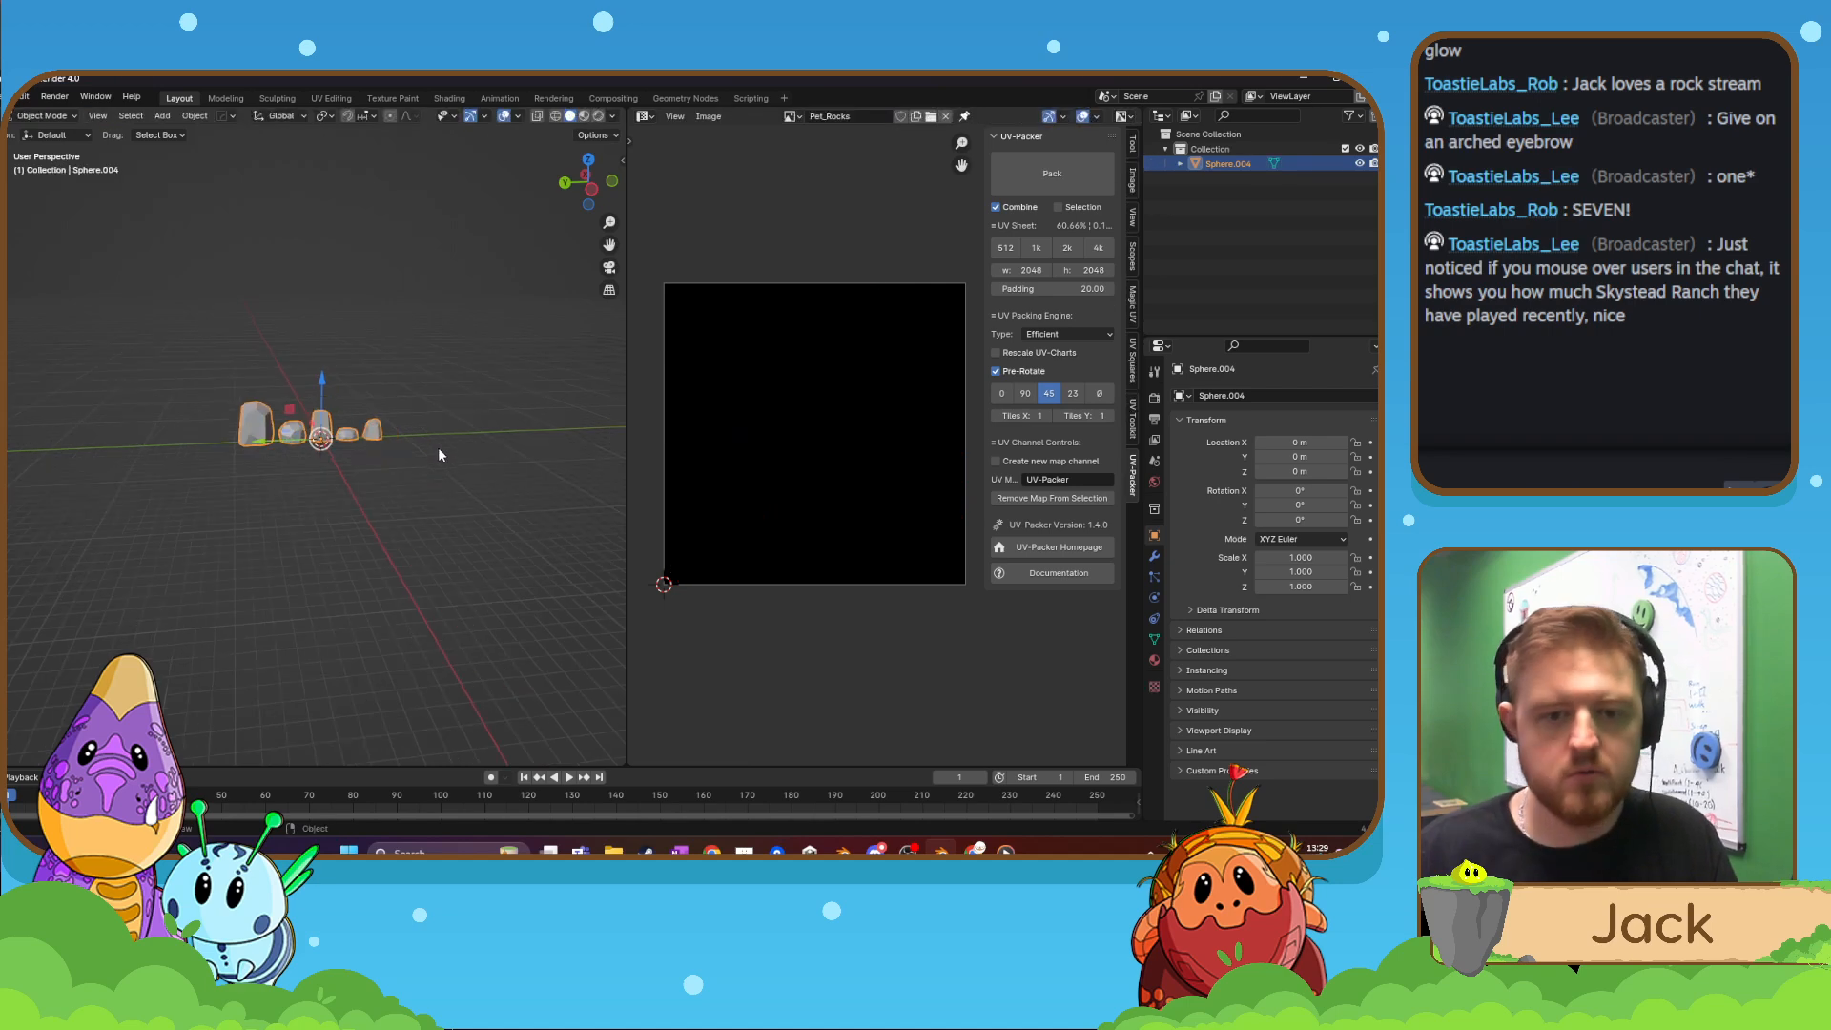
- Select the joined rock object and export it in FBX format
left_click(402, 479)
middle_click_drag(402, 479, 429, 511, "shift")
left_click(356, 447)
scroll(356, 447, "up", 5)
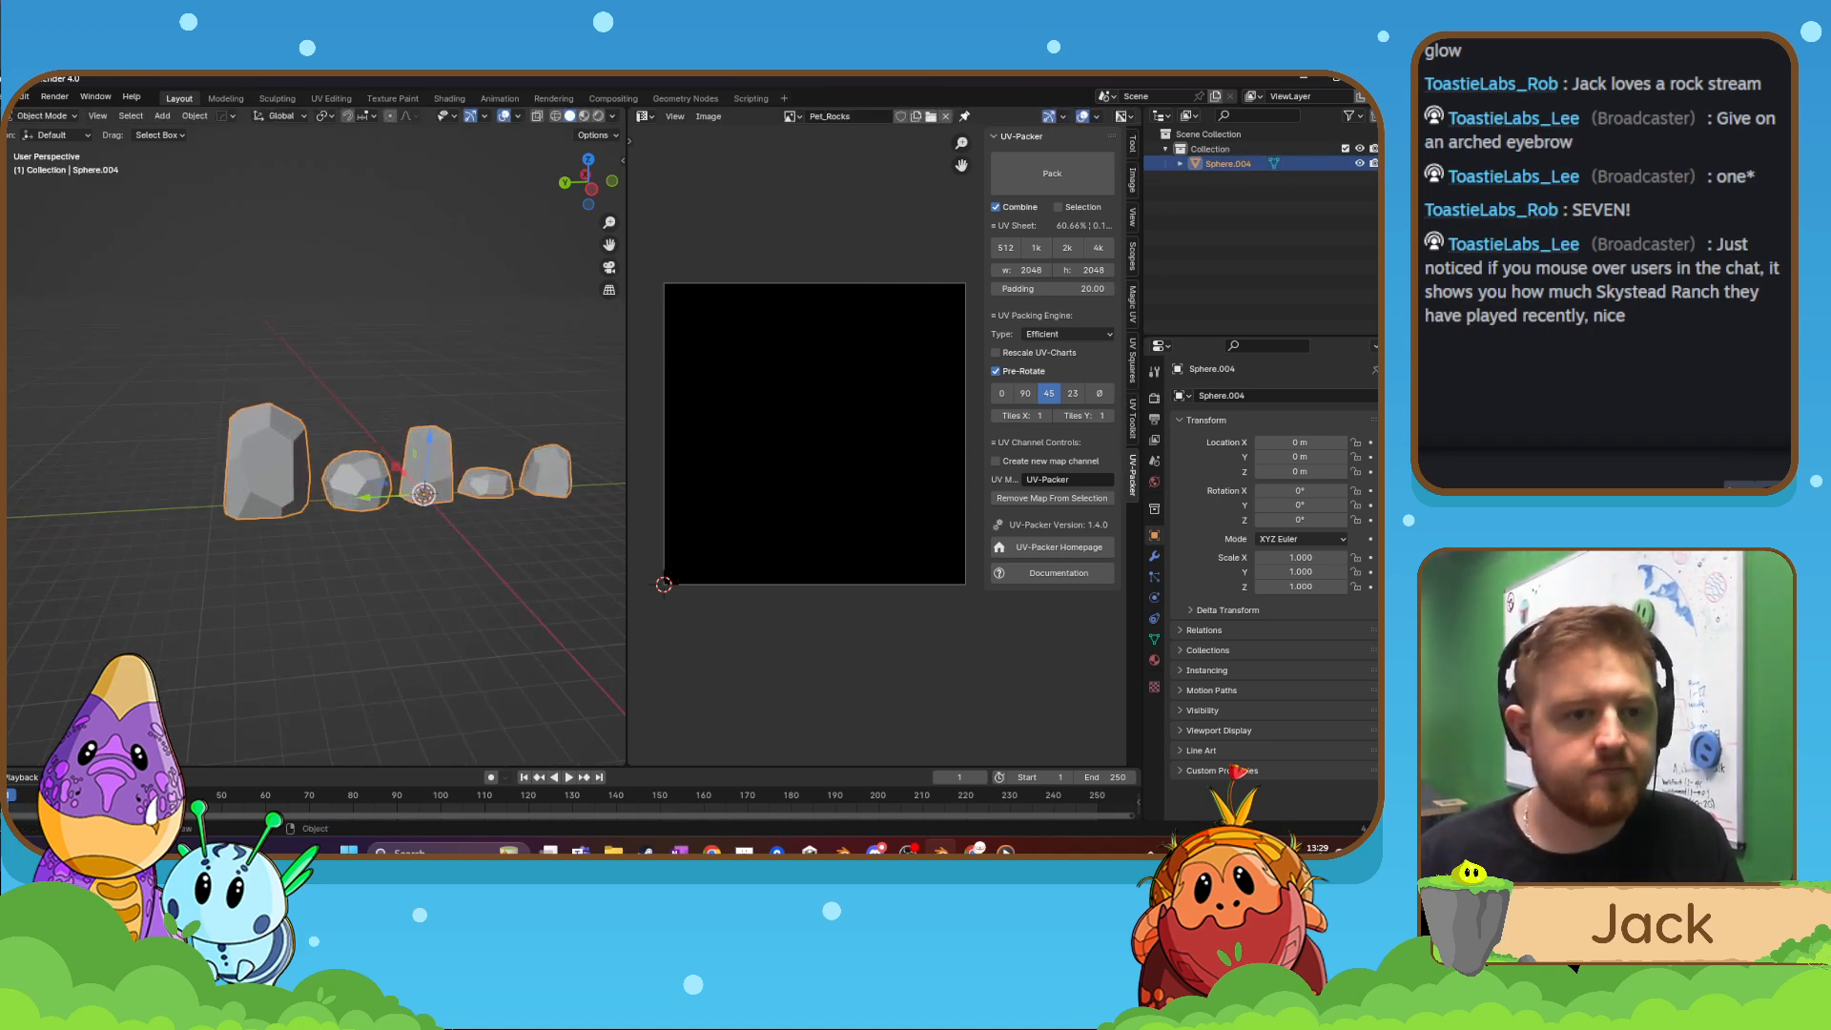
left_click(19, 96)
mouse_move(60, 321)
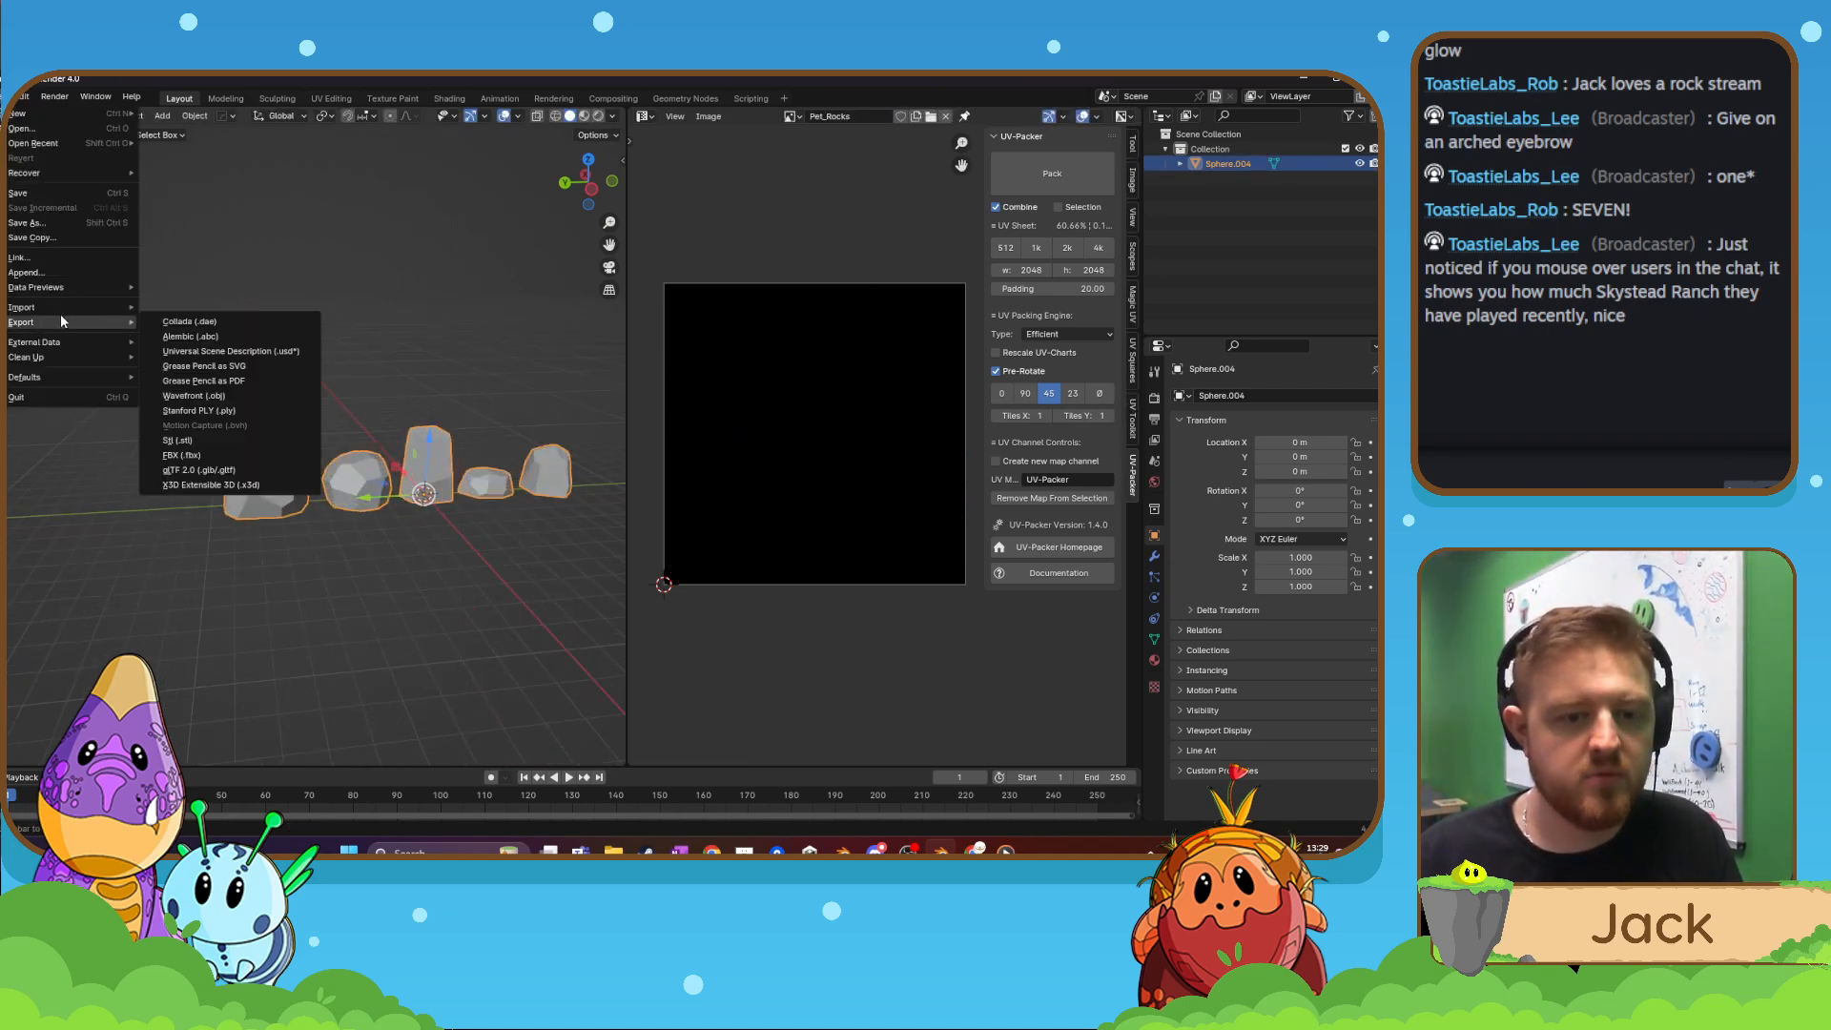
left_click(191, 454)
left_click_drag(630, 241, 4, 244)
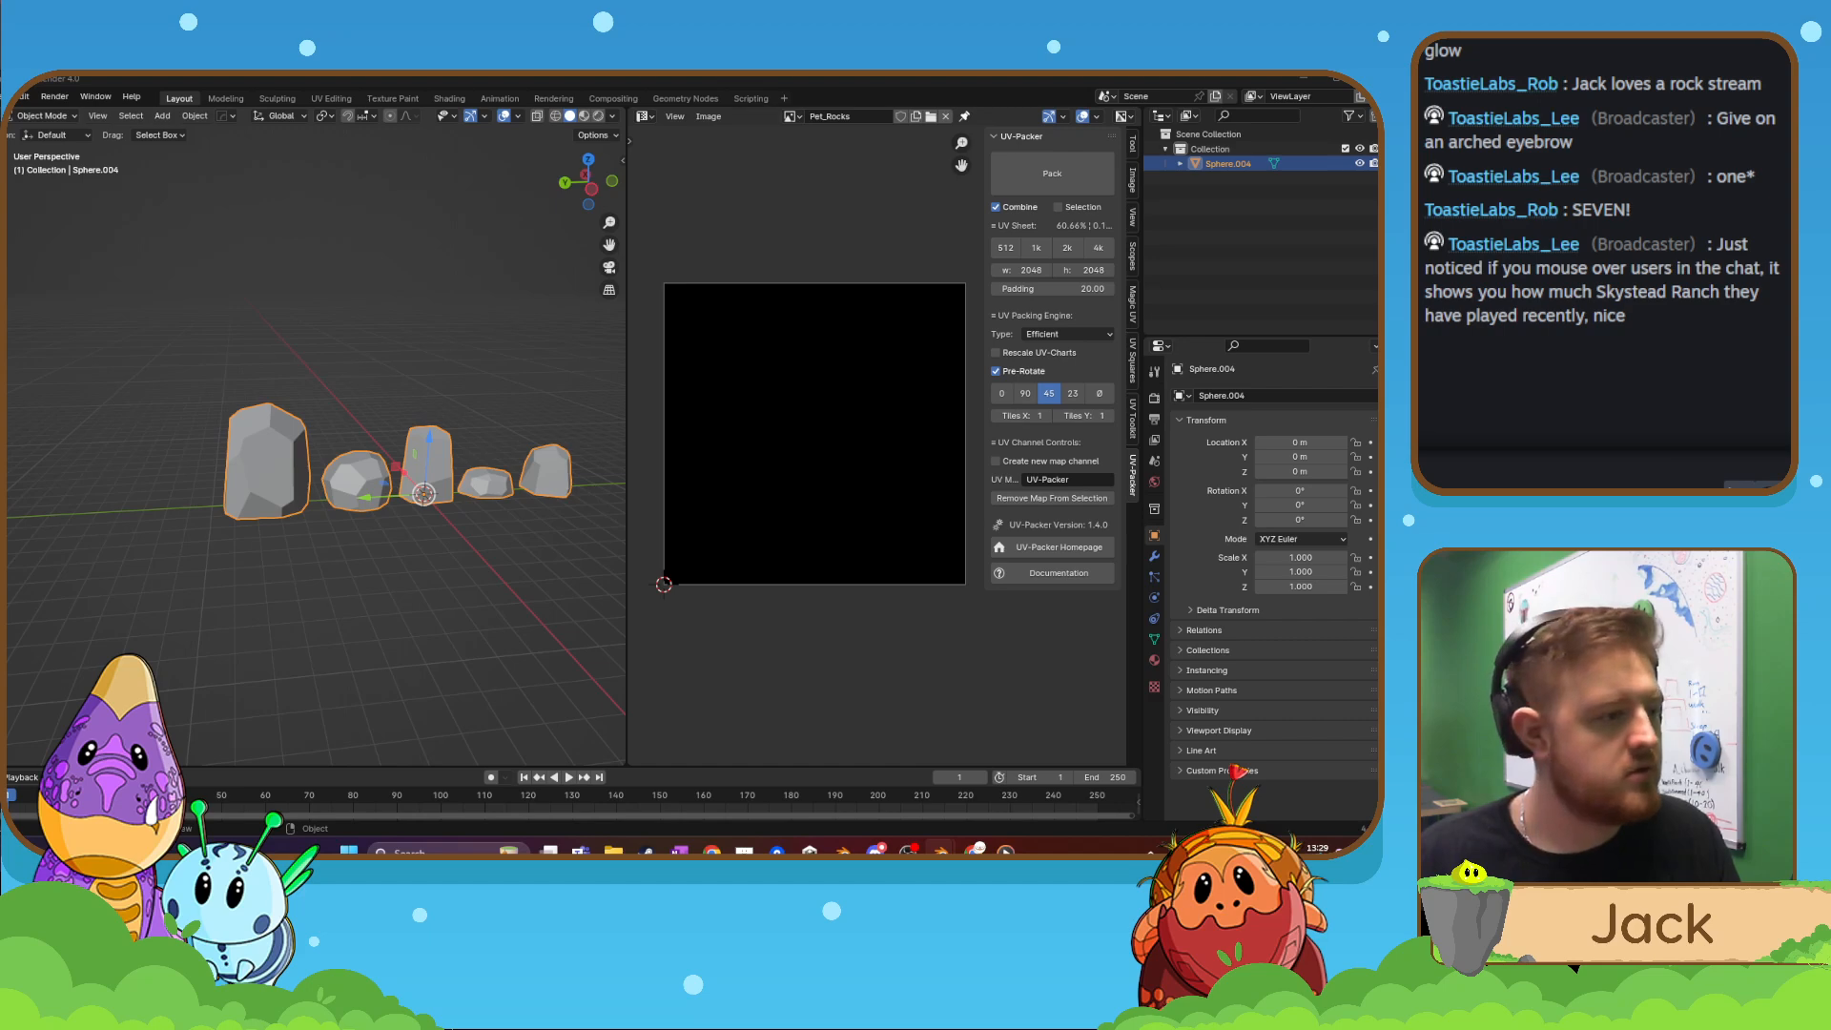
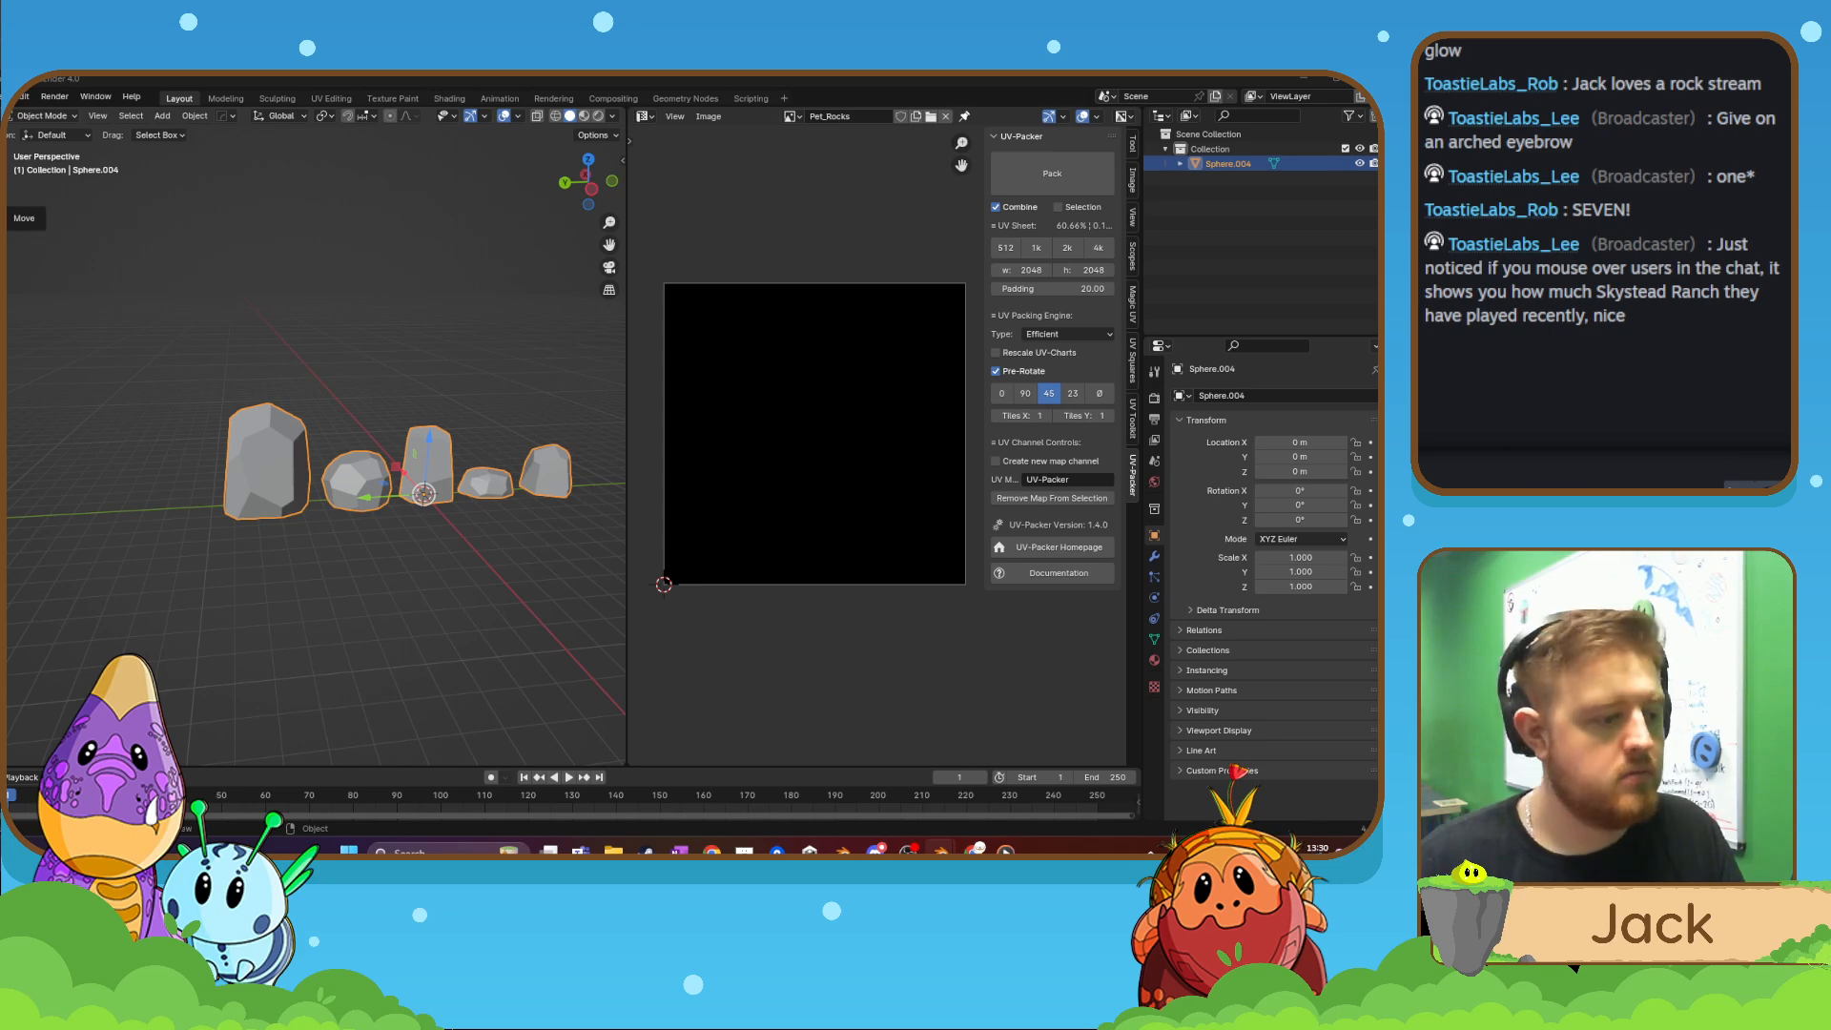
- Save the scene as Pet_Rocks.blend in the Blender_Files folder inside Pet_Rocks on the Desktop
left_click(3, 97)
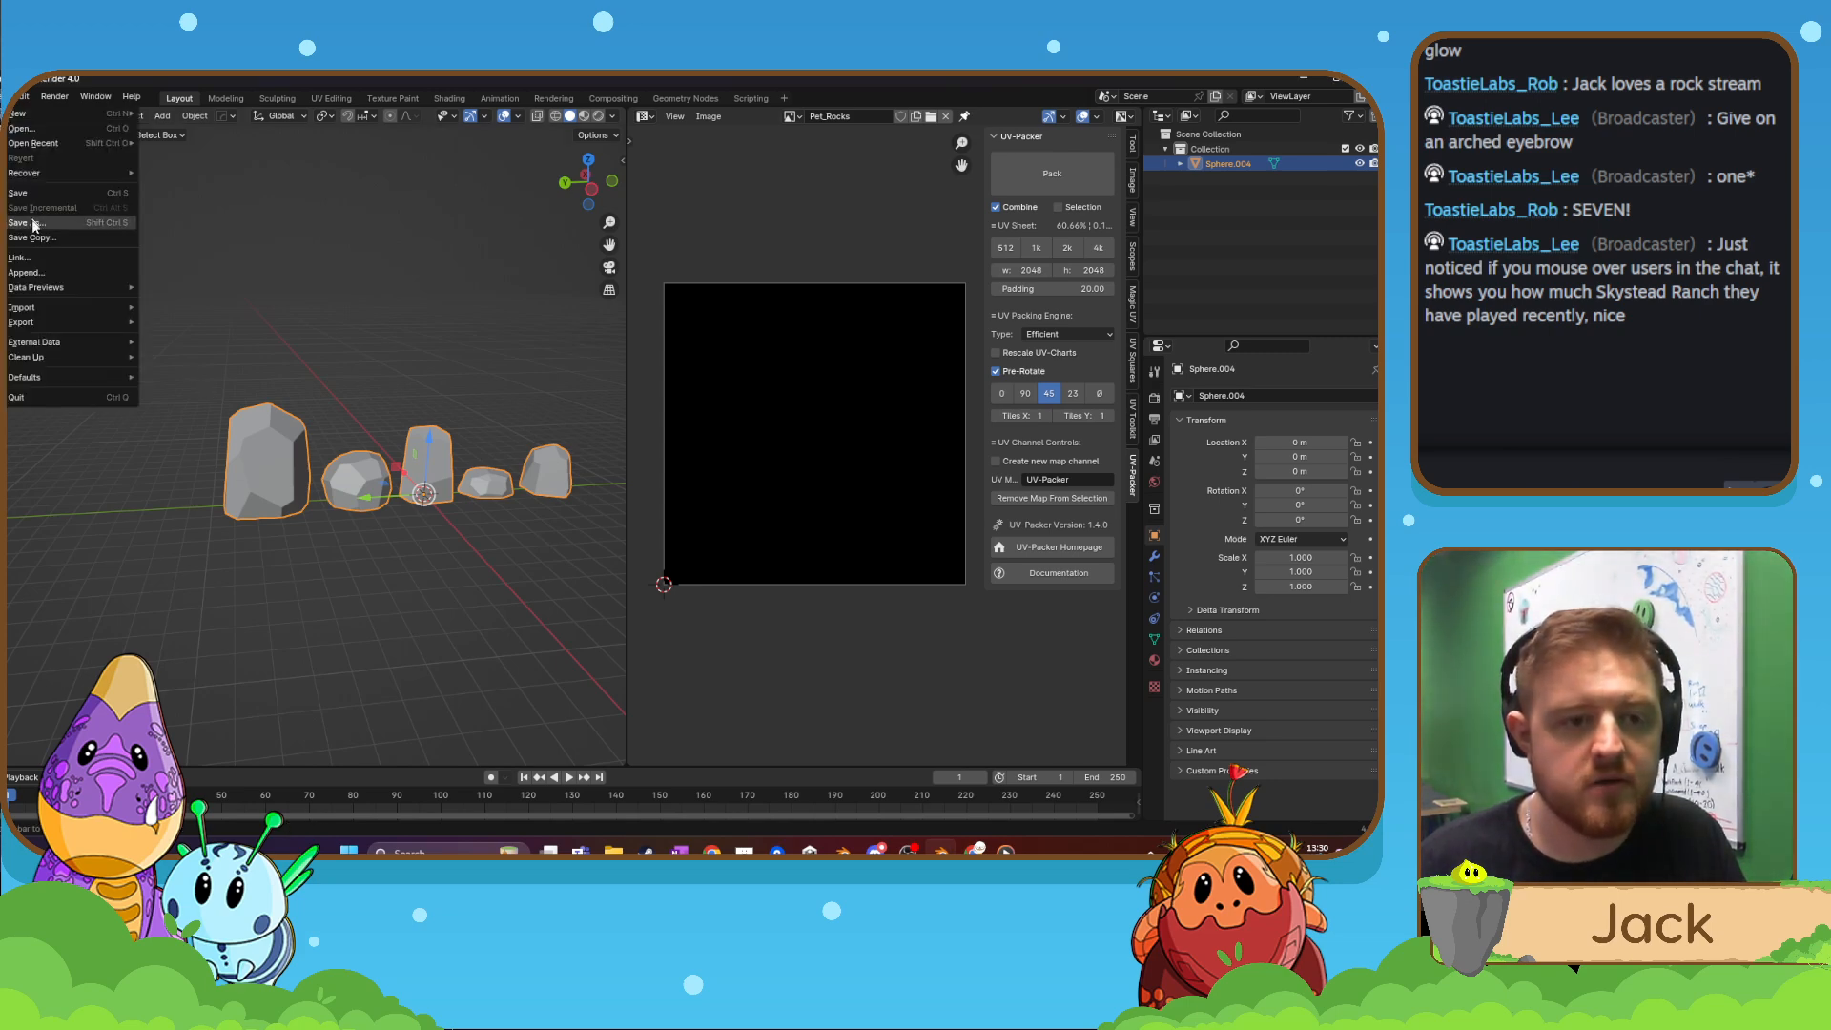
left_click(39, 225)
left_click_drag(934, 237, 4, 283)
key("Return")
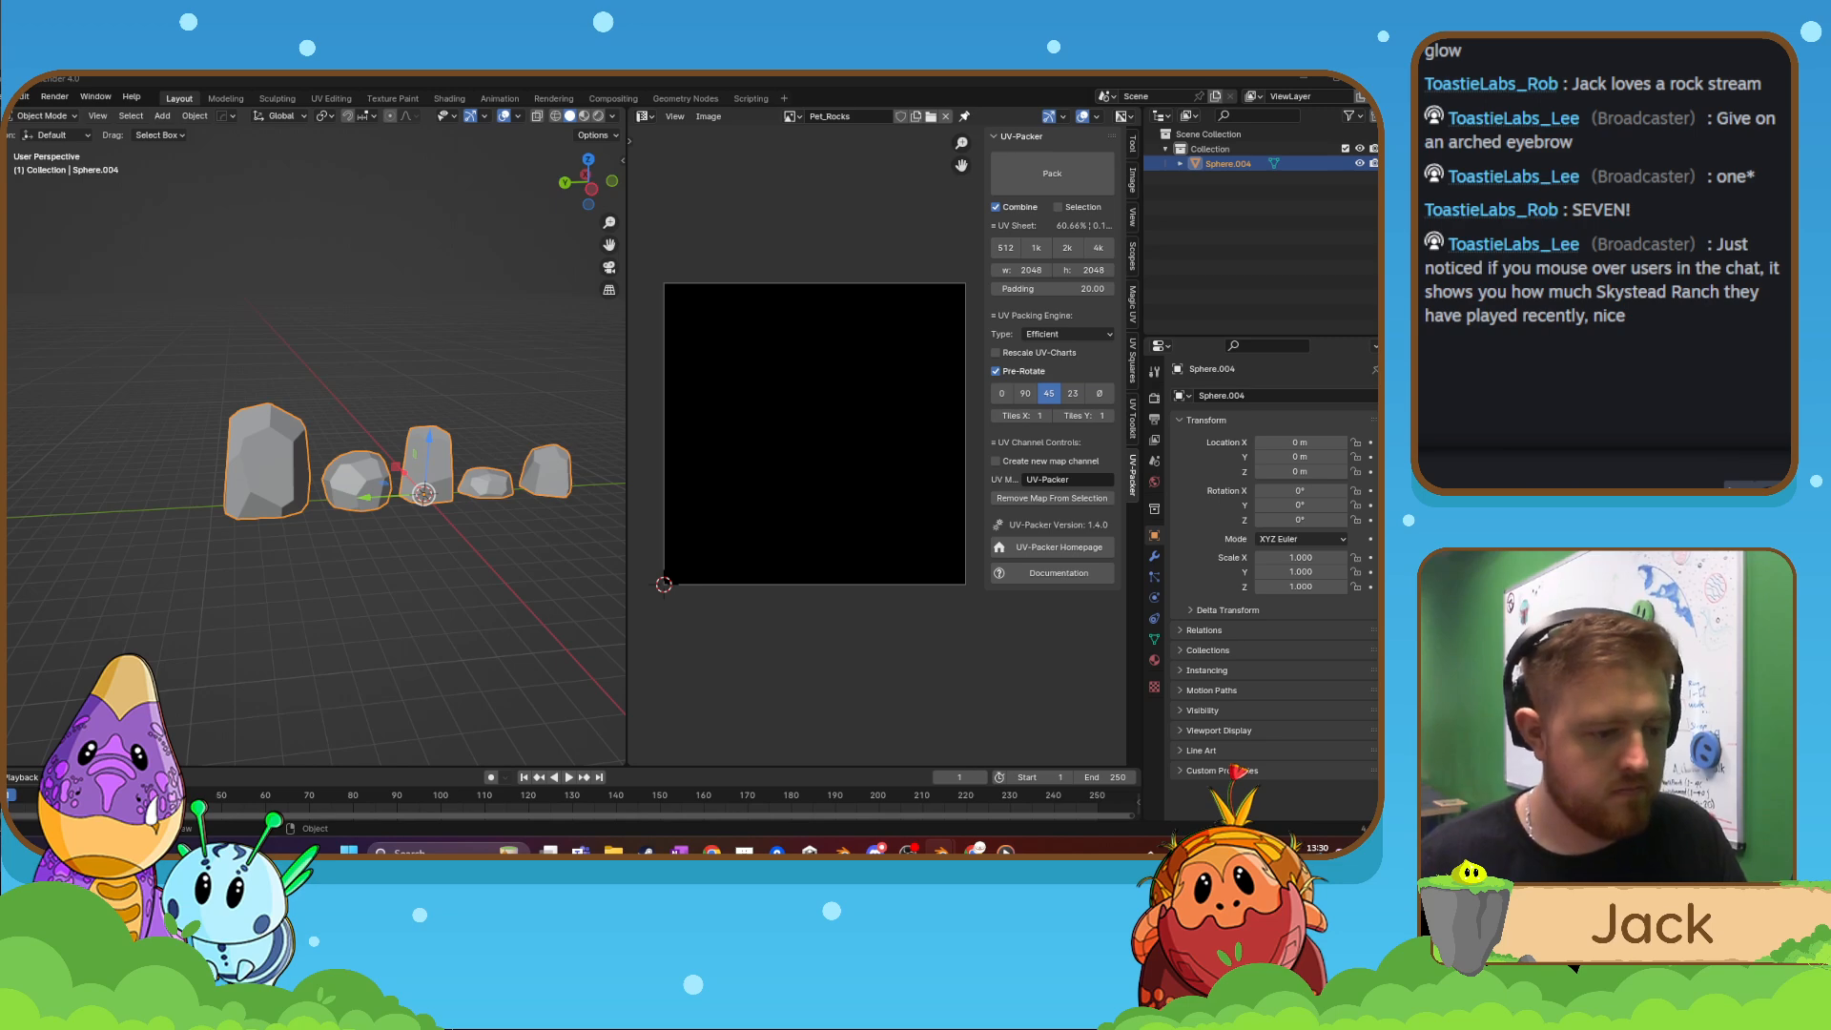
key("ctrl+s")
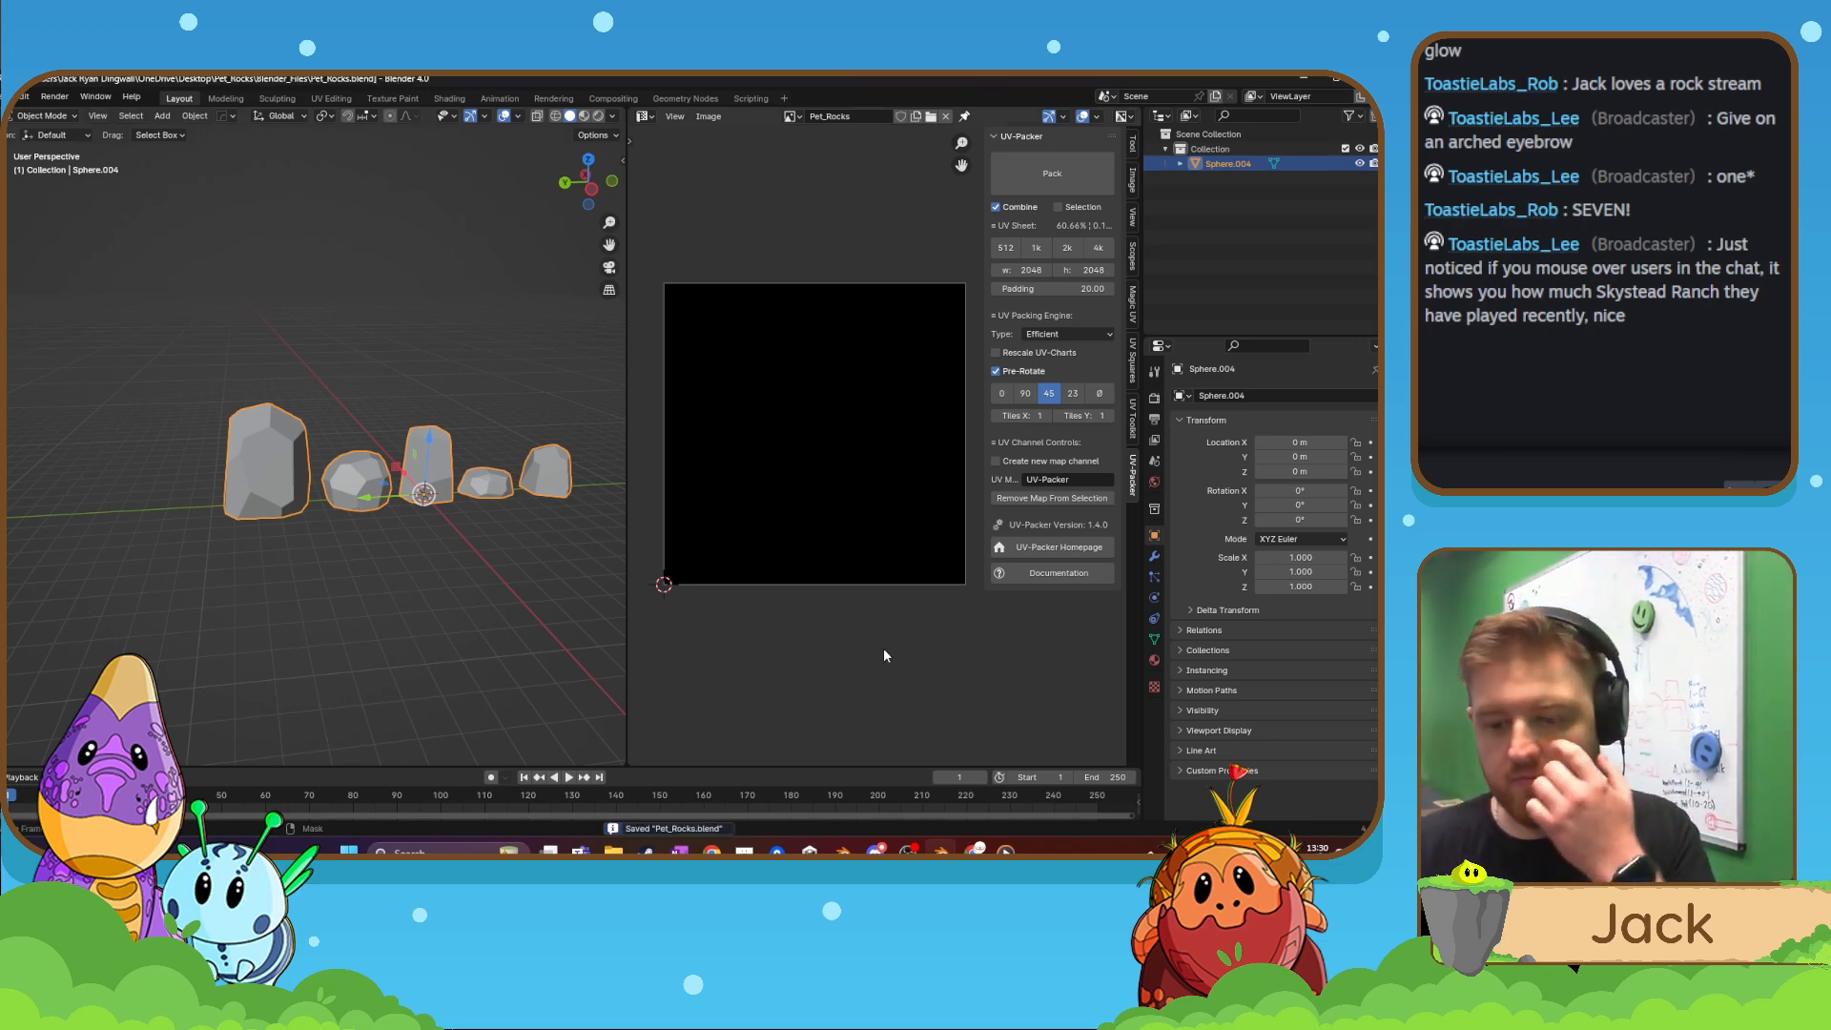
left_click(19, 97)
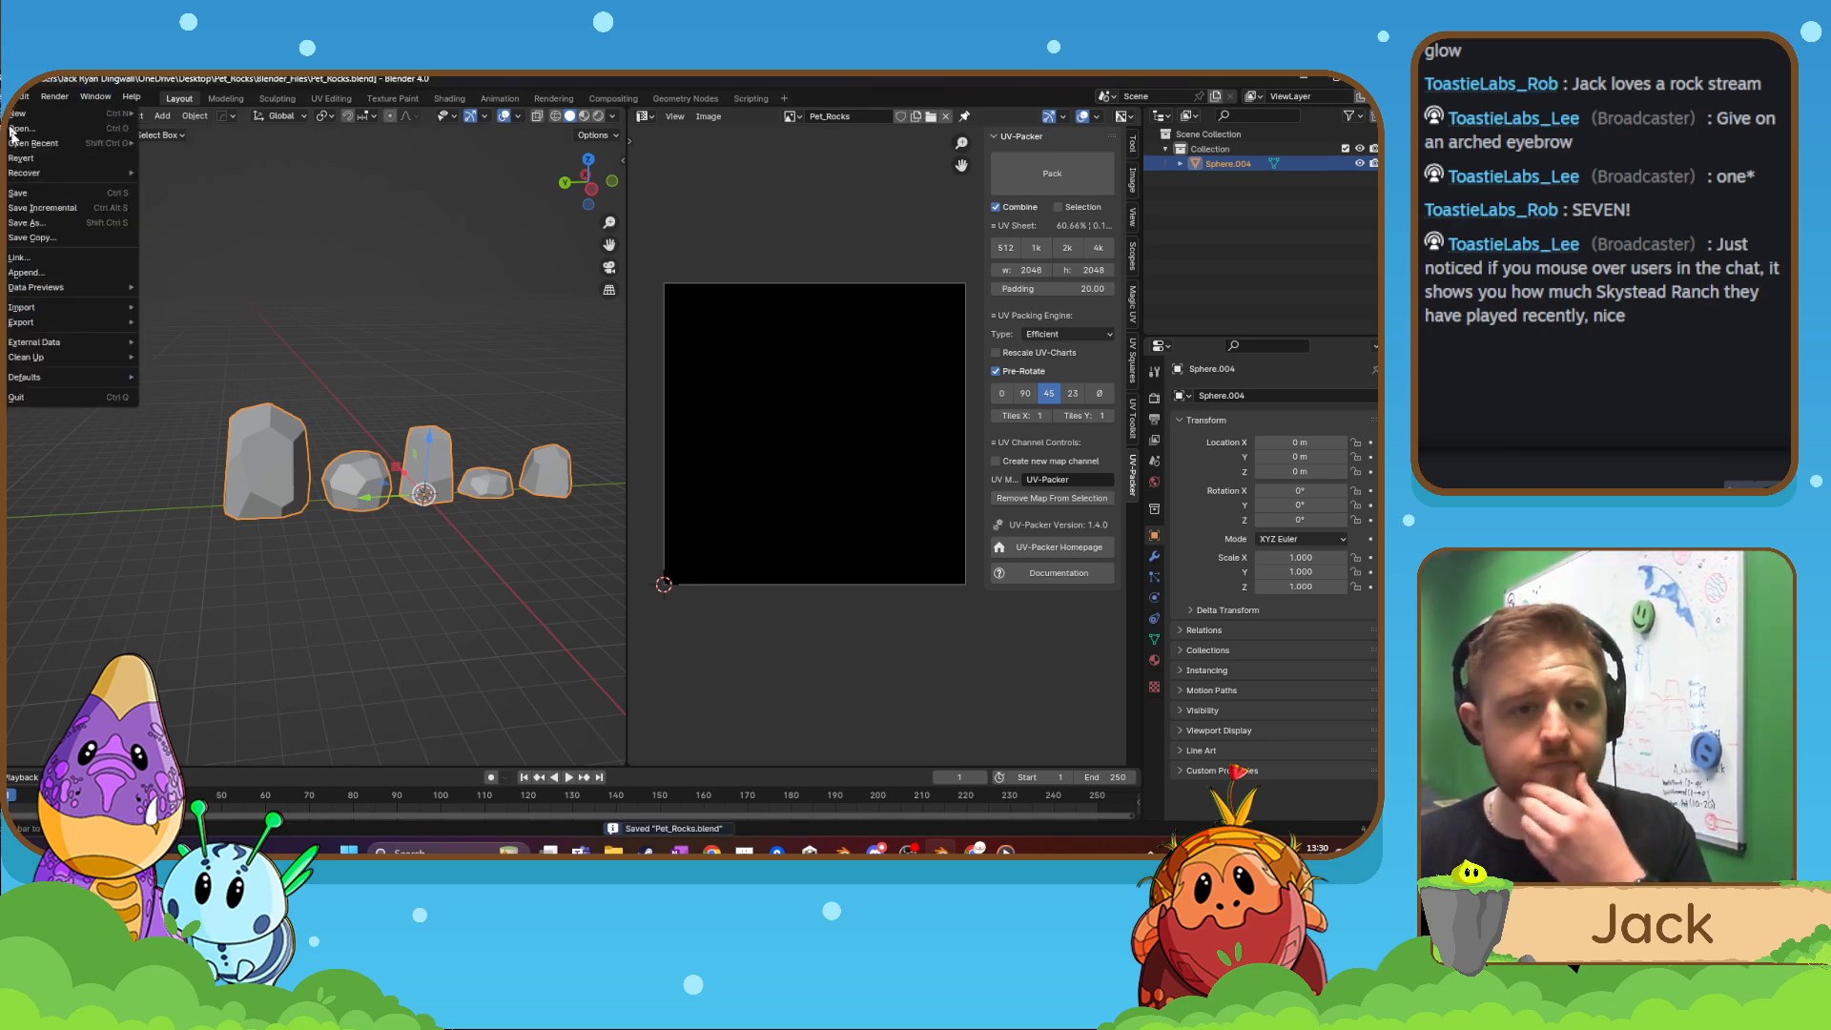
key("super")
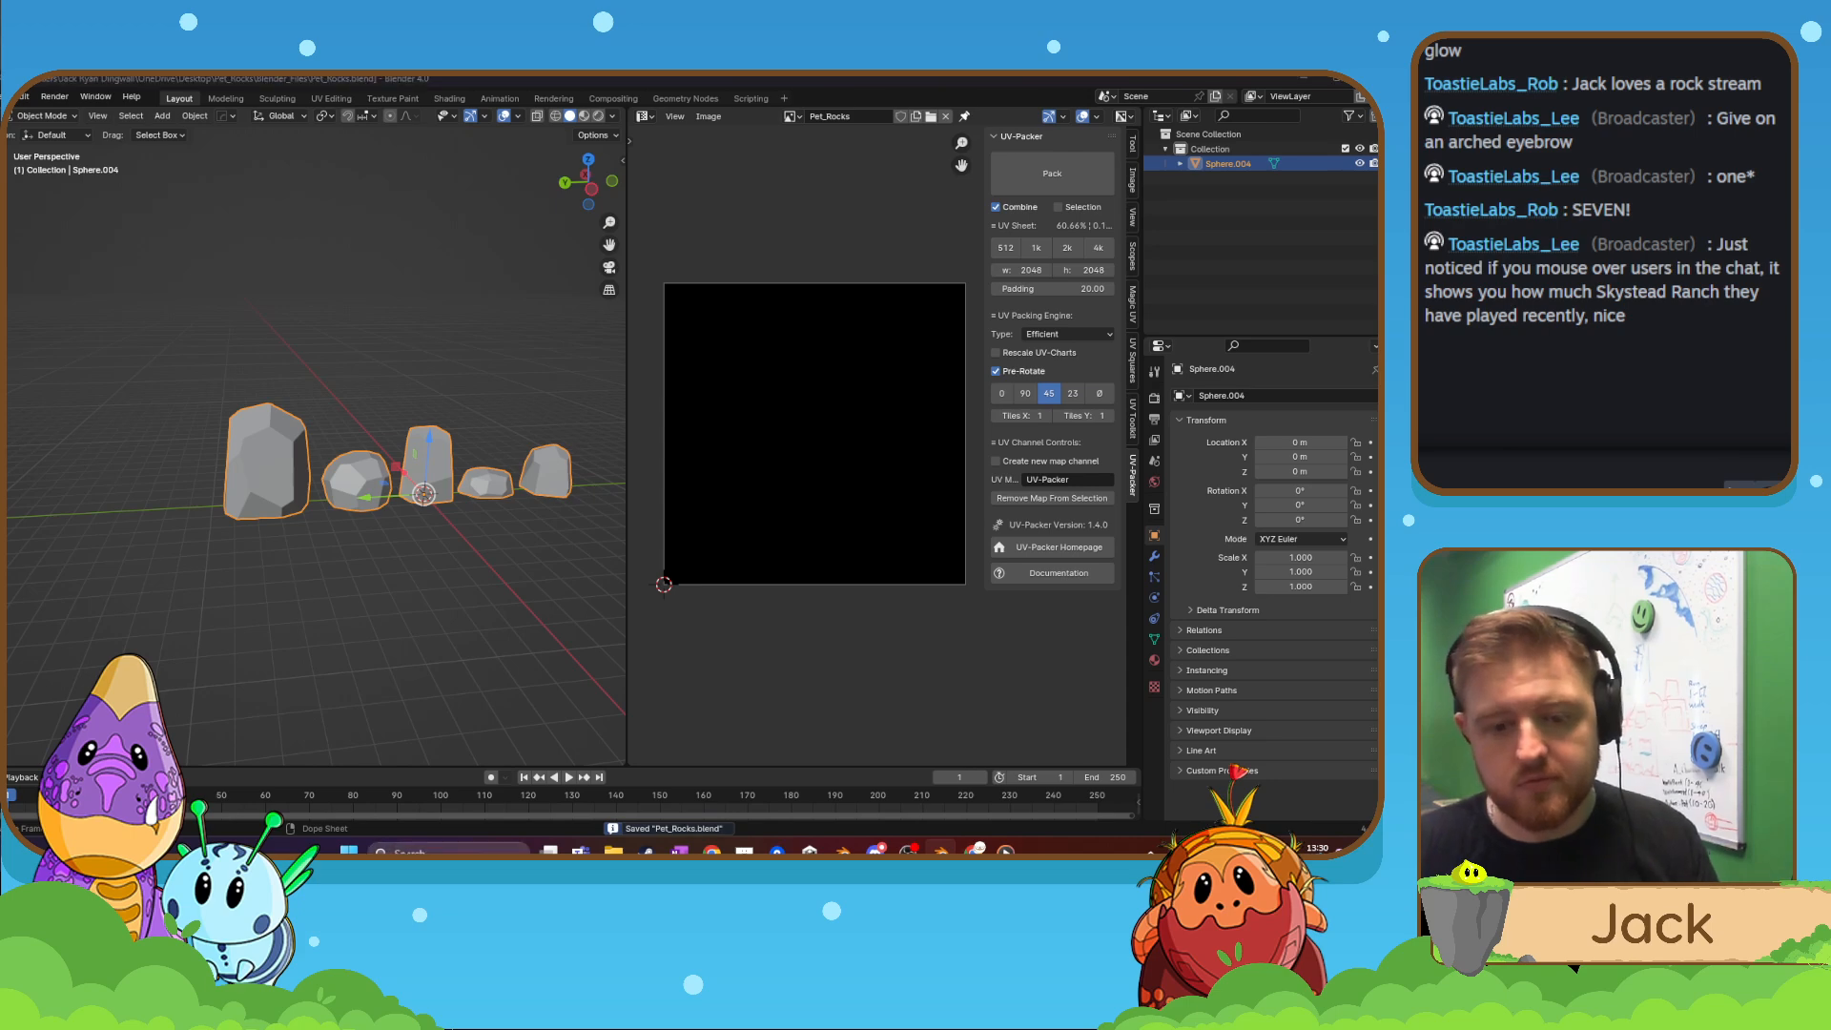
left_click(336, 546)
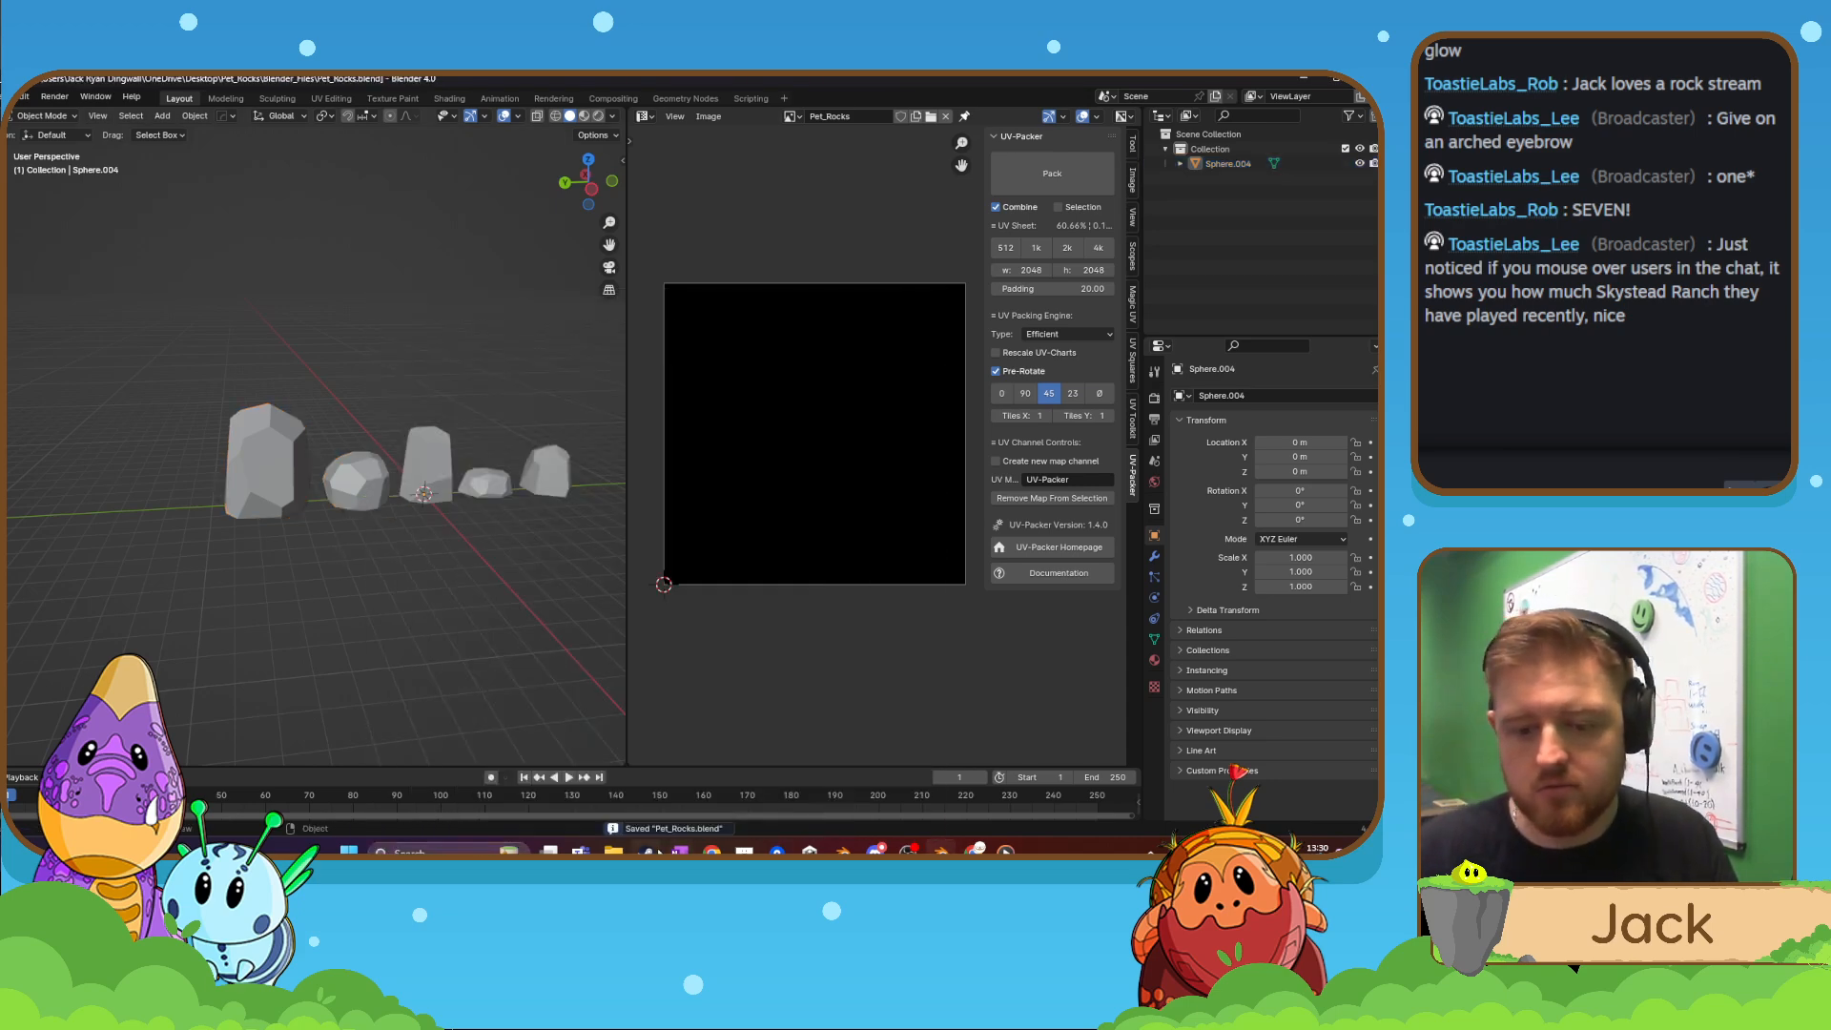
mouse_move(656, 850)
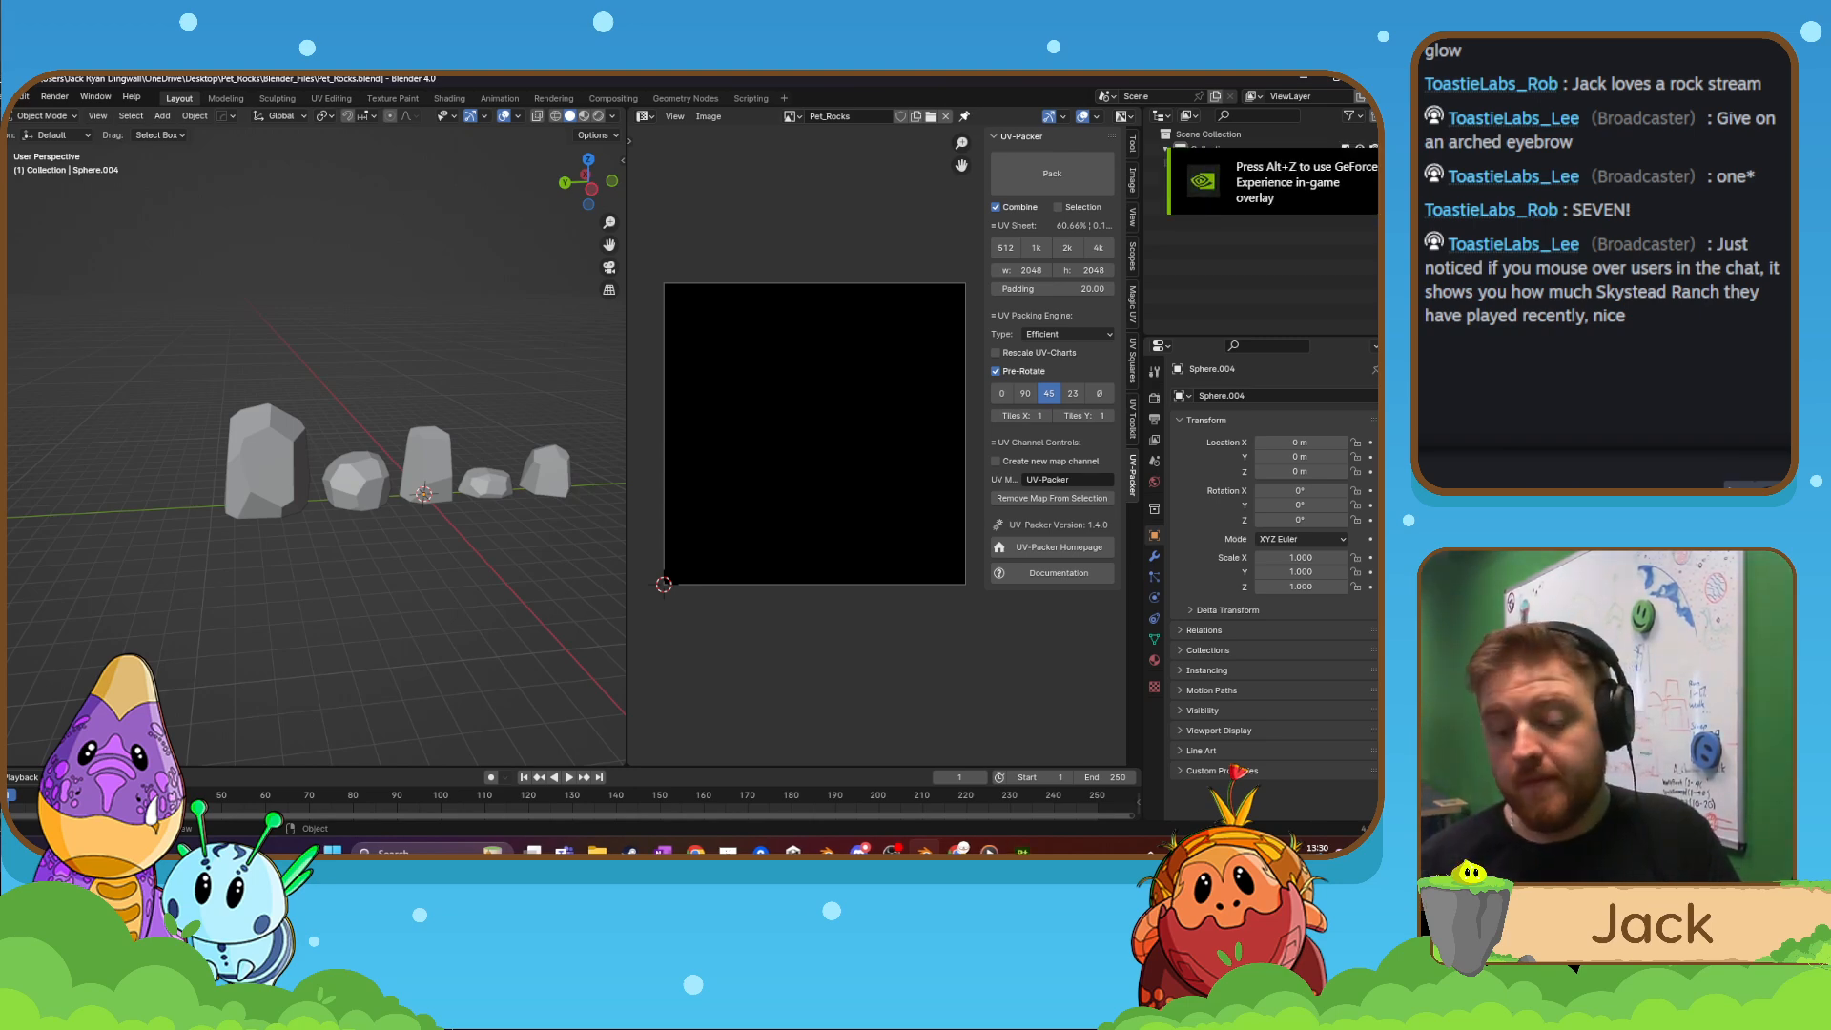
key("alt+Tab")
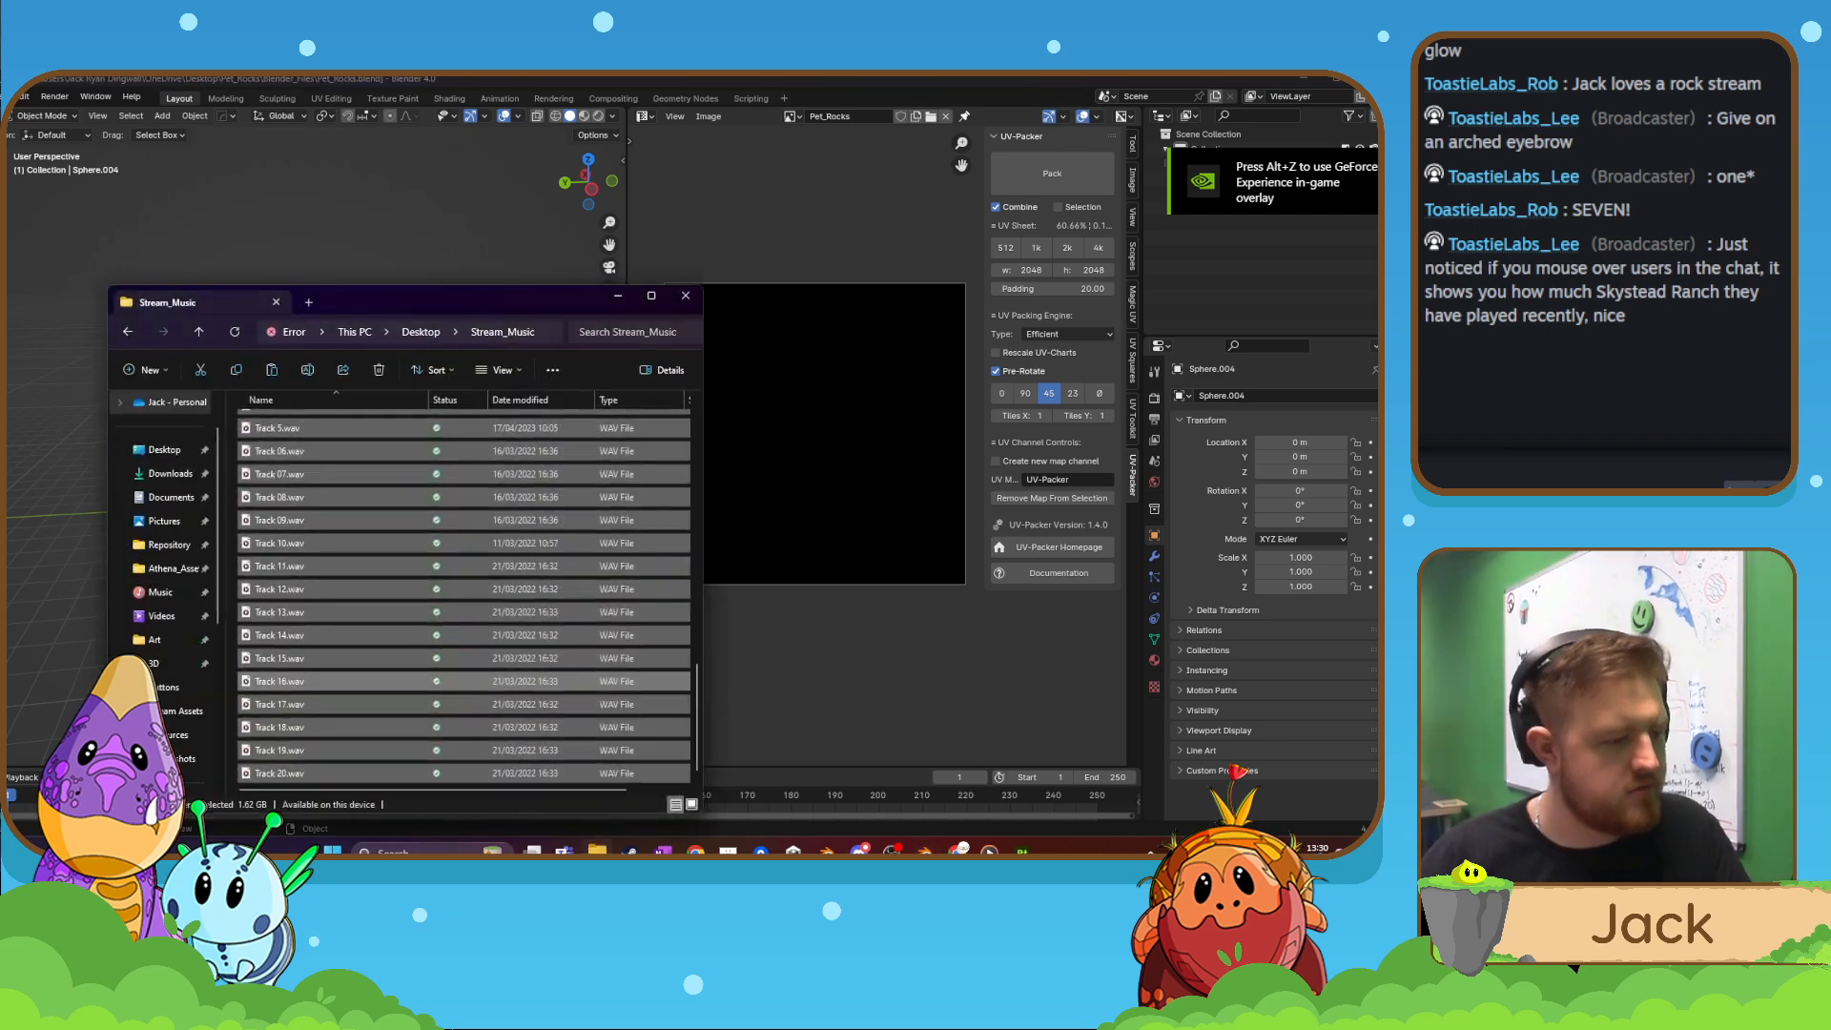
left_click_drag(373, 300, 2, 319)
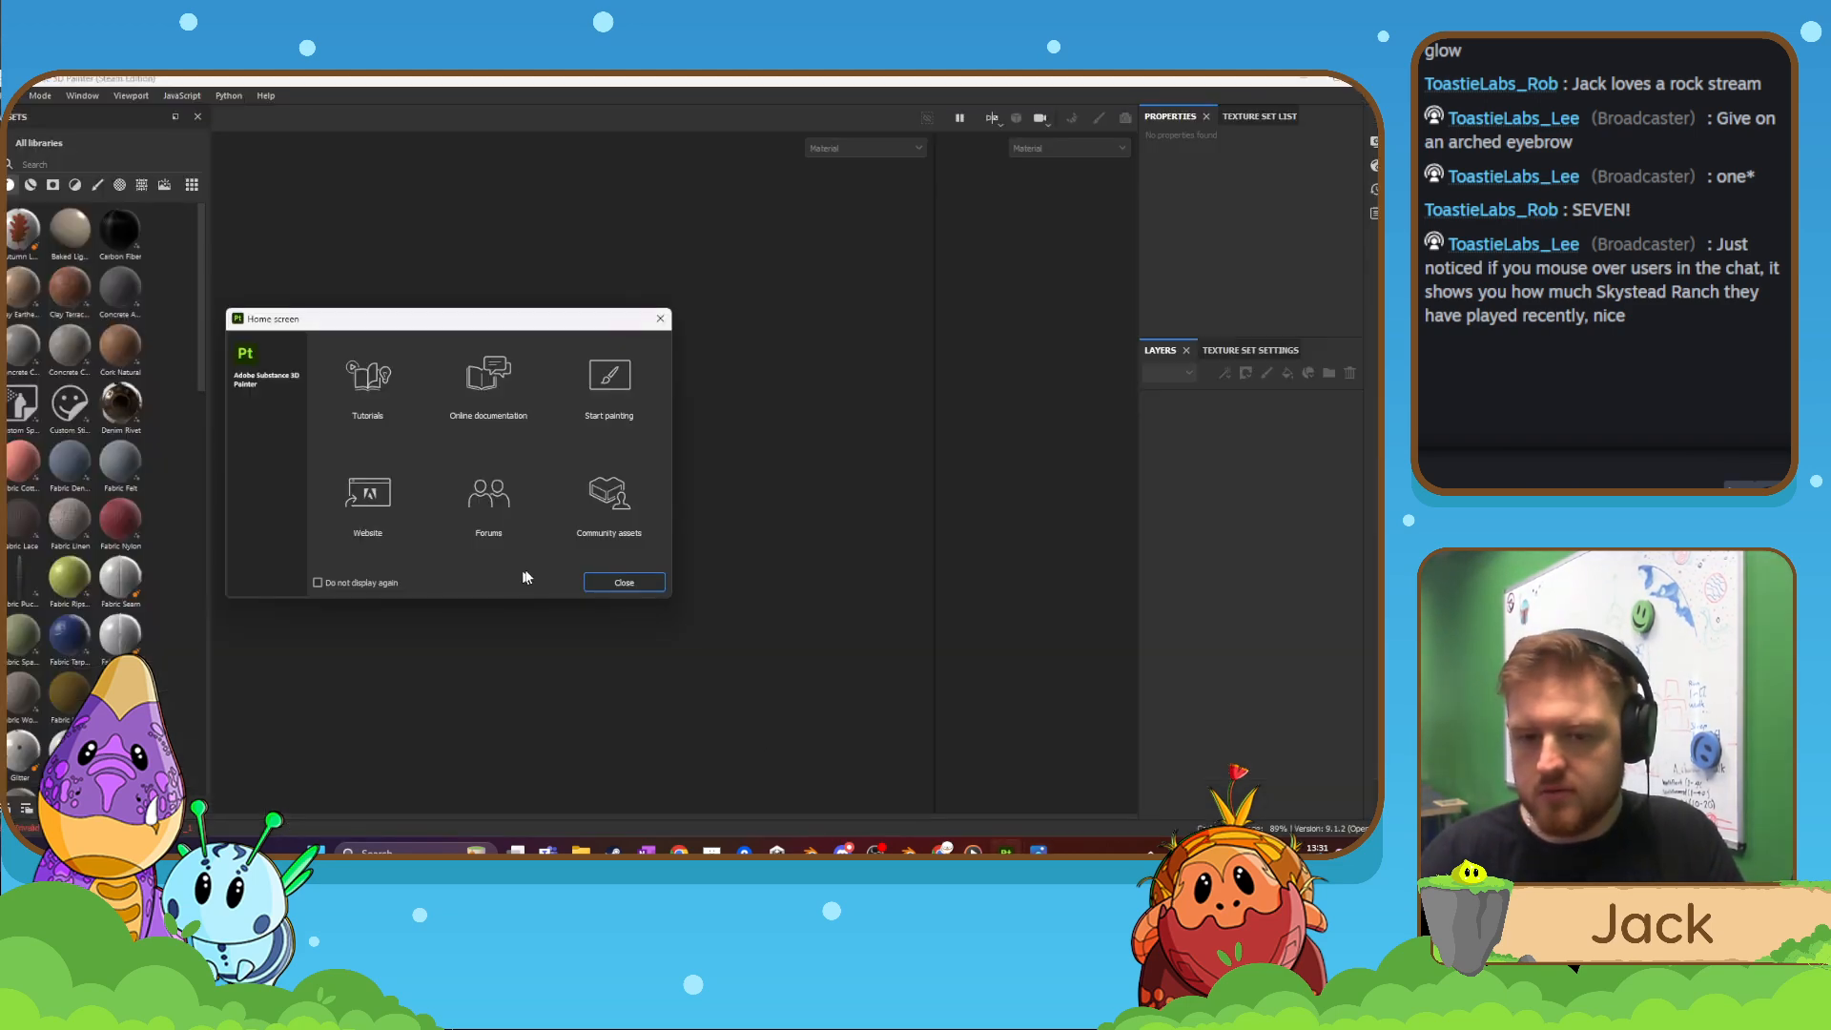
- In Substance 3D Painter, dismiss the home screen and open the new project setup, then switch back to Blender
left_click(615, 582)
left_click(7, 95)
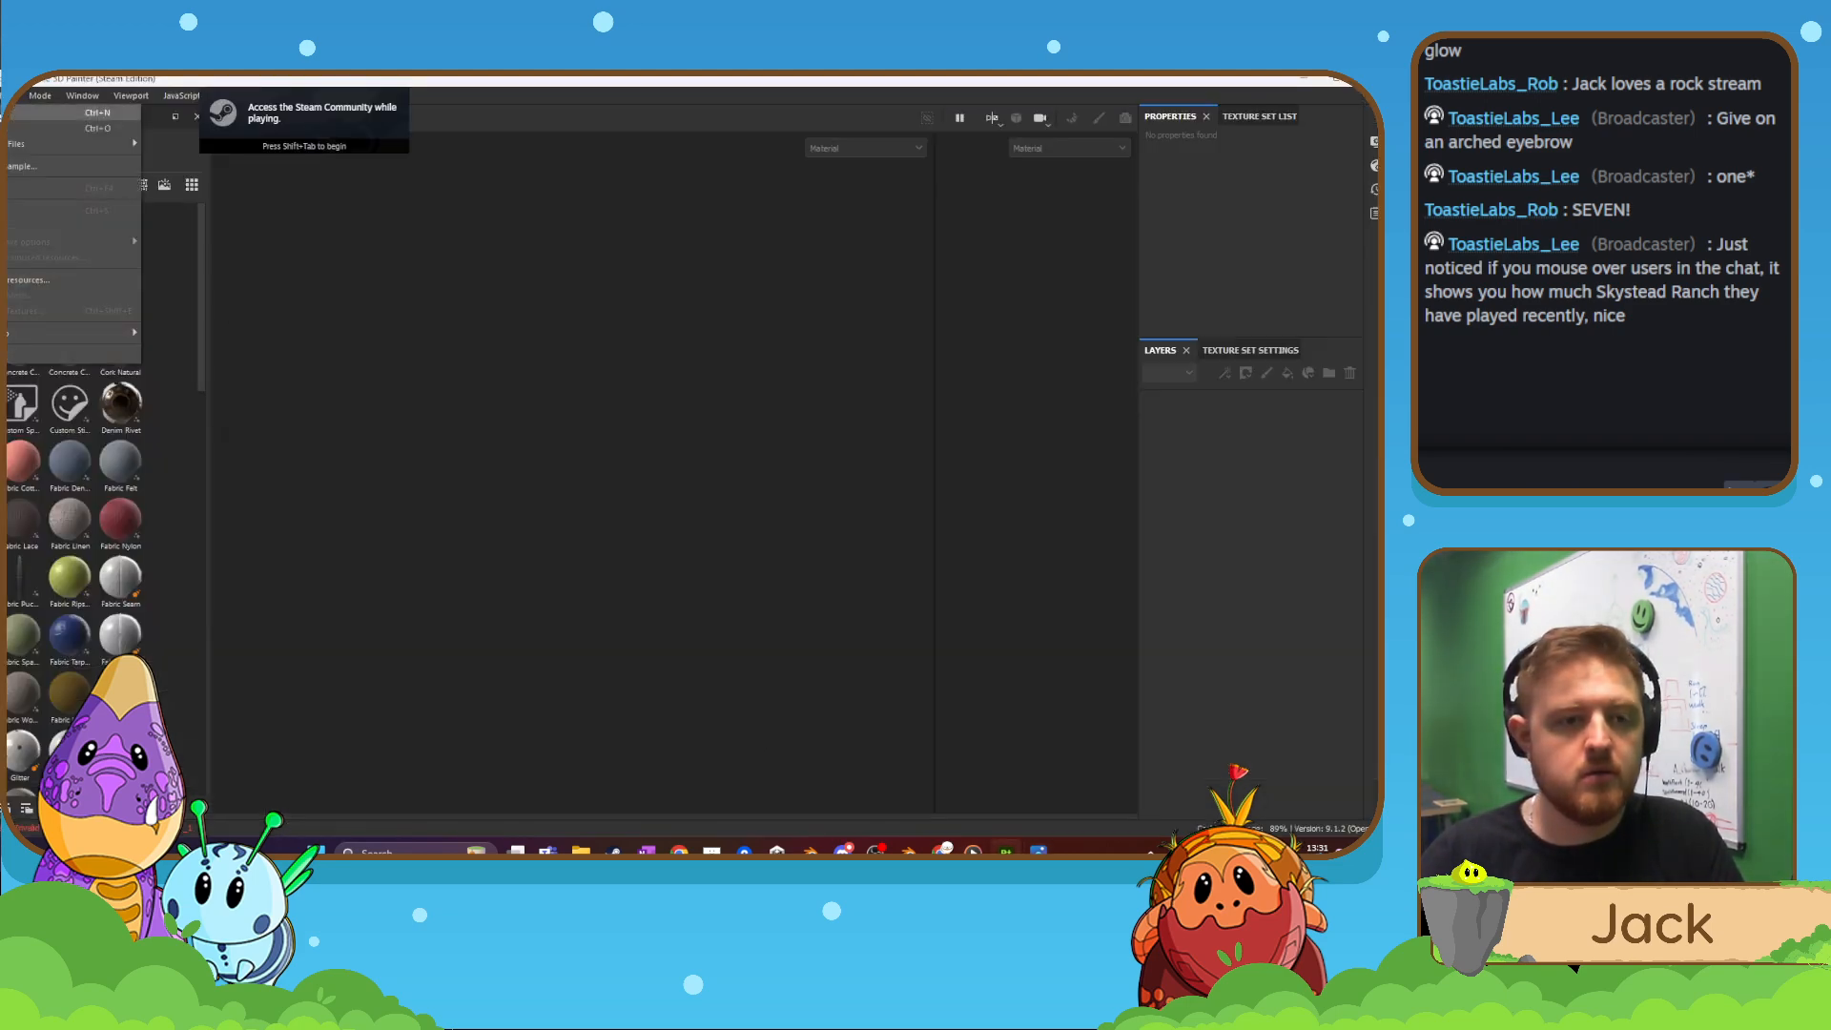
left_click(28, 111)
left_click_drag(562, 237, 5, 238)
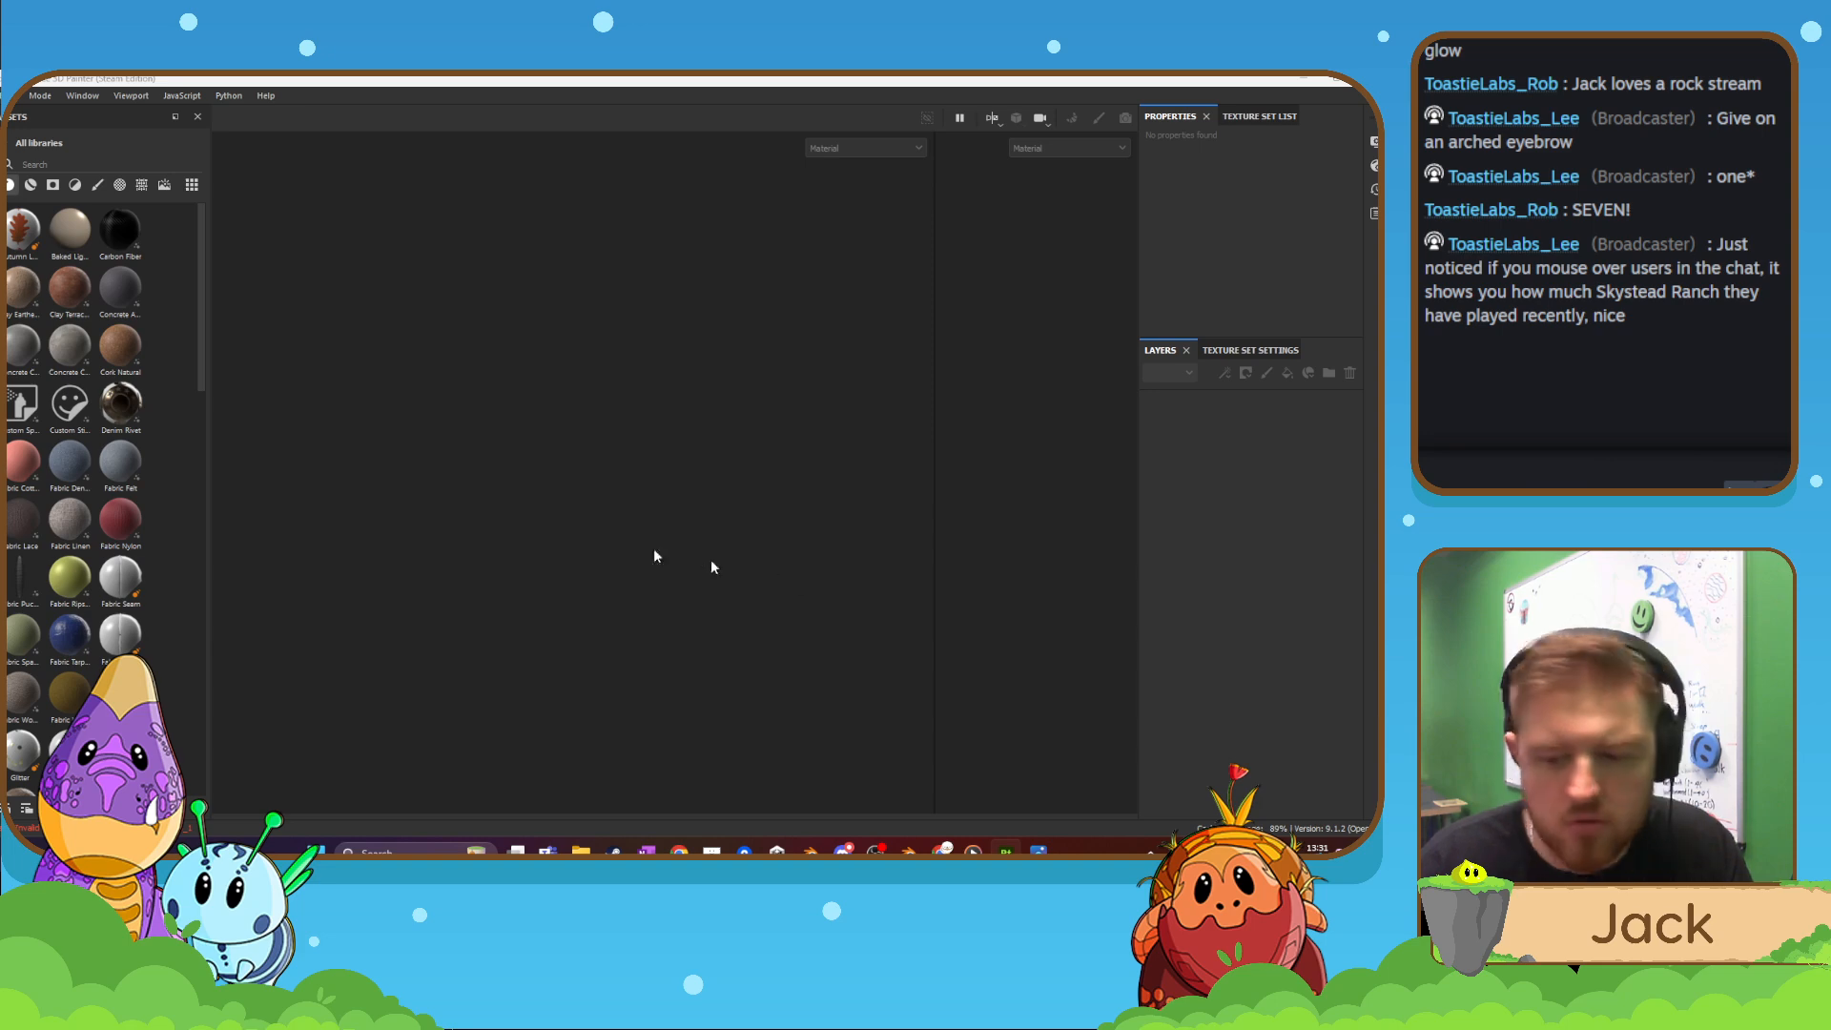
left_click(908, 851)
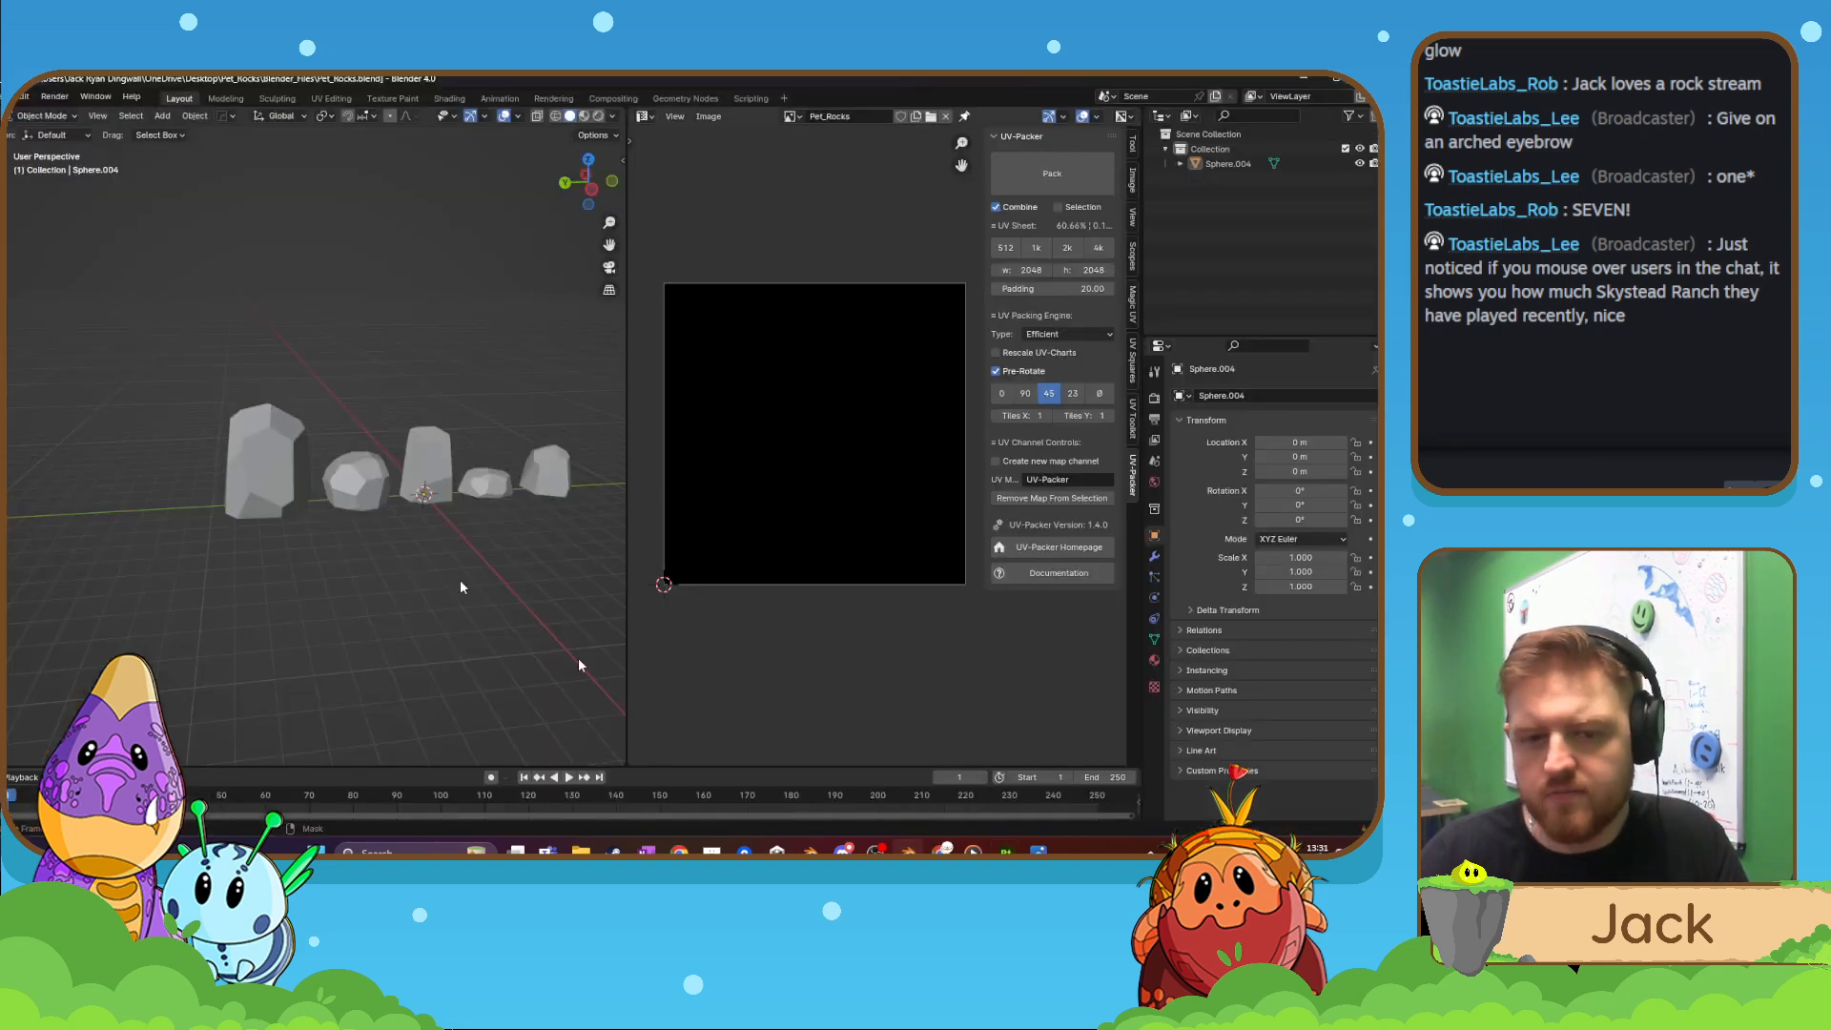
left_click(268, 513)
left_click(13, 97)
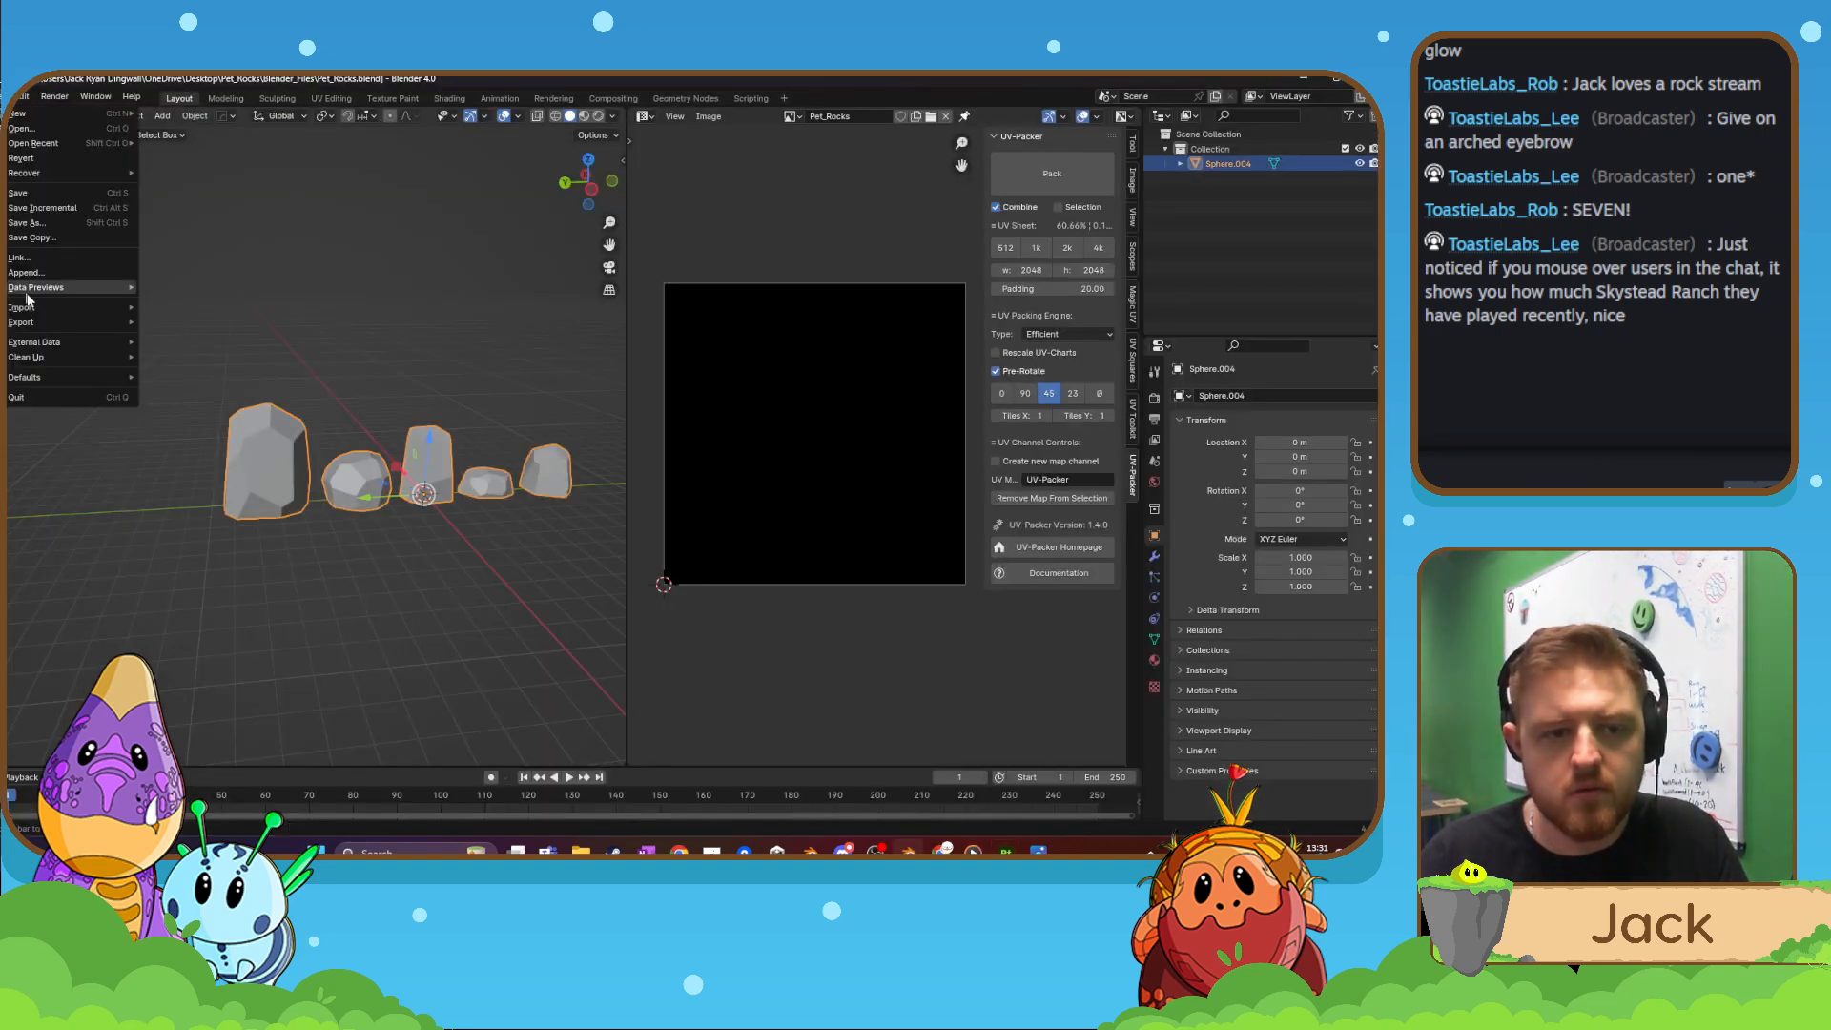
mouse_move(53, 322)
left_click(181, 455)
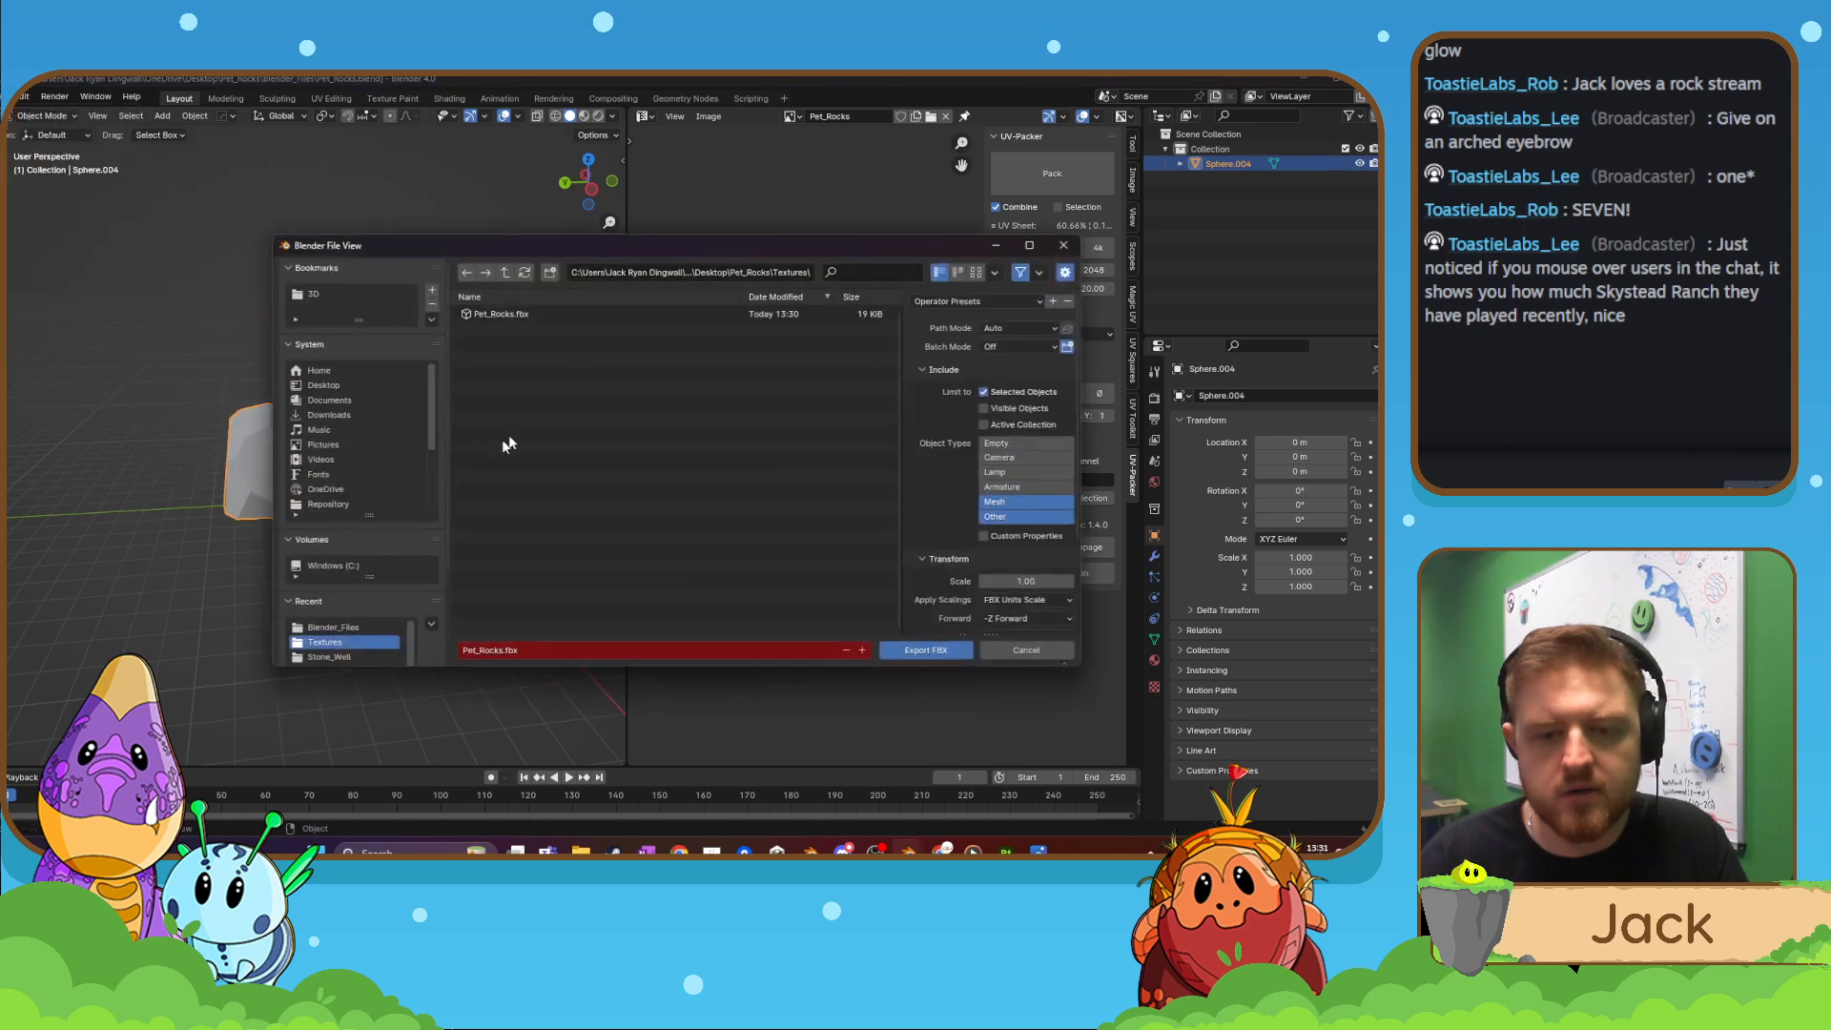
key("Escape")
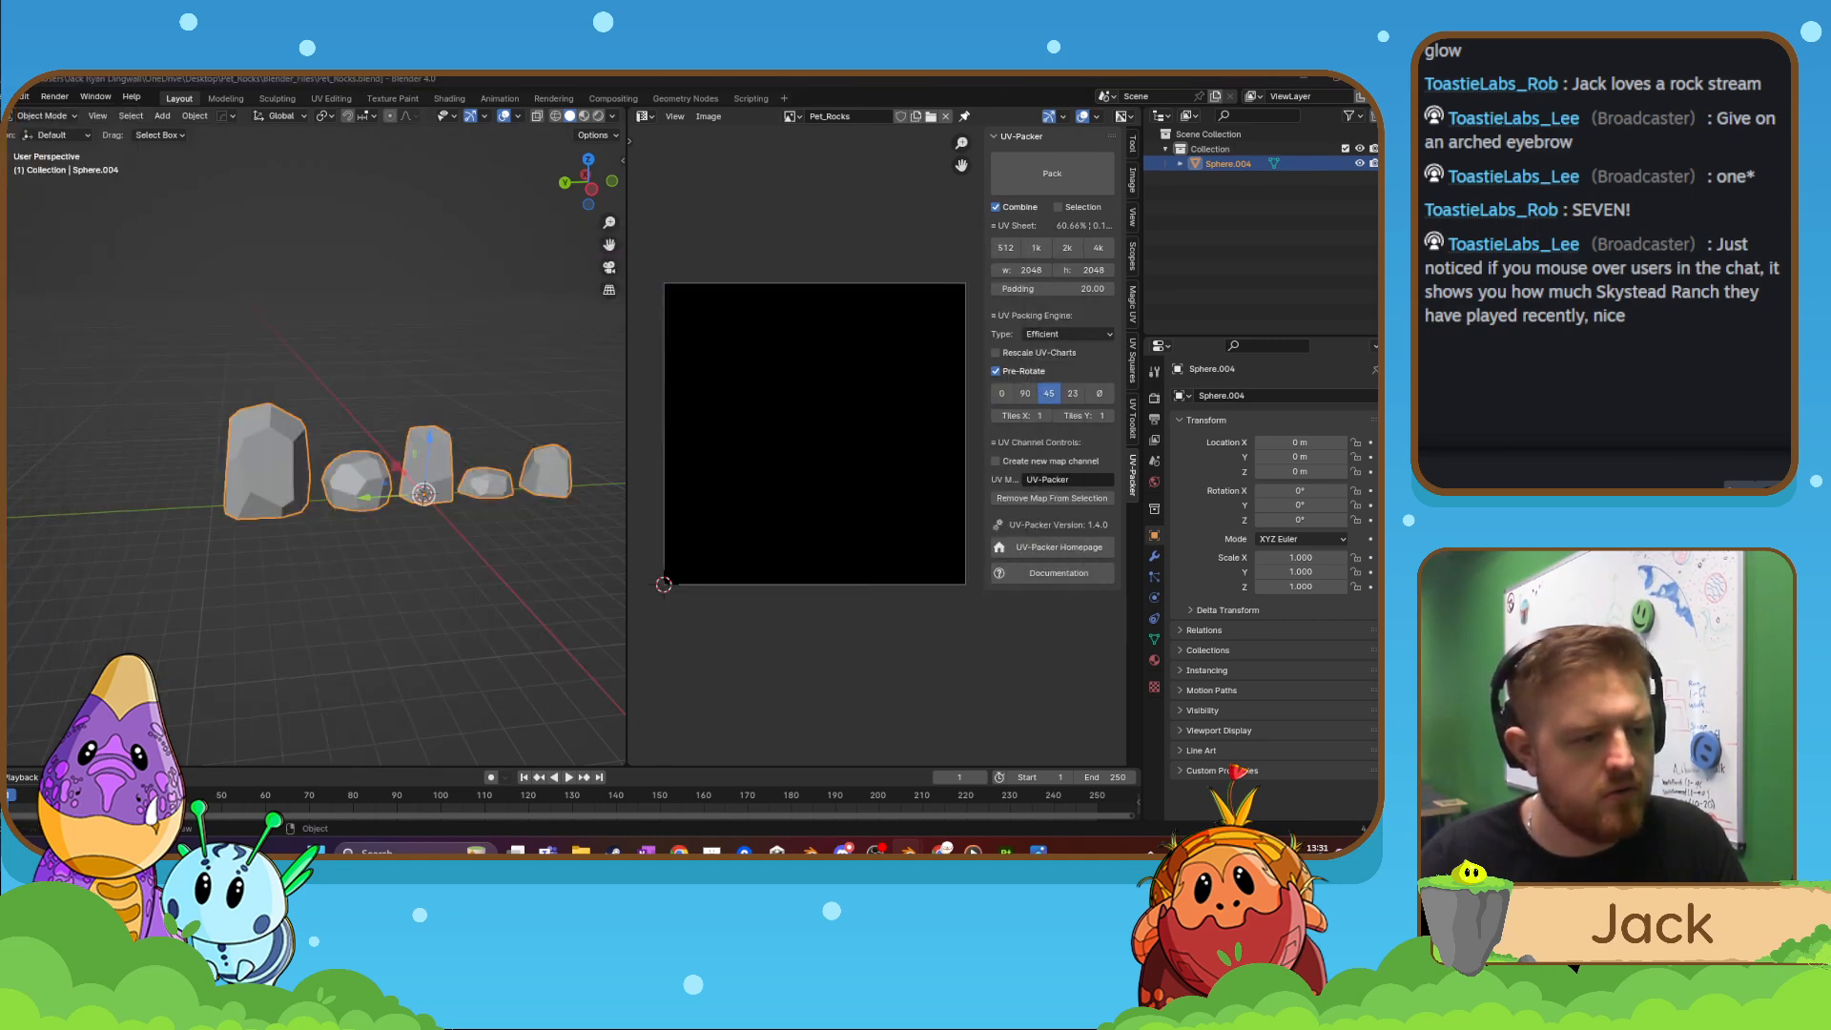
key("alt+Tab")
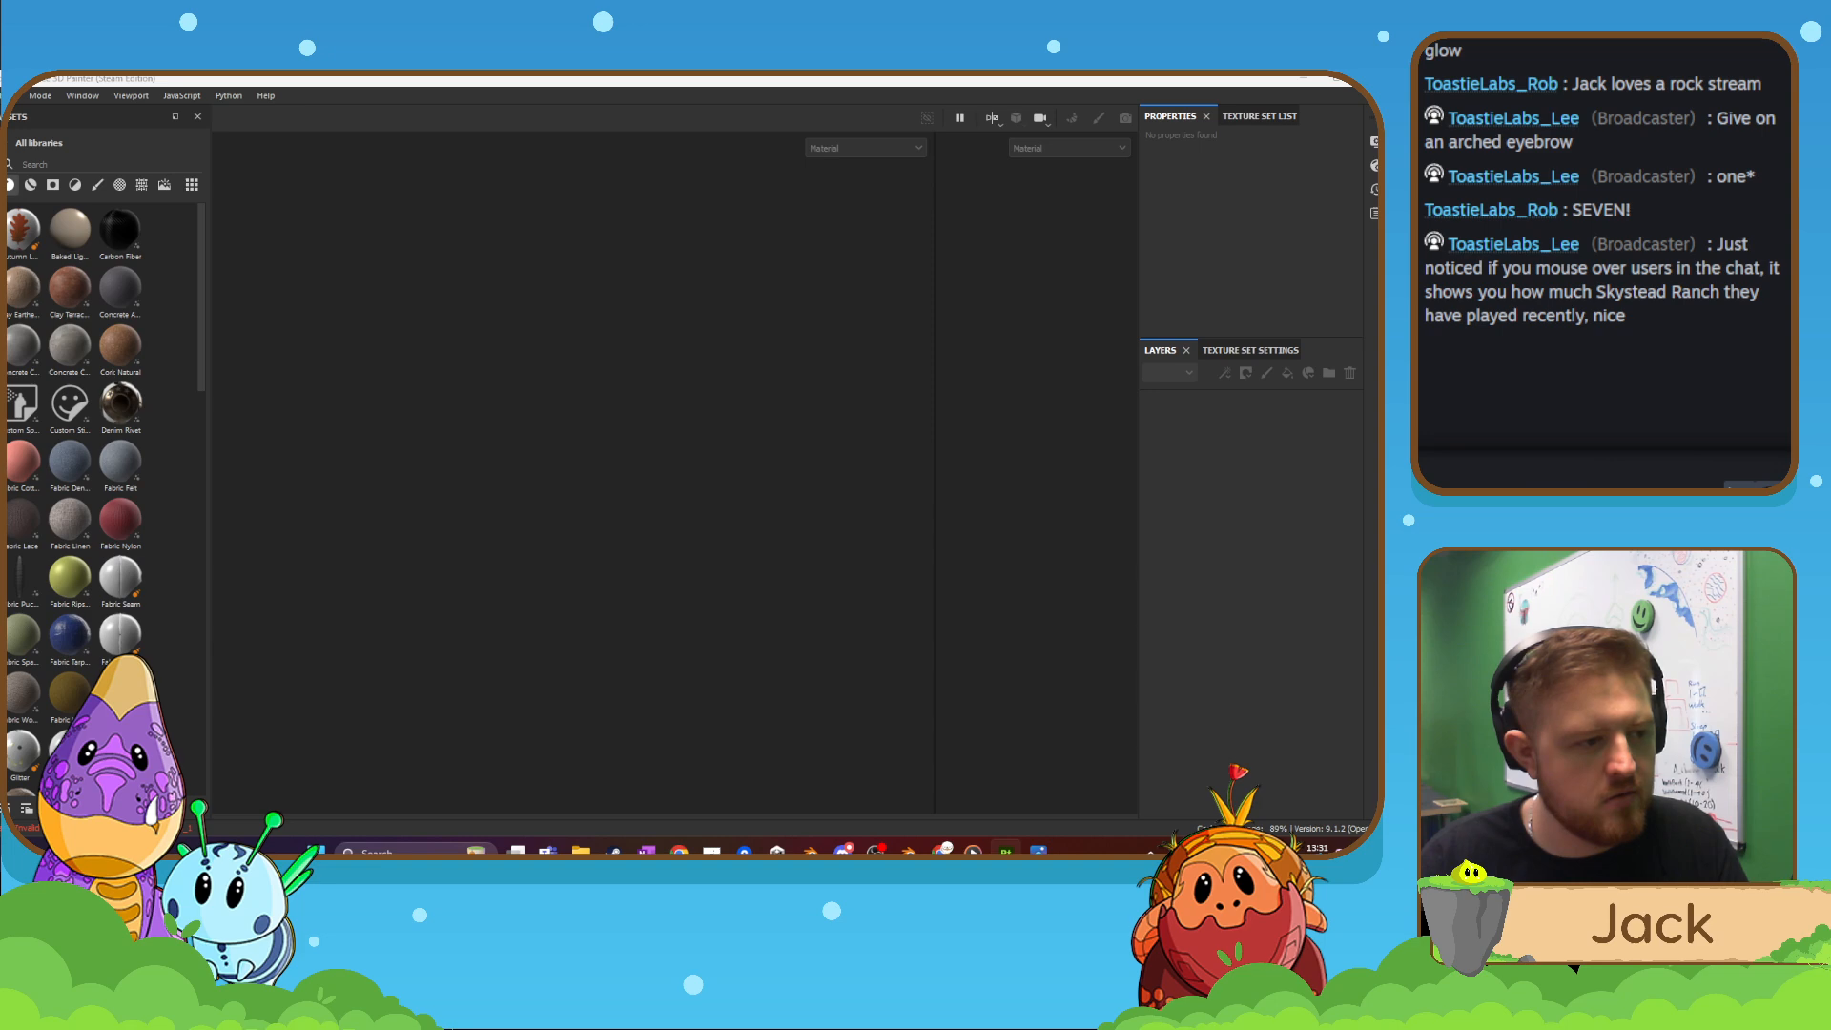
key("alt+Tab")
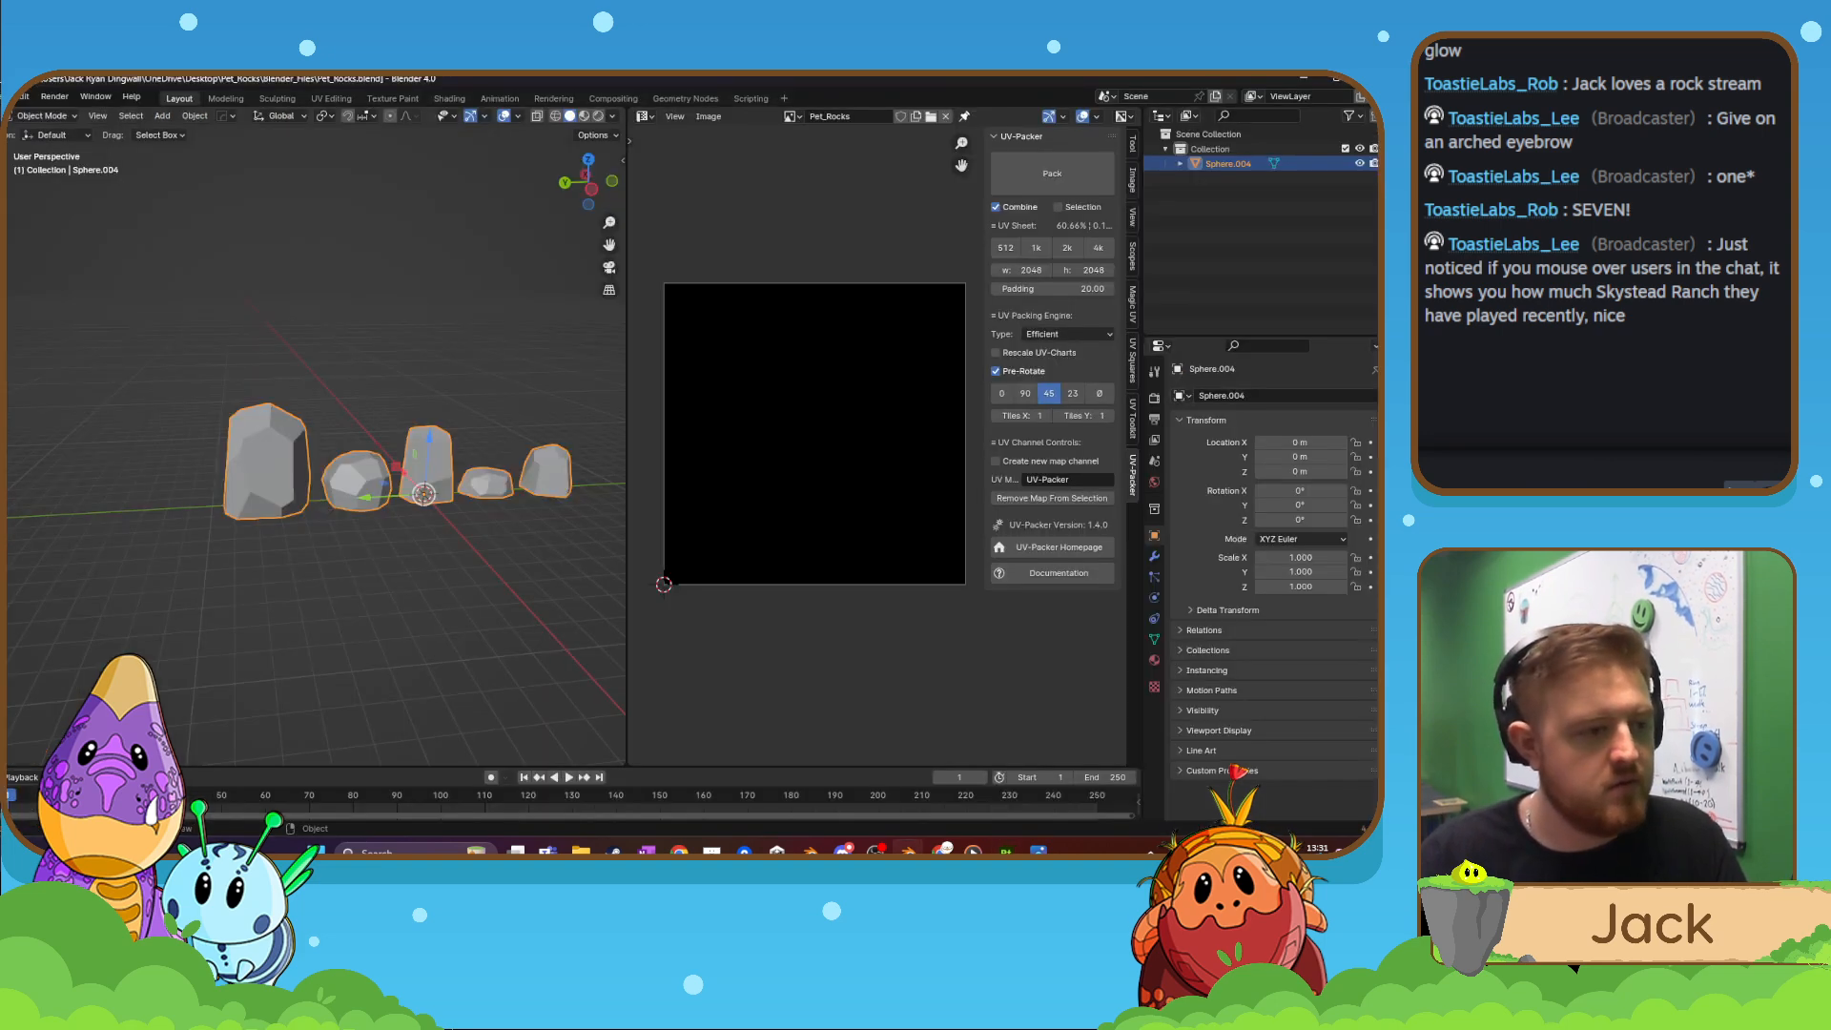
- Switch to Substance 3D Painter and inspect the five imported rocks from several angles
key("alt+Tab")
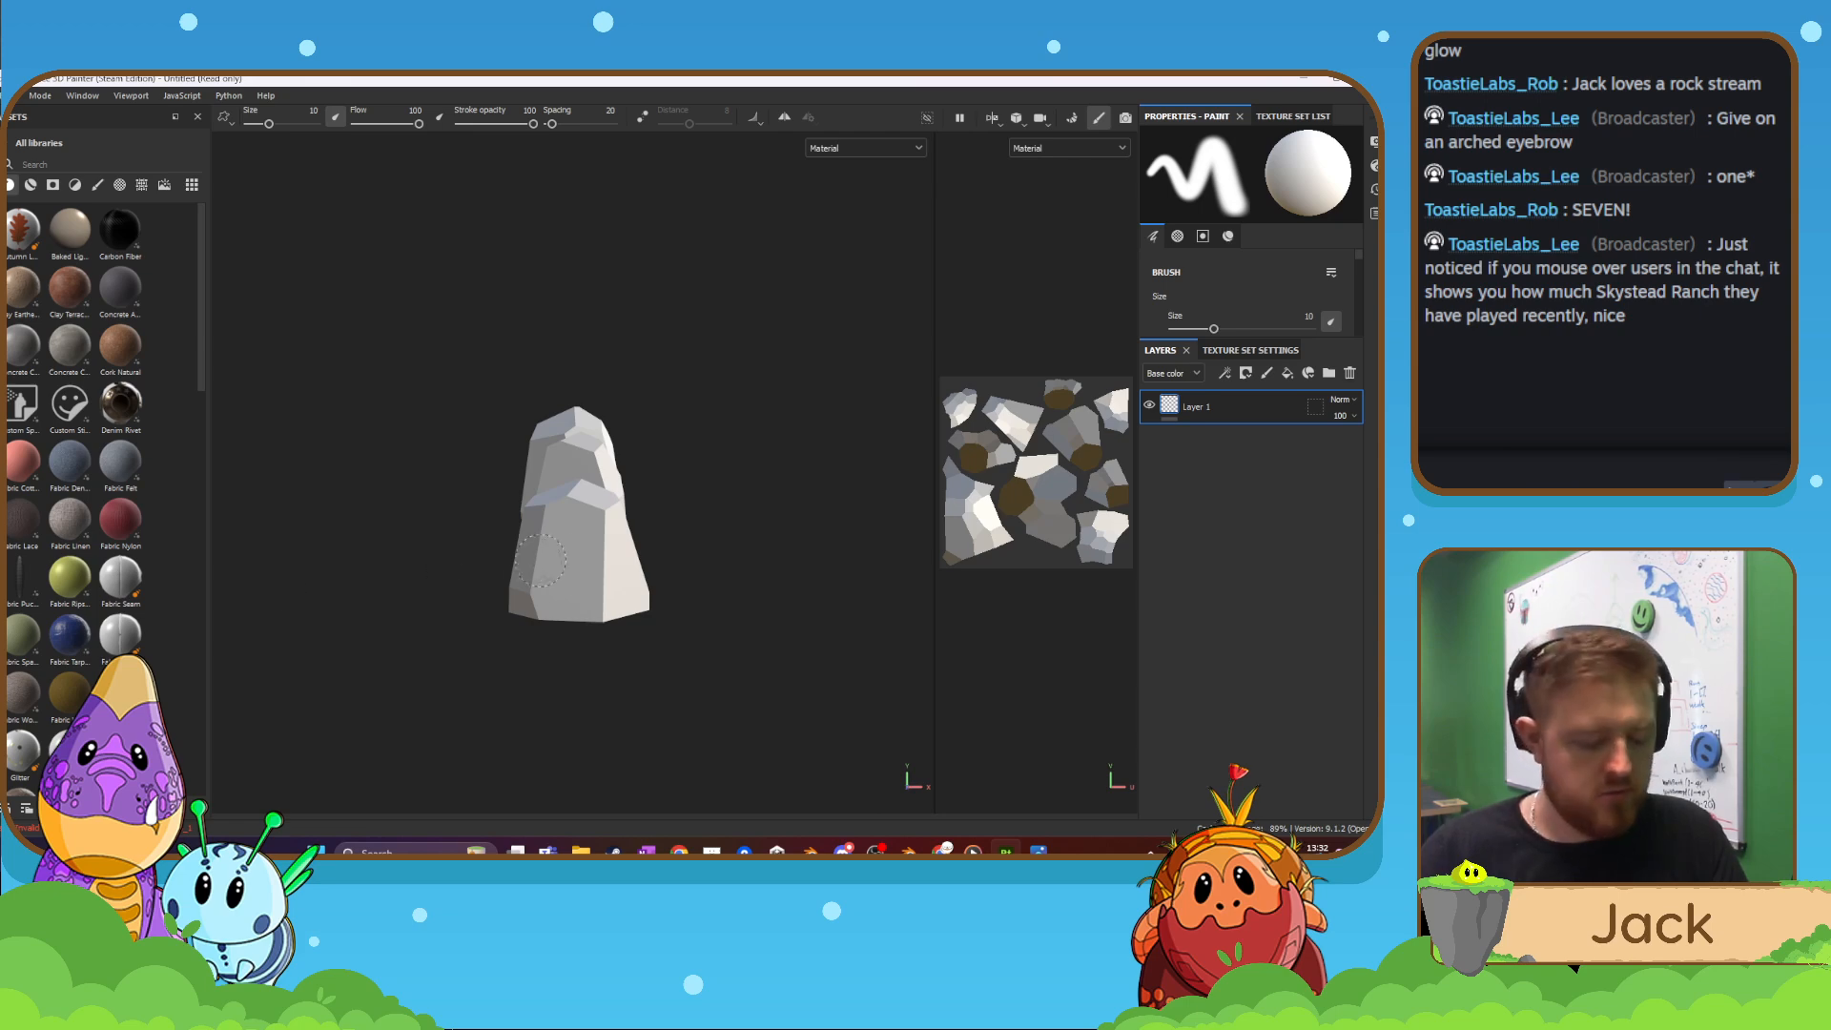
left_click_drag(595, 563, 437, 547, "alt")
middle_click_drag(799, 629, 674, 633, "alt")
left_click_drag(840, 630, 780, 609, "alt")
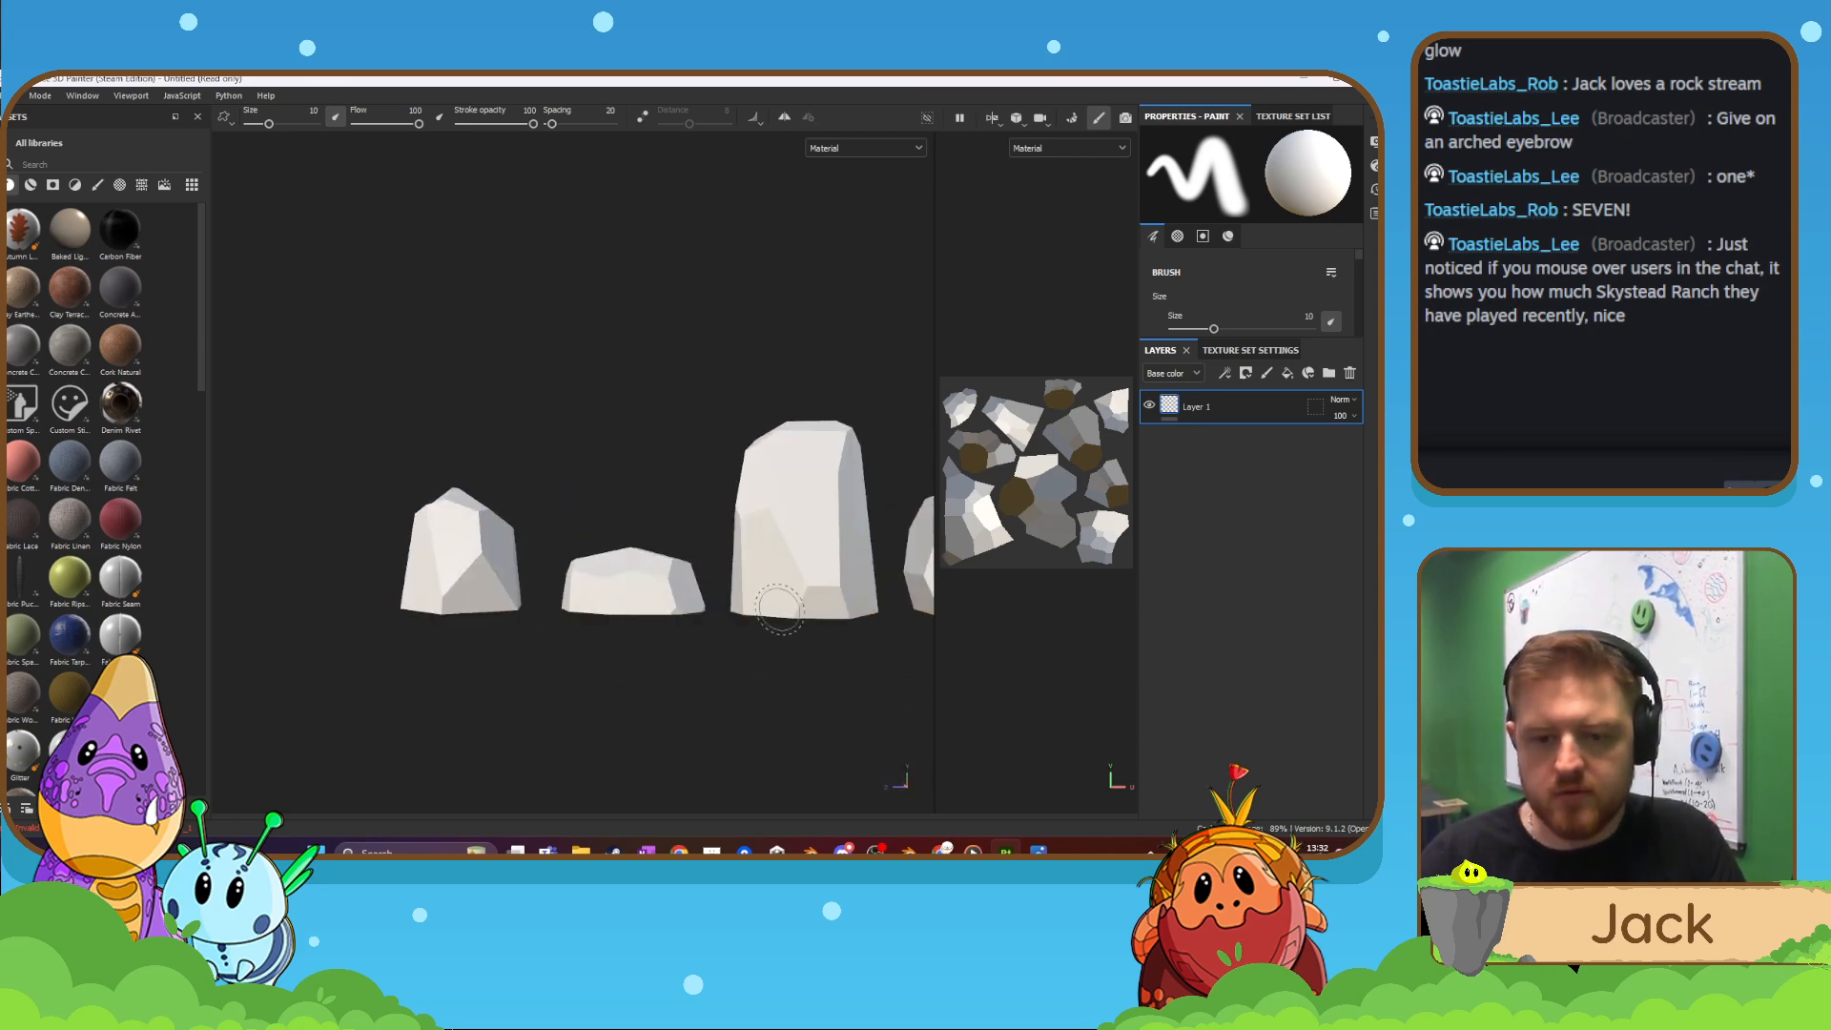
middle_click_drag(781, 608, 629, 629, "alt")
scroll(631, 632, "down", 3)
left_click_drag(765, 641, 785, 654, "alt")
middle_click_drag(785, 655, 609, 649, "alt")
mouse_move(610, 650)
left_mouse_down("alt")
mouse_move(676, 673)
mouse_move(621, 699)
left_mouse_up("alt")
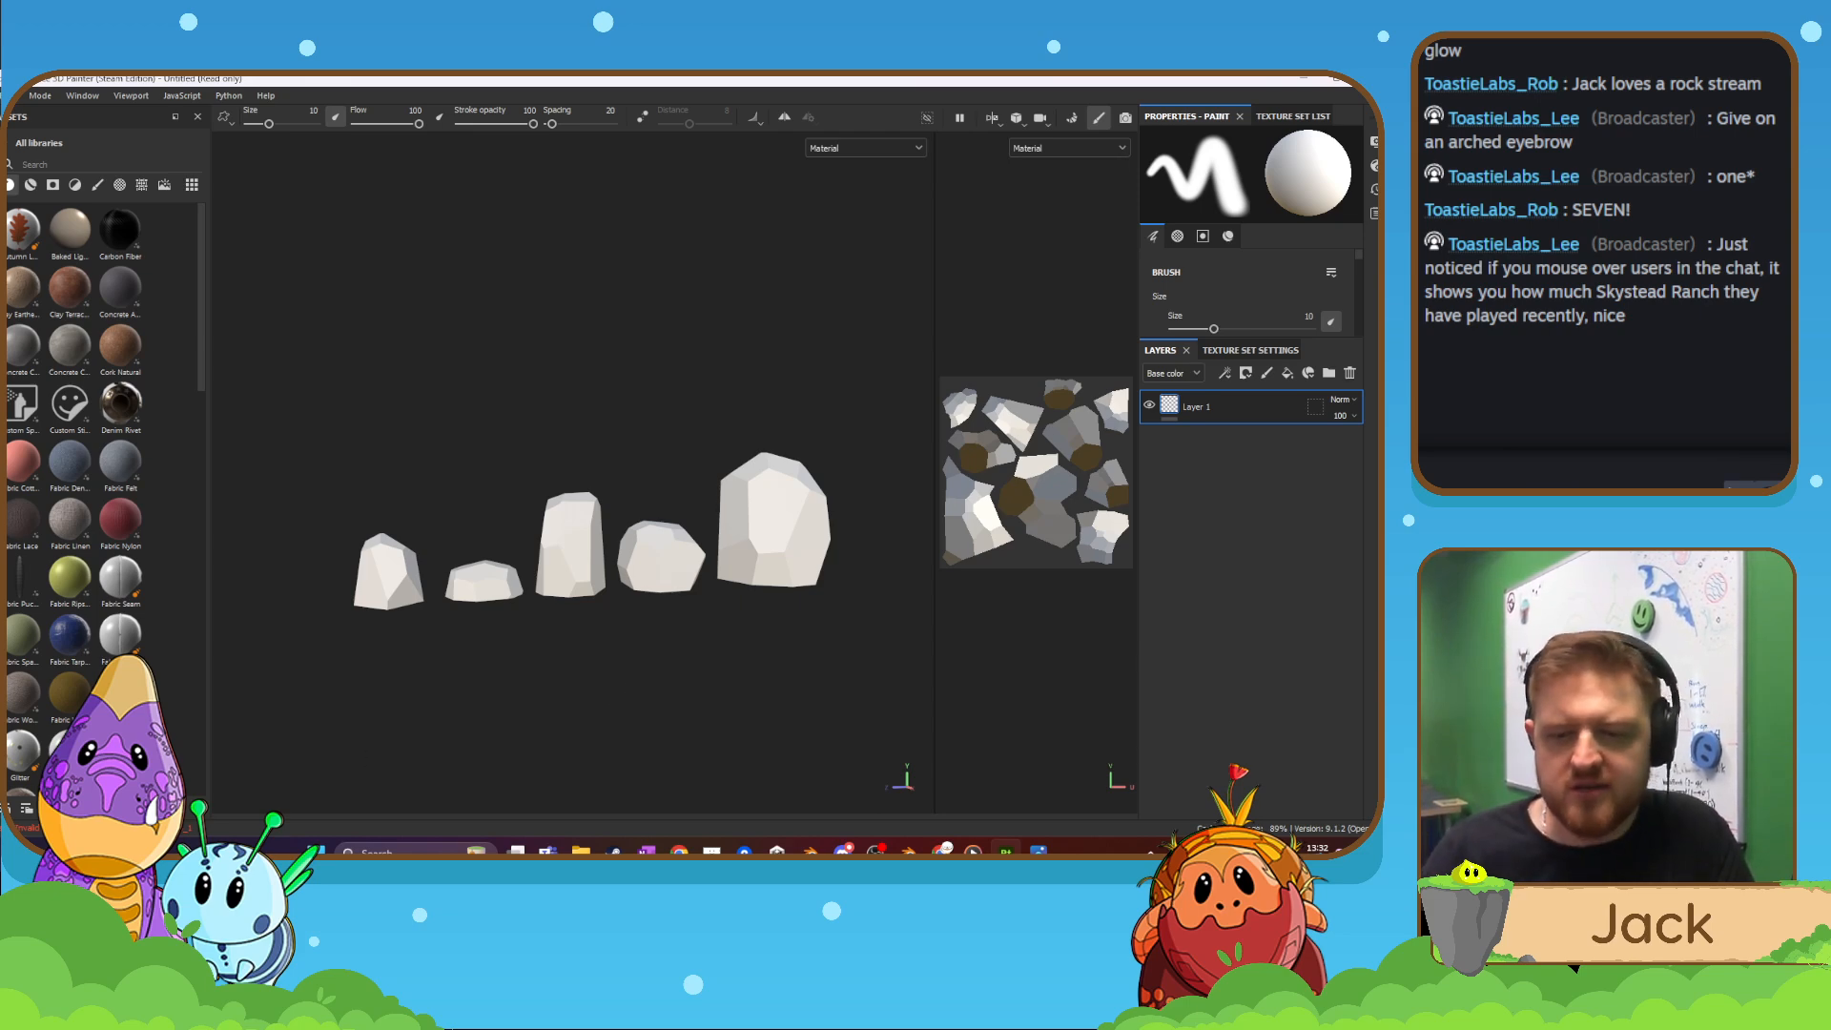
mouse_move(83, 791)
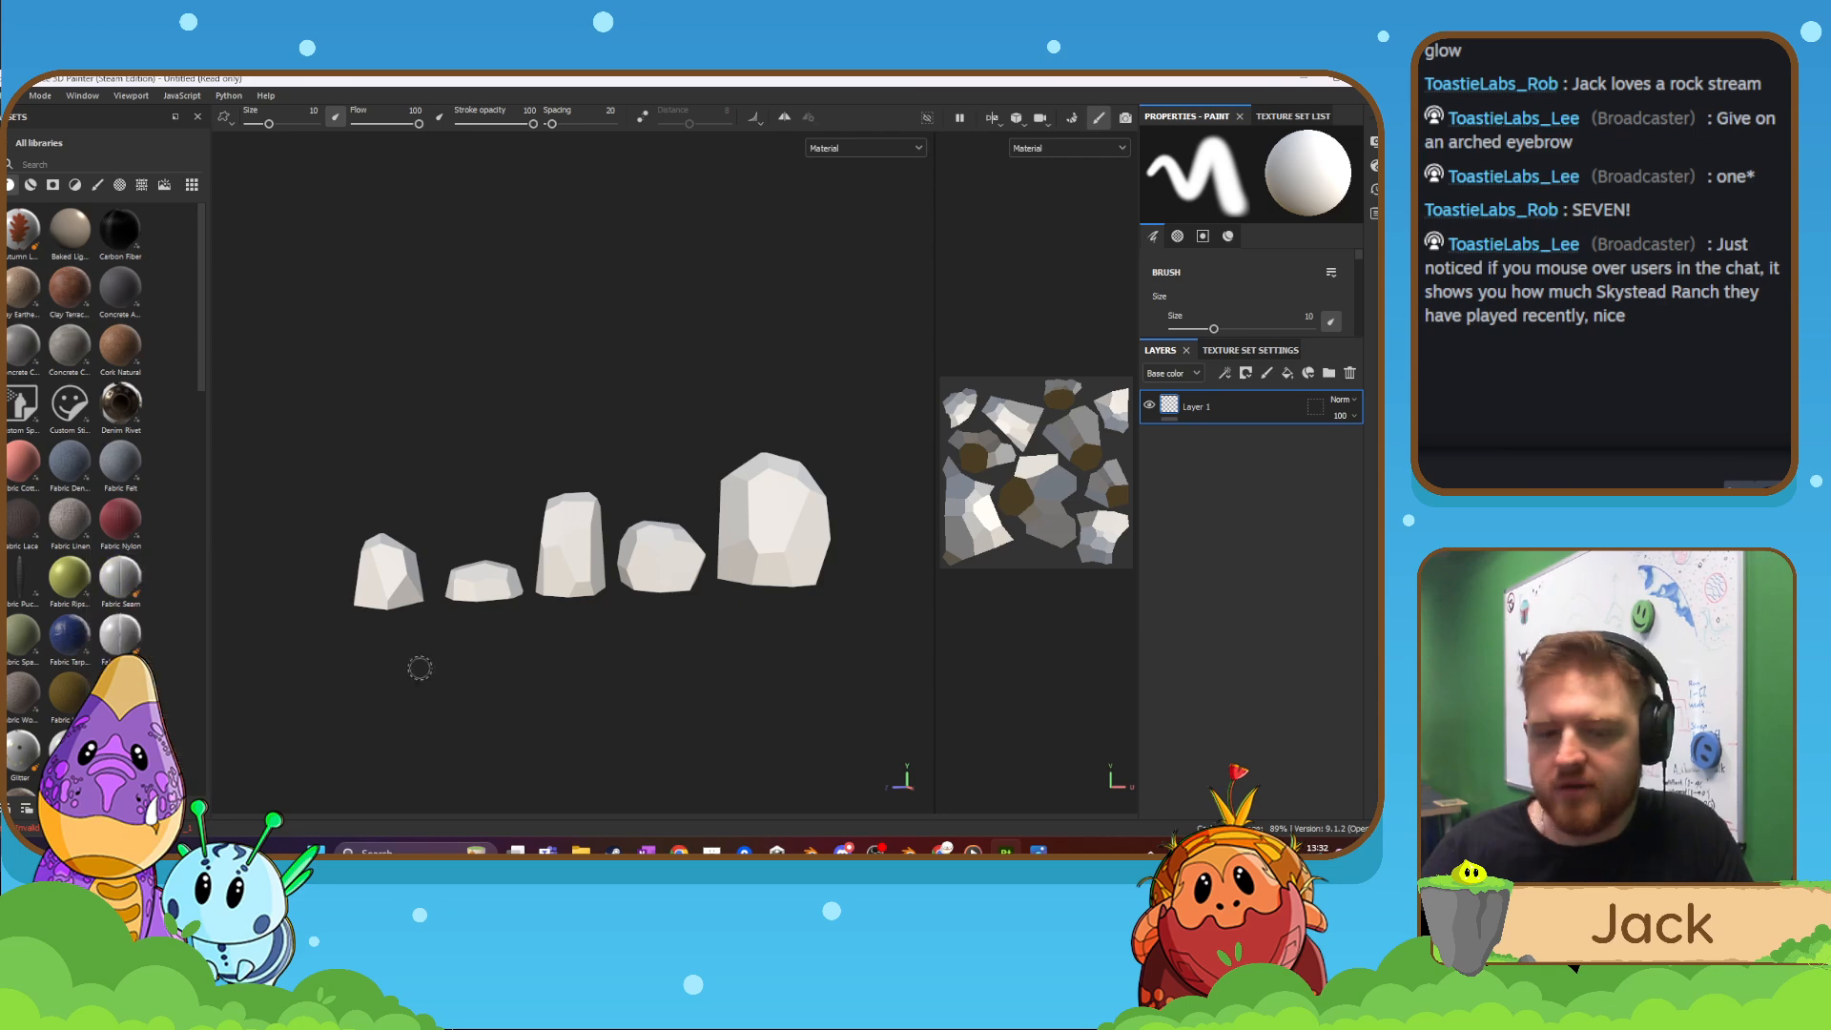
left_click_drag(536, 676, 536, 645, "alt")
middle_click_drag(576, 647, 631, 634, "alt")
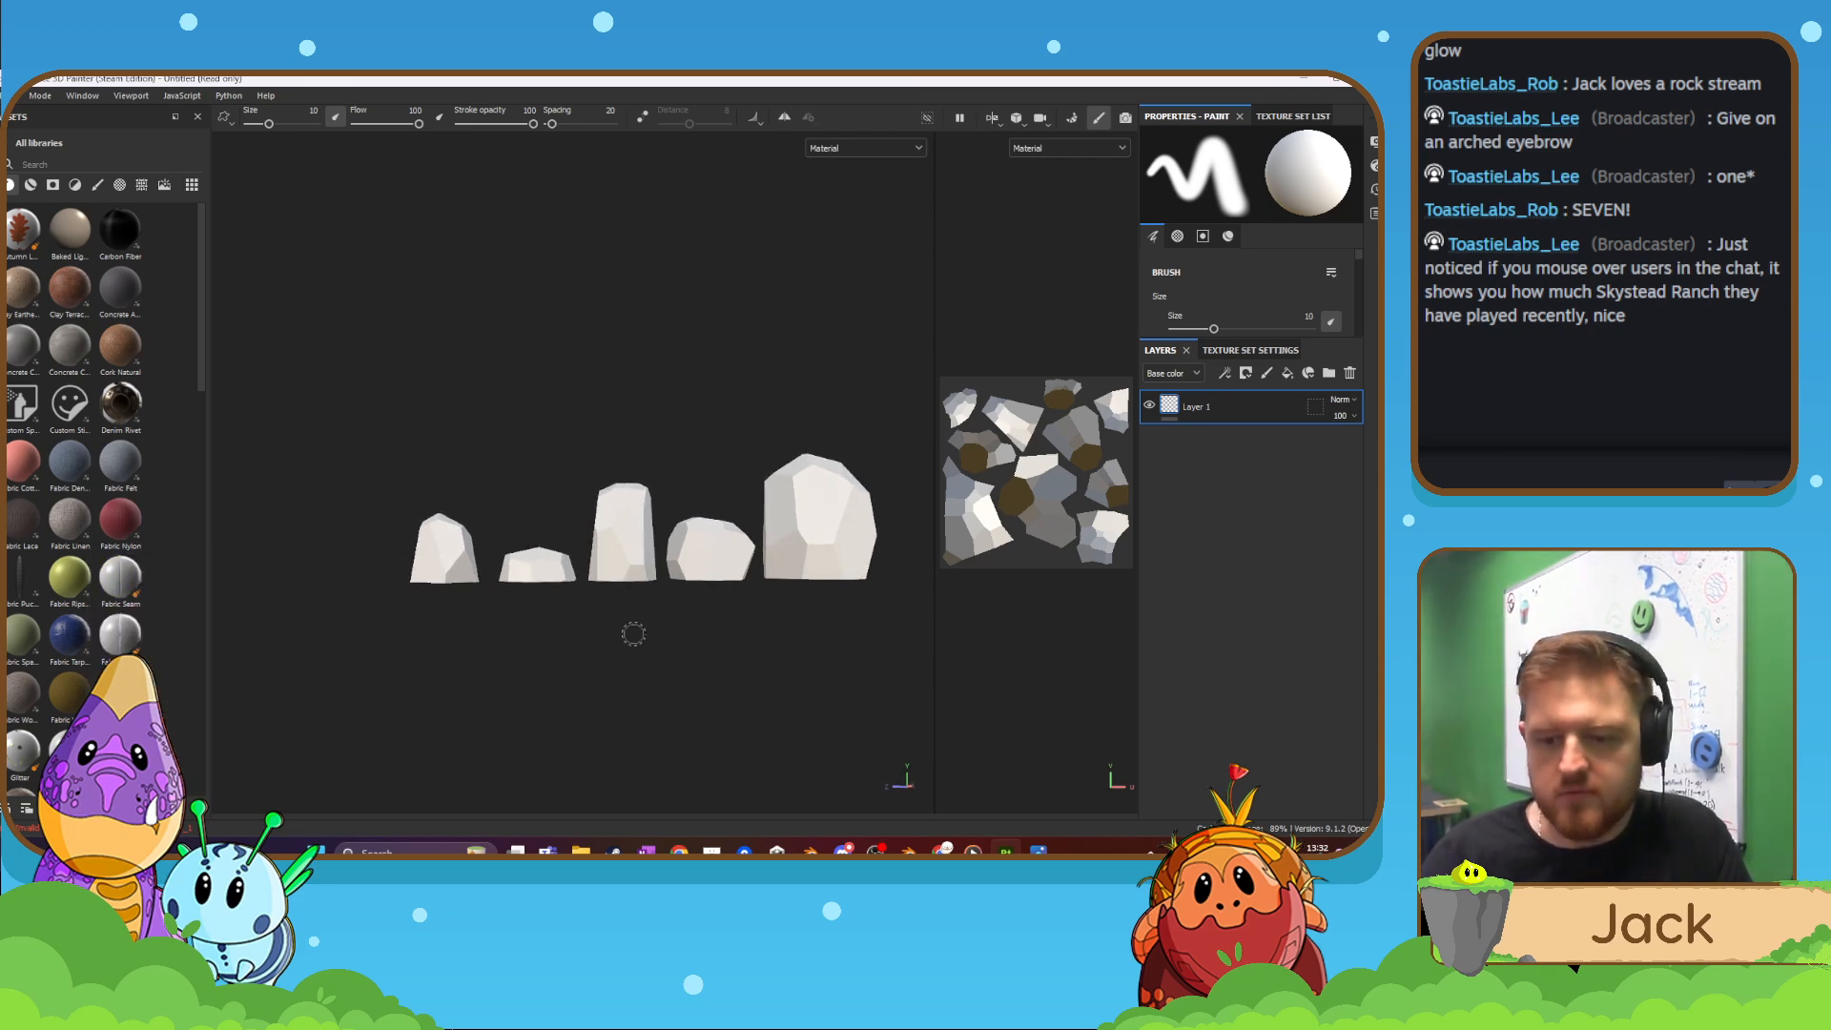
- Switch to Blender and, in Edit Mode with face selection, delete the bottom face of the largest rock
left_click(908, 849)
middle_click_drag(382, 536, 335, 544)
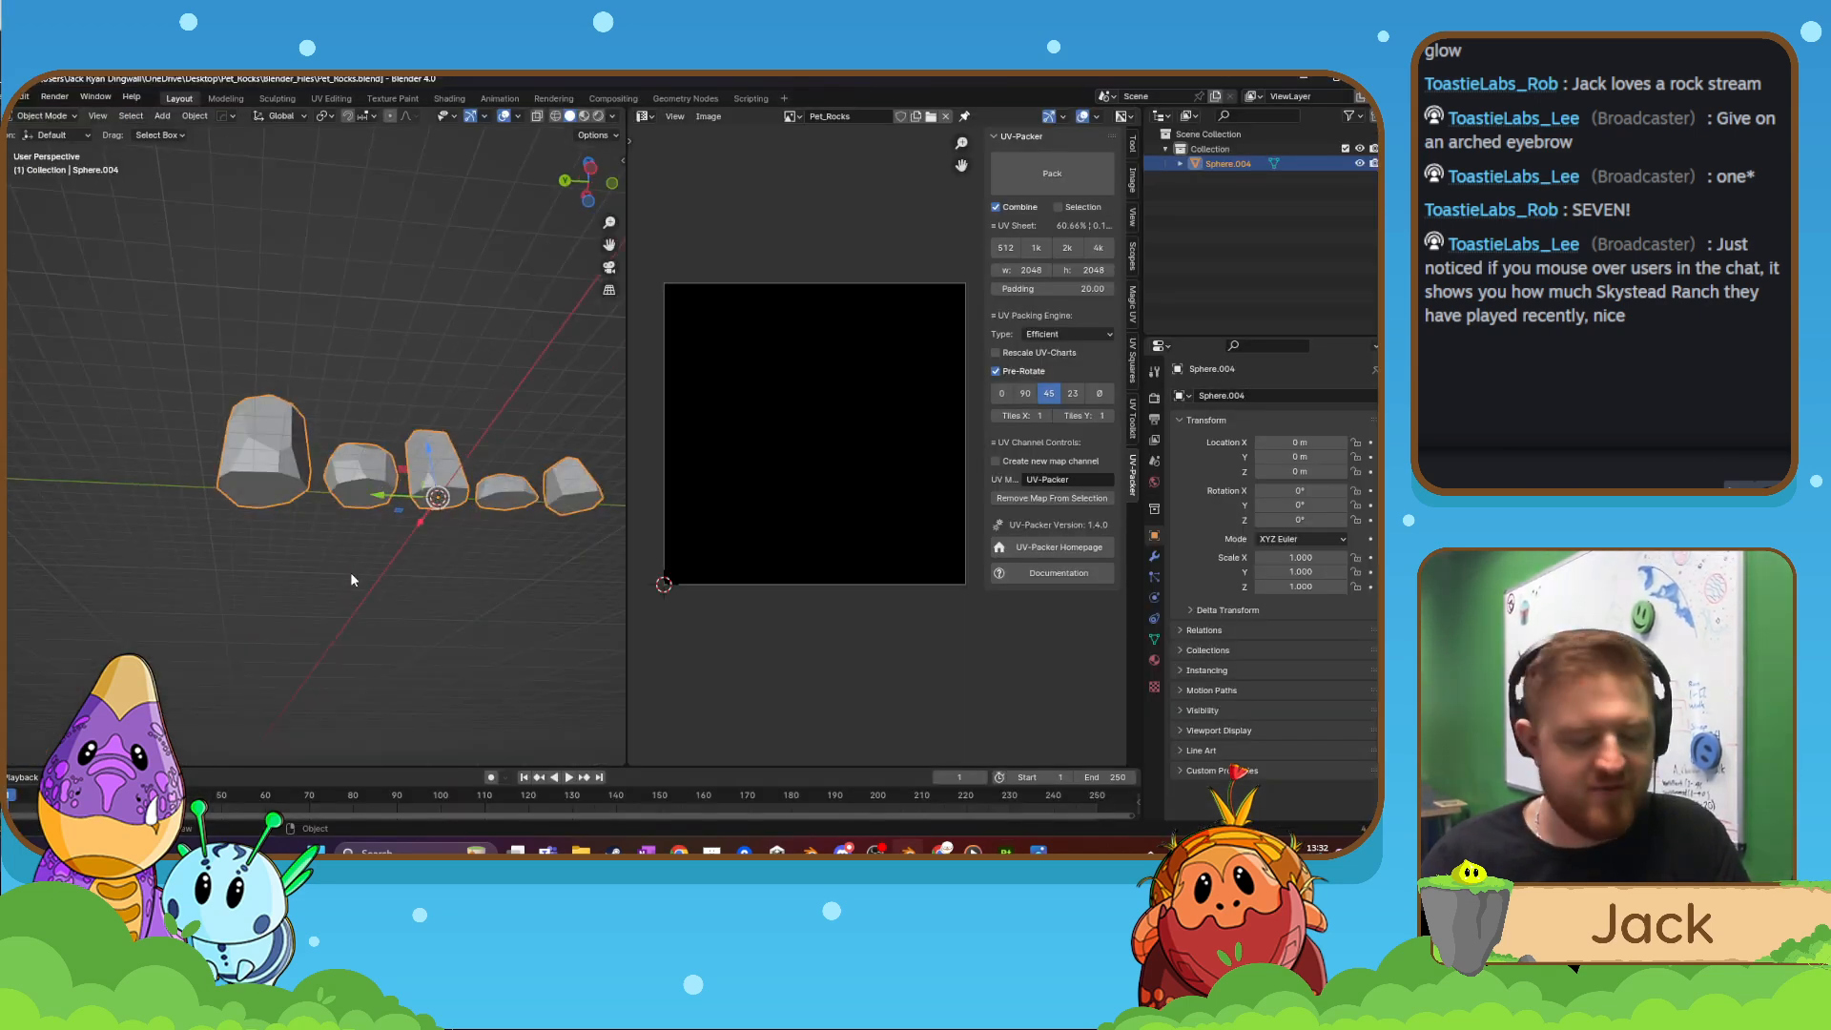
key("Tab")
left_click(120, 116)
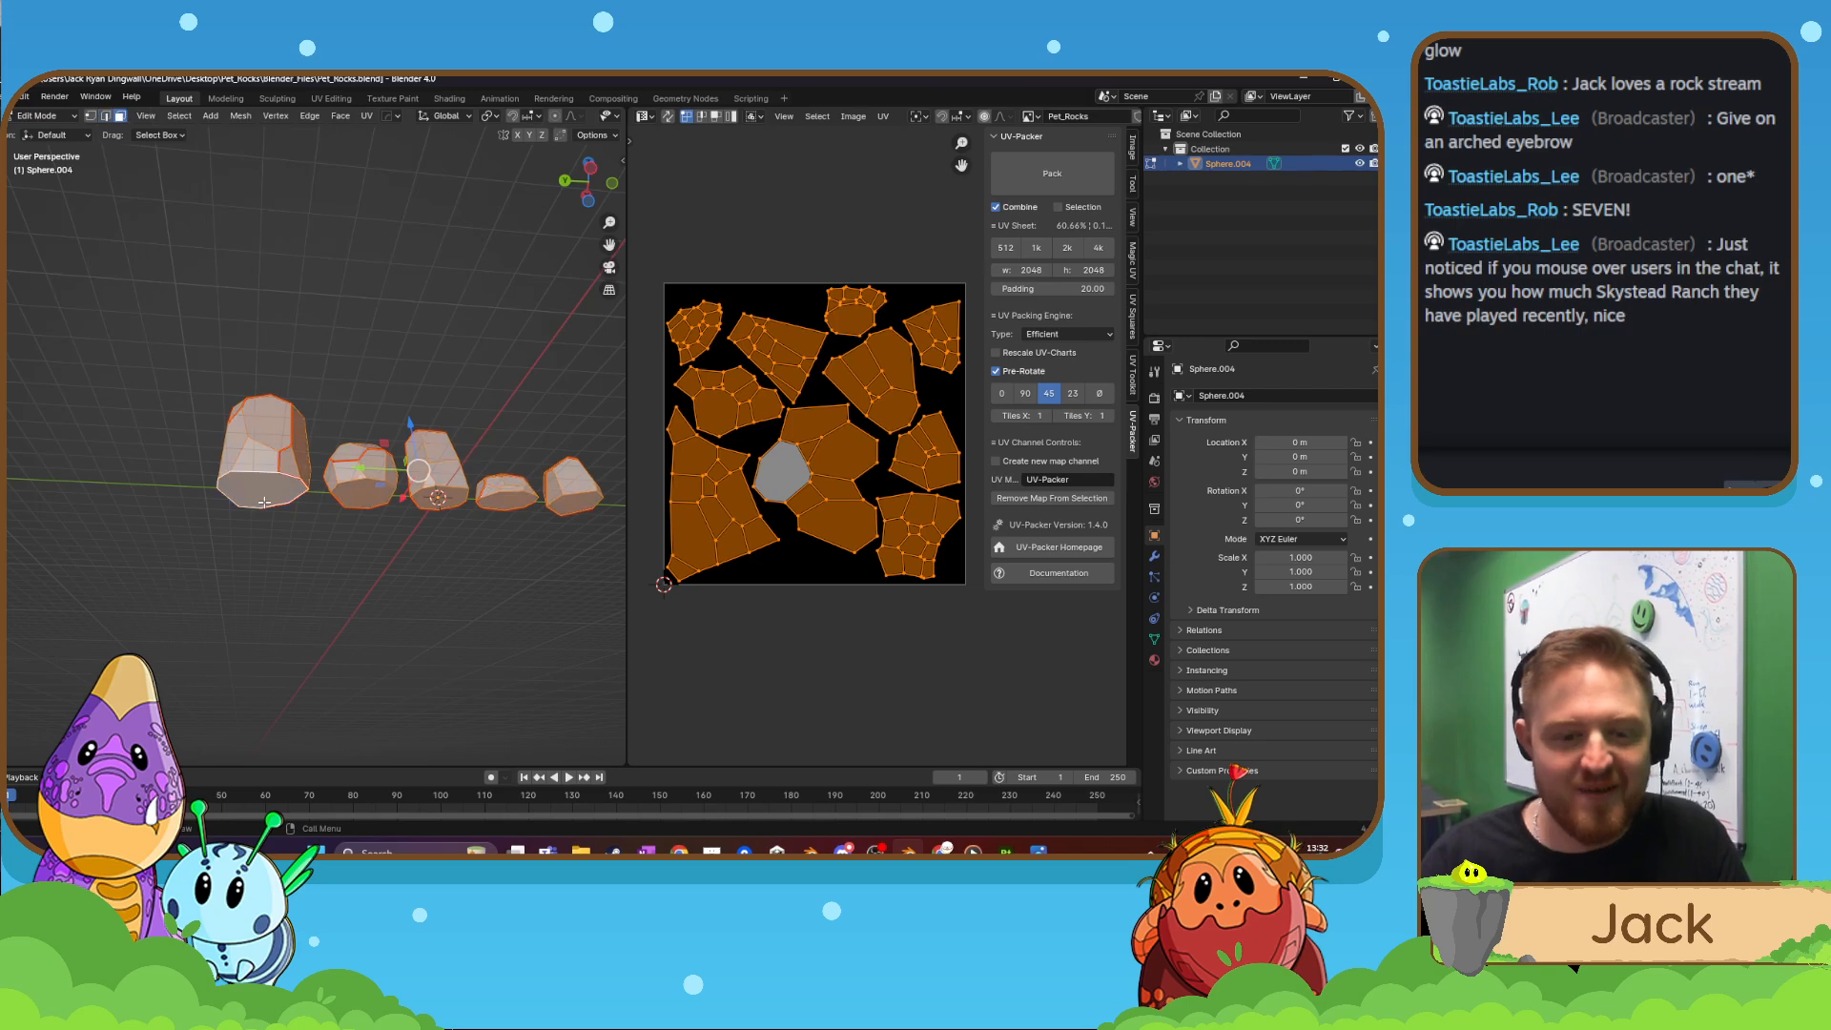
left_click(263, 501)
key("x")
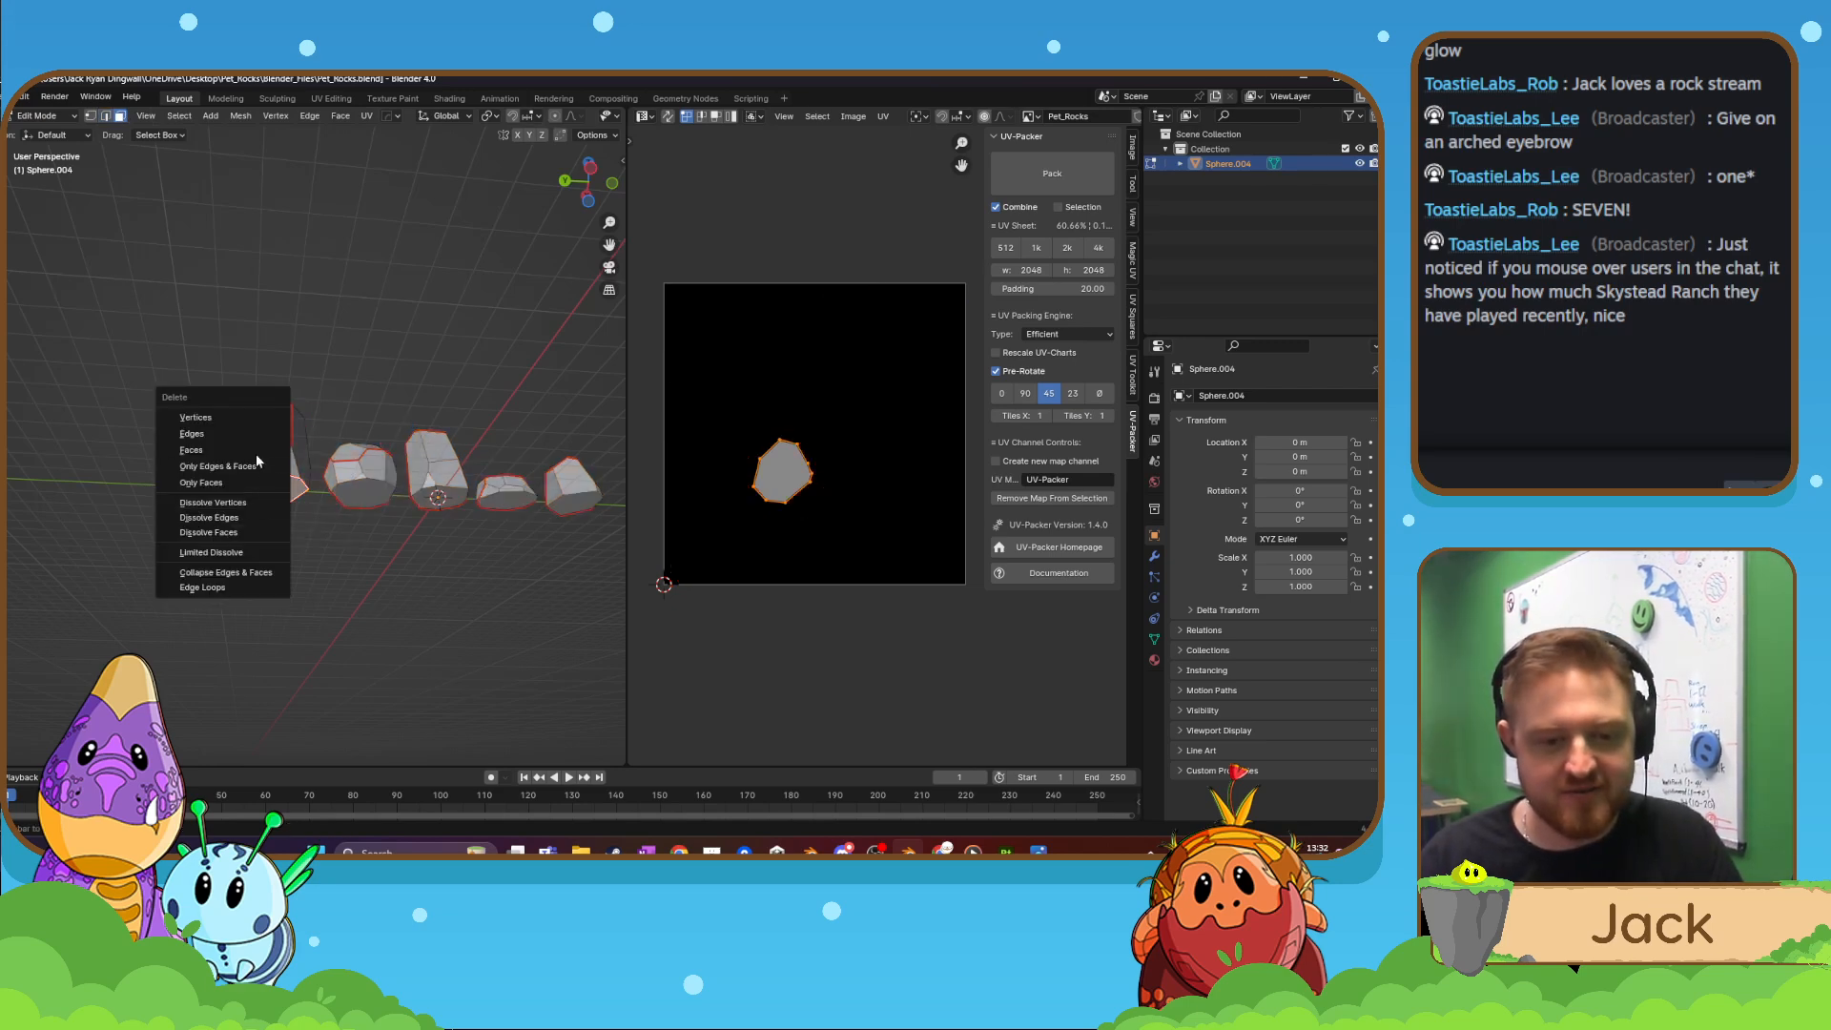
left_click(191, 450)
- Delete the bottom faces of the other four rocks and check the open undersides in Object Mode
left_click(376, 495)
key("x")
left_click(375, 495)
left_click(438, 498)
key("x")
left_click(439, 498)
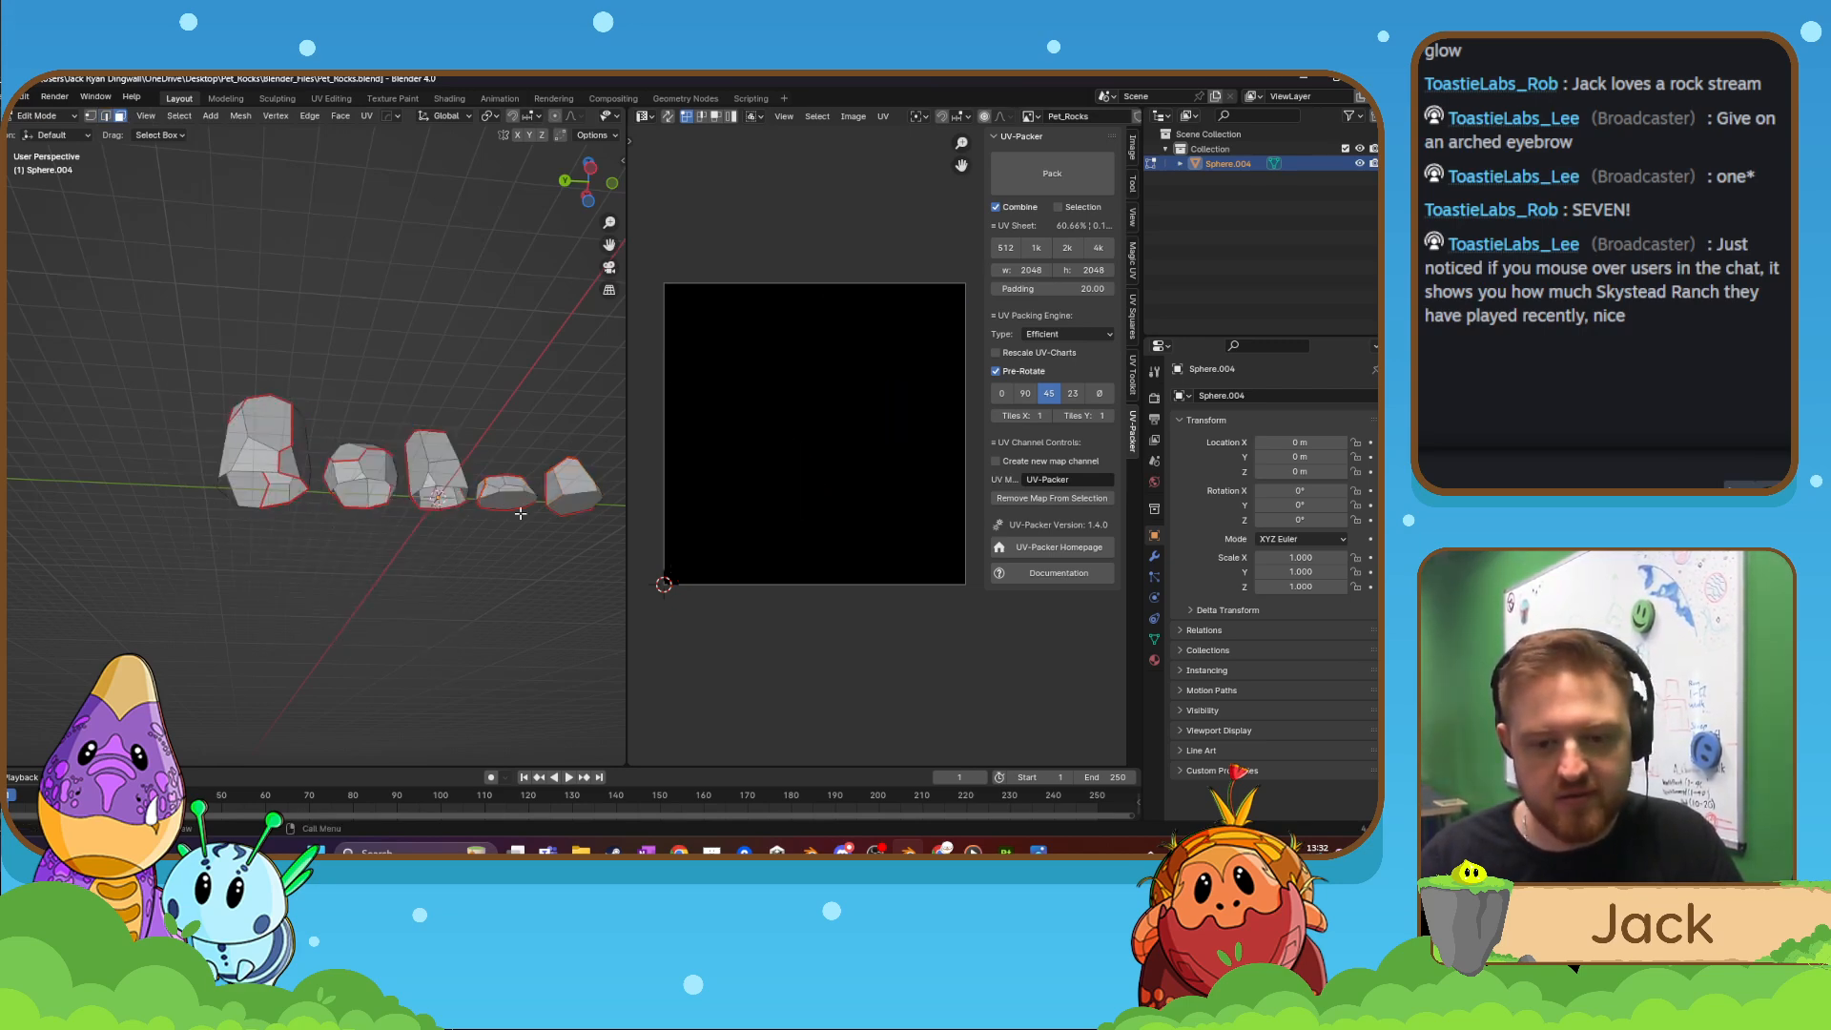
left_click(515, 503)
key("x")
left_click(515, 504)
left_click(570, 512)
key("x")
middle_click_drag(421, 380, 396, 534)
key("Tab")
left_click(397, 450)
- Select all faces of the rocks in Edit Mode, unwrap them again and pack the islands with UV-Packer
key("Tab")
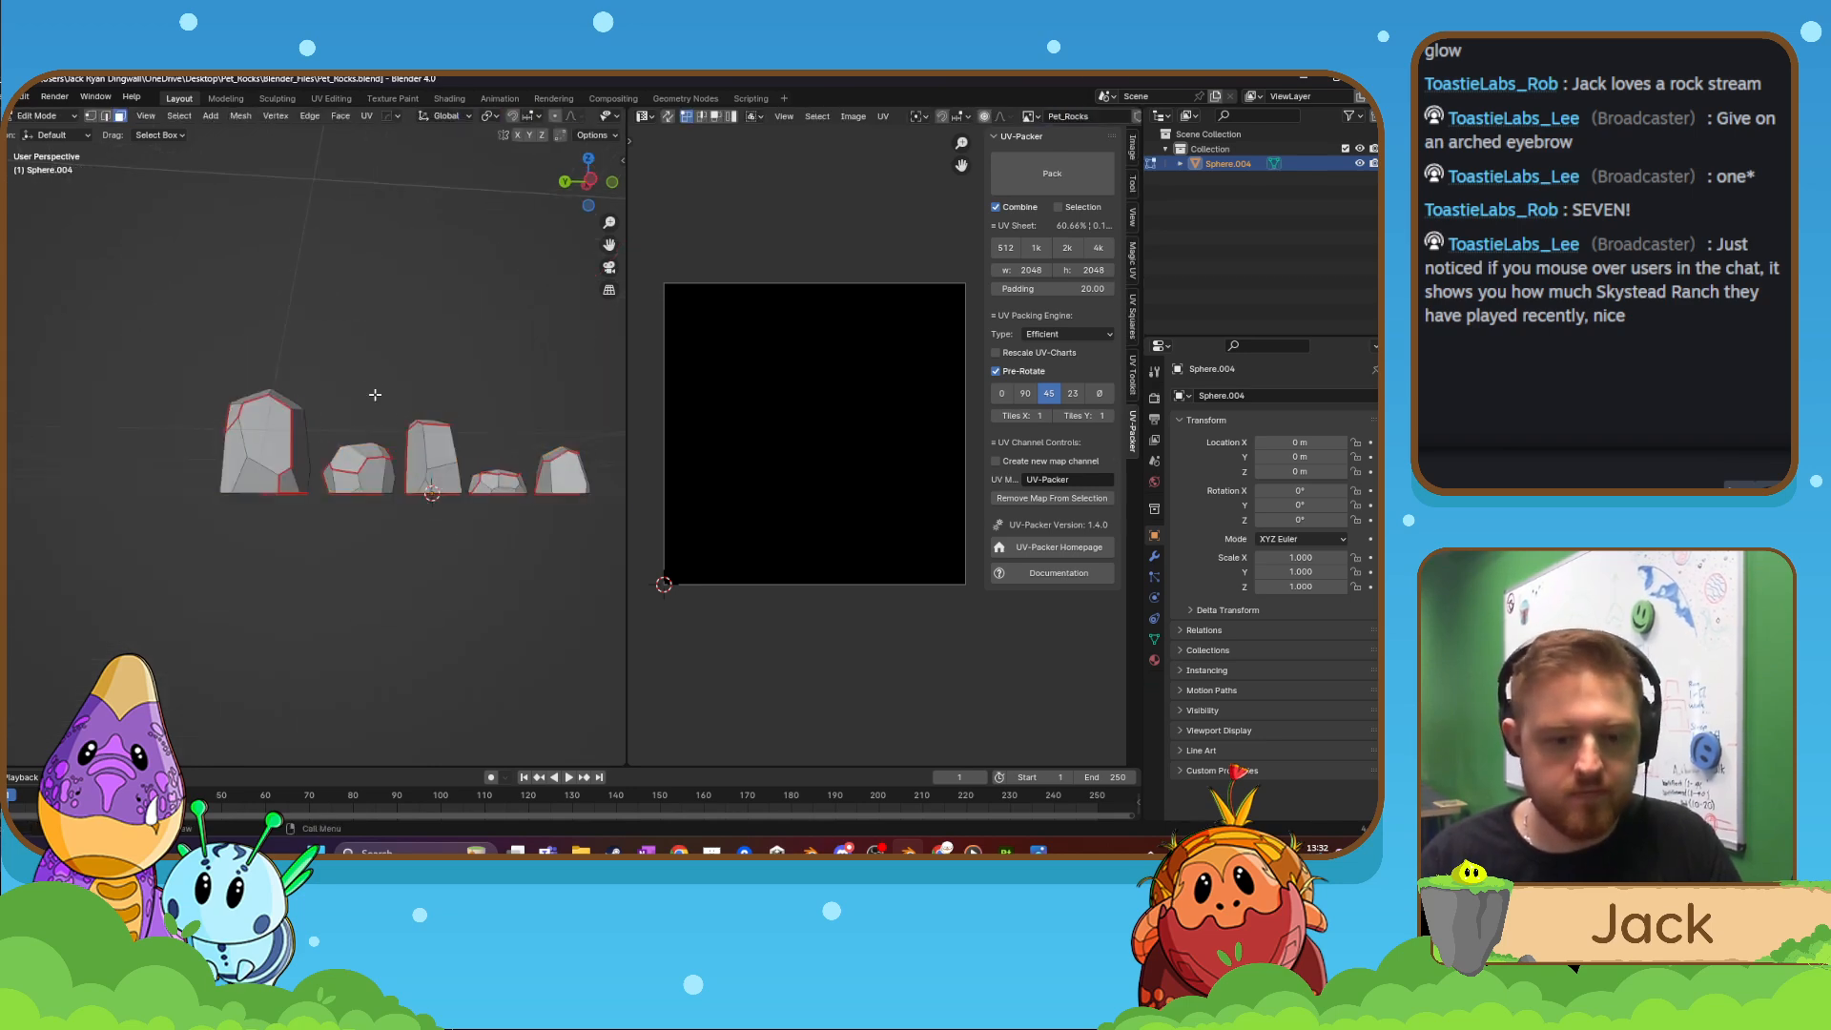
key("a")
left_click(366, 117)
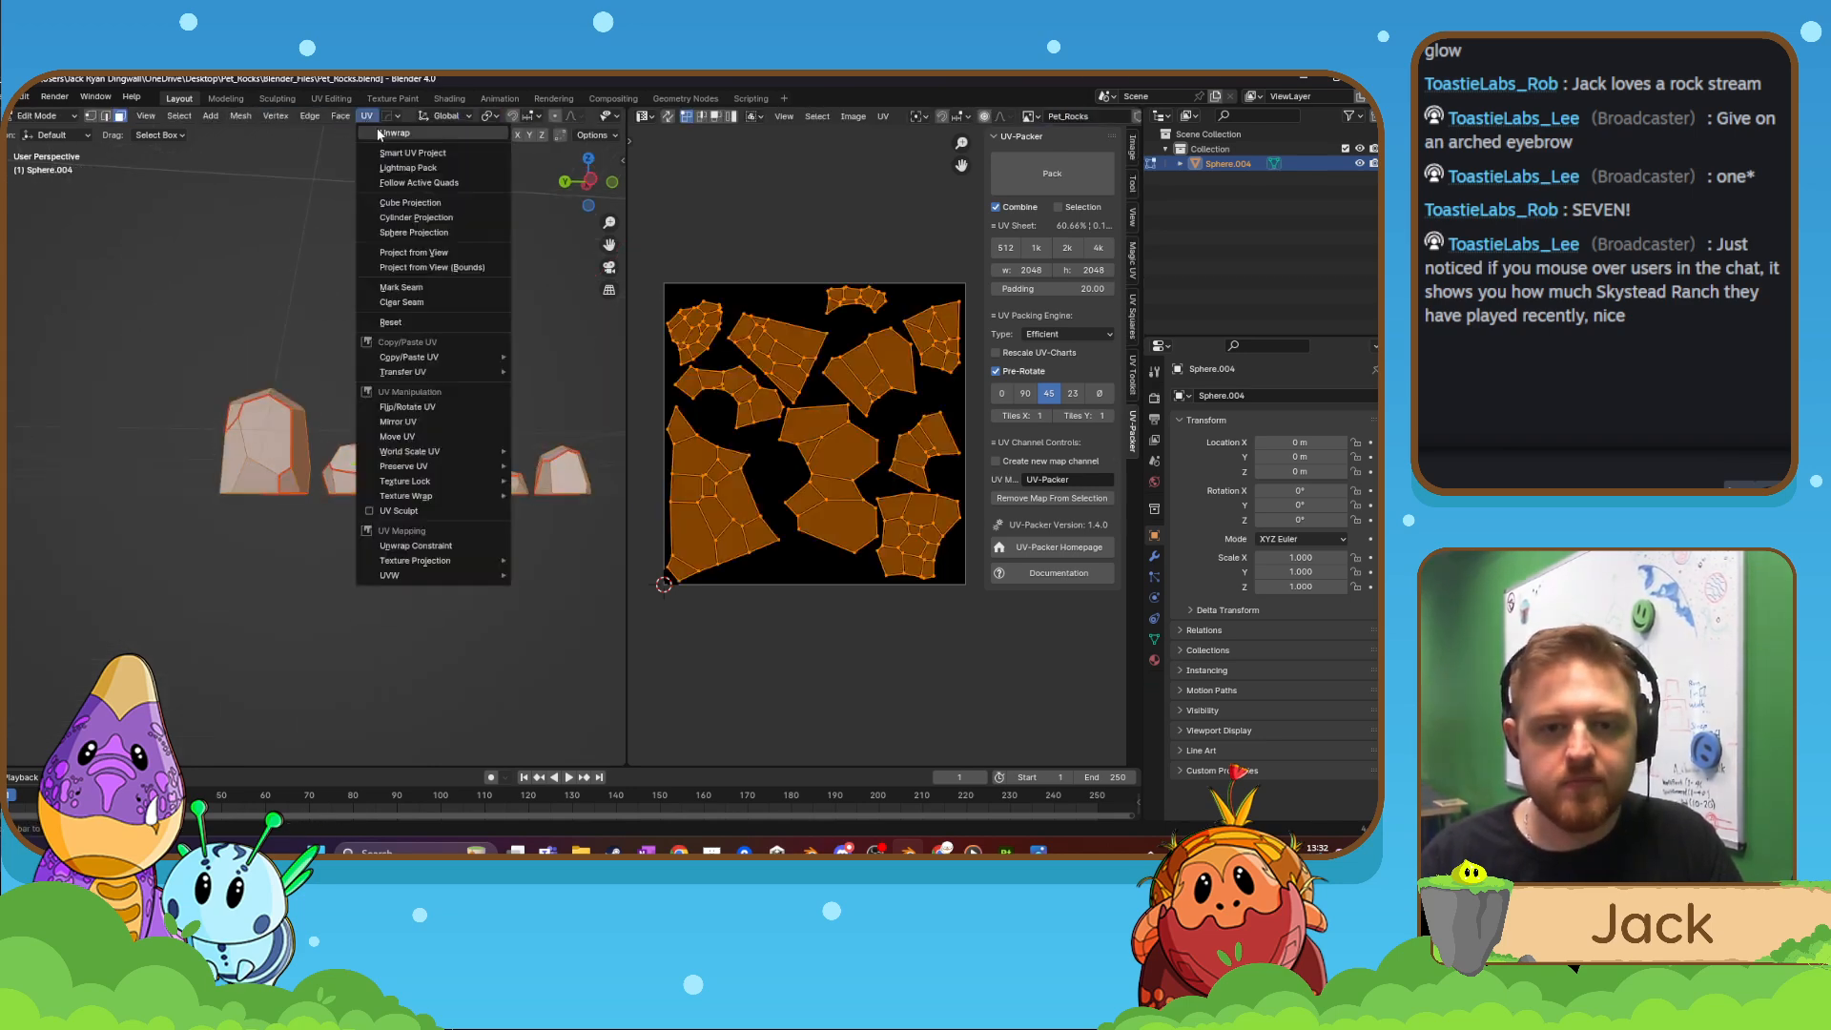
left_click(386, 140)
left_click(1052, 175)
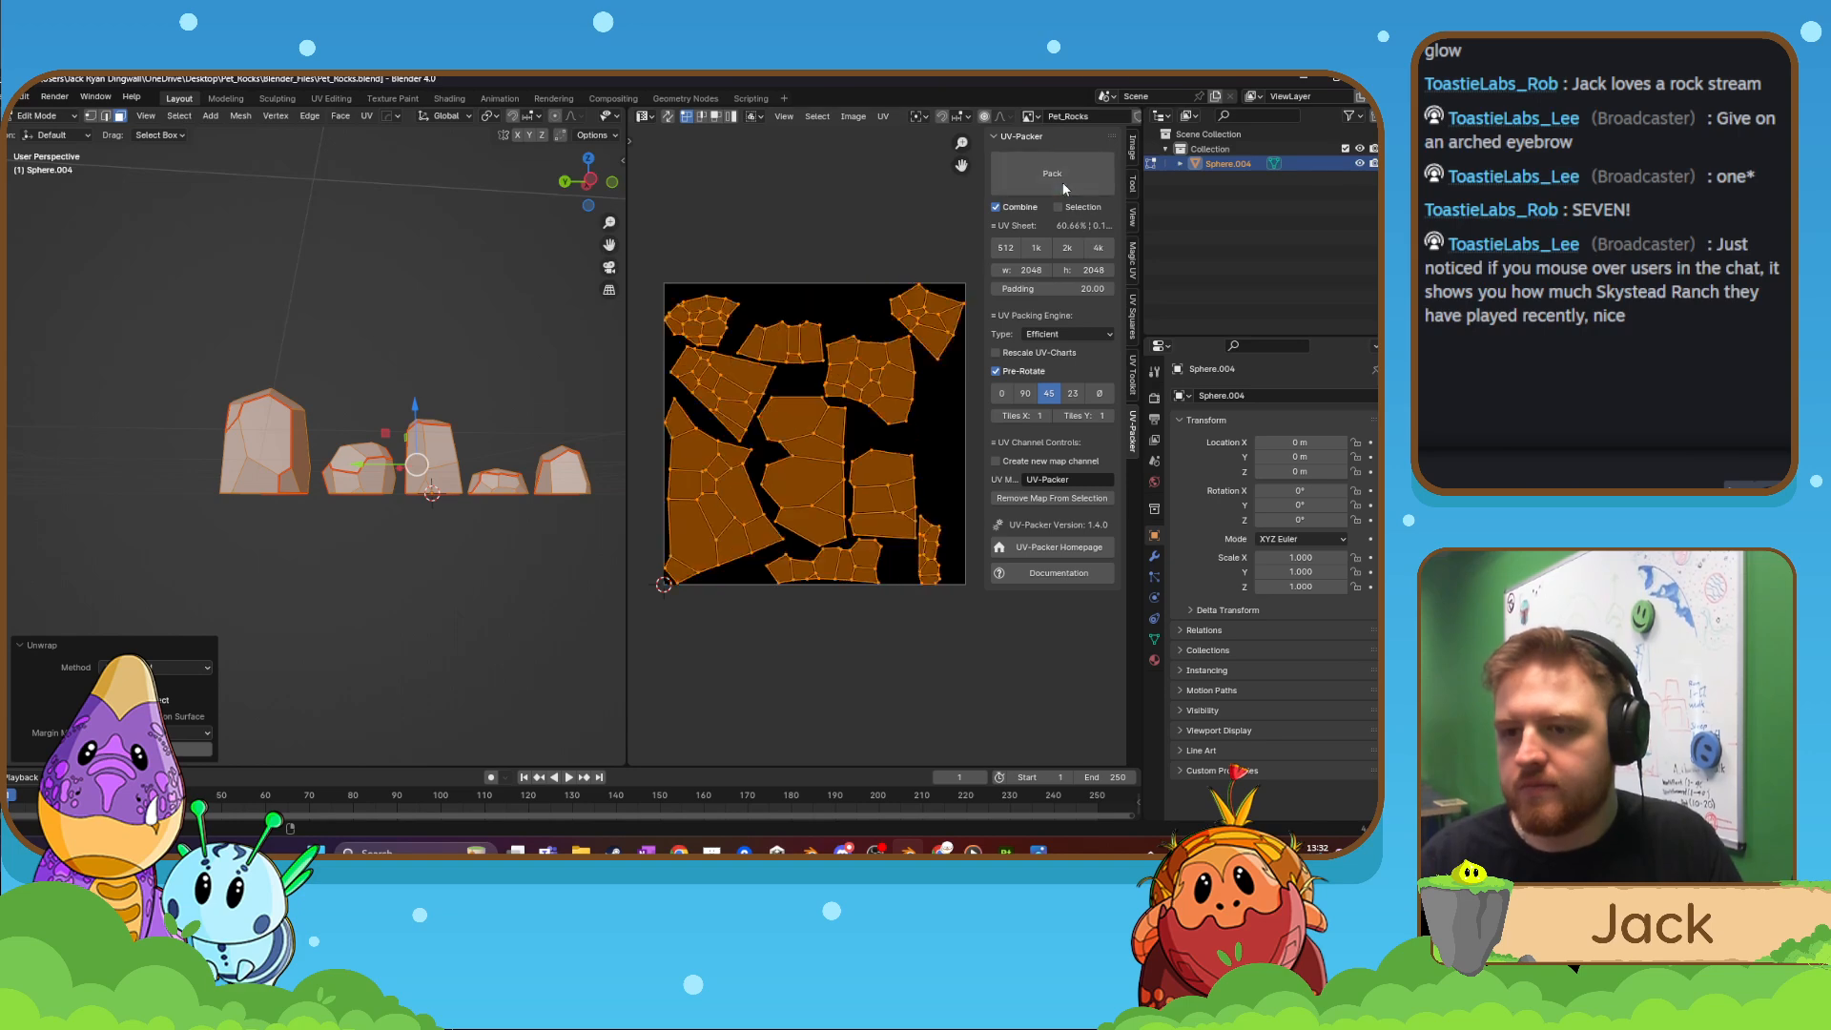
- Try packing the UV islands with 90° pre-rotation, then repack them at 45° and scale all islands down slightly
left_click(1026, 393)
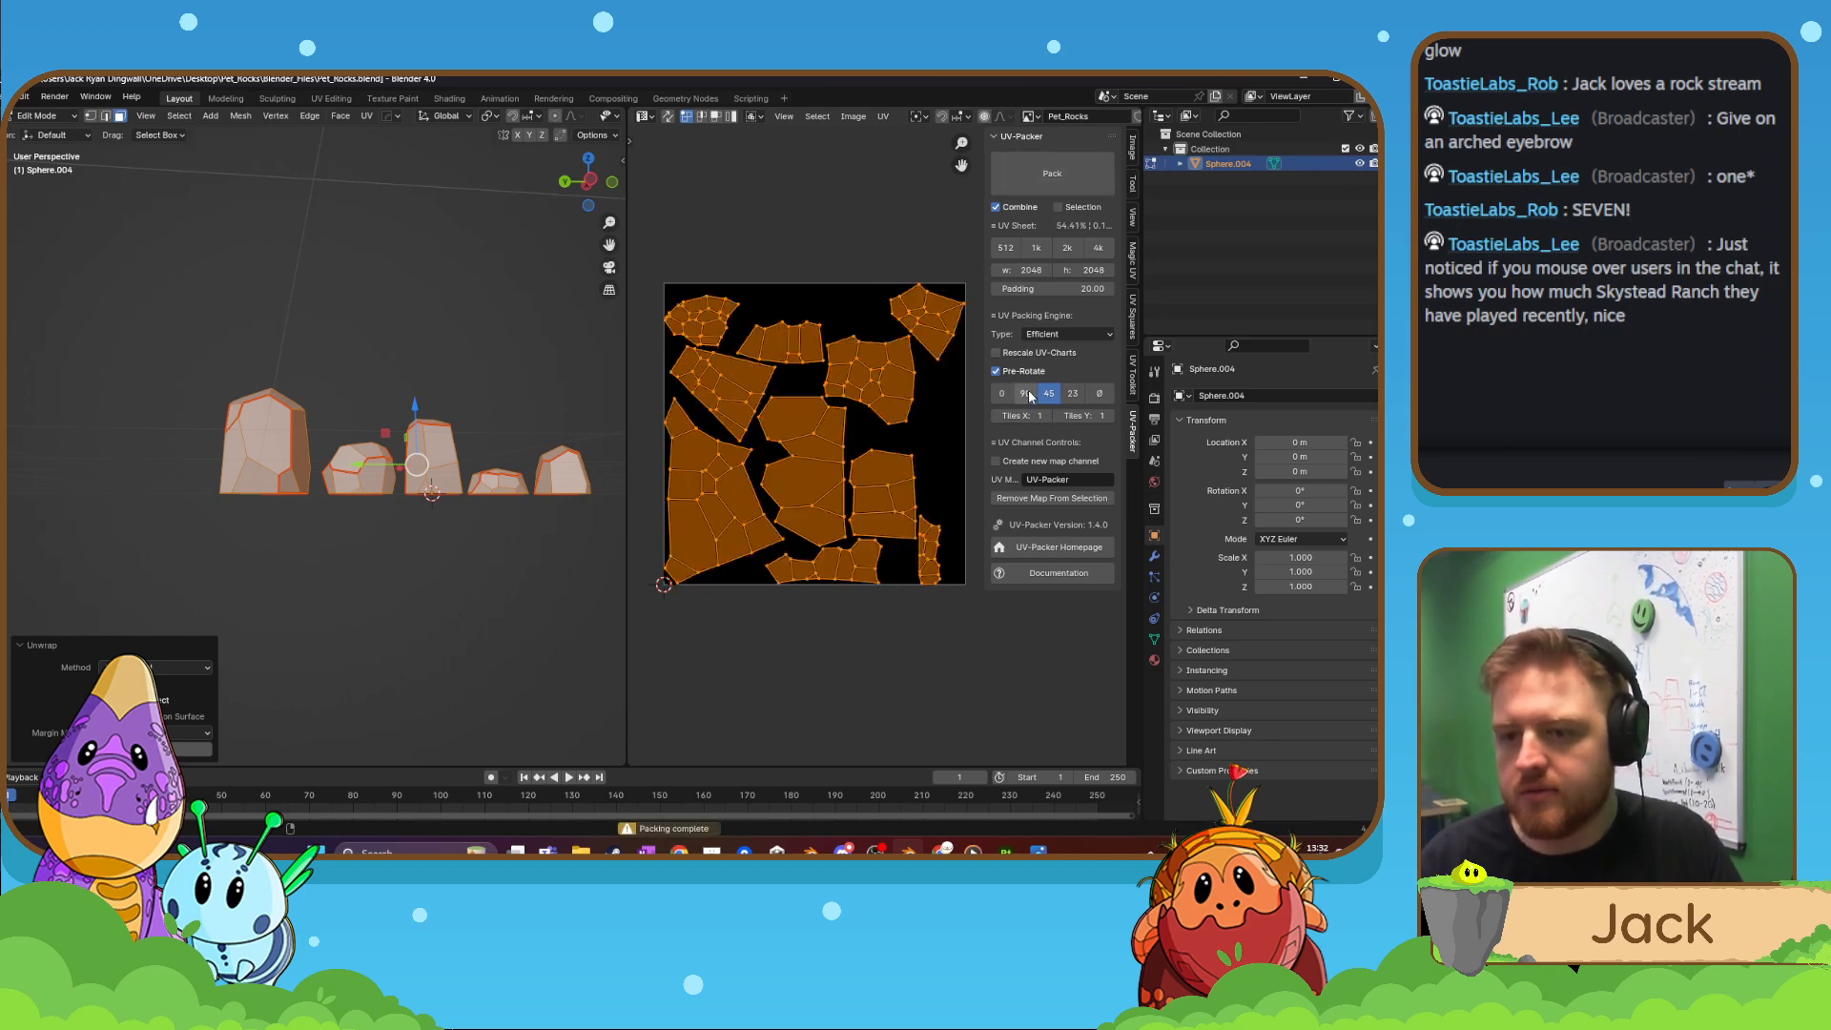
left_click(1059, 177)
left_click(1049, 393)
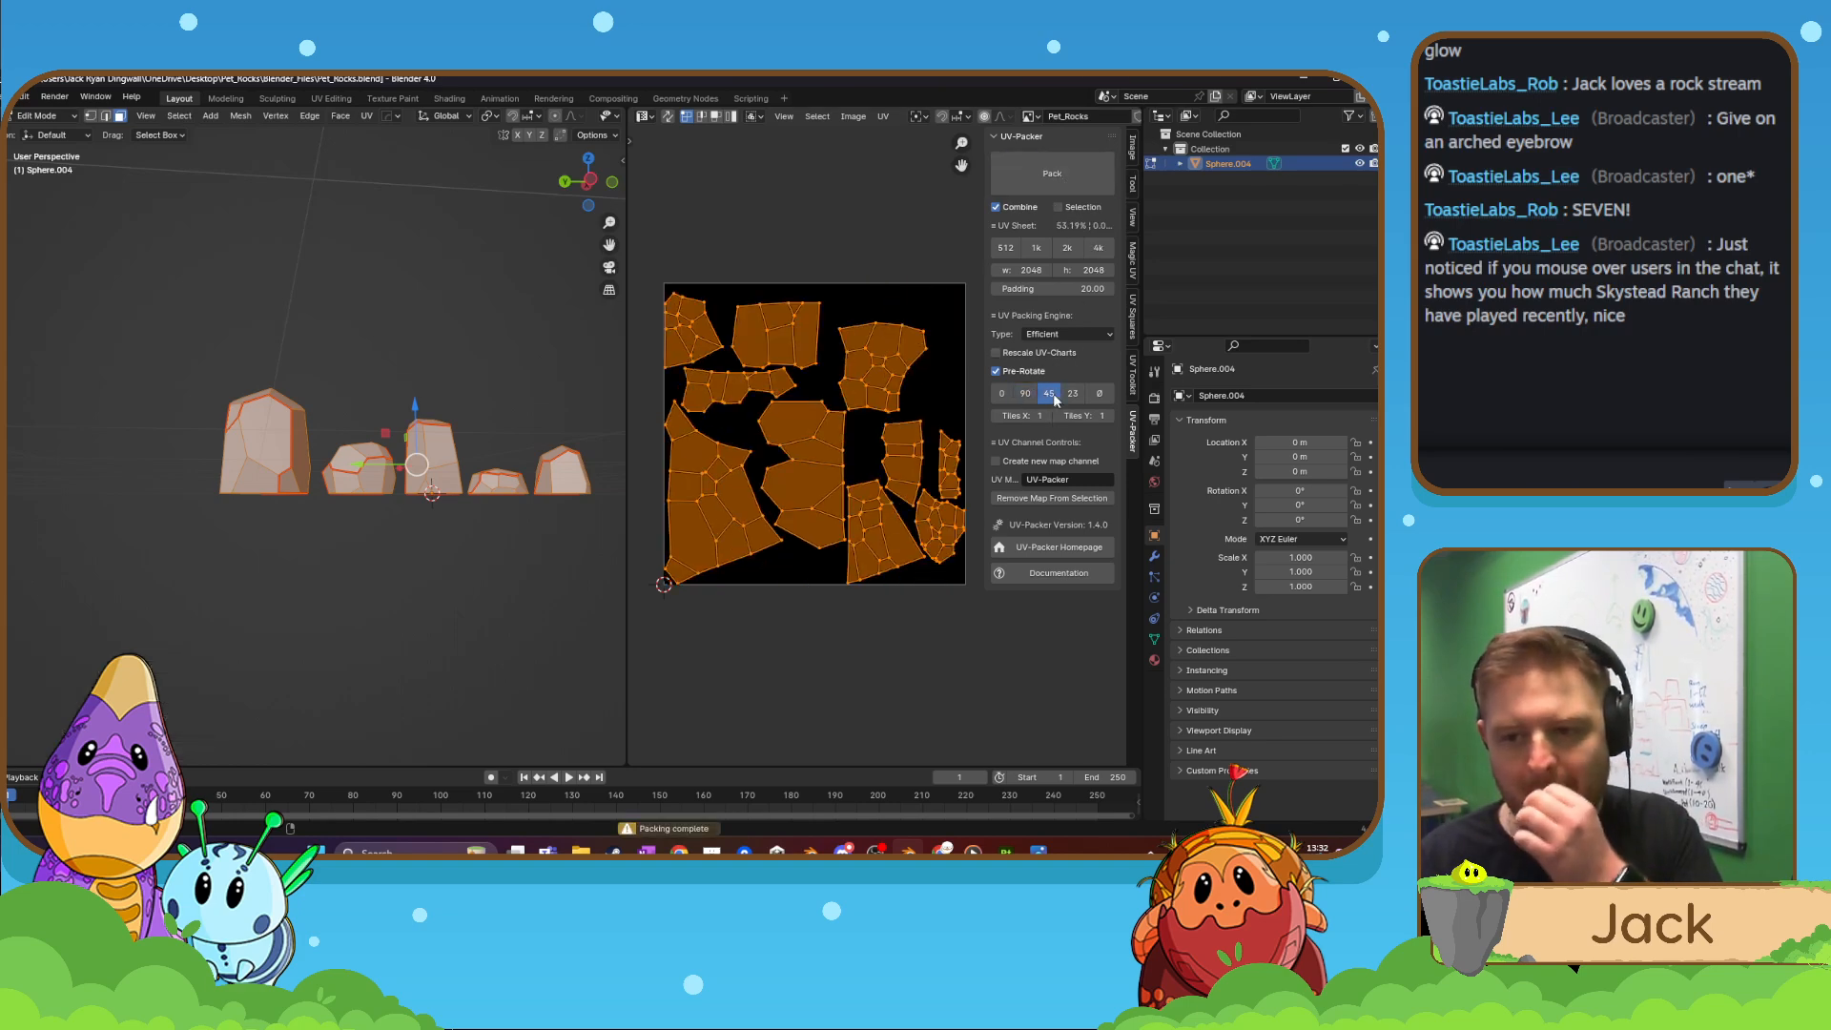
left_click(1052, 175)
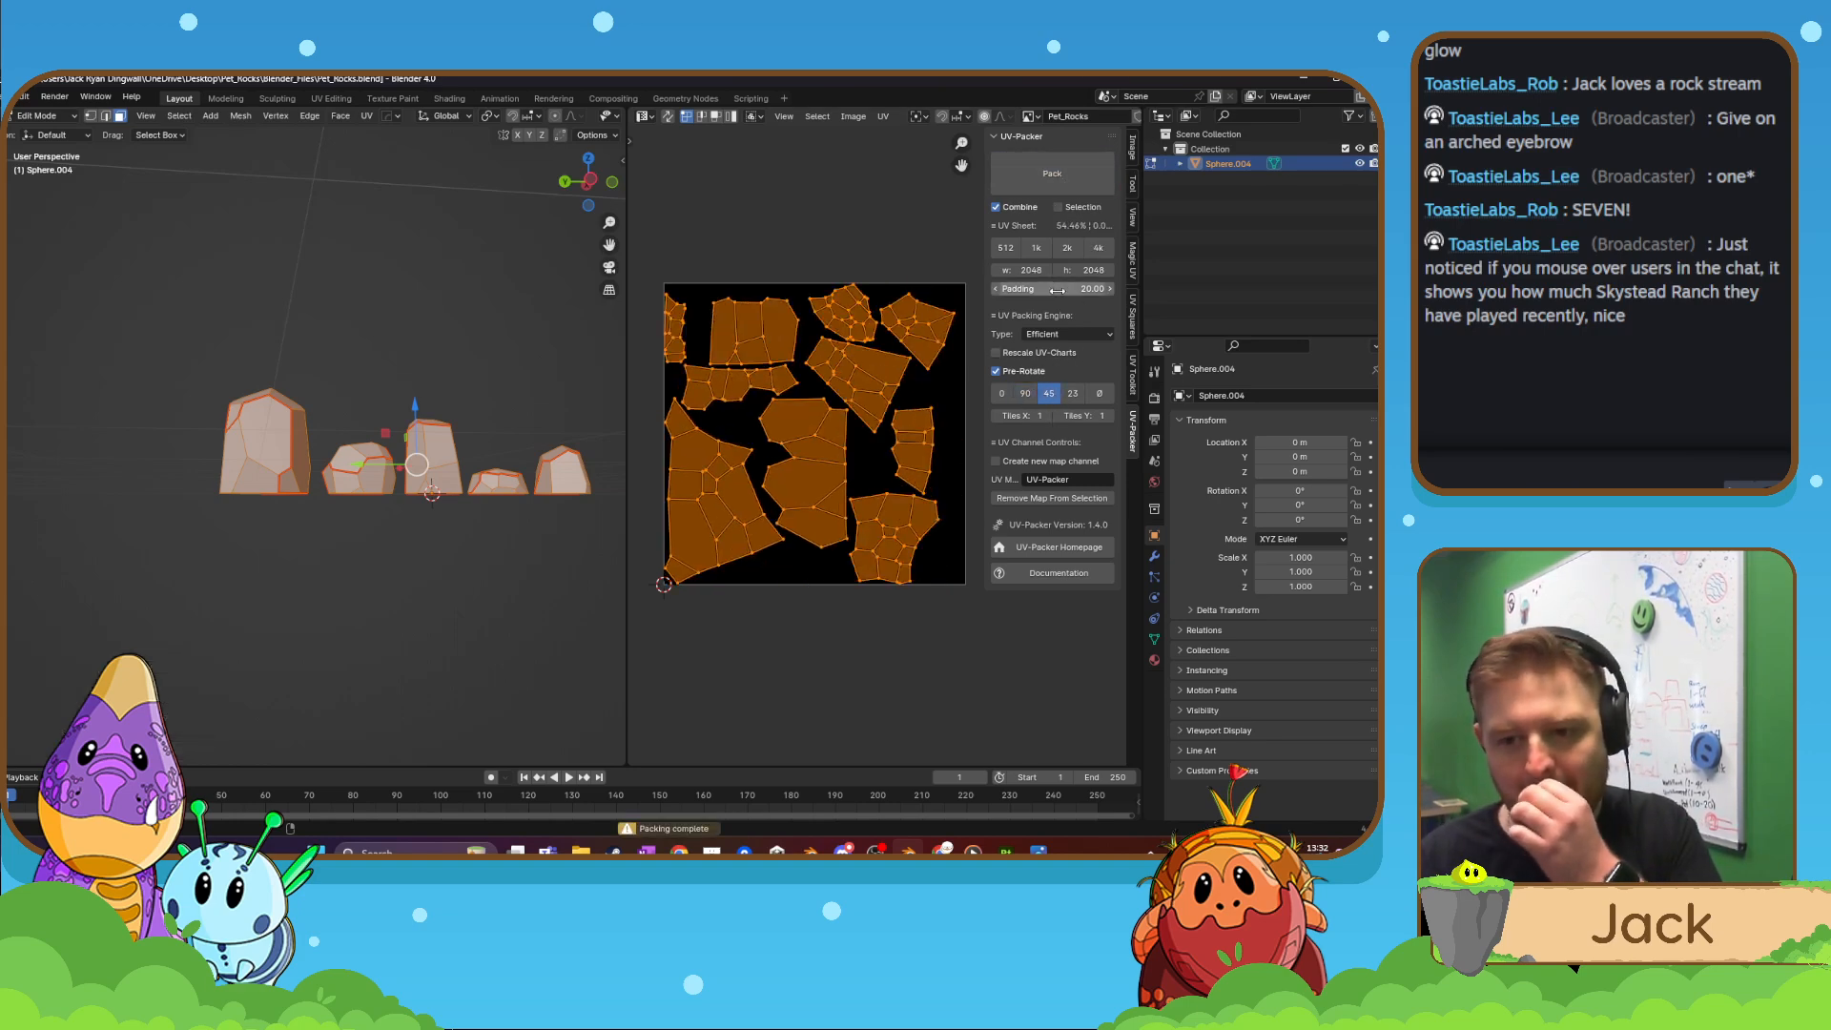
left_click(1057, 174)
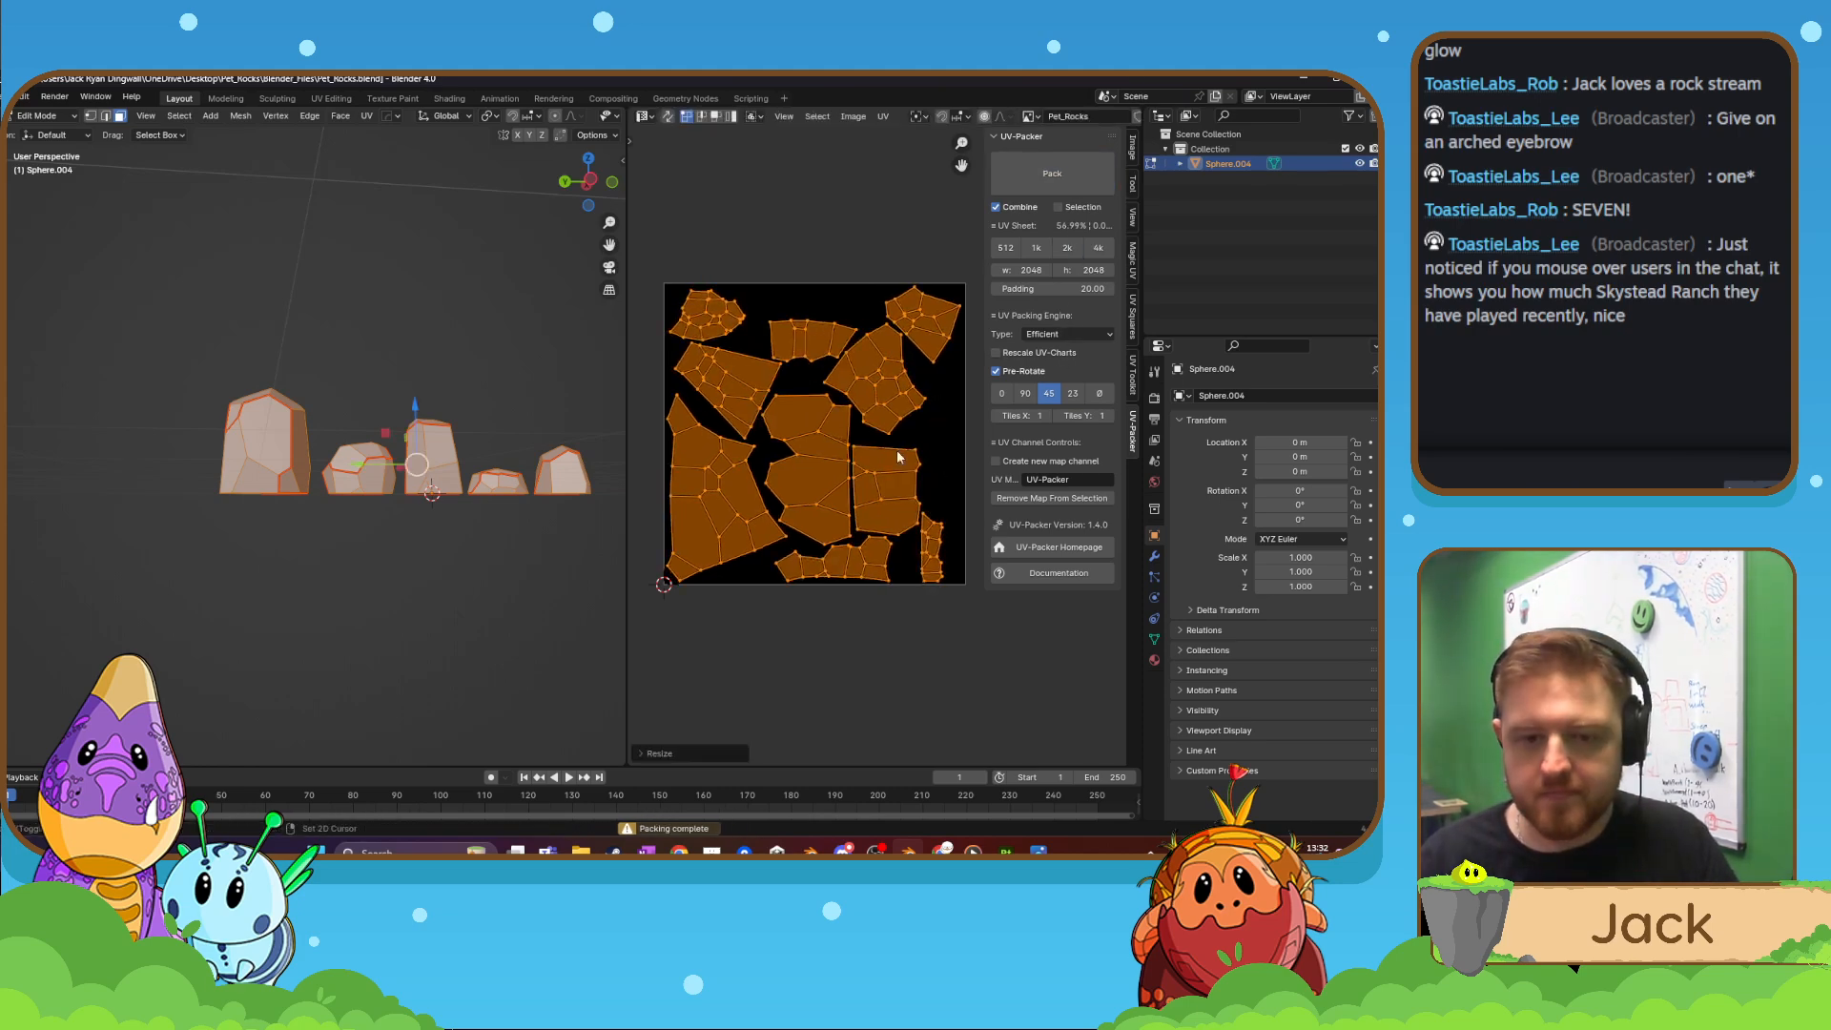
- Return to Object Mode and export the selected rocks as FBX, overwriting Pet_Rocks.fbx in the Textures folder
key("Tab")
left_click(10, 96)
mouse_move(85, 322)
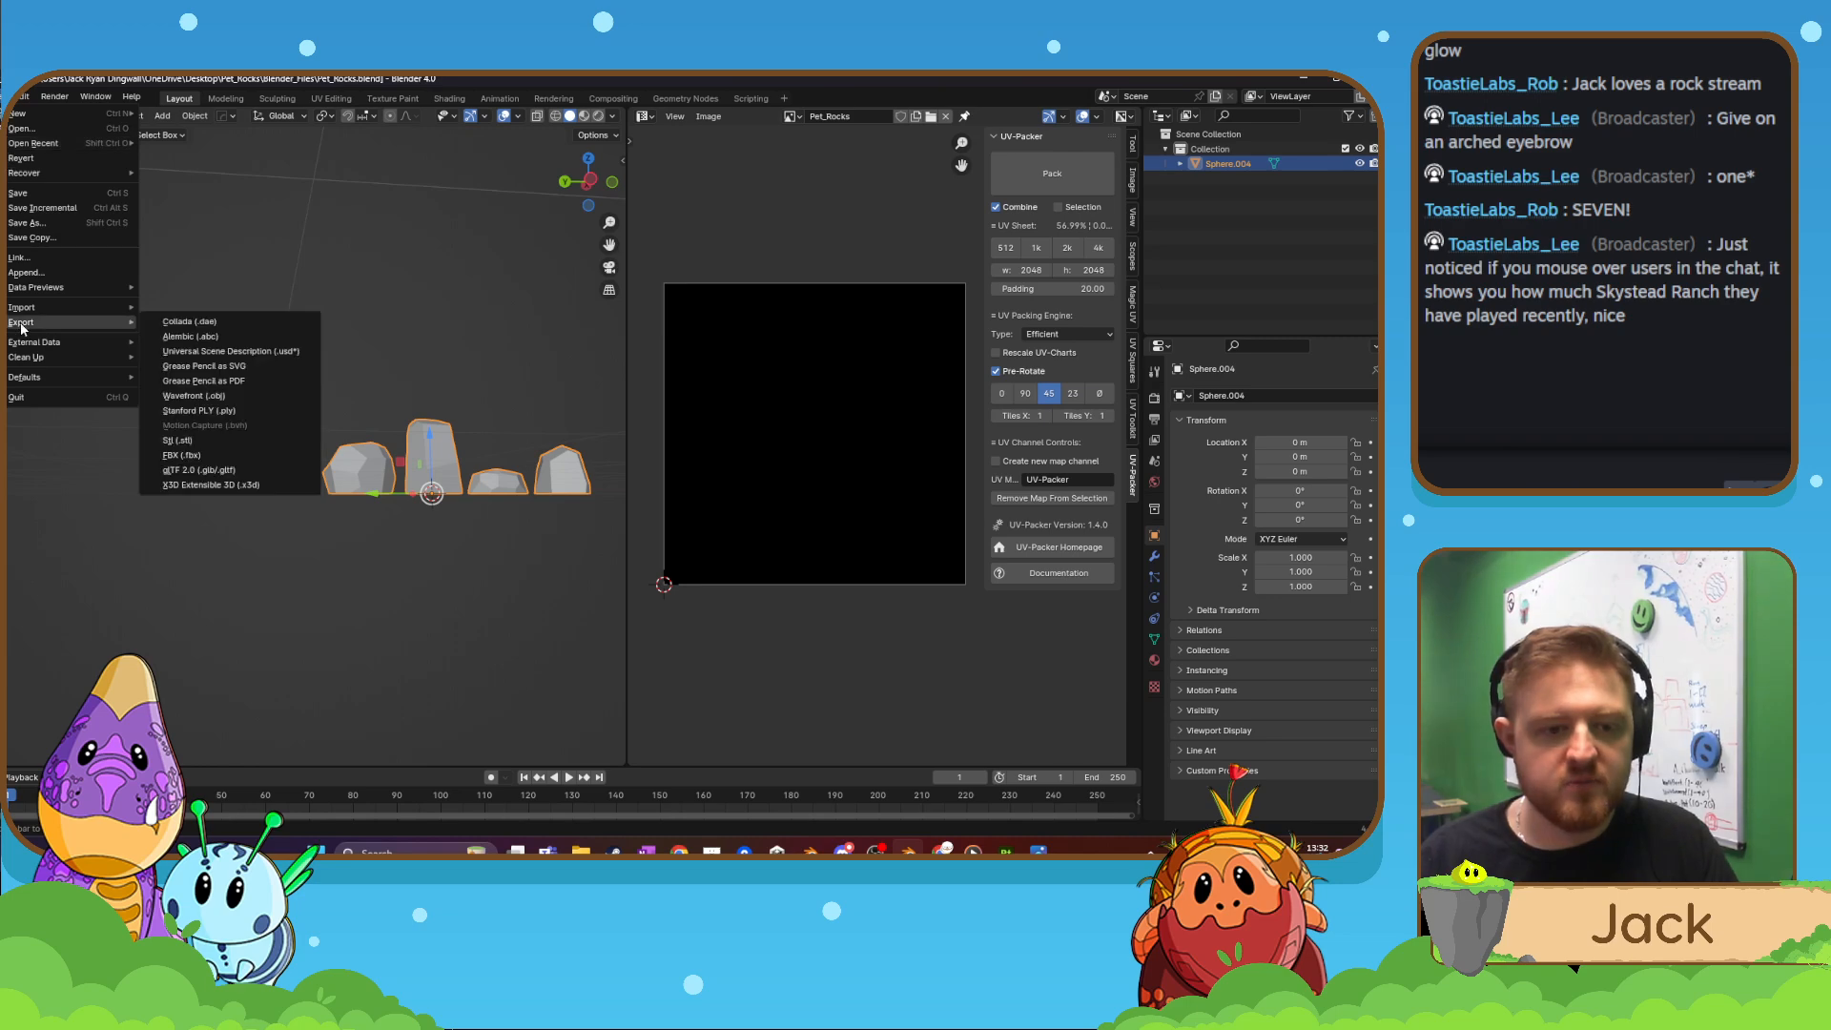
left_click(182, 455)
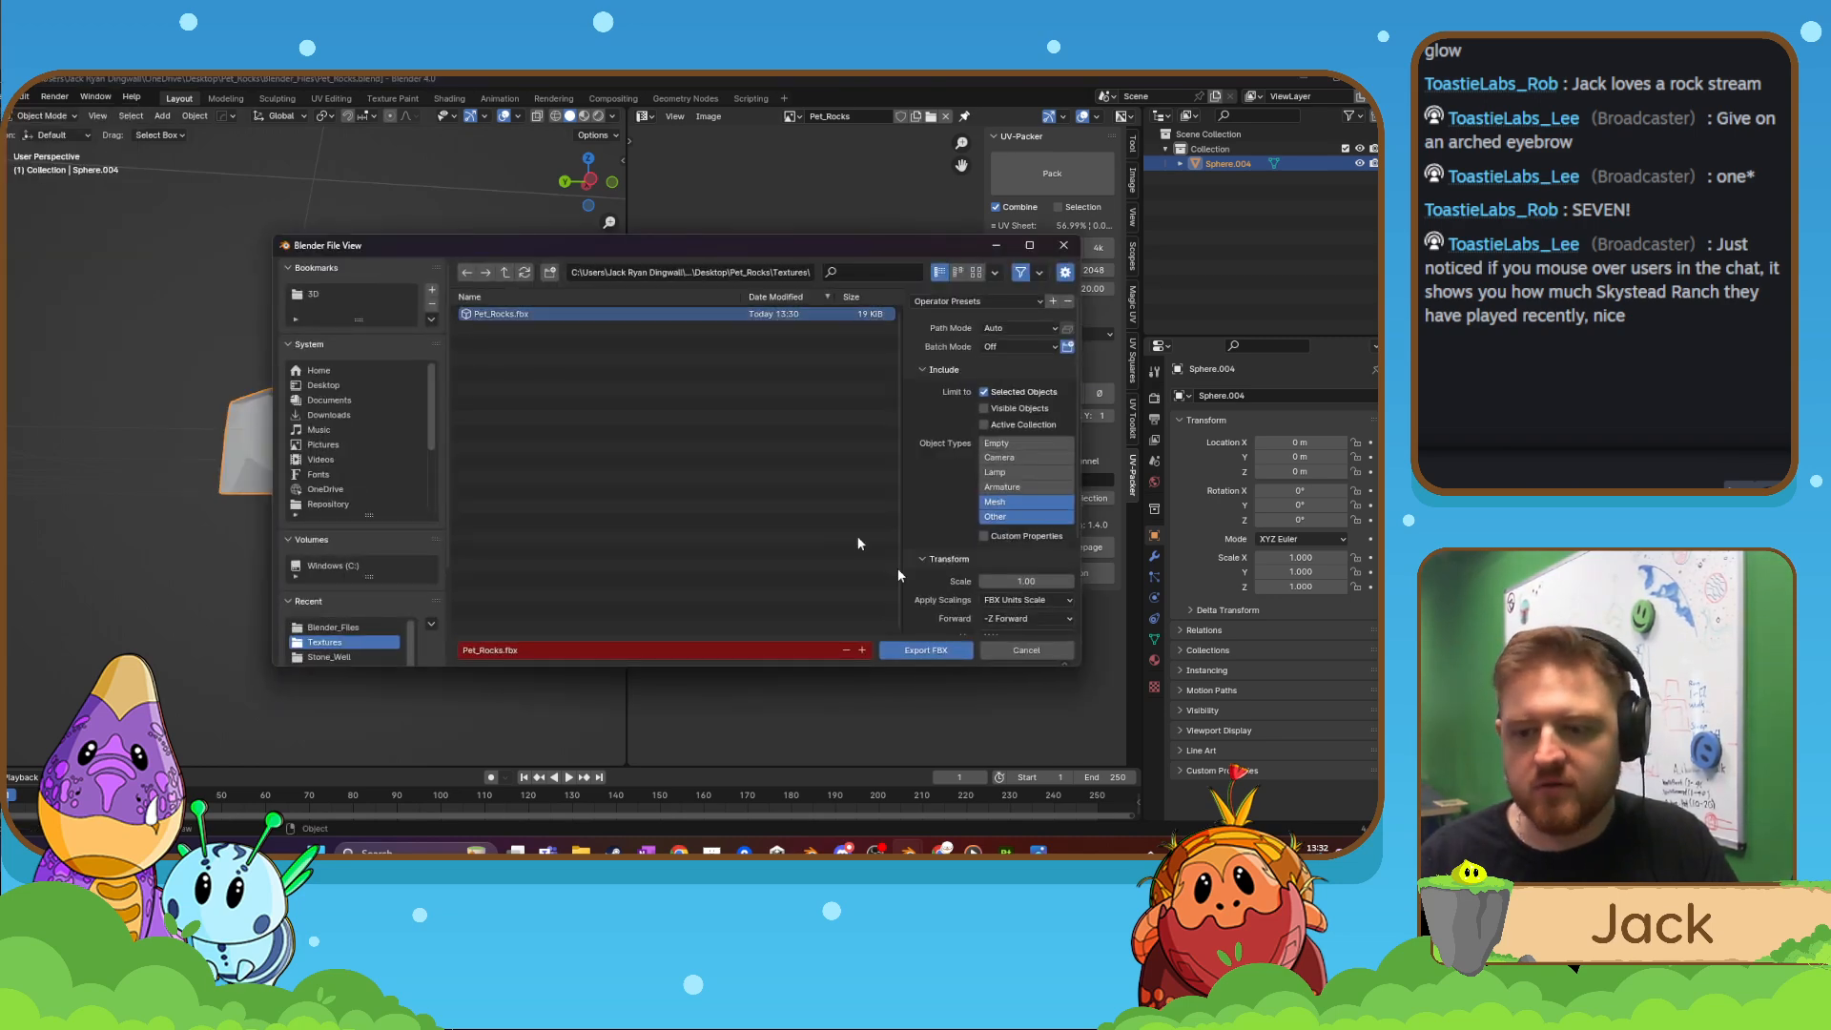
left_click(948, 651)
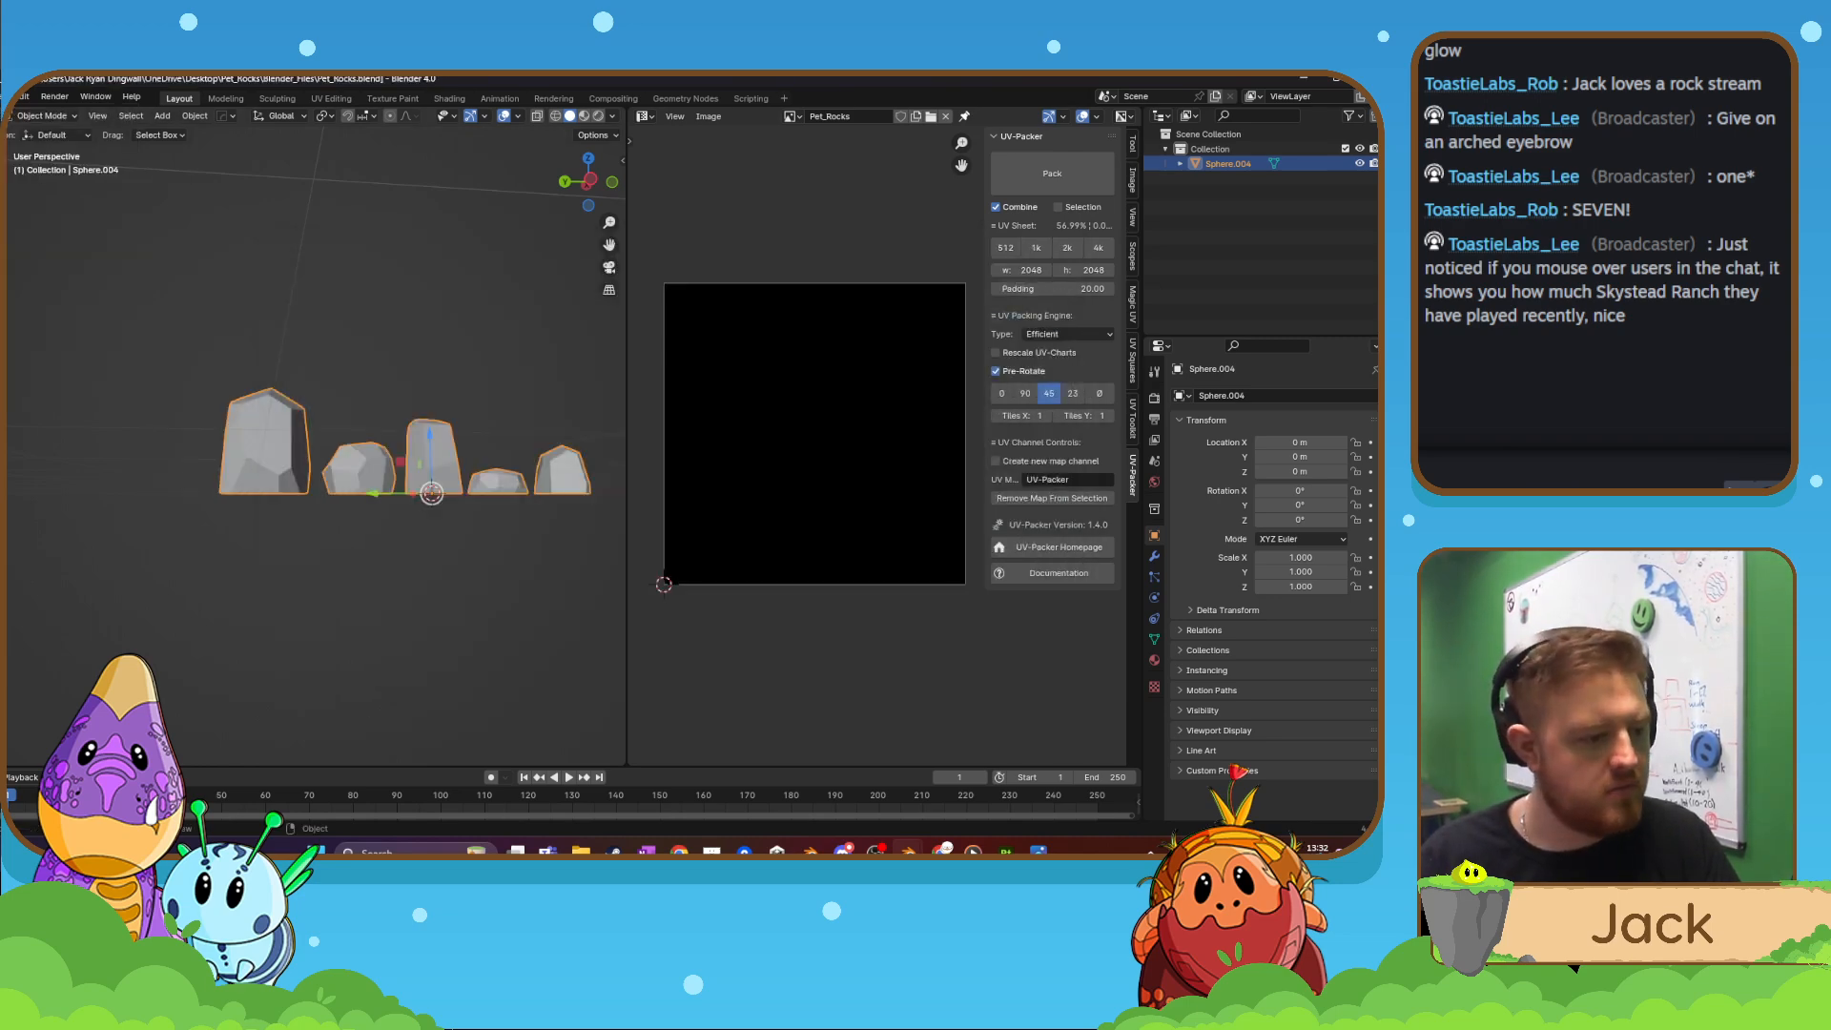
- In Substance 3D Painter, create a new project from the re-exported rocks, discarding the current project's changes
left_click(1006, 852)
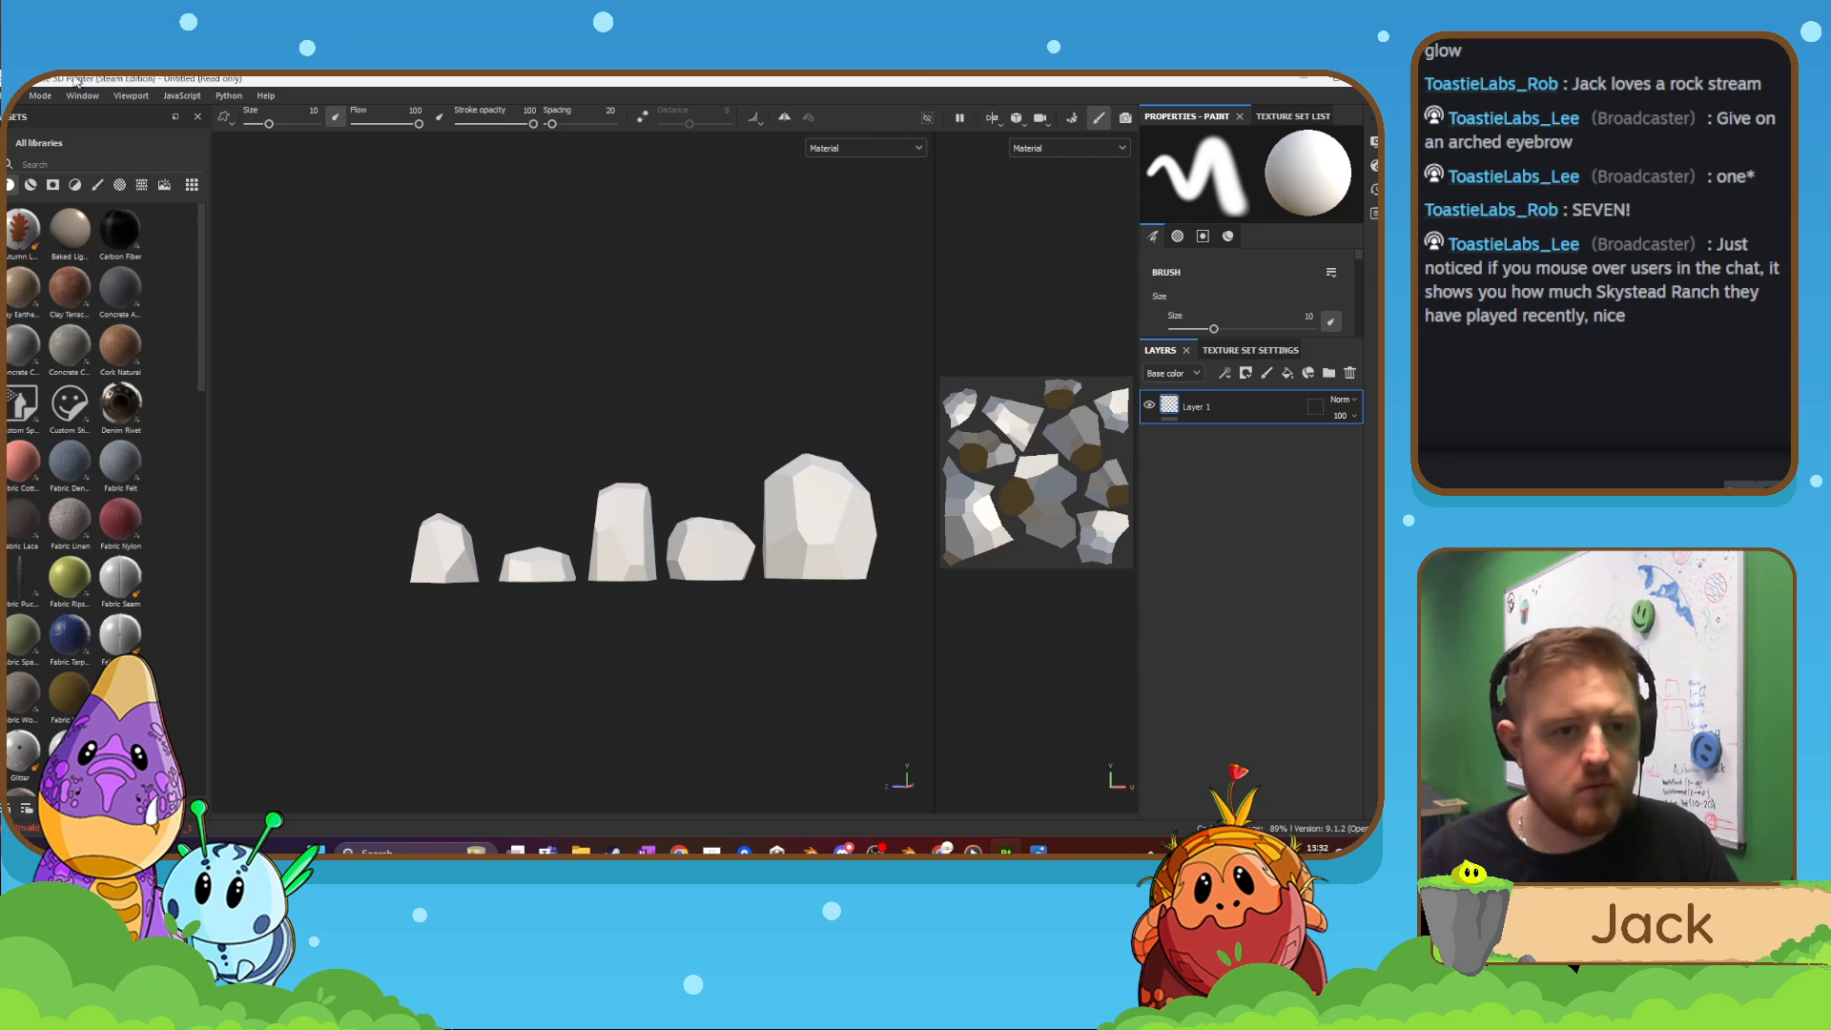
left_click(6, 96)
left_click(5, 96)
left_click(5, 95)
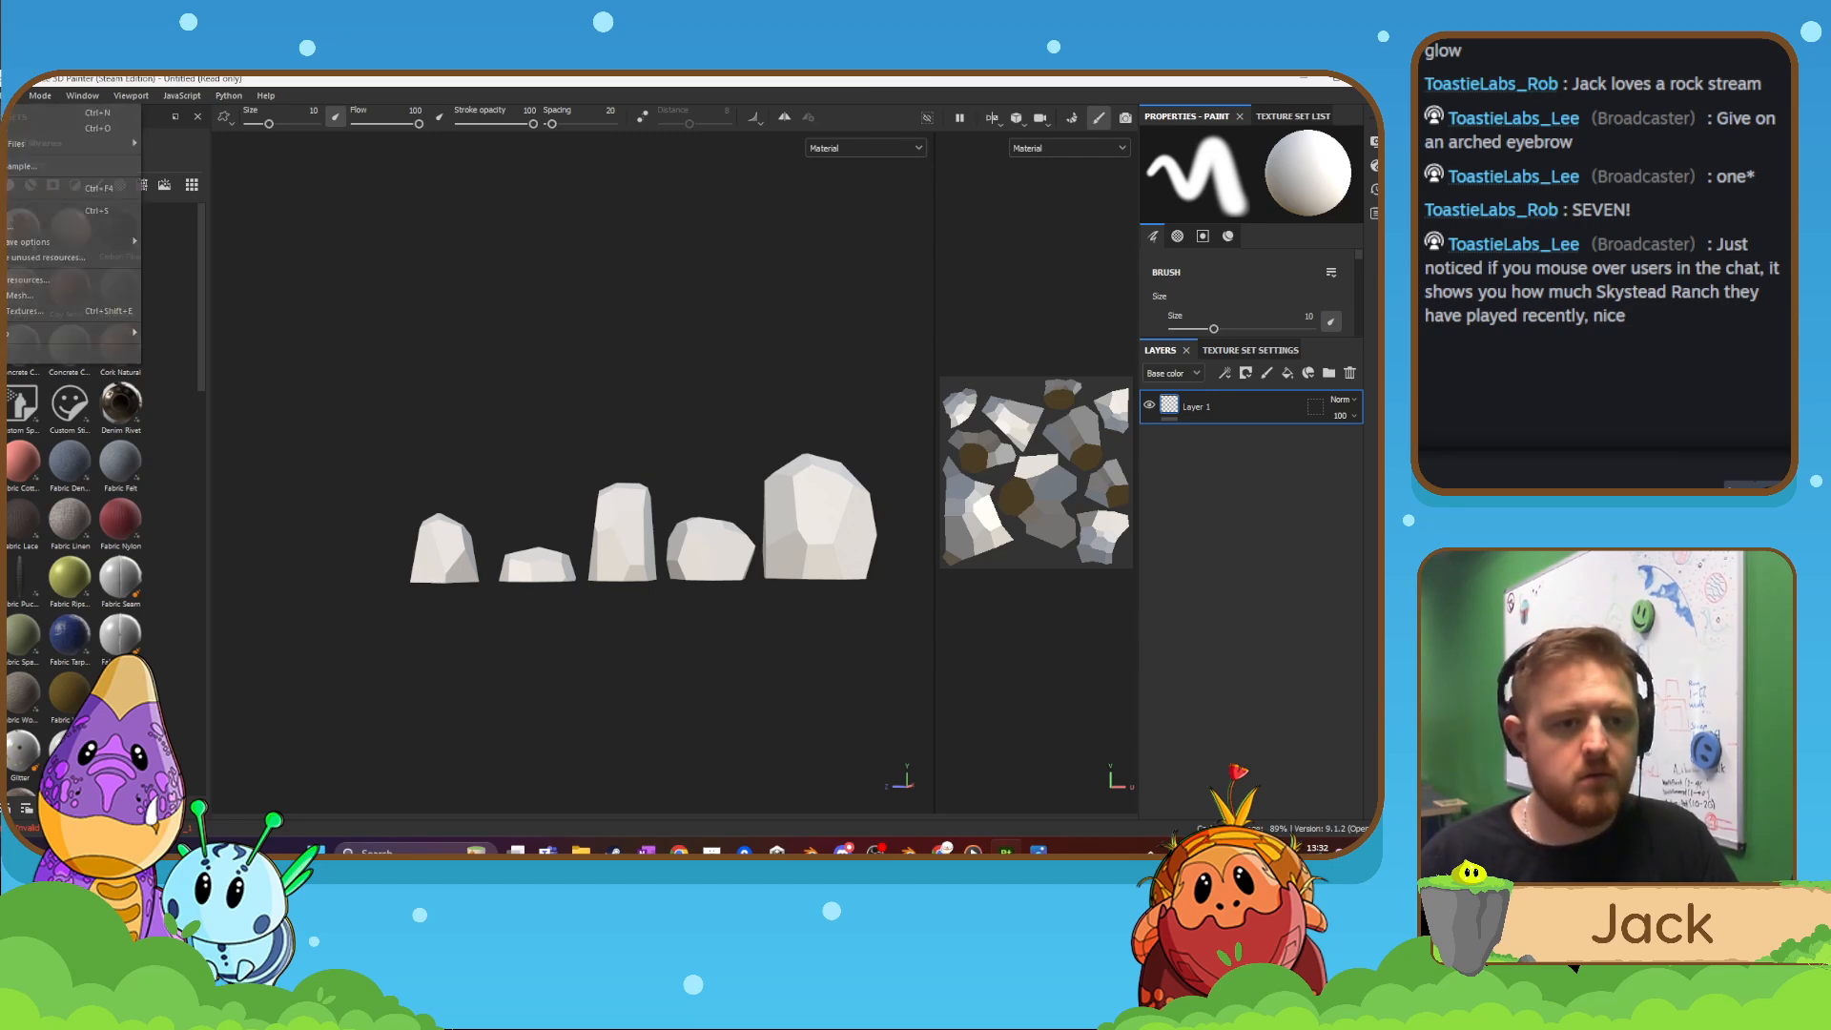
left_click(28, 112)
key("Escape")
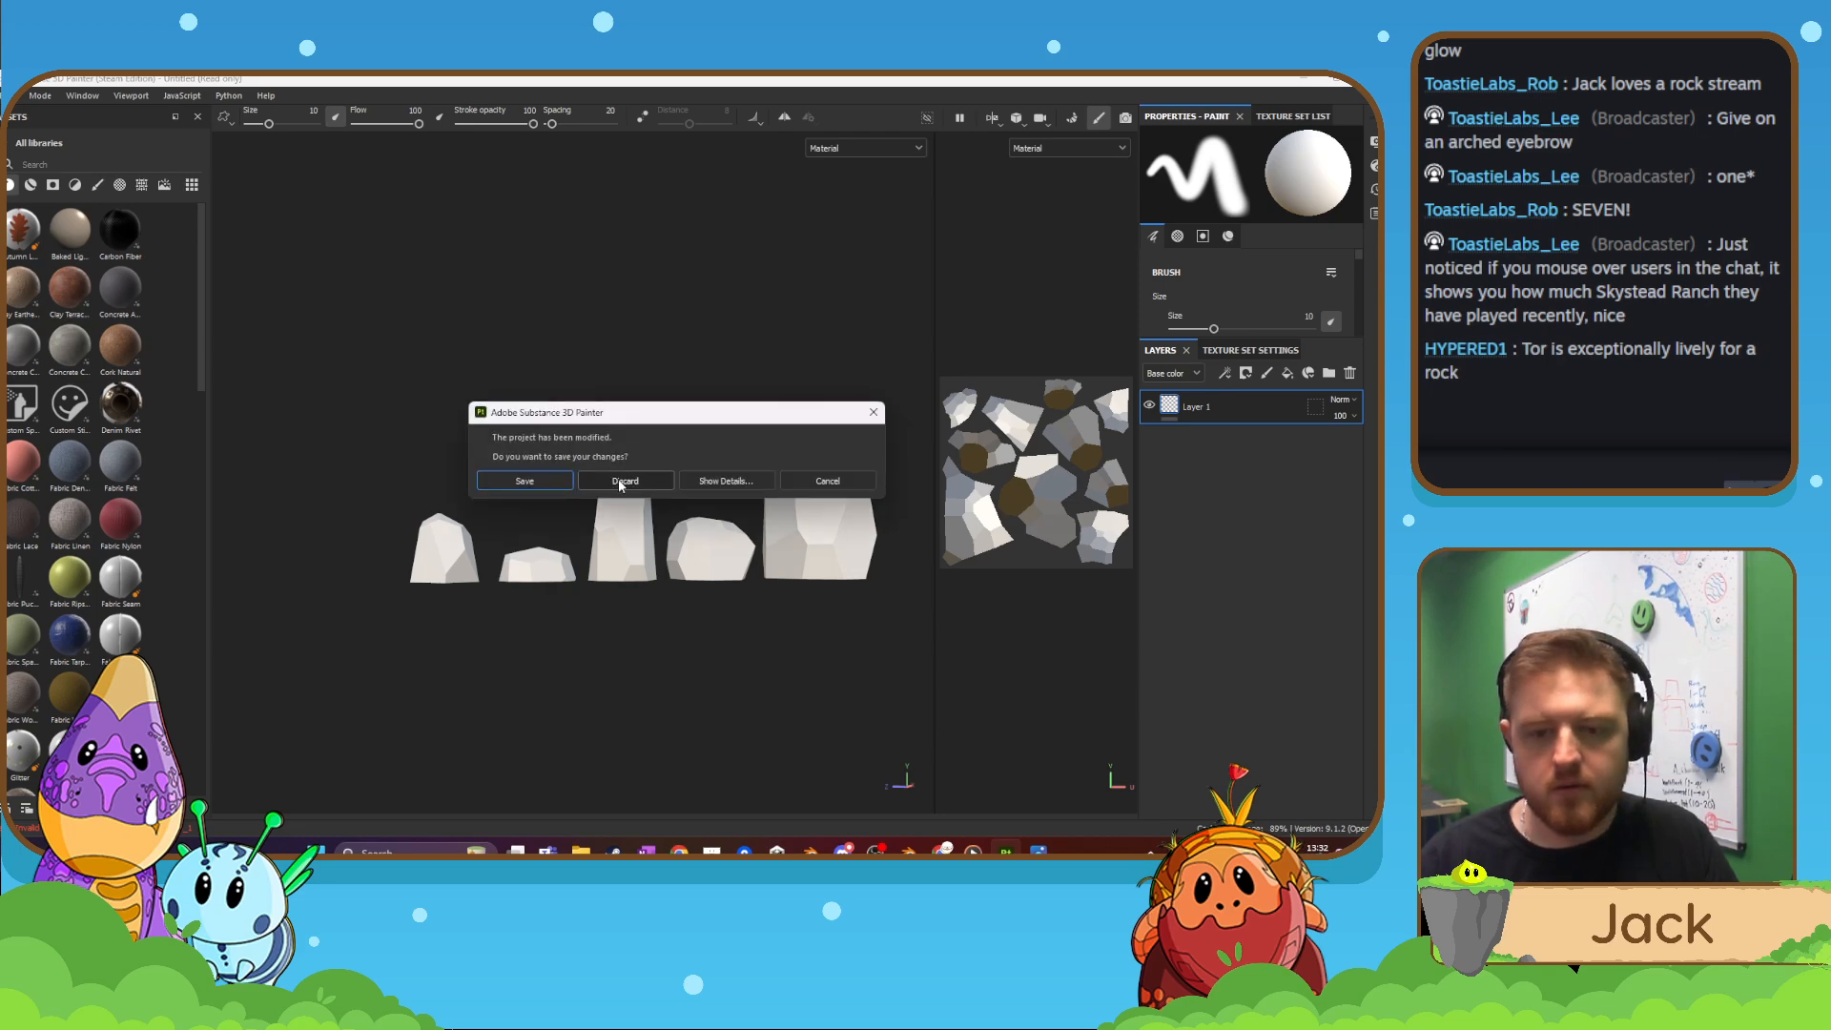
left_click(625, 481)
- Bake the rocks' mesh maps, using the low poly mesh as high poly mesh and Supersampling 4x antialiasing
mouse_move(610, 572)
left_mouse_down("alt")
mouse_move(596, 454)
mouse_move(449, 400)
mouse_move(511, 605)
mouse_move(663, 539)
left_mouse_up("alt")
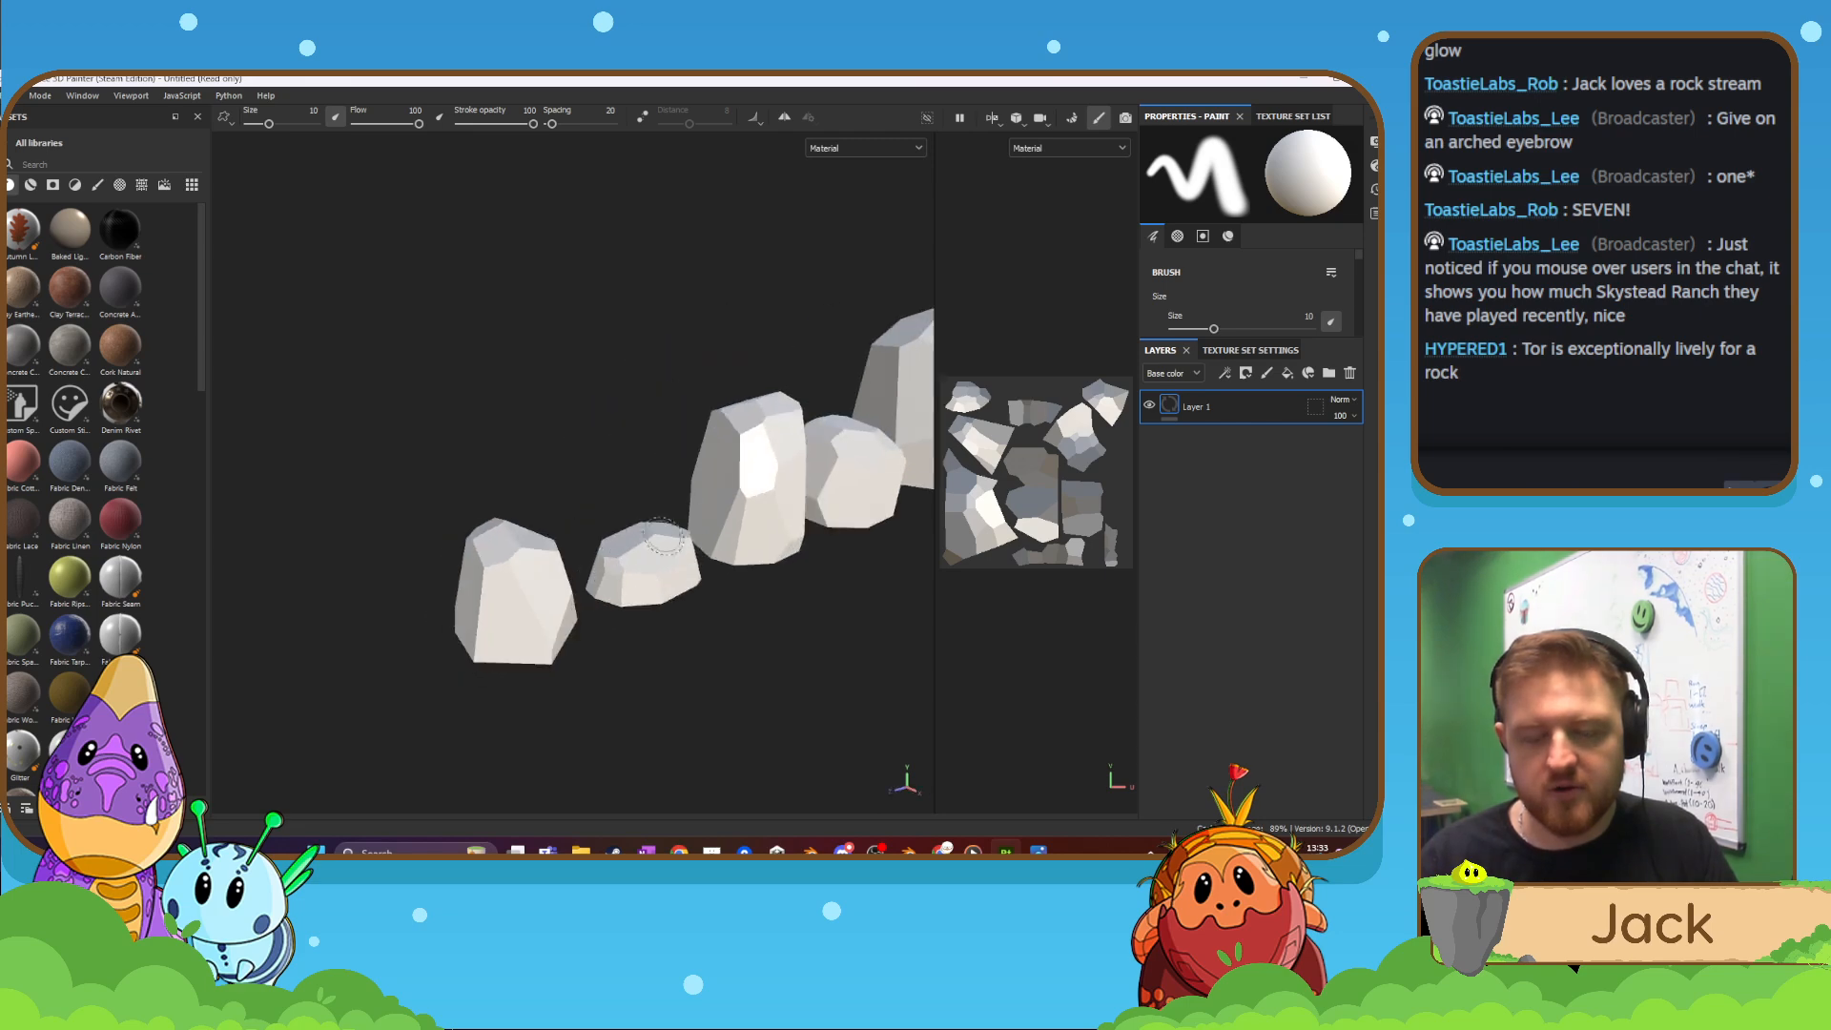
middle_click_drag(663, 536, 486, 579, "alt")
scroll(877, 456, "down", 4)
middle_click_drag(828, 455, 681, 479, "alt")
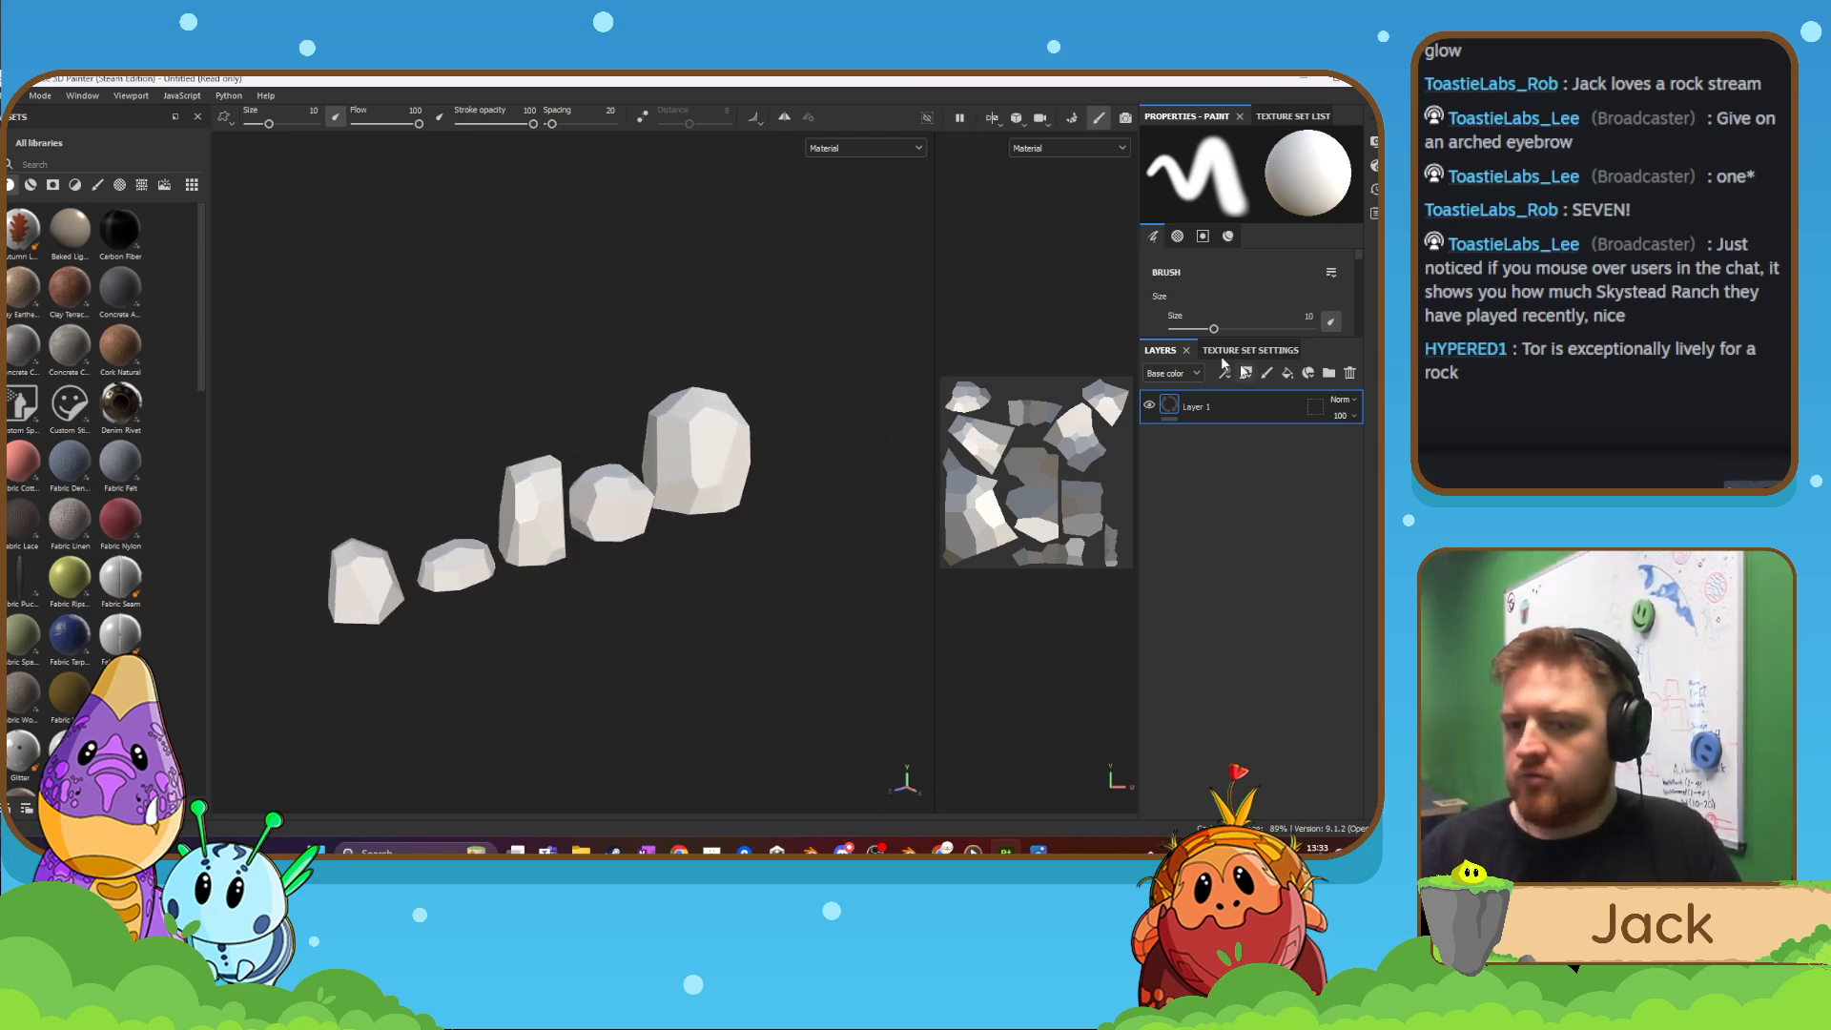
left_click(1240, 350)
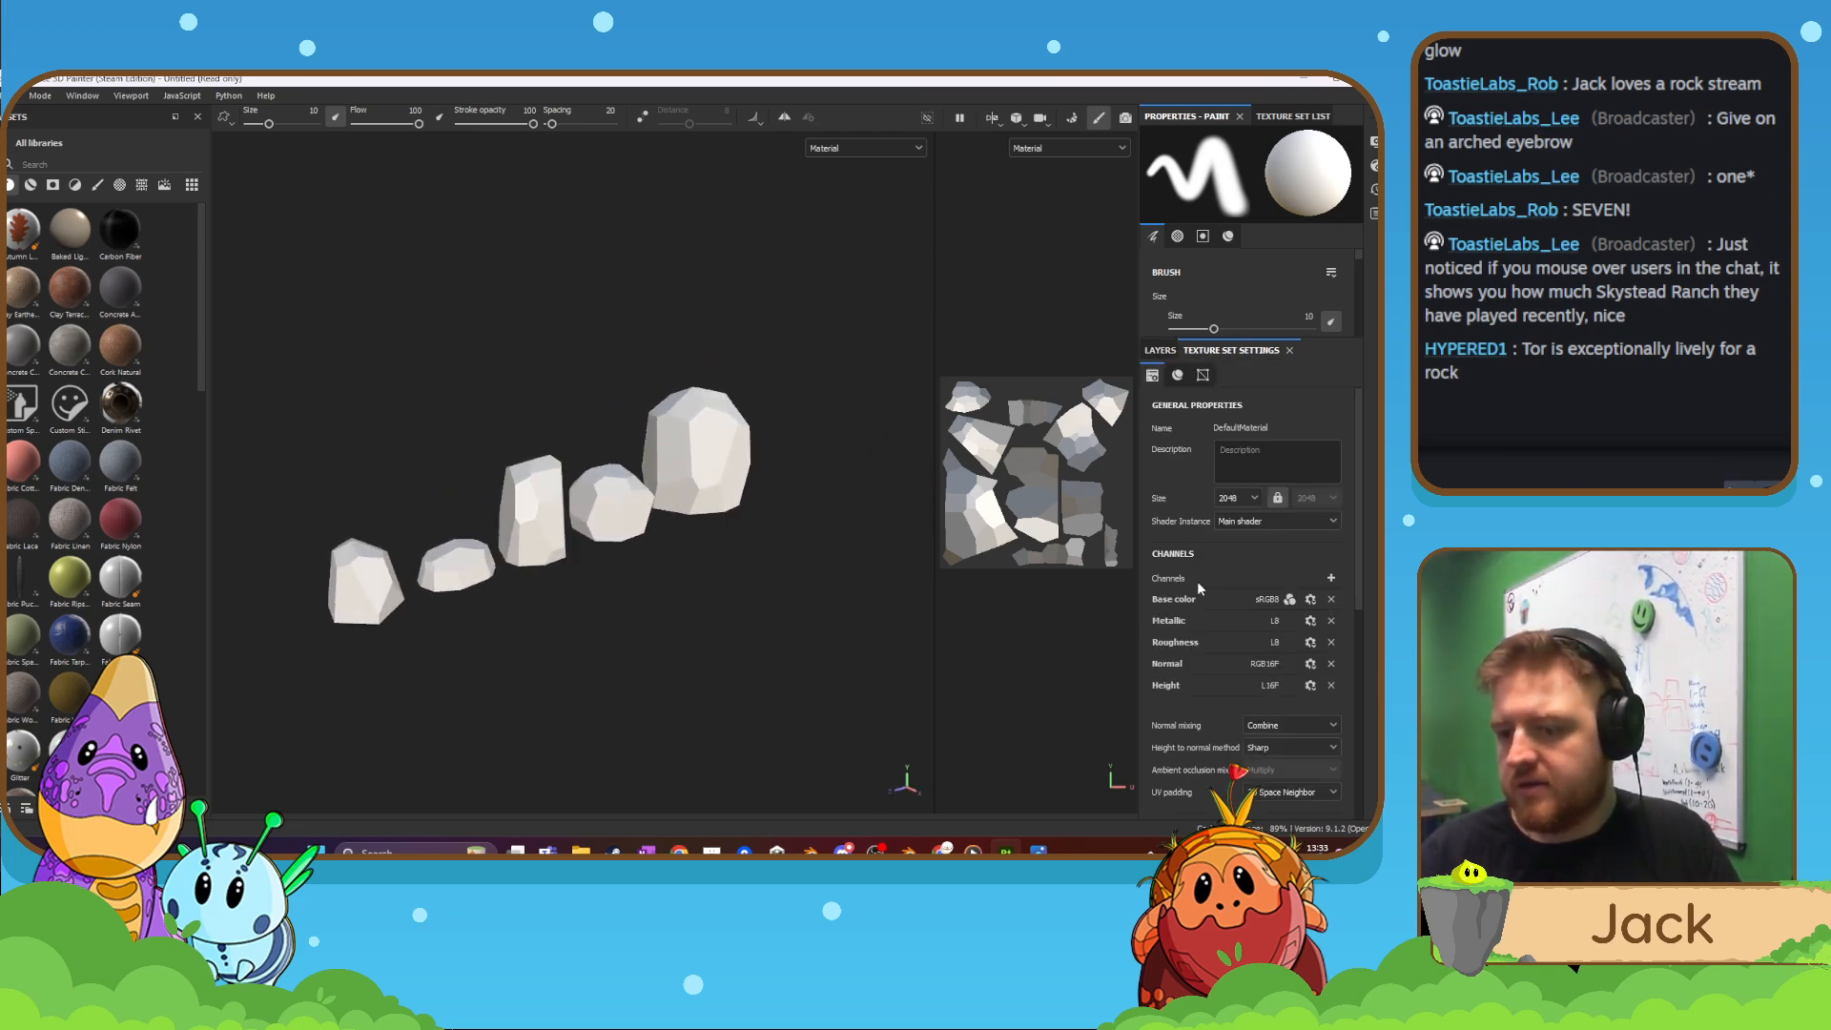
scroll(1197, 581, "down", 3)
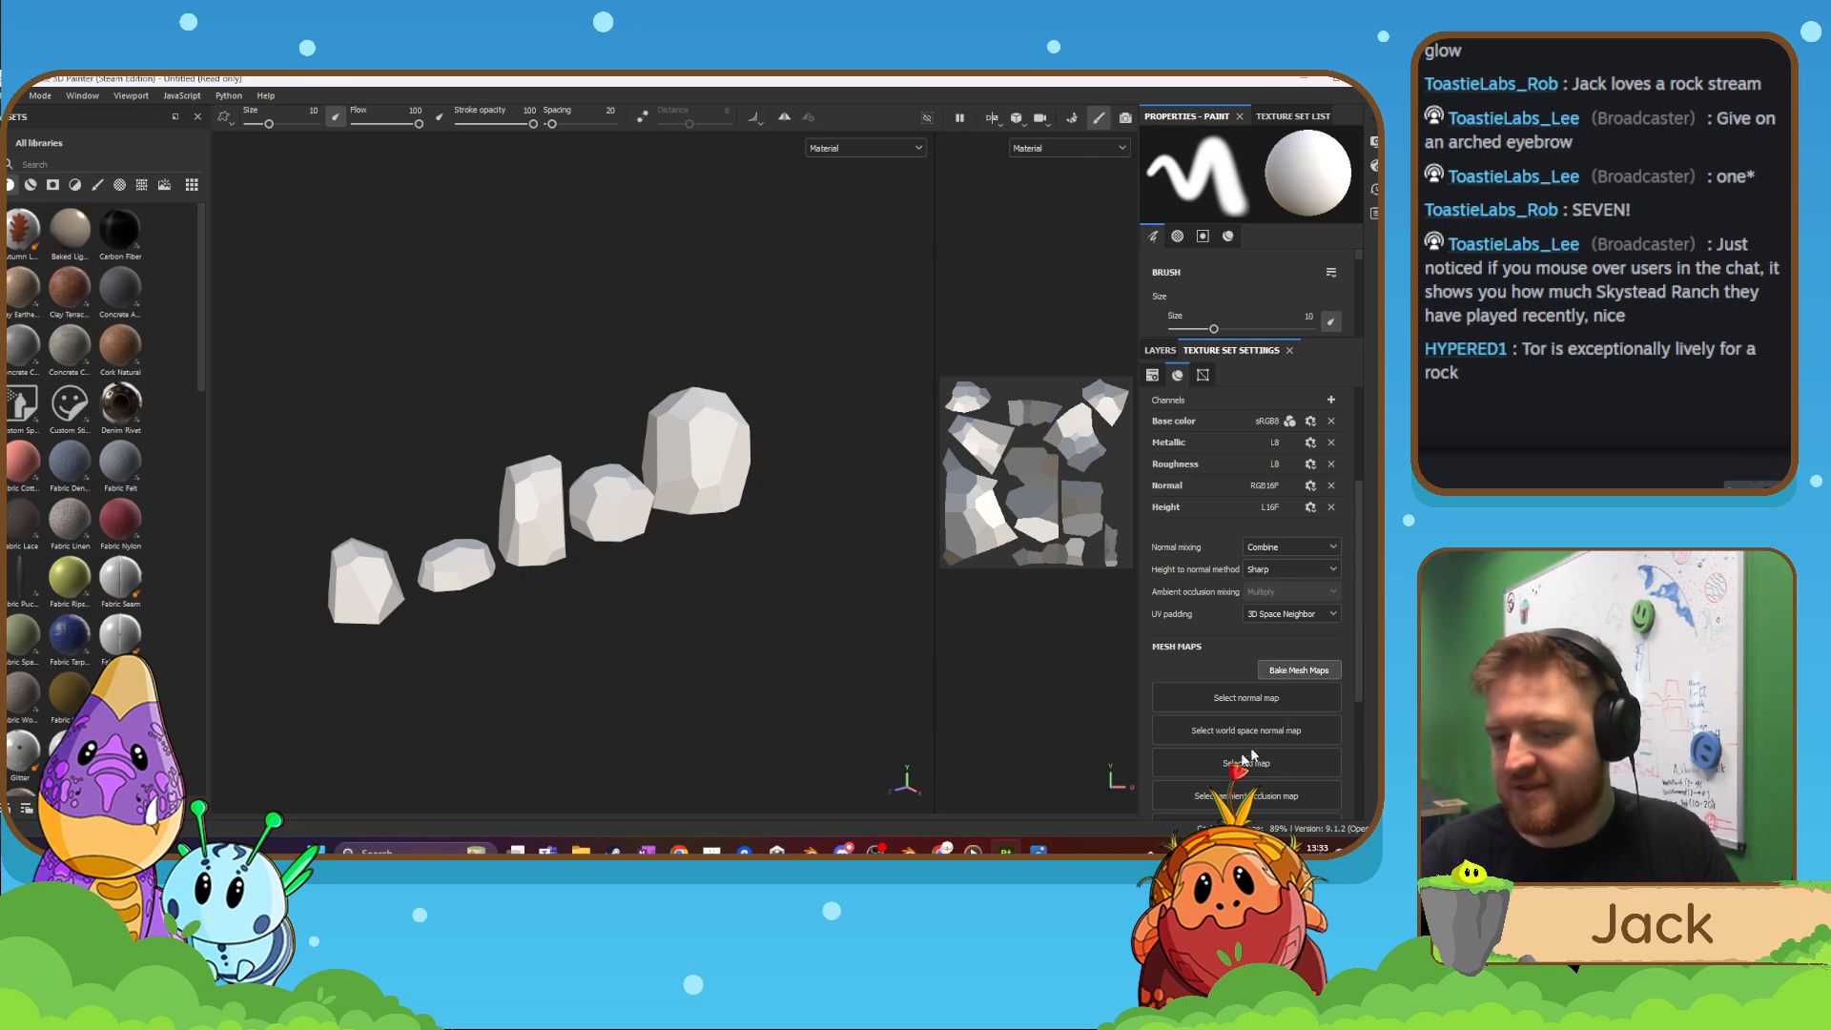
left_click(1299, 670)
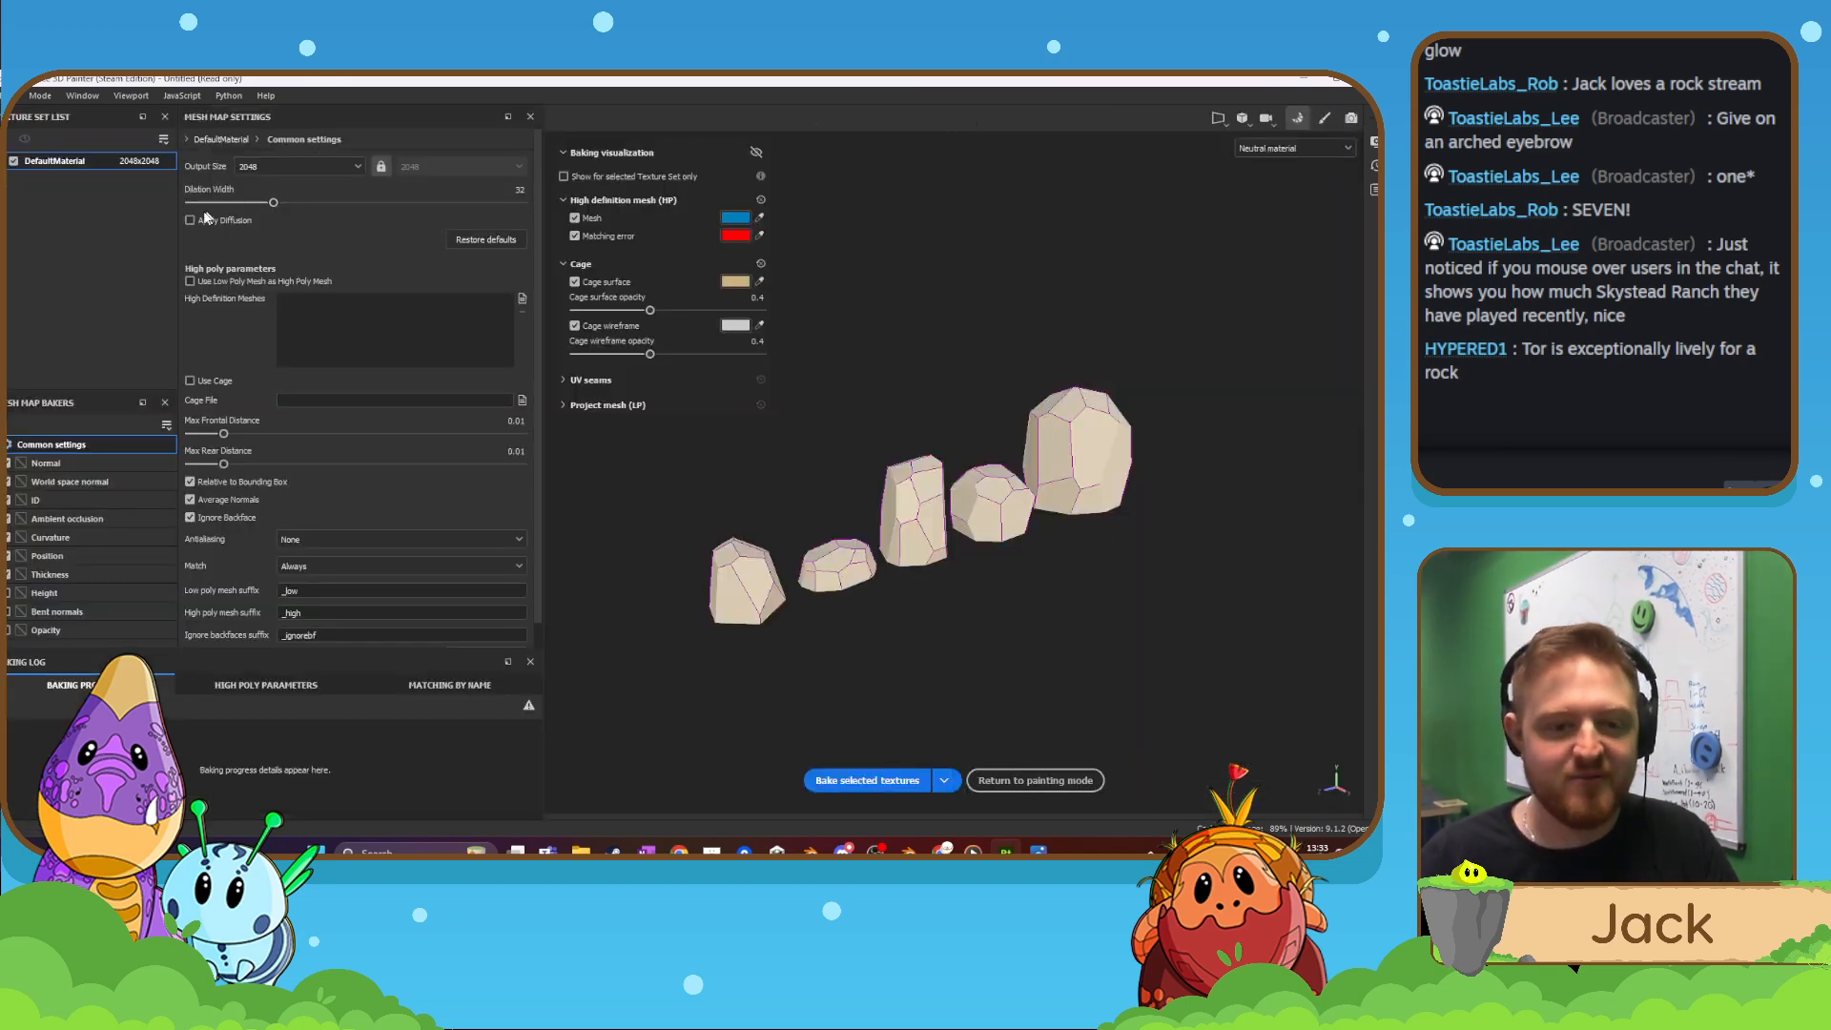
left_click(190, 281)
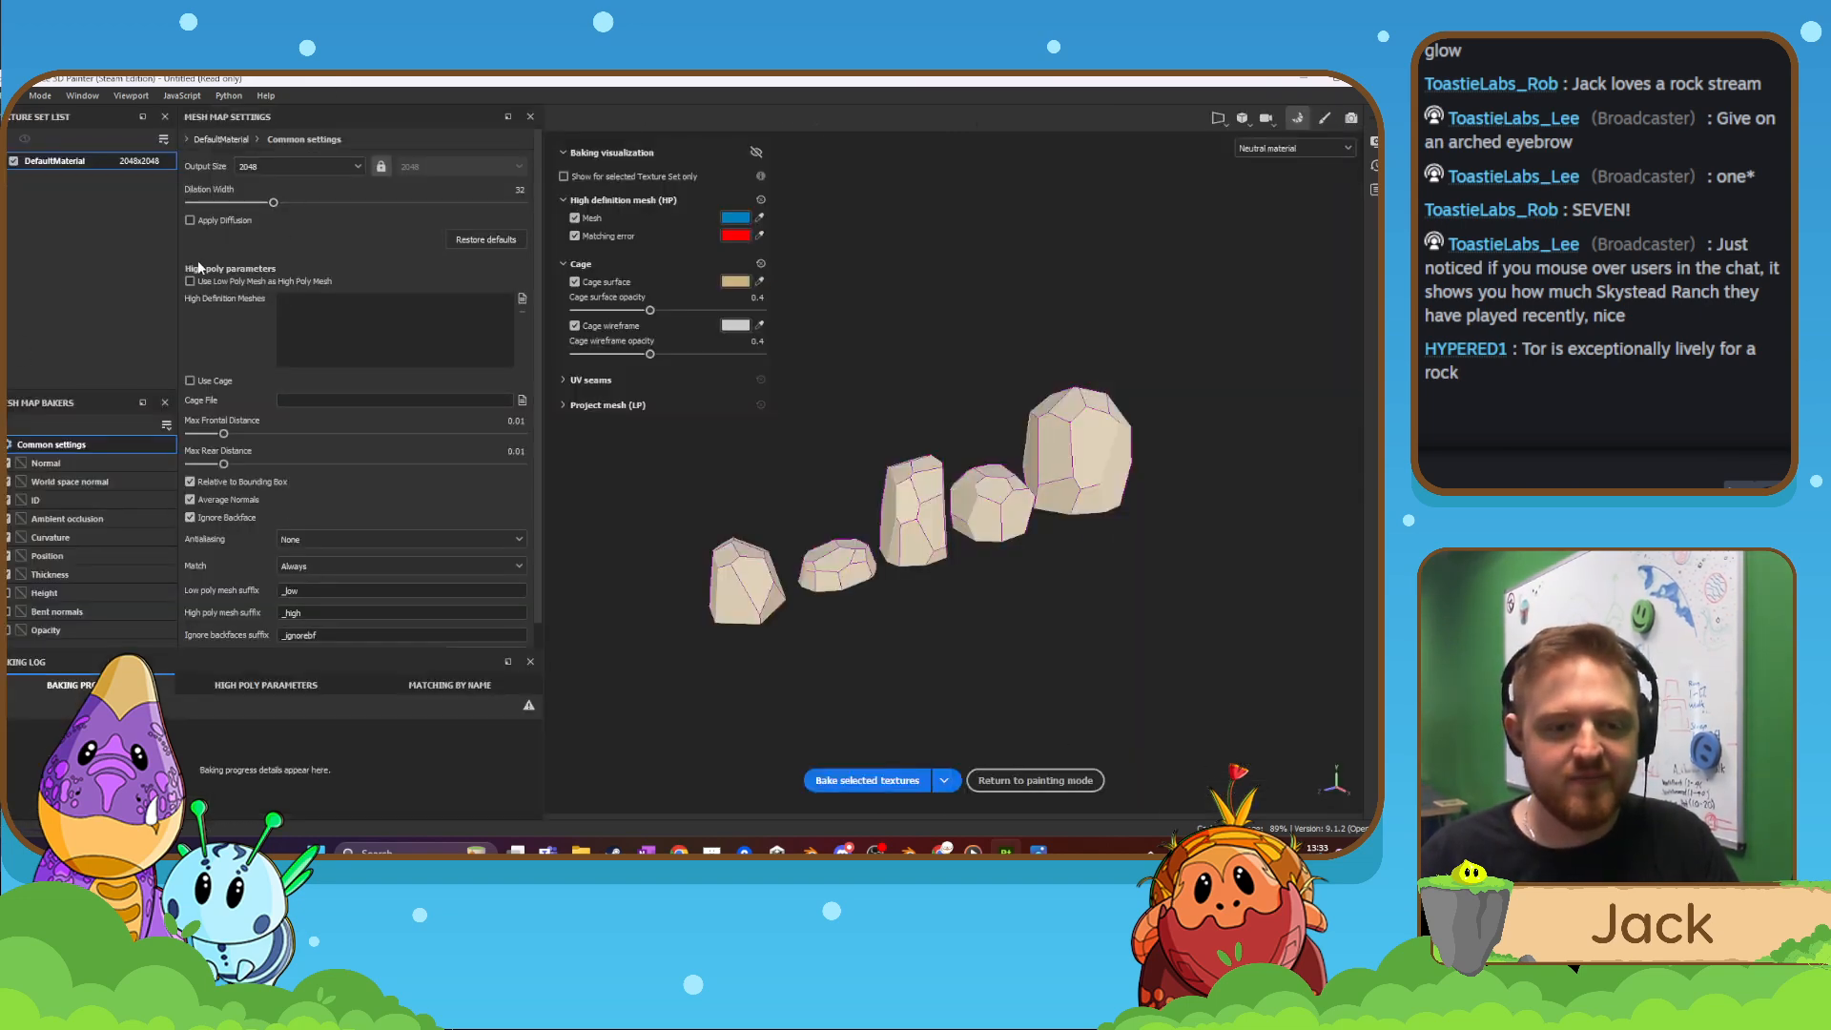
left_click(349, 542)
left_click(350, 565)
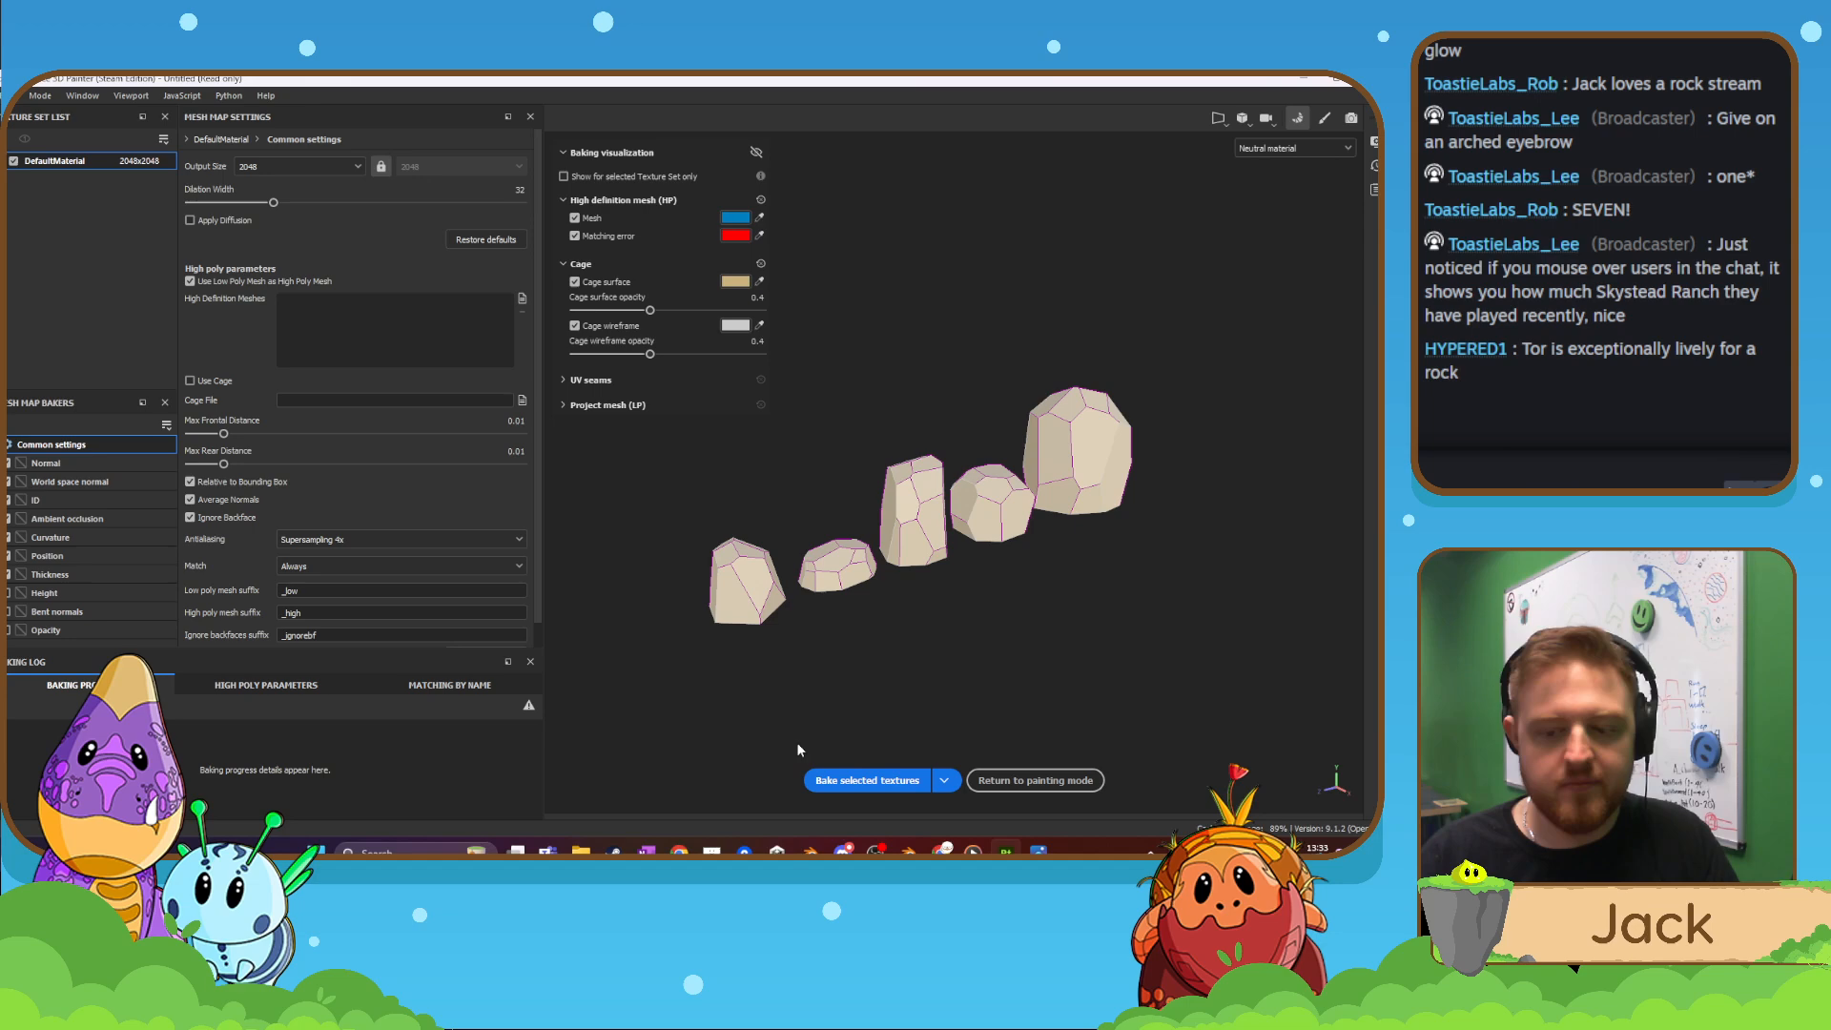
left_click(870, 780)
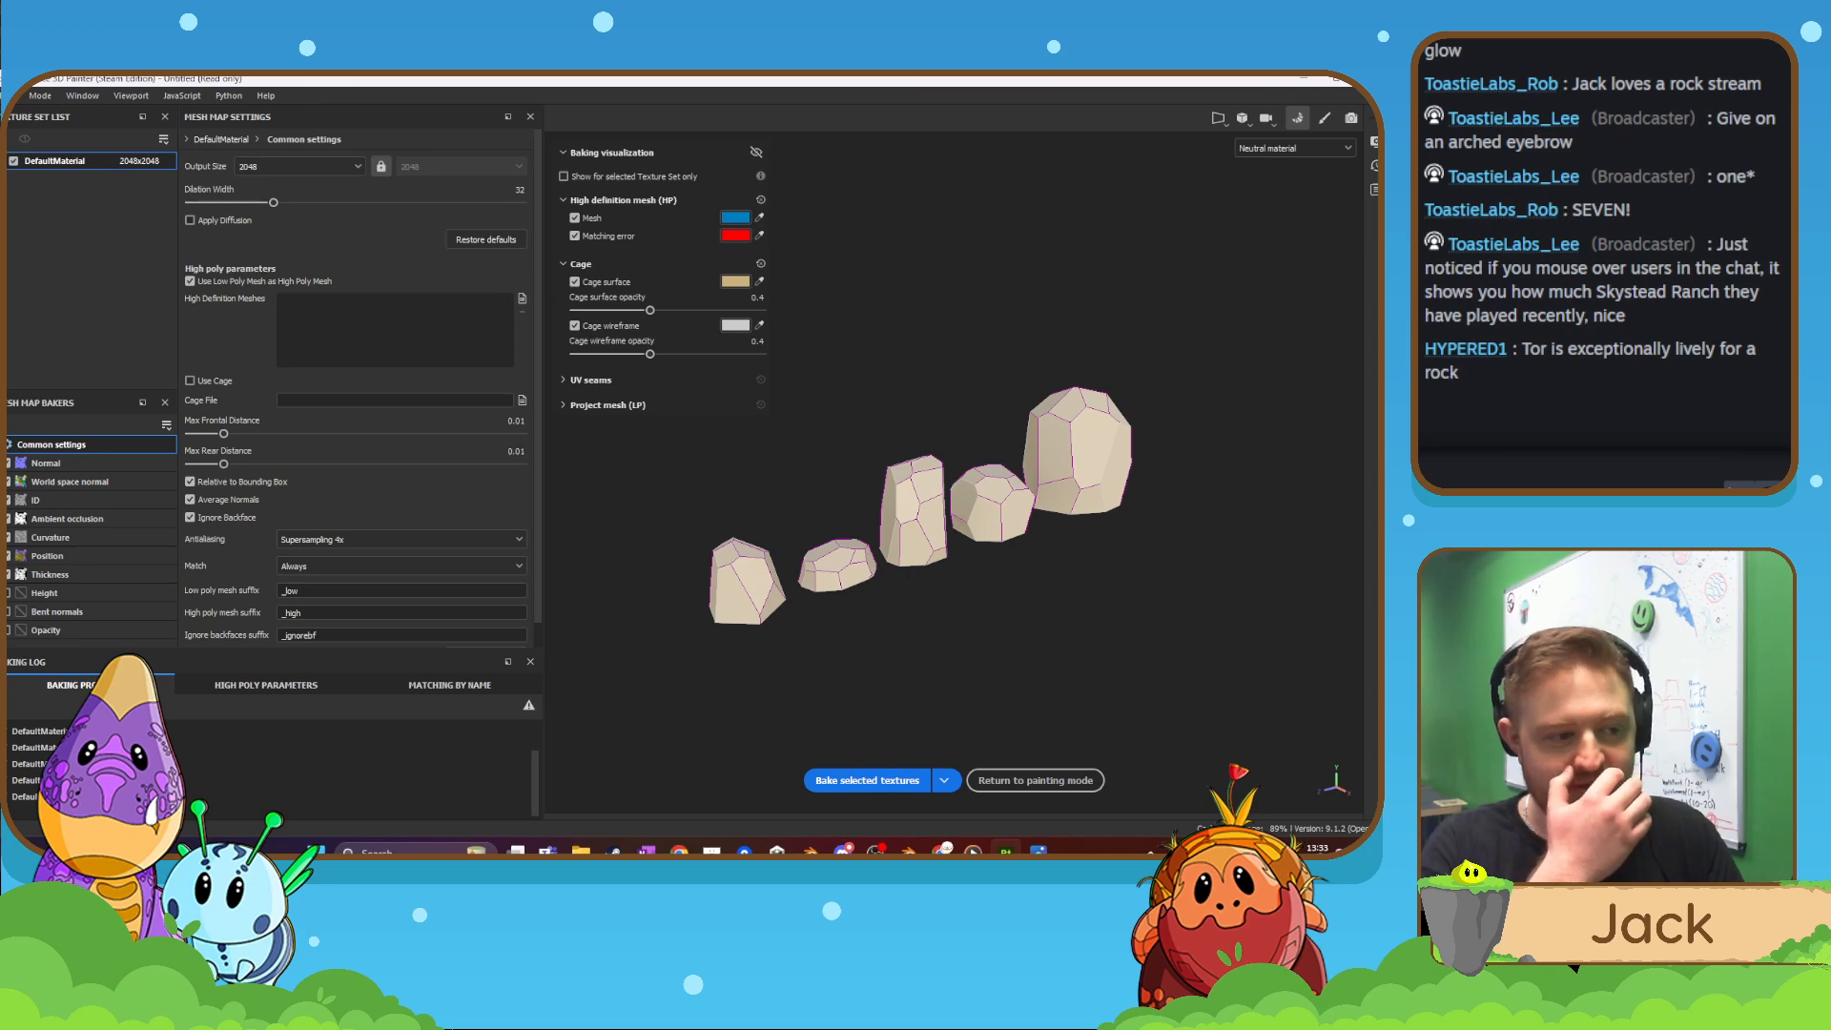
- Leave baking mode for painting mode and view the row of baked rocks
left_click(1010, 779)
left_click_drag(726, 575, 717, 526, "alt")
scroll(717, 527, "up", 4)
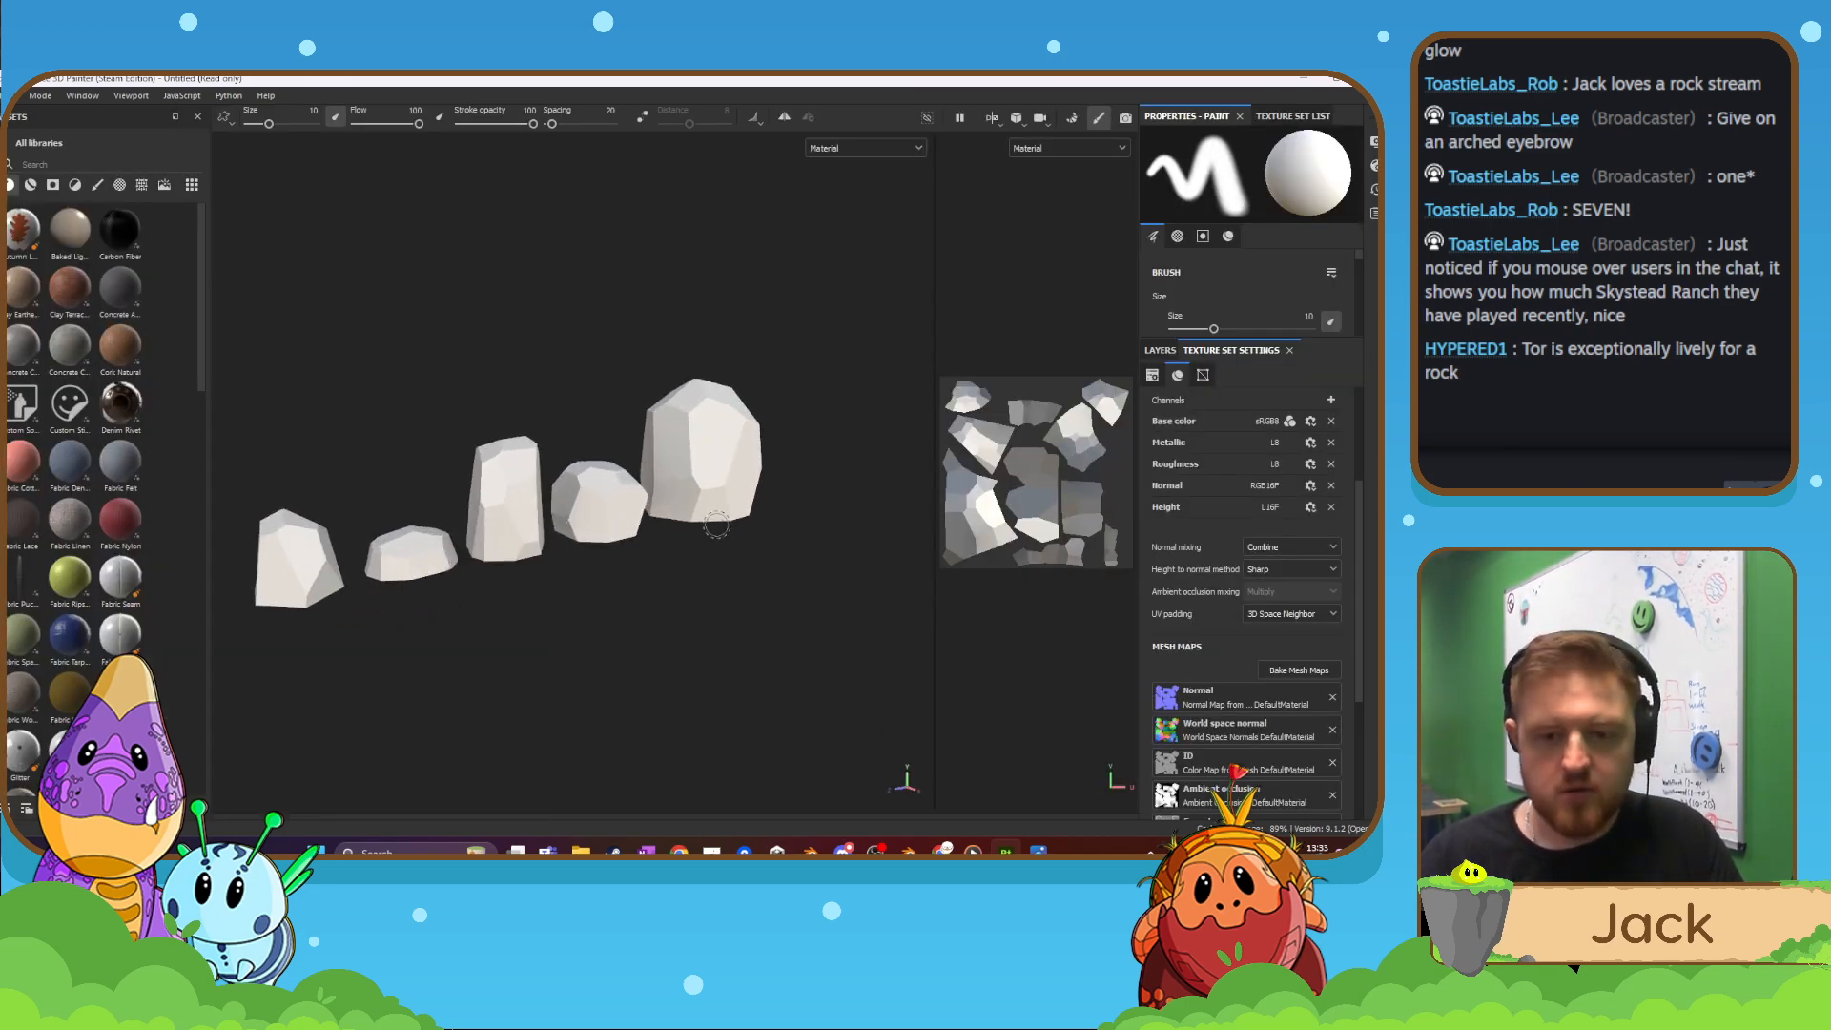
middle_click_drag(645, 540, 685, 513, "alt")
scroll(680, 520, "down", 3)
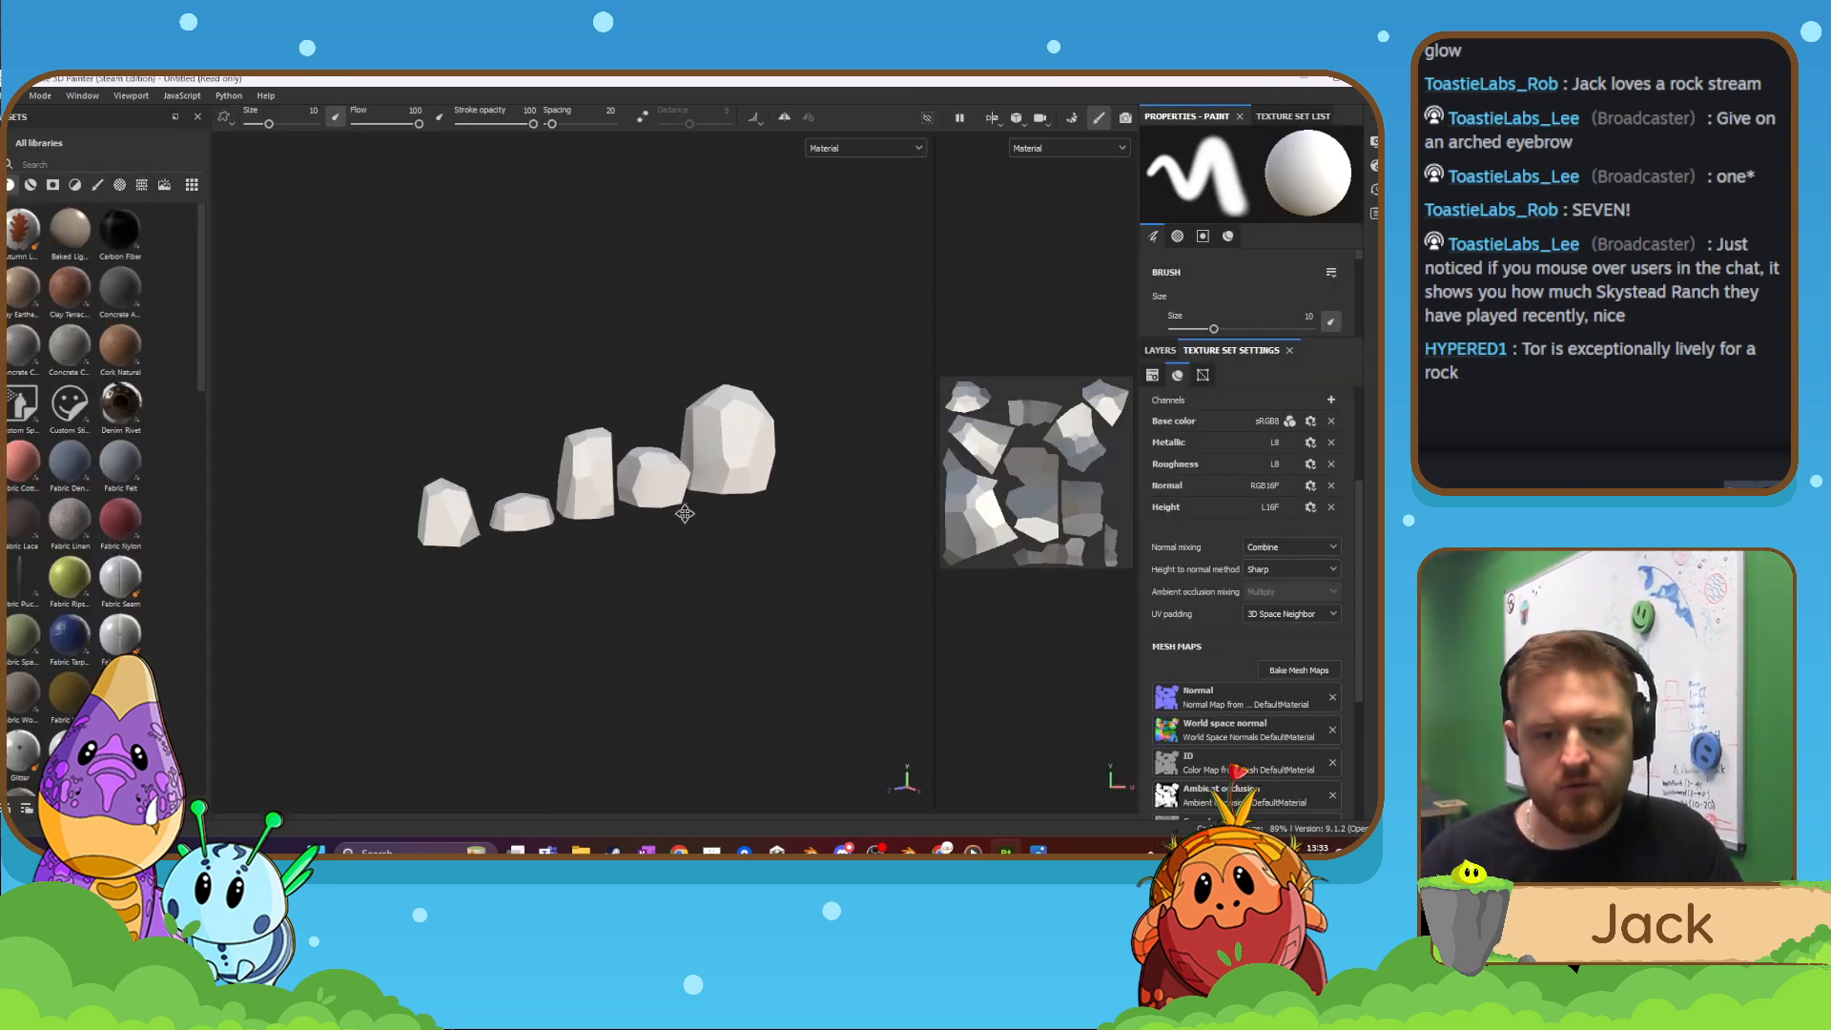
- Add a fill layer above Layer 1 with a dark grey base color and a roughness of 1
left_click(1160, 350)
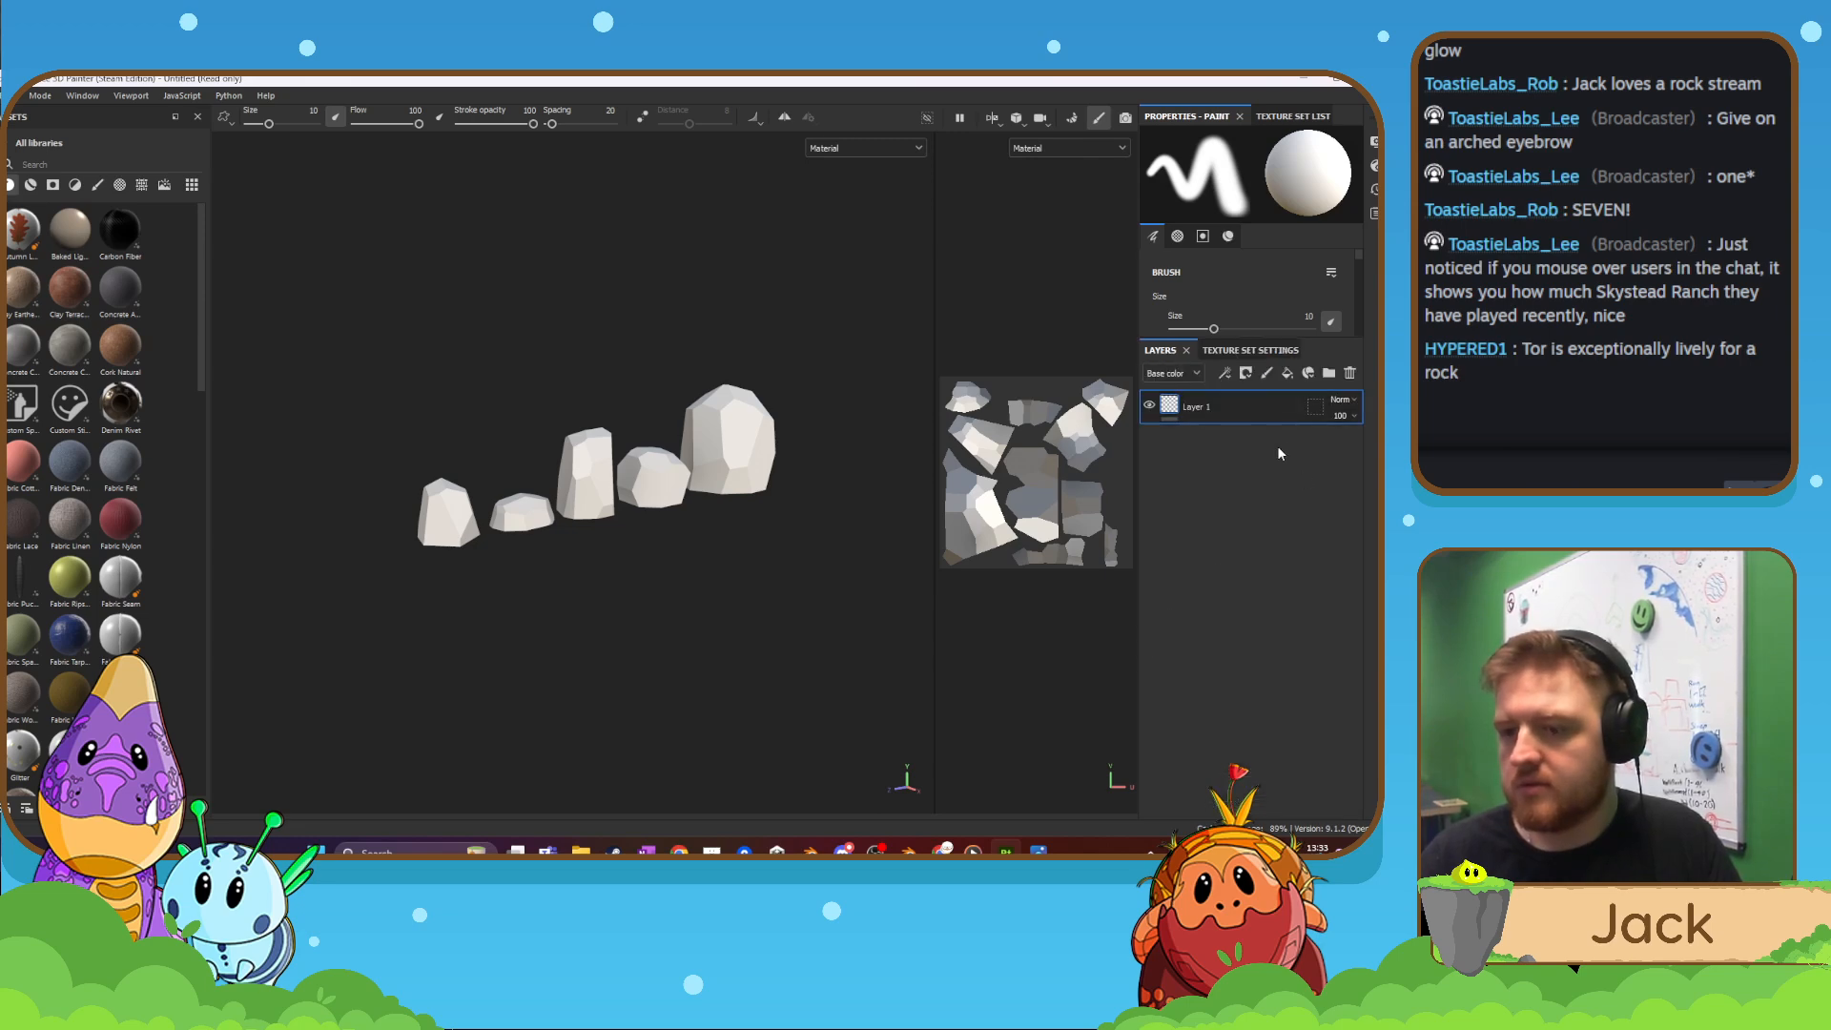
left_click(1290, 375)
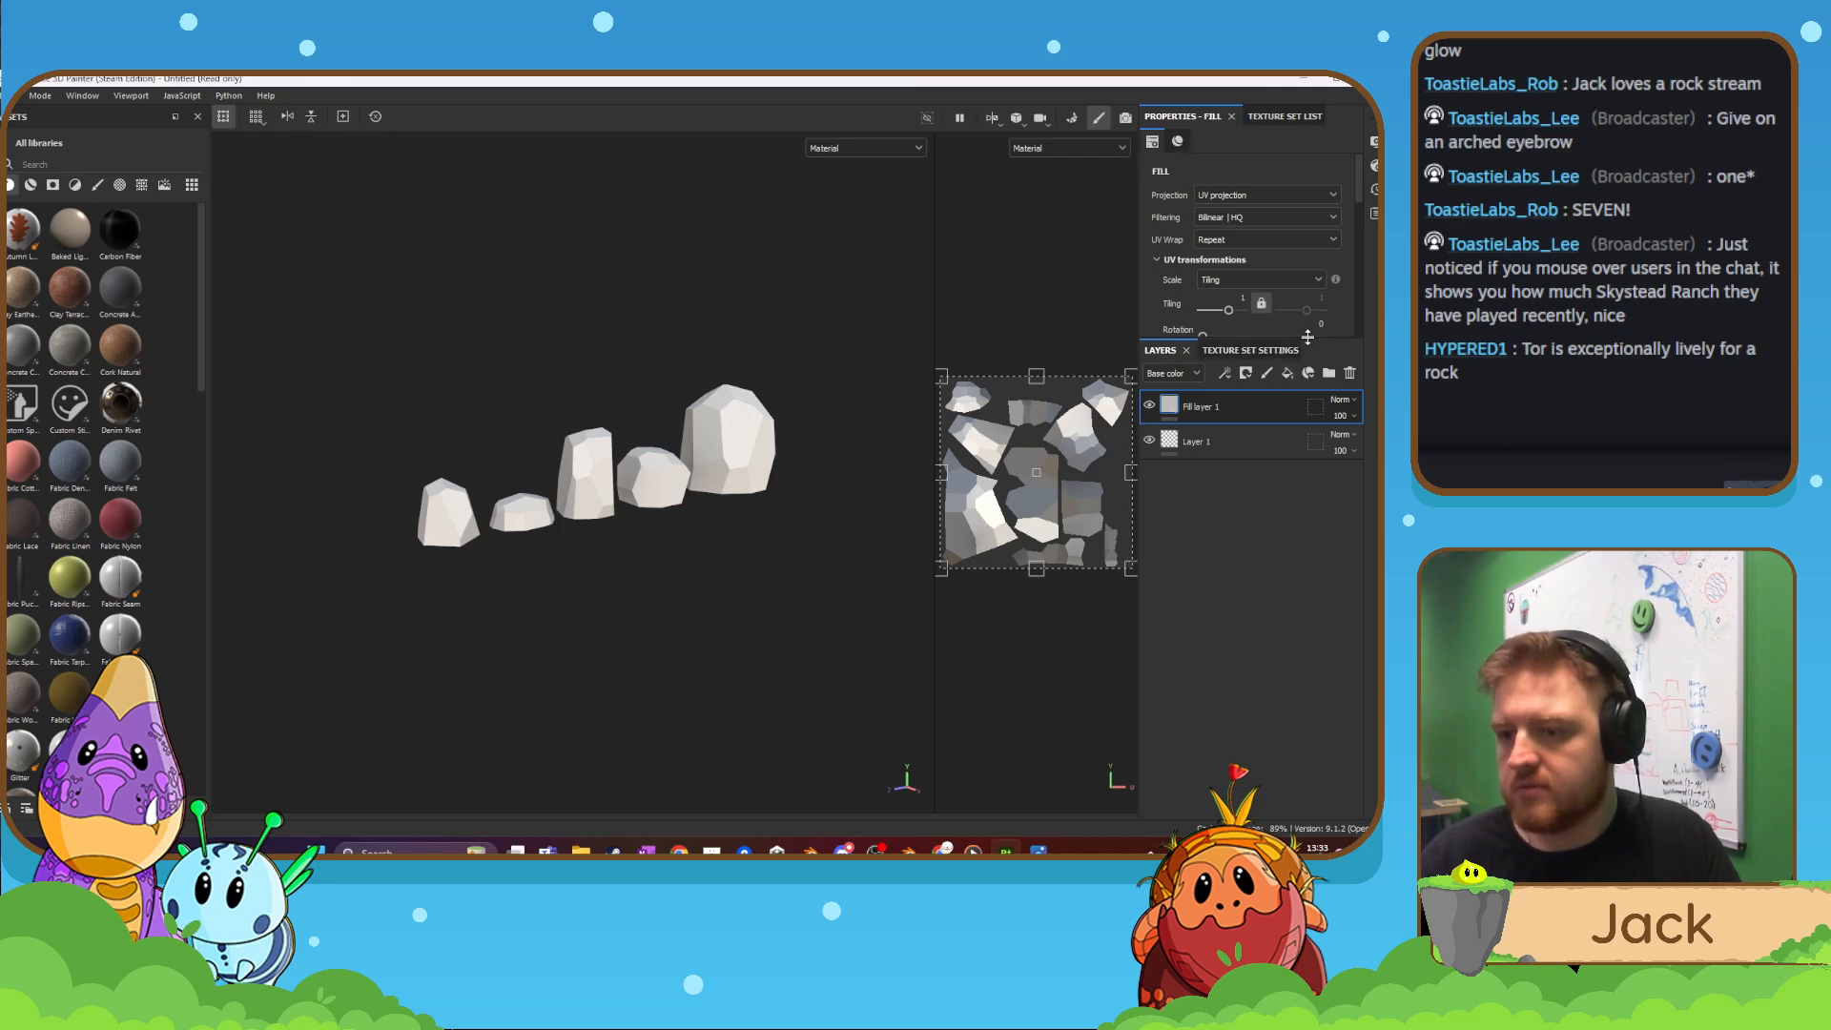
left_click_drag(1302, 341, 1288, 541)
scroll(1247, 382, "down", 3)
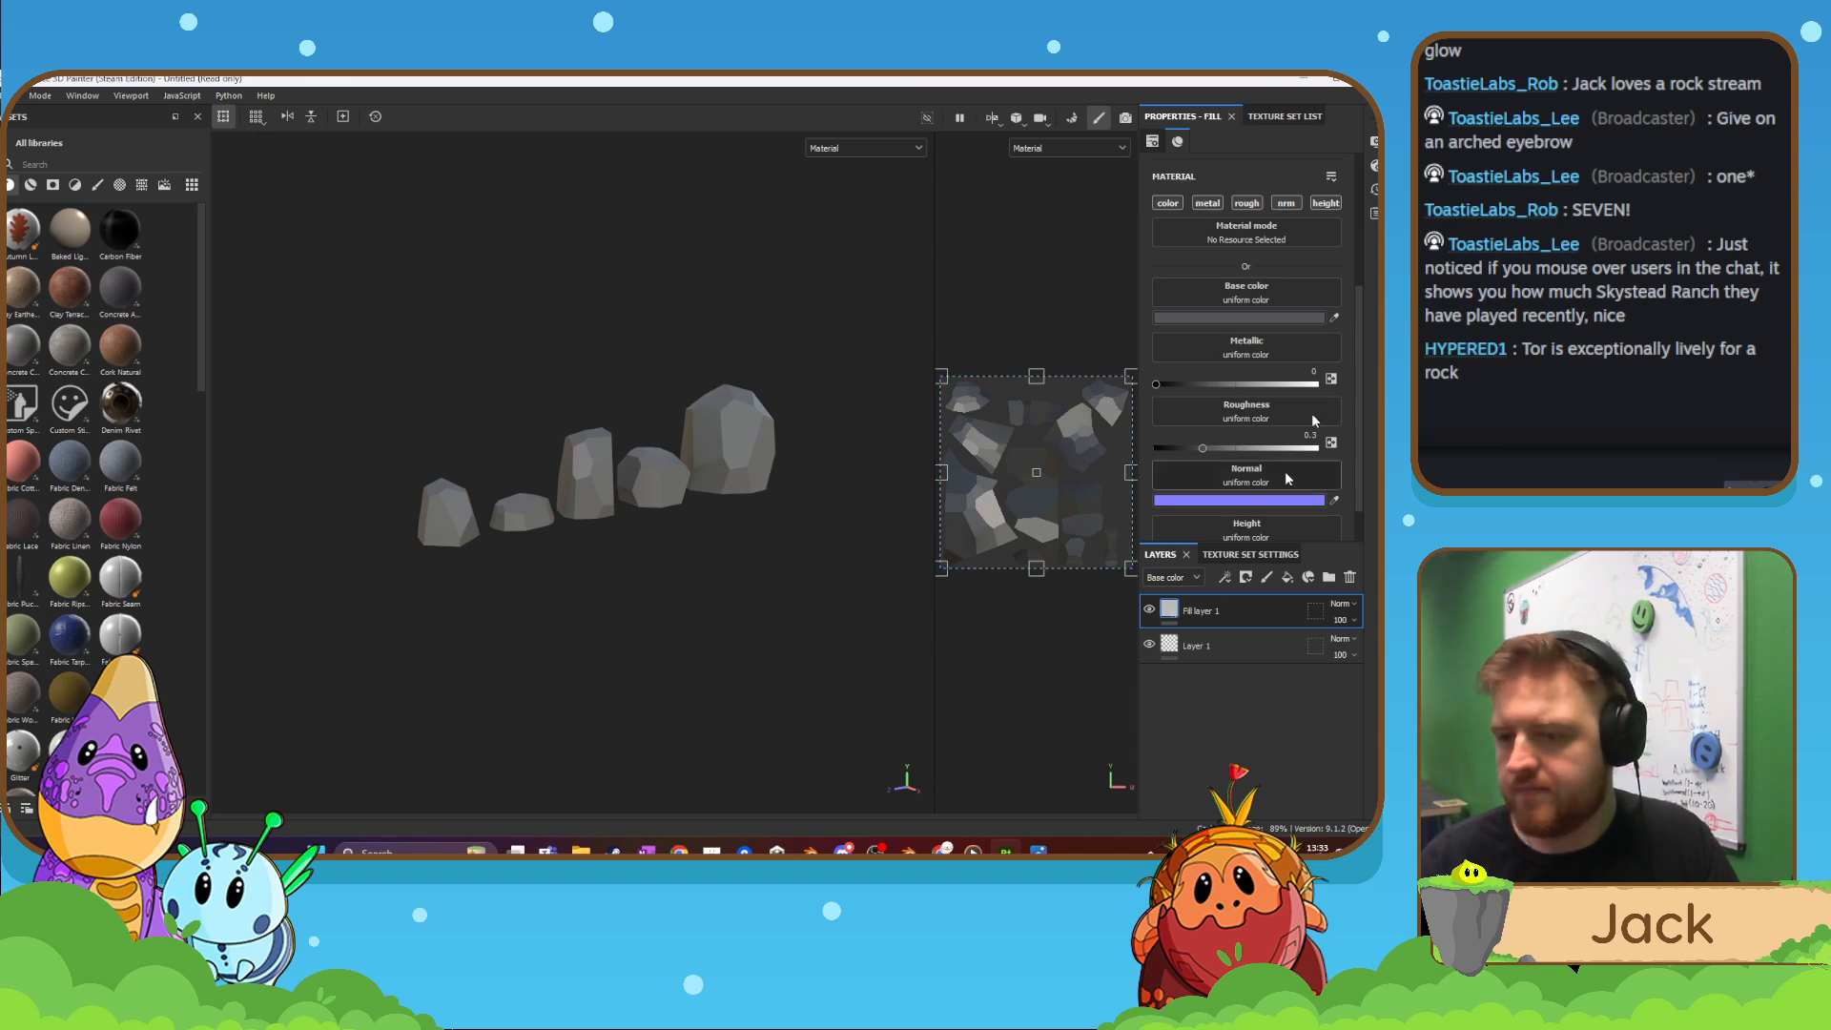
left_click_drag(1209, 448, 1323, 449)
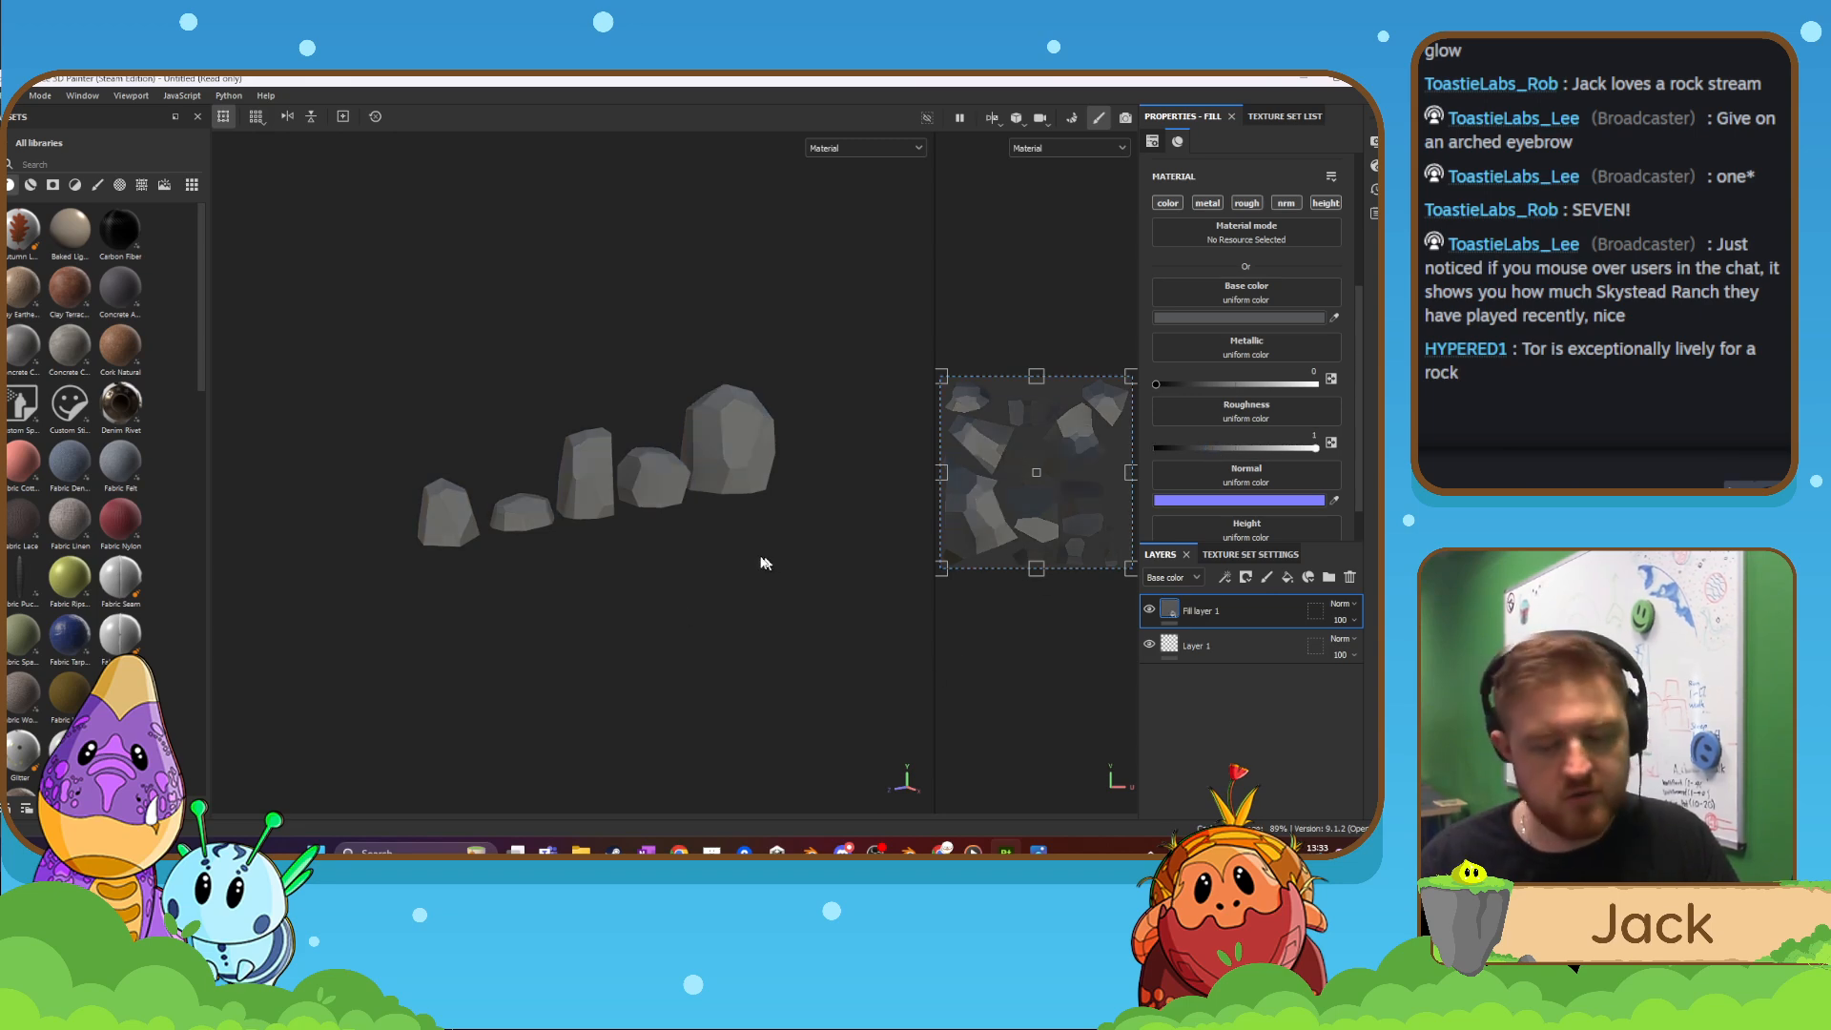
- Add a second fill layer with a lighter grey base color, checking the shading in the reference image TX_Tor.png
scroll(705, 546, "up", 2)
left_click(1287, 577)
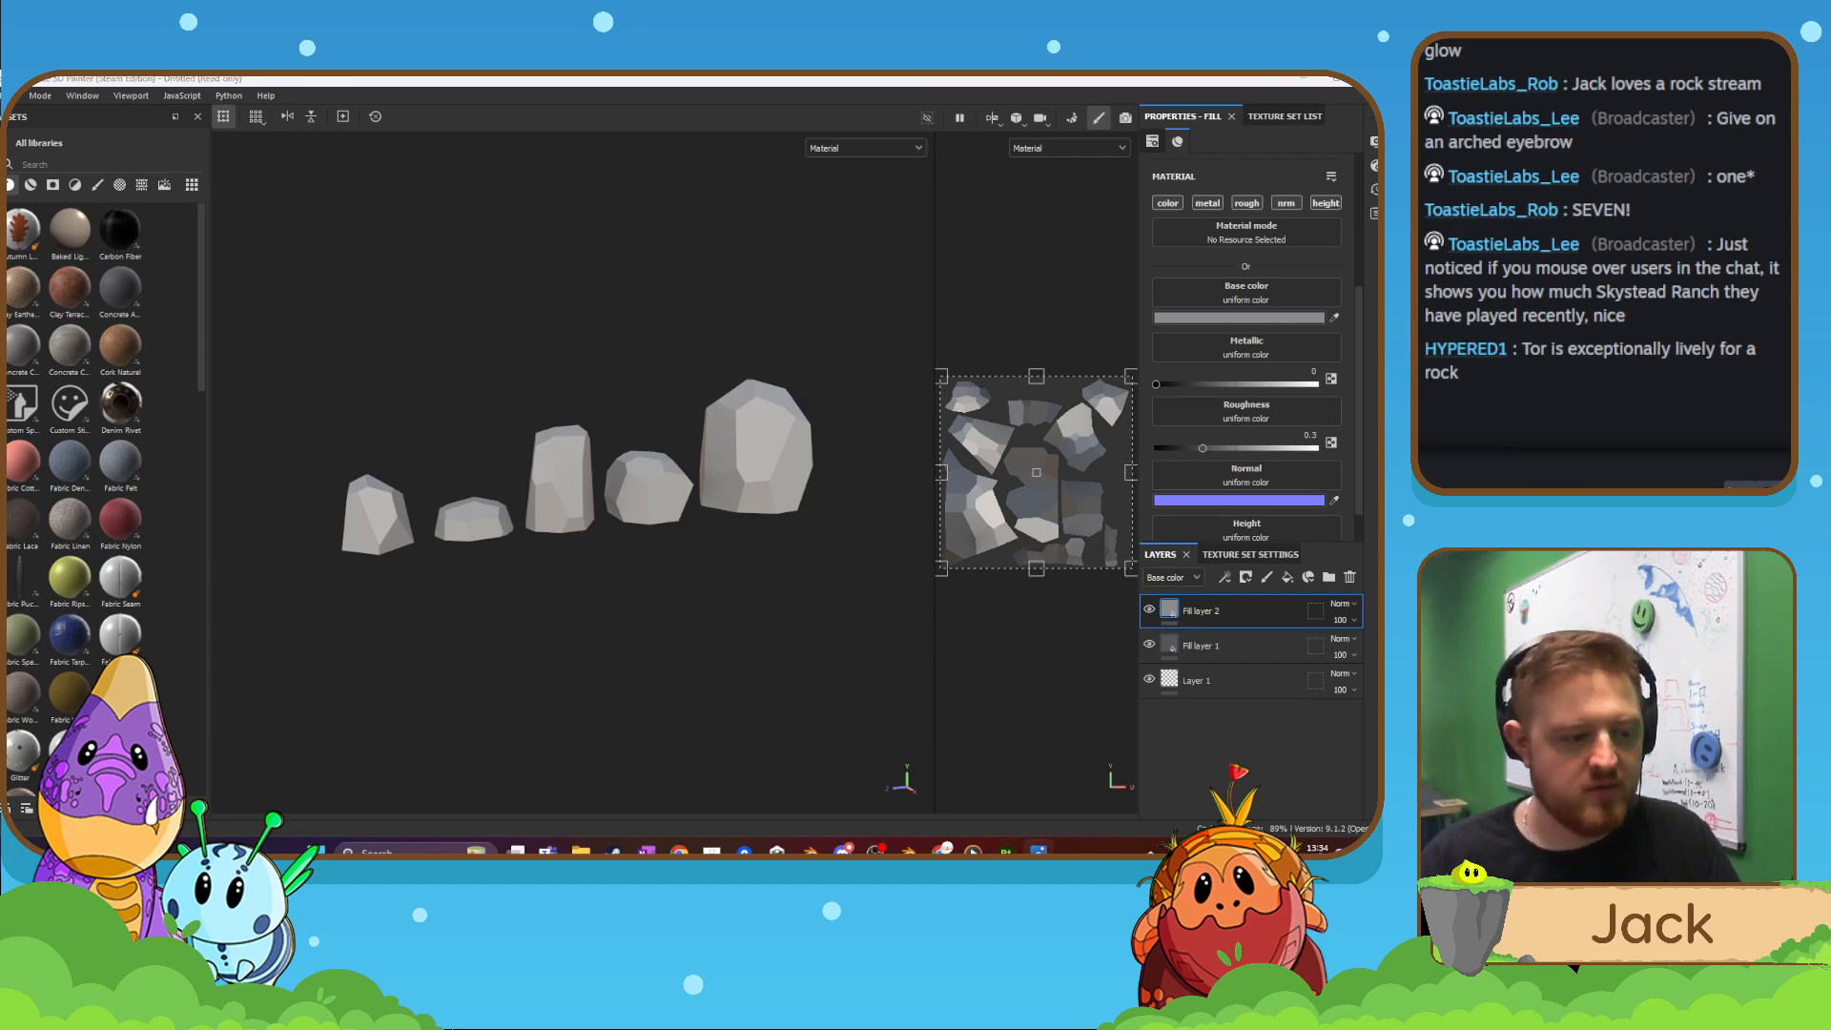
left_click_drag(0, 182, 639, 141)
scroll(638, 585, "up", 3)
mouse_move(638, 586)
left_mouse_down()
mouse_move(654, 604)
mouse_move(661, 563)
left_mouse_up()
scroll(556, 626, "up", 3)
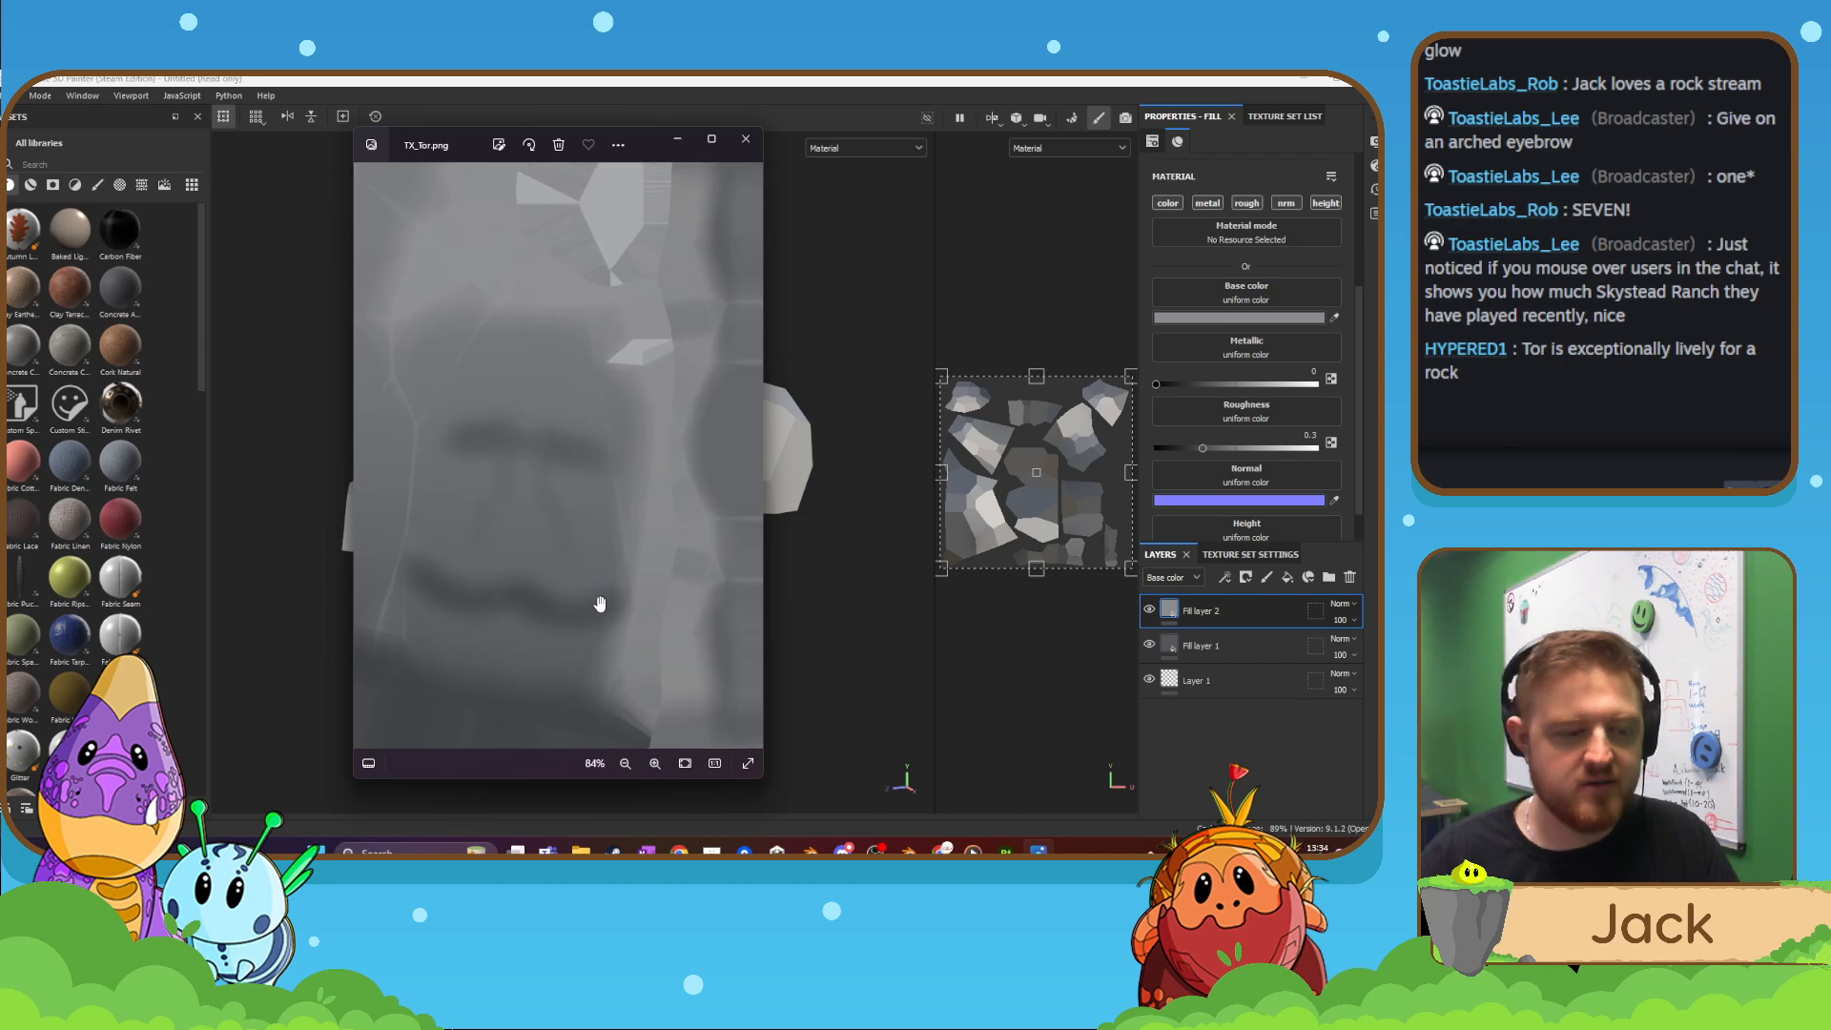
left_click(674, 143)
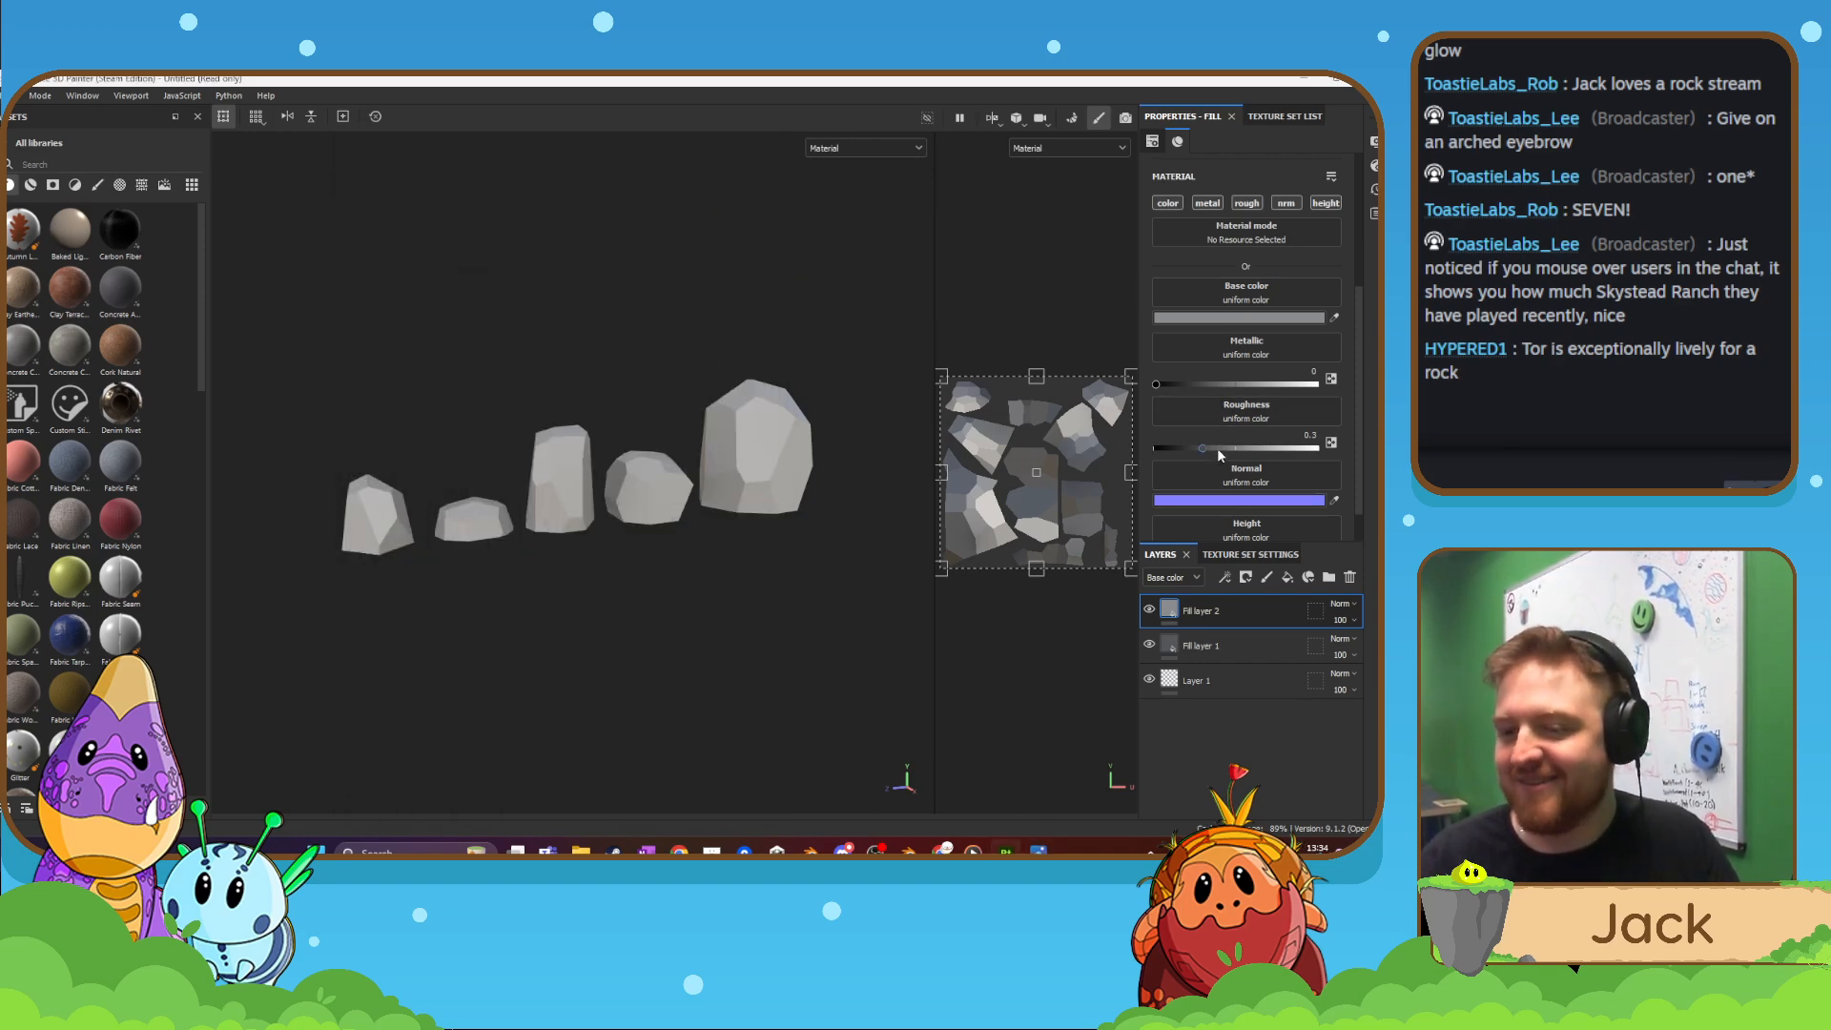
- Set Fill layer 2's roughness to 1 and give it a black mask with a 3D Linear Gradient generator, Balance 0.42 and Contrast 0.6
right_click(1231, 610)
left_click(1237, 118)
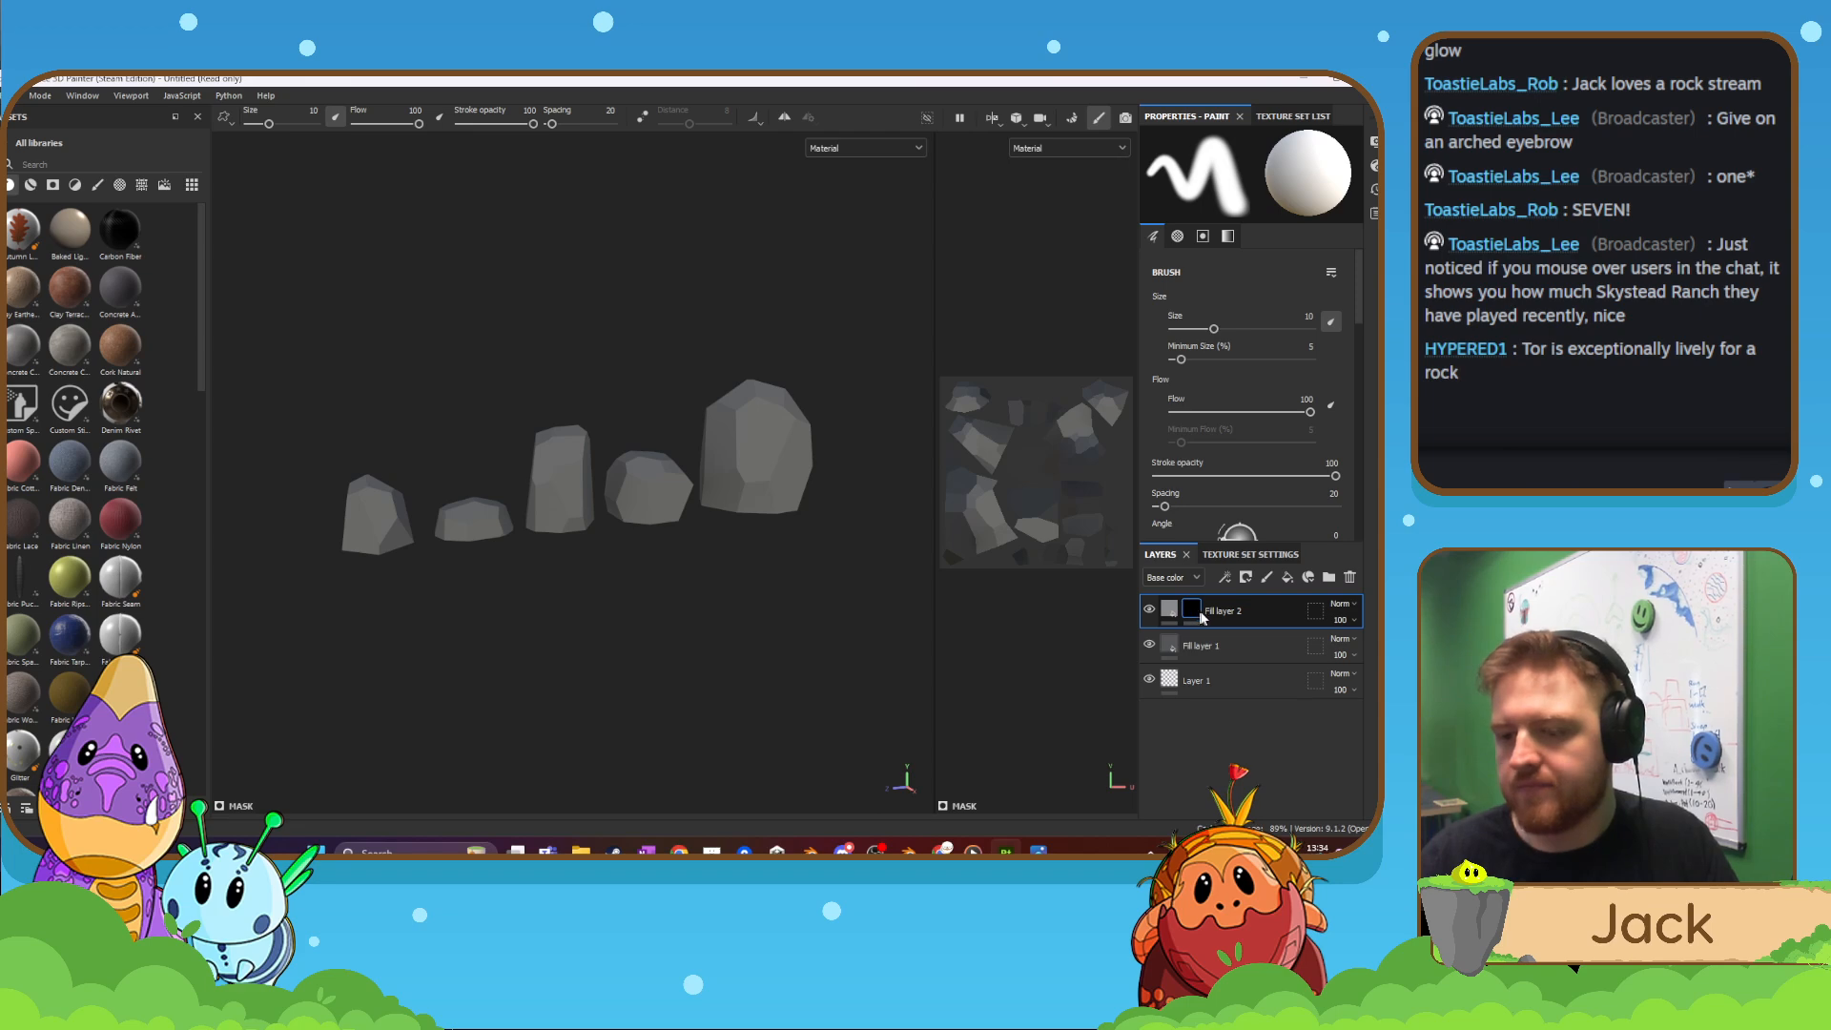
right_click(1169, 610)
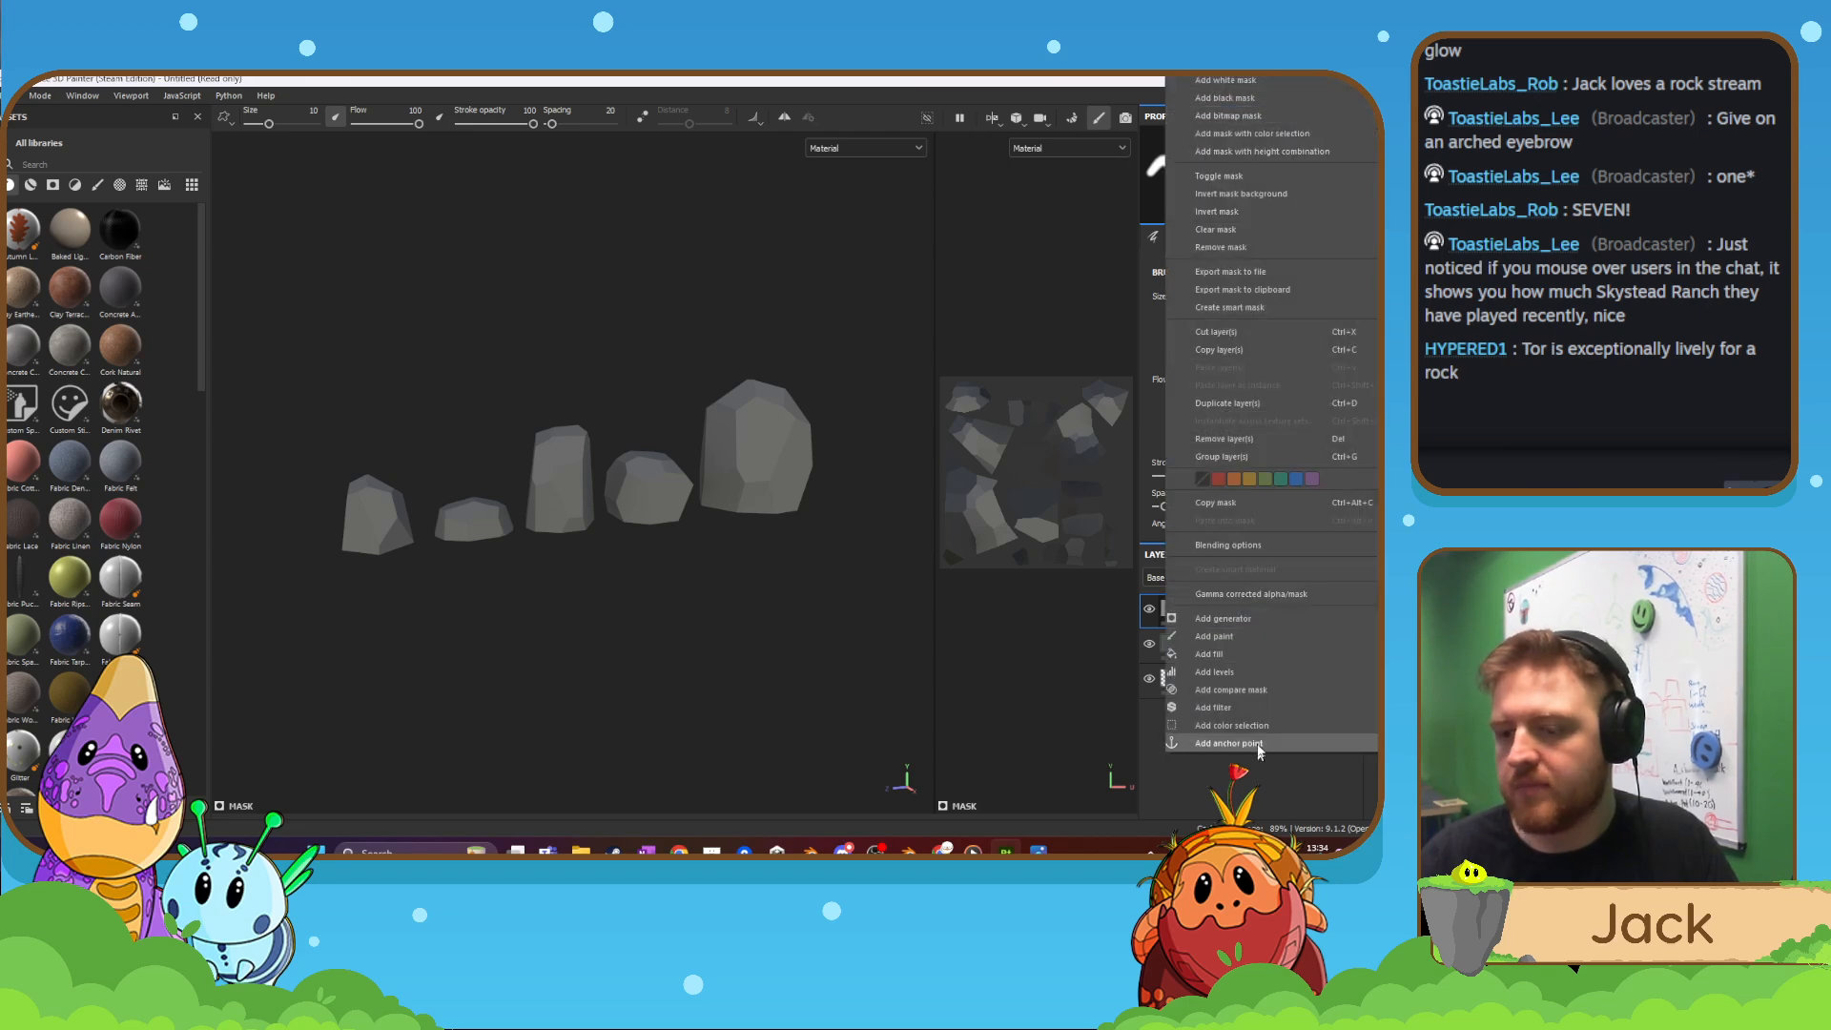
left_click(1251, 619)
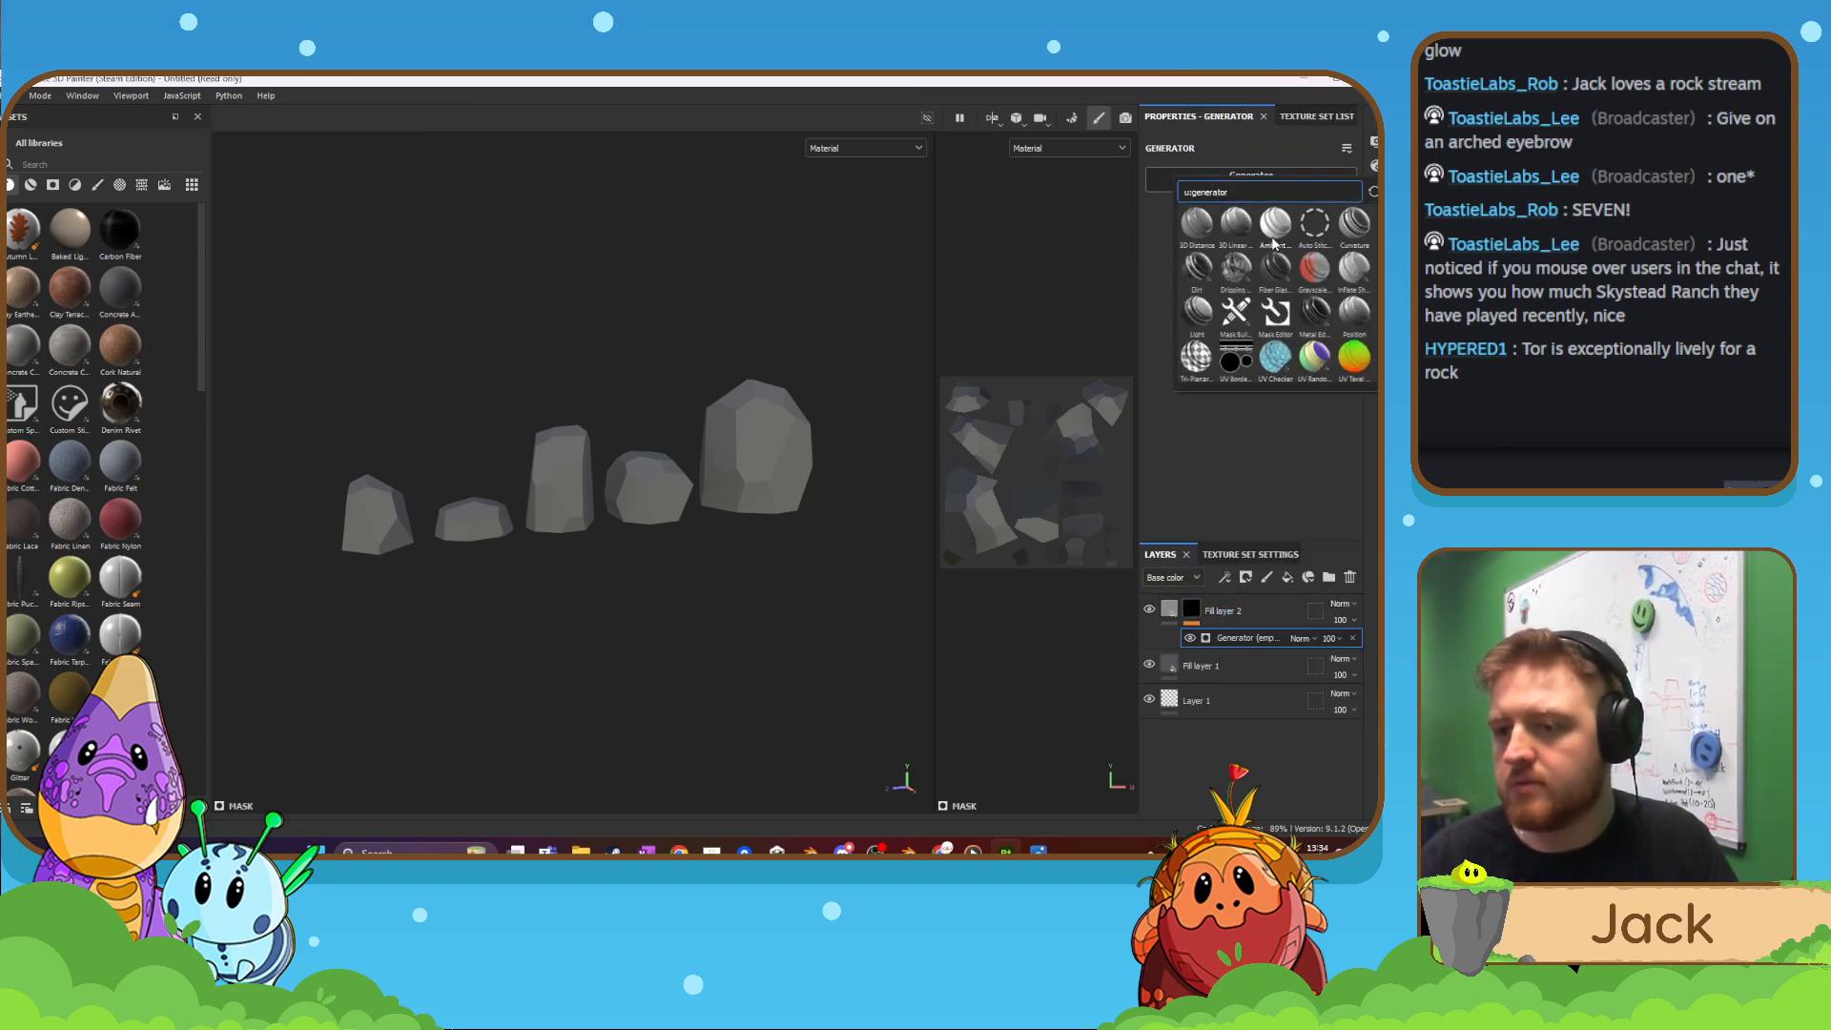
left_click(1238, 225)
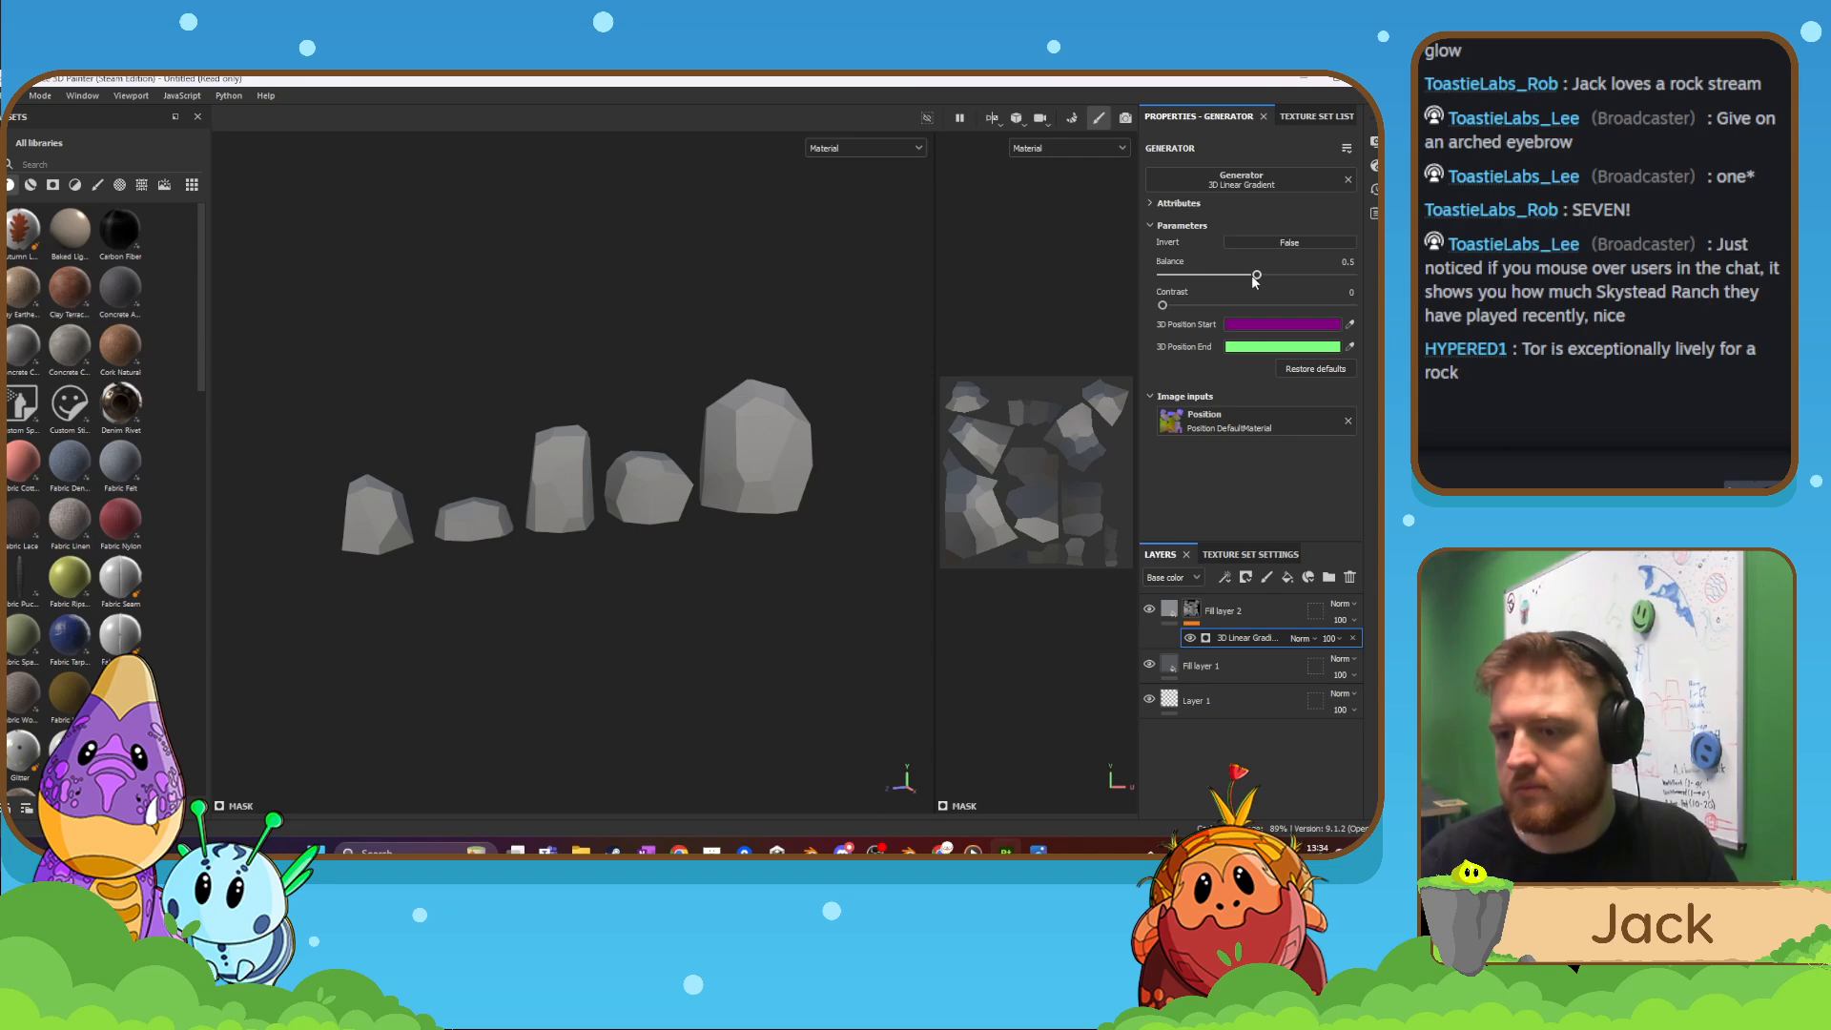
mouse_move(1176, 303)
left_mouse_down()
mouse_move(1338, 305)
mouse_move(1303, 319)
mouse_move(1255, 278)
mouse_move(1321, 318)
mouse_move(1276, 313)
mouse_move(1243, 281)
left_mouse_up()
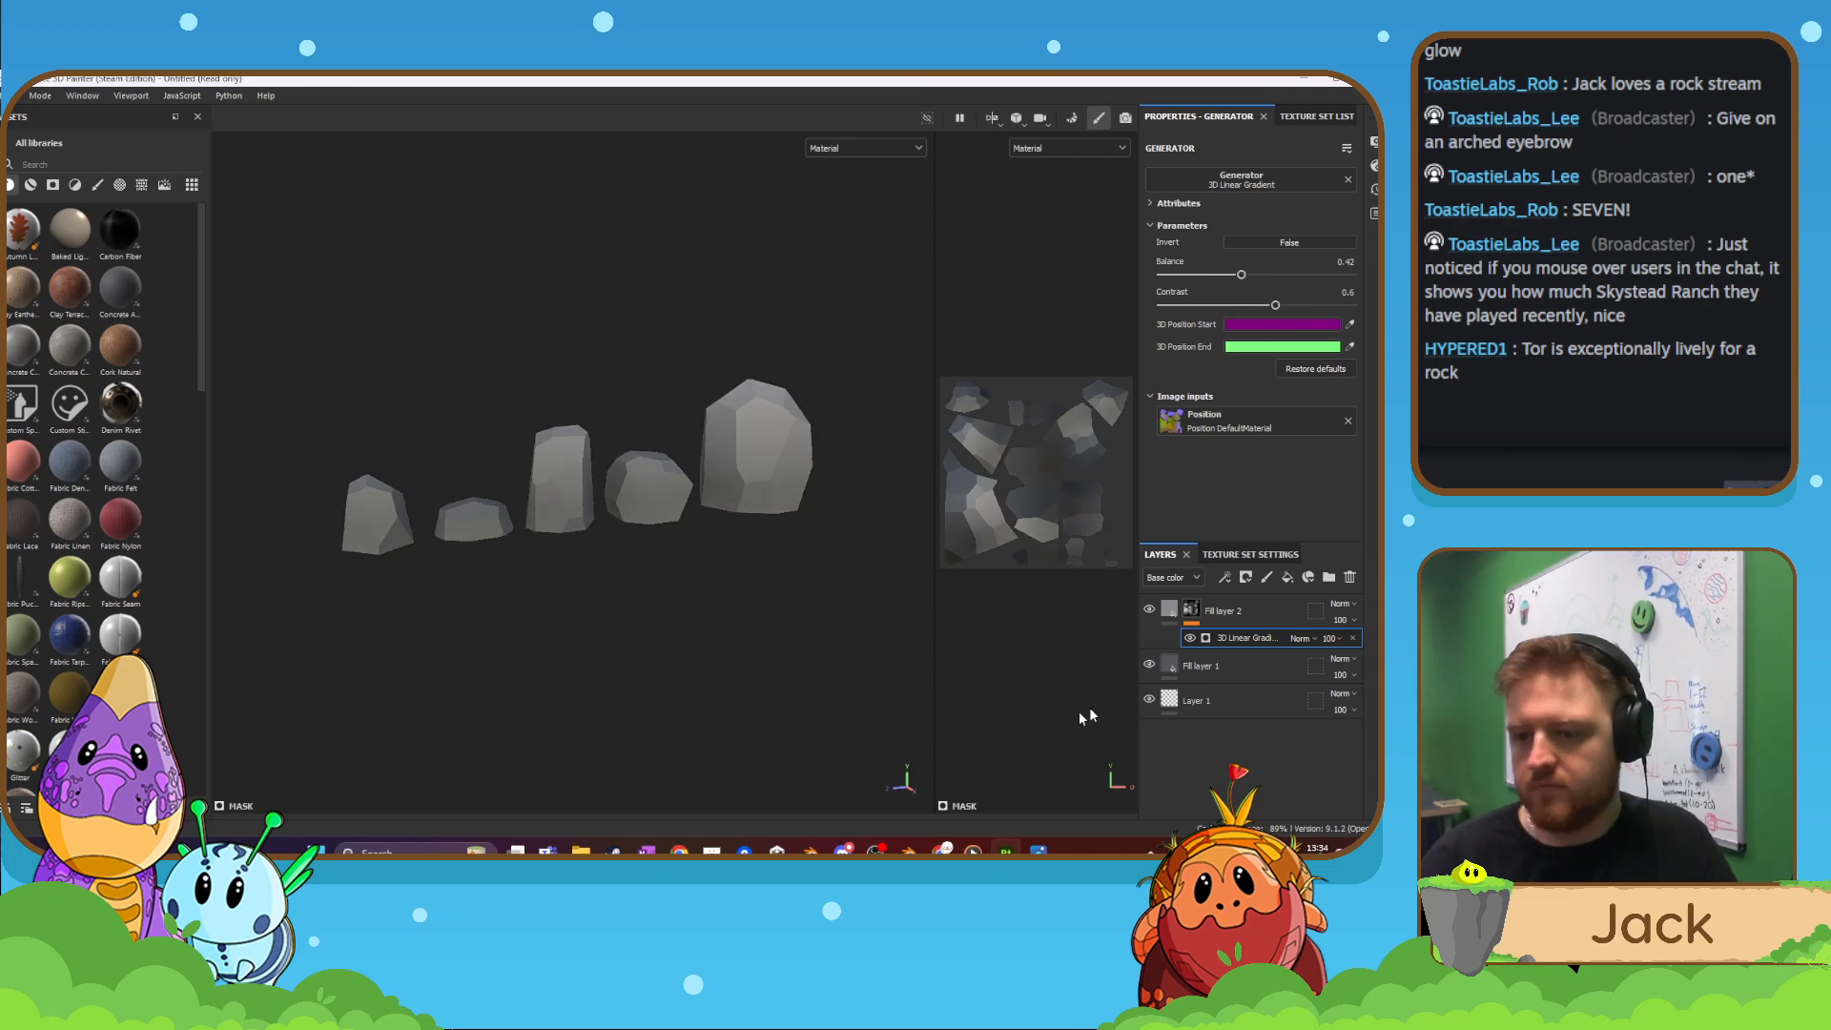
left_click(1230, 610)
scroll(1293, 446, "down", 1)
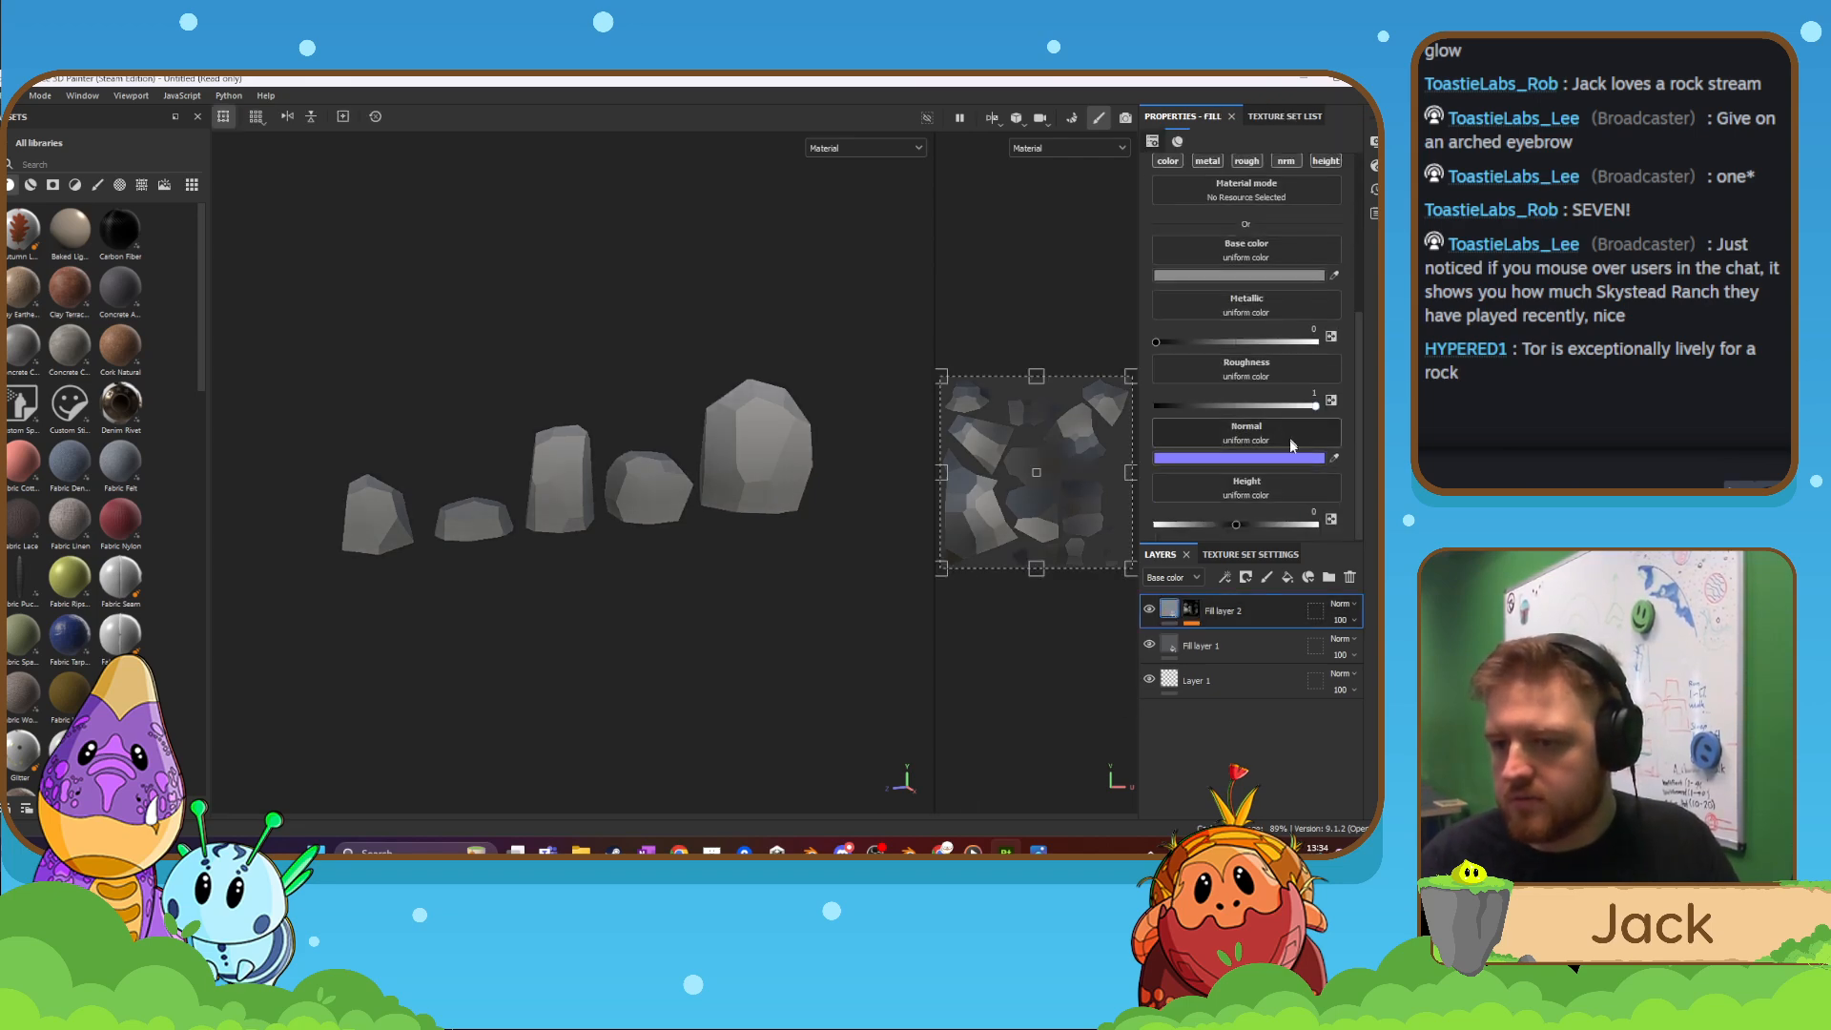
left_click_drag(844, 555, 856, 572, "alt")
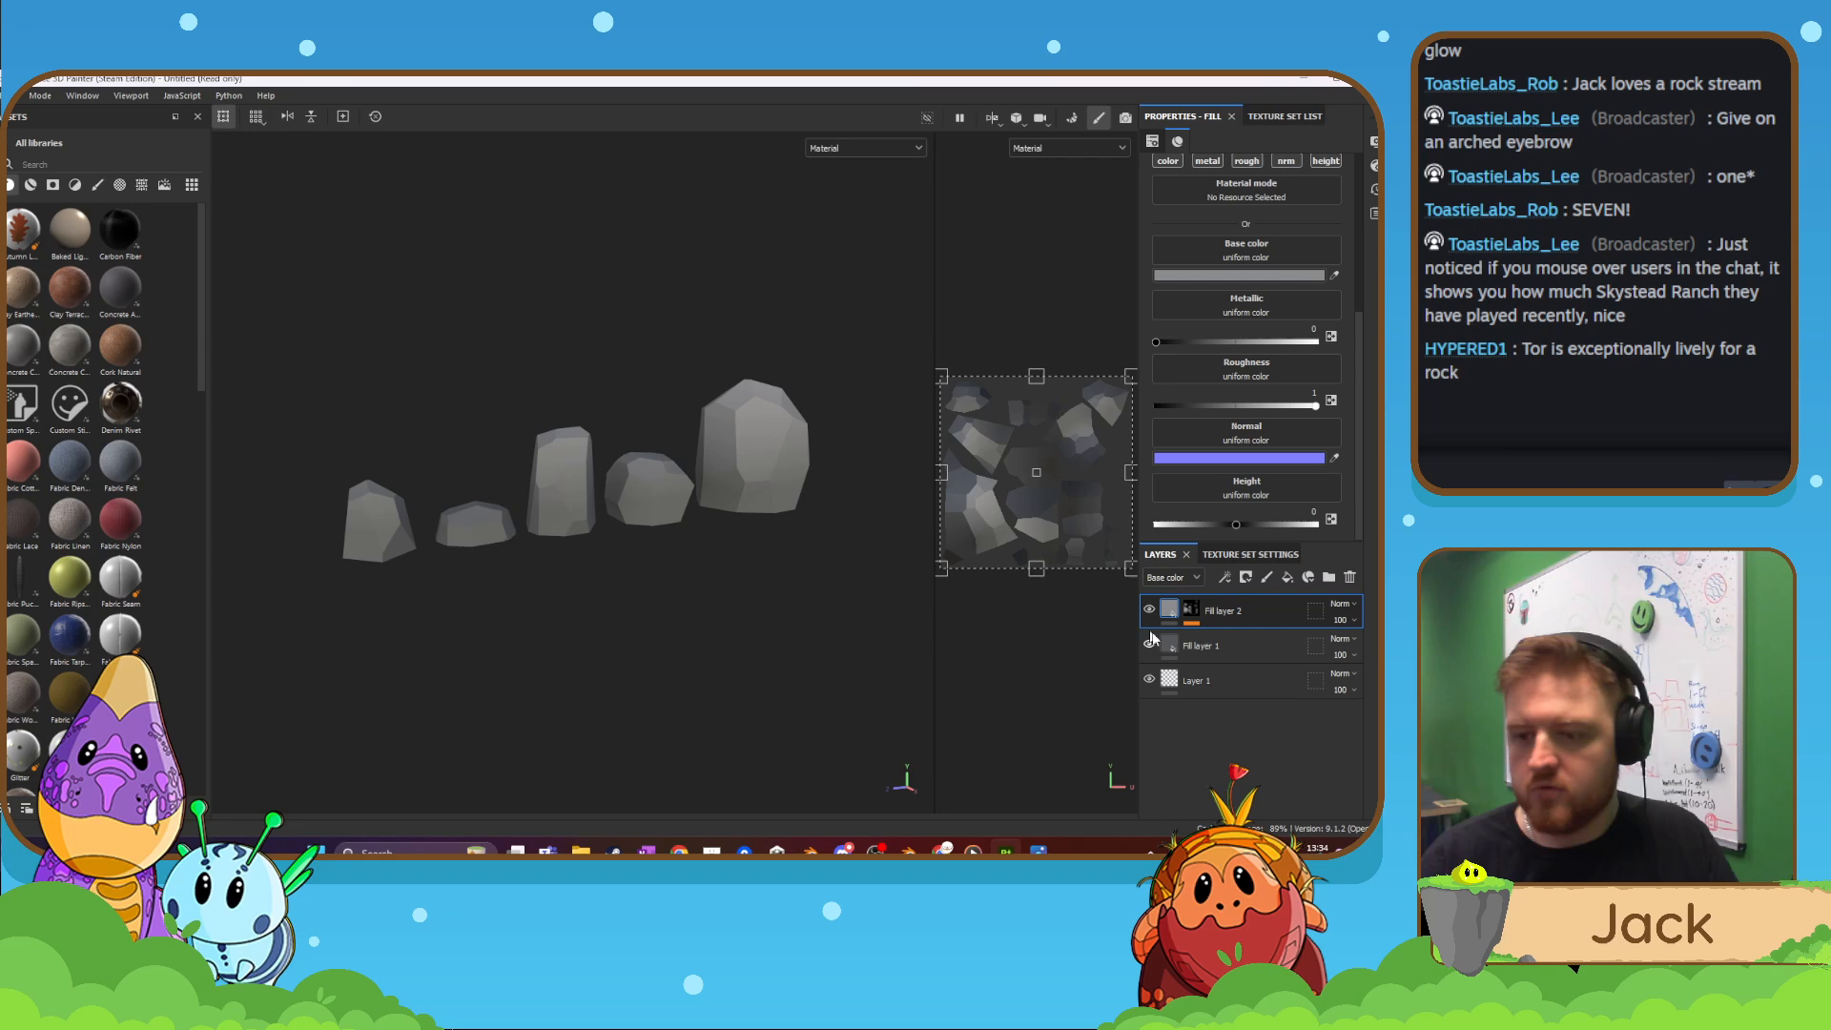
- Add a third fill layer in light grey with a roughness of 1, checking TX_Tor.png for reference
left_click(1288, 578)
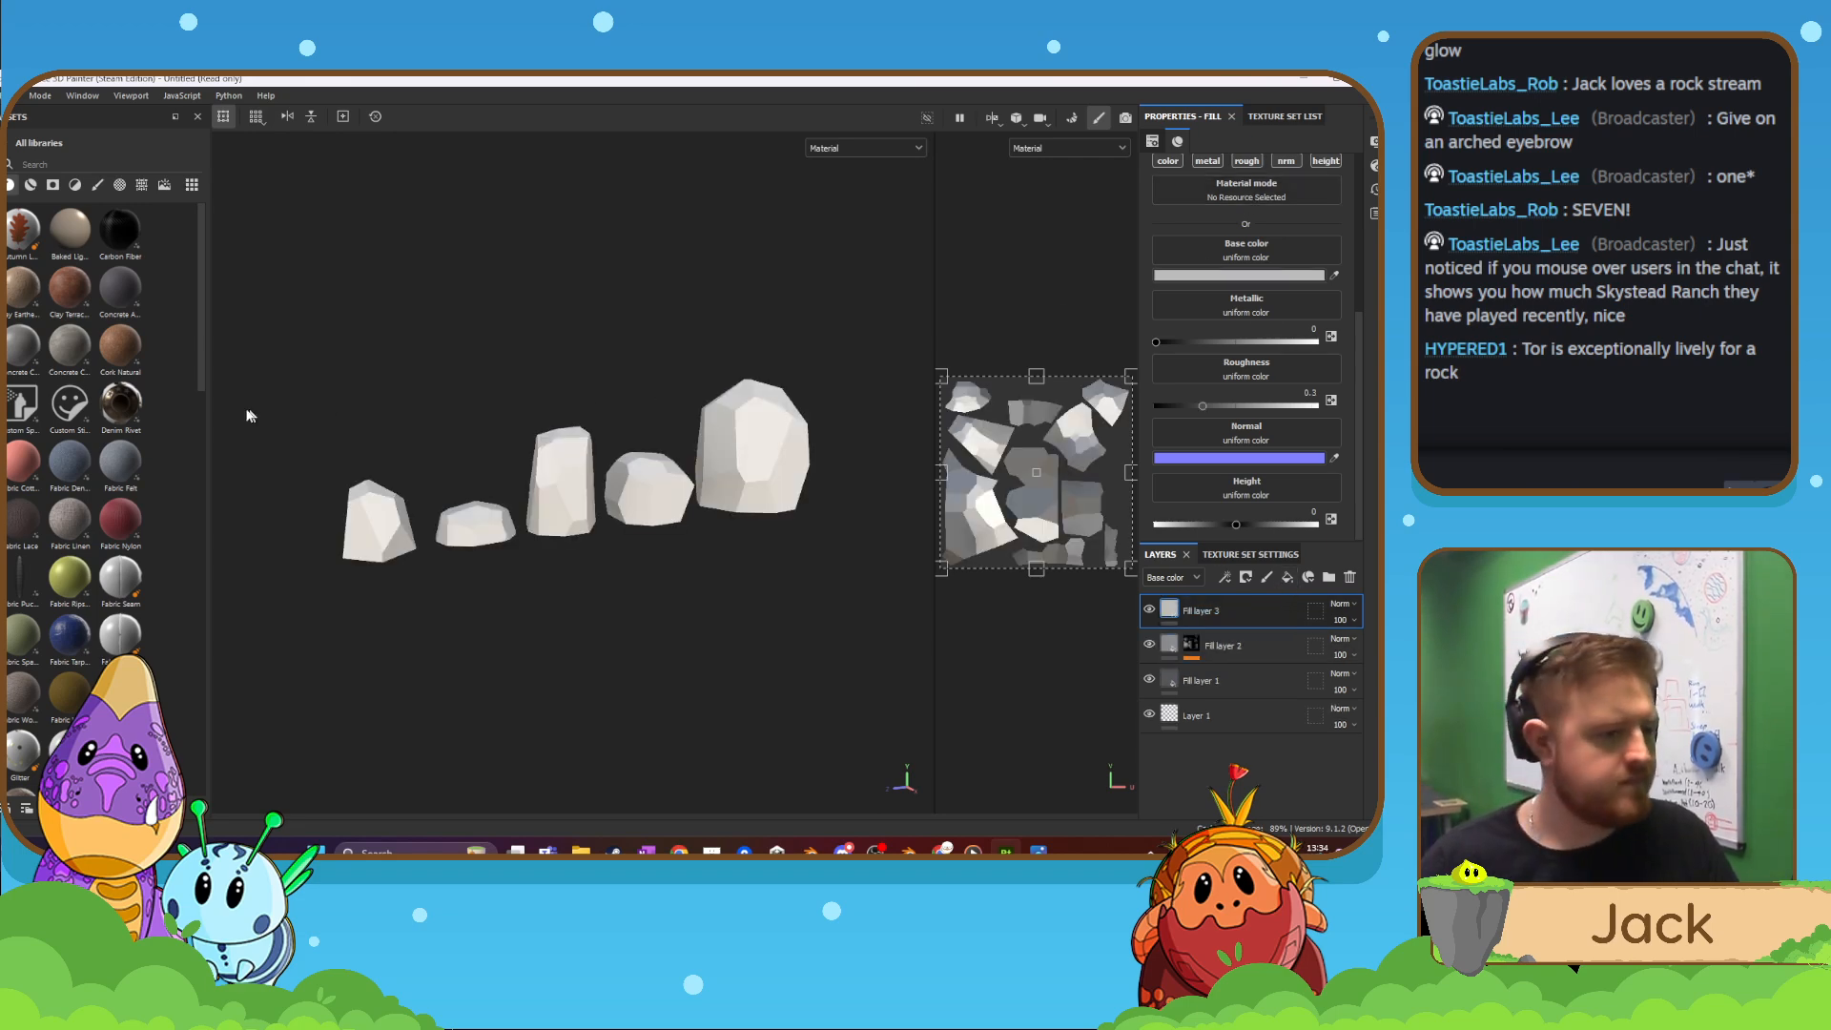
left_click(1039, 851)
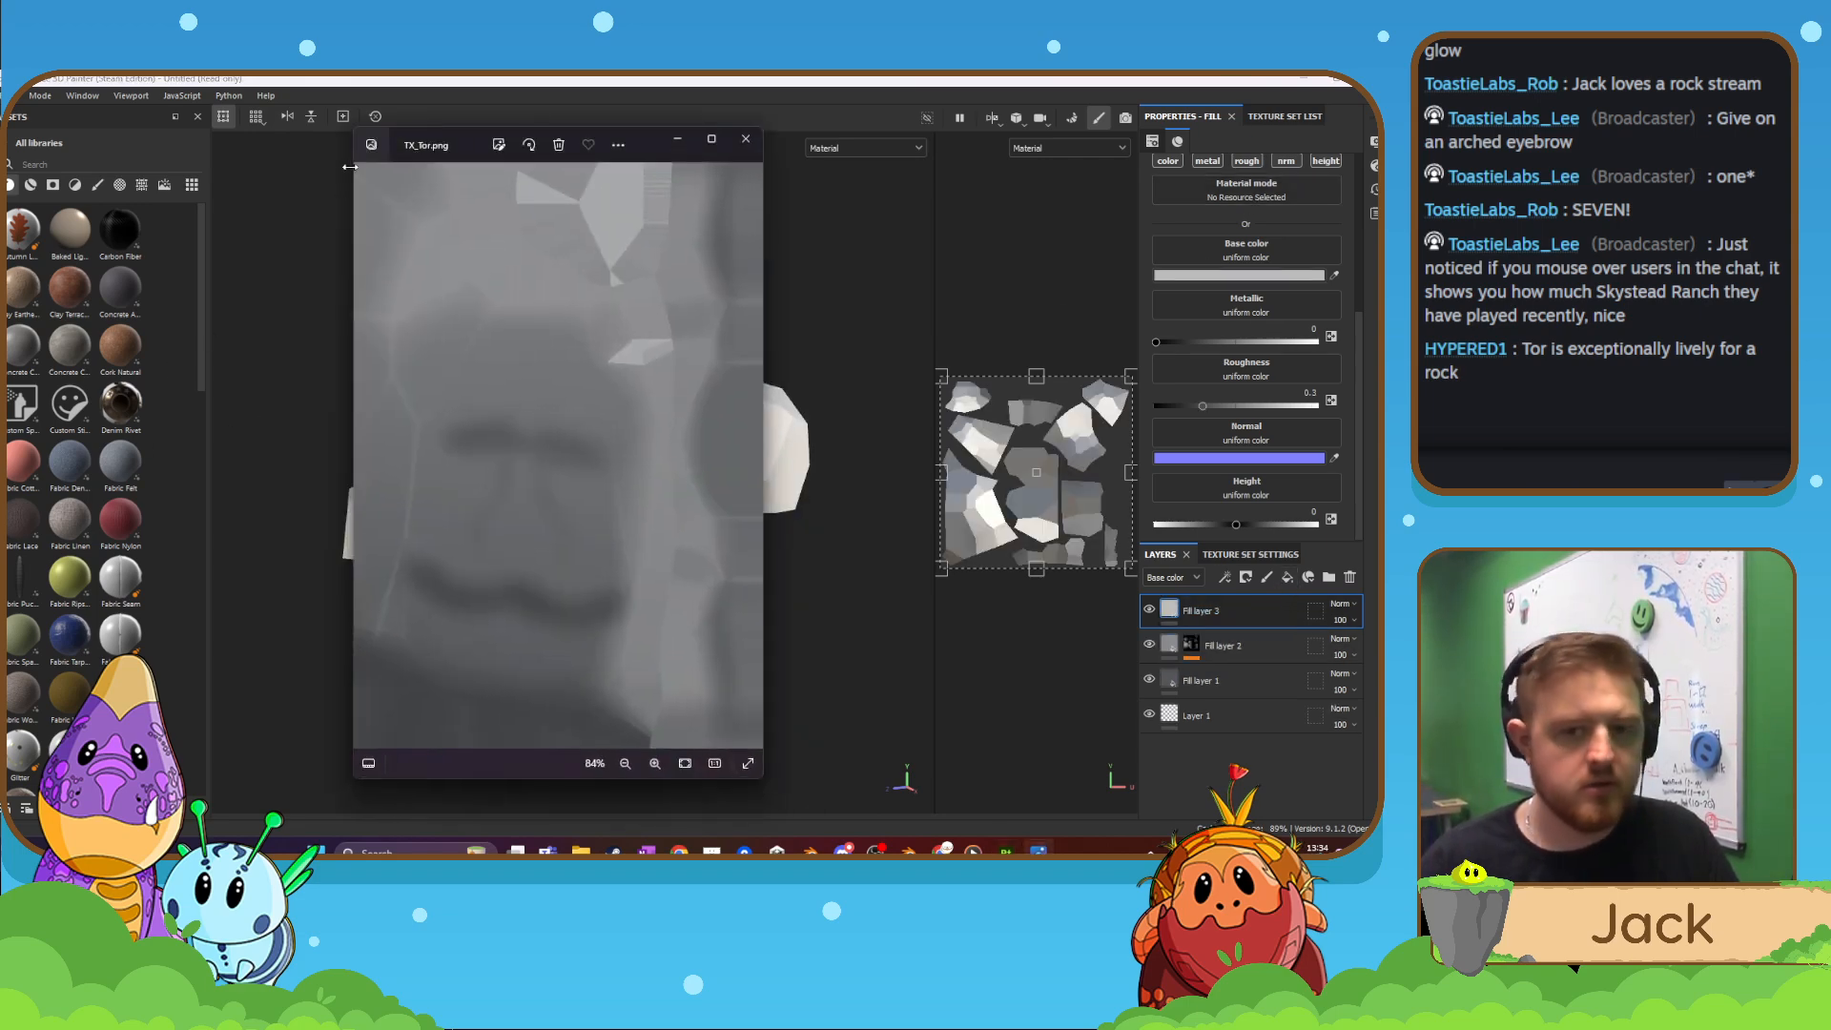
left_click(678, 139)
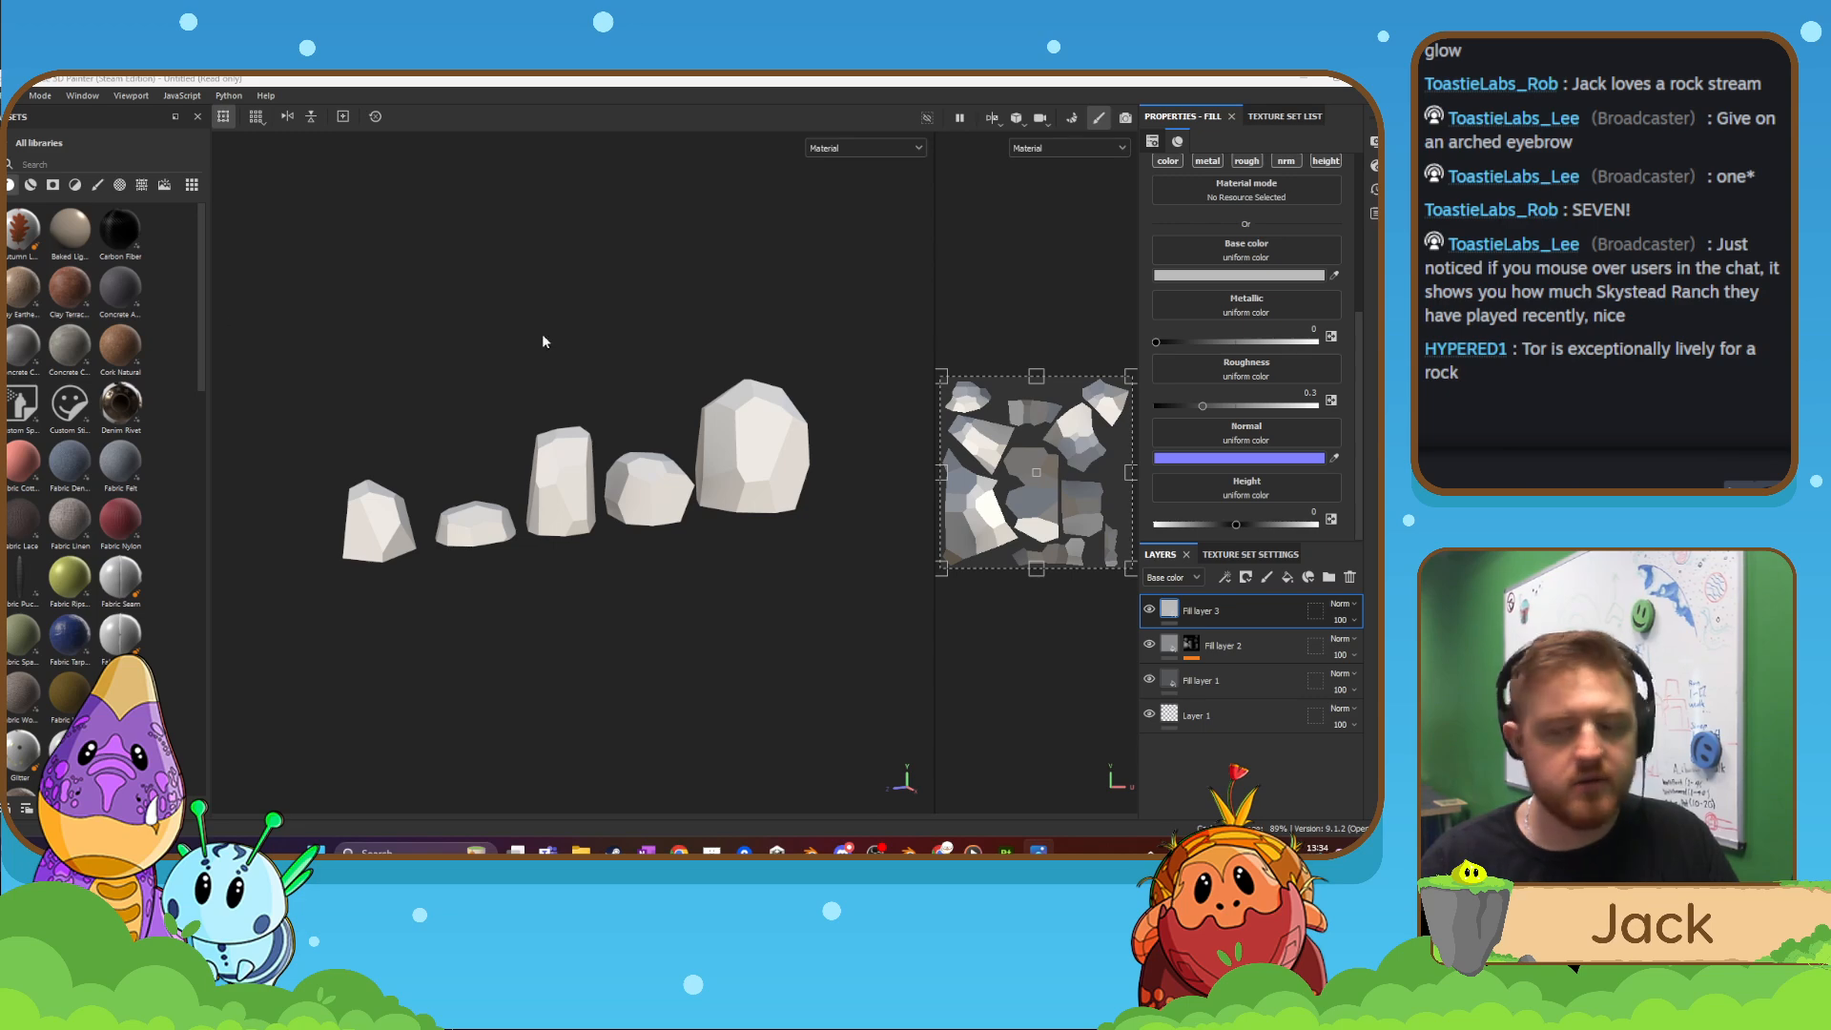
left_click_drag(1202, 406, 1316, 406)
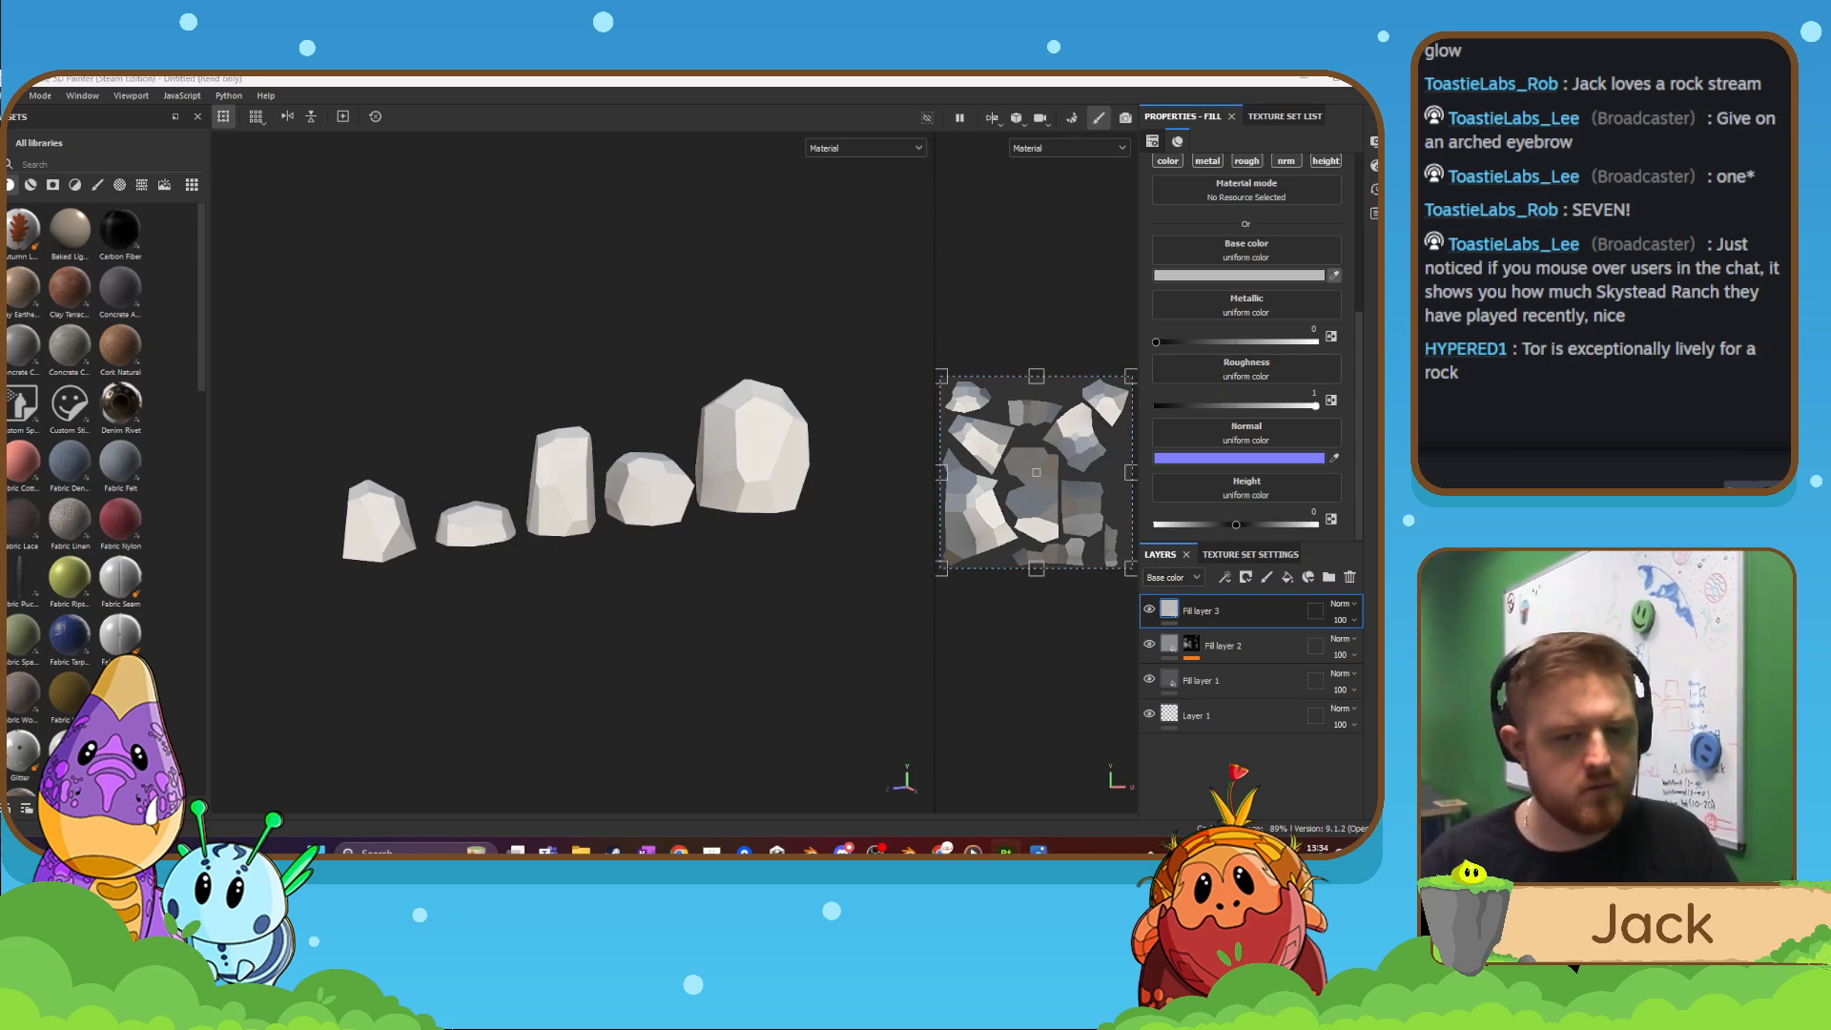
- Add a black mask to Fill layer 3 and put a generator on the mask
right_click(1166, 611)
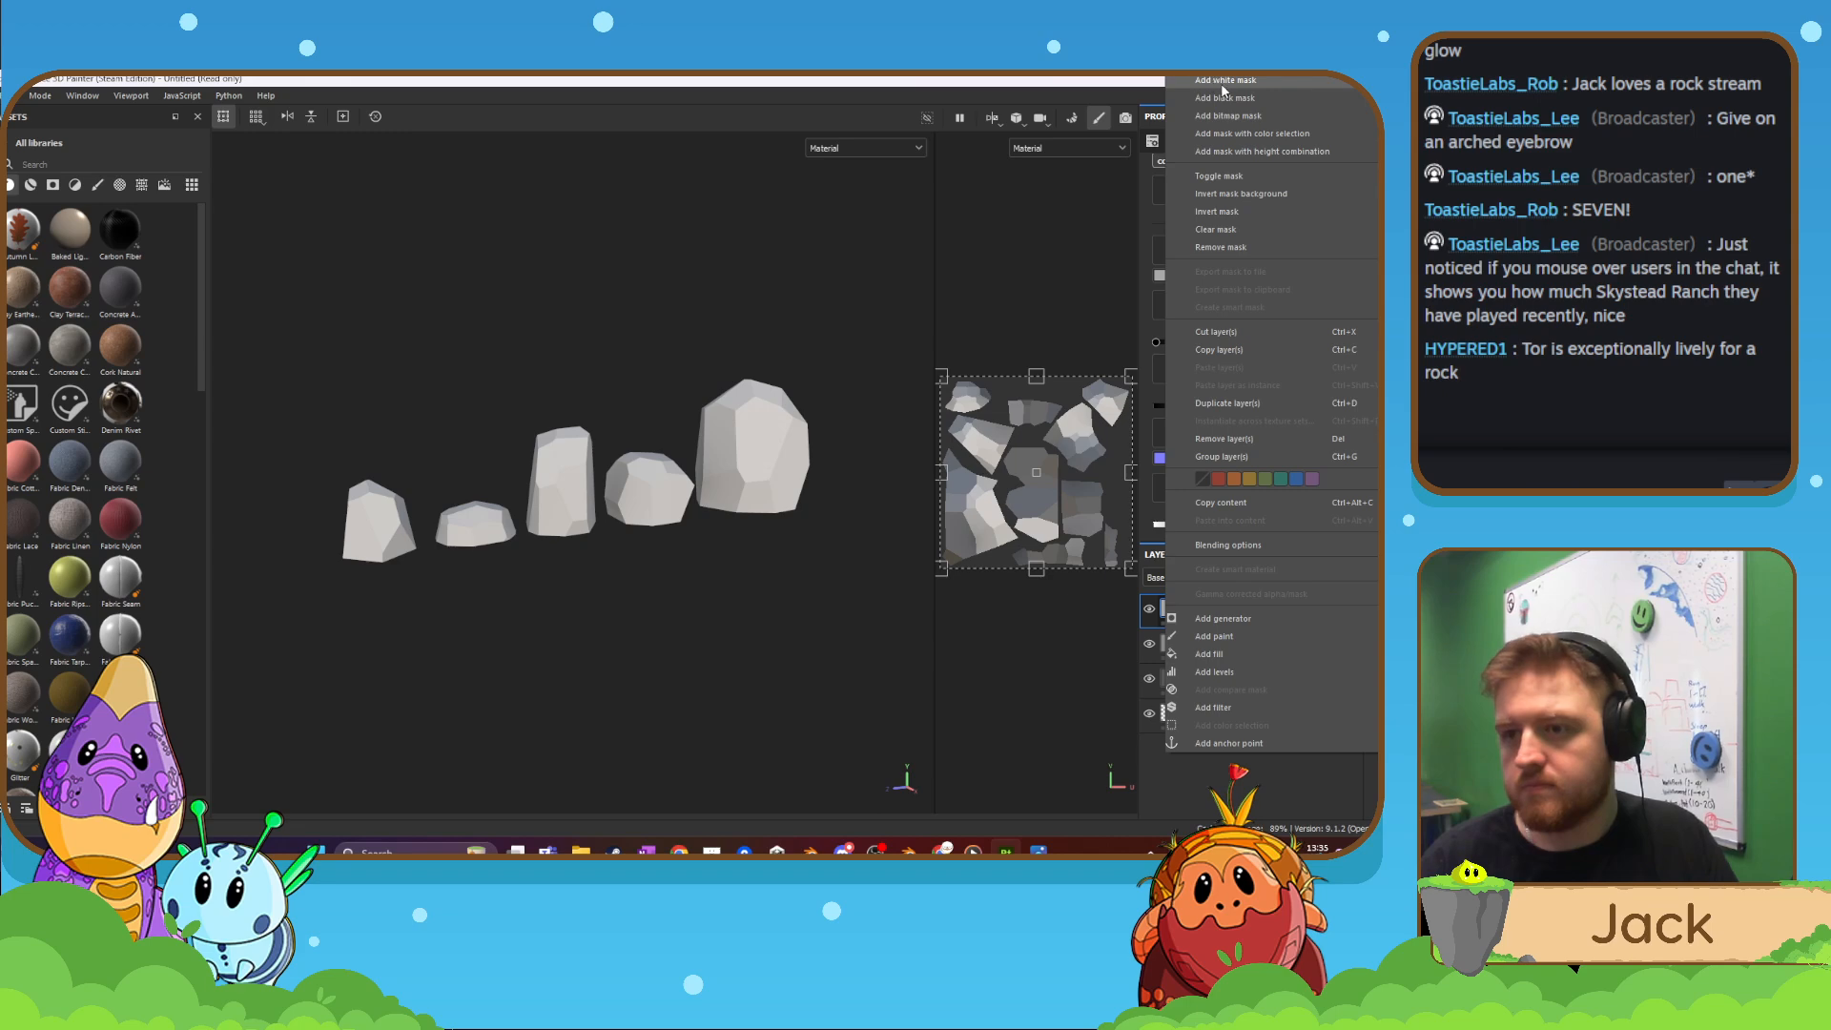
left_click(1225, 97)
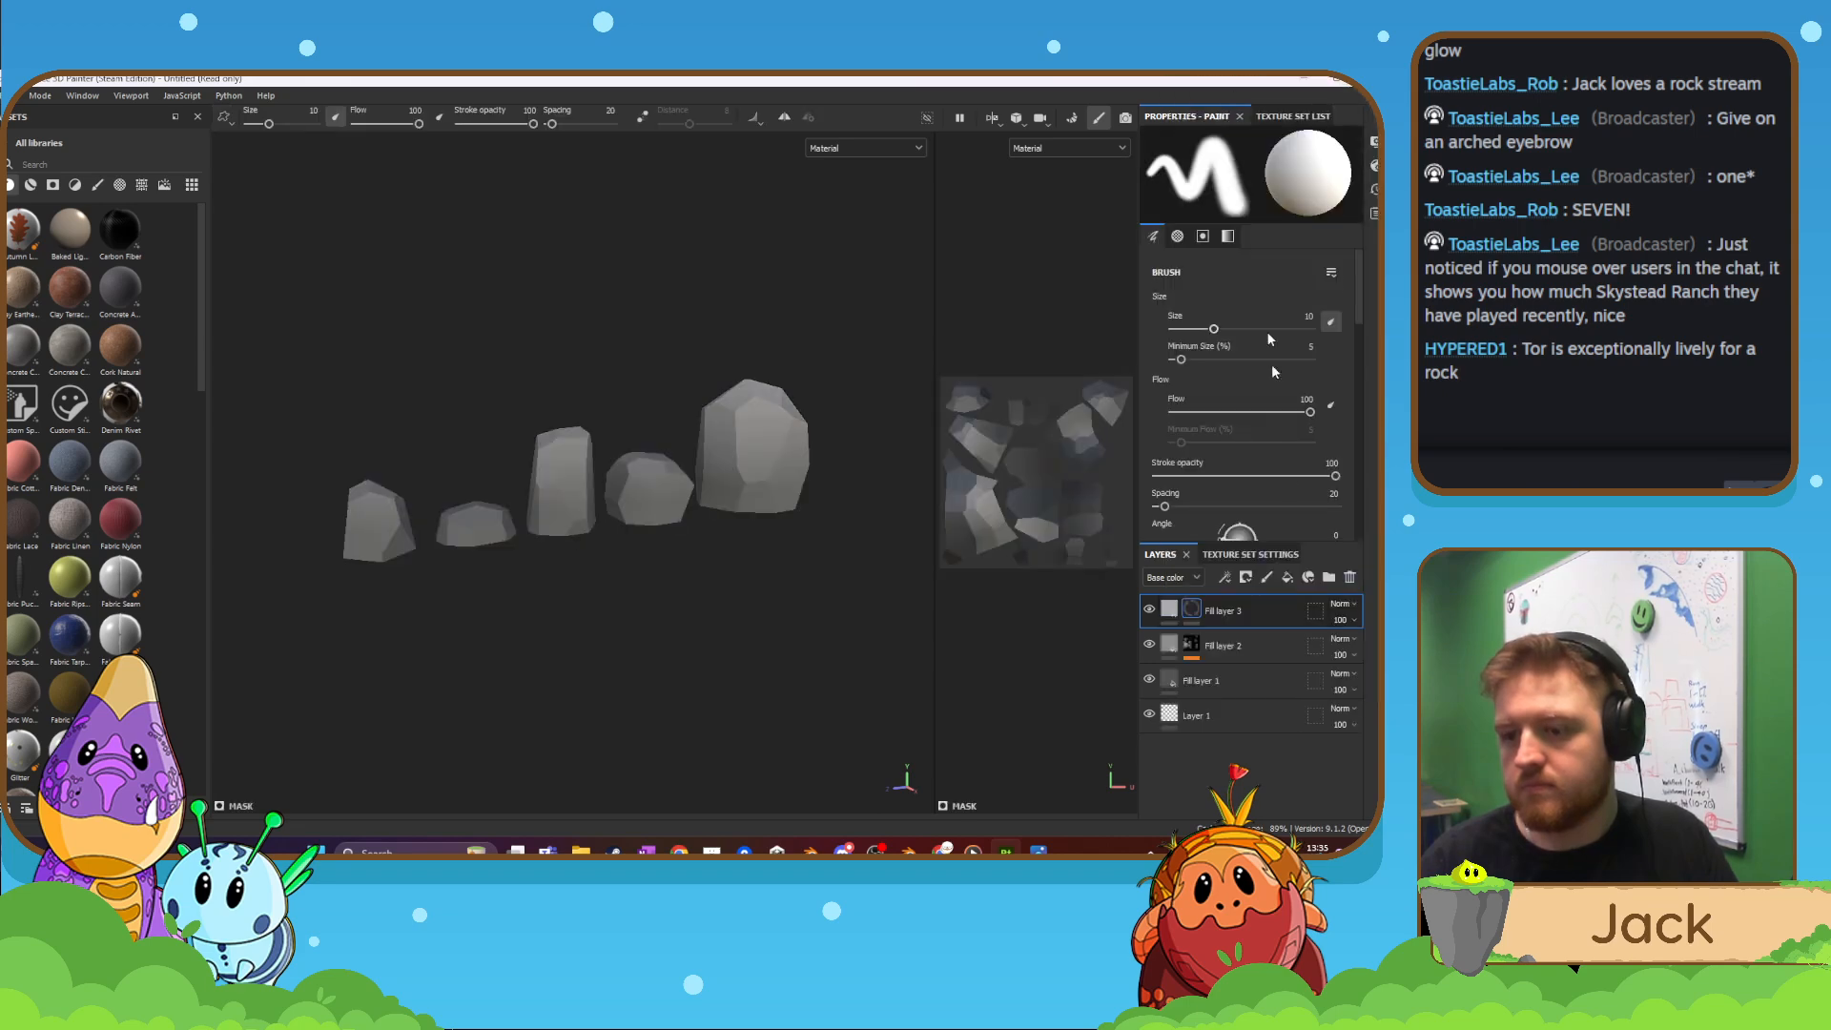
left_click(1170, 608)
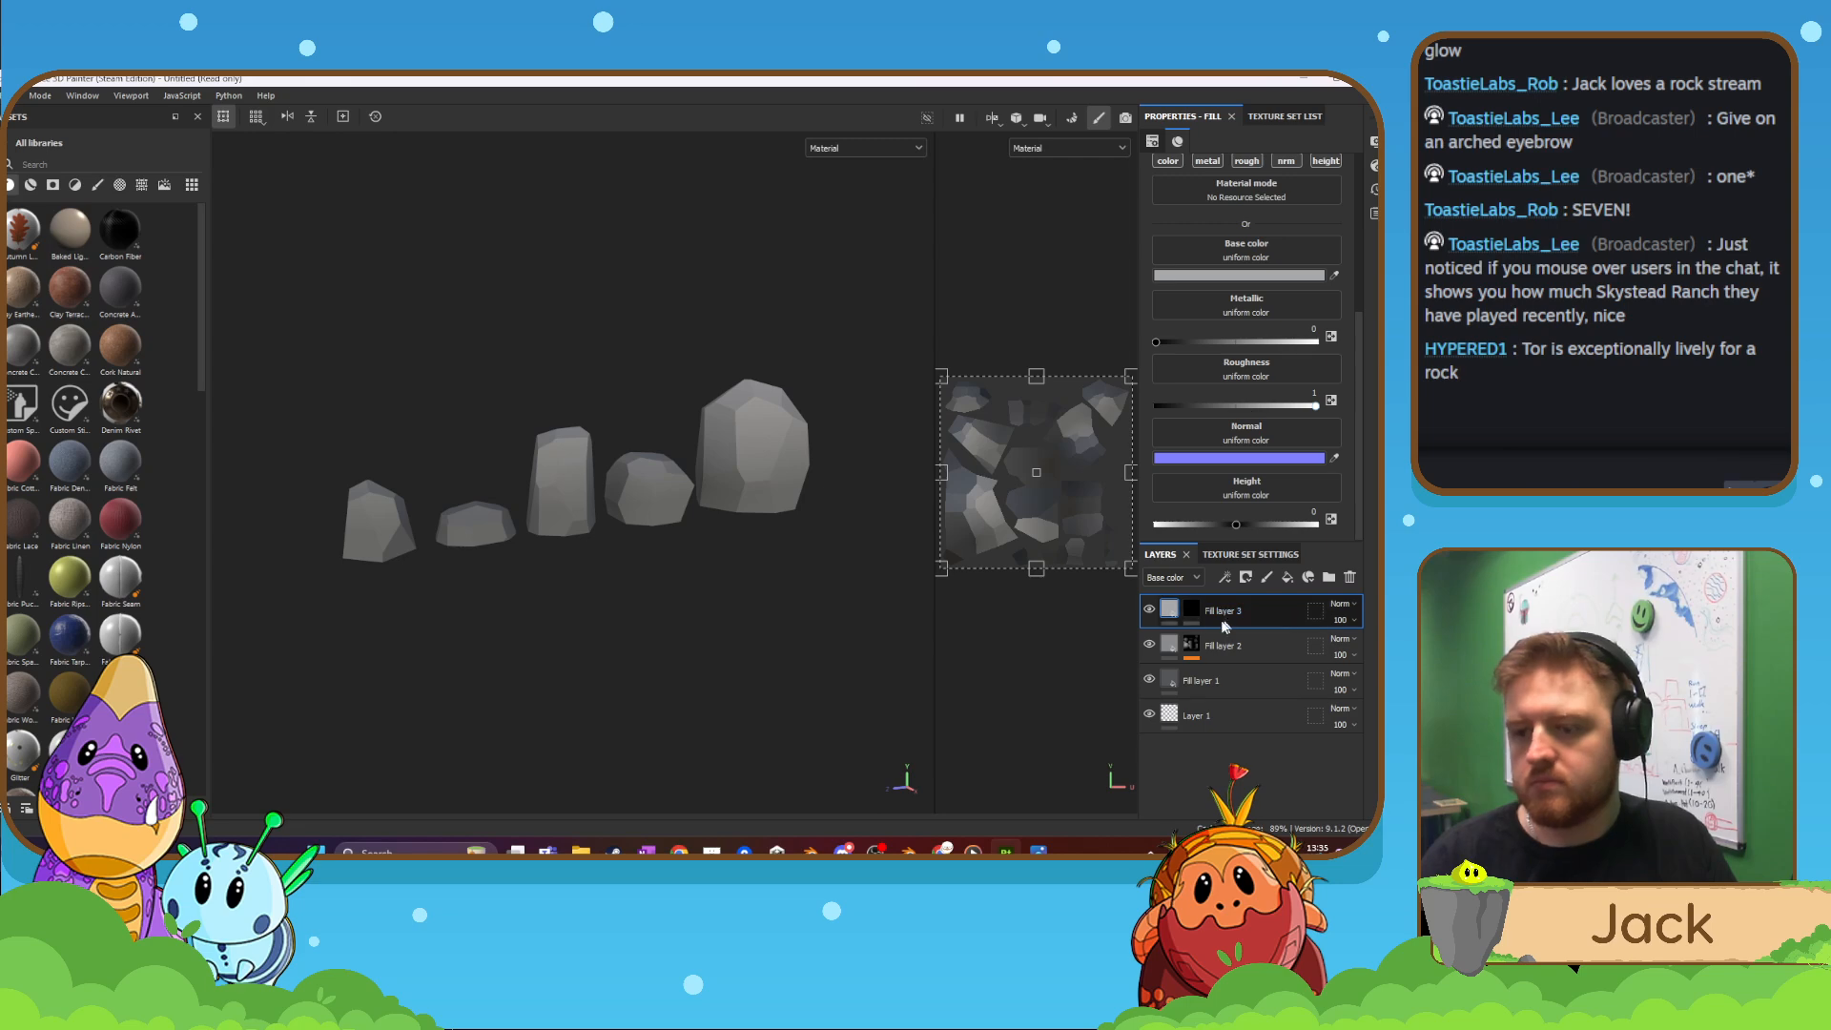
left_click(1192, 613)
right_click(1210, 617)
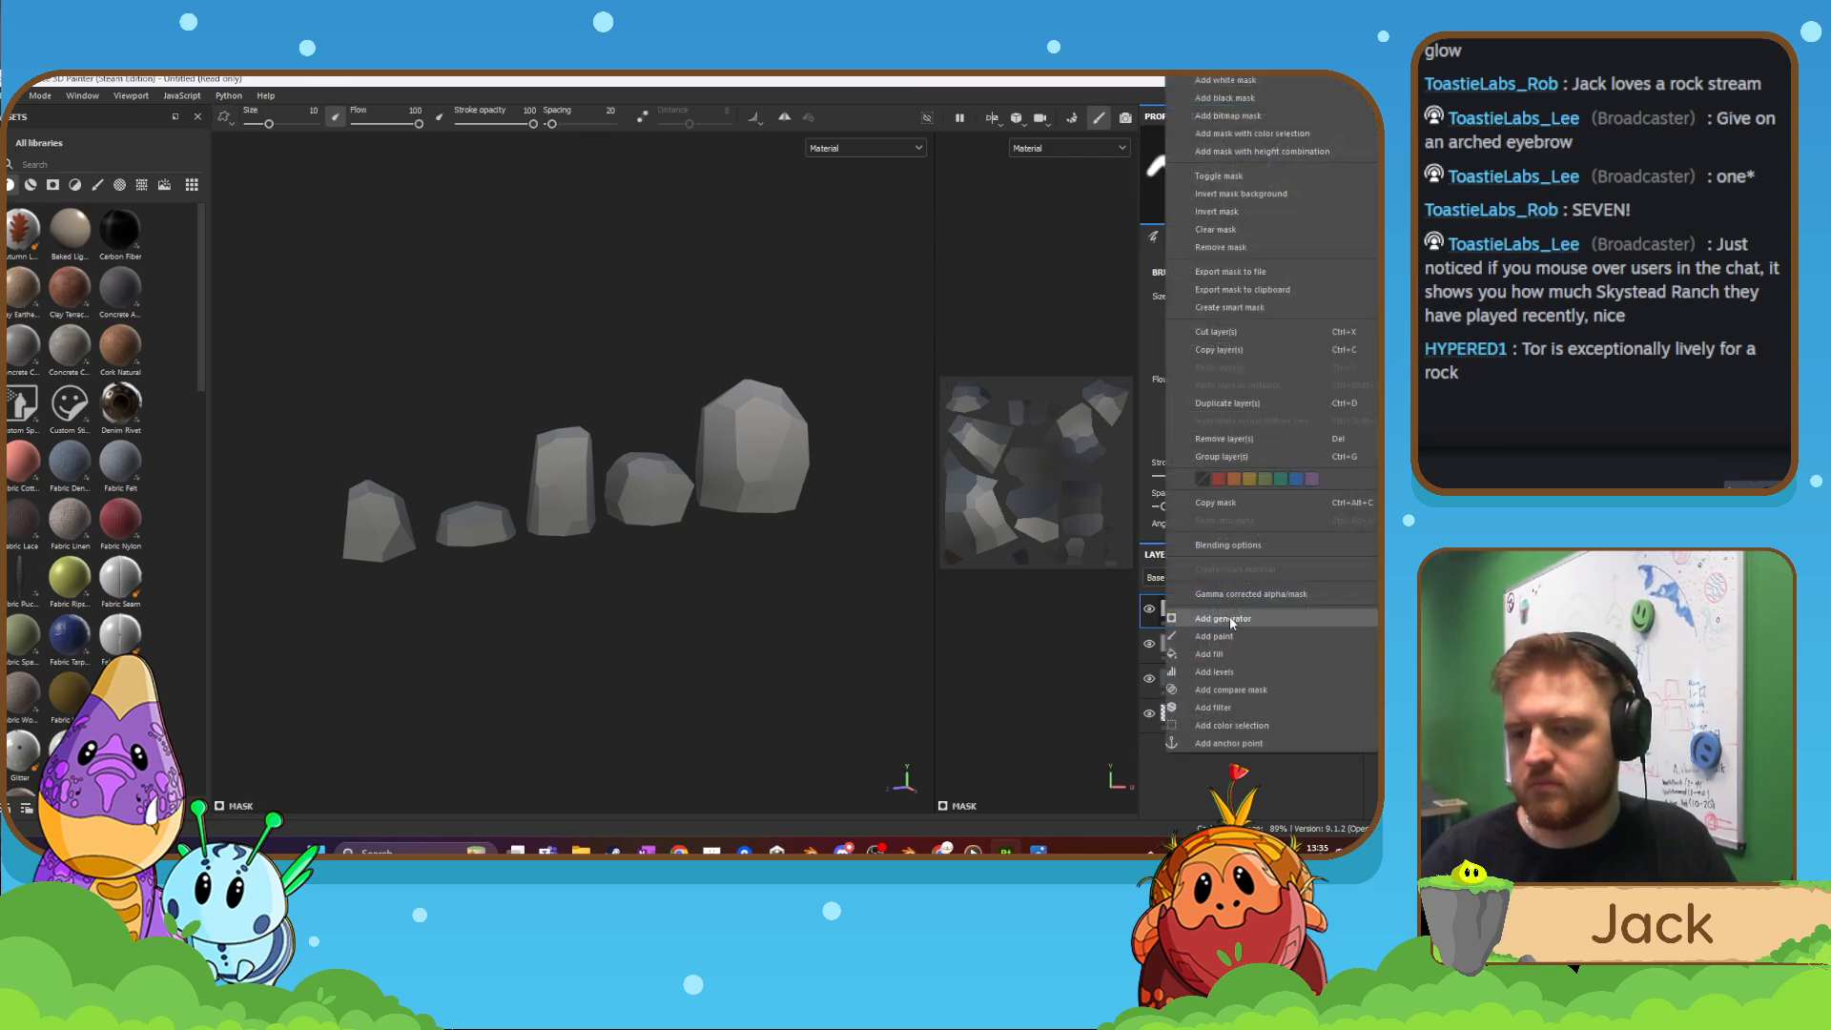
left_click(1228, 616)
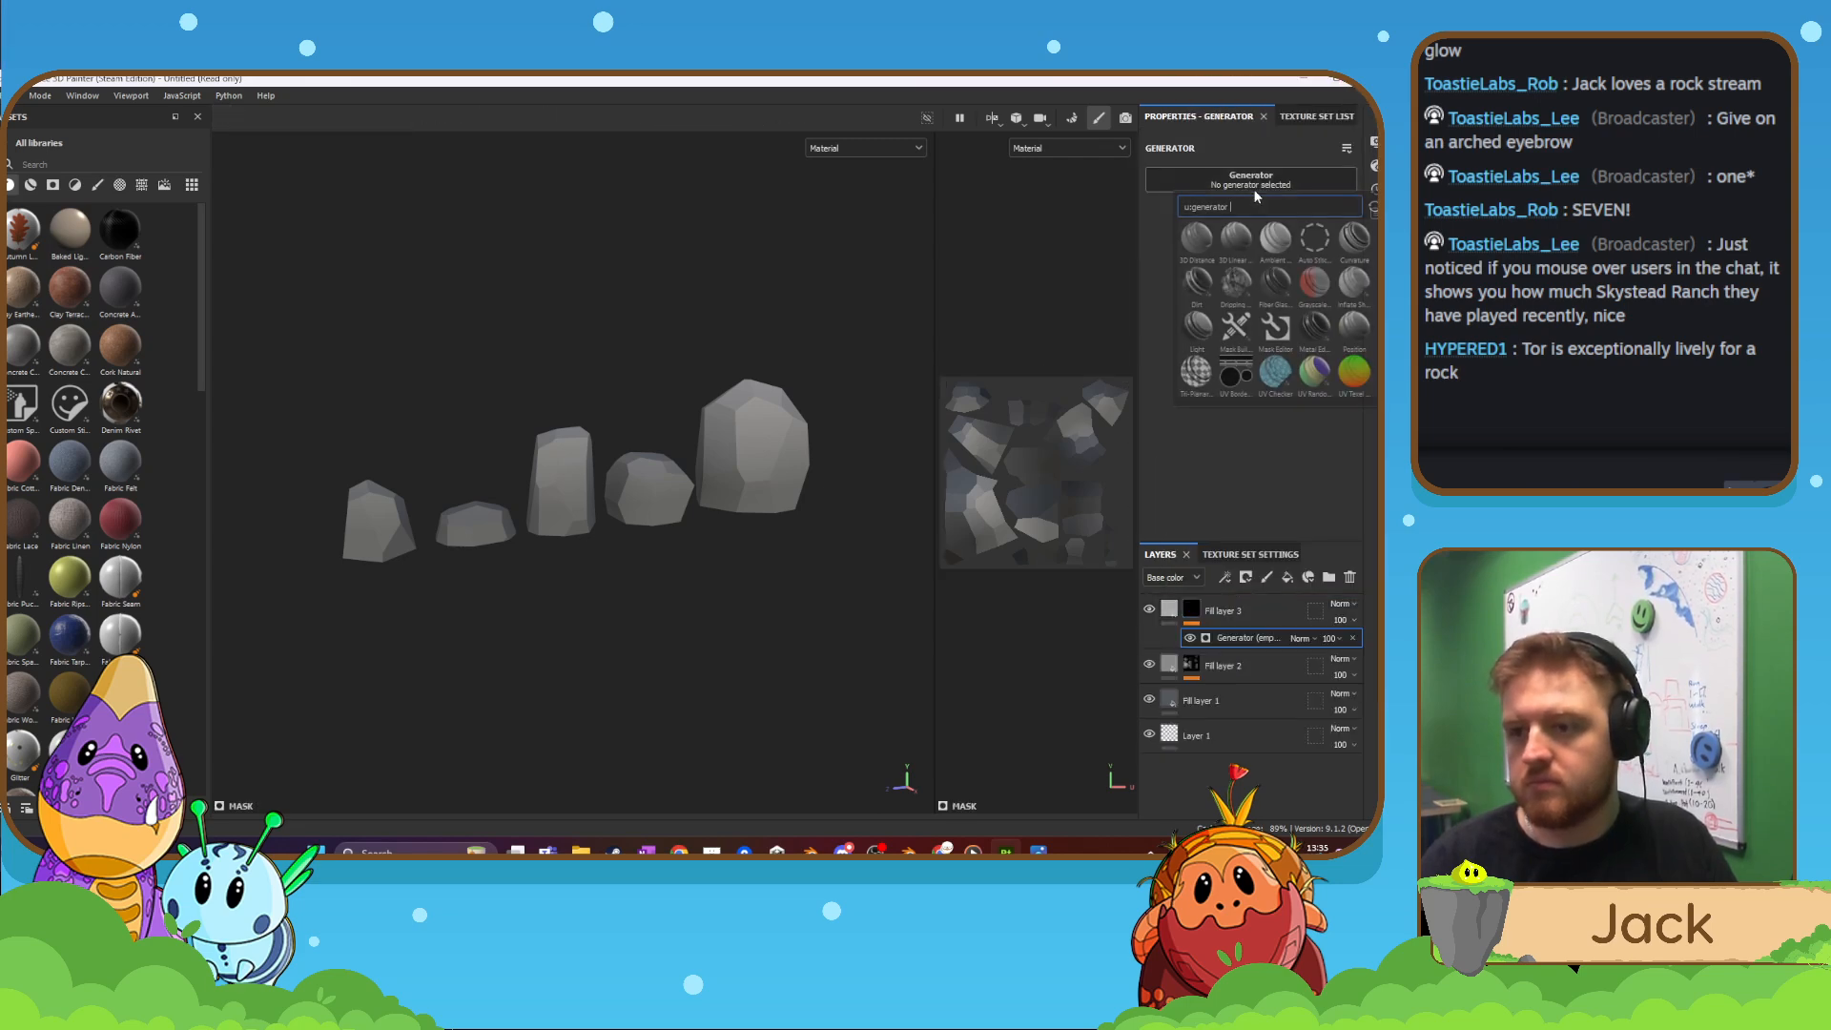
- Use the Curvature generator with Global Balance 0.45 and lower Fill layer 3's opacity to 18
left_click(1354, 246)
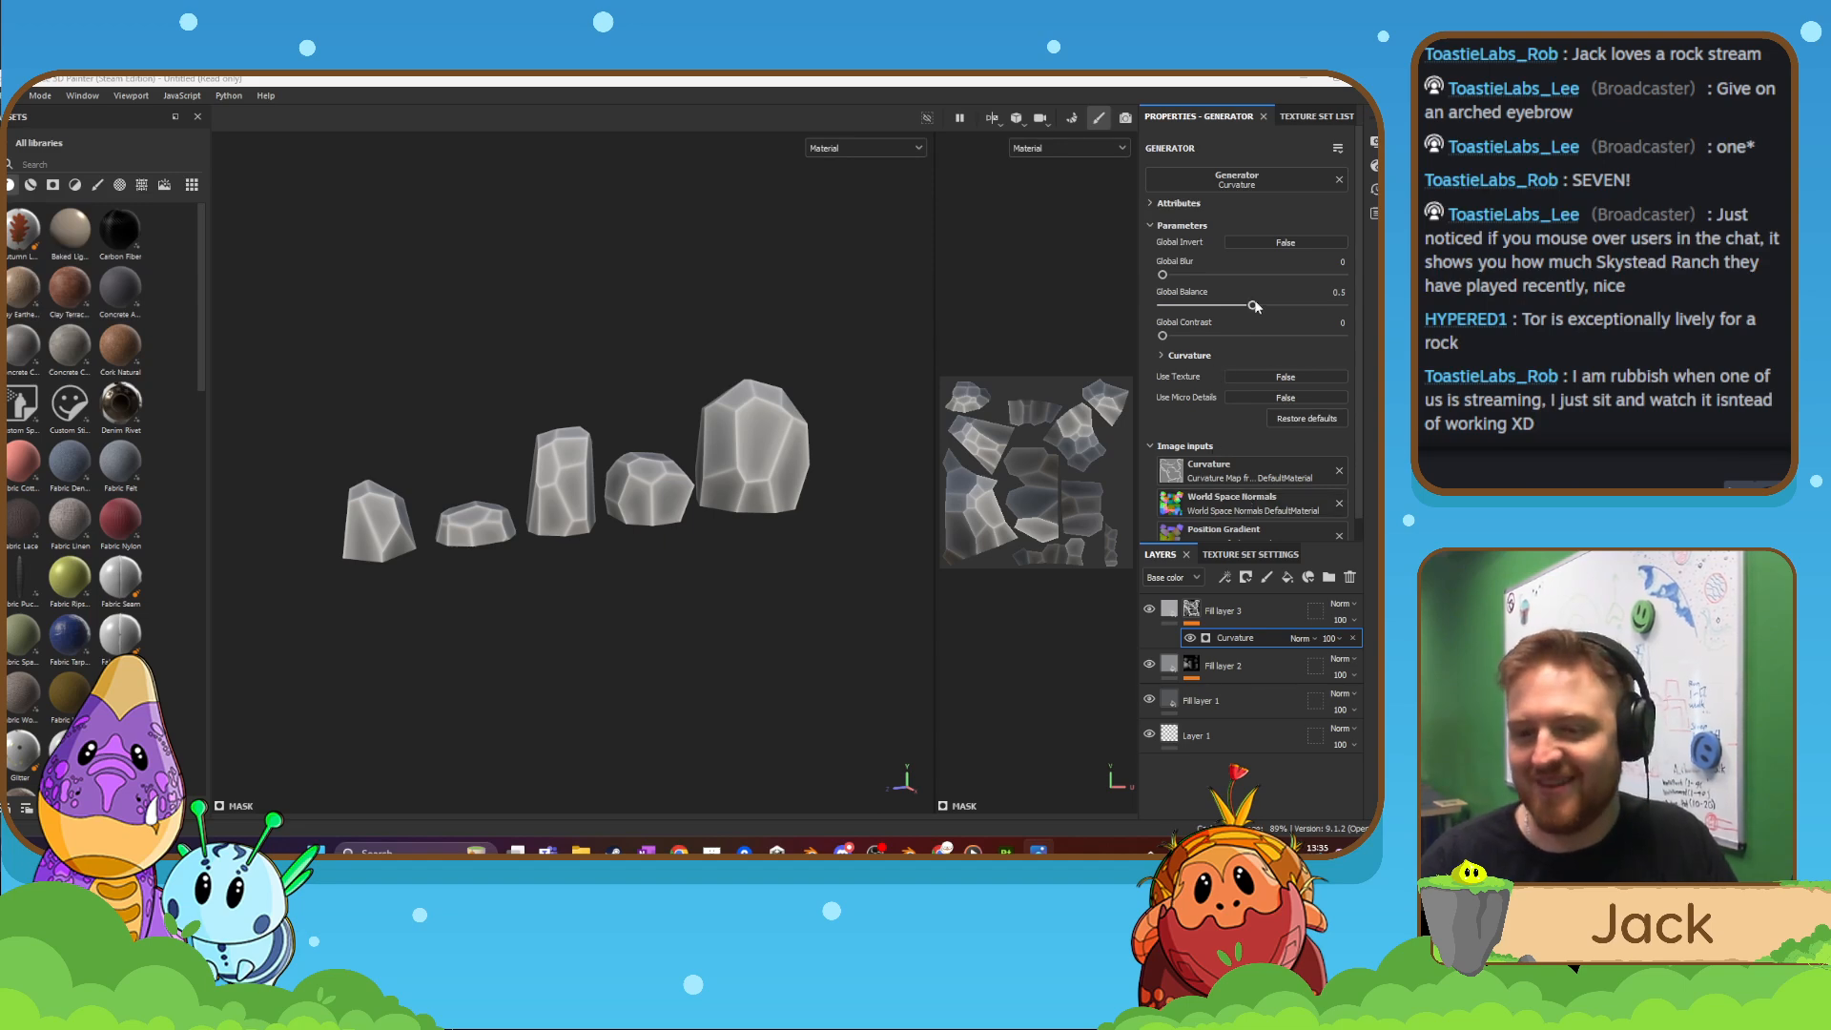
left_click_drag(1253, 306, 1229, 318)
left_click(1348, 621)
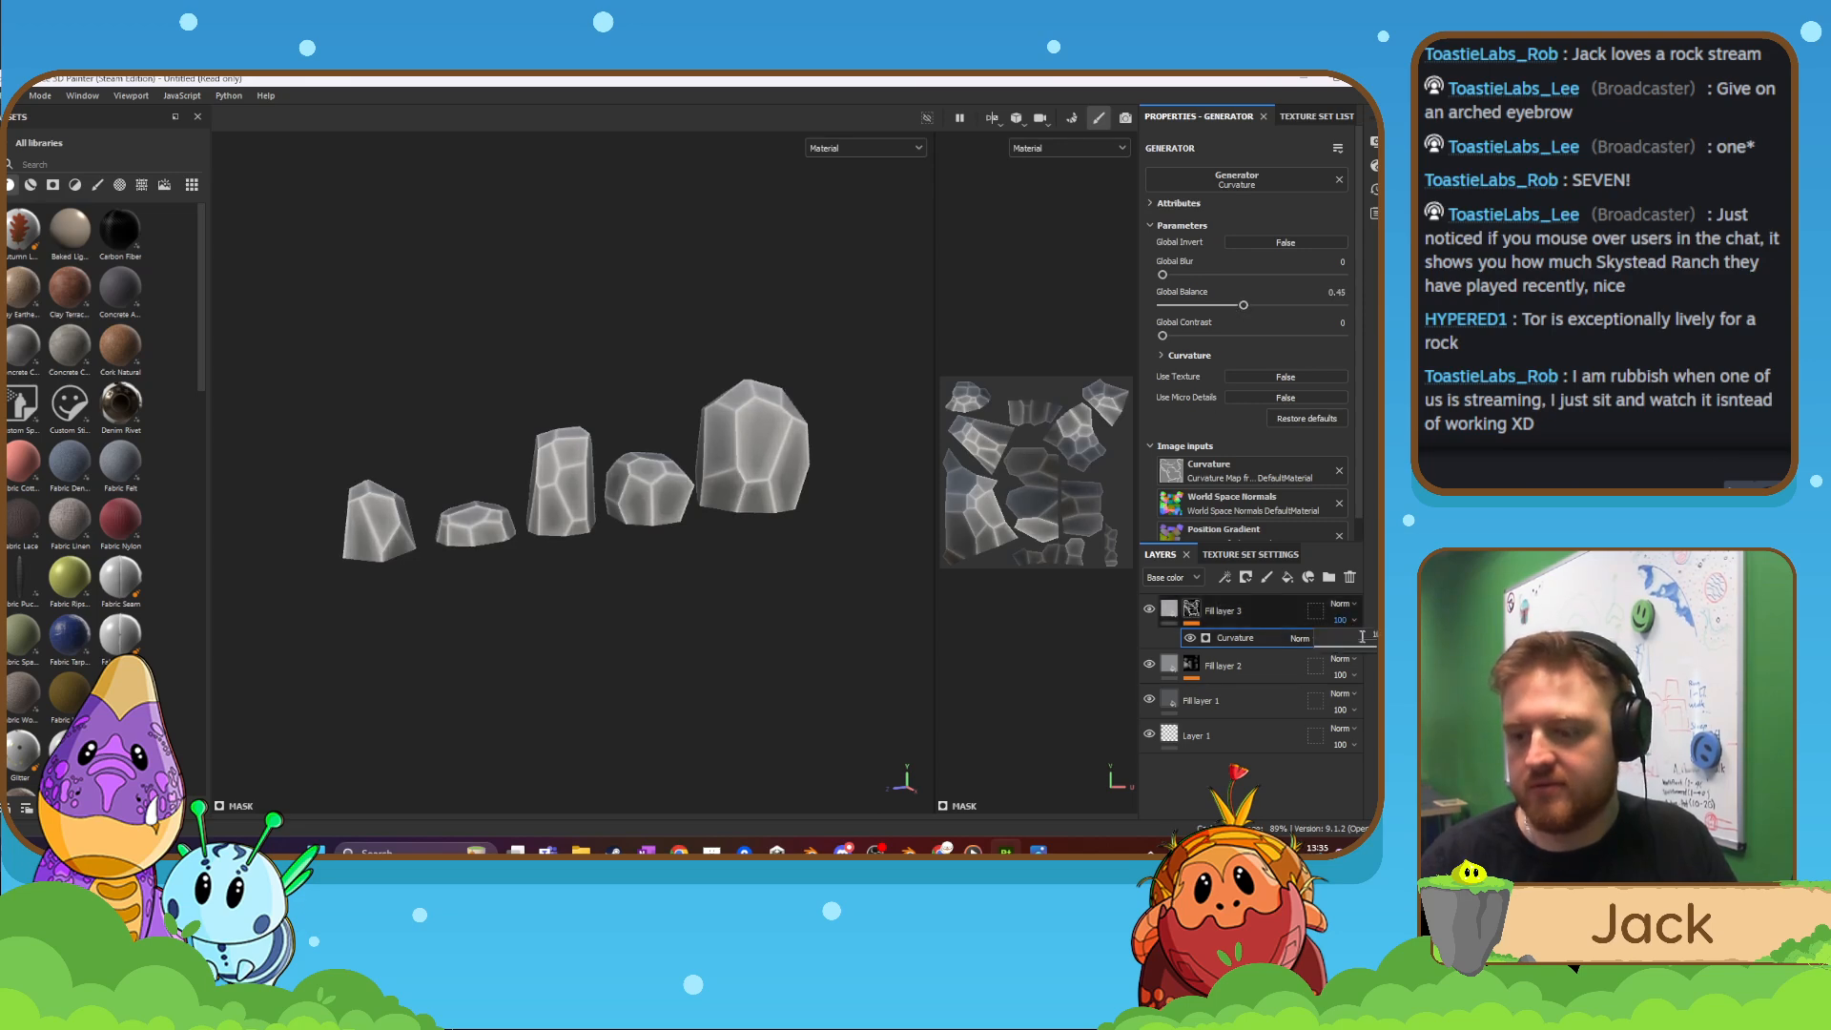
left_click_drag(1376, 648, 1332, 647)
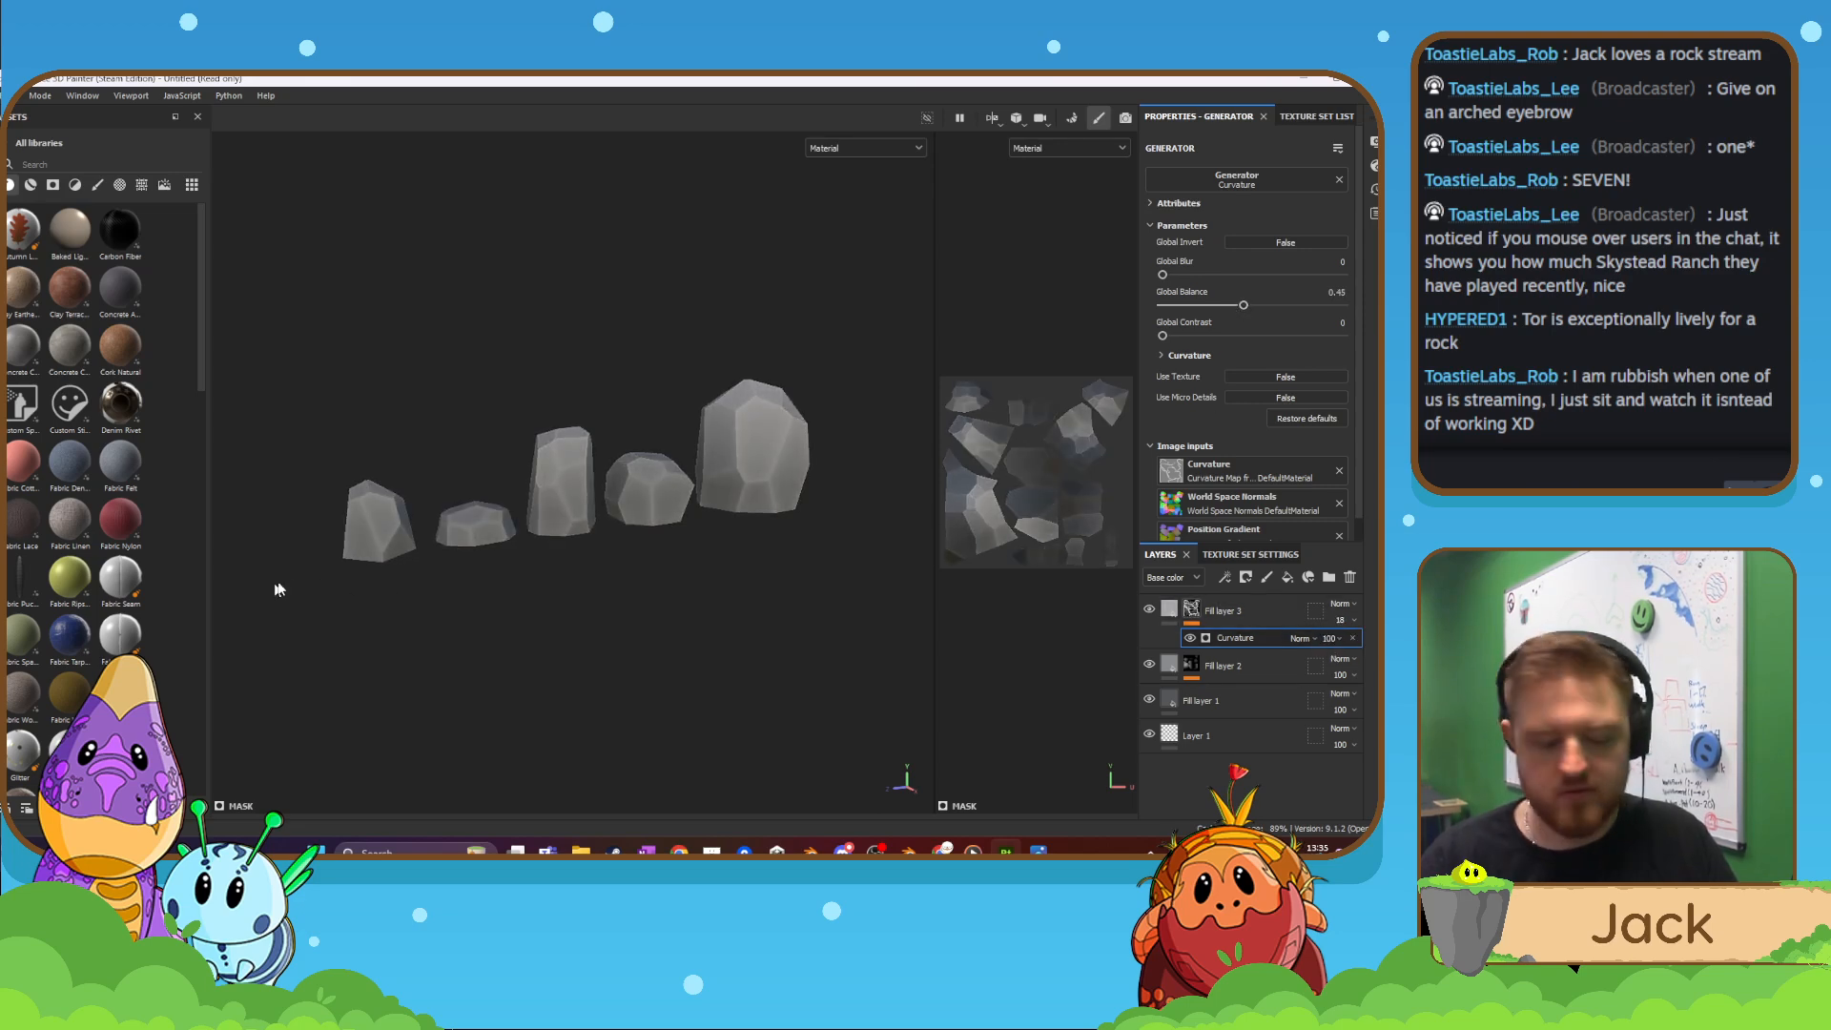
- Examine the gradient and edge highlights on all five rocks from the front and back, up close and at a distance
left_click_drag(278, 588, 738, 523, "alt")
scroll(671, 577, "up", 3)
middle_click_drag(738, 523, 745, 576, "alt")
left_click_drag(745, 576, 530, 610, "alt")
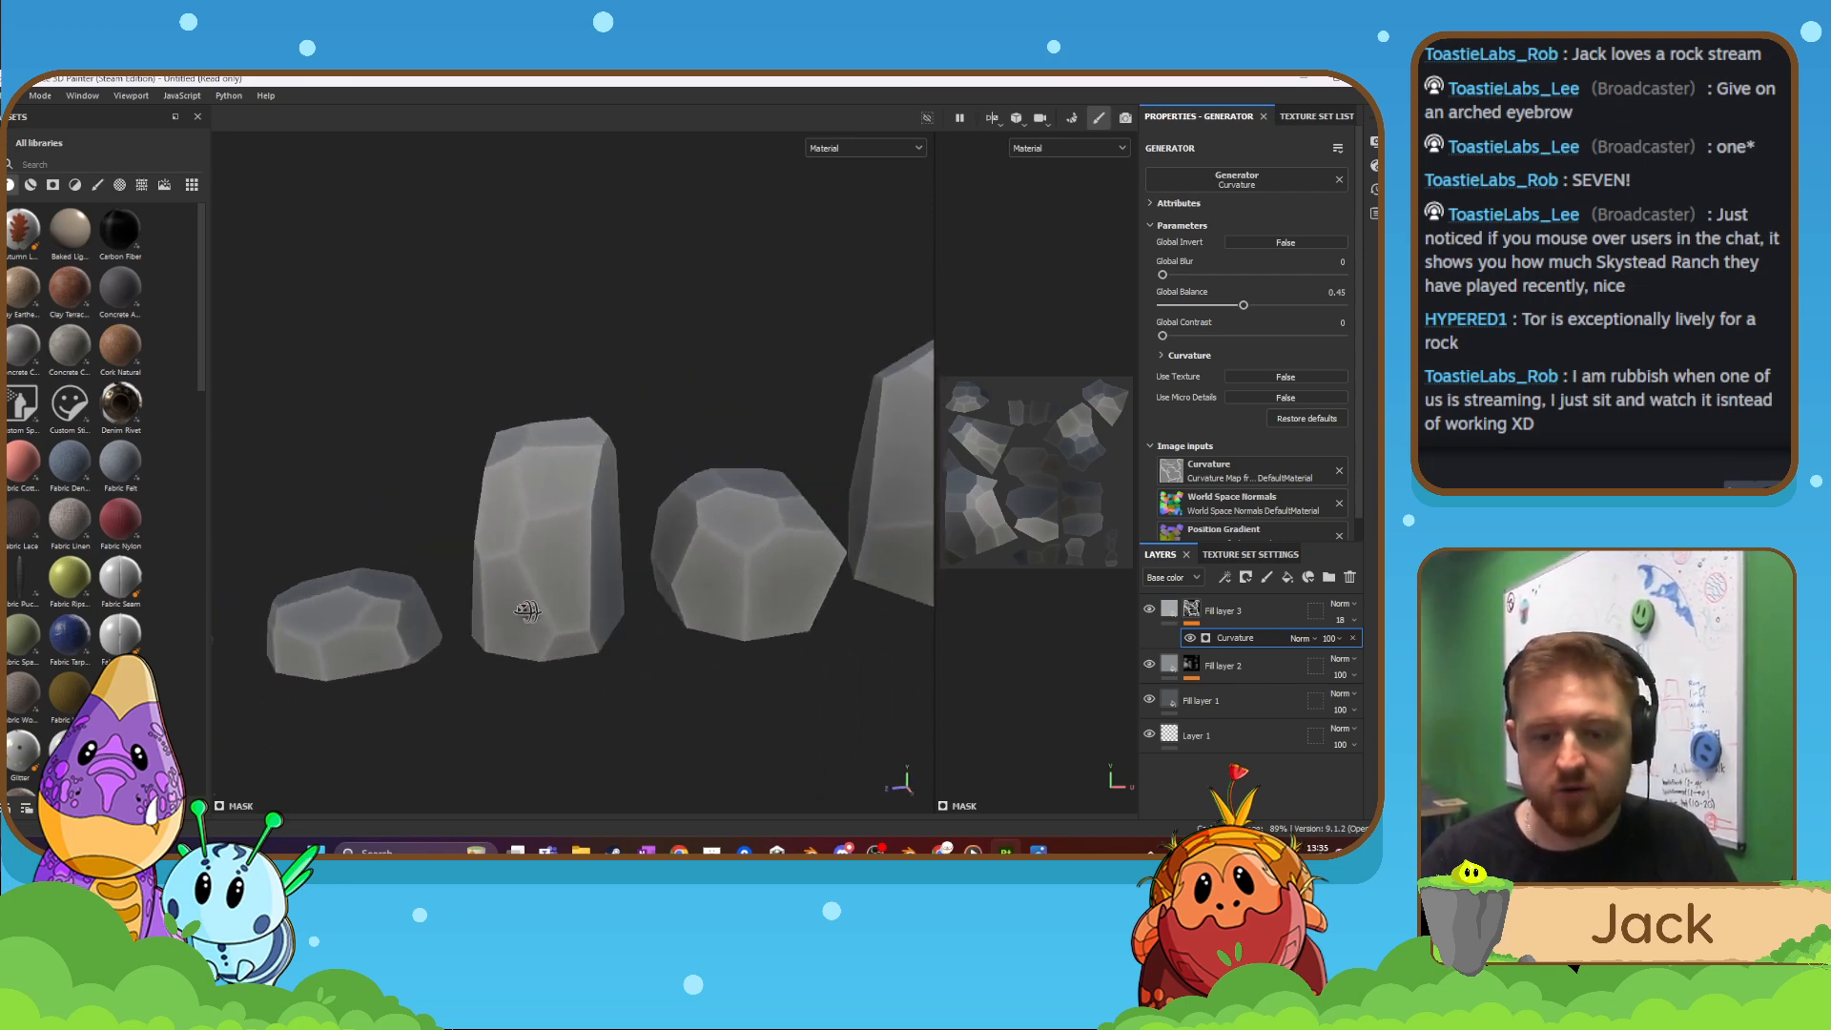
middle_click_drag(529, 610, 330, 576, "alt")
left_click_drag(668, 587, 553, 601, "alt")
middle_click_drag(649, 603, 494, 610, "alt")
left_click_drag(494, 611, 410, 608, "alt")
middle_click_drag(649, 603, 553, 603, "alt")
scroll(654, 608, "down", 3)
left_click_drag(654, 608, 582, 607, "alt")
middle_click_drag(773, 601, 592, 601, "alt")
scroll(691, 605, "down", 3)
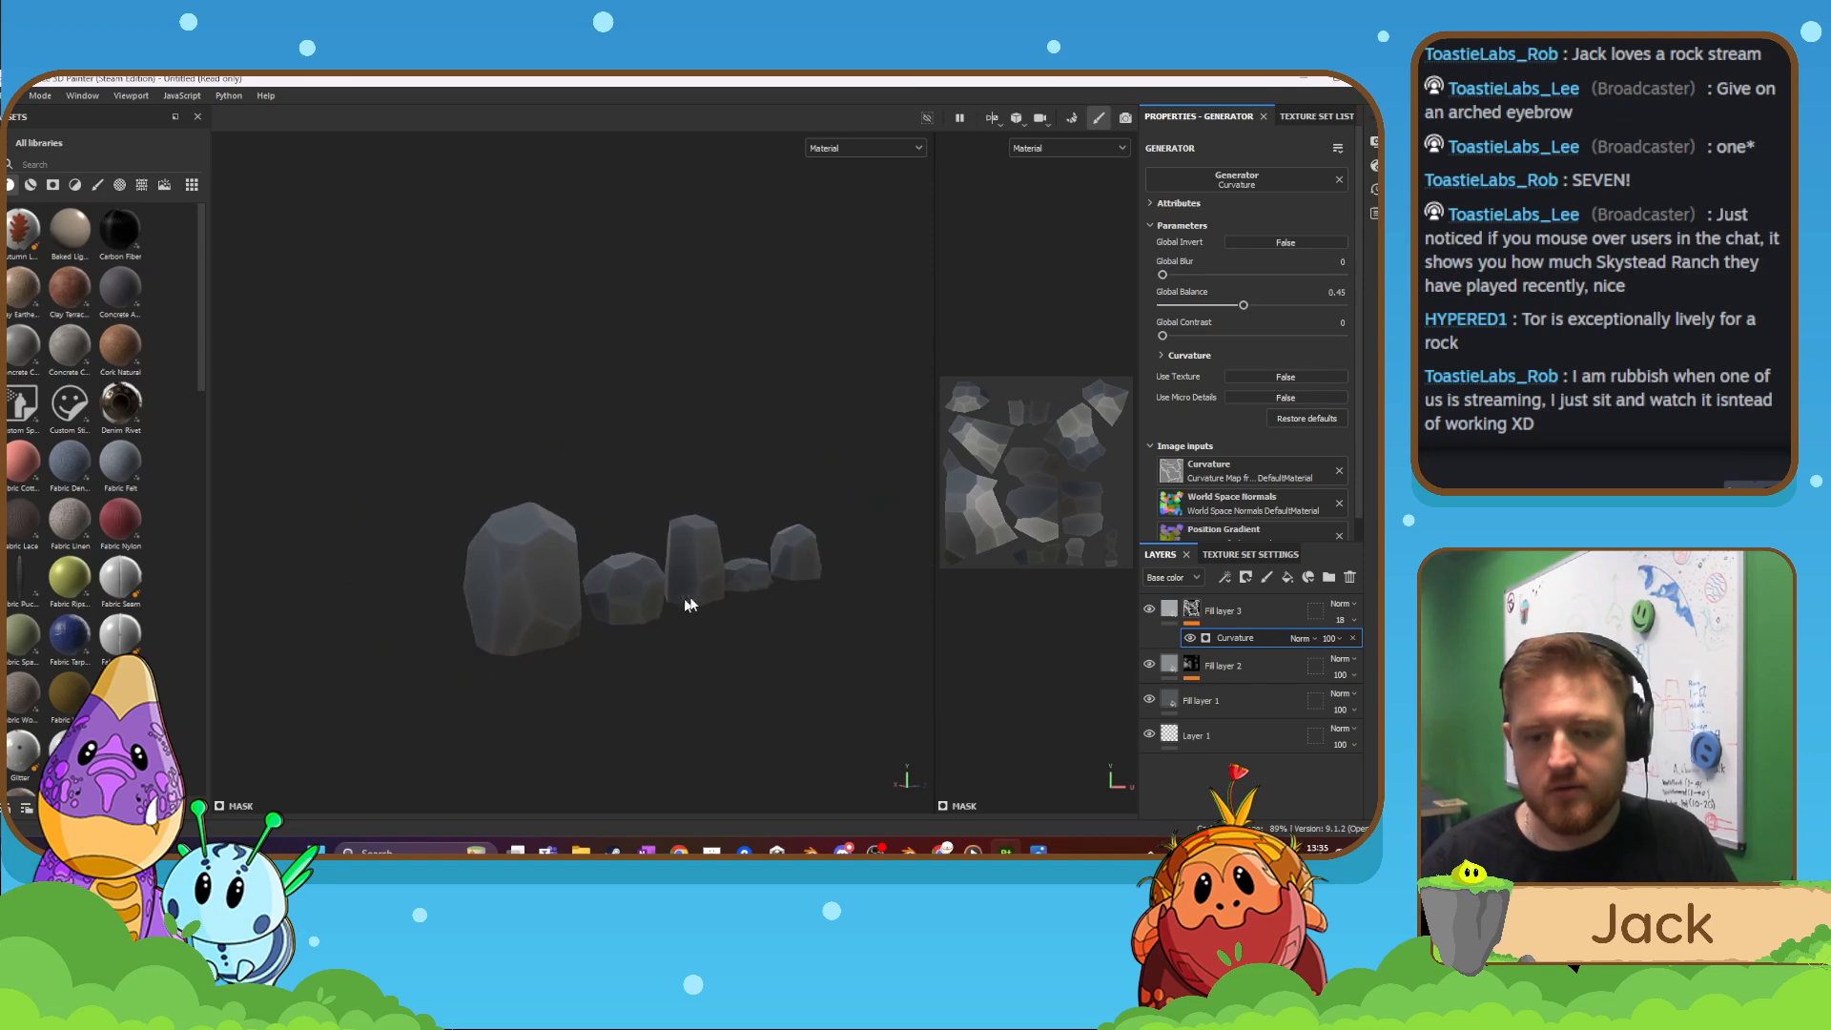
mouse_move(587, 597)
left_mouse_down("alt")
mouse_move(685, 589)
mouse_move(598, 597)
left_mouse_up("alt")
scroll(593, 610, "down", 3)
middle_click_drag(586, 628, 671, 605, "alt")
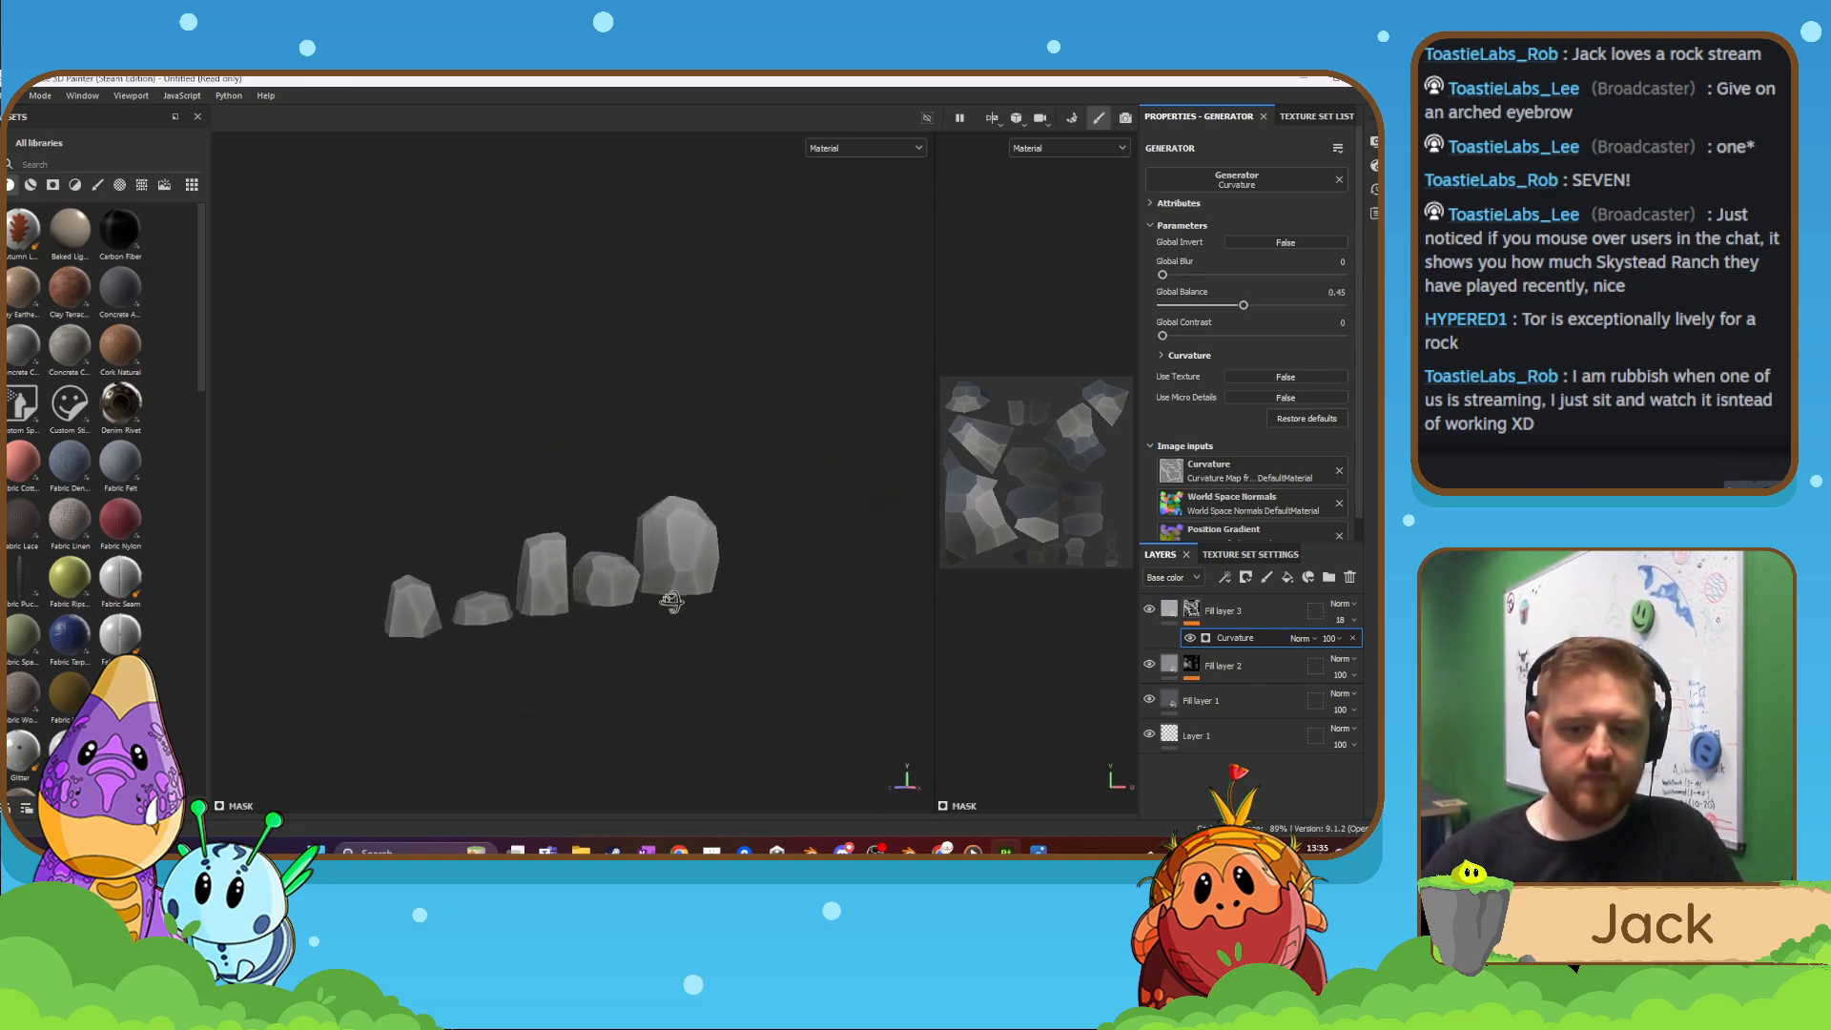
left_click_drag(671, 605, 694, 628, "alt")
scroll(692, 628, "up", 3)
- Add a new paint layer above Fill layer 3, with the largest rock's flat face in close view
left_click(1263, 608)
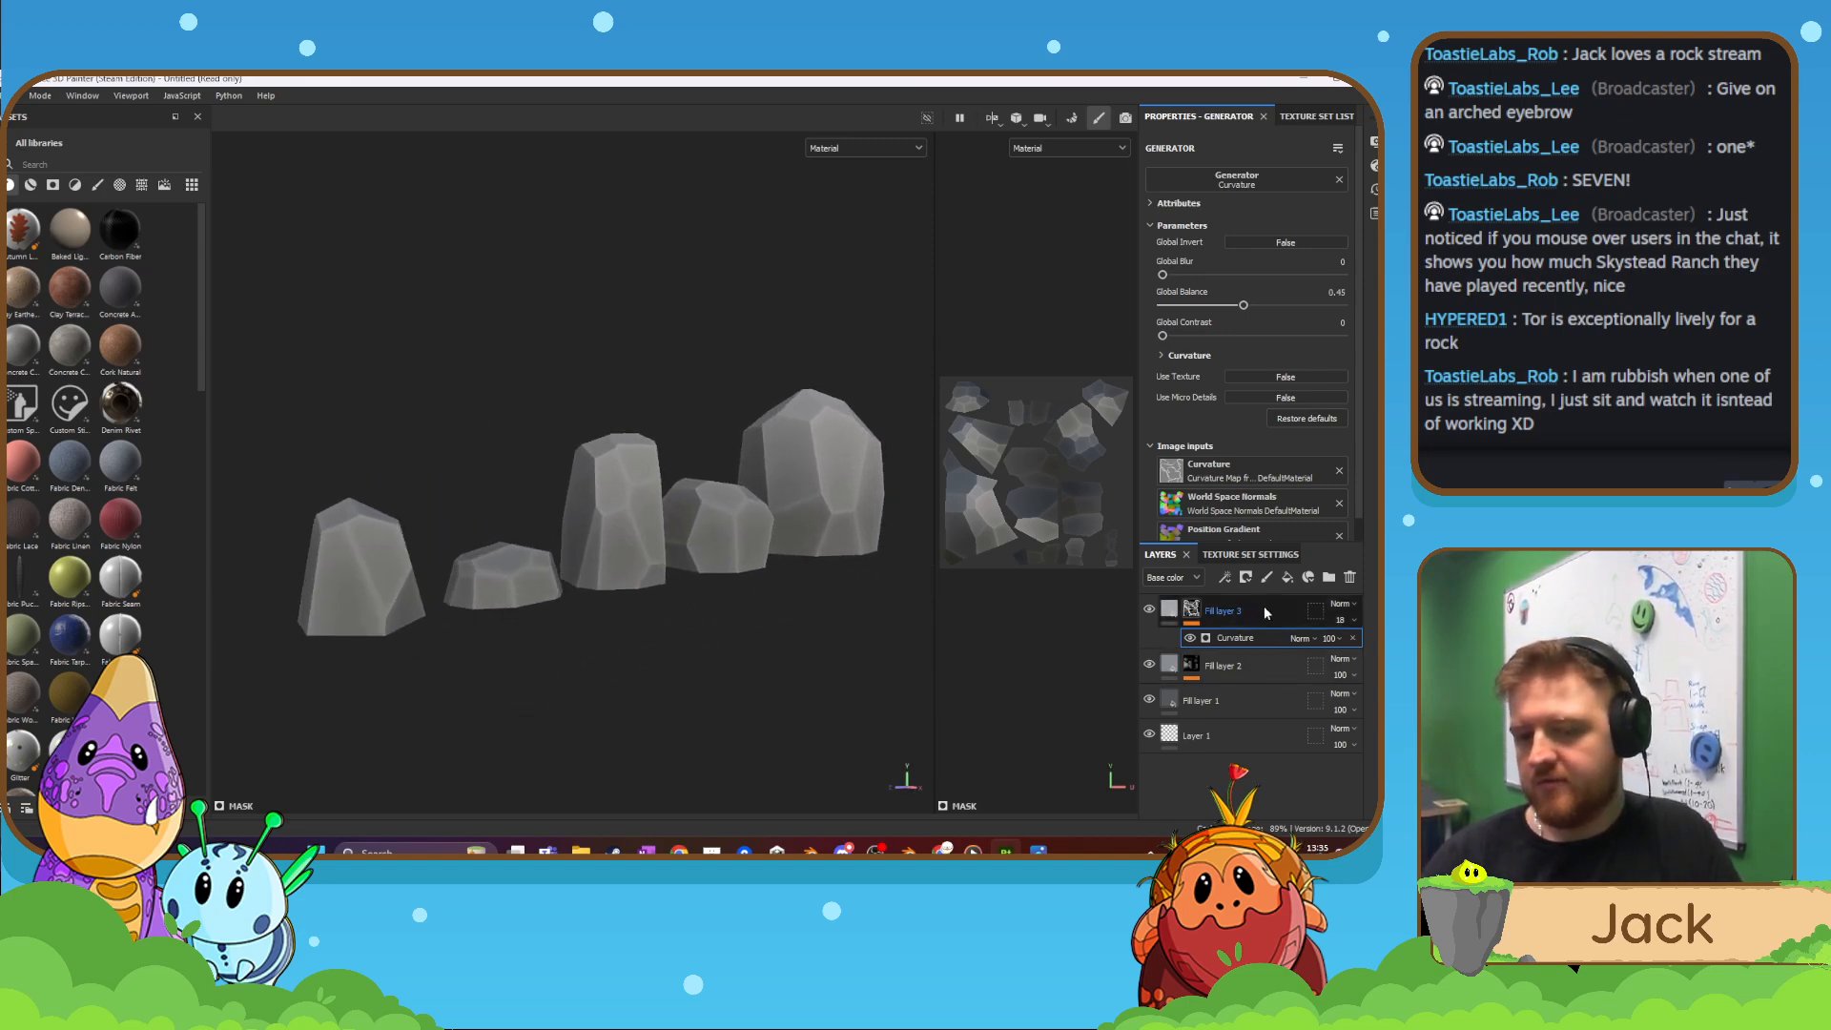
mouse_move(461, 629)
left_mouse_down("alt")
mouse_move(617, 630)
mouse_move(294, 617)
mouse_move(270, 674)
mouse_move(283, 749)
mouse_move(327, 695)
mouse_move(600, 638)
mouse_move(601, 605)
mouse_move(566, 626)
mouse_move(611, 620)
mouse_move(368, 548)
mouse_move(592, 591)
mouse_move(748, 595)
mouse_move(275, 573)
mouse_move(714, 574)
mouse_move(684, 625)
mouse_move(360, 645)
mouse_move(334, 605)
mouse_move(637, 625)
left_mouse_up("alt")
scroll(637, 626, "up", 4)
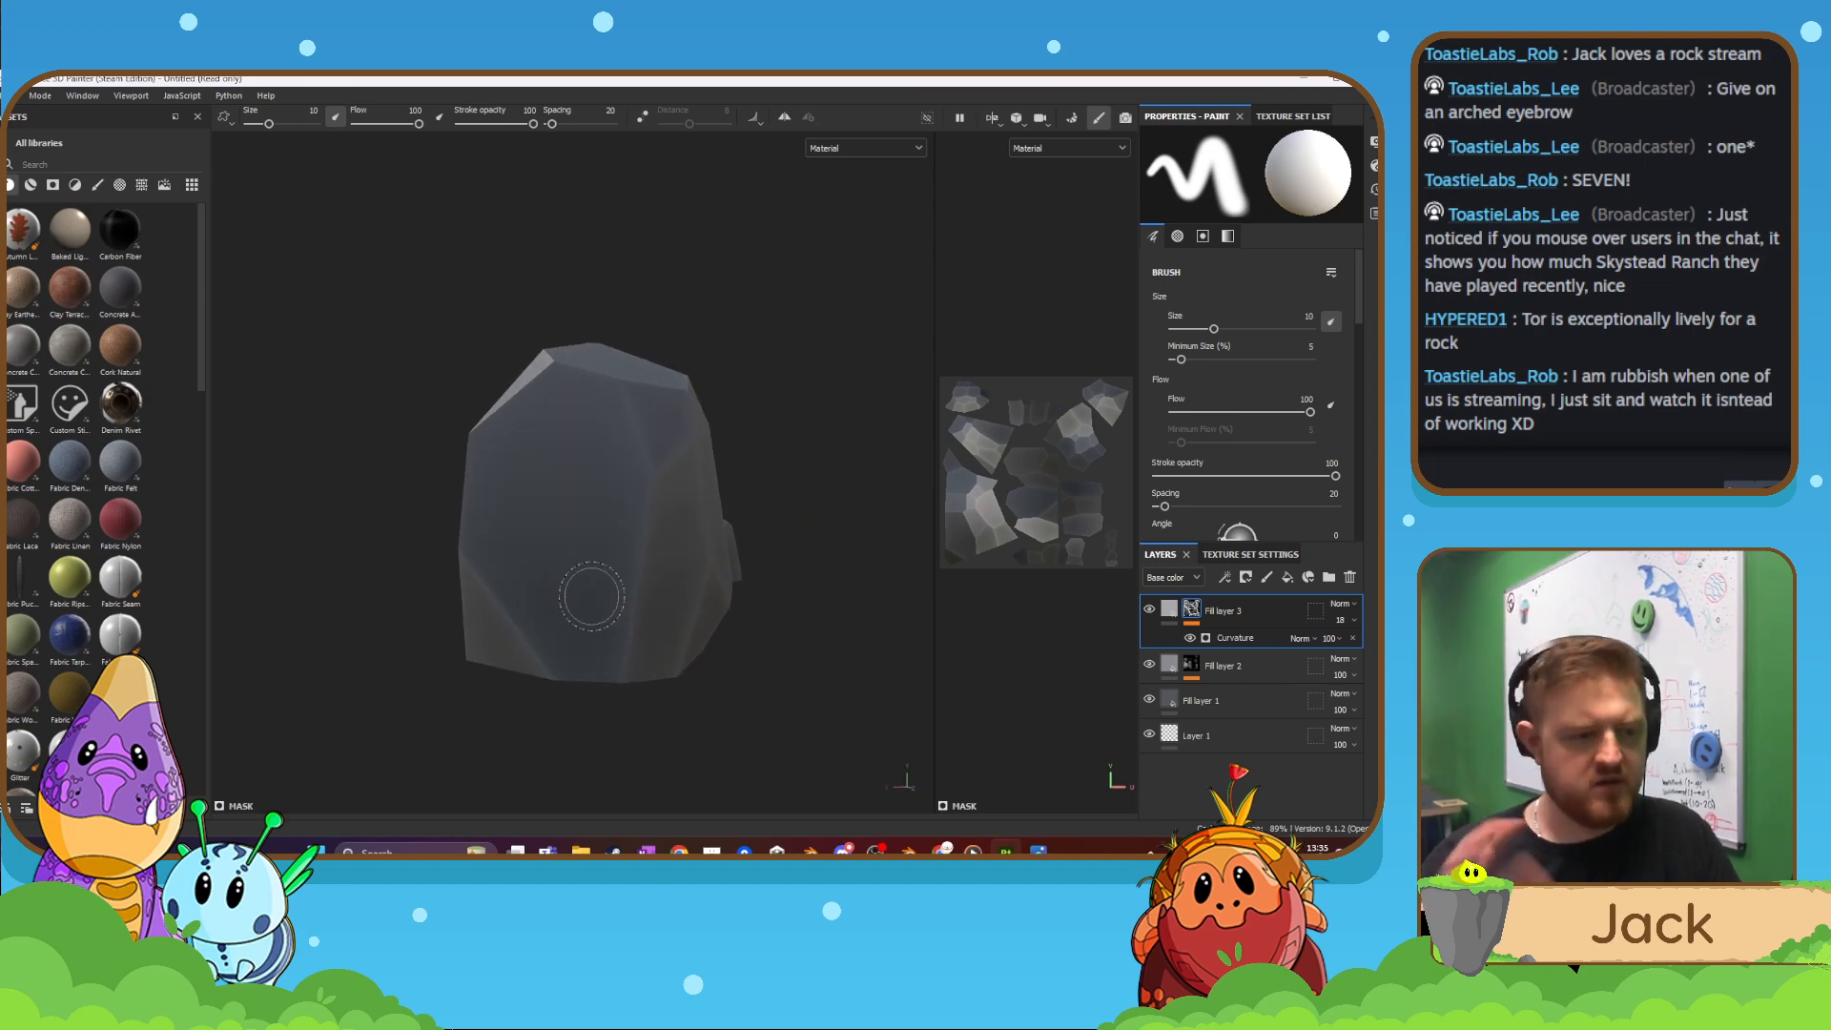
scroll(590, 596, "up", 1)
mouse_move(592, 597)
left_mouse_down("alt")
mouse_move(613, 622)
mouse_move(601, 580)
left_mouse_up("alt")
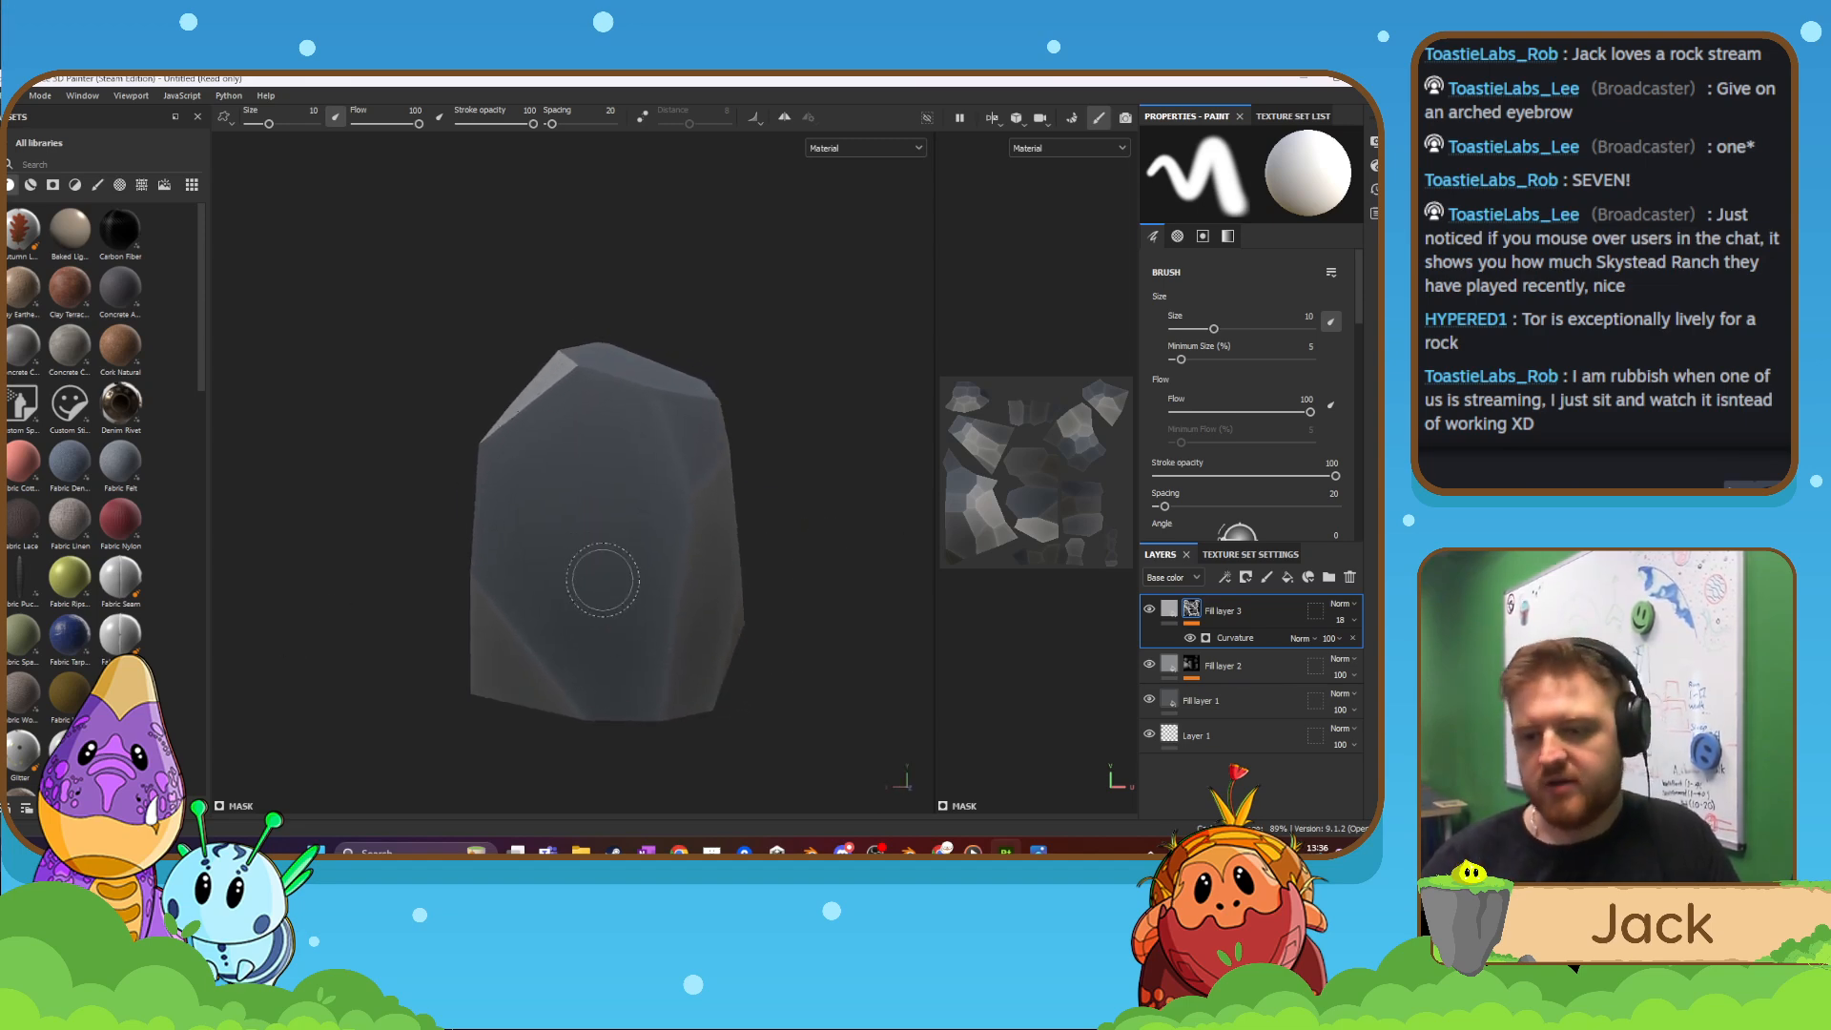
scroll(603, 579, "up", 1)
left_click(1267, 577)
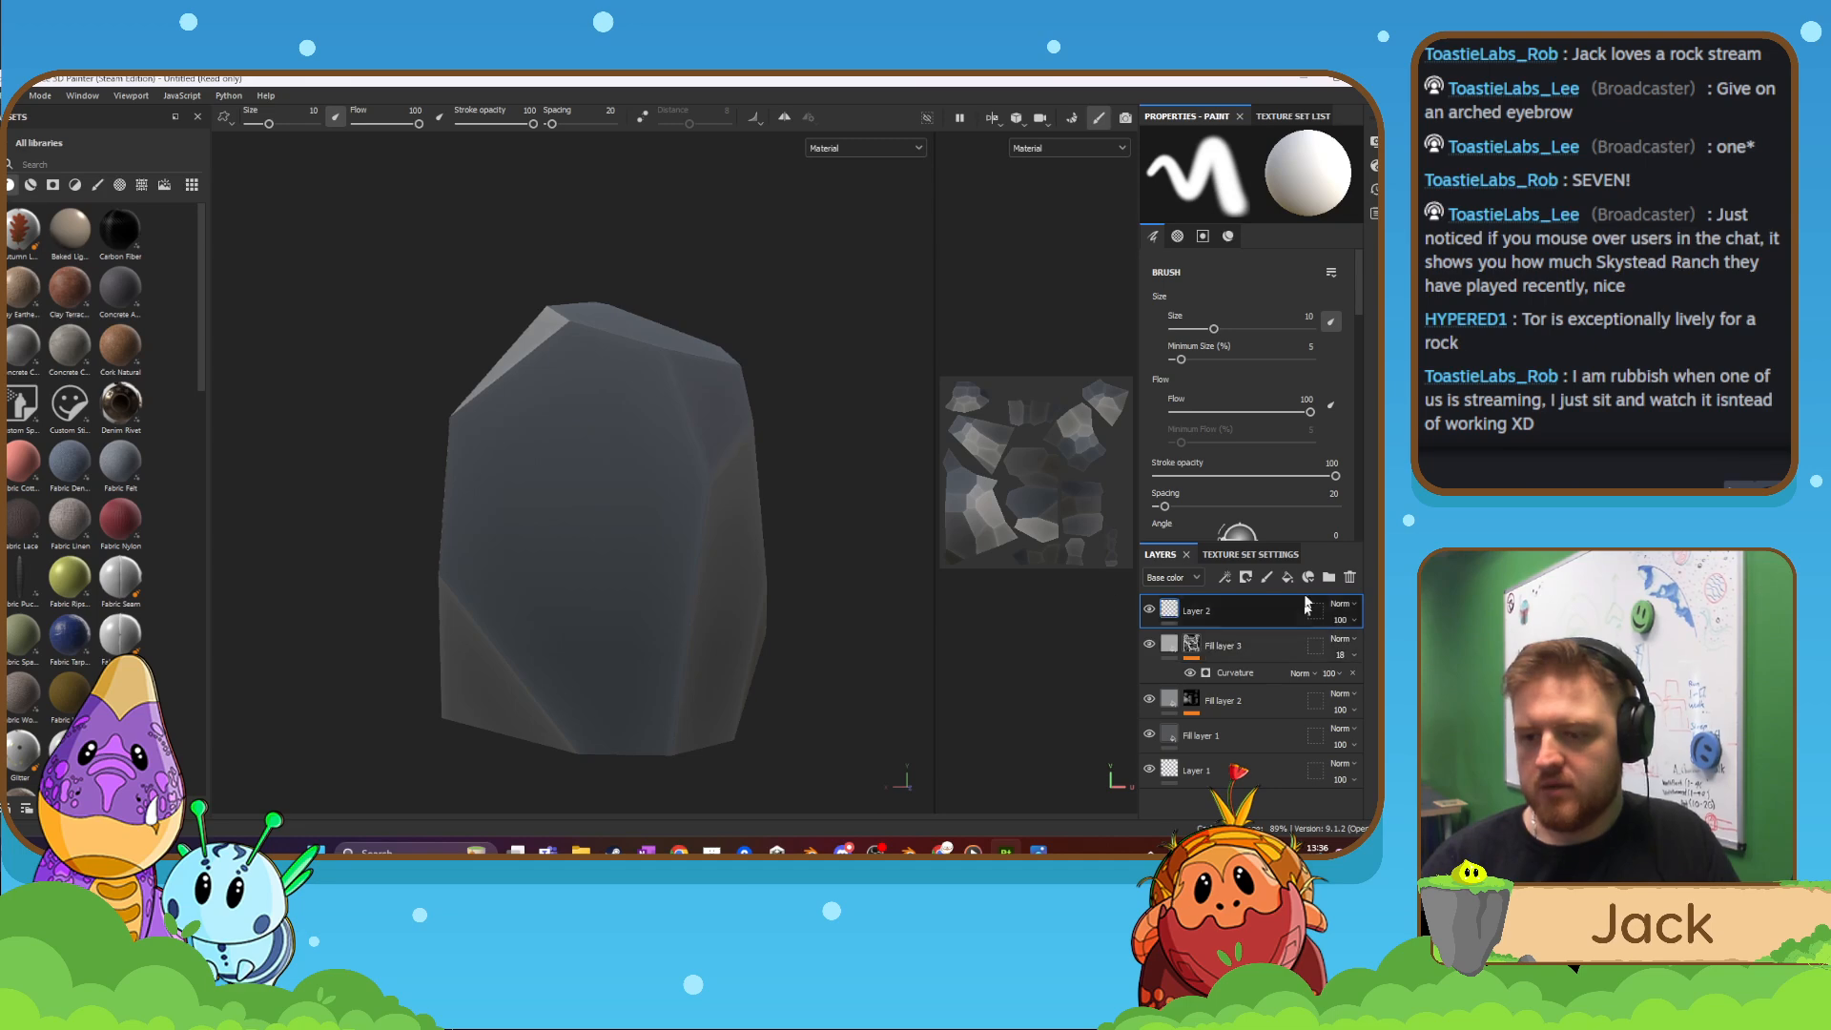
- Display only the Base color channel in the viewports and set the brush's base color to dark grey 3A3E41
left_click(865, 147)
left_click(844, 172)
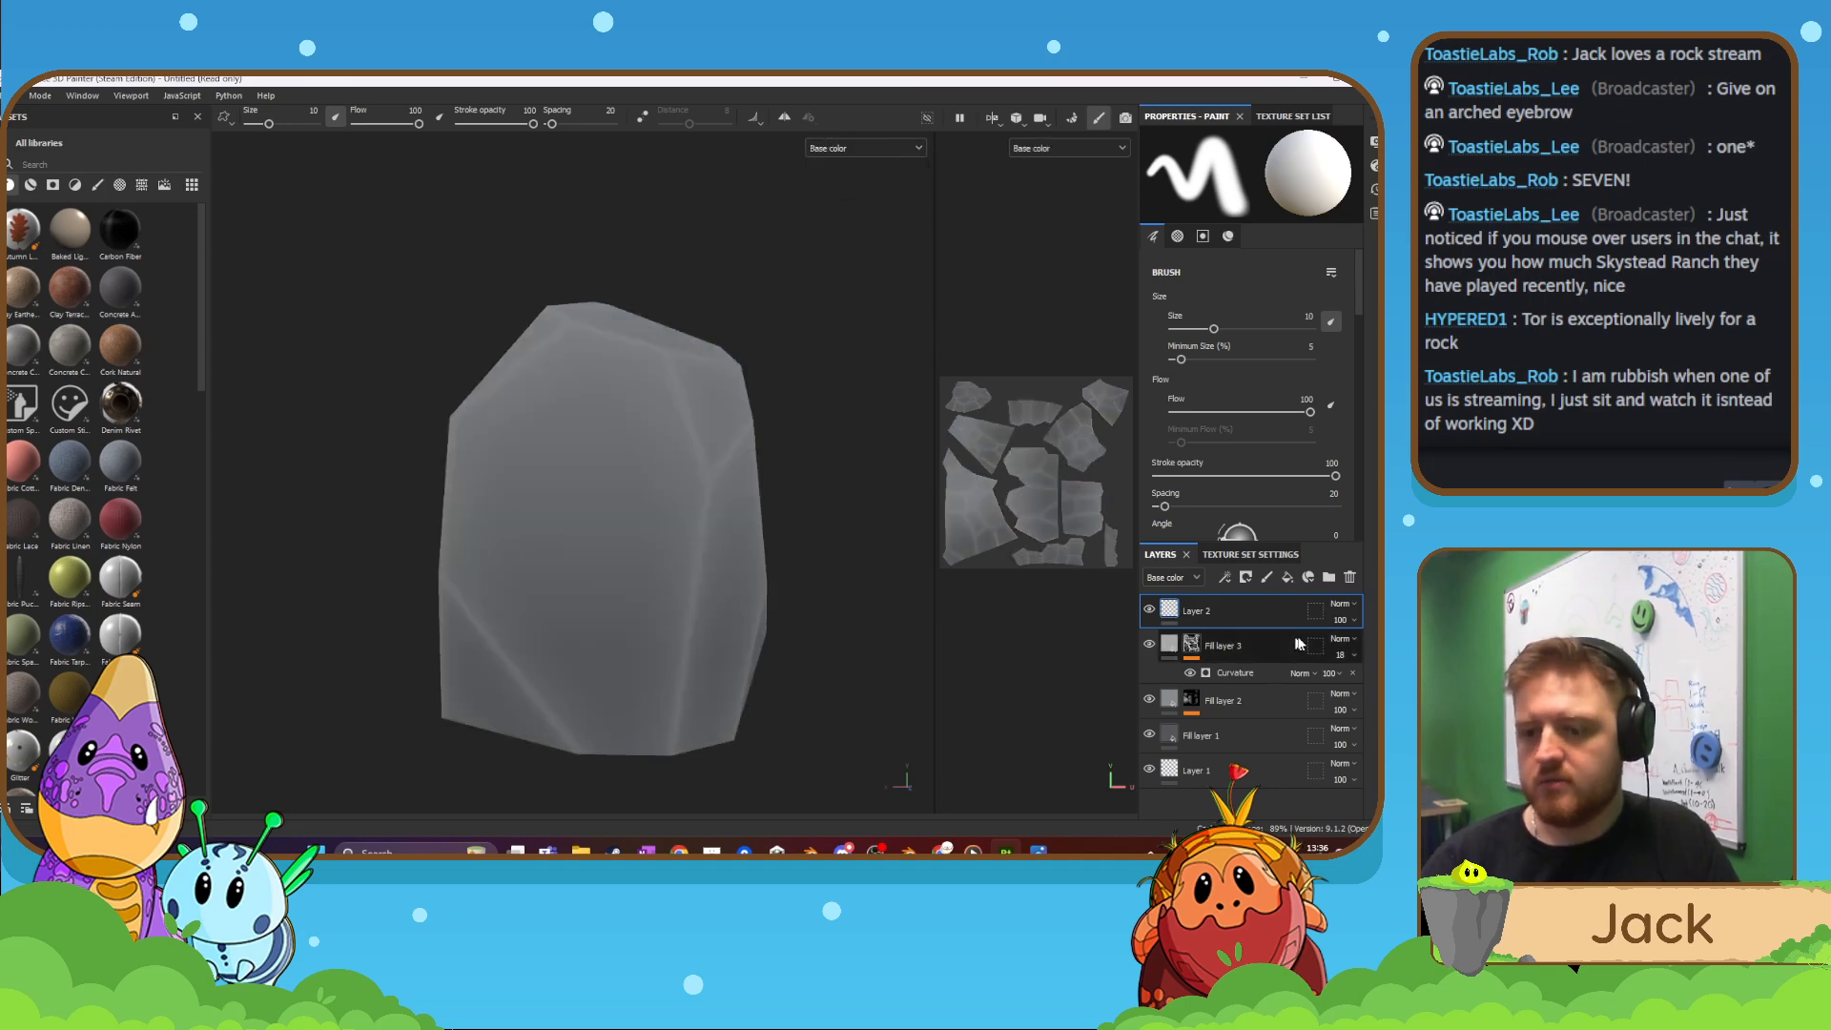
scroll(1329, 418, "down", 5)
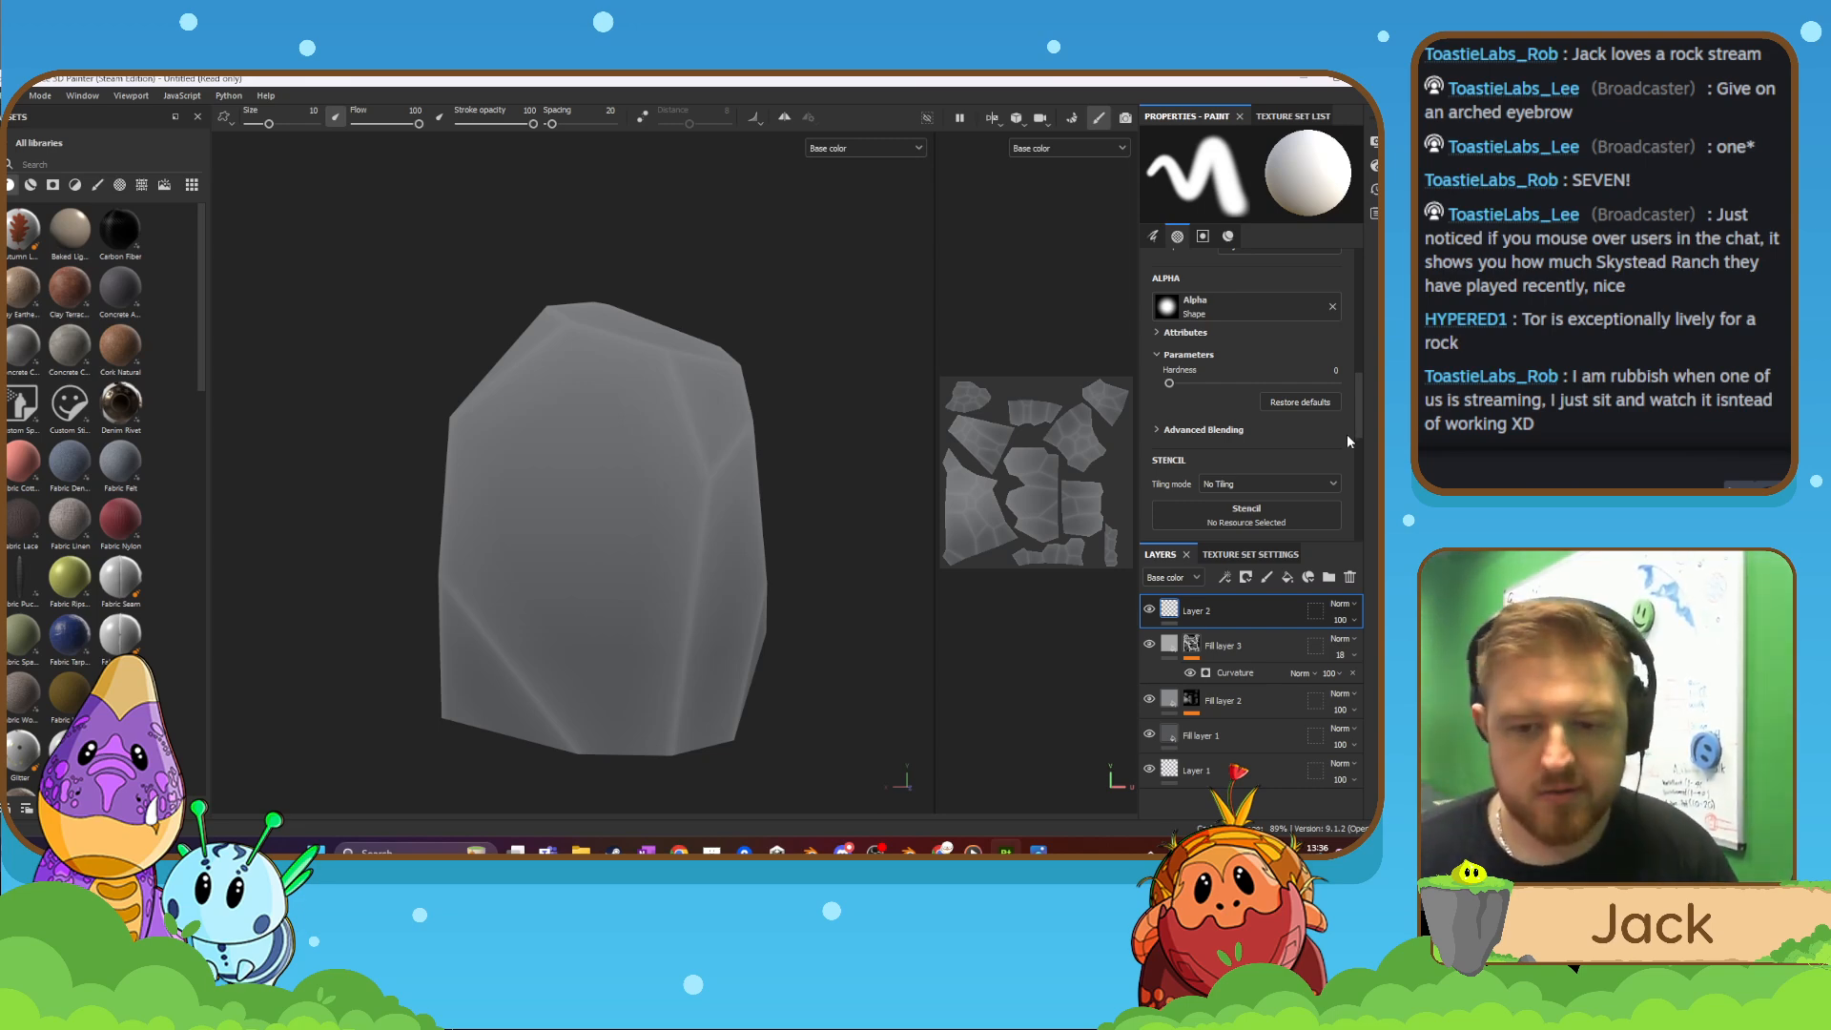
left_click_drag(753, 501, 821, 520, "alt")
scroll(725, 511, "up", 3)
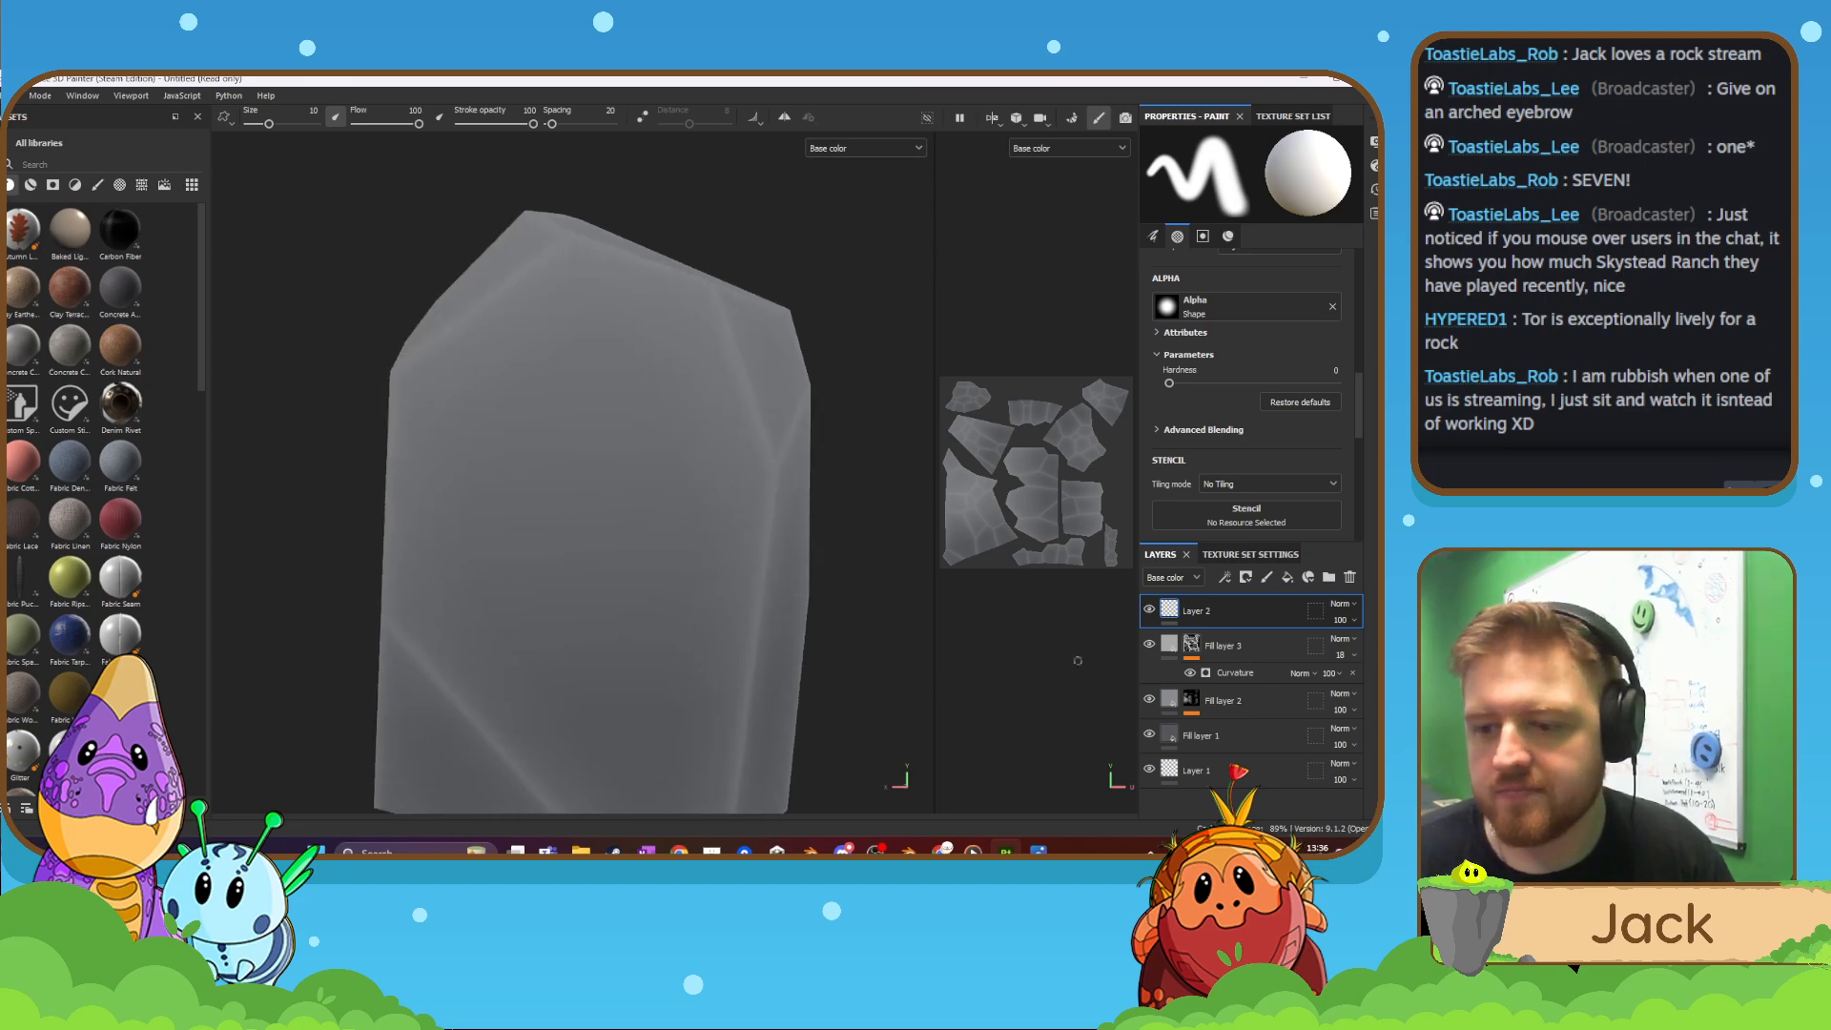
scroll(1228, 418, "down", 3)
scroll(1229, 426, "down", 3)
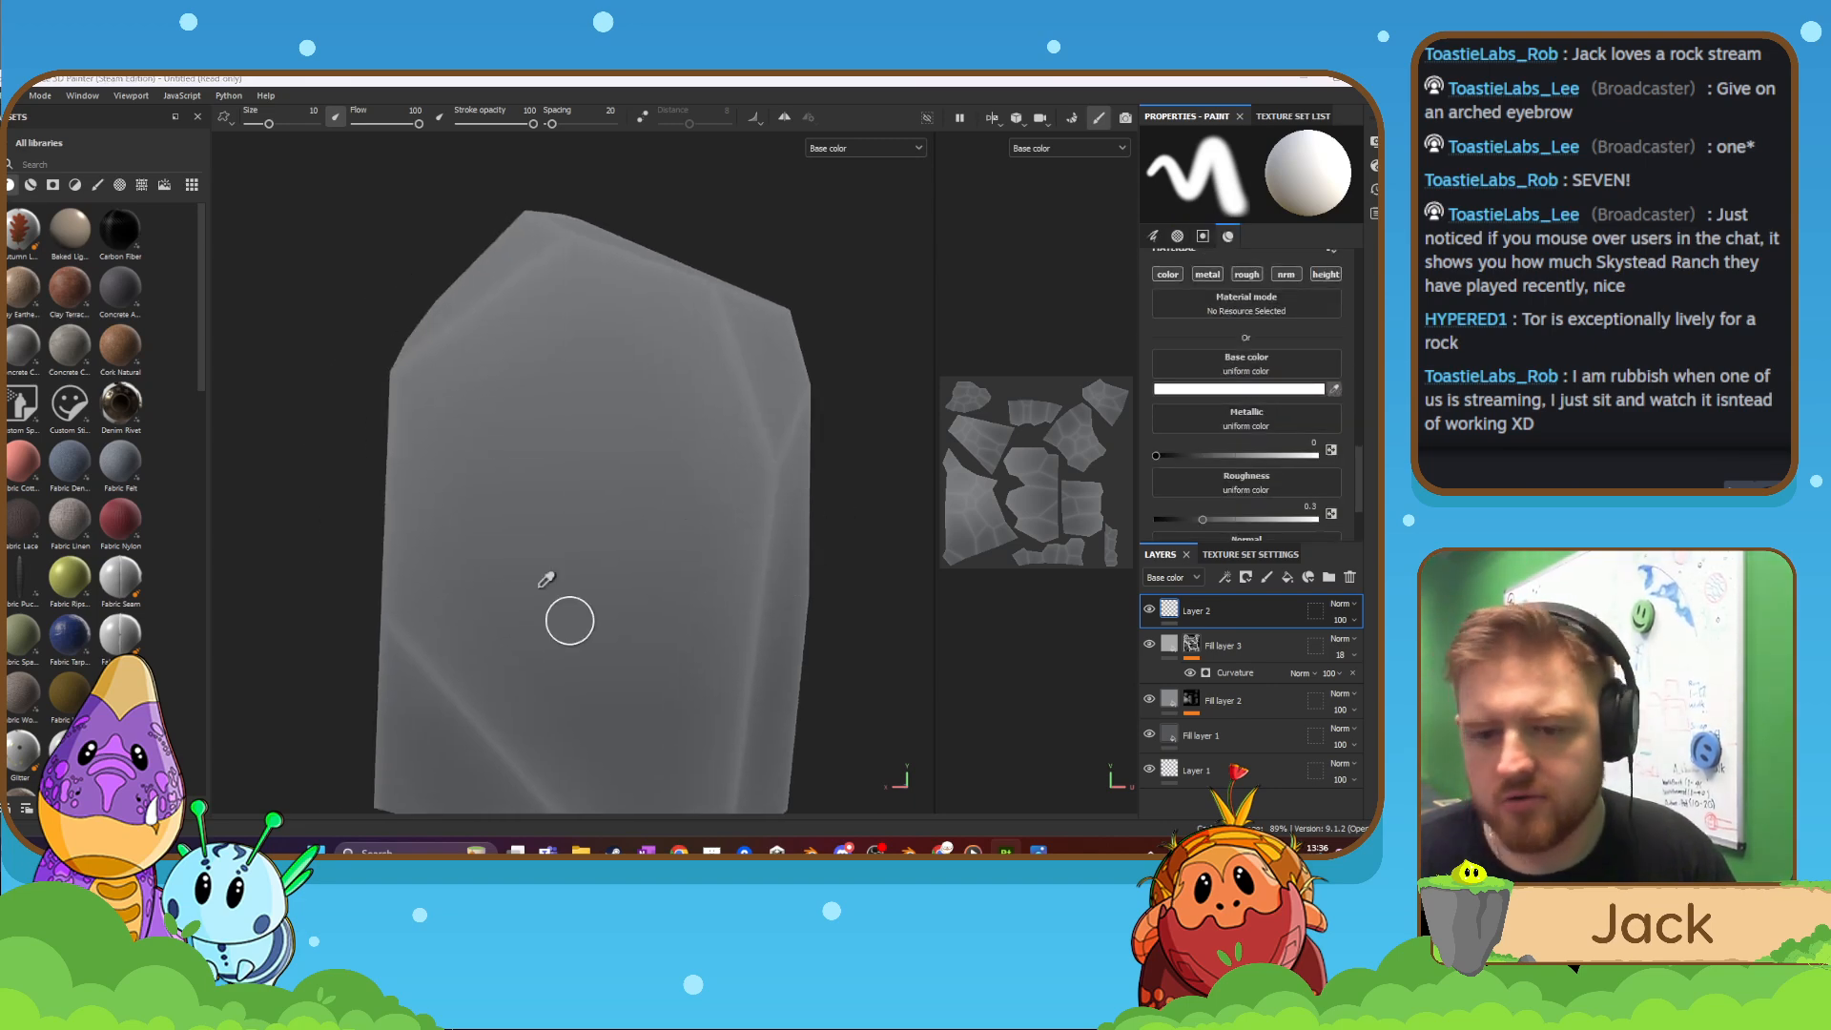
left_click(1297, 387)
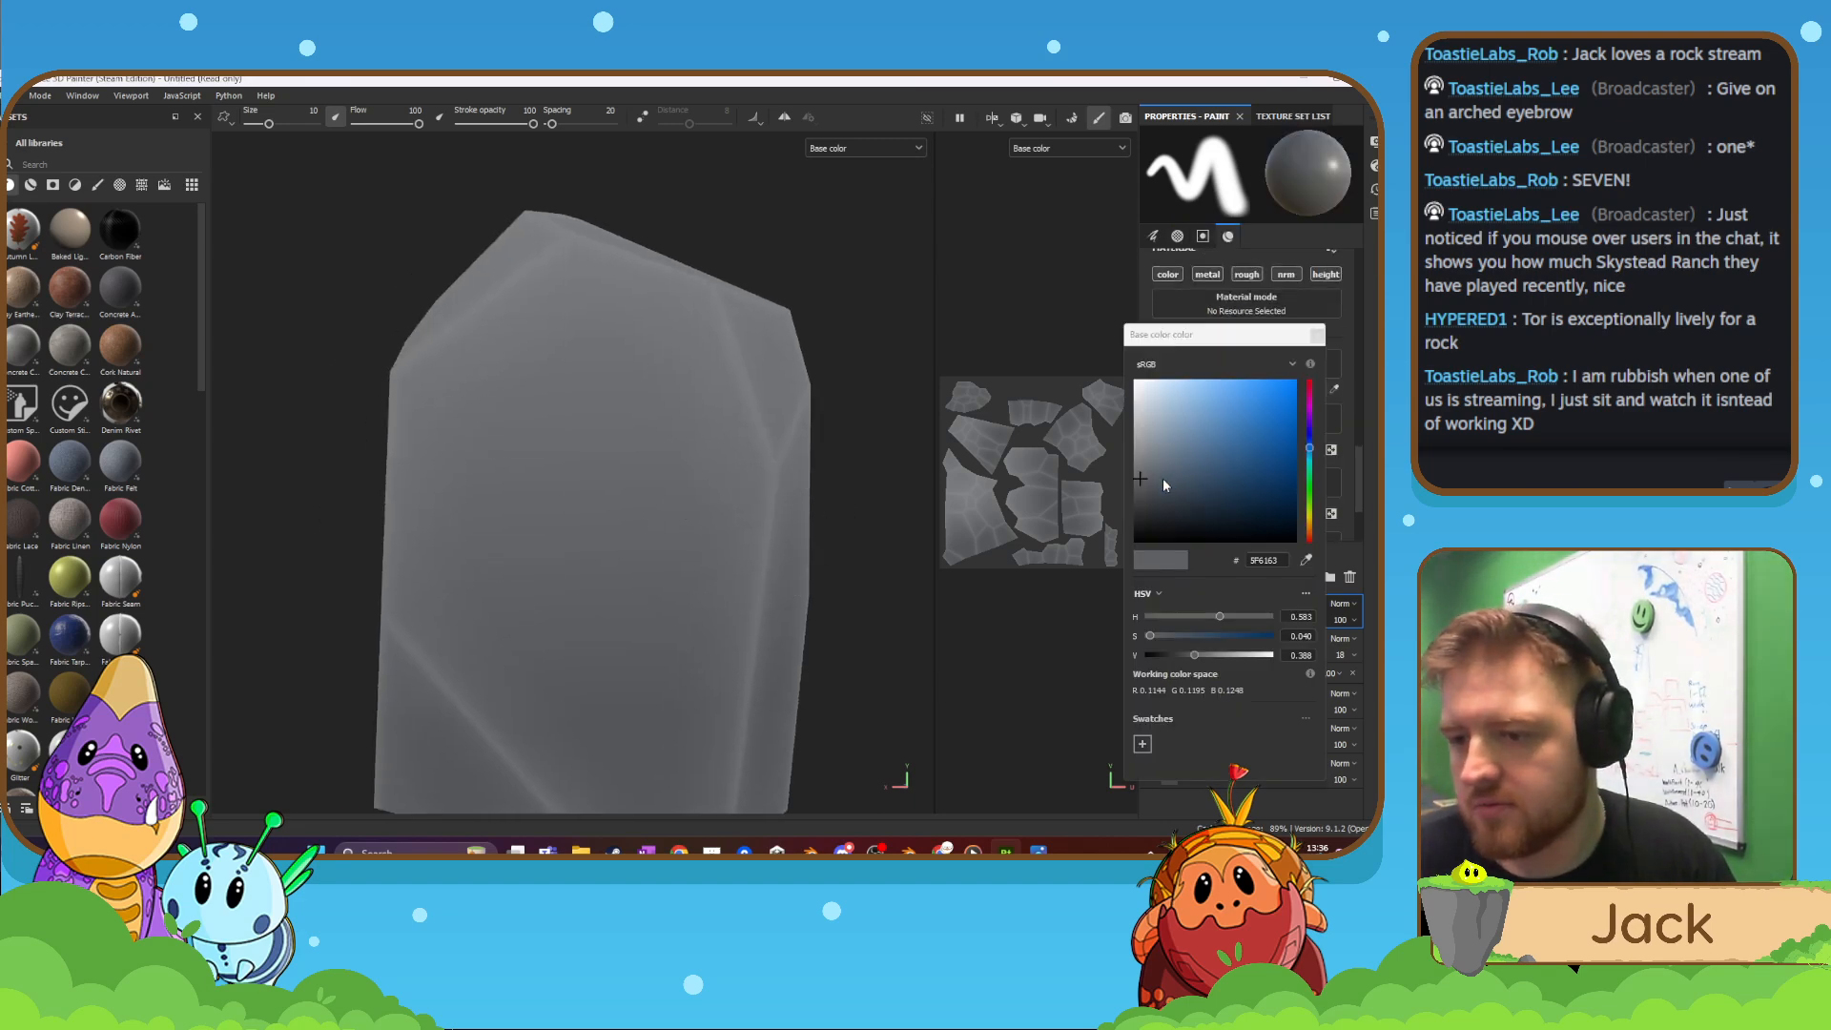
left_click_drag(1163, 478, 1148, 499)
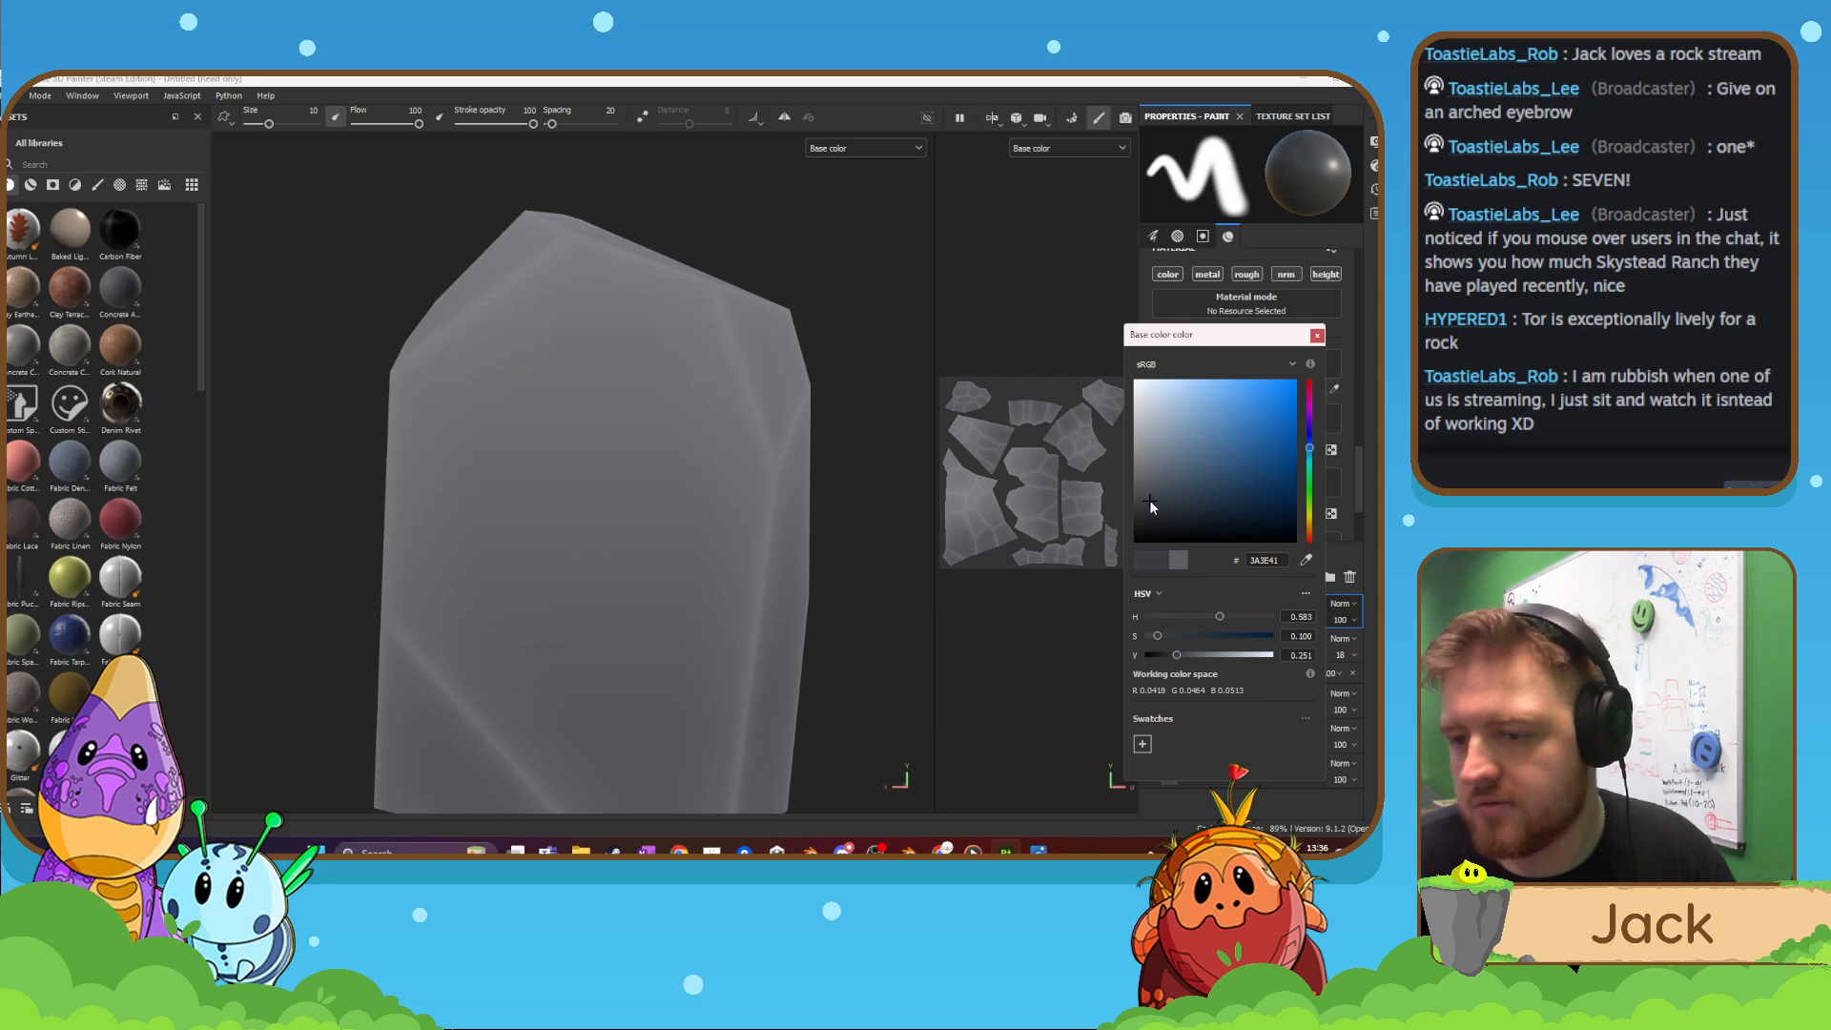
left_click(1317, 335)
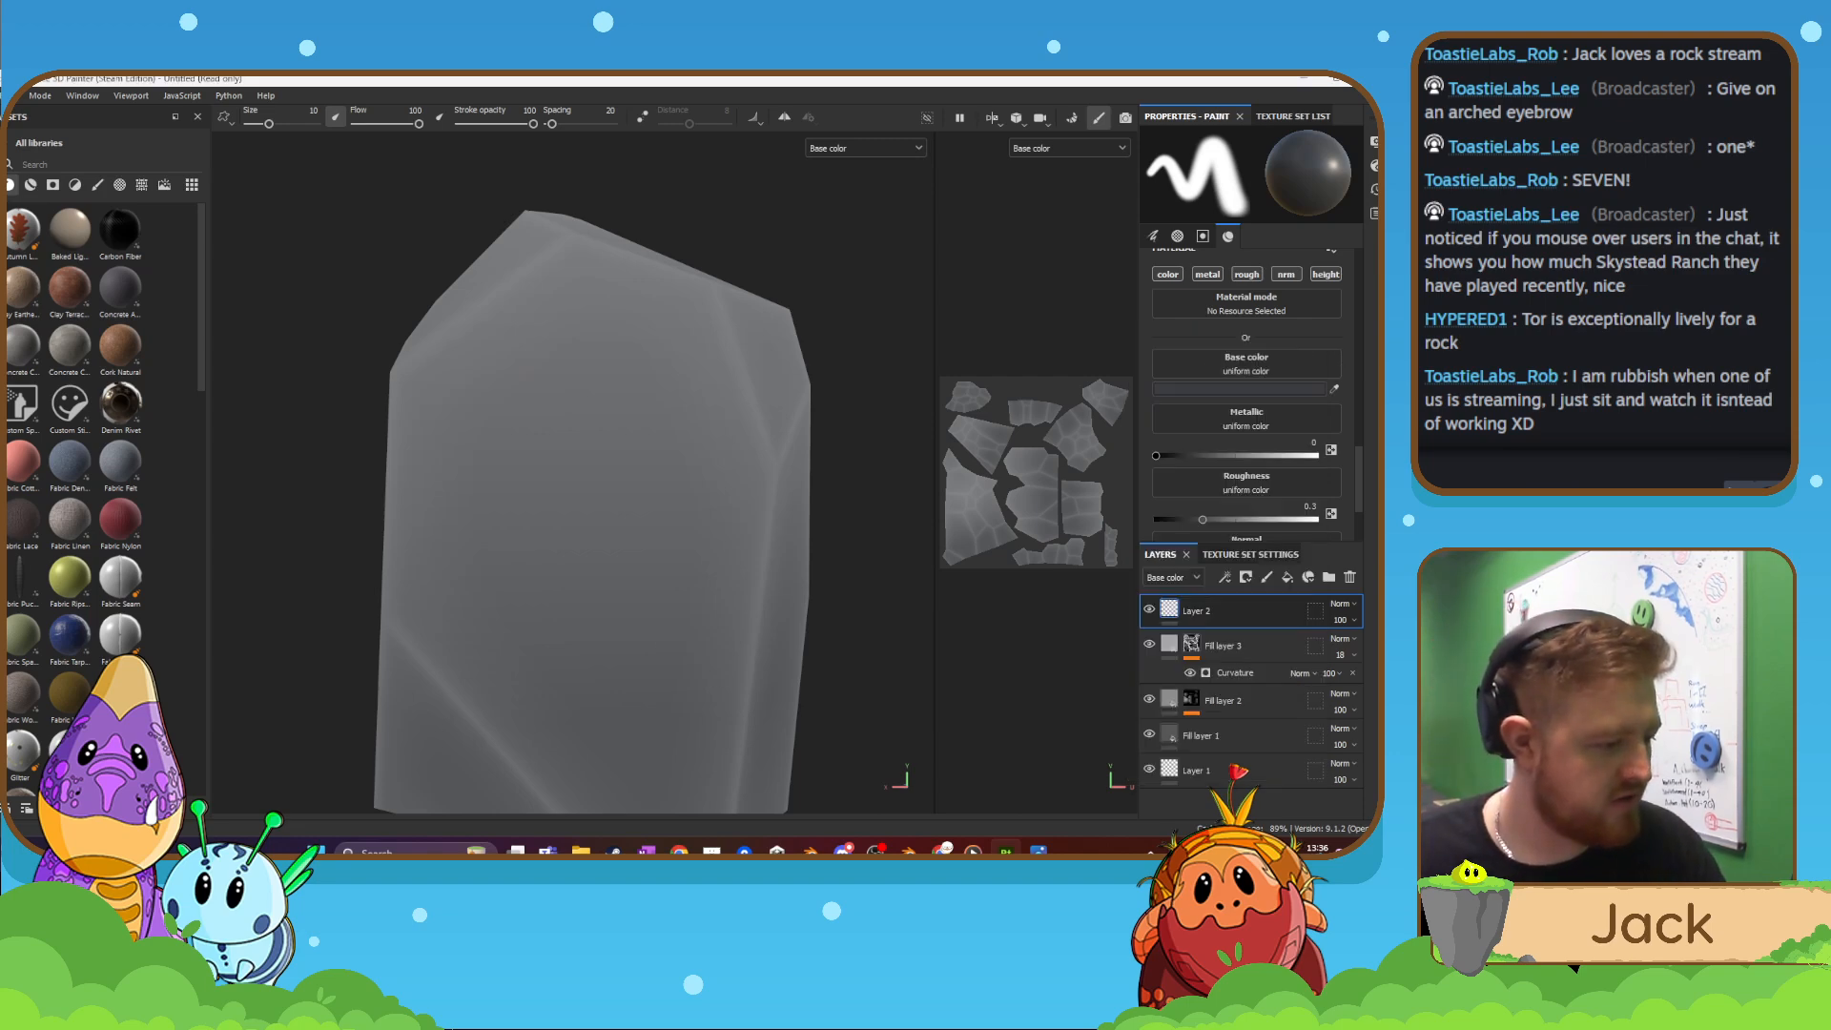
key("super+d")
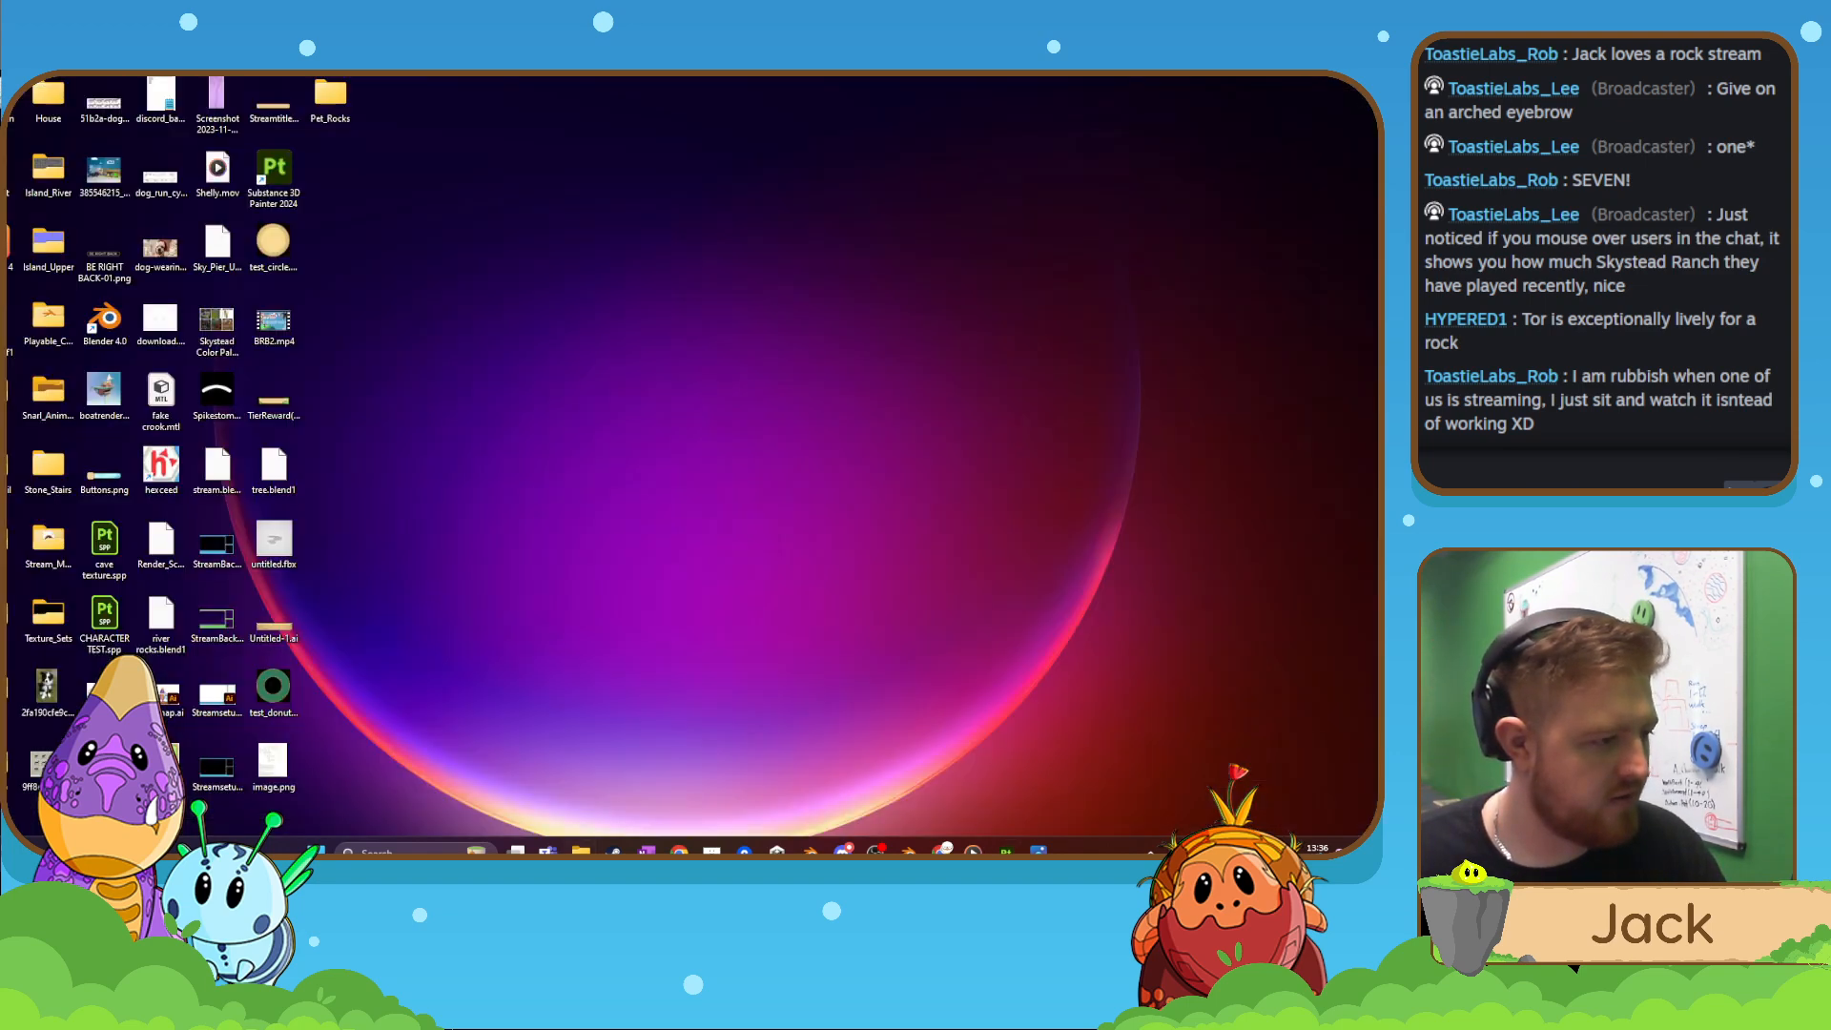
key("super+d")
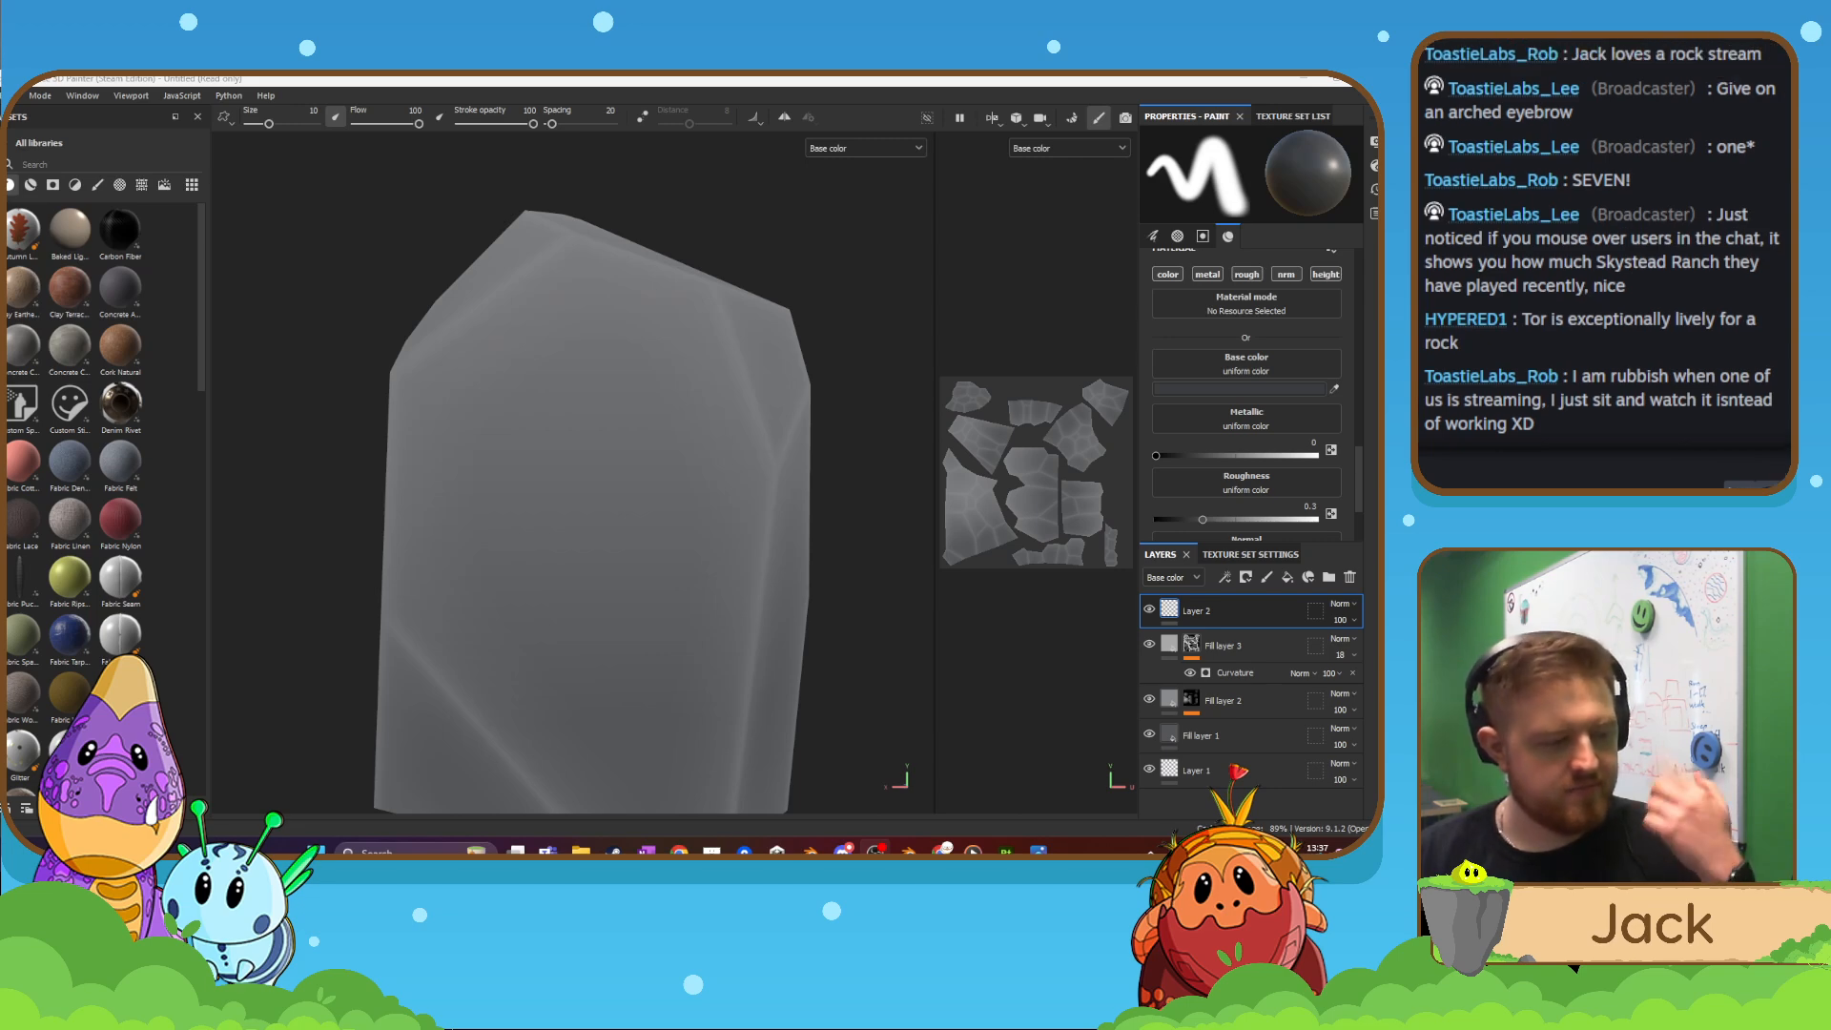
- Show the brush presets in the asset library and reduce the Basic Soft brush to size 0.93
mouse_move(574, 622)
left_mouse_down("alt")
mouse_move(618, 522)
mouse_move(501, 584)
left_mouse_up("alt")
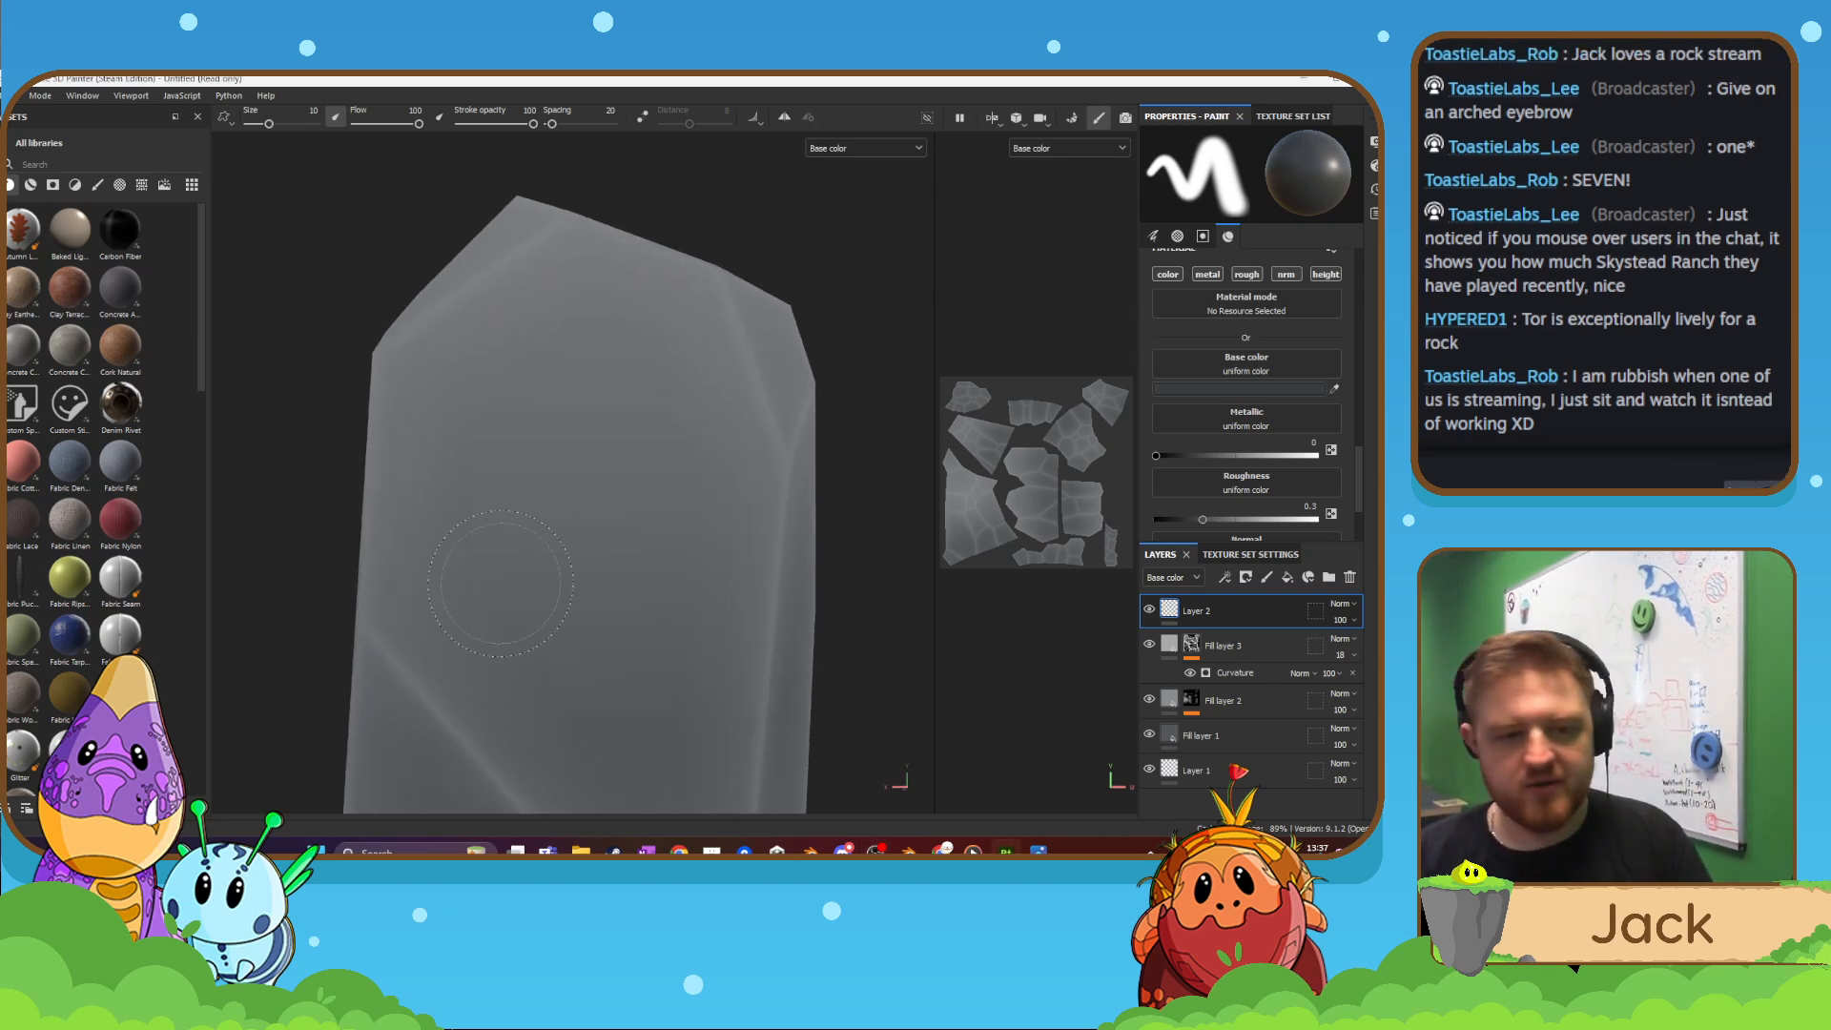
left_click(97, 185)
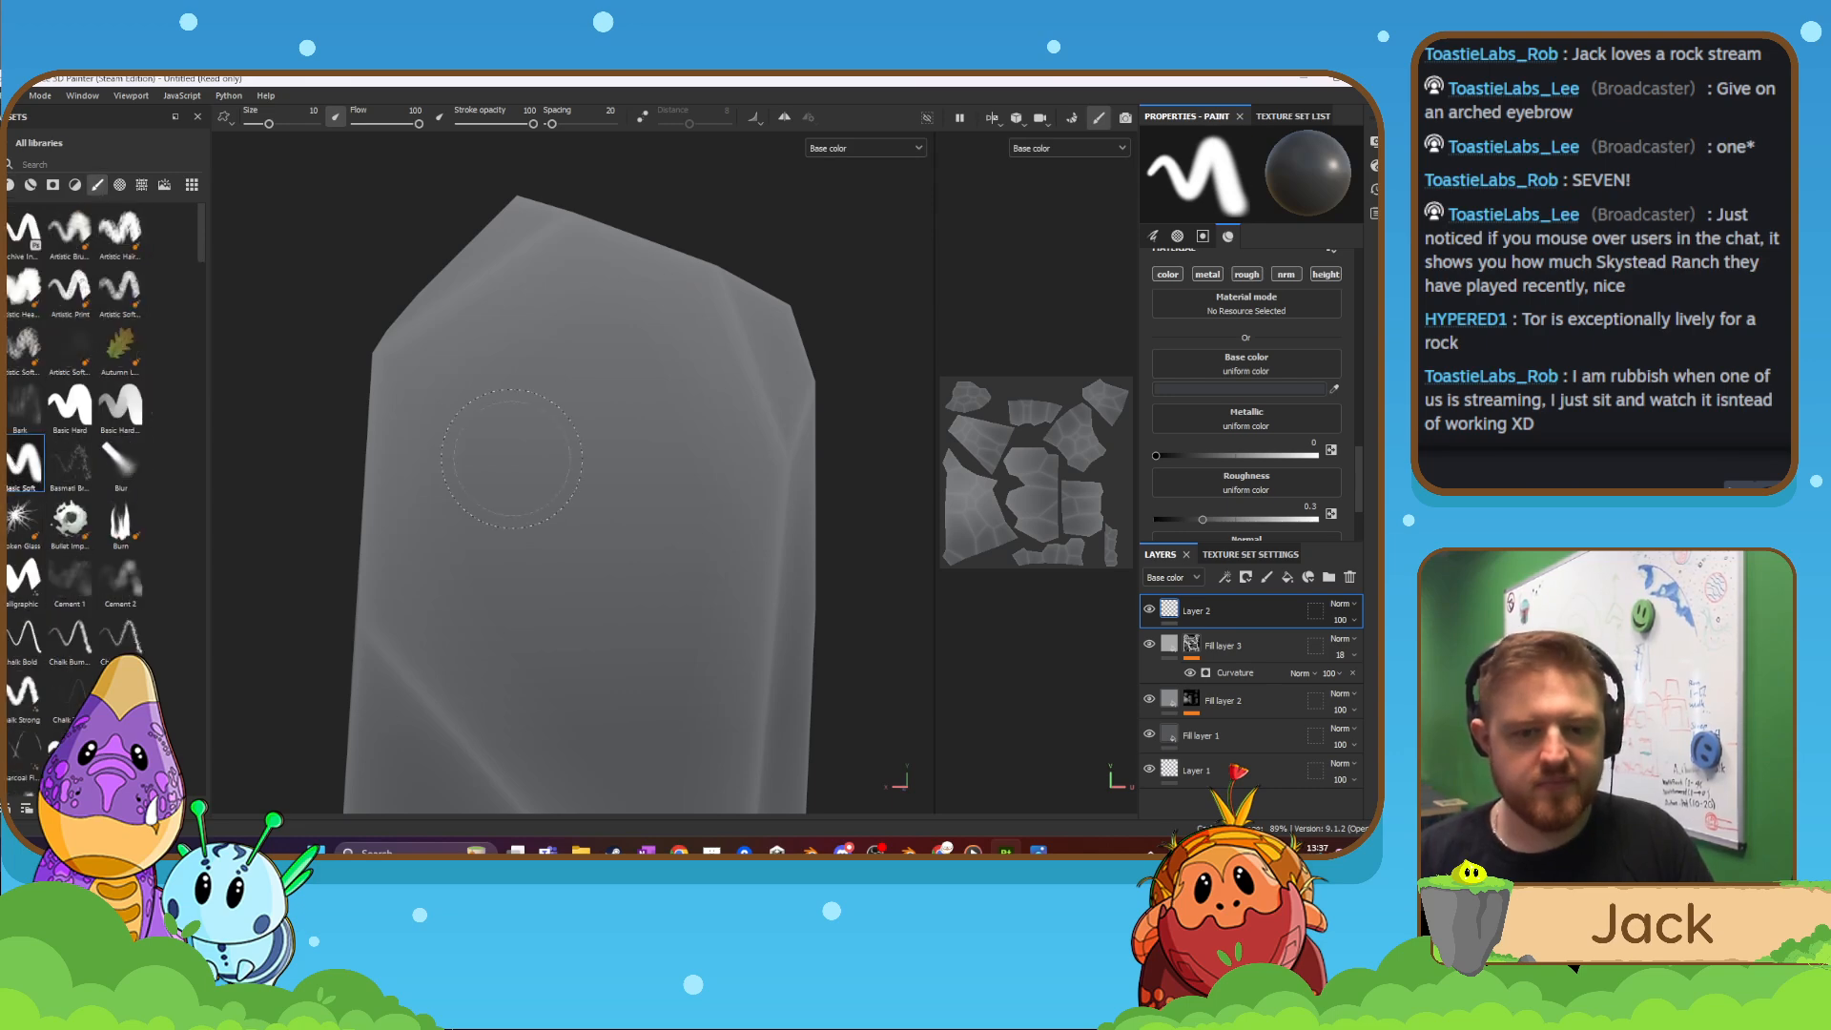
key("bracketleft")
key("bracketleft")
key("bracketleft")
key("bracketleft")
key("bracketleft")
key("bracketleft")
key("bracketleft")
key("bracketleft")
key("bracketleft")
key("bracketleft")
key("bracketleft")
key("bracketleft")
key("bracketleft")
key("bracketleft")
key("bracketleft")
key("bracketleft")
key("bracketleft")
key("bracketleft")
key("bracketleft")
key("bracketleft")
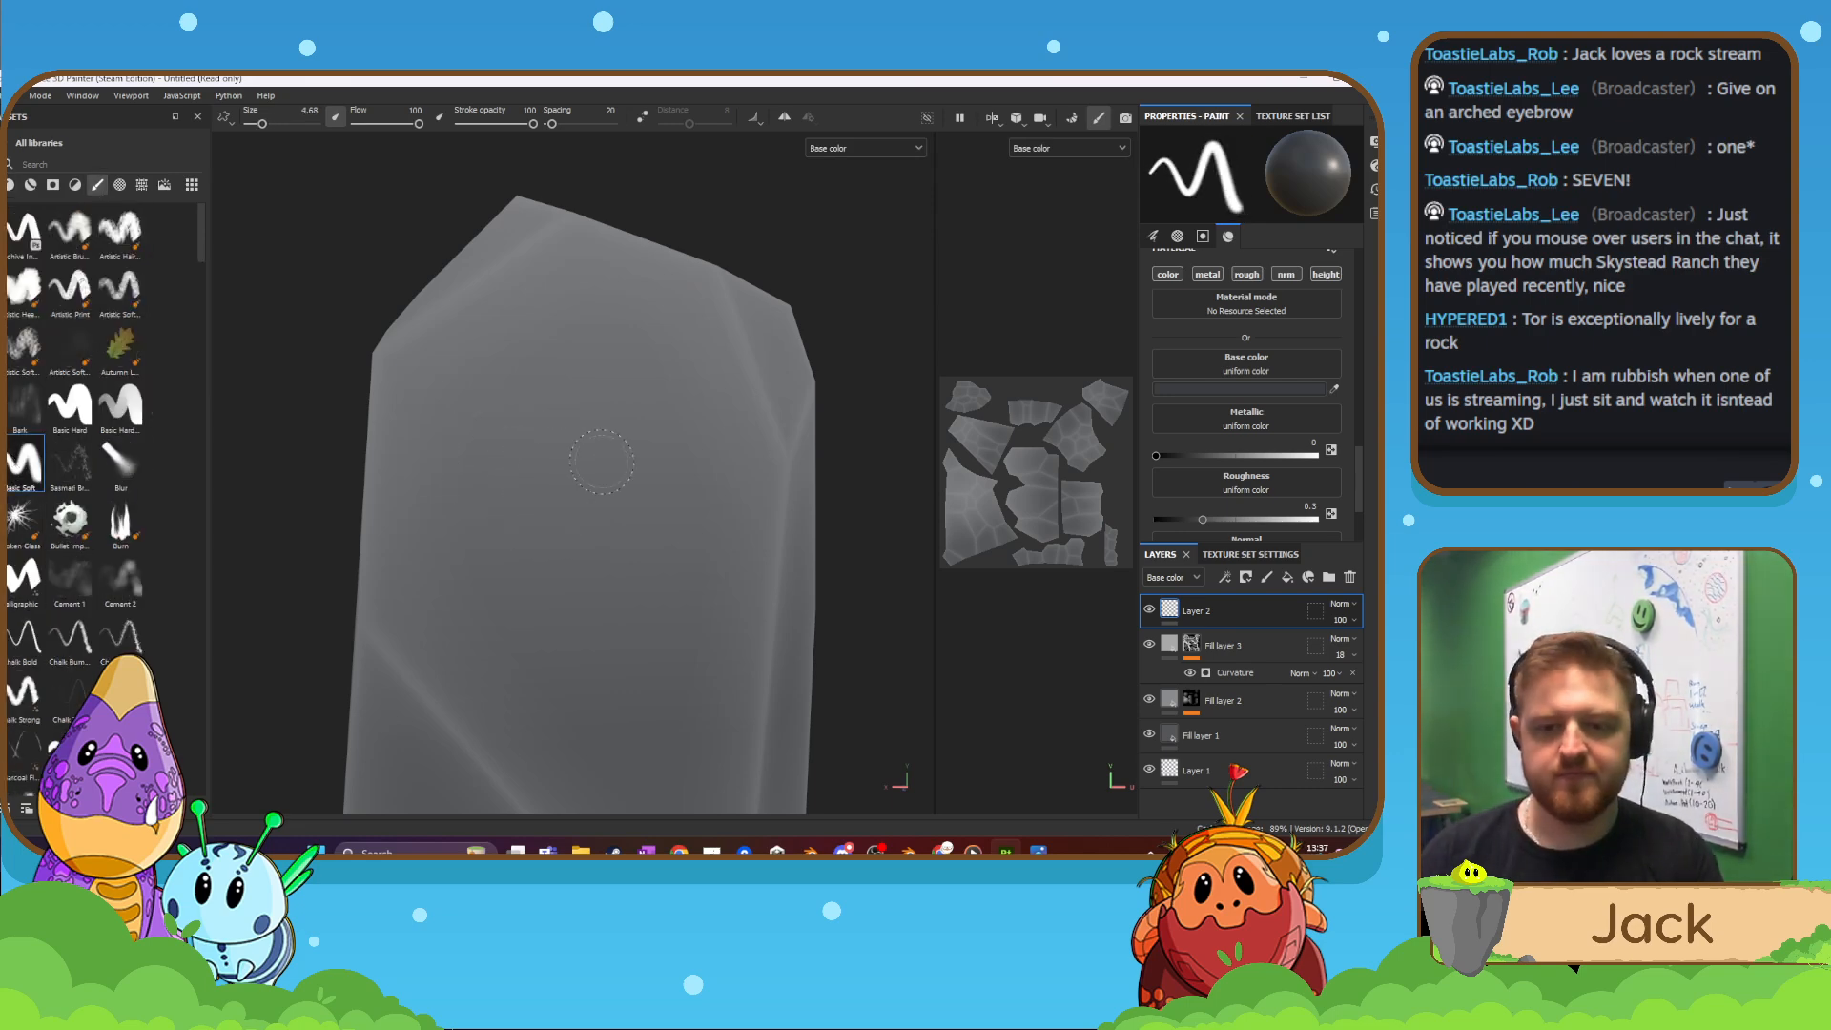
- Turn on Lazy Mouse with distance 2.86 and try out circular eye outlines on the largest rock's flat face
left_click_drag(651, 419, 689, 513)
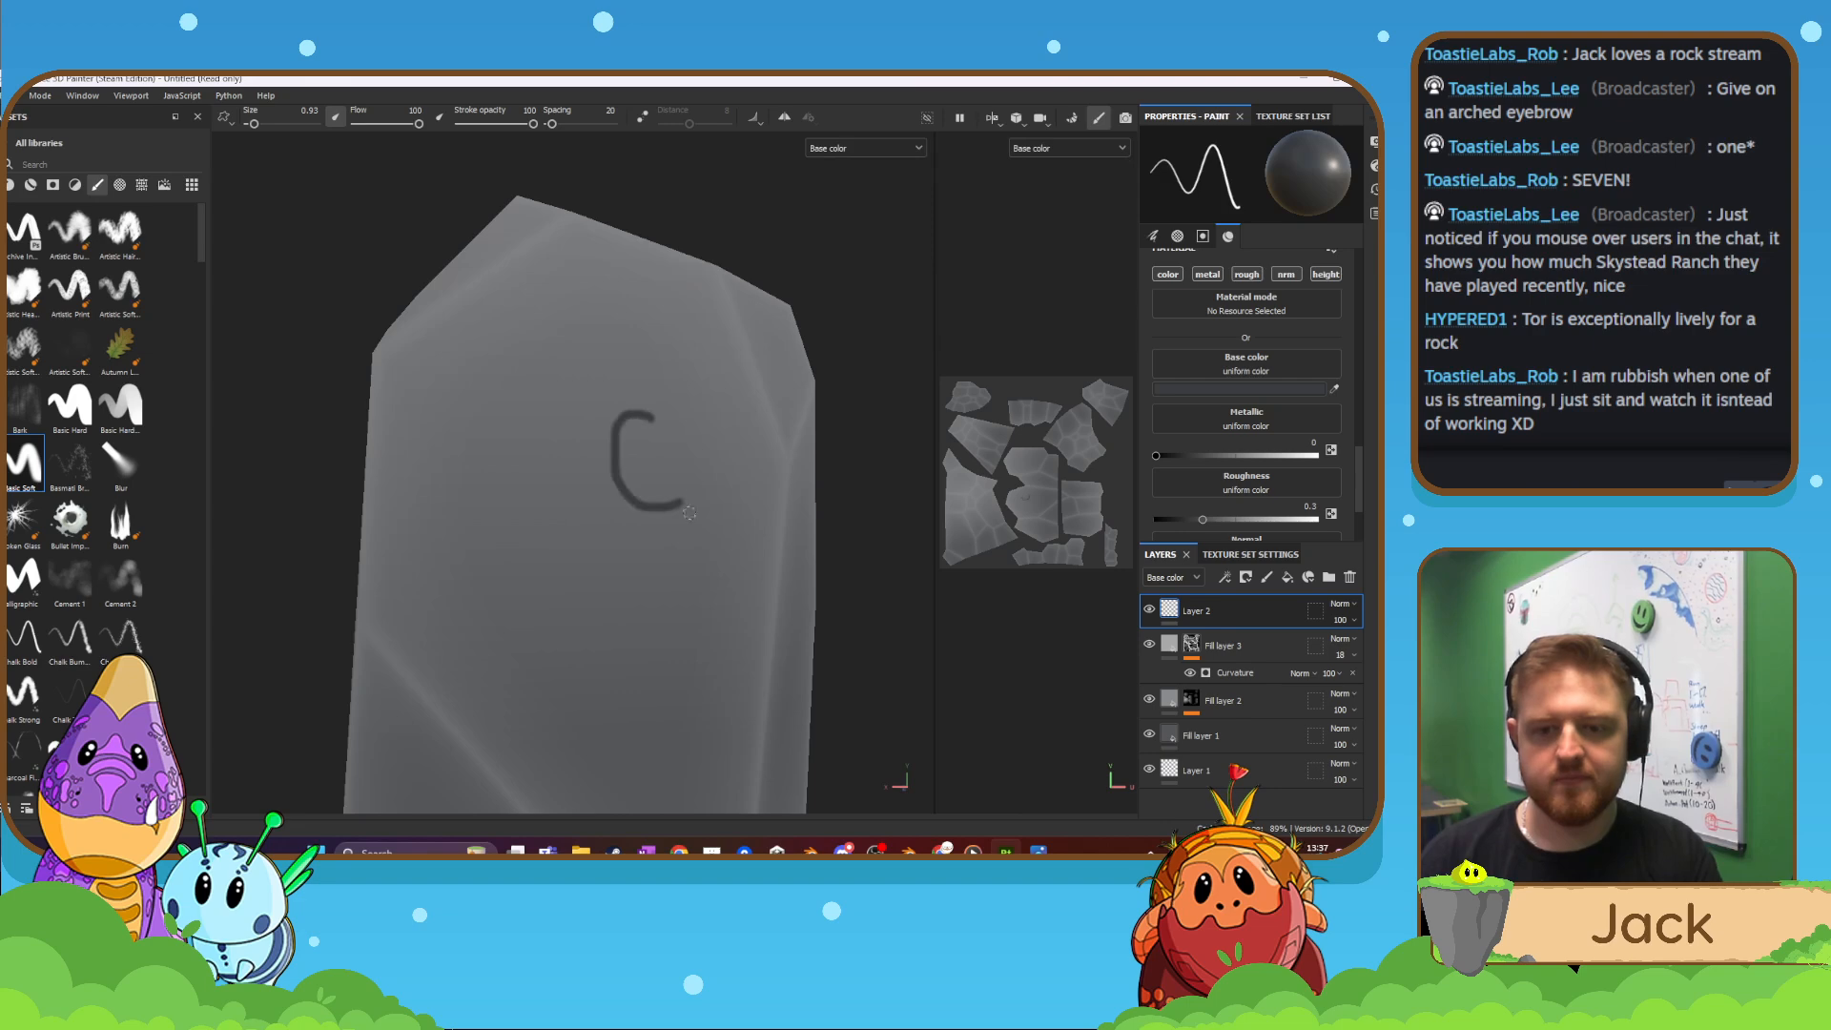
key("ctrl+z")
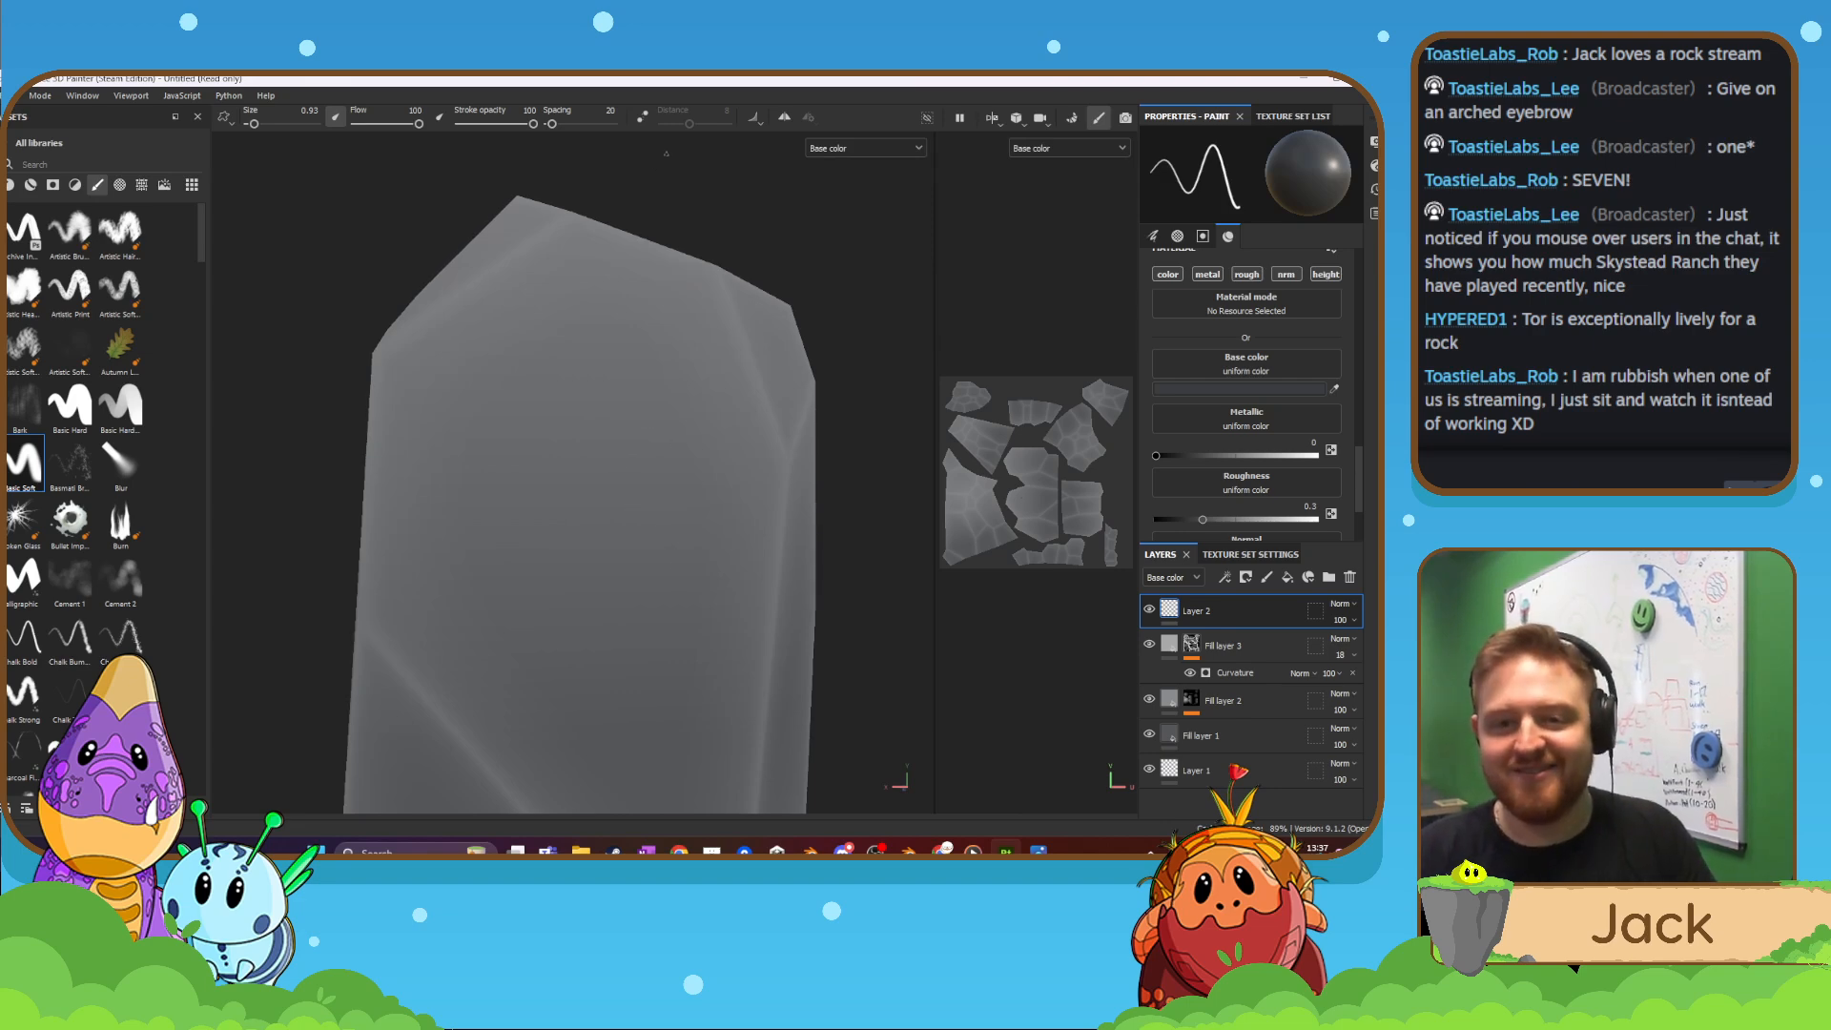
left_click(646, 116)
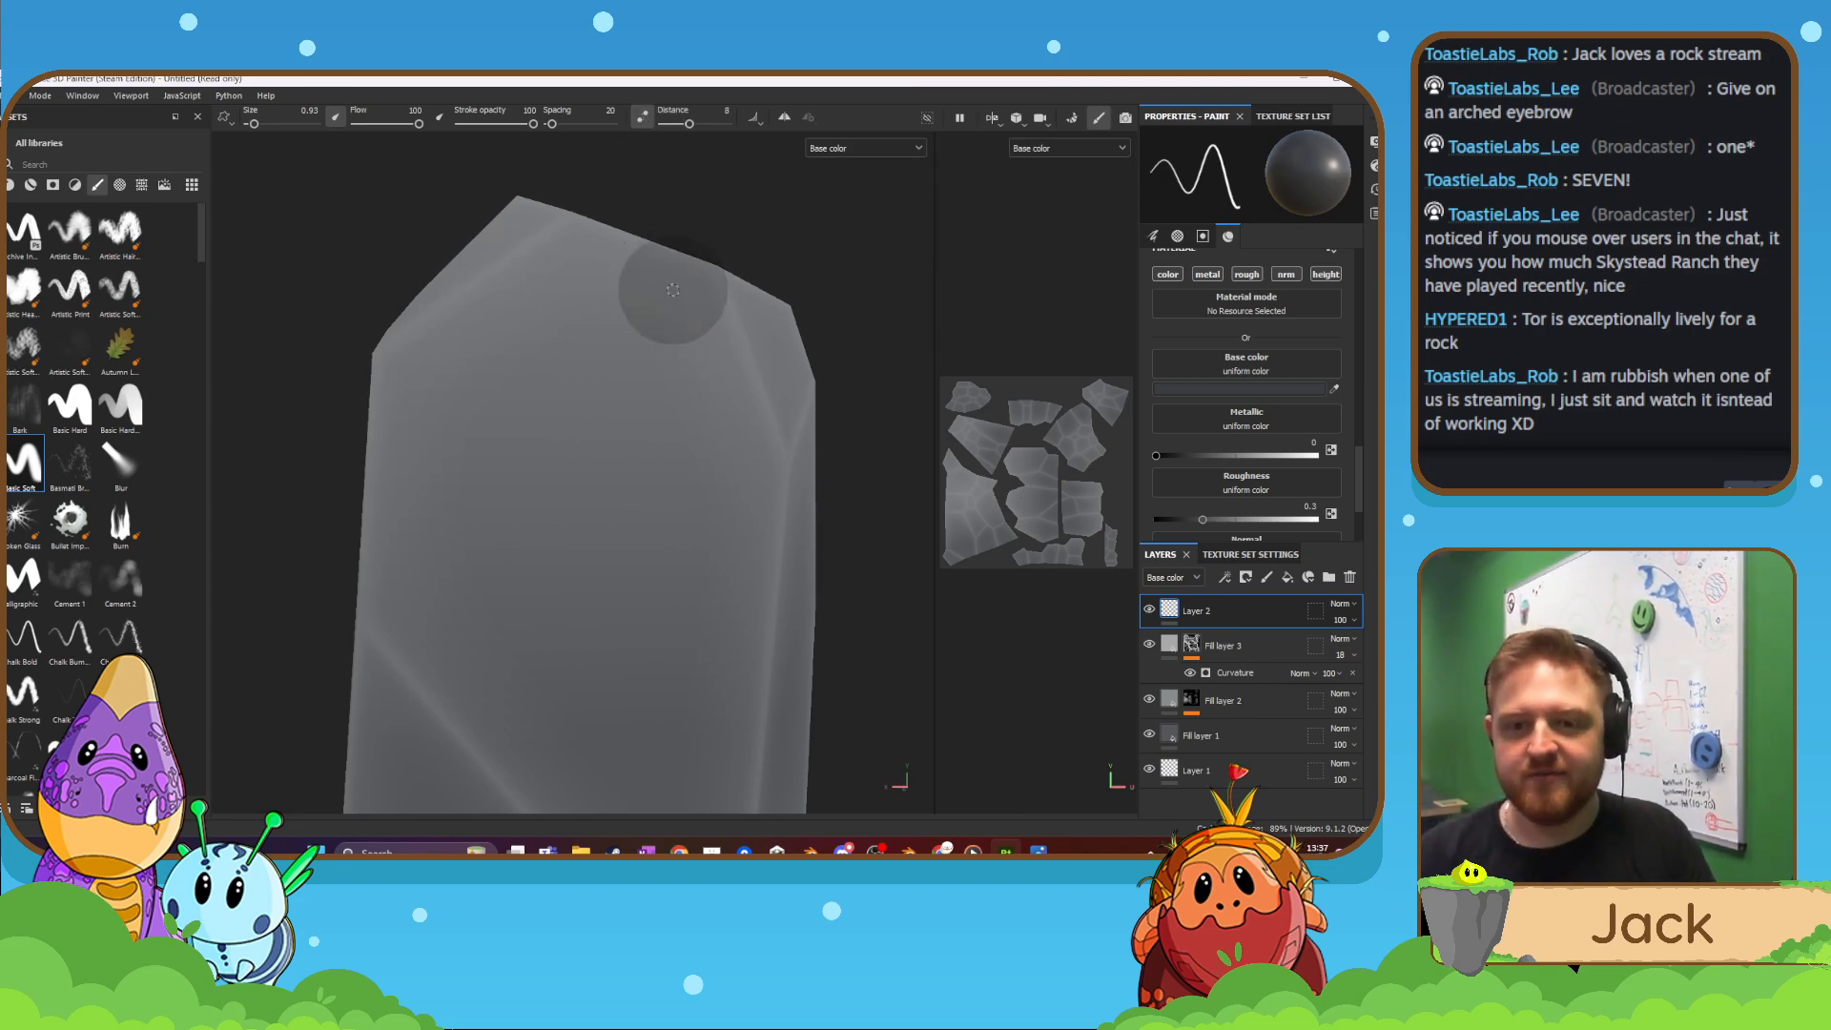
mouse_move(645, 403)
left_mouse_down()
mouse_move(588, 420)
mouse_move(579, 495)
mouse_move(652, 542)
mouse_move(714, 487)
mouse_move(712, 437)
mouse_move(648, 382)
mouse_move(602, 381)
left_mouse_up()
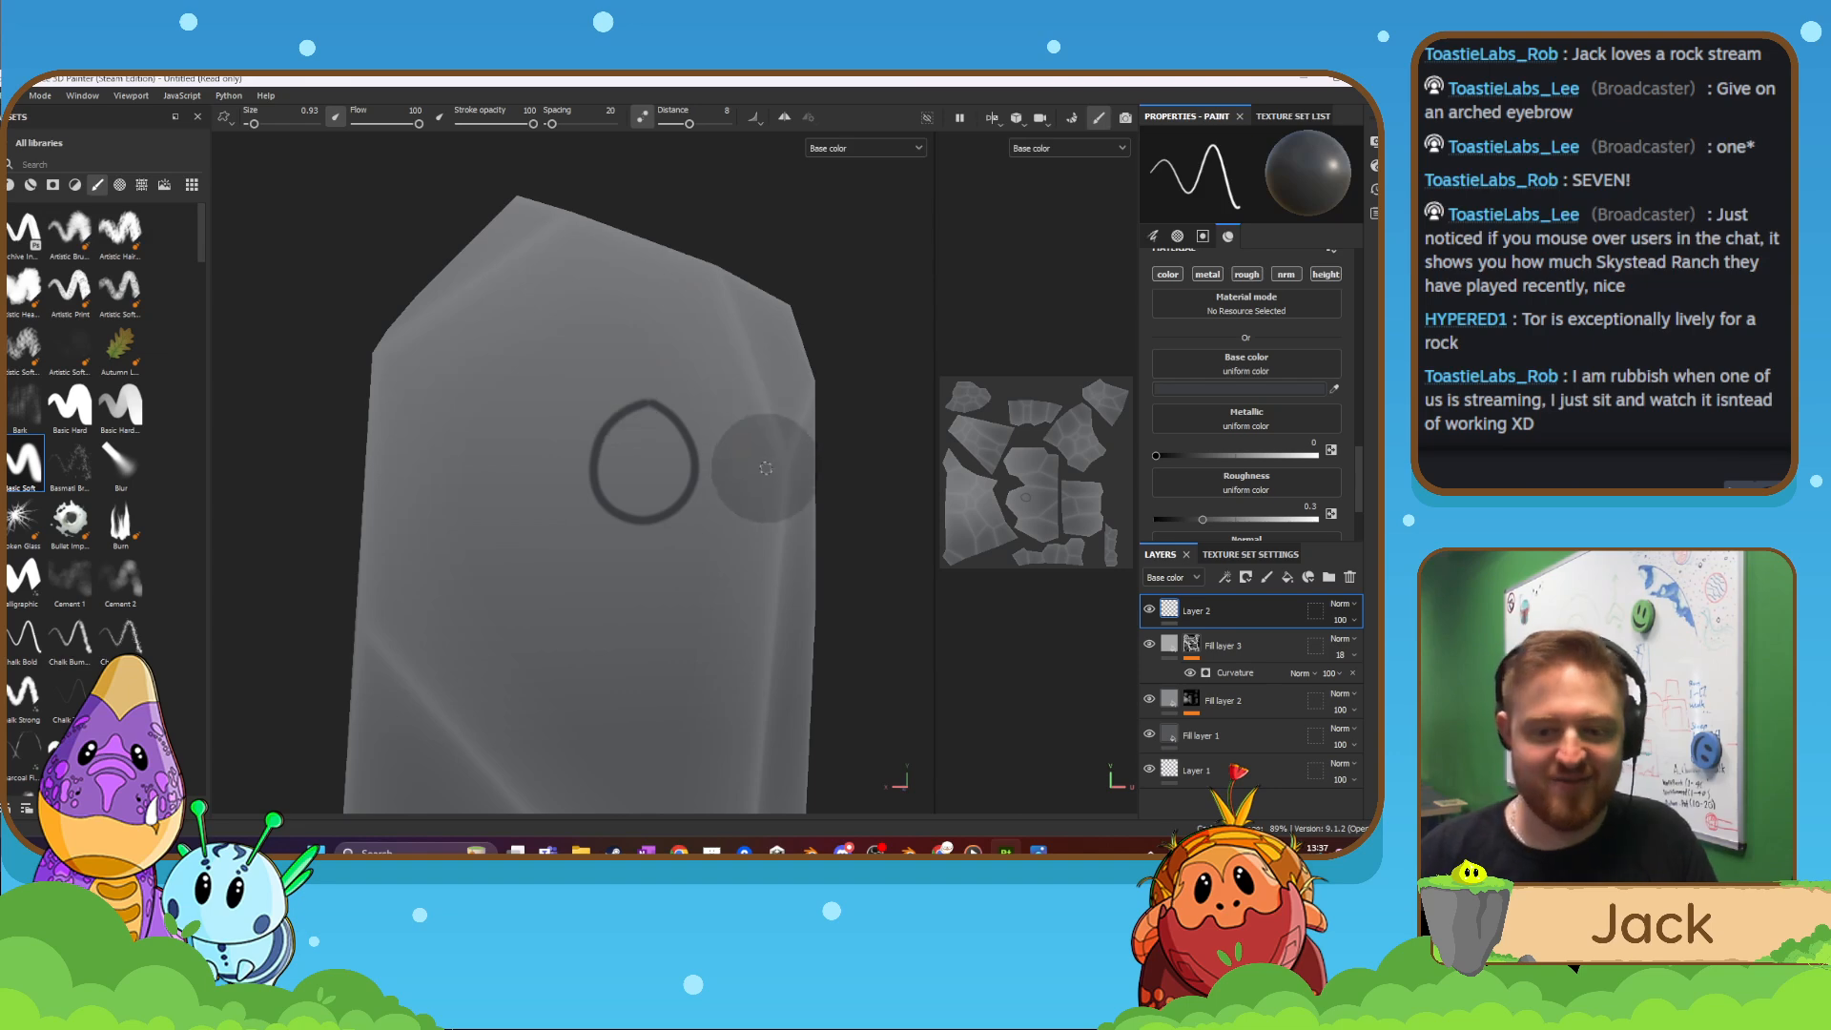
key("ctrl+z")
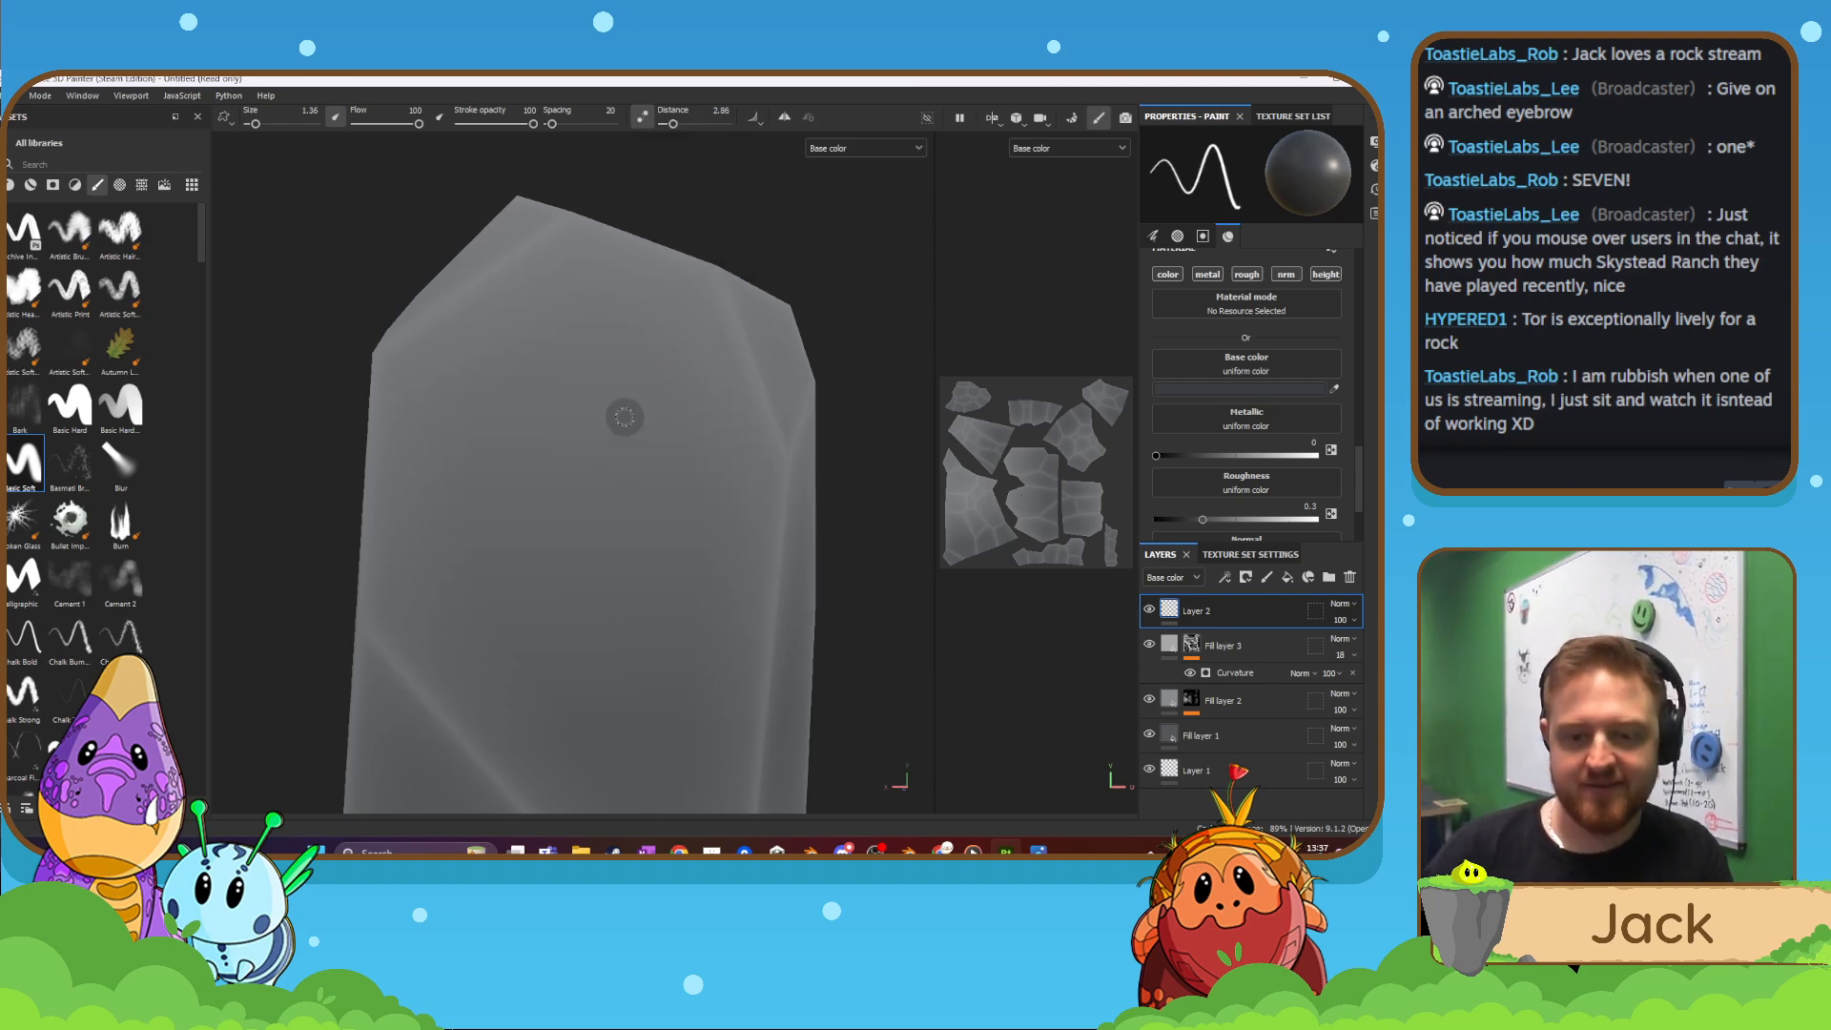
mouse_move(625, 414)
left_mouse_down()
mouse_move(591, 416)
mouse_move(559, 468)
mouse_move(574, 530)
mouse_move(632, 556)
mouse_move(684, 522)
mouse_move(697, 468)
mouse_move(670, 413)
left_mouse_up()
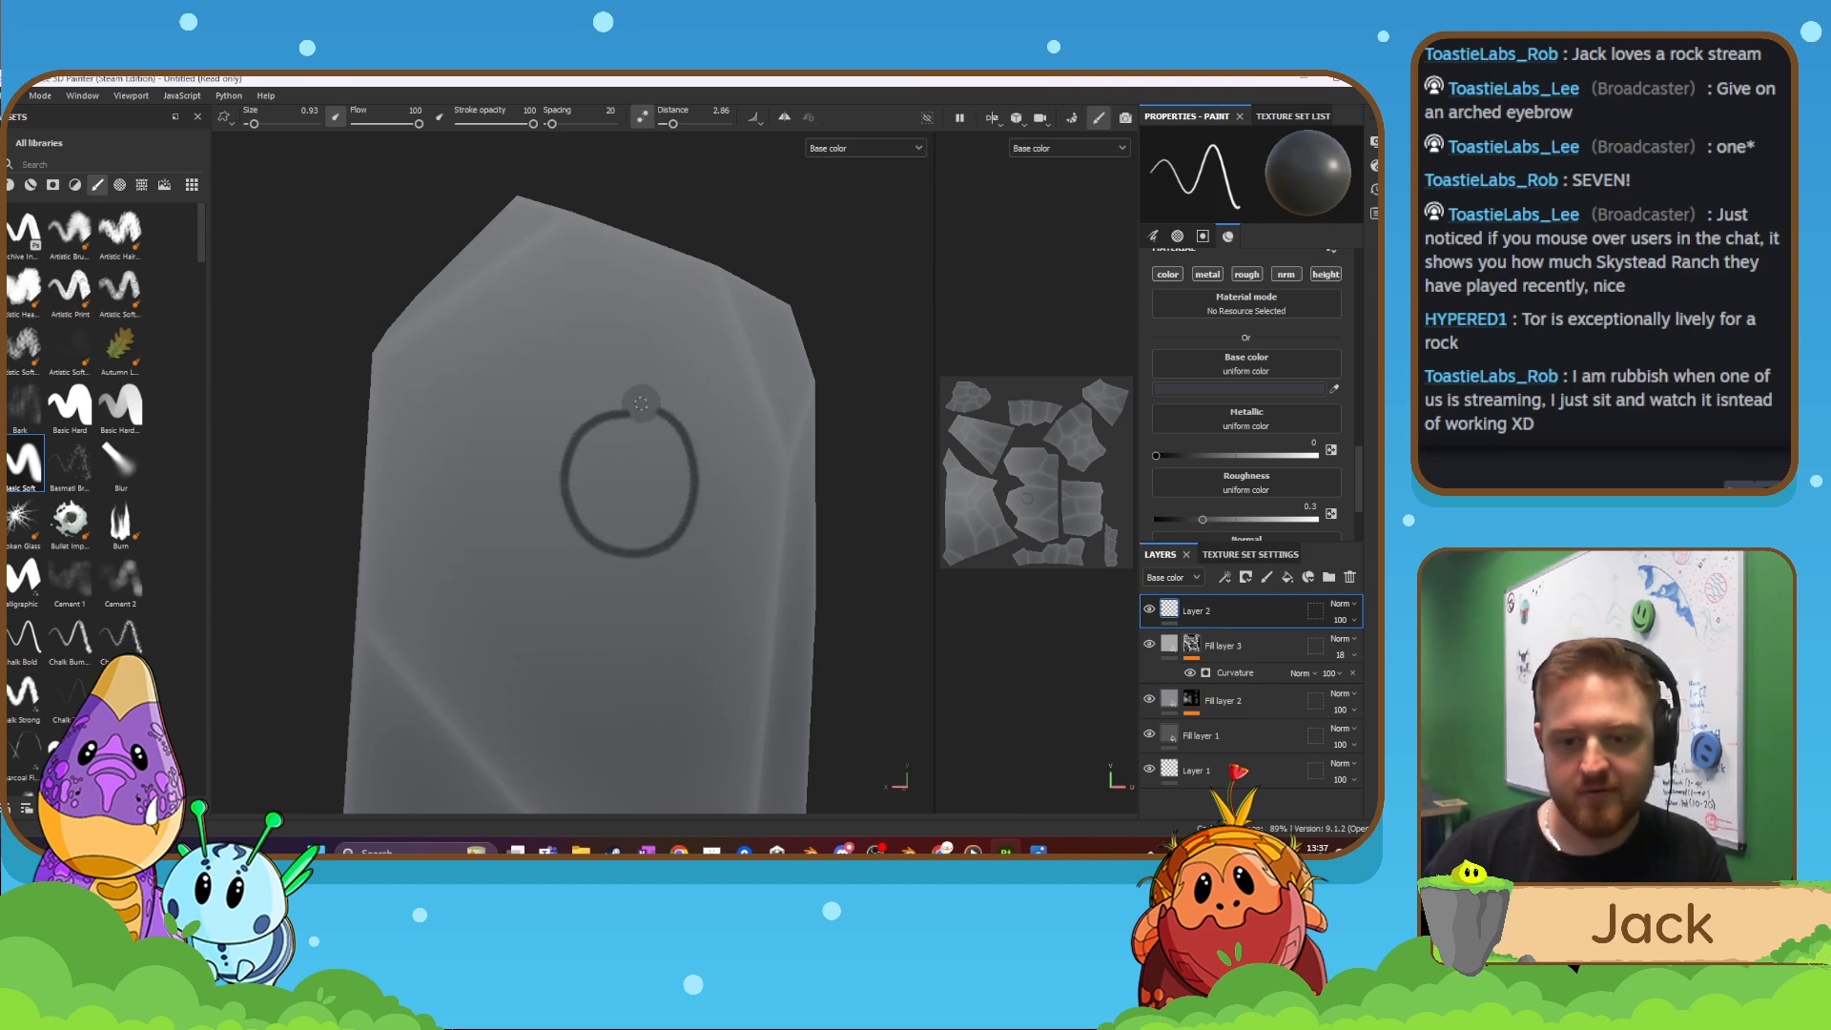
key("ctrl+z")
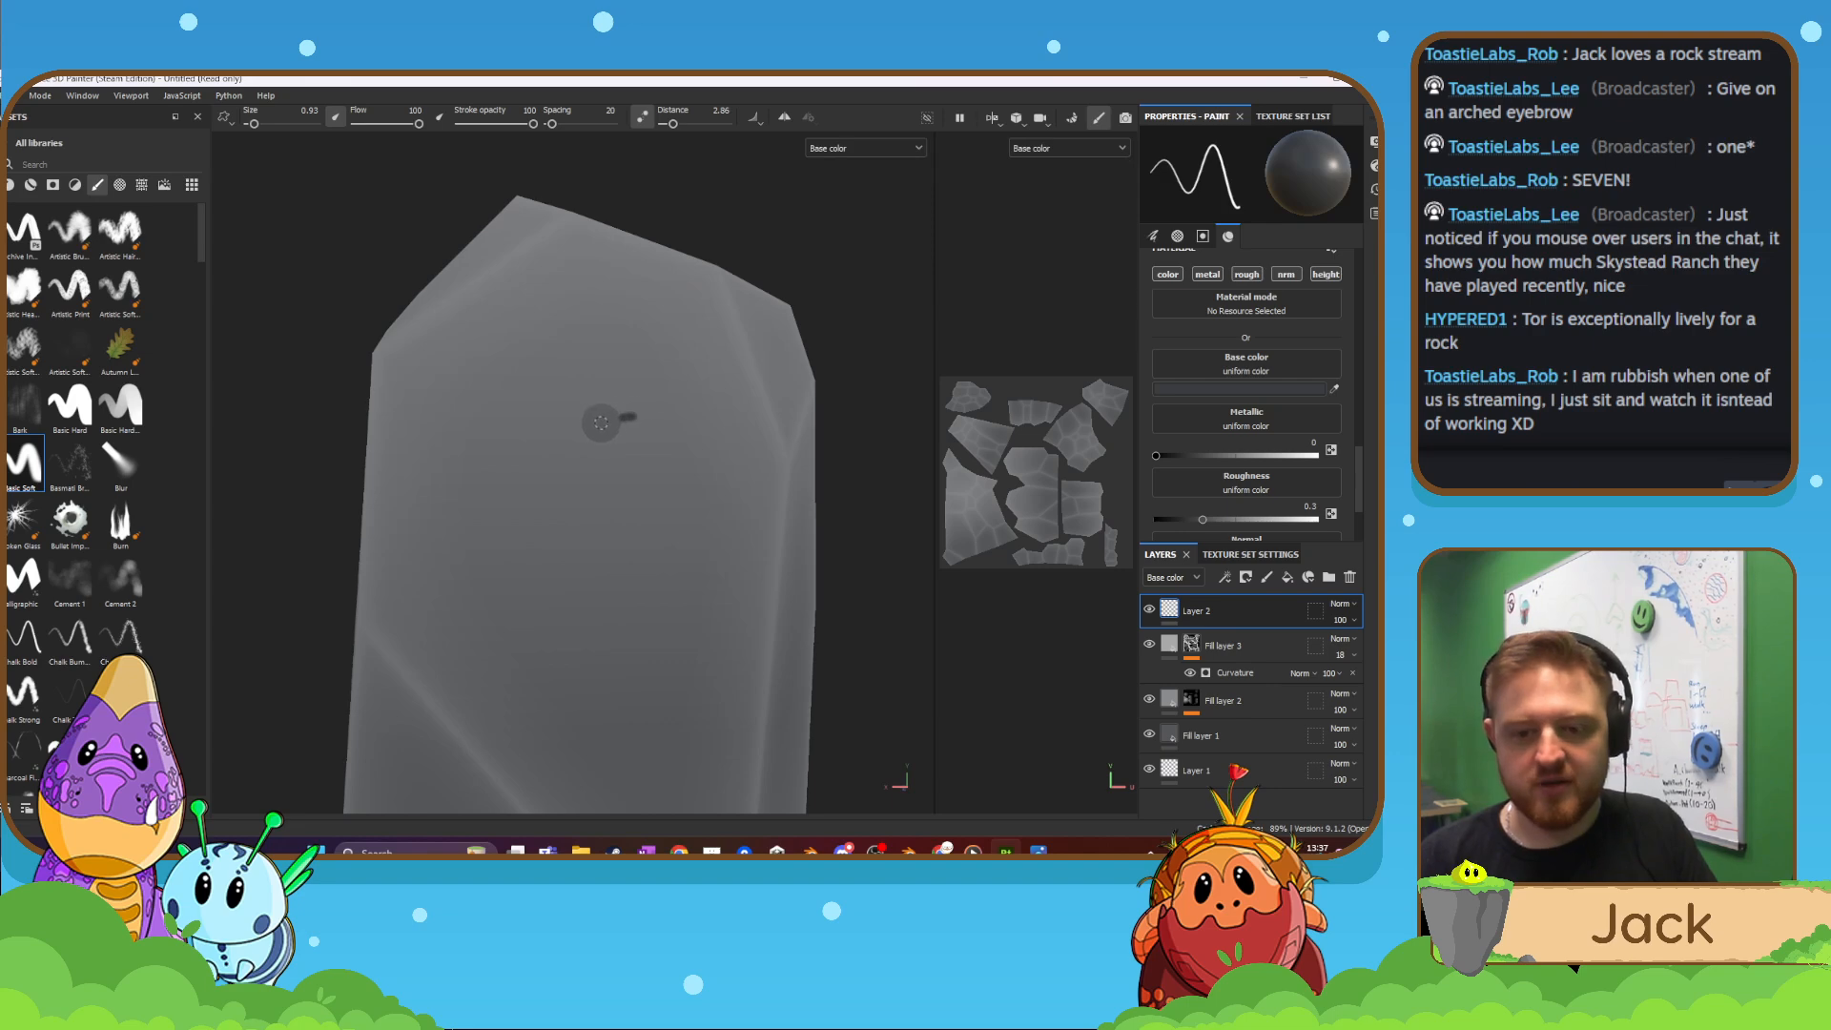
- Paint a large round eye outline on the rock's flat face and dot its pupil with a size 2.46 brush
mouse_move(601, 423)
left_mouse_down()
mouse_move(569, 464)
mouse_move(599, 532)
mouse_move(658, 529)
mouse_move(692, 497)
mouse_move(684, 431)
left_mouse_up()
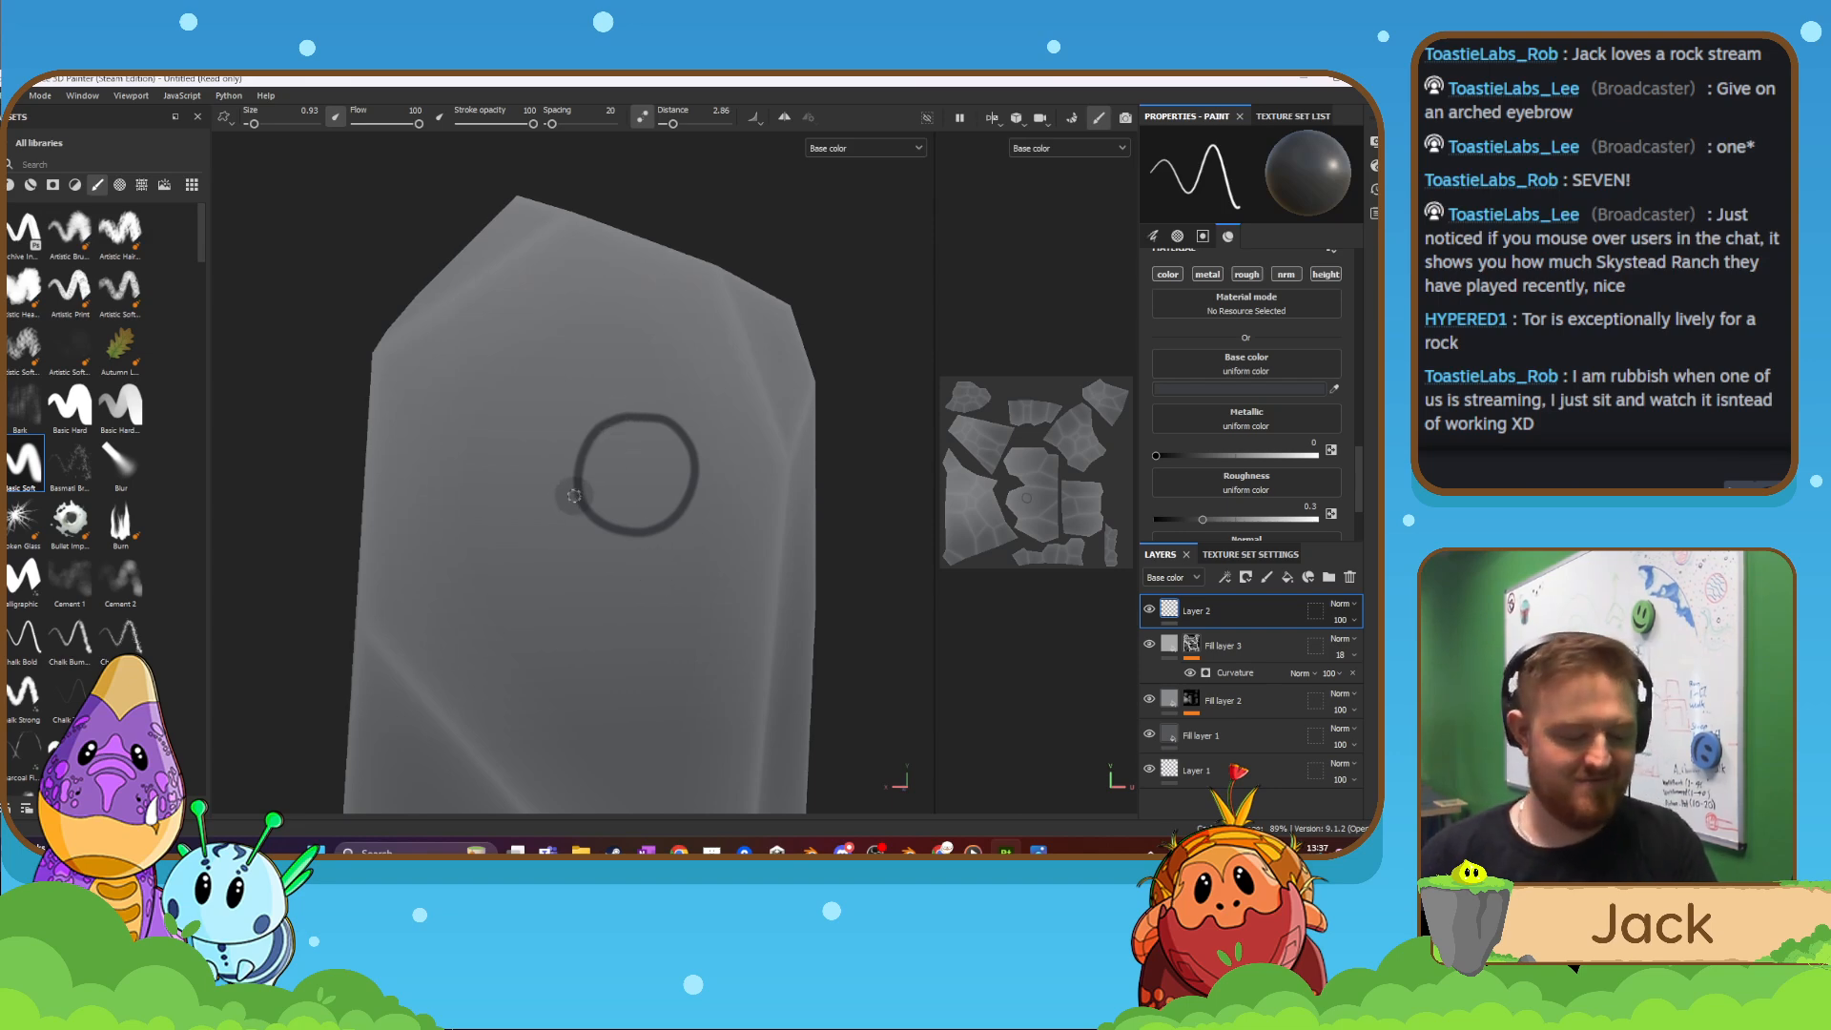
key("bracketright")
key("bracketright")
key("bracketright")
key("bracketright")
key("bracketleft")
left_click(634, 473)
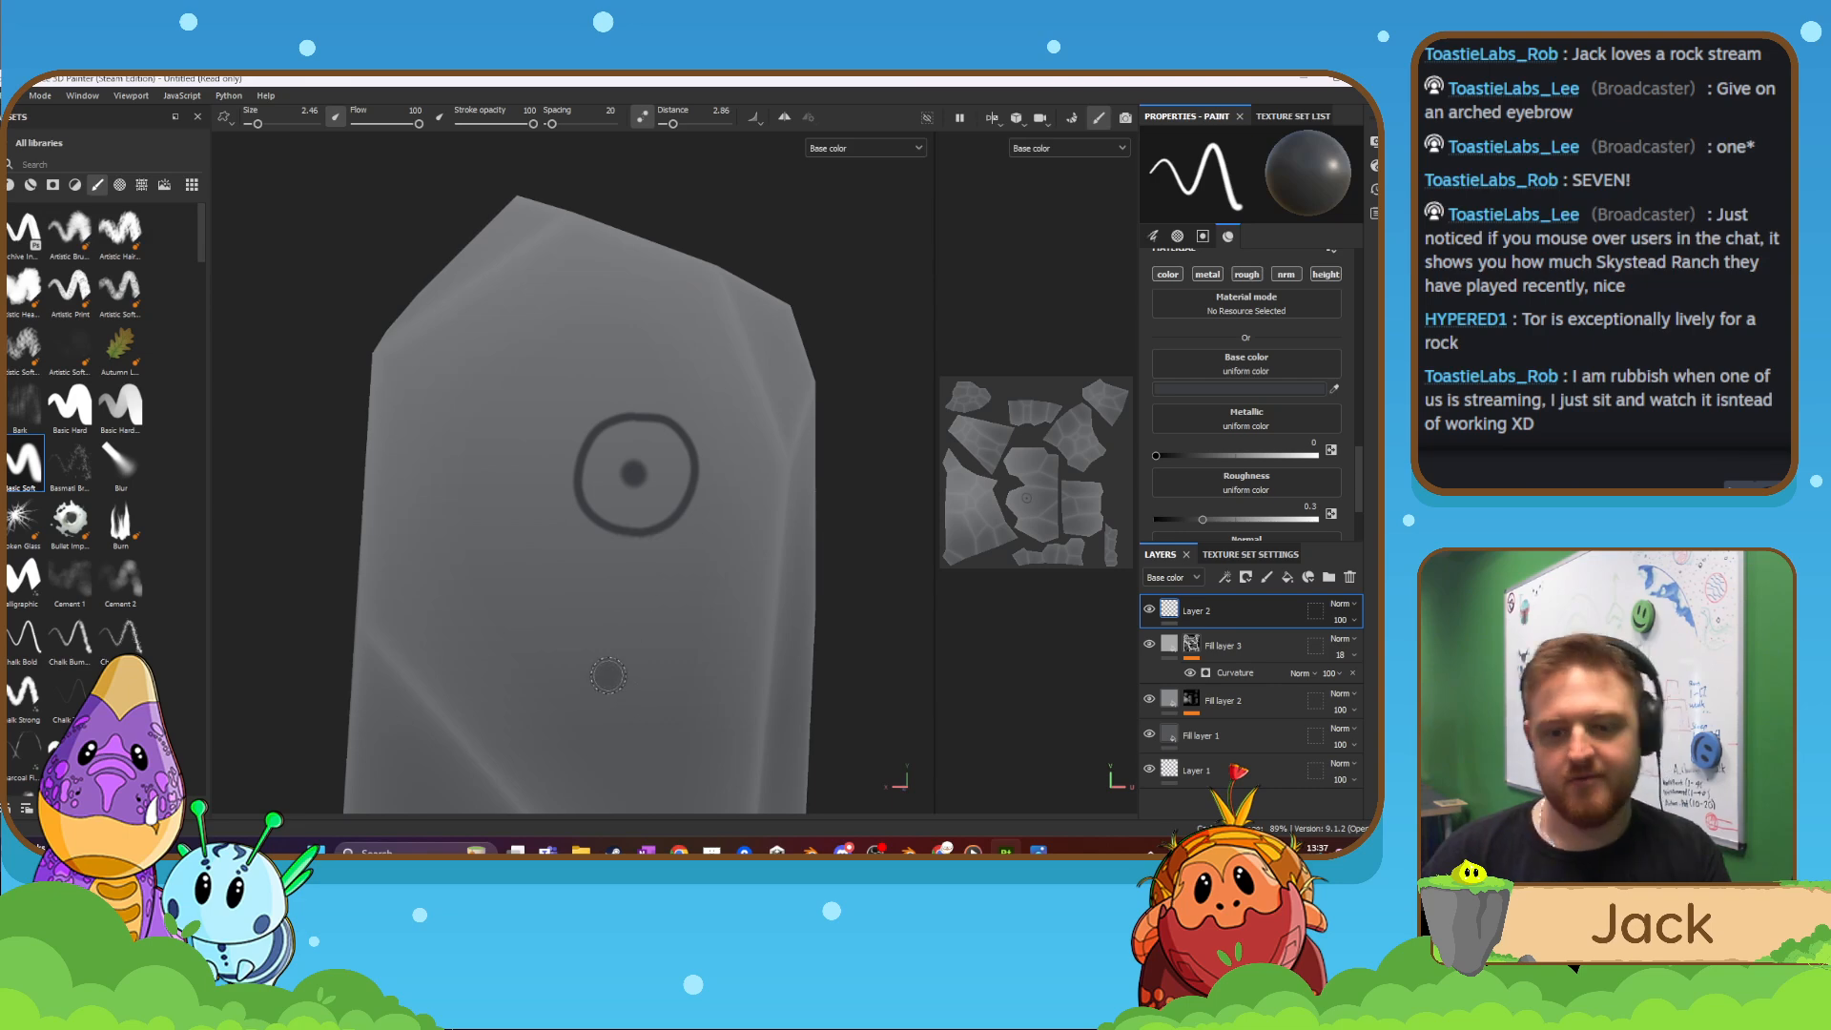
- Paint a smaller second eye outline to the left of the large eye with a 0.93 brush and dot its pupil slightly larger
mouse_move(593, 664)
left_mouse_down("alt")
mouse_move(560, 638)
mouse_move(642, 626)
left_mouse_up("alt")
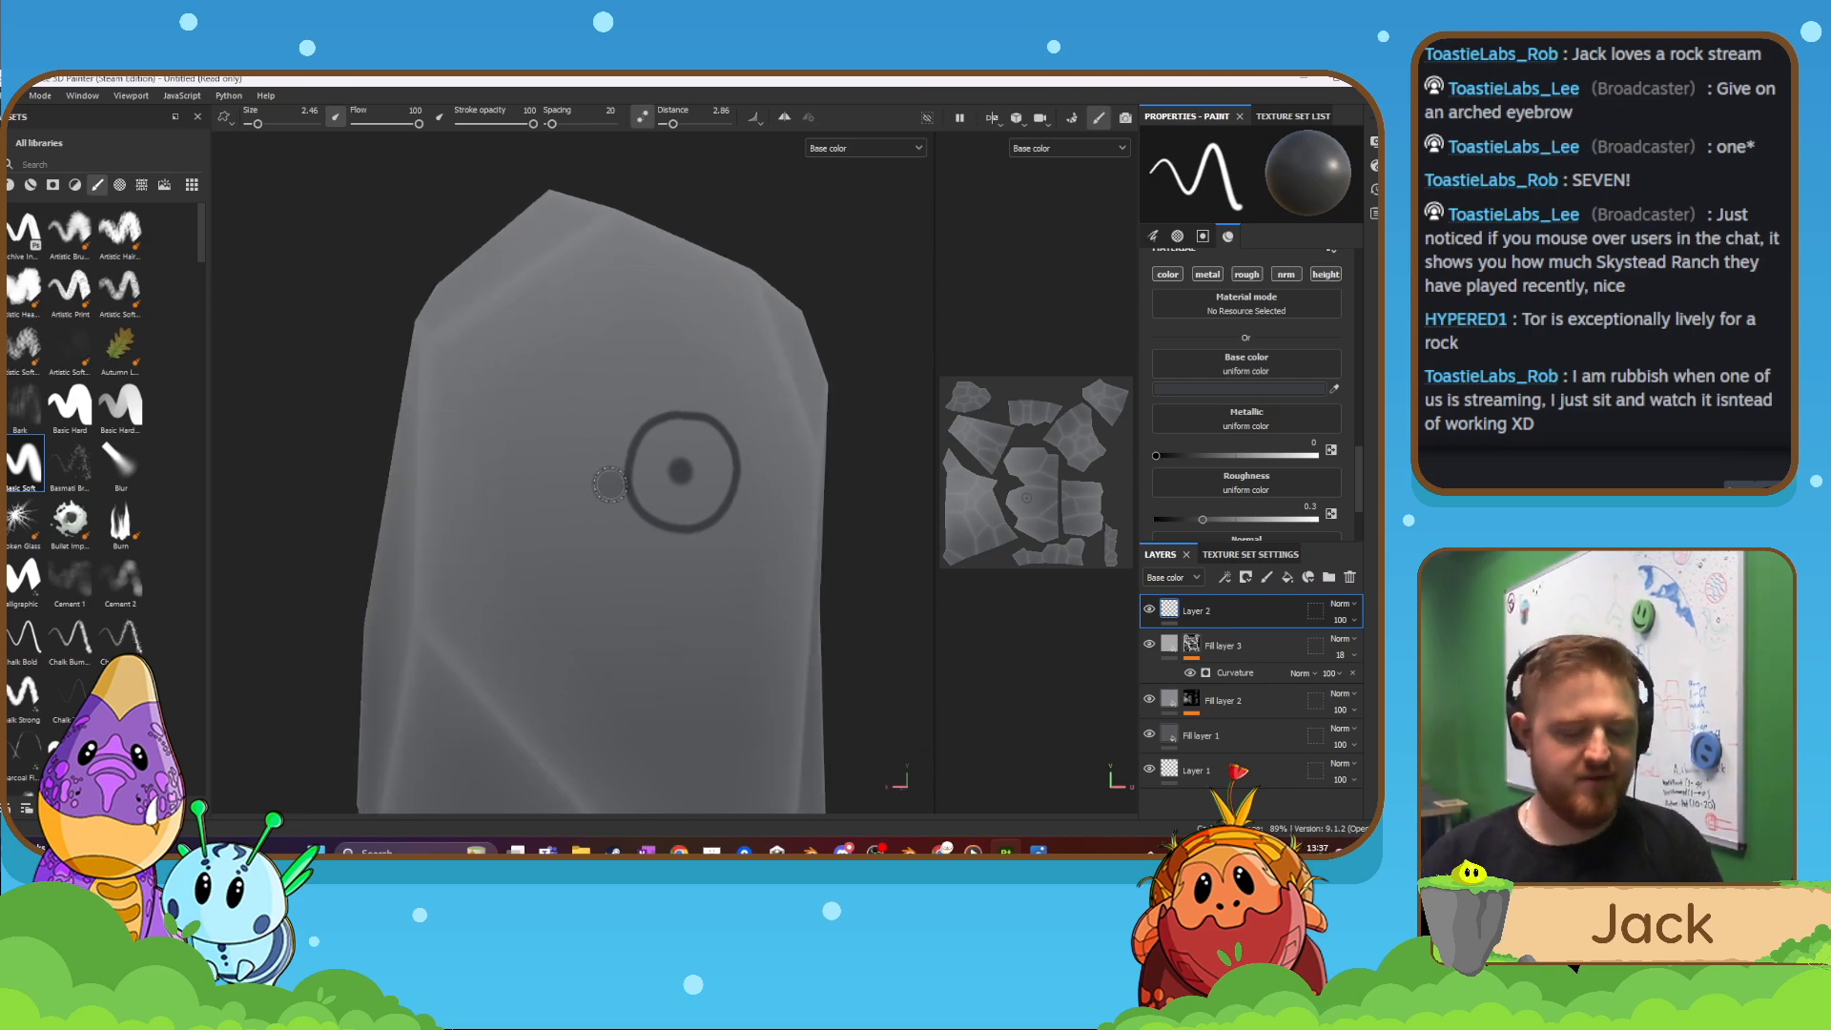
key("bracketleft")
key("bracketleft")
key("bracketleft")
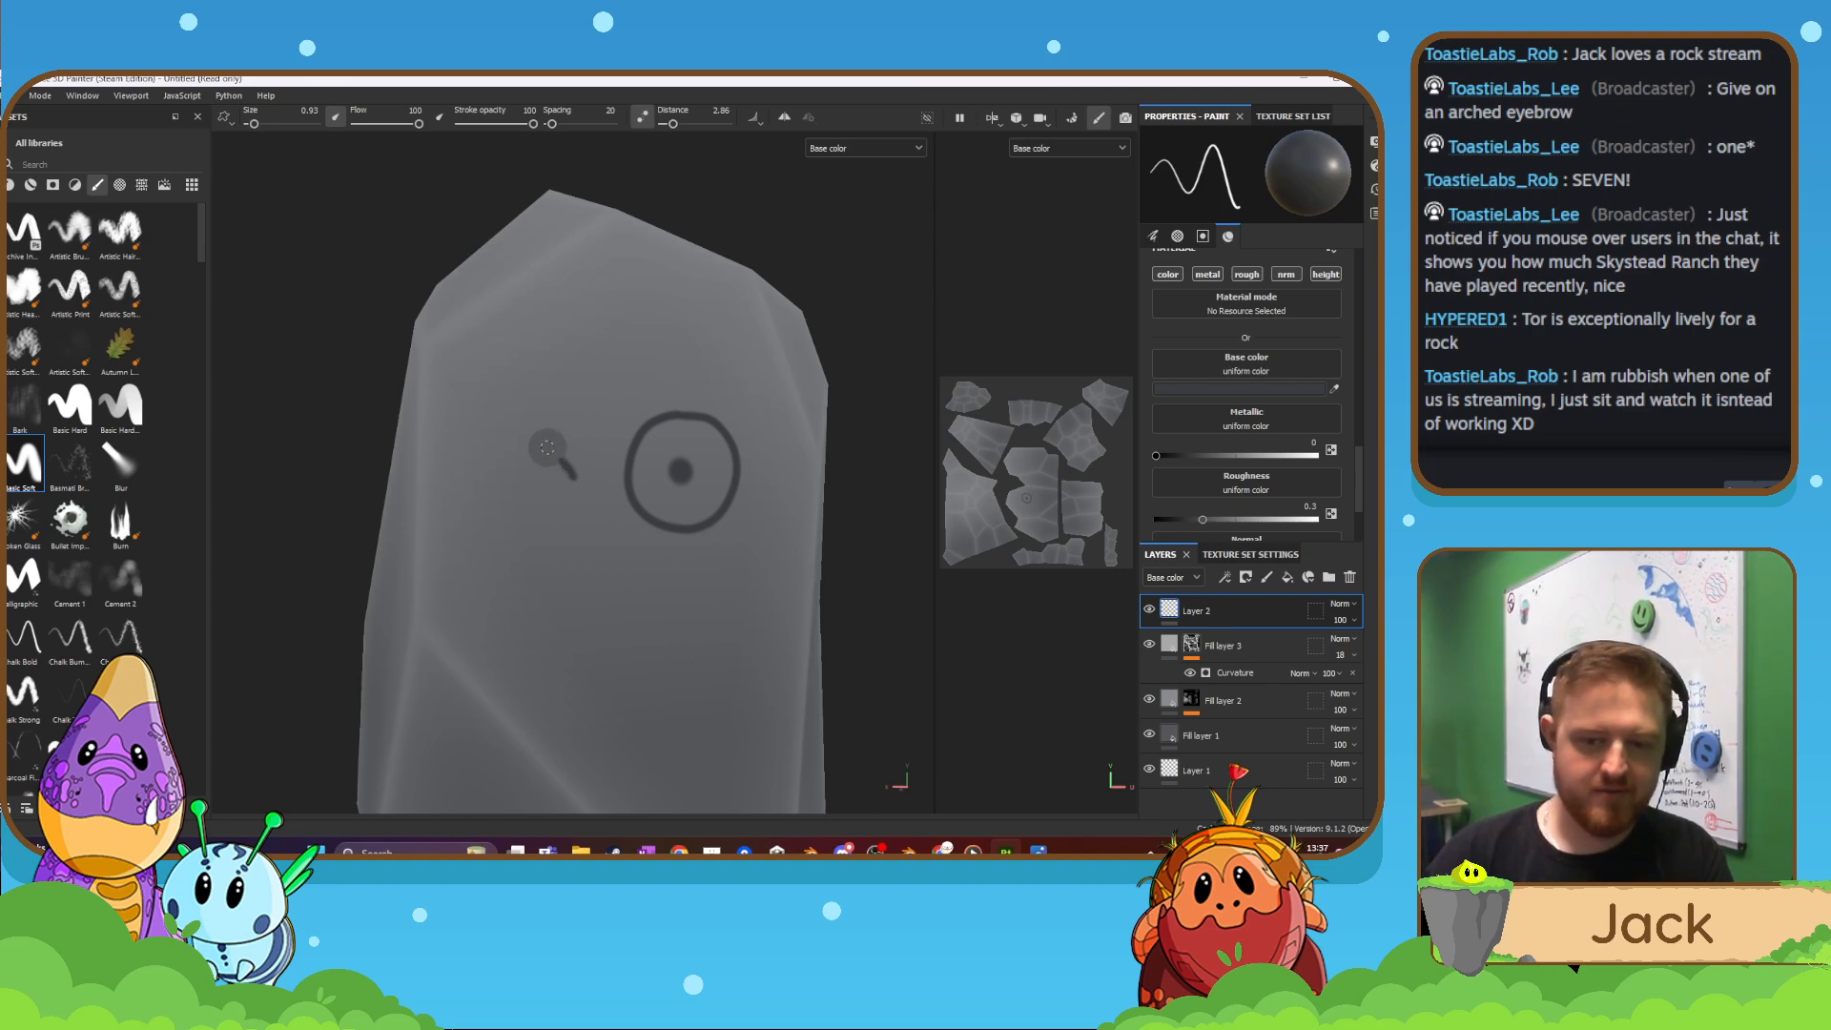
mouse_move(548, 447)
left_mouse_down()
mouse_move(502, 456)
mouse_move(504, 518)
mouse_move(533, 544)
mouse_move(576, 538)
left_mouse_up()
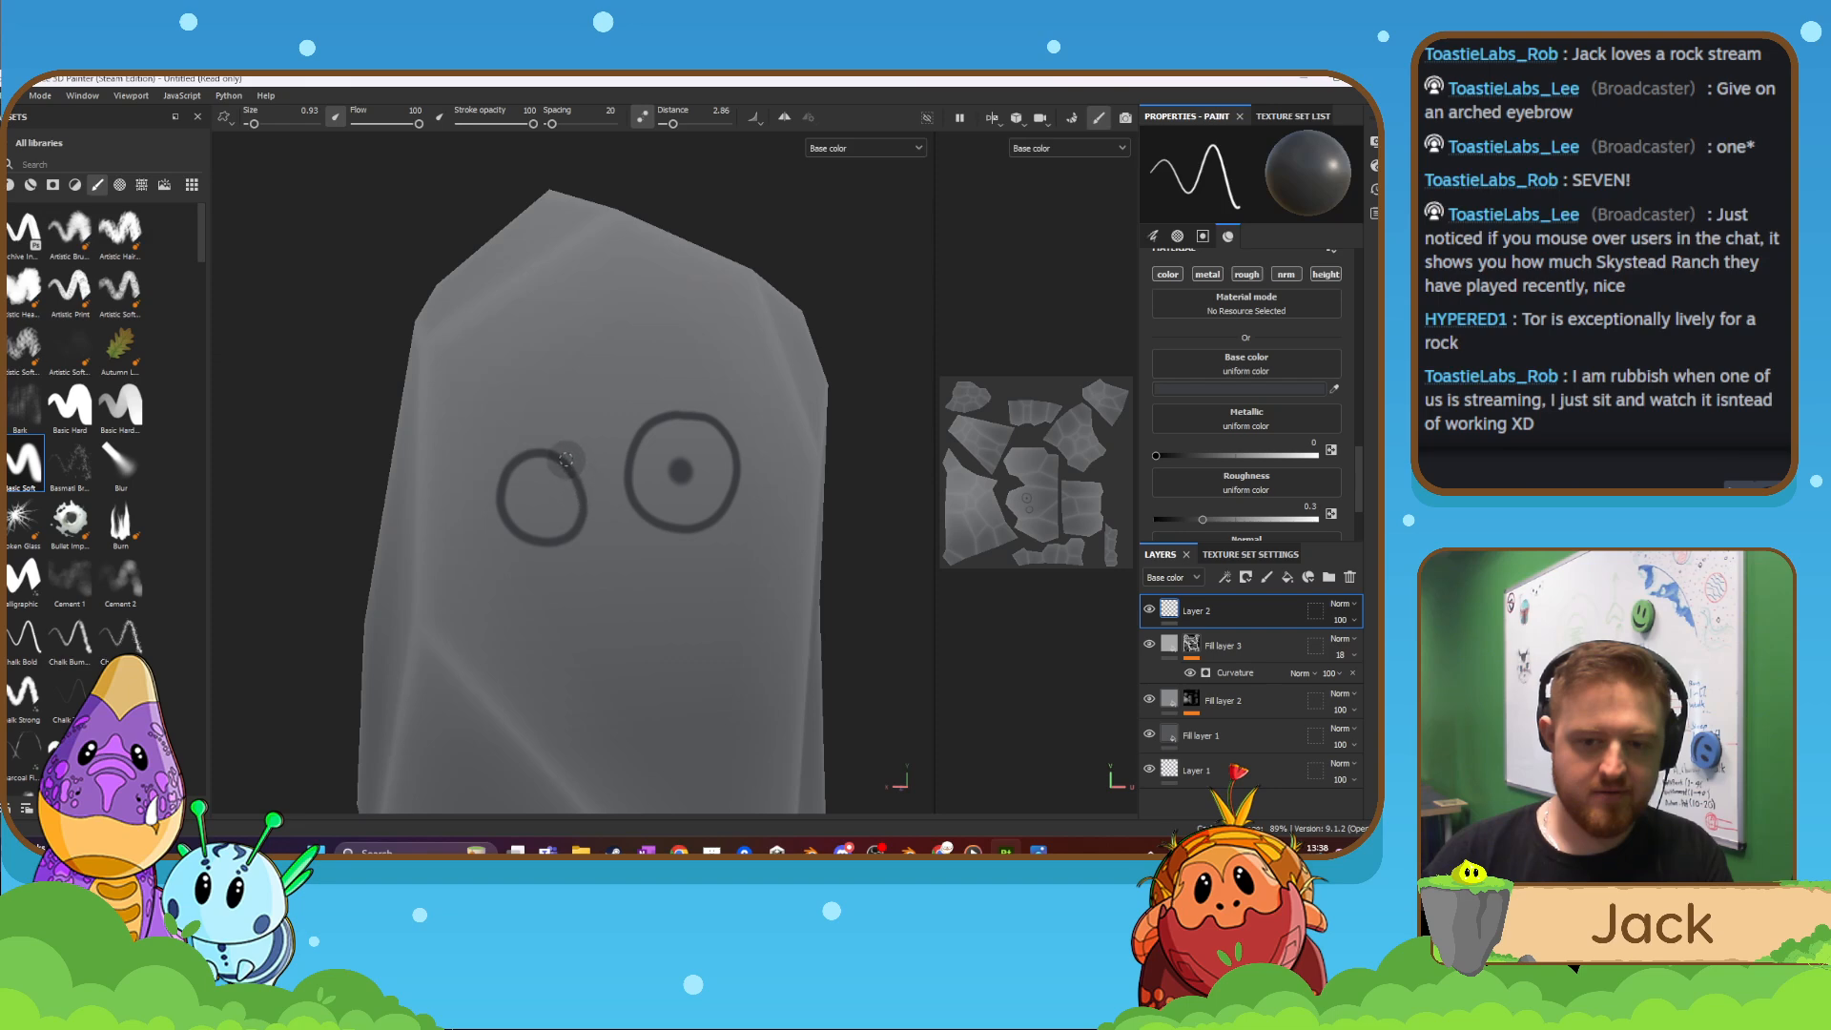
key("bracketright")
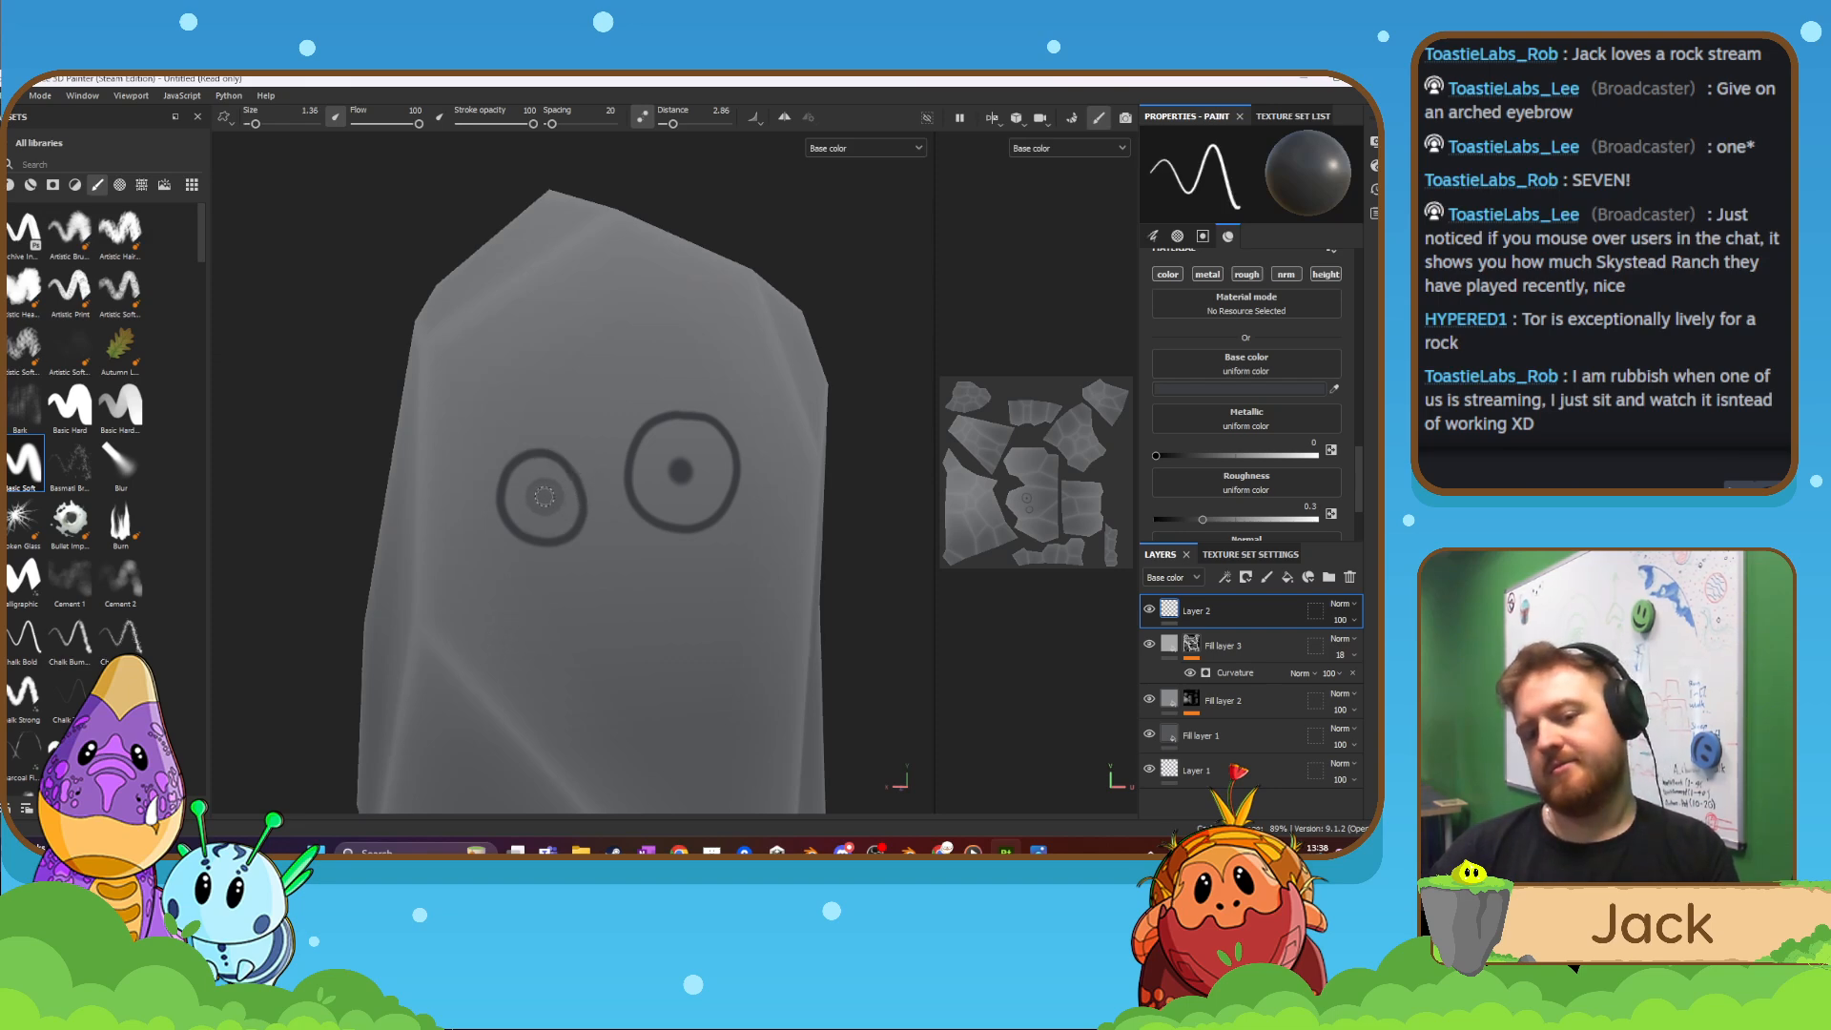
left_click(540, 500)
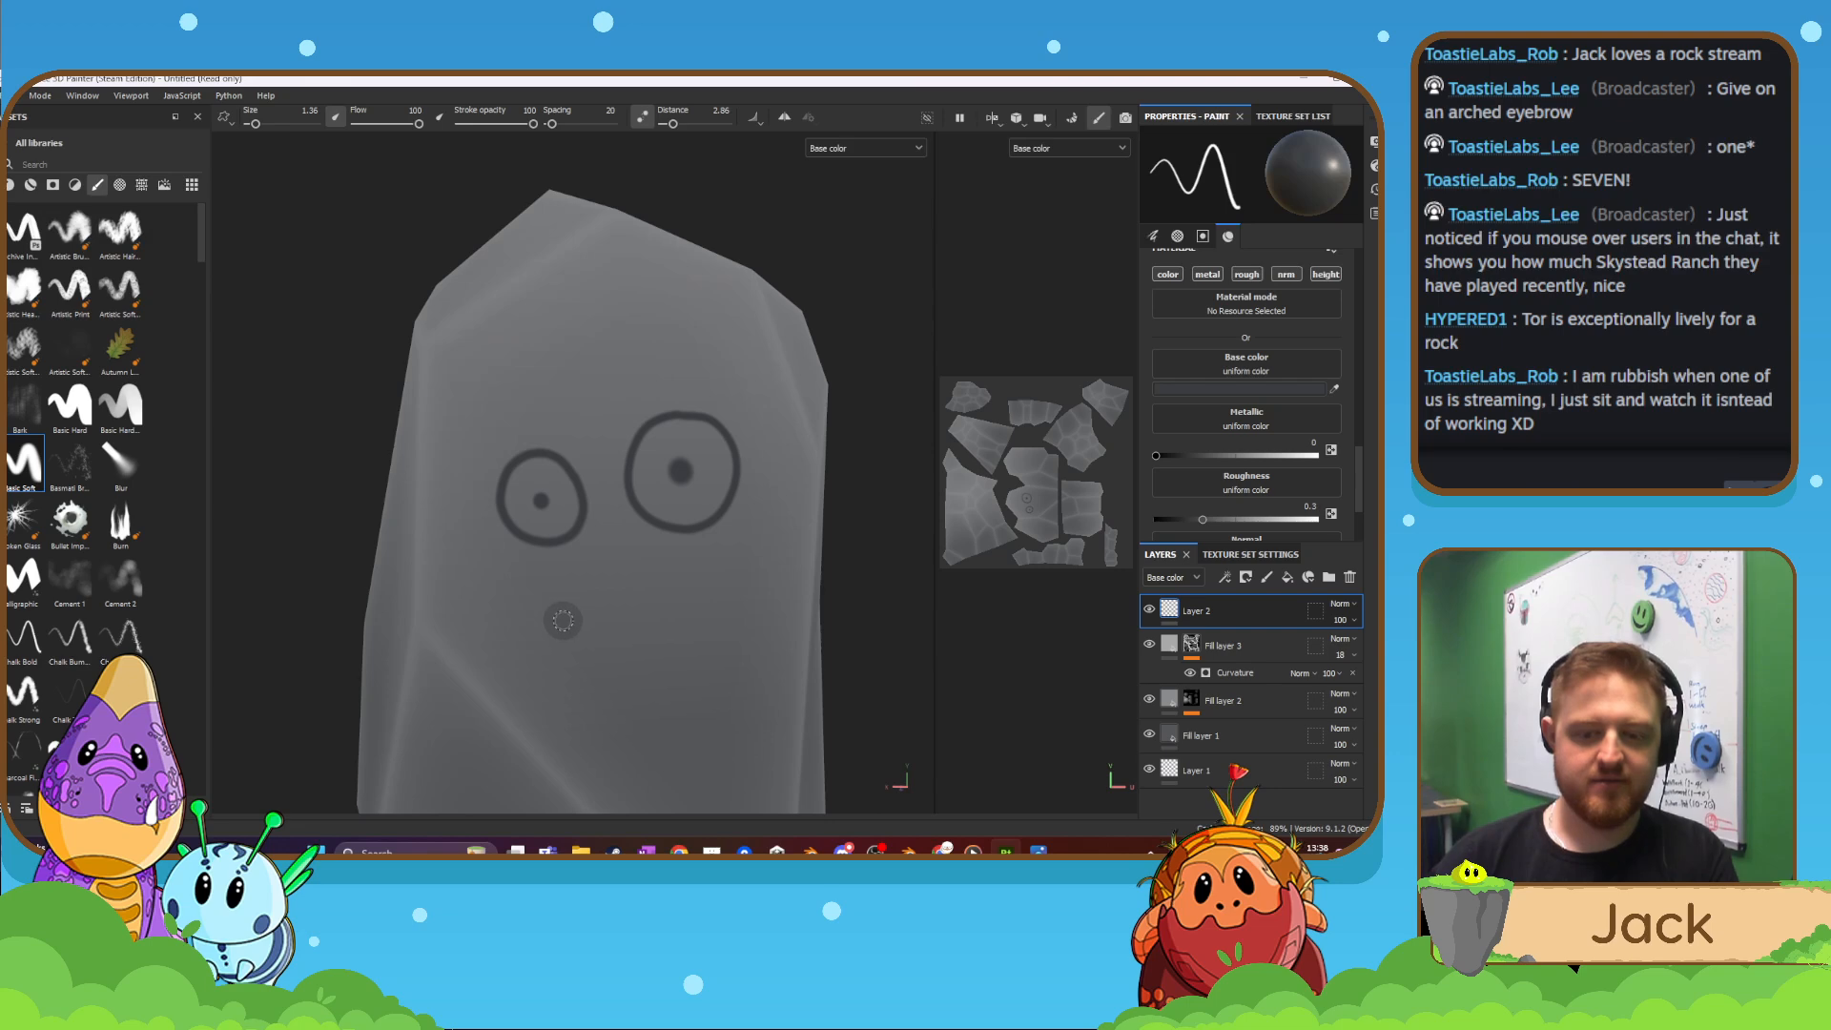
- Paint a short straight horizontal mouth below the two eyes
left_click_drag(572, 621, 705, 620)
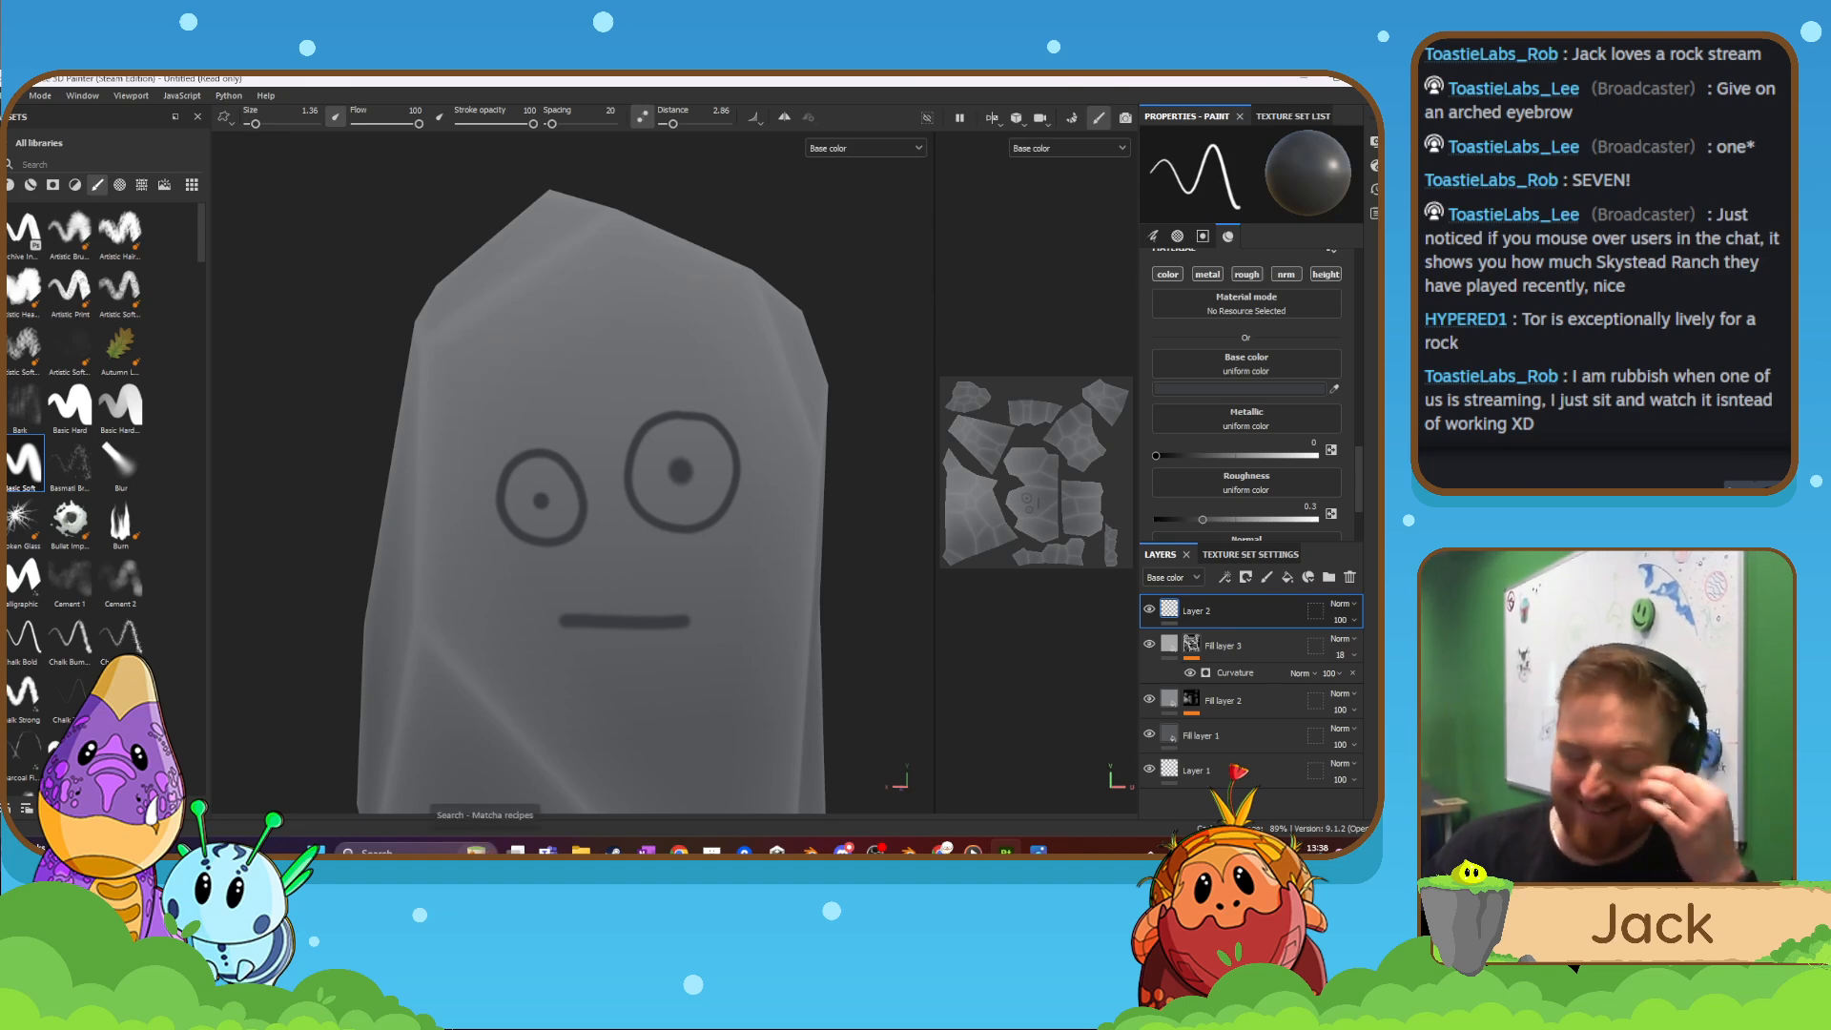
left_click_drag(694, 645, 604, 648, "alt")
scroll(716, 632, "down", 4)
scroll(715, 631, "down", 3)
scroll(613, 666, "up", 4)
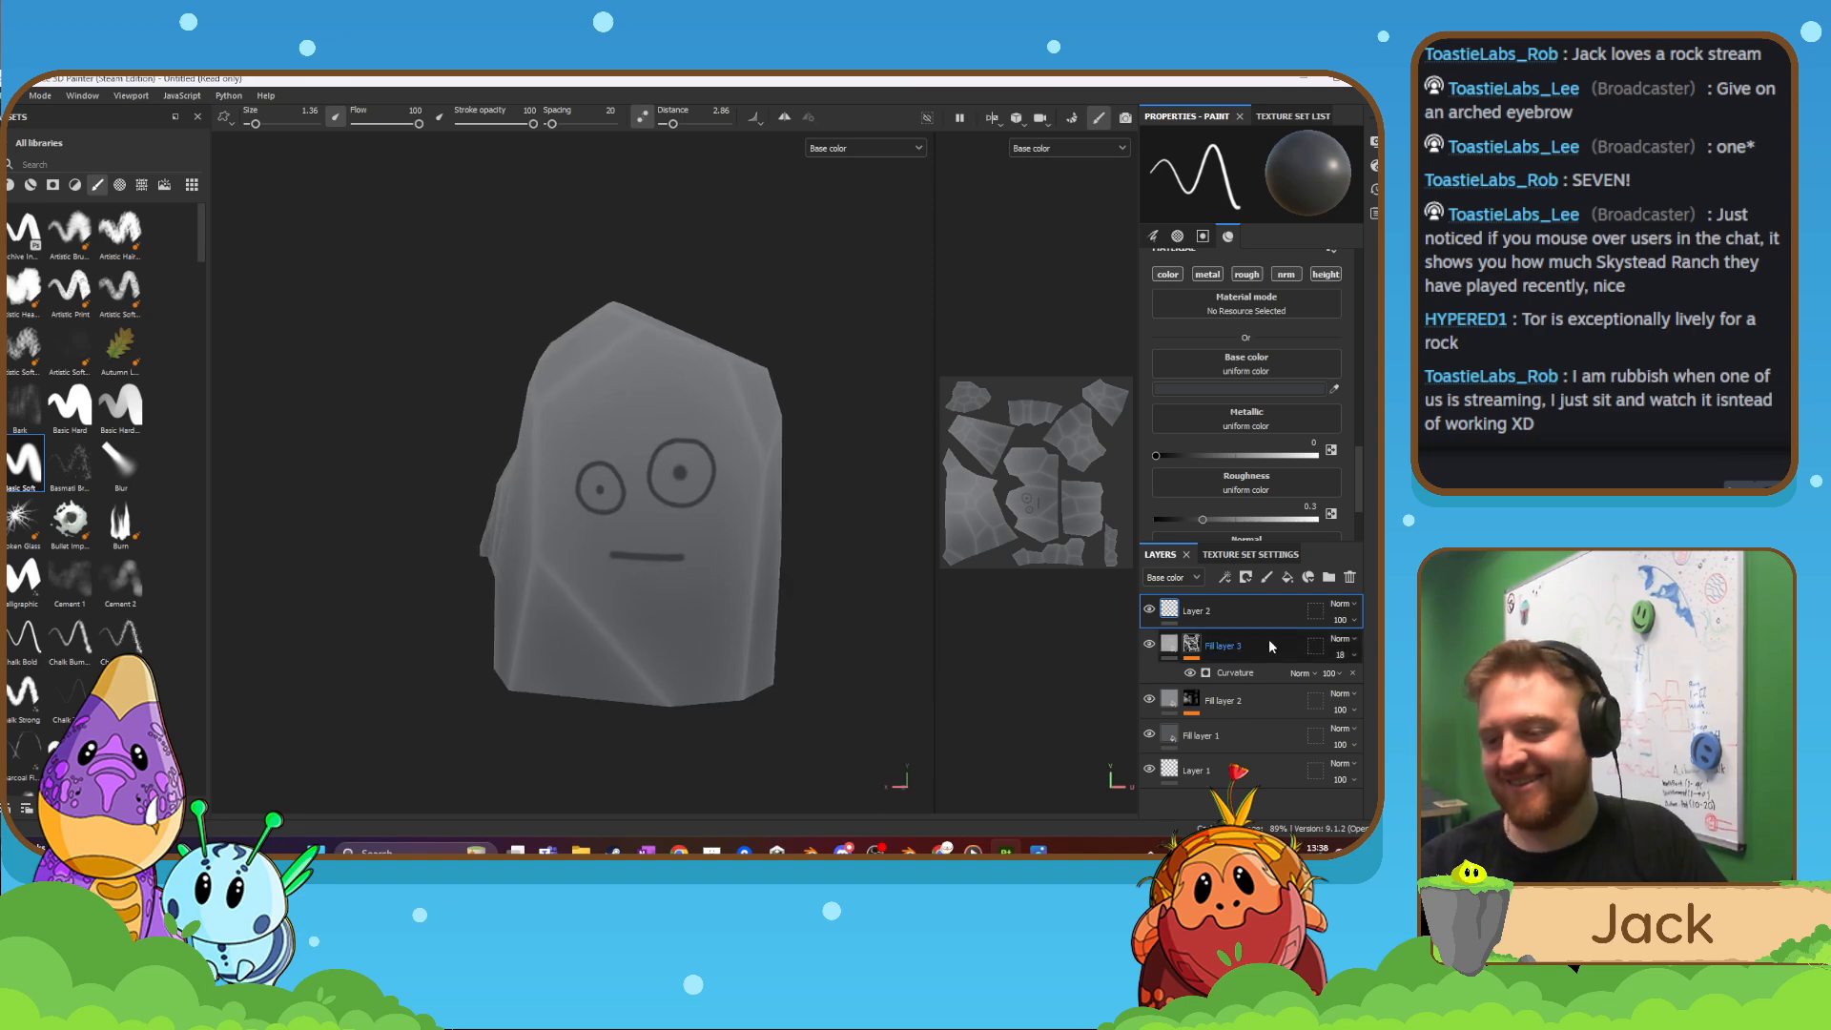
left_click_drag(826, 572, 725, 610, "alt")
scroll(757, 570, "up", 2)
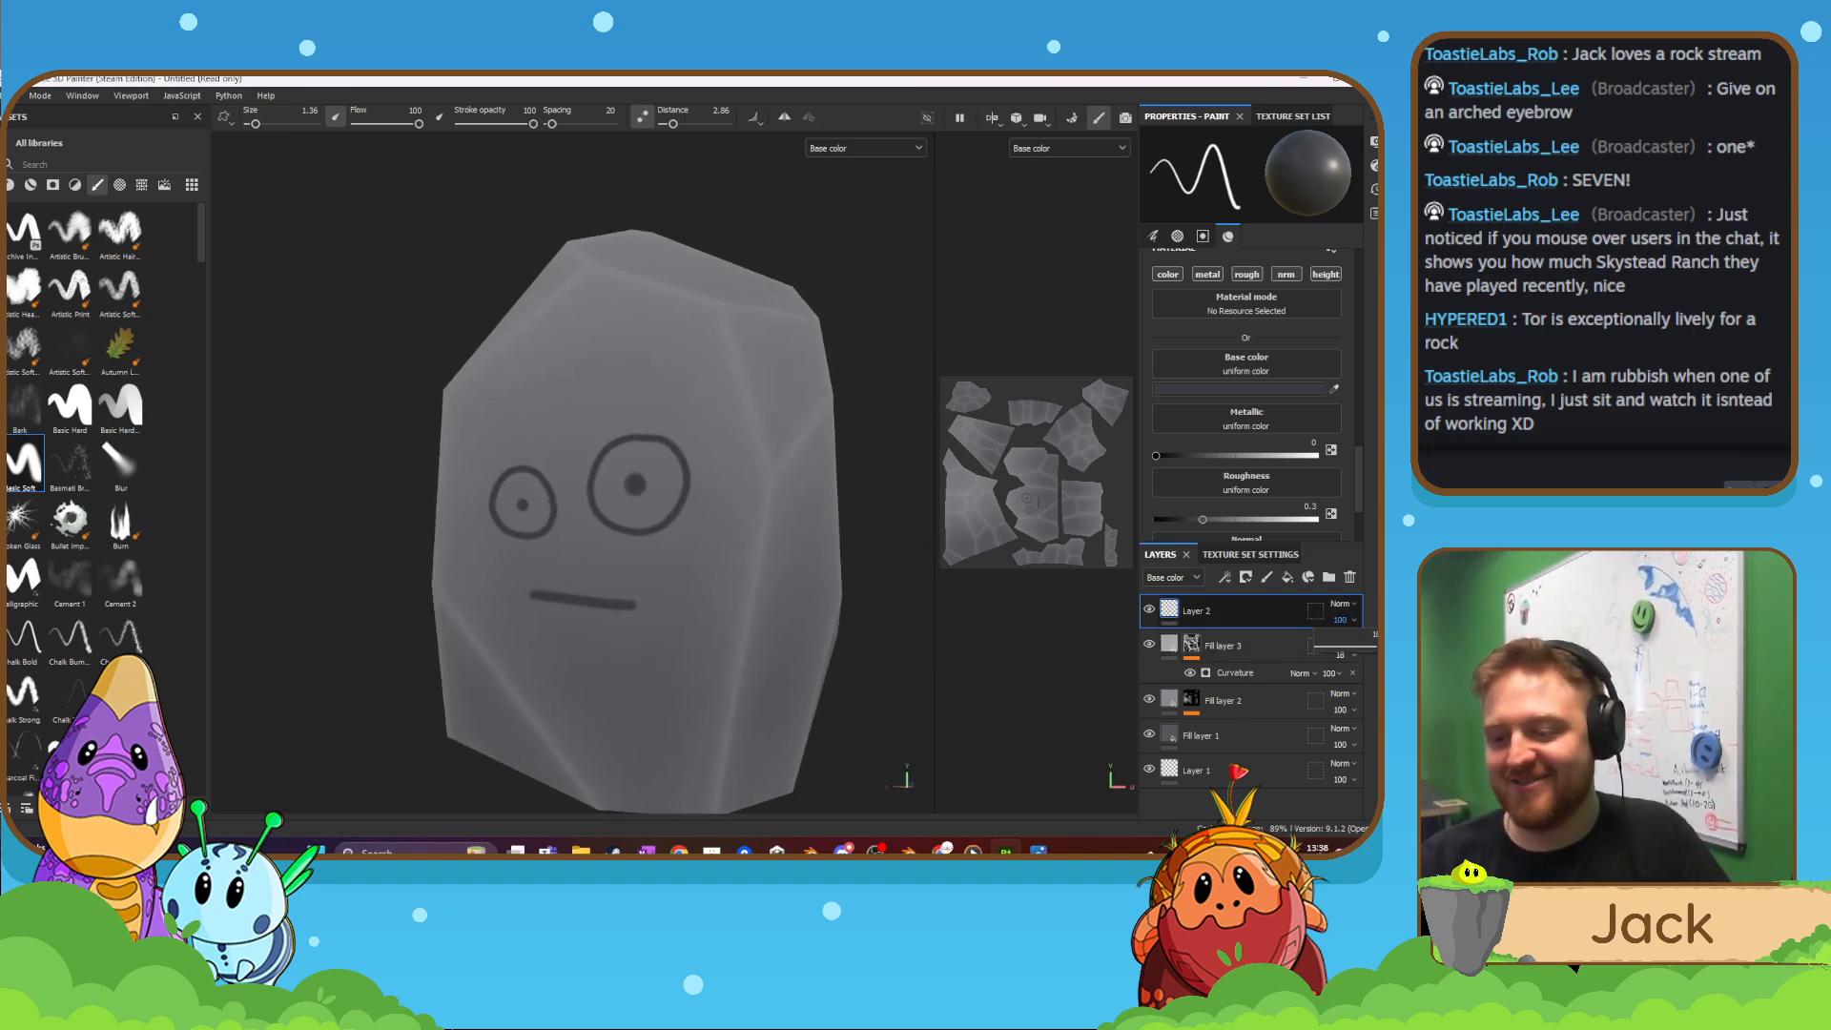
- Lower Layer 2's opacity to 80 to soften the painted face
left_click_drag(1374, 648, 1362, 649)
scroll(658, 511, "down", 3)
left_click_drag(613, 522, 565, 510, "alt")
middle_click_drag(659, 510, 656, 535, "alt")
scroll(655, 535, "up", 2)
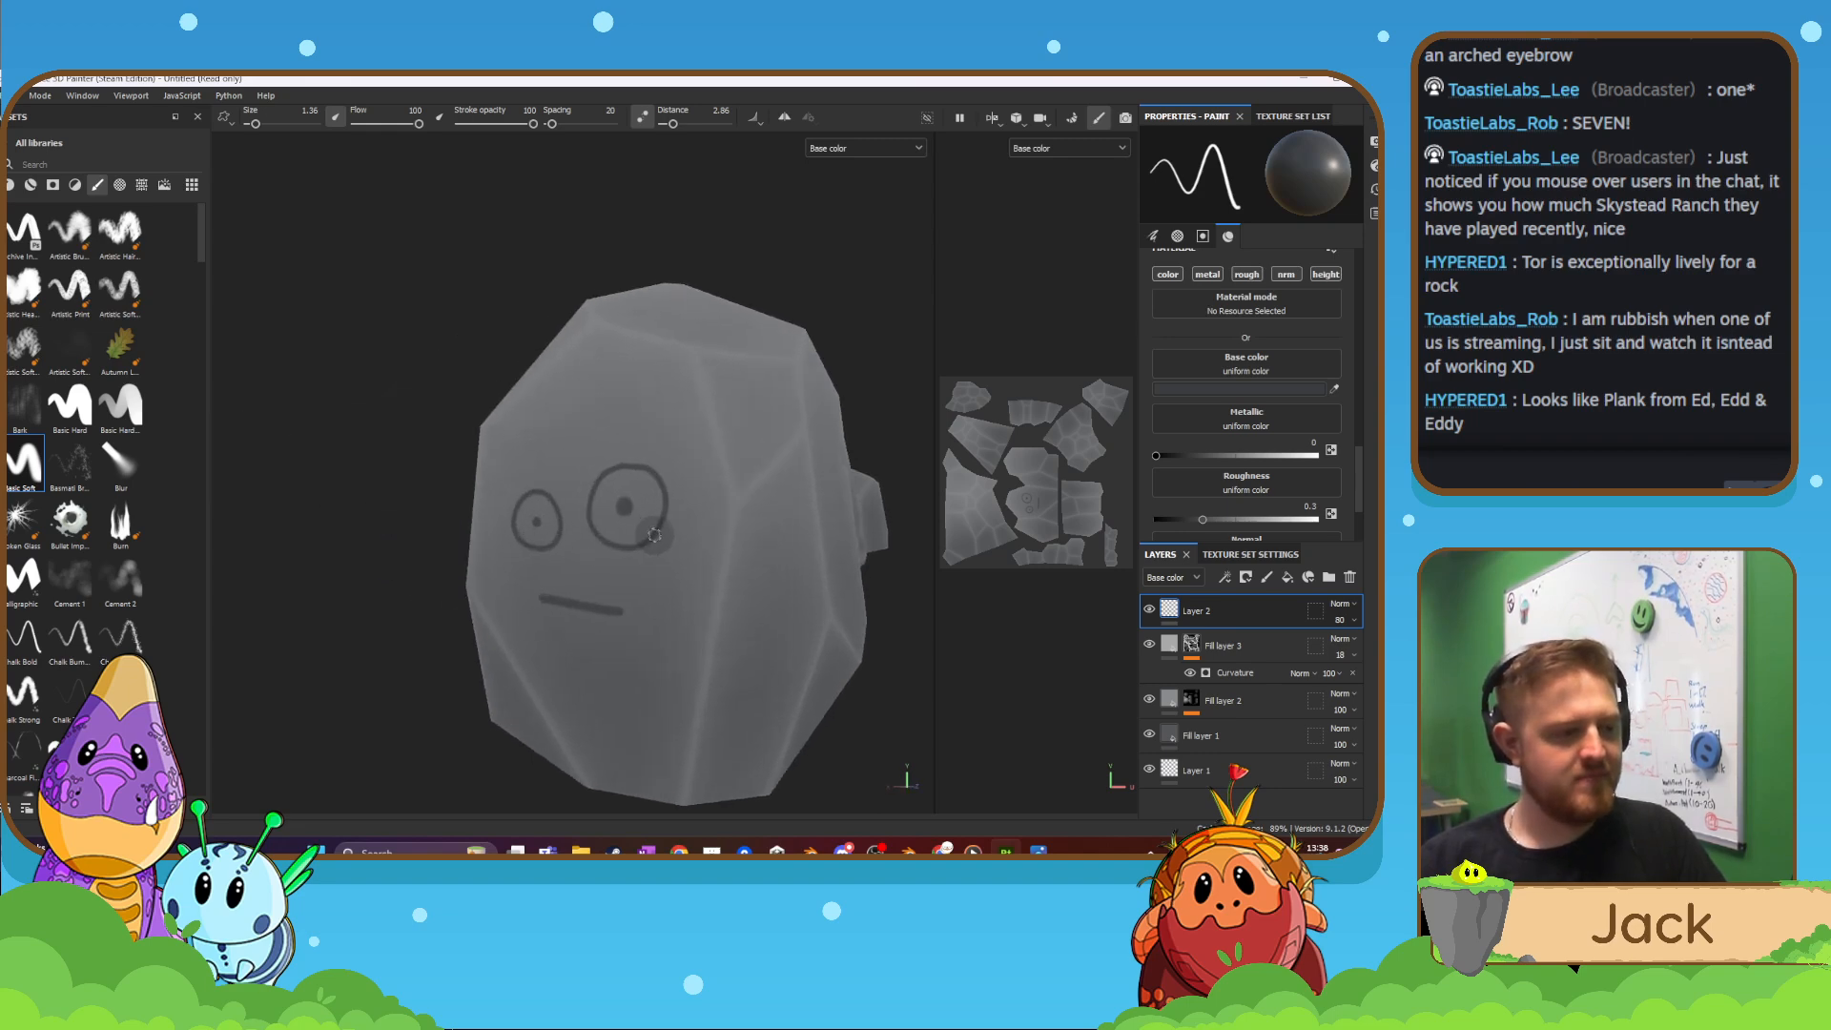
- Add a Blur filter with intensity 0.44 to Layer 2 and set the layer's opacity to 100
right_click(1239, 611)
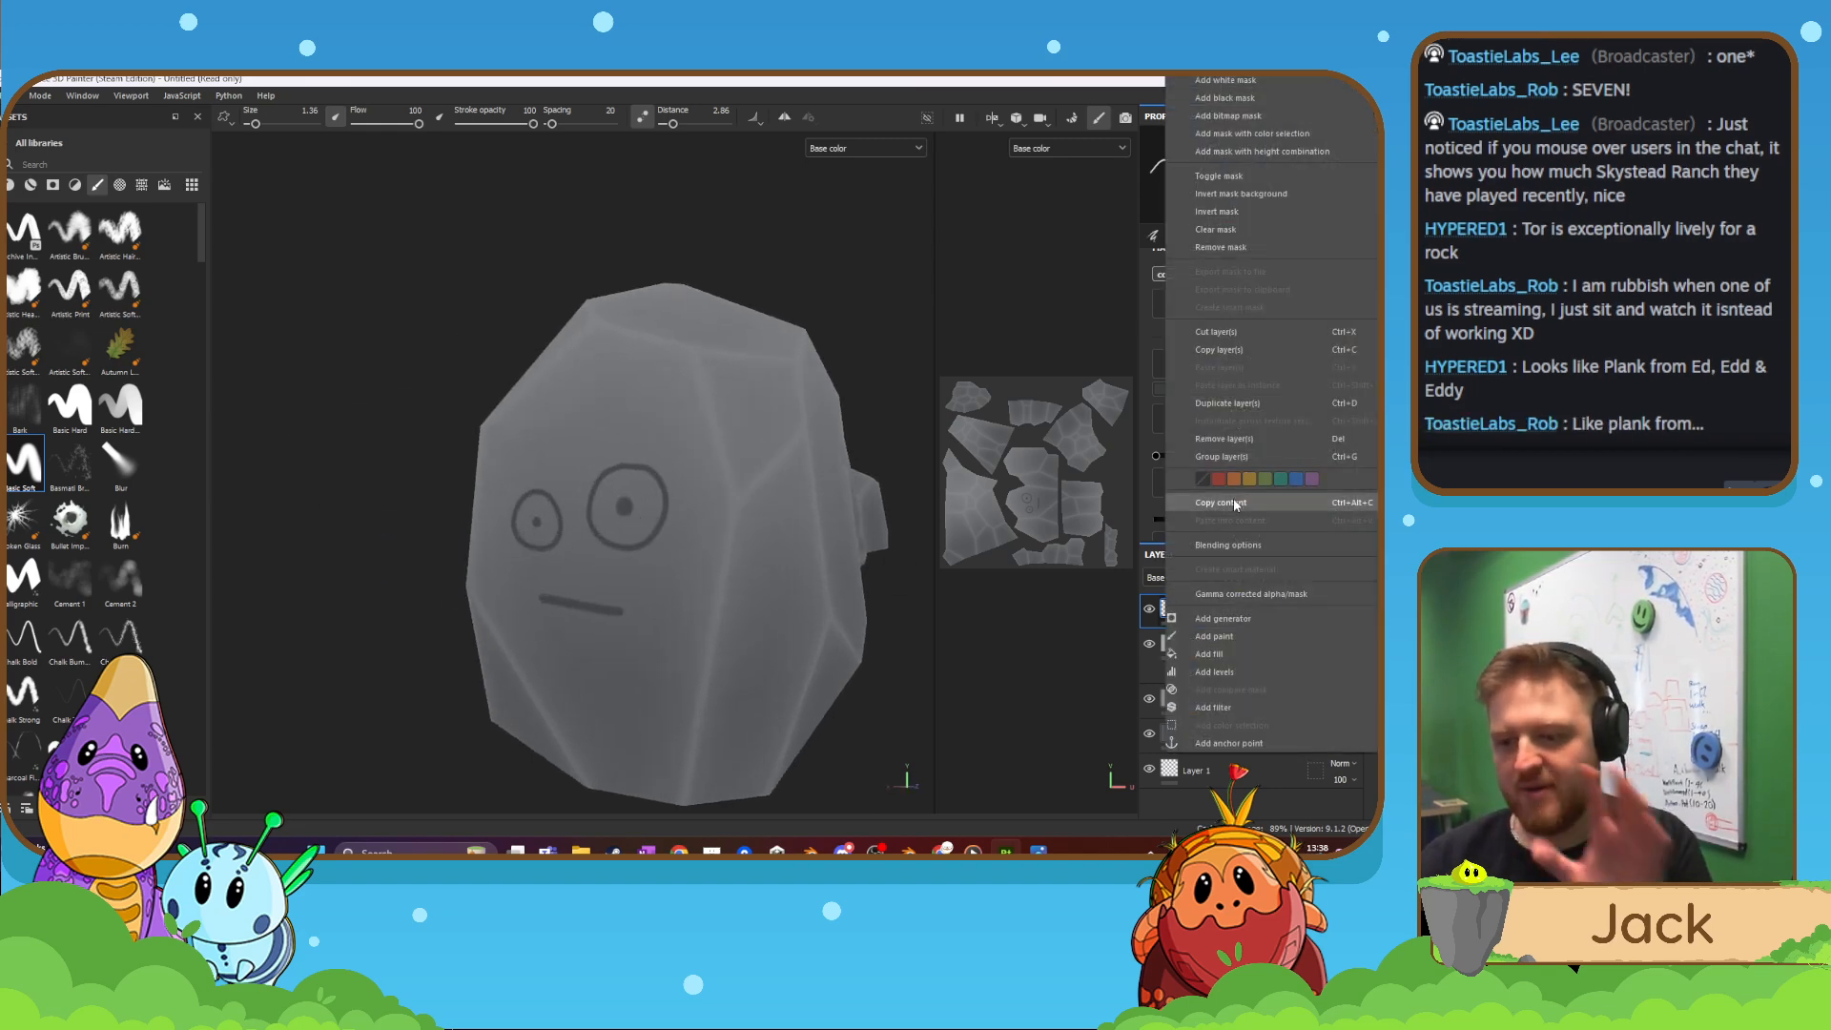
left_click(1255, 705)
left_click(1264, 202)
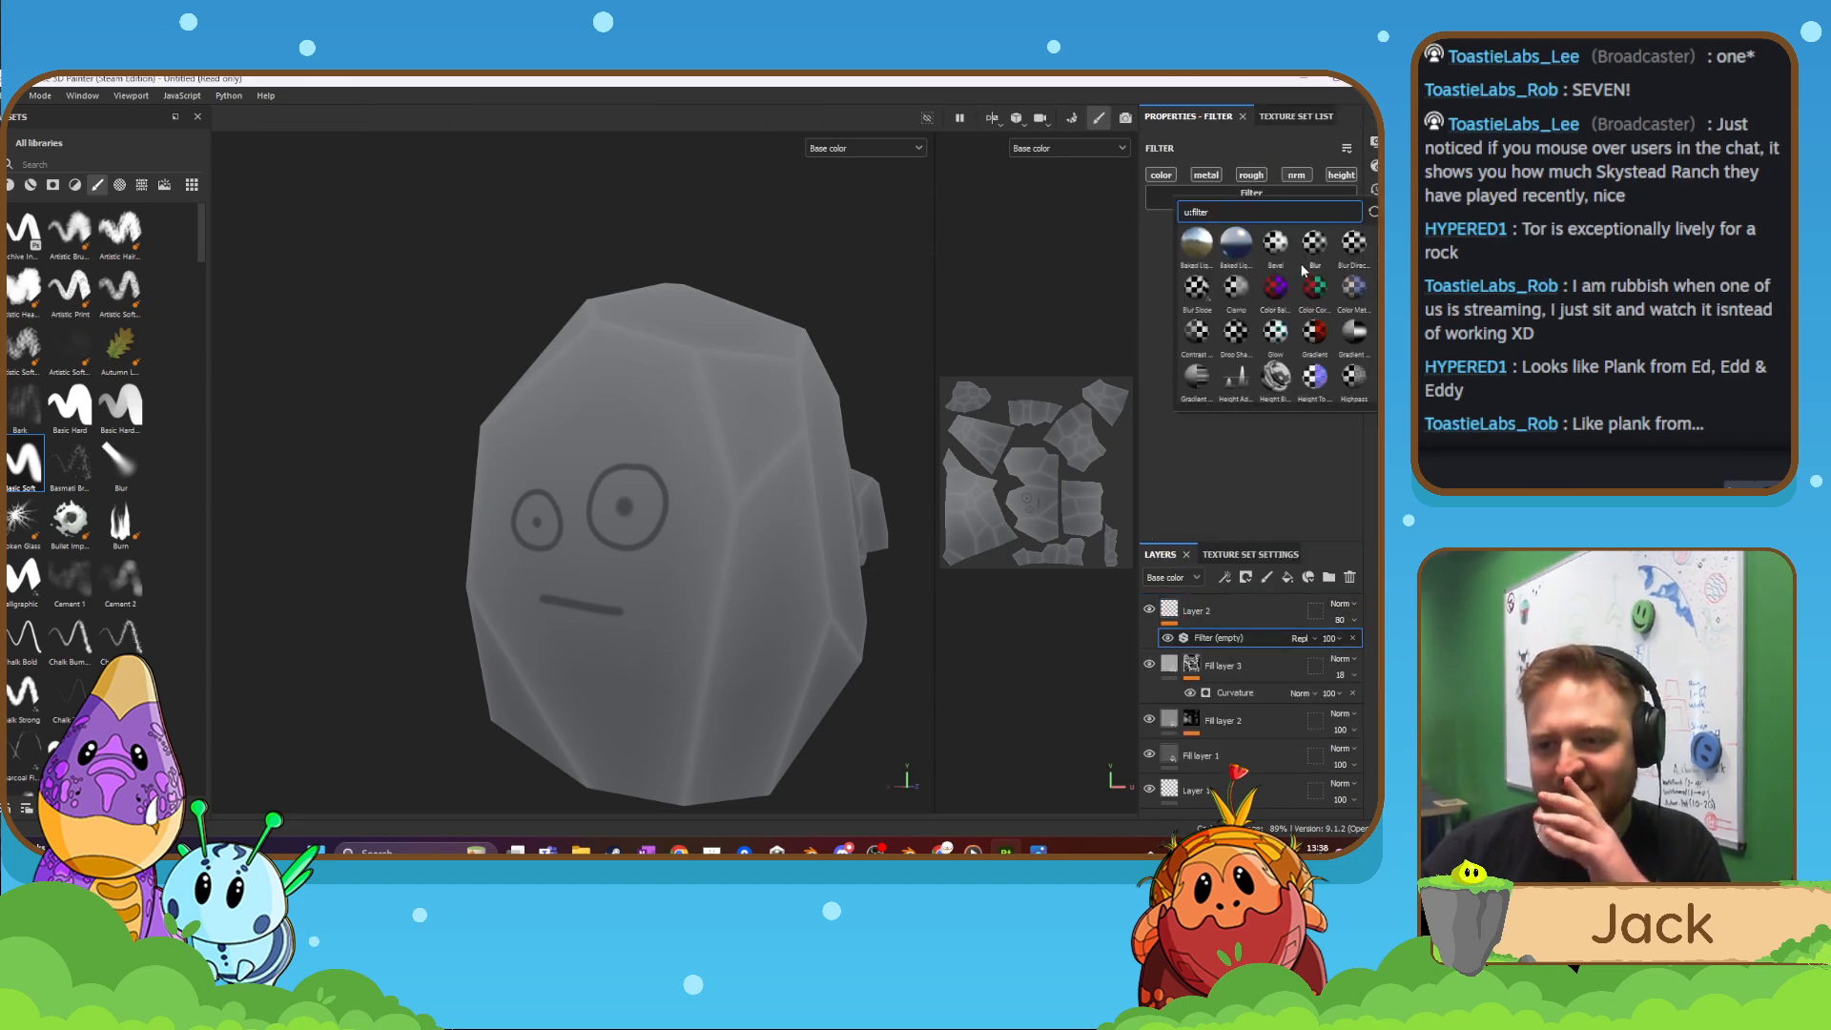
left_click(1313, 246)
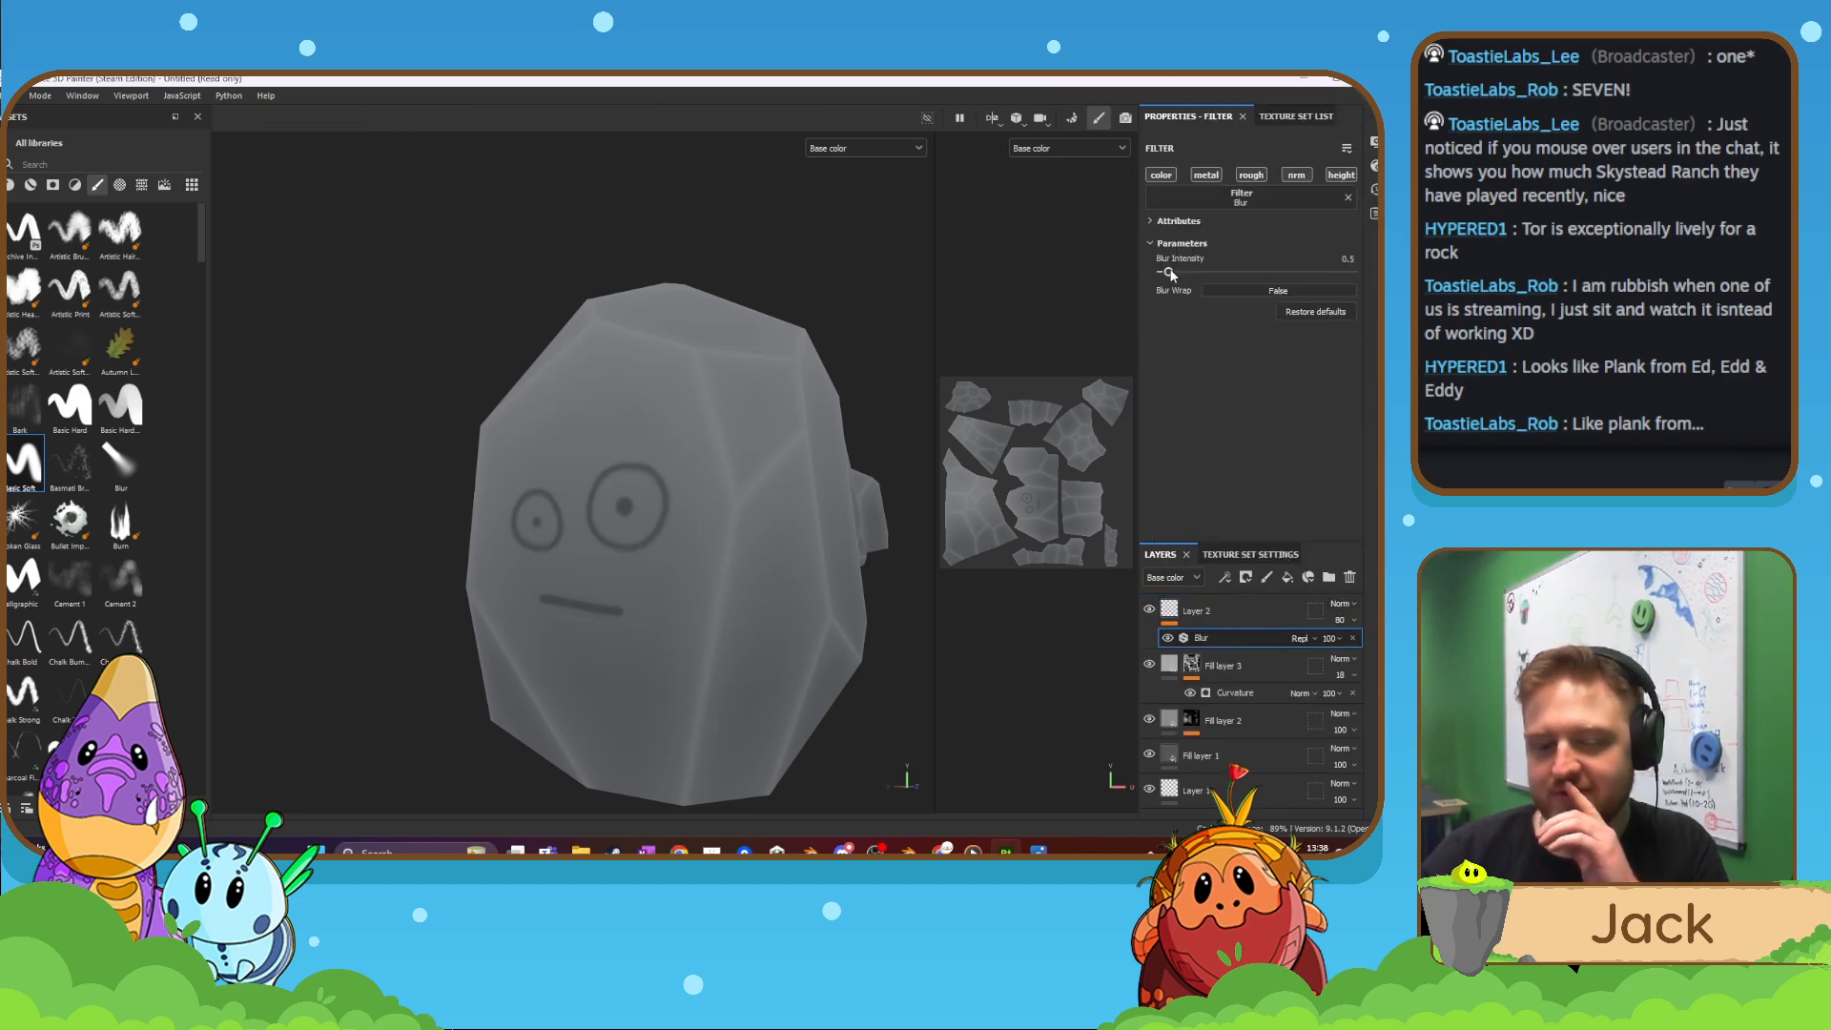
left_click_drag(1179, 276, 1178, 277)
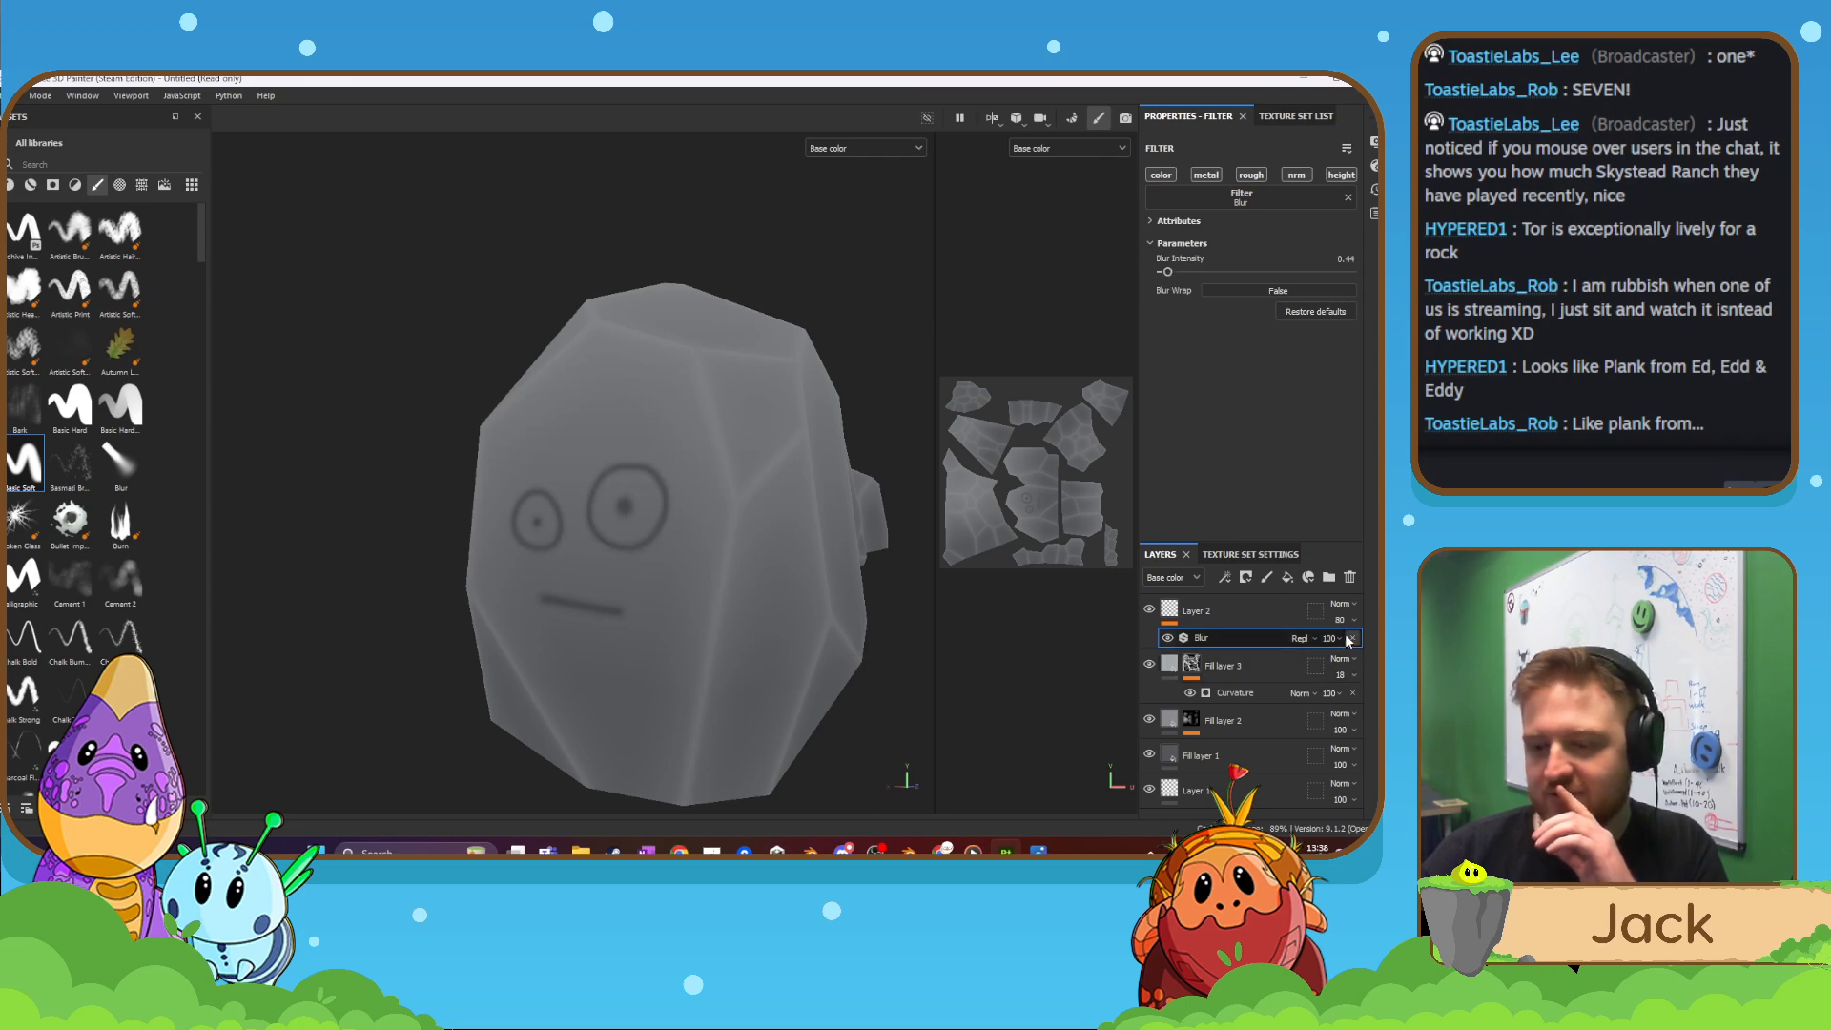
left_click_drag(1376, 652, 1378, 652)
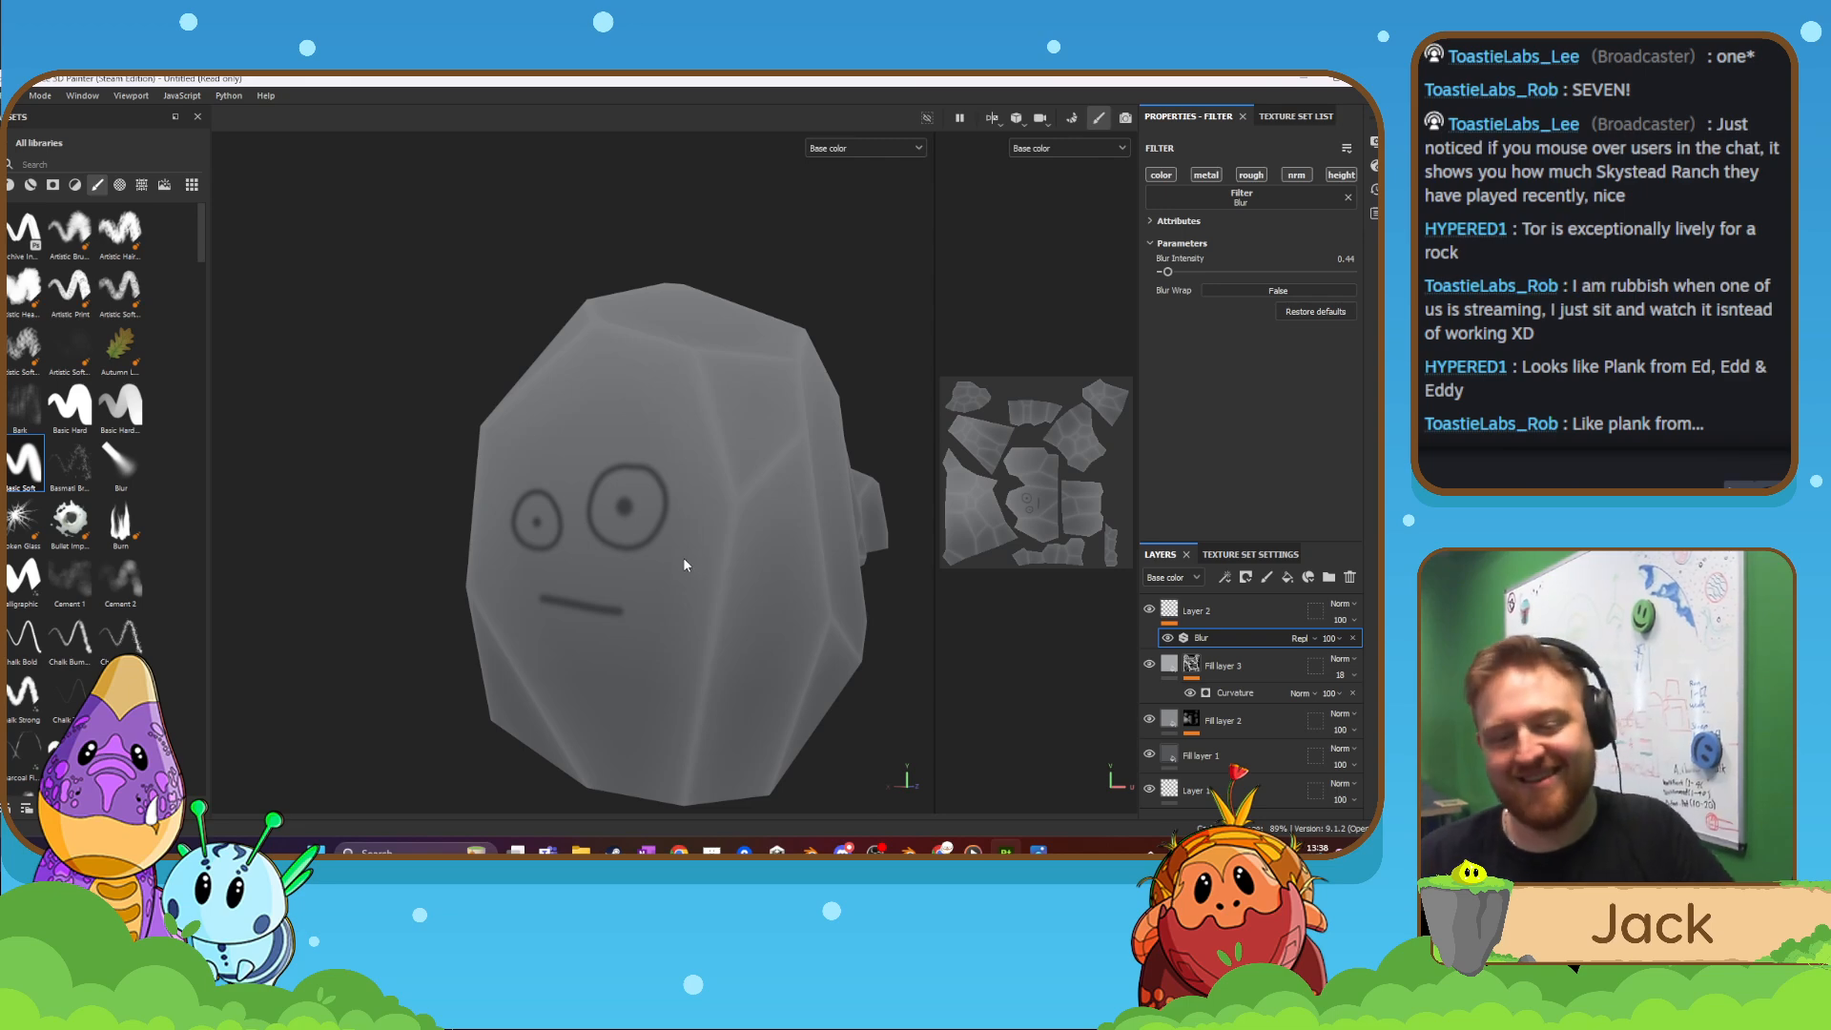
- Rename the layer holding the painted face on the large rock as Face1
left_click_drag(654, 546, 782, 531, "alt")
right_click_drag(781, 530, 732, 537, "alt")
mouse_move(734, 541)
left_mouse_down("alt")
mouse_move(302, 553)
mouse_move(731, 554)
left_mouse_up("alt")
scroll(732, 553, "up", 2)
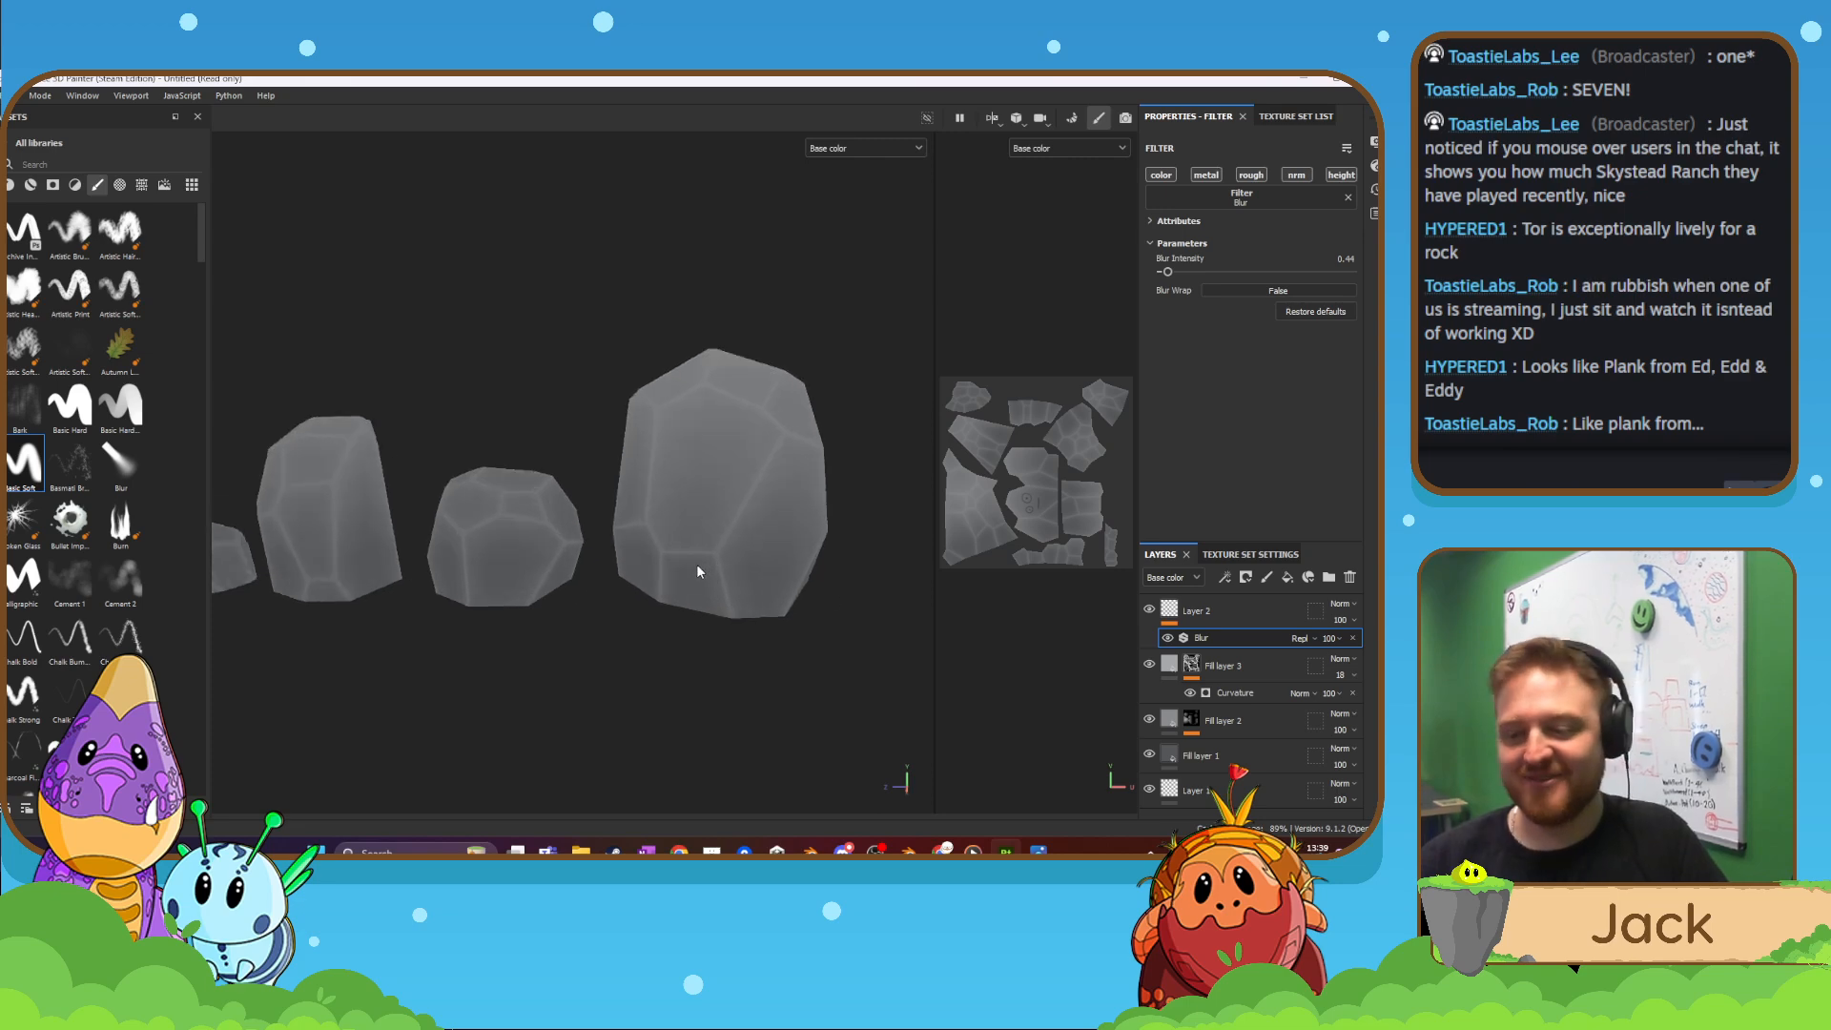
left_click(1197, 615)
double_click(1198, 615)
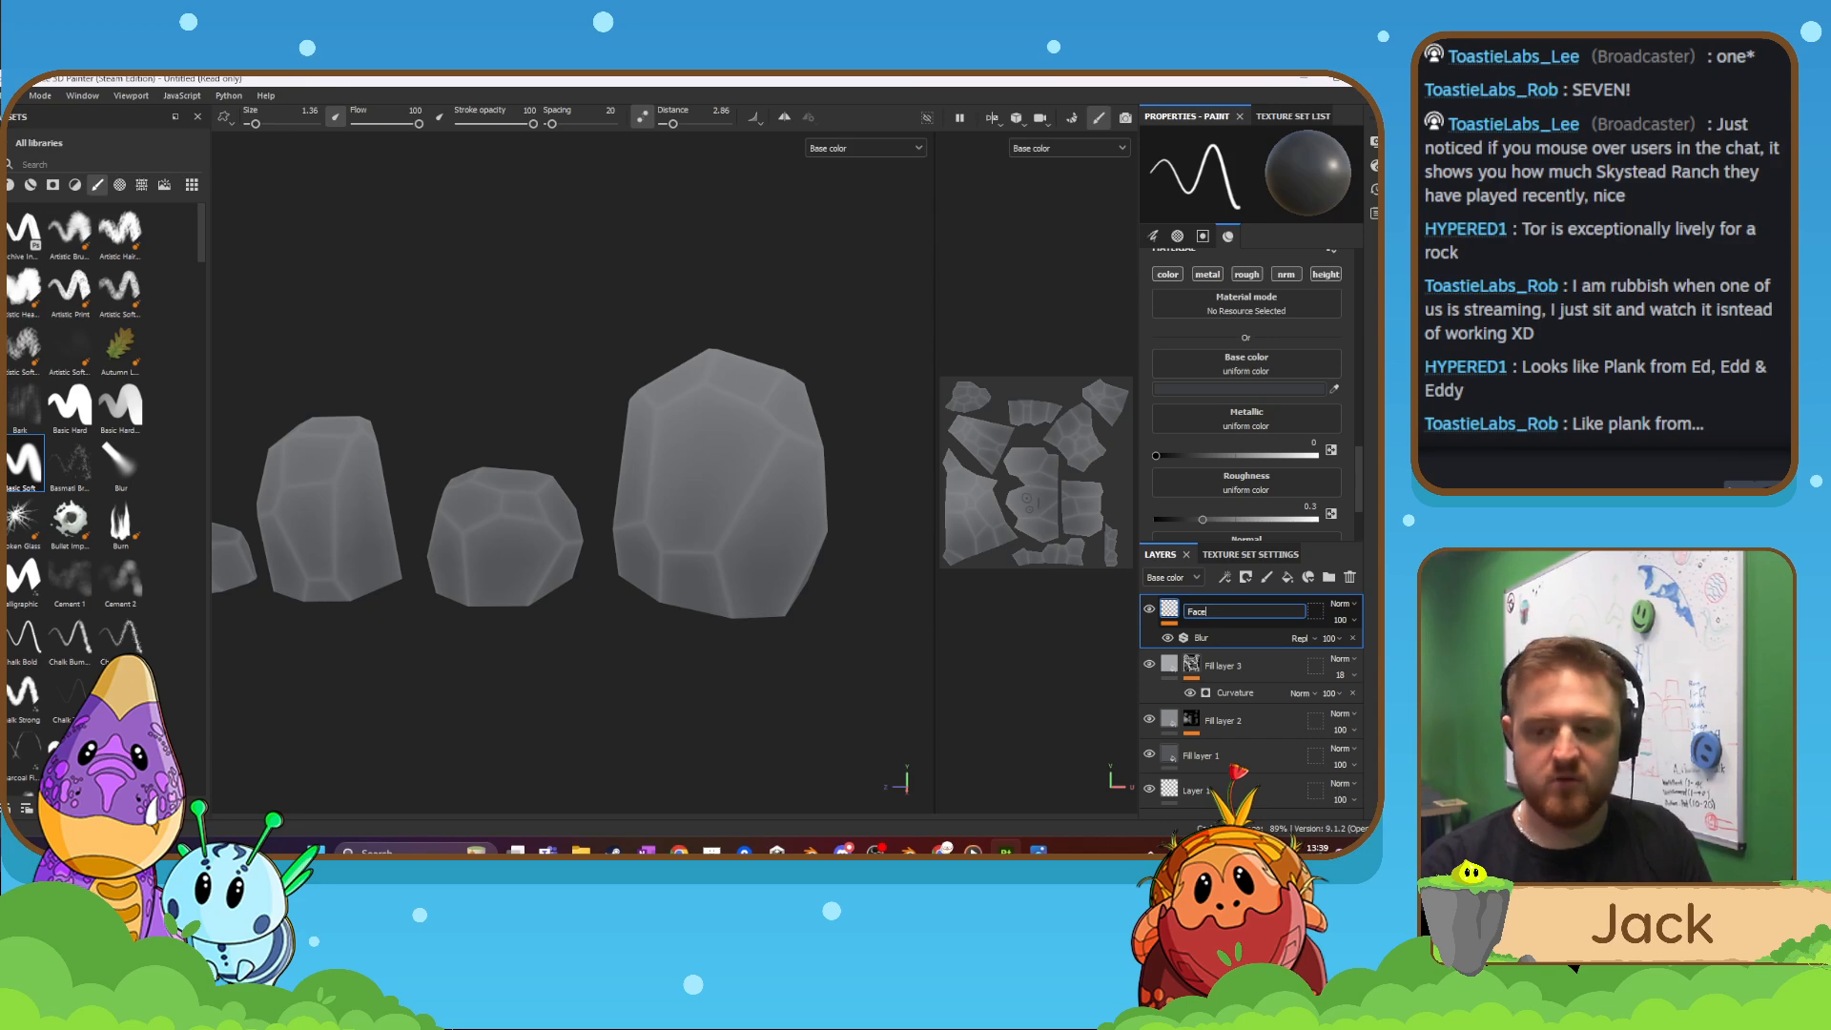
type("Face1")
key("Return")
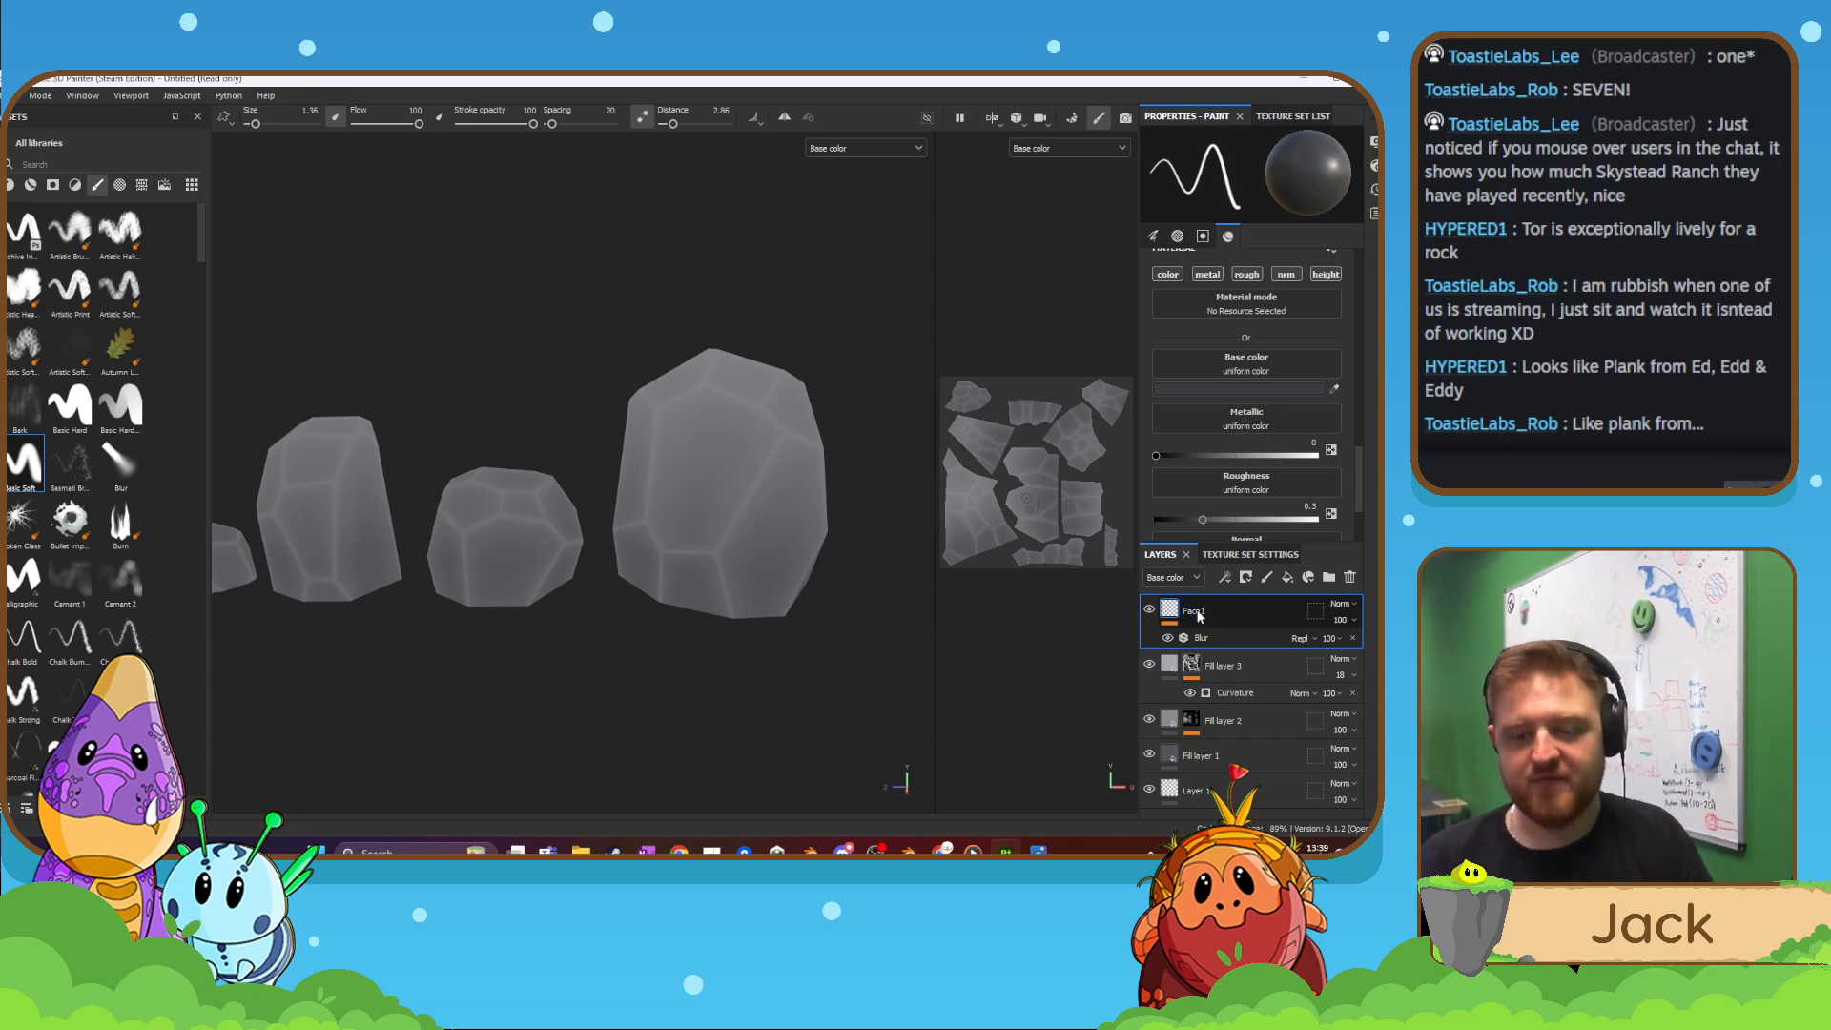
- Reduce the brush size to 0.92 for the neighbouring small rock and add a new paint layer above Face1
mouse_move(774, 549)
left_mouse_down("alt")
mouse_move(801, 538)
mouse_move(762, 540)
left_mouse_up("alt")
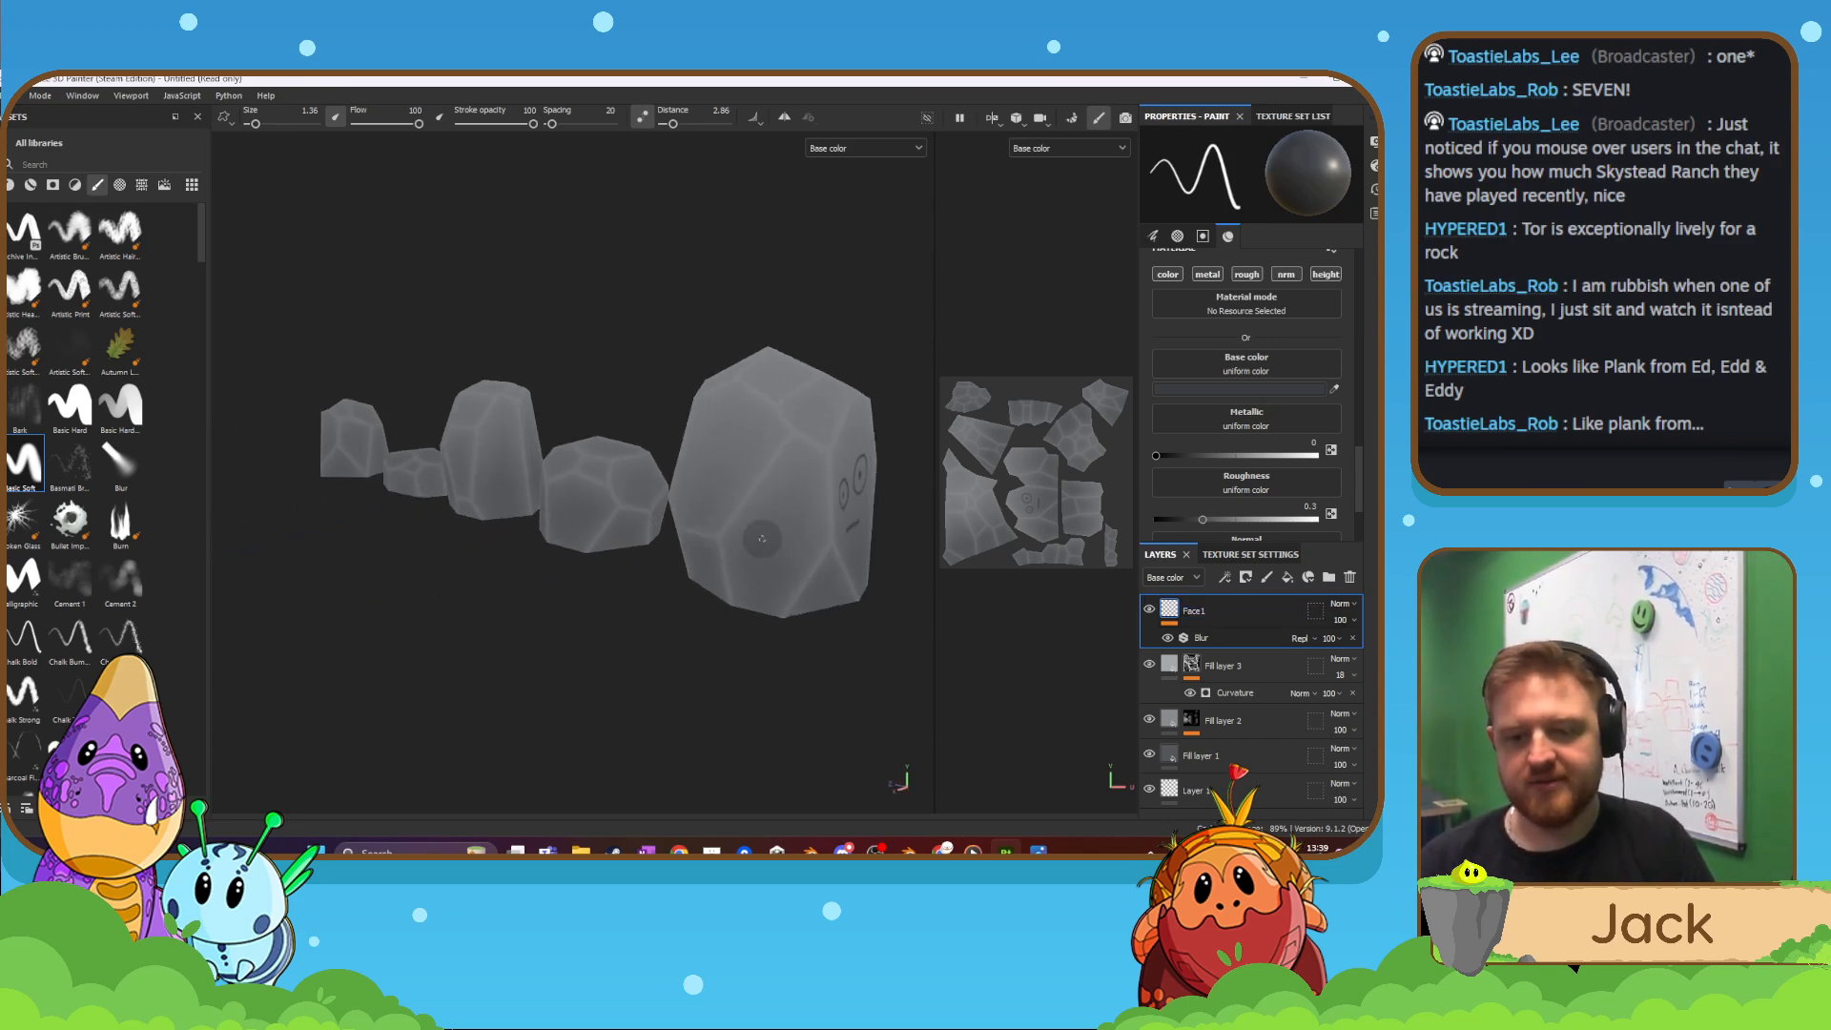
left_click_drag(624, 541, 658, 573, "alt")
middle_click_drag(658, 573, 723, 605, "alt")
scroll(723, 605, "up", 3)
left_click_drag(723, 604, 560, 540, "alt")
scroll(560, 483, "up", 6)
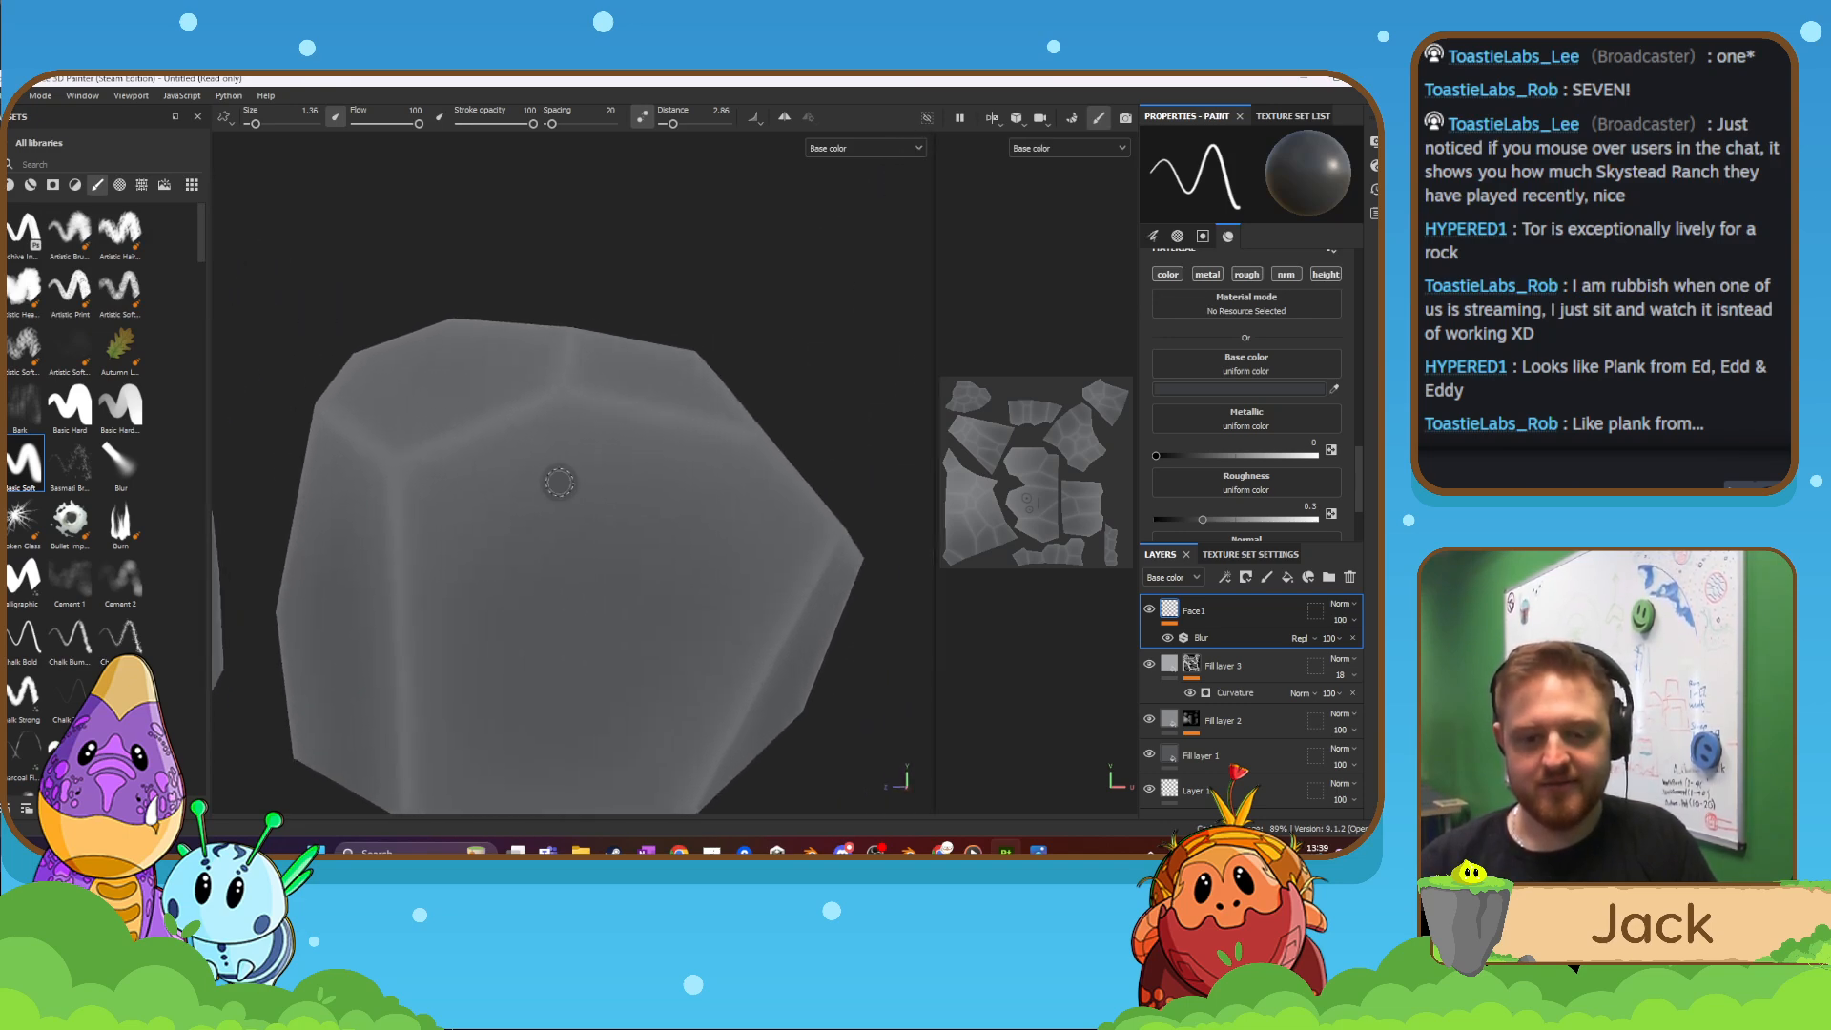
mouse_move(558, 482)
right_mouse_down("ctrl")
mouse_move(532, 491)
mouse_move(506, 552)
mouse_move(519, 504)
right_mouse_up("ctrl")
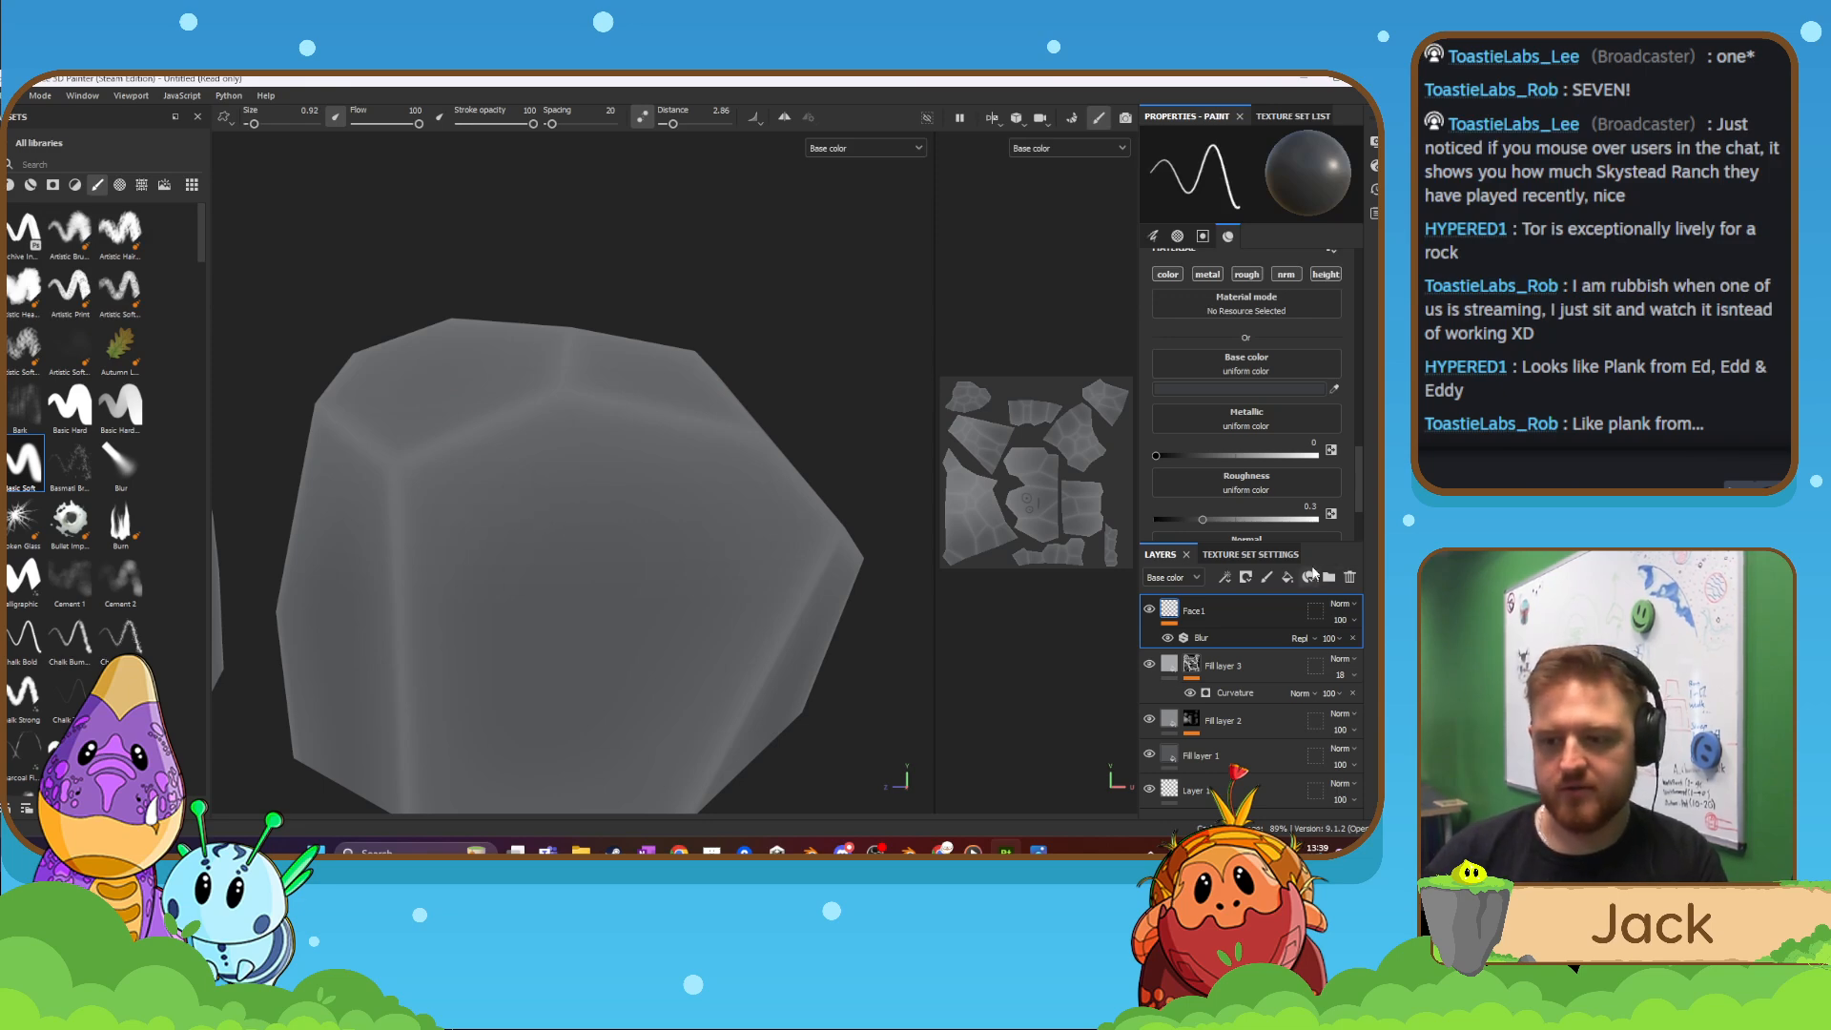
left_click(1271, 577)
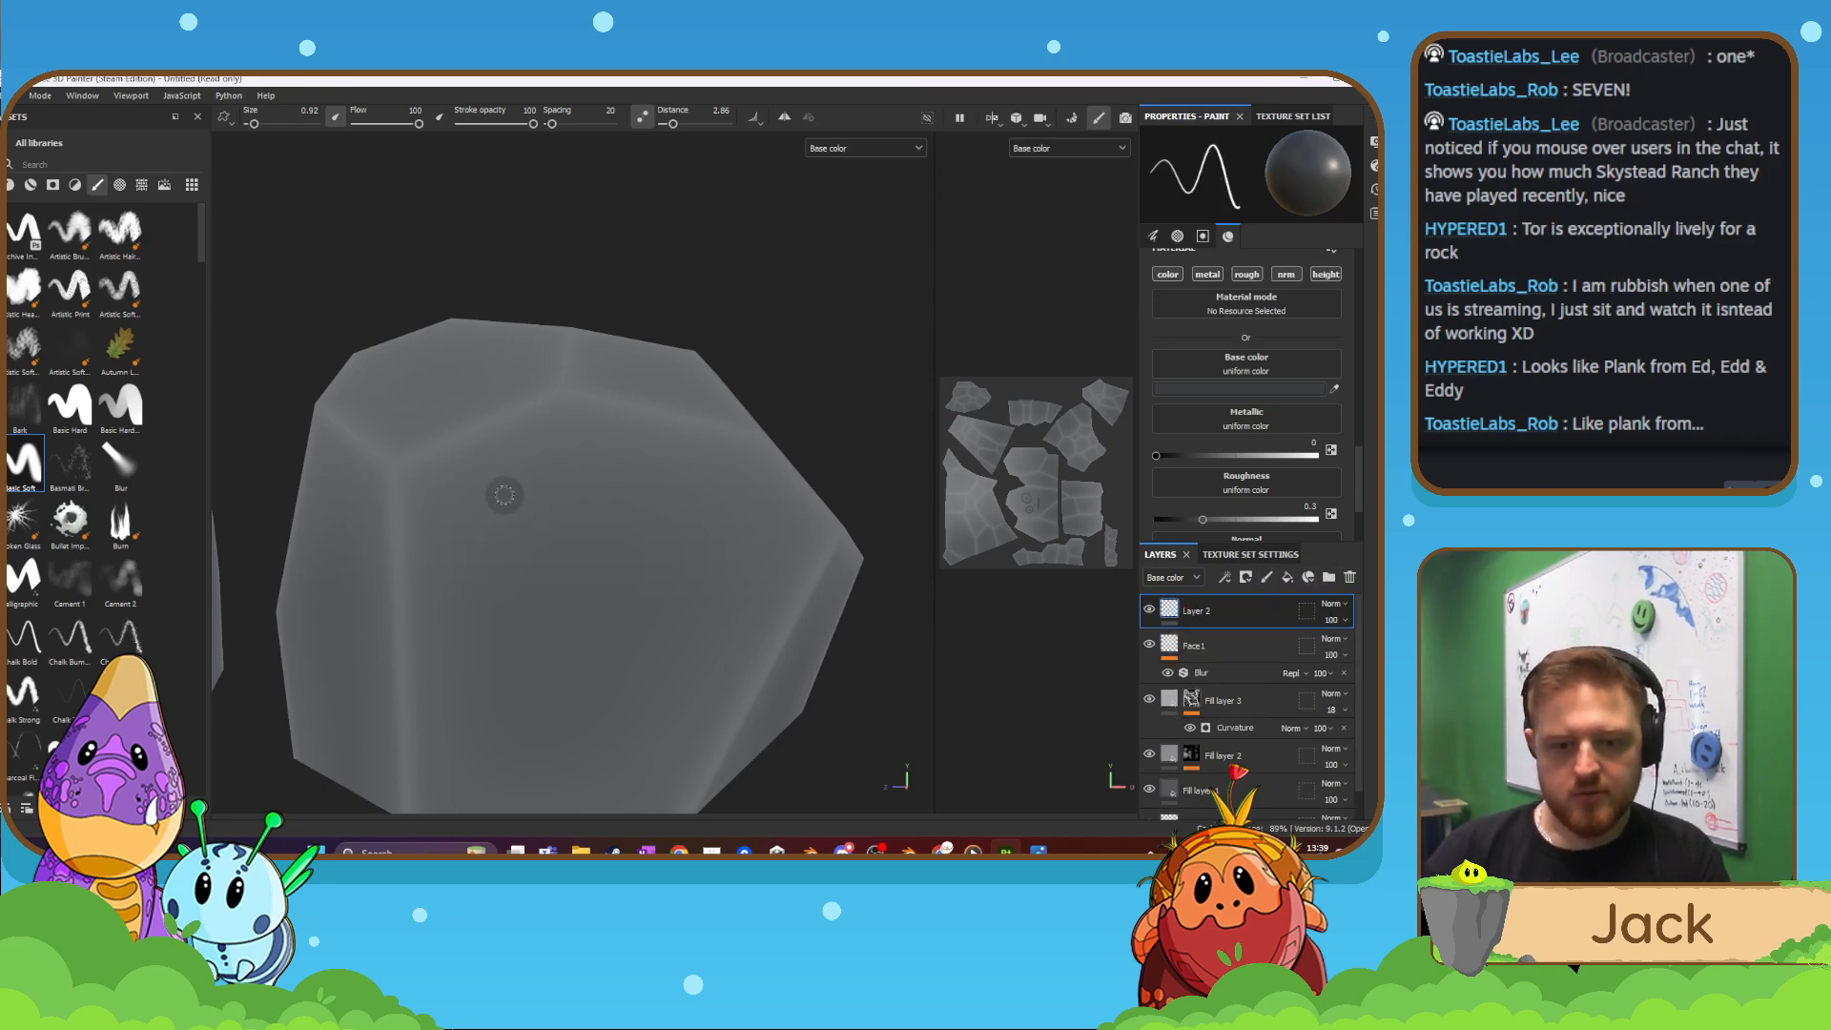
- Paint two tall oval eye outlines with short slanted eyebrows on the small rock's front face, redoing the second eye once
mouse_move(503, 474)
left_mouse_down()
mouse_move(483, 524)
mouse_move(508, 610)
mouse_move(553, 565)
mouse_move(559, 498)
mouse_move(532, 459)
left_mouse_up()
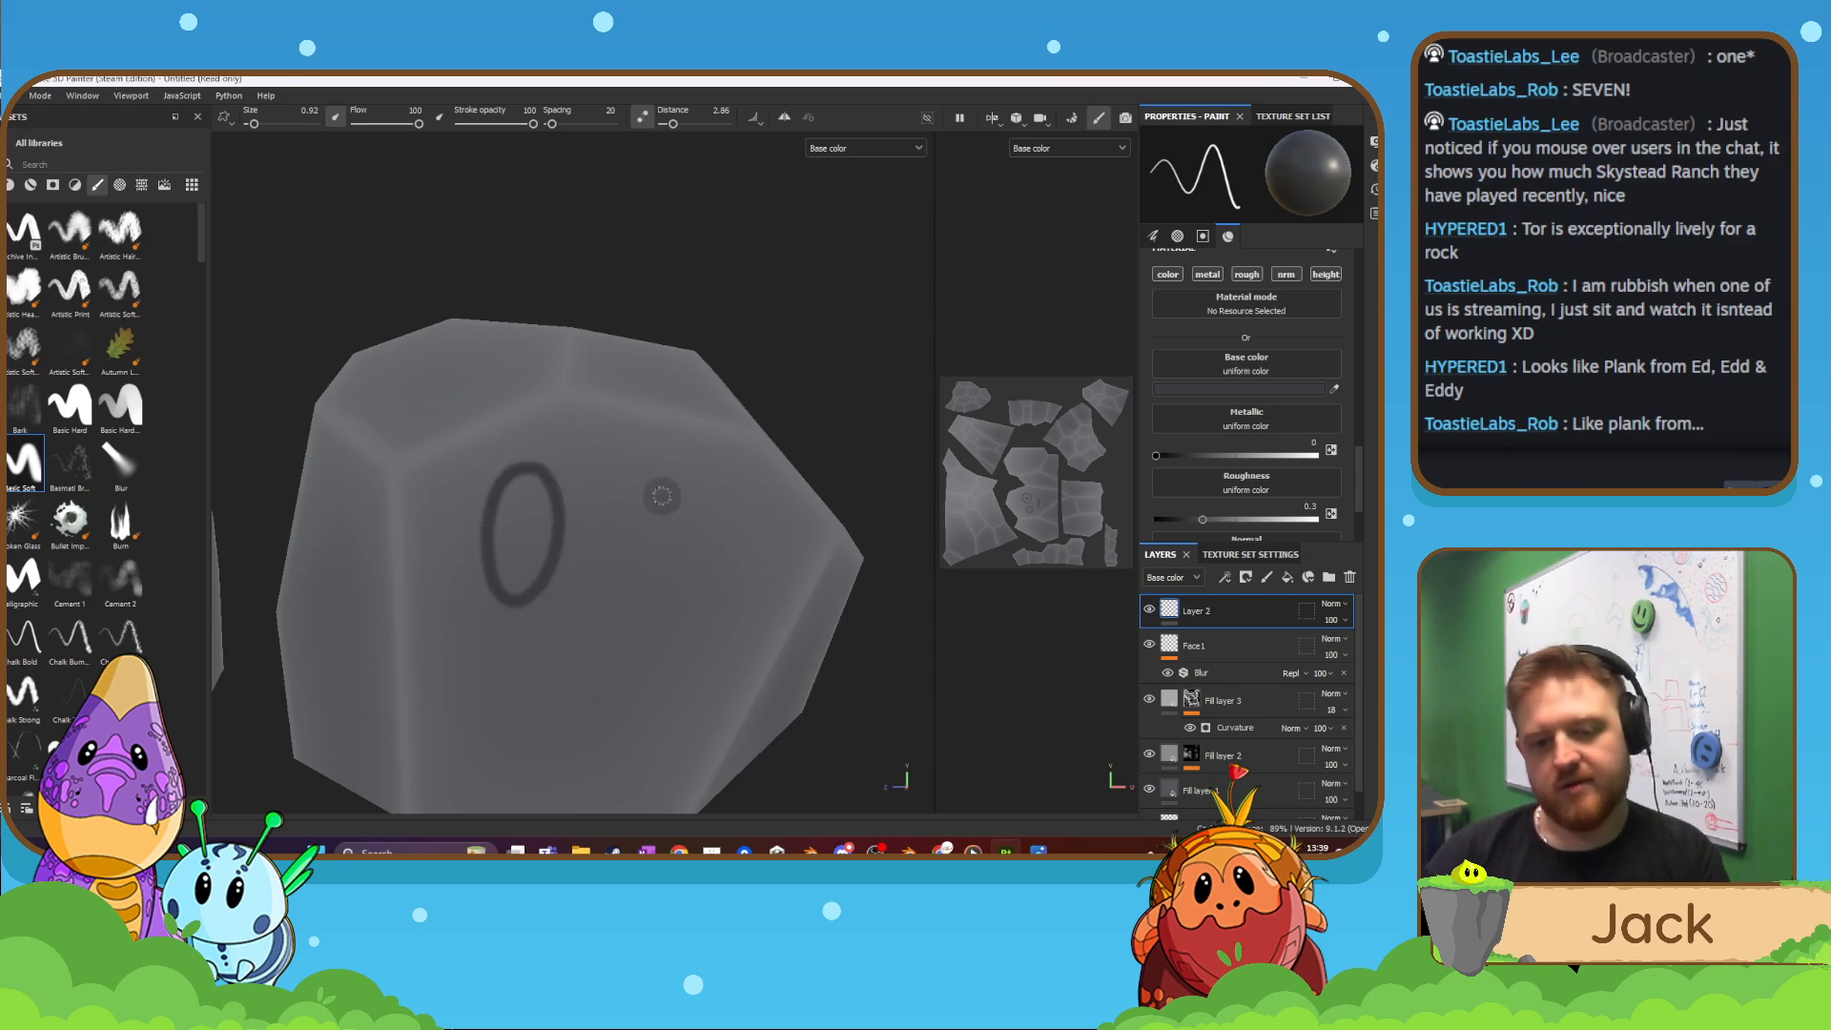
mouse_move(639, 447)
left_mouse_down()
mouse_move(611, 587)
mouse_move(691, 572)
mouse_move(664, 446)
left_mouse_up()
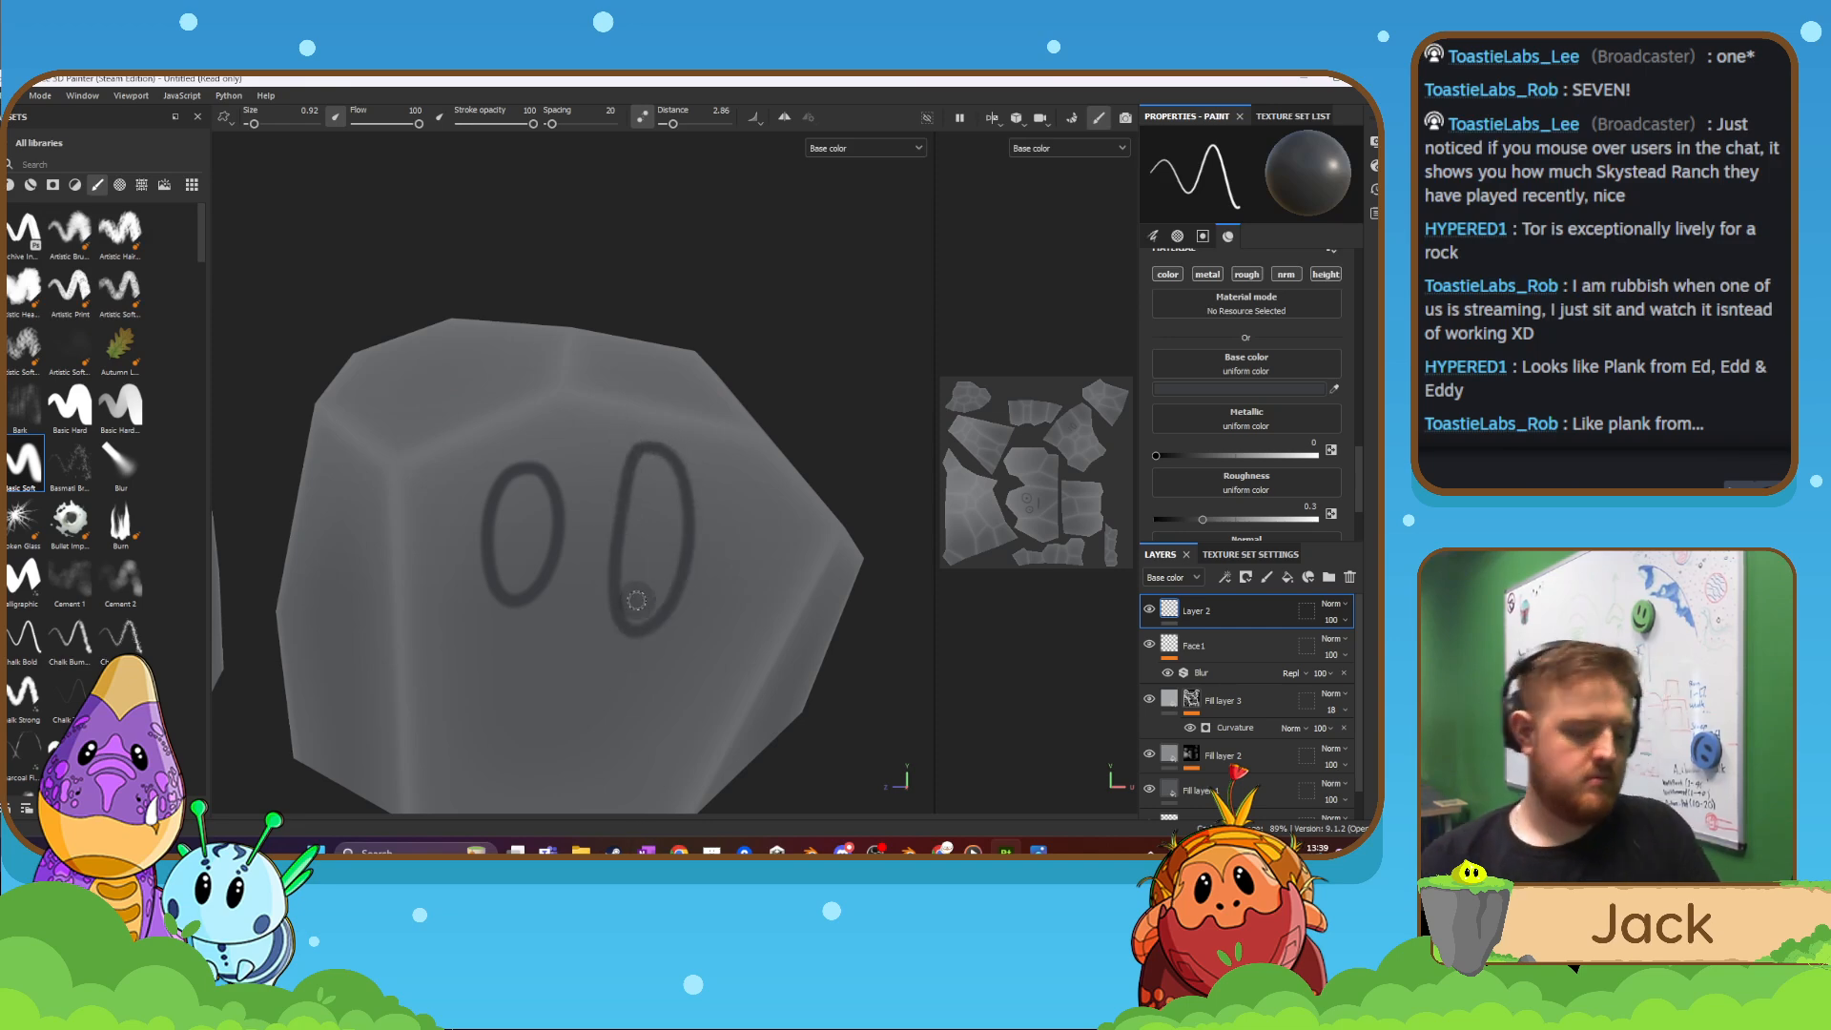
key("ctrl+z")
left_click_drag(686, 532, 666, 588, "alt")
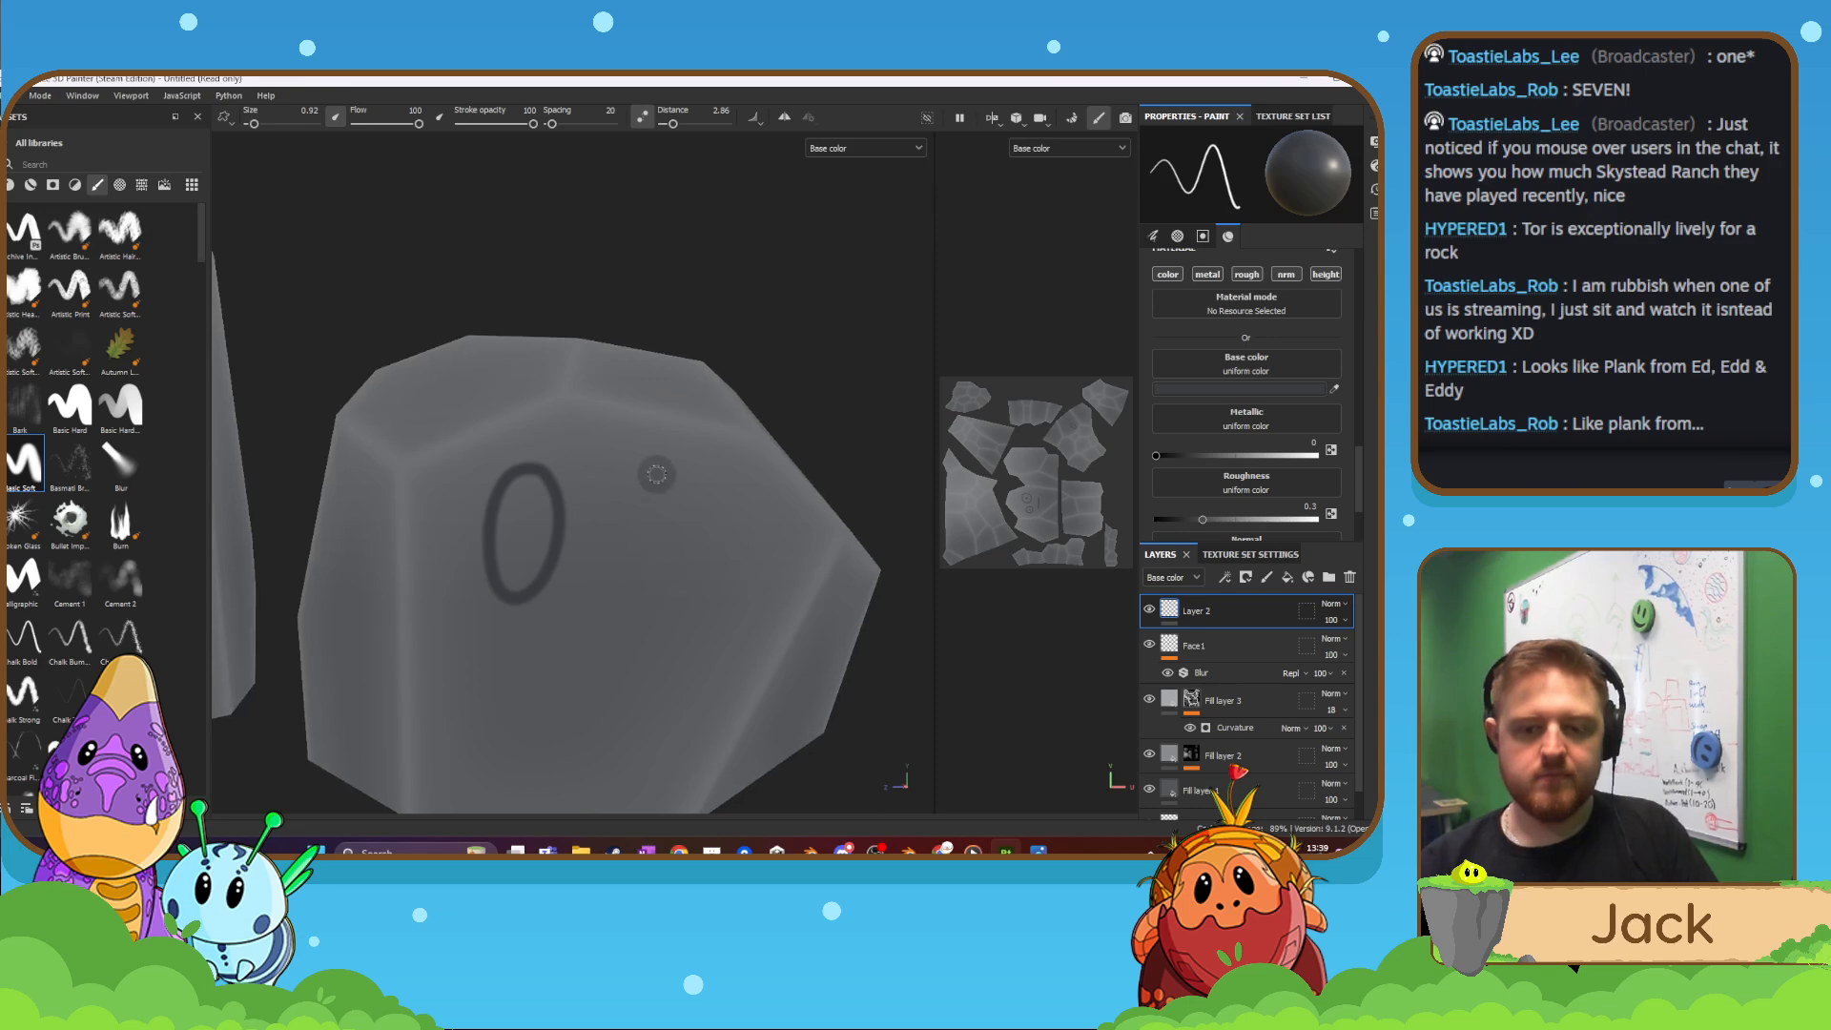
mouse_move(632, 470)
left_mouse_down()
mouse_move(612, 582)
mouse_move(667, 597)
mouse_move(683, 474)
left_mouse_up()
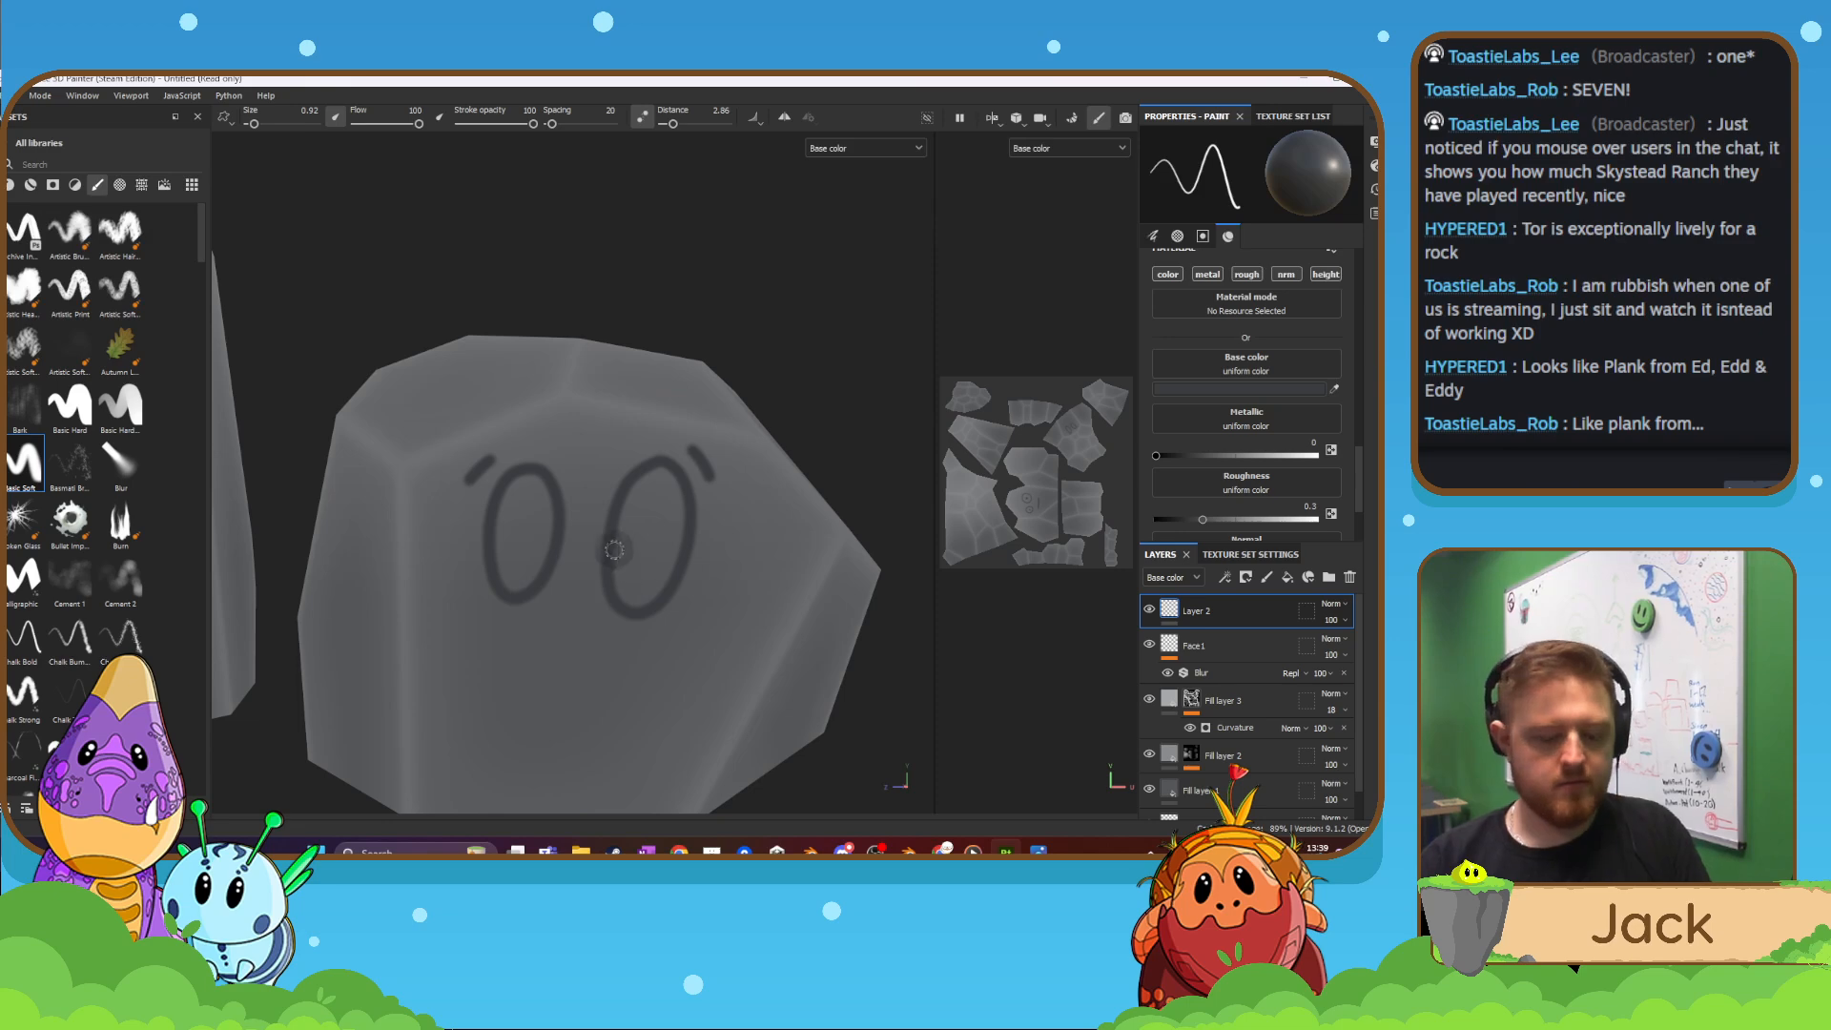
- Enlarge the brush to 2.42 and dab a round dark pupil inside each of the two oval eyes
right_click_drag(610, 546, 637, 543, "ctrl")
left_click(646, 536)
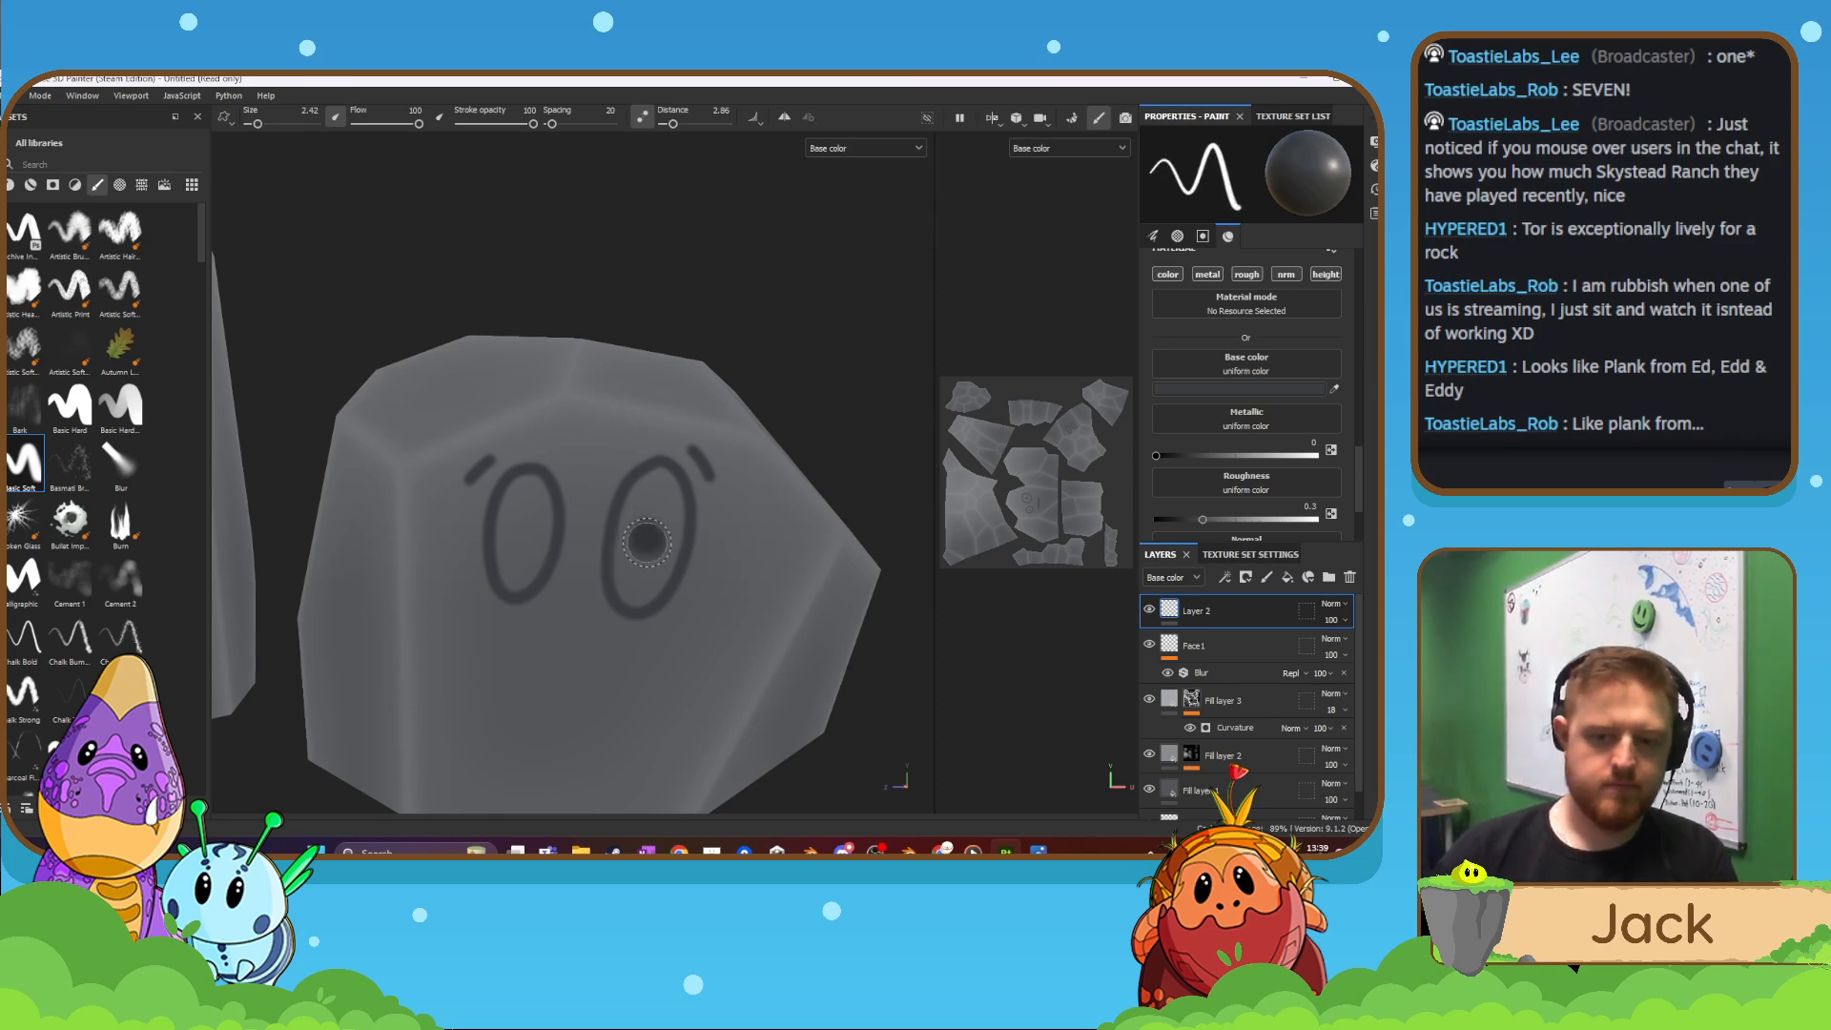
left_click(525, 527)
left_click(523, 531)
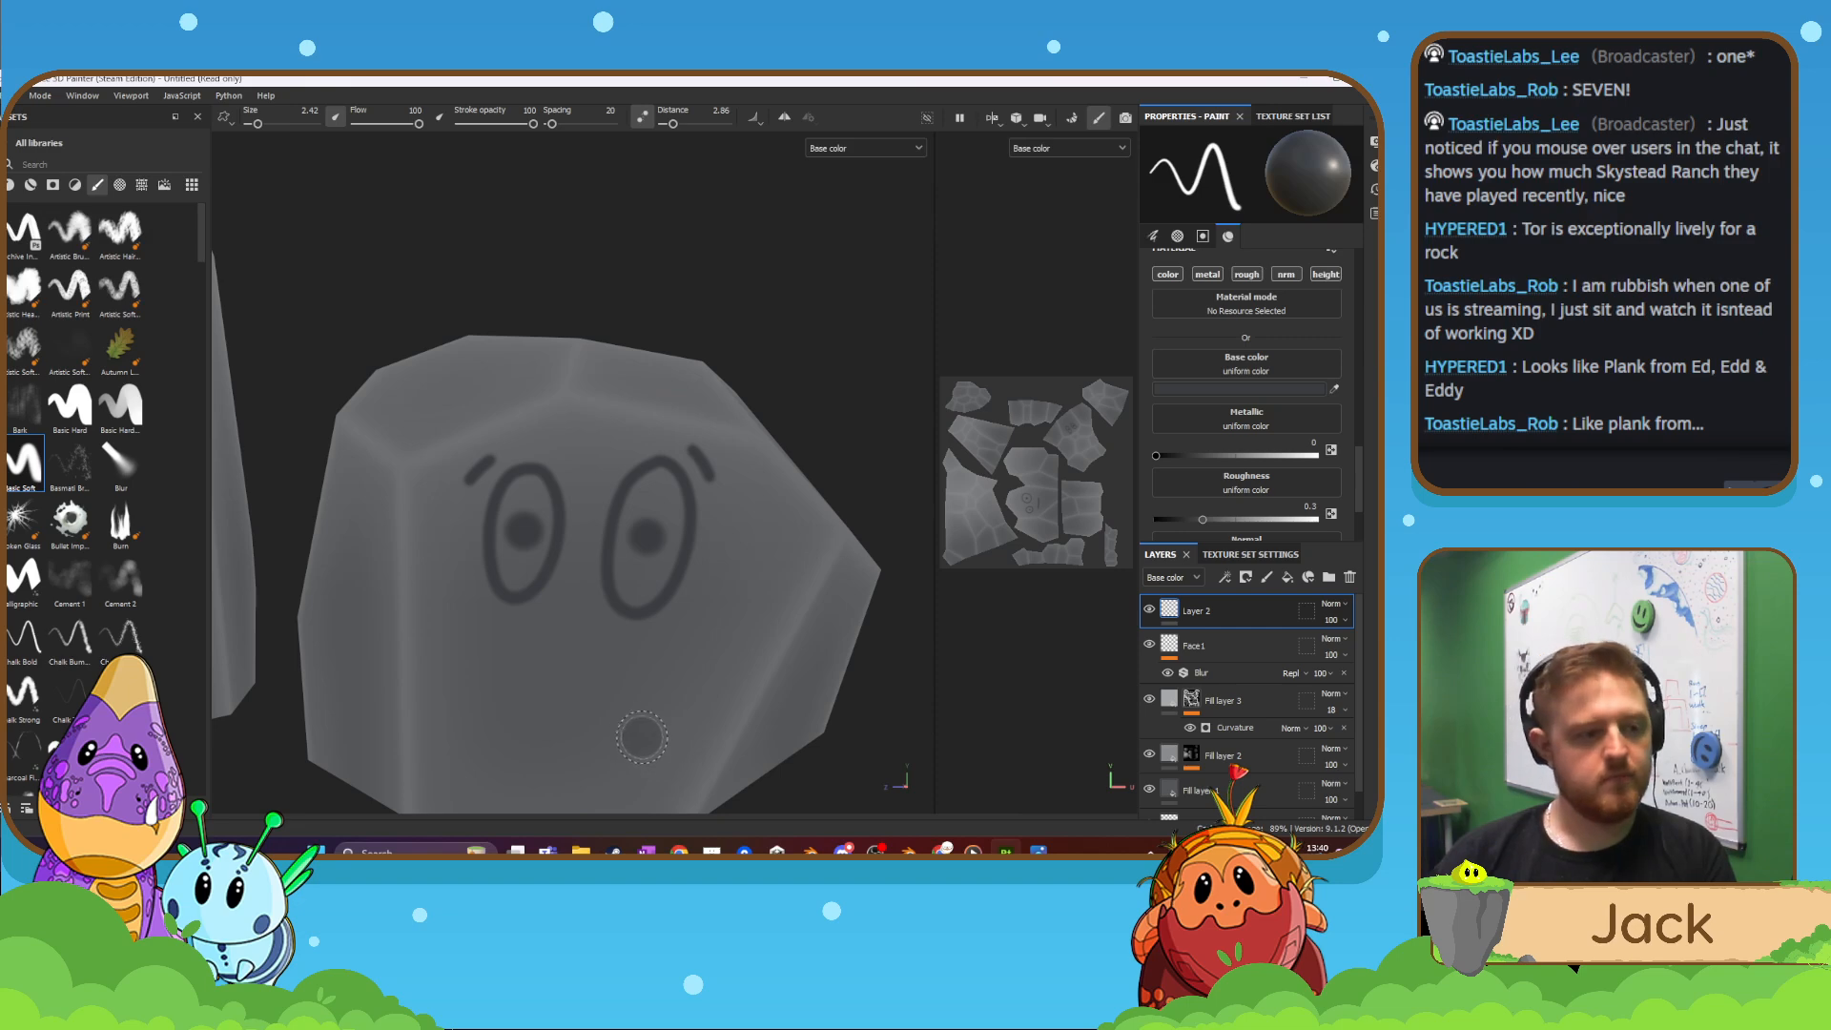
- Paint an open oval mouth below the eyes with a smaller brush and fill it solid with Lazy Mouse turned off
key("bracketleft")
key("bracketleft")
key("bracketleft")
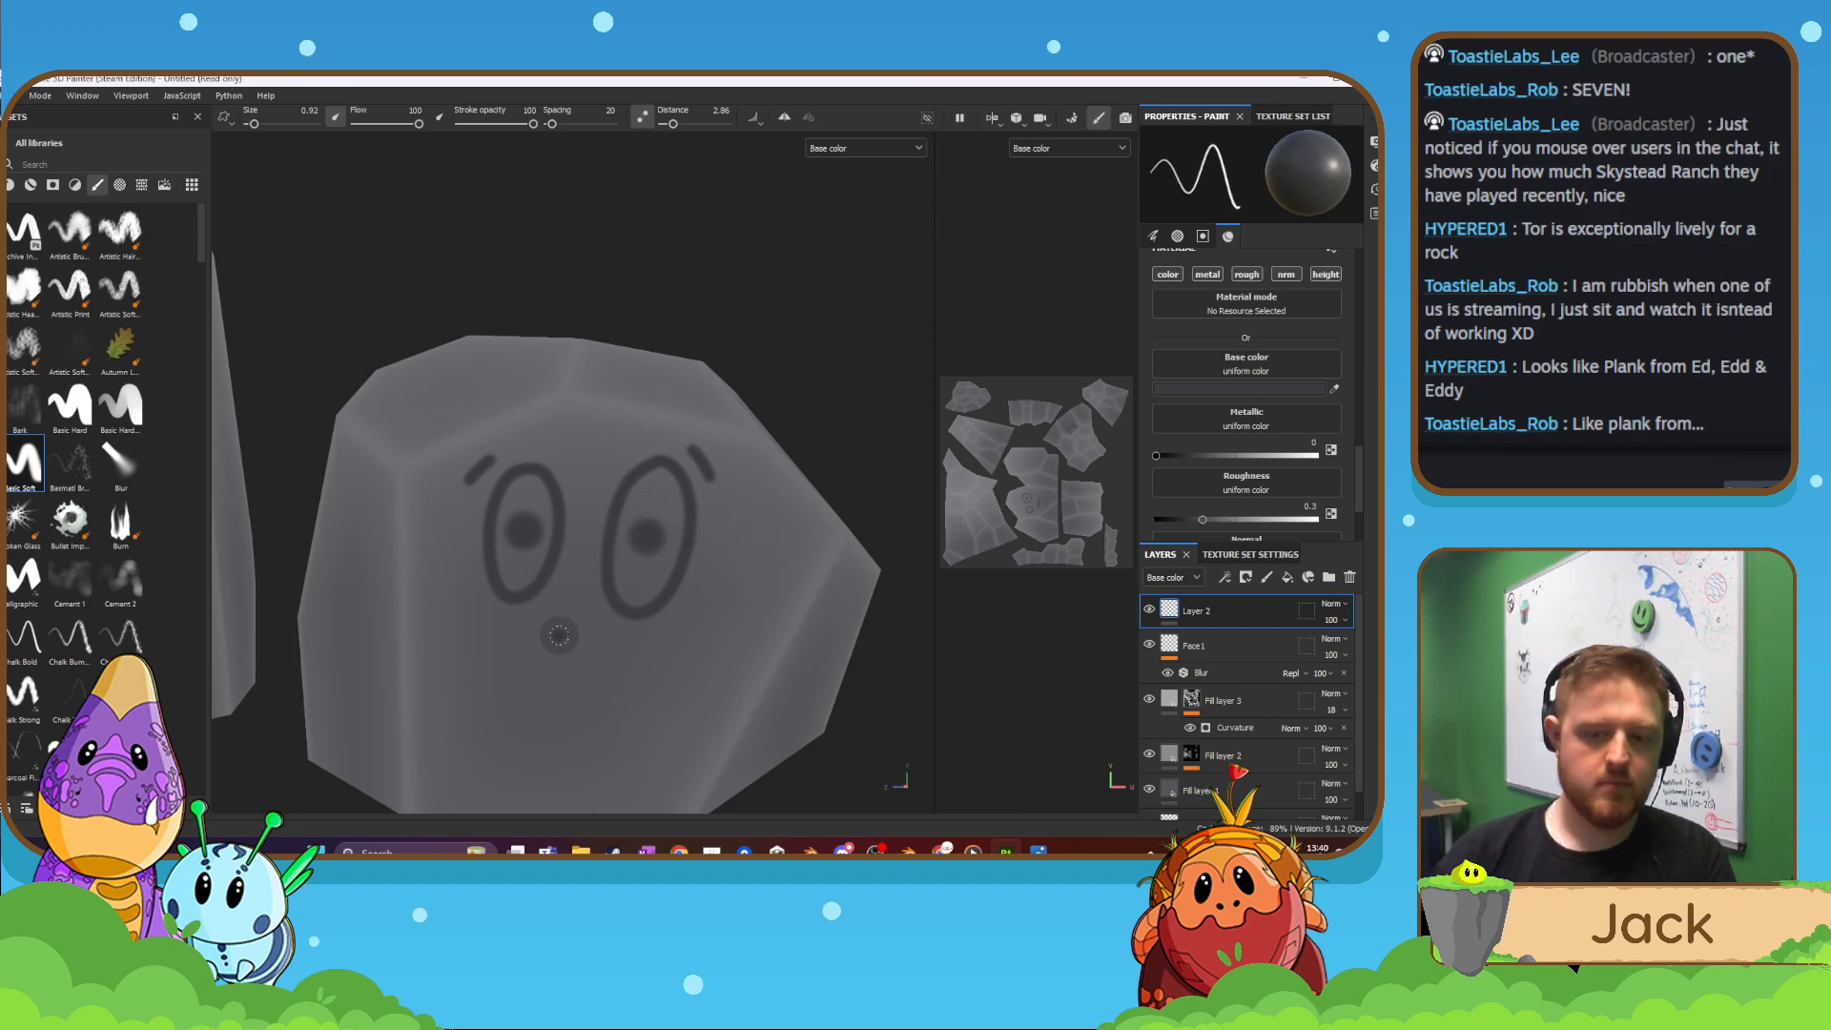
mouse_move(559, 635)
left_mouse_down()
mouse_move(540, 701)
mouse_move(590, 726)
mouse_move(607, 670)
mouse_move(583, 629)
left_mouse_up()
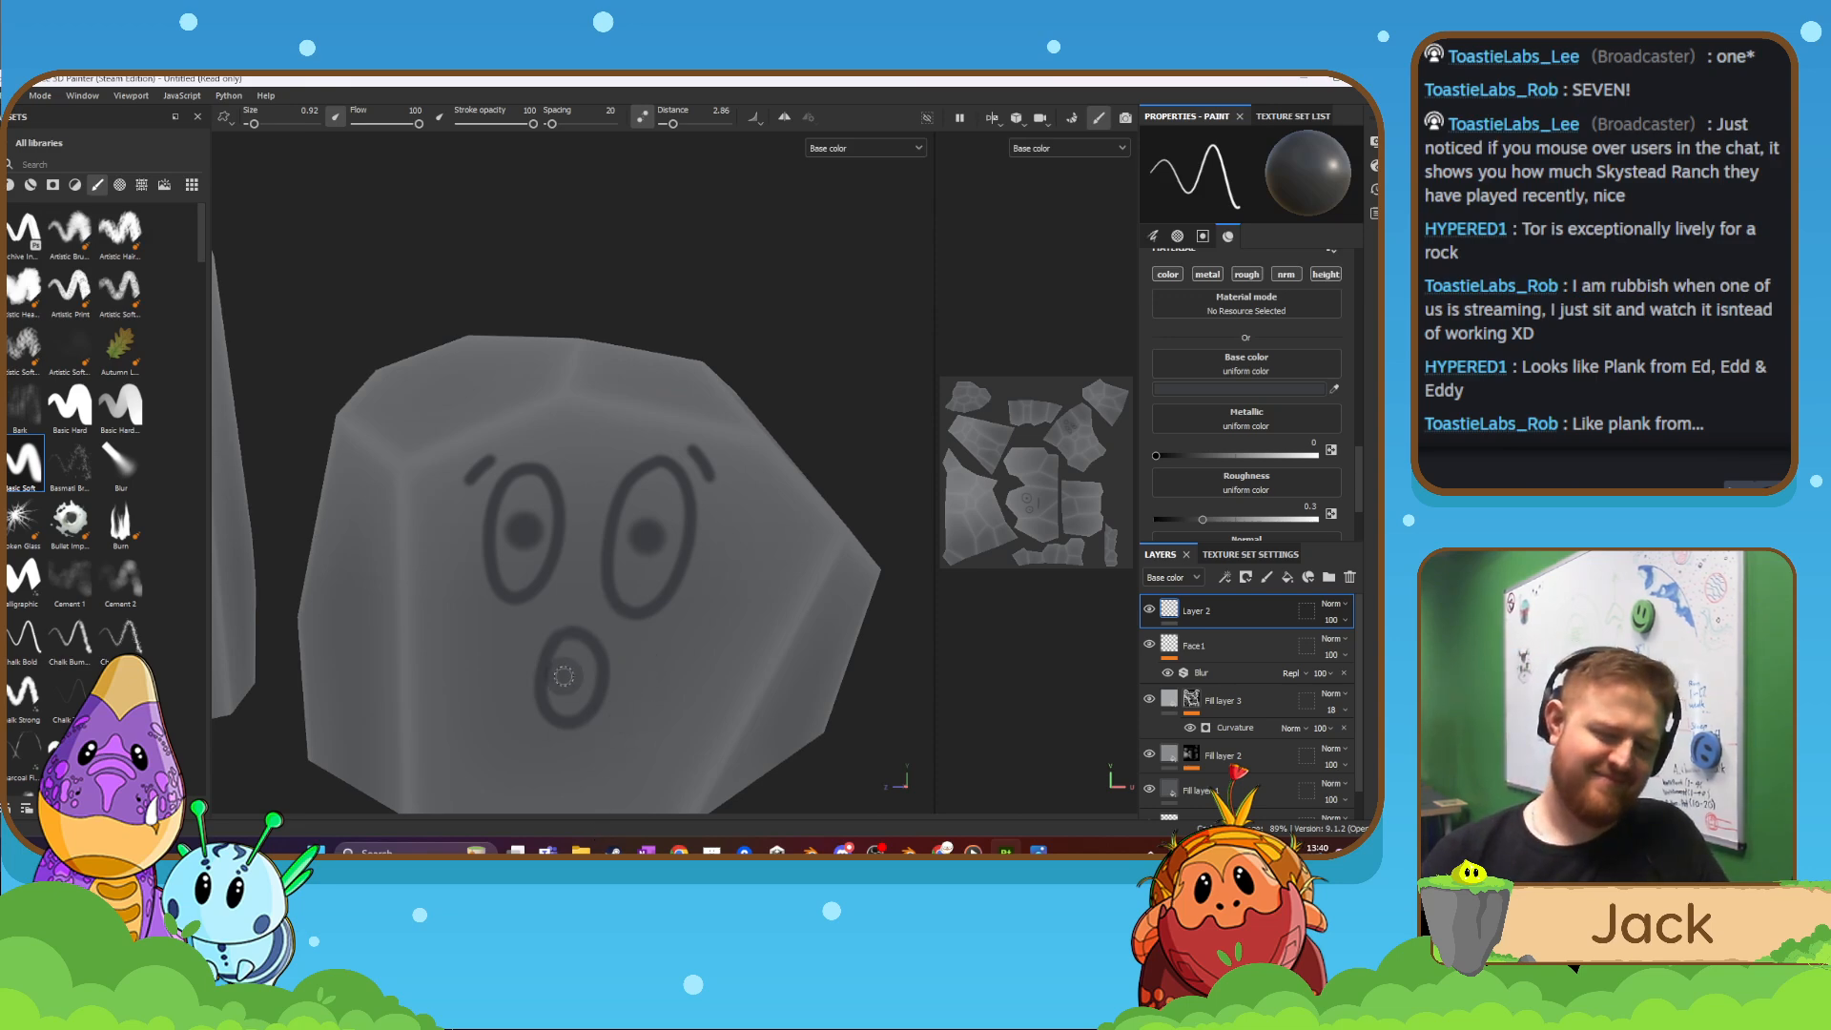
left_click_drag(556, 671, 579, 695)
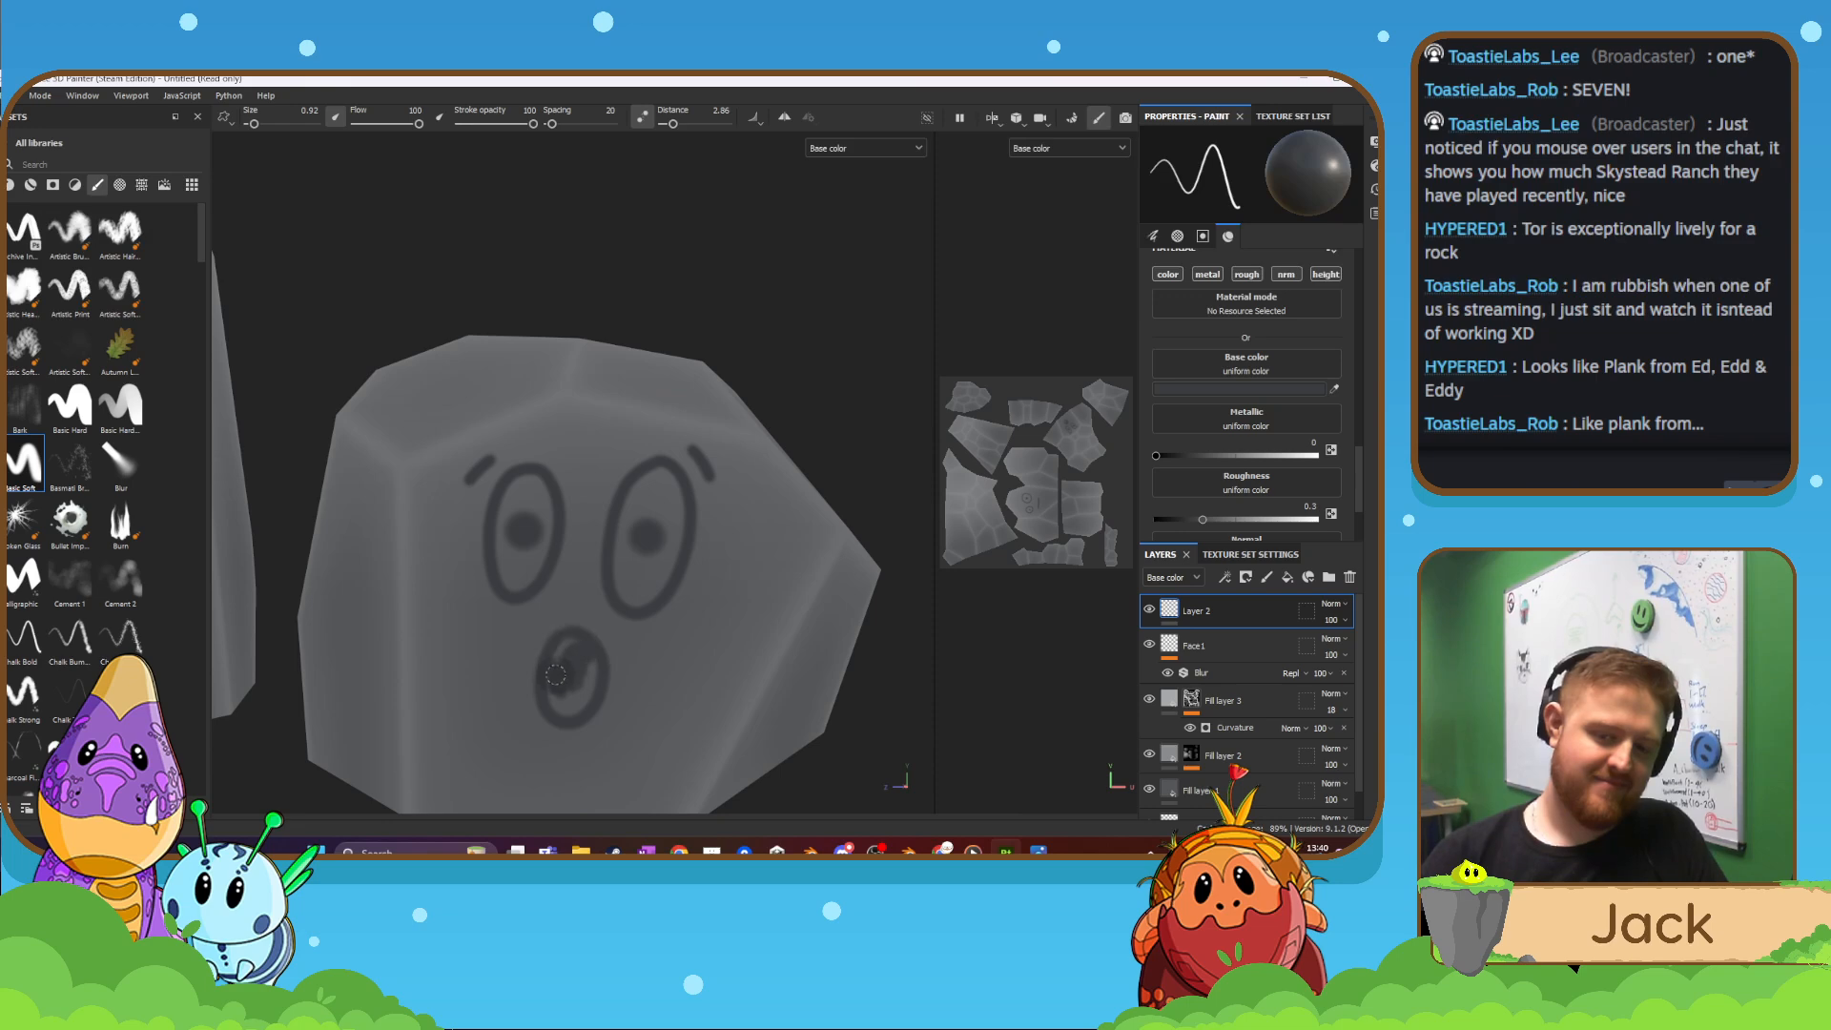
left_click(642, 117)
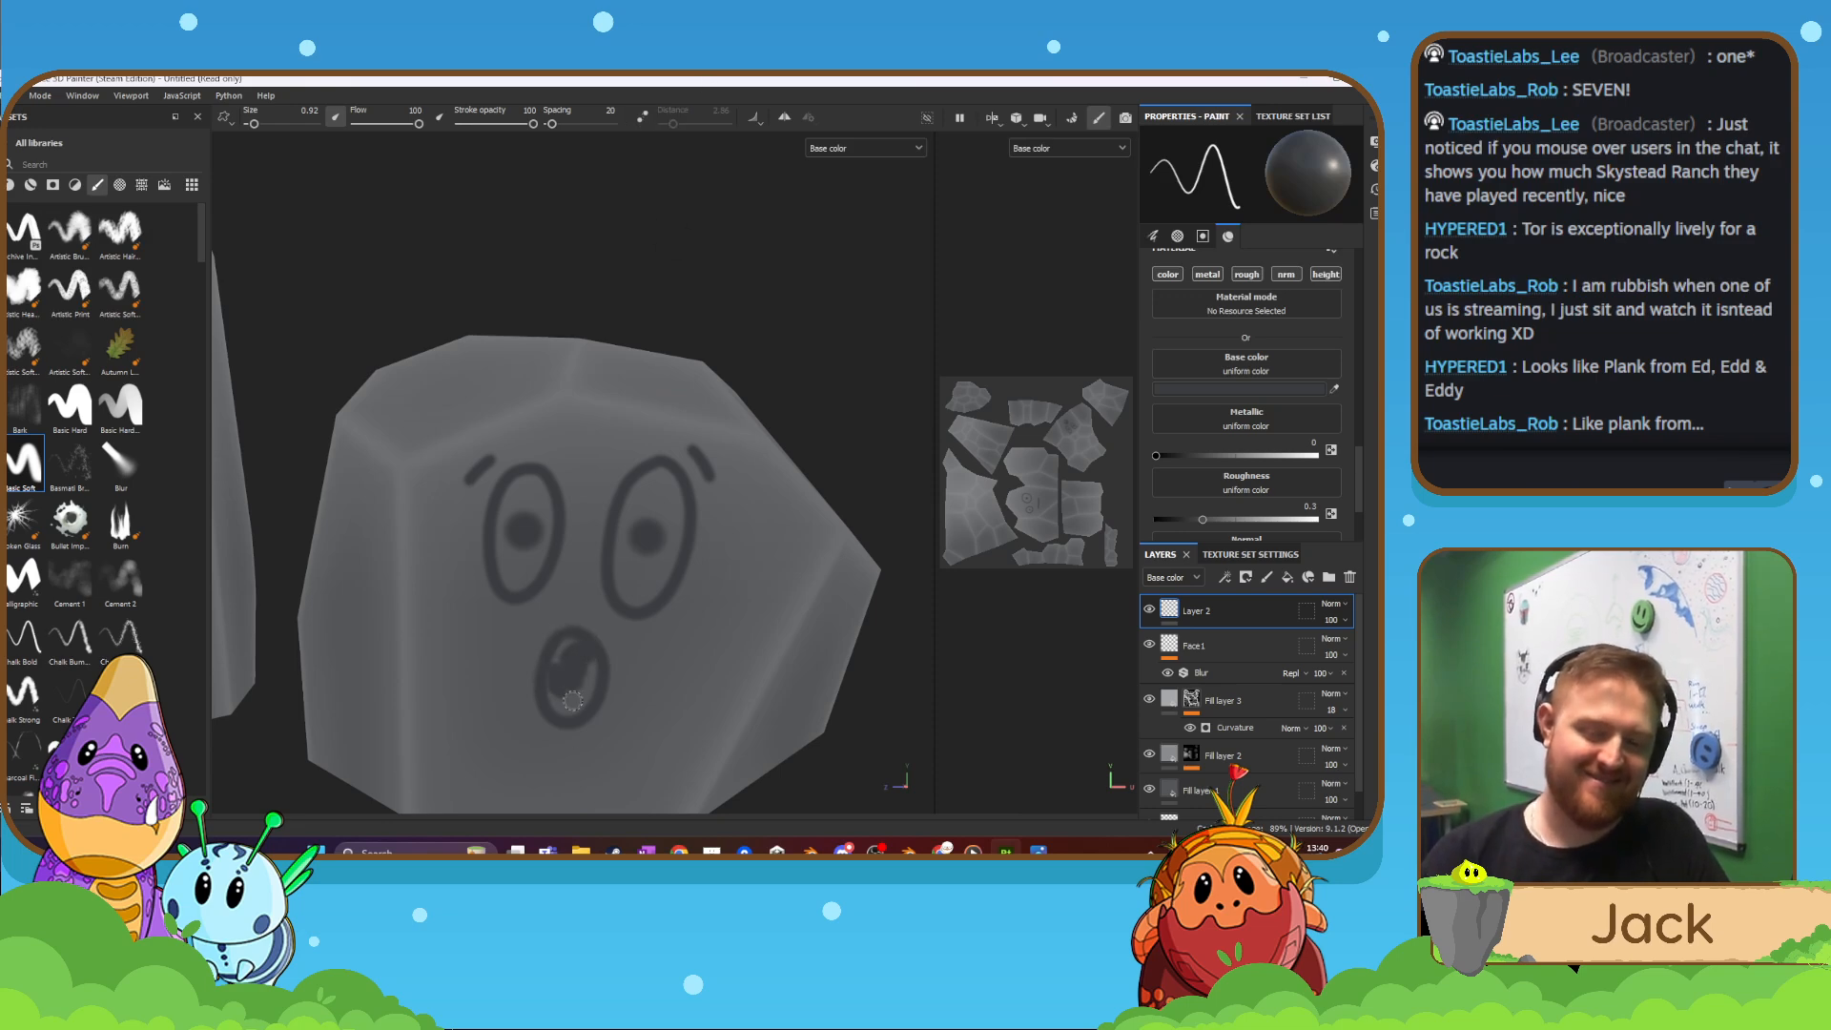
mouse_move(560, 669)
left_mouse_down()
mouse_move(576, 654)
mouse_move(562, 707)
mouse_move(591, 656)
mouse_move(559, 706)
left_mouse_up()
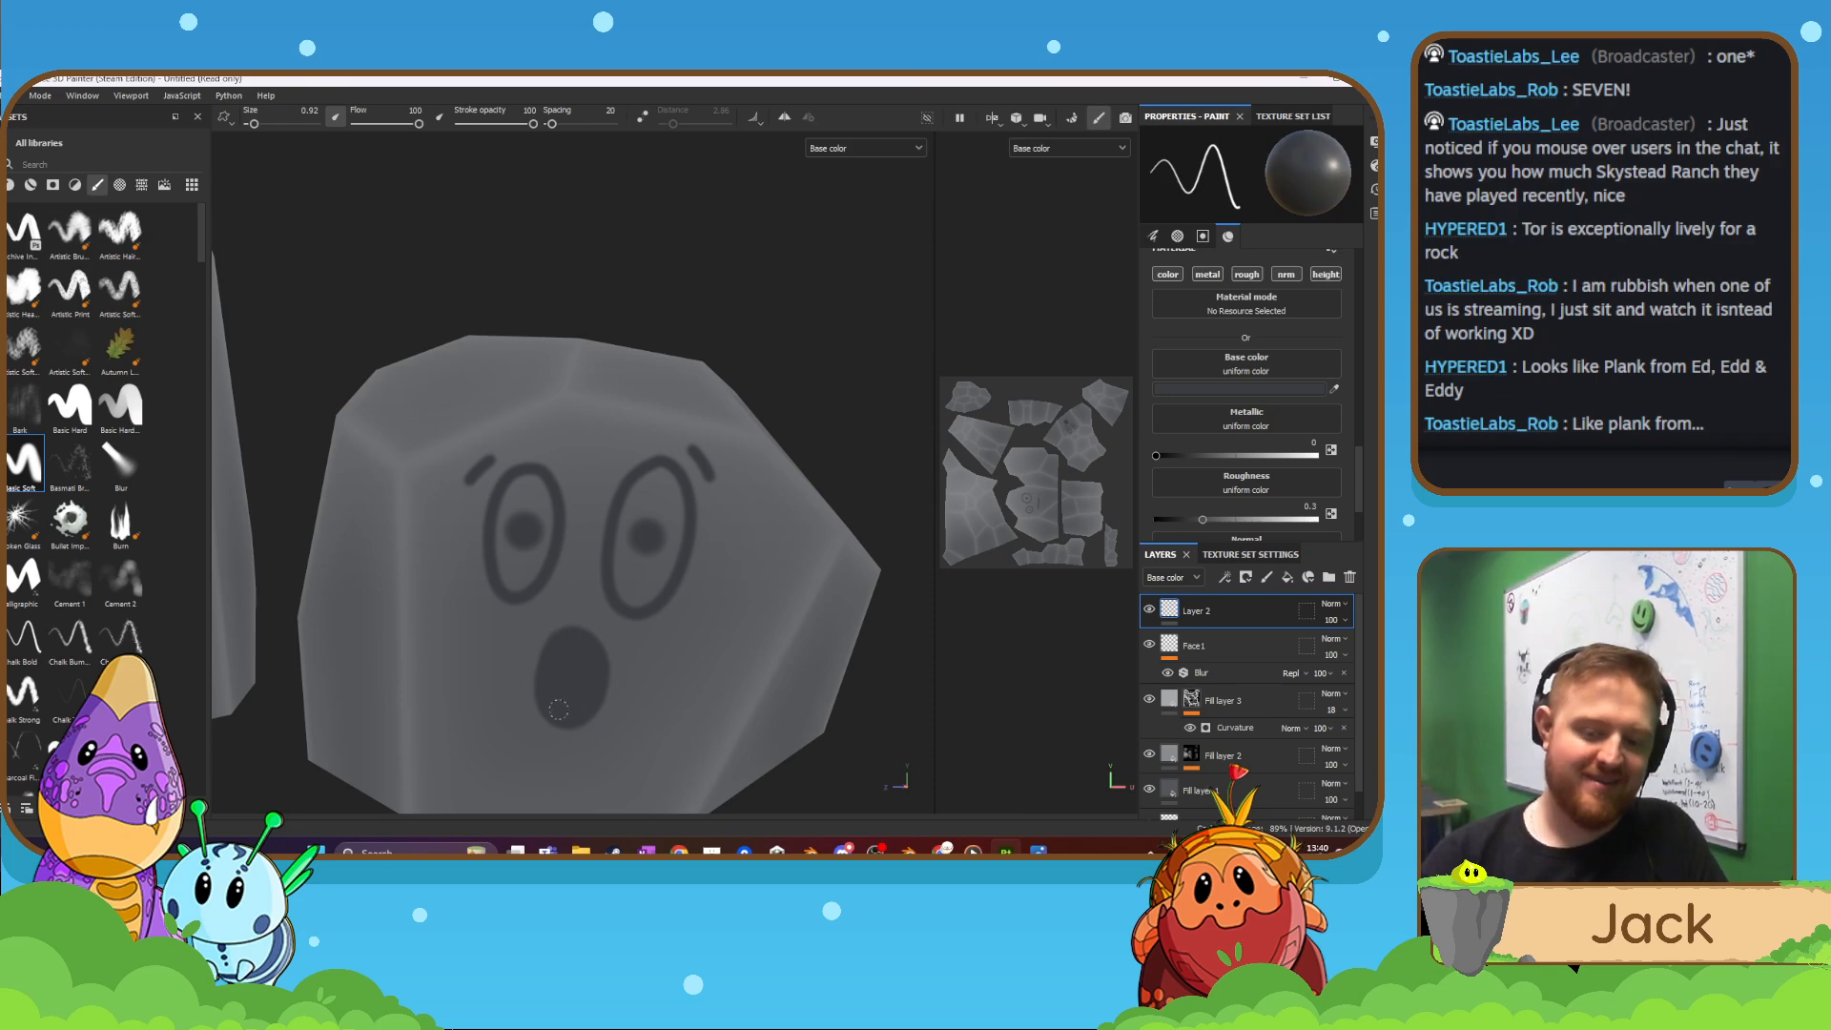
key("bracketleft")
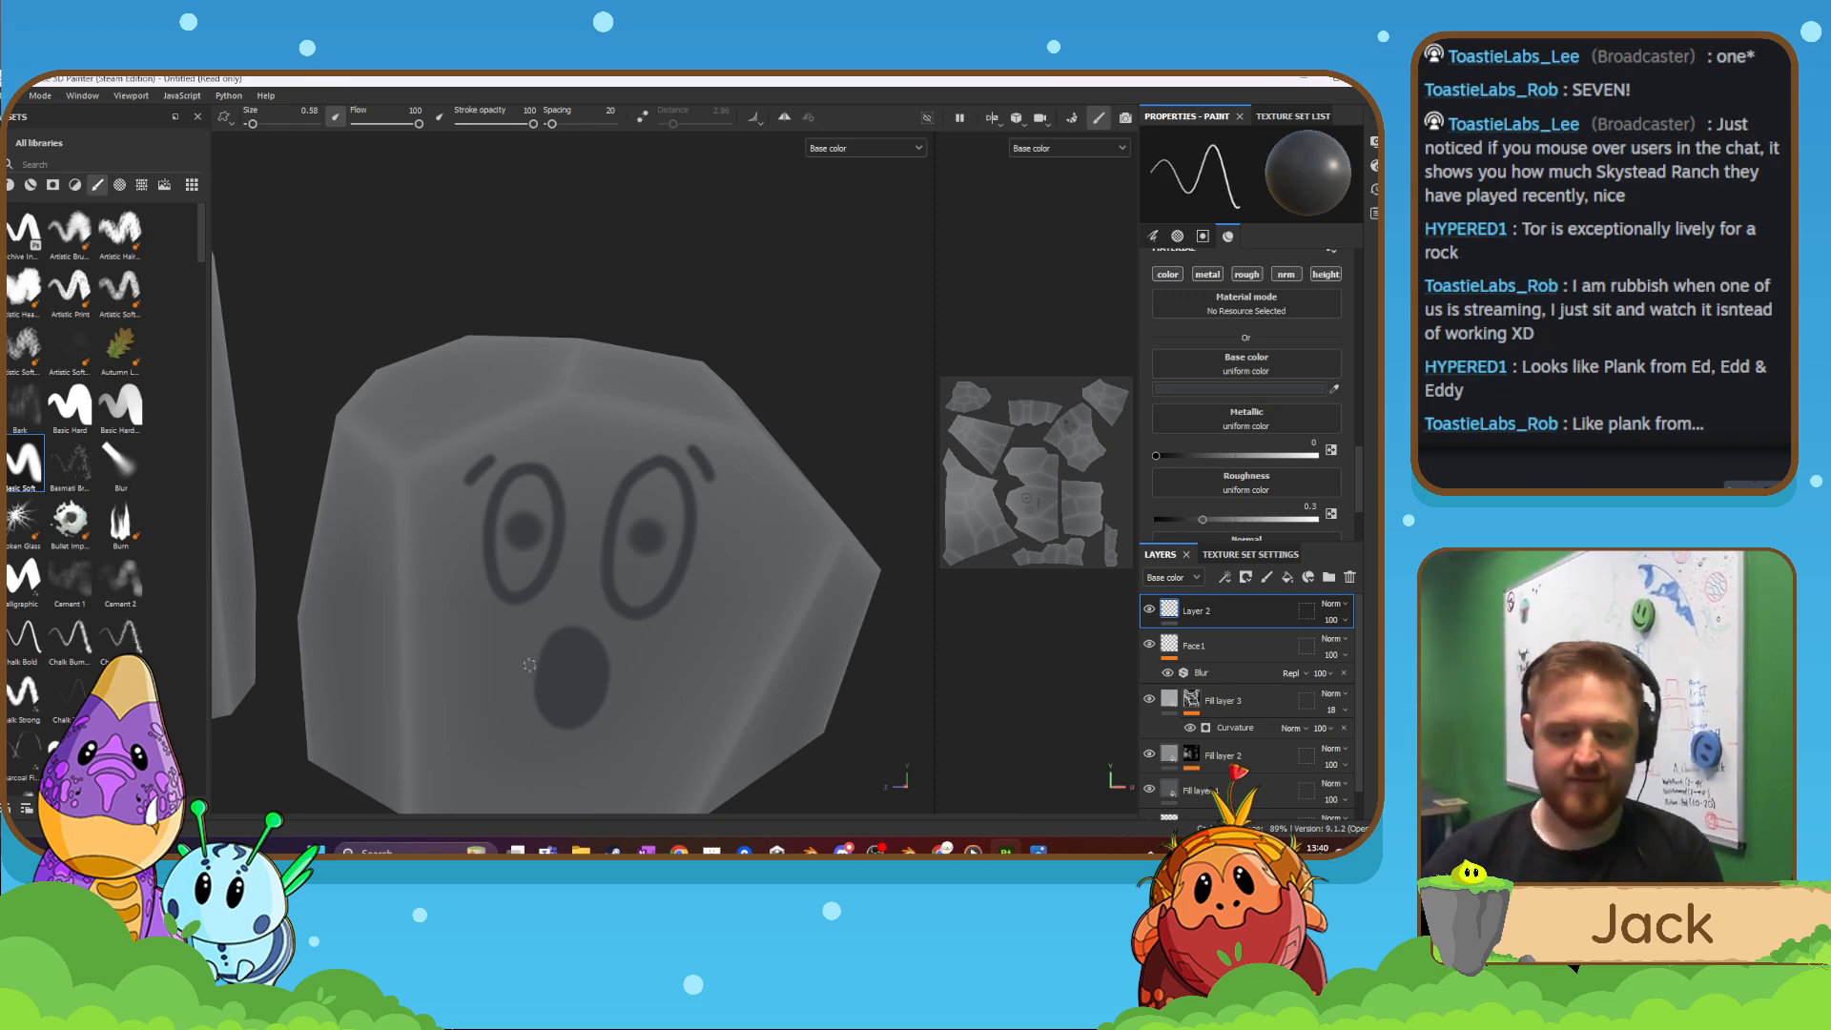
key("bracketleft")
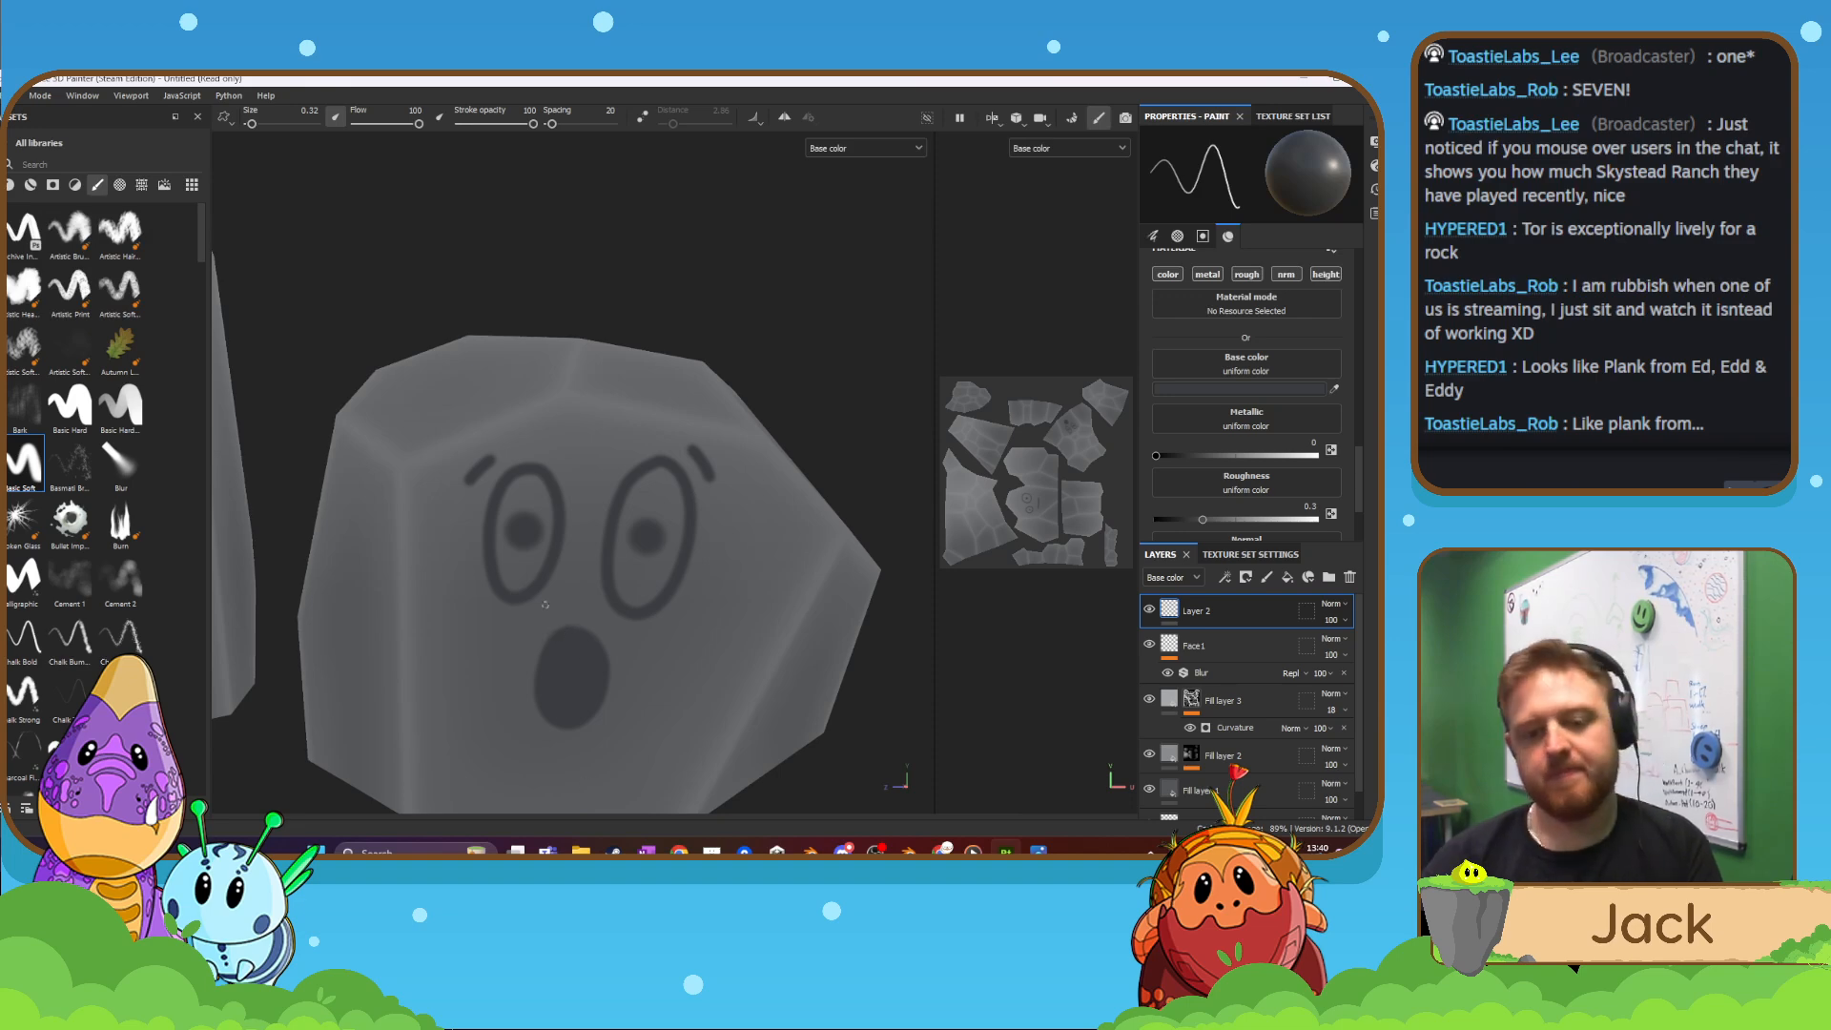
- Rename the layer holding the small rock's surprised face as face2
scroll(589, 771, "down", 6)
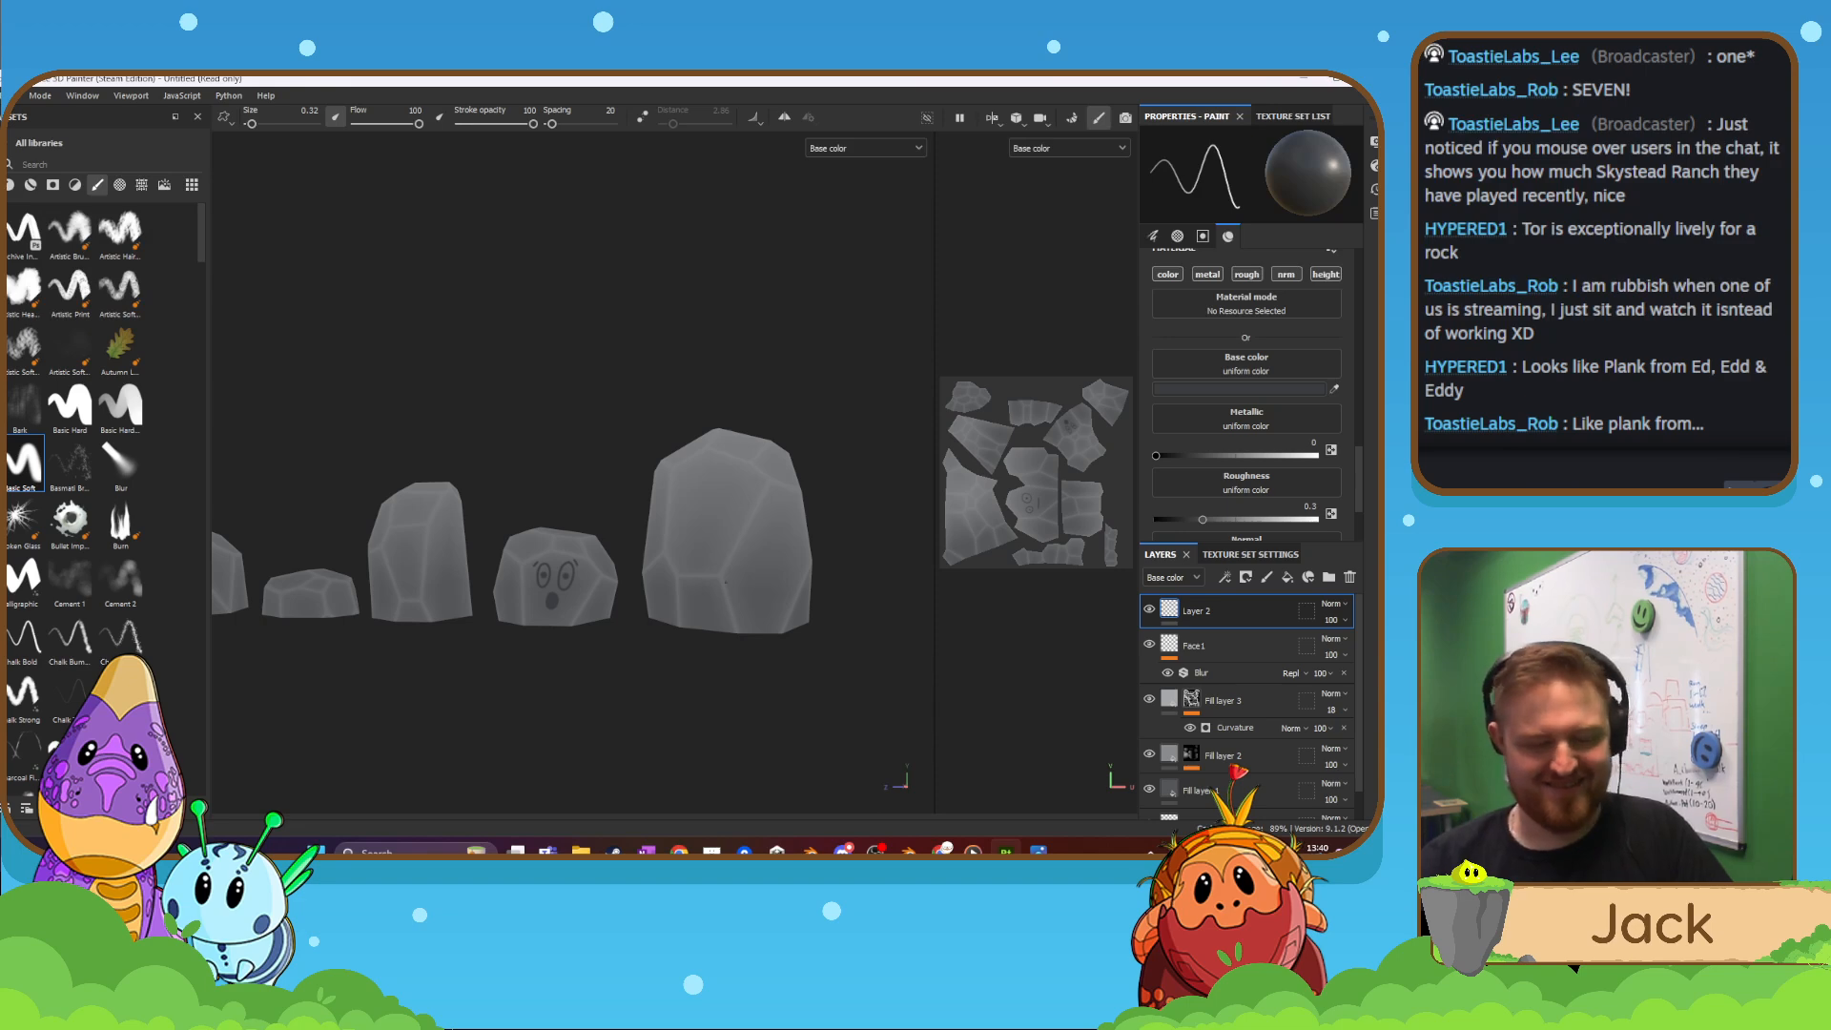
left_click_drag(726, 582, 601, 634, "alt")
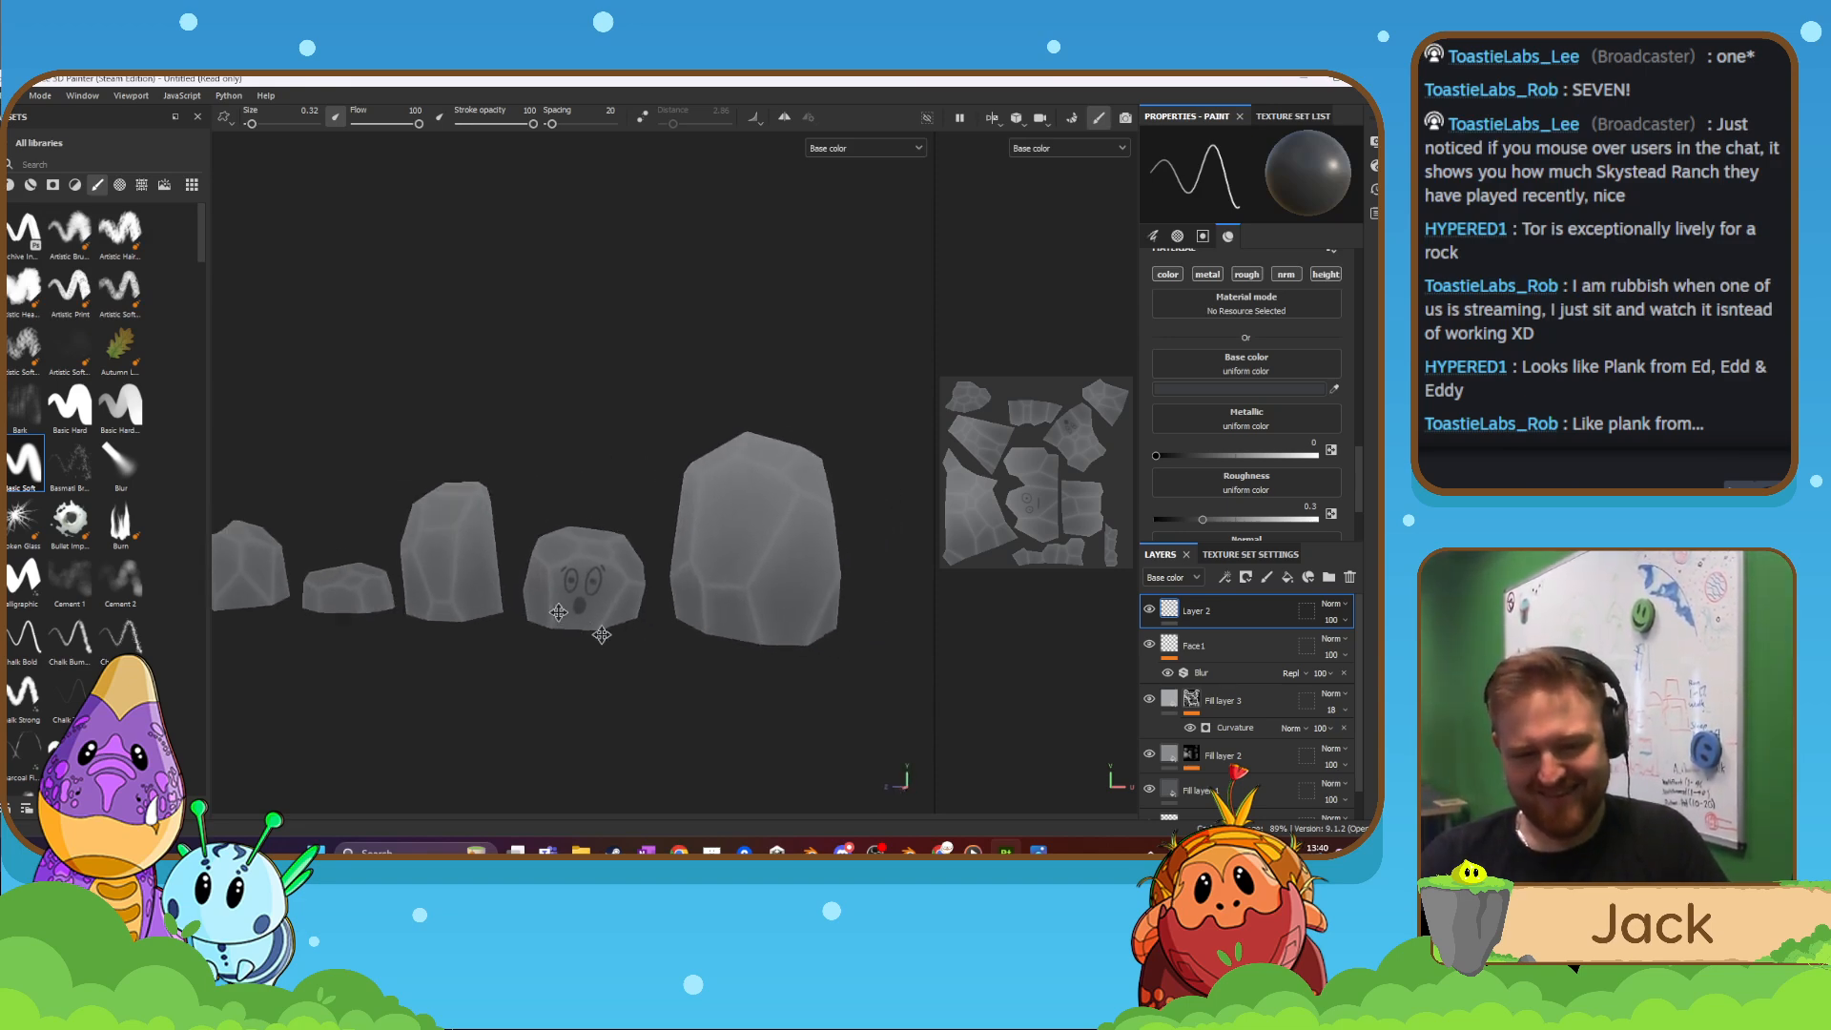
middle_click_drag(602, 635, 782, 708, "alt")
left_click_drag(782, 708, 735, 682, "alt")
scroll(734, 682, "up", 3)
middle_click_drag(734, 682, 664, 641, "alt")
scroll(665, 641, "up", 3)
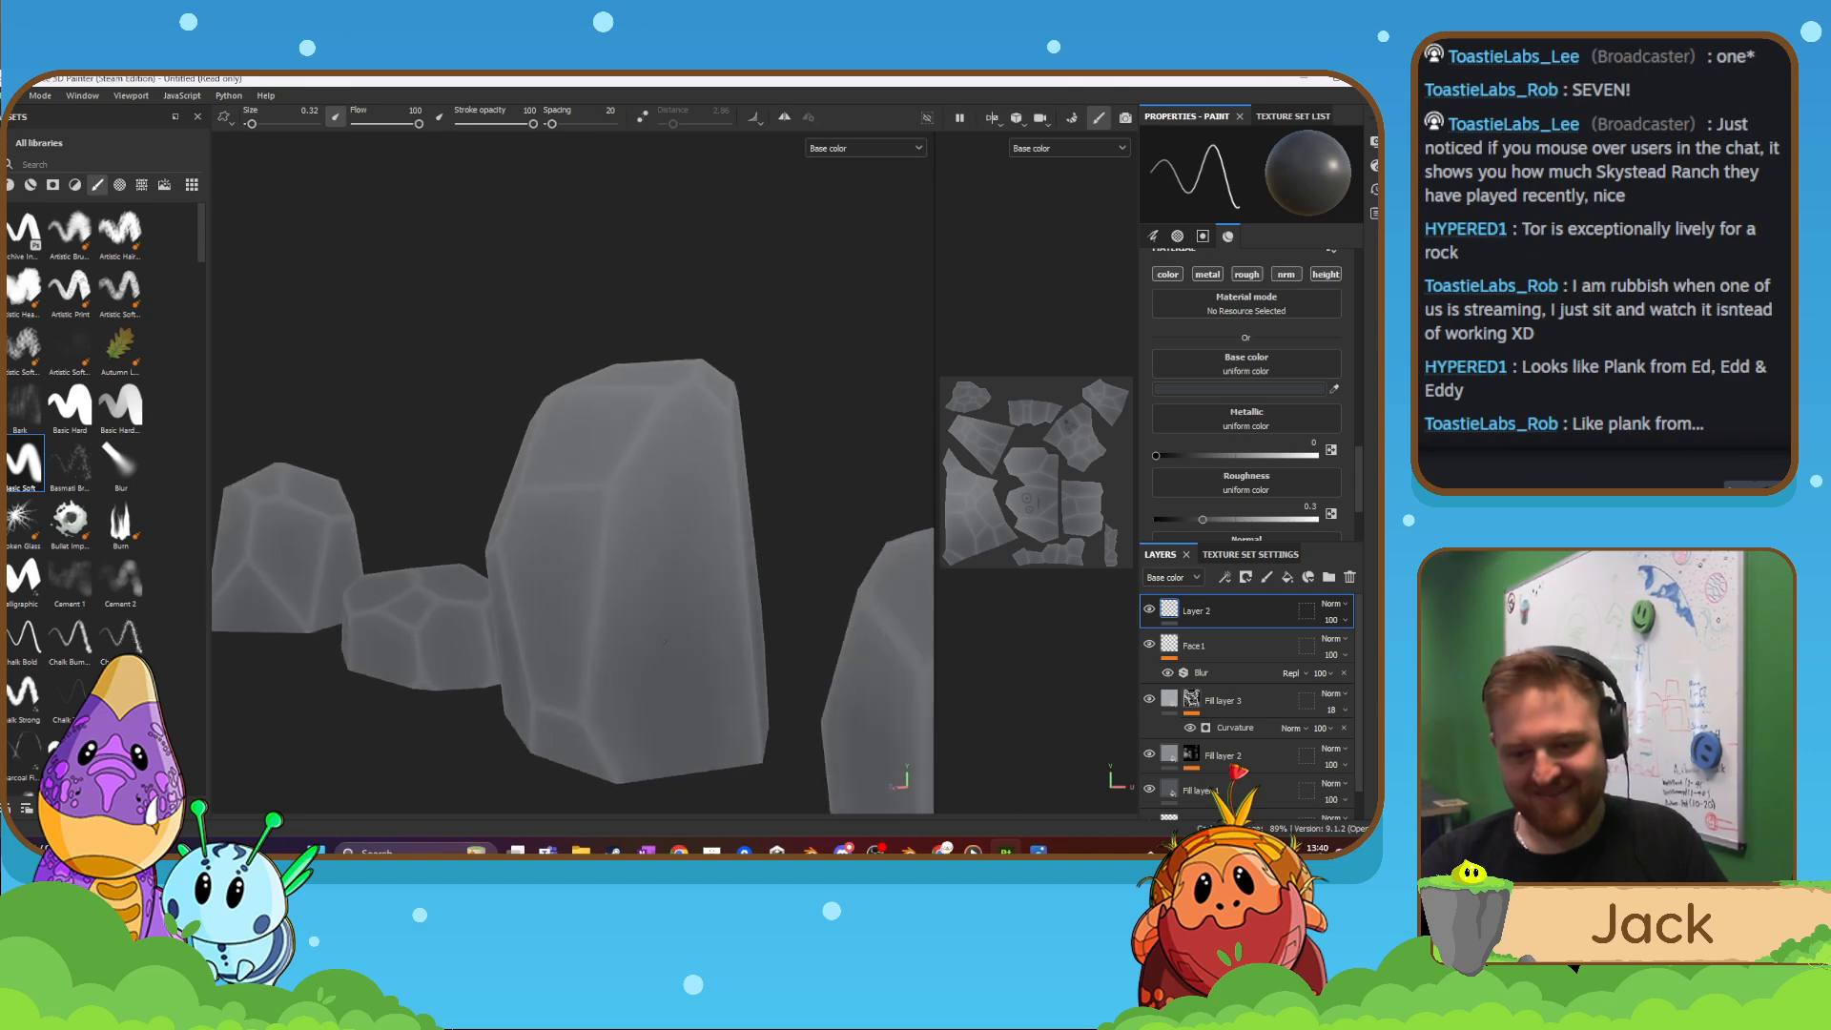
left_click_drag(665, 641, 592, 637, "alt")
middle_click_drag(592, 638, 537, 587, "alt")
double_click(1209, 614)
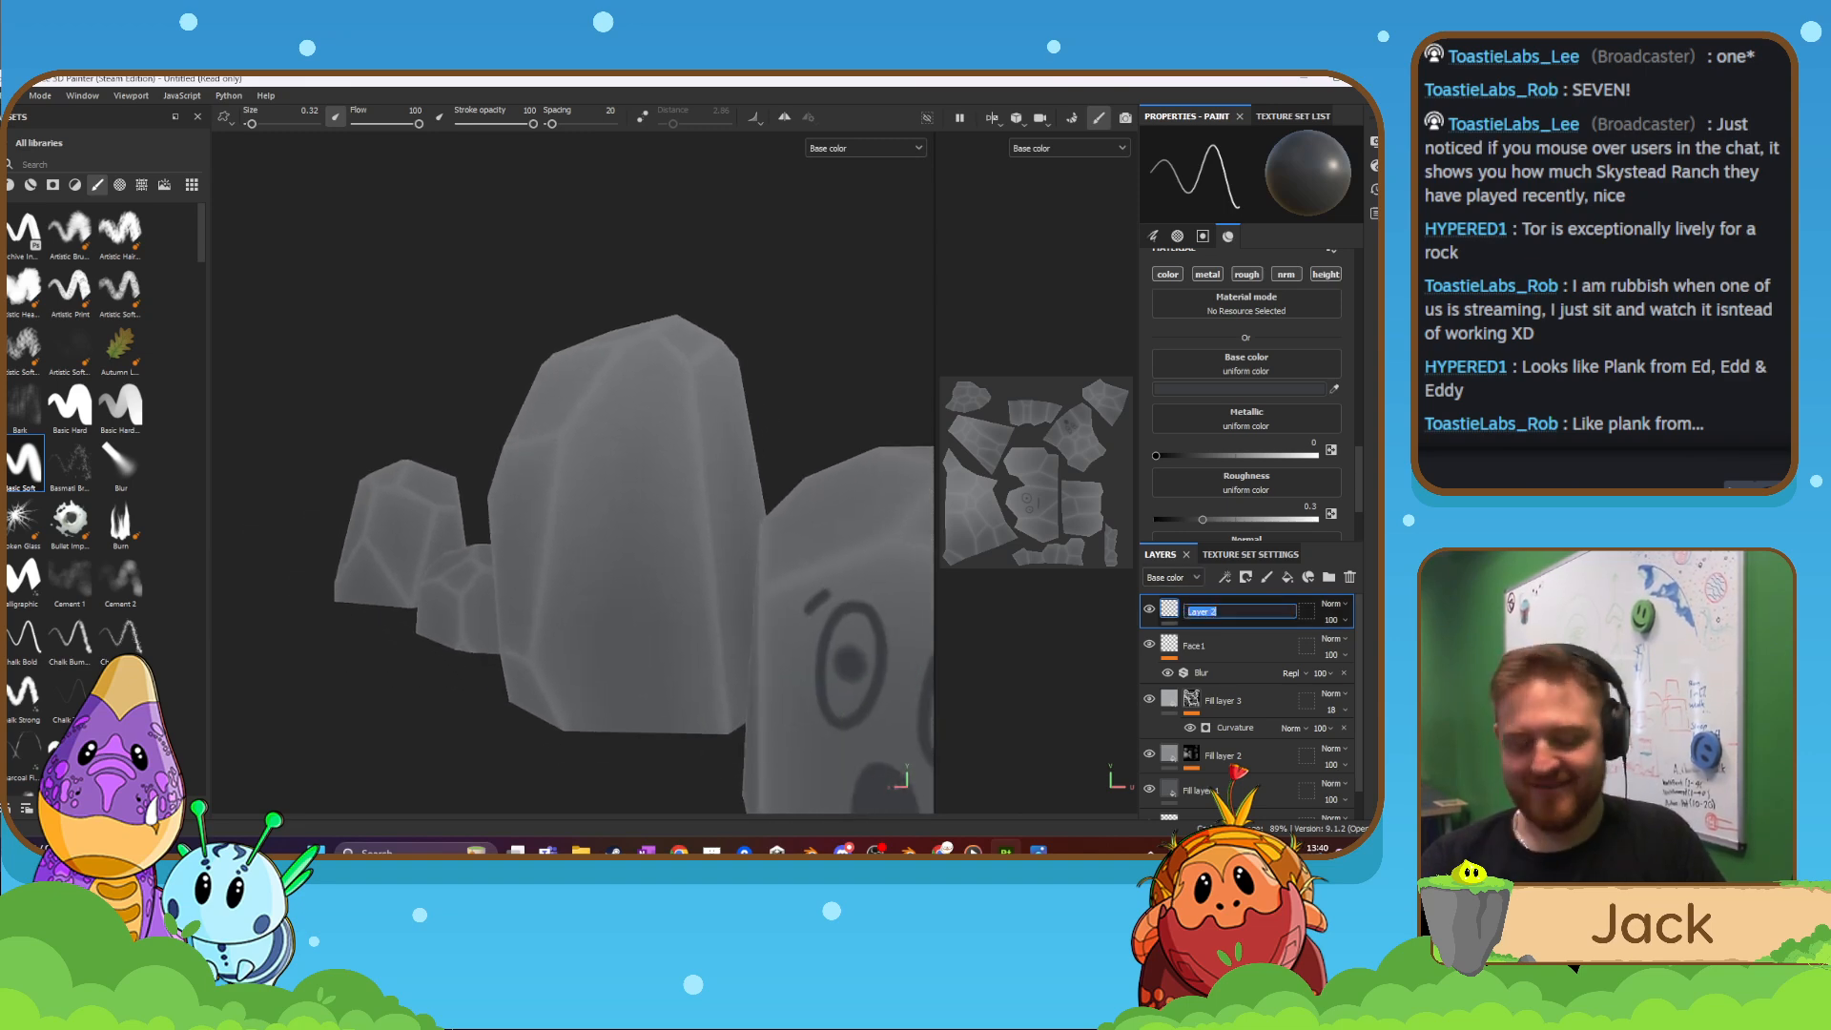
type("face2")
key("Return")
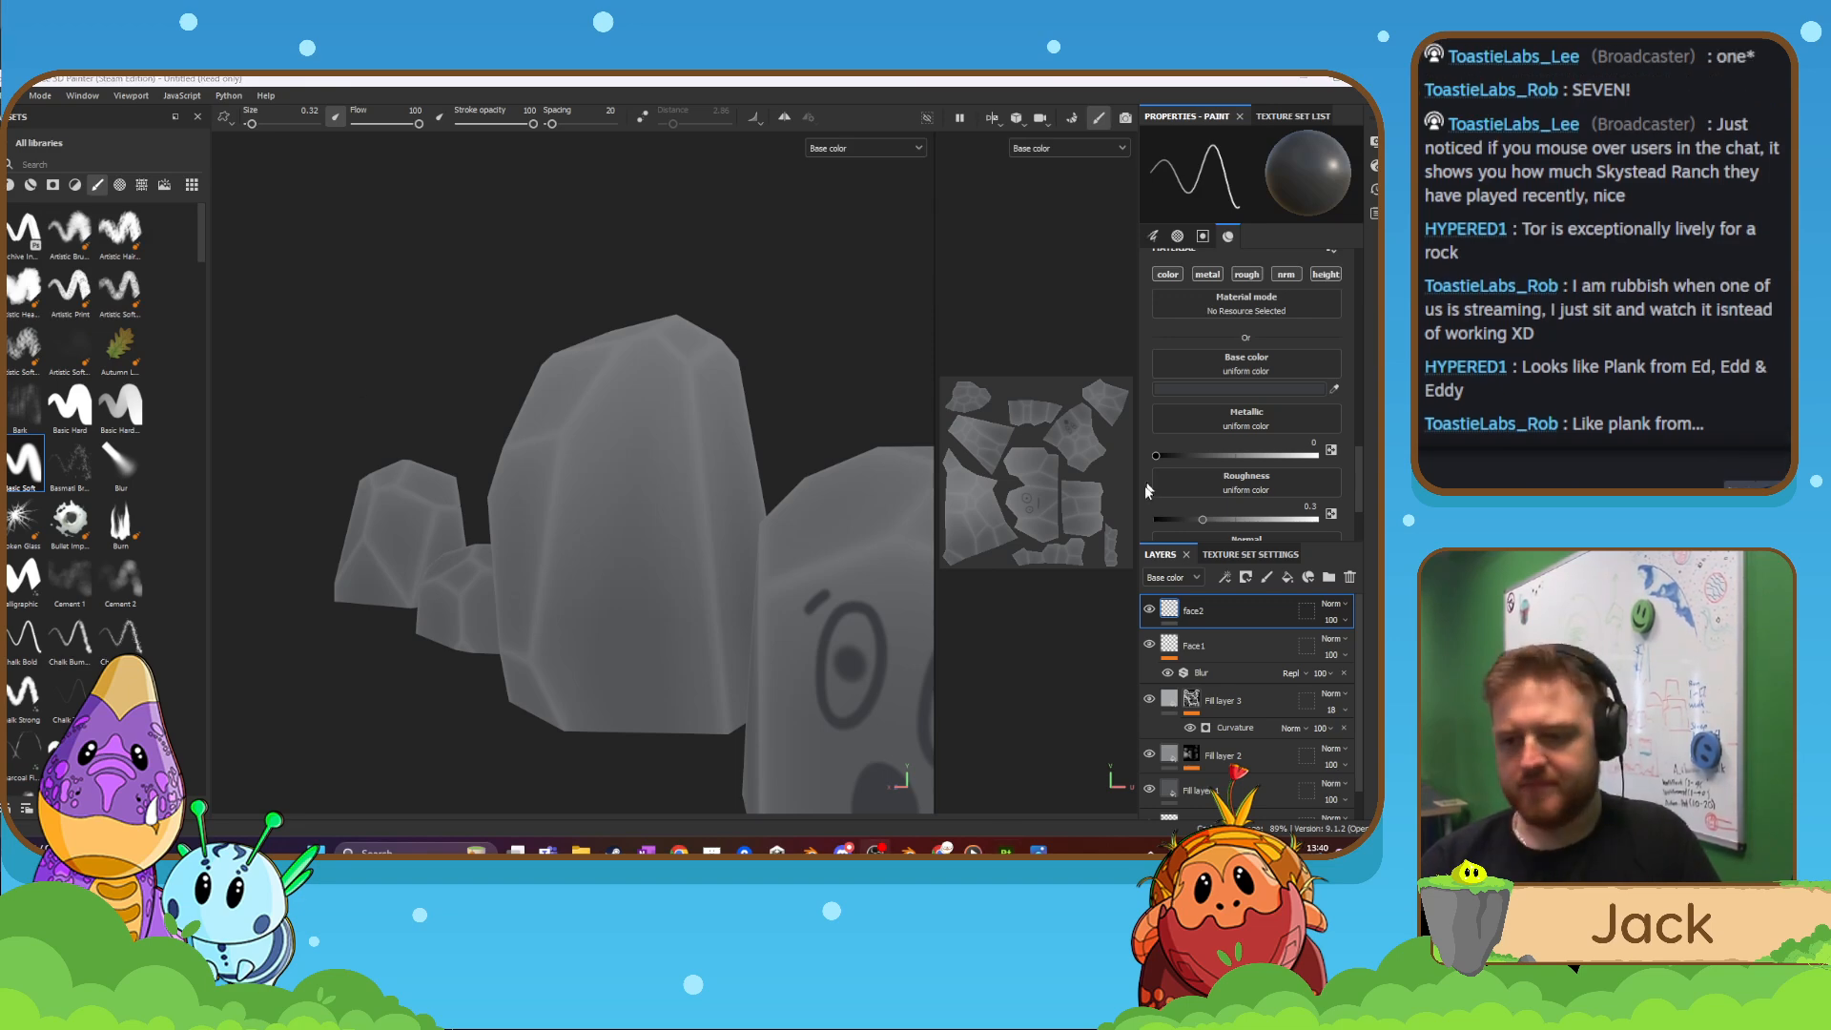
- Add a new paint layer above face2 and adjust the brush size for painting on the tall rock's front face
left_click(1268, 578)
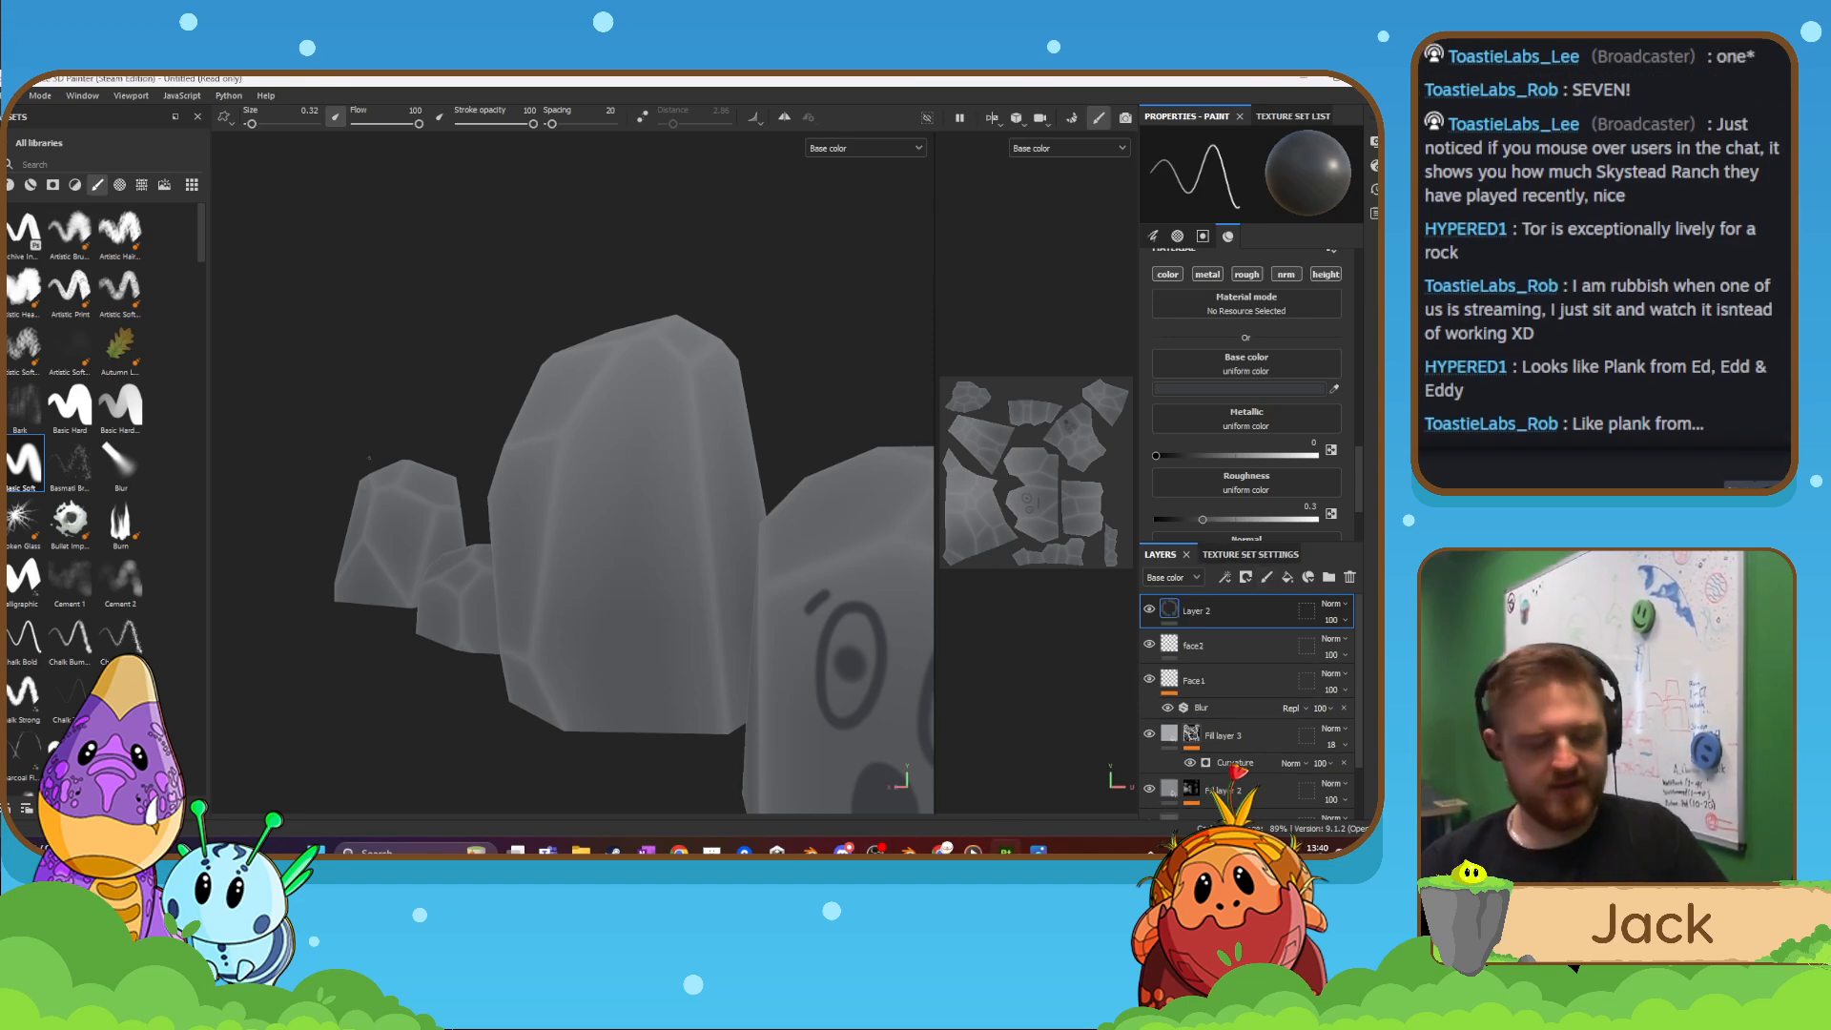
scroll(611, 527, "up", 4)
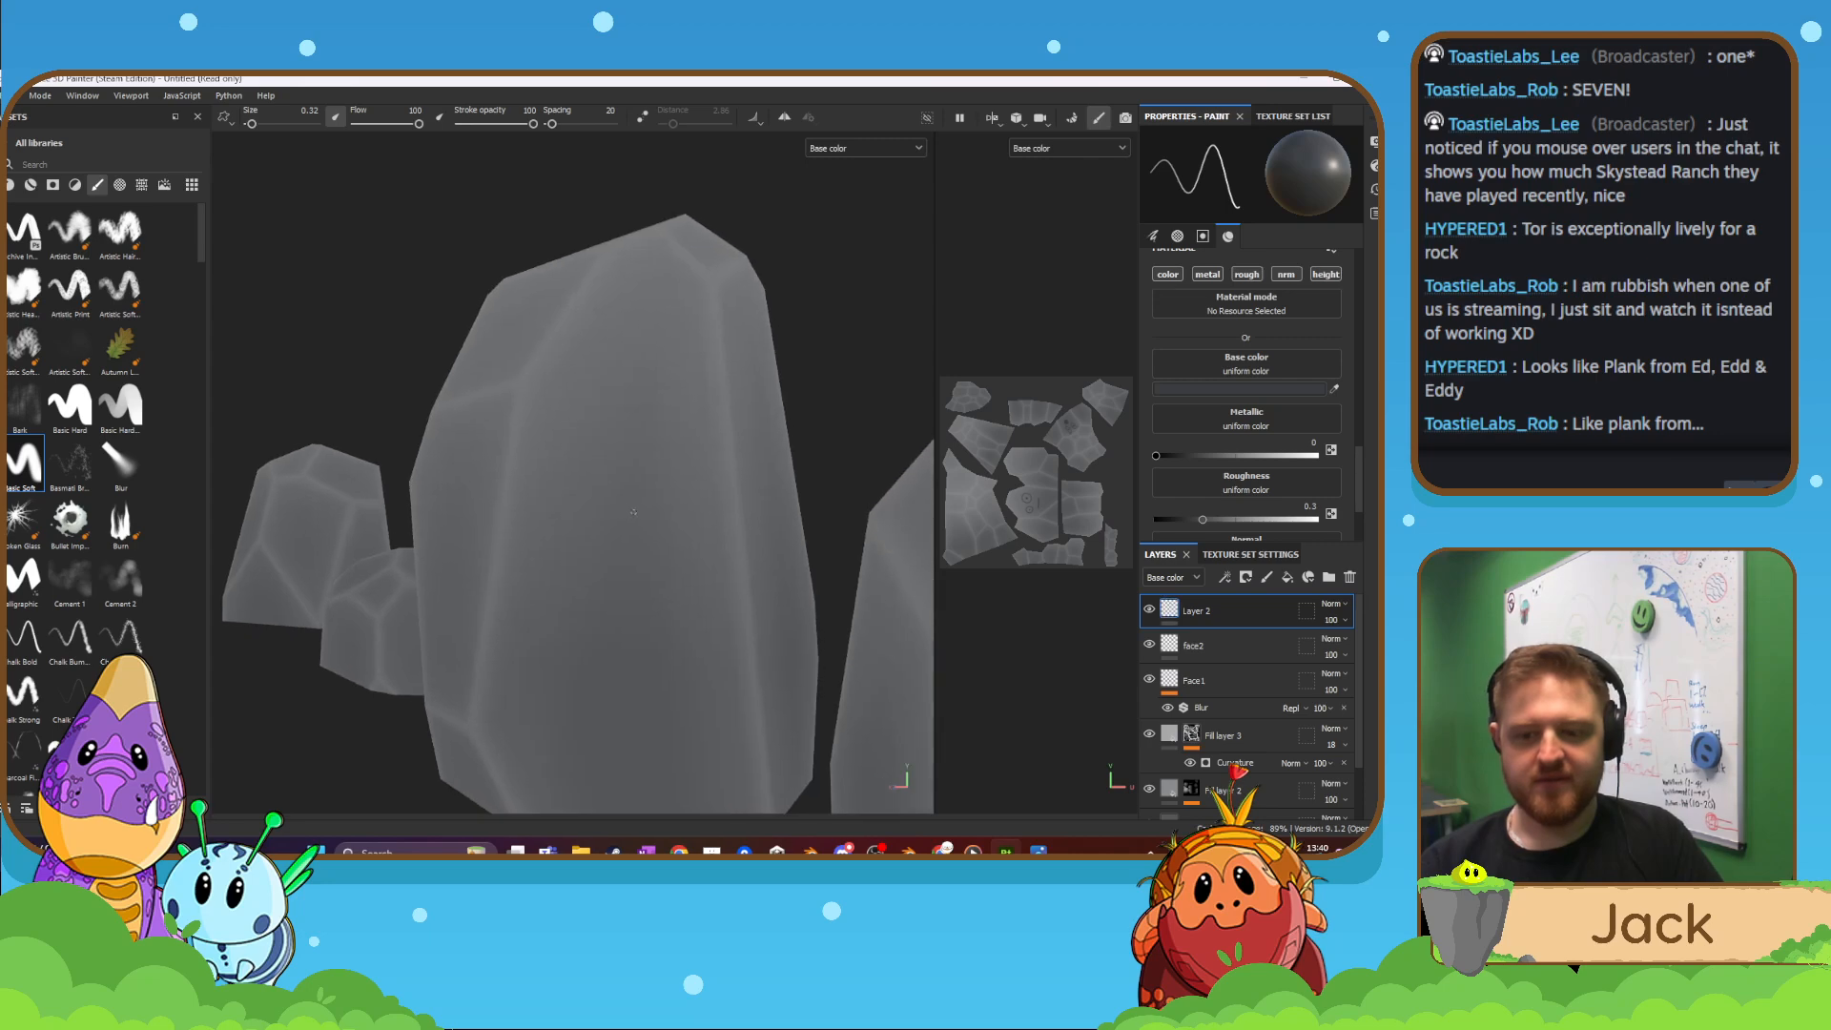
scroll(573, 505, "down", 4)
scroll(564, 497, "up", 4)
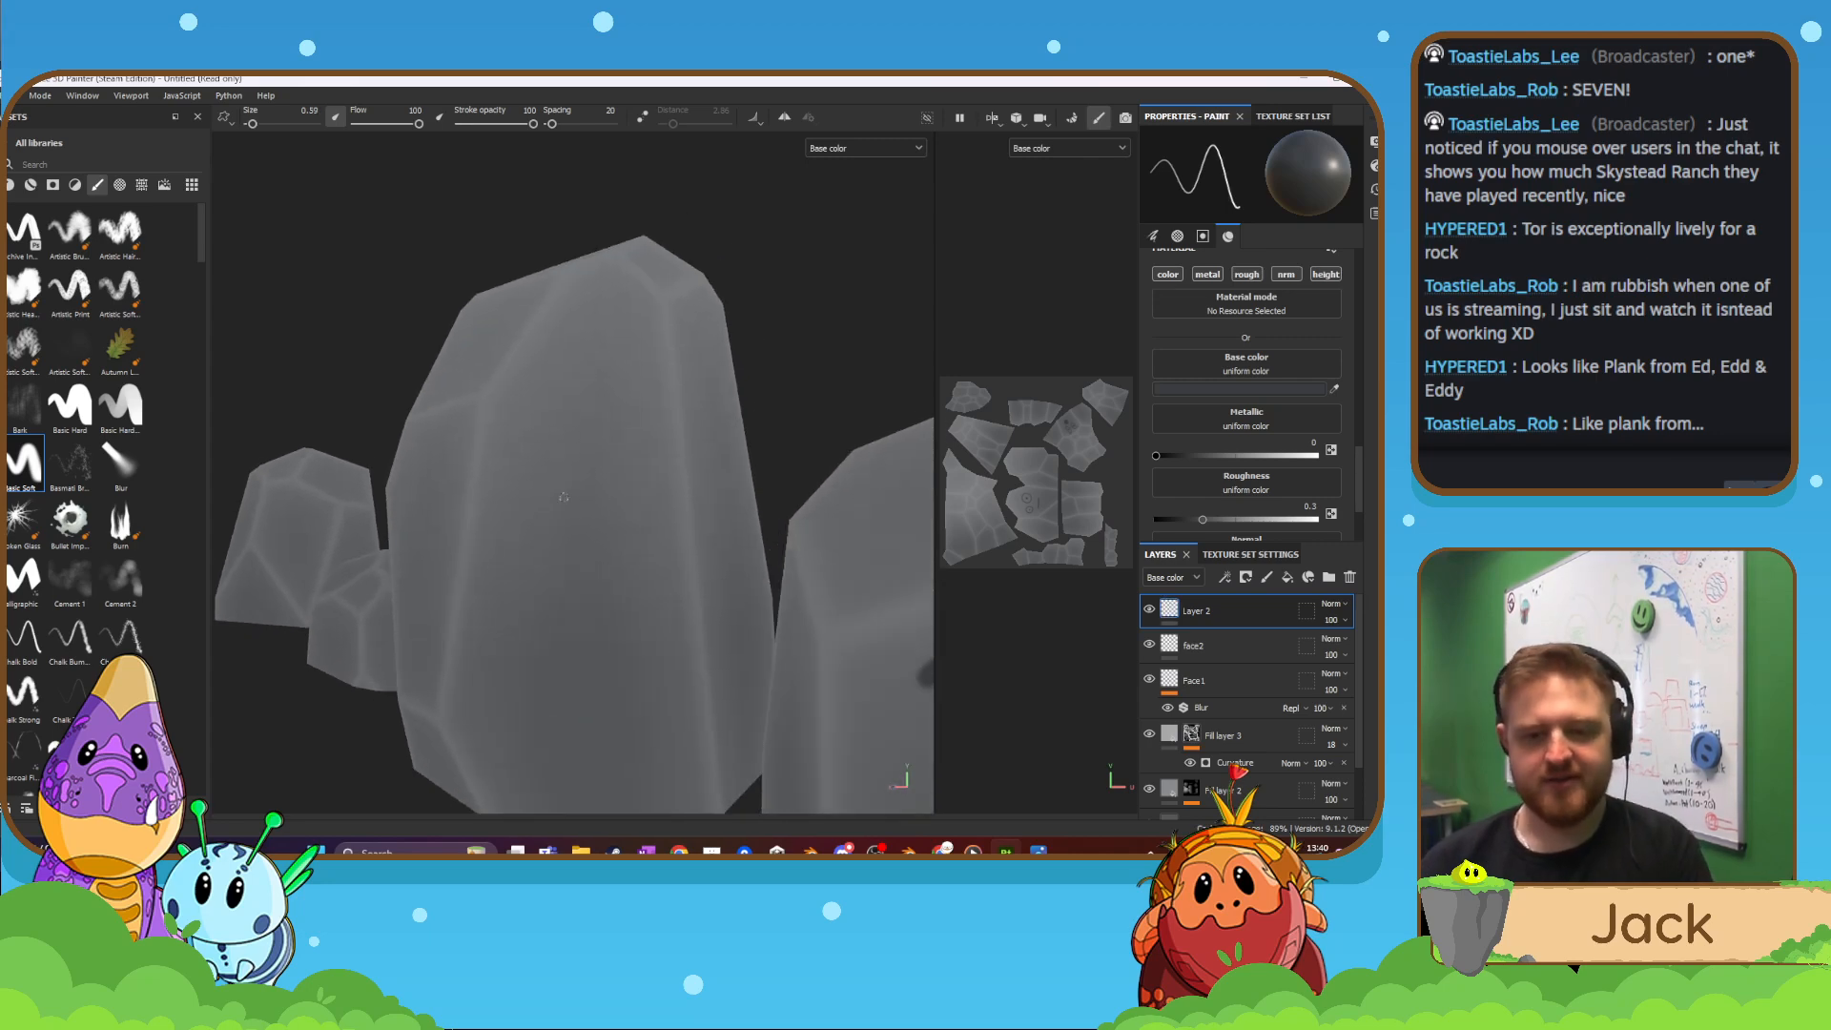
right_click_drag(564, 497, 558, 464, "ctrl")
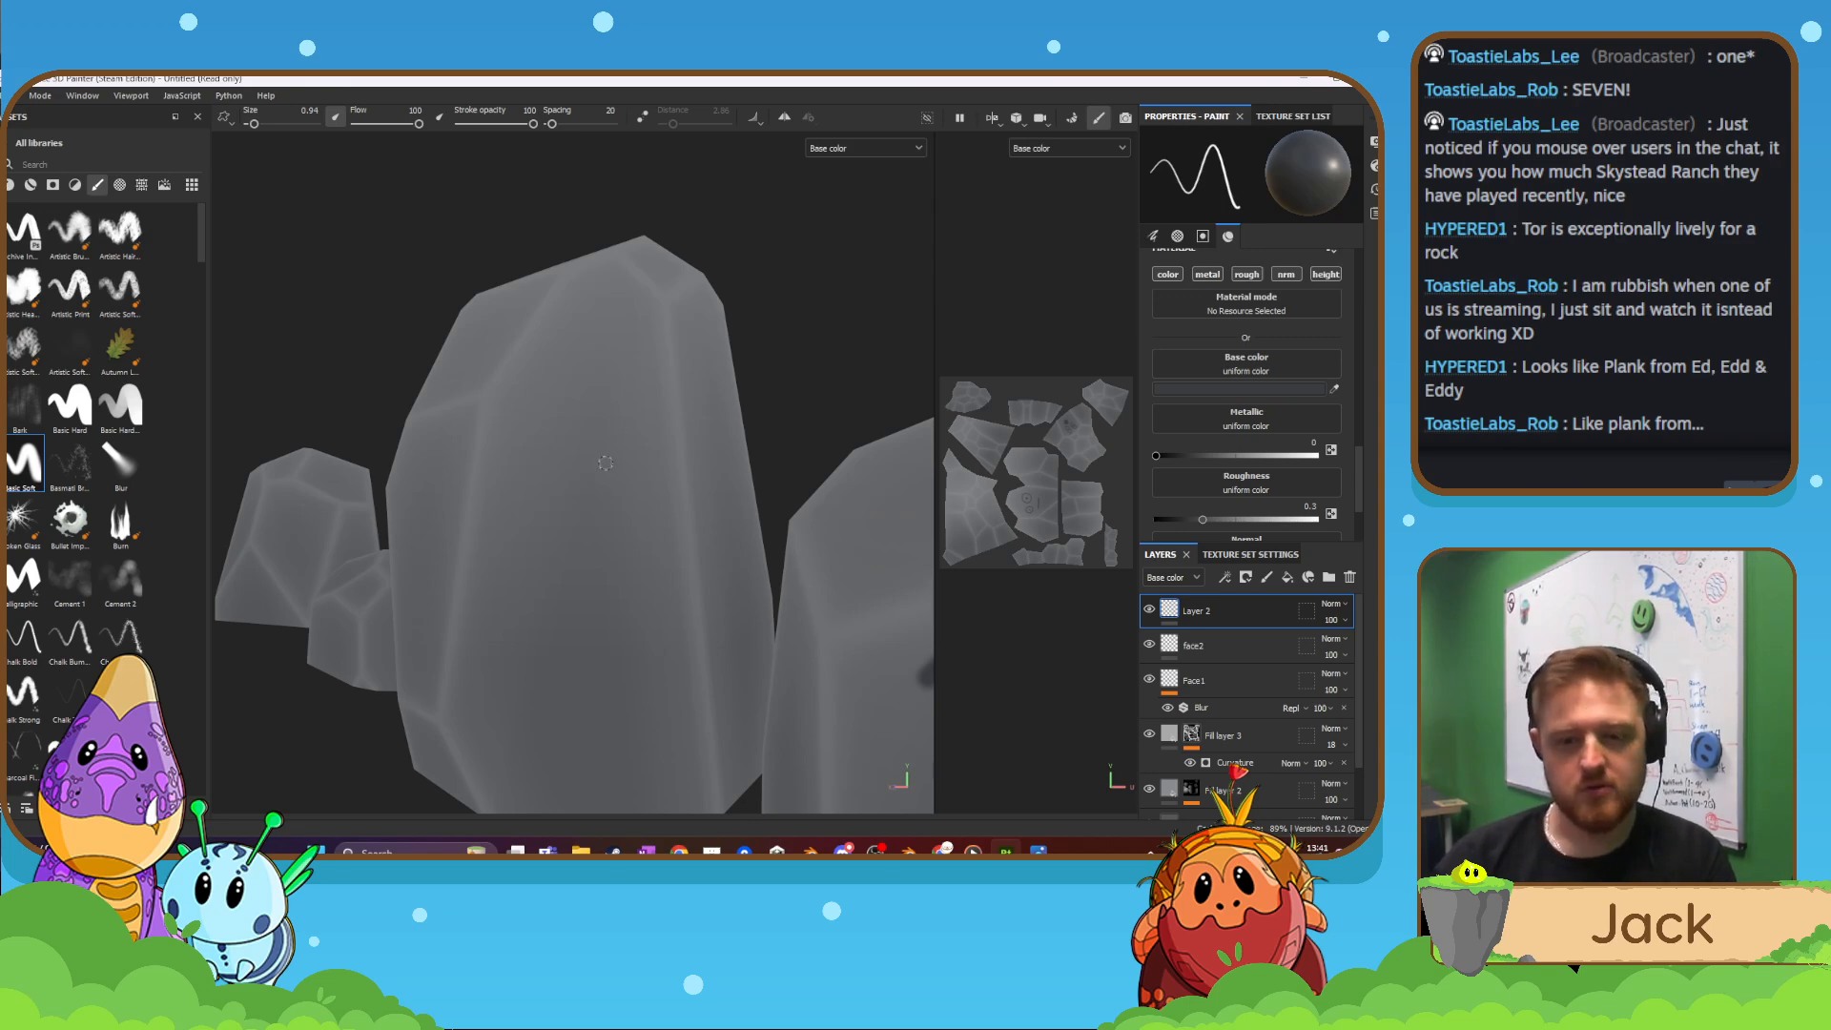
mouse_move(593, 470)
left_mouse_down()
mouse_move(654, 436)
mouse_move(620, 467)
mouse_move(644, 471)
left_mouse_up()
key("ctrl+z")
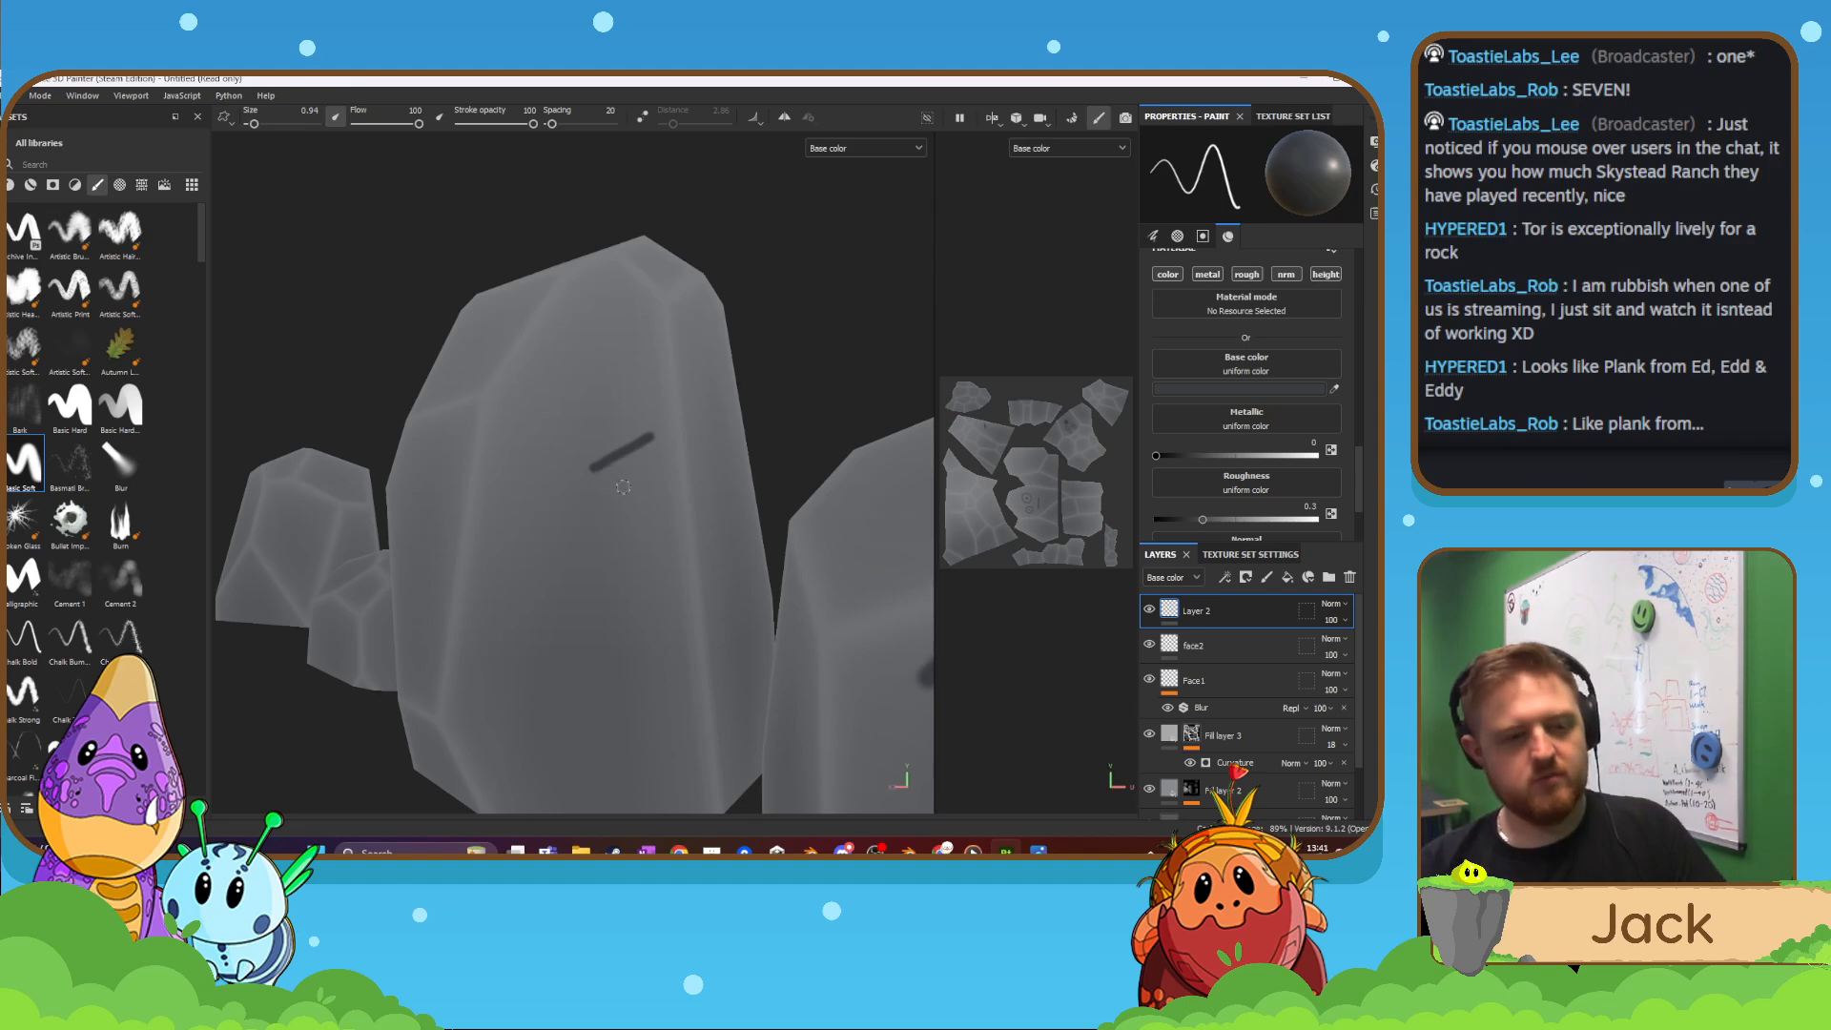
key("ctrl+z")
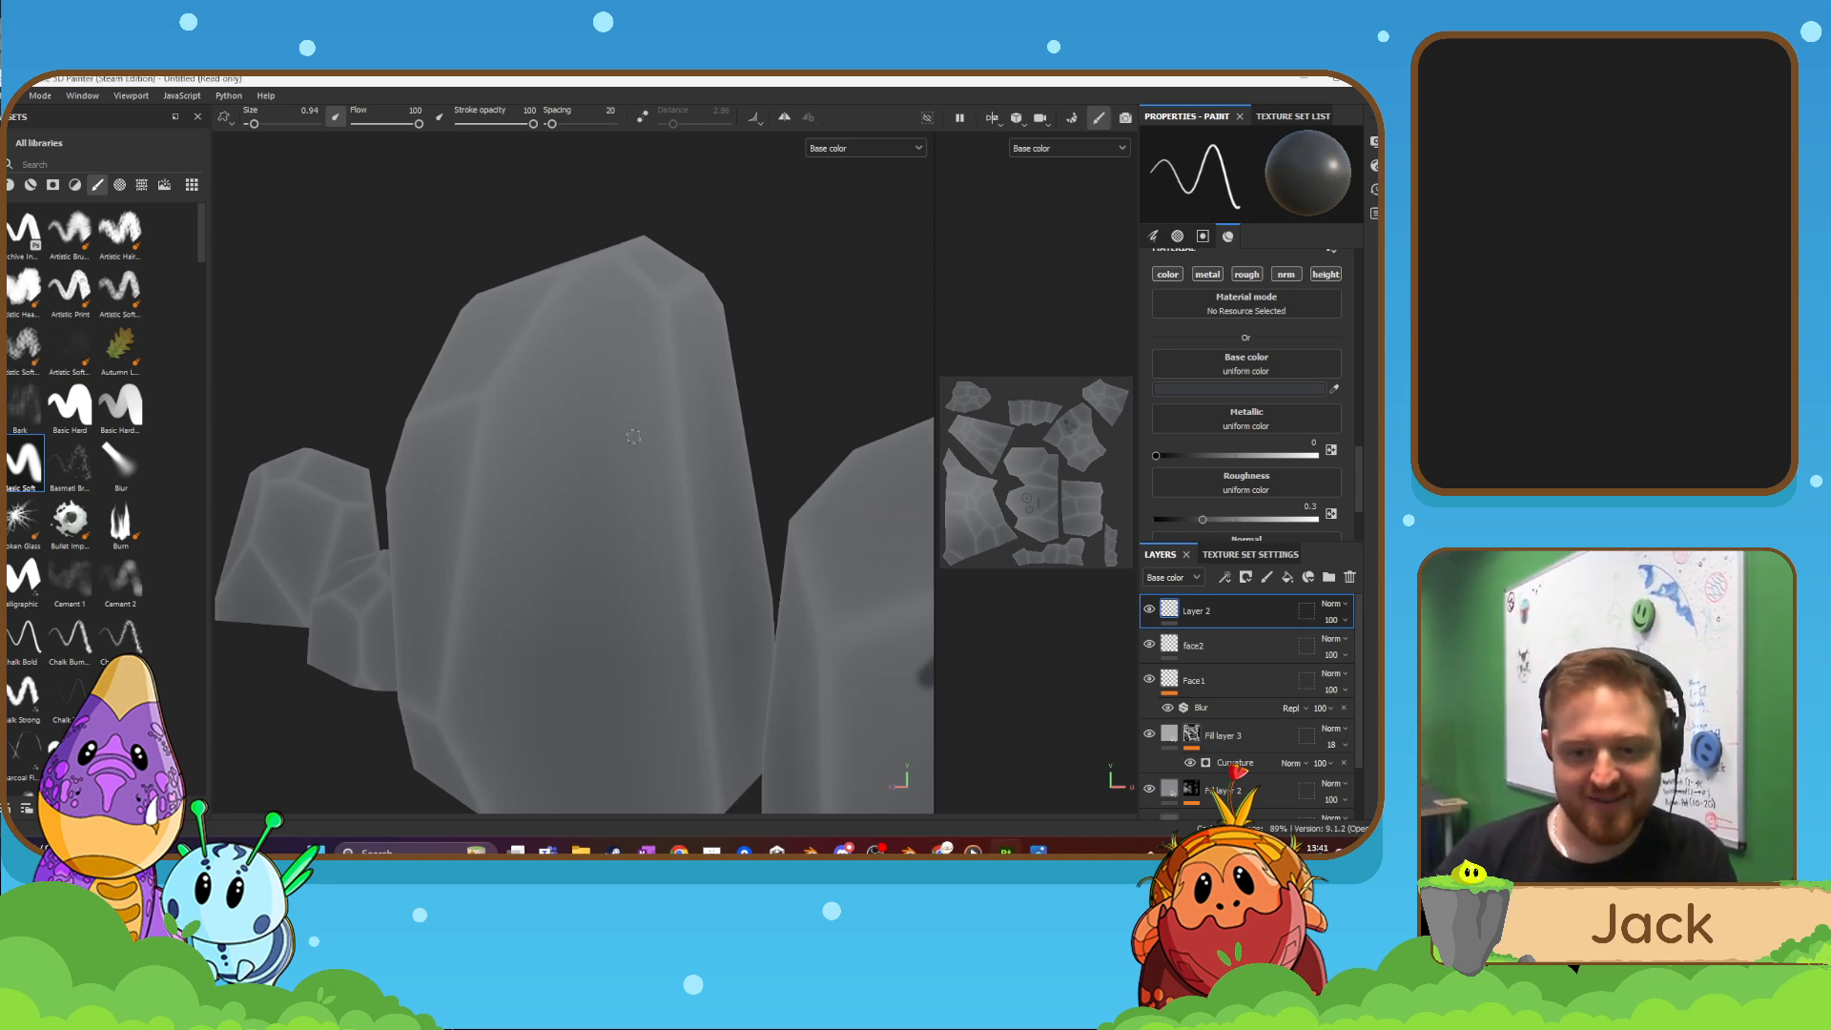
mouse_move(633, 436)
left_mouse_down()
mouse_move(618, 426)
mouse_move(572, 456)
left_mouse_up()
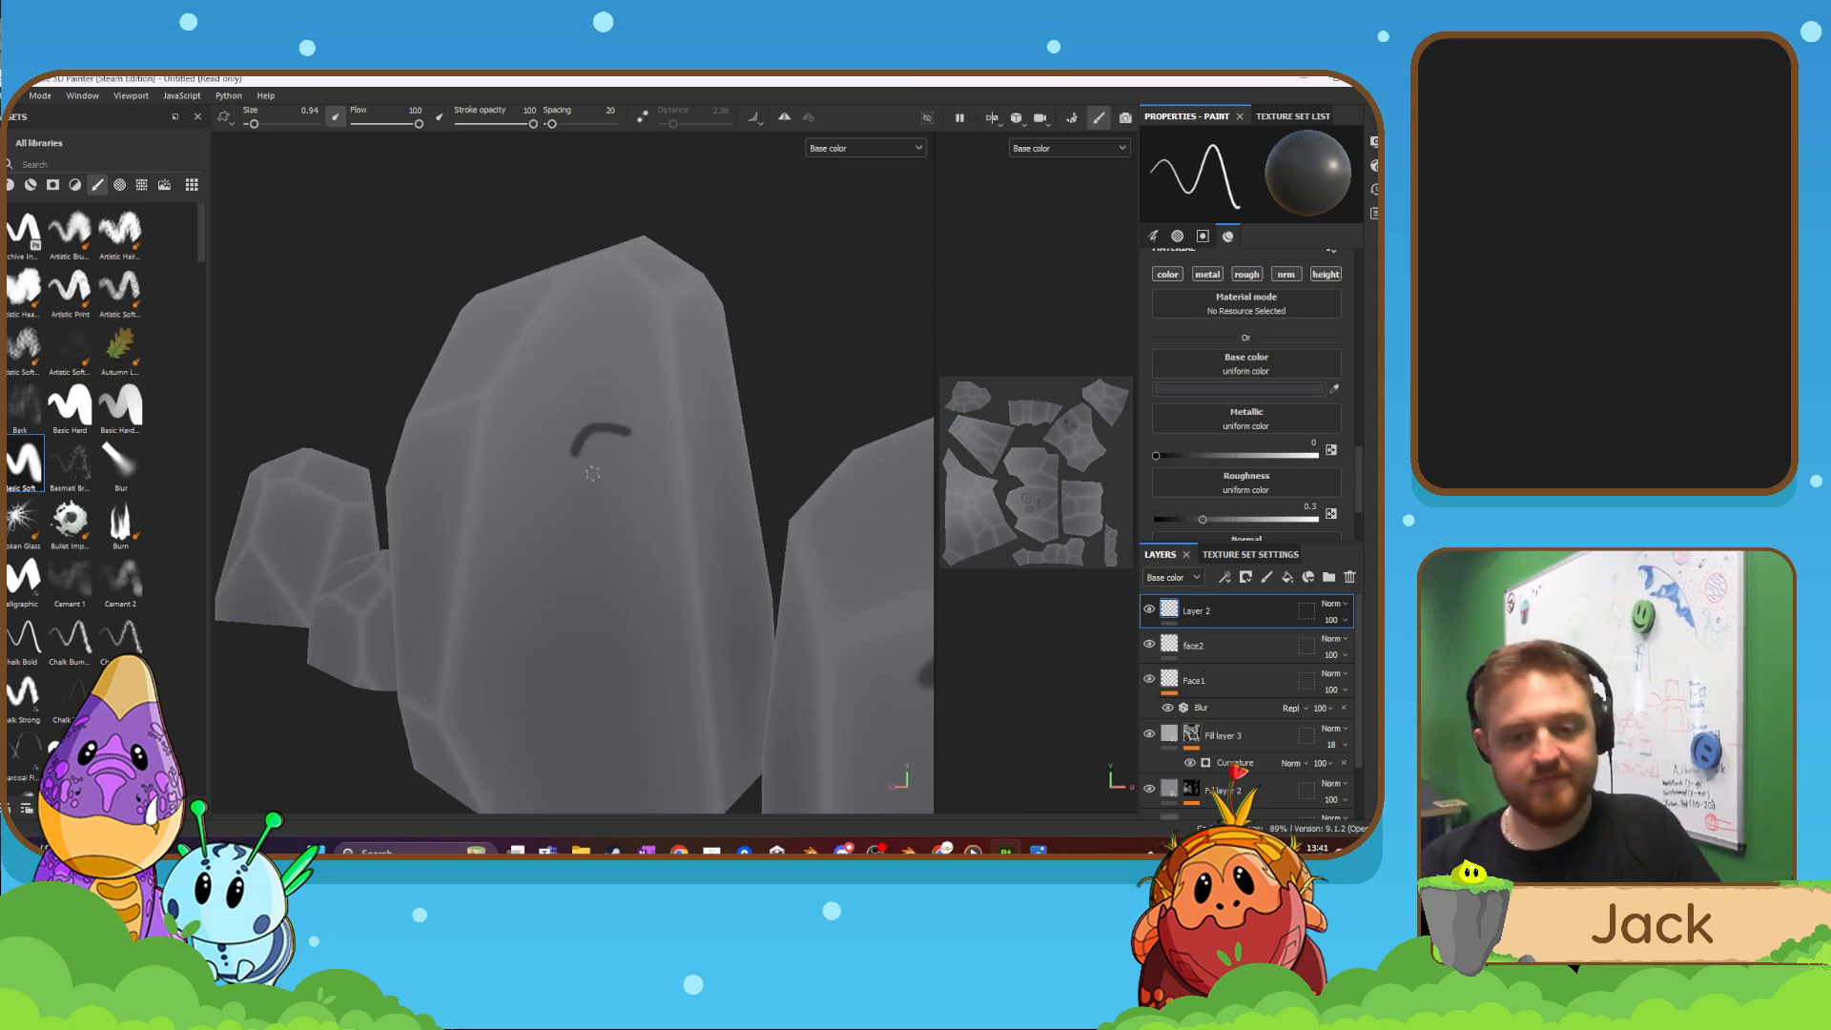
key("ctrl+z")
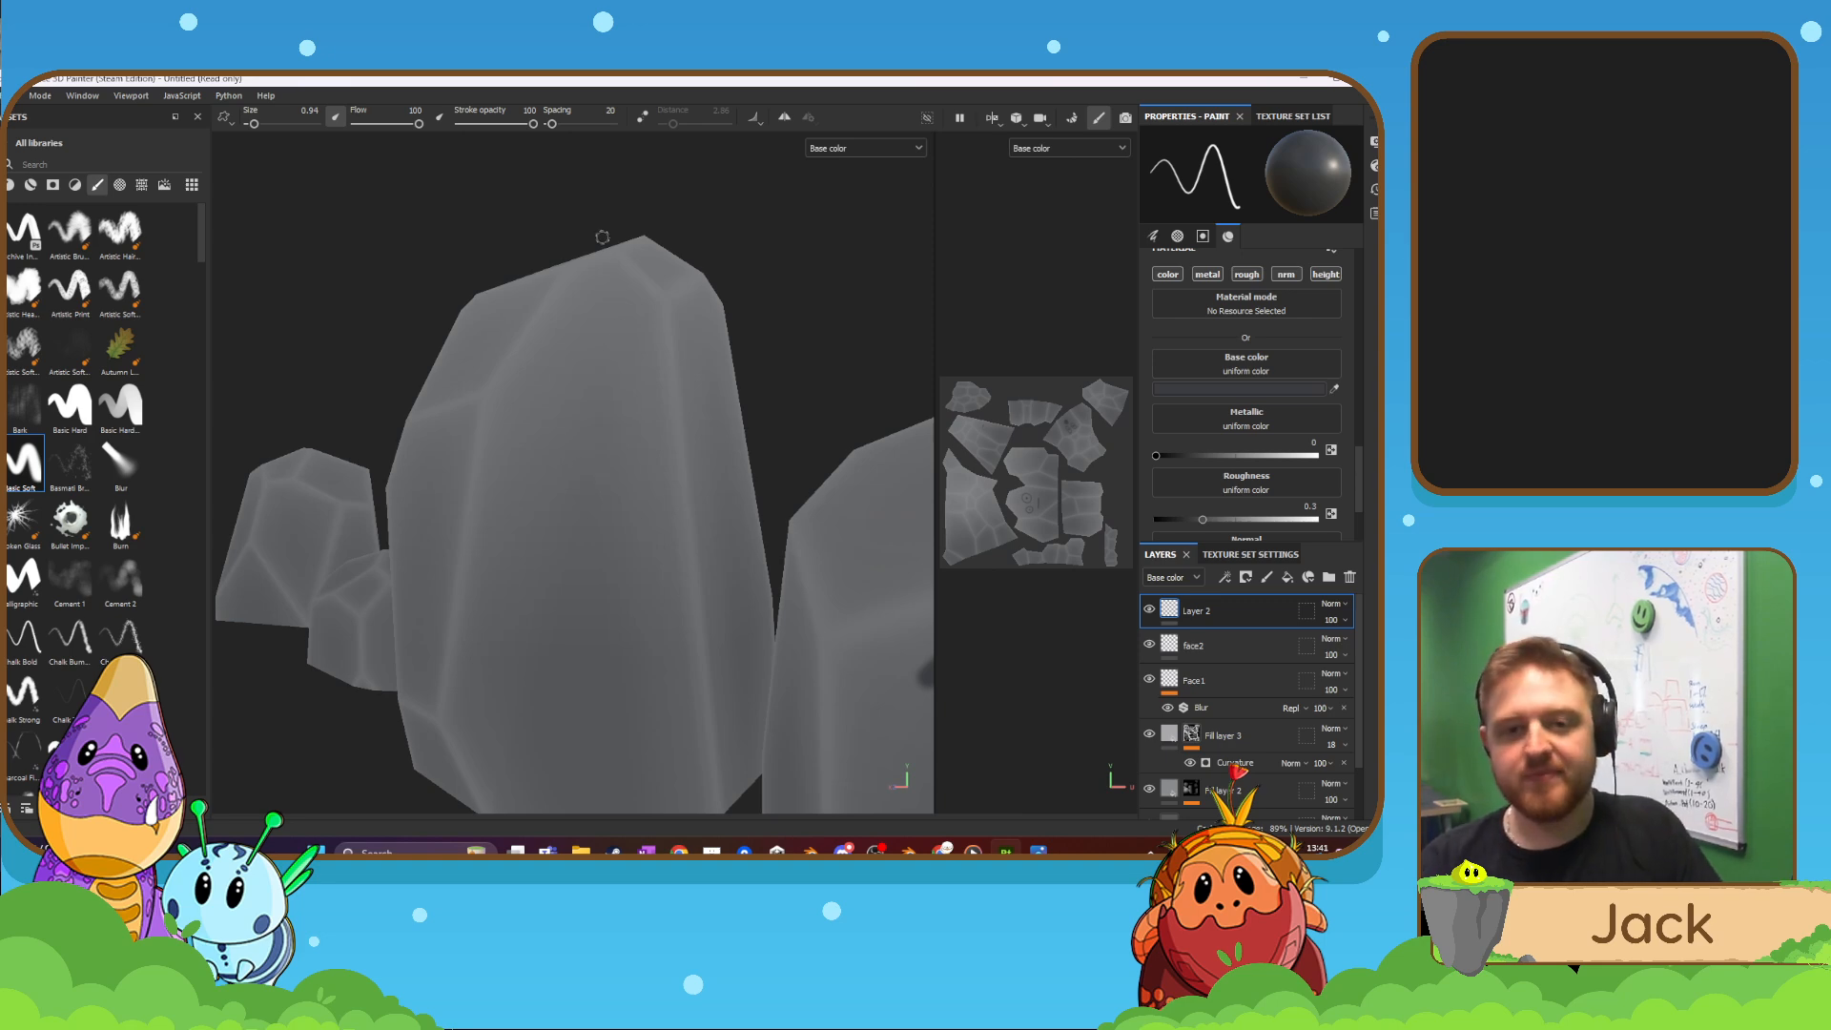
- Turn Lazy Mouse back on and paint a round eye outline on the upper front face of the tall rock
left_click(643, 116)
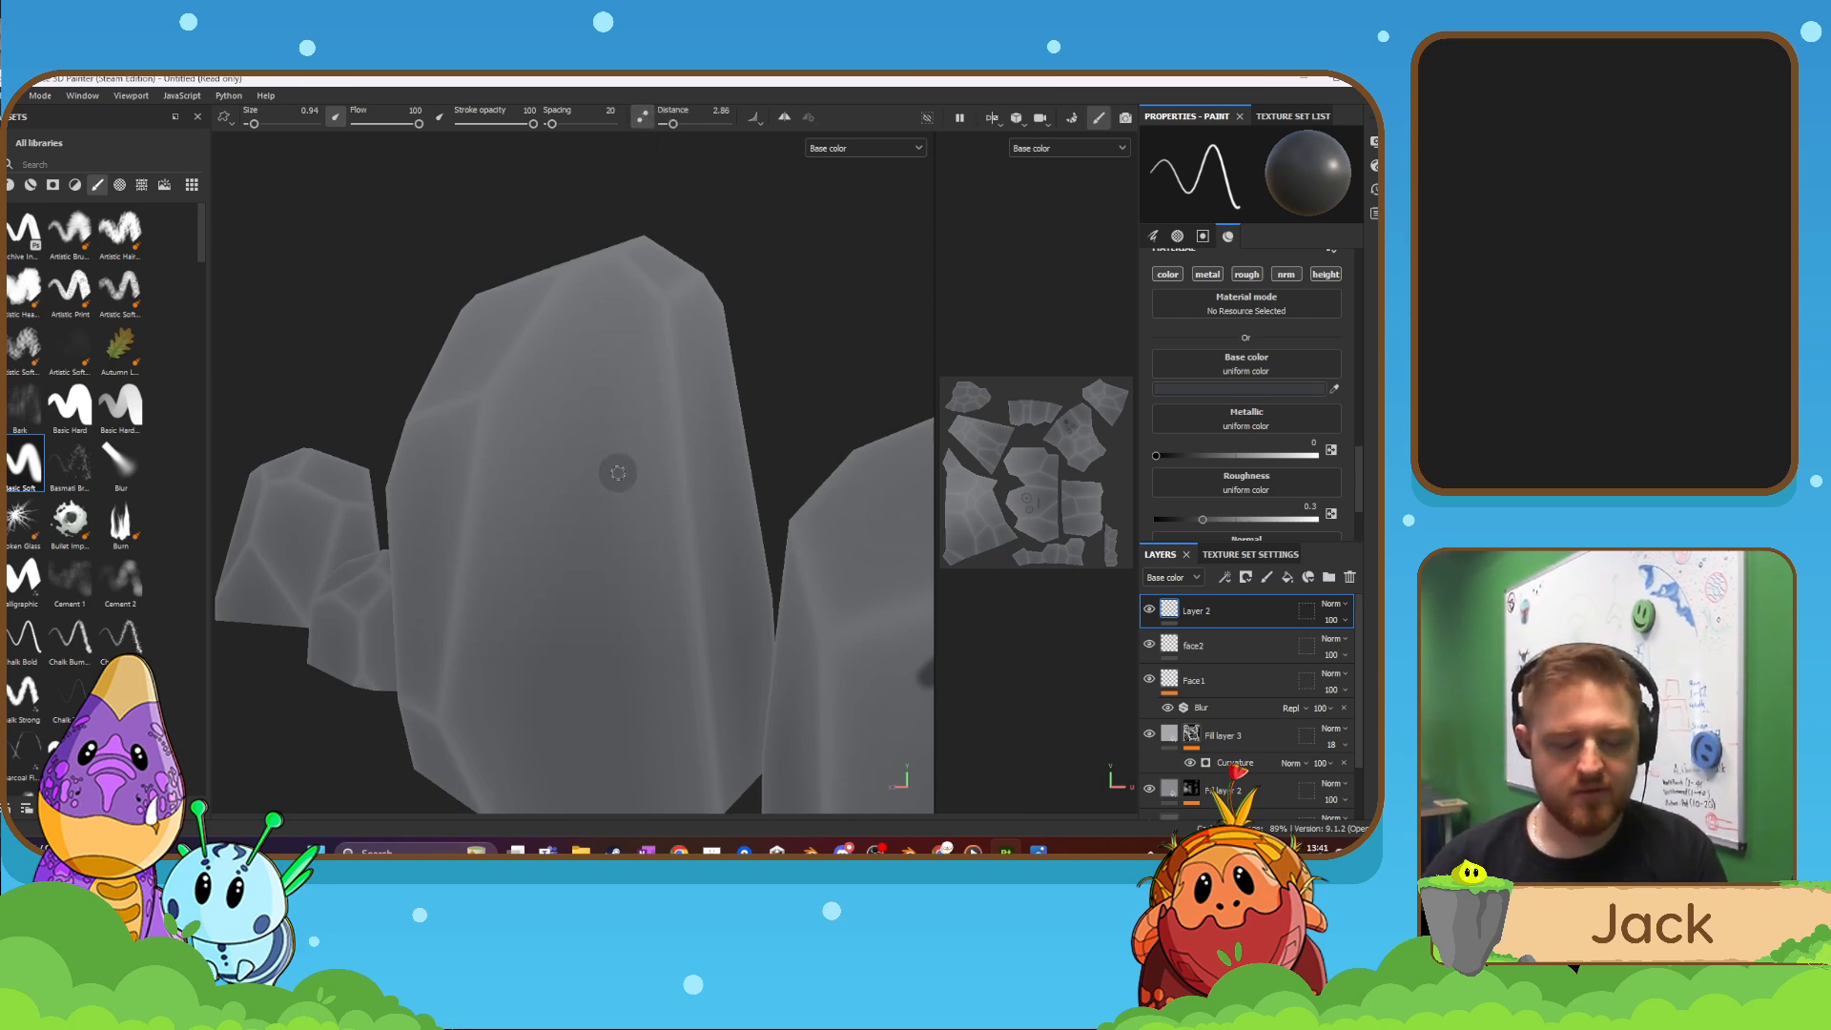
mouse_move(628, 426)
left_mouse_down()
mouse_move(590, 440)
mouse_move(576, 491)
mouse_move(635, 513)
mouse_move(665, 481)
mouse_move(654, 434)
mouse_move(622, 415)
left_mouse_up()
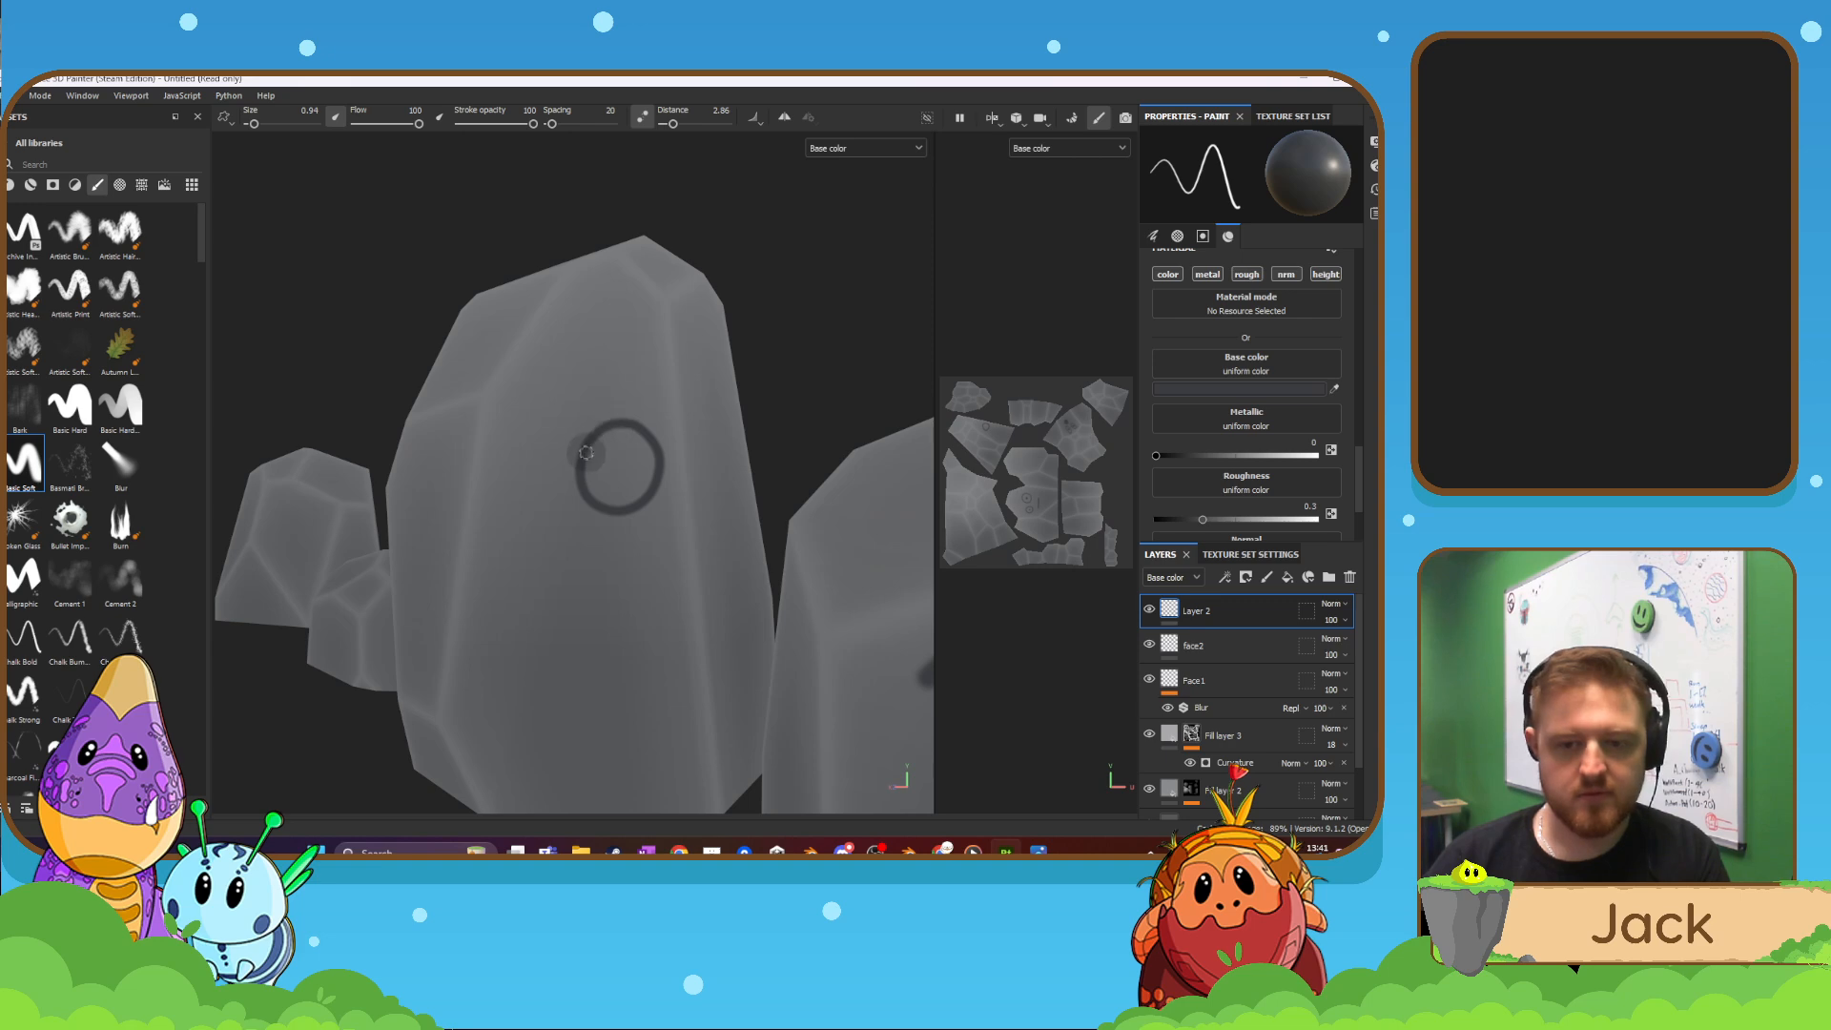
- Paint a slanted eyelid line inside the first eye and a second round eye with its own eyelid beside it, shortening the Lazy Mouse distance
mouse_move(585, 453)
left_mouse_down()
mouse_move(627, 448)
mouse_move(666, 489)
left_mouse_up()
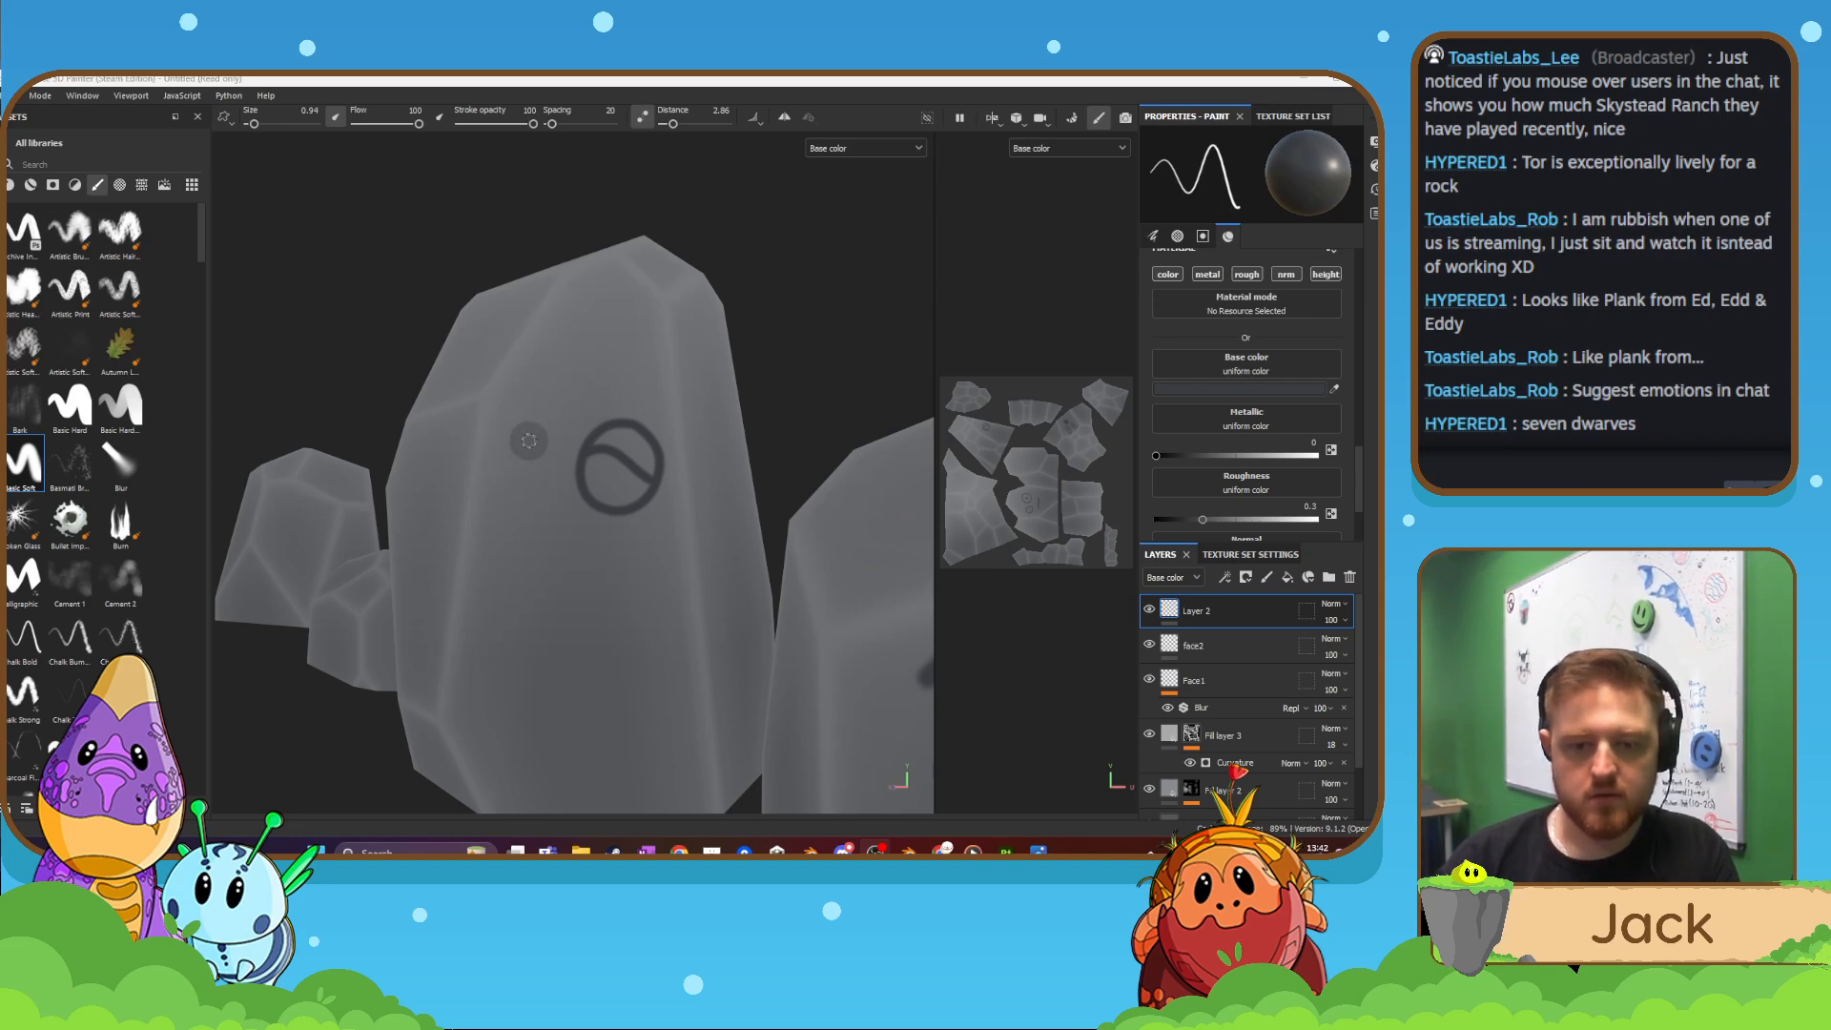
mouse_move(532, 432)
left_mouse_down()
mouse_move(504, 471)
mouse_move(531, 501)
mouse_move(561, 468)
mouse_move(541, 420)
left_mouse_up()
key("ctrl+z")
key("ctrl+z")
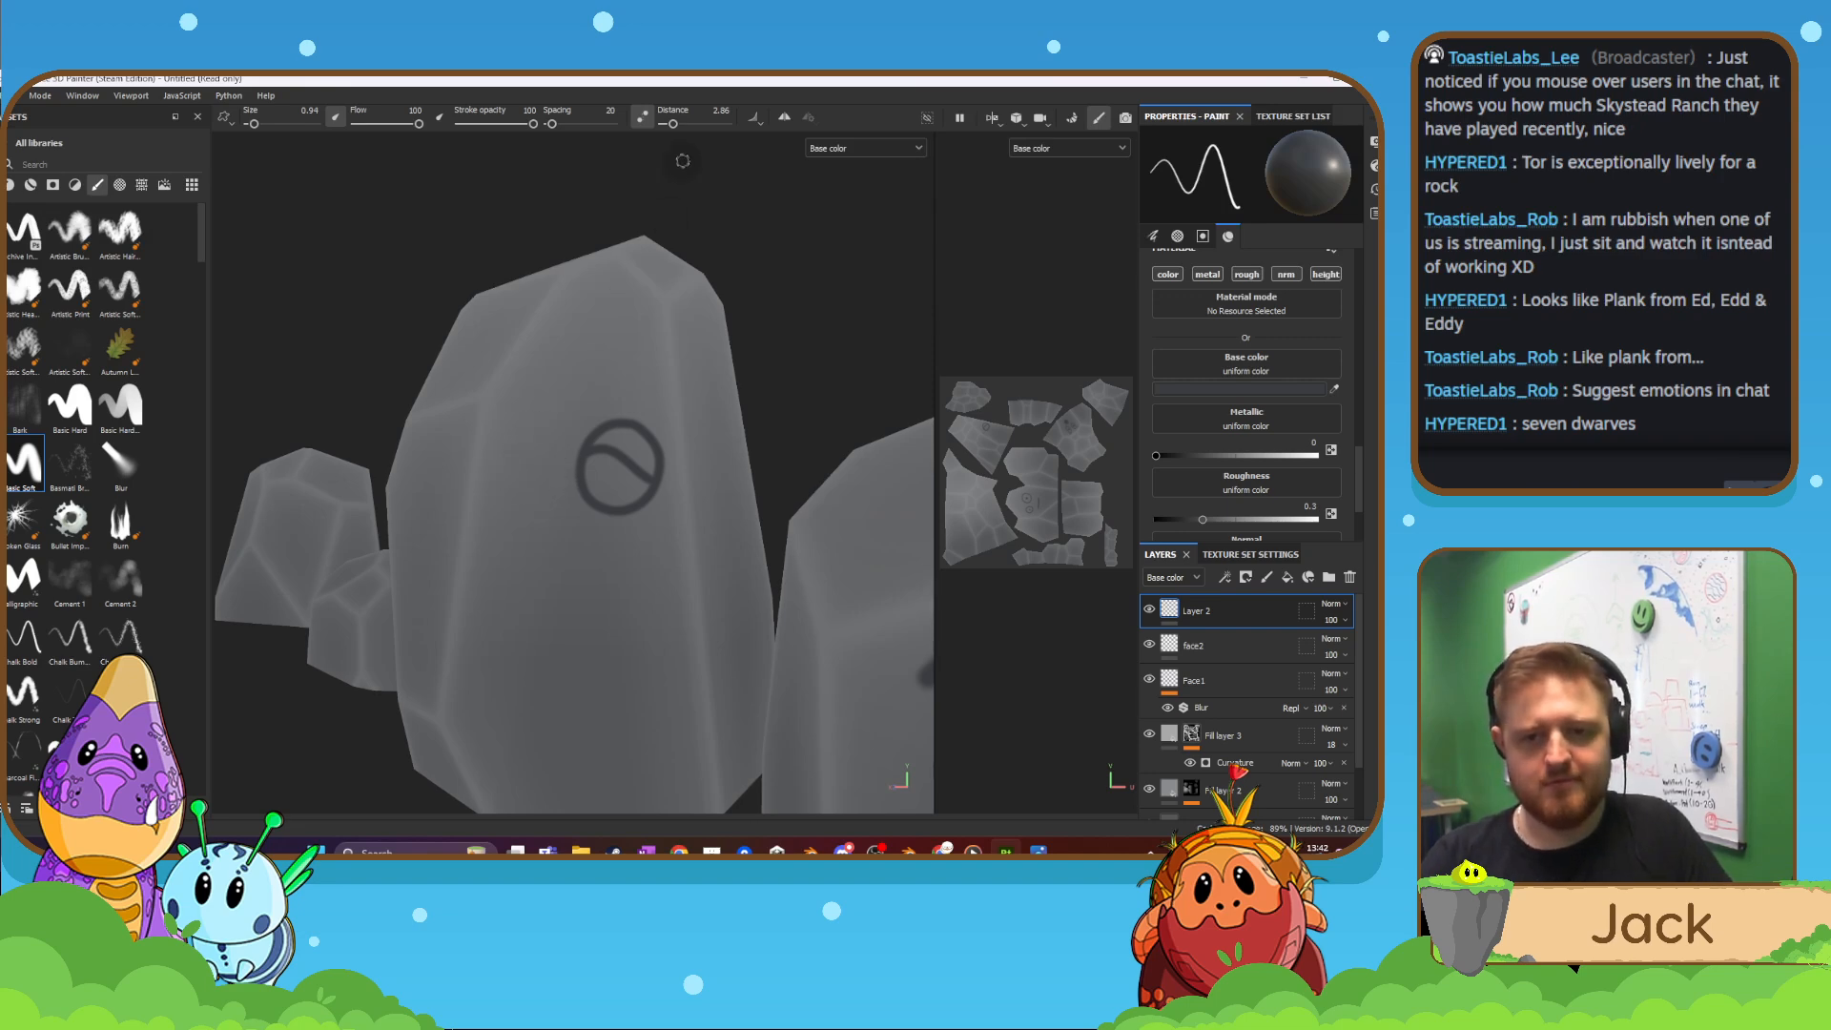
left_click_drag(673, 123, 668, 125)
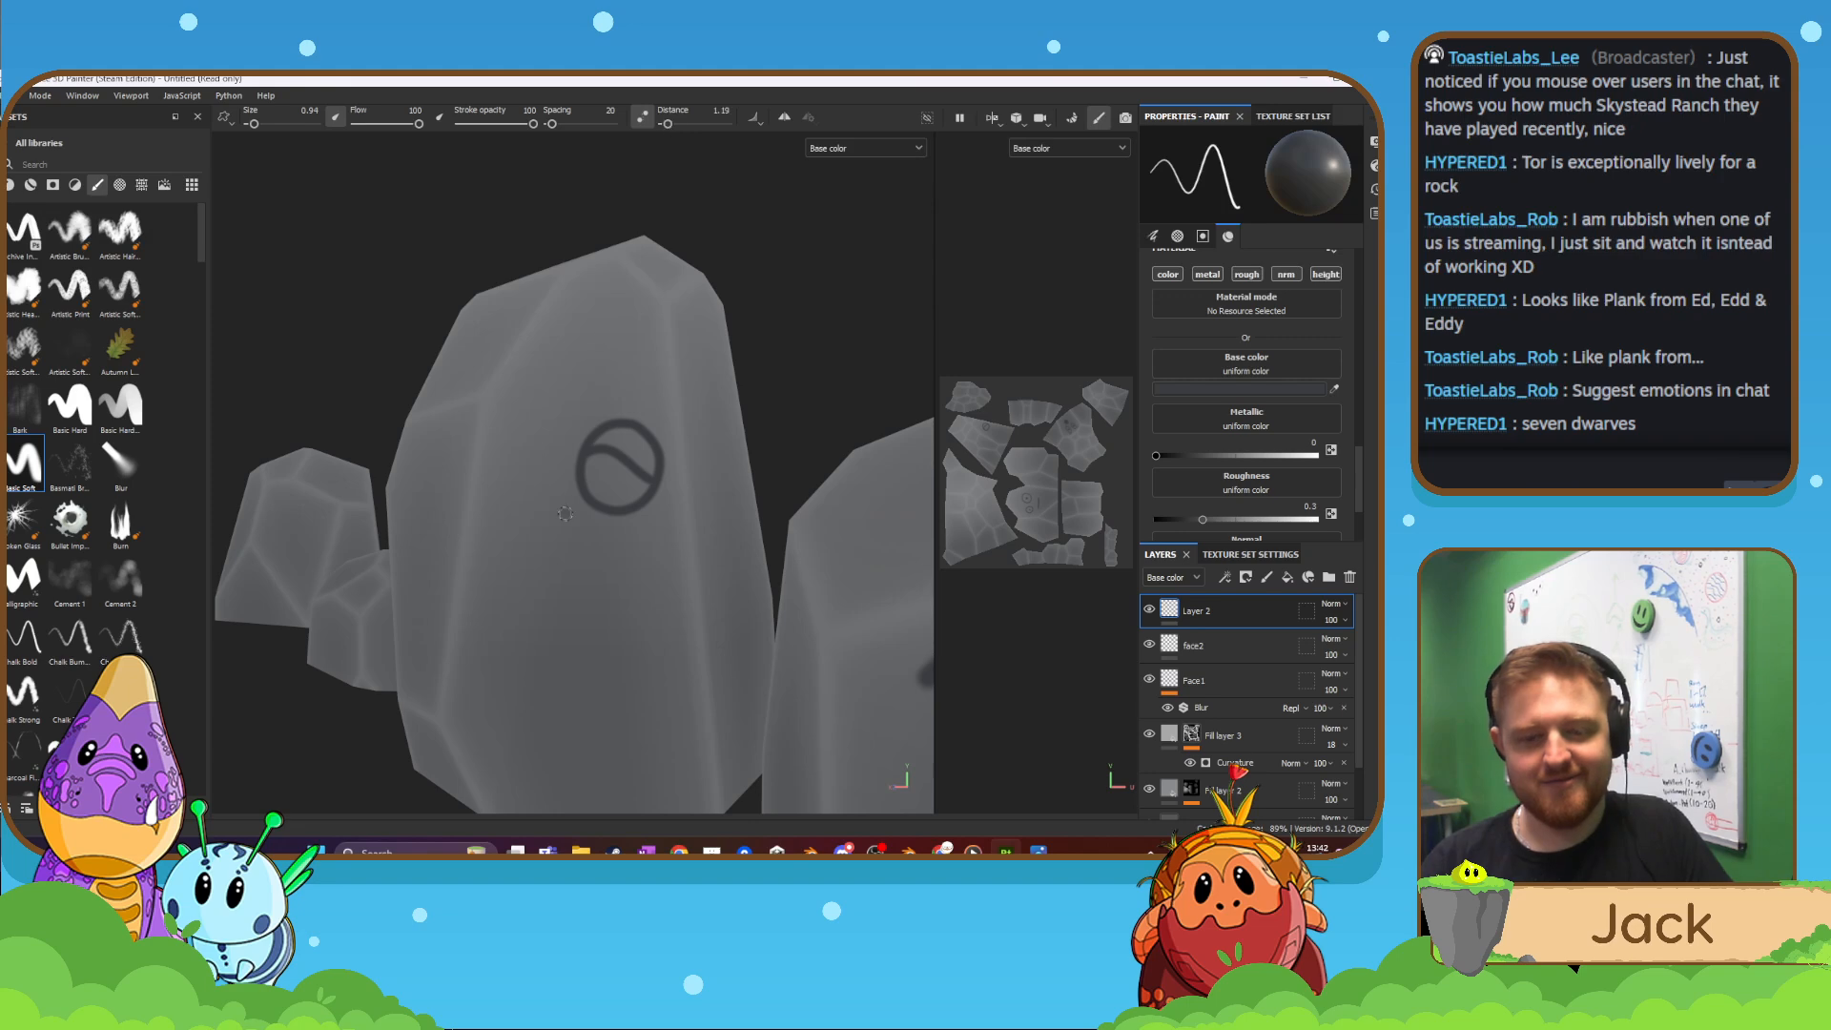
mouse_move(532, 431)
left_mouse_down()
mouse_move(506, 438)
mouse_move(502, 487)
mouse_move(530, 423)
mouse_move(500, 441)
mouse_move(508, 489)
mouse_move(556, 489)
mouse_move(567, 455)
mouse_move(532, 423)
left_mouse_up()
key("ctrl+z")
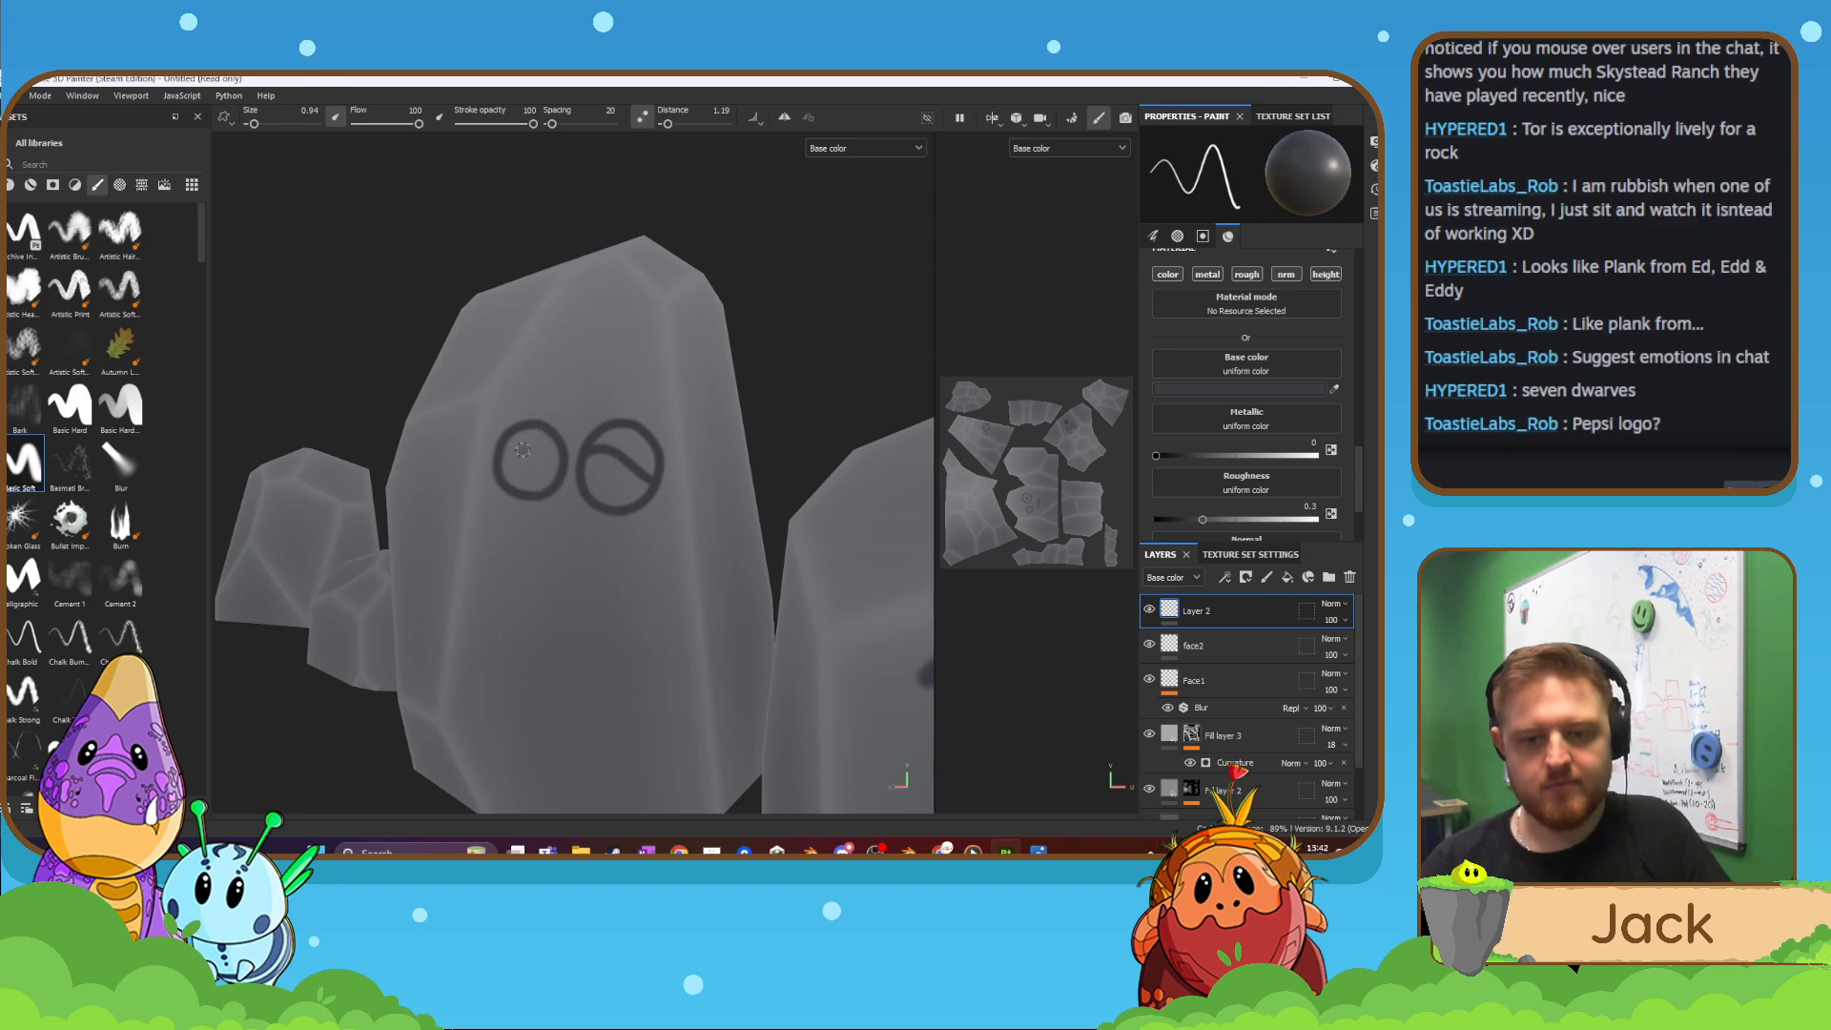
left_click_drag(499, 455, 555, 446)
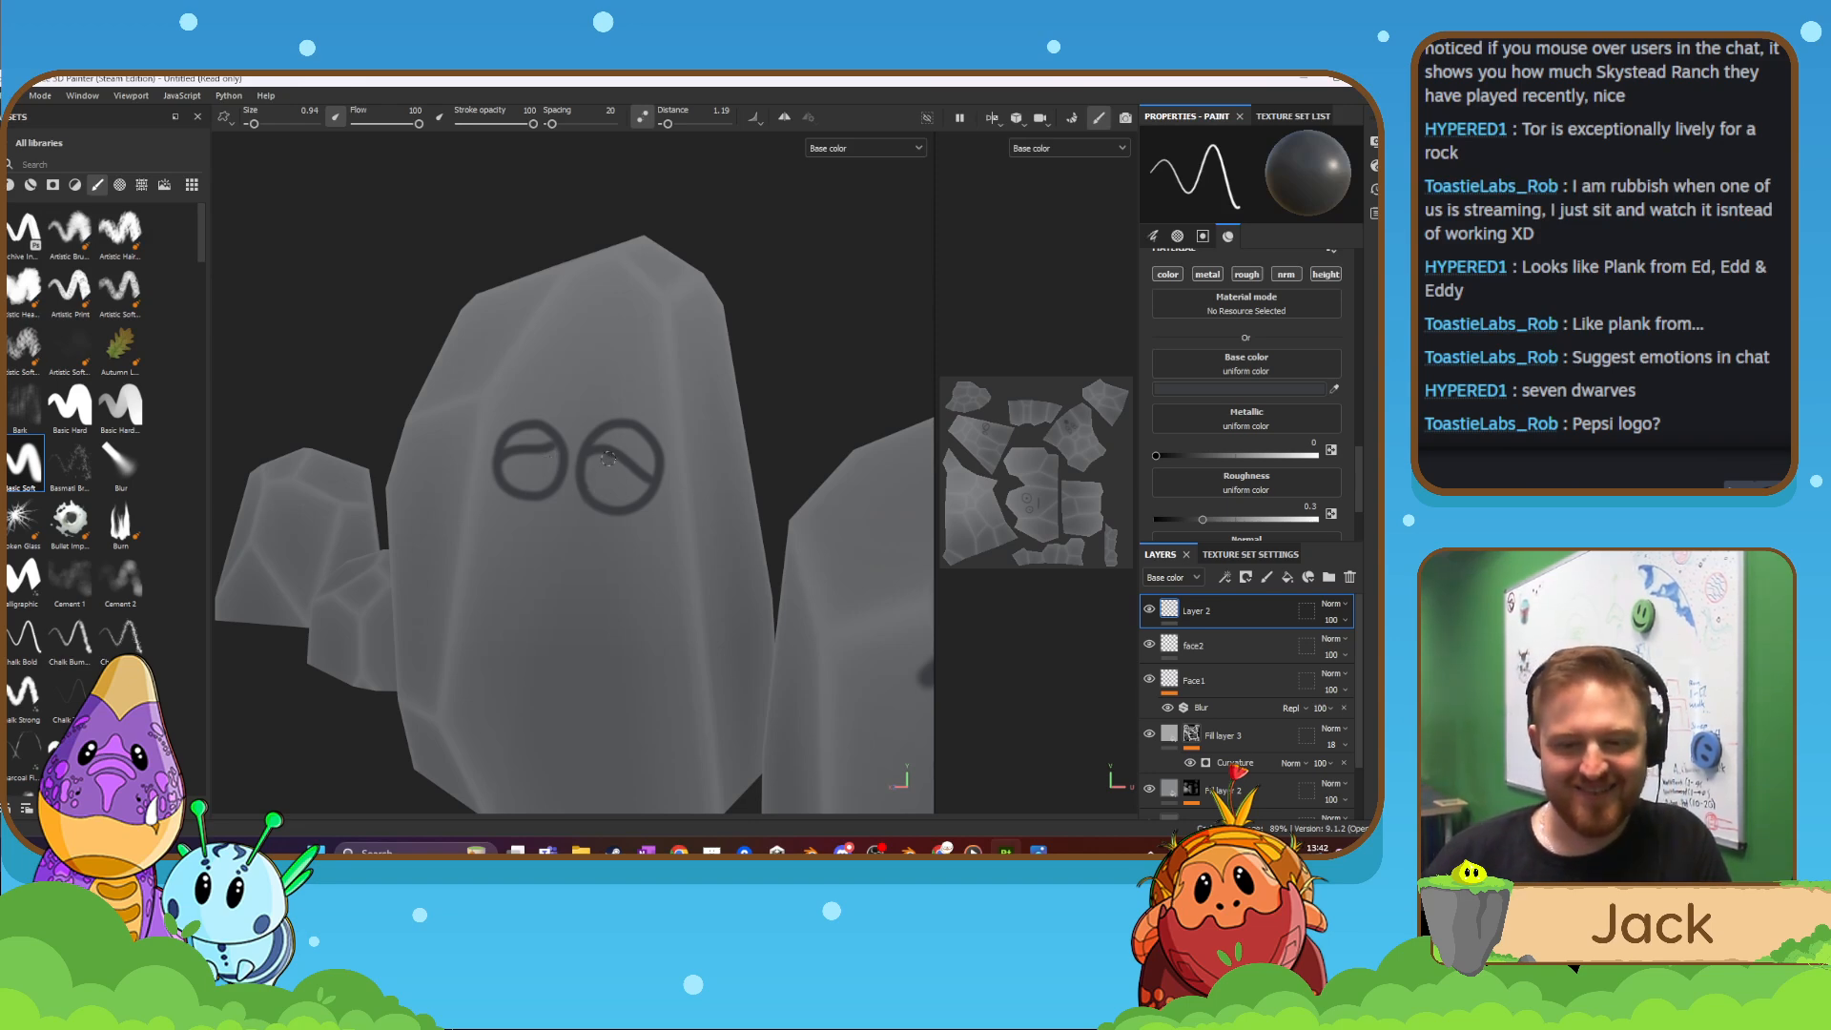
- Paint a half-hidden pupil under each eyelid, using a smaller brush and a Lazy Mouse distance of 0.24 for the second eye
left_click_drag(607, 455, 640, 475)
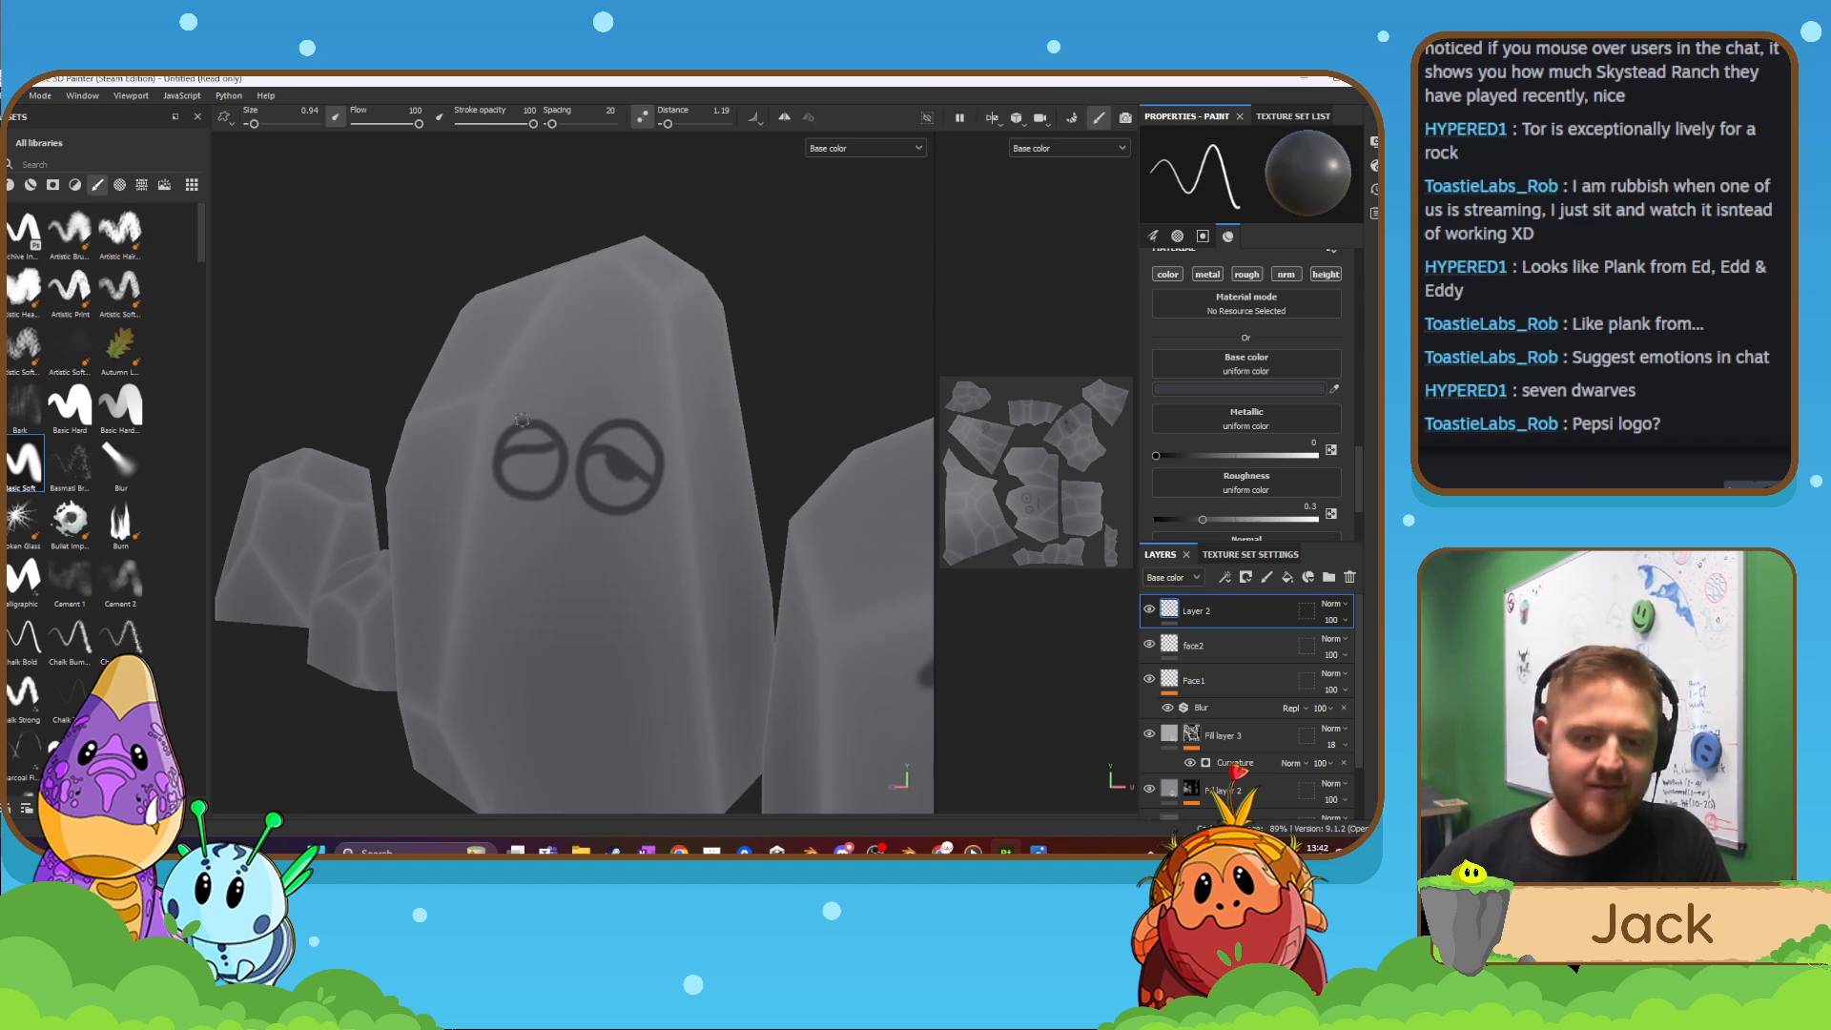
mouse_move(514, 459)
left_mouse_down()
mouse_move(545, 455)
mouse_move(522, 458)
left_mouse_up()
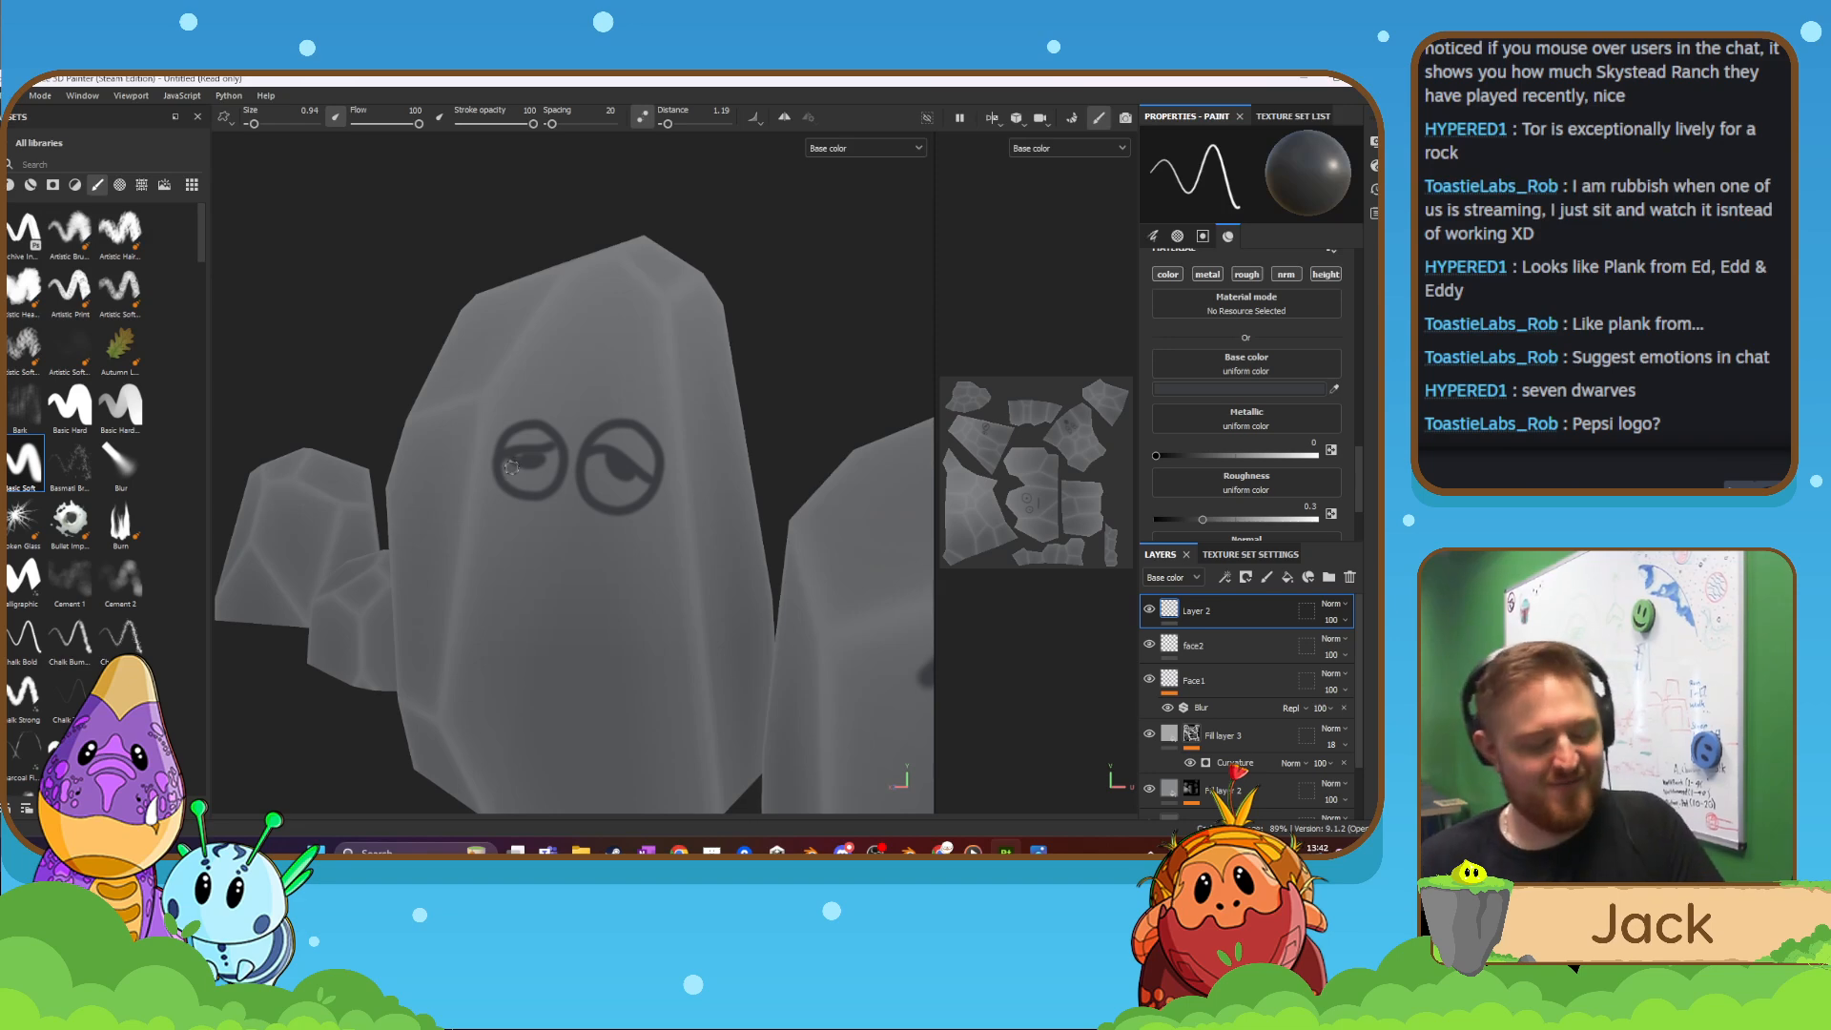
key("ctrl+z")
key("bracketleft")
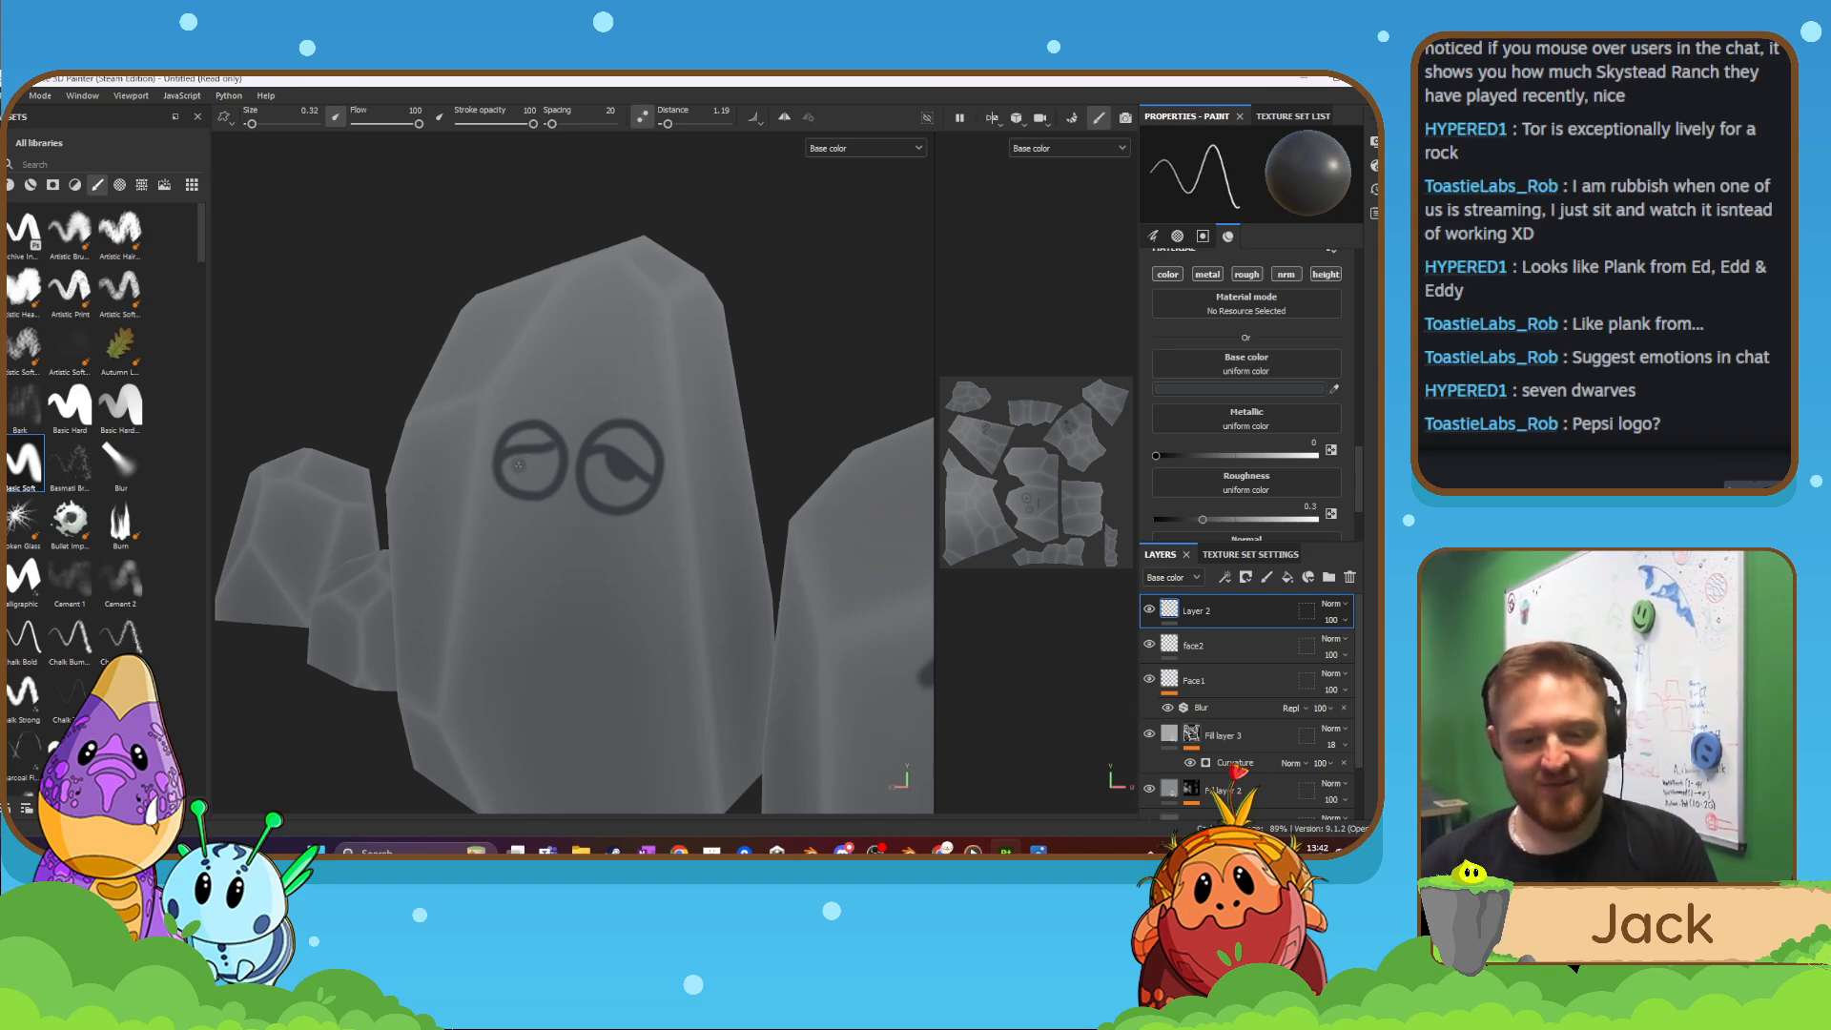
left_click_drag(513, 462, 535, 466)
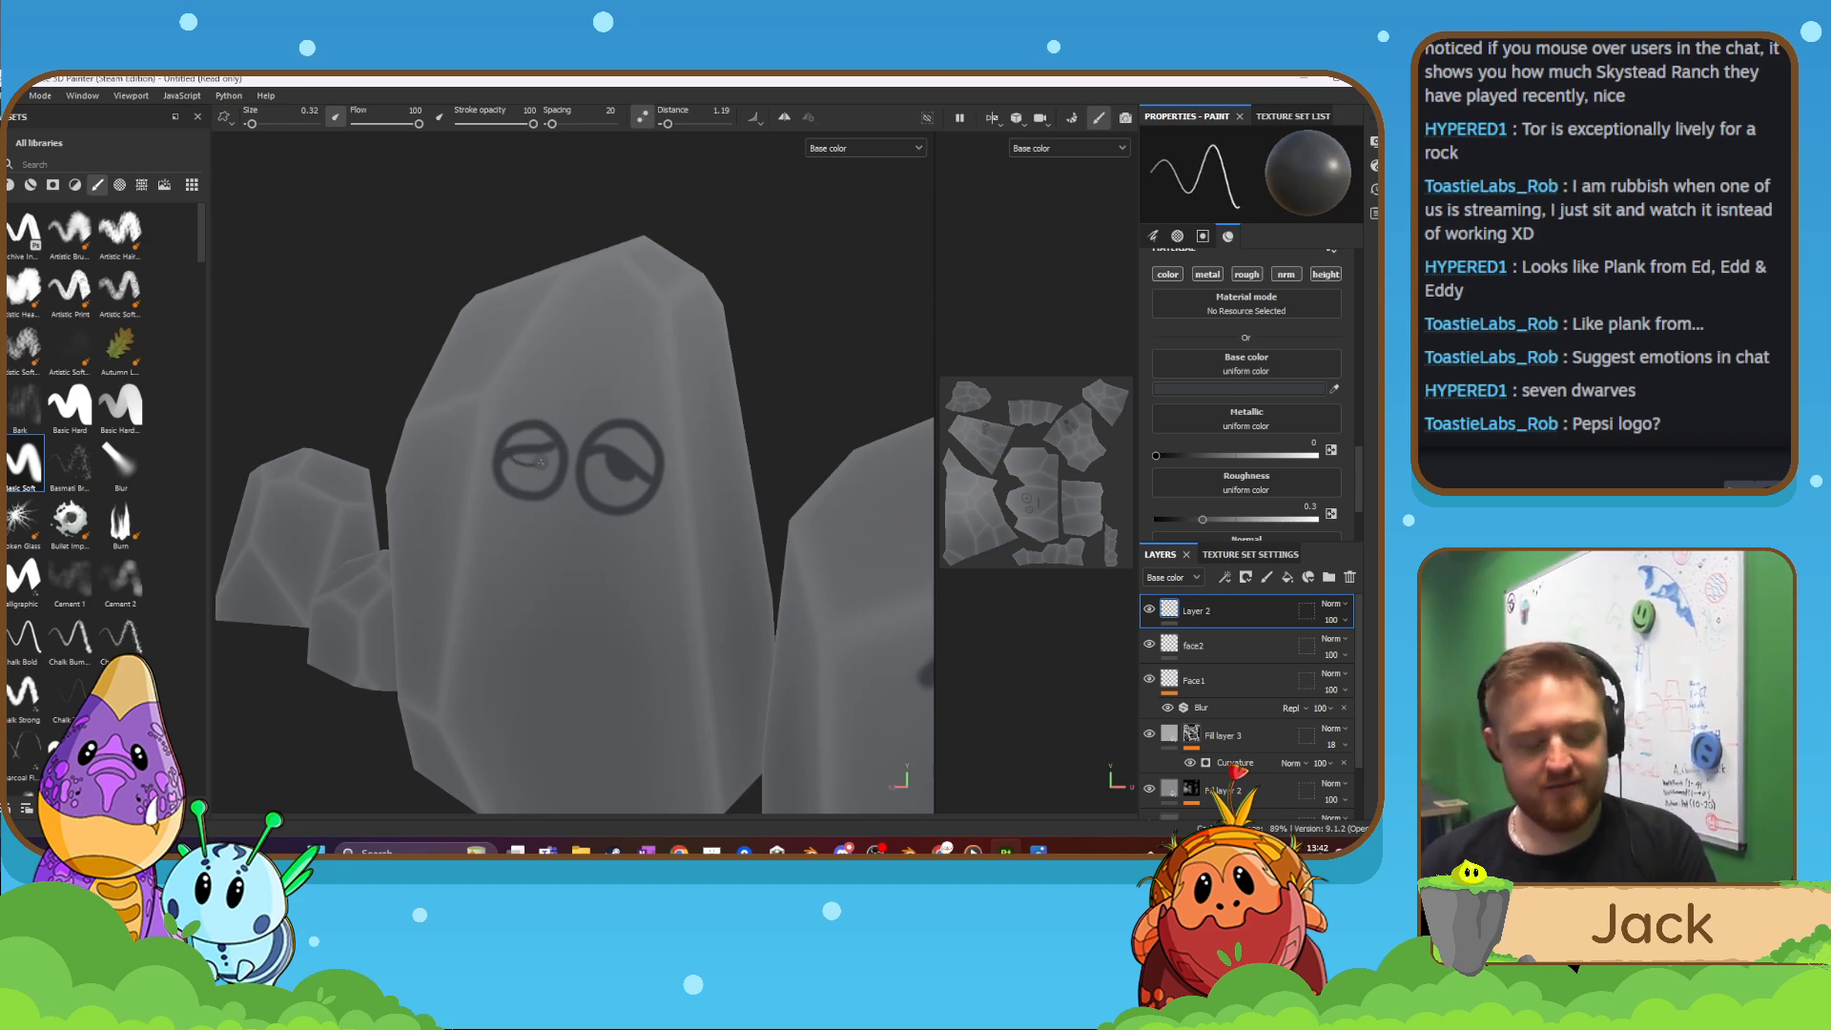
key("ctrl+z")
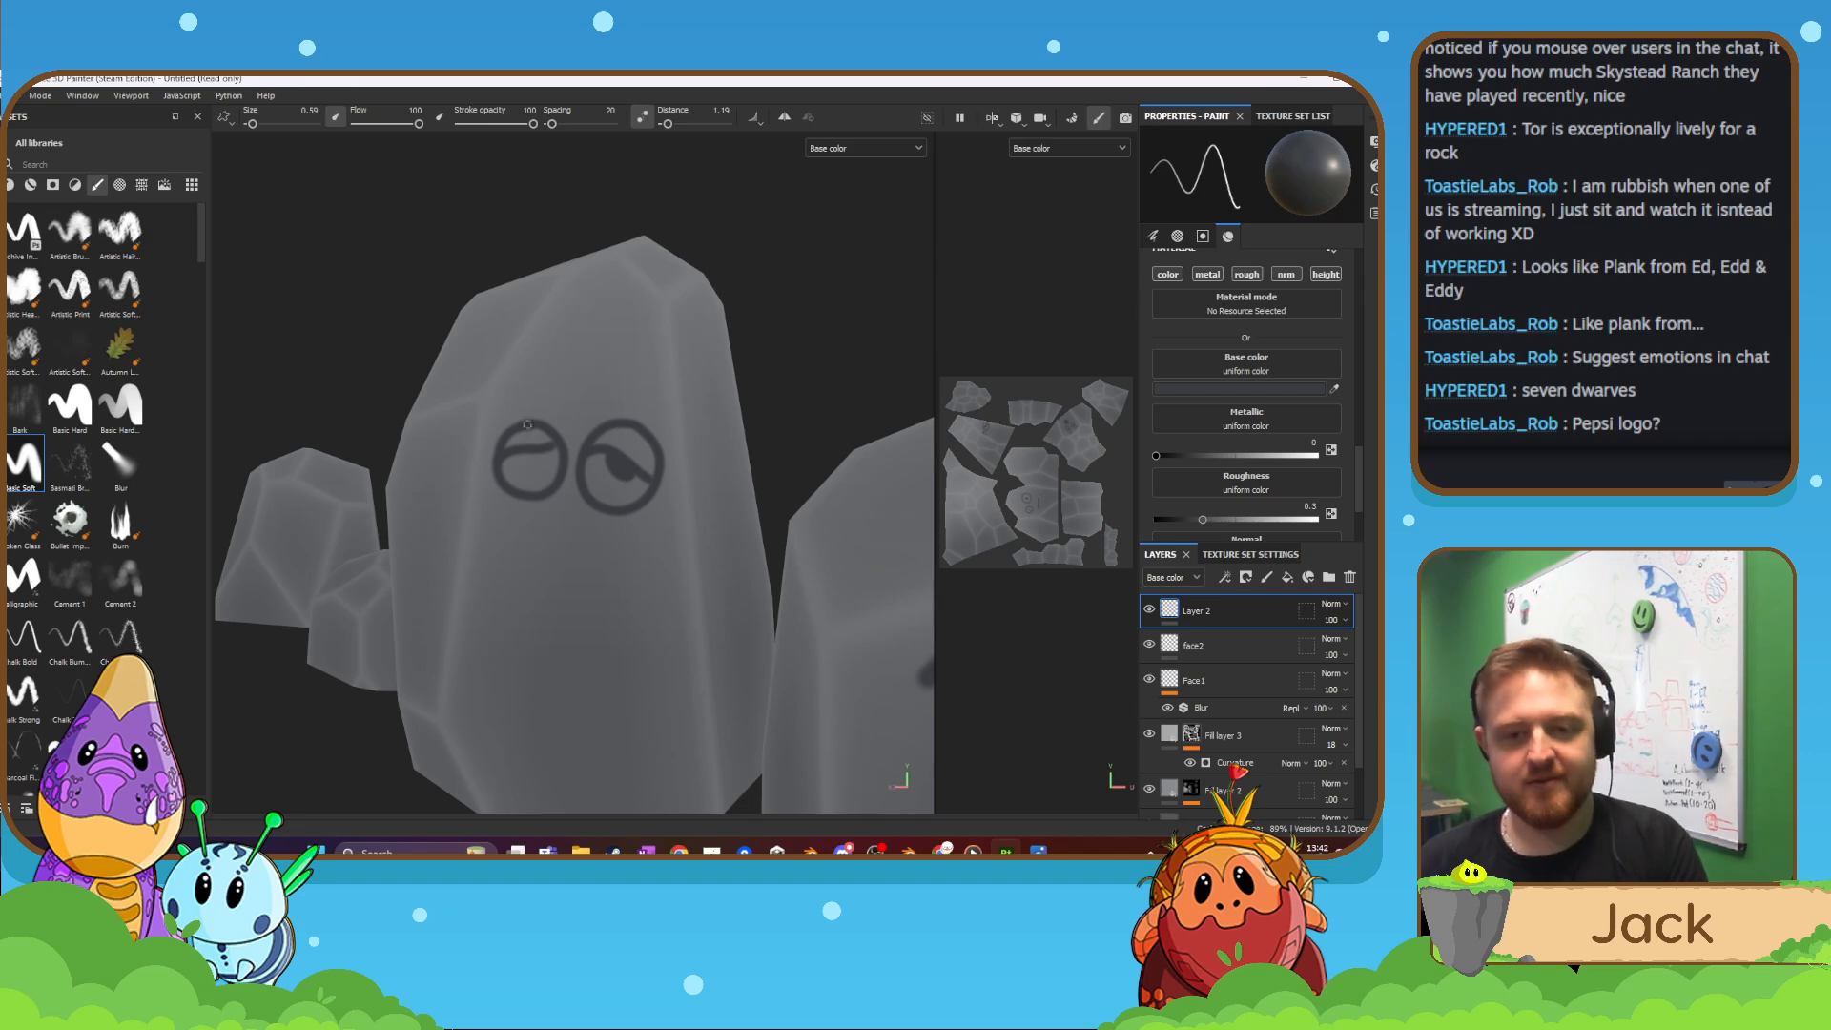
left_click_drag(668, 124, 664, 124)
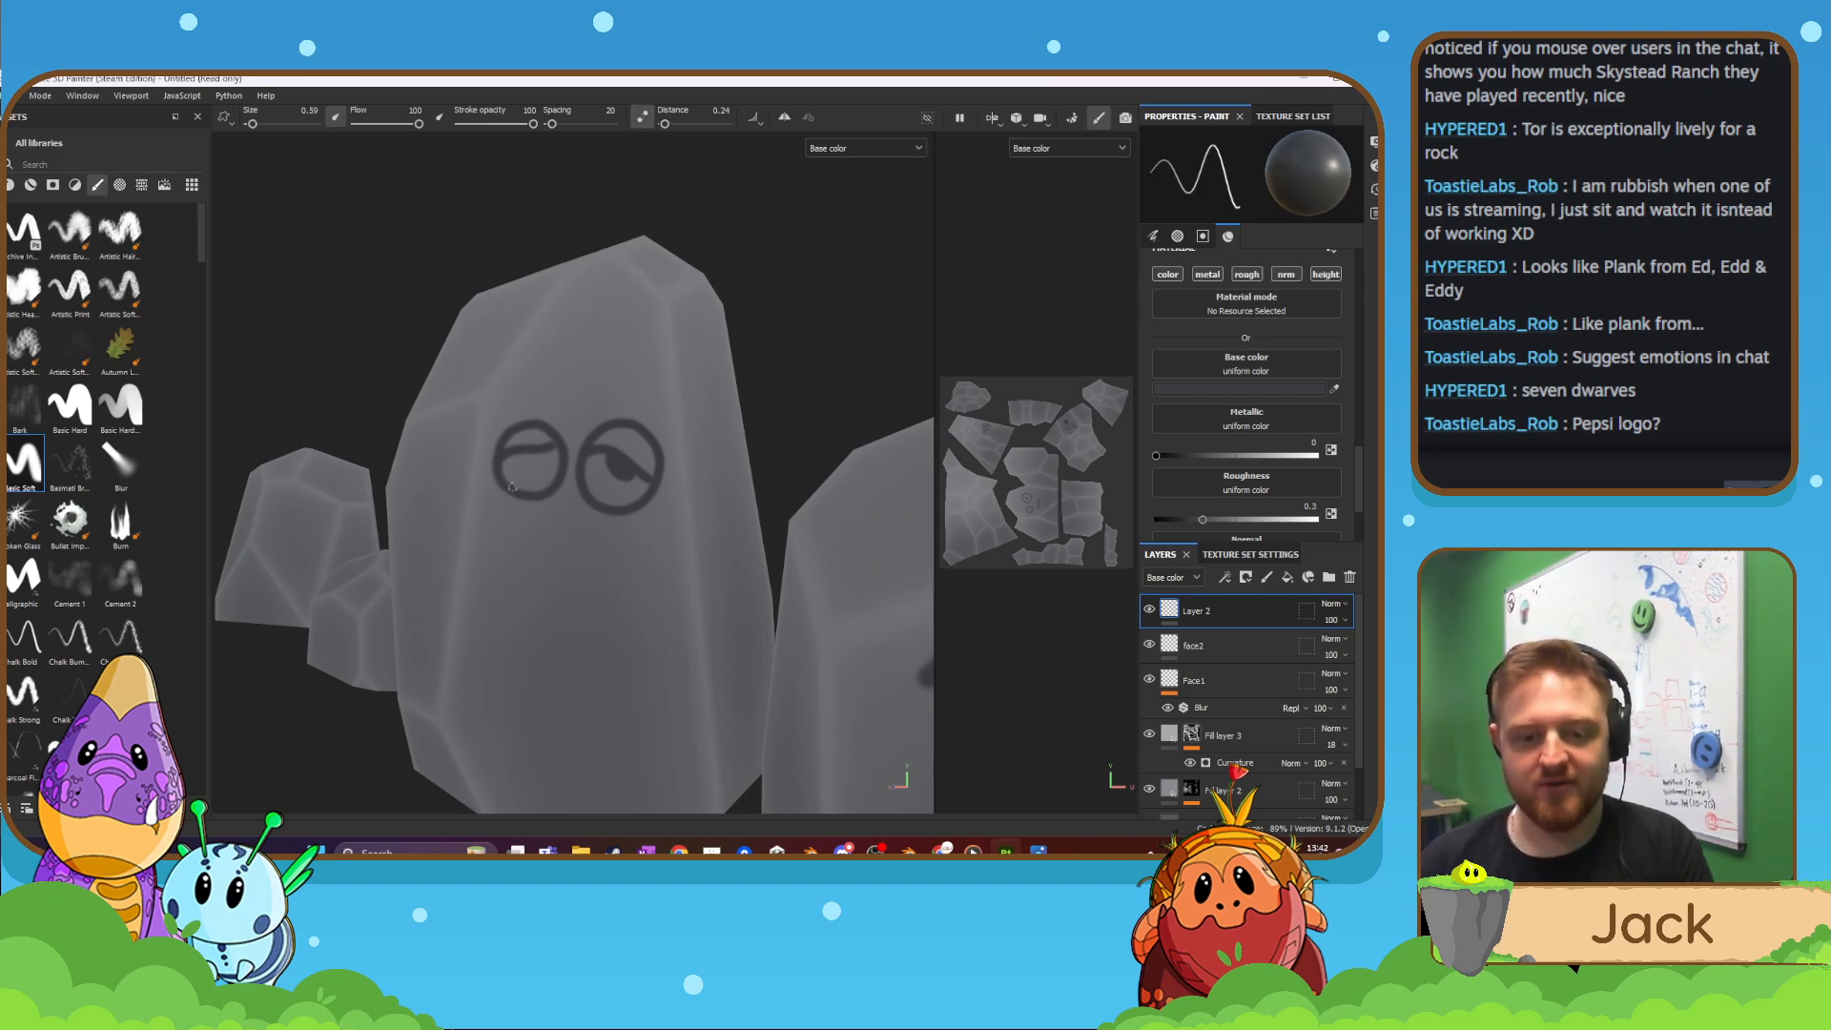
left_click_drag(511, 454, 524, 466)
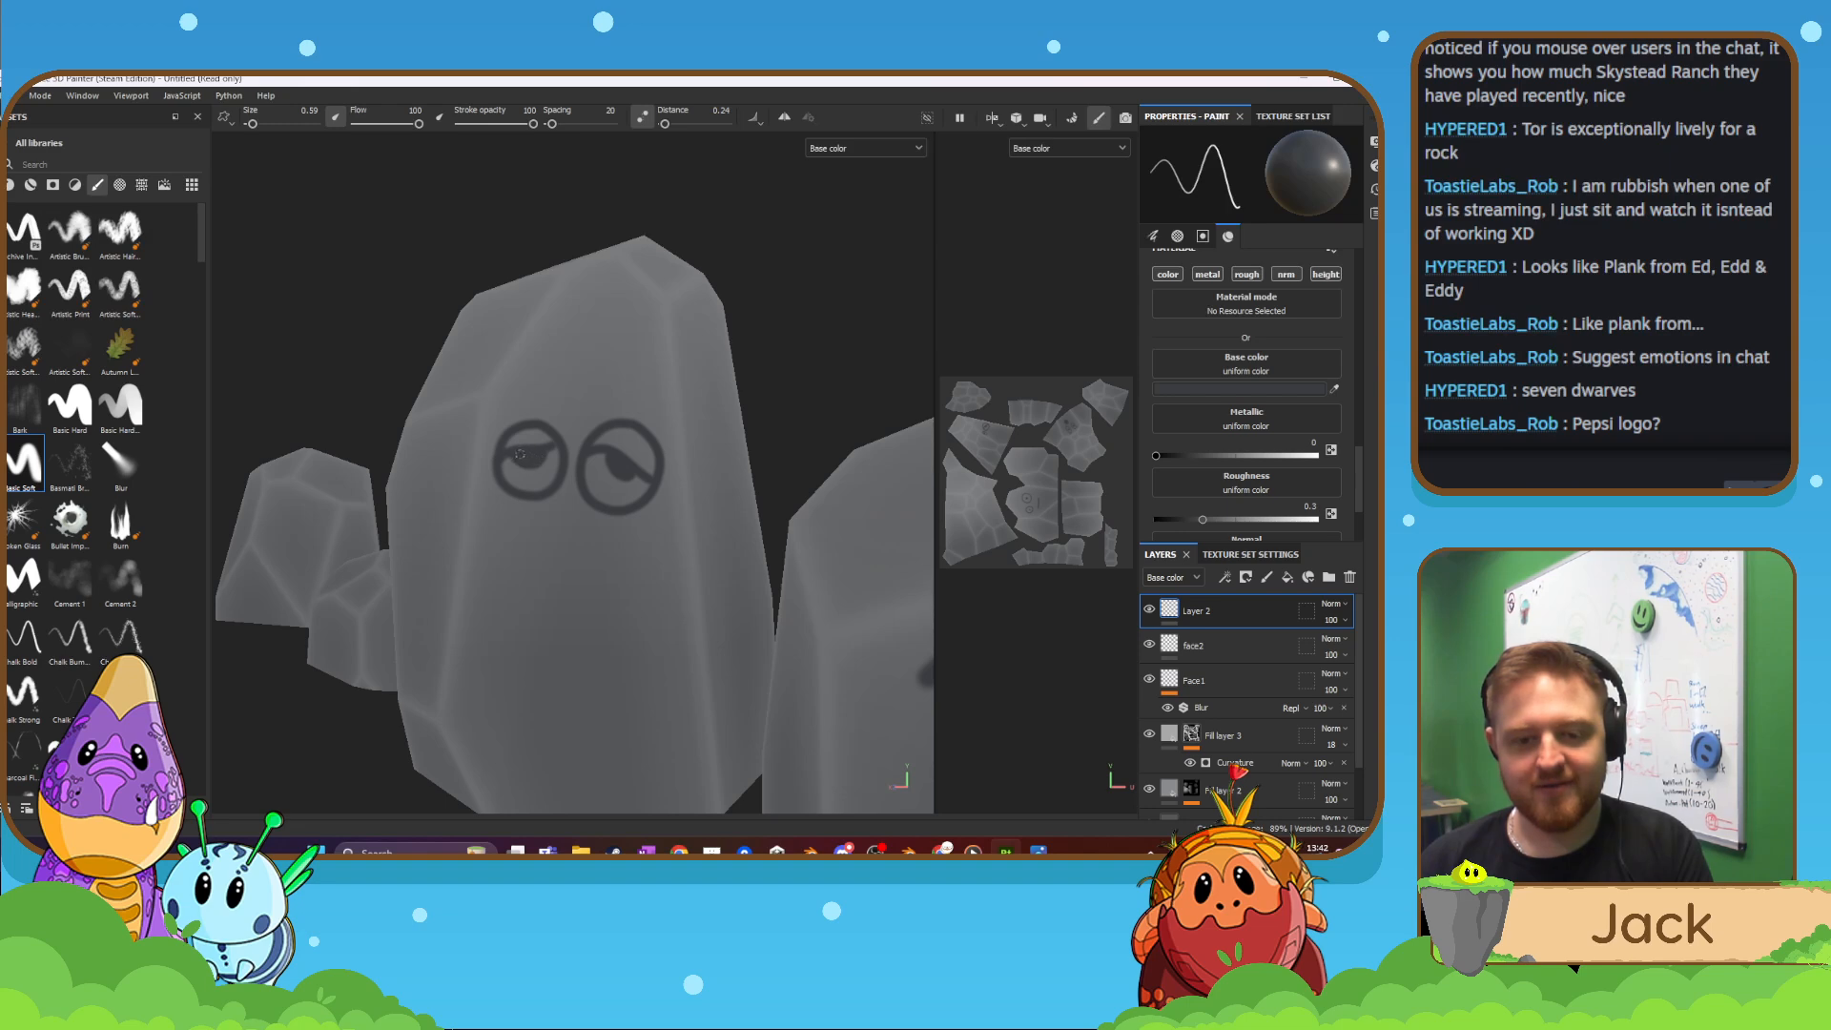
left_click_drag(537, 460, 550, 448)
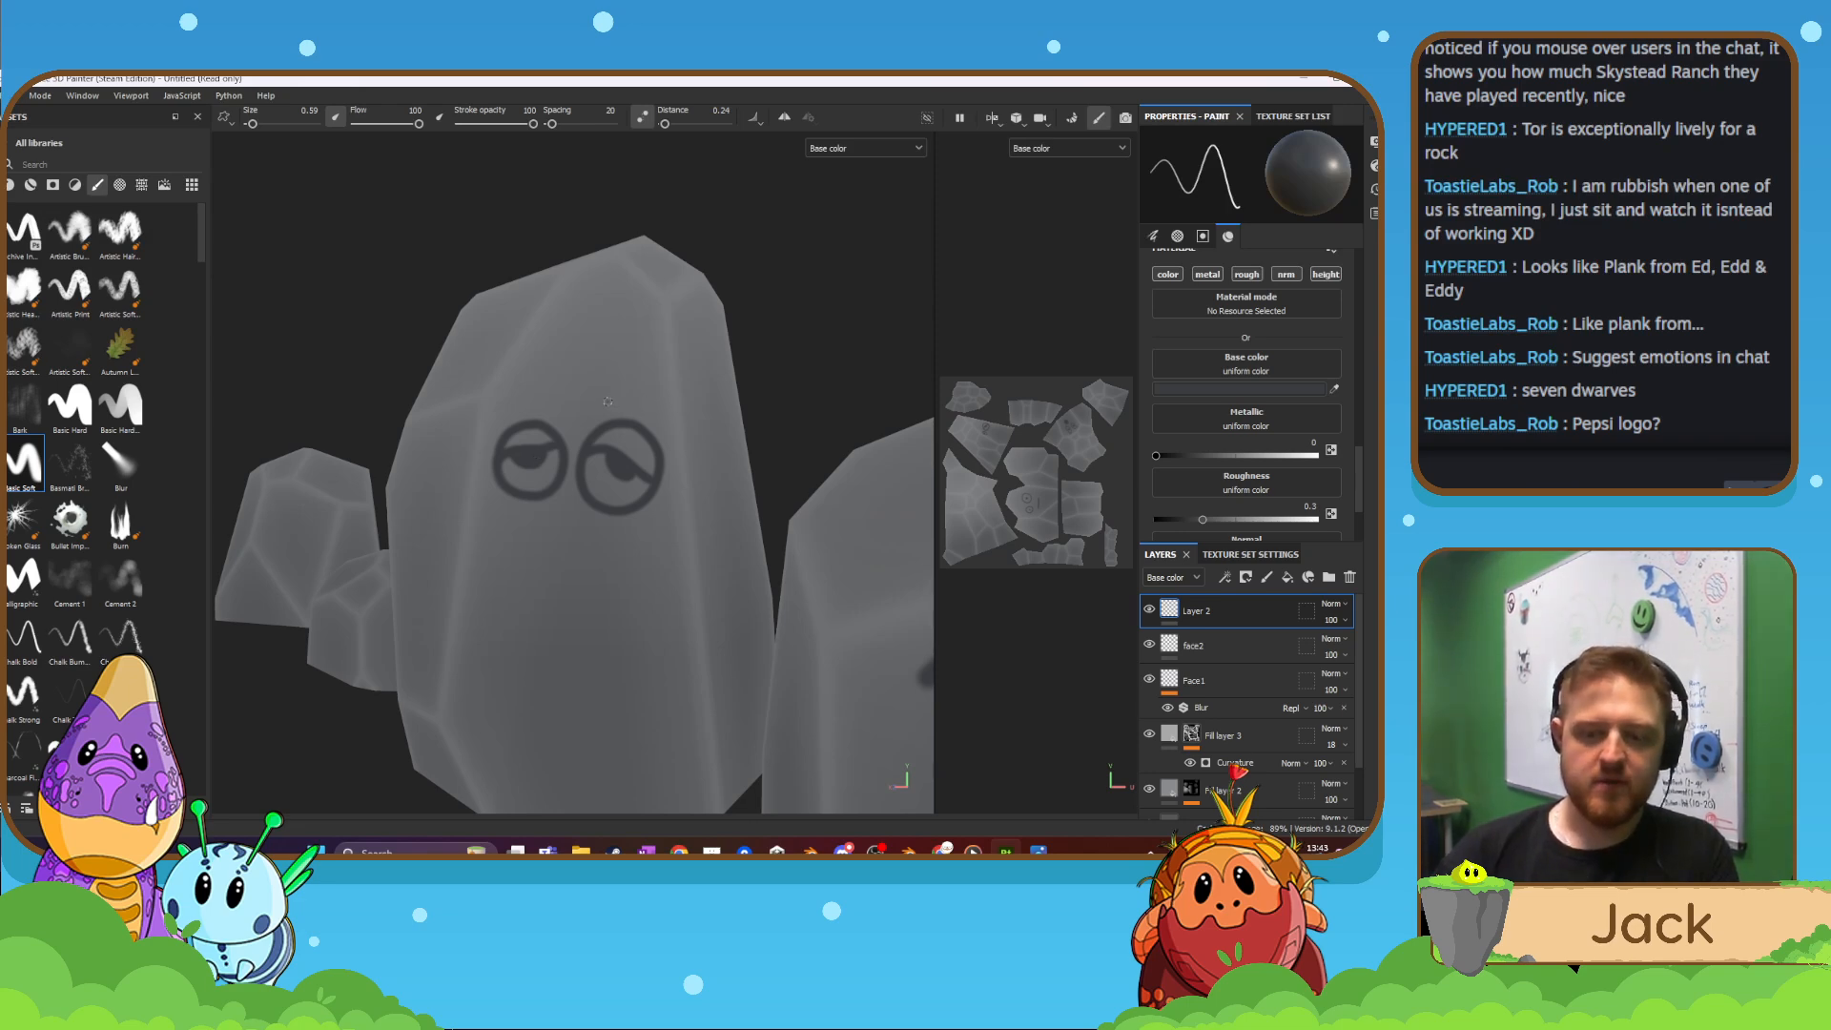
- Paint an eyebrow above each eye and a downturned mouth below them, enlarging the brush for the mouth
mouse_move(608, 402)
left_mouse_down()
mouse_move(626, 402)
mouse_move(540, 405)
left_mouse_up()
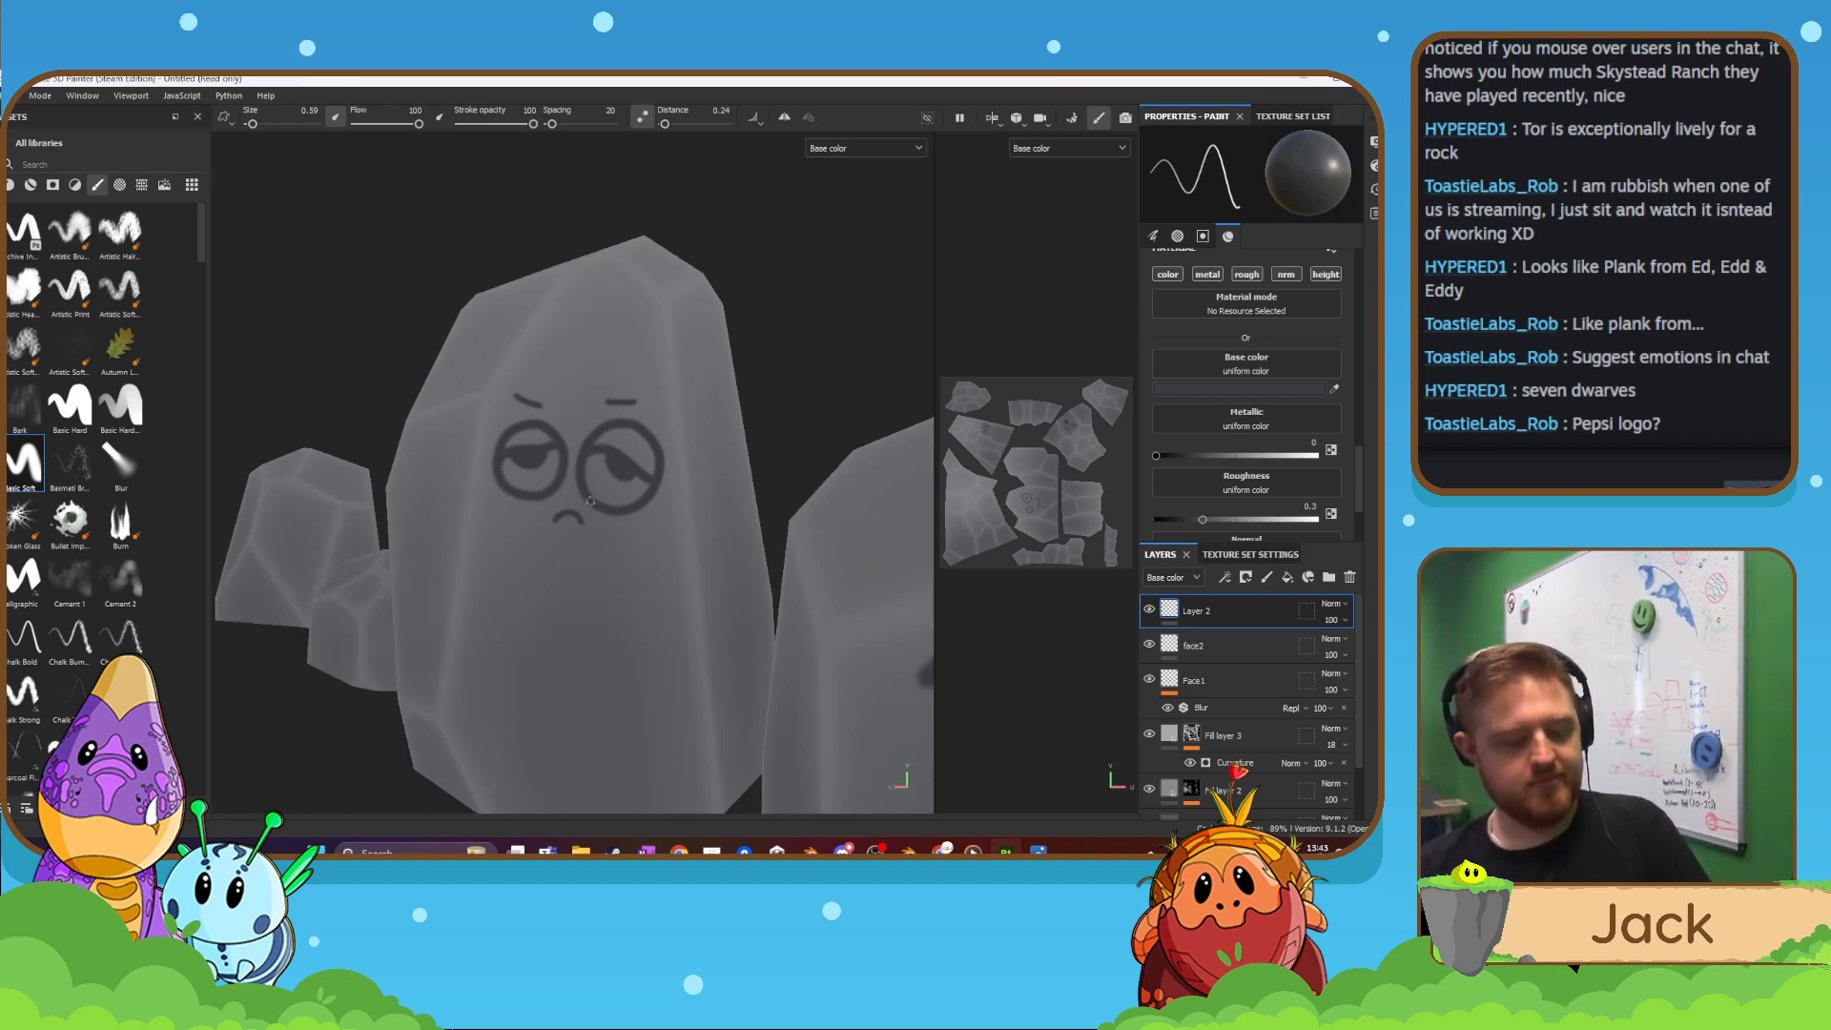
key("ctrl+z")
key("ctrl+z")
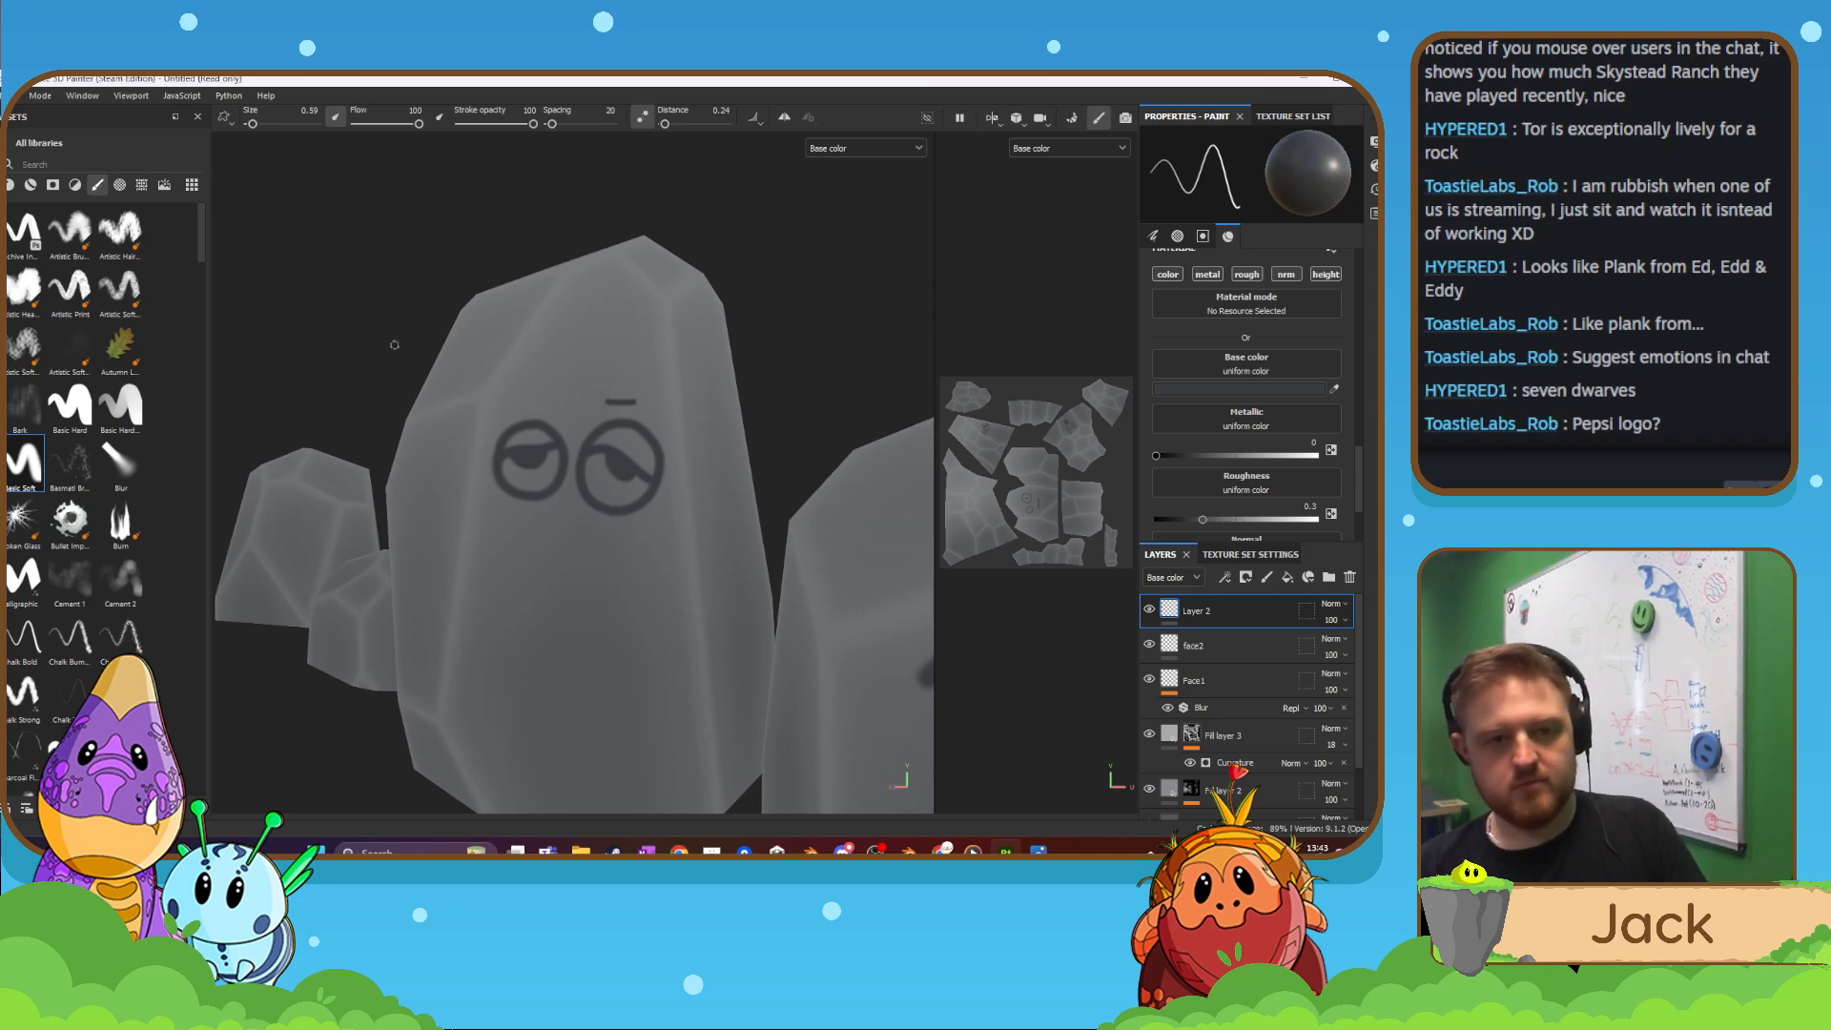
left_click(16, 98)
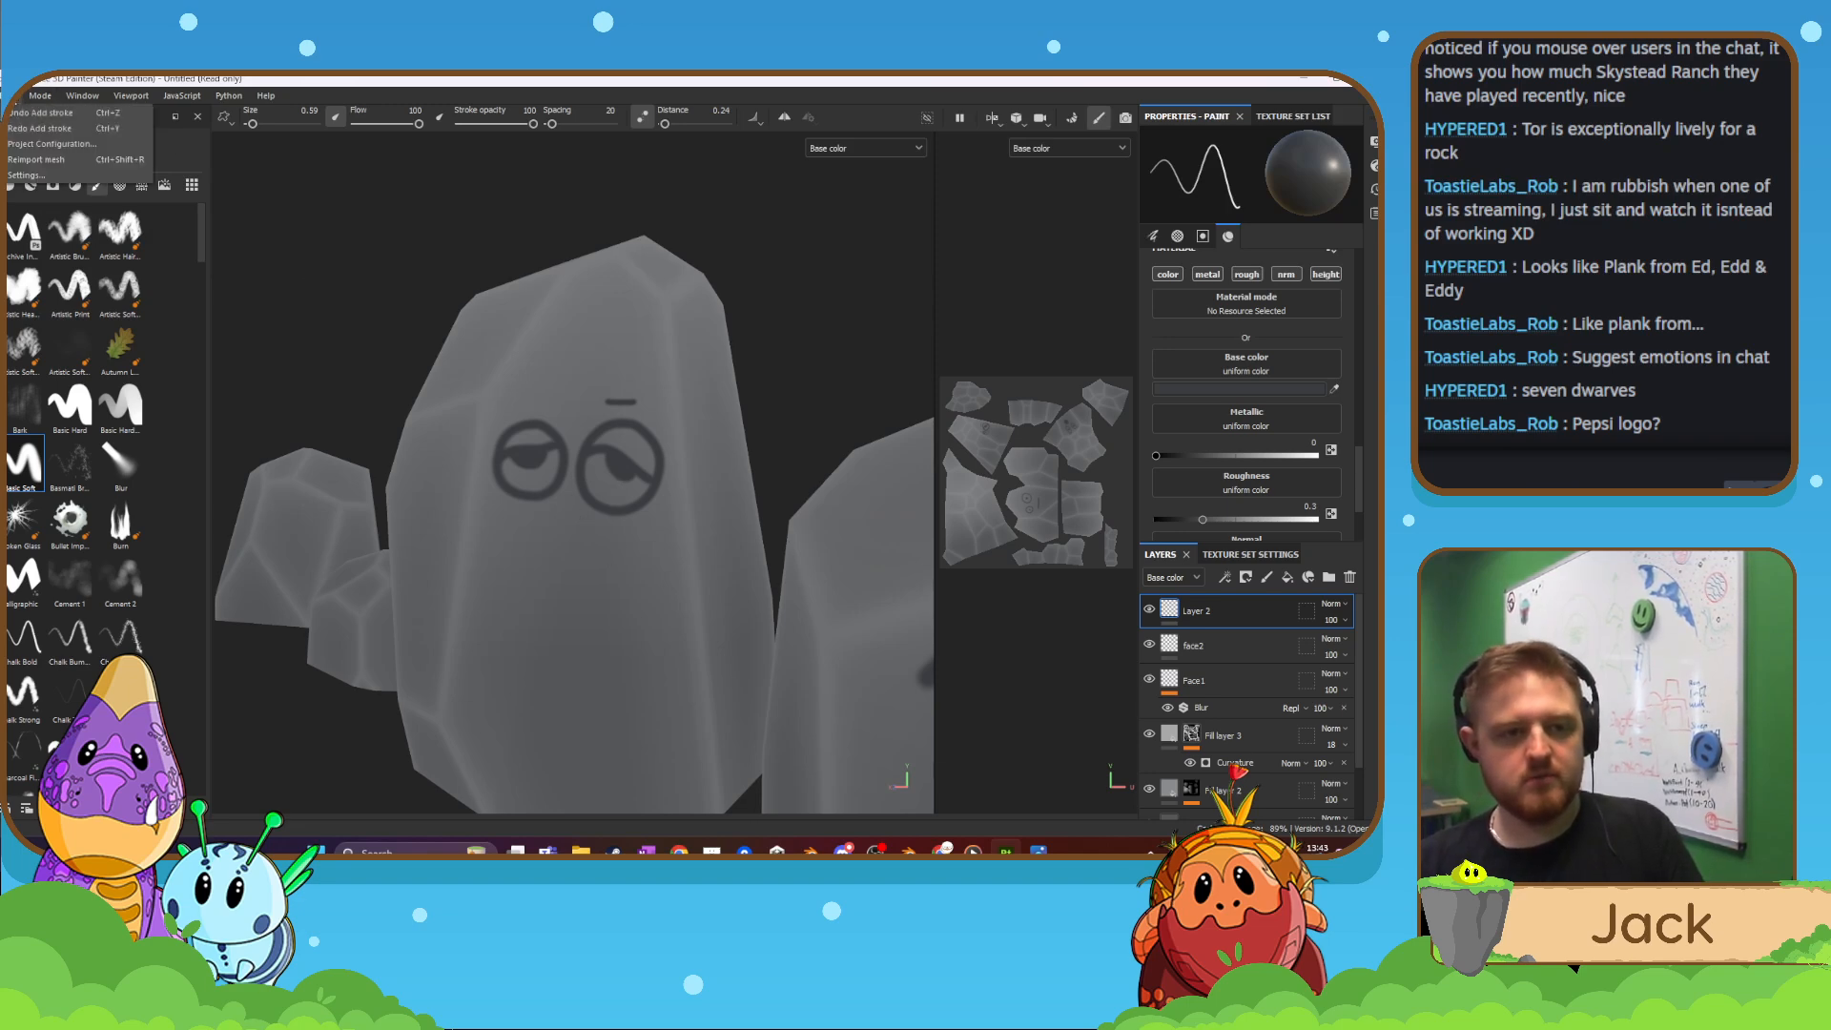
left_click(17, 126)
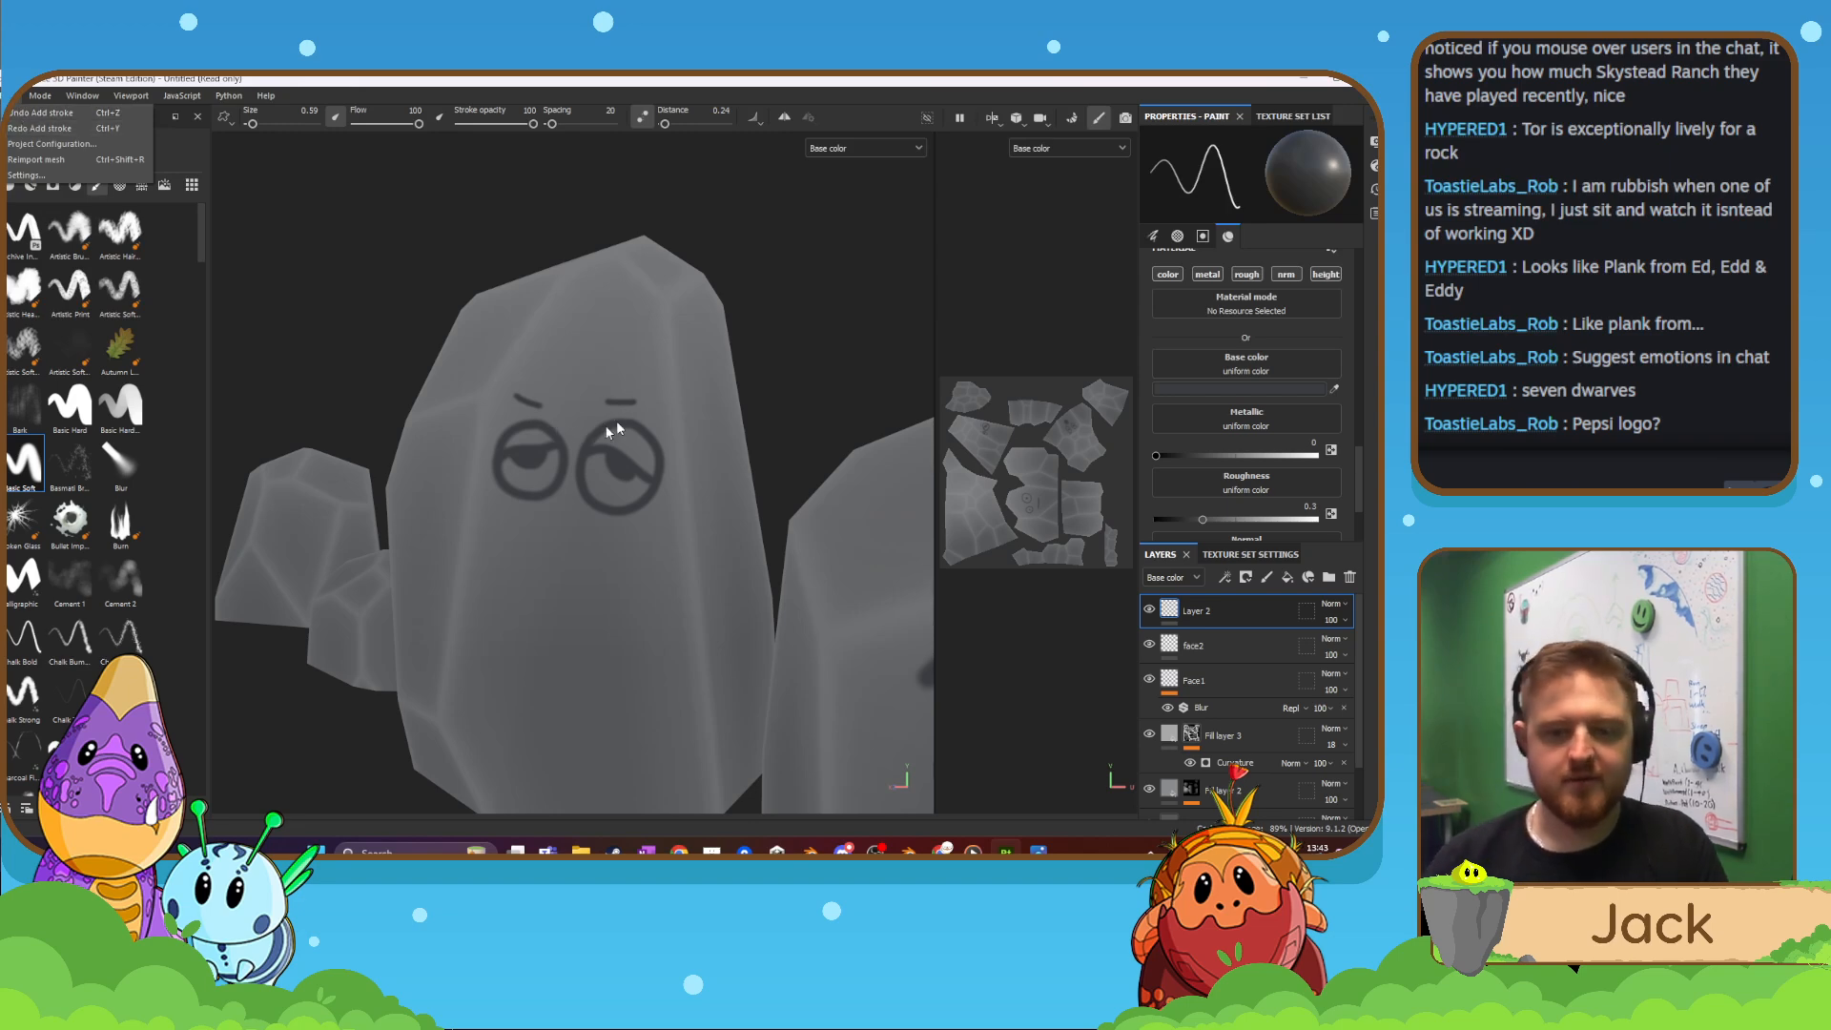
left_click(531, 454)
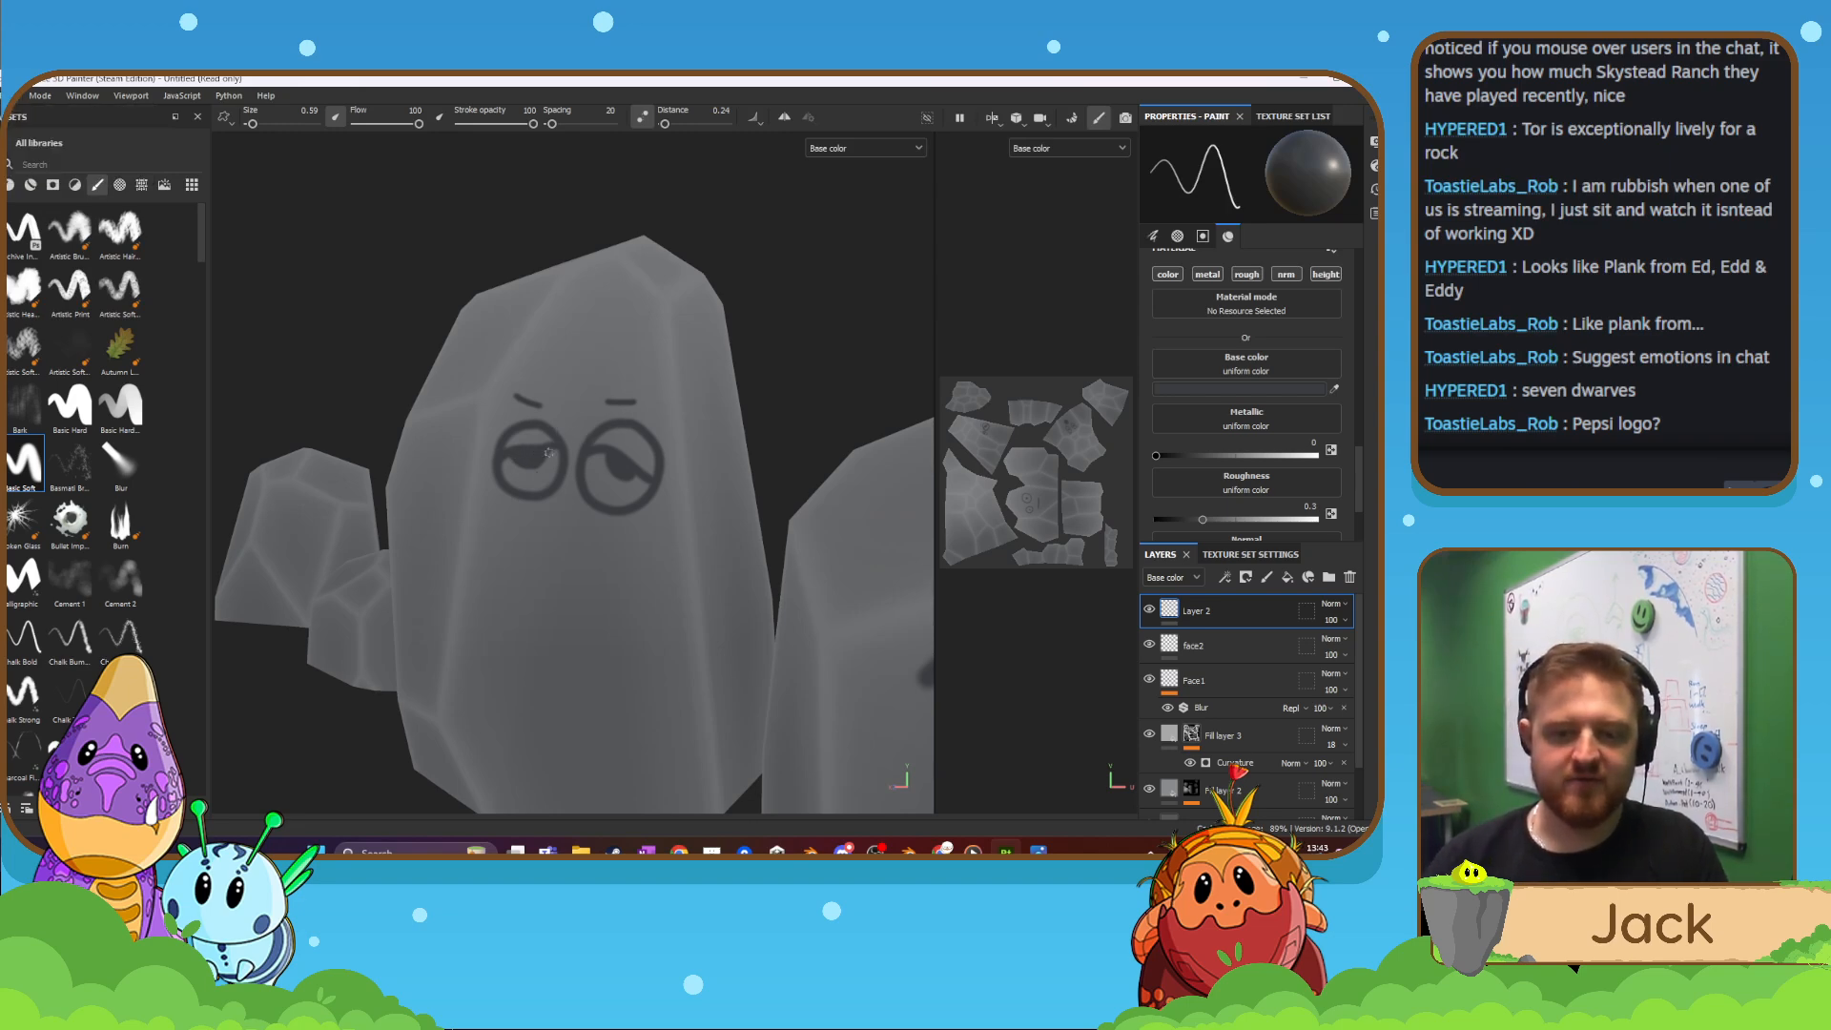
right_click_drag(524, 537, 542, 530, "ctrl")
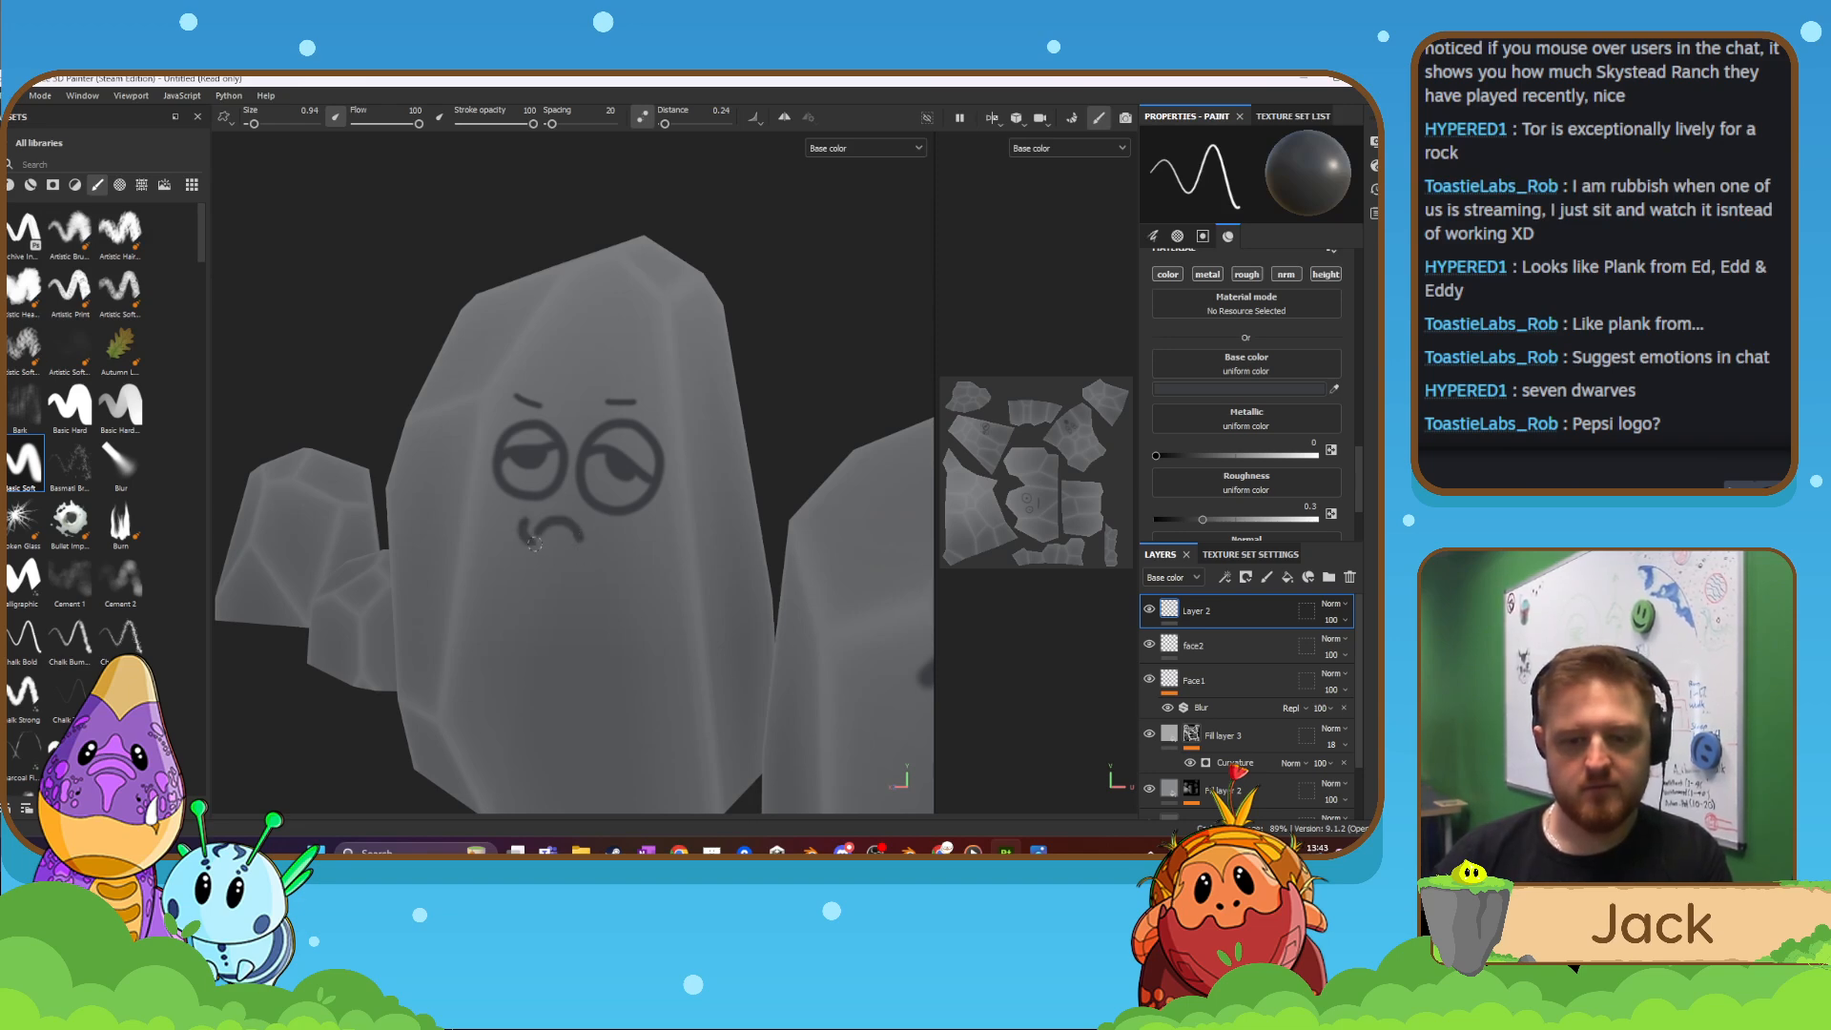
key("ctrl+z")
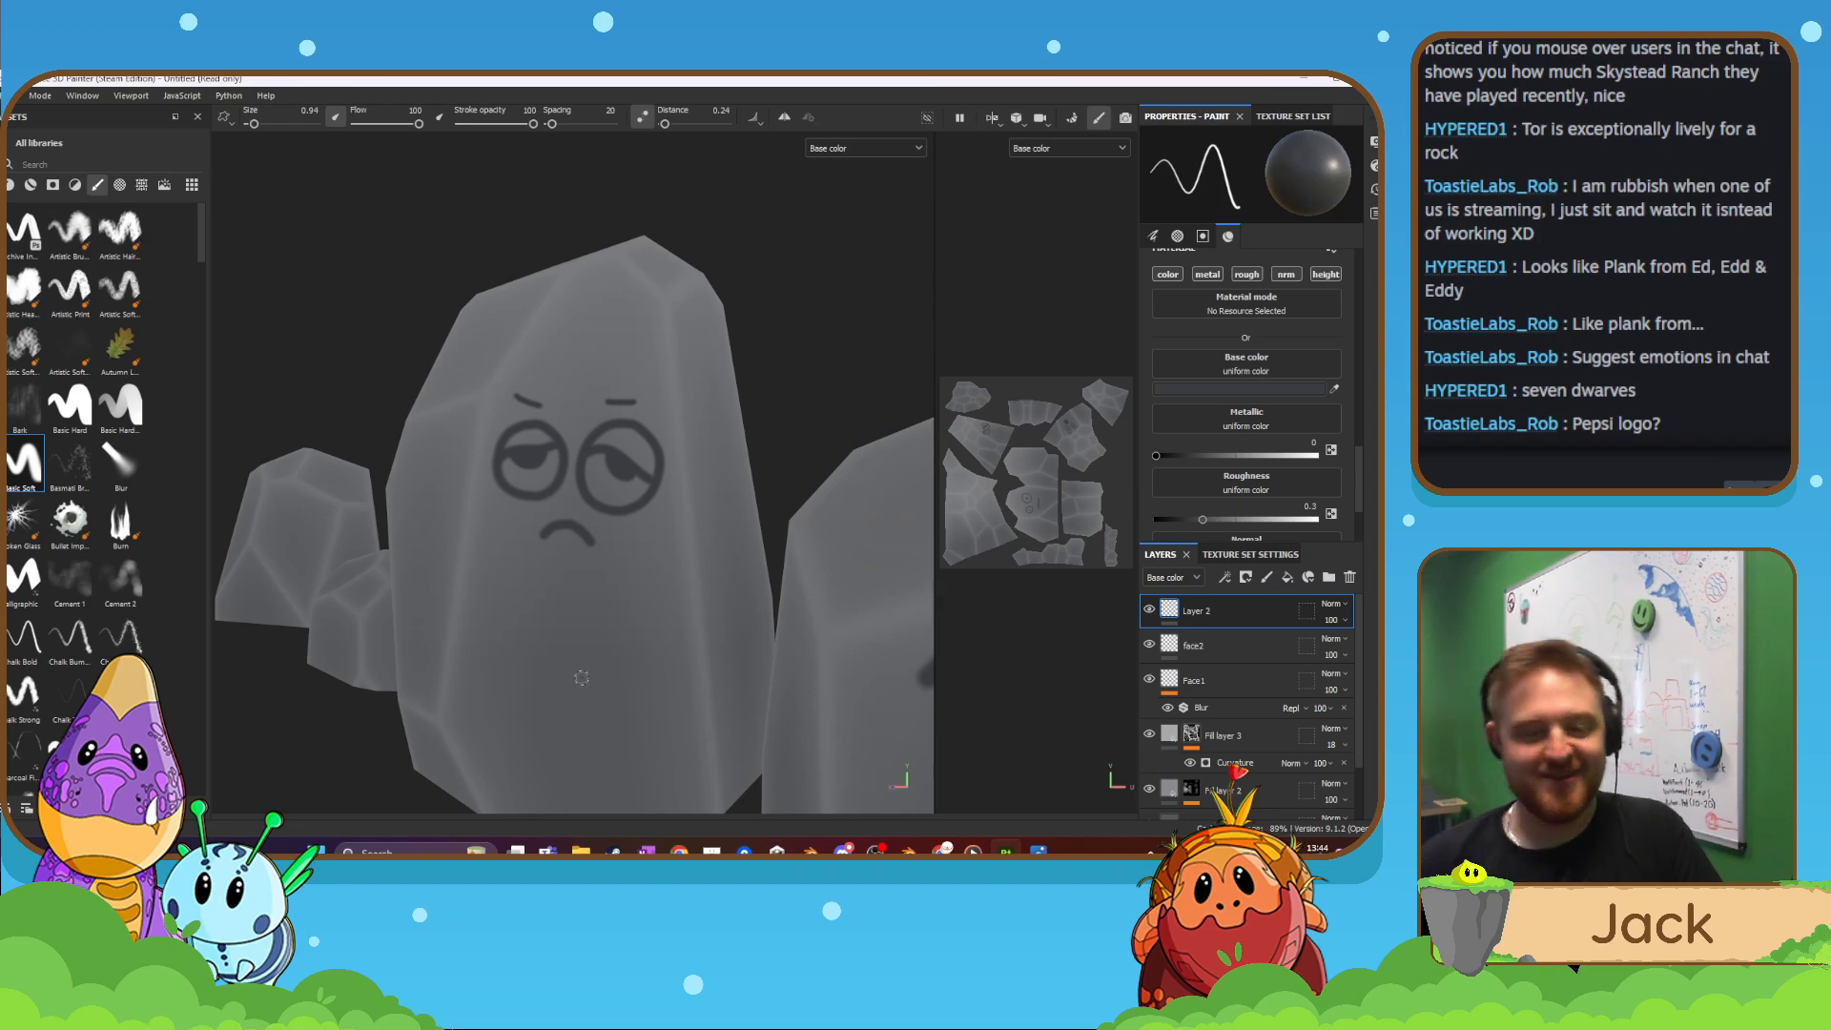
- Set the Lazy Mouse distance to 3.81 and reduce the brush size for painting on the next blank rock's broad flat face
scroll(583, 660, "down", 6)
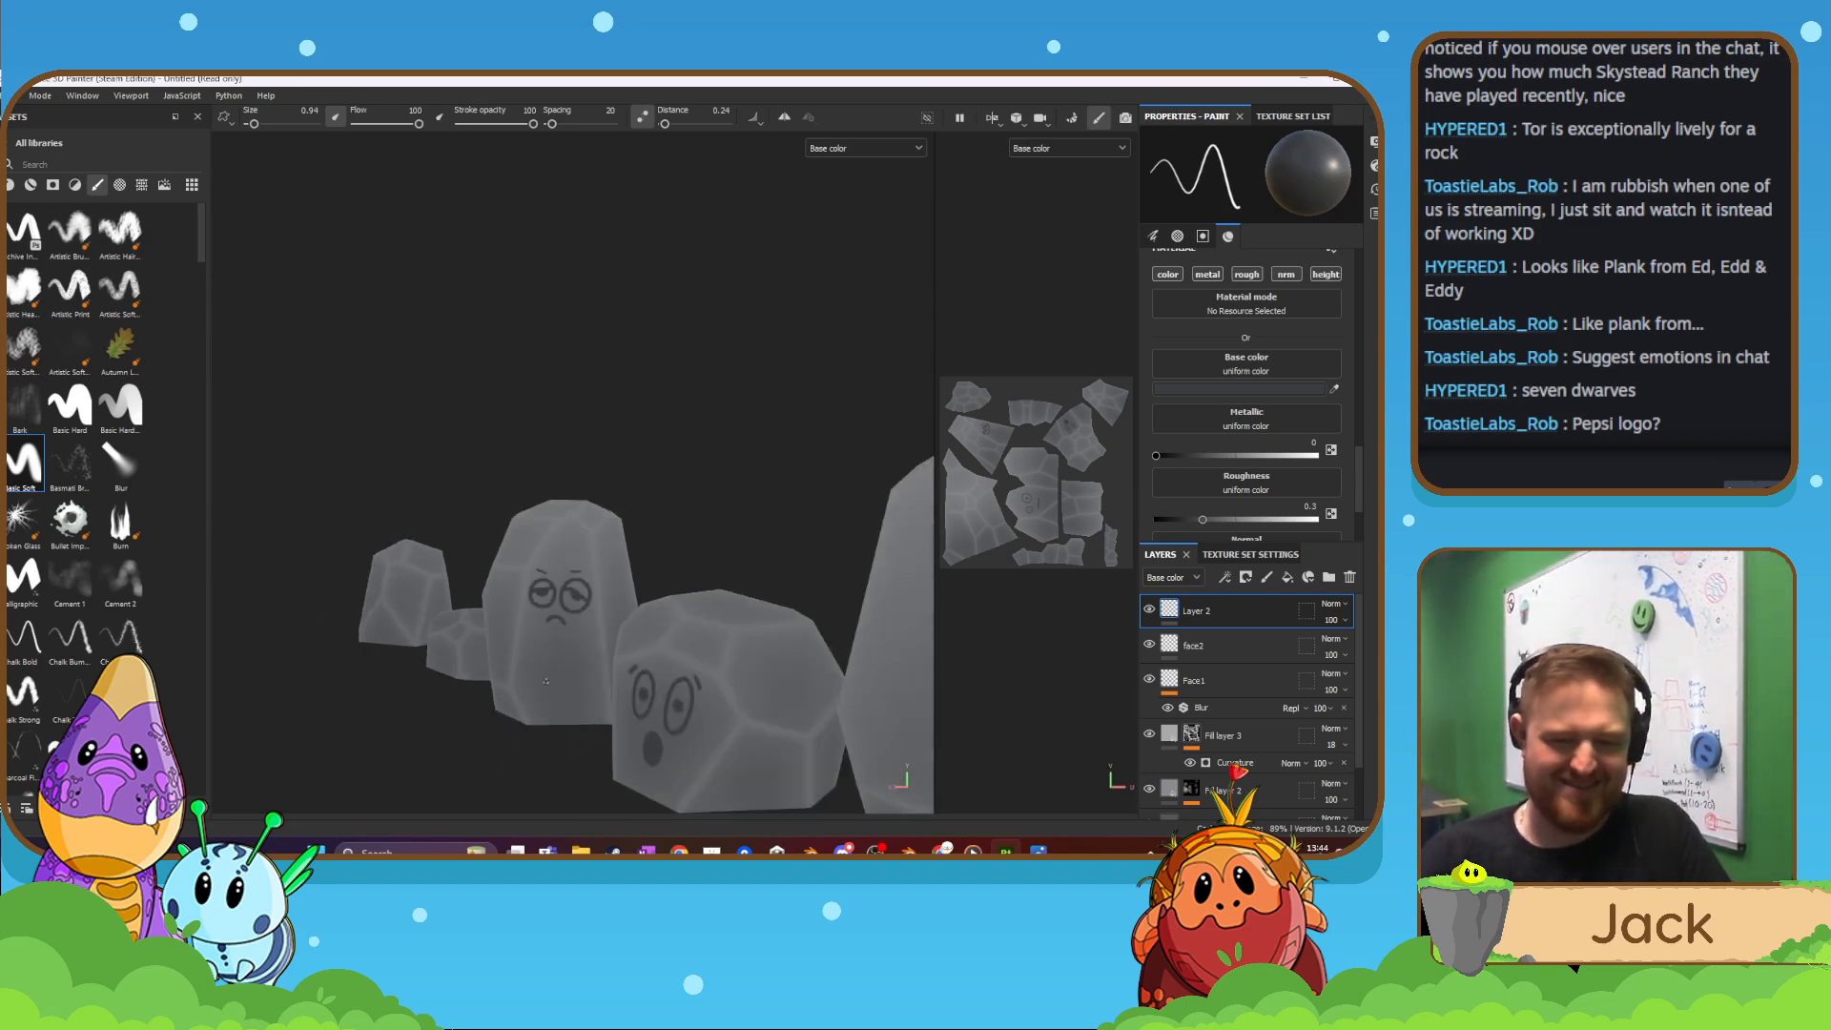
mouse_move(583, 660)
left_mouse_down("alt")
mouse_move(645, 613)
mouse_move(445, 609)
left_mouse_up("alt")
mouse_move(572, 526)
left_mouse_down("alt")
mouse_move(695, 537)
mouse_move(550, 552)
mouse_move(570, 527)
mouse_move(572, 558)
left_mouse_up("alt")
scroll(570, 527, "up", 2)
scroll(573, 558, "up", 2)
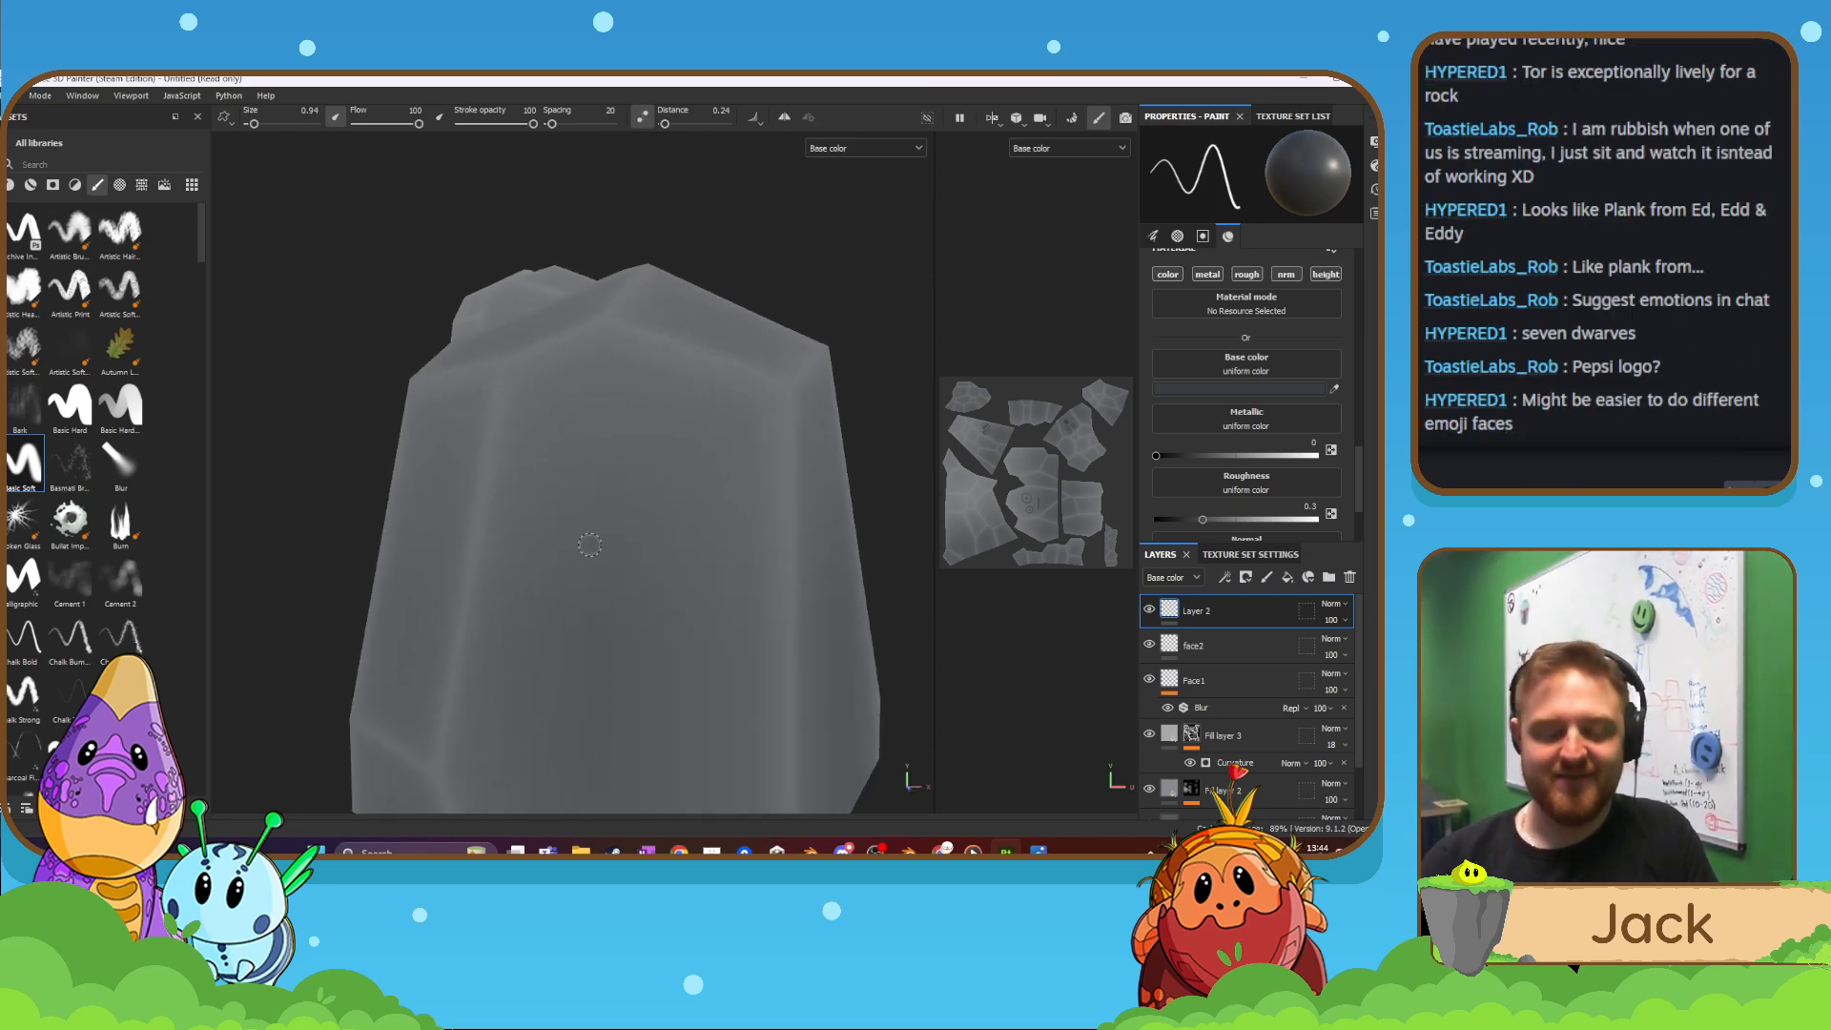
left_click_drag(672, 125, 676, 125)
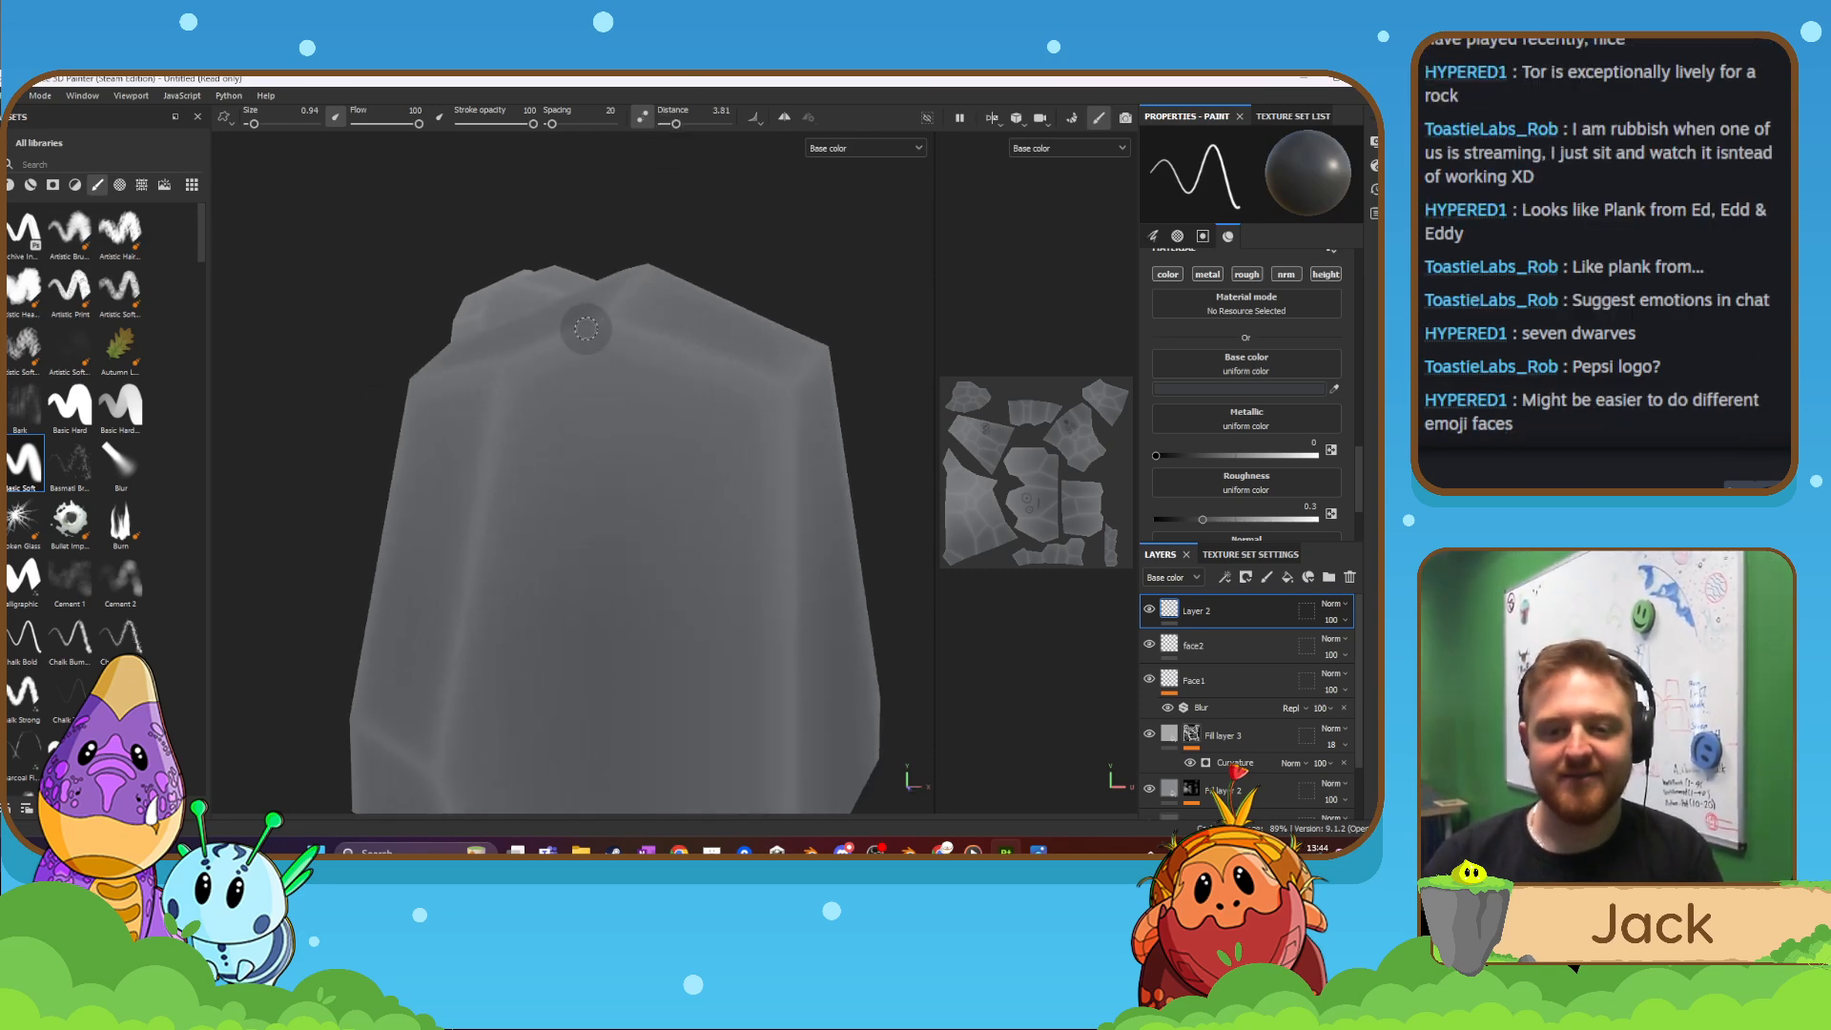
key("bracketleft")
key("bracketleft")
key("bracketleft")
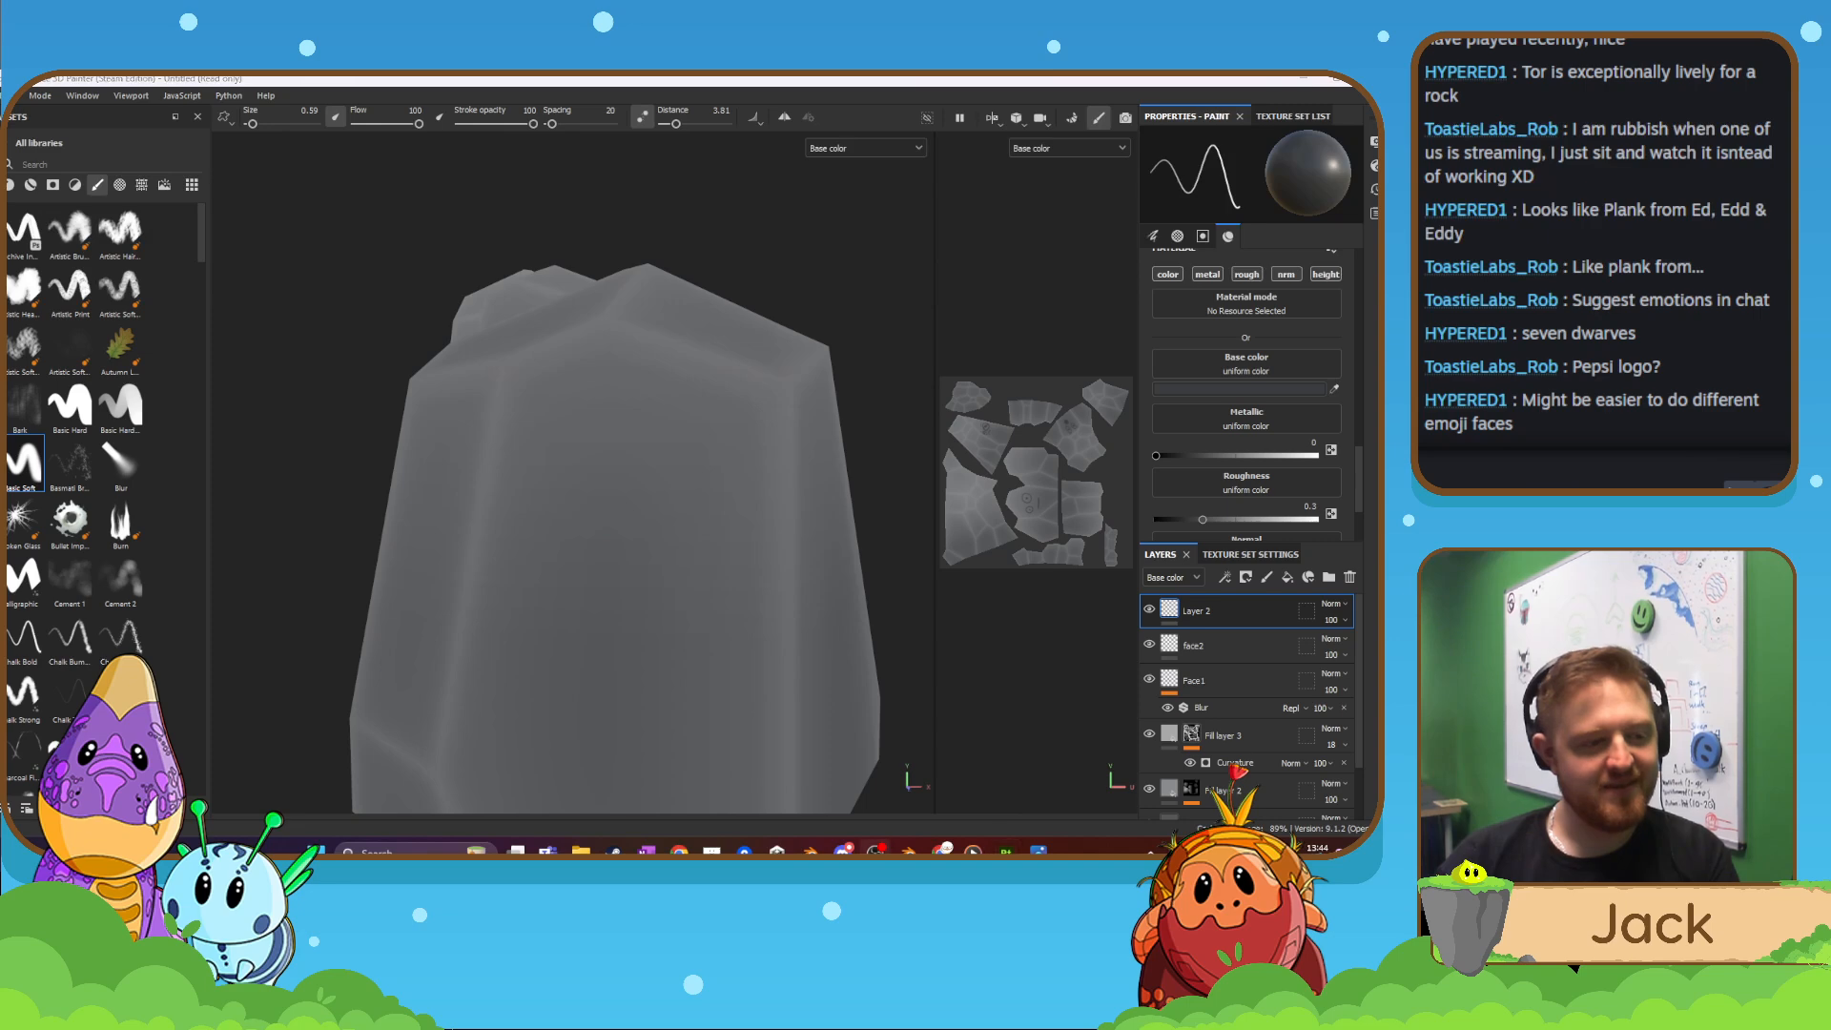
mouse_move(533, 512)
left_mouse_down("alt")
mouse_move(687, 512)
mouse_move(635, 518)
mouse_move(658, 530)
mouse_move(684, 521)
mouse_move(634, 491)
mouse_move(604, 499)
mouse_move(749, 497)
mouse_move(702, 489)
mouse_move(722, 573)
left_mouse_up("alt")
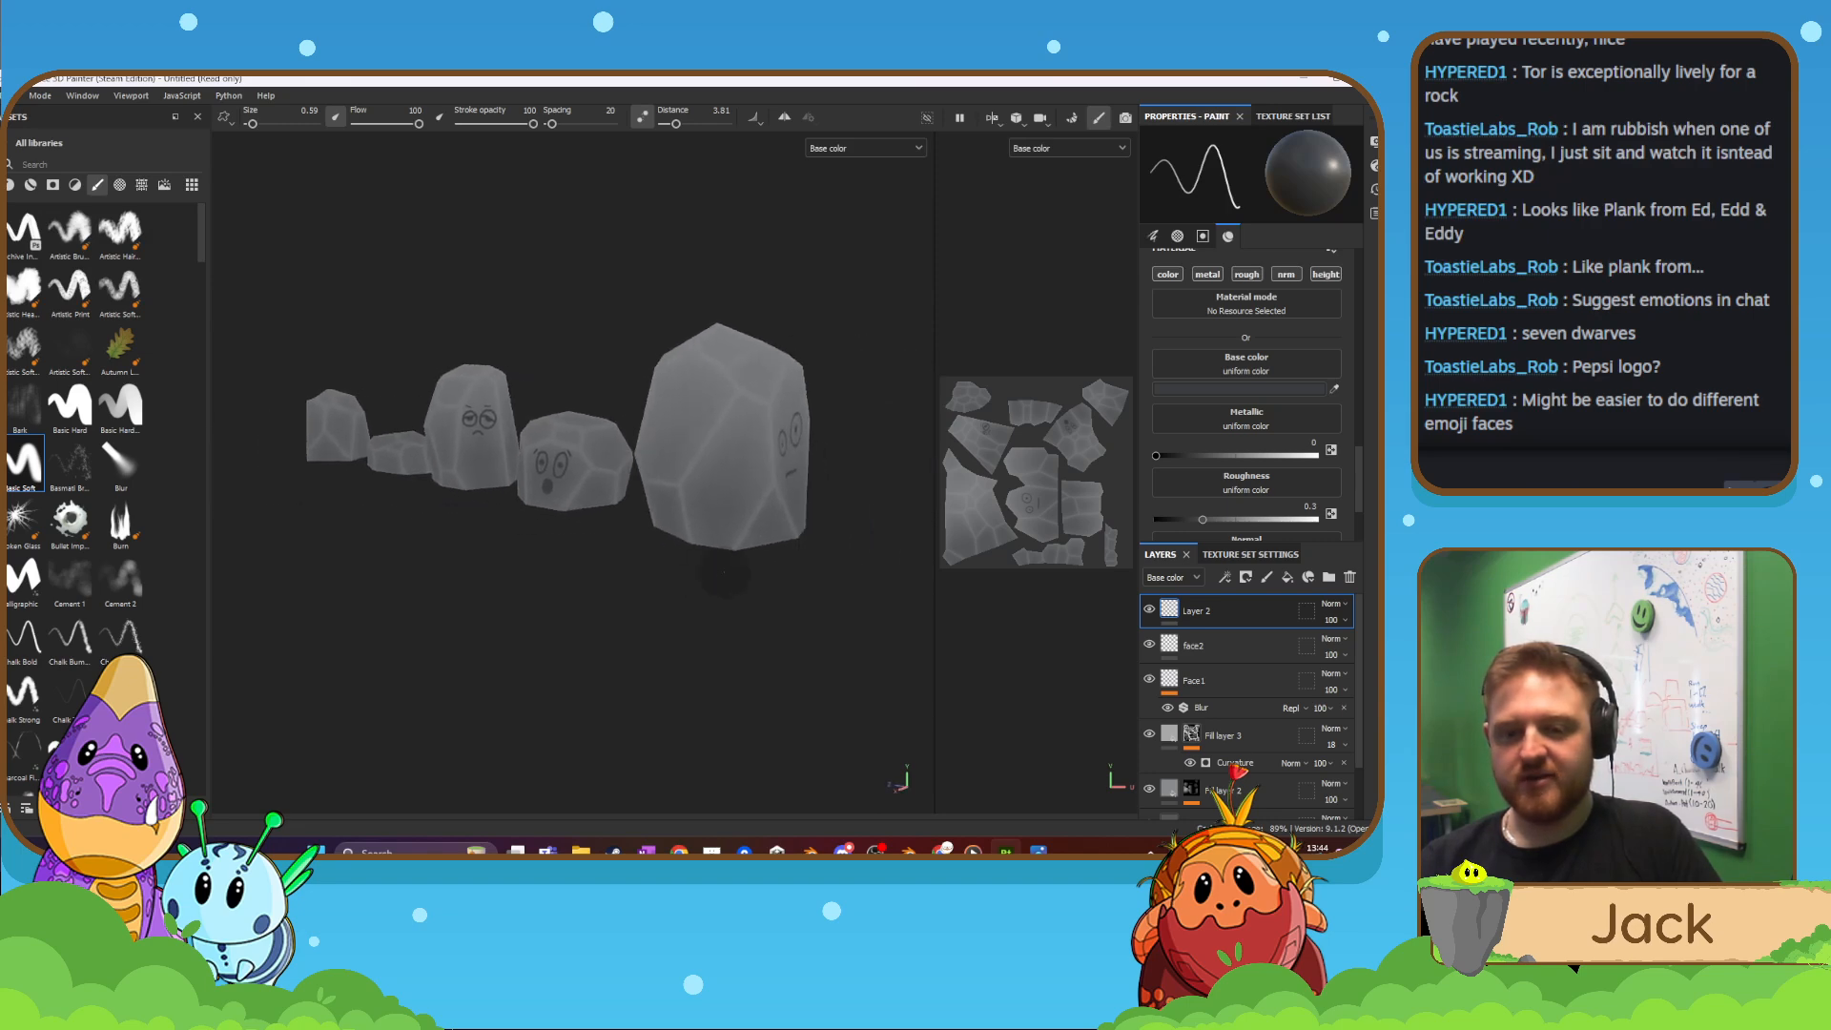
mouse_move(736, 483)
left_mouse_down("alt")
mouse_move(551, 567)
mouse_move(769, 575)
mouse_move(575, 550)
mouse_move(703, 597)
mouse_move(641, 572)
mouse_move(534, 579)
mouse_move(575, 583)
left_mouse_up("alt")
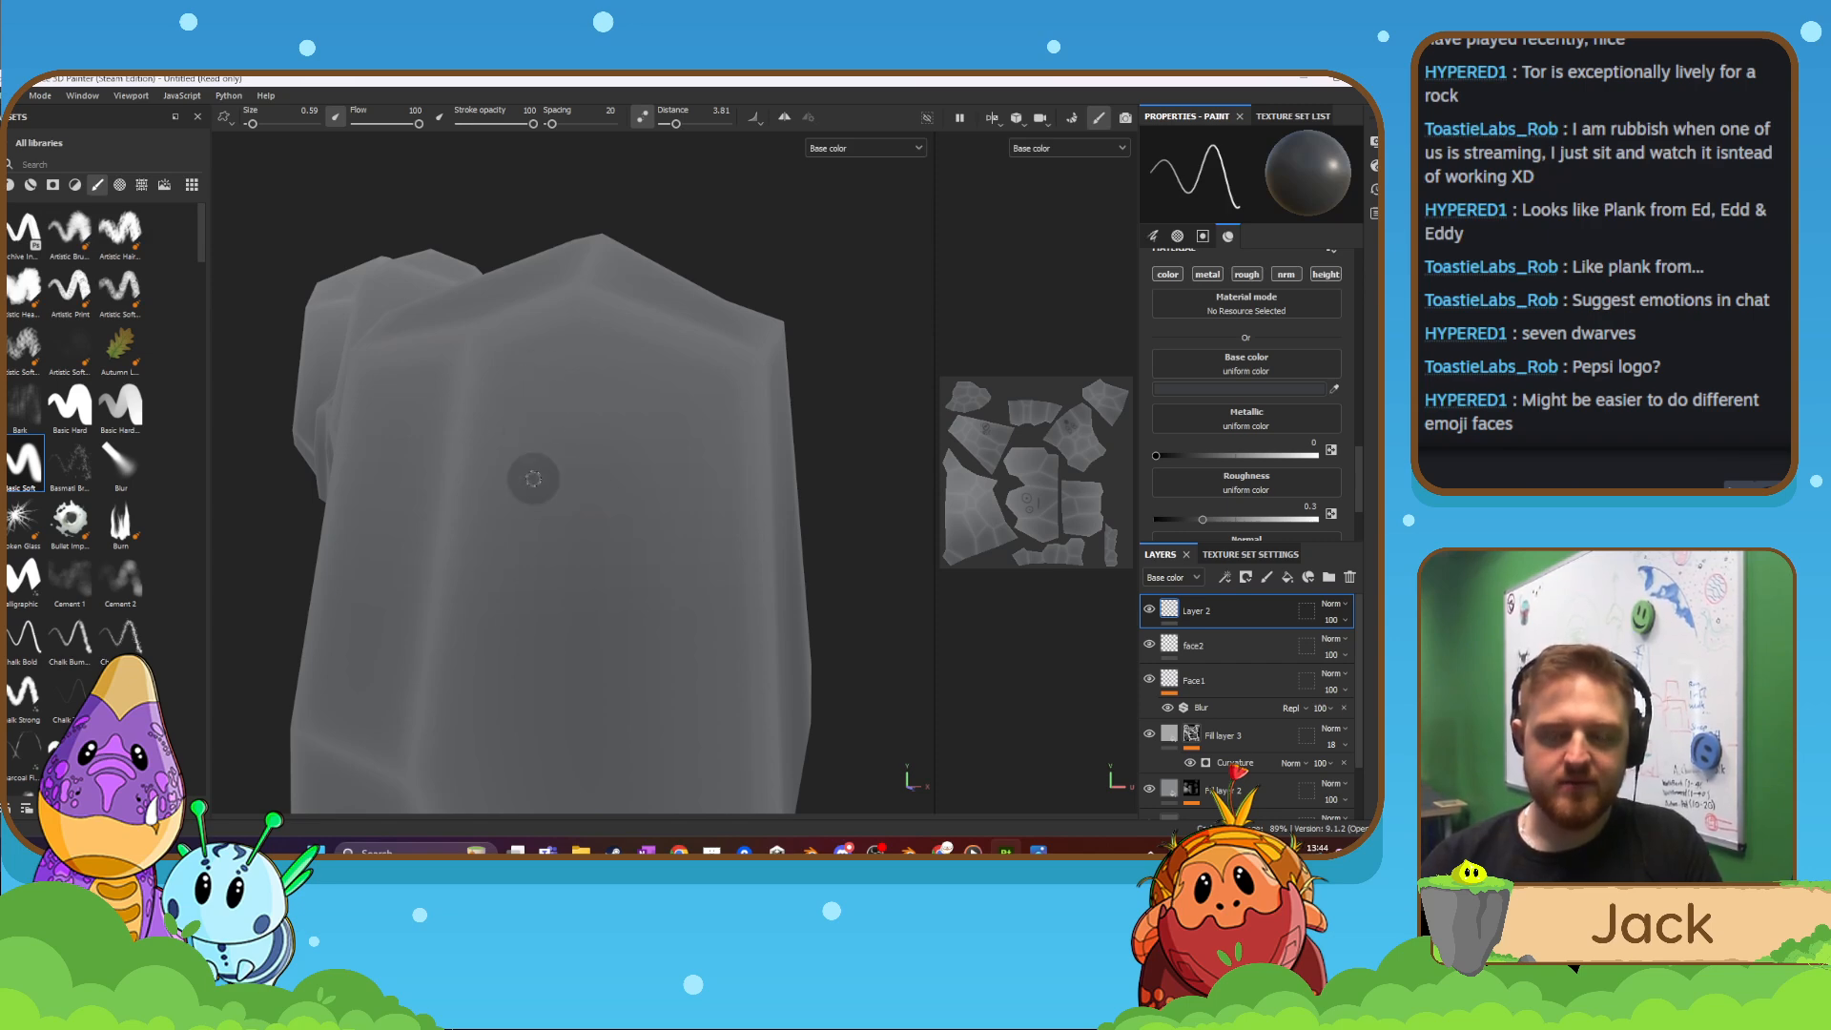
- Try to paint a tall oval eye outline on the blank rock's upper face with the Lazy Mouse distance at 3.81
mouse_move(539, 414)
left_mouse_down()
mouse_move(535, 593)
mouse_move(553, 530)
left_mouse_up()
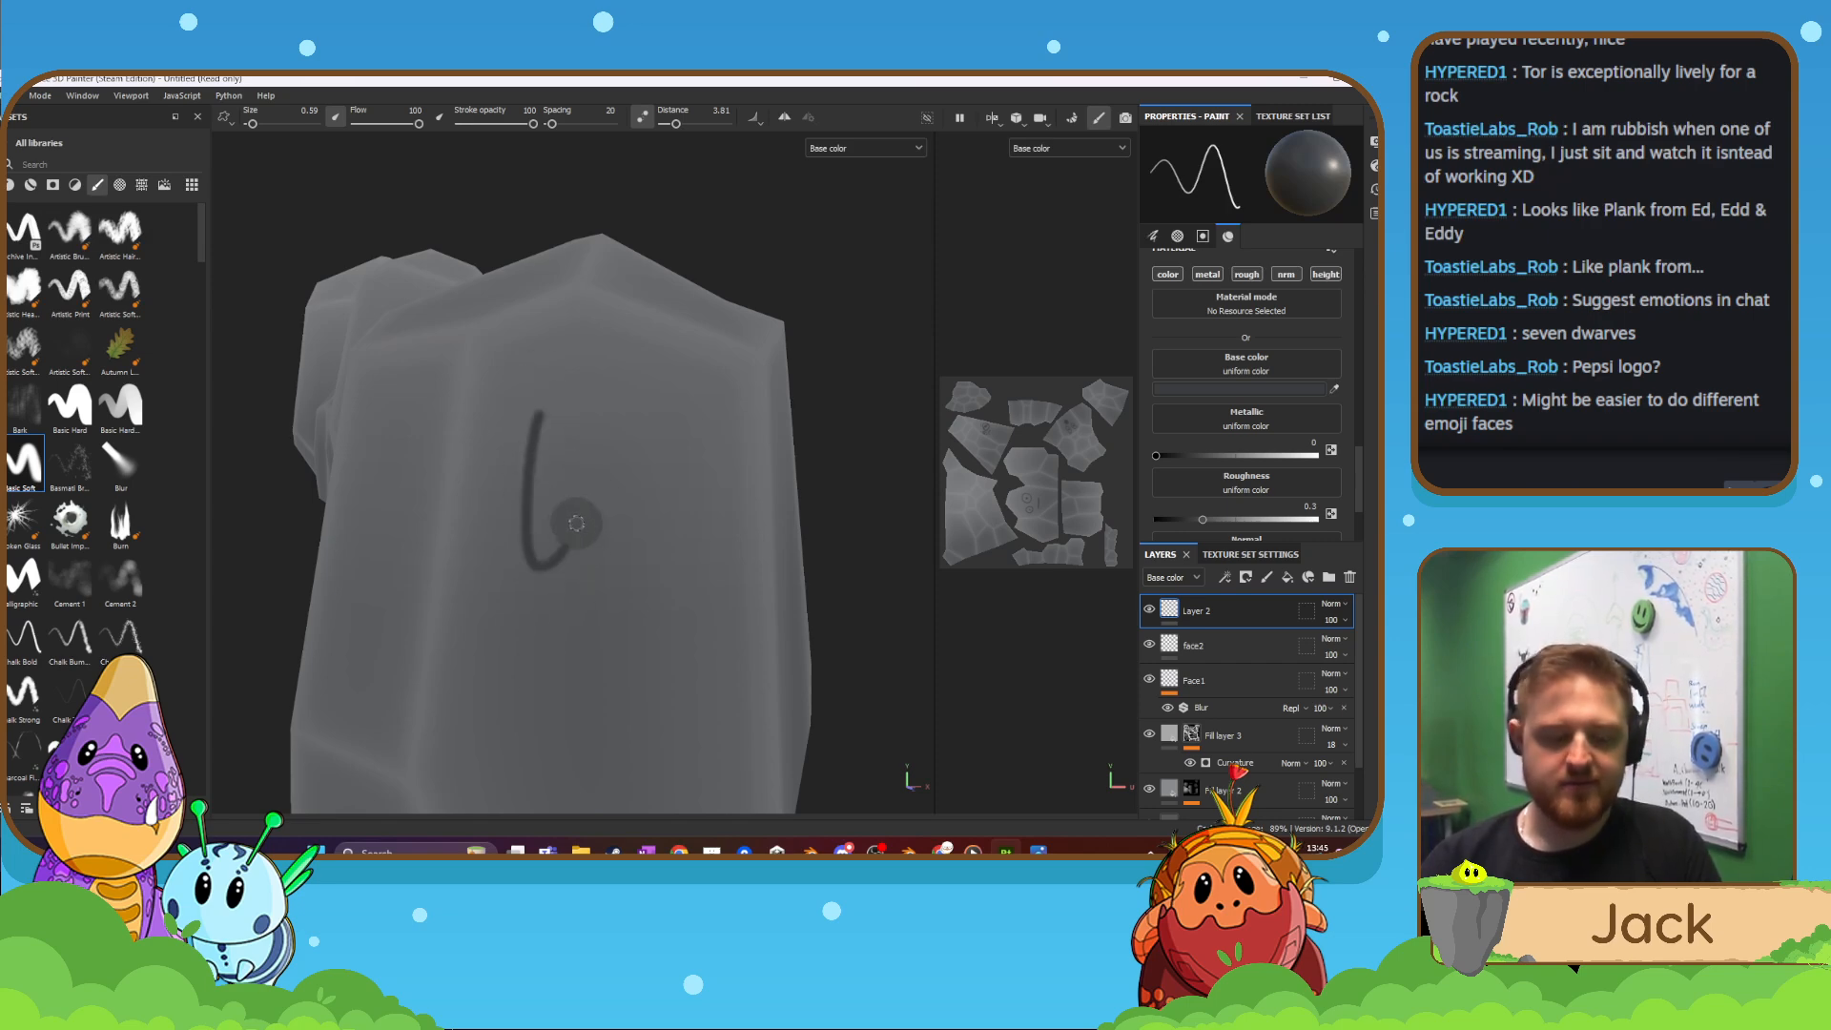
key("ctrl+z")
left_click_drag(578, 598, 563, 584, "alt")
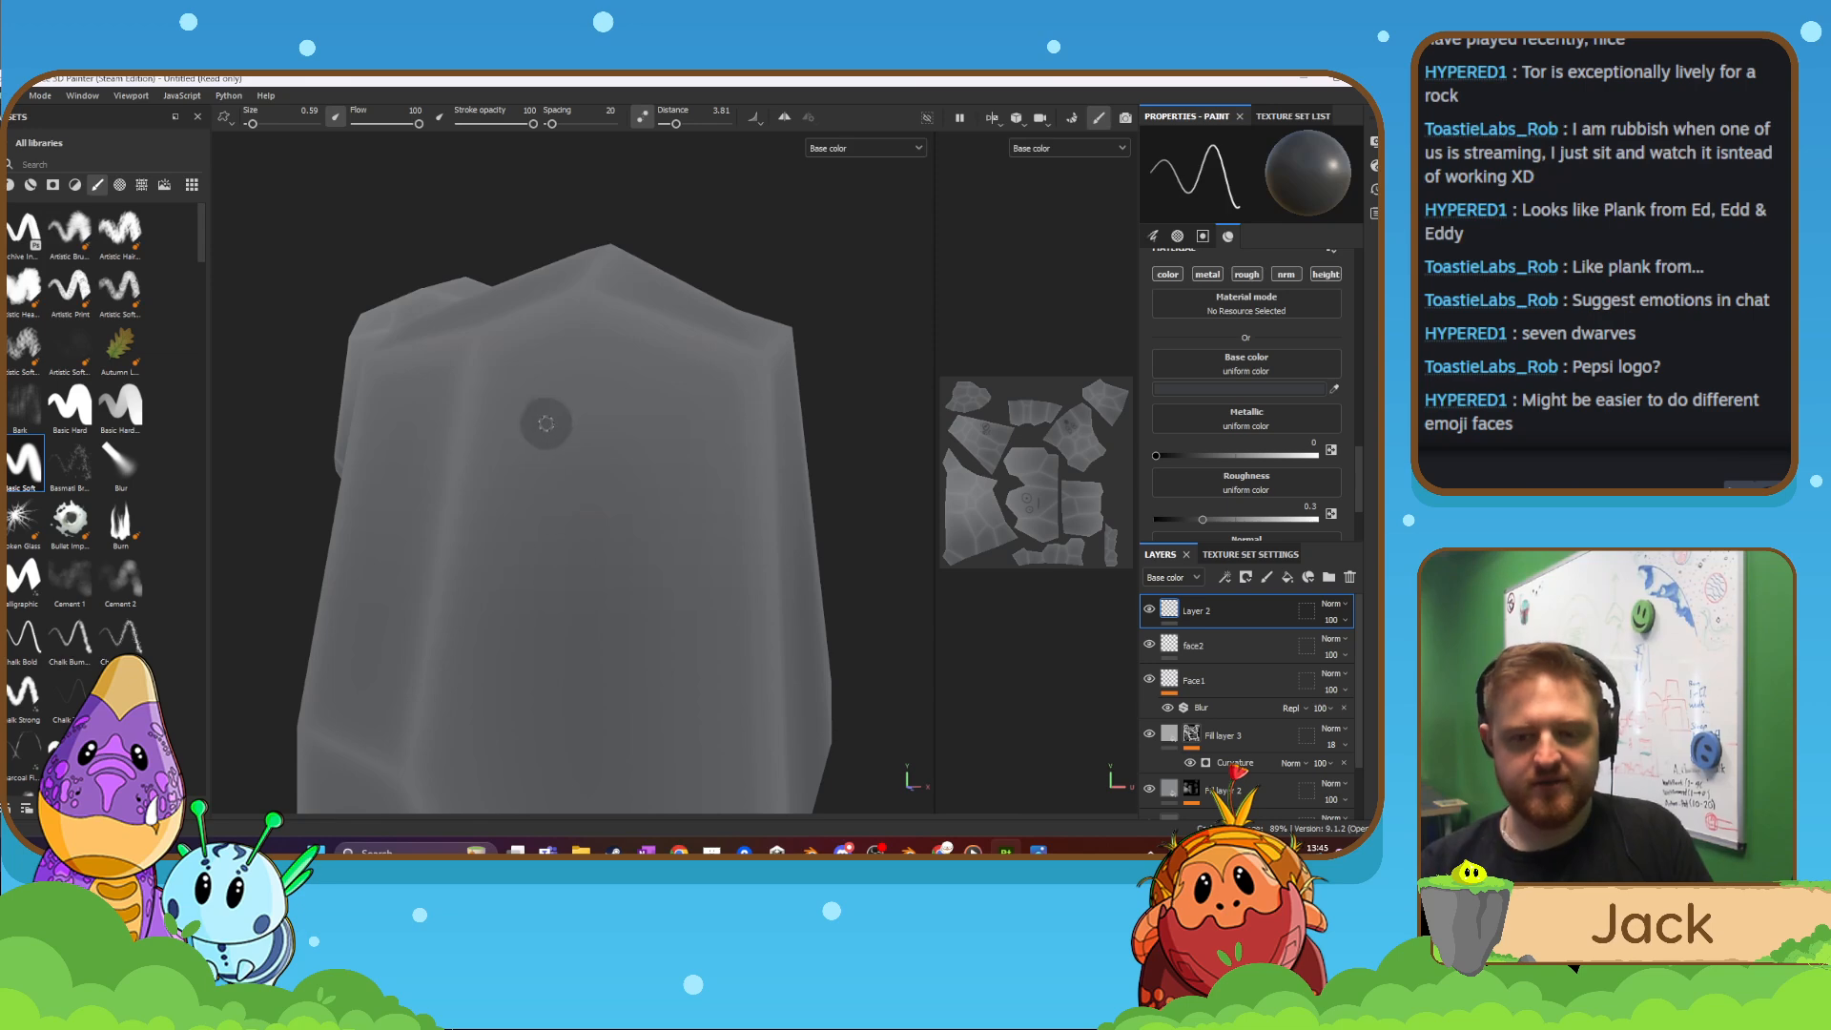
mouse_move(547, 416)
left_mouse_down()
mouse_move(515, 491)
mouse_move(536, 577)
mouse_move(606, 520)
mouse_move(575, 408)
left_mouse_up()
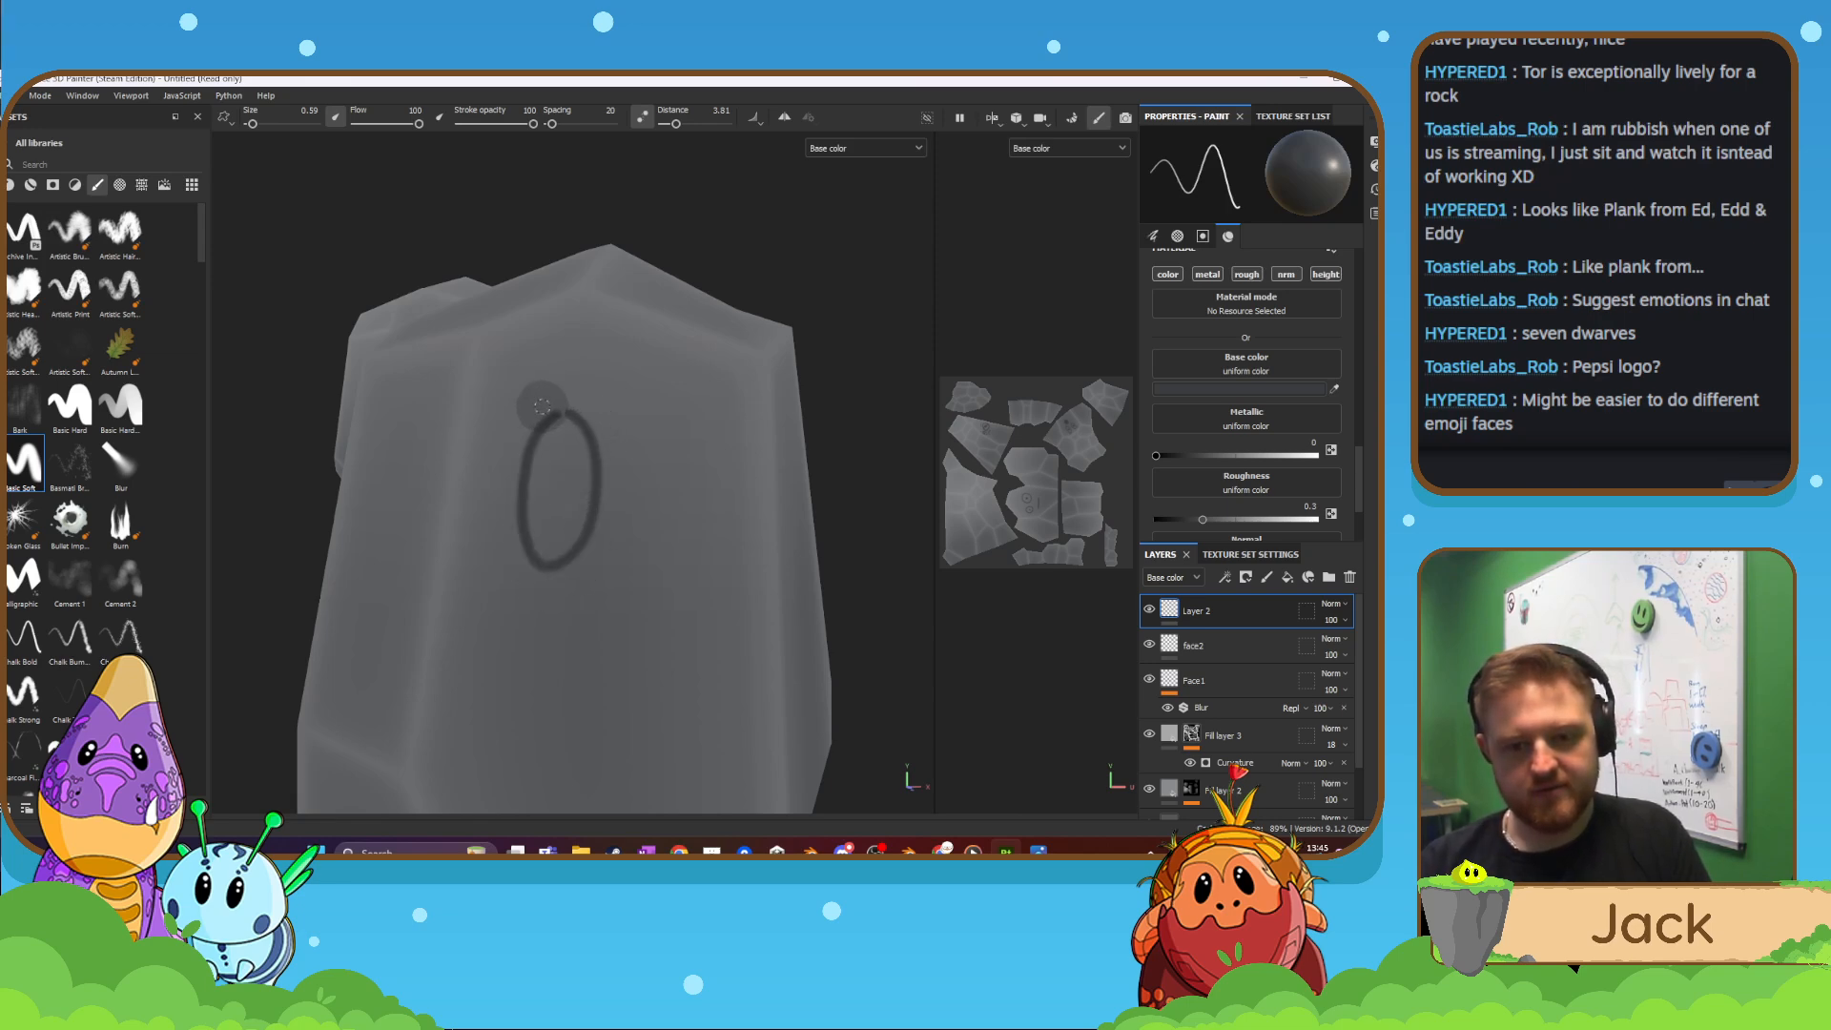
key("ctrl+z")
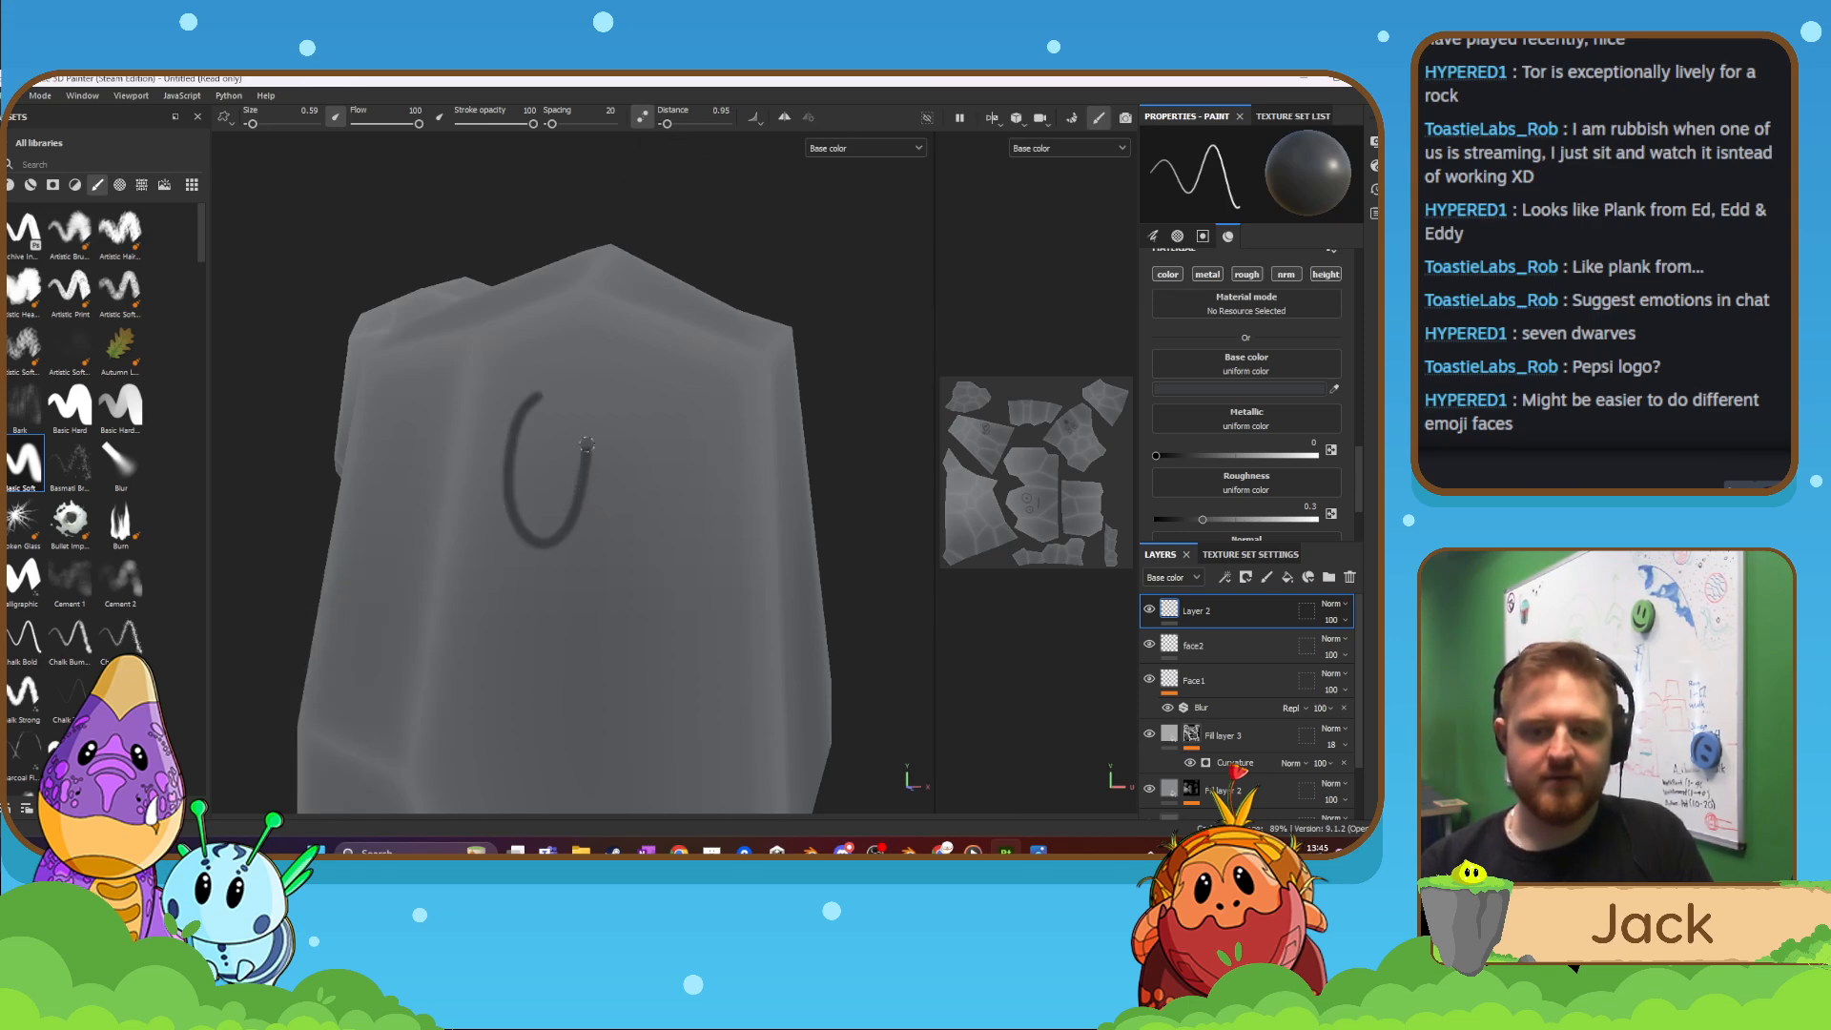
- Set the Lazy Mouse distance to 2.86 and try to paint a tall, narrow oval eye outline on the blank rock's upper face
key("ctrl+z")
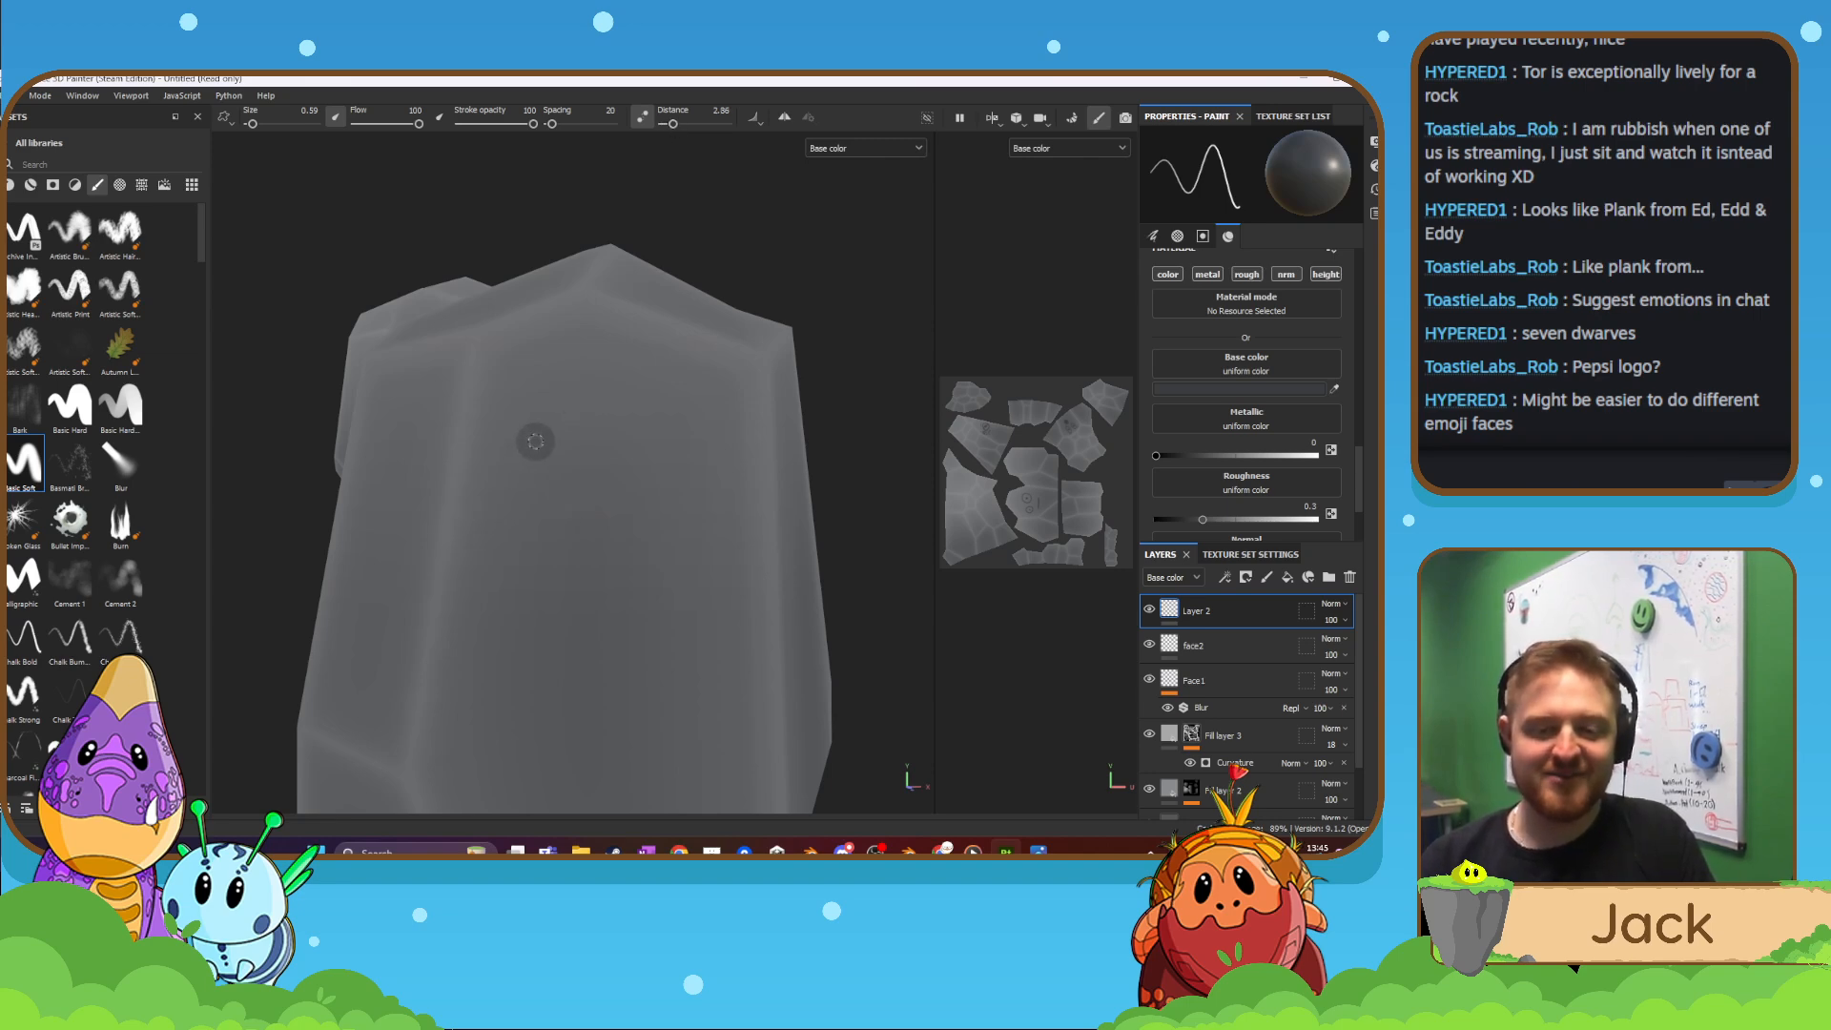
mouse_move(536, 431)
left_mouse_down()
mouse_move(506, 562)
mouse_move(567, 572)
mouse_move(585, 505)
mouse_move(564, 428)
left_mouse_up()
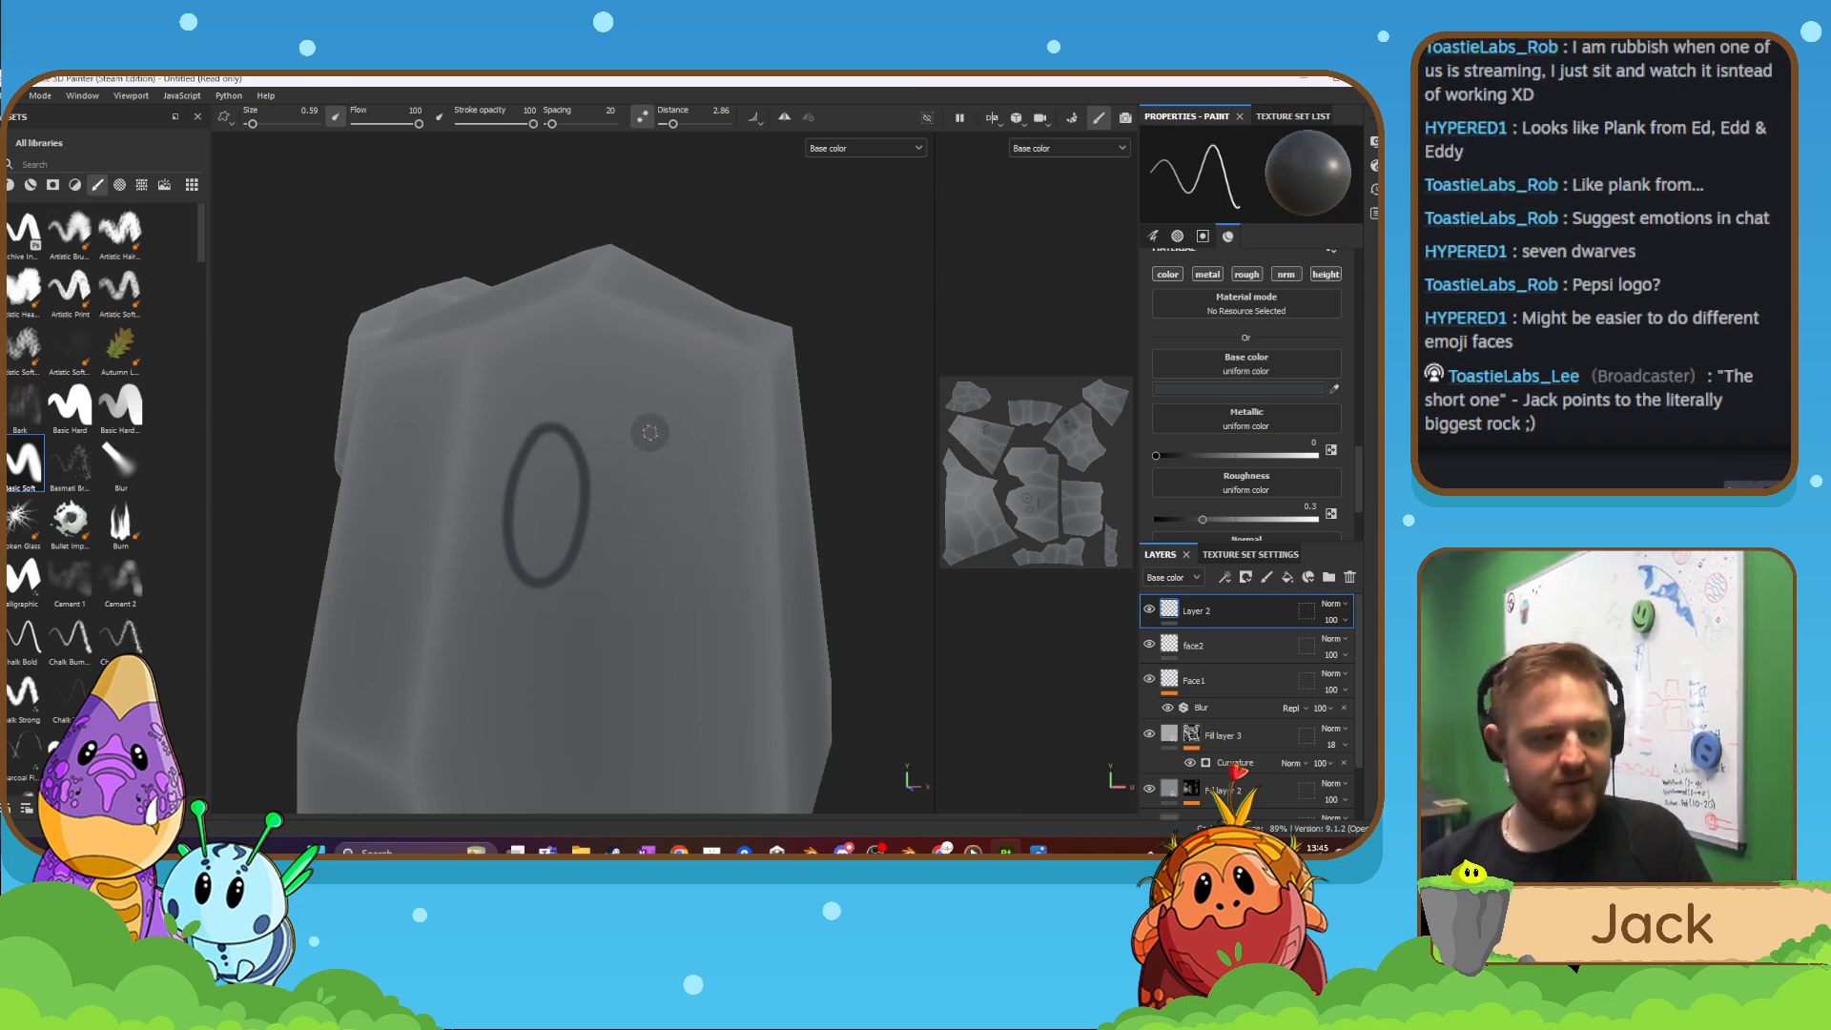
key("ctrl+z")
left_click_drag(617, 540, 607, 541, "alt")
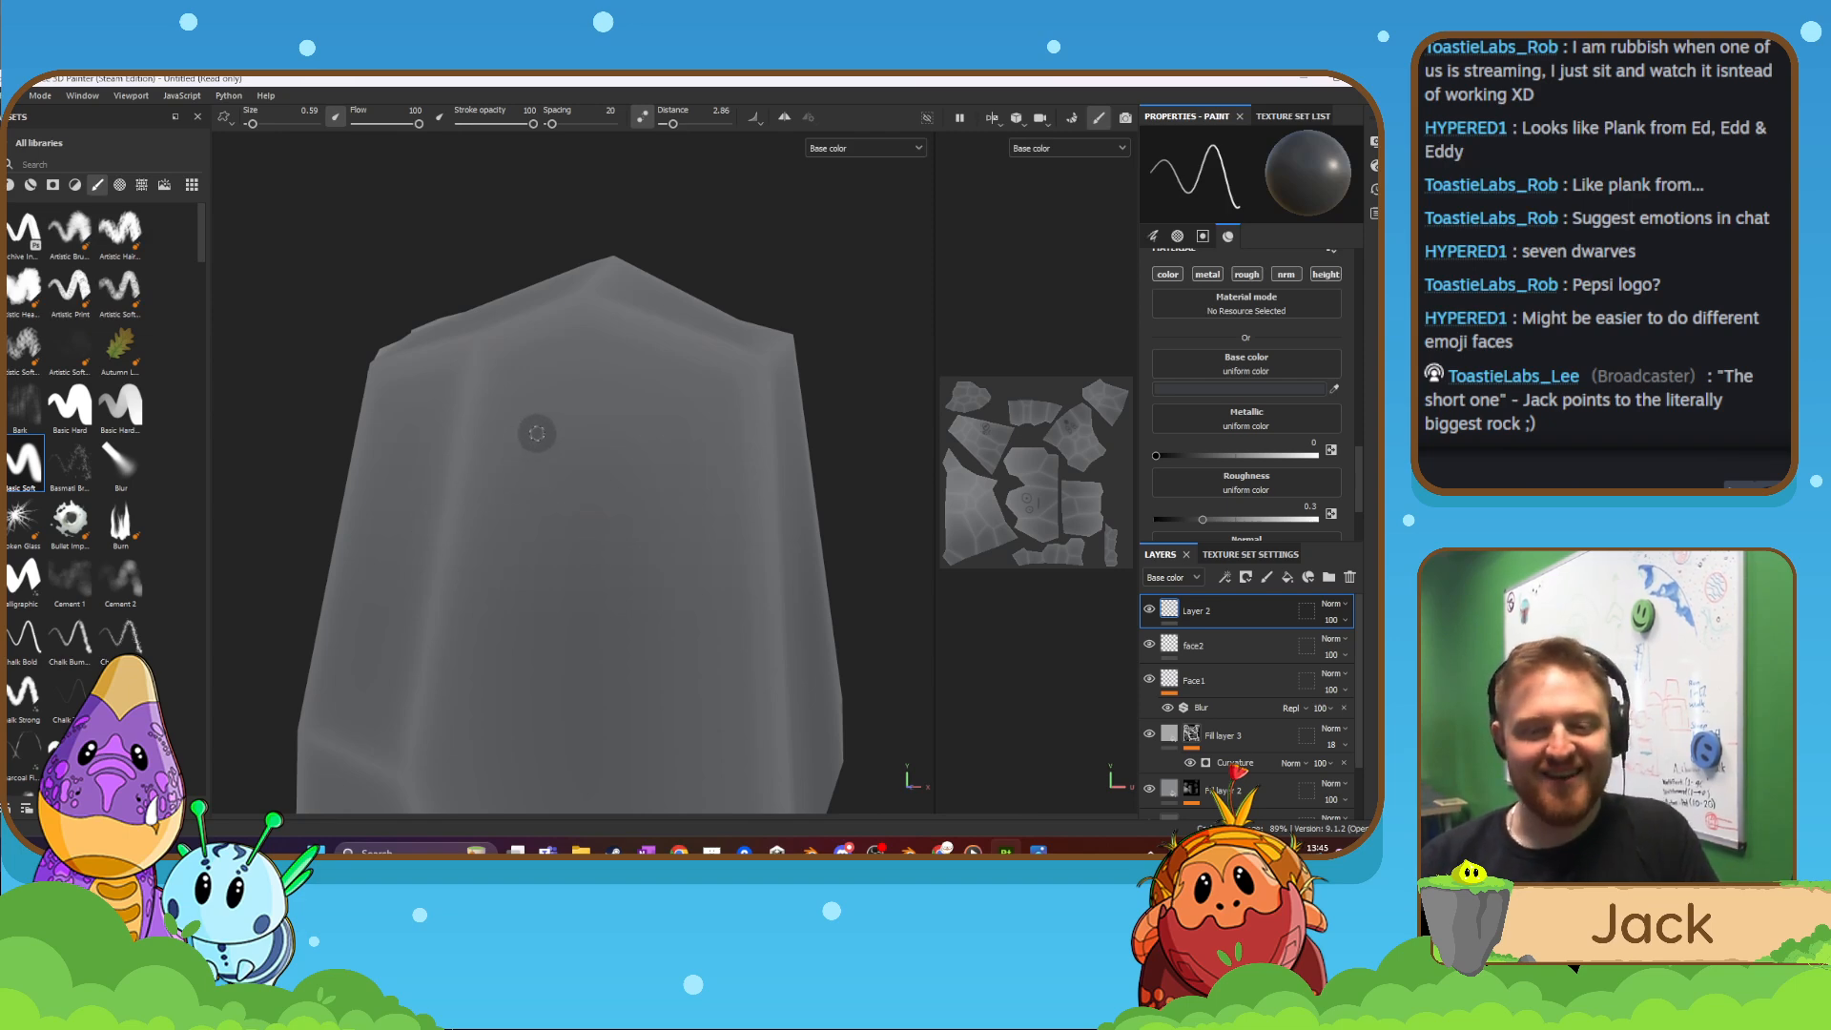
mouse_move(554, 440)
left_mouse_down()
mouse_move(533, 449)
mouse_move(510, 522)
mouse_move(534, 599)
mouse_move(575, 597)
mouse_move(598, 473)
mouse_move(558, 449)
mouse_move(495, 570)
mouse_move(551, 596)
mouse_move(593, 517)
mouse_move(583, 447)
mouse_move(553, 416)
left_mouse_up()
key("ctrl+z")
key("ctrl+z")
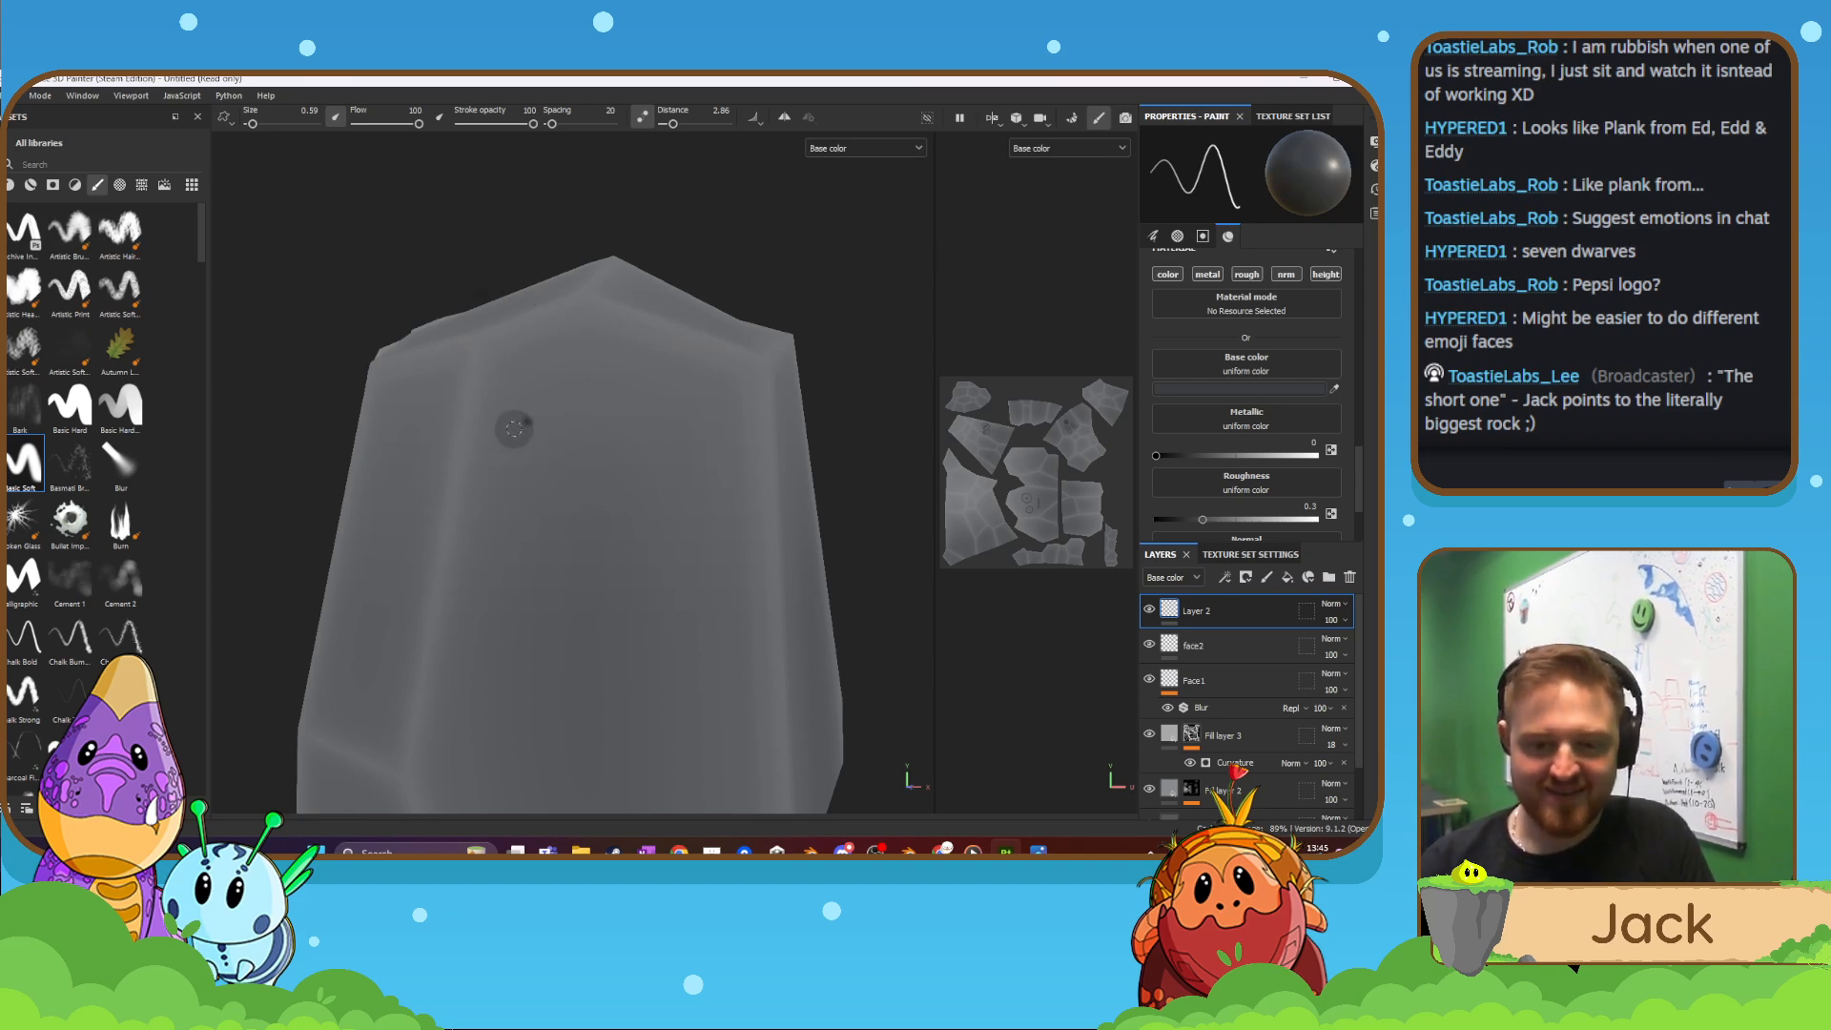
mouse_move(519, 415)
left_mouse_down()
mouse_move(494, 537)
mouse_move(553, 577)
mouse_move(568, 520)
left_mouse_up()
key("ctrl+z")
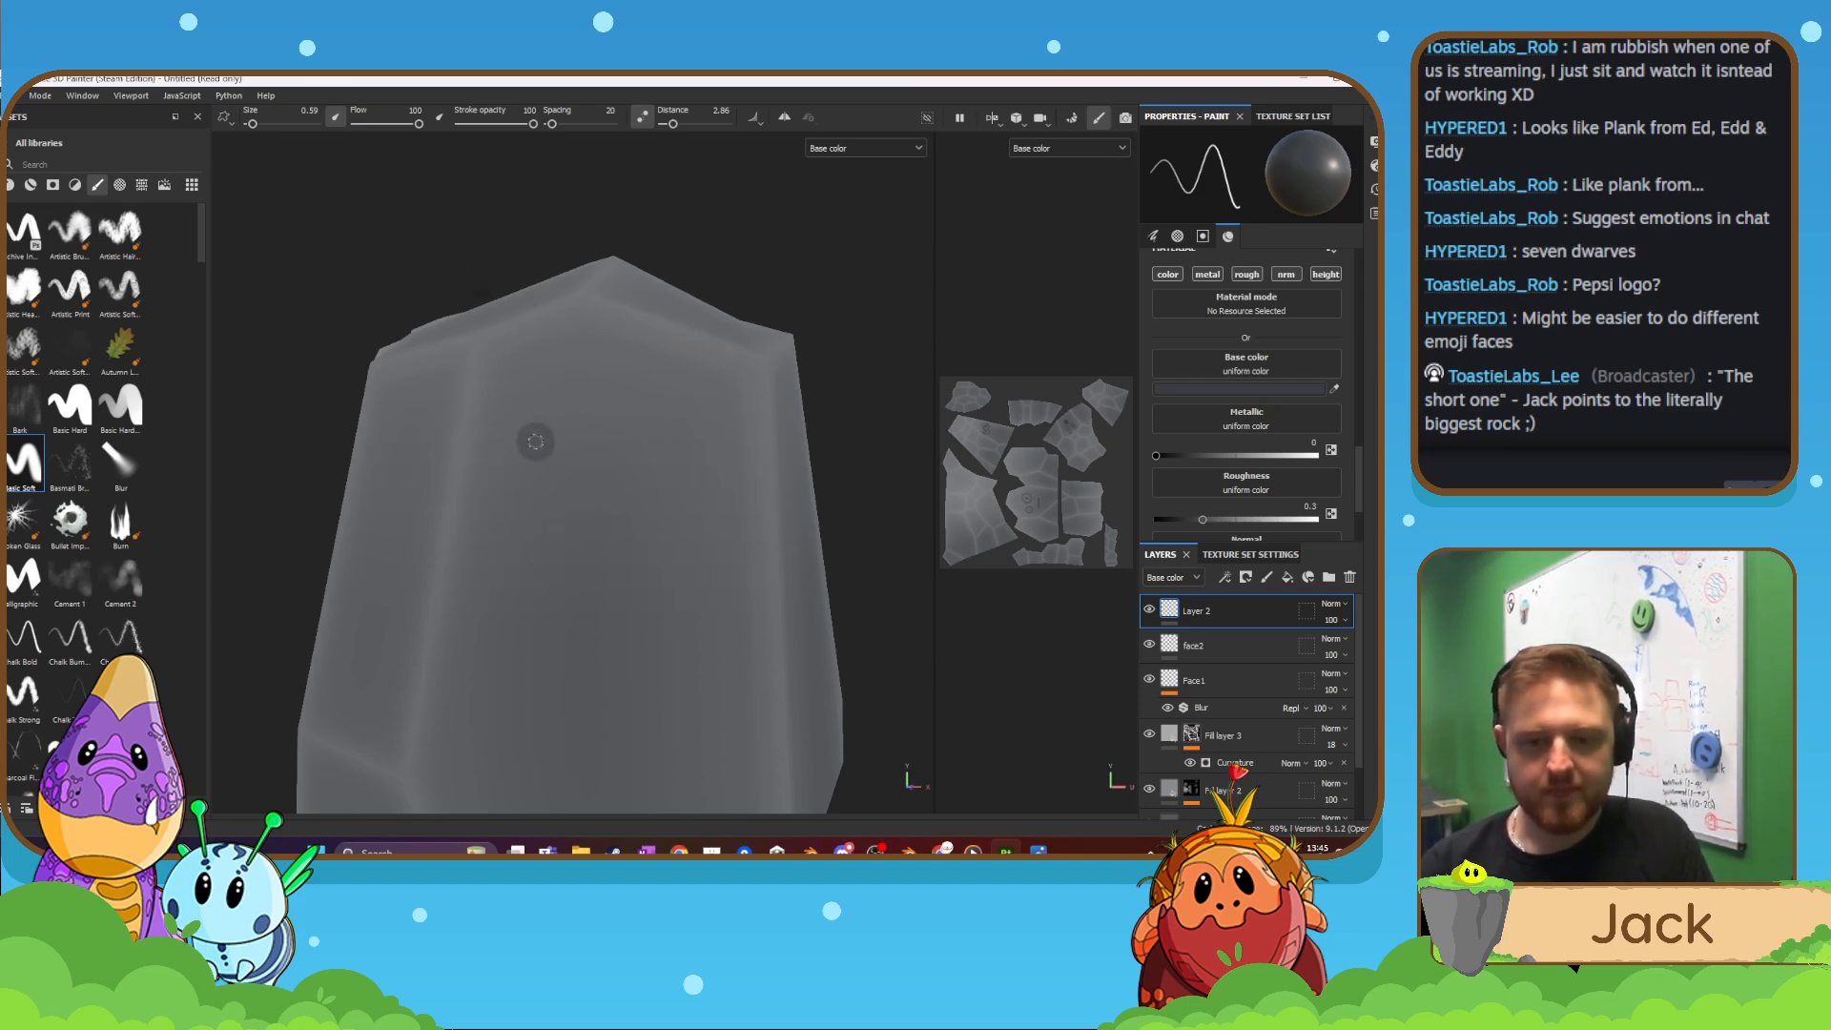
mouse_move(521, 449)
left_mouse_down()
mouse_move(503, 534)
mouse_move(539, 582)
mouse_move(585, 547)
mouse_move(595, 484)
mouse_move(580, 420)
mouse_move(558, 429)
left_mouse_up()
key("ctrl+z")
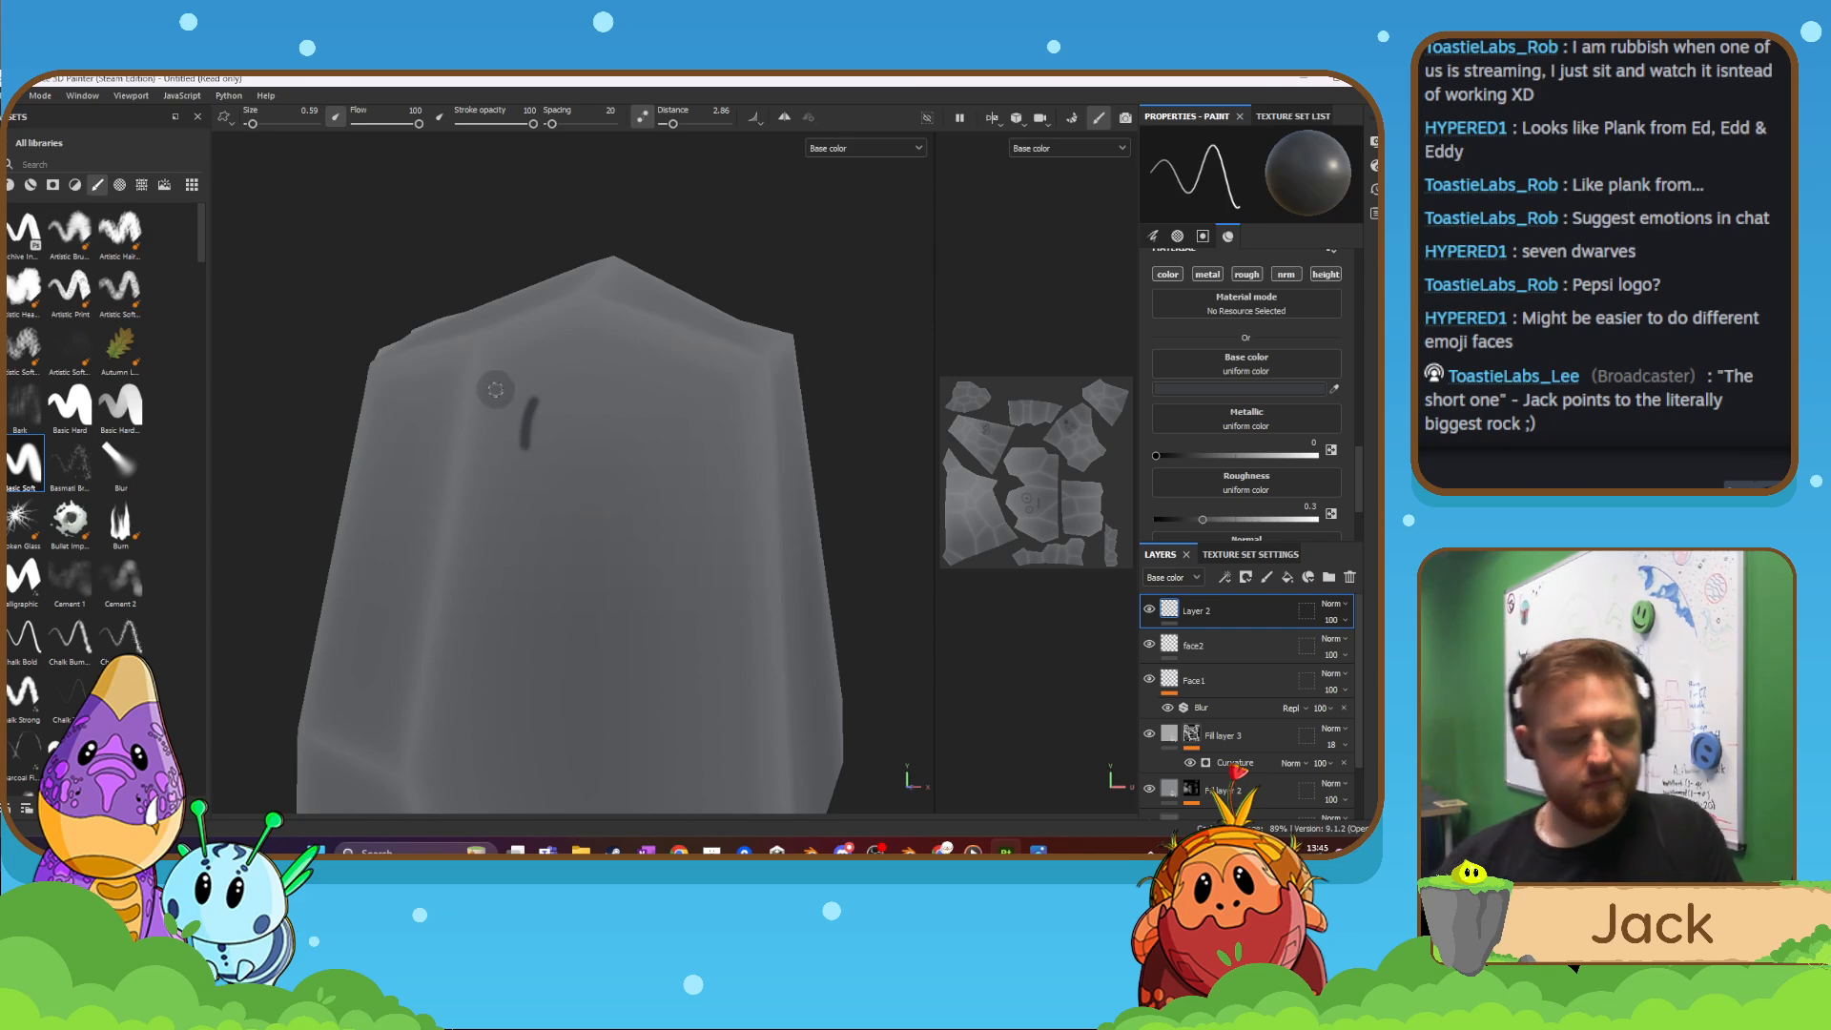
key("ctrl+z")
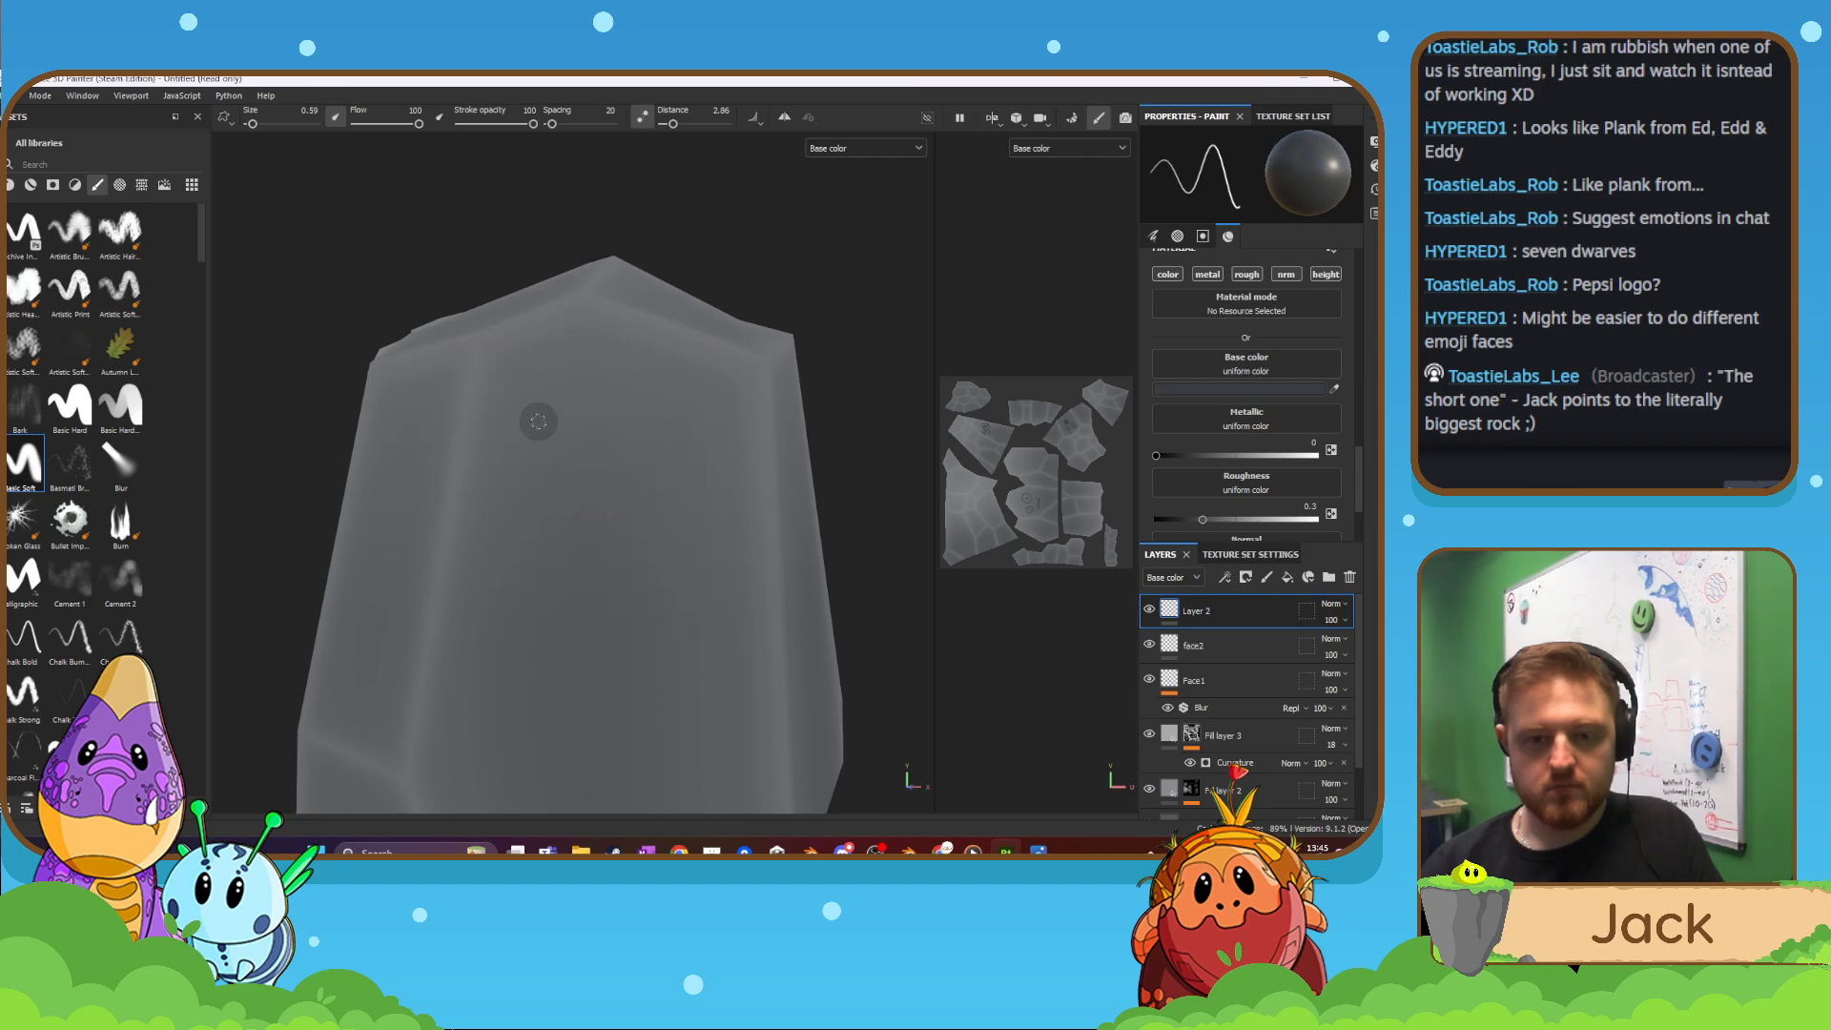
left_click_drag(527, 460, 528, 513)
key("ctrl+z")
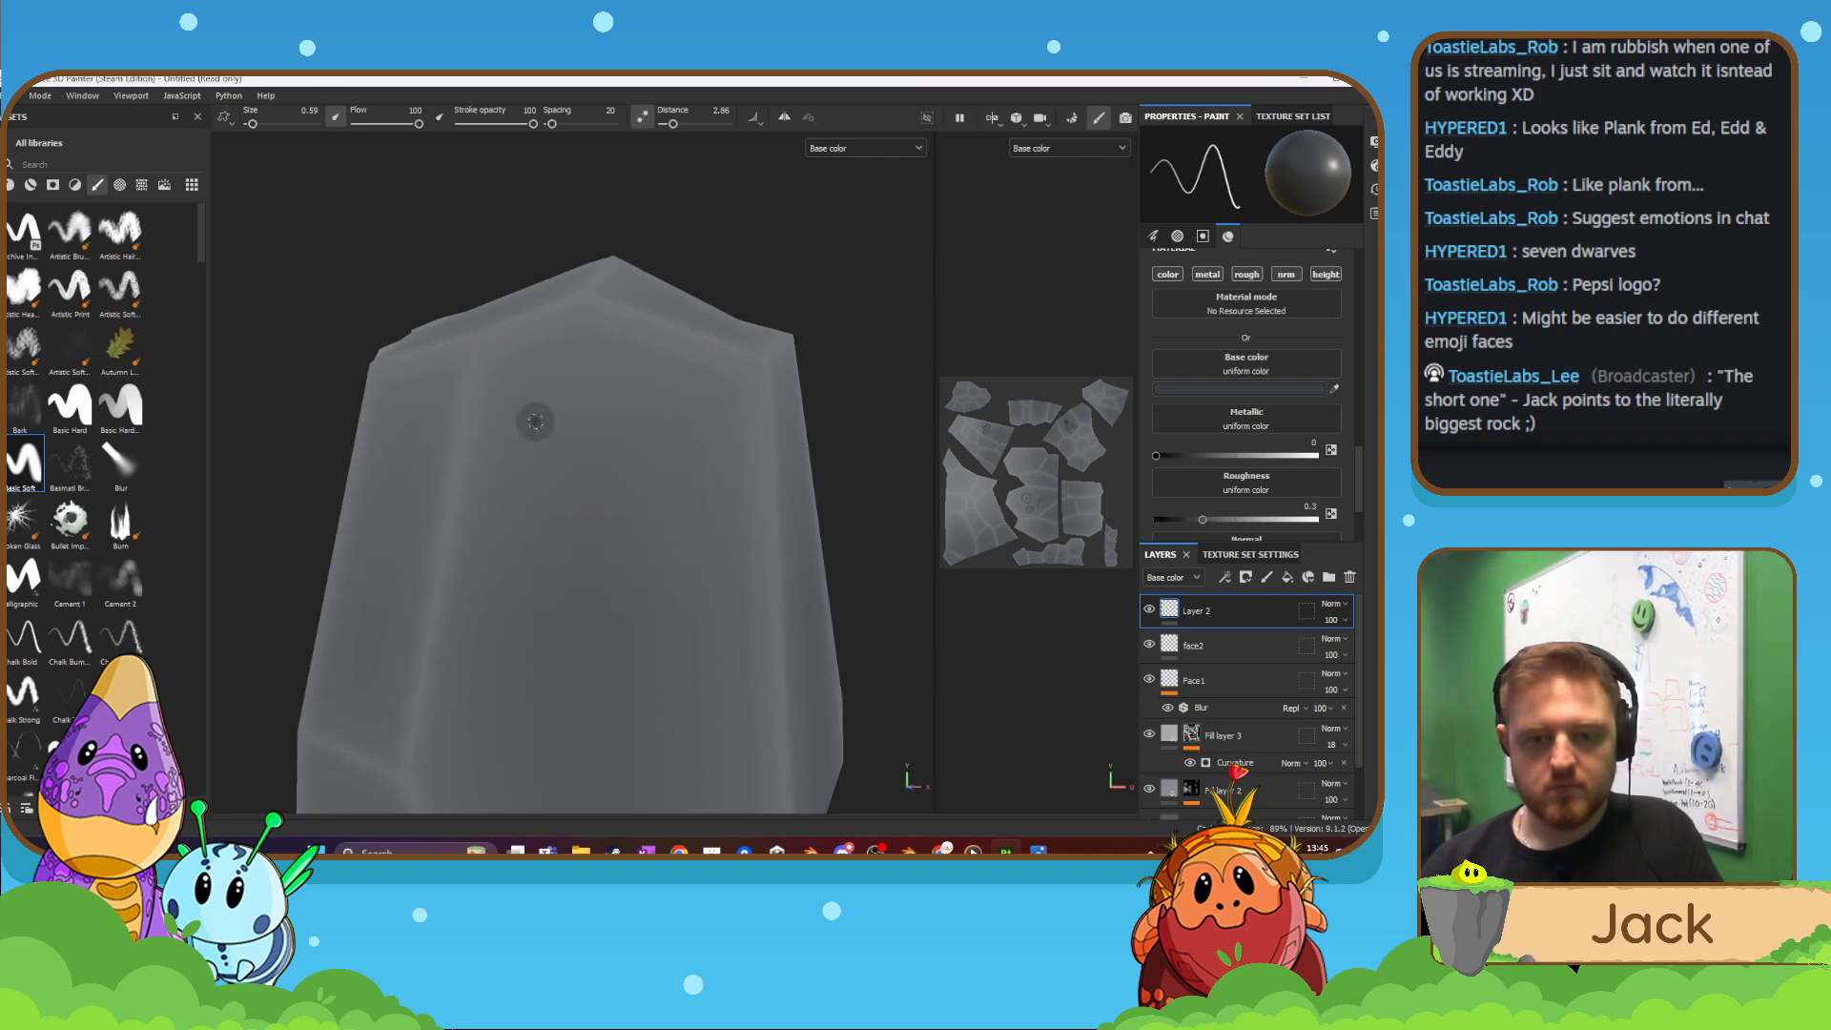
mouse_move(536, 421)
left_mouse_down()
mouse_move(519, 516)
mouse_move(548, 548)
mouse_move(577, 506)
mouse_move(568, 421)
left_mouse_up()
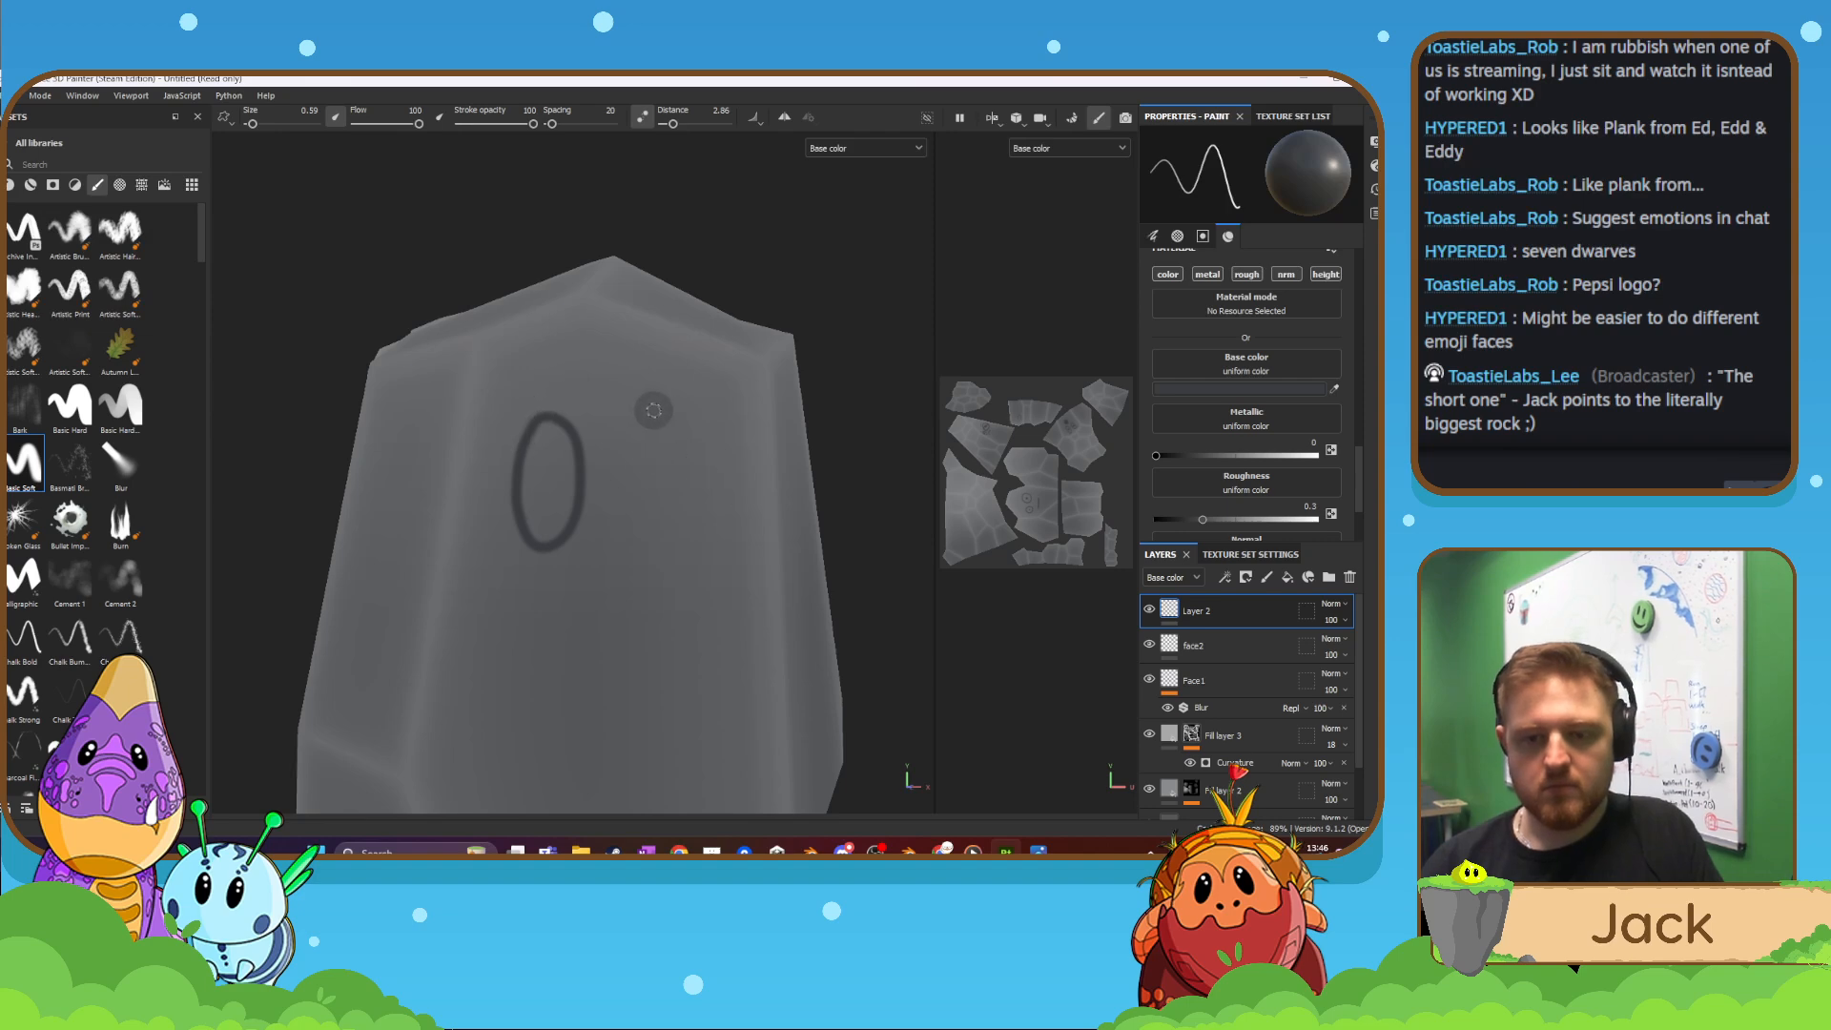
key("ctrl+z")
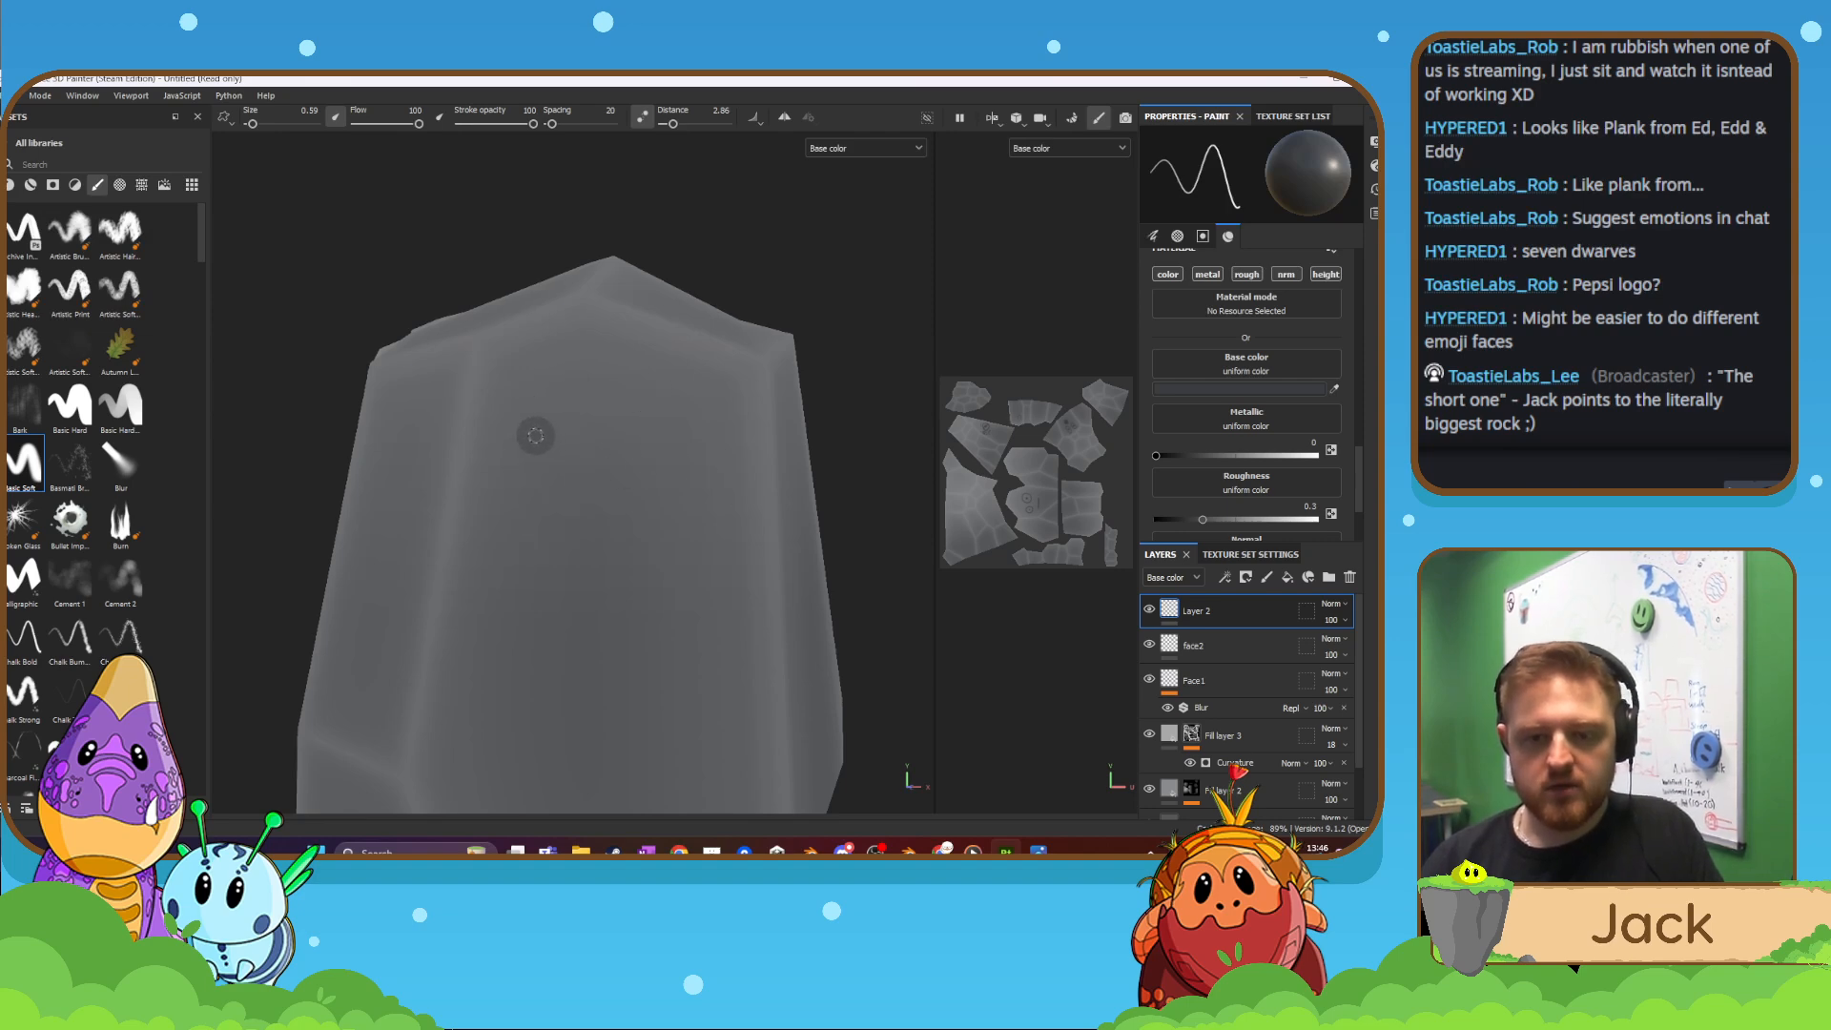
- Paint two oval eye outlines side by side on the rock's upper face and add a large soft pupil in each with an enlarged brush
mouse_move(544, 431)
left_mouse_down()
mouse_move(516, 439)
mouse_move(505, 486)
mouse_move(534, 534)
mouse_move(585, 530)
mouse_move(601, 482)
mouse_move(587, 442)
left_mouse_up()
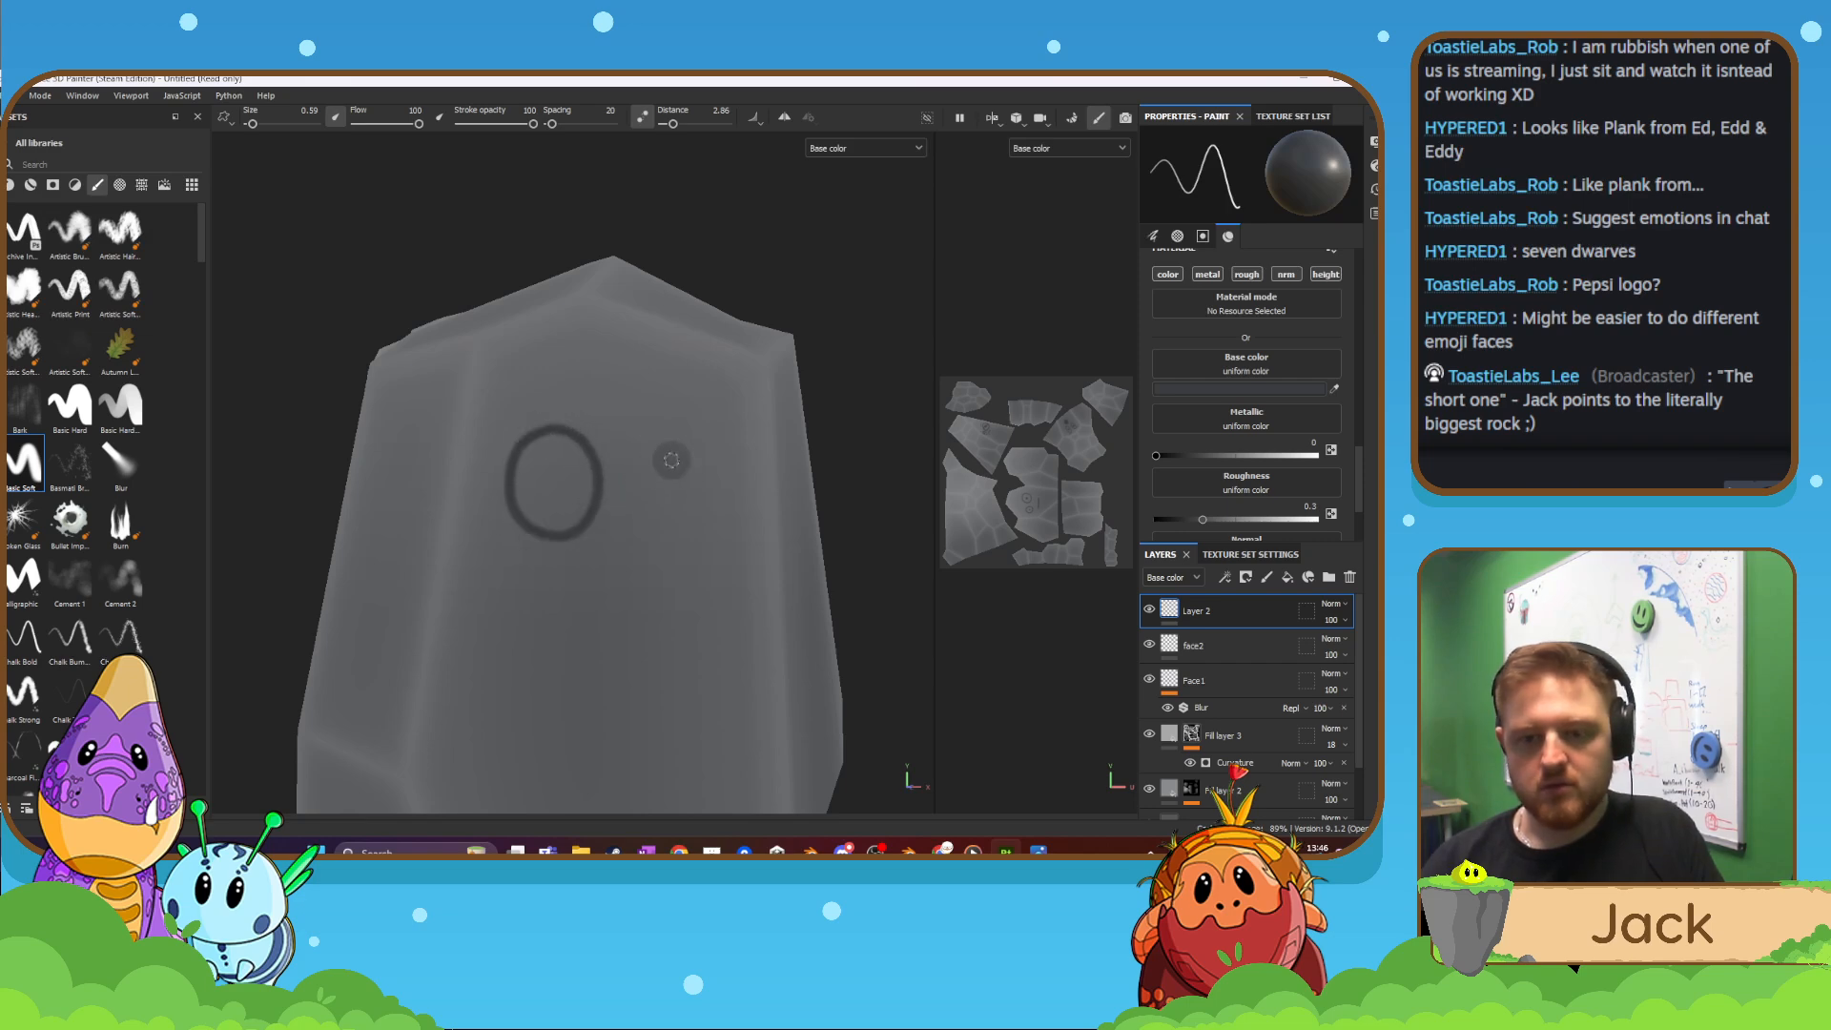
mouse_move(695, 423)
left_mouse_down()
mouse_move(644, 461)
mouse_move(641, 515)
mouse_move(687, 549)
mouse_move(730, 524)
mouse_move(721, 437)
left_mouse_up()
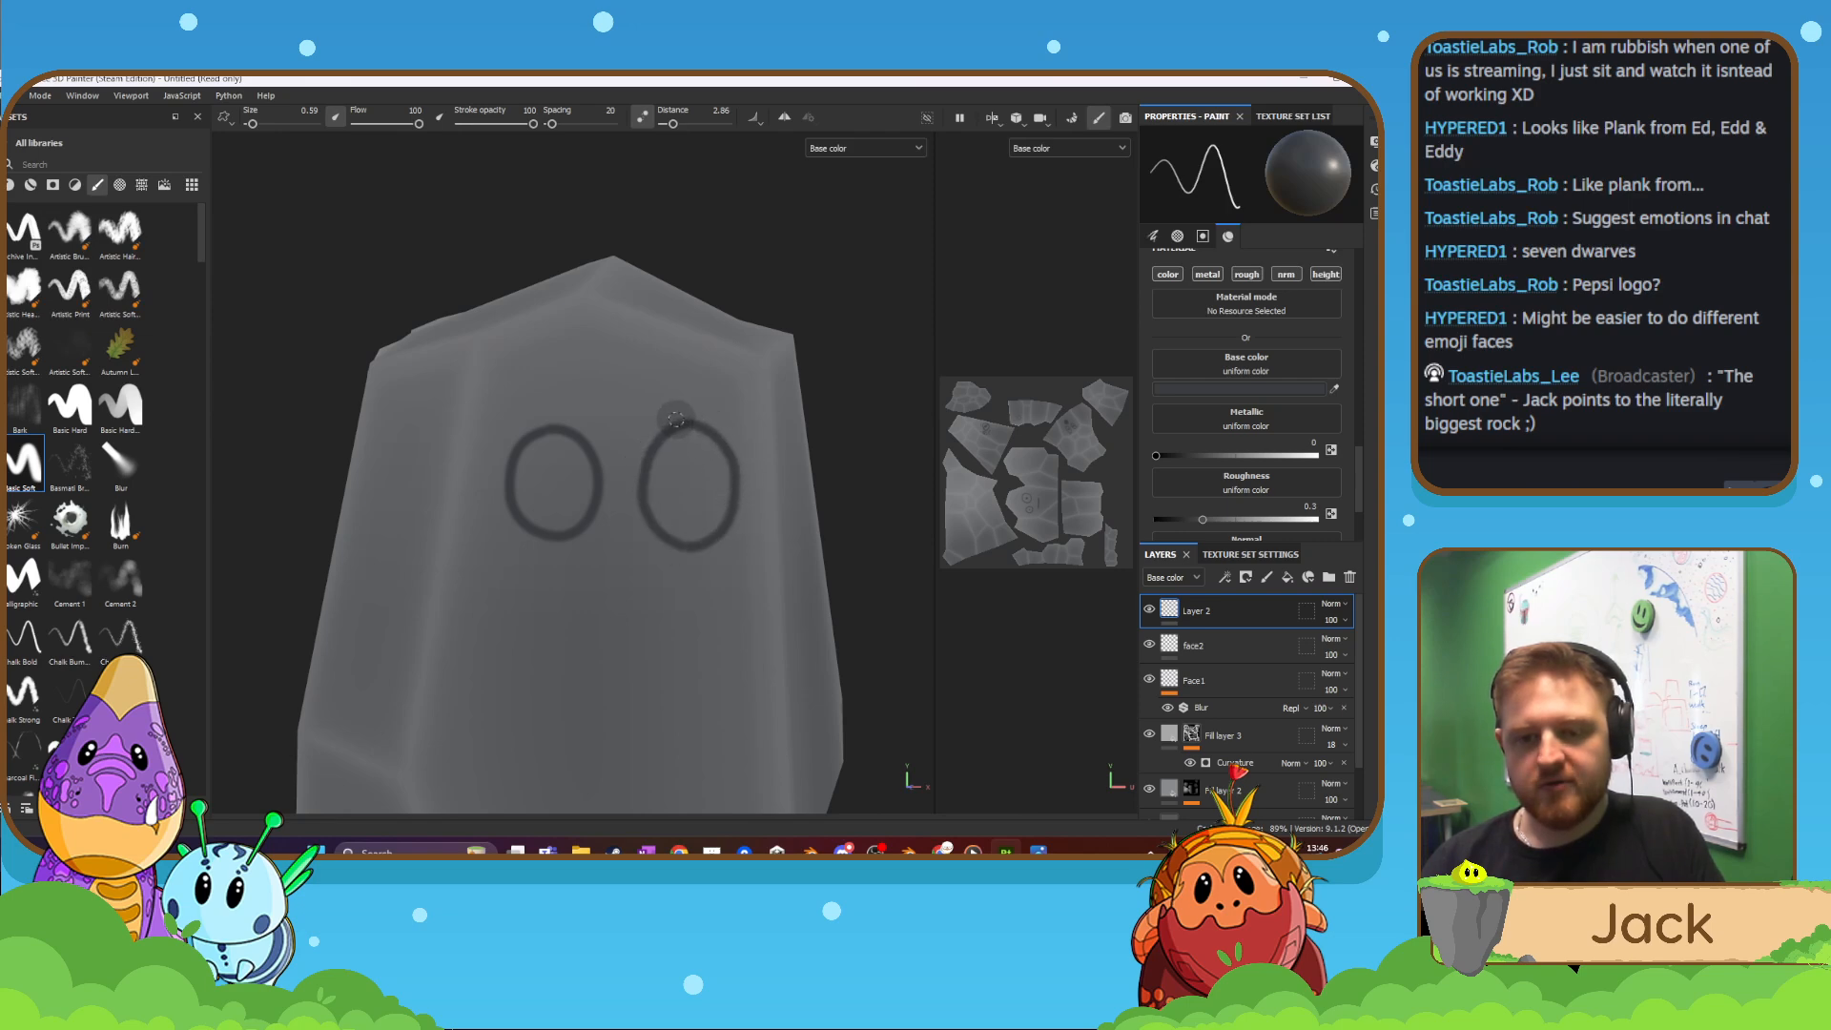
mouse_move(531, 545)
right_mouse_down("ctrl")
mouse_move(548, 545)
mouse_move(548, 481)
right_mouse_up("ctrl")
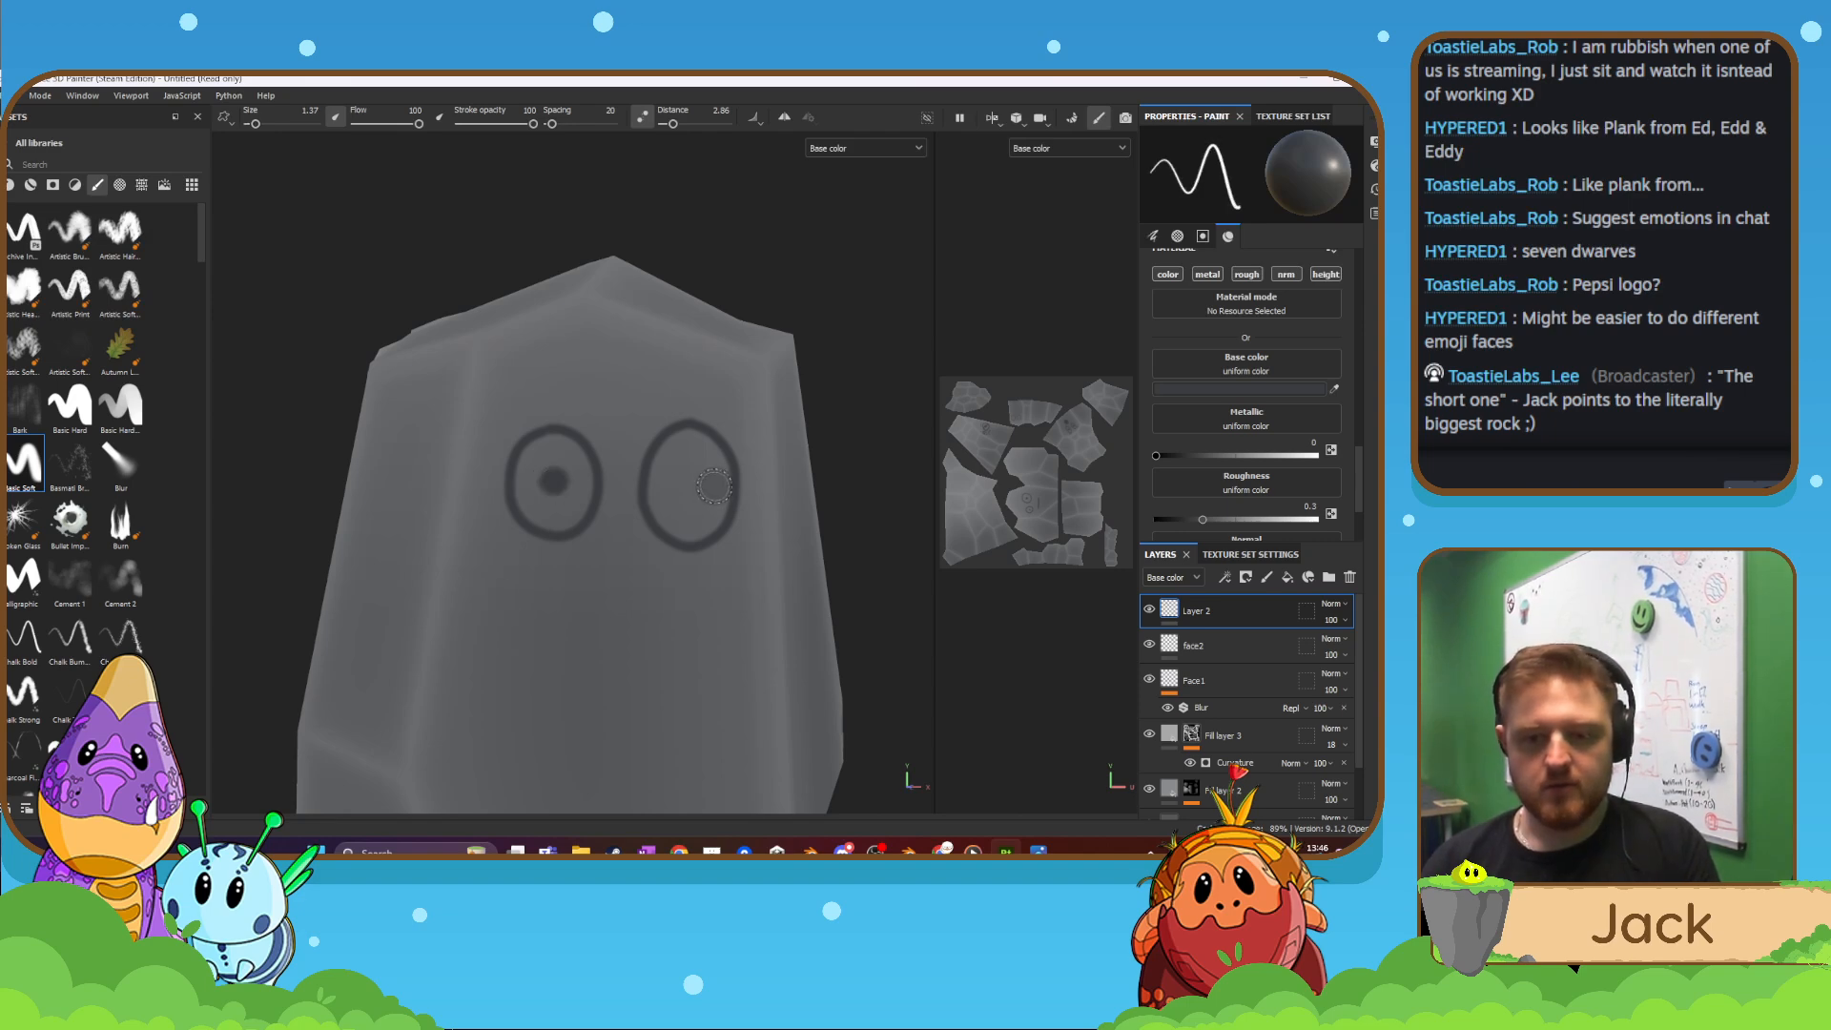
right_click_drag(685, 486, 688, 486, "ctrl")
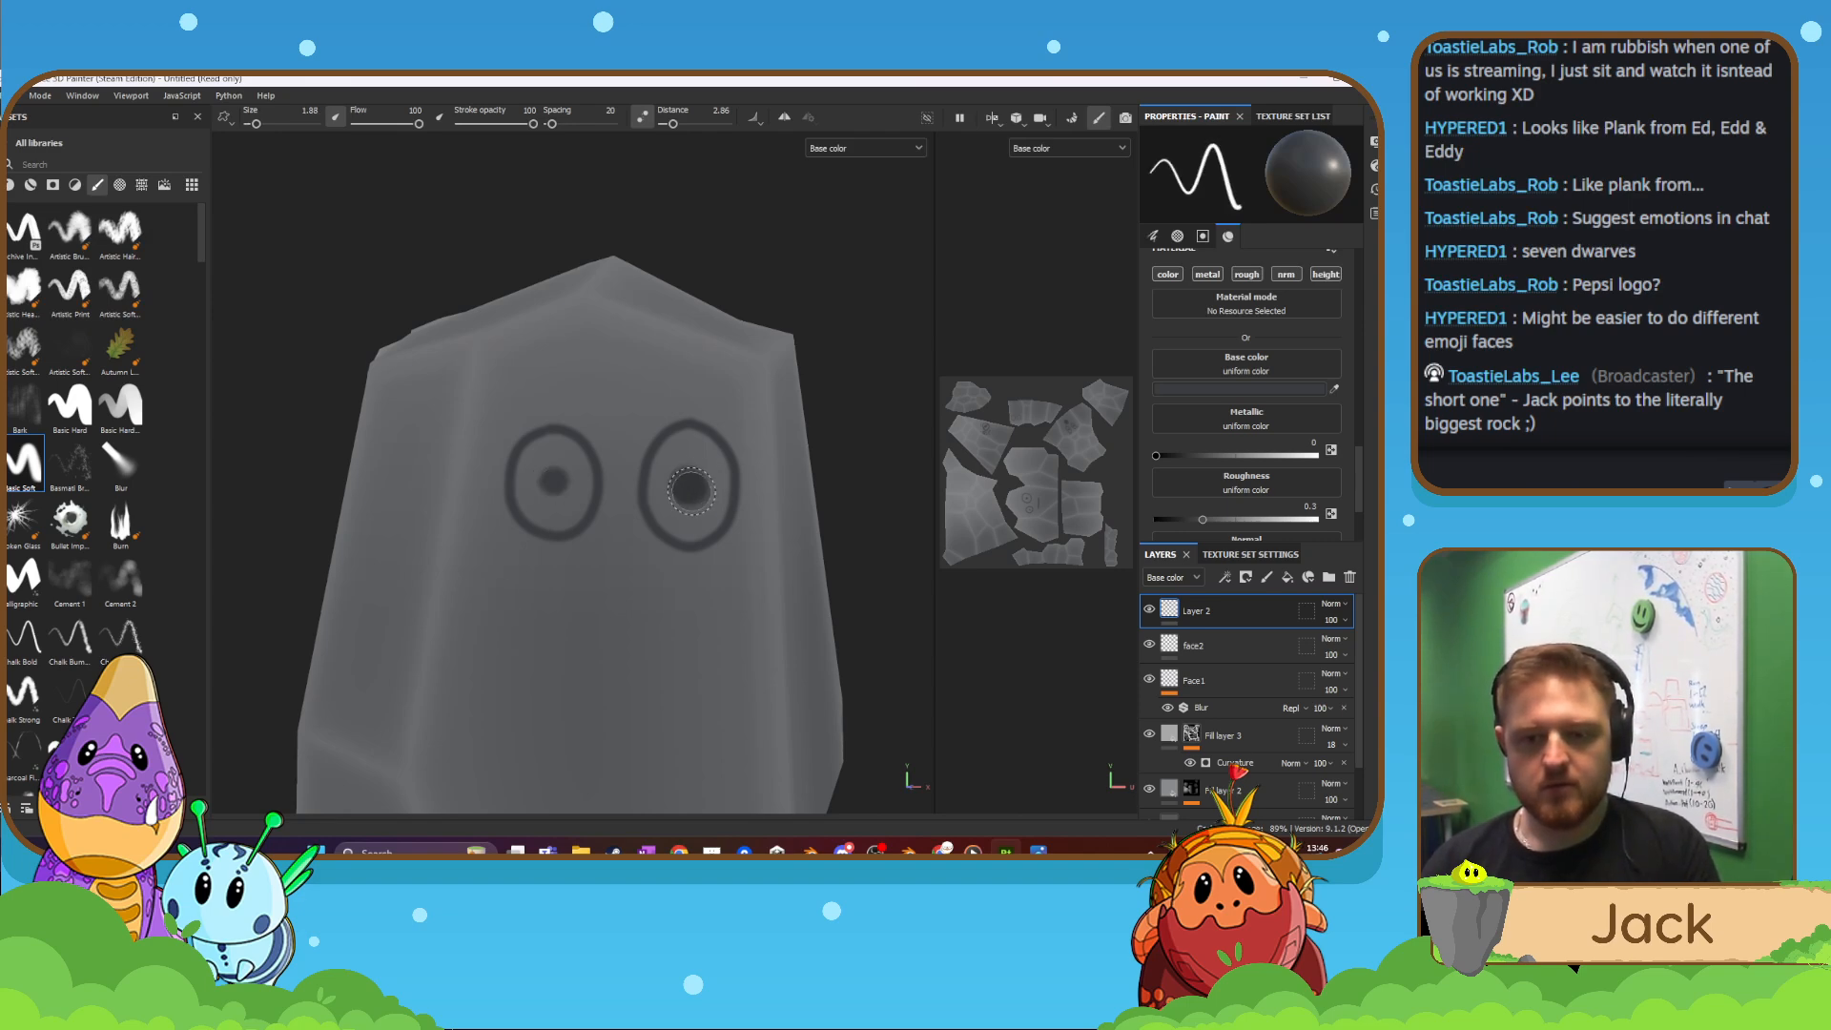
key("bracketright")
key("bracketright")
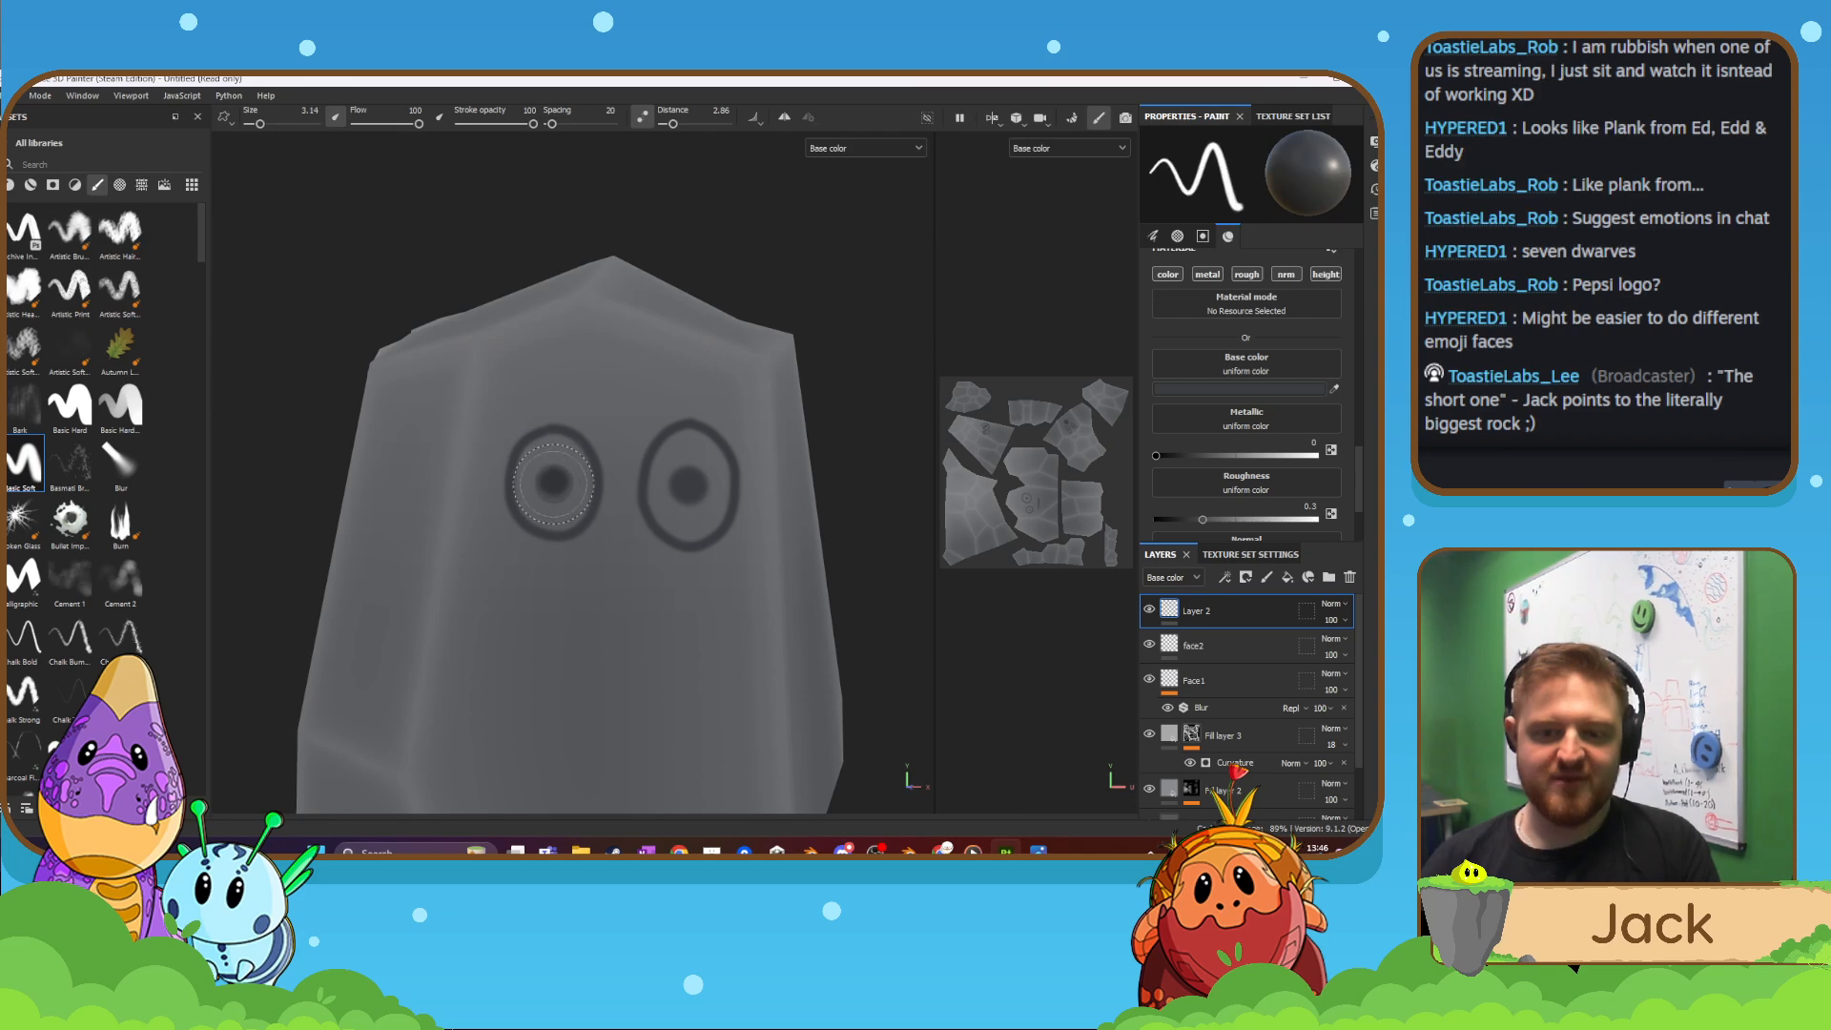
left_click(553, 483)
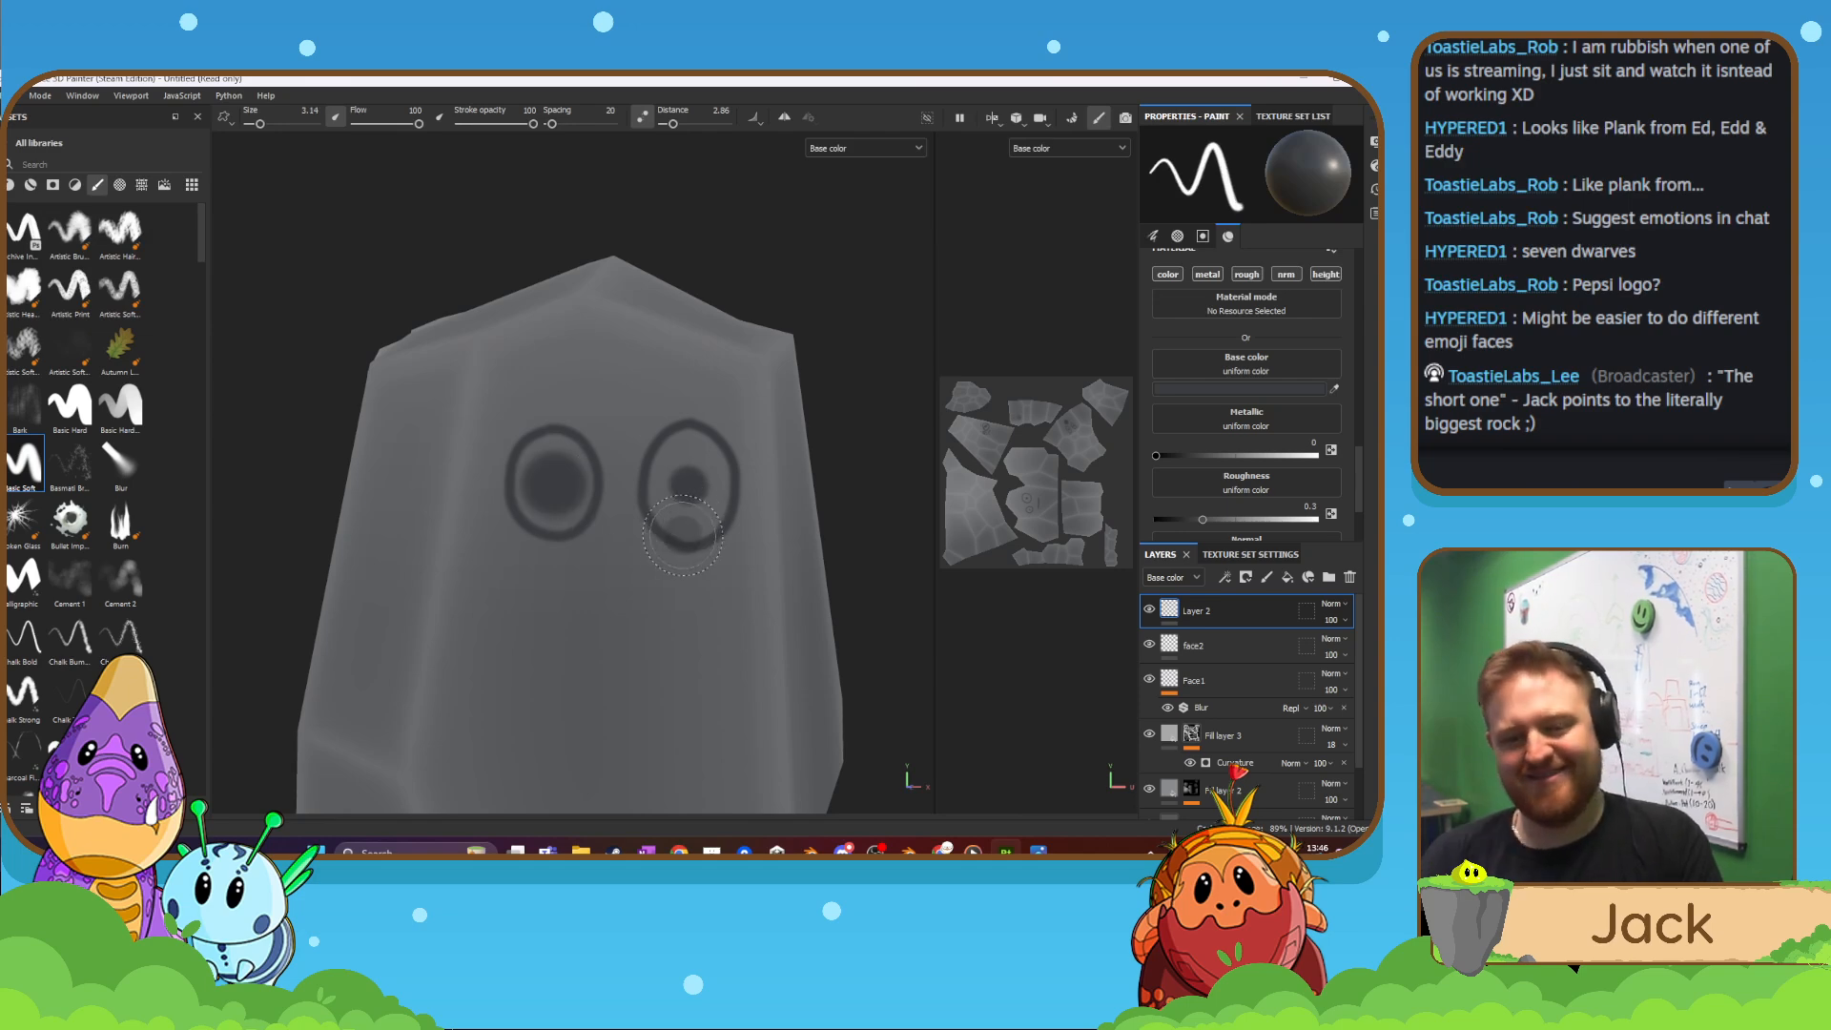
left_click(689, 487)
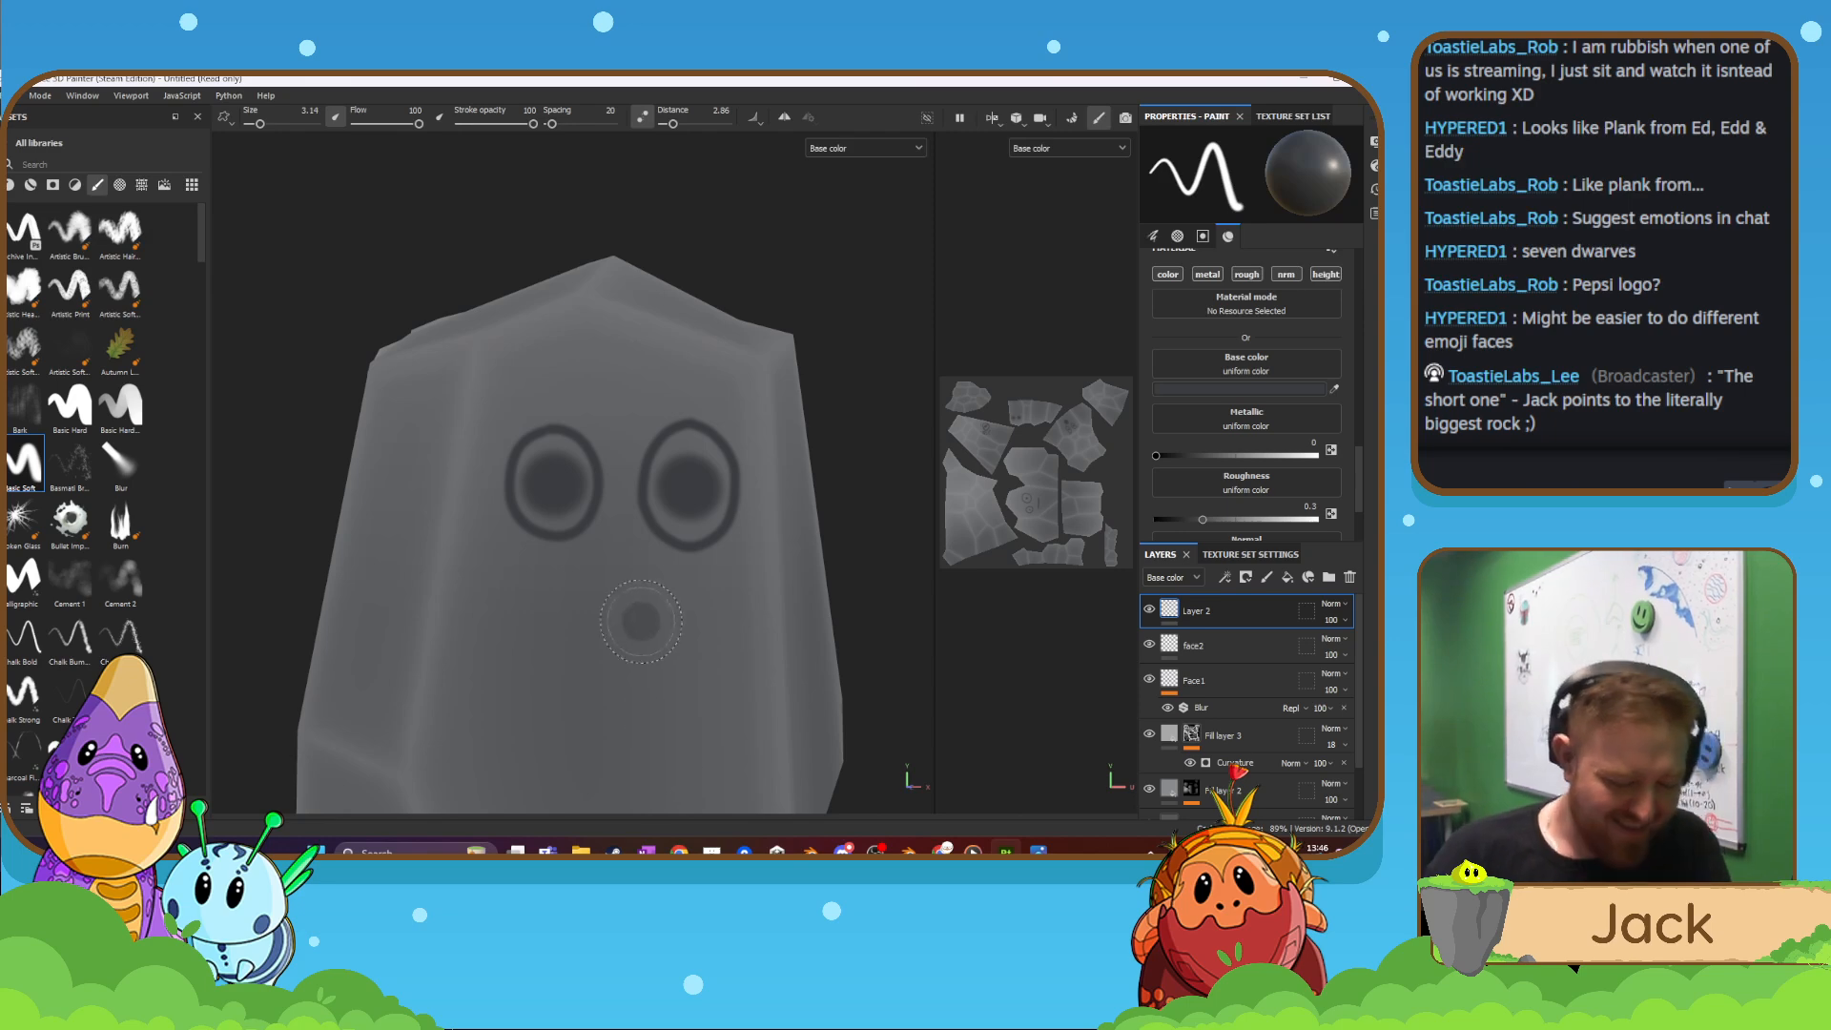
- Reduce the brush size to 0.59 and paint a short arched eyebrow above the outer side of each eye
key("bracketleft")
key("bracketleft")
key("bracketleft")
key("bracketleft")
key("bracketleft")
key("bracketleft")
key("bracketright")
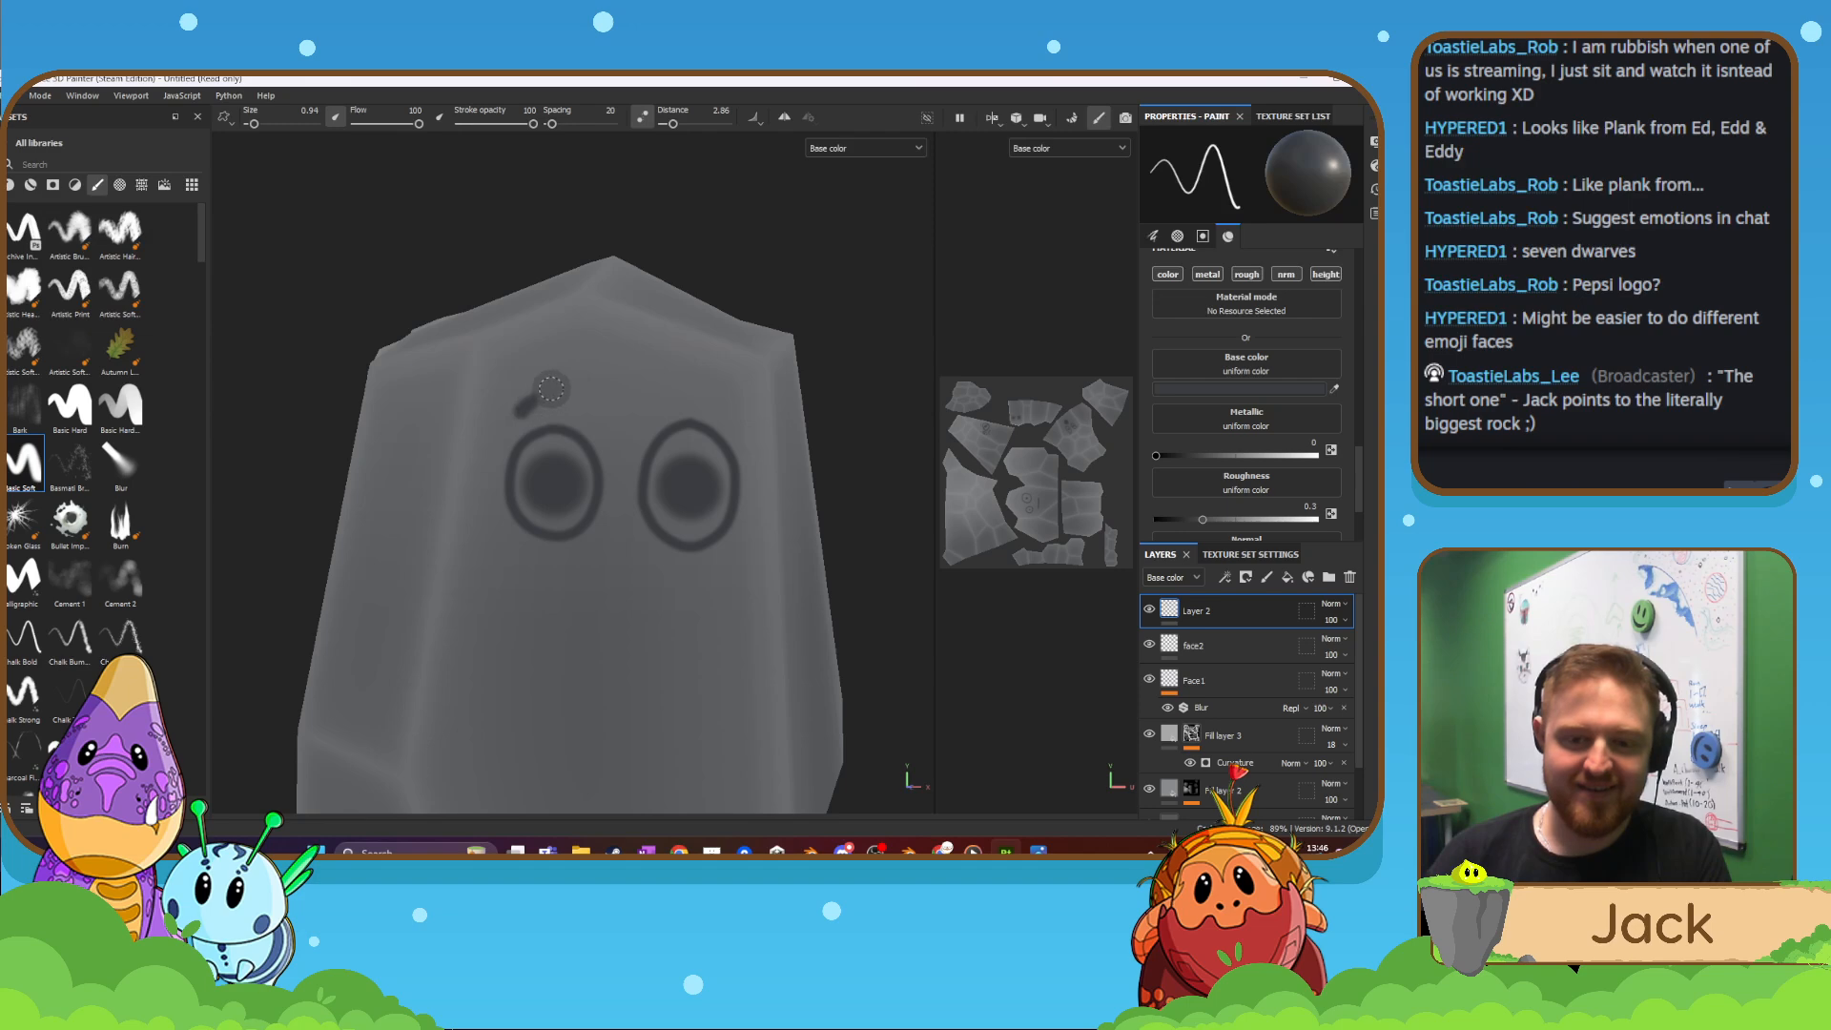
left_click_drag(551, 389, 565, 388)
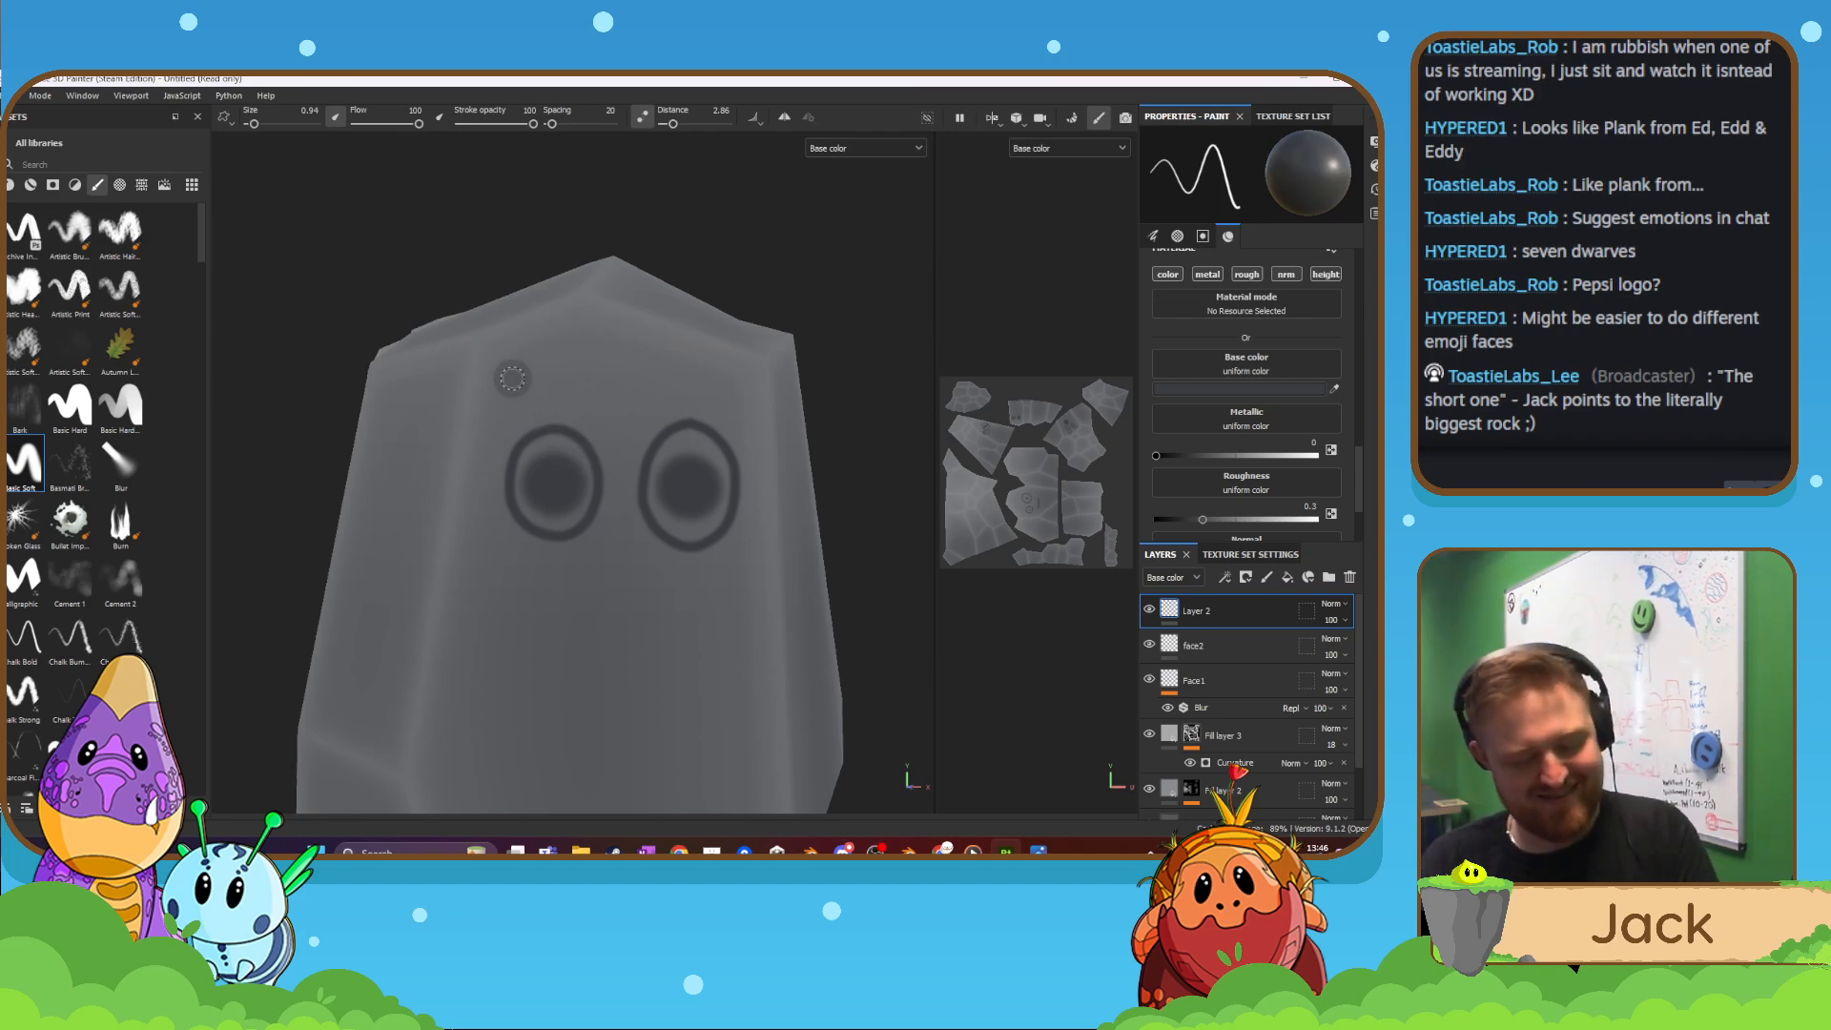
key("bracketleft")
key("bracketleft")
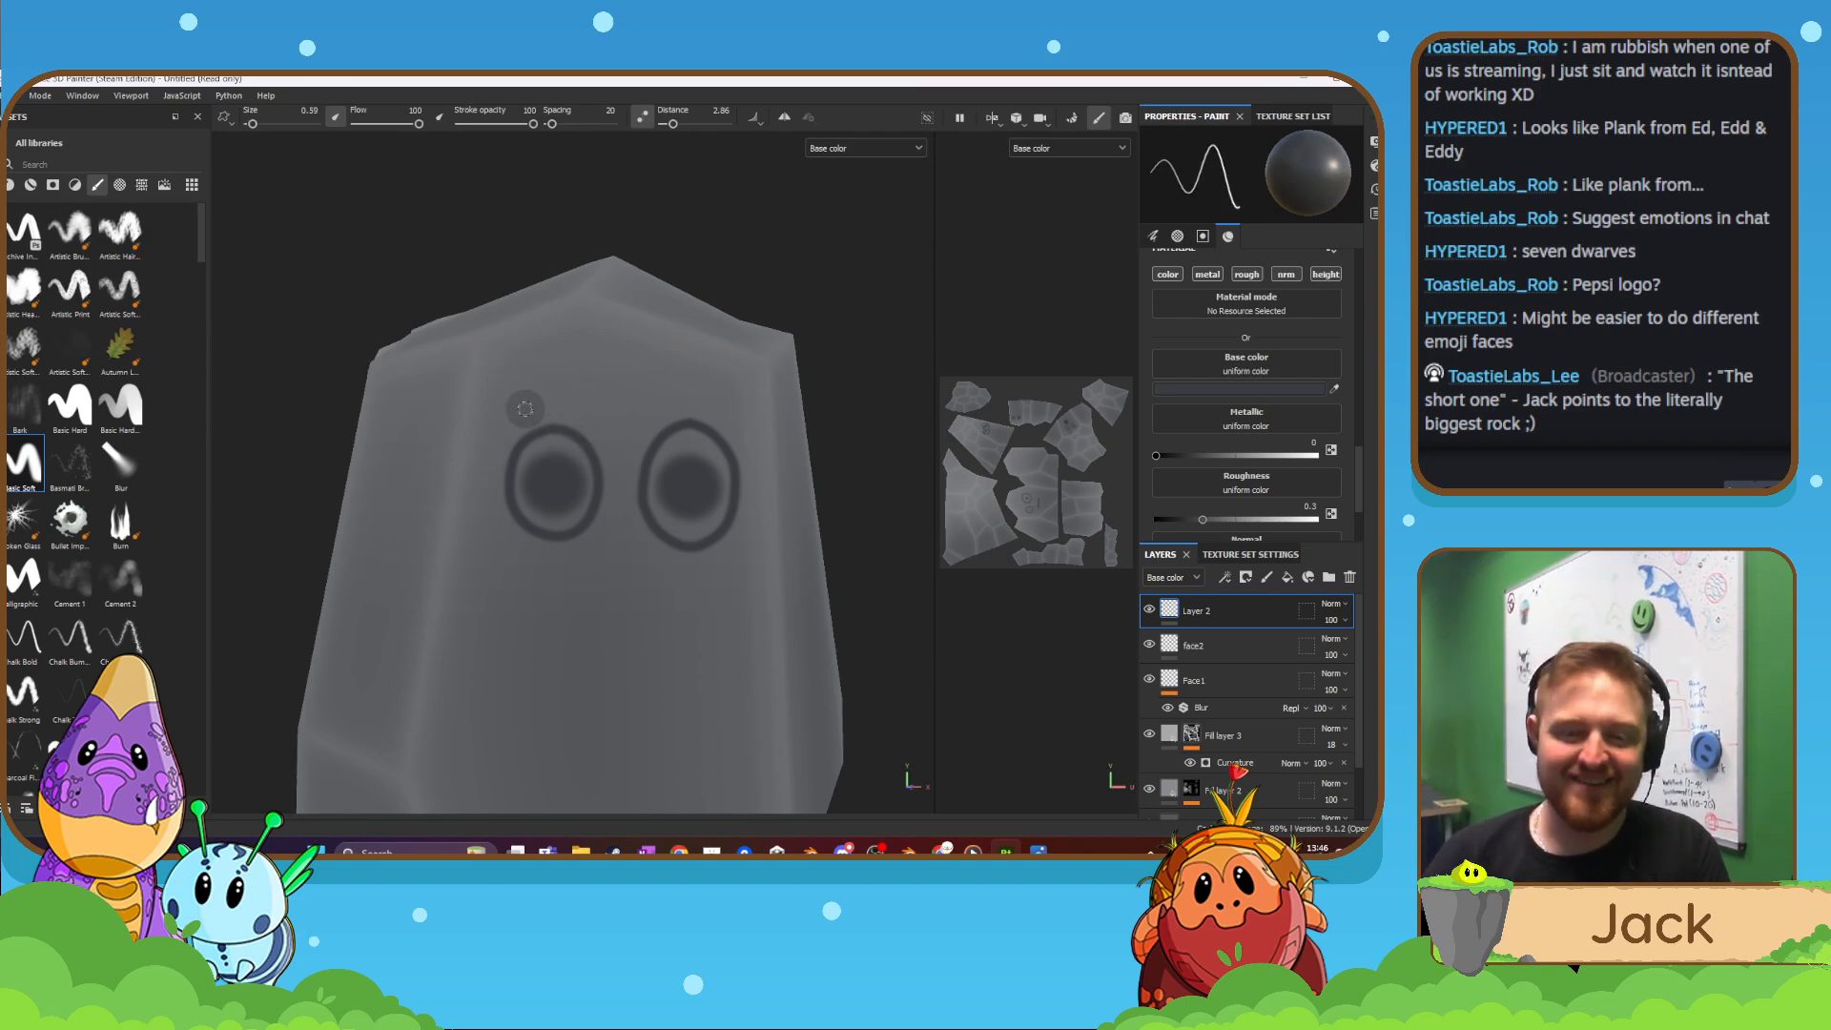
left_click_drag(519, 408, 546, 386)
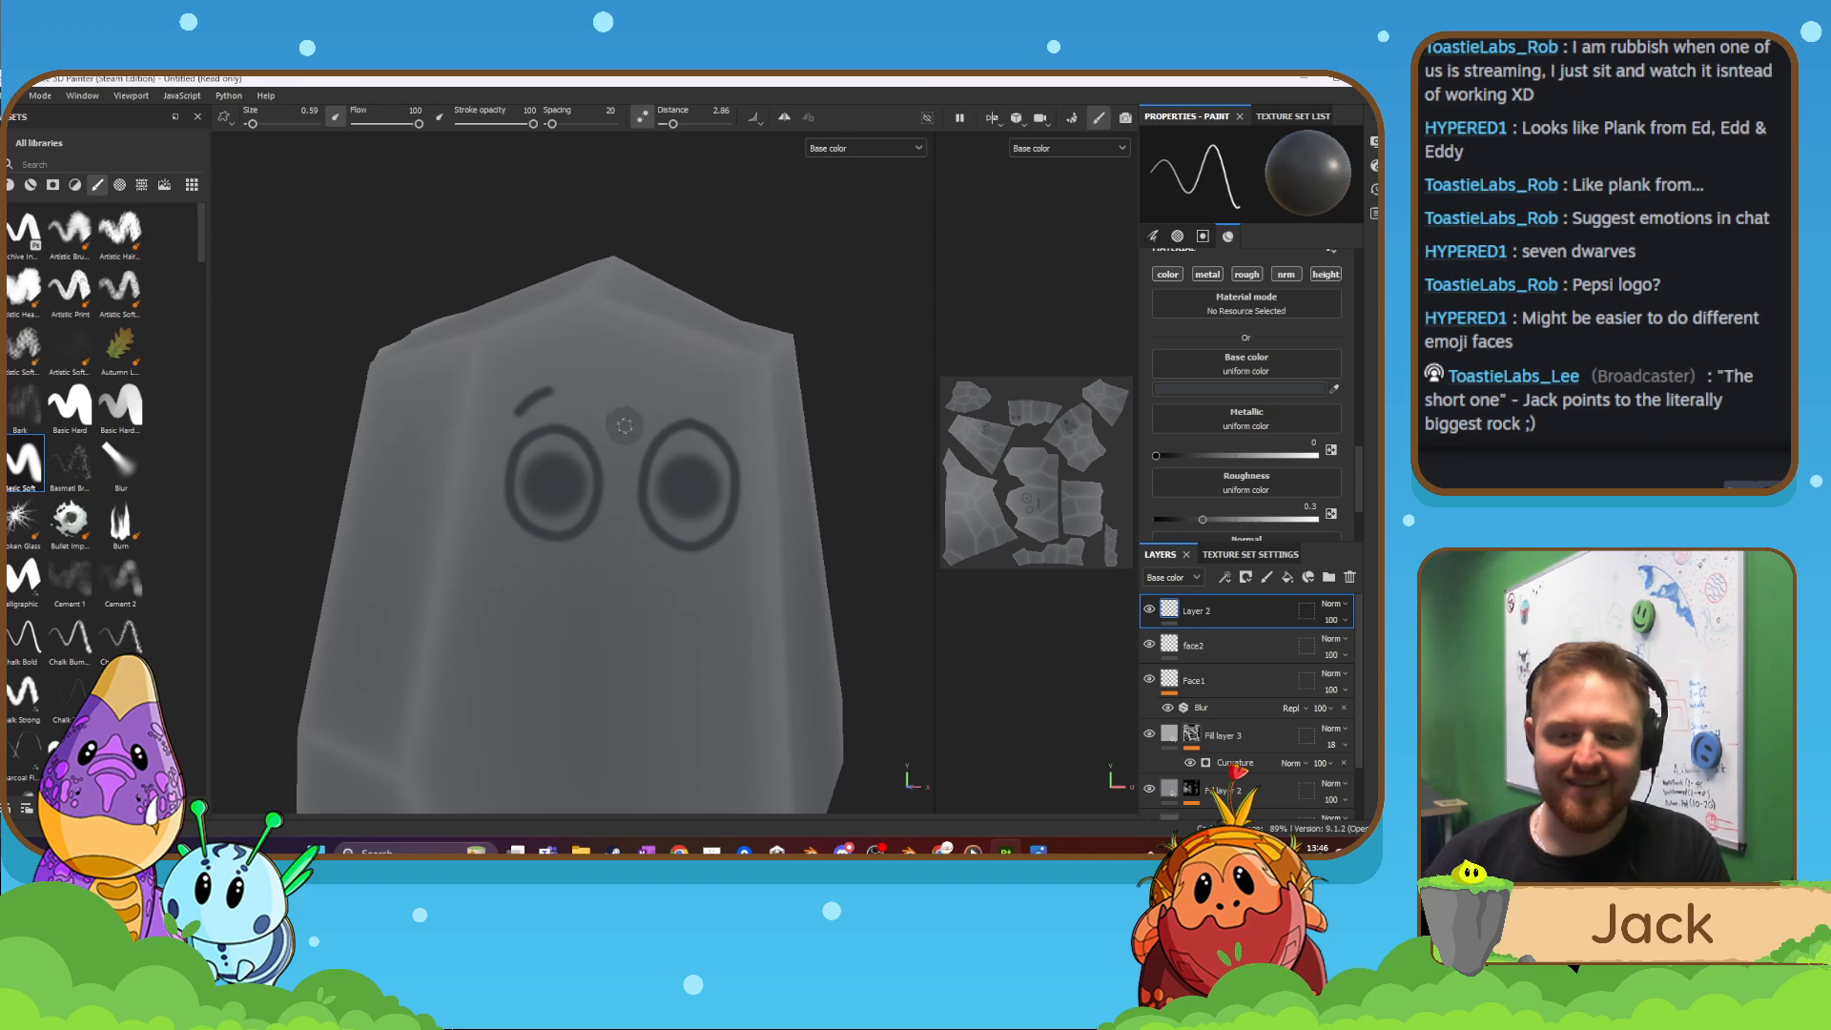
left_click_drag(704, 388, 739, 406)
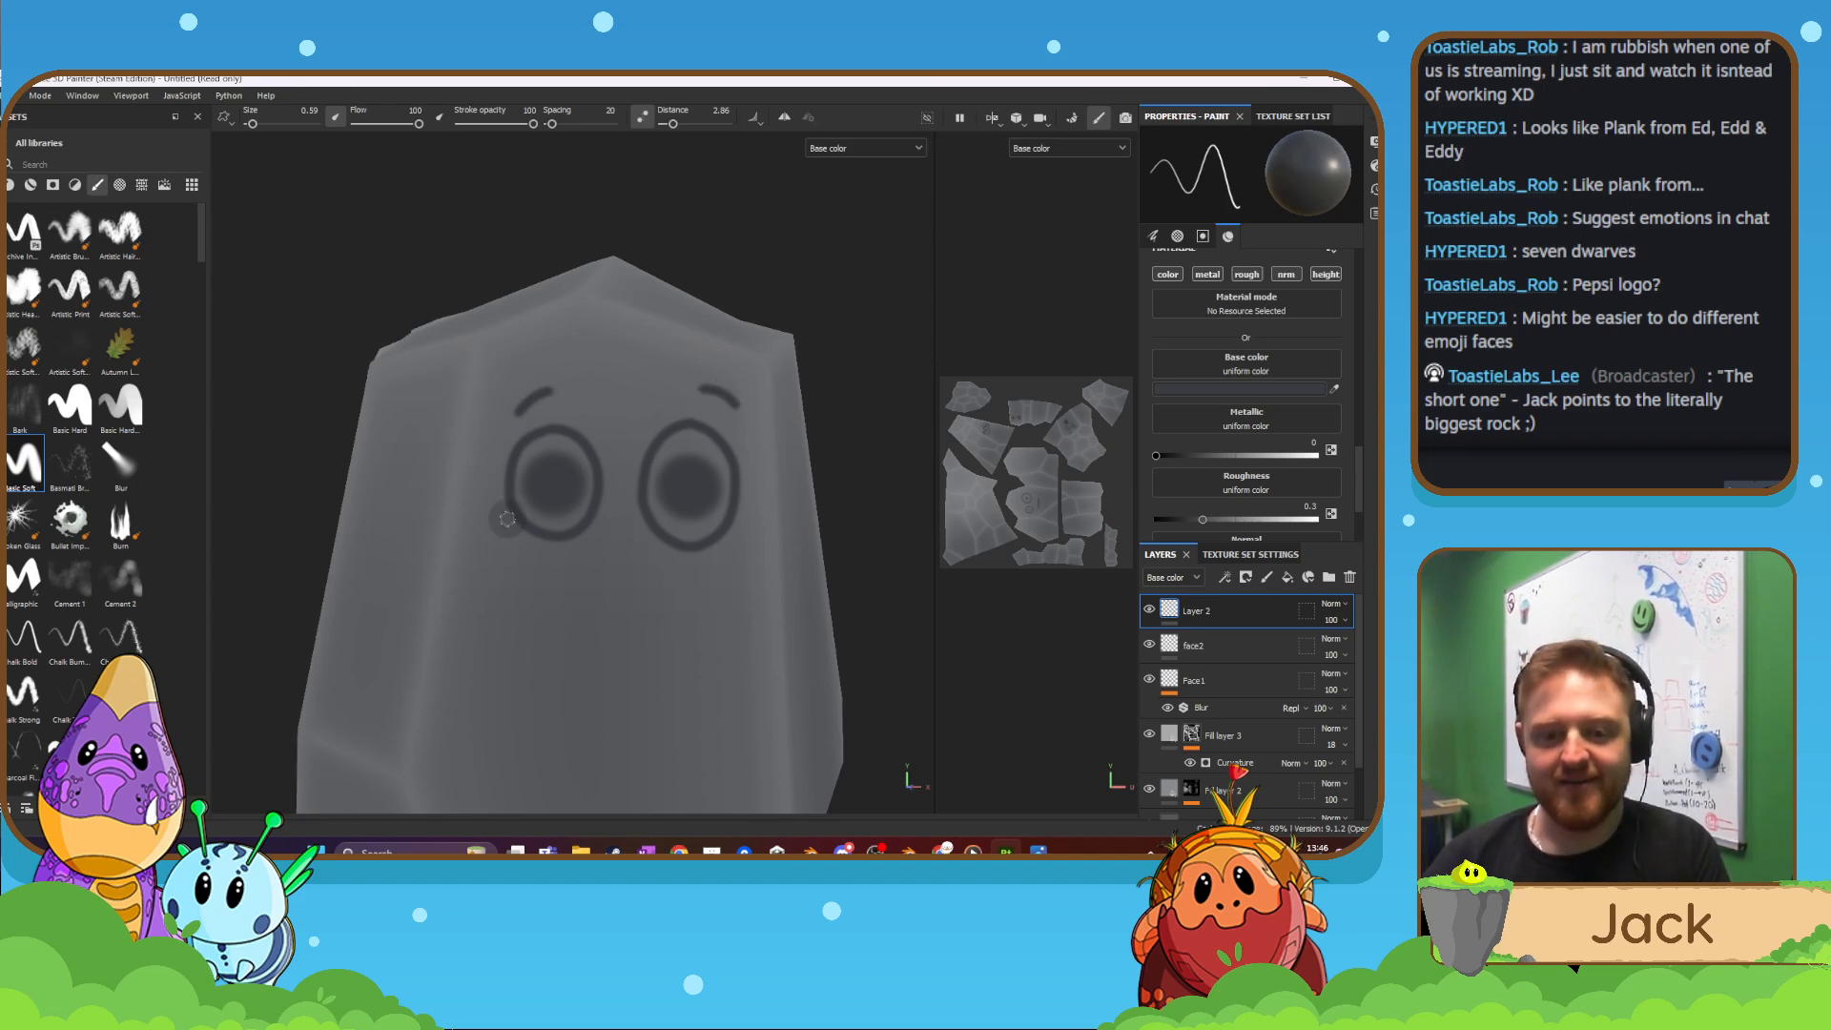
- Try to paint a wide curved smile below the eyes with a short cheek mark at each end
left_click_drag(549, 575, 642, 605)
left_click_drag(662, 586, 673, 569)
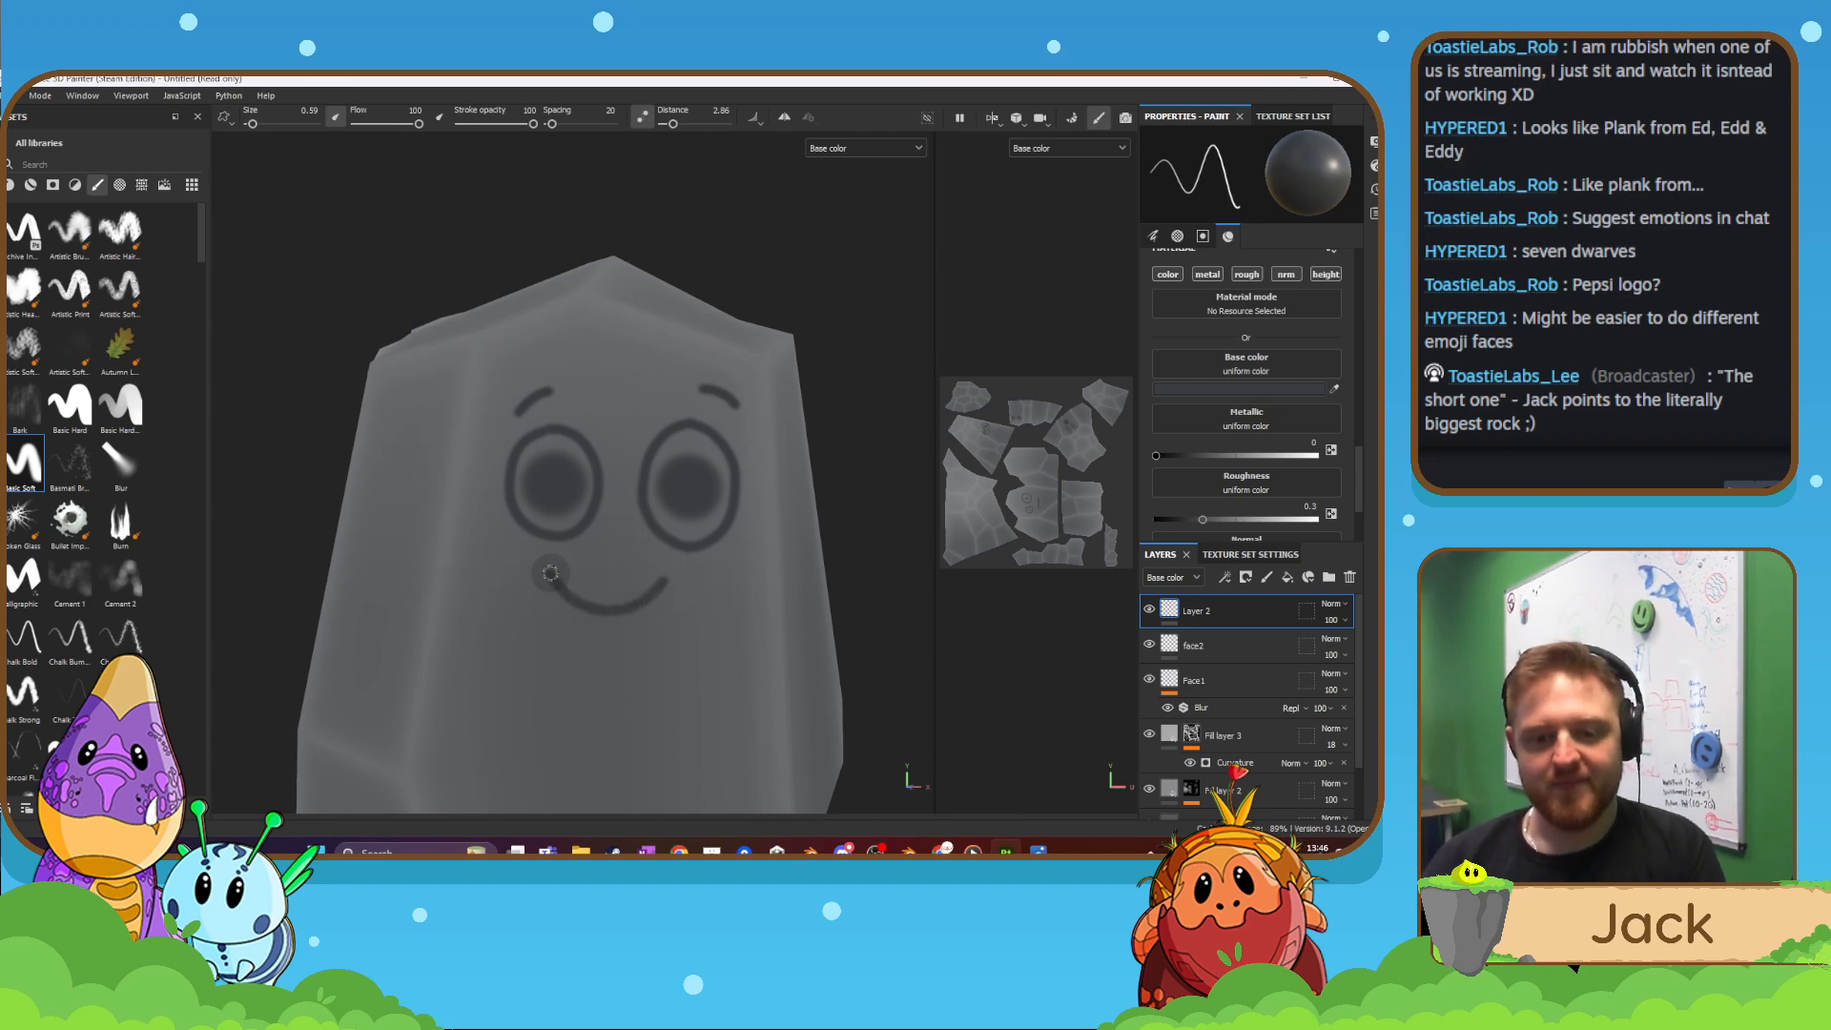
left_click_drag(551, 573, 546, 571)
left_click(527, 566)
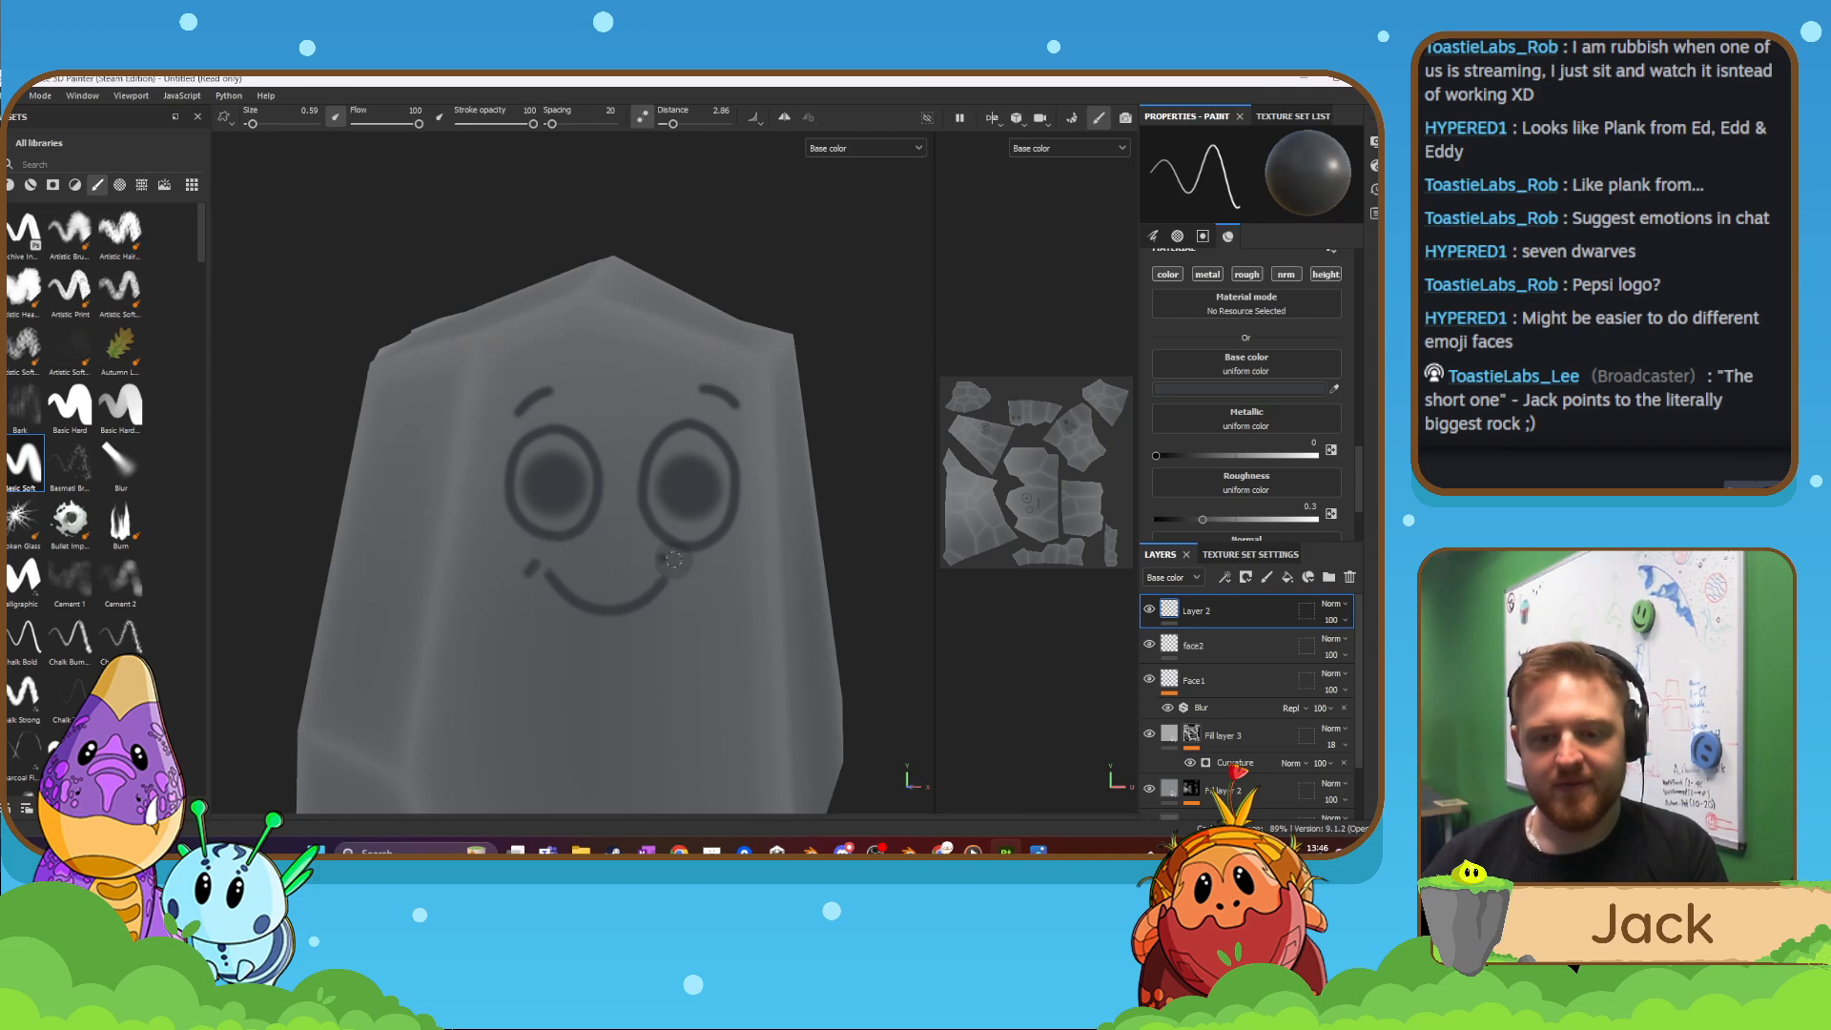
left_click_drag(674, 560, 679, 567)
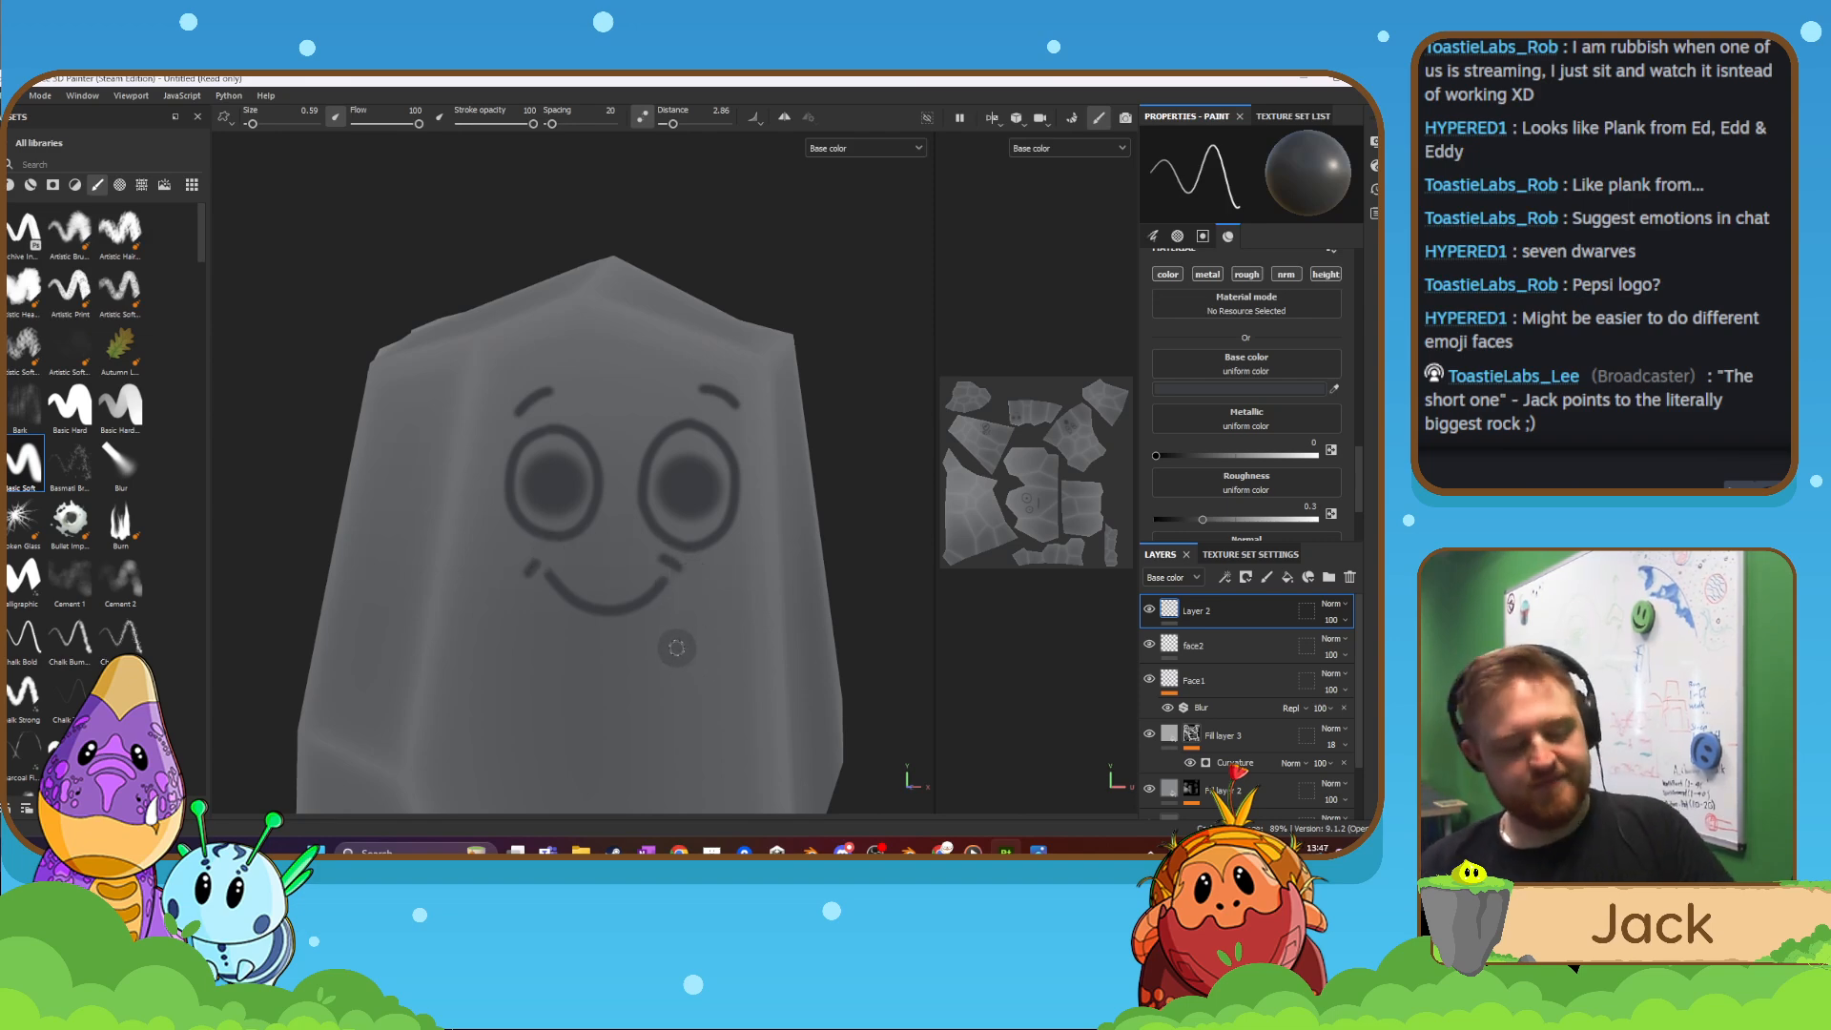
key("ctrl+z")
key("ctrl+z")
key("ctrl+z")
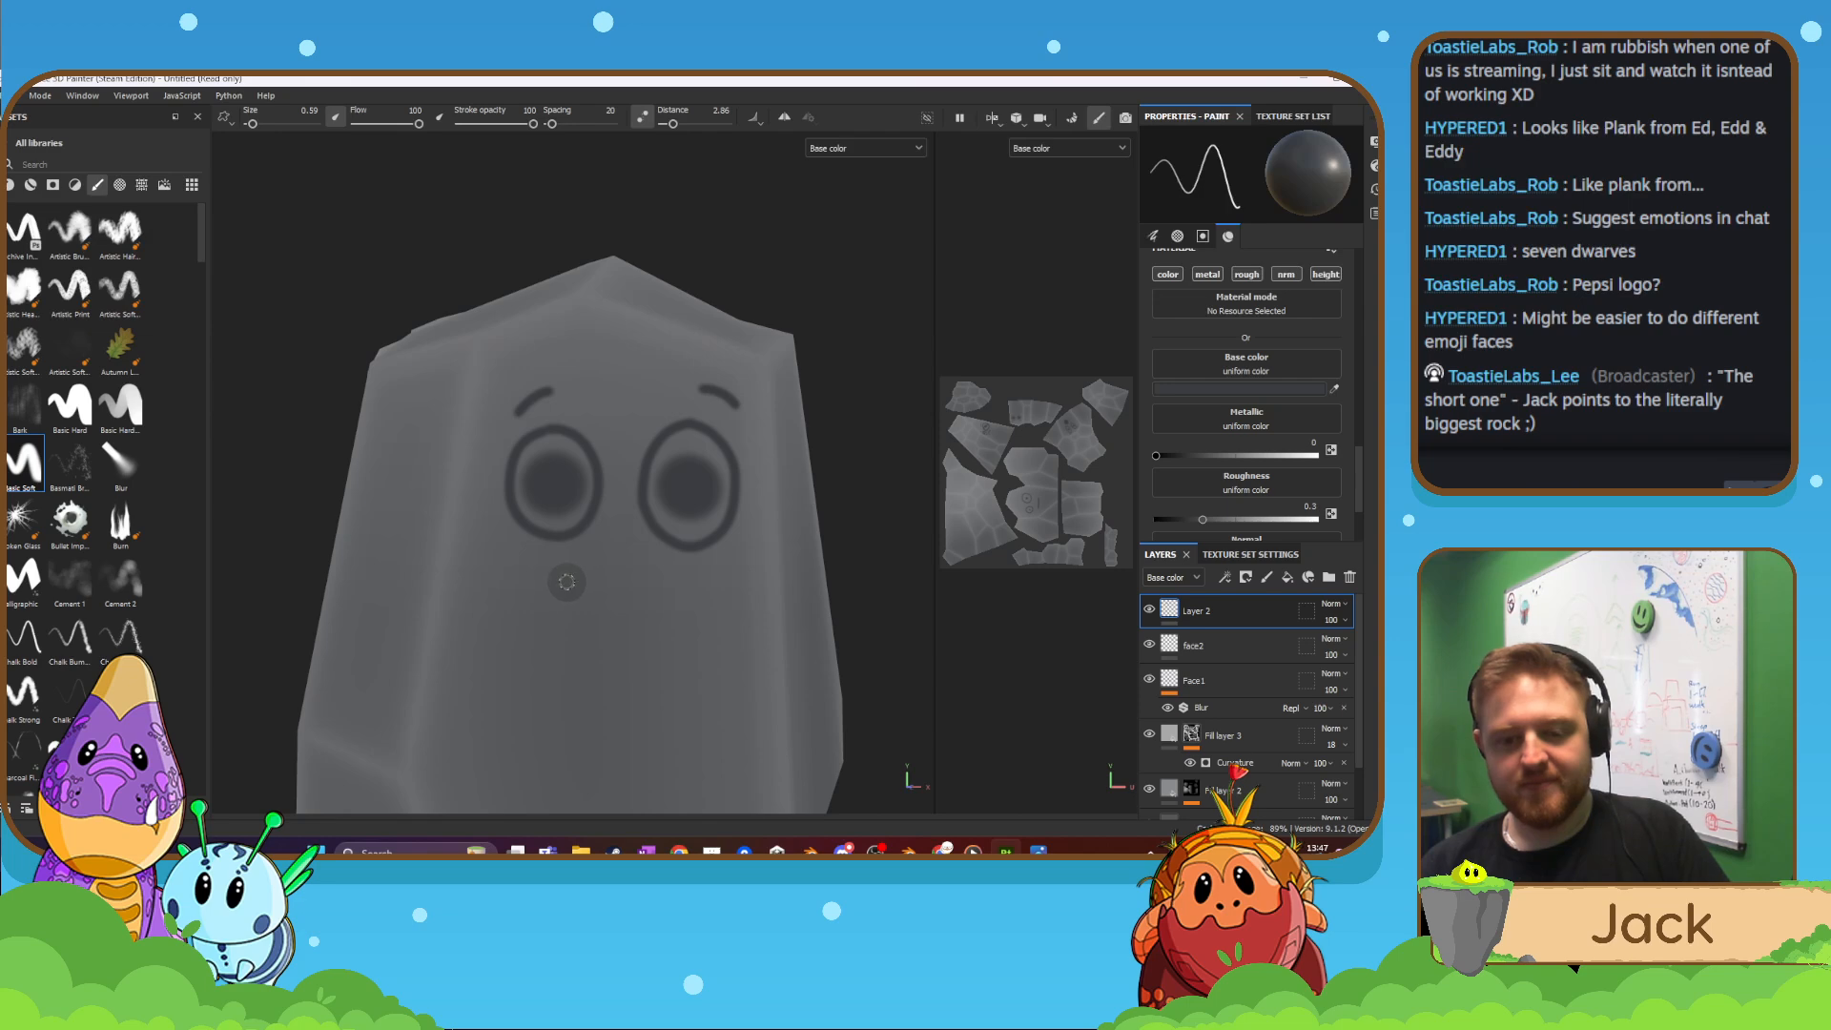
- Paint a narrower smile with a cheek mark at each end, and repaint both pupils using the Basic Hard brush at size 2.44
mouse_move(567, 582)
left_mouse_down()
mouse_move(618, 605)
mouse_move(659, 578)
left_mouse_up()
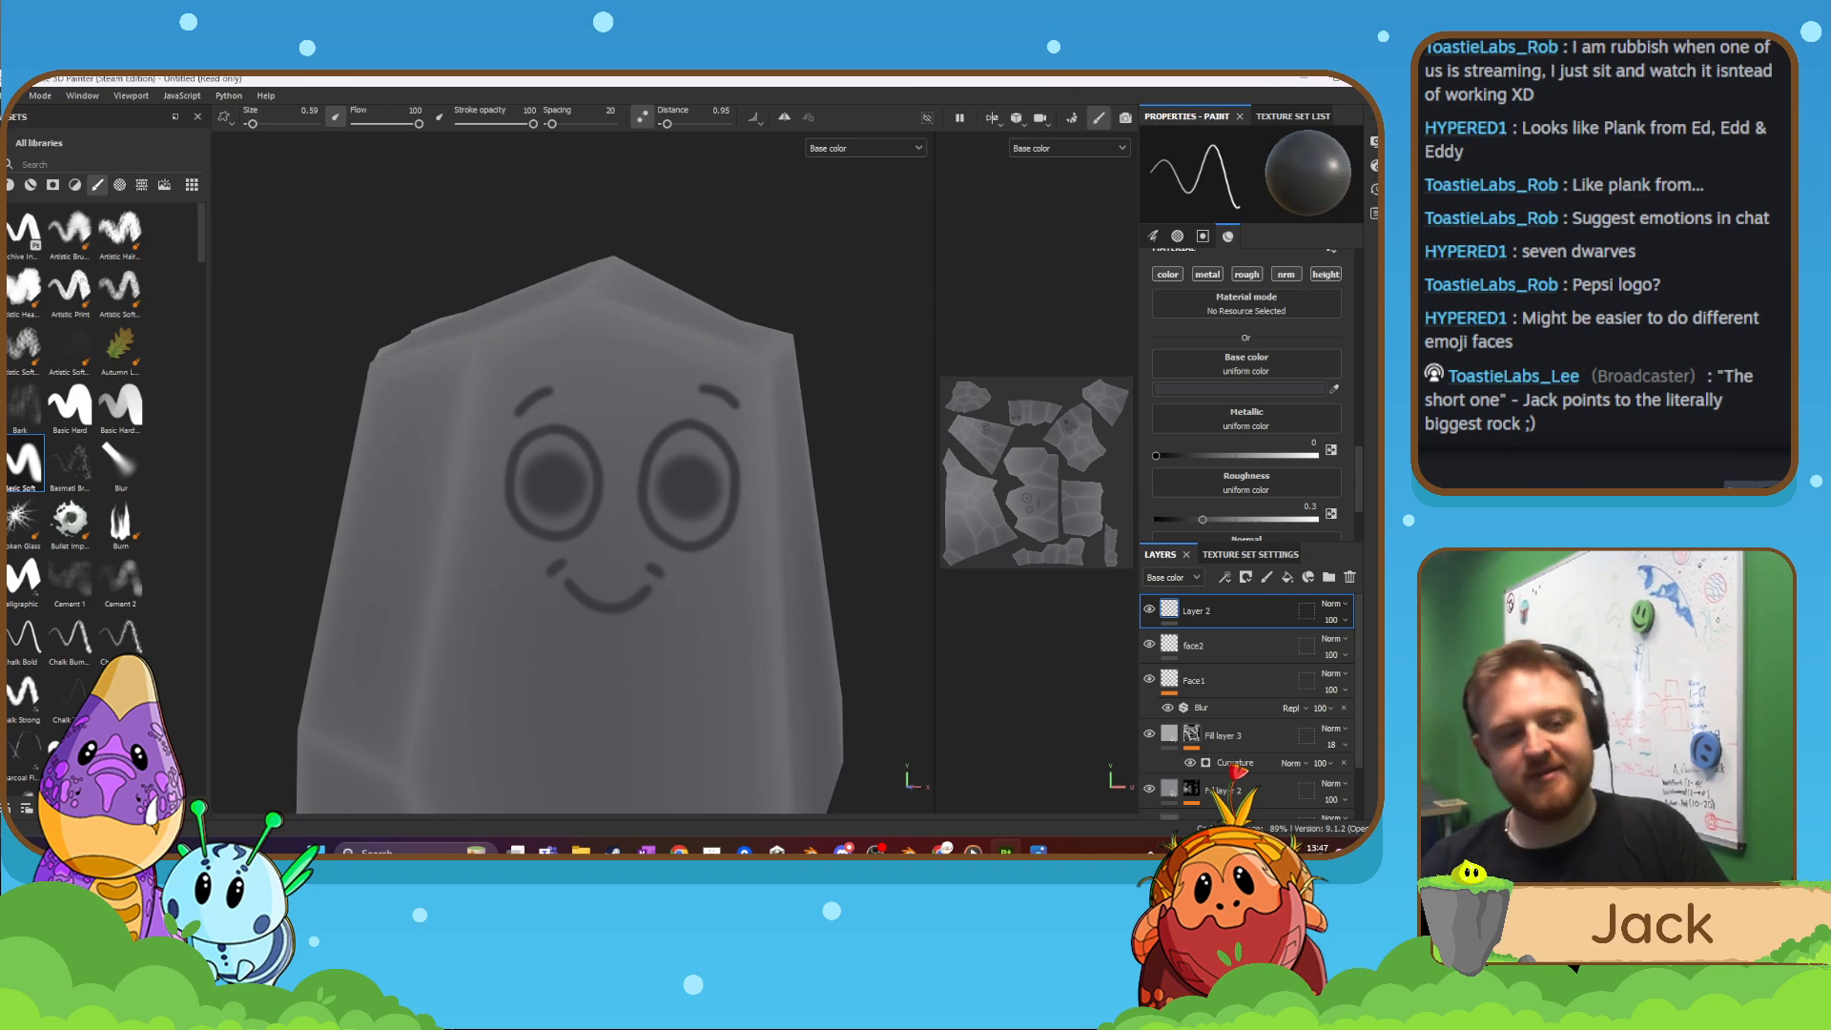
left_click(69, 405)
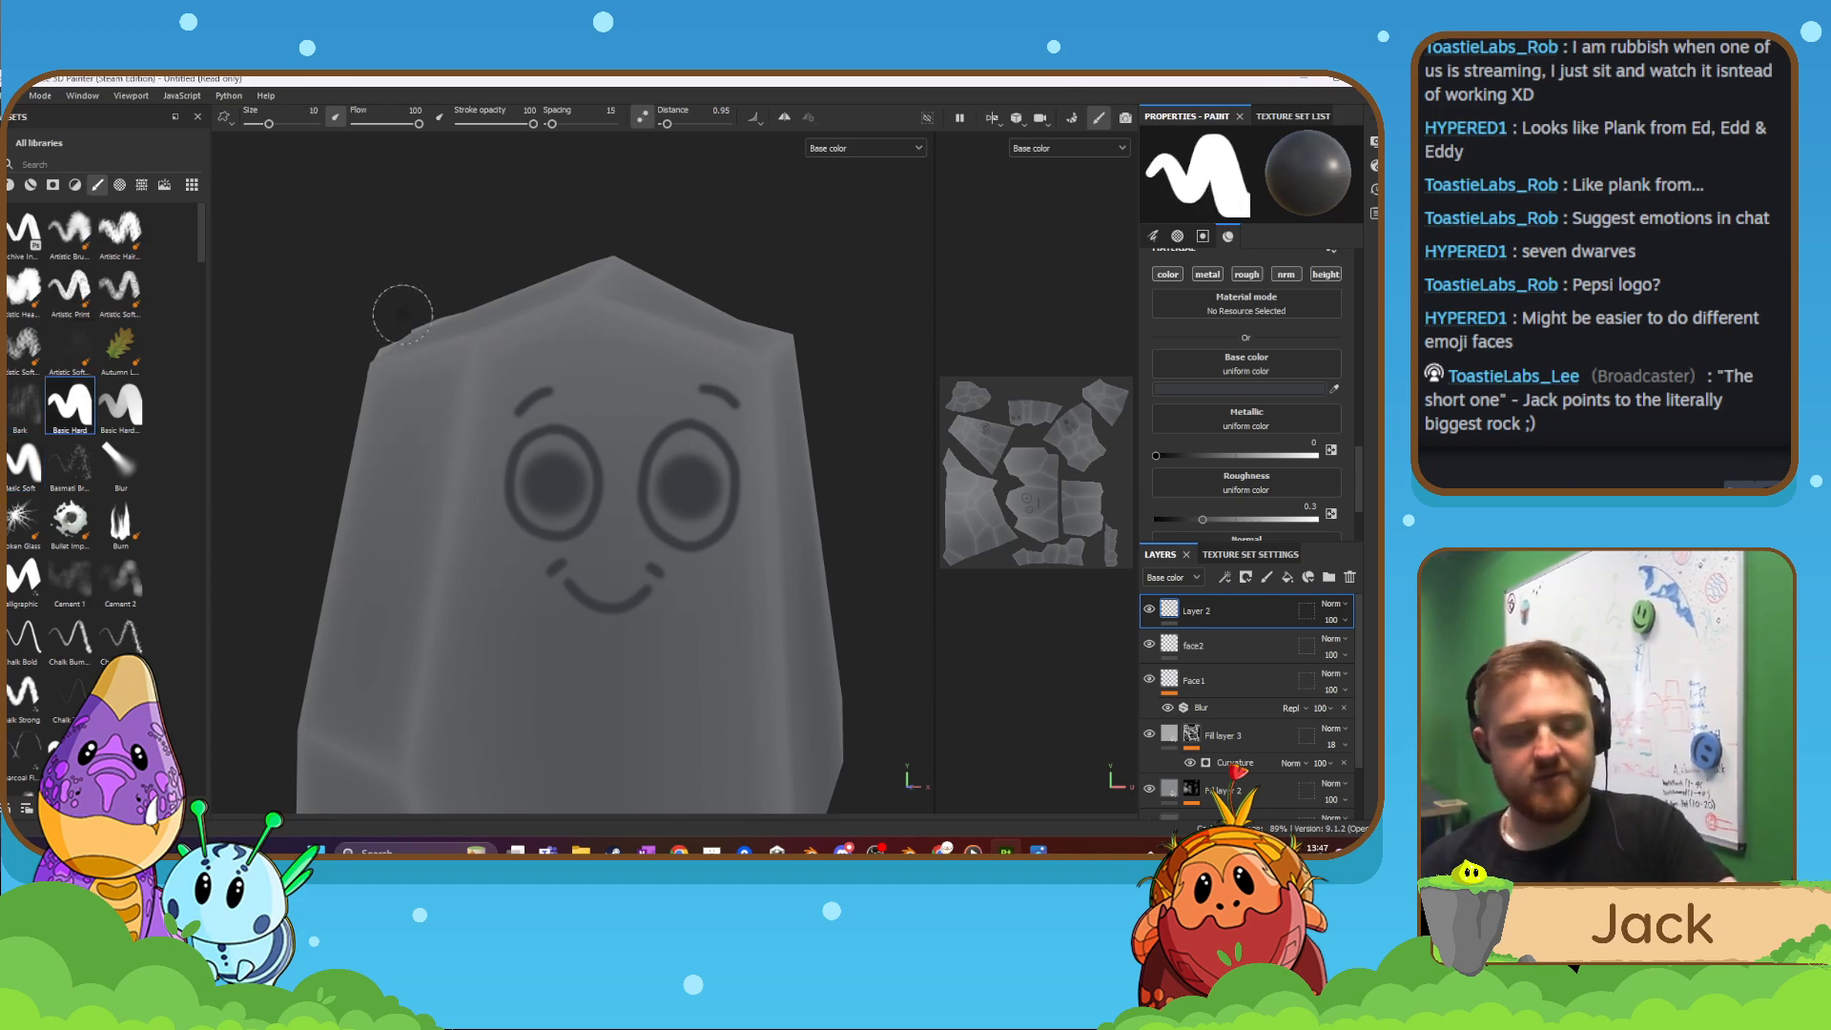
mouse_move(544, 465)
right_mouse_down("ctrl")
mouse_move(496, 465)
mouse_move(526, 466)
right_mouse_up("ctrl")
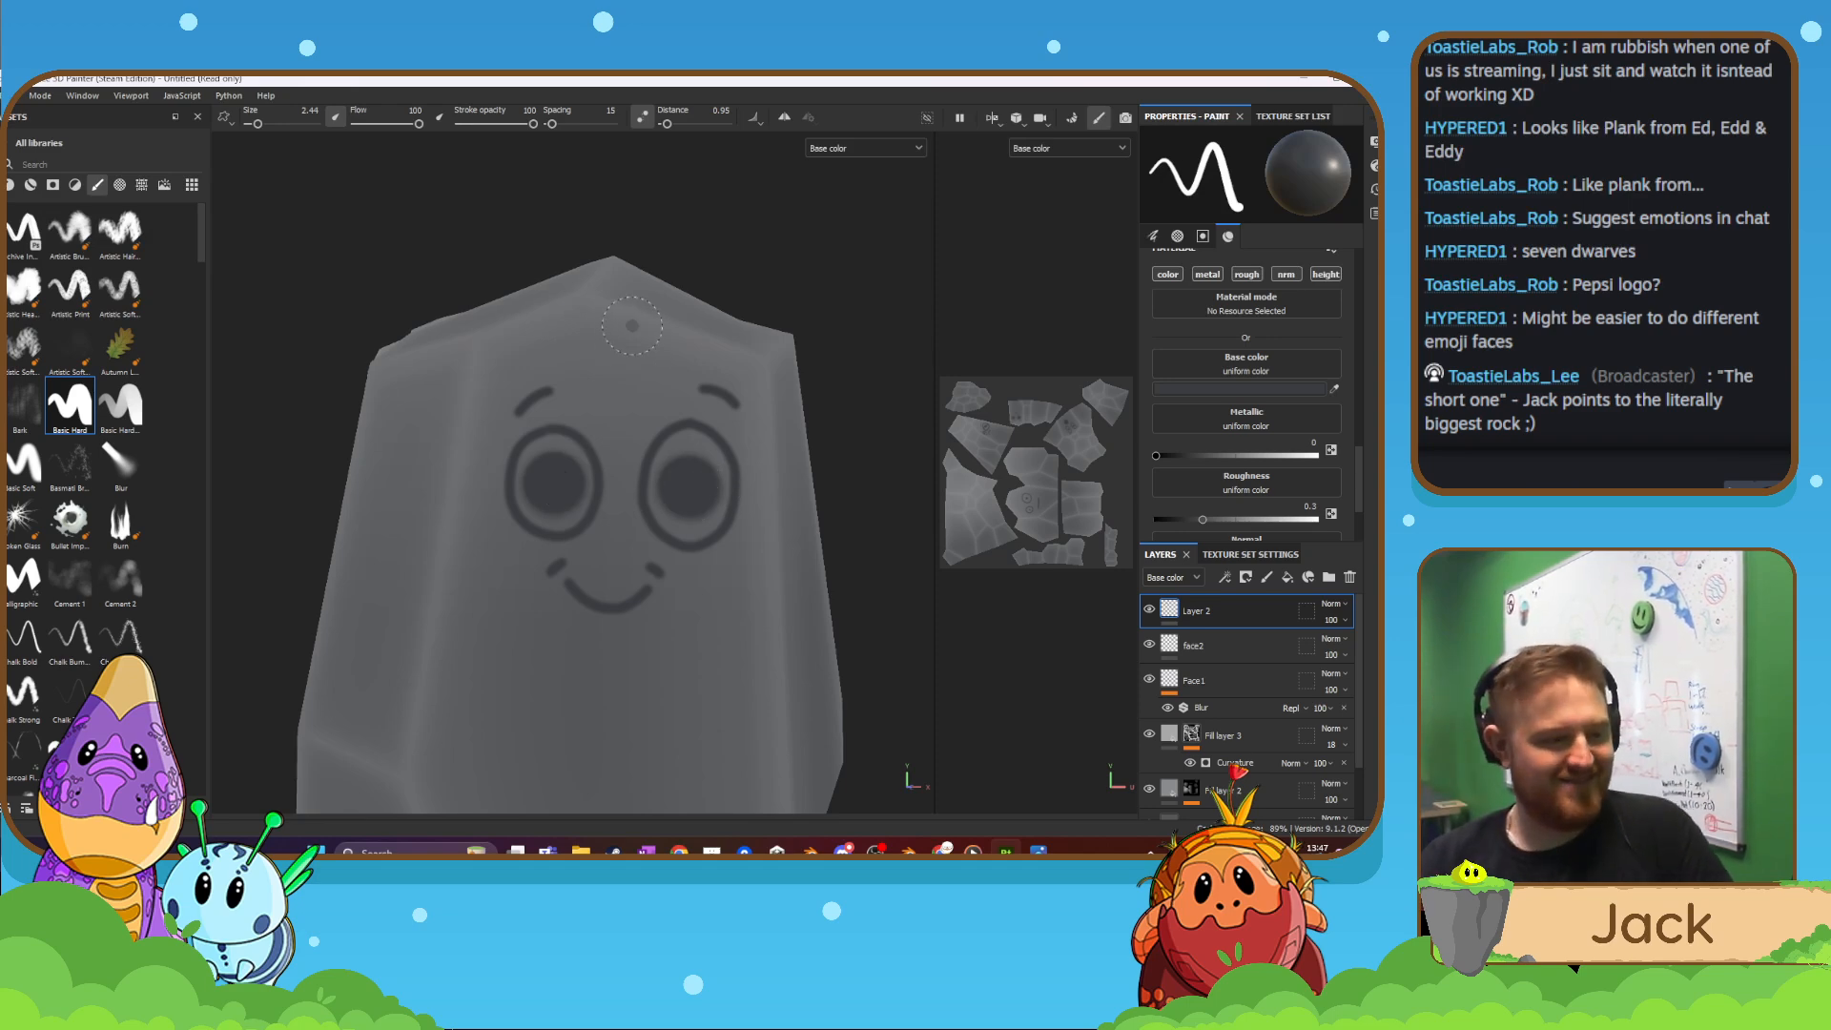
- Examine the low, wide blank rock between its taller neighbours as a surface for another face
scroll(754, 506, "down", 8)
mouse_move(754, 506)
left_mouse_down("alt")
mouse_move(540, 501)
mouse_move(553, 548)
mouse_move(532, 481)
mouse_move(630, 470)
mouse_move(334, 470)
mouse_move(534, 470)
left_mouse_up("alt")
scroll(544, 515, "up", 8)
scroll(531, 482, "down", 8)
middle_click_drag(534, 471, 692, 477, "alt")
scroll(691, 477, "up", 3)
scroll(666, 518, "up", 4)
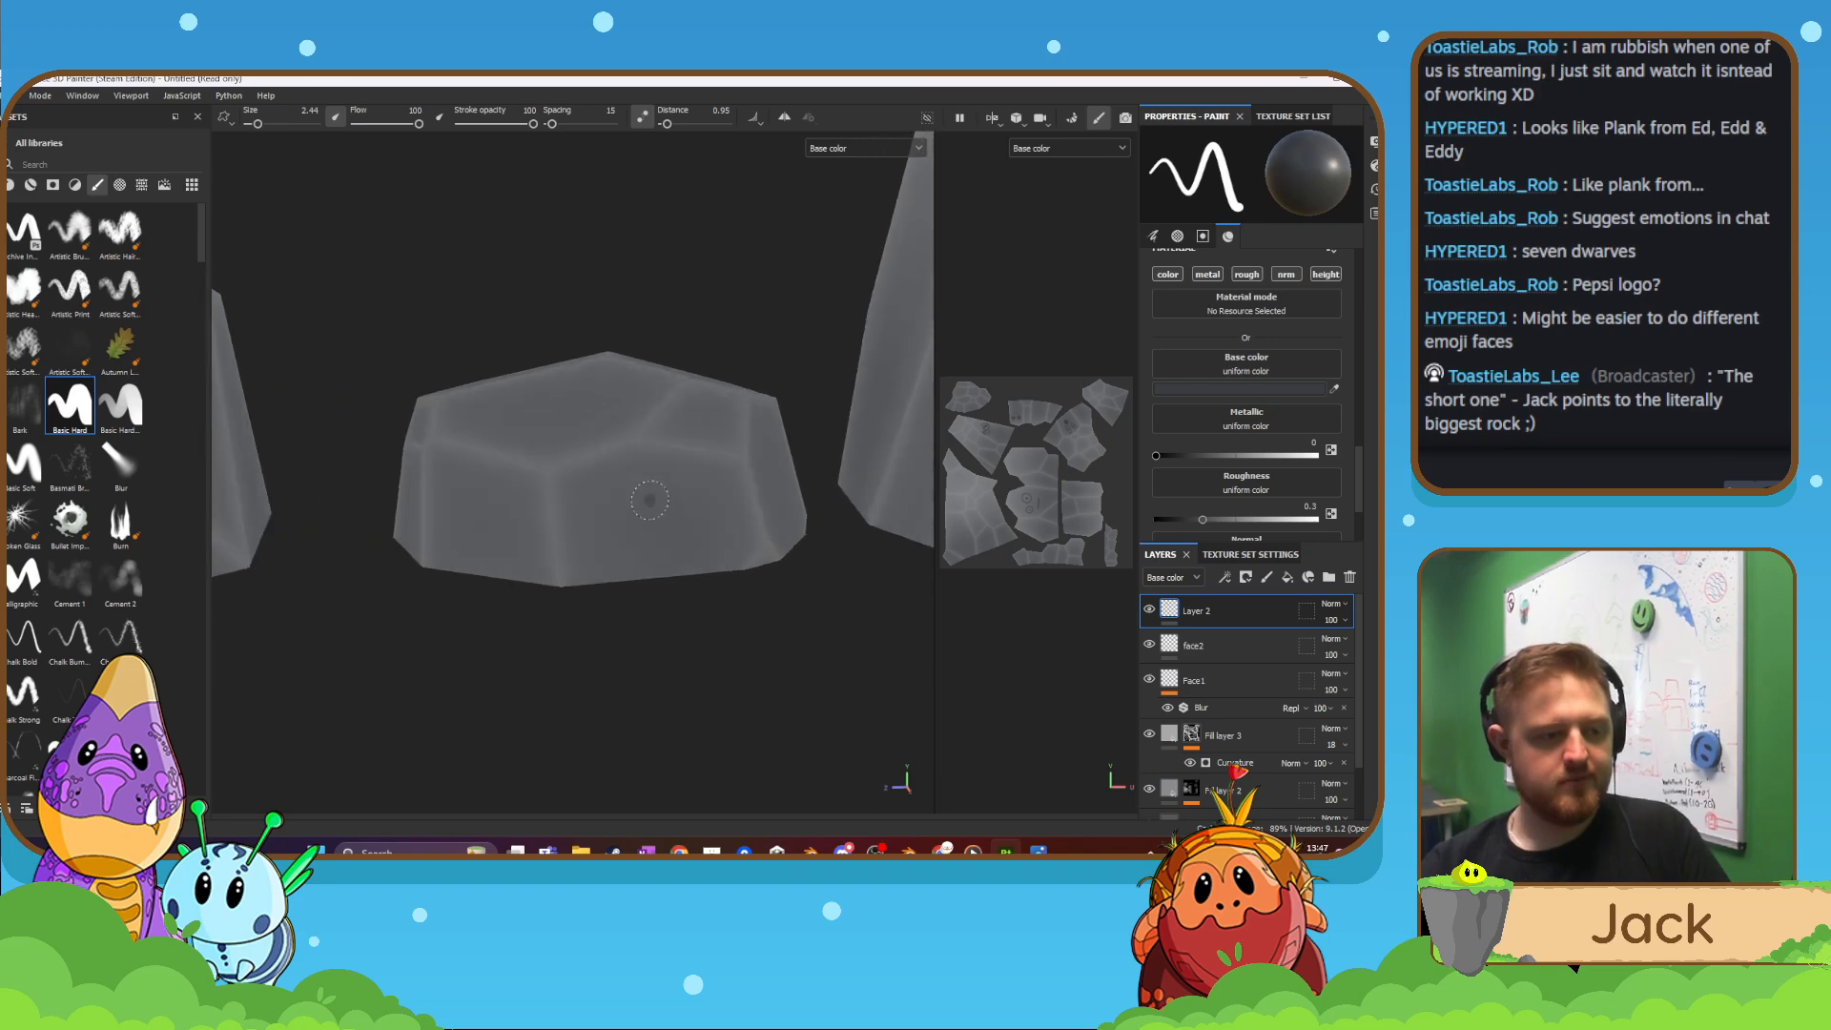
- Review the faces across the whole row of rocks from several angles, and inspect the low blank rock's front again
scroll(657, 515, "down", 2)
scroll(657, 515, "down", 5)
mouse_move(657, 515)
left_mouse_down("alt")
mouse_move(801, 499)
mouse_move(629, 499)
mouse_move(657, 512)
left_mouse_up("alt")
mouse_move(770, 487)
left_mouse_down("alt")
mouse_move(789, 482)
mouse_move(736, 483)
left_mouse_up("alt")
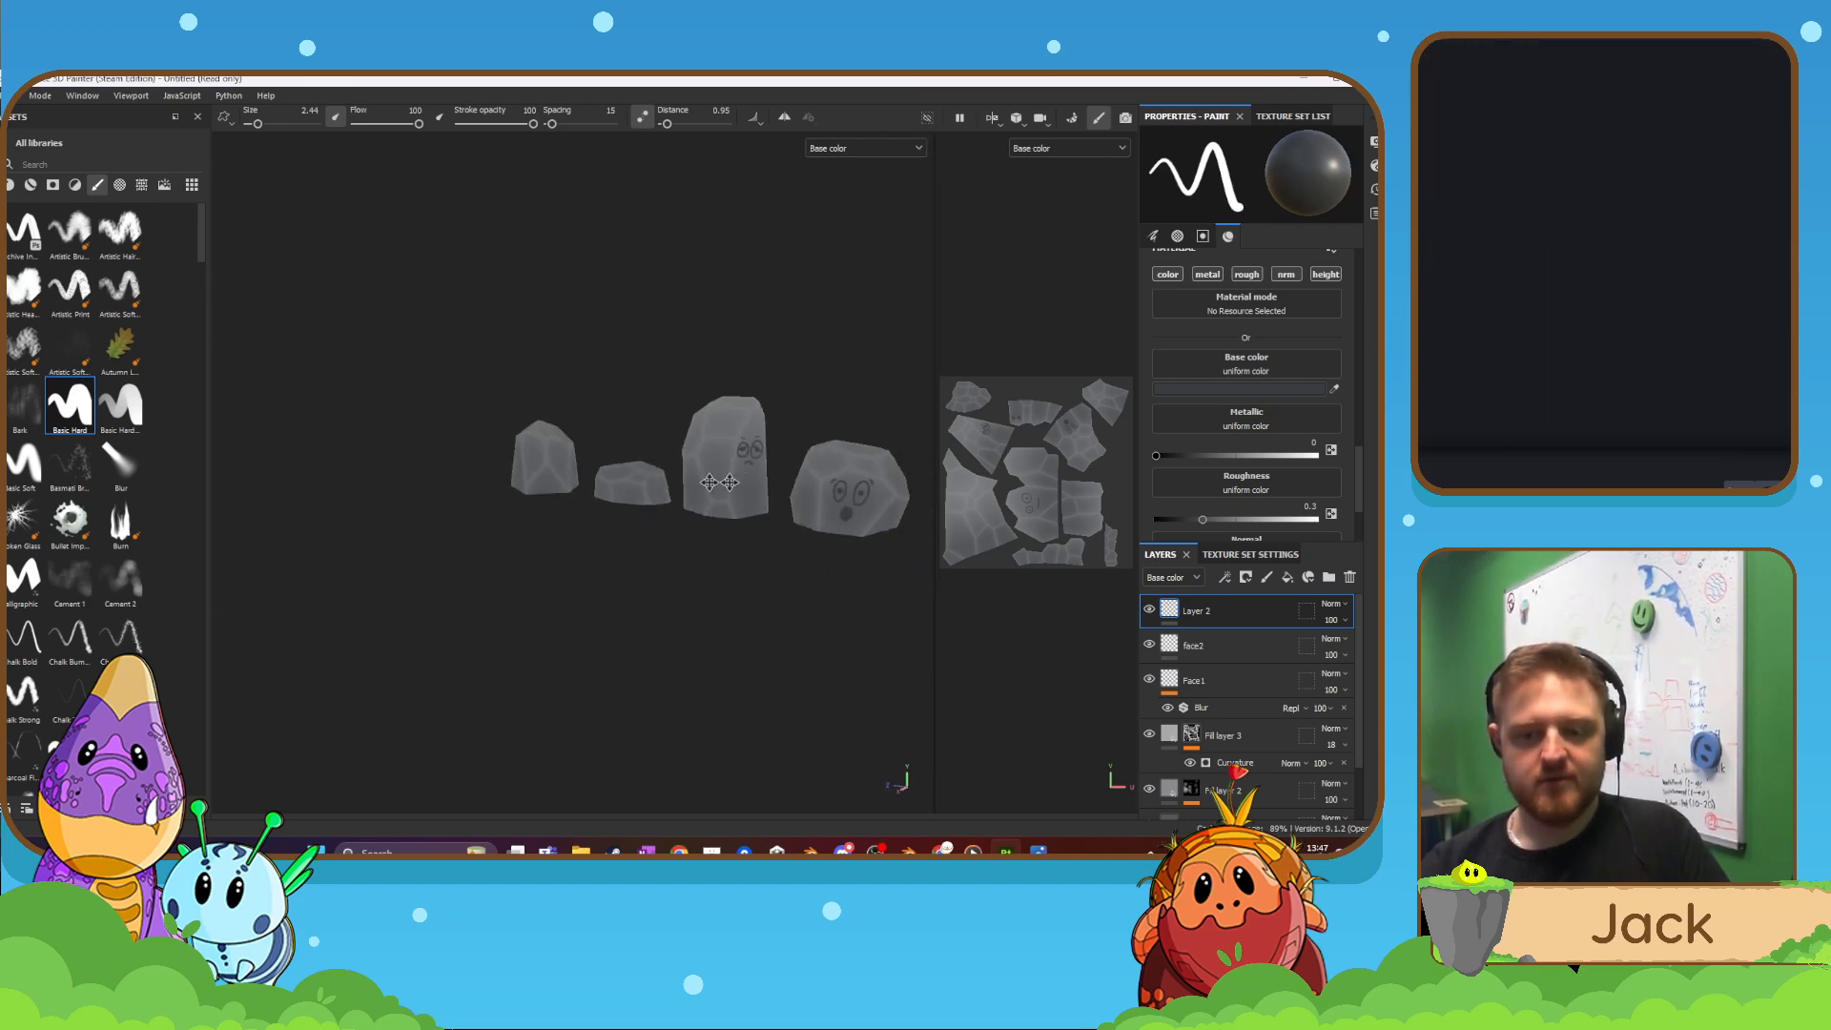
middle_click_drag(736, 483, 590, 477, "alt")
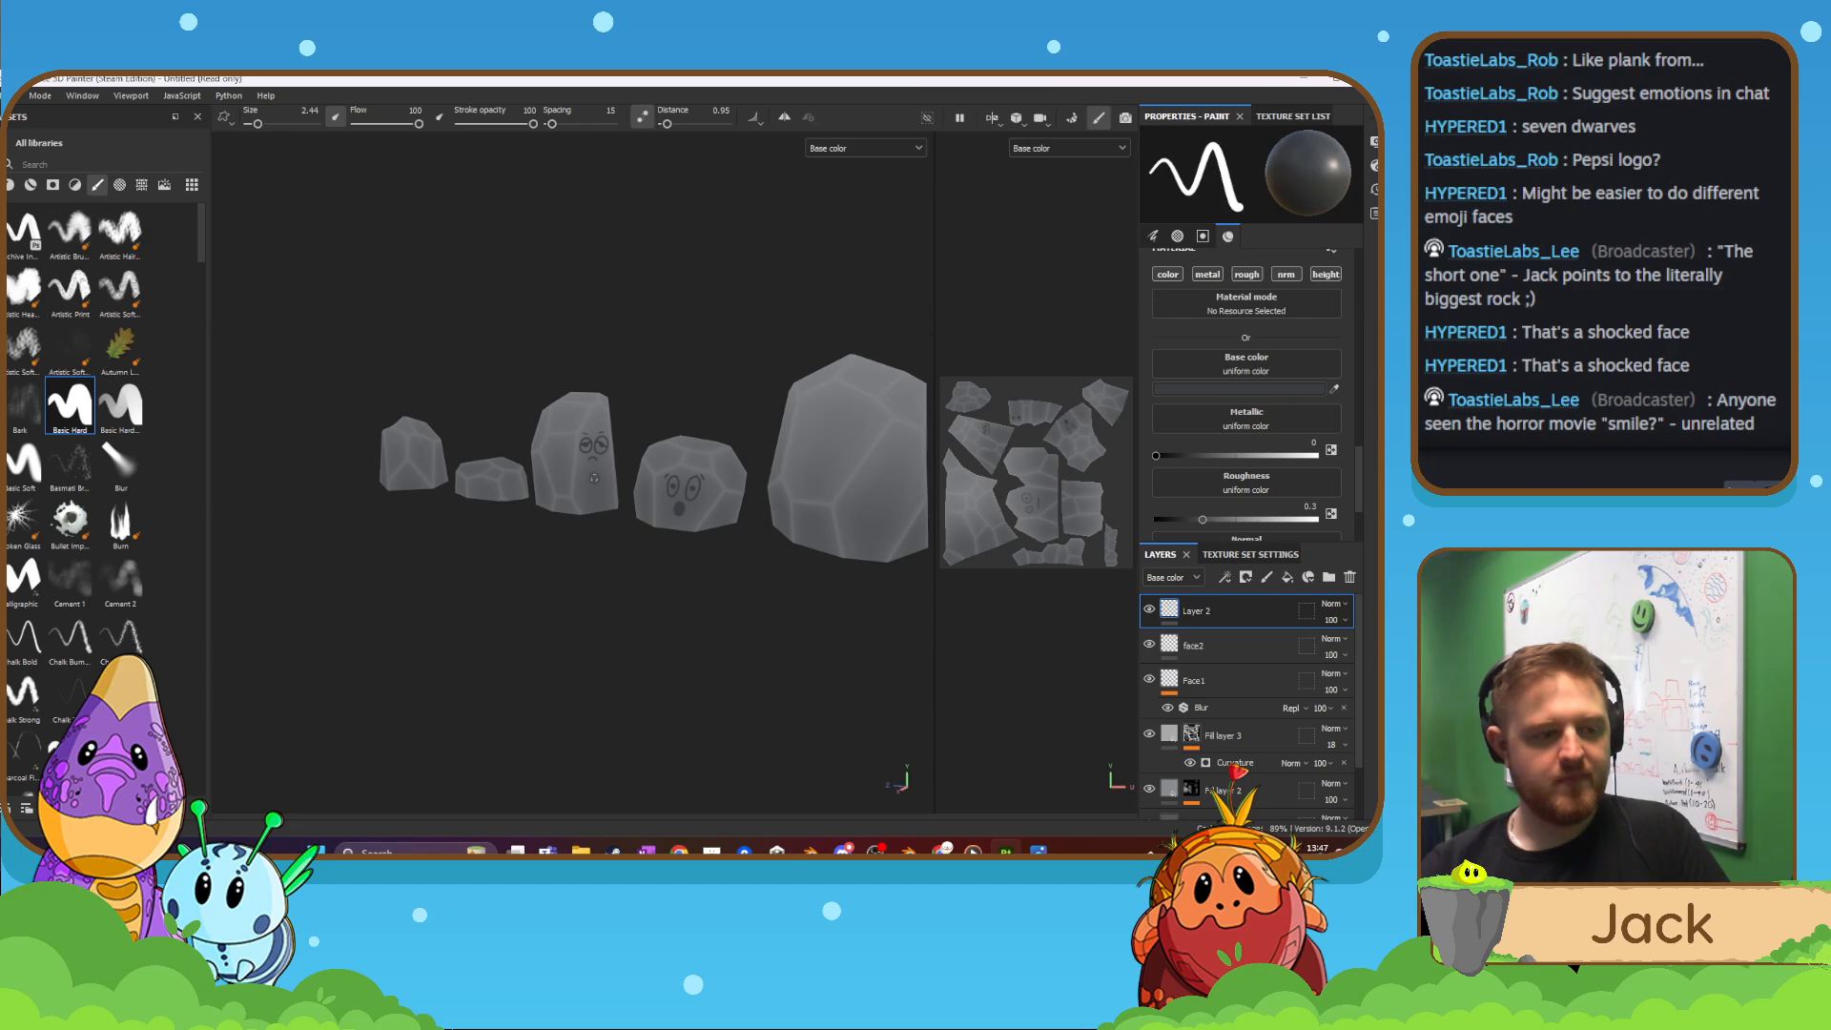
middle_click_drag(724, 474, 601, 465, "alt")
left_click_drag(601, 465, 534, 524, "alt")
middle_click_drag(534, 523, 655, 524, "alt")
left_click_drag(655, 524, 655, 479, "alt")
scroll(642, 578, "up", 6)
middle_click_drag(719, 466, 833, 462, "alt")
mouse_move(833, 462)
left_mouse_down("alt")
mouse_move(515, 510)
mouse_move(462, 497)
mouse_move(601, 504)
mouse_move(578, 513)
left_mouse_up("alt")
scroll(572, 488, "up", 3)
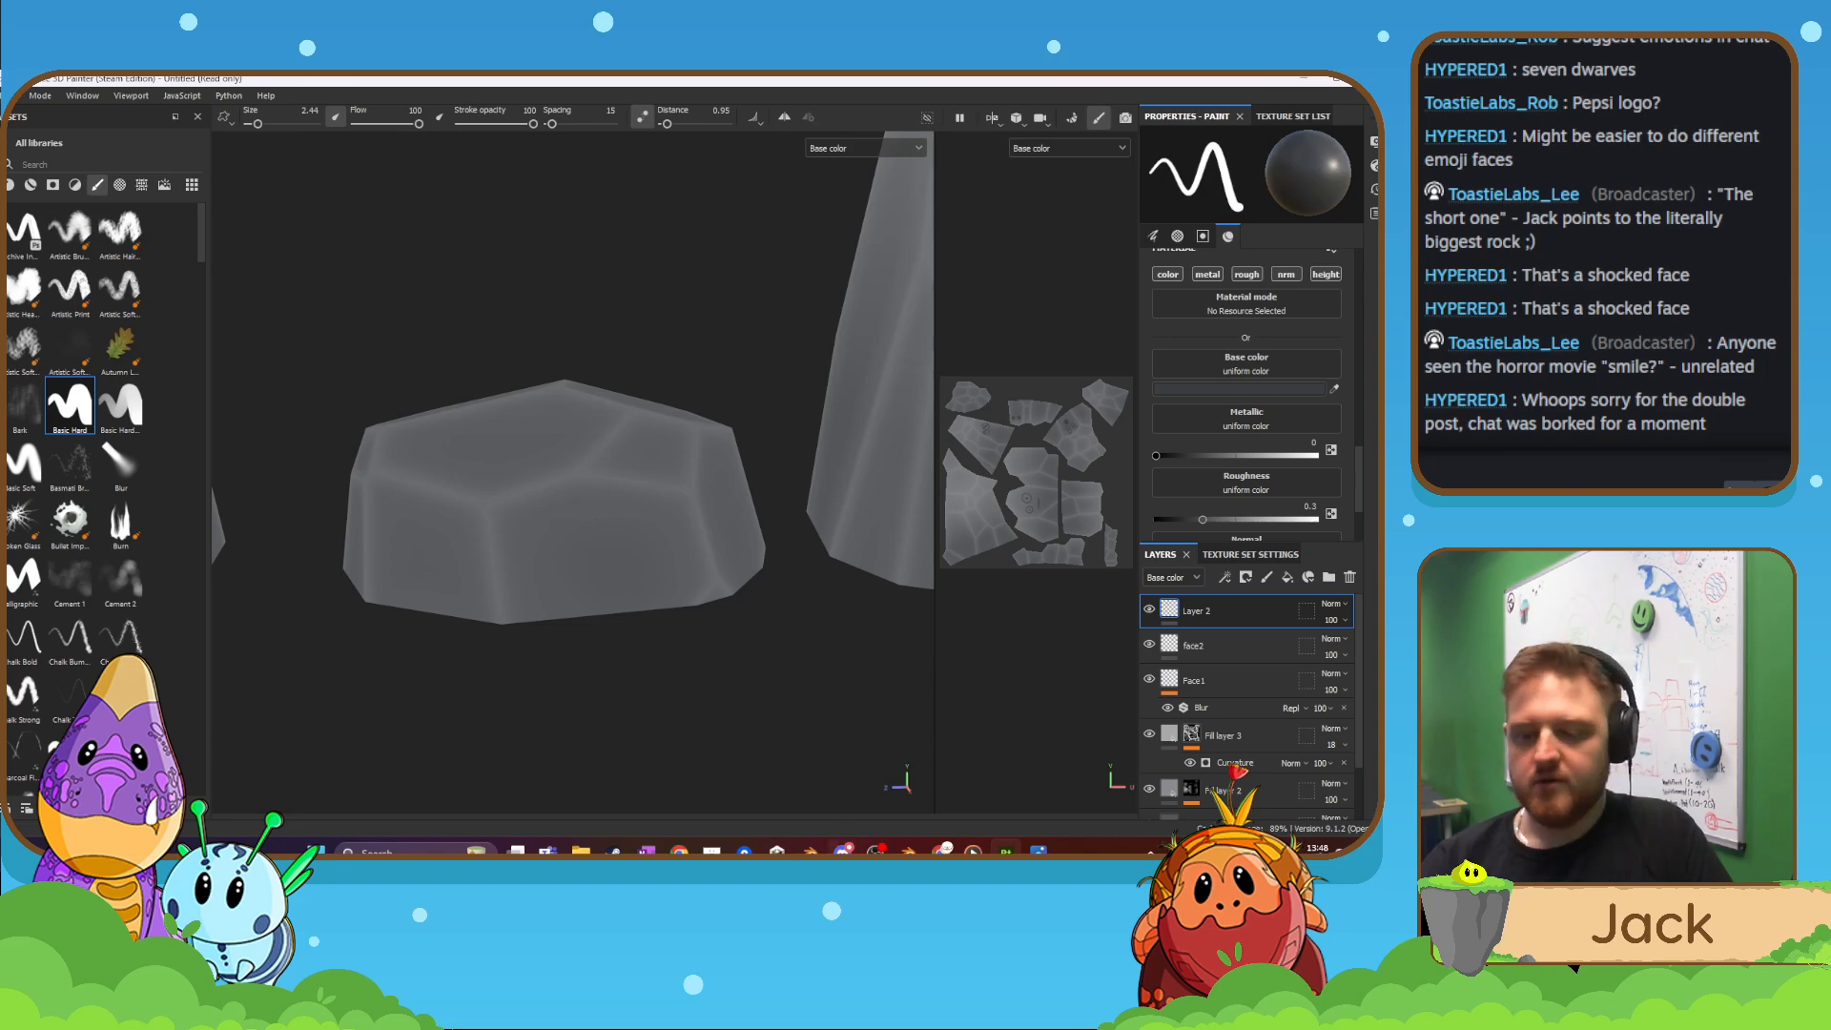
left_click(942, 848)
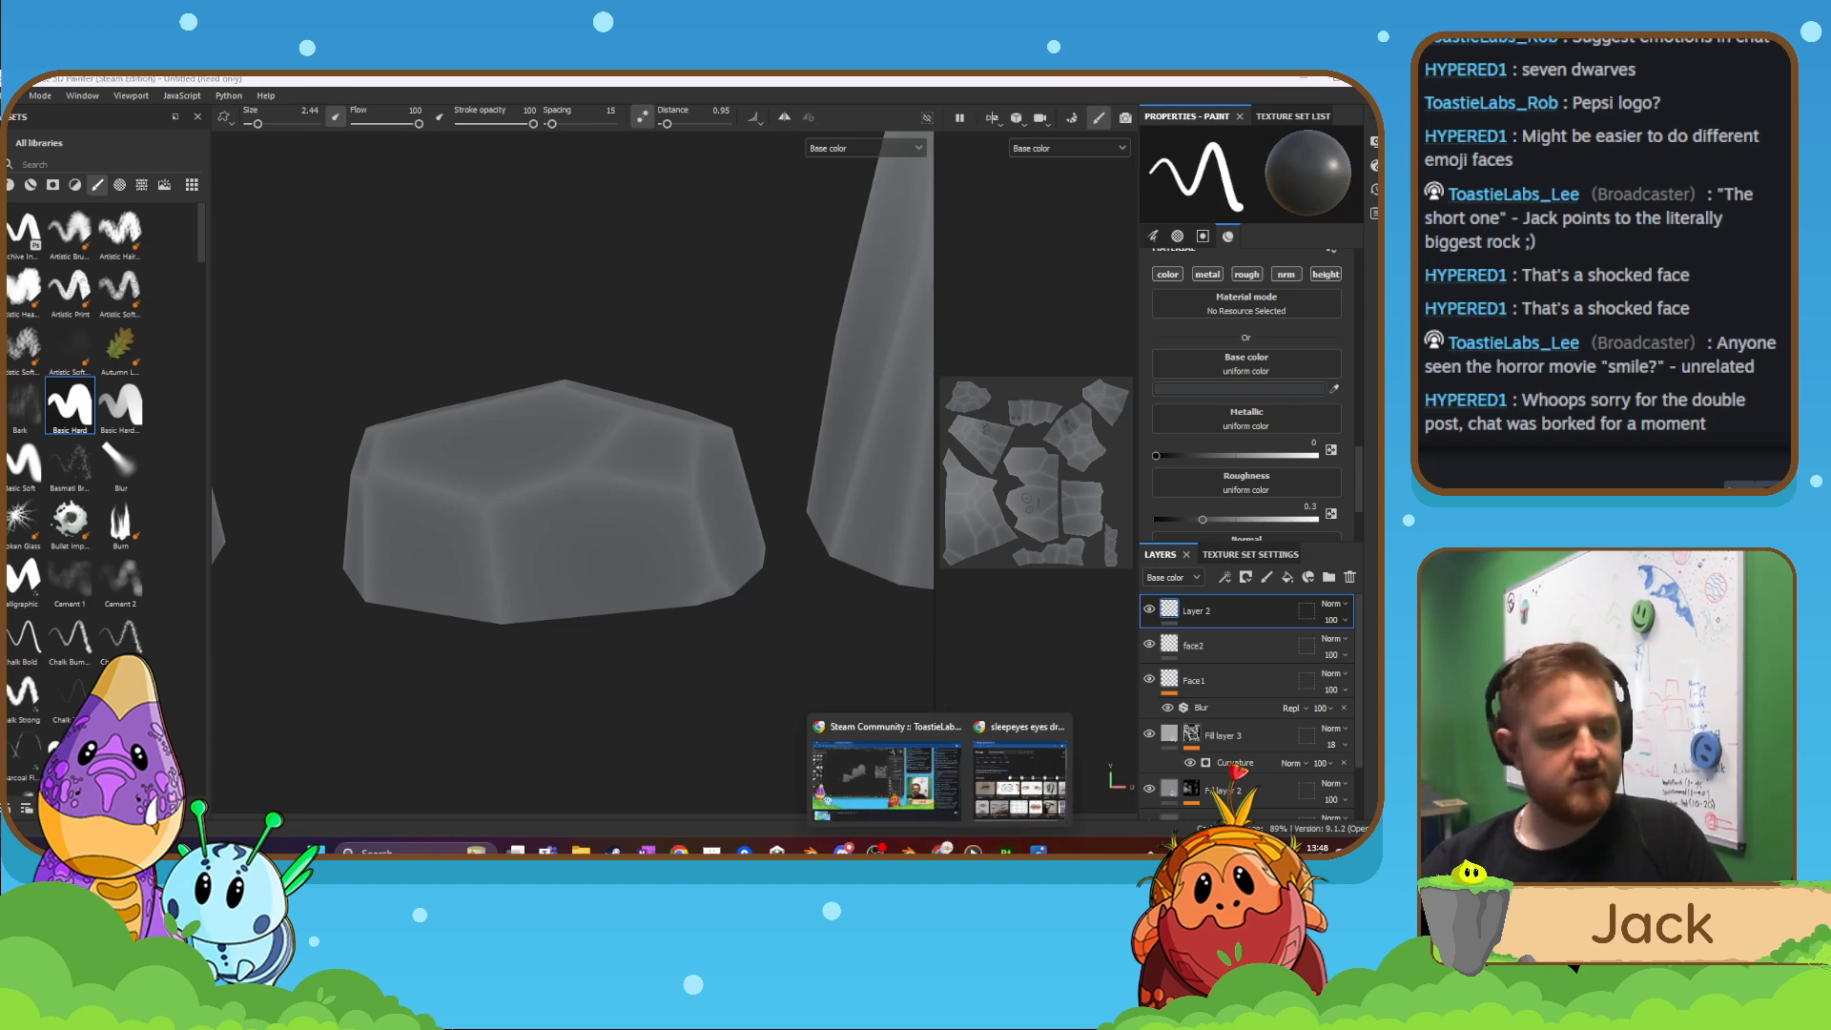
left_click_drag(718, 661, 631, 597, "alt")
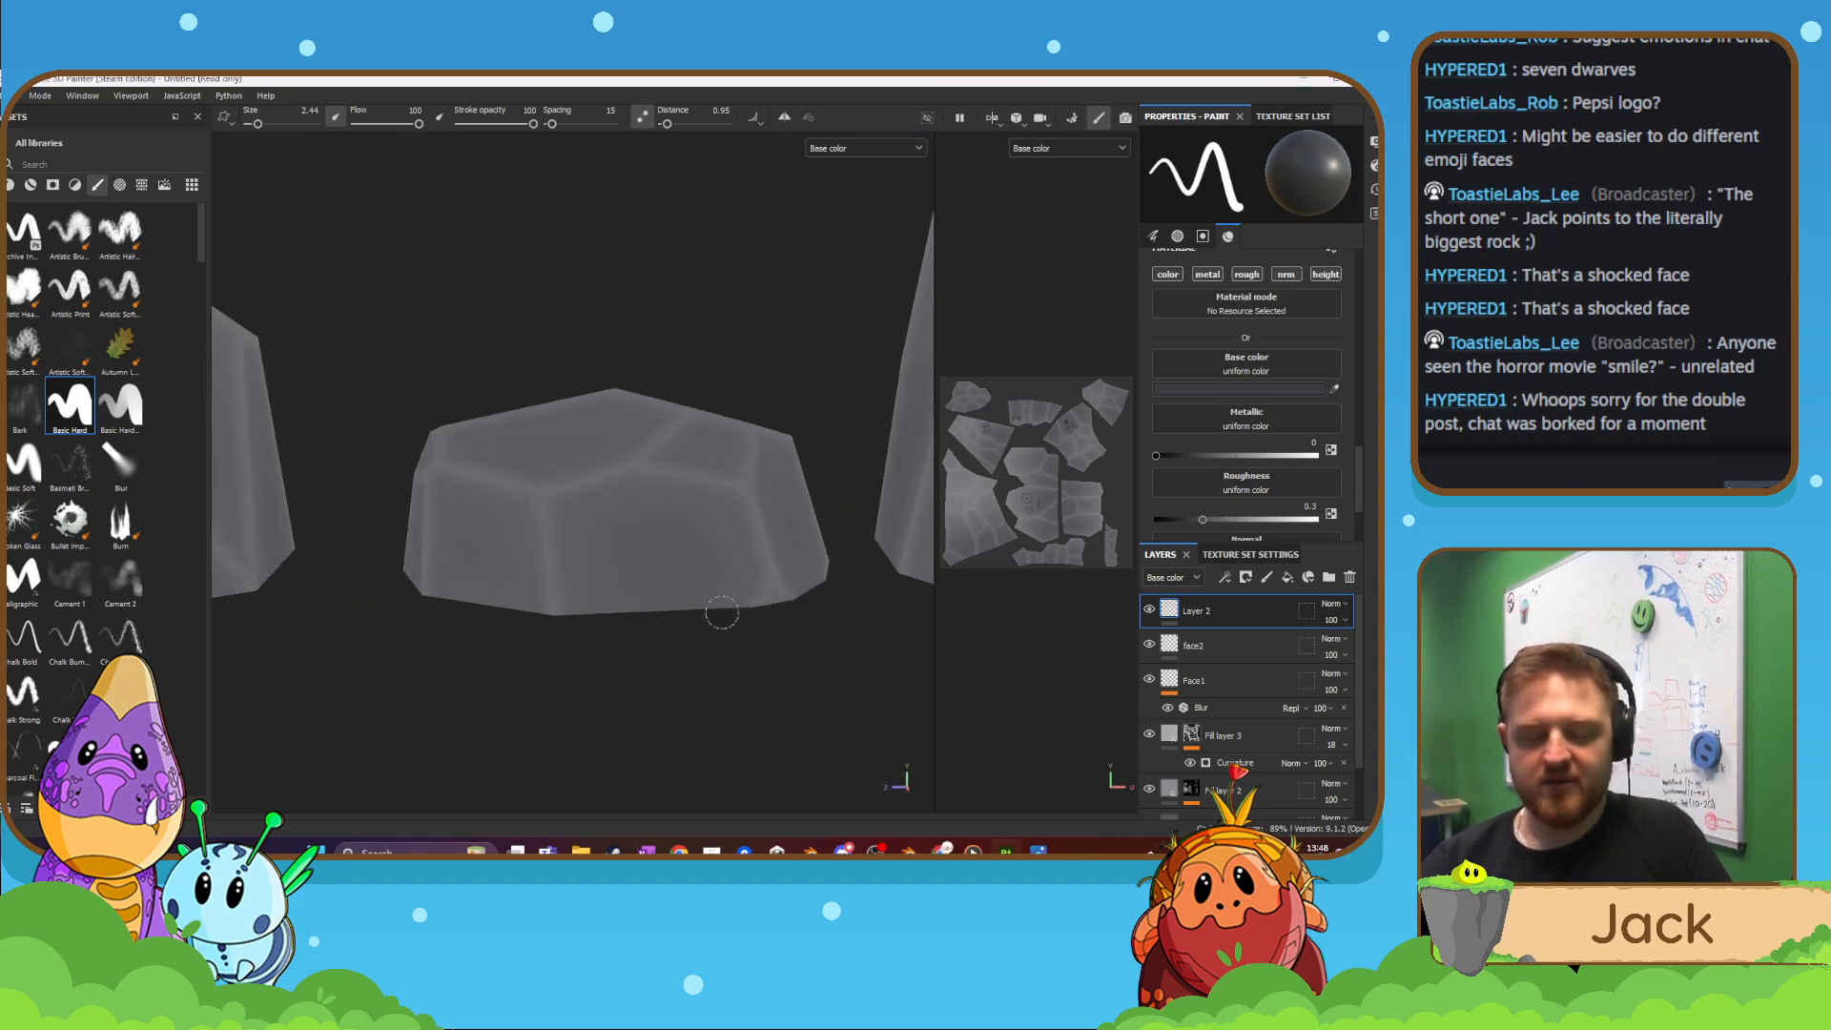
- Compare the low rock's blank front with the painted faces along the row
mouse_move(579, 449)
left_mouse_down("alt")
mouse_move(613, 524)
mouse_move(634, 499)
mouse_move(601, 477)
mouse_move(588, 497)
left_mouse_up("alt")
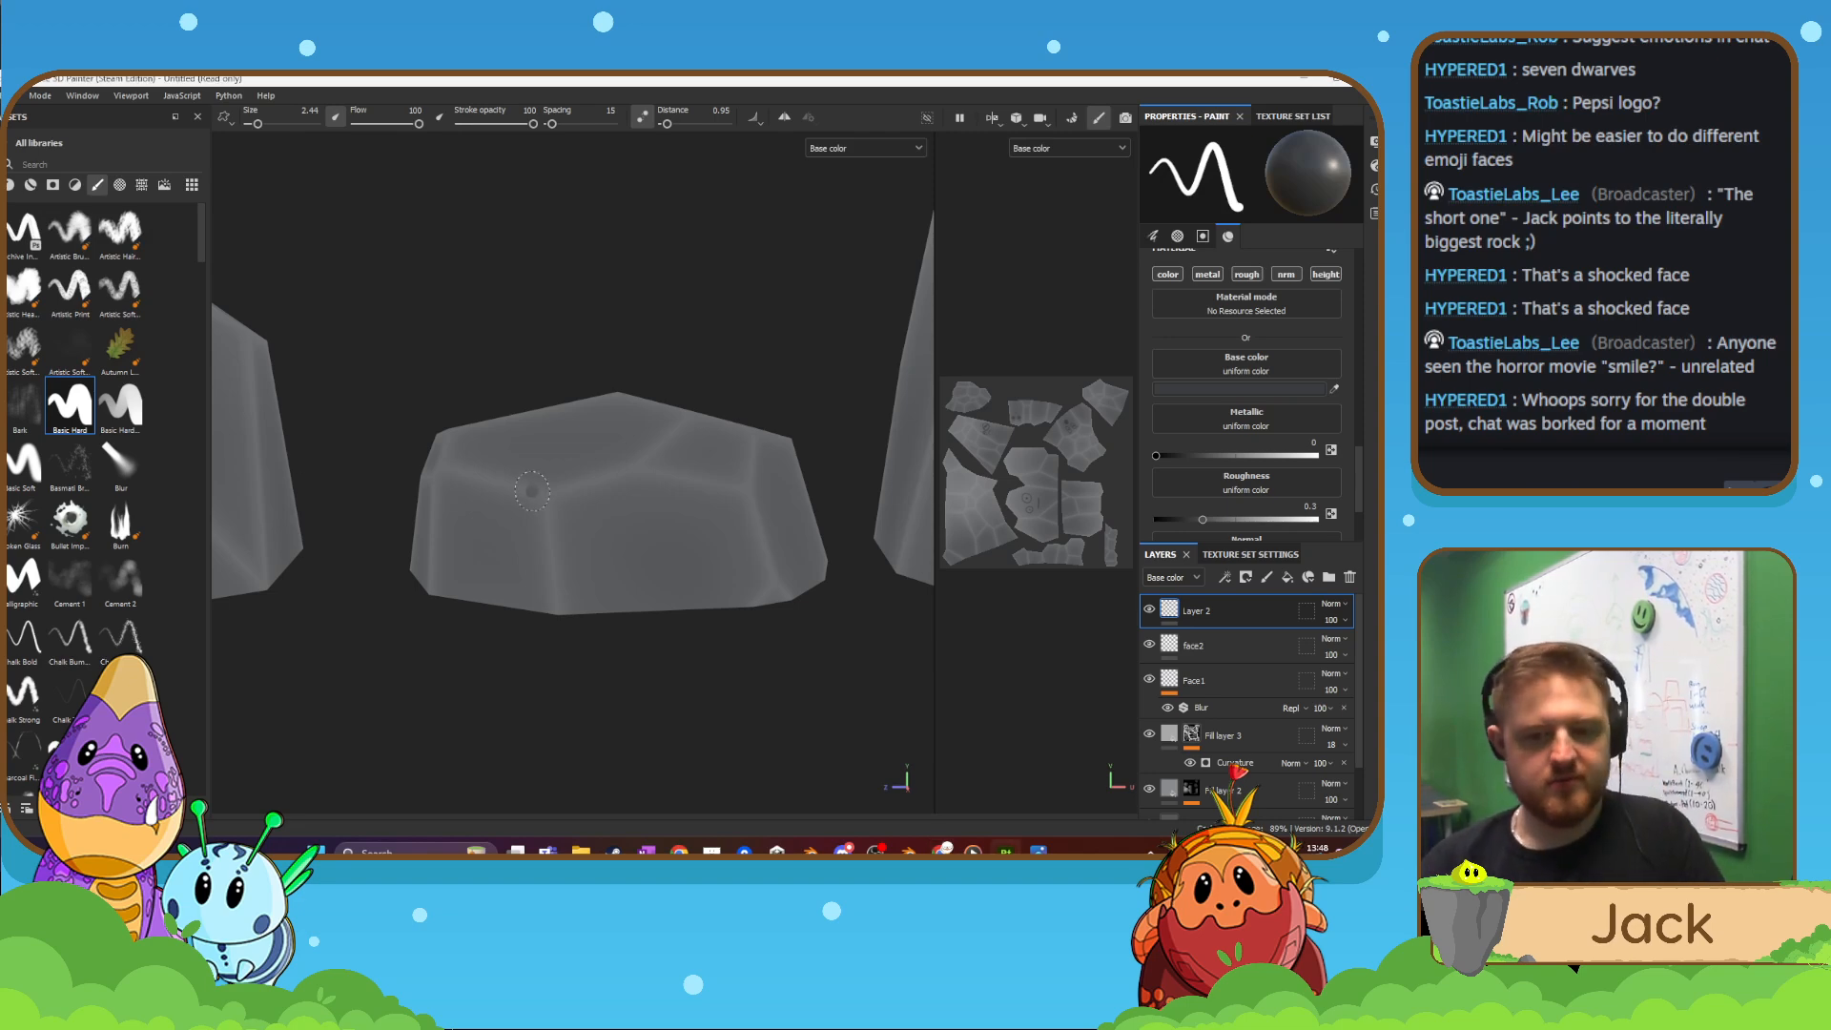
scroll(610, 424, "down", 6)
left_click_drag(782, 431, 687, 438, "alt")
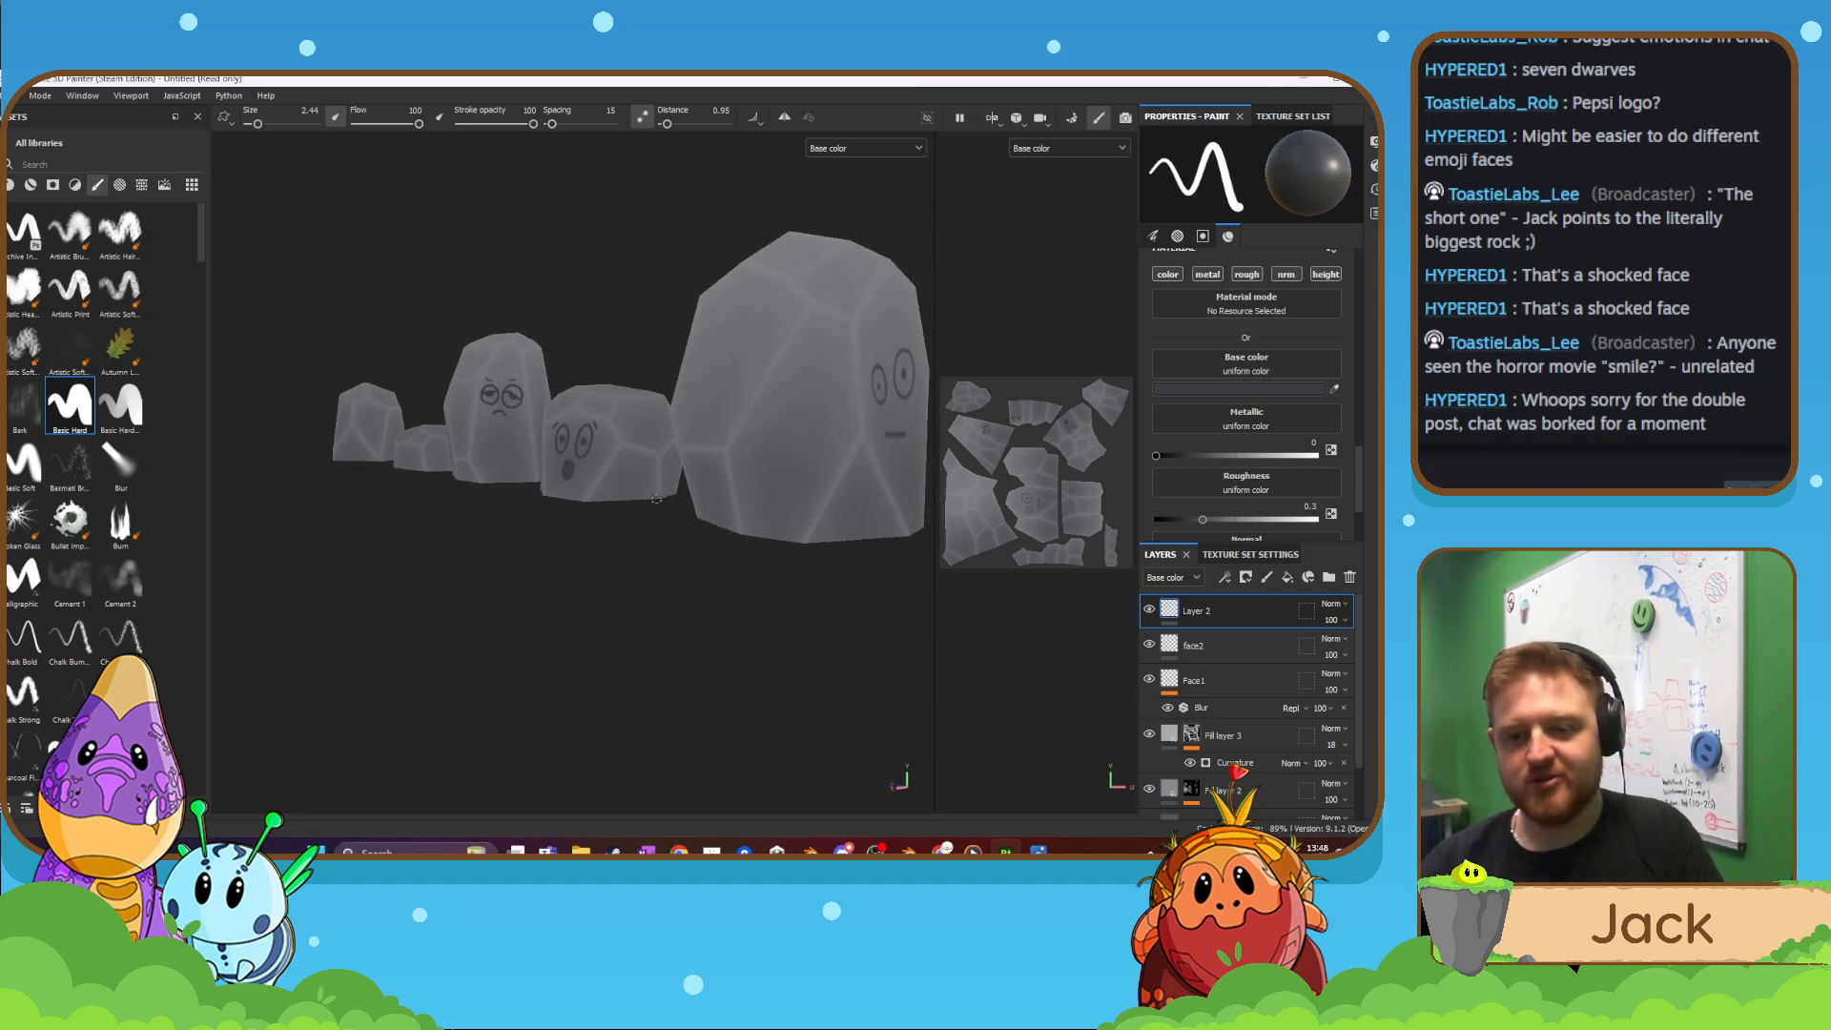
left_click_drag(656, 497, 603, 467, "alt")
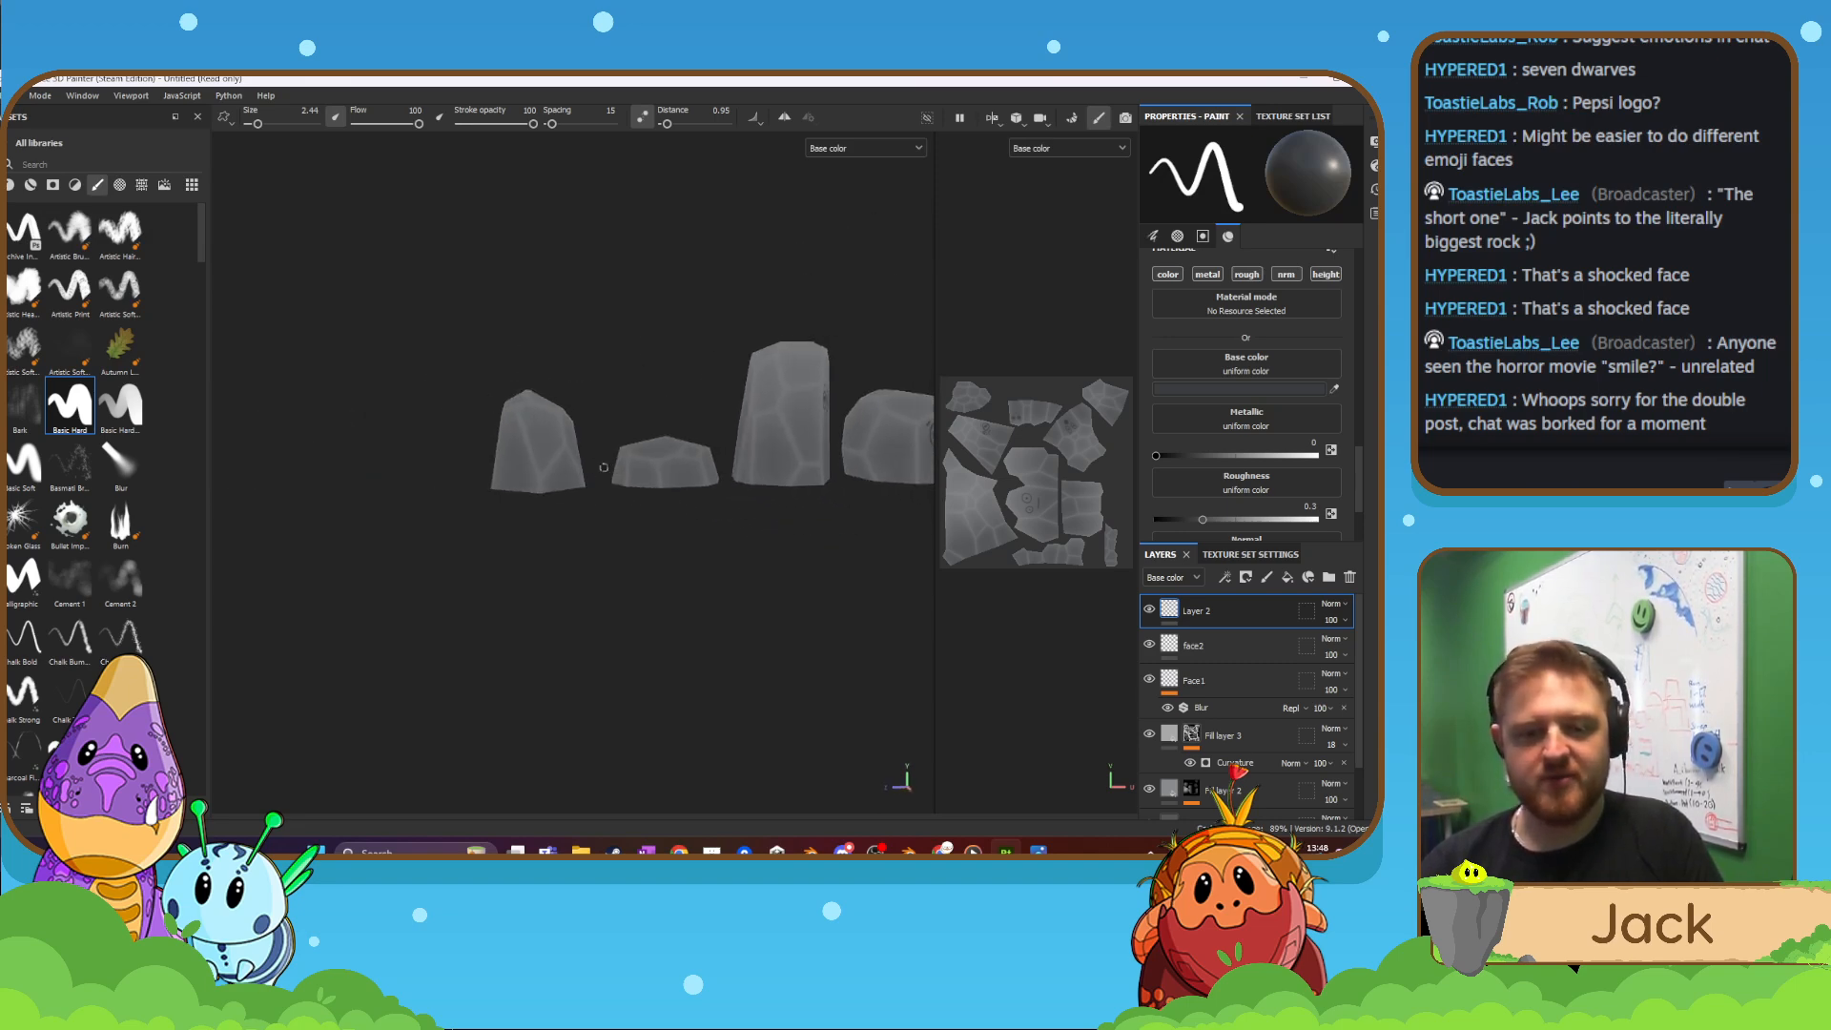
scroll(602, 467, "up", 8)
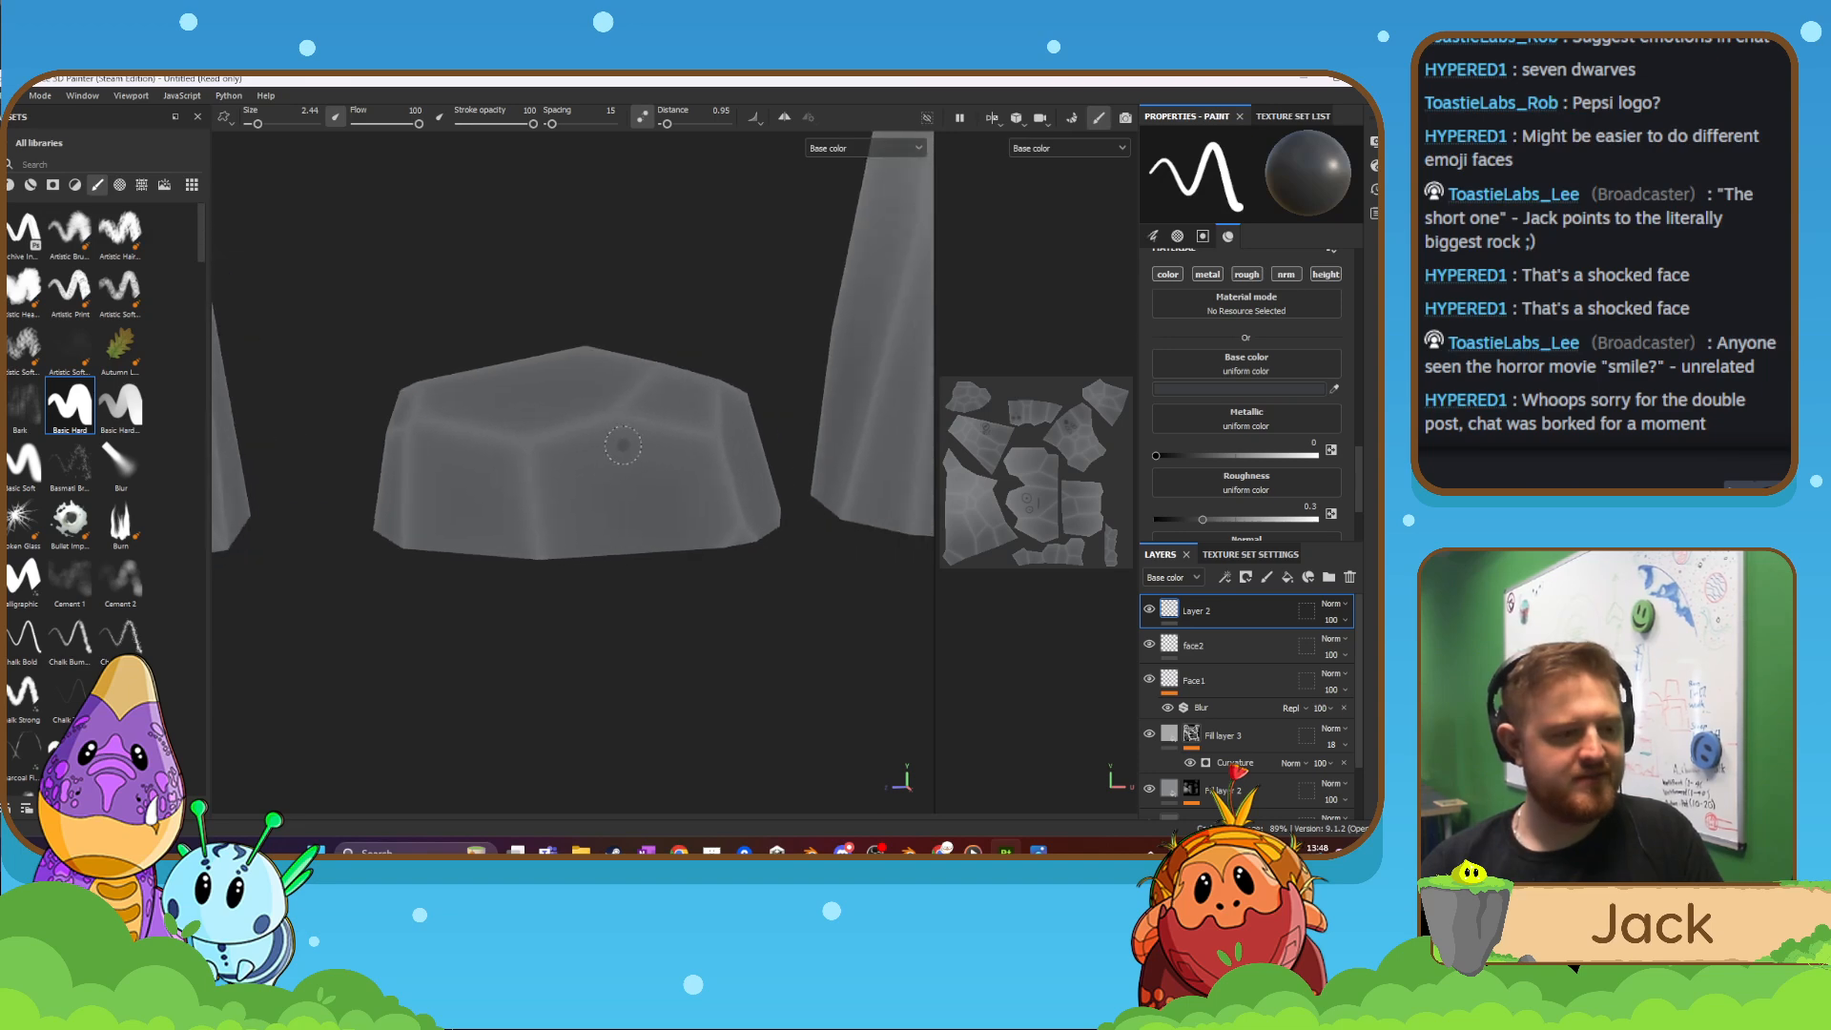
scroll(629, 441, "up", 3)
scroll(606, 446, "up", 3)
left_click_drag(633, 437, 562, 452, "alt")
scroll(592, 458, "down", 5)
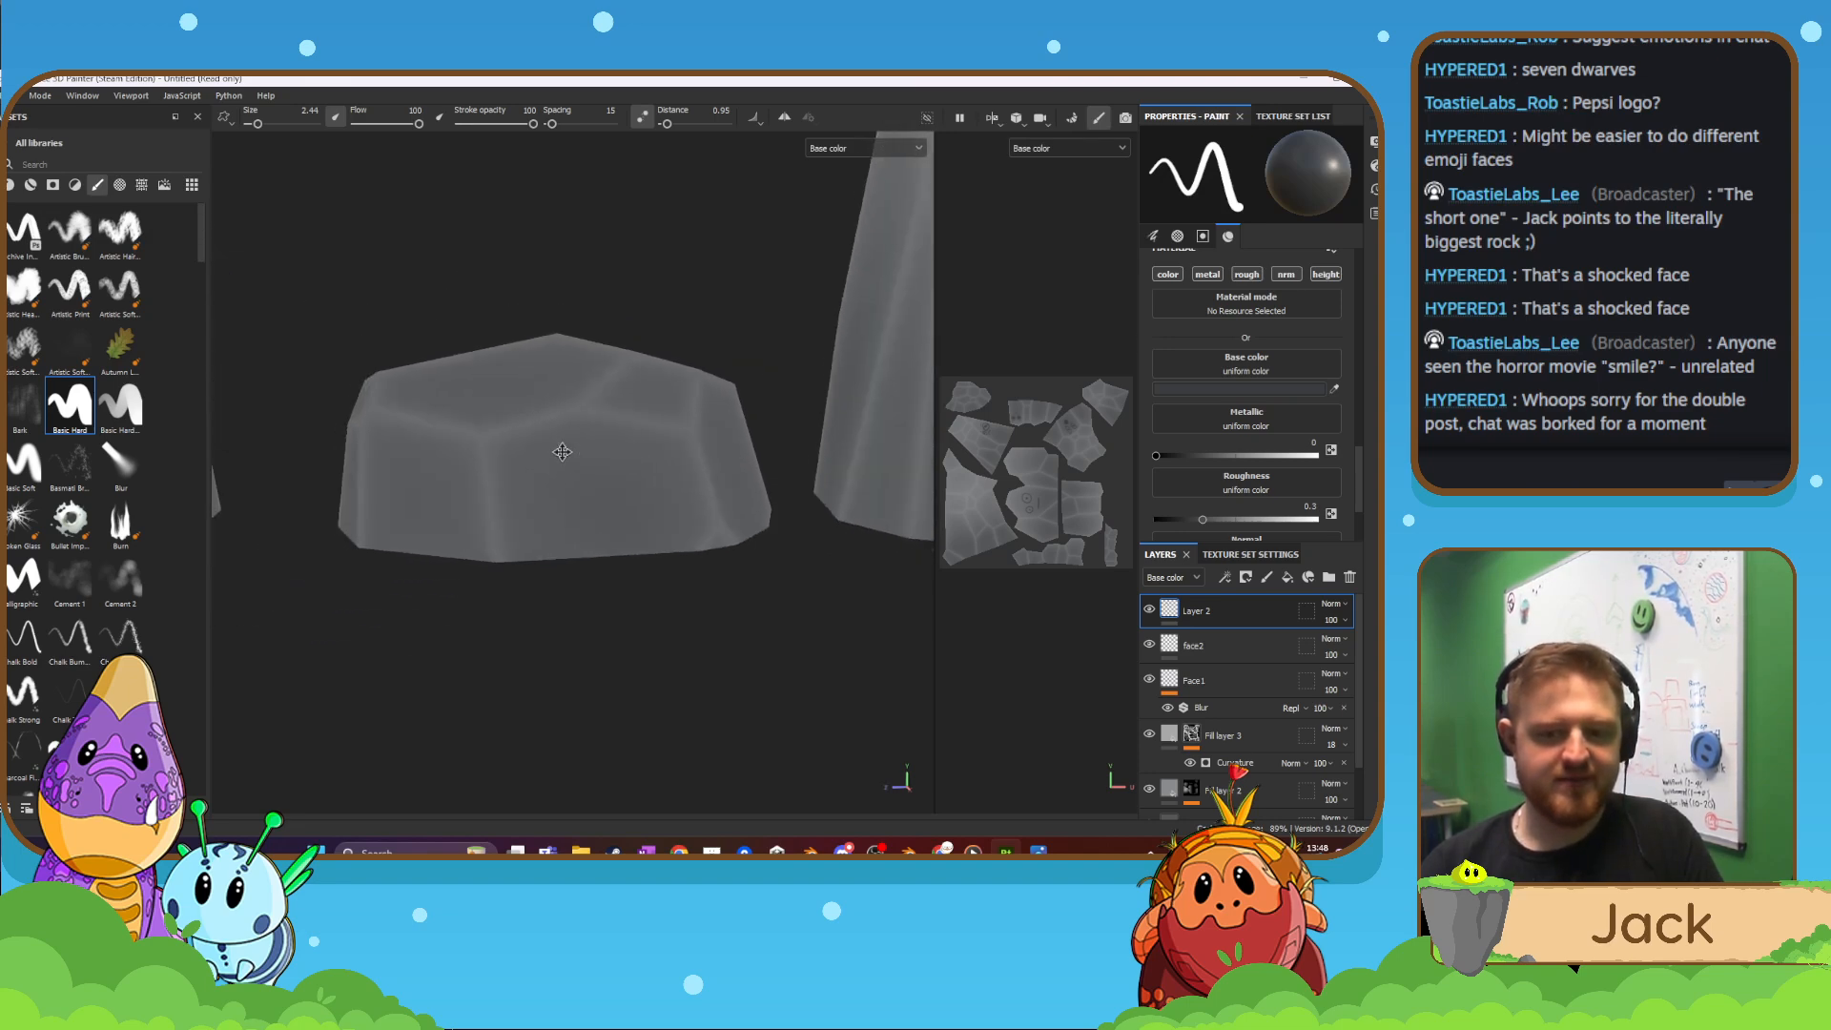
scroll(572, 458, "up", 4)
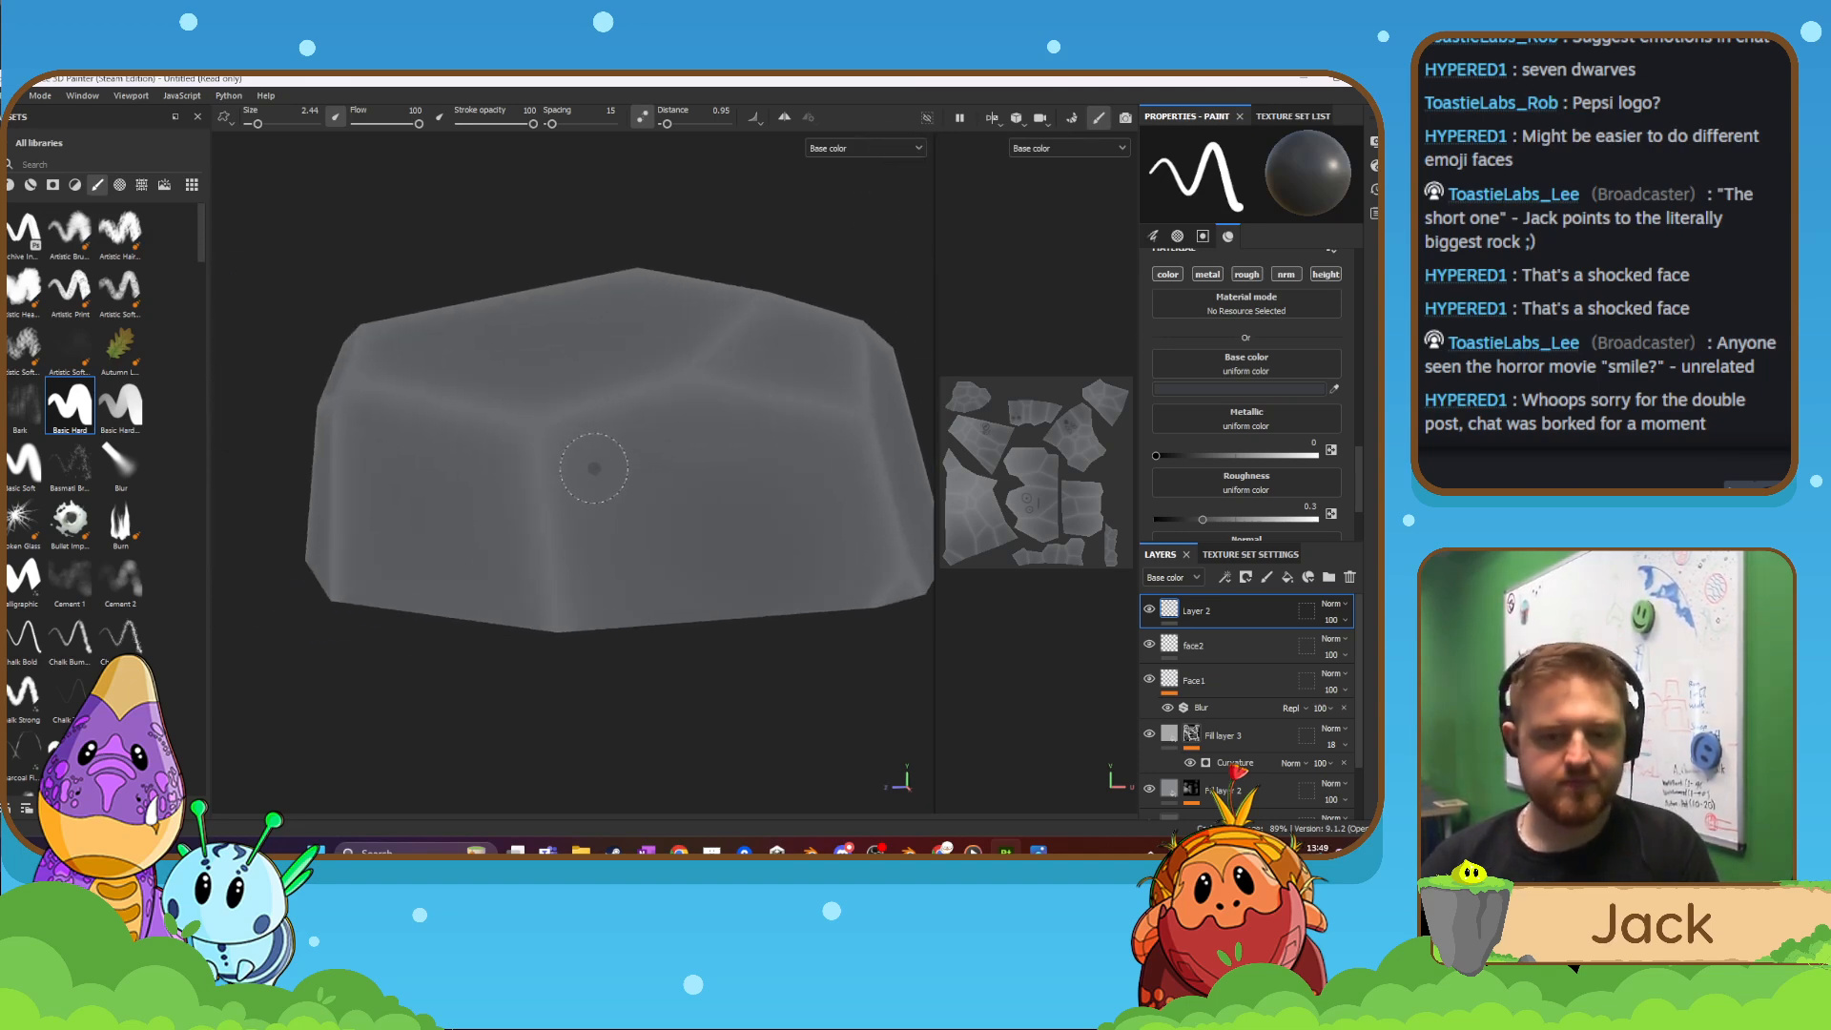
- Try a short dark stroke on the low rock's upper front edge with the brush at size 1.35
right_click_drag(593, 468, 502, 470, "ctrl")
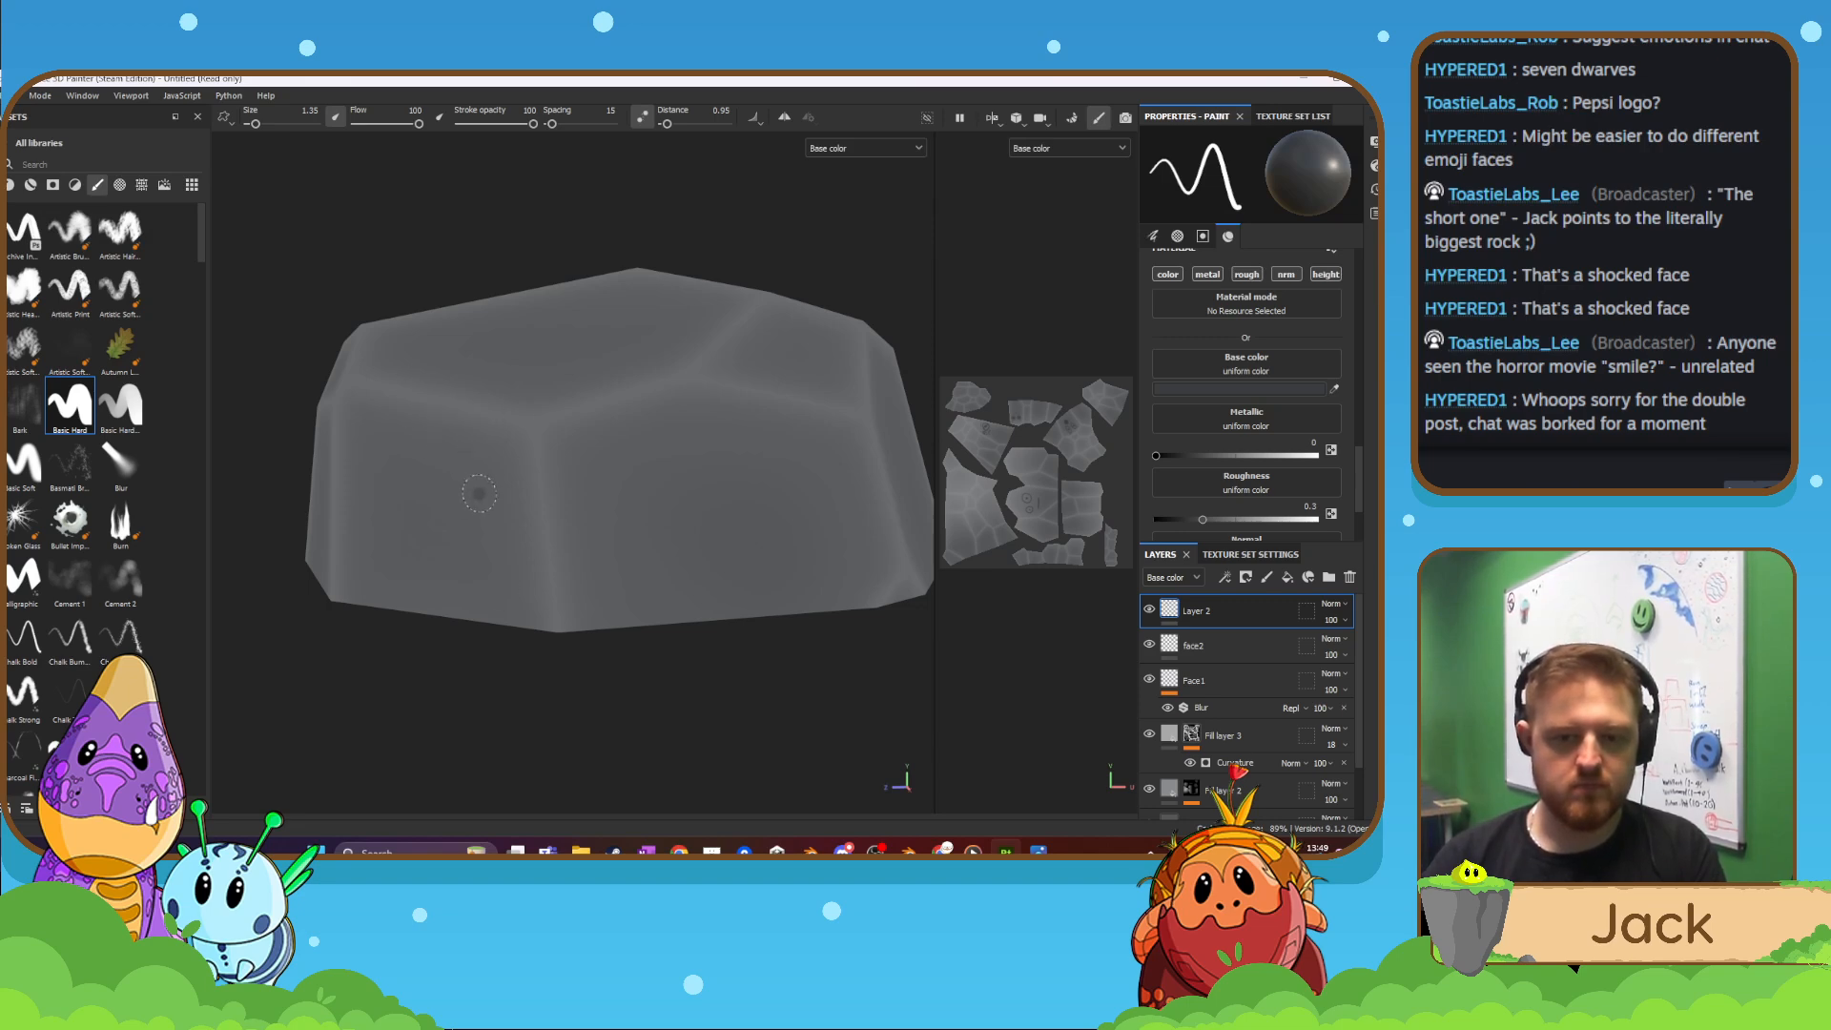
left_click_drag(472, 389, 434, 391)
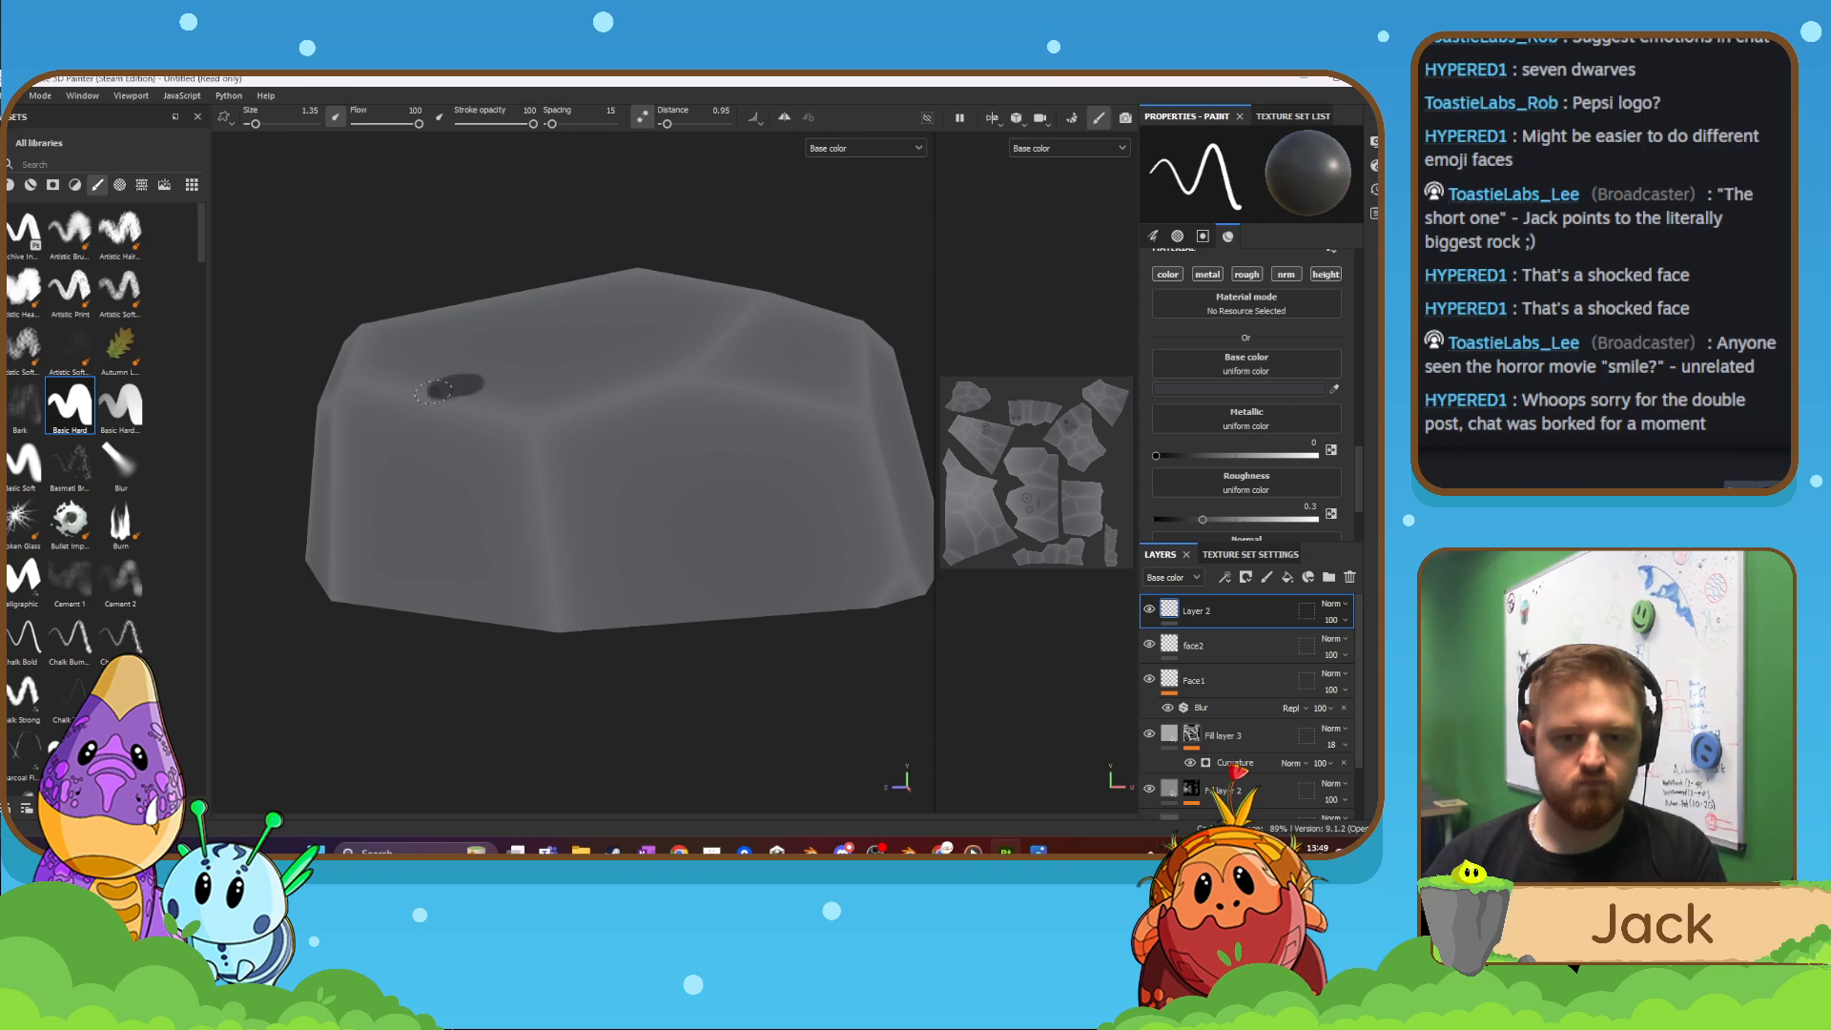
key("ctrl+z")
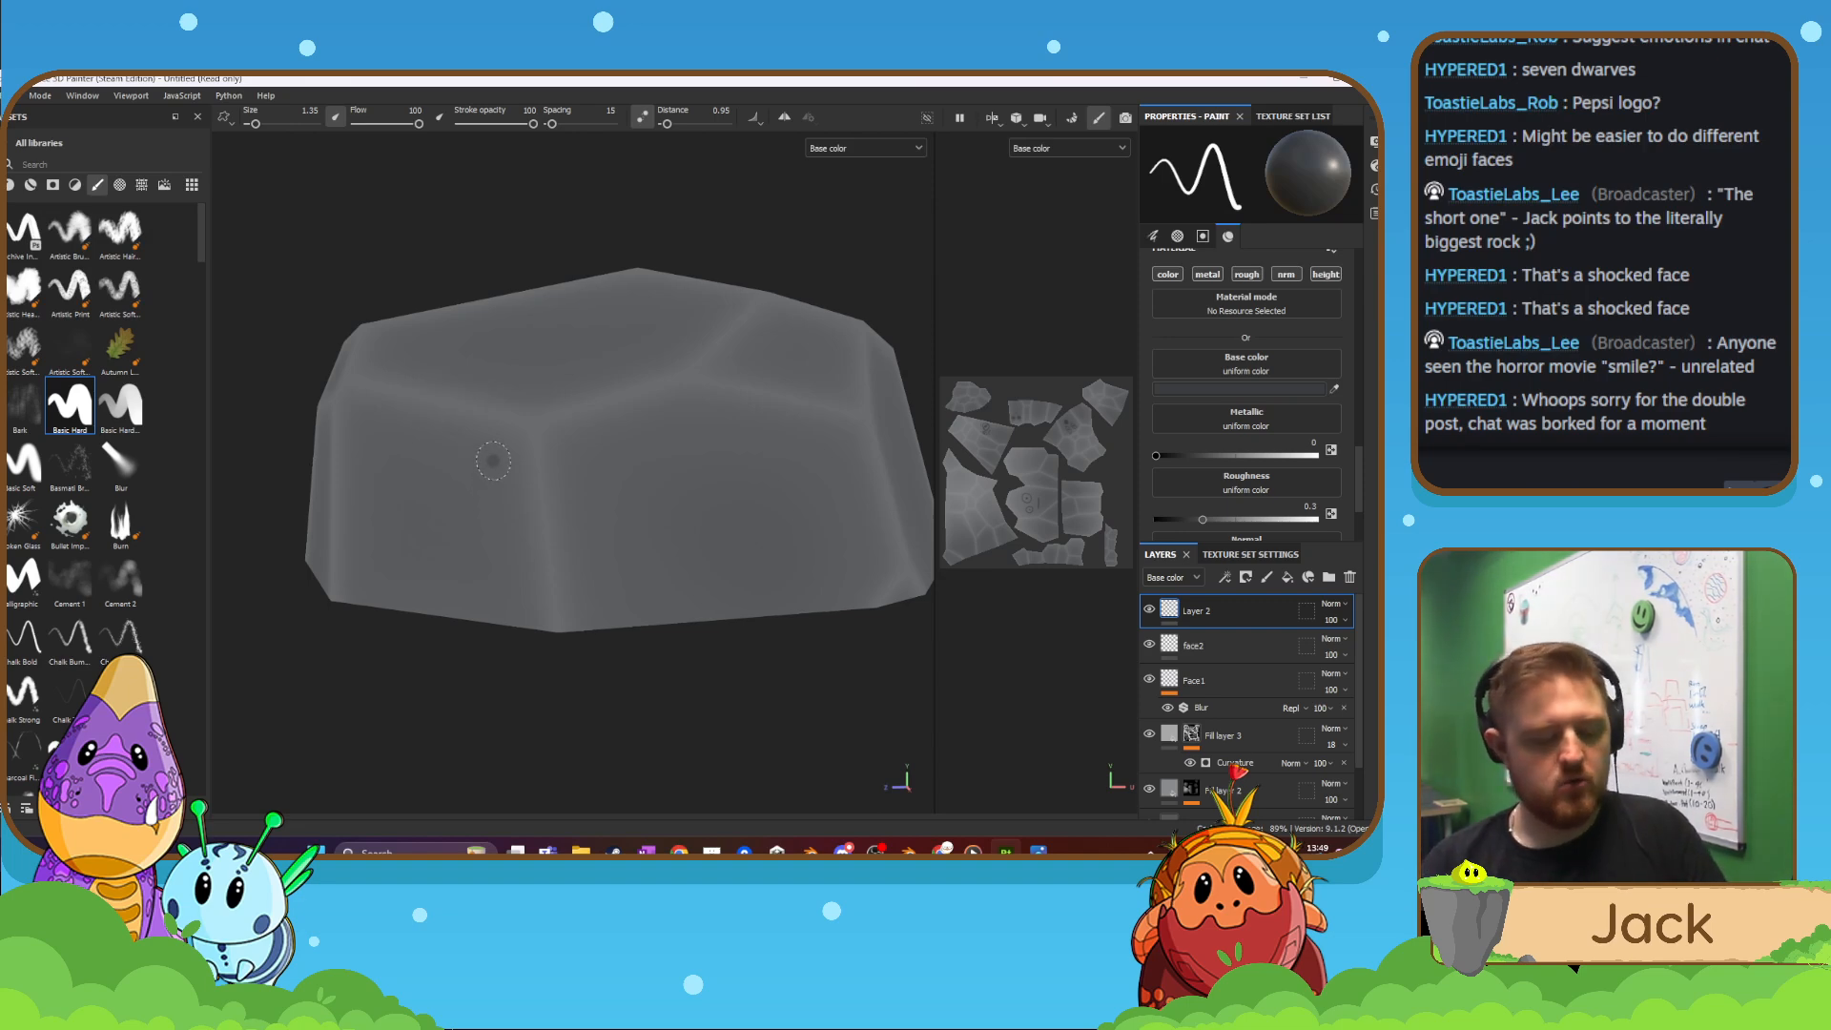
- Inspect the low rock's front and top planes from higher and lower angles for face placement
mouse_move(516, 442)
left_mouse_down("alt")
mouse_move(735, 502)
mouse_move(726, 489)
left_mouse_up("alt")
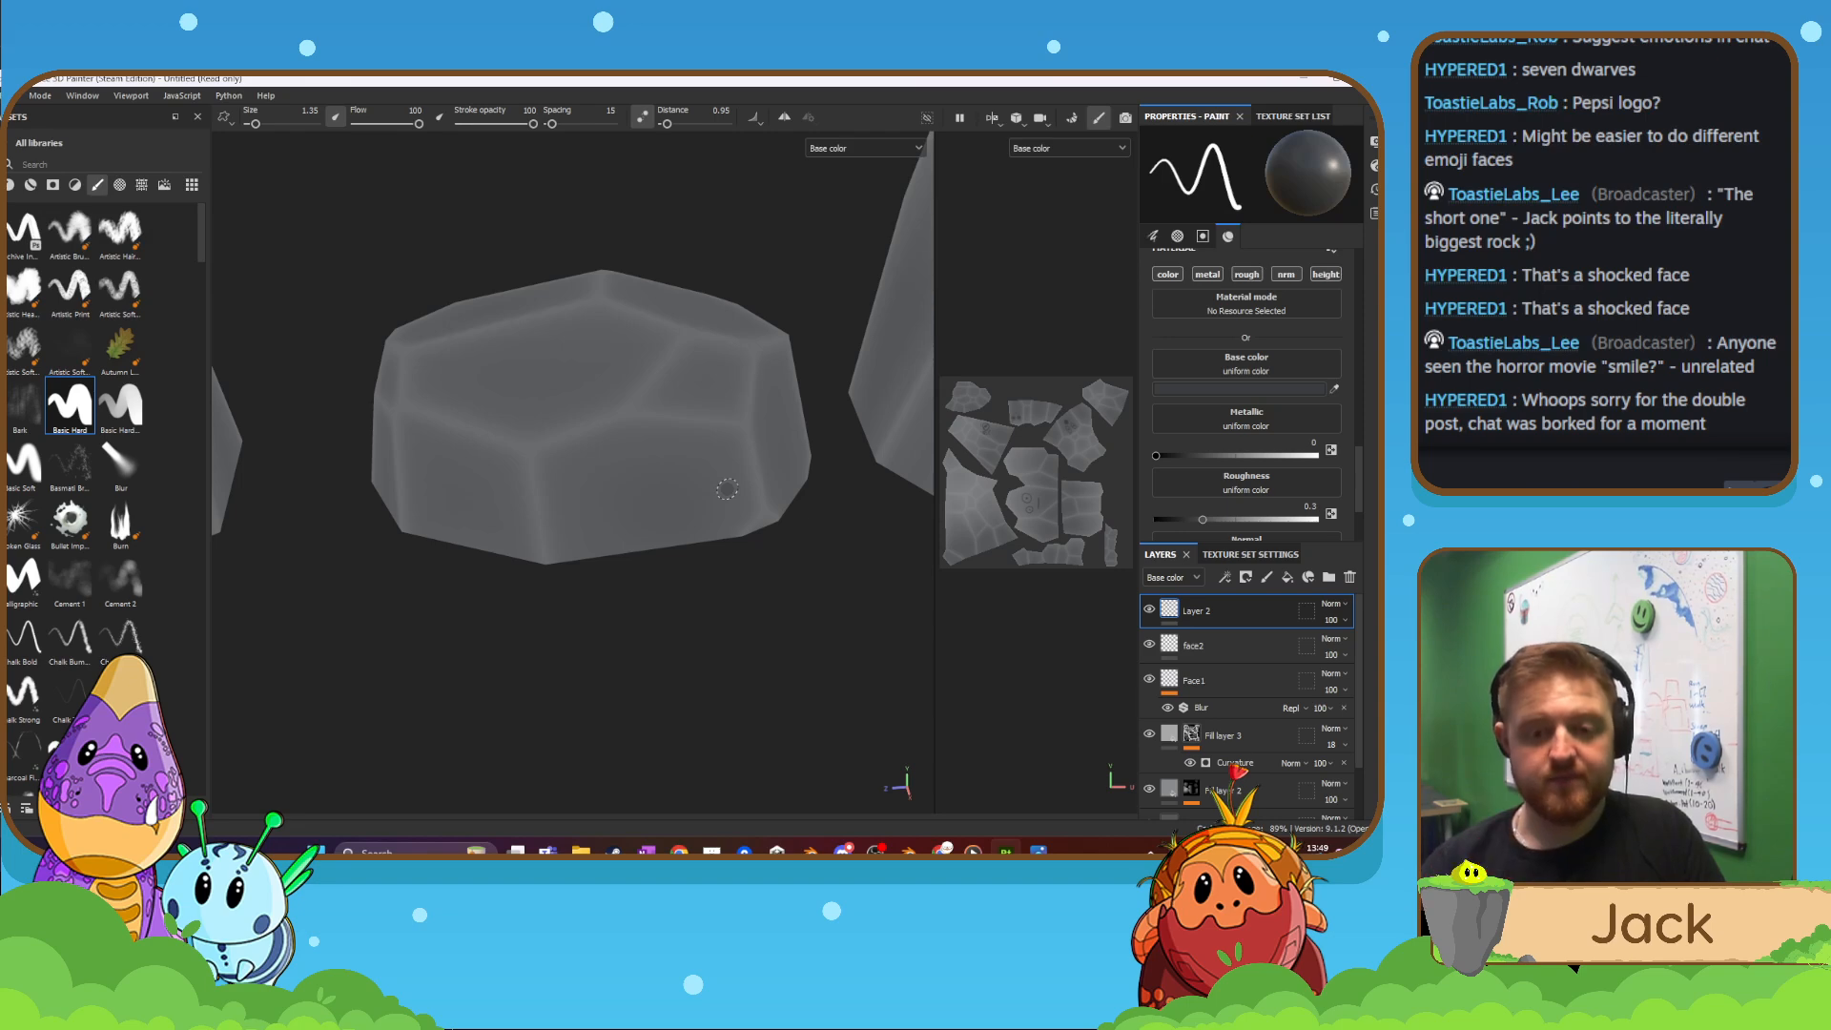
scroll(728, 490, "up", 3)
left_click_drag(699, 490, 696, 415, "alt")
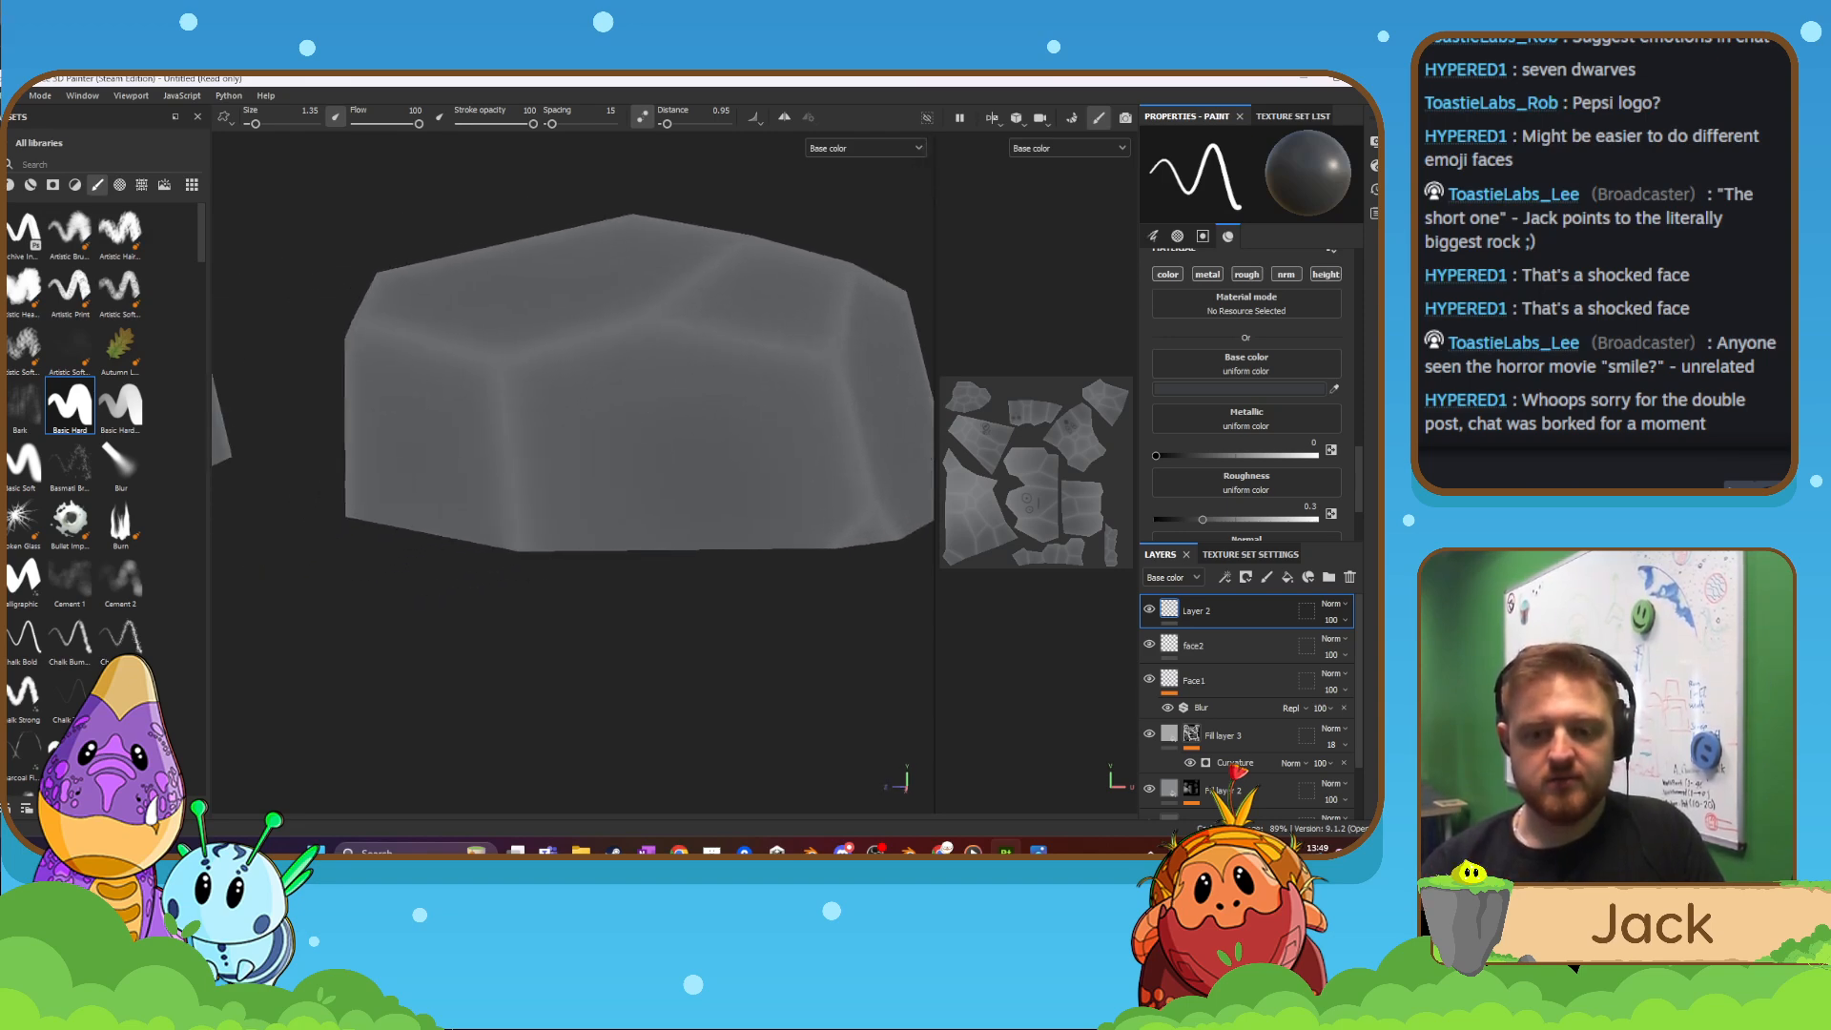
scroll(572, 381, "down", 3)
scroll(610, 343, "up", 4)
left_click_drag(470, 329, 662, 397, "alt")
middle_click_drag(593, 405, 651, 448, "alt")
mouse_move(651, 447)
left_mouse_down("alt")
mouse_move(613, 544)
mouse_move(572, 401)
mouse_move(481, 472)
mouse_move(655, 481)
mouse_move(446, 466)
mouse_move(480, 439)
mouse_move(667, 410)
mouse_move(621, 572)
mouse_move(622, 297)
mouse_move(785, 233)
mouse_move(649, 277)
mouse_move(438, 303)
mouse_move(585, 361)
mouse_move(665, 507)
mouse_move(687, 470)
mouse_move(574, 532)
mouse_move(503, 509)
mouse_move(734, 475)
left_mouse_up("alt")
- Try a wide, thick mouth stroke across the low rock's front and undo it
key("ctrl+z")
scroll(664, 508, "up", 3)
key("ctrl+z")
key("ctrl+z")
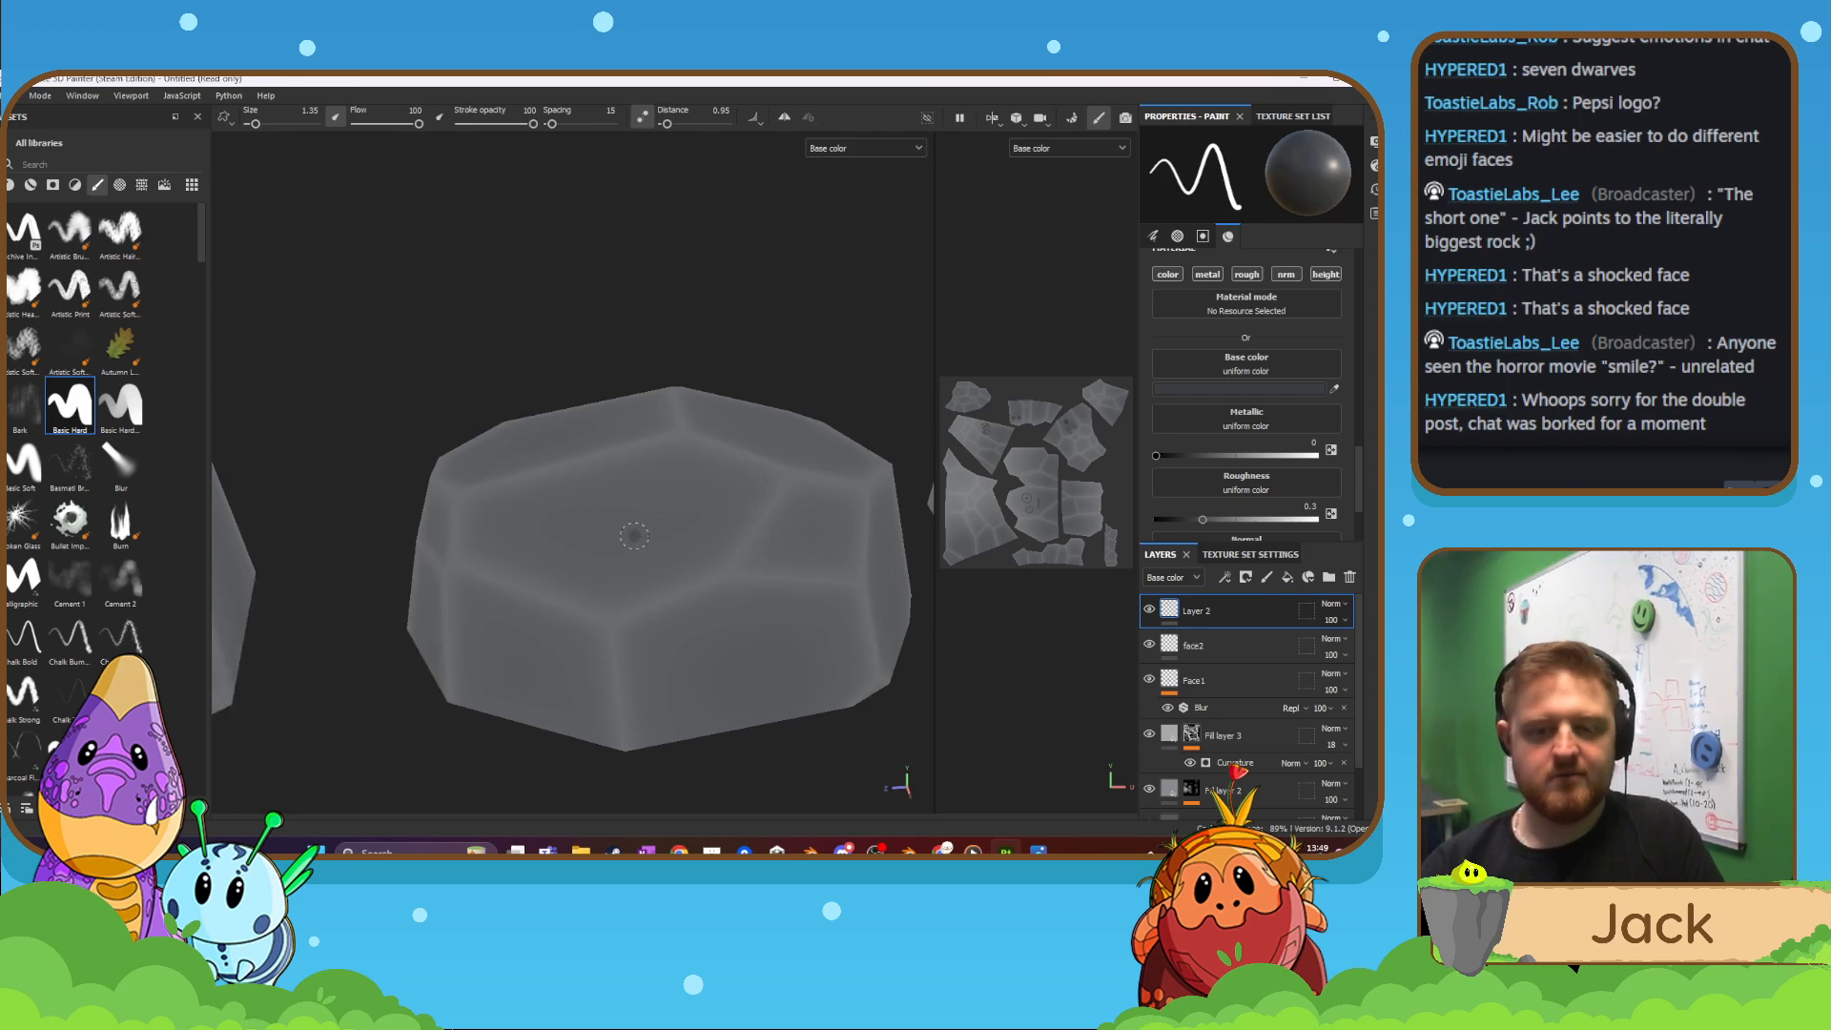
mouse_move(583, 594)
left_mouse_down("alt")
mouse_move(626, 553)
mouse_move(613, 532)
mouse_move(558, 621)
mouse_move(625, 668)
mouse_move(777, 622)
mouse_move(531, 634)
mouse_move(511, 613)
mouse_move(740, 598)
mouse_move(823, 540)
mouse_move(801, 637)
mouse_move(854, 581)
left_mouse_up("alt")
key("ctrl+z")
key("ctrl+z")
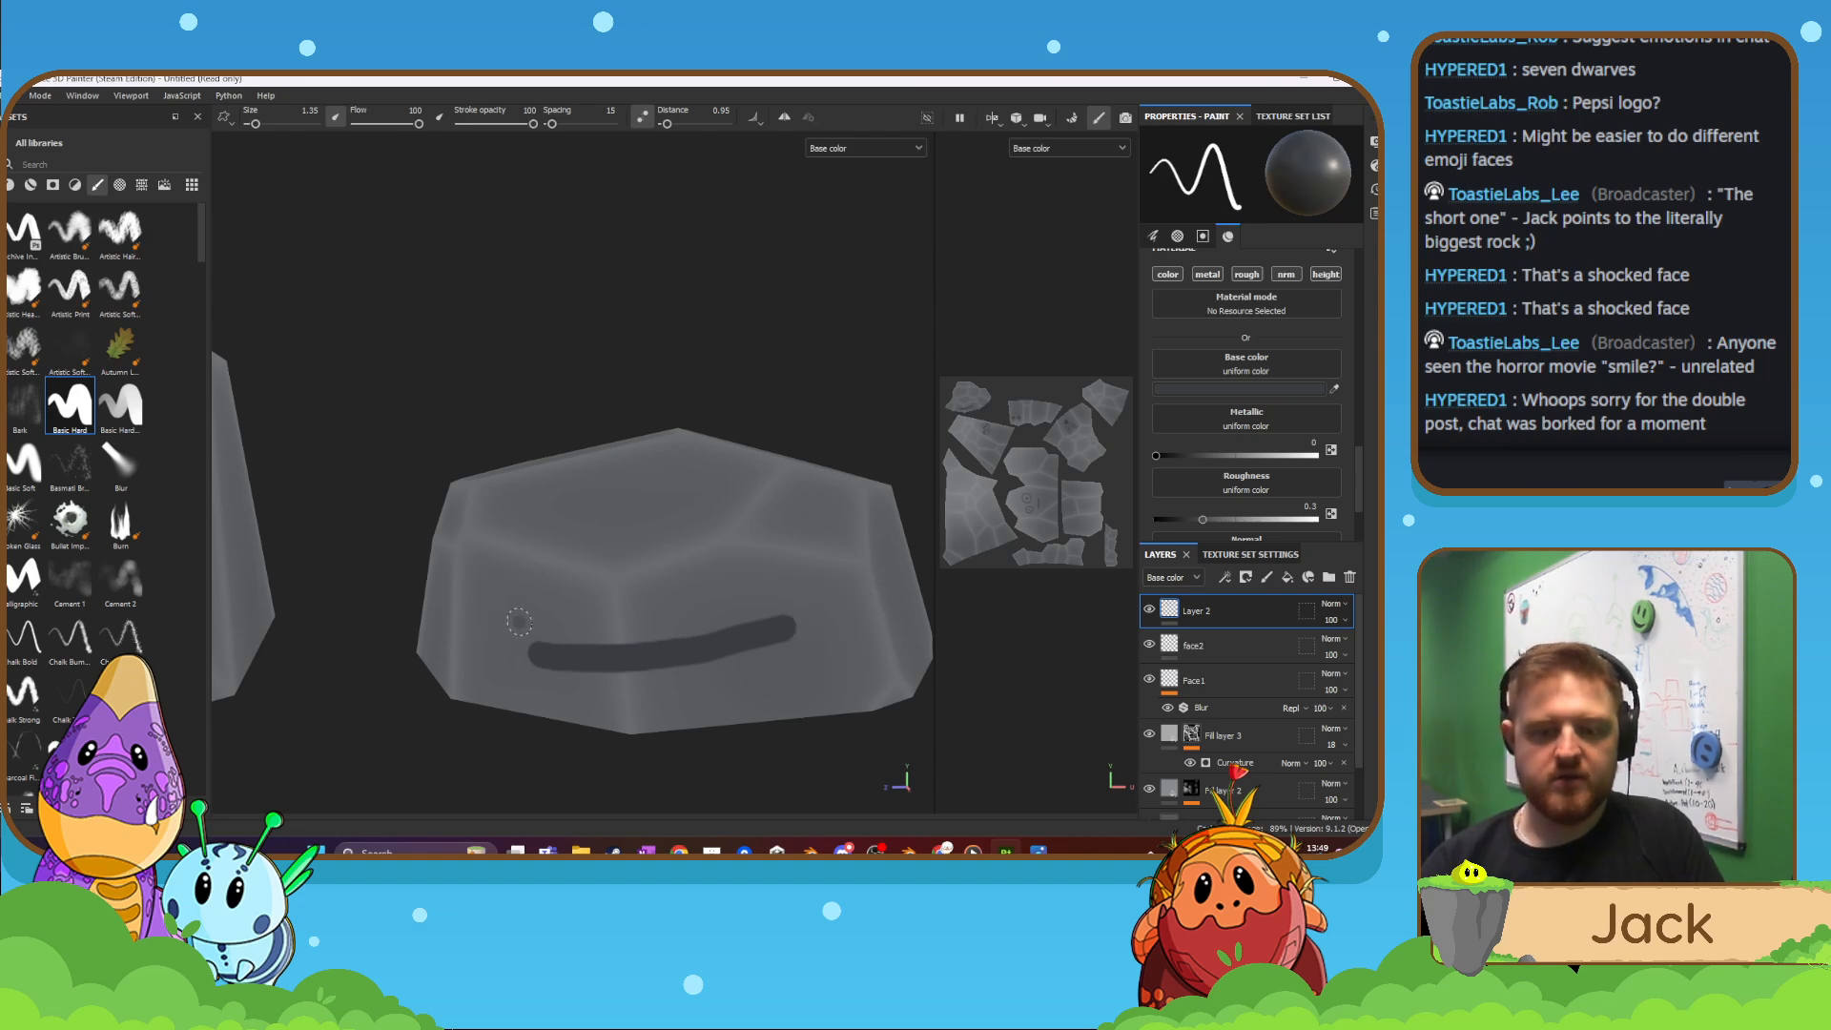
mouse_move(630, 605)
left_mouse_down("alt")
mouse_move(667, 573)
mouse_move(655, 552)
left_mouse_up("alt")
scroll(655, 552, "up", 2)
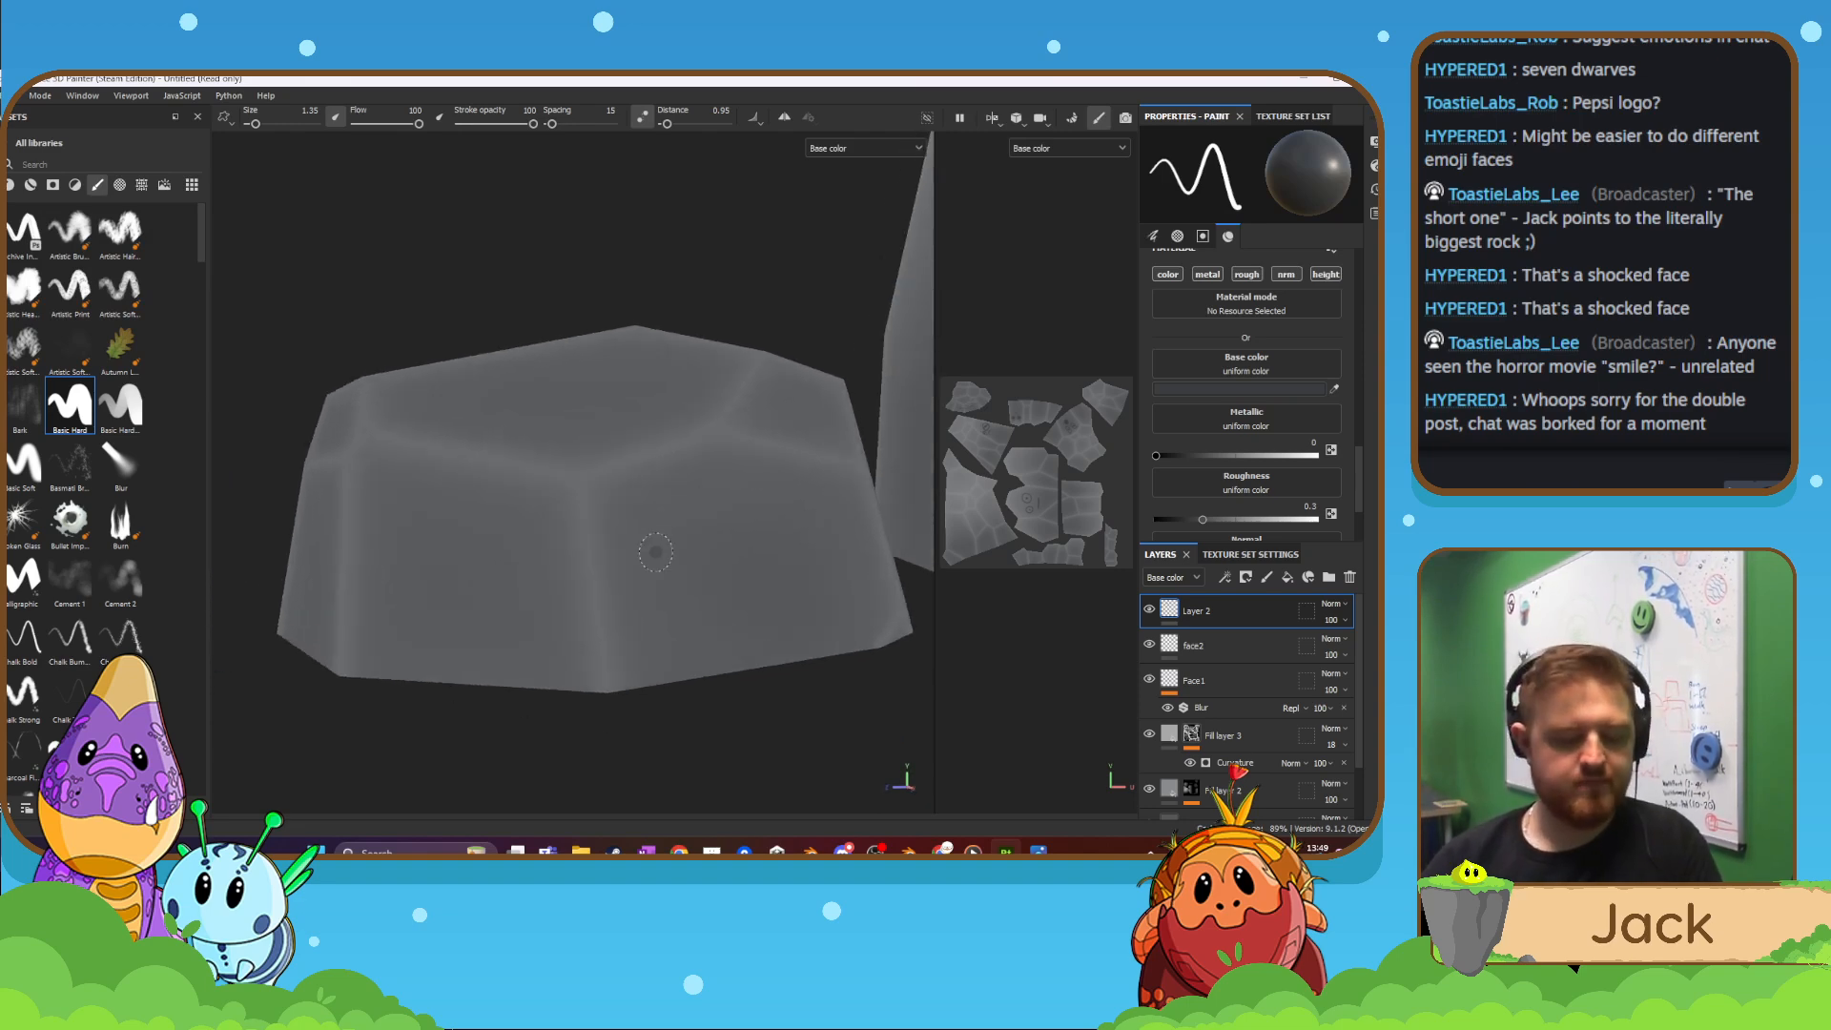
- Reduce the brush size to 0.32, set the Lazy Mouse distance to 2.86, and undo the trial eye curves
key("bracketleft")
key("bracketleft")
key("bracketleft")
key("bracketleft")
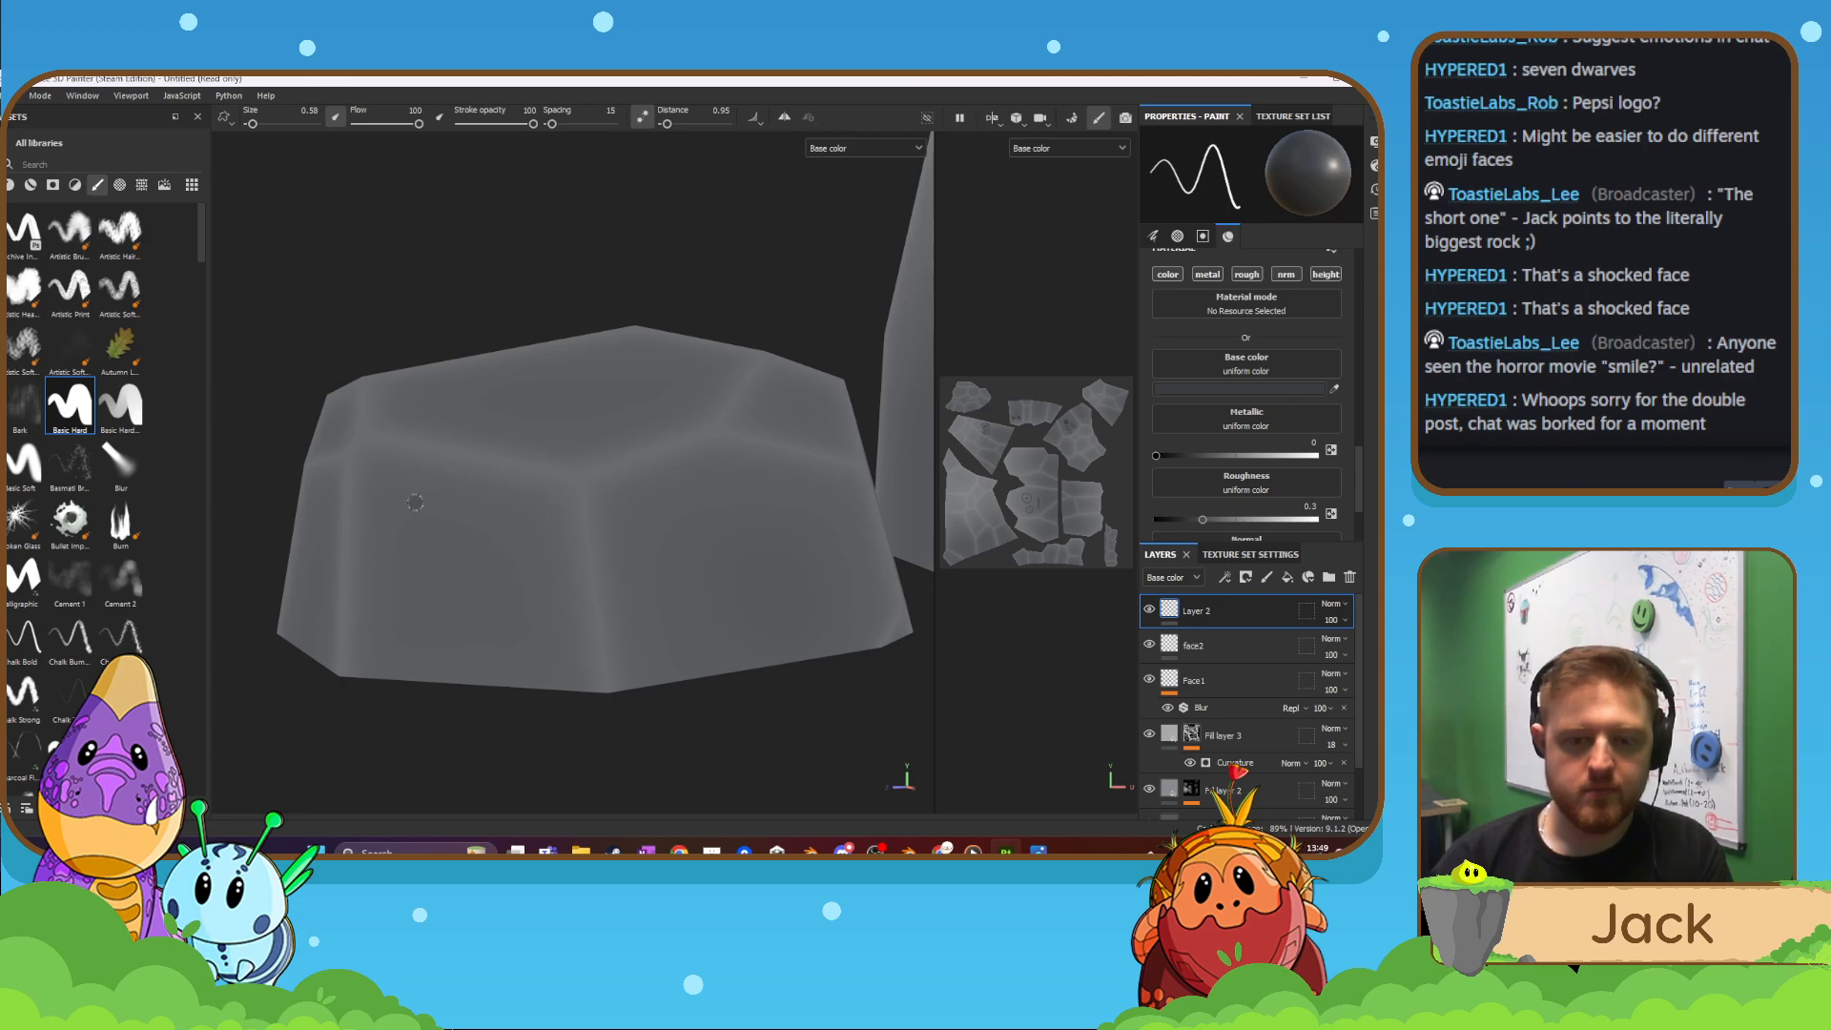
key("bracketleft")
key("bracketleft")
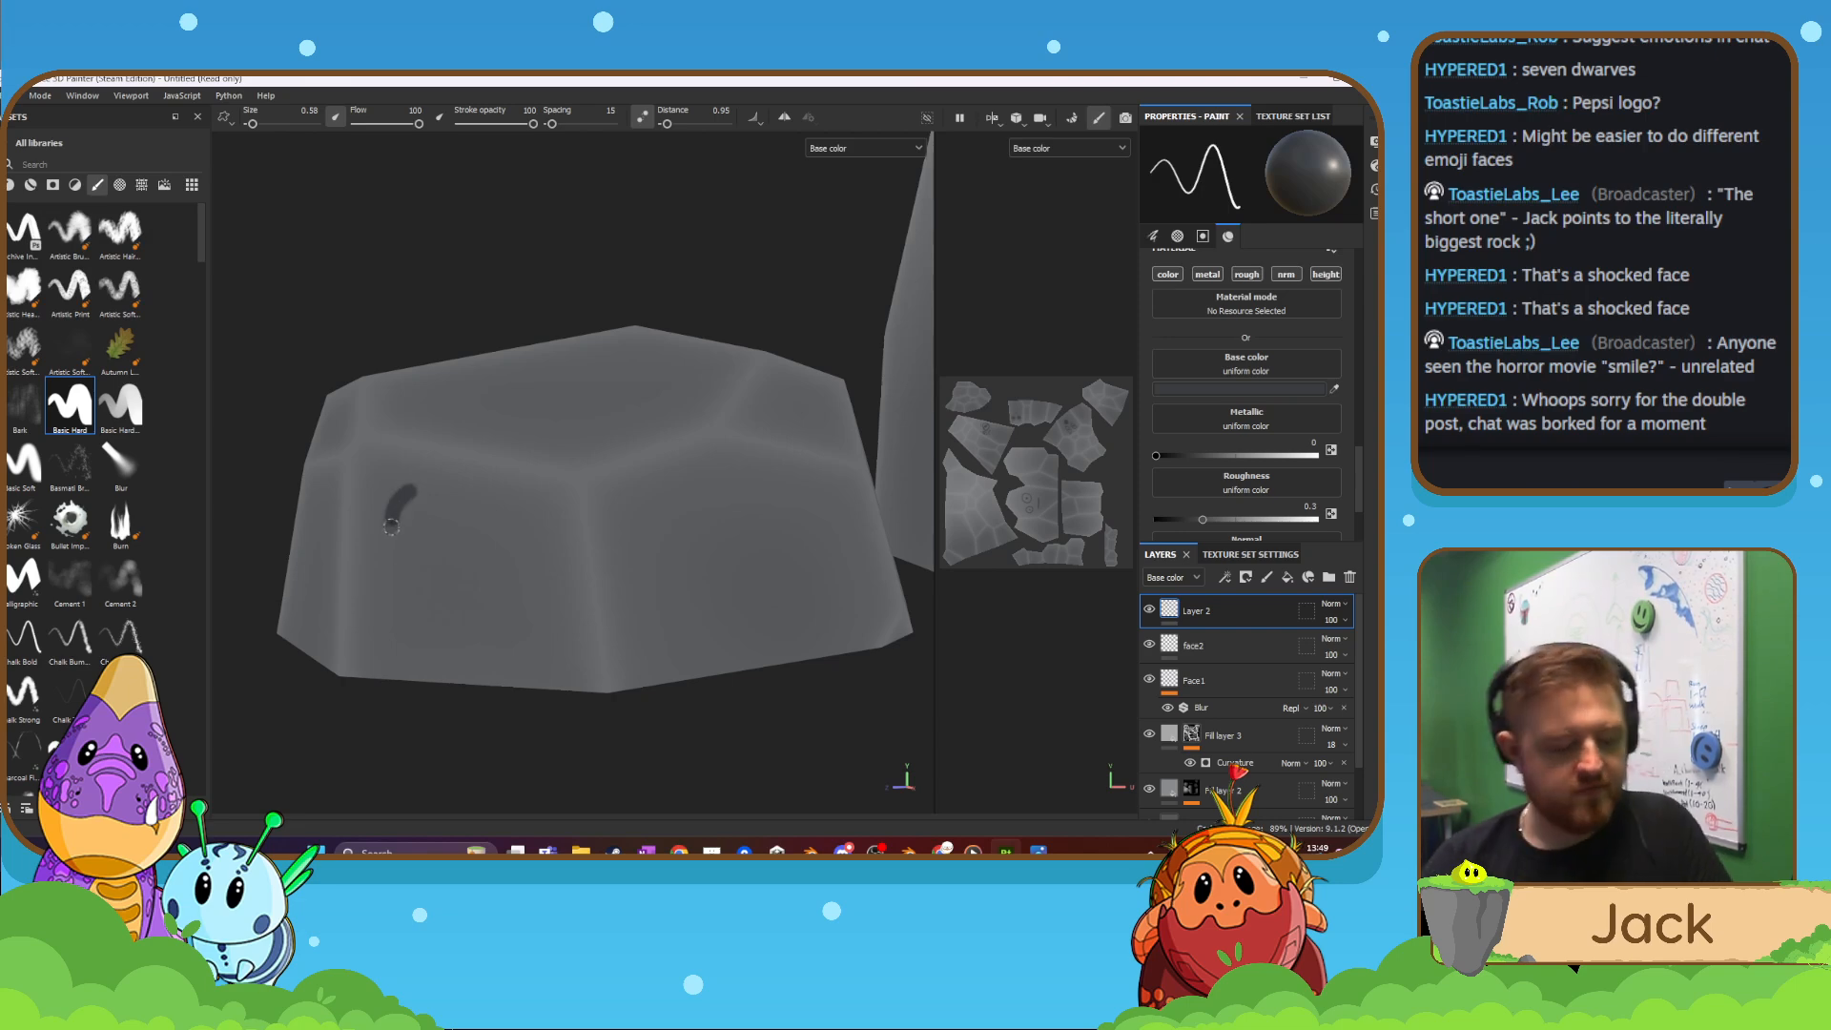
key("ctrl+z")
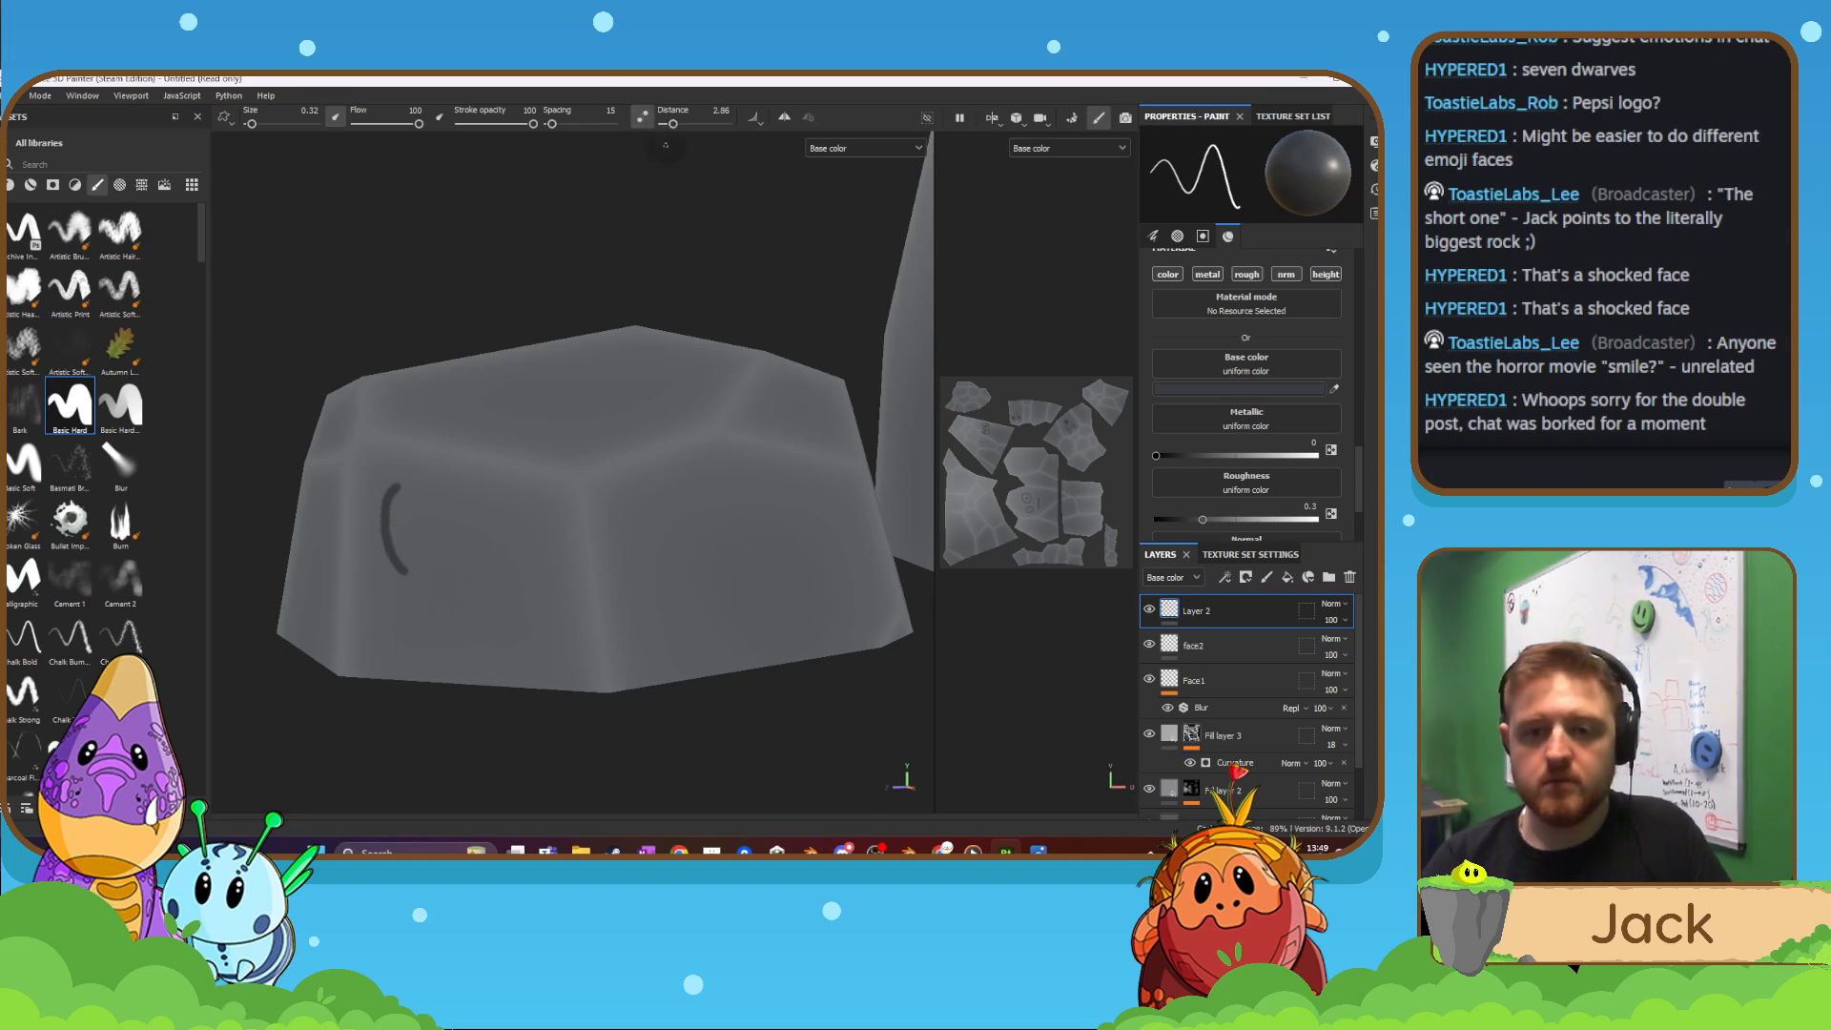
key("ctrl+z")
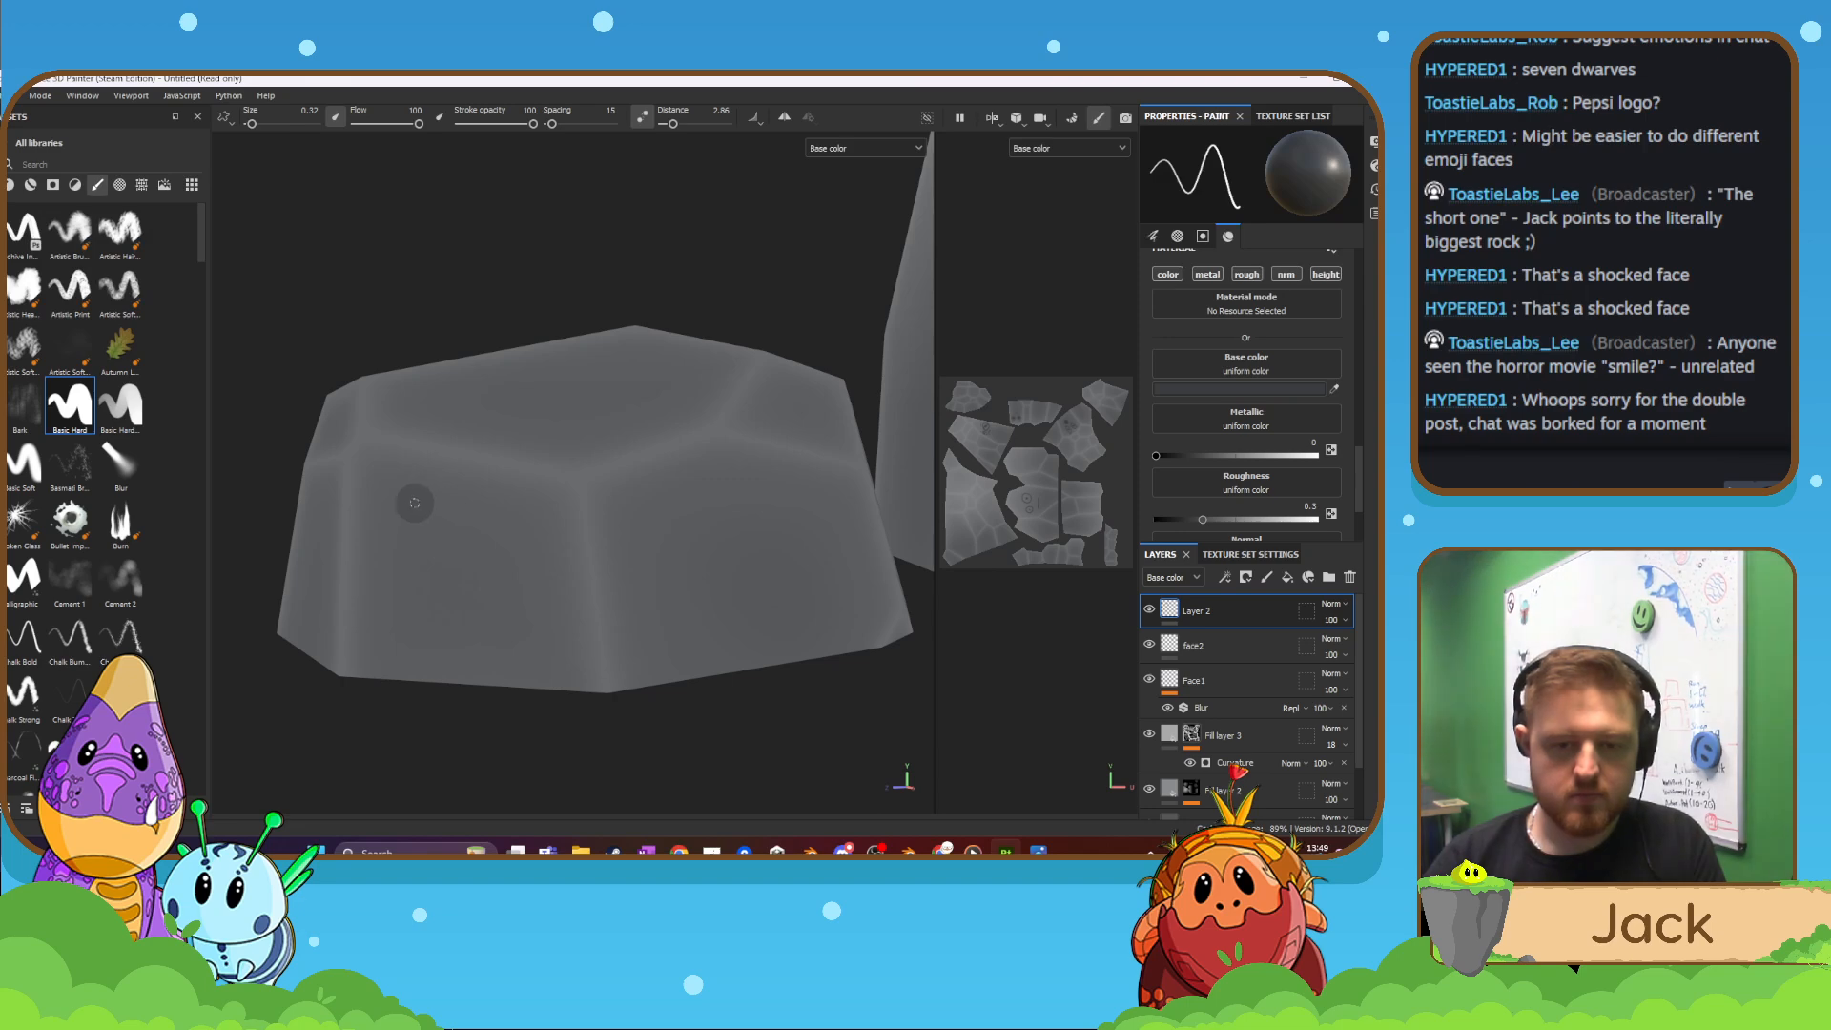
- Paint two round eye outlines with slanted angry brow lines on the low rock's front, and dot a pupil in each
mouse_move(419, 496)
left_mouse_down()
mouse_move(385, 542)
mouse_move(415, 570)
mouse_move(454, 563)
mouse_move(463, 521)
mouse_move(409, 482)
mouse_move(448, 507)
left_mouse_up()
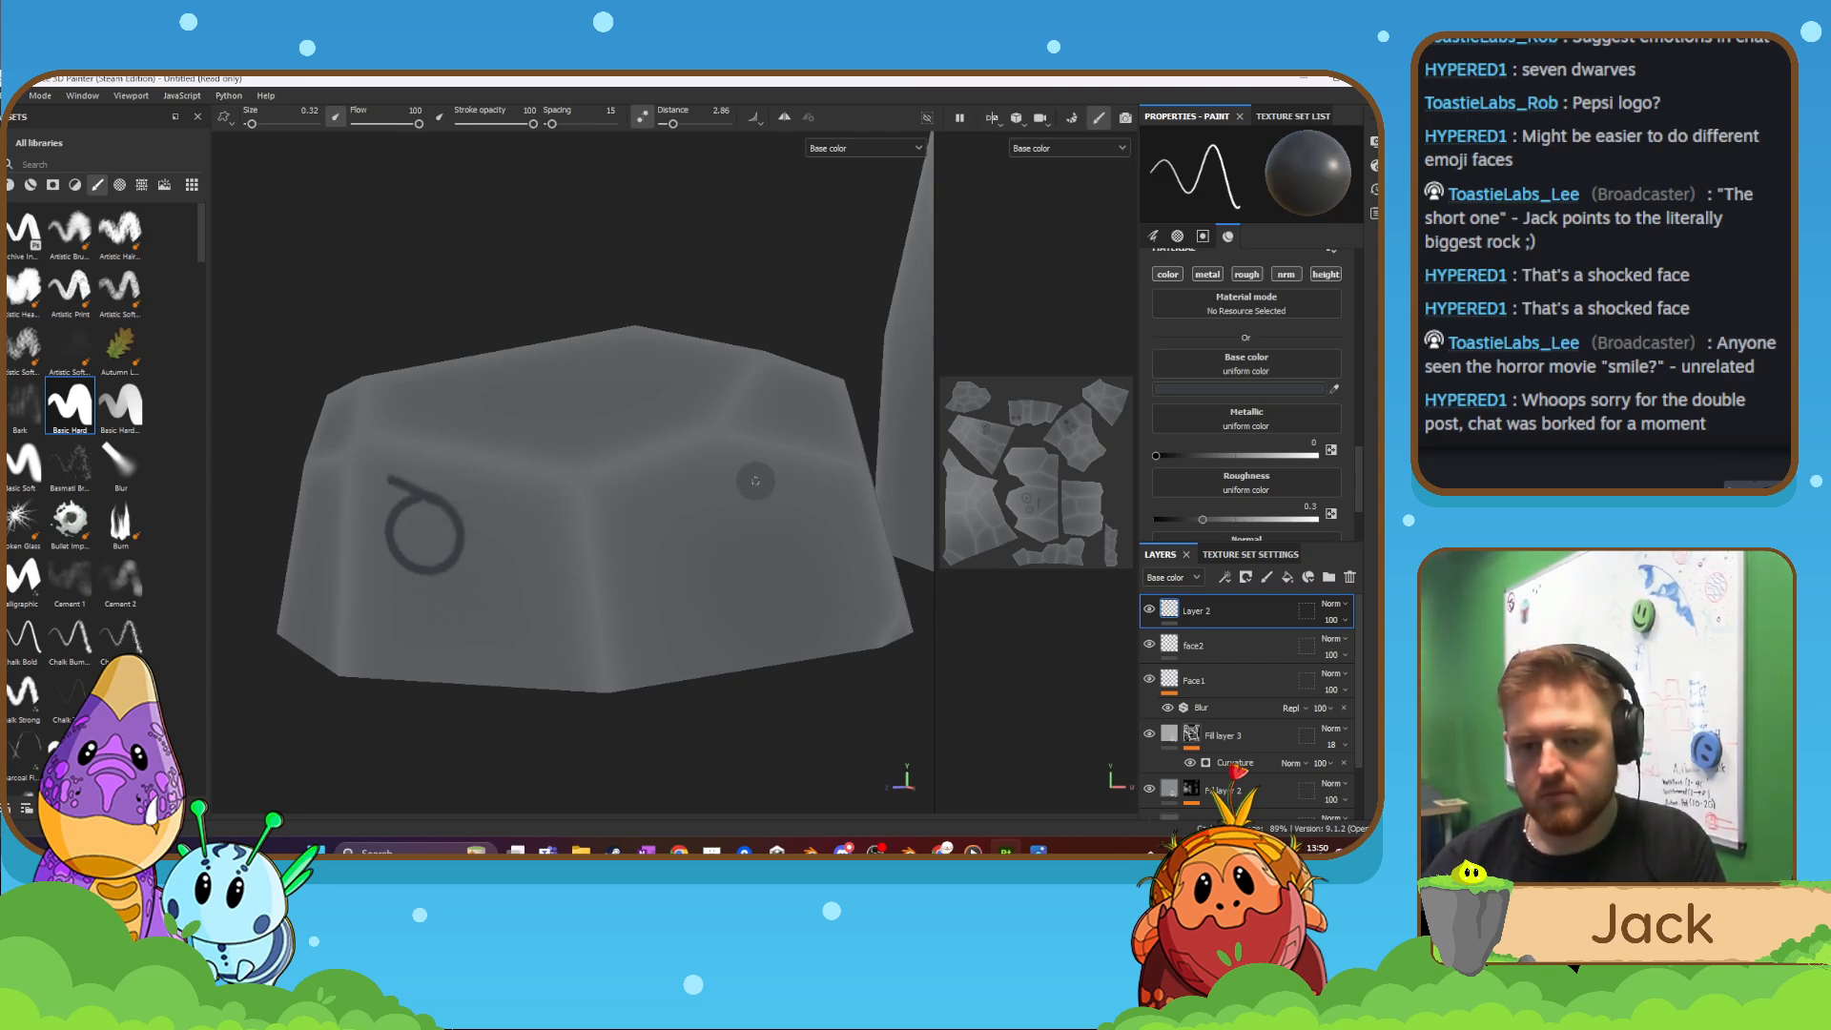
mouse_move(762, 474)
left_mouse_down()
mouse_move(733, 481)
mouse_move(735, 544)
mouse_move(768, 551)
mouse_move(791, 525)
mouse_move(776, 477)
left_mouse_up()
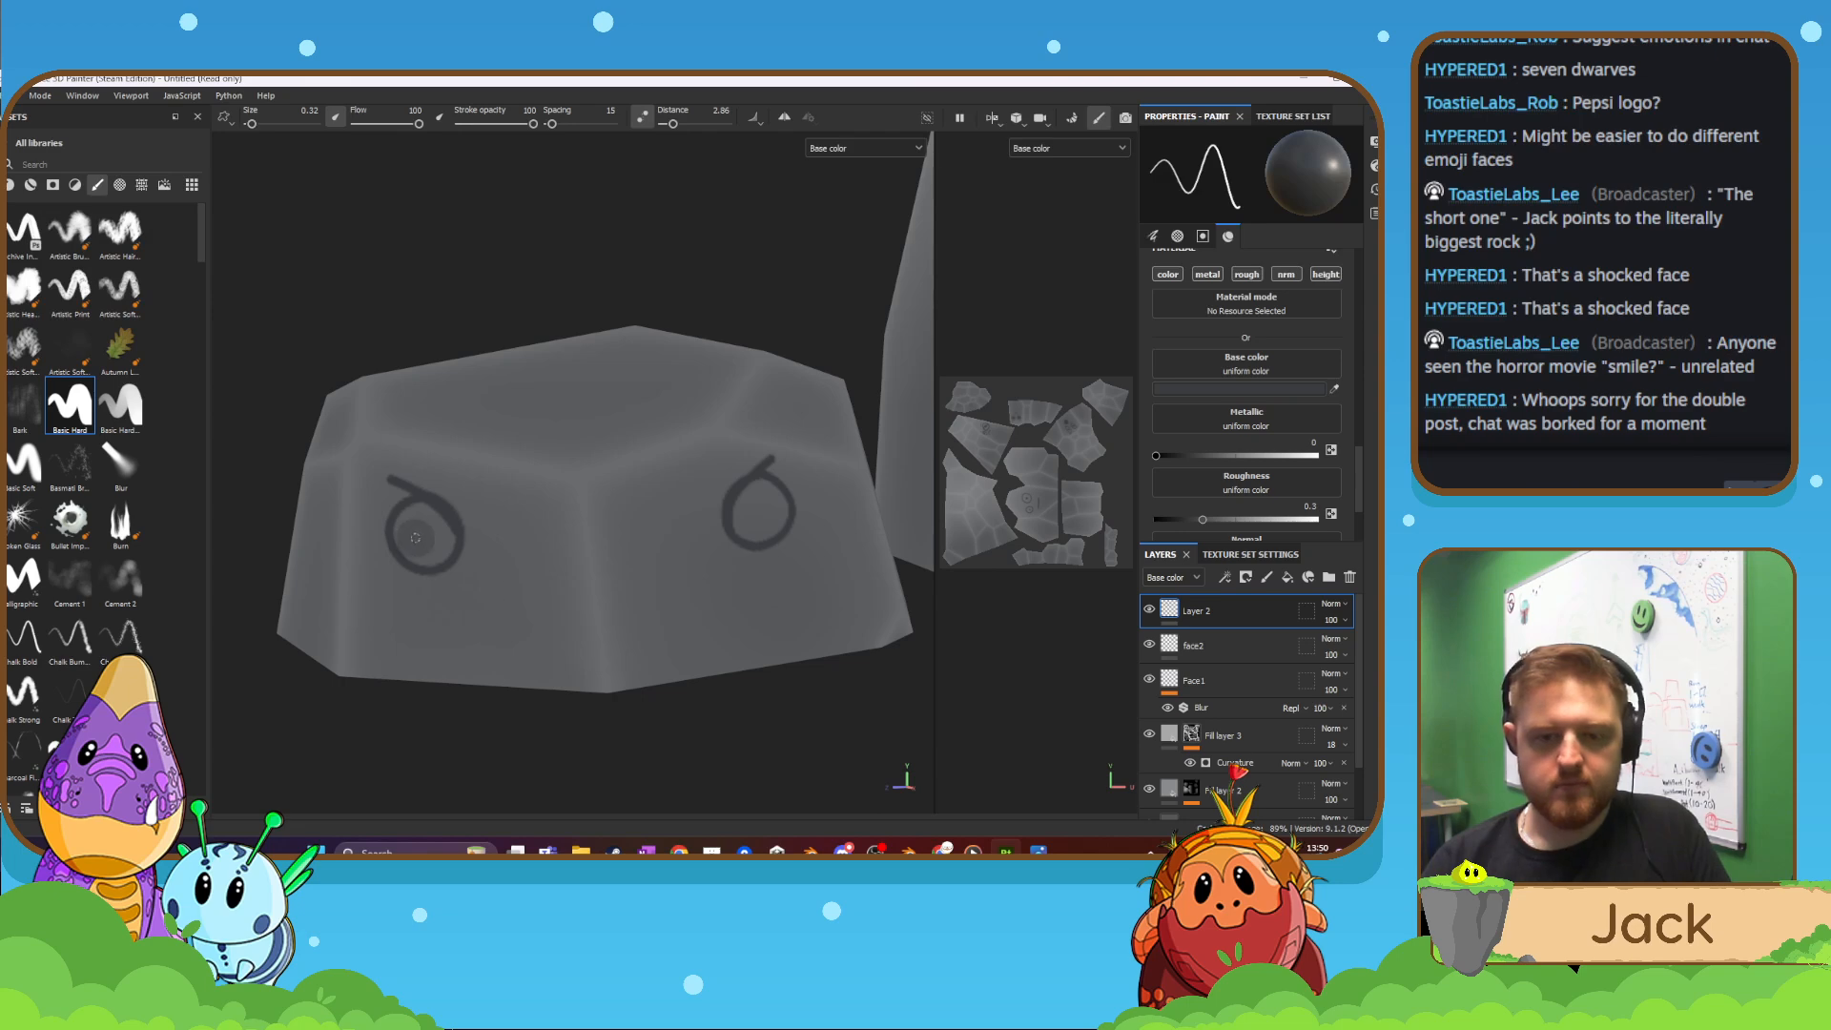
key("bracketright")
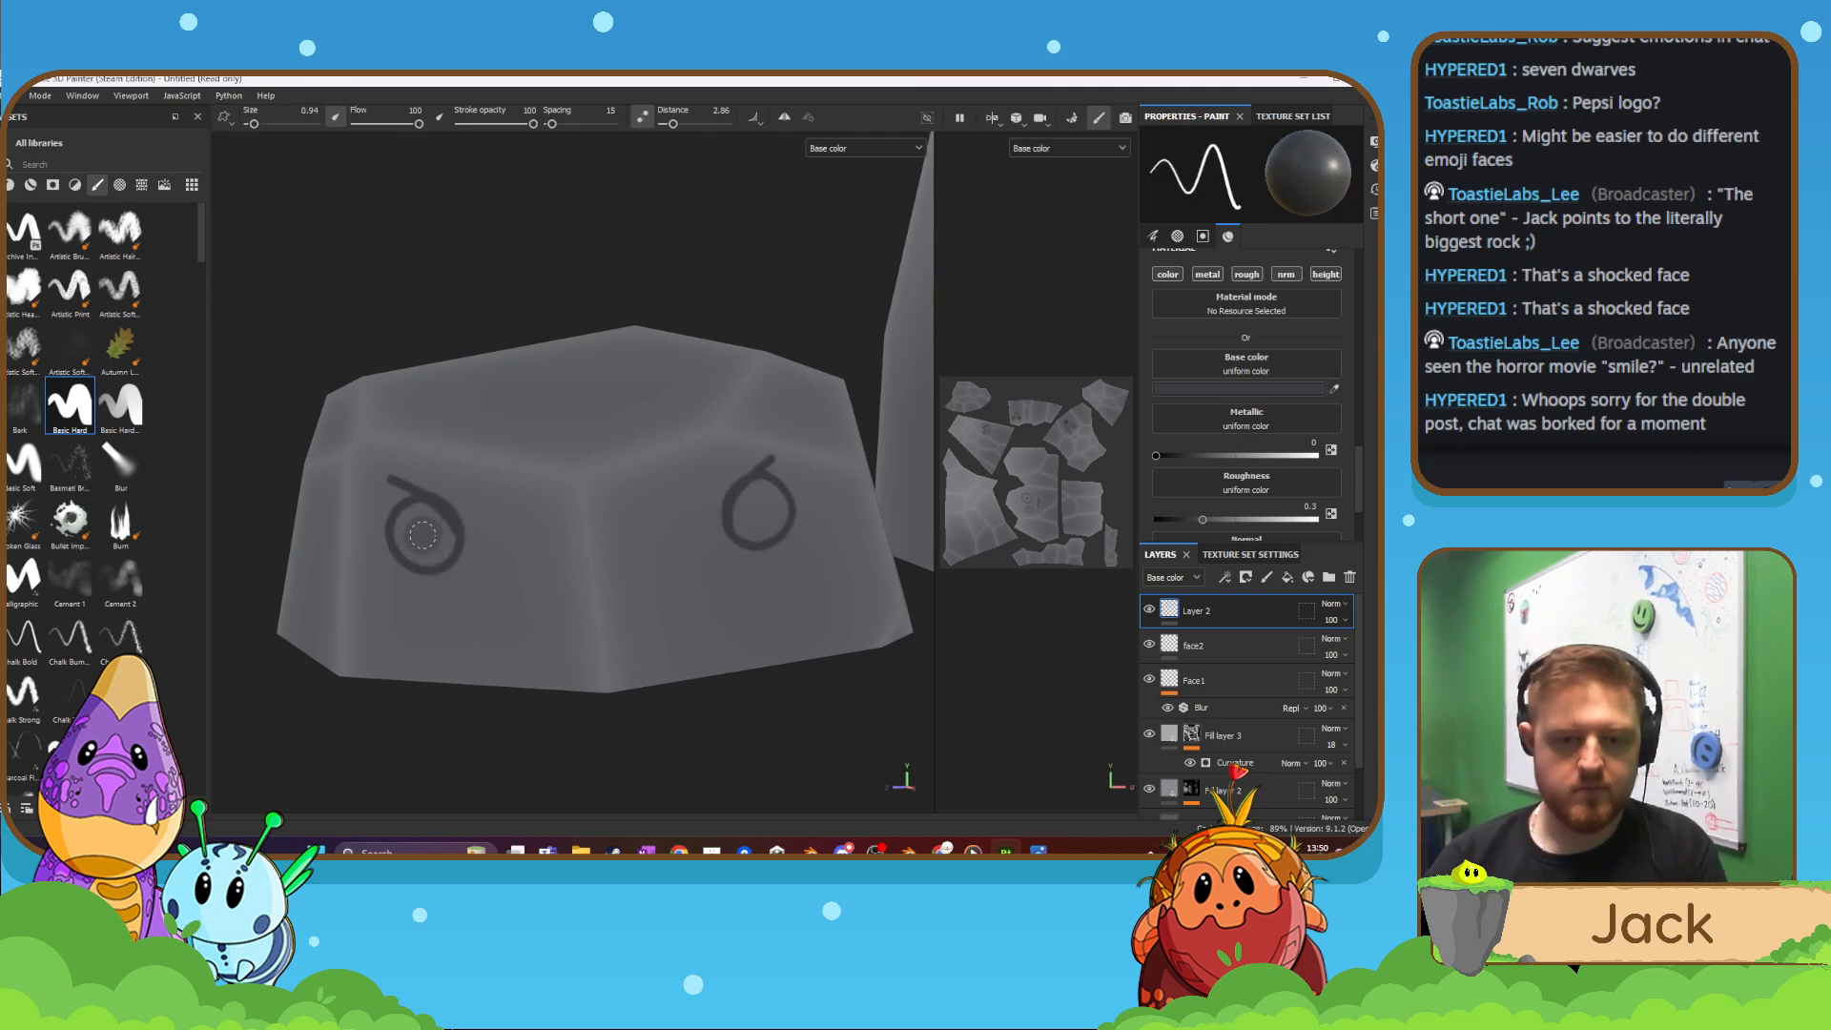
left_click(425, 535)
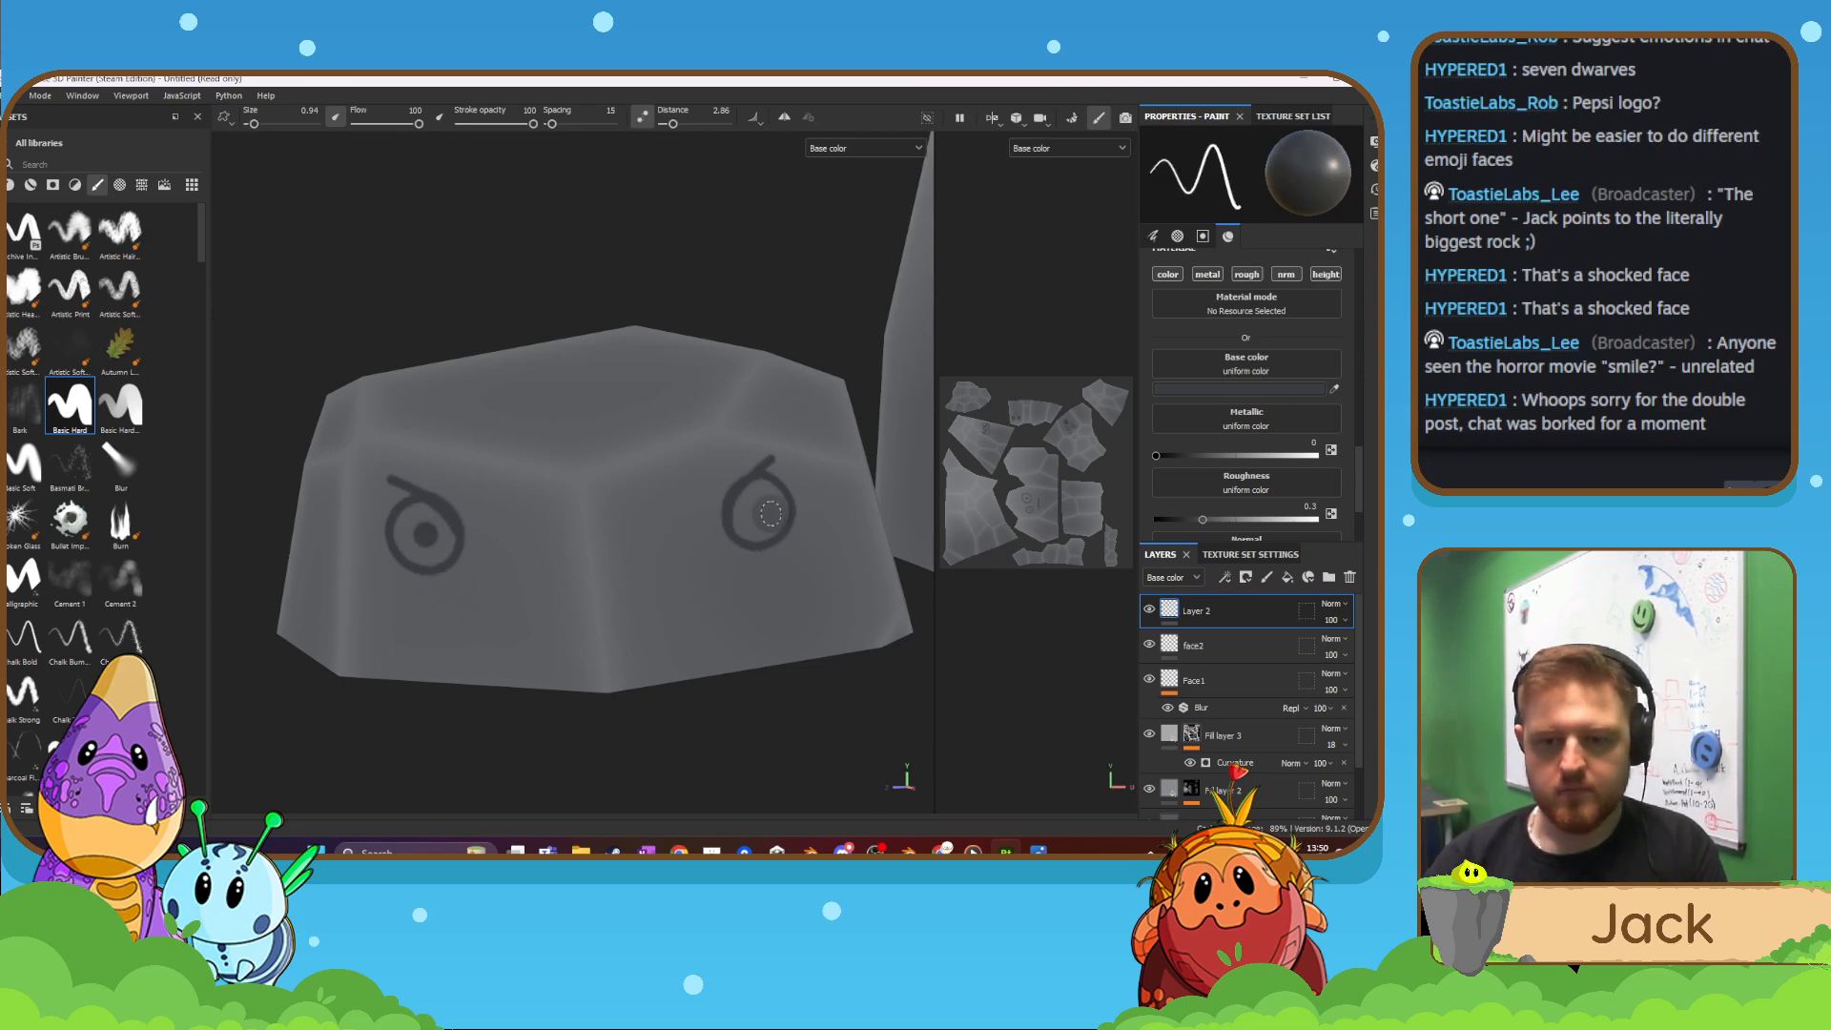
left_click(759, 513)
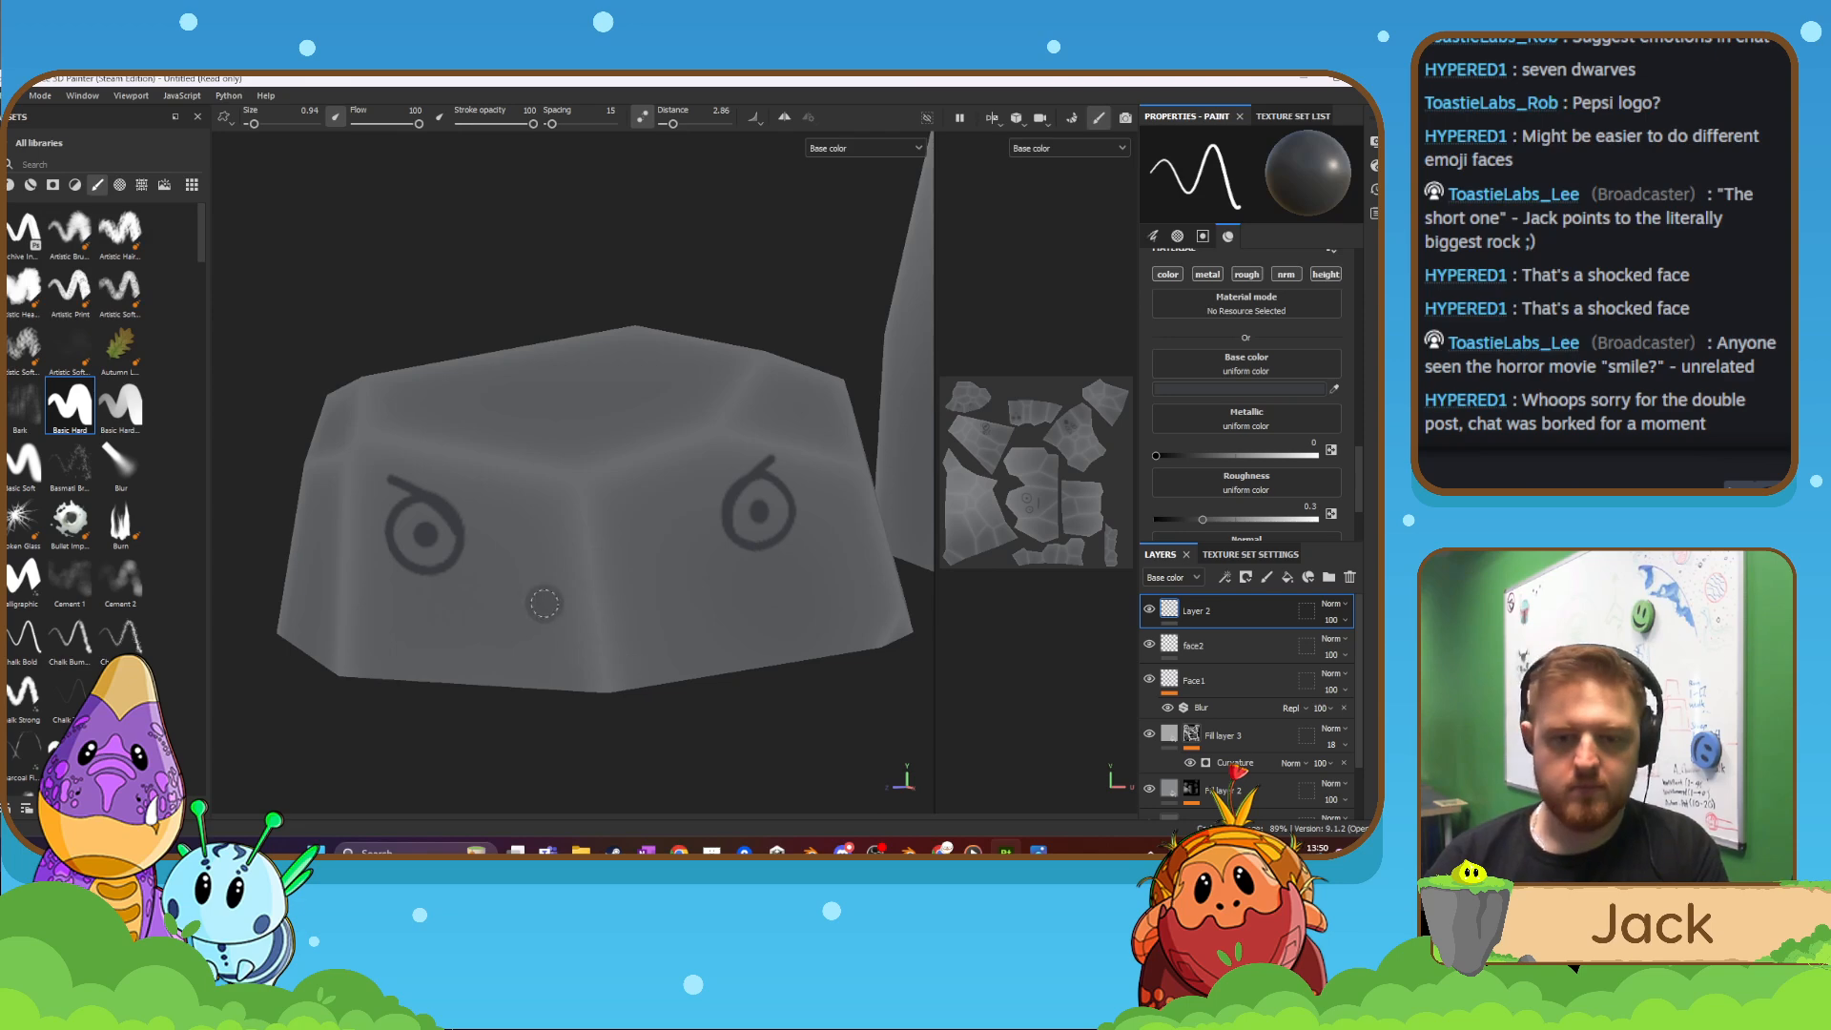
- Undo a thick straight mouth and paint a thin frown with short end marks at brush size 0.32
left_click_drag(525, 589, 711, 565)
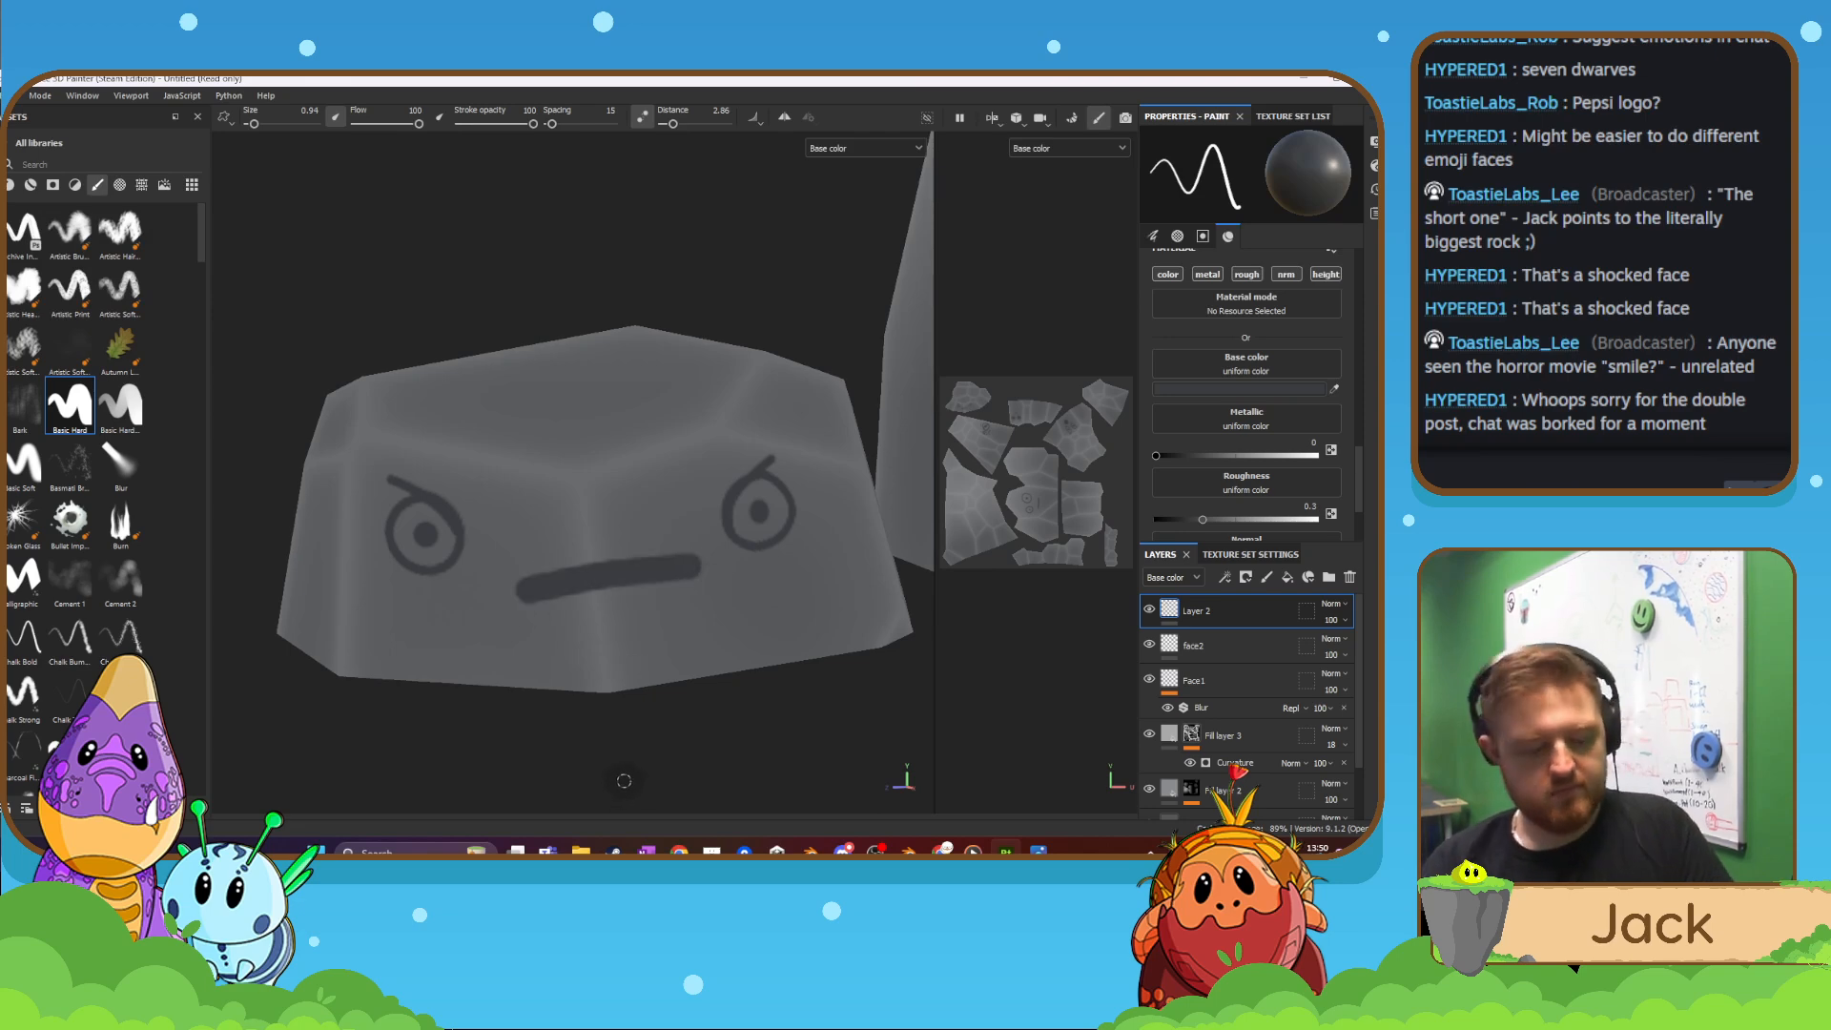
key("ctrl+z")
key("[")
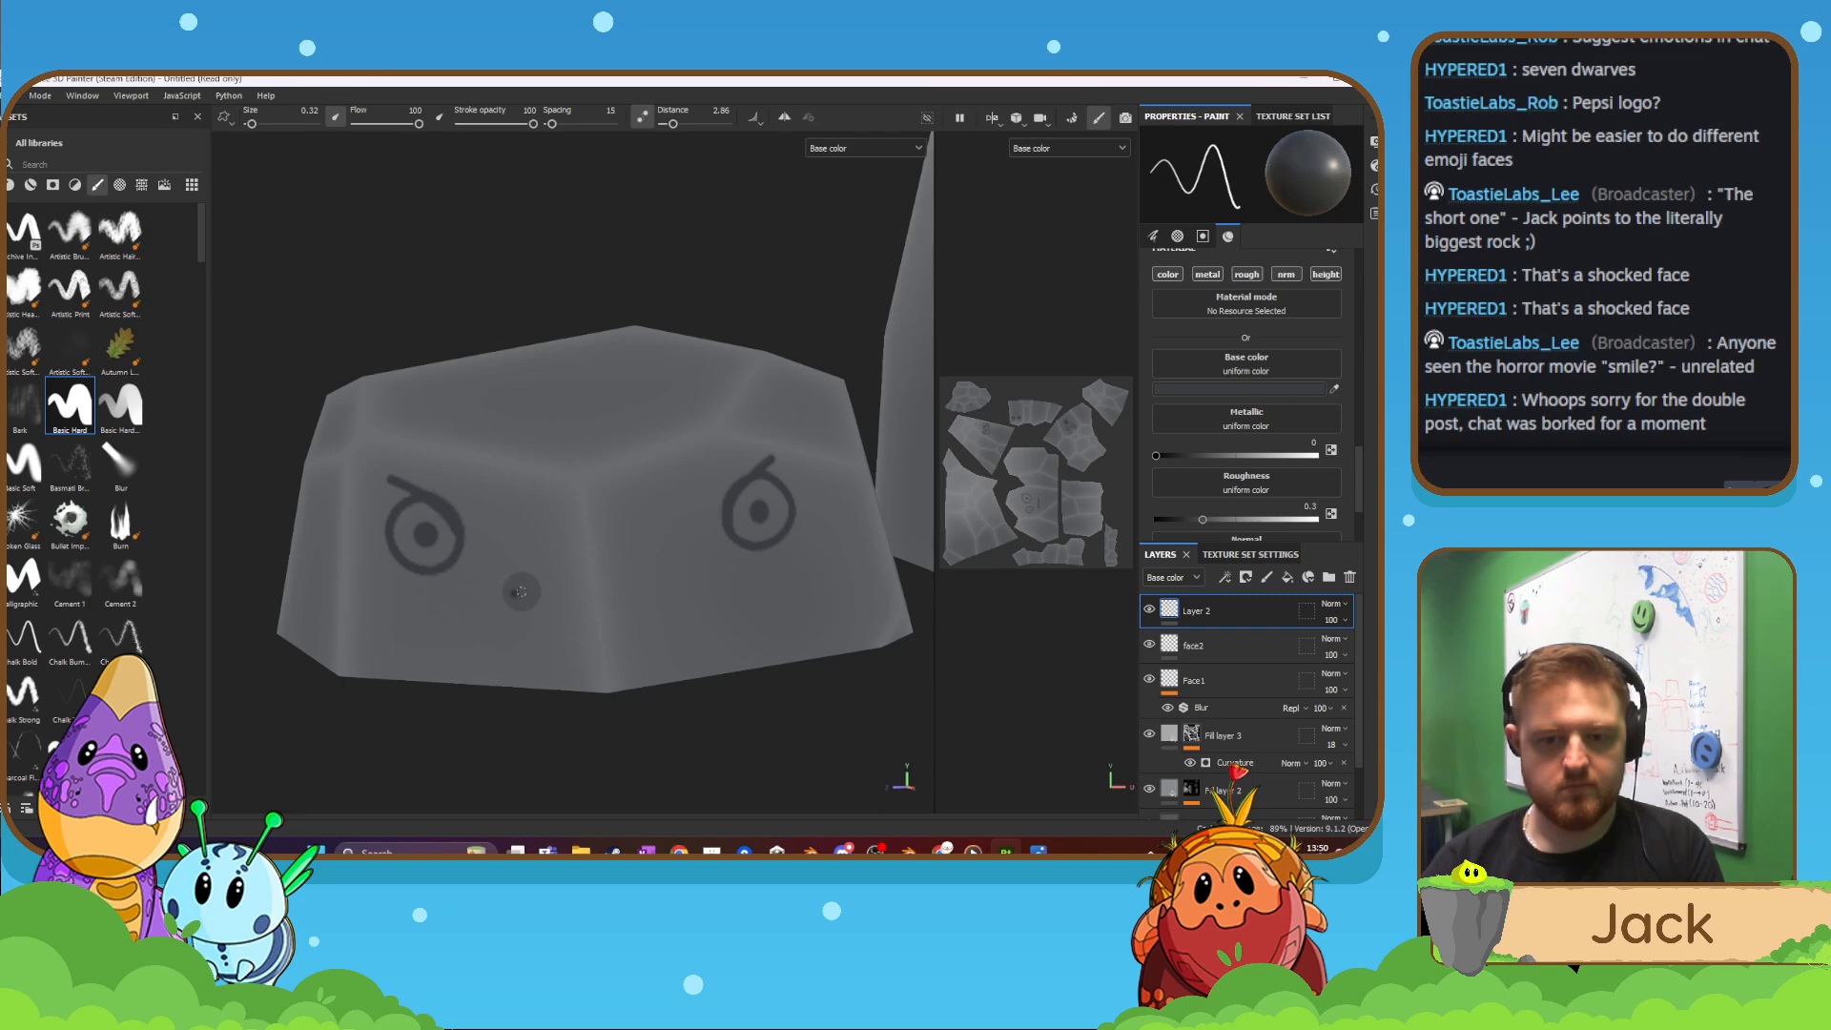
left_click_drag(520, 592, 707, 573)
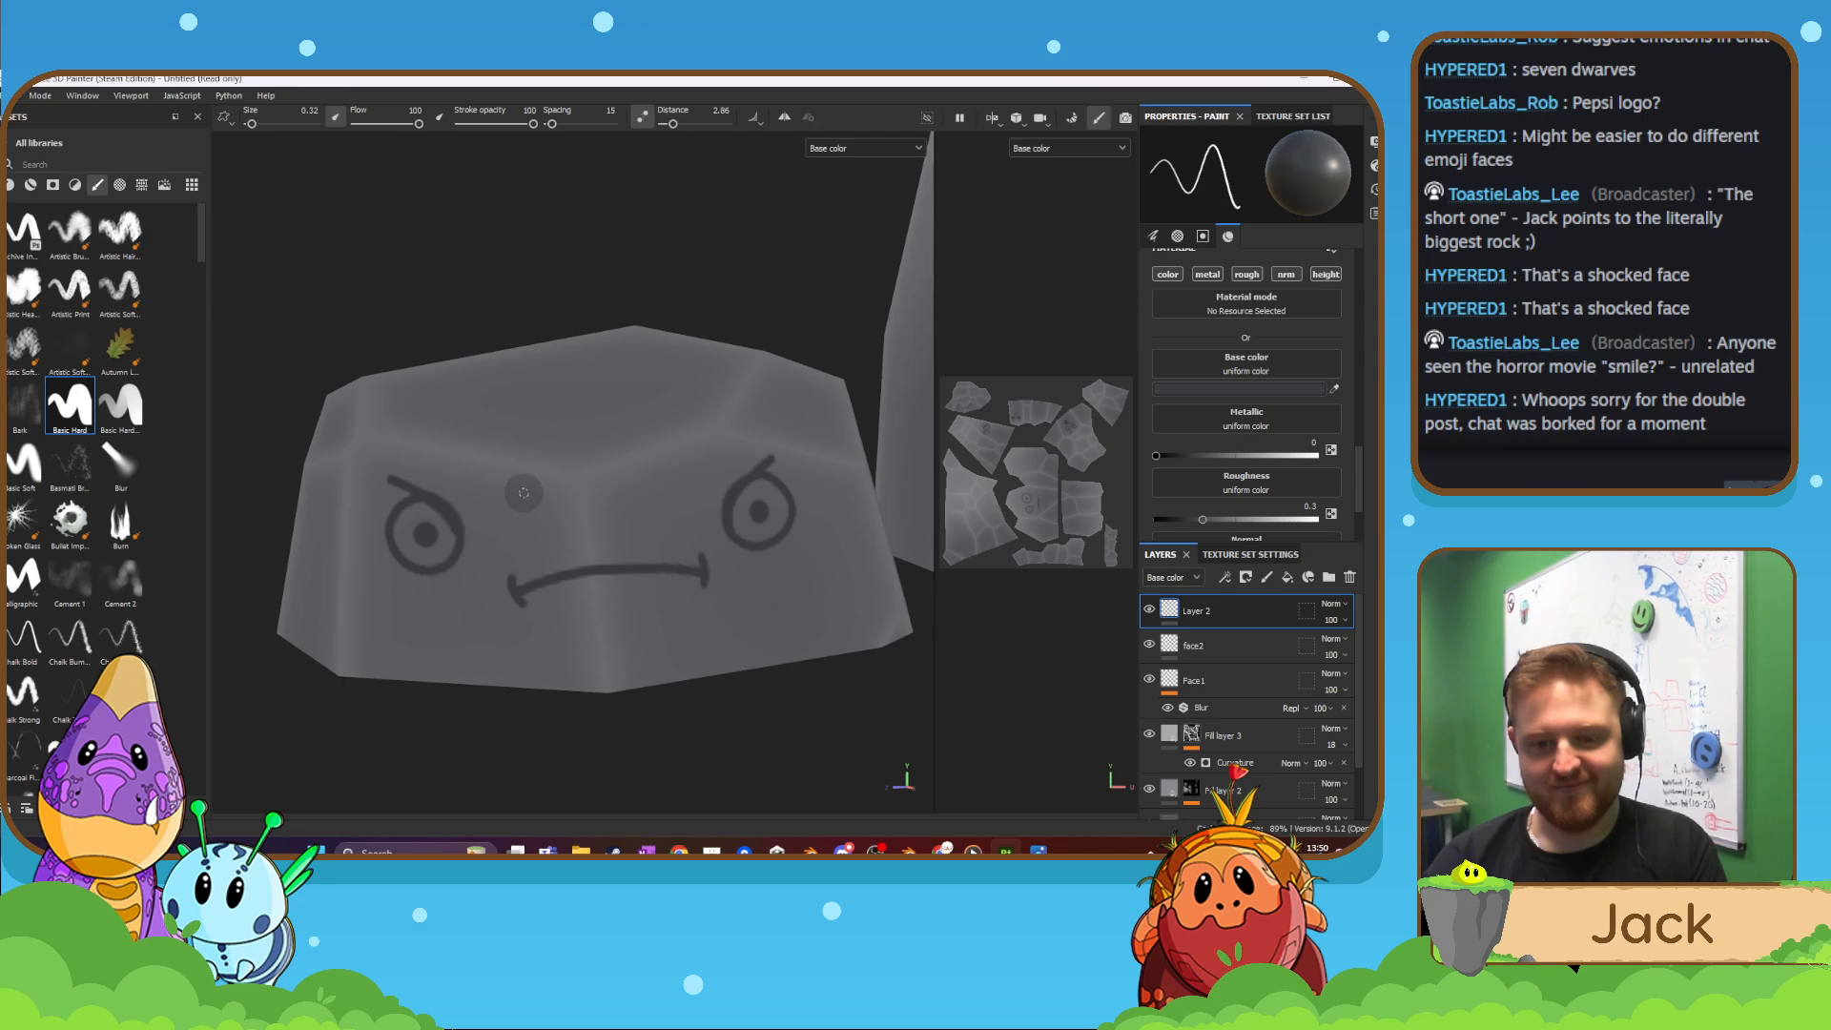
- Try two curved furrow lines between the angry eyes
mouse_move(498, 486)
left_mouse_down()
mouse_move(577, 513)
mouse_move(689, 474)
left_mouse_up()
left_click_drag(550, 477, 611, 468)
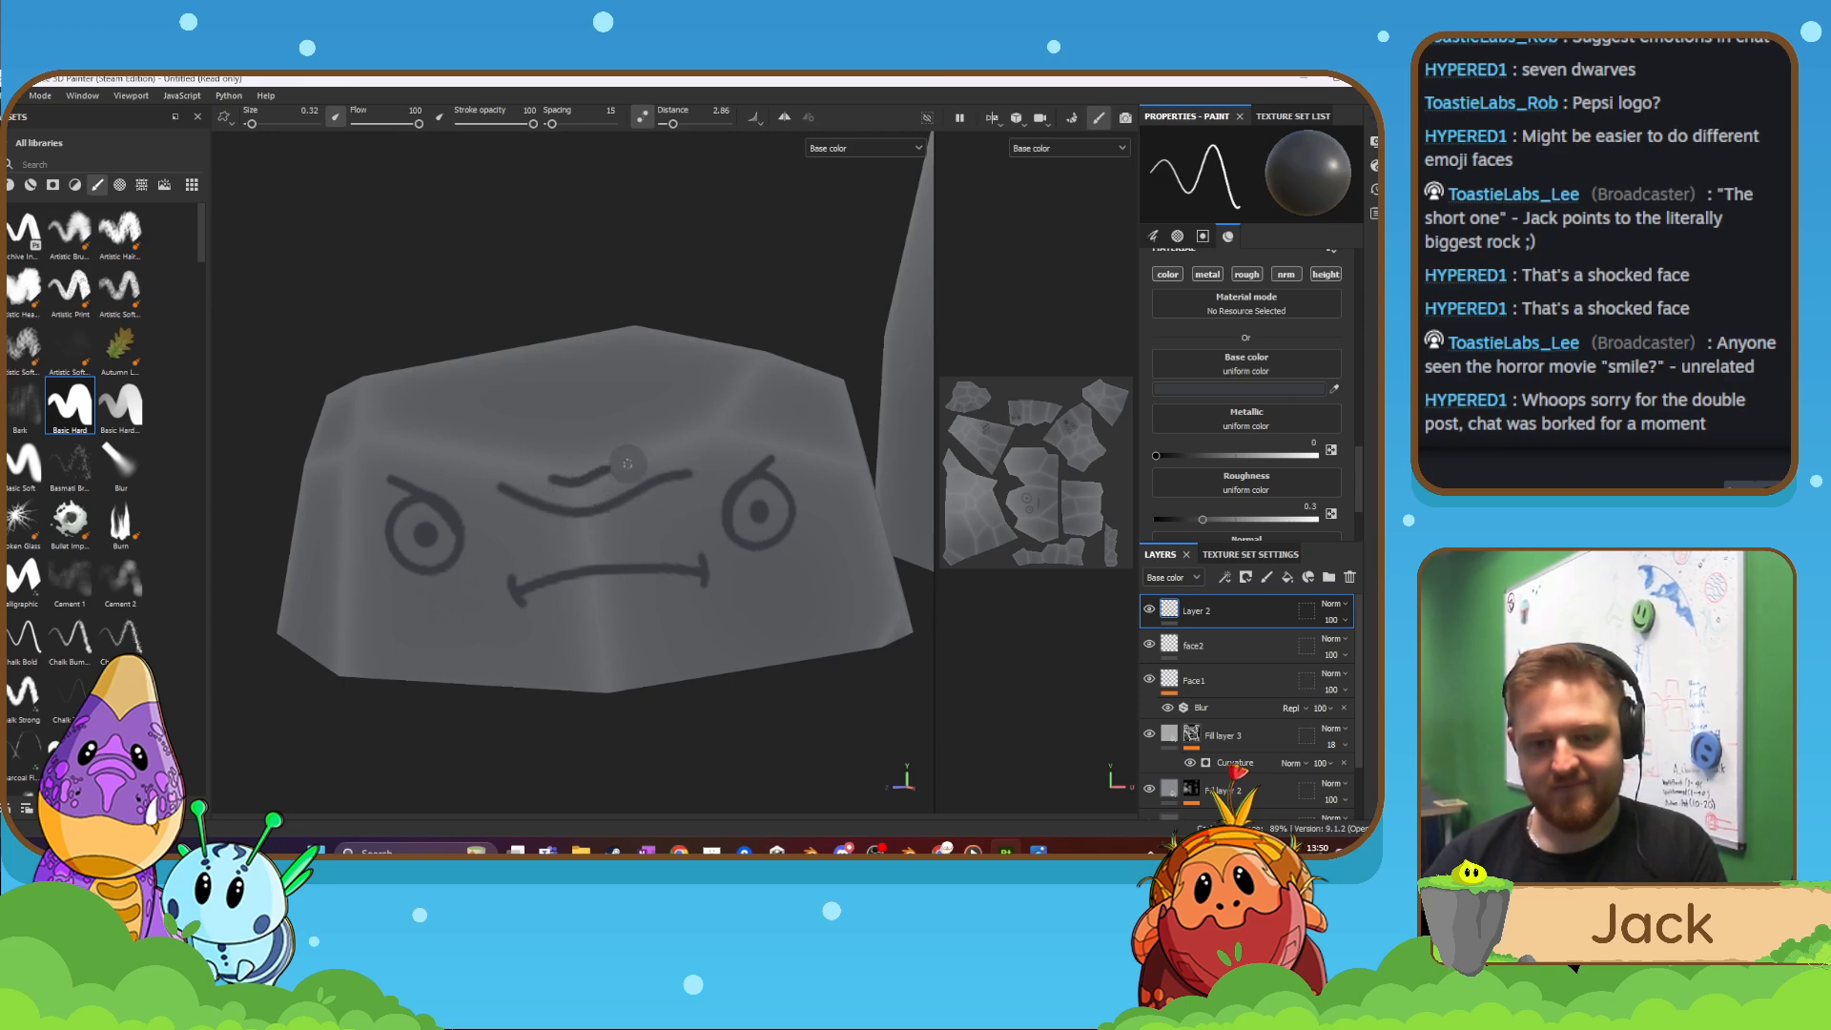
scroll(631, 468, "down", 2)
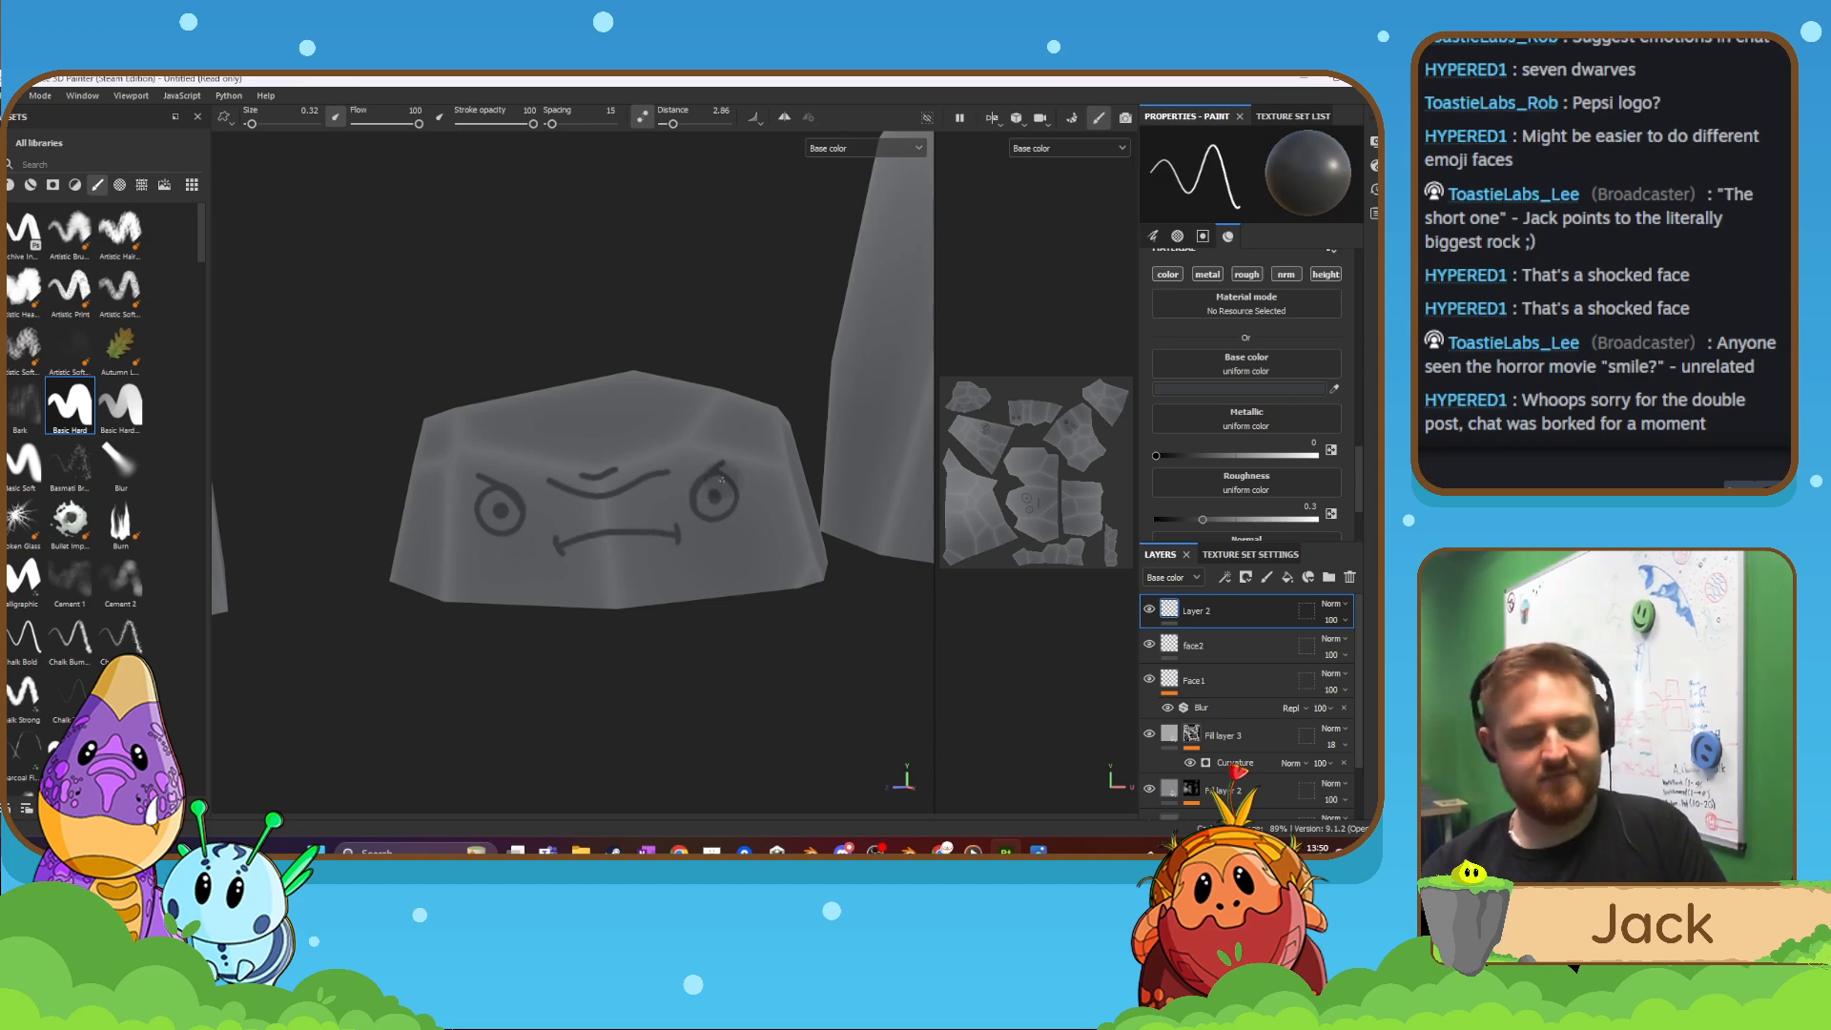
mouse_move(722, 480)
left_mouse_down("alt")
mouse_move(474, 511)
mouse_move(770, 492)
mouse_move(738, 494)
left_mouse_up("alt")
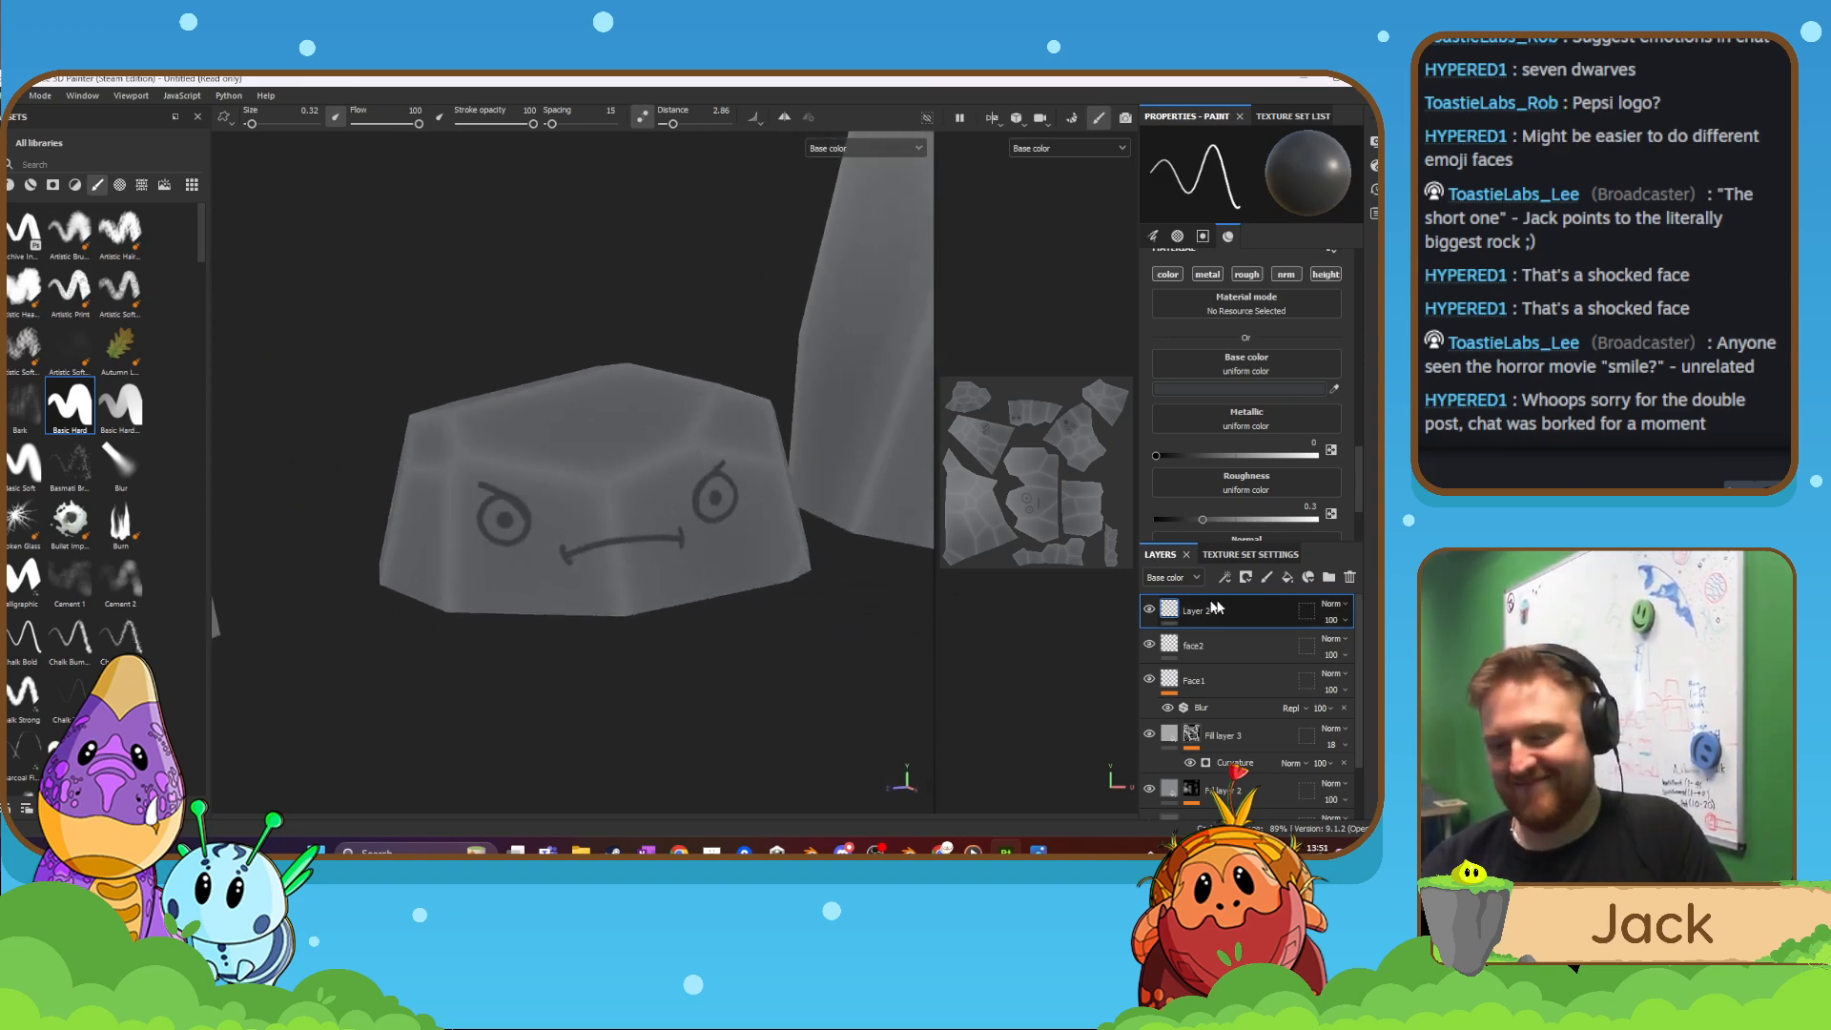
- Toggle Layer 2's visibility off and on, and review the frowning face beside its neighbouring rocks
left_click(1150, 609)
left_click(1149, 610)
scroll(738, 520, "down", 5)
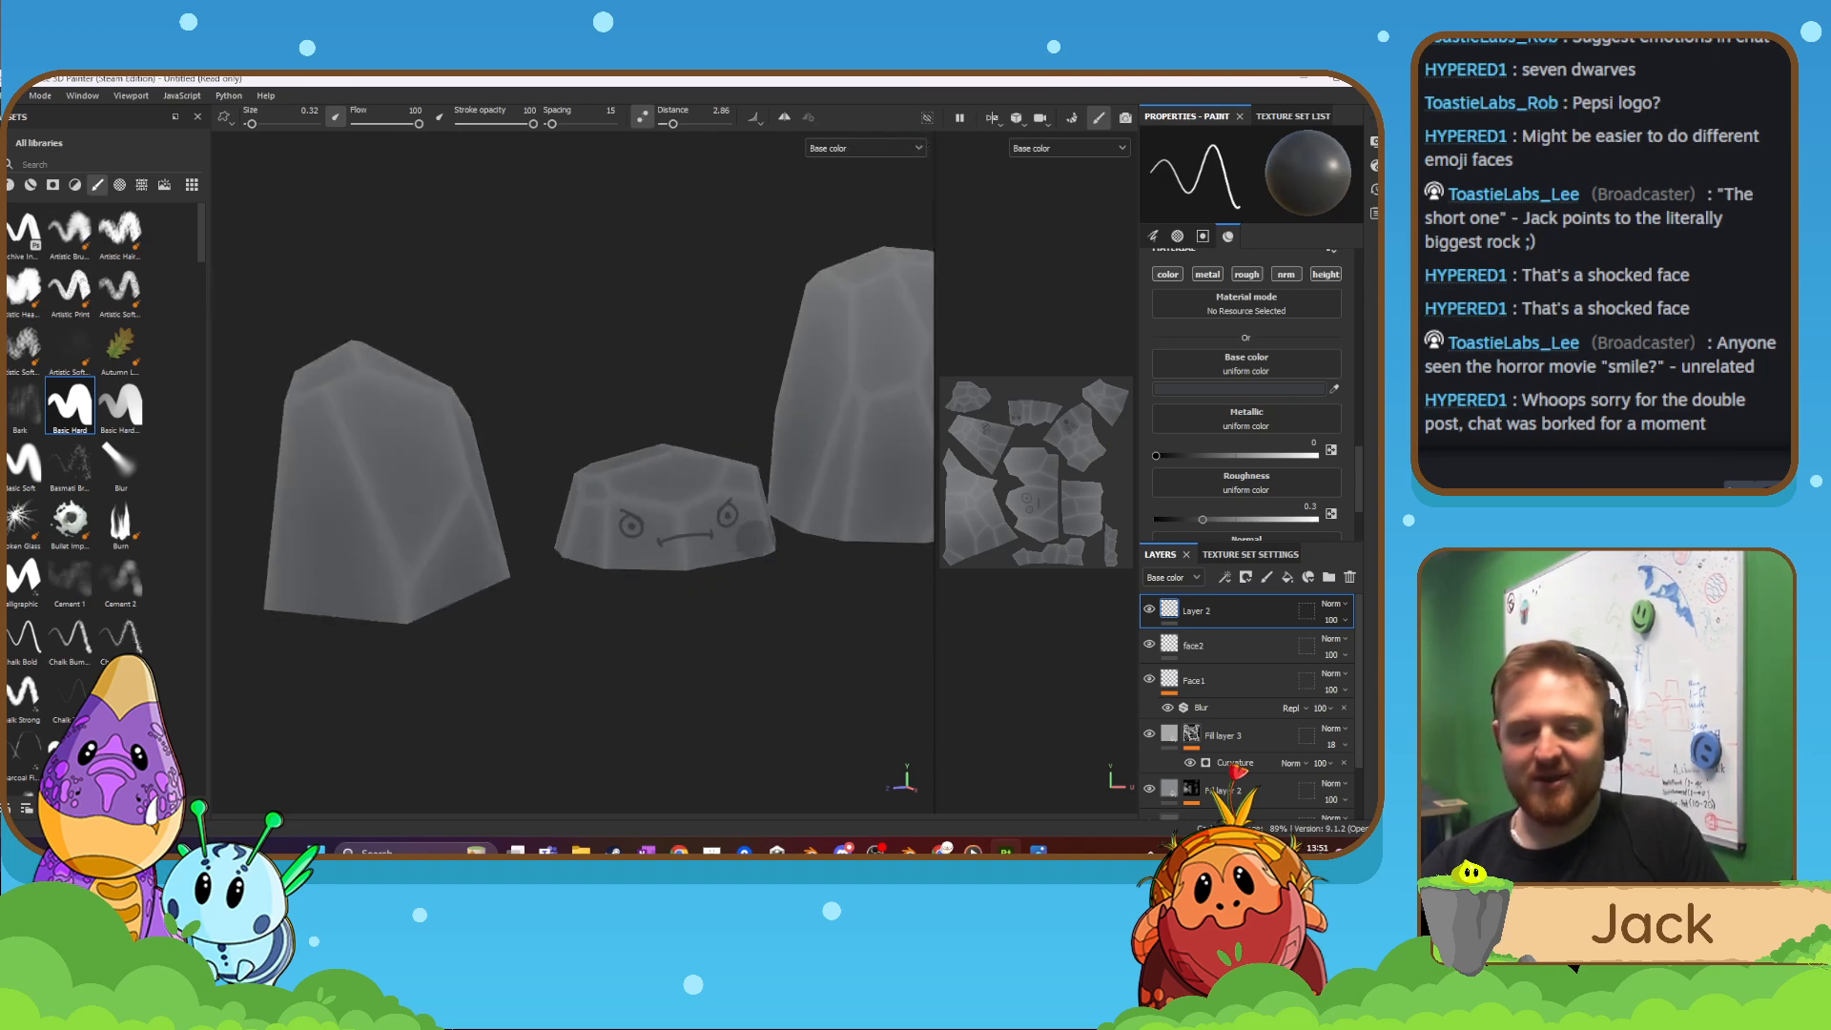
mouse_move(734, 520)
left_mouse_down("alt")
mouse_move(592, 506)
mouse_move(784, 514)
mouse_move(521, 561)
mouse_move(687, 524)
mouse_move(811, 456)
left_mouse_up("alt")
scroll(687, 524, "up", 4)
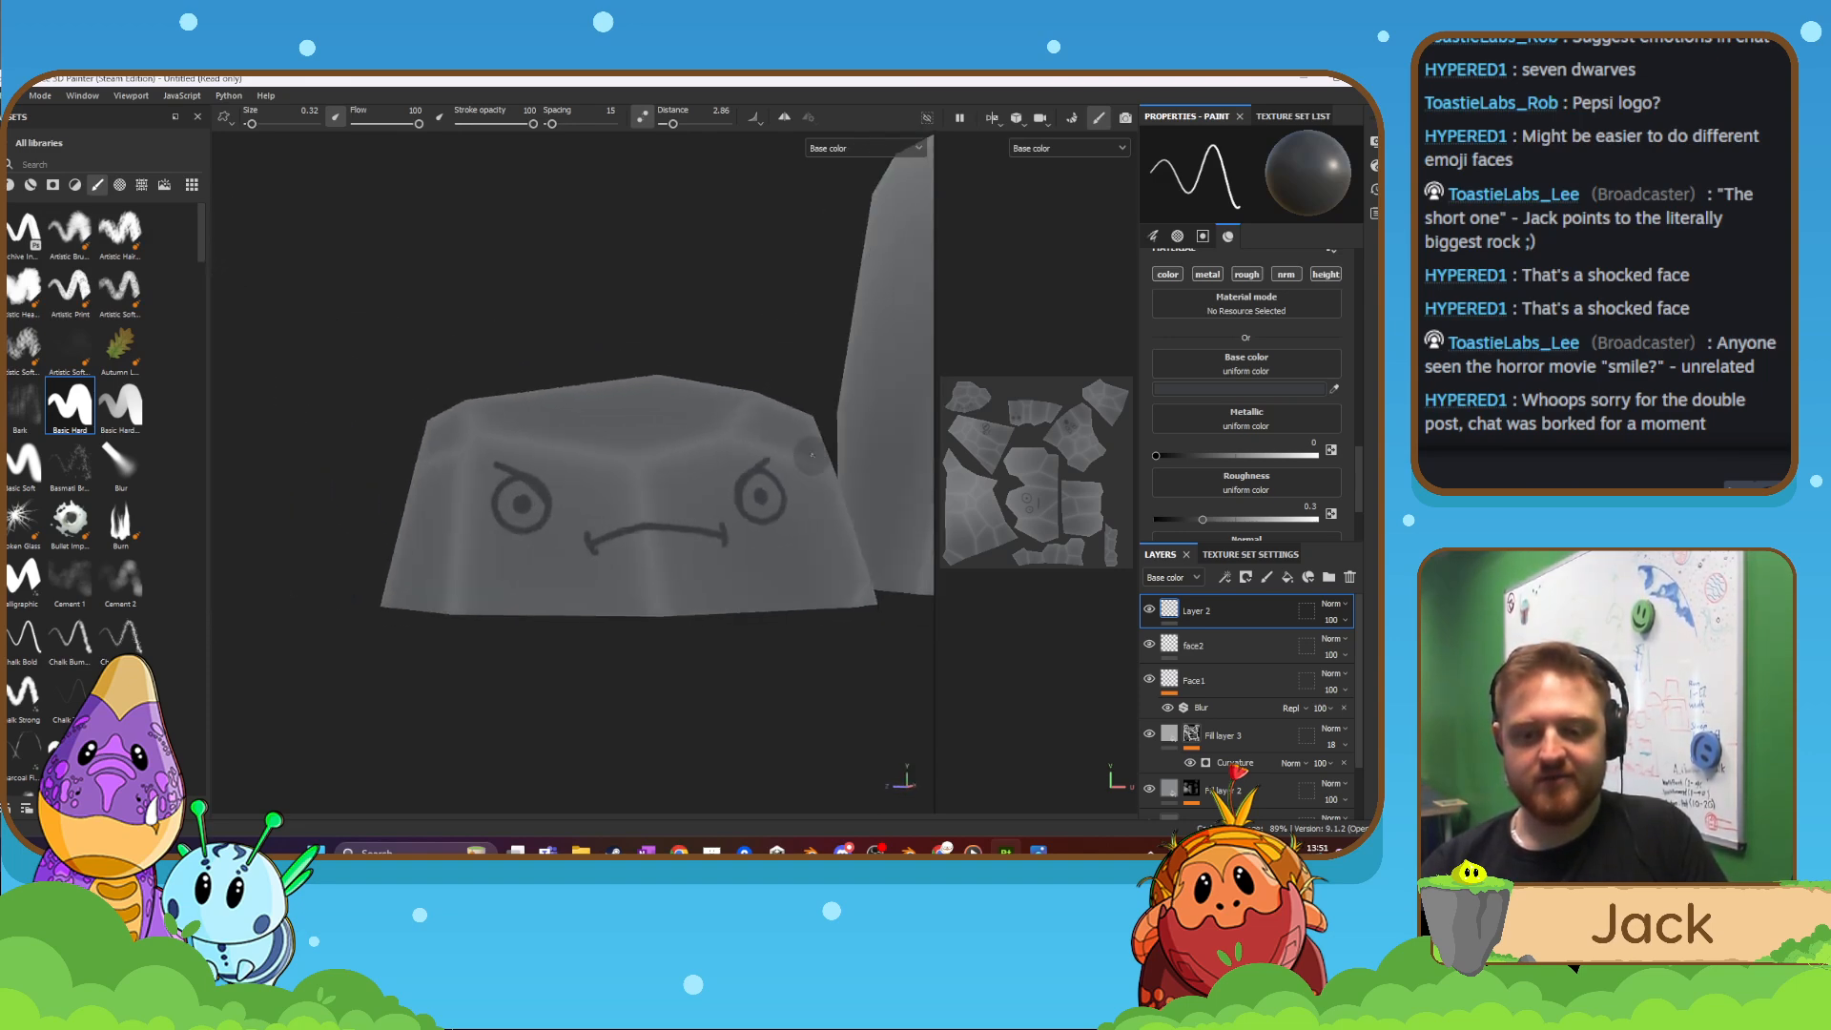
middle_click_drag(706, 519, 676, 536, "alt")
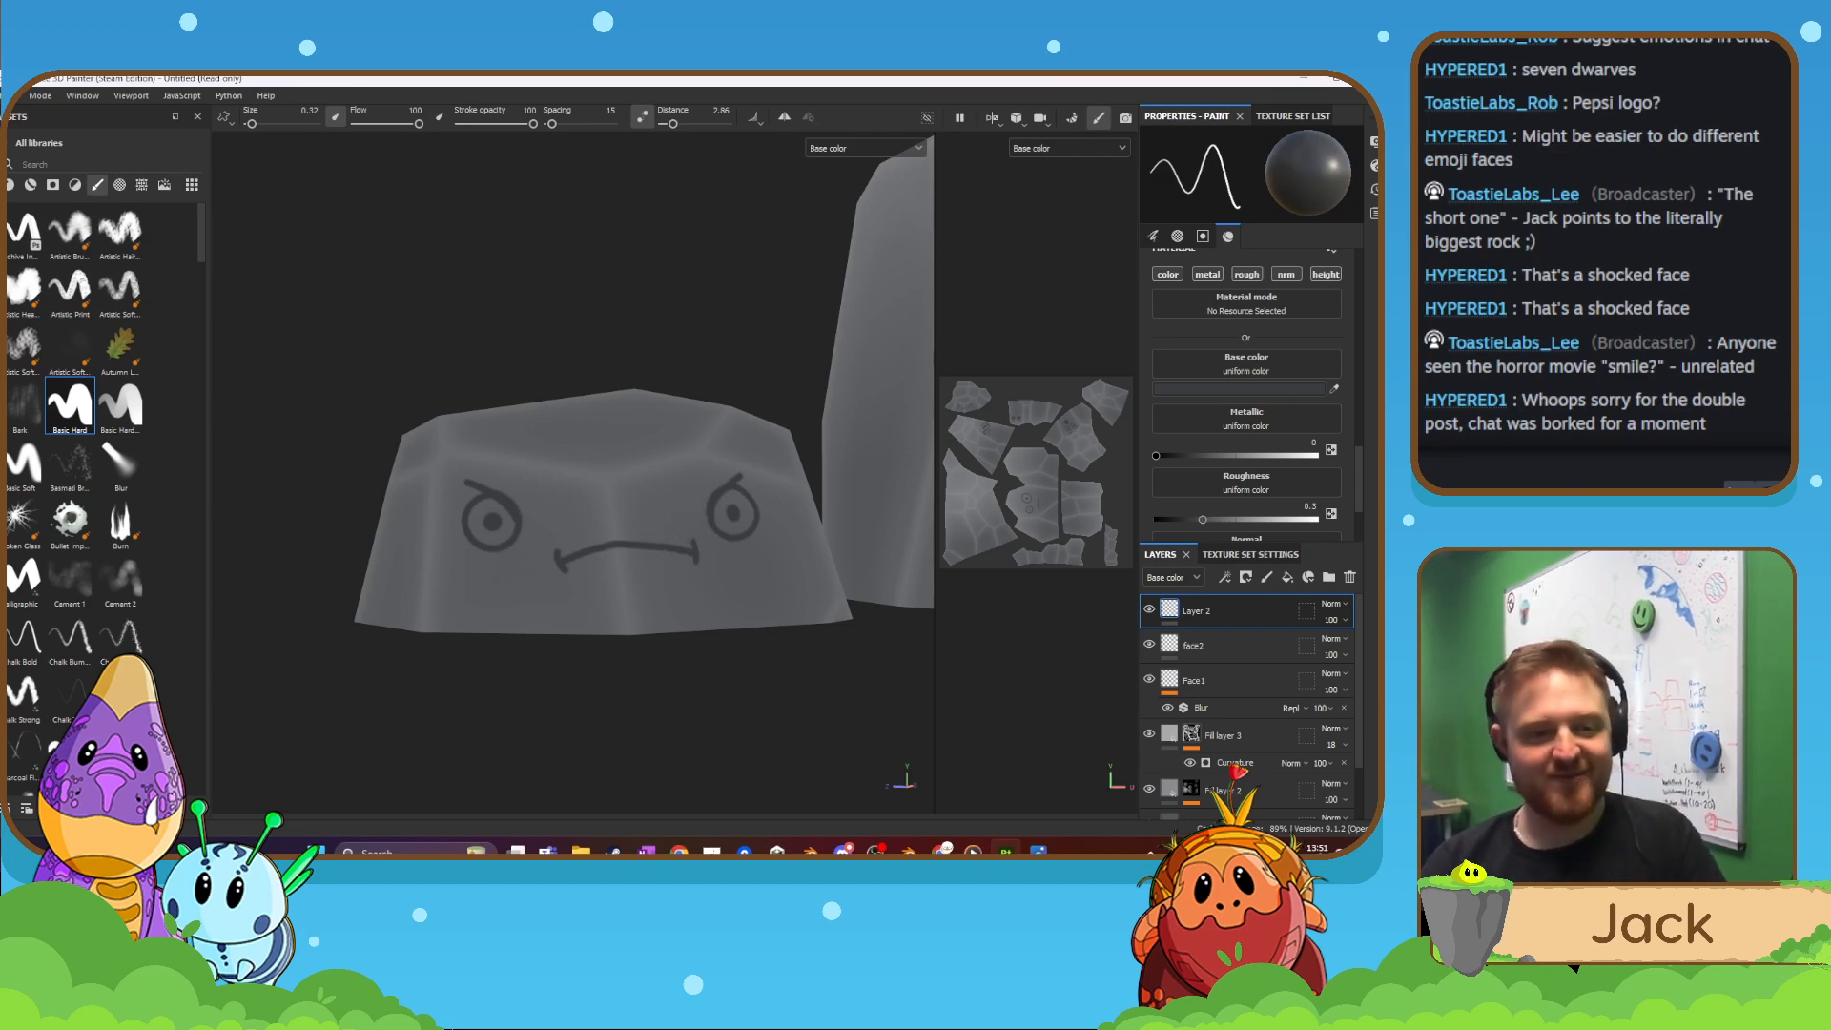
- Erase the entire frowning face from the low rock's front and return to the paint brush
key("2")
mouse_move(474, 484)
left_mouse_down()
mouse_move(553, 542)
mouse_move(706, 474)
mouse_move(674, 531)
left_mouse_up()
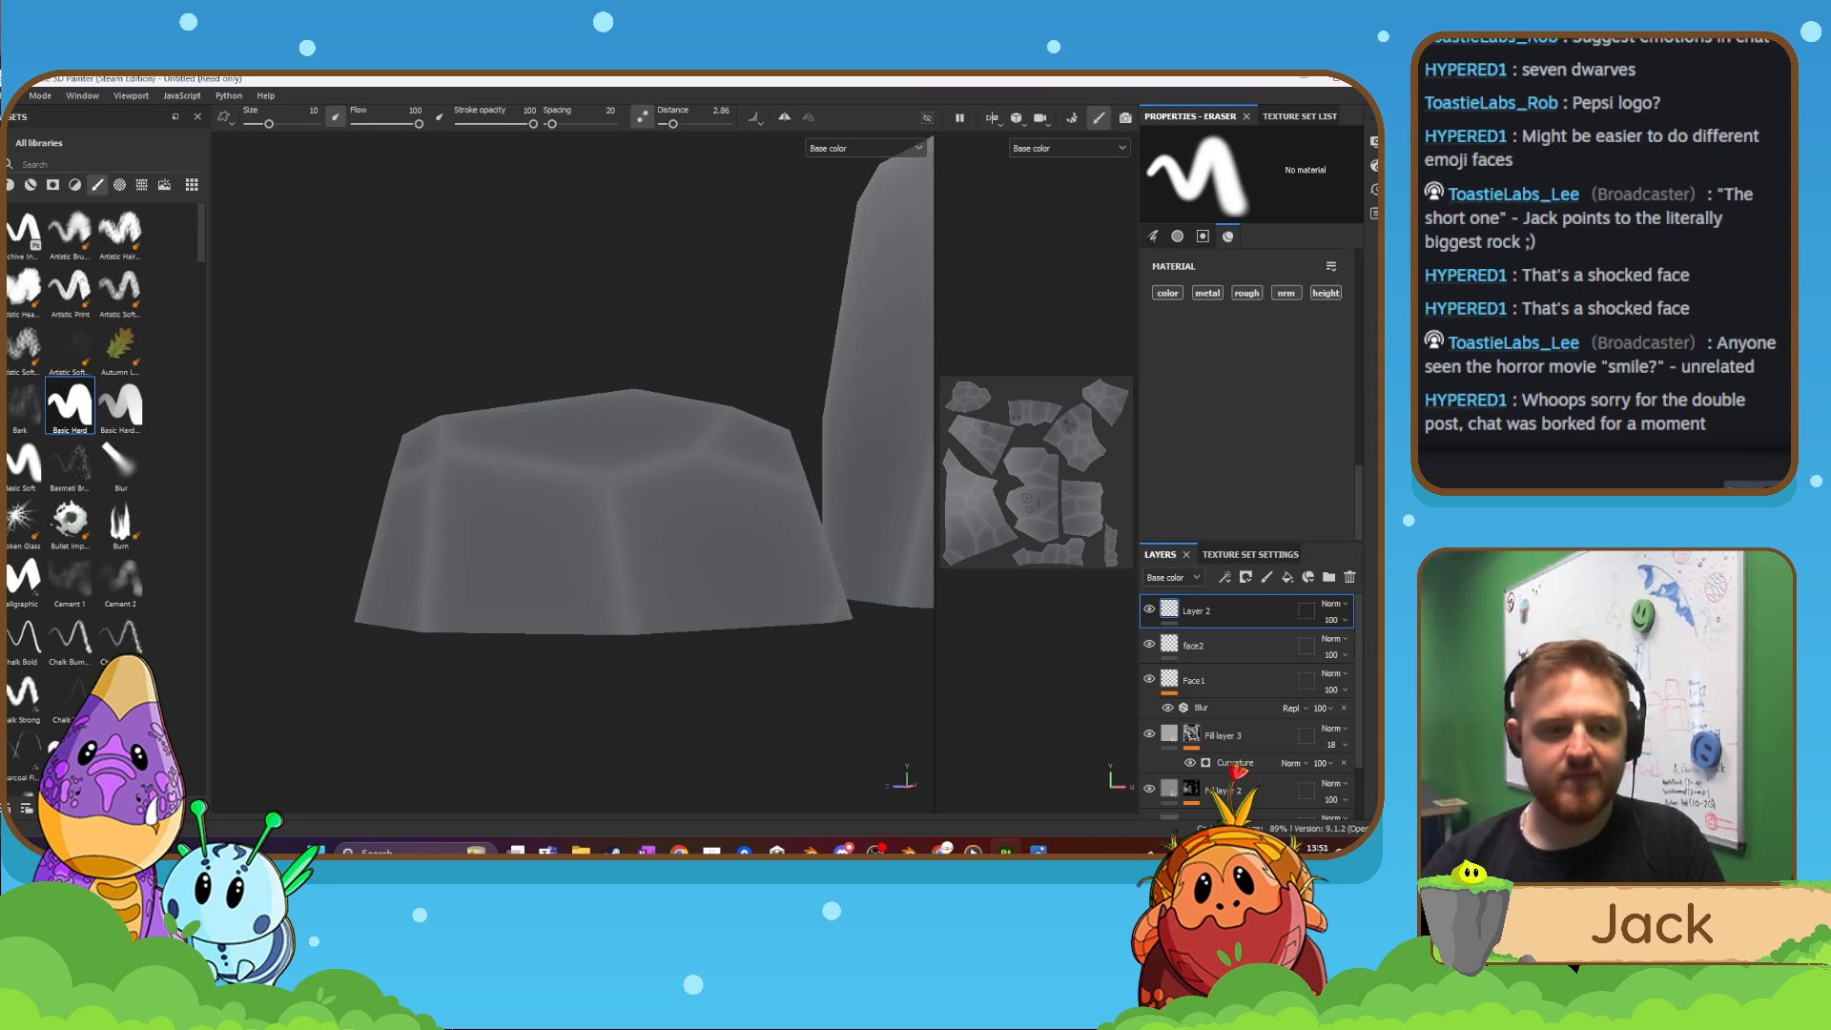
key("1")
scroll(534, 491, "up", 2)
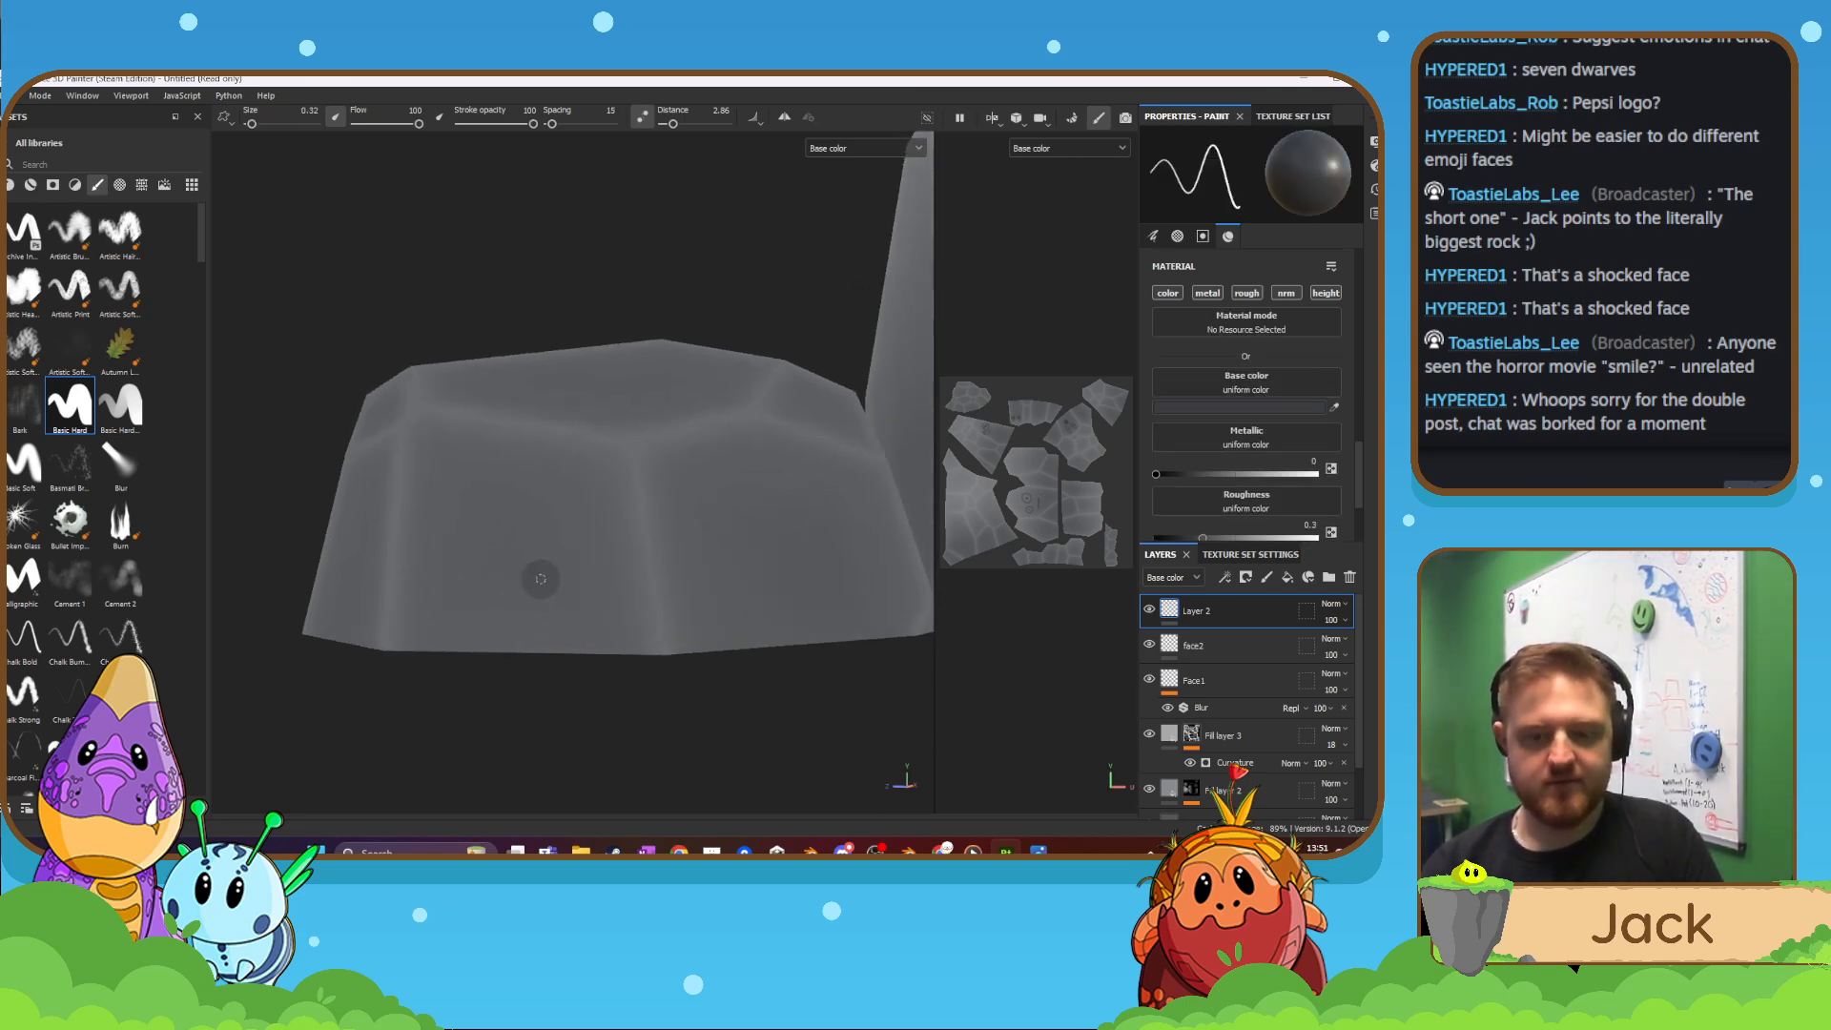
left_click_drag(537, 580, 602, 551, "alt")
scroll(603, 551, "up", 2)
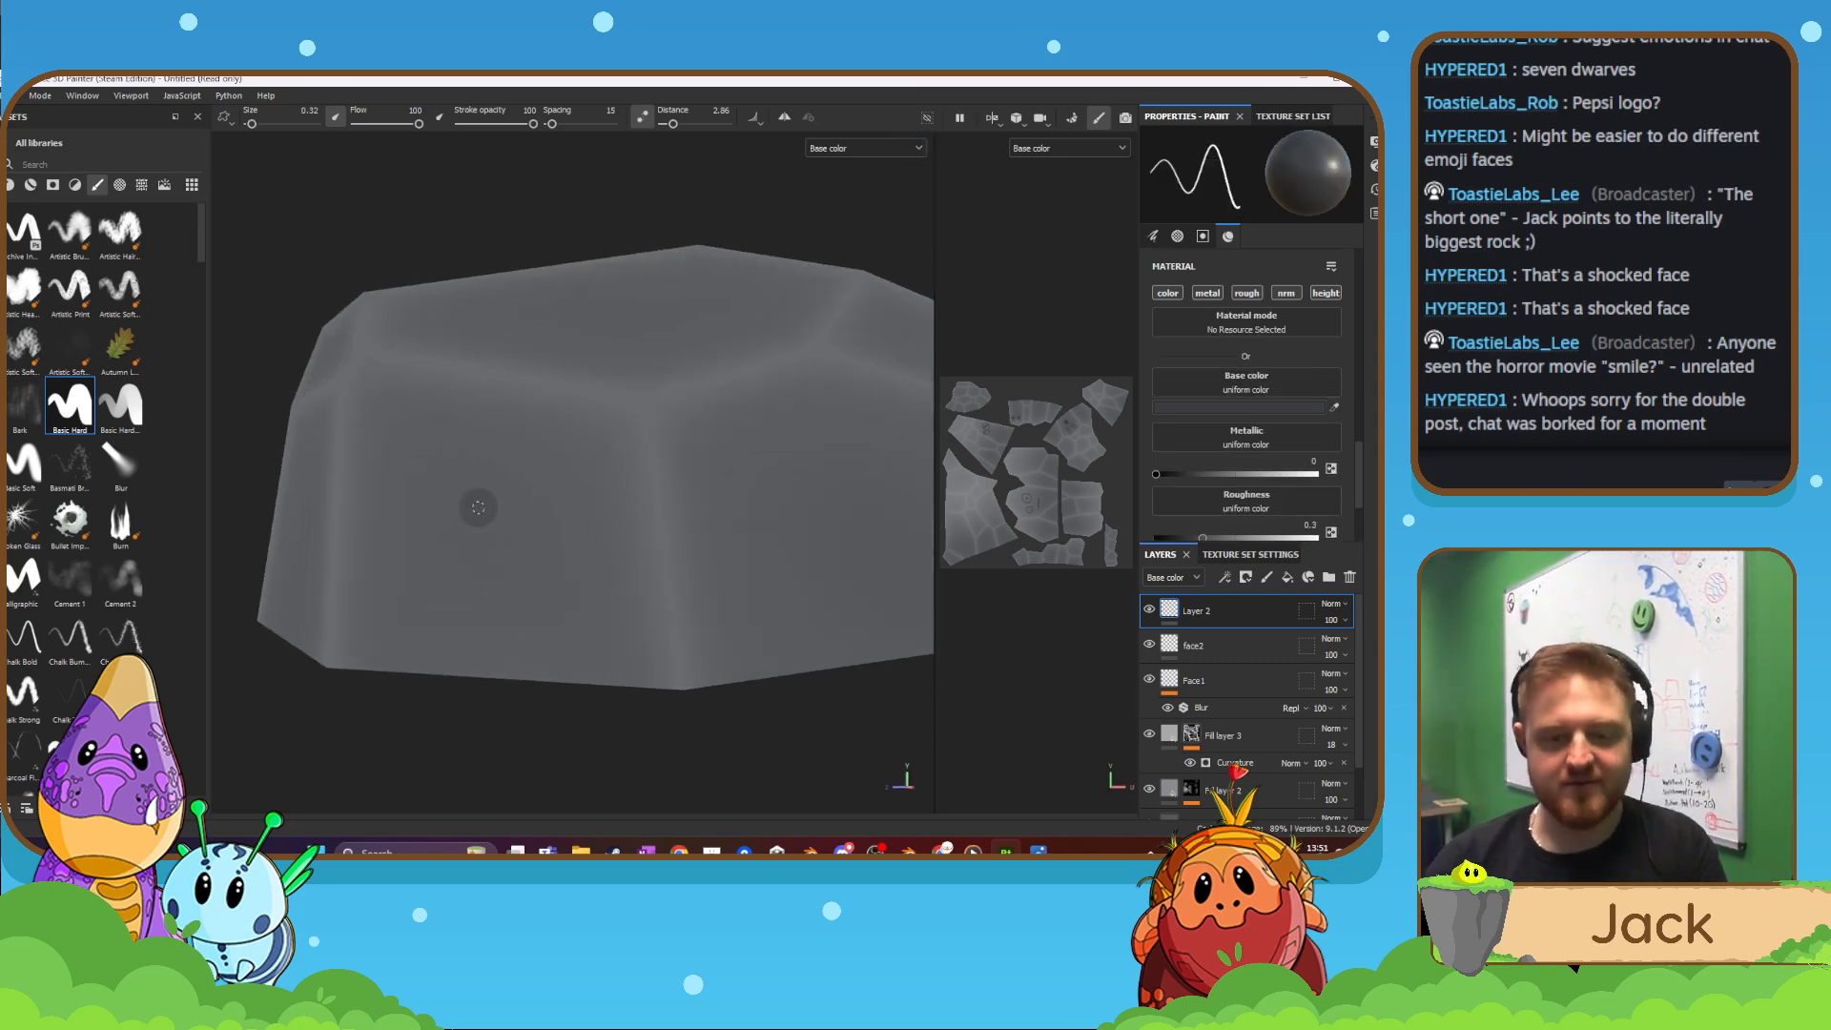
- Paint two round eye outlines with inward-slanting angry eyelids on either side of the low rock's front edge
mouse_move(463, 482)
left_mouse_down()
mouse_move(433, 540)
mouse_move(456, 573)
mouse_move(516, 578)
mouse_move(536, 542)
mouse_move(511, 486)
left_mouse_up()
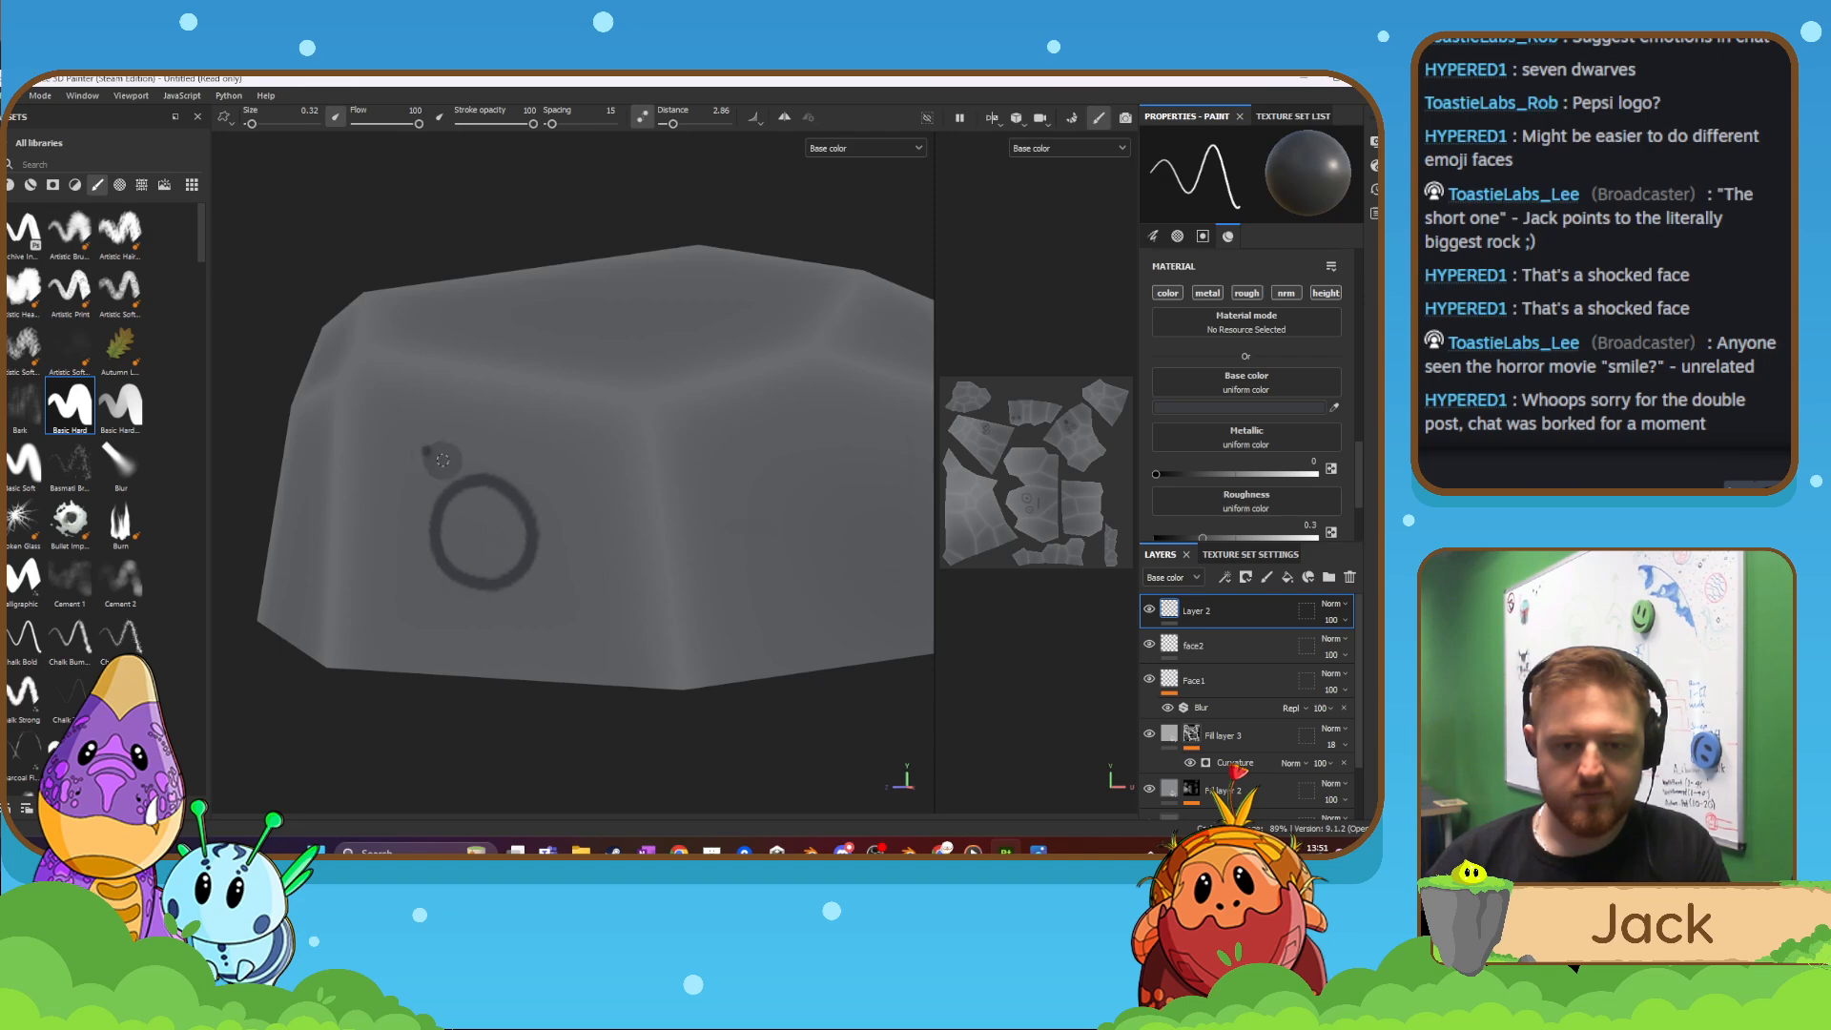
left_click_drag(423, 449, 516, 515)
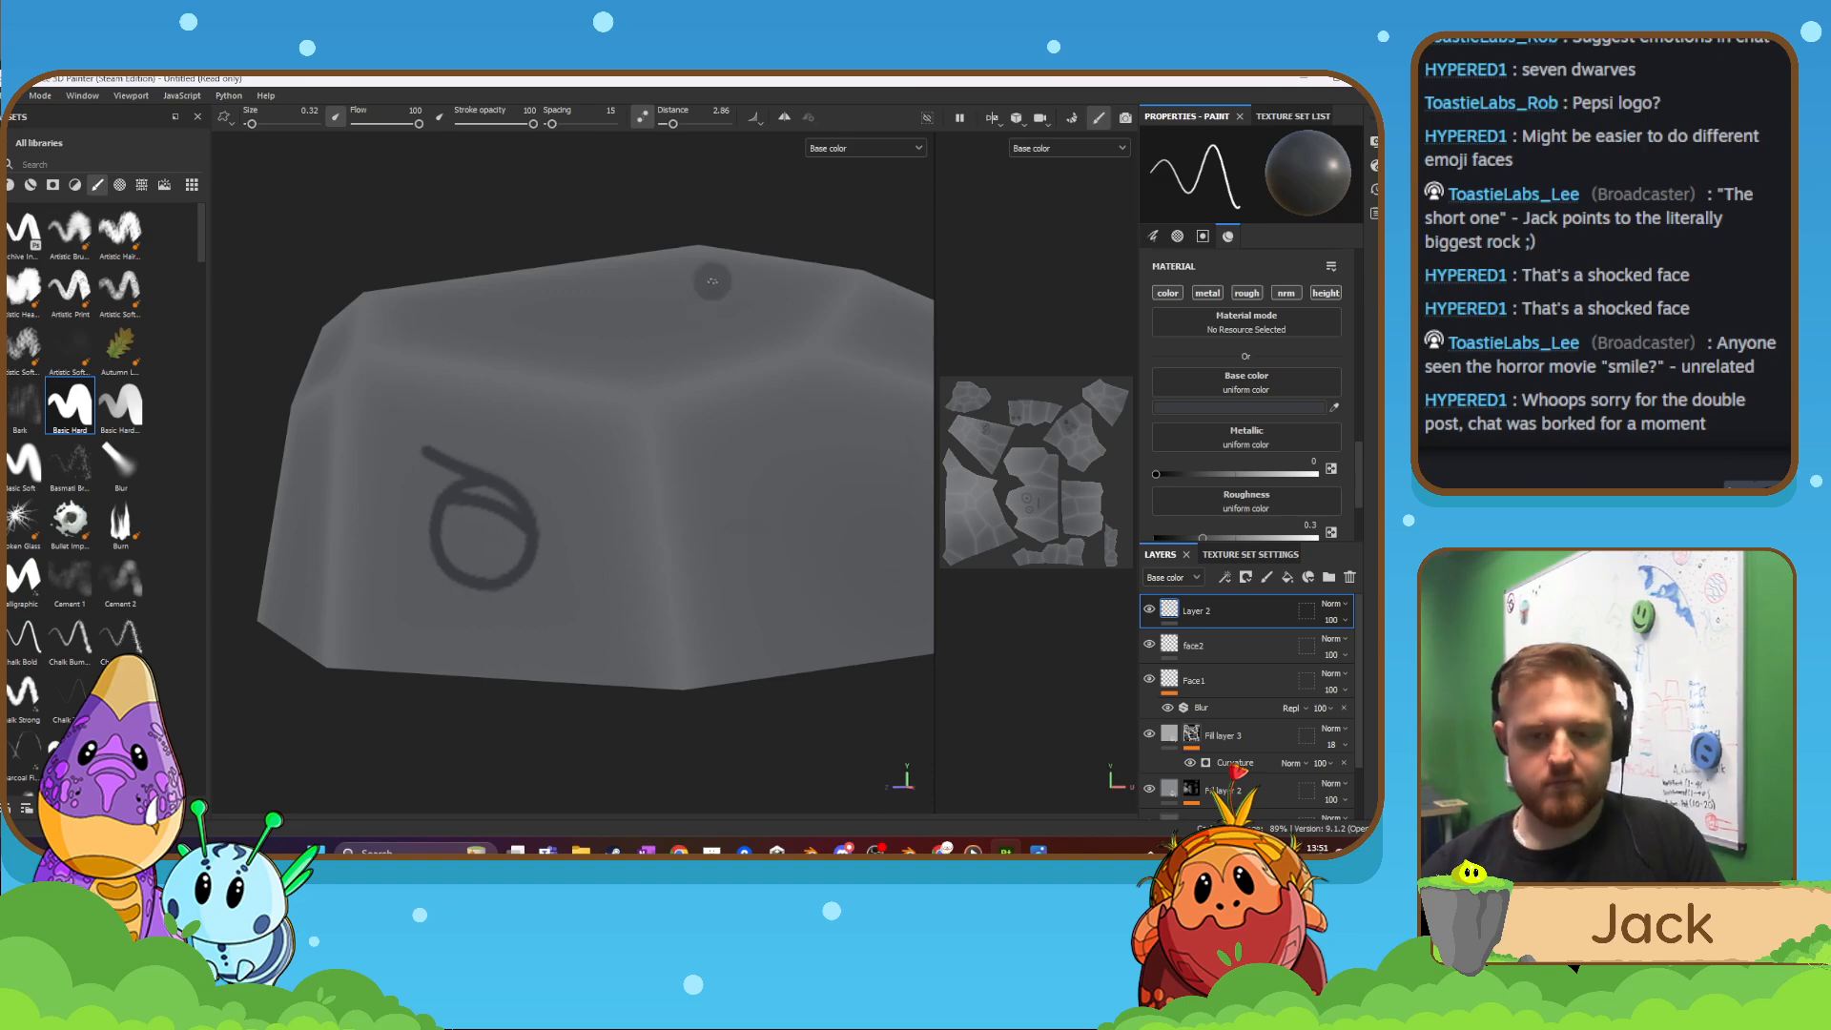
mouse_move(703, 277)
left_mouse_down("alt")
mouse_move(544, 421)
mouse_move(478, 421)
left_mouse_up("alt")
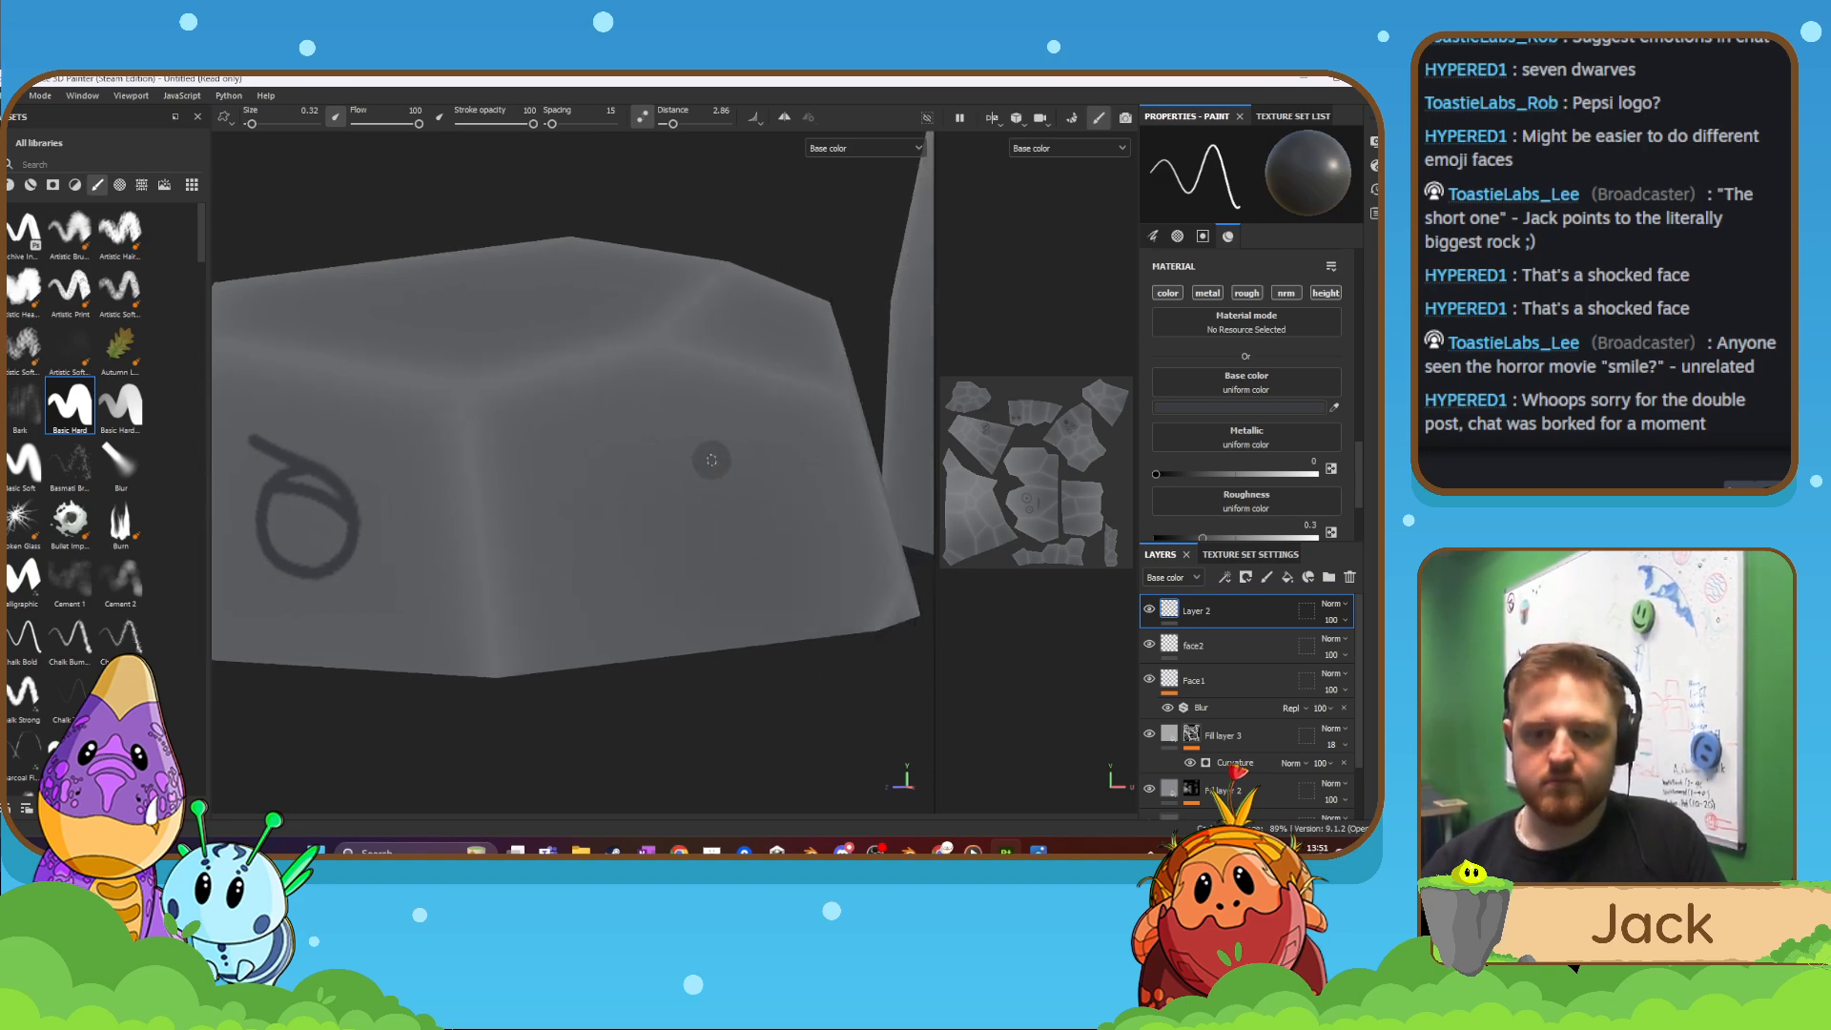
mouse_move(718, 451)
left_mouse_down()
mouse_move(673, 479)
mouse_move(689, 533)
mouse_move(750, 530)
mouse_move(764, 480)
mouse_move(739, 456)
left_mouse_up()
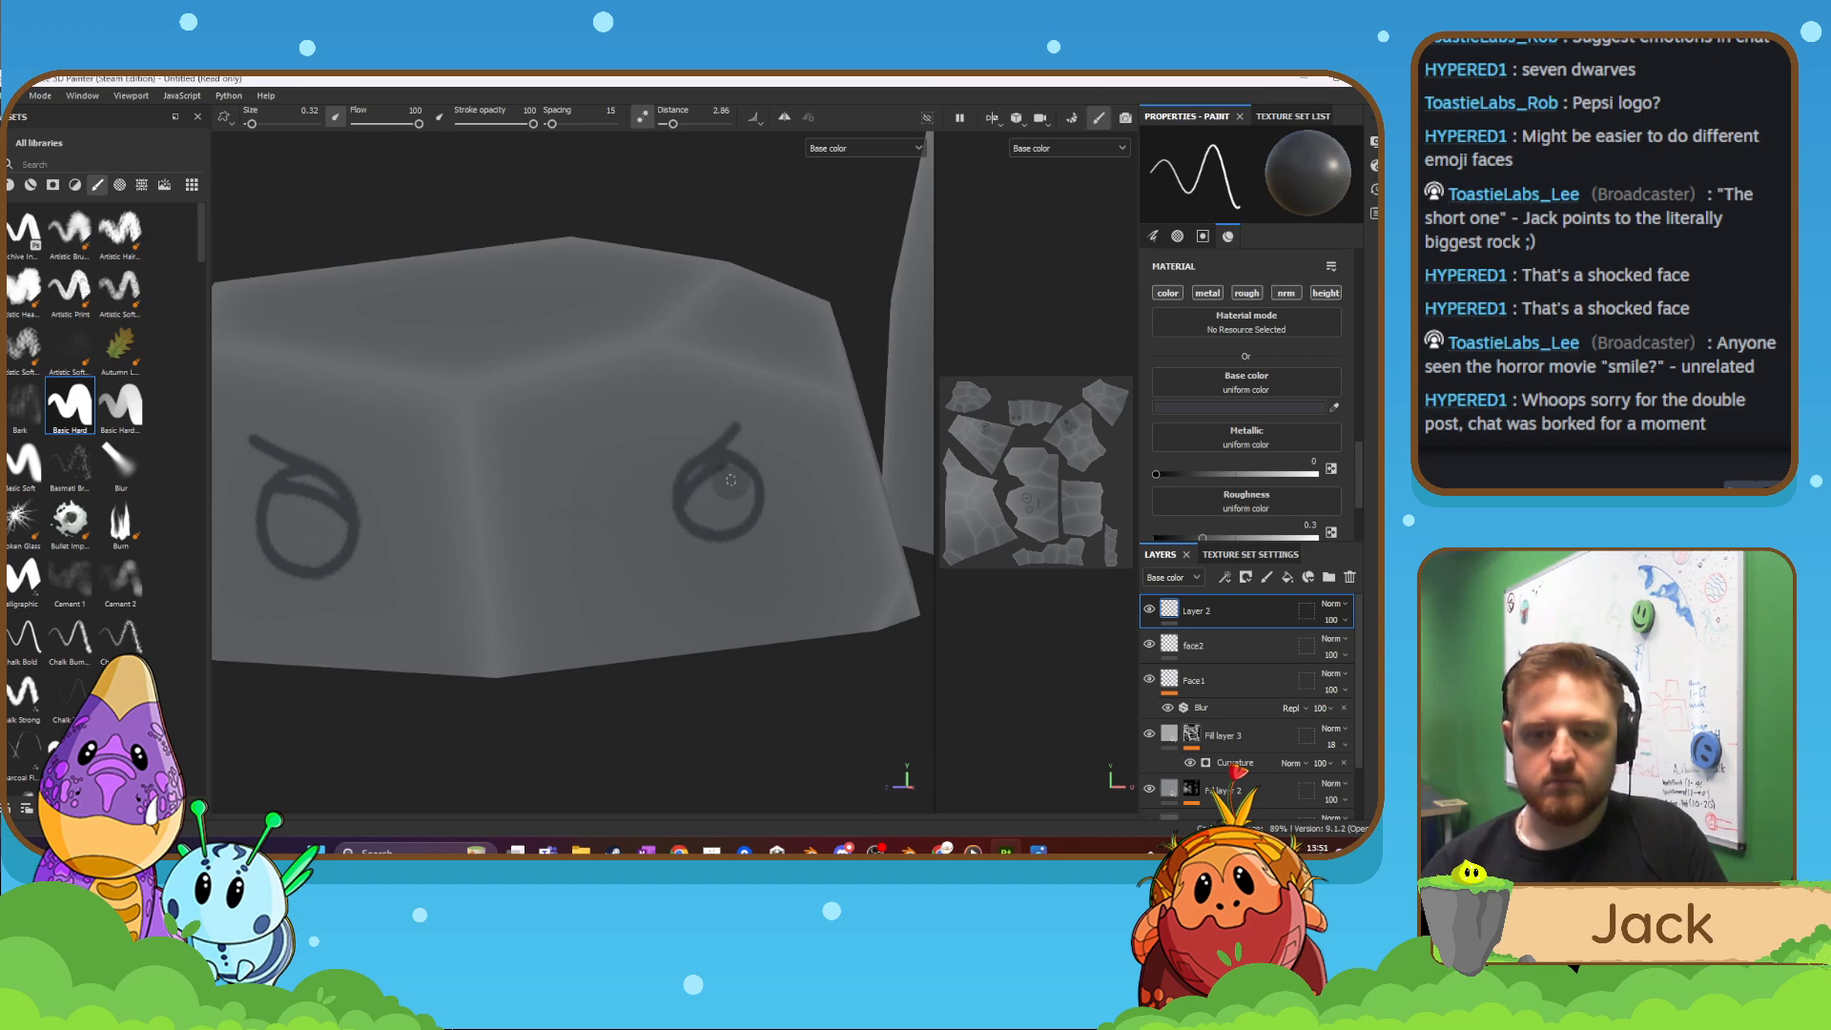
- Undo the right eye and repaint its round outline with a slanted eyelid line
key("ctrl+z")
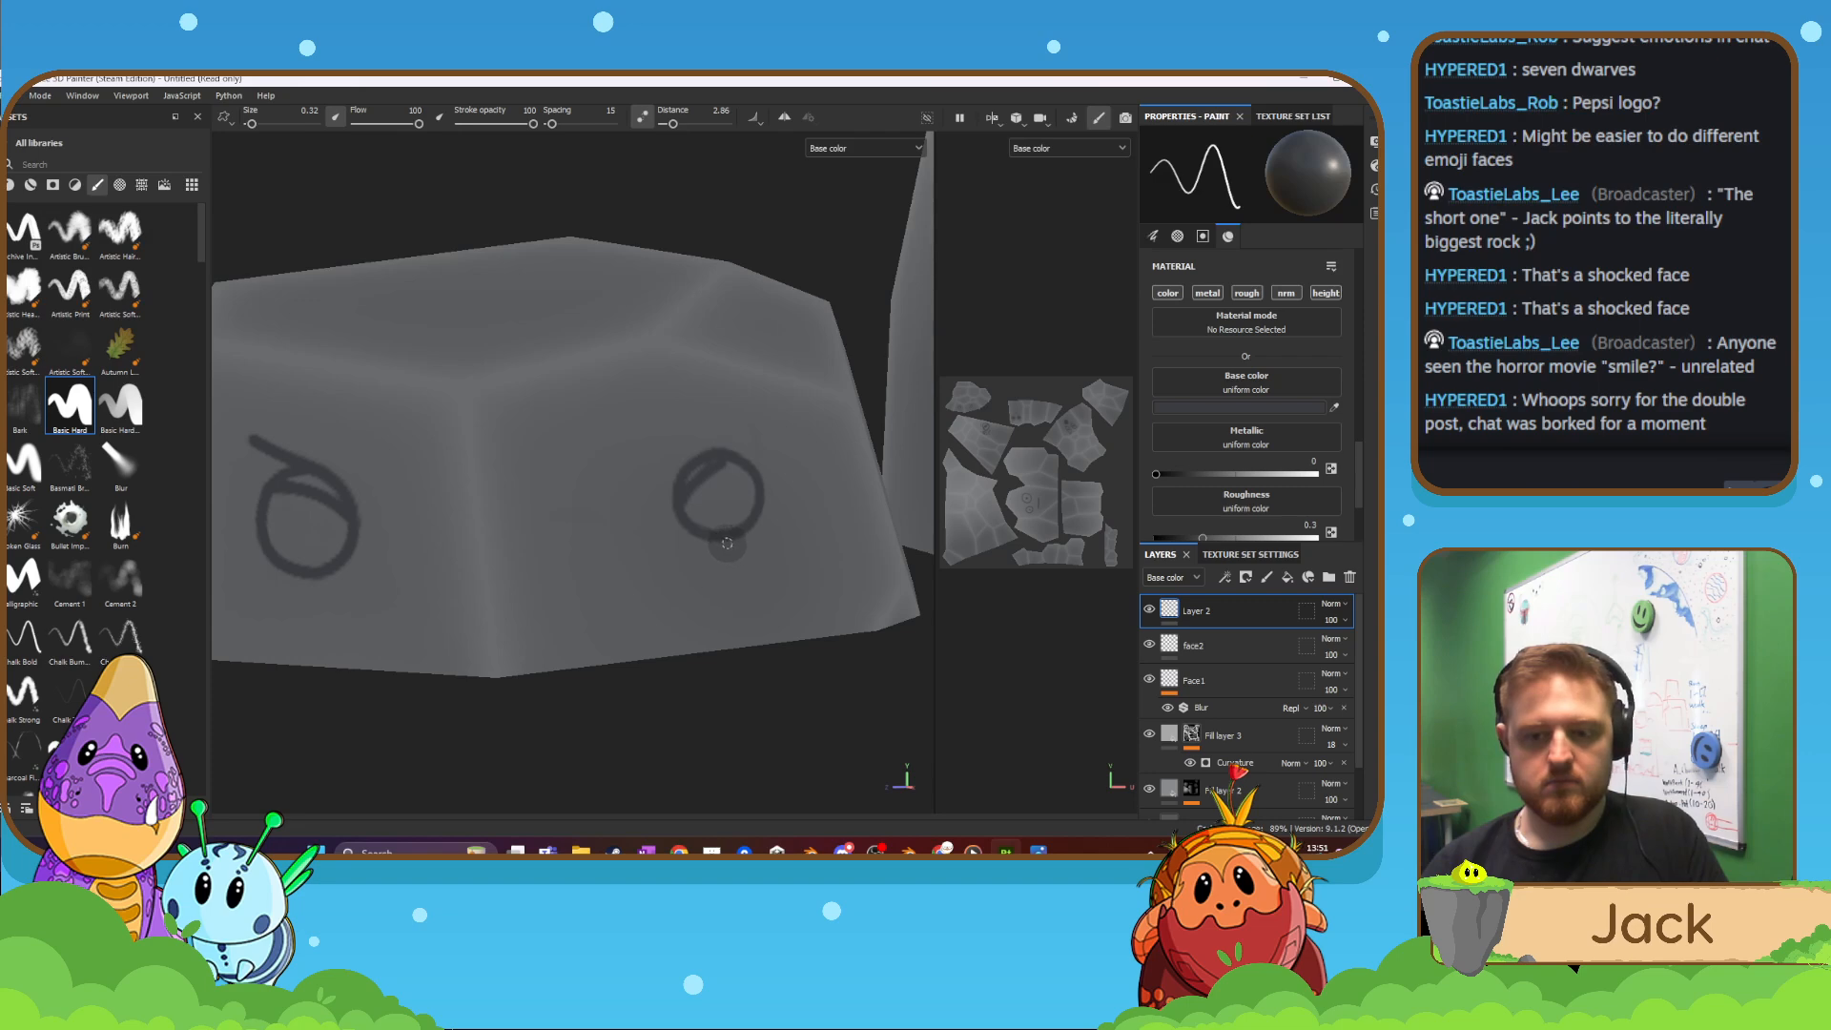
key("ctrl+z")
key("ctrl+z")
mouse_move(703, 459)
left_mouse_down()
mouse_move(669, 475)
mouse_move(666, 520)
mouse_move(702, 548)
mouse_move(743, 534)
mouse_move(761, 490)
mouse_move(739, 461)
left_mouse_up()
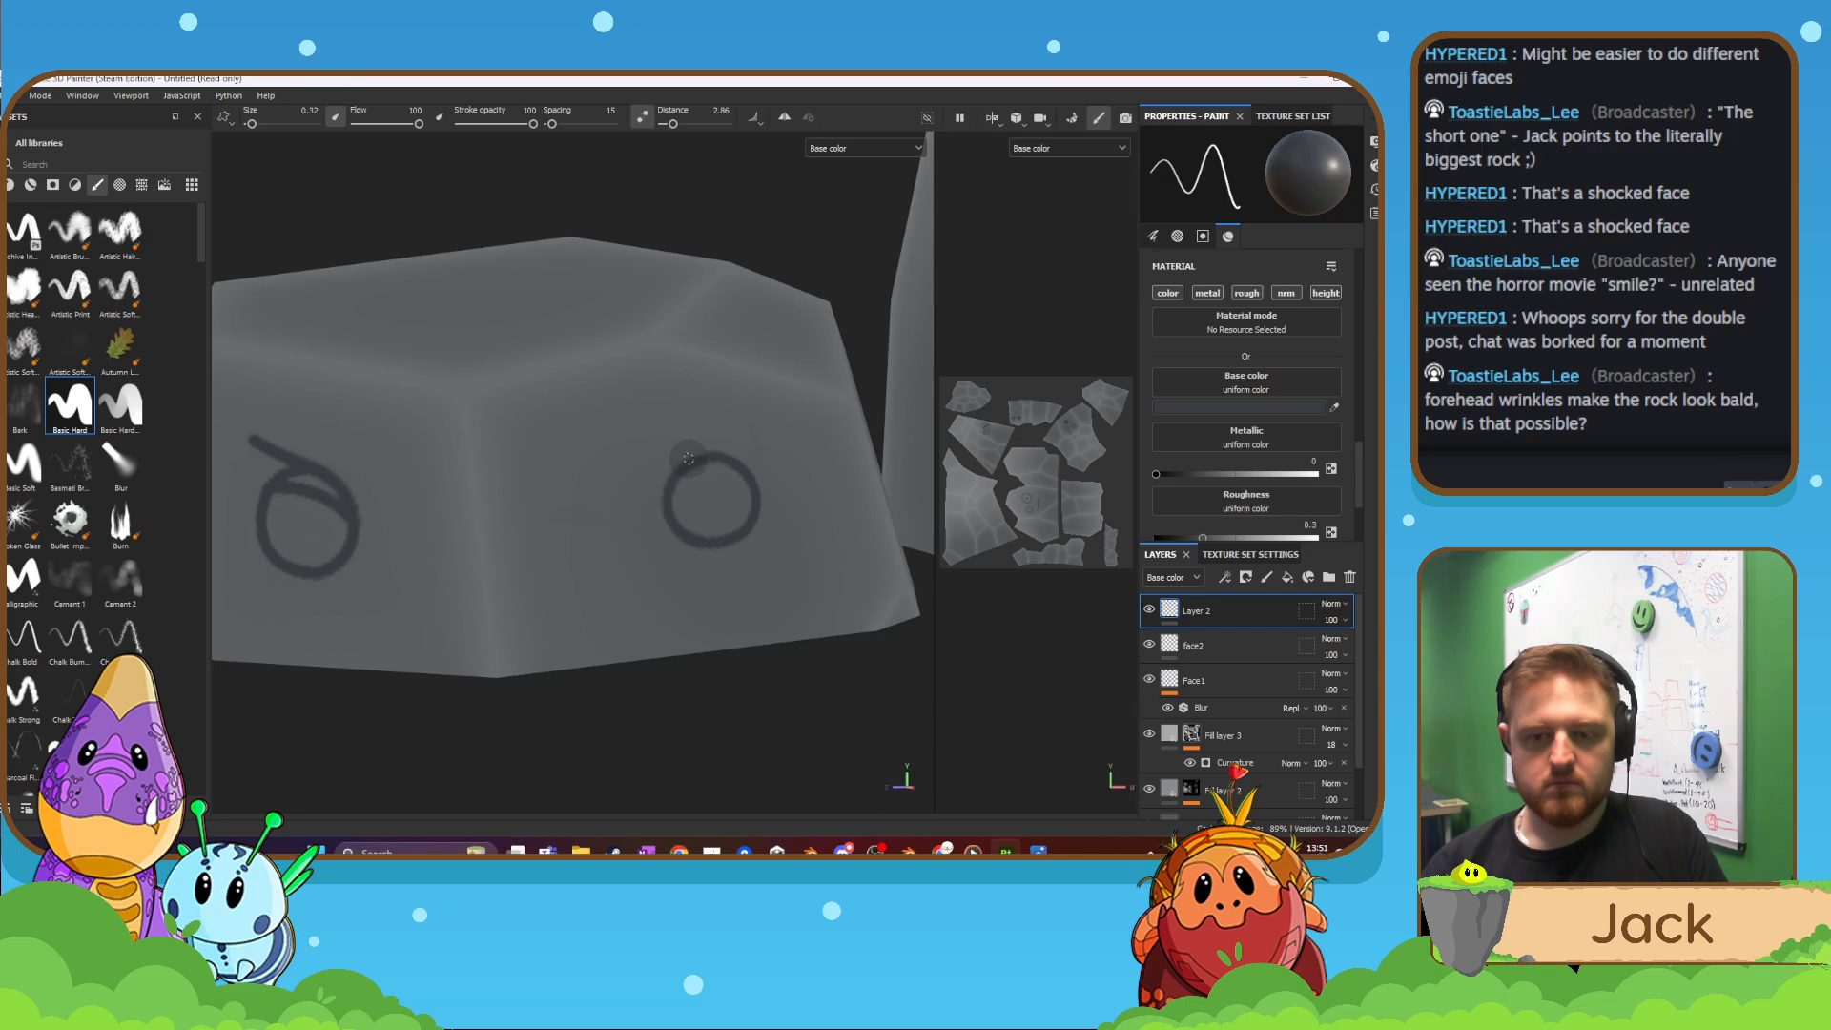
left_click_drag(667, 516, 737, 460)
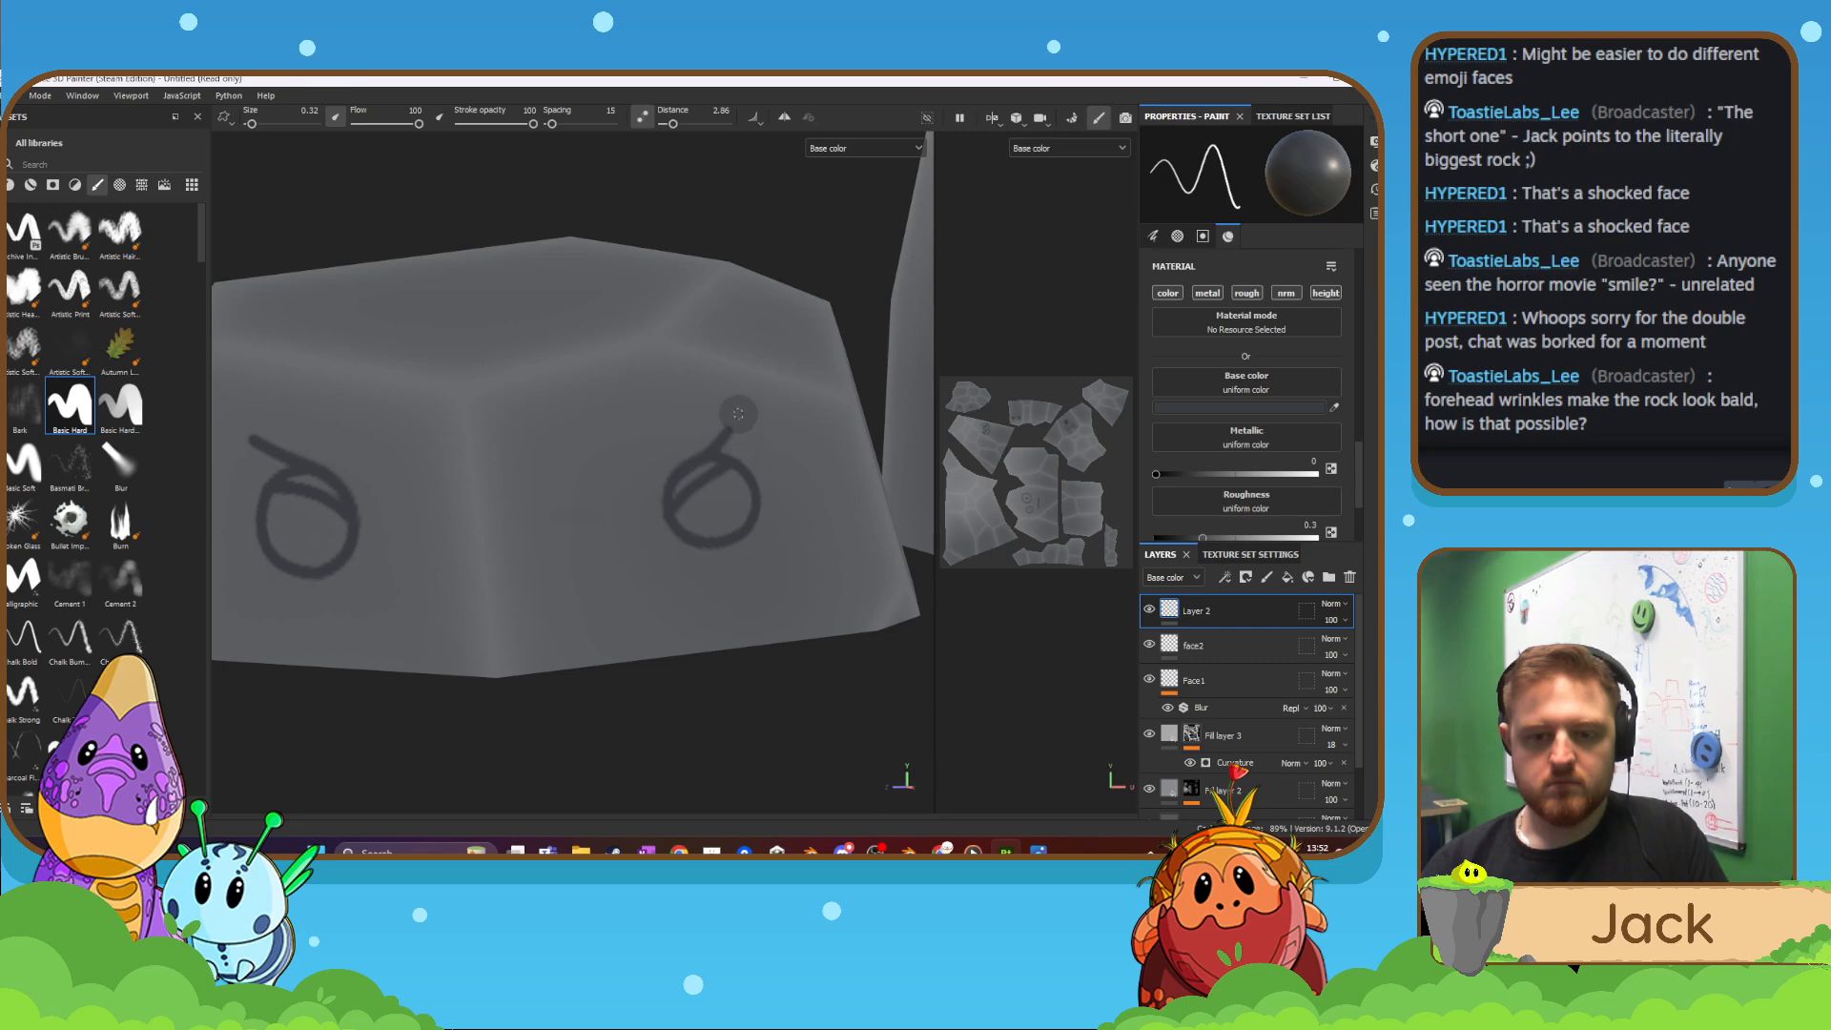
- Enlarge the brush and dot a dark pupil in the centre of each eye
key("bracketright")
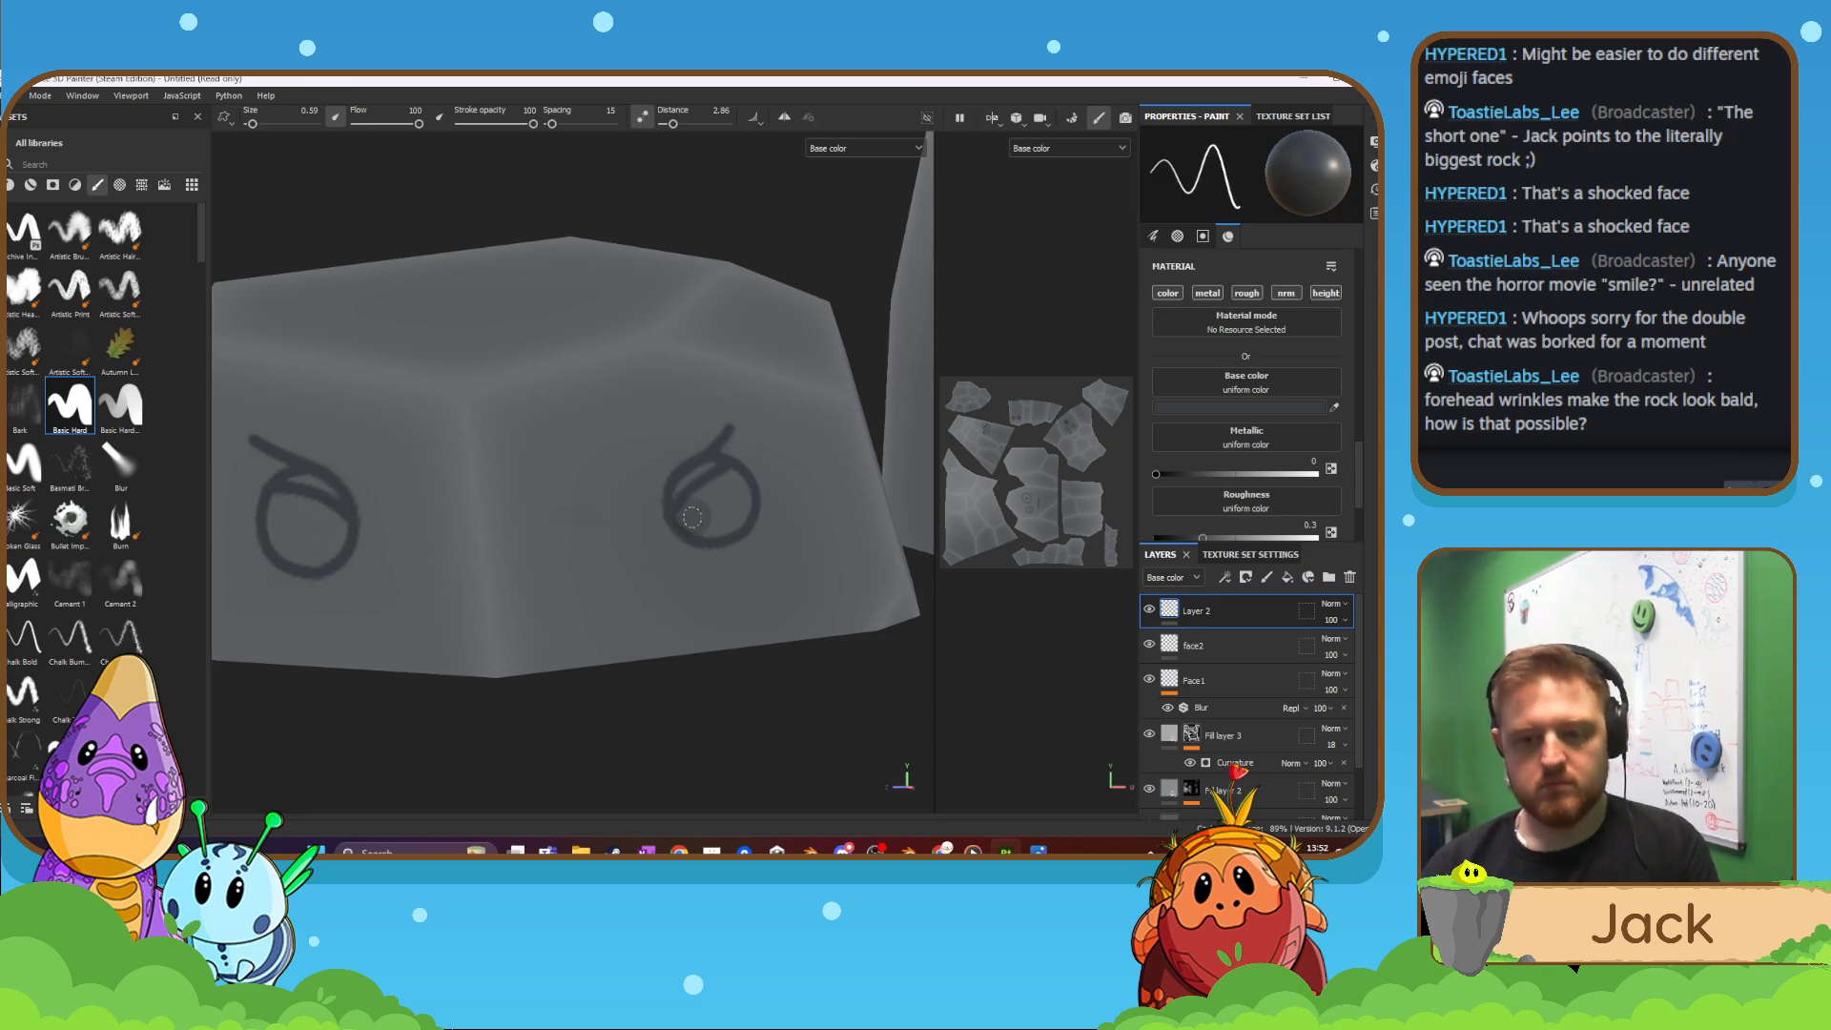
key("bracketright")
key("bracketright")
key("bracketright")
left_click(711, 507)
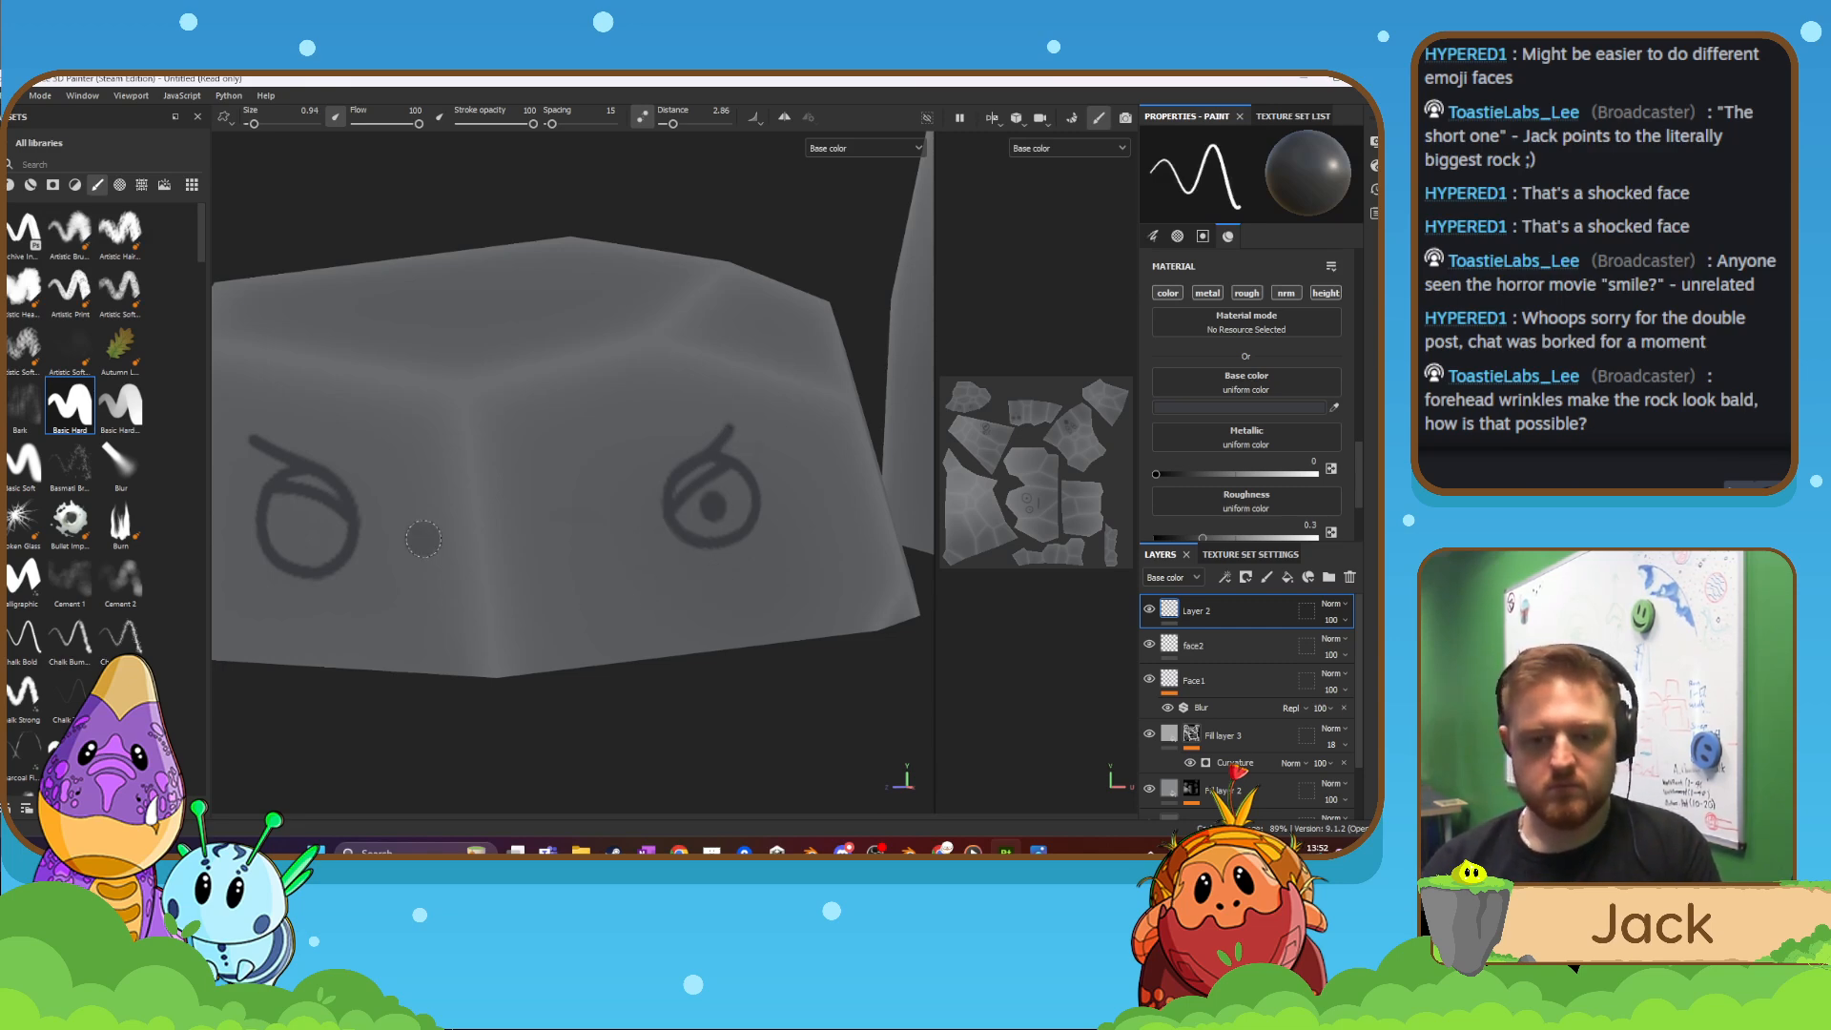
left_click(312, 530)
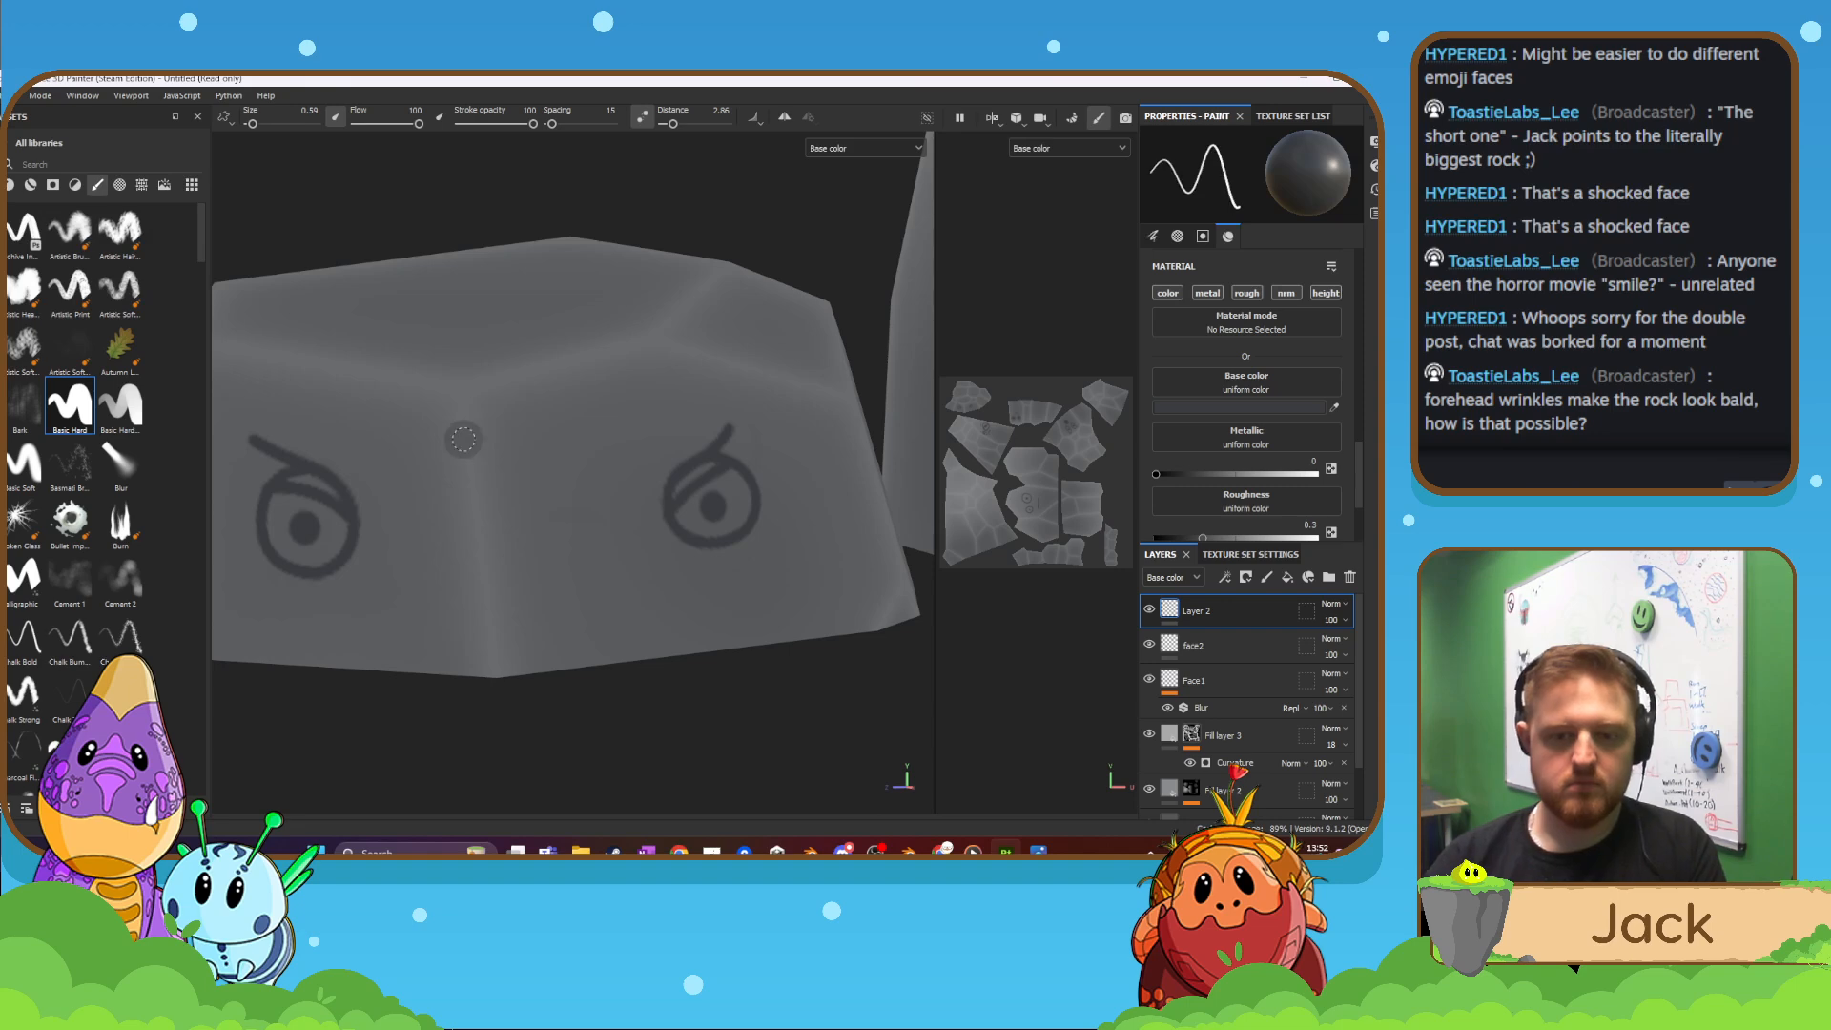
- Reduce the brush size to 0.32 and paint a long wavy forehead wrinkle with a shorter one above it
key("bracketleft")
key("bracketleft")
key("bracketleft")
key("bracketleft")
mouse_move(394, 445)
left_mouse_down()
mouse_move(483, 458)
mouse_move(648, 412)
left_mouse_up()
left_click_drag(431, 422, 511, 410)
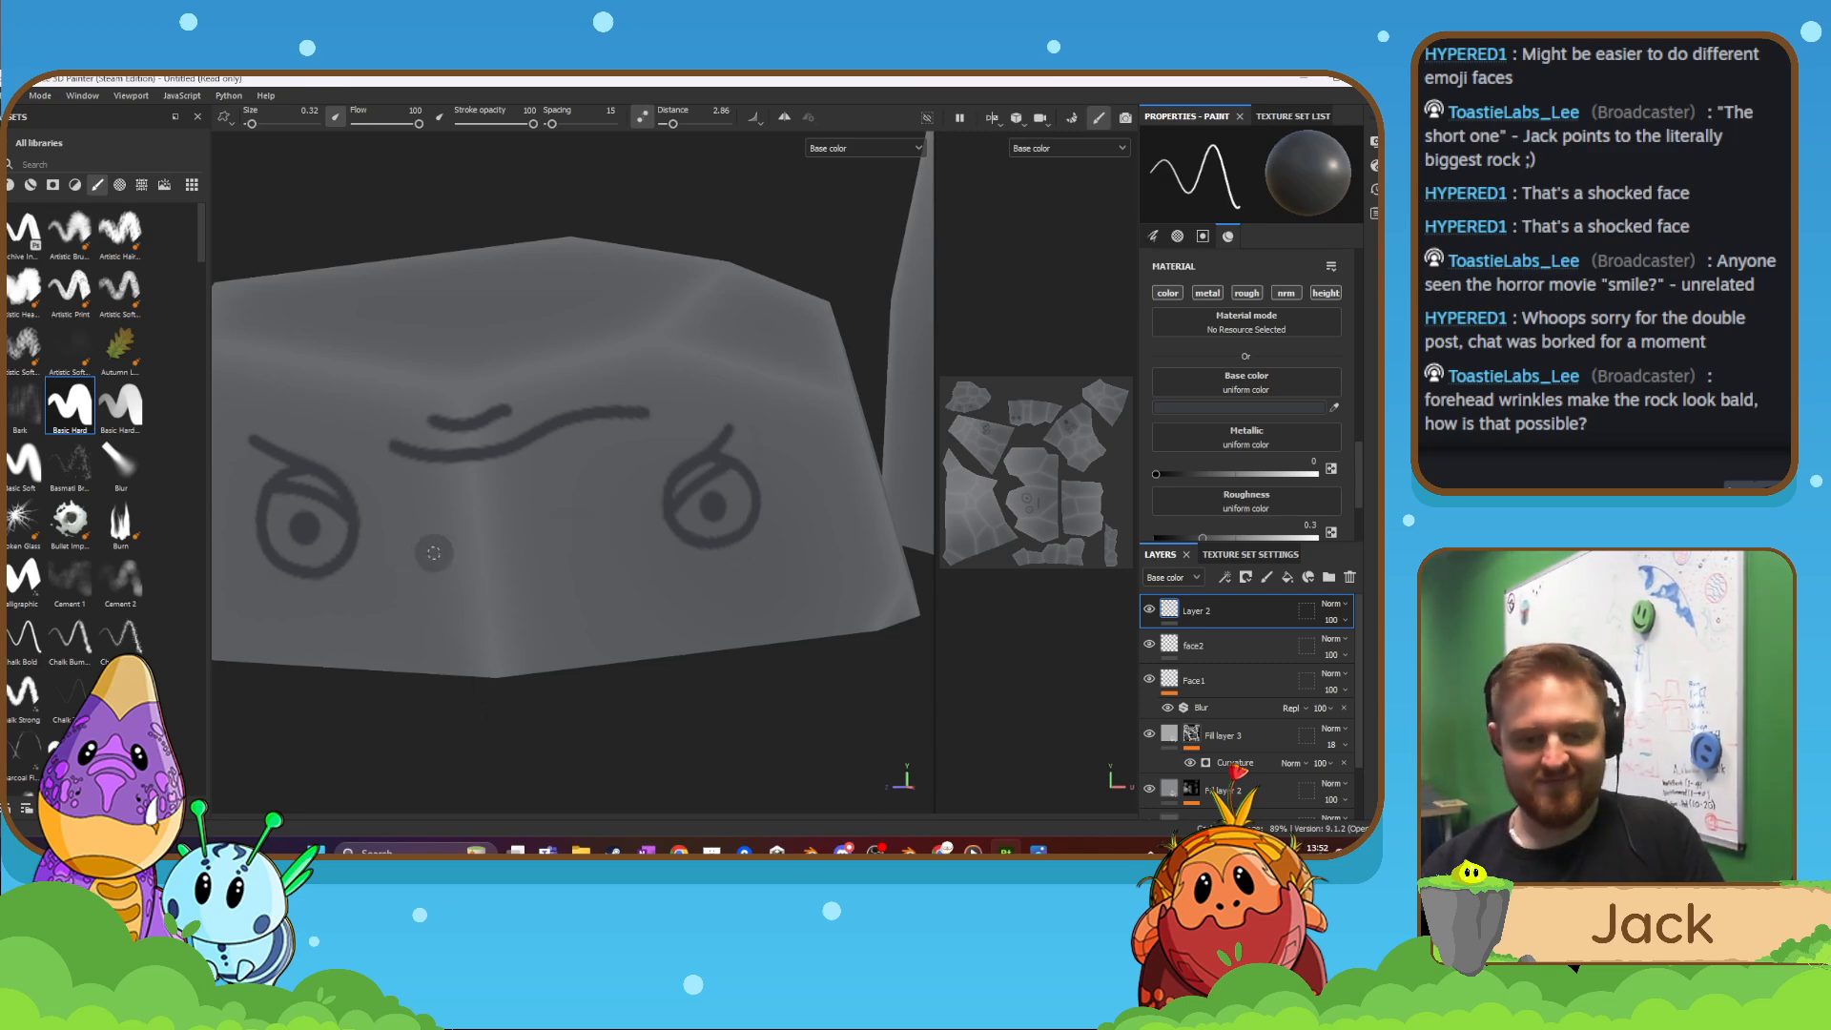
- Try a straight mouth, then a wide frown with short end marks and creases under both eyes
left_click_drag(417, 528, 618, 508)
scroll(626, 533, "down", 4)
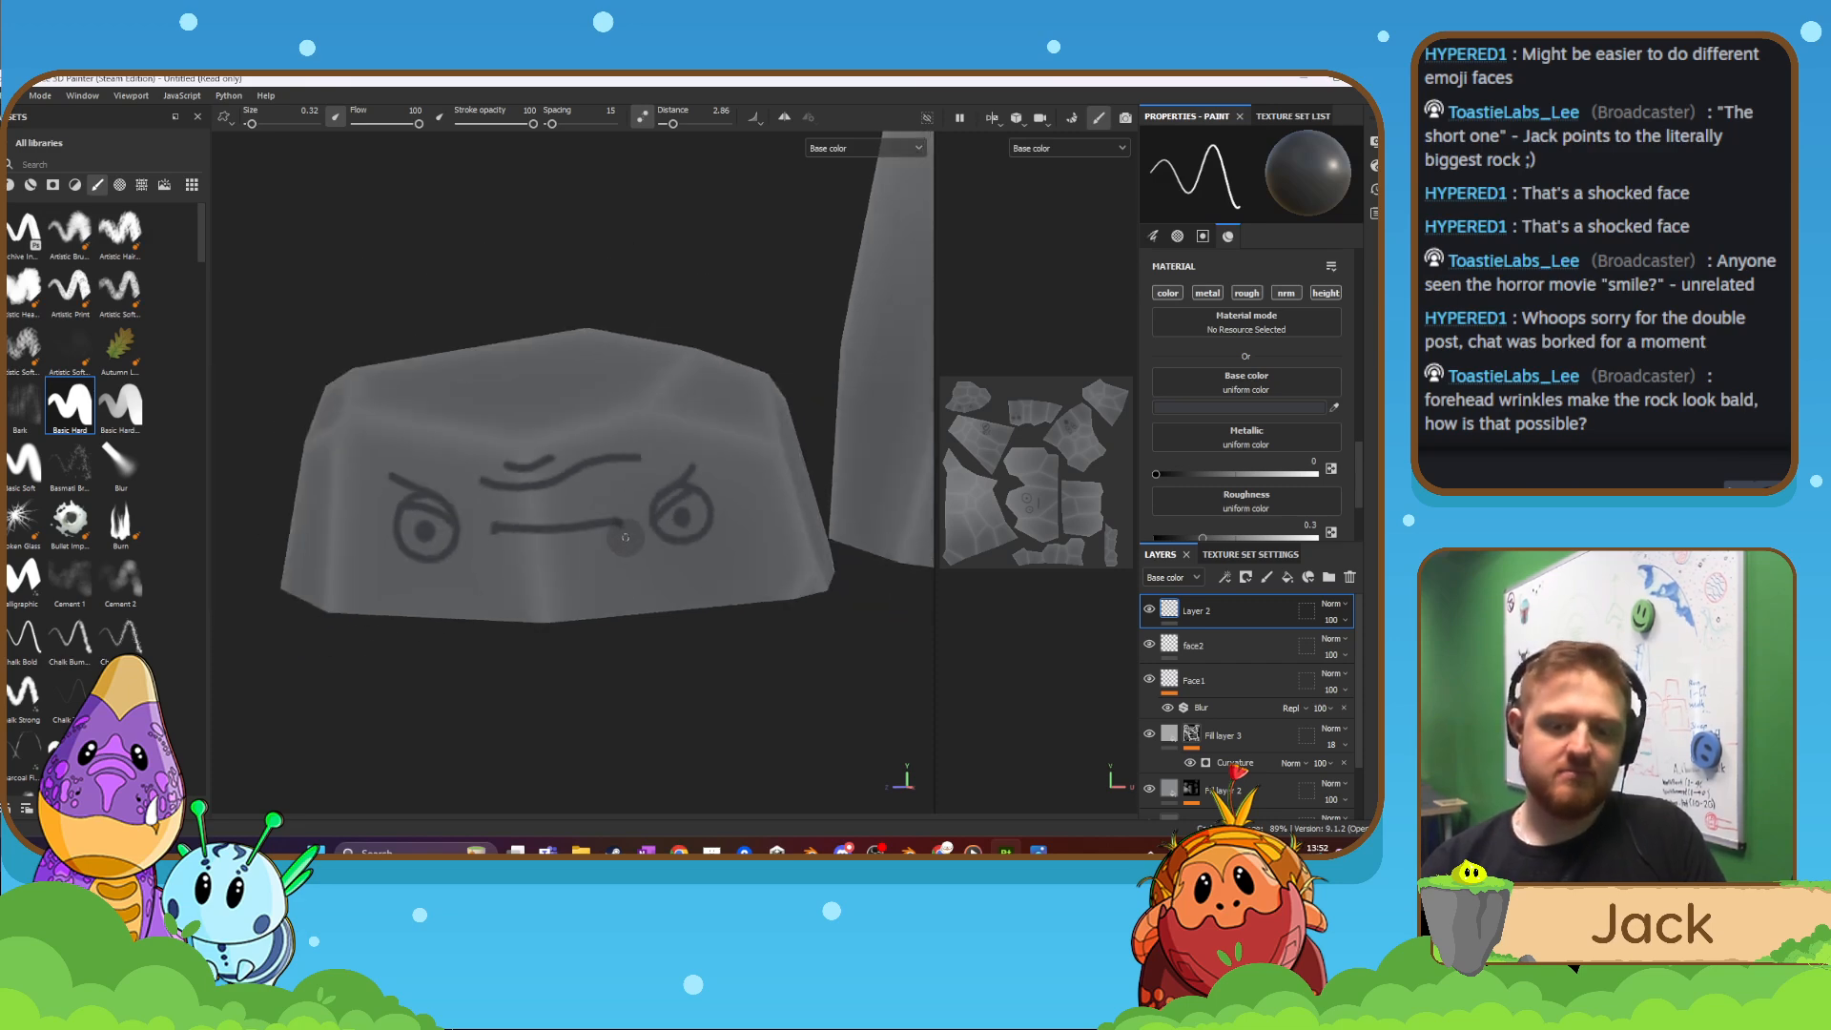
key("ctrl+z")
scroll(668, 619, "up", 4)
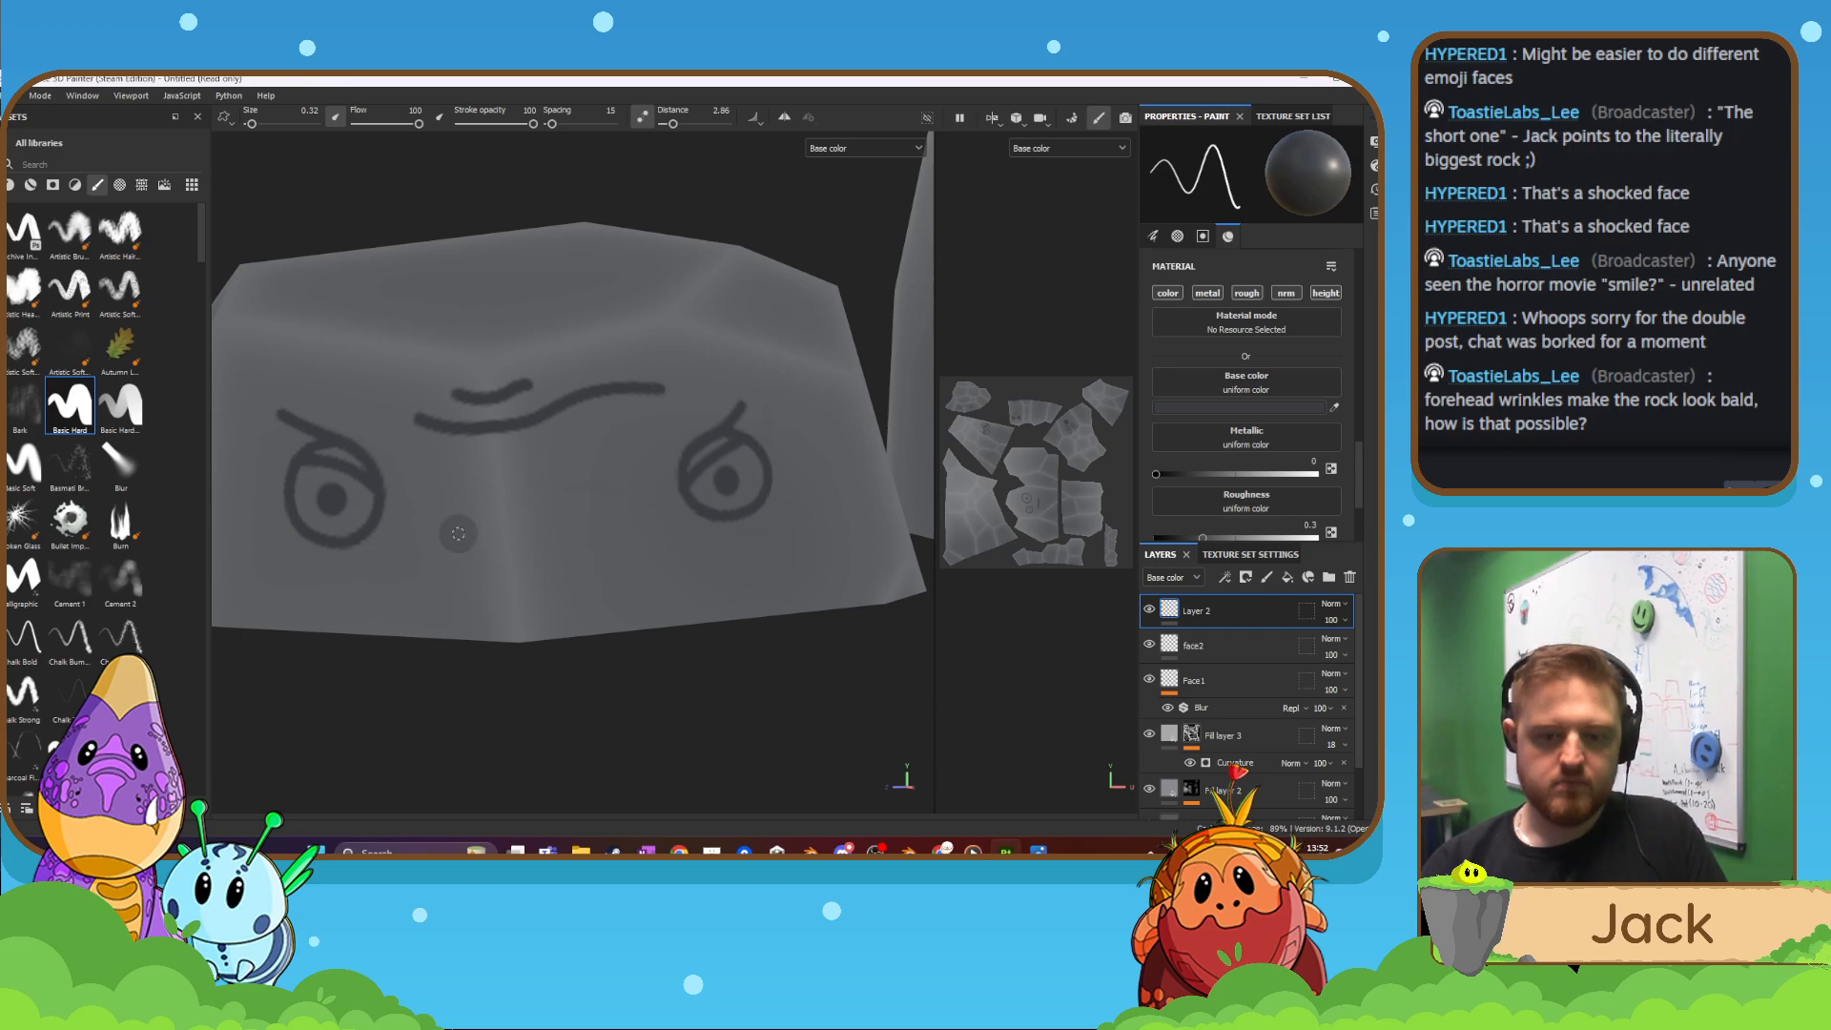
mouse_move(431, 549)
left_mouse_down()
mouse_move(486, 531)
mouse_move(630, 547)
left_mouse_up()
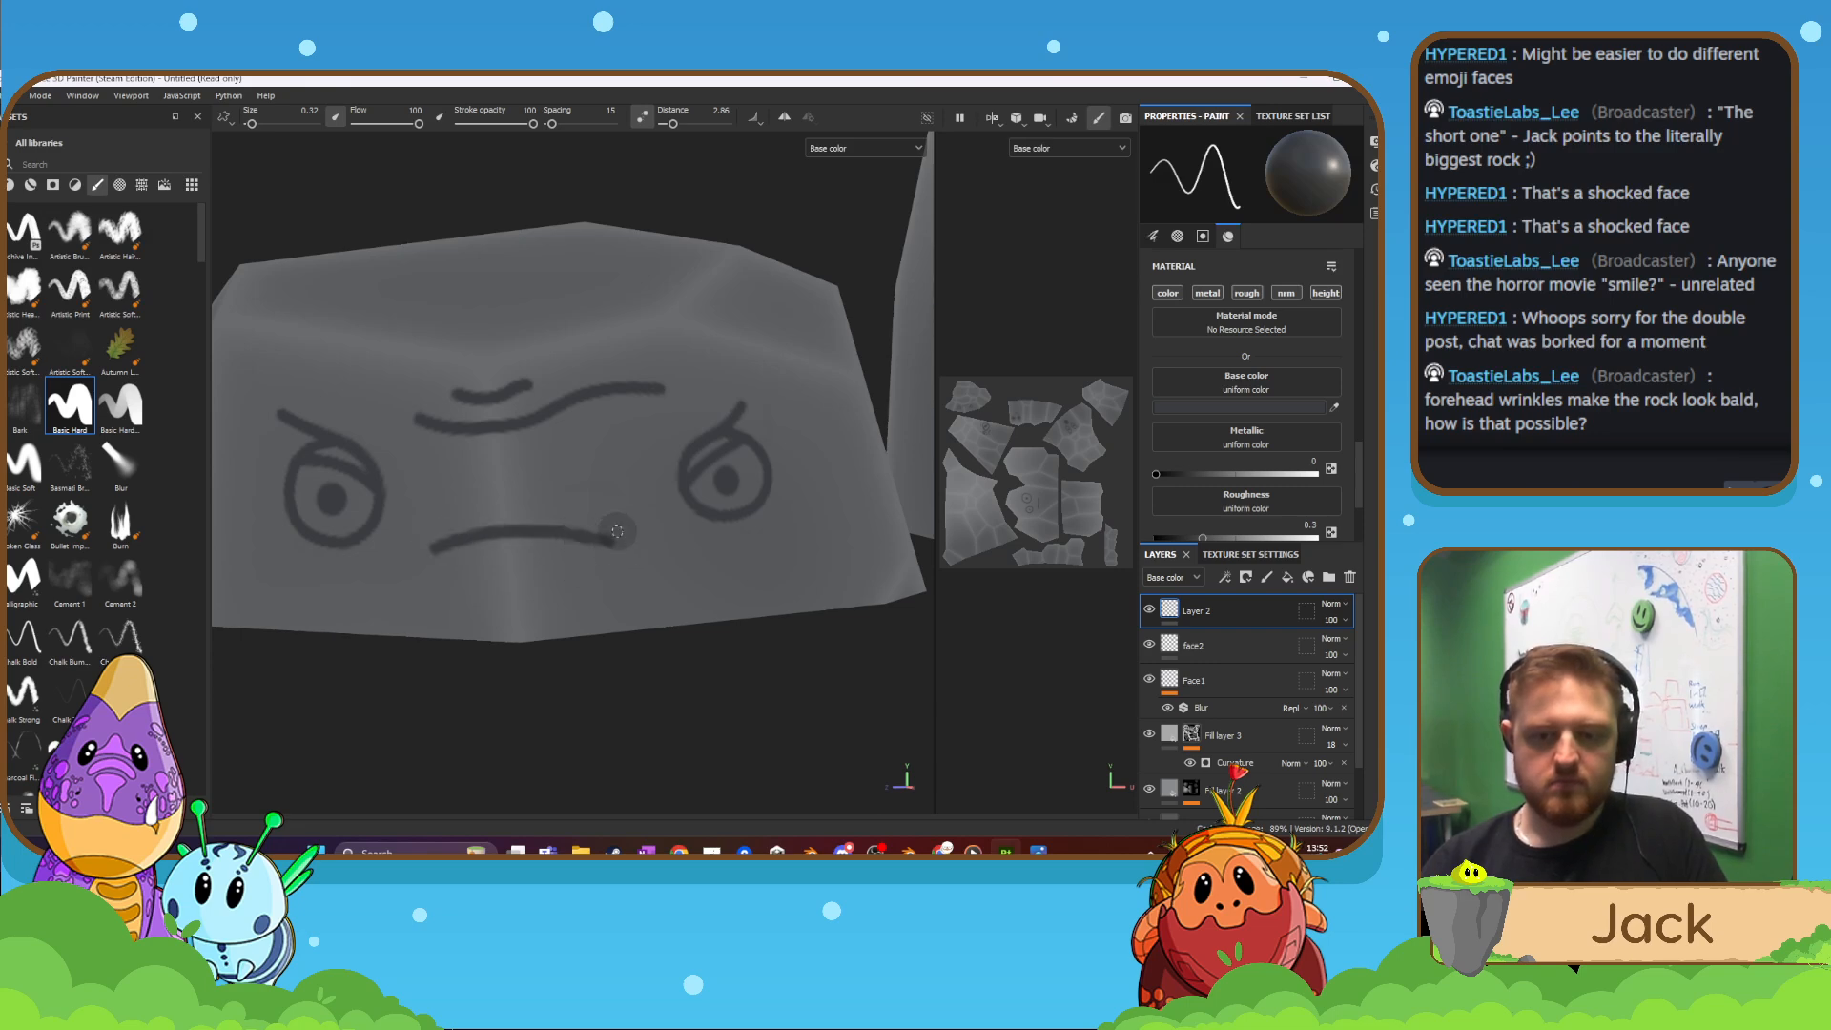
left_click(607, 509)
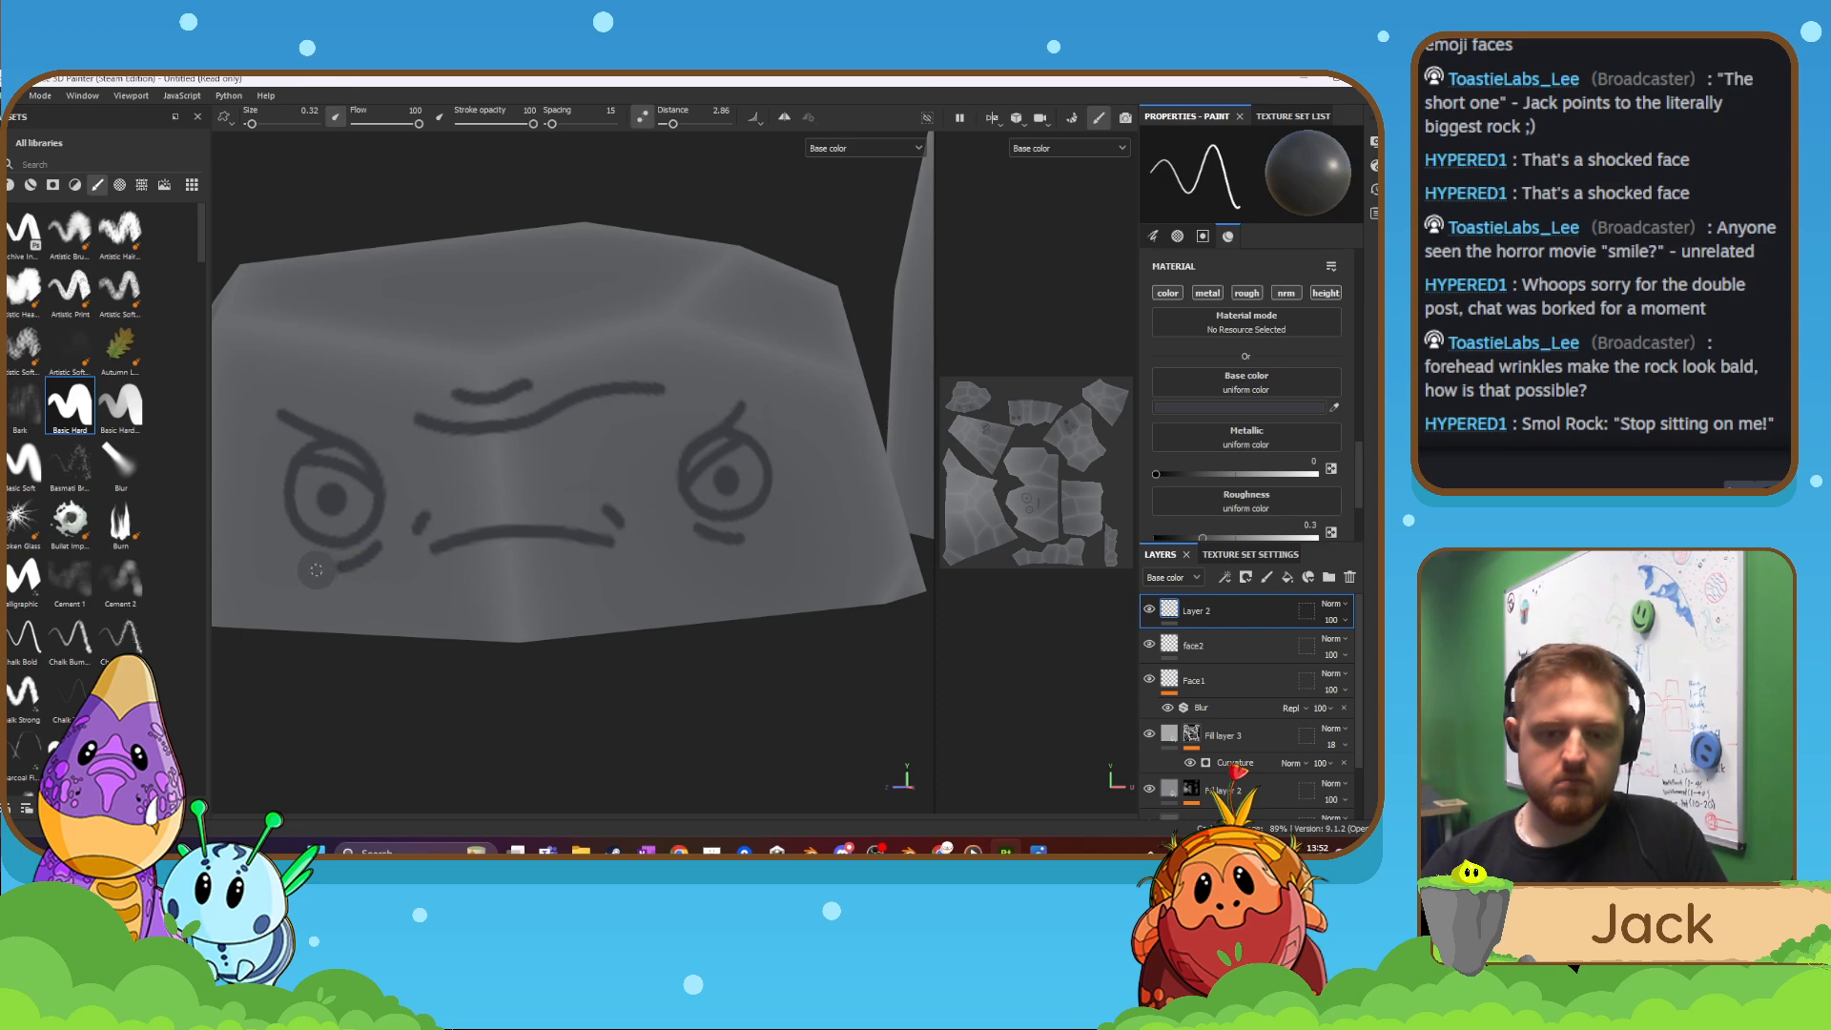
- Undo the wide mouth and under-eye creases, and paint a short curved frown low between the eyes
scroll(309, 558, "down", 10)
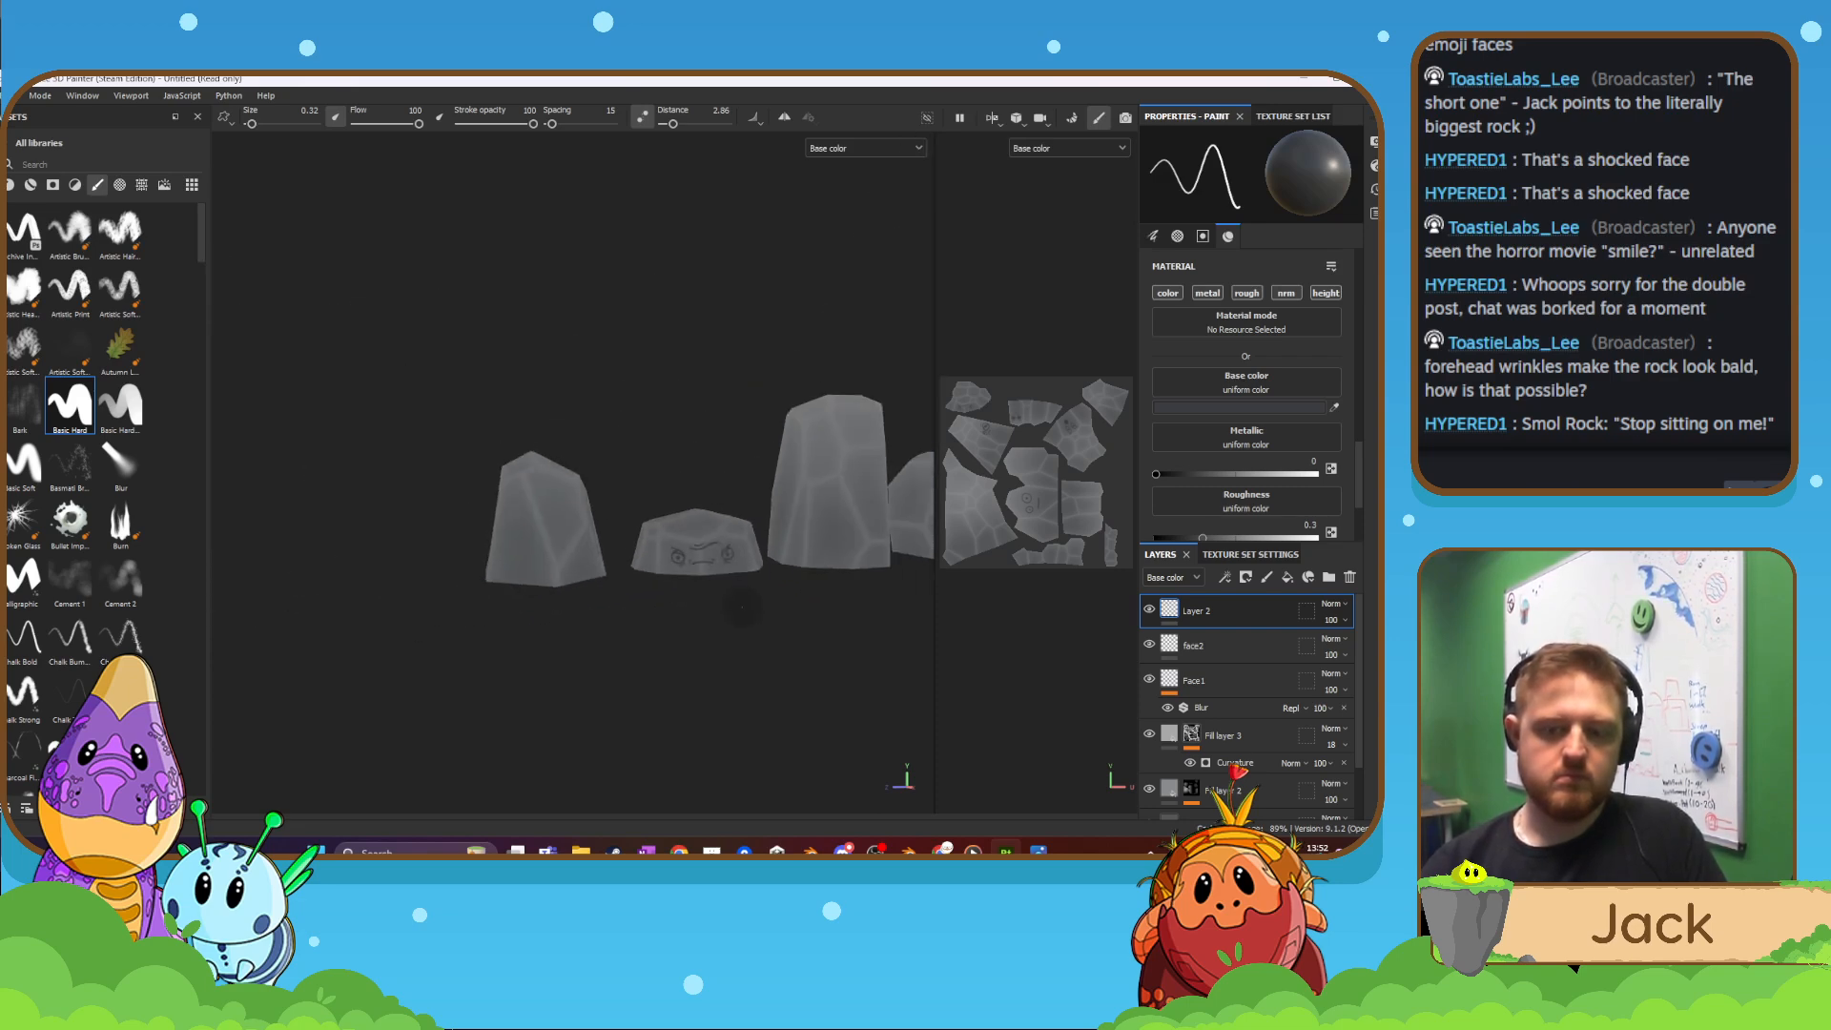
mouse_move(751, 626)
left_mouse_down("alt")
mouse_move(629, 617)
mouse_move(697, 616)
left_mouse_up("alt")
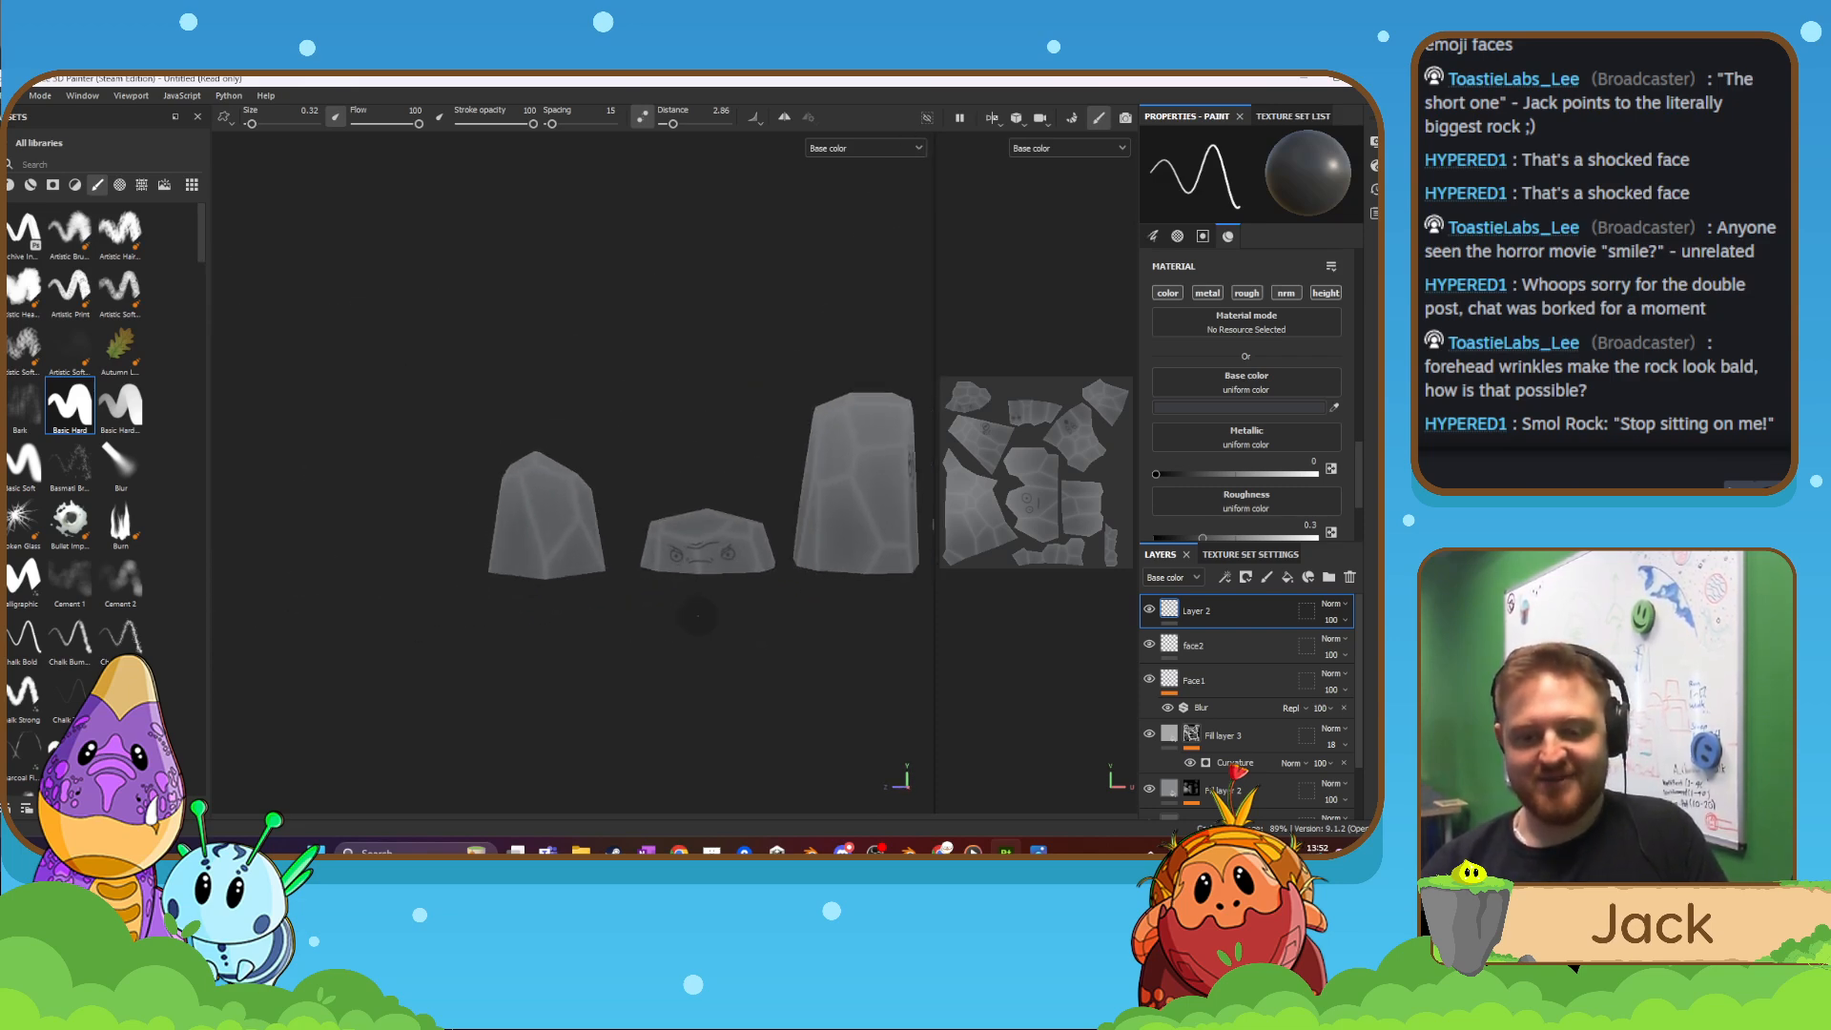
scroll(697, 616, "up", 6)
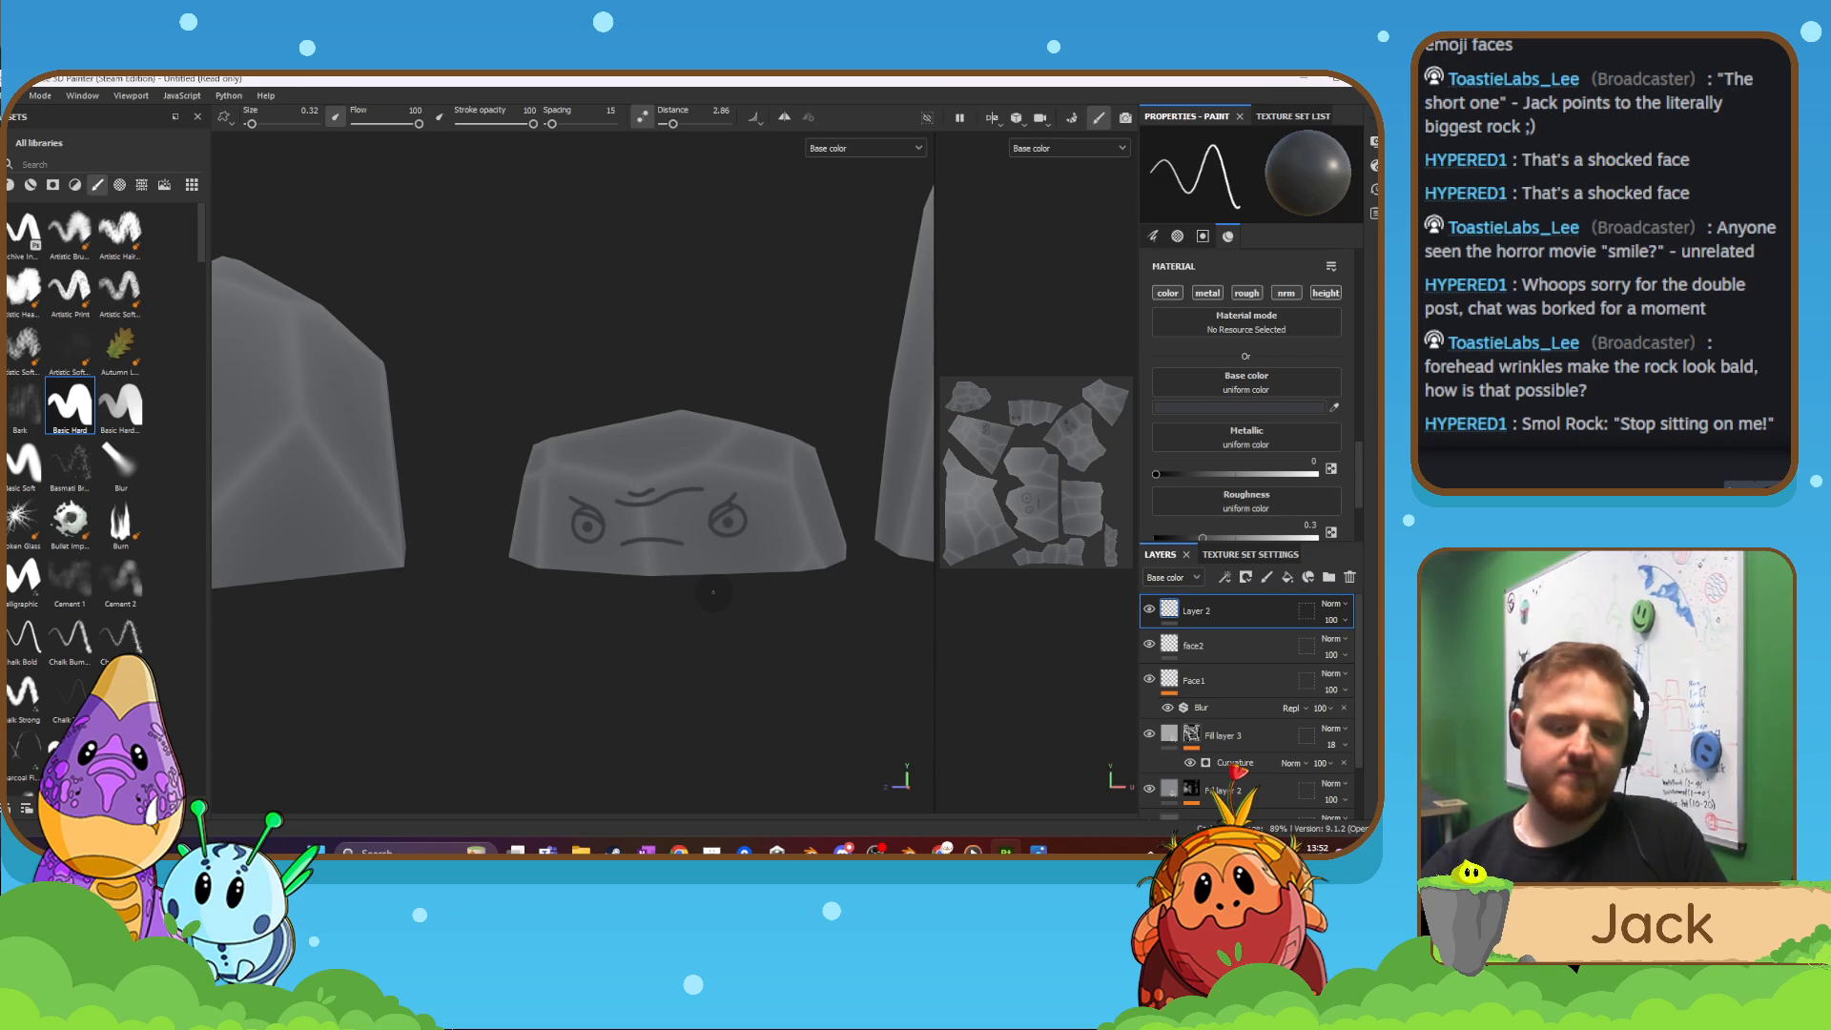
scroll(713, 593, "up", 5)
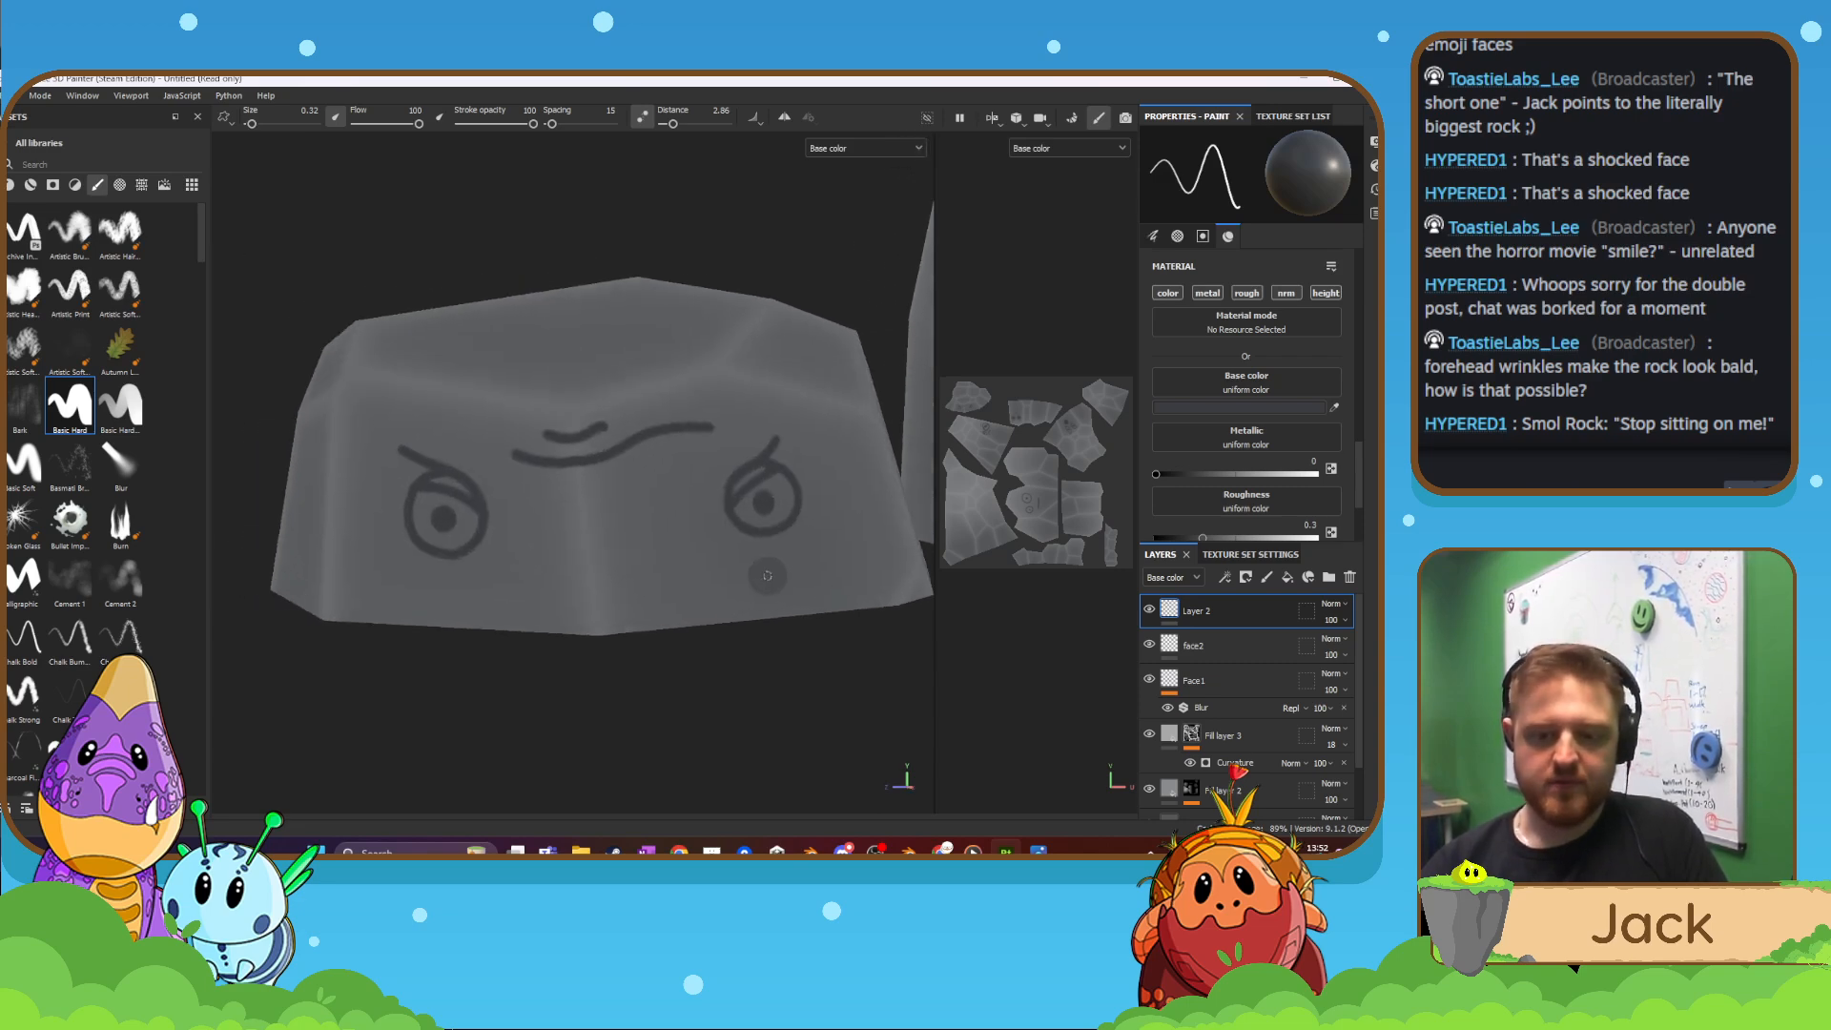
mouse_move(557, 552)
left_mouse_down()
mouse_move(639, 532)
mouse_move(675, 559)
left_mouse_up()
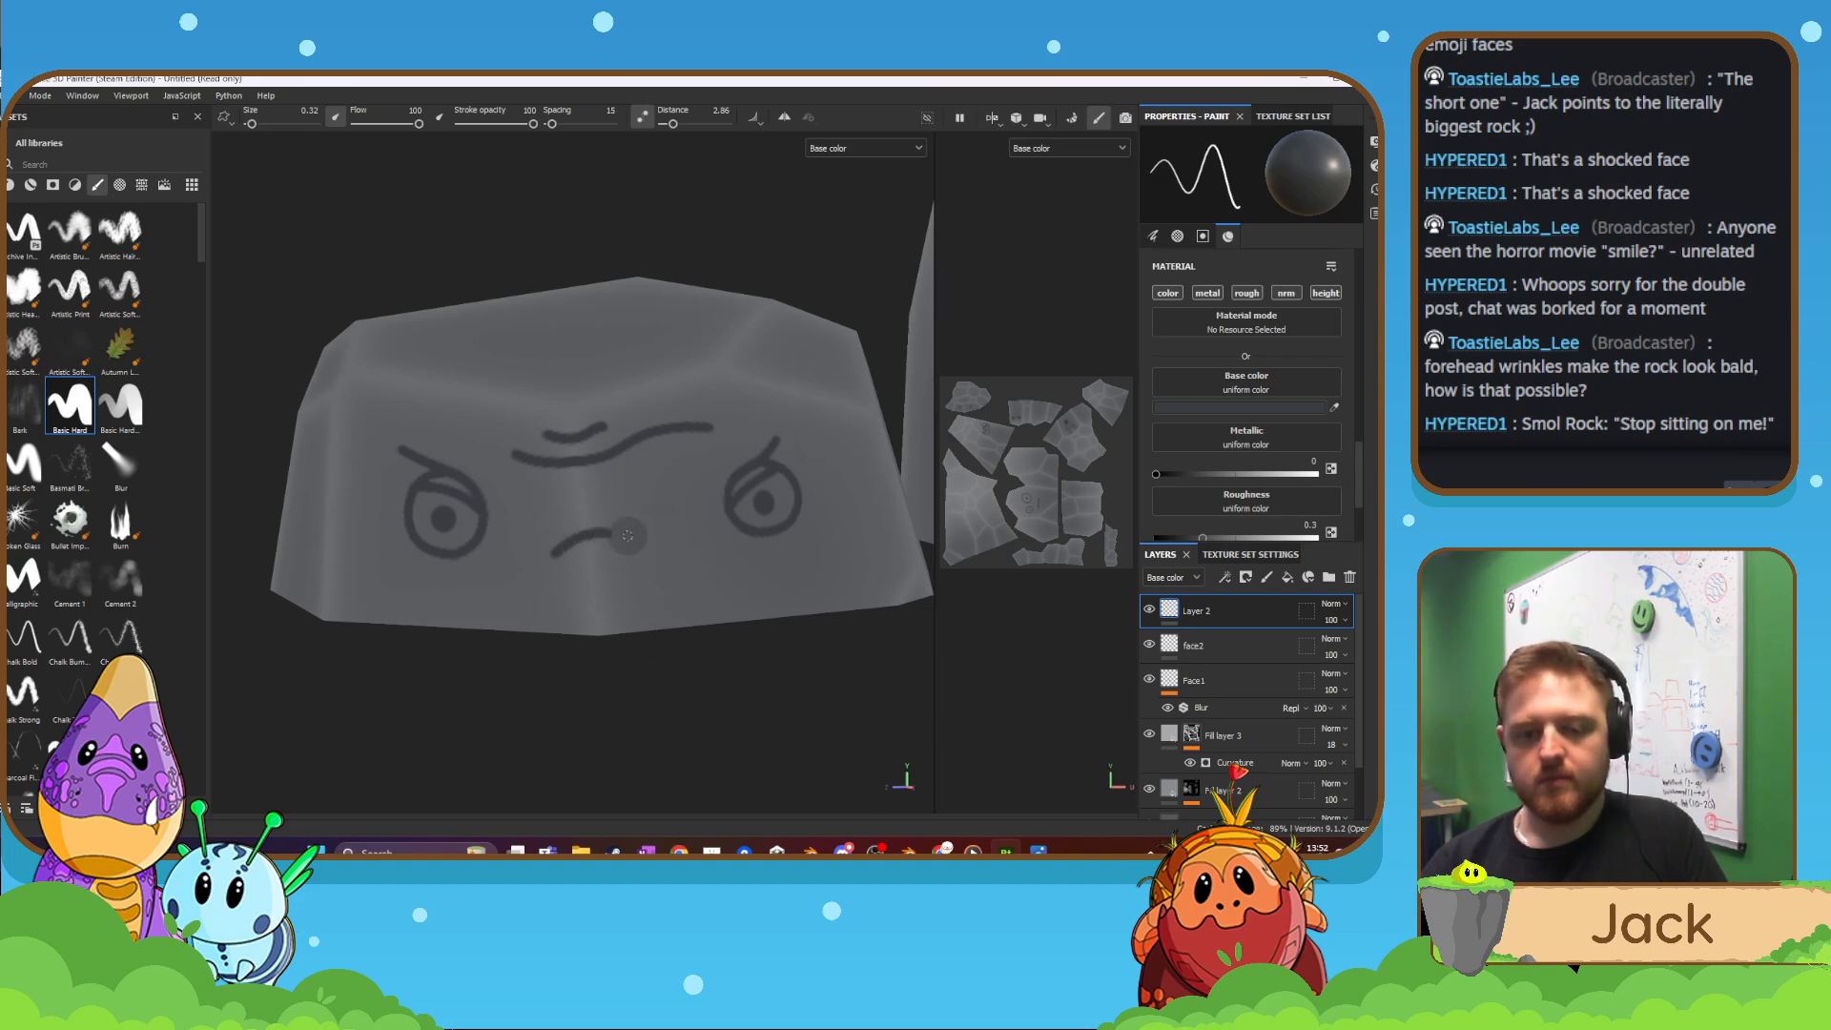
- Erase the right eye and the right end of the long wrinkle with a small eraser, and return to the paint brush
scroll(653, 565, "down", 4)
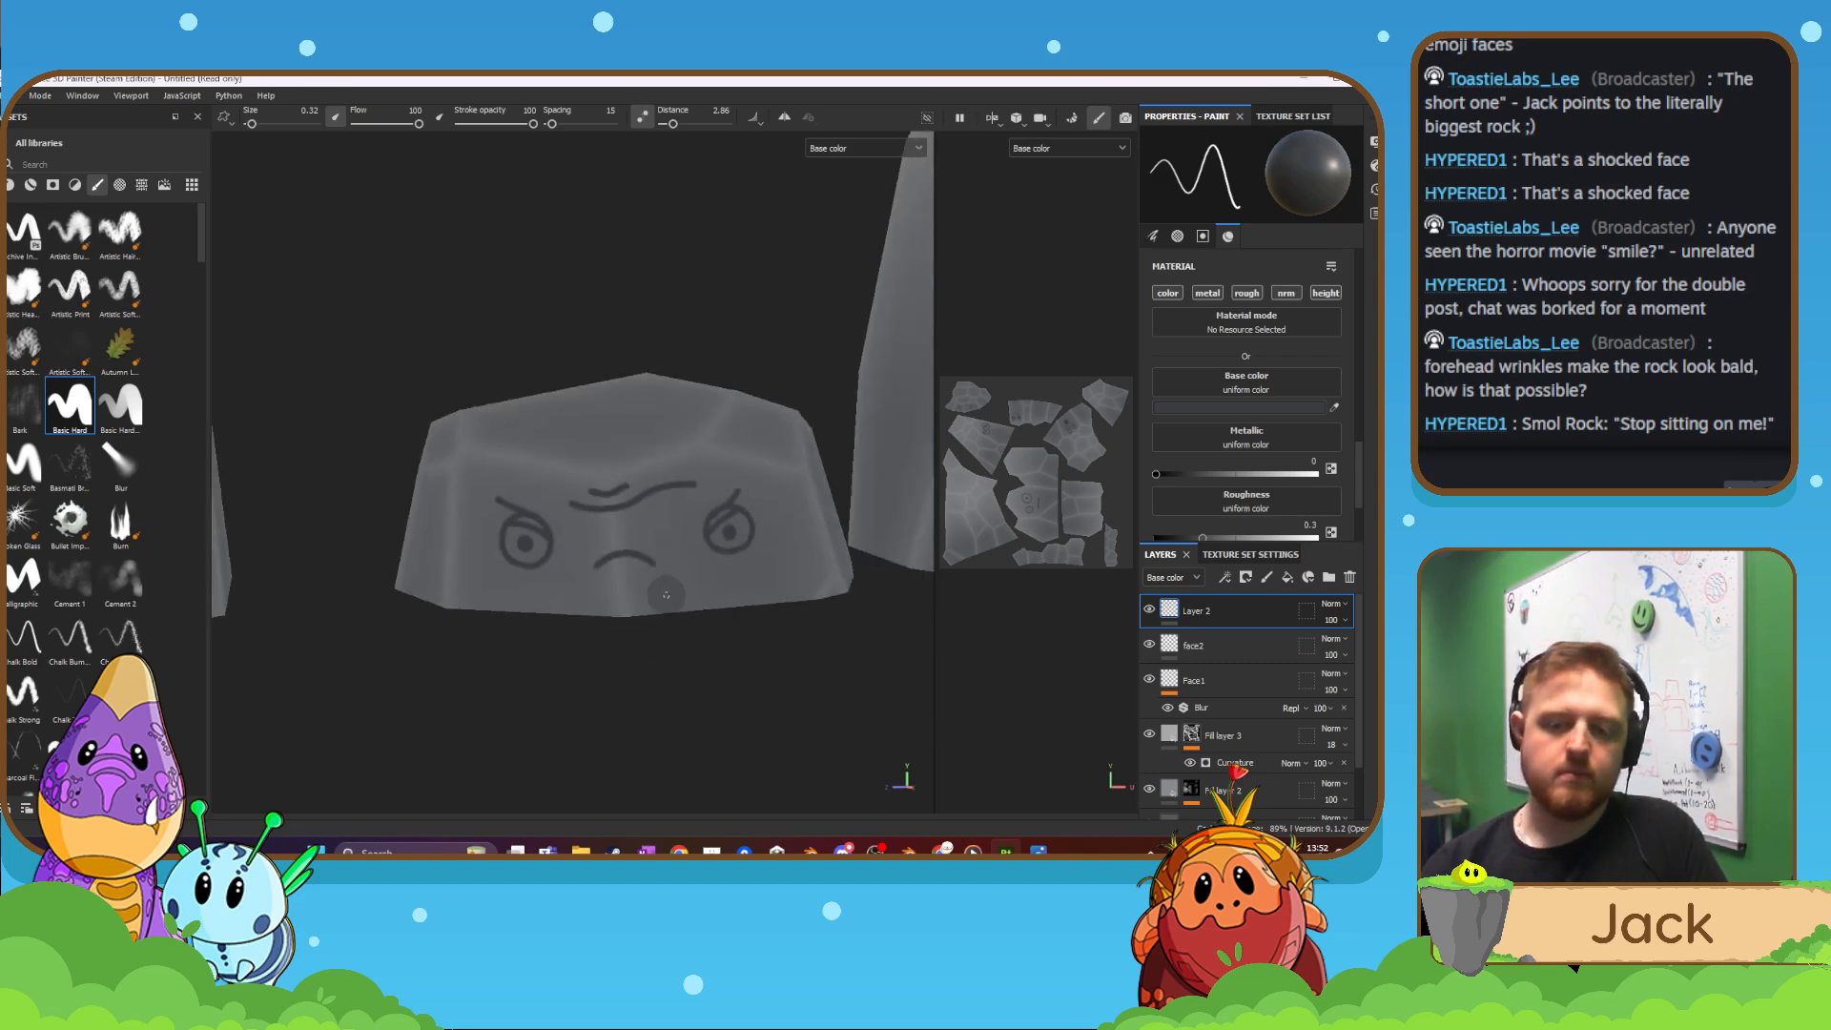
mouse_move(665, 603)
left_mouse_down("alt")
mouse_move(691, 605)
mouse_move(527, 605)
mouse_move(858, 617)
mouse_move(687, 584)
mouse_move(666, 518)
mouse_move(756, 520)
left_mouse_up("alt")
scroll(653, 597, "down", 4)
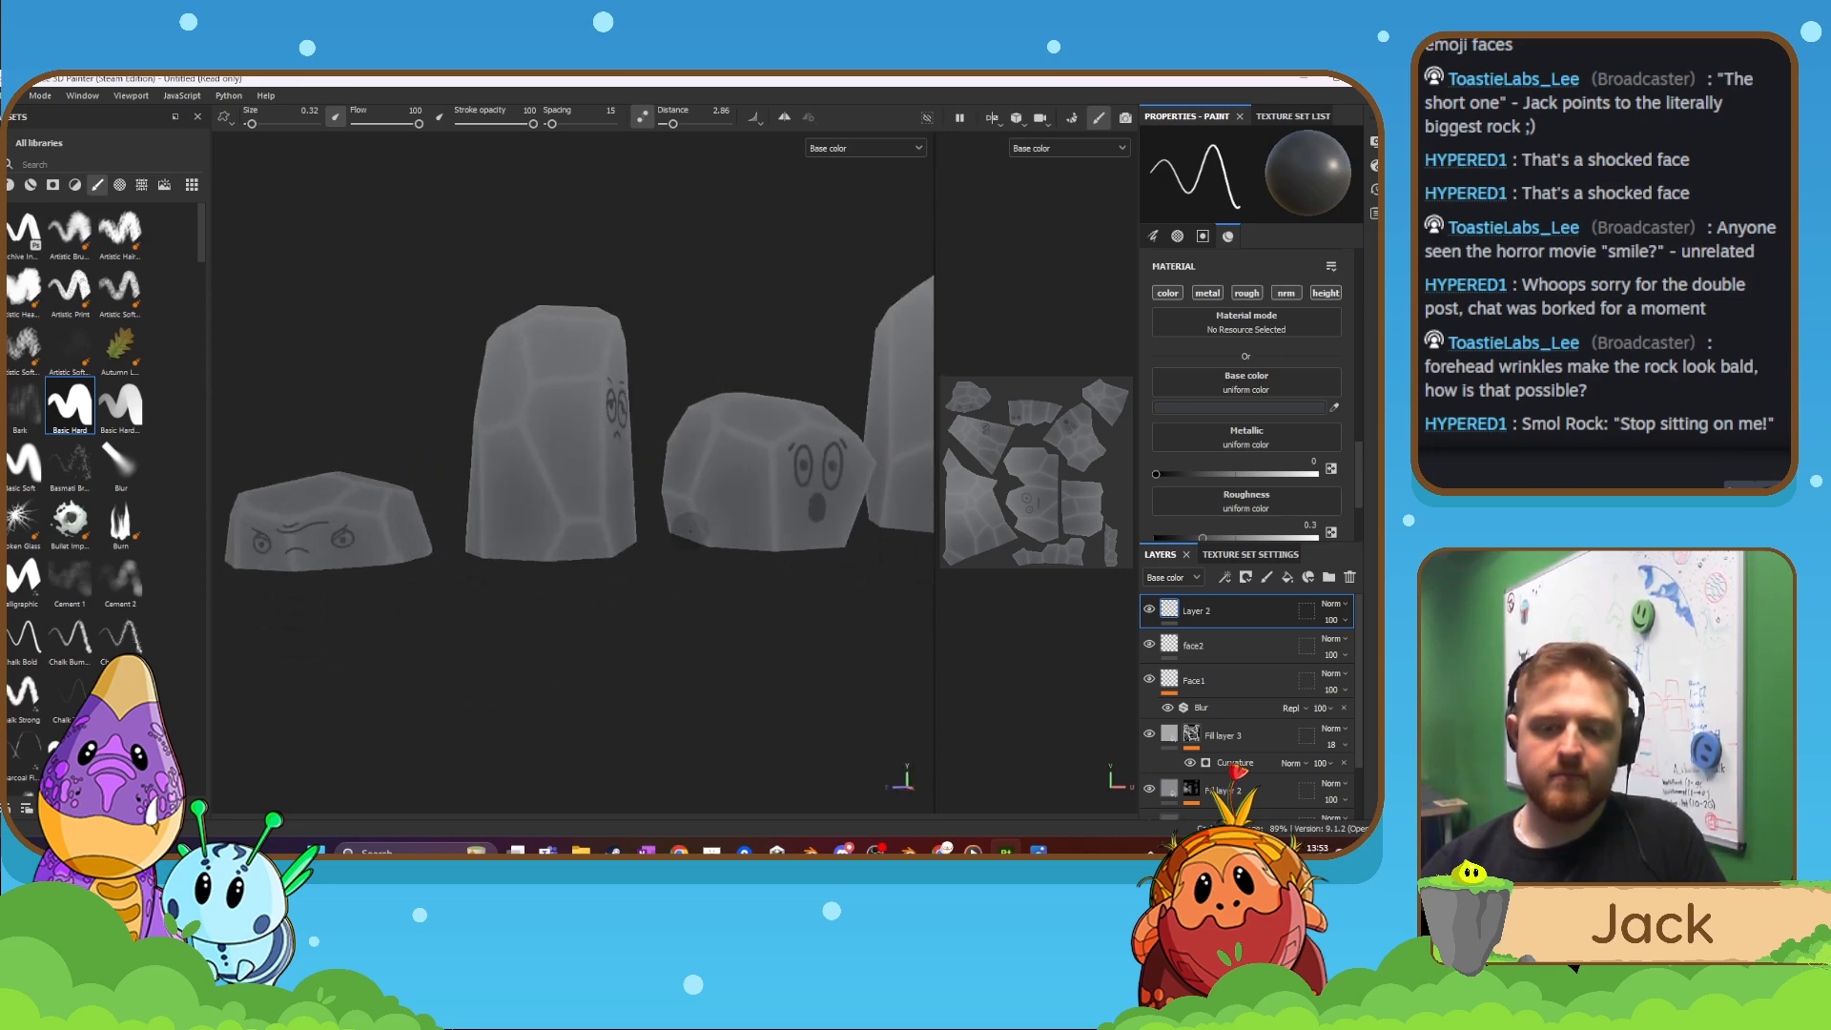
mouse_move(506, 555)
middle_mouse_down("alt")
mouse_move(558, 545)
mouse_move(488, 527)
mouse_move(610, 530)
middle_mouse_up("alt")
scroll(543, 536, "up", 5)
left_click_drag(610, 530, 697, 542, "alt")
key("e")
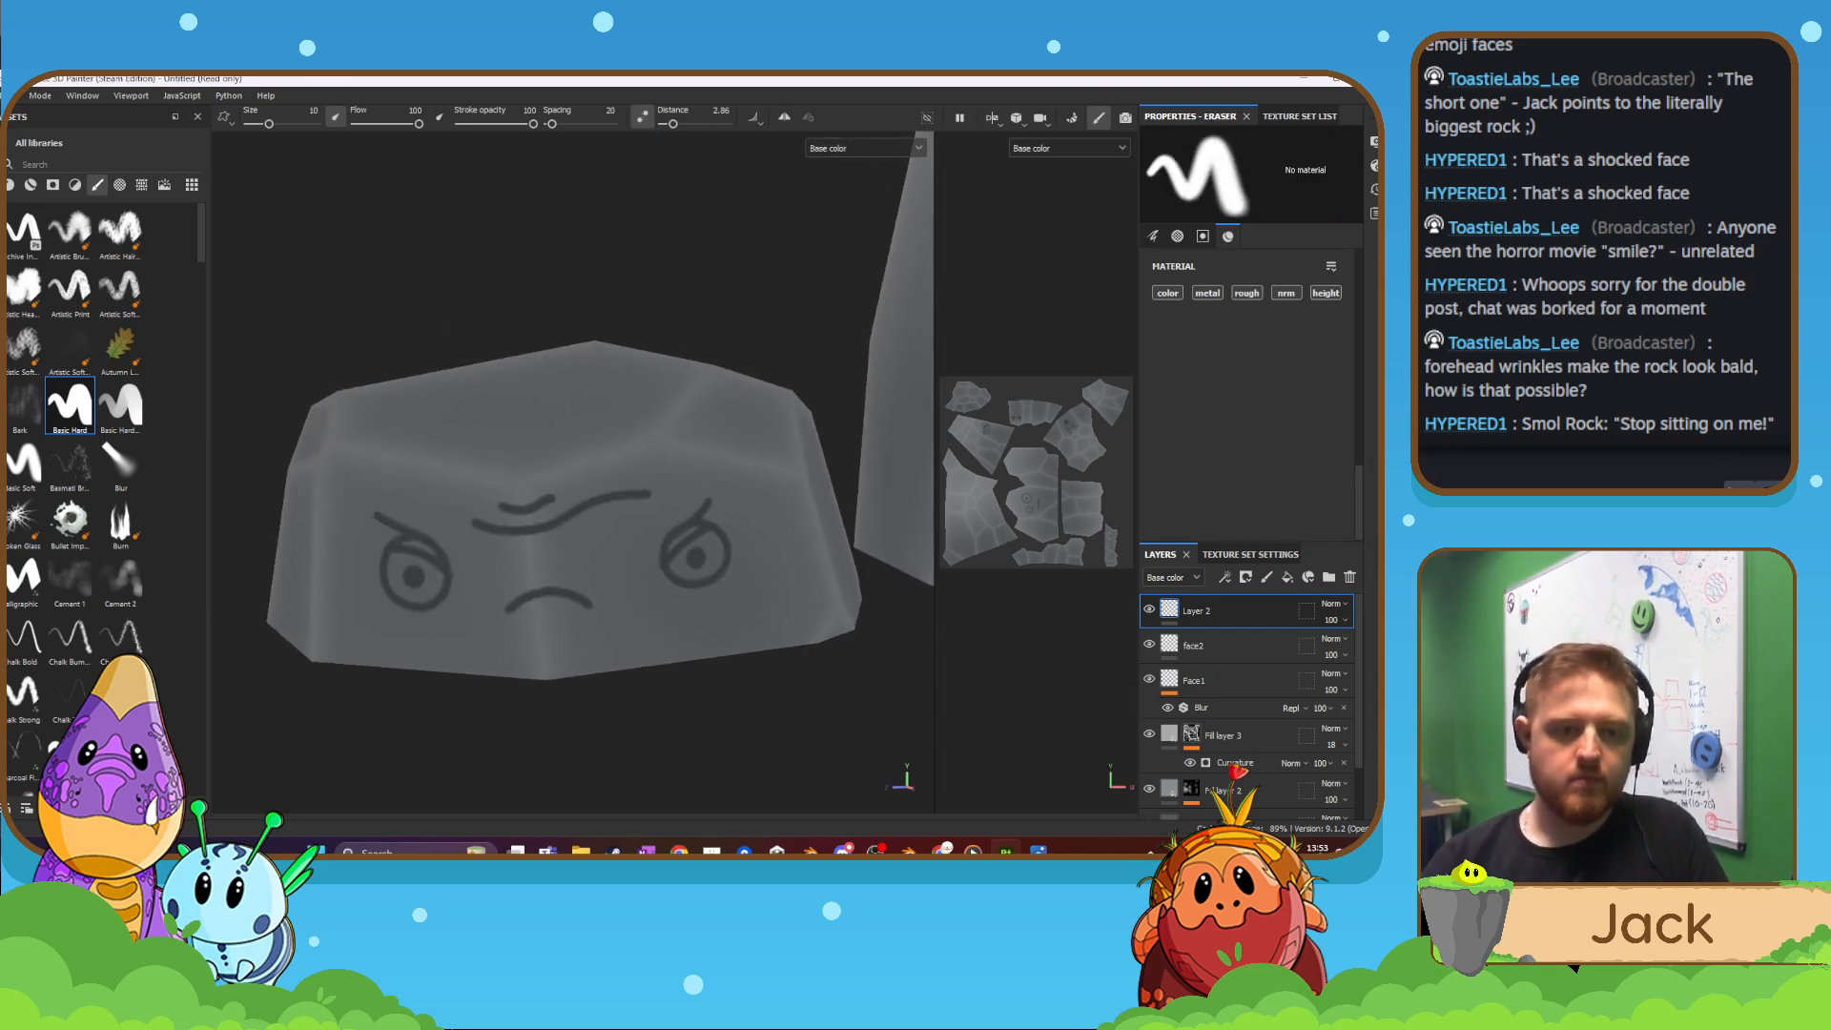
key("bracketleft")
key("bracketleft")
key("bracketleft")
key("bracketleft")
key("bracketleft")
key("bracketleft")
key("bracketleft")
key("bracketleft")
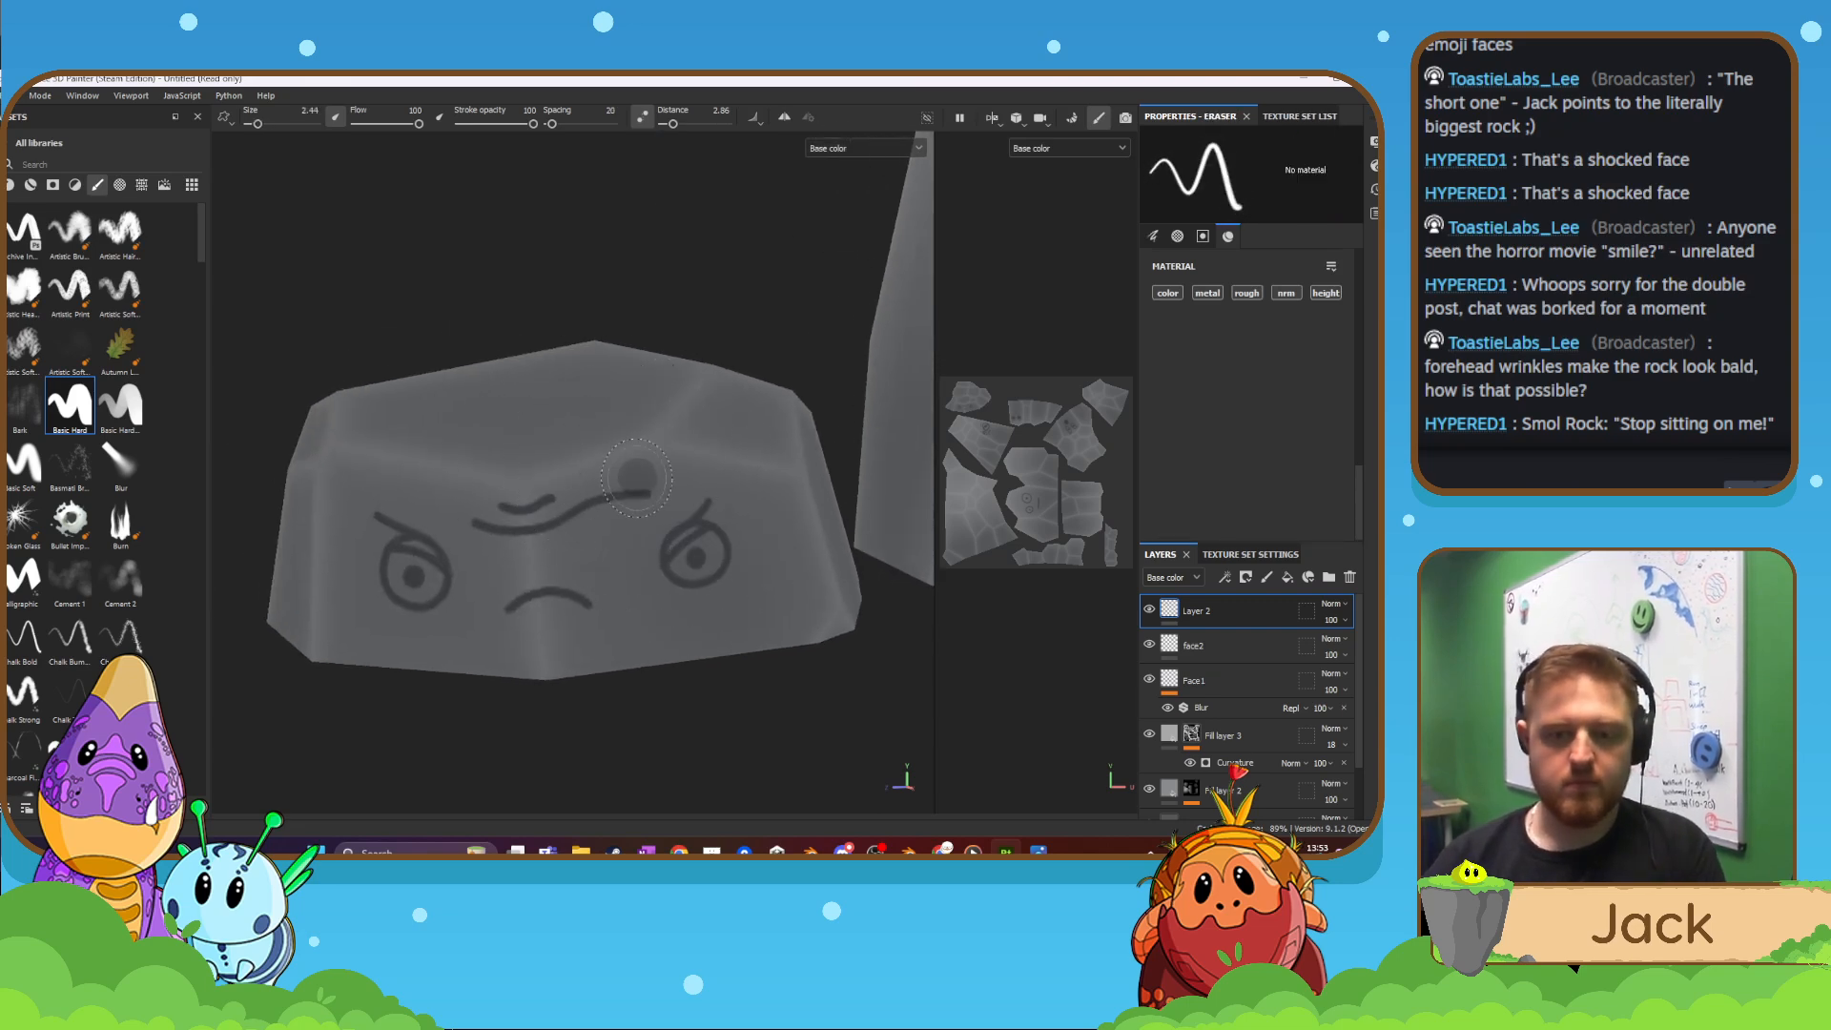
mouse_move(650, 490)
left_mouse_down()
mouse_move(628, 504)
mouse_move(706, 534)
mouse_move(725, 577)
mouse_move(709, 582)
left_mouse_up()
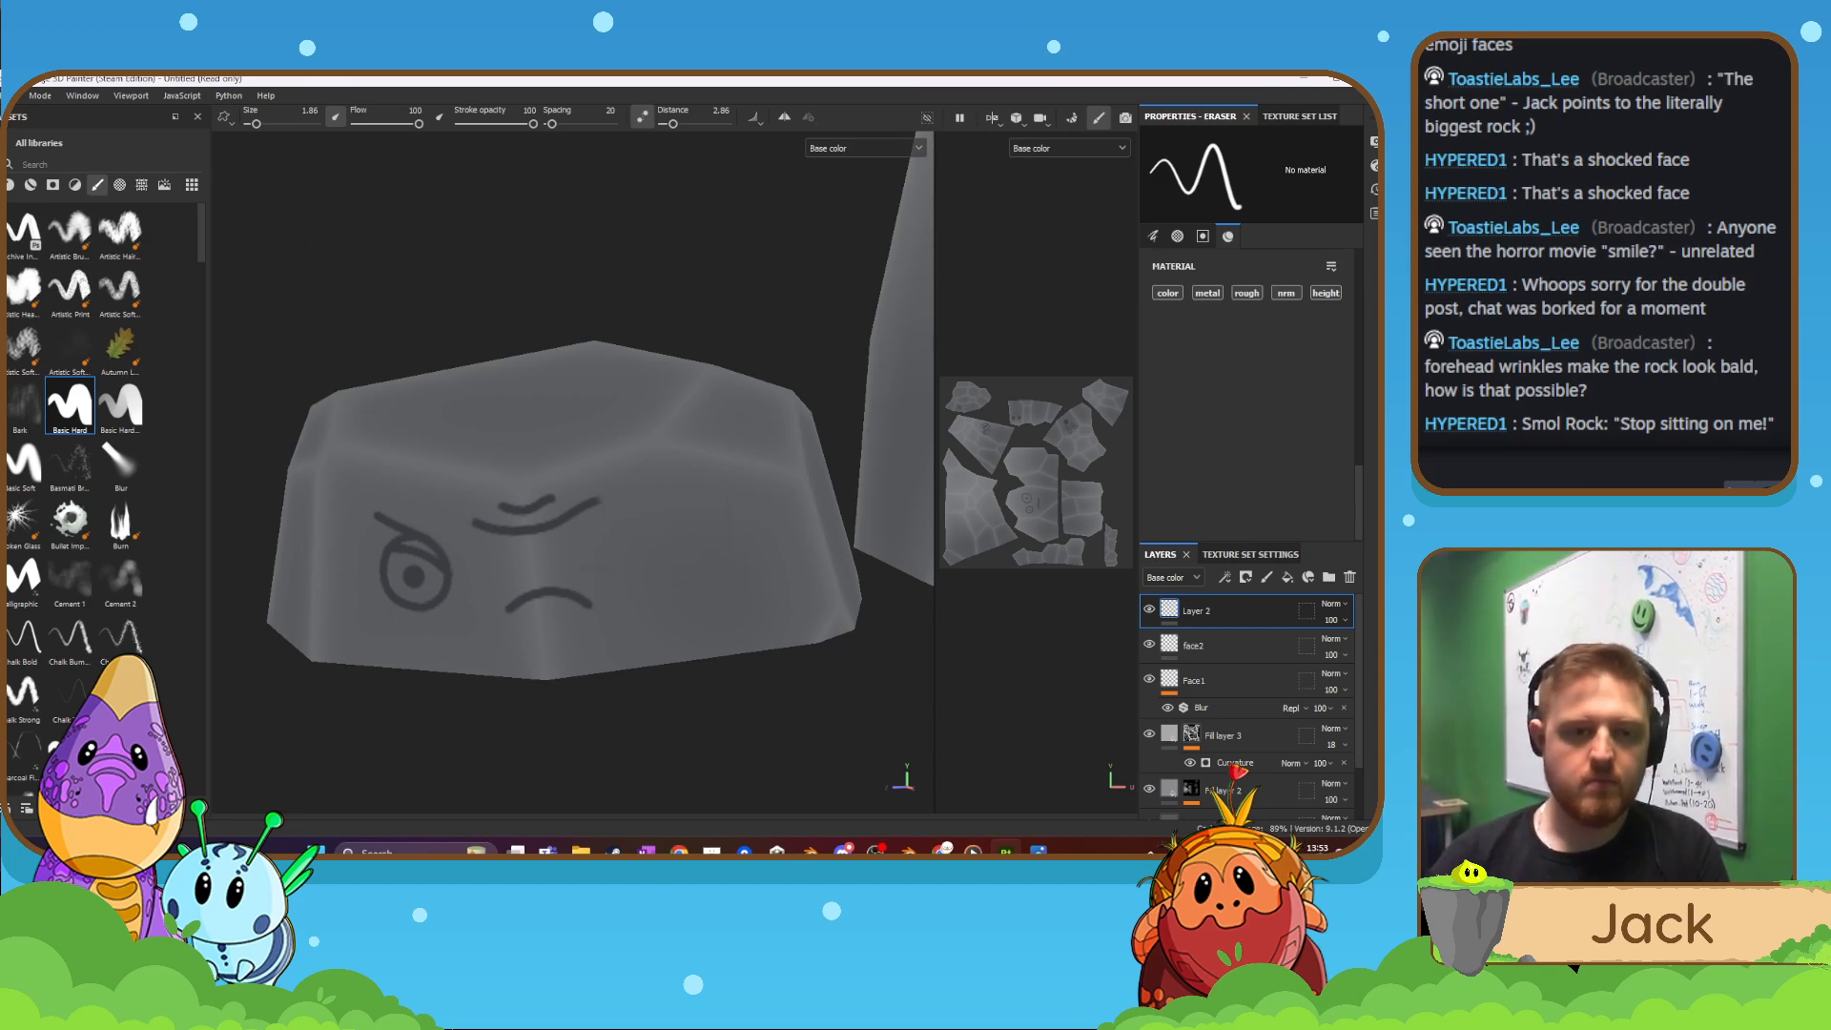
key("1")
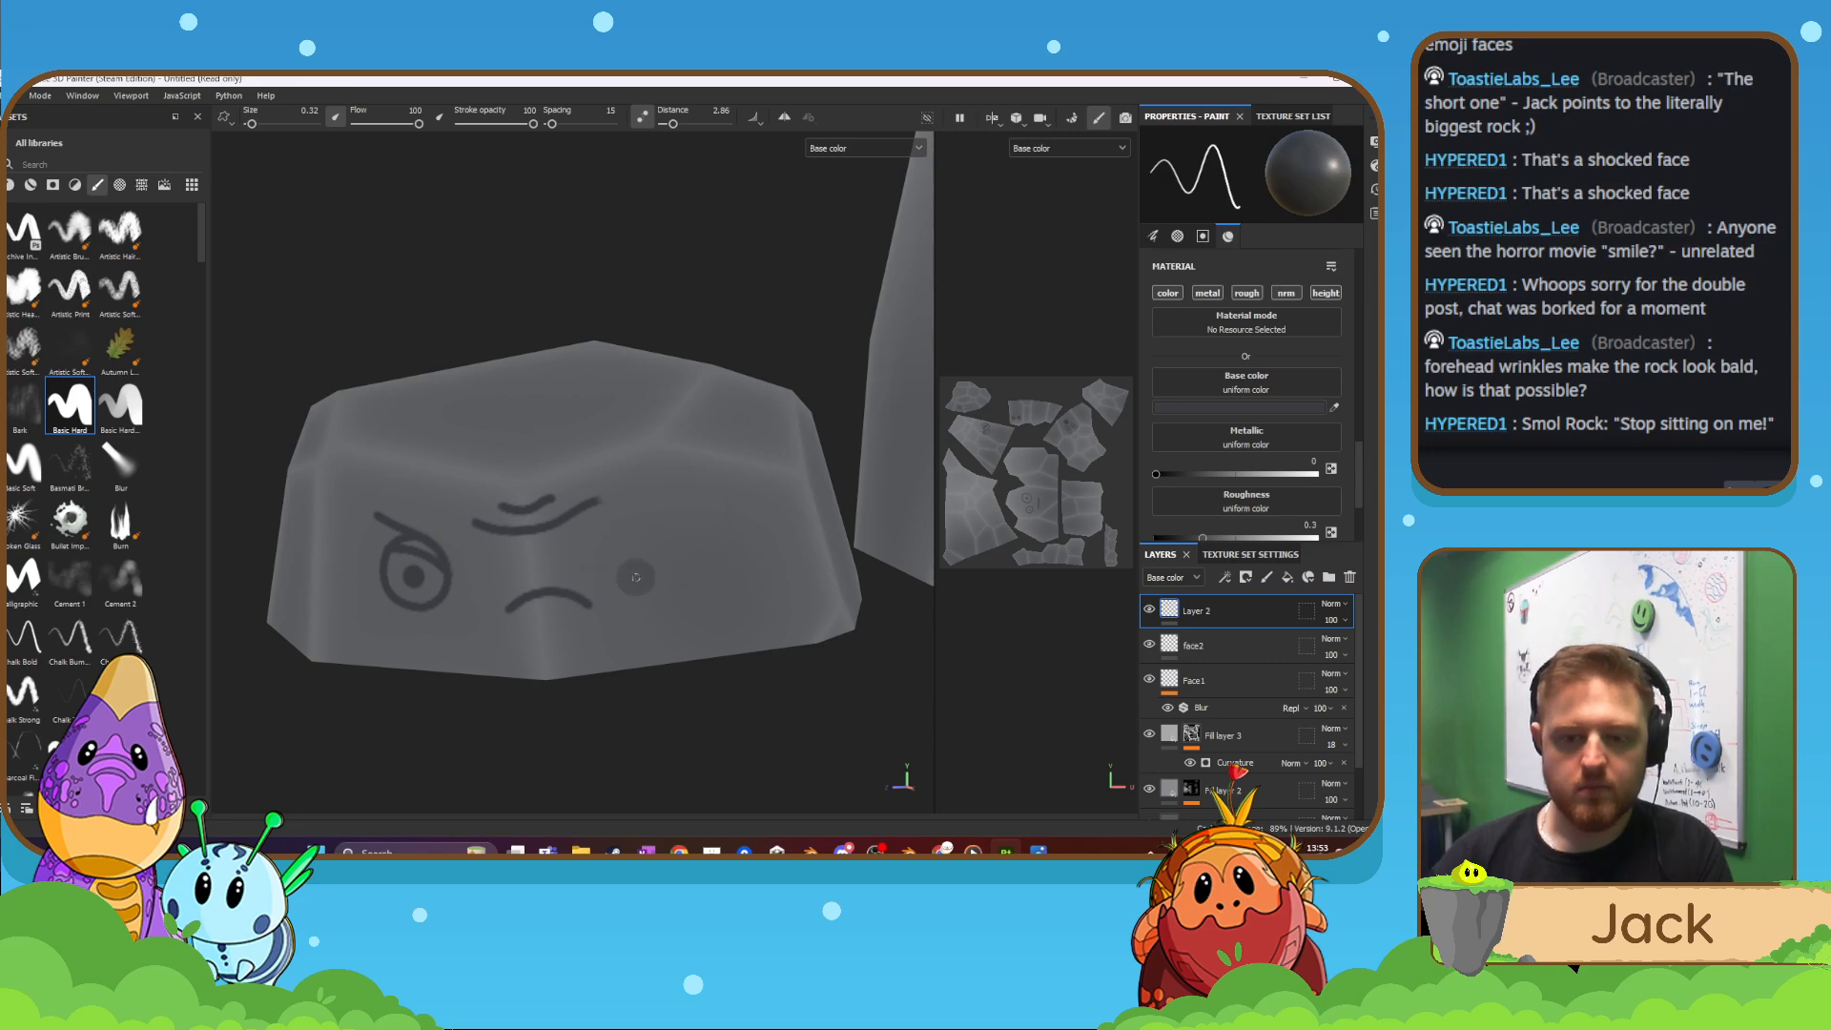
- Repaint the right eye's round outline closer to the frown, with a slanted eyelid line extending above it
scroll(630, 572, "up", 3)
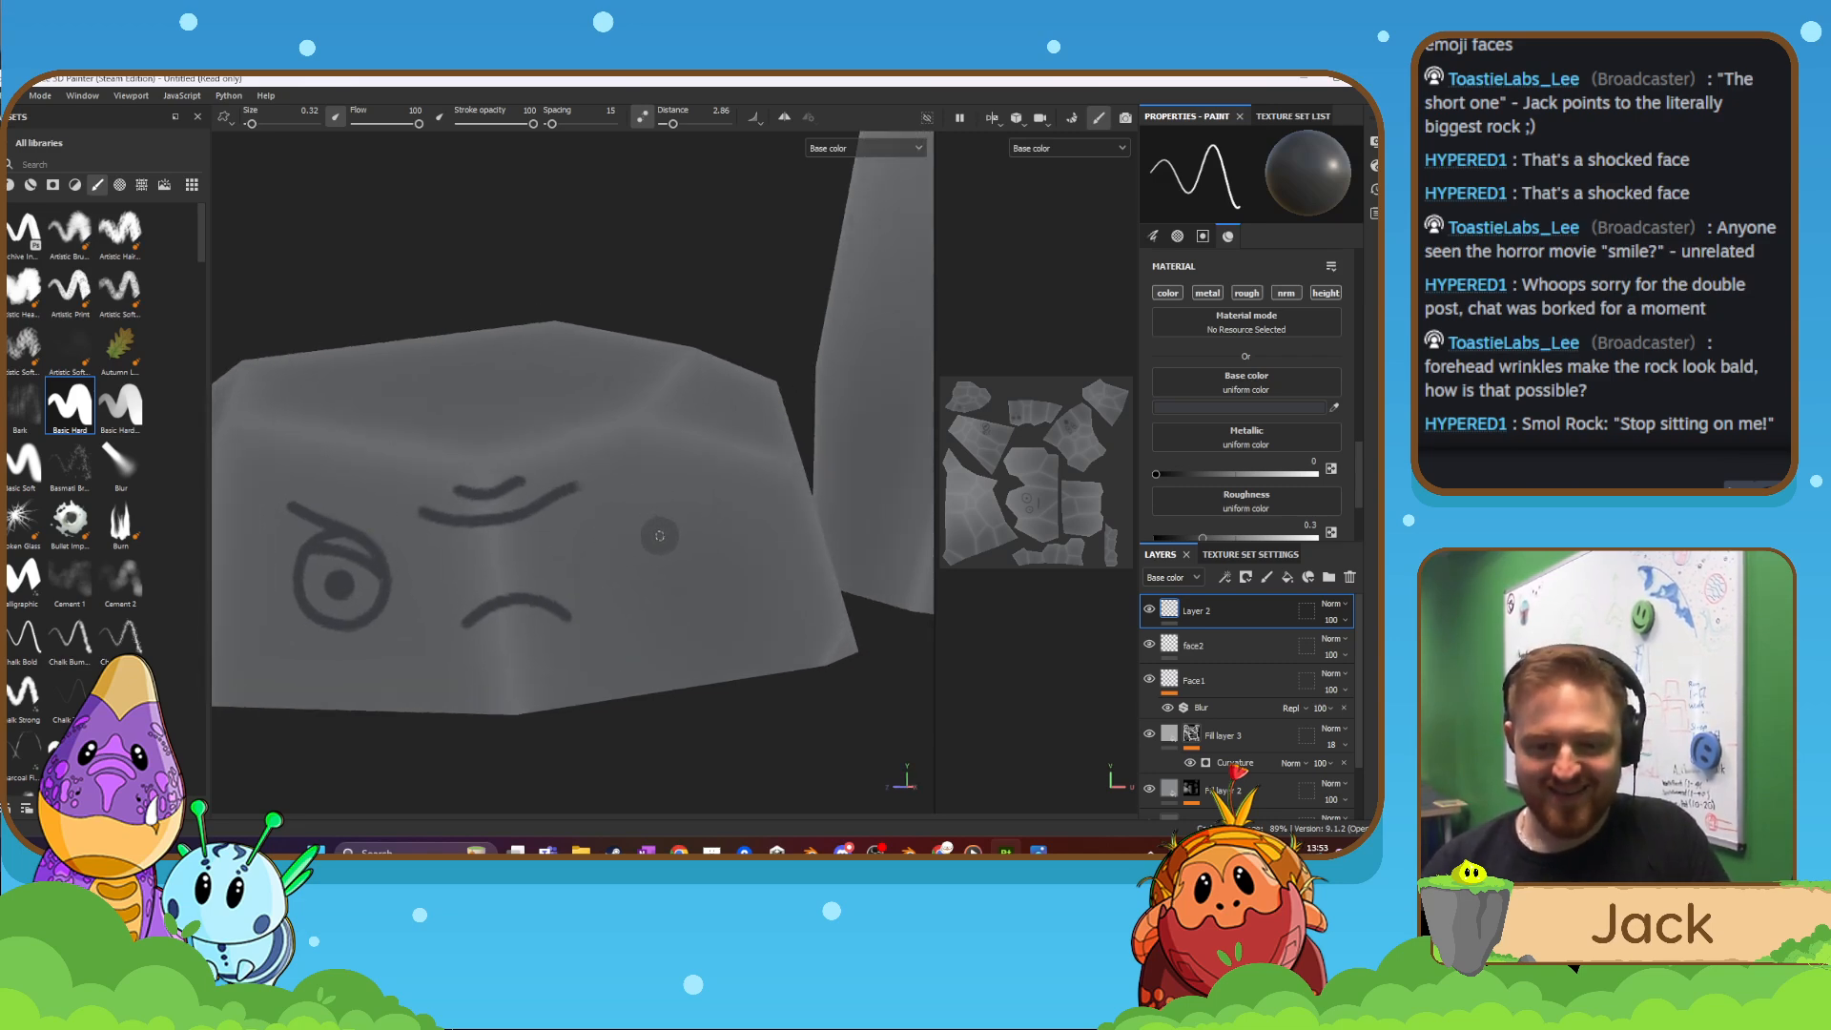
mouse_move(619, 539)
left_mouse_down()
mouse_move(608, 574)
mouse_move(648, 606)
mouse_move(676, 596)
left_mouse_up()
key("ctrl+z")
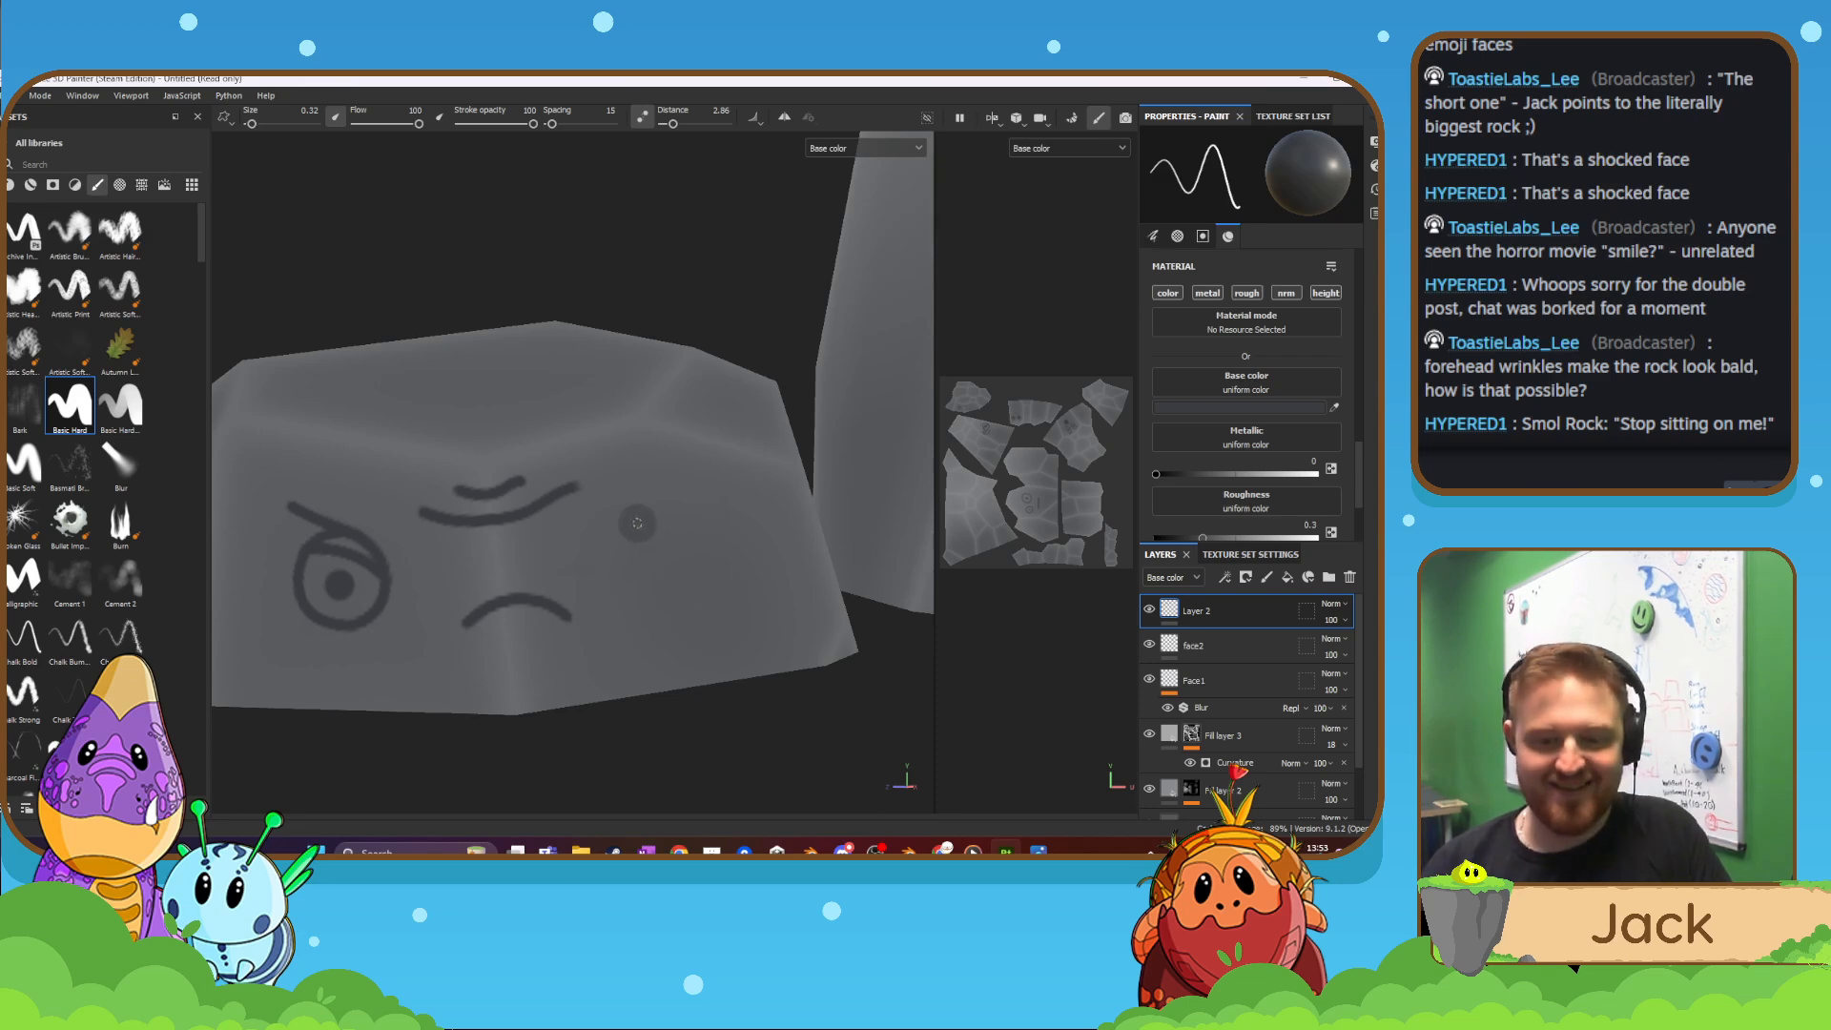
mouse_move(619, 529)
left_mouse_down()
mouse_move(612, 576)
mouse_move(647, 602)
mouse_move(687, 590)
mouse_move(691, 536)
mouse_move(666, 518)
left_mouse_up()
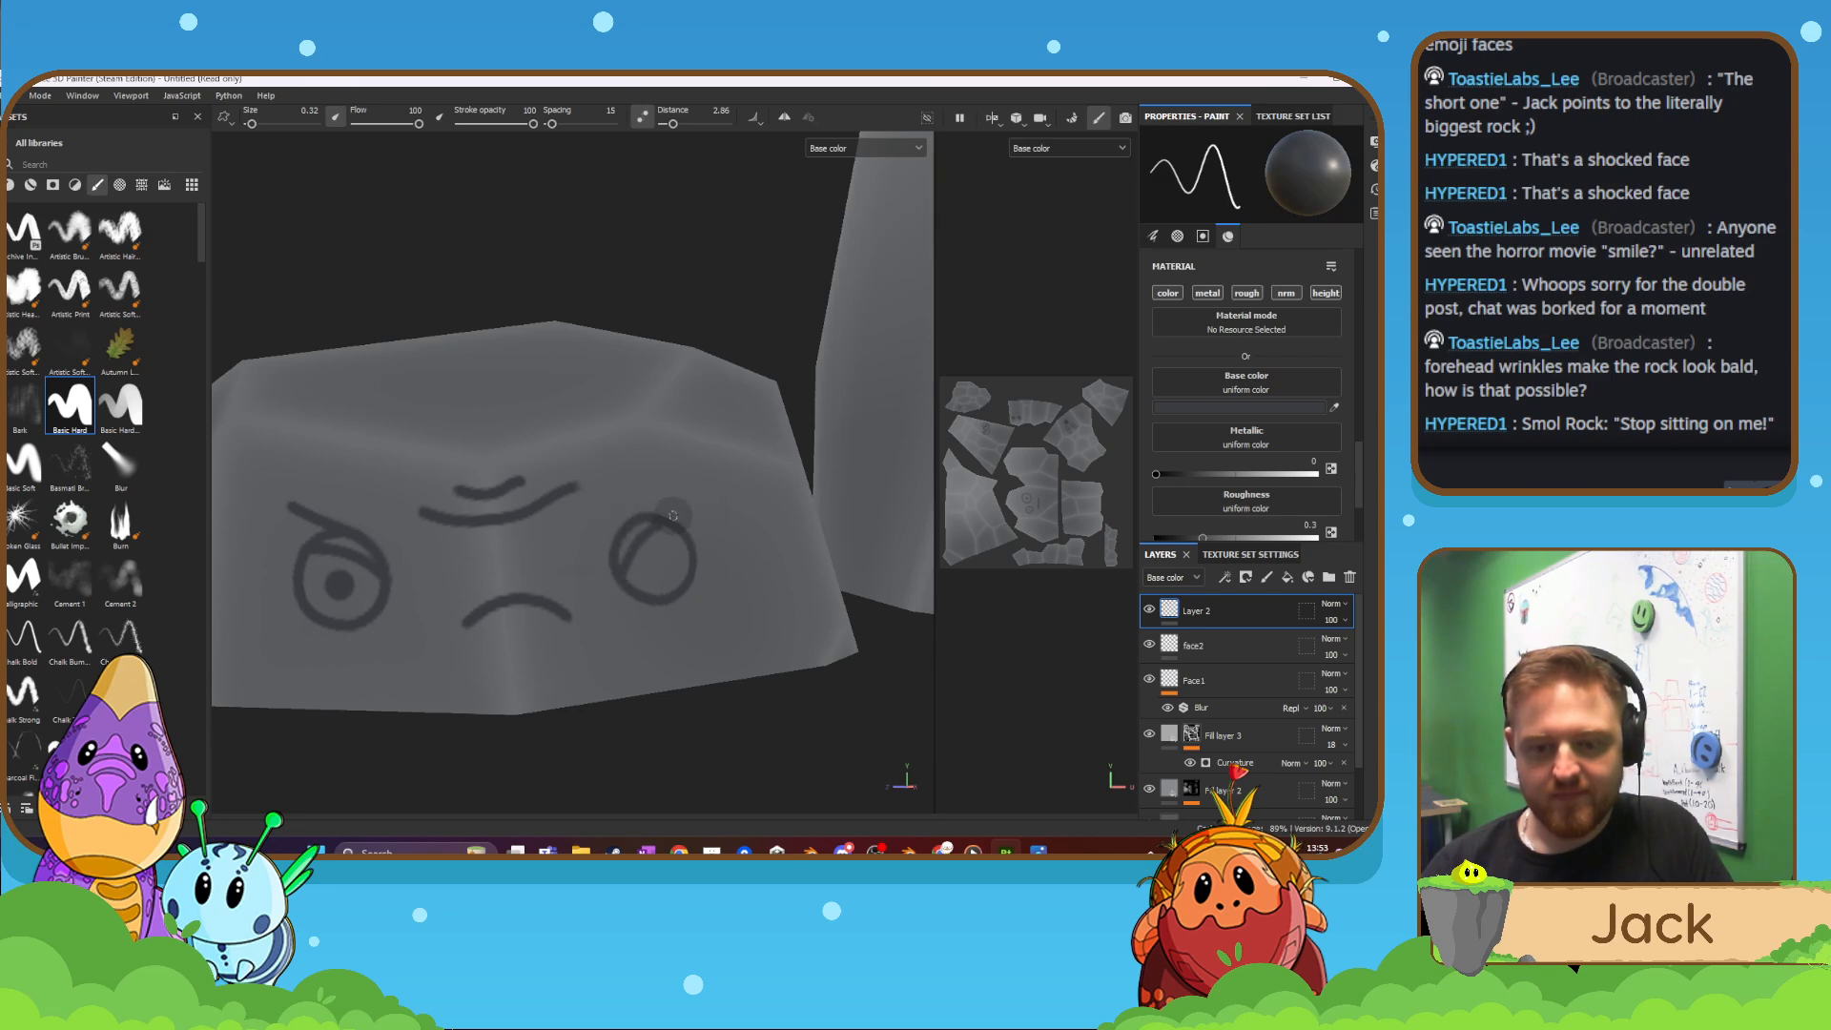
left_click_drag(633, 519, 672, 462)
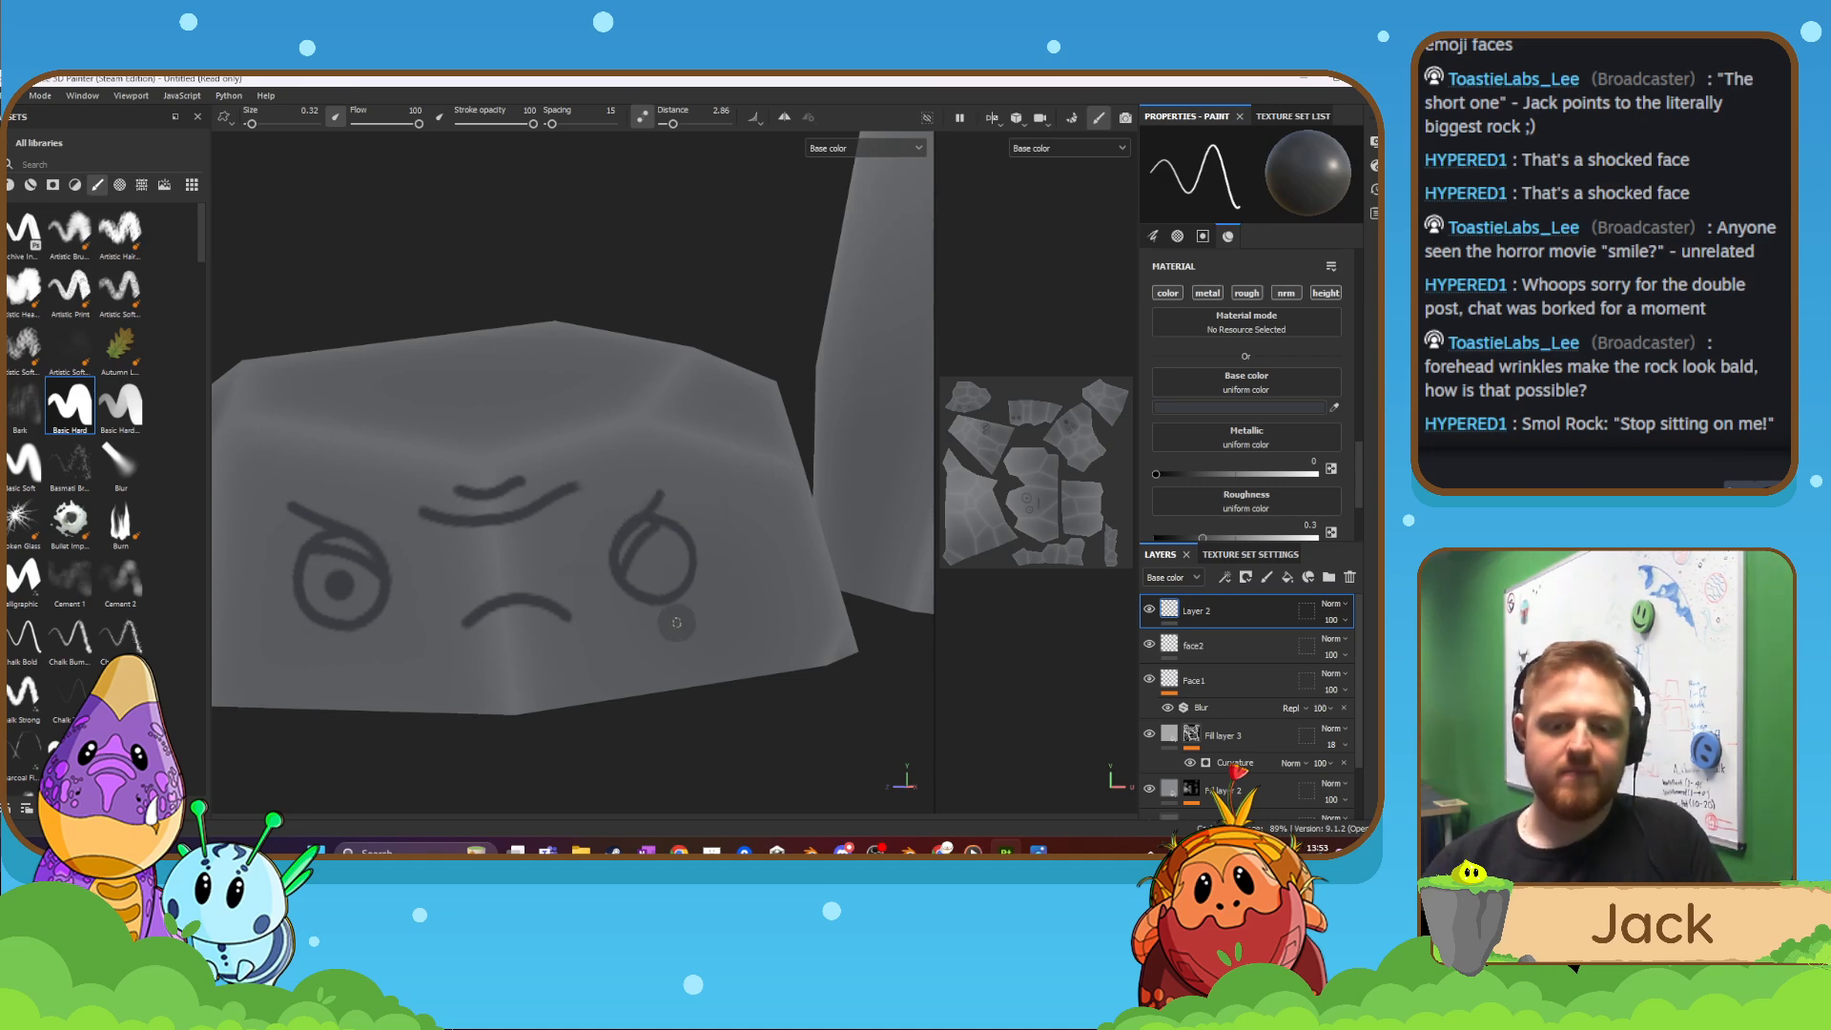
key("ctrl+z")
mouse_move(619, 567)
left_mouse_down()
mouse_move(665, 524)
mouse_move(663, 487)
left_mouse_up()
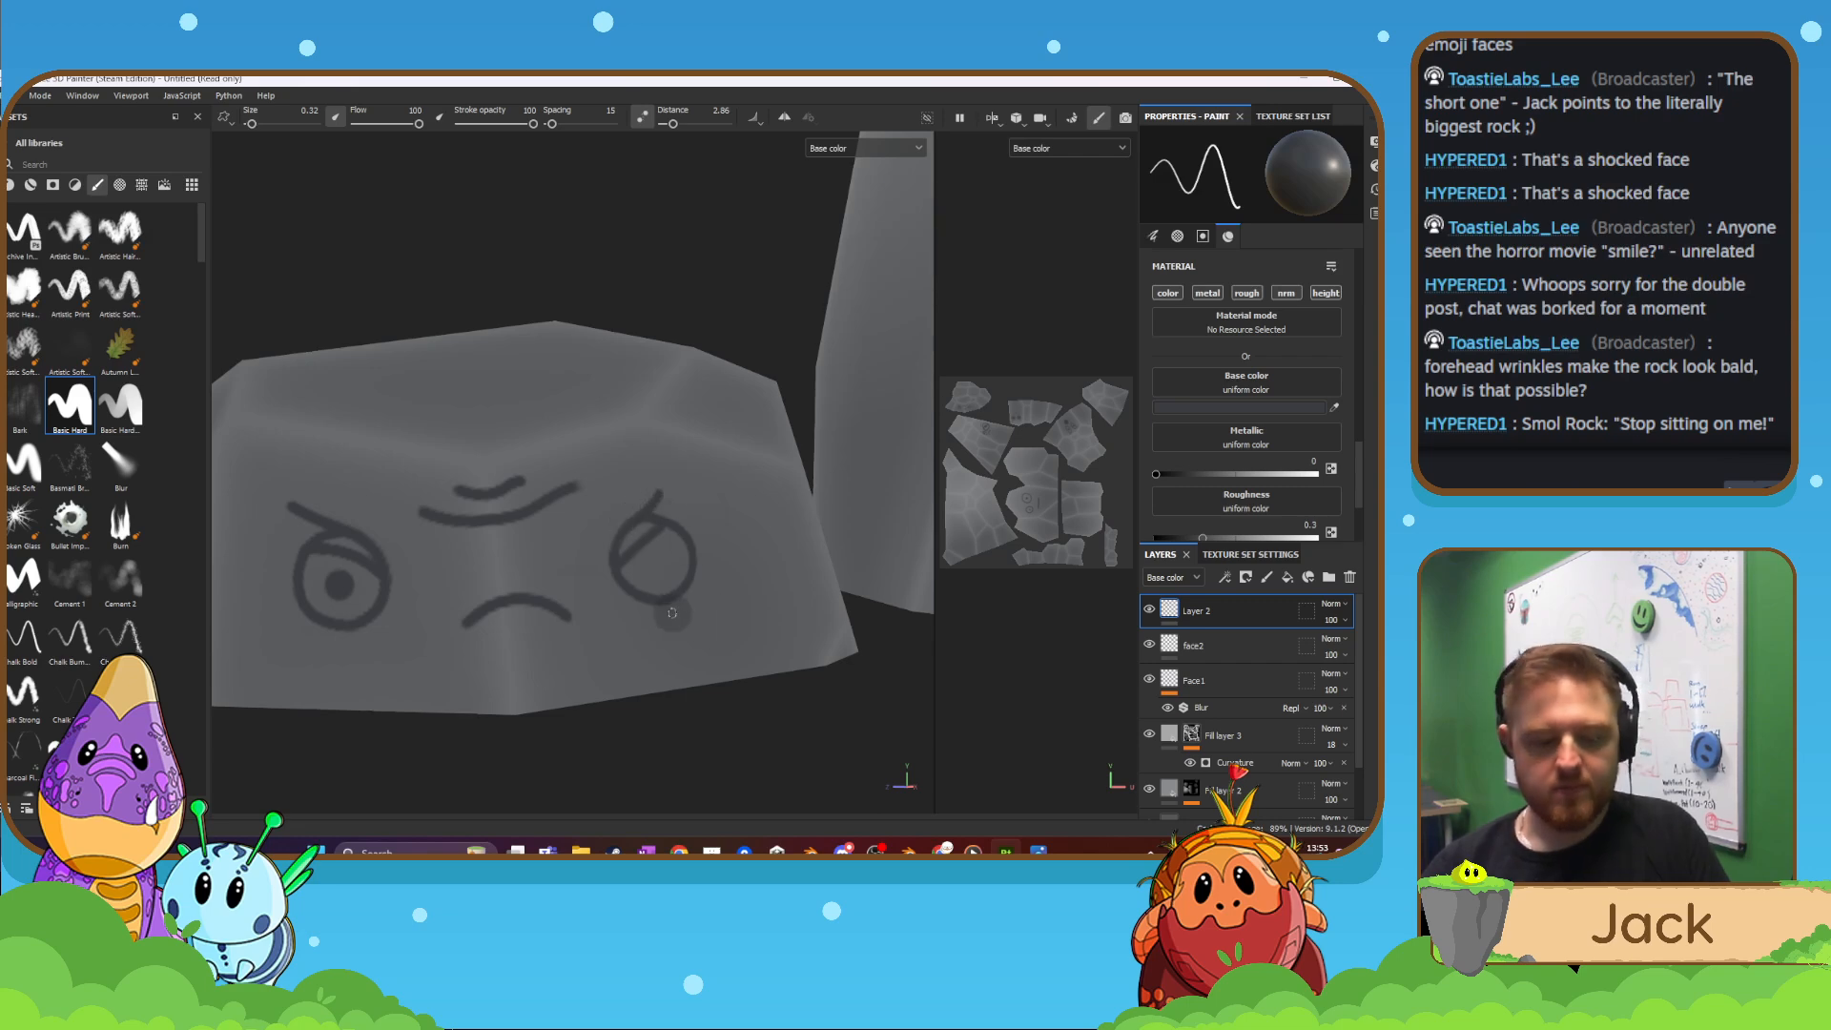
- Enlarge the brush, dot a pupil in the new right eye, and review the face from a distance
right_click_drag(651, 603, 655, 602, "ctrl")
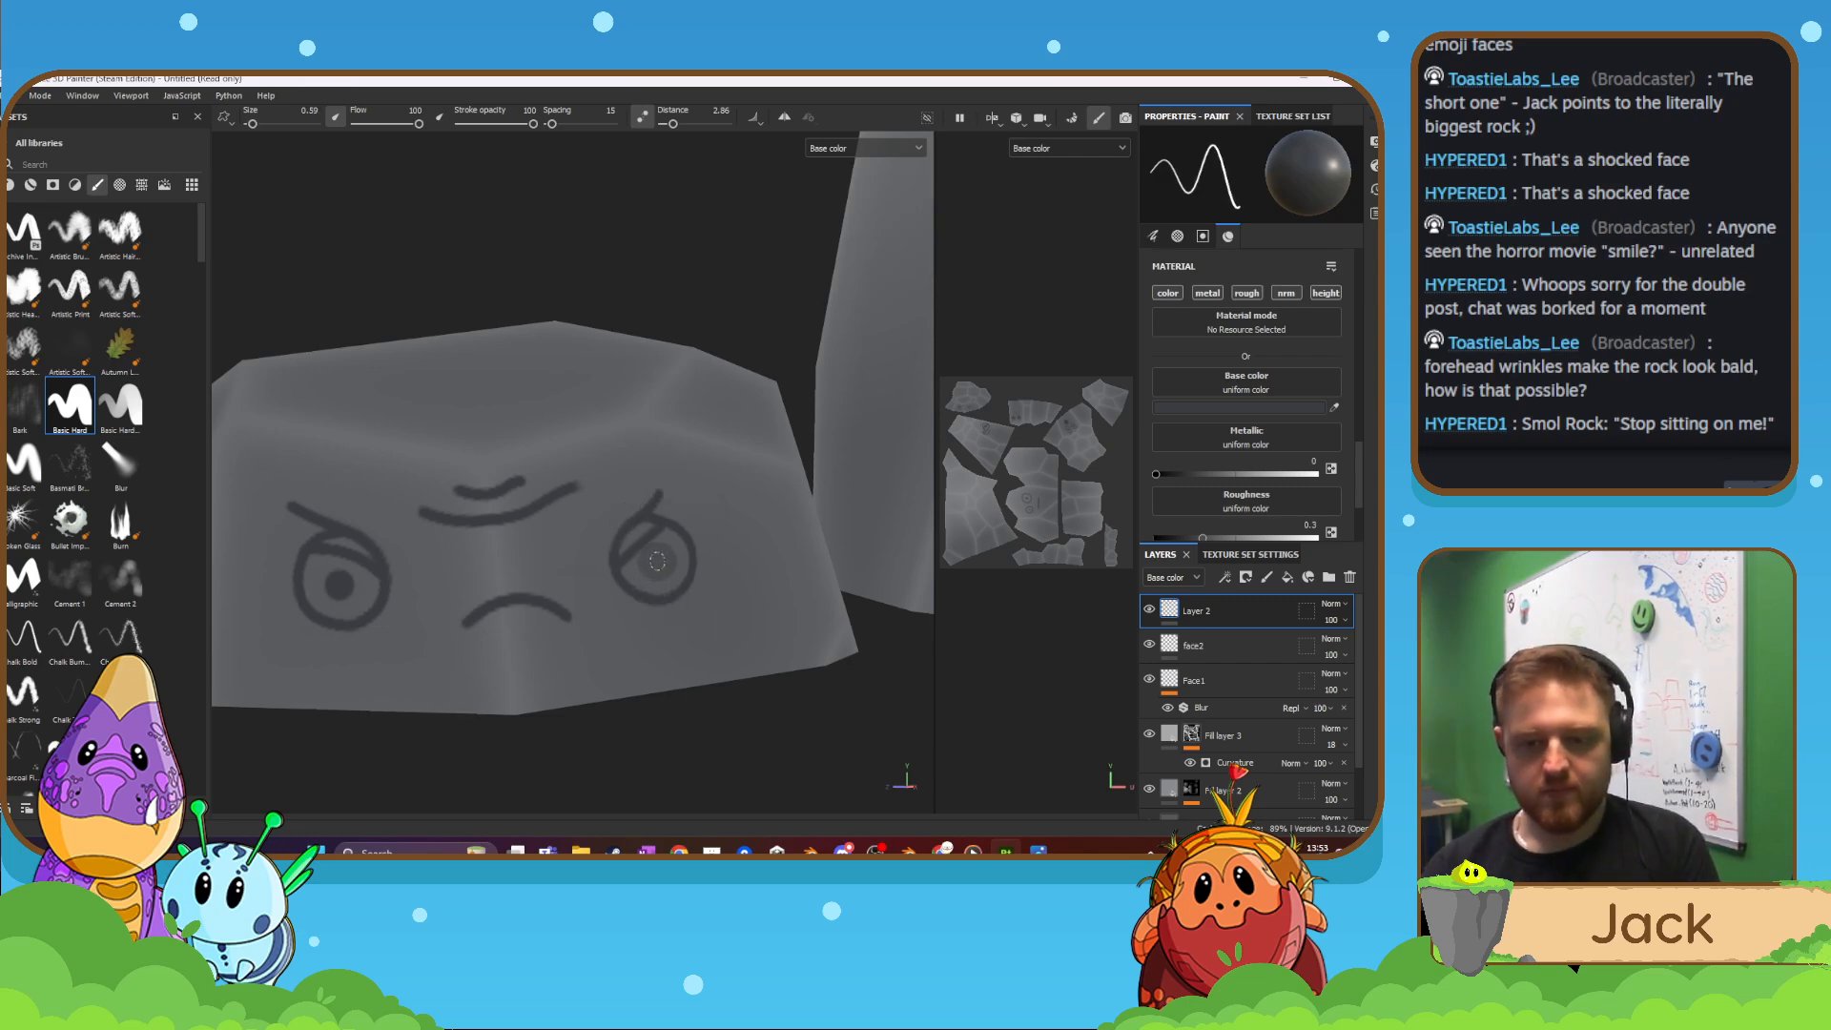
left_click(657, 561)
key("bracketright")
left_click(657, 562)
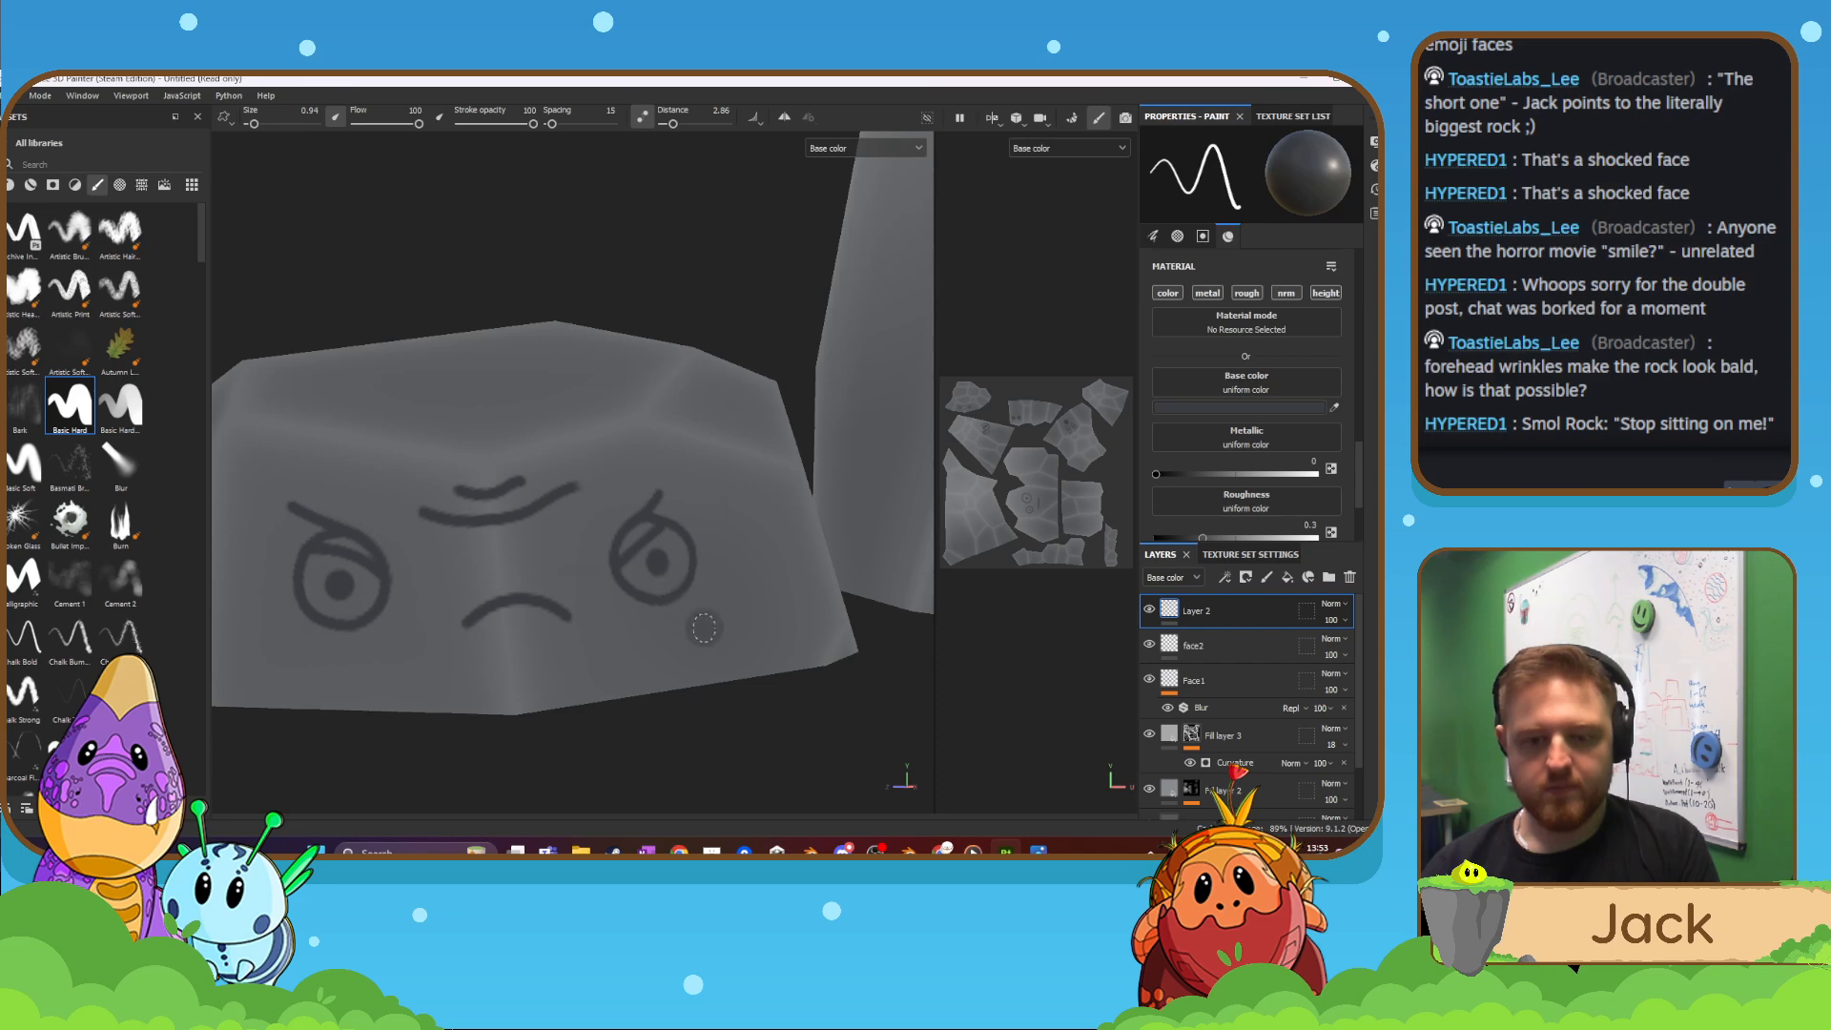
scroll(697, 651, "down", 6)
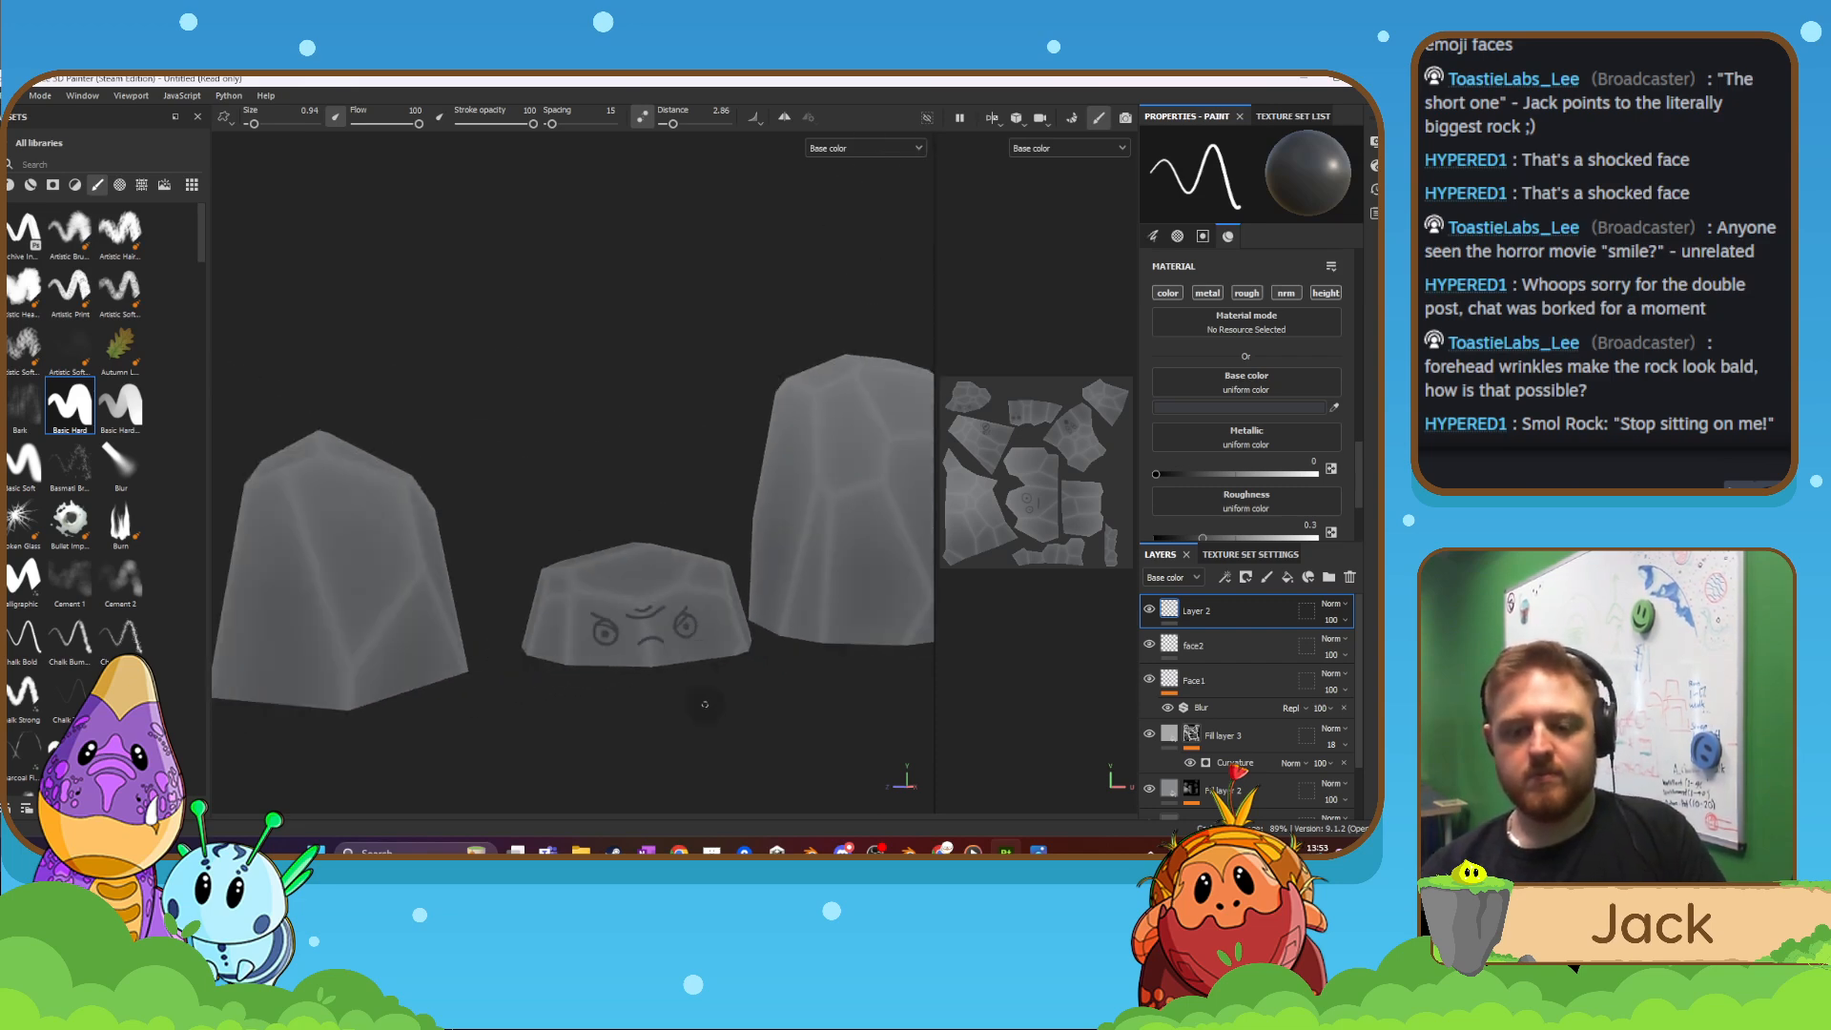
scroll(719, 766, "up", 5)
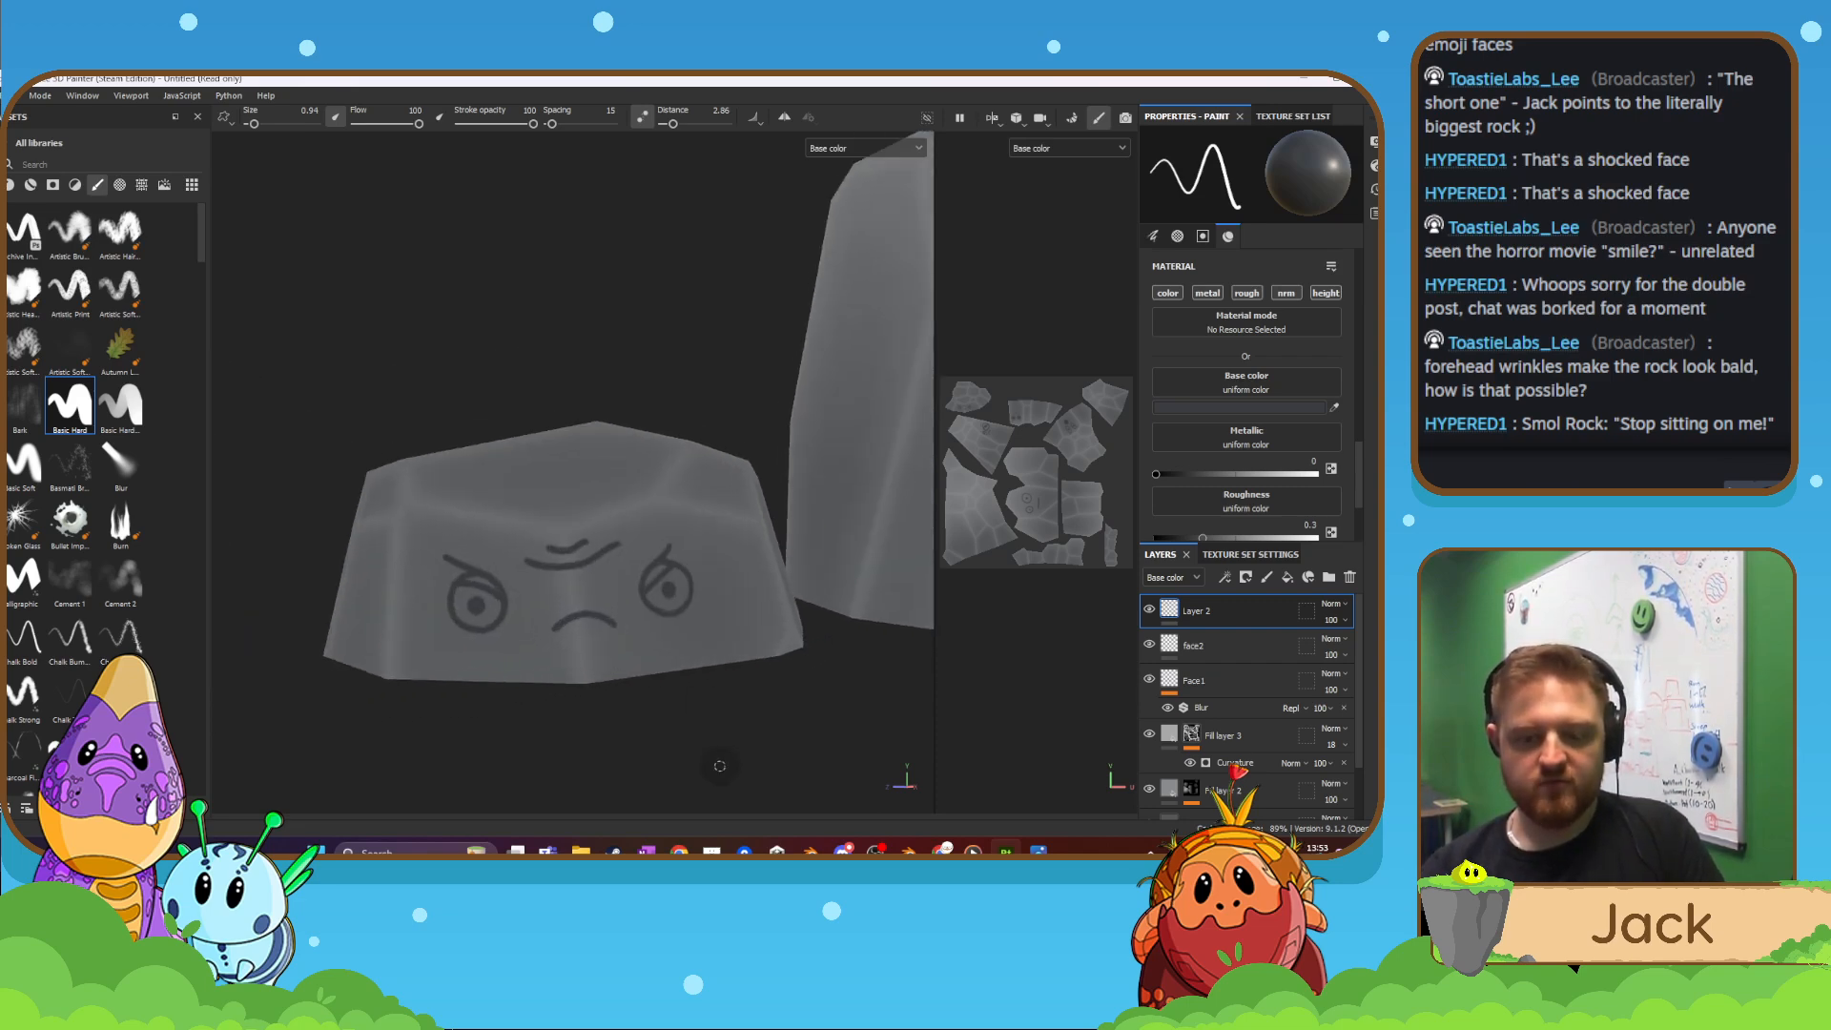
- Enlarge the brush to 0.31 and examine the frowning face on the low rock up close and from a distance
mouse_move(719, 766)
left_mouse_down("alt")
mouse_move(613, 744)
mouse_move(679, 737)
mouse_move(748, 654)
mouse_move(654, 732)
left_mouse_up("alt")
scroll(654, 693, "up", 5)
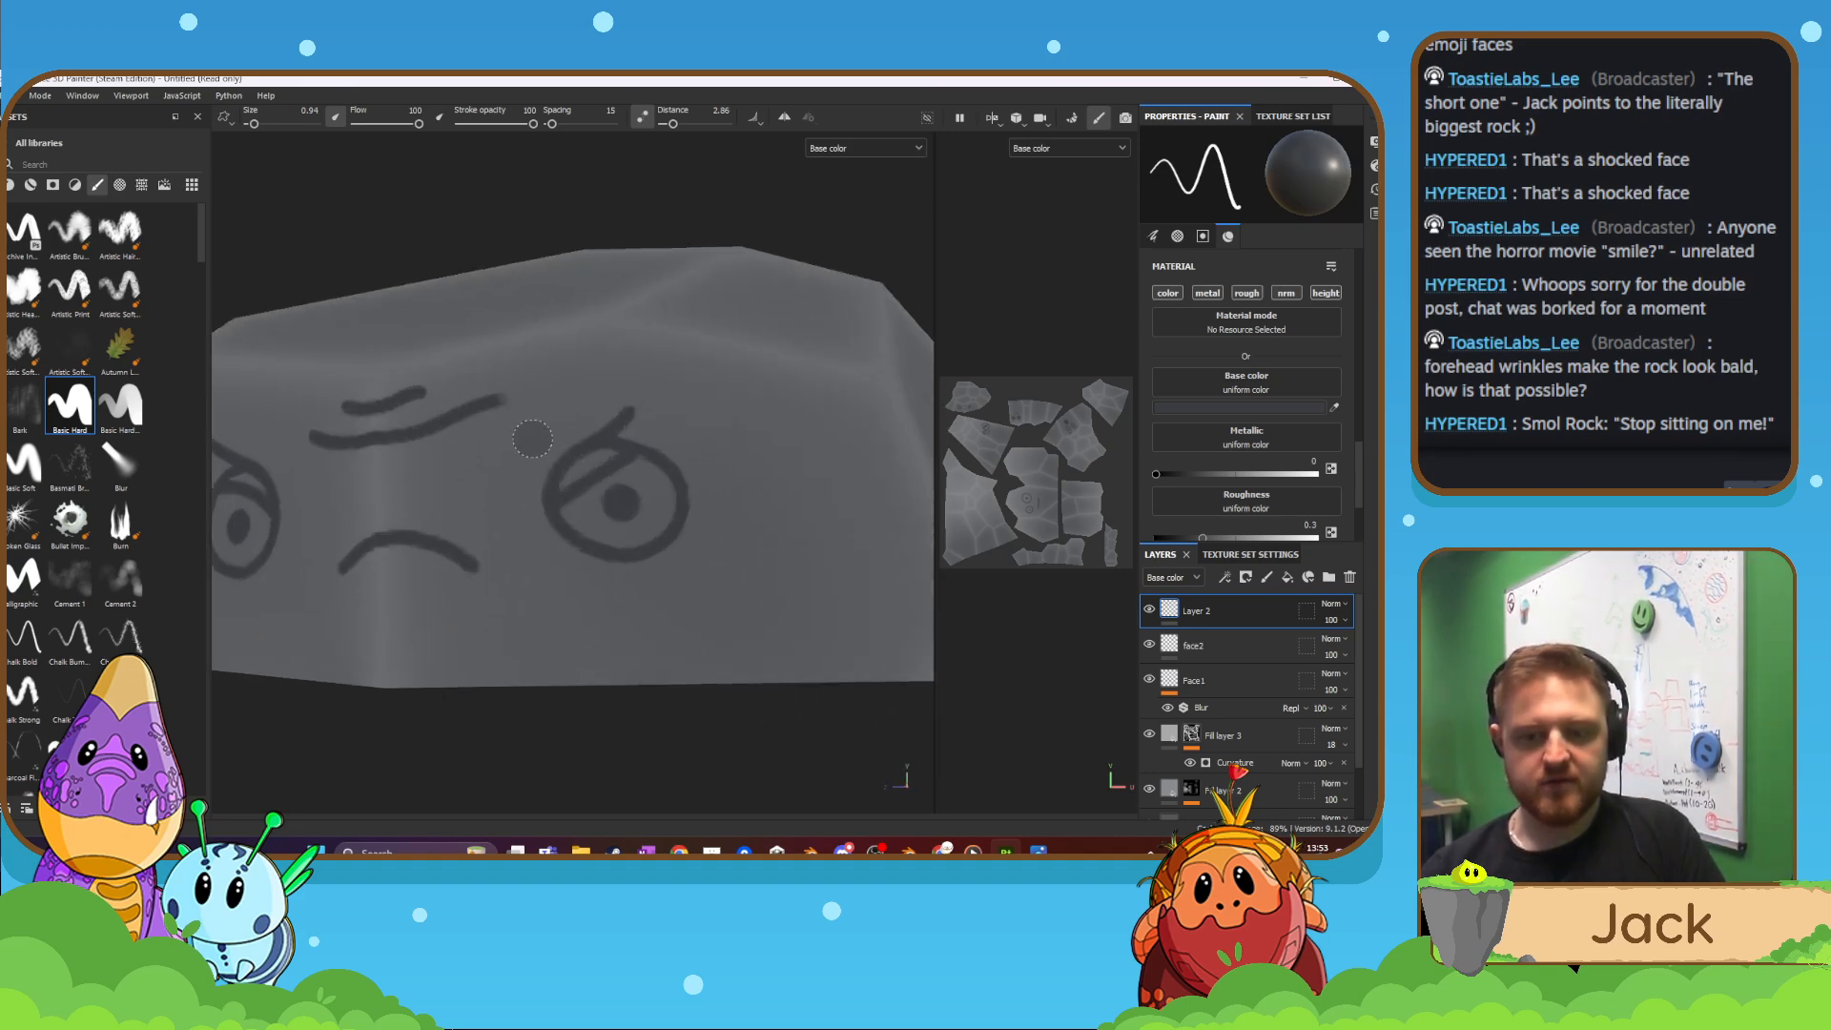
left_click_drag(532, 438, 669, 666, "alt")
right_click_drag(670, 628, 680, 684, "ctrl")
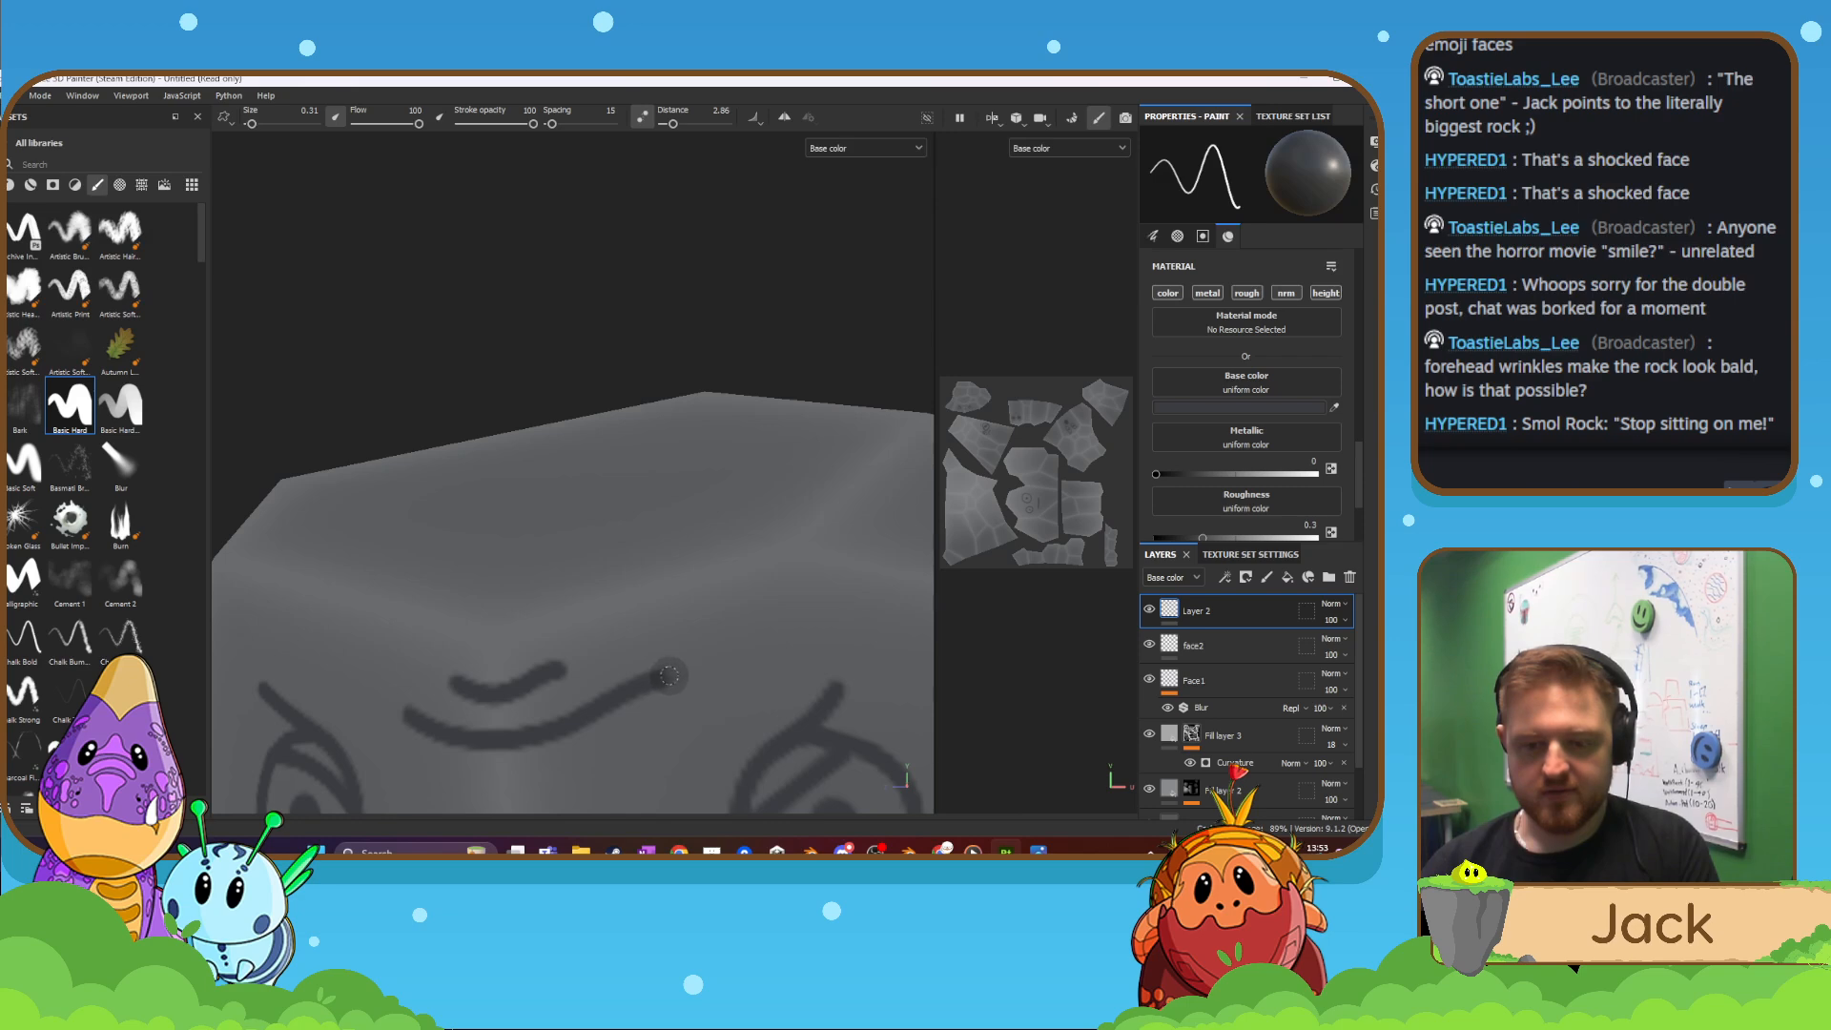
scroll(634, 519, "down", 9)
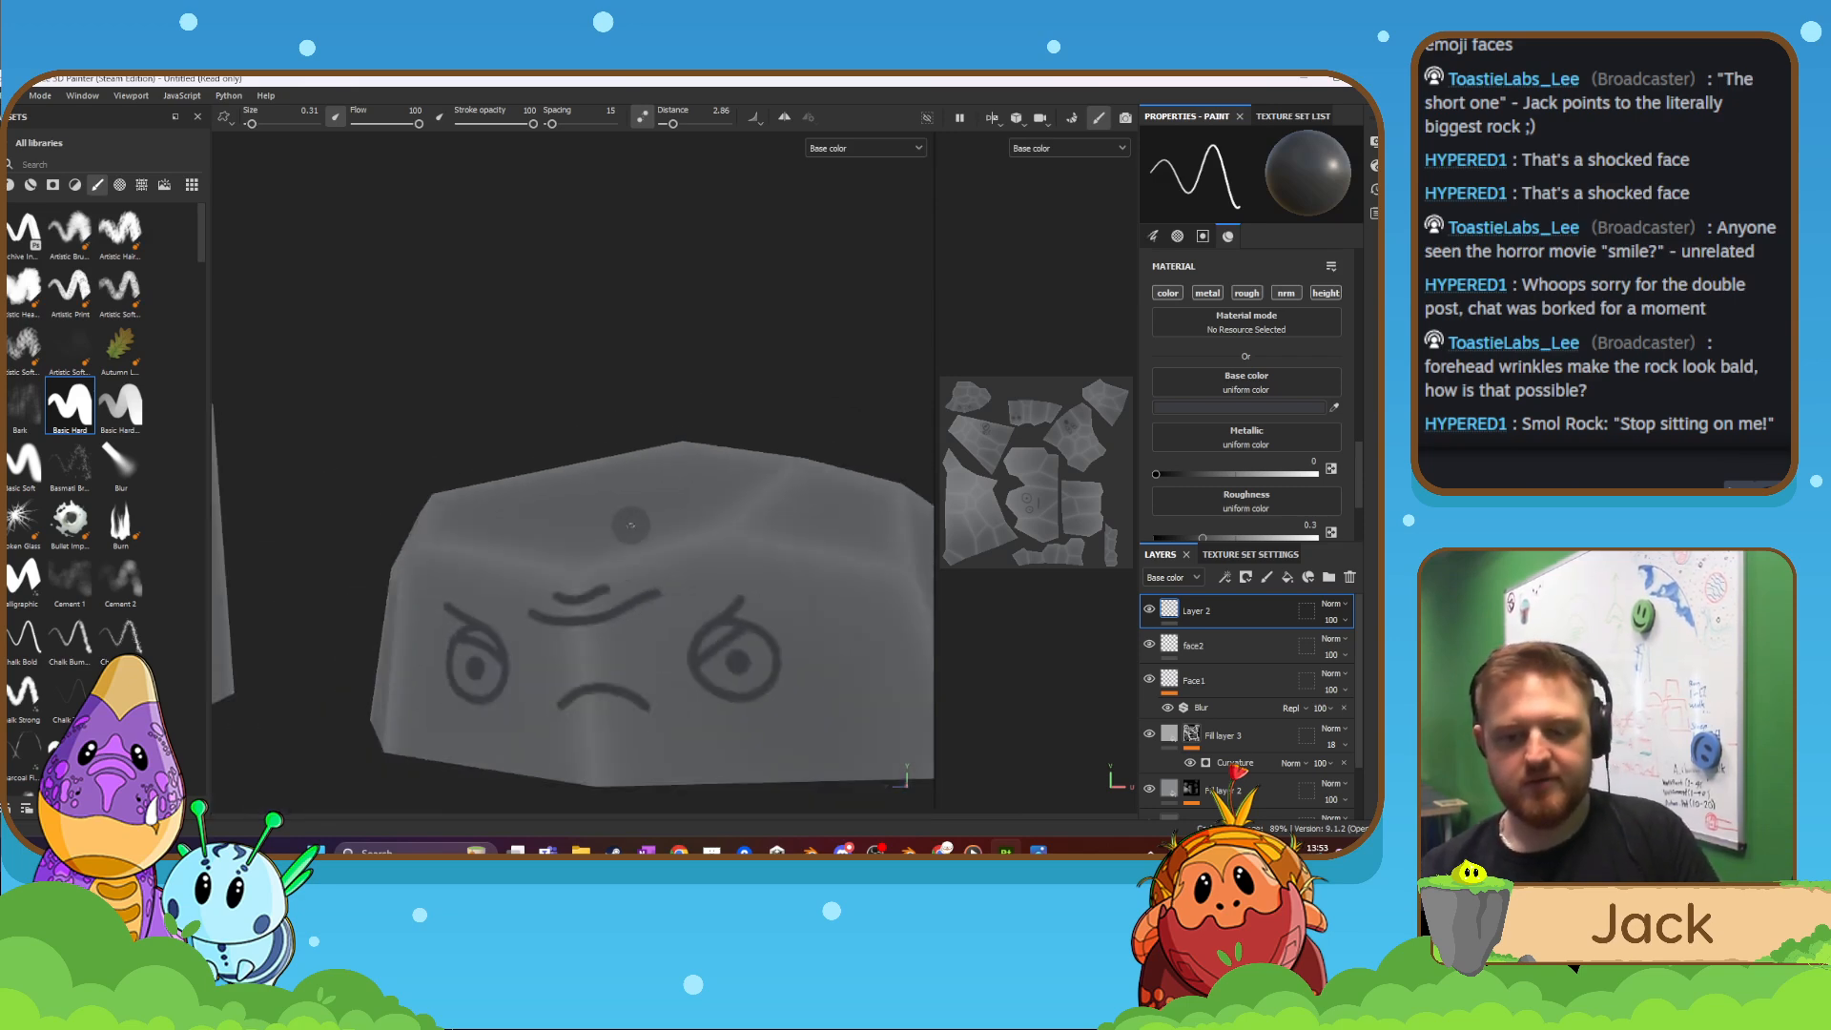
left_click_drag(696, 510, 675, 534, "alt")
scroll(676, 534, "down", 3)
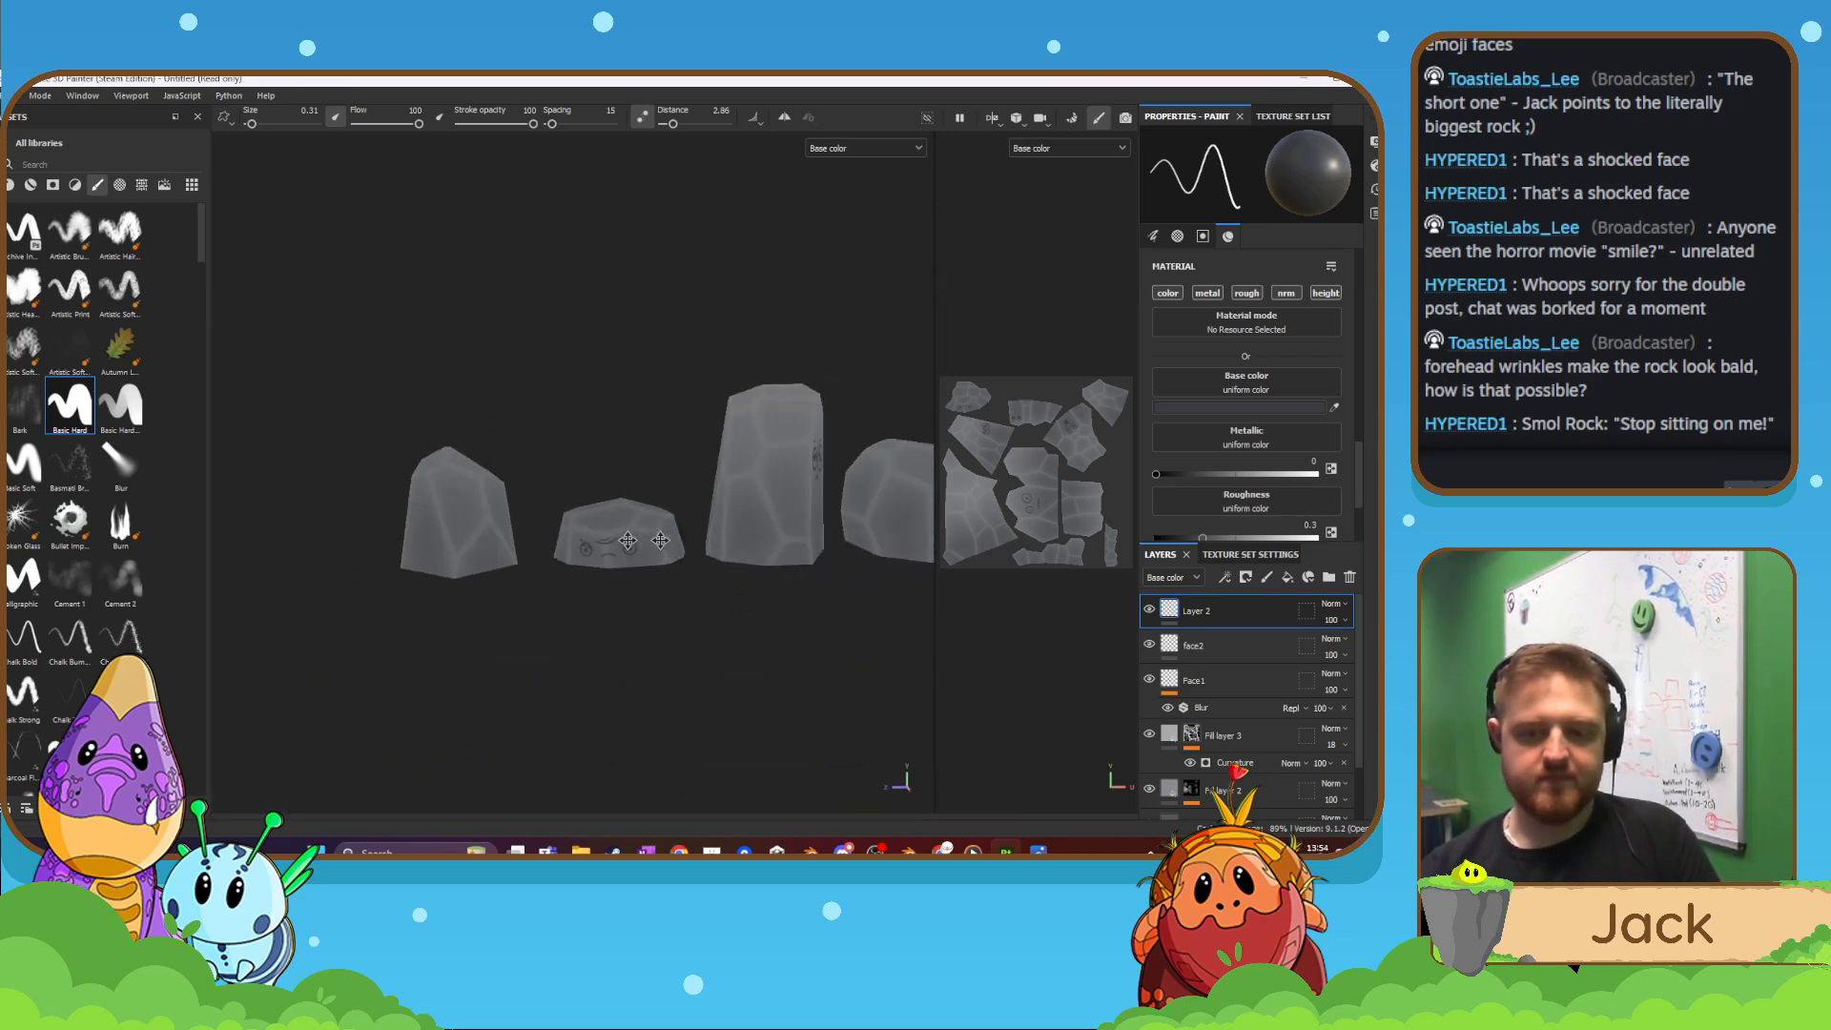
- Examine all five rocks together from several angles and distances to compare the painted faces
middle_click_drag(811, 562, 665, 564, "alt")
left_click_drag(723, 572, 666, 580, "alt")
middle_click_drag(665, 580, 477, 548, "alt")
left_click_drag(596, 548, 606, 583, "alt")
scroll(496, 553, "down", 4)
scroll(589, 573, "down", 4)
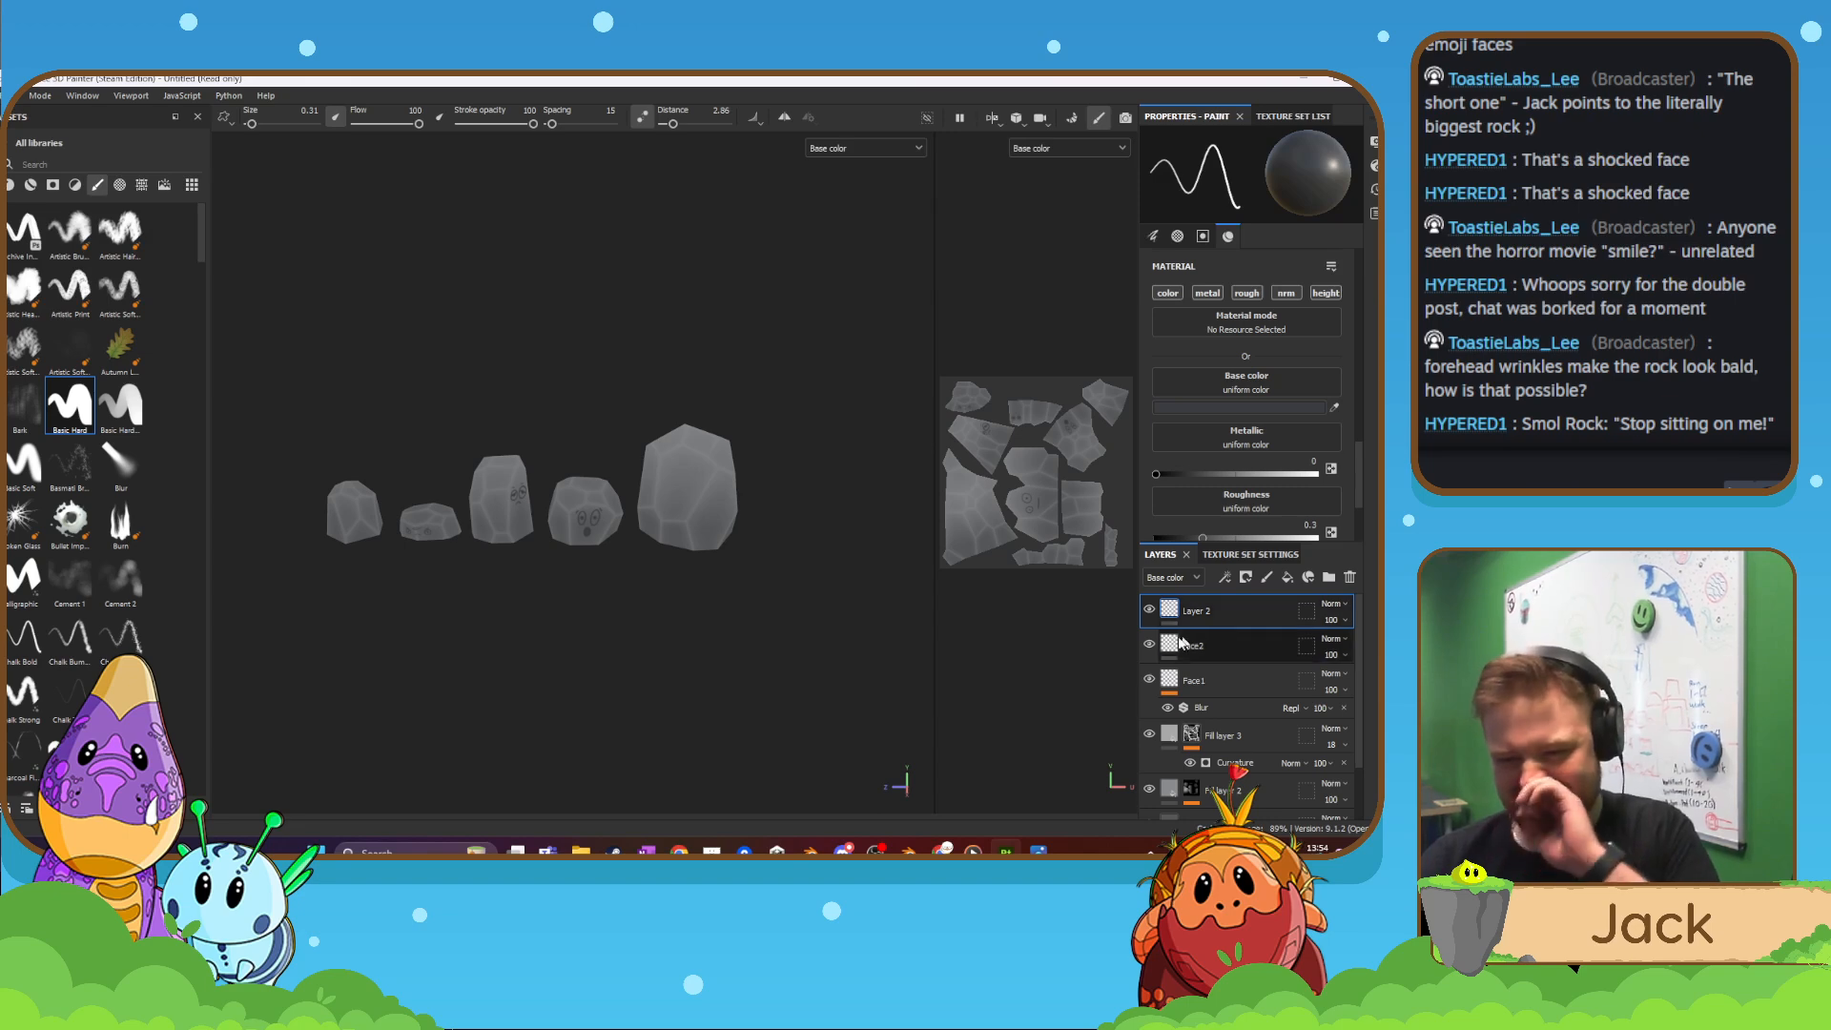
scroll(538, 639, "up", 4)
left_click_drag(599, 639, 694, 553, "alt")
scroll(677, 582, "up", 3)
scroll(693, 553, "down", 6)
middle_click_drag(560, 580, 449, 592, "alt")
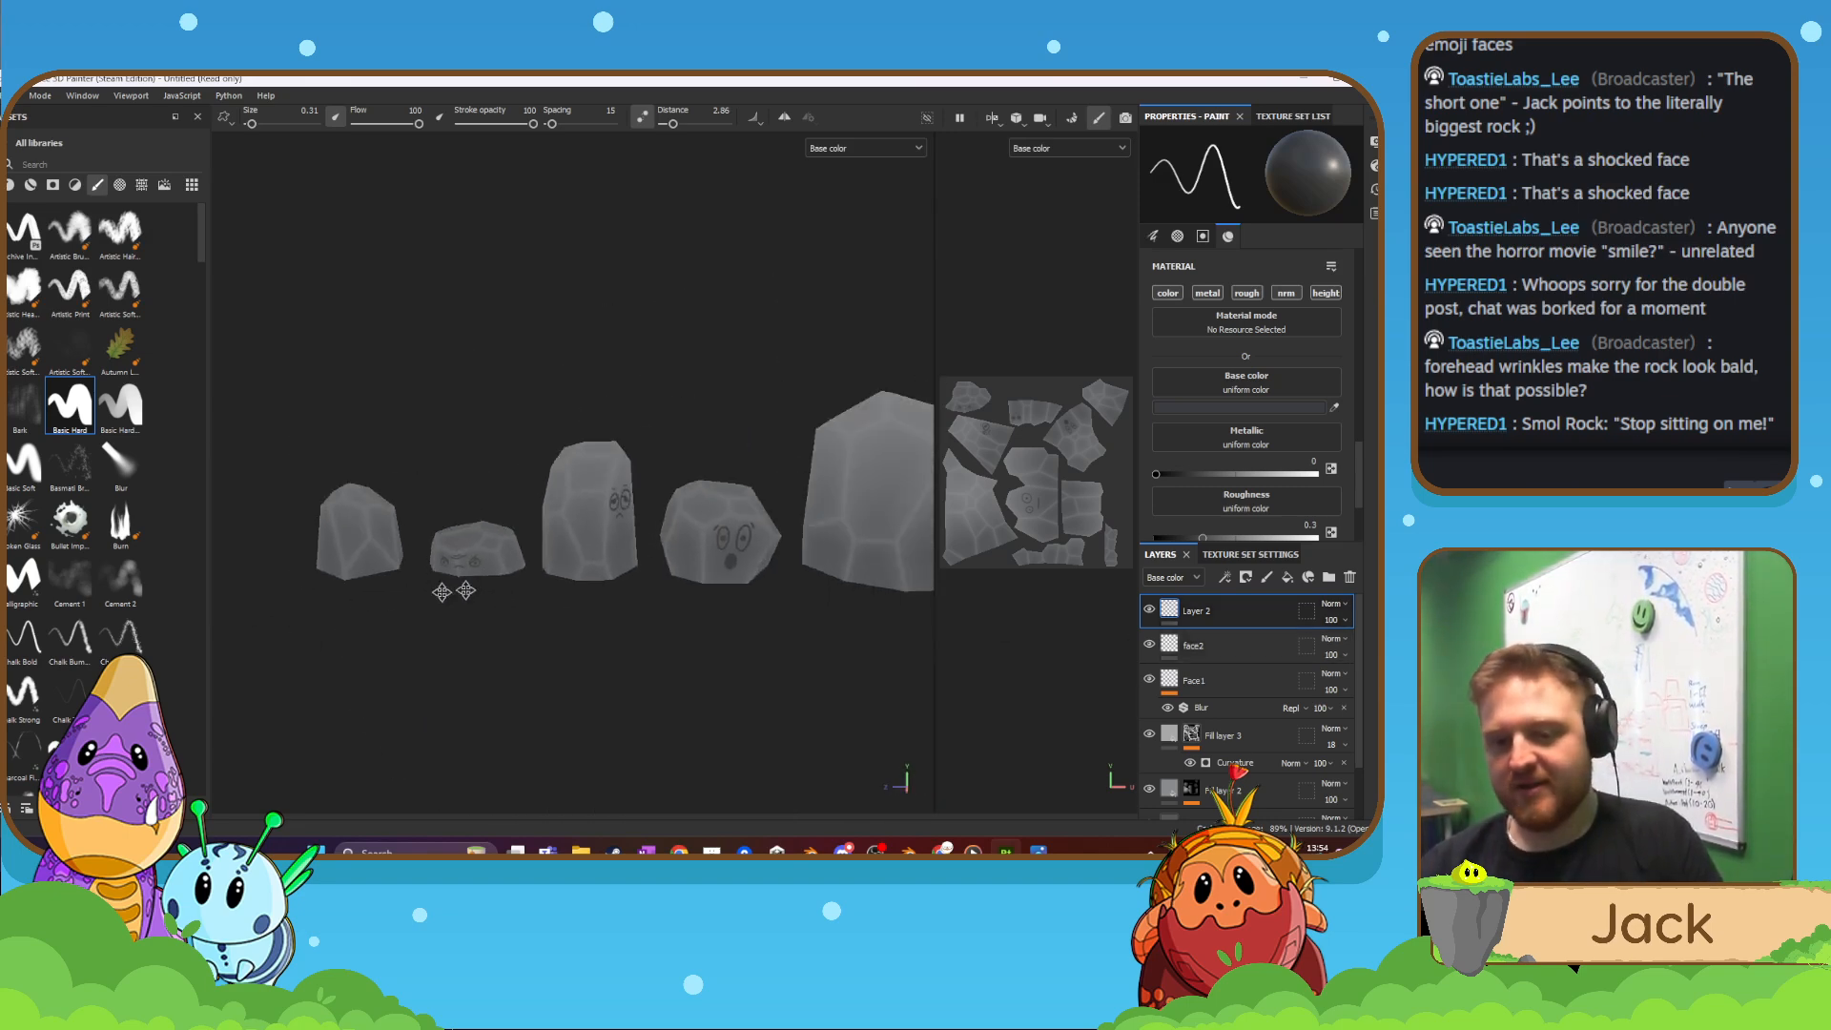
left_click_drag(450, 592, 668, 597, "alt")
middle_click_drag(667, 597, 516, 597, "alt")
right_click_drag(515, 596, 666, 592, "alt")
left_click_drag(665, 592, 607, 571, "alt")
middle_click_drag(608, 570, 685, 543, "alt")
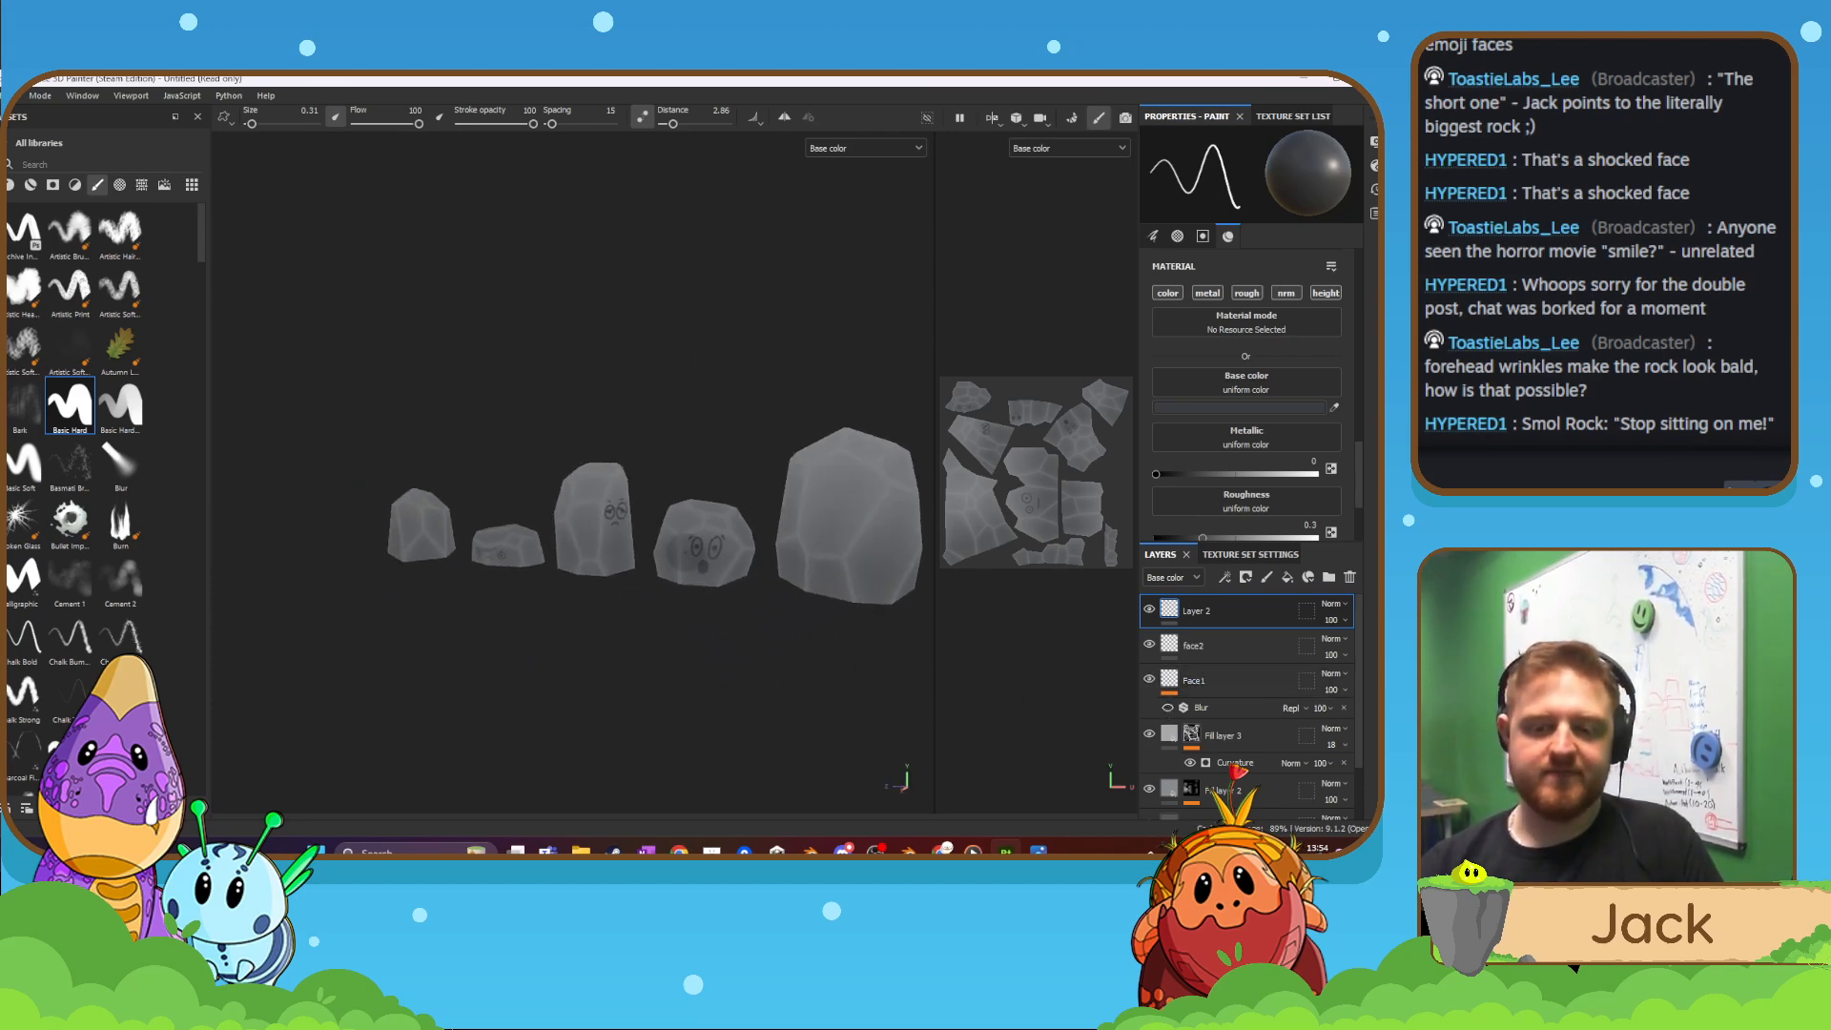
- Open the texture export for the painted rocks
left_click(3, 96)
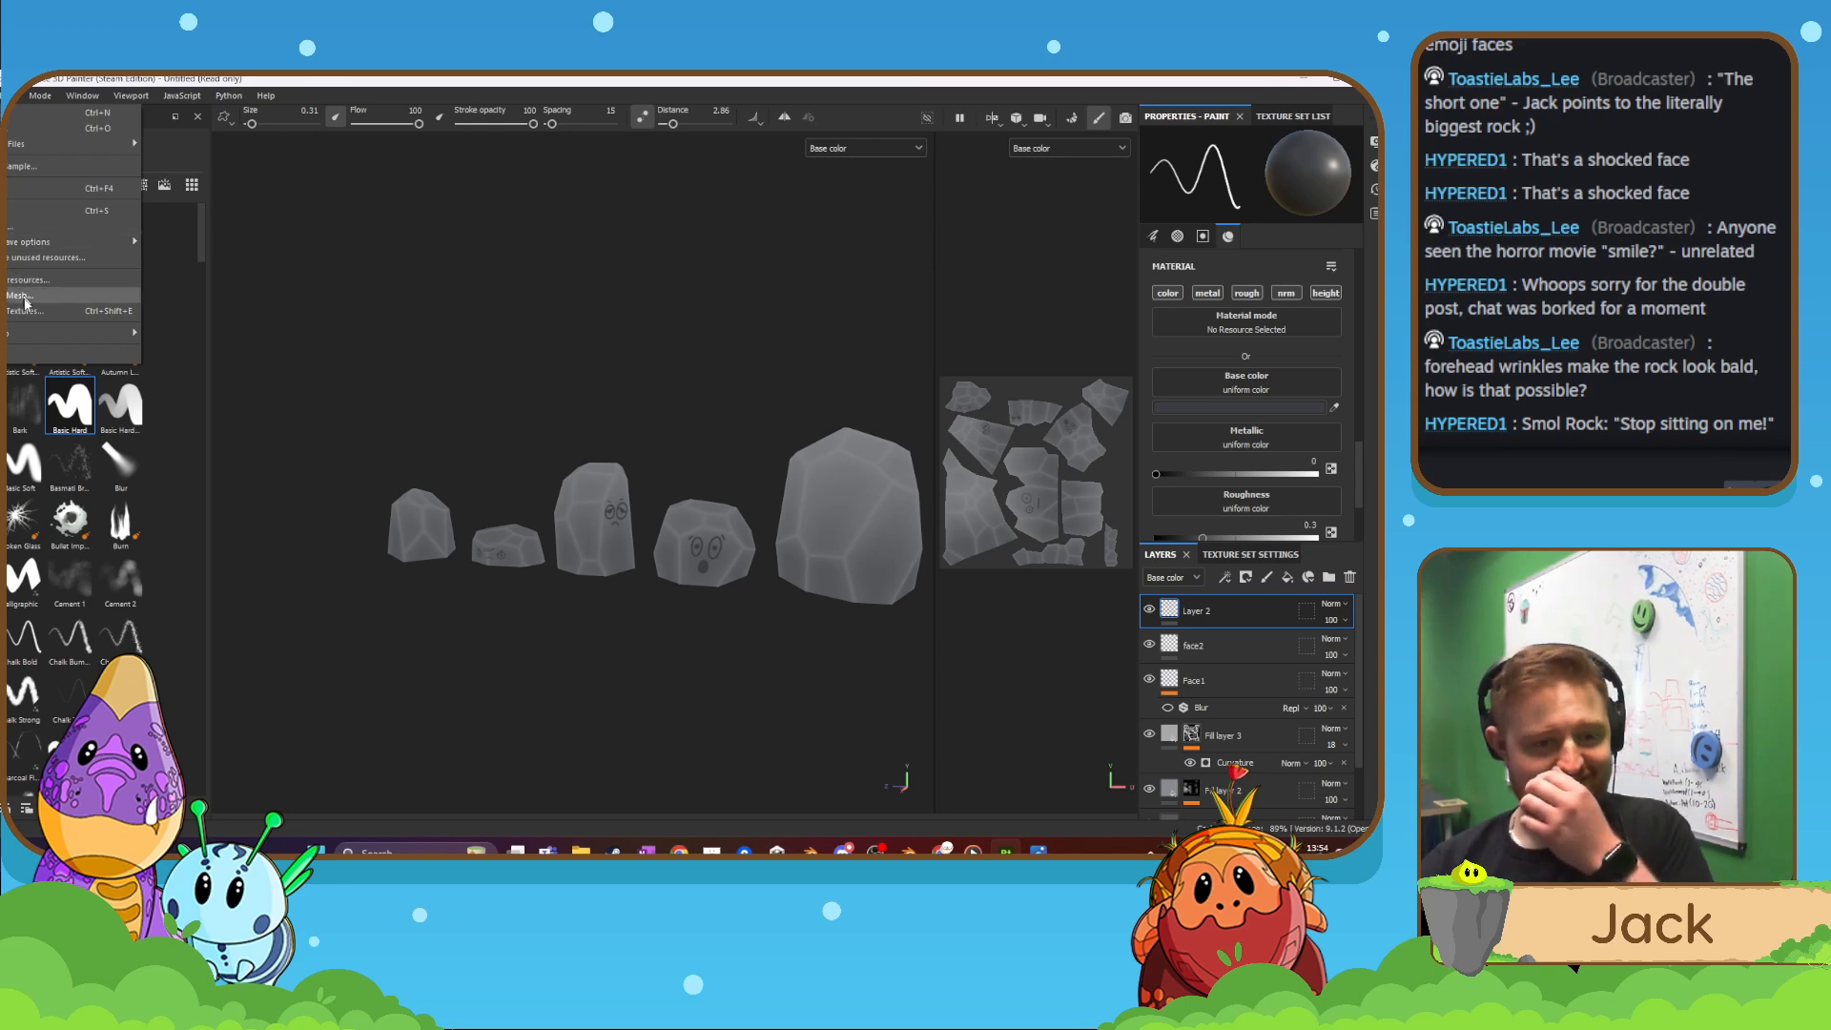
left_click(26, 310)
key("Escape")
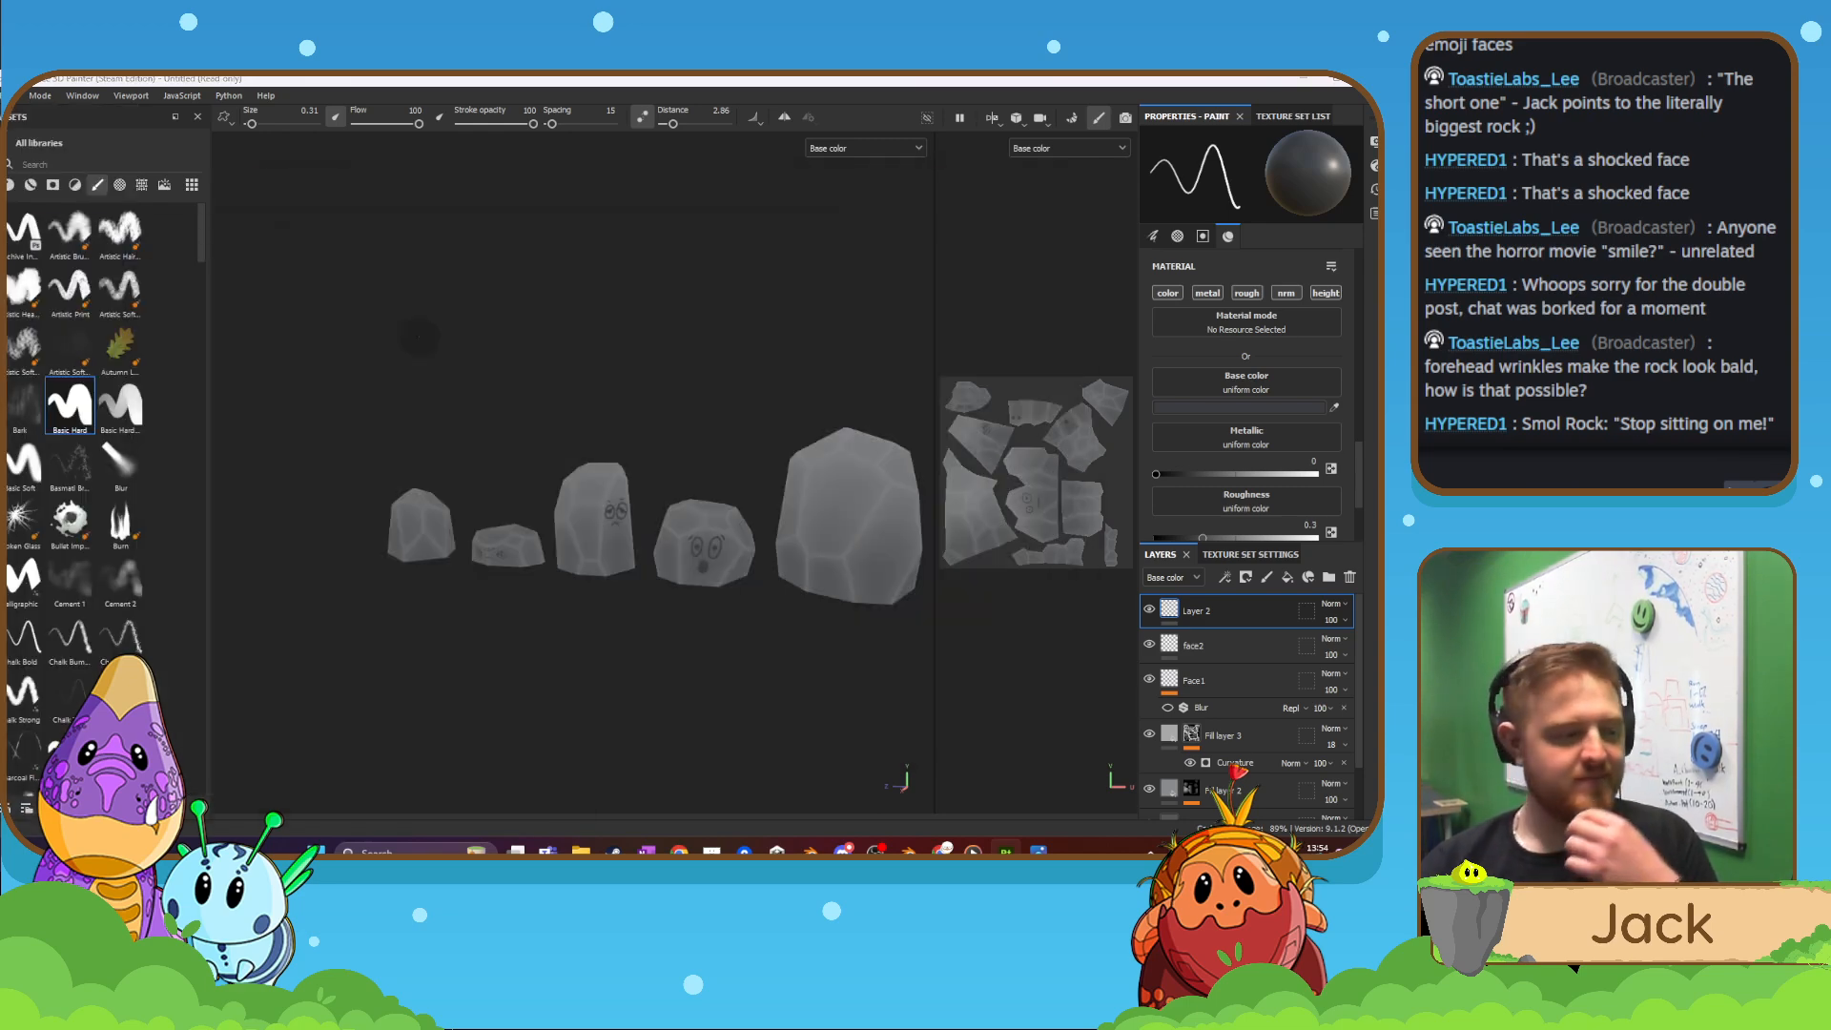
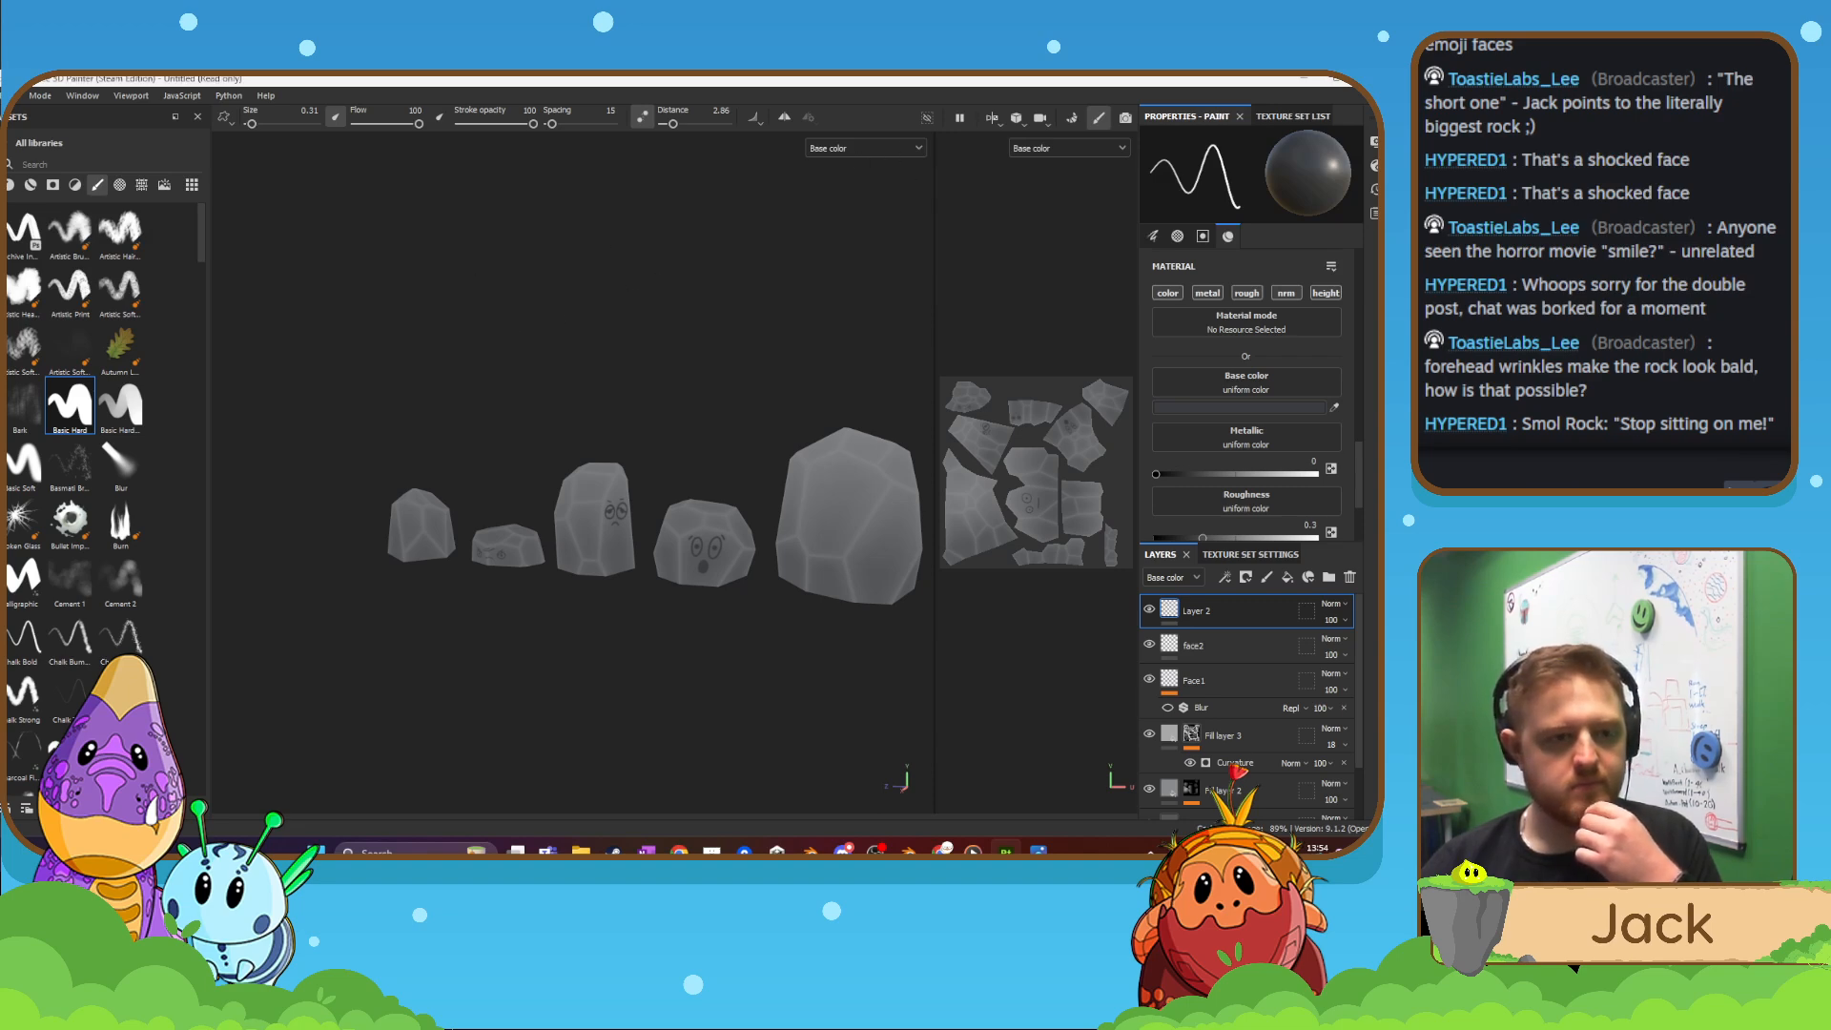
- Switch the viewport display to Material, check the lit rocks from a lower side angle, and save the project
left_click(853, 150)
left_click(834, 182)
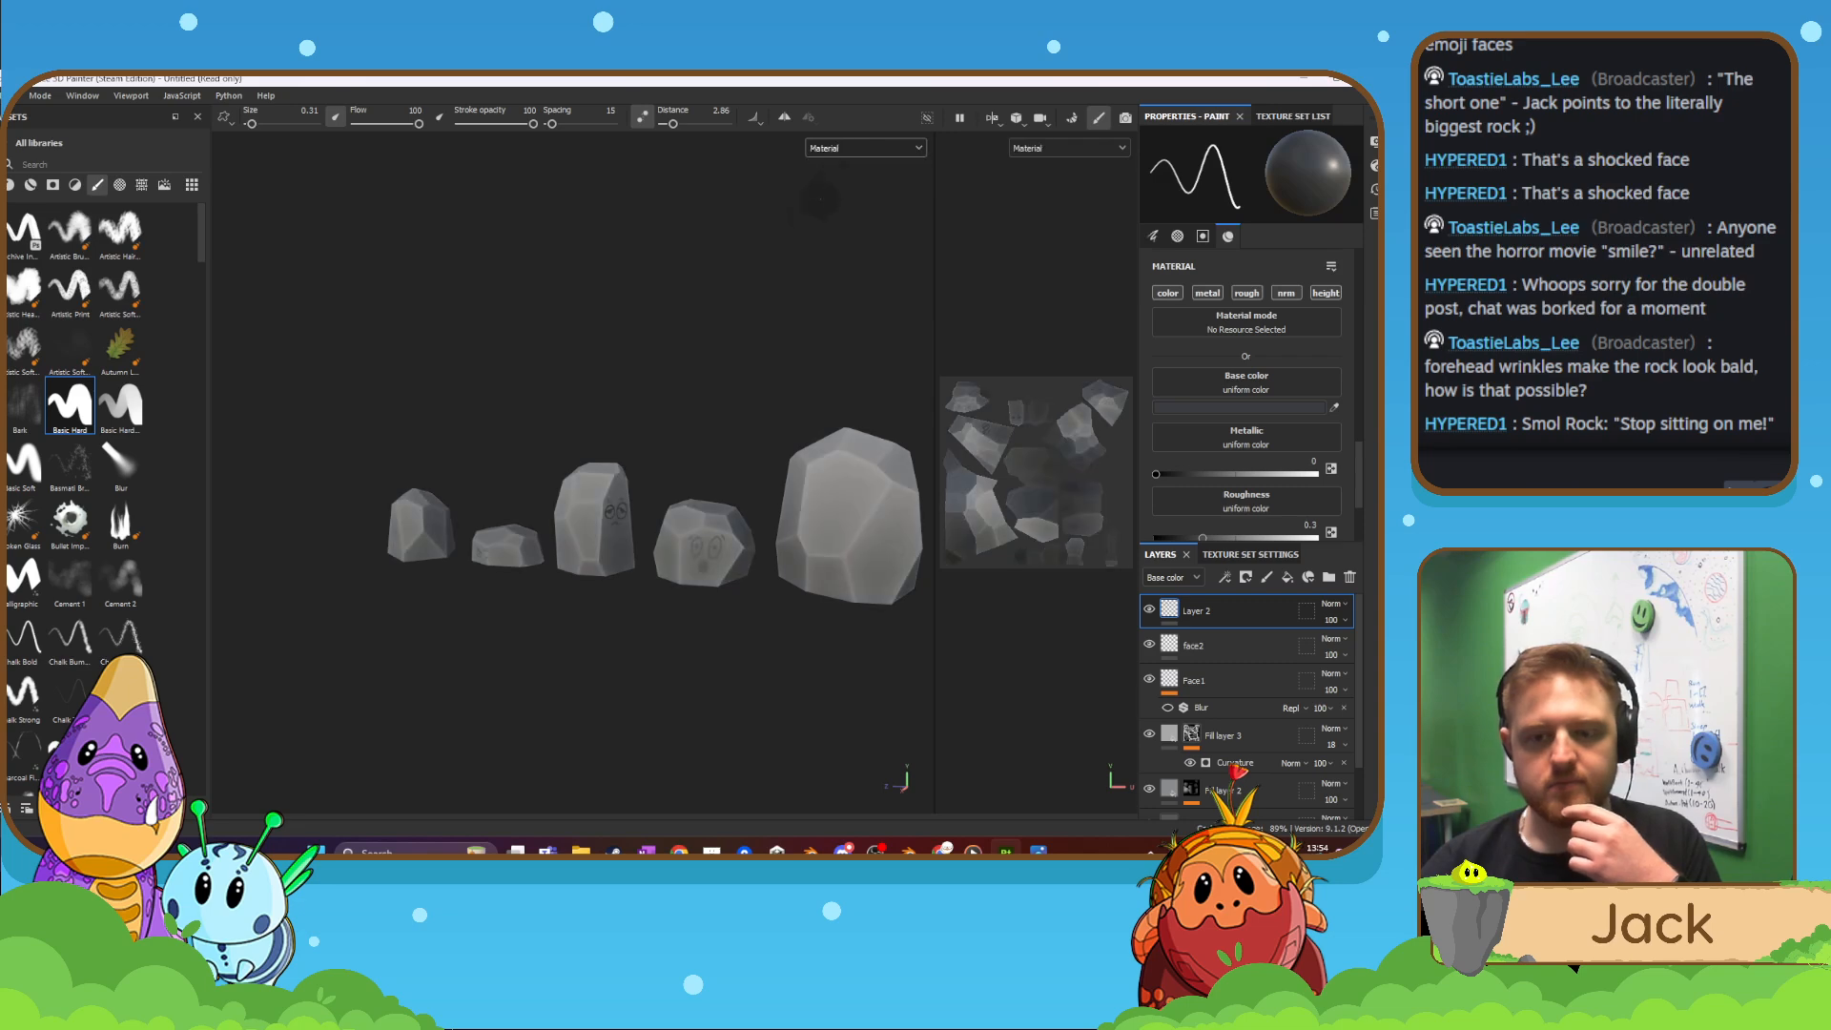
left_click_drag(535, 361, 630, 417, "alt")
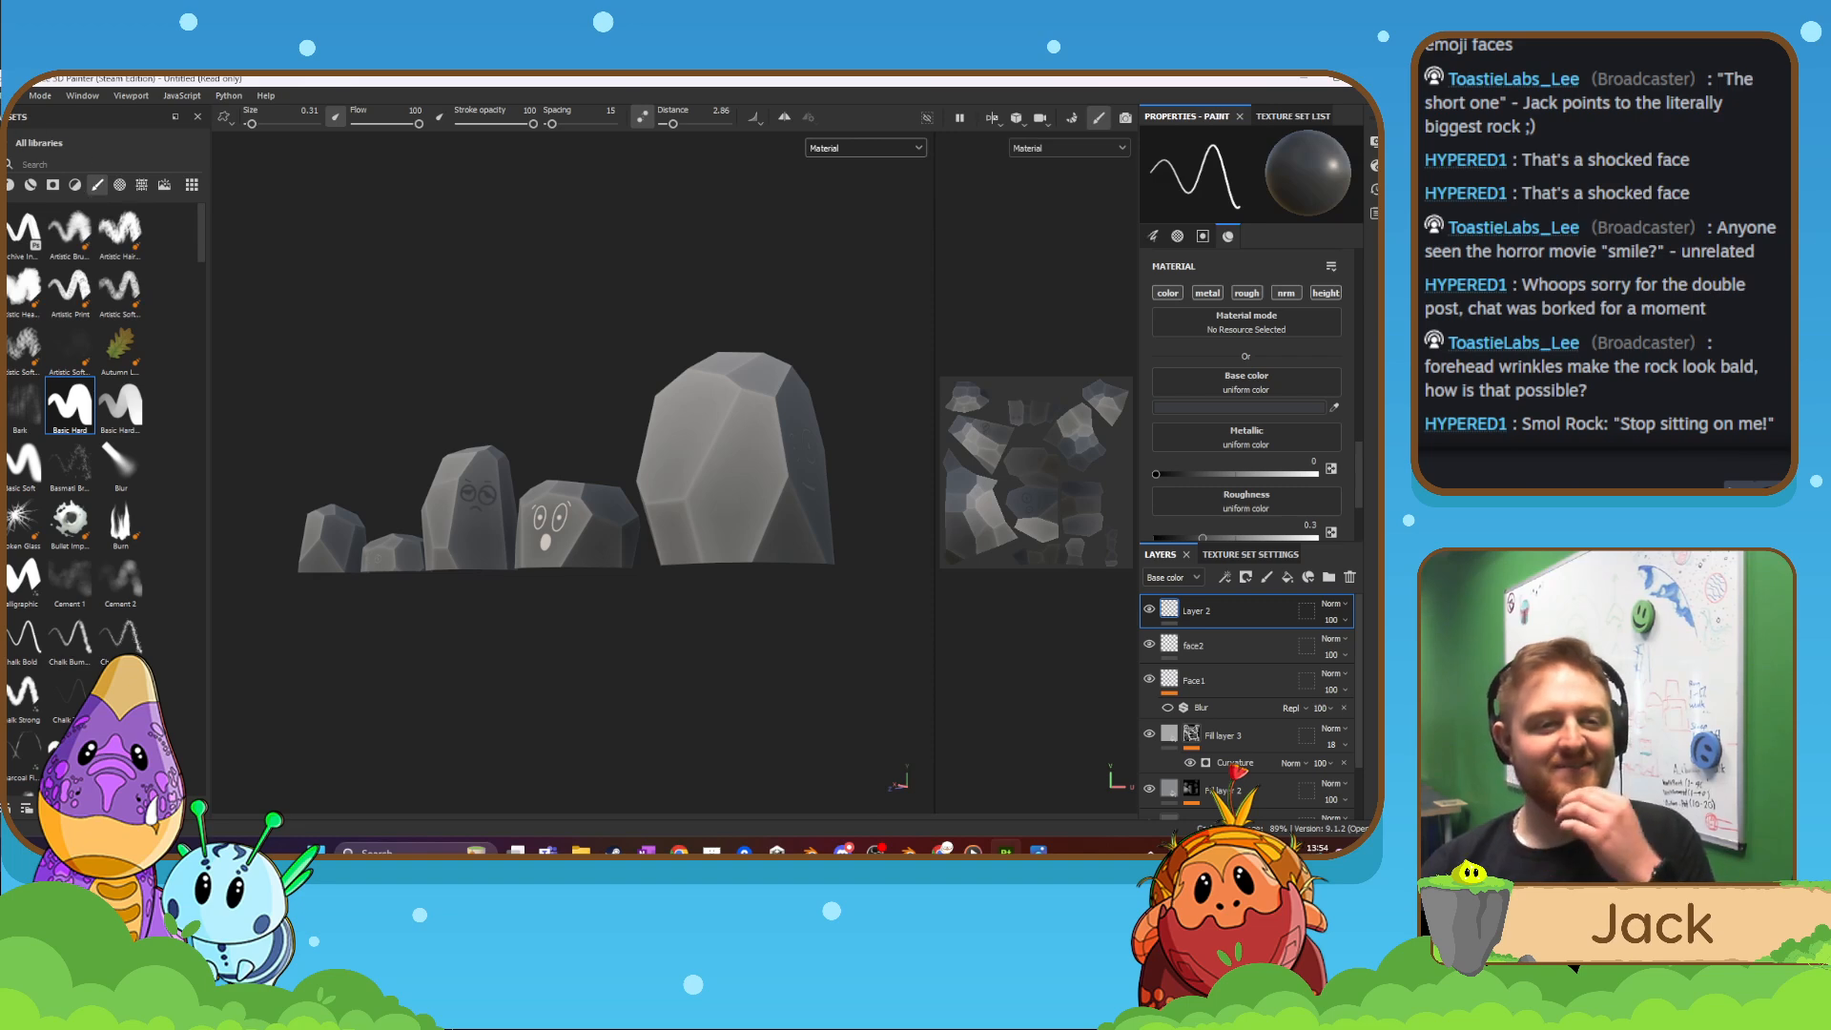
key("ctrl+s")
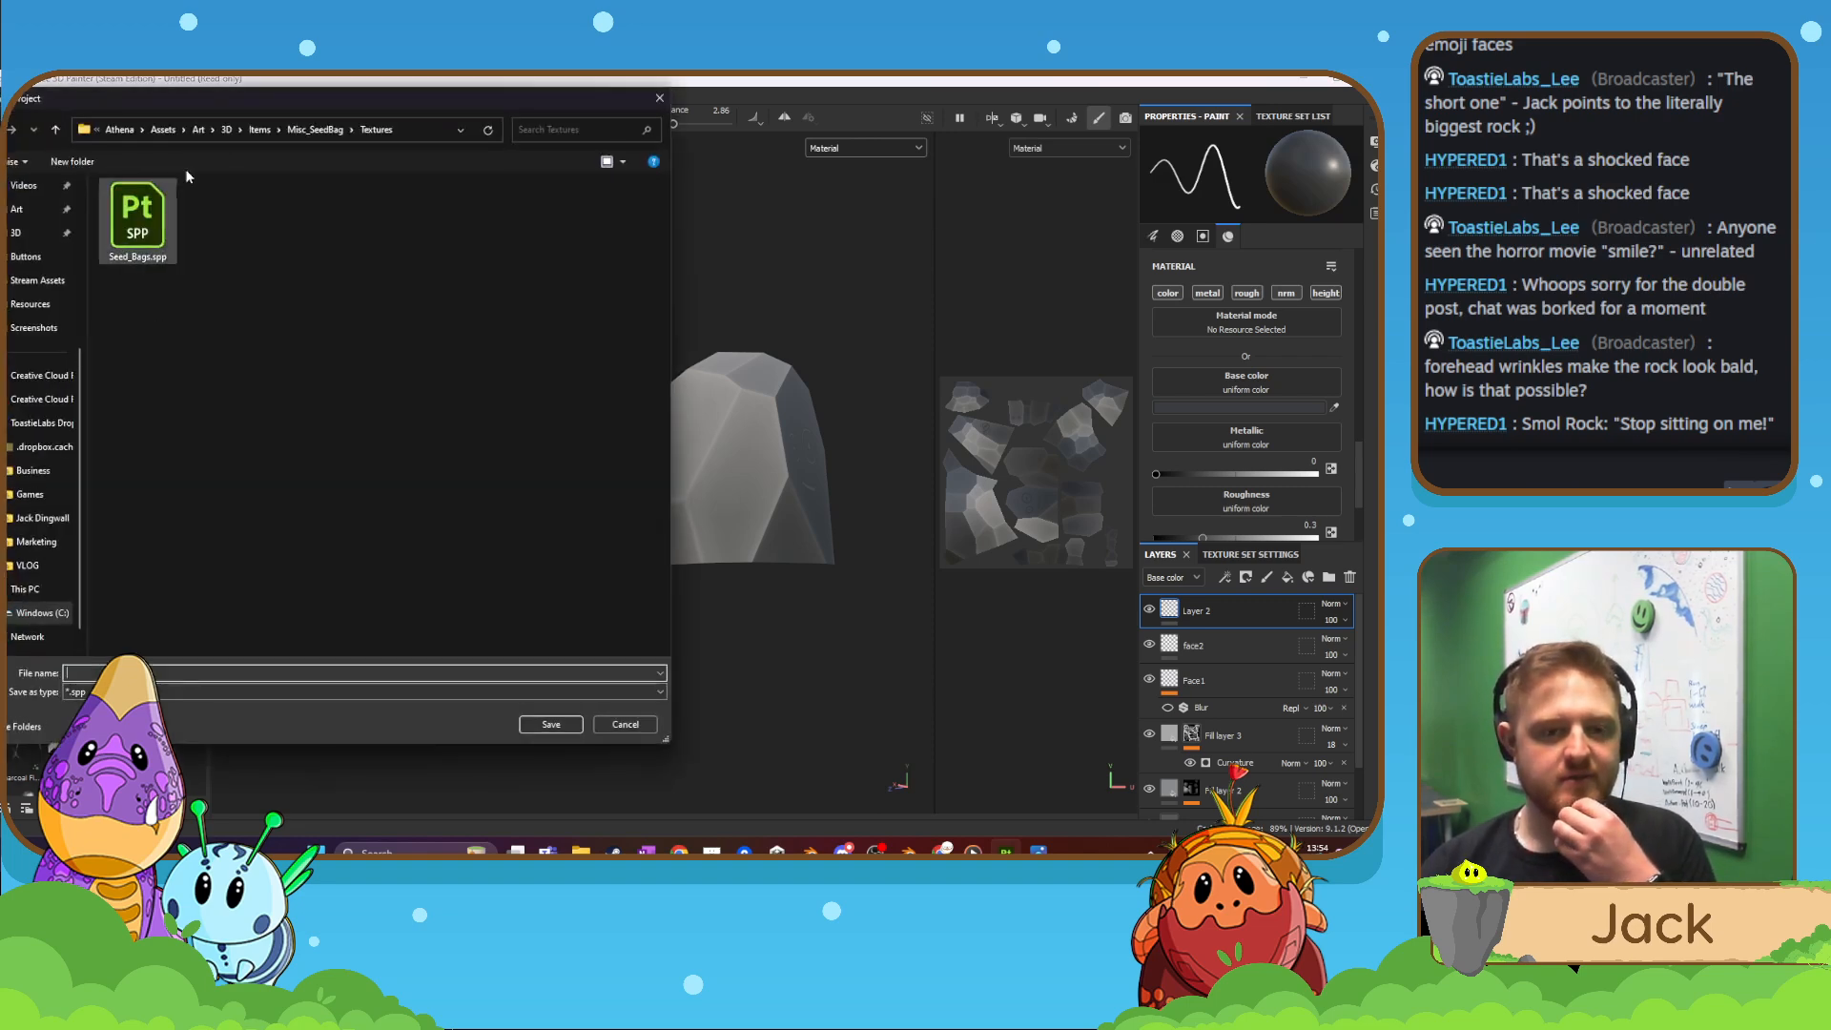
key("Escape")
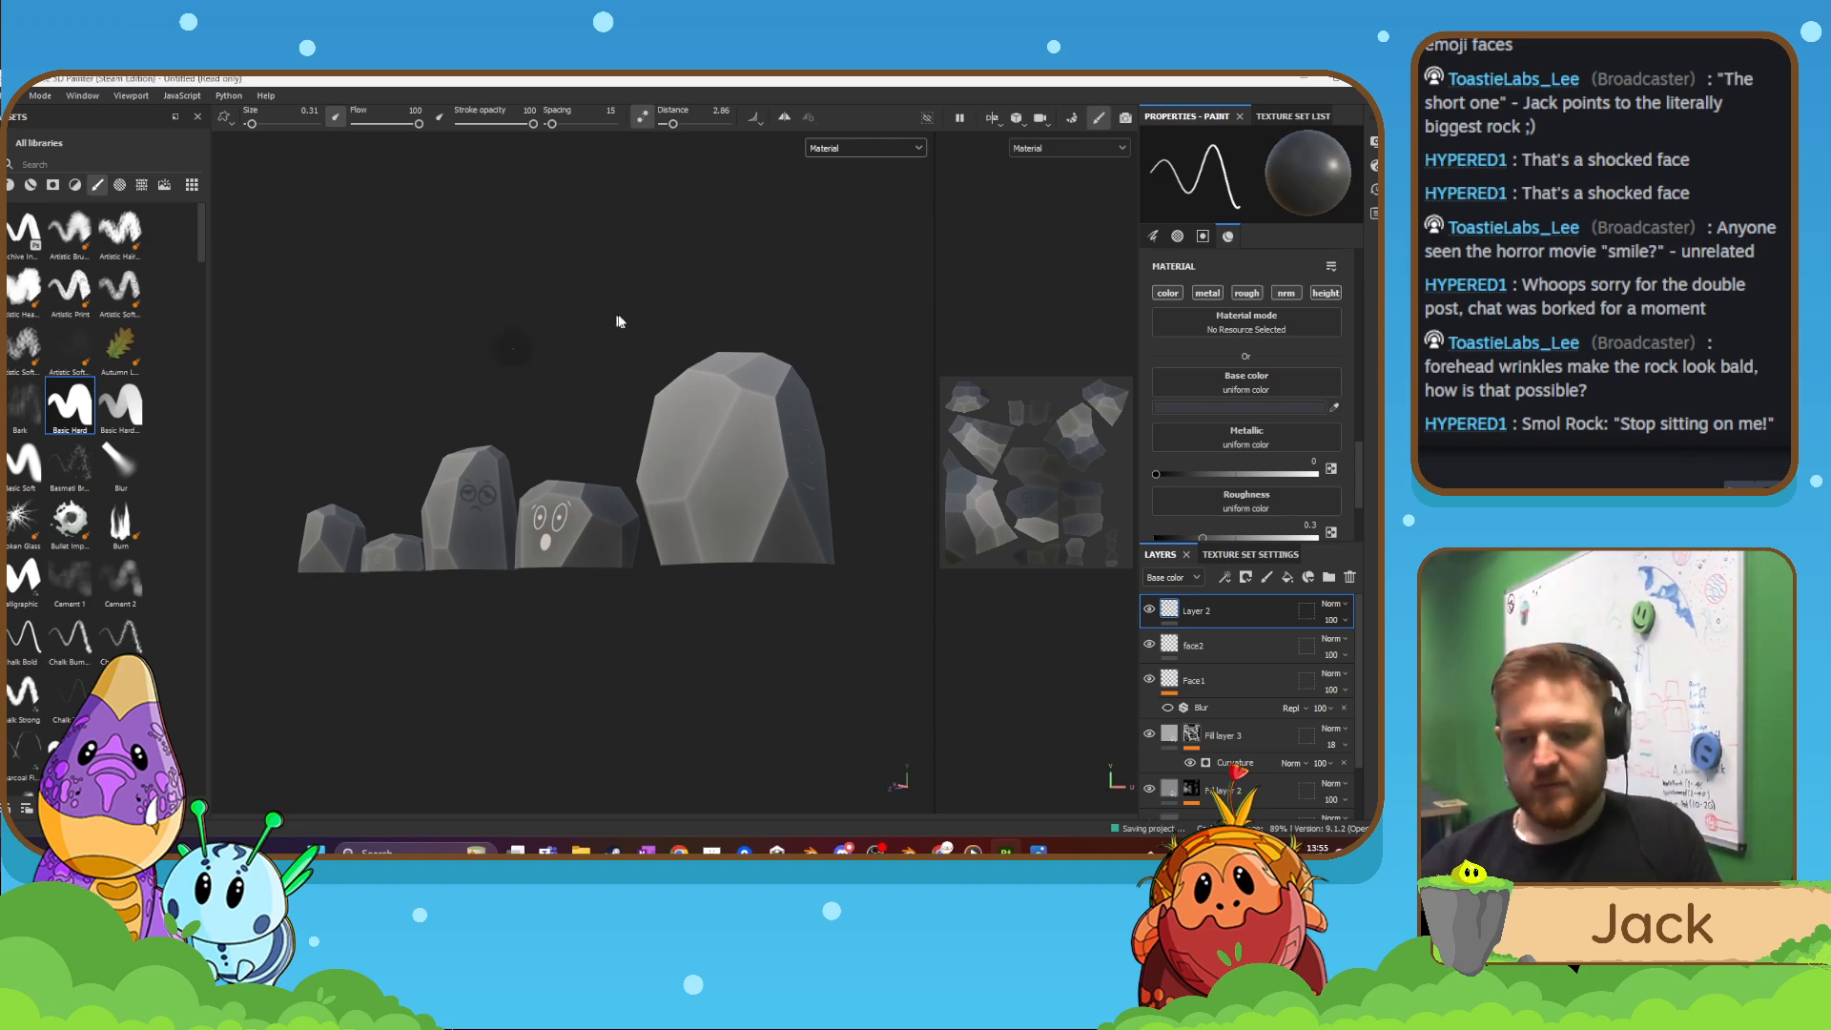
- Switch to Blender and change the UV Editor area beside the rocks to the Shader Editor
left_click(908, 849)
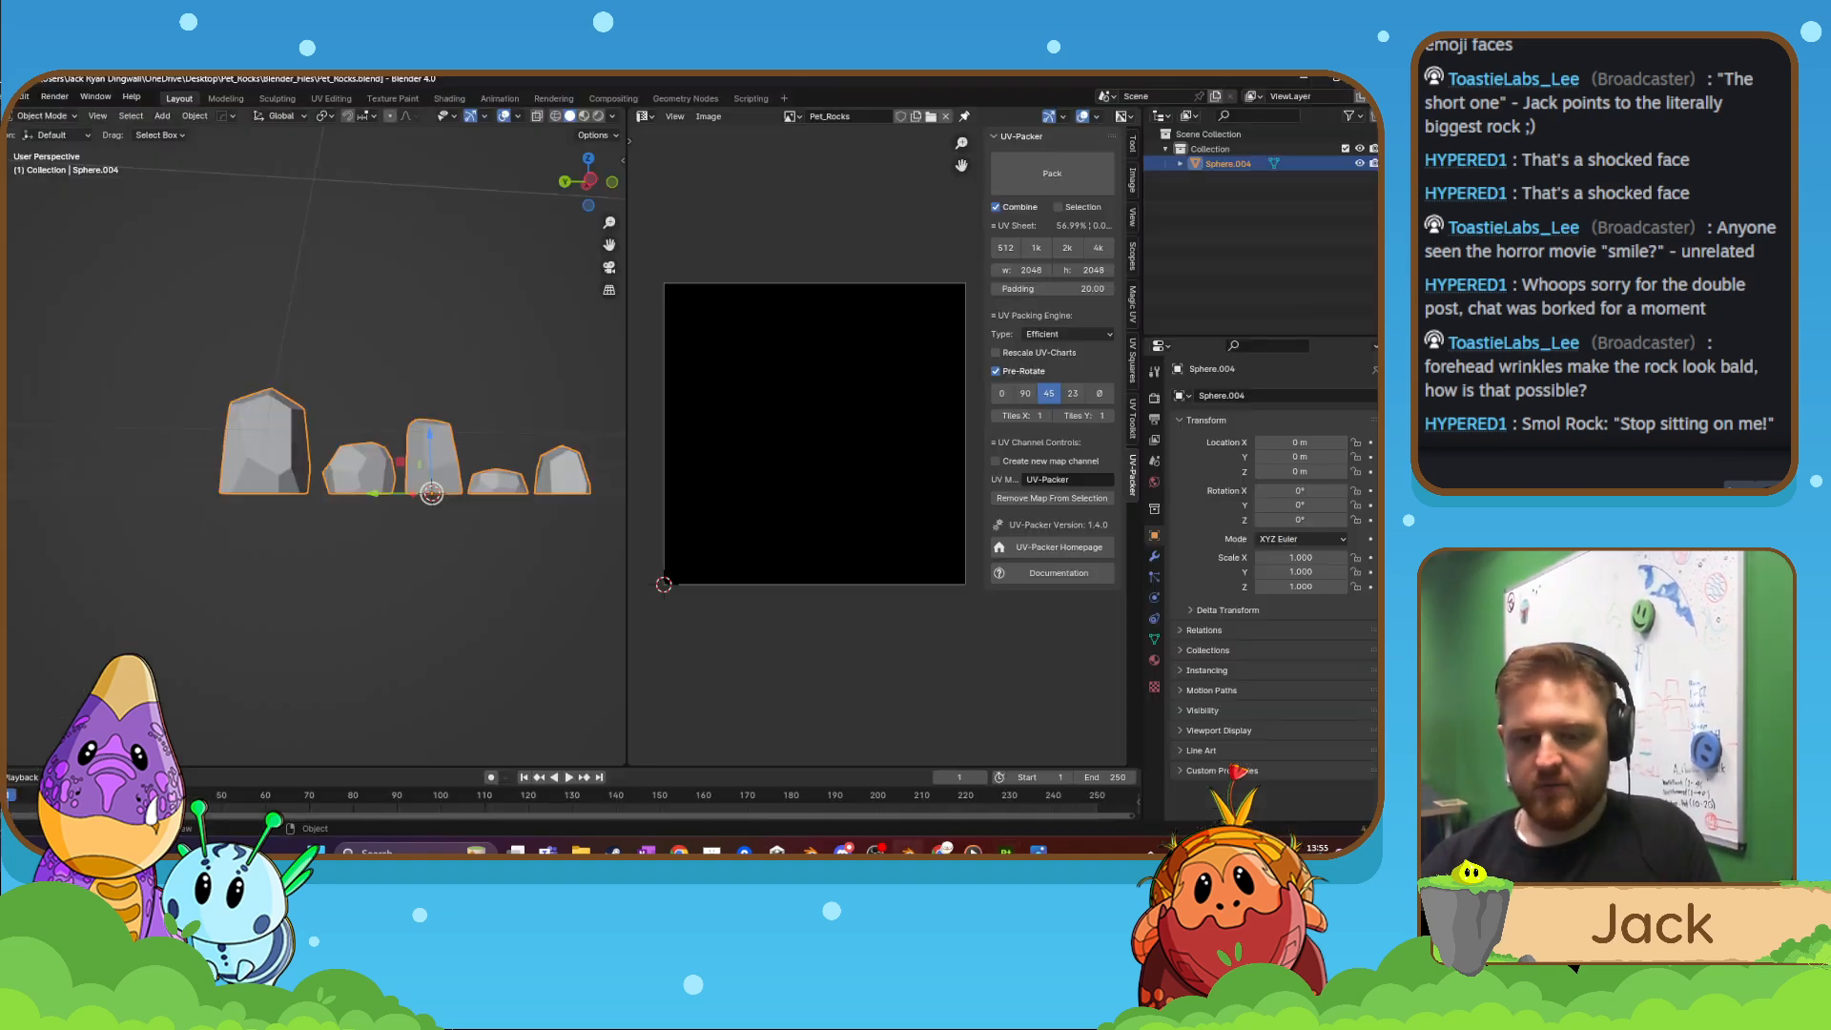
middle_click_drag(377, 303, 366, 379)
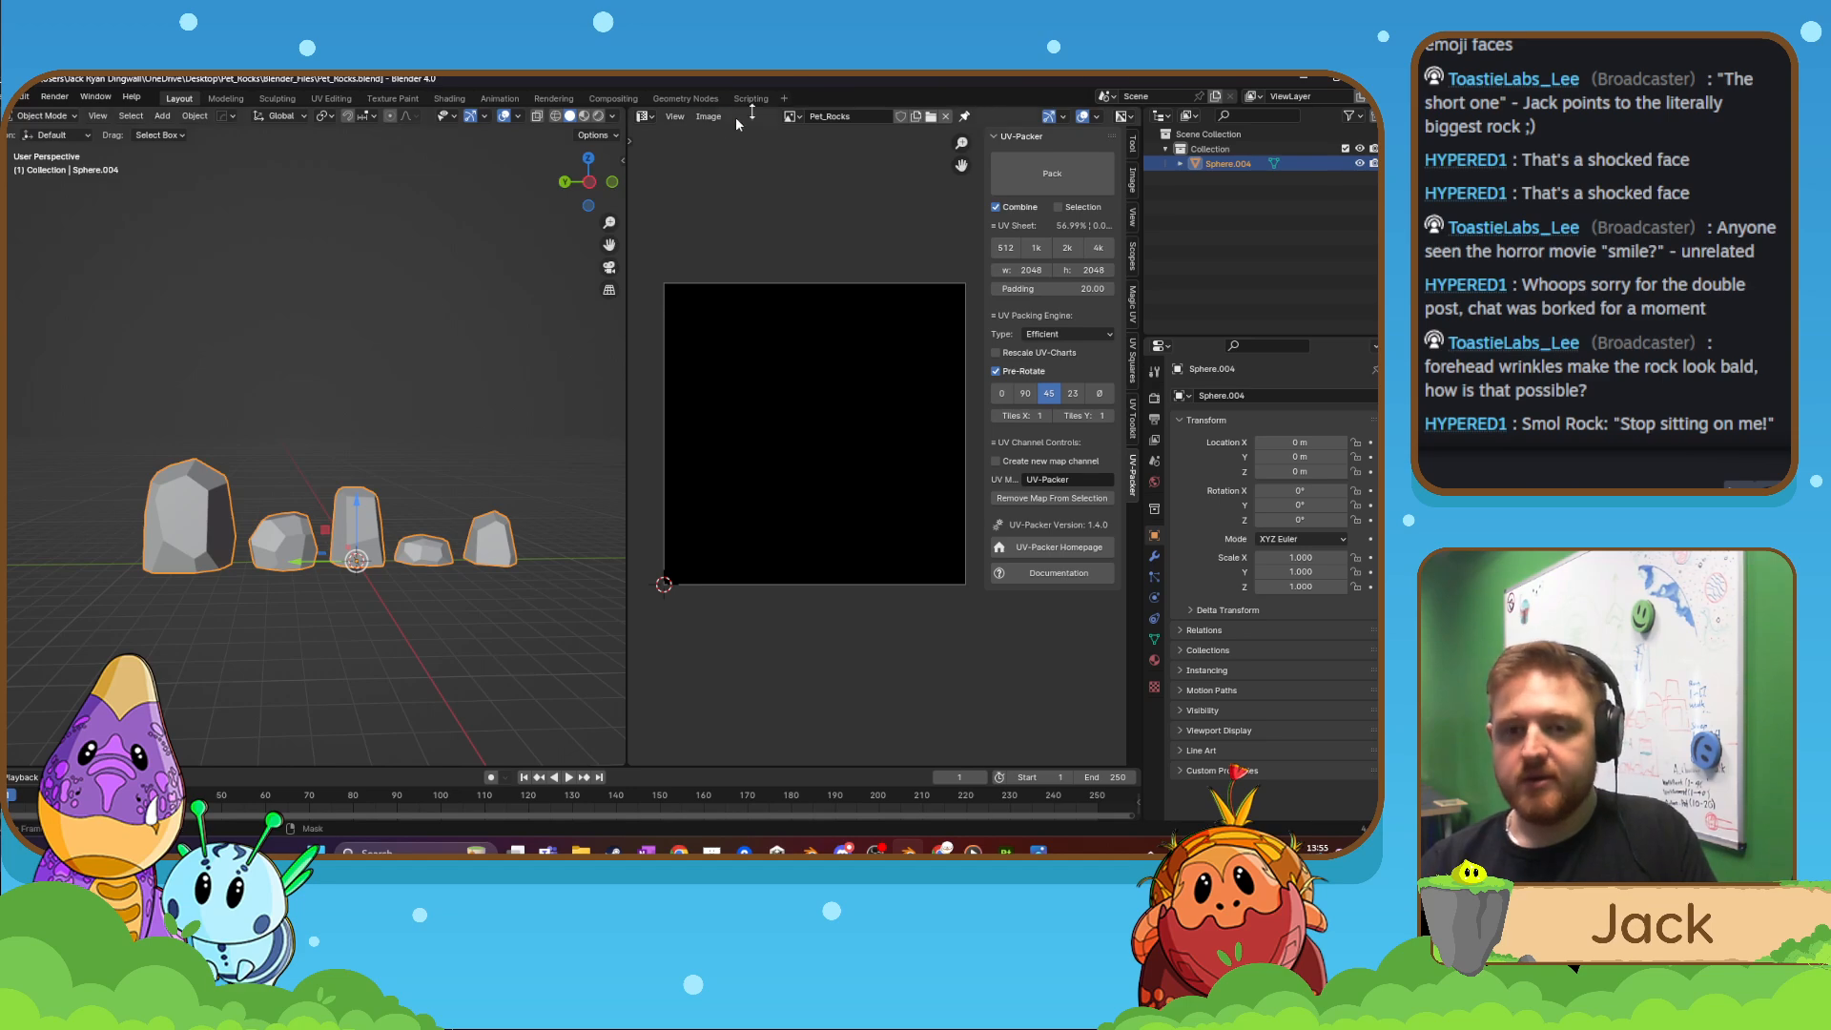
left_click(643, 115)
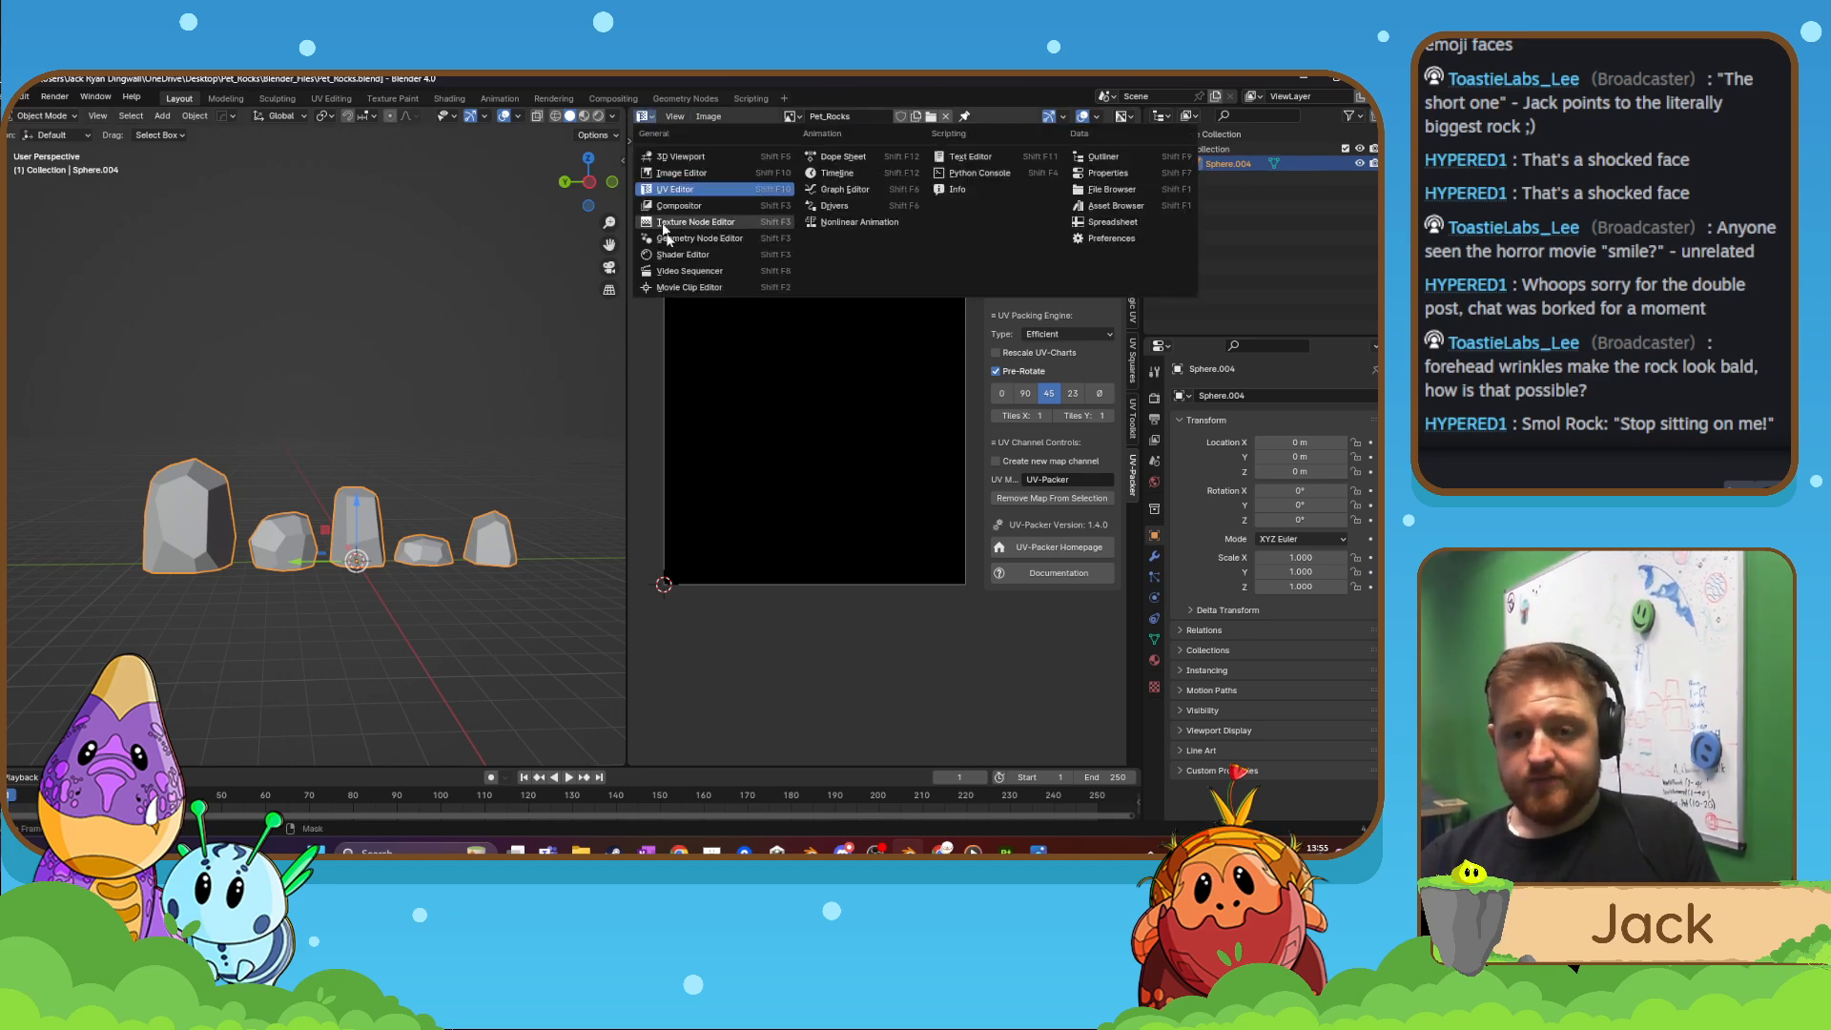
left_click(668, 231)
key("shift+a")
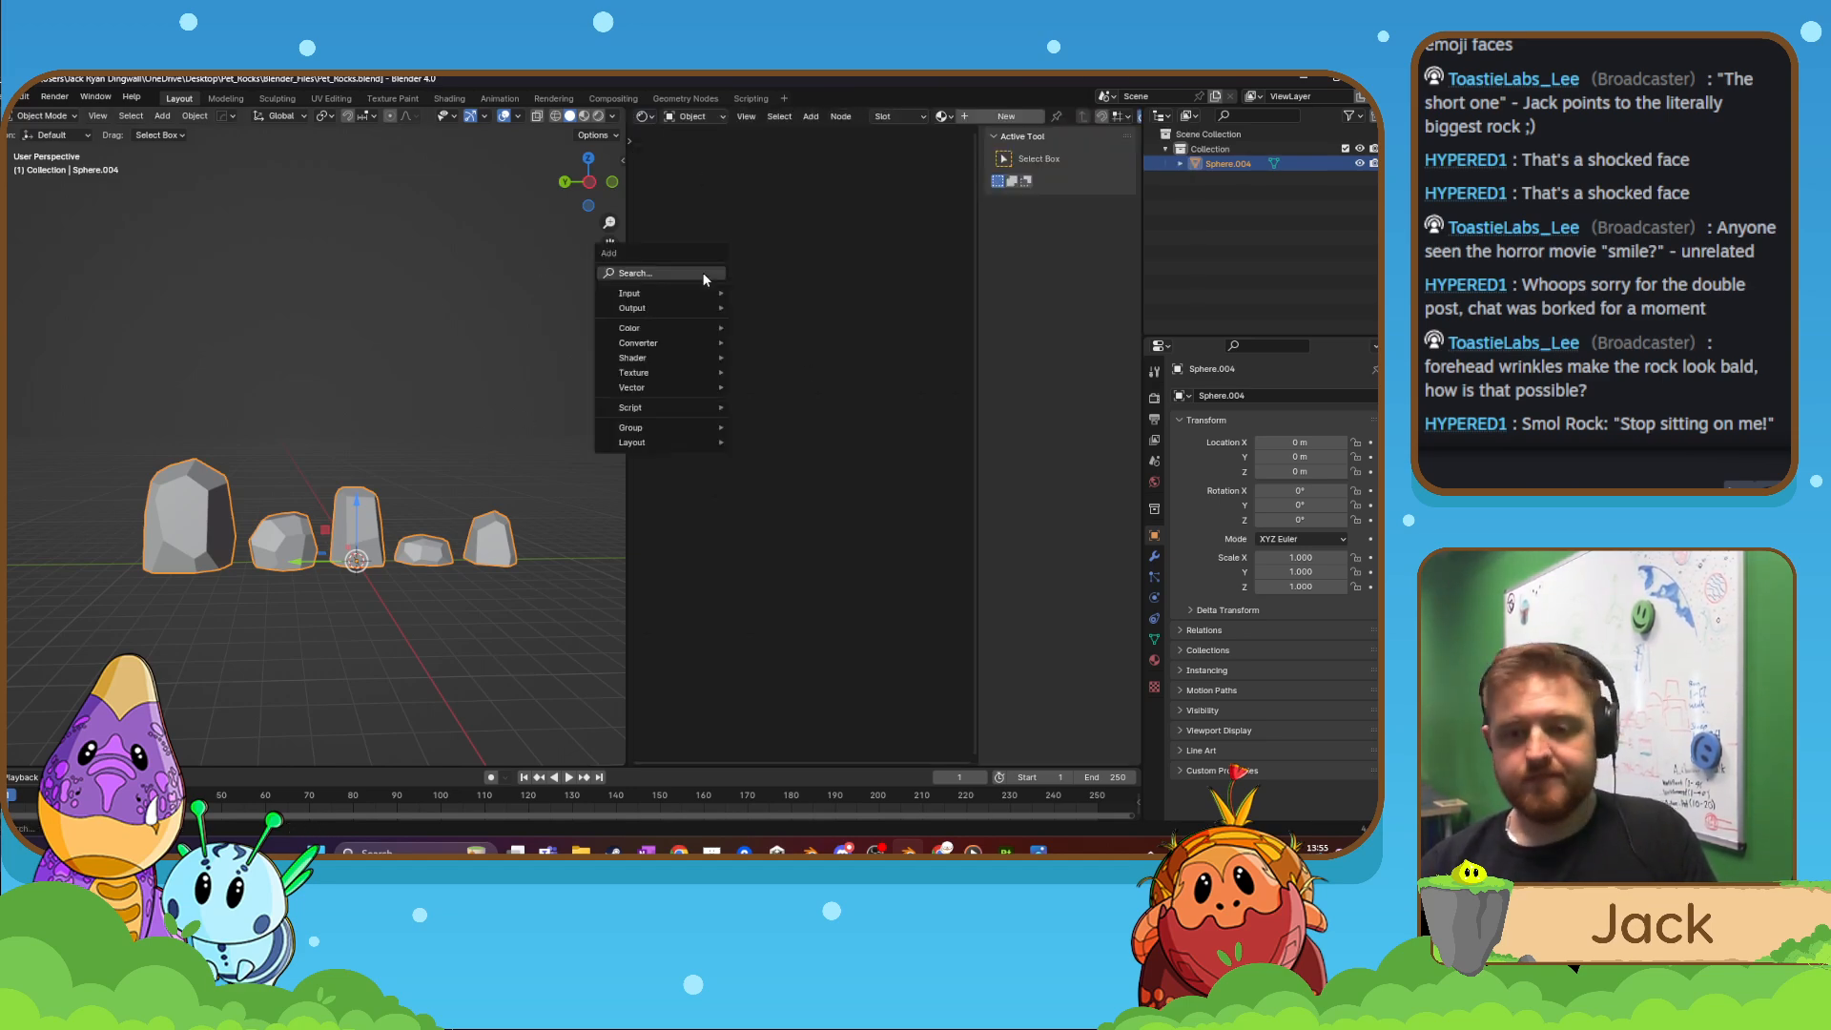
left_click(703, 275)
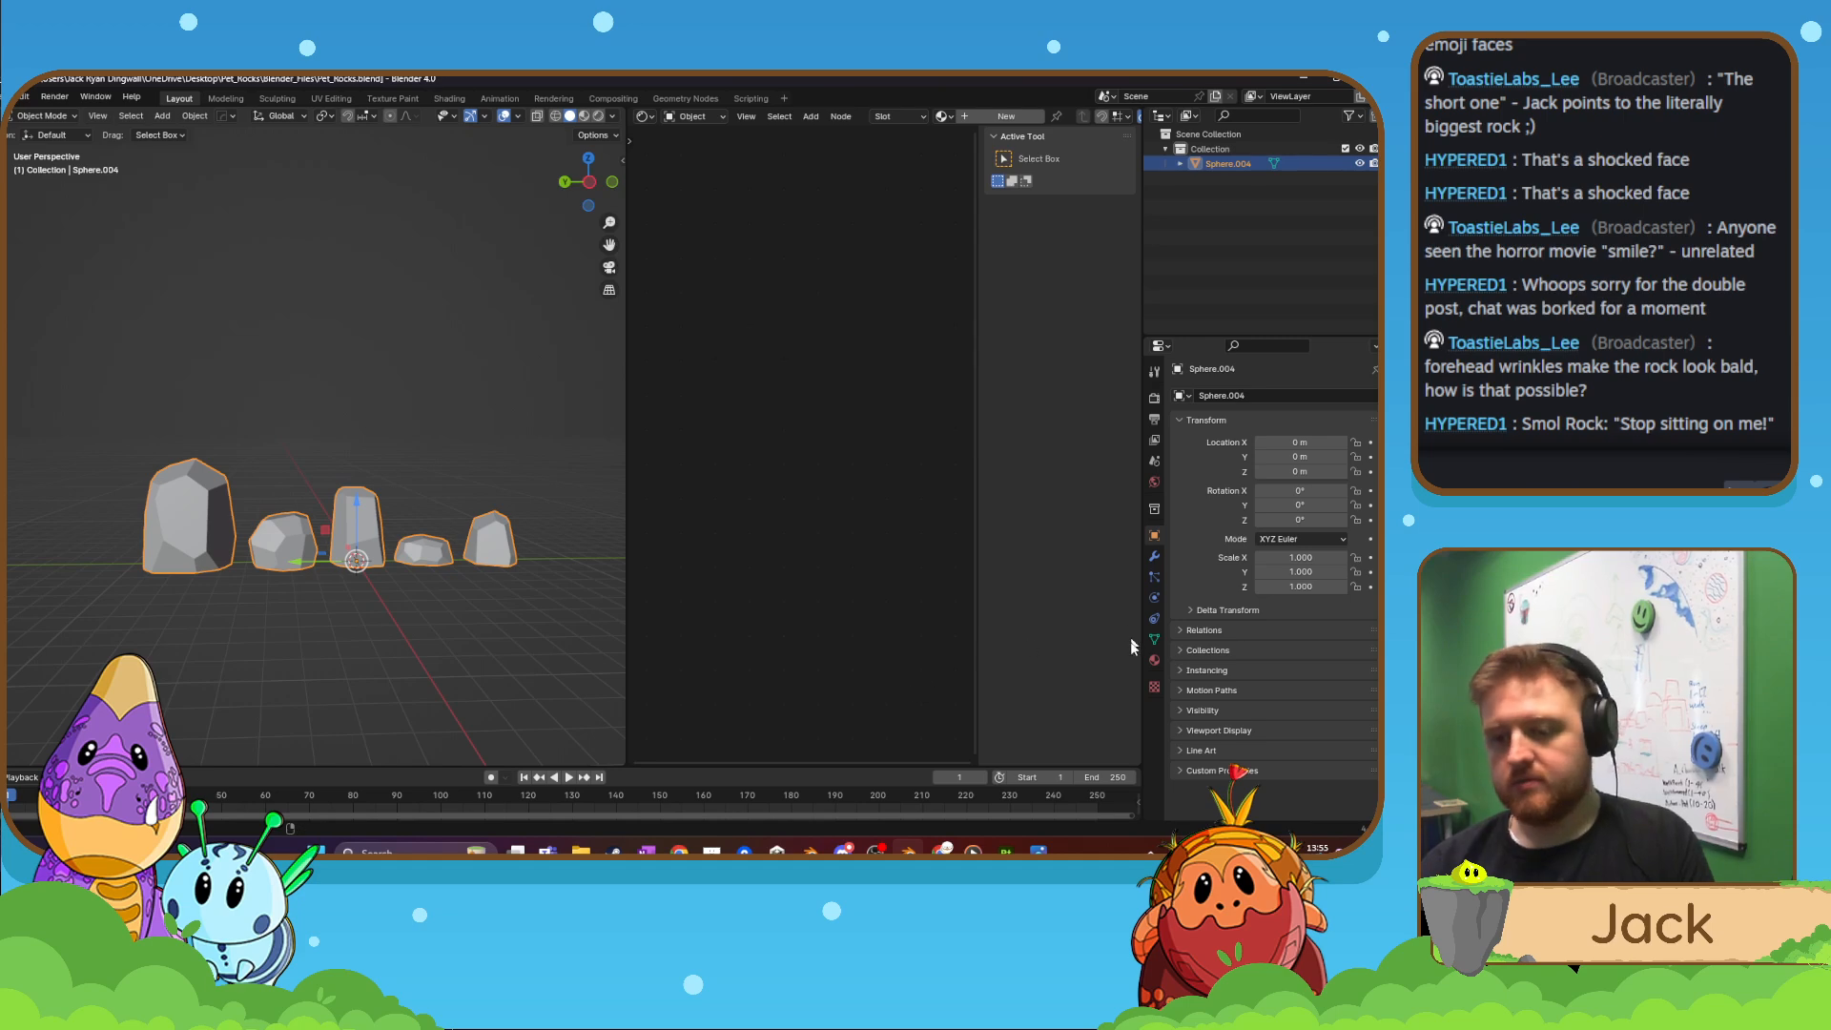
- Create a new material on the rocks and set its roughness to about 0.77
left_click(1153, 660)
left_click(1296, 462)
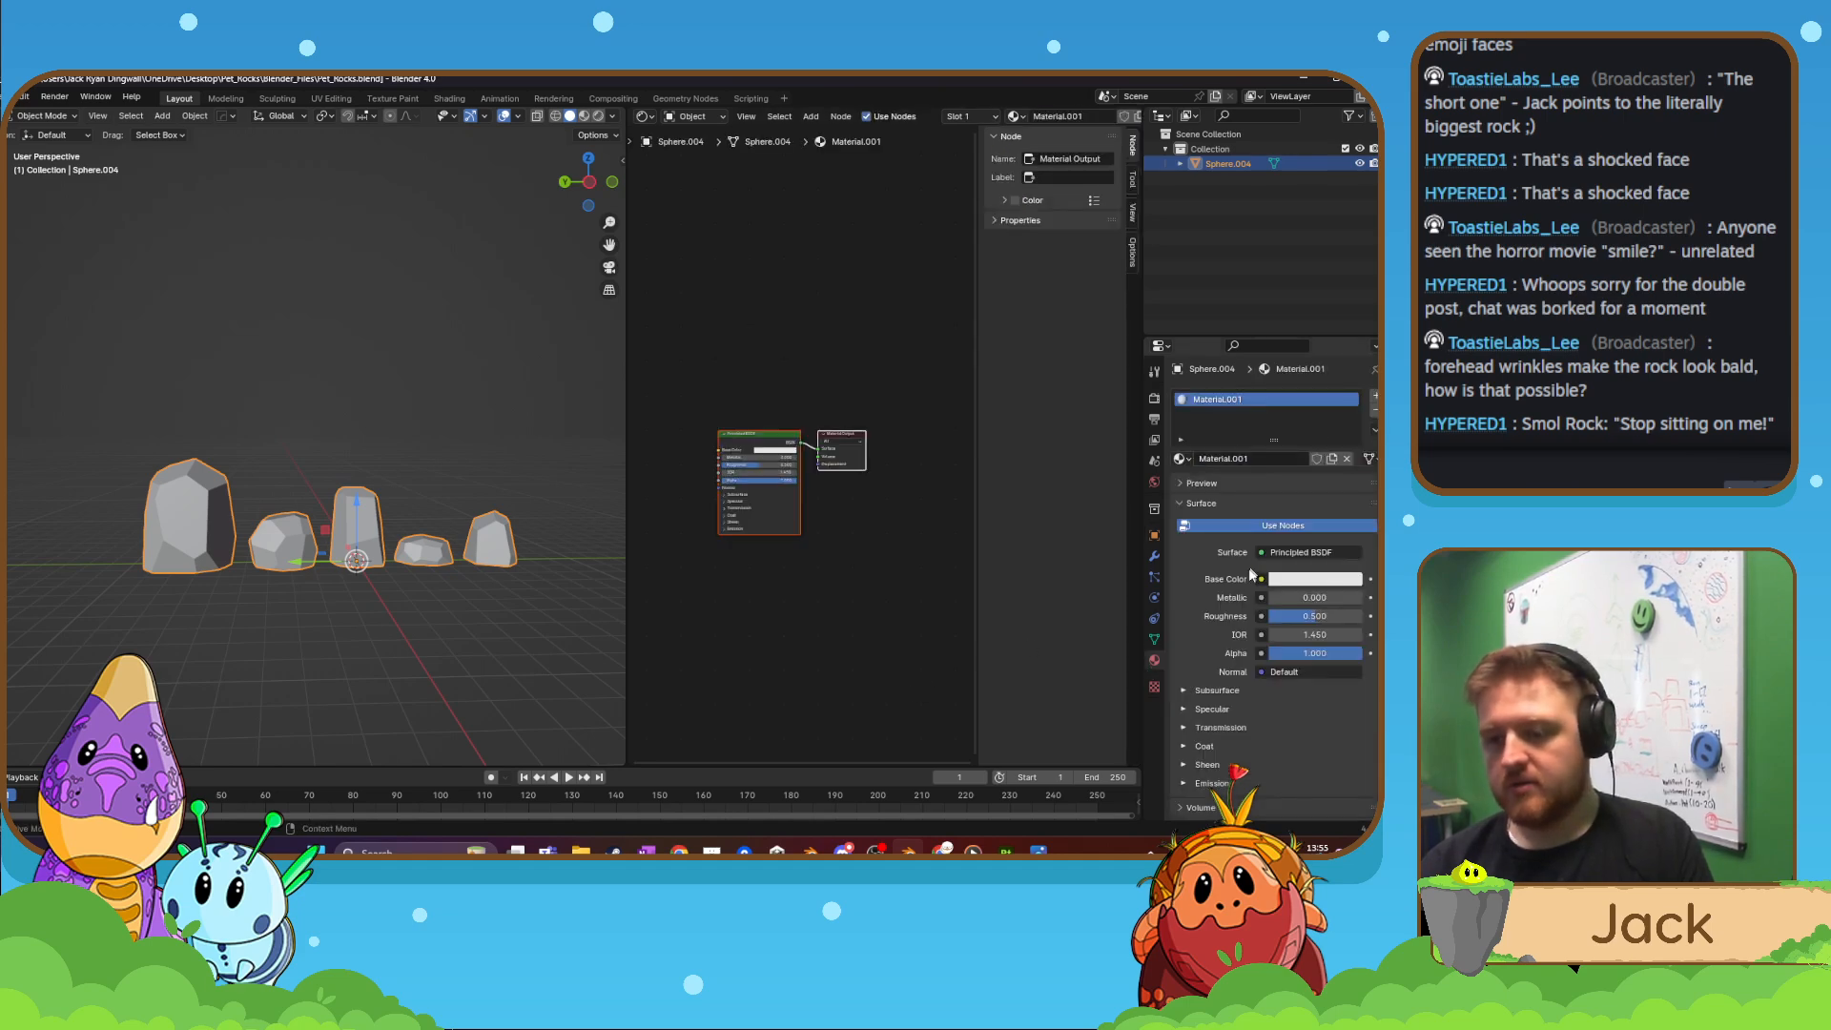
left_click_drag(1314, 616, 1342, 616)
middle_click_drag(767, 394, 867, 365)
left_click(729, 421)
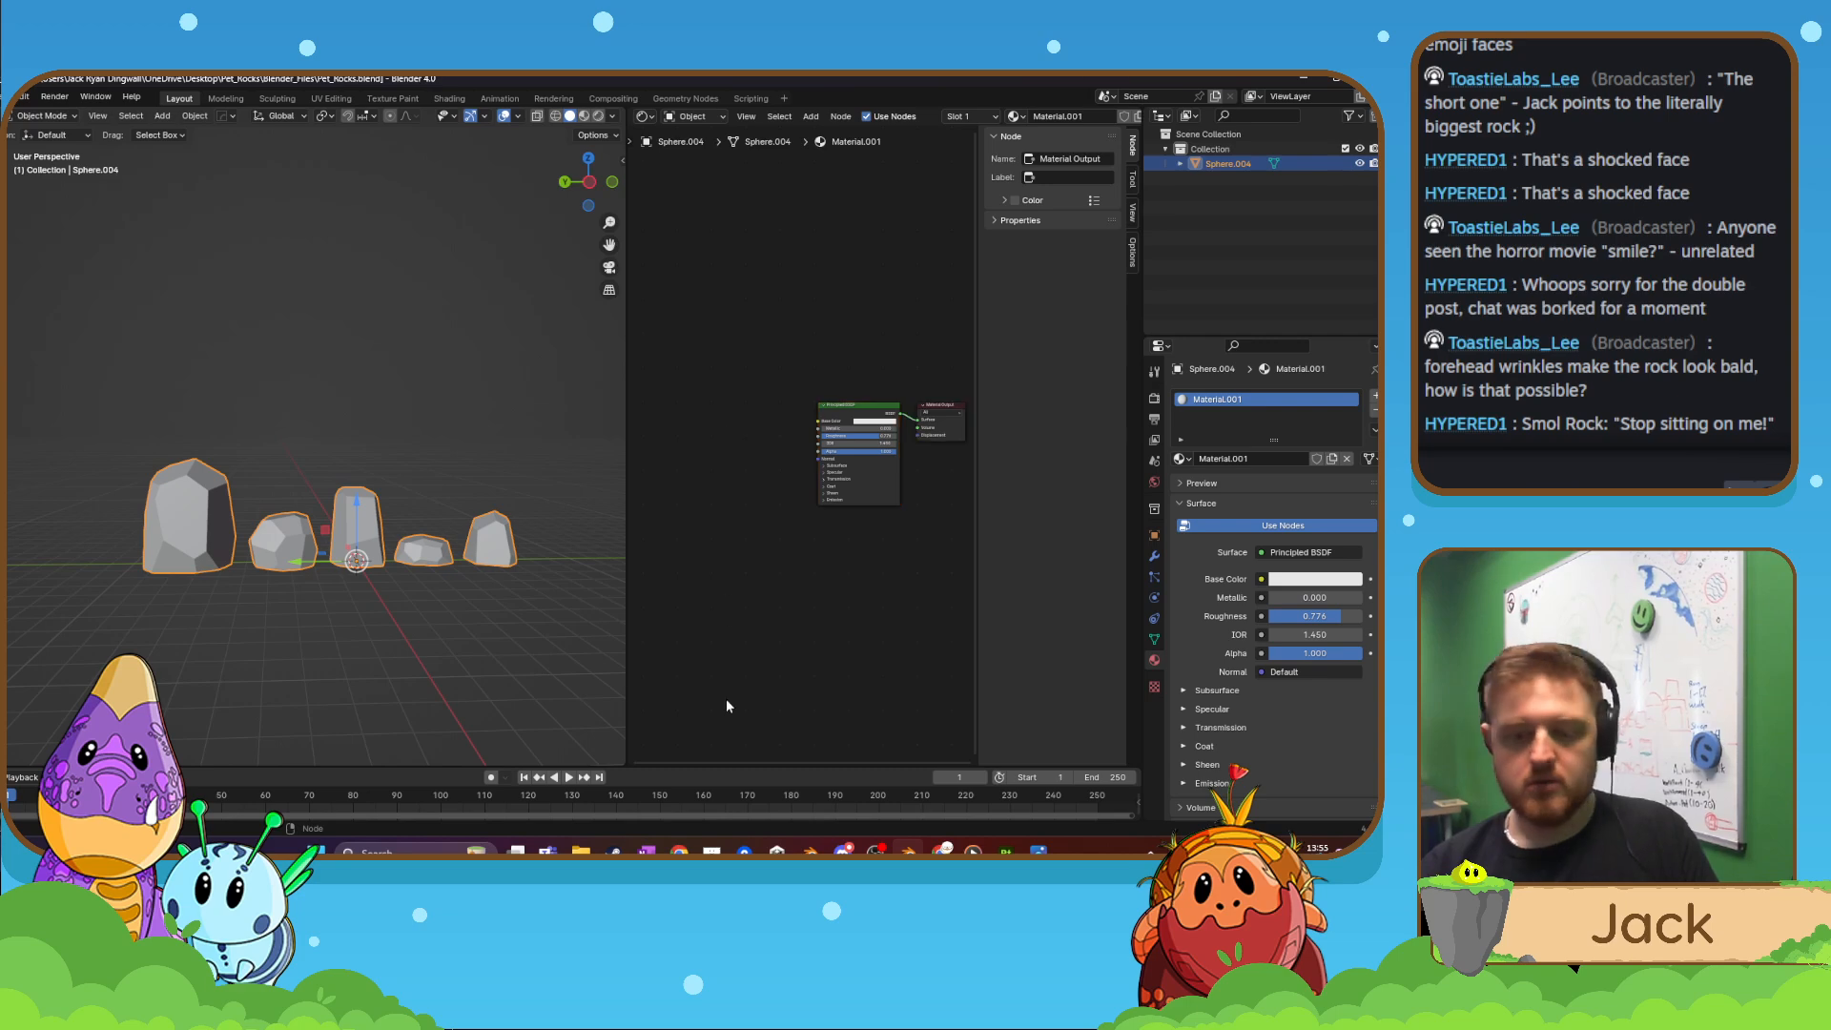
- Bring the exported base color PNG in as an image texture node and connect it to the material's Base Color
left_click(581, 850)
left_click(594, 781)
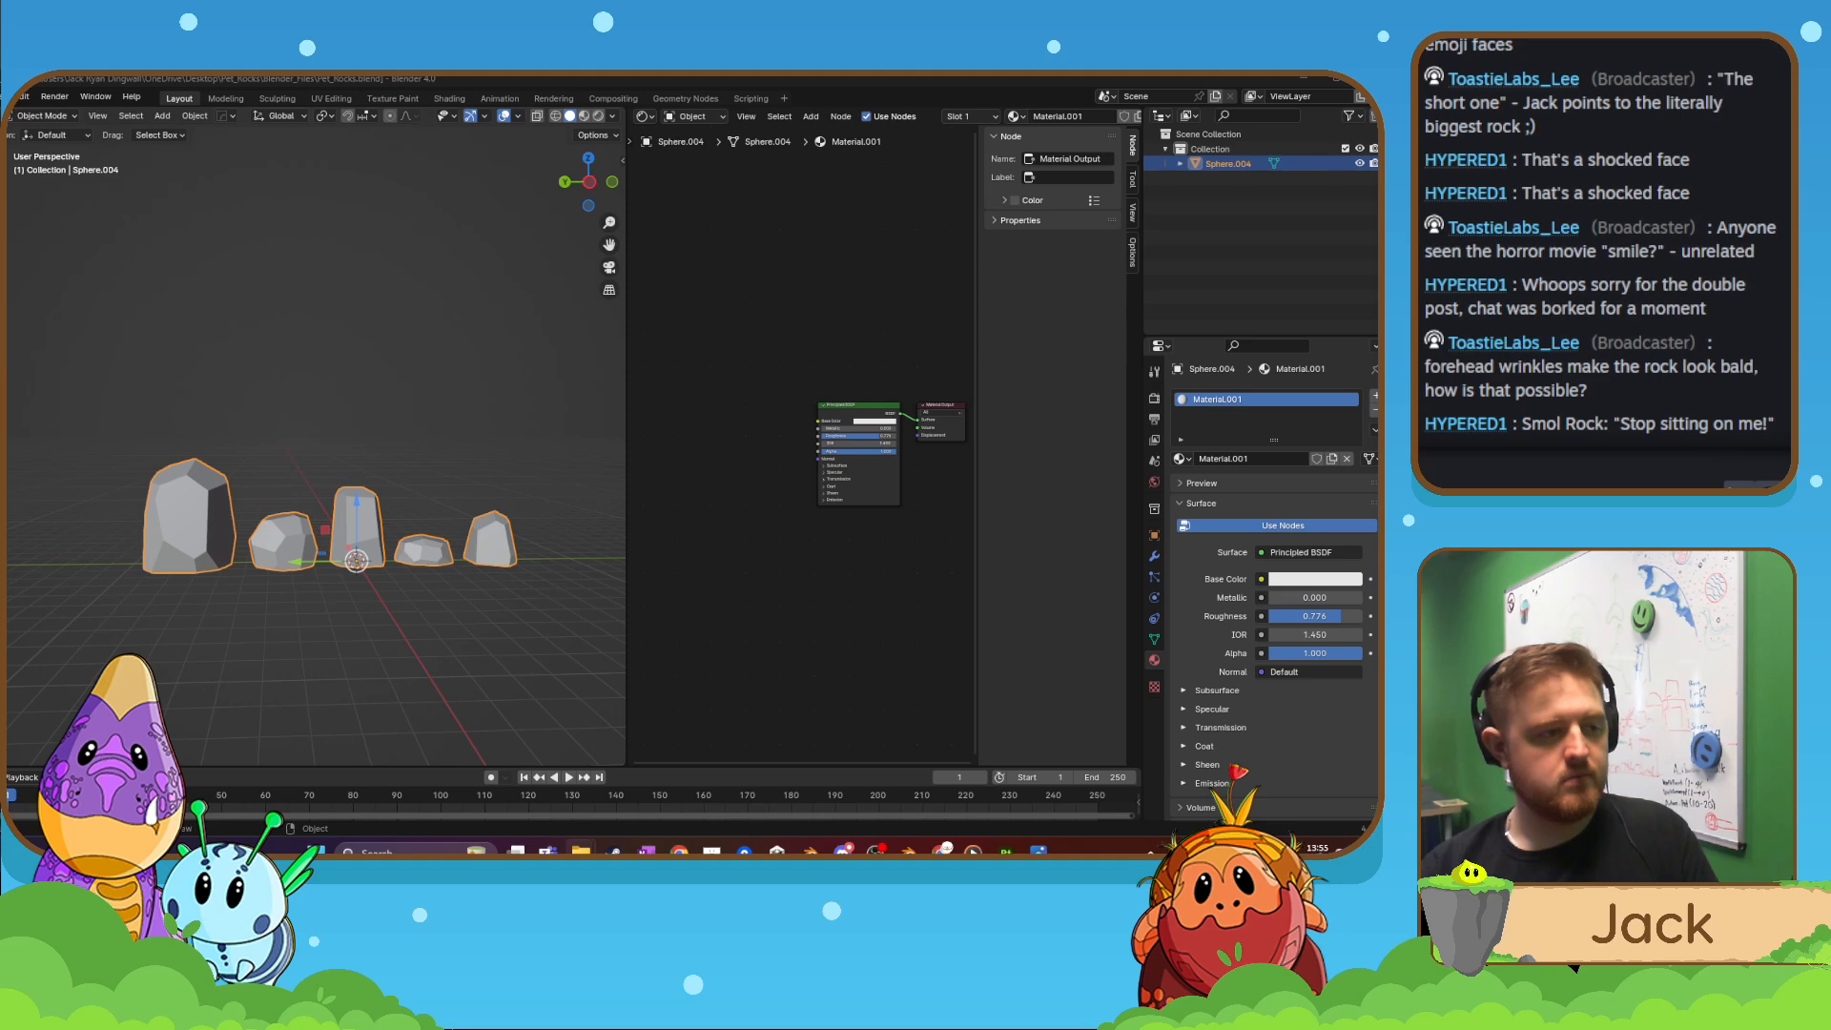
left_click_drag(723, 484, 628, 411)
left_click_drag(795, 513, 818, 421)
left_click_drag(711, 477, 751, 456)
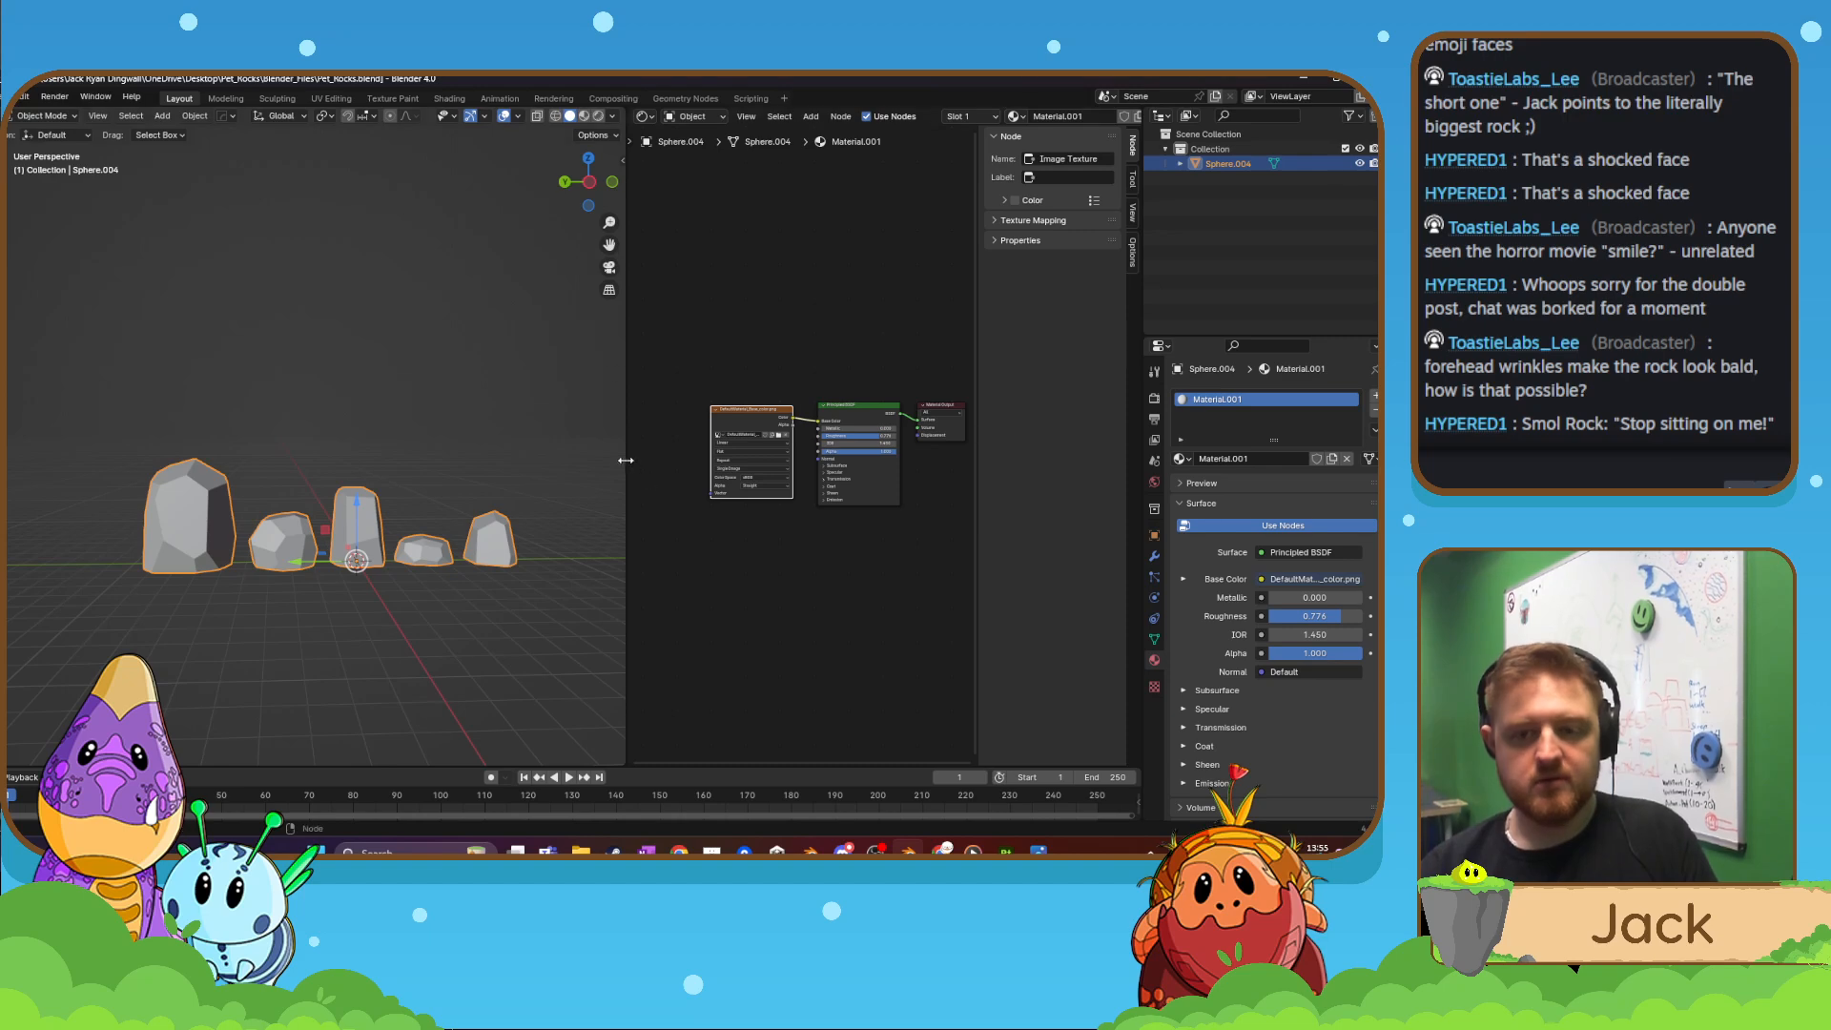
- Widen the 3D viewport, switch it to Material Preview, and inspect the painted face on the tall rock
left_click_drag(627, 458, 741, 456)
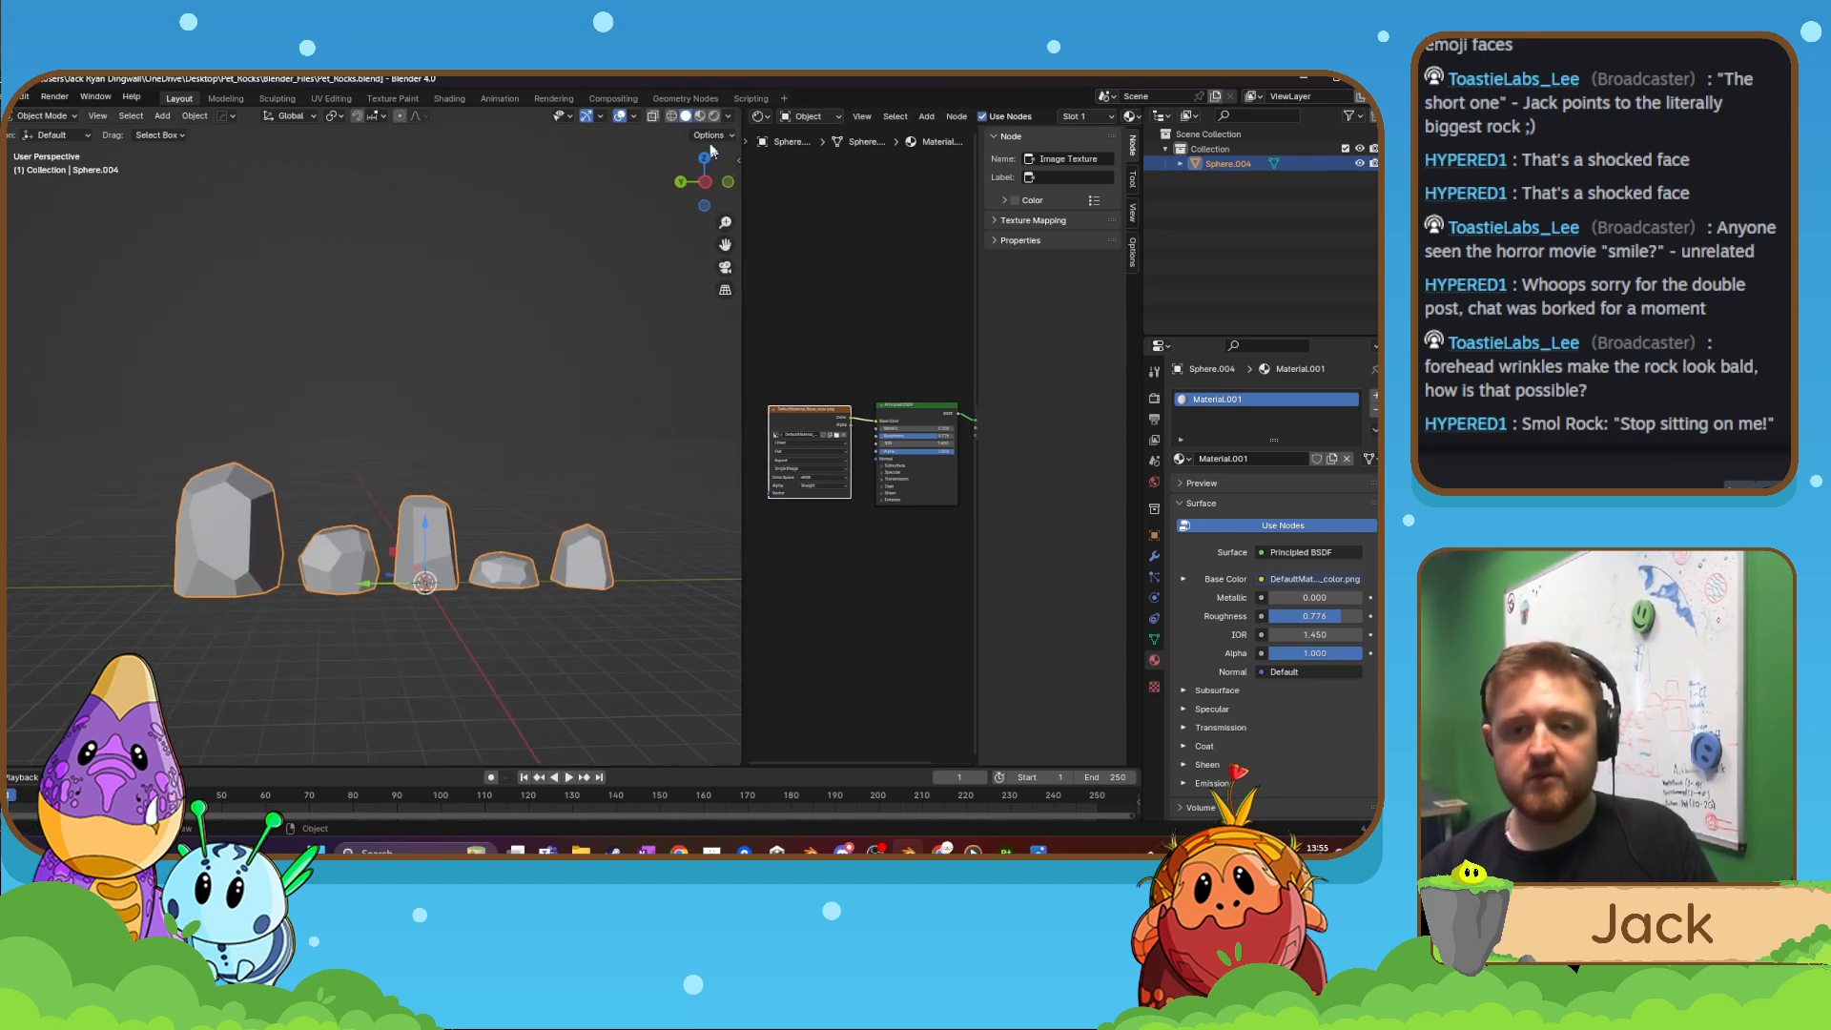
left_click(699, 115)
scroll(492, 516, "up", 4)
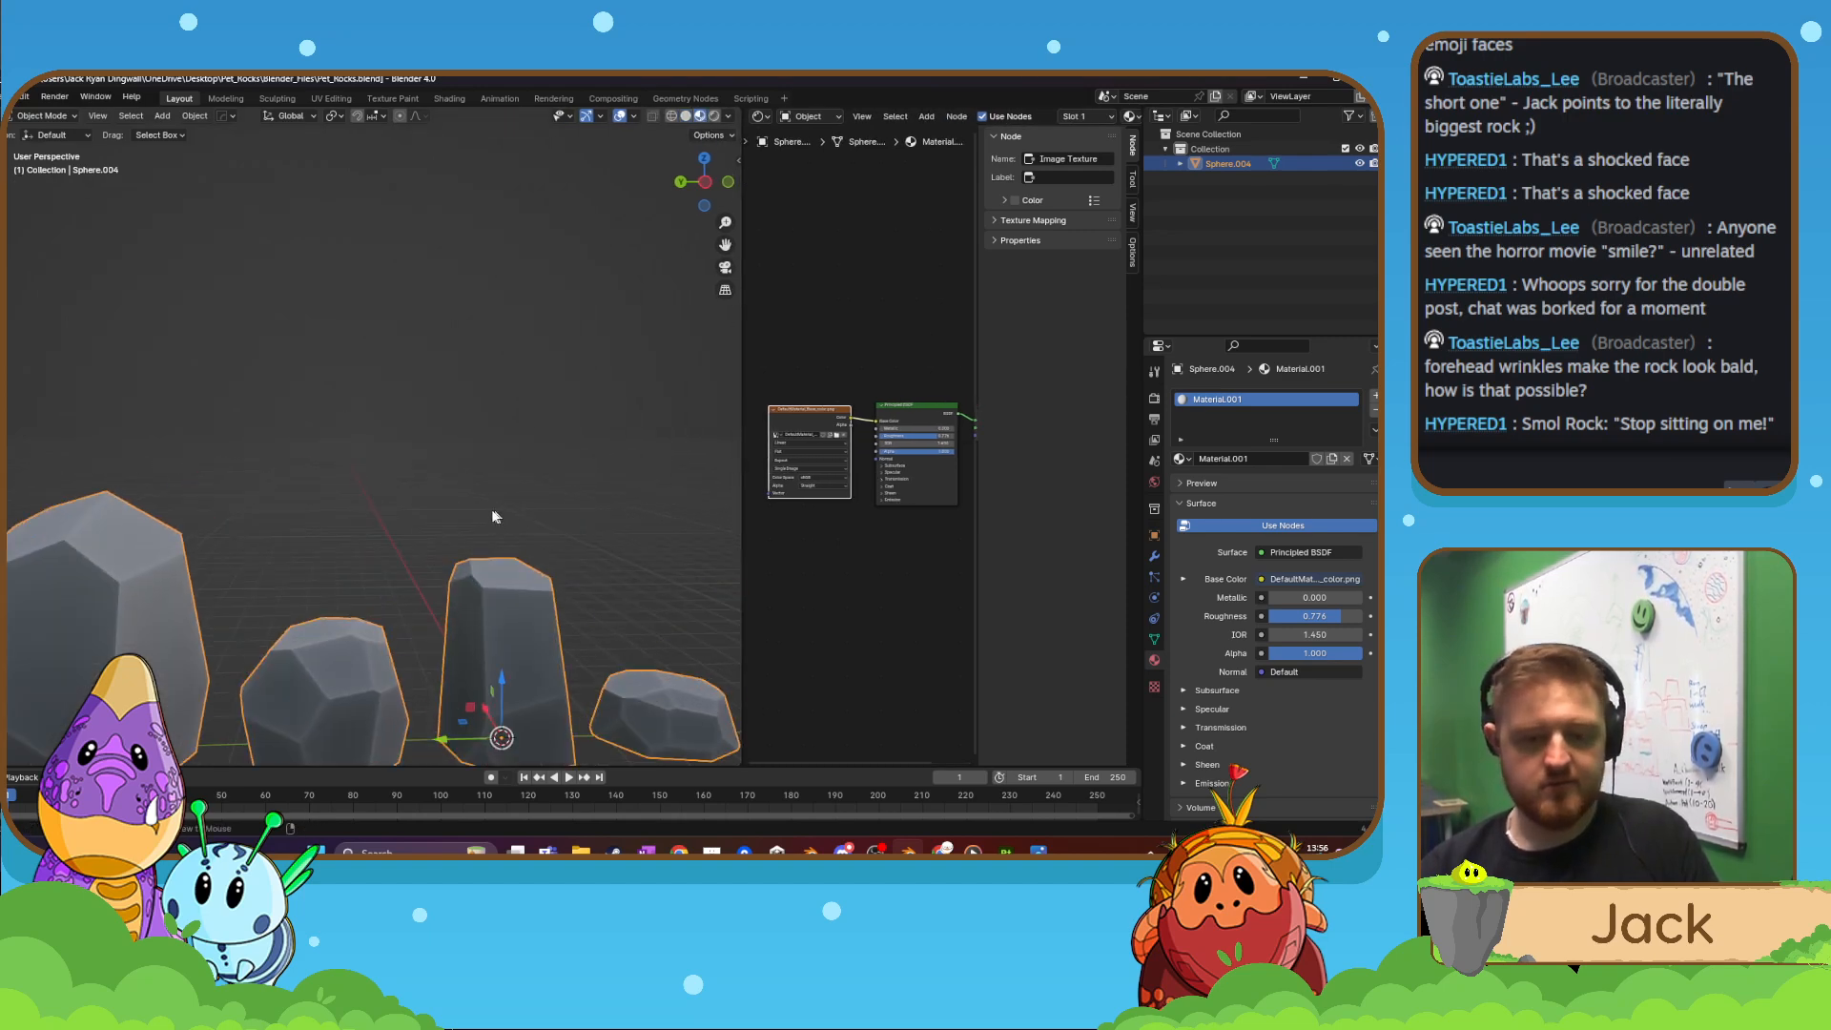
middle_click_drag(493, 516, 185, 492)
scroll(404, 526, "down", 4)
mouse_move(405, 529)
middle_mouse_down()
mouse_move(439, 583)
mouse_move(569, 565)
mouse_move(330, 602)
mouse_move(446, 558)
mouse_move(477, 629)
mouse_move(407, 519)
middle_mouse_up()
scroll(442, 588, "up", 3)
scroll(370, 593, "up", 2)
scroll(478, 639, "up", 3)
scroll(406, 519, "up", 1)
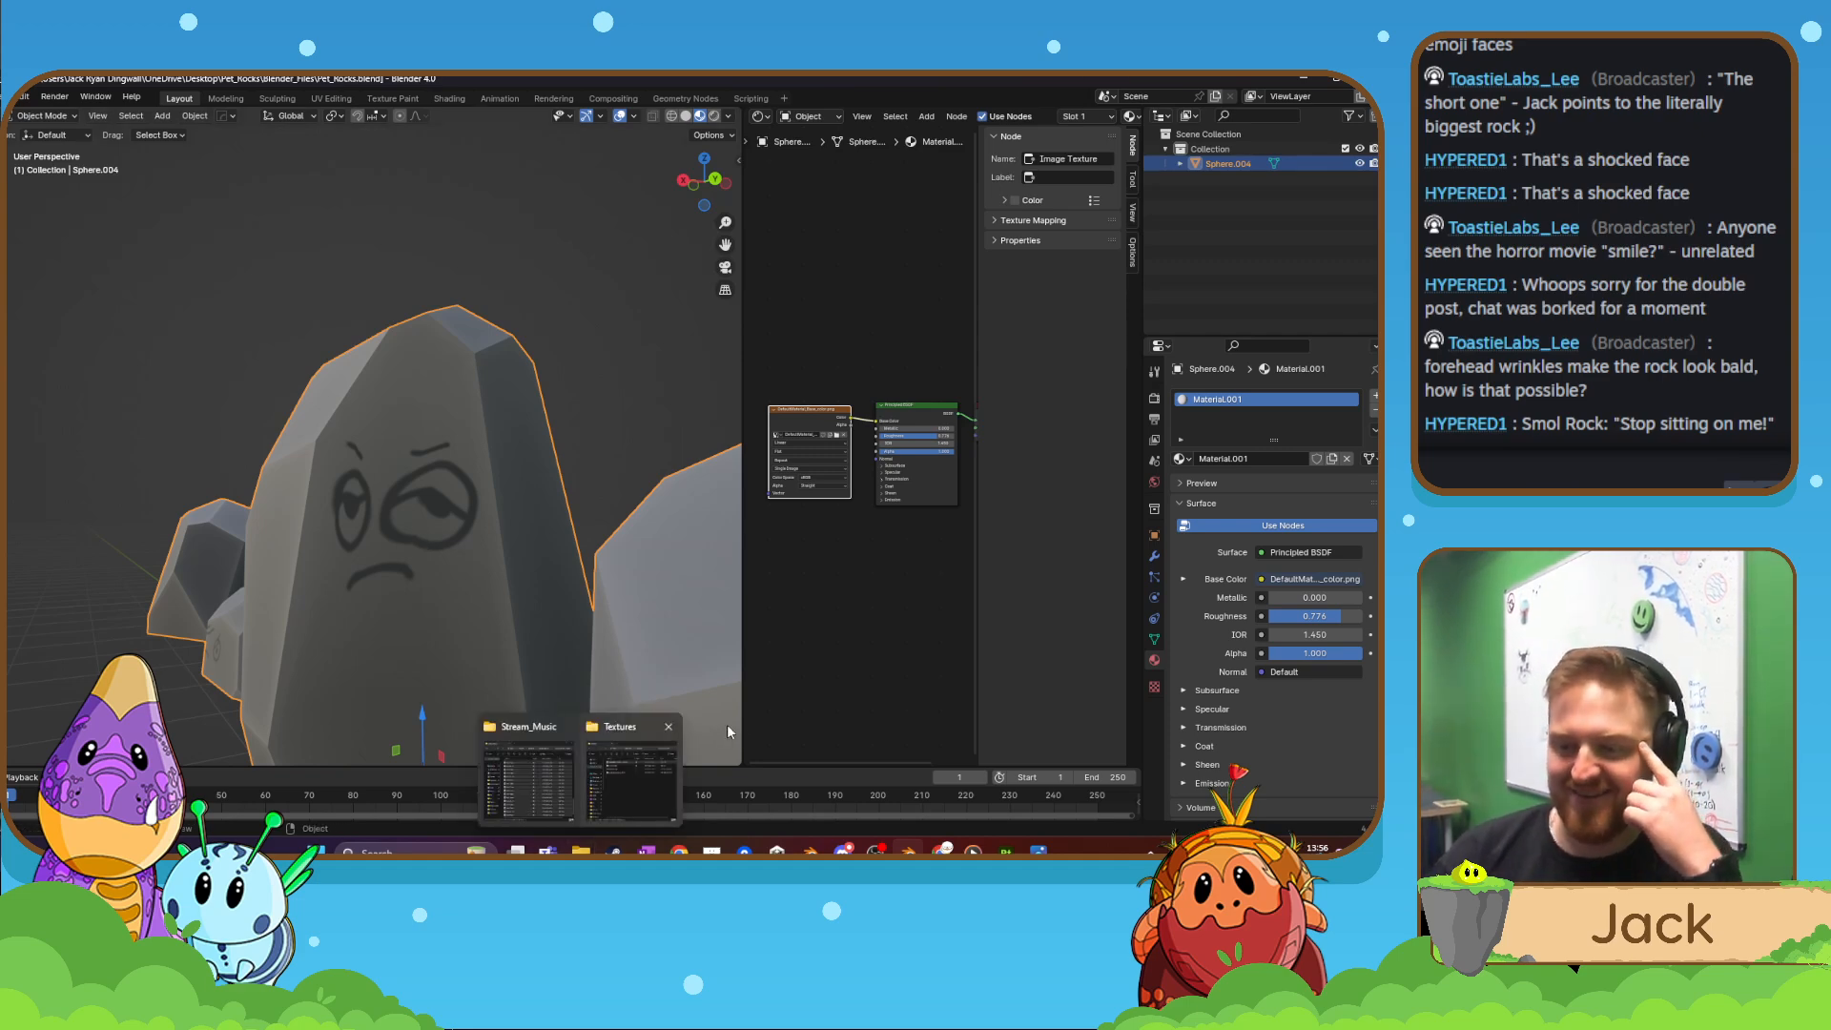
- Add a Triangulate modifier to the rock mesh
left_click(1154, 557)
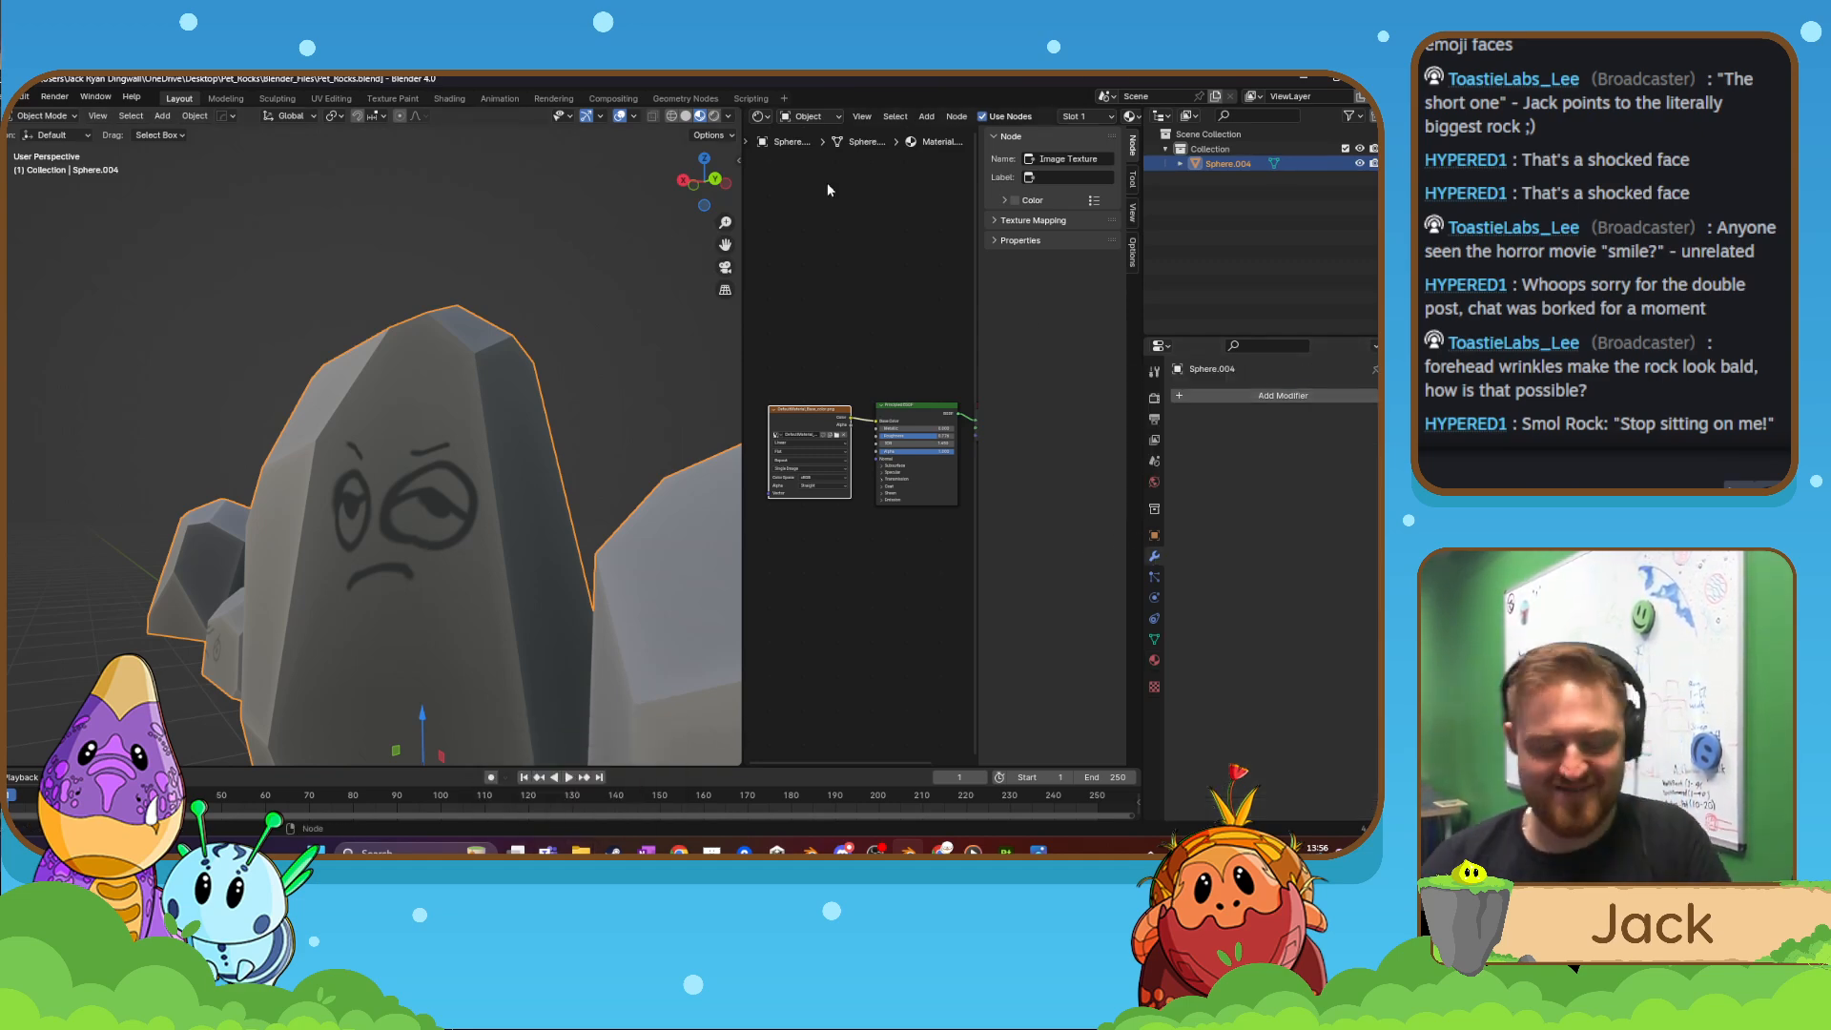
key("t")
key("r")
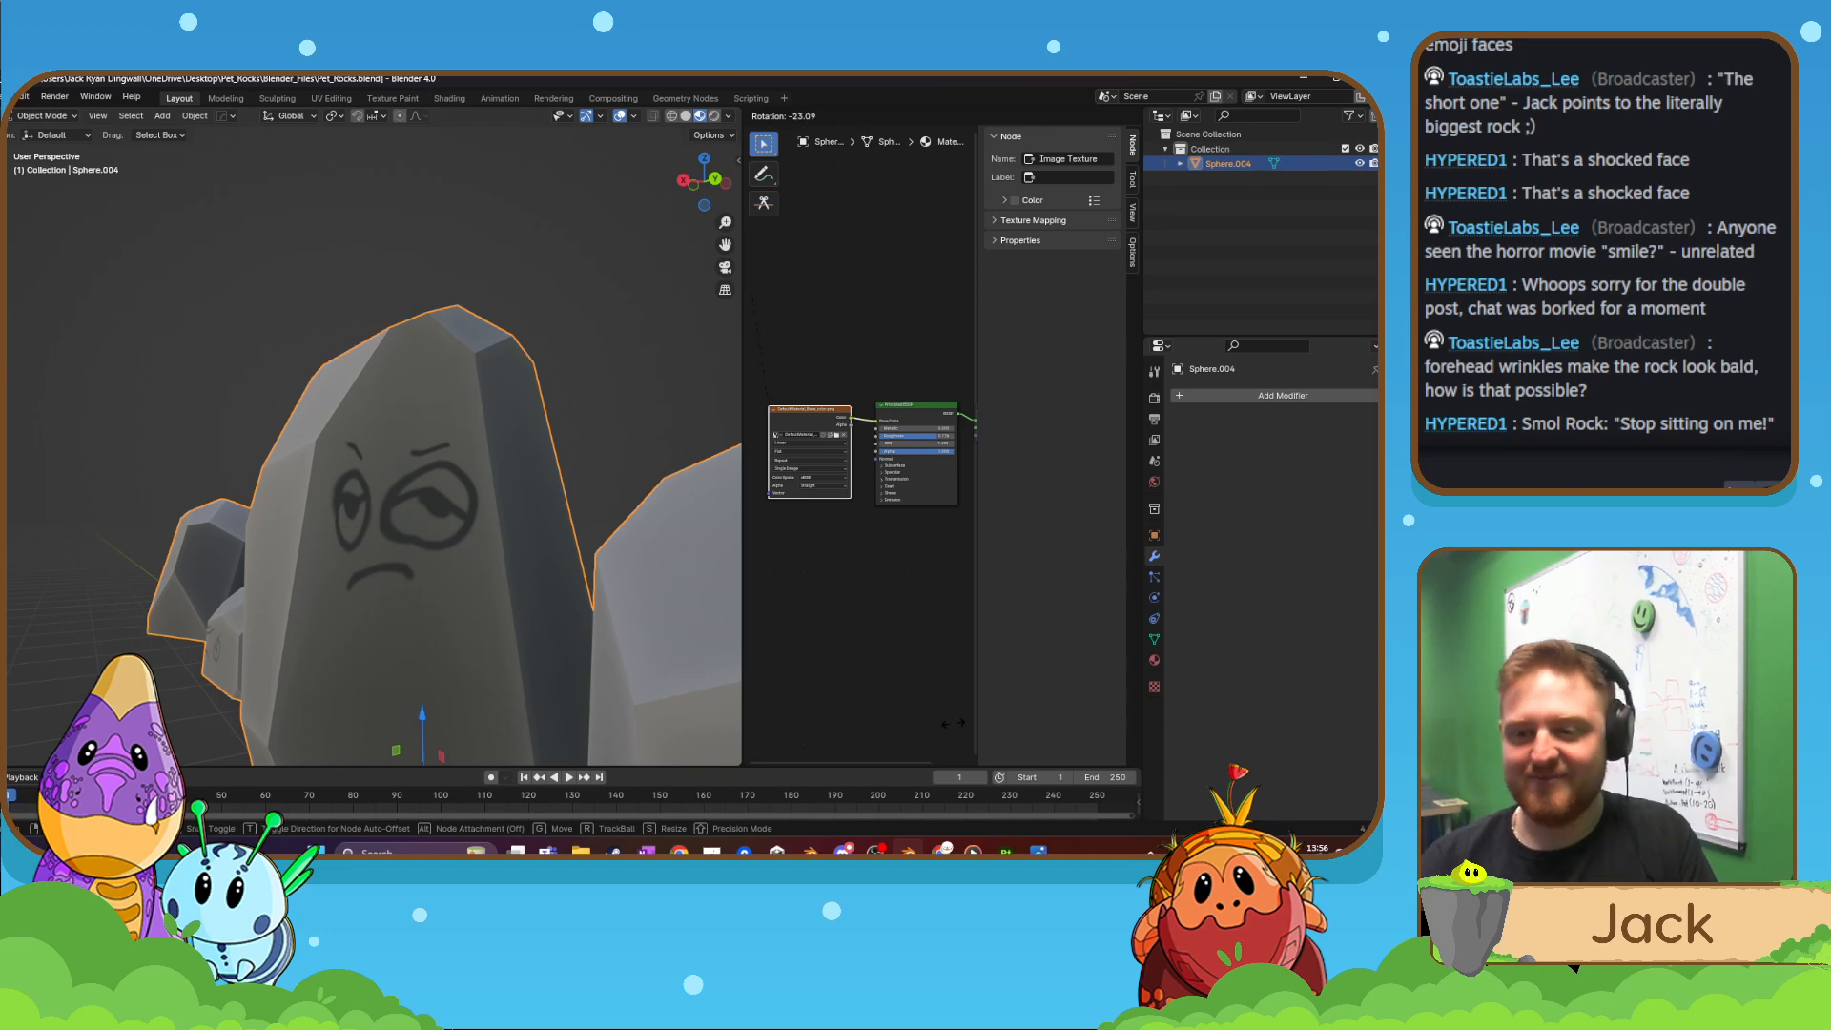
key("Escape")
left_click(1273, 397)
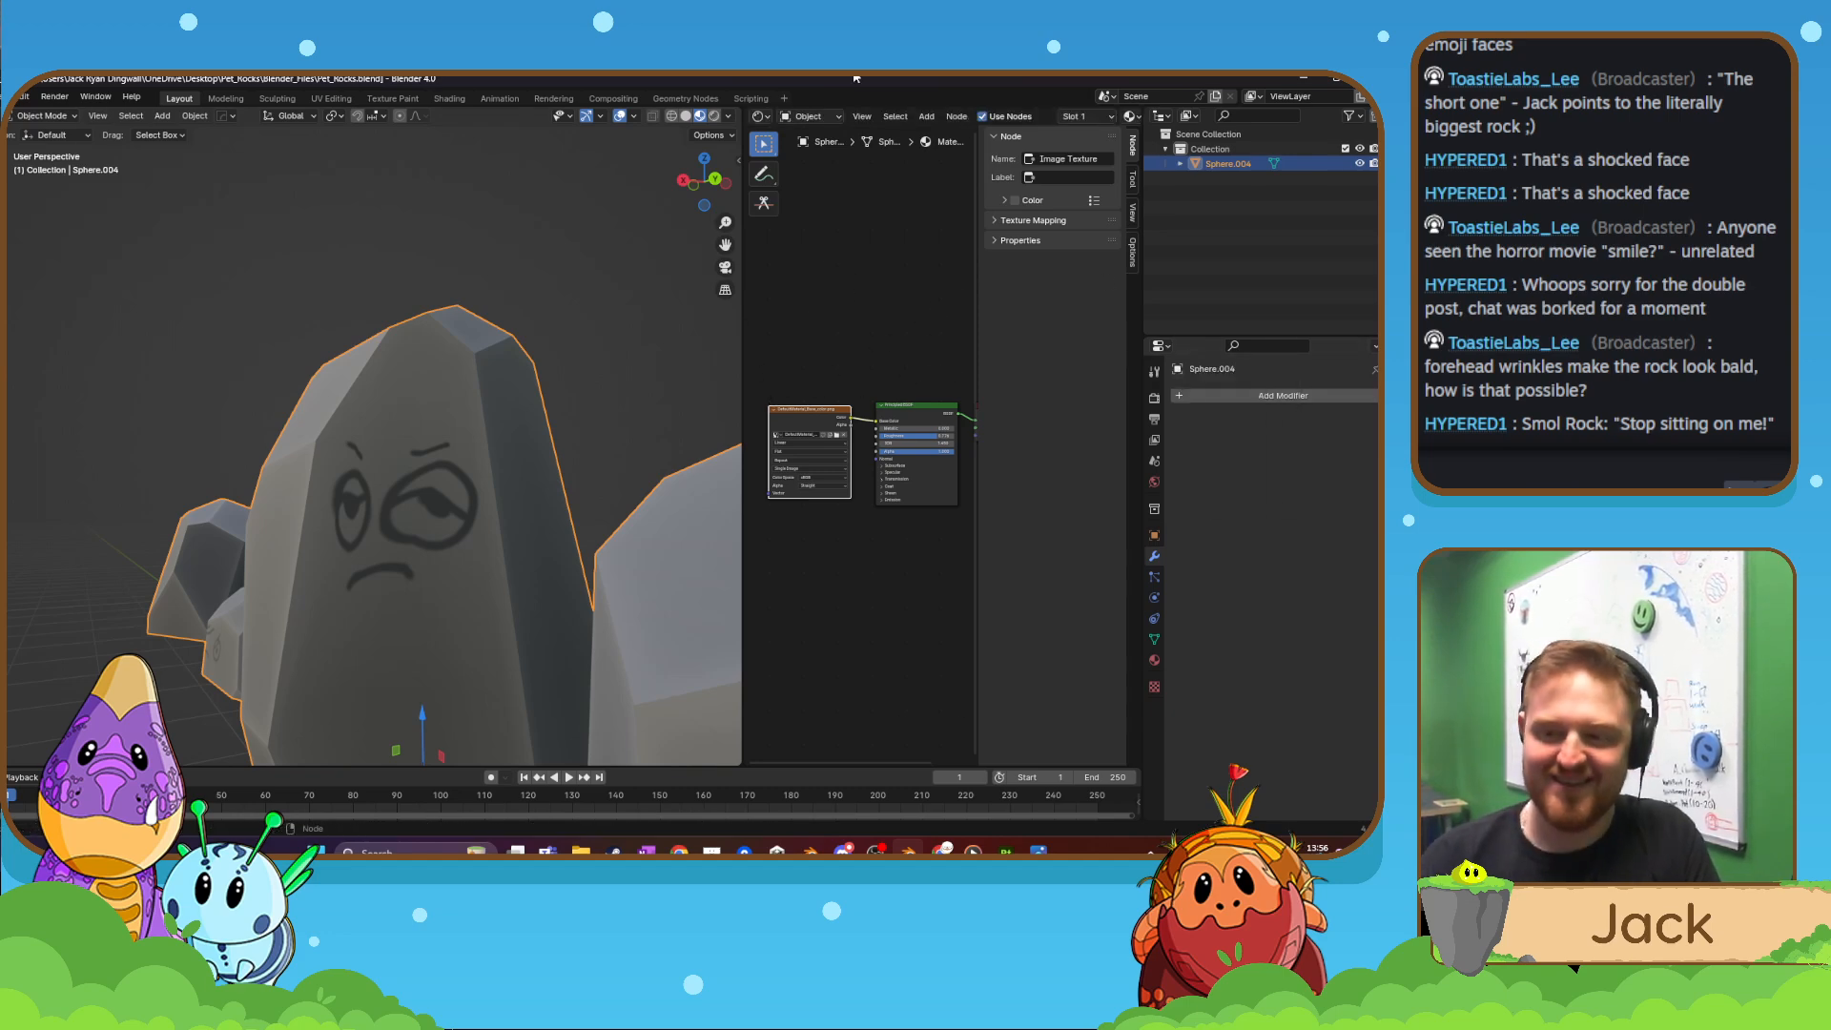
left_click(1254, 395)
type("tr")
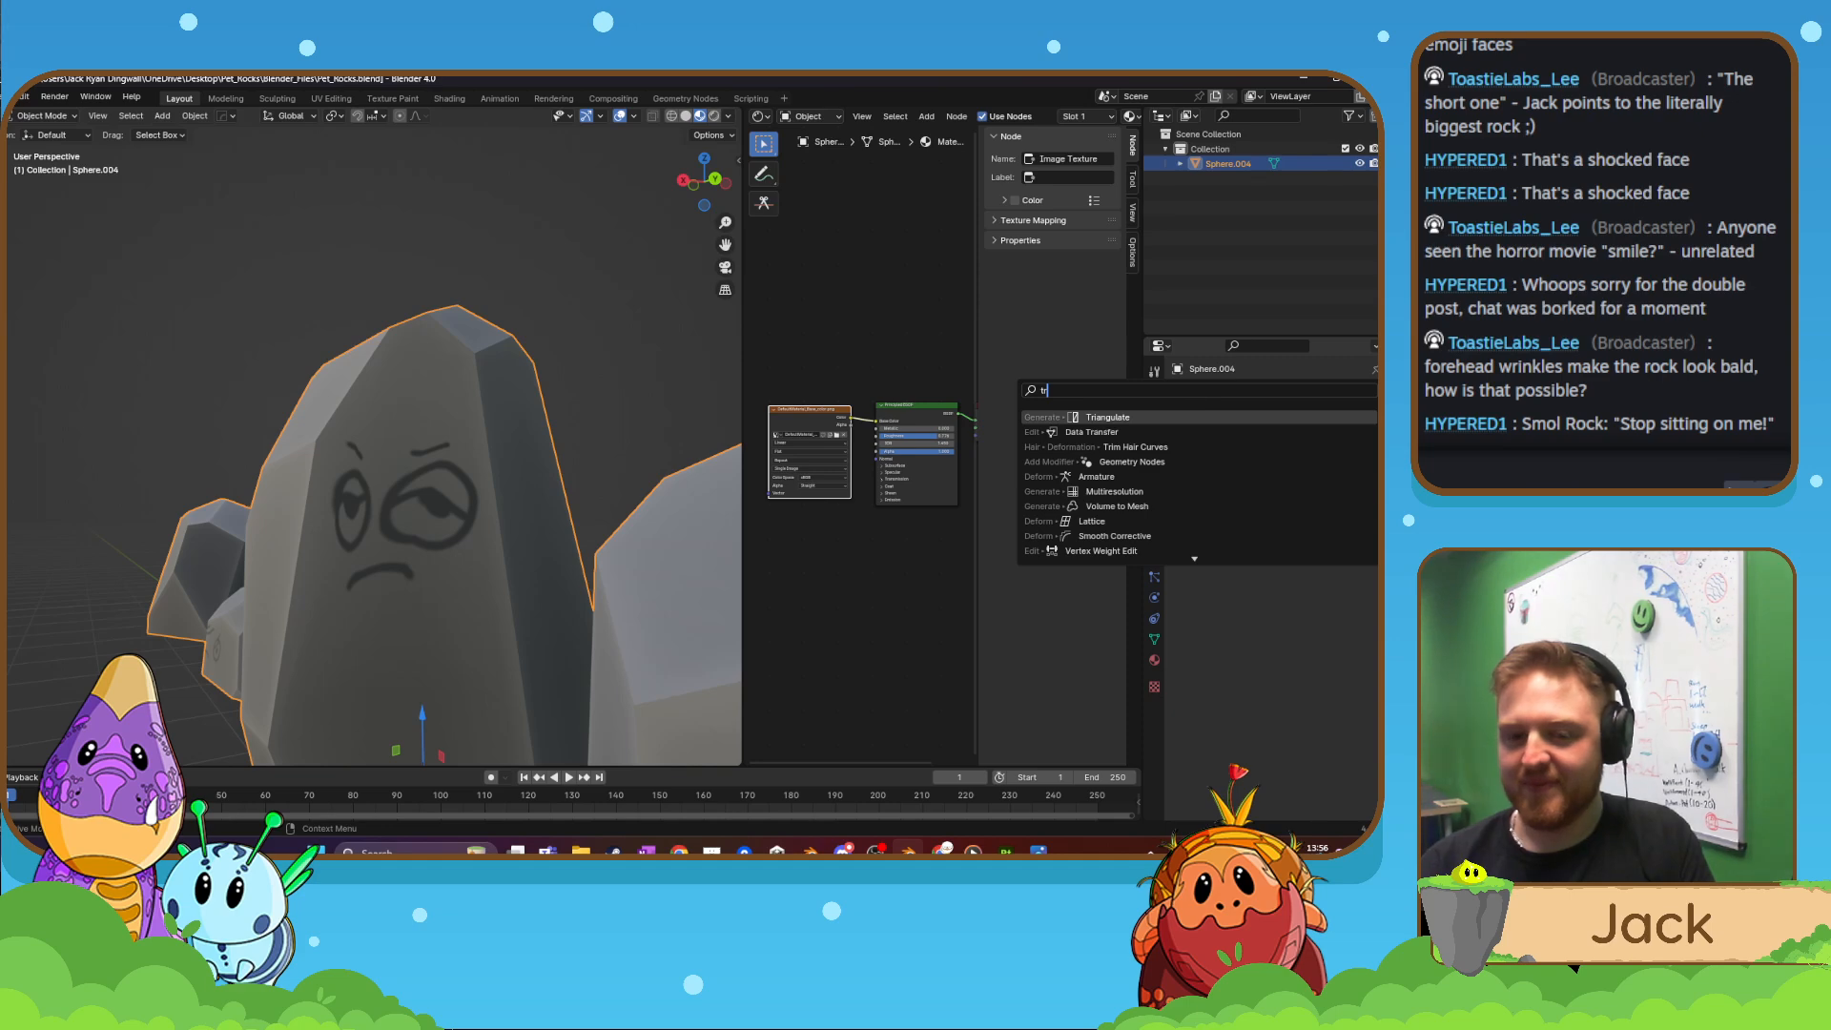
left_click(1165, 417)
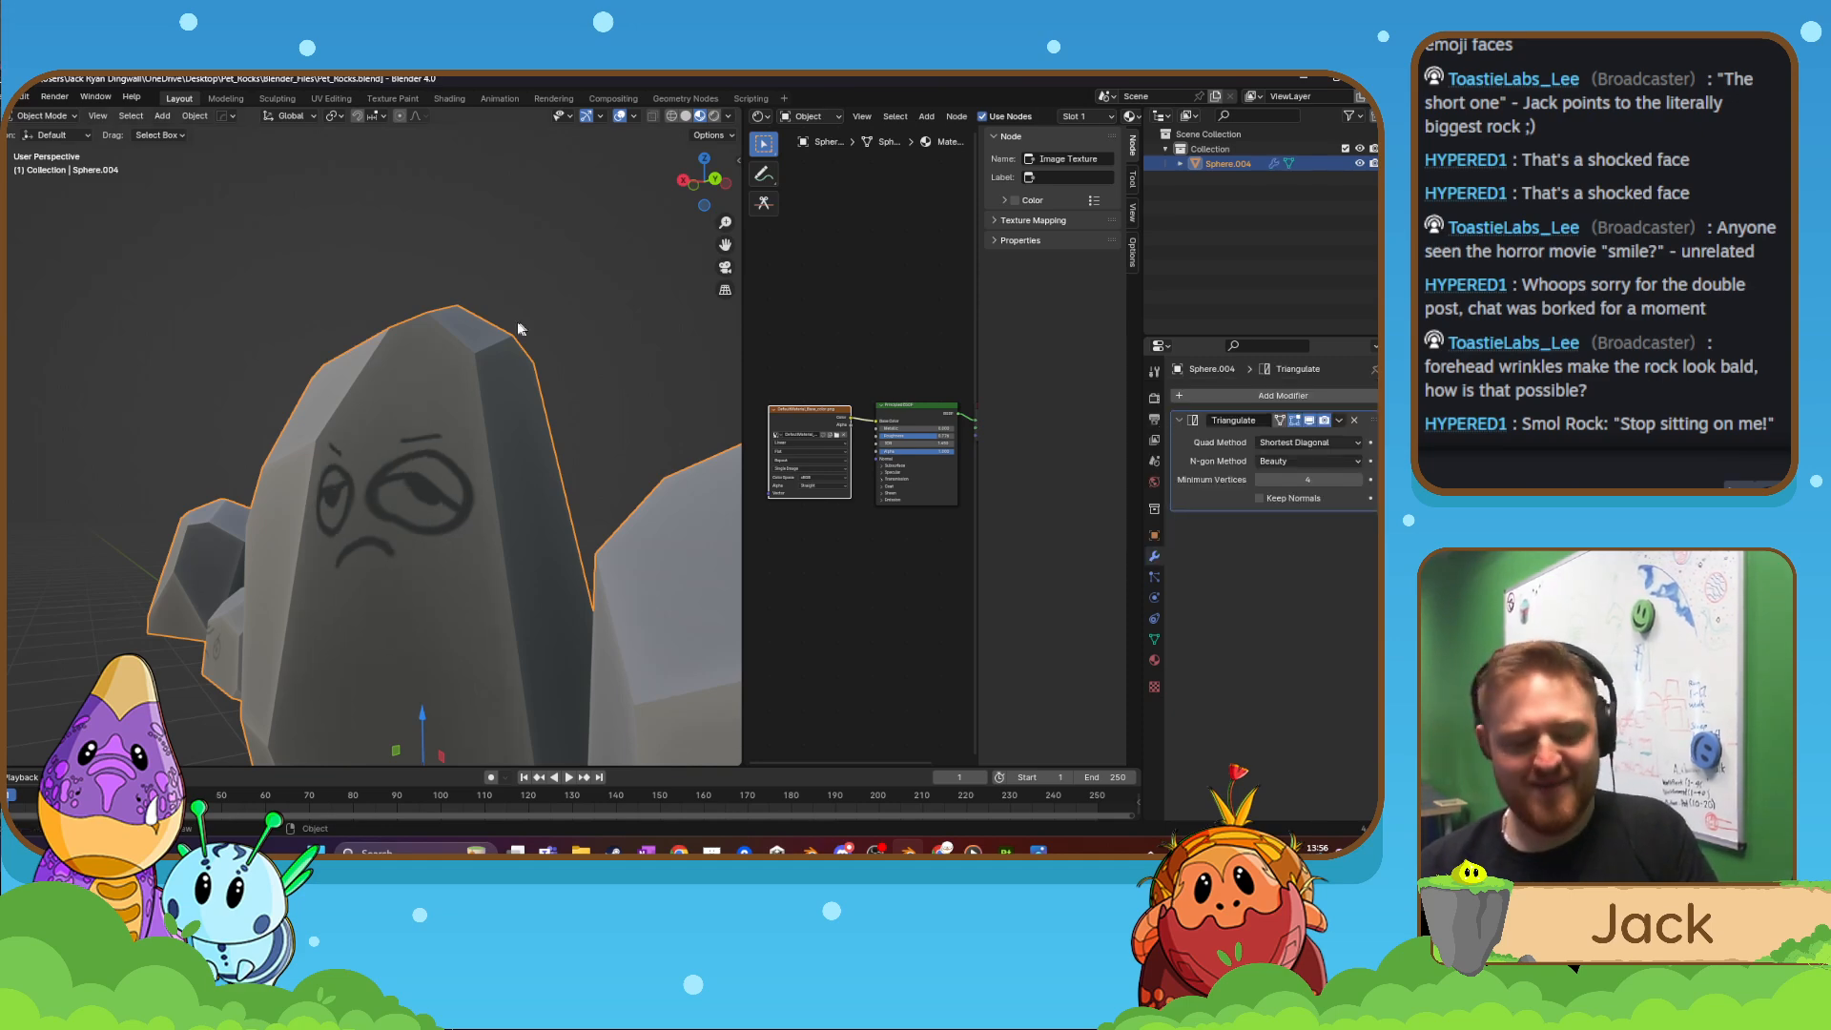
- Examine the tall rock's triangulated face from several angles and distances
middle_click_drag(518, 328, 435, 461)
scroll(580, 437, "down", 6)
scroll(460, 493, "up", 5)
scroll(435, 461, "up", 2)
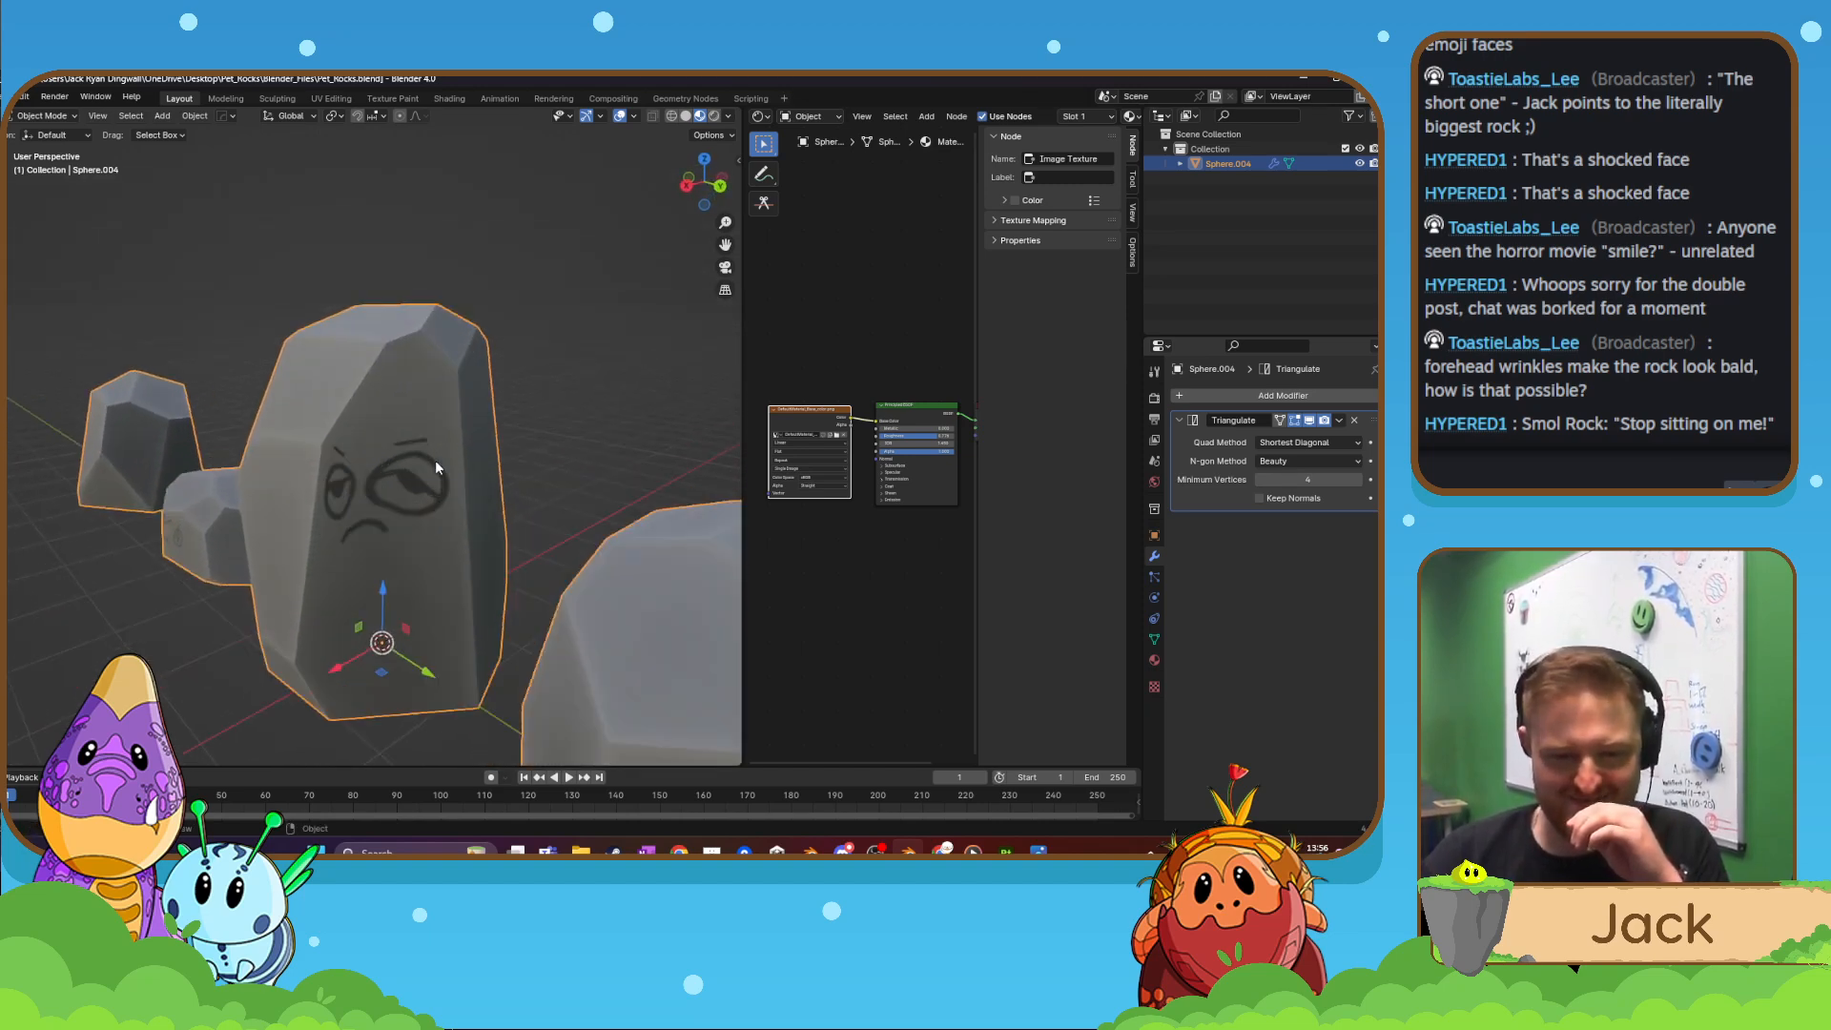
scroll(435, 460, "up", 2)
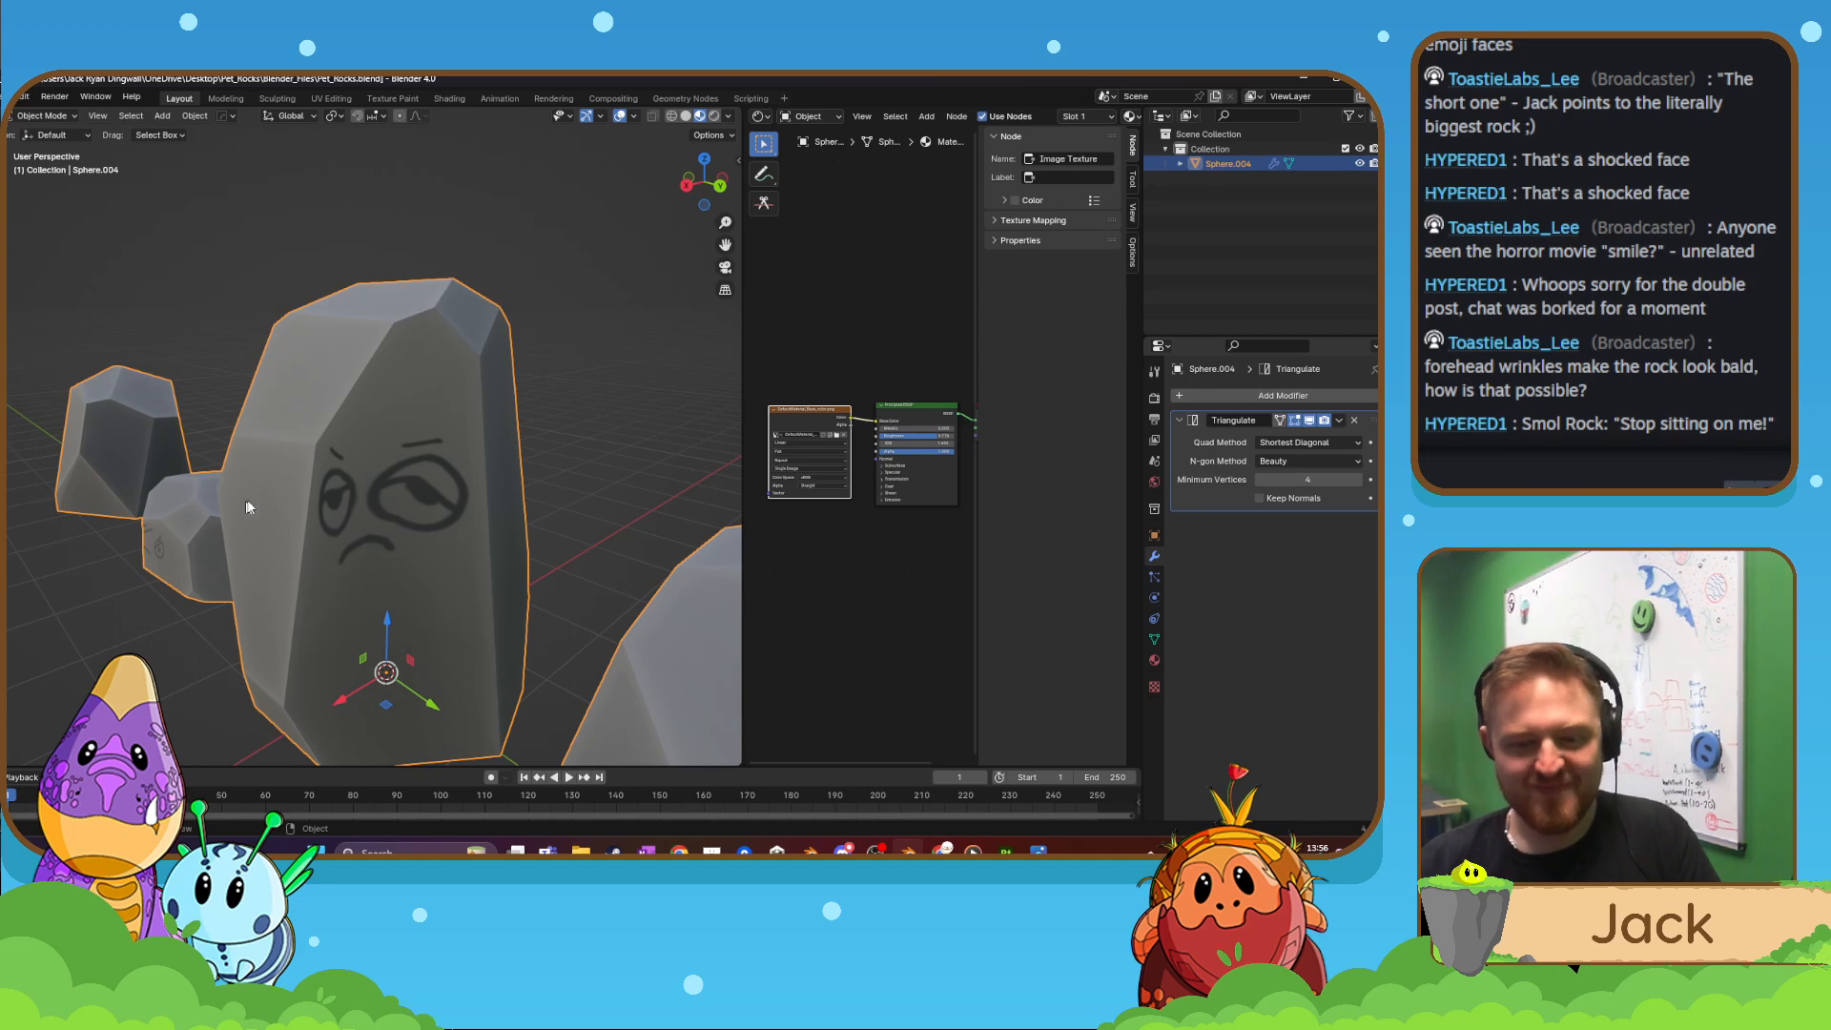
middle_click_drag(247, 507, 313, 483)
- Enter Edit Mode on the rock mesh and select the tall rock's flat front face with the painted expression
key("Tab")
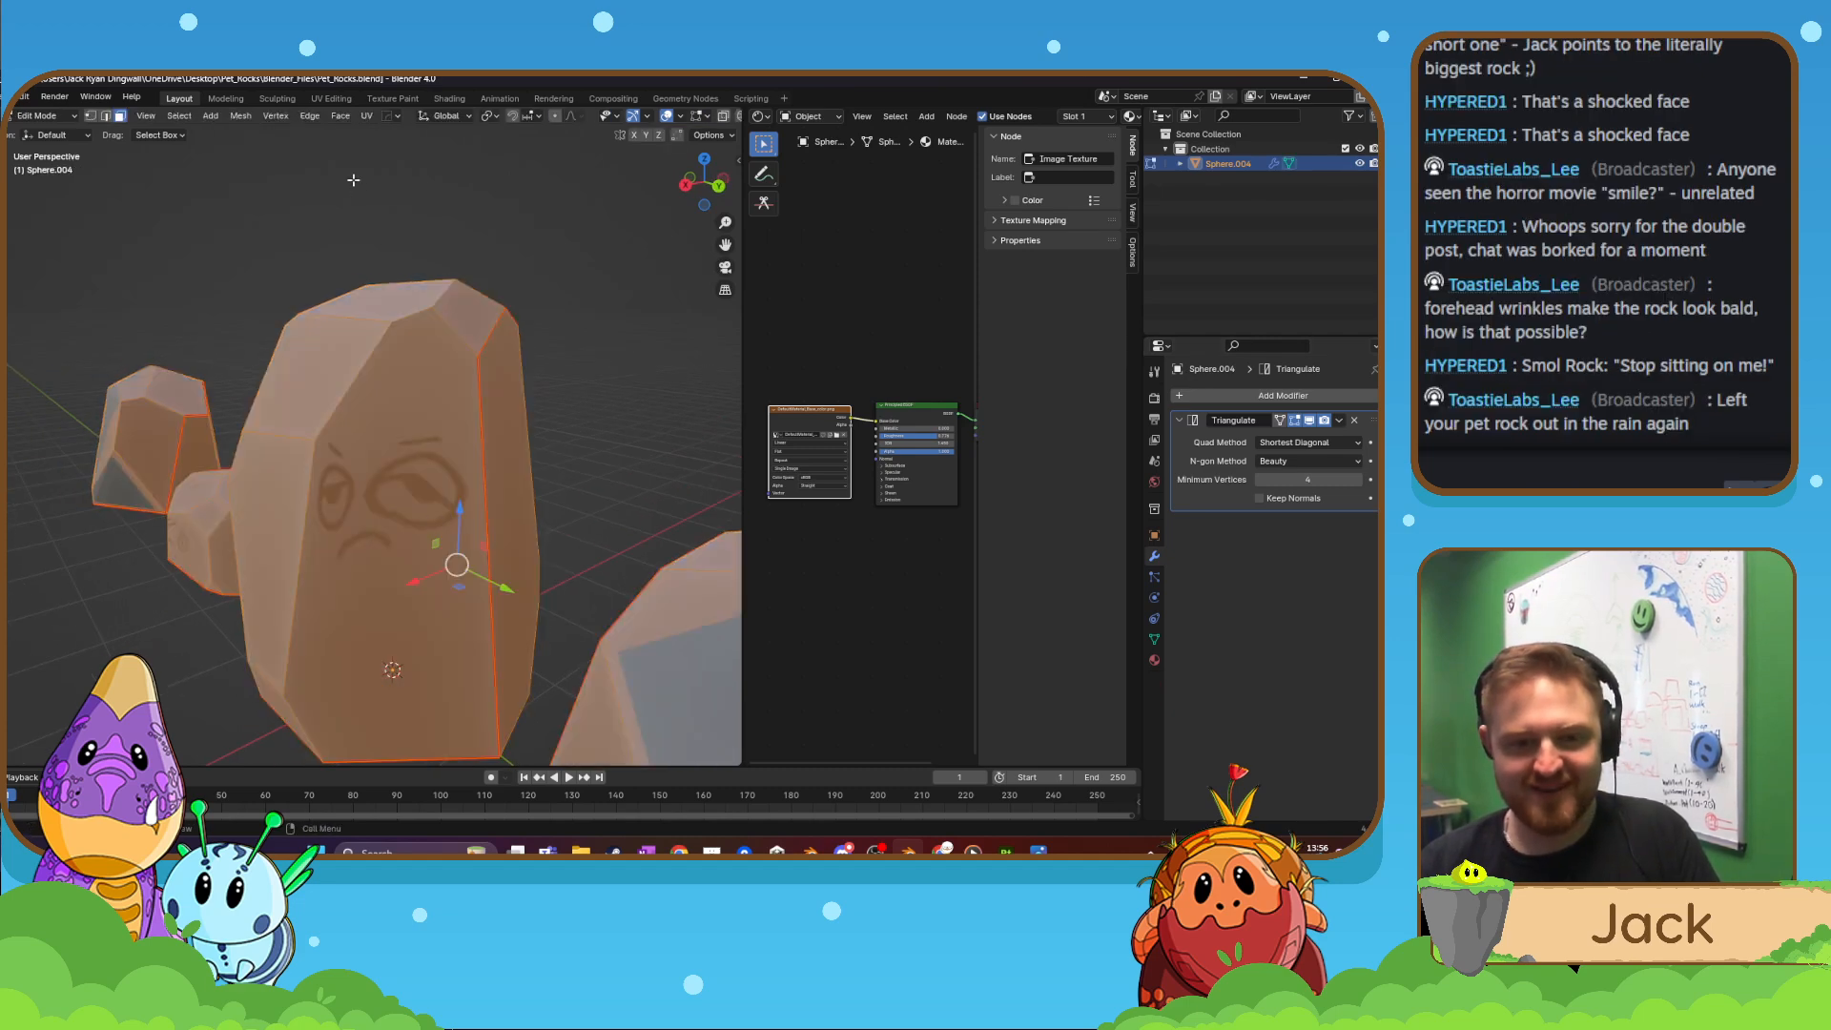
middle_click_drag(341, 296, 478, 266)
scroll(467, 333, "down", 3)
middle_click_drag(468, 381, 406, 410)
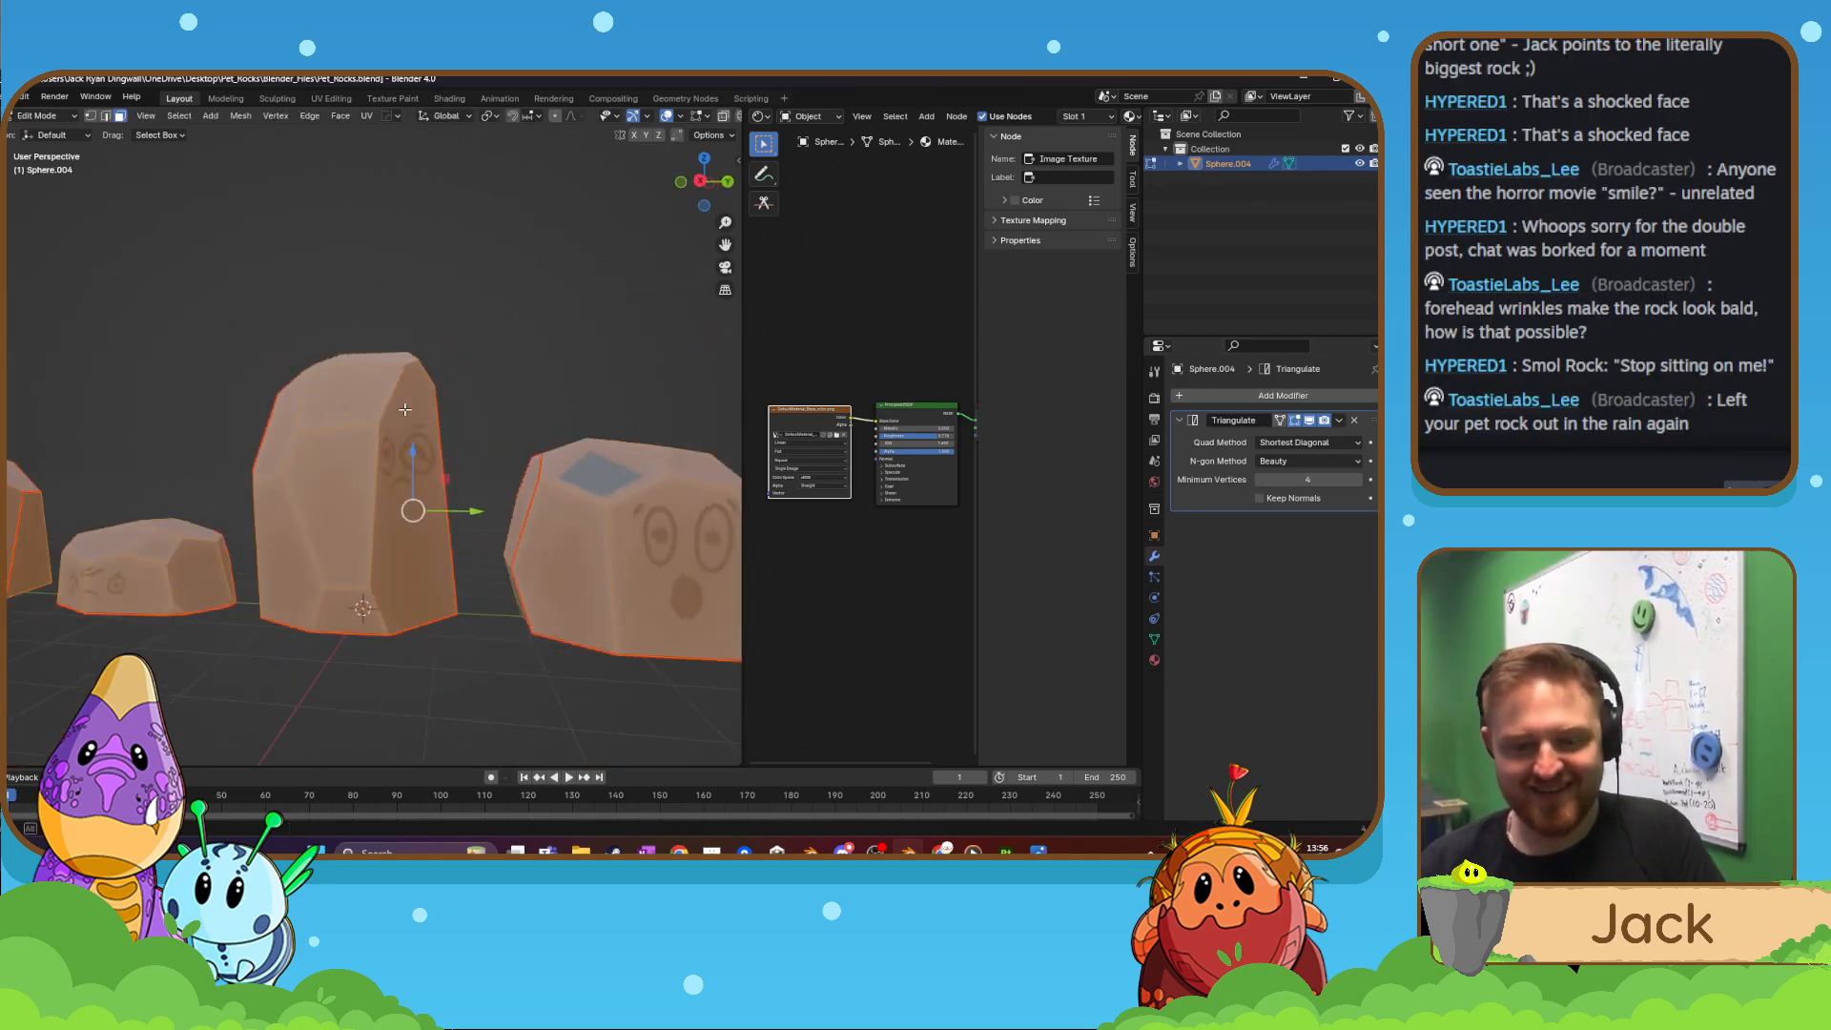
left_click(402, 498)
middle_click_drag(450, 530, 471, 594)
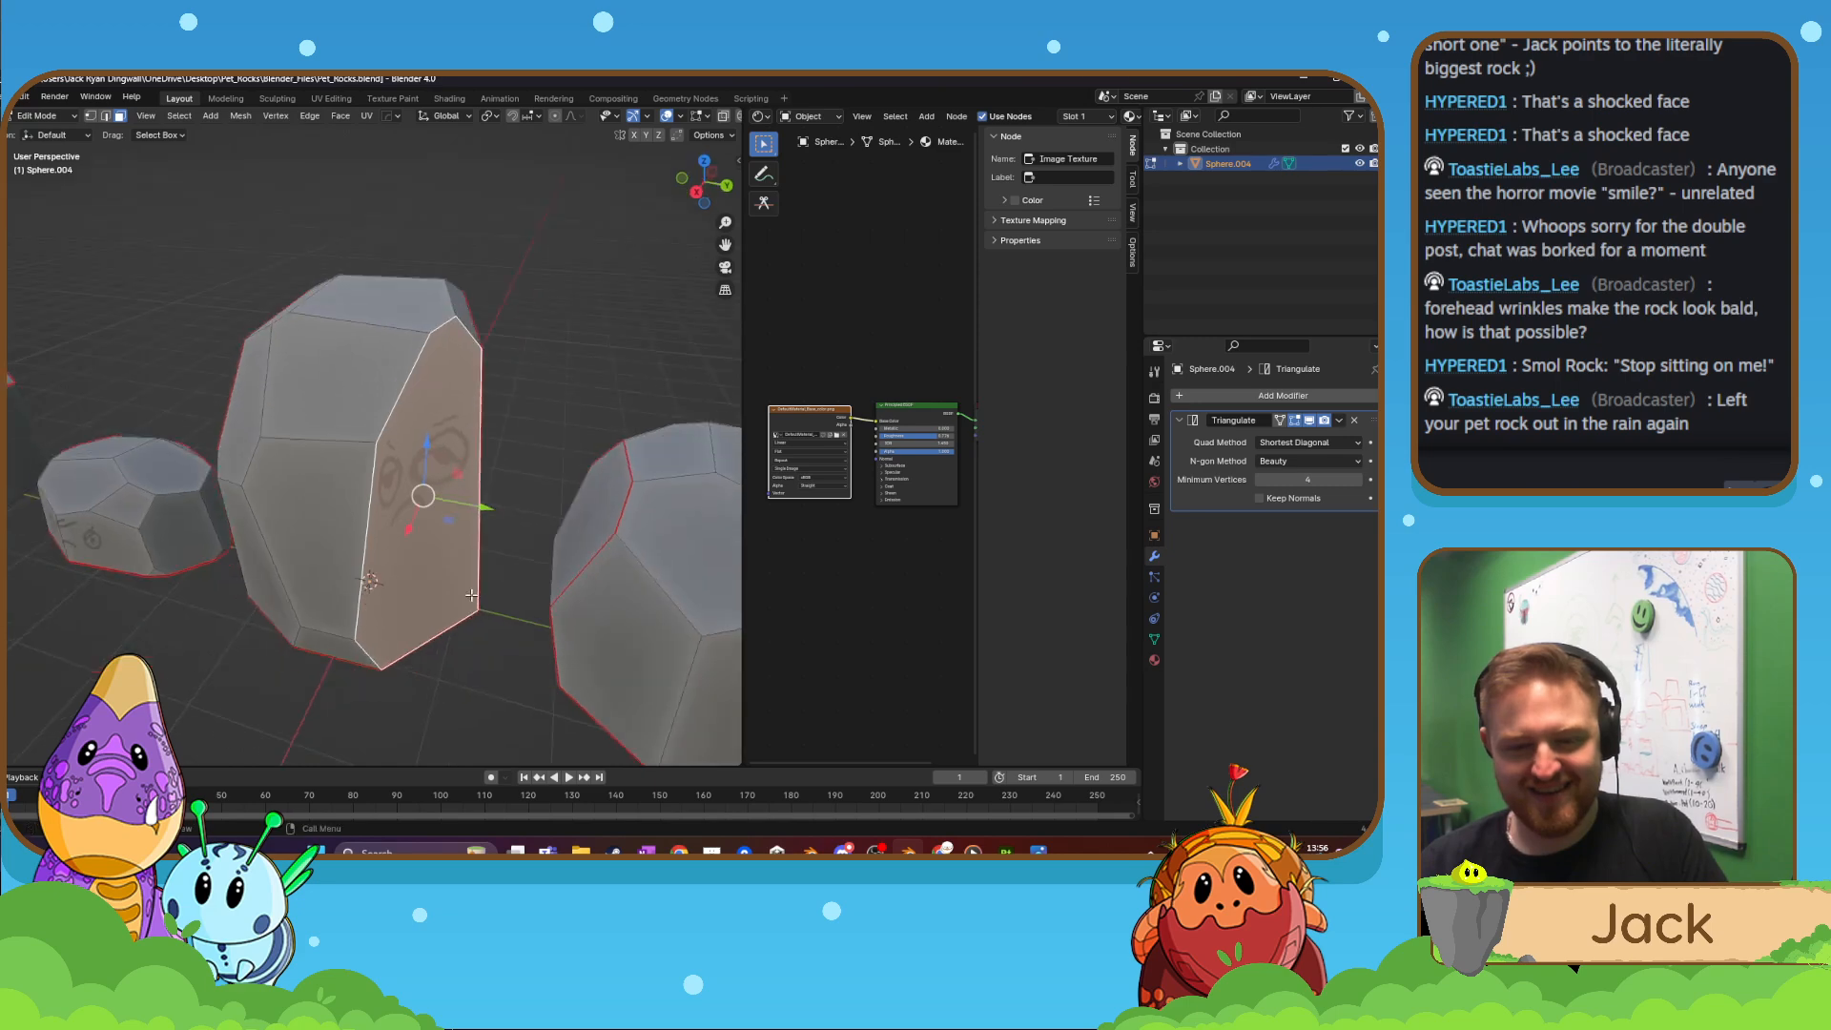
key("g")
key("y")
key("ctrl+z")
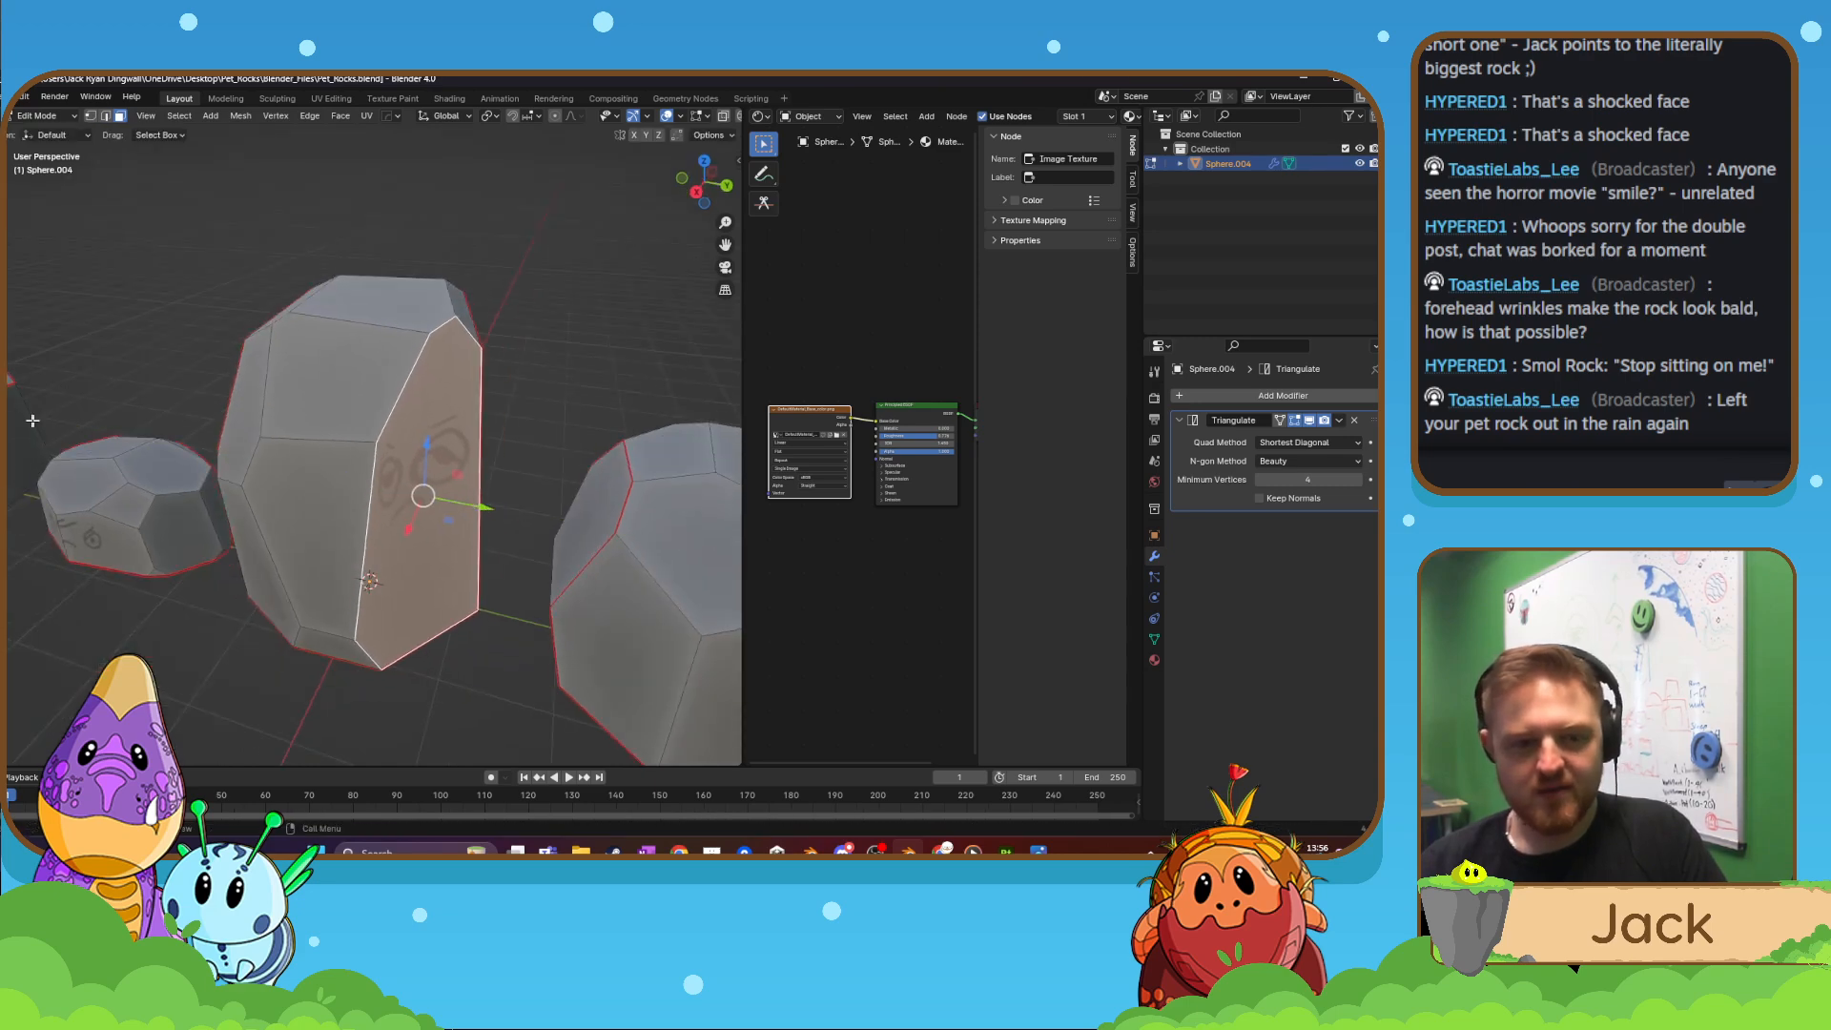
key("ctrl+r")
middle_click_drag(57, 658, 75, 651)
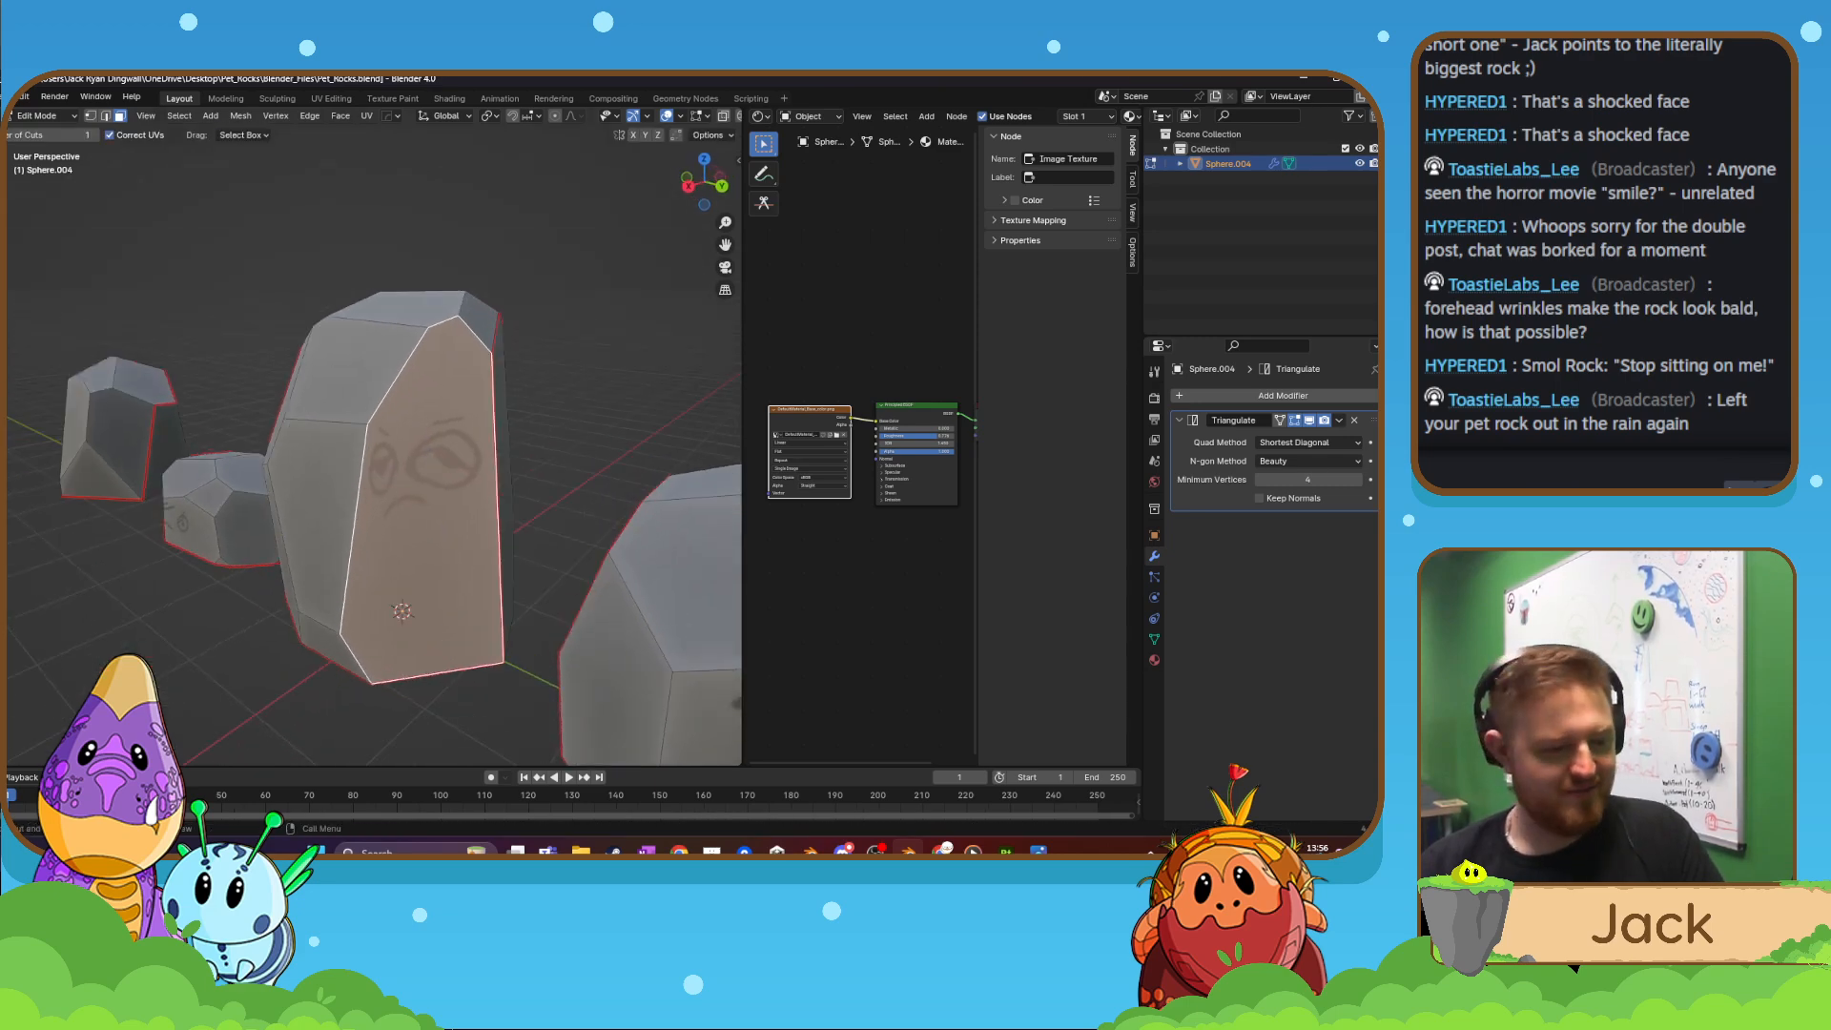
- Examine the tall rock's painted face in Substance 3D Painter, and return to Blender to compare it in Object Mode
key("alt+Tab")
left_click_drag(668, 550, 639, 589, "alt")
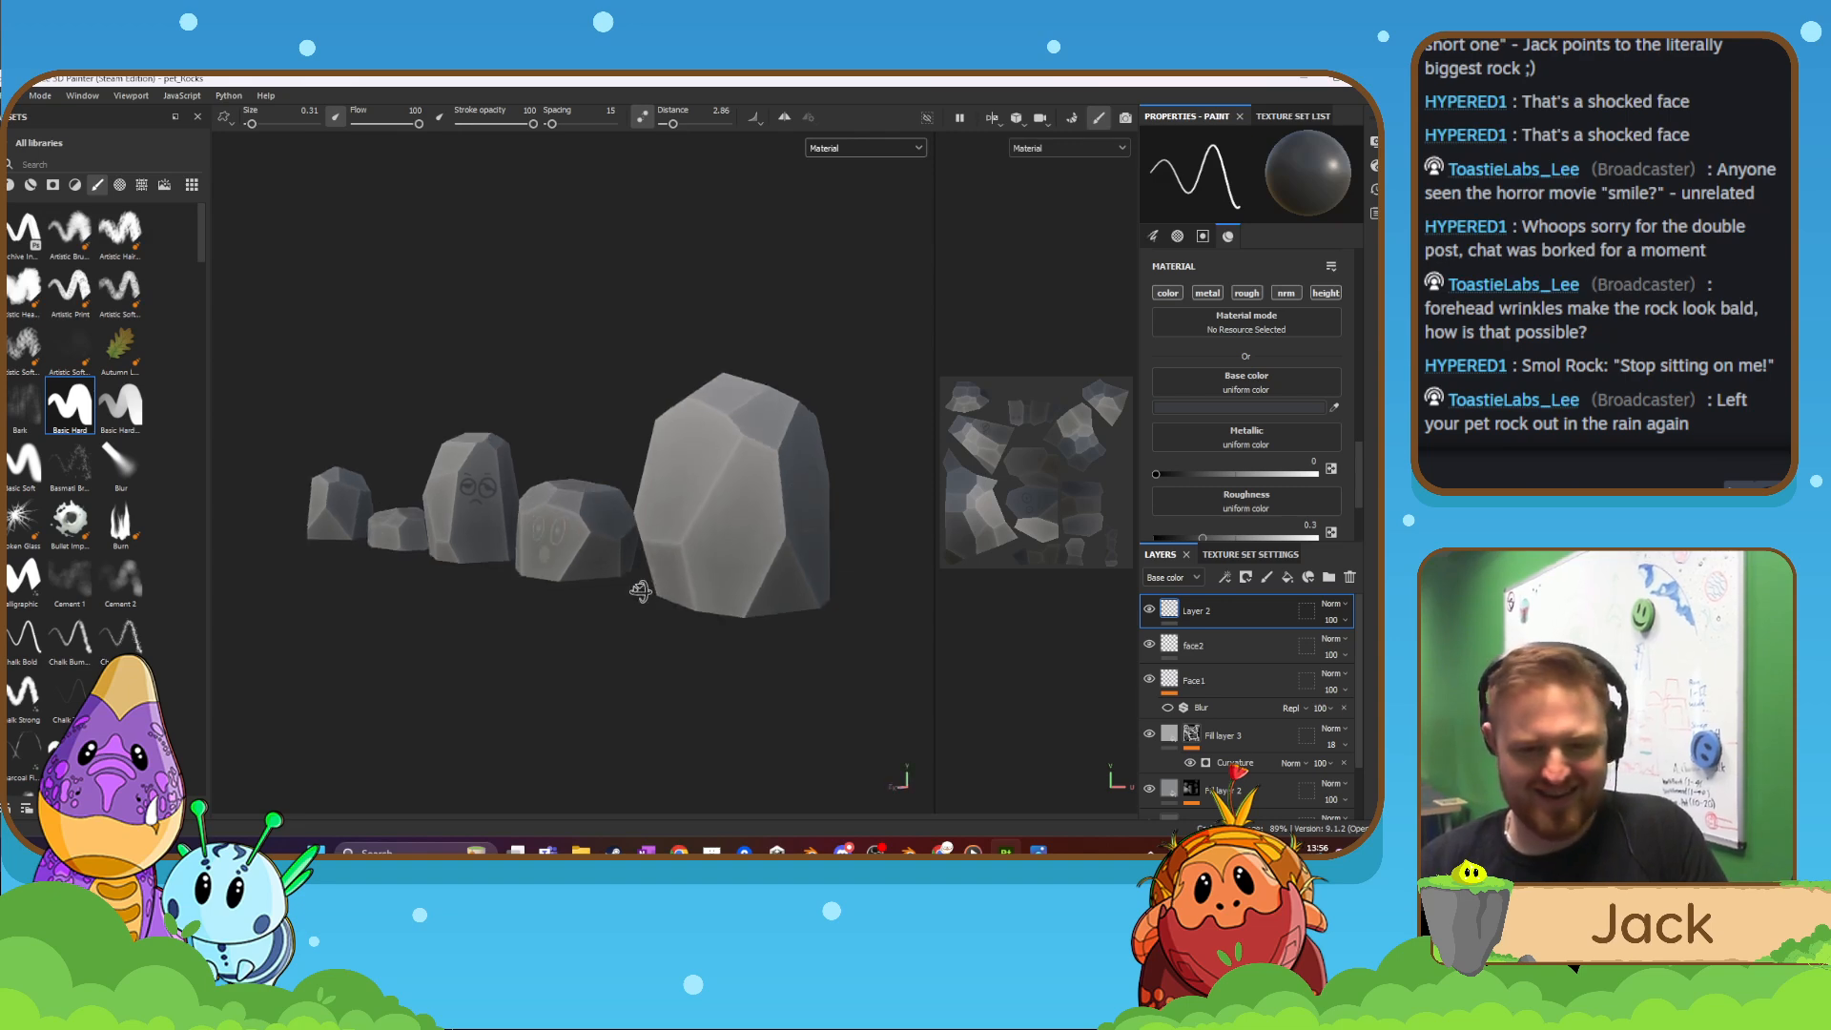
scroll(639, 590, "up", 6)
middle_click_drag(485, 516, 638, 667, "alt")
mouse_move(425, 563)
left_mouse_down("alt")
mouse_move(782, 507)
mouse_move(694, 481)
mouse_move(573, 491)
left_mouse_up("alt")
scroll(716, 518, "up", 2)
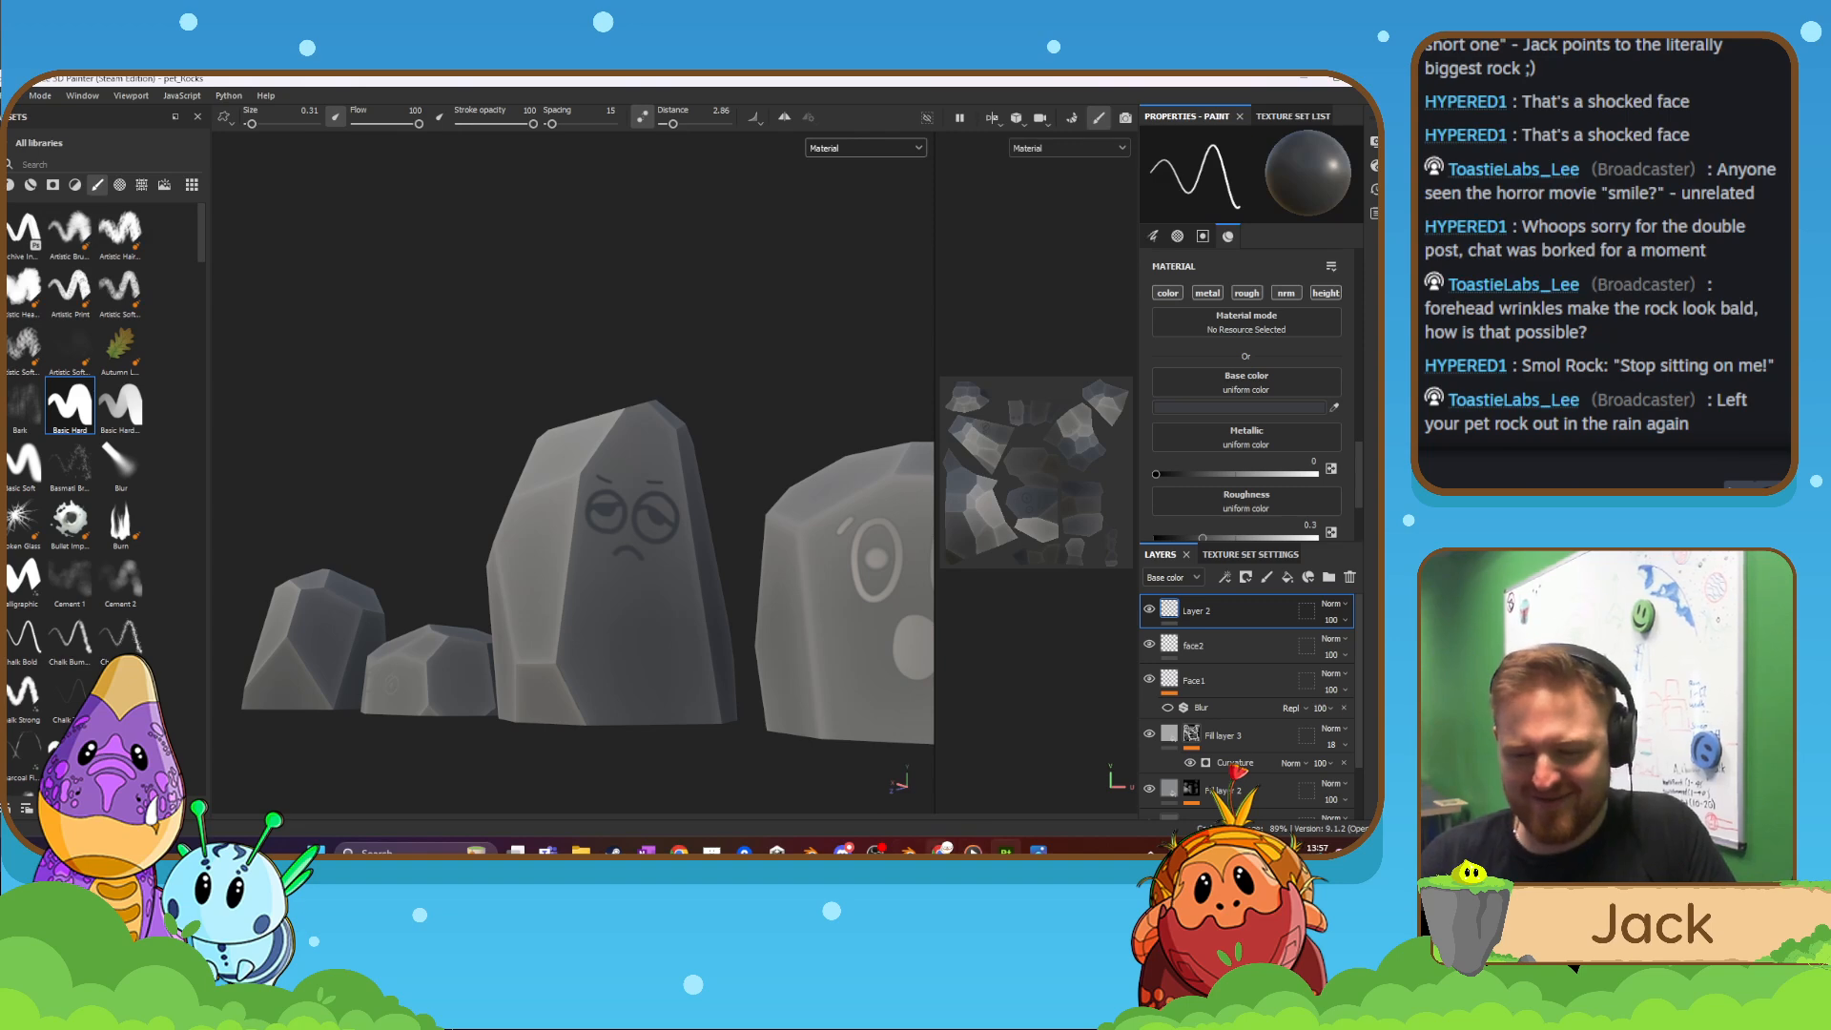
left_click(908, 851)
scroll(563, 578, "up", 3)
middle_click_drag(563, 580, 535, 576)
key("Tab")
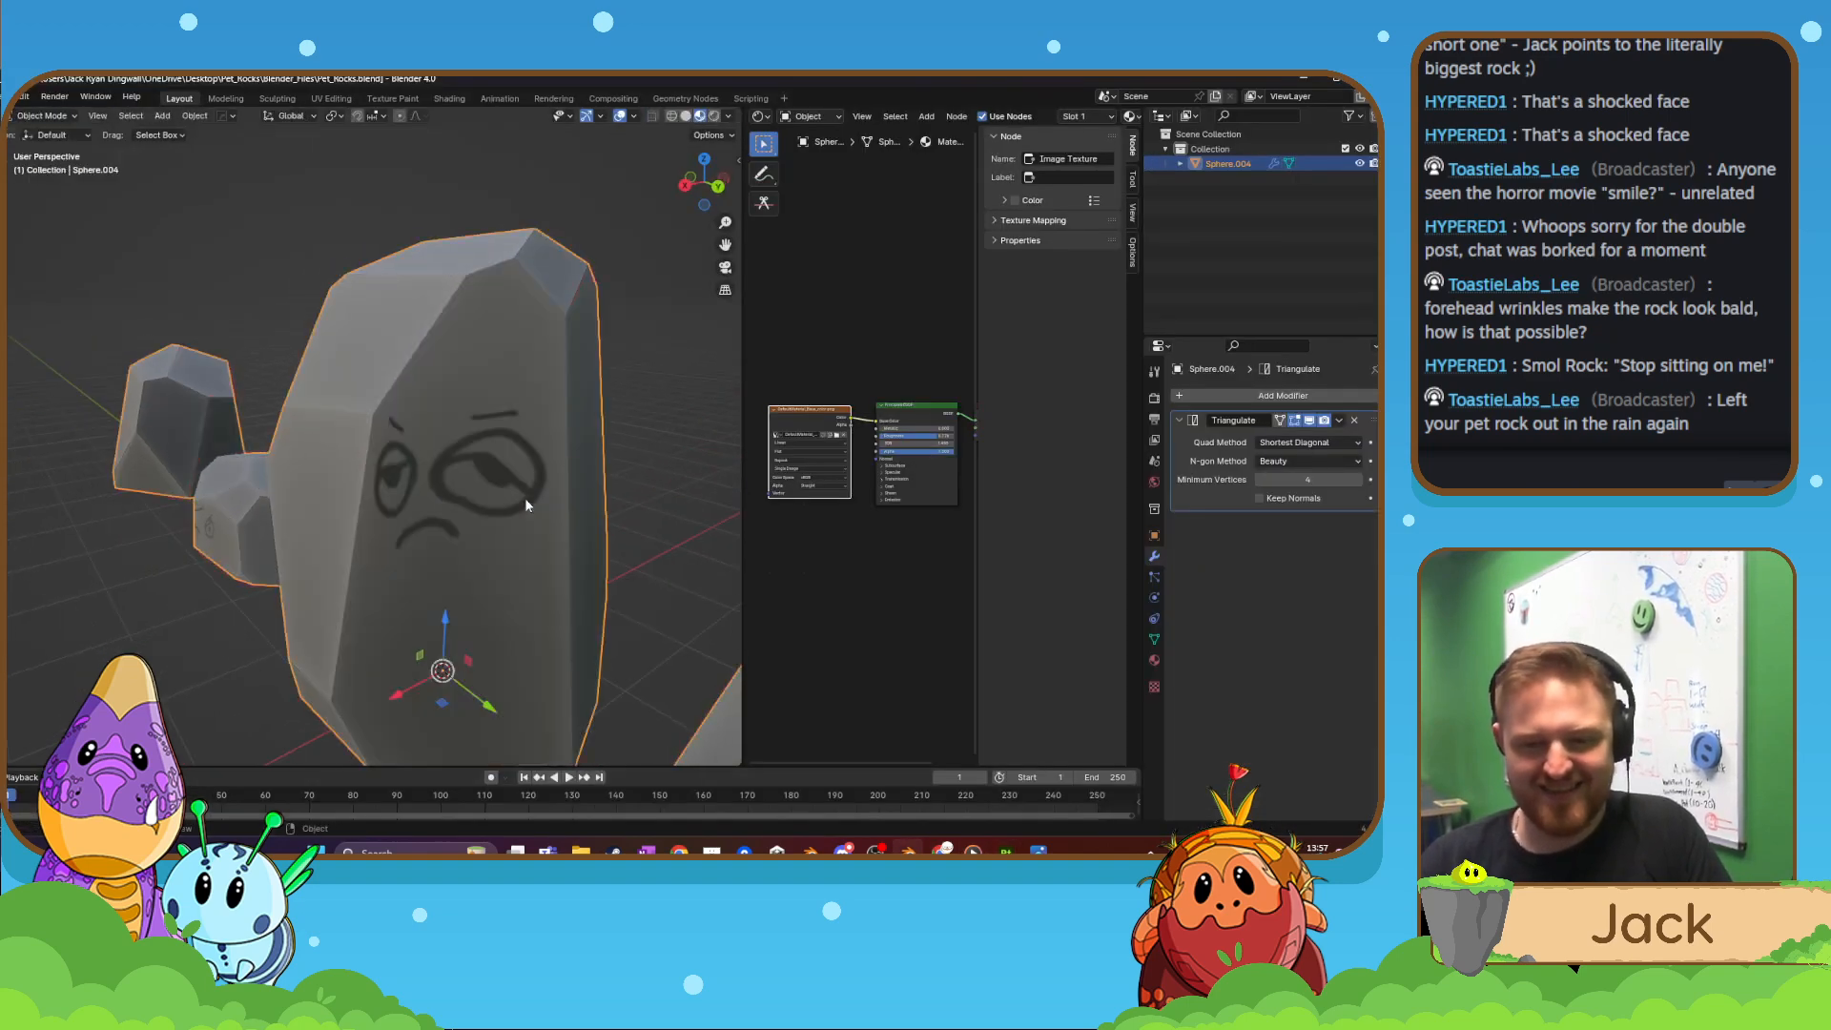
scroll(539, 520, "down", 4)
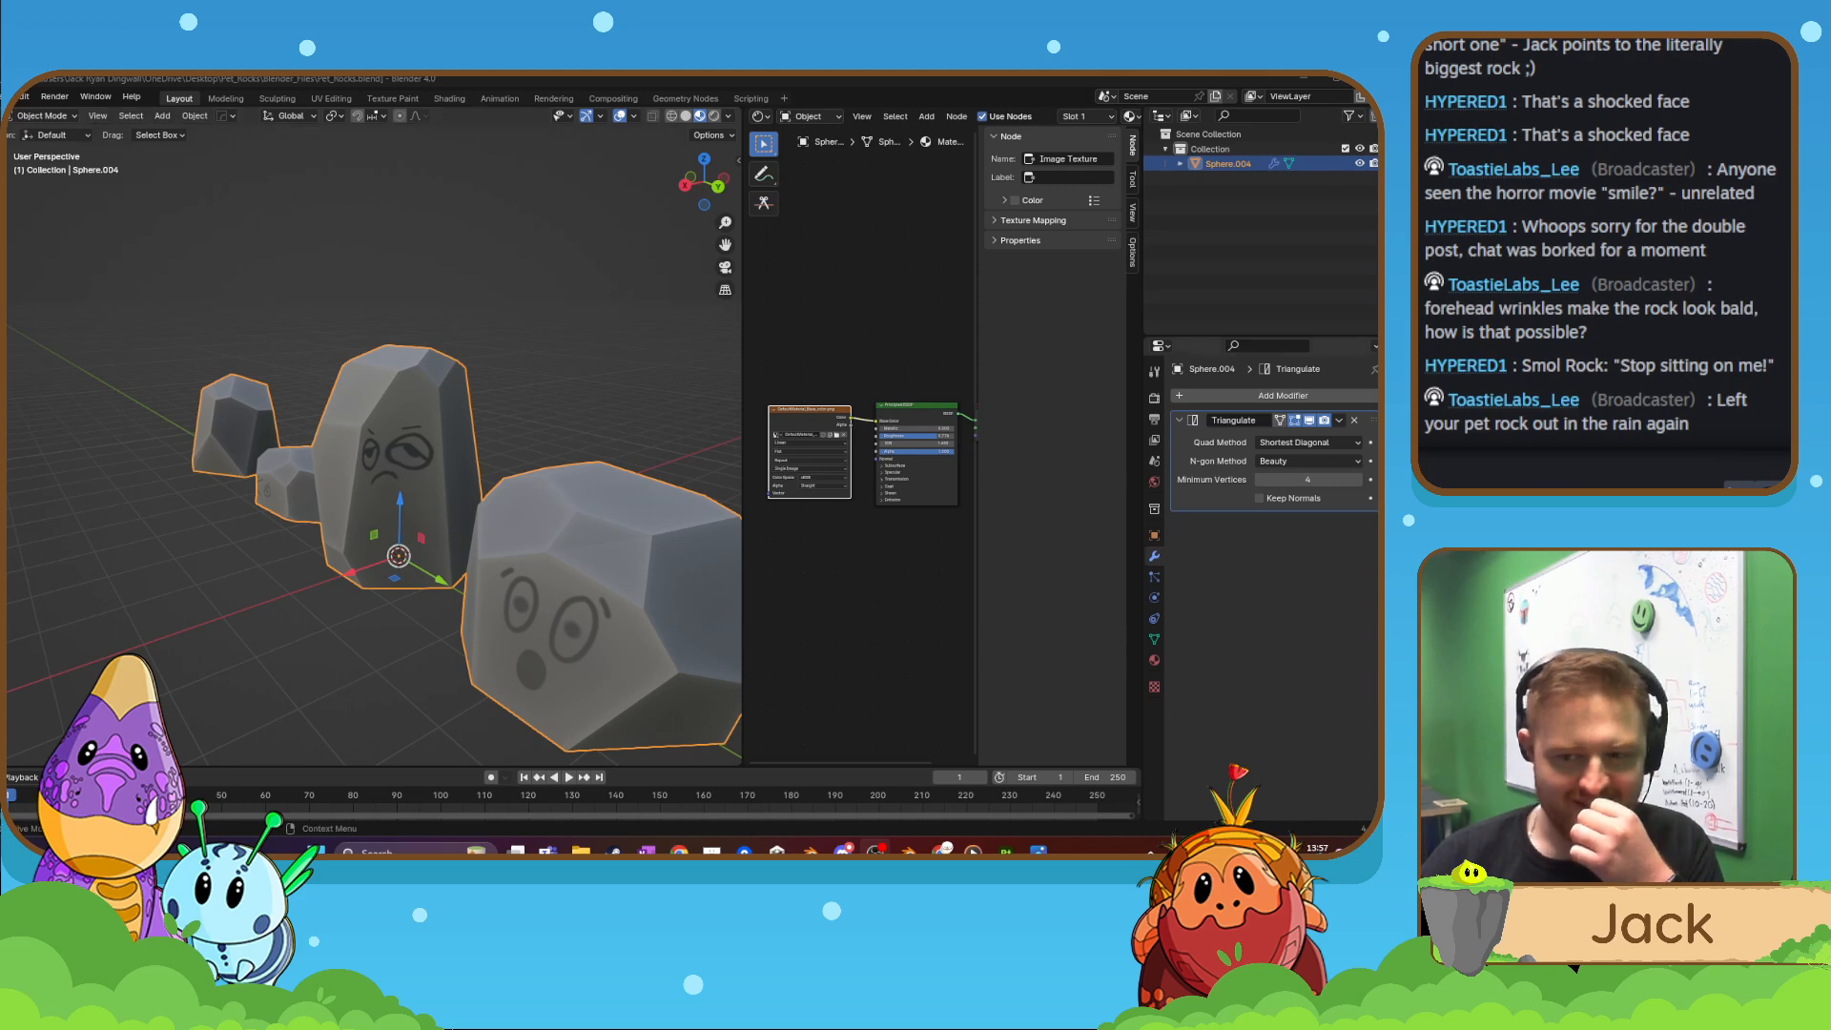
- Try the Fixed and Beauty quad methods on the Triangulate modifier, and remove the modifier
left_click(1341, 442)
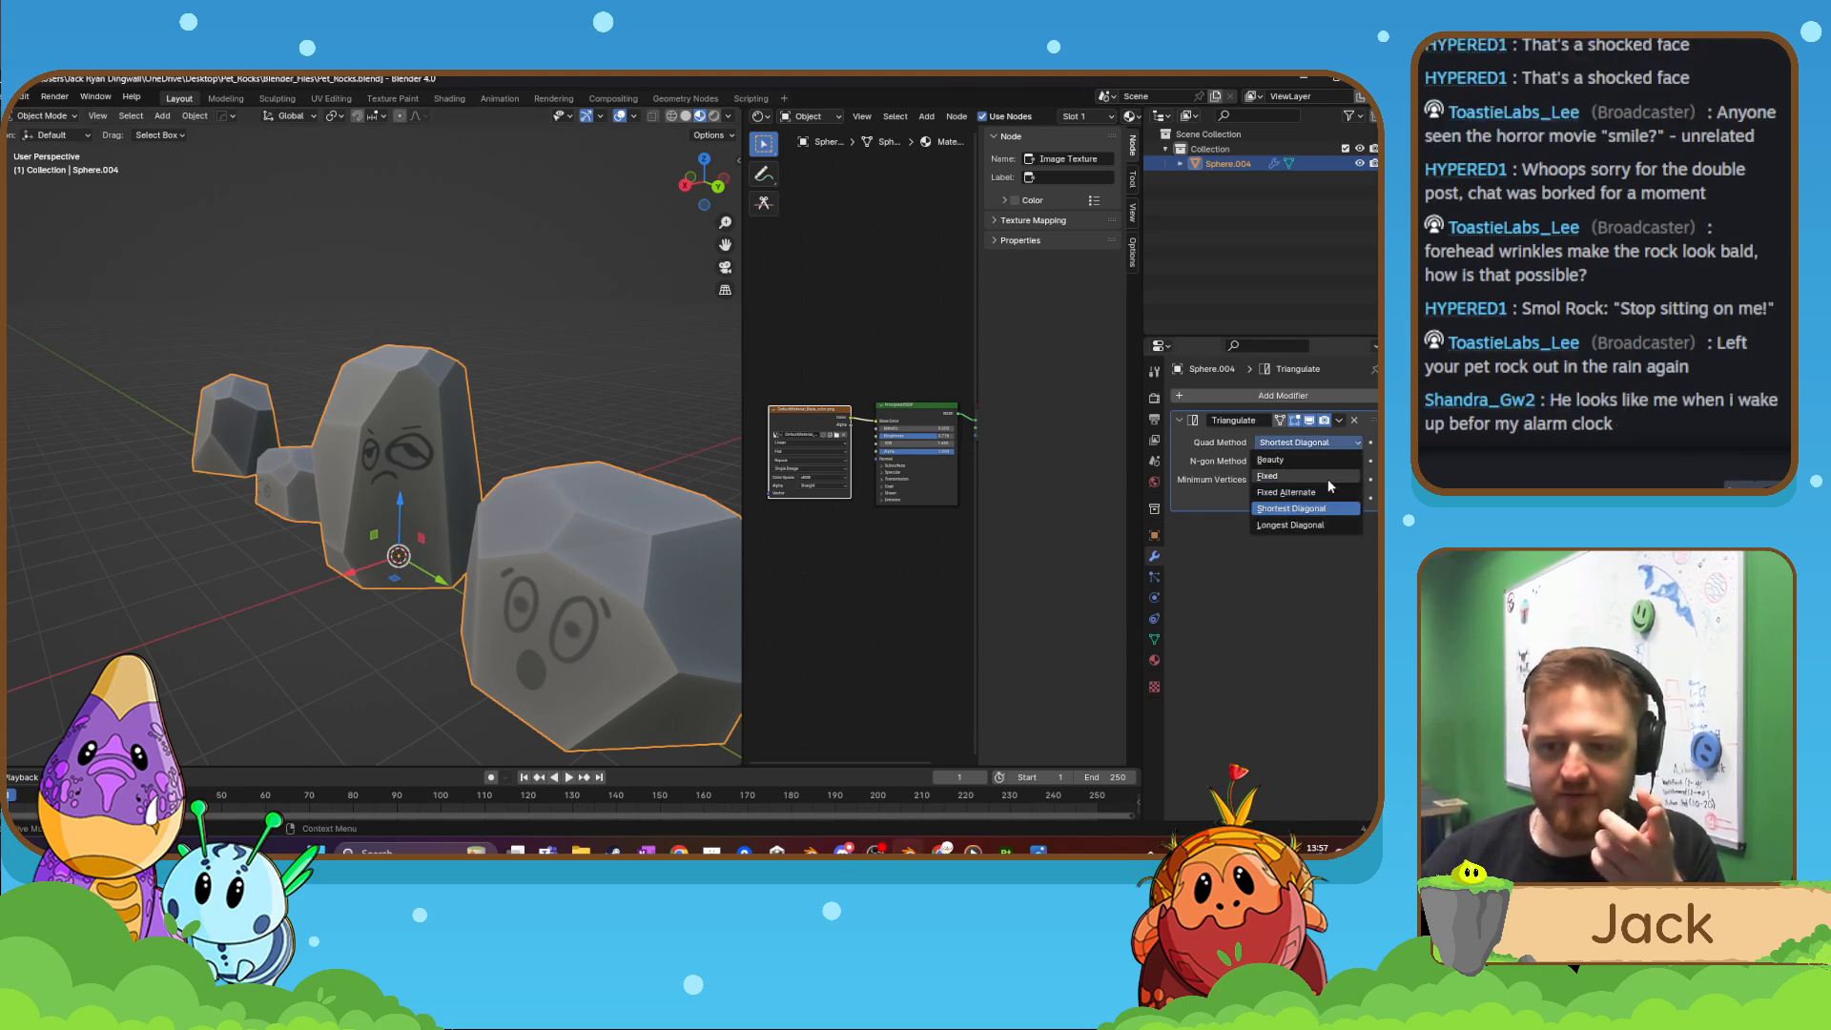
left_click(1327, 477)
left_click(1318, 444)
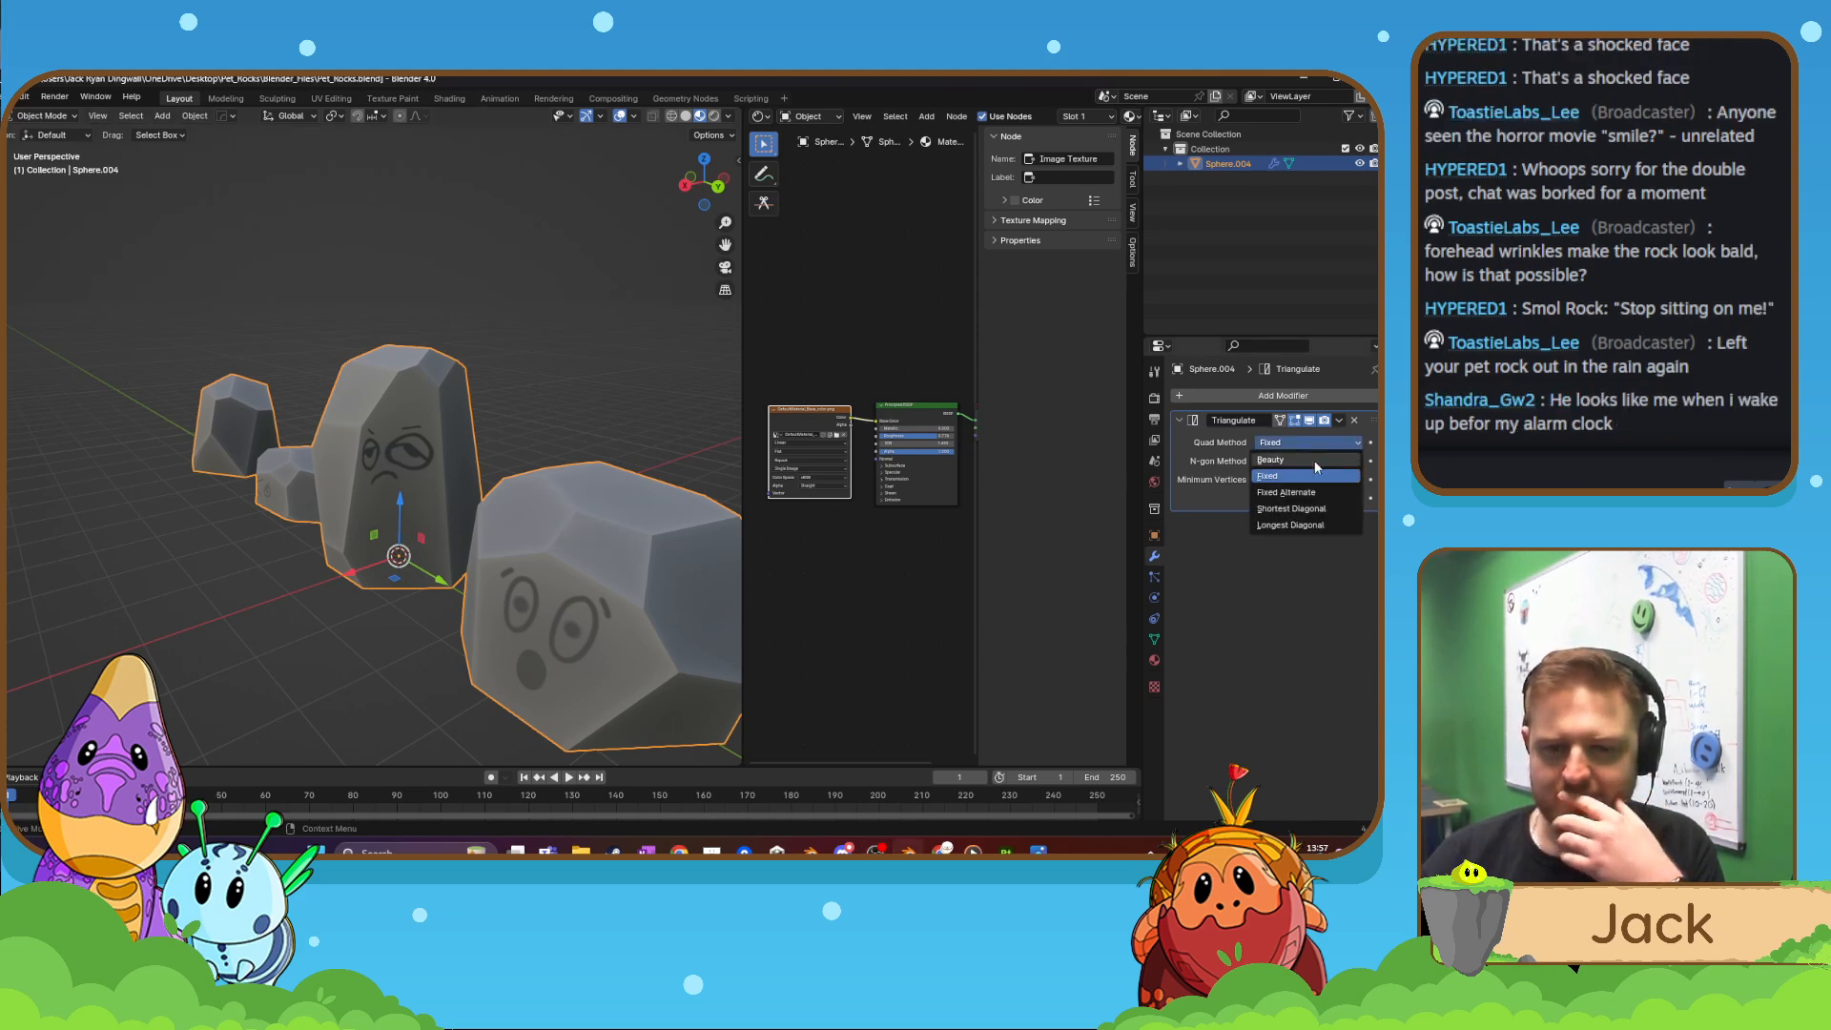
left_click(1316, 461)
left_click(1354, 421)
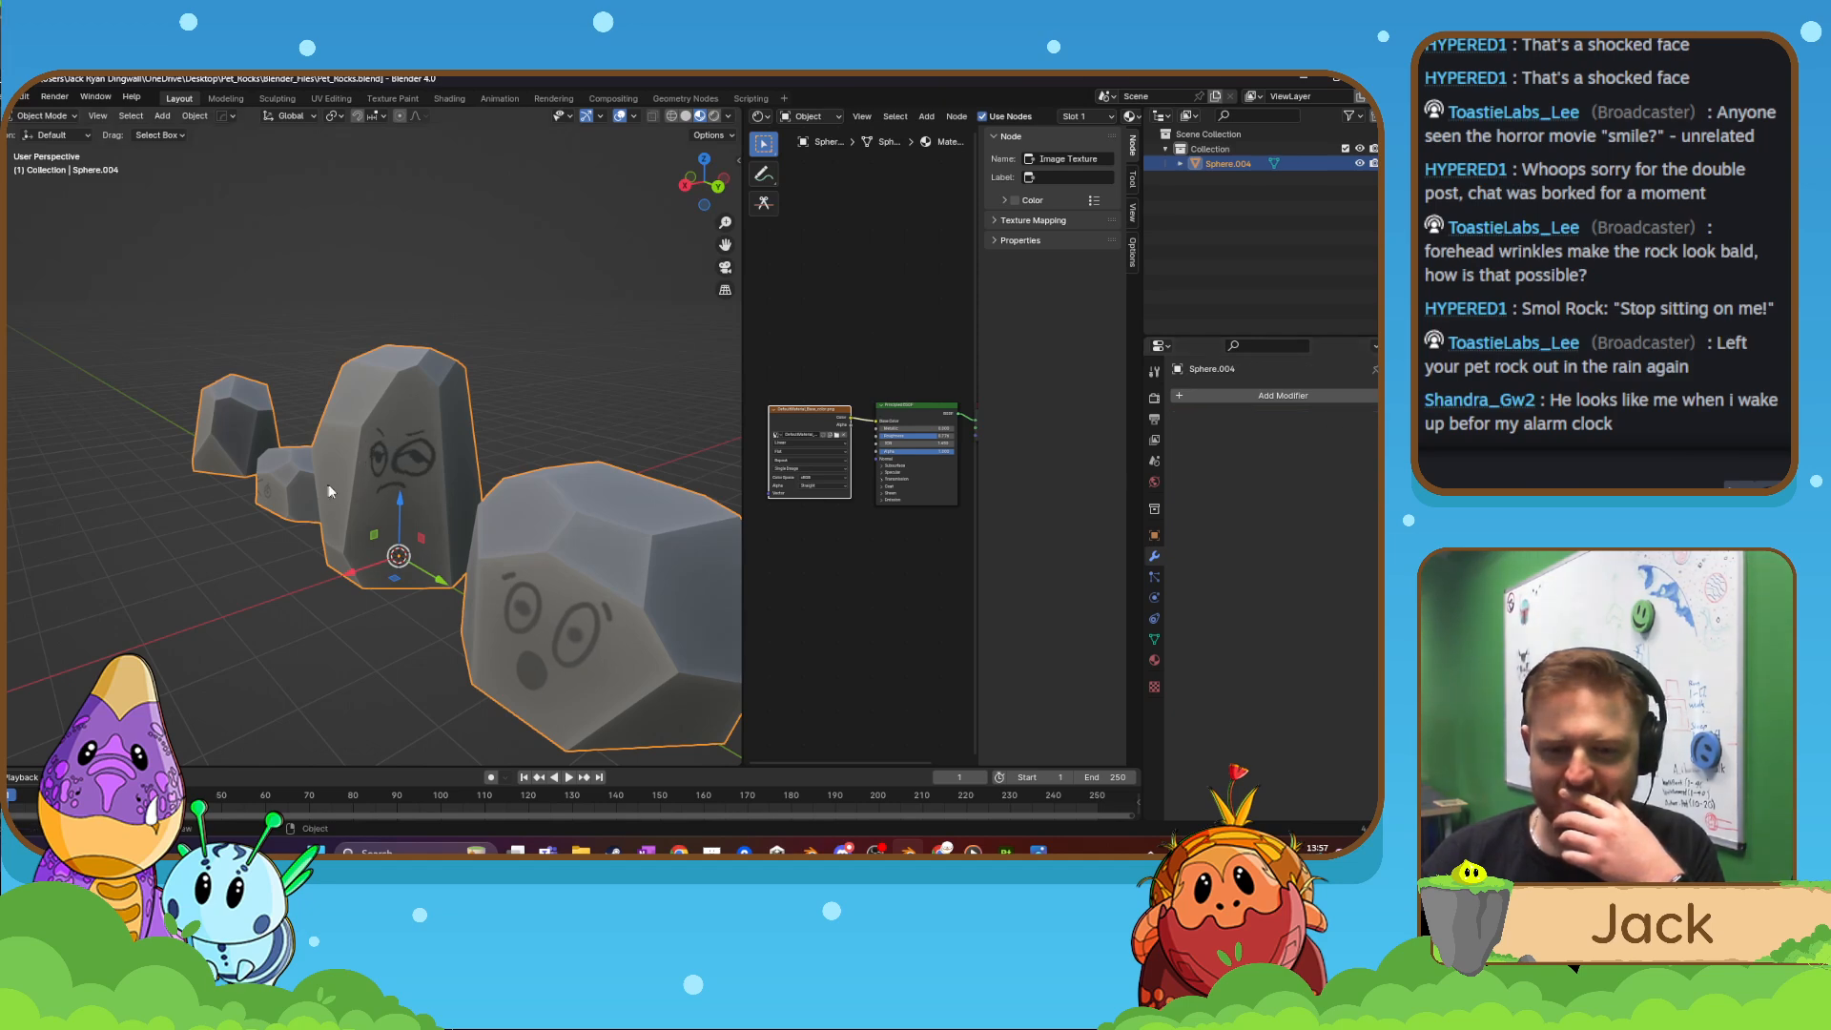
- Check the tall rock's front face in Edit Mode, and add the Triangulate modifier to the rock mesh again
key("Tab")
middle_click_drag(374, 475, 295, 494)
scroll(405, 494, "up", 4)
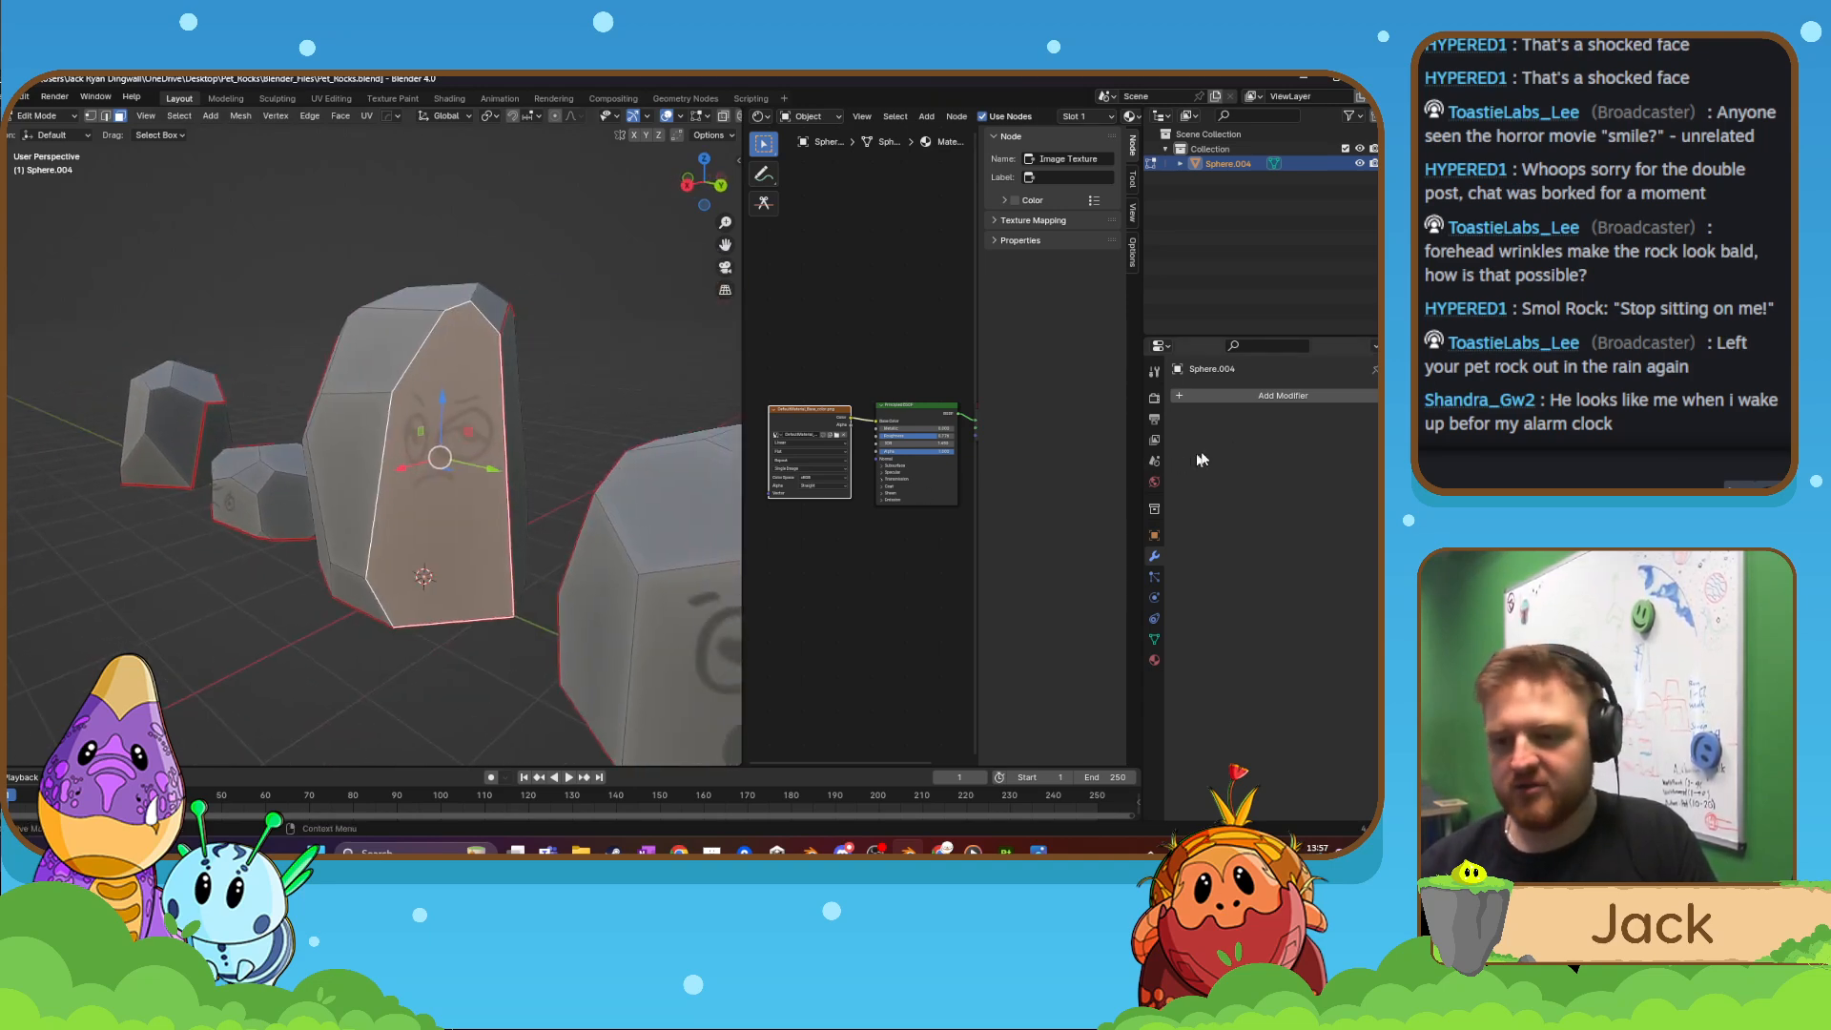
key("Tab")
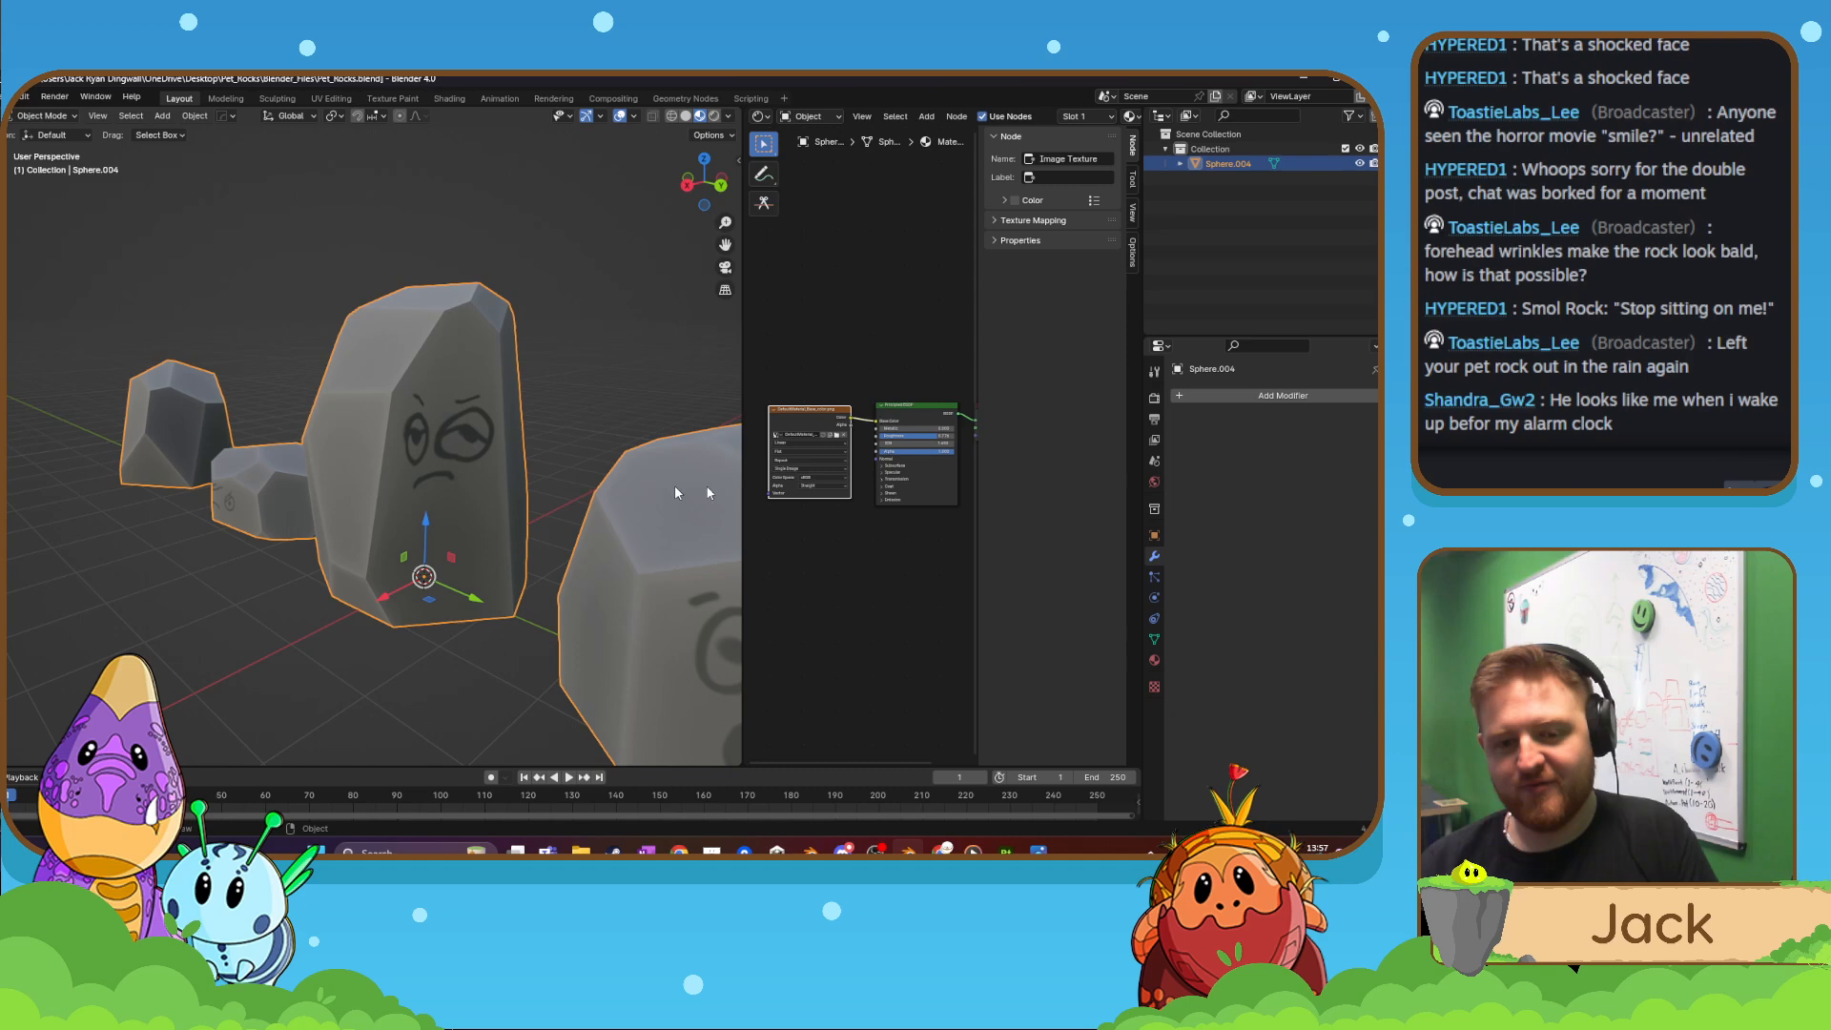
left_click(1194, 394)
key("space")
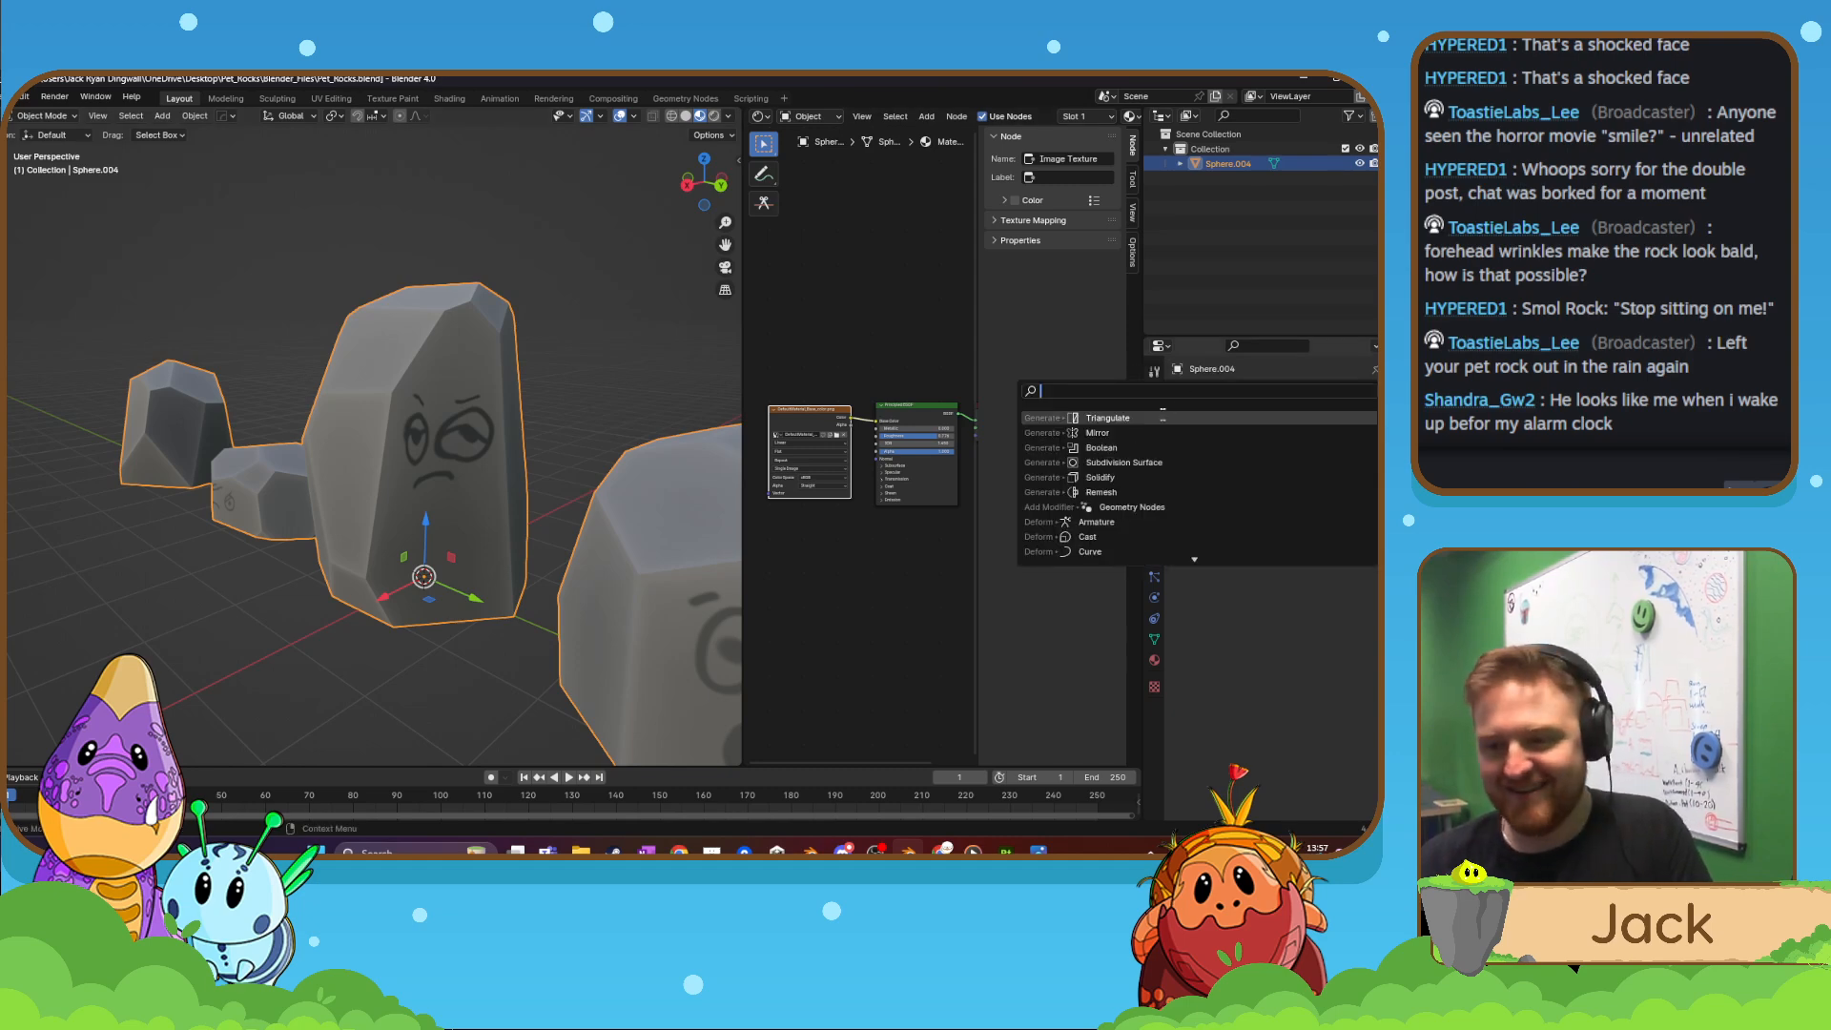
key("Return")
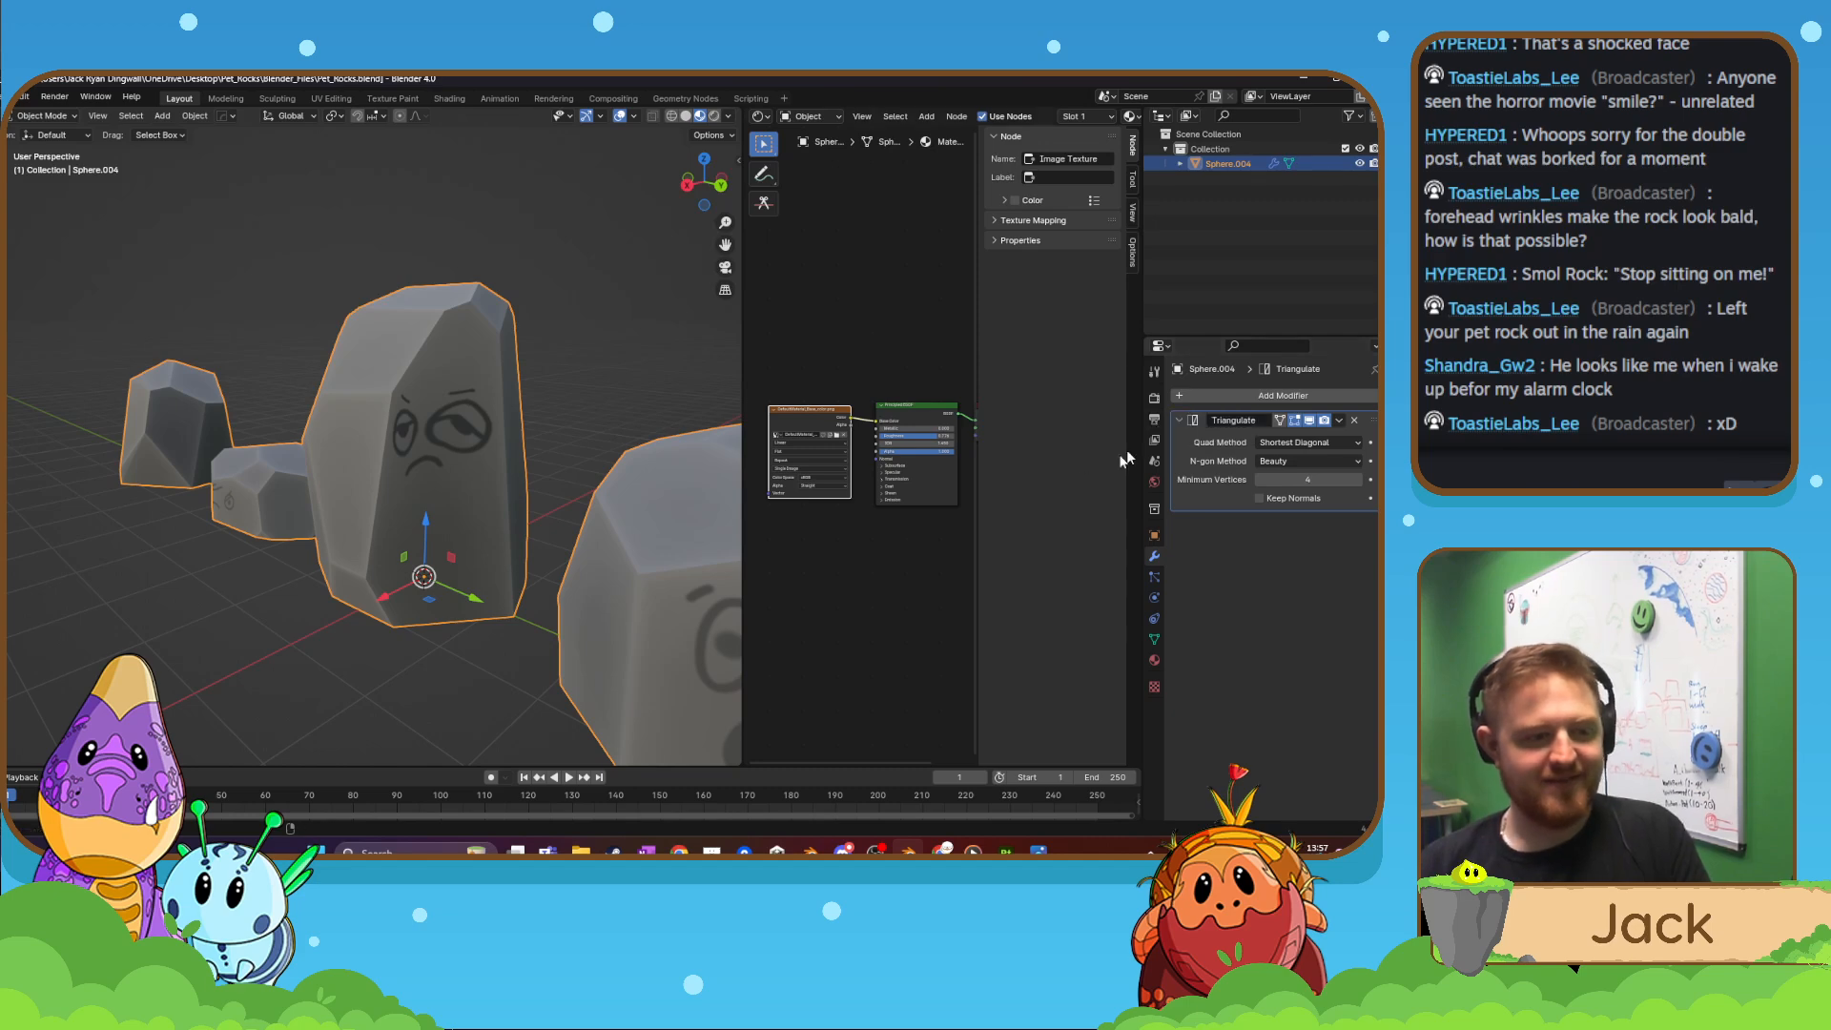
middle_click_drag(656, 507, 598, 502)
scroll(658, 492, "down", 3)
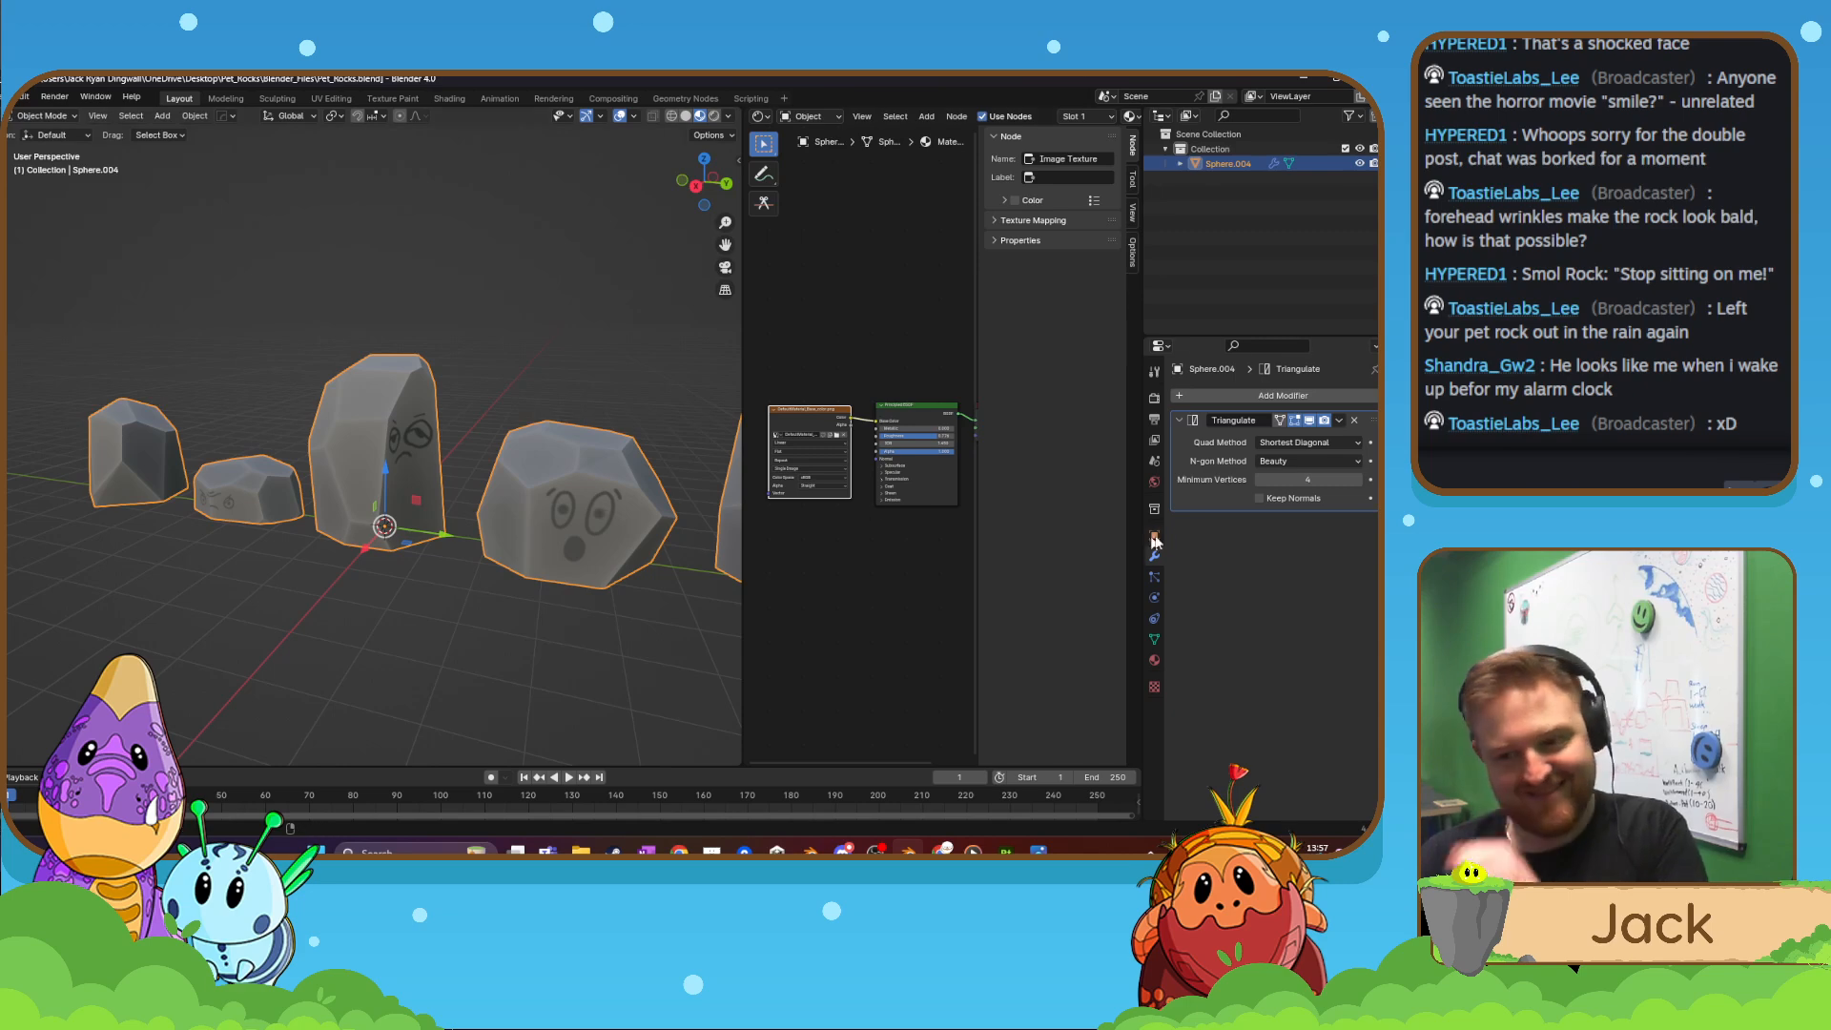
- Raise the Triangulate modifier's Minimum Vertices to 110, and remove the modifier
mouse_move(1294, 480)
left_mouse_down()
mouse_move(1364, 481)
mouse_move(1293, 481)
mouse_move(1364, 481)
mouse_move(1294, 481)
mouse_move(1317, 481)
left_mouse_up()
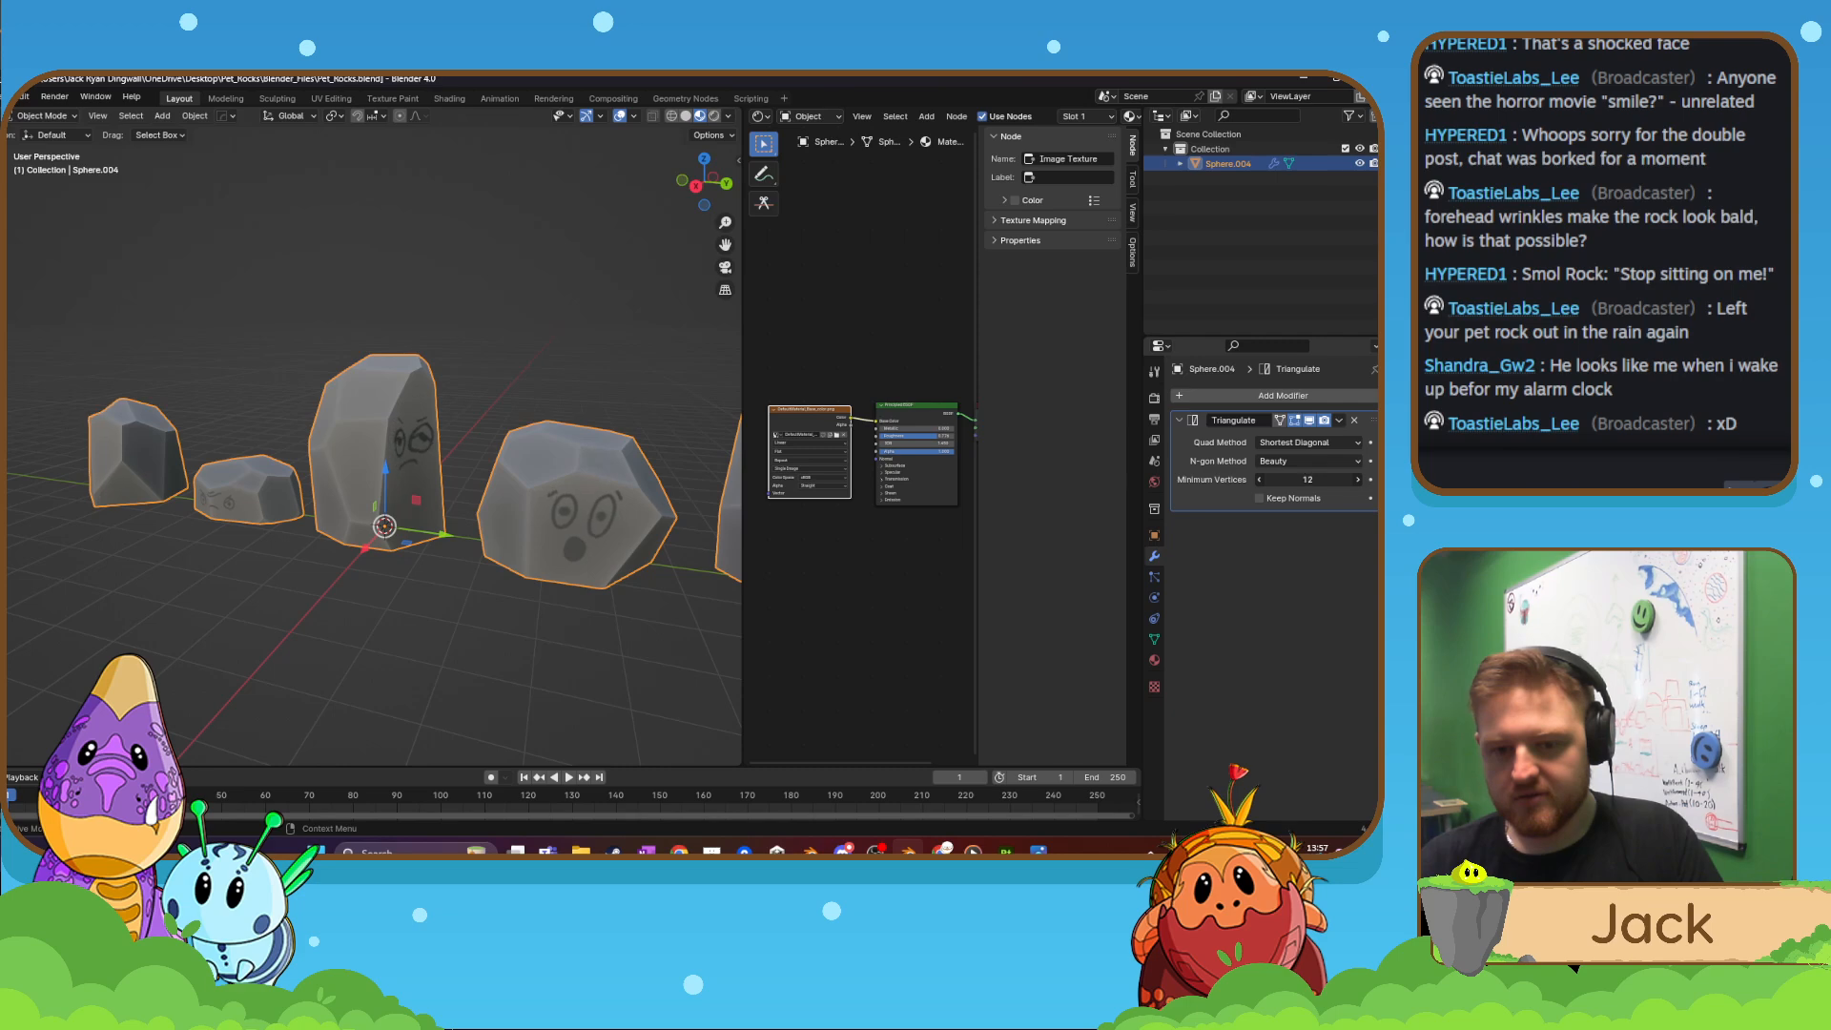
middle_click_drag(540, 473, 458, 472)
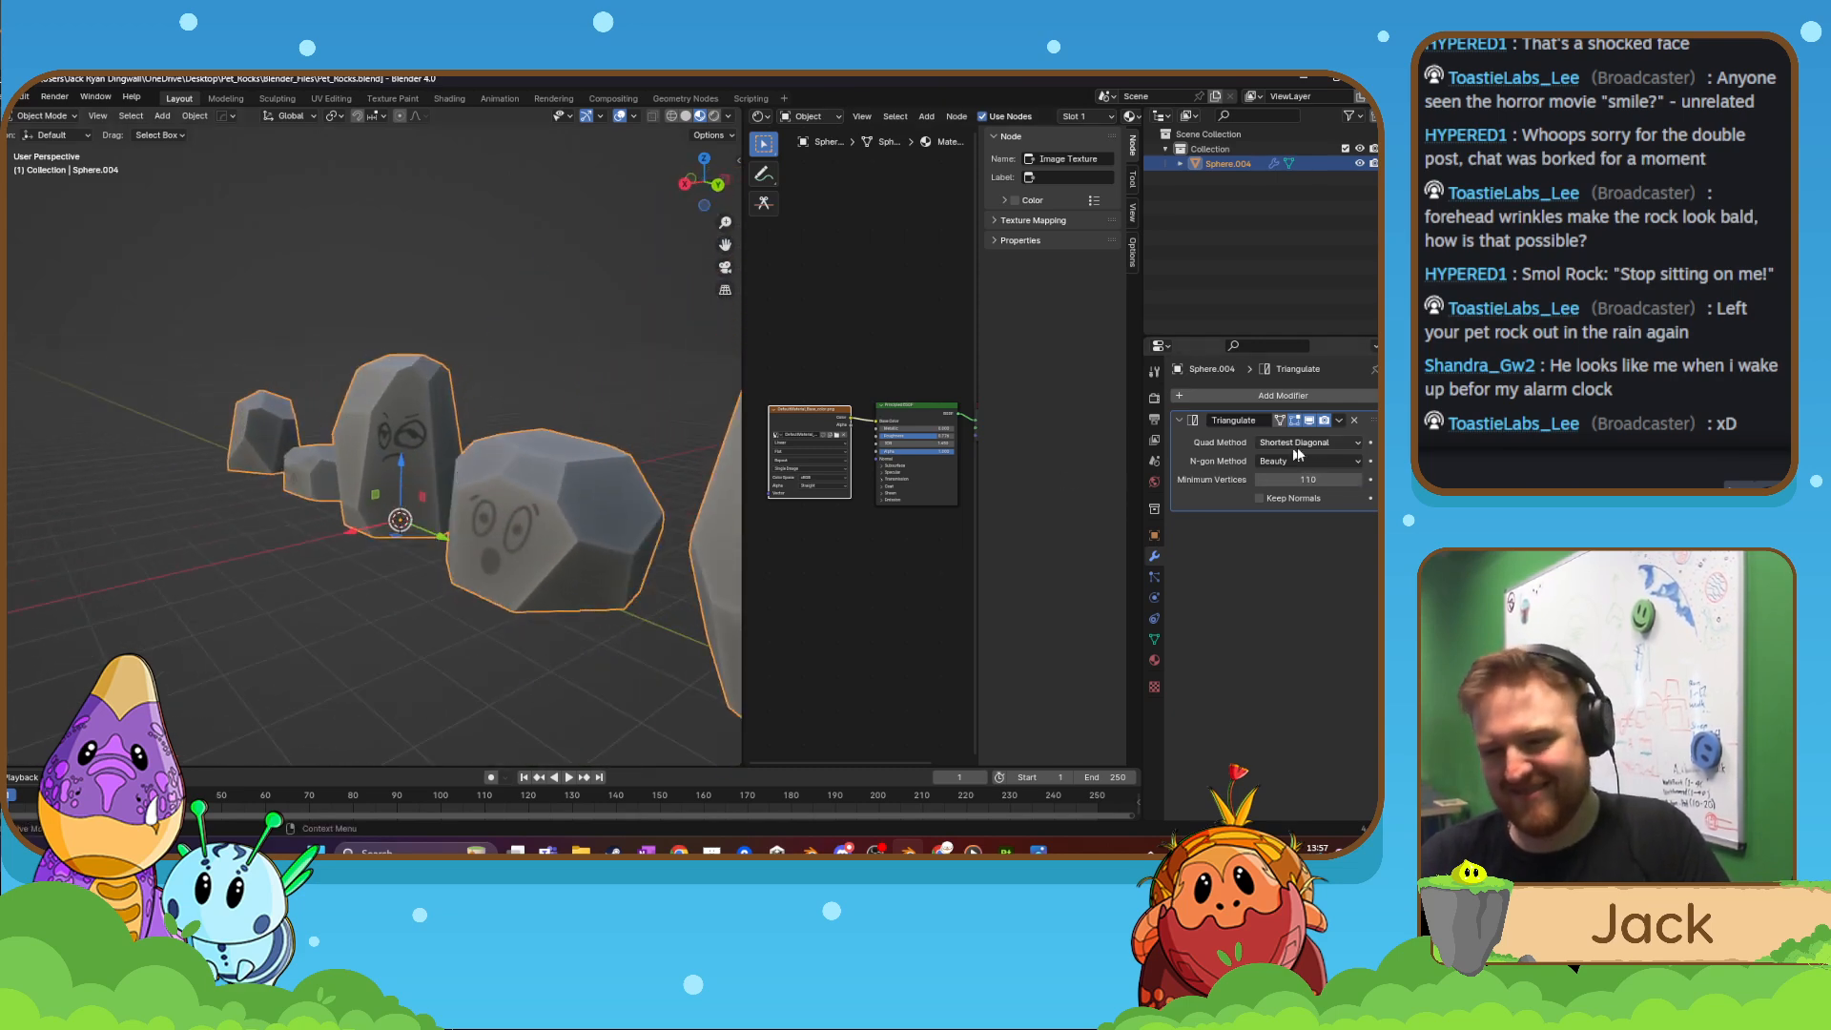
left_click(1354, 421)
- Examine the tall rock's front face without the modifier in Edit Mode and Object Mode, from near and far
middle_click_drag(359, 430, 476, 428)
scroll(410, 437, "up", 3)
key("Tab")
left_click(421, 406)
scroll(438, 431, "down", 5)
left_click(420, 622)
key("Tab")
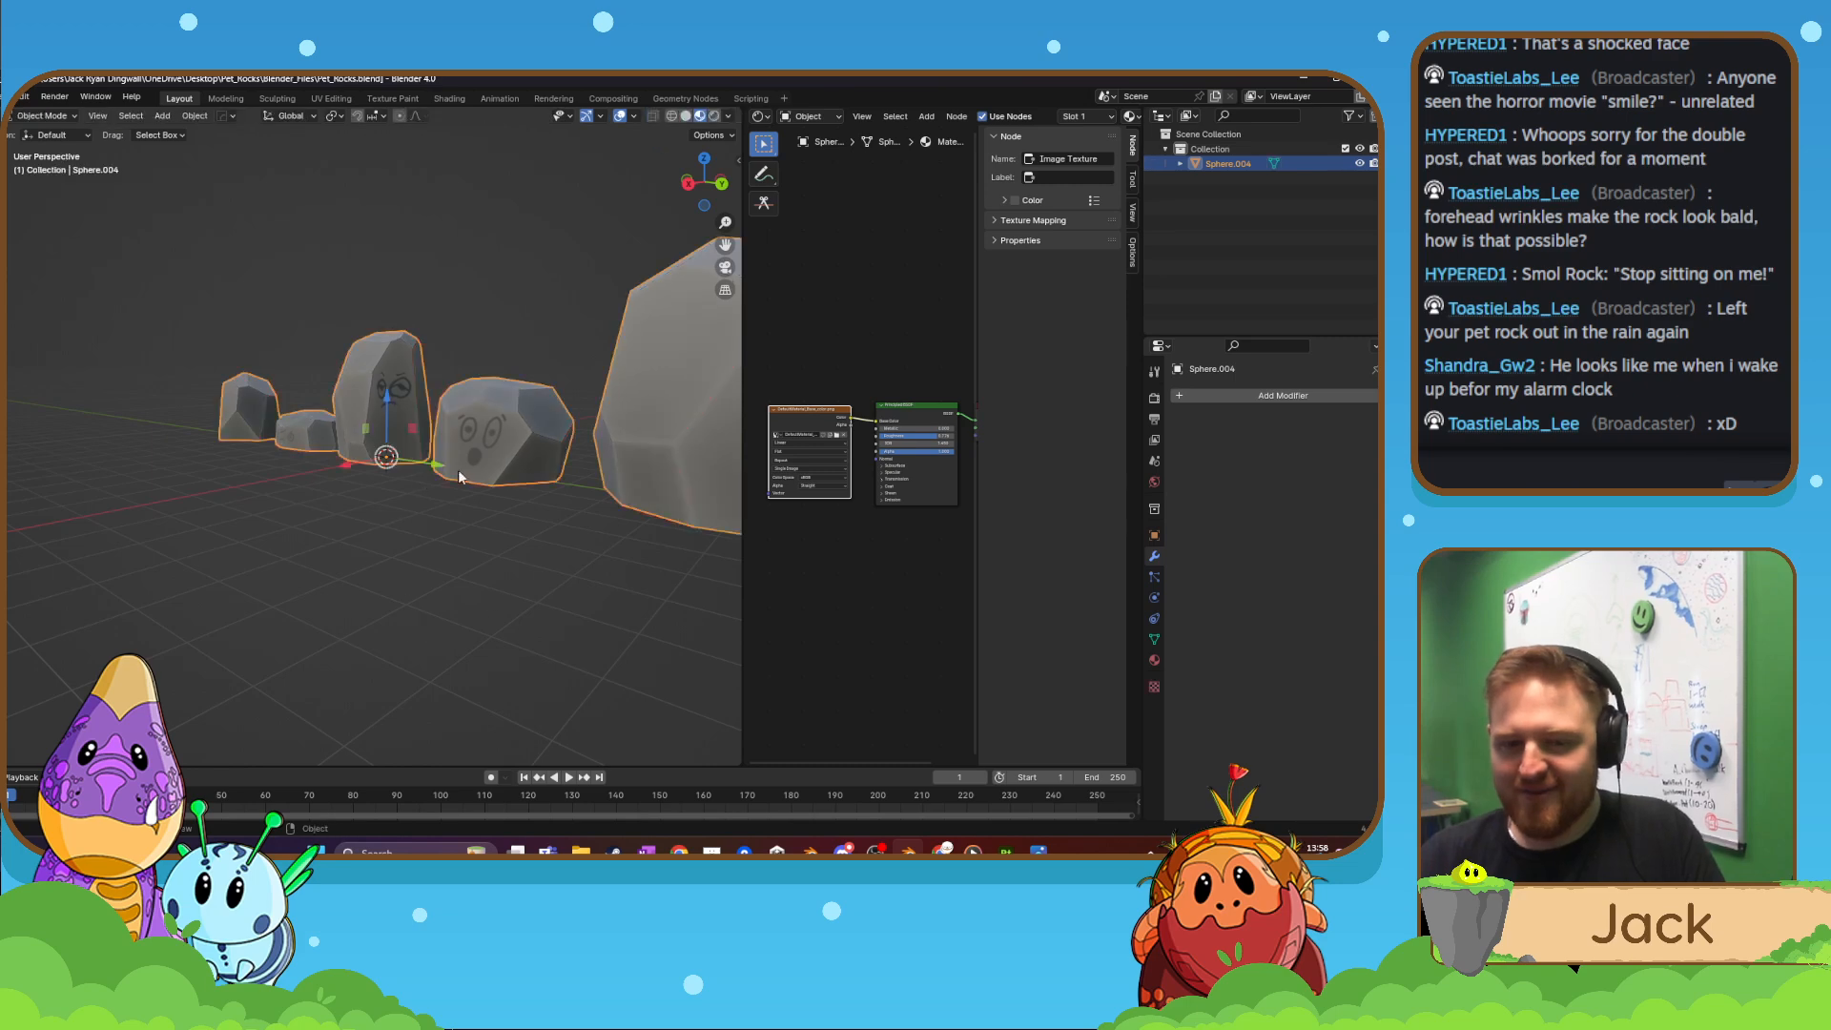
middle_click_drag(416, 363, 440, 383)
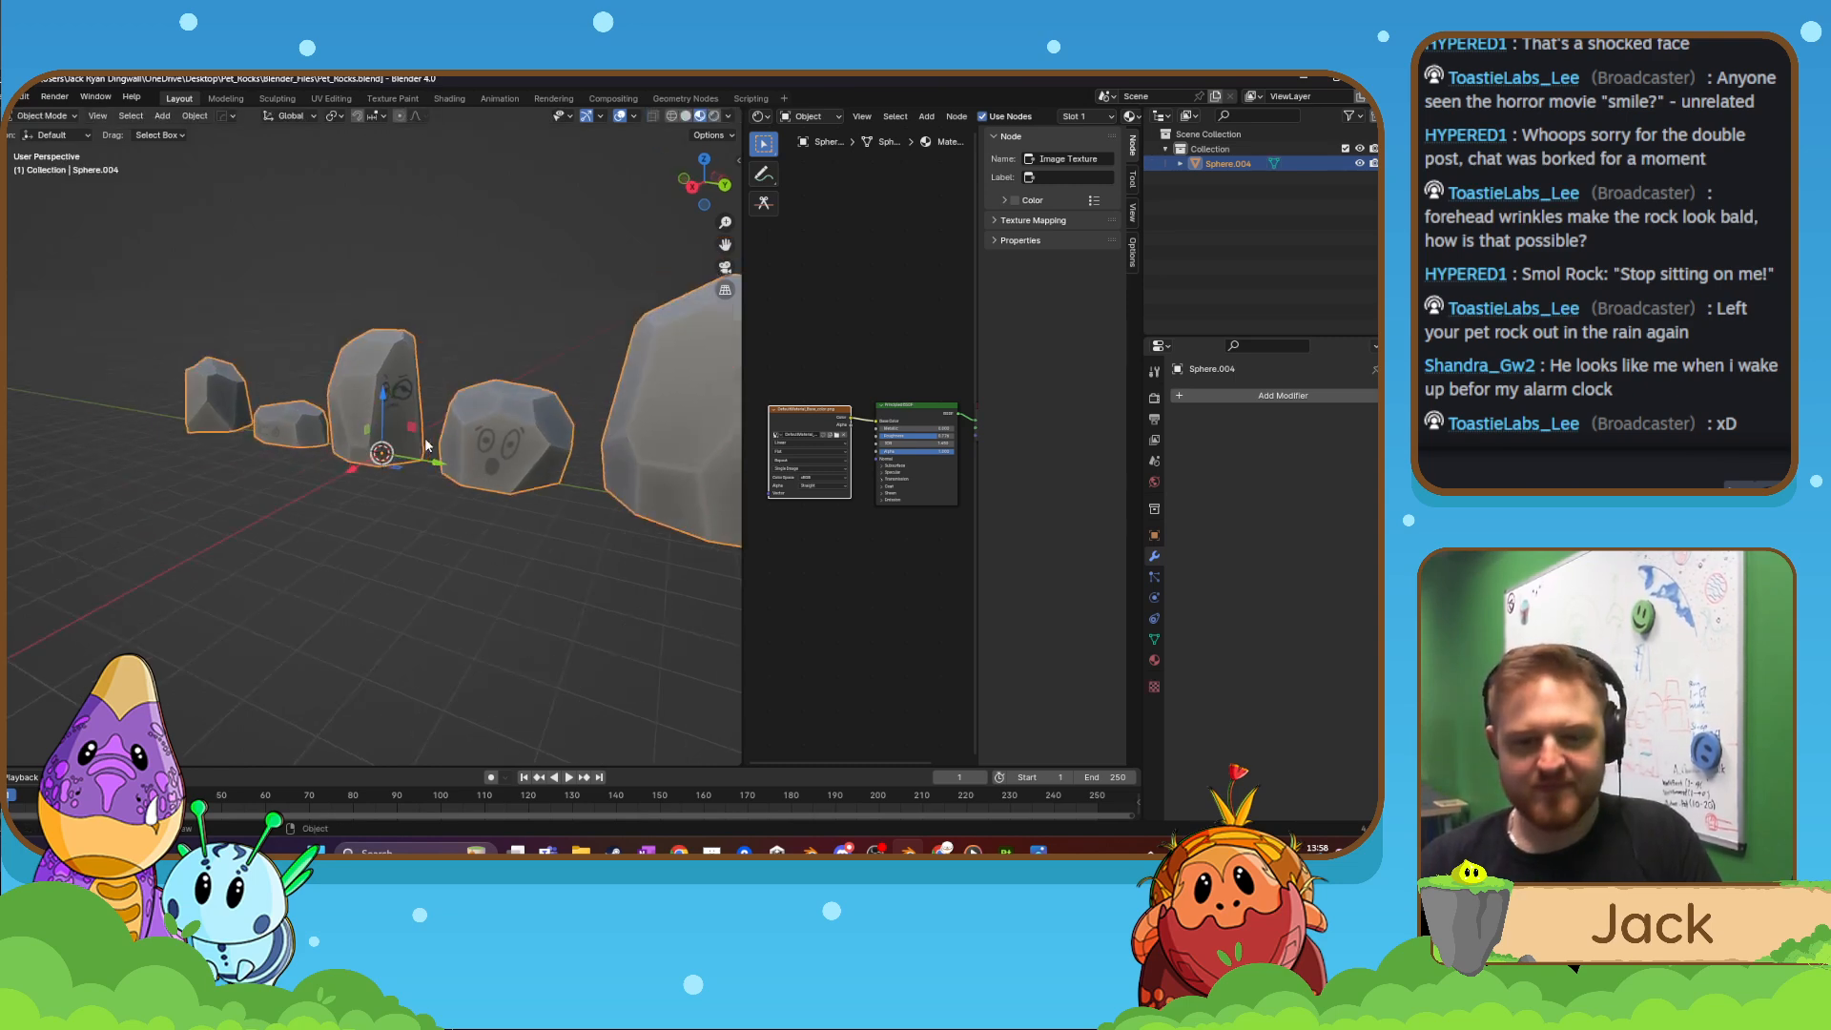
scroll(411, 419, "up", 5)
key("Tab")
left_click(508, 430)
- Shade the rock mesh smooth in Object Mode and set its Auto Smooth angle to 20.6°
left_click(1155, 639)
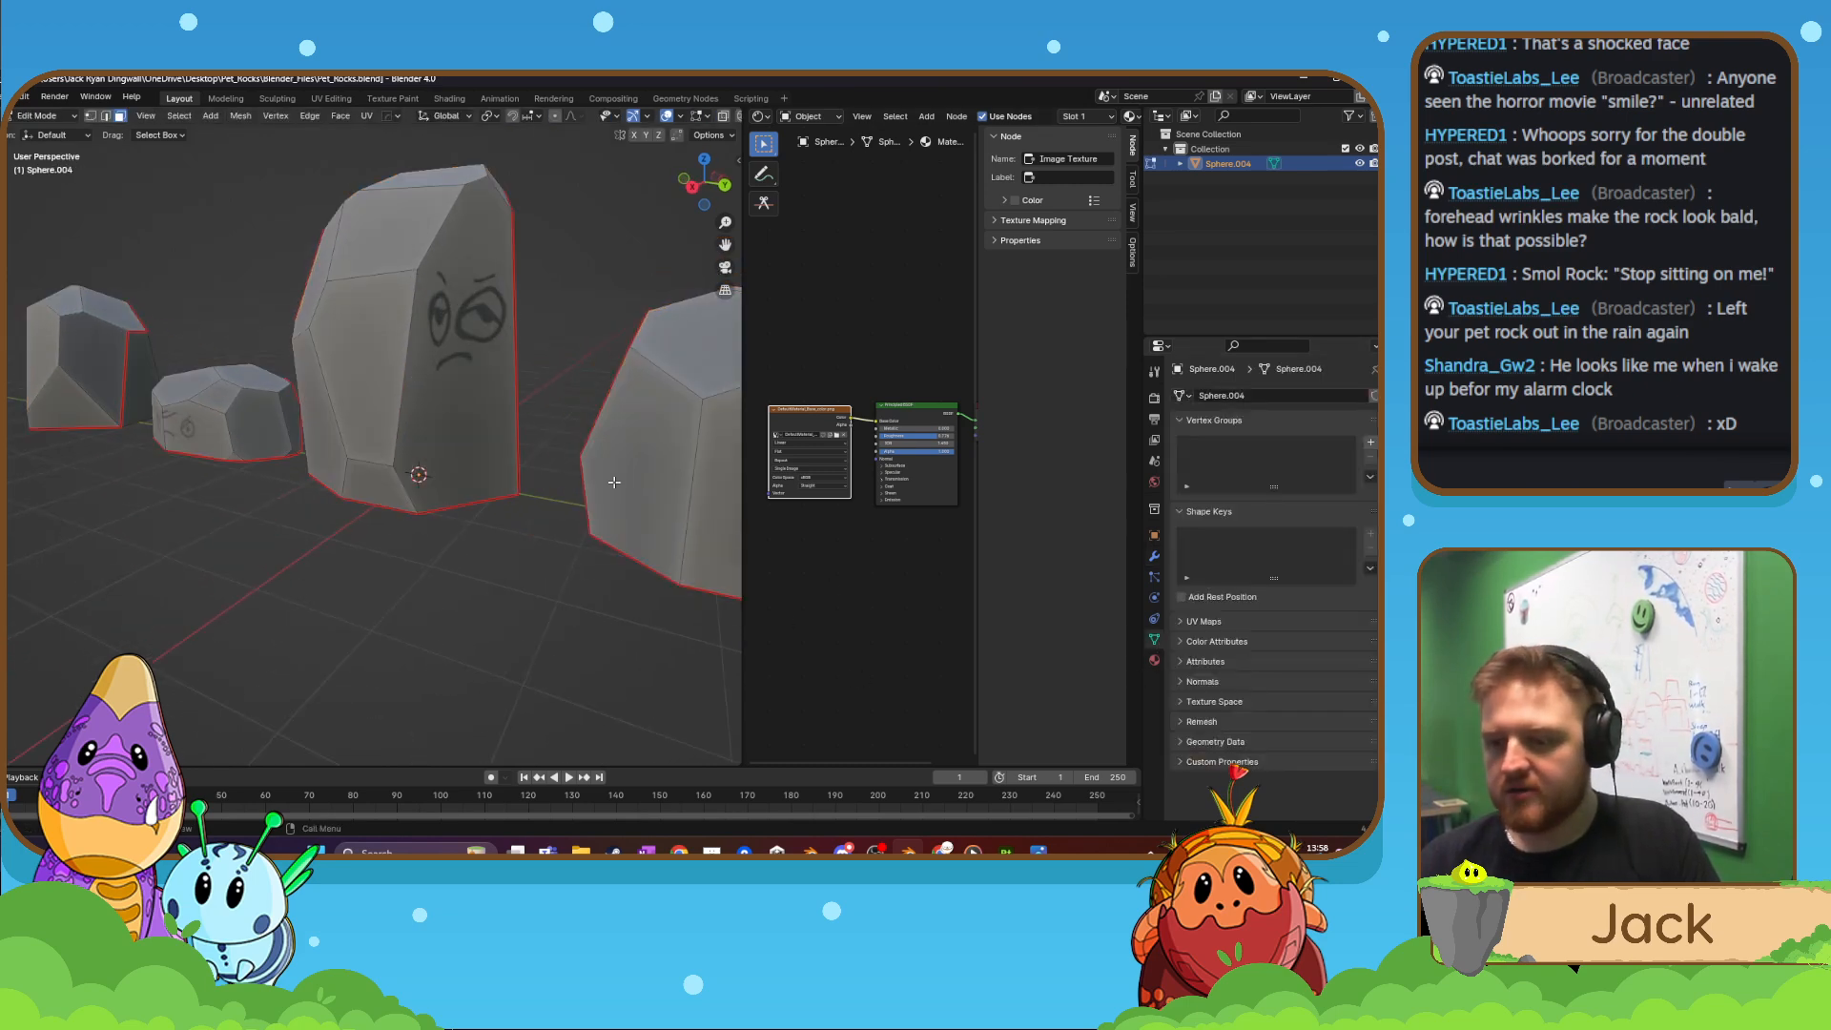
key("Tab")
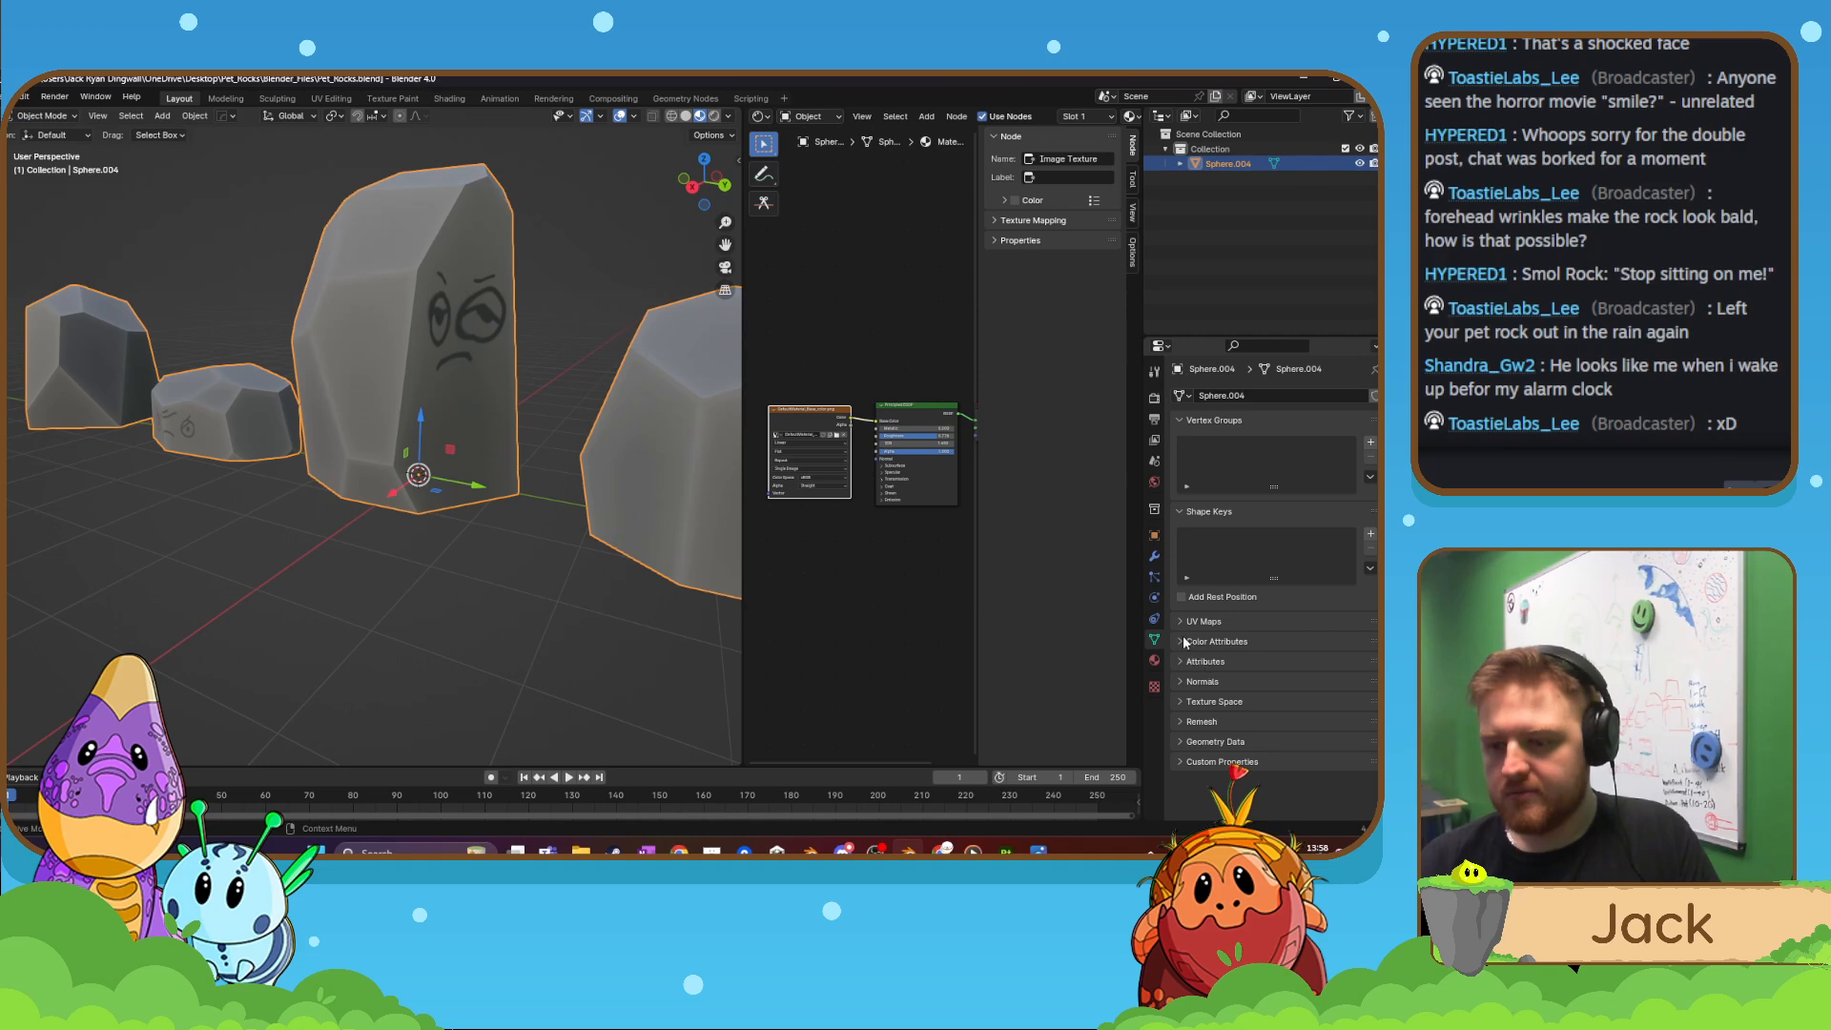
left_click(1182, 681)
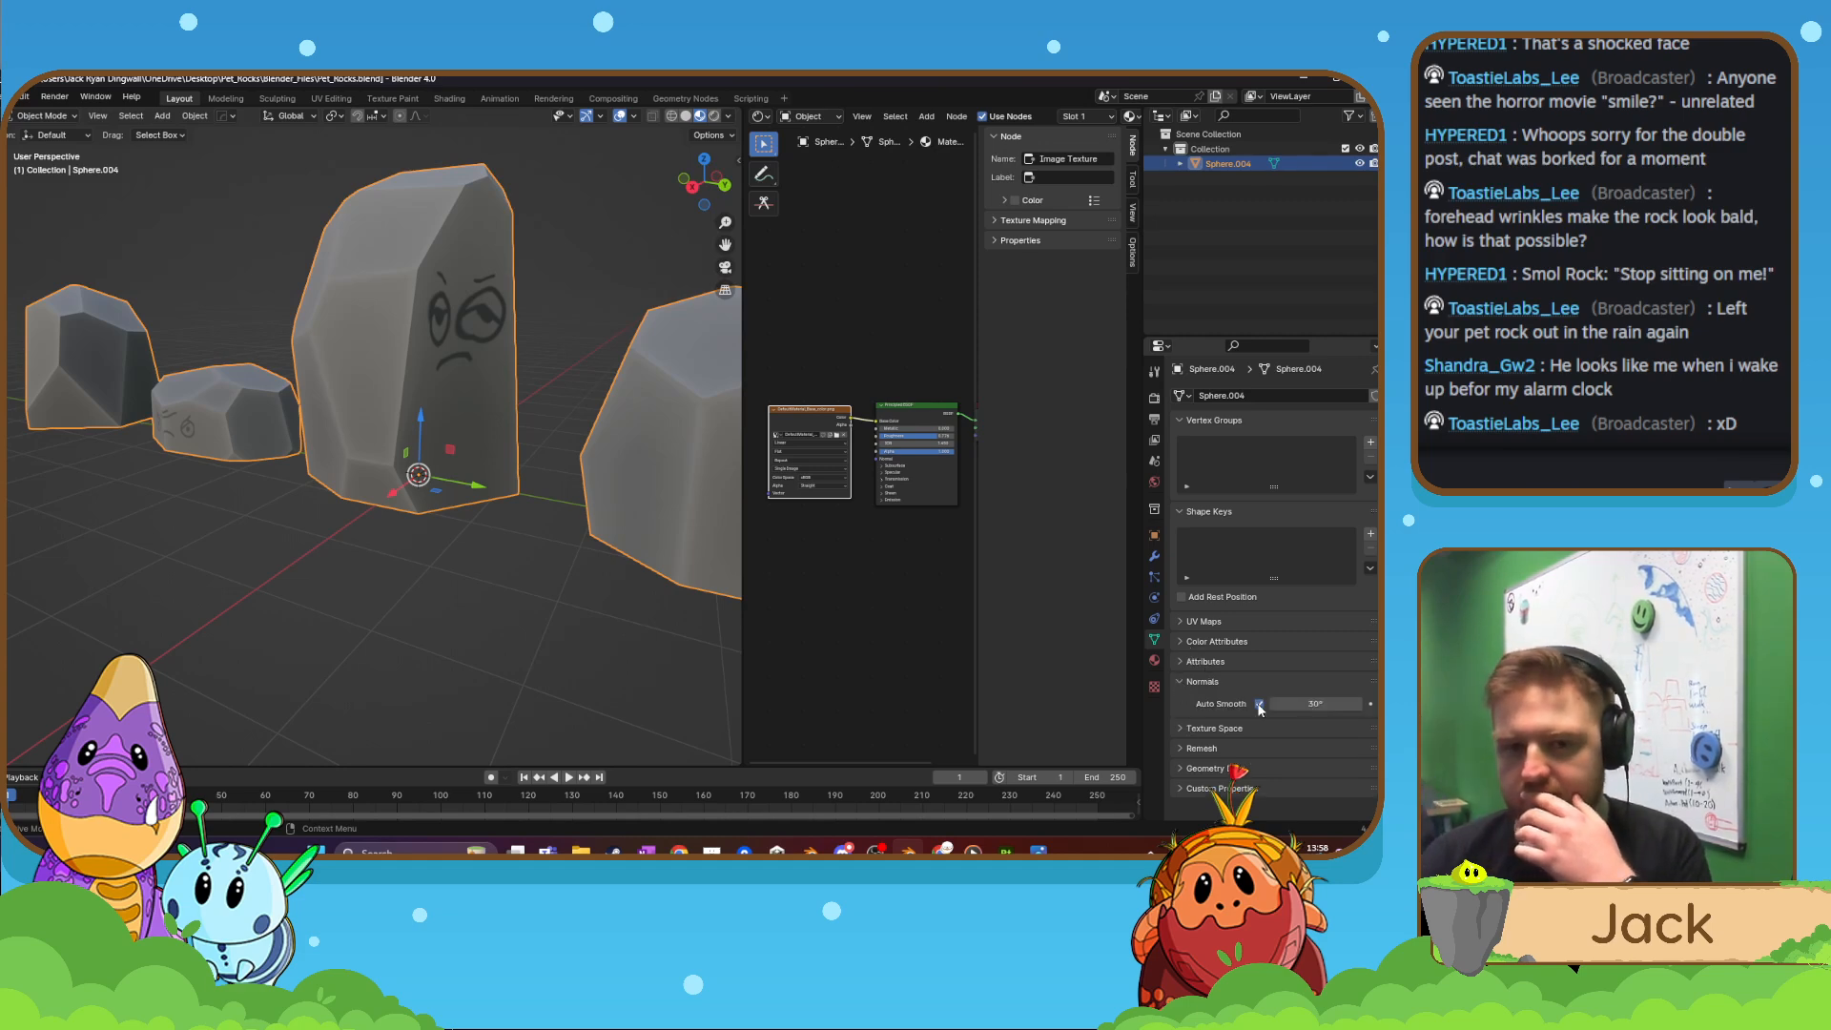
right_click(427, 366)
left_click(423, 396)
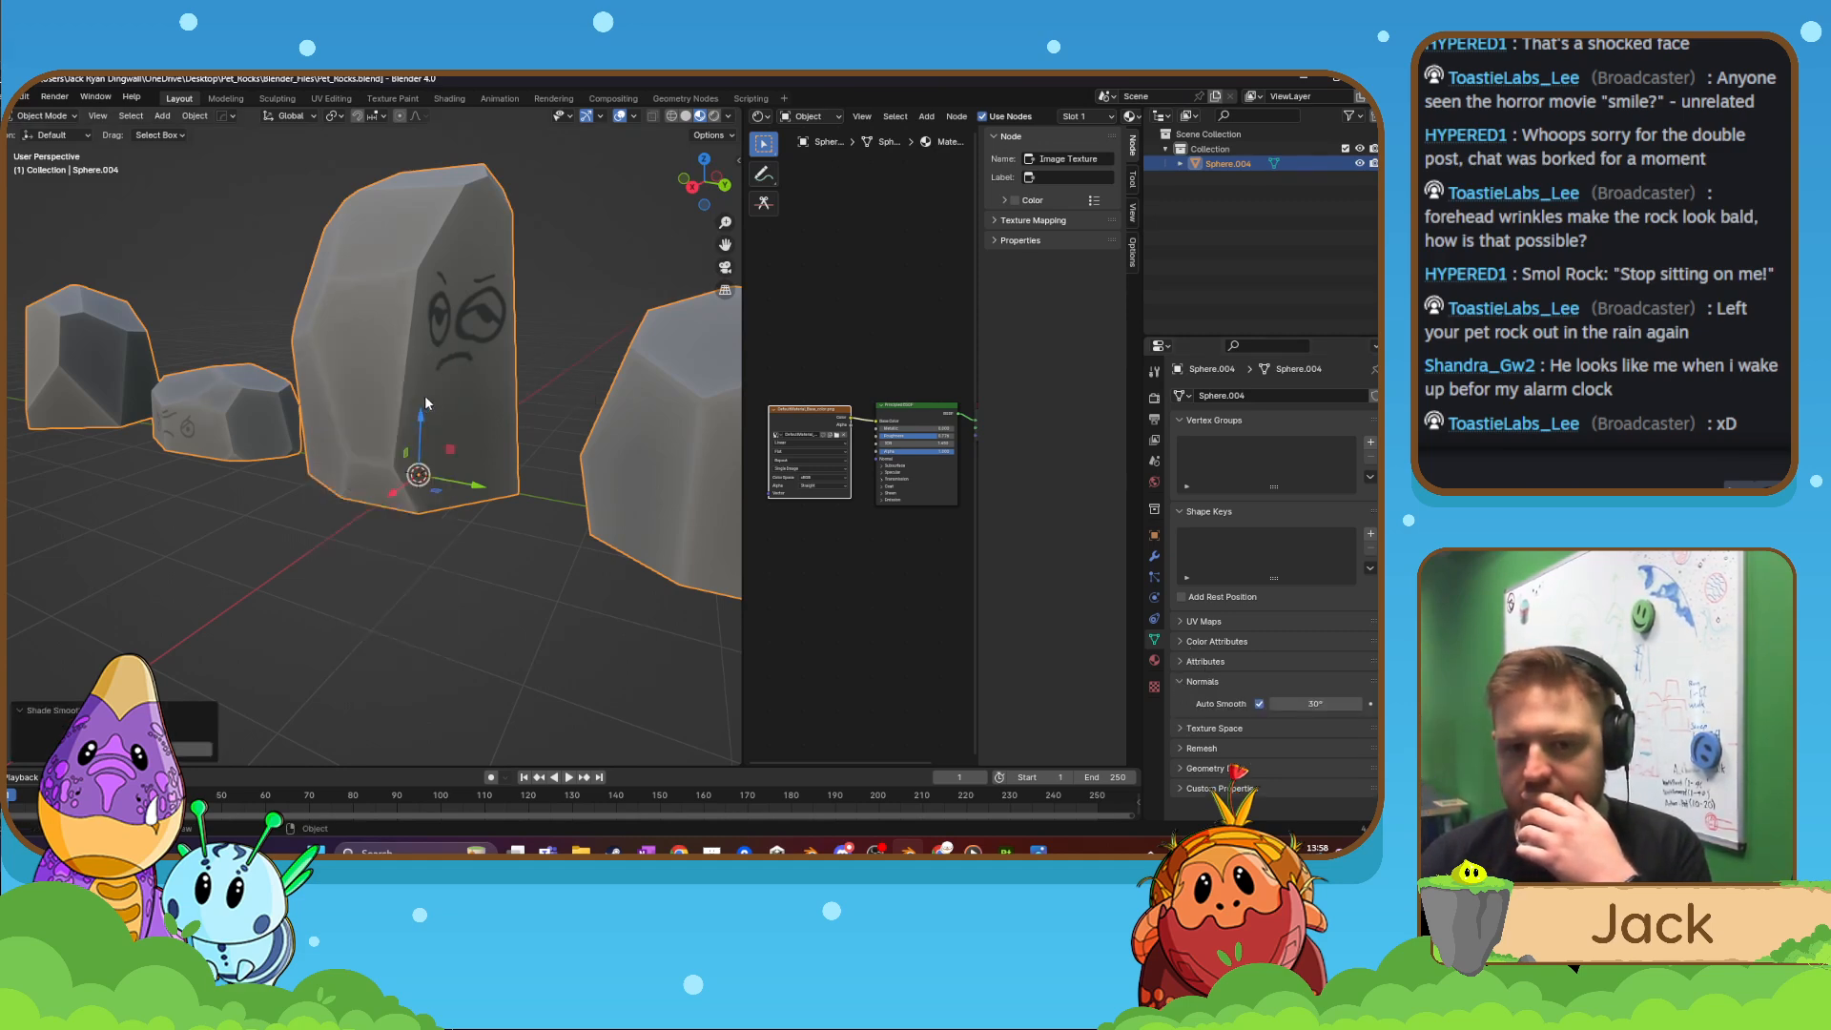
left_click_drag(1303, 705, 1261, 706)
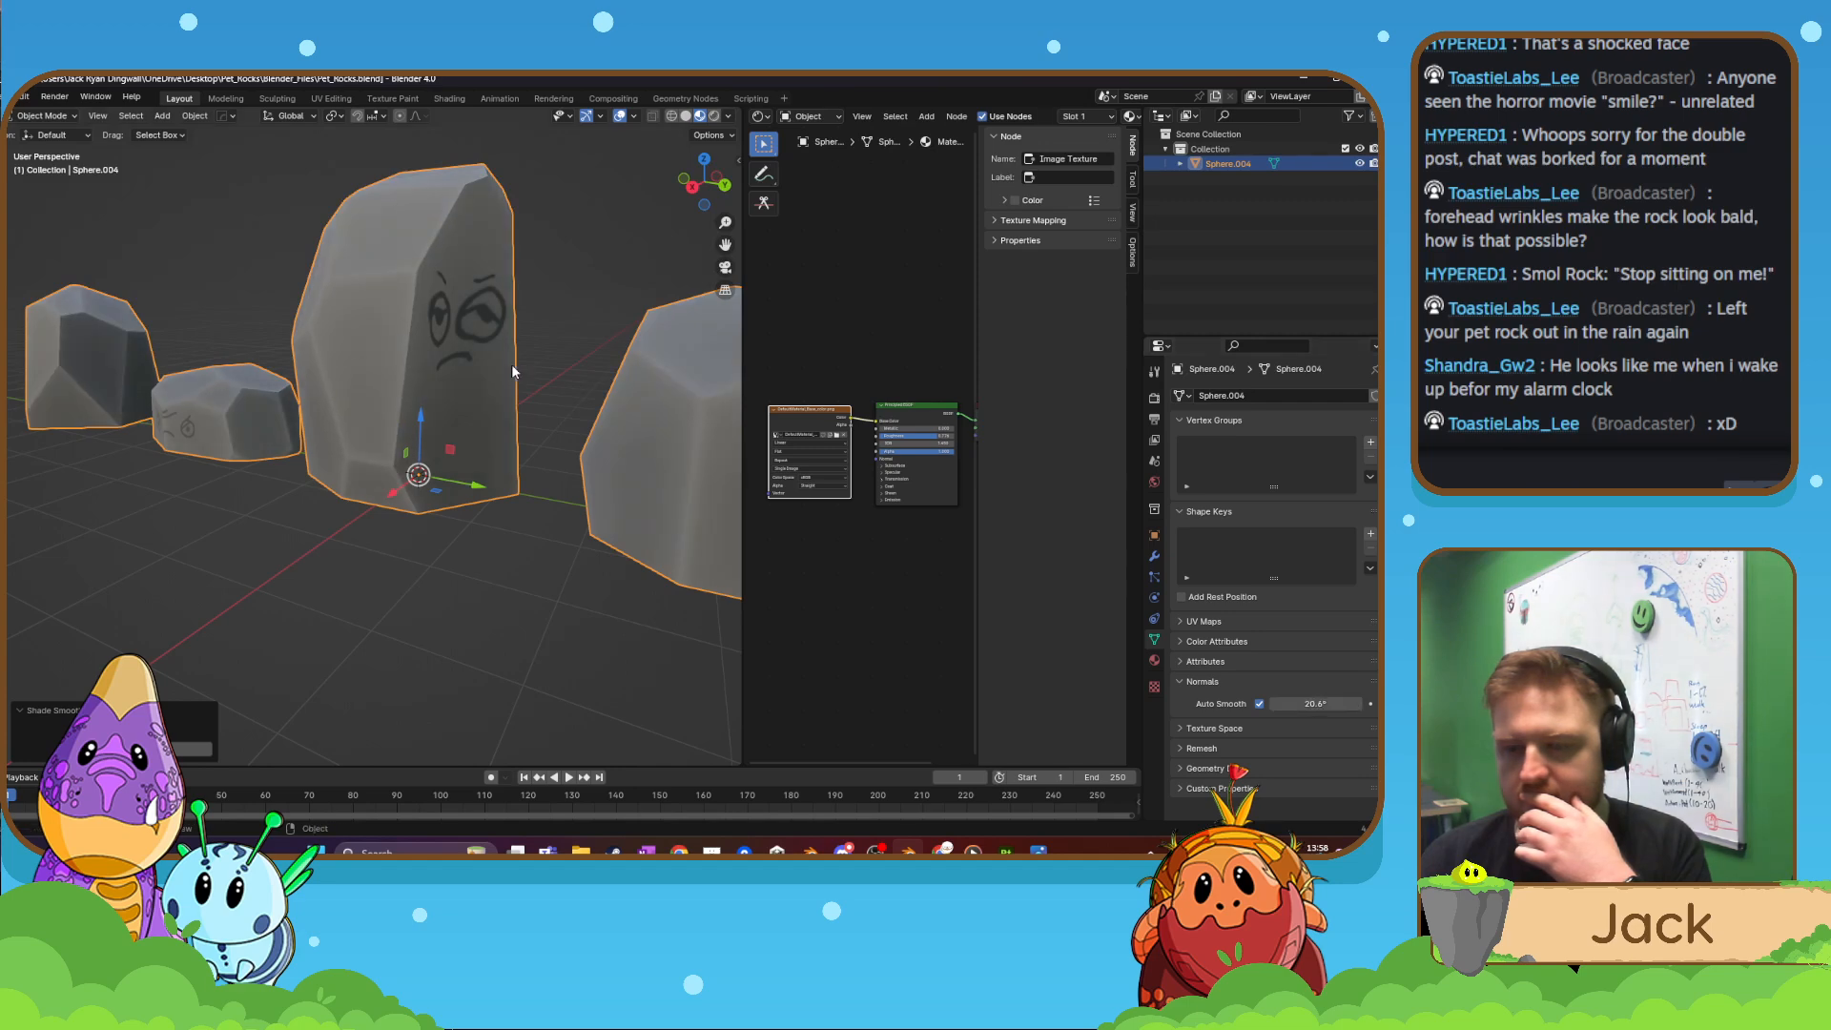
- Try a Mirror modifier on the rock mesh and undo it
left_click(1154, 556)
left_click(1251, 393)
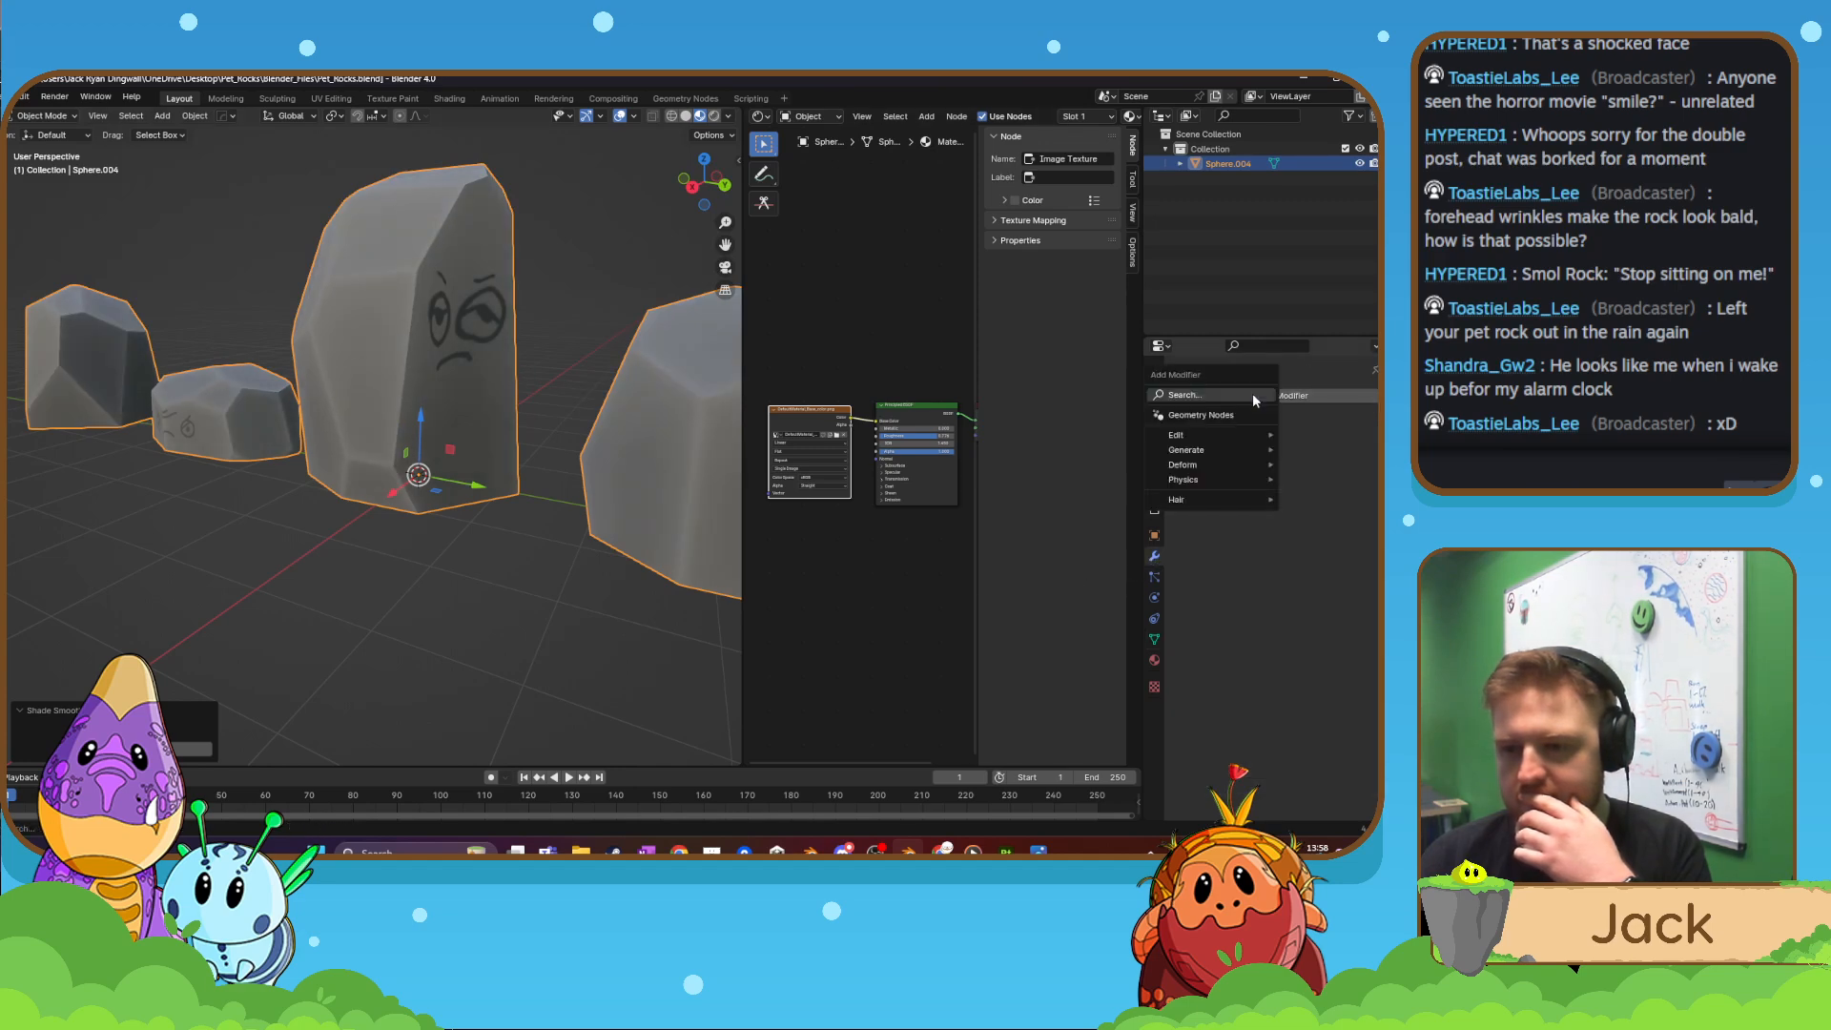
left_click(1022, 436)
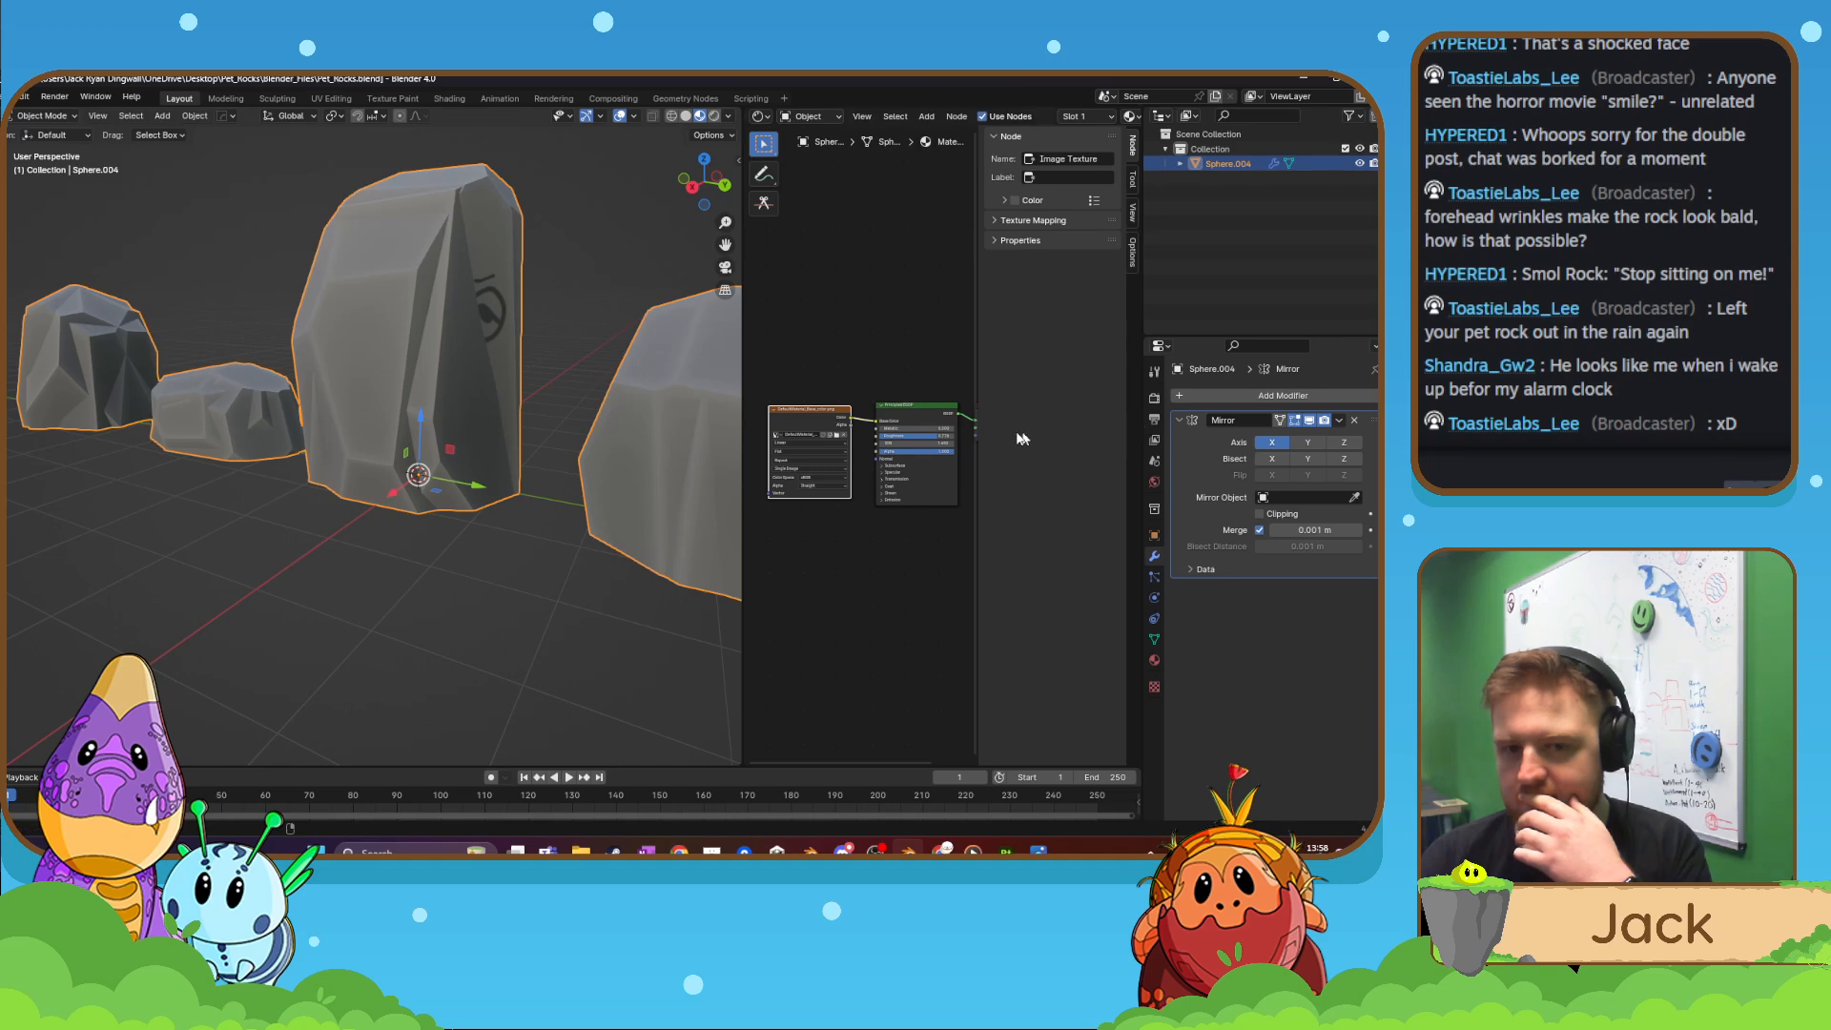
scroll(515, 445, "down", 3)
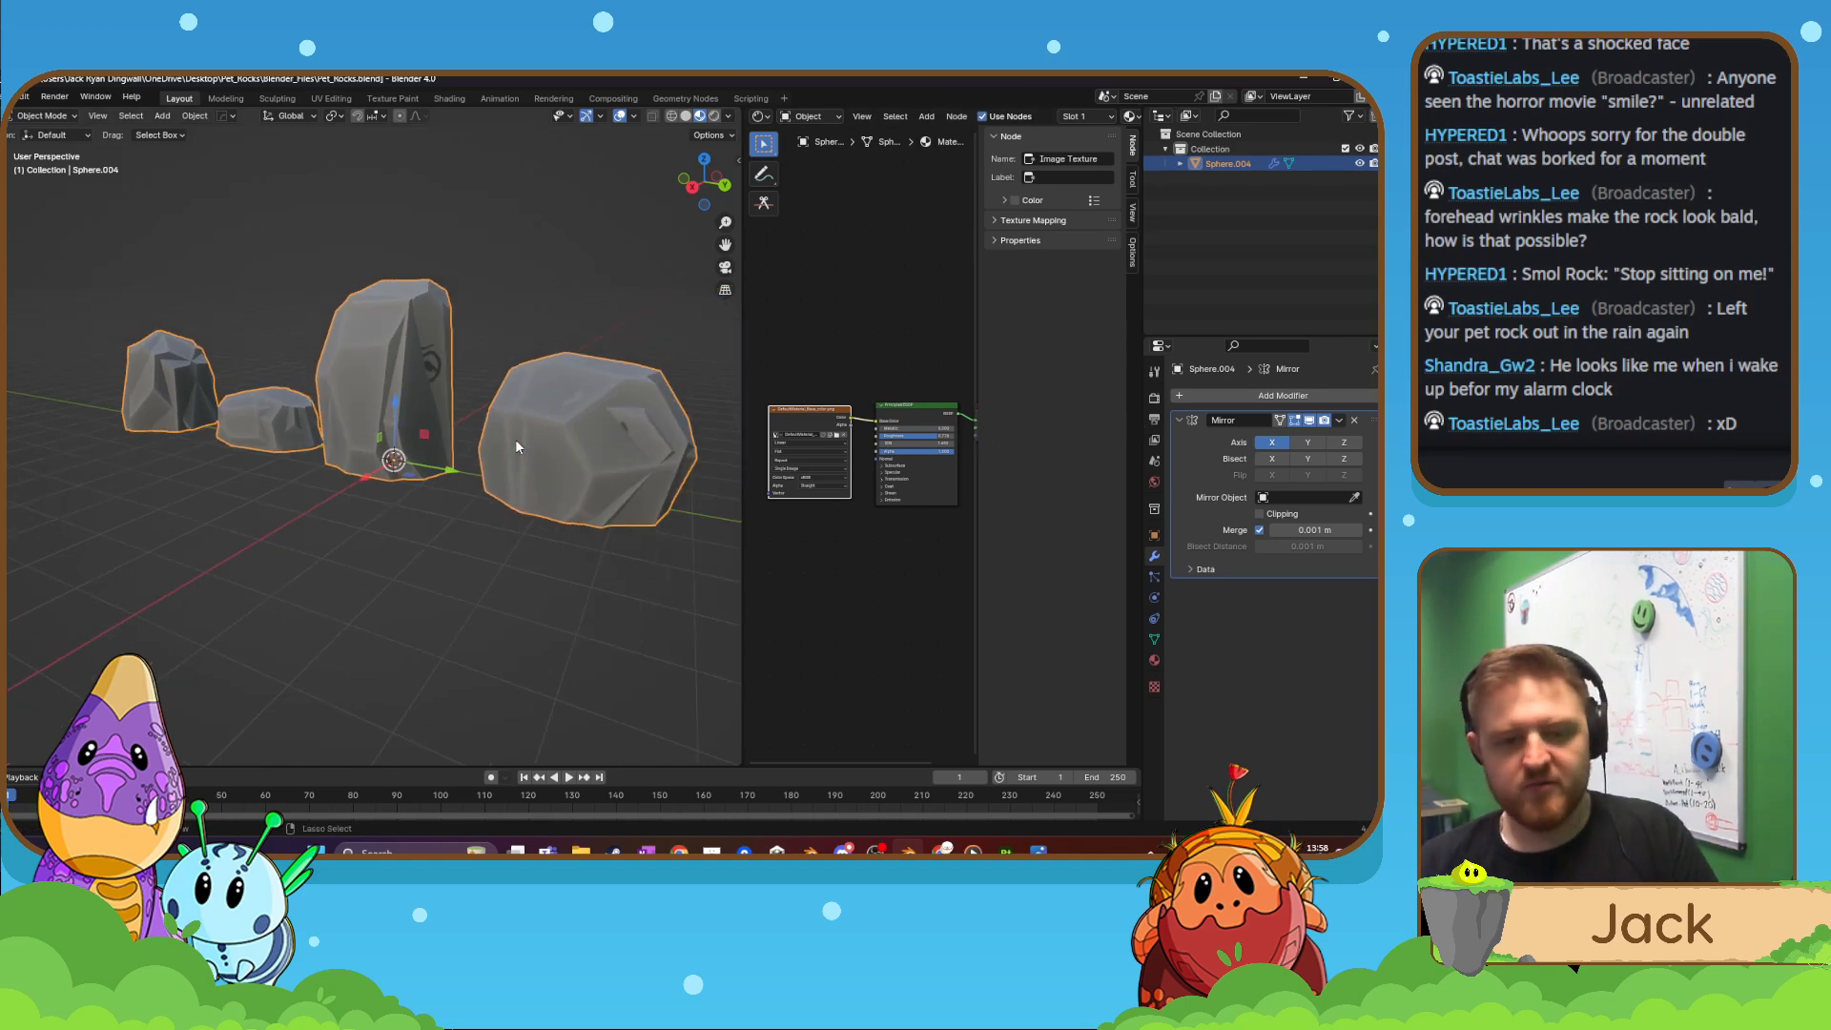
key("ctrl+z")
- Add a Triangulate modifier to the rock mesh and check how the faces on the rocks look
left_click(1267, 397)
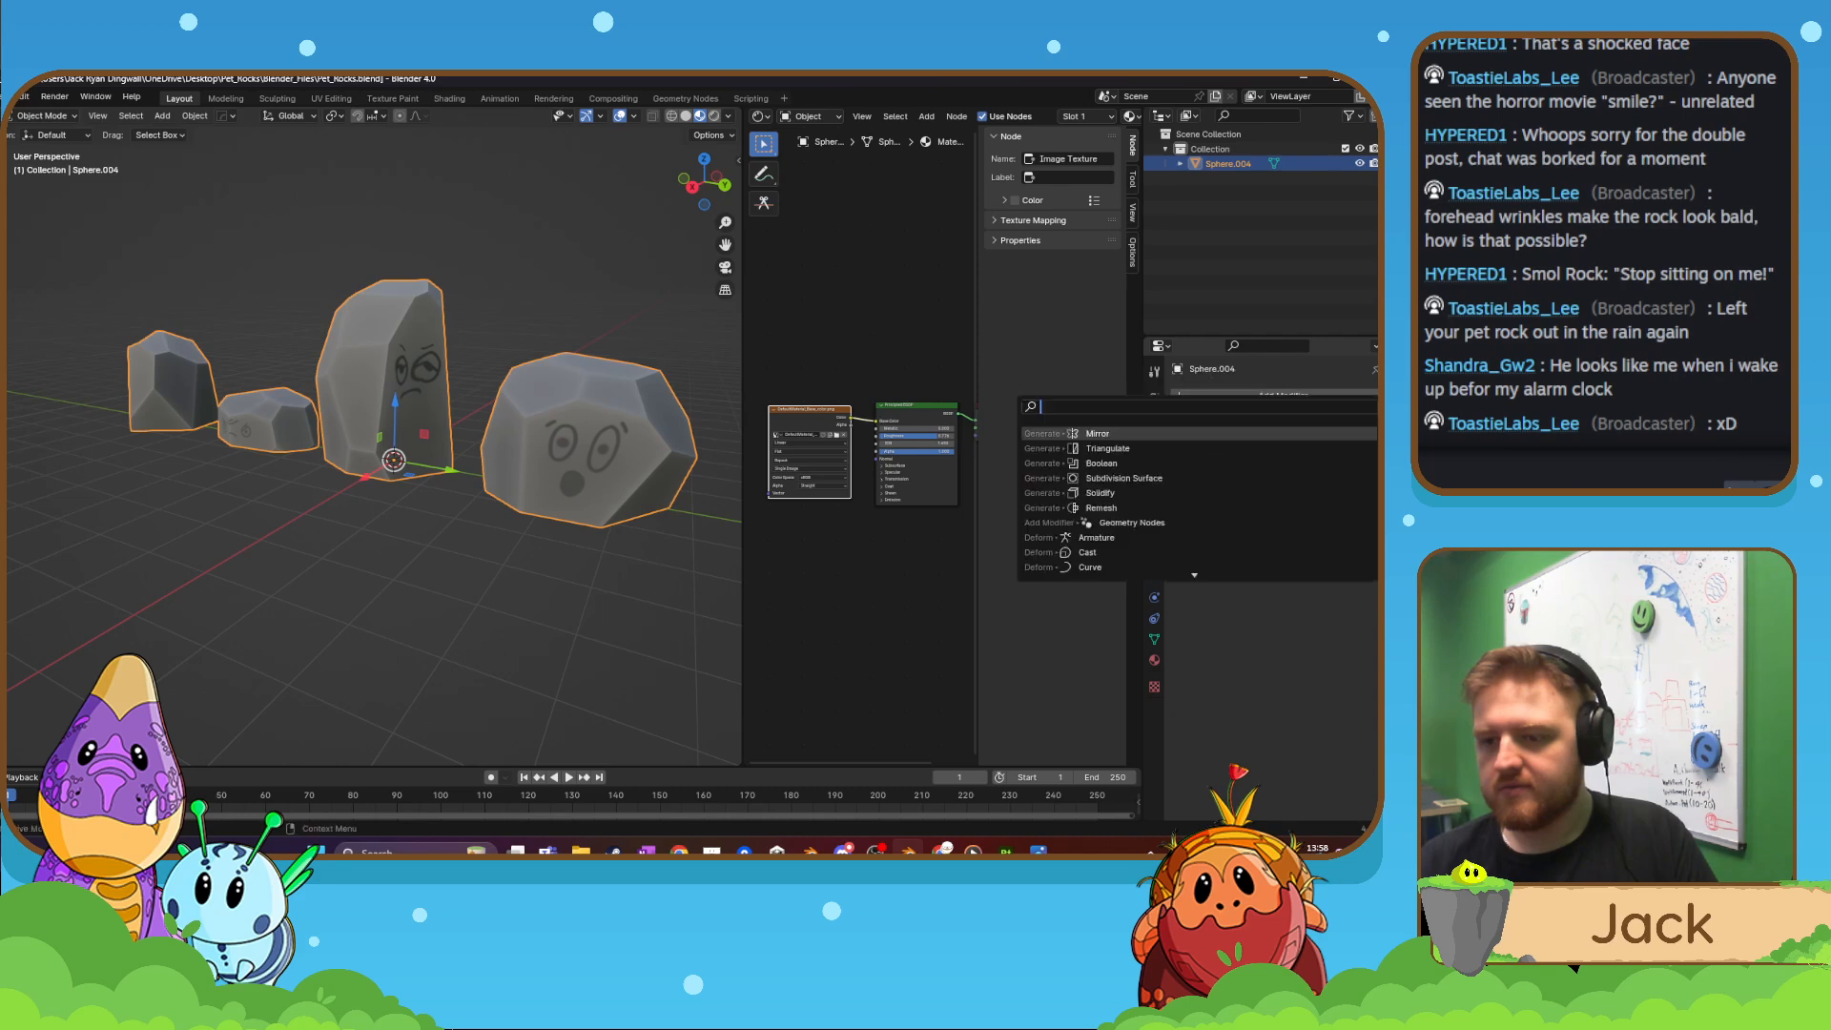
left_click(1179, 448)
scroll(410, 452, "up", 4)
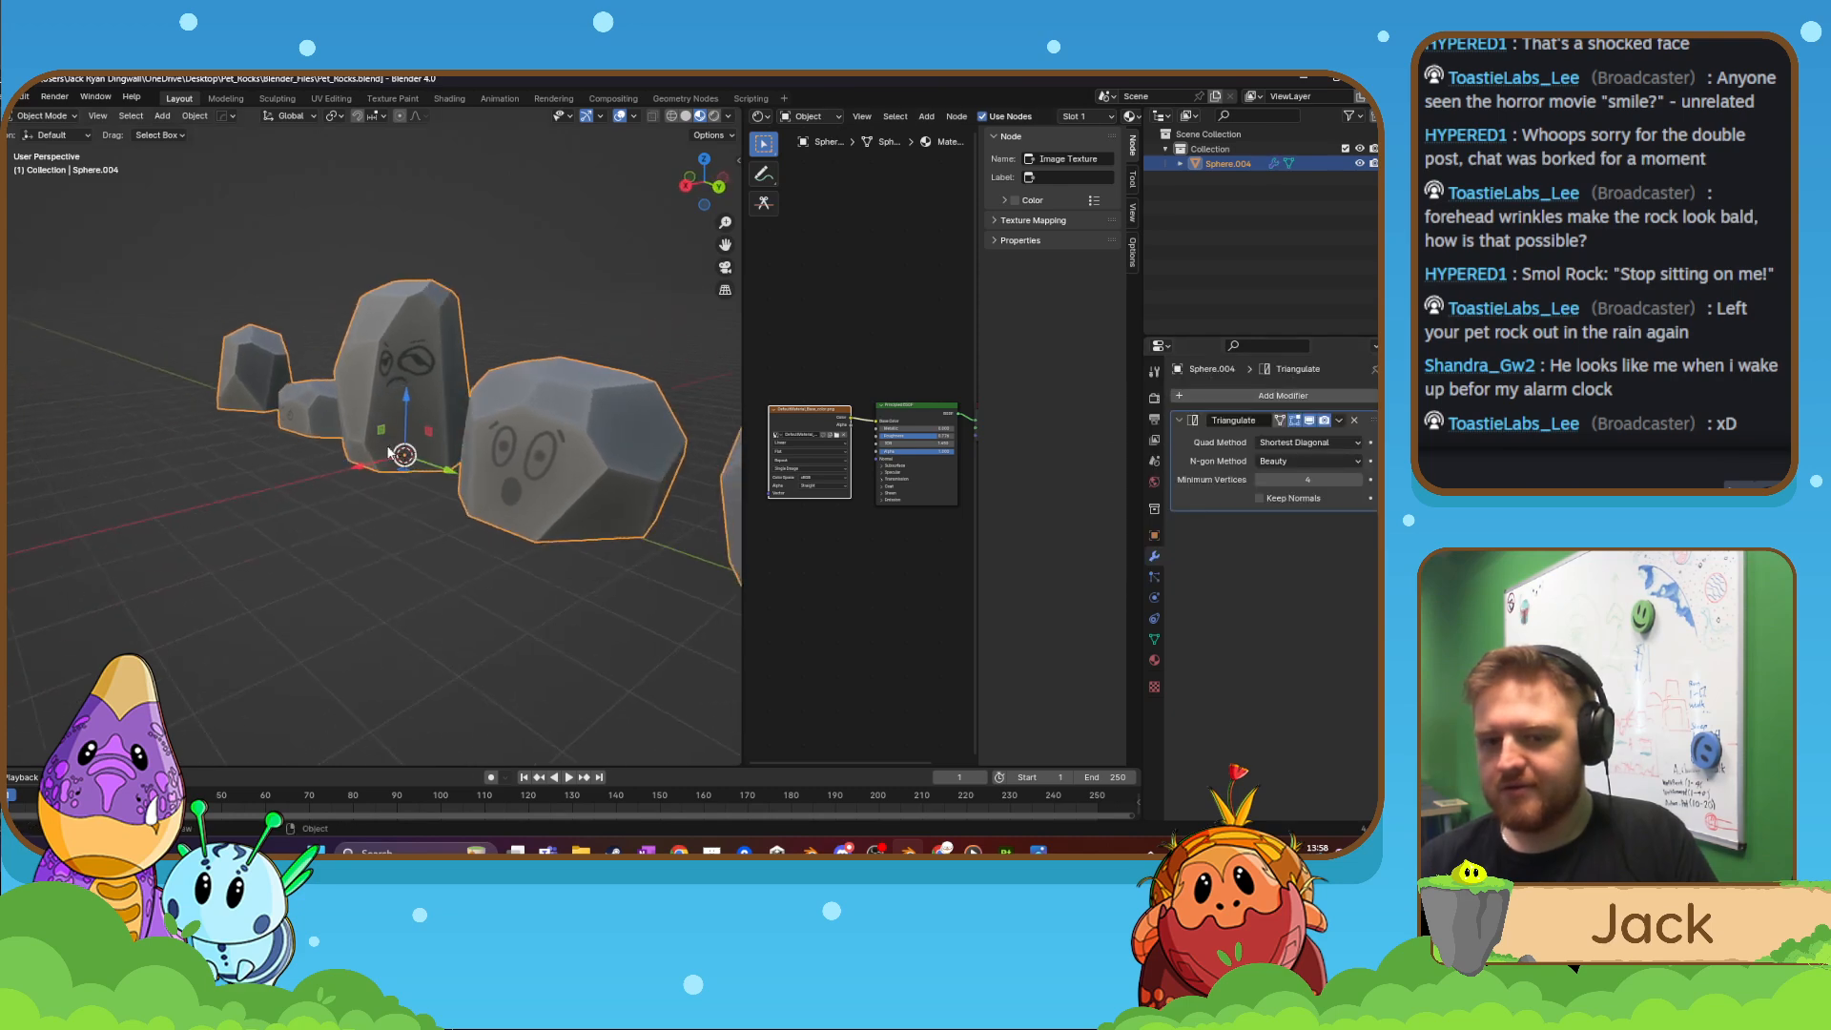
middle_click_drag(398, 446, 422, 508)
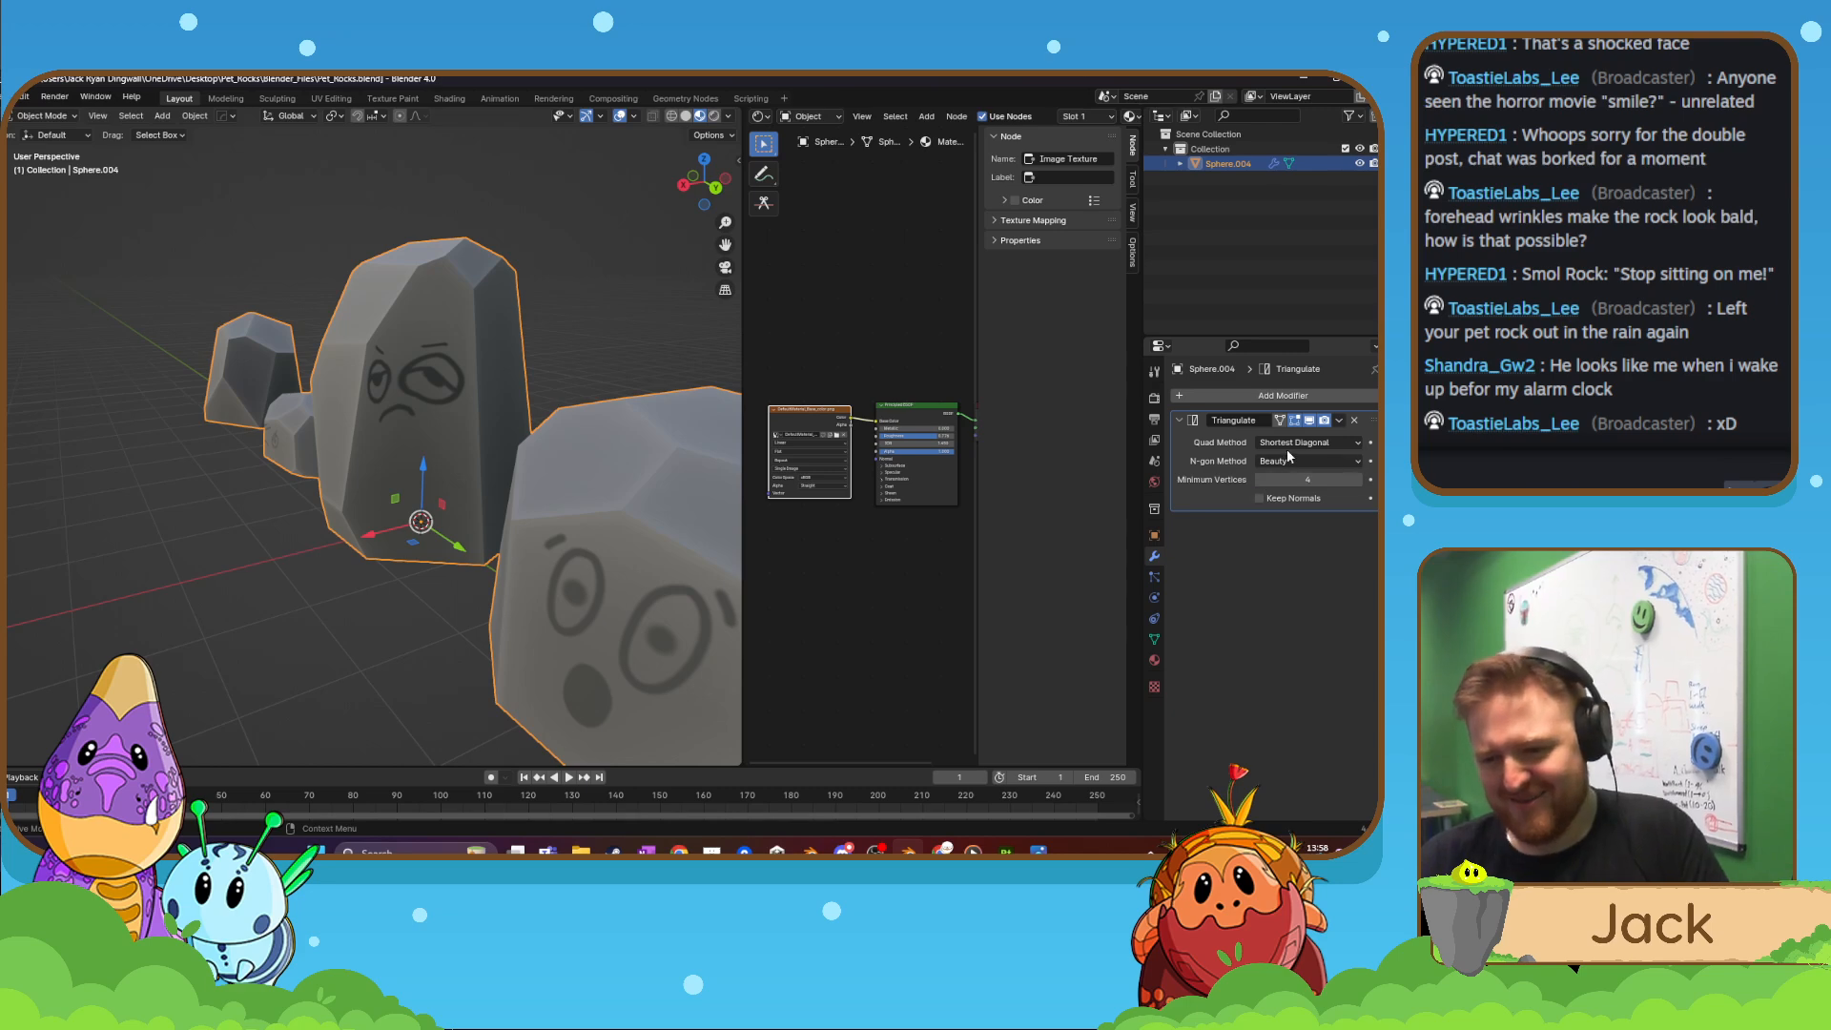
- Set the Triangulate modifier's N-gon Method to Clip, try Longest Diagonal for quads, and set the Quad Method to Beauty
left_click(1291, 460)
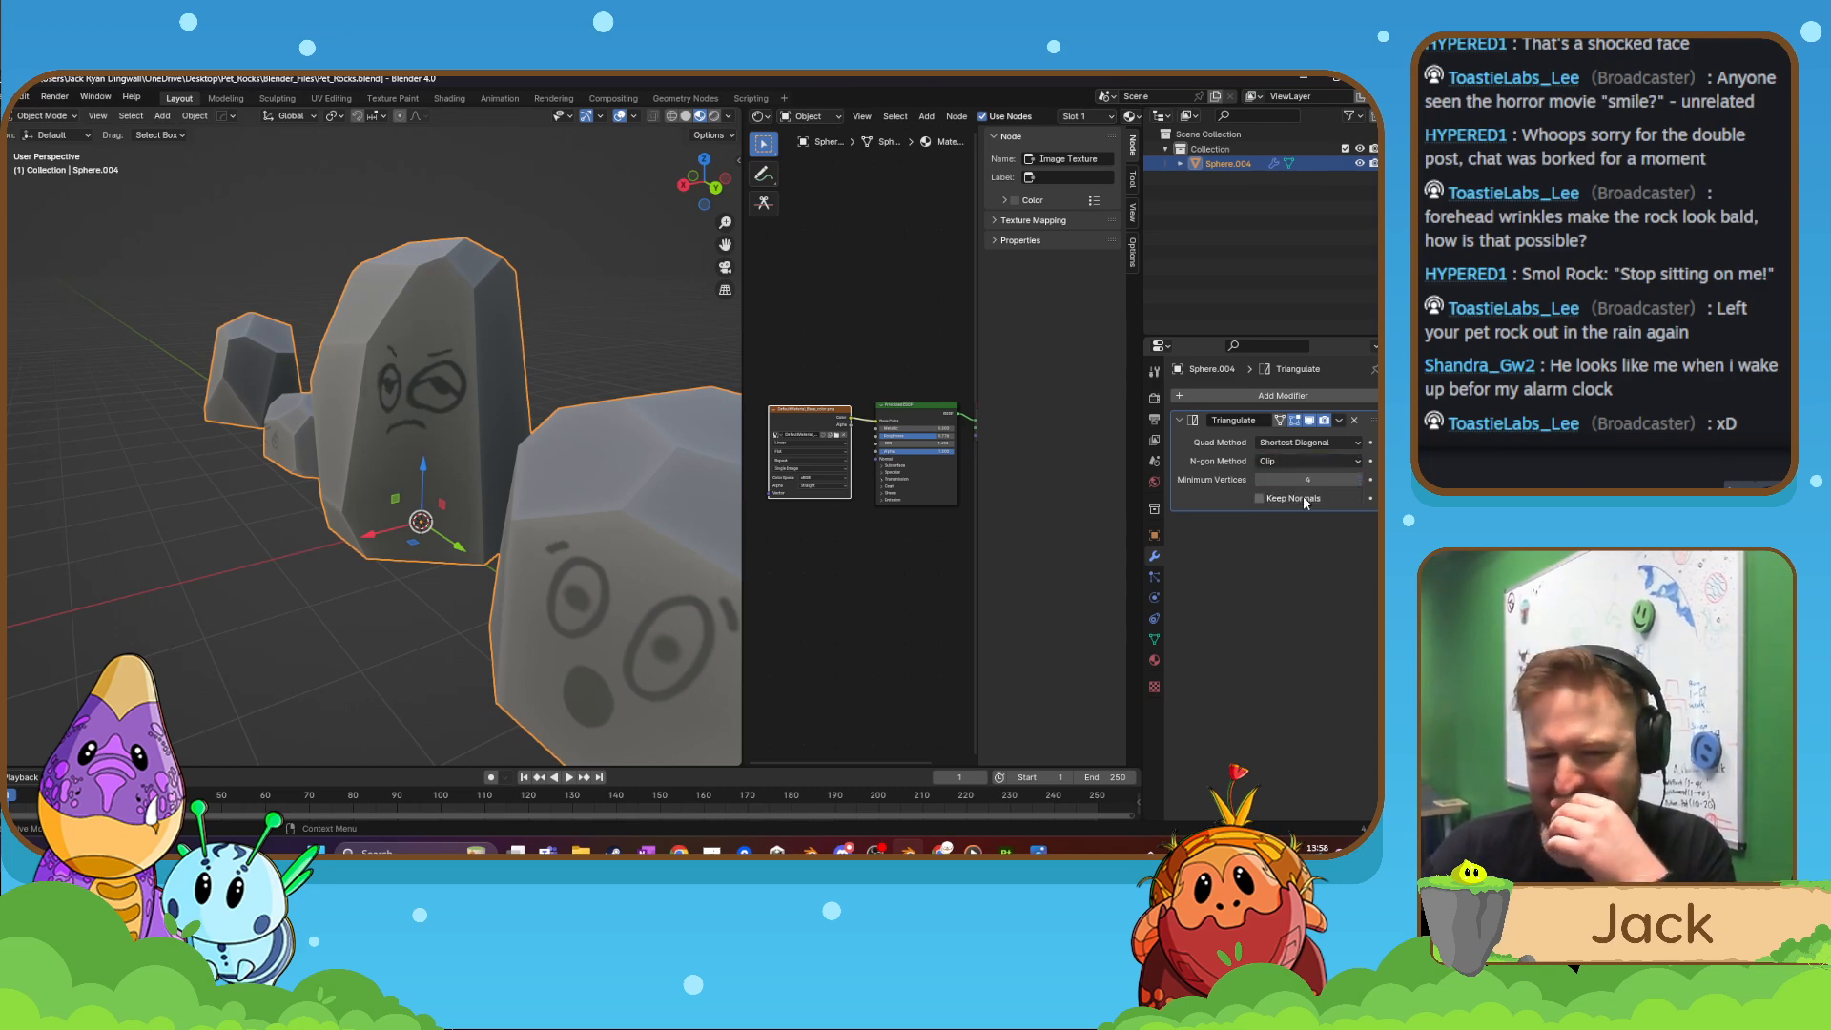
left_click(1300, 442)
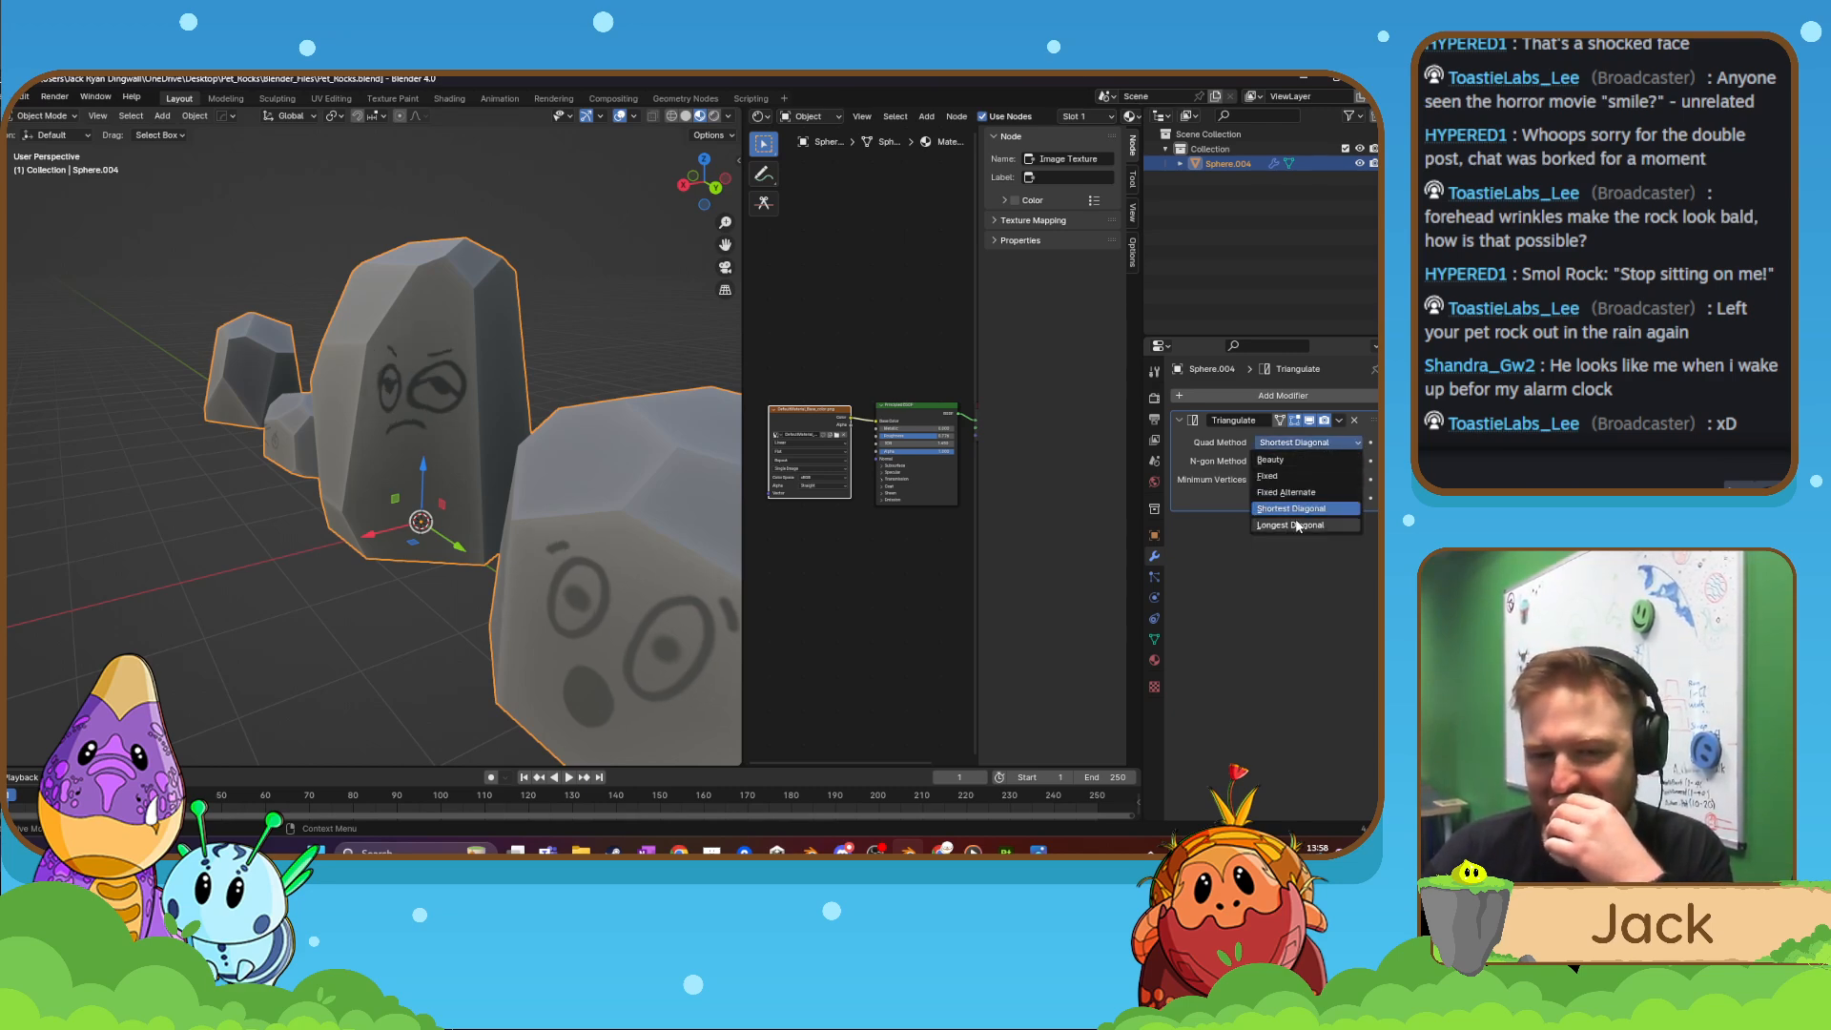
left_click(1292, 524)
left_click(1297, 445)
left_click(1297, 456)
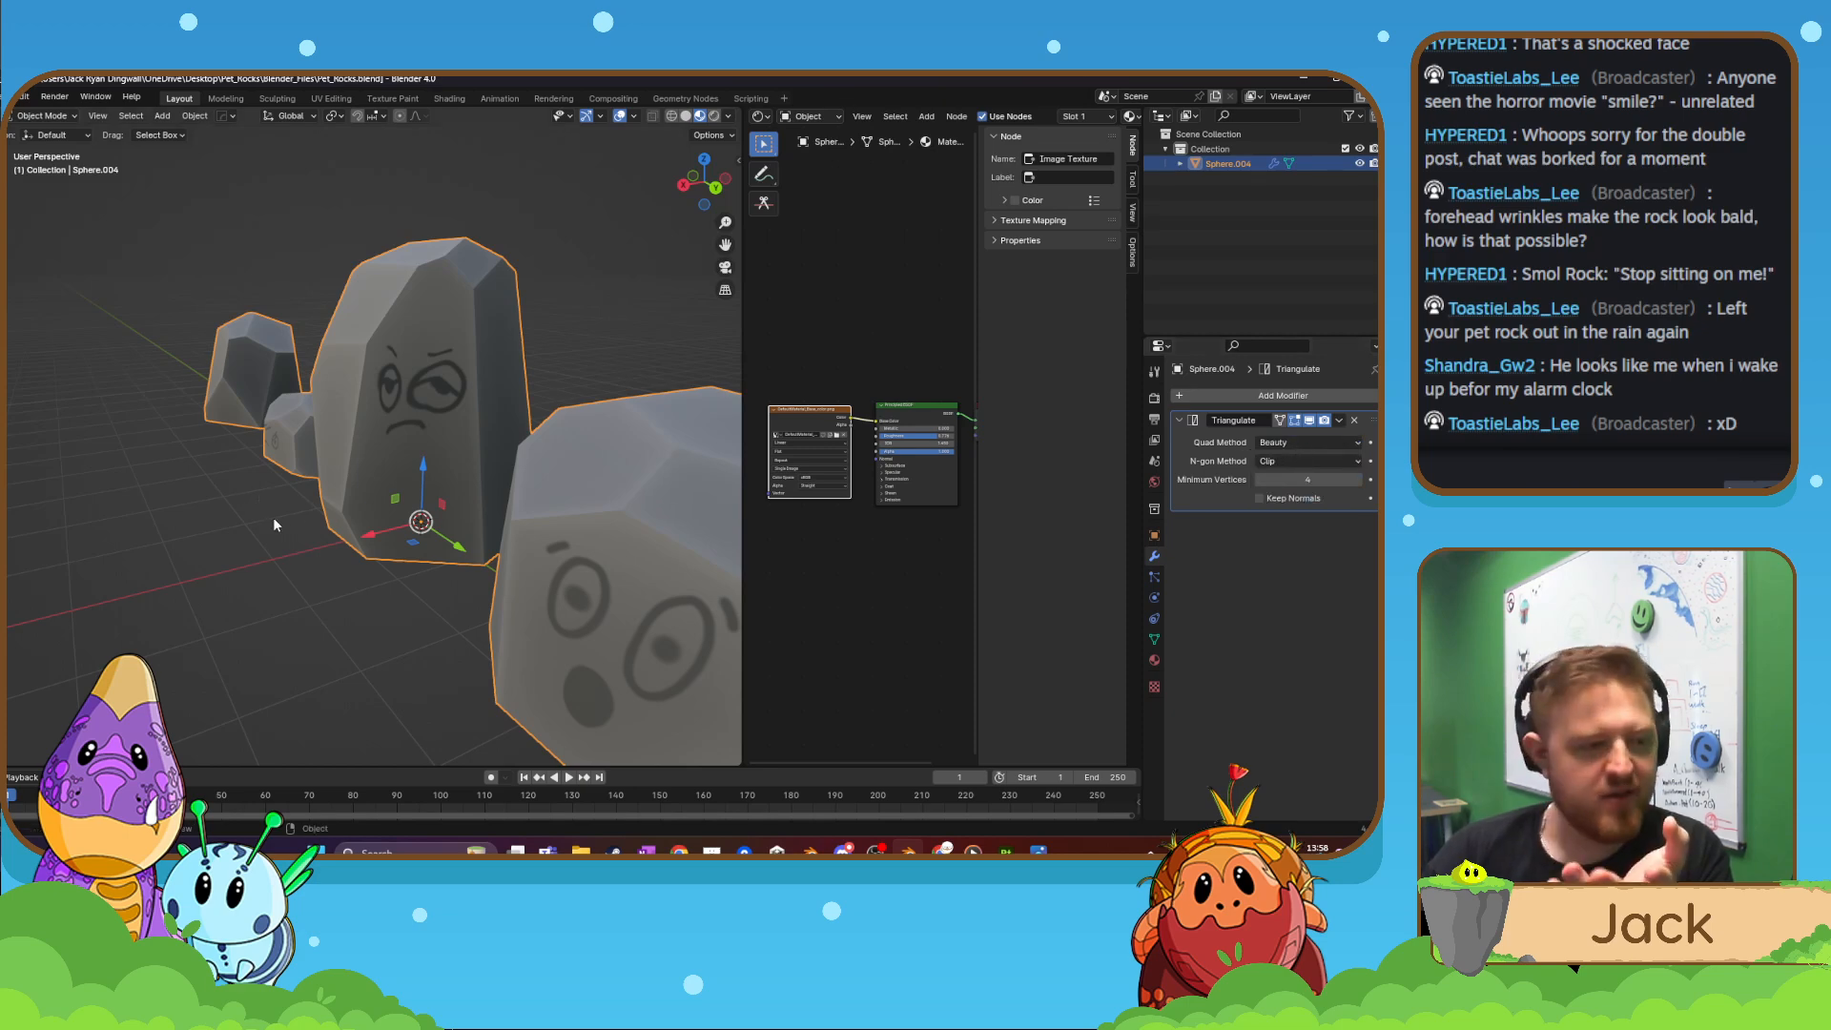
- Compare the rocks' faces in Substance 3D Painter with how they look in Blender
middle_click_drag(225, 496, 273, 494)
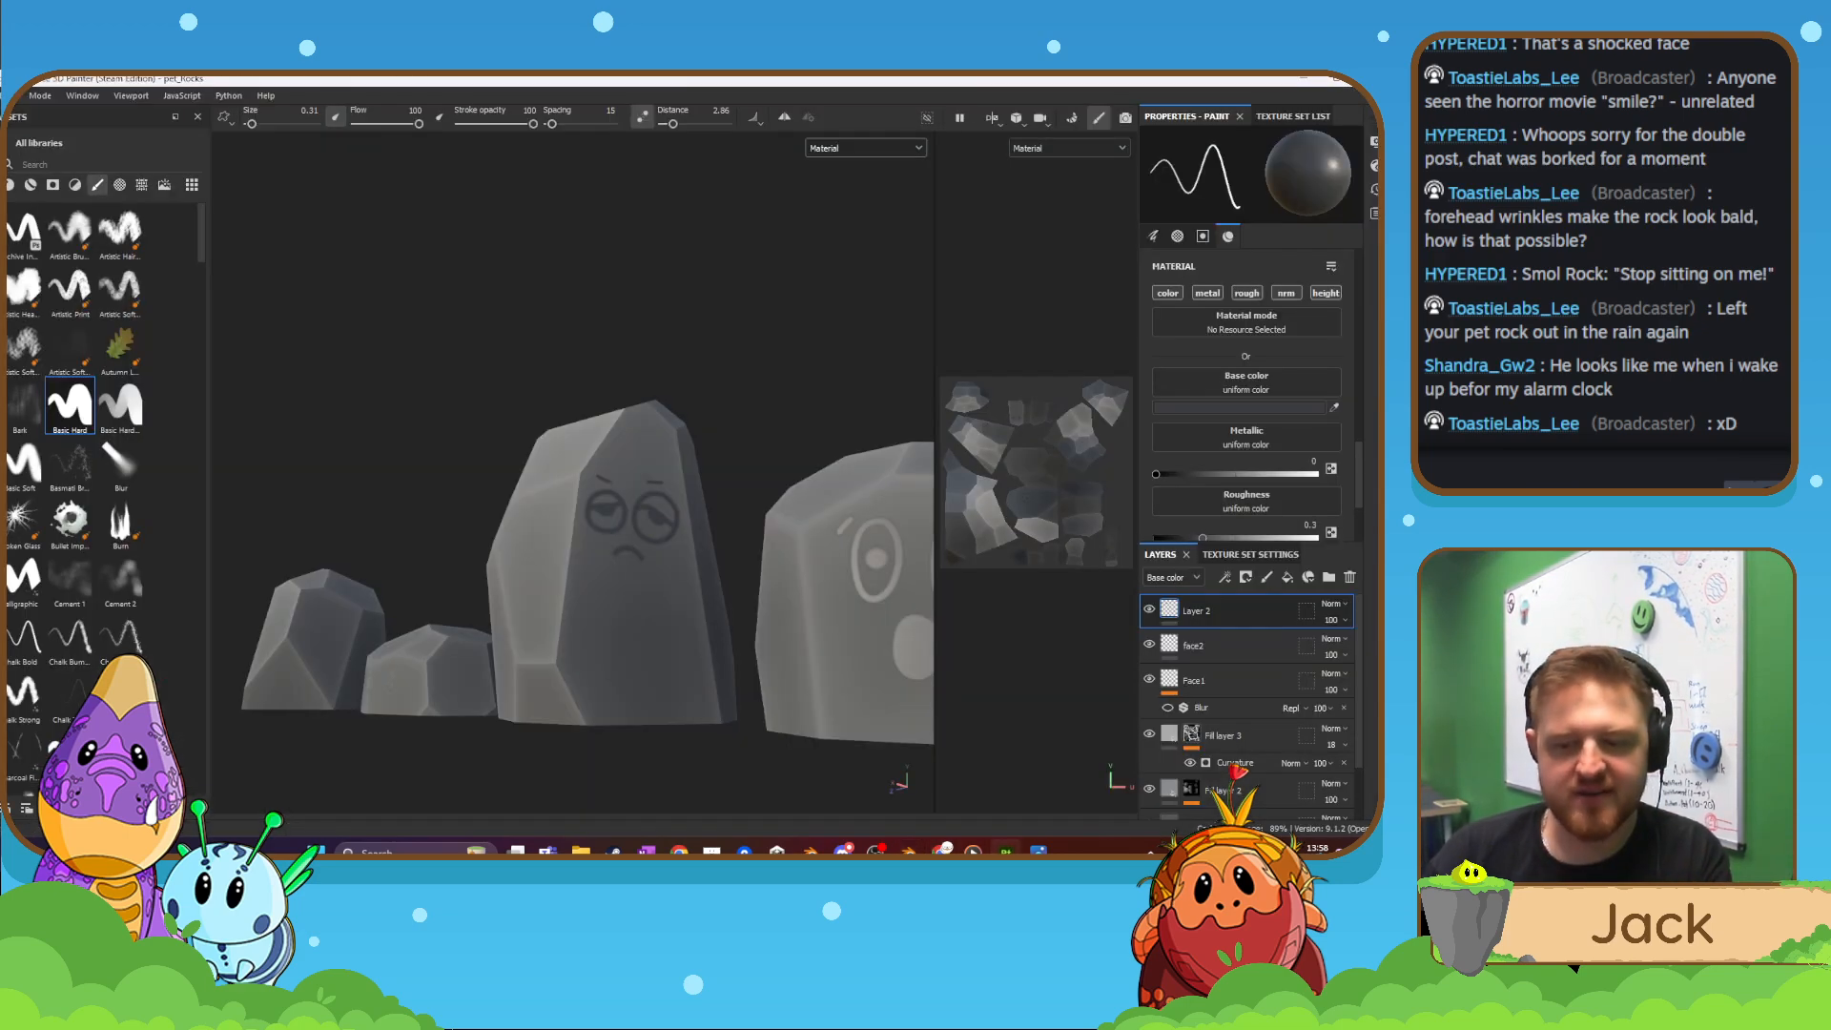
left_click(1007, 849)
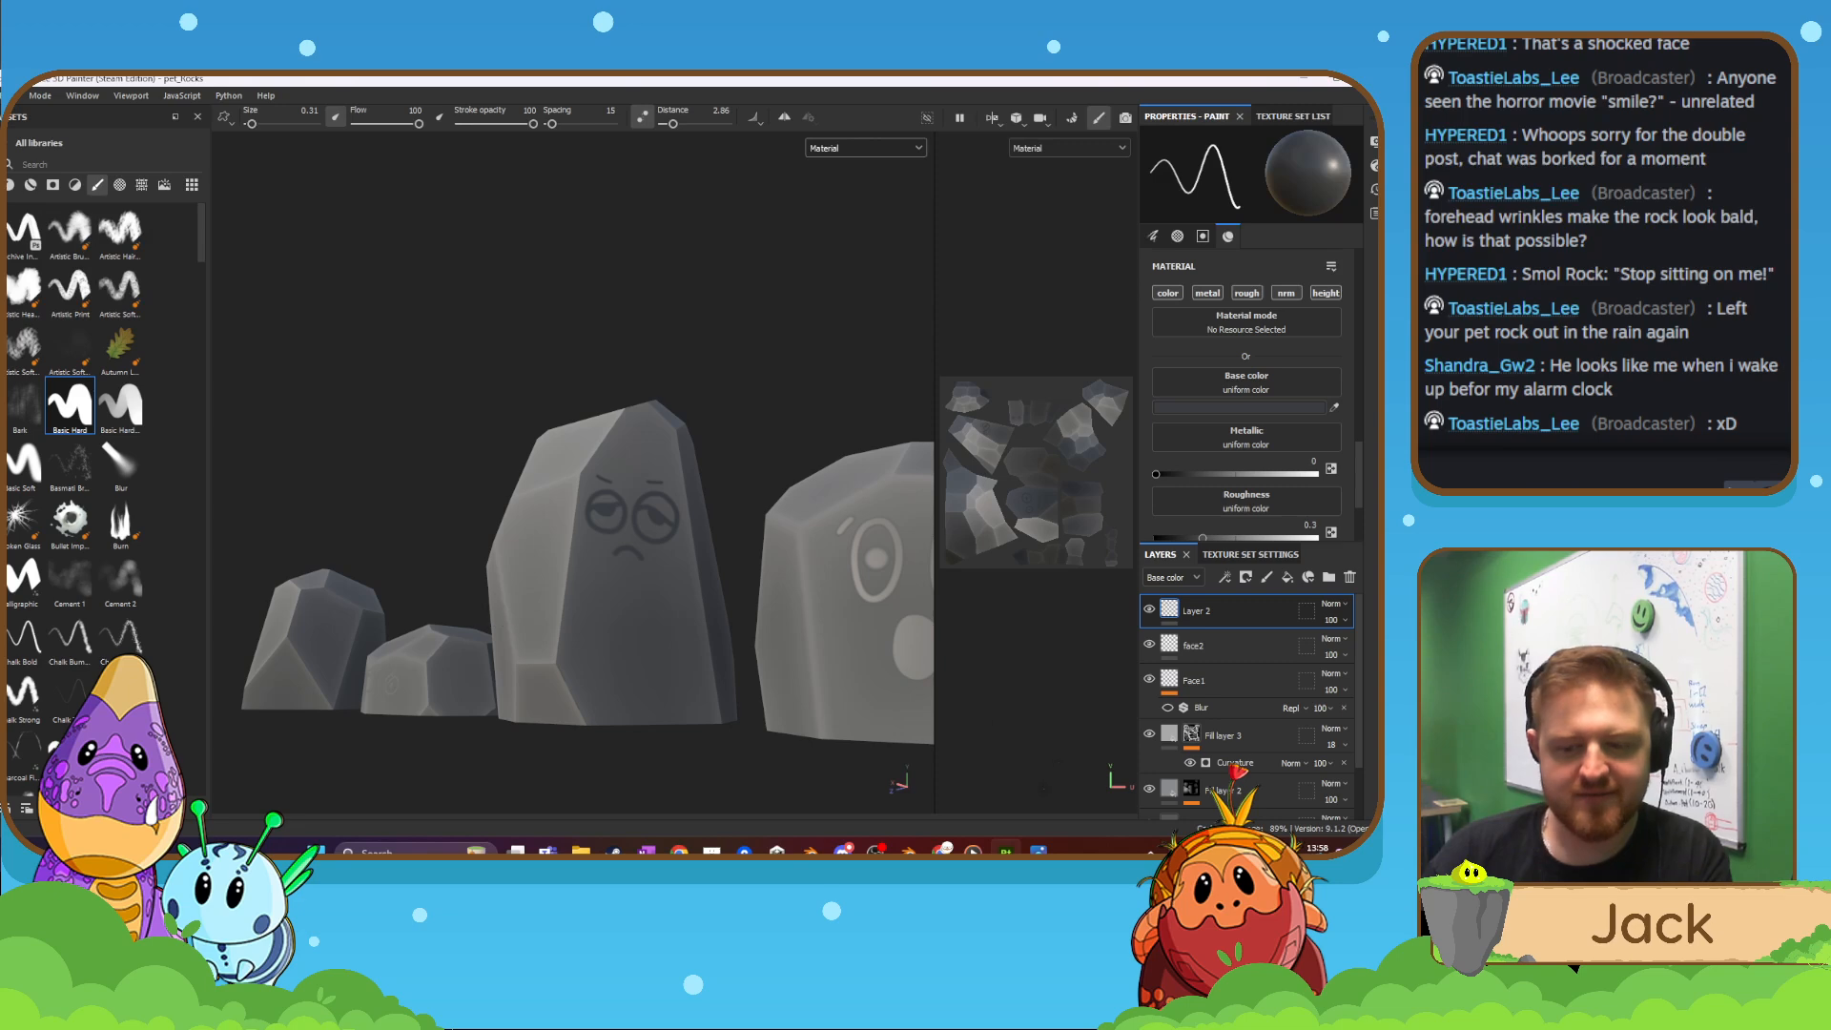
mouse_move(1006, 849)
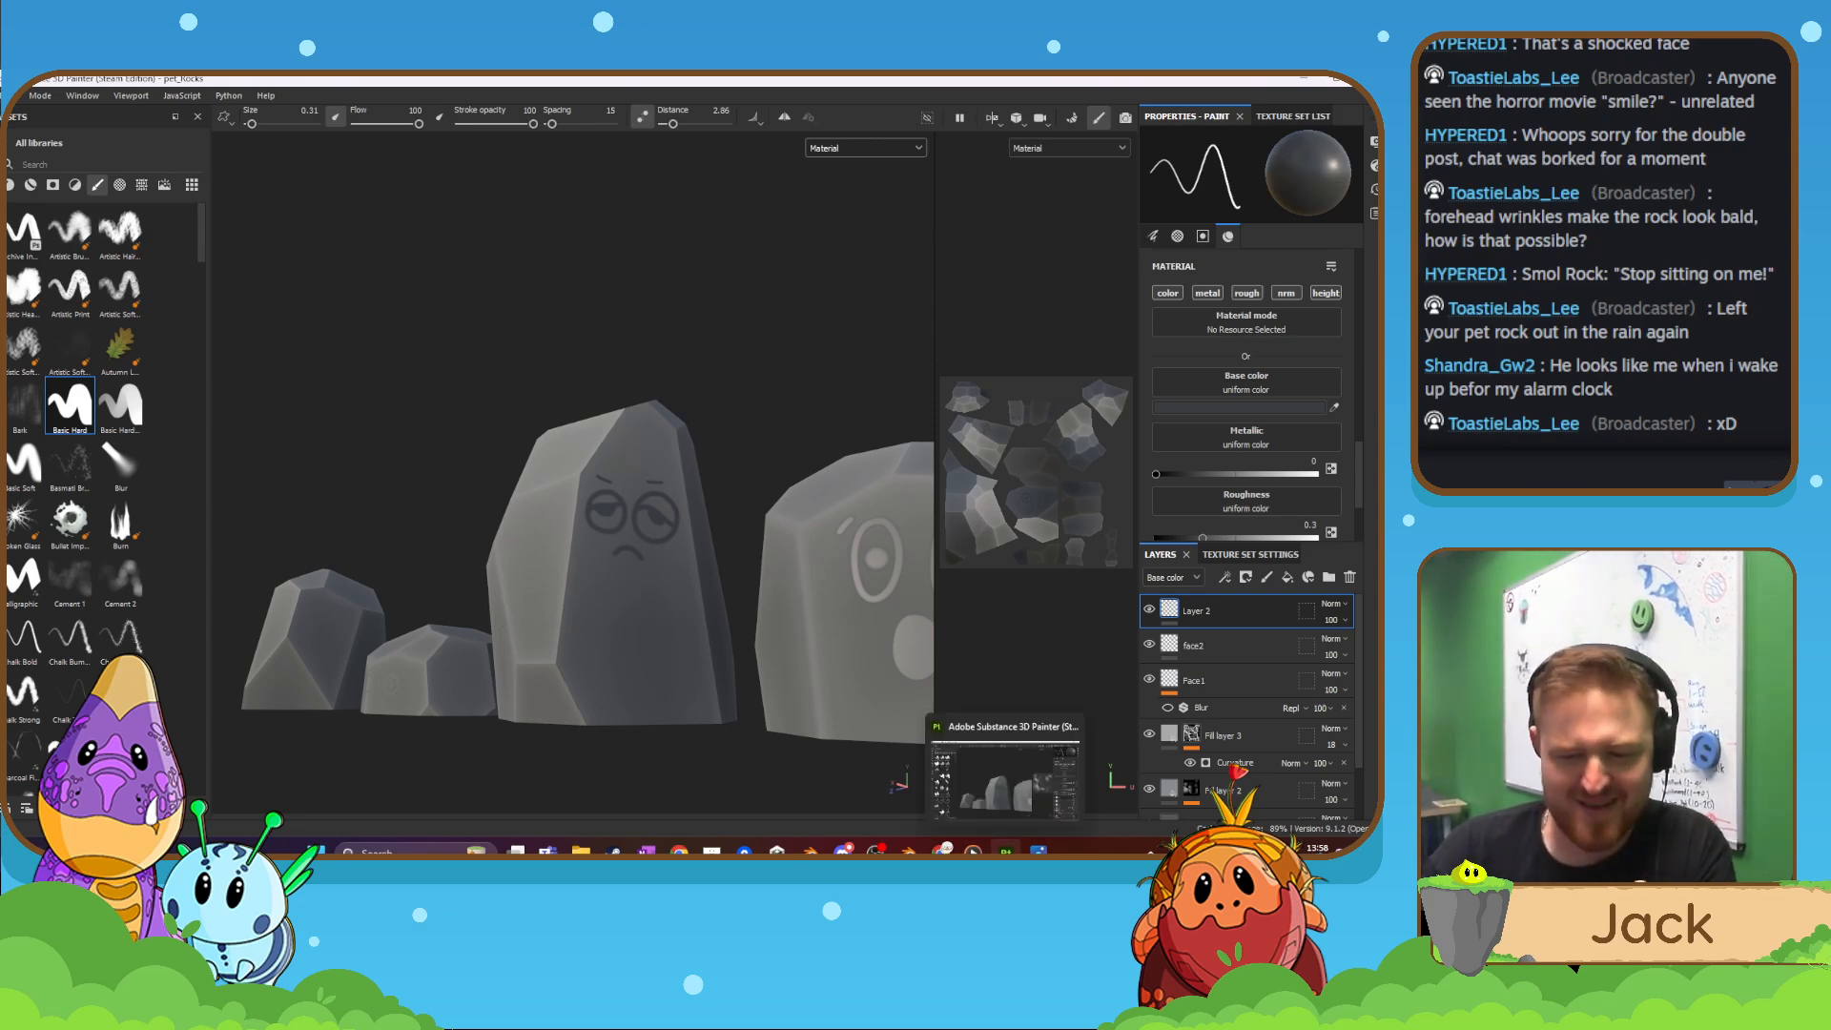
left_click(909, 851)
middle_click_drag(572, 542, 552, 547)
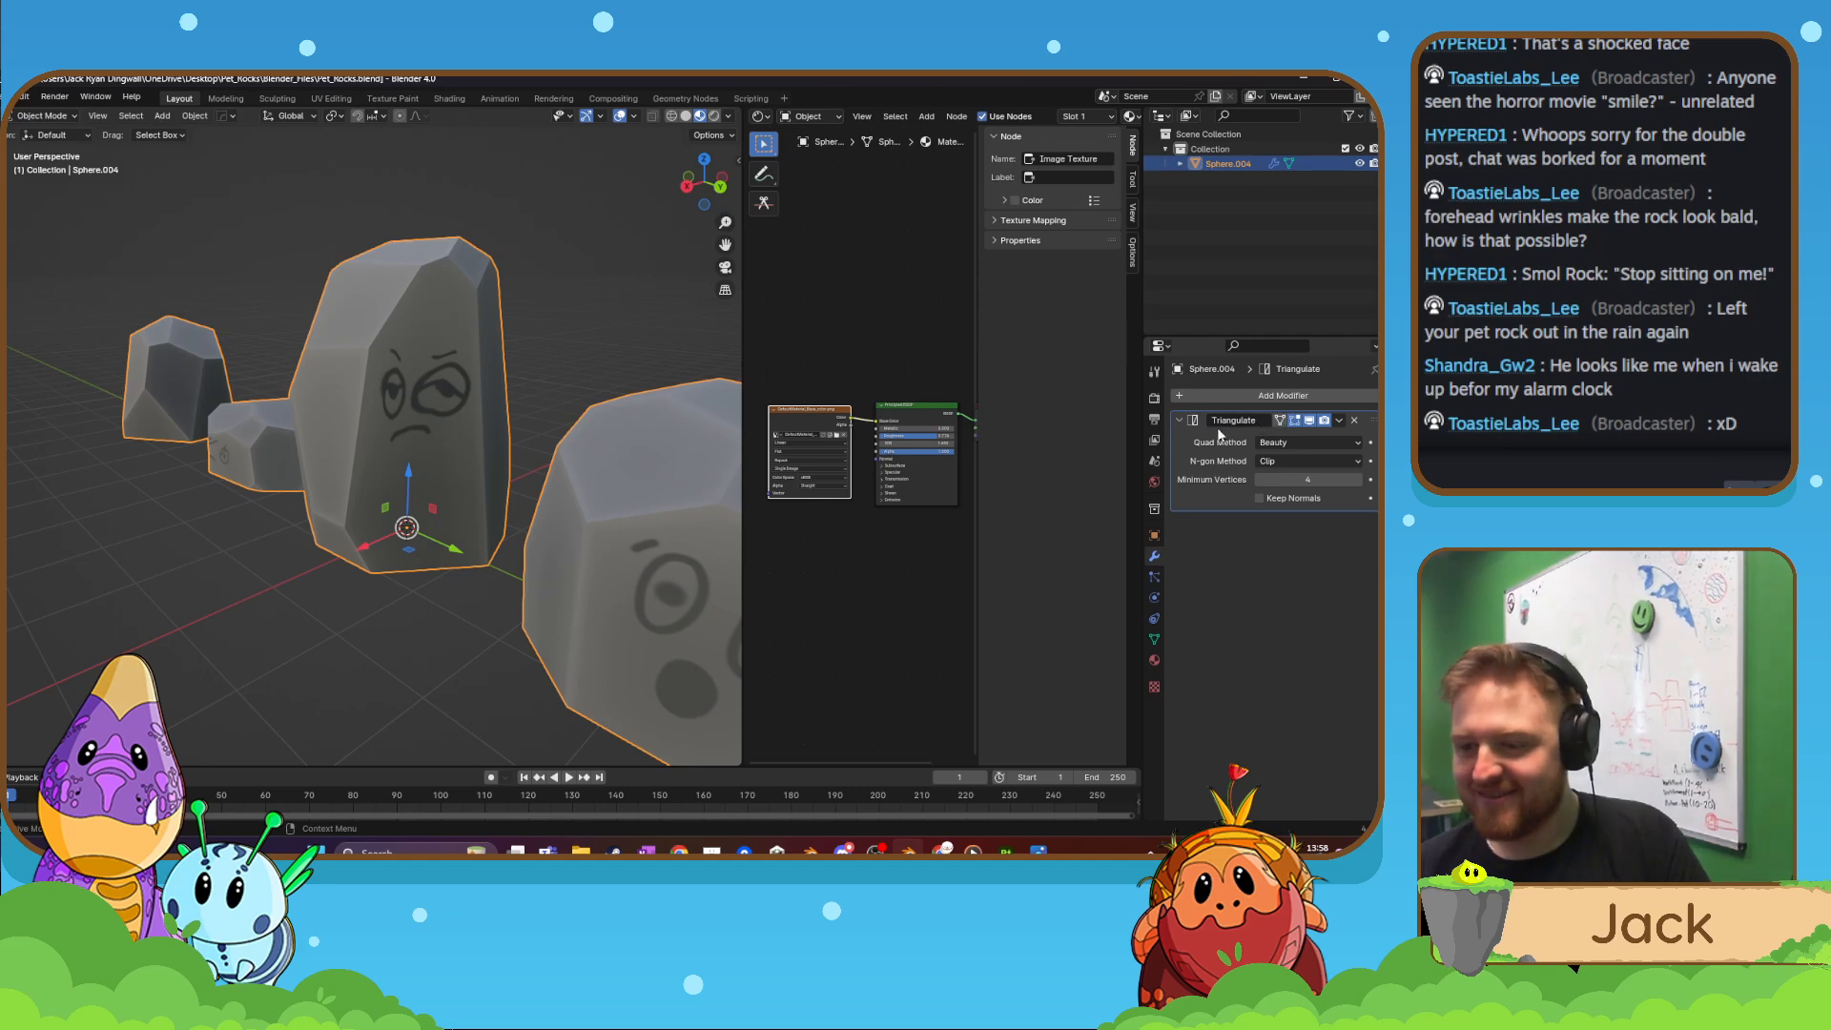
- Collapse the Triangulate modifier's settings and examine the faces on the rocks from several angles
left_click(1180, 421)
left_click(1179, 422)
left_click(1179, 422)
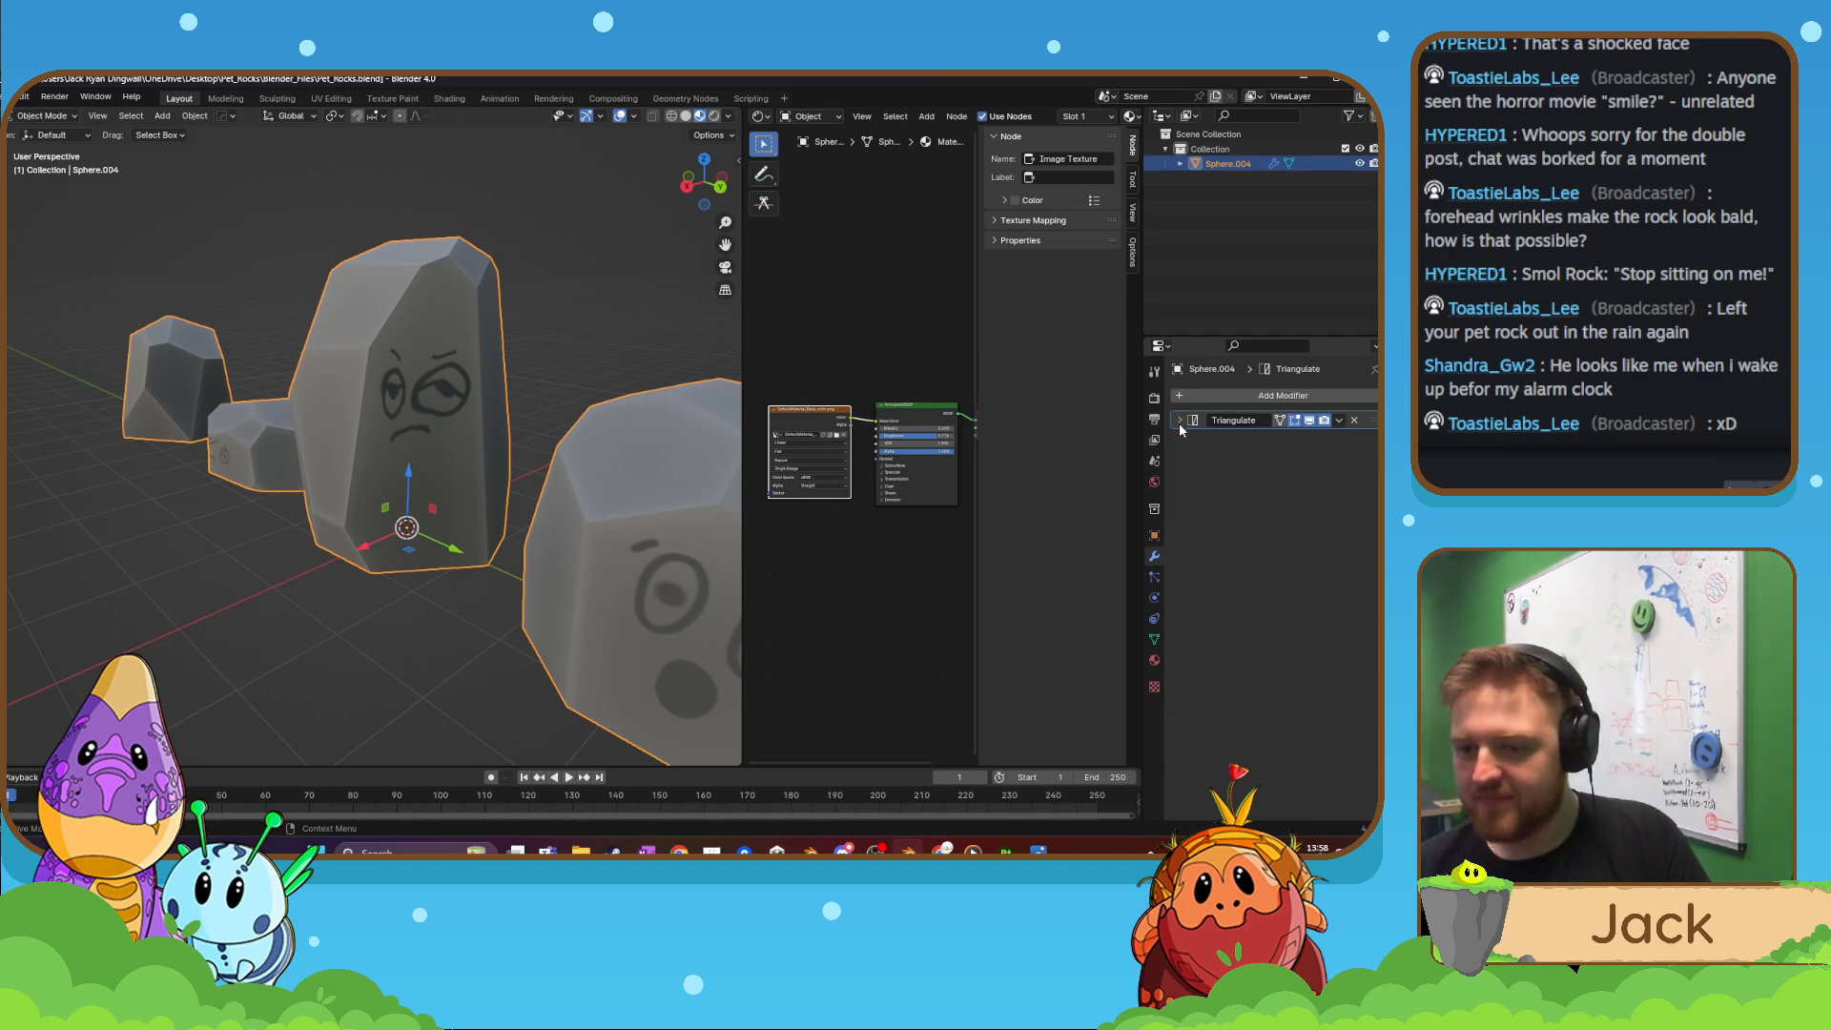
left_click(1338, 420)
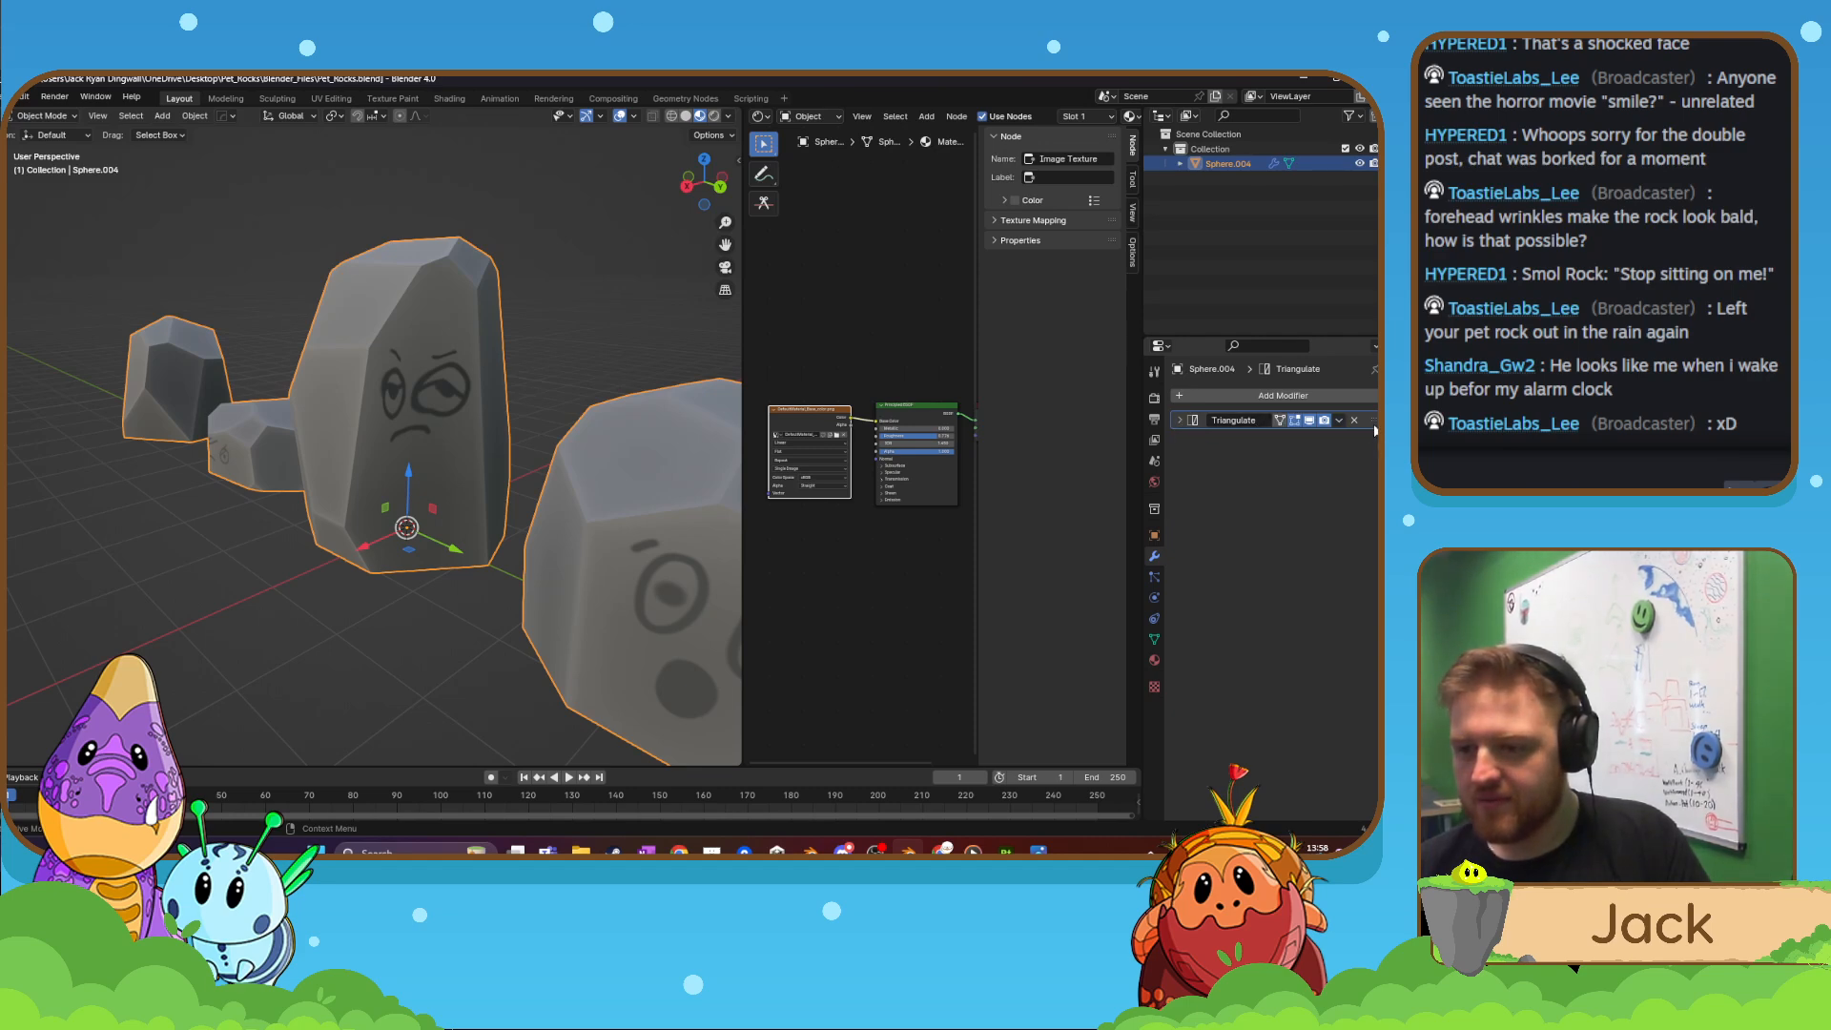
middle_click_drag(476, 432, 463, 512)
scroll(526, 458, "down", 6)
scroll(423, 476, "up", 3)
scroll(404, 540, "up", 3)
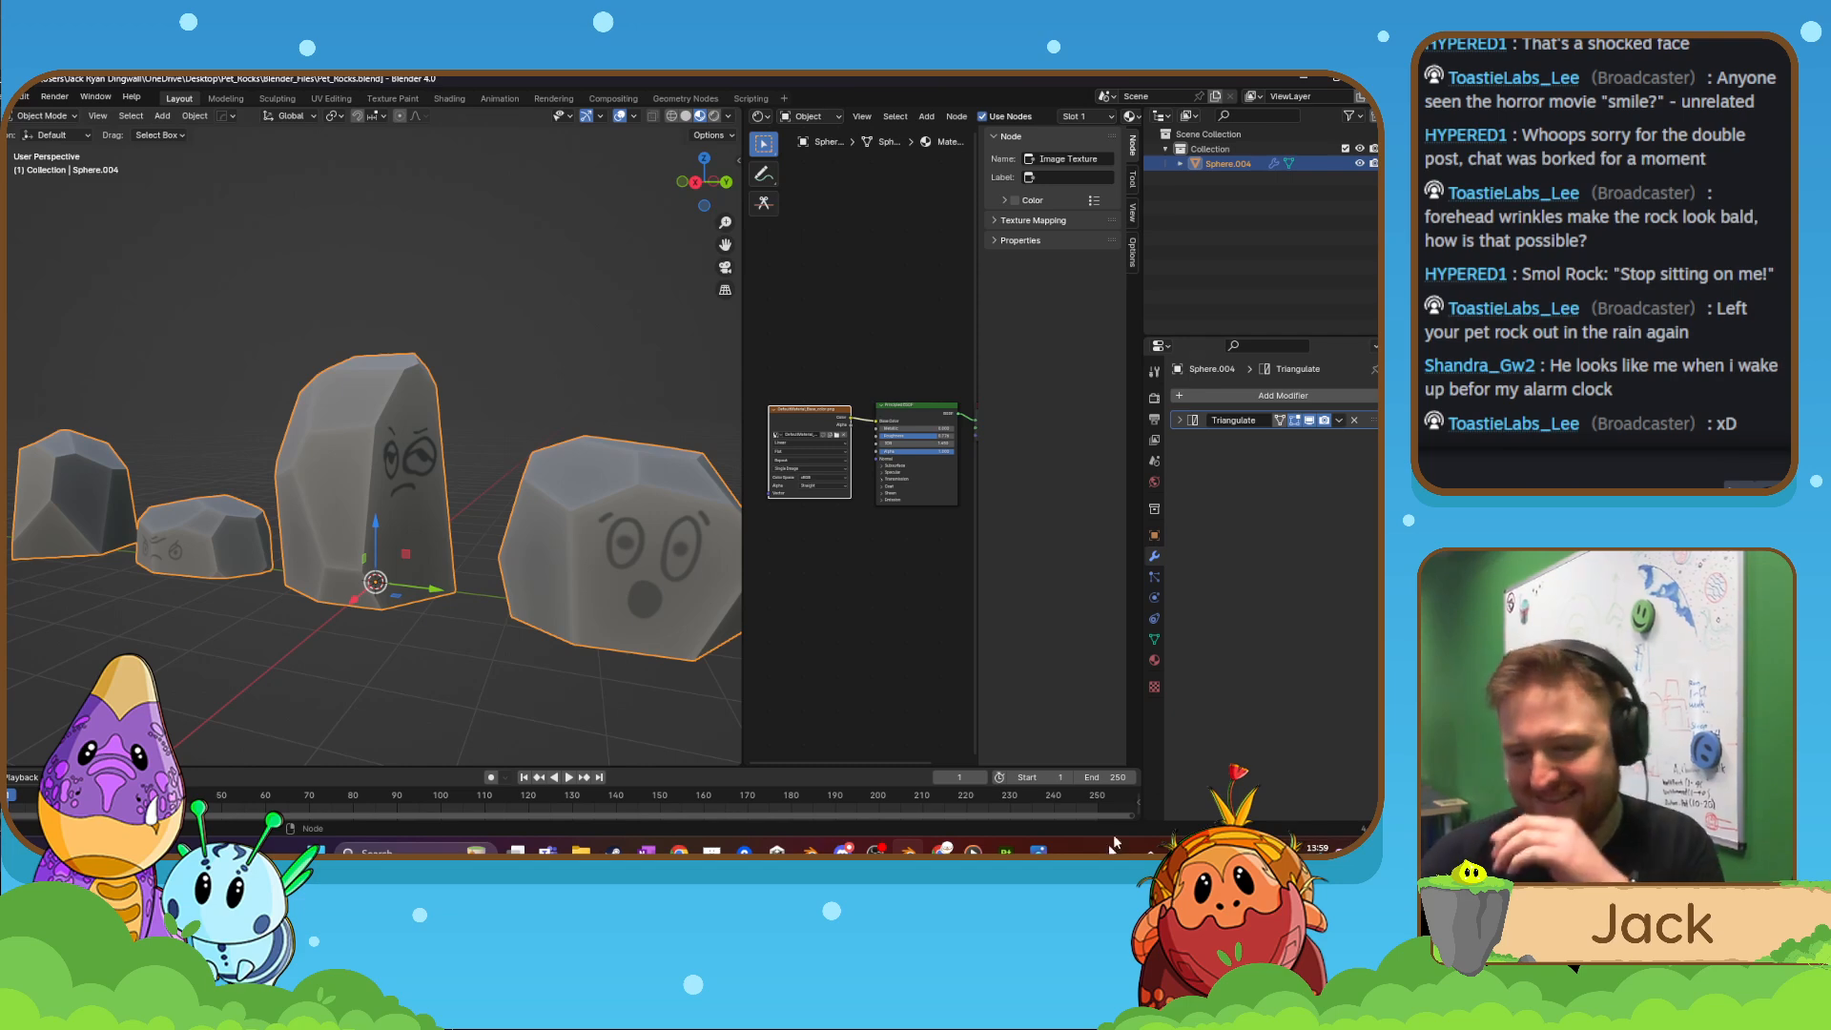
- Recheck the Triangulate modifier's settings, including Minimum Vertices, and inspect the rocks from both sides
left_click(1179, 420)
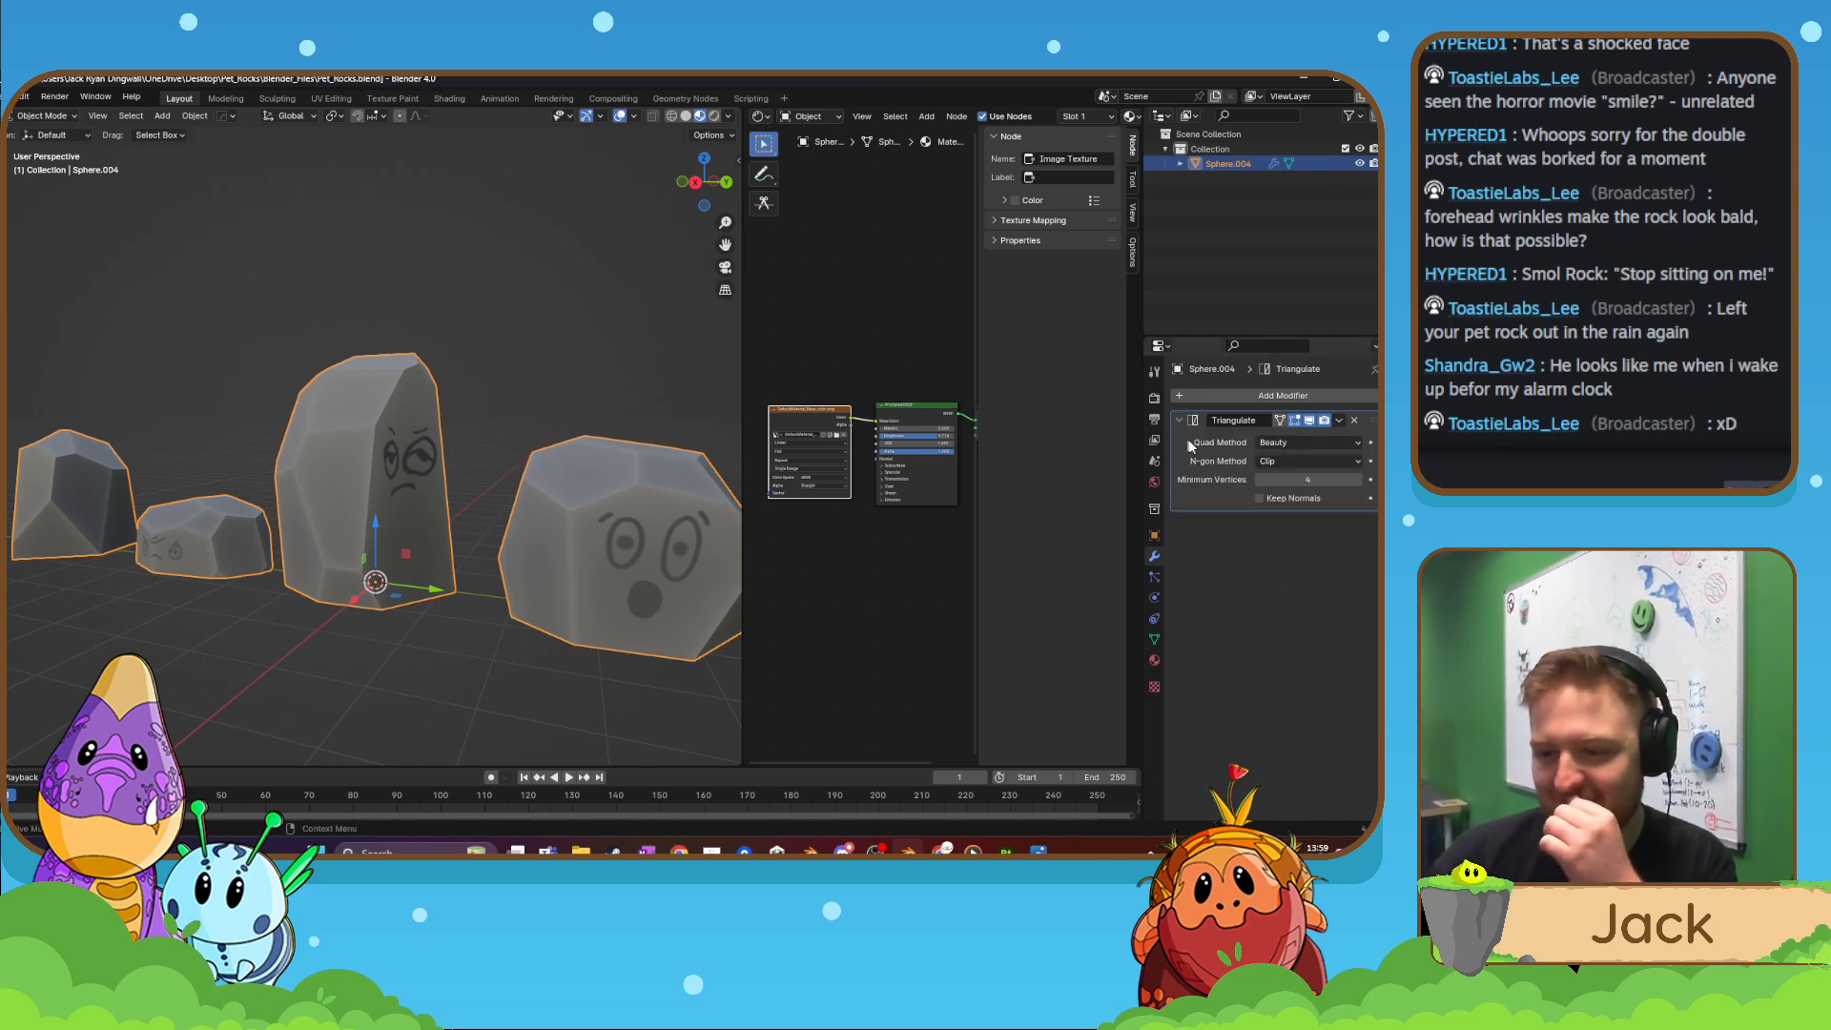
left_click_drag(1302, 479, 1360, 480)
middle_click_drag(568, 637, 507, 618)
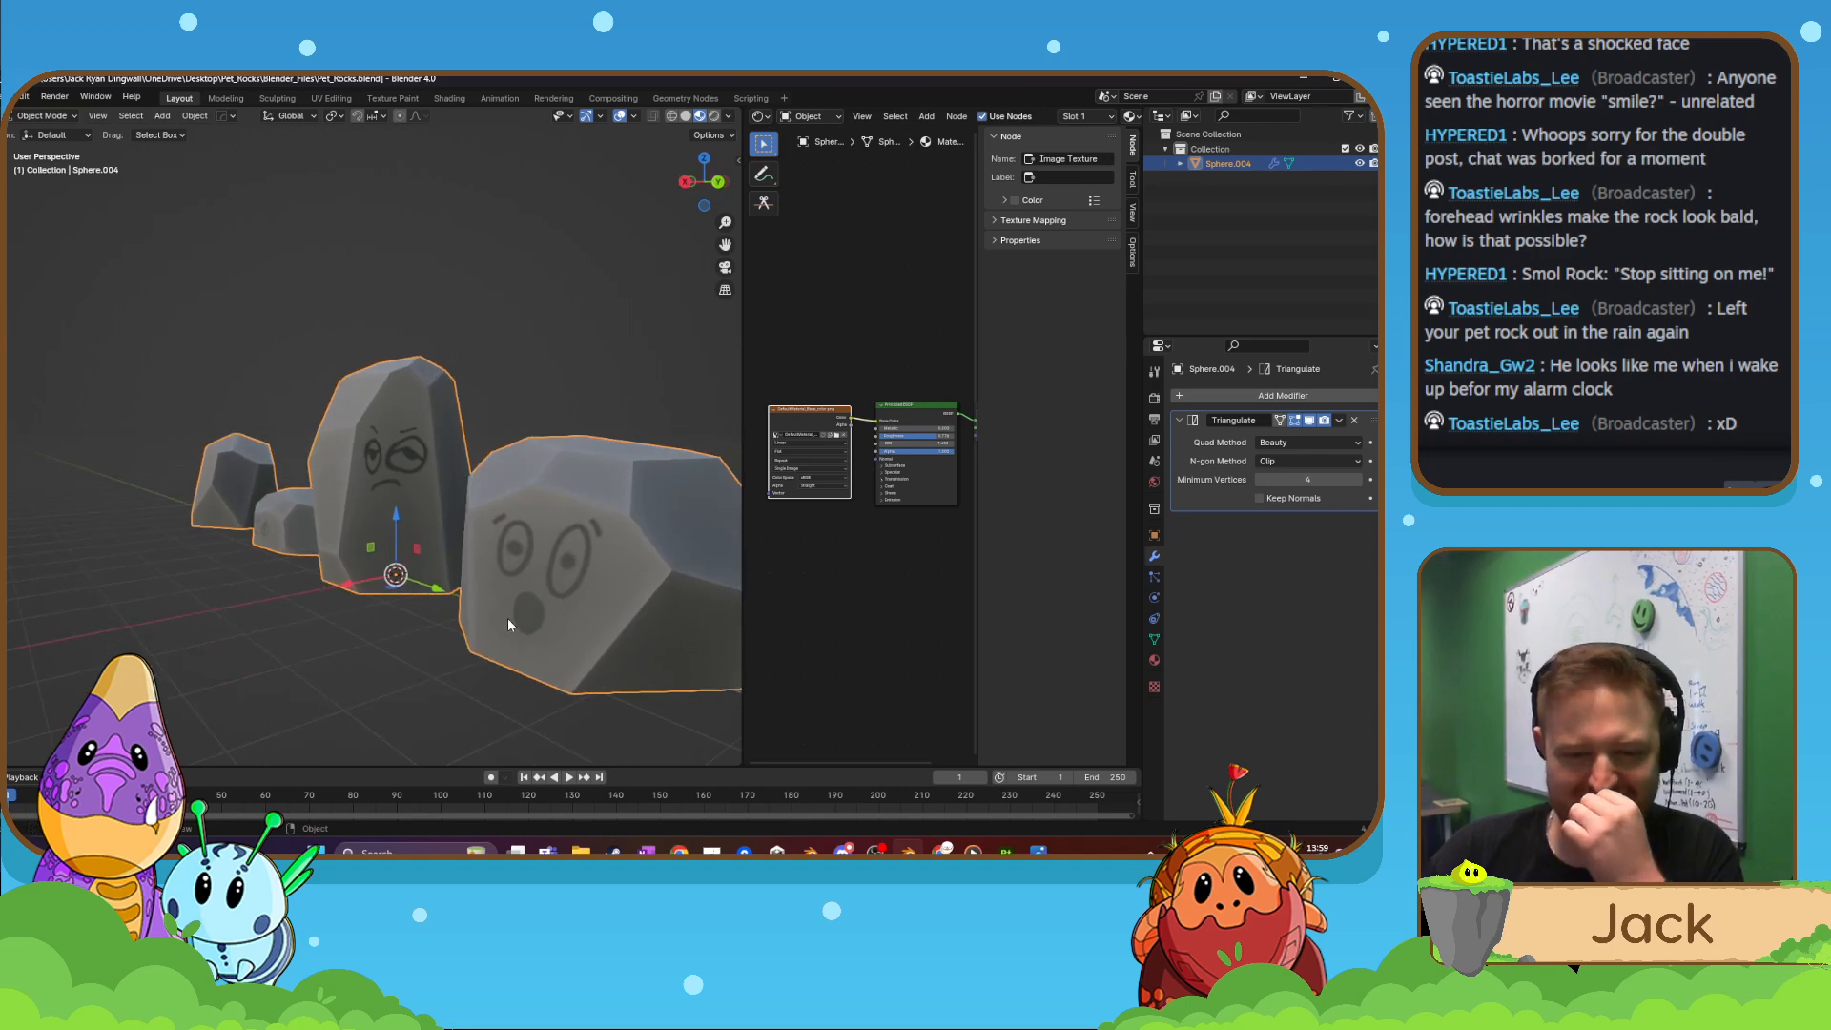
scroll(523, 595, "down", 3)
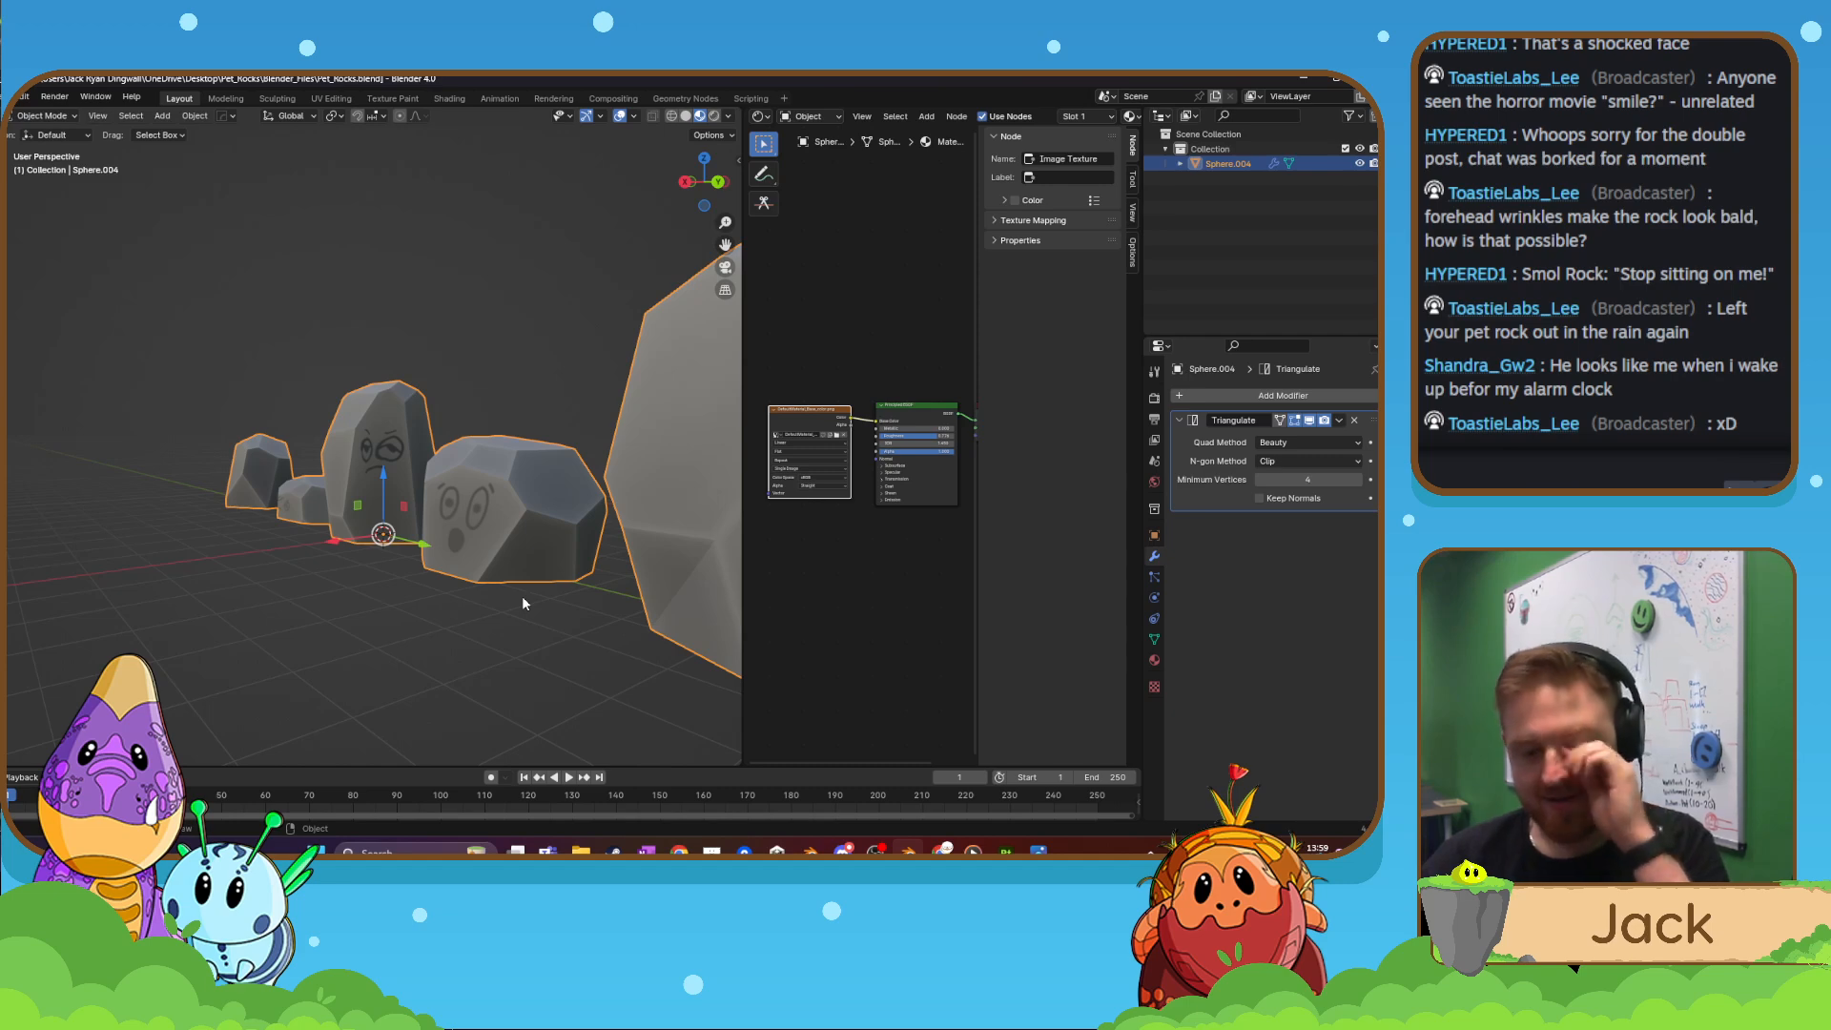
middle_click_drag(454, 571, 391, 553)
key("r")
scroll(392, 554, "up", 2)
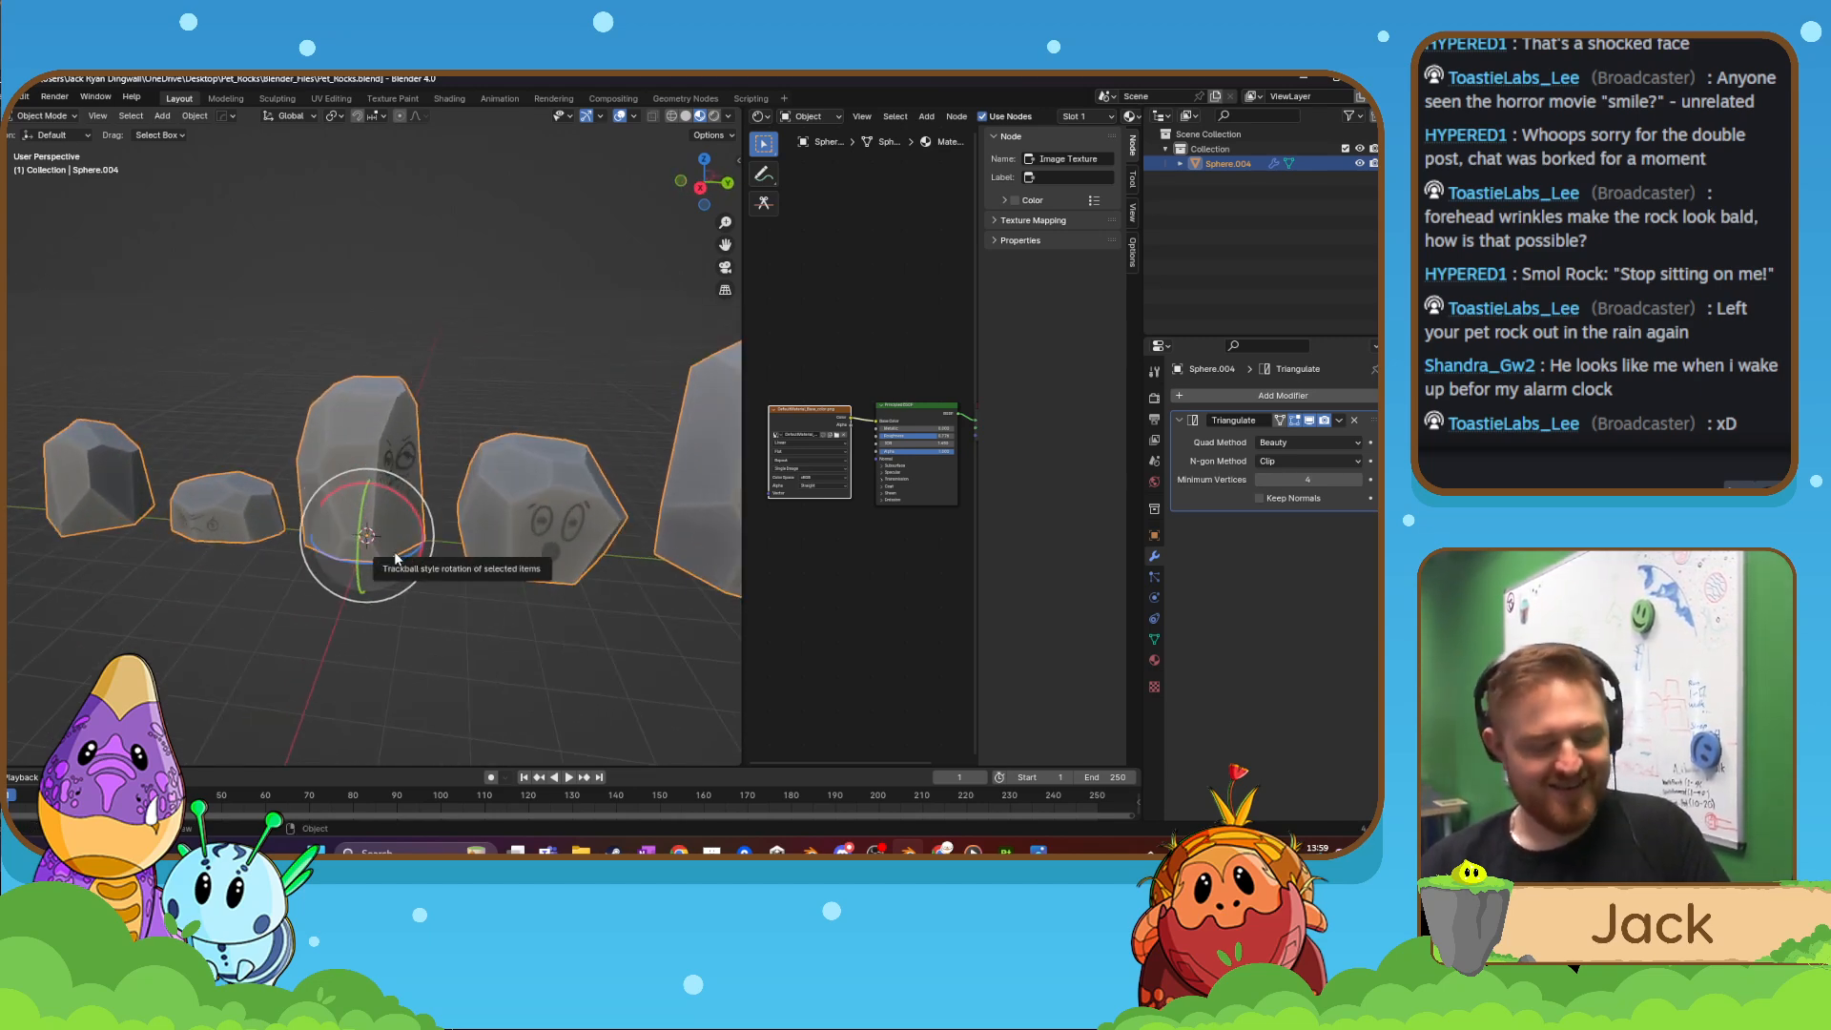
- Select all linked geometry of the tall middle rock in Edit Mode and separate it into its own object
key("Tab")
scroll(393, 534, "down", 2)
left_click(384, 490)
key("l")
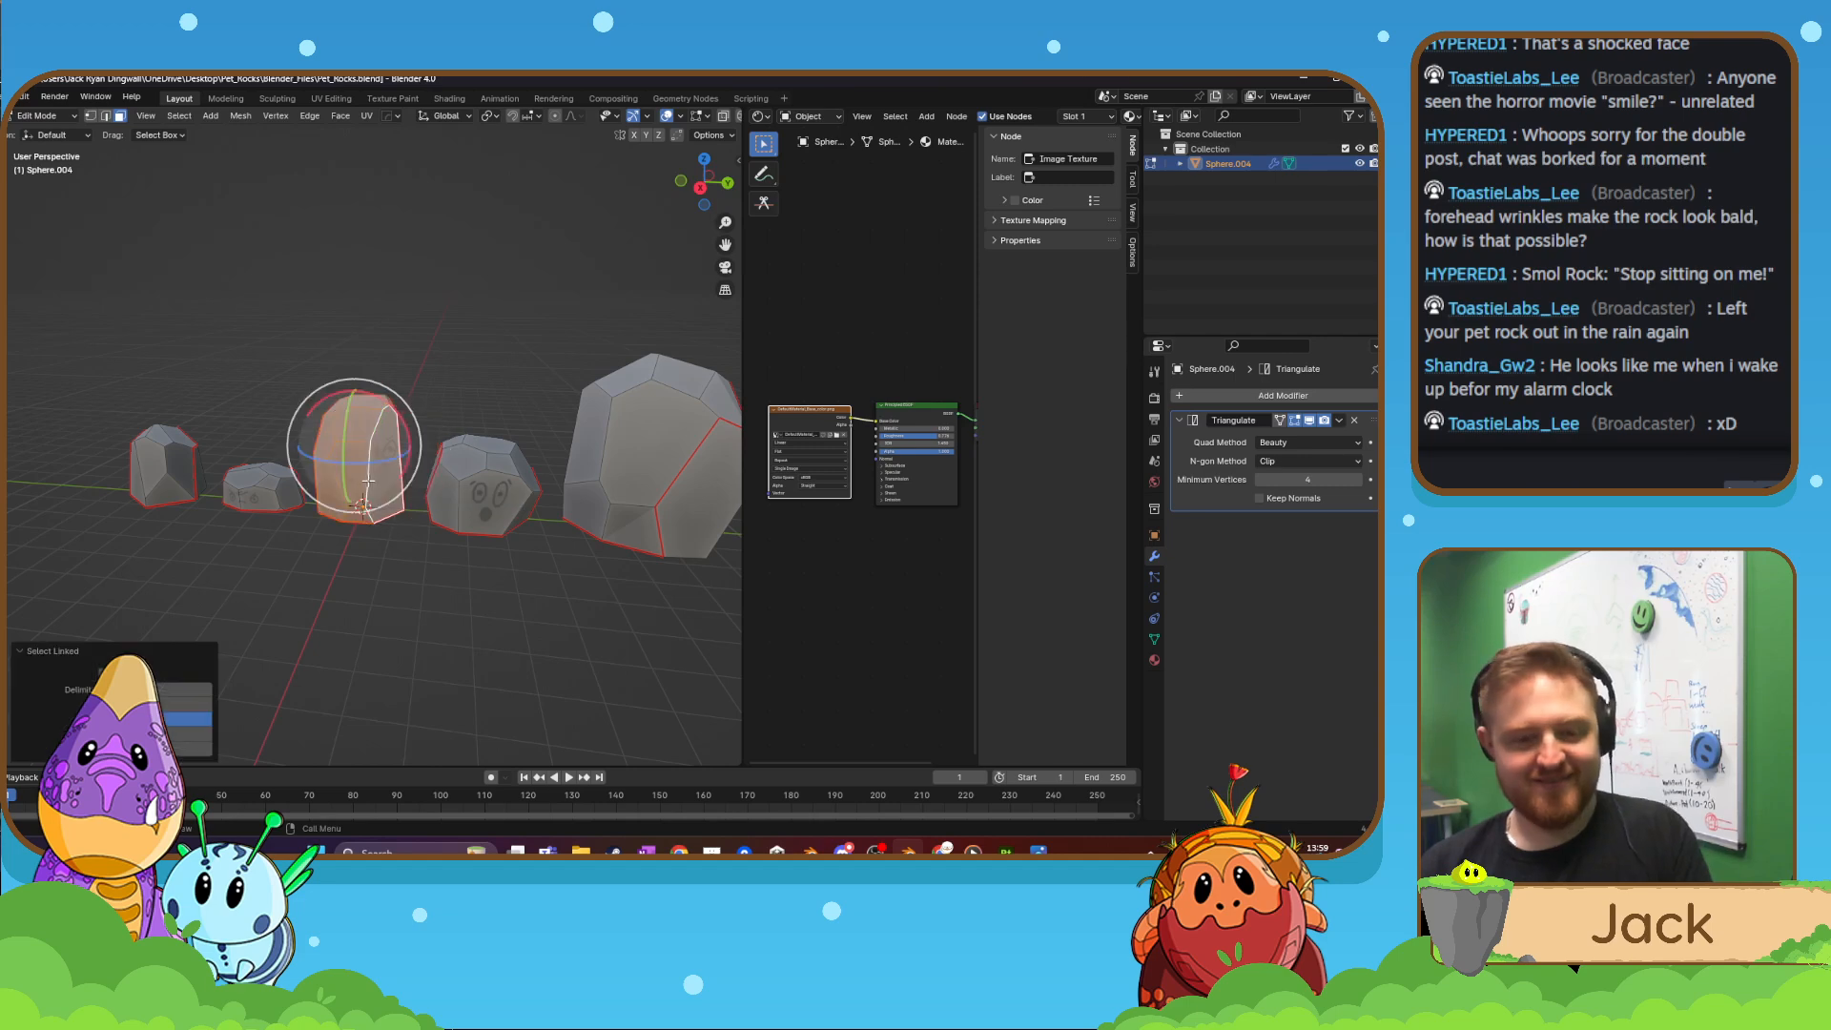
middle_click_drag(383, 488, 291, 305)
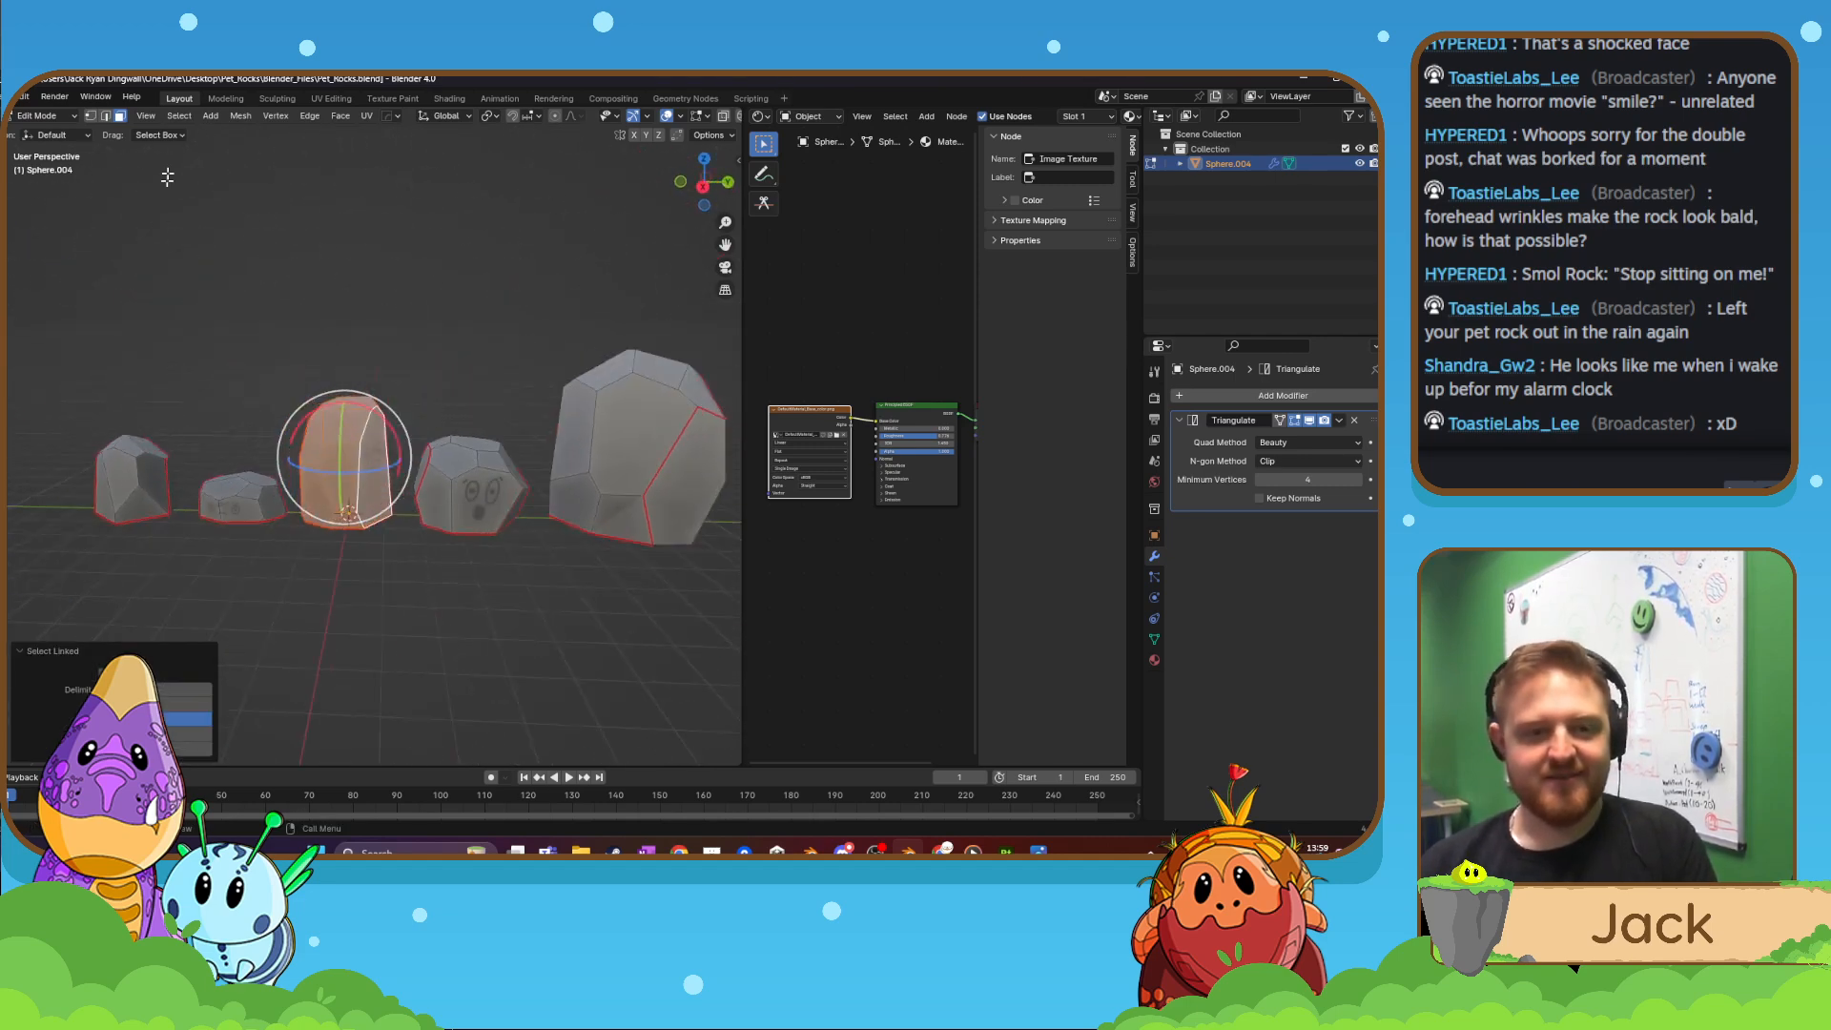
left_click(246, 119)
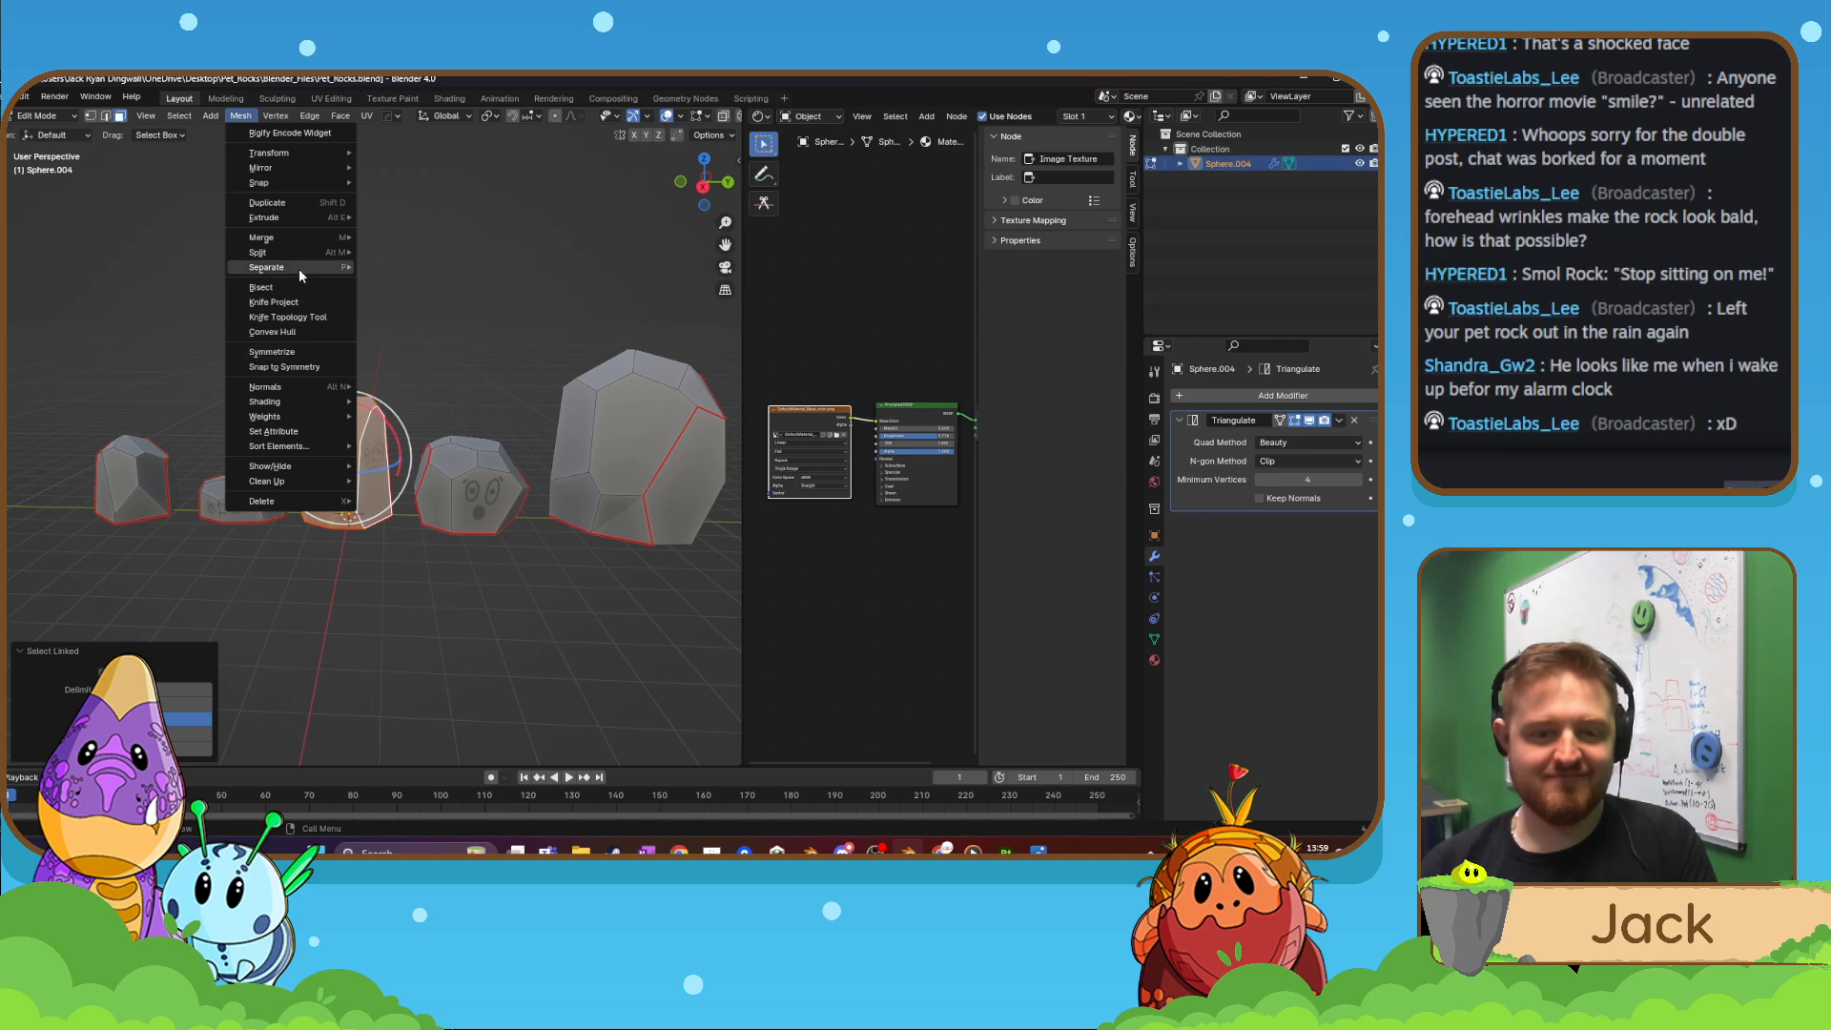
mouse_move(300, 267)
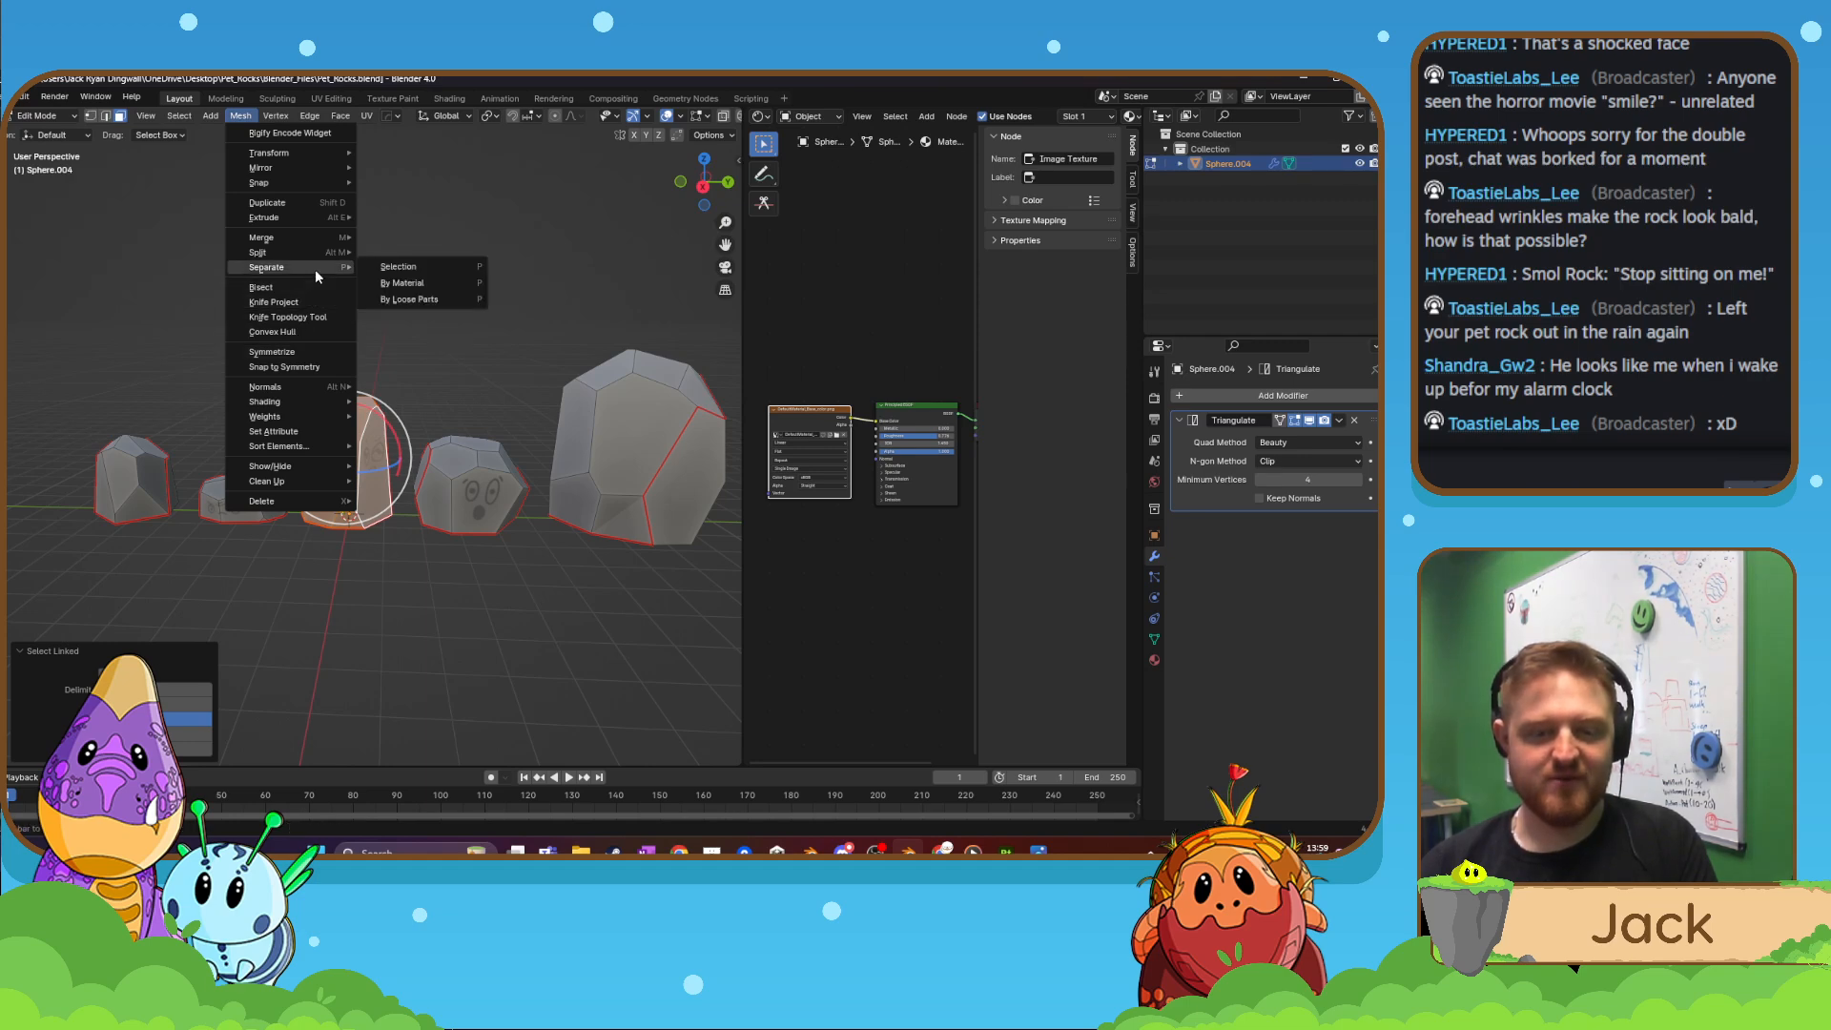
left_click(388, 267)
- Select all linked geometry of the shocked-face rock beside the tall one and separate it into its own object
left_click(451, 462)
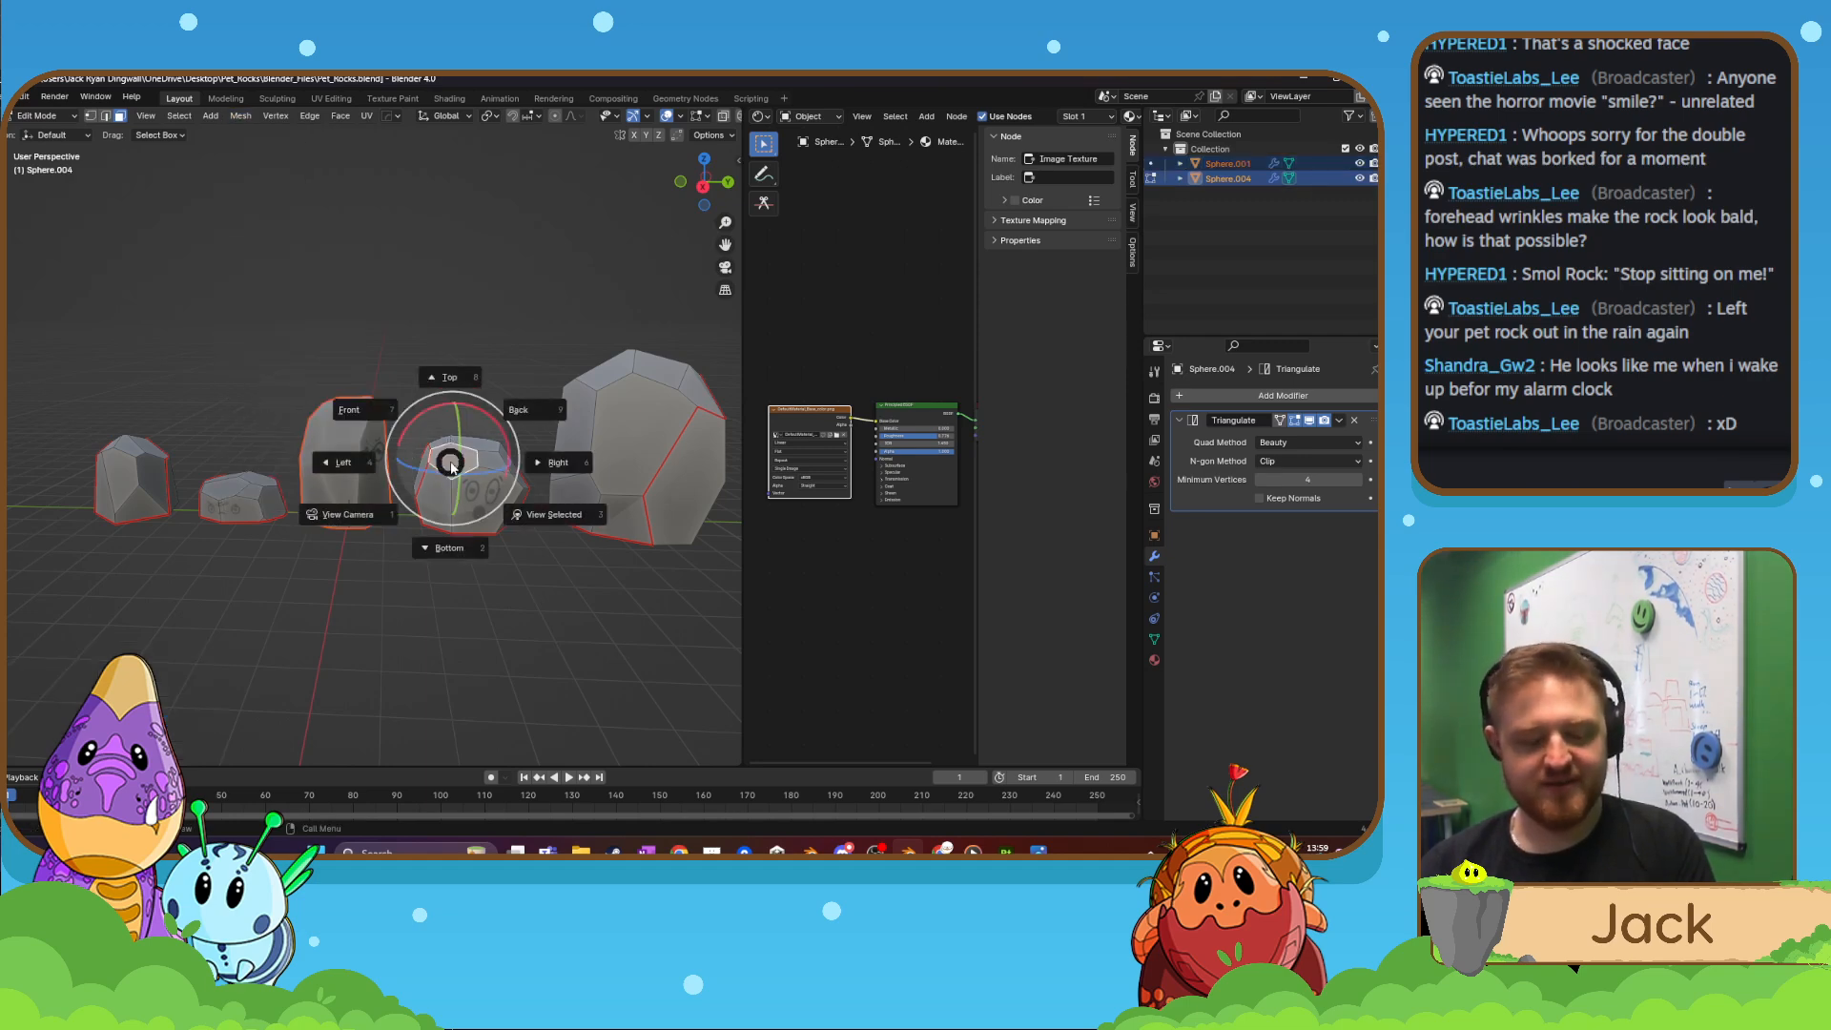
key("l")
middle_click_drag(451, 462, 427, 461)
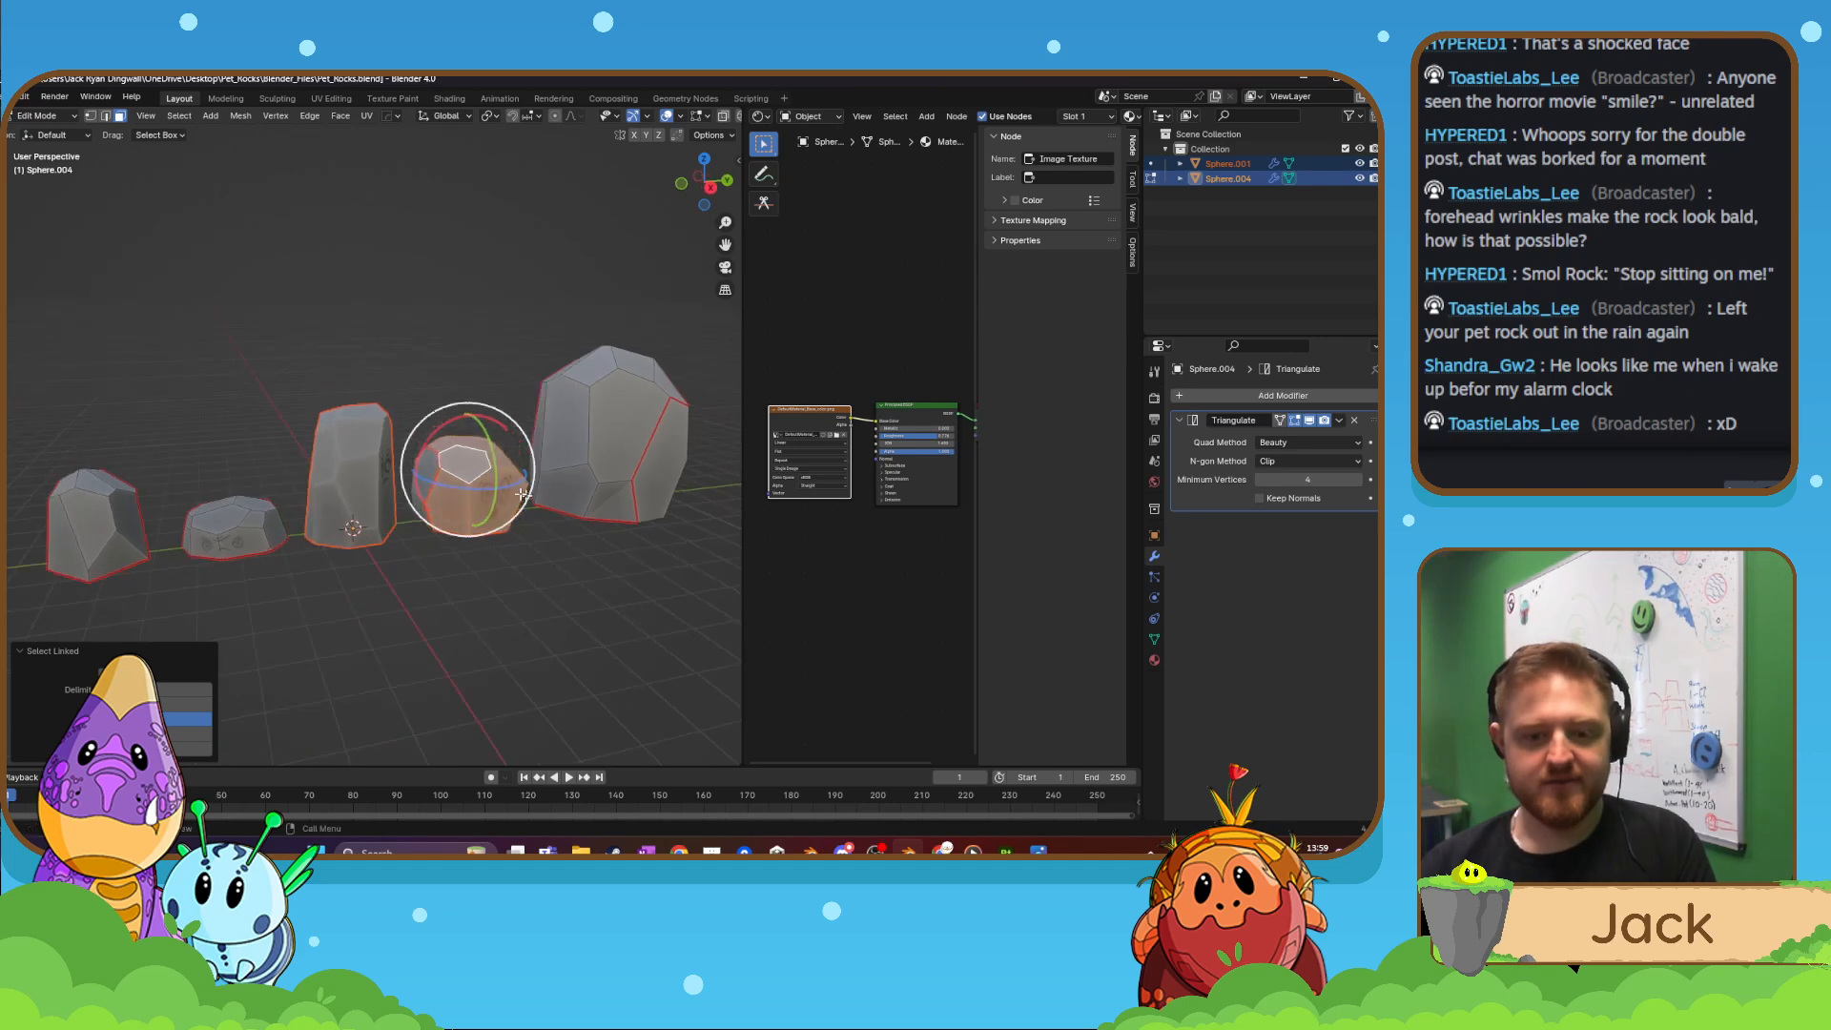
left_click(241, 116)
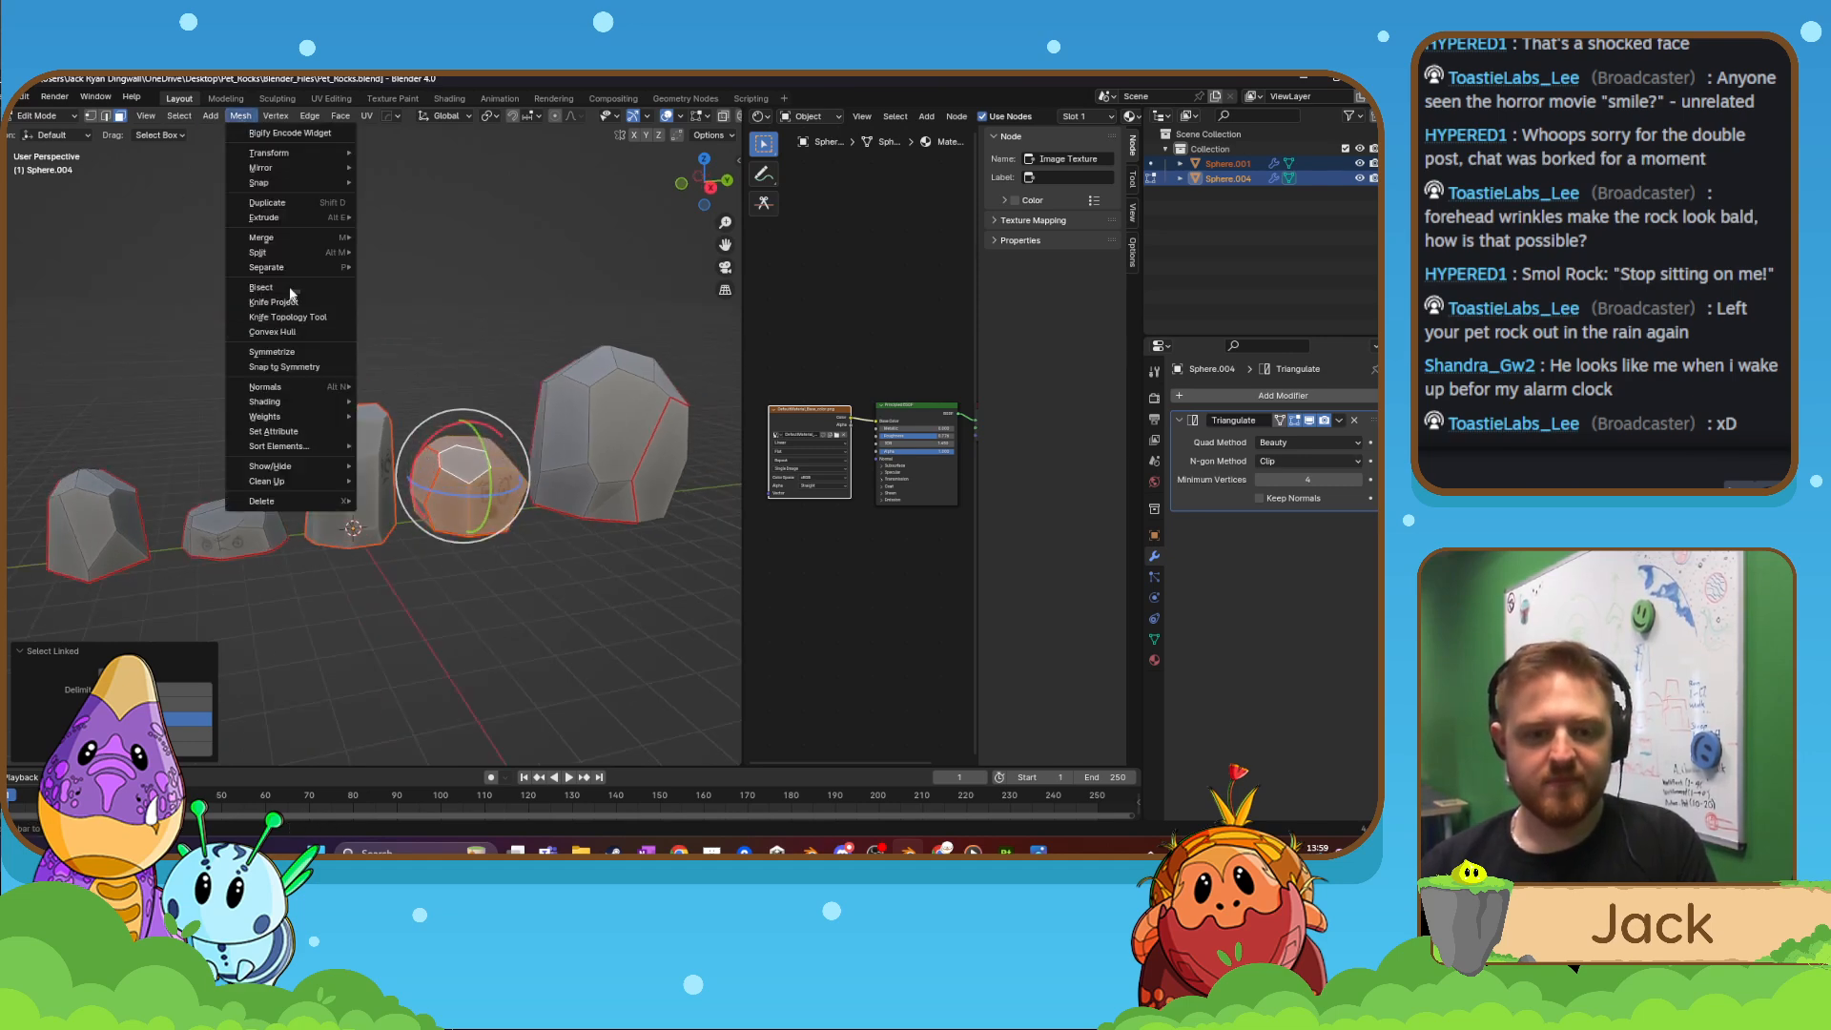
mouse_move(290, 270)
left_click(396, 267)
- Select all linked geometry of the largest rock and separate it into its own object
left_click(577, 463)
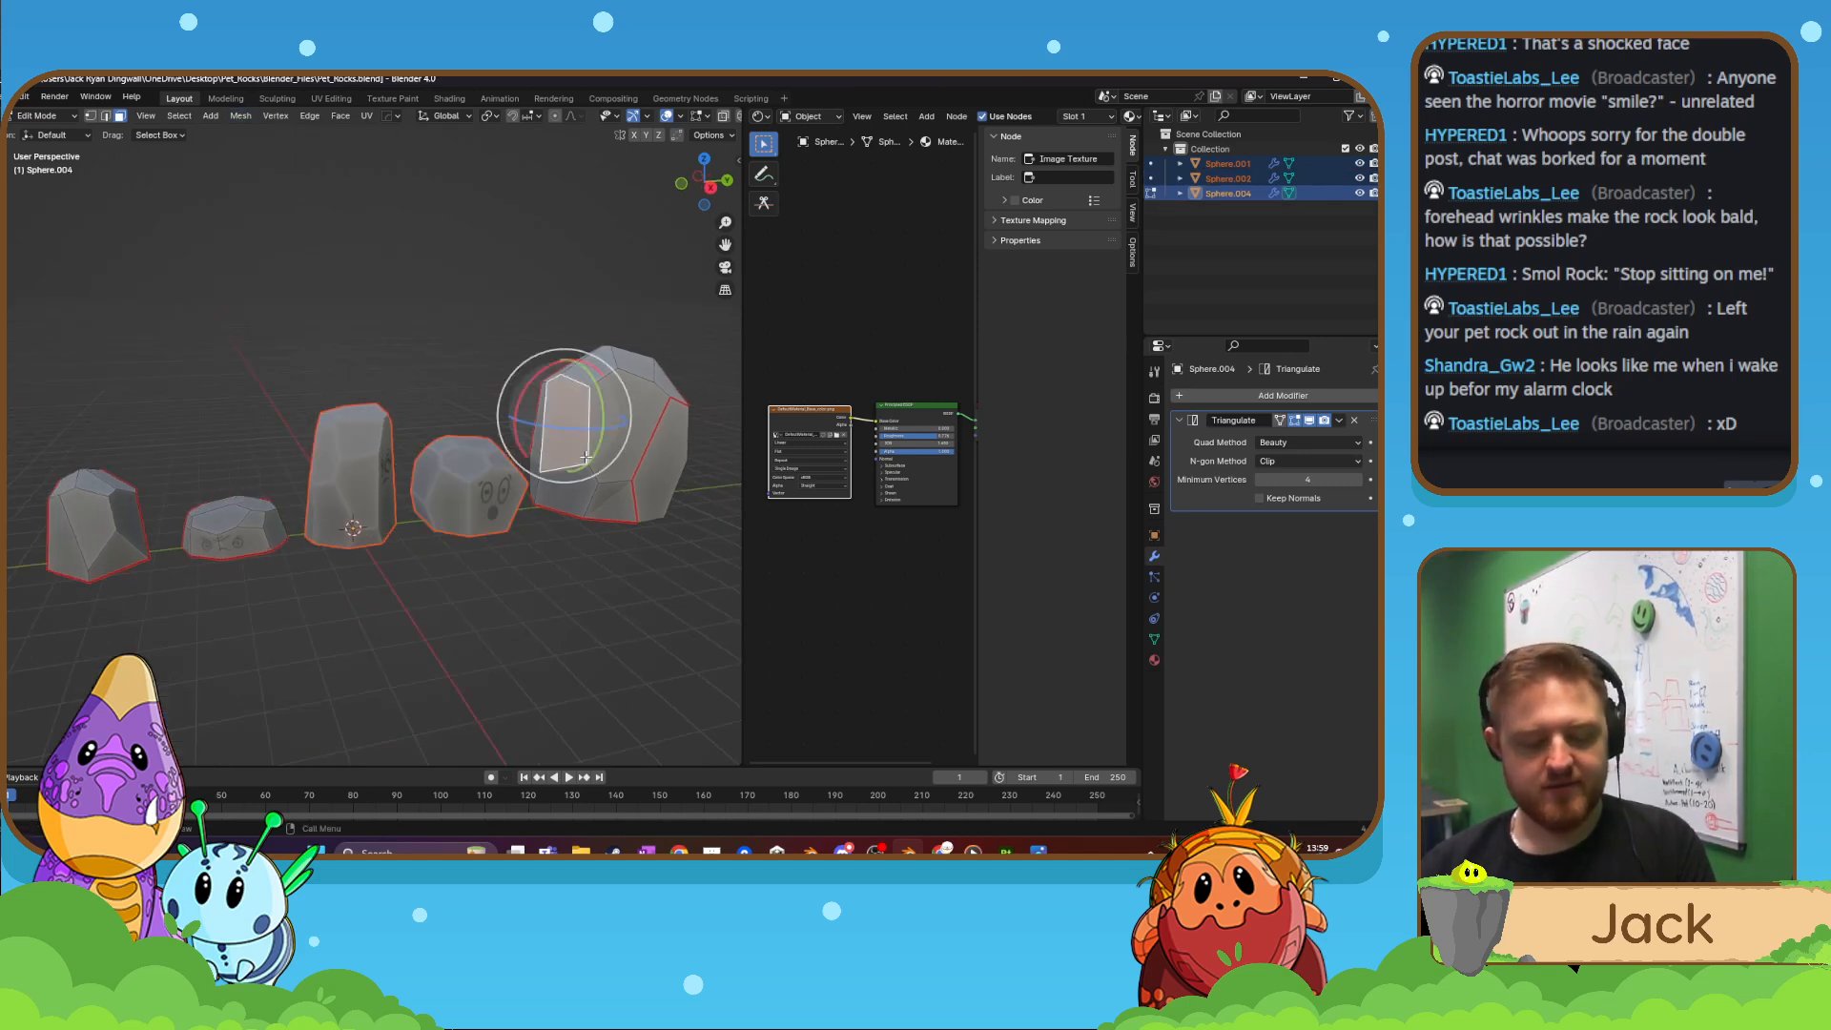
key("l")
middle_click_drag(667, 498, 548, 453)
left_click(241, 116)
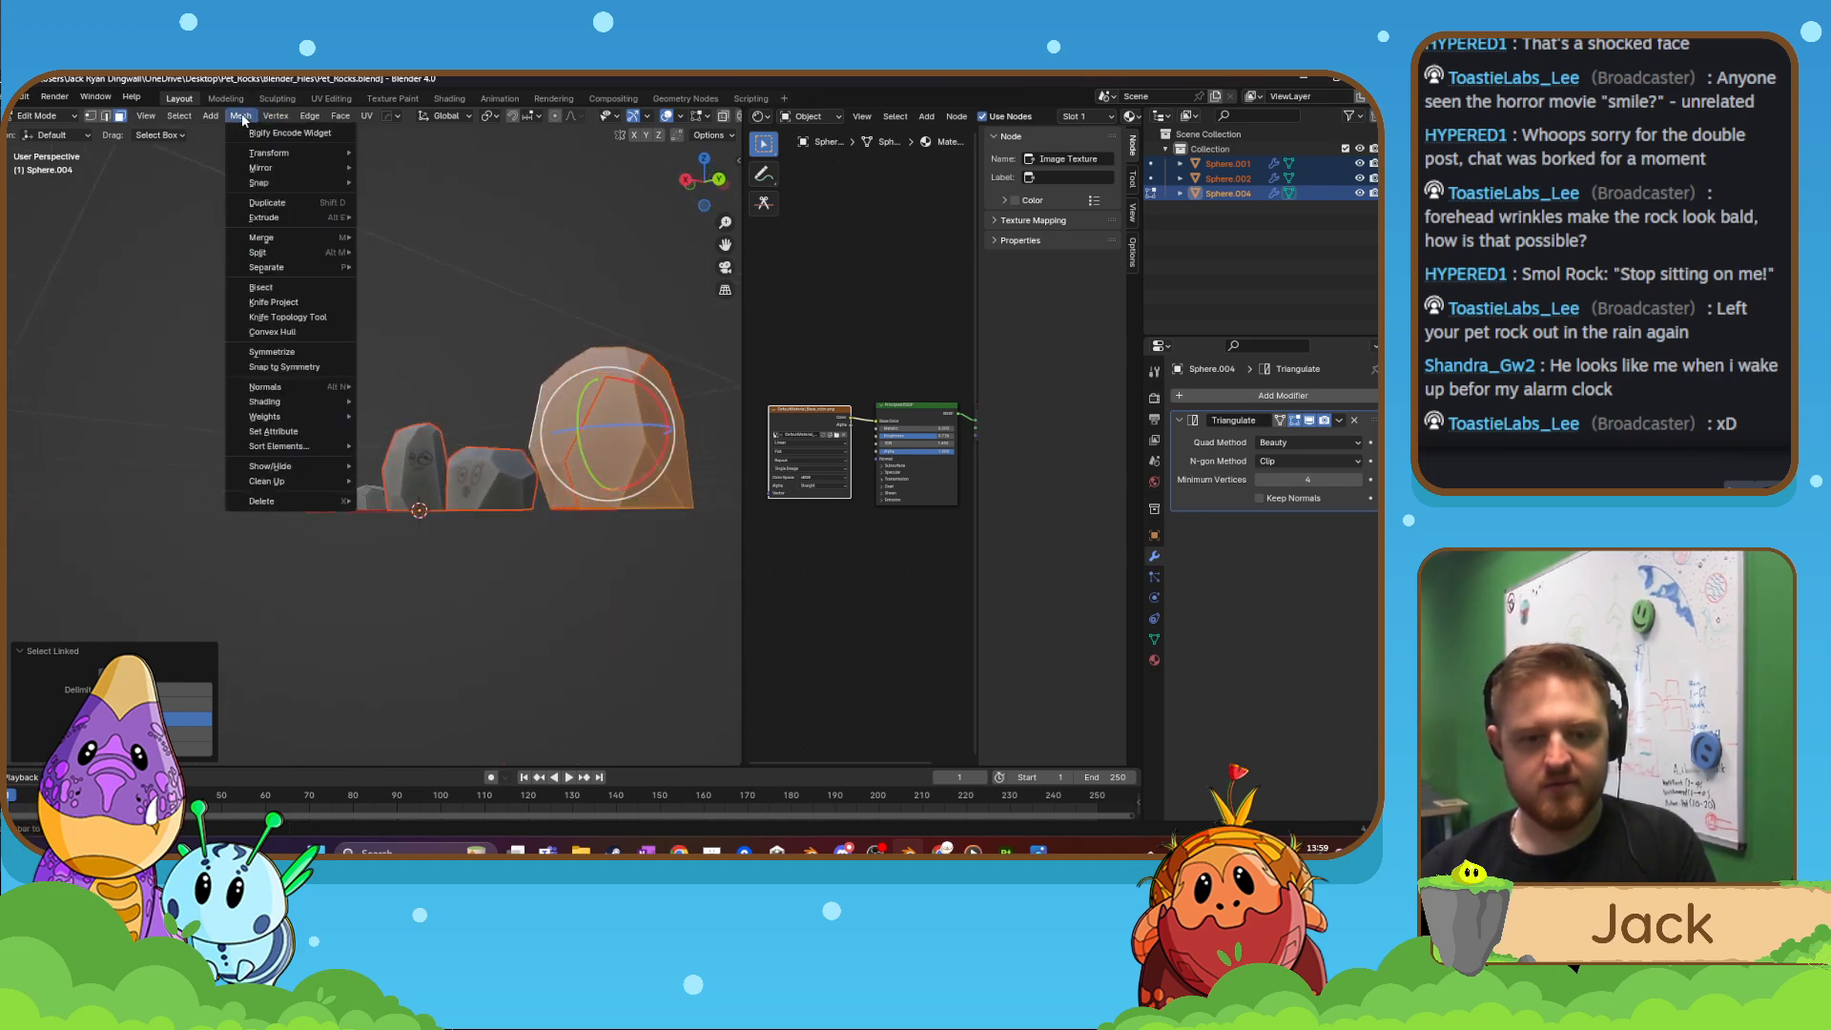
left_click(393, 268)
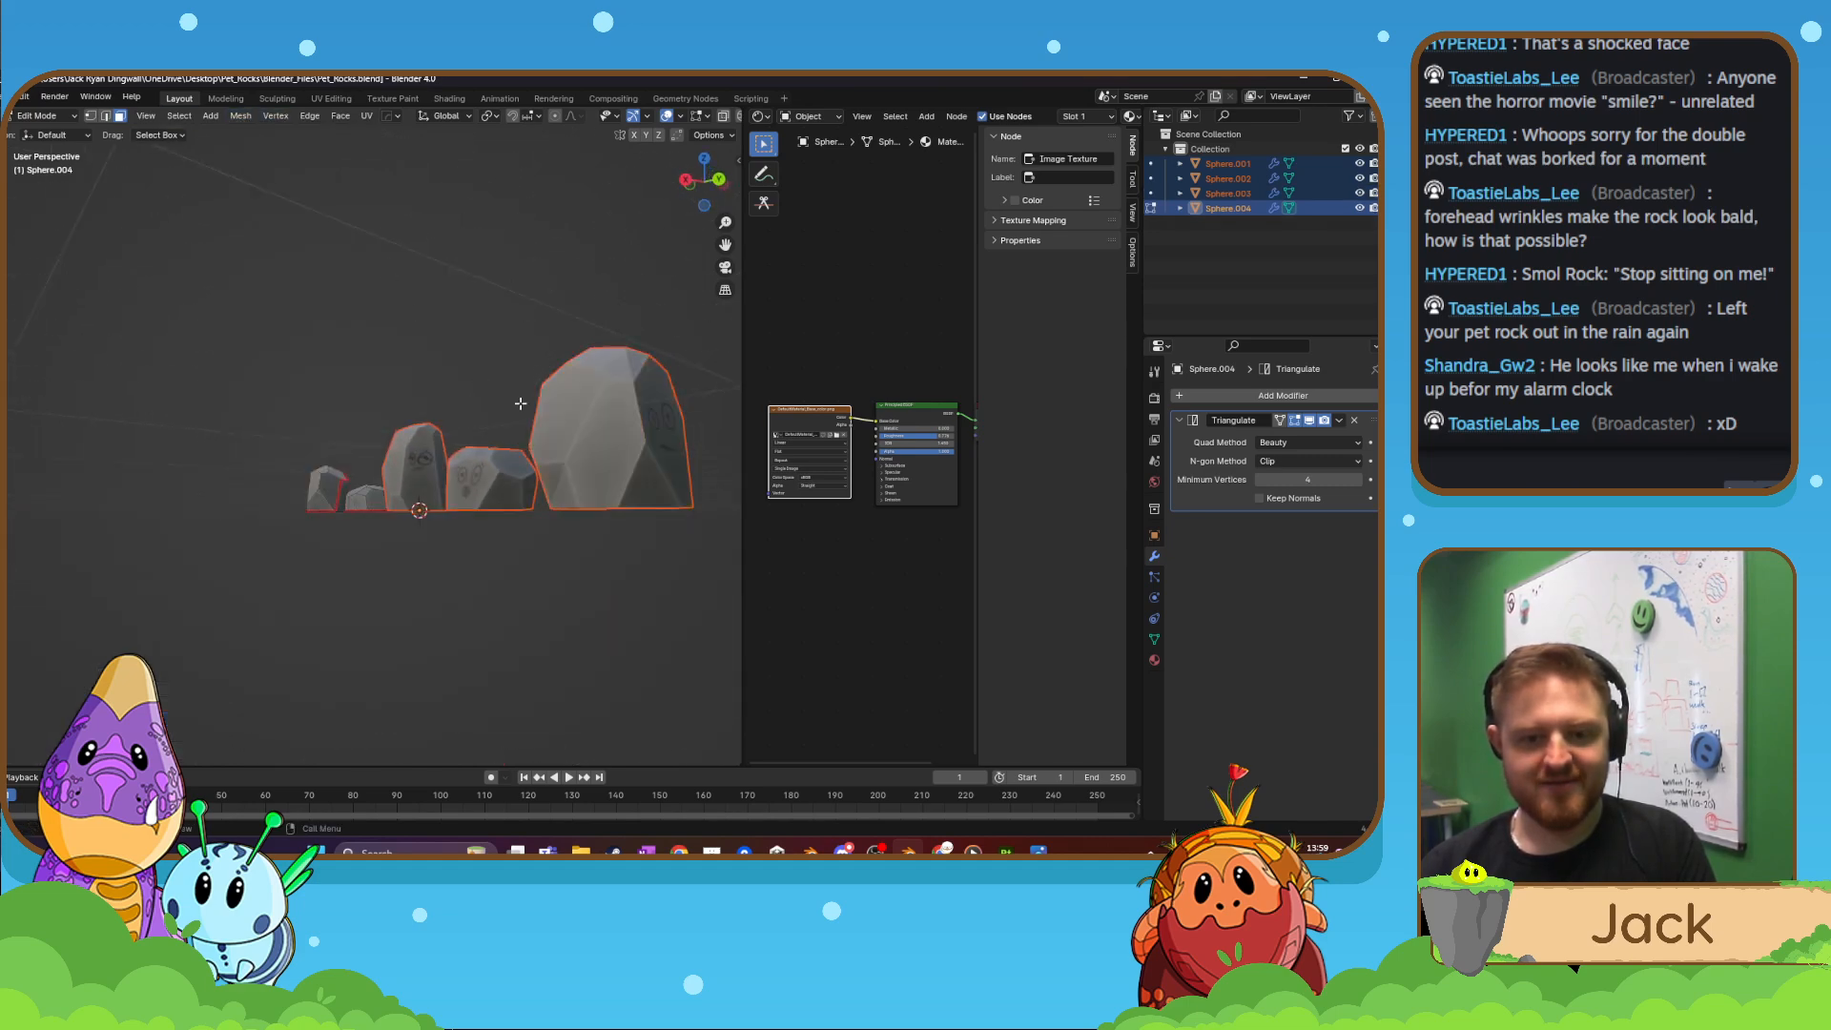
- Select all linked geometry of the rock at the far end beyond the low flat one and separate it into its own object
middle_click_drag(496, 430, 233, 182)
left_click(291, 534)
key("l")
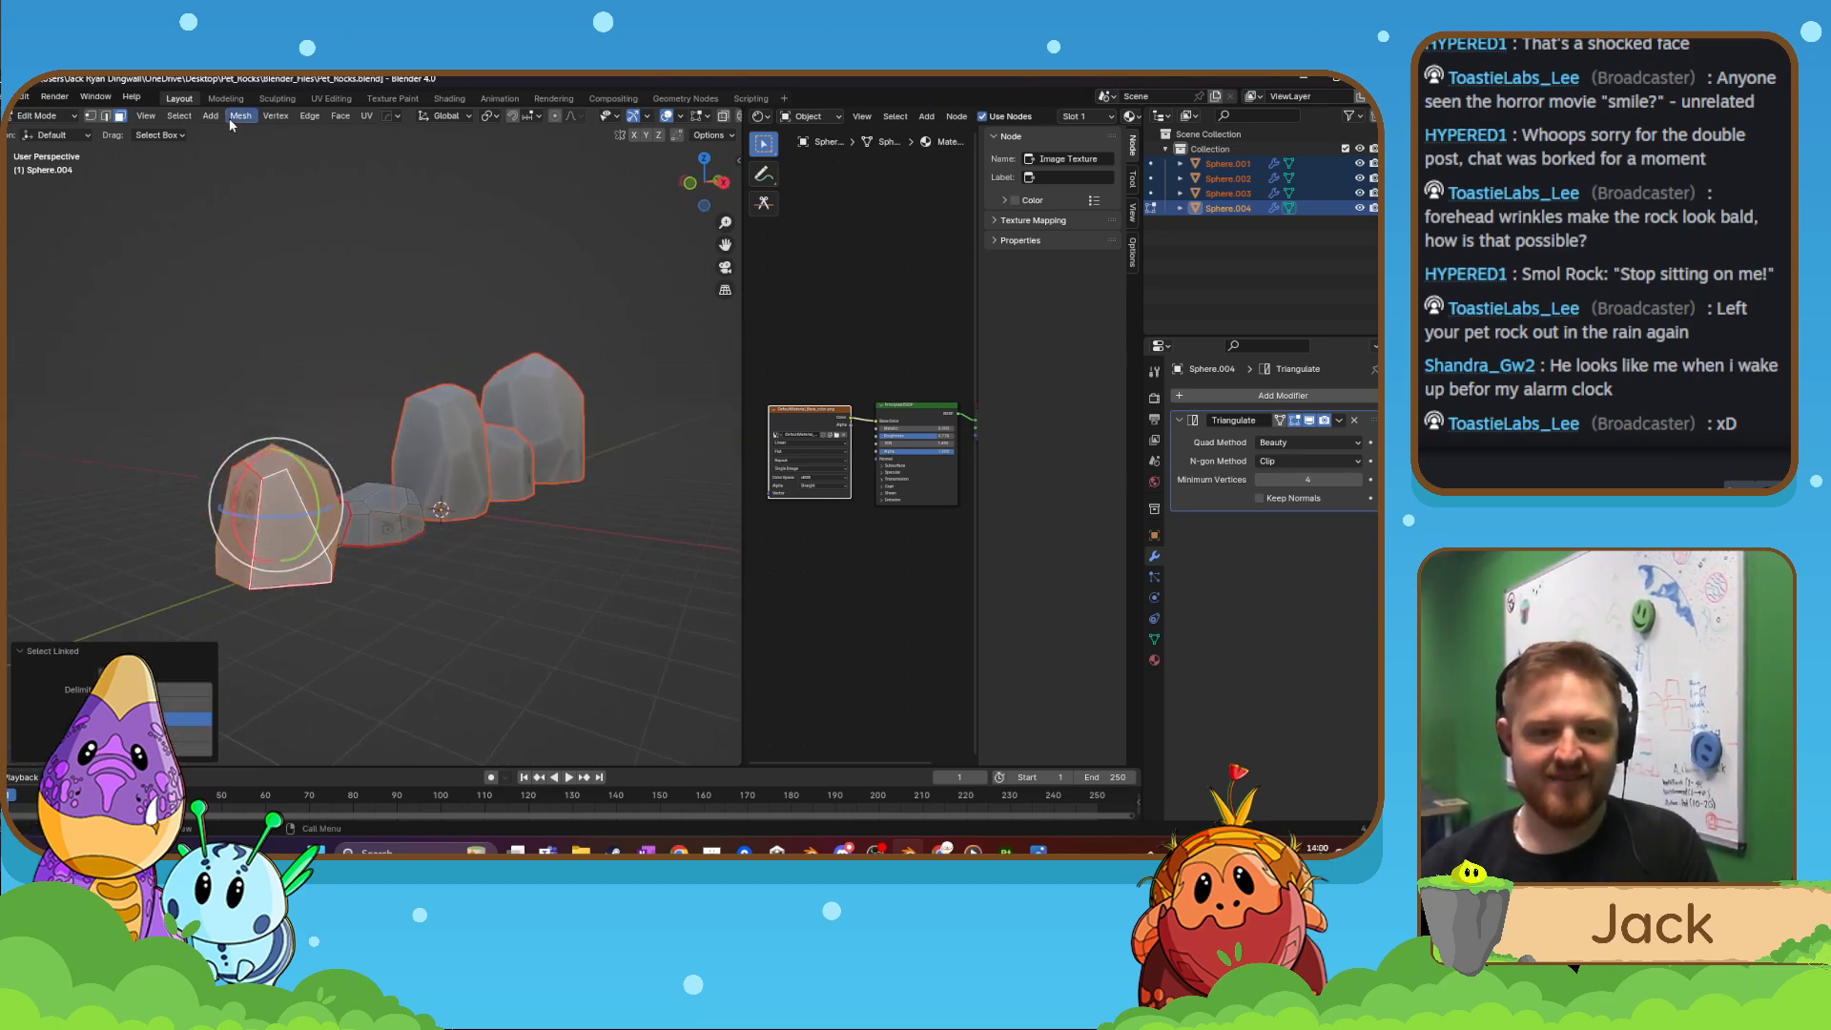
left_click(181, 116)
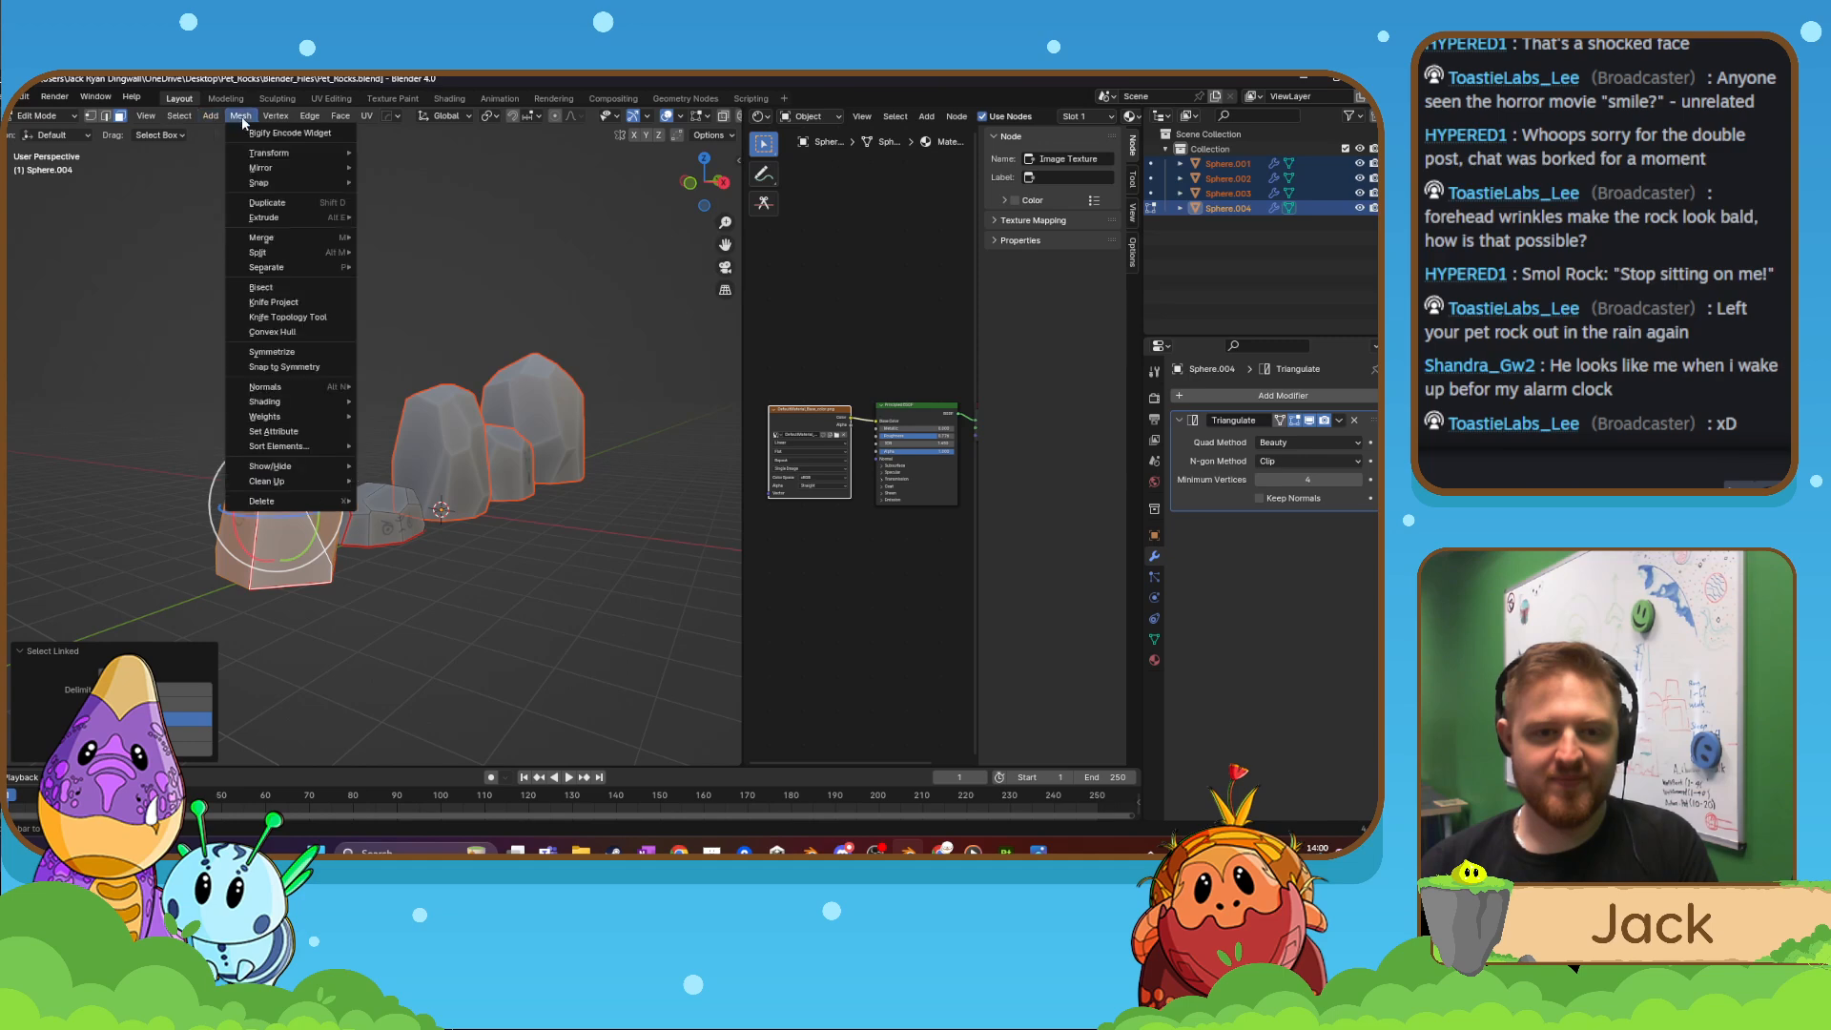
mouse_move(286, 266)
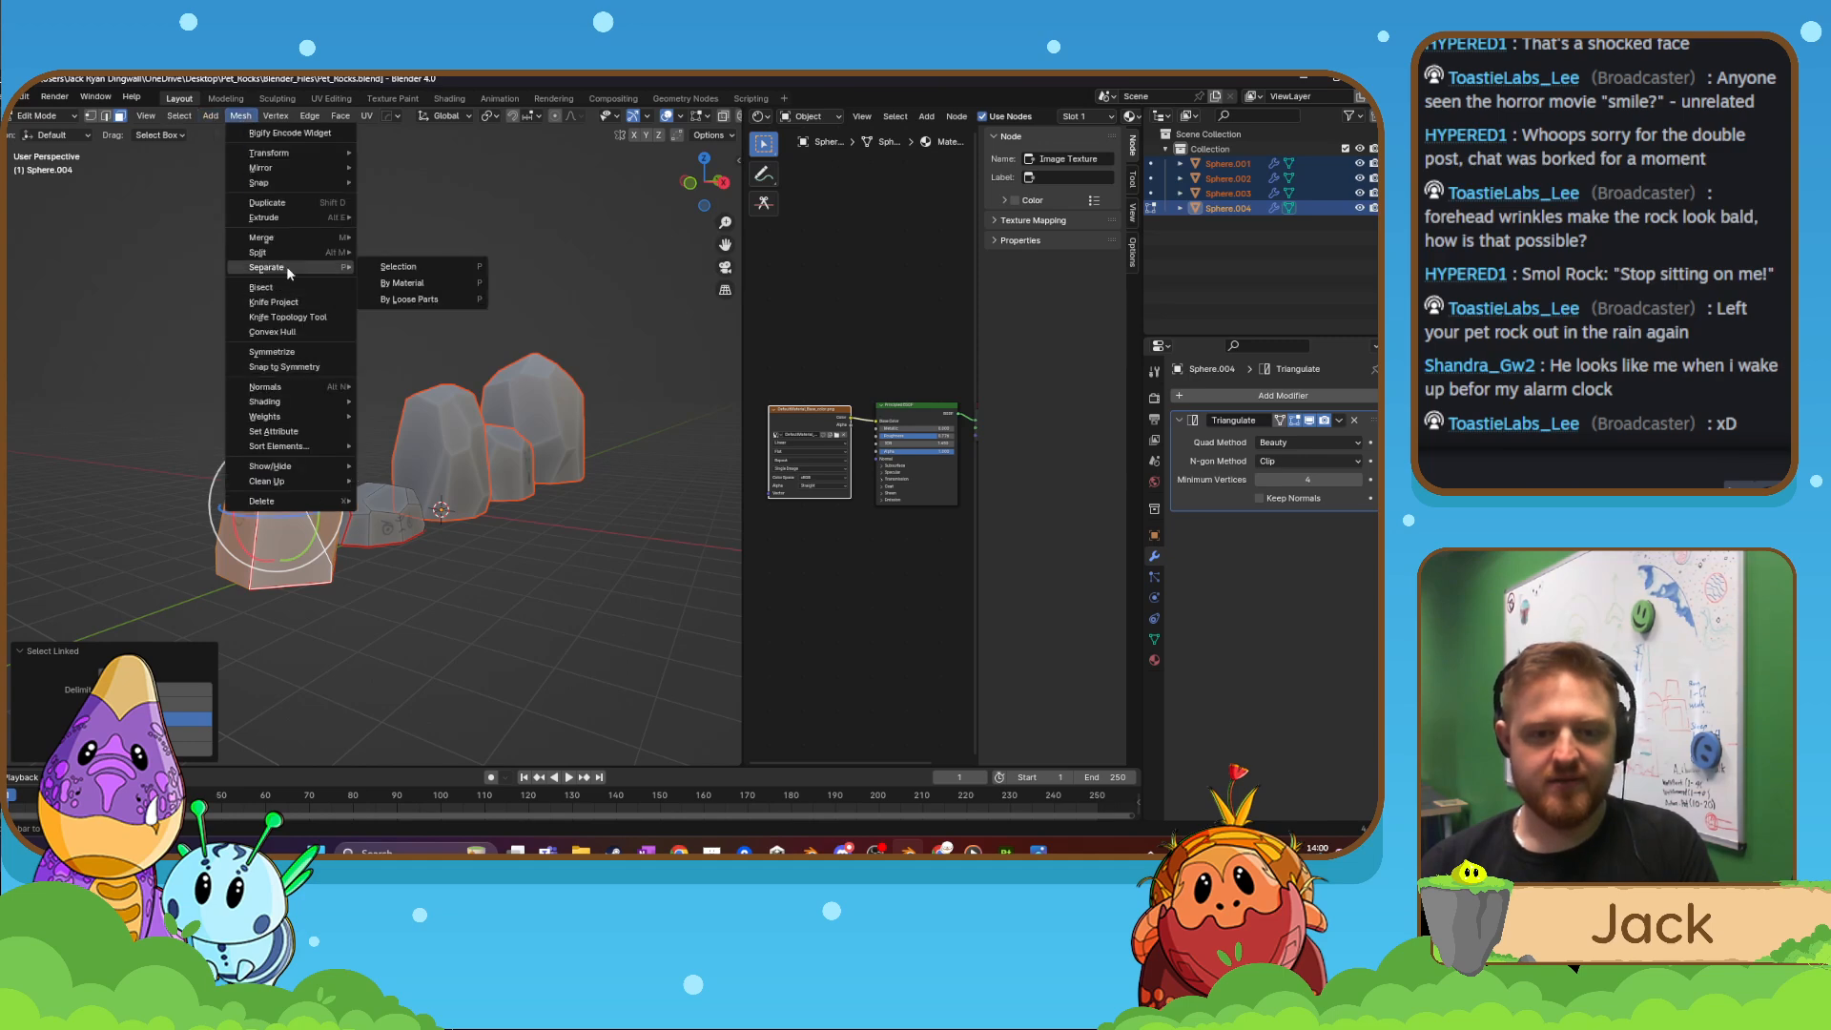
left_click(372, 267)
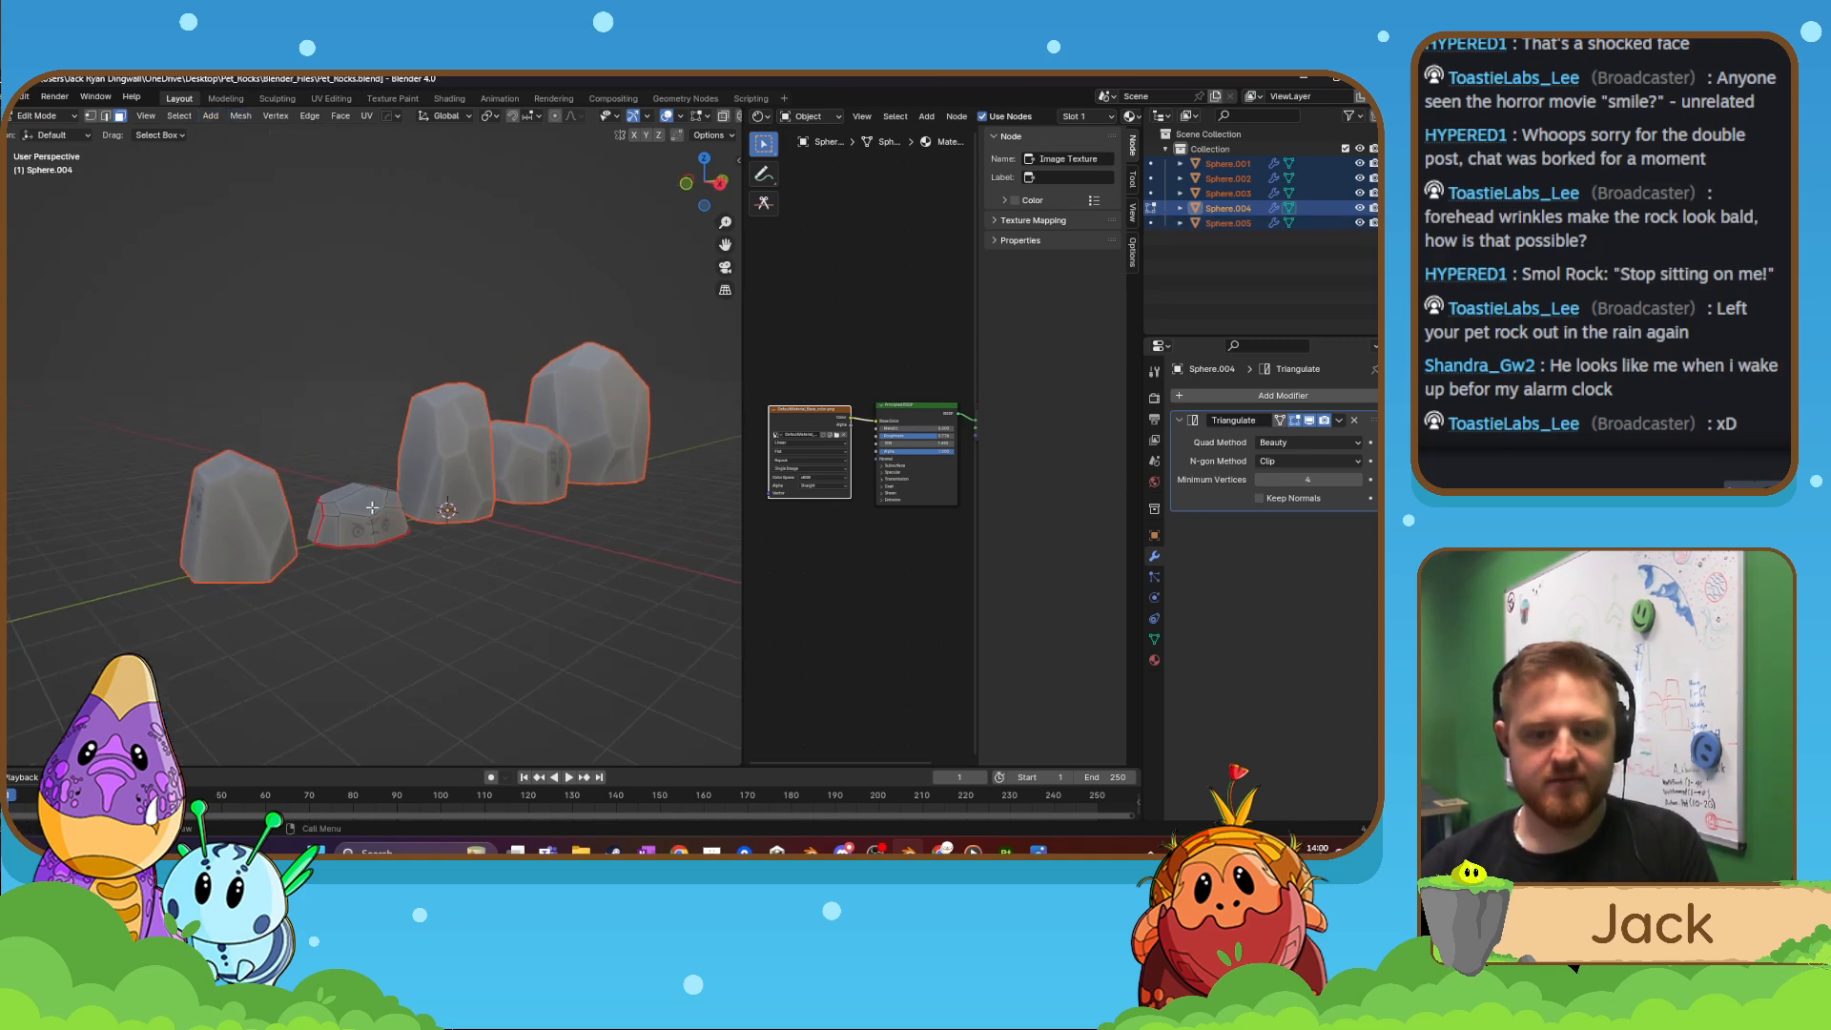
- Try to separate the remaining low flat rock by selection and undo it
left_click(239, 115)
mouse_move(269, 267)
left_click(377, 267)
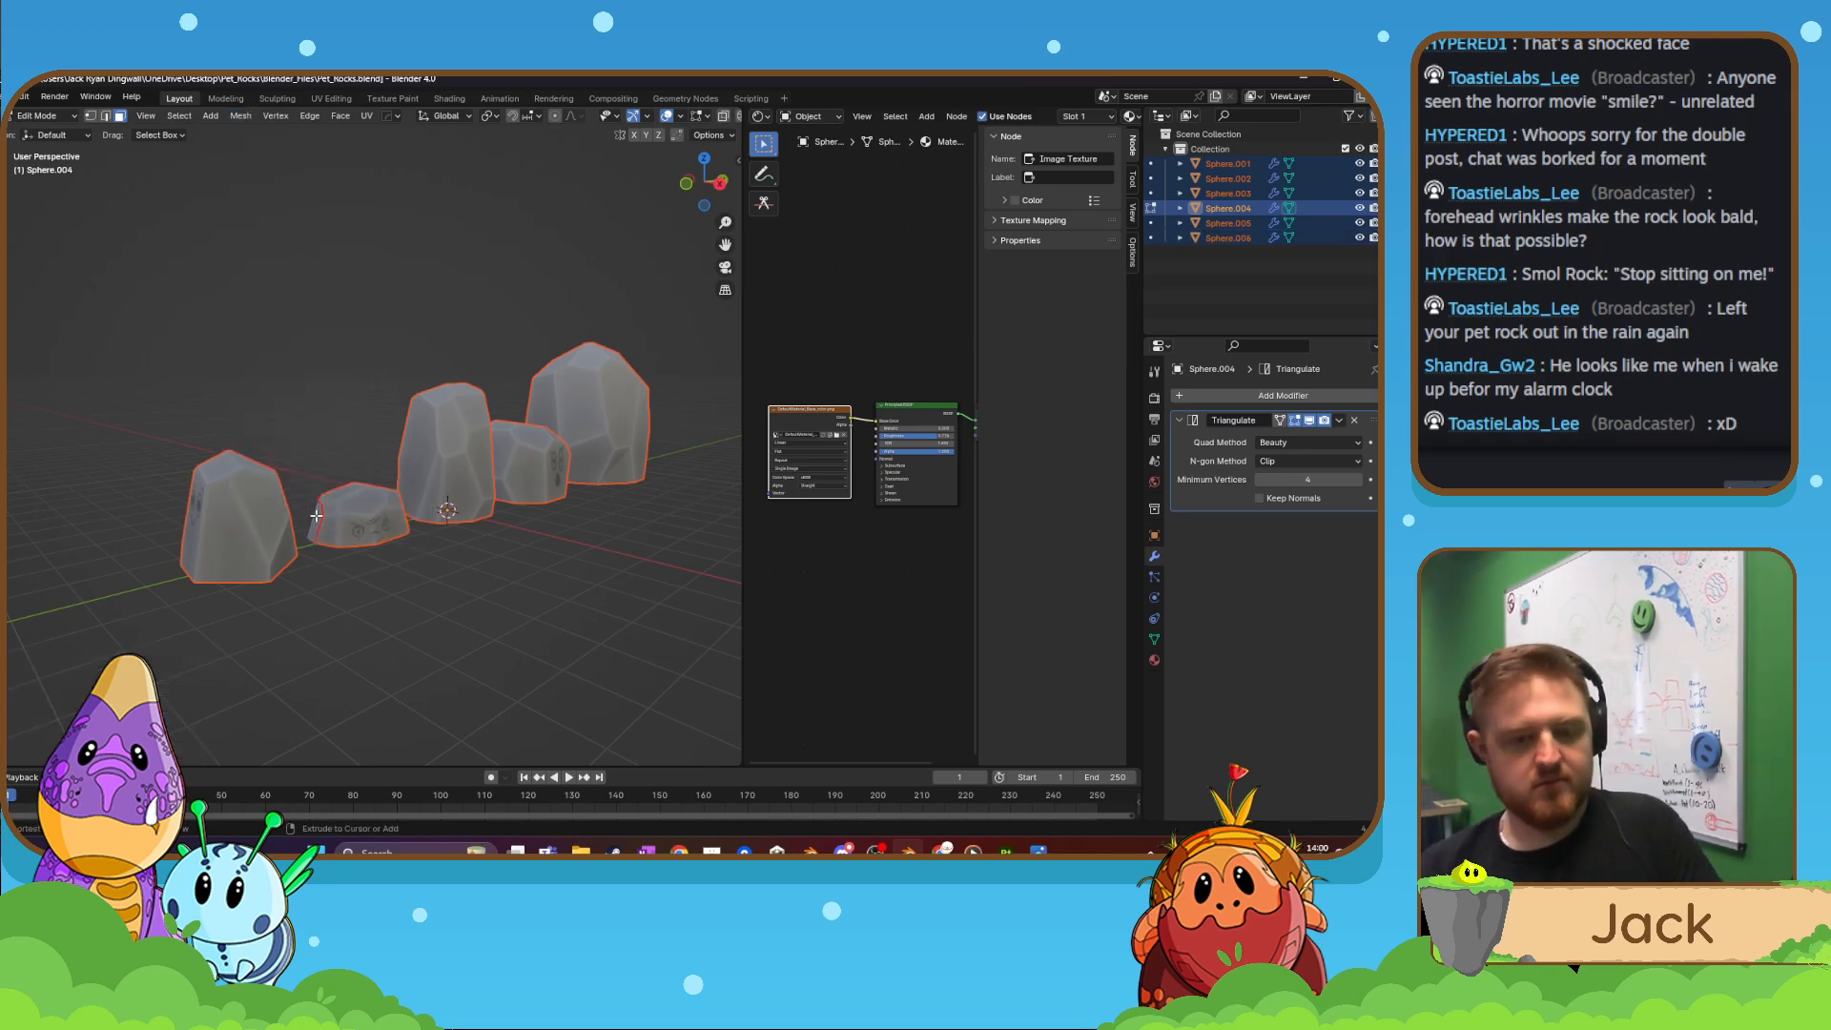
key("ctrl+z")
- Select all linked geometry of the low flat rock and separate it into its own object
middle_click_drag(268, 515, 158, 264)
key("l")
left_click(241, 115)
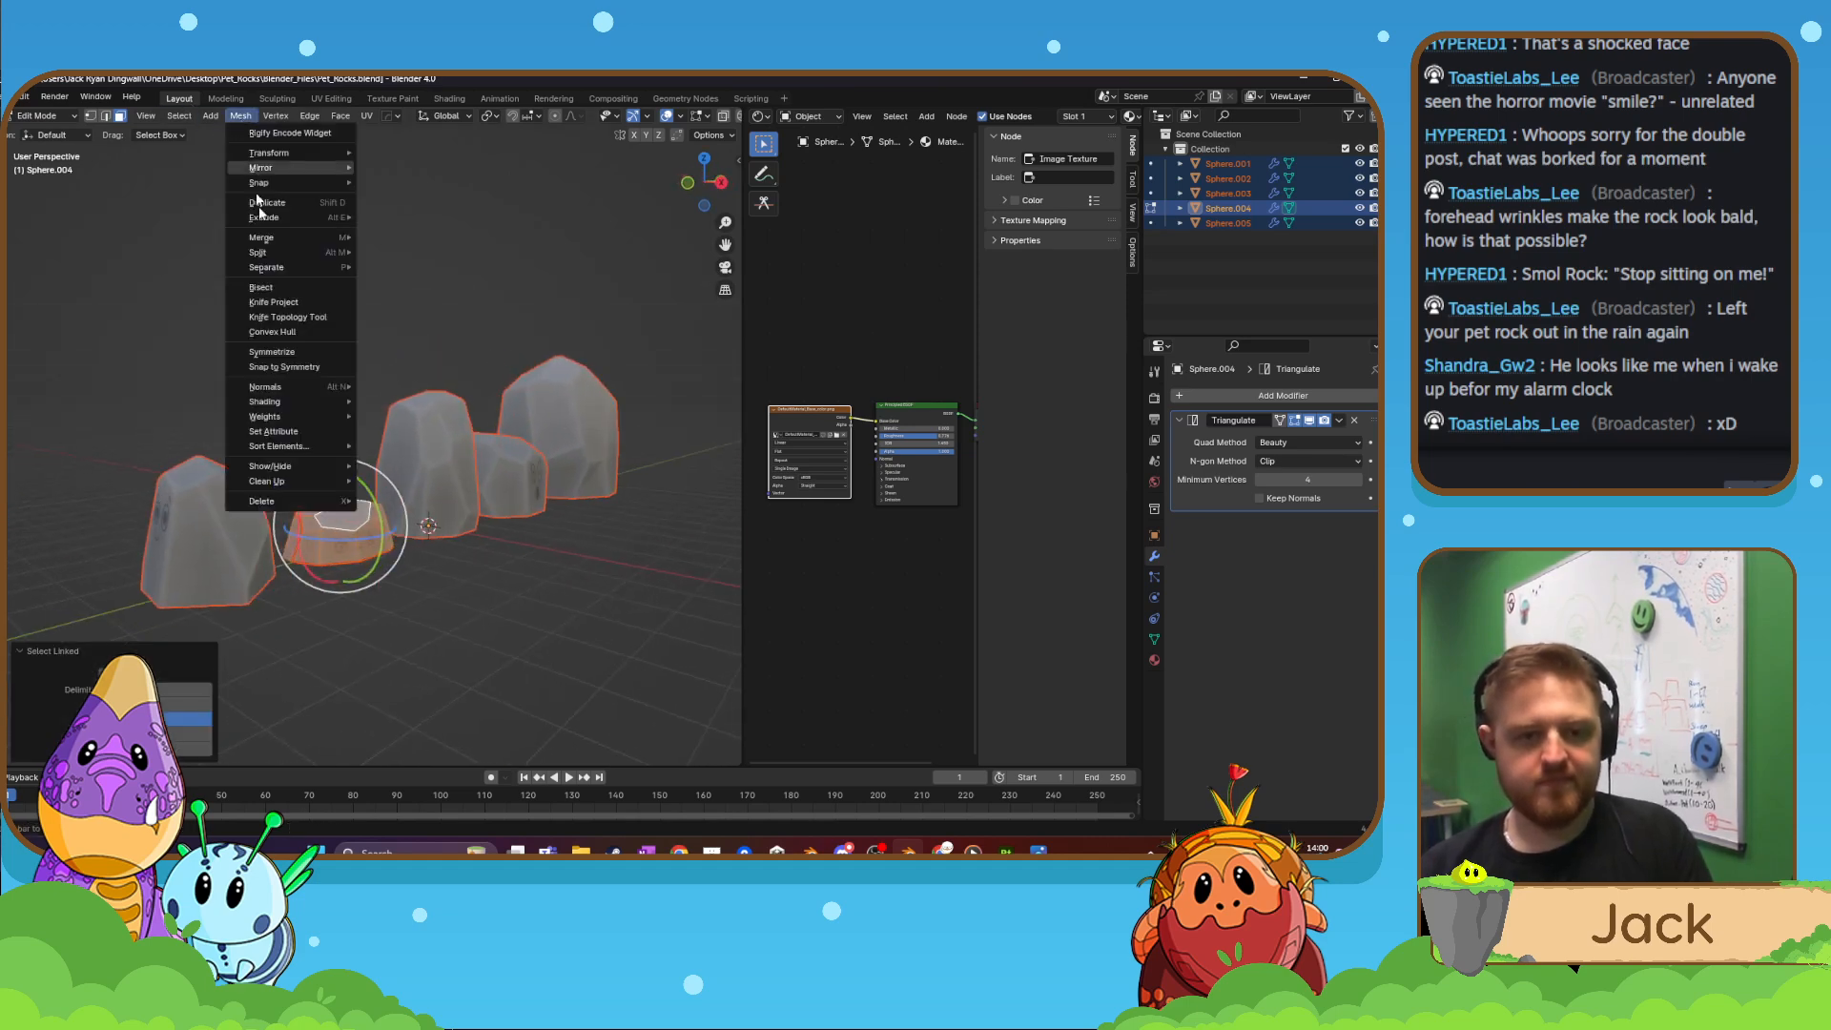
mouse_move(300, 266)
left_click(390, 266)
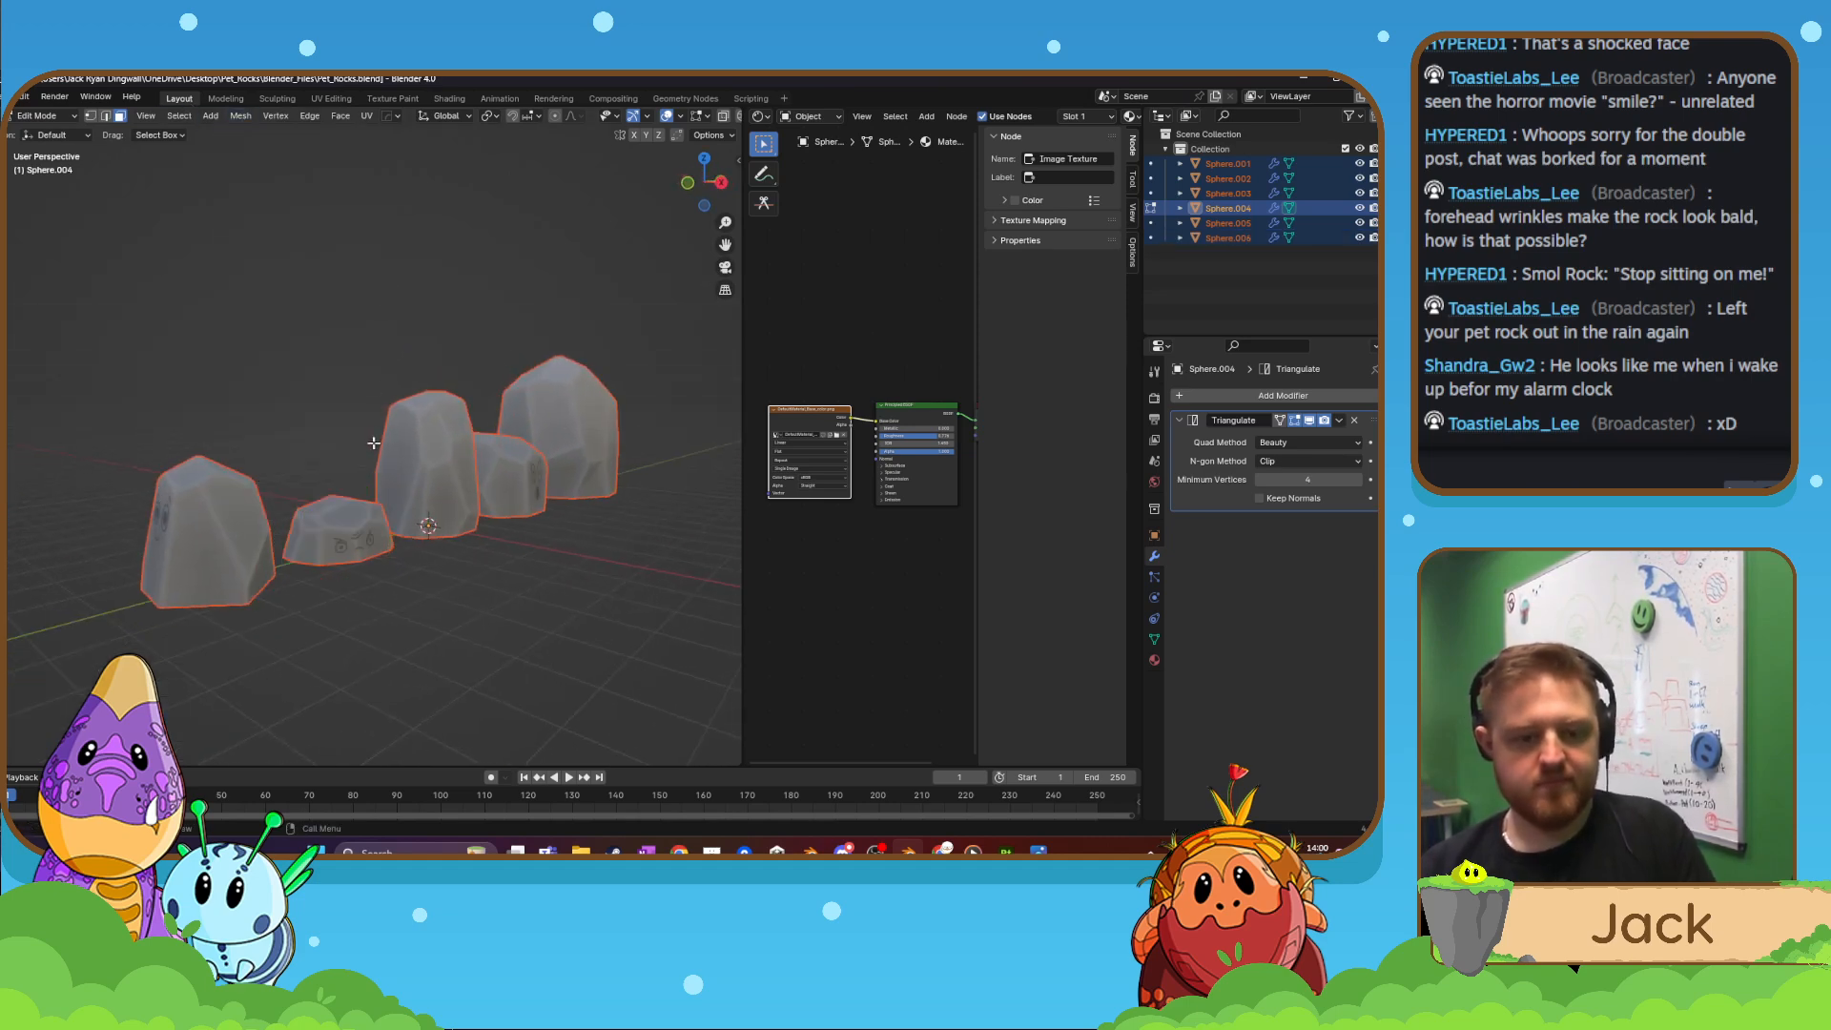
- Return to Object Mode and select each rock in turn to check that they are separate objects
middle_click_drag(375, 441, 343, 450)
key("Tab")
left_click(202, 418)
left_click(199, 519)
left_click(317, 531)
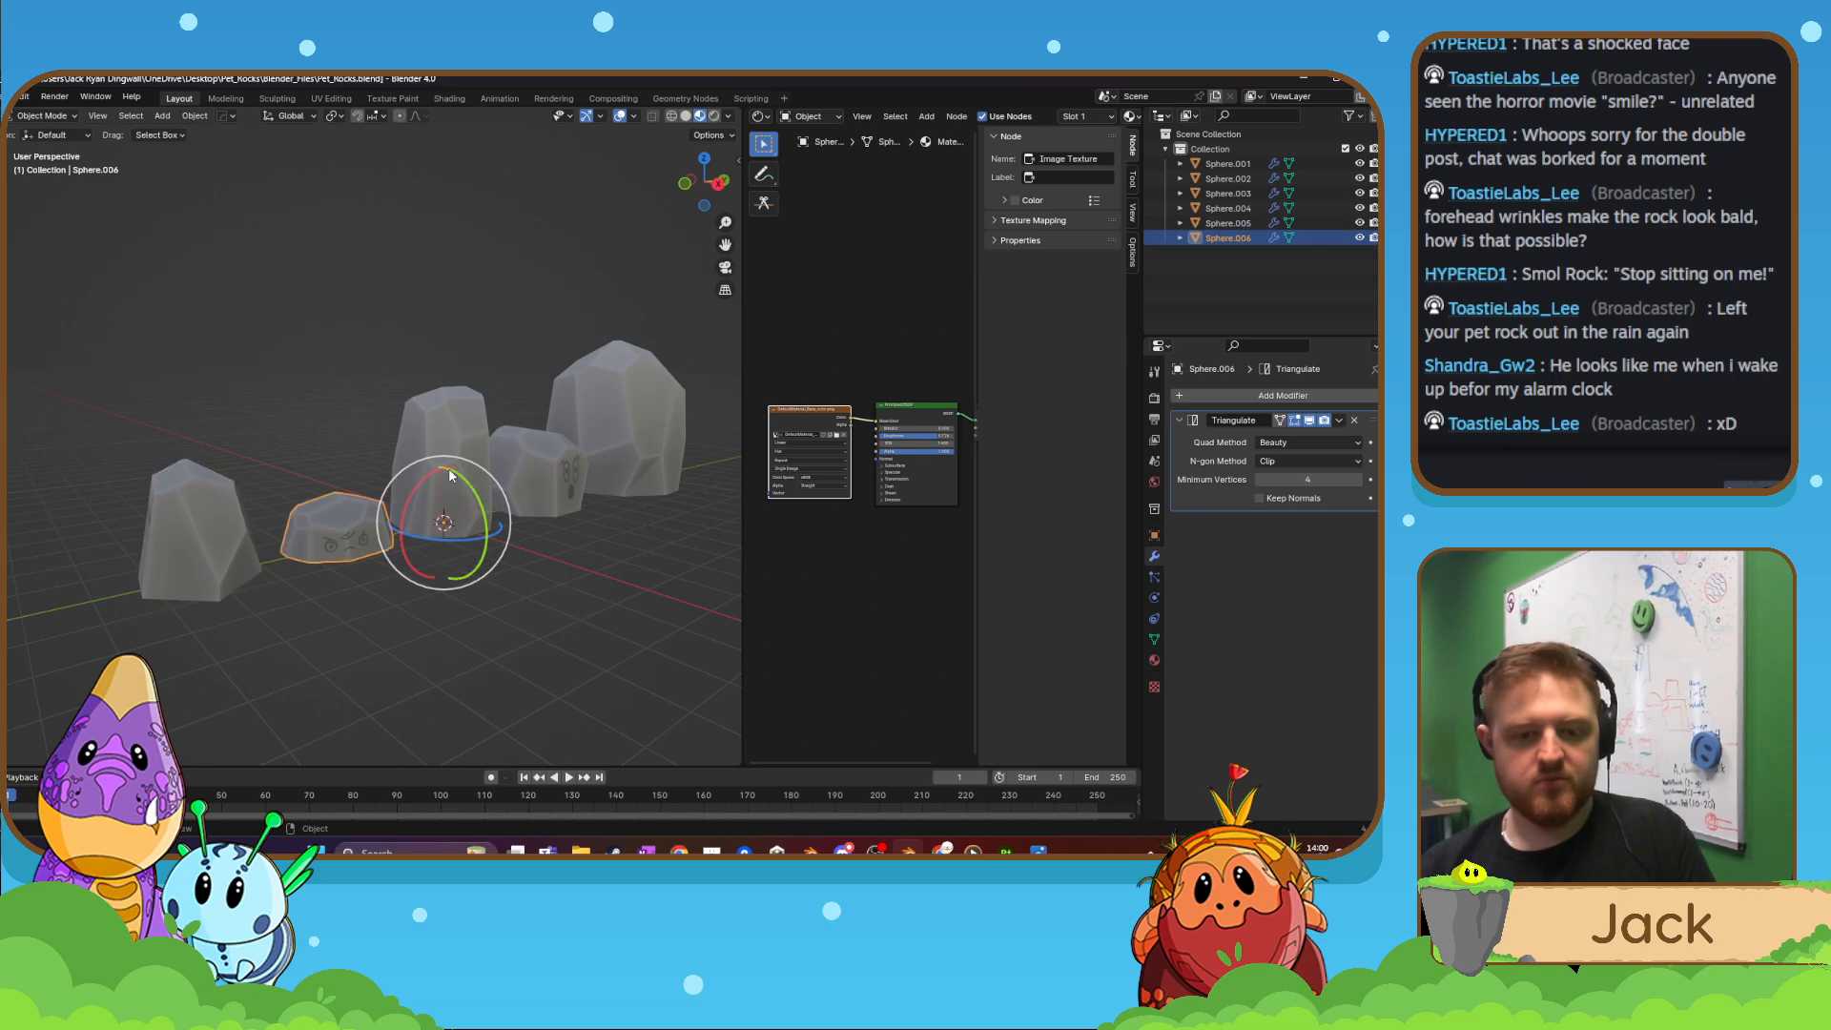
left_click(451, 448)
left_click(536, 462)
left_click(618, 435)
- Test-move the end rock and the low flat rock individually, undoing each move
left_click(187, 541)
key("g")
left_click(234, 613)
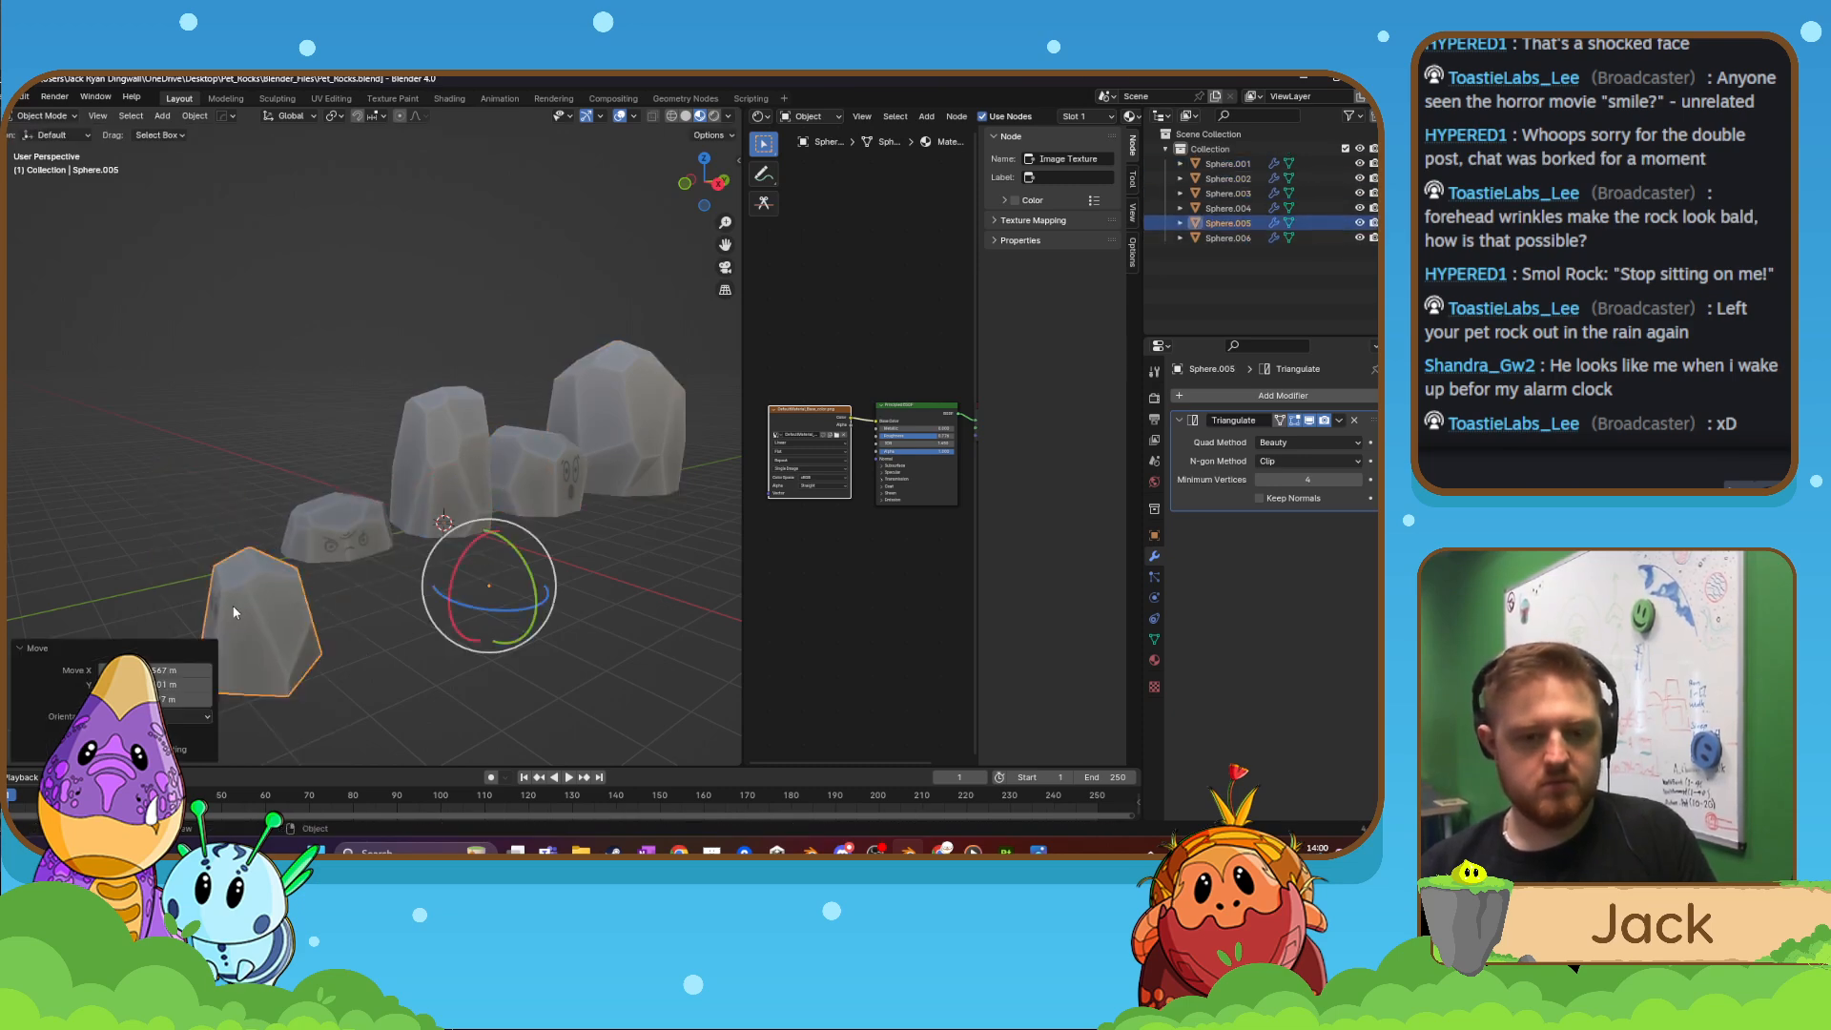
key("ctrl+z")
left_click(343, 531)
key("g")
left_click(421, 514)
key("ctrl+z")
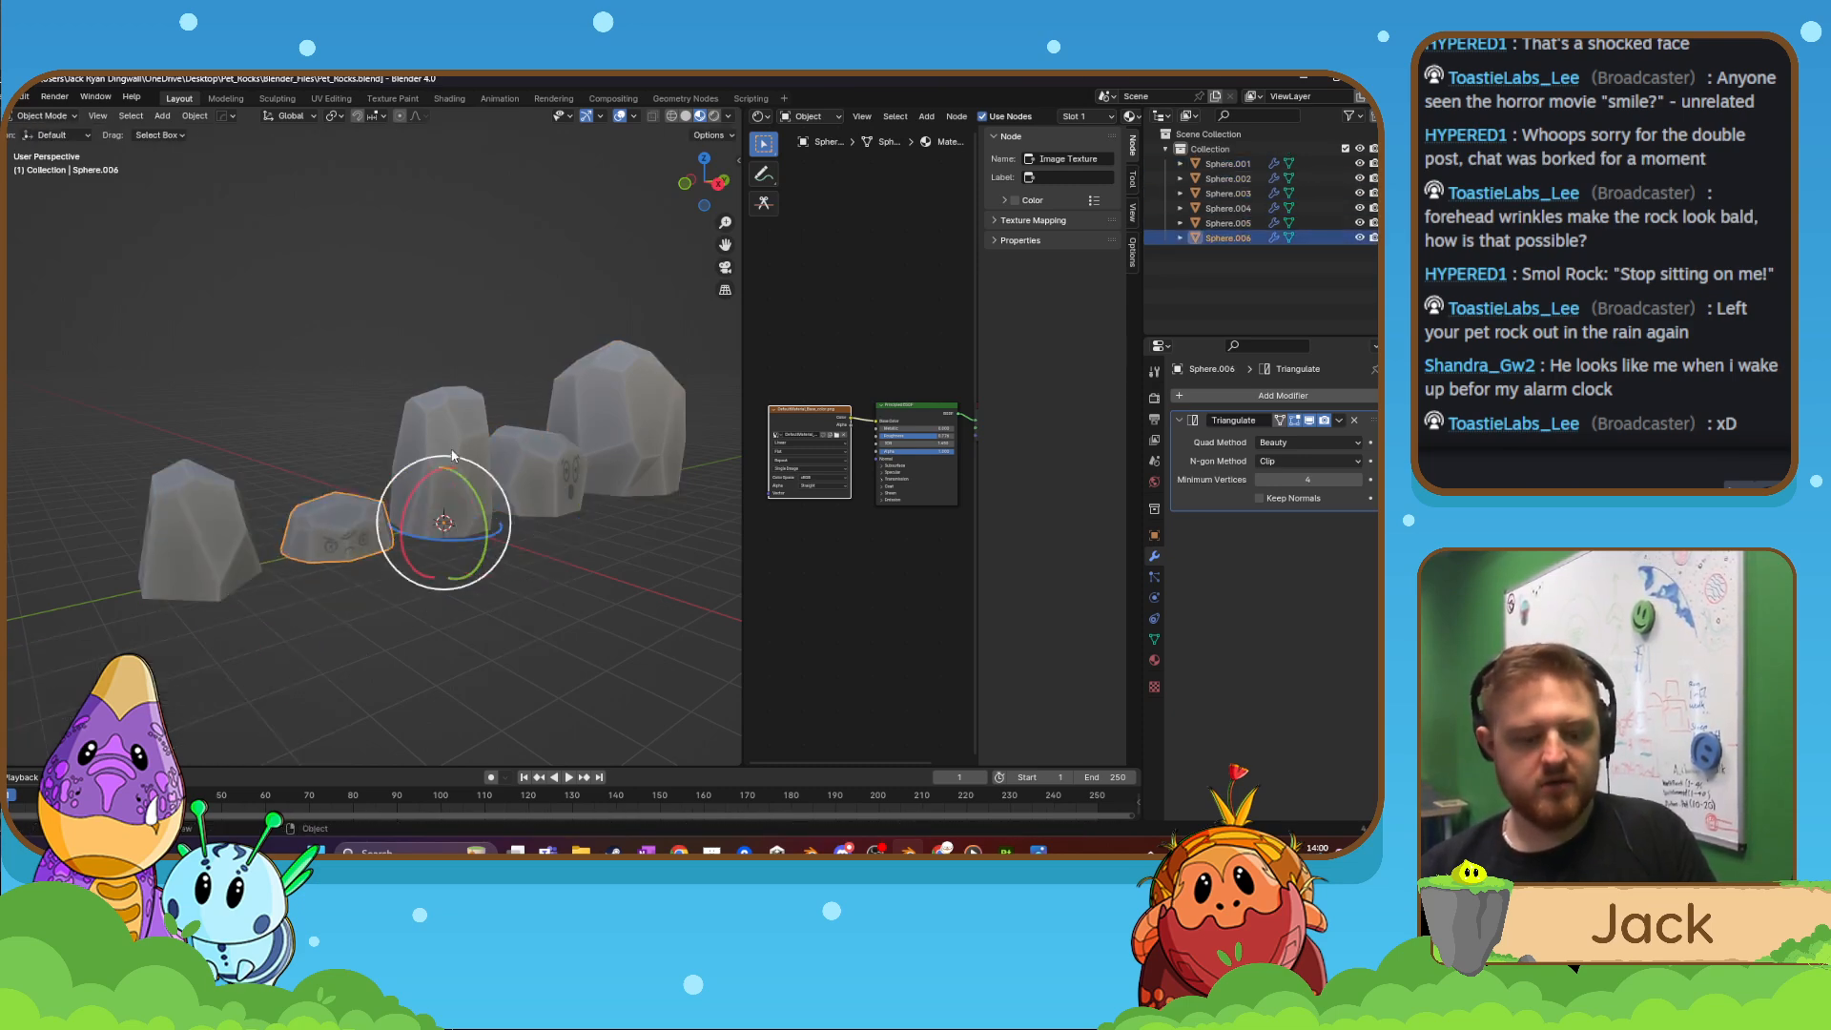
- Test-move the tall middle rock and the shocked-face rock individually, undoing each move
left_click(457, 454)
key("g")
left_click(460, 445)
key("ctrl+z")
left_click(538, 463)
key("g")
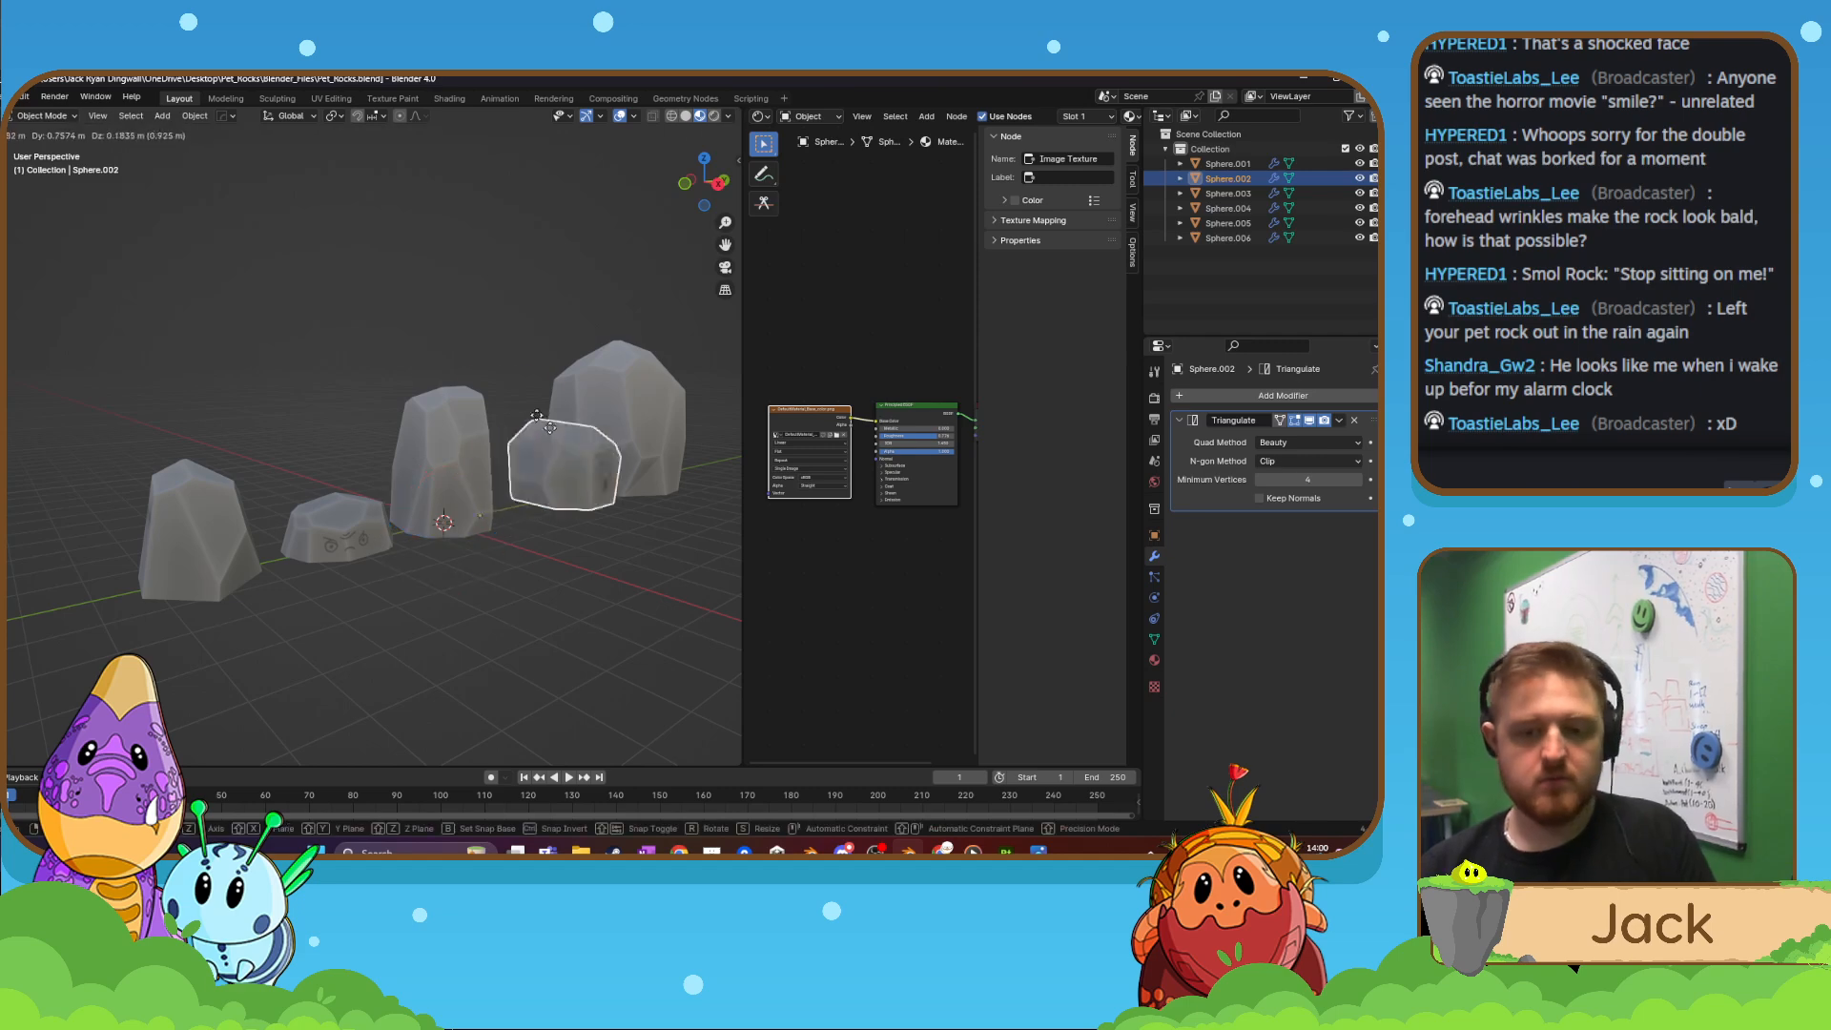
left_click(508, 406)
key("ctrl+z")
- Open the mesh data properties and turn off Auto Smooth for the largest rock and the tall middle rock
left_click(643, 435)
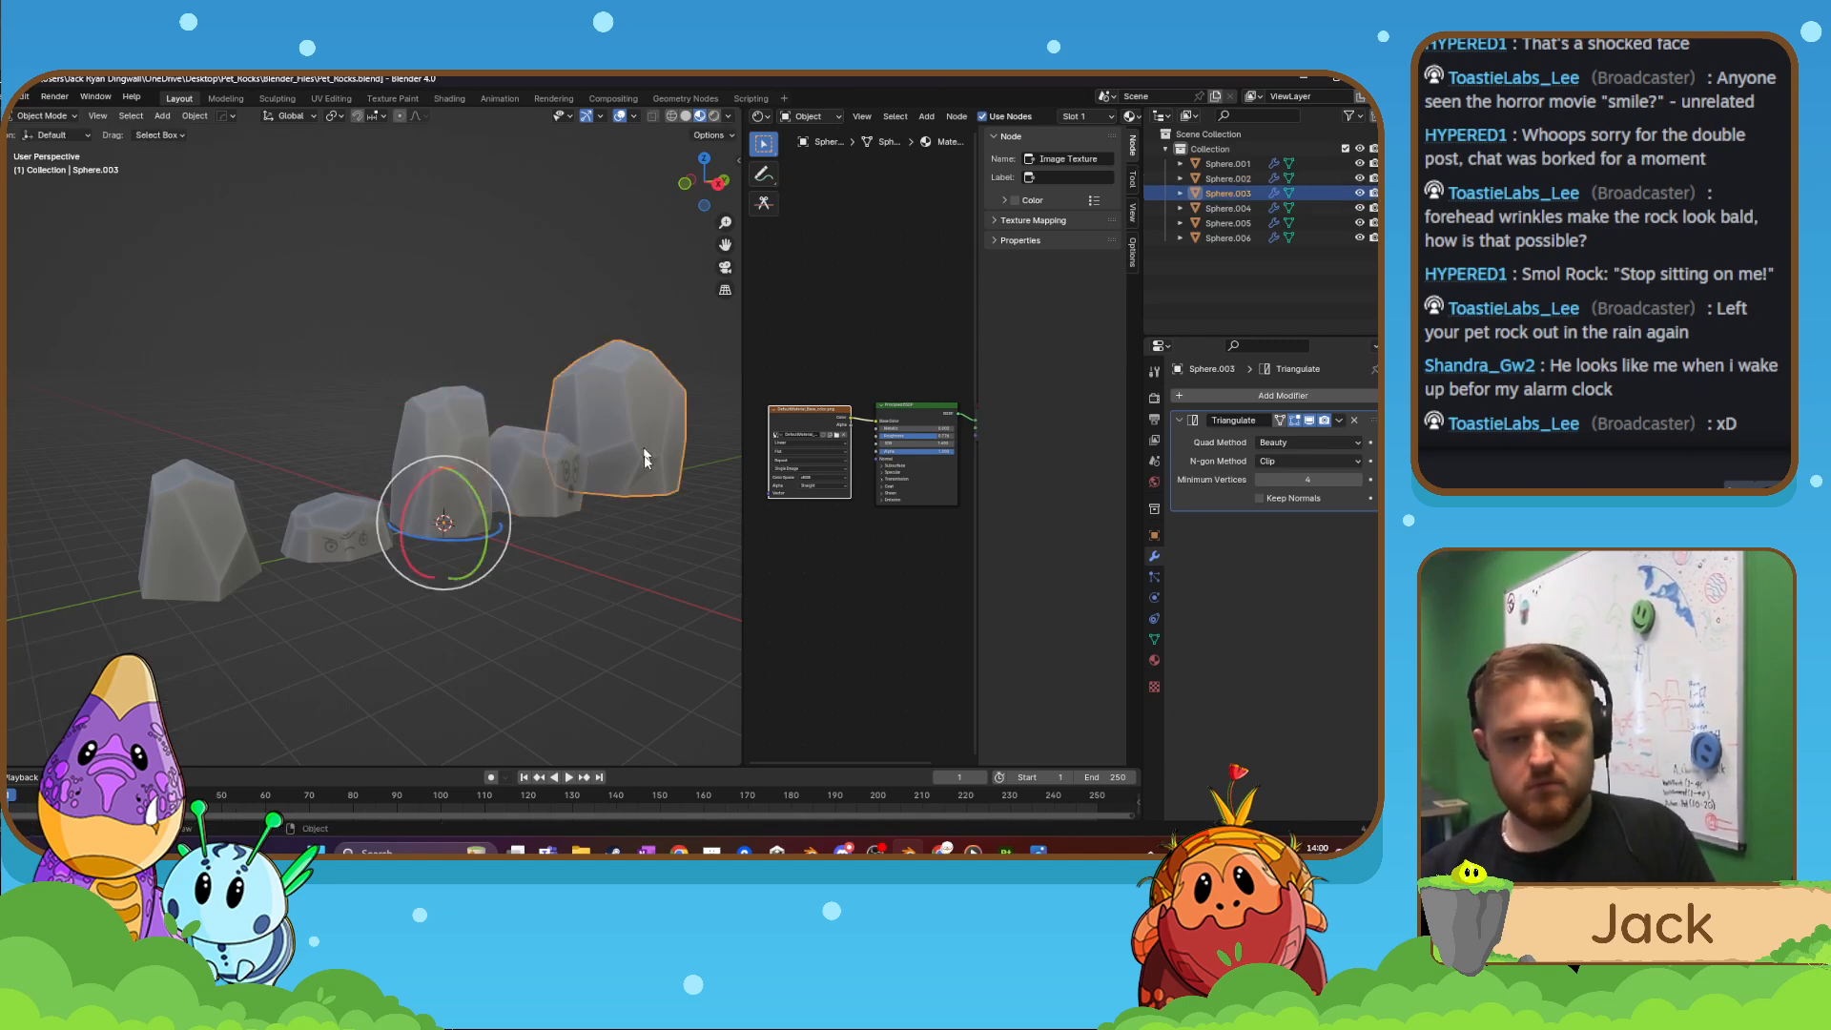
middle_click_drag(645, 455, 954, 583)
scroll(603, 456, "up", 4)
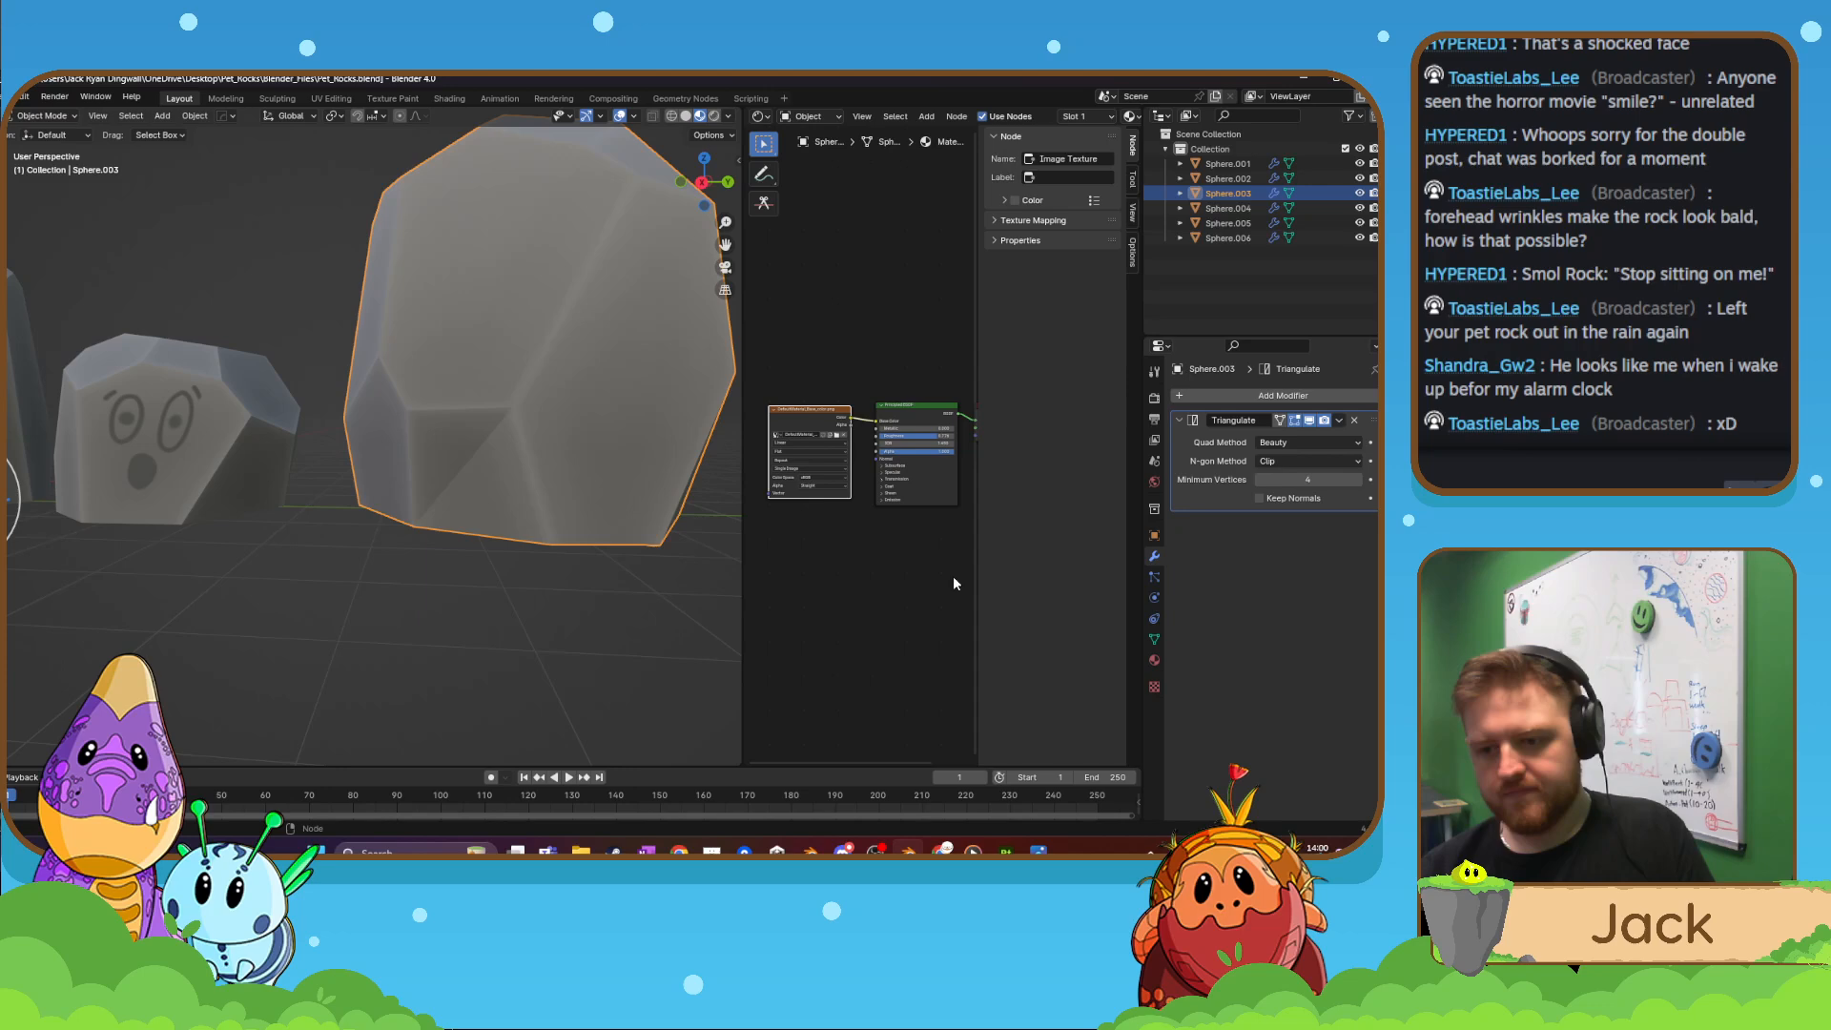
left_click(1155, 639)
scroll(467, 478, "down", 4)
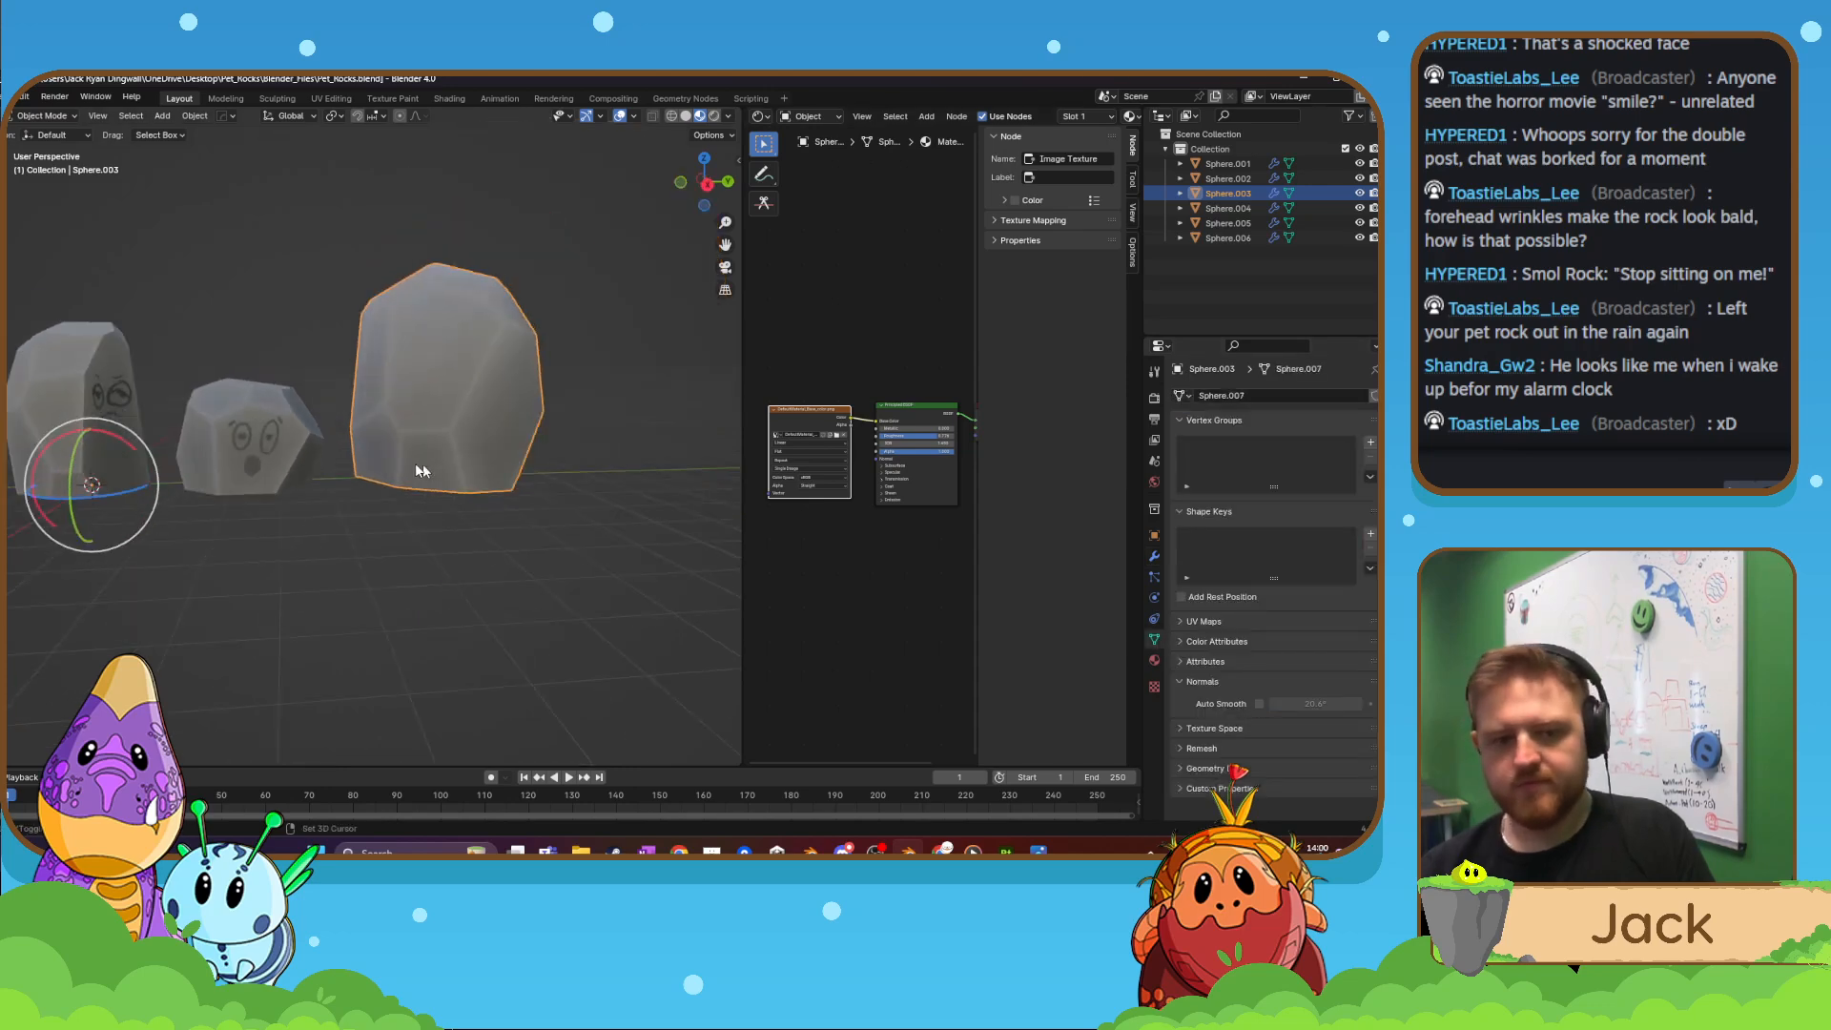
middle_click_drag(422, 470, 166, 421)
left_click(166, 421)
left_click(1259, 704)
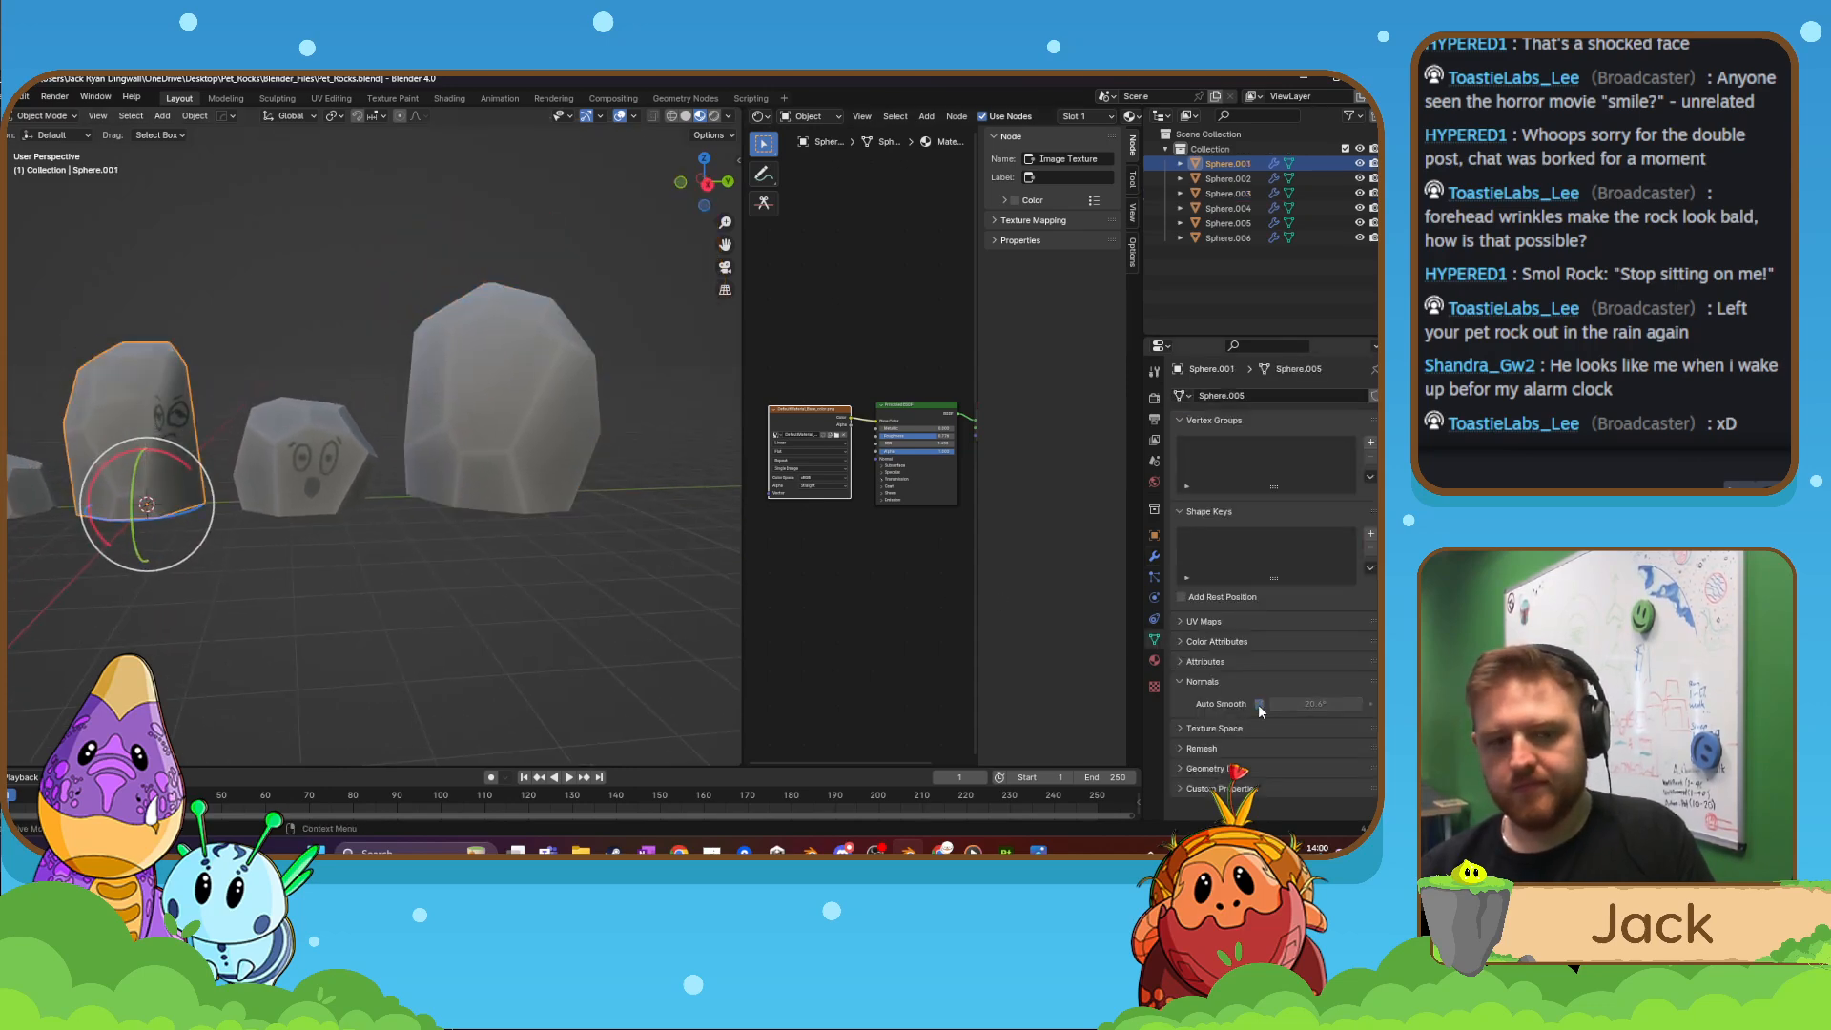
- Turn off Auto Smooth for the shocked-face rock, the low flat rock and the small end rock
mouse_move(382, 475)
middle_mouse_down()
mouse_move(288, 485)
mouse_move(393, 520)
mouse_move(386, 470)
middle_mouse_up()
left_click(386, 474)
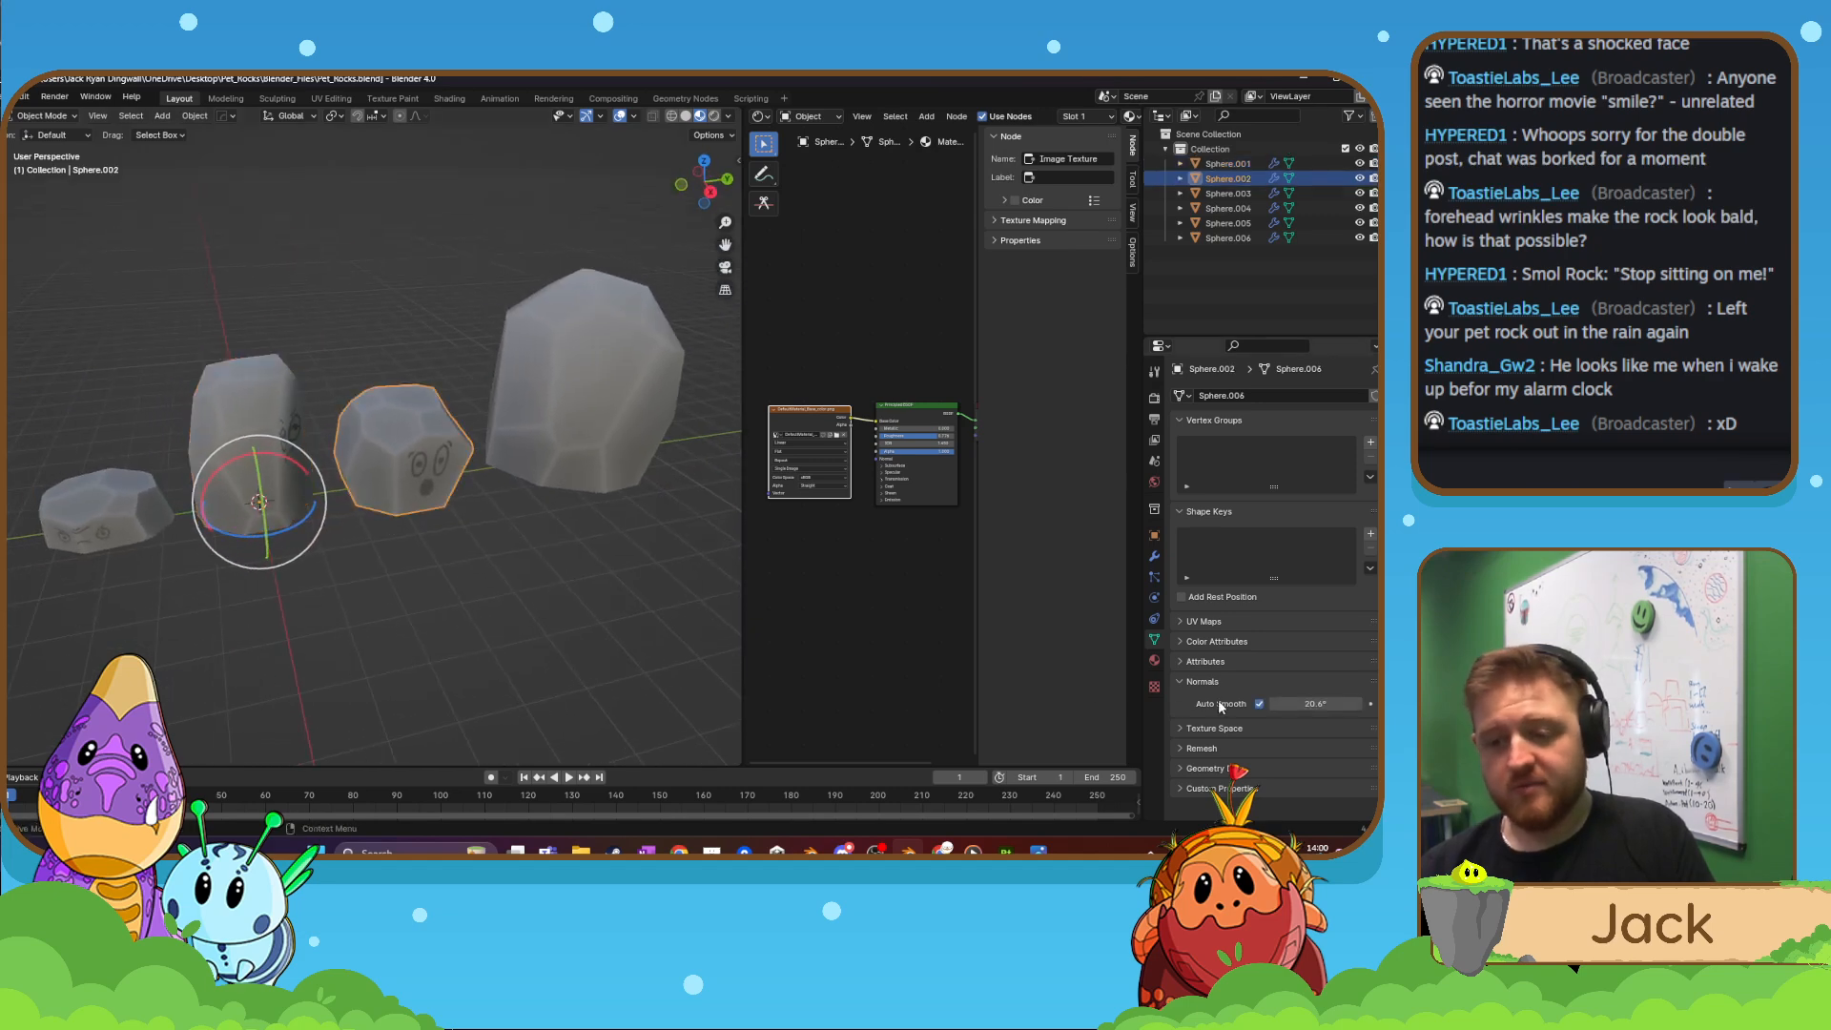
left_click(1258, 704)
middle_click_drag(294, 519, 416, 525, "shift")
left_click(274, 524)
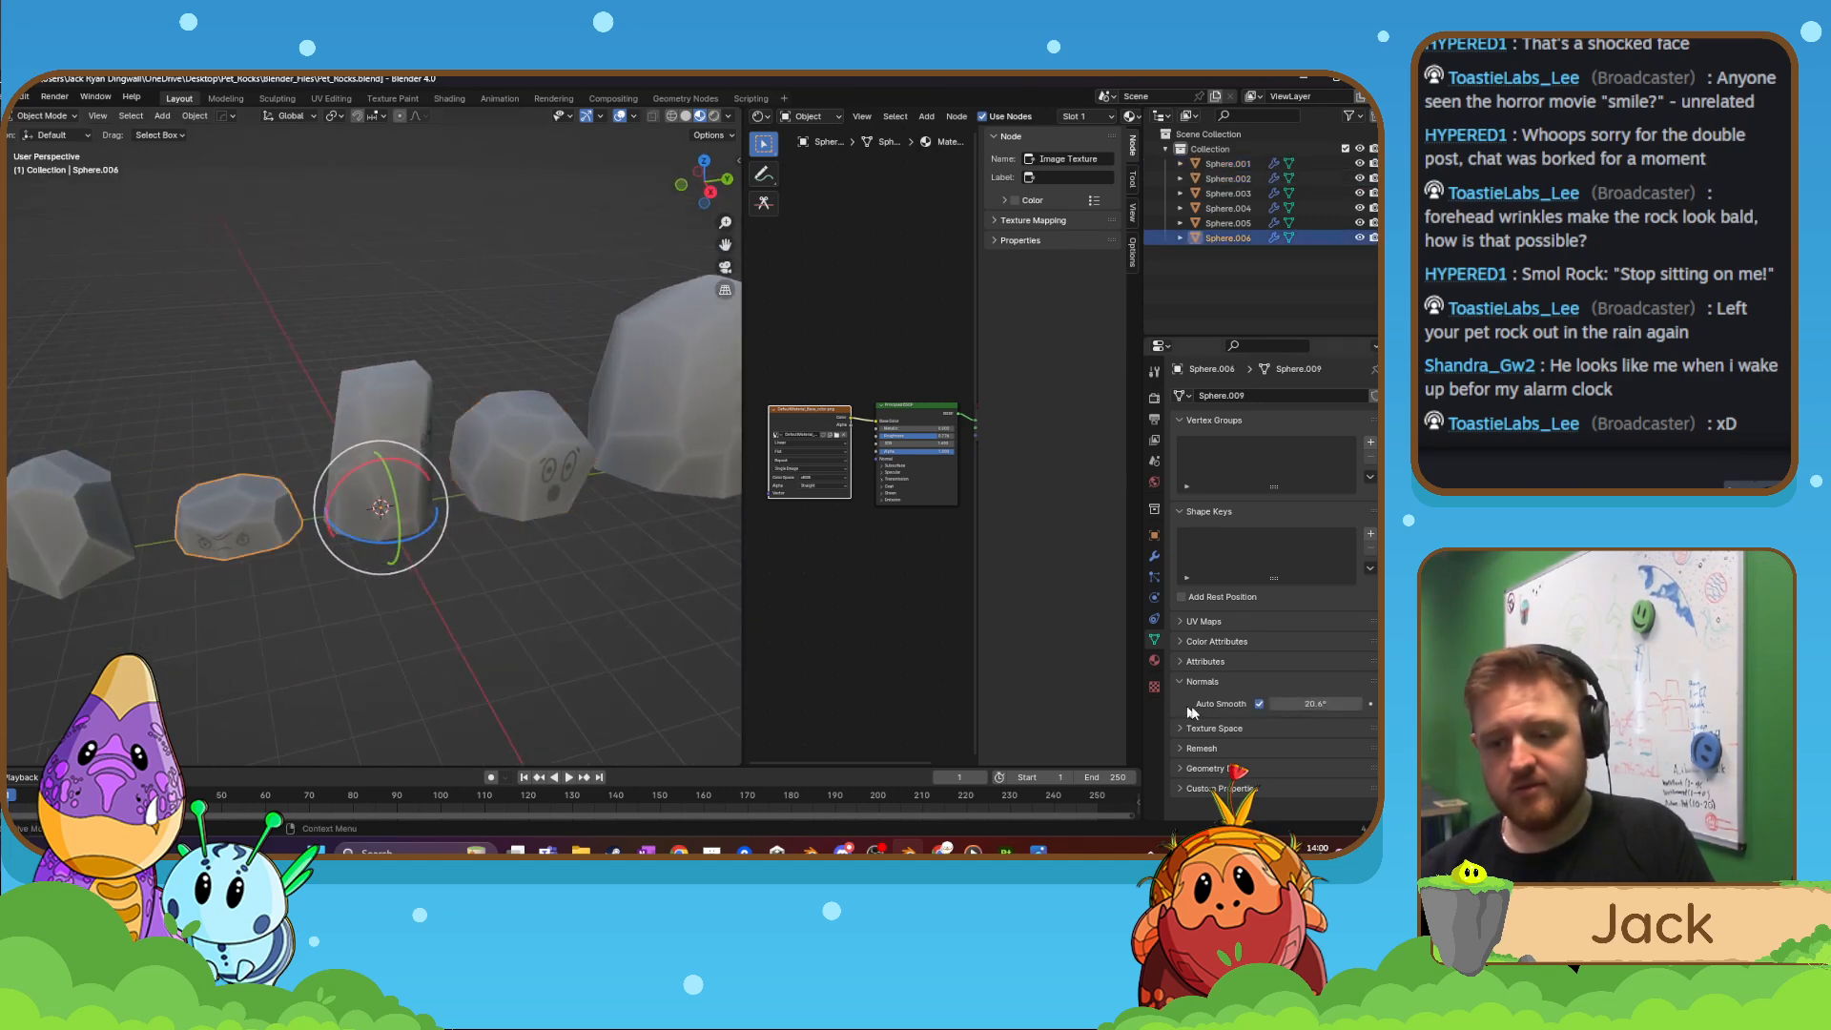
left_click(123, 488)
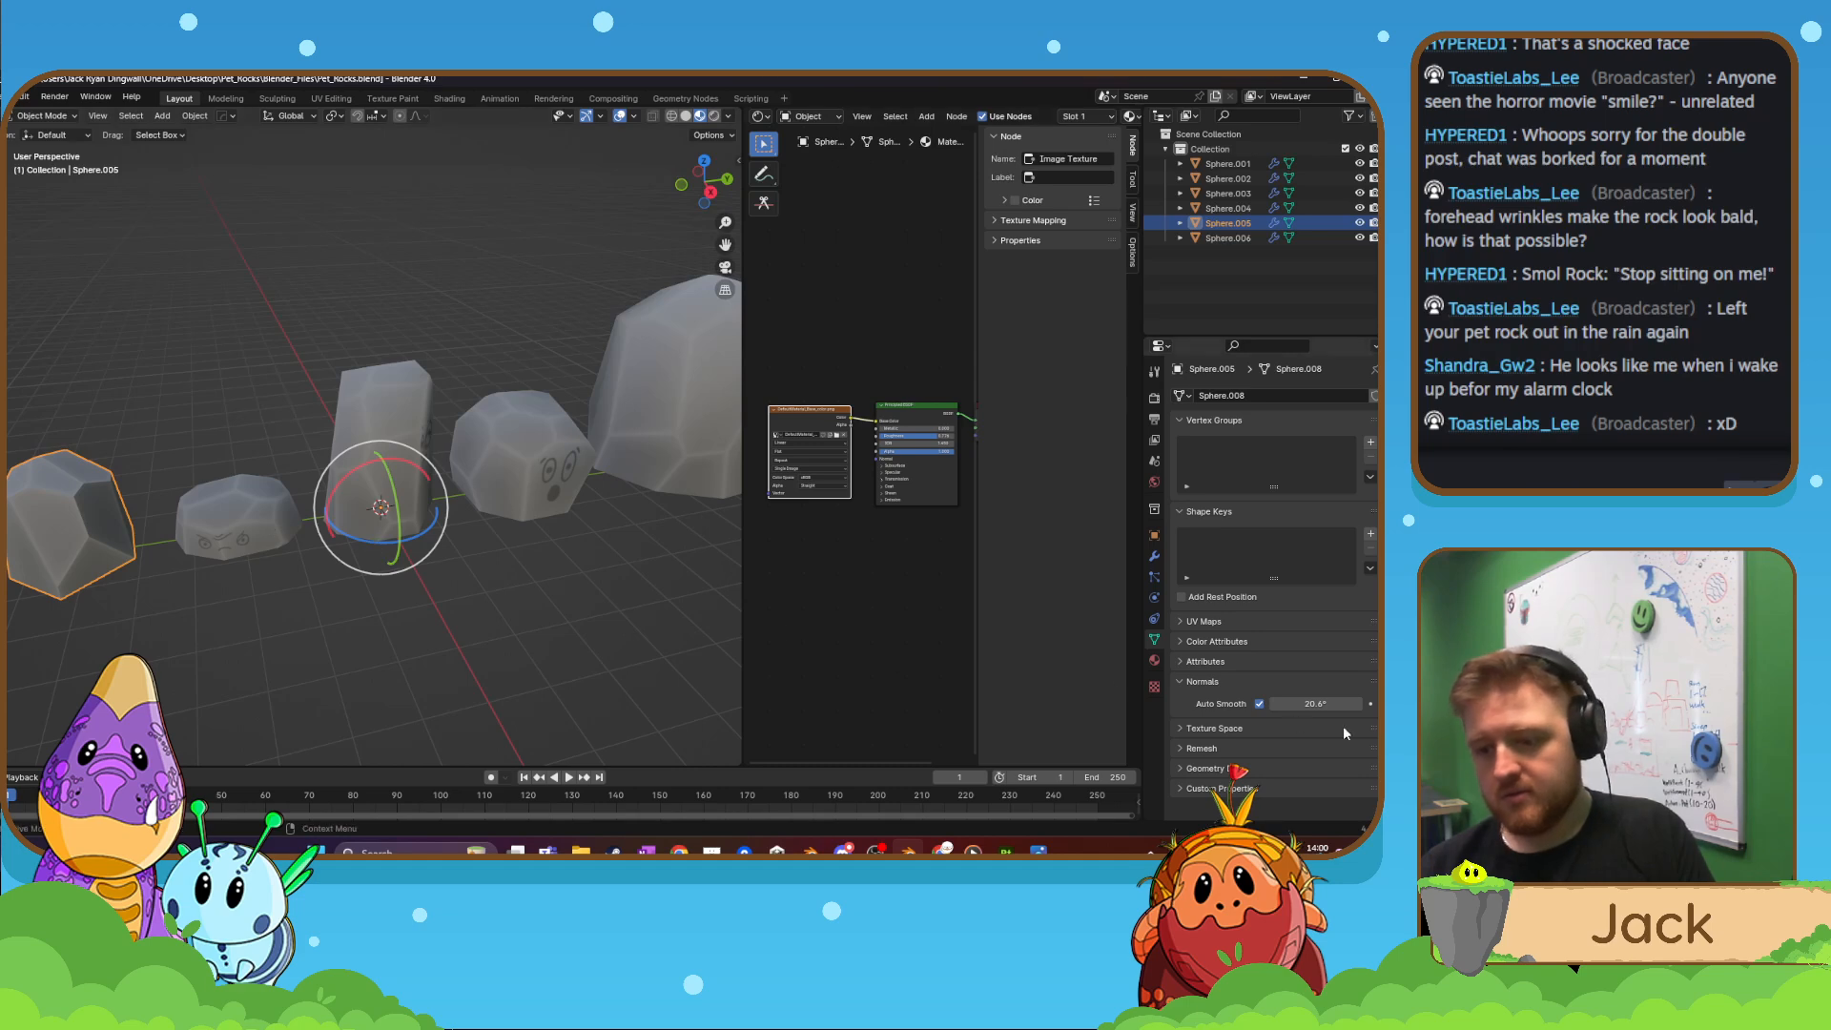
left_click(1260, 704)
- Select all the rocks, apply Shade Flat to them and check the shading on individual rocks
scroll(382, 477, "down", 2)
left_click_drag(130, 360, 614, 571)
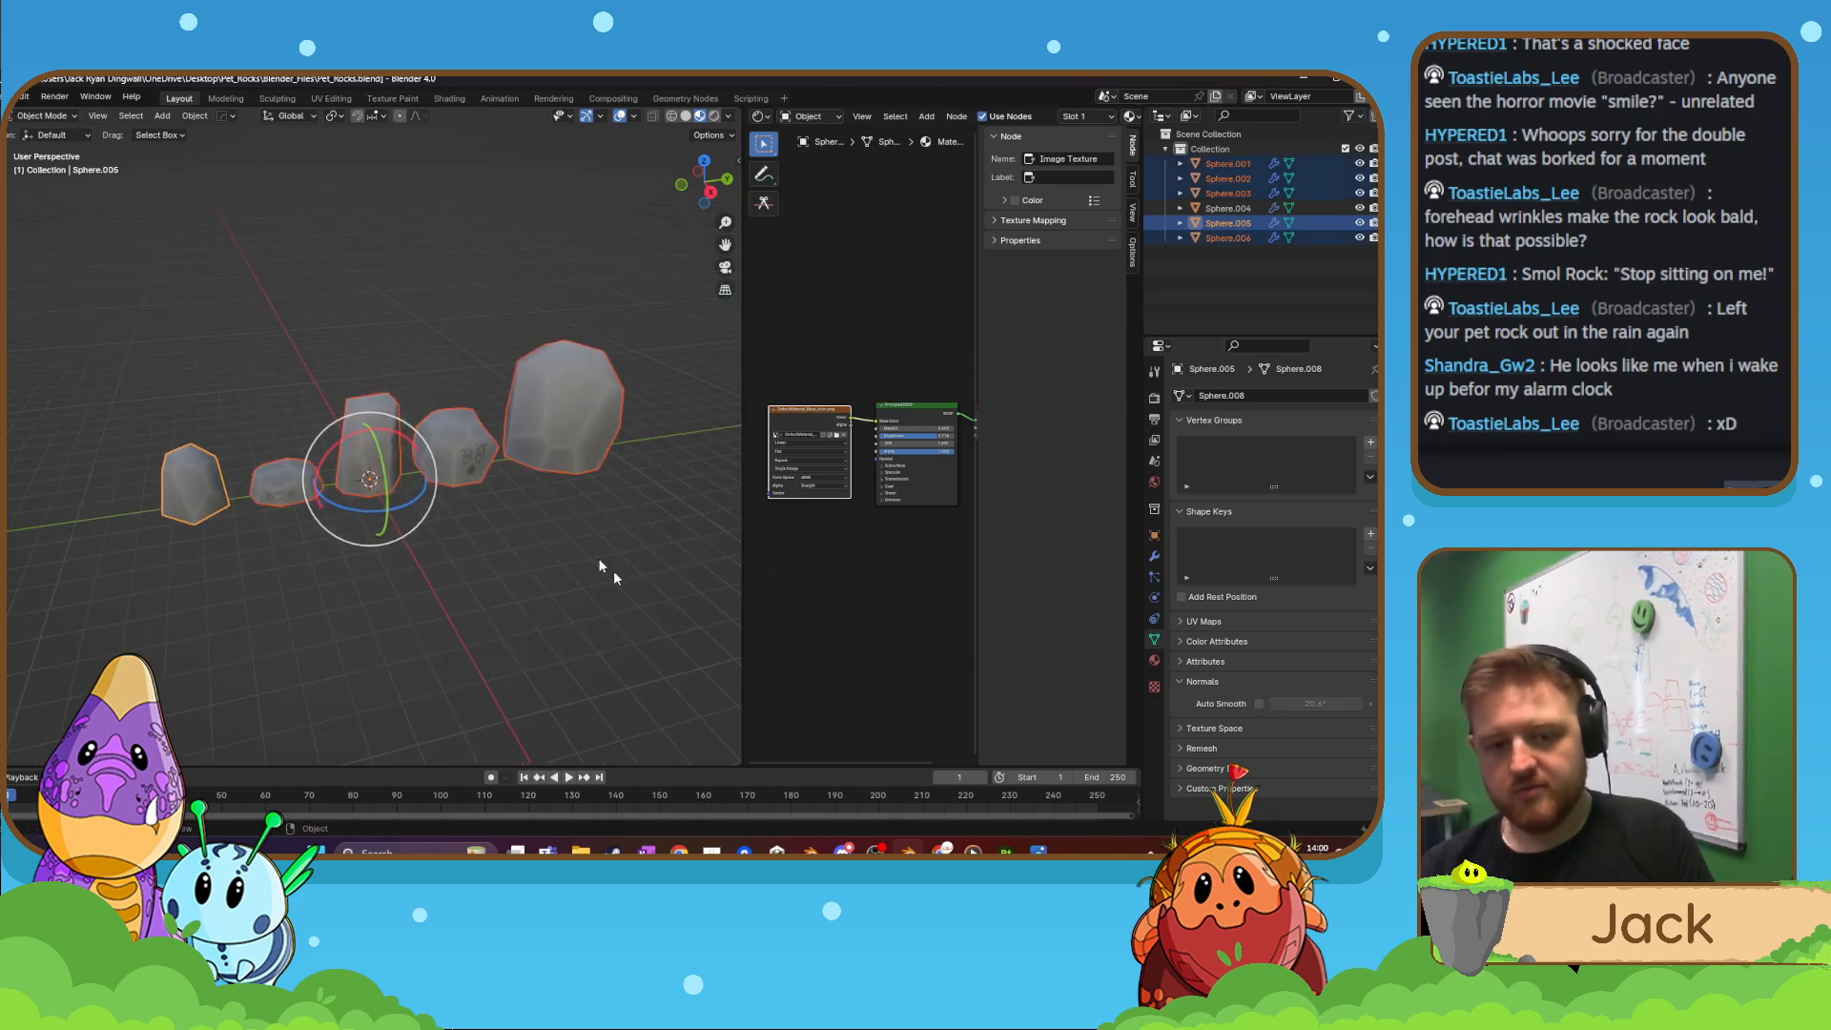
right_click(547, 445)
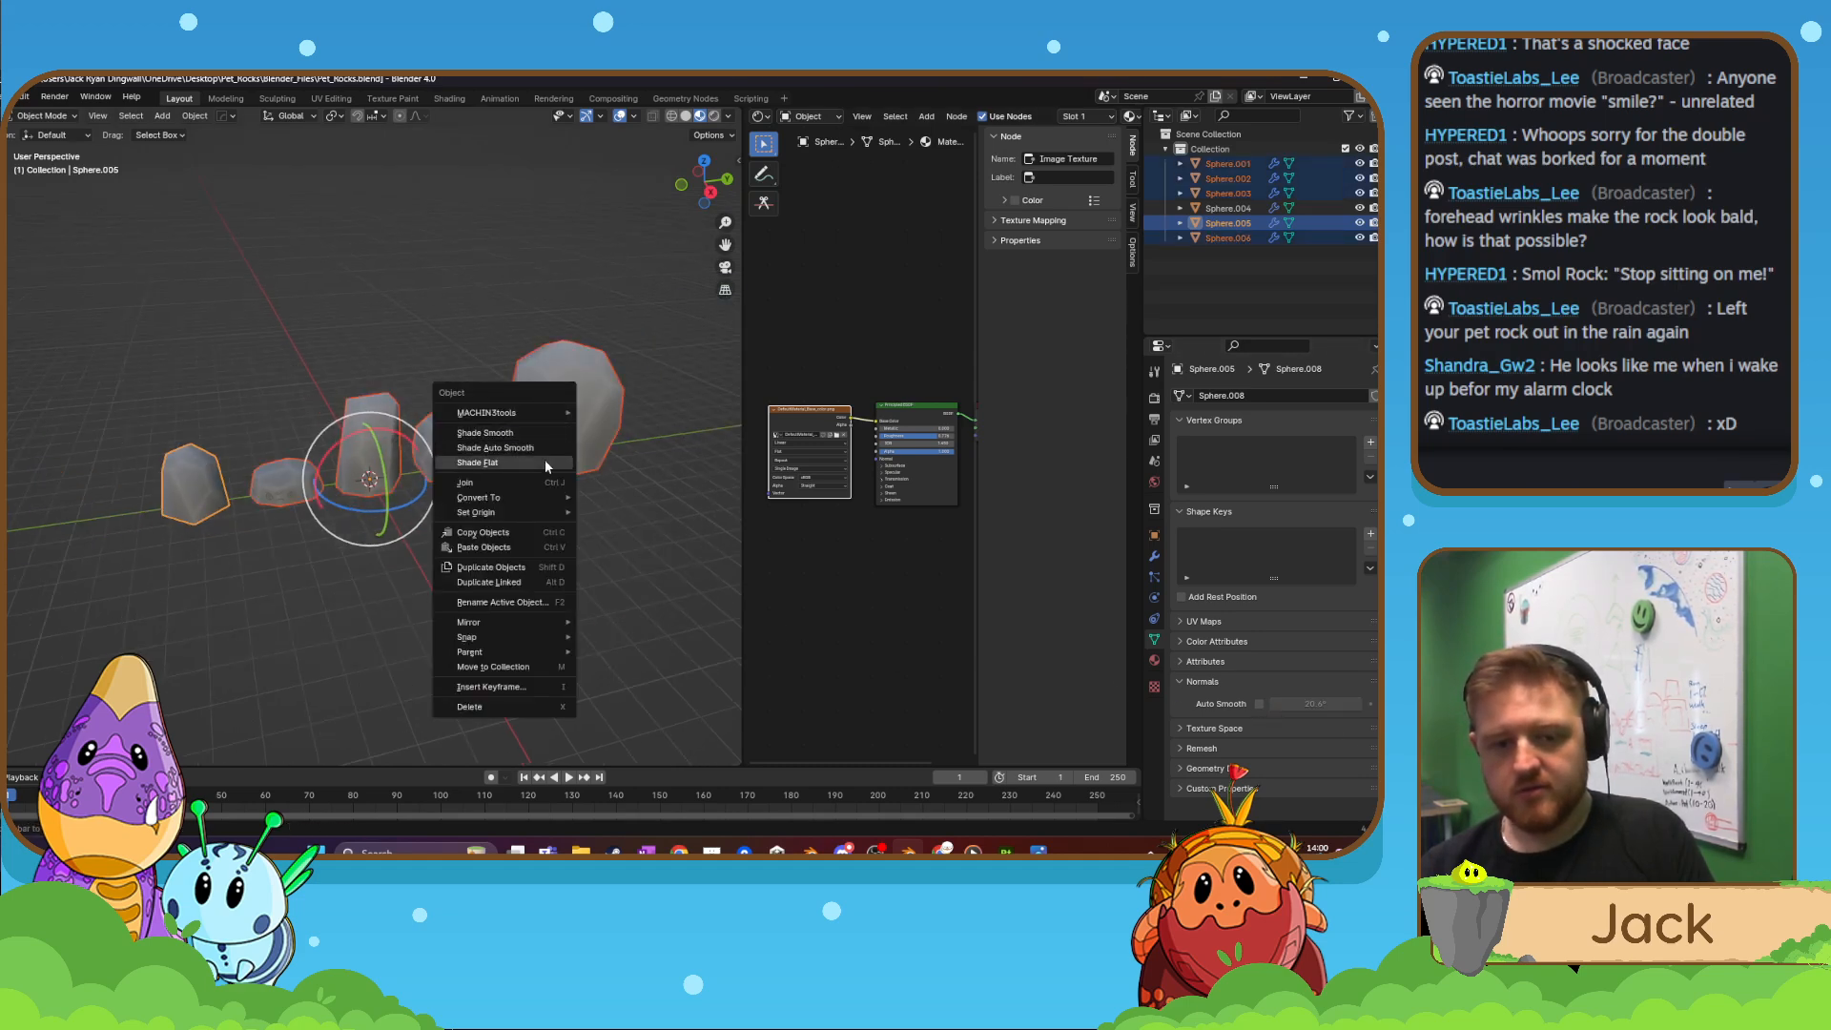
left_click(546, 462)
left_click(532, 561)
middle_click_drag(533, 561, 469, 526)
scroll(469, 526, "up", 2)
left_click(557, 451)
middle_click_drag(557, 451, 378, 459, "shift")
right_click(454, 435)
left_click(454, 435)
left_click(547, 376)
- In the right orthographic view, rotate the tall middle rock about -54° around Z so its face points forward
left_click(342, 448)
key("KP_3")
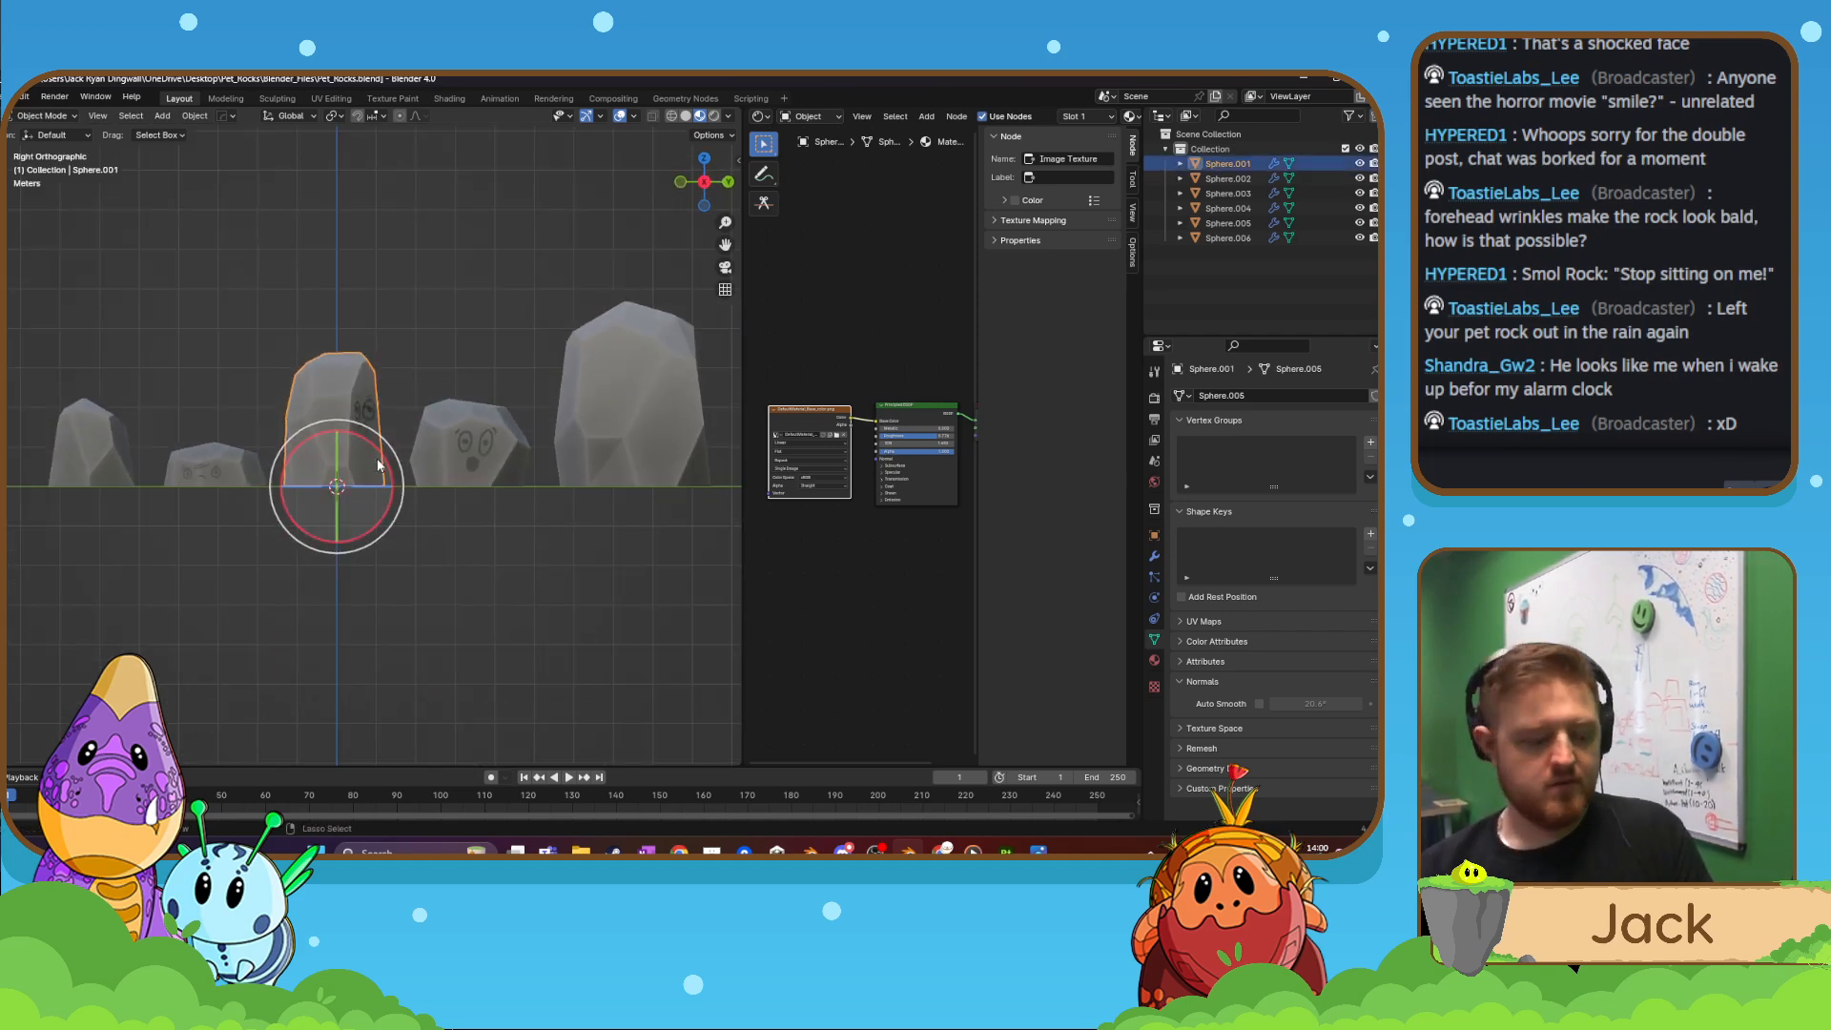
key("r")
key("z")
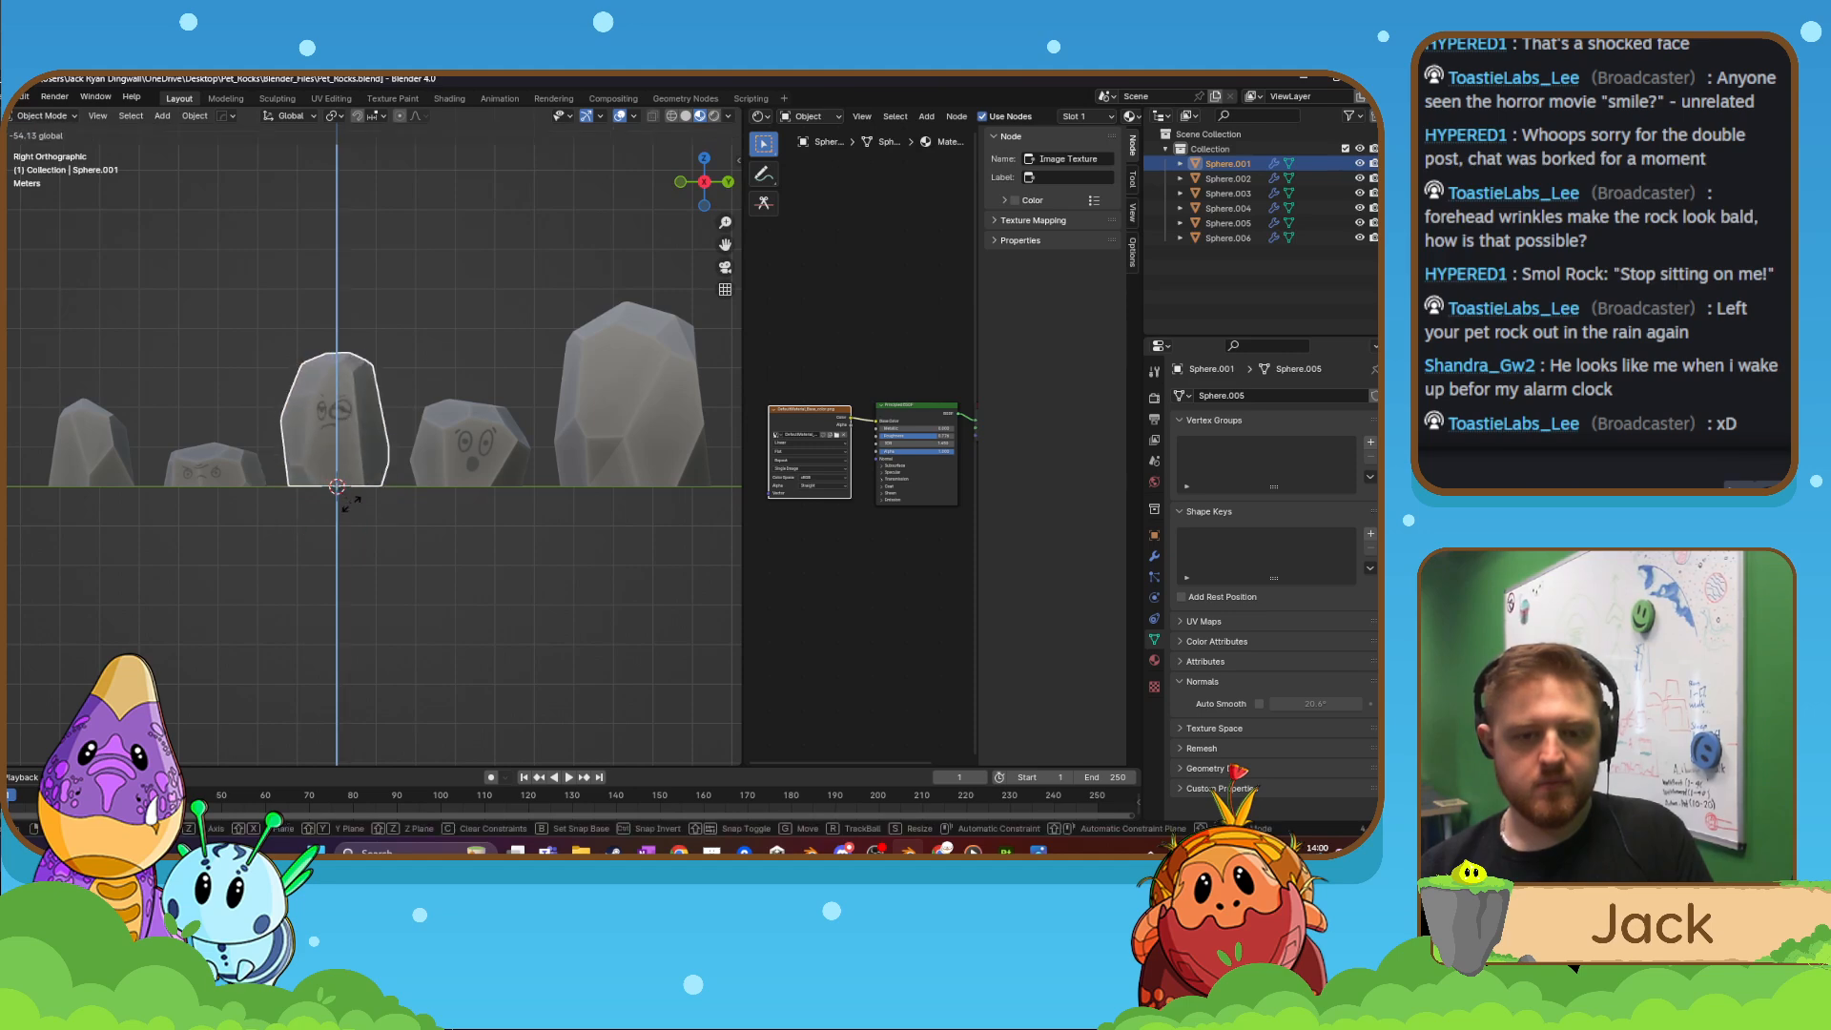
left_click(349, 503)
- Set the largest rock's origin to its geometry and rotate it around Z so its face points forward
left_click(641, 419)
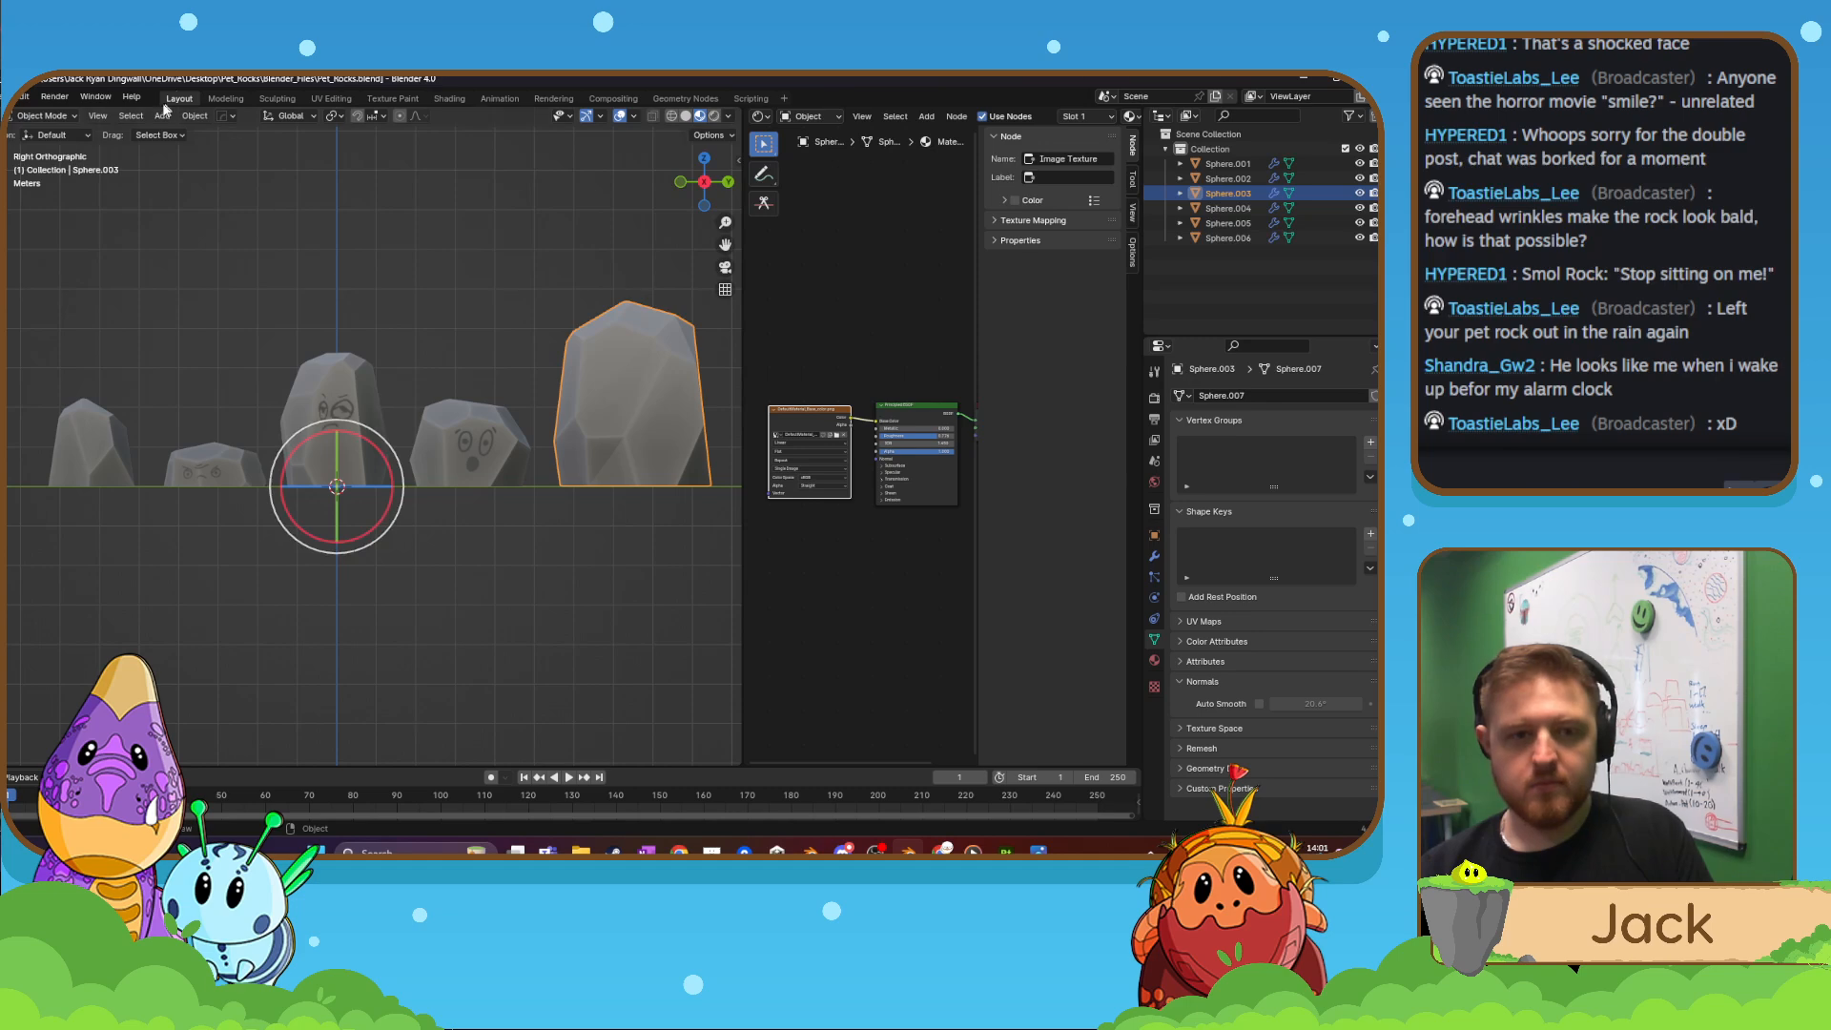
left_click(194, 116)
mouse_move(229, 148)
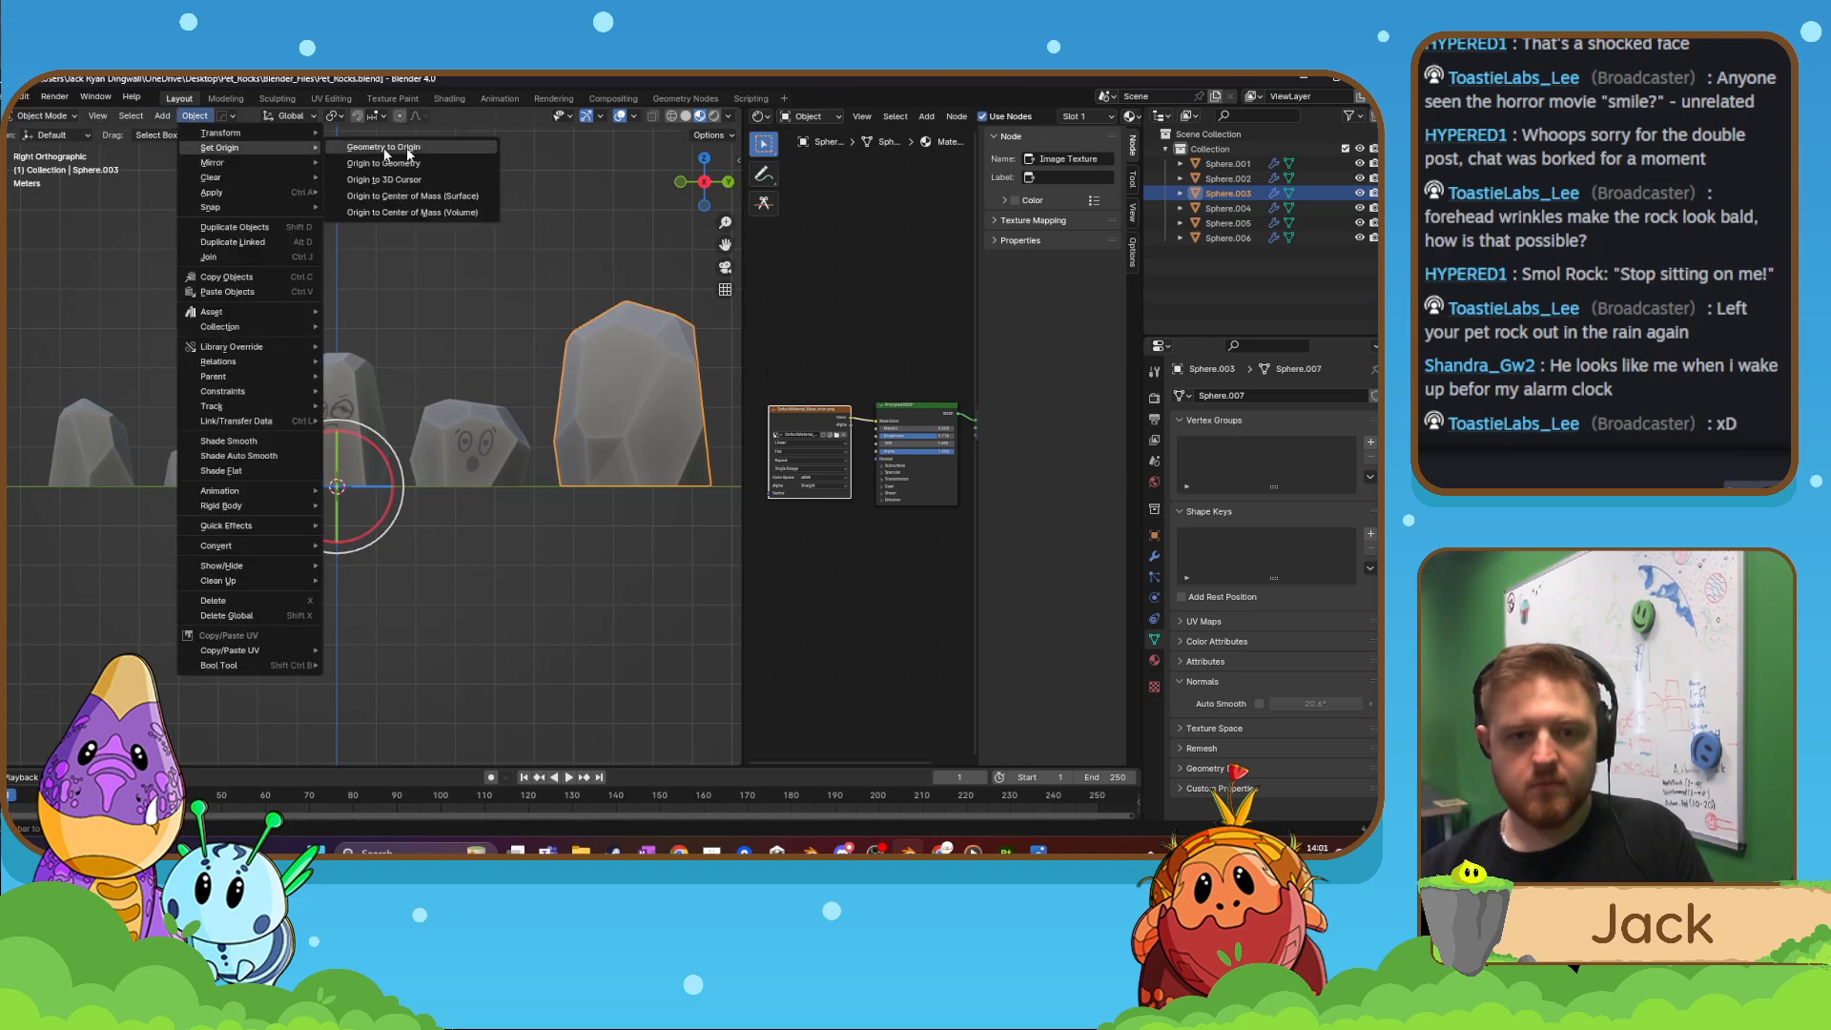
left_click(435, 163)
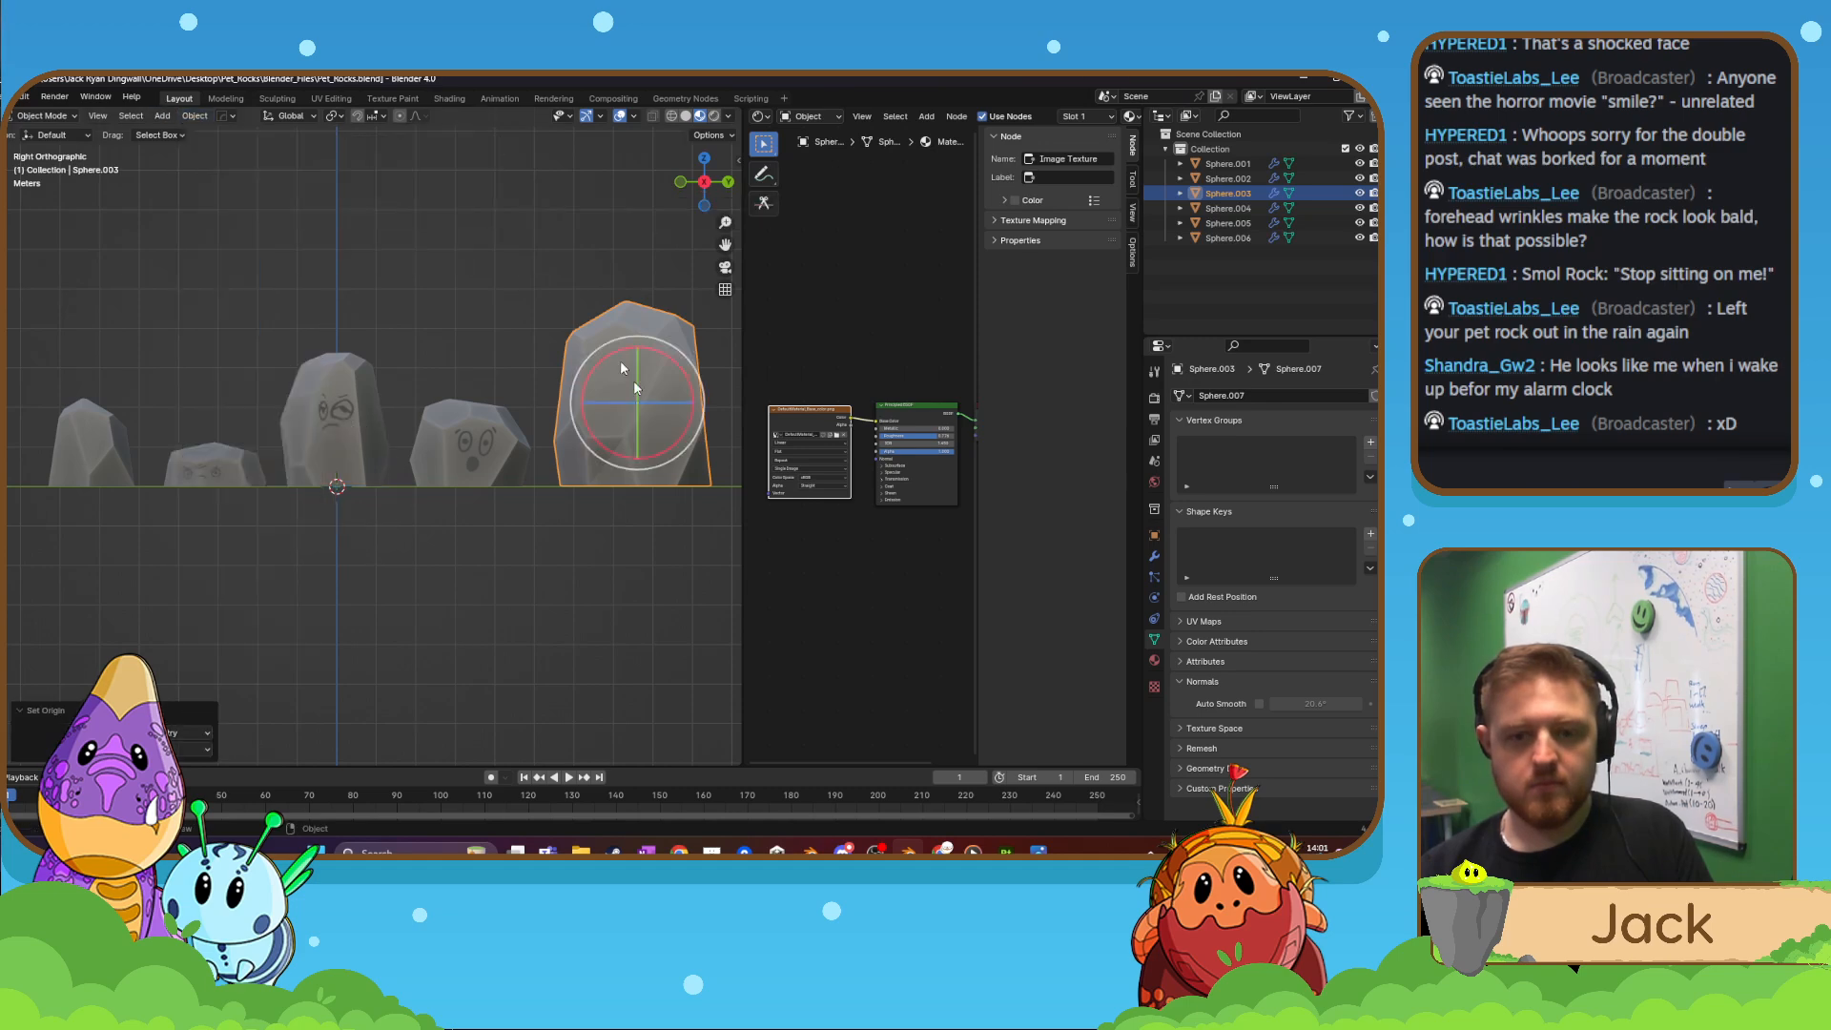
left_click_drag(678, 401, 648, 445)
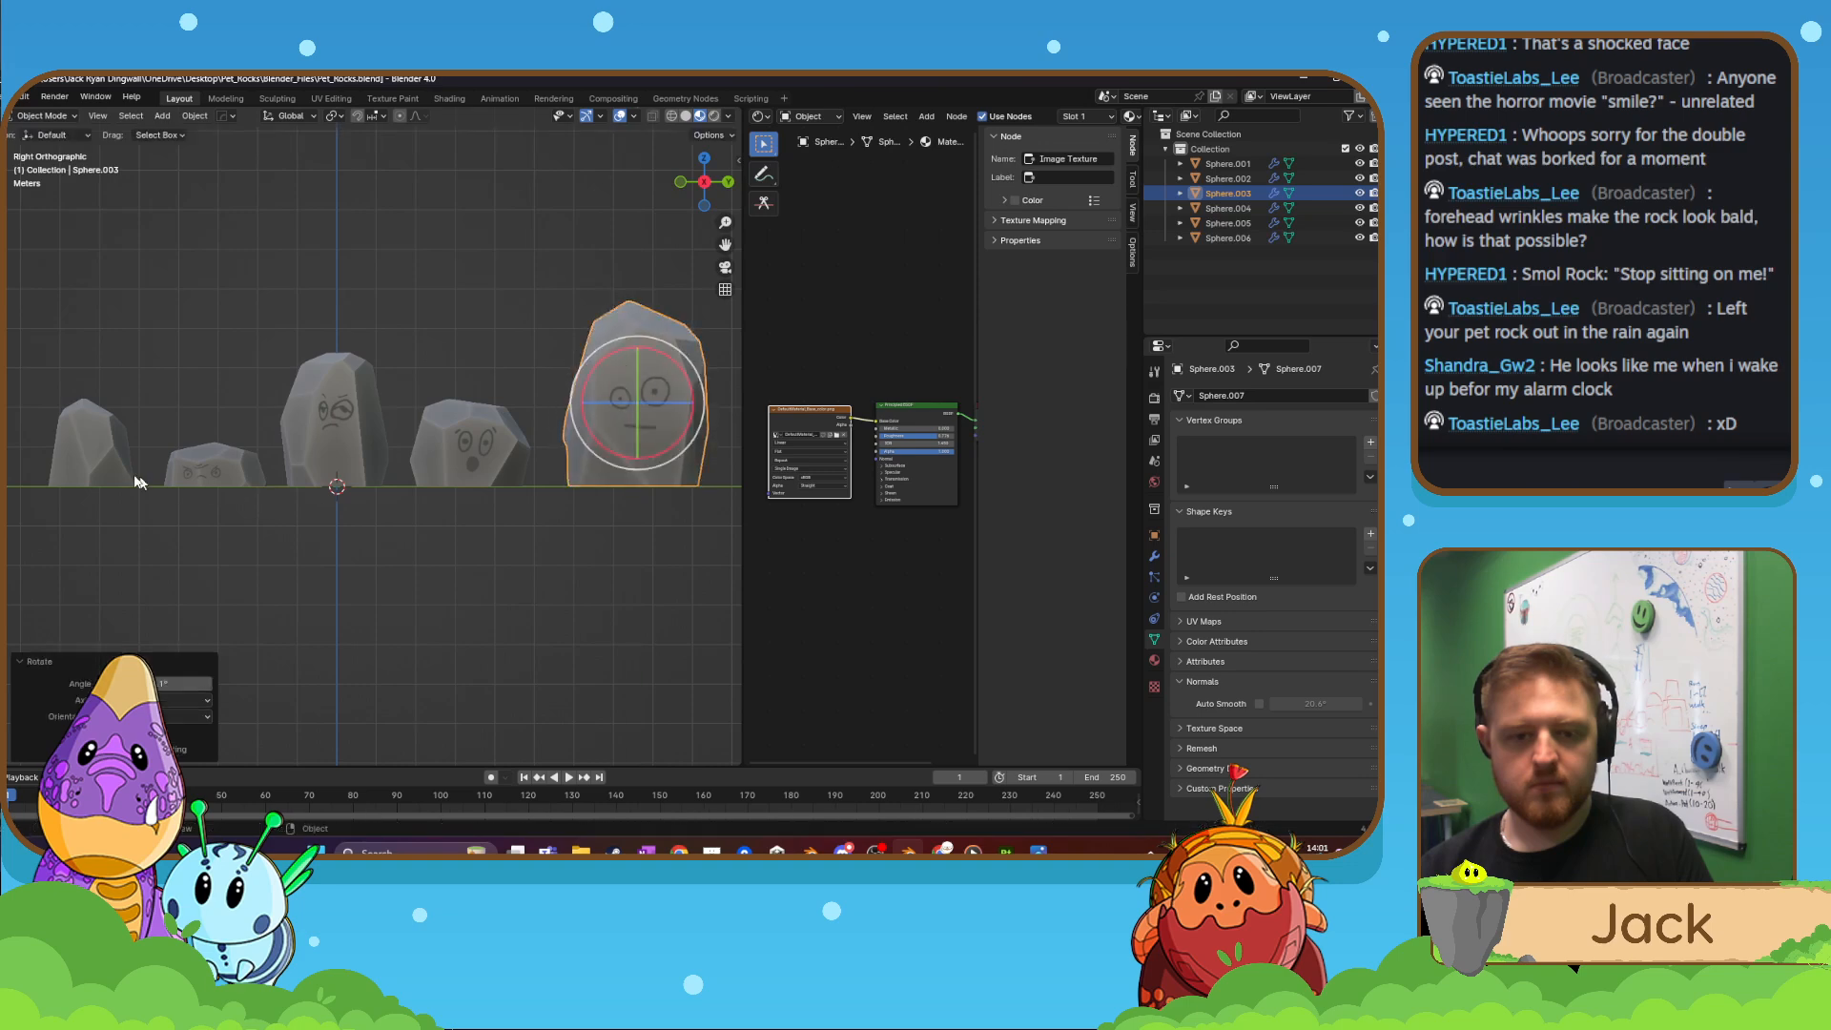
- Set the small end rock's origin to its geometry and rotate it around Z so its face points forward
left_click(126, 456)
left_click(194, 115)
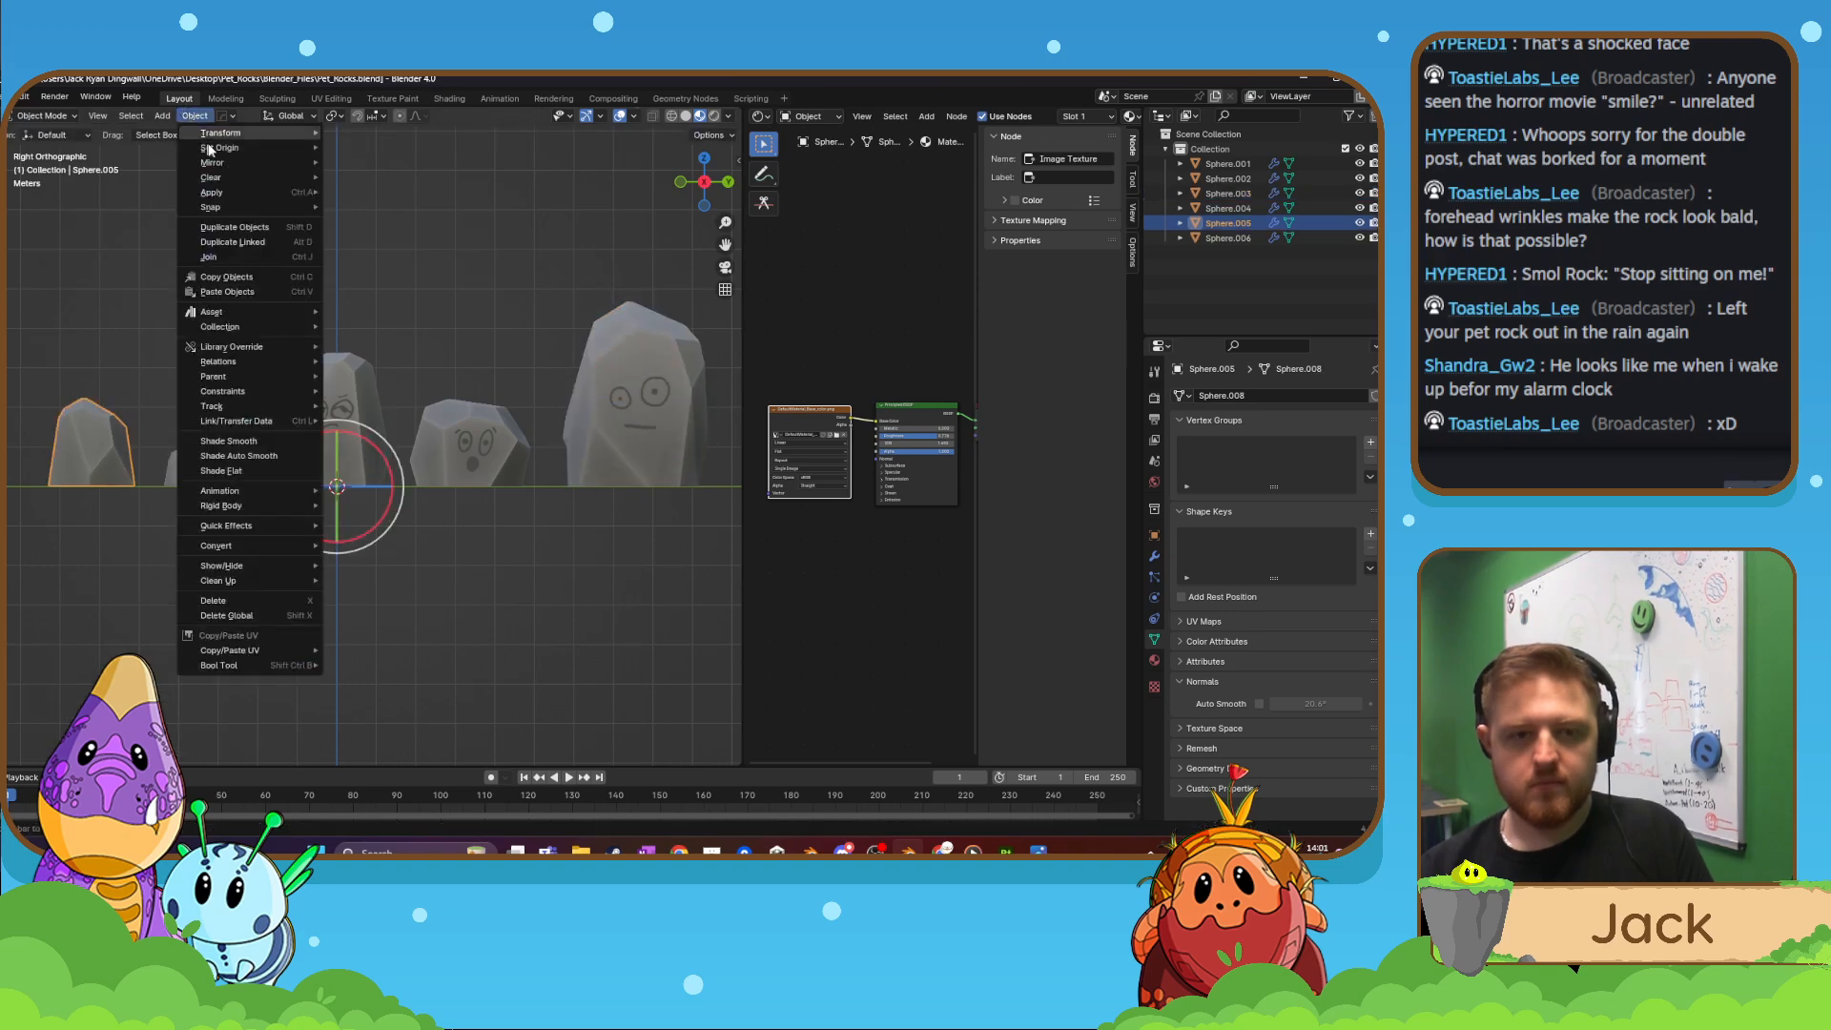
mouse_move(229, 147)
left_click(431, 163)
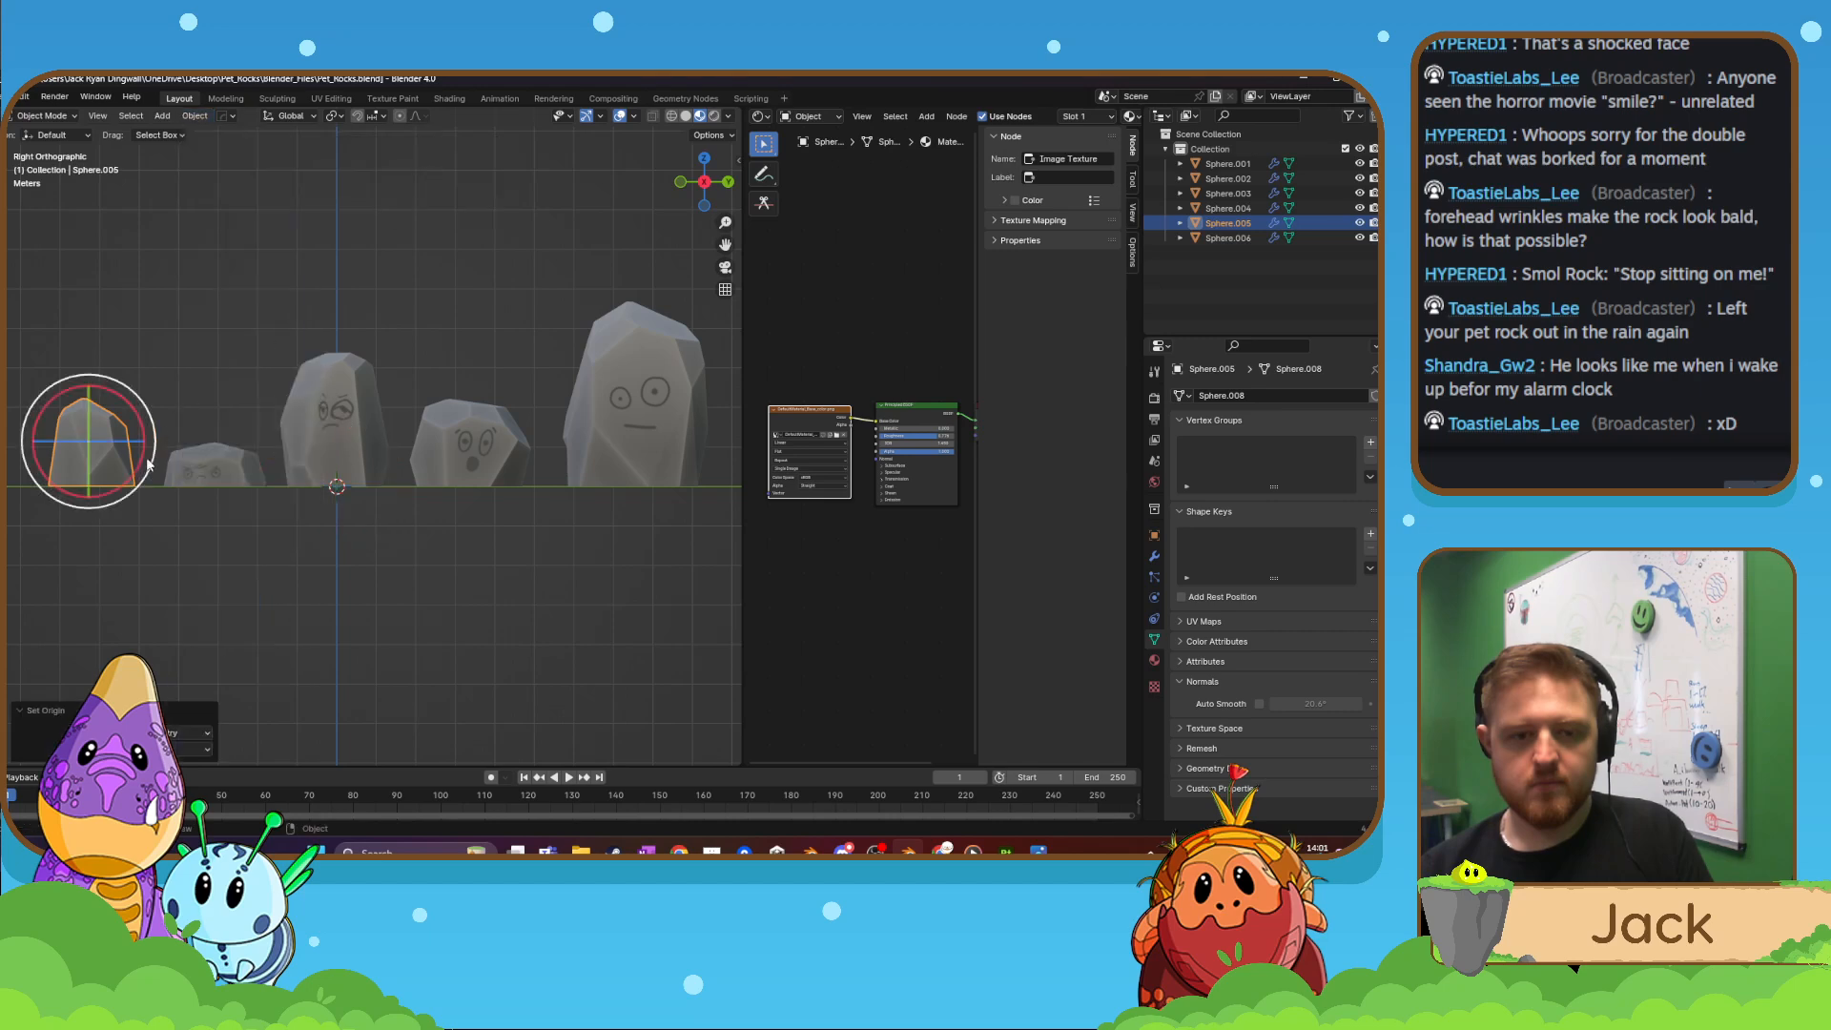
key("g")
key("z")
key("r")
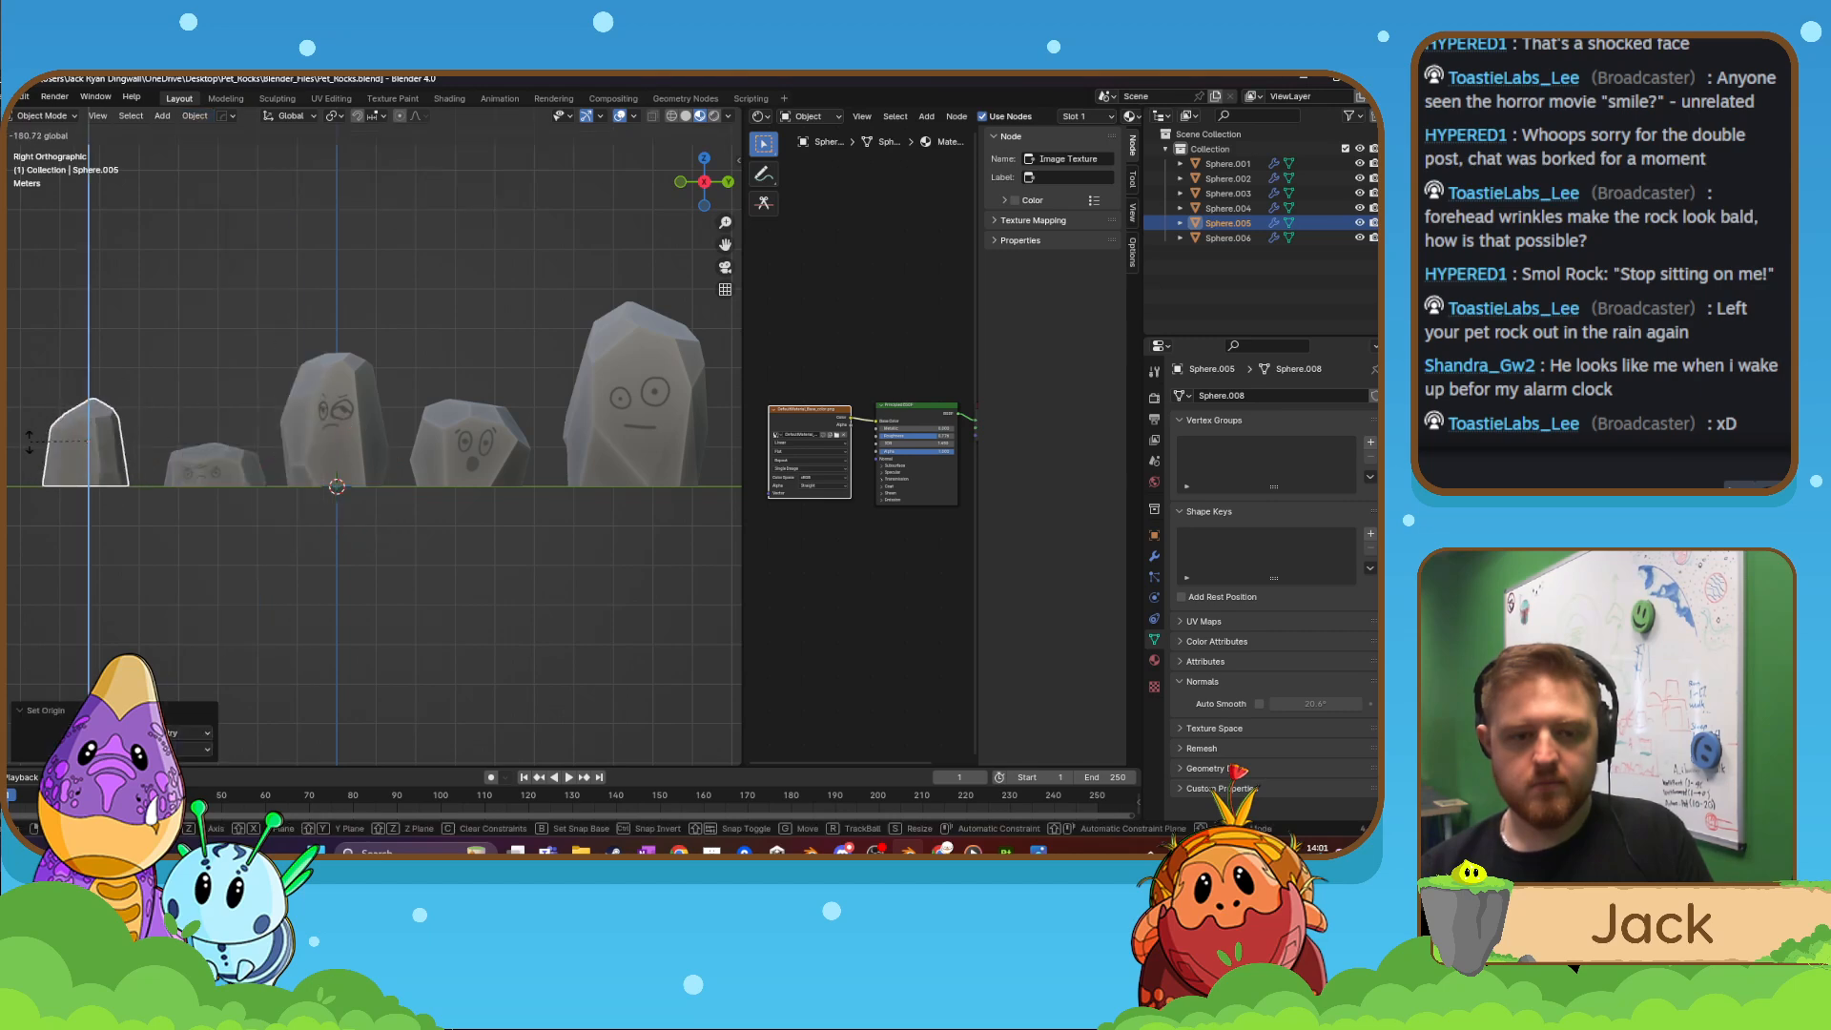
left_click(72, 347)
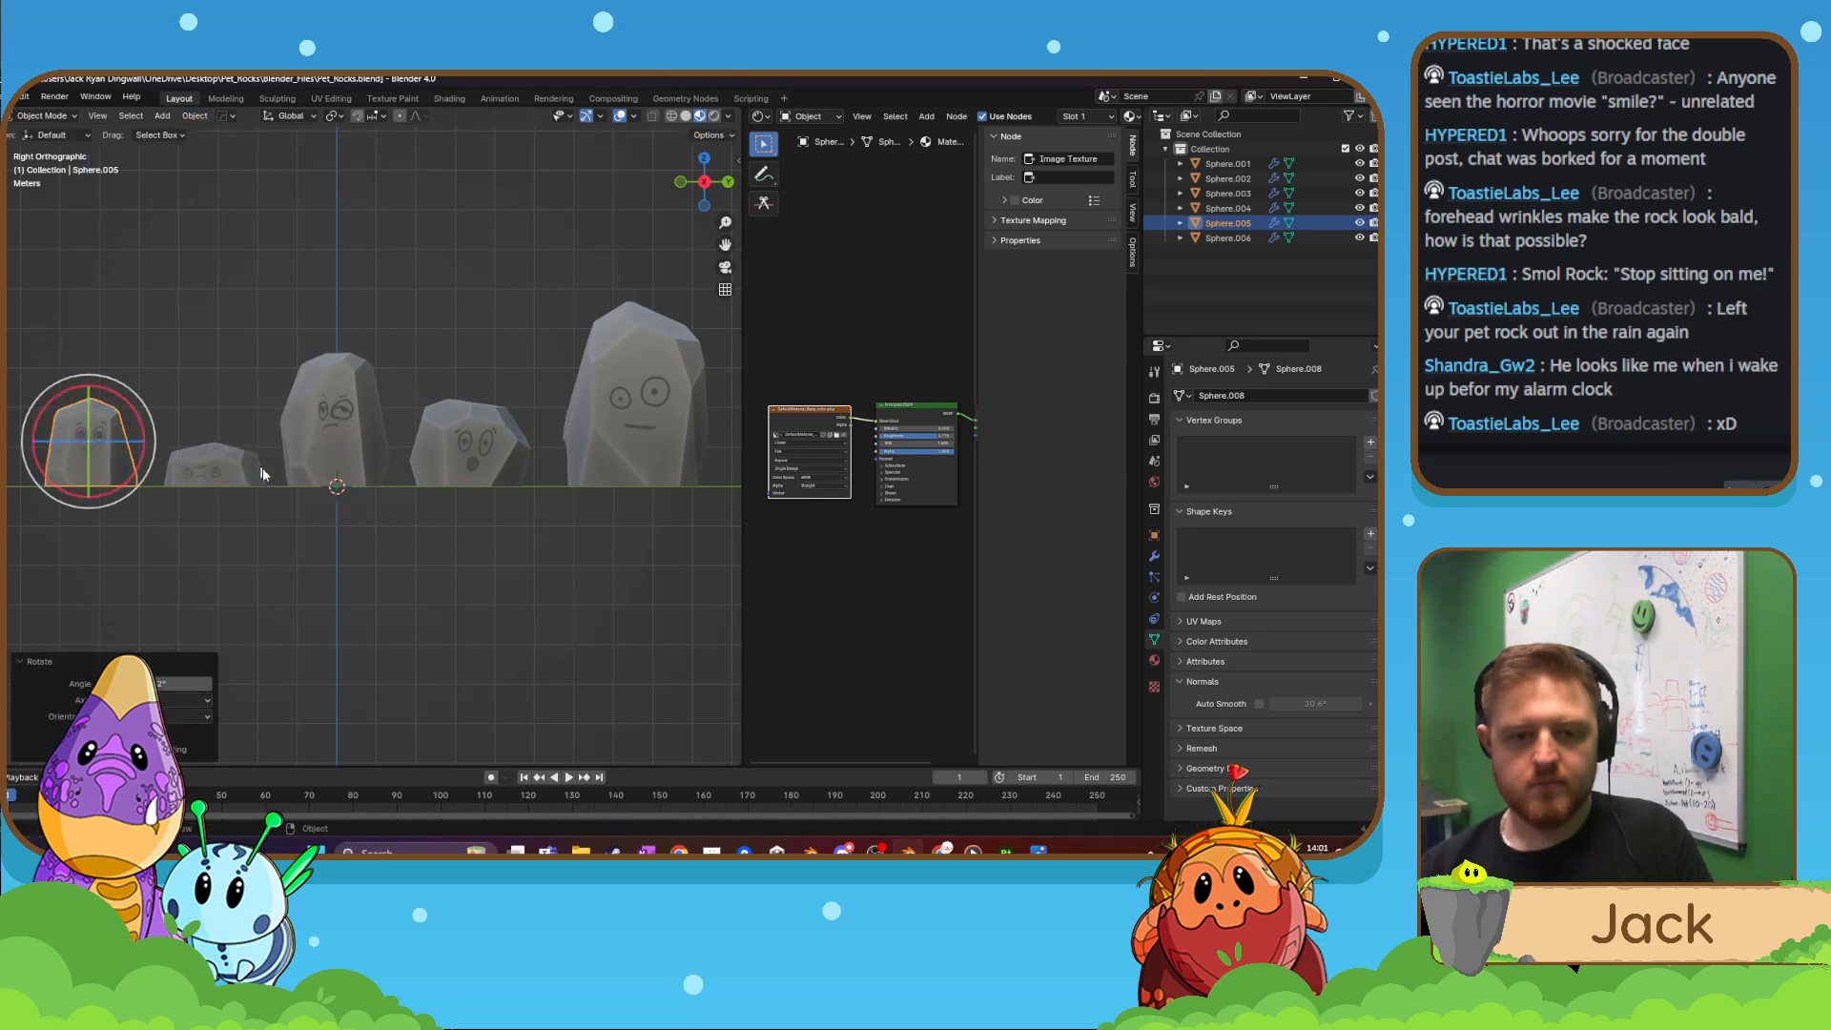
- Set the low flat rock's origin to its geometry and rotate it slightly around Z
left_click(256, 469)
left_click(195, 116)
mouse_move(218, 150)
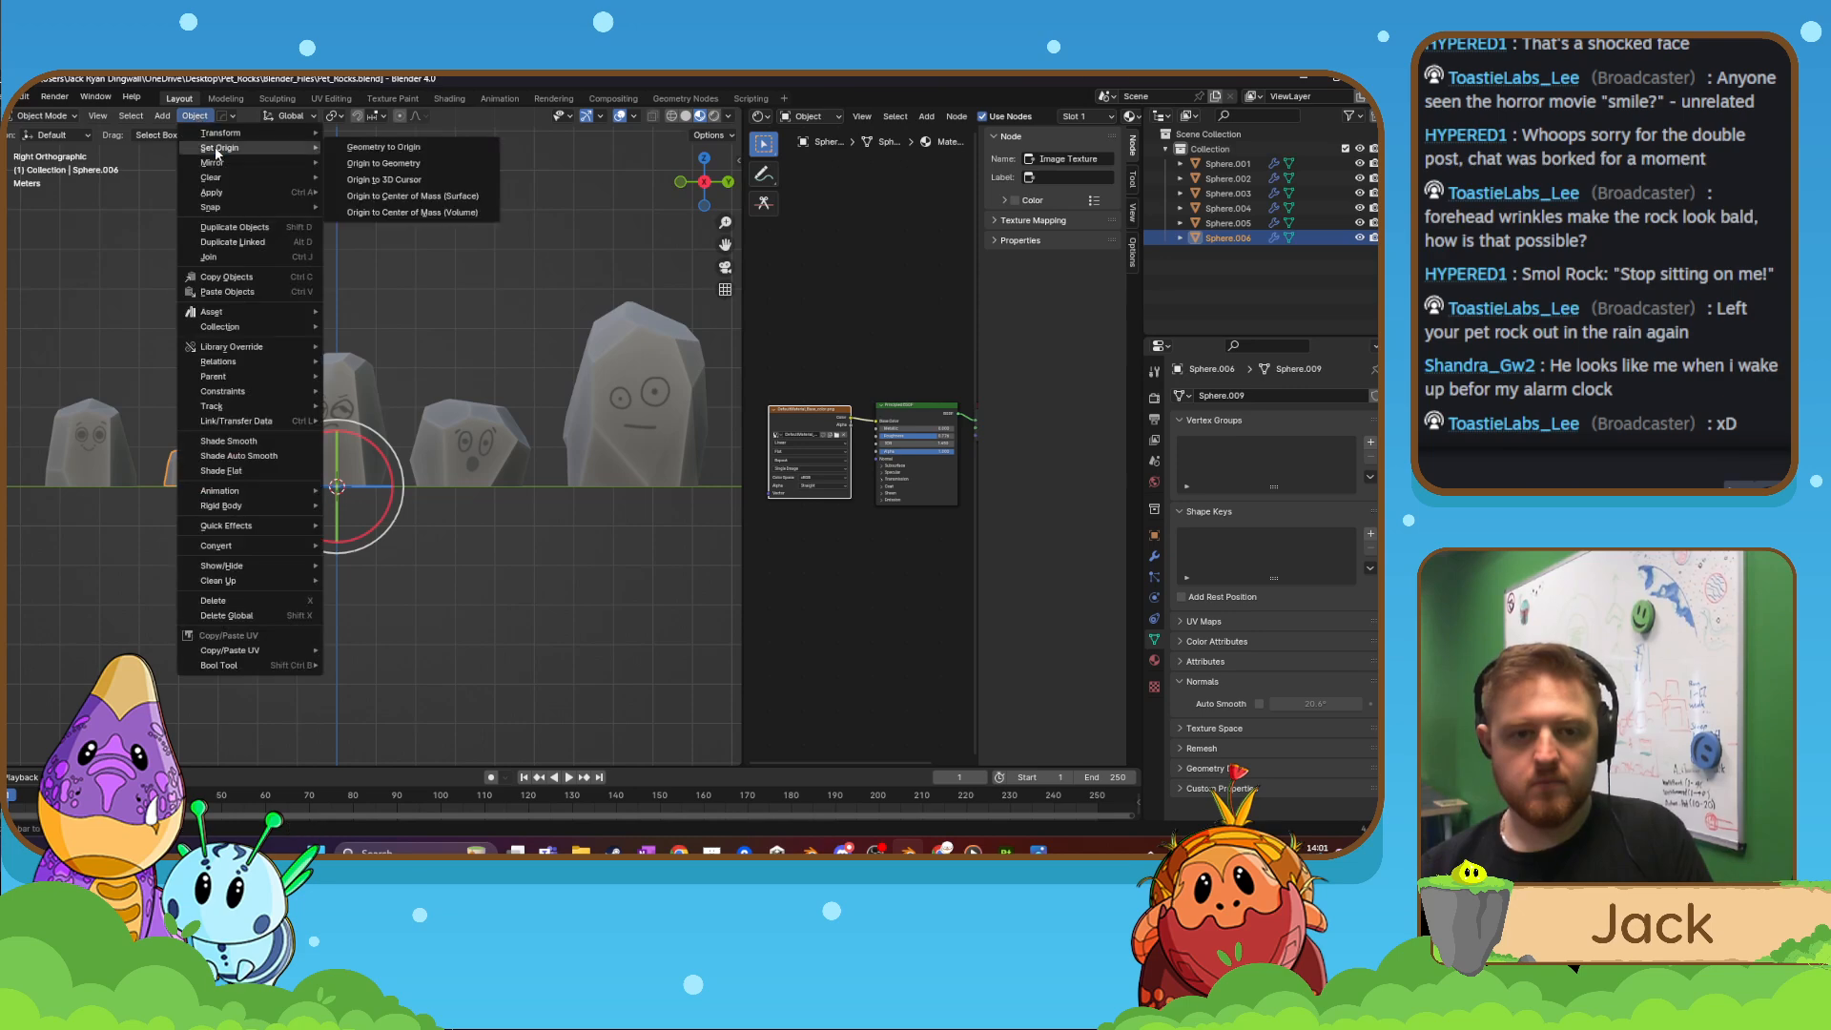
left_click(382, 163)
key("g")
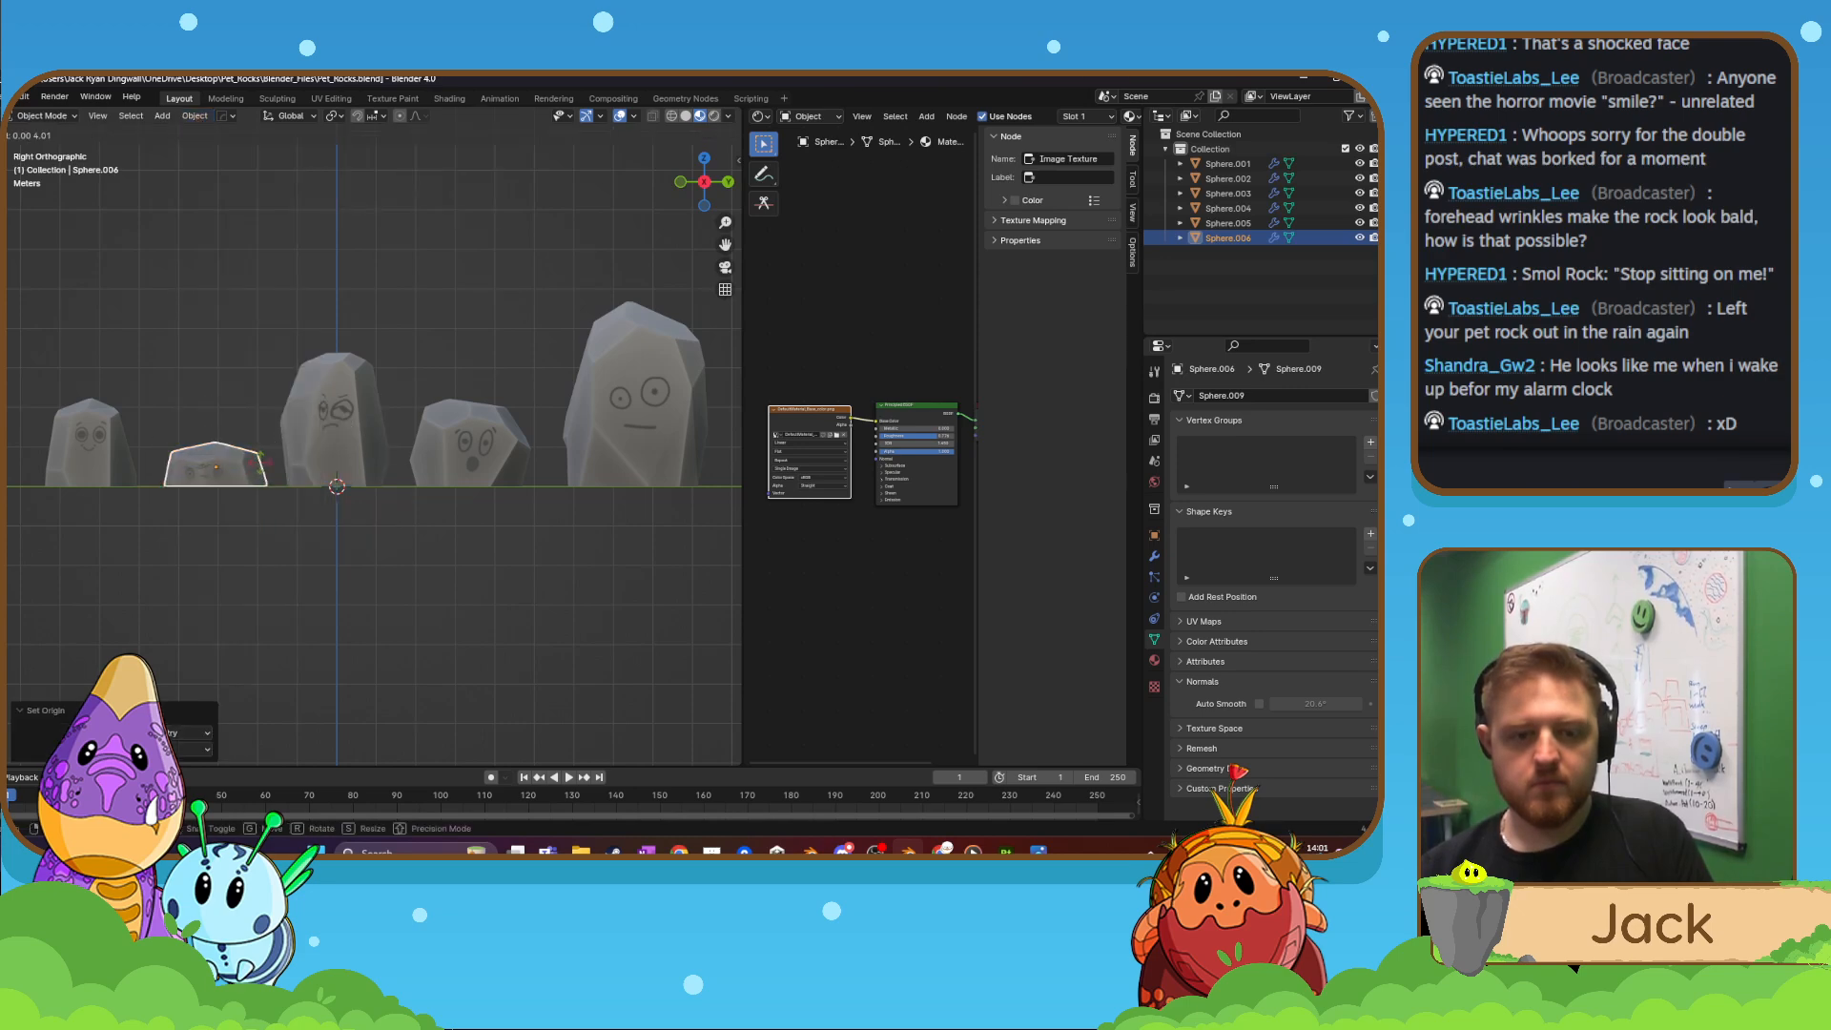
key("z")
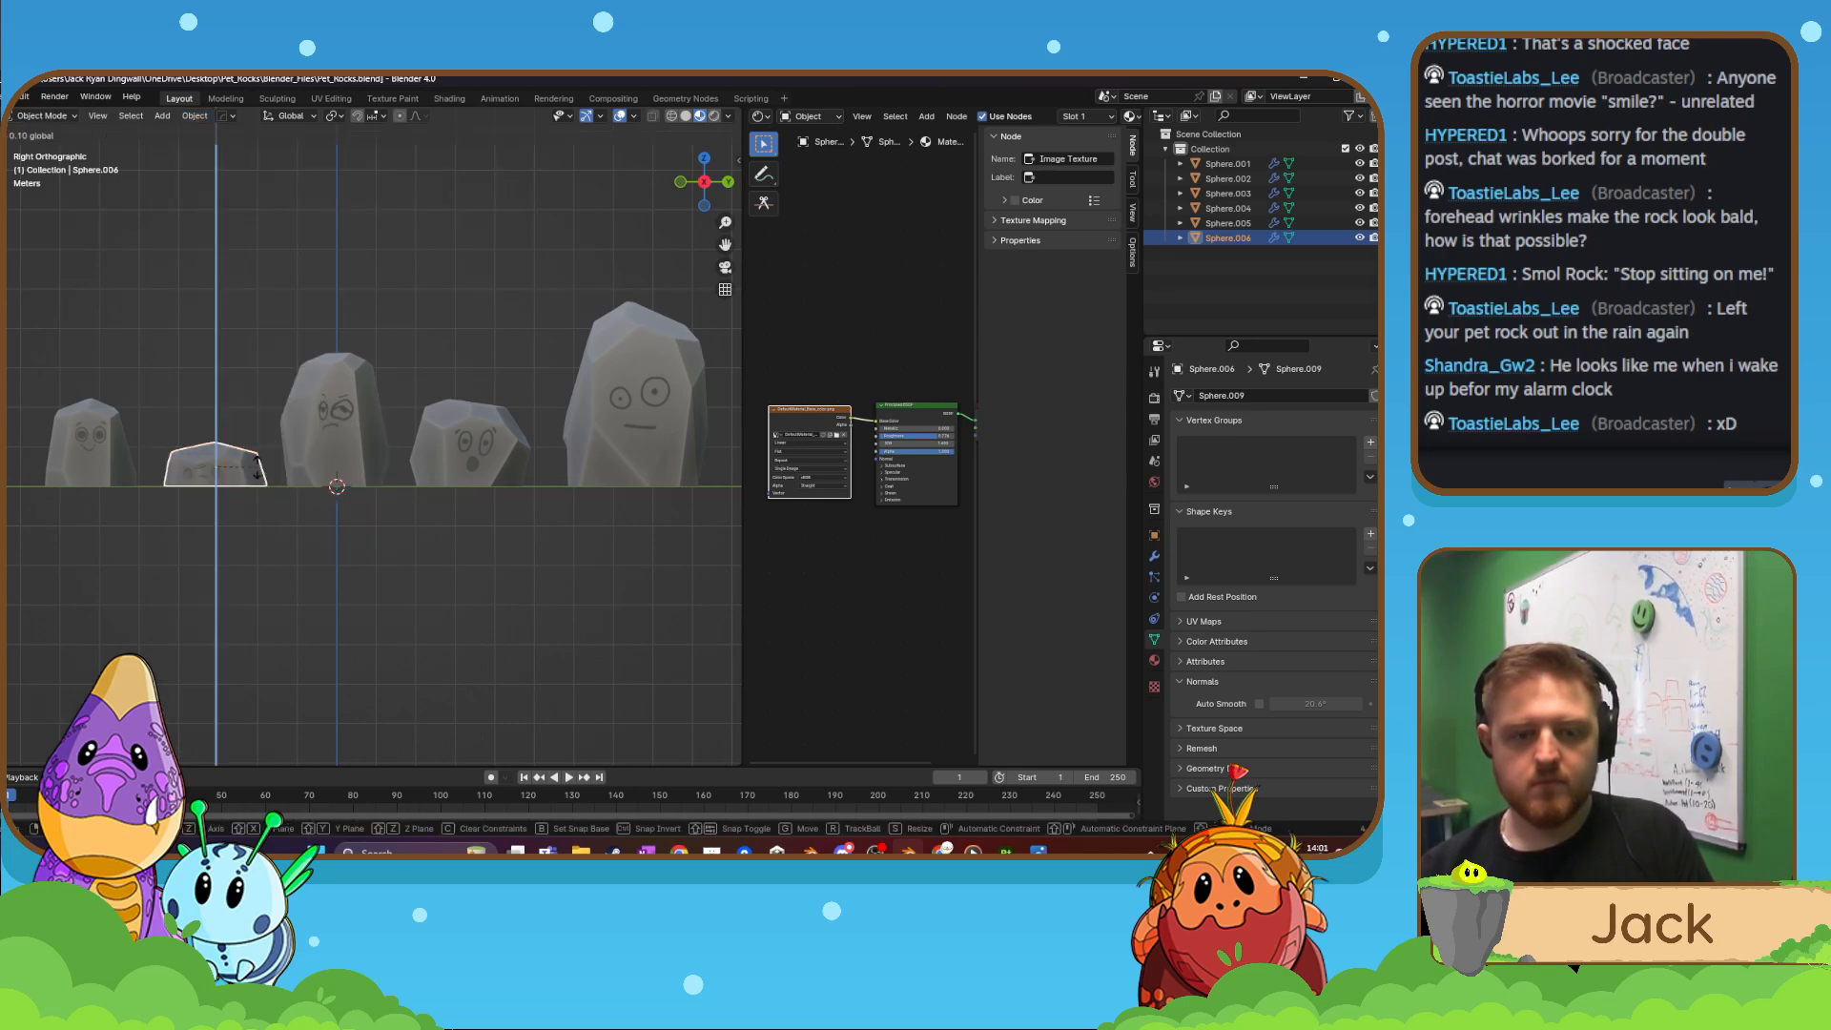
left_click(263, 465)
- Select the tall middle rock and apply its object transforms
left_click(442, 396)
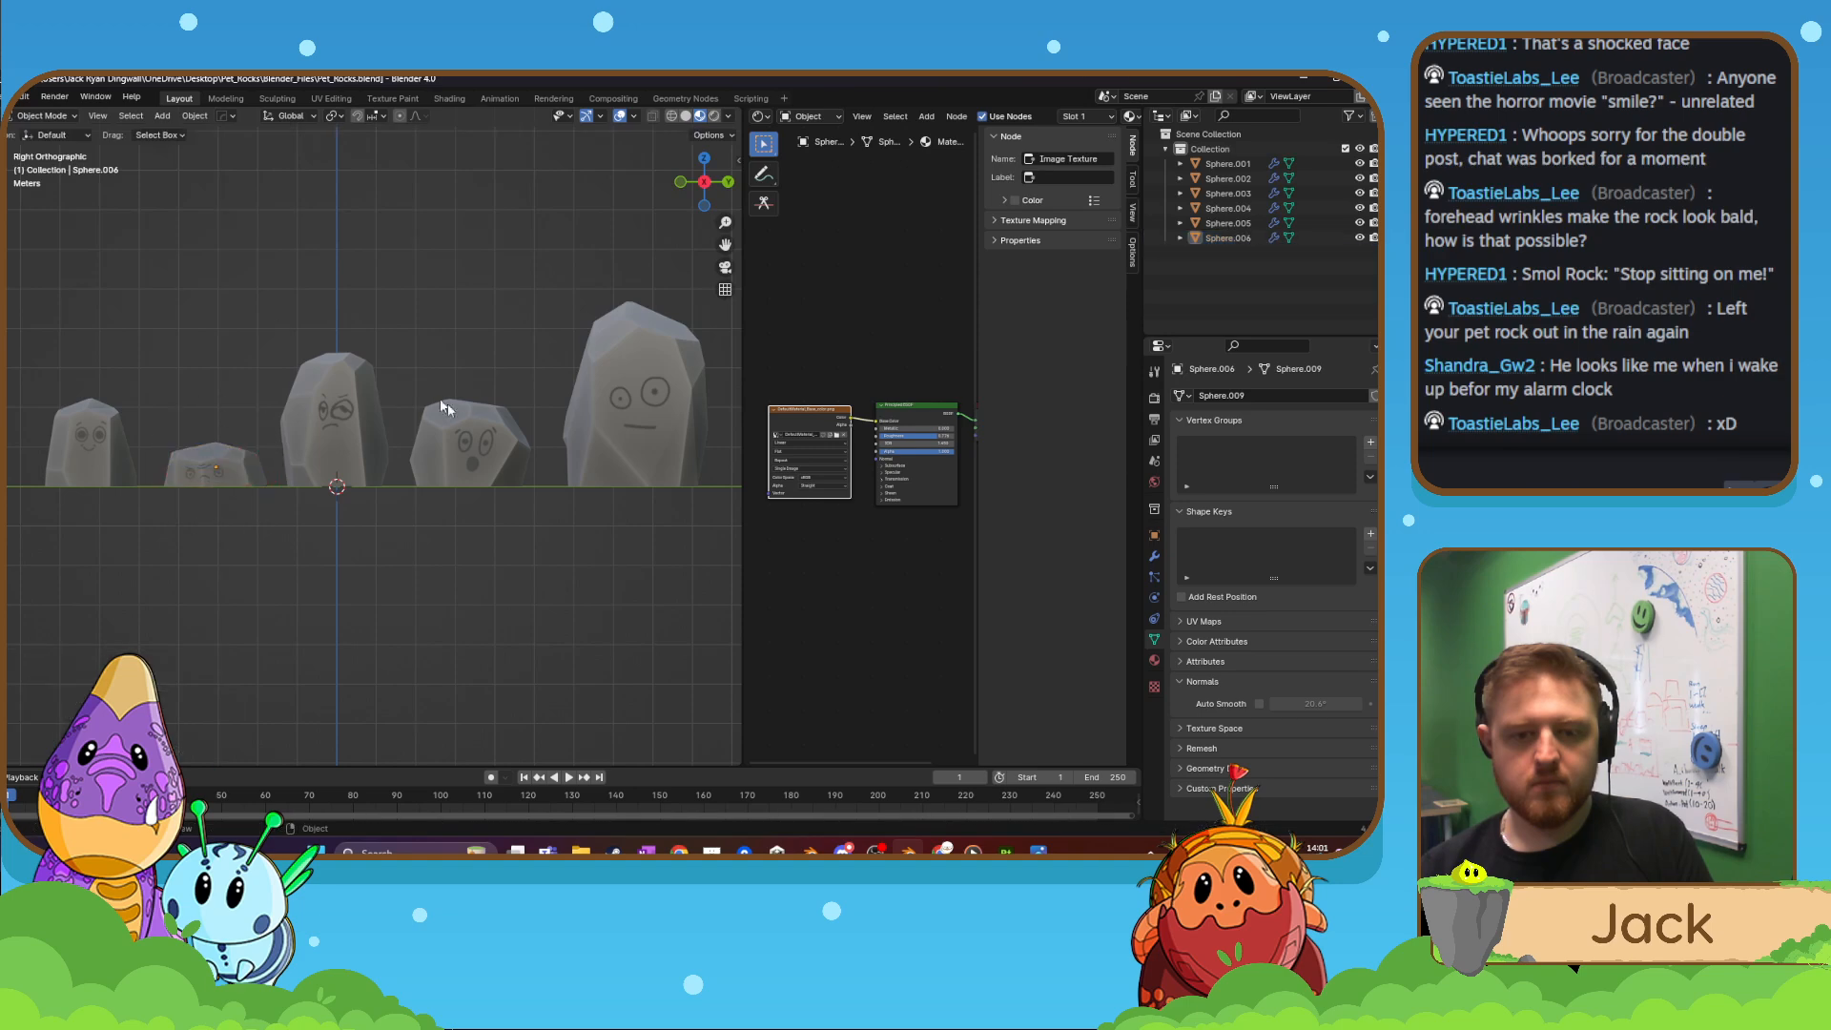
scroll(464, 412, "down", 2)
middle_click_drag(464, 412, 458, 421, "shift")
scroll(458, 422, "up", 3)
scroll(446, 444, "down", 1)
scroll(446, 443, "down", 1)
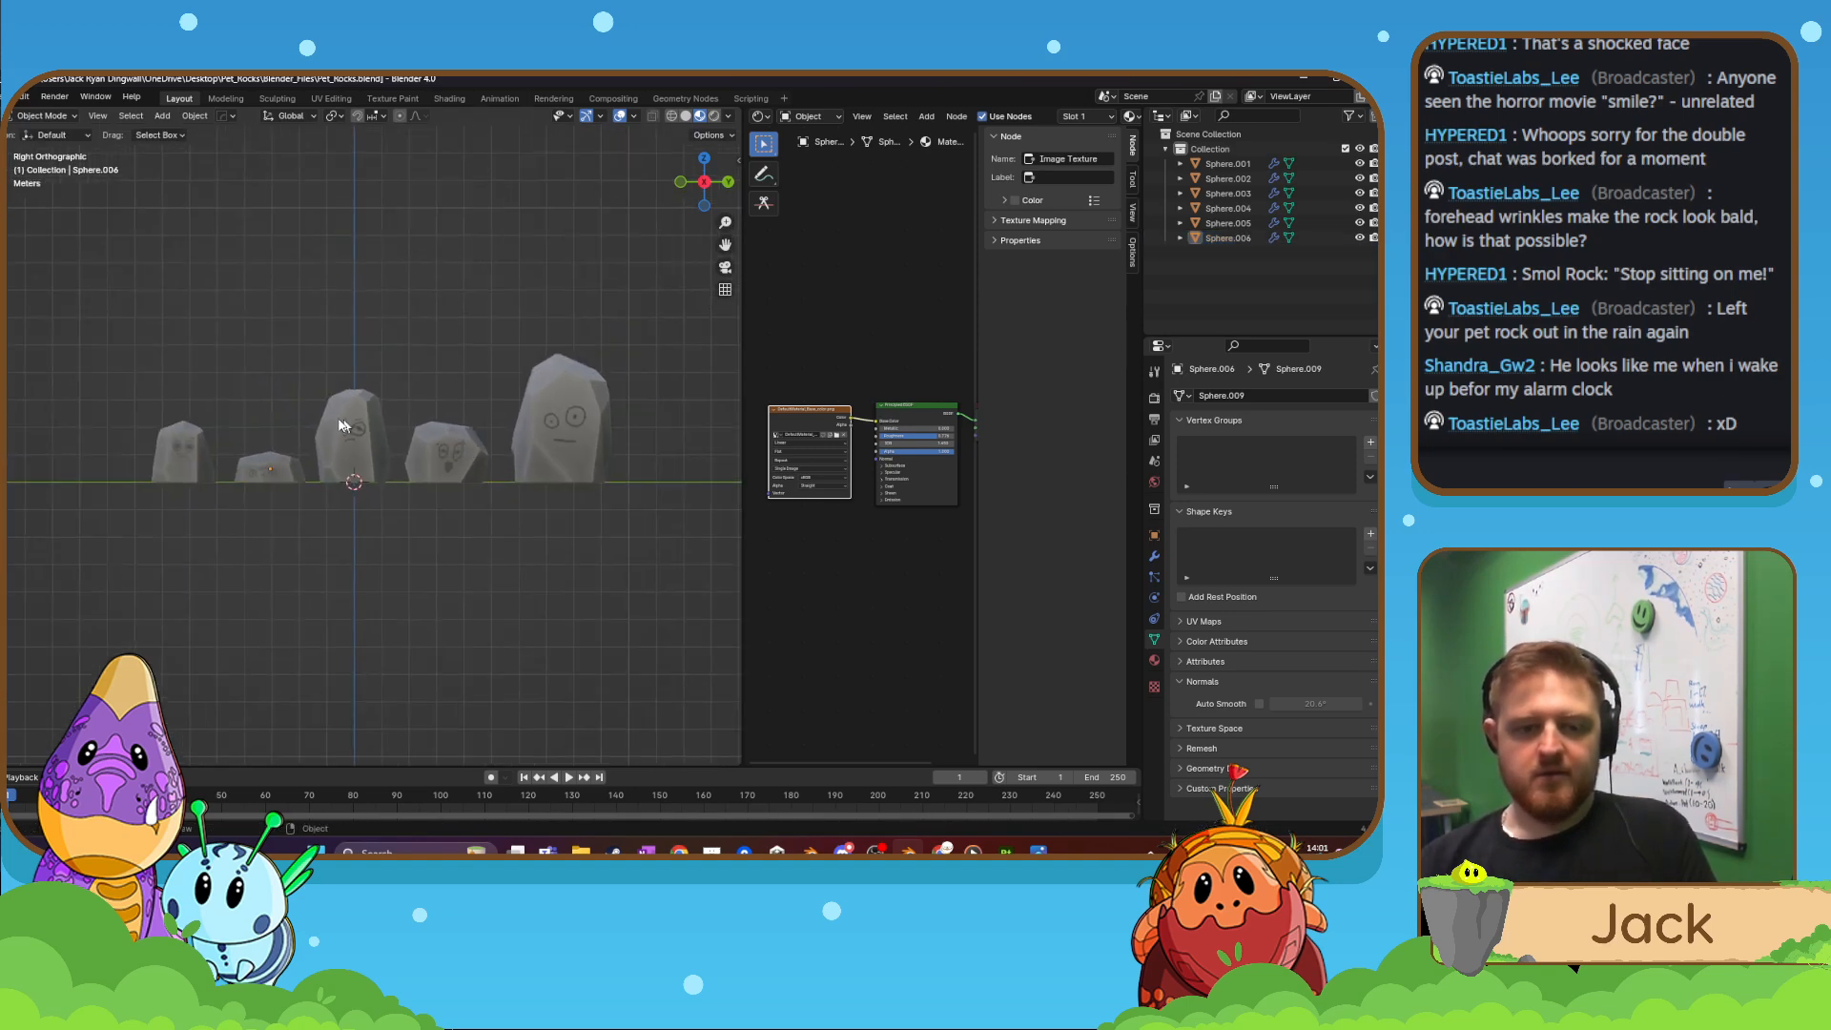
left_click(349, 421)
scroll(408, 408, "up", 1)
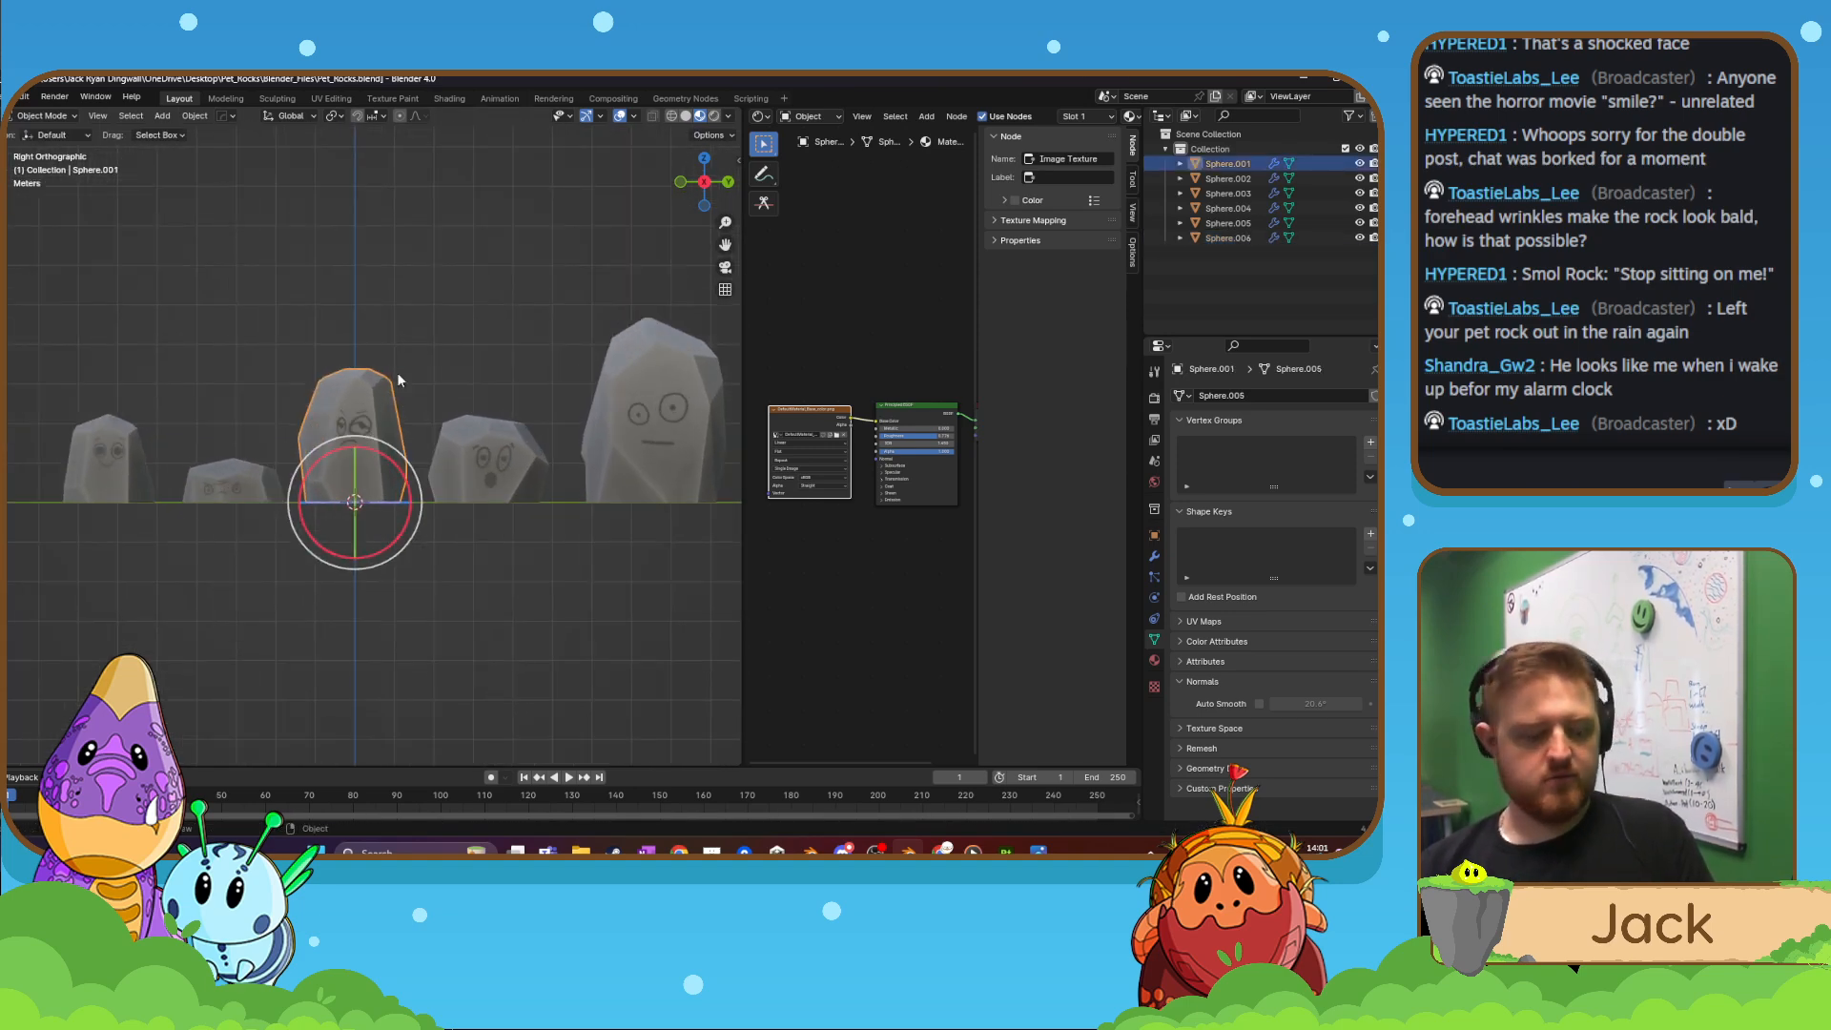
key("ctrl+a")
left_click(315, 336)
- Open the FBX export for the tall middle rock and hide that rock in the scene
left_click(3, 96)
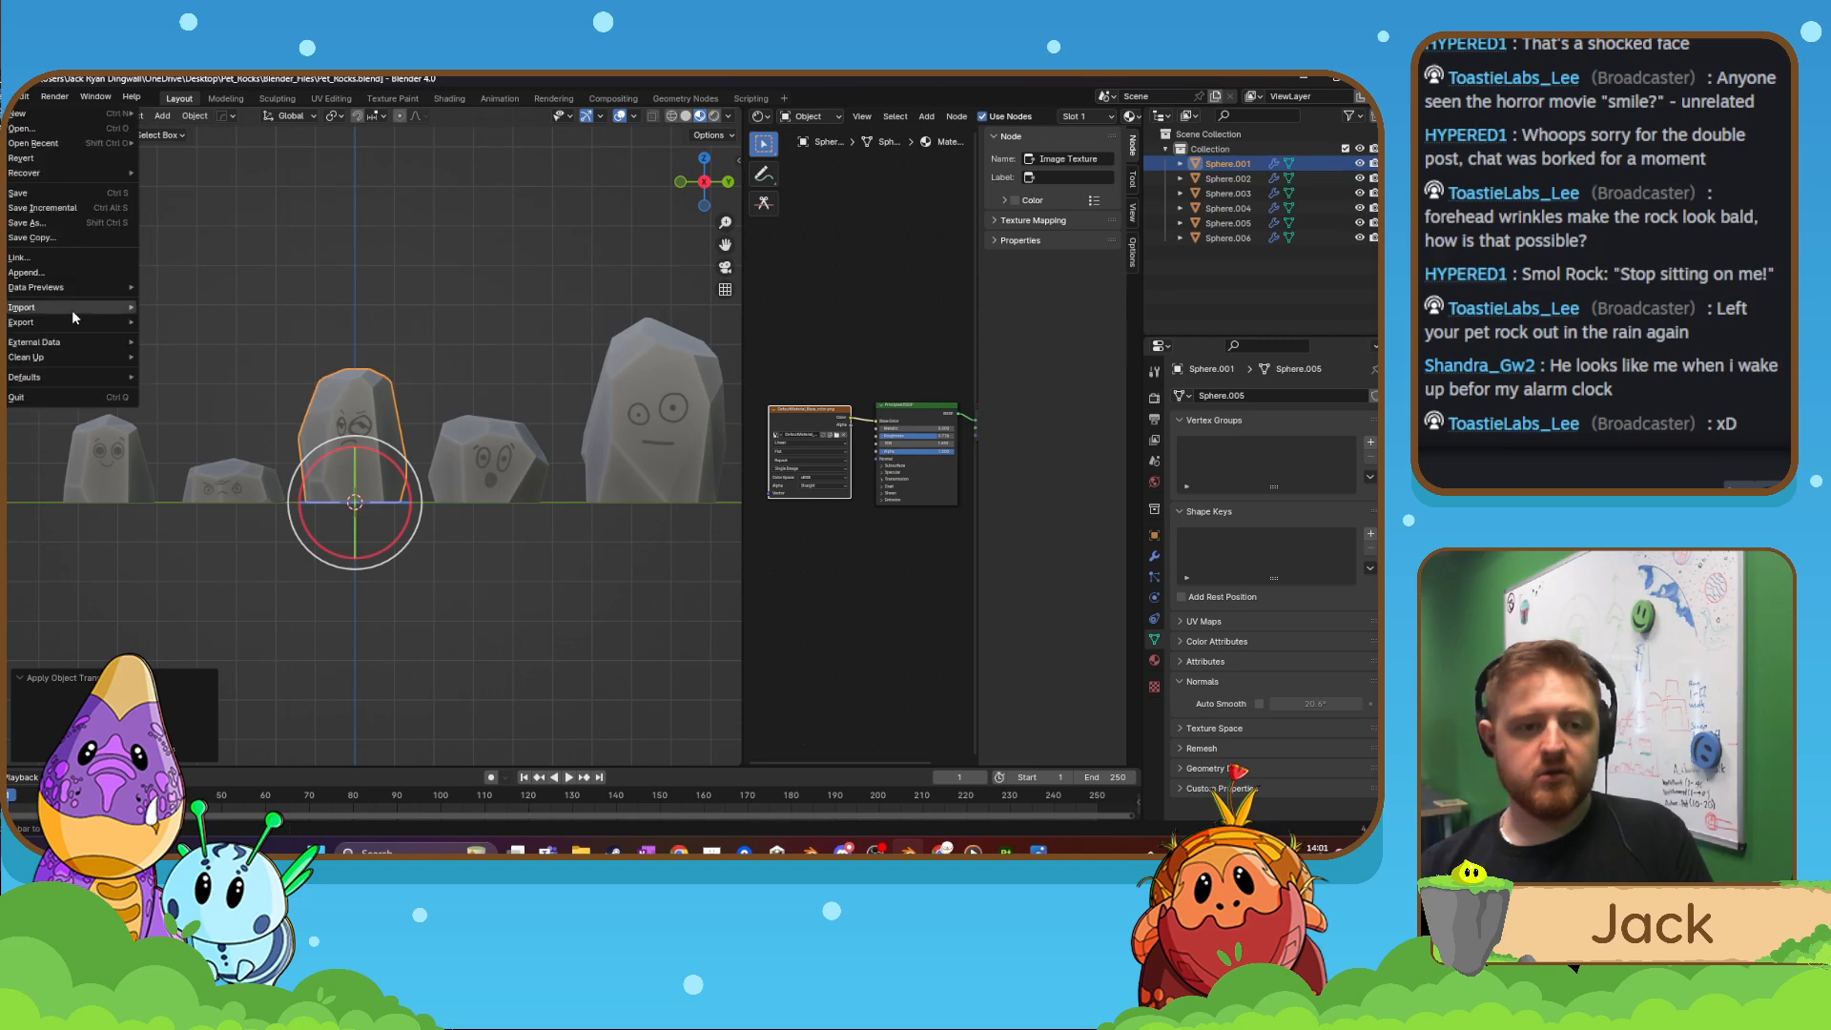
mouse_move(107, 324)
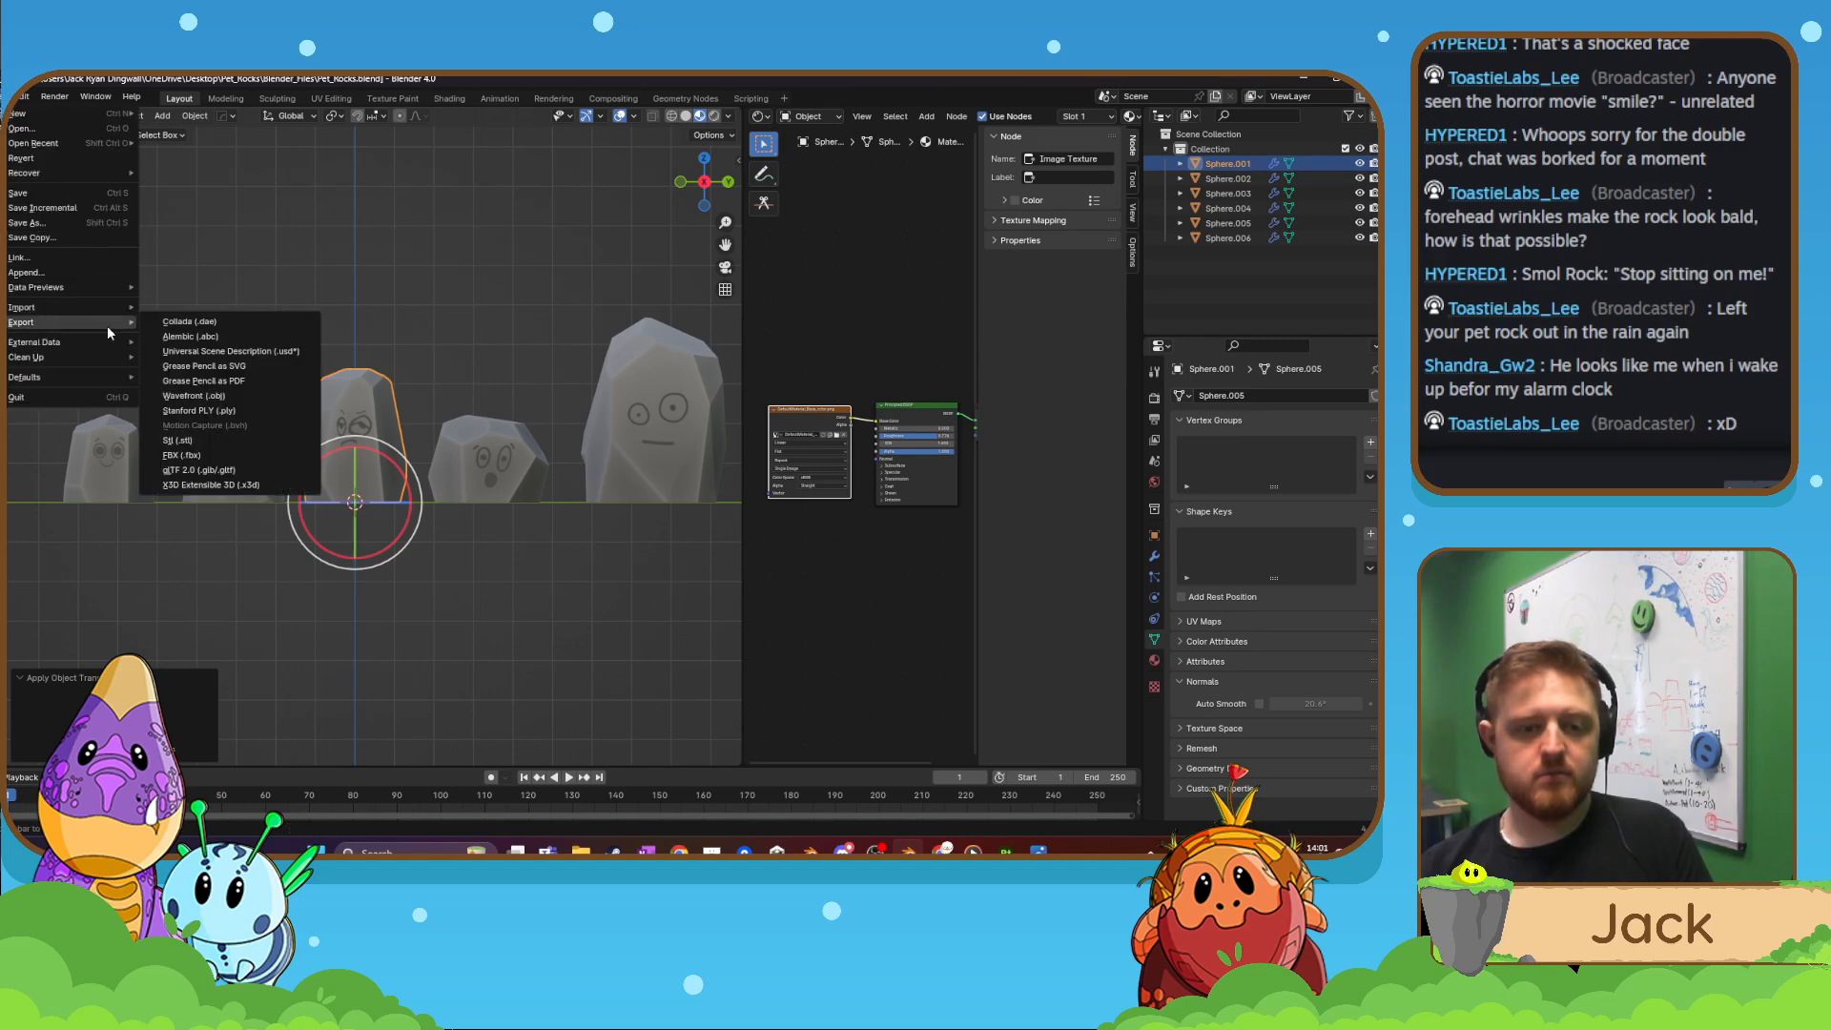
left_click(218, 460)
left_click_drag(525, 245, 0, 277)
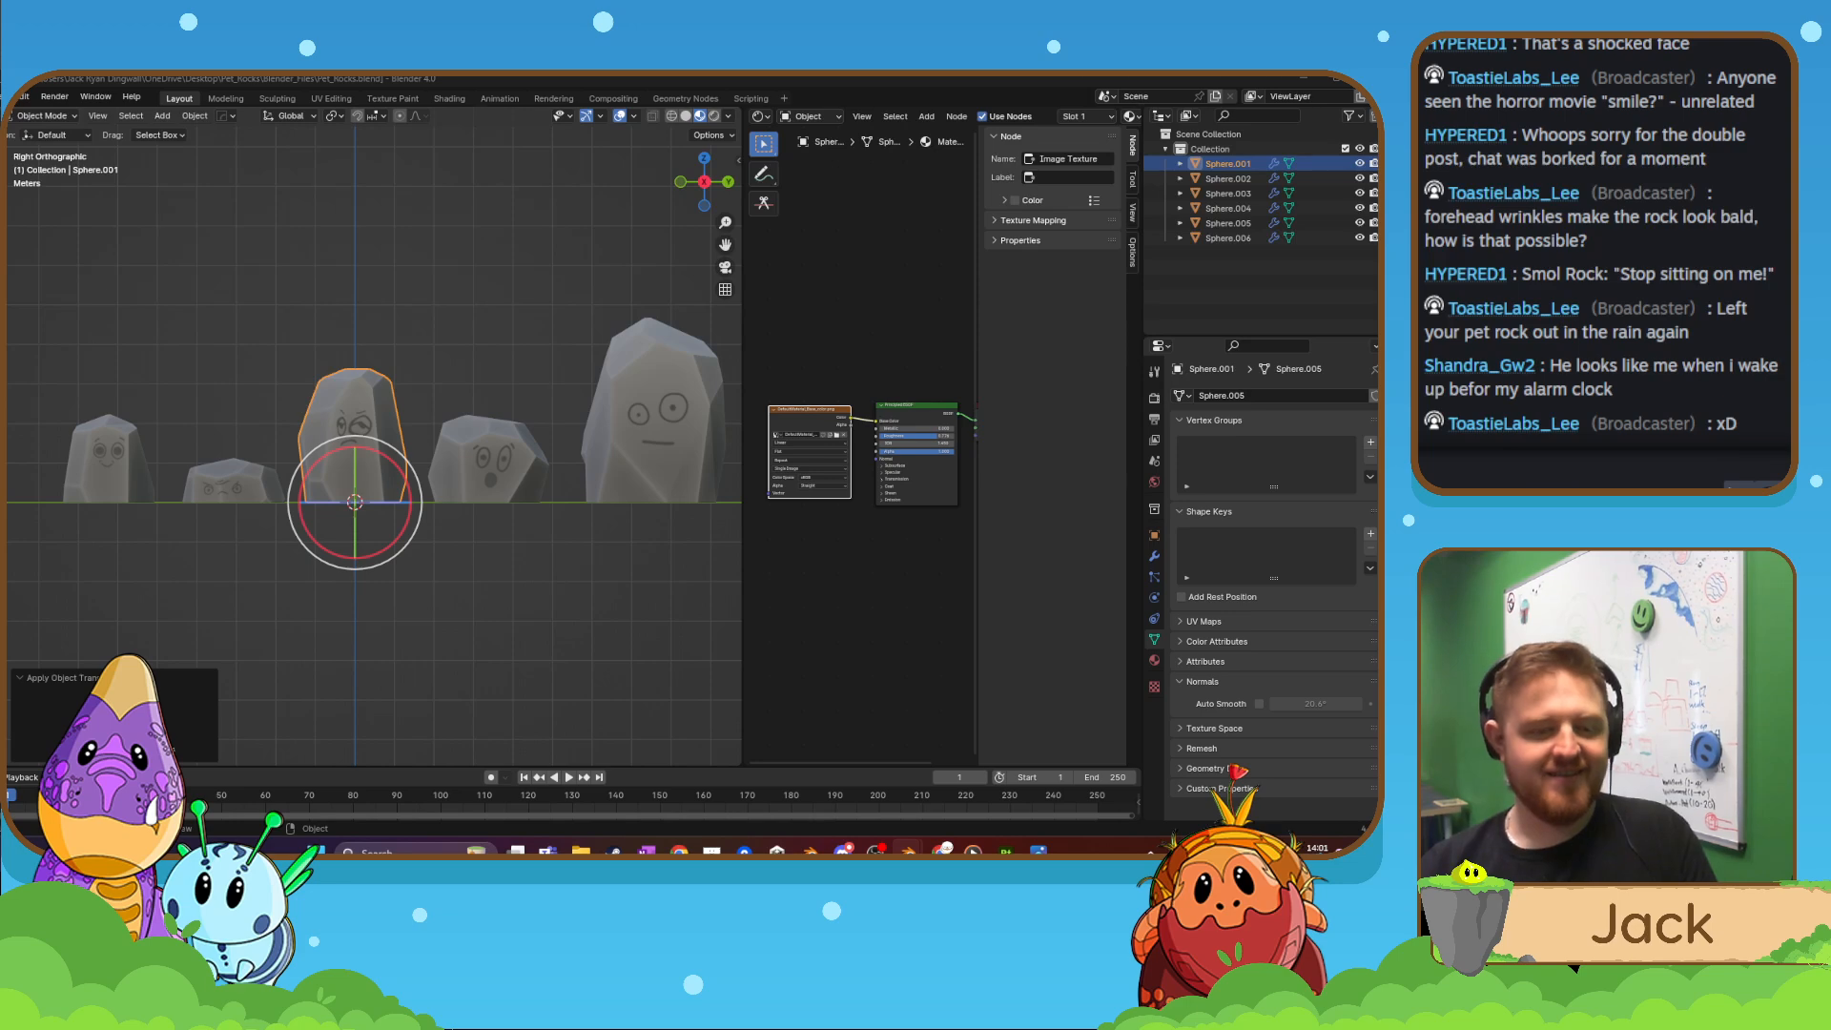
key("h")
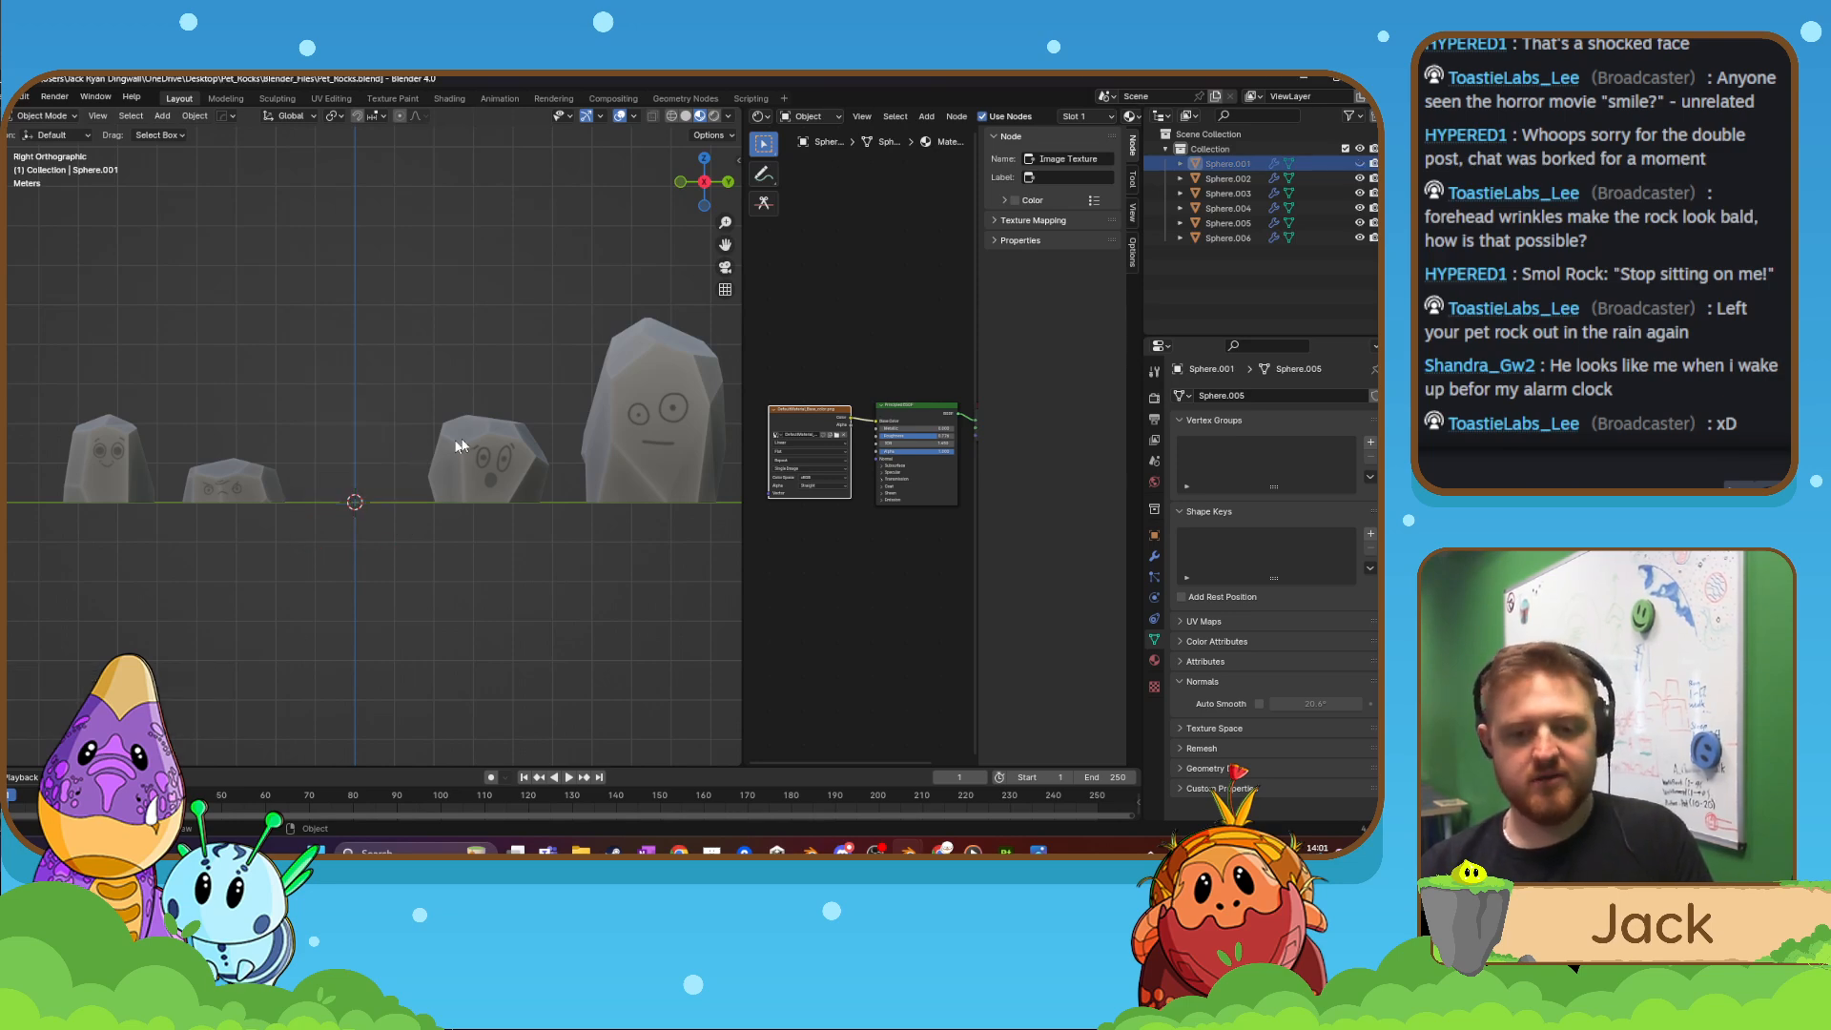
- Apply the shocked-face rock's object transforms and set its geometry to the origin
left_click(463, 444)
key("ctrl+a")
left_click(305, 342)
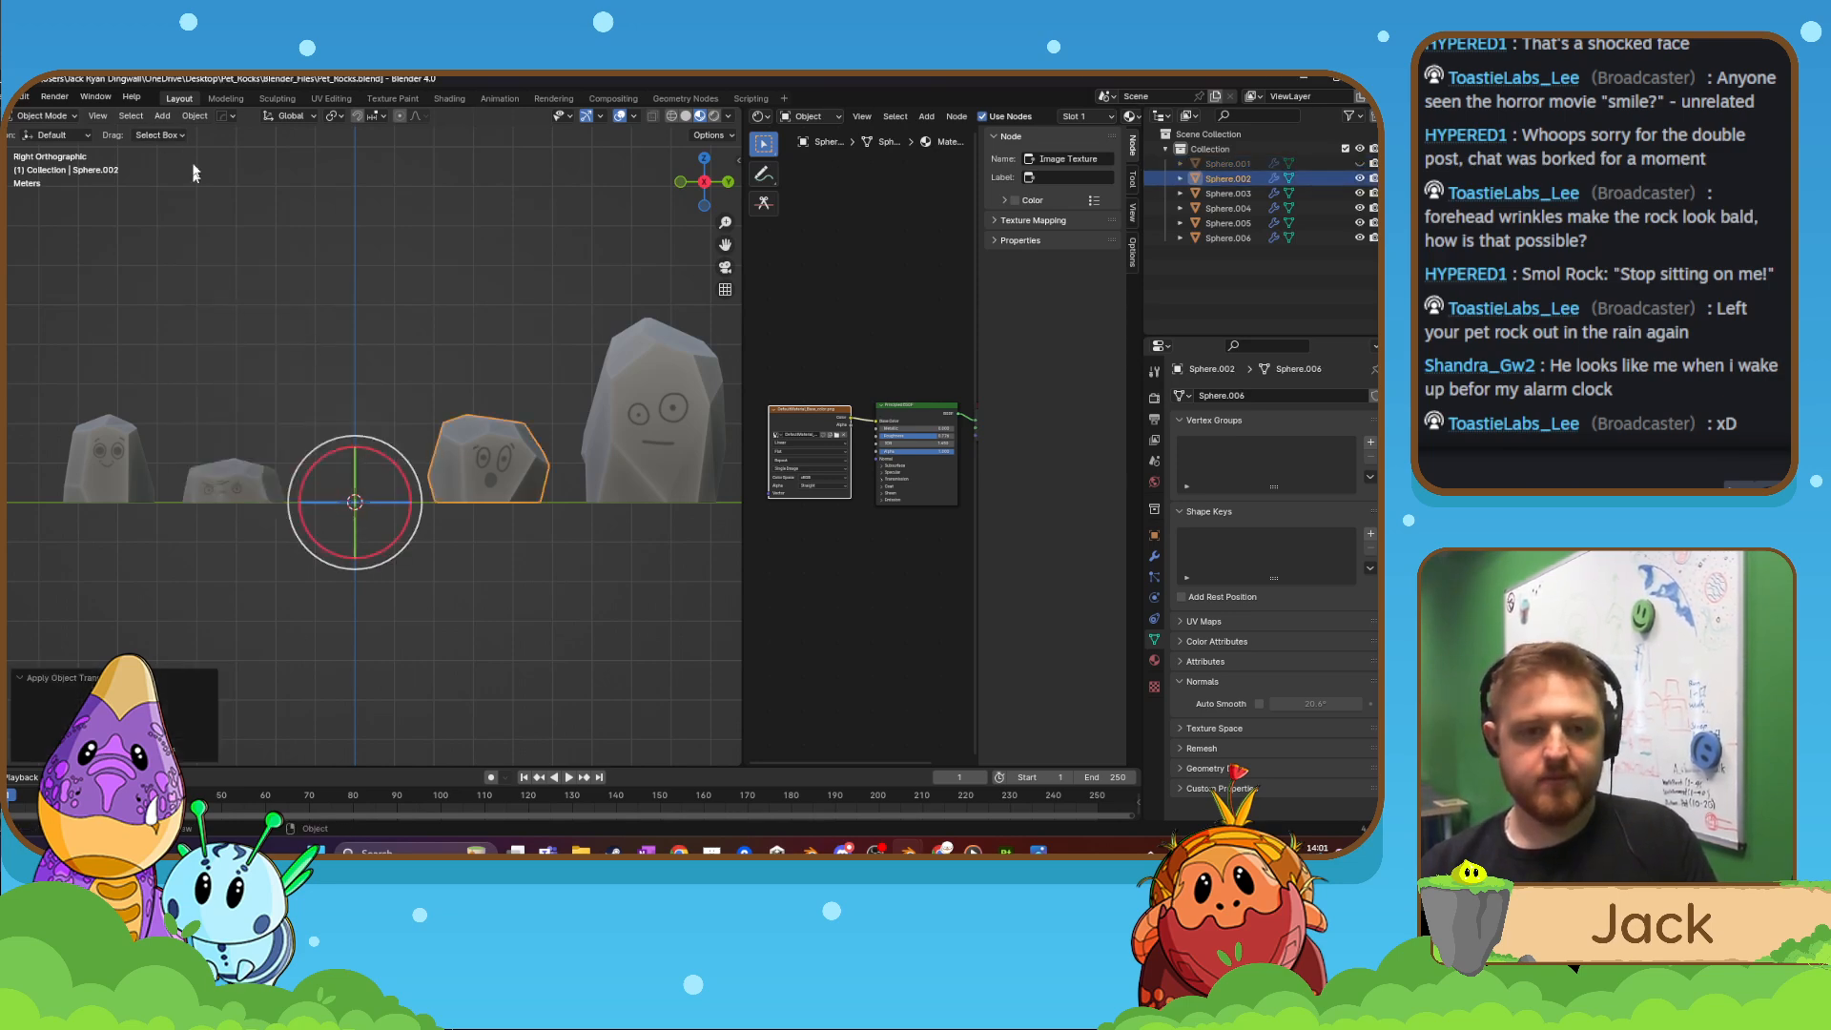
left_click(195, 116)
mouse_move(209, 150)
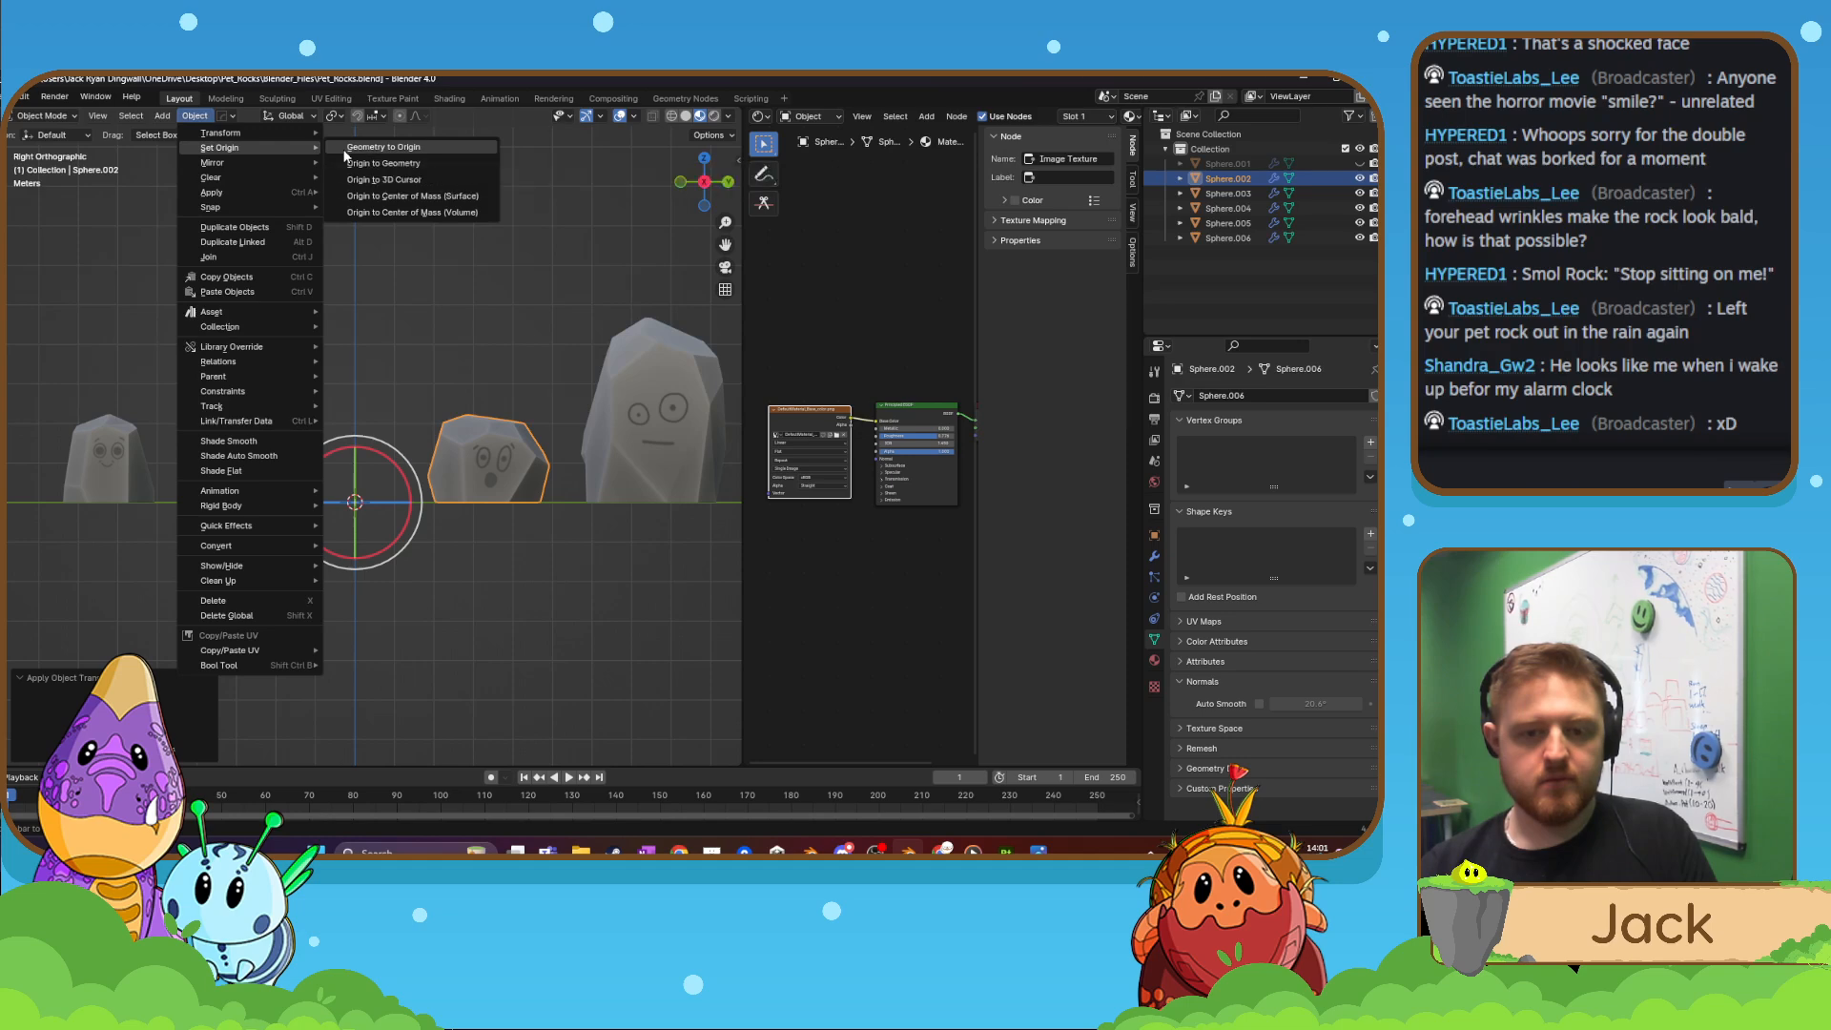
left_click(384, 163)
- Raise the shocked-face rock along Z with the Move tool until its base is close to the ground line
key("KP_Decimal")
left_click(3, 219)
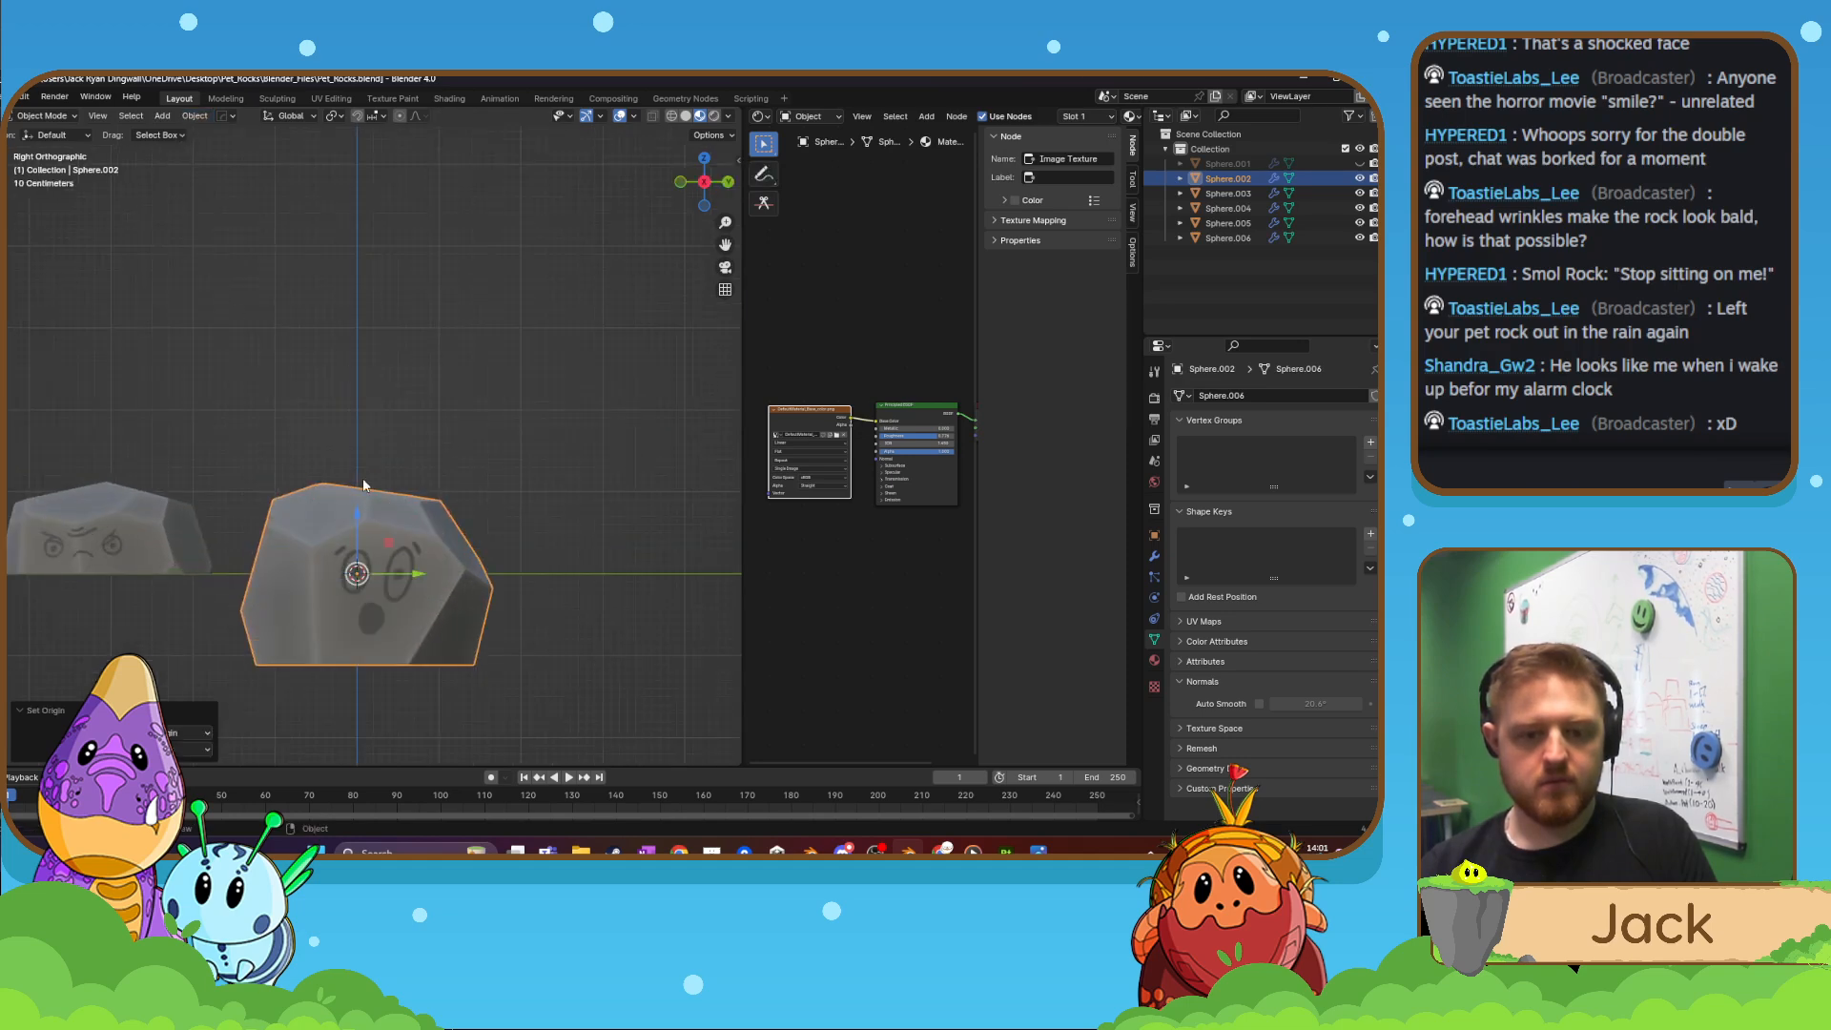
left_click_drag(358, 517, 359, 426)
scroll(347, 617, "up", 5)
middle_click_drag(345, 610, 368, 282, "shift")
scroll(368, 284, "up", 19)
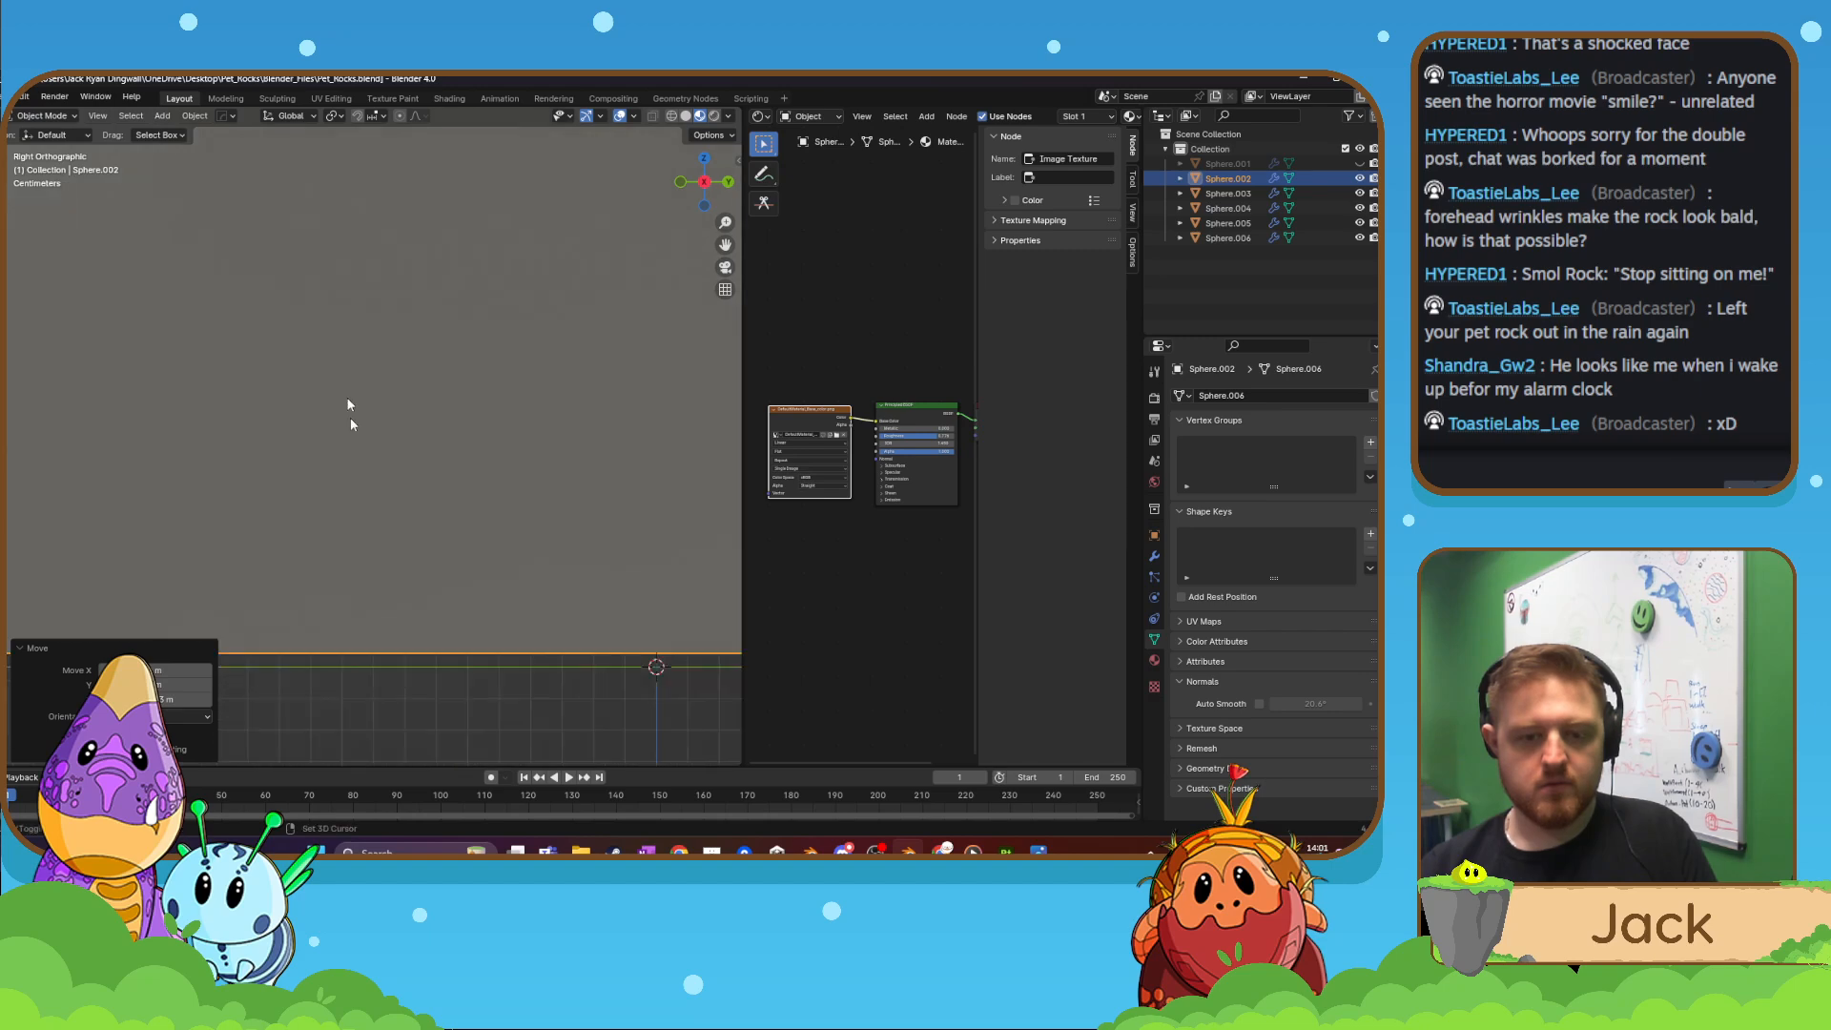
- Fine-tune the shocked-face rock's height along Z so its flat base sits exactly on the ground line
middle_click_drag(314, 668, 291, 483, "shift")
scroll(291, 485, "up", 5)
key("g")
key("z")
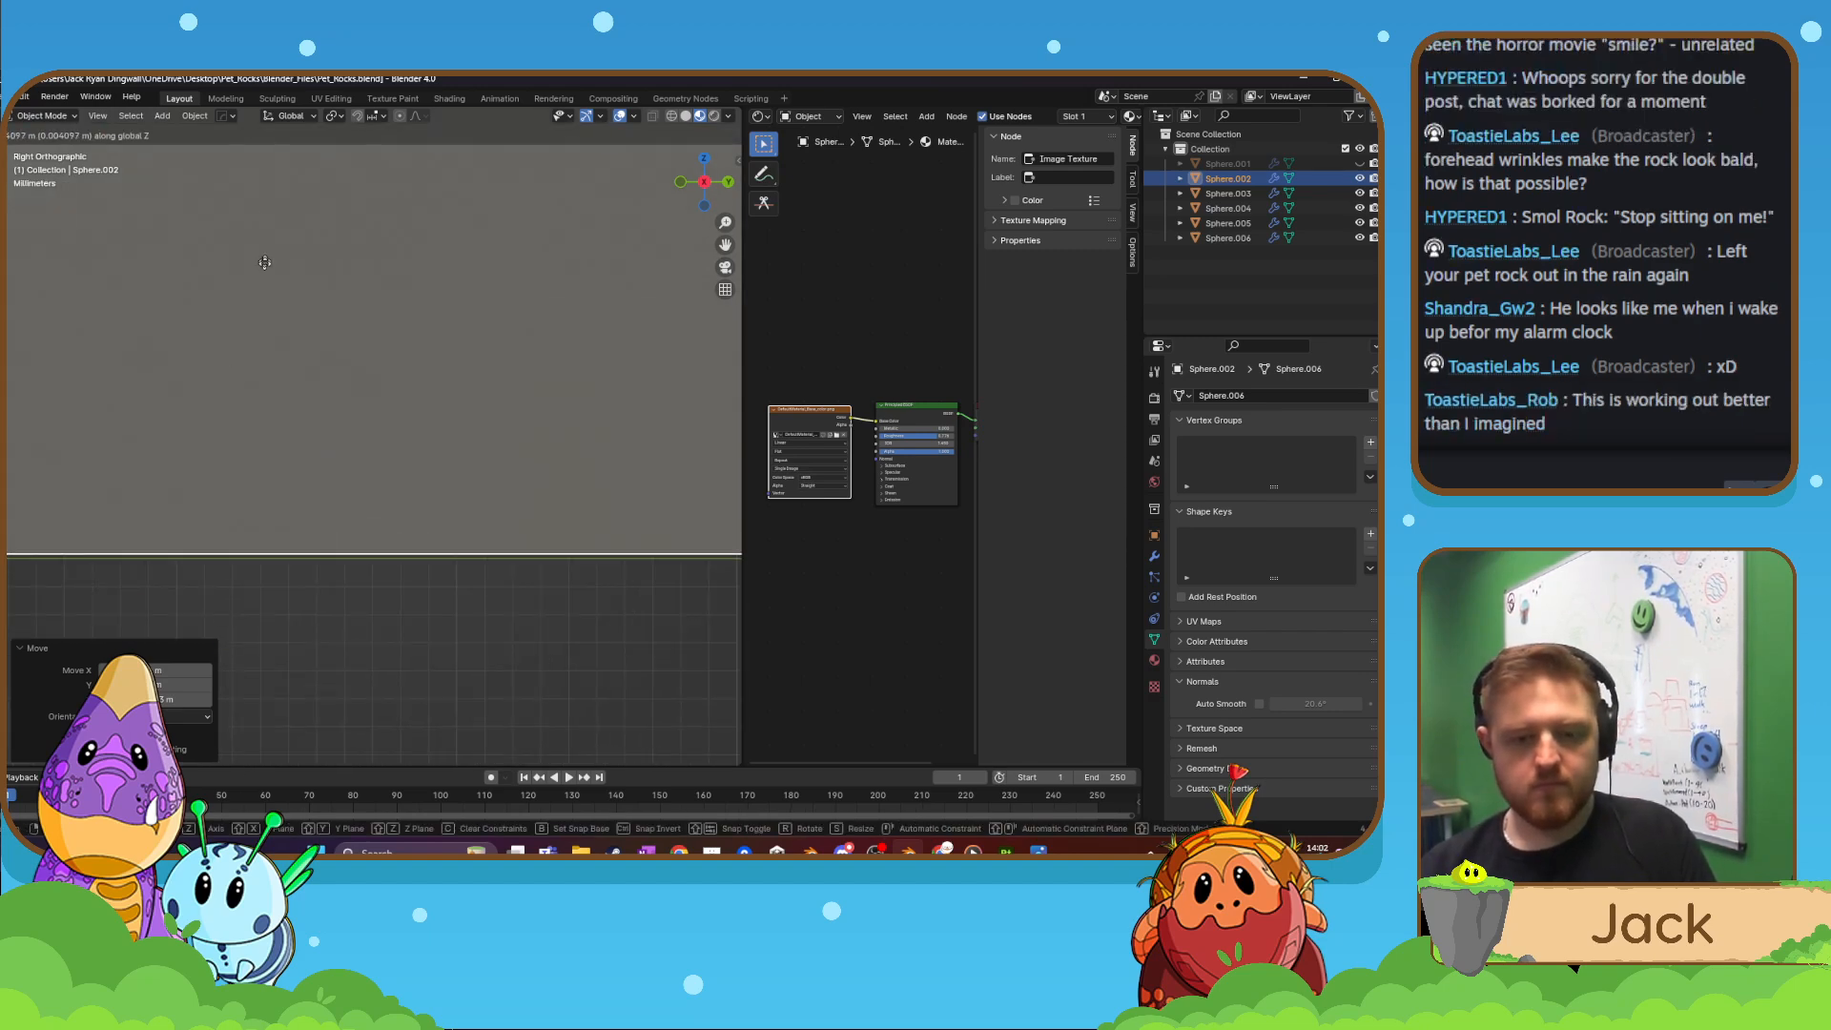
left_click(272, 312)
scroll(282, 357, "down", 20)
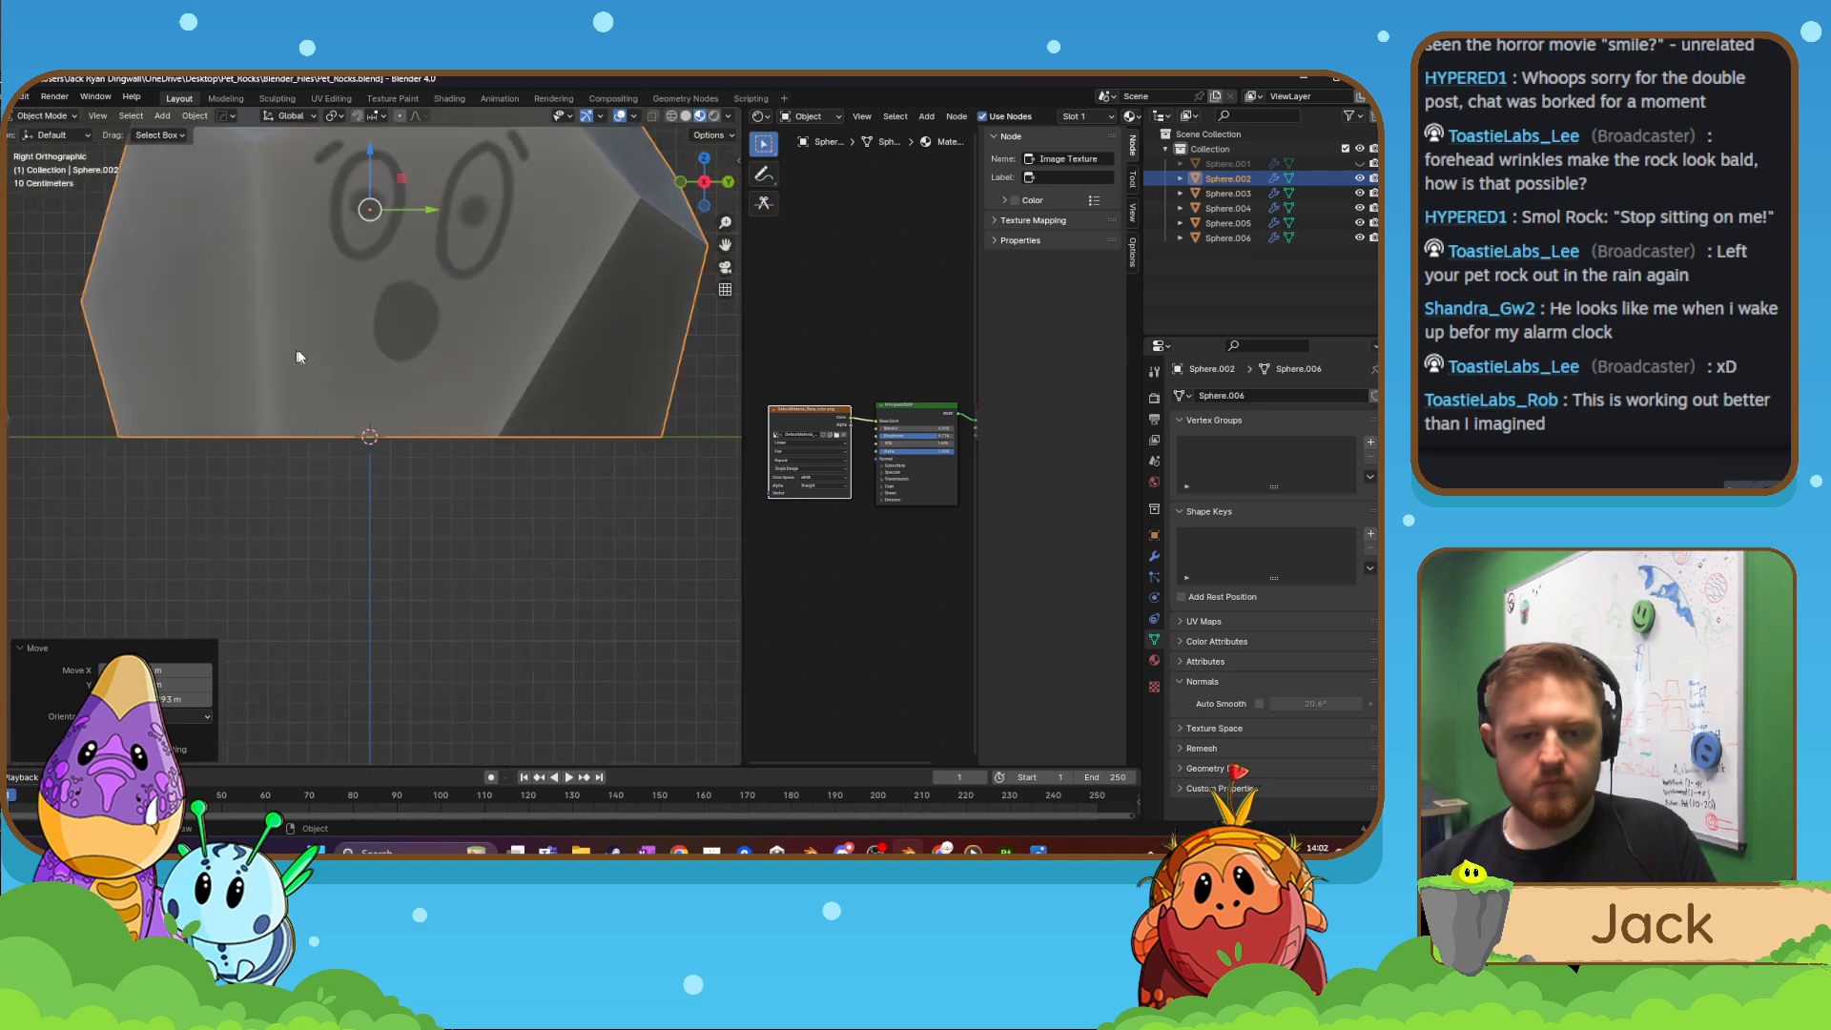
- Apply the shocked-face rock's object transforms and export it as Pet_Rocks_2.fbx
key("ctrl+a")
left_click(306, 343)
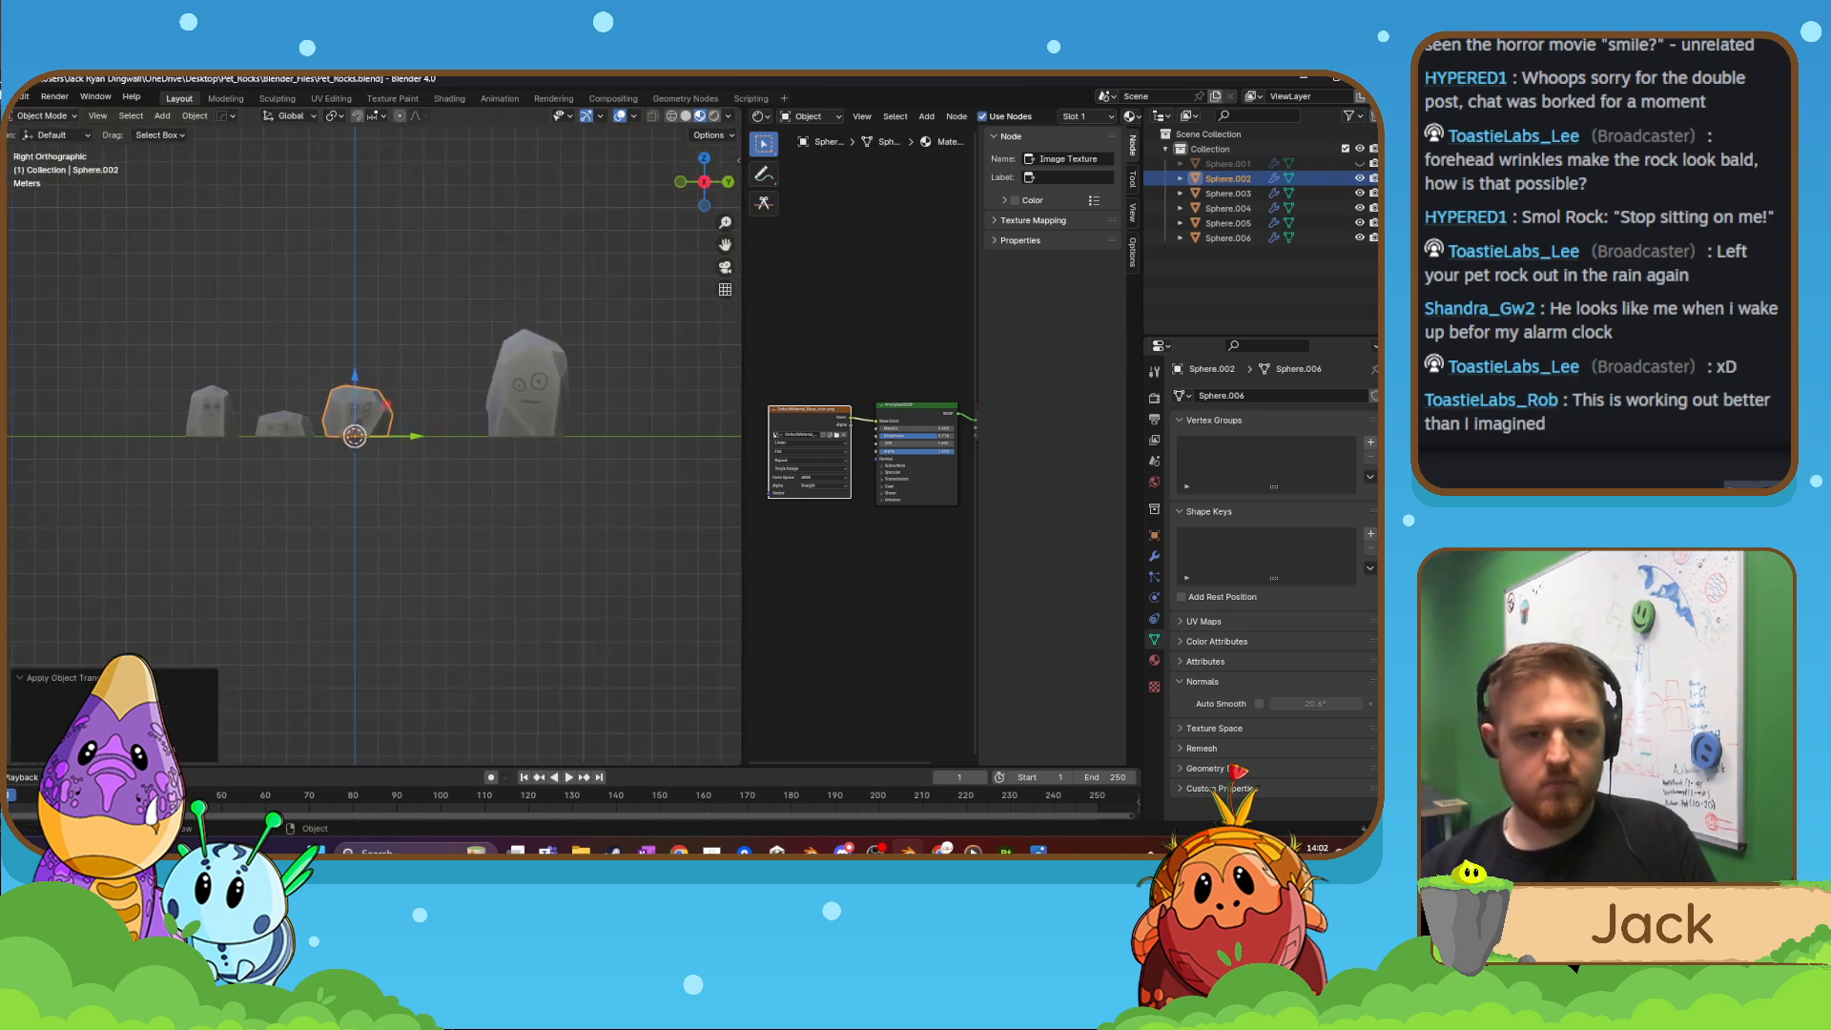
left_click(5, 97)
mouse_move(56, 323)
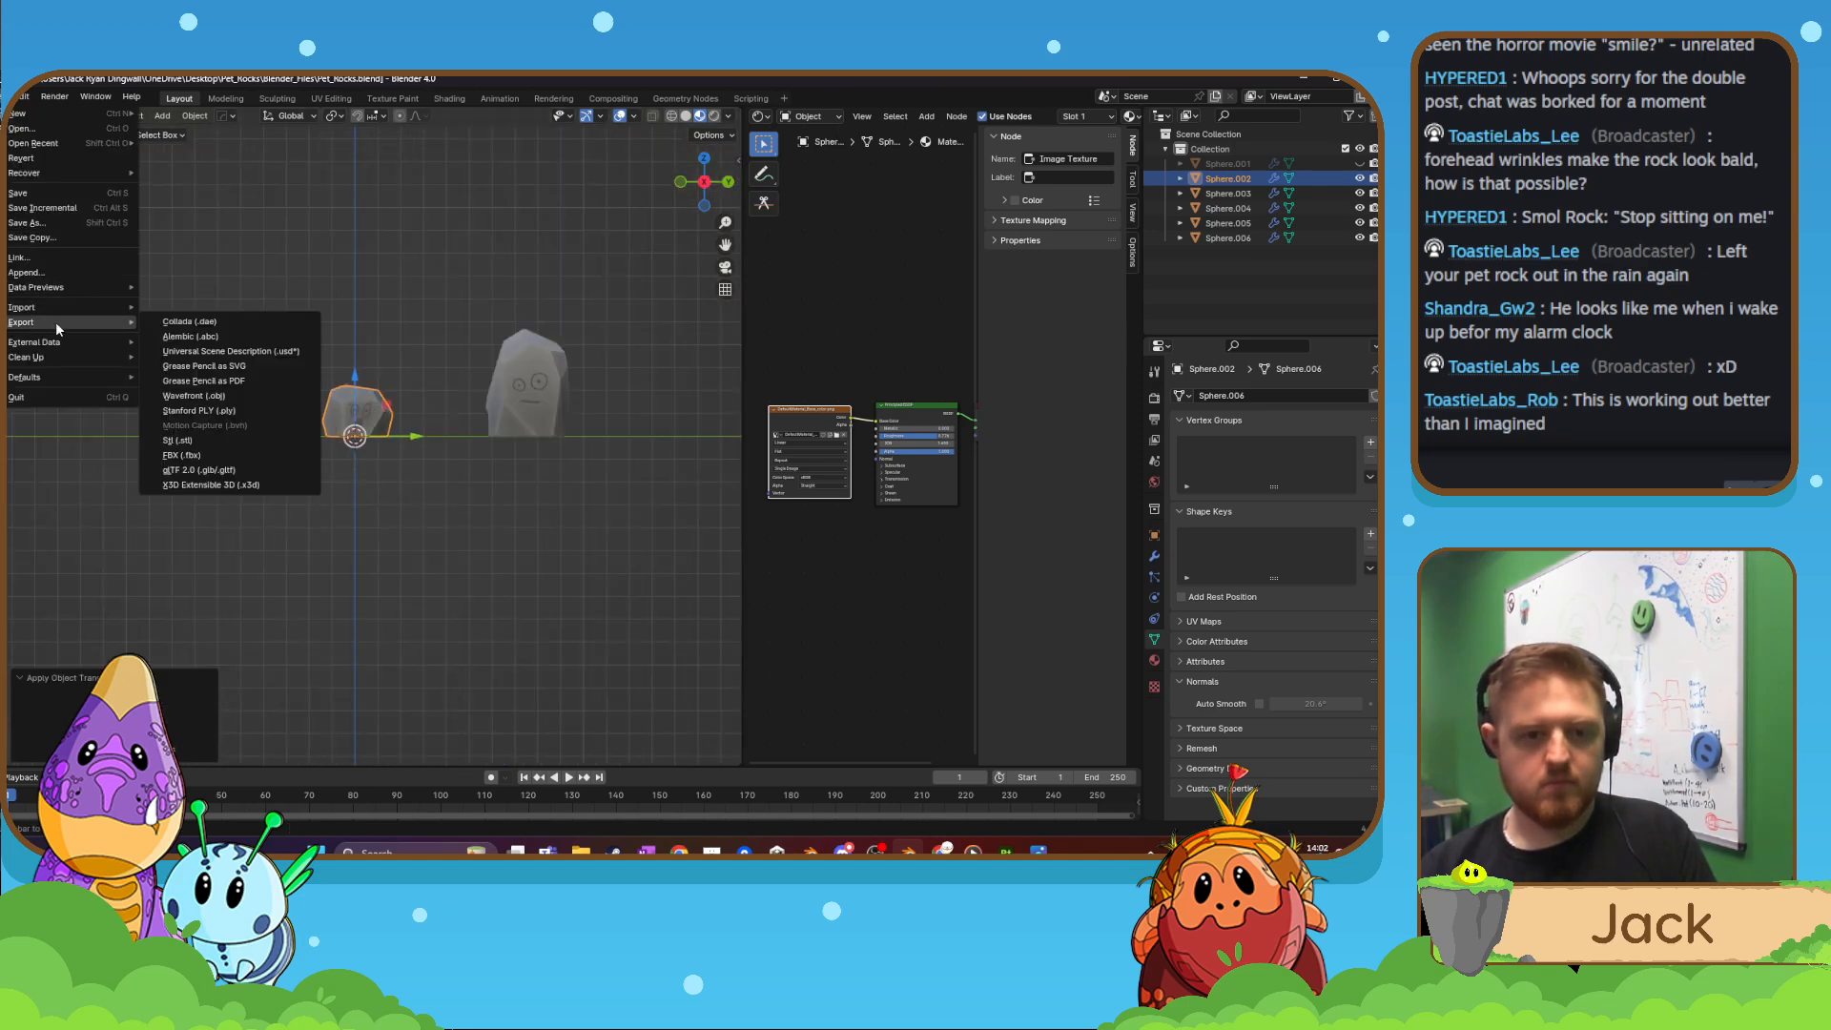
left_click(193, 450)
left_click_drag(580, 237, 8, 205)
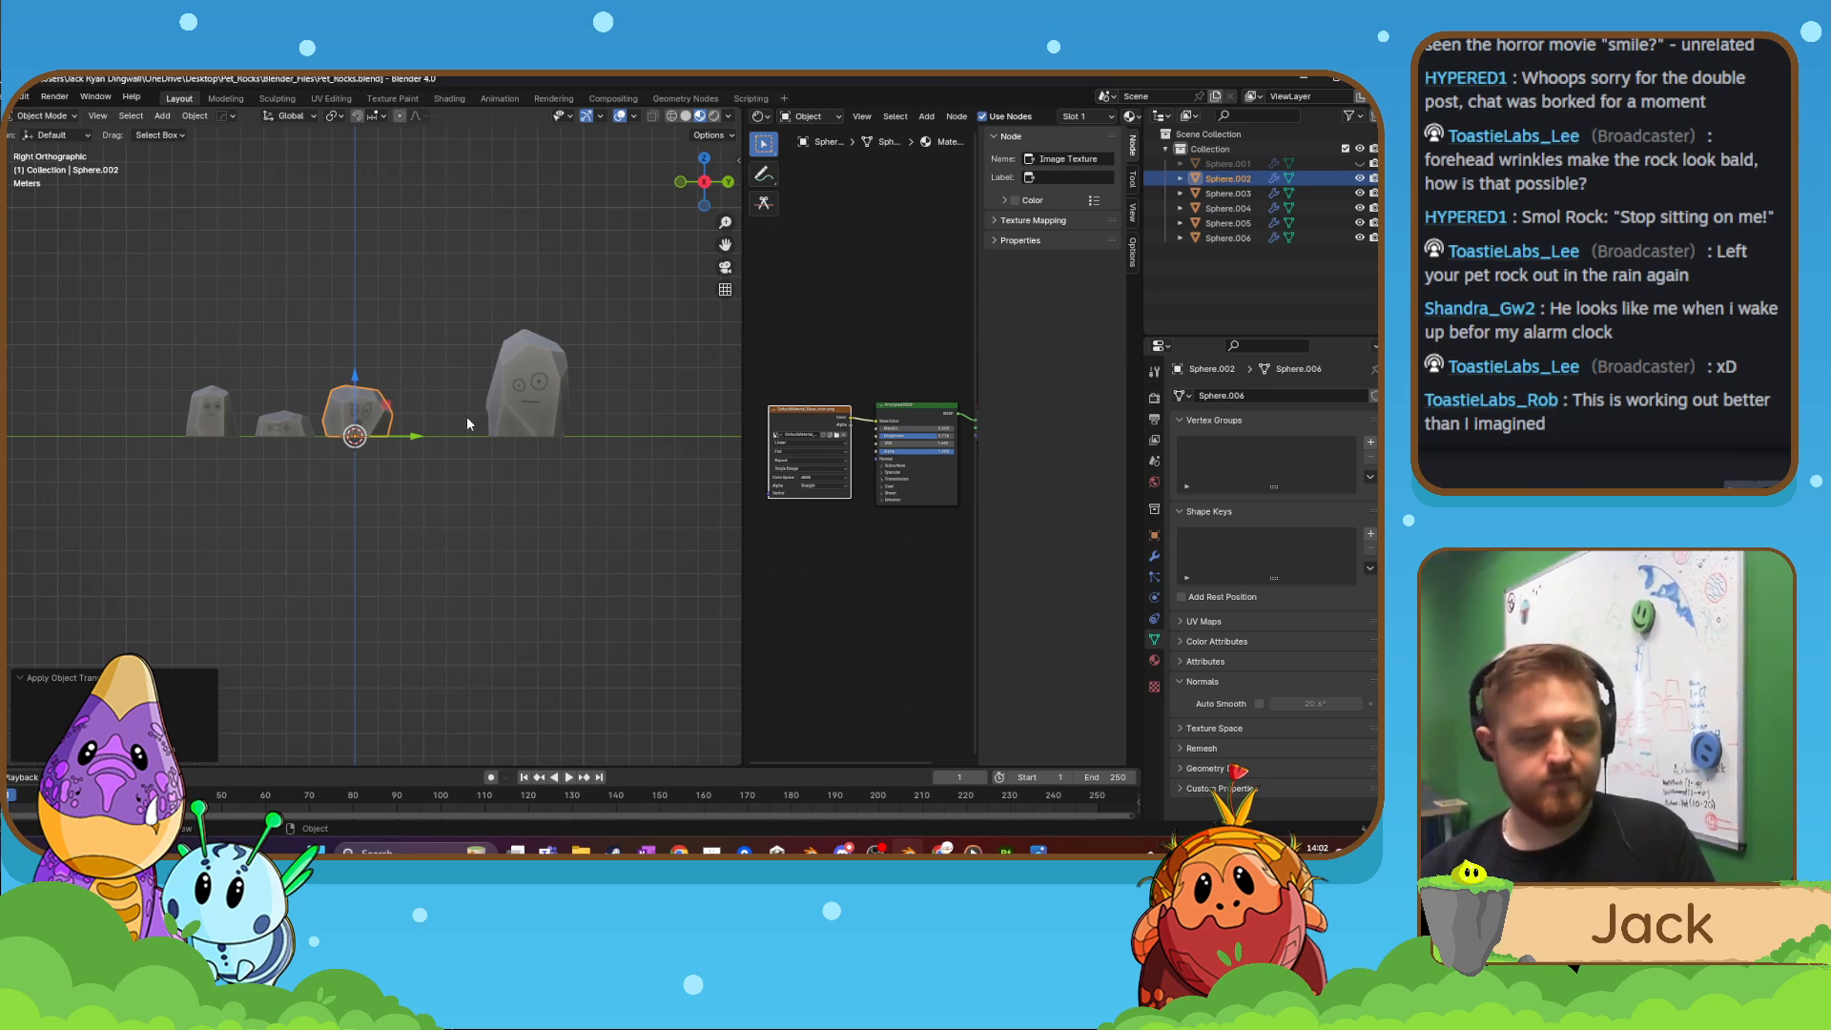
- Hide the shocked-face rock and try setting the geometry of the large straight-mouthed rock to its origin
key("h")
left_click(540, 401)
left_click(204, 116)
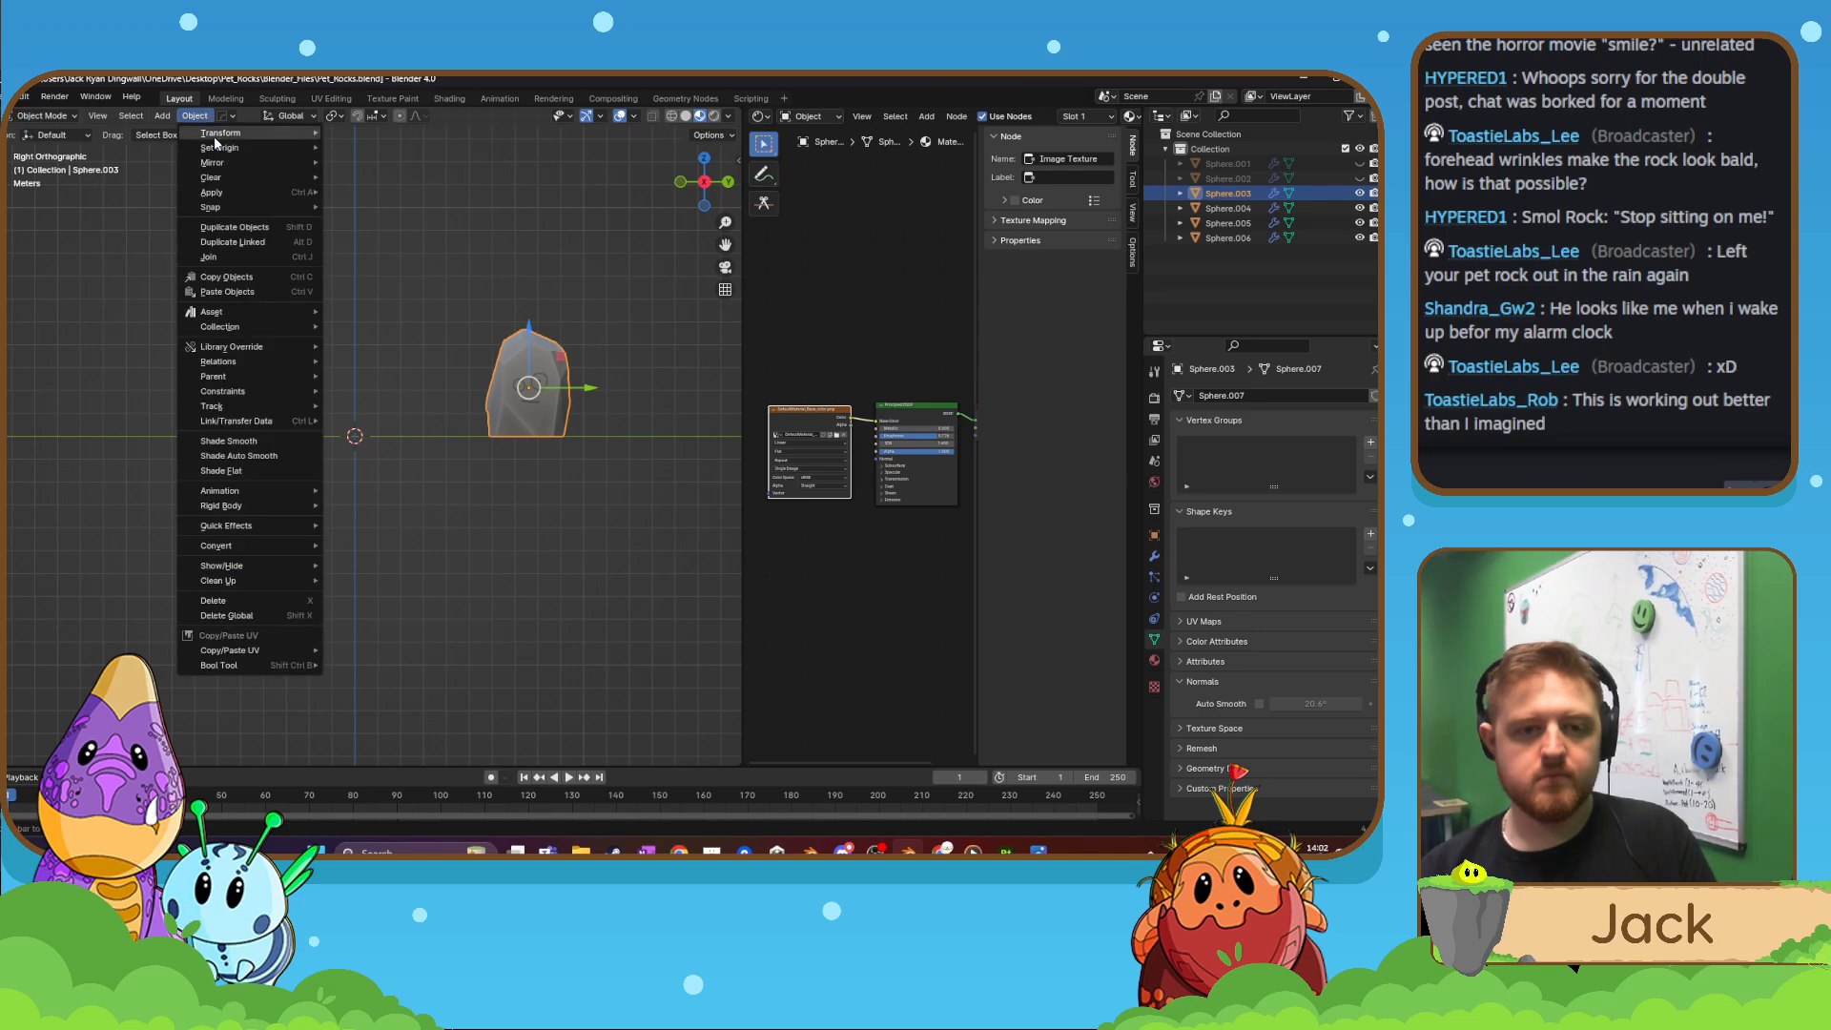
mouse_move(219, 149)
left_click(374, 146)
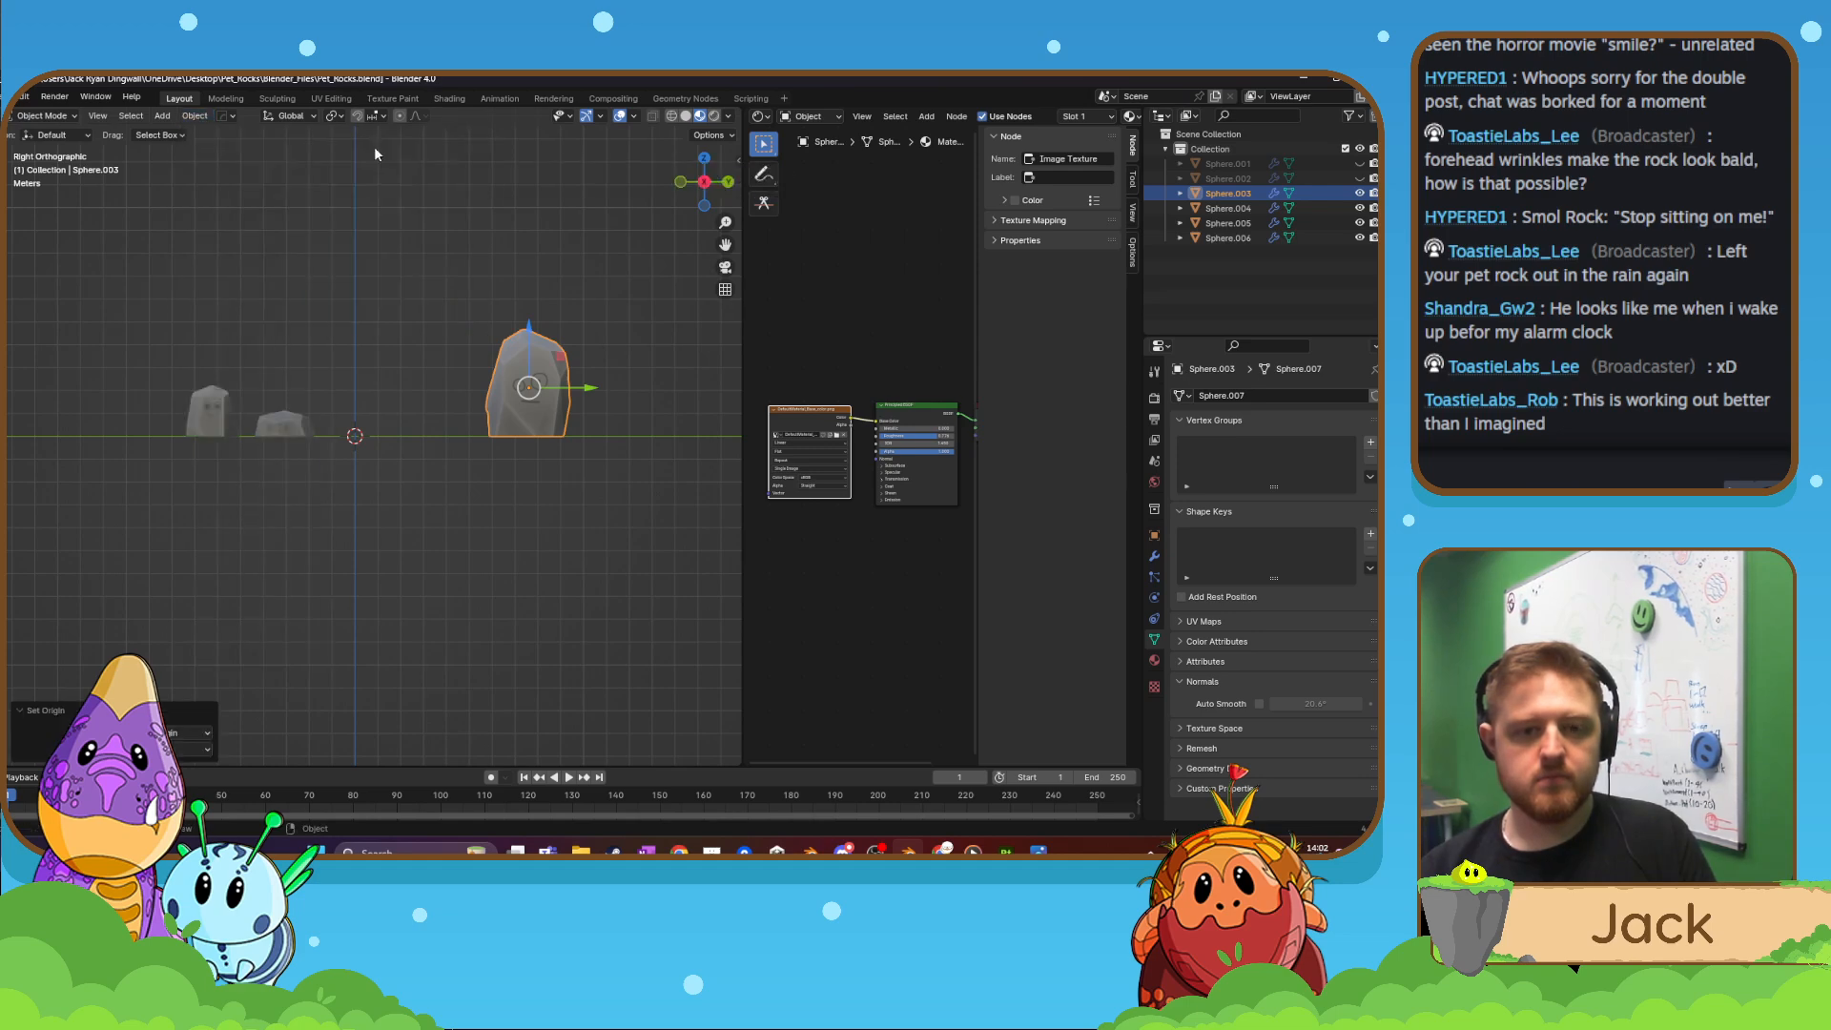
- Apply the large straight-mouthed rock's object transforms and set its geometry to the world origin
left_click(196, 117)
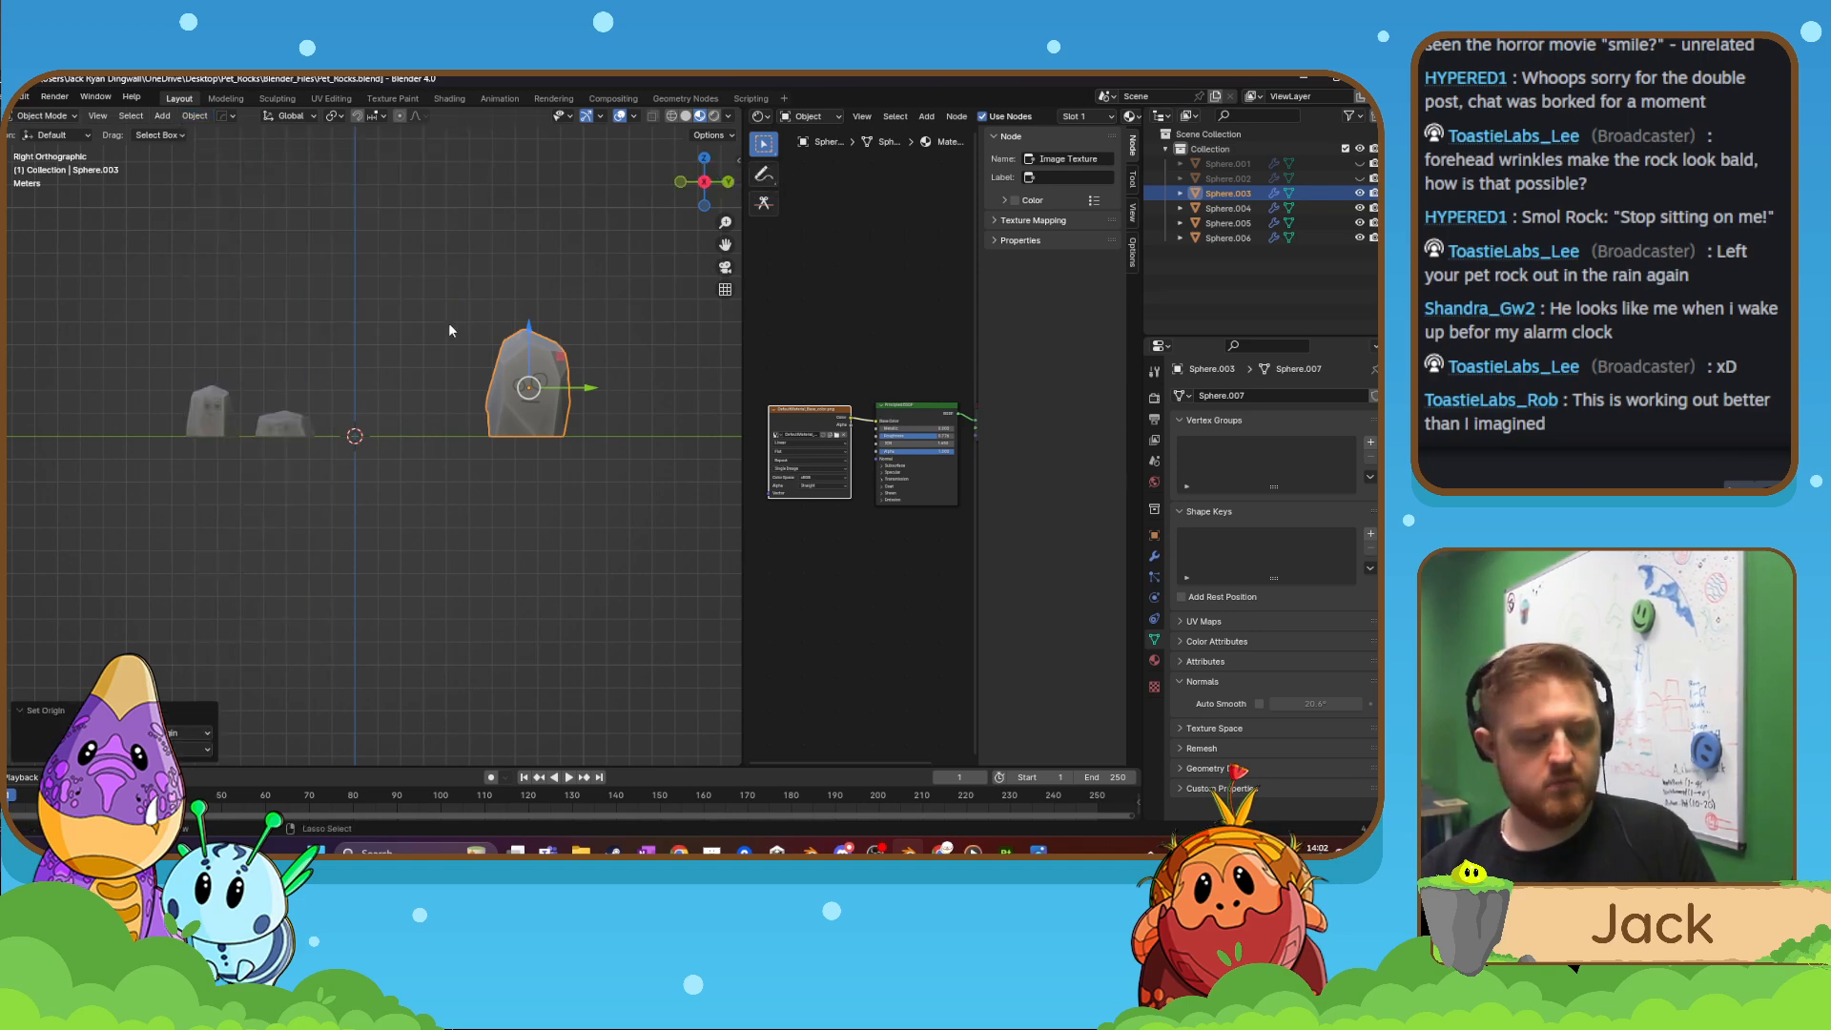
key("ctrl+a")
left_click(449, 322)
left_click(195, 116)
mouse_move(220, 150)
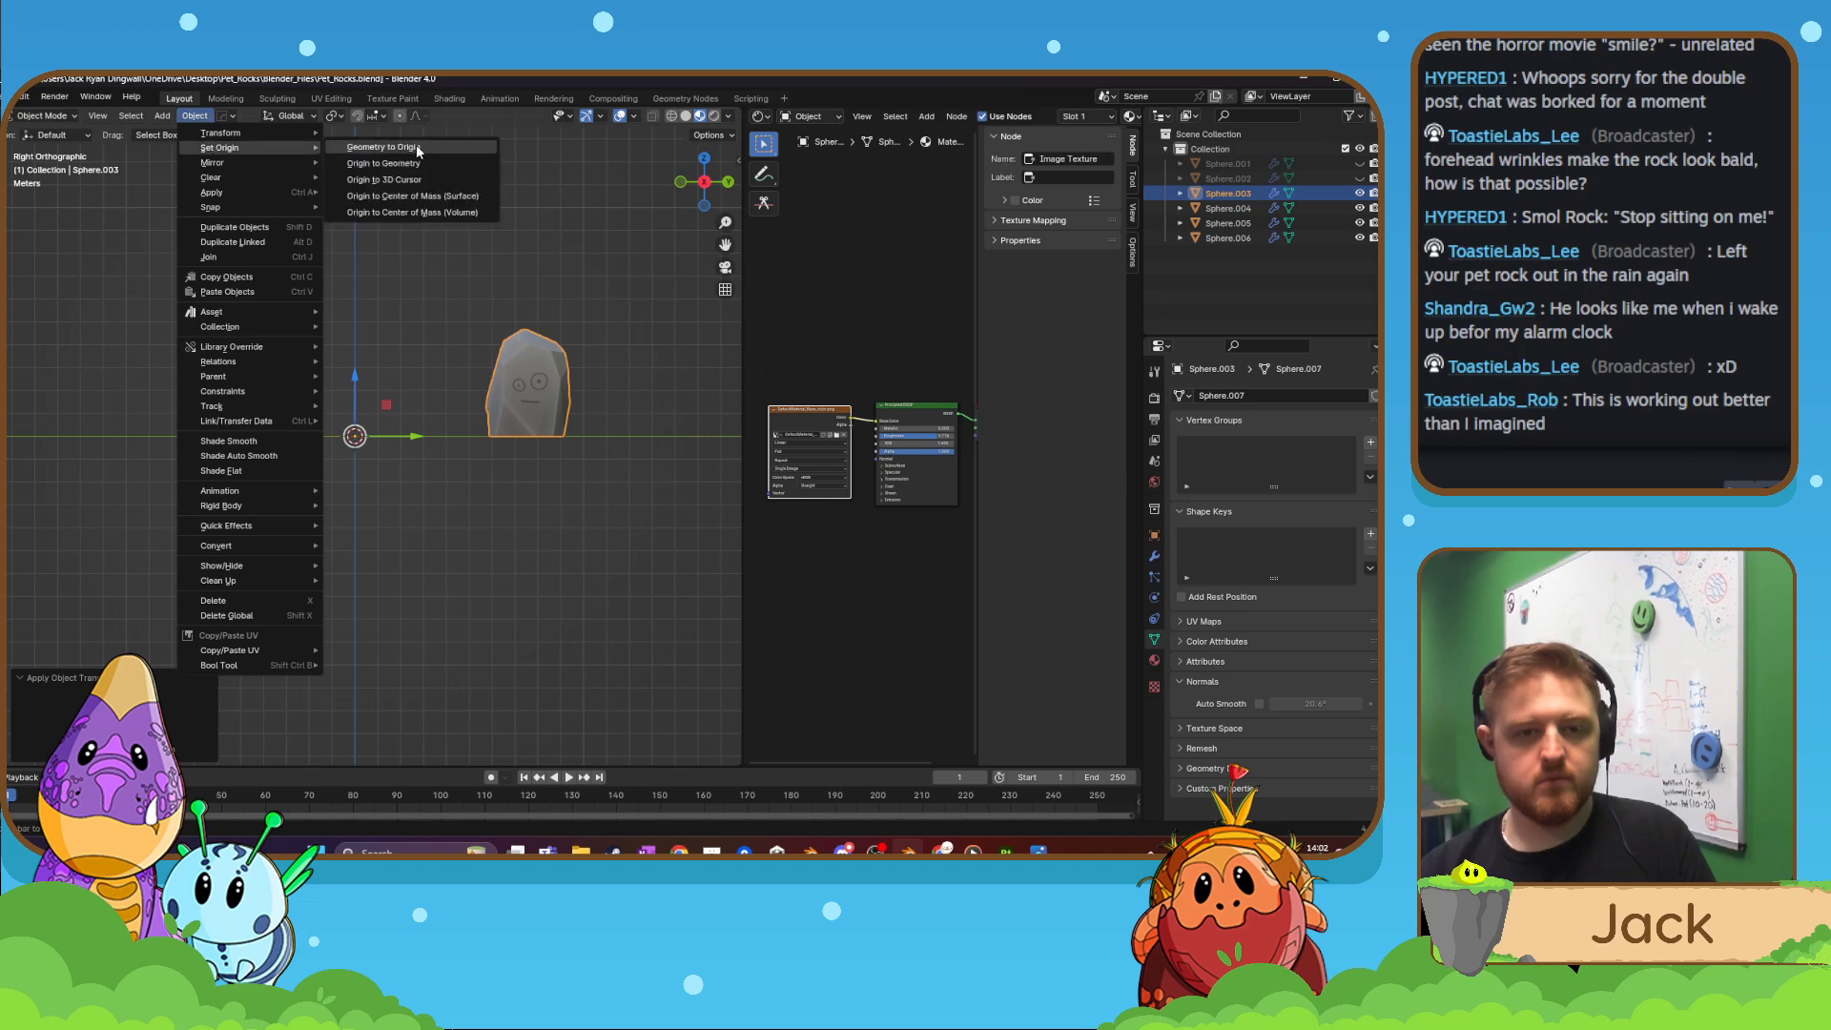
left_click(416, 145)
- Raise the large rock about 2.12 m along Z so its flat base sits on the ground line
scroll(388, 427, "up", 5)
scroll(387, 429, "up", 8)
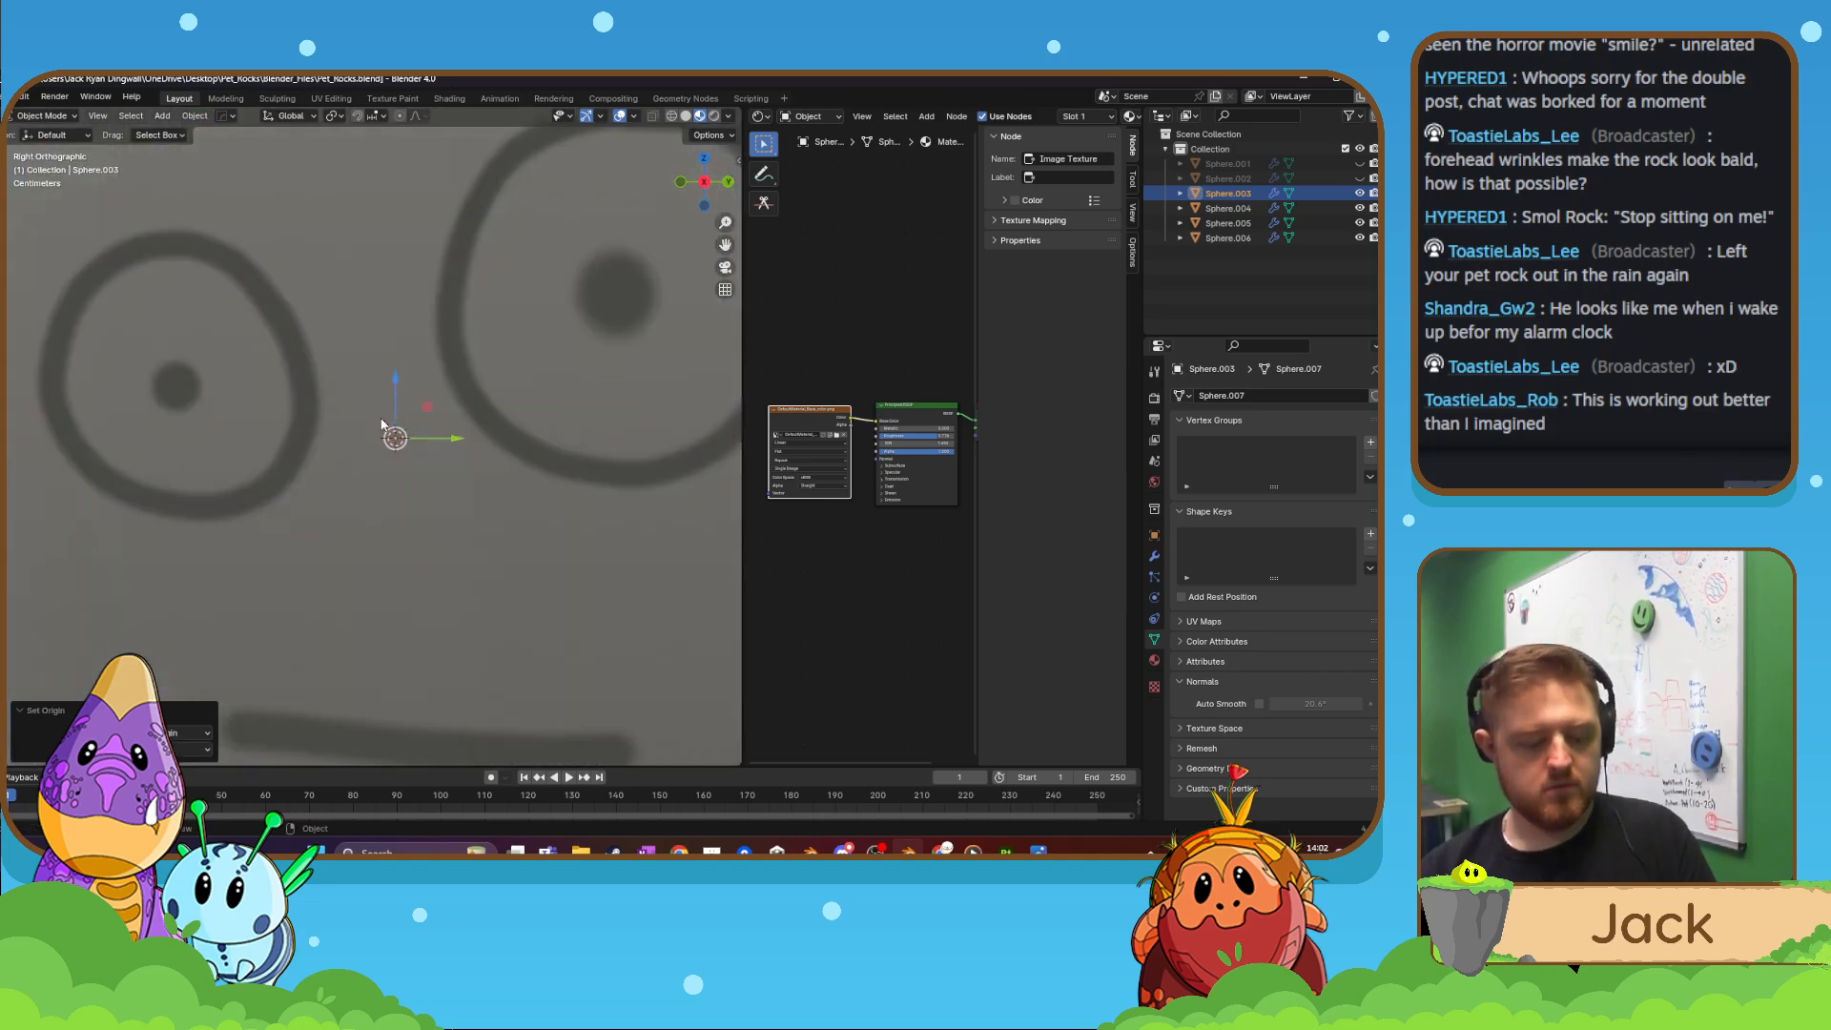
key("g")
key("z")
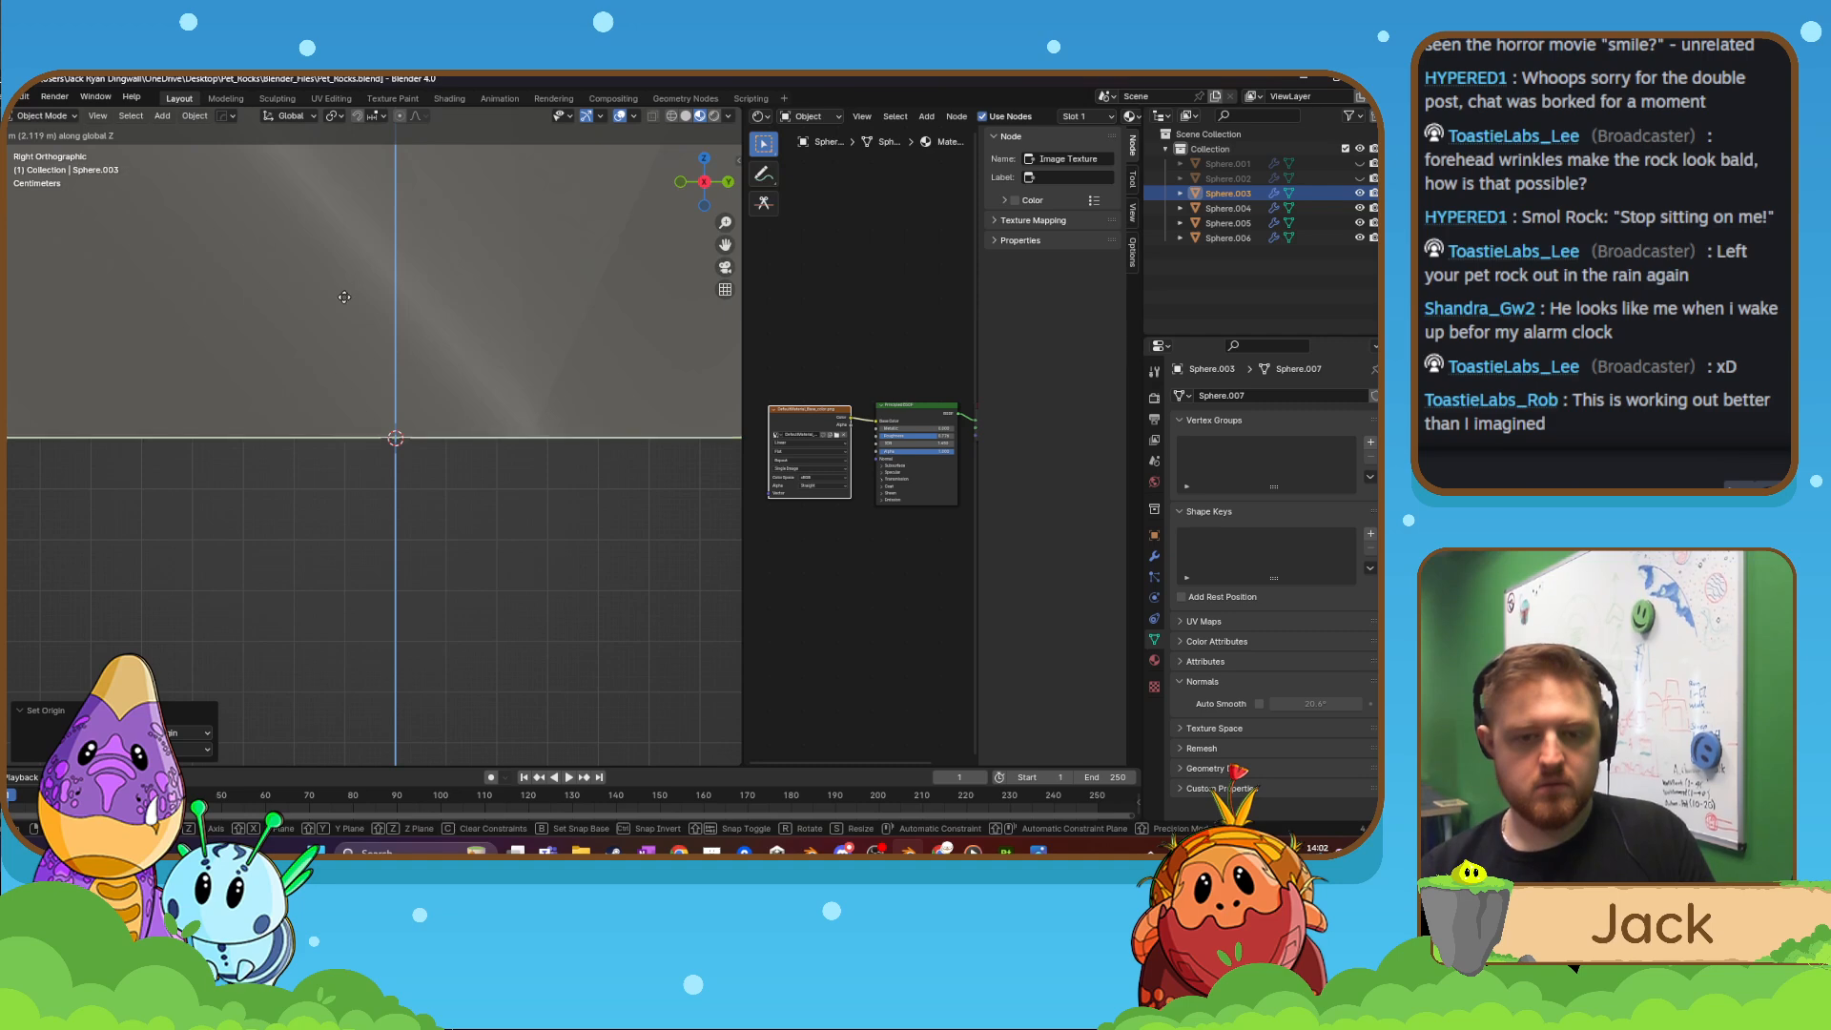
left_click(345, 382)
- Examine the shading, edges and vertices around the large rock's lower faces in Edit Mode
scroll(349, 399, "down", 5)
mouse_move(349, 399)
middle_mouse_down()
mouse_move(569, 450)
mouse_move(490, 417)
mouse_move(462, 335)
mouse_move(534, 331)
mouse_move(425, 380)
mouse_move(446, 397)
mouse_move(373, 371)
middle_mouse_up()
scroll(479, 425, "up", 2)
key("Tab")
left_click(449, 334)
scroll(434, 383, "up", 3)
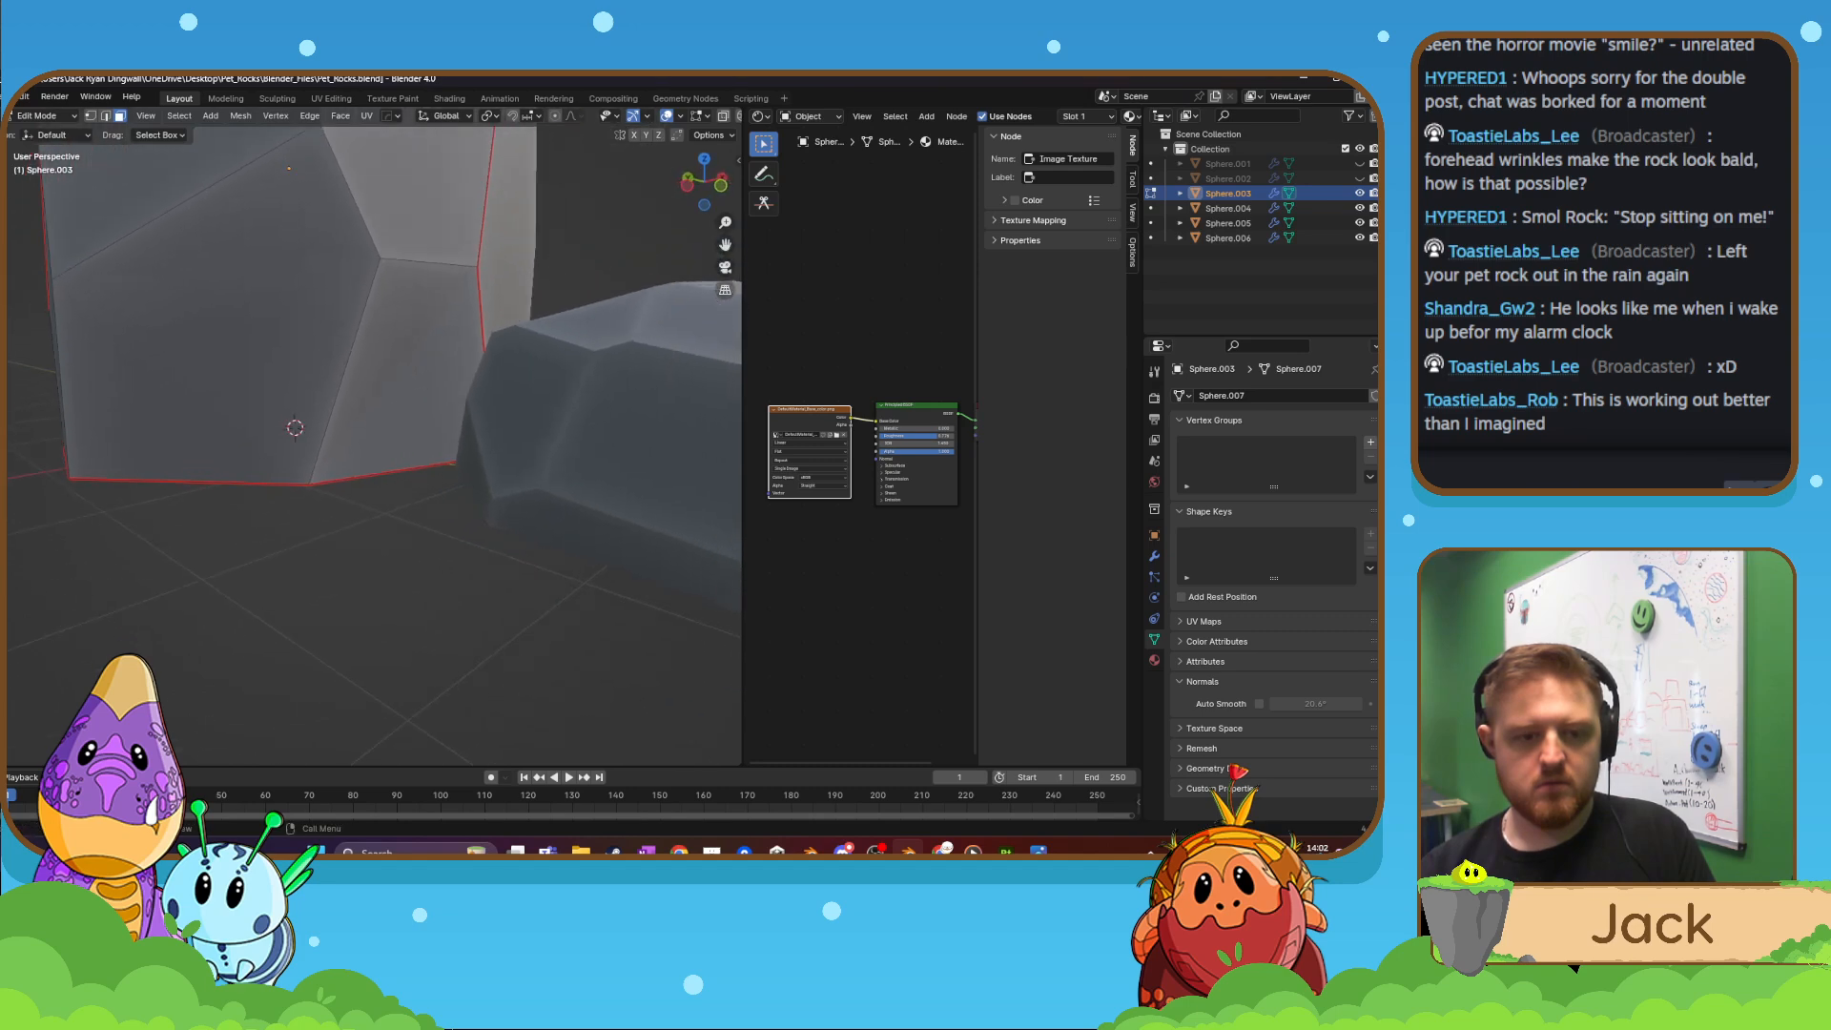
middle_click_drag(355, 478, 429, 439)
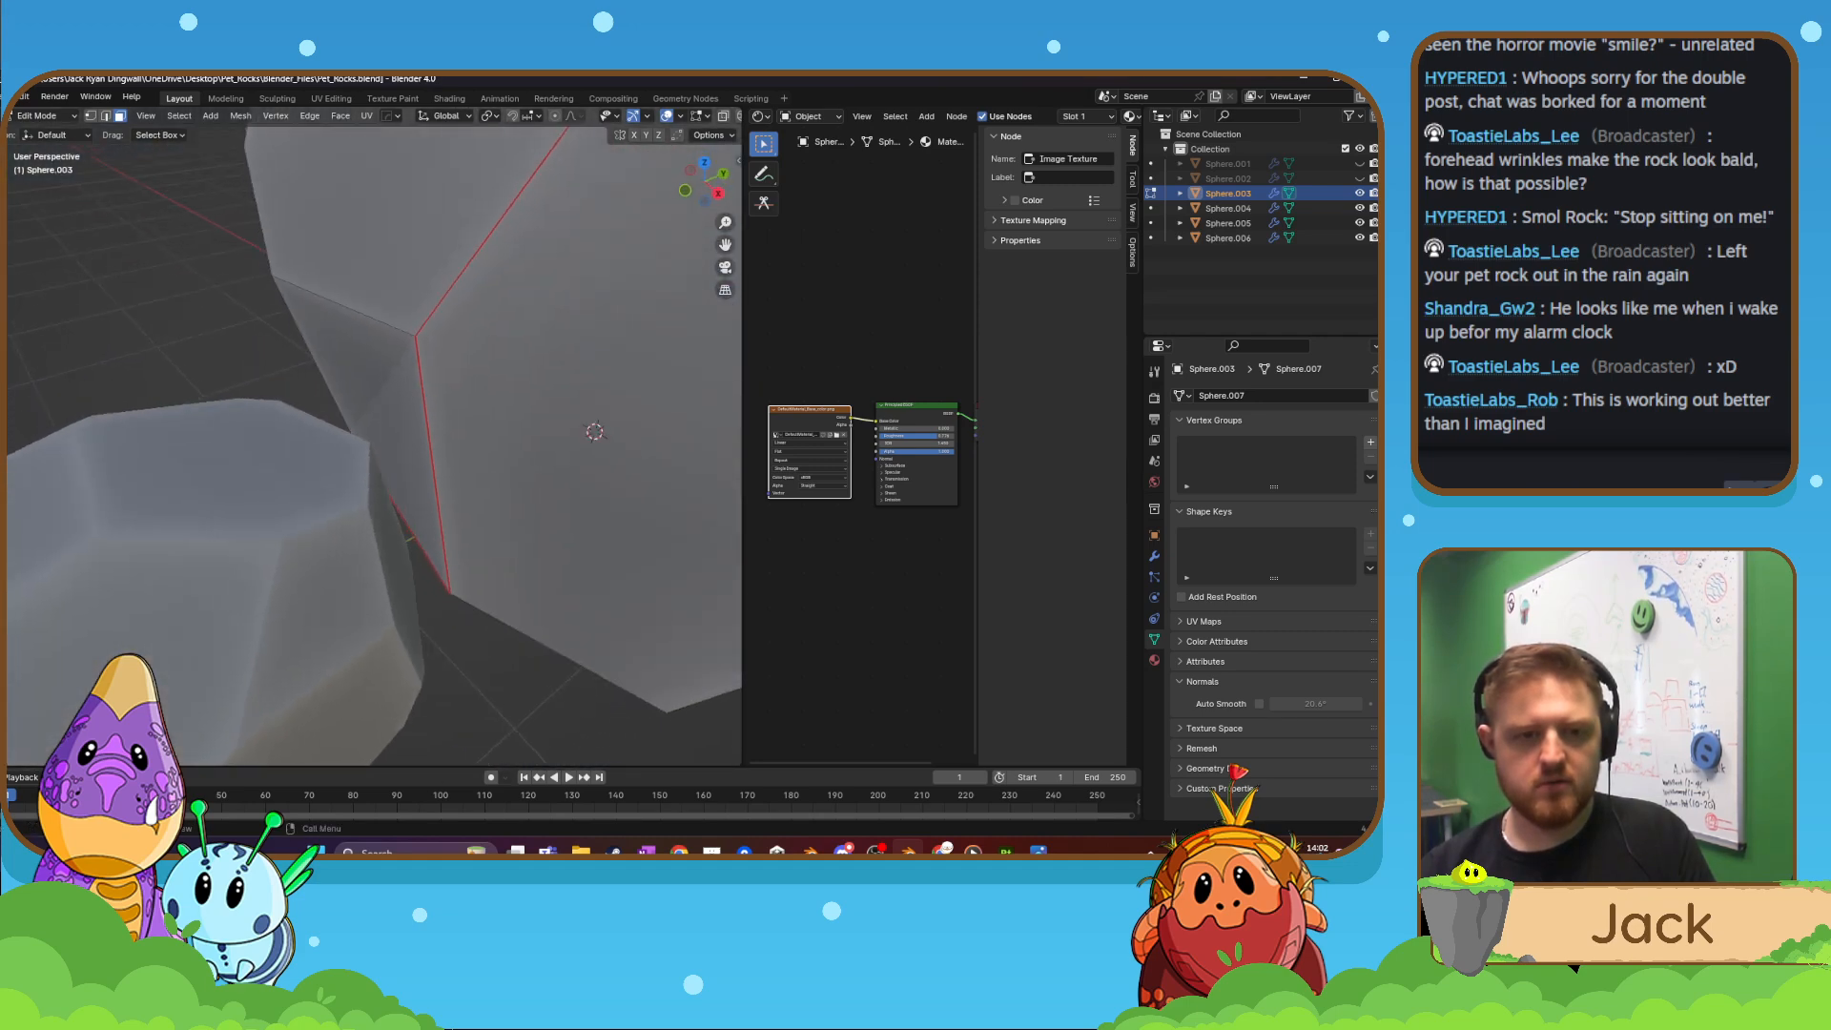
left_click(88, 115)
middle_click_drag(315, 339, 94, 220)
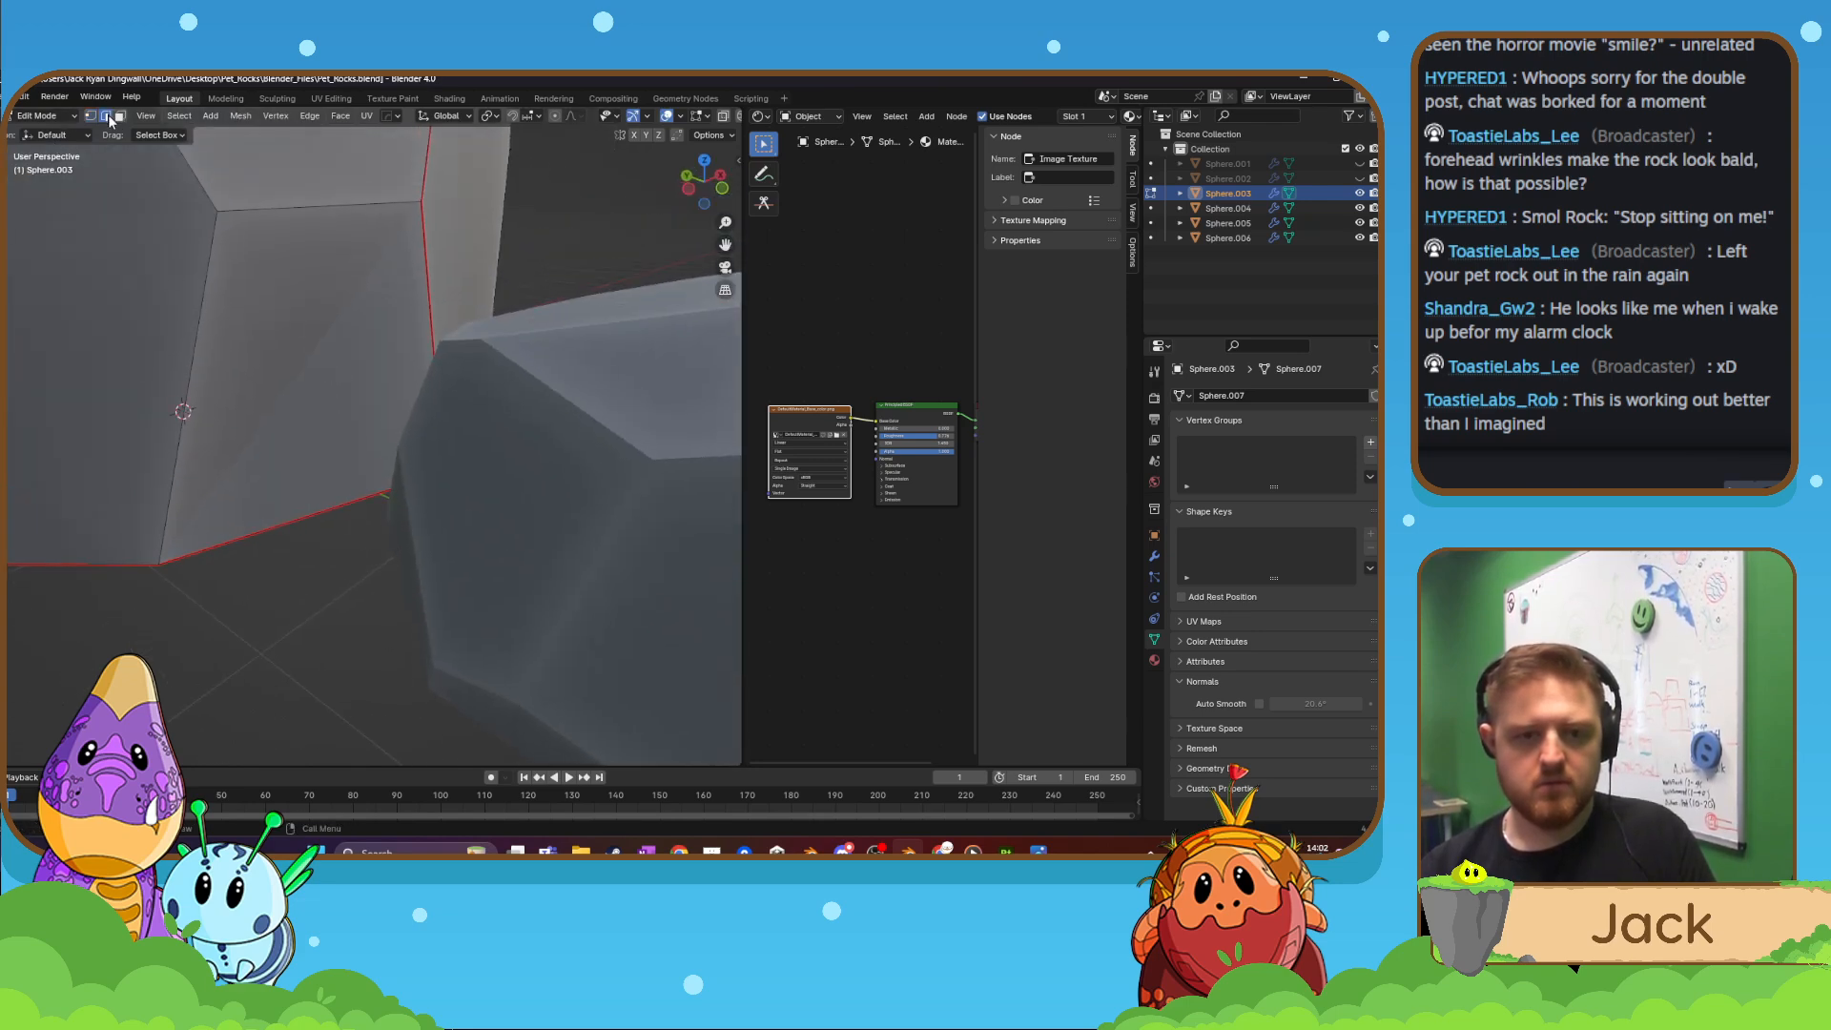
middle_click_drag(336, 356, 216, 352)
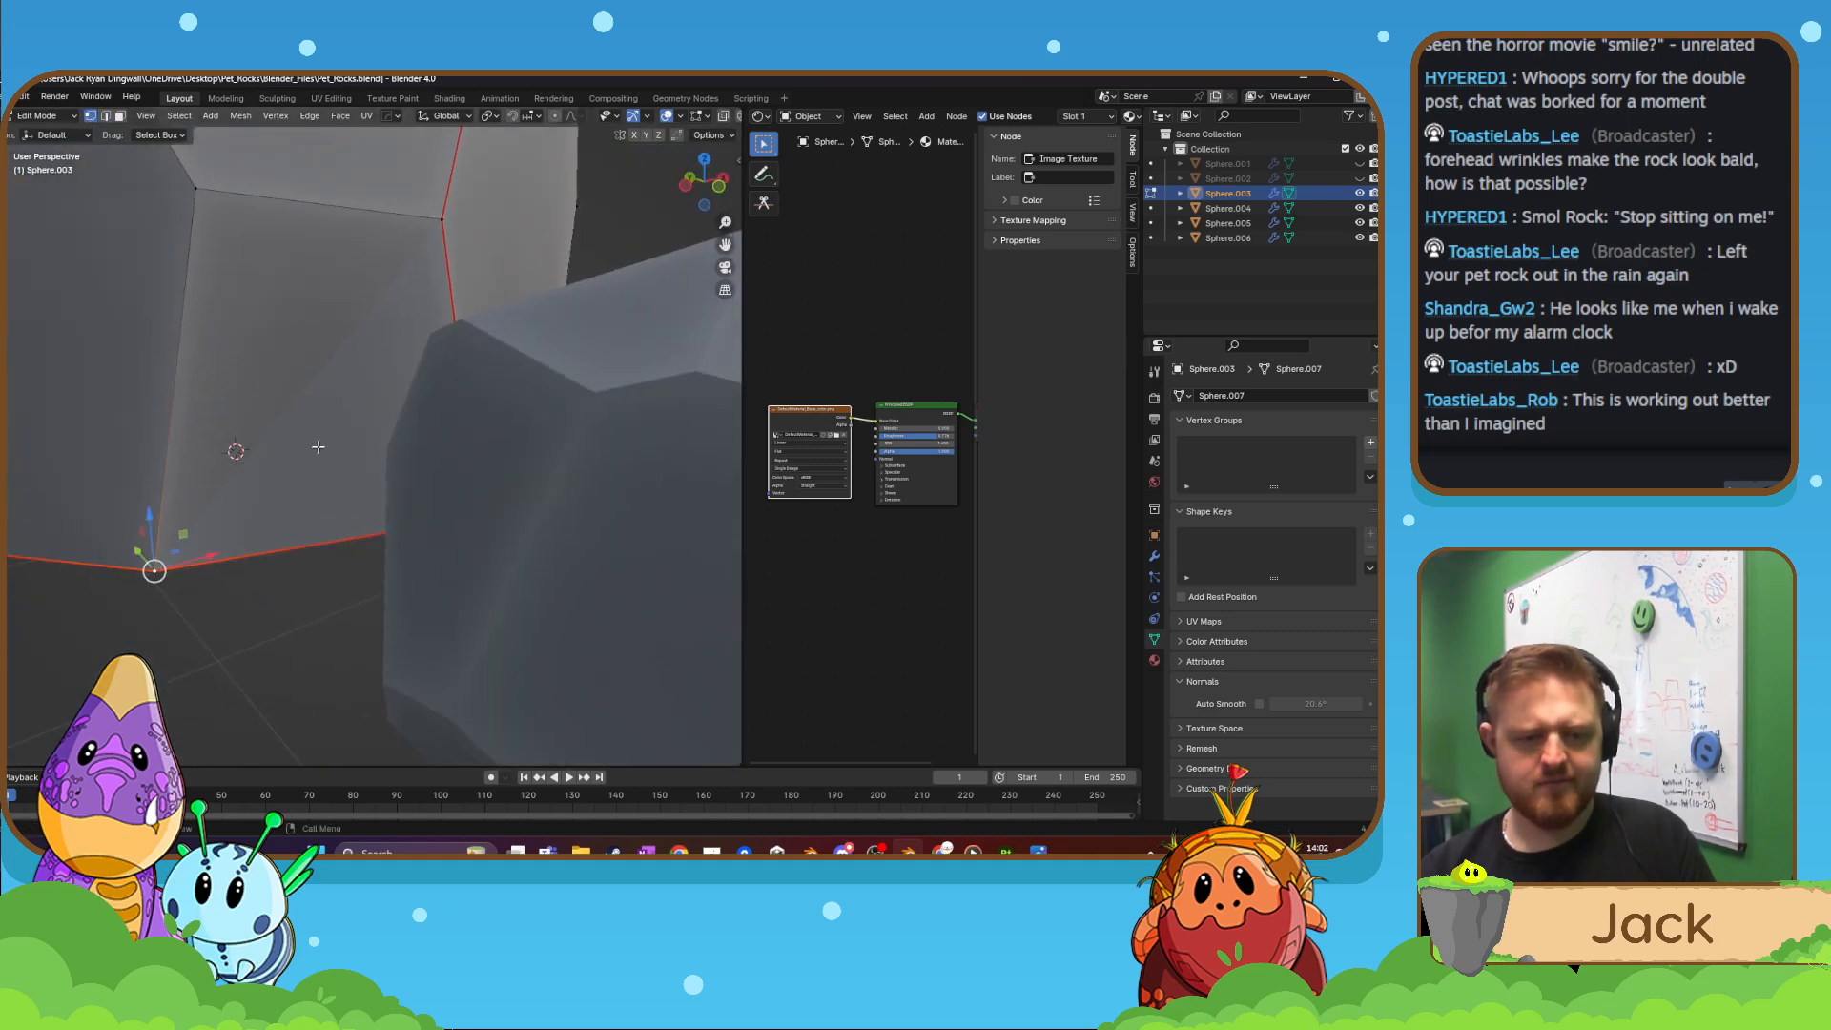
middle_click_drag(318, 446, 417, 290)
left_click(417, 288)
middle_click_drag(255, 446, 533, 522)
- Return to Object Mode and apply Shade Flat to the large rock
key("Tab")
left_click(294, 377)
right_click(294, 384)
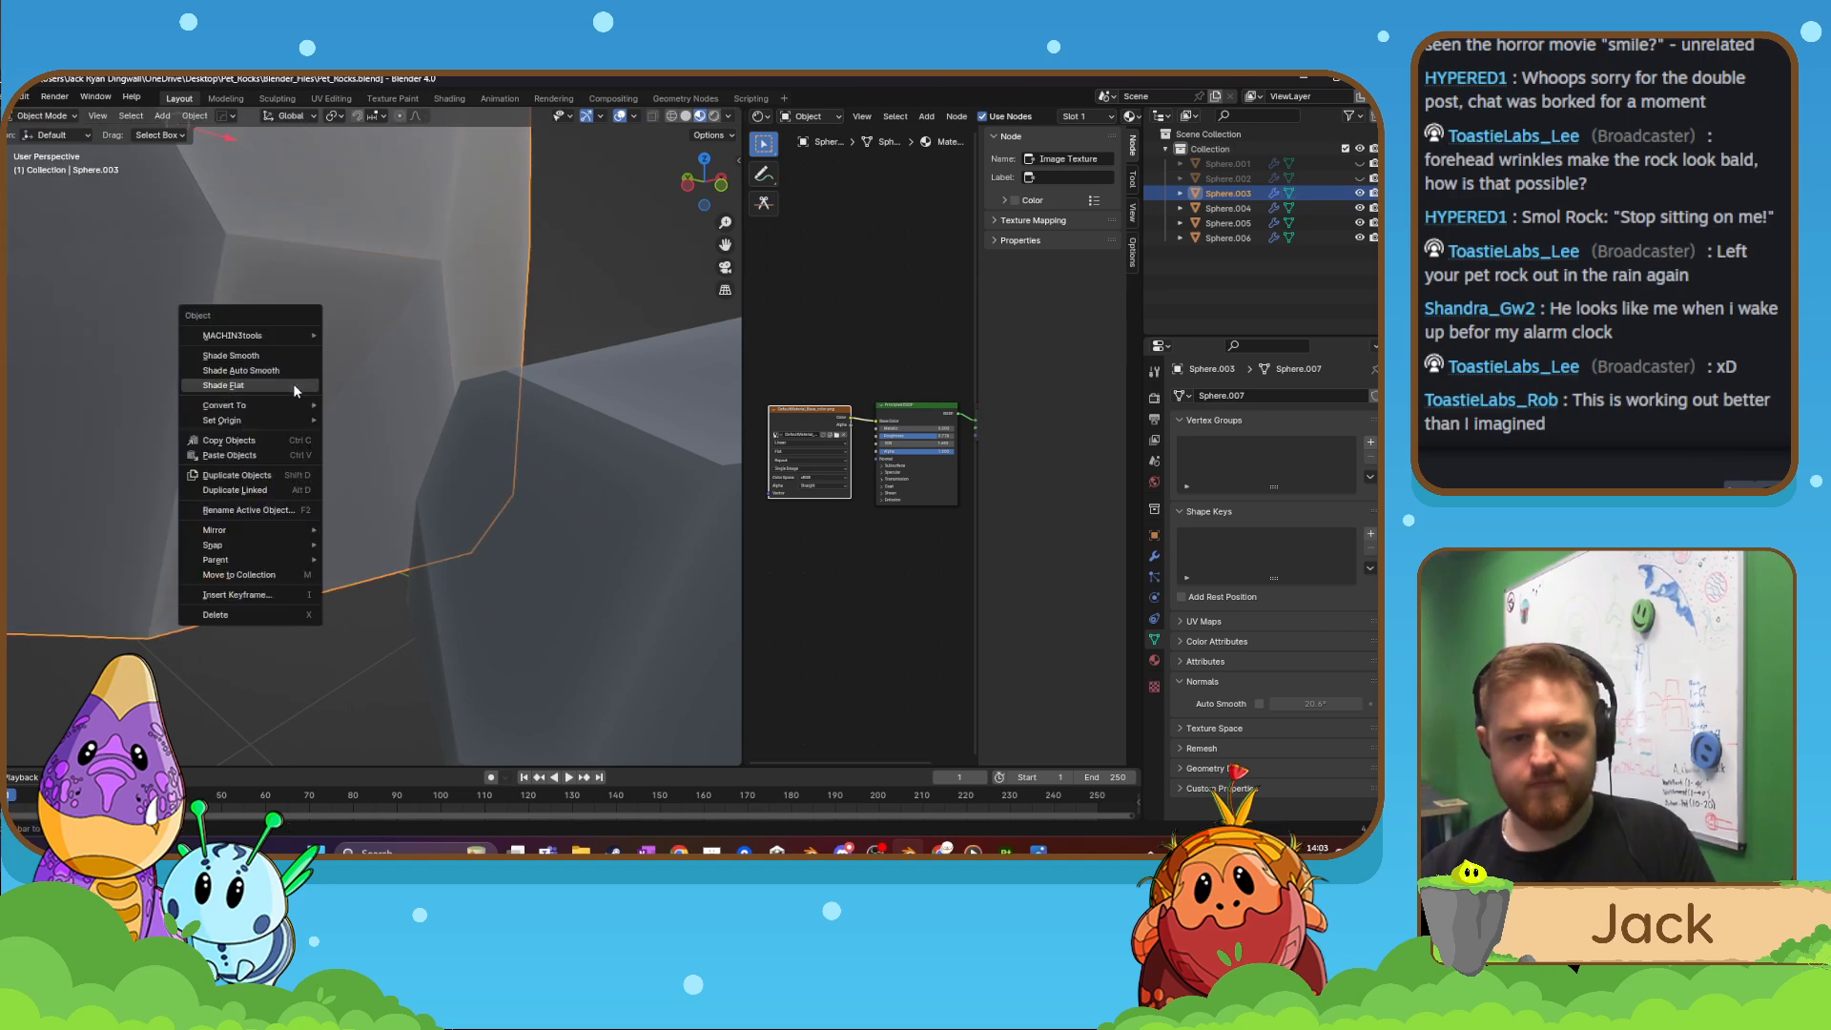
left_click(292, 385)
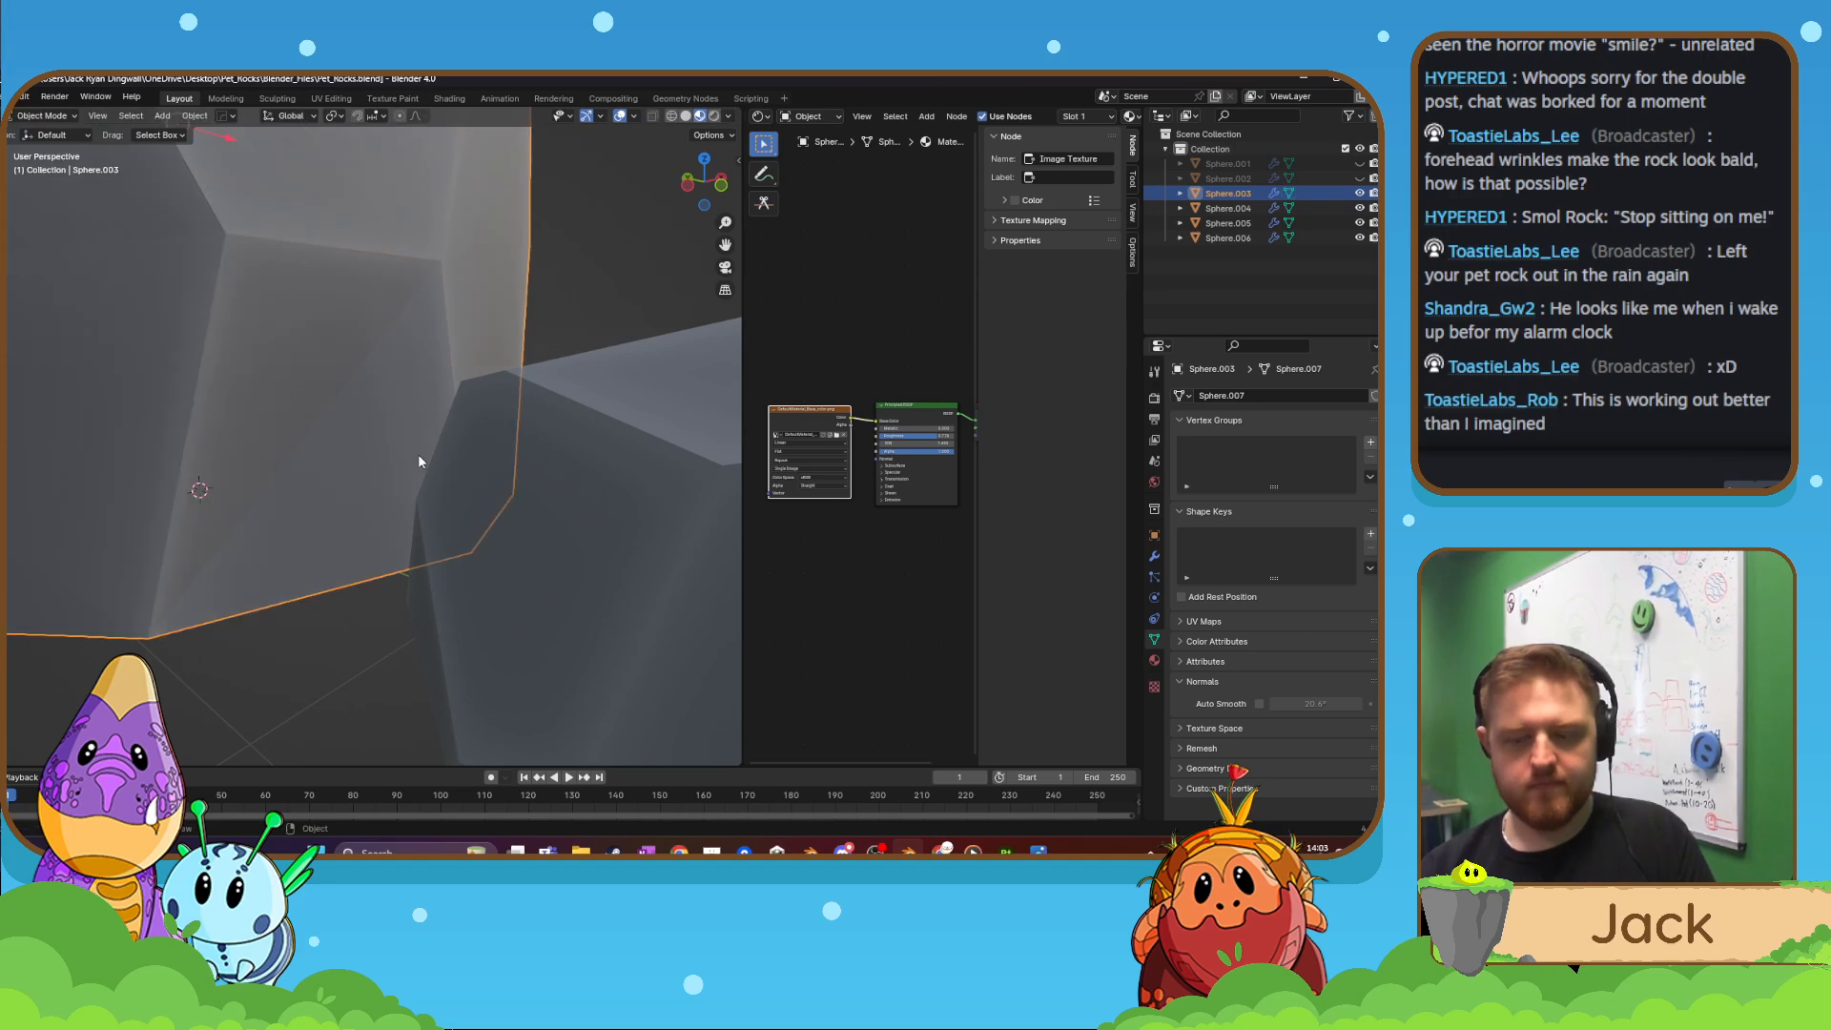
- Enable Auto Smooth on the large rock's normals and apply Shade Auto Smooth at 30°
left_click(1260, 702)
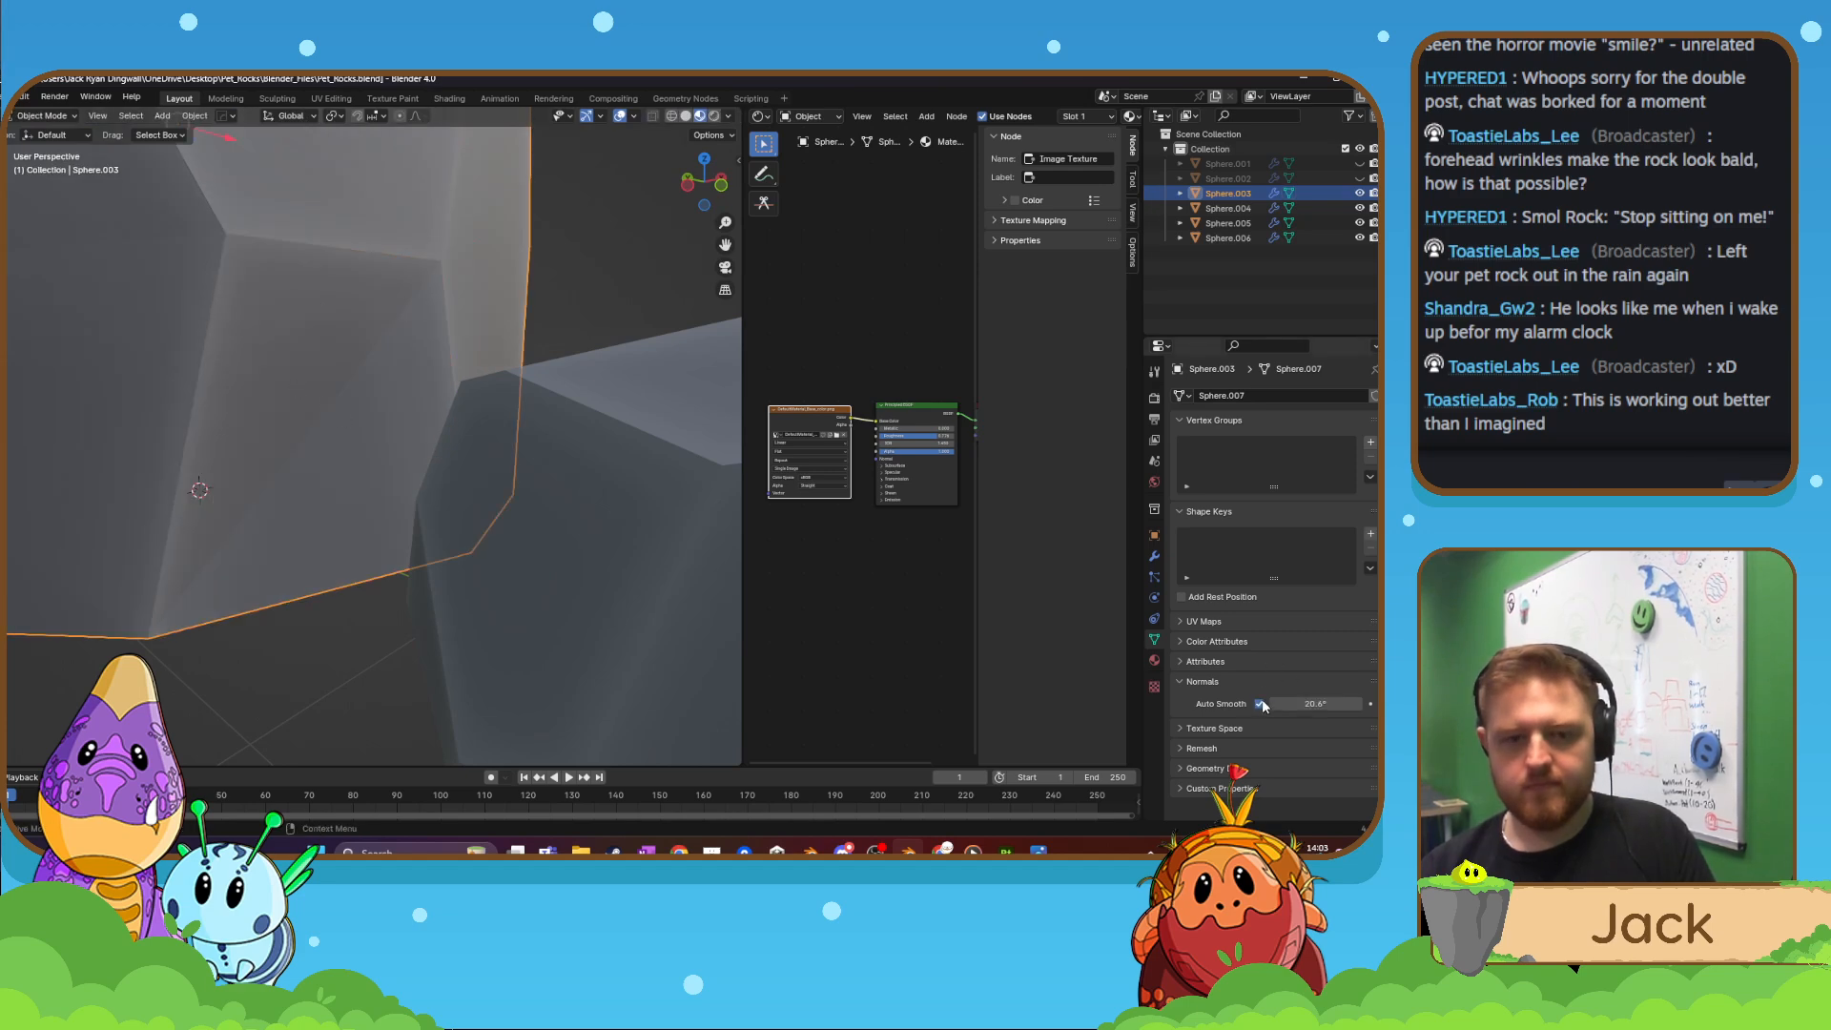
right_click(309, 438)
left_click(305, 421)
middle_click_drag(305, 422, 397, 488)
scroll(575, 517, "down", 5)
middle_click_drag(575, 517, 455, 482)
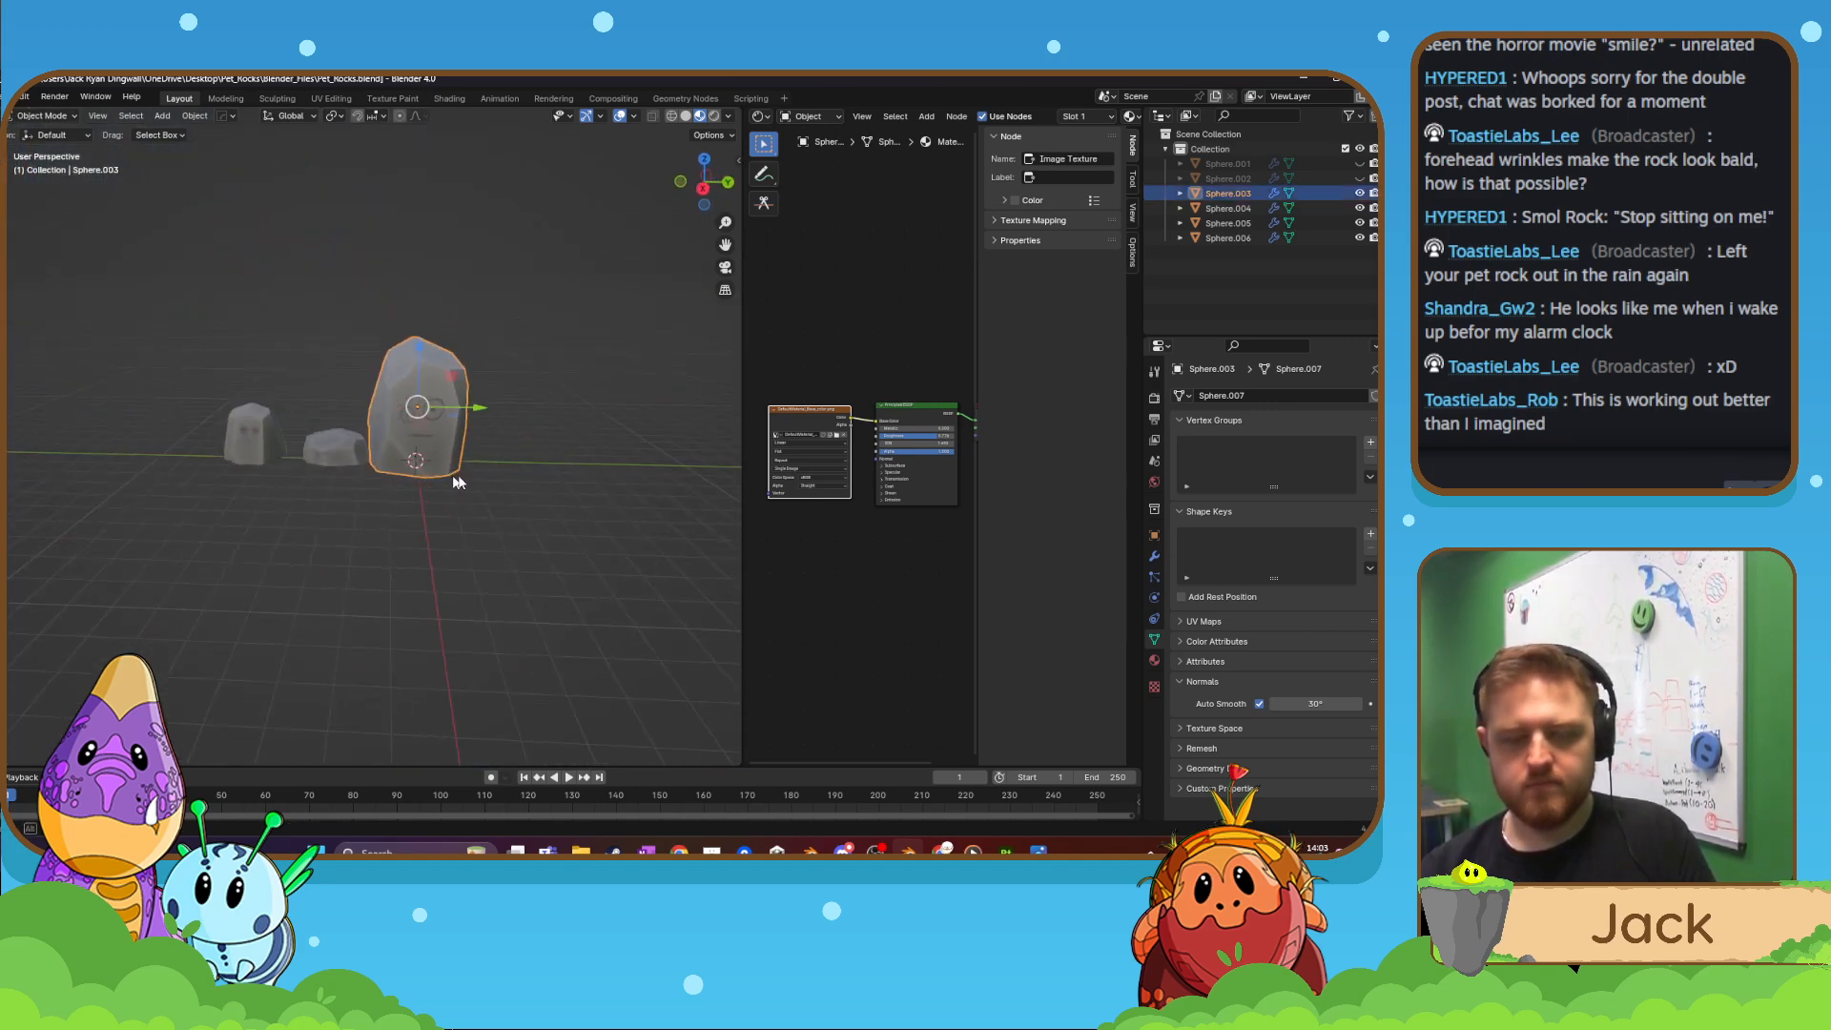
- Apply the large rock's object transforms and export the selected rock as FBX into the Textures folder
scroll(455, 482, "up", 3)
key("ctrl+a")
left_click(139, 176)
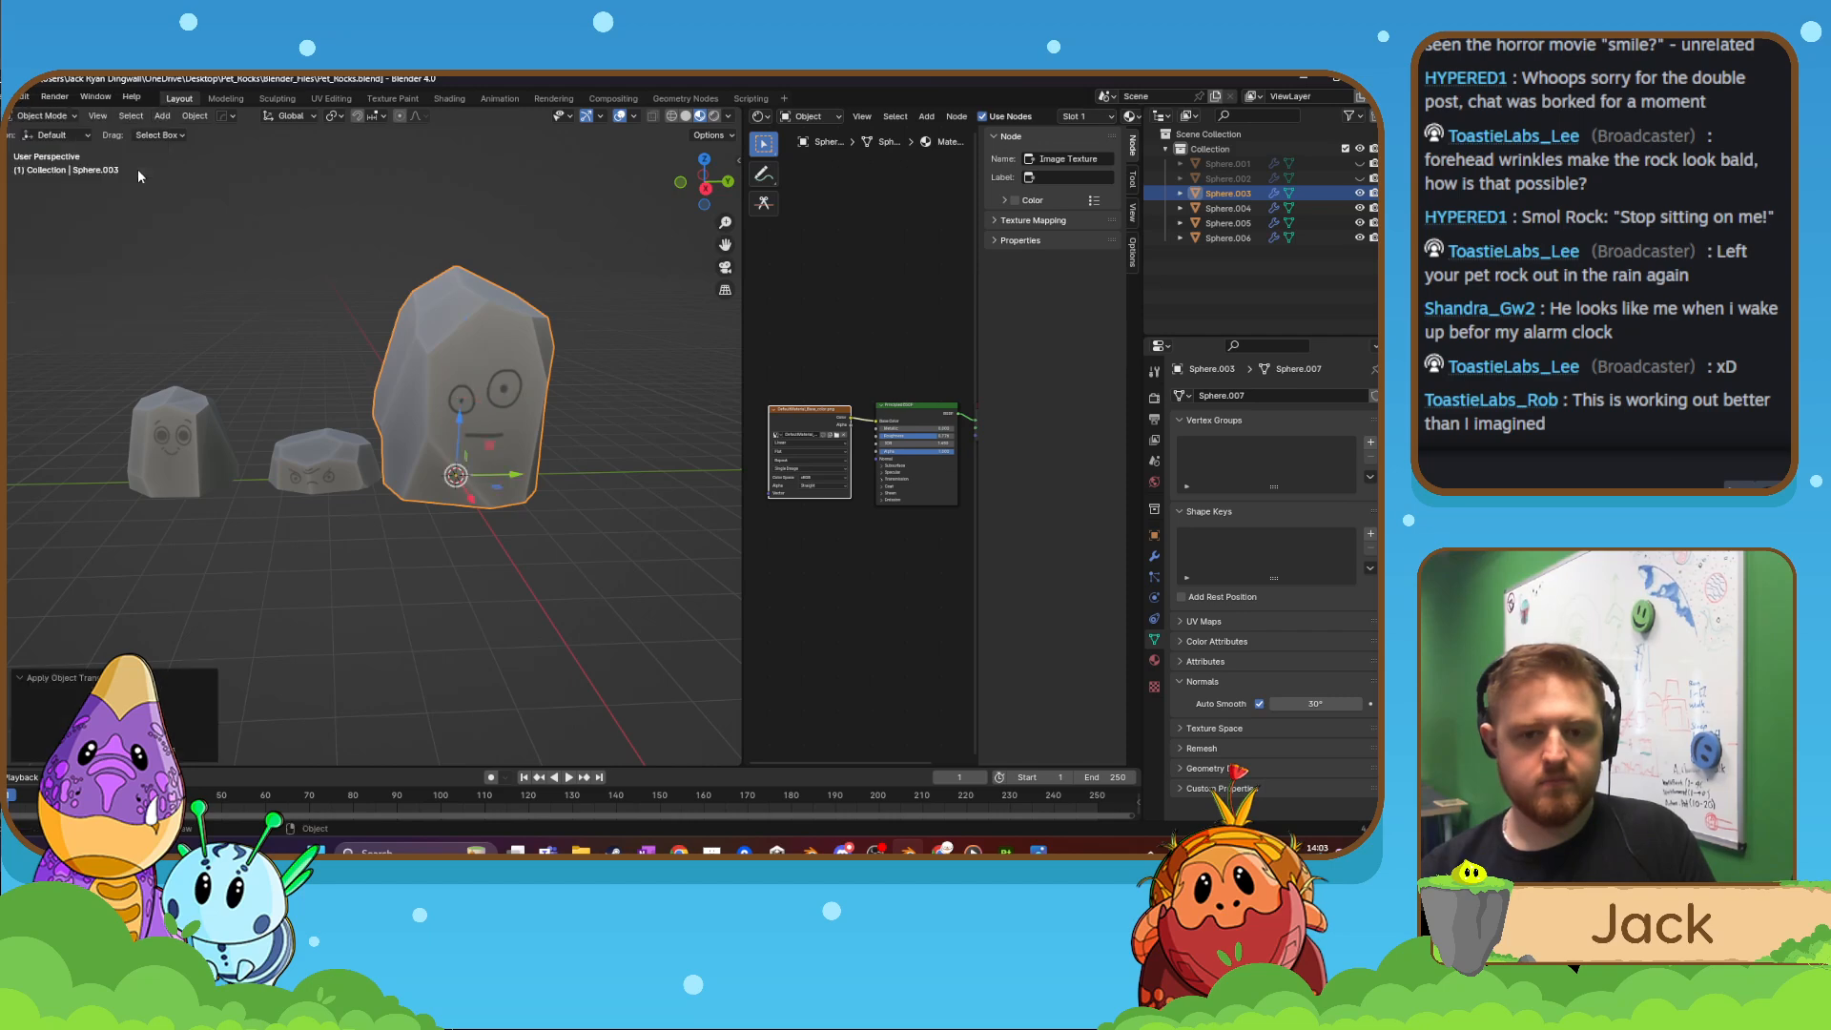
left_click(15, 96)
mouse_move(38, 323)
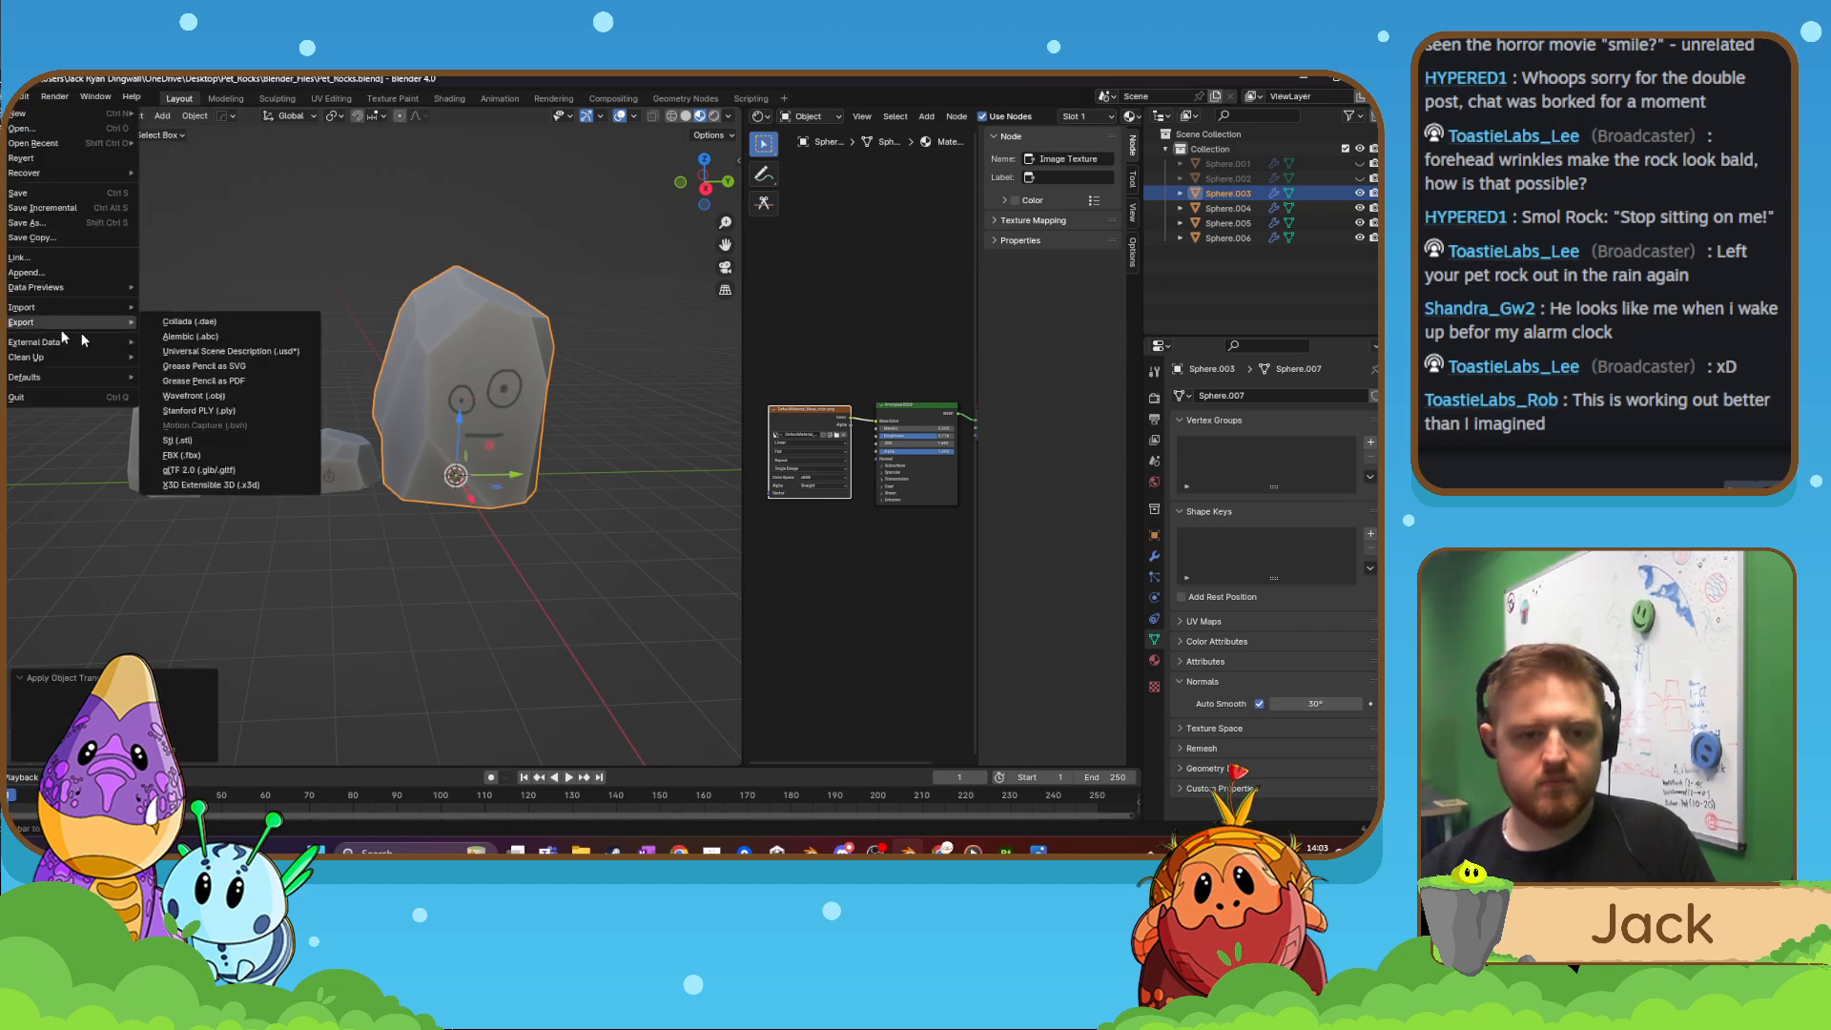
left_click(231, 454)
left_click(531, 556)
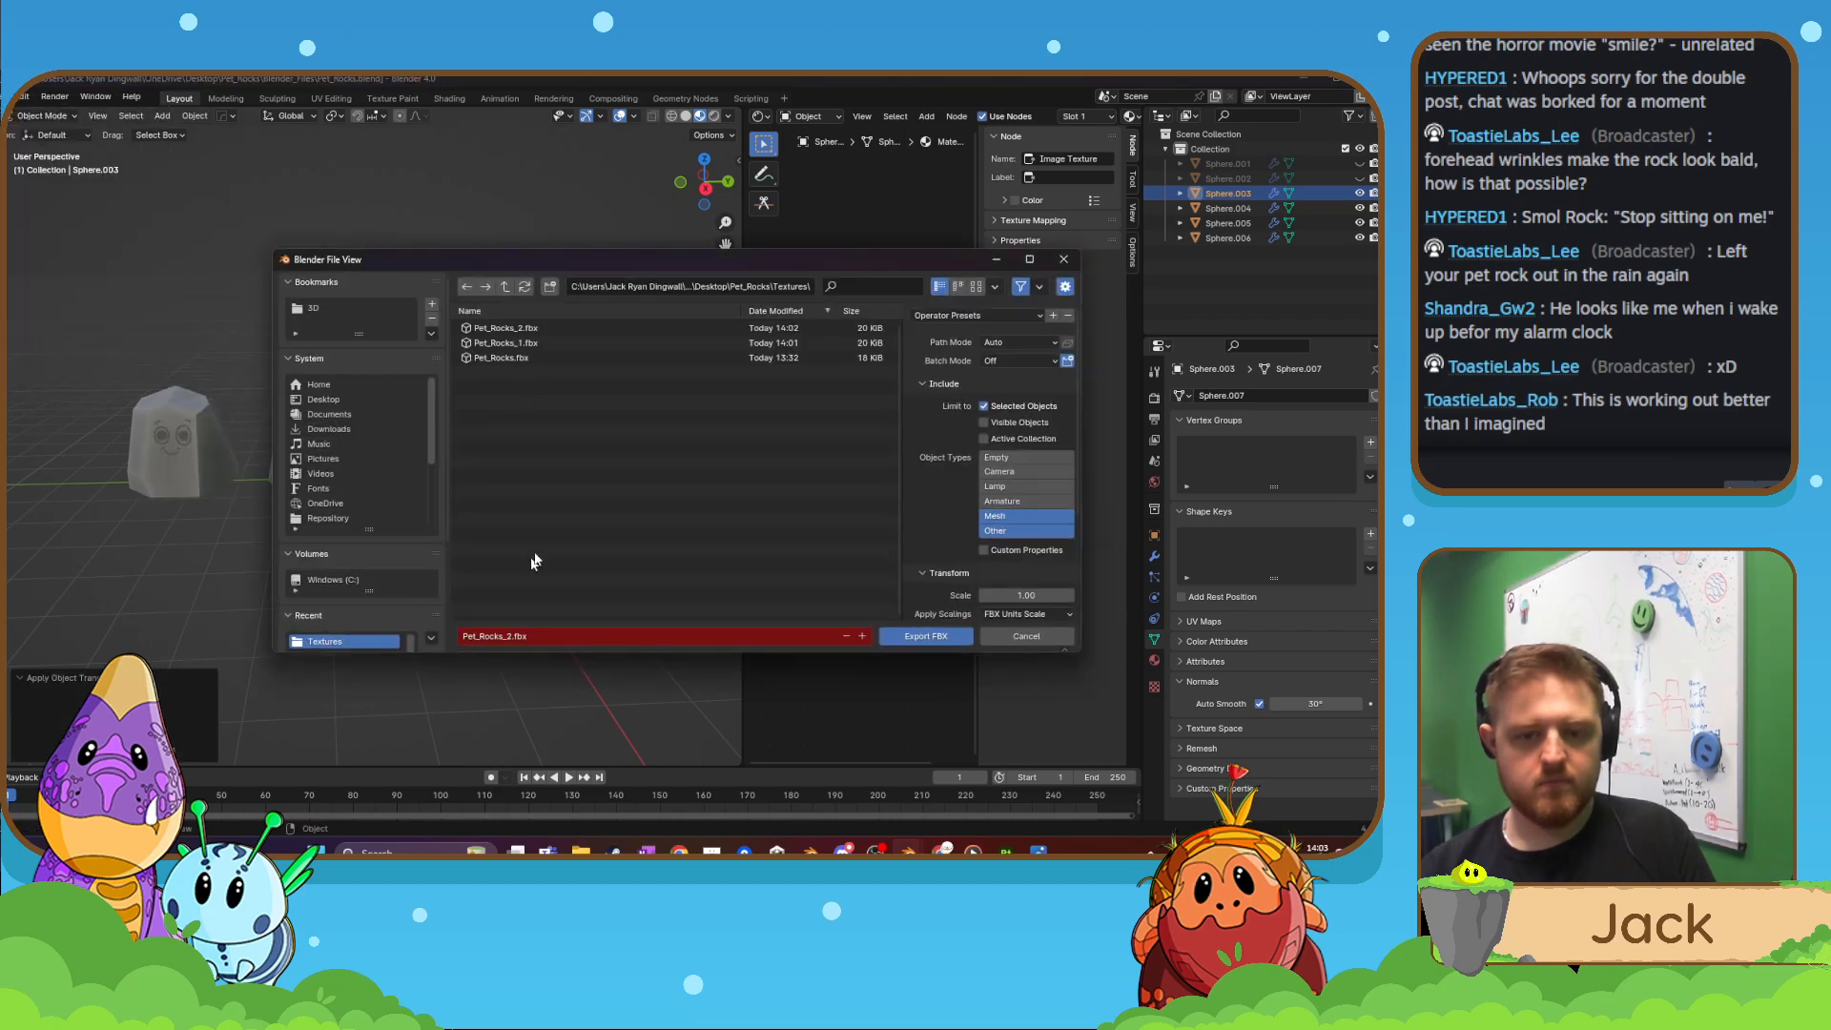
left_click_drag(580, 262, 0, 274)
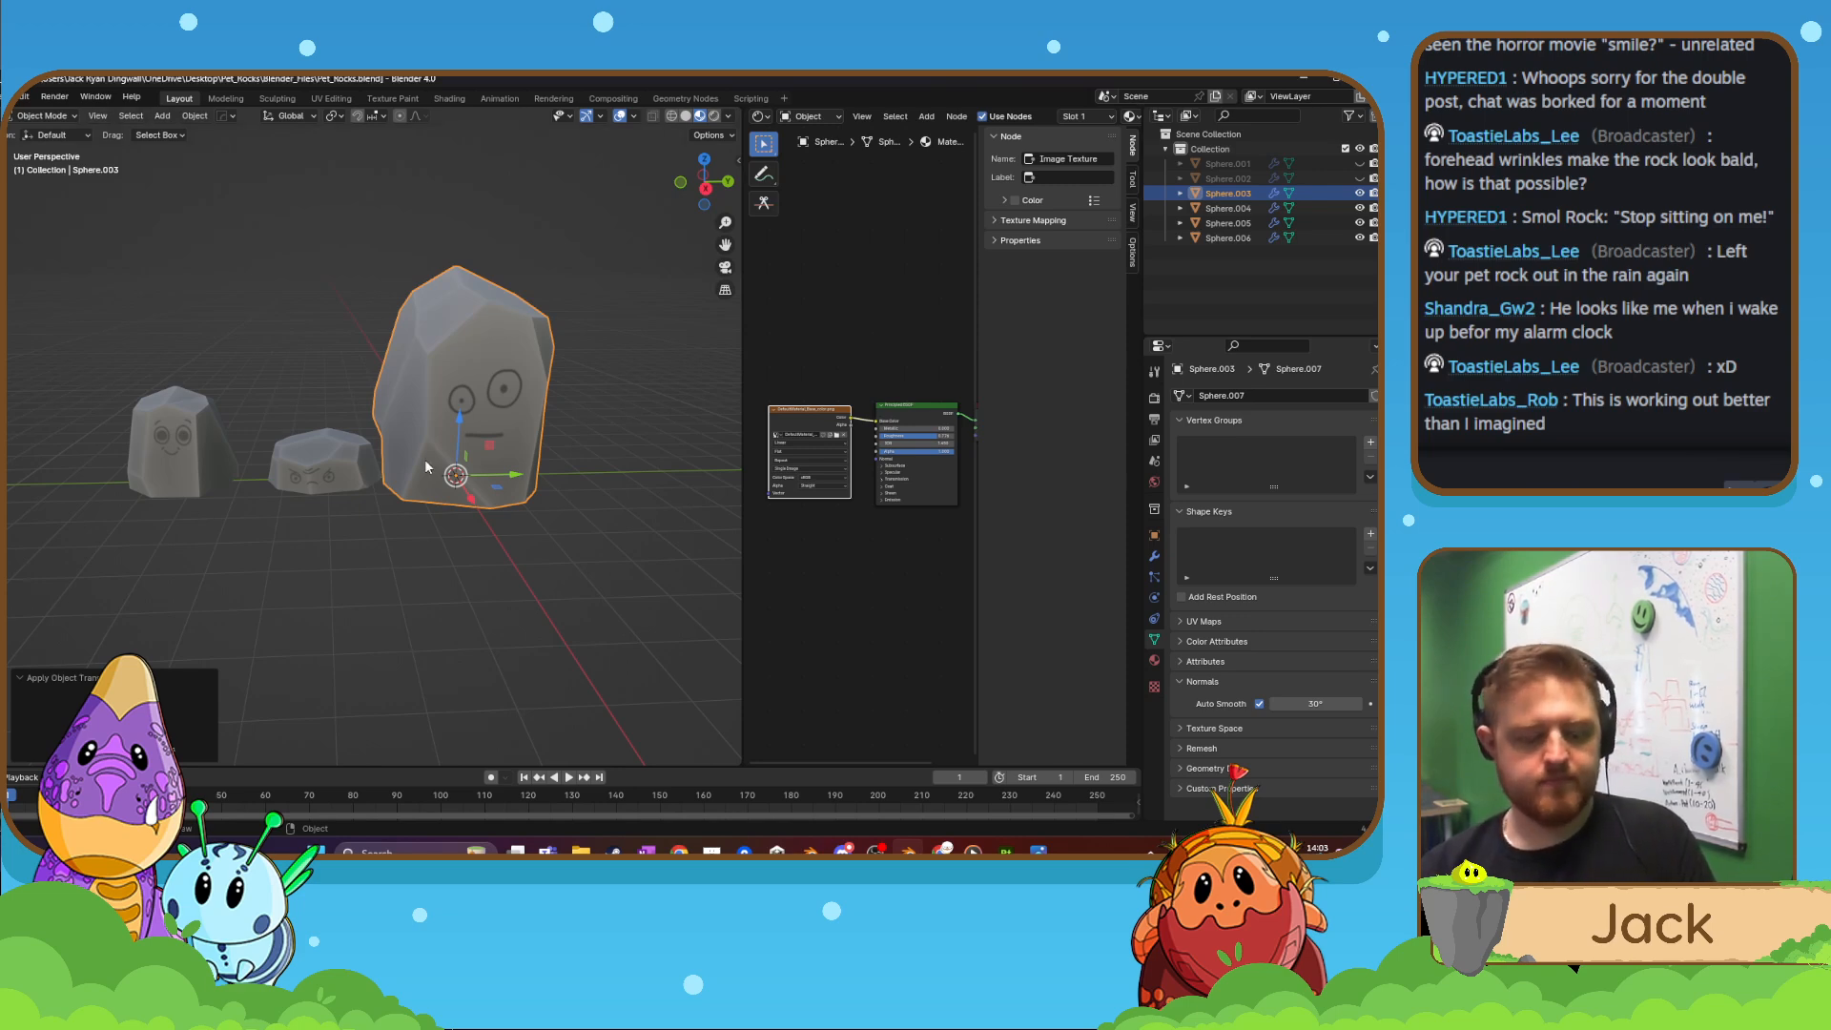
- Hide the large rock and move the low angry-face rock along Y to the world origin
key("h")
left_click(322, 460)
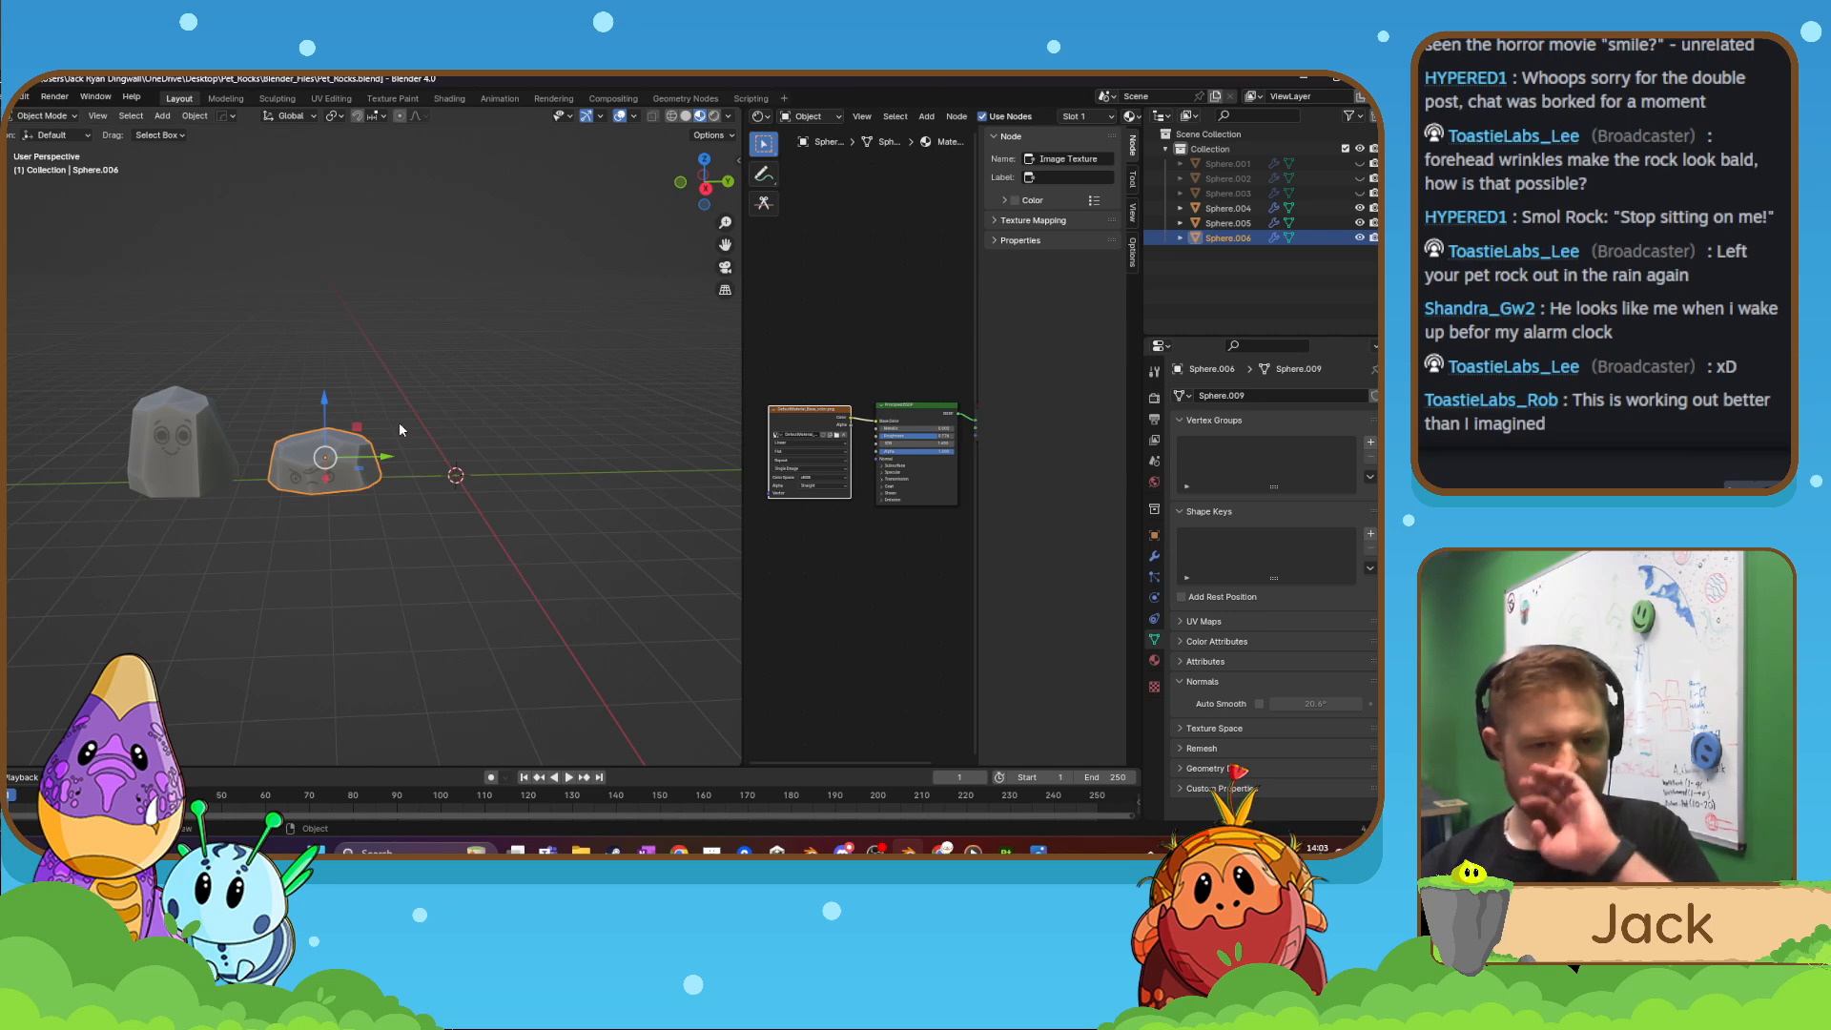
middle_click_drag(396, 425, 369, 486)
scroll(363, 491, "up", 3)
middle_click_drag(305, 557, 311, 536)
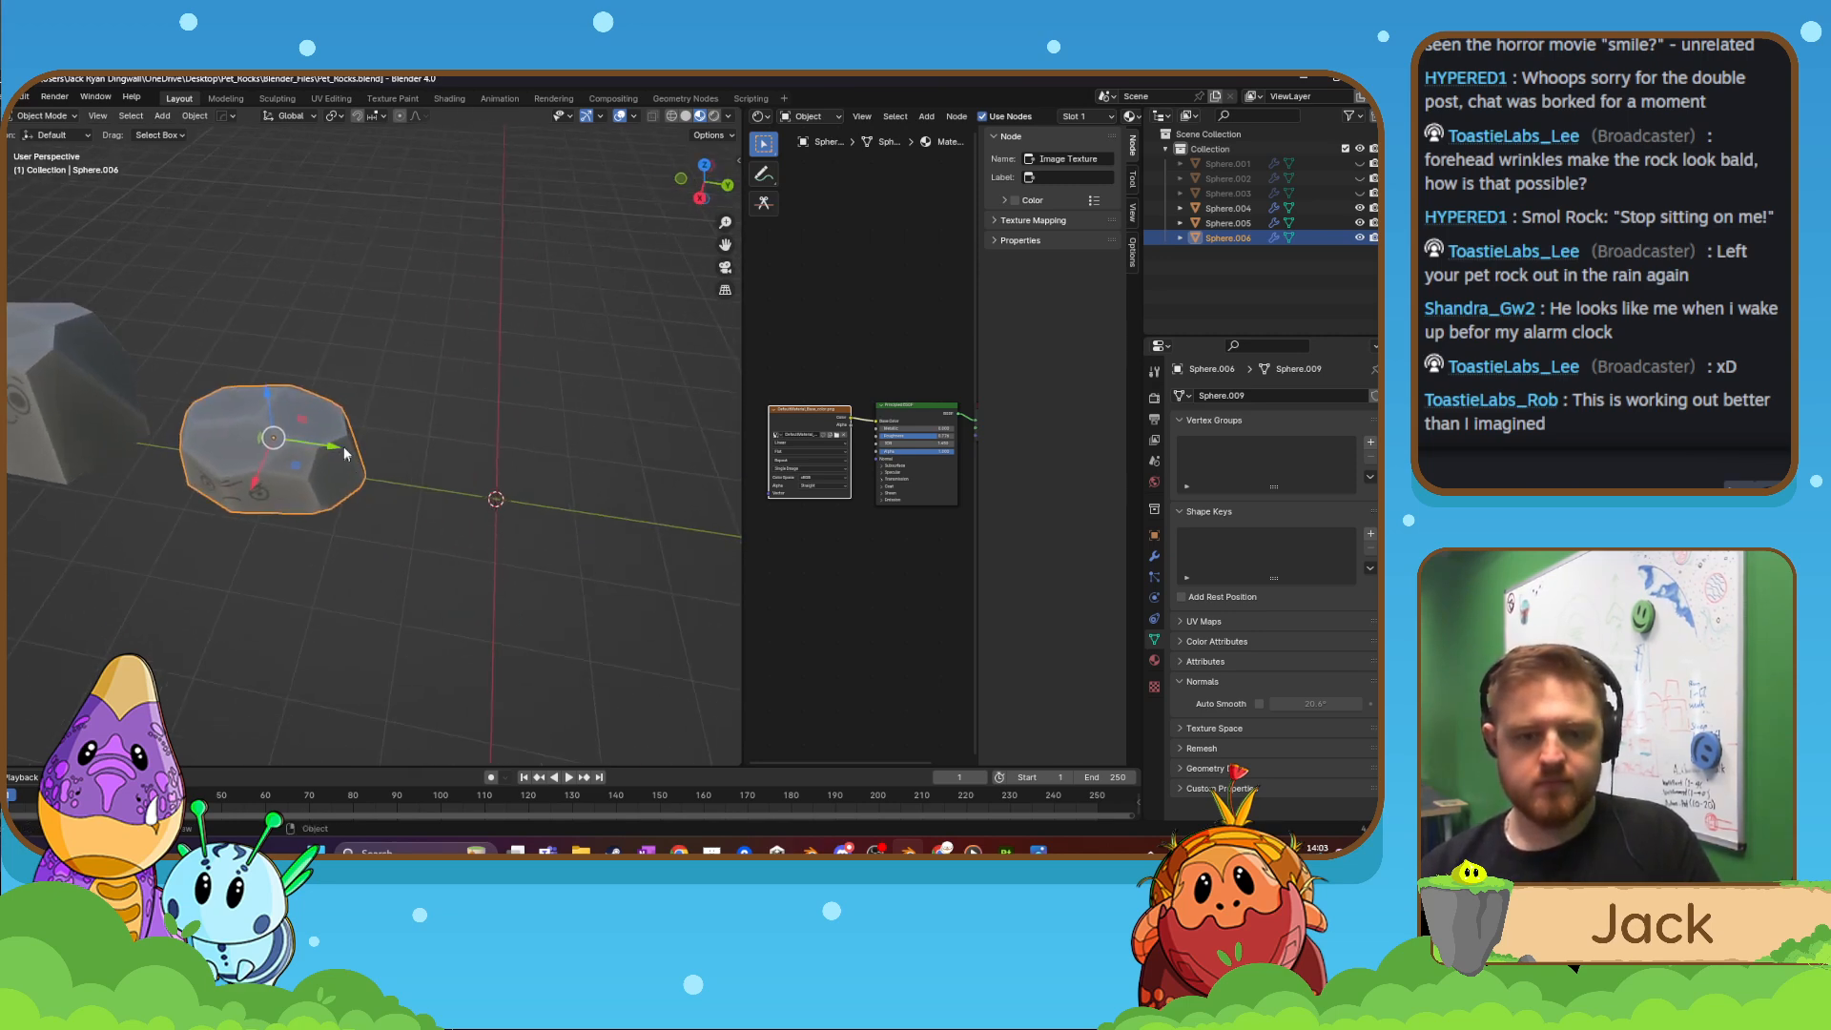
left_click_drag(344, 446, 588, 494)
key("KP_3")
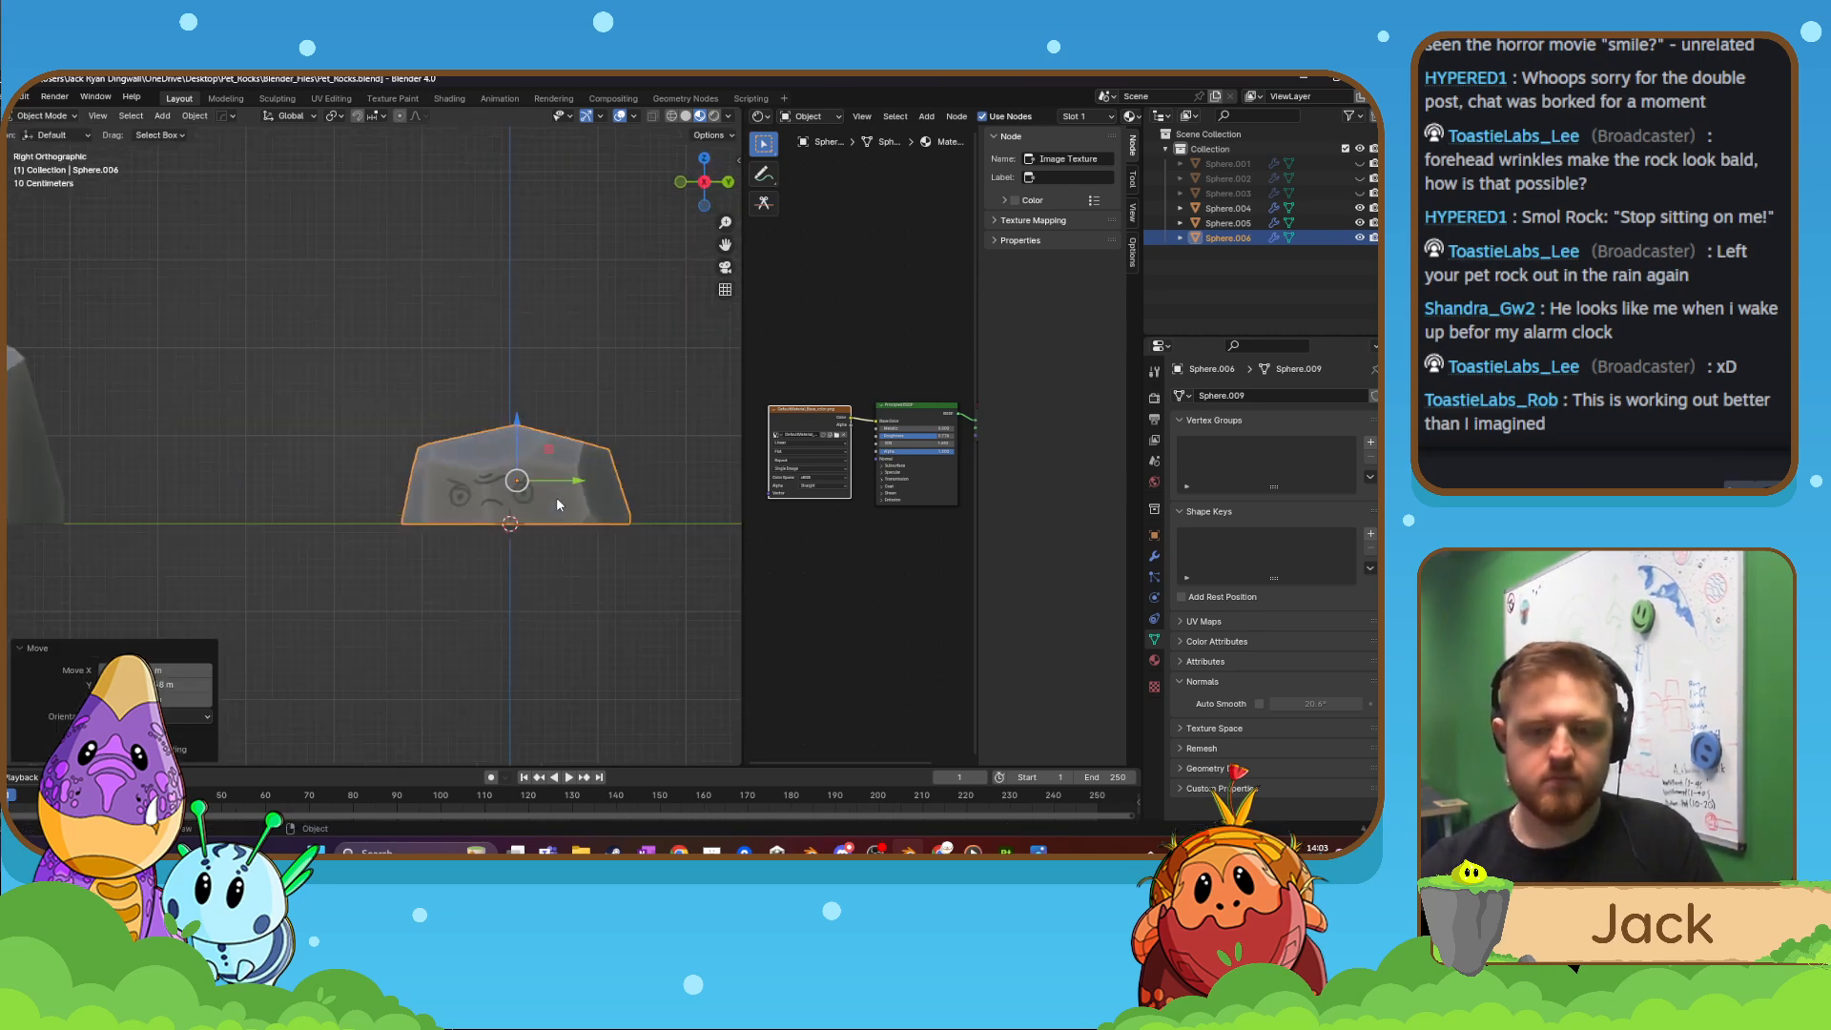
- Apply the angry-face rock's object transforms and set its geometry to the origin
key("ctrl+a")
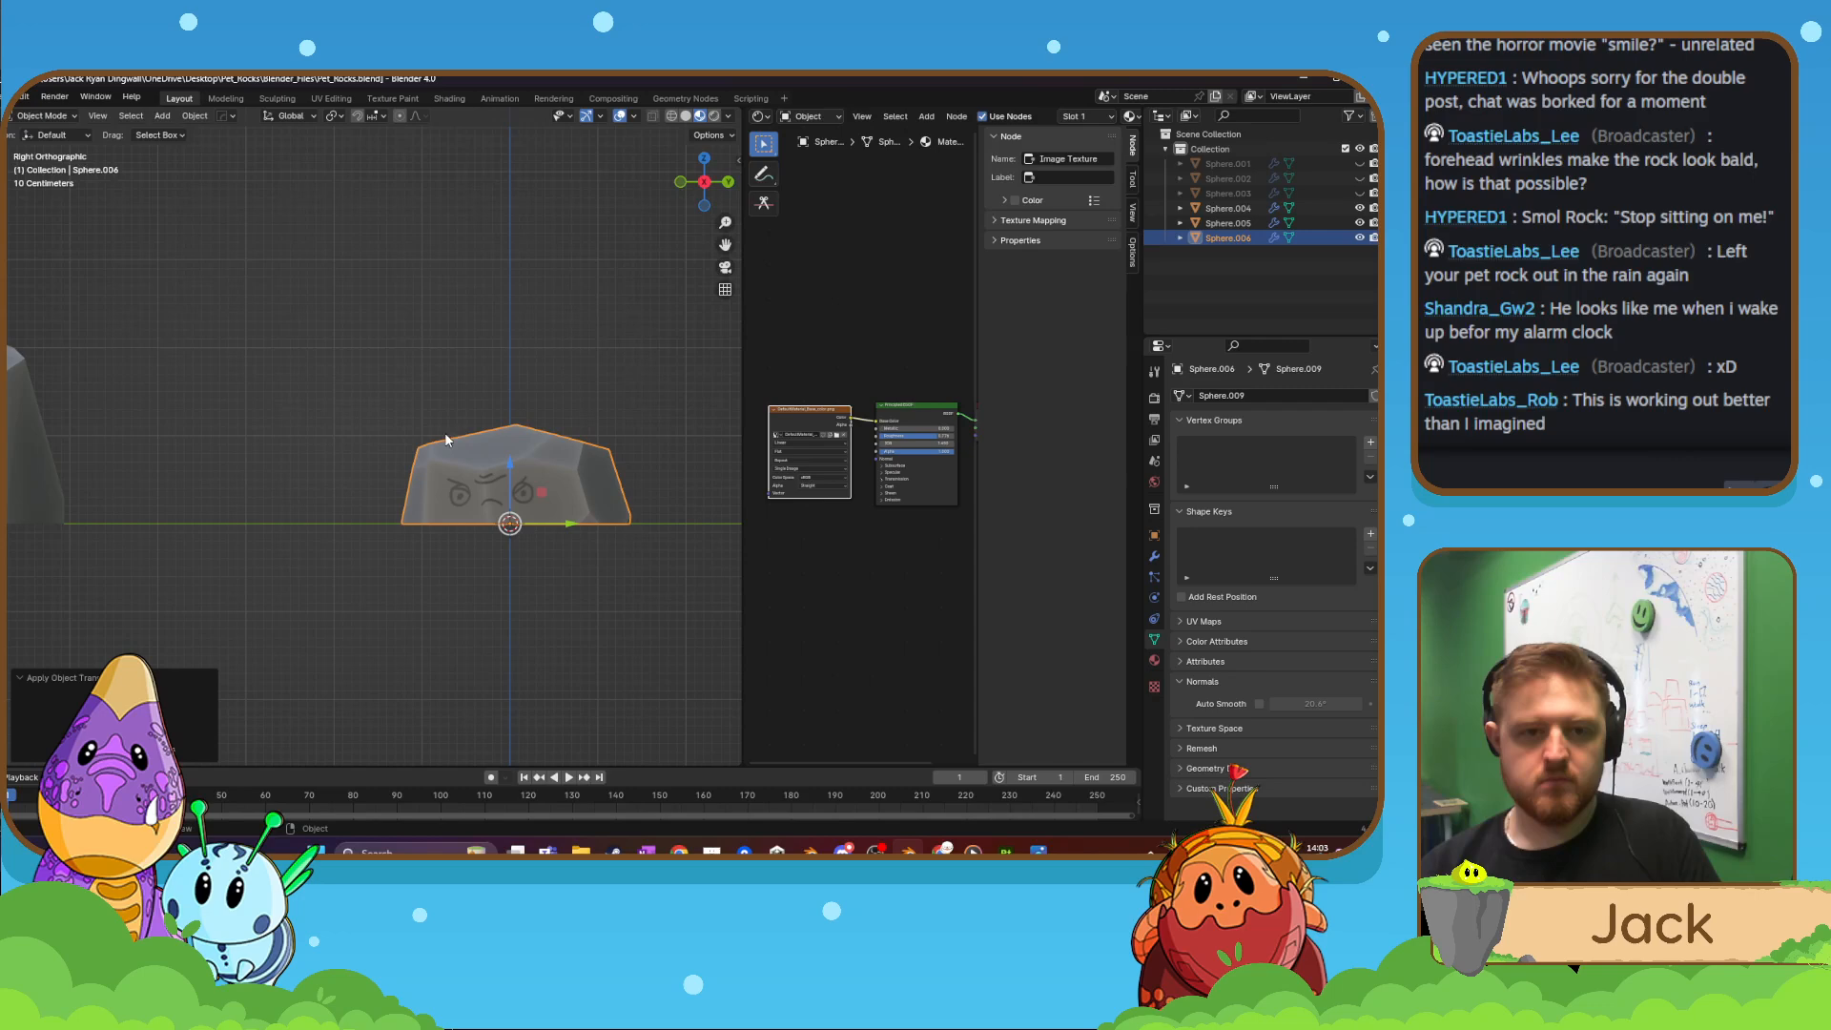
left_click(195, 115)
mouse_move(214, 155)
left_click(366, 155)
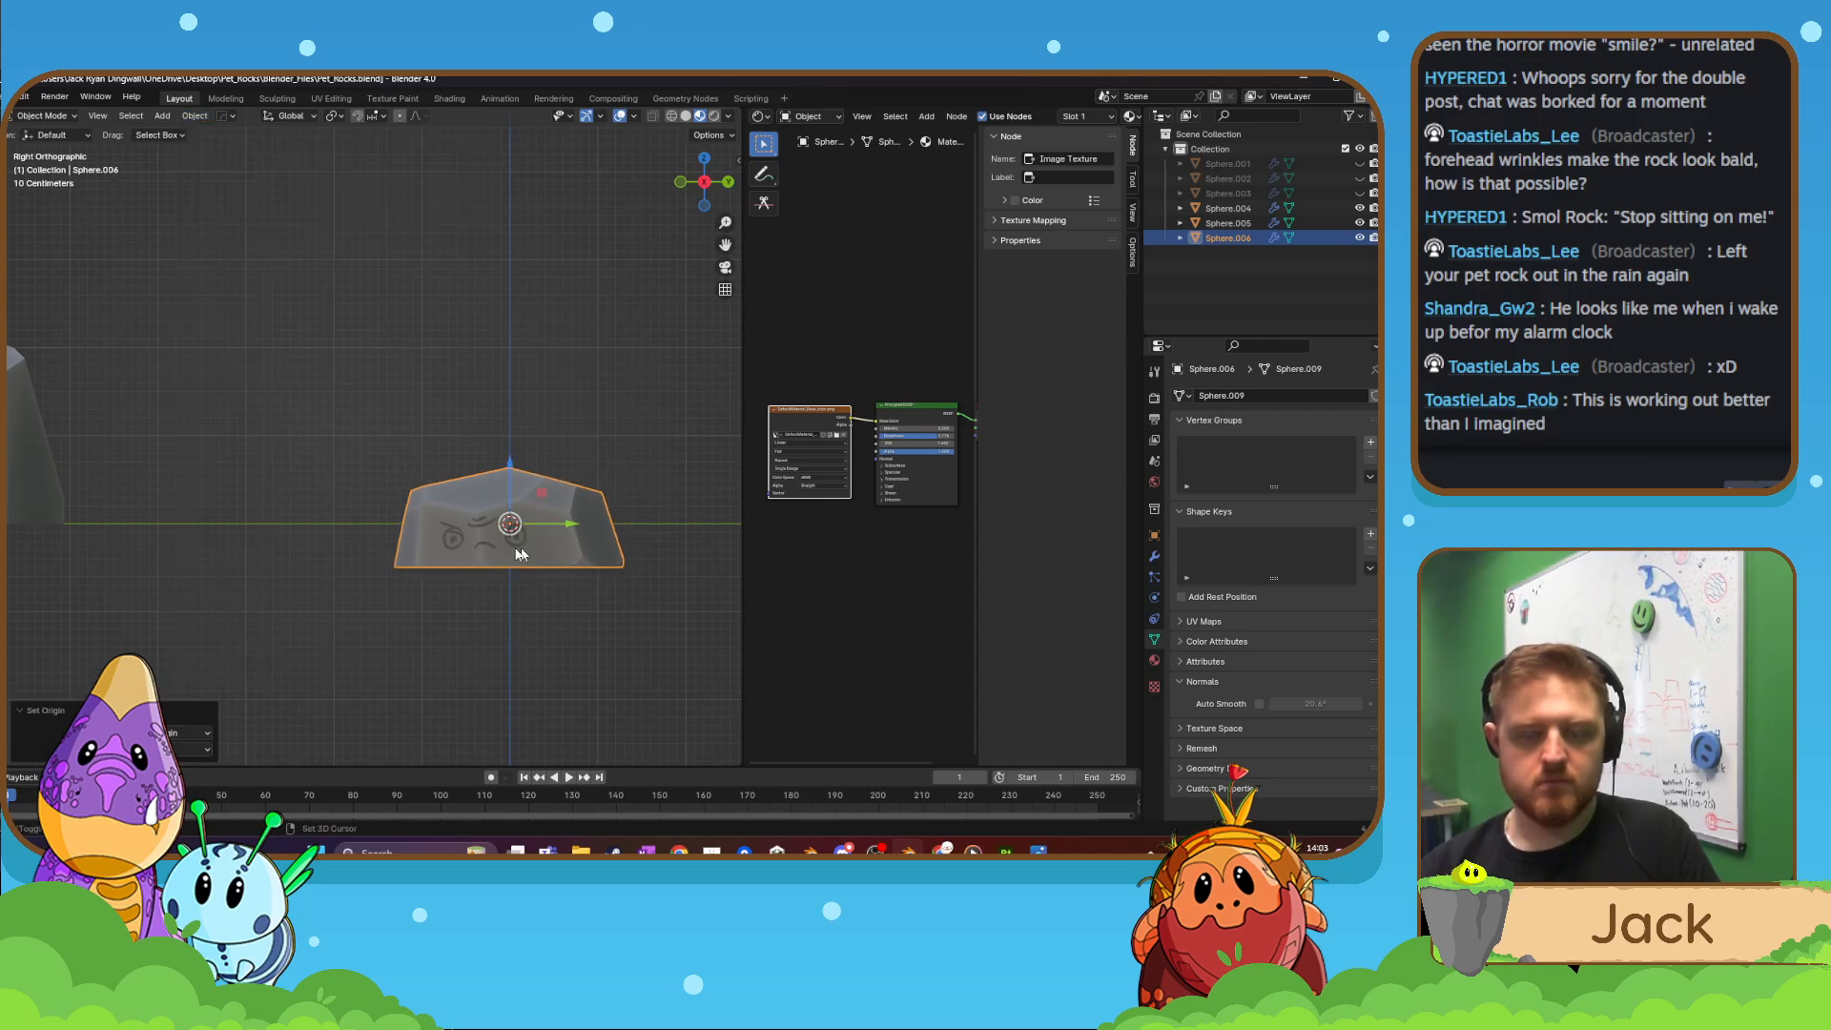
- Raise the angry-face rock along Z with the Move tool until its flat base meets the ground line
scroll(468, 489, "up", 5)
left_click(3, 259)
middle_click_drag(553, 562, 431, 509, "shift")
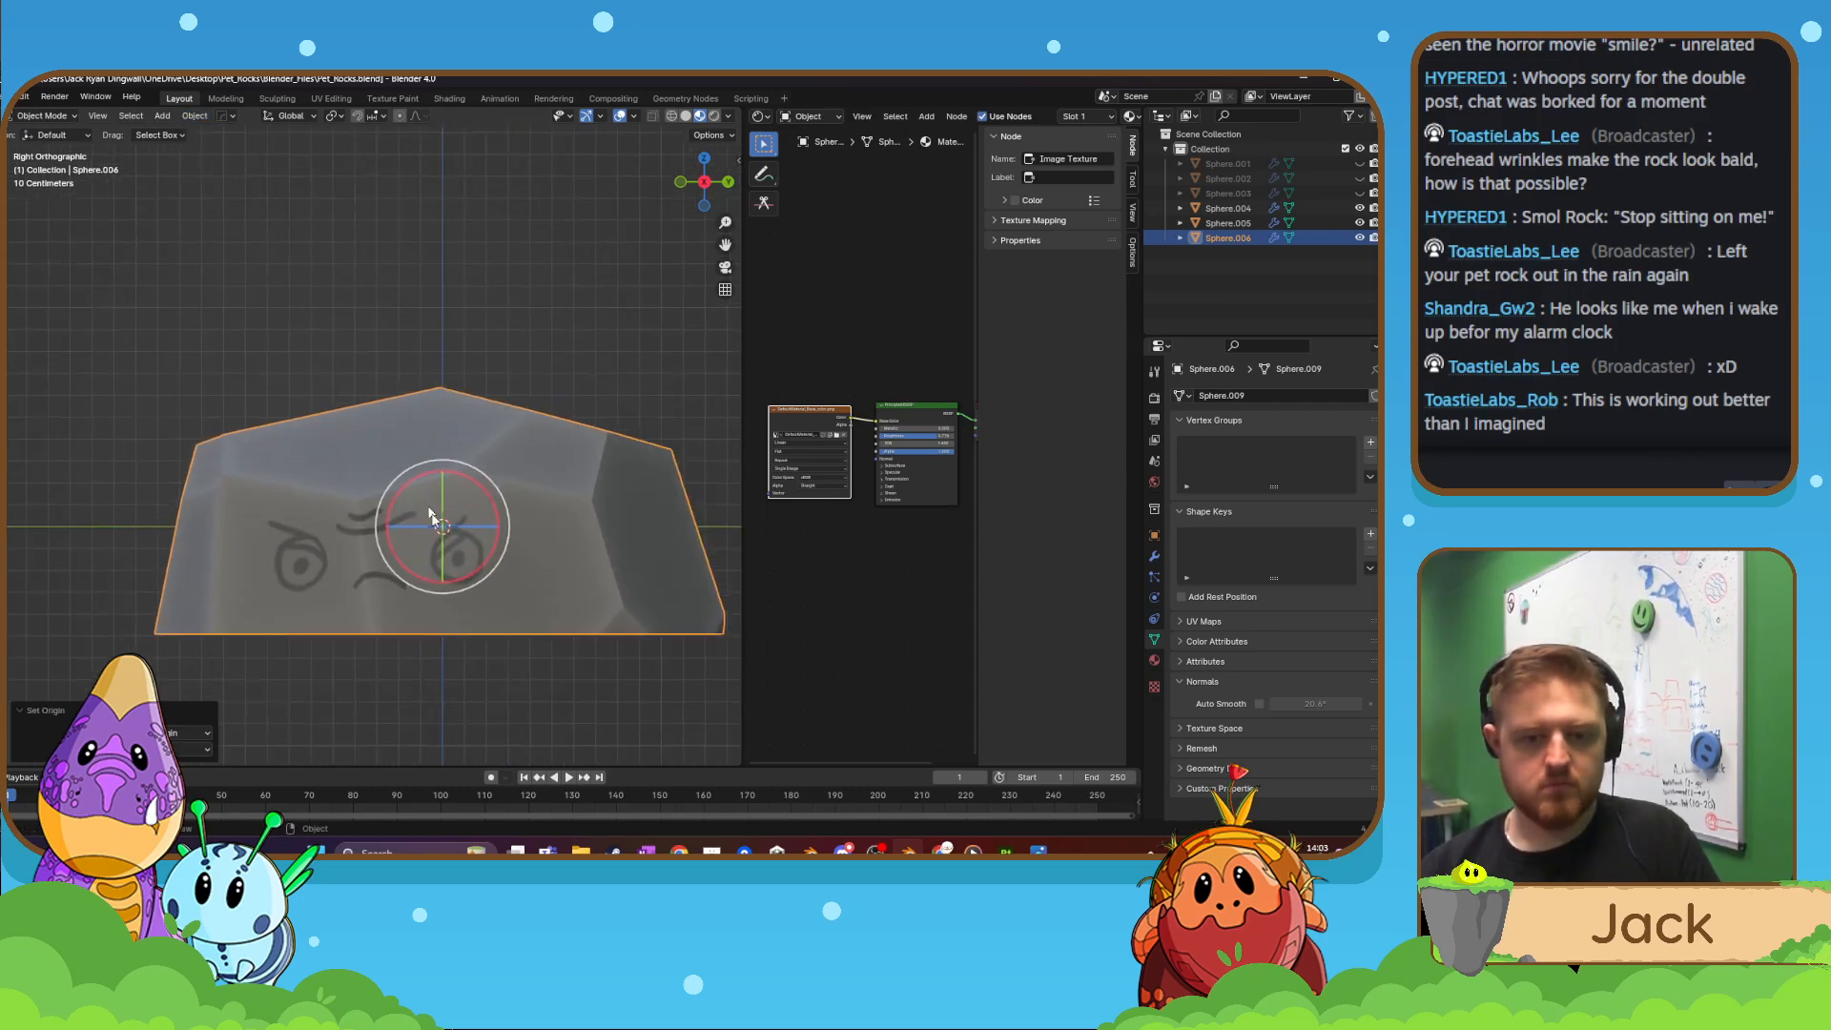
left_click_drag(466, 529, 448, 696)
left_click(3, 230)
scroll(456, 679, "up", 5)
middle_click_drag(420, 606, 441, 454, "shift")
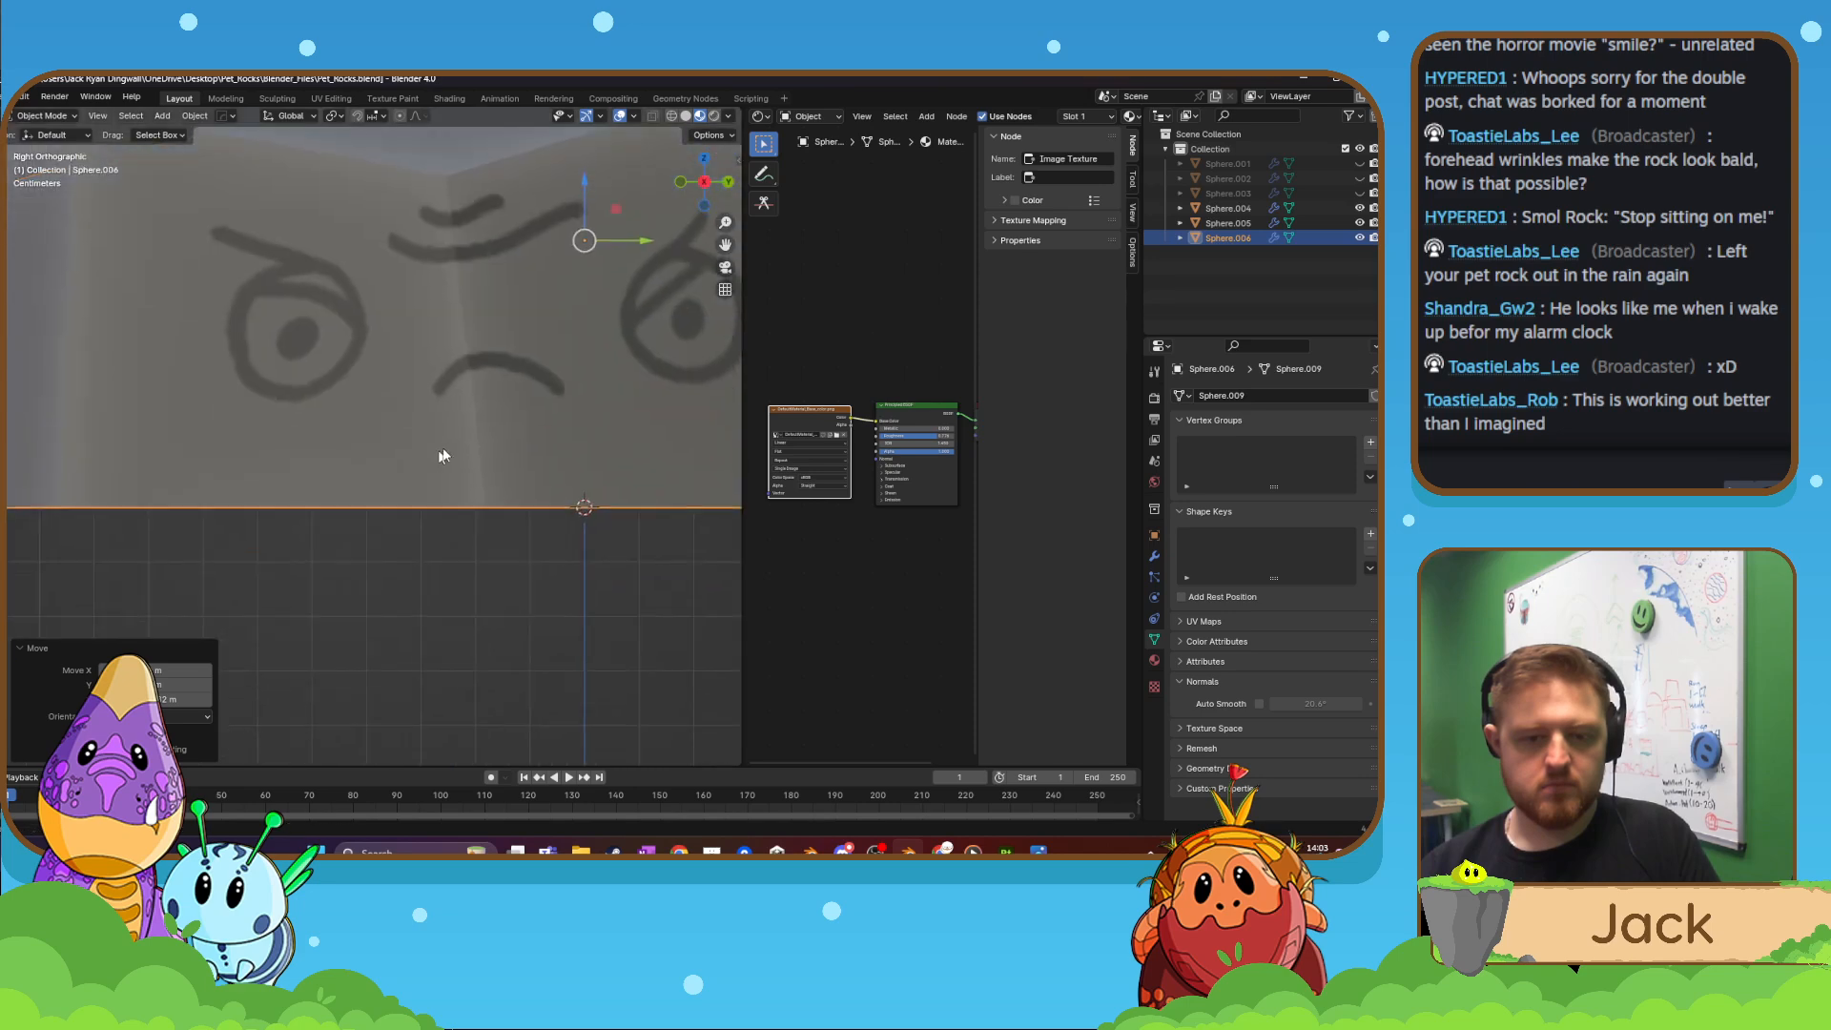
middle_click_drag(162, 484, 452, 490, "shift")
scroll(482, 443, "up", 9)
scroll(483, 444, "down", 20)
- Apply the angry-face rock's object transforms and export it as an FBX file
key("ctrl+a")
left_click(372, 425)
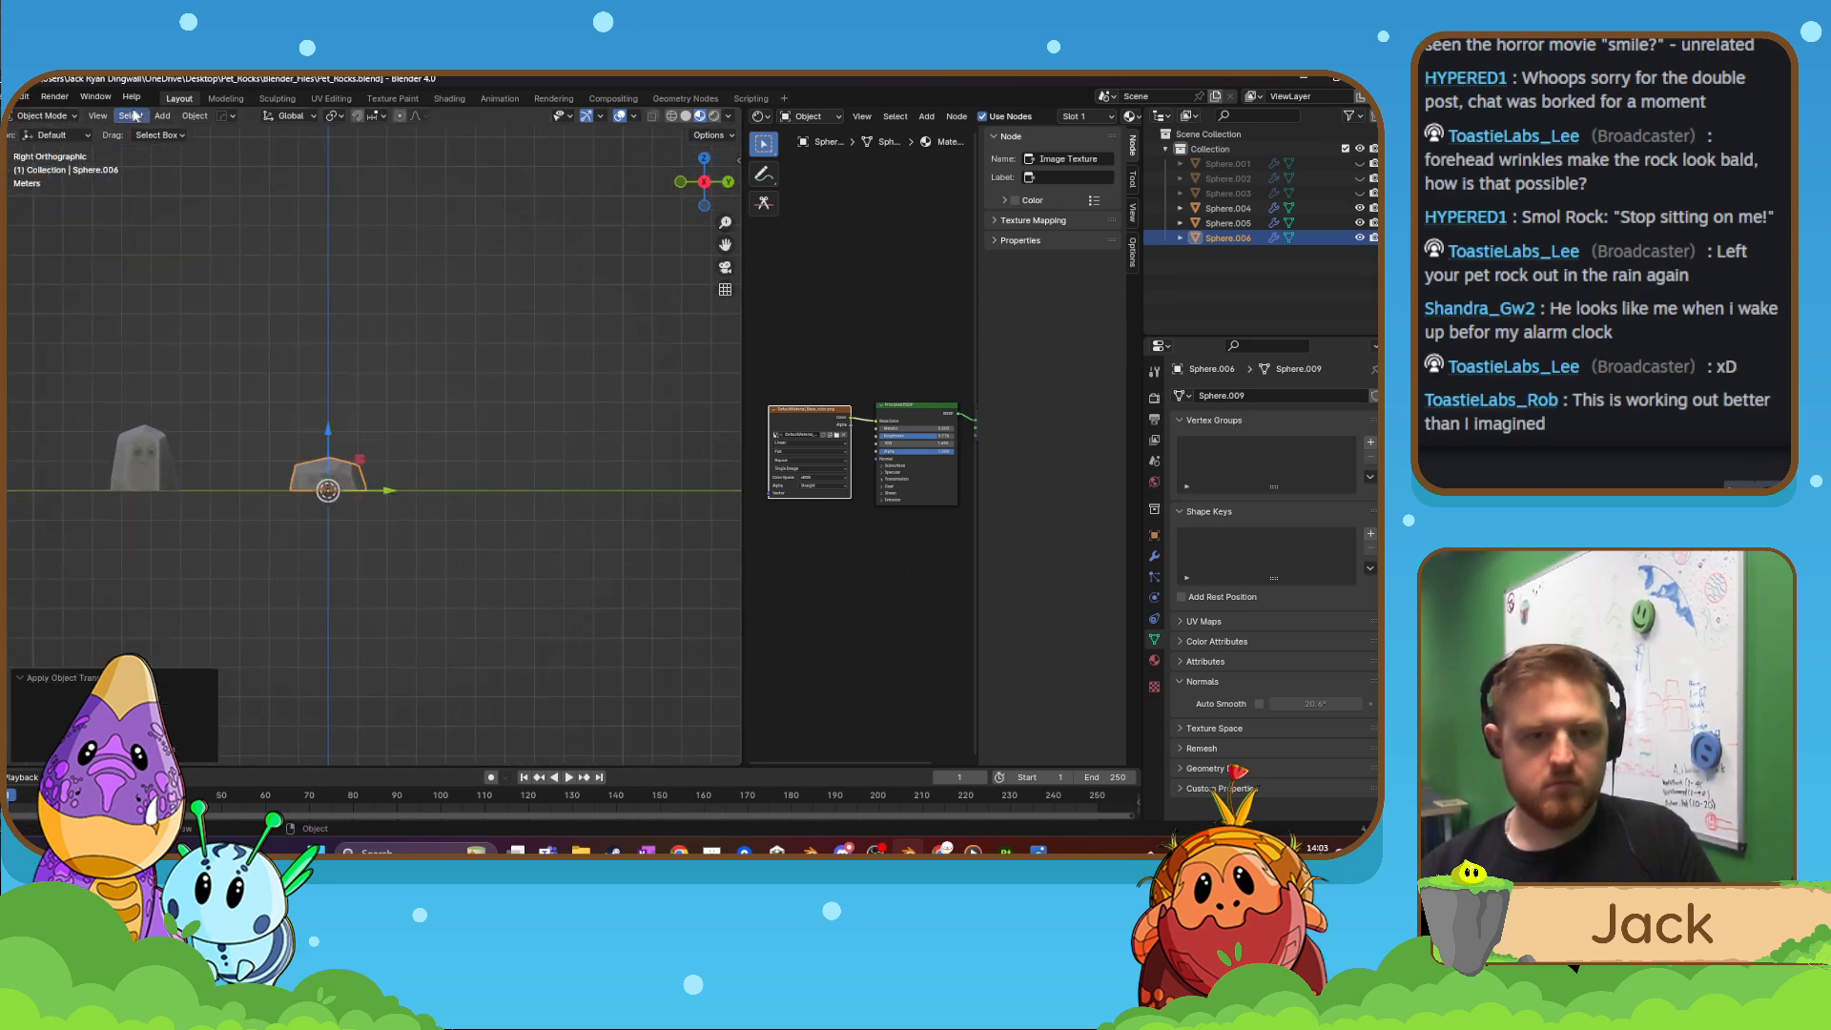
left_click(8, 96)
mouse_move(83, 323)
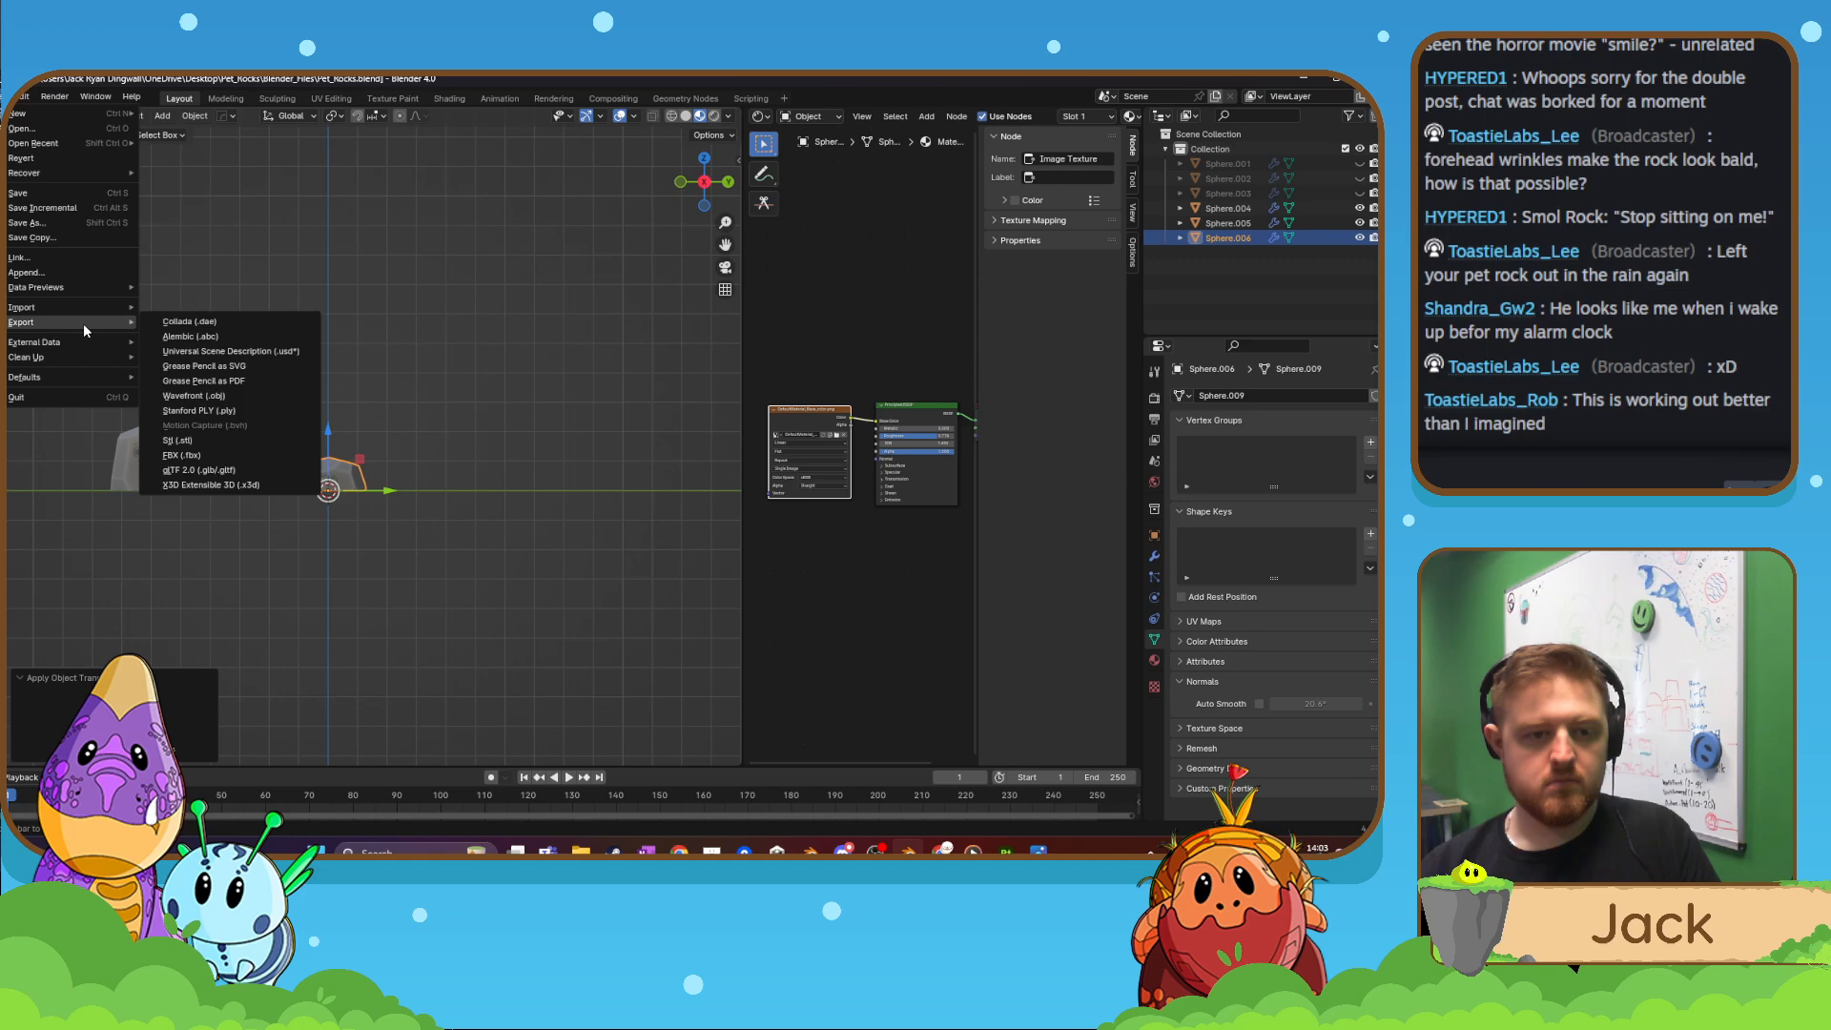
left_click(195, 458)
left_click_drag(528, 260, 0, 279)
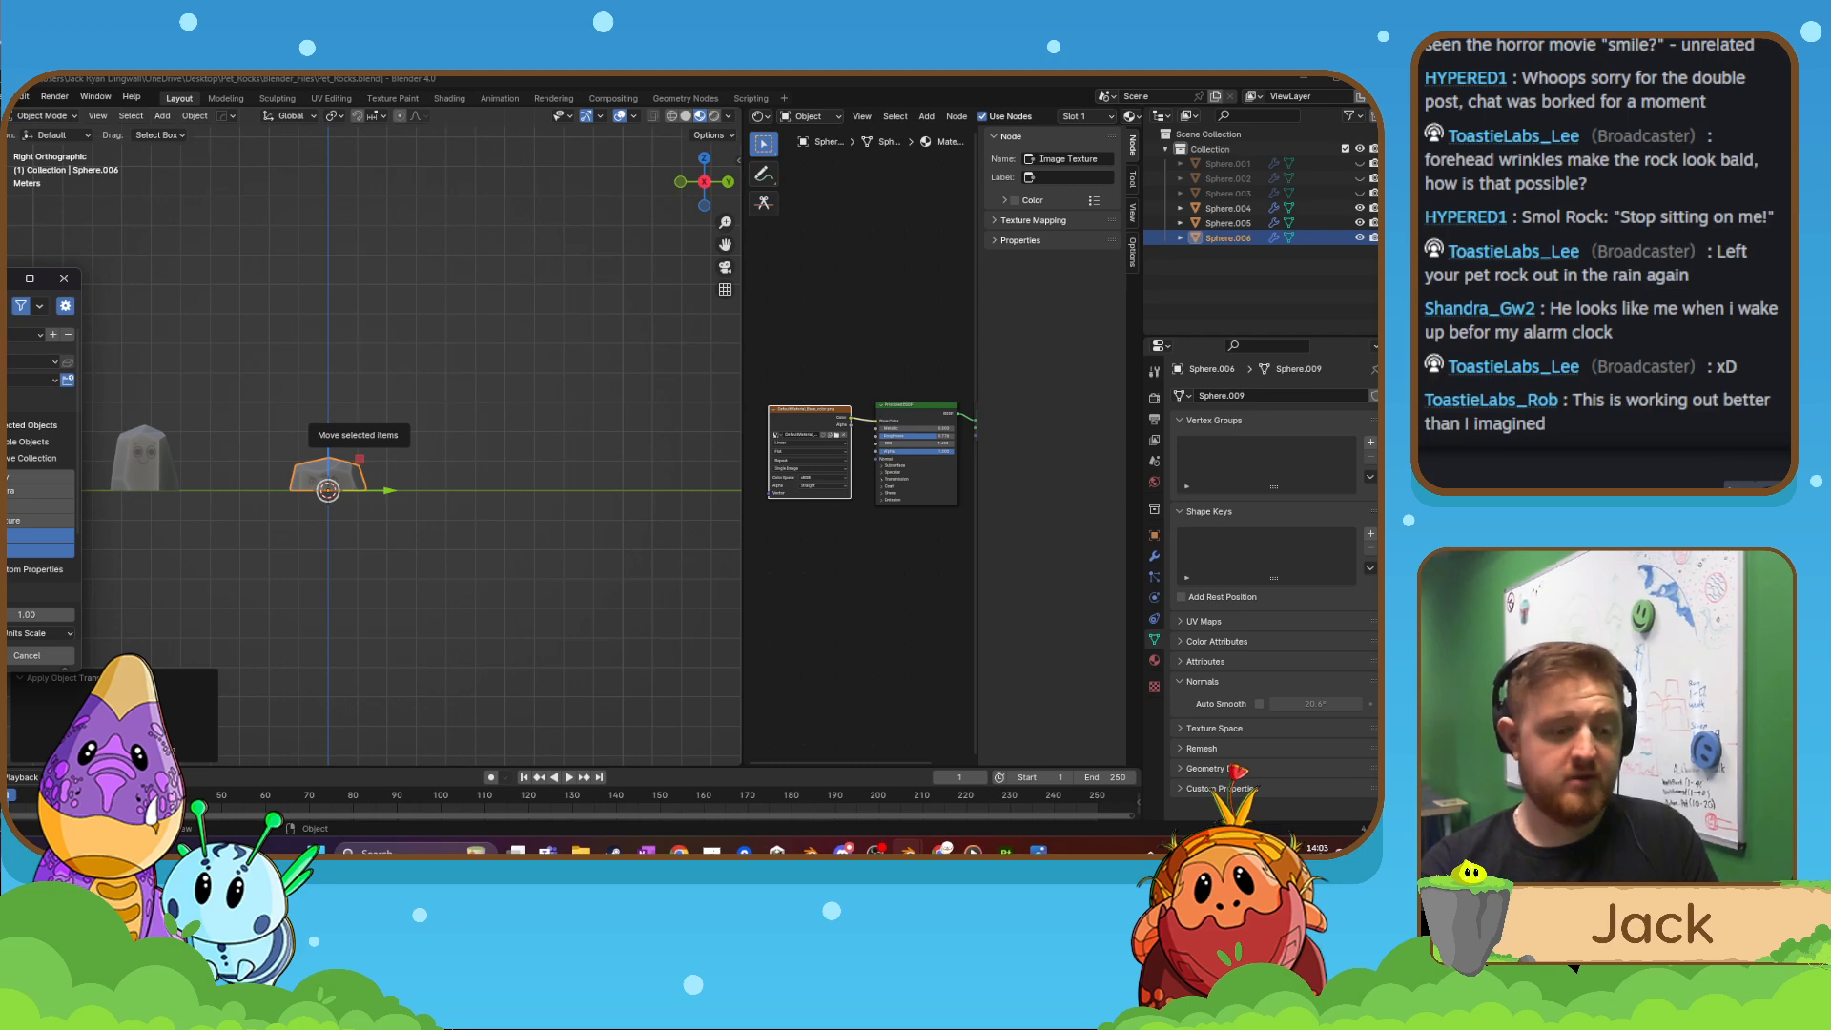
key("Return")
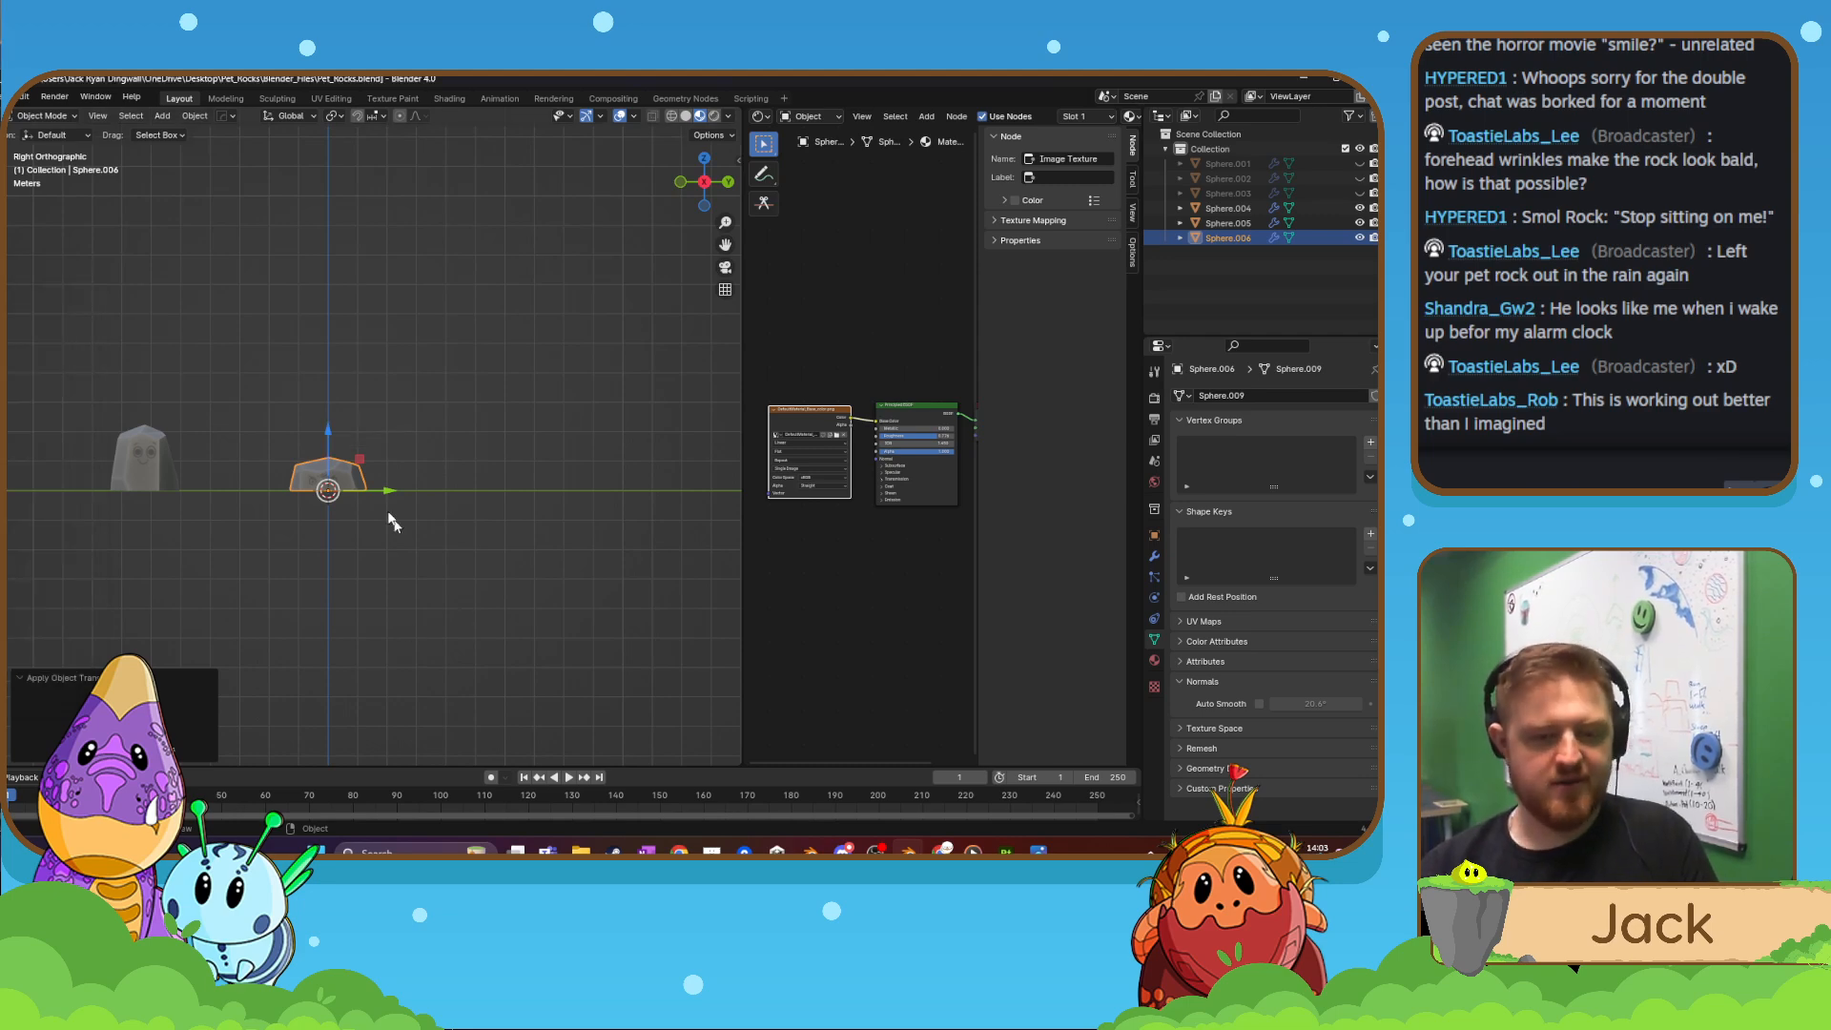
- Hide the angry-face rock and set the smiling-face rock's origin to the 3D cursor at the world origin
scroll(379, 502, "up", 6)
key("h")
scroll(375, 506, "down", 4)
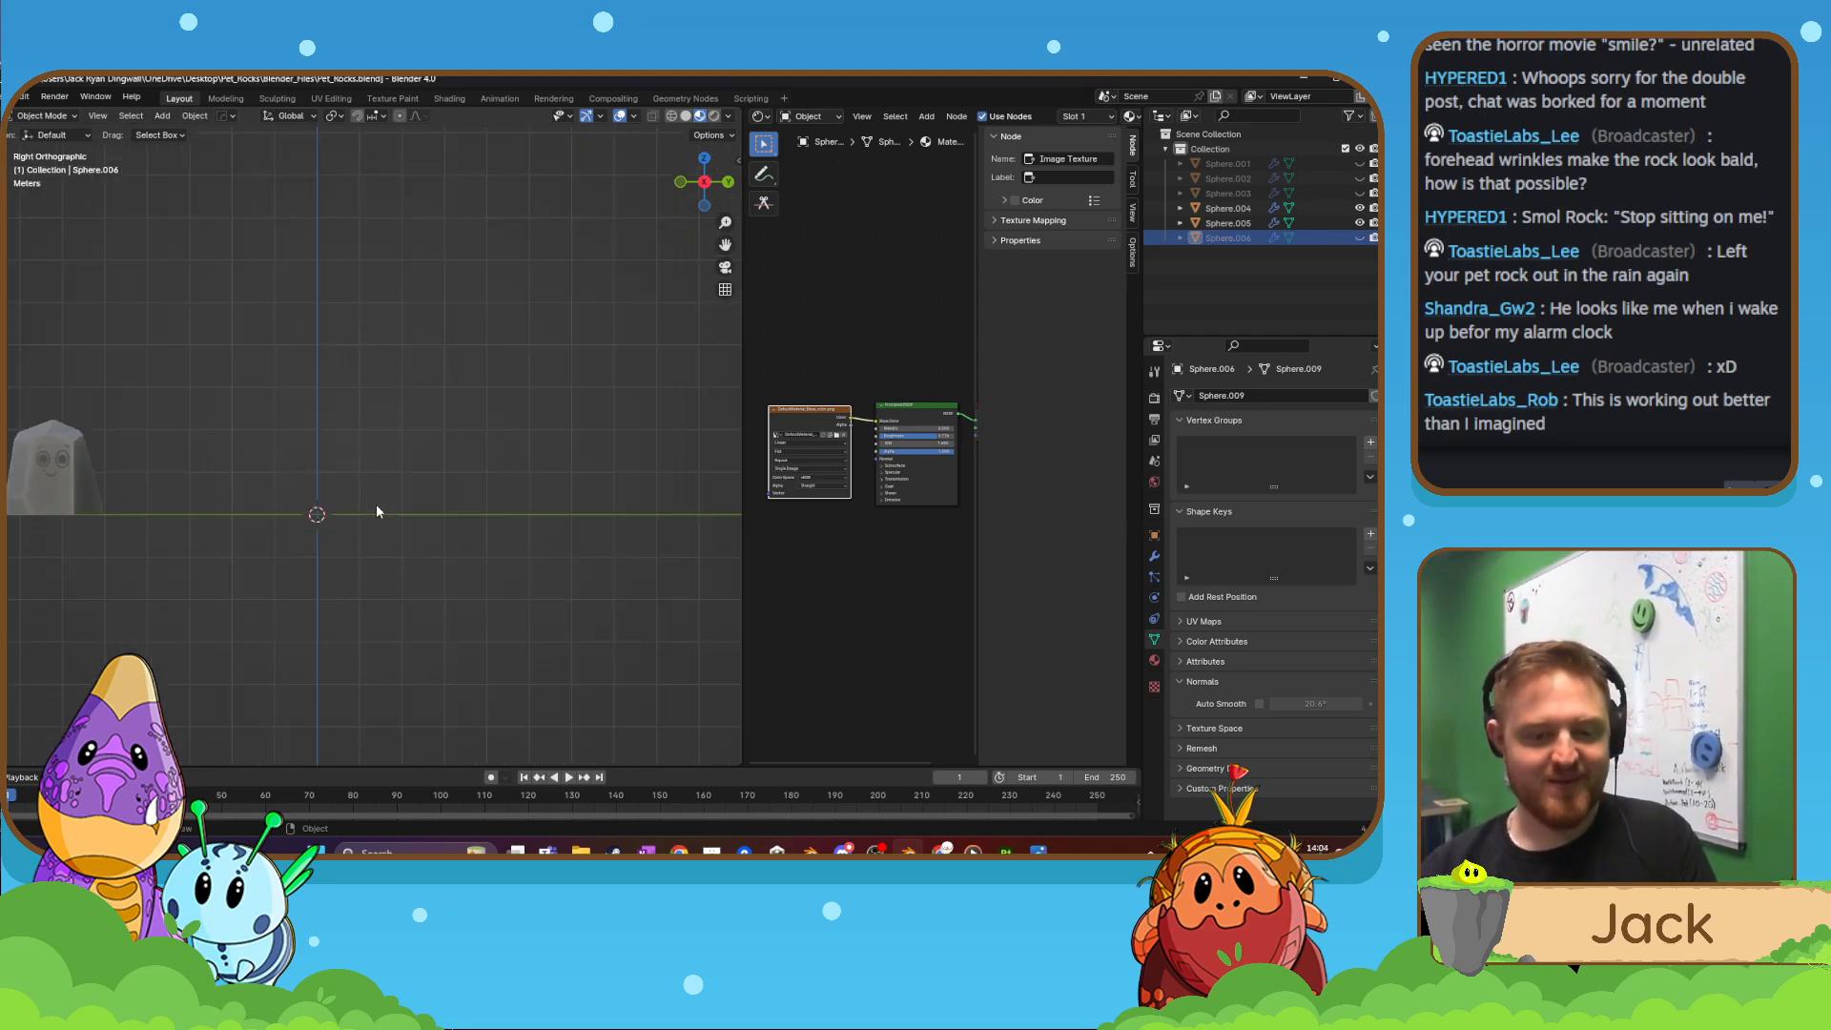
left_click(82, 467)
middle_click_drag(192, 473, 251, 471, "shift")
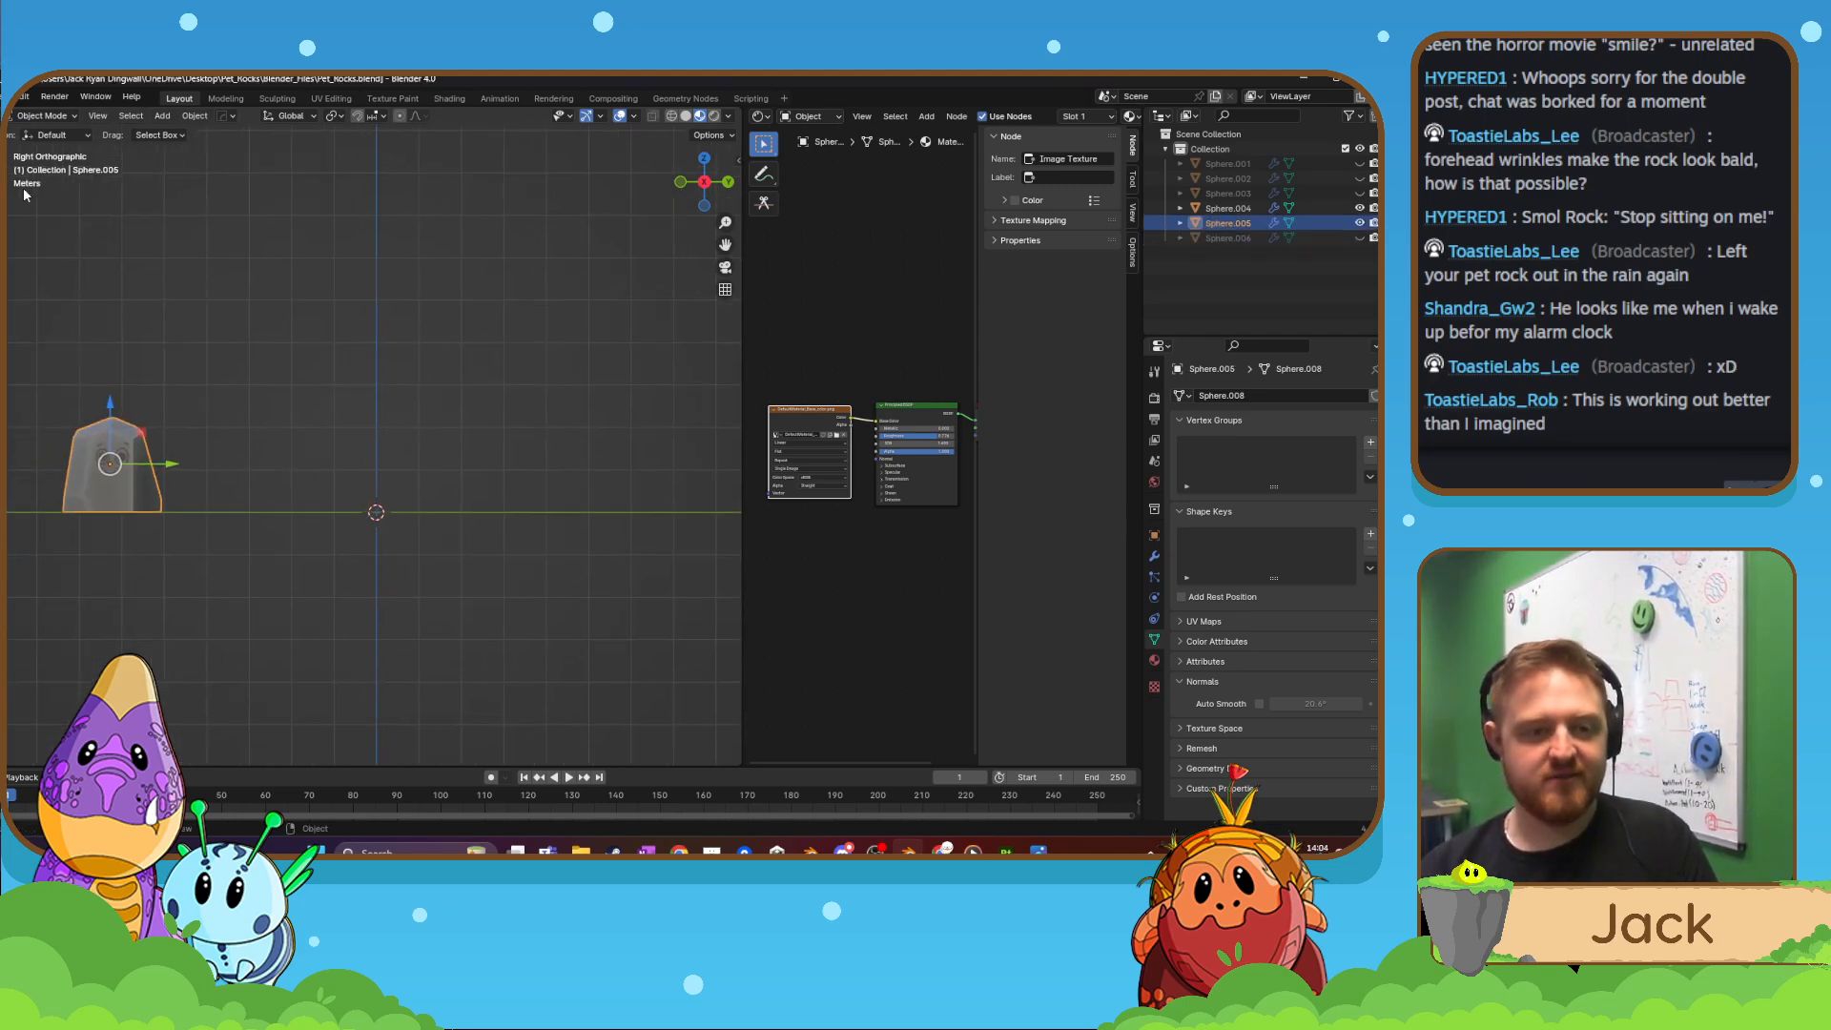
left_click(195, 115)
mouse_move(219, 148)
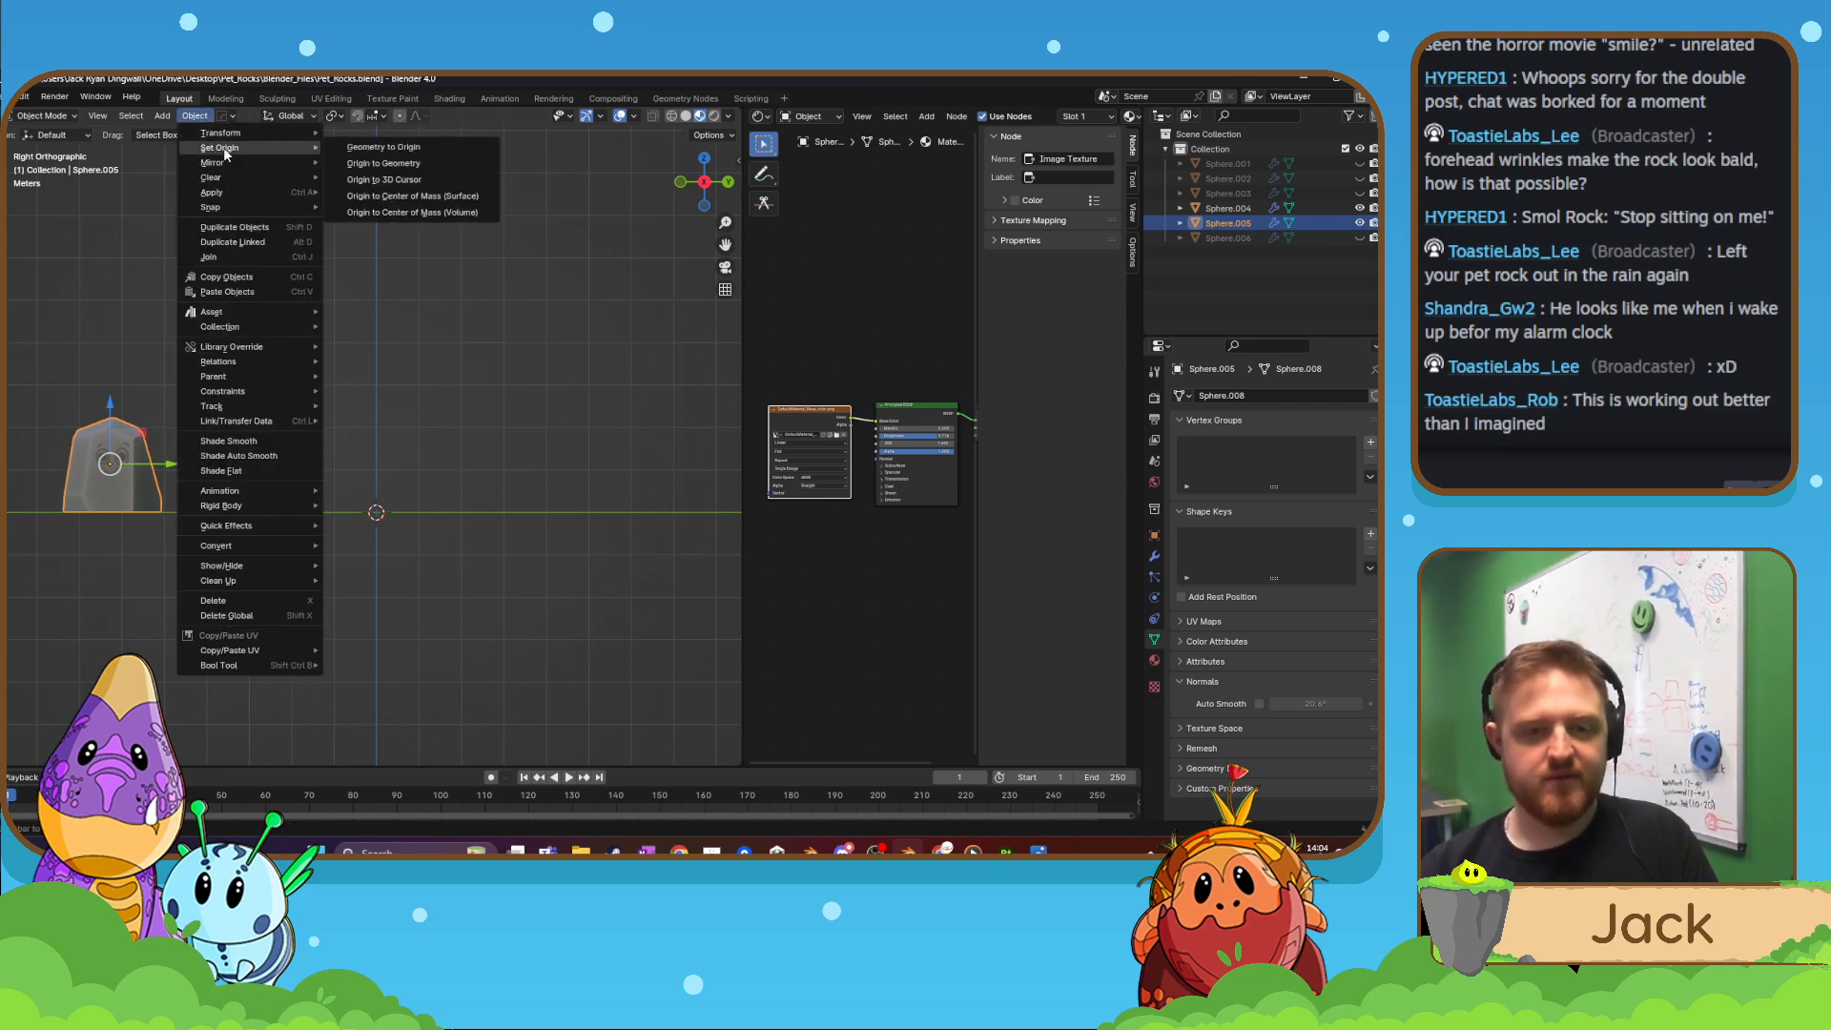
left_click(437, 163)
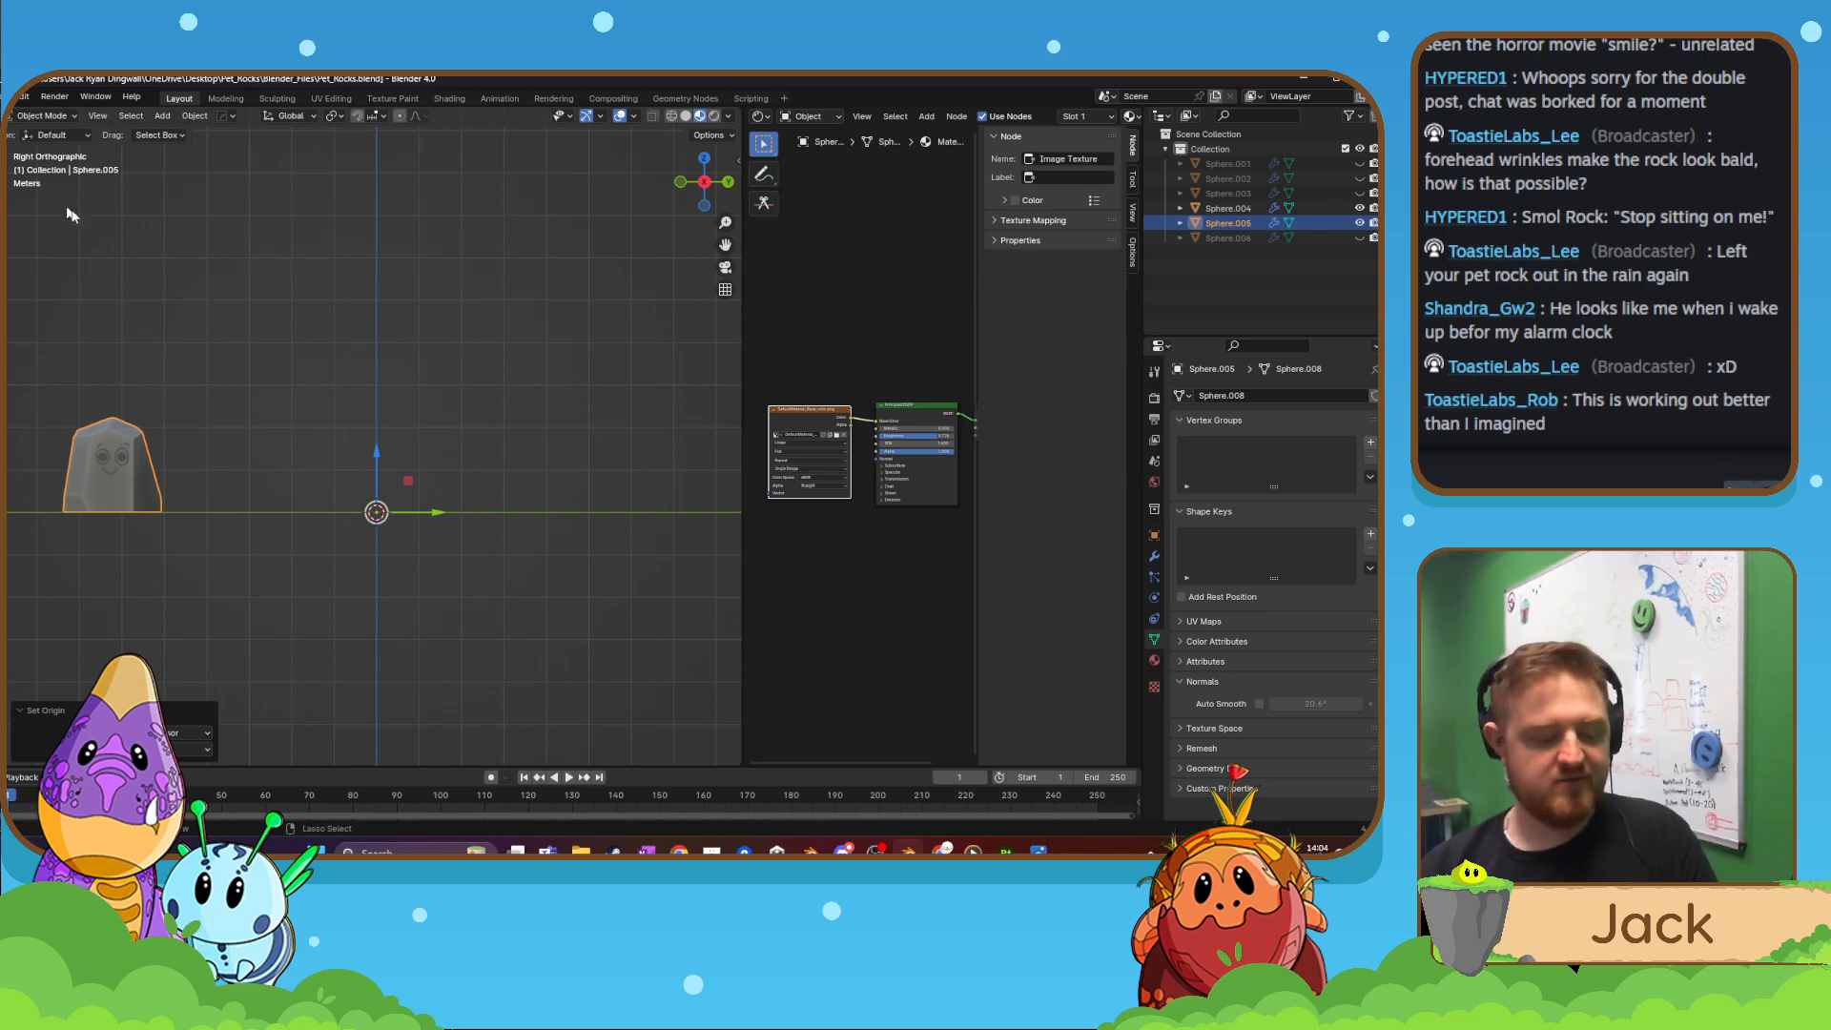
- Apply all transforms to the smiling-face rock and set its geometry to the origin
key("ctrl+a")
left_click(244, 285)
scroll(362, 421, "up", 3)
scroll(362, 421, "down", 2)
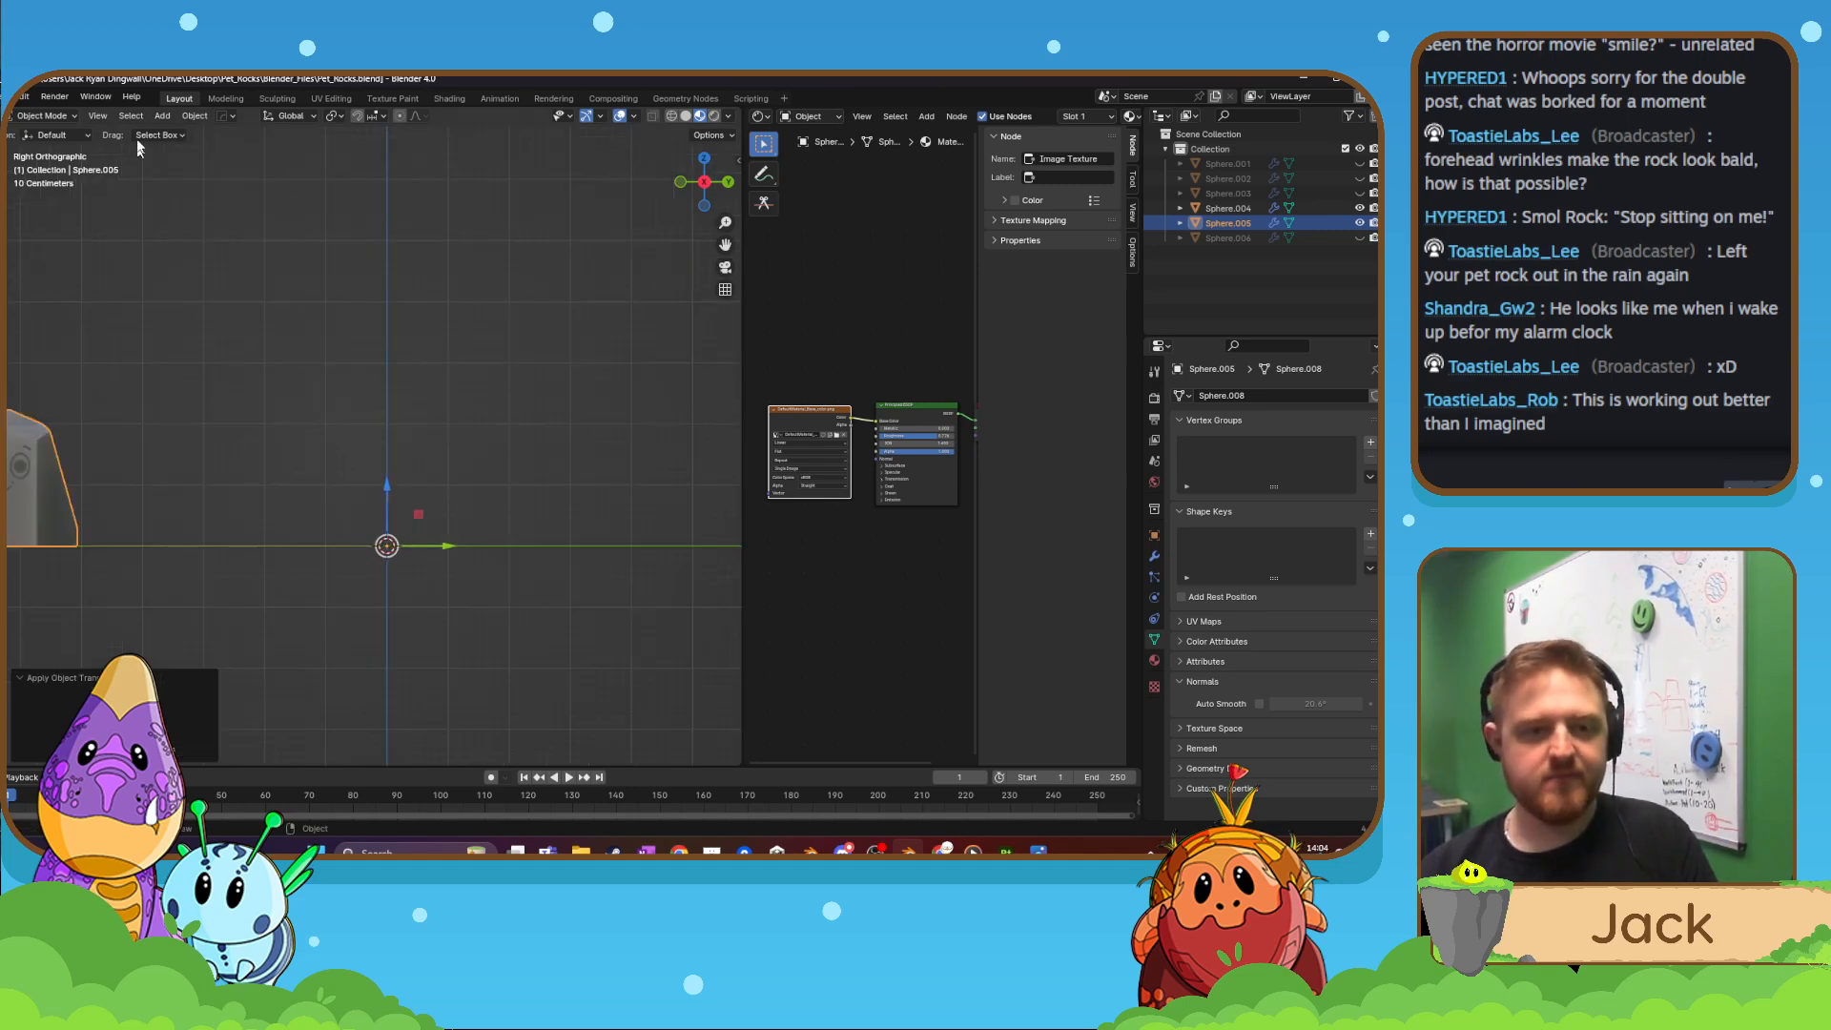
left_click(195, 115)
mouse_move(219, 148)
left_click(367, 147)
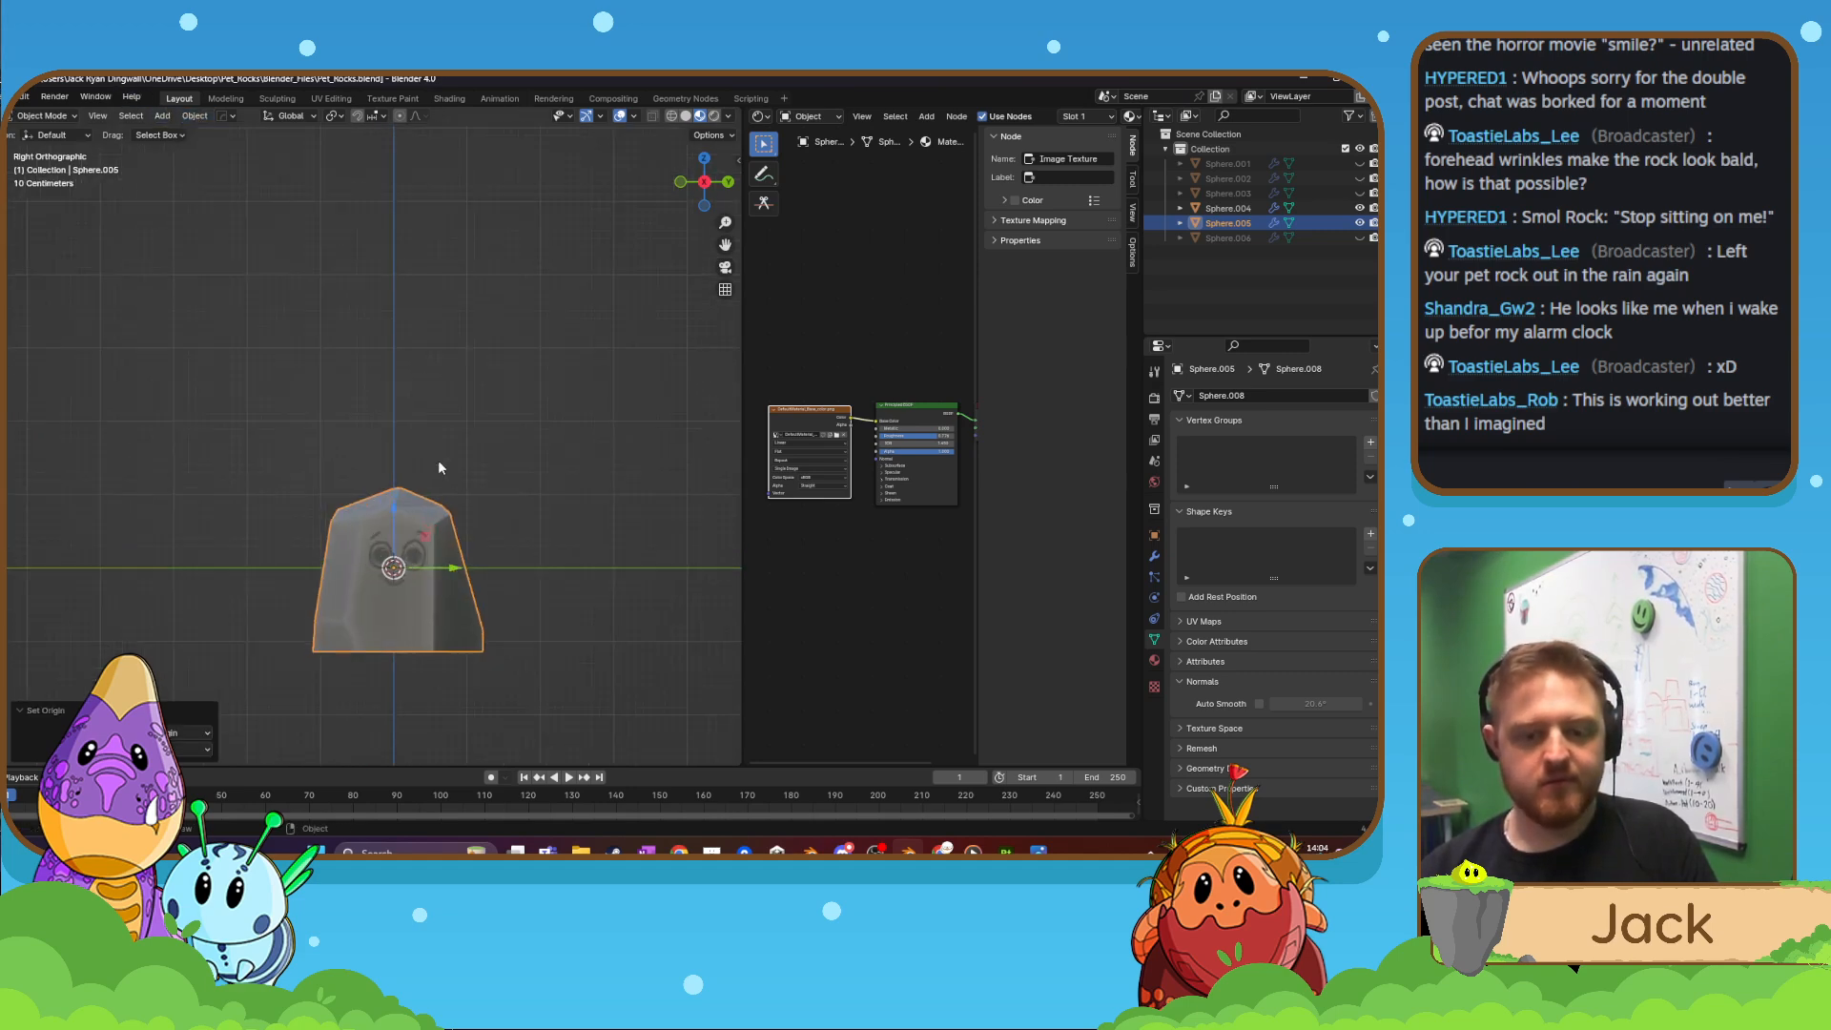
- Raise the smiling-face rock along Z until its flat base sits on the ground line
scroll(438, 460, "up", 3)
key("g")
key("z")
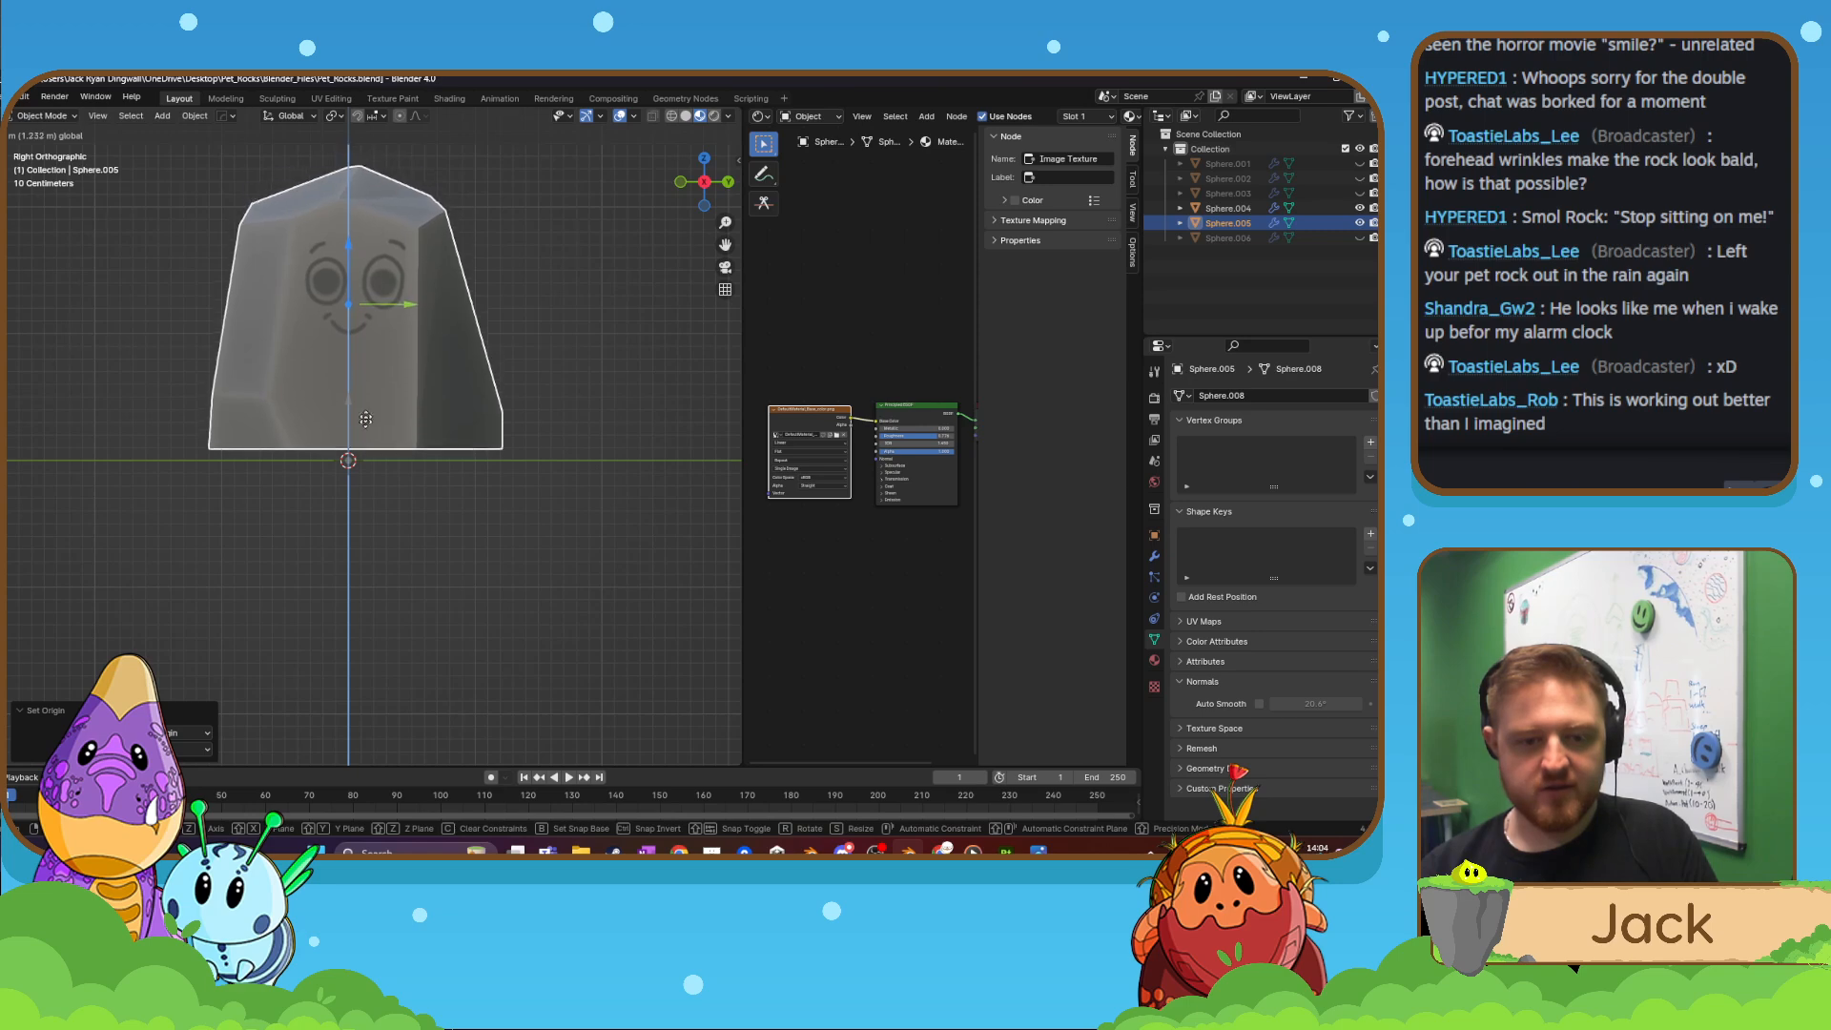
left_click(417, 206)
scroll(381, 281, "up", 3)
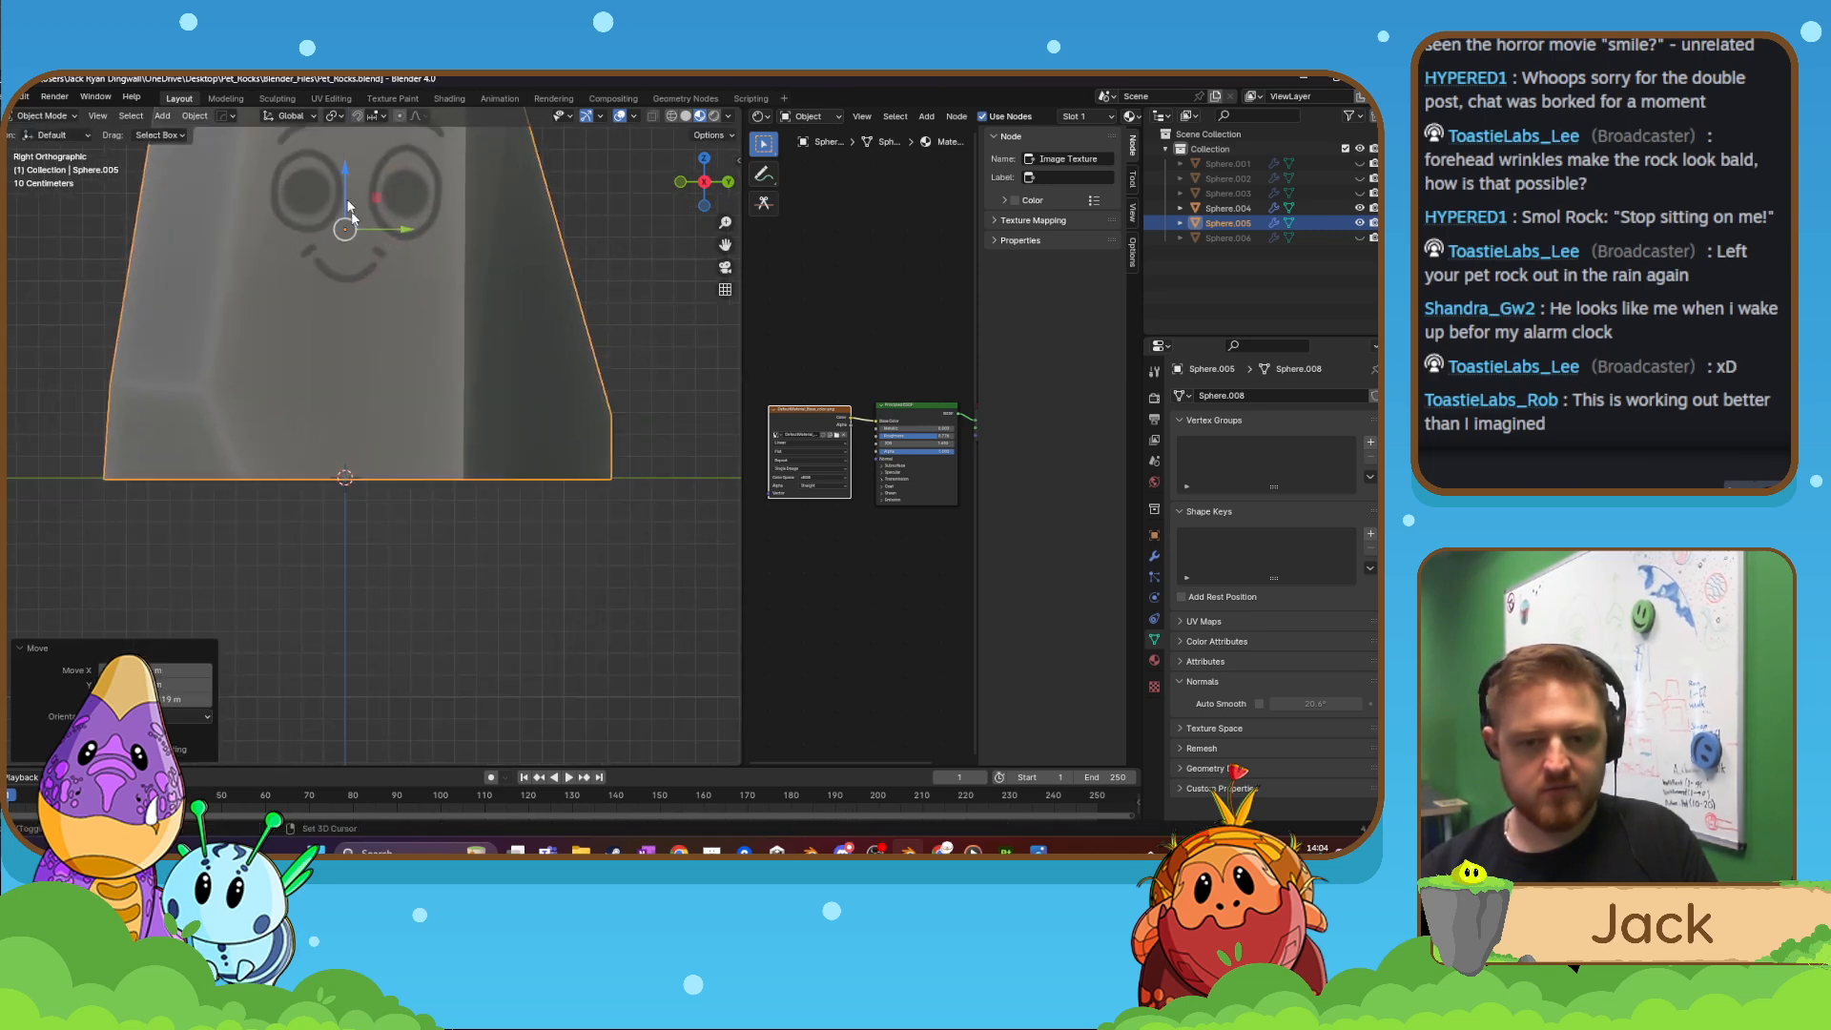
scroll(376, 274, "down", 10)
left_click(377, 282)
left_click(342, 414)
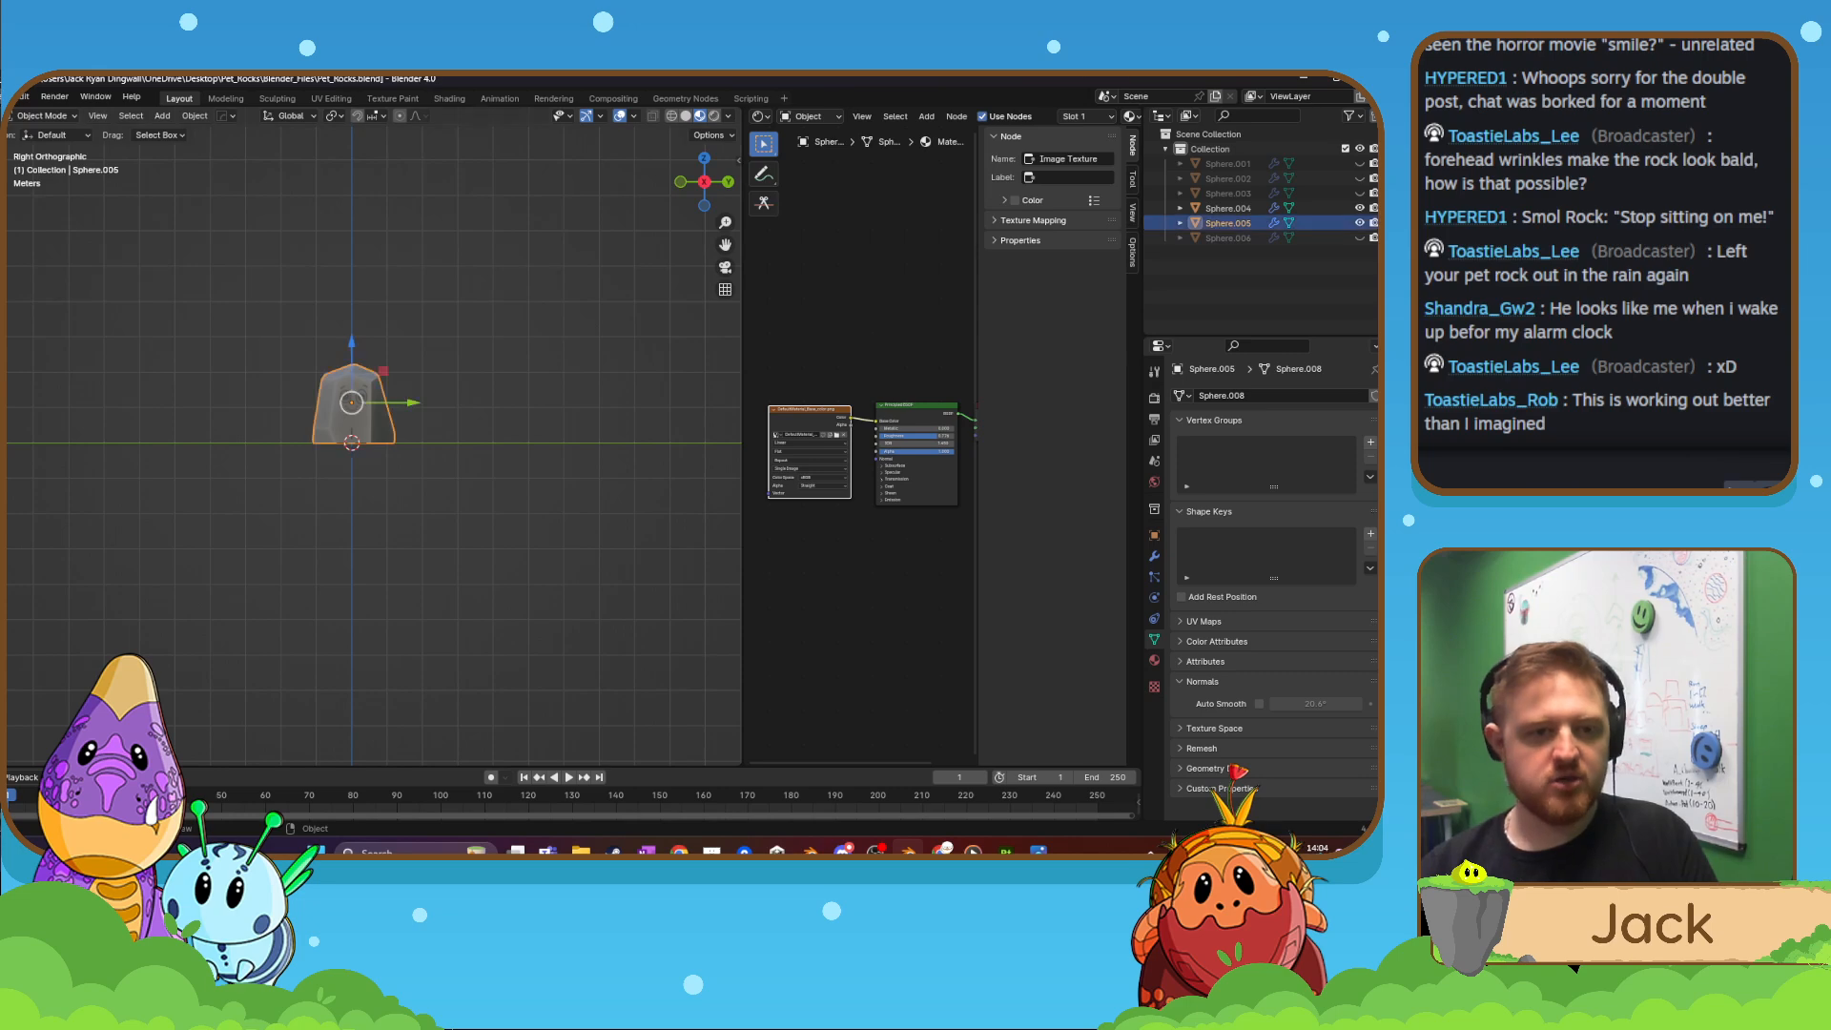
- Apply all transforms to the smiling-face rock and open the FBX export for the selected object
key("ctrl+a")
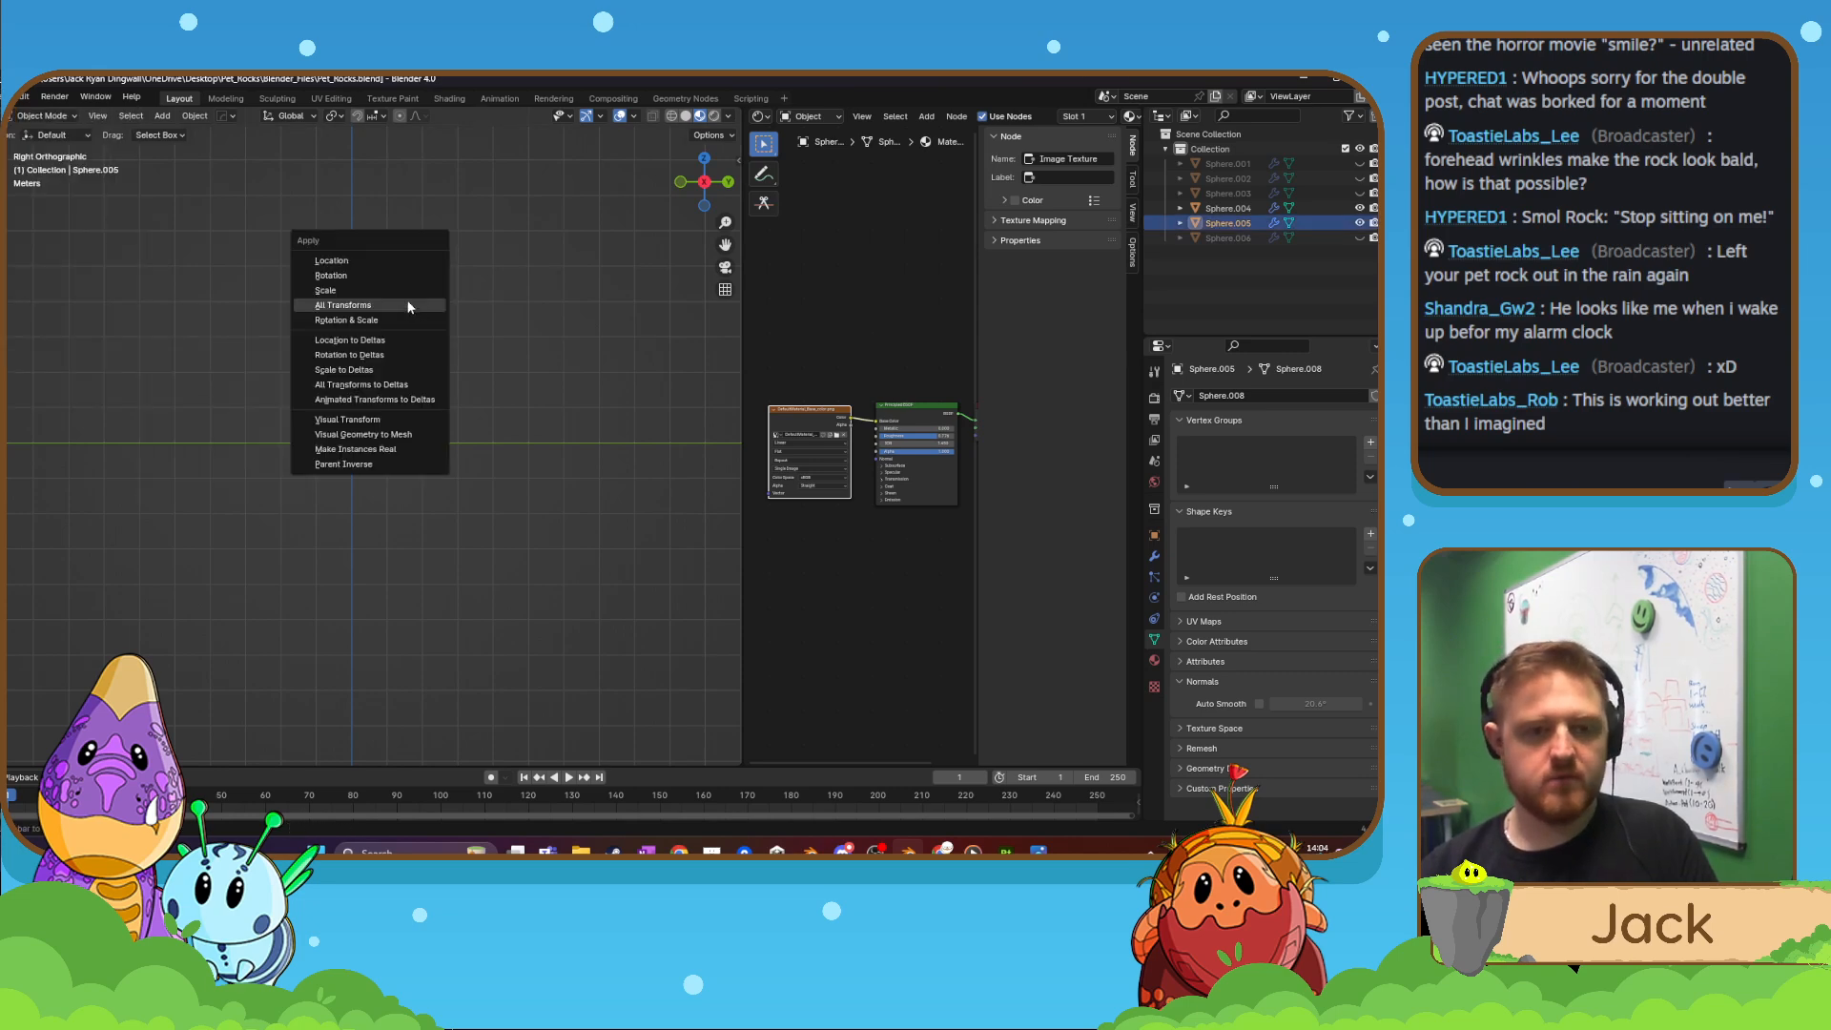
left_click(407, 307)
left_click(14, 96)
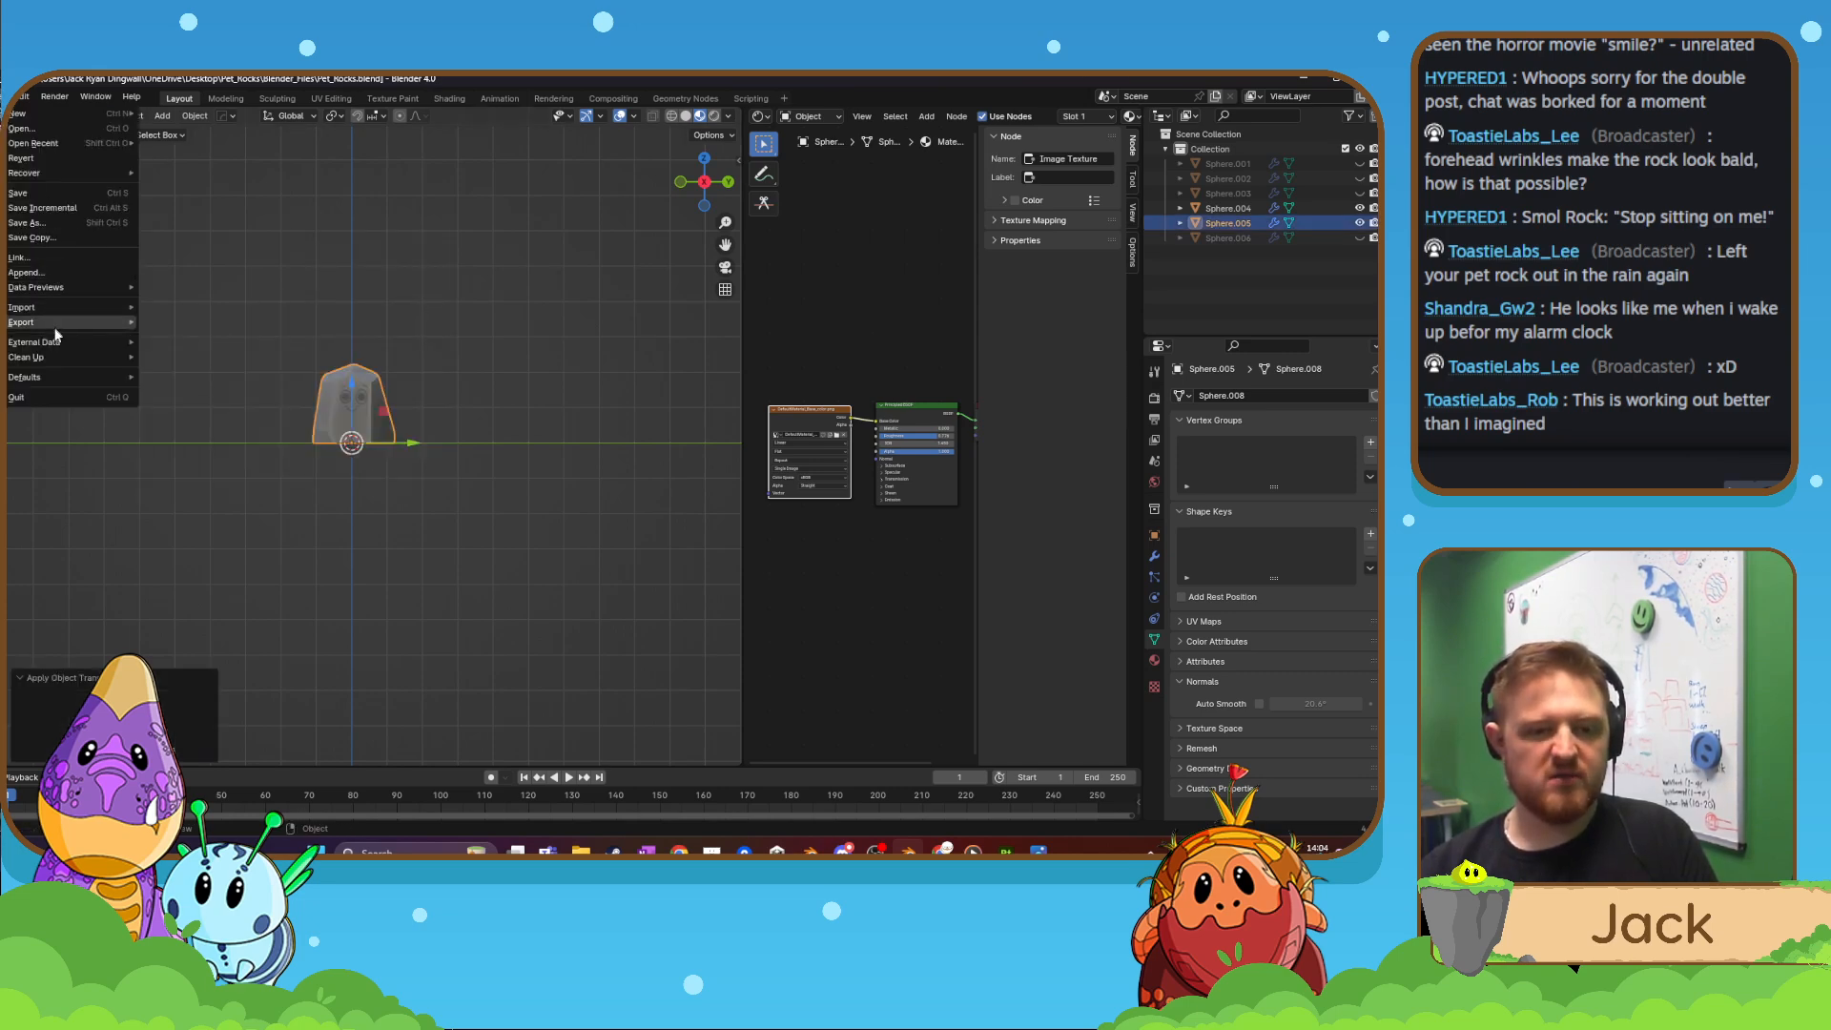
mouse_move(56, 334)
left_click(221, 449)
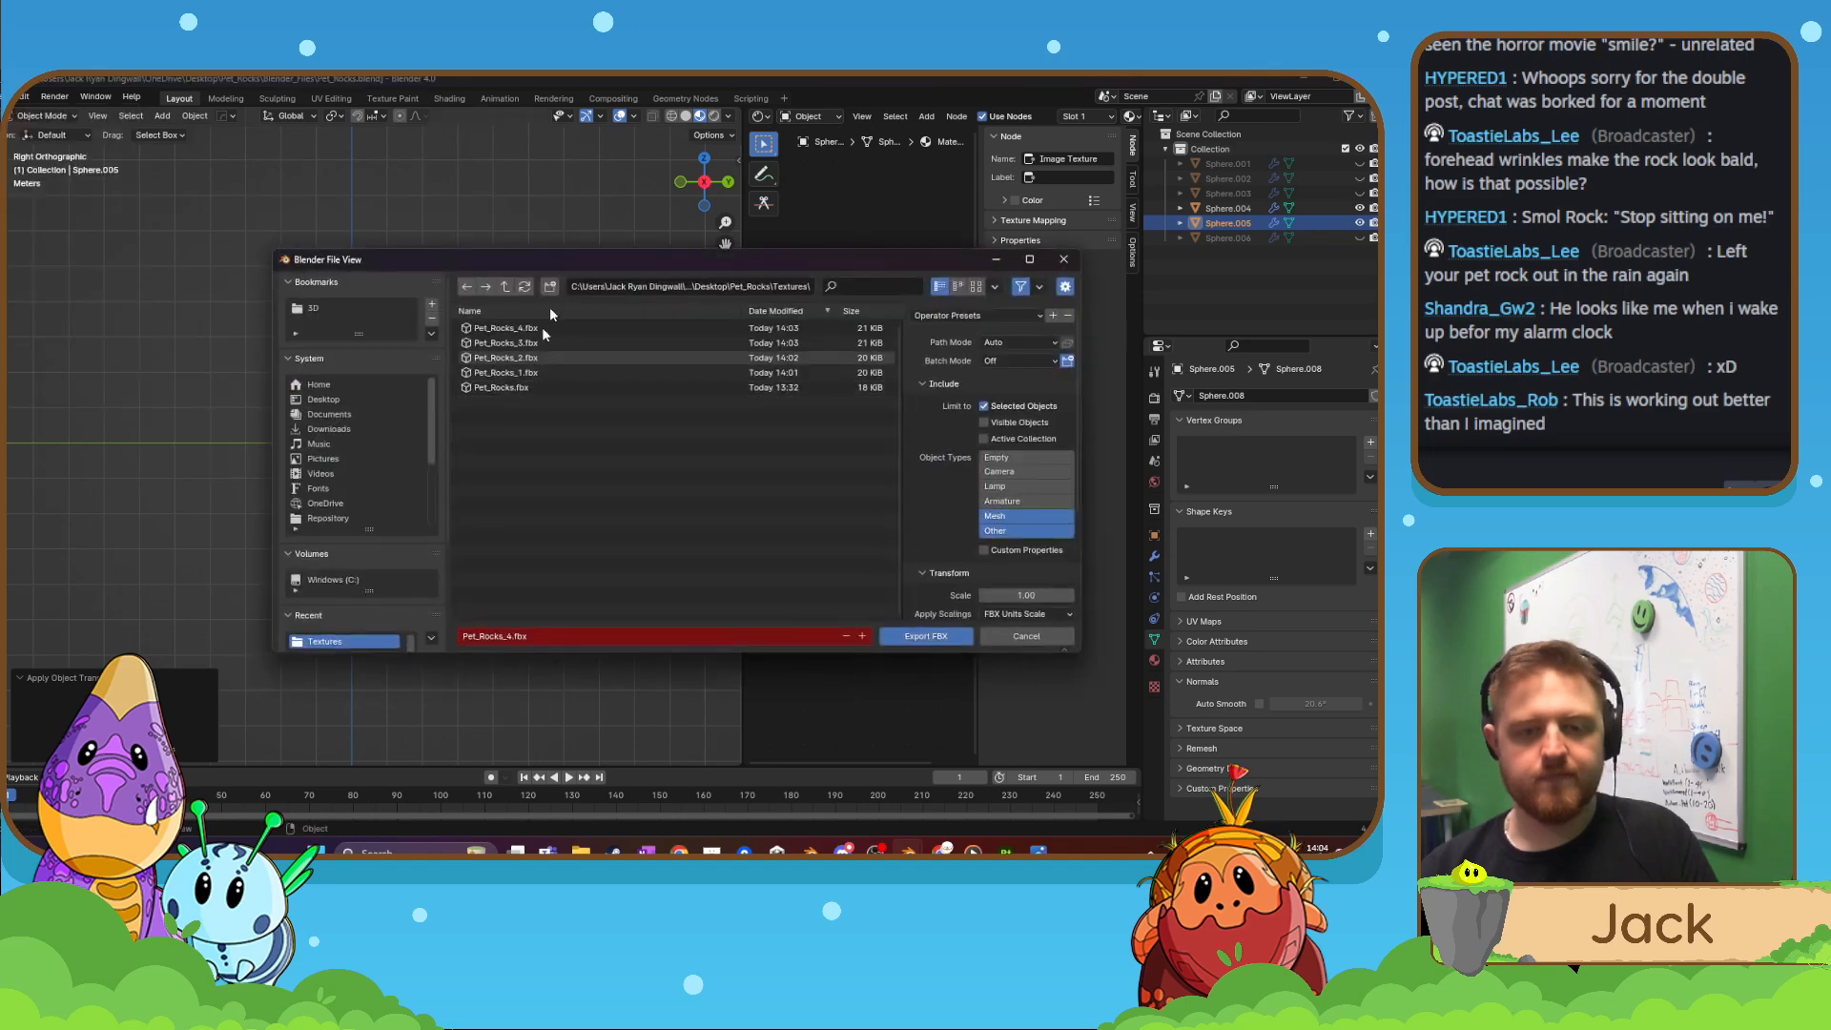
left_click_drag(457, 263, 2, 286)
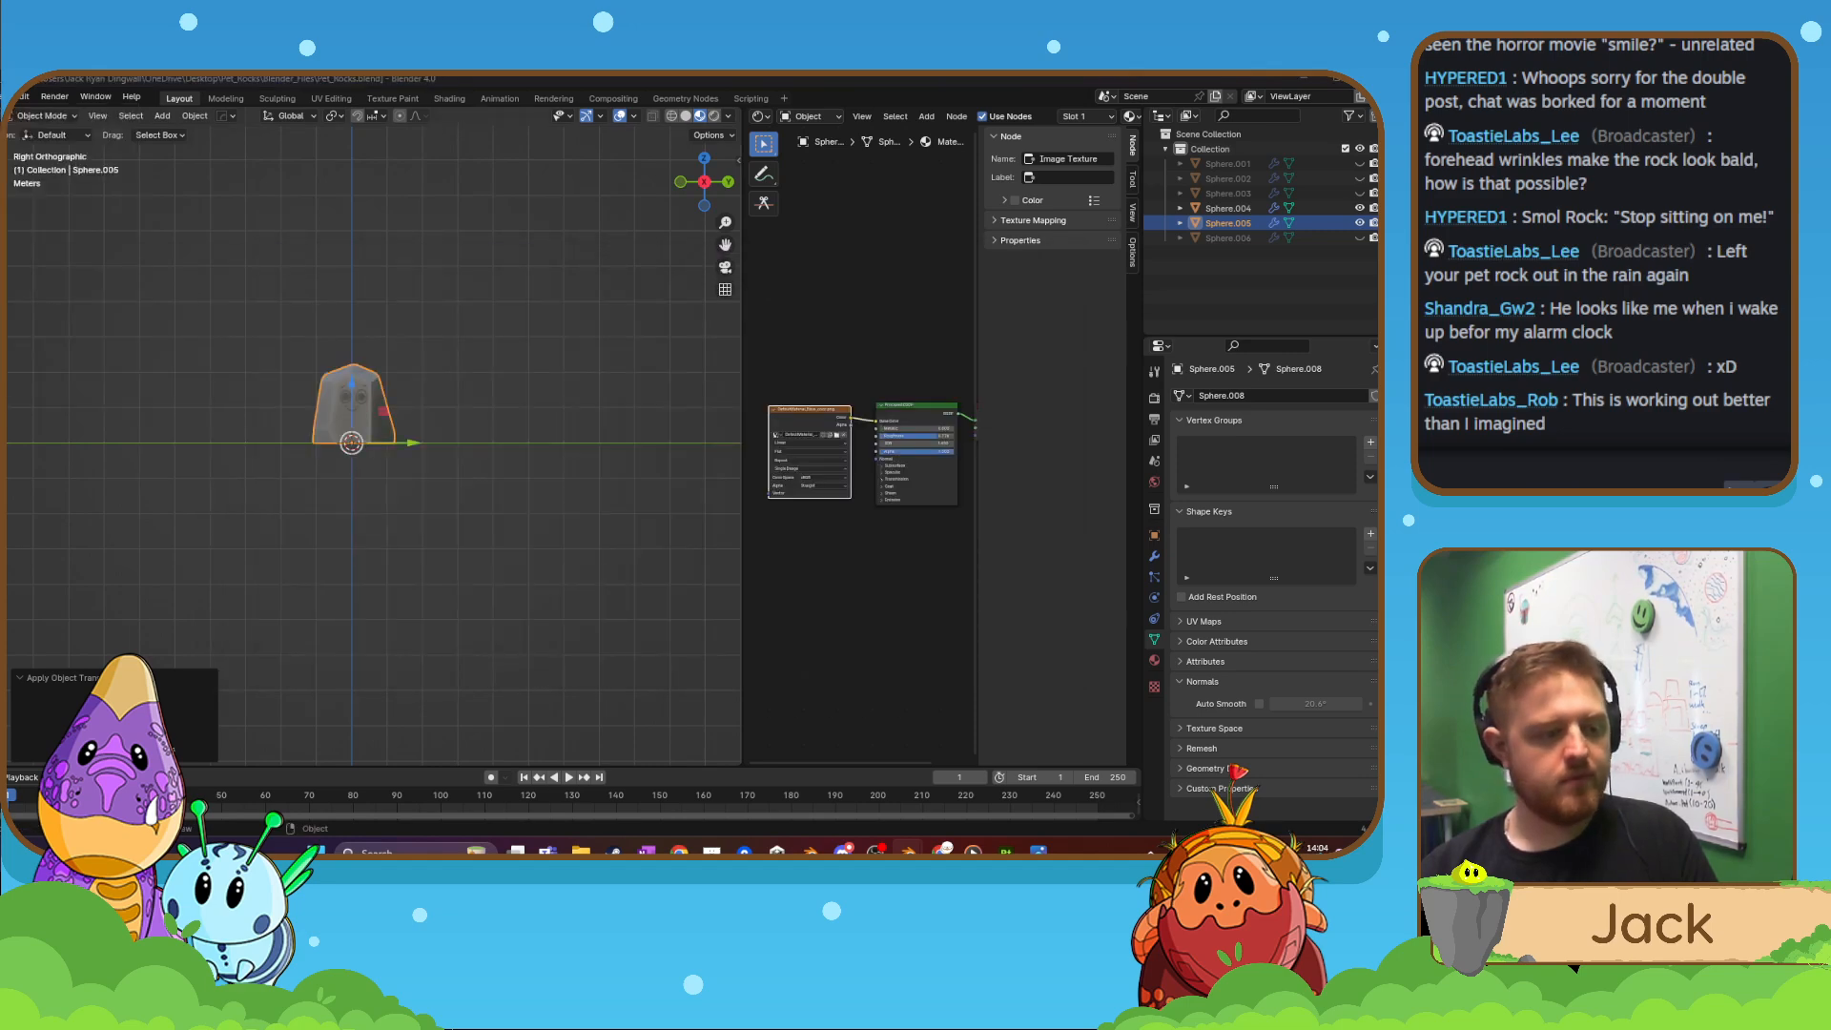
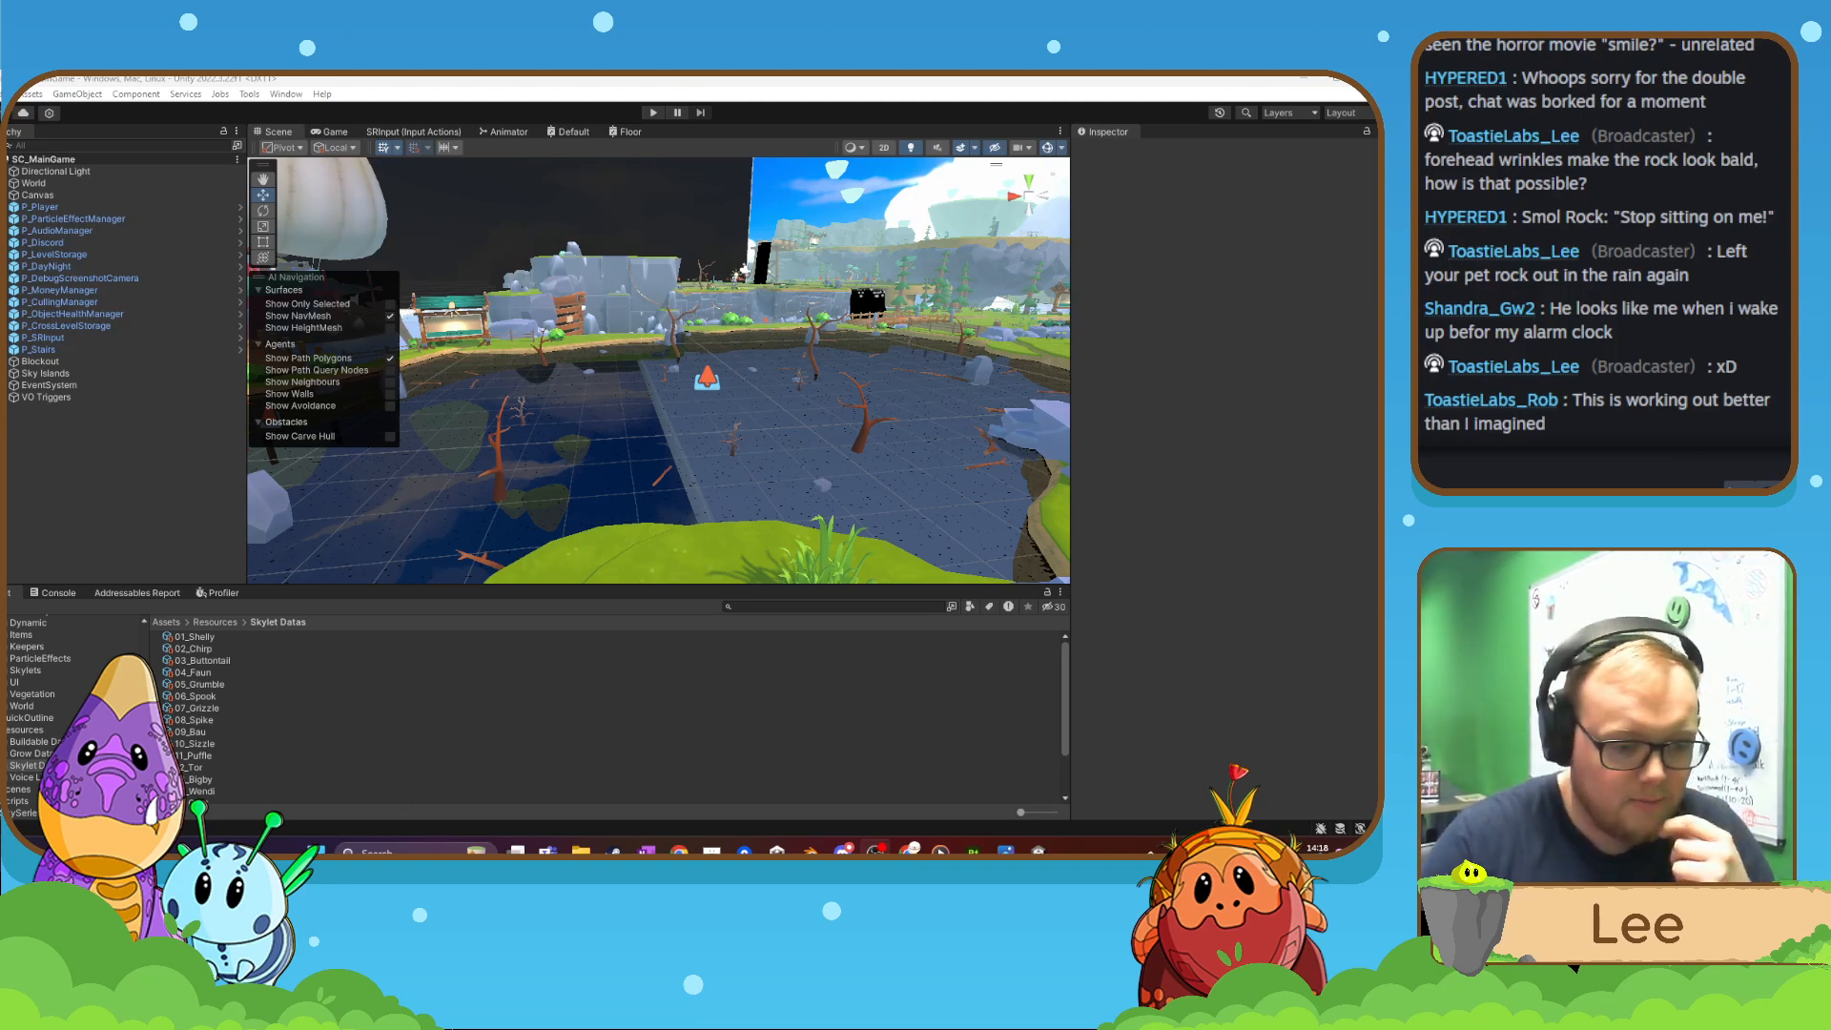
- Collapse the Dead Objects folder among Unity's 3D art assets and bring up the Misc_Pet folder window in File Explorer
scroll(72, 715, "up", 4)
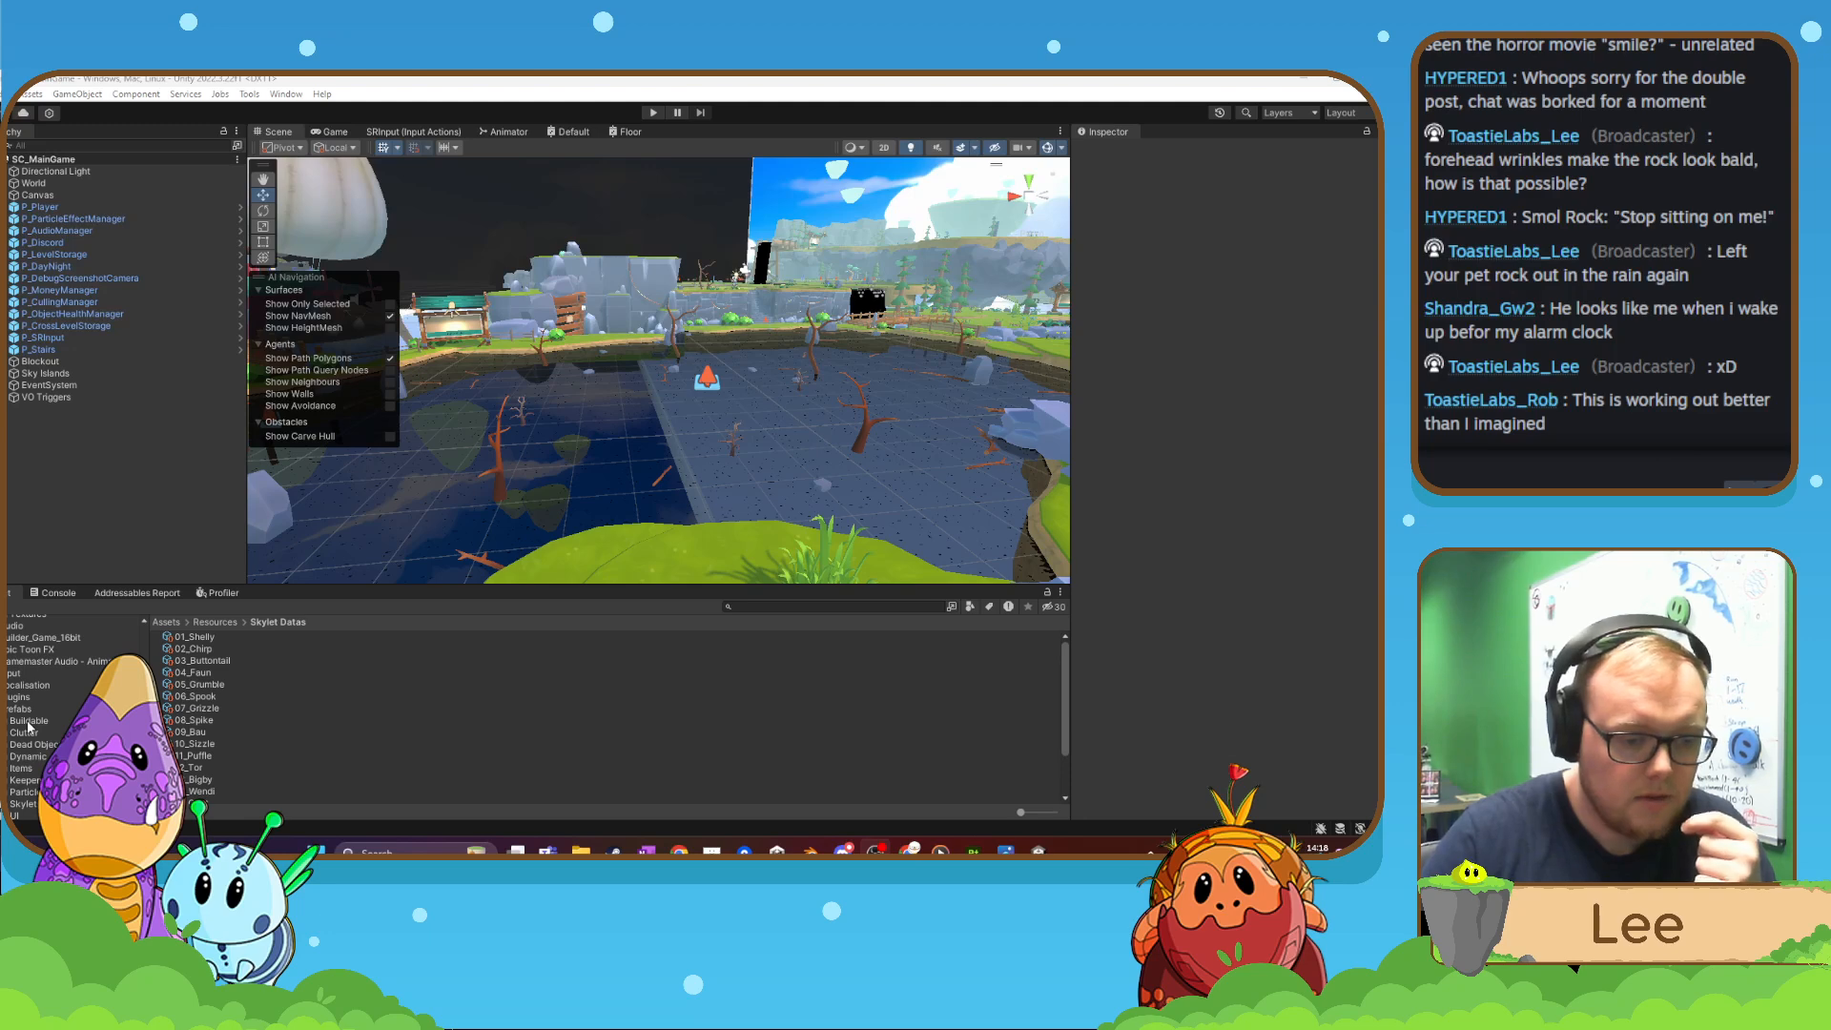
scroll(27, 728, "up", 10)
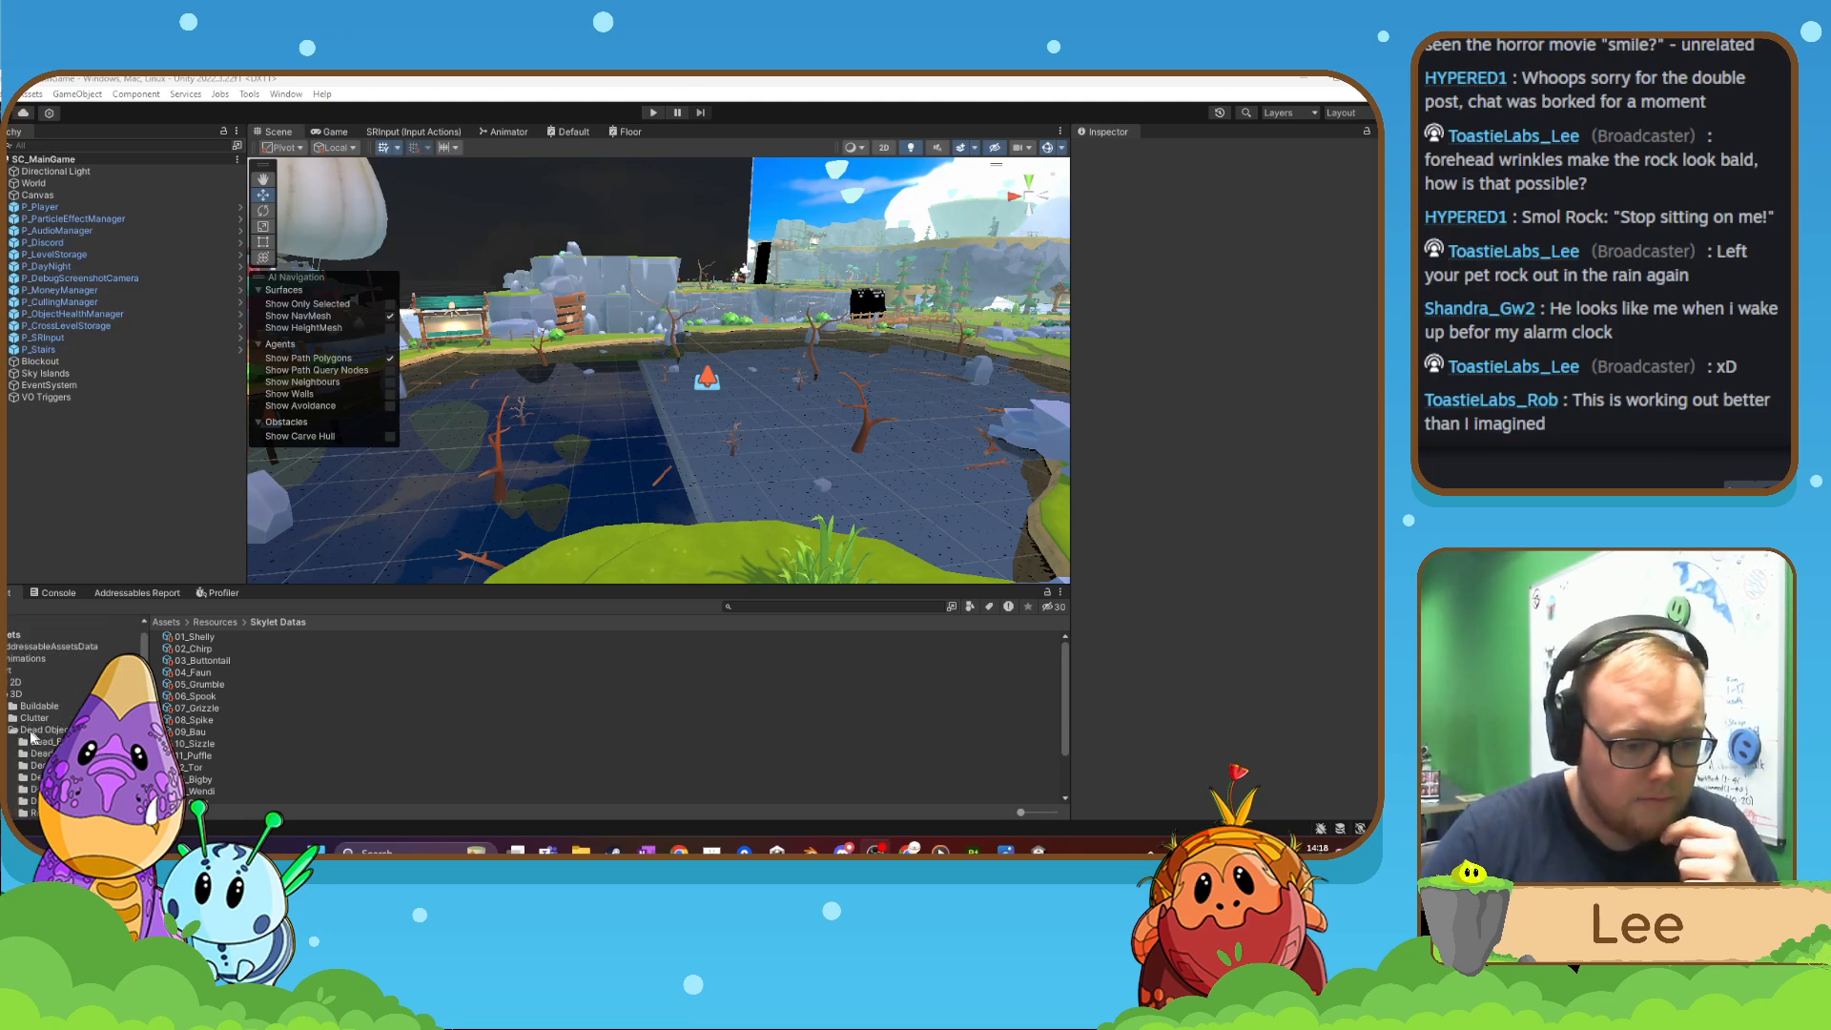
left_click(11, 729)
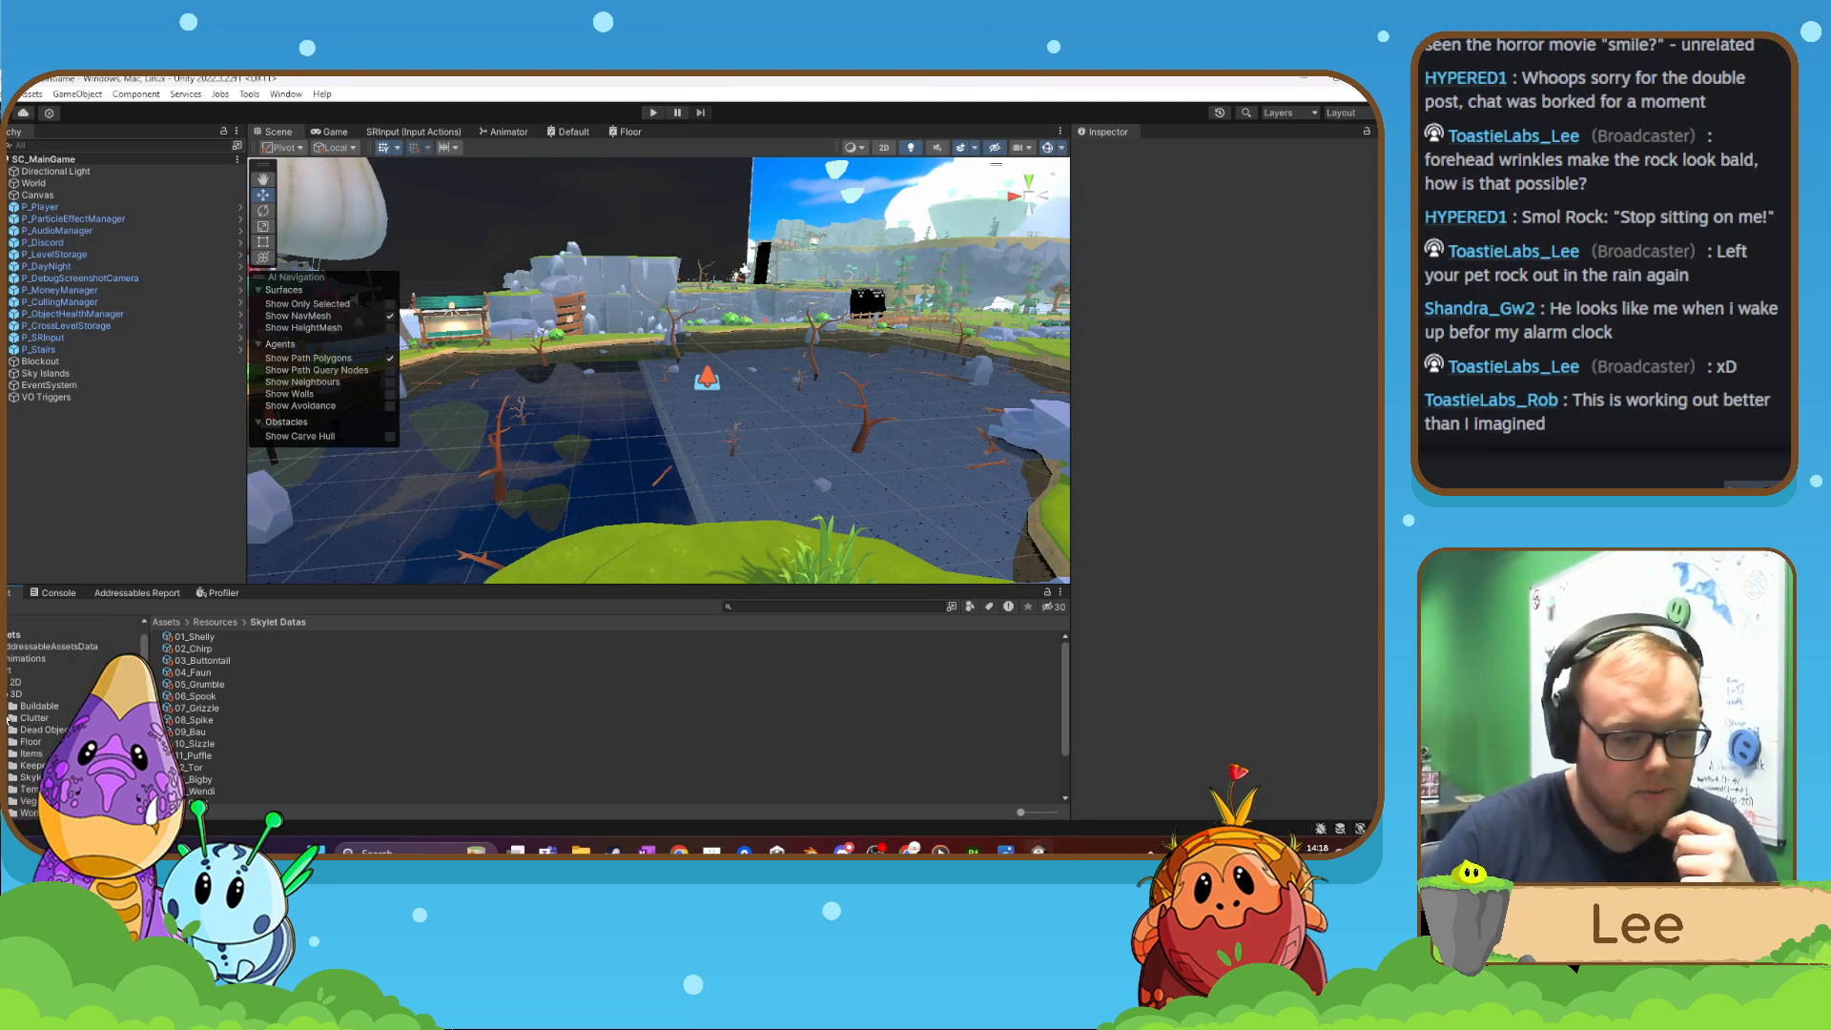
mouse_move(579, 849)
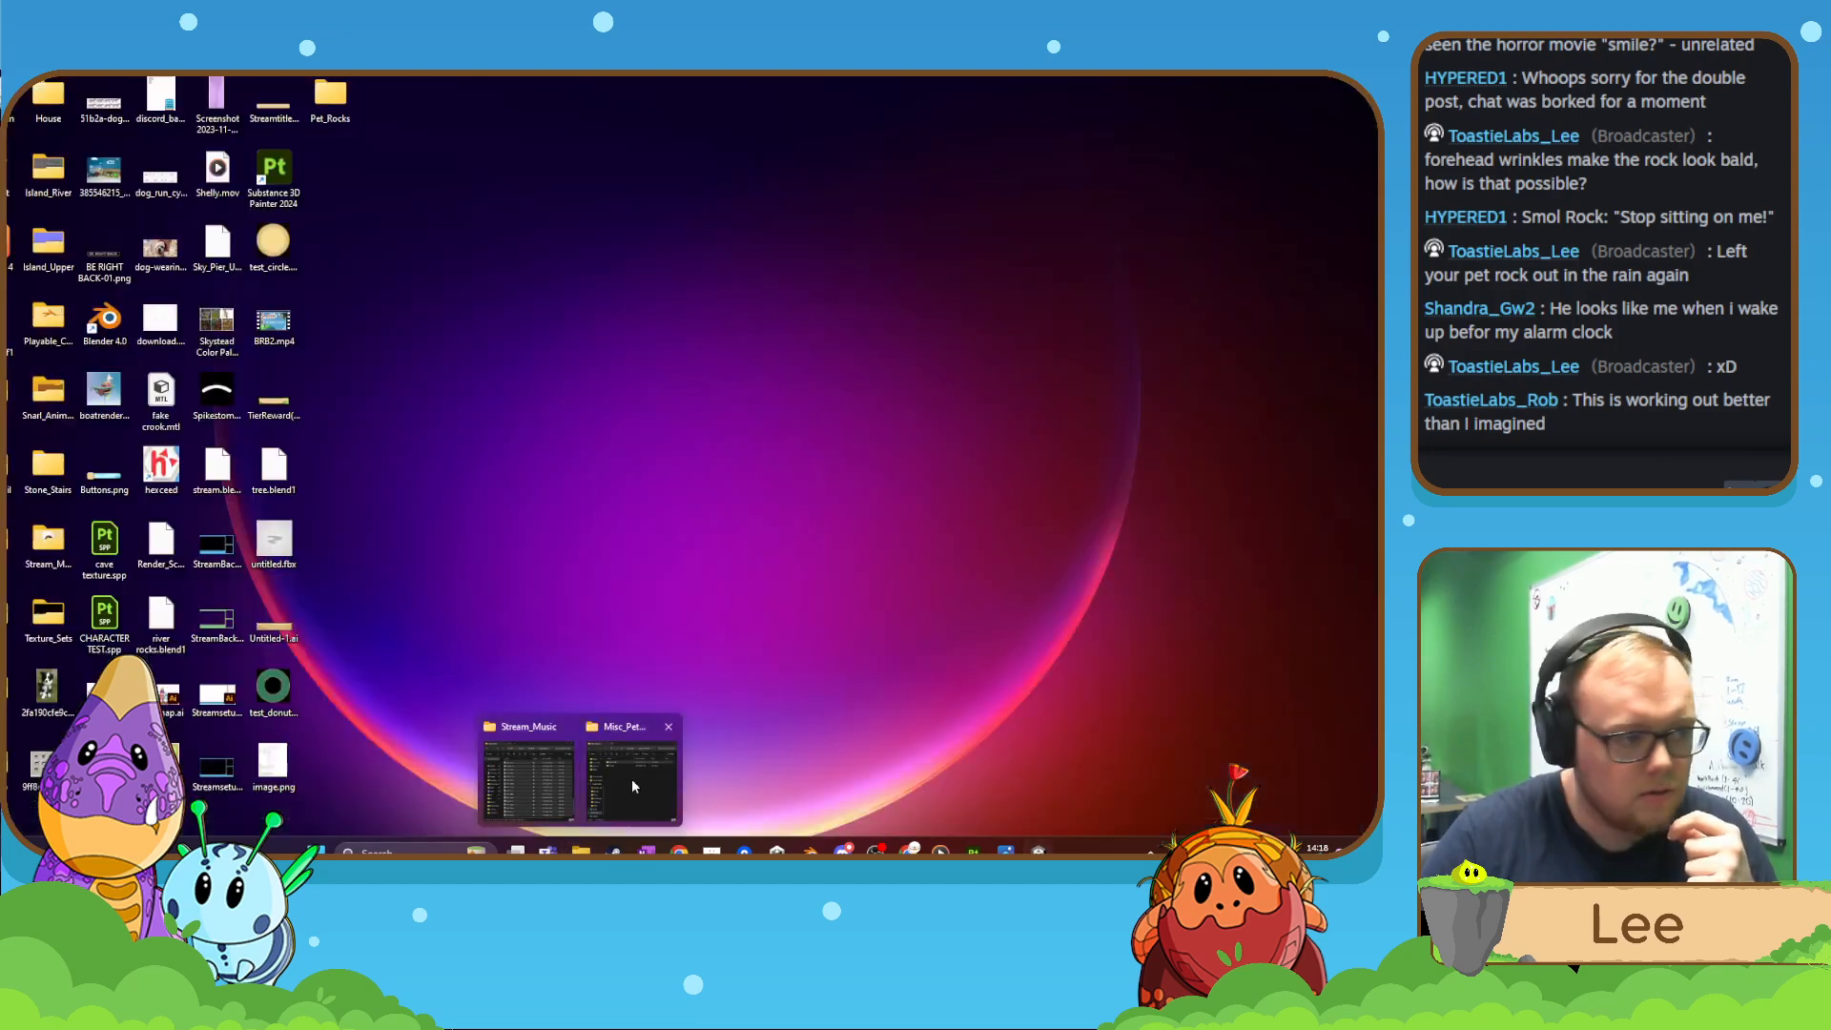
left_click(633, 780)
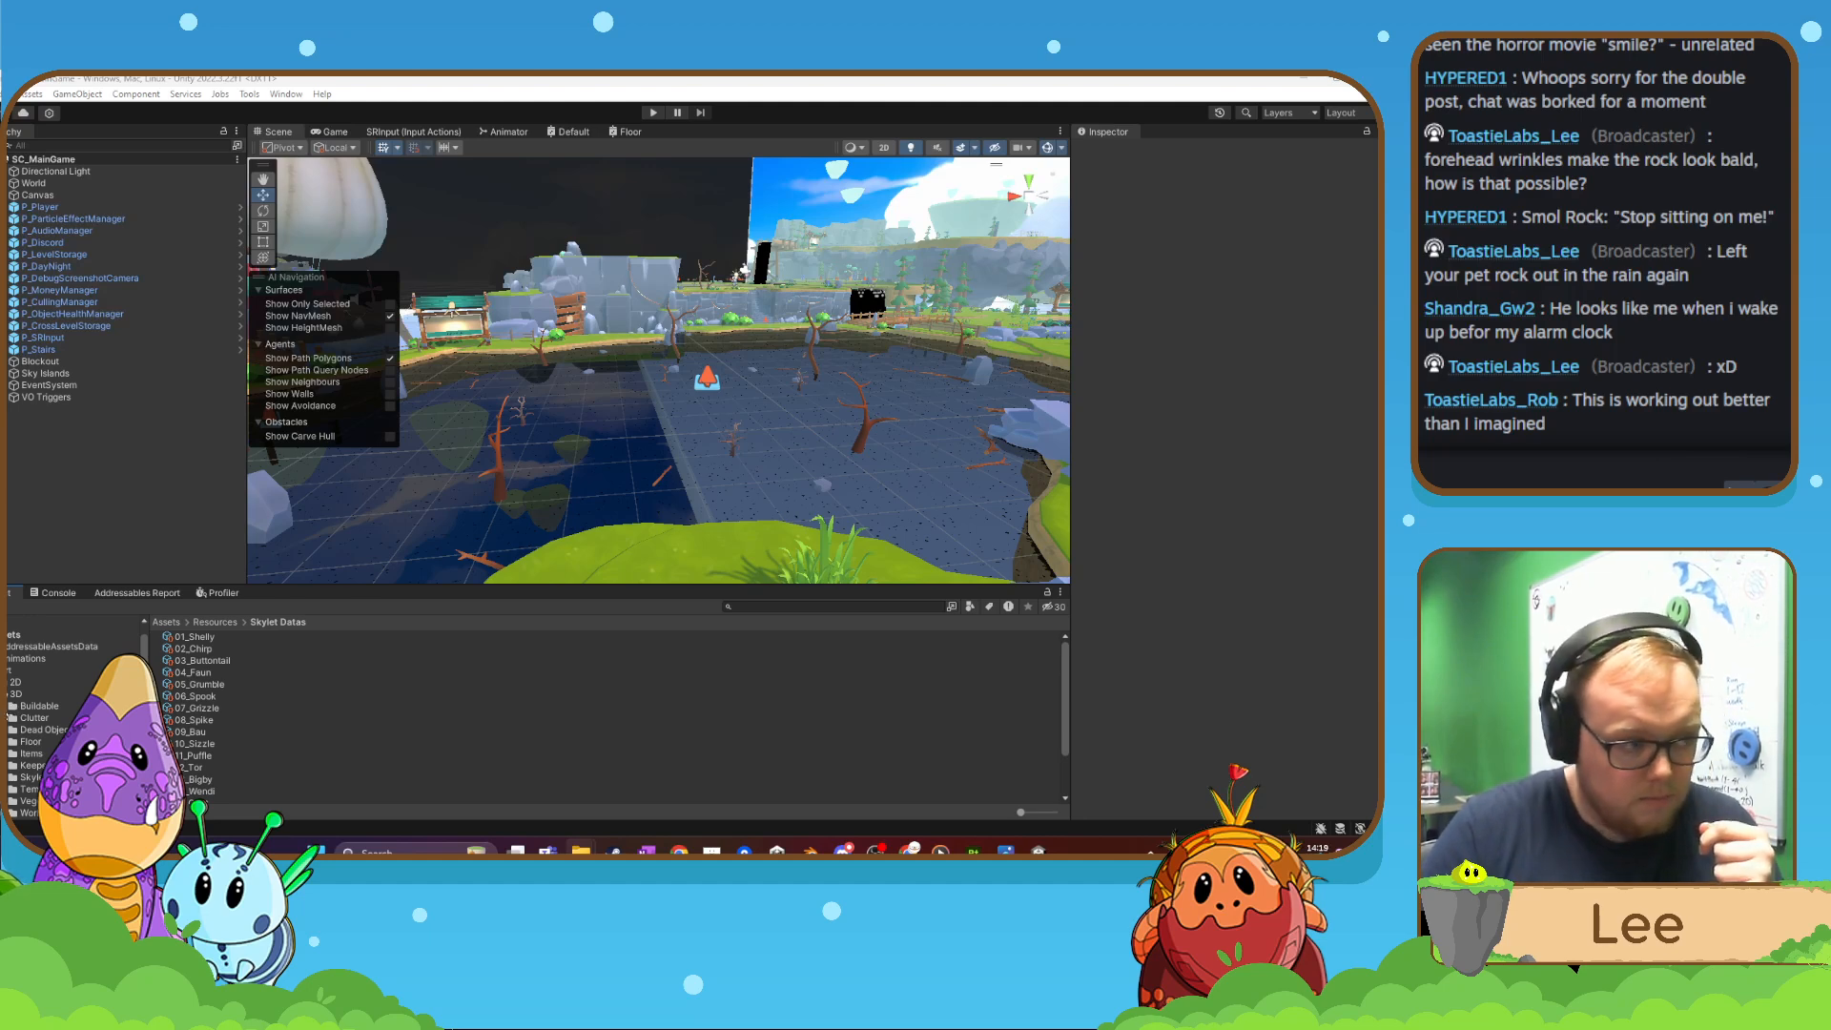
- Expand and open the Buildable folder under Assets > Art > 3D, and examine its asset subfolders
left_click(13, 707)
scroll(43, 706, "down", 10)
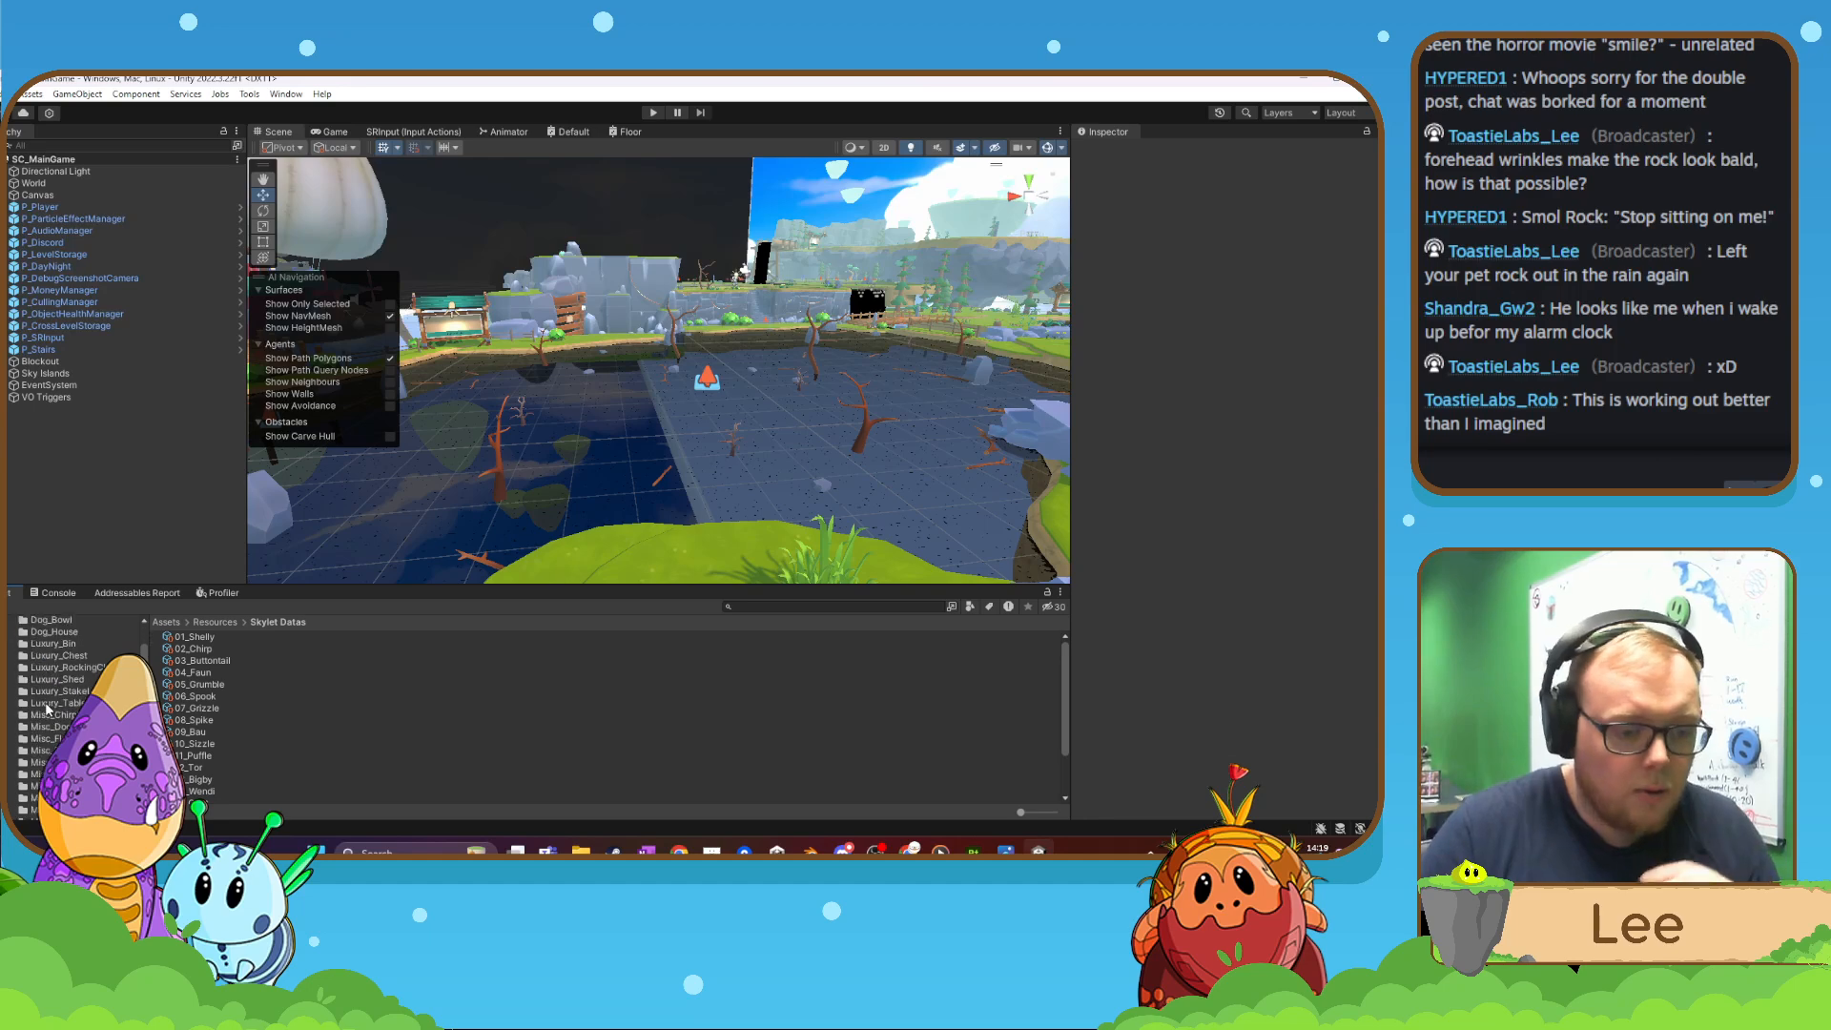
scroll(57, 731, "up", 15)
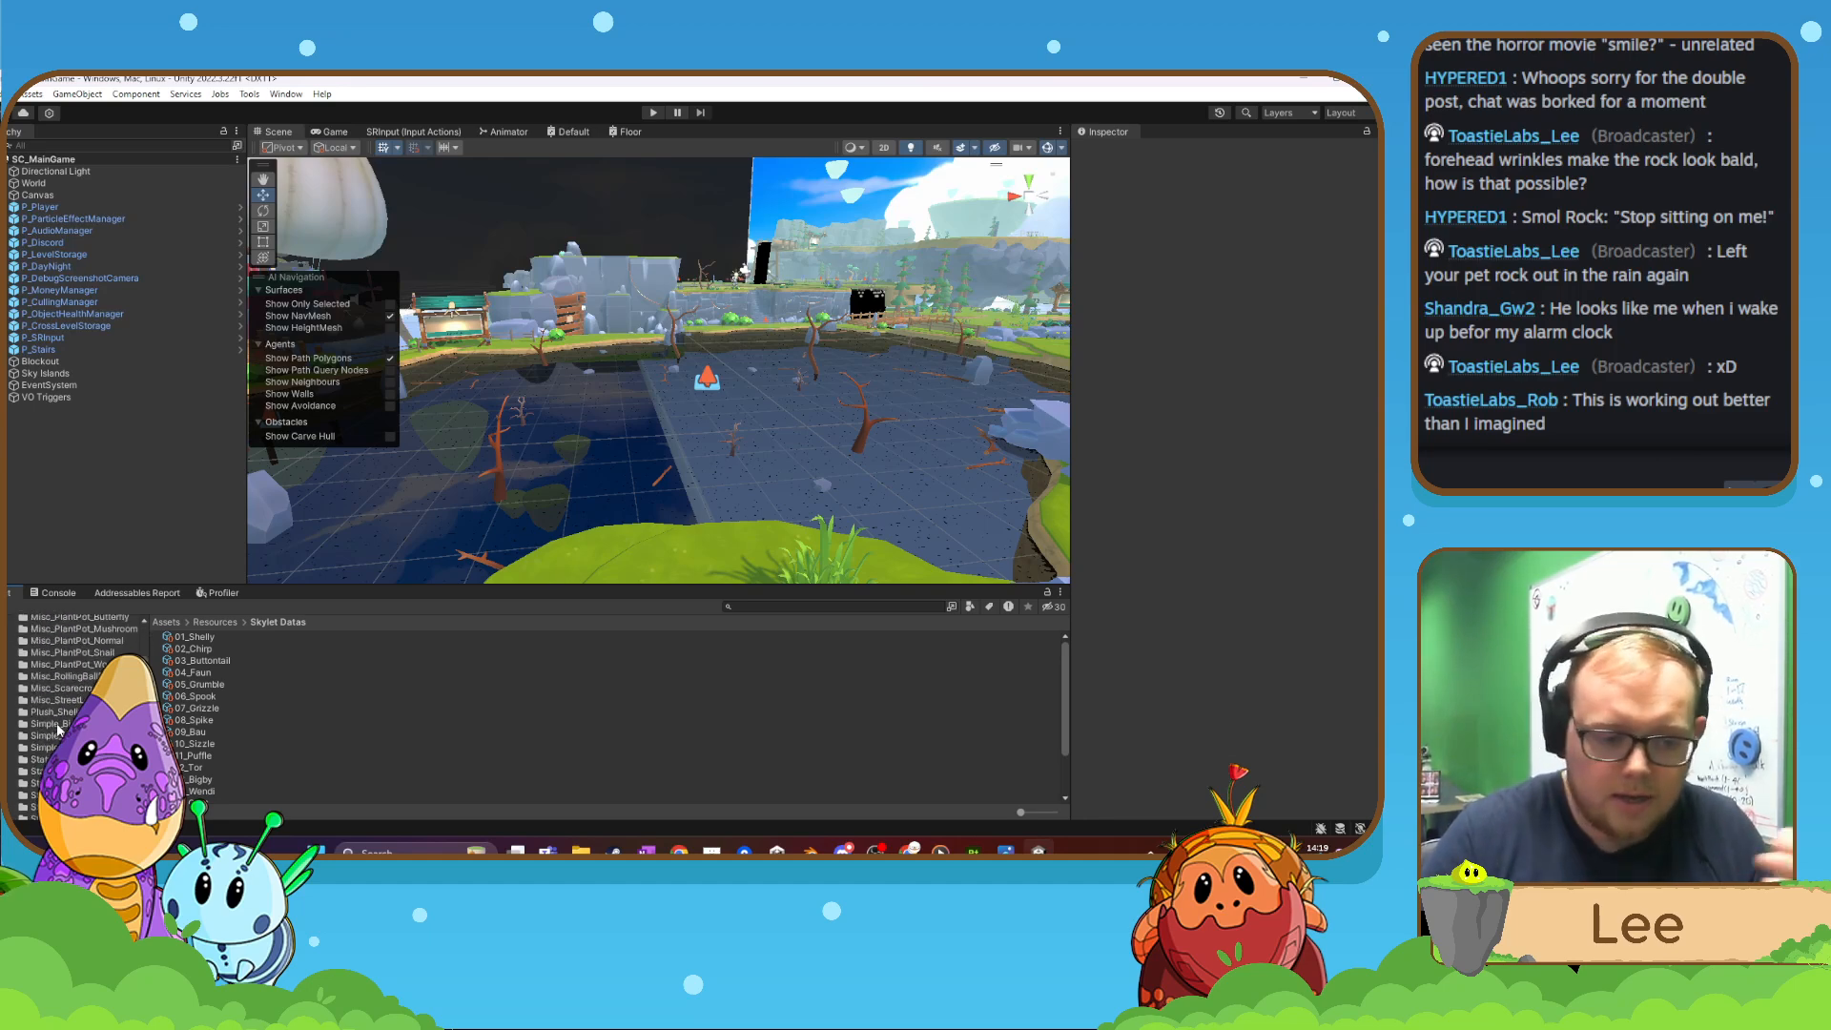
scroll(19, 735, "down", 5)
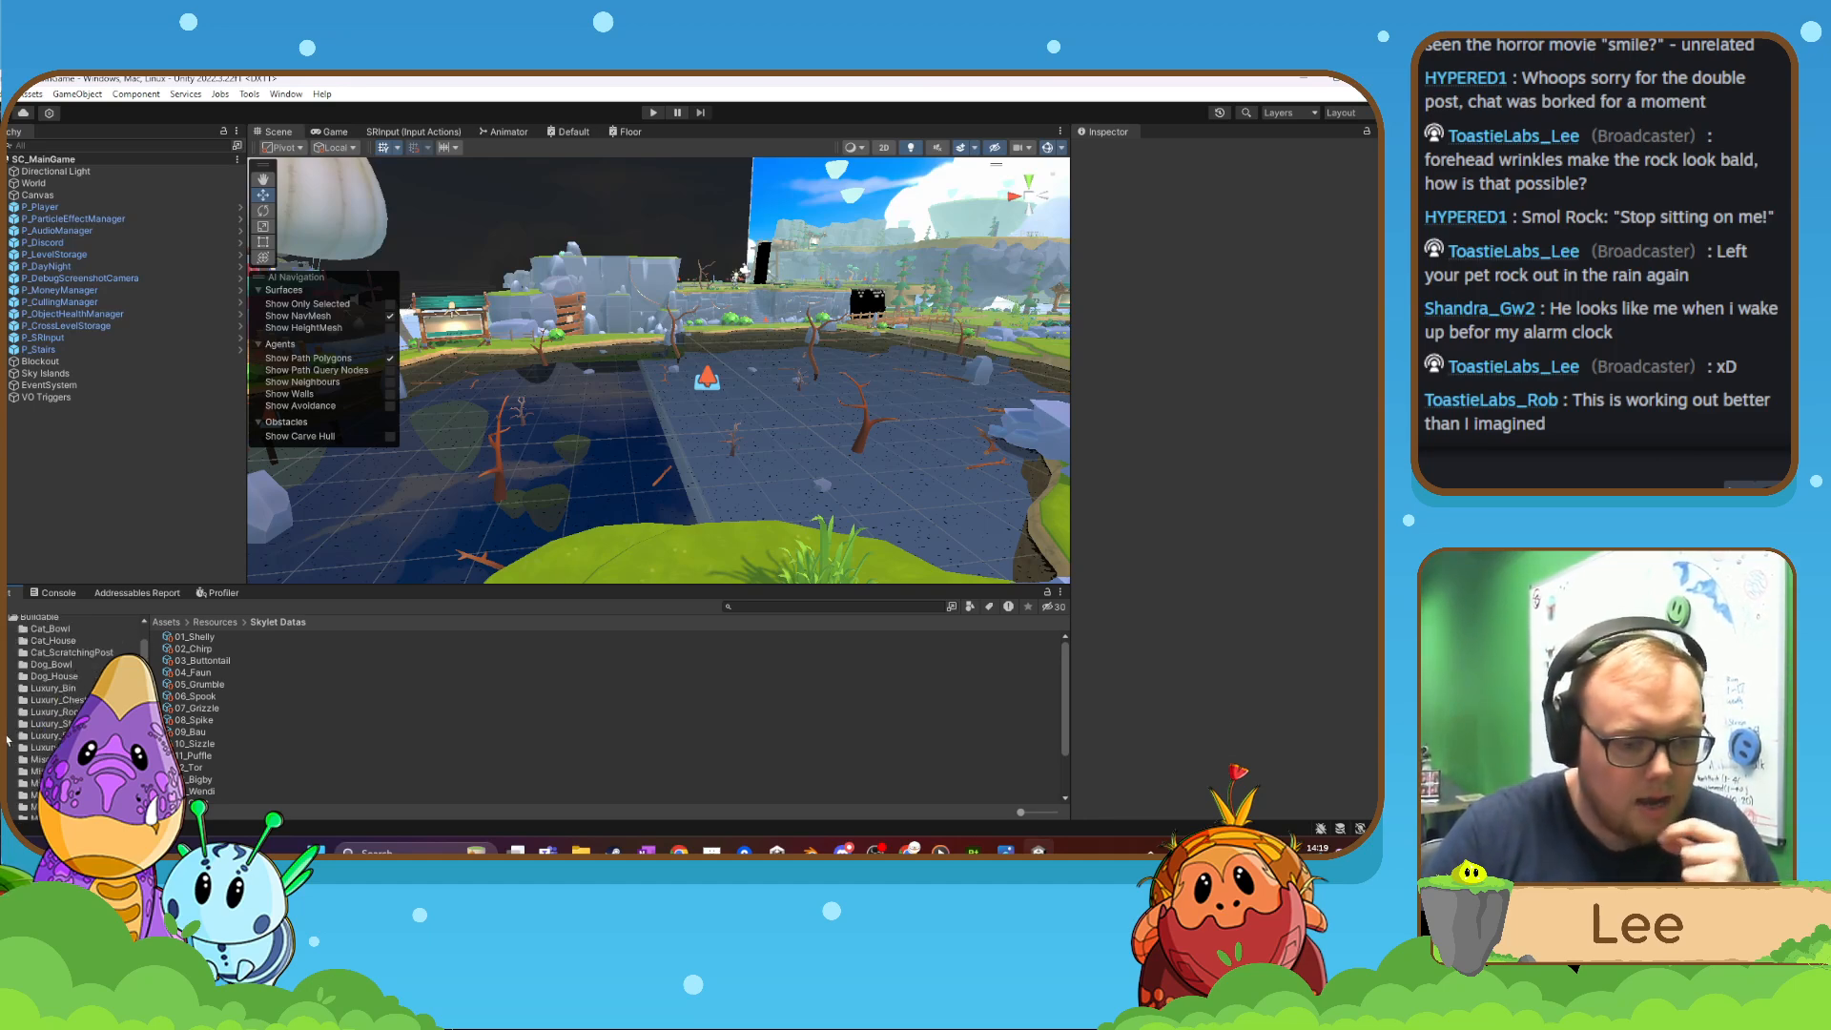
scroll(8, 740, "down", 2)
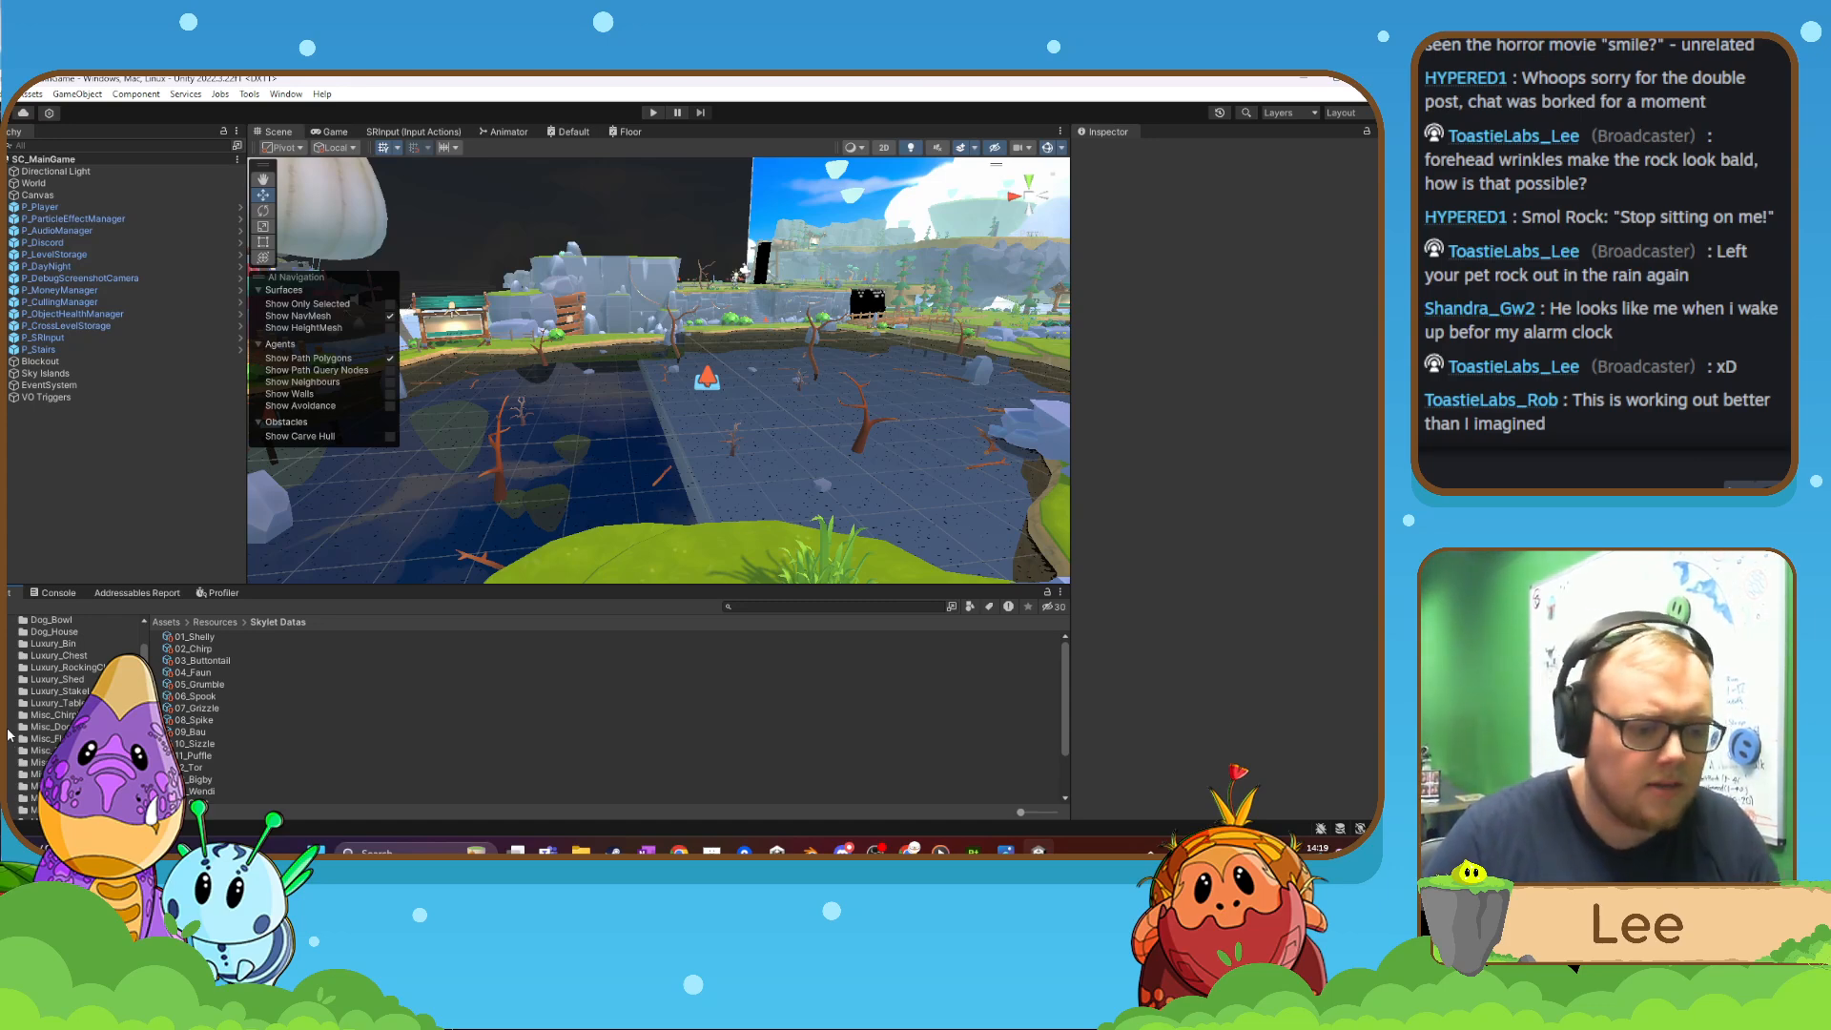
scroll(8, 734, "down", 2)
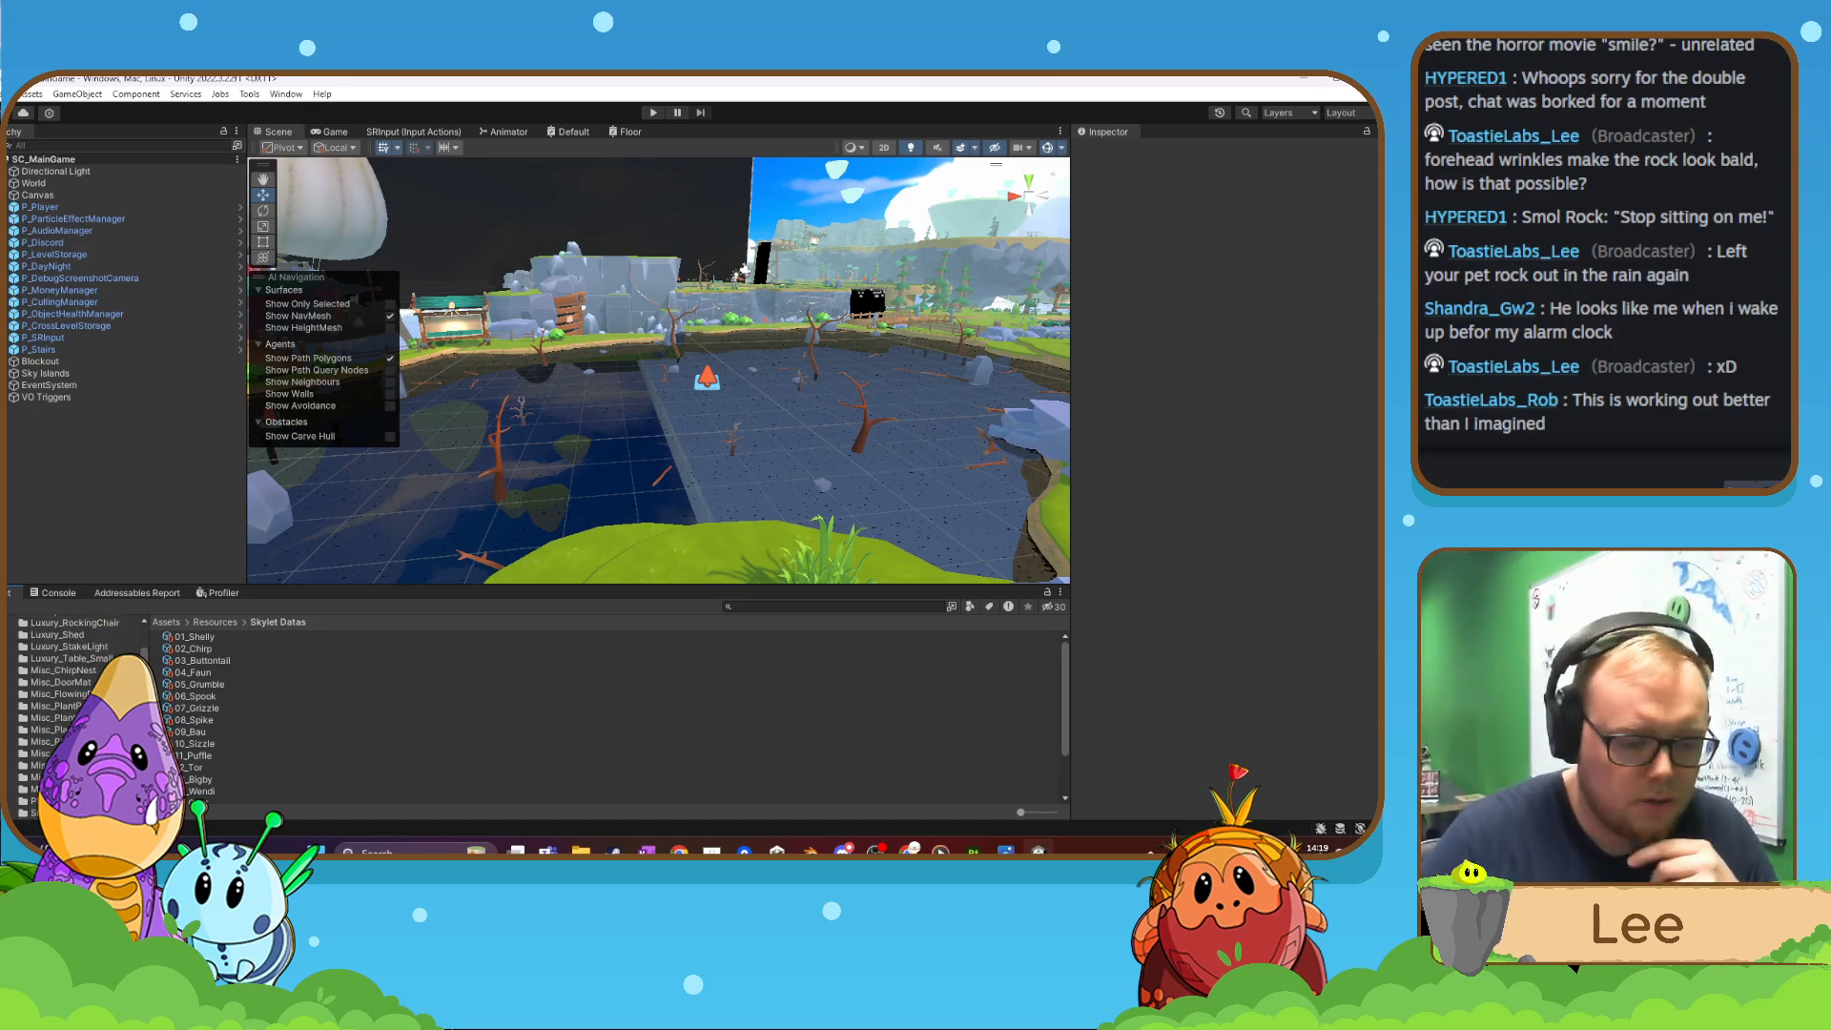
scroll(9, 733, "down", 2)
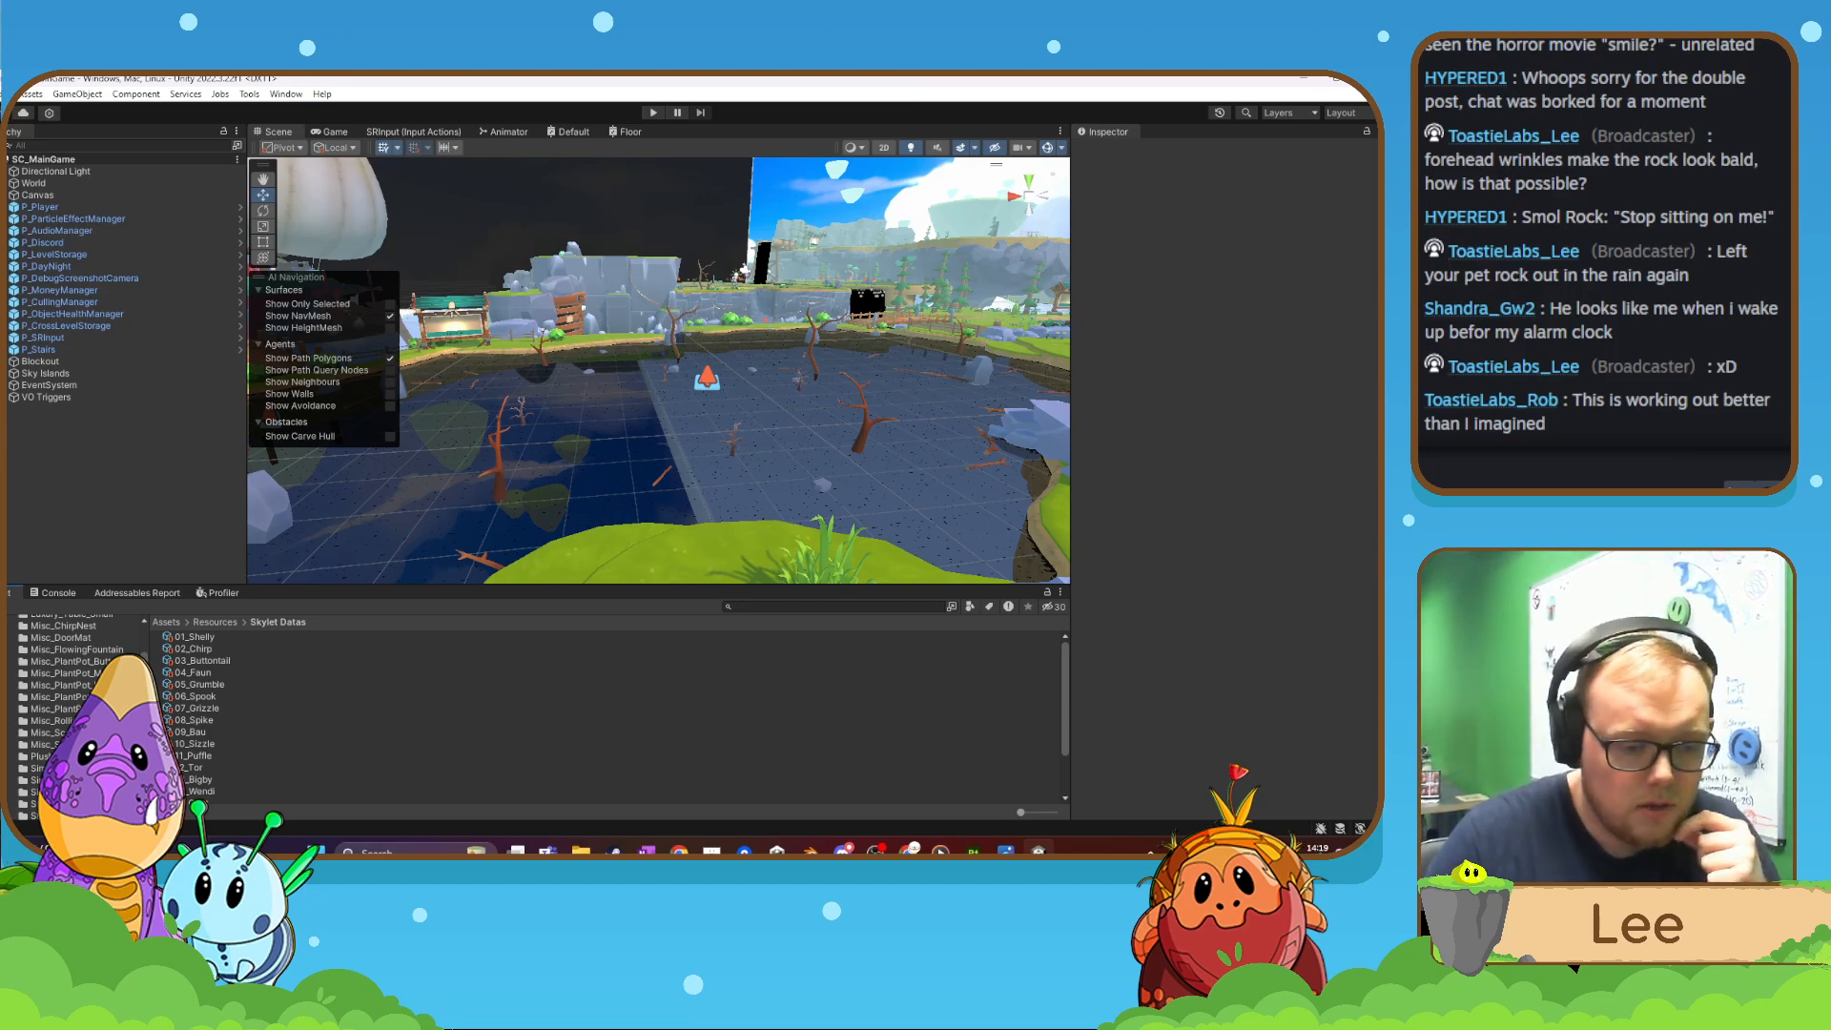
scroll(9, 734, "up", 5)
left_click(33, 751)
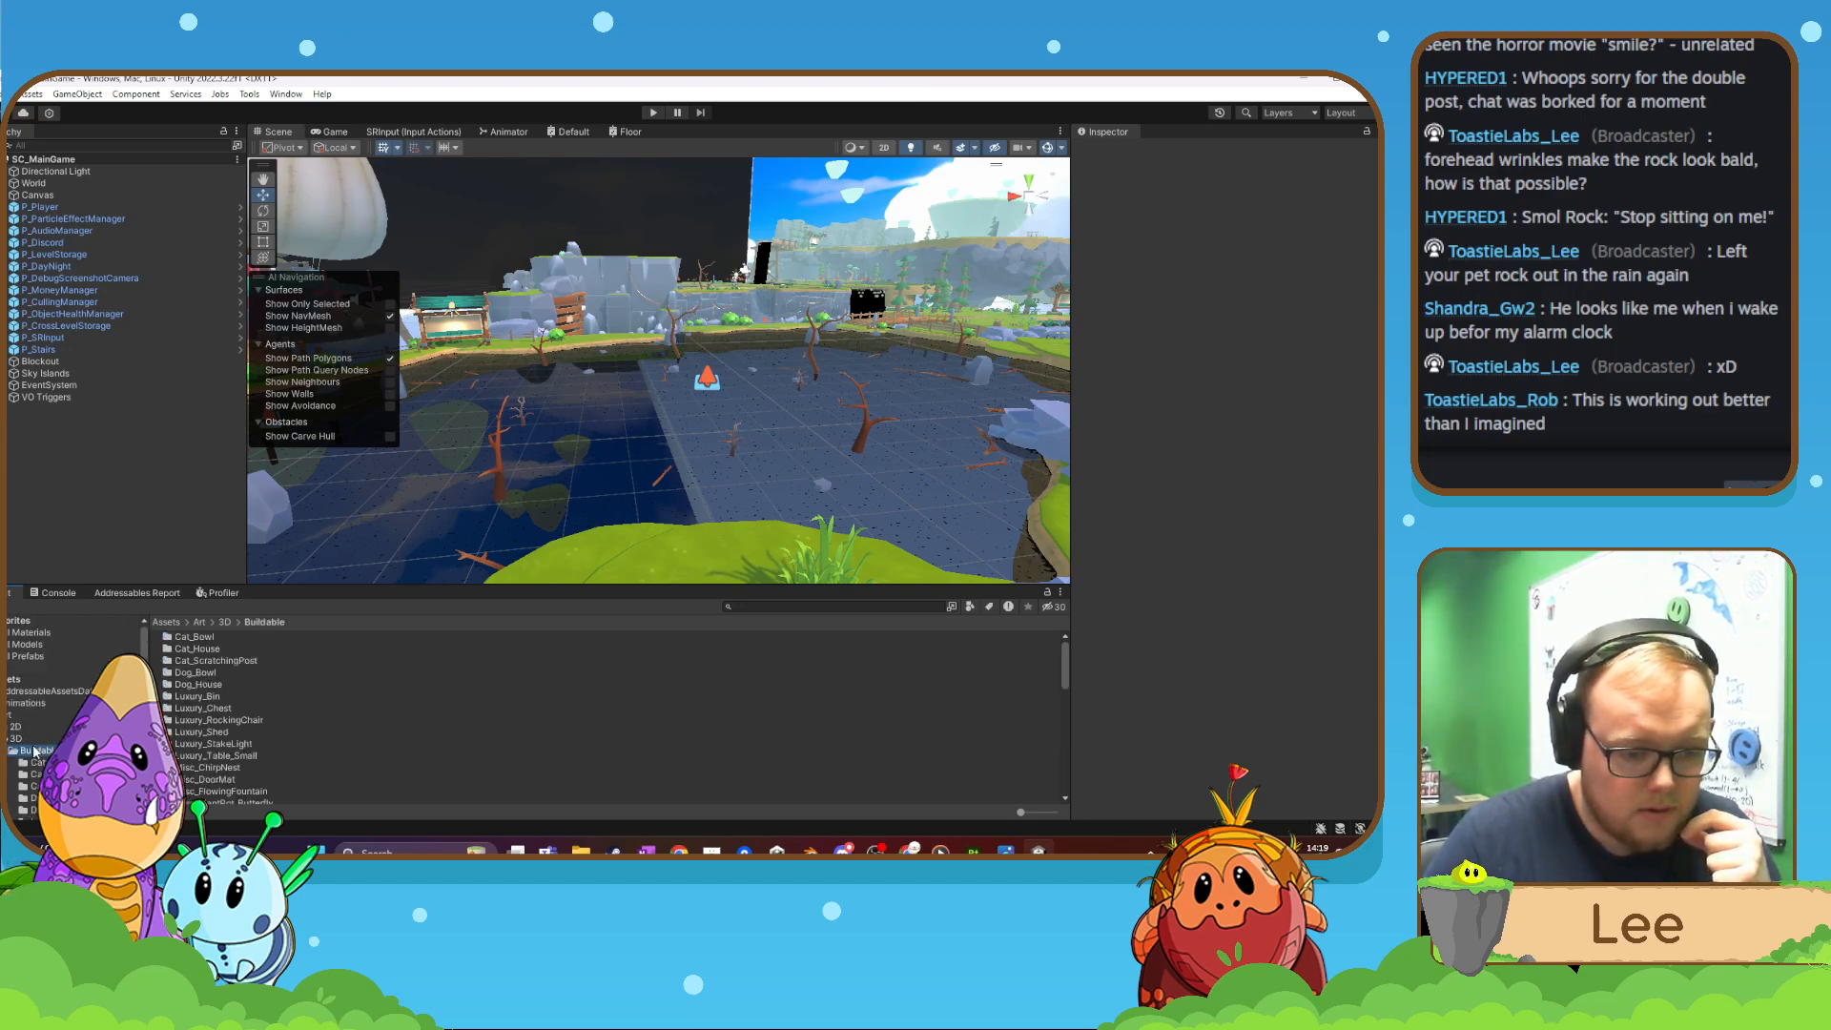
scroll(508, 703, "down", 2)
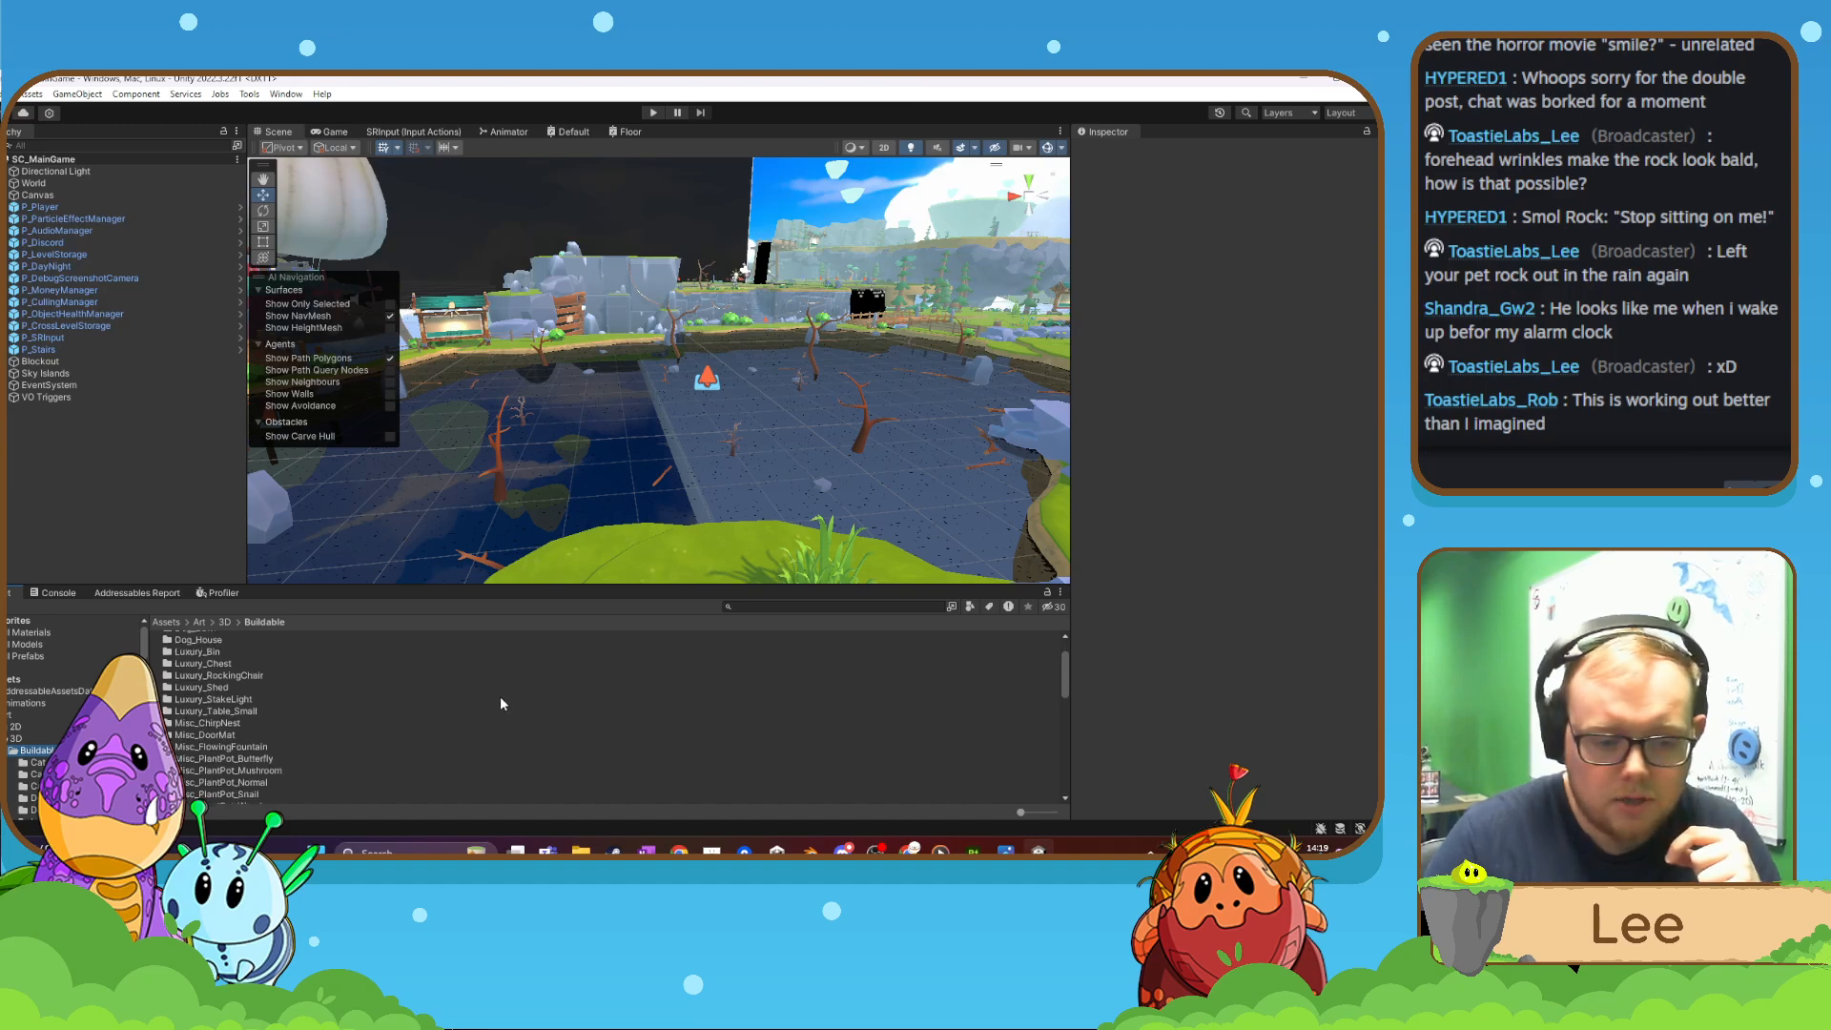
scroll(487, 701, "down", 10)
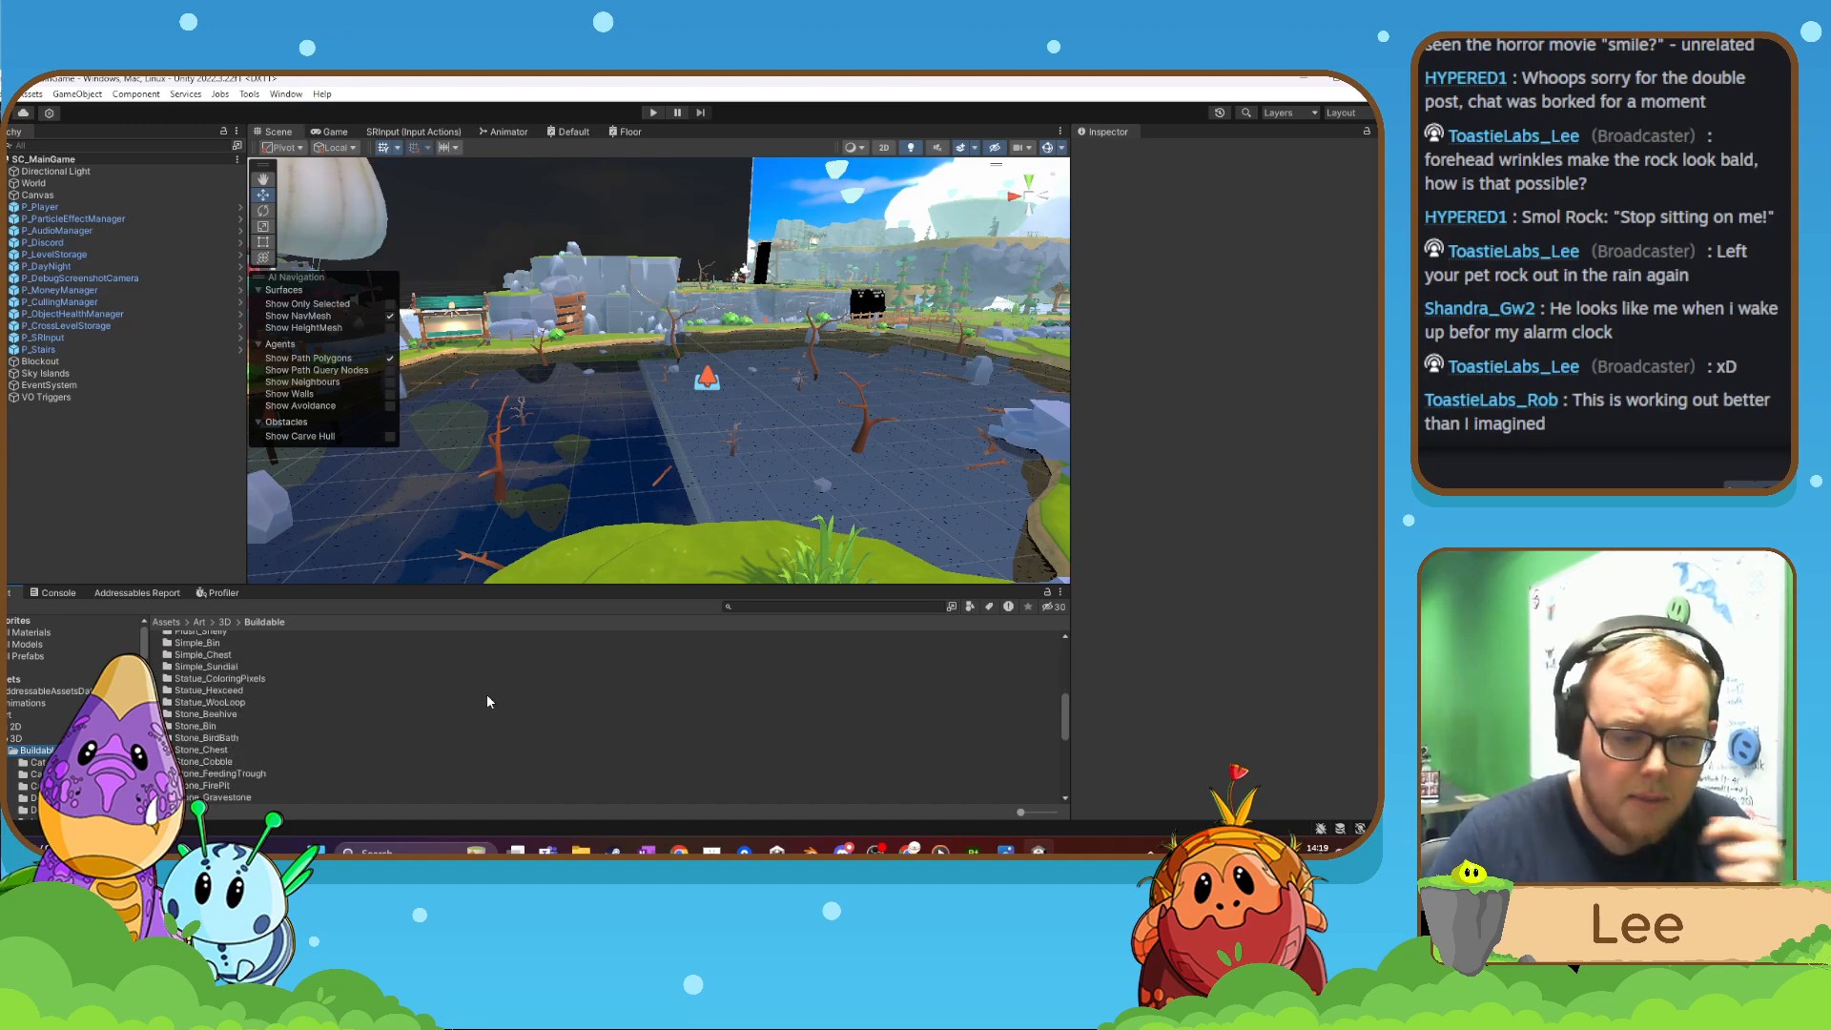
scroll(488, 702, "up", 10)
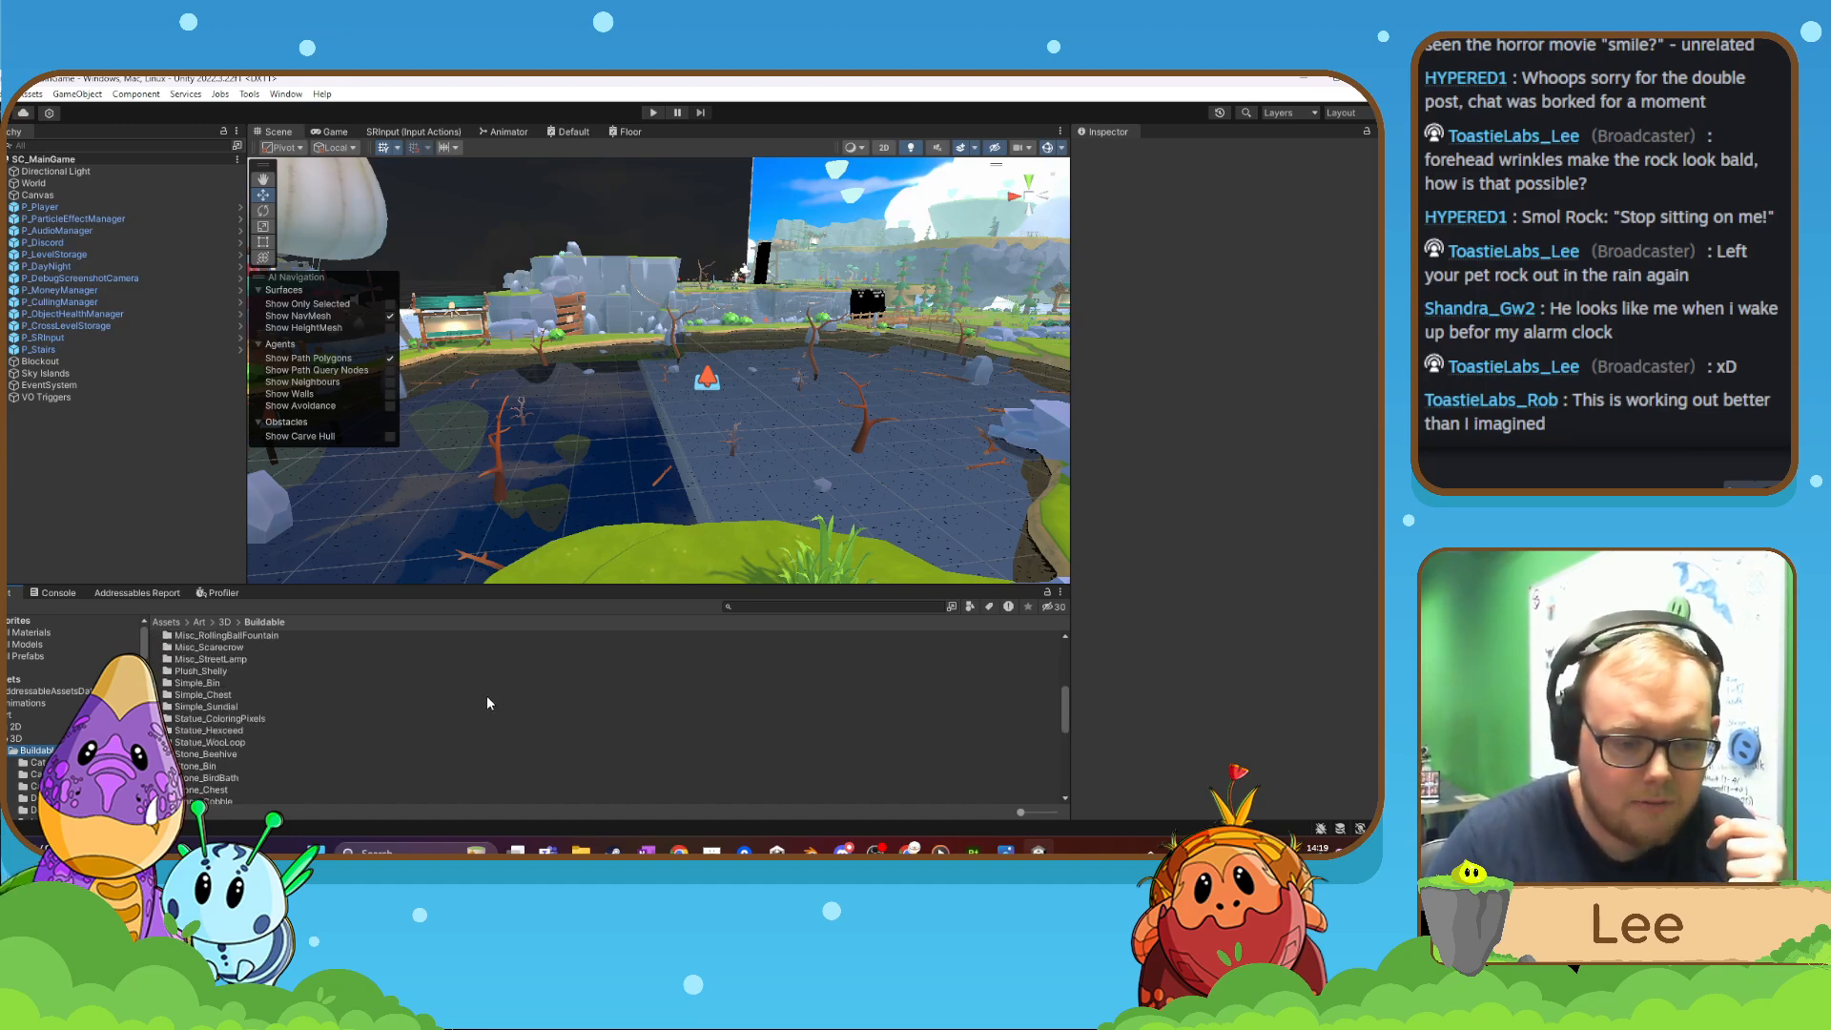
right_click(487, 695)
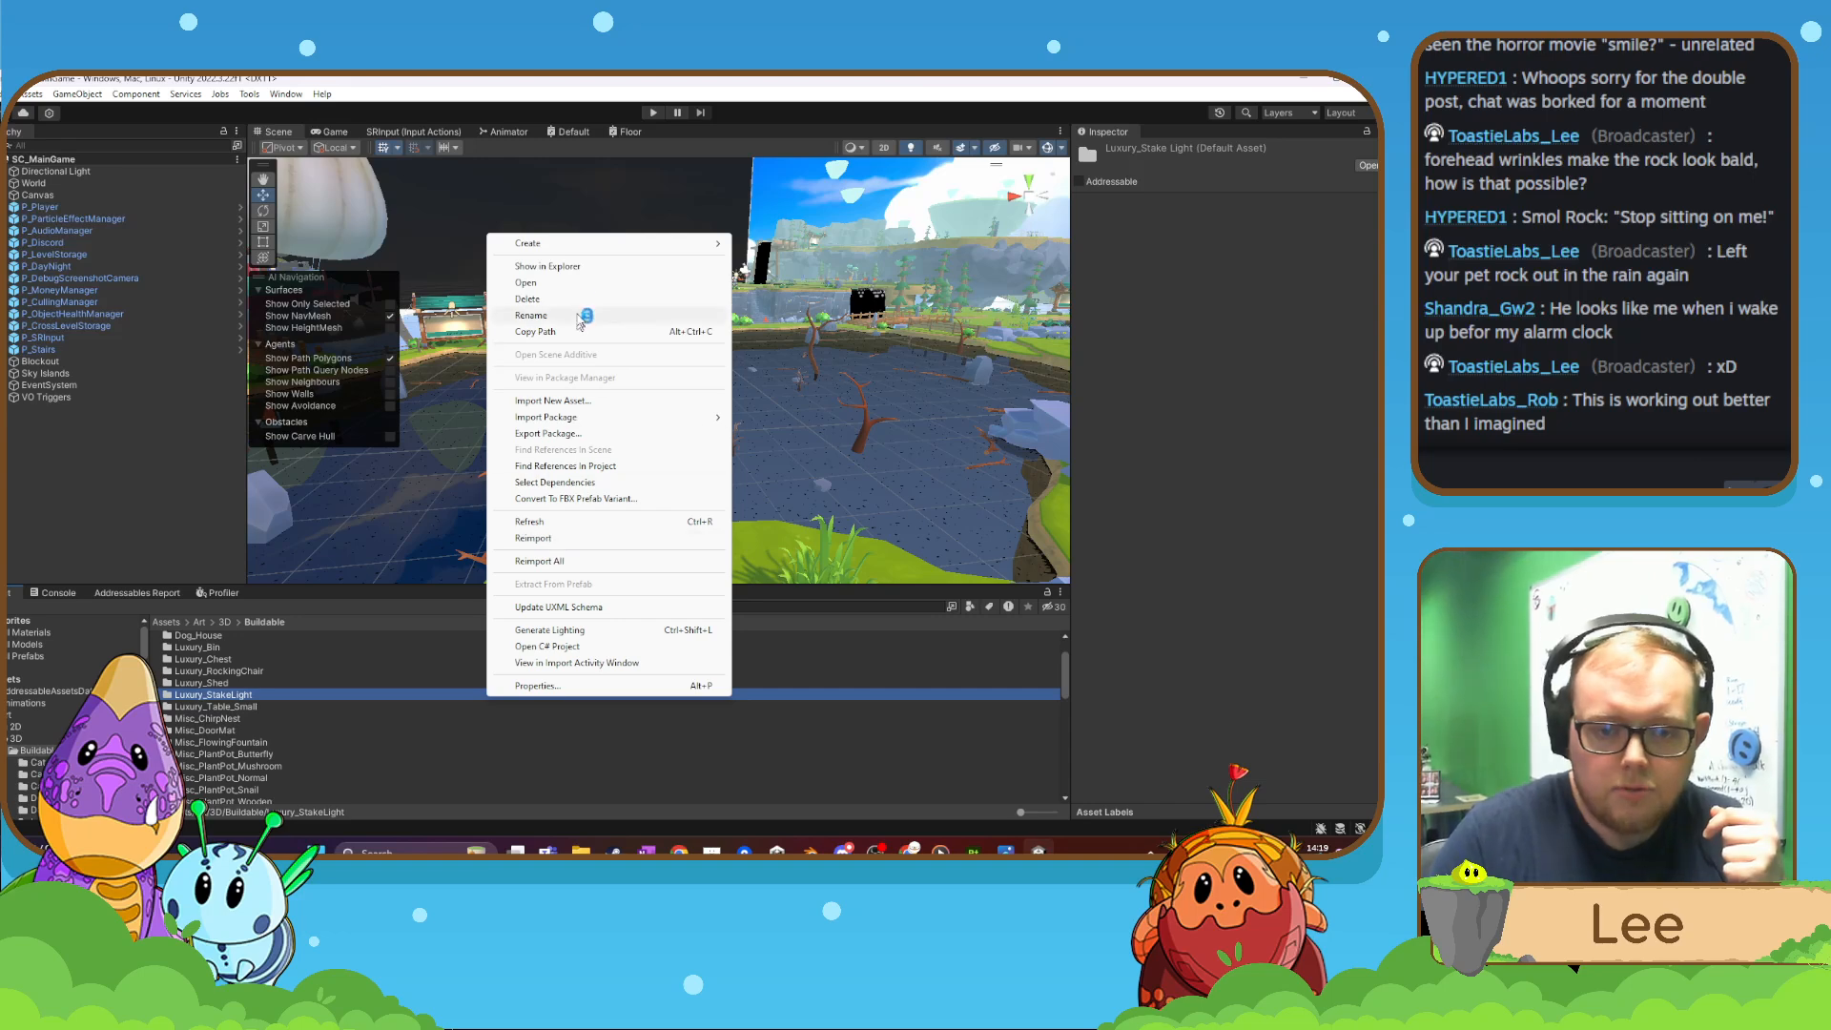
mouse_move(572, 244)
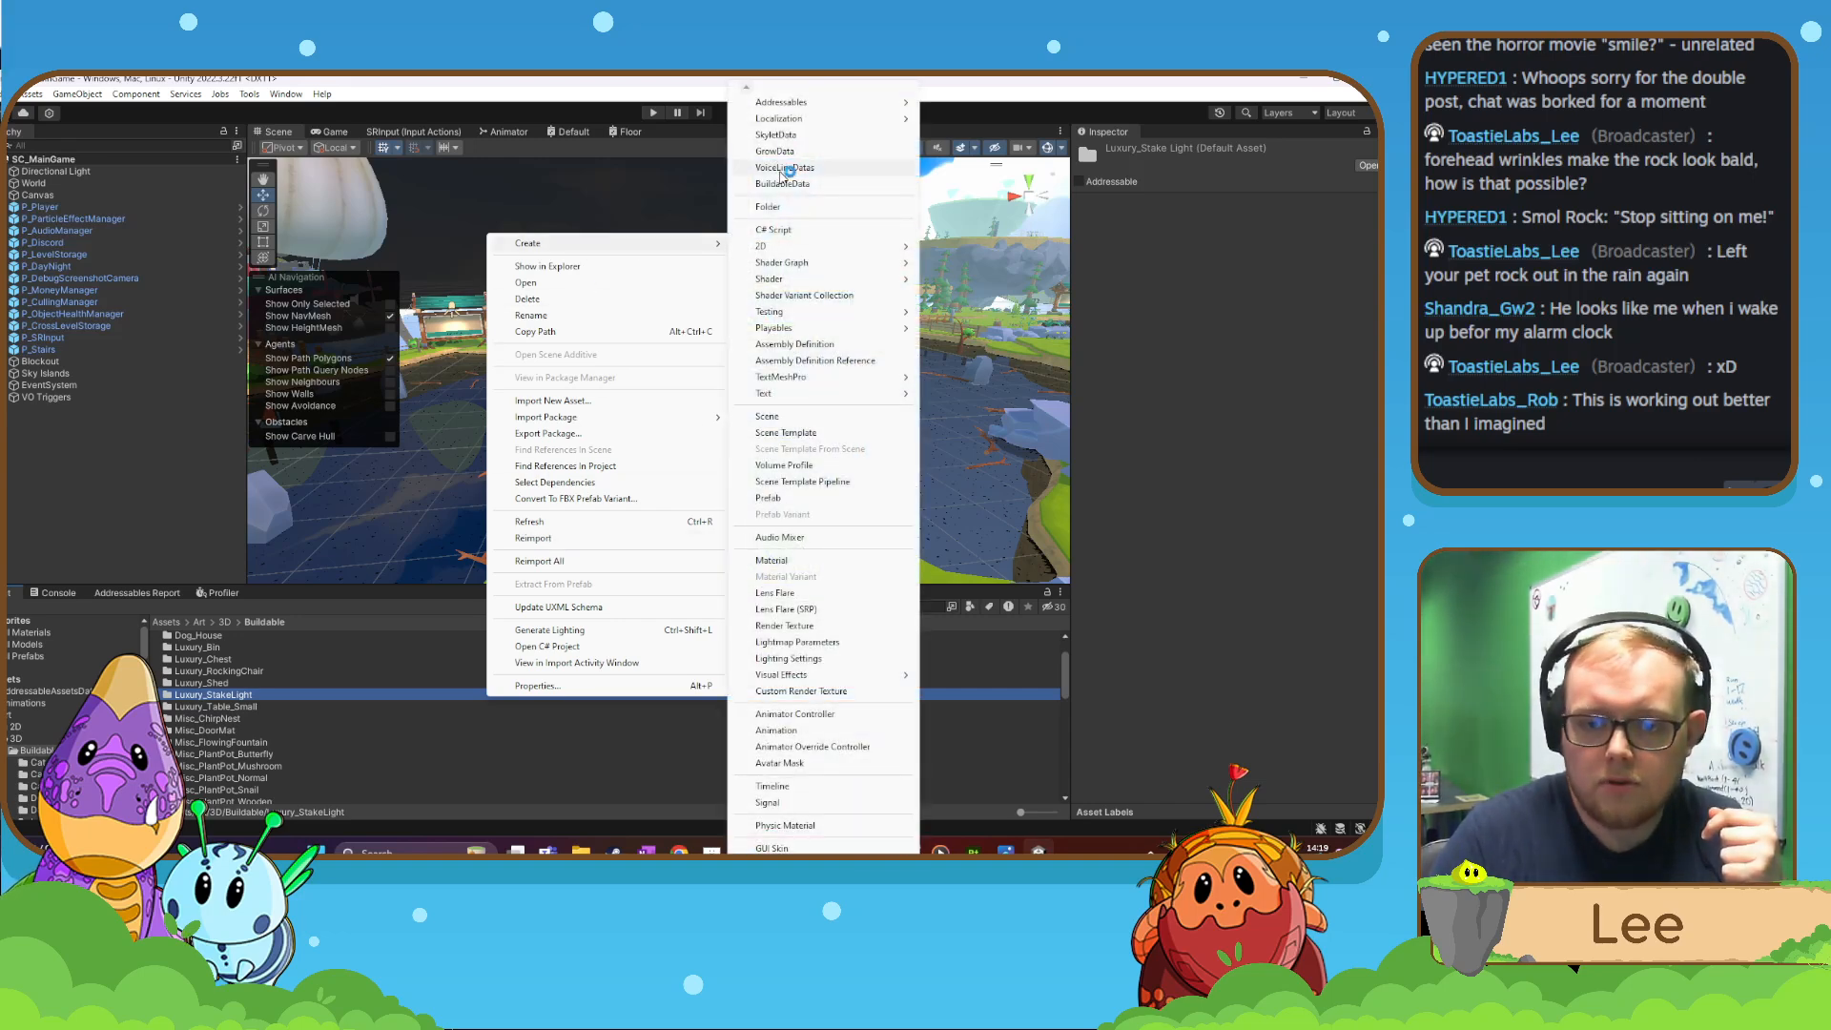
left_click(780, 200)
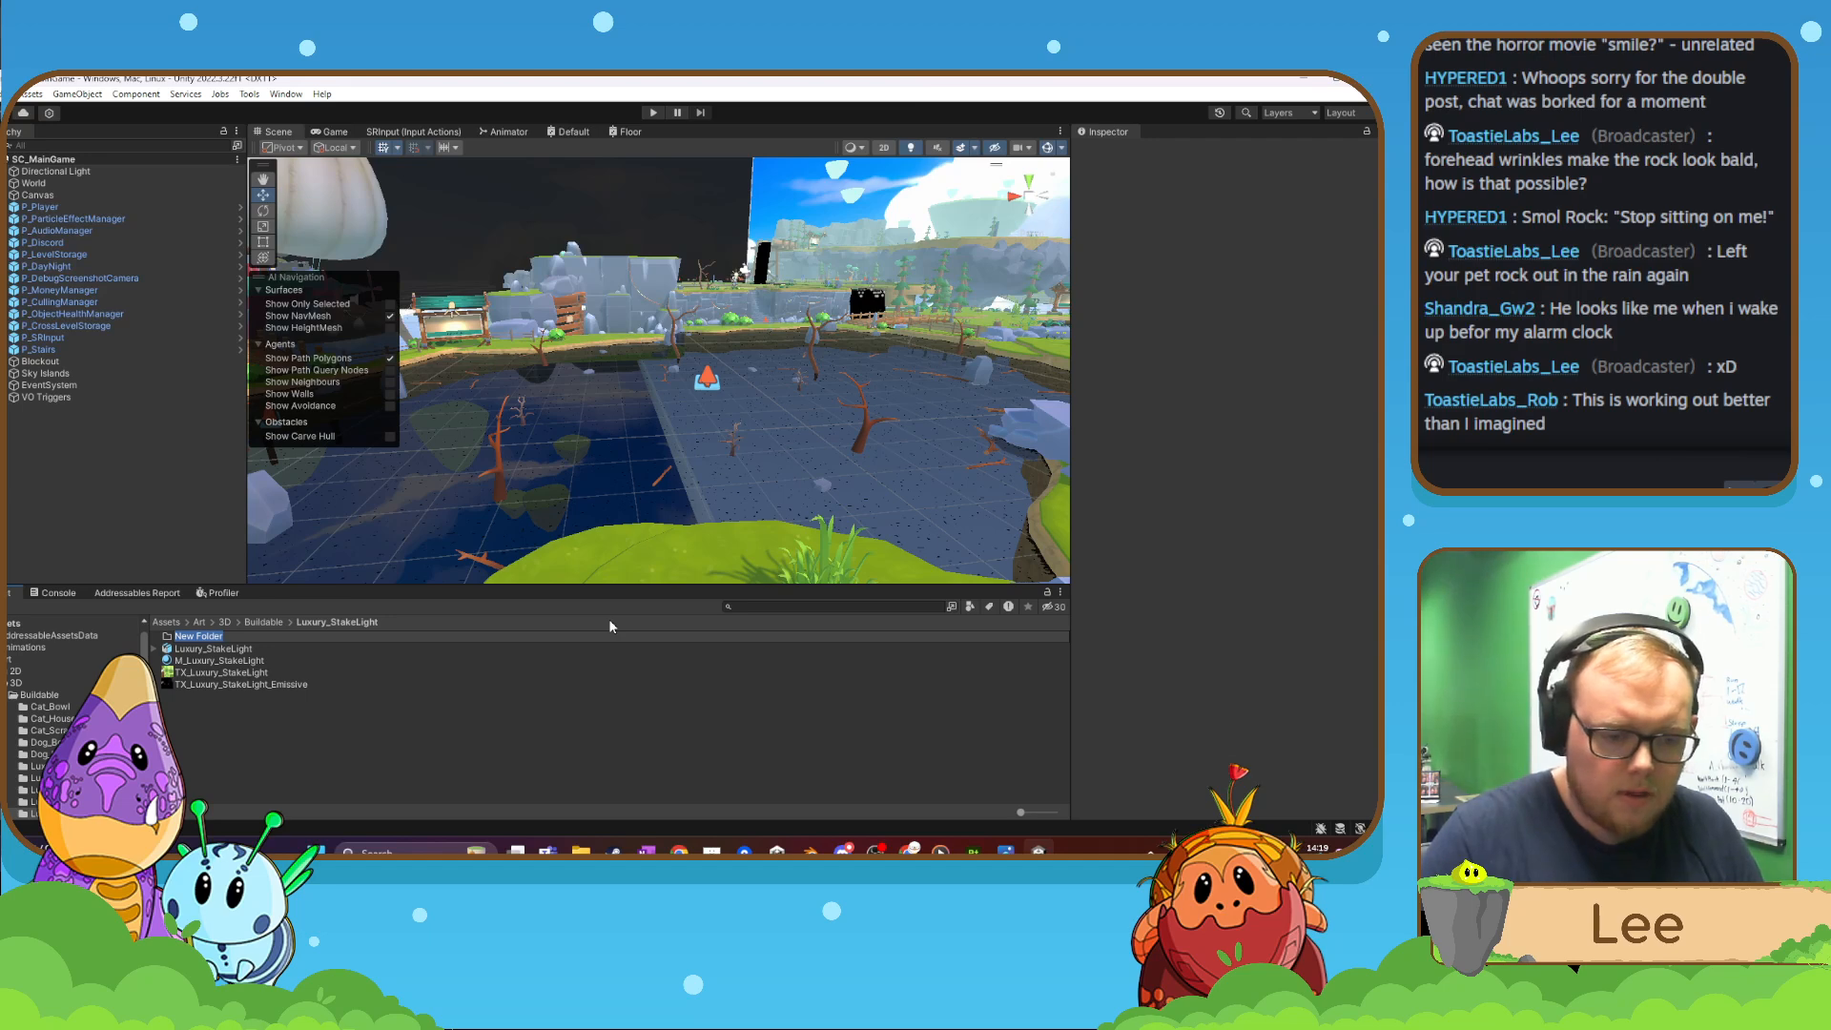
type("T")
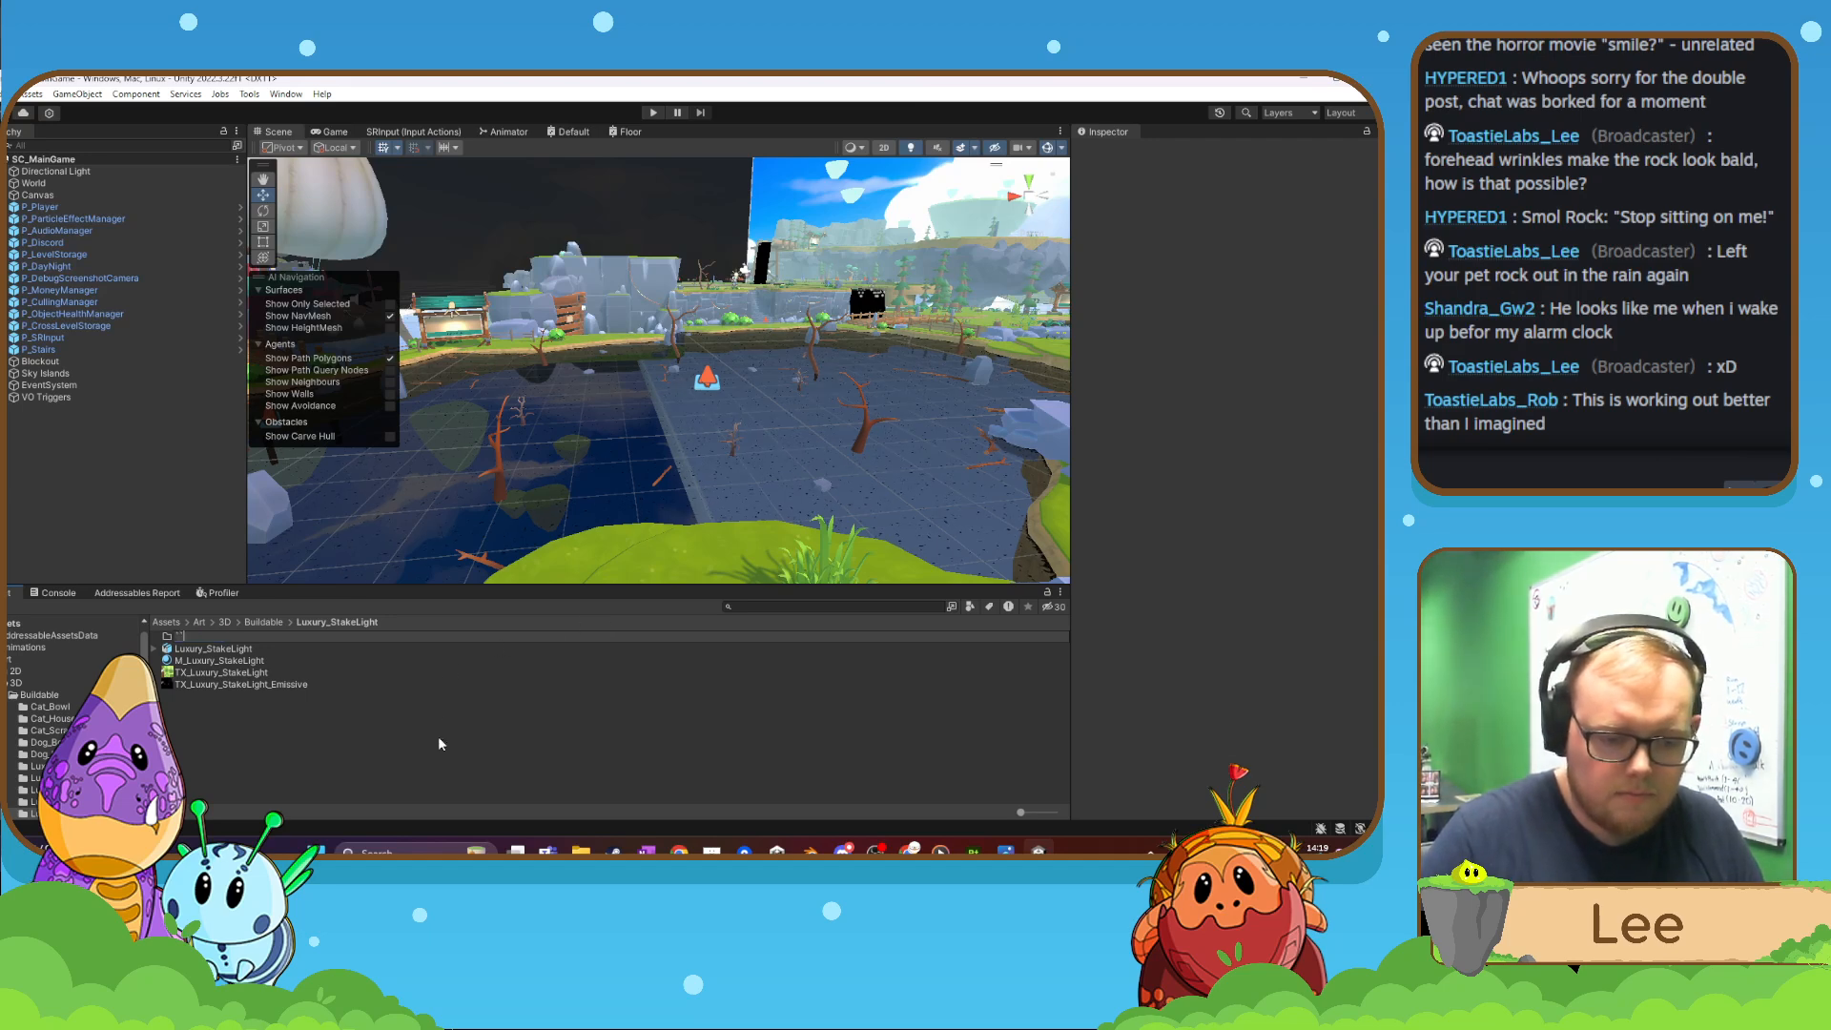
key("Escape")
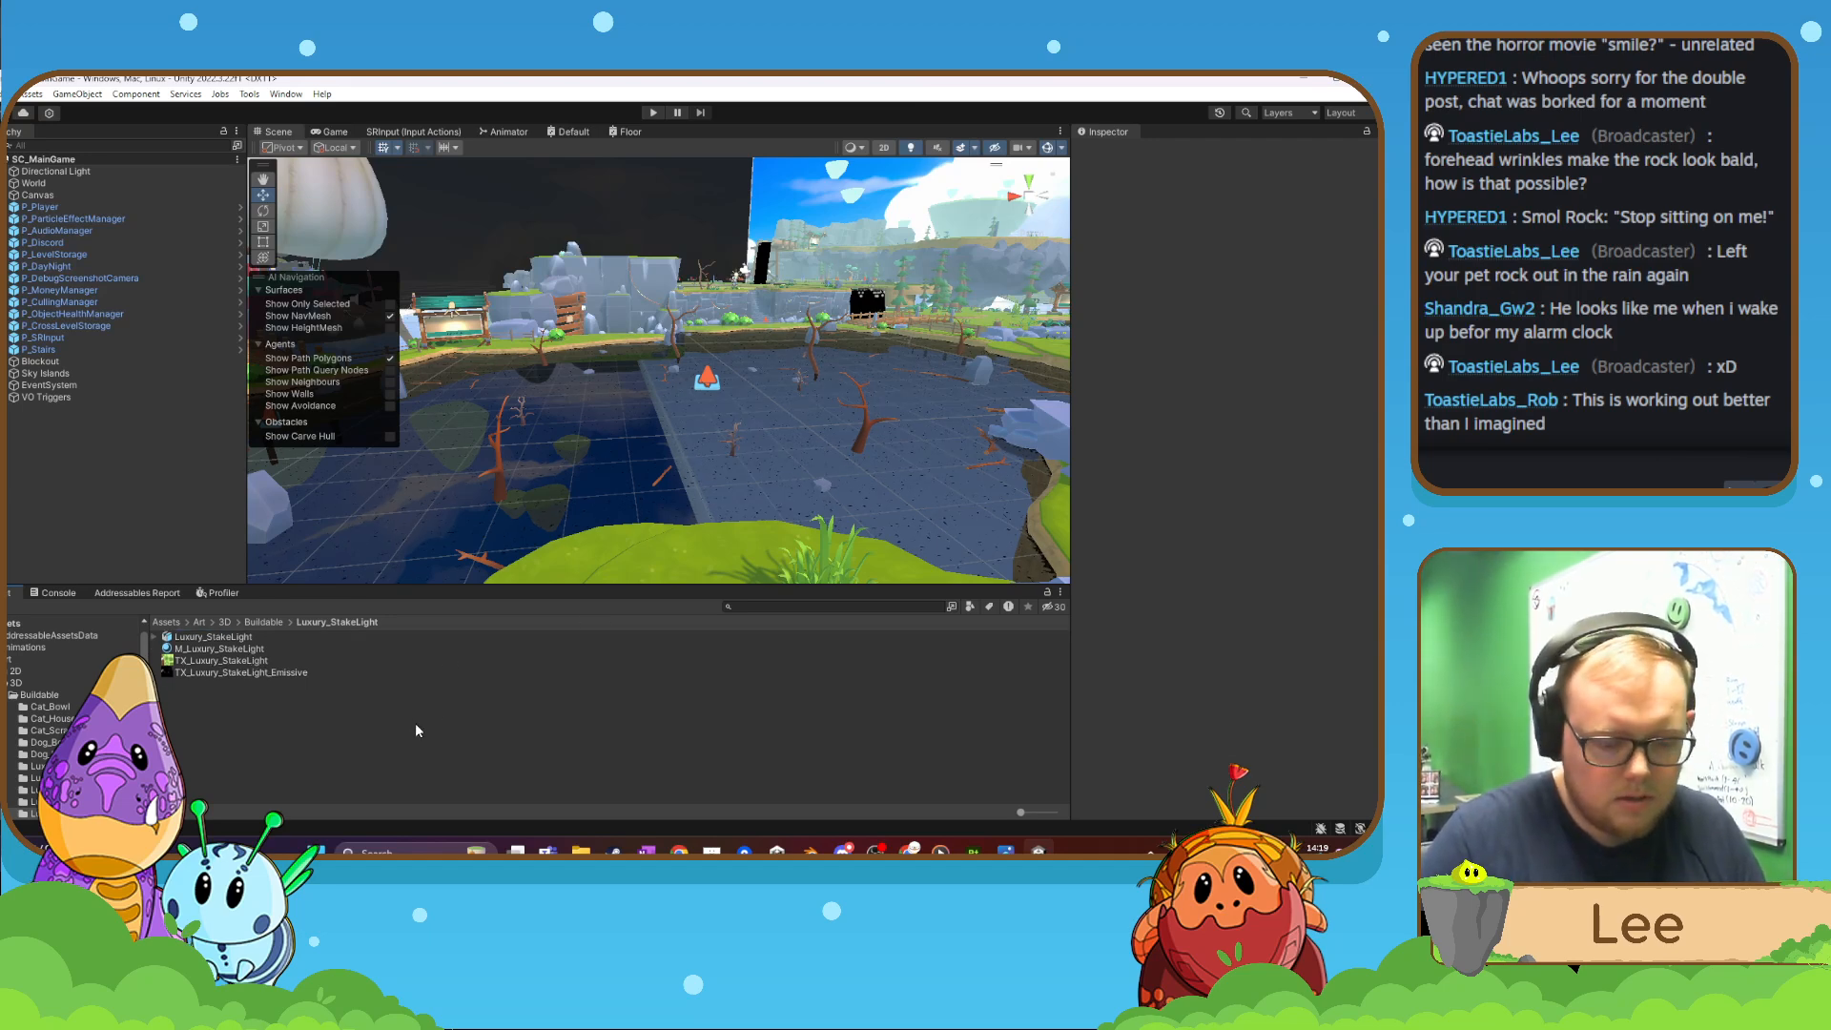
- Return to the Buildable folder and show its subfolders as a grid of larger icons
left_click(276, 623)
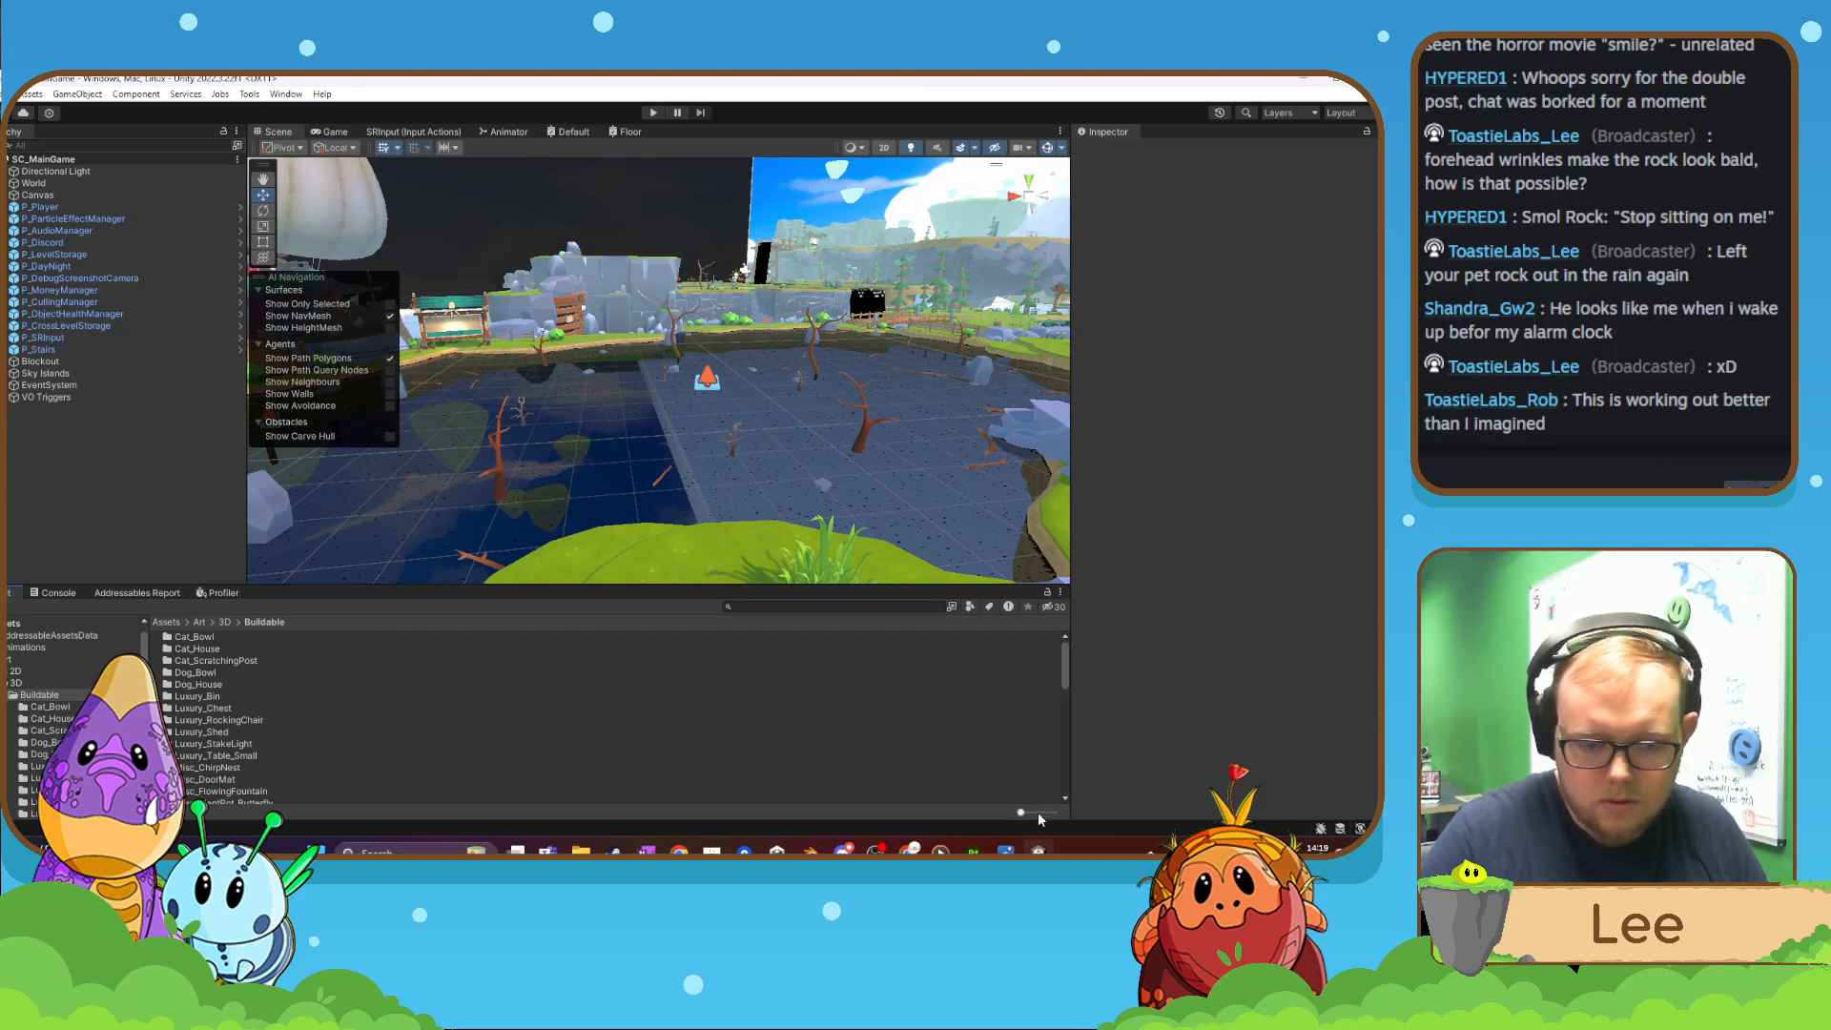
left_click_drag(1020, 812, 1041, 812)
scroll(851, 725, "down", 5)
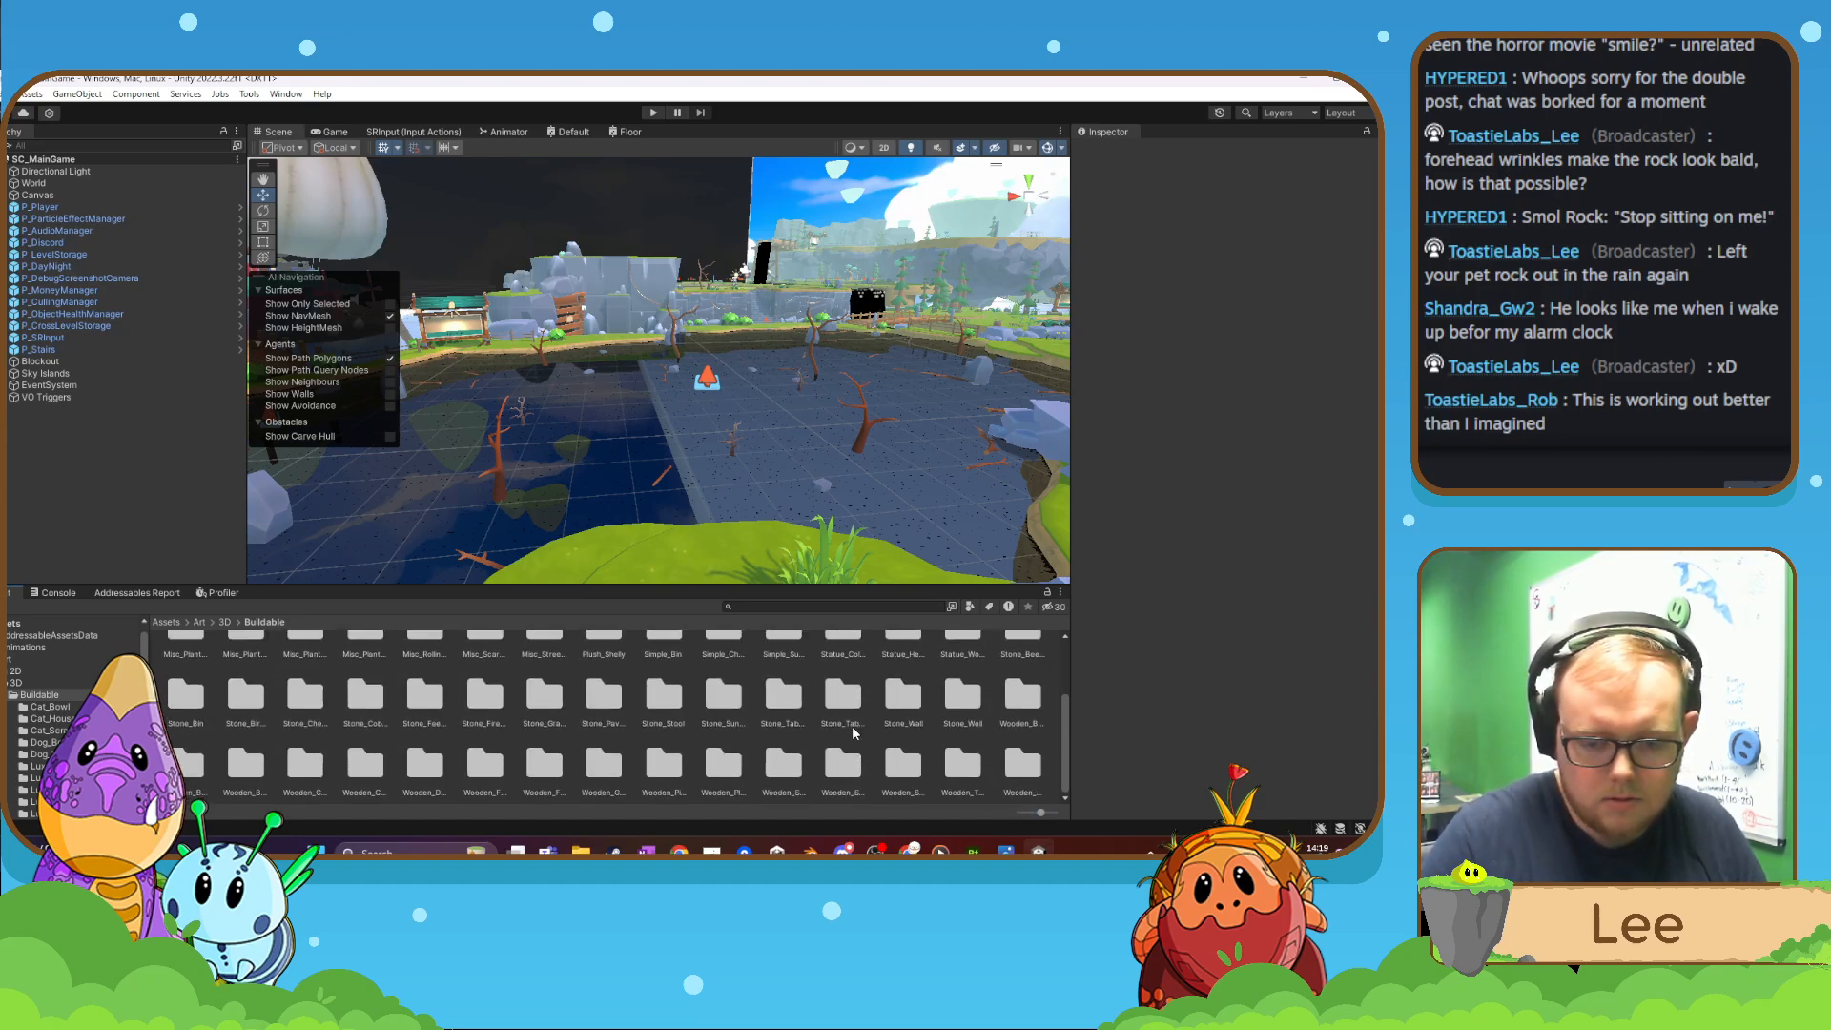
- Create a folder named Misc_Bell inside the Art/3D/Buildable folder
right_click(761, 763)
mouse_move(826, 310)
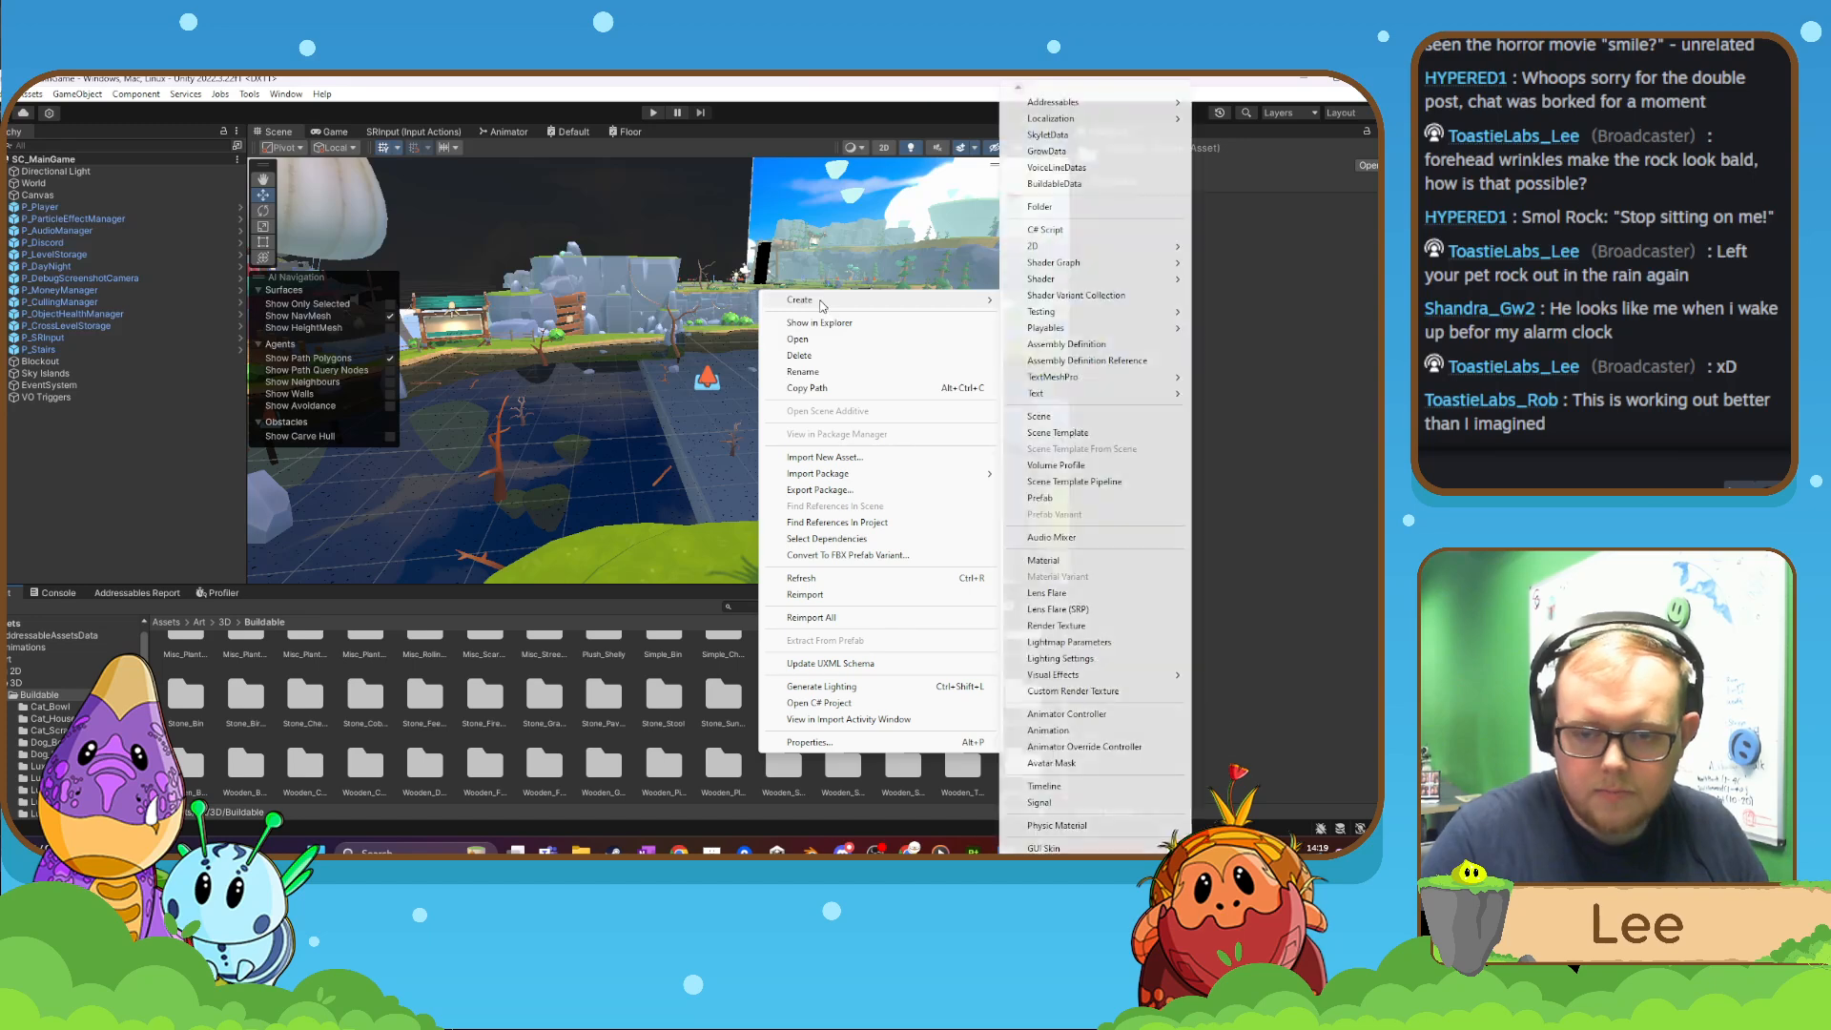
left_click(1040, 203)
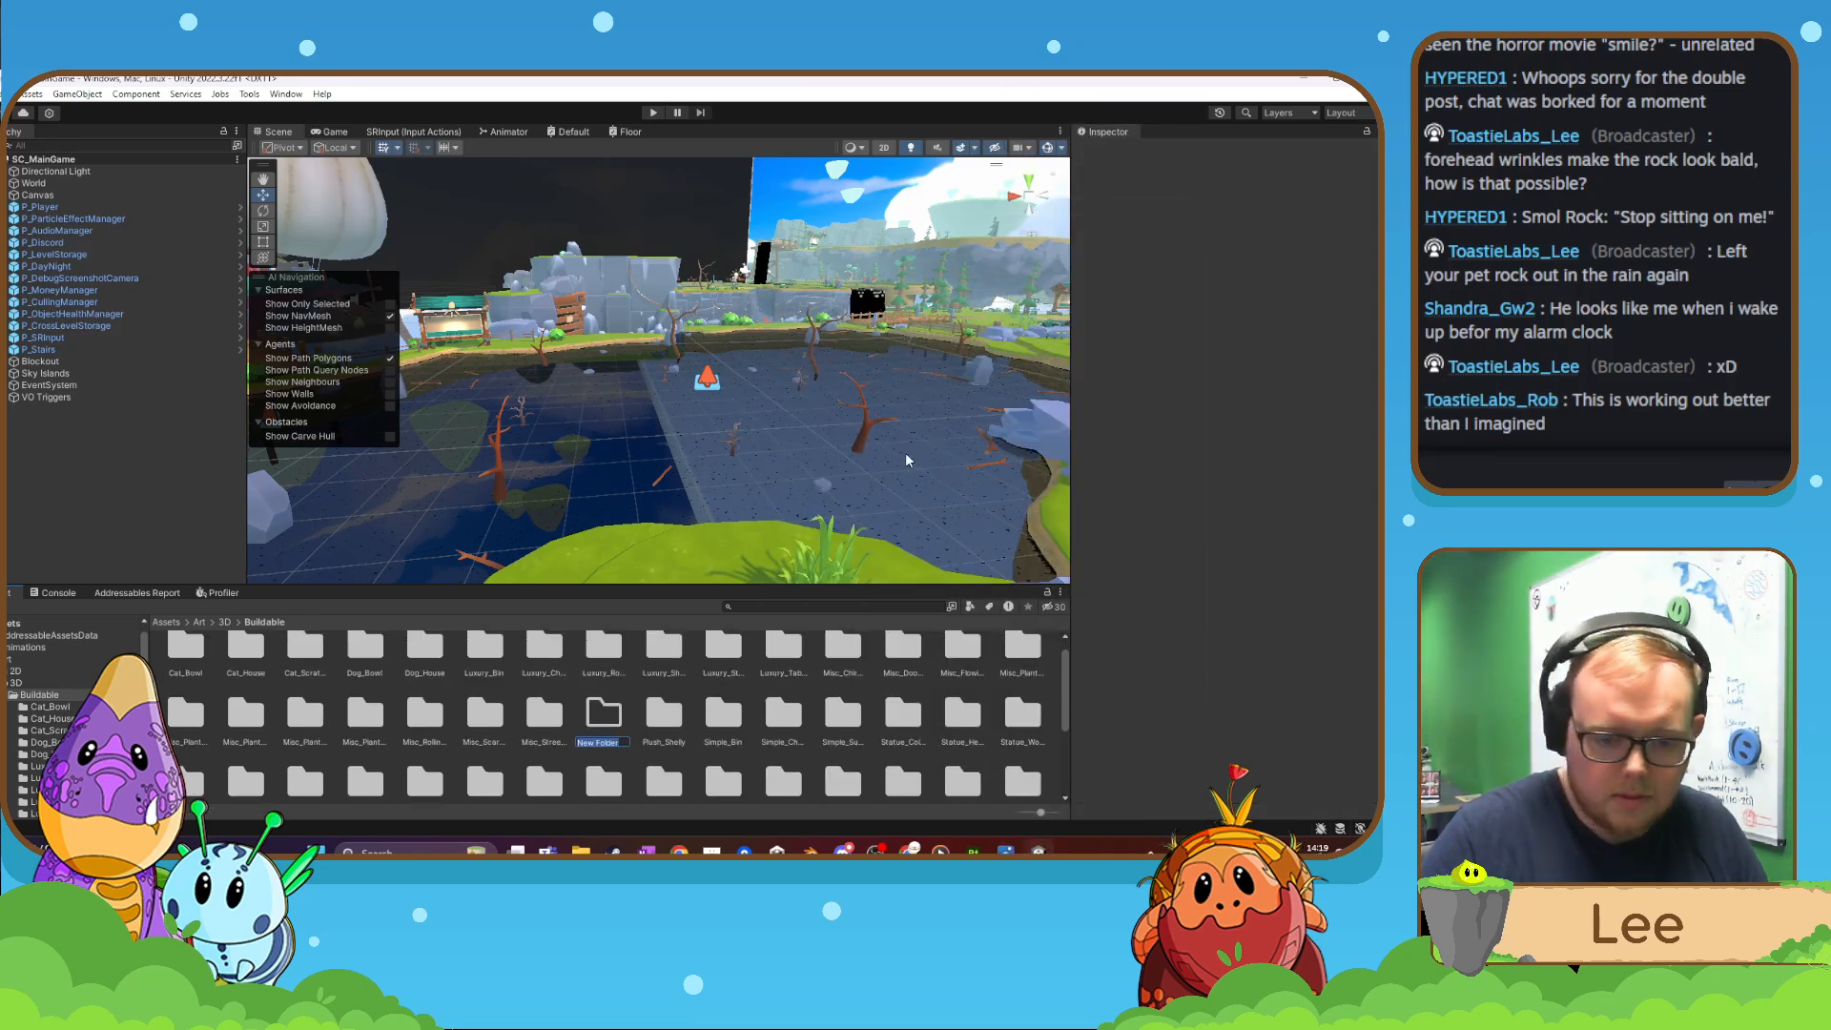
type("Misc_B")
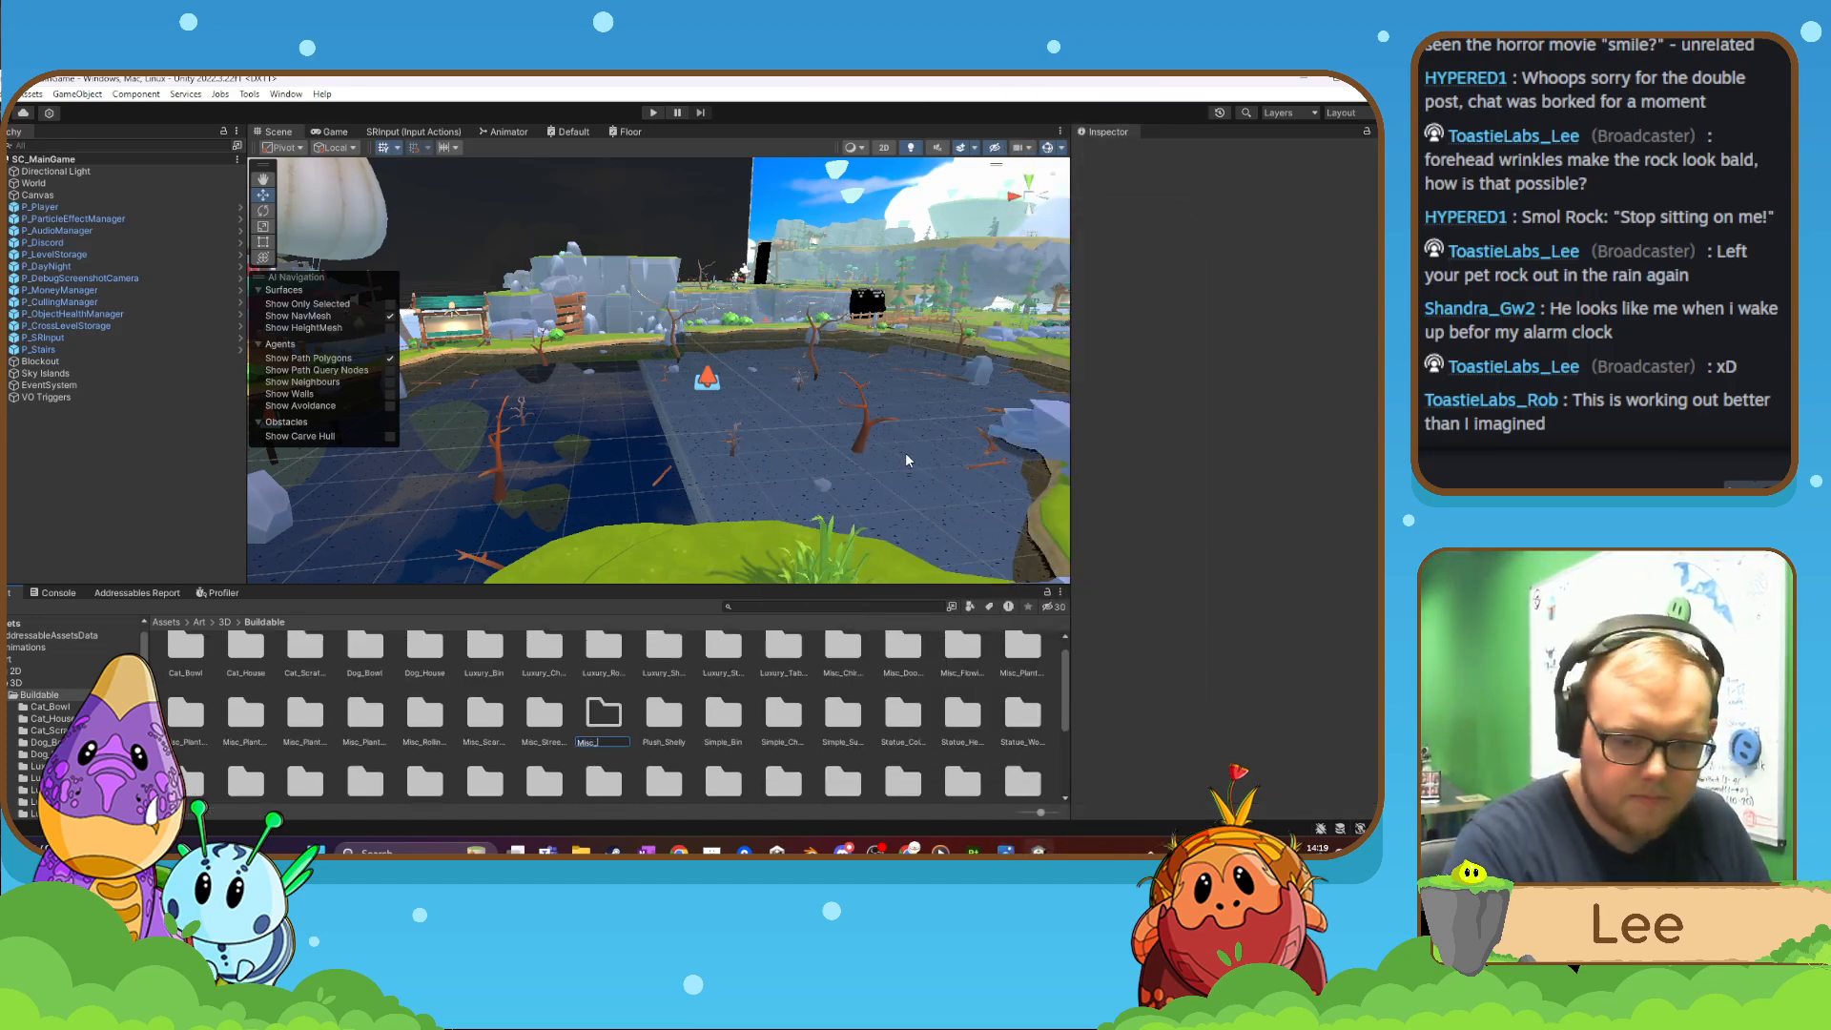
type("ell")
key("Return")
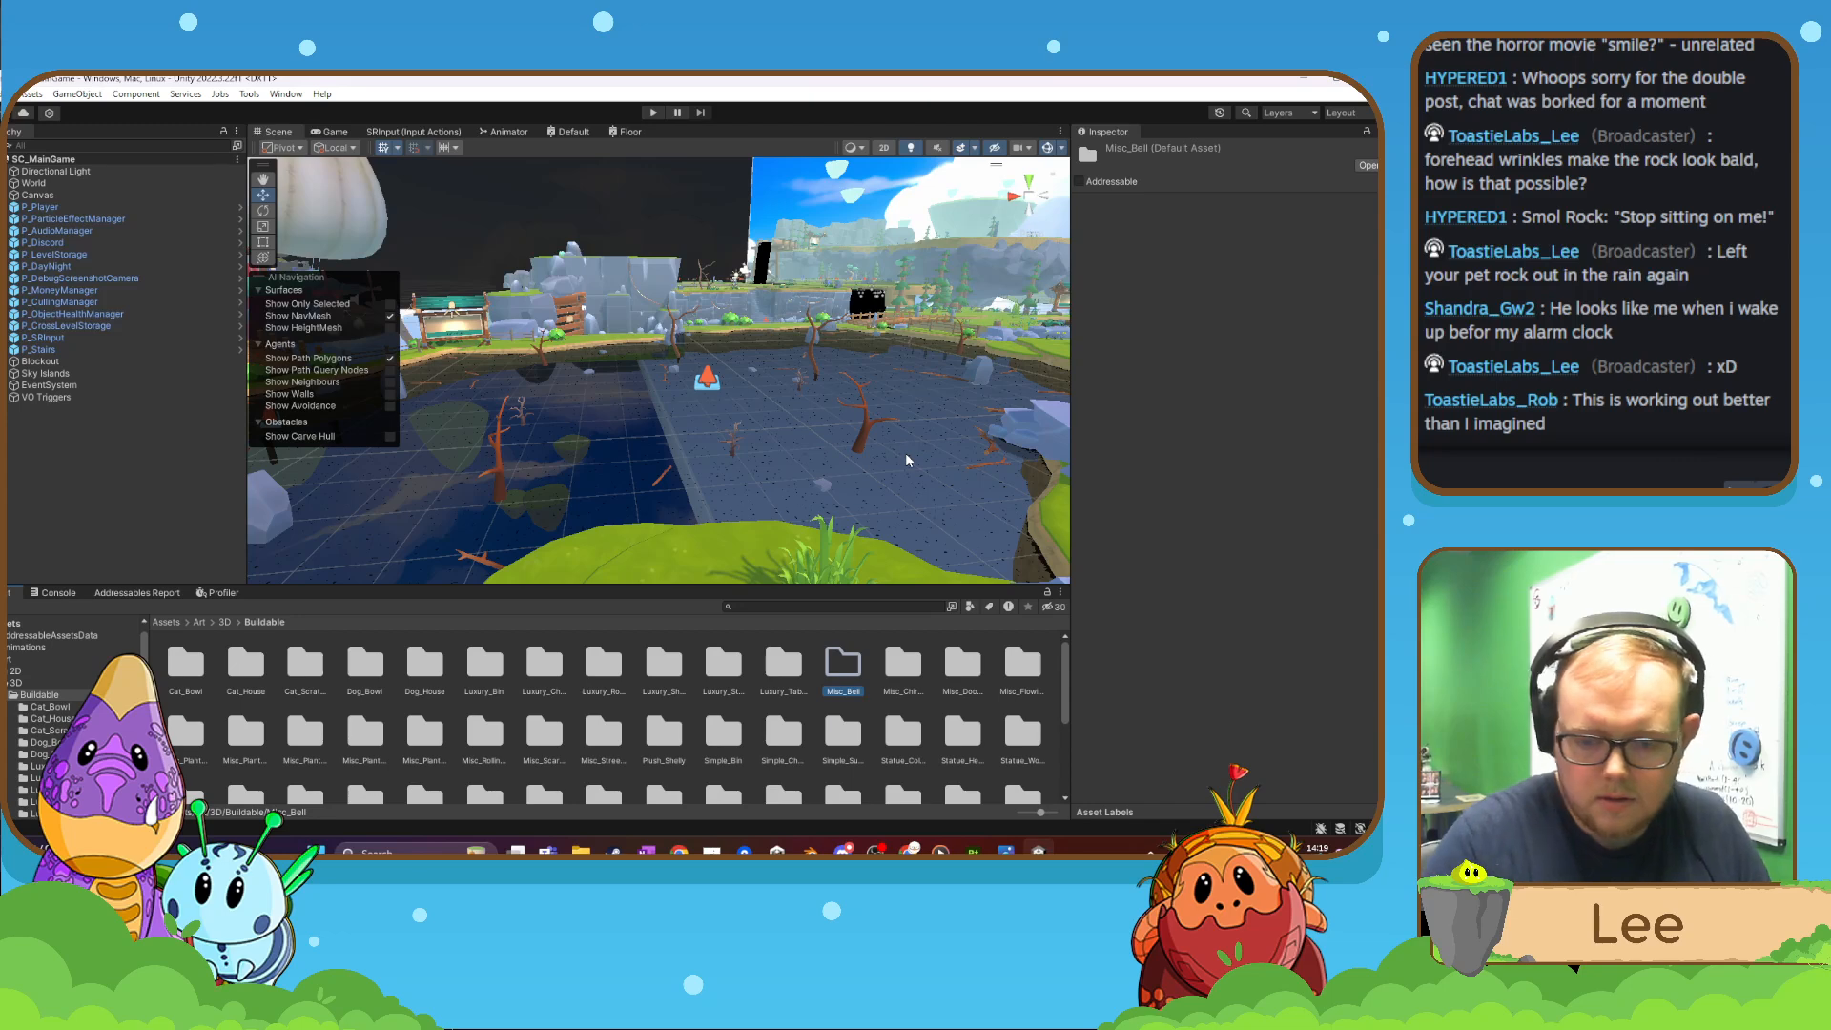
- Bring the Bell model and the TX_Bell texture into the Misc_Bell folder
double_click(840, 685)
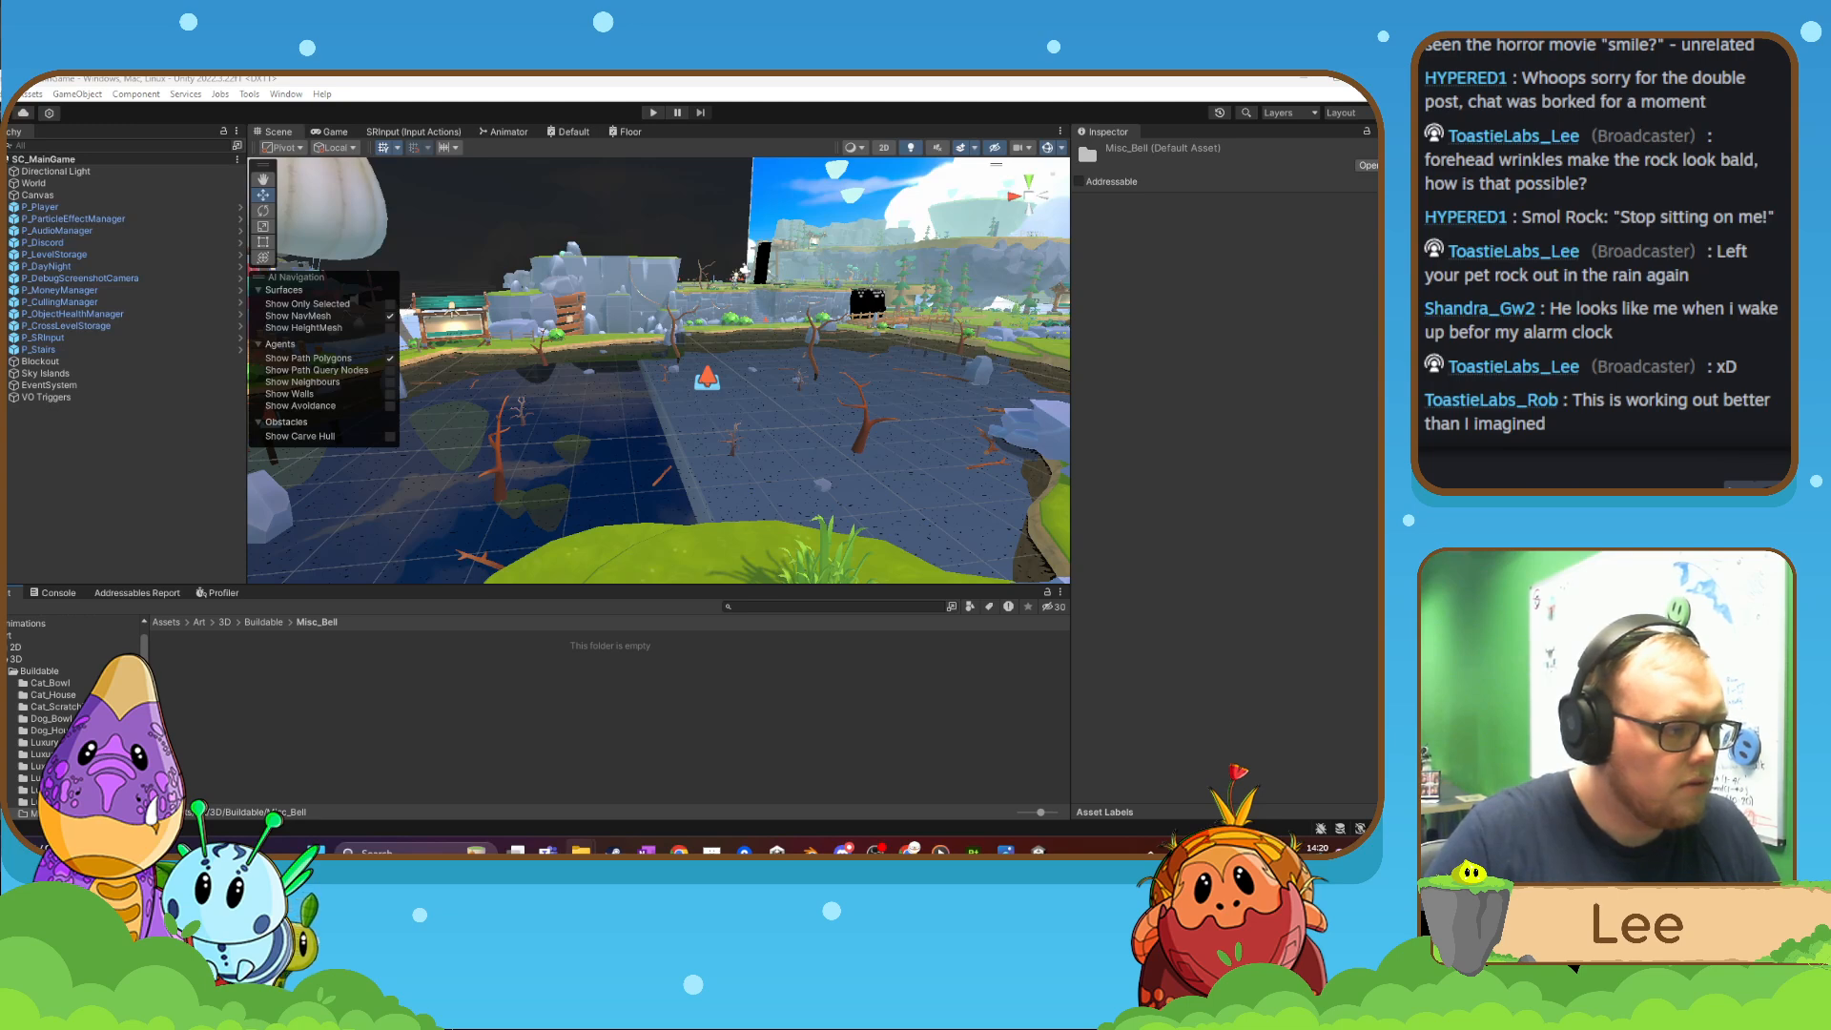
left_click_drag(257, 698, 260, 701)
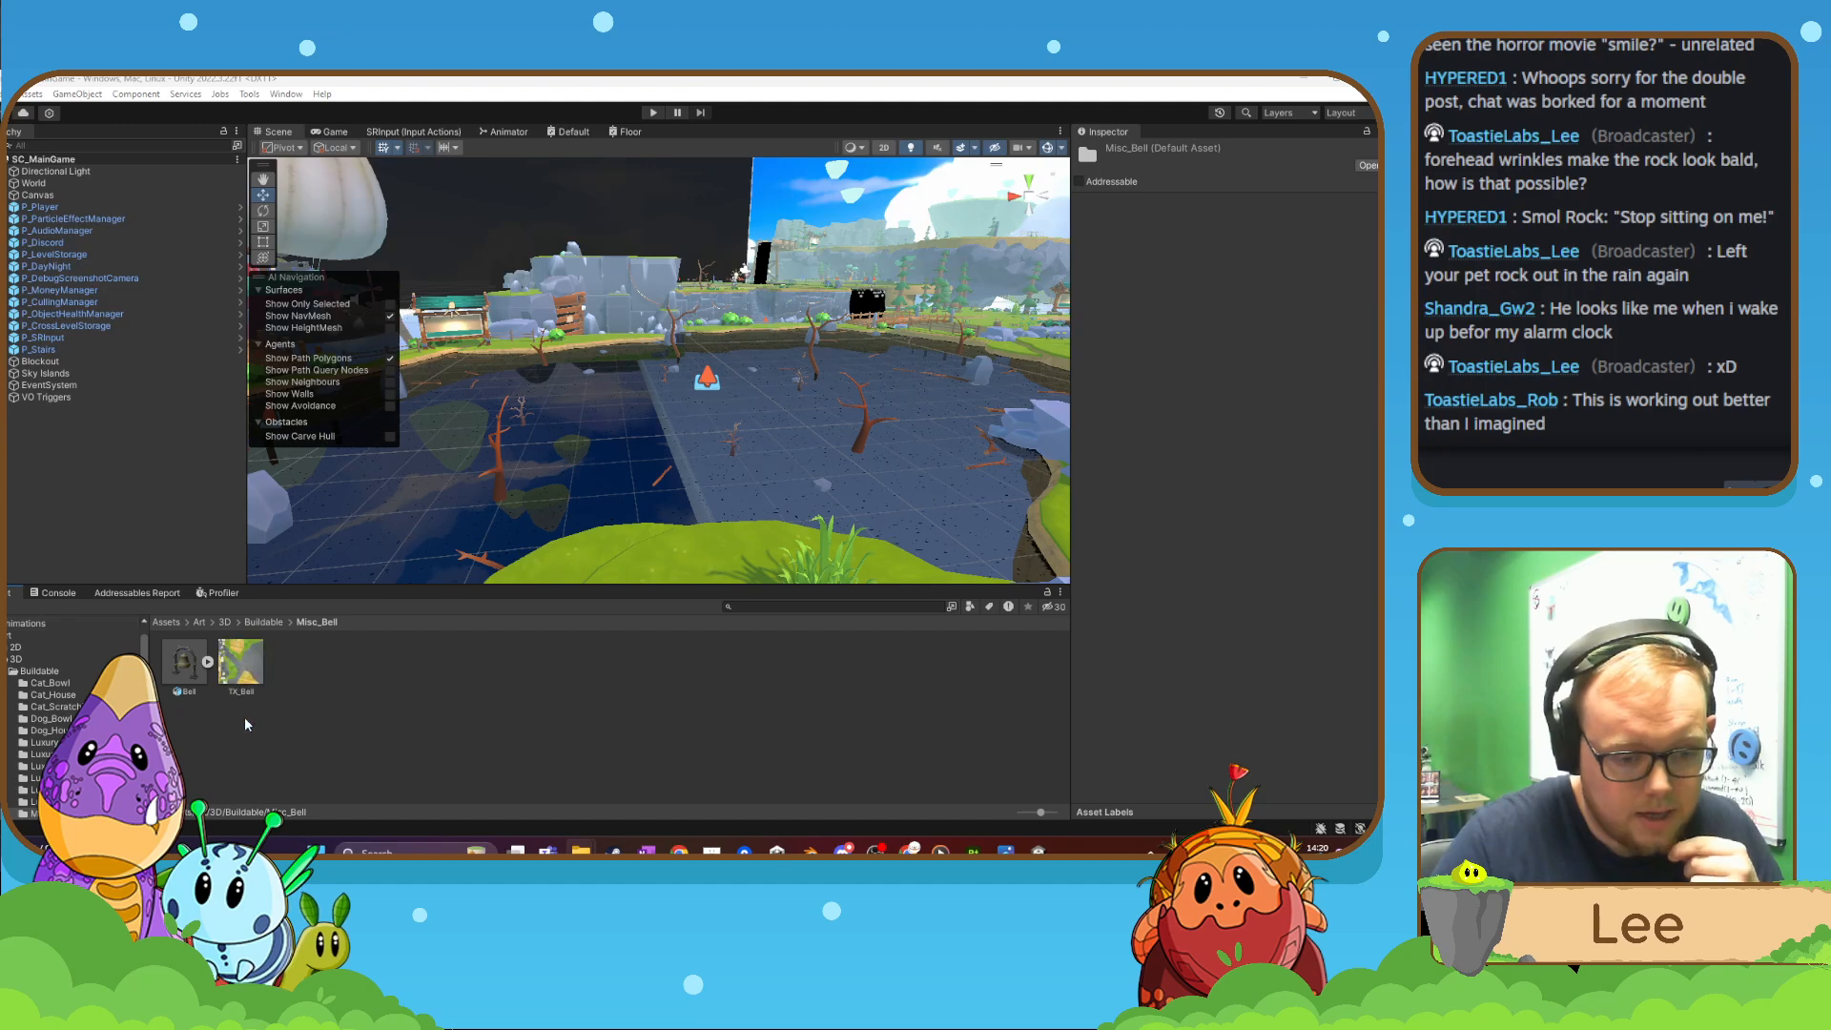
right_click(280, 677)
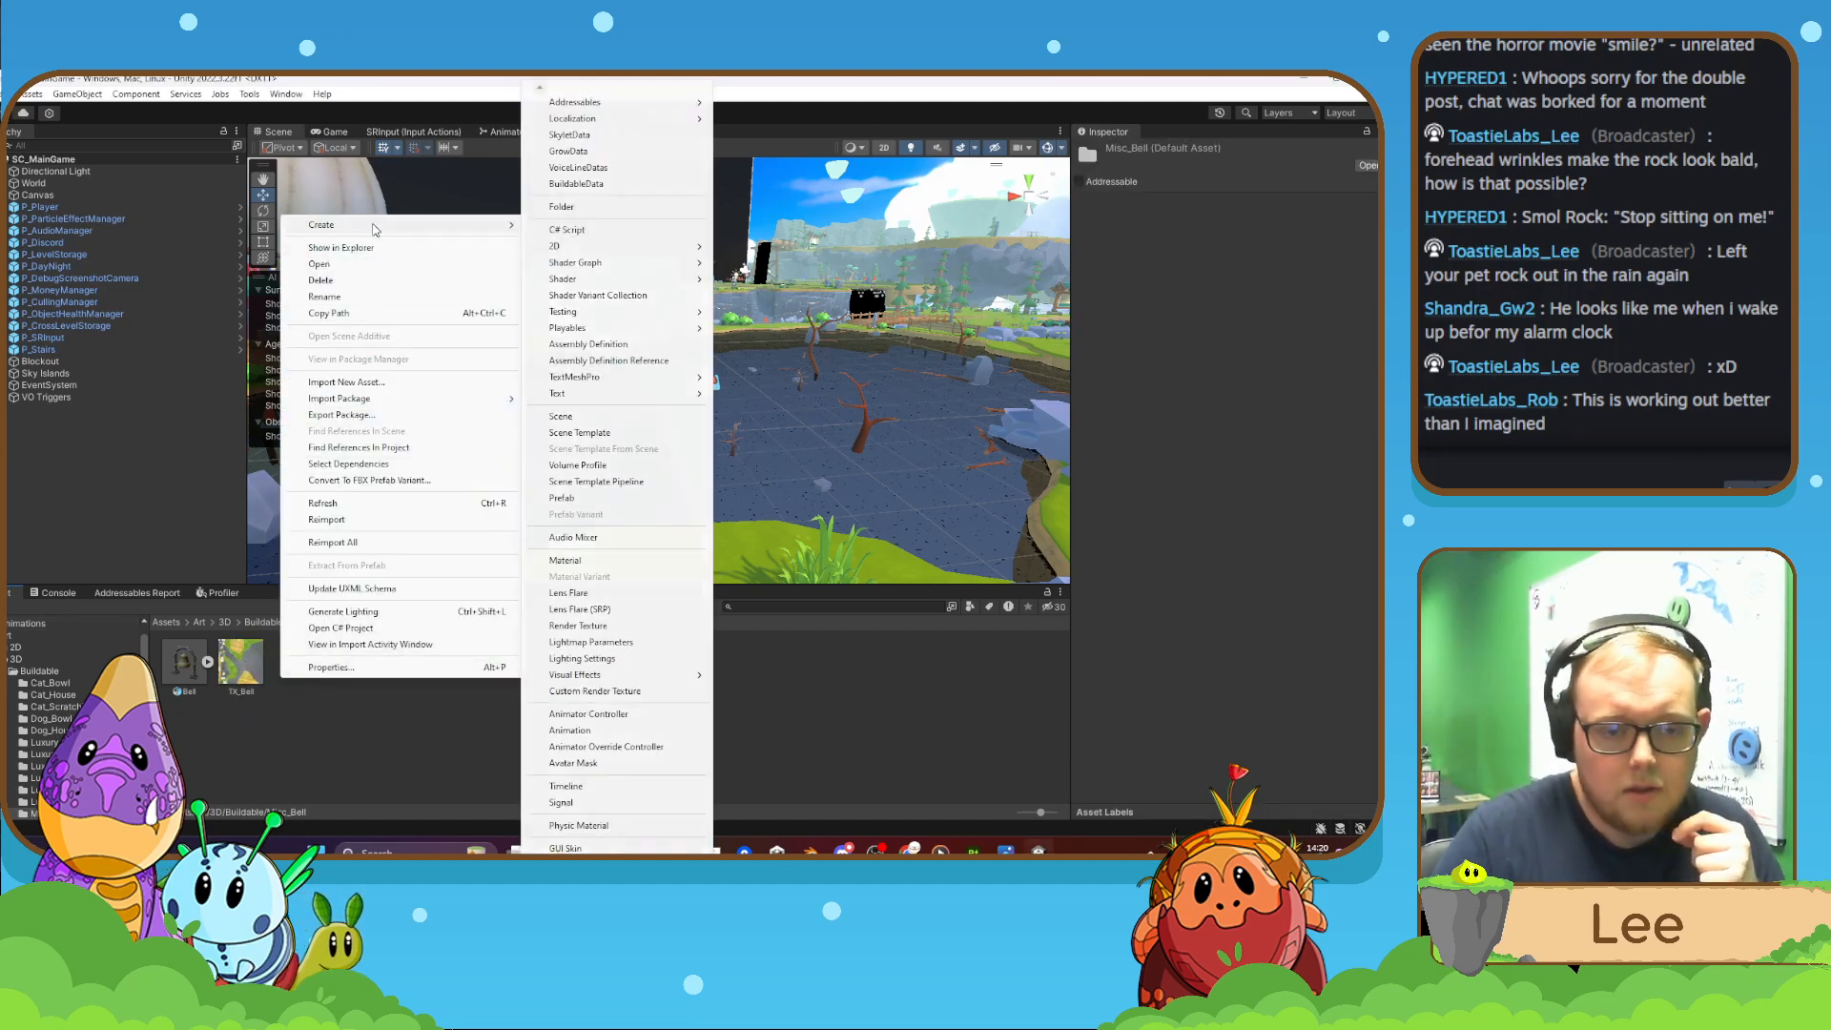
mouse_move(376, 226)
mouse_move(577, 332)
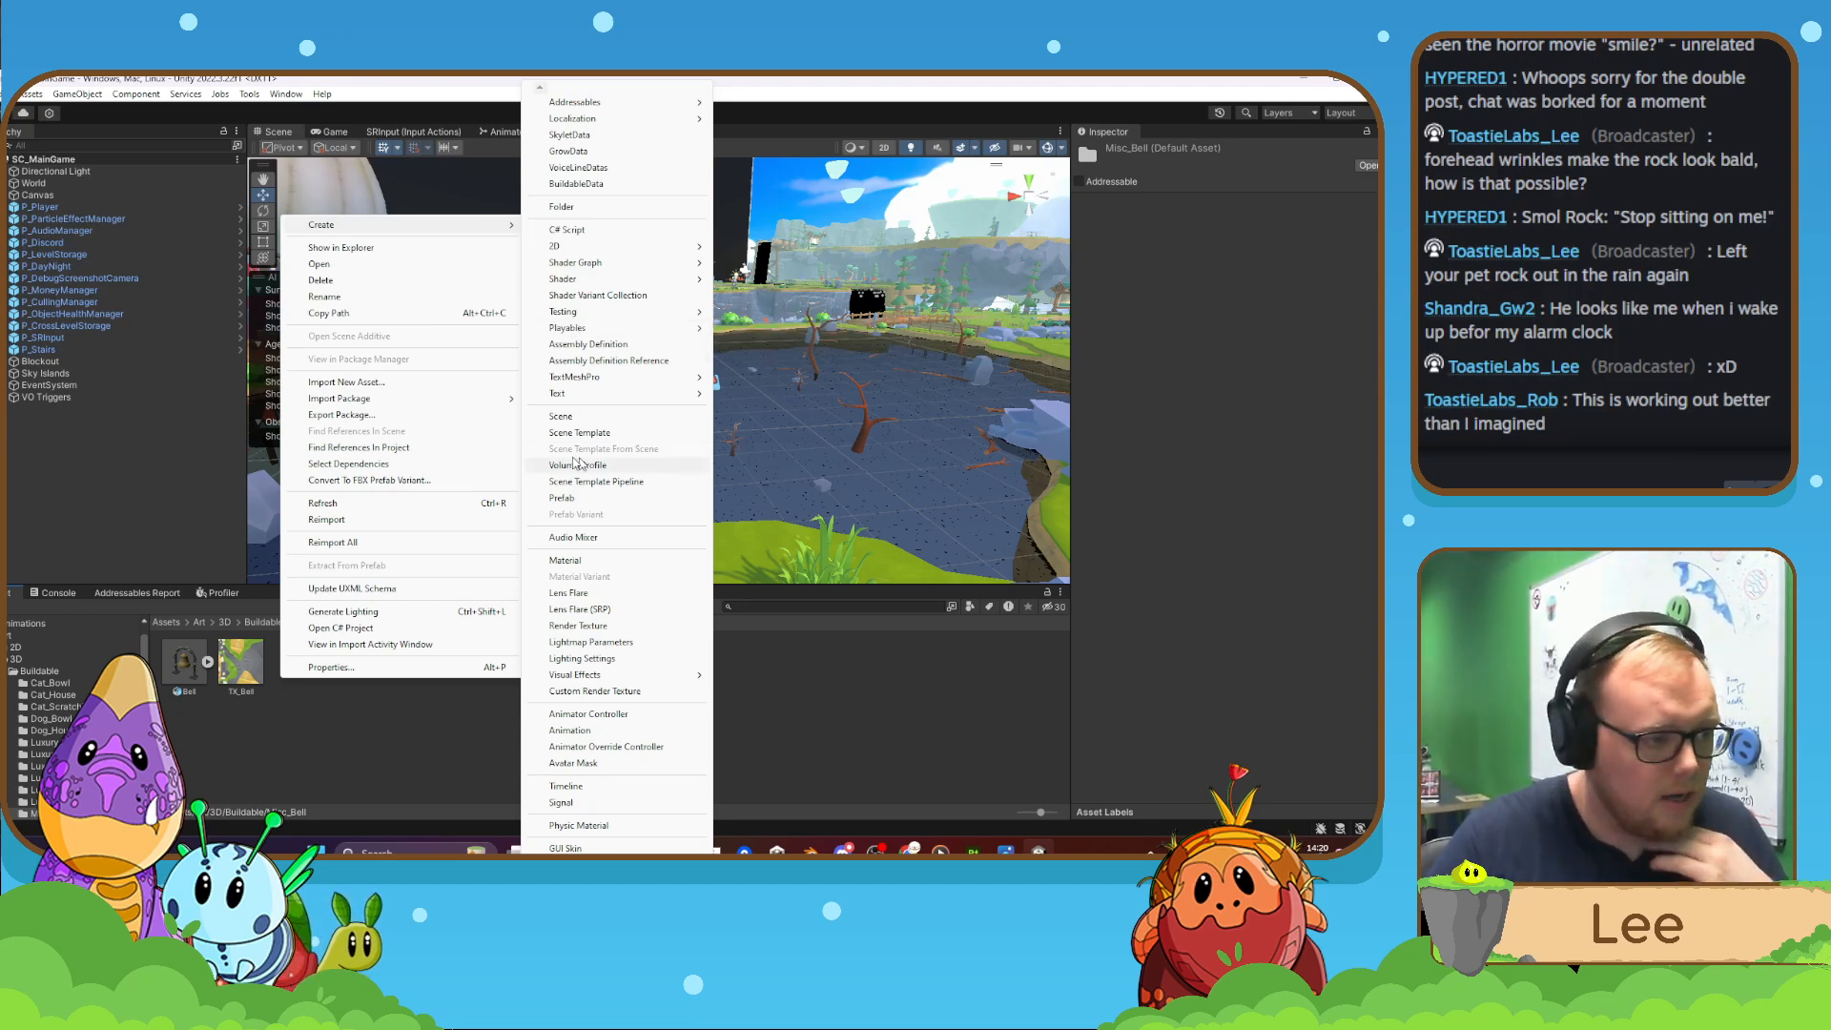
key("Escape")
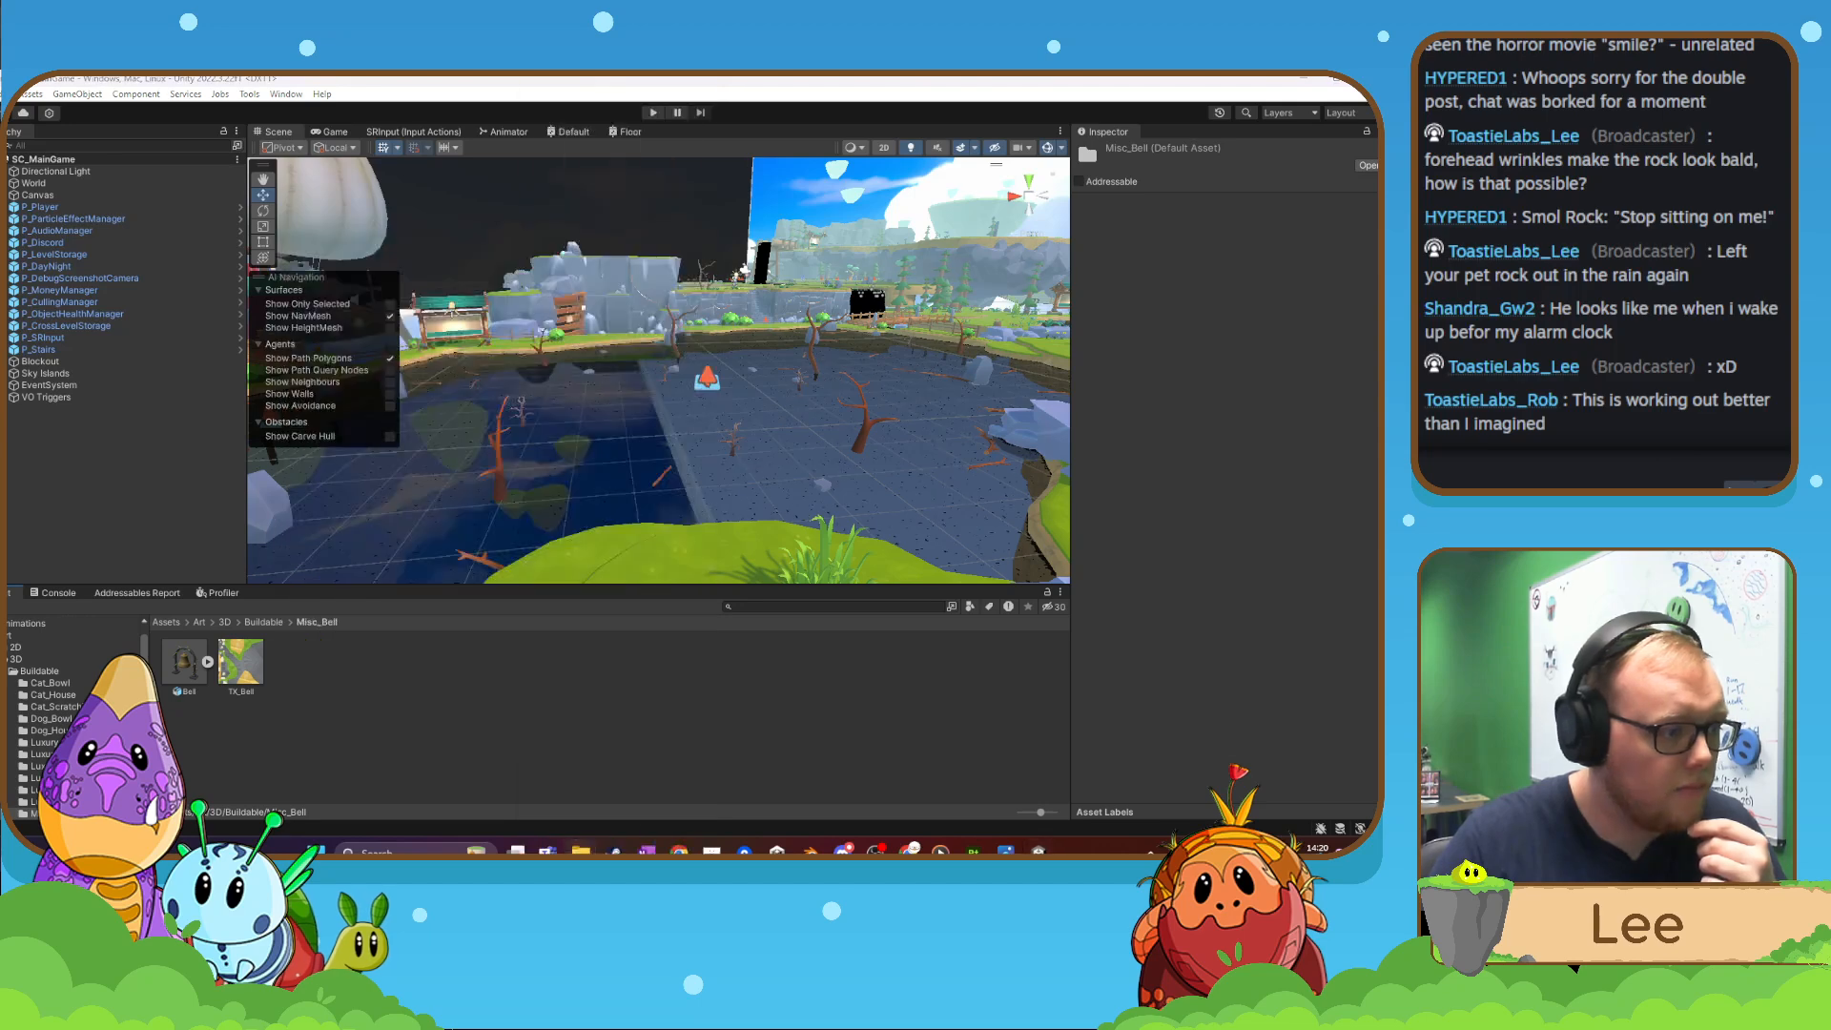
- Create a material named M_Misc_Bell in the Misc_Bell folder
right_click(439, 678)
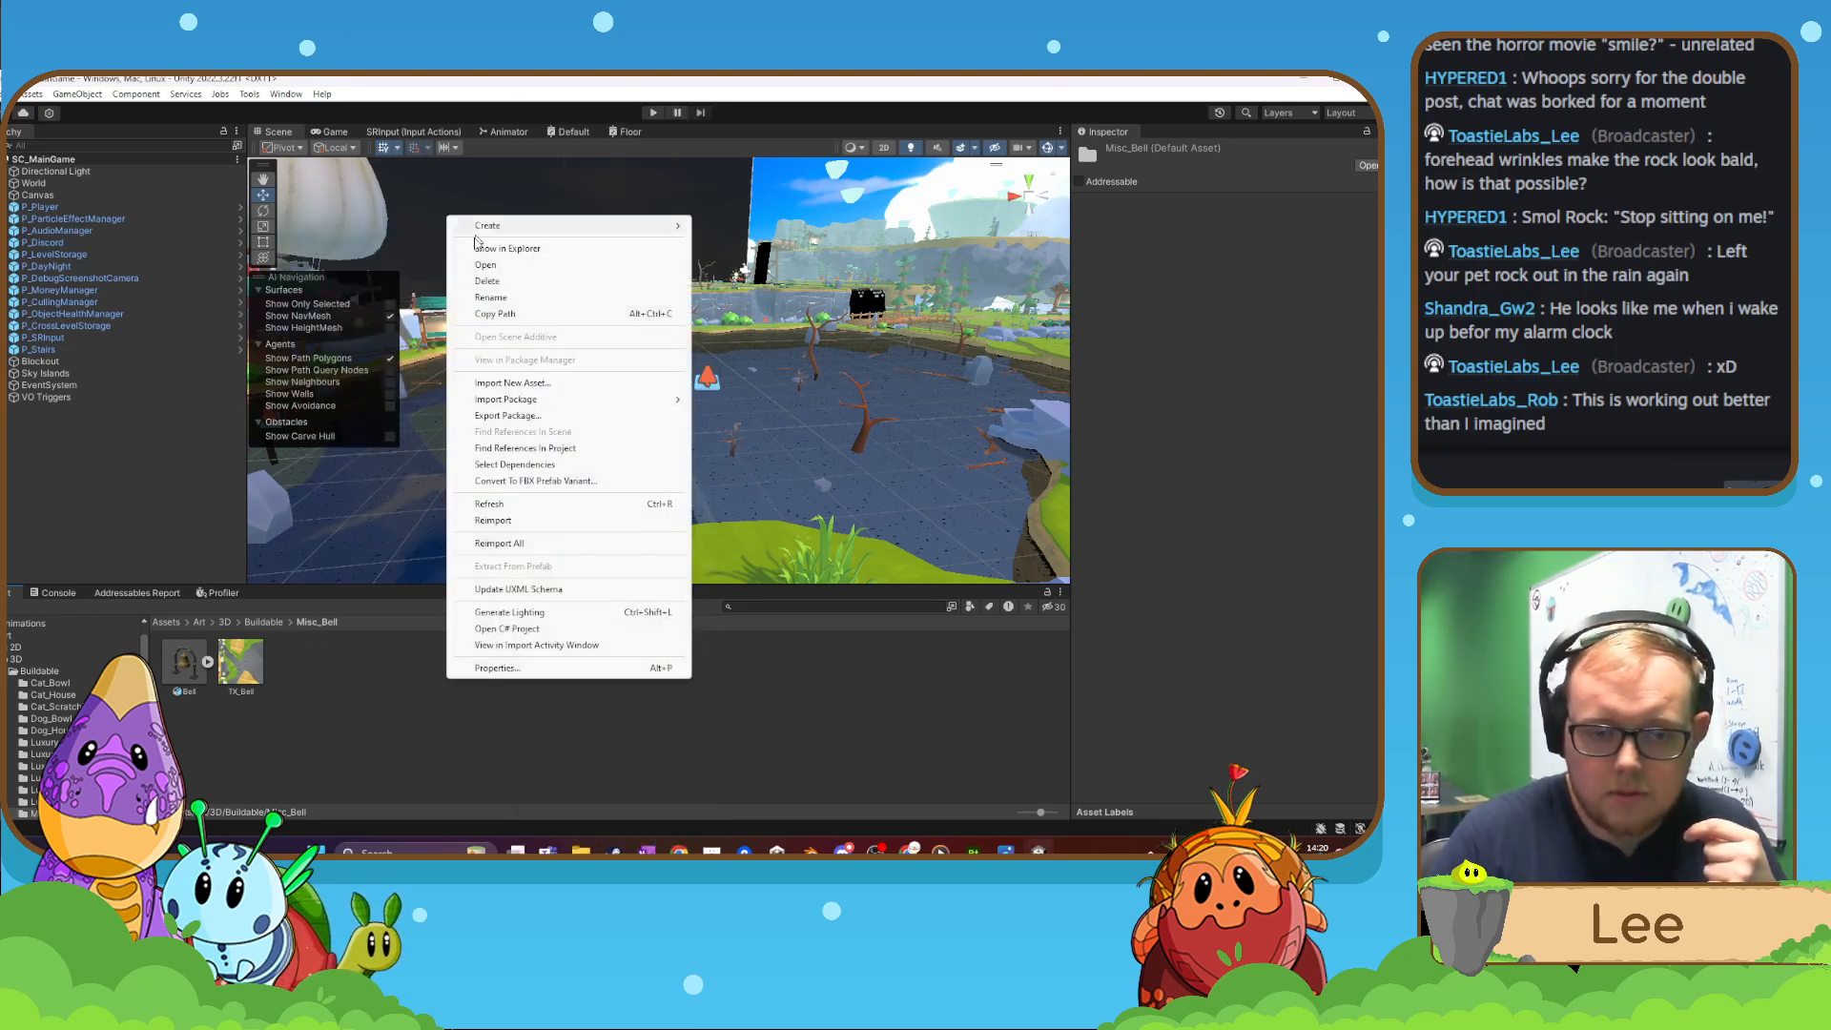
mouse_move(518, 235)
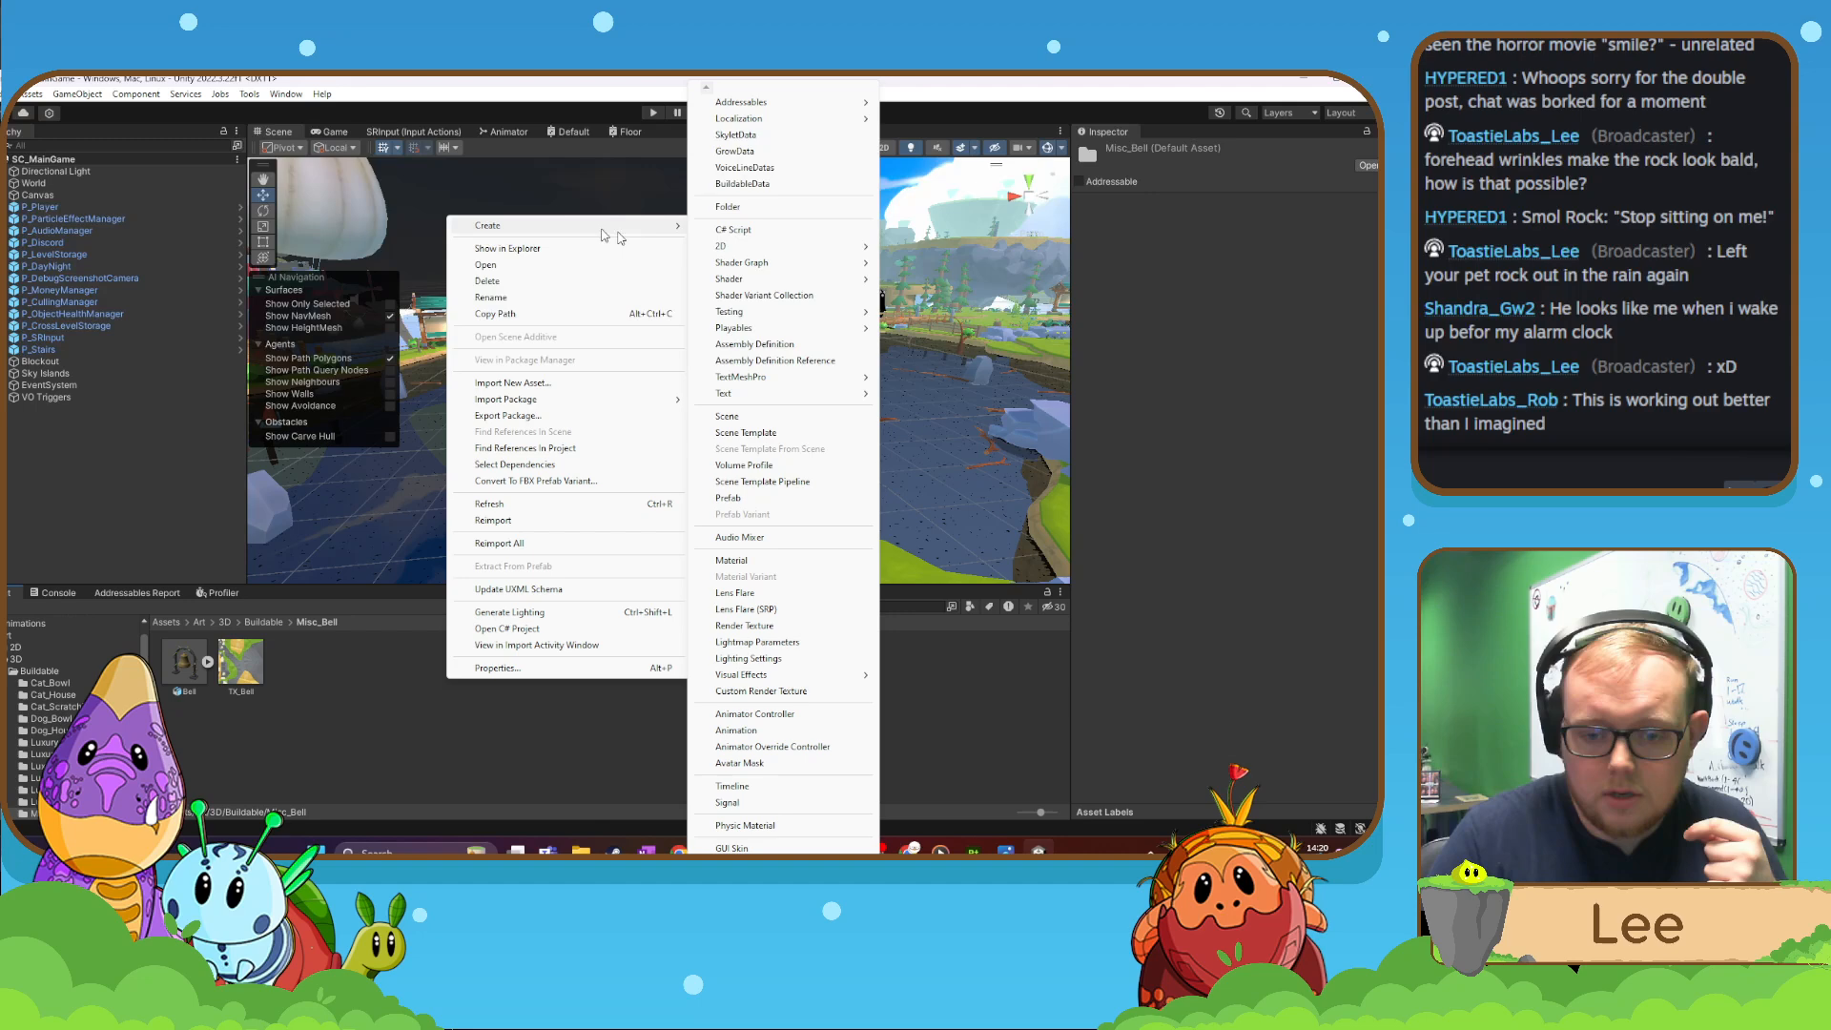
left_click(756, 560)
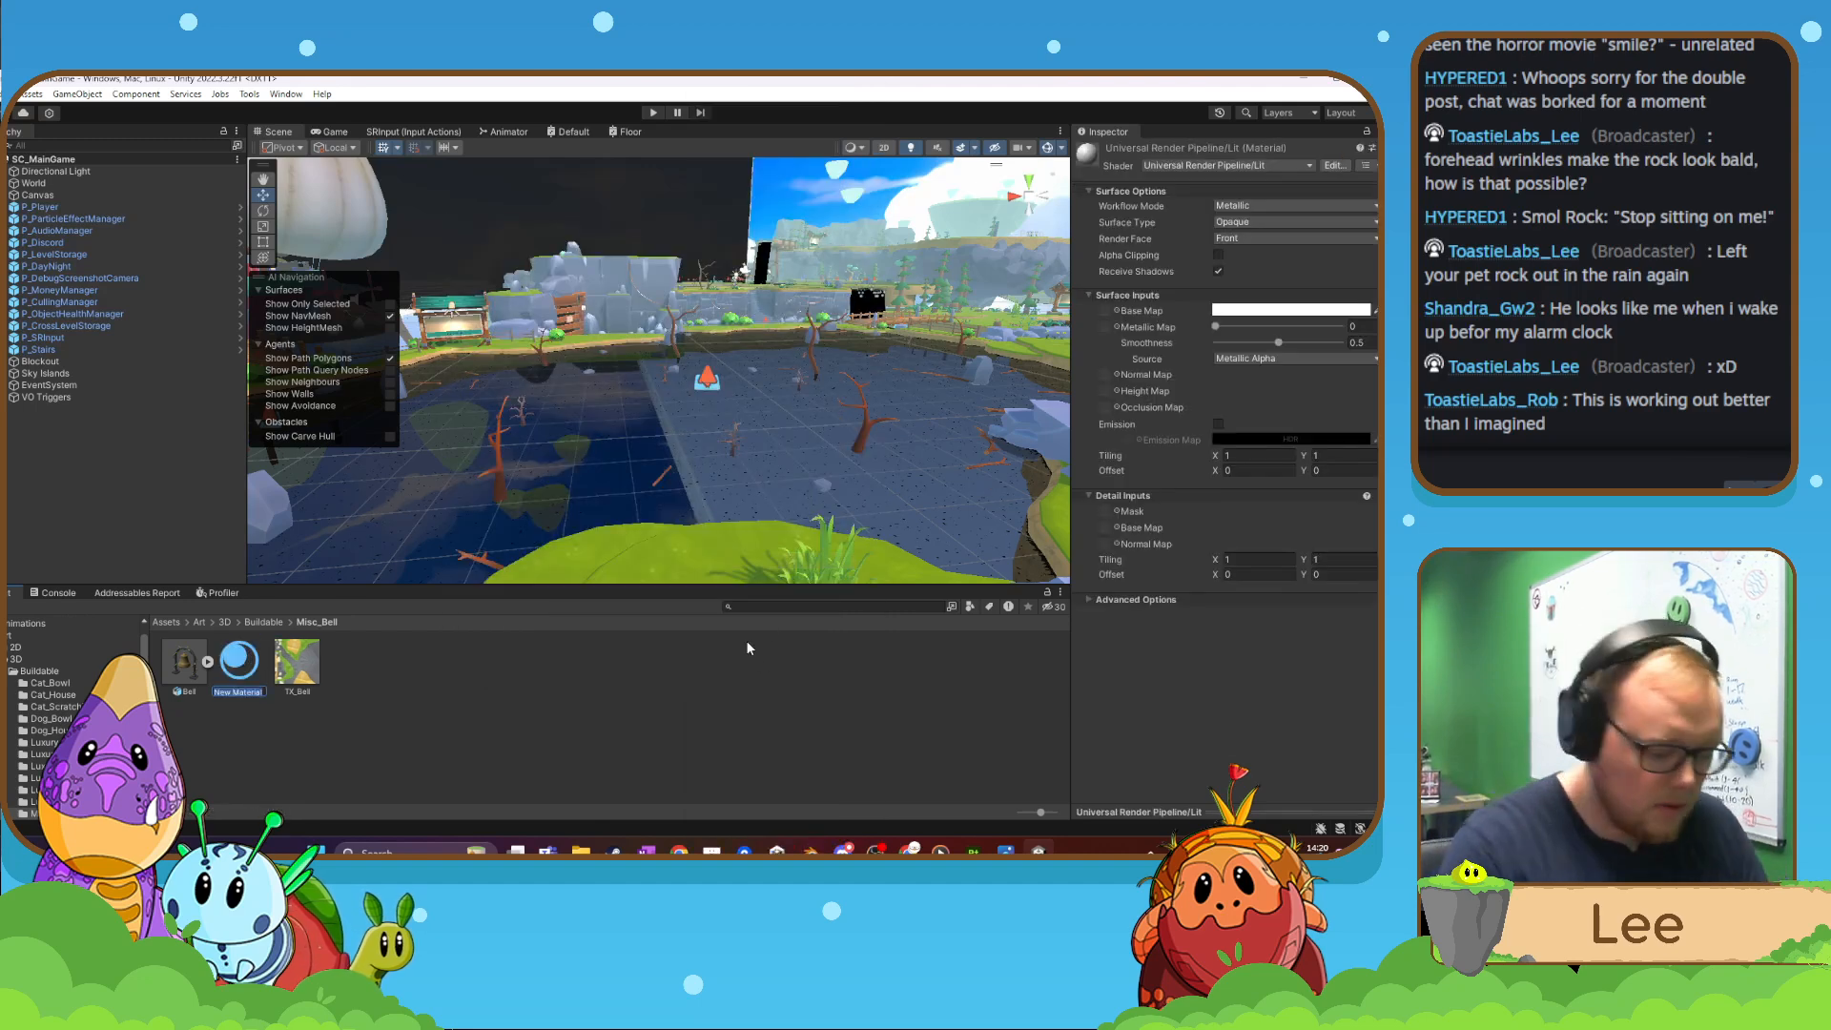
type("M_Misc_Bell")
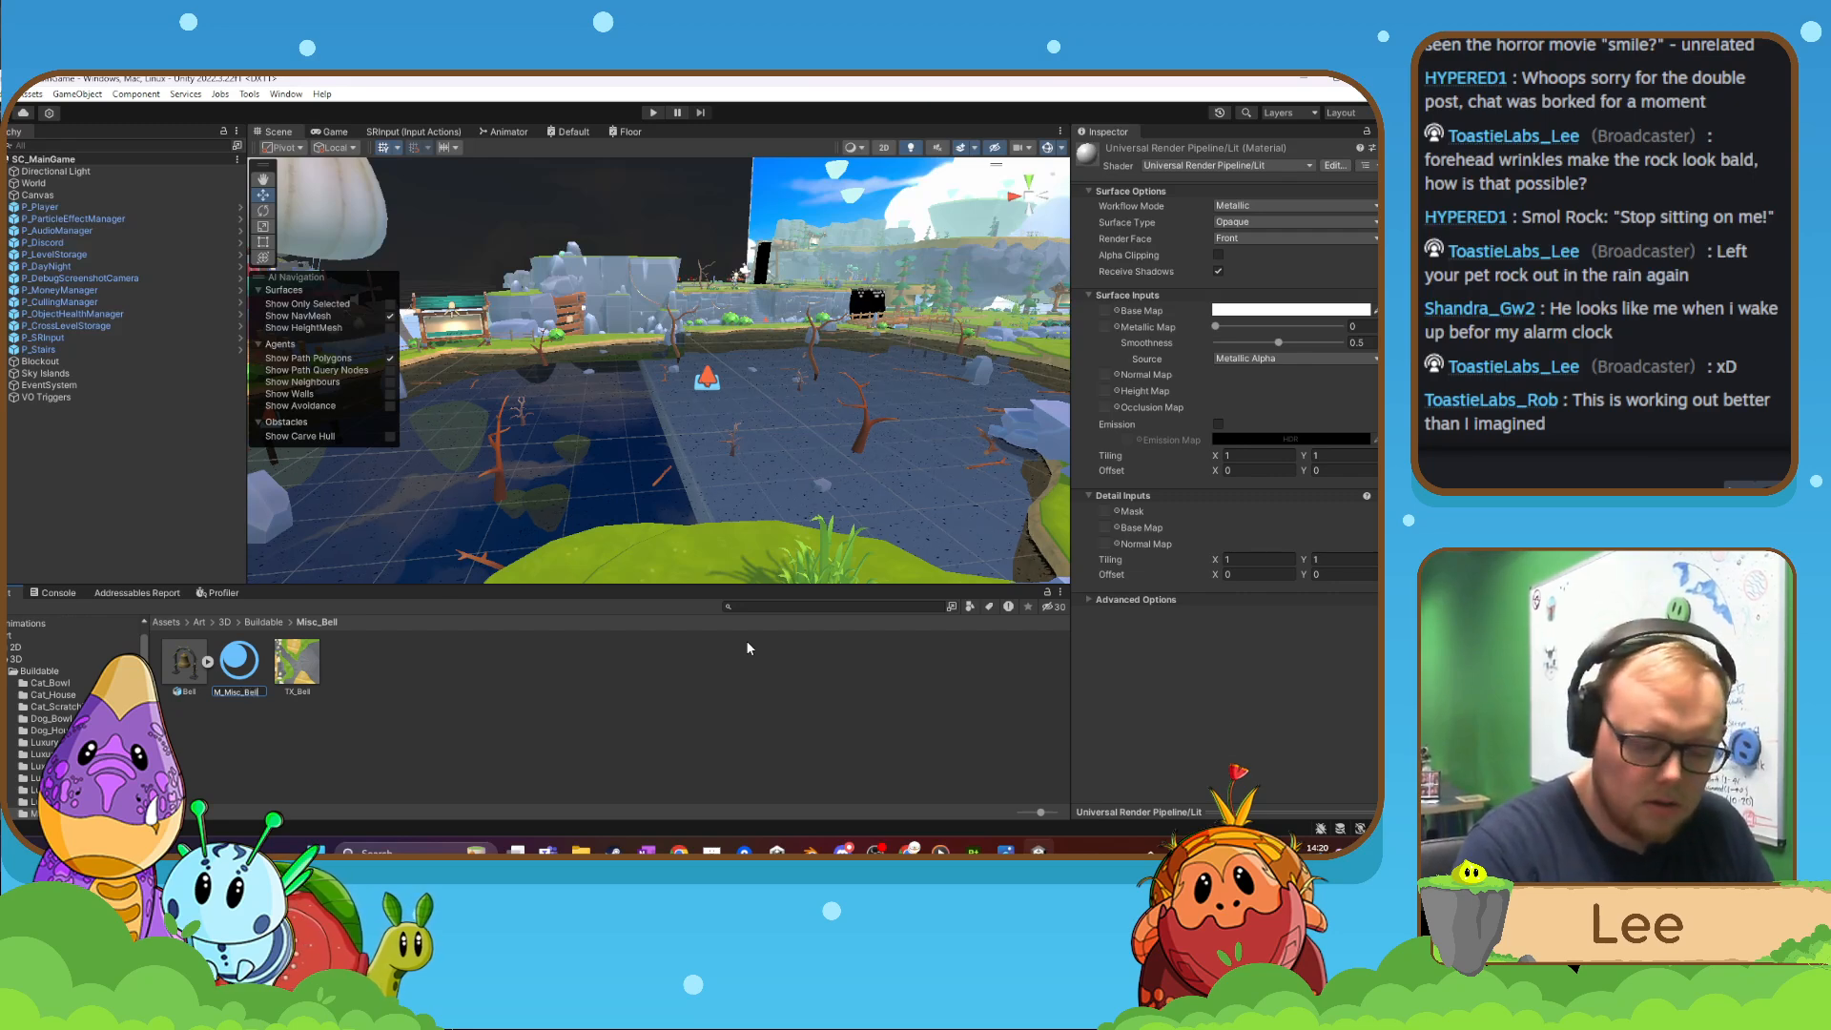
key("Return")
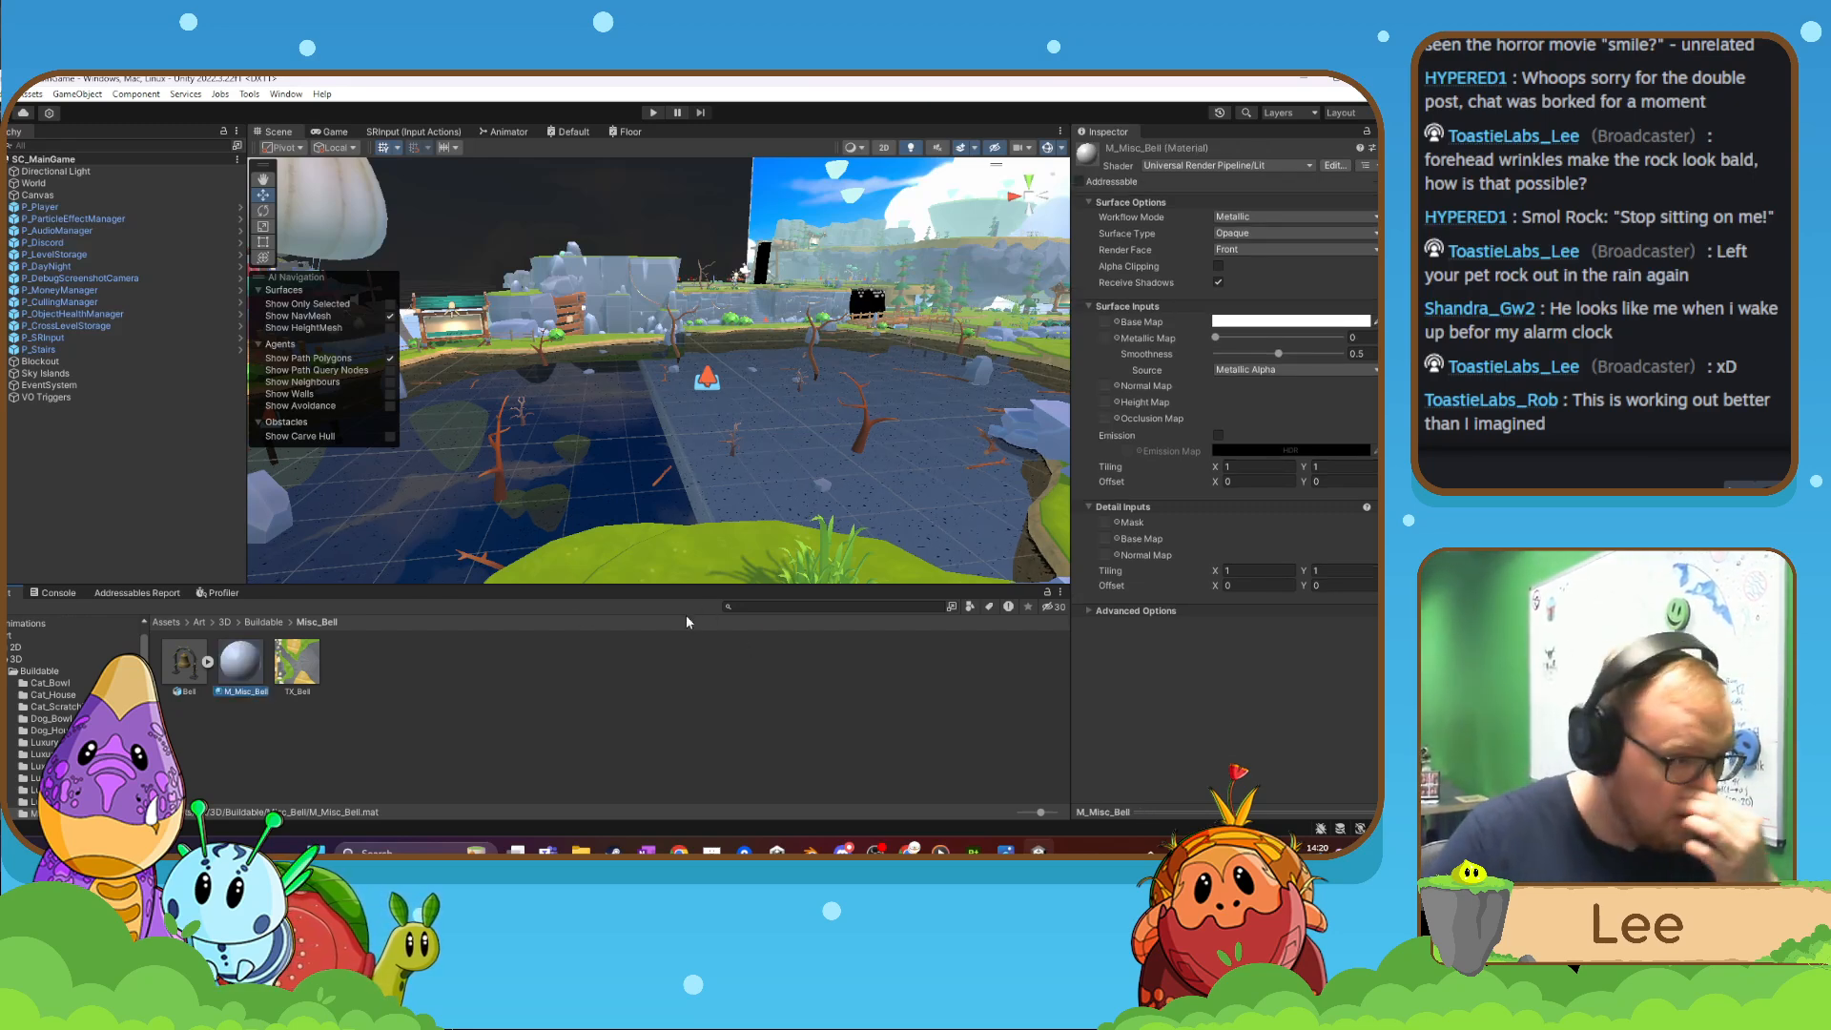
- Enable Read/Write in the TX_Bell texture's import settings and apply the change
left_click(296, 673)
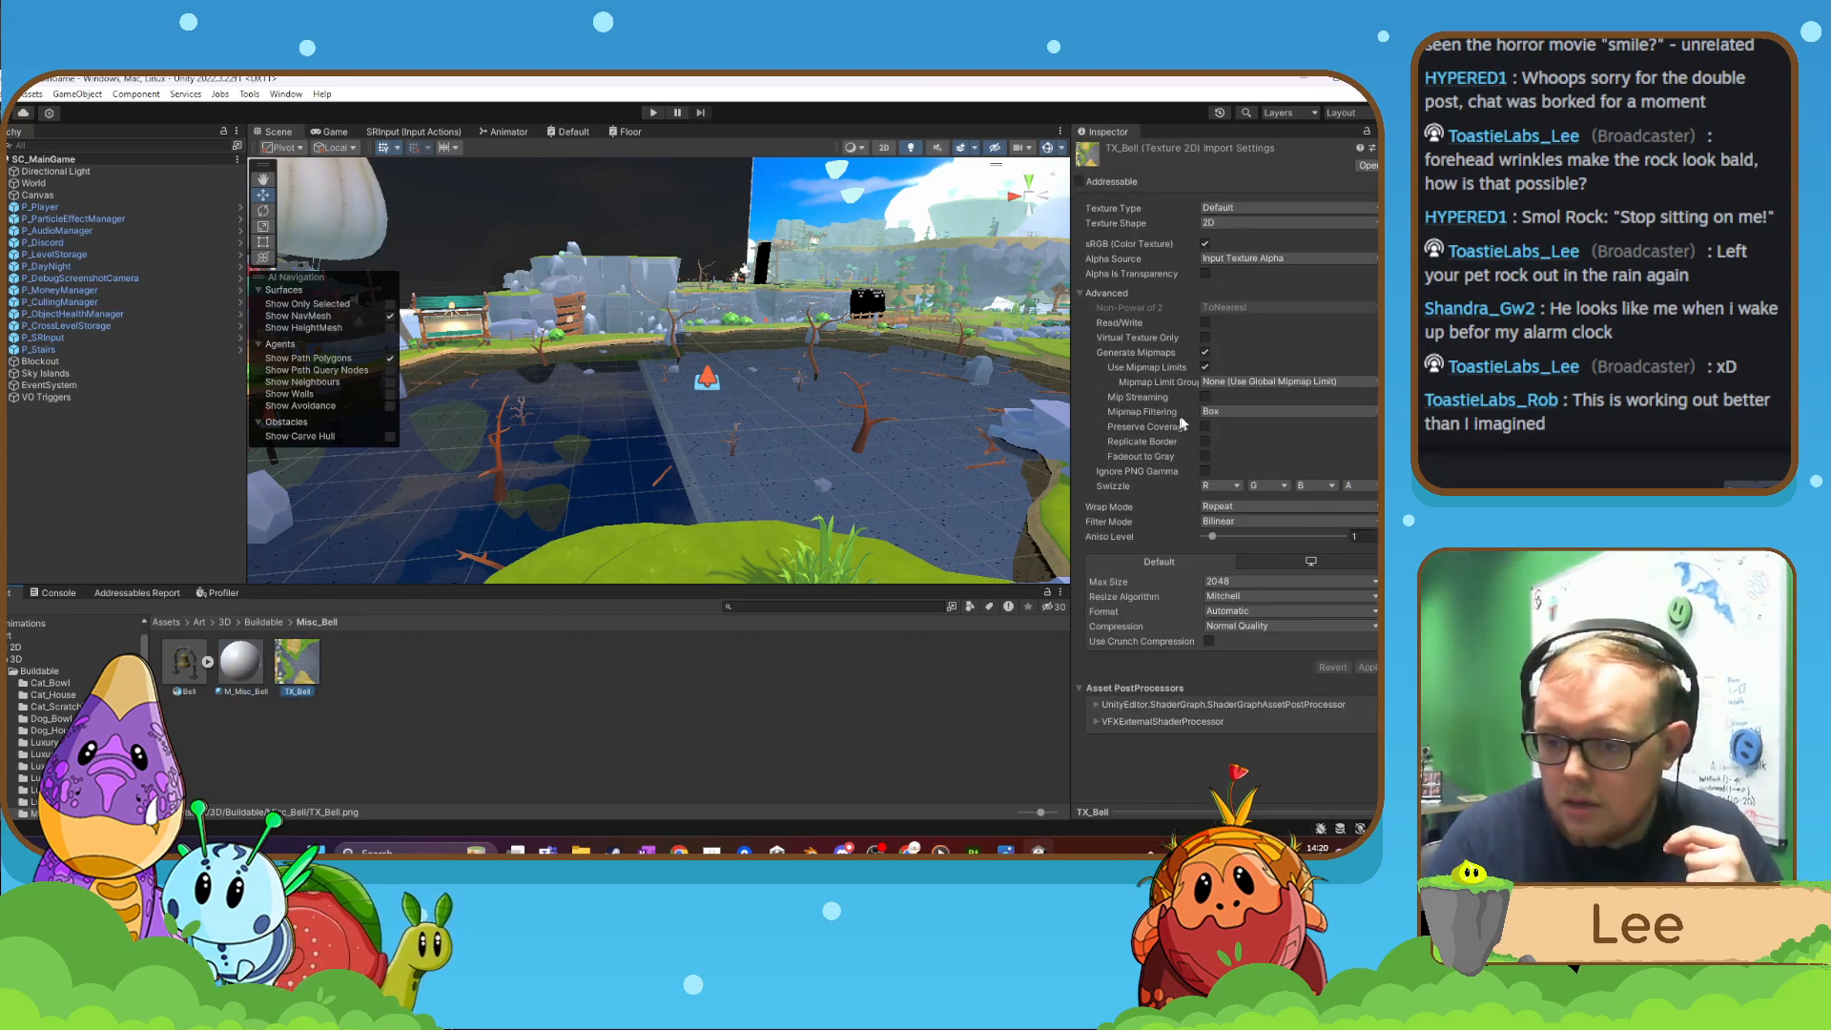
left_click(1205, 323)
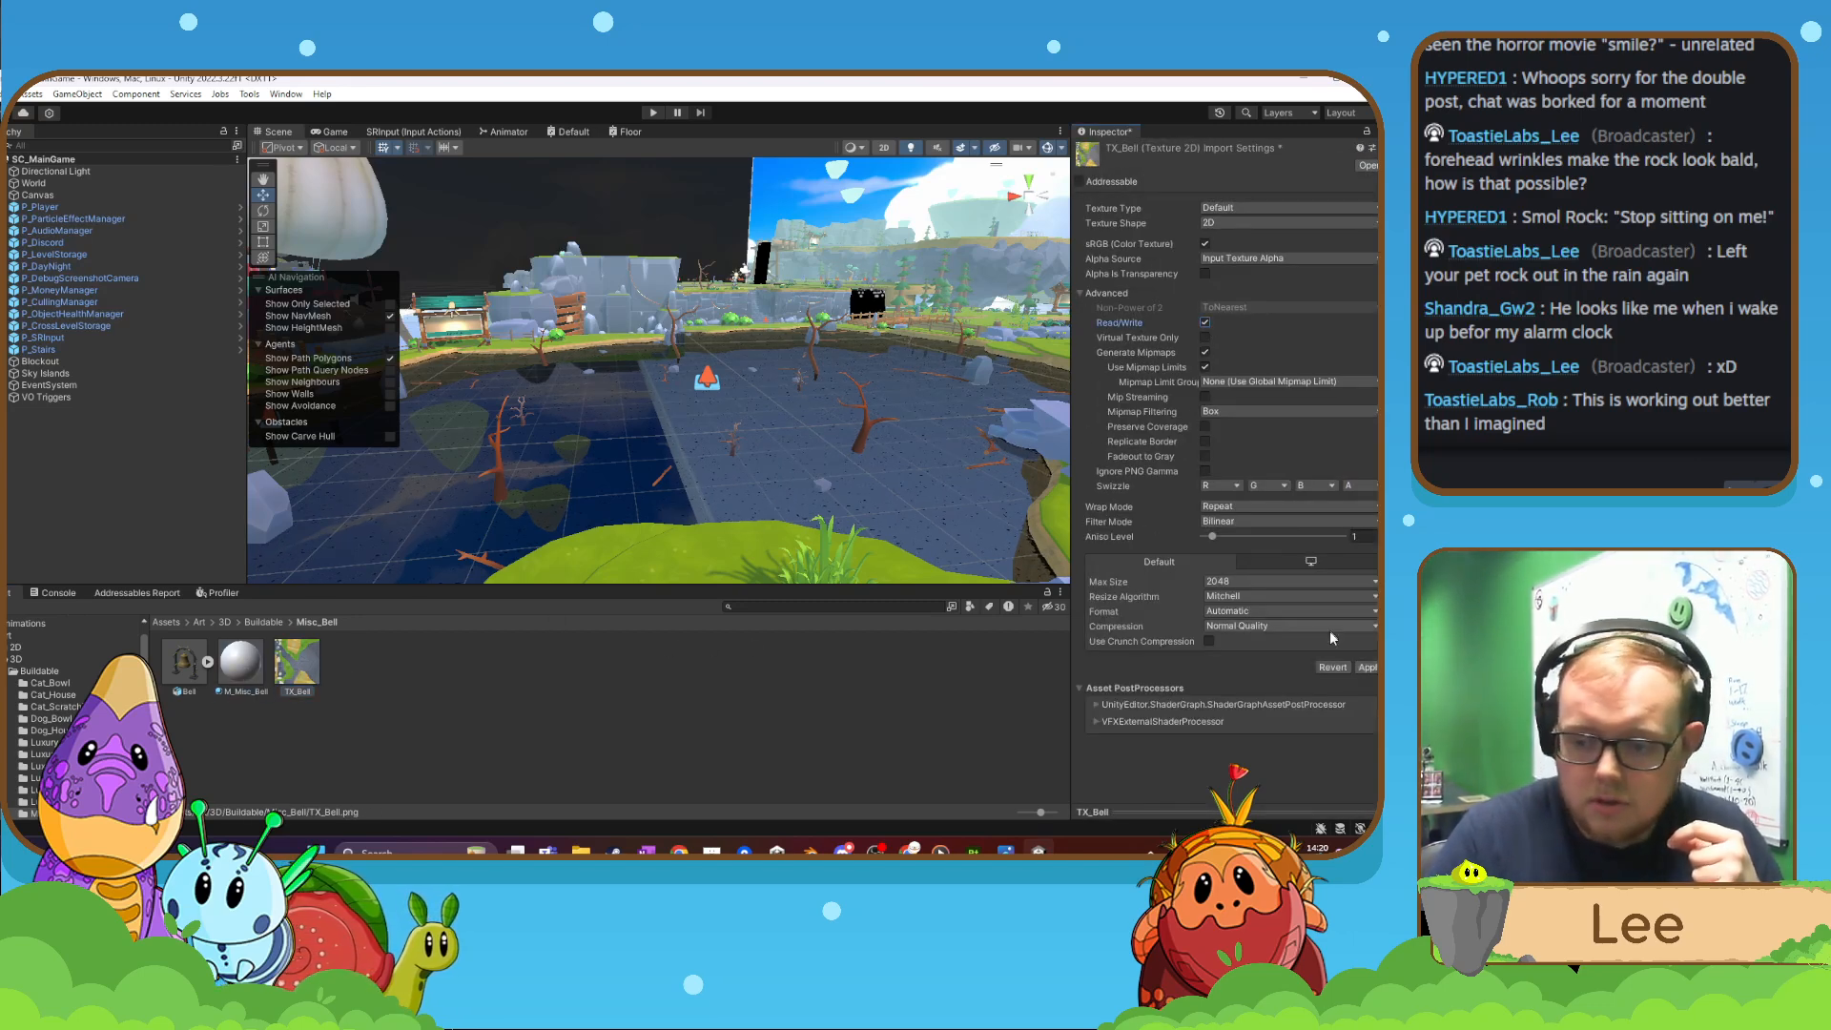
left_click(1366, 666)
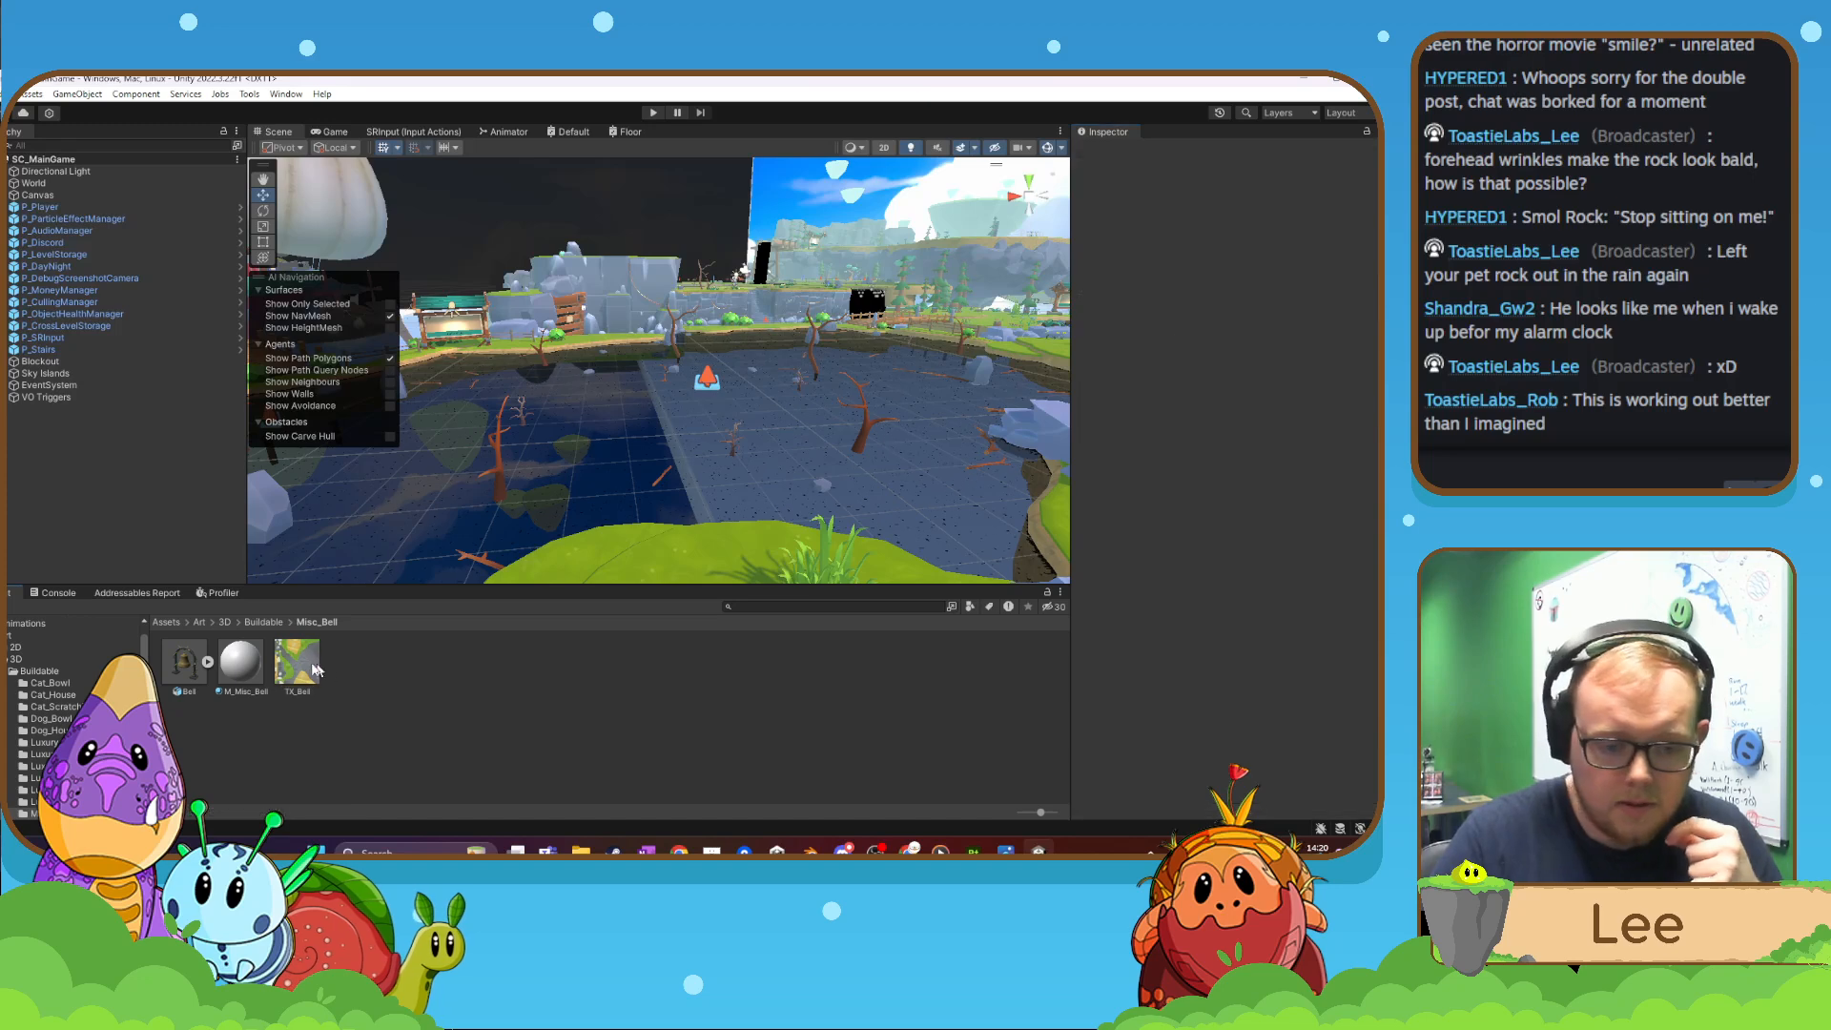
- Set the M_Misc_Bell material's shader to Shader Graphs/Default and assign TX_Bell as its Texture2D
left_click(250, 663)
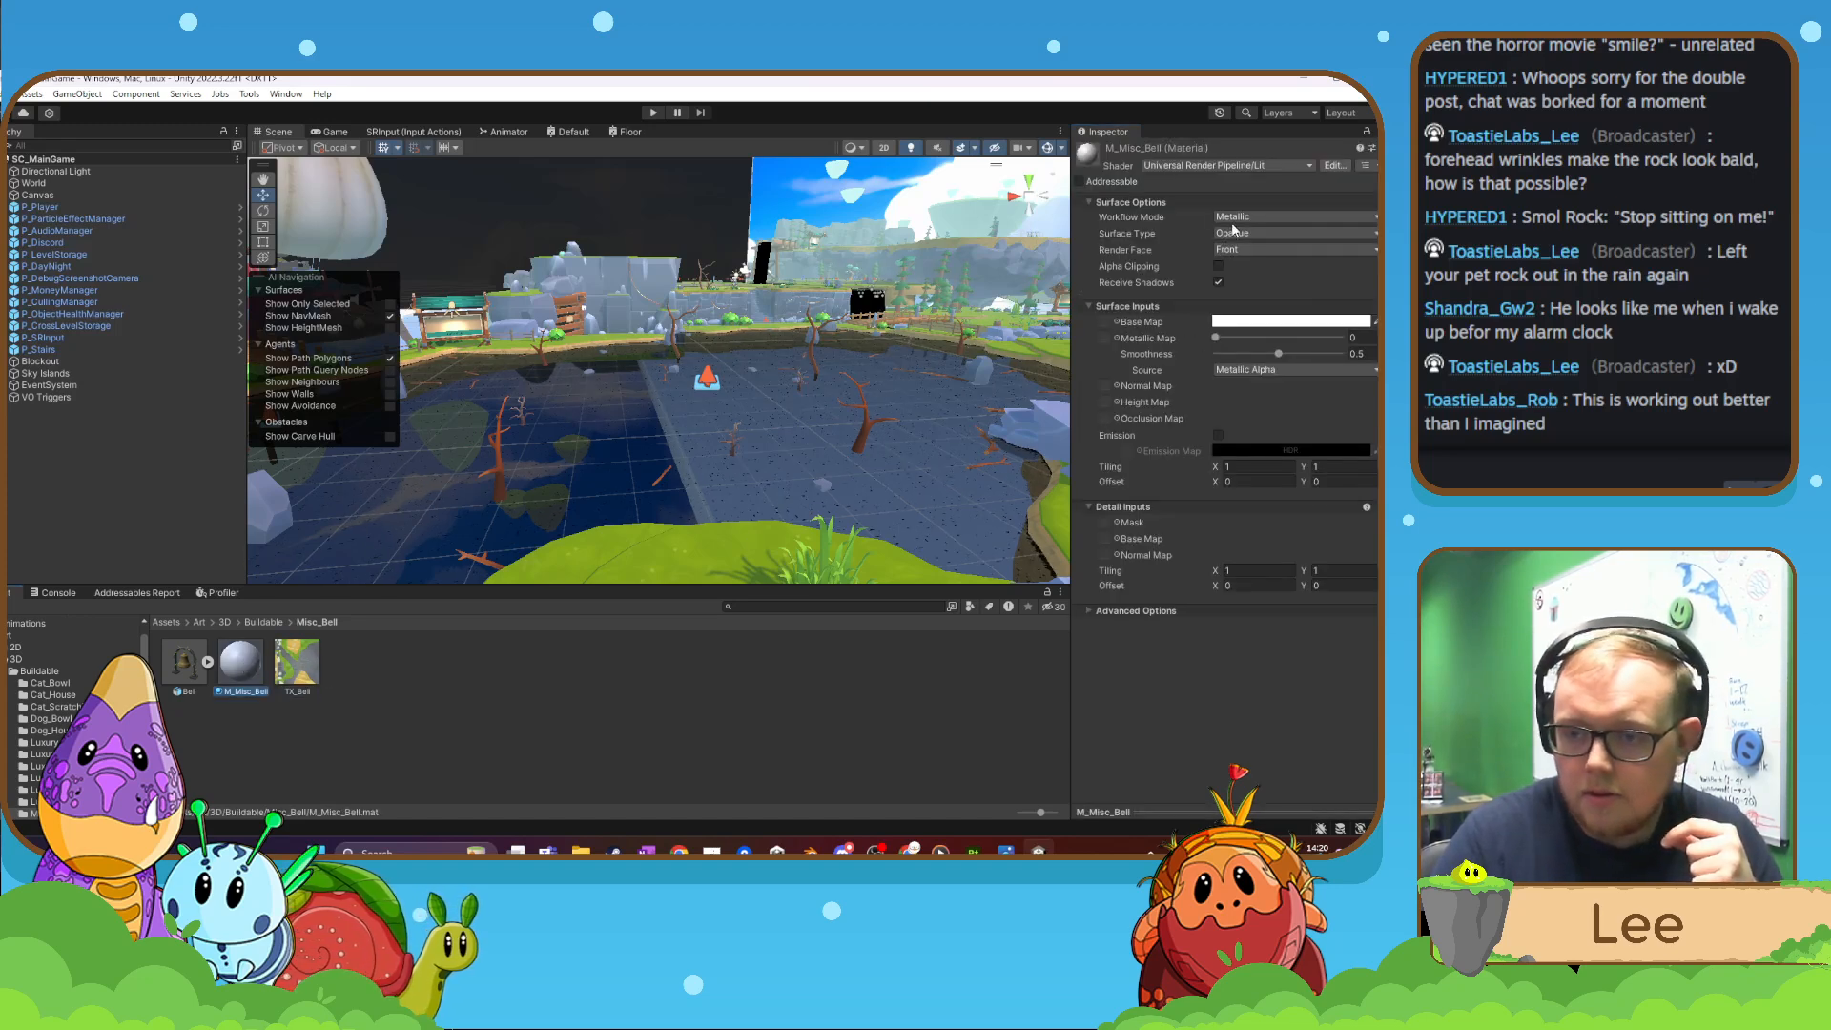
left_click(1233, 164)
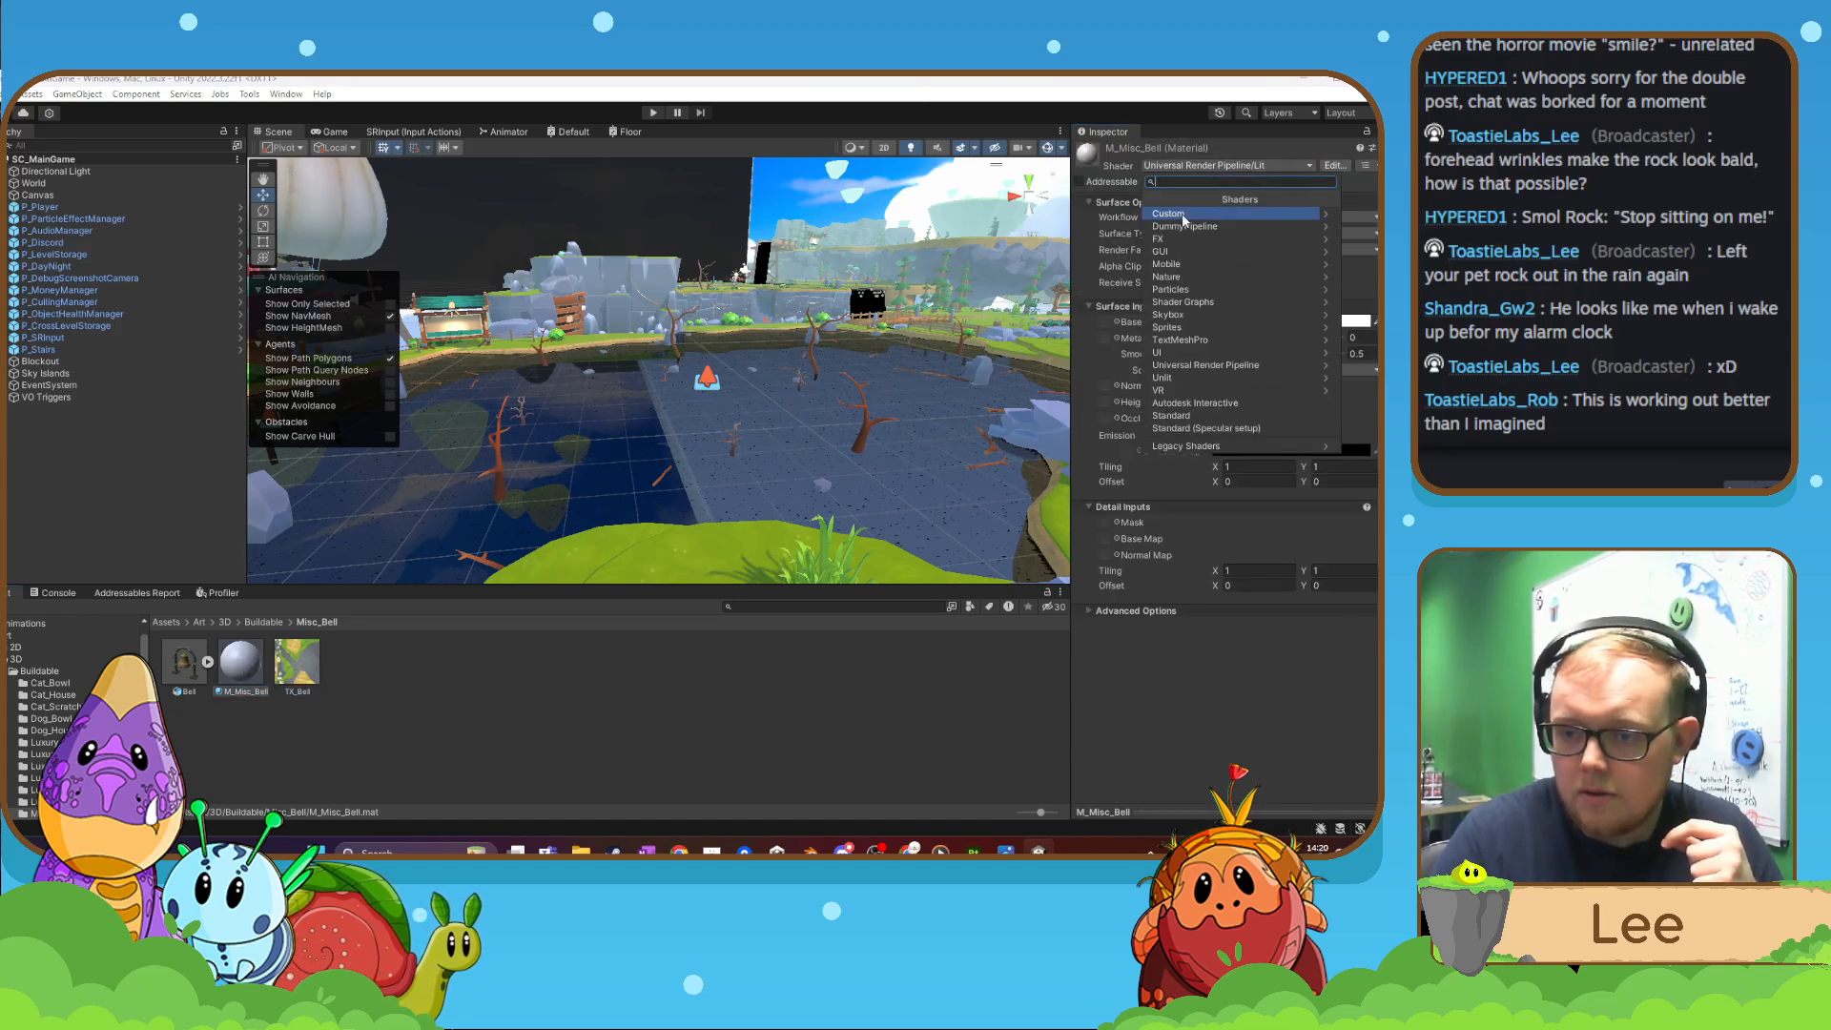
left_click(1182, 305)
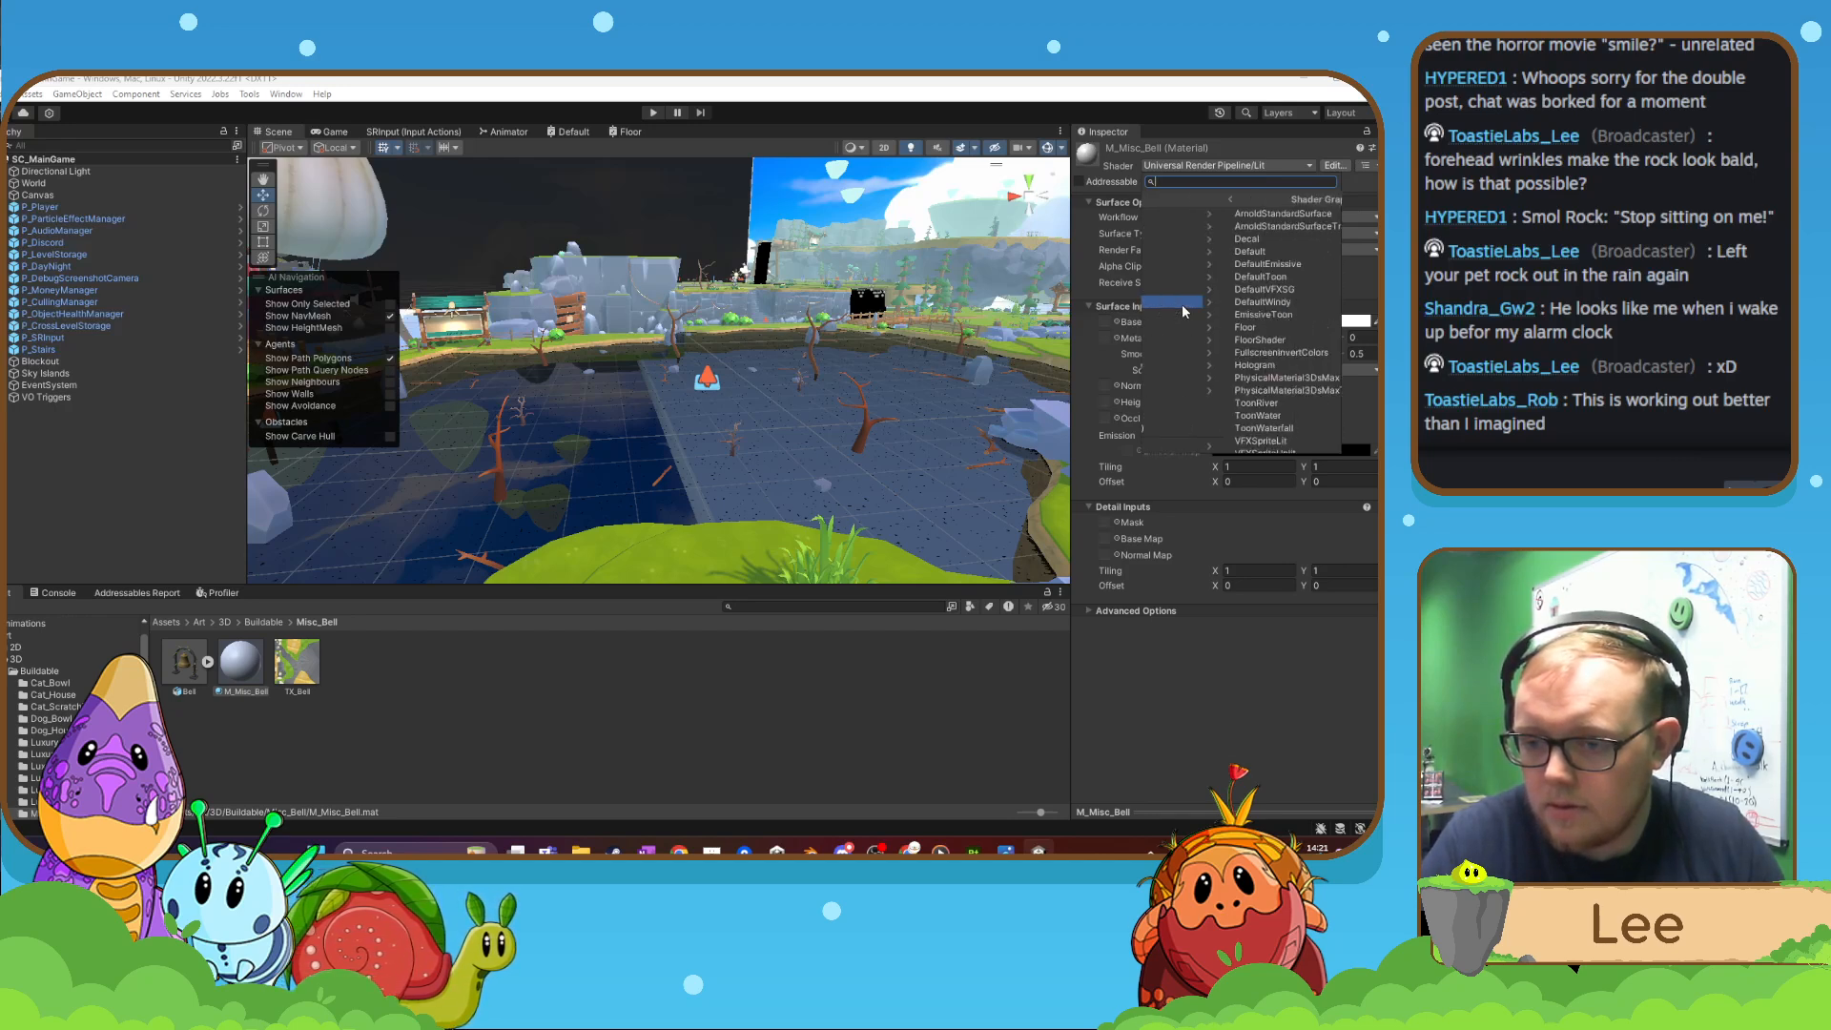
left_click(1177, 253)
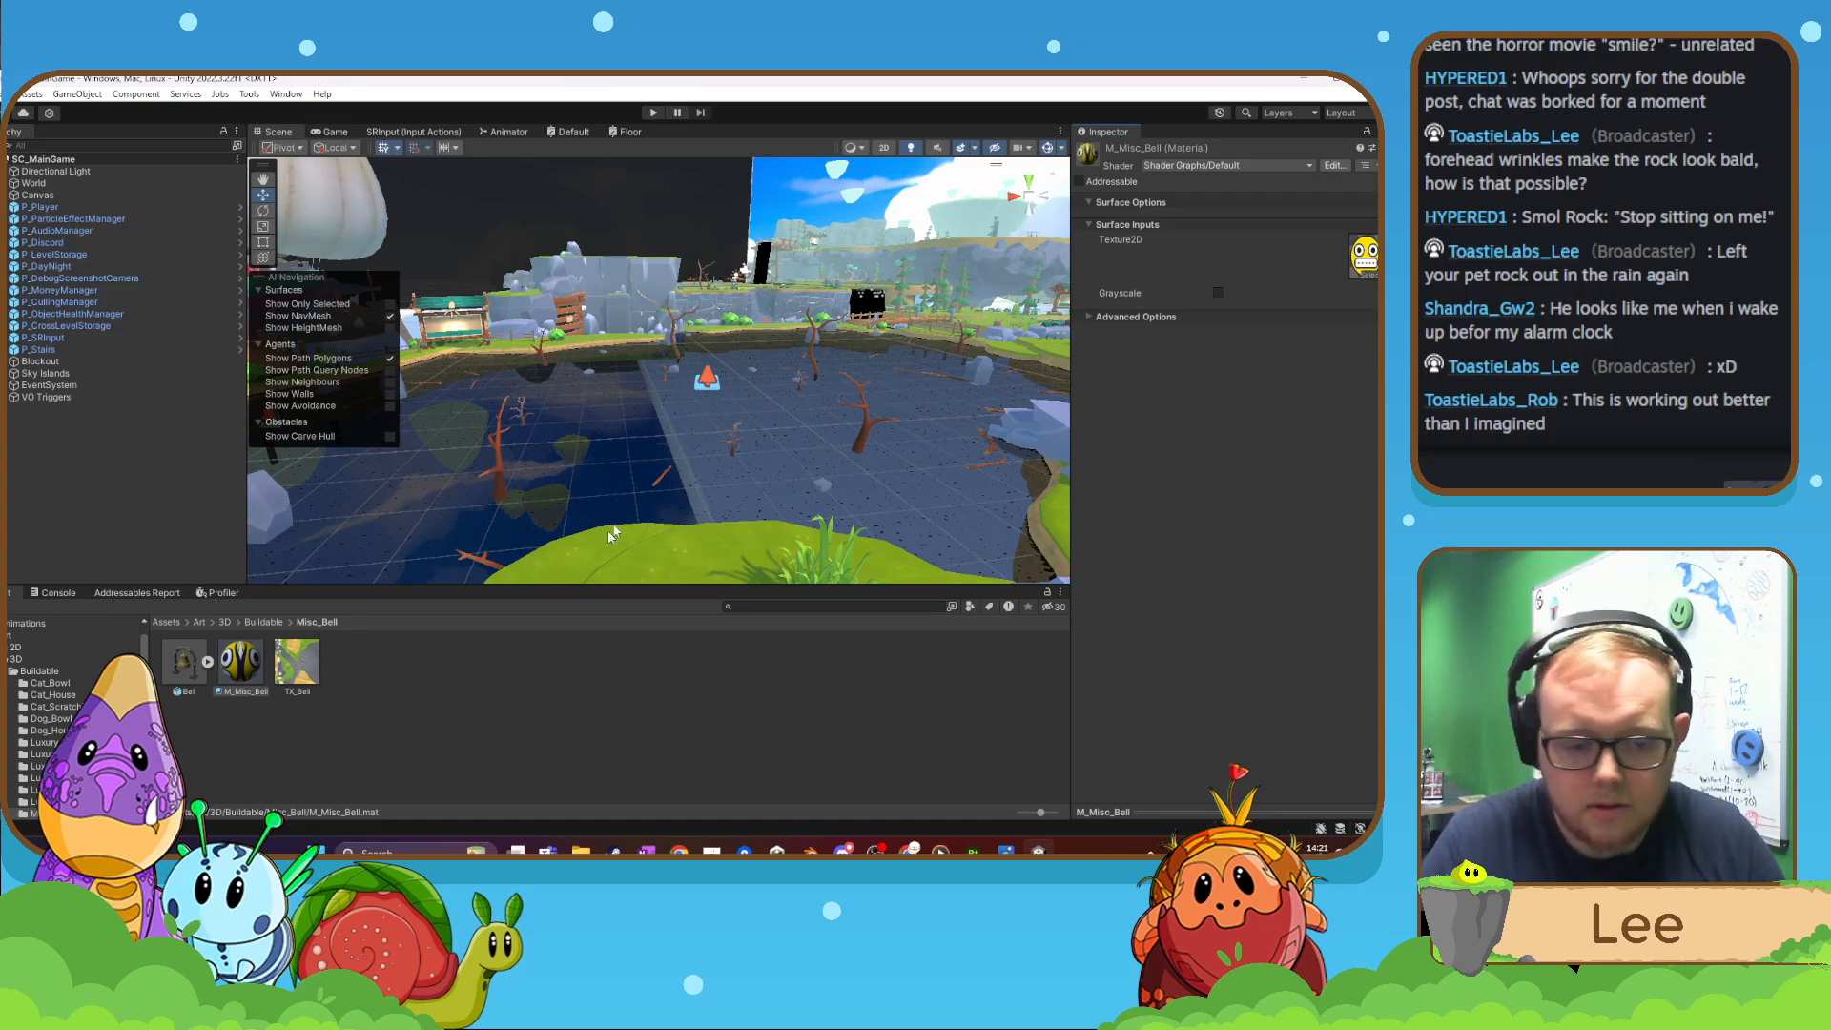
left_click_drag(309, 662, 1364, 256)
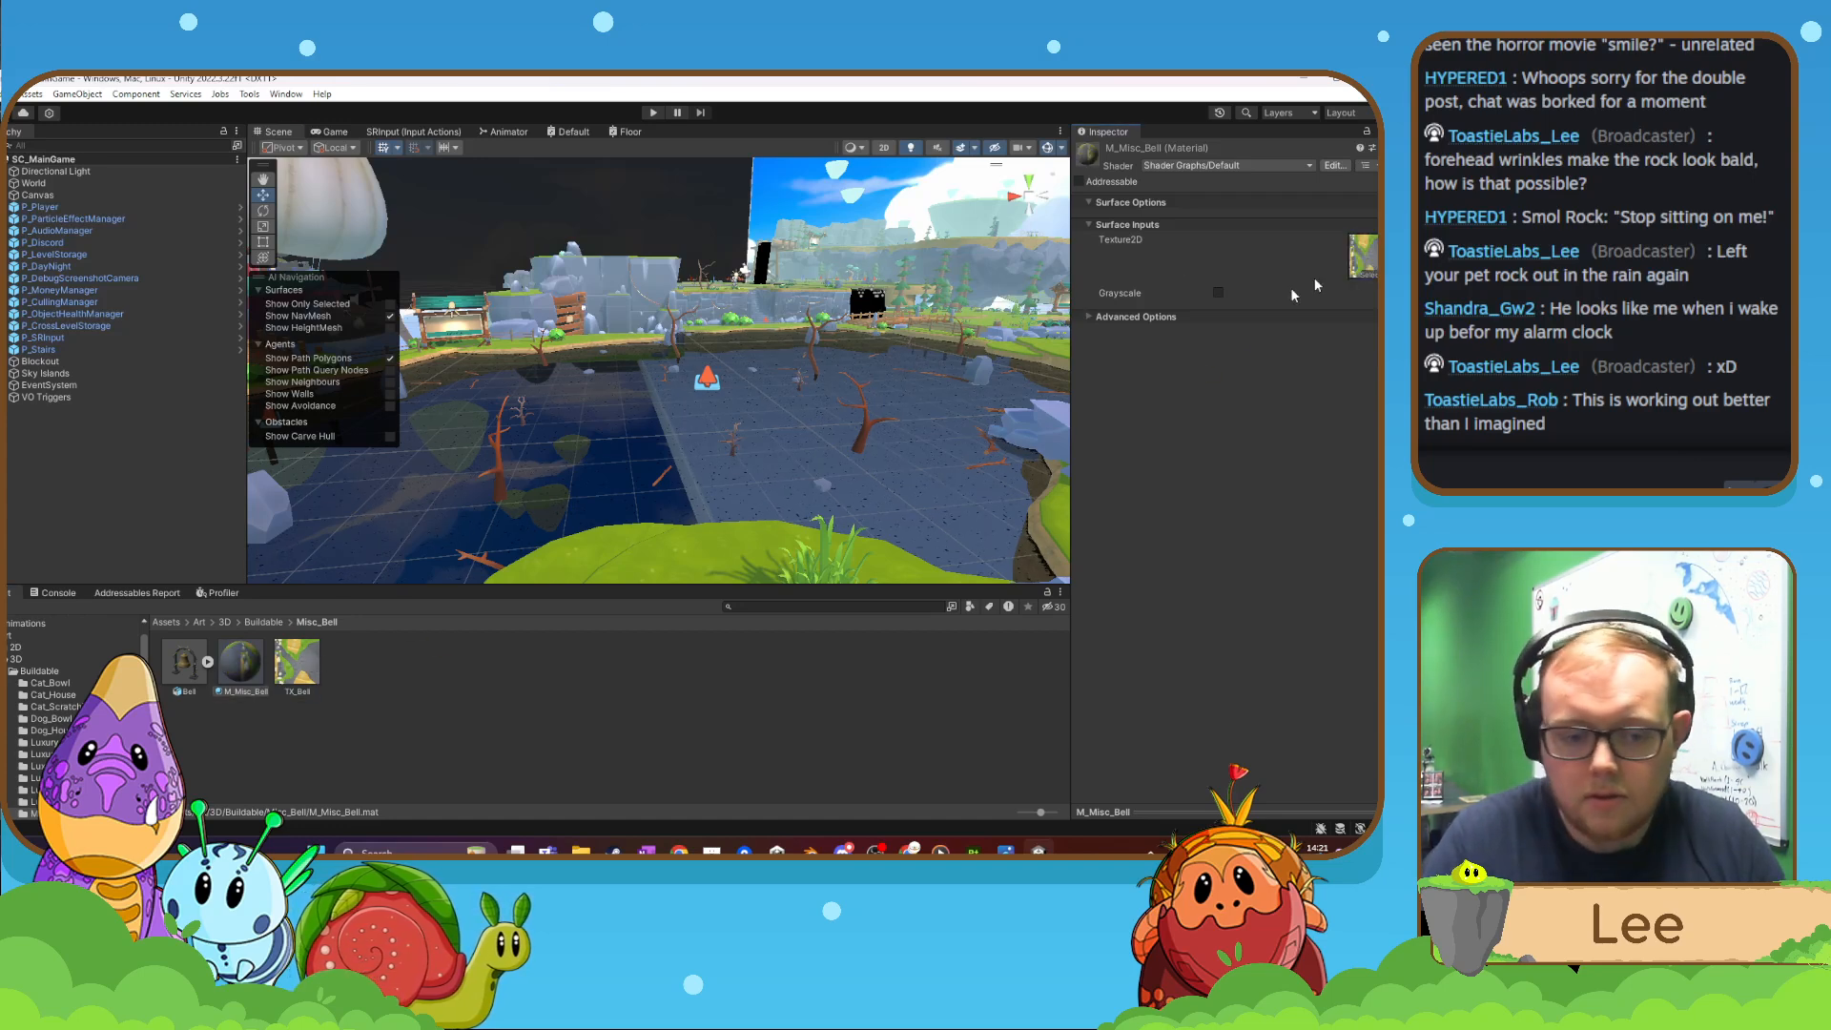
double_click(186, 660)
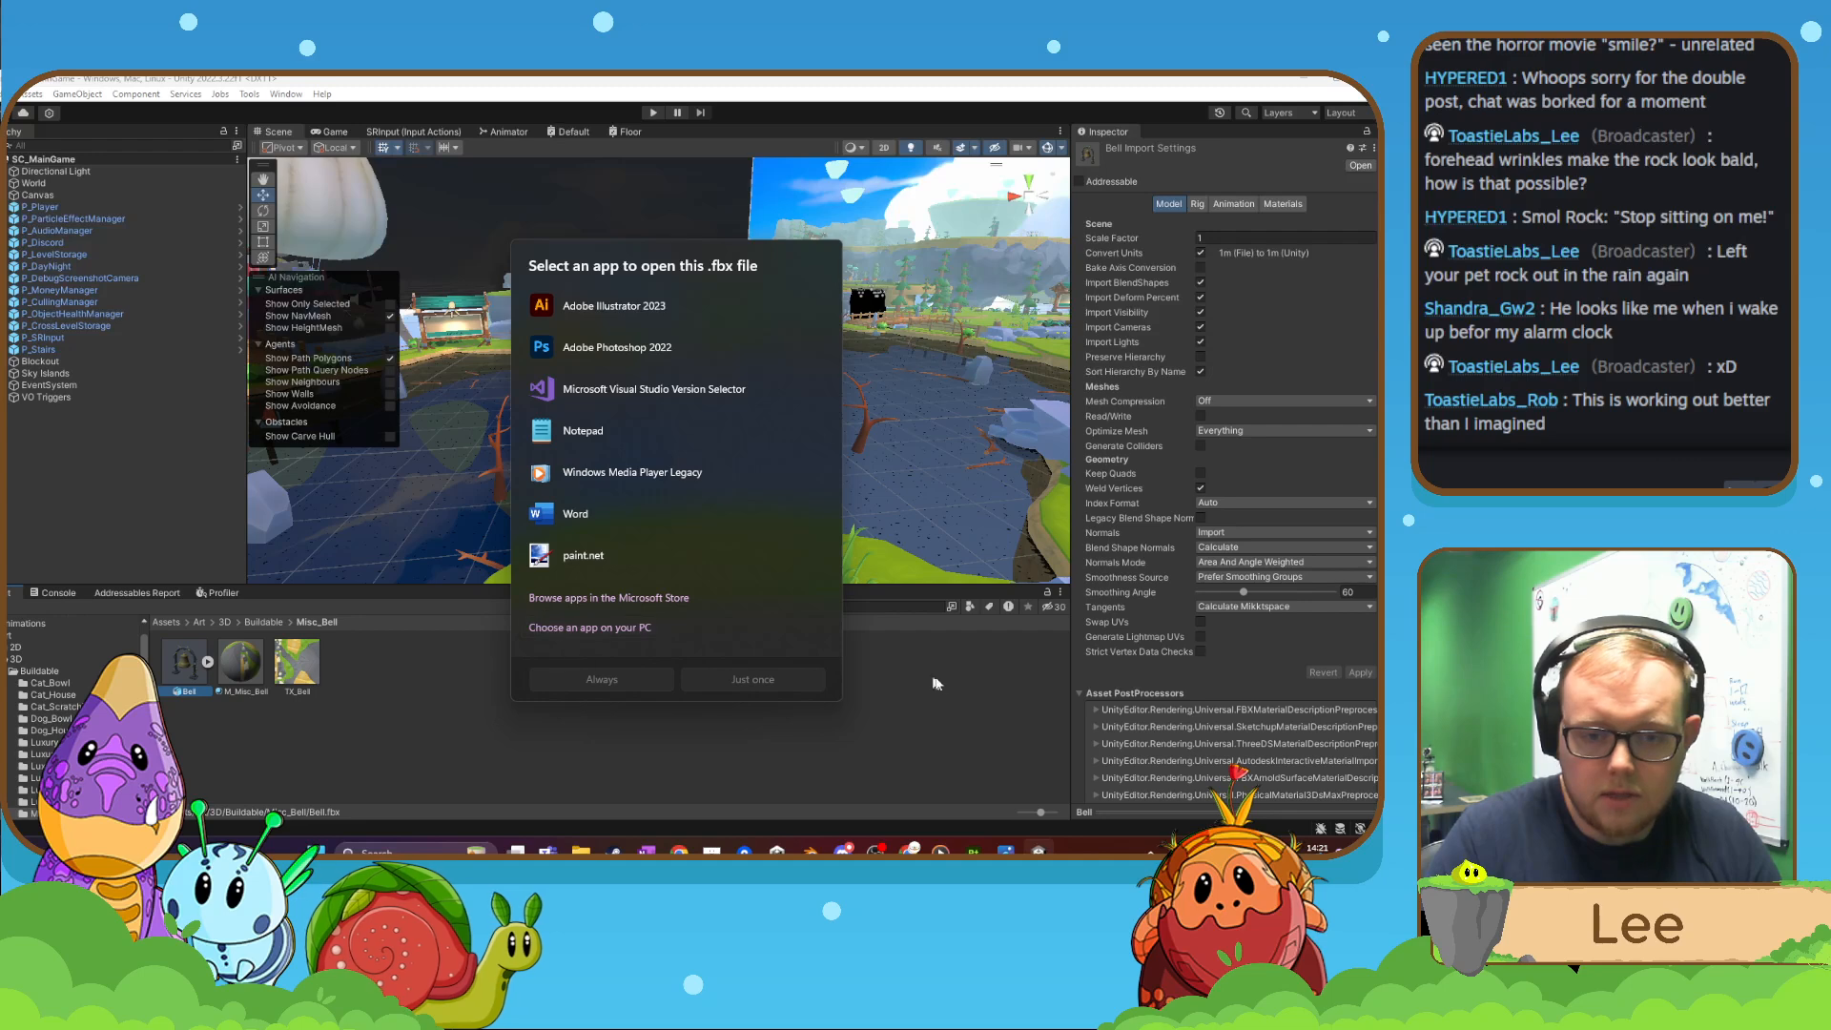
left_click(913, 711)
left_click(189, 668)
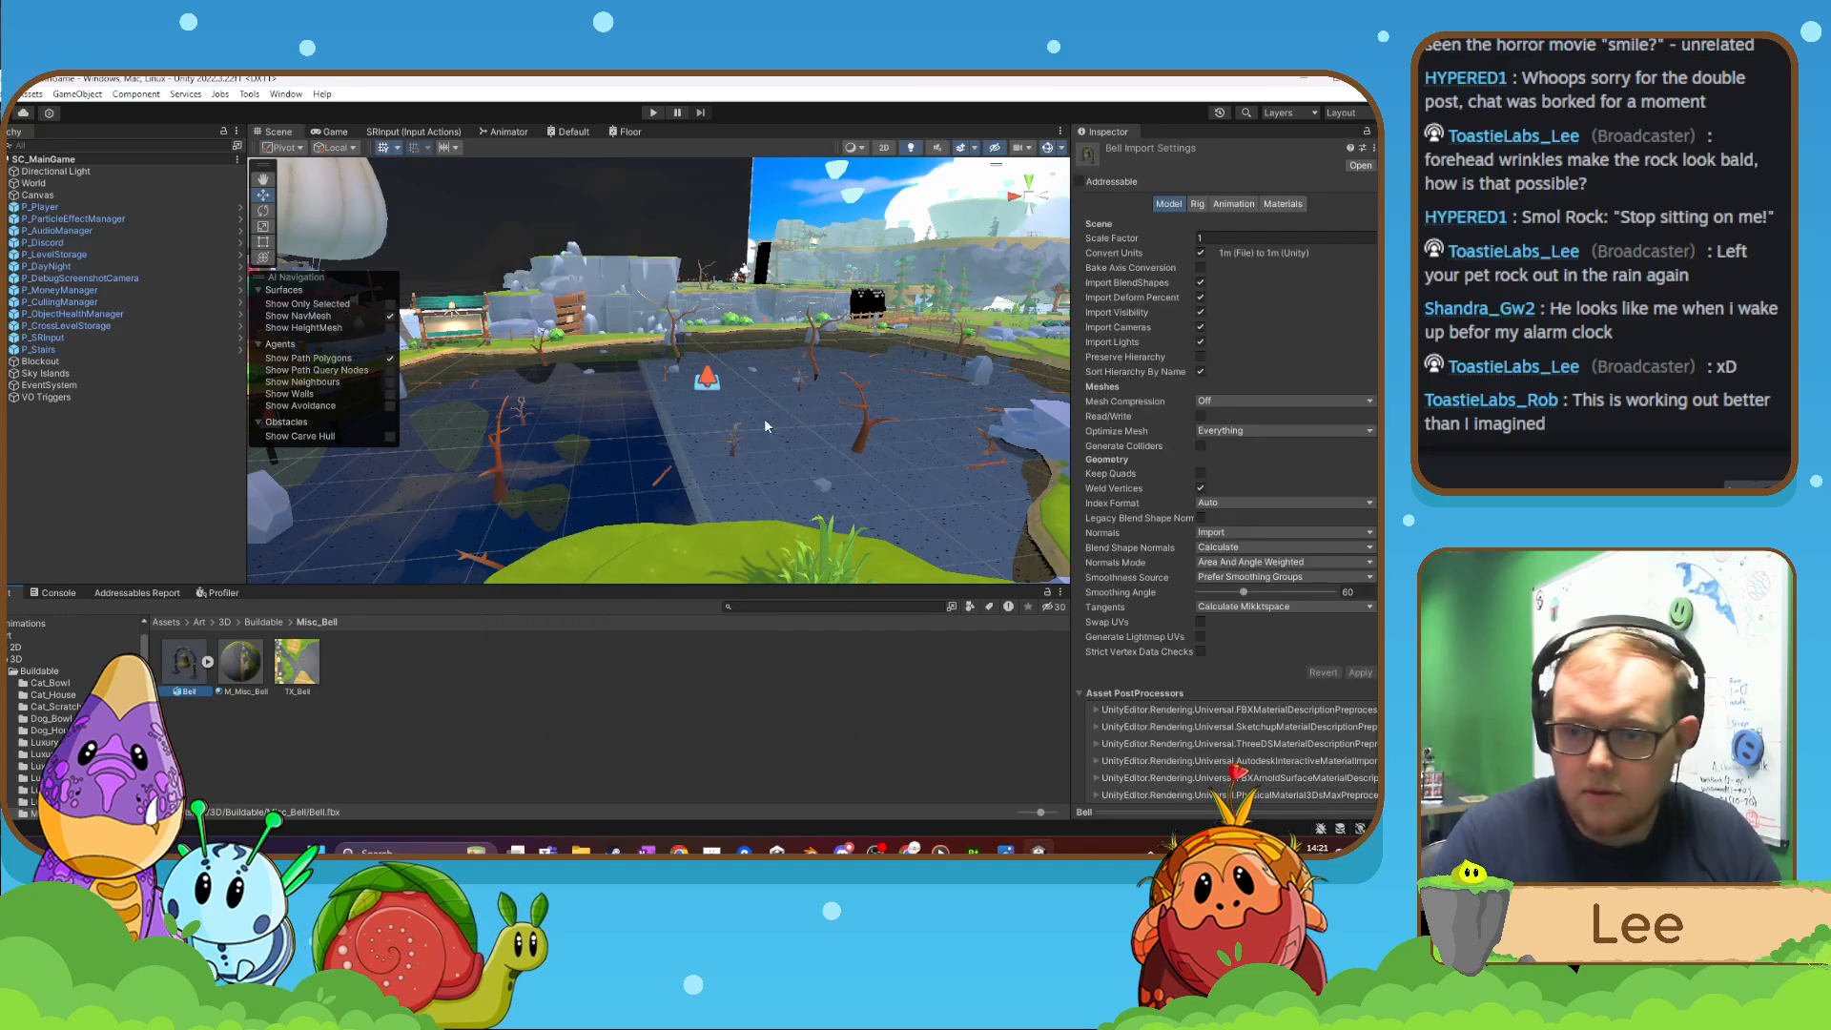
left_click(1358, 166)
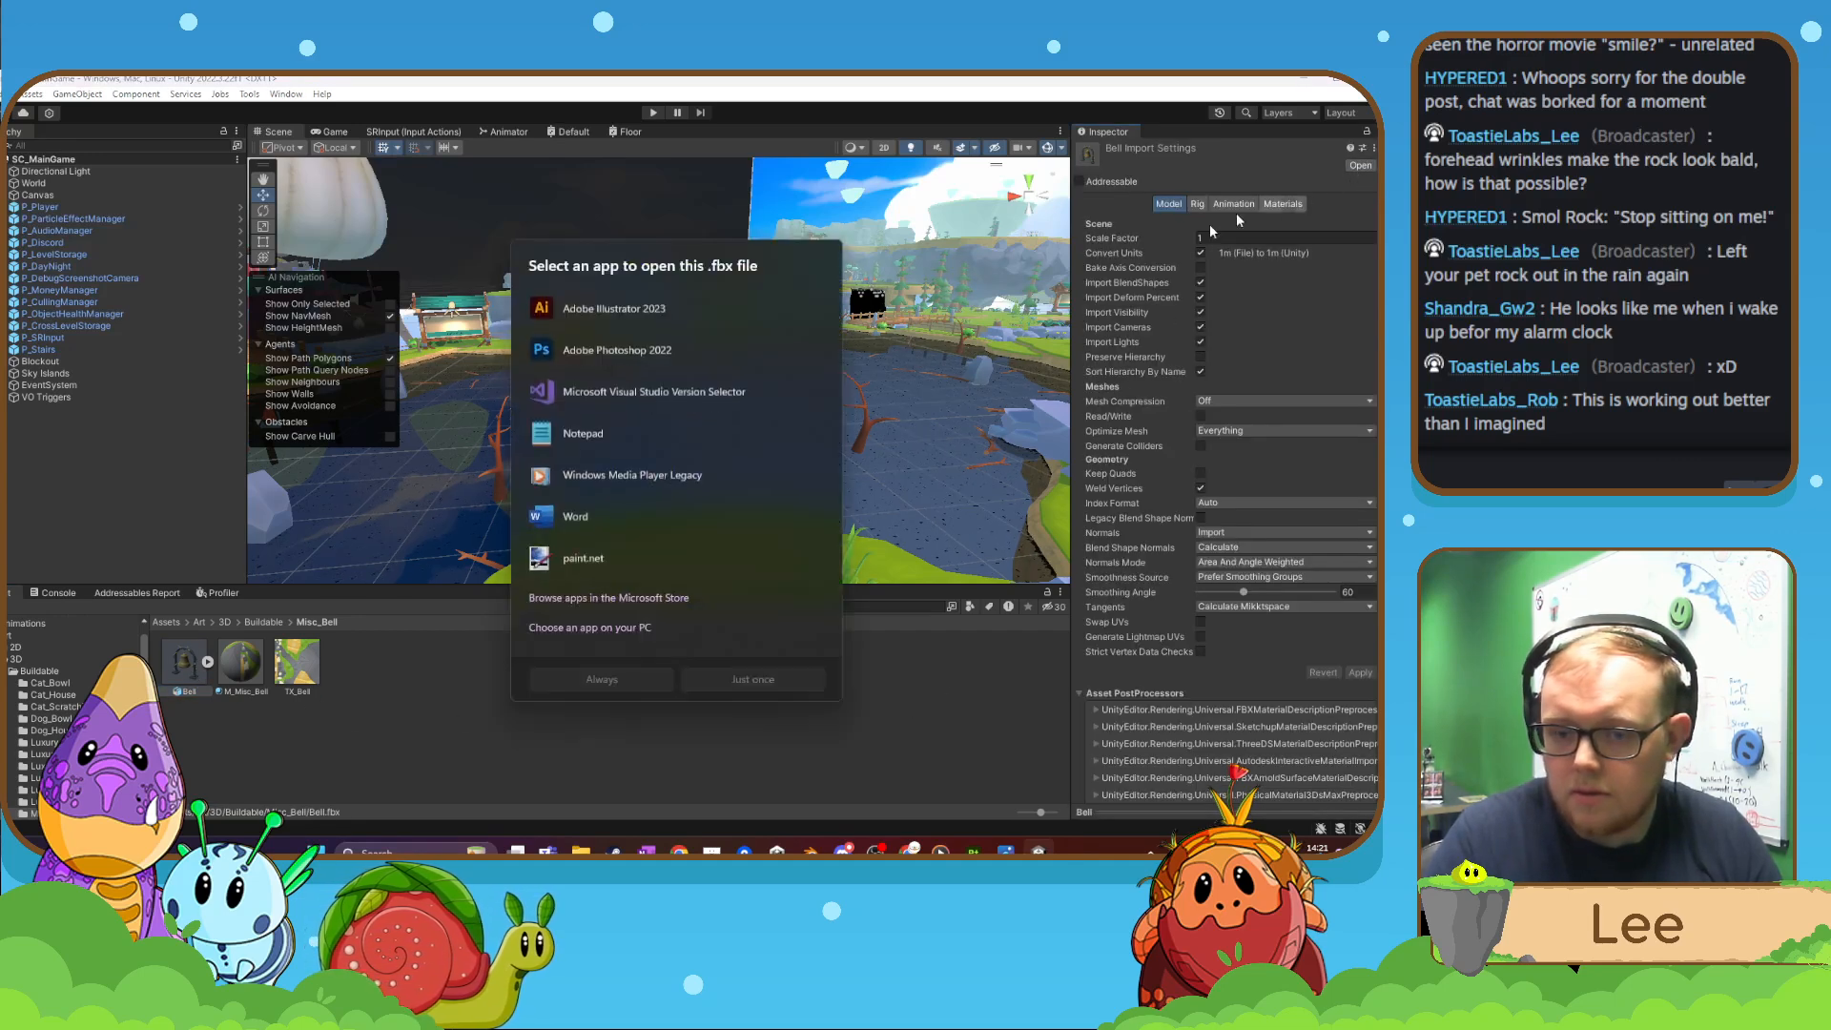
left_click(478, 698)
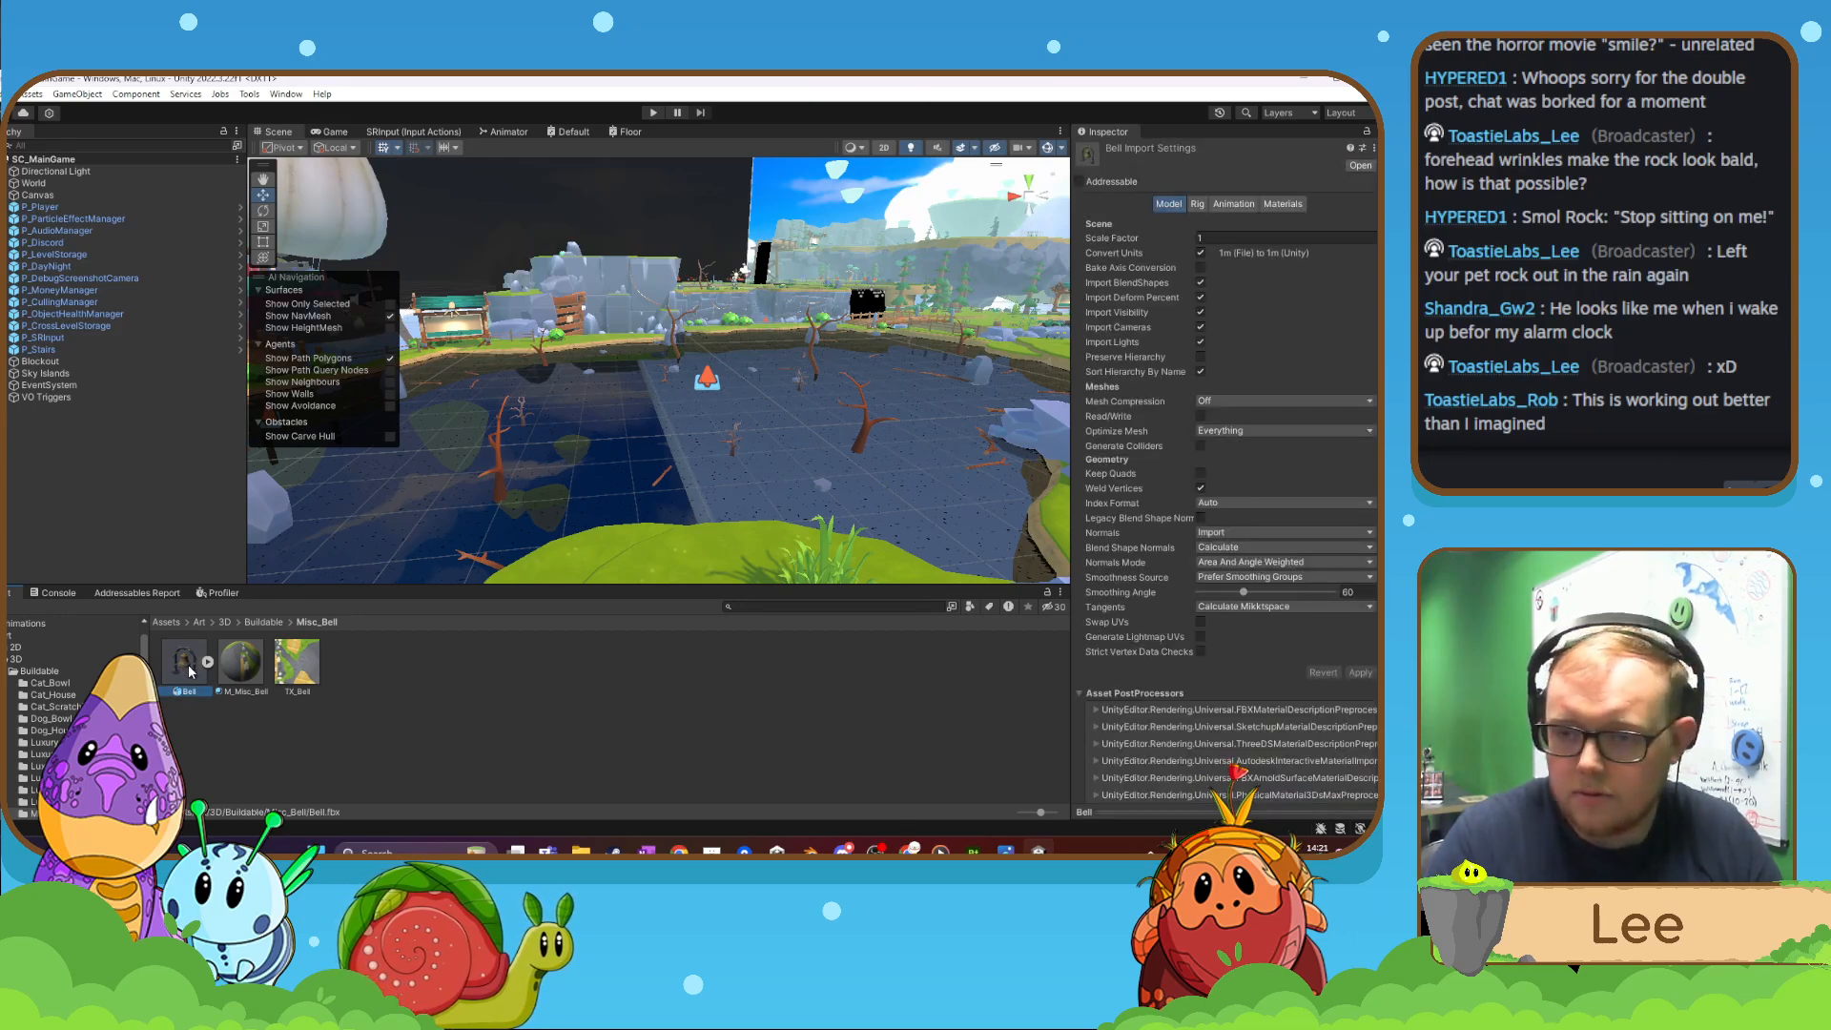
left_click(379, 726)
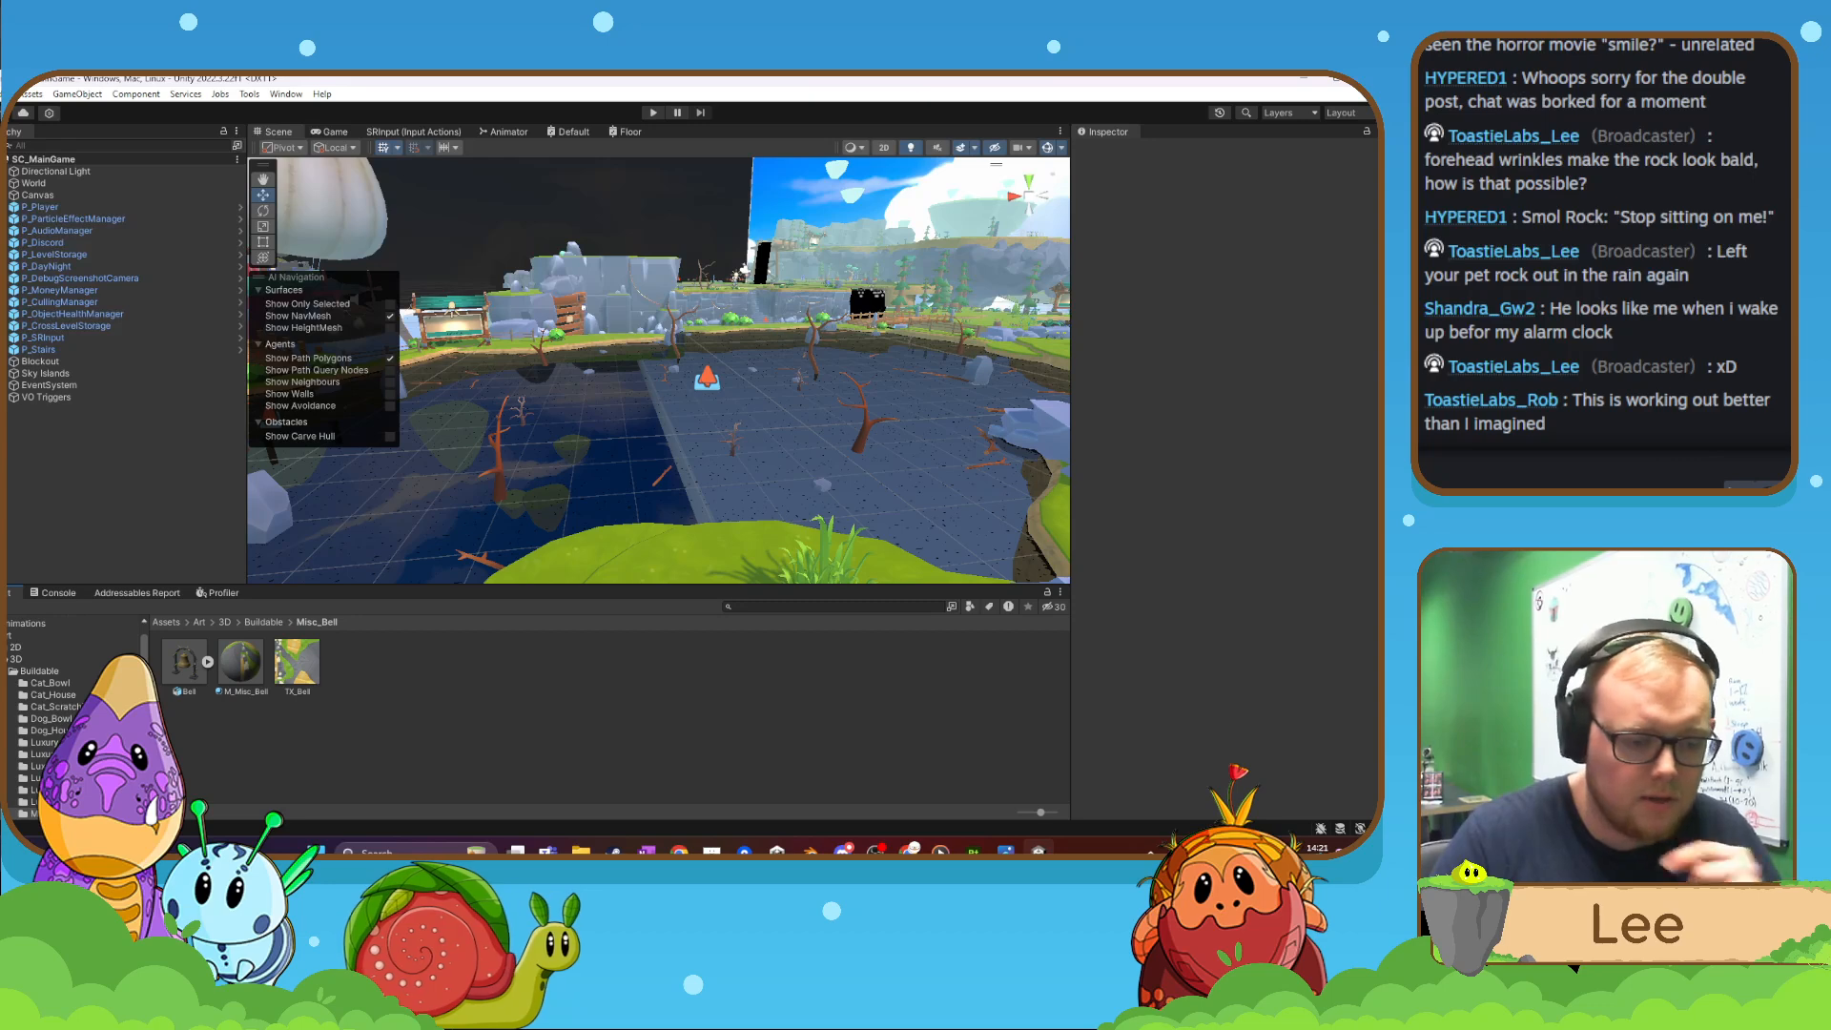
- Open the Prefabs/Buildable folder and go to the wooden prefabs at its end
scroll(71, 715, "down", 10)
scroll(36, 756, "up", 10)
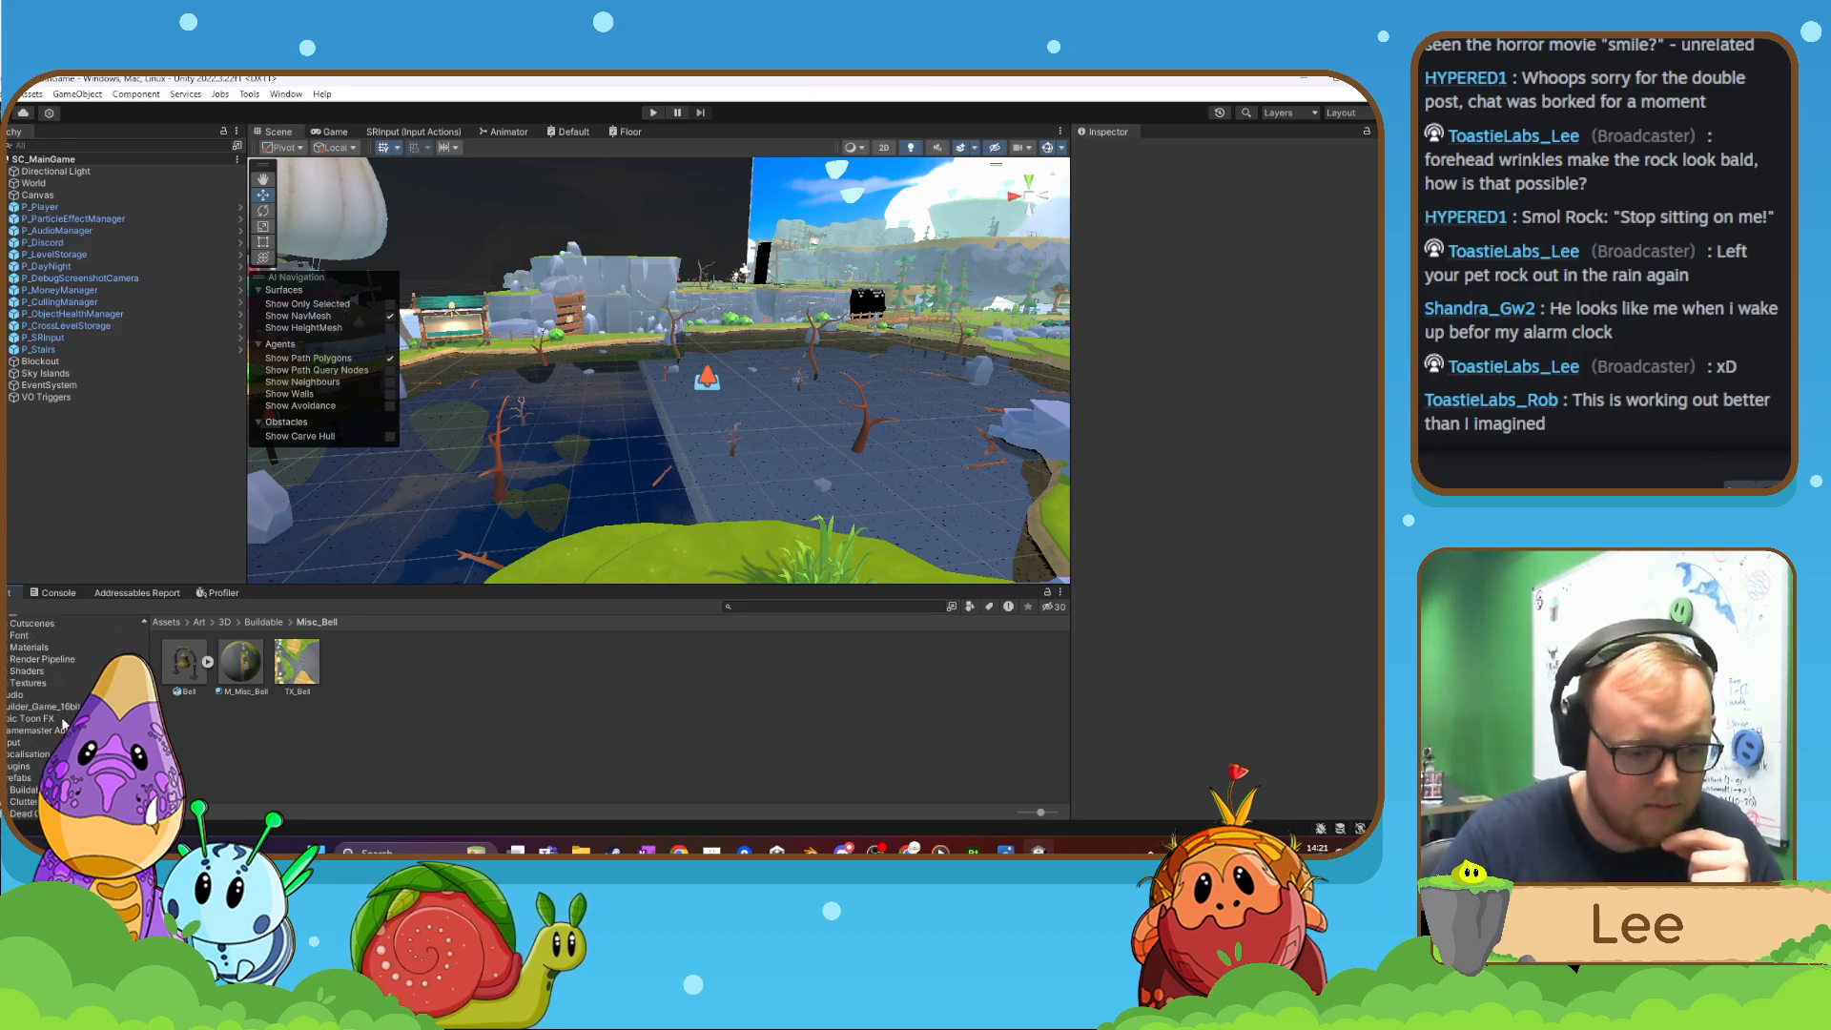
left_click(34, 748)
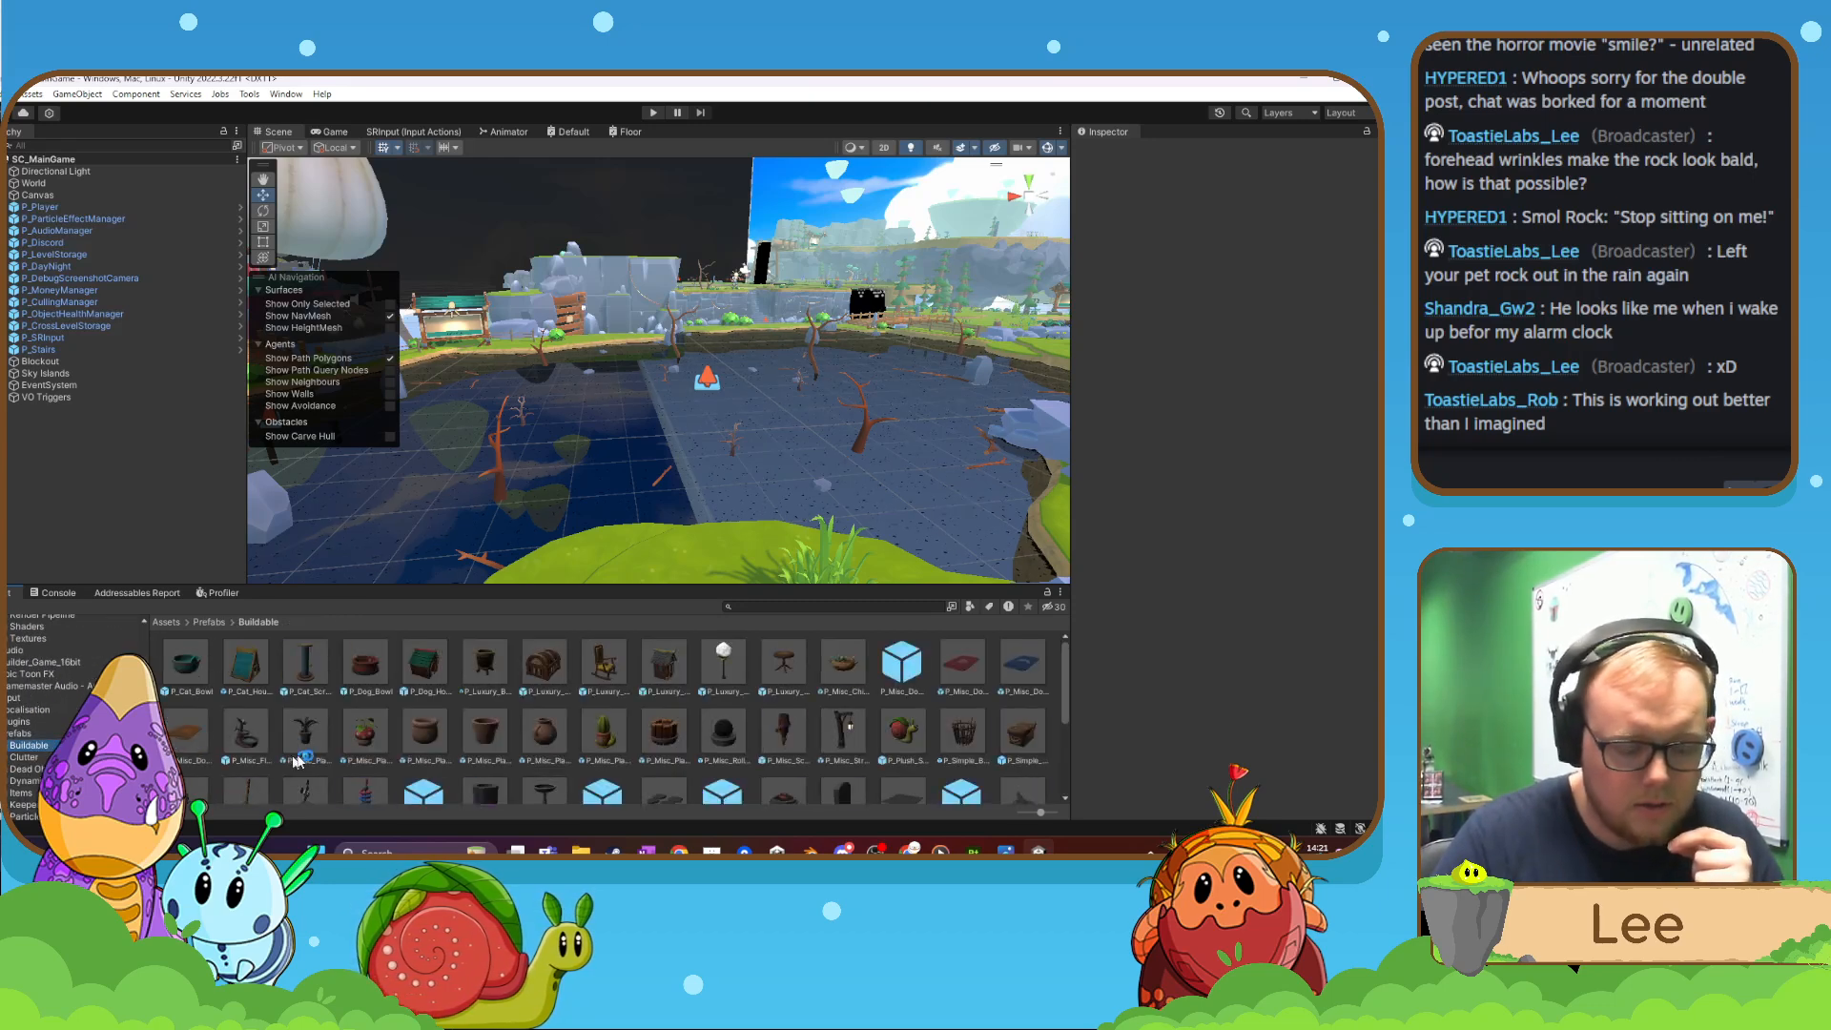
scroll(467, 754, "down", 3)
right_click(495, 761)
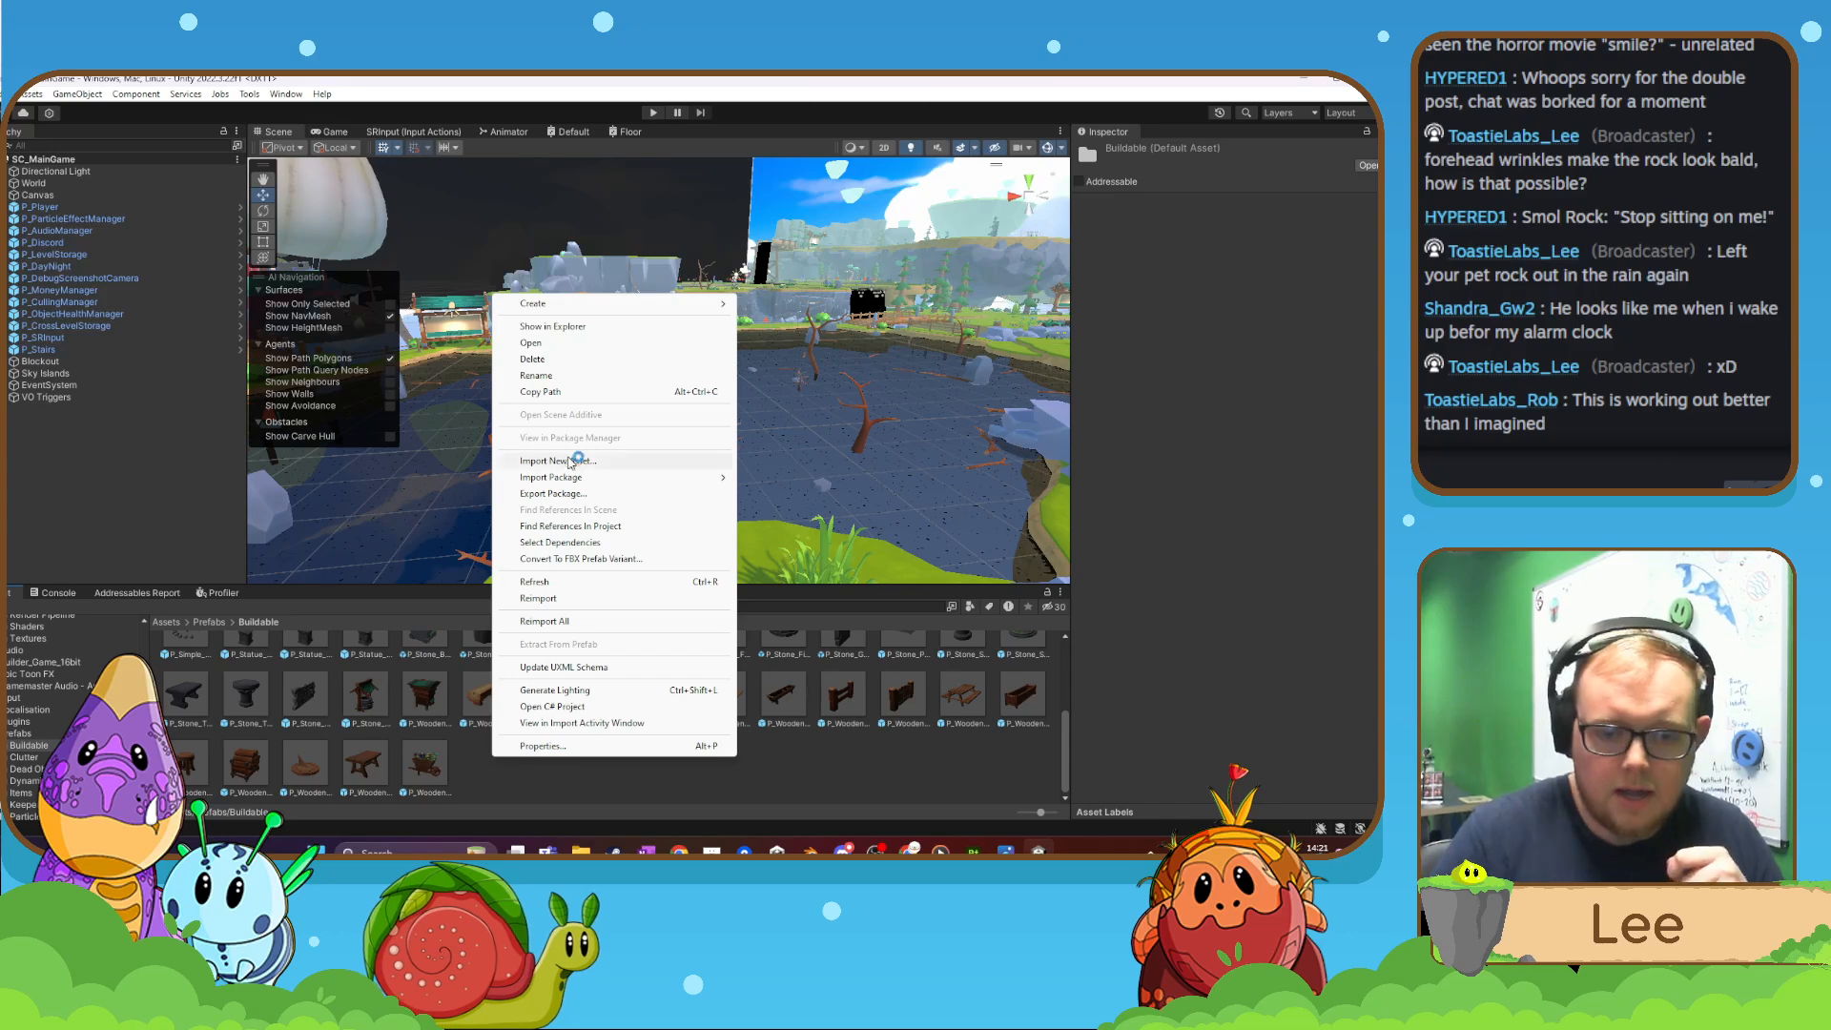
left_click(465, 782)
- Duplicate the wooden wheelbarrow planter prefab in the Buildable folder and rename the copy P_Misc_Bell
left_click(425, 765)
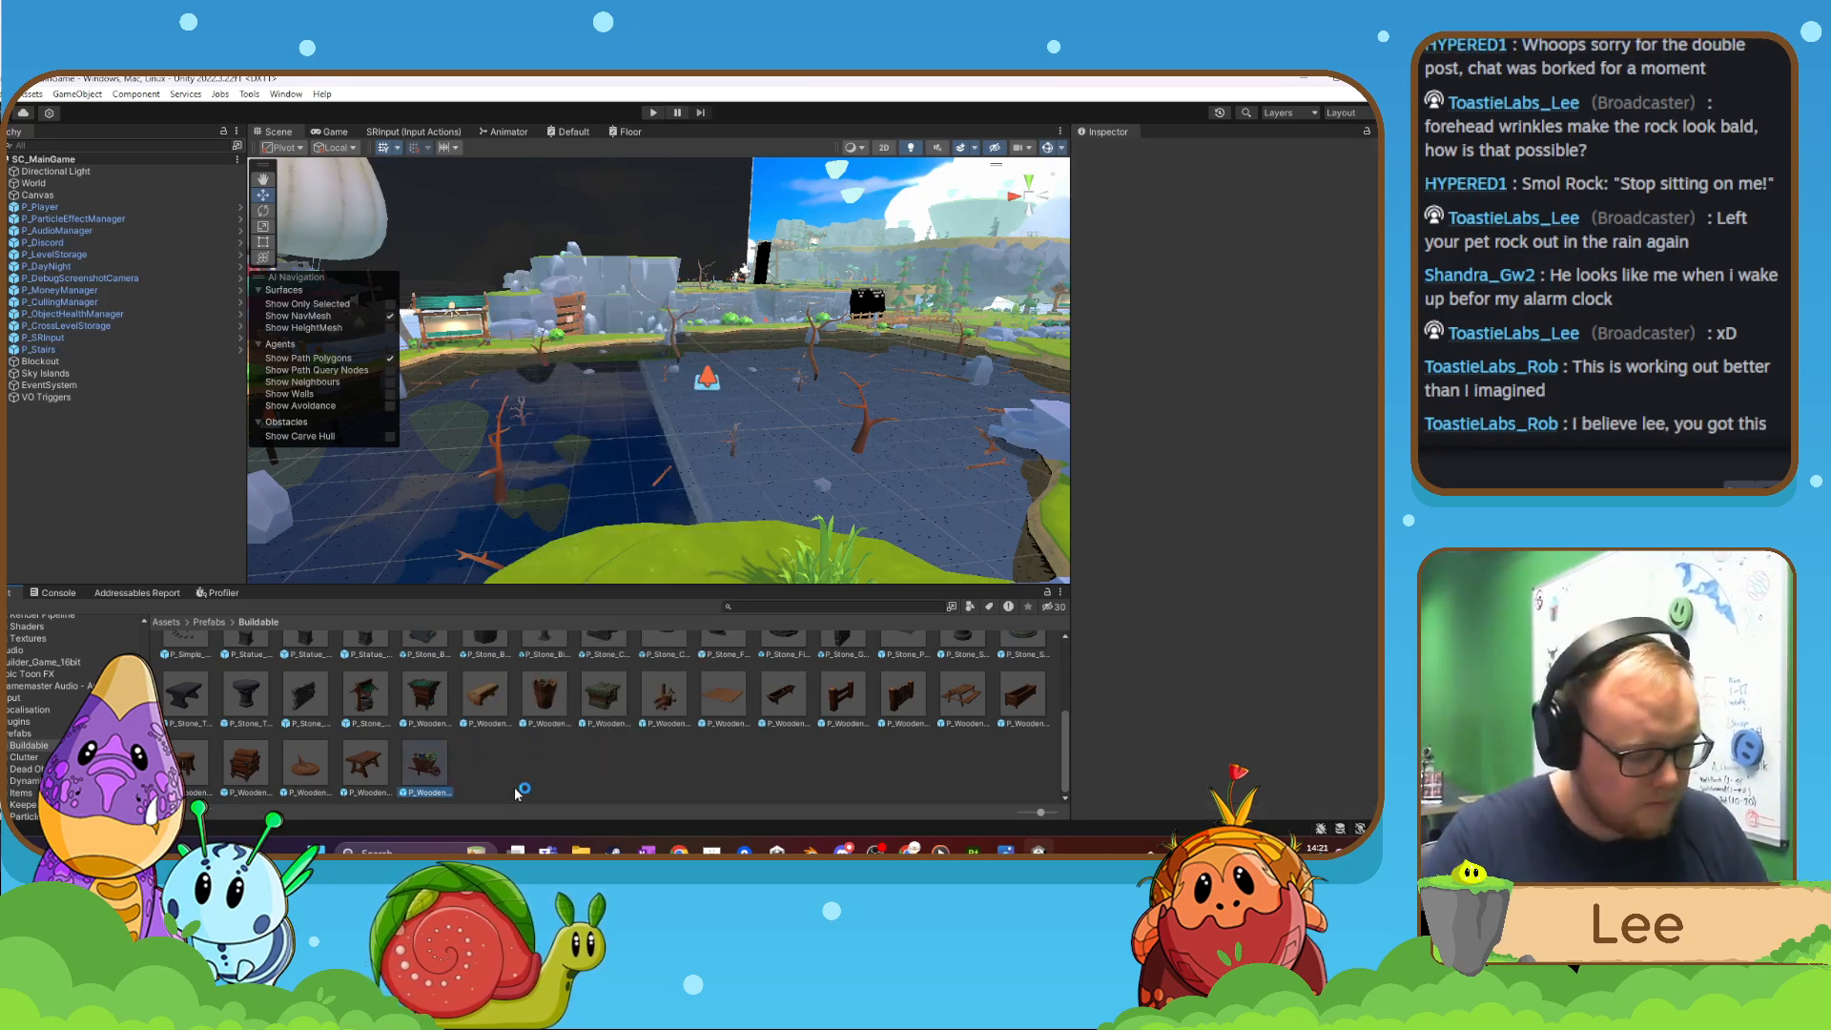
right_click(492, 776)
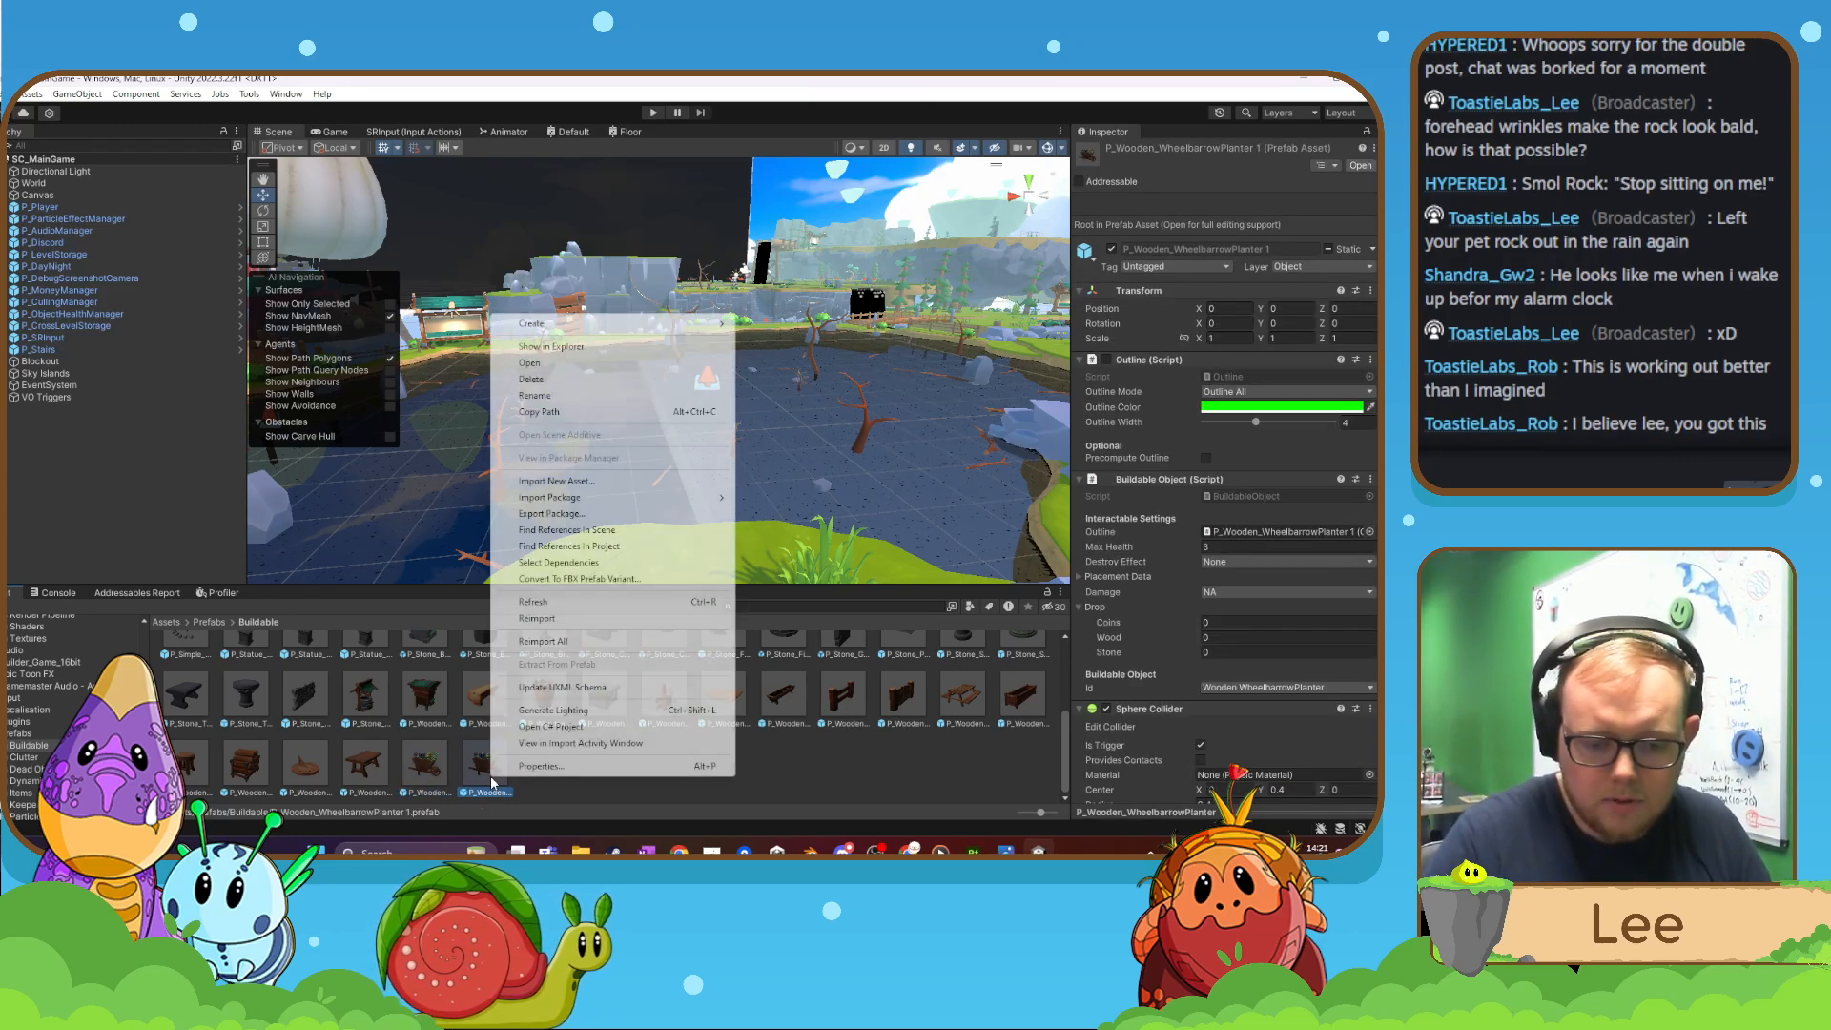
left_click(555, 397)
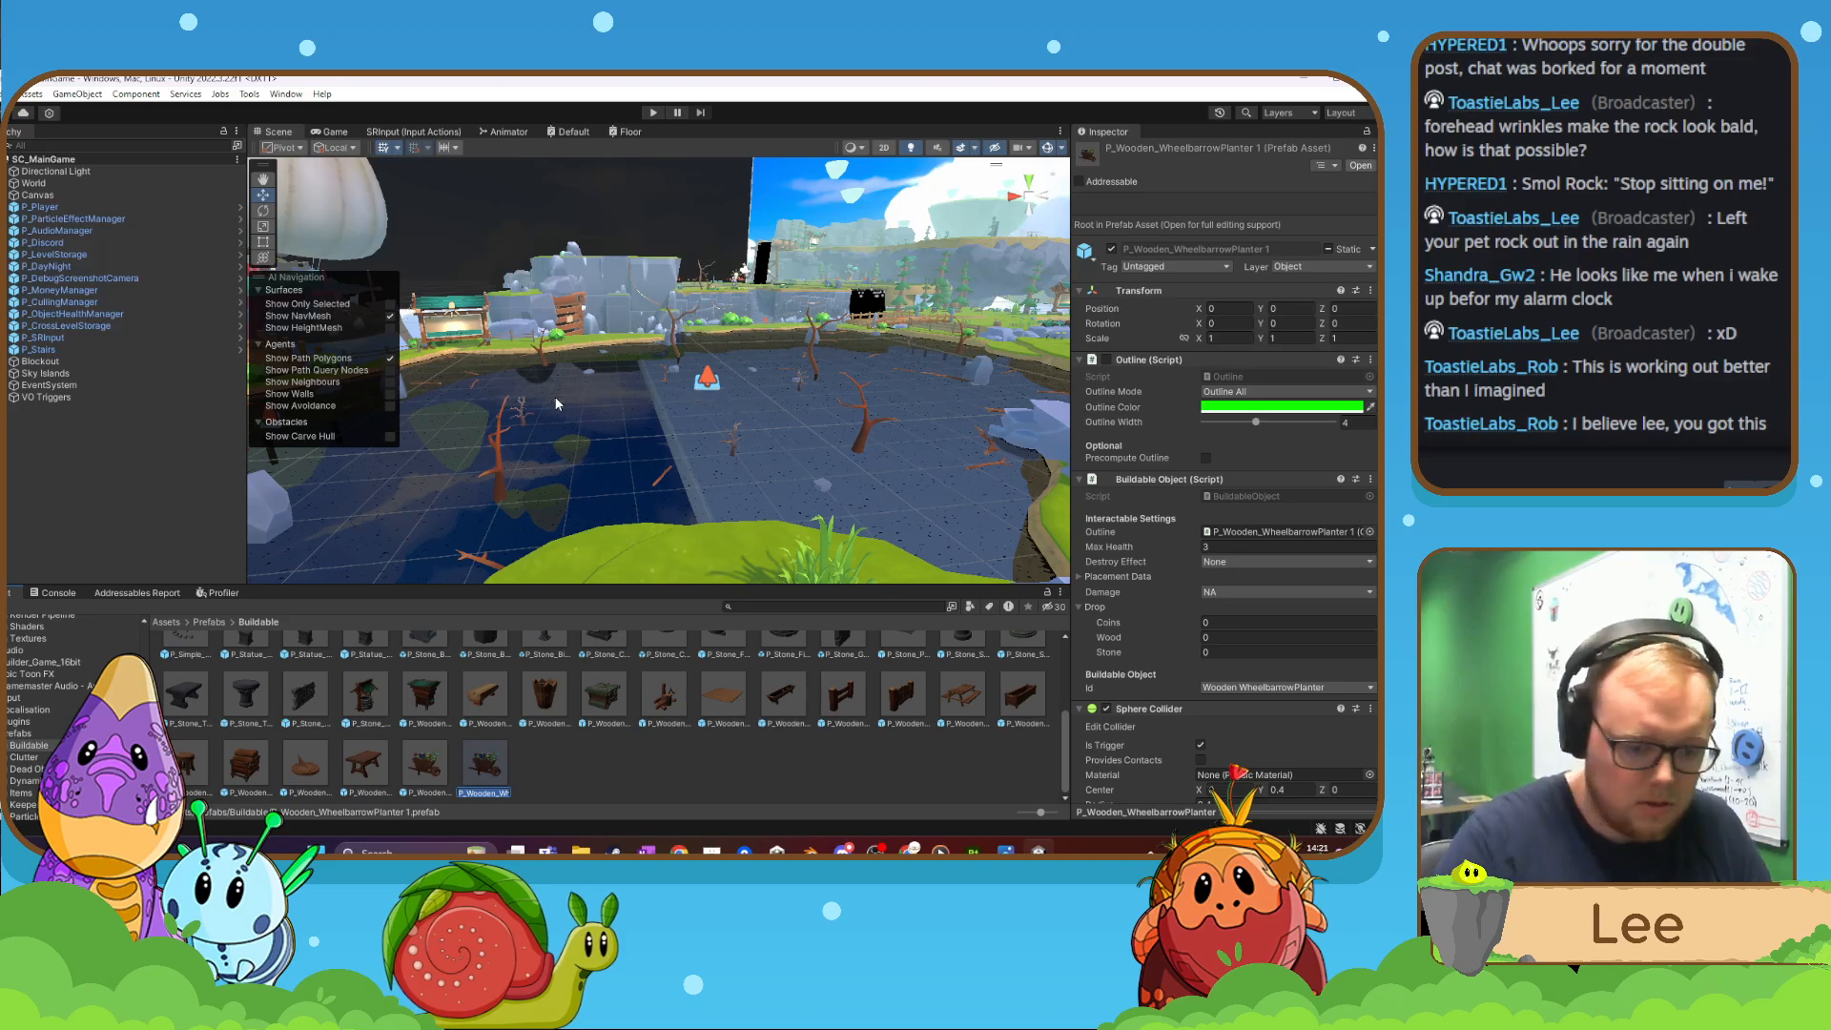
type("P_")
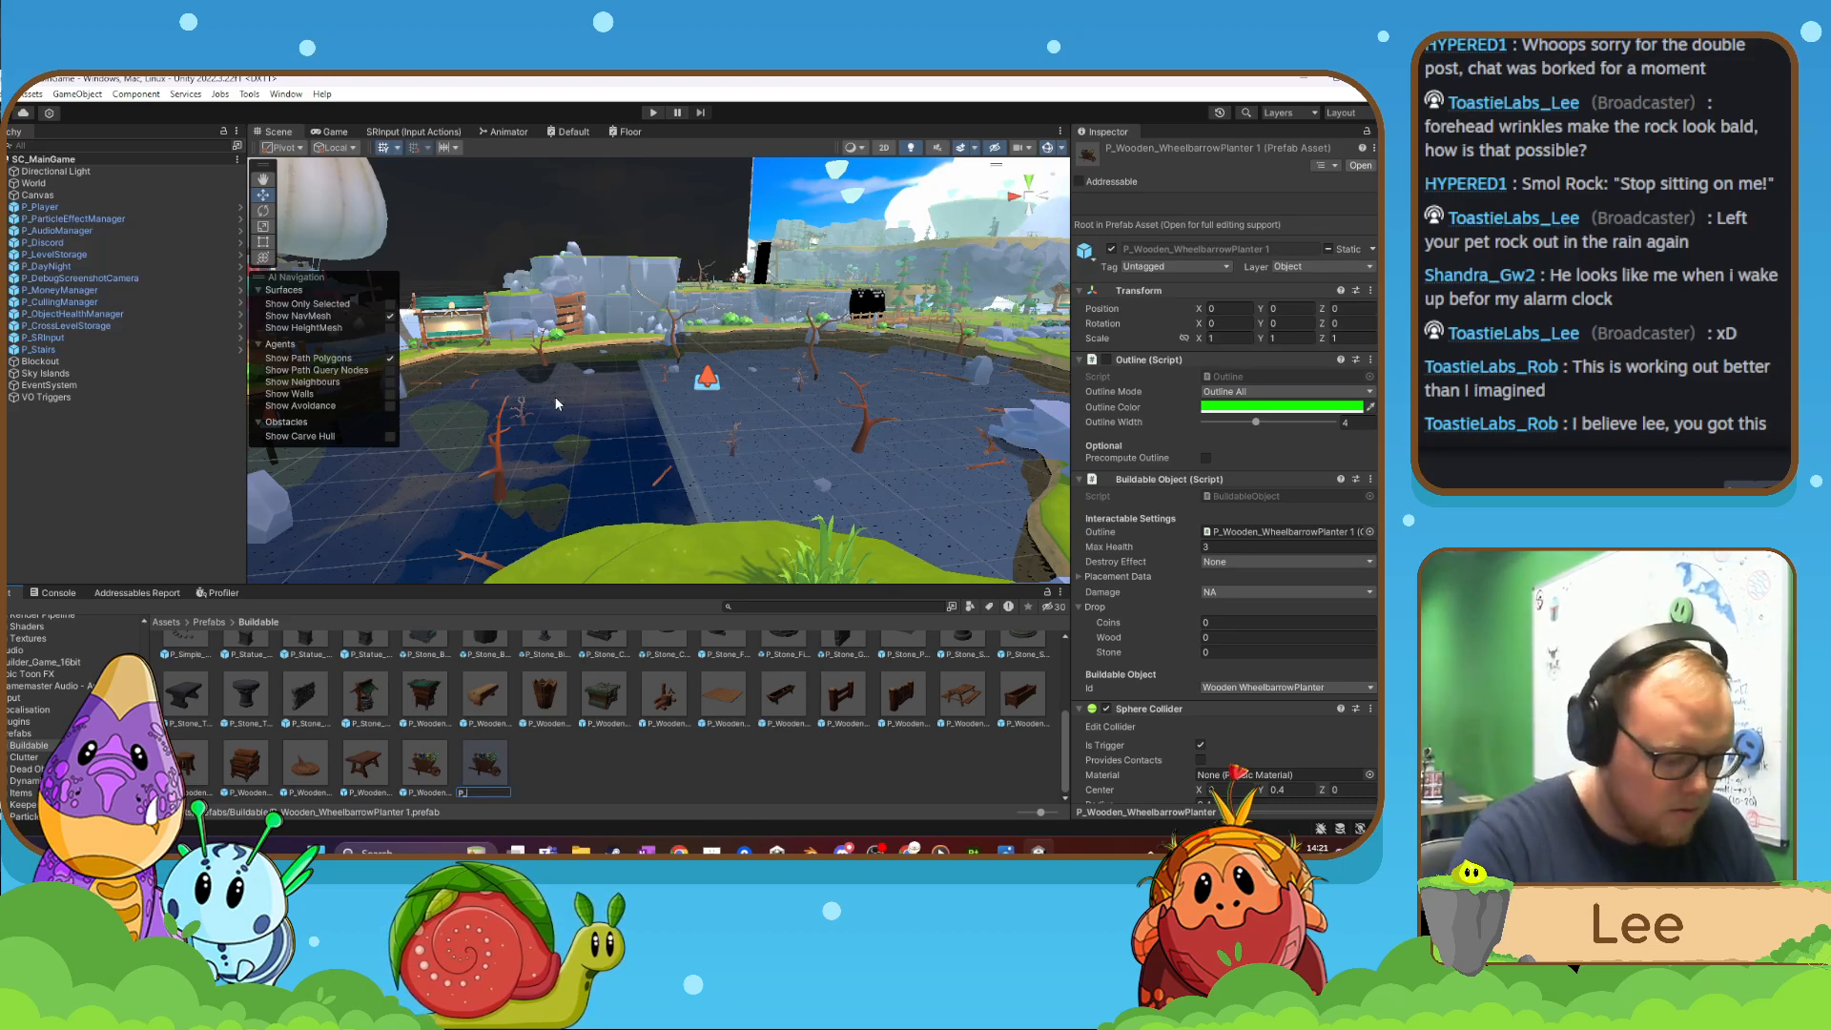
type("Misc_Bel")
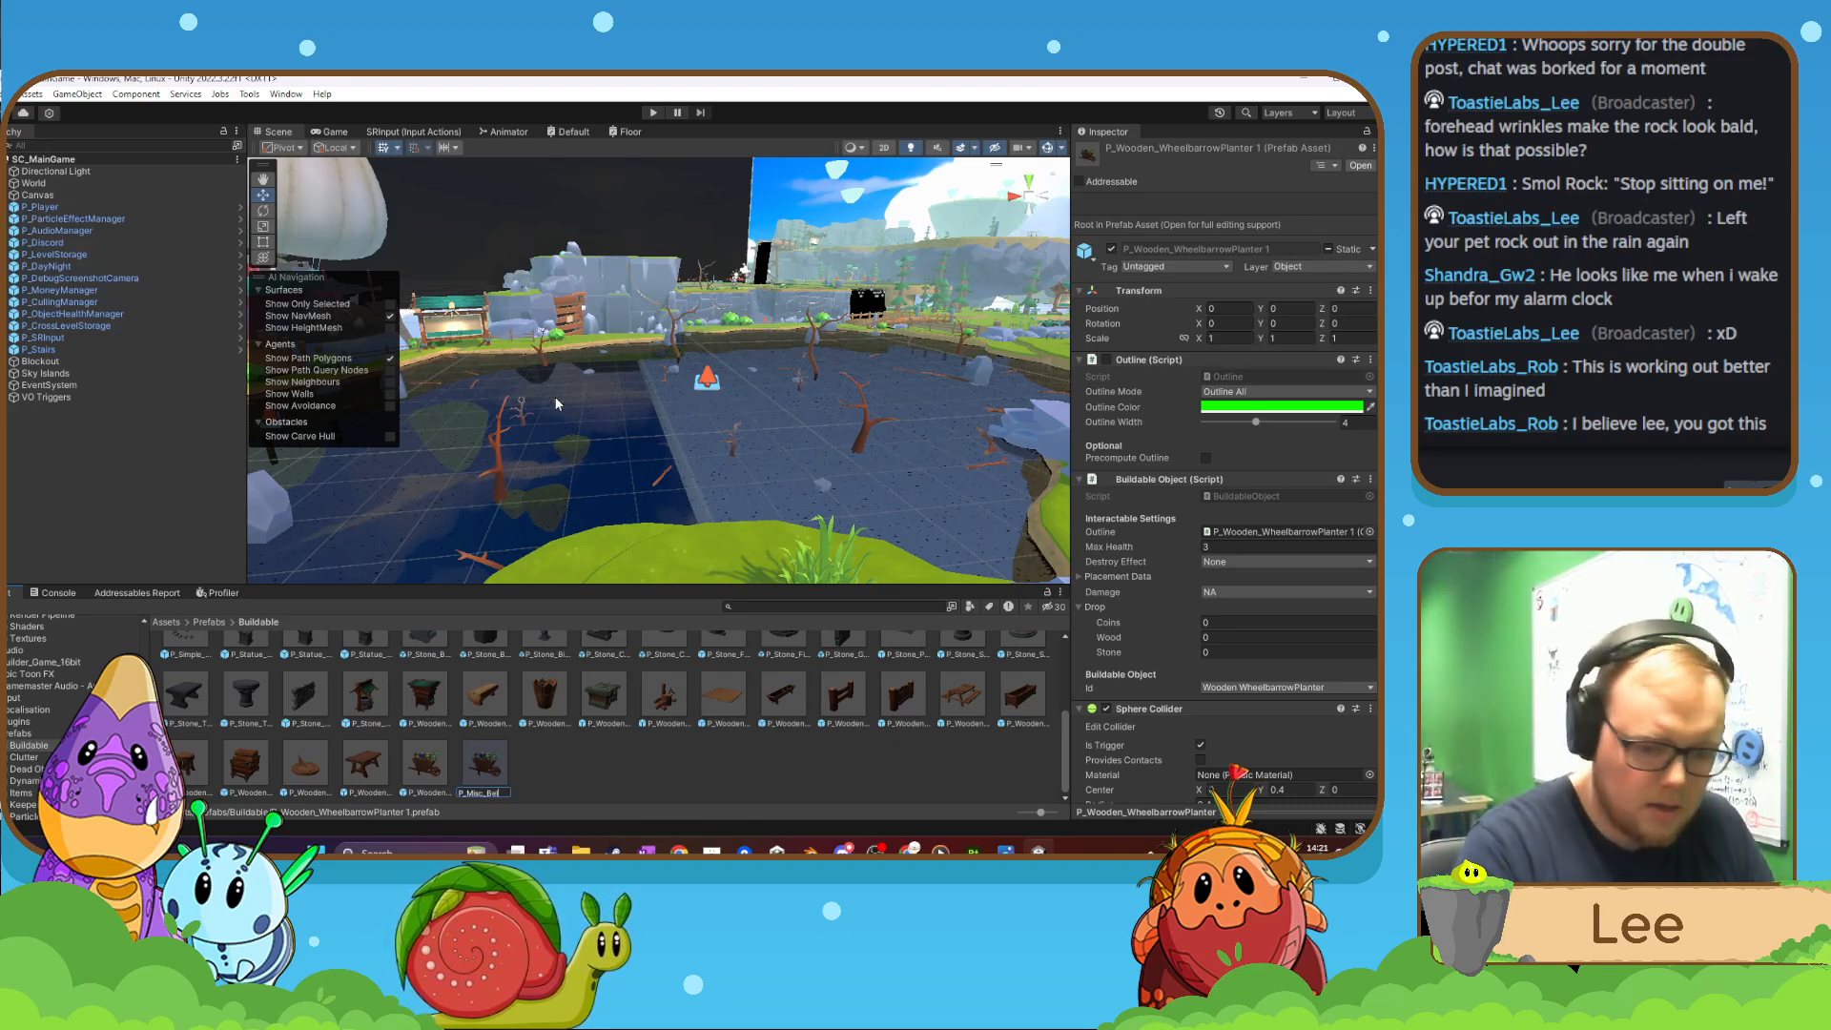
type("l")
key("Return")
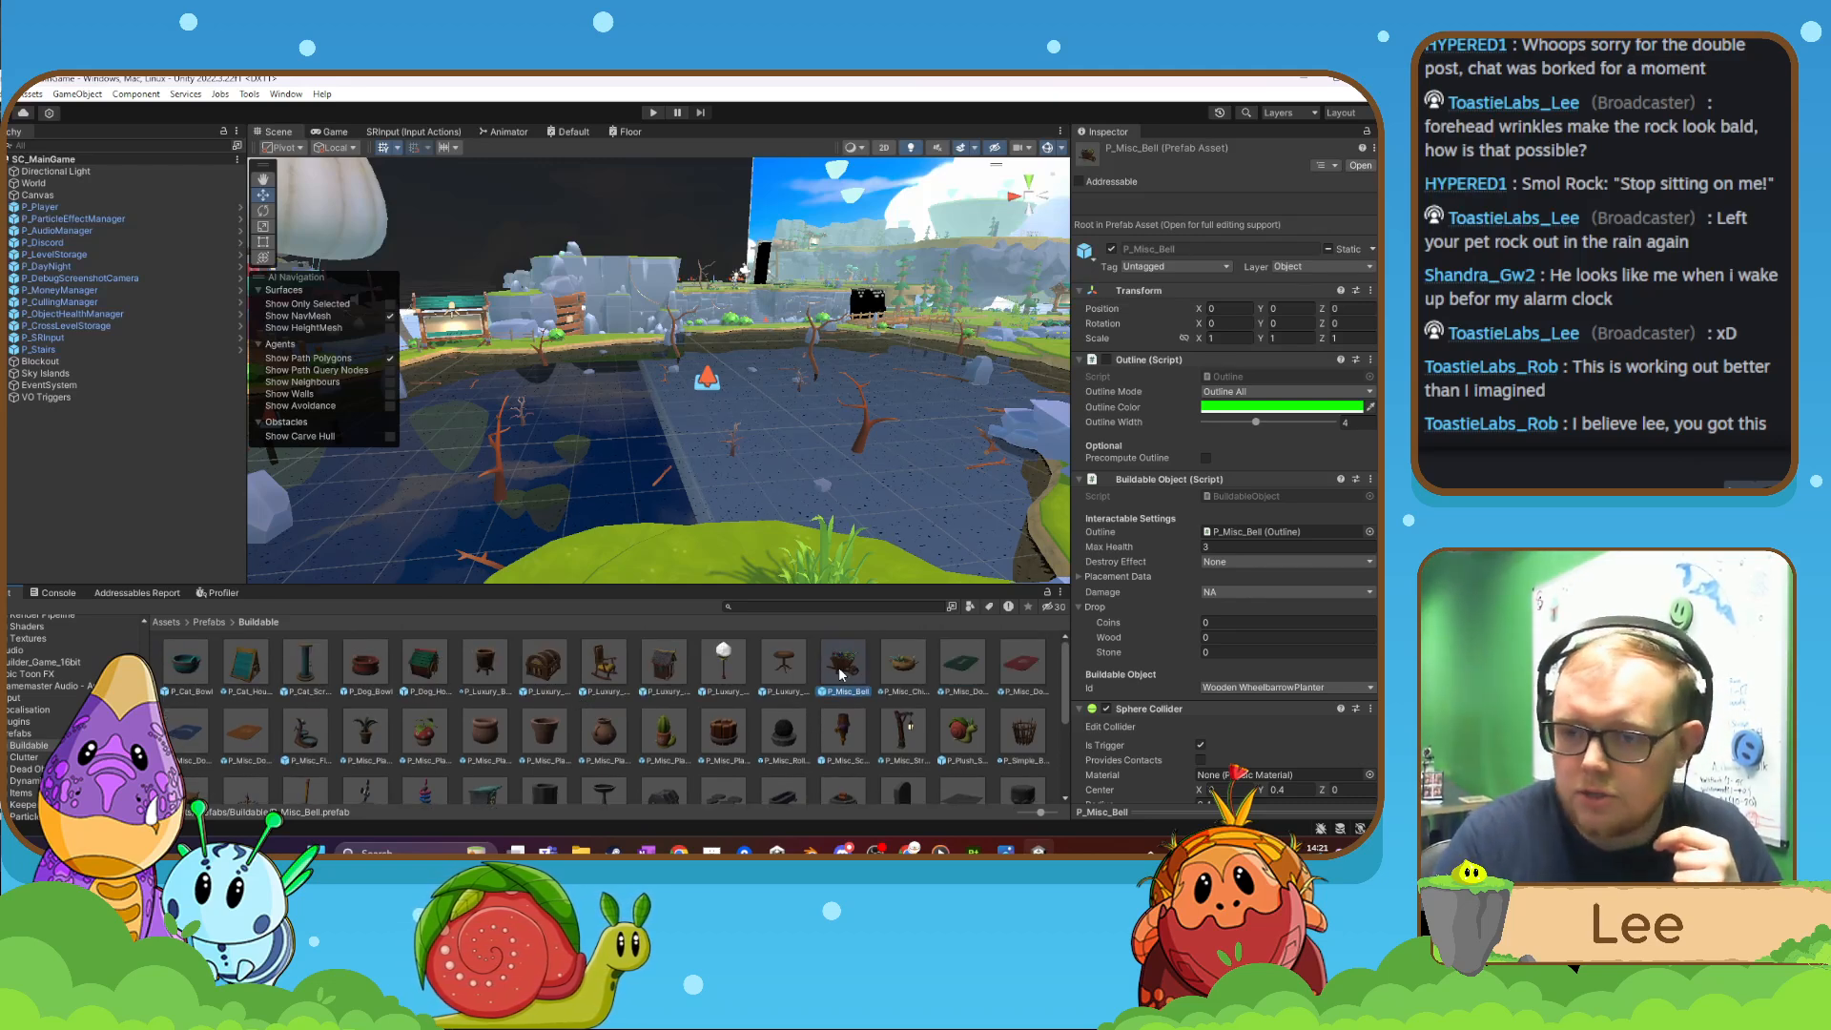
- Open the P_Misc_Bell prefab for editing and delete the wheelbarrow model inside it
double_click(842, 667)
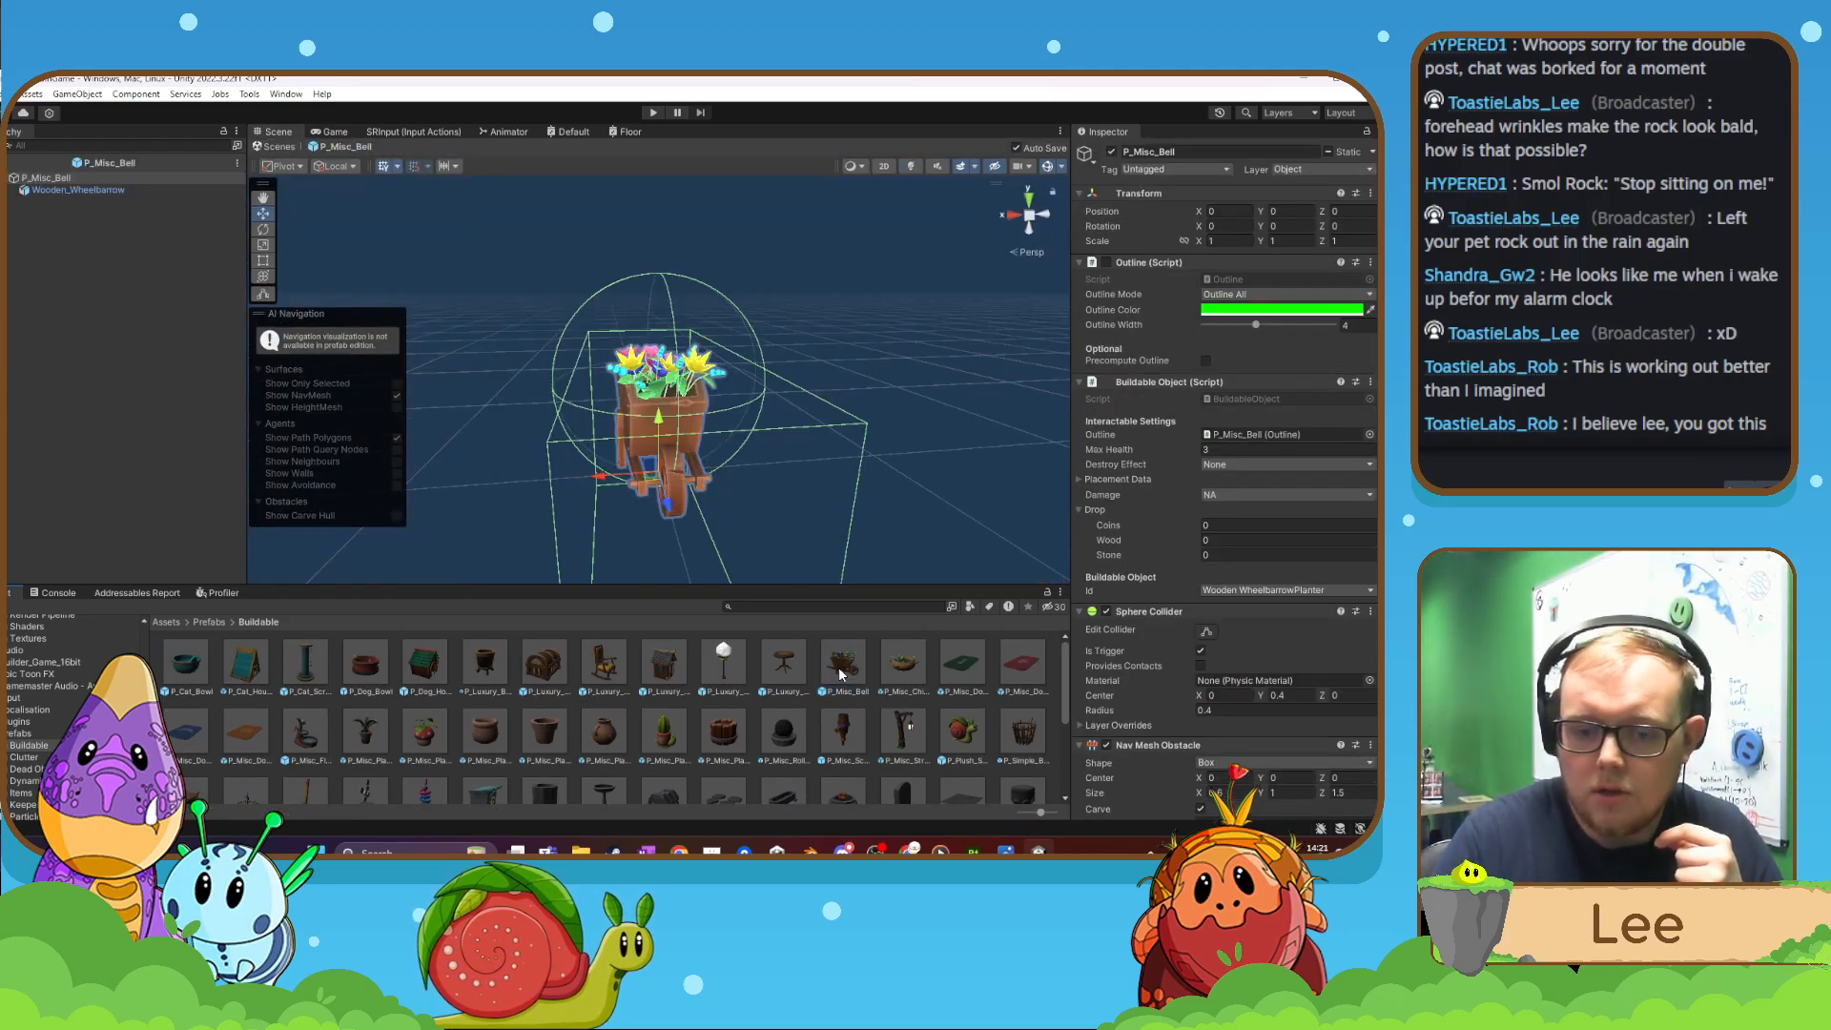
left_click(673, 464)
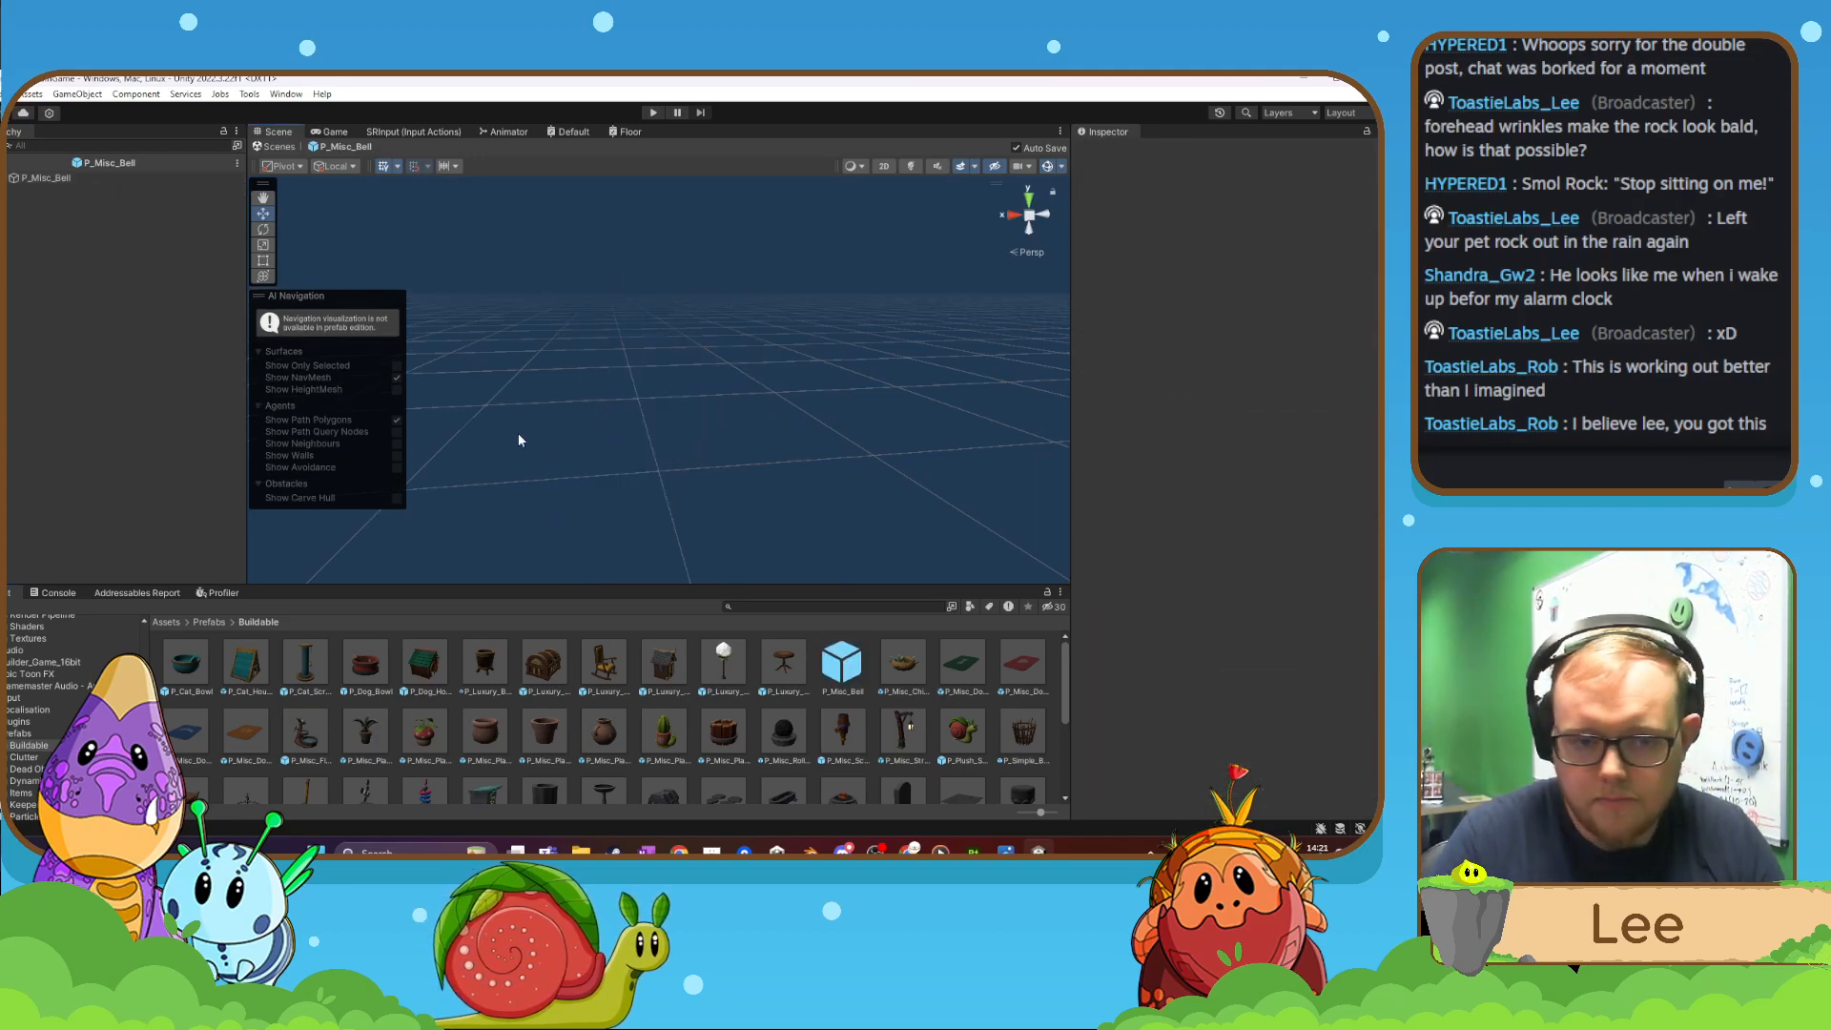
- Search the project assets for "bell" and place the Bell model in the P_Misc_Bell prefab
scroll(59, 686, "up", 7)
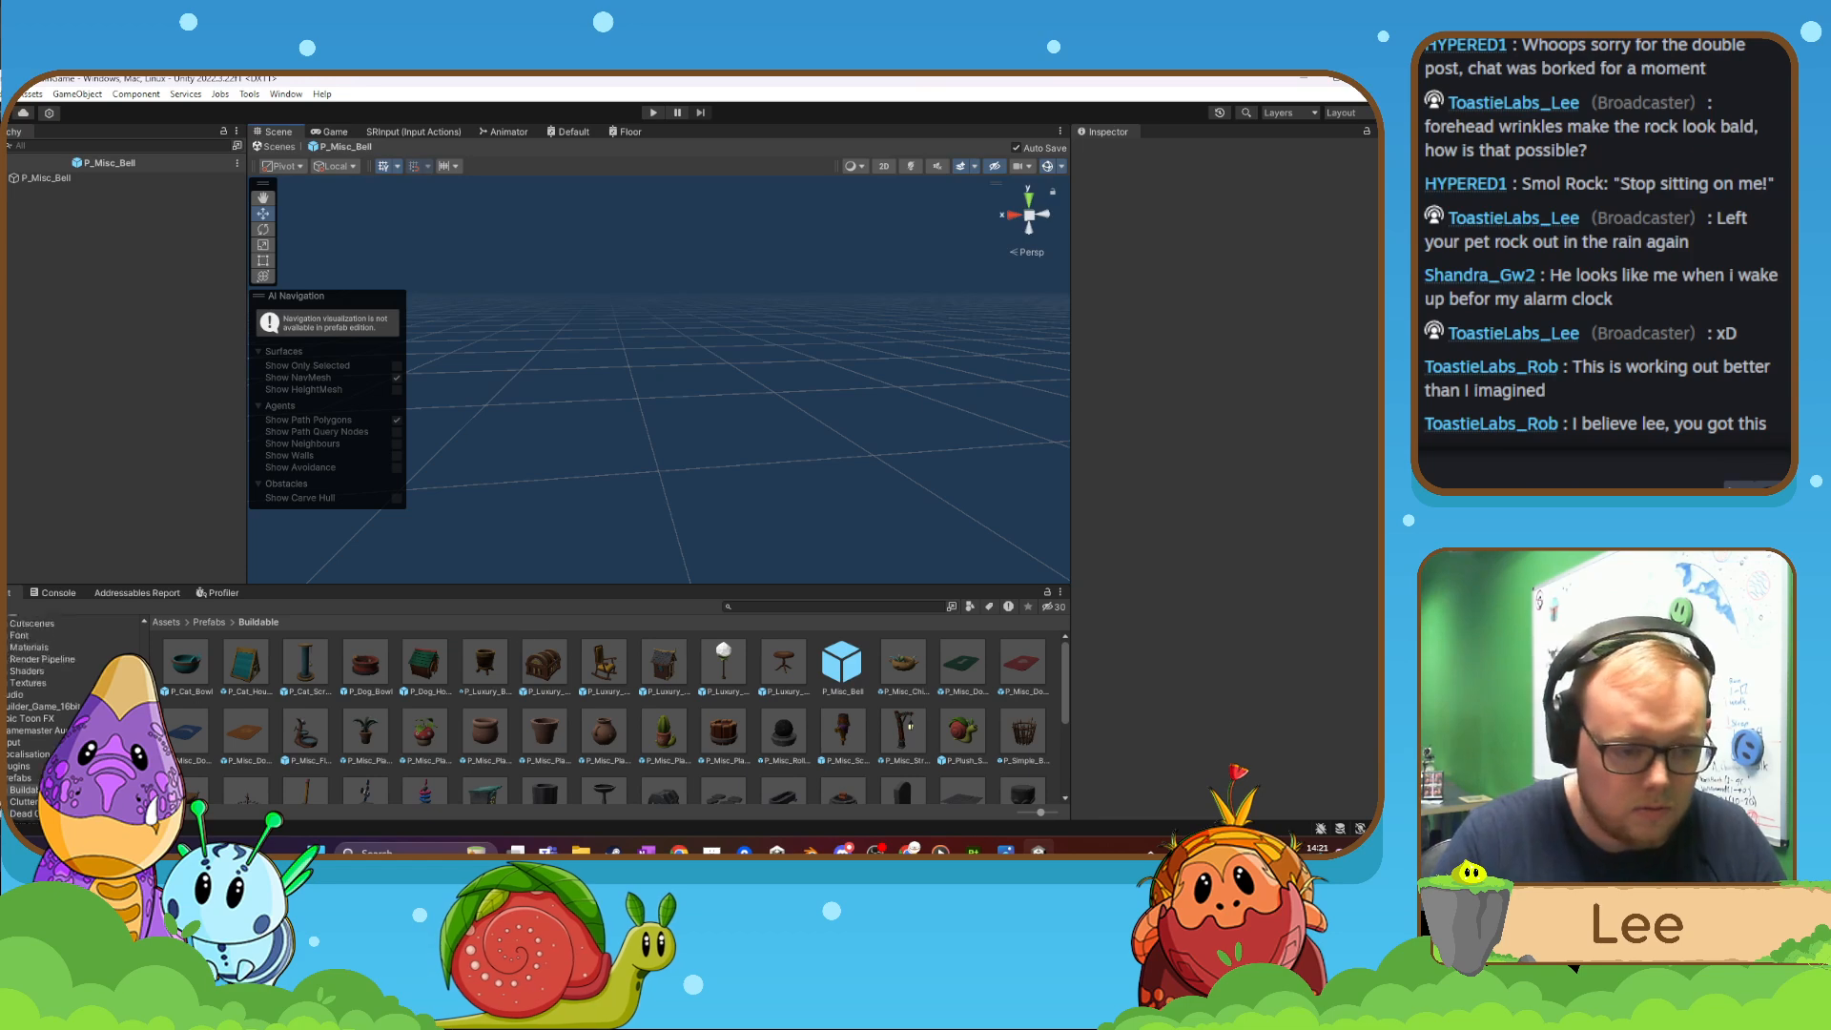
scroll(59, 679, "up", 10)
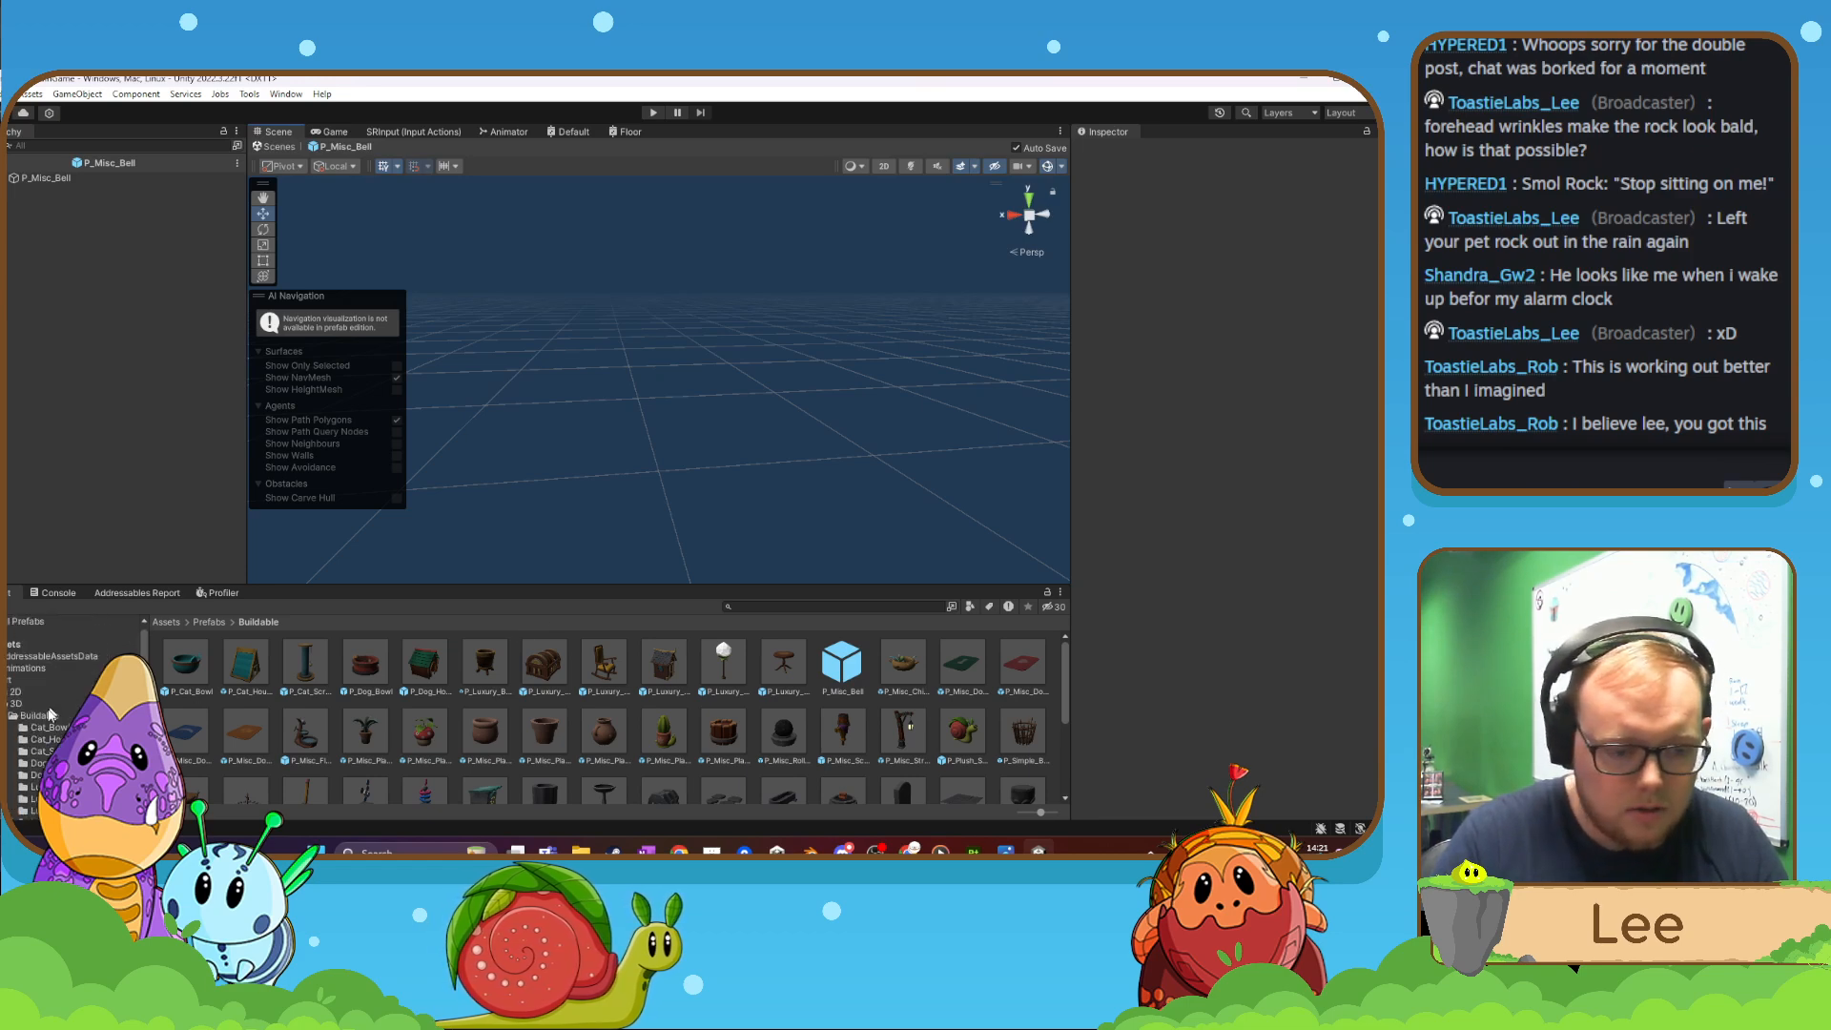
scroll(48, 729, "down", 5)
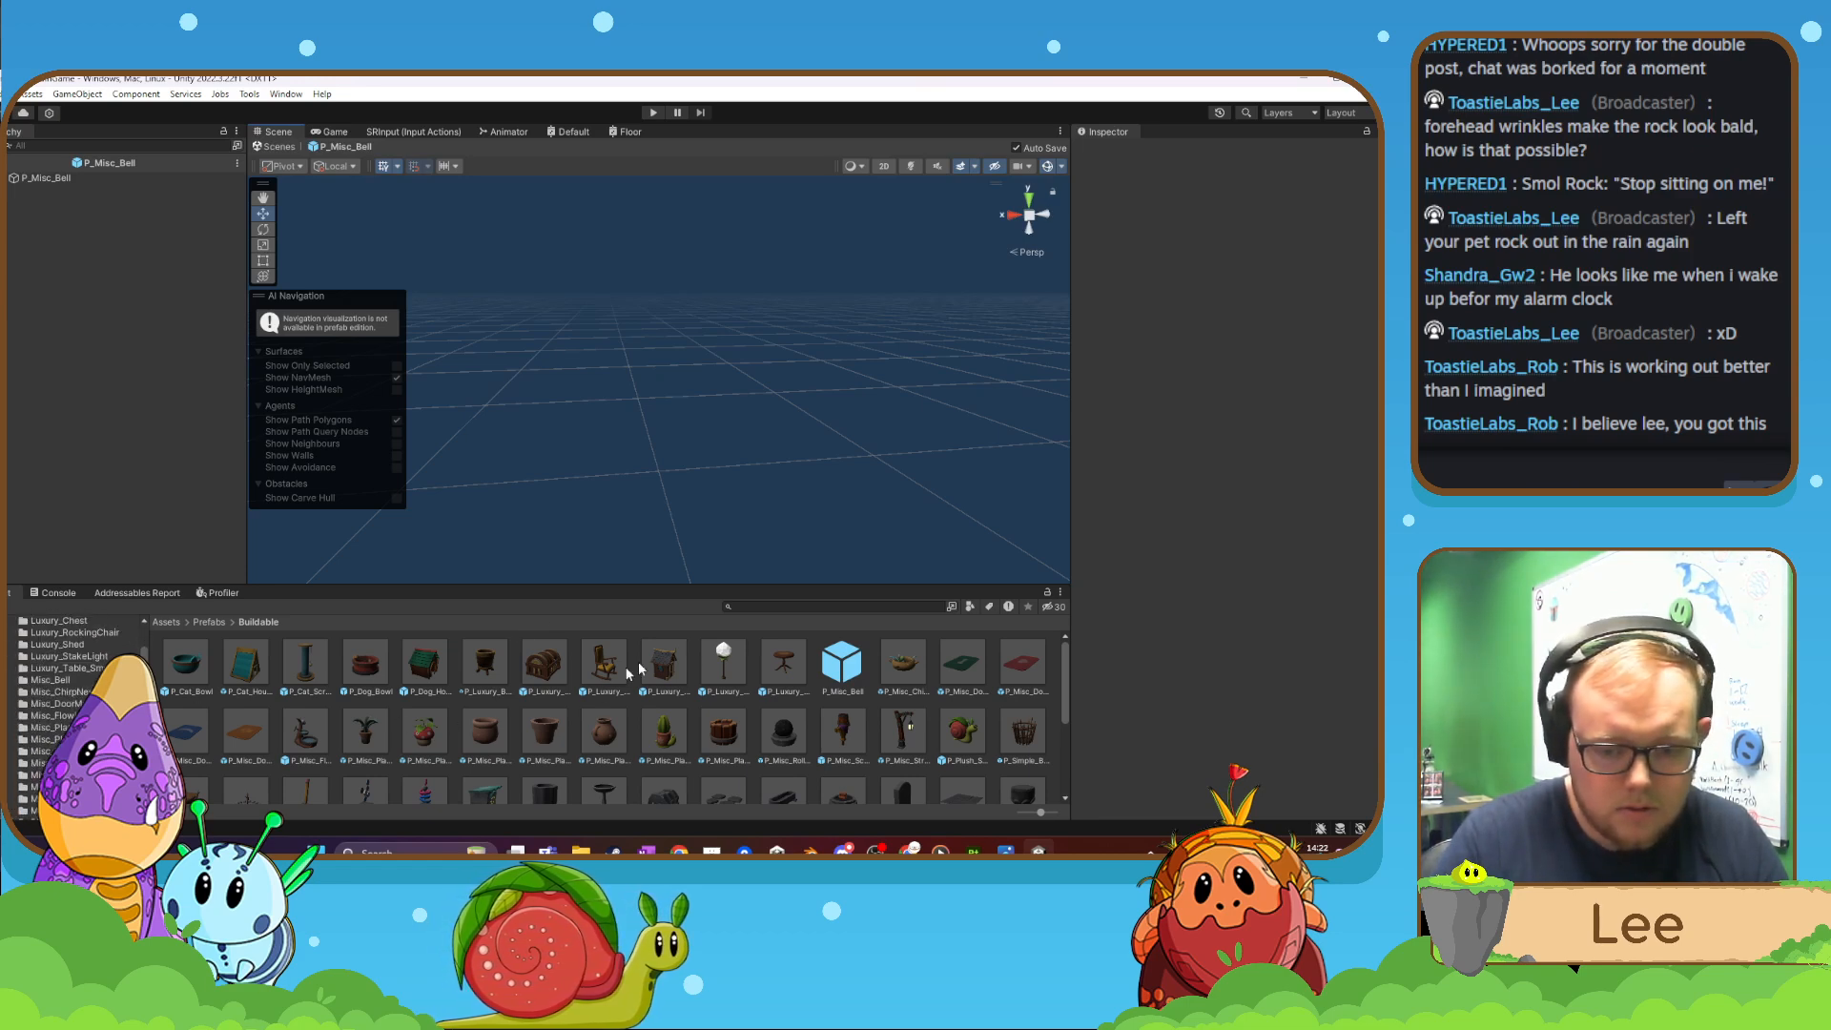
left_click(791, 608)
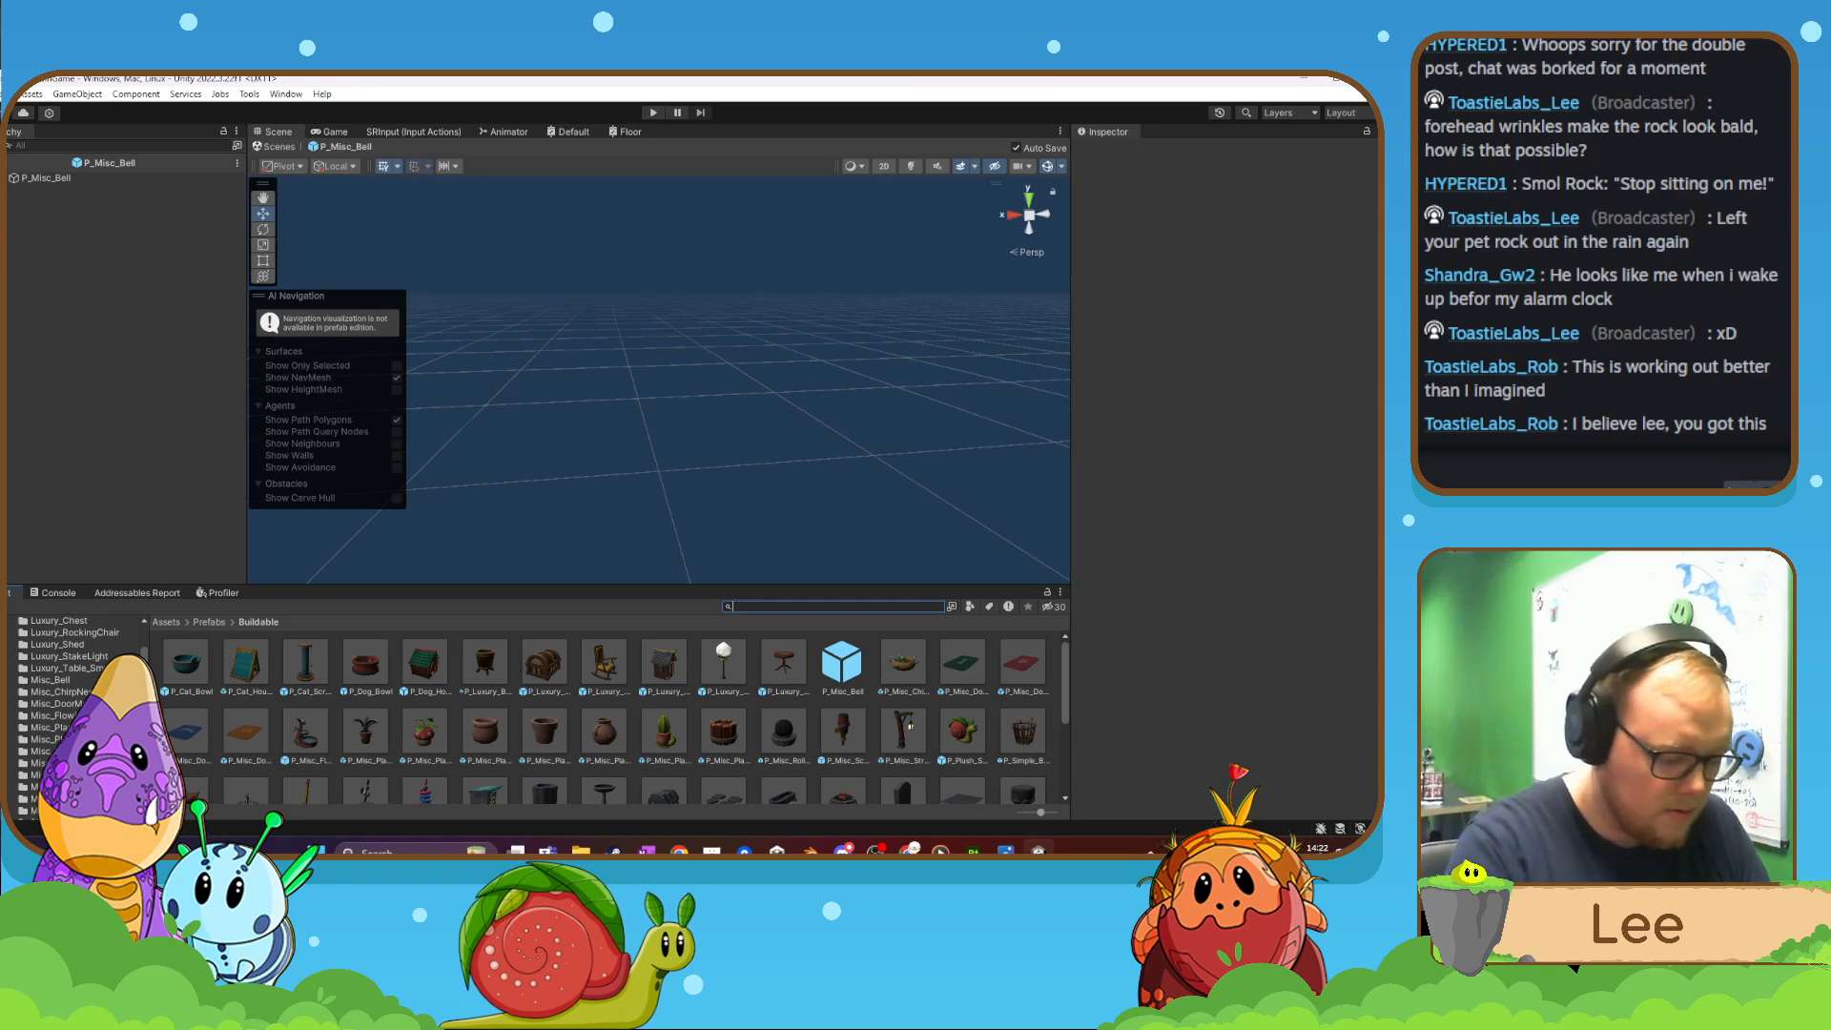
type("P_Misc_bell")
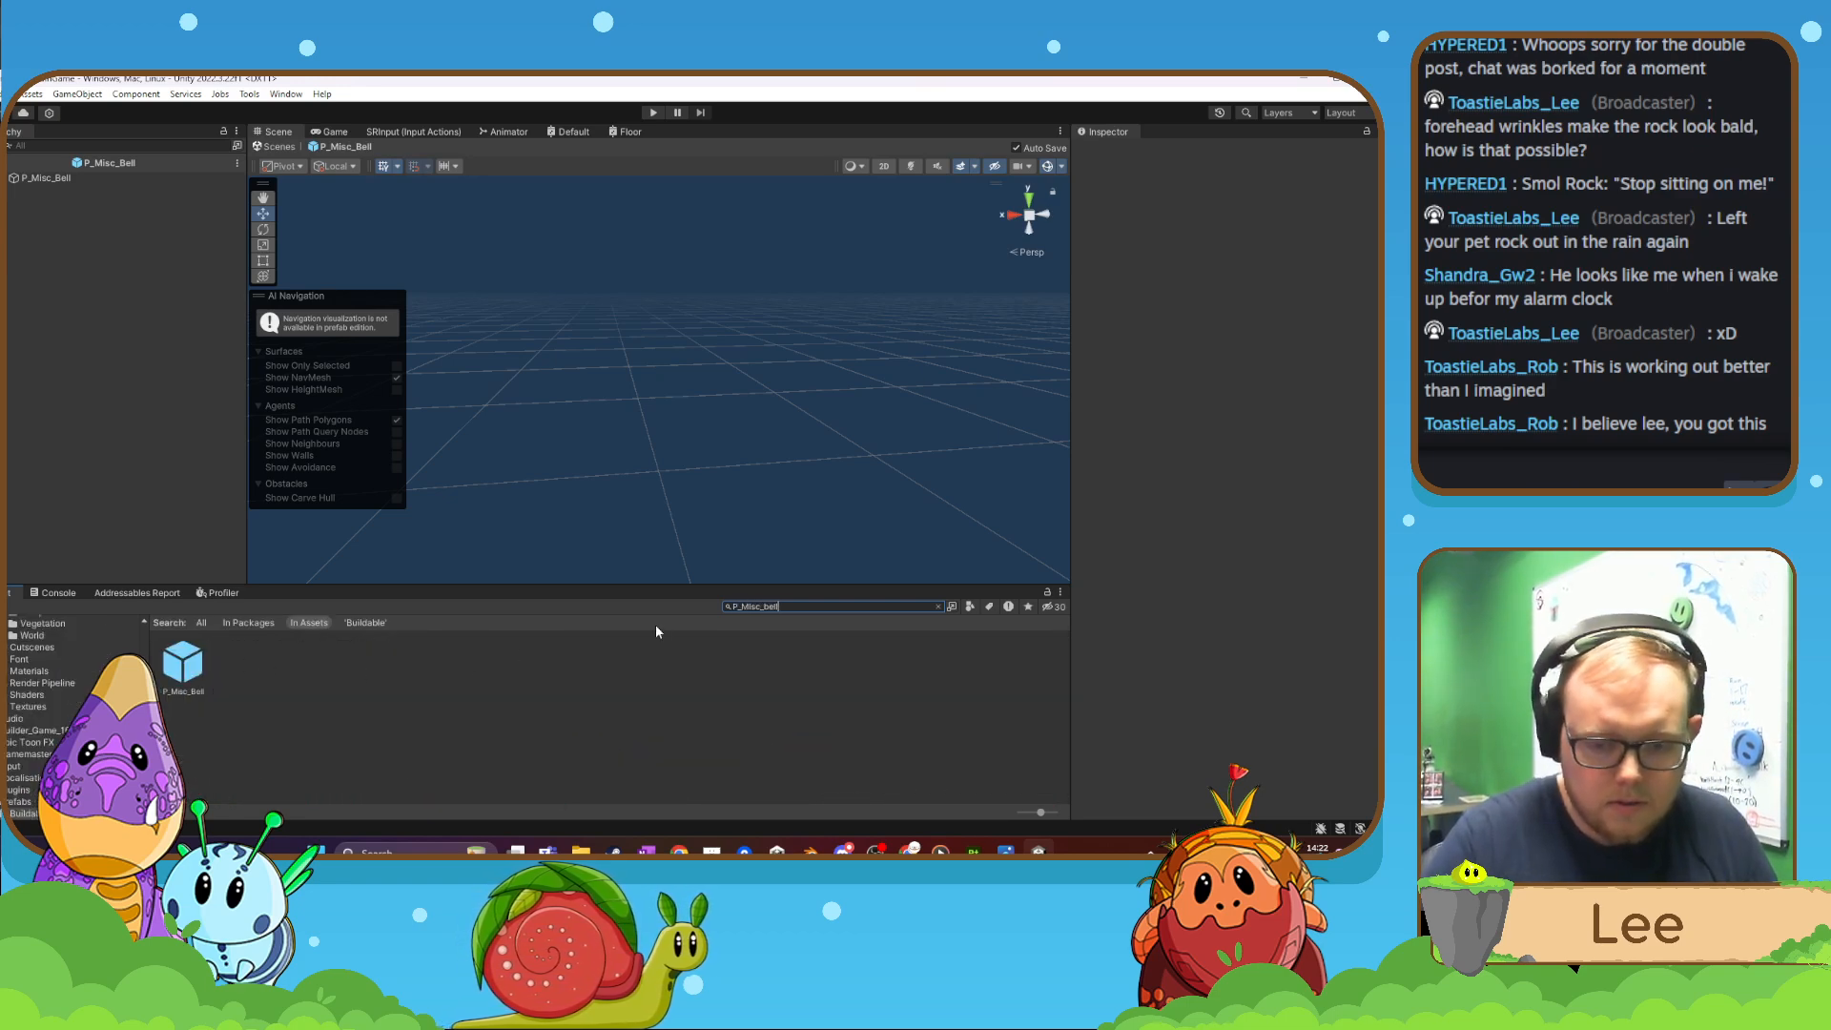
left_click(741, 606)
key("BackSpace")
key("BackSpace")
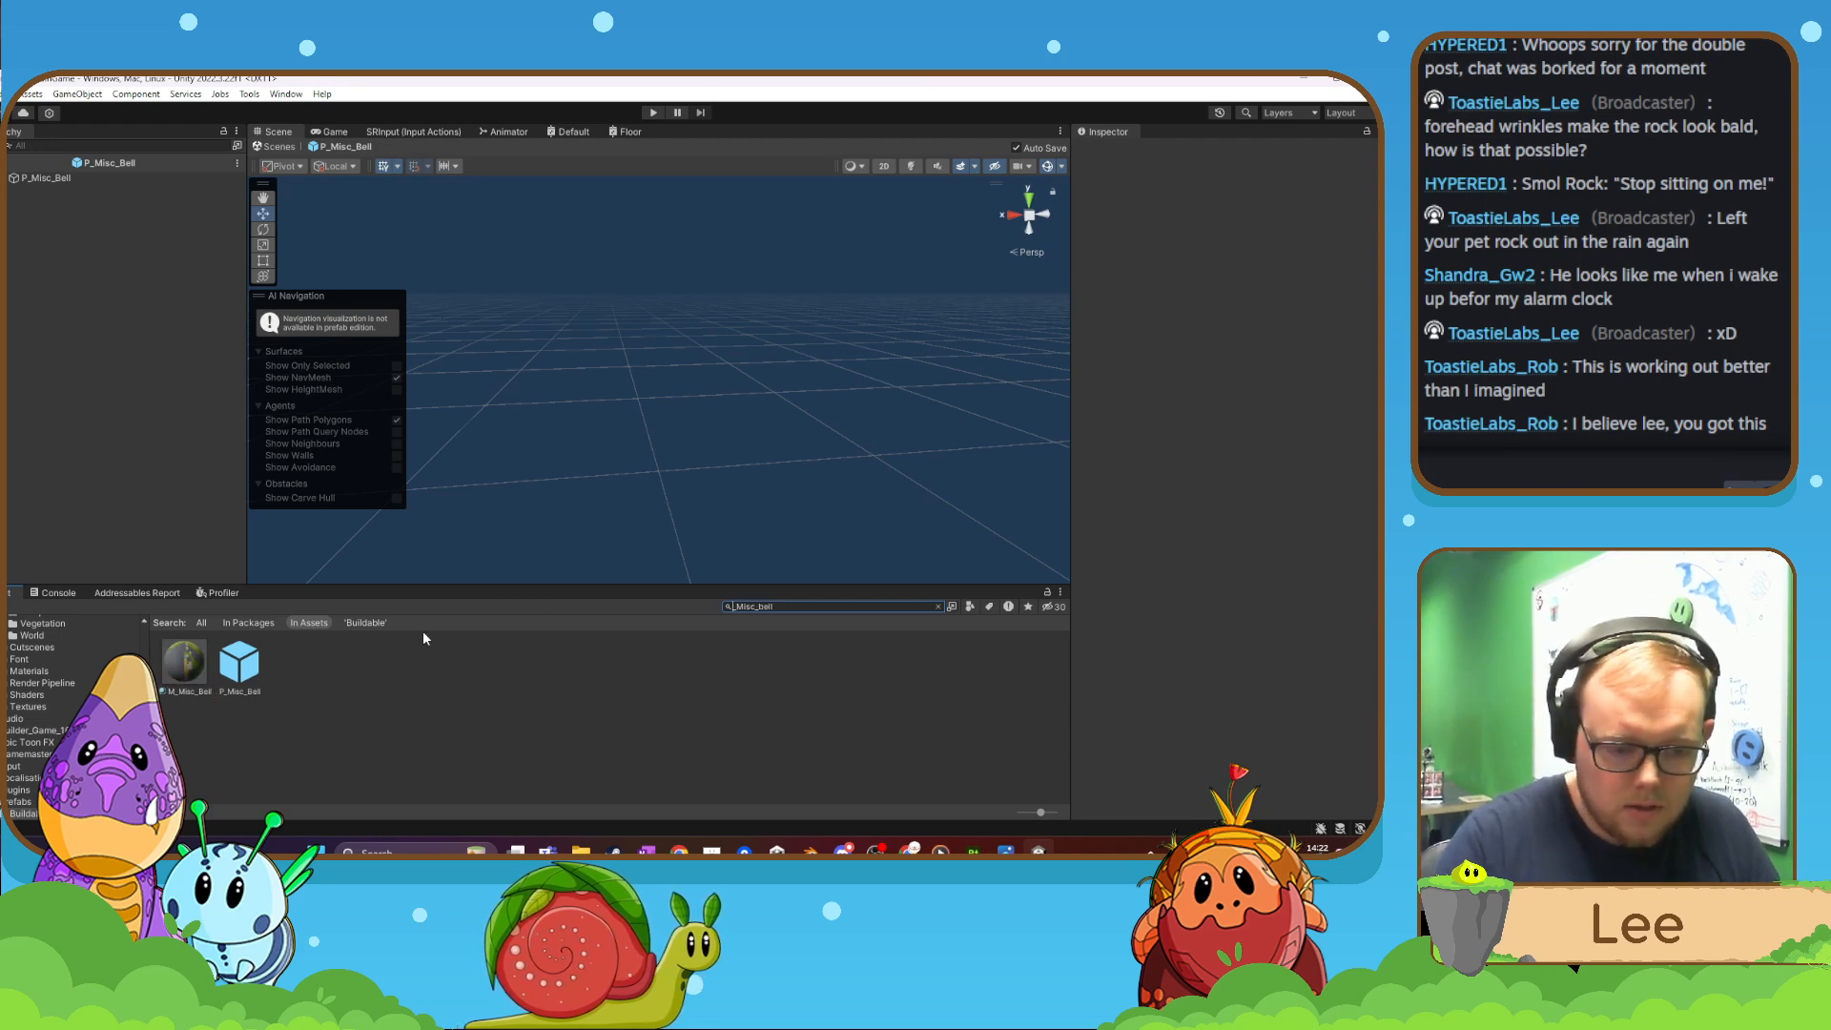
key("Delete")
key("Delete")
key("Delete")
key("Delete")
key("Delete")
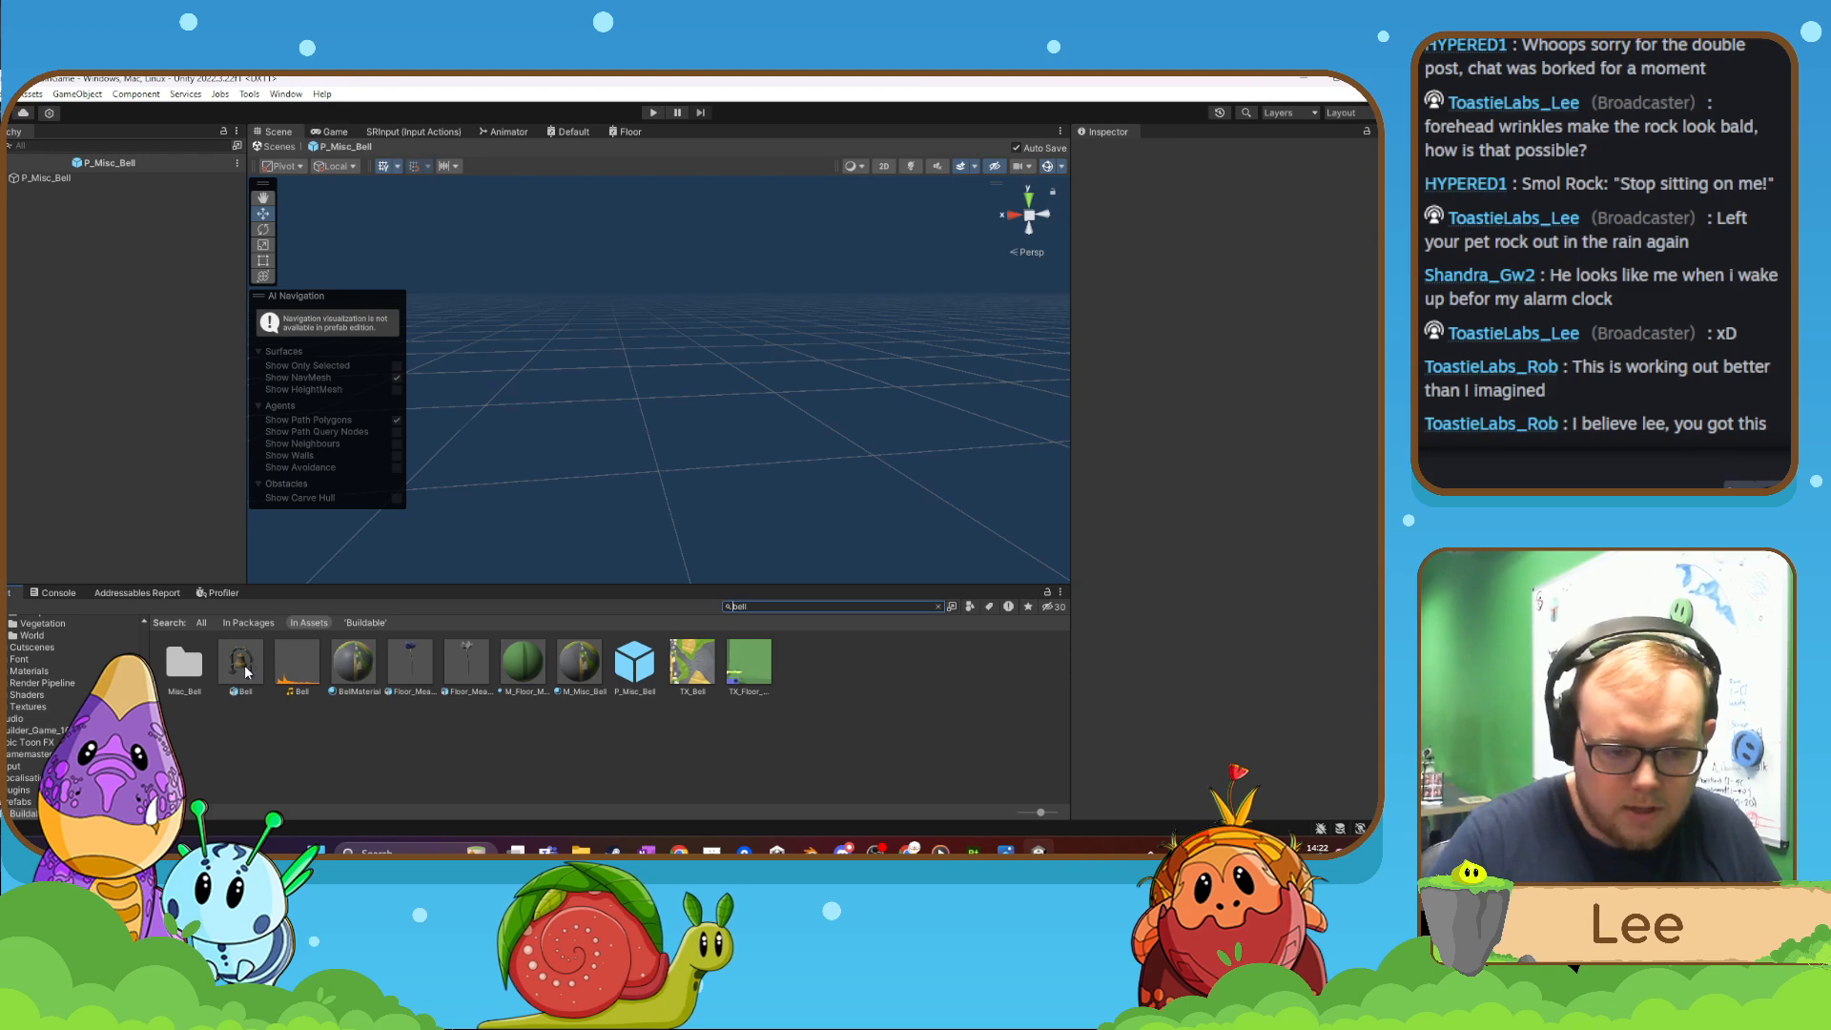
left_click_drag(244, 666, 641, 426)
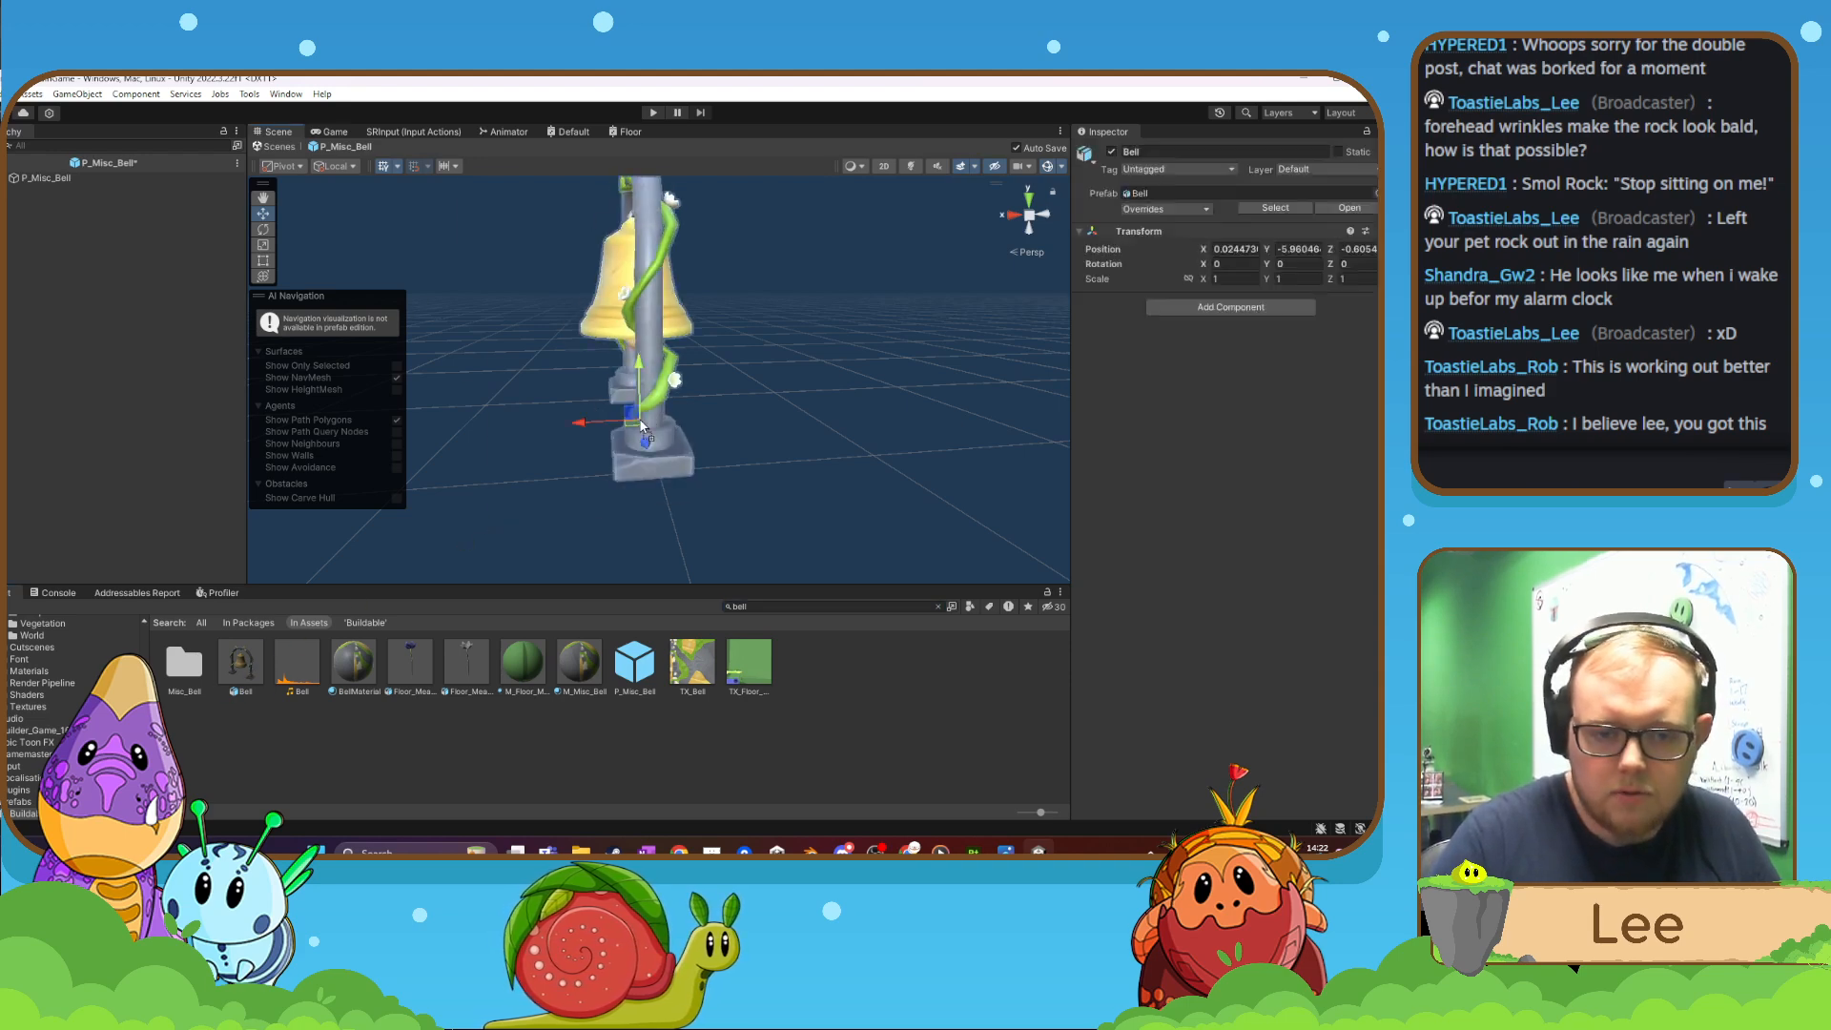
- Set the Bell model's position to 0, 0, 0 on X, Y and Z
left_click(1240, 249)
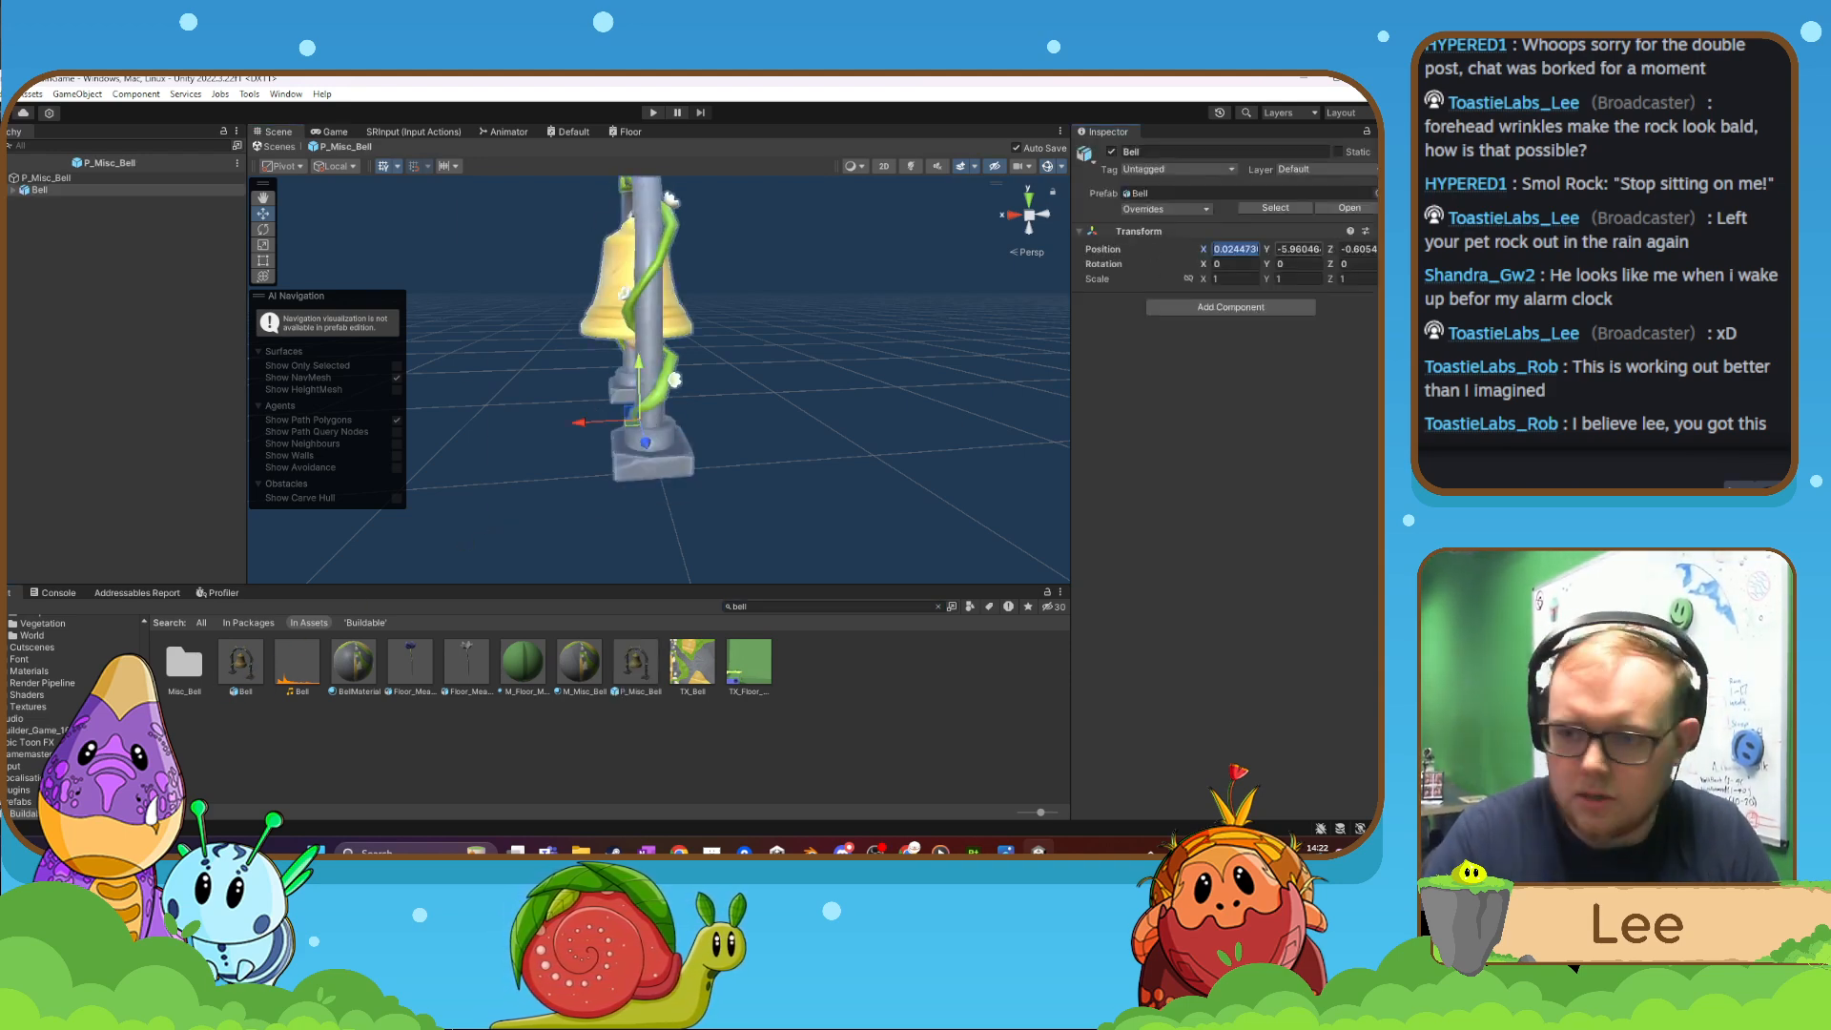
key("Tab")
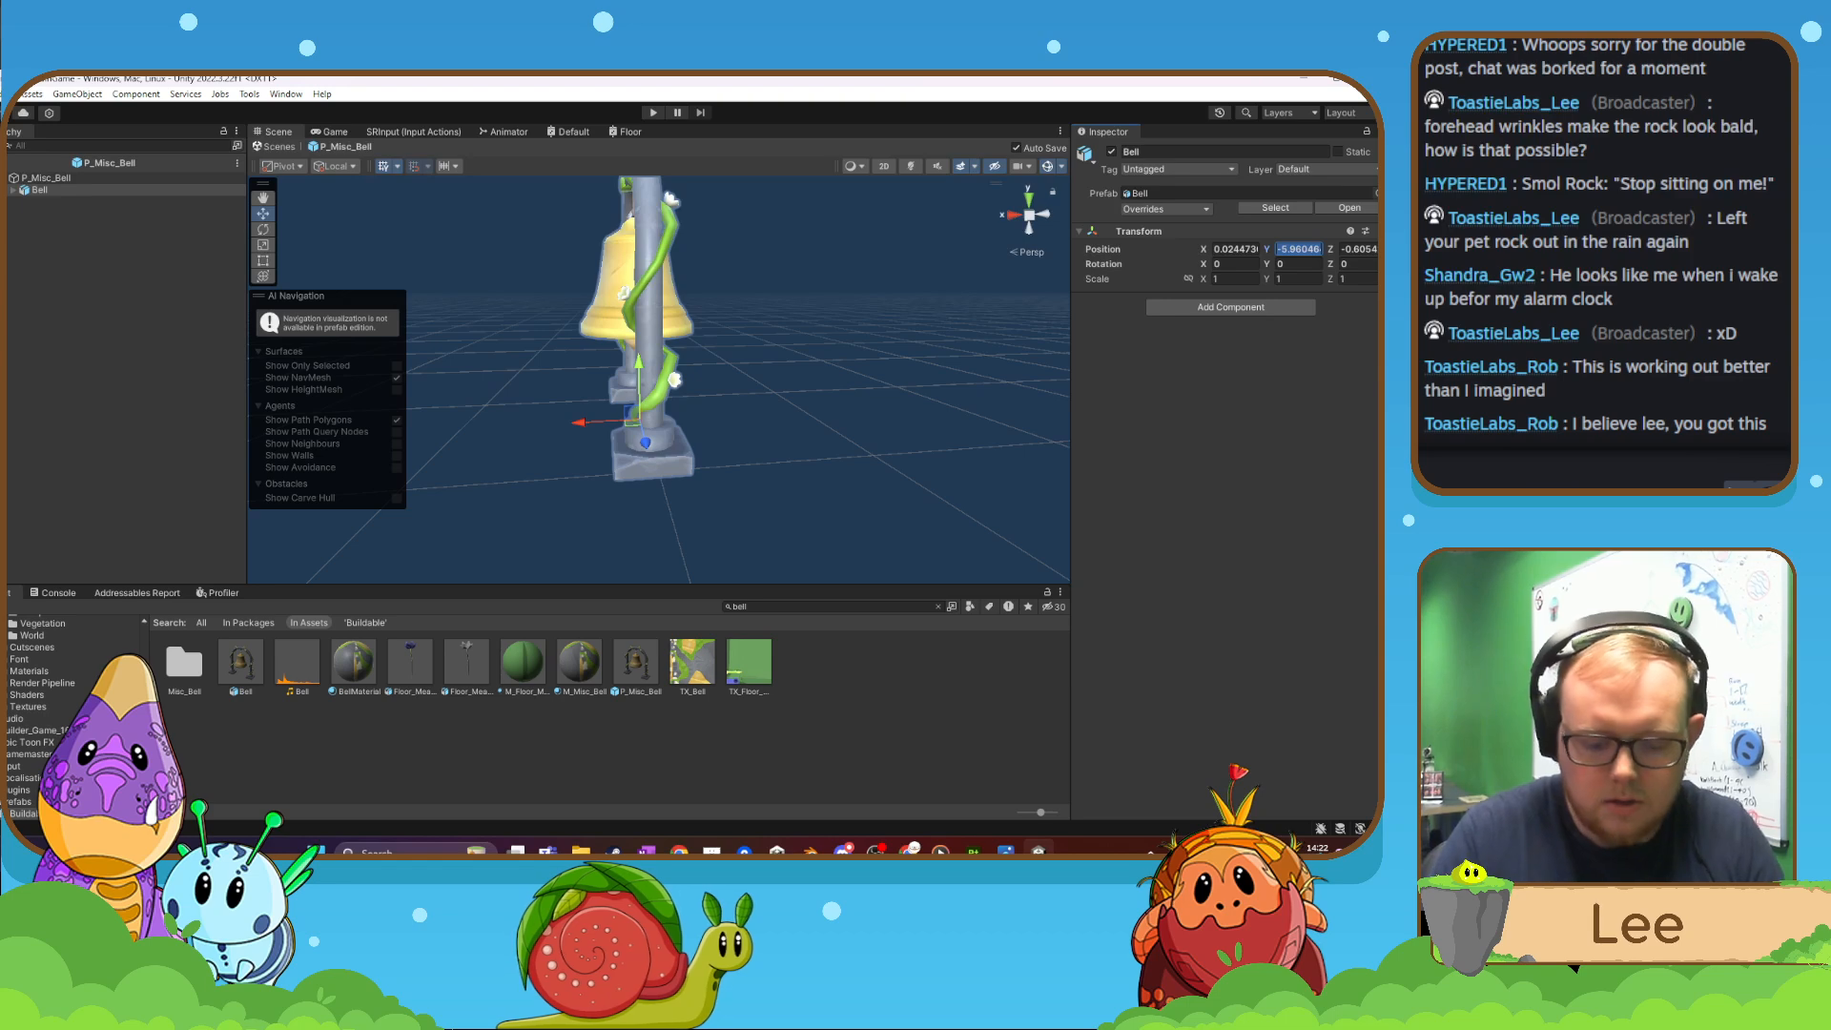
type("0")
key("shift+Tab")
type("0")
left_click(1345, 249)
type("0")
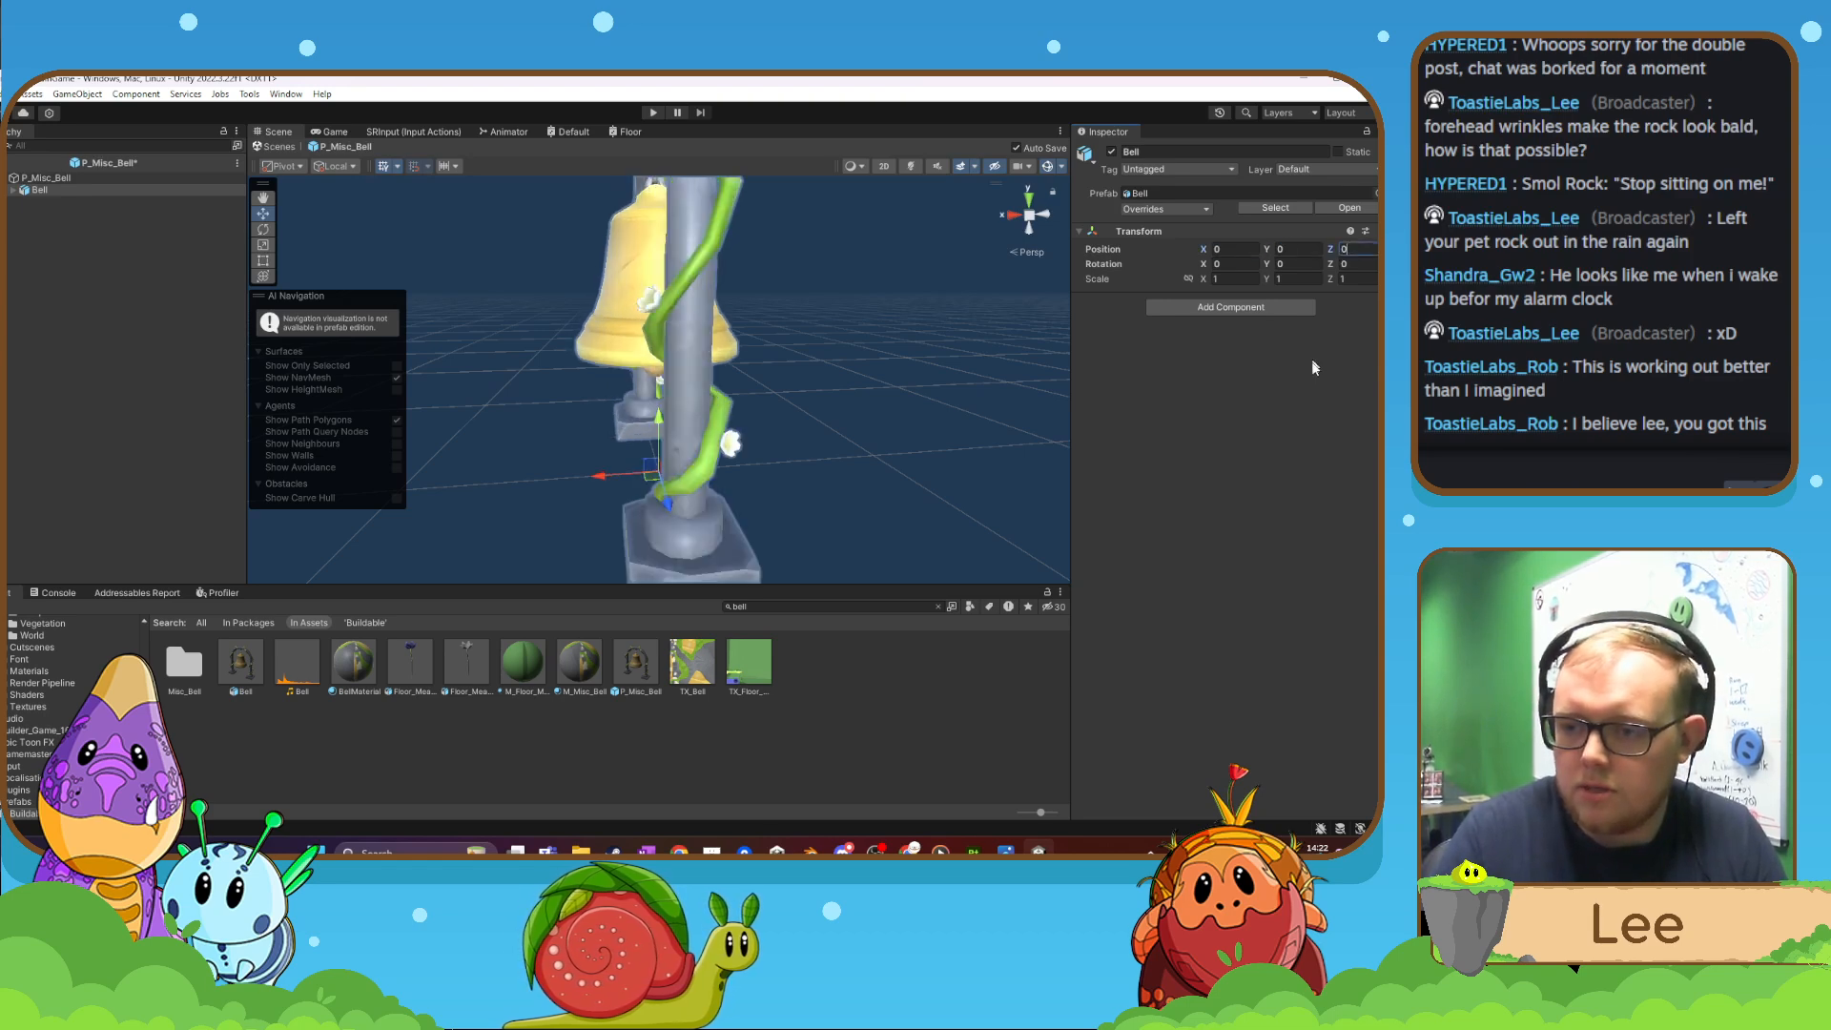
left_click(1300, 368)
key("f")
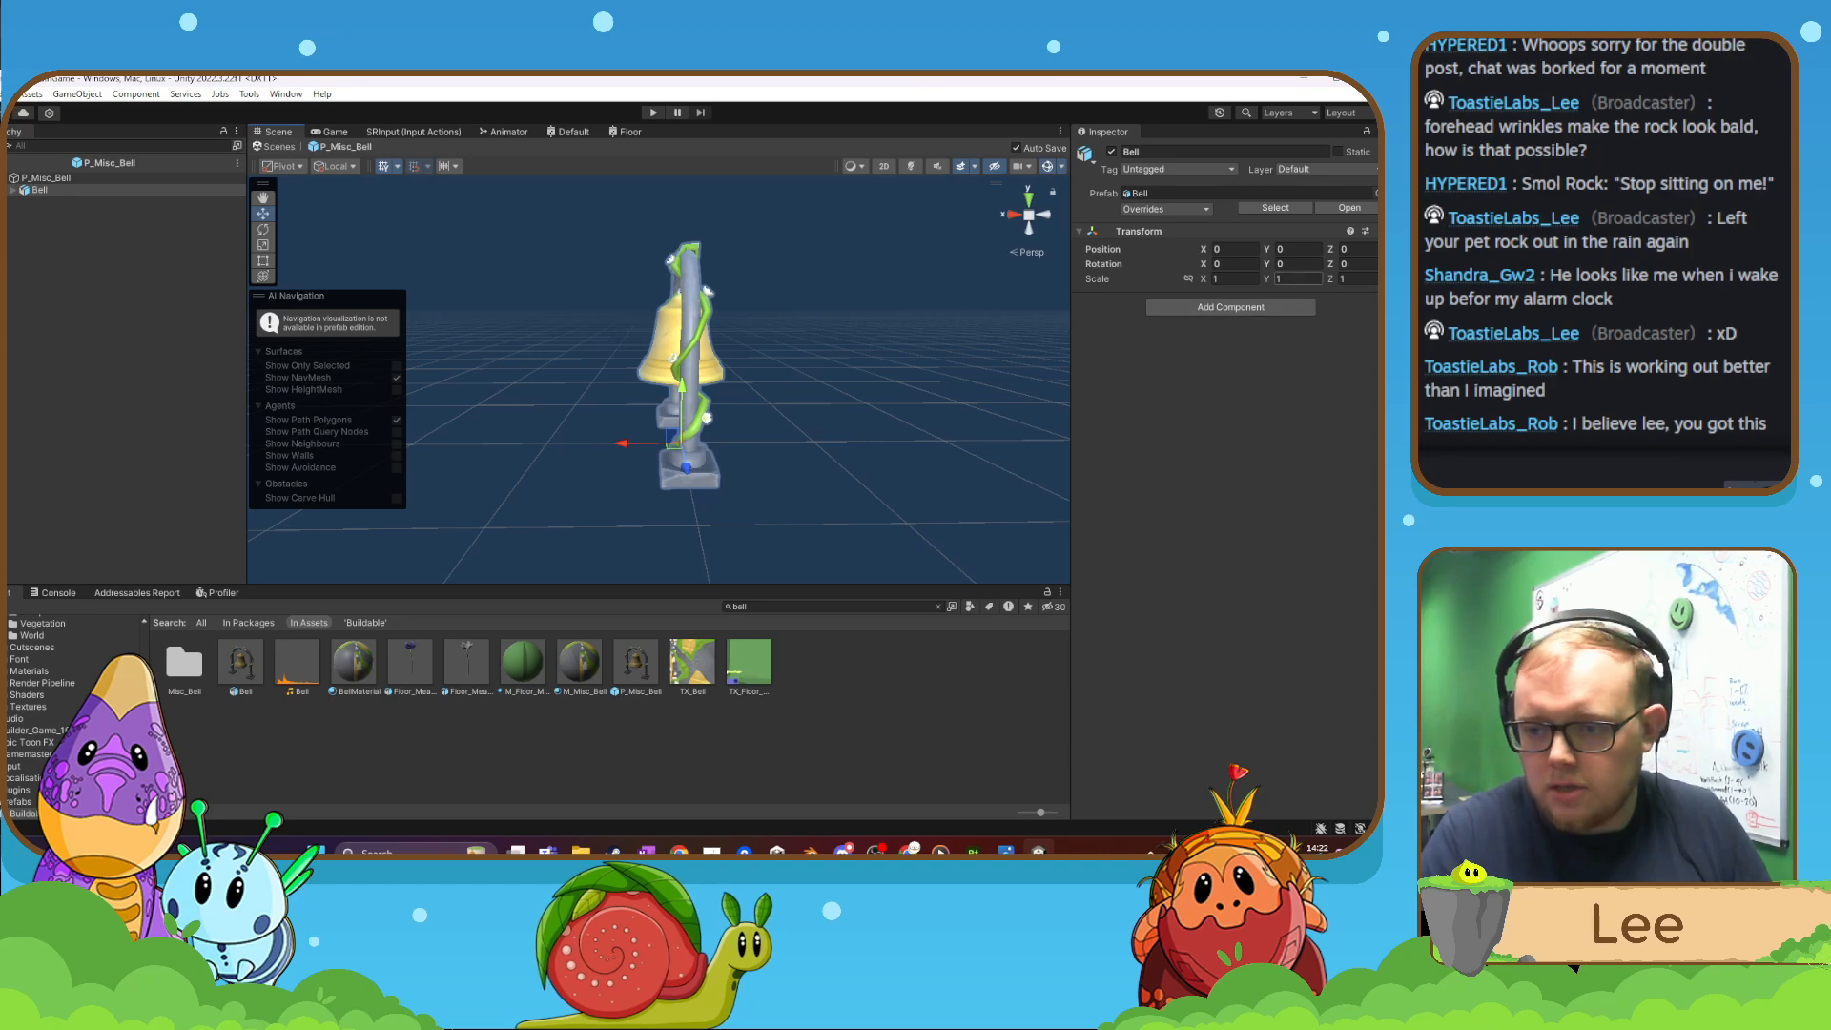
- Try a Y rotation of 90 on the Bell model and compare it with 0
left_click(1288, 264)
type("90")
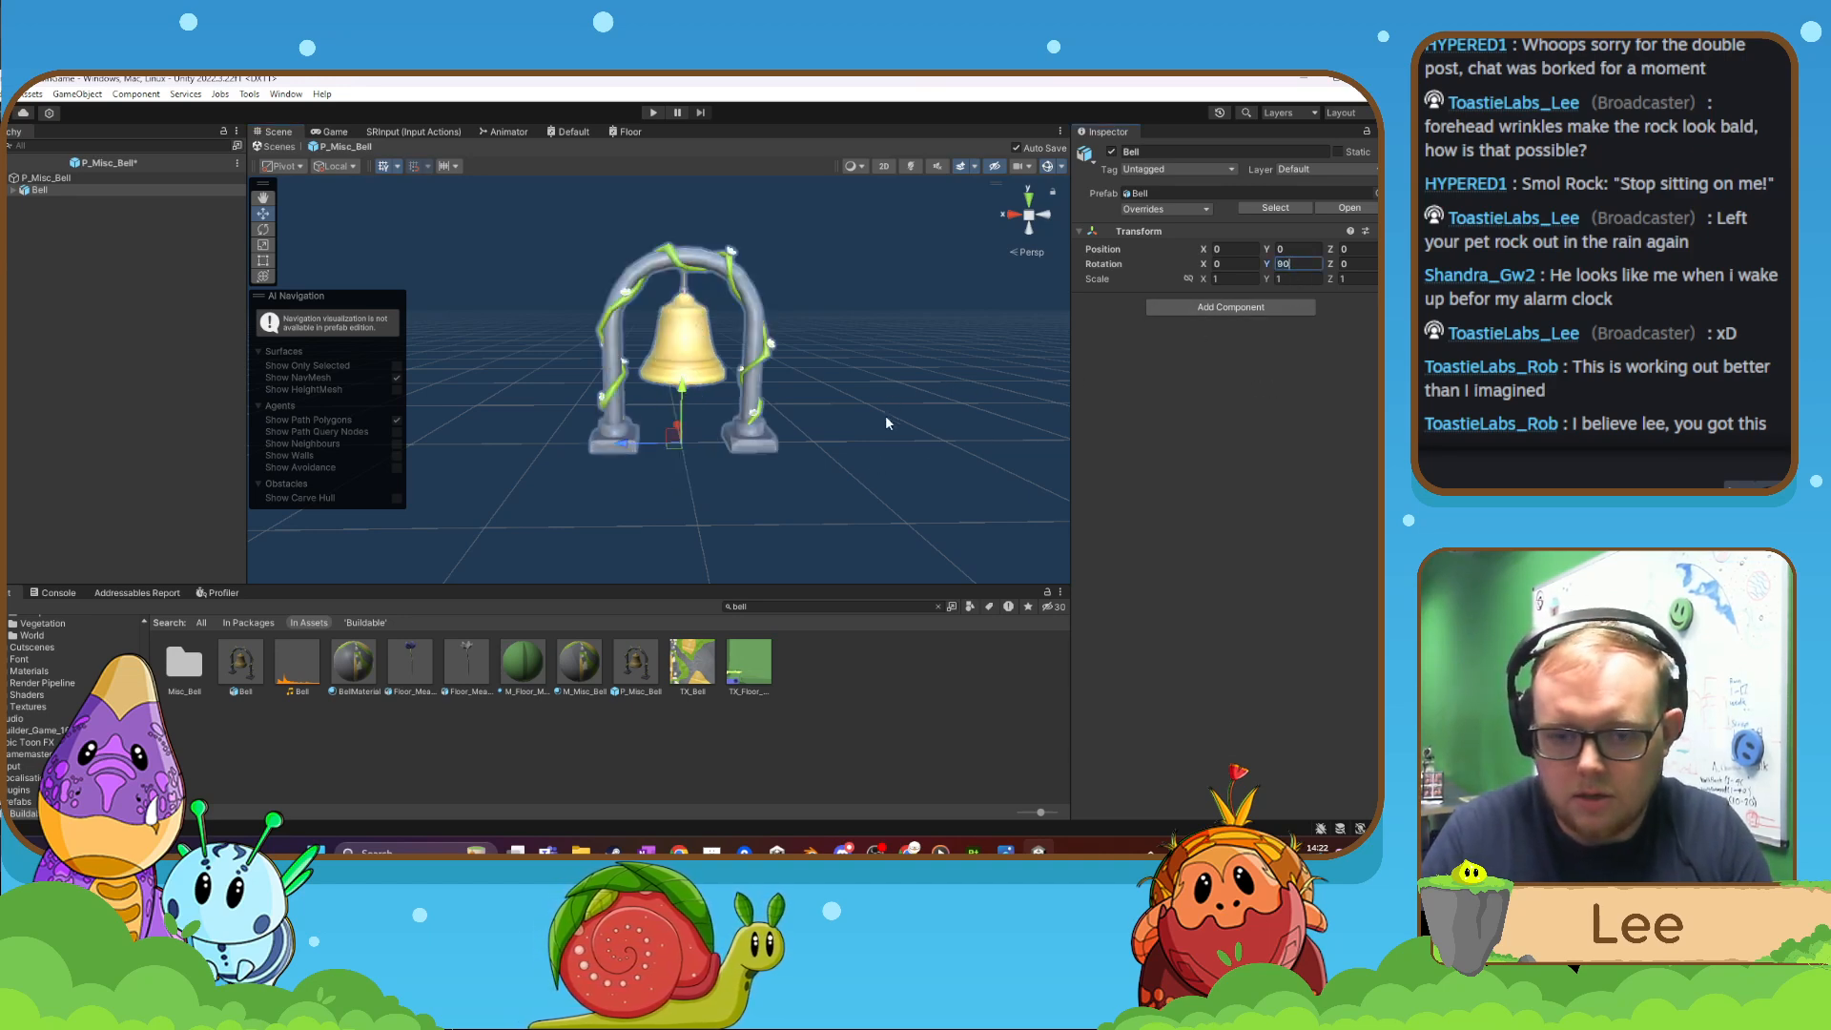
key("Return")
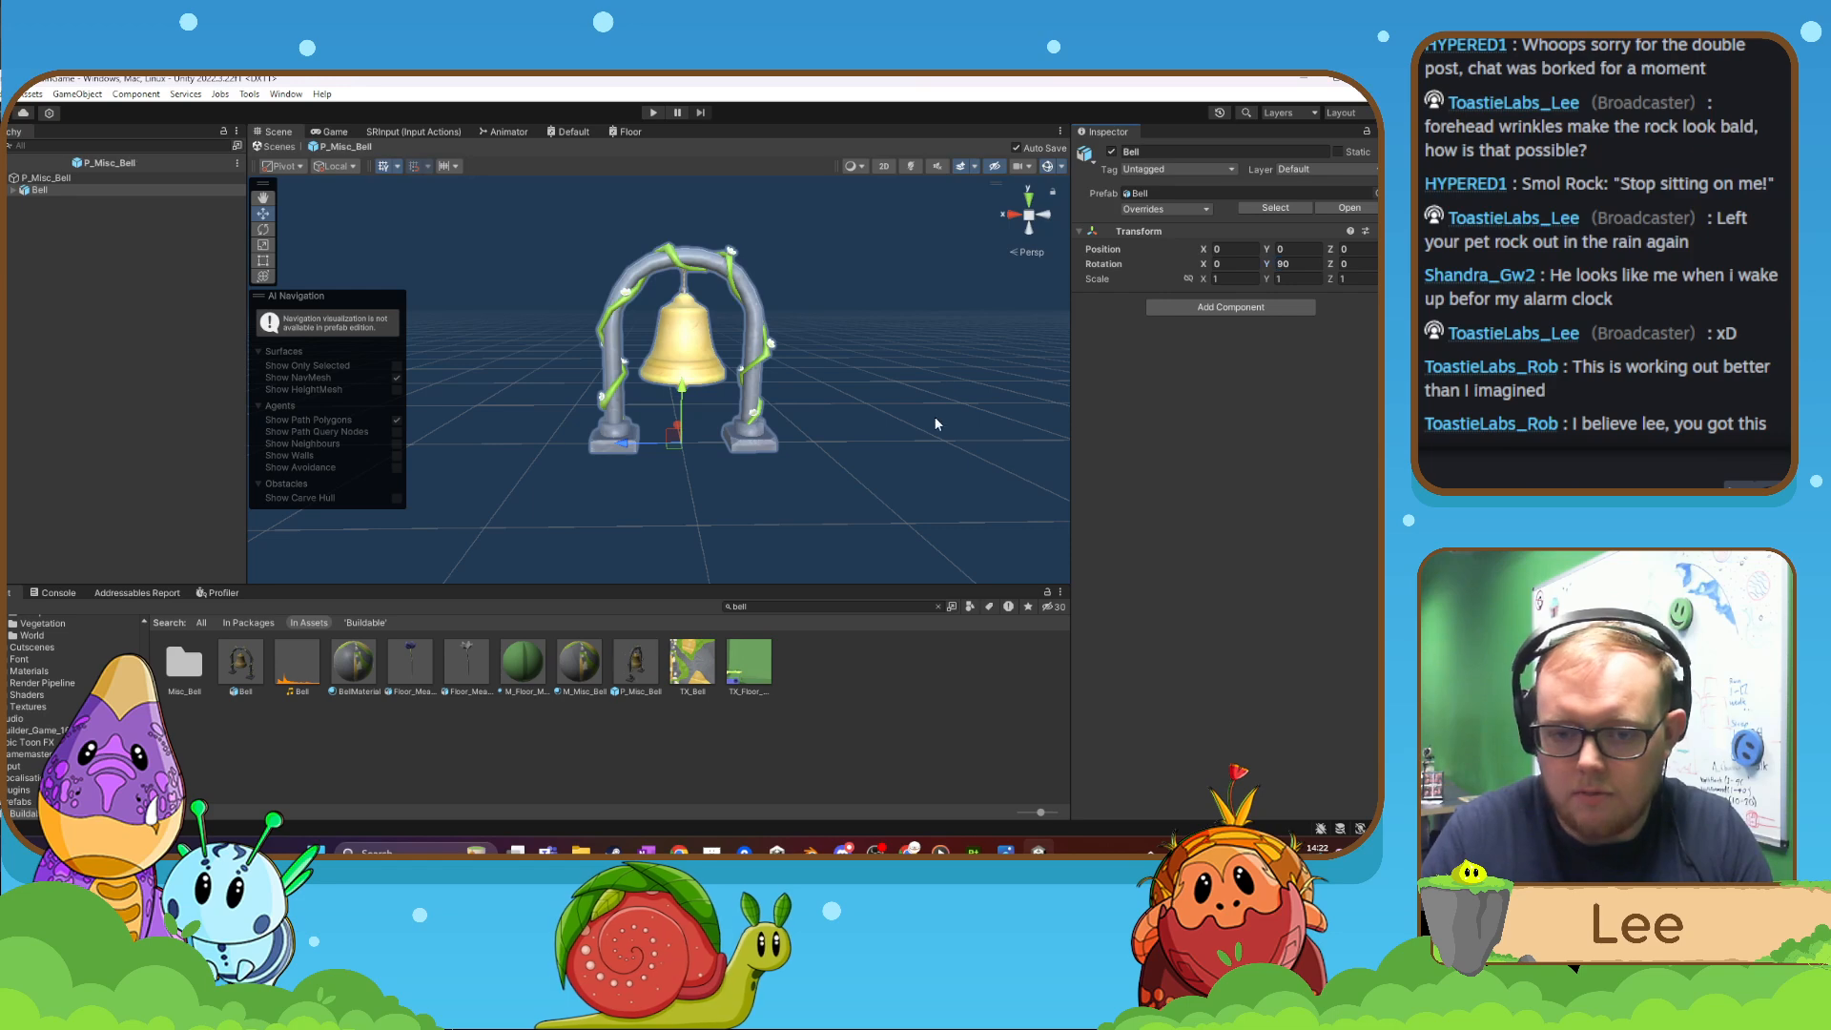
left_click(1298, 266)
type("0")
left_click(1276, 362)
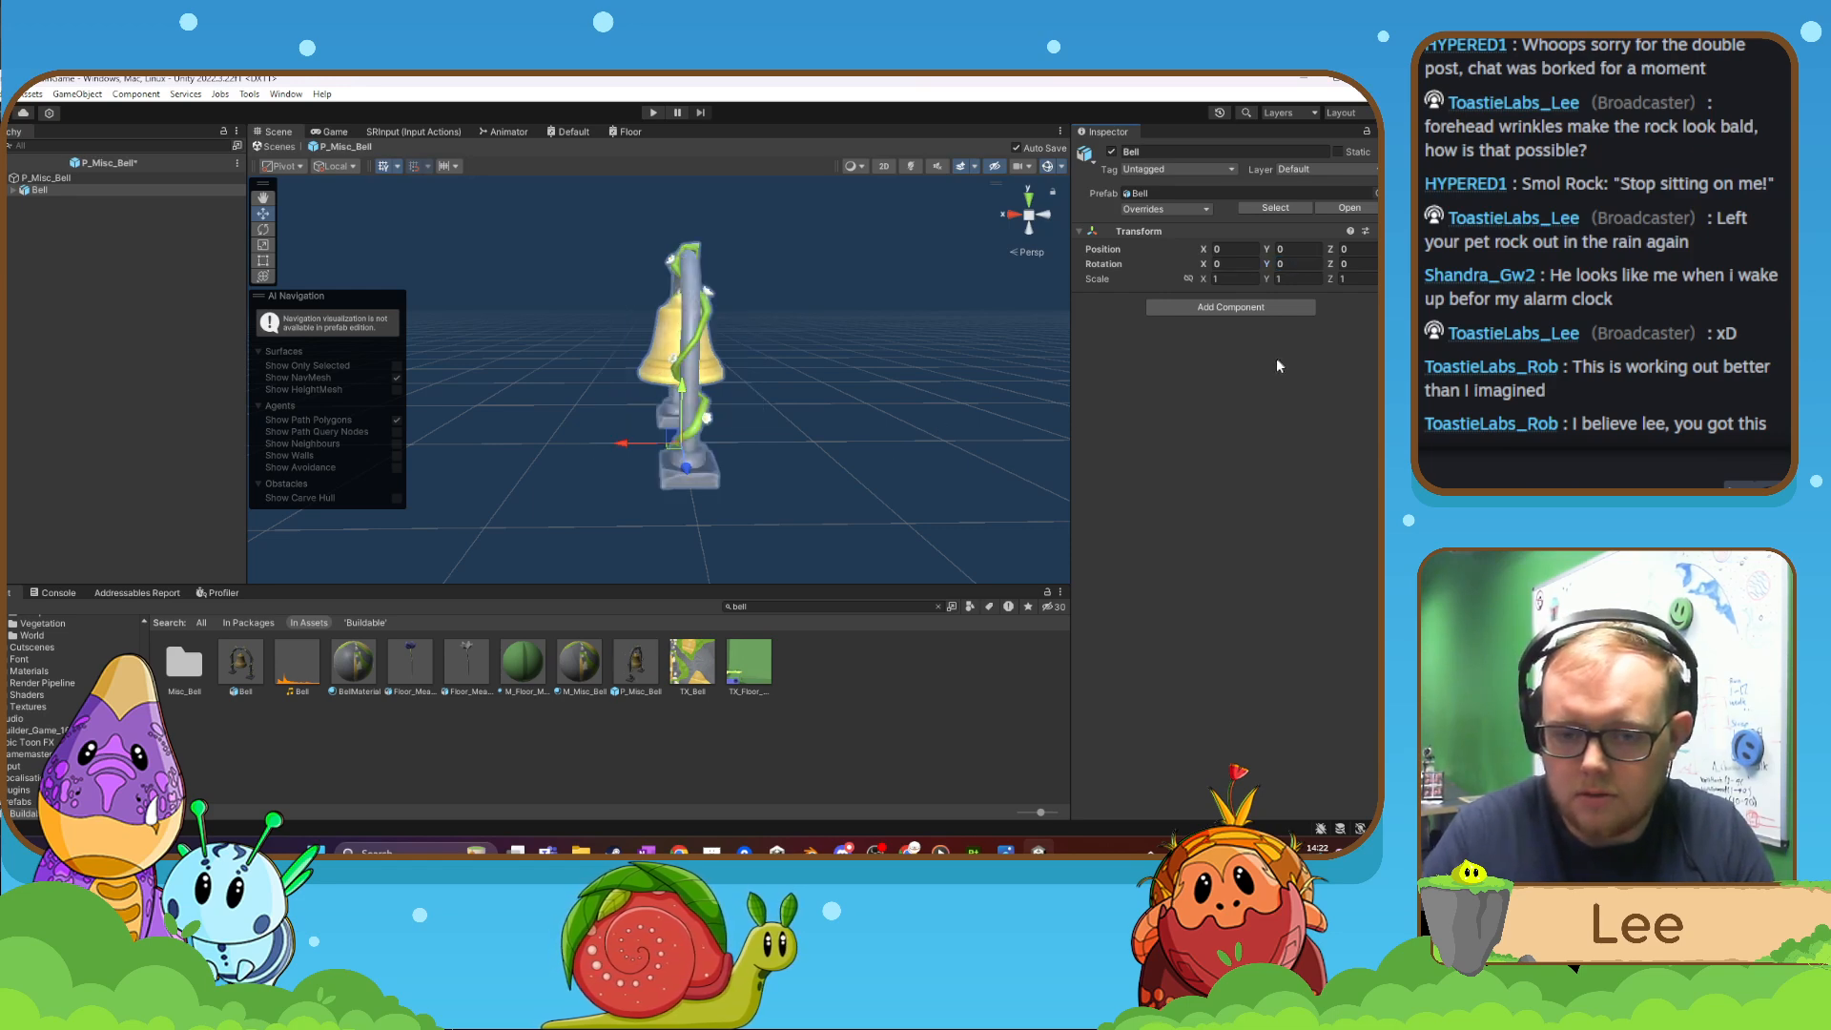
left_click(1296, 264)
type("80")
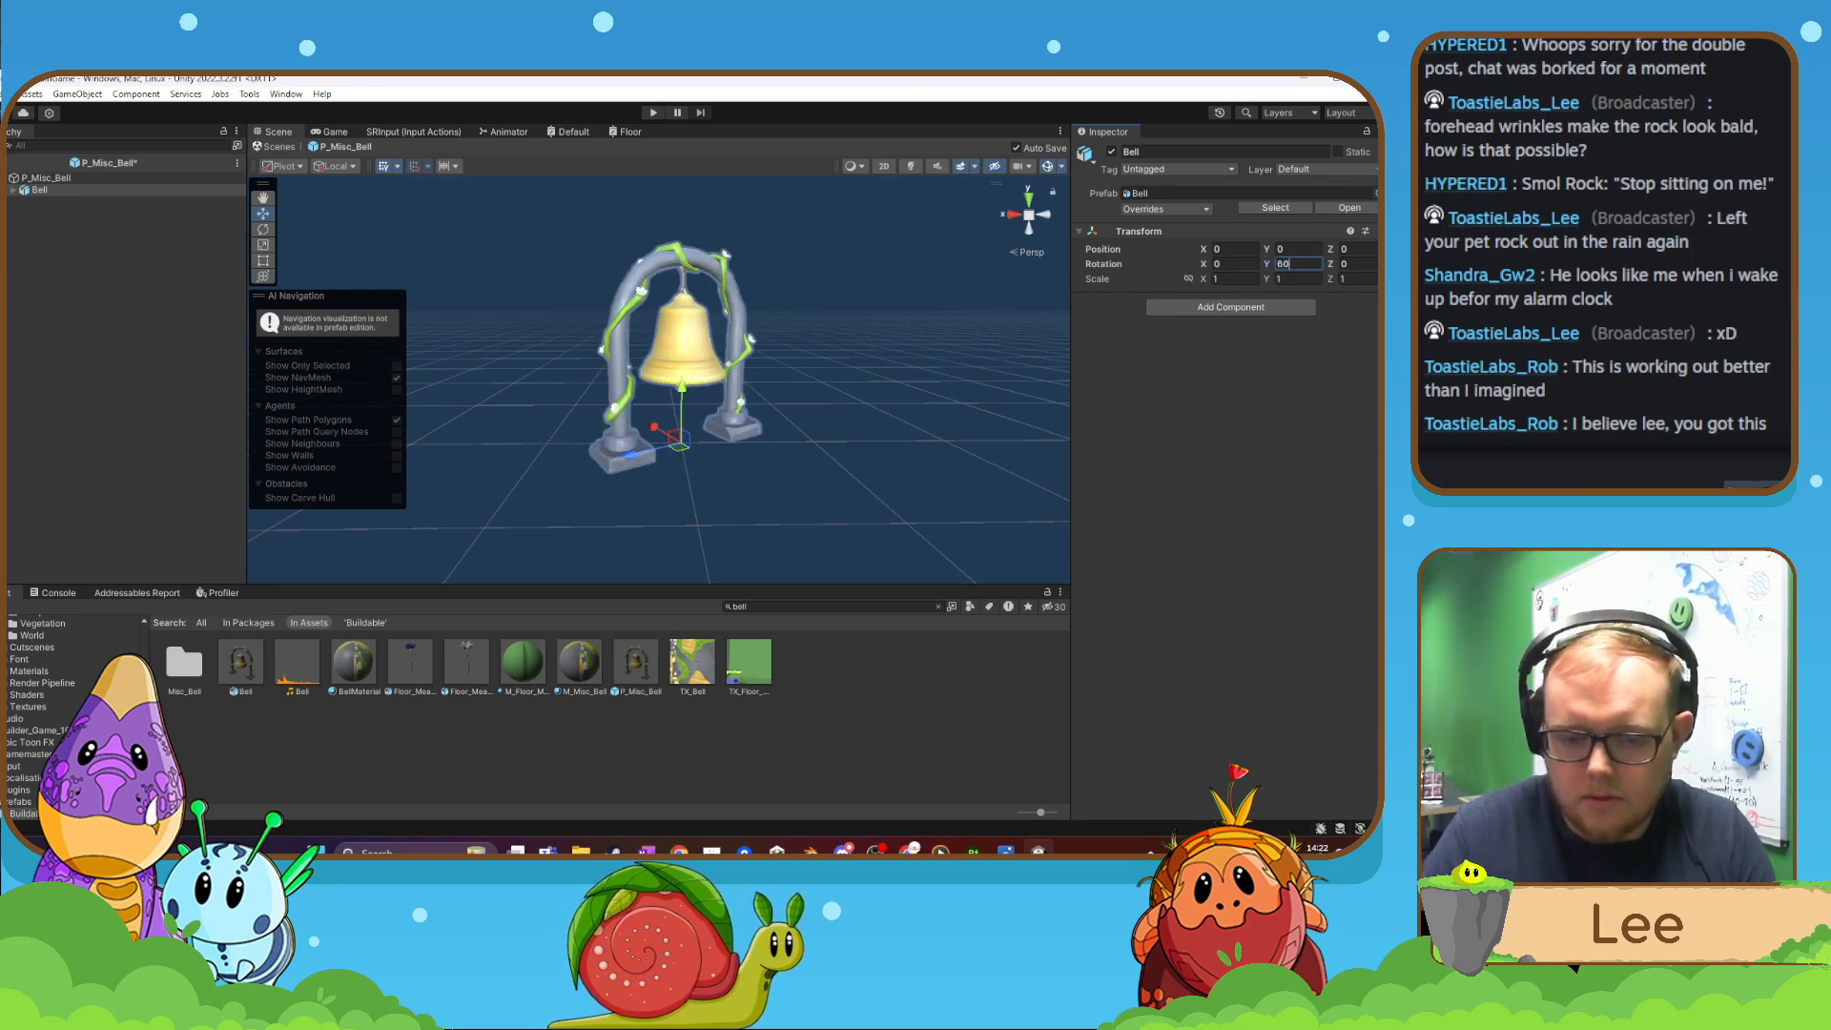
type("0")
left_click_drag(1301, 266, 1266, 267)
type("90")
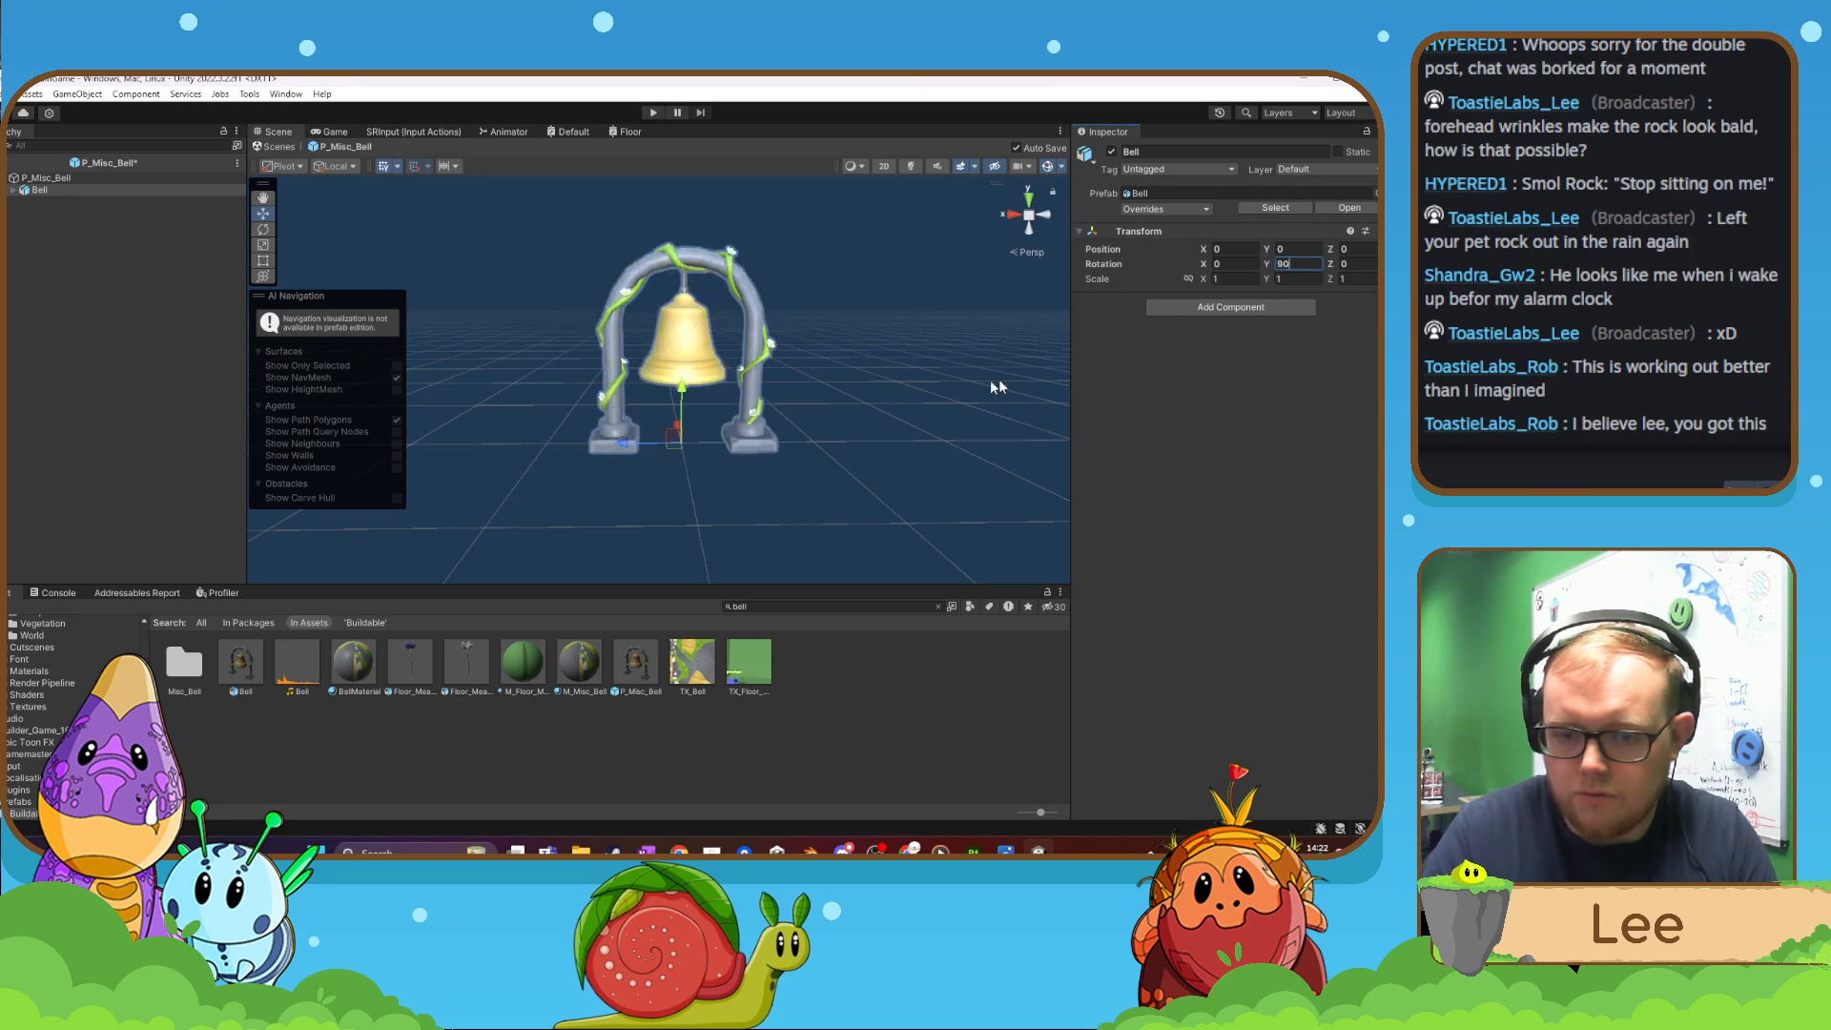
right_click_drag(999, 379, 854, 440)
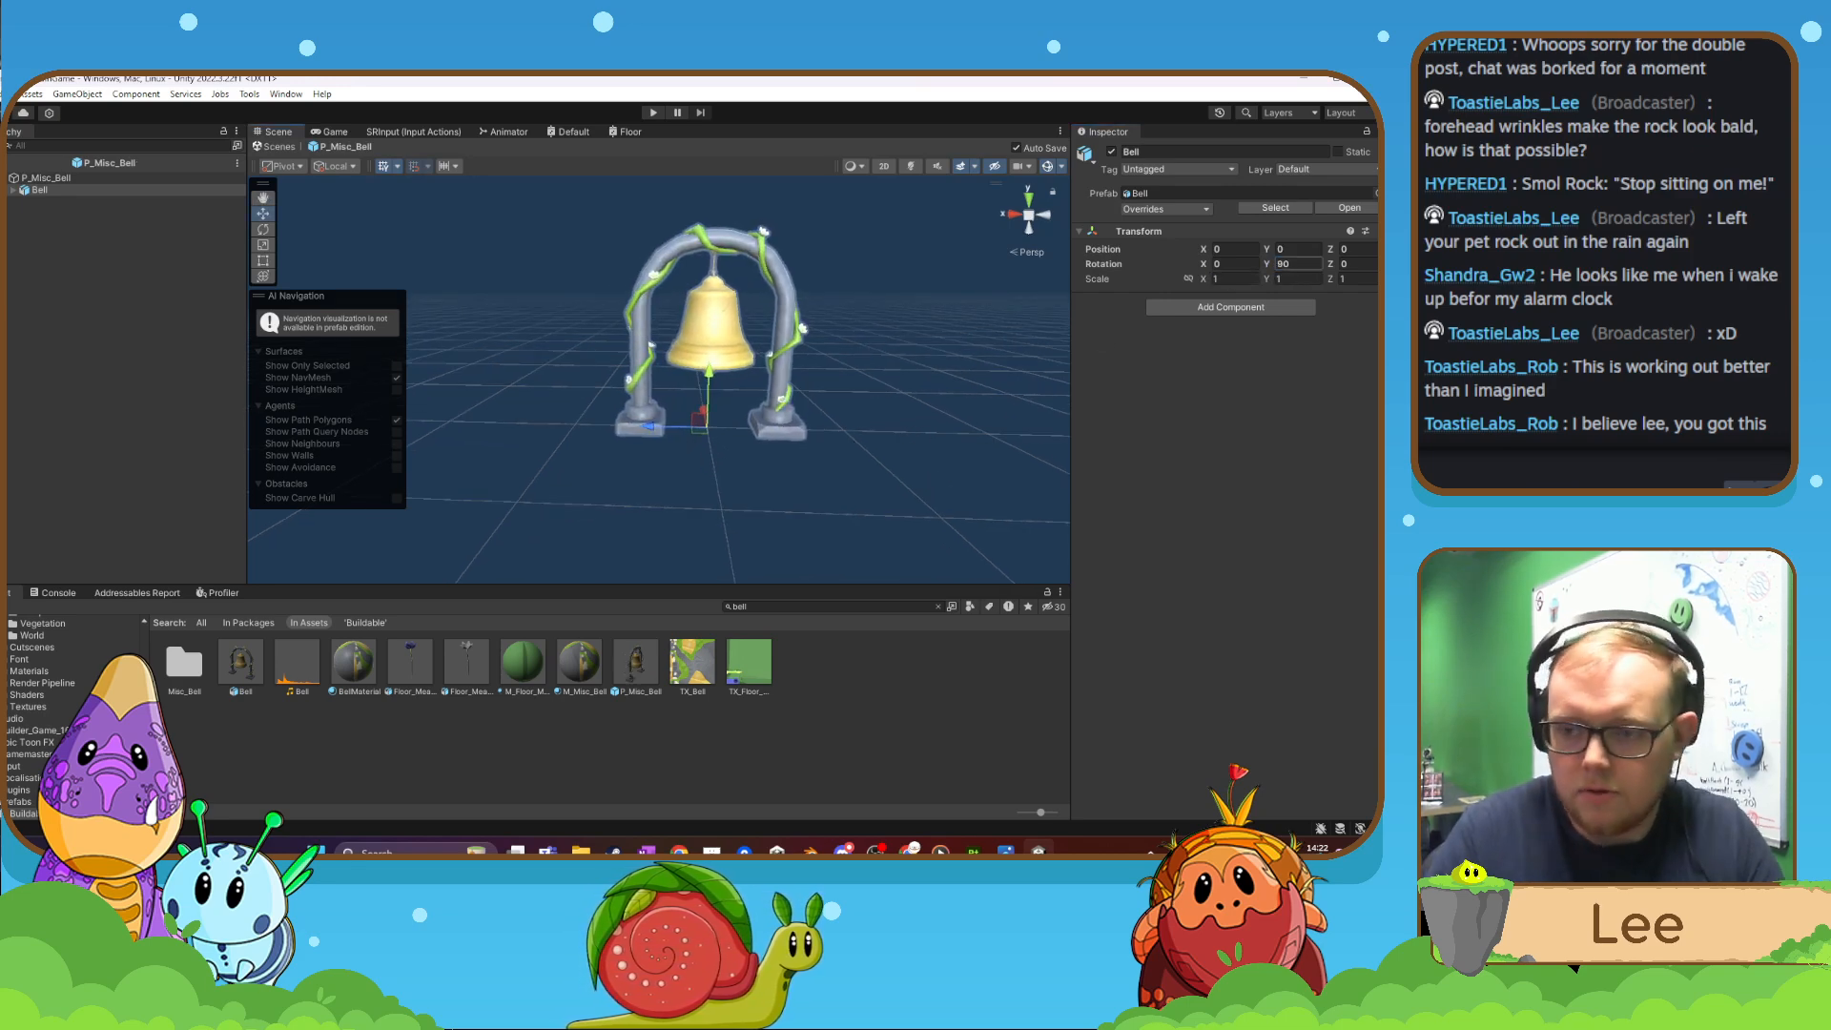
- Set the Bell model's Y rotation to -90
left_click_drag(1300, 264, 1255, 265)
type("-90")
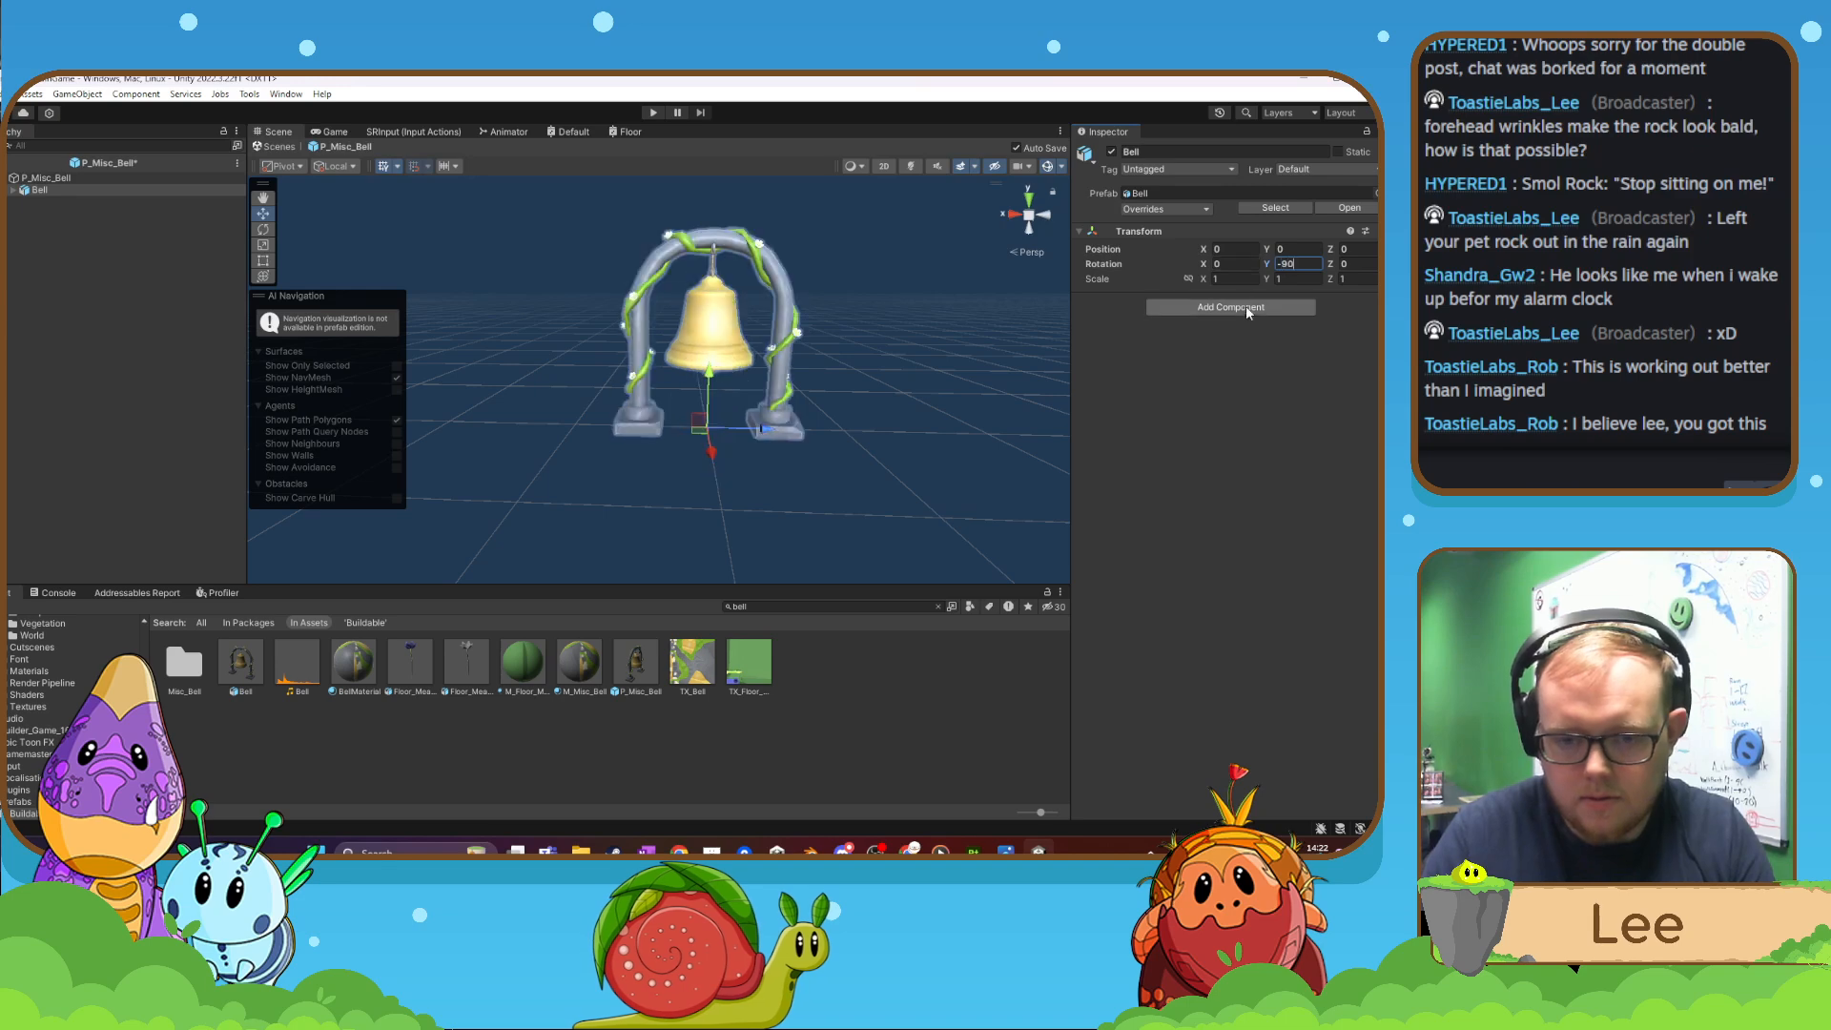
key("Return")
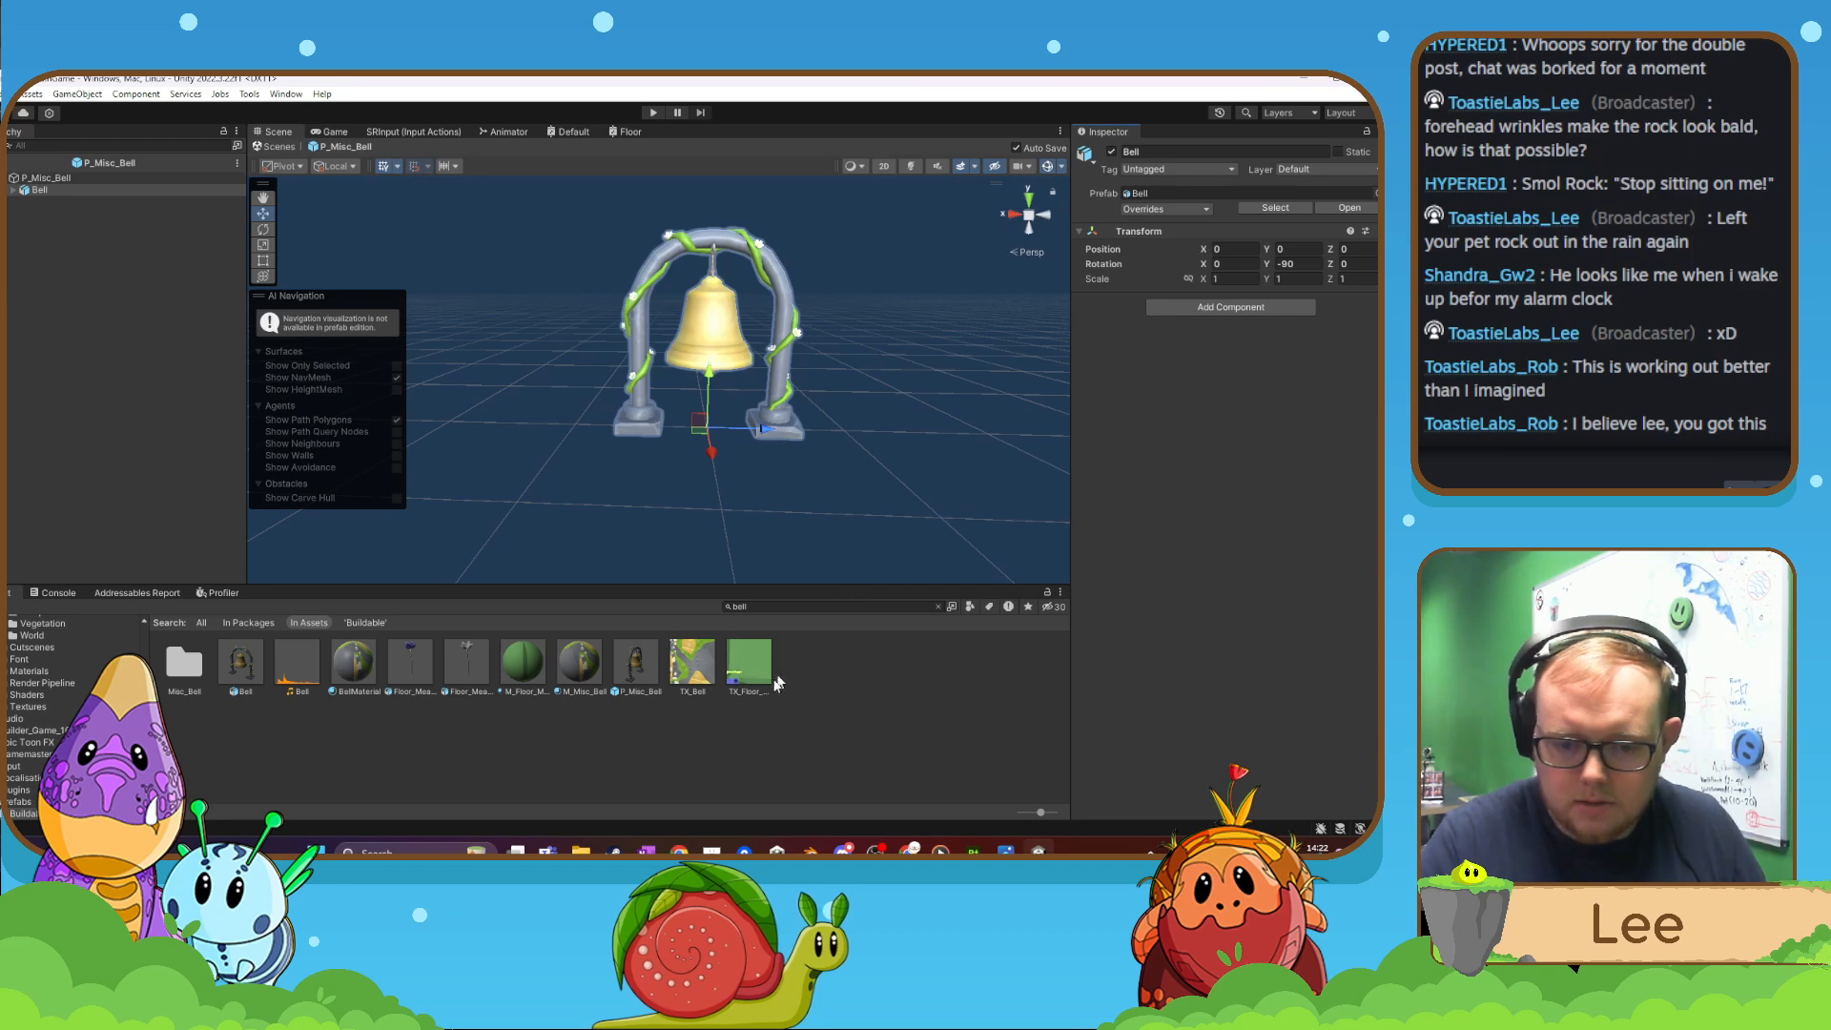
- Inspect the bell and its arch up close from different viewpoints in the prefab scene
left_click(720, 744)
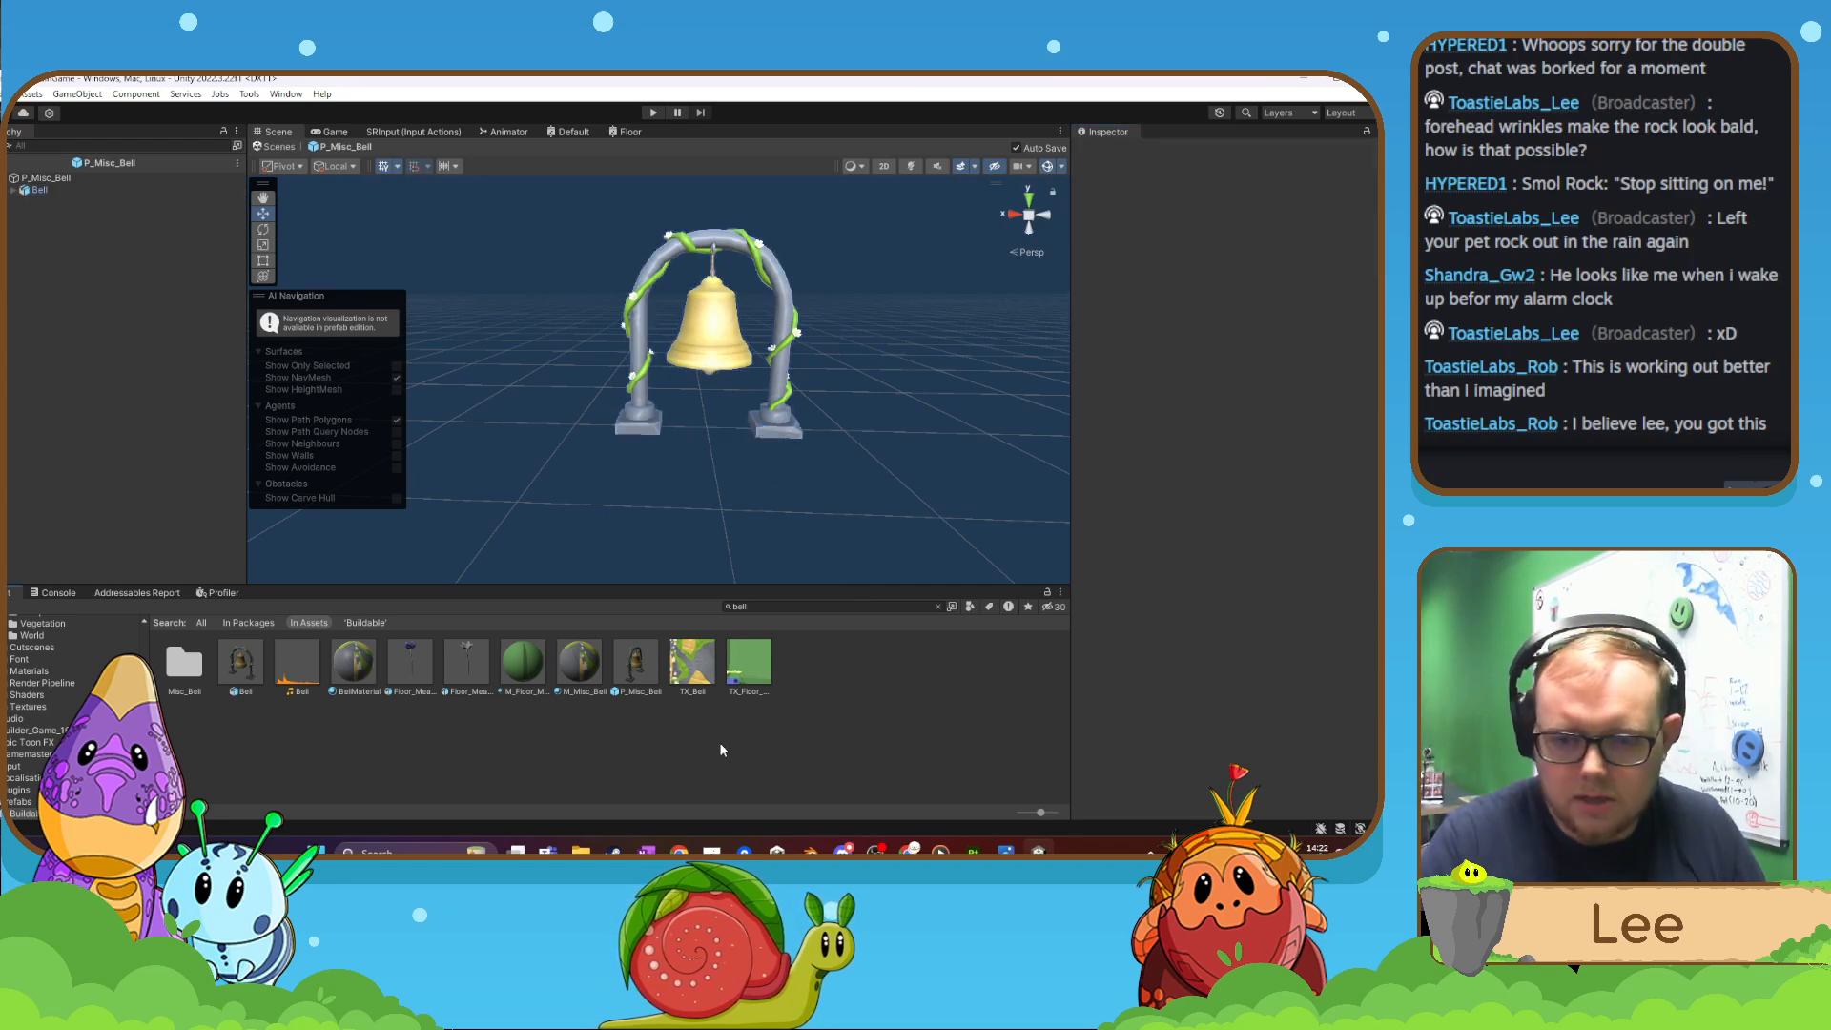
key("w")
key("d")
right_click_drag(748, 528, 461, 353)
key("w")
key("d")
left_click(644, 407)
key("s")
key("a")
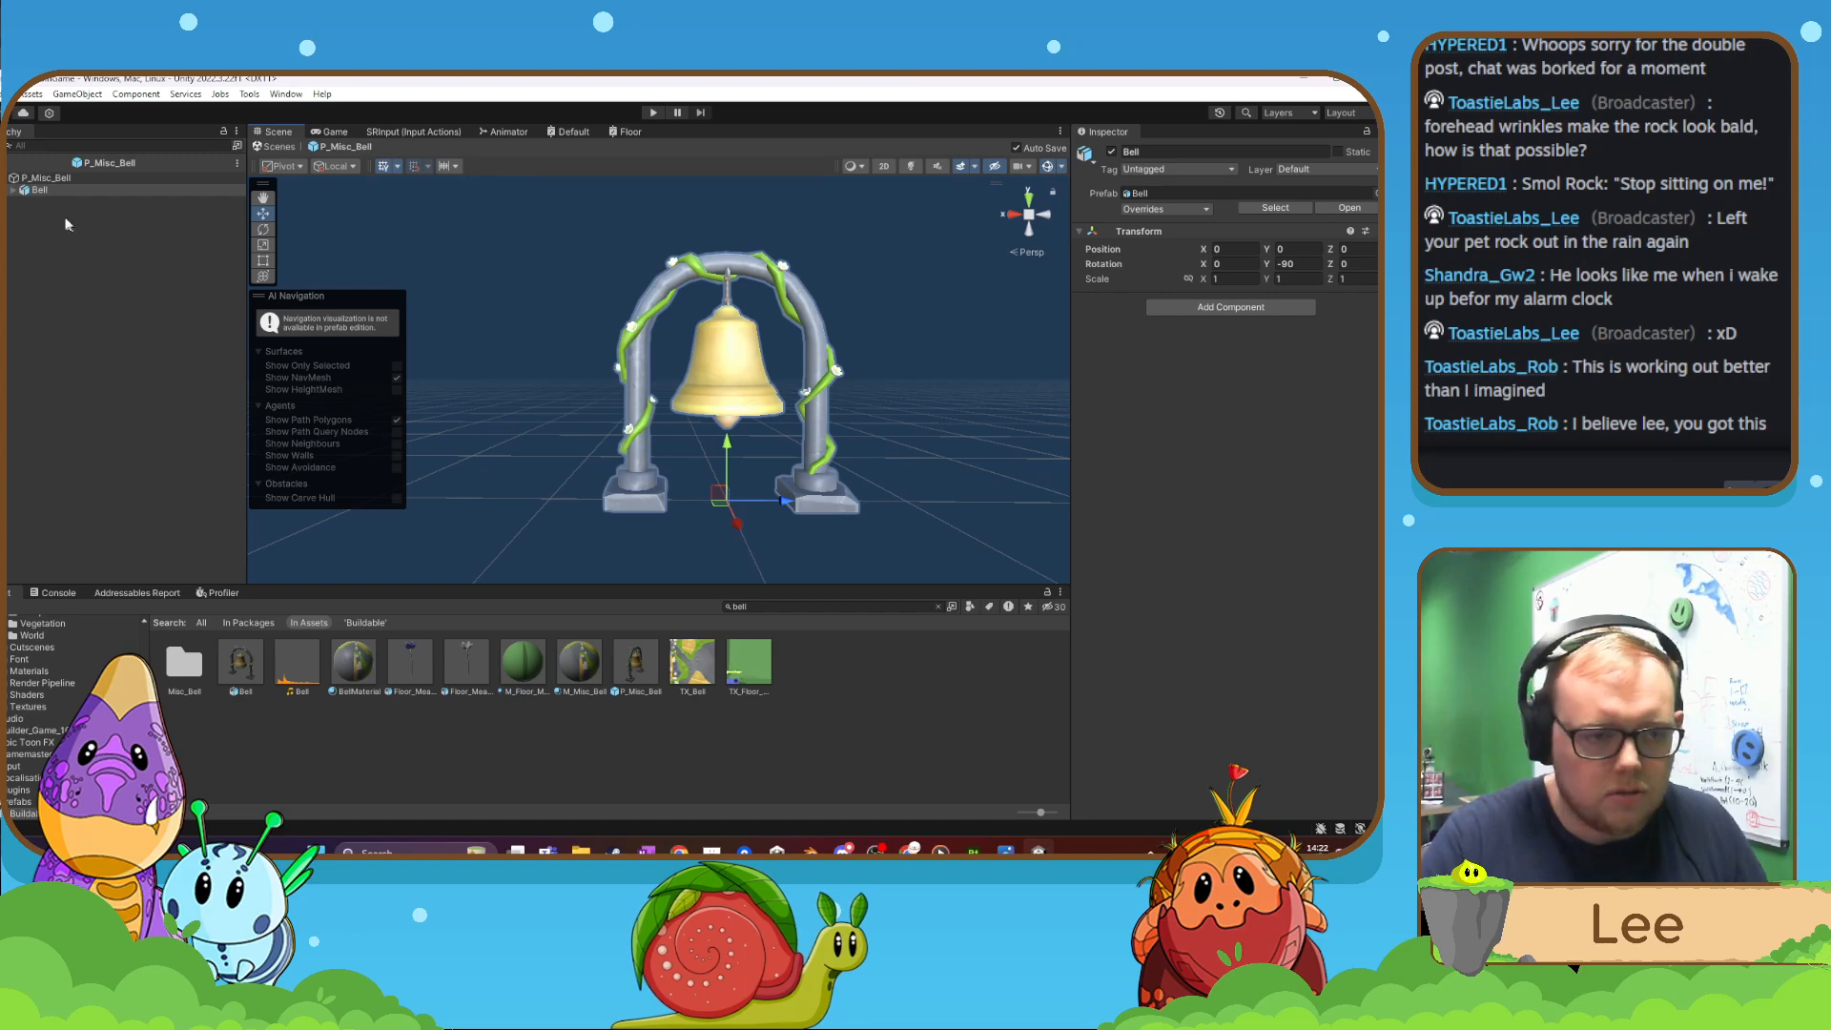
- Expand the Bell model's child objects and display the scene in Wireframe shading to examine the mesh
left_click(15, 190)
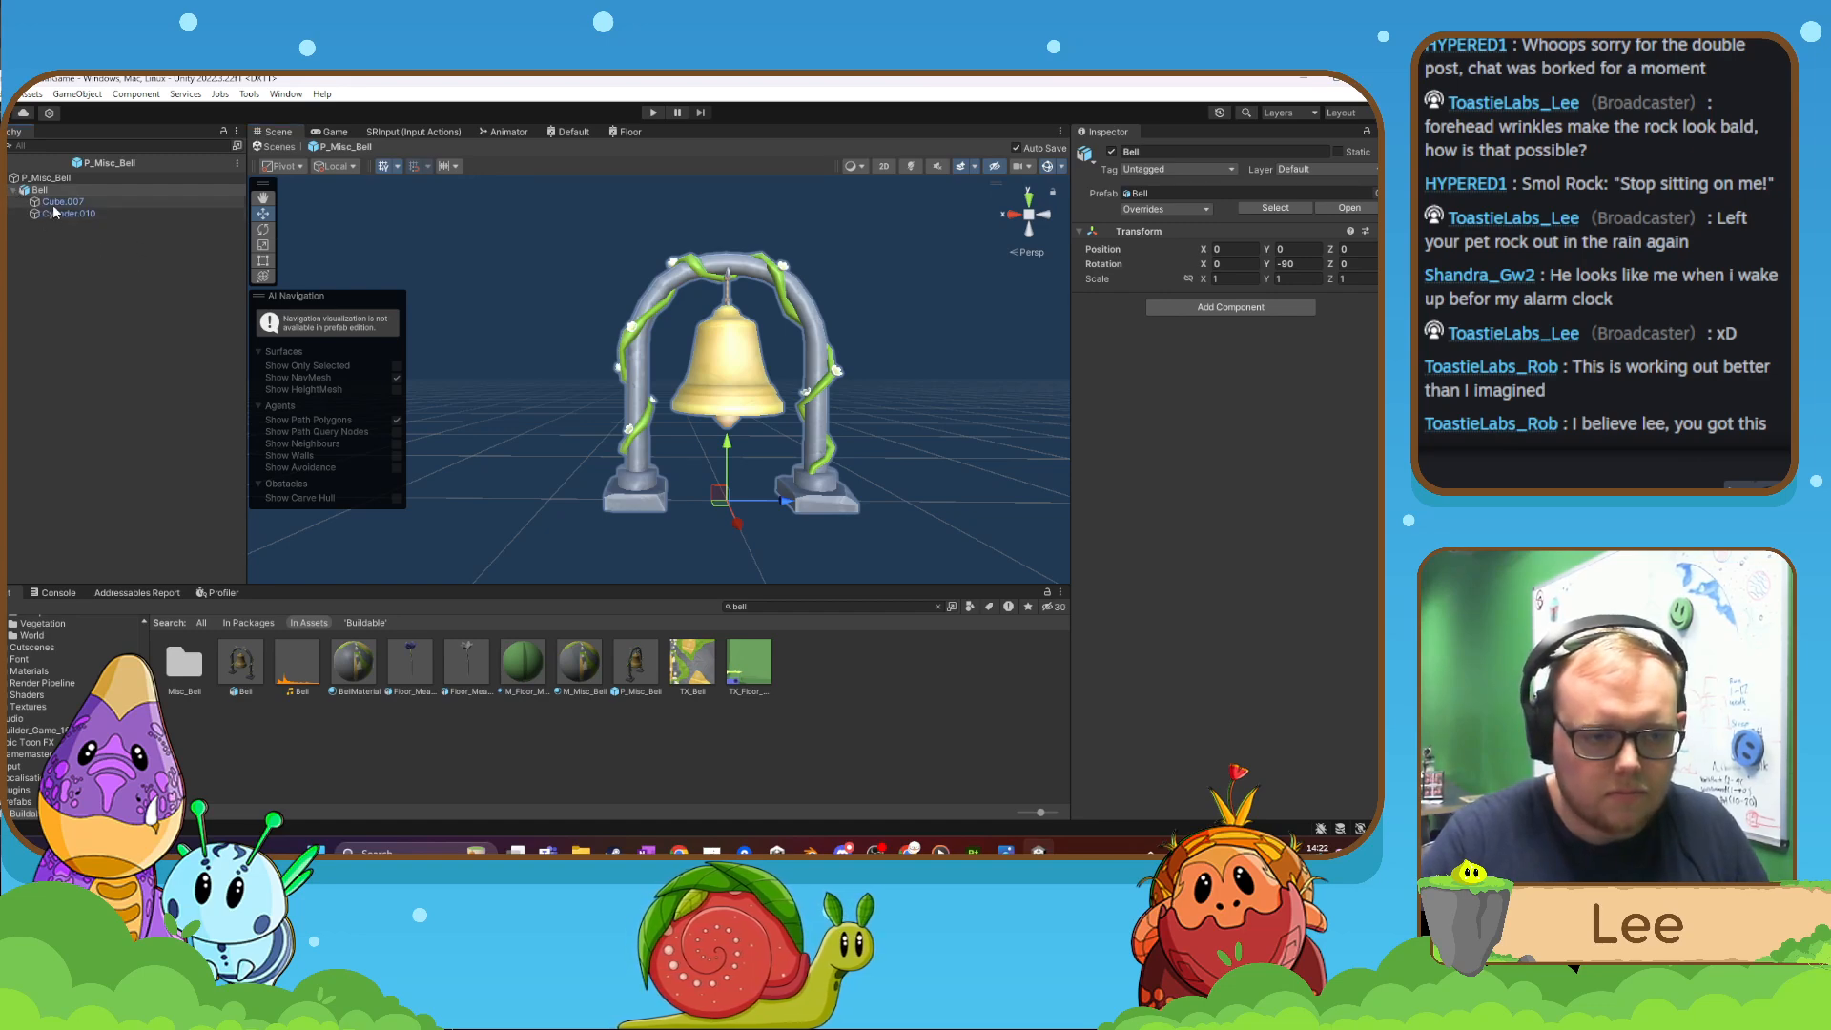
left_click(883, 166)
left_click(883, 166)
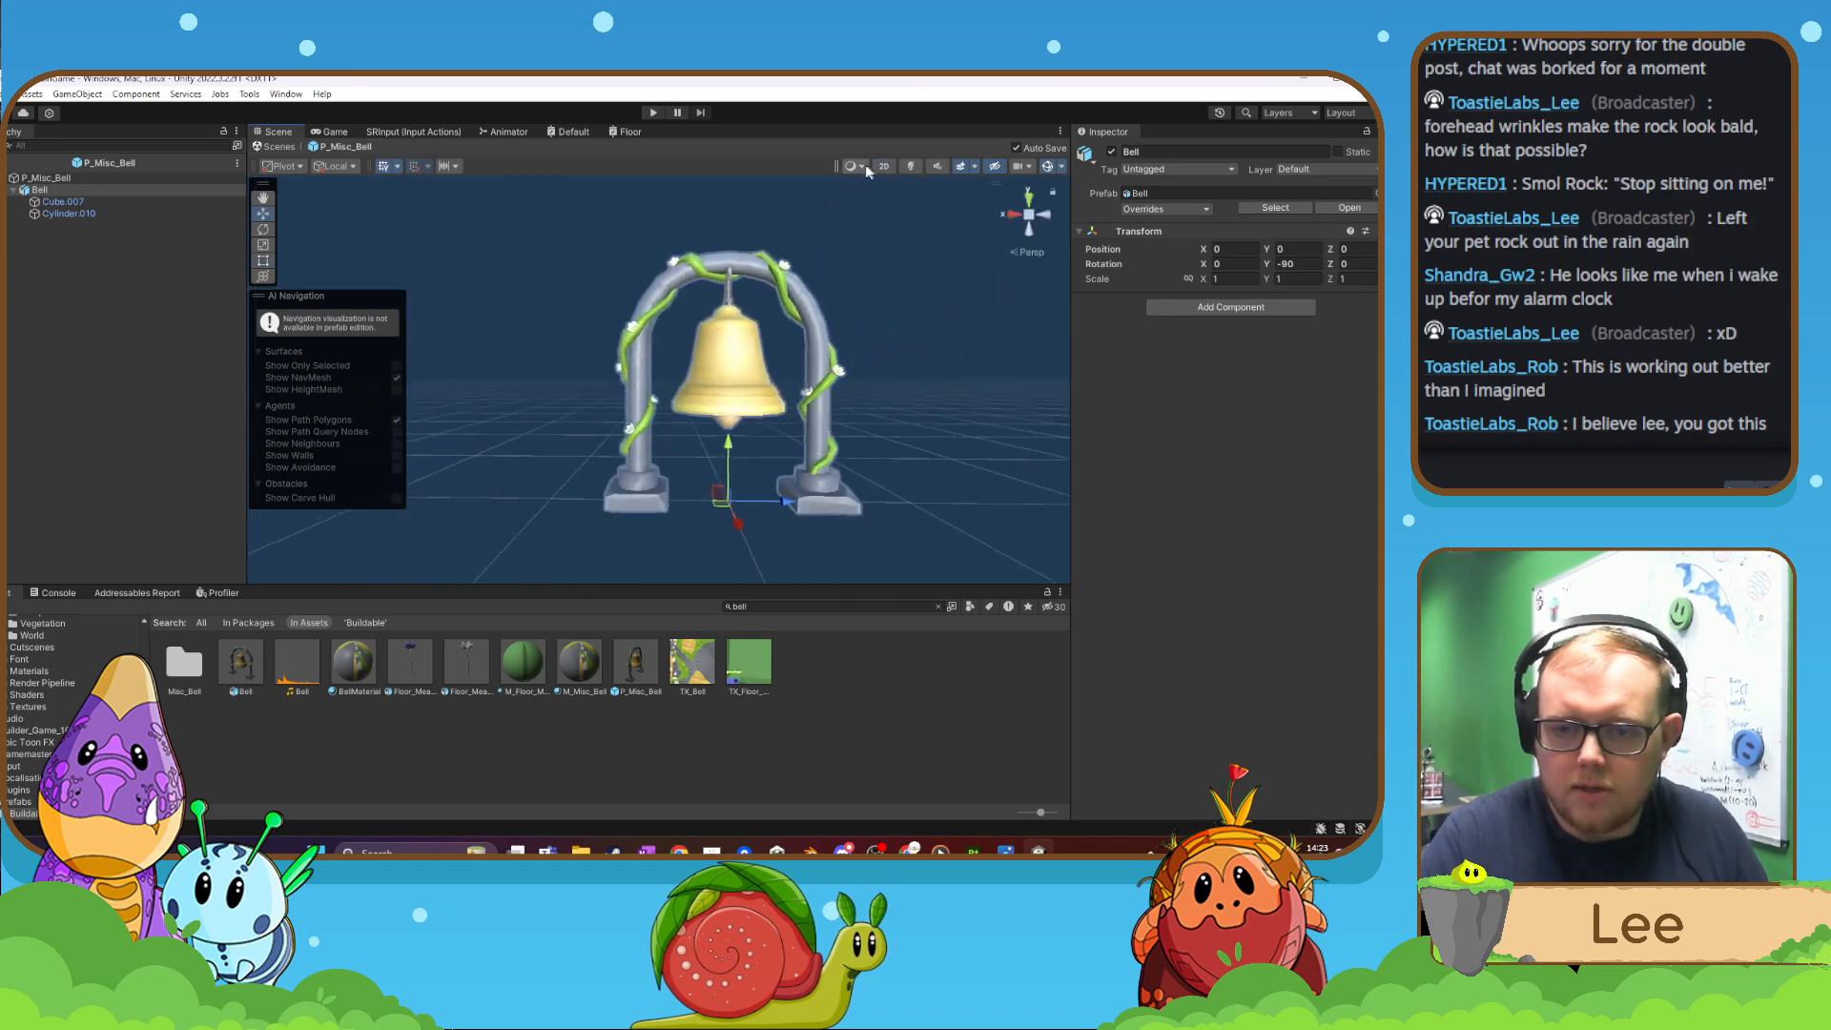
left_click(853, 166)
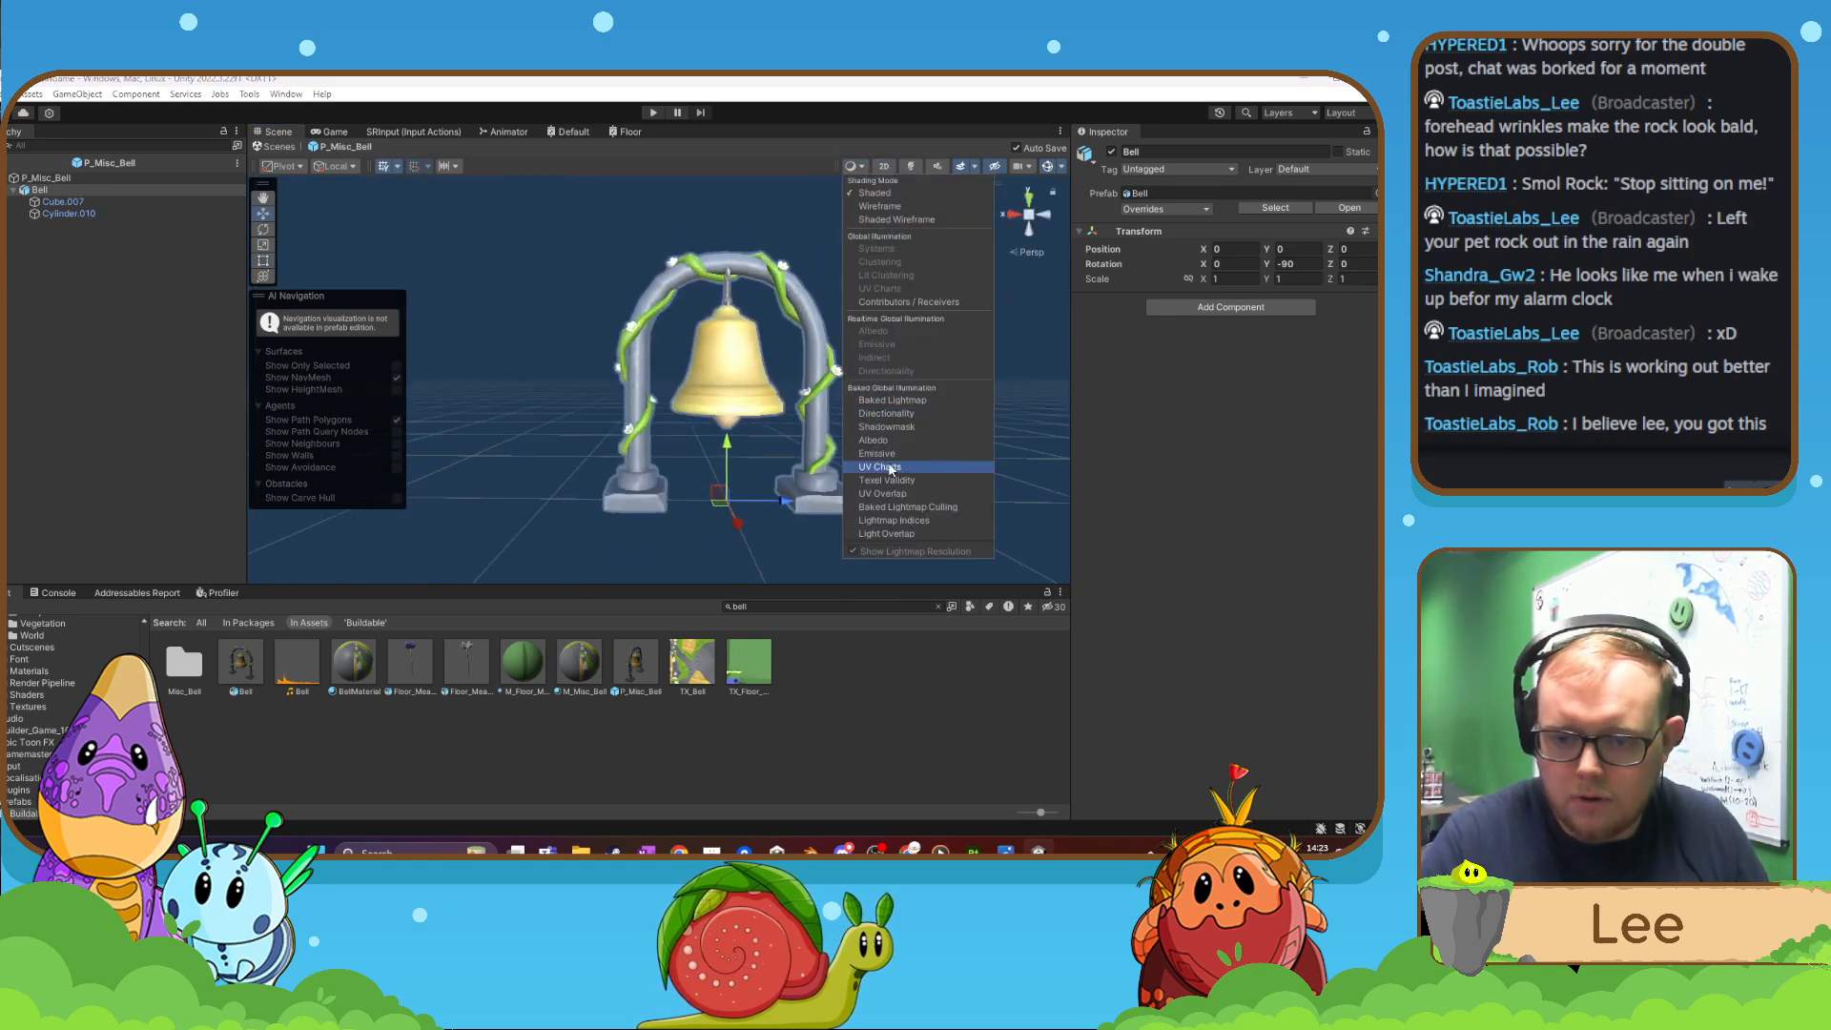
left_click(879, 206)
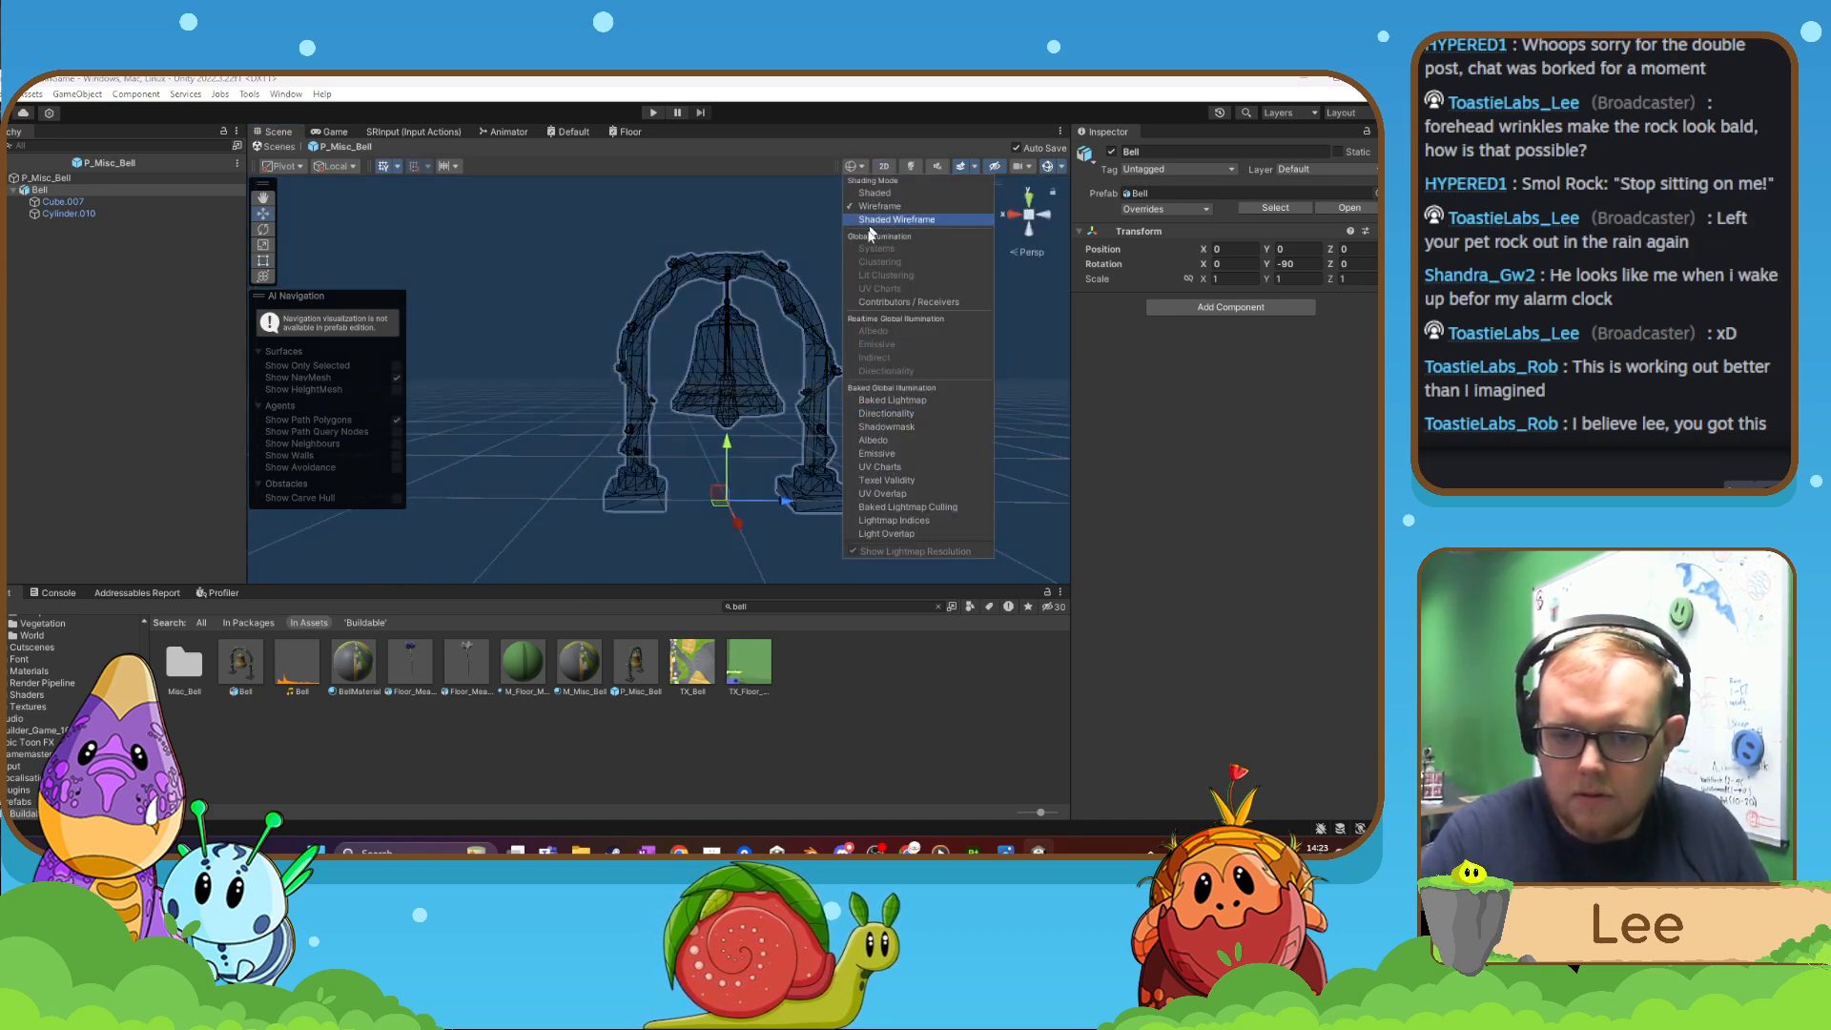
left_click(760, 459)
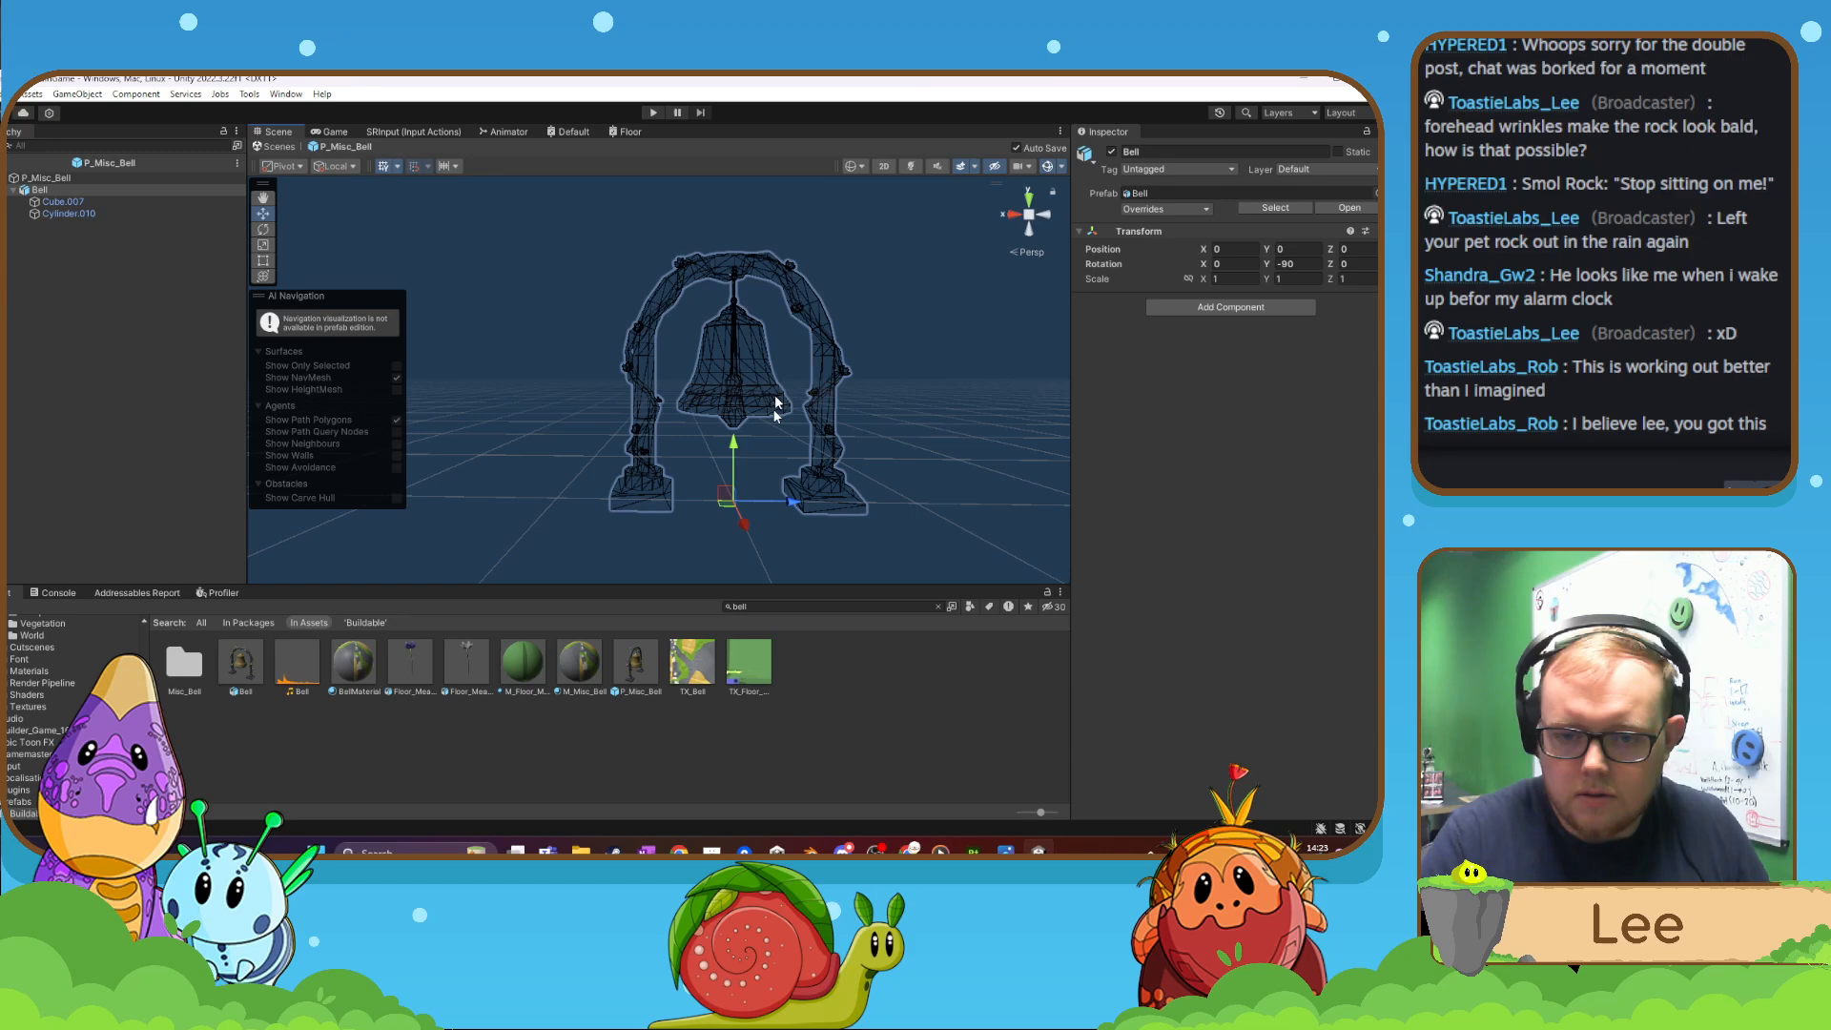
- Display the prefab scene in Shaded Wireframe mode and examine the bell mesh and its arch
left_click(852, 166)
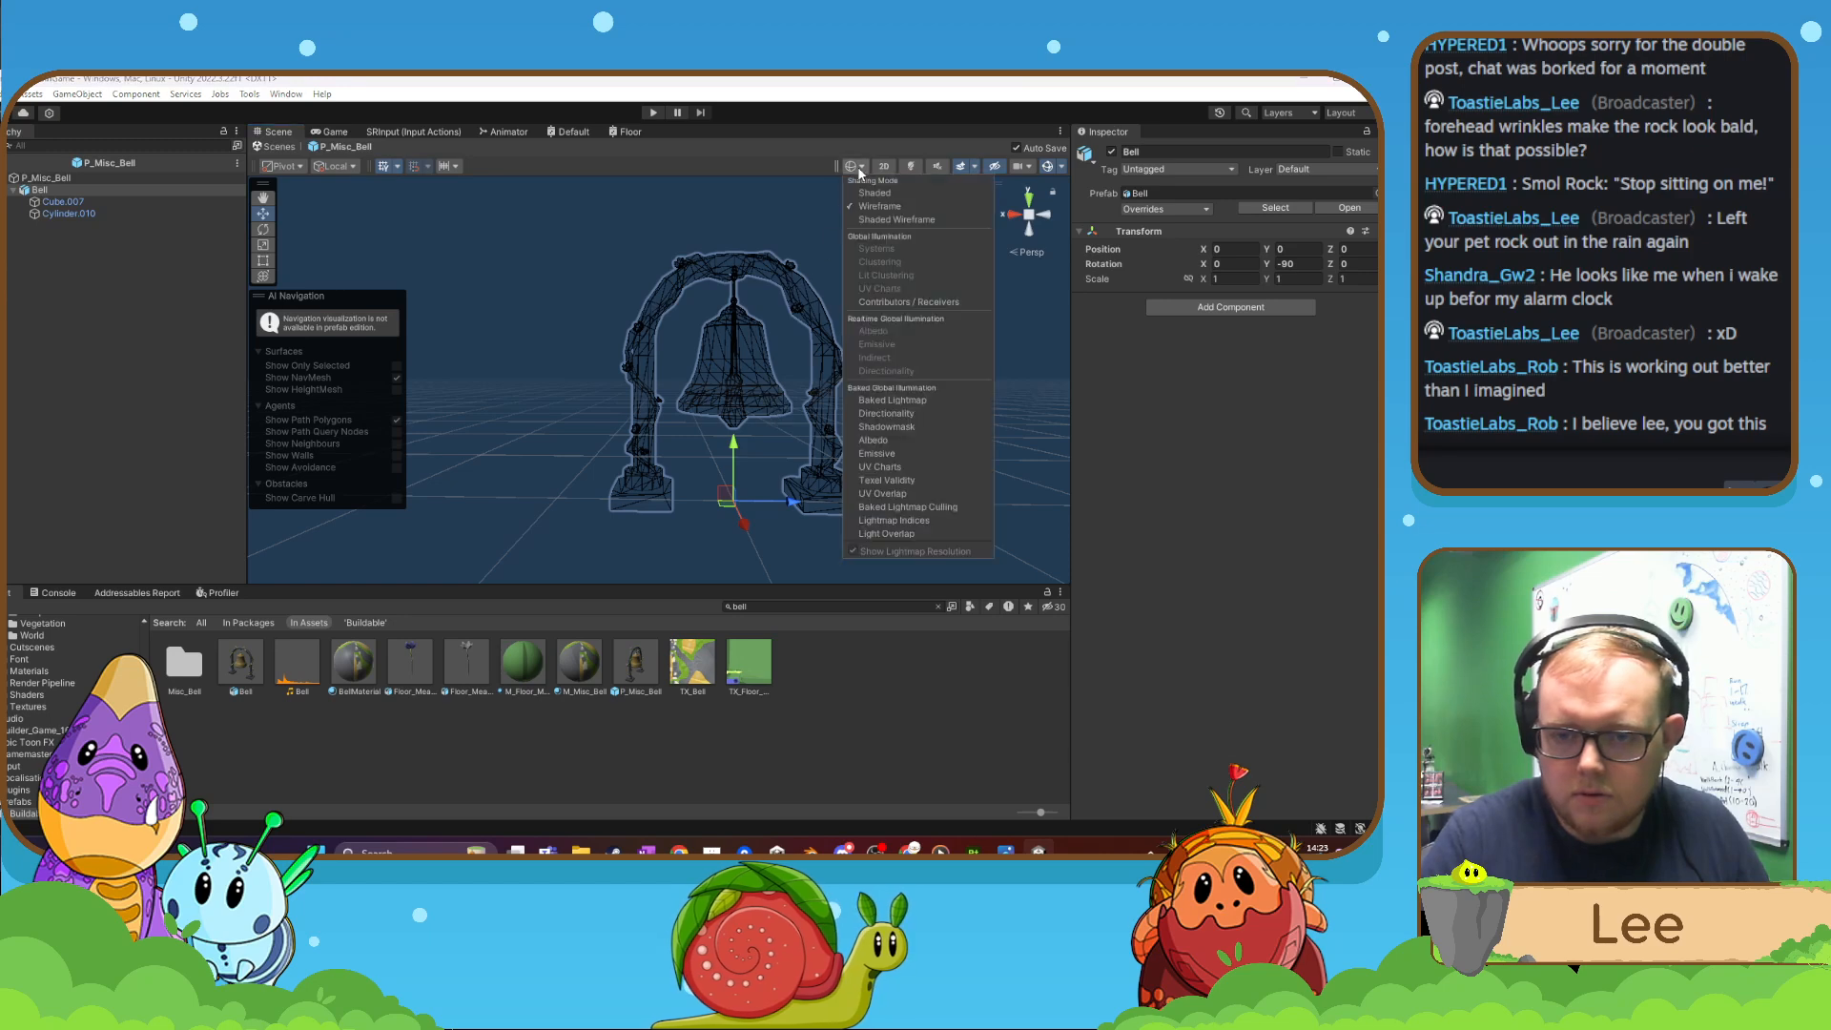
left_click(892, 219)
mouse_move(589, 402)
right_mouse_down()
mouse_move(649, 404)
mouse_move(610, 401)
mouse_move(642, 339)
mouse_move(609, 319)
mouse_move(657, 411)
mouse_move(646, 487)
mouse_move(719, 544)
mouse_move(586, 489)
mouse_move(471, 352)
mouse_move(461, 441)
mouse_move(593, 381)
mouse_move(567, 423)
mouse_move(957, 511)
mouse_move(941, 490)
right_mouse_up()
key("w")
key("f")
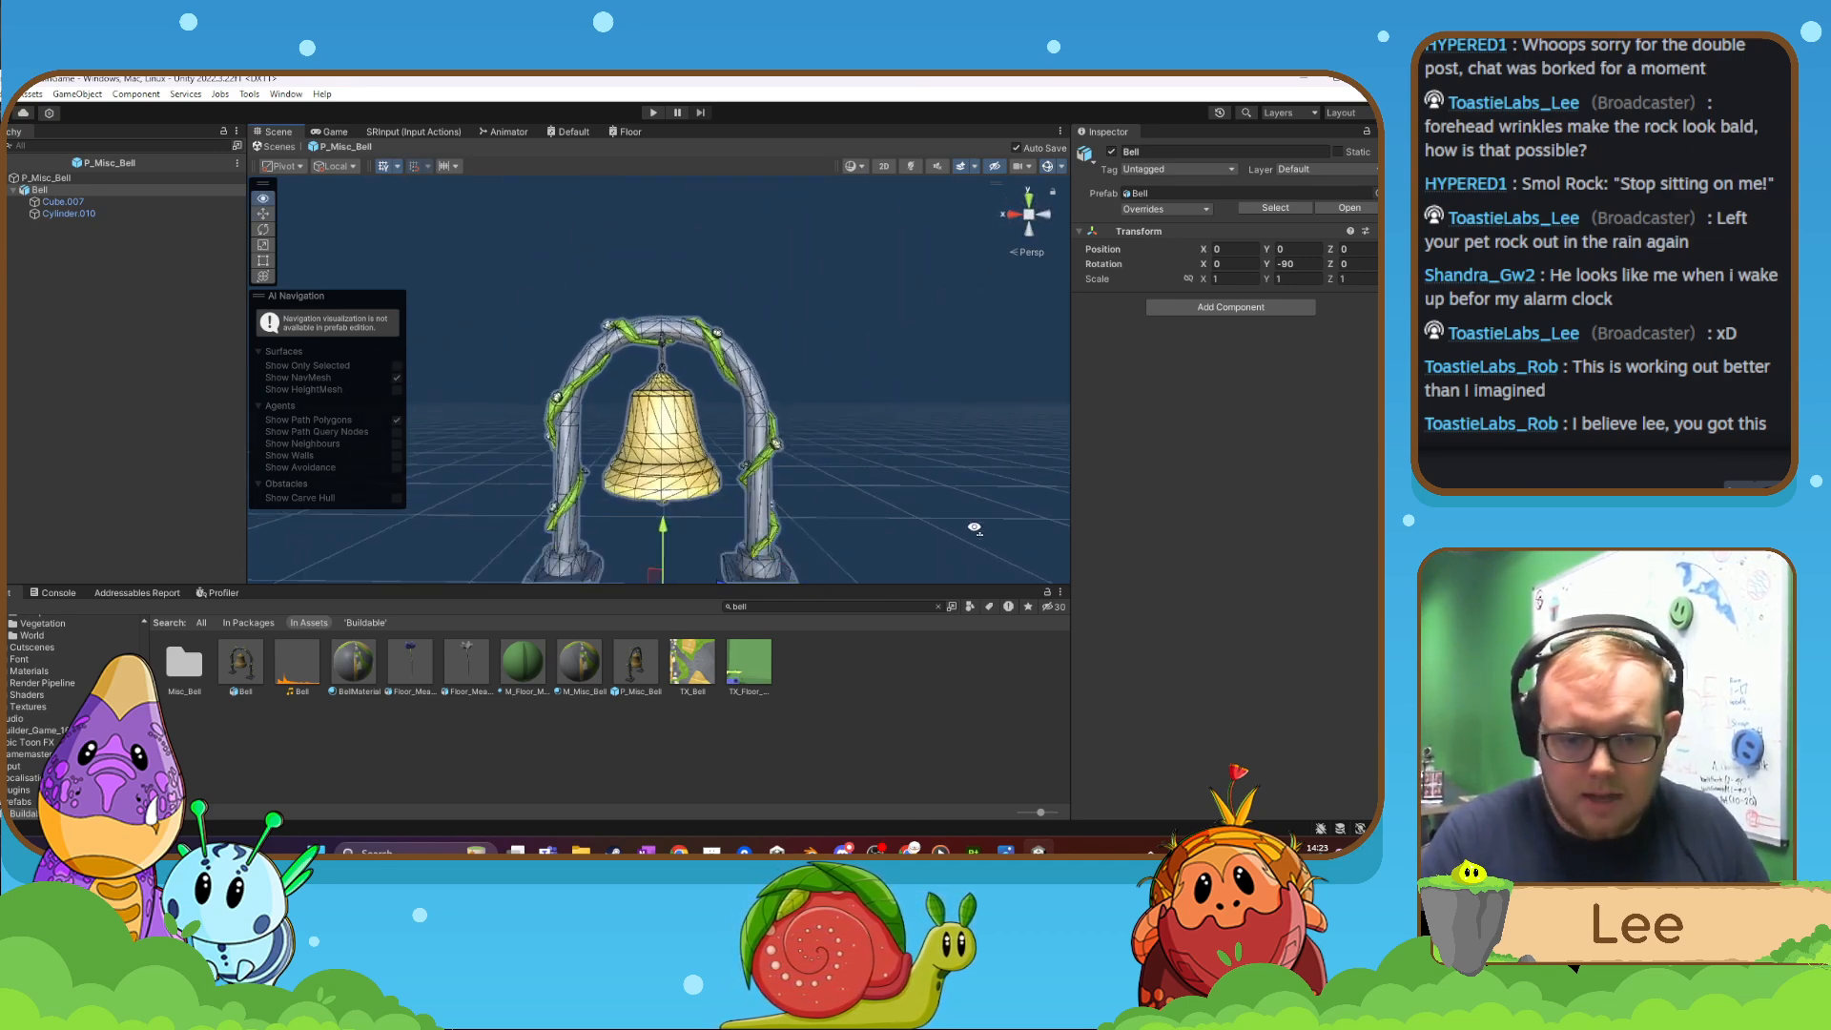
- Frame the Cube.007 mesh and test moving the Cylinder.010 clapper down to Y 0.746 and back up to Y 1.039
left_click(95, 206)
key("f")
right_click_drag(526, 277, 559, 294)
key("s")
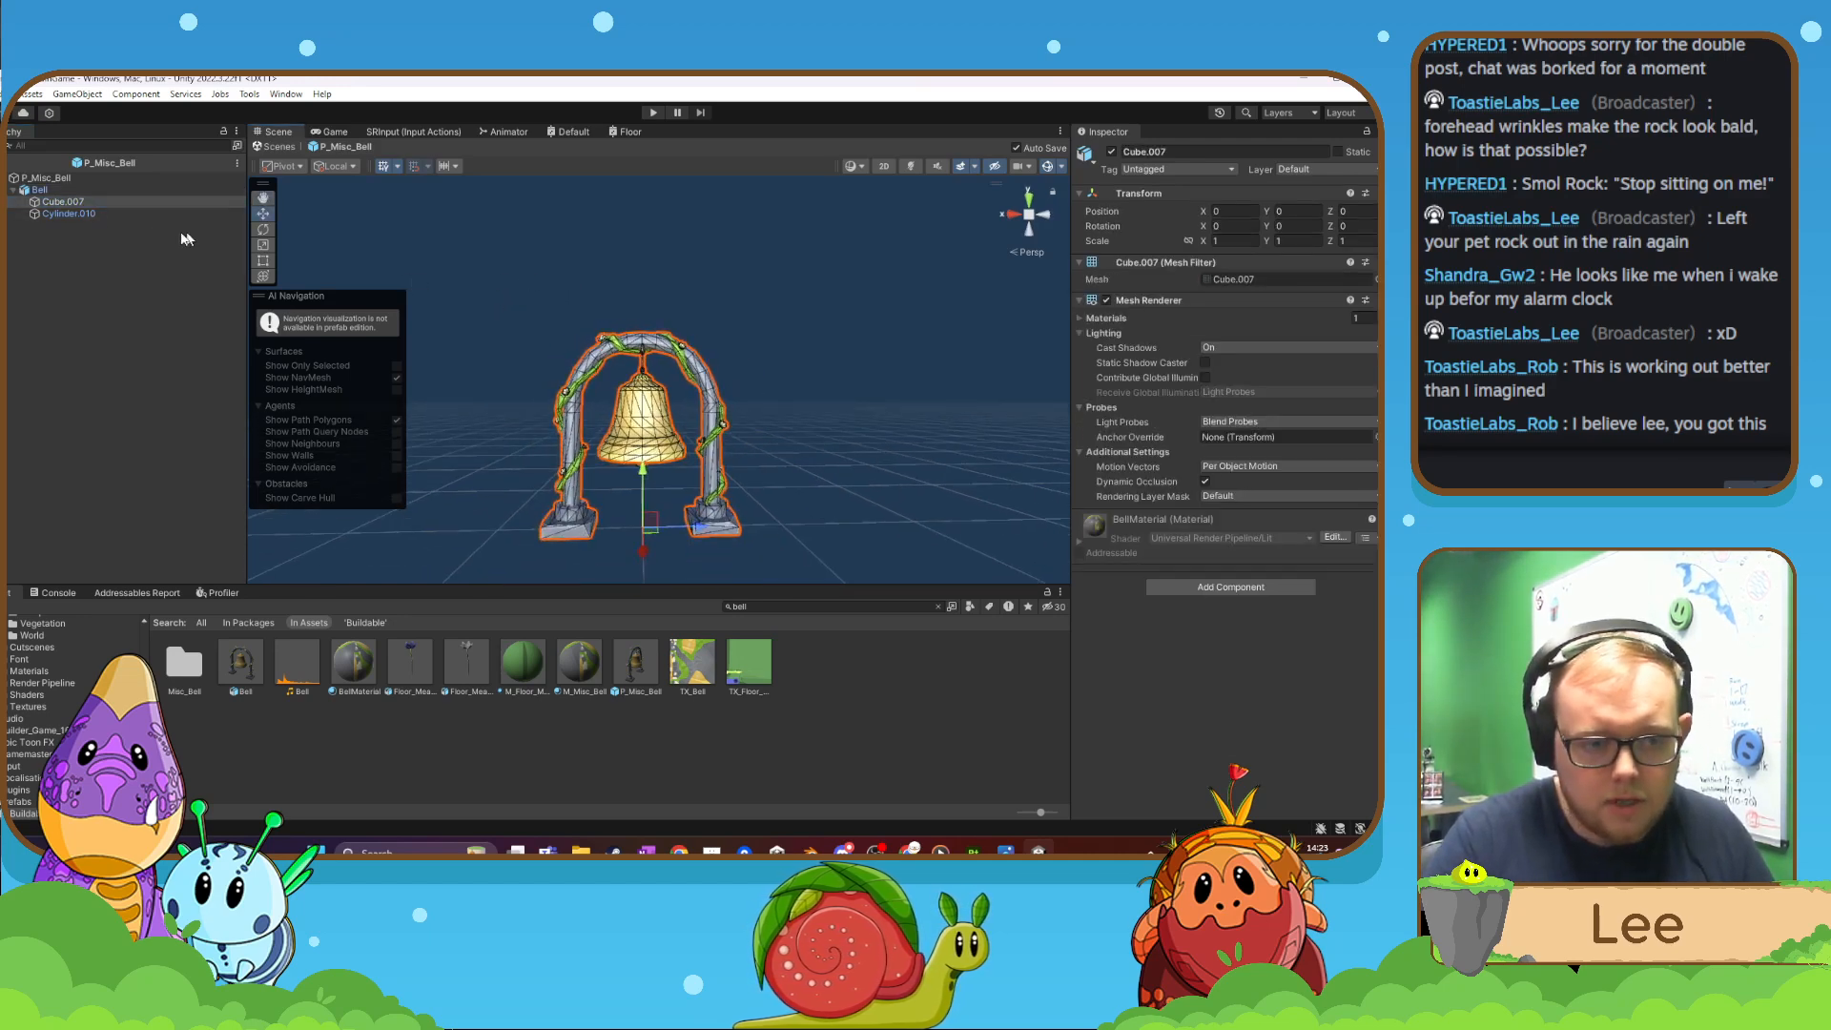
left_click(127, 216)
left_click_drag(643, 329, 645, 375)
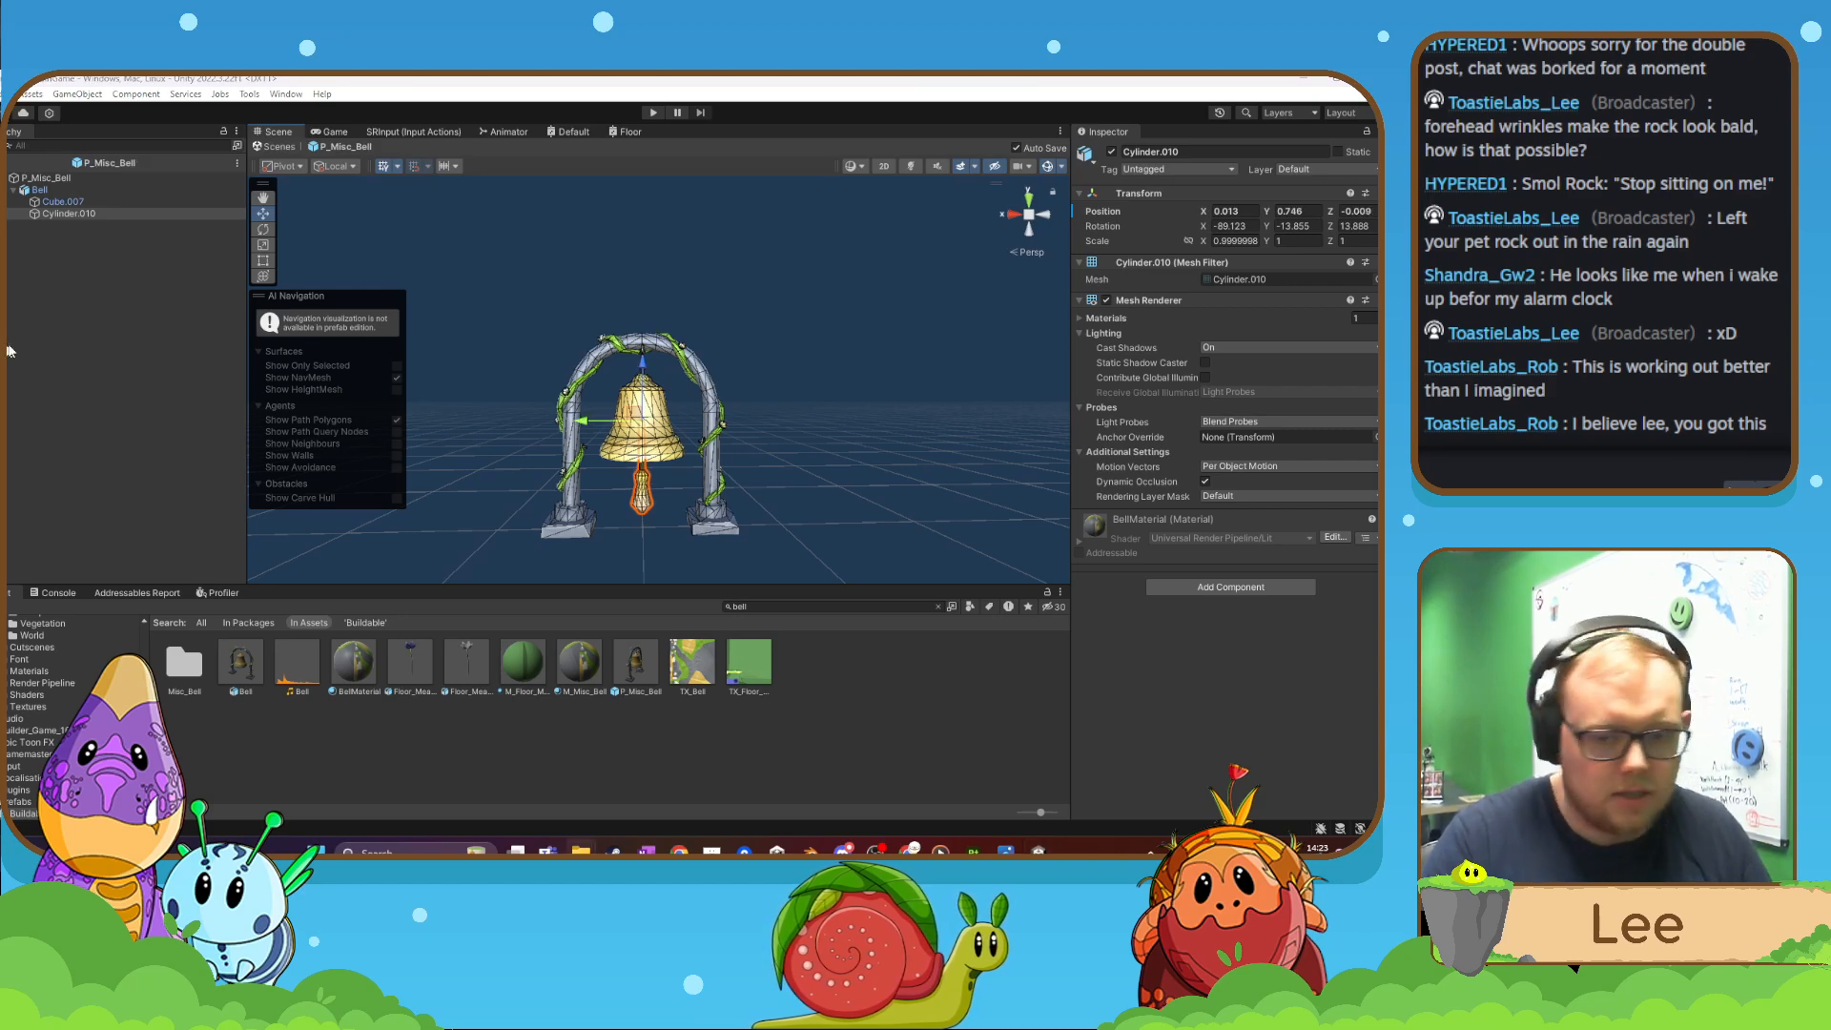
left_click_drag(648, 374, 645, 328)
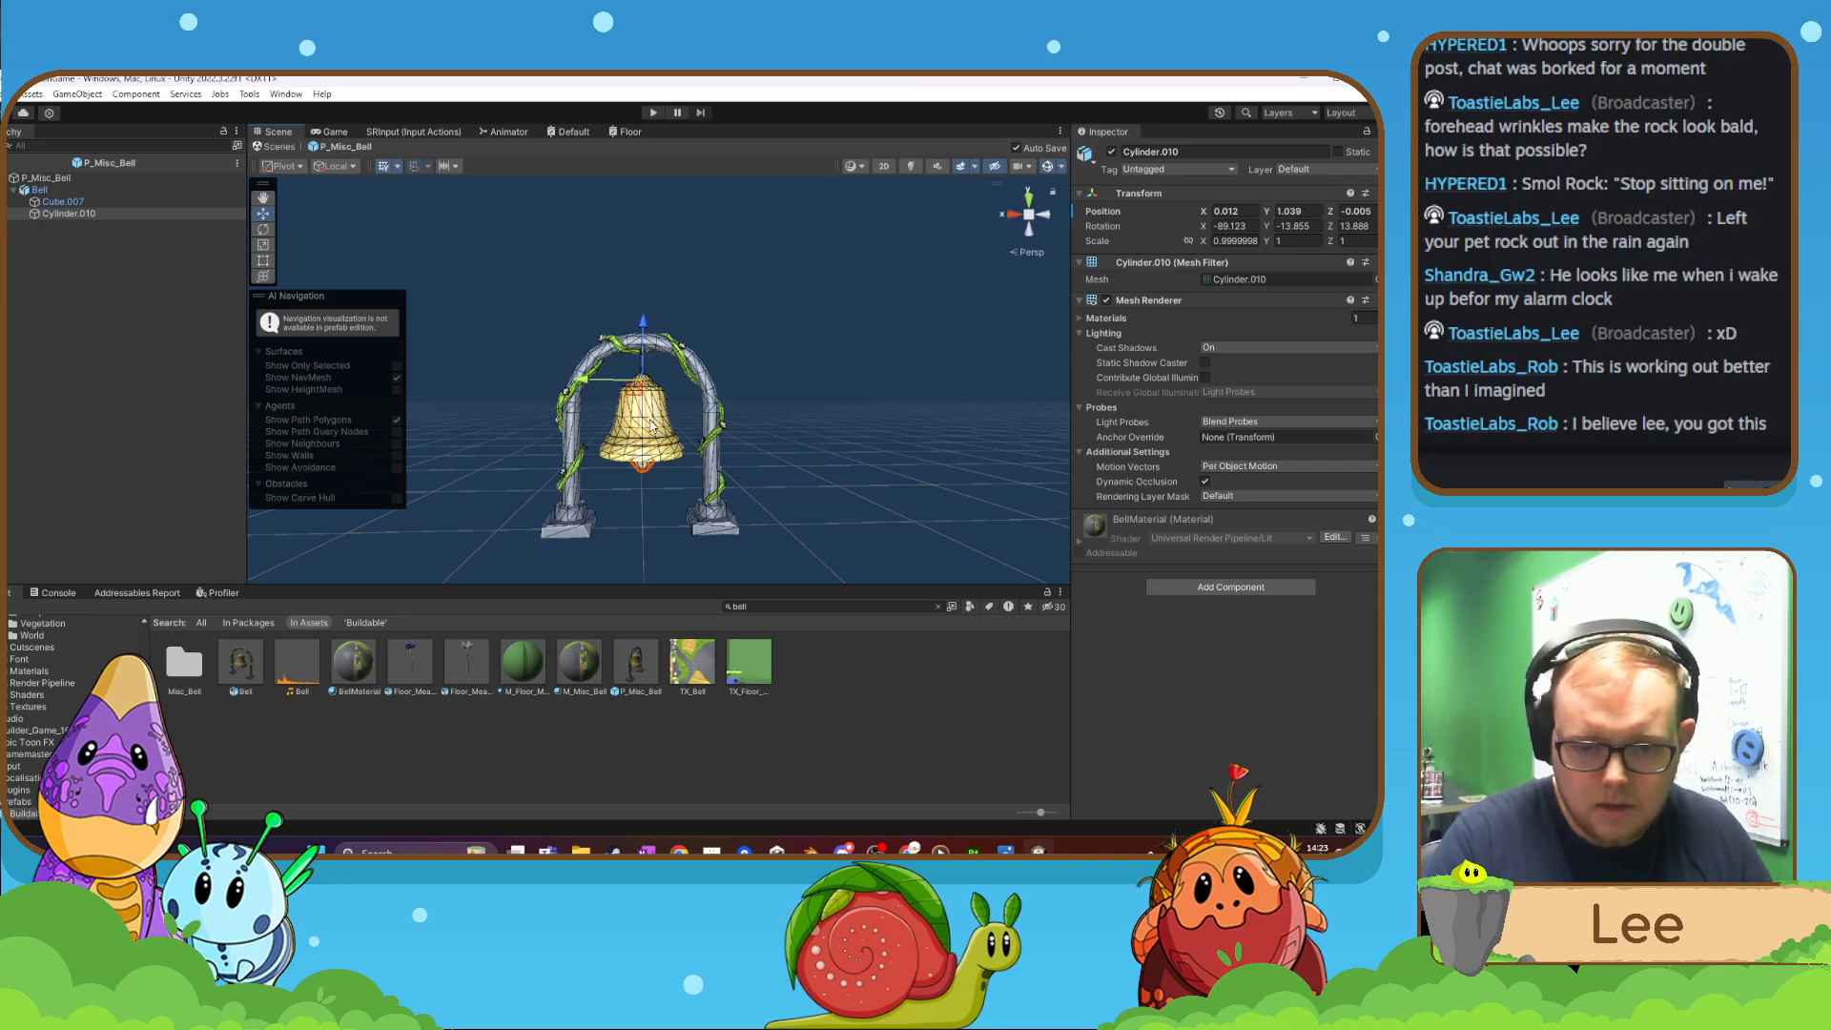
- Raise the Cube.007 bell and arch mesh to a Y position of about 0.241
left_click(96, 201)
left_click_drag(706, 380, 760, 339, "alt")
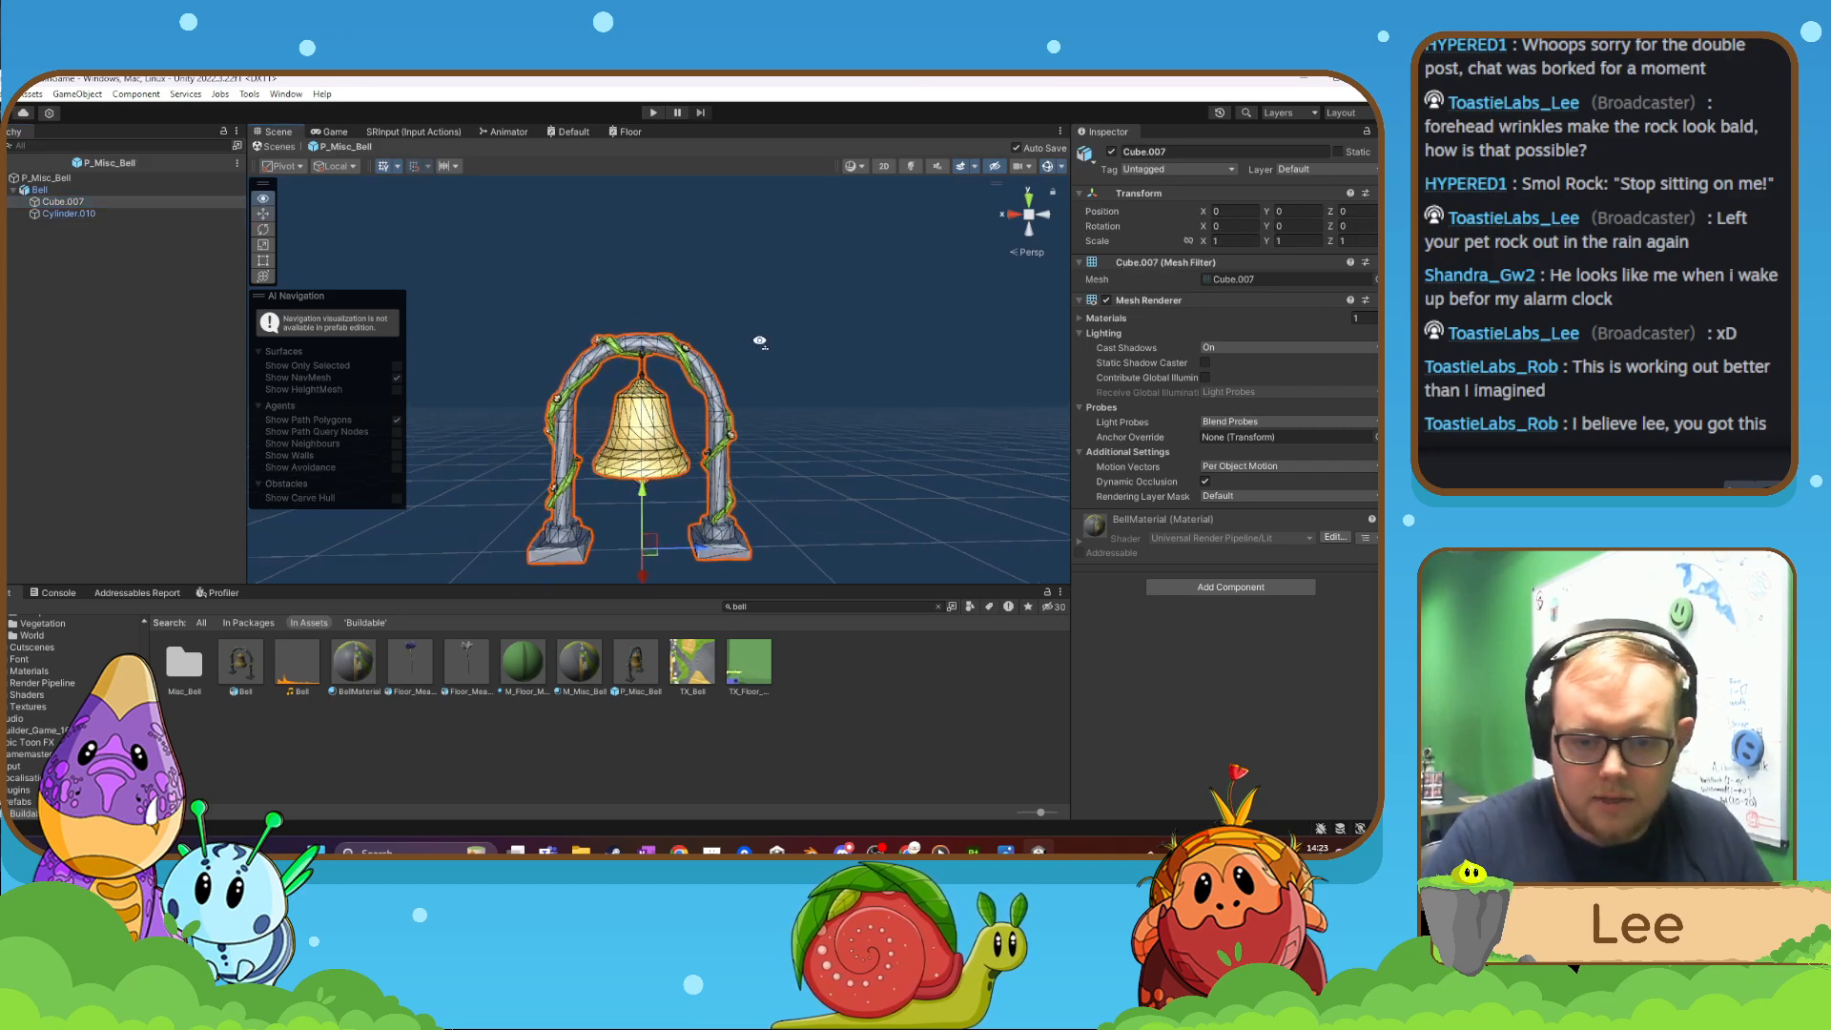
scroll(760, 340, "up", 6)
scroll(744, 420, "down", 3)
left_click_drag(712, 520, 749, 461)
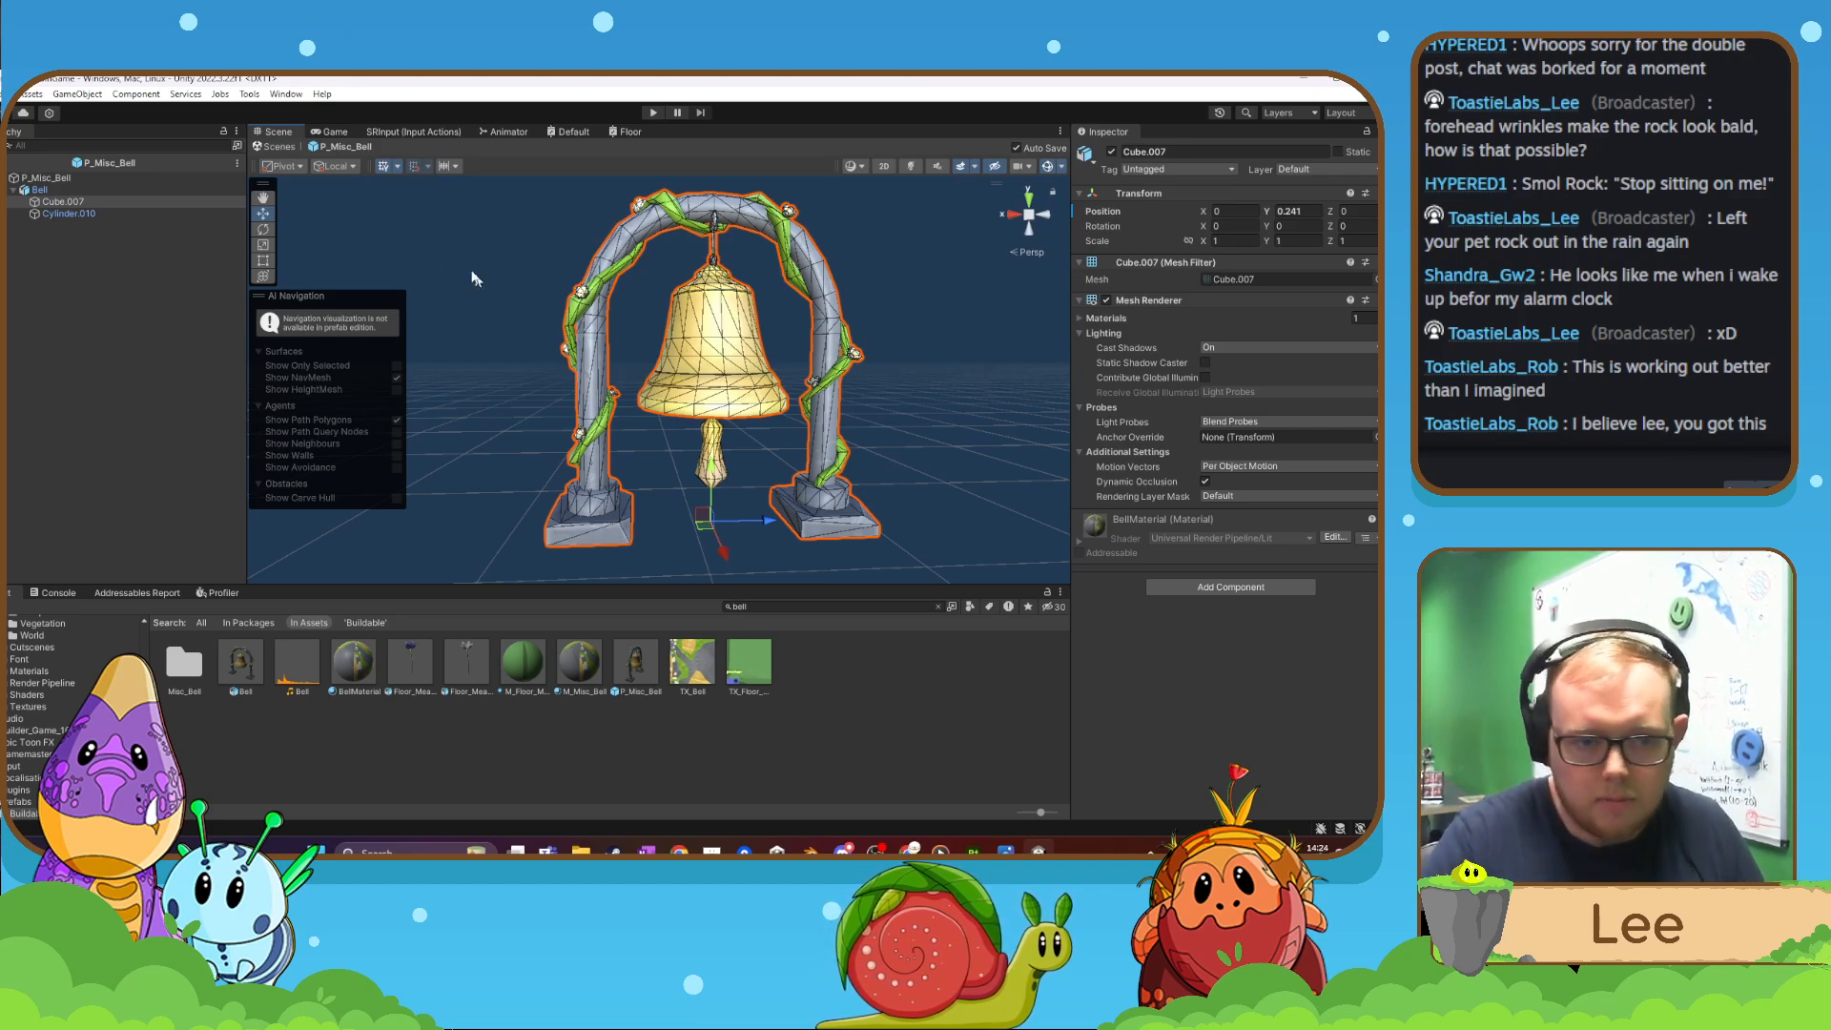
- Try small rotations on the Cube.007 mesh and the Cylinder.010 clapper, and undo the last Cube.007 rotation
left_click(263, 229)
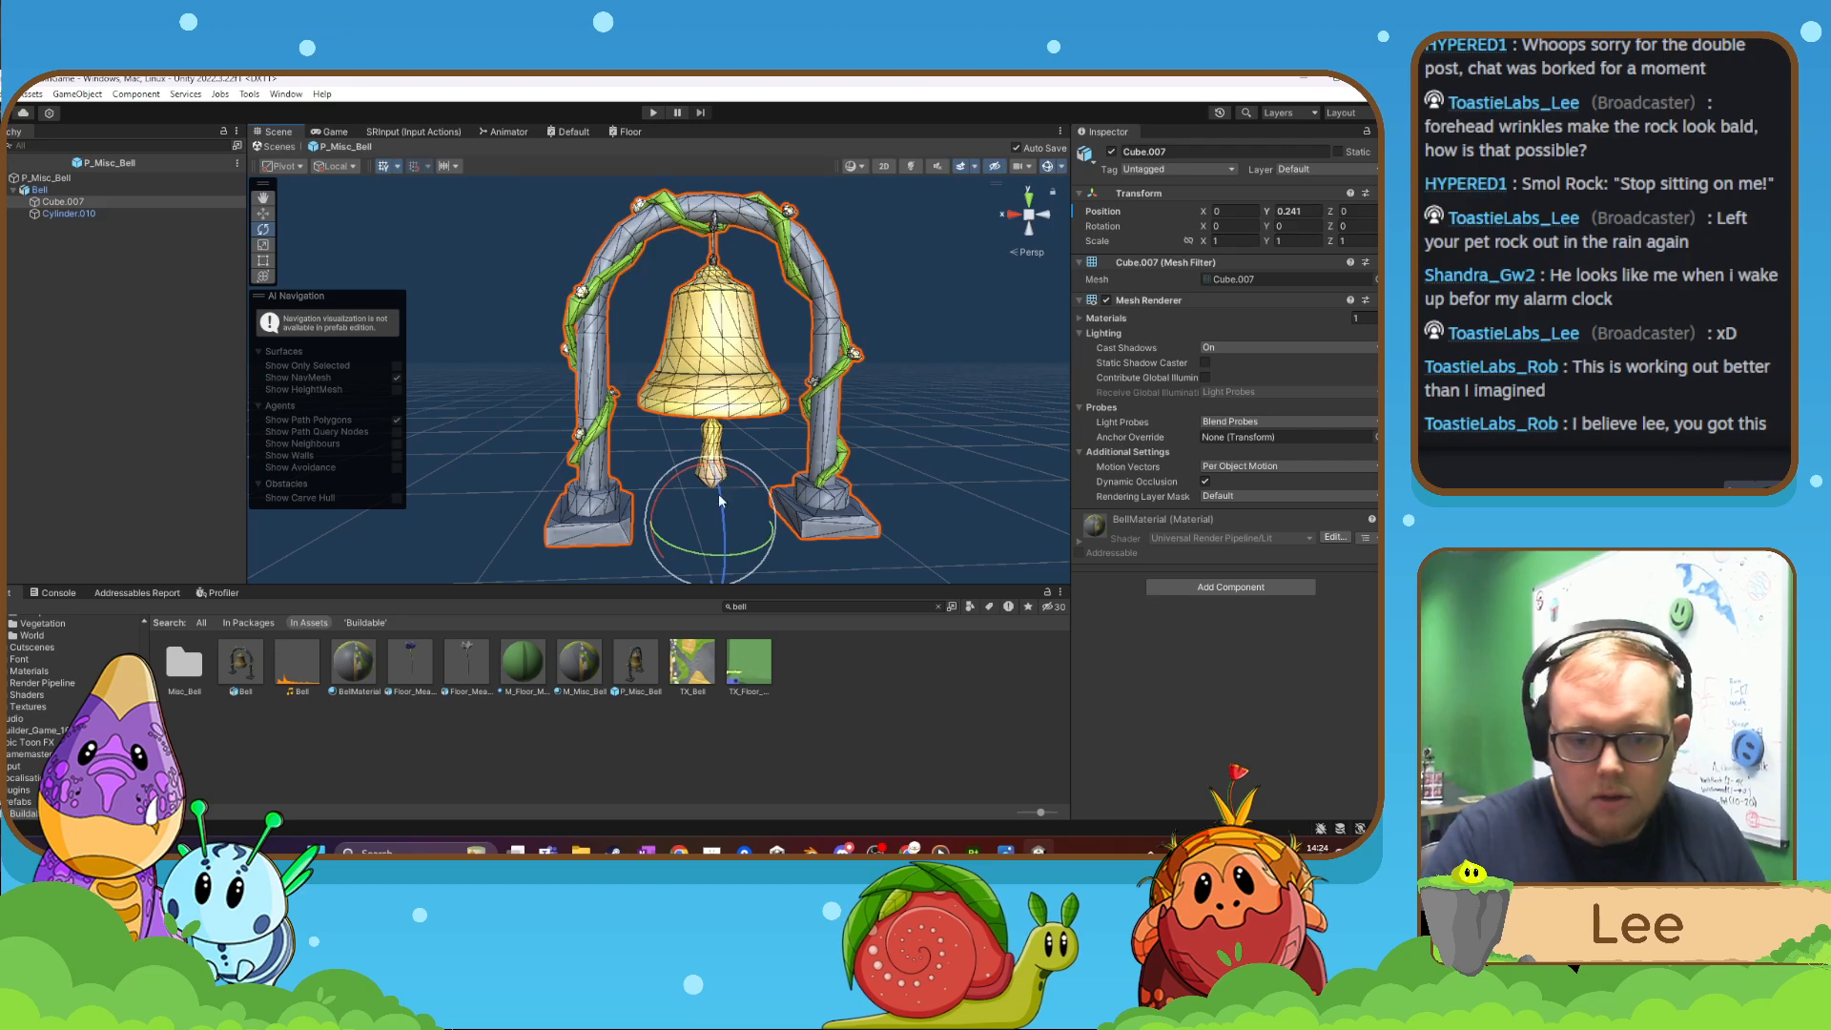
left_click_drag(718, 494, 723, 508)
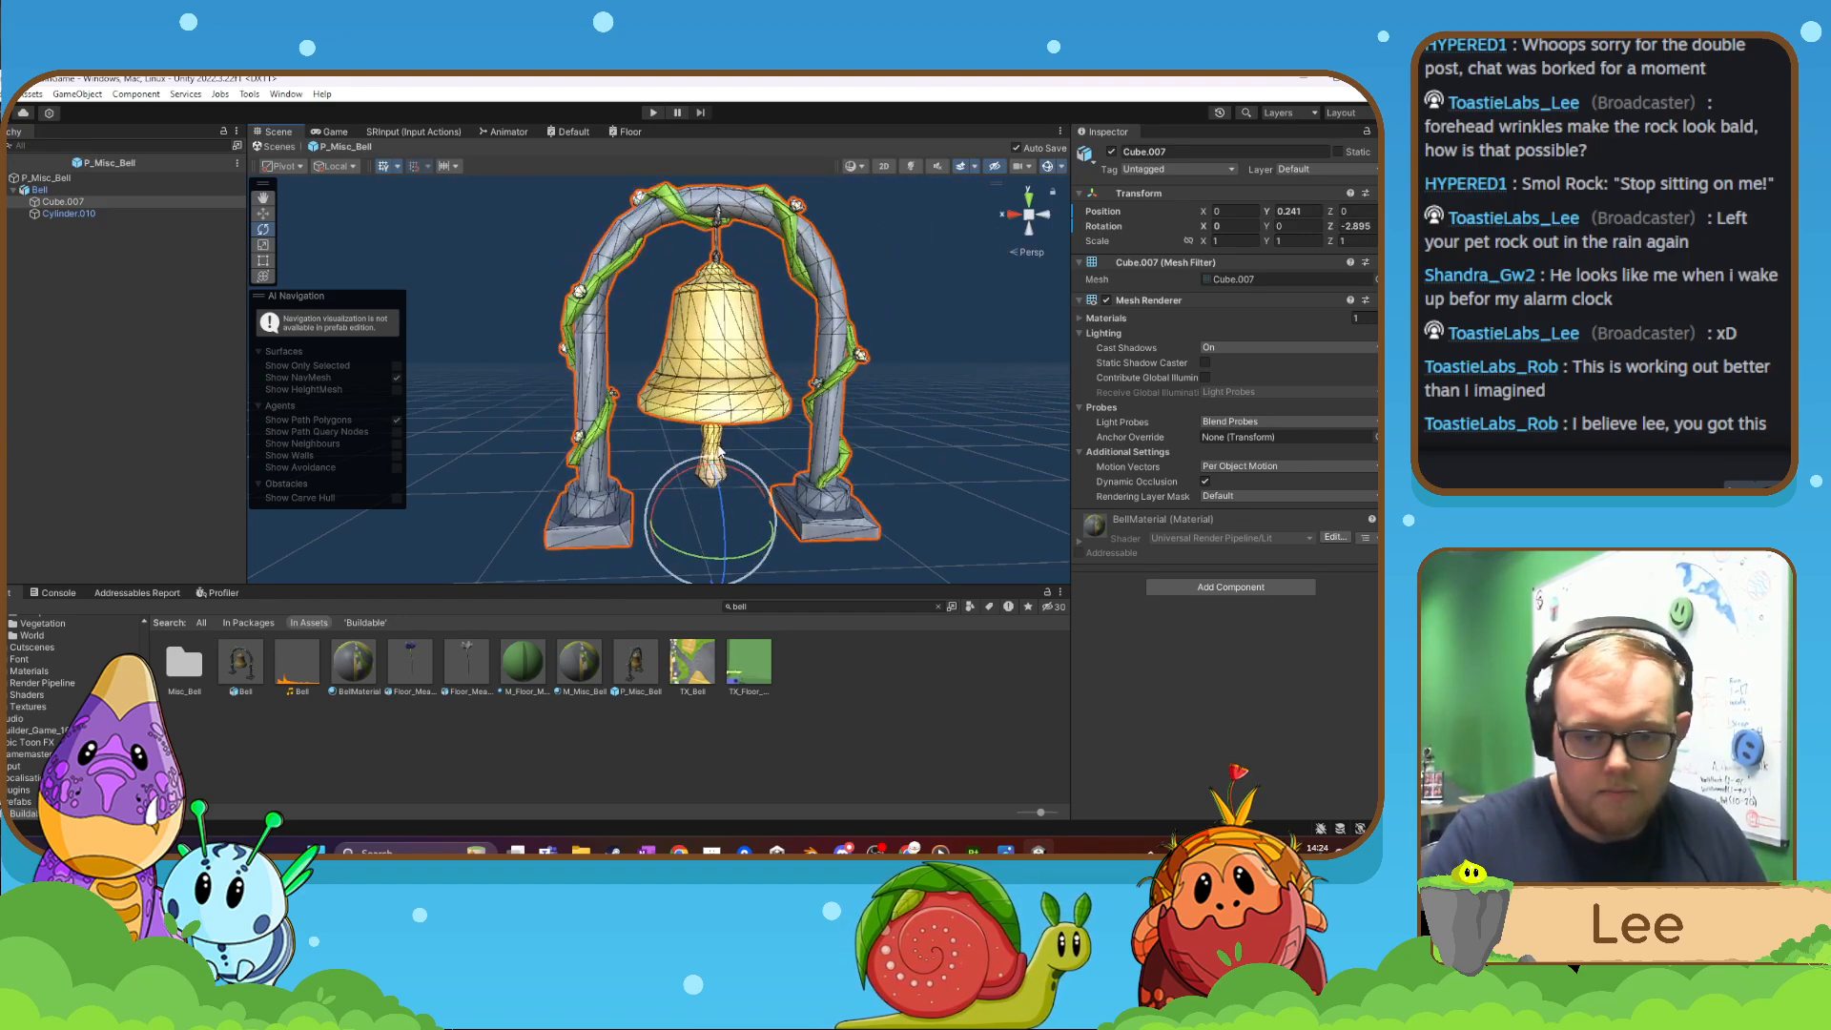
left_click(80, 215)
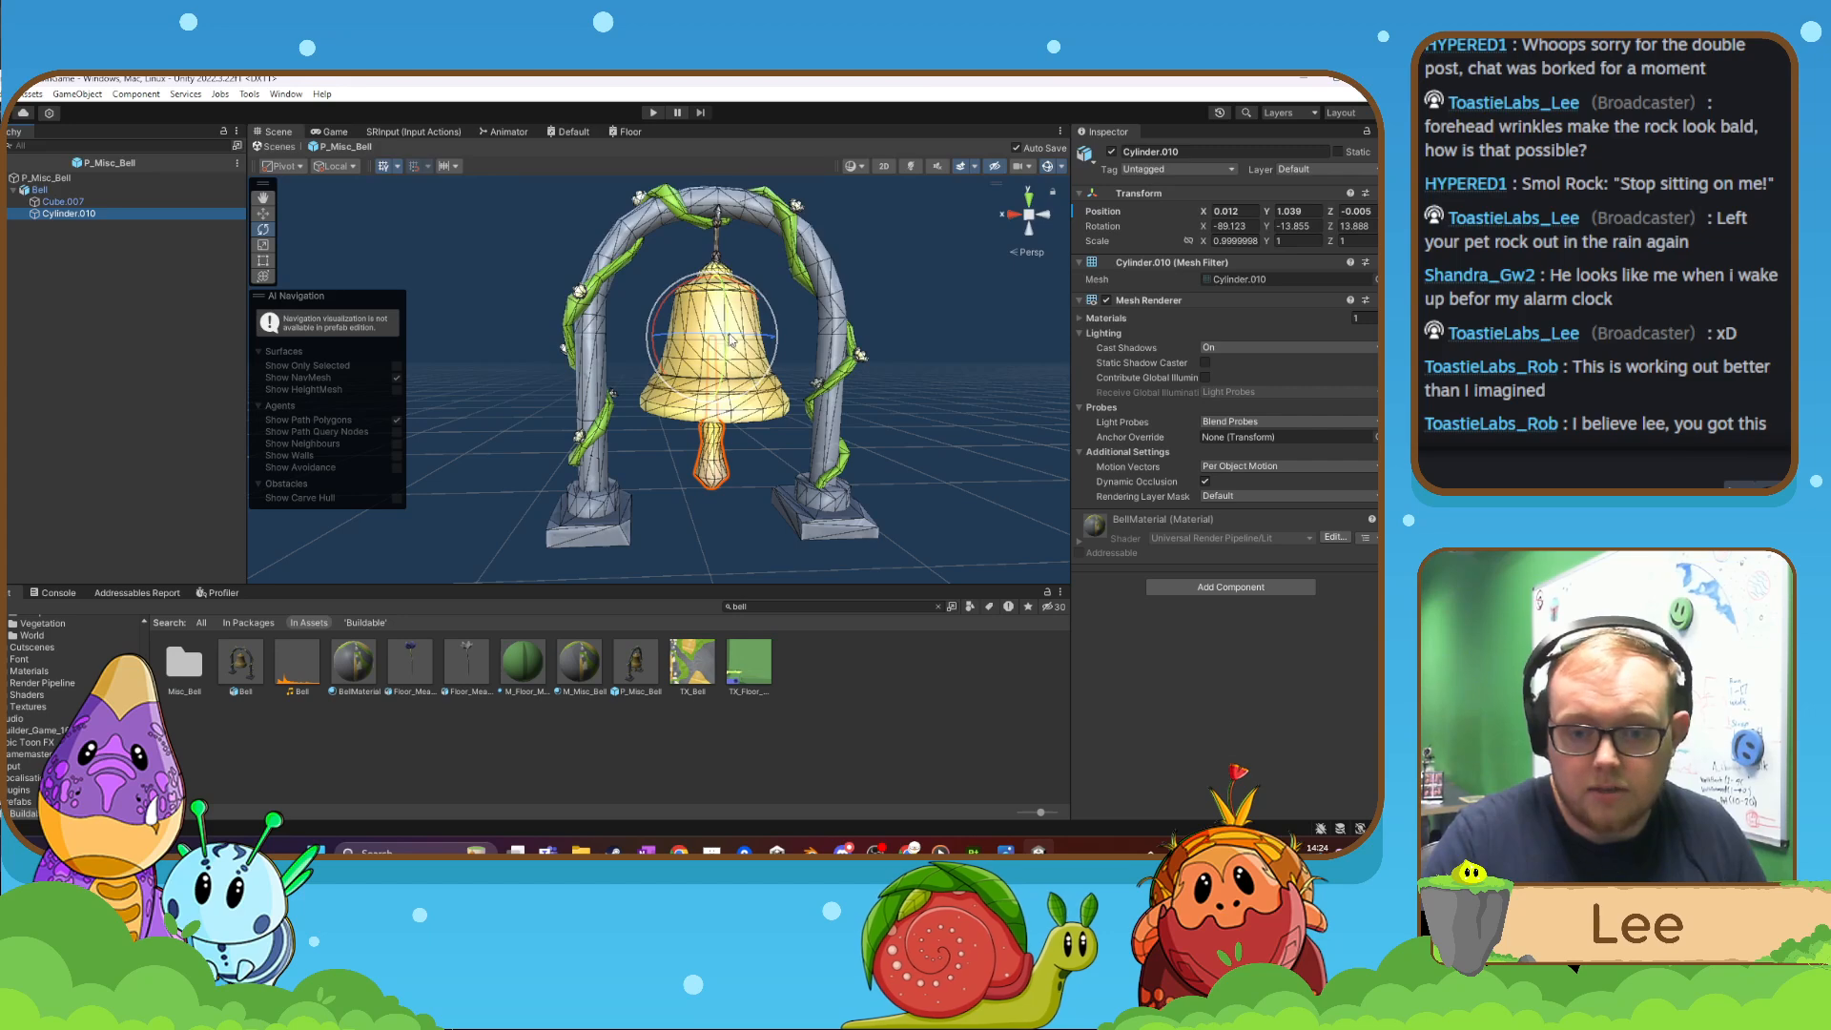
left_click_drag(725, 336, 717, 295)
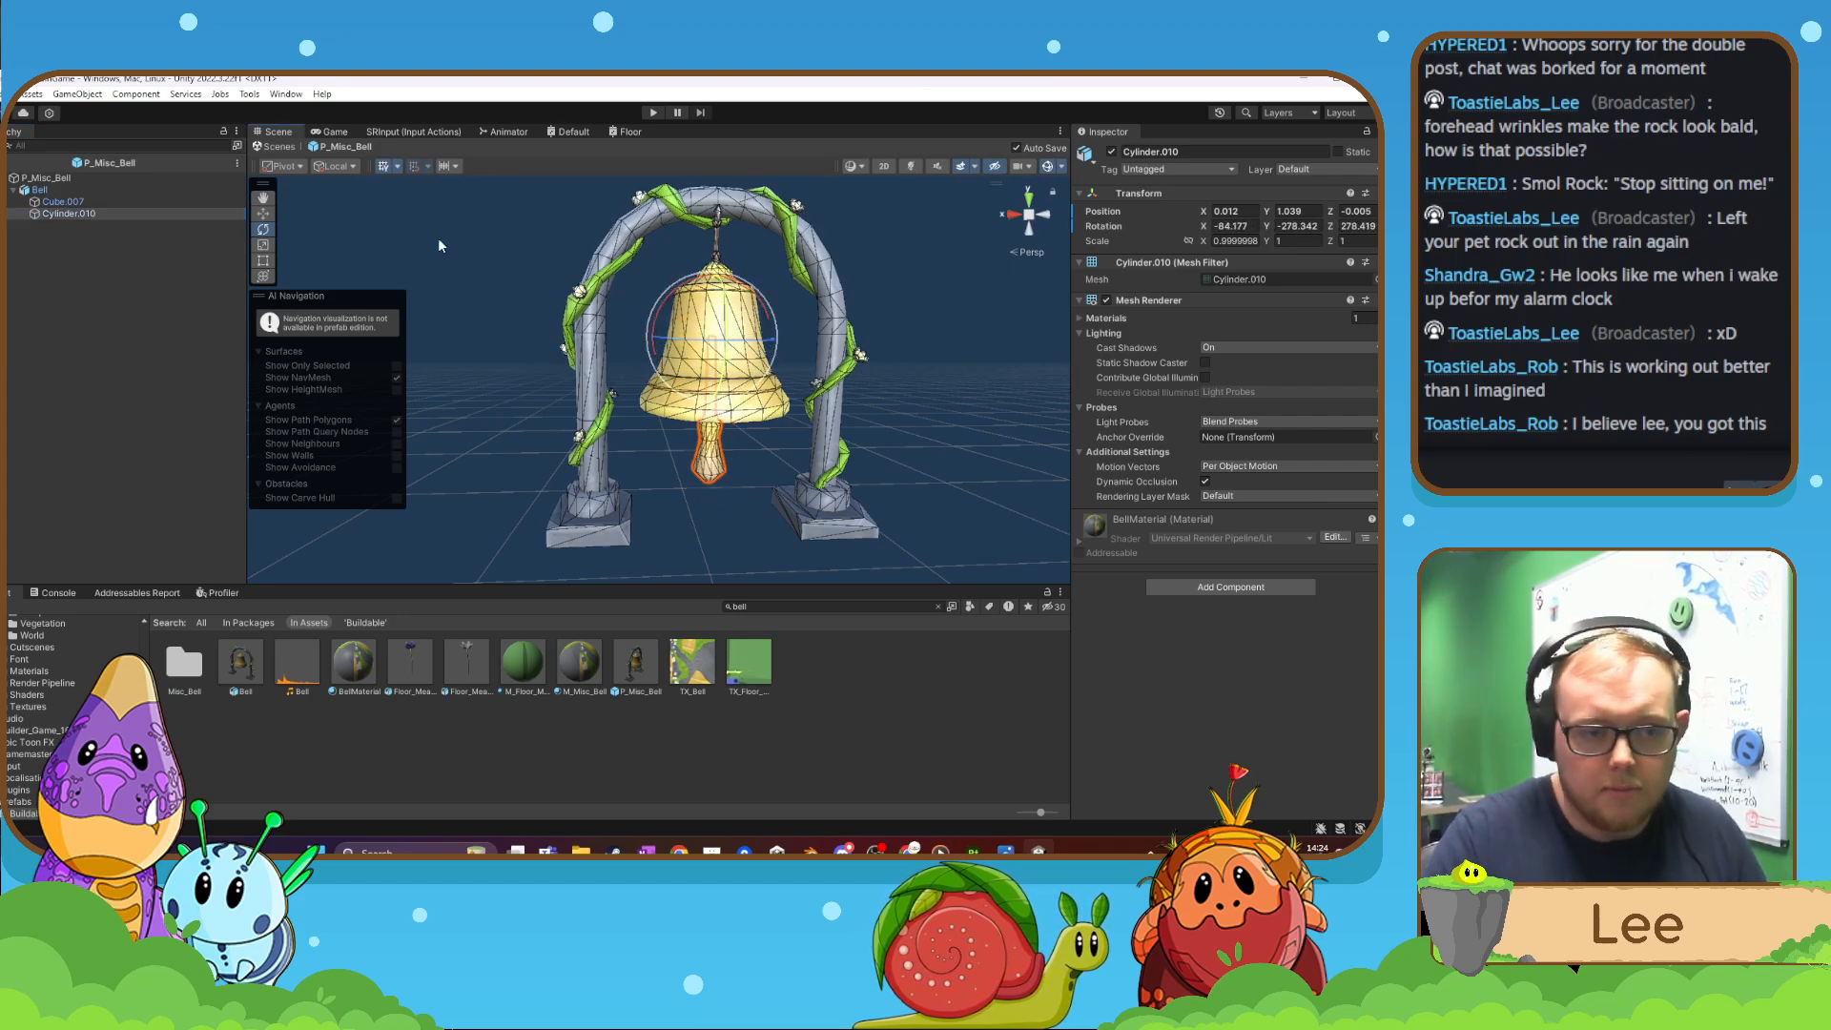
left_click(139, 202)
left_click_drag(717, 512, 706, 500)
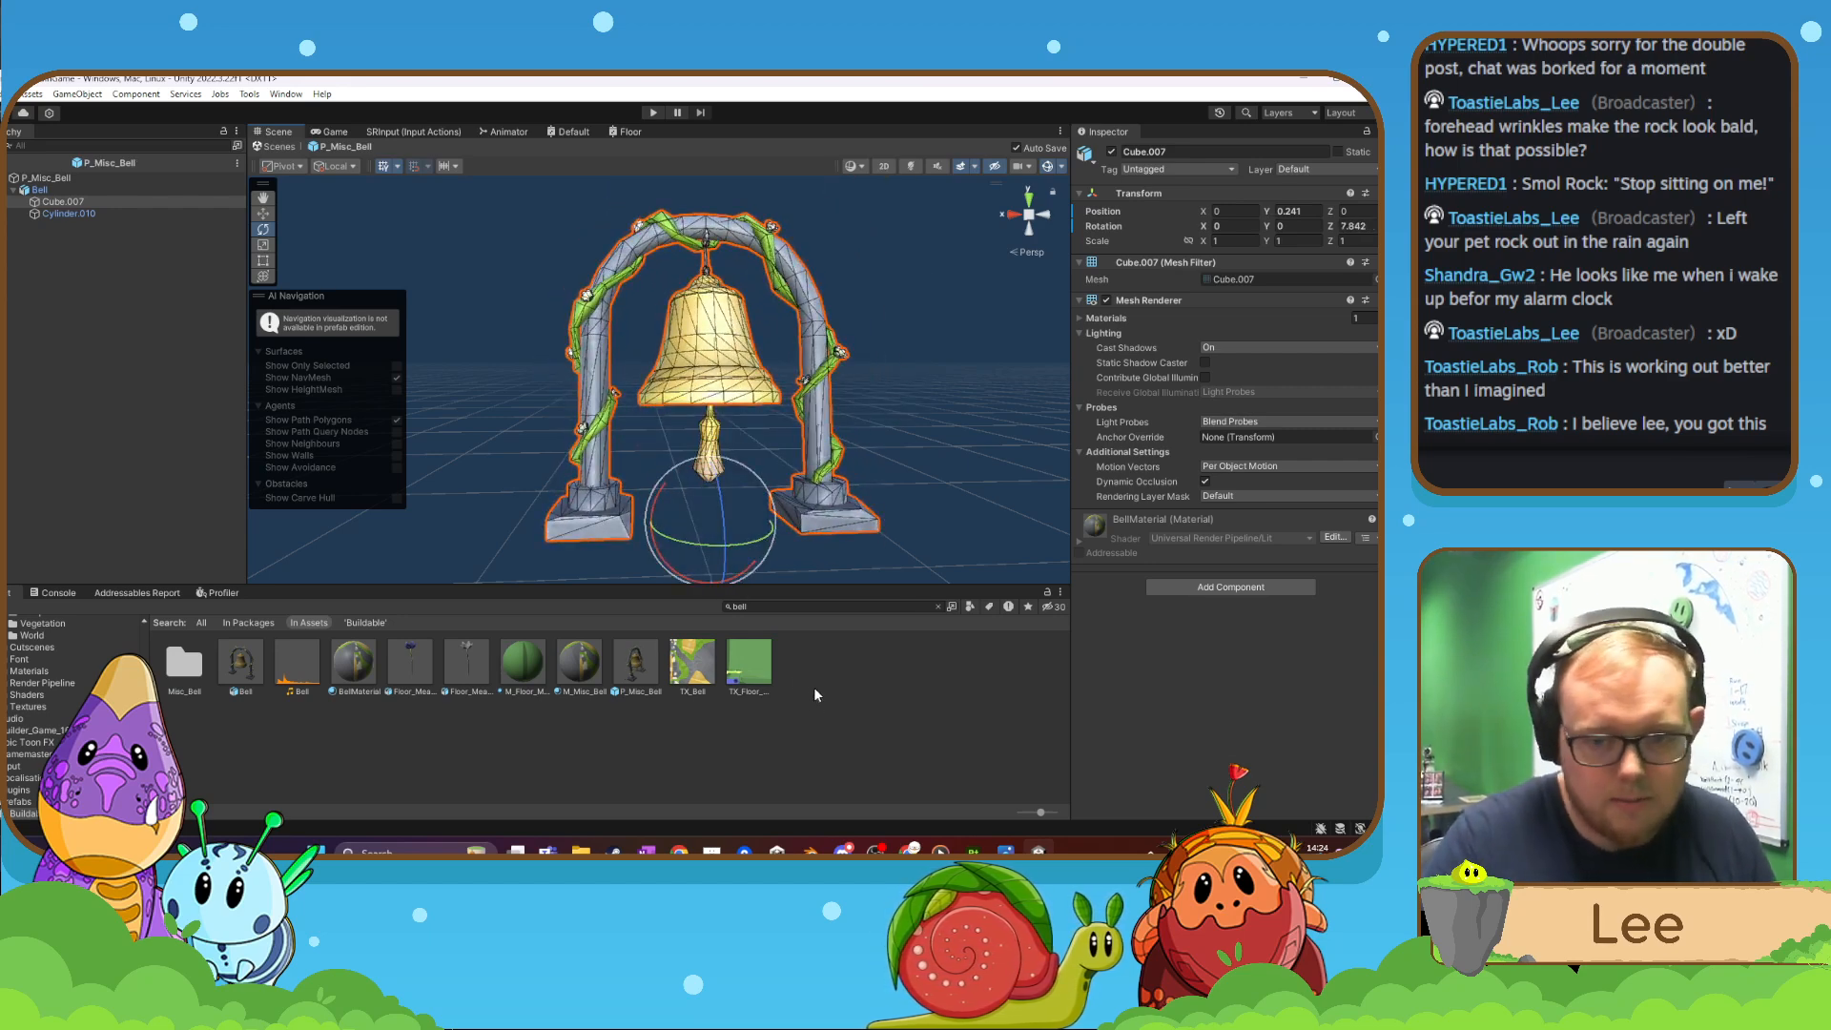
key("ctrl+z")
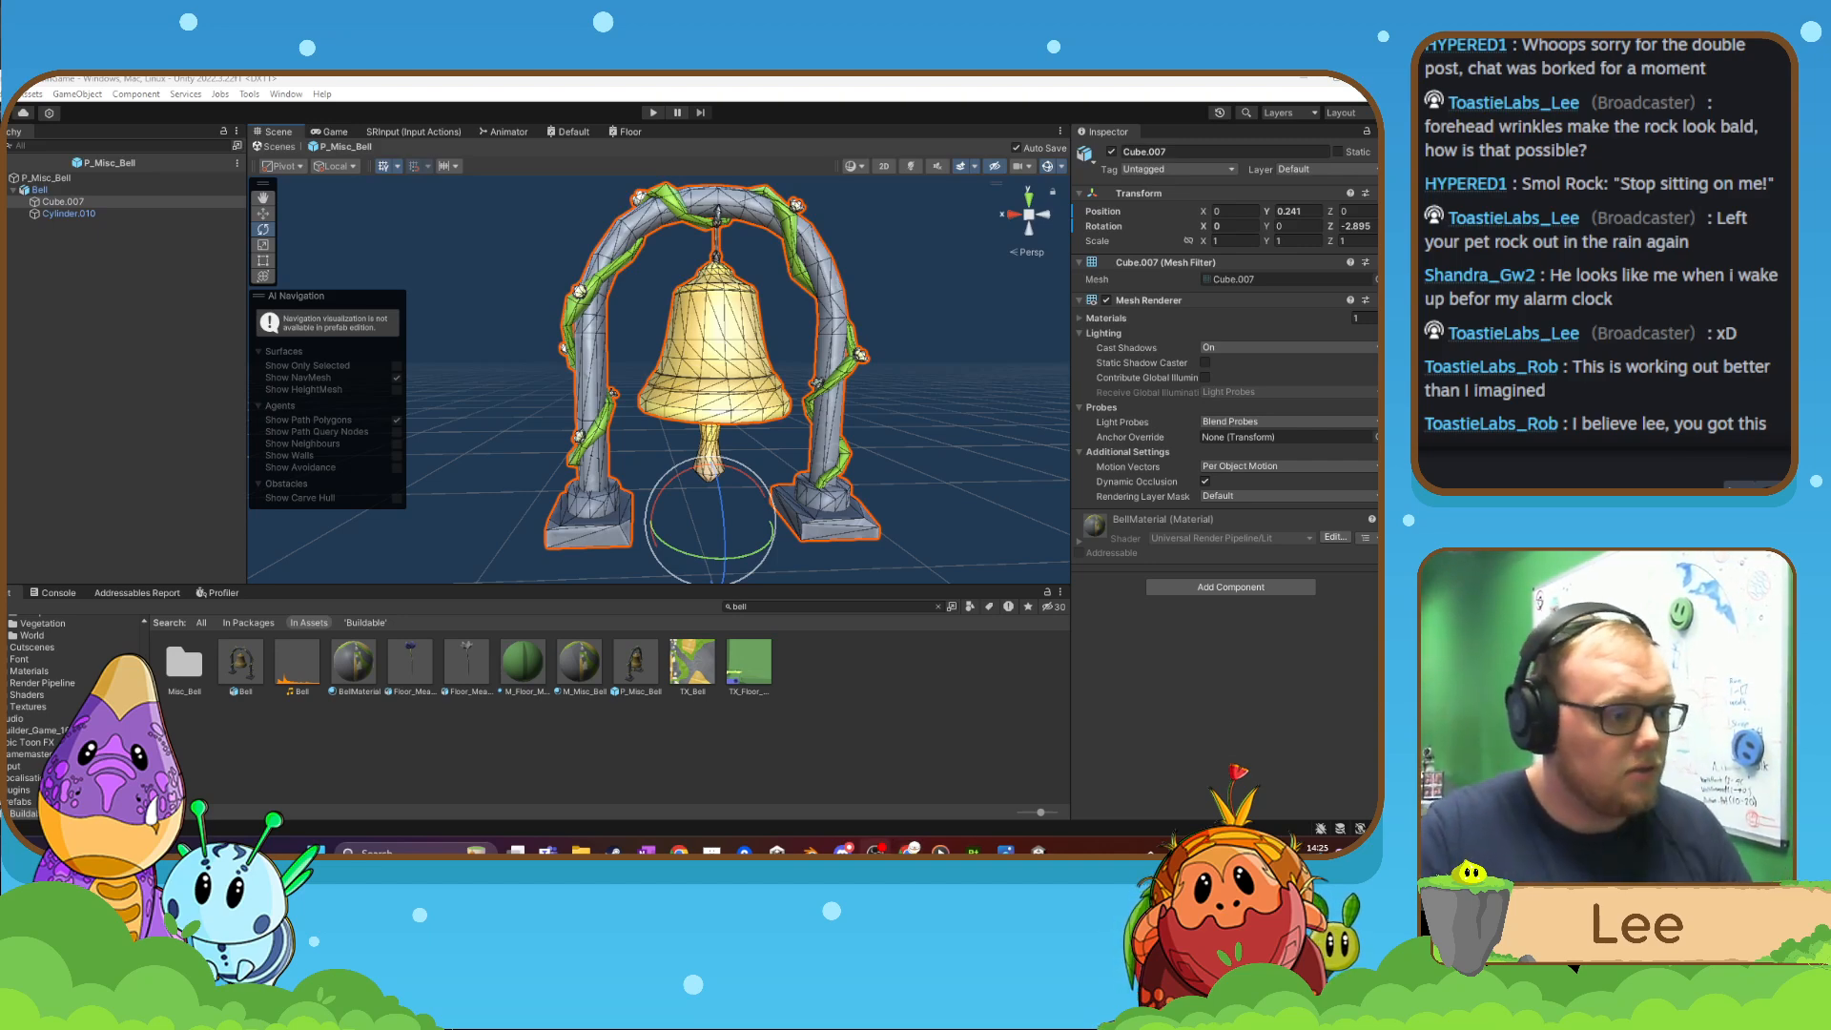
- Clear the asset search and delete the P_Misc_Bell prefab from the Prefabs/Buildable folder
left_click(324, 734)
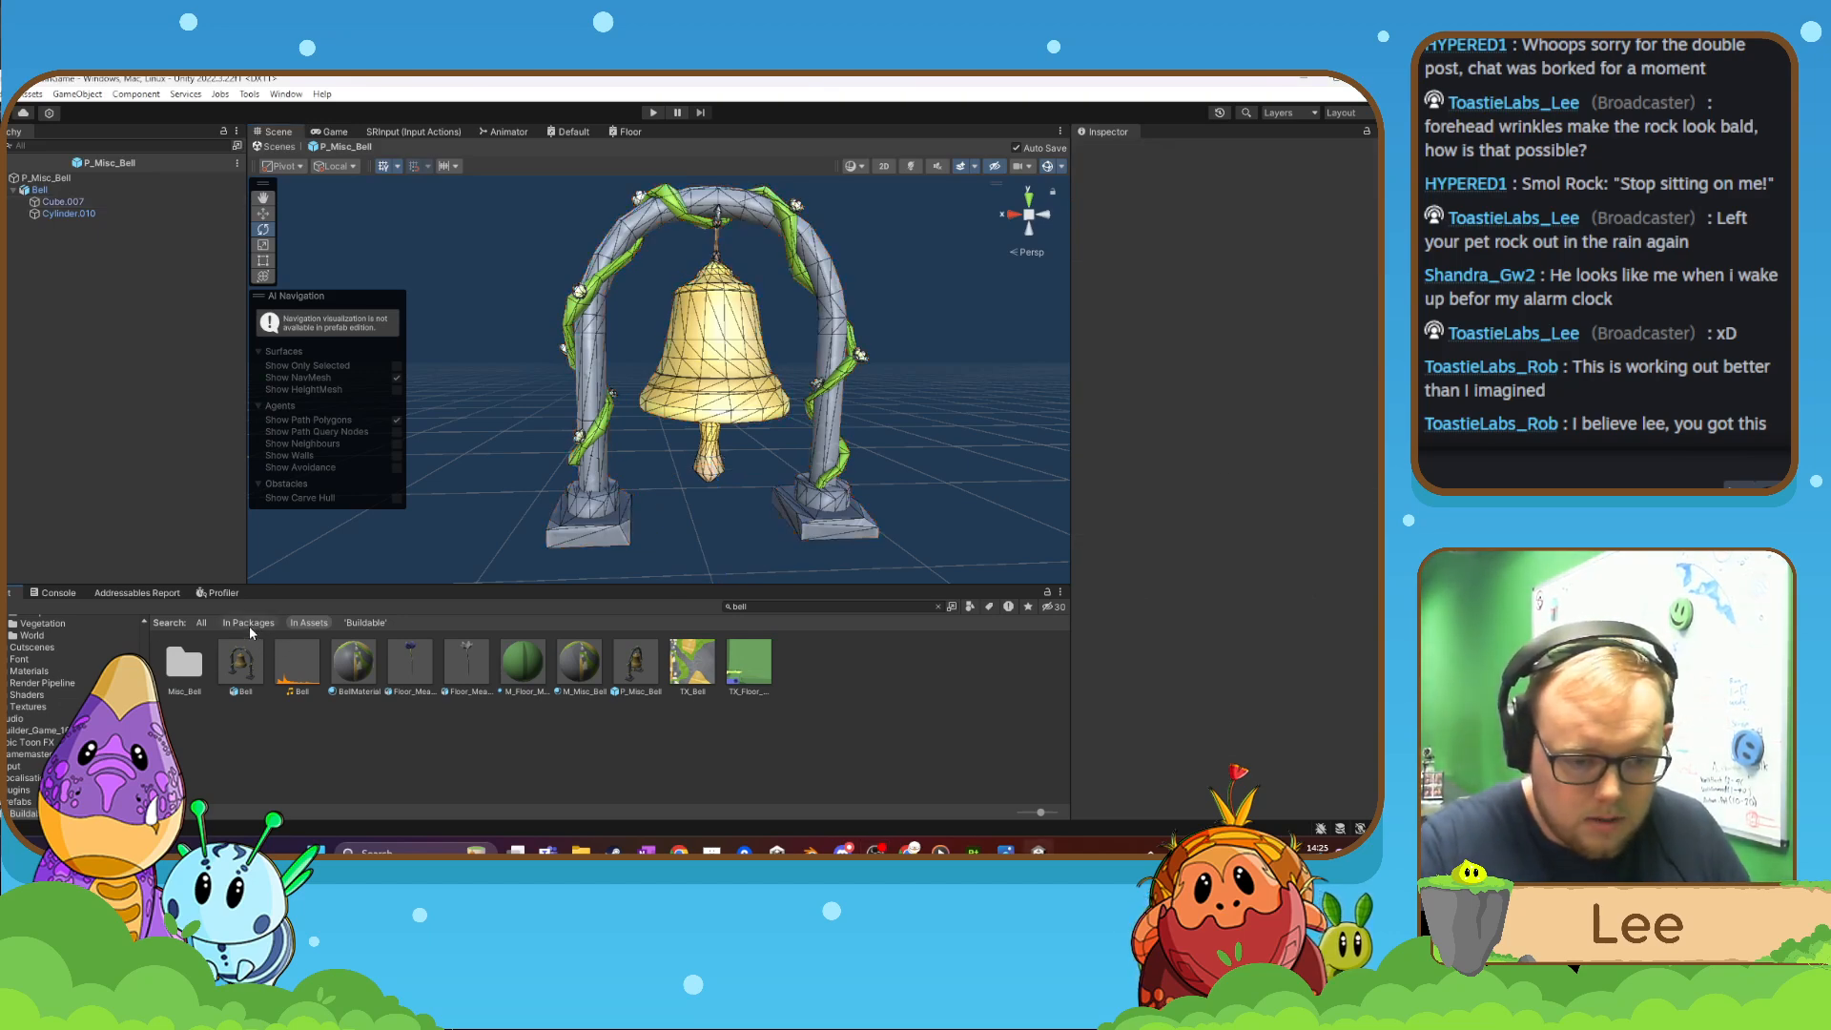
left_click(248, 623)
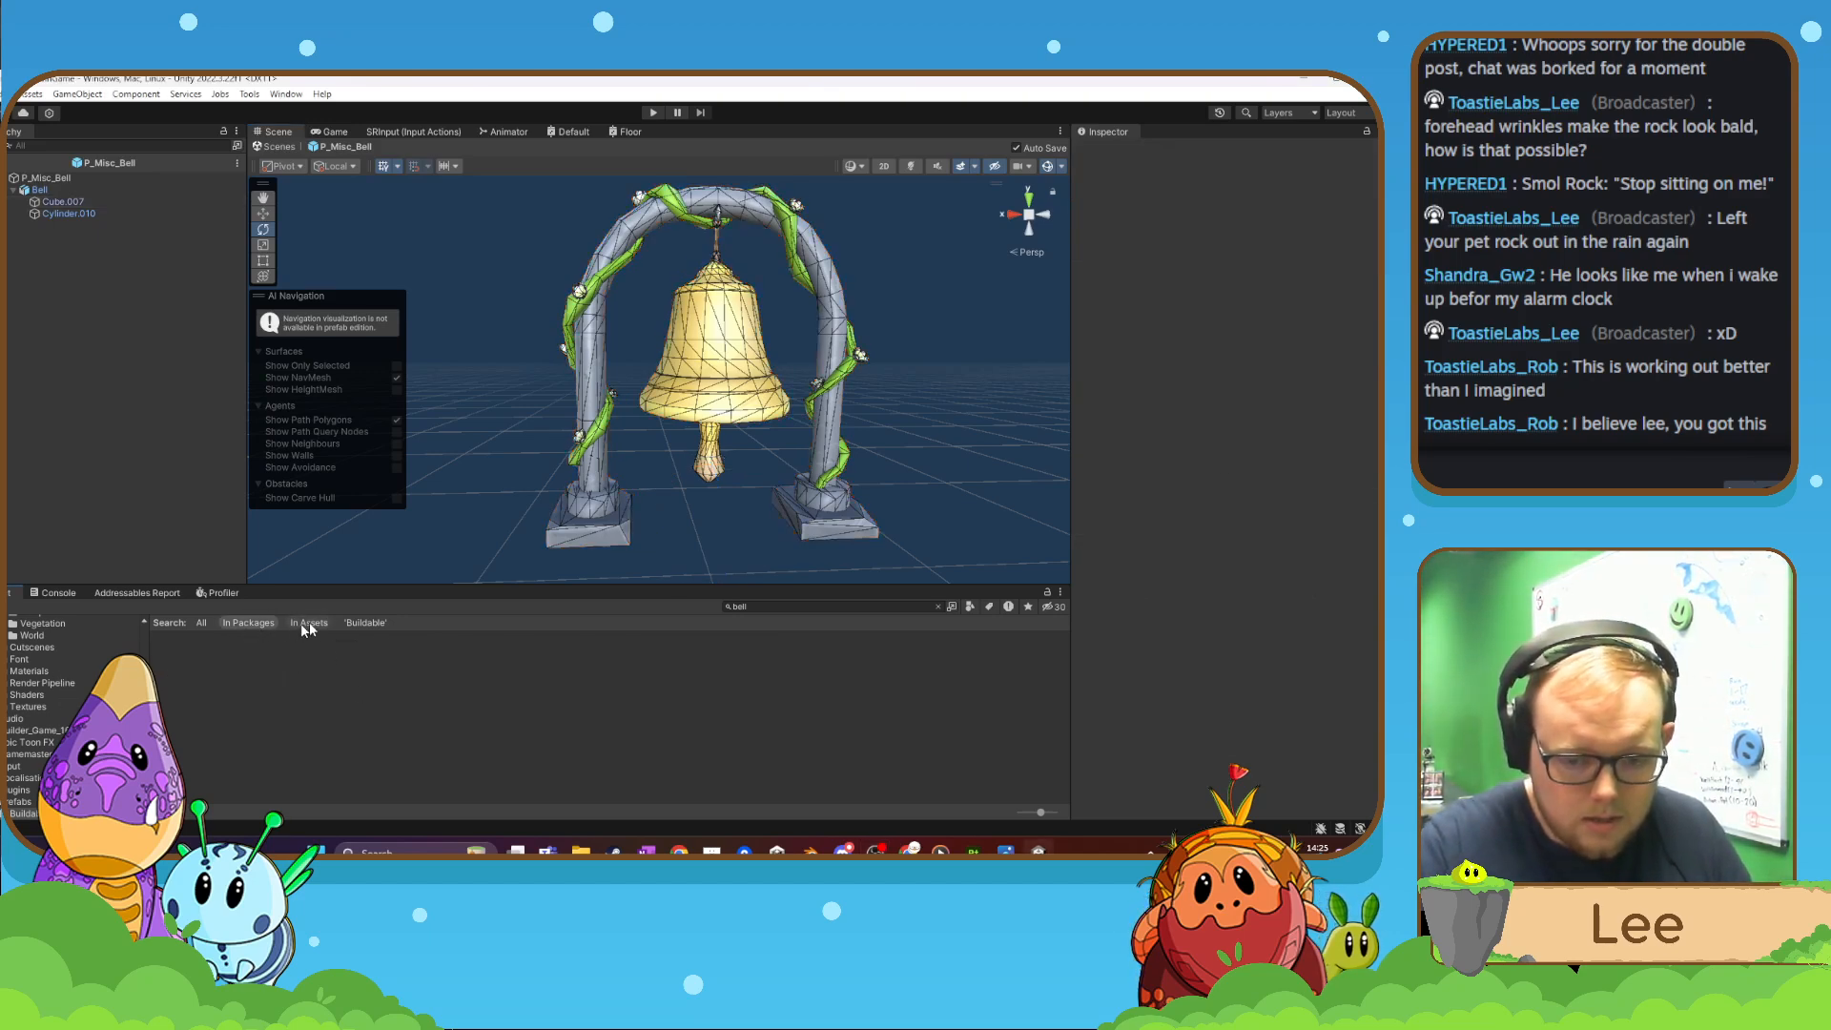
left_click(939, 608)
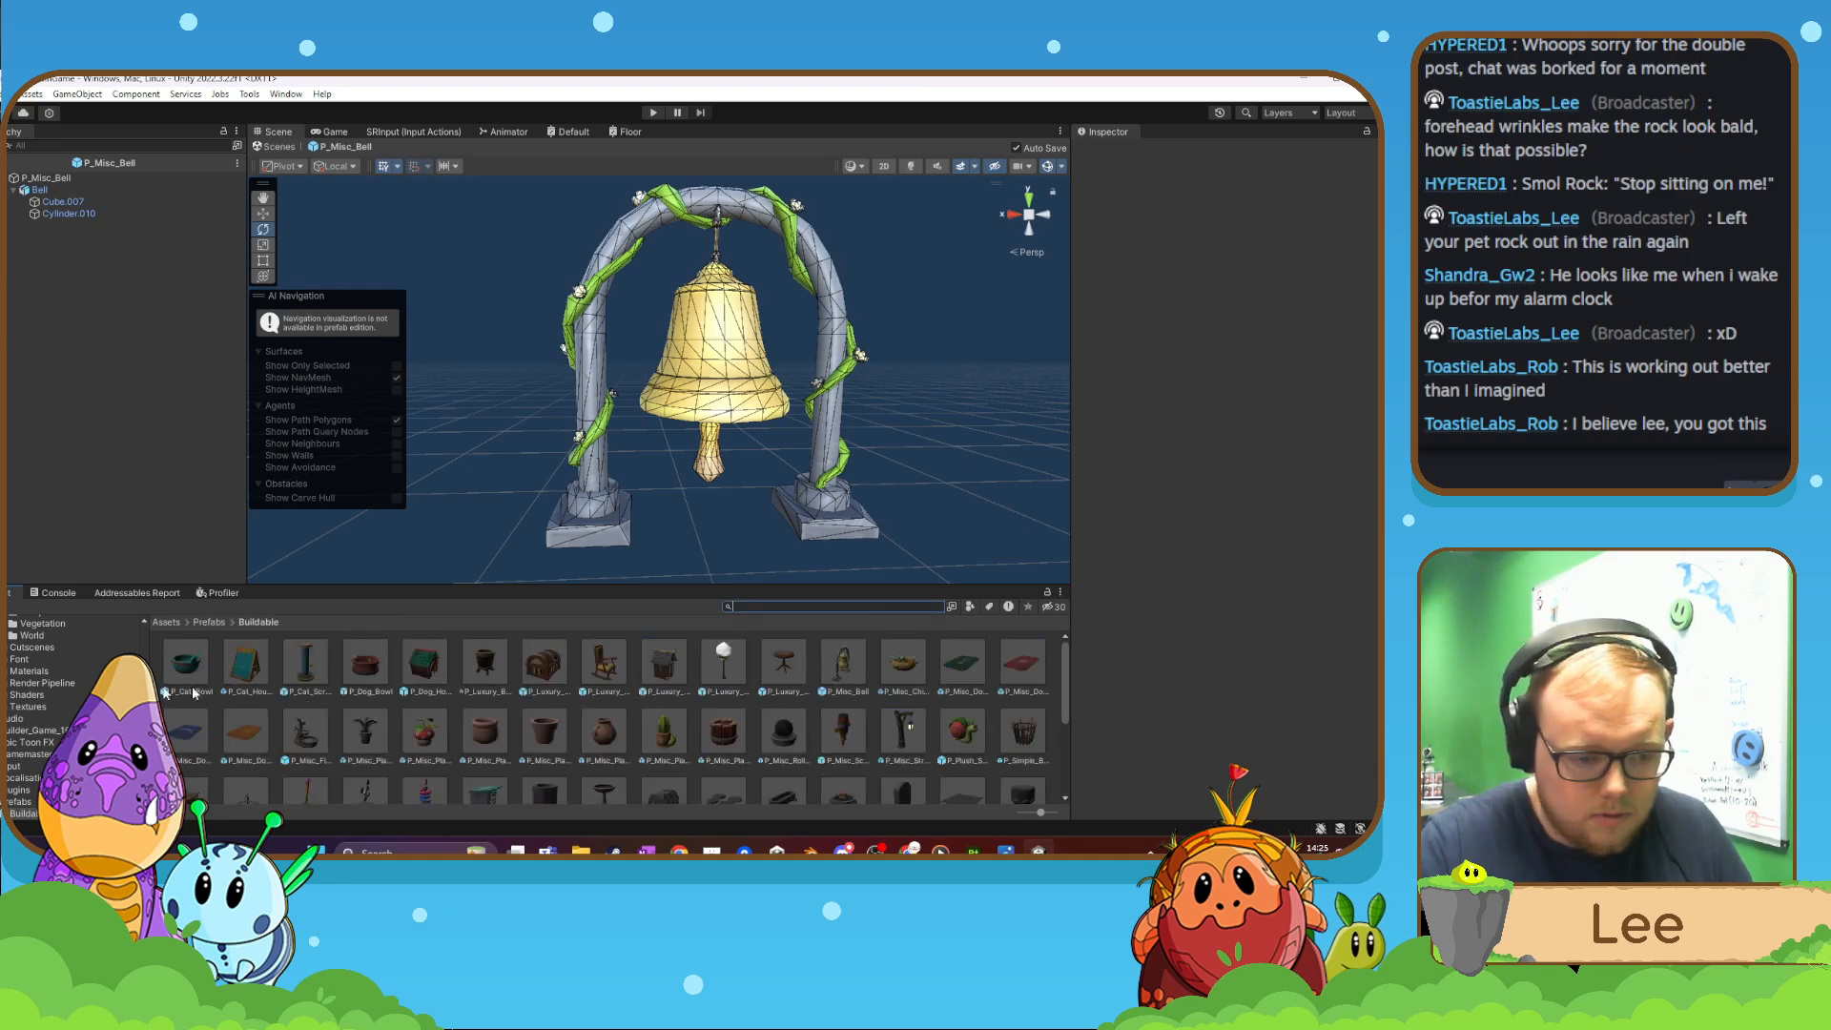
left_click(30, 636)
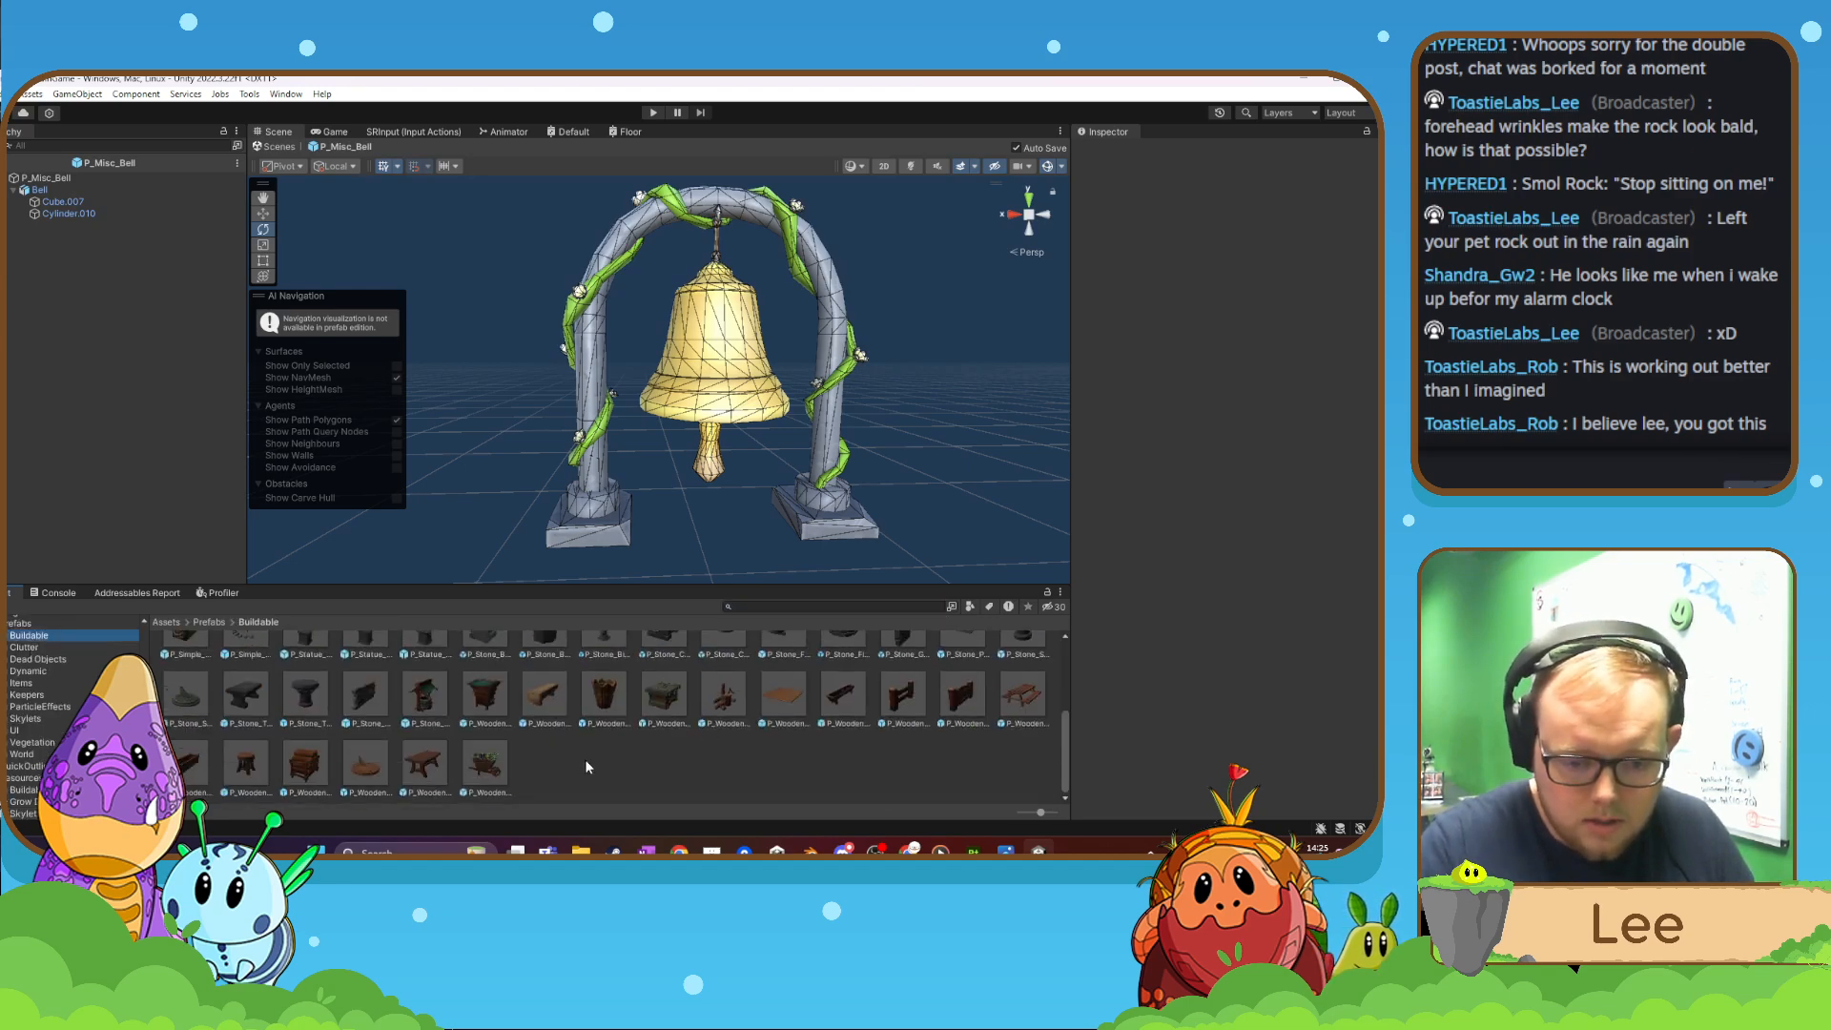
left_click(843, 666)
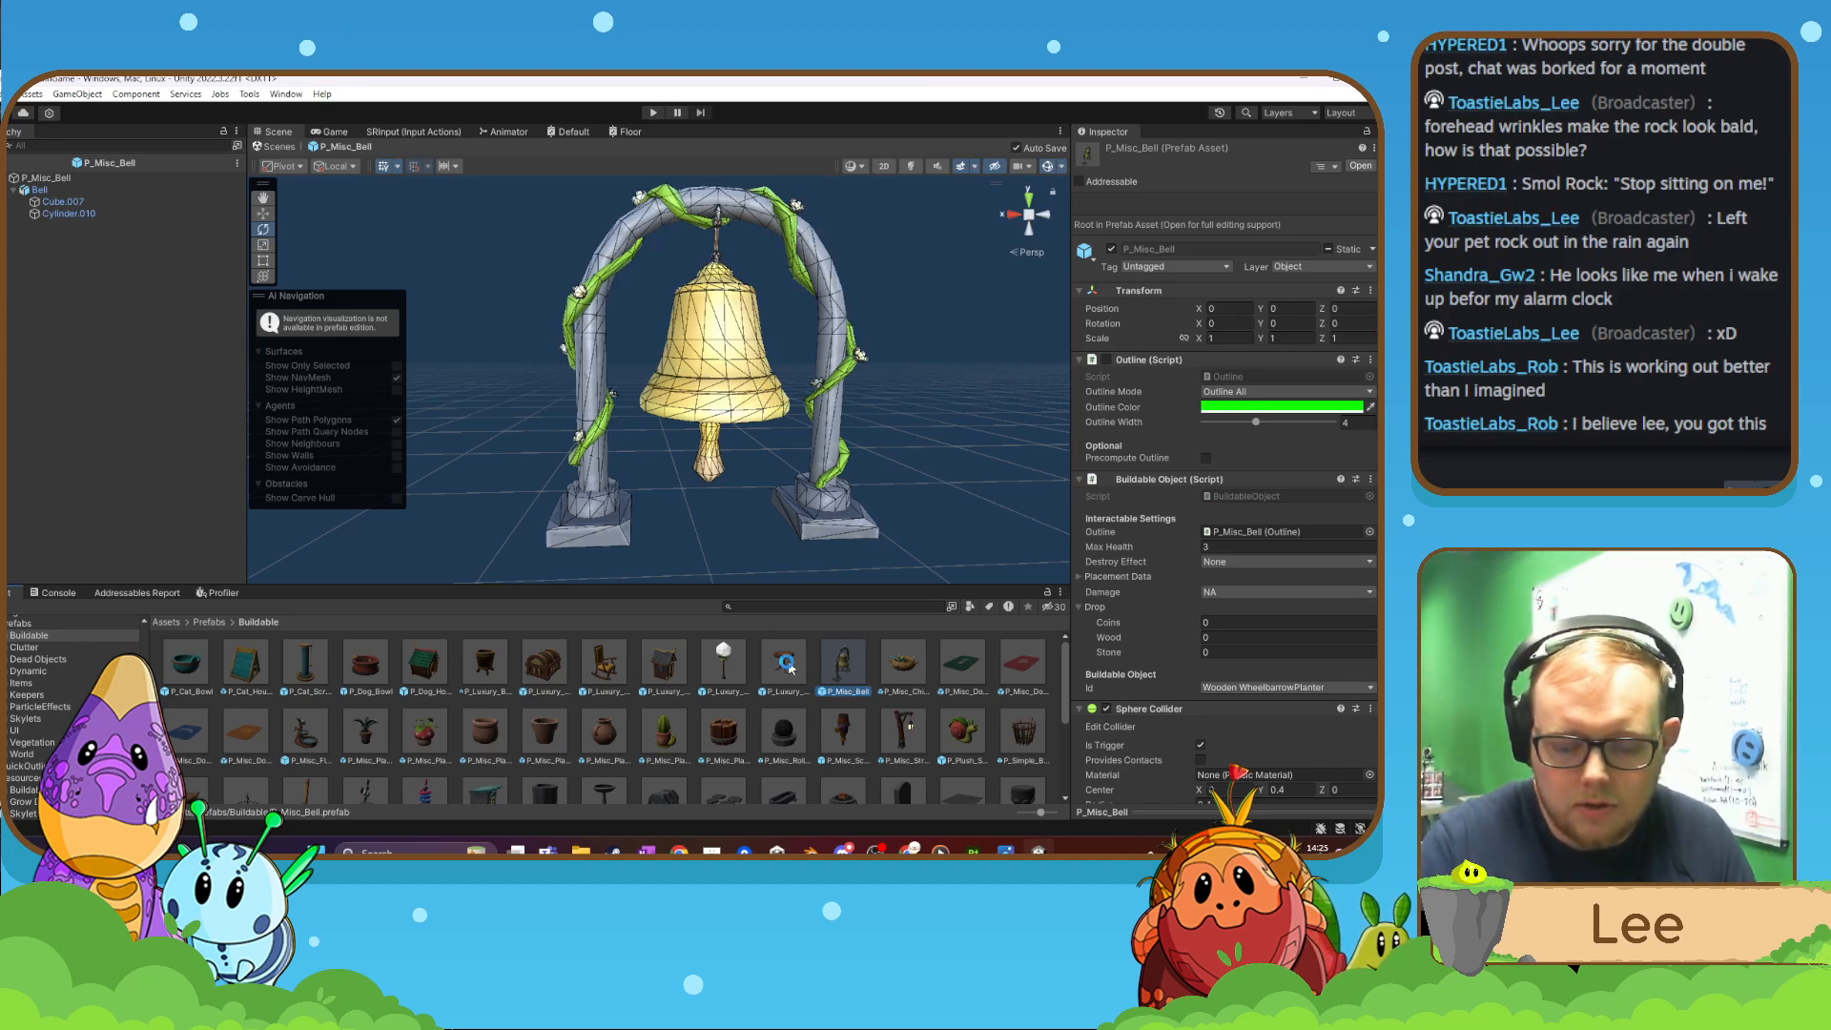
key("Delete")
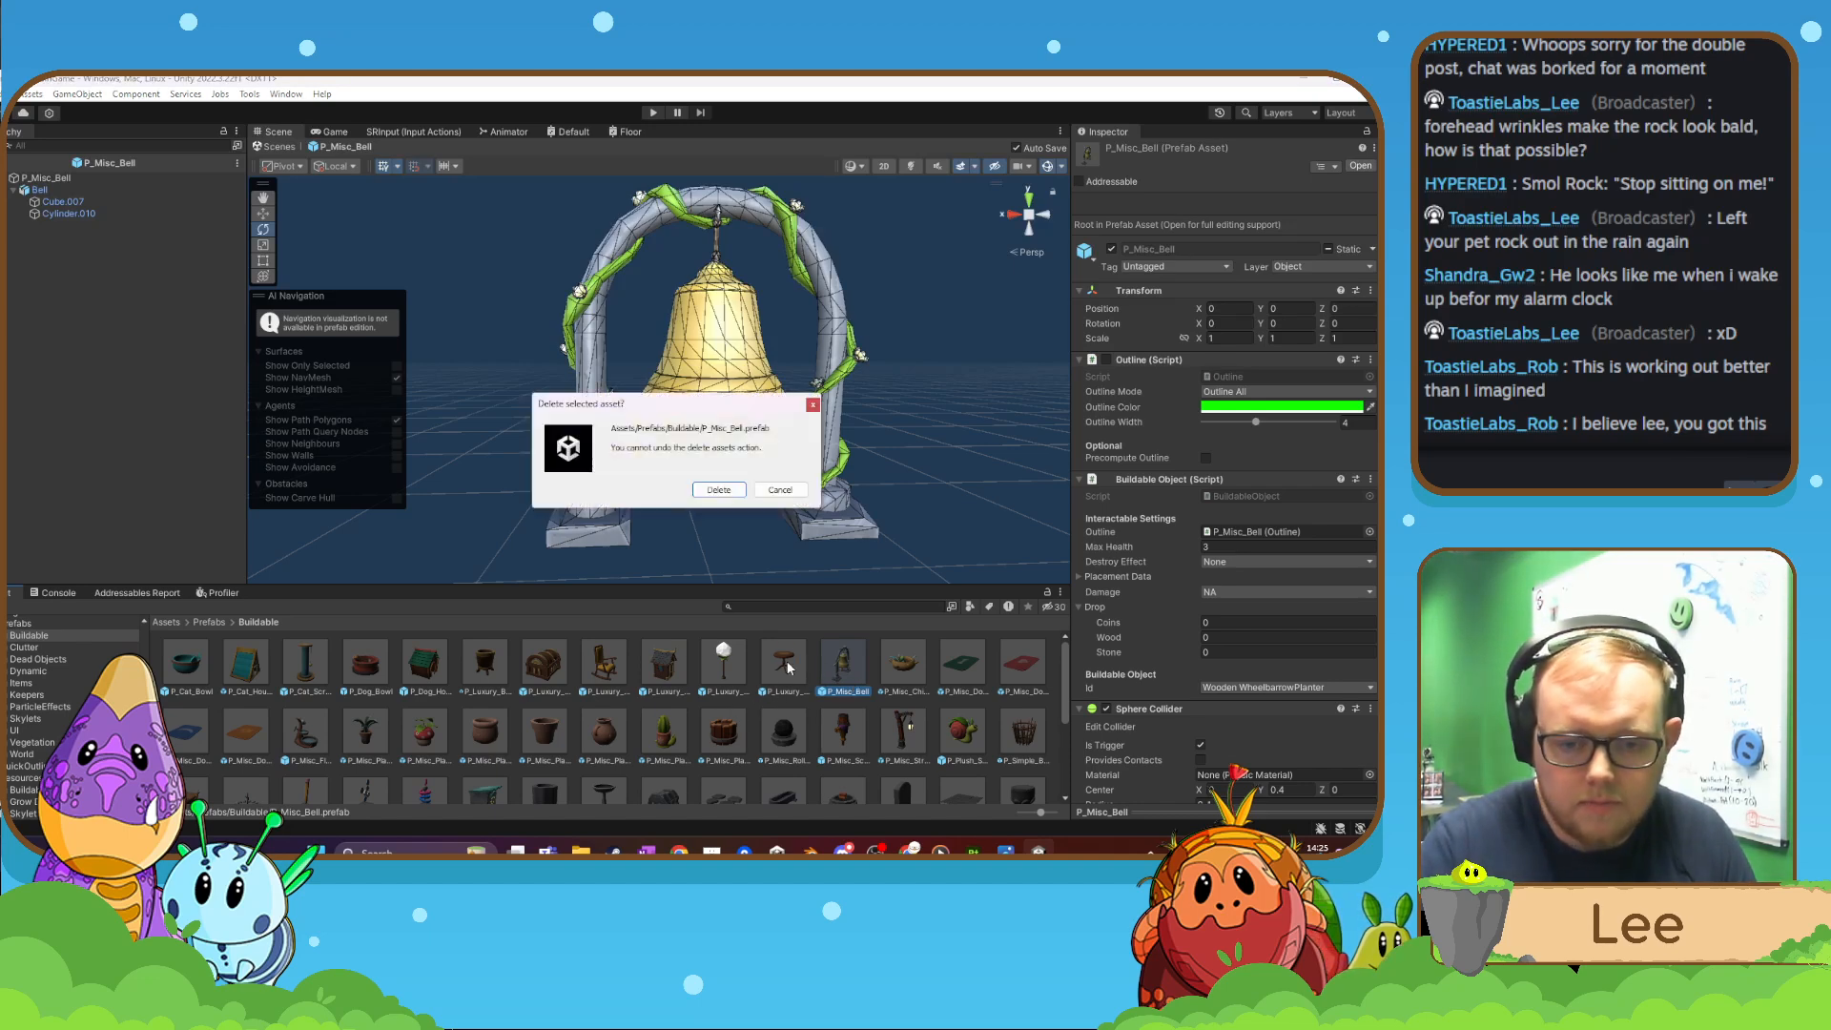
left_click(719, 490)
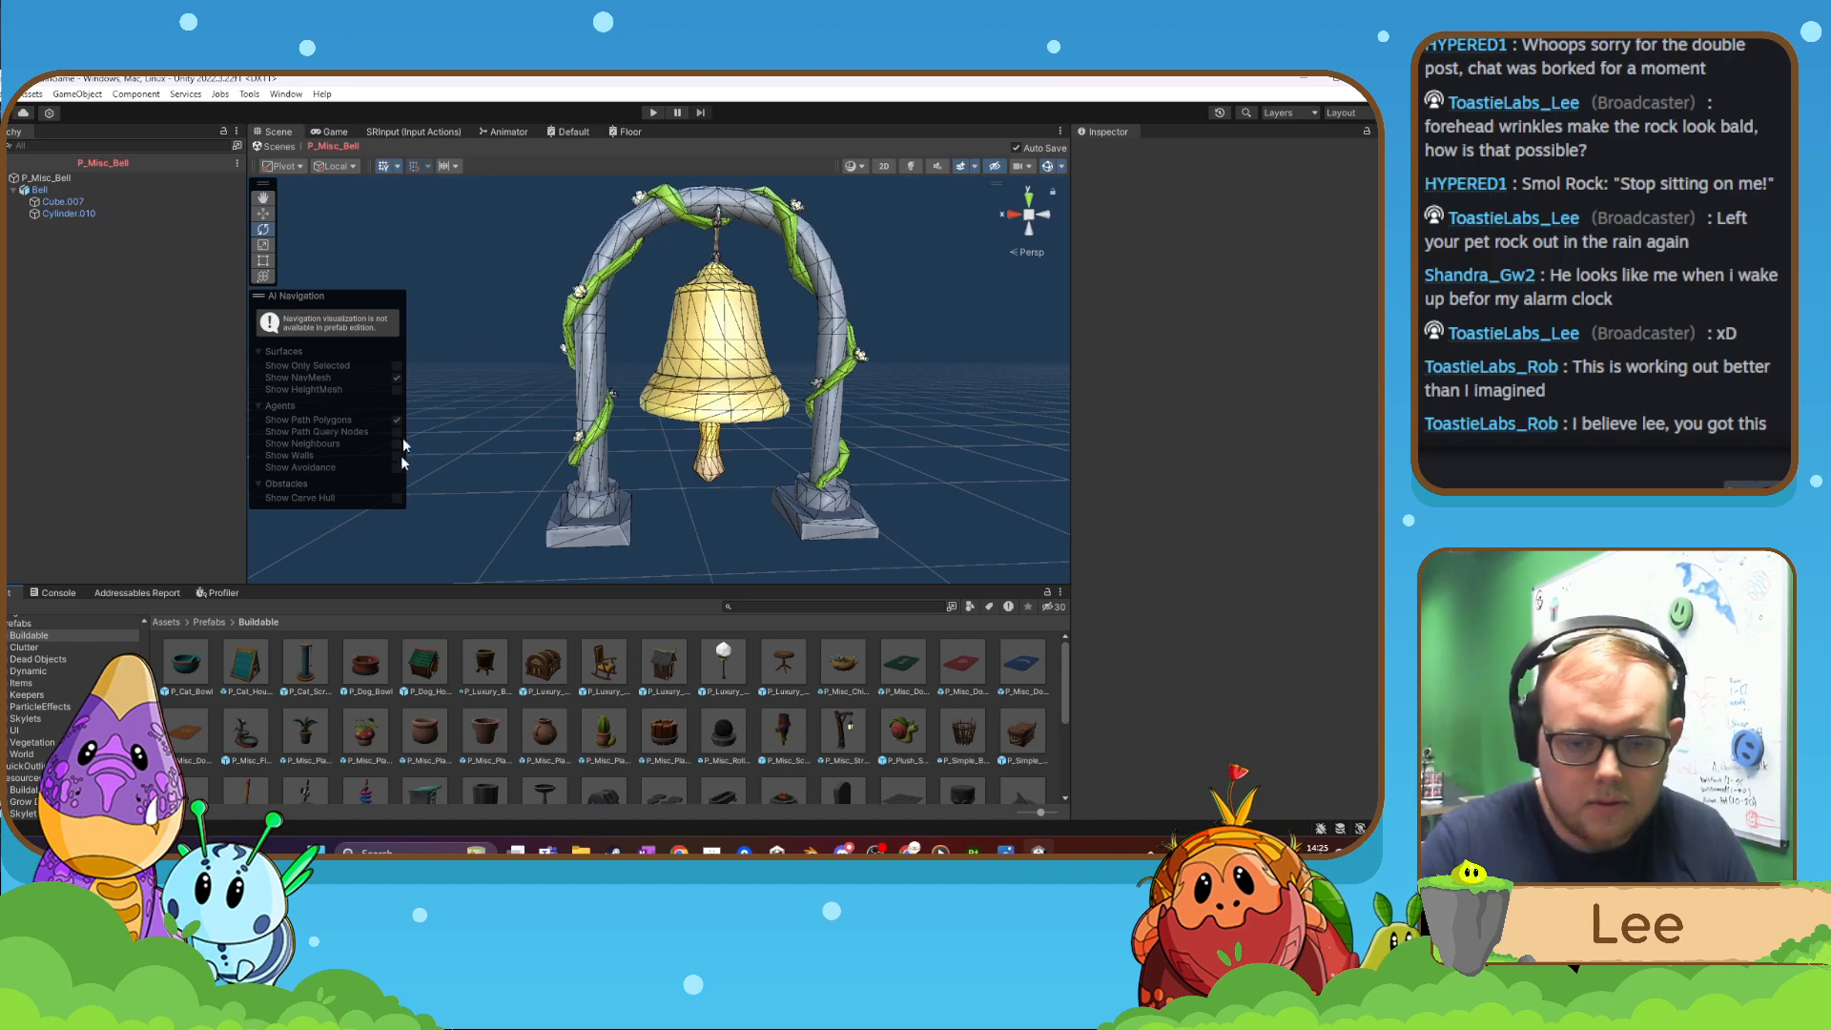
- Delete the Misc_Bell folder from Assets/Art/3D/Buildable
left_click(331, 131)
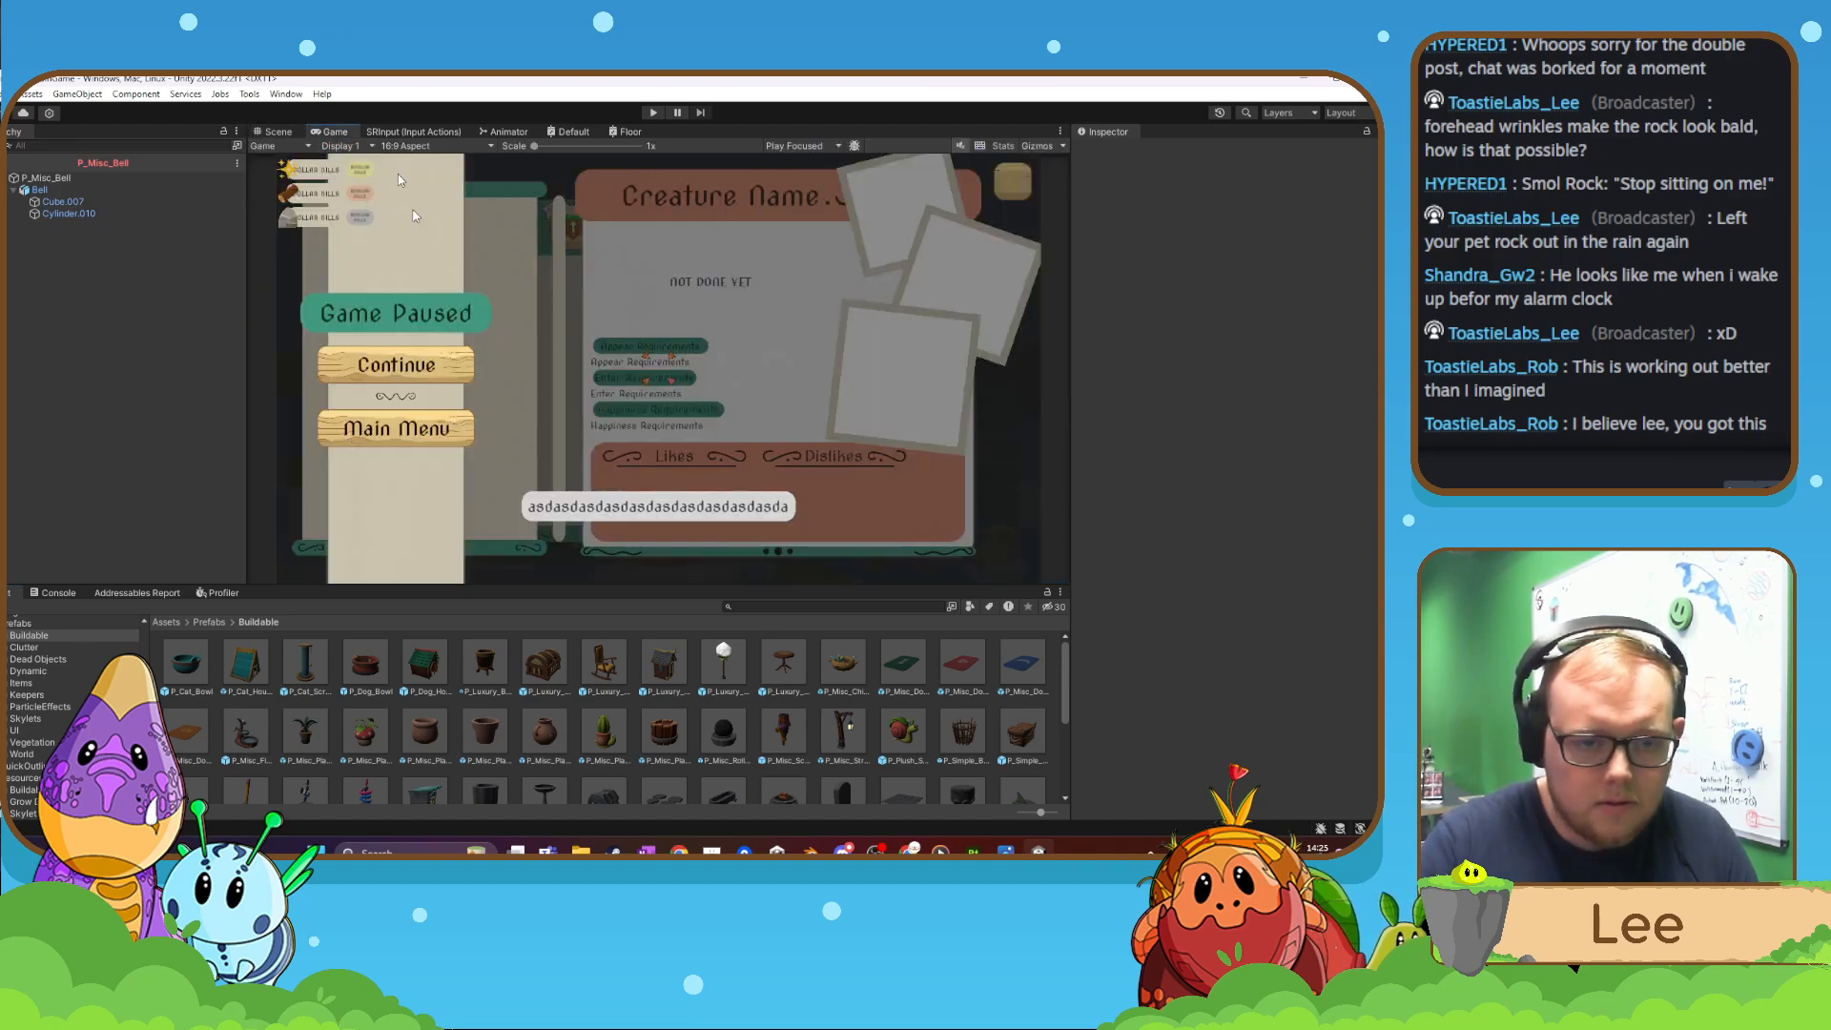
left_click(280, 131)
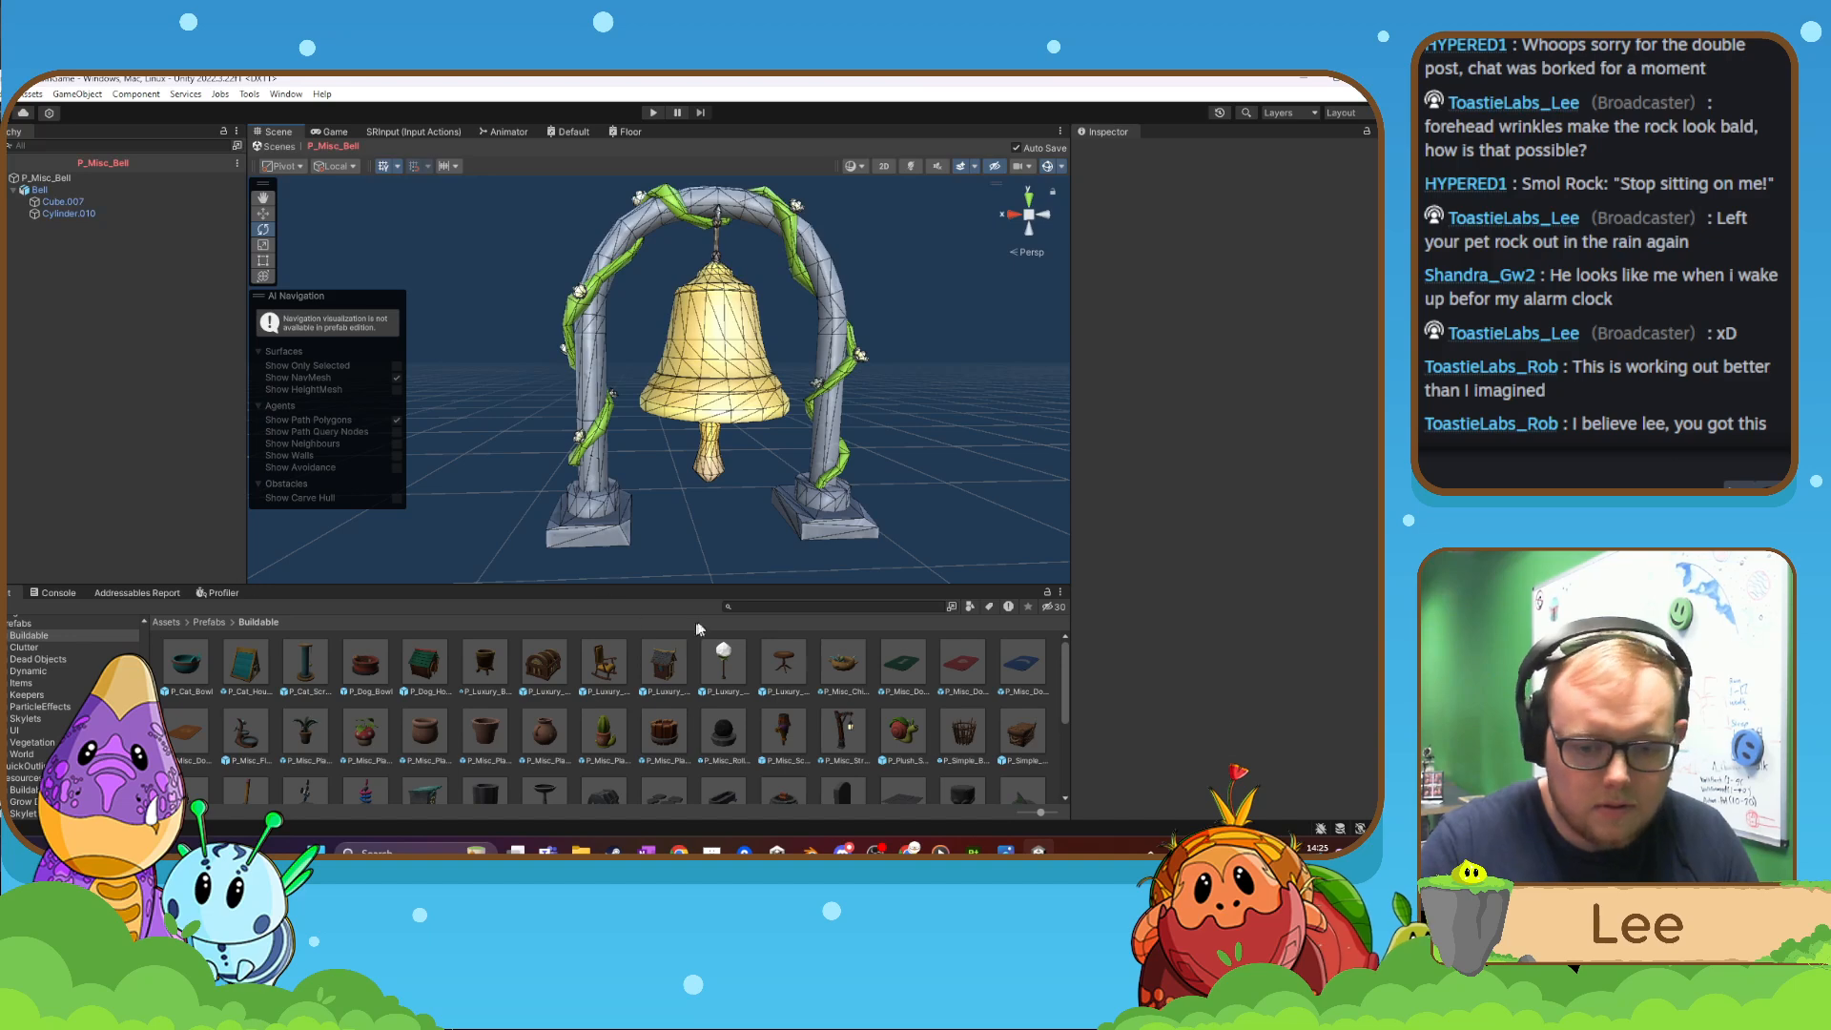
left_click(36, 636)
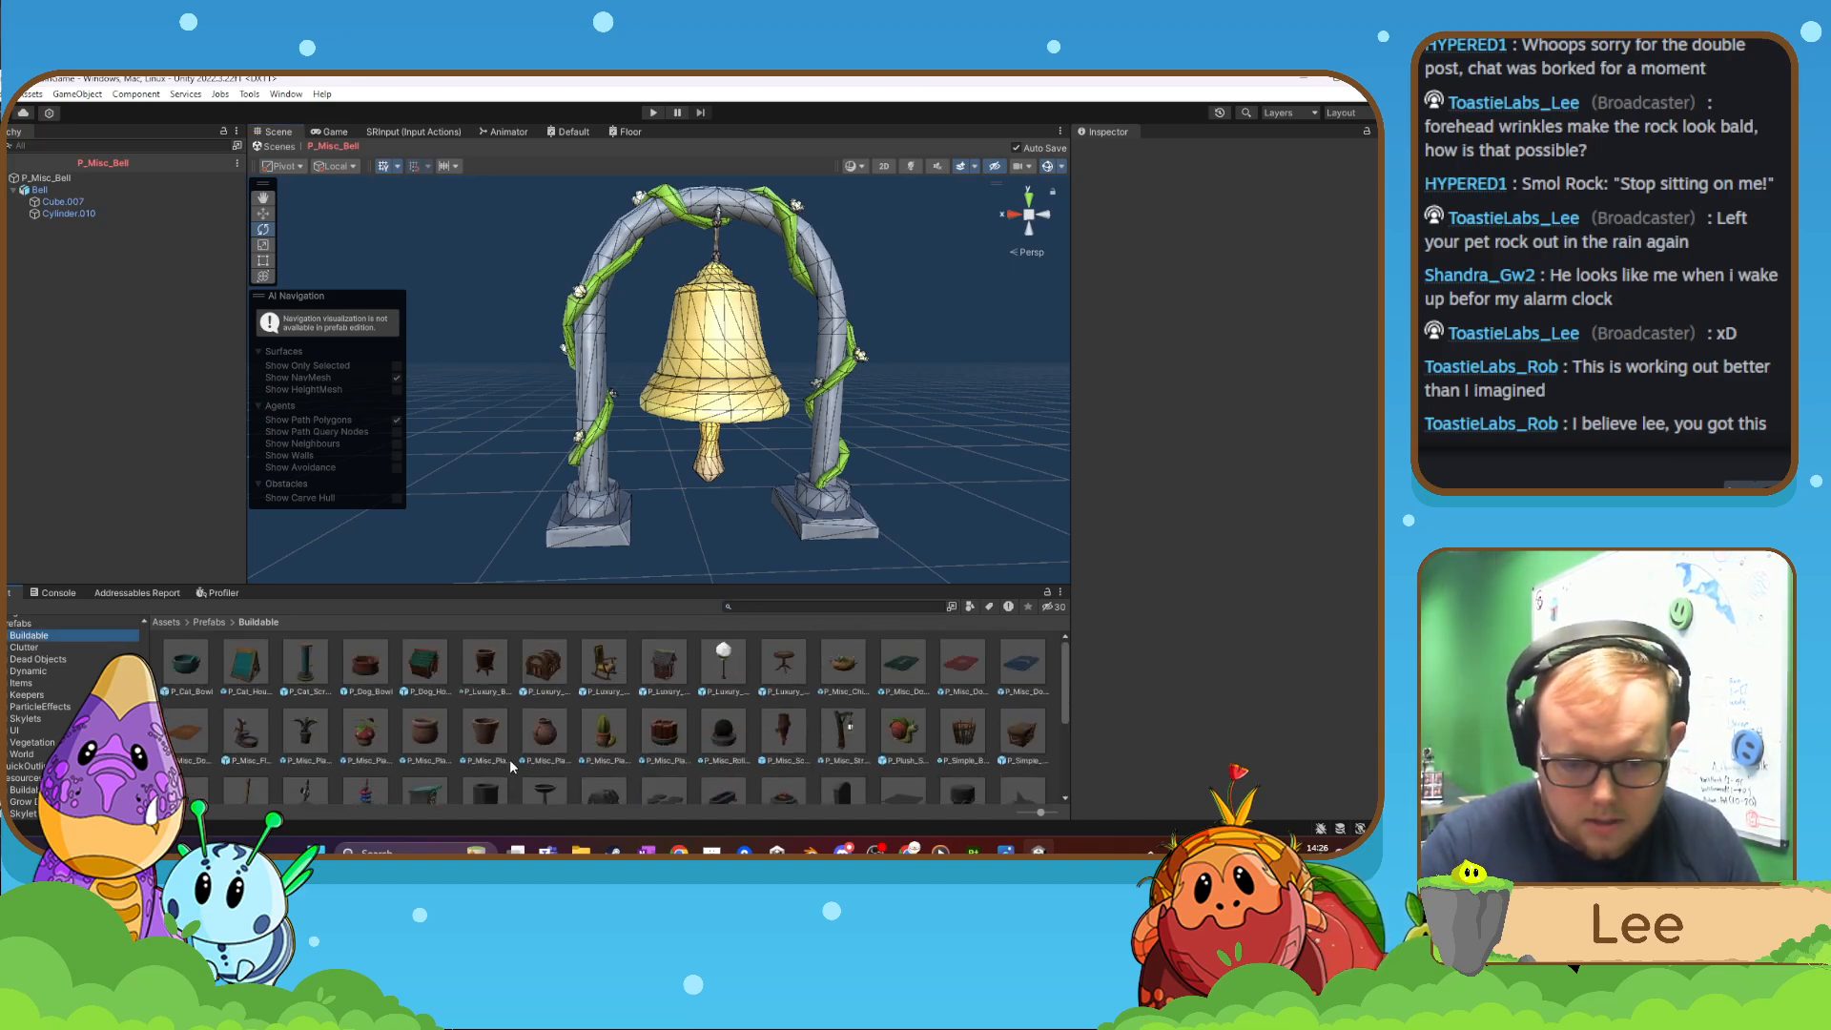
scroll(40, 677, "down", 15)
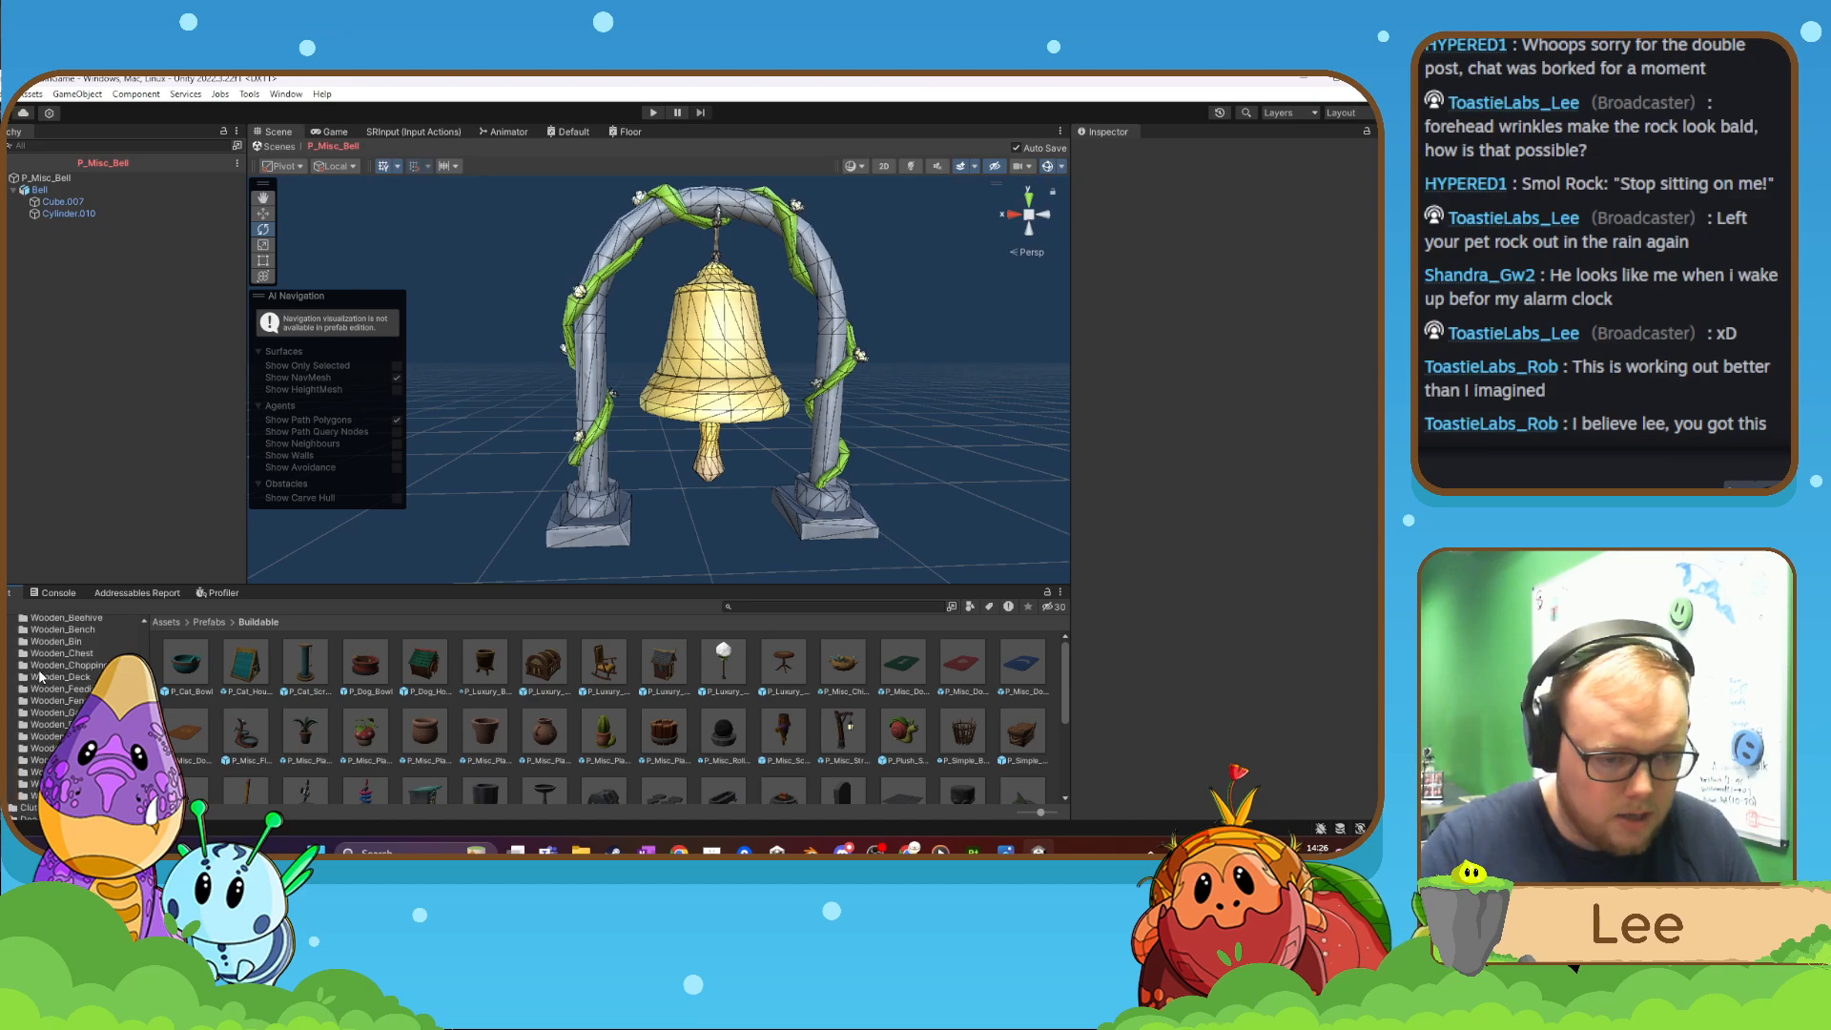
scroll(40, 677, "up", 10)
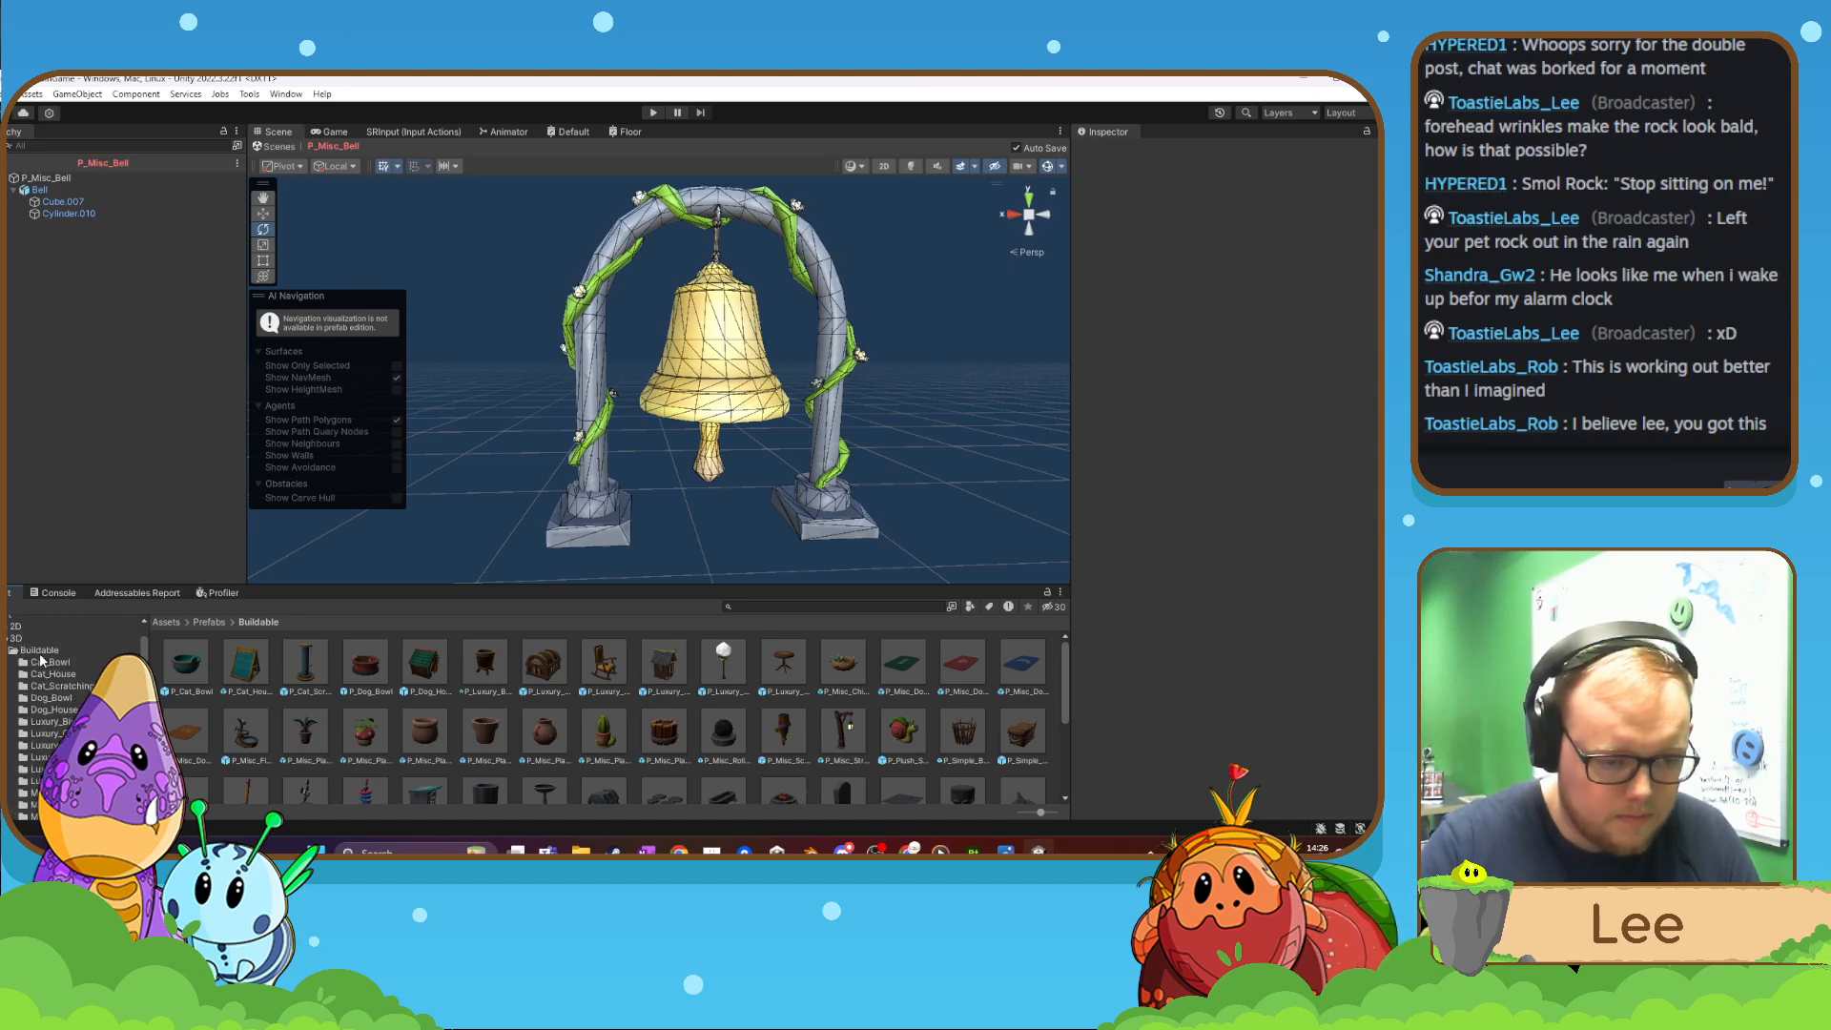
left_click(43, 652)
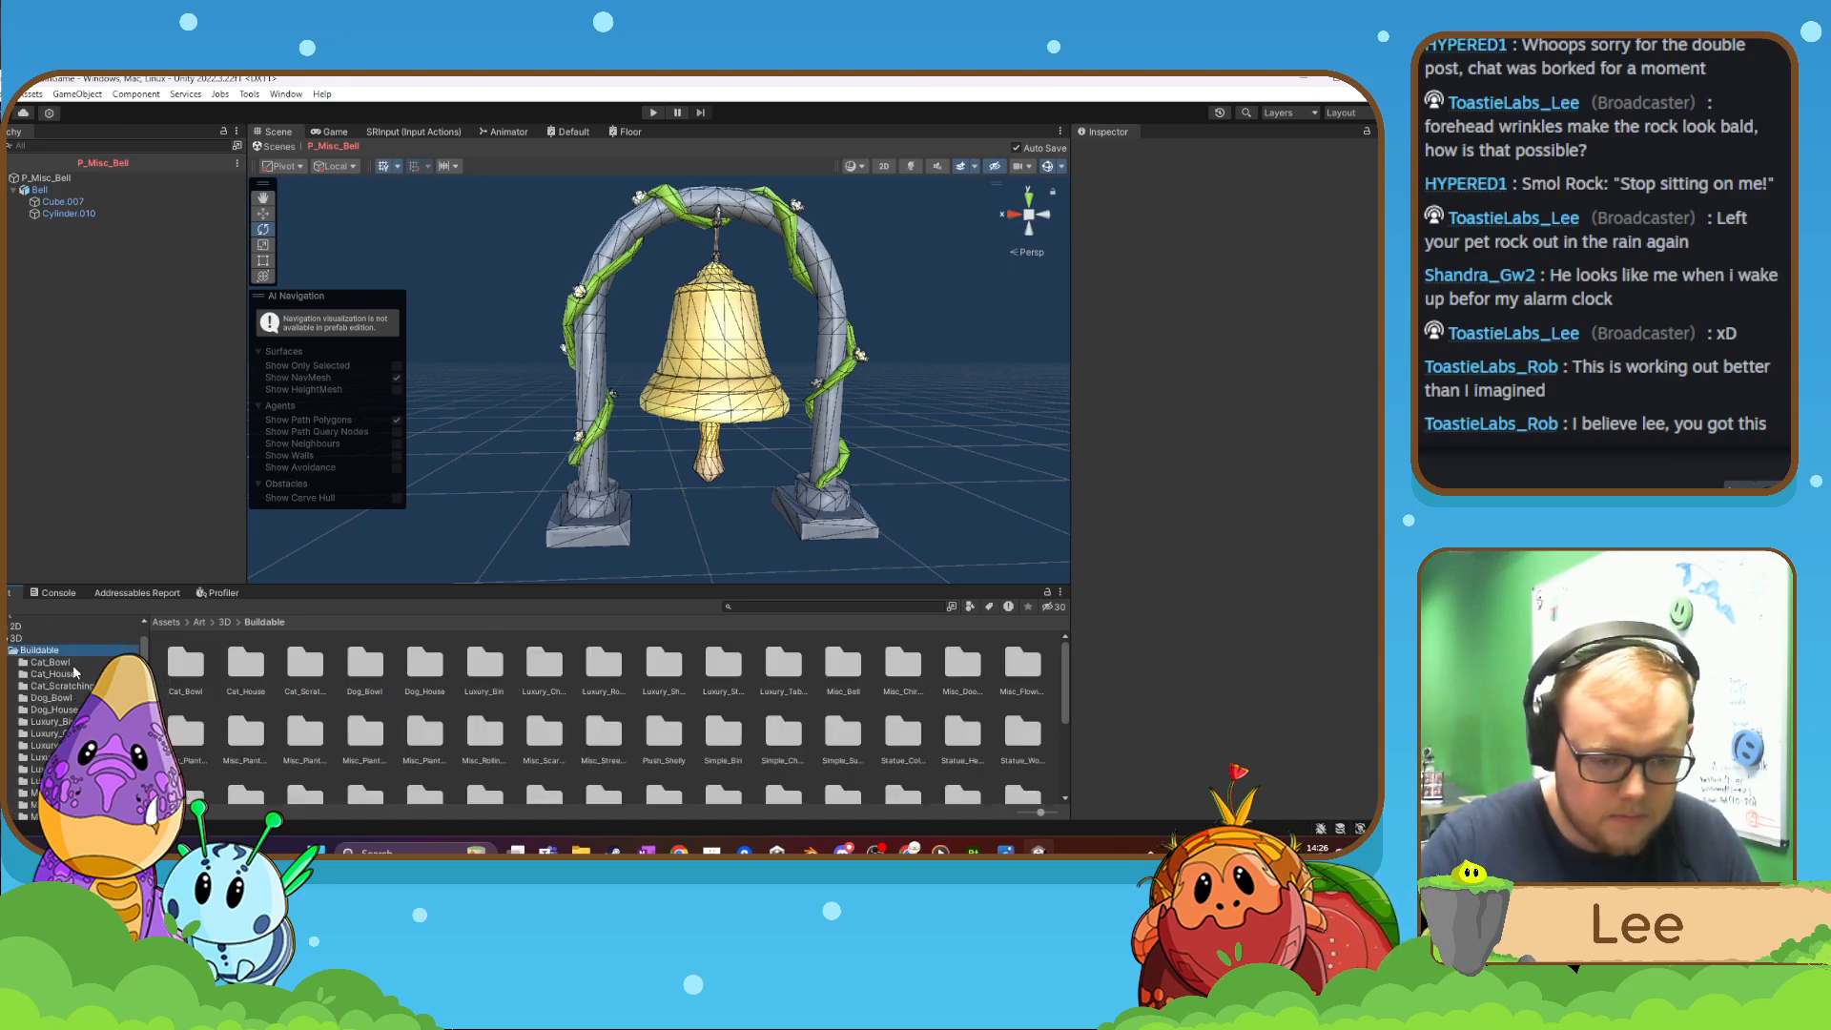
left_click(861, 680)
key("Delete")
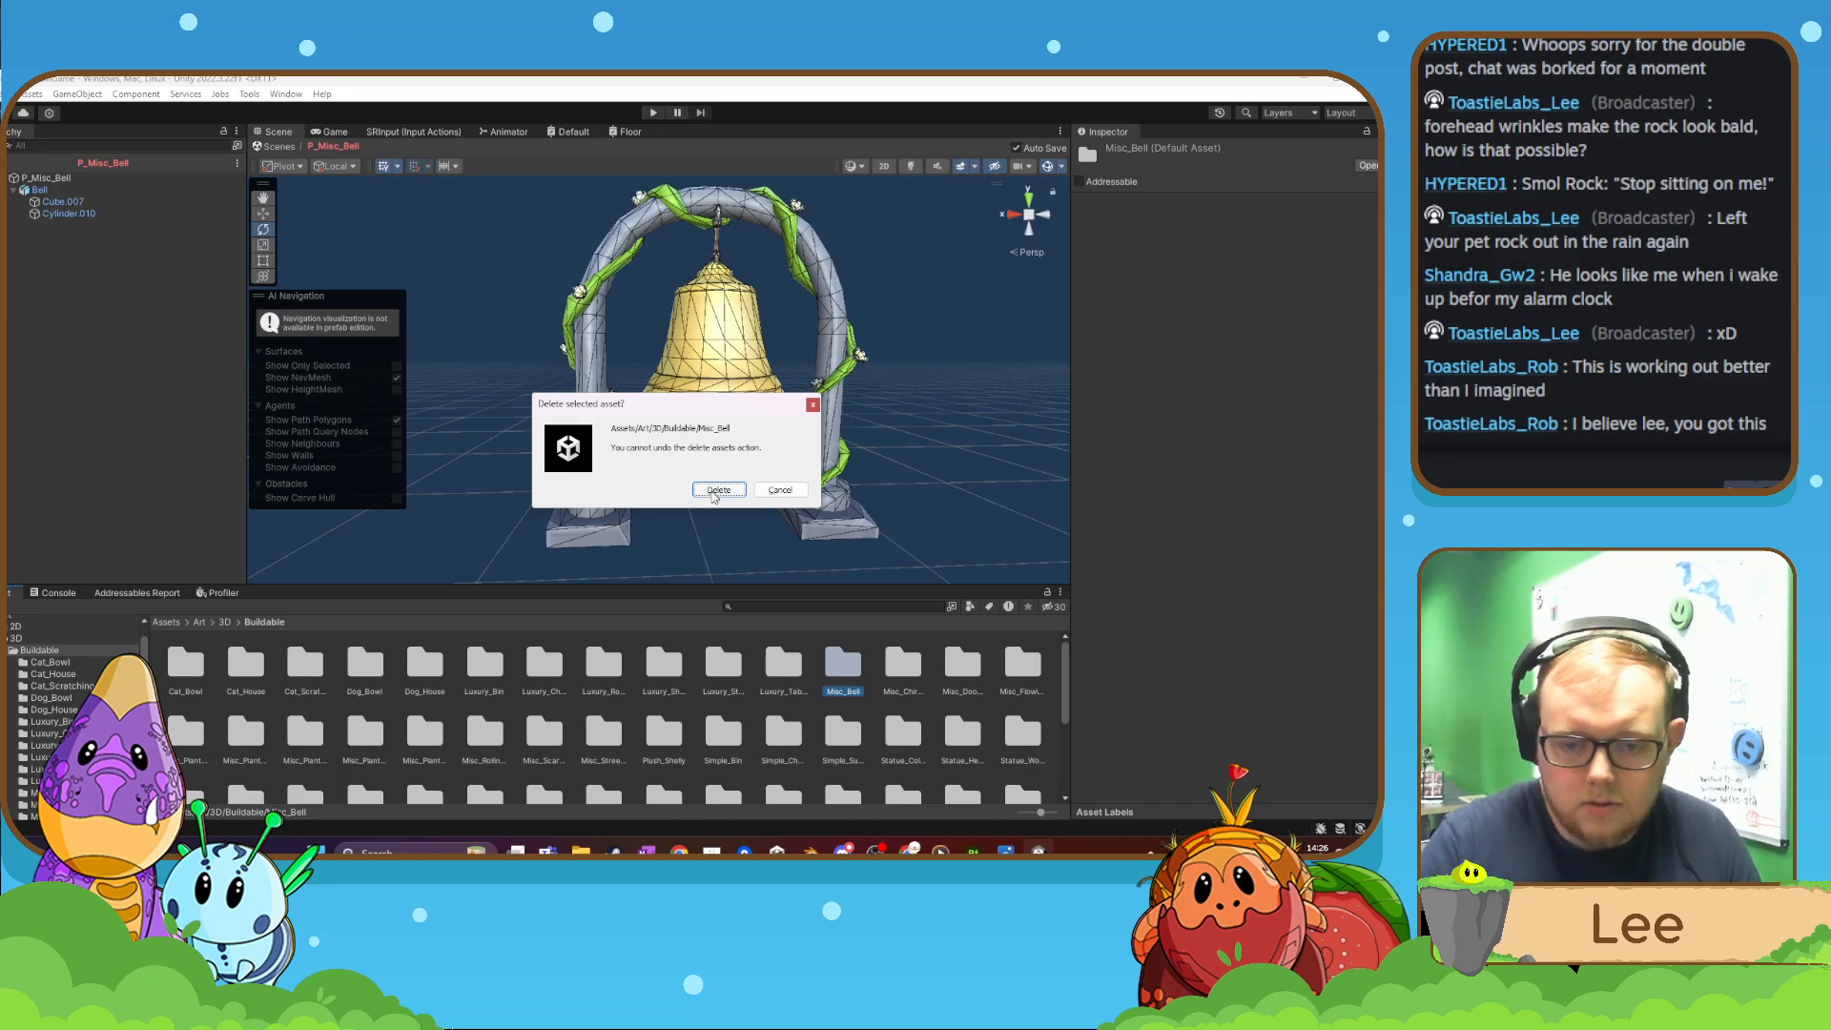
left_click(717, 491)
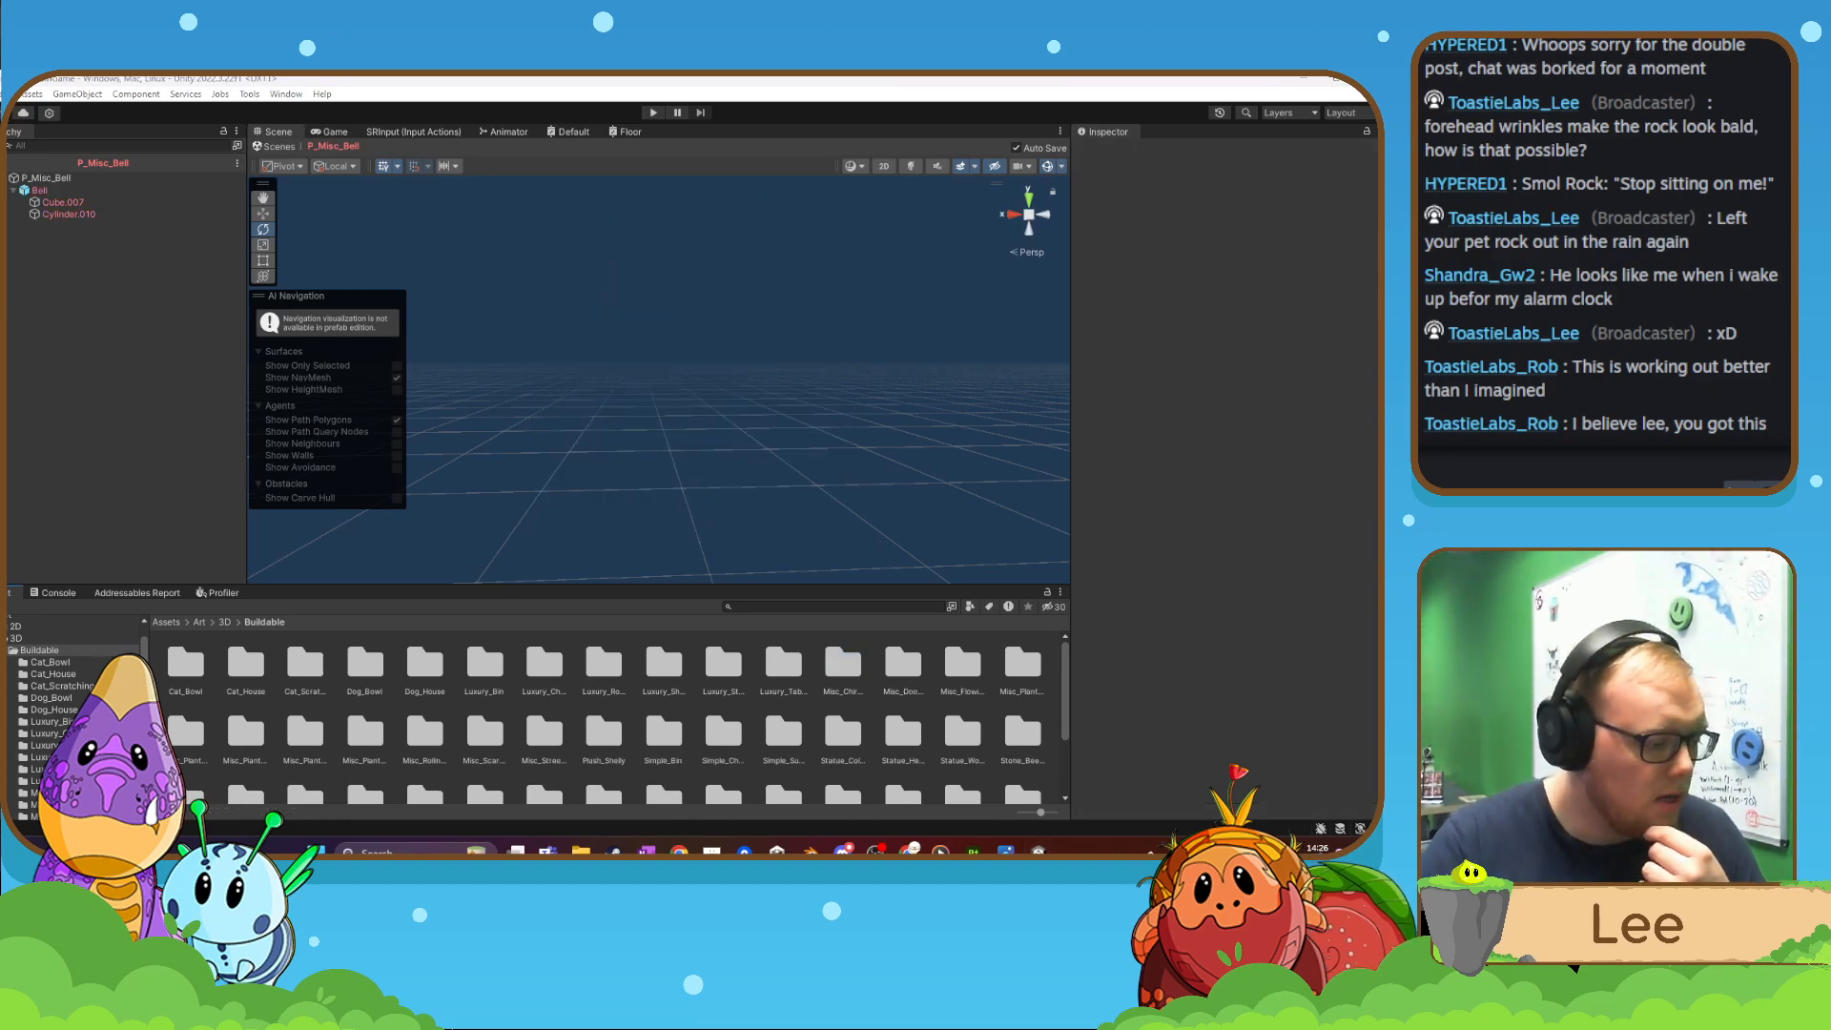
- Import the Misc_Pet_Rocks folder into Assets/Art/3D/Buildable and look for it among the buildable folders
key("super+d")
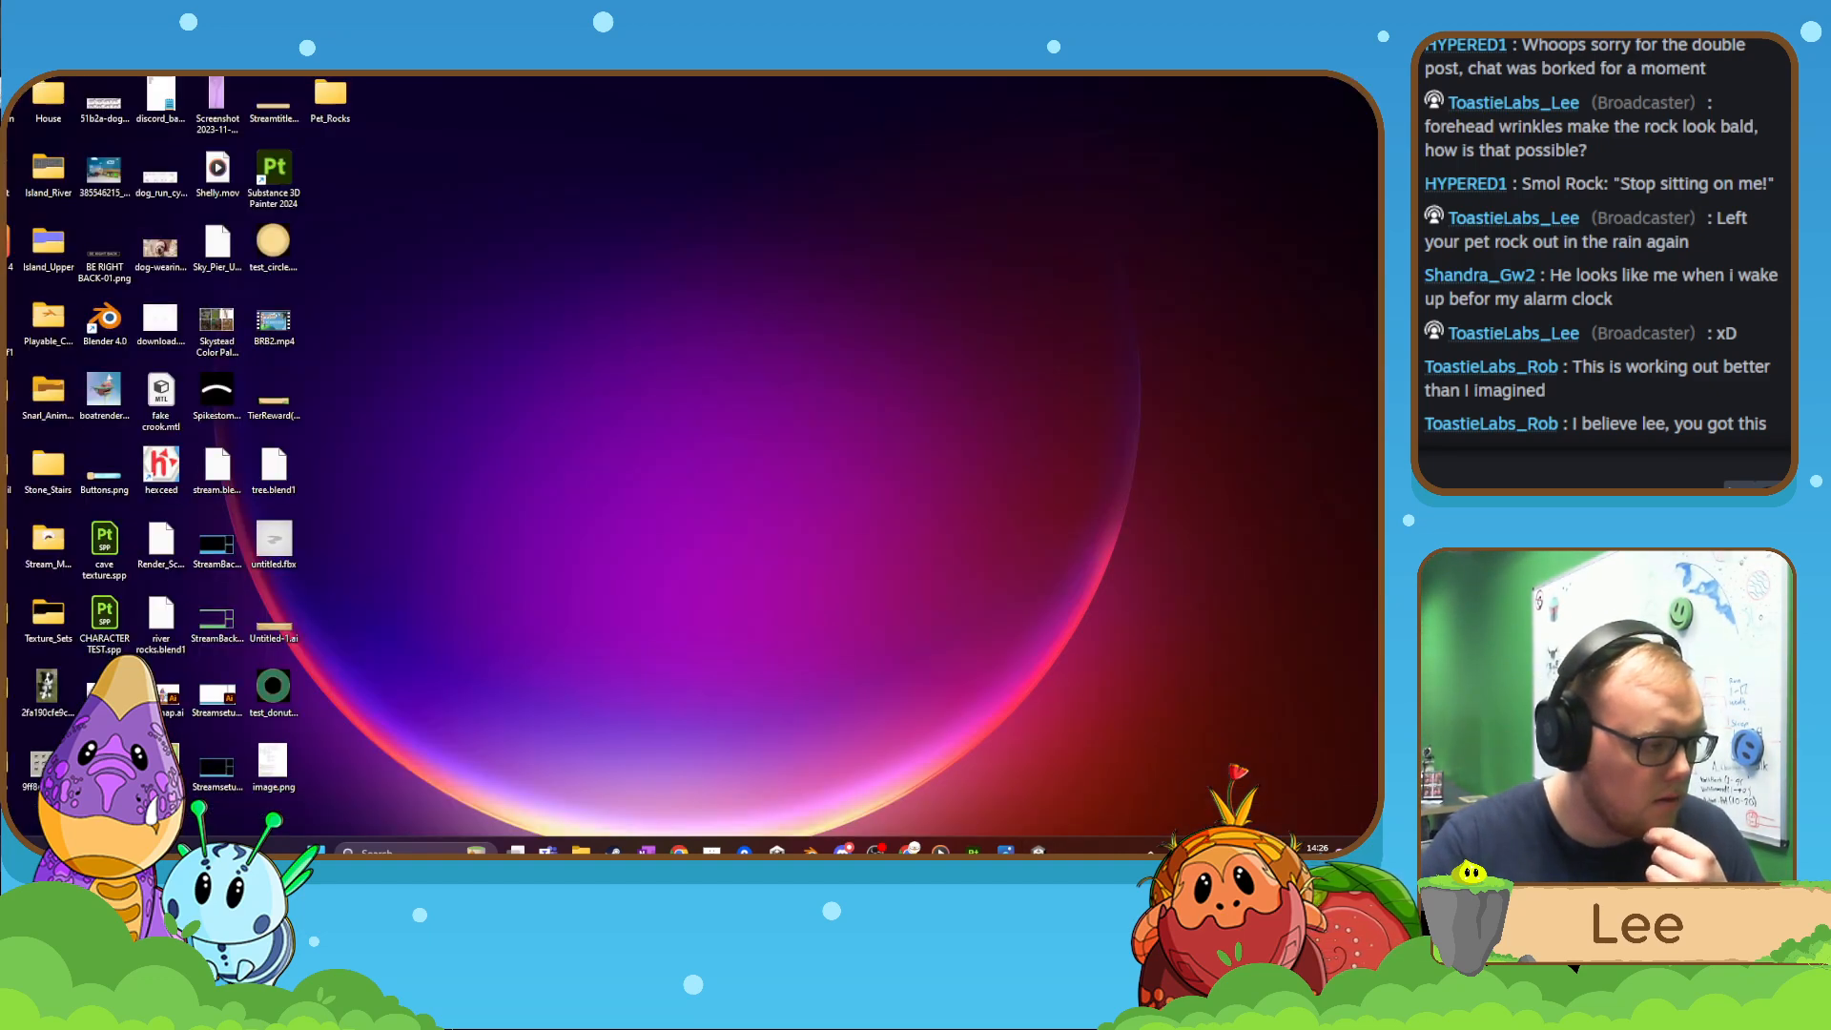
key("super+d")
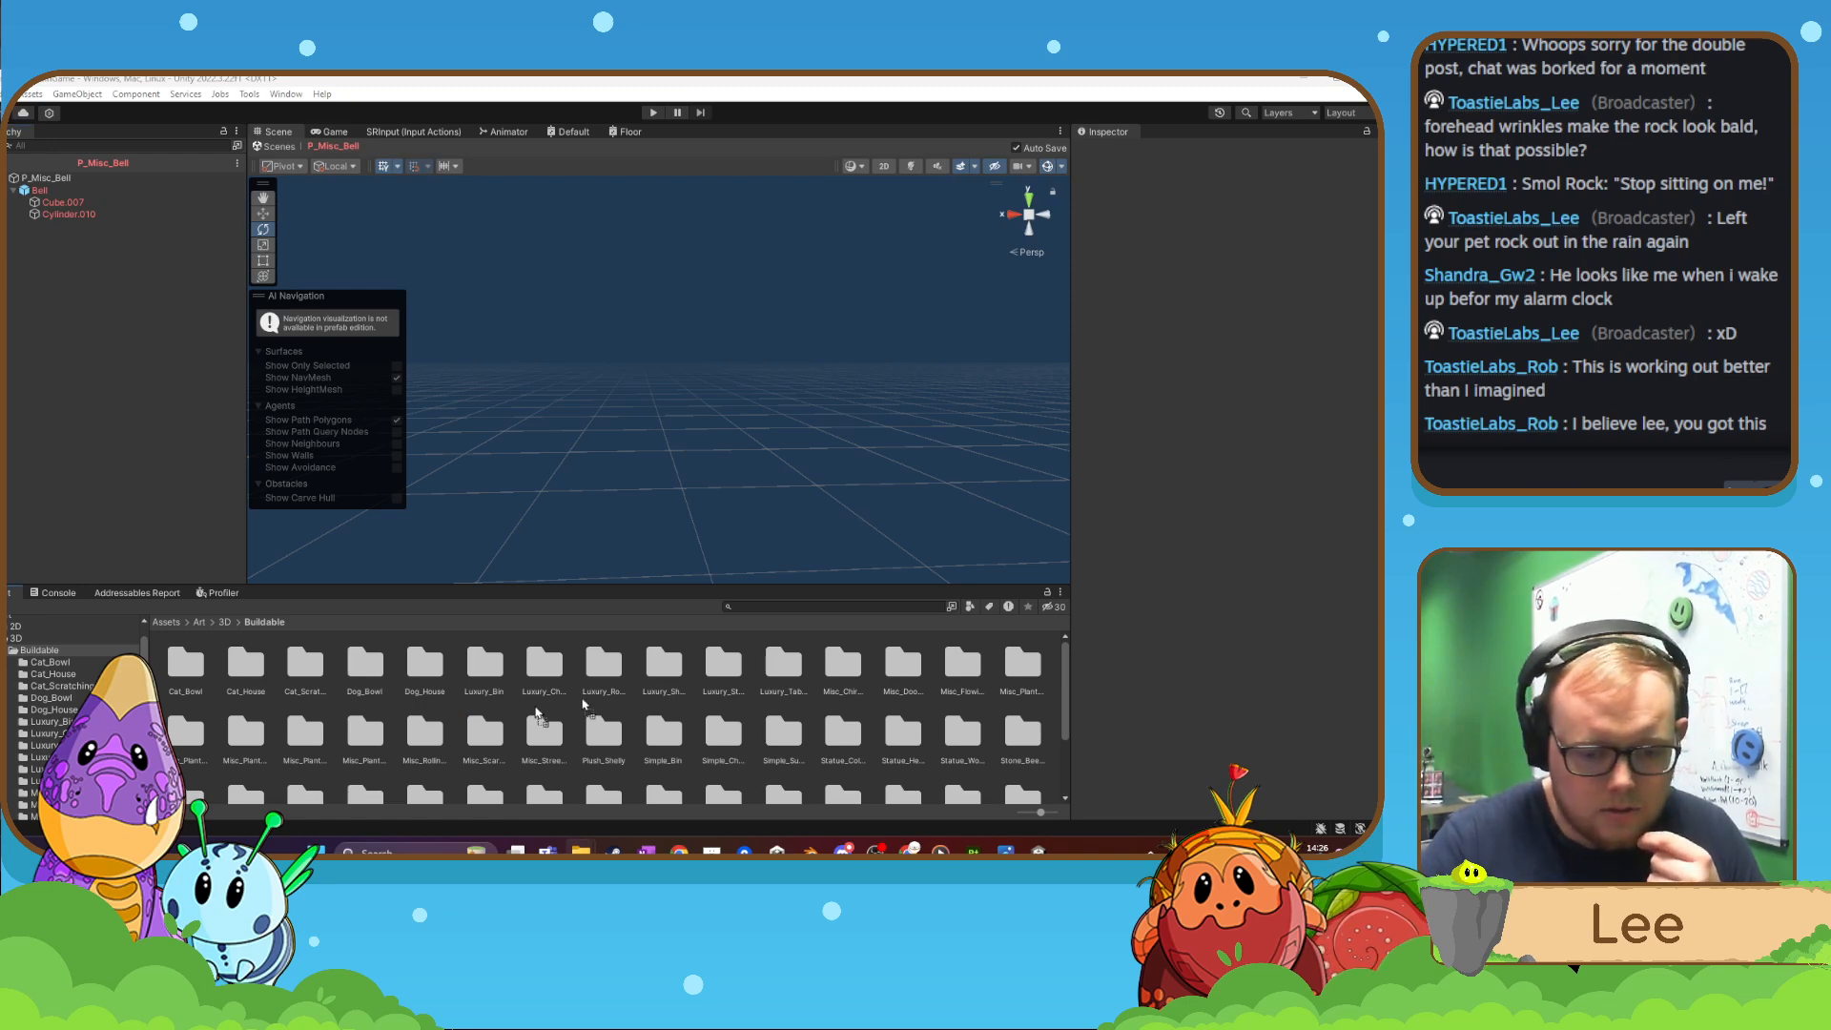
left_click_drag(630, 704, 630, 704)
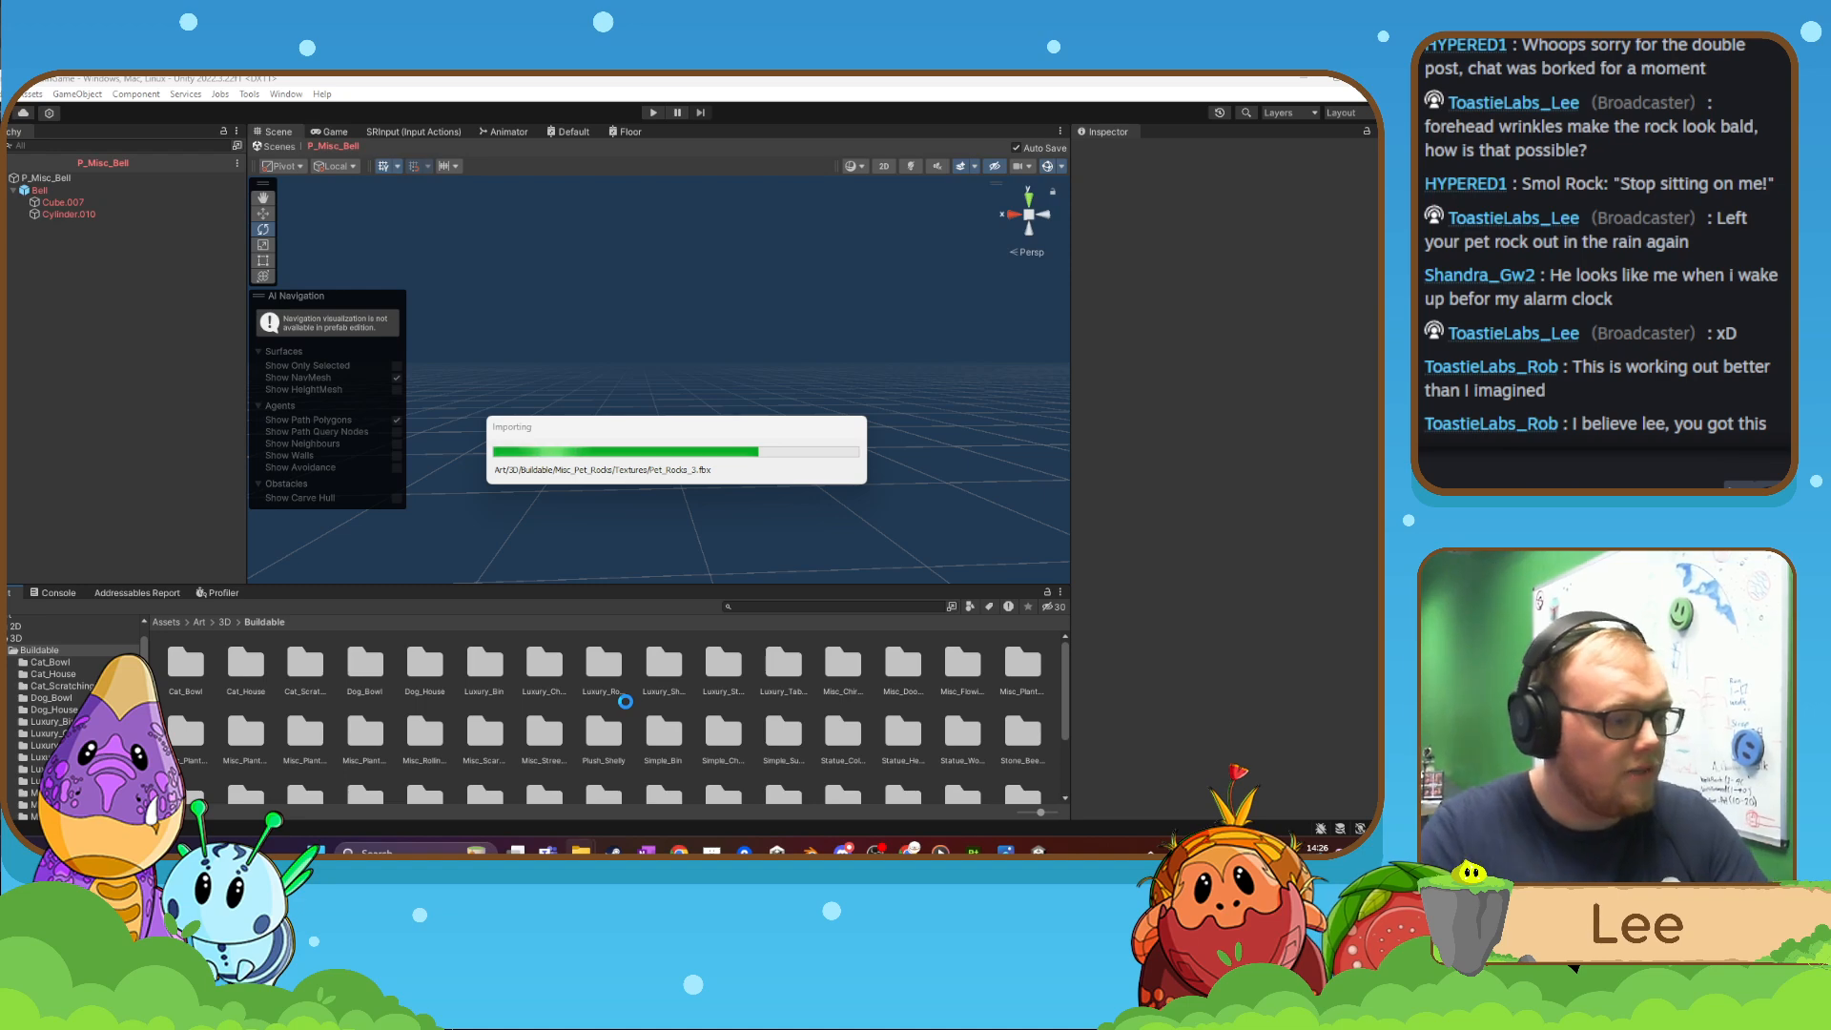
scroll(631, 730, "down", 5)
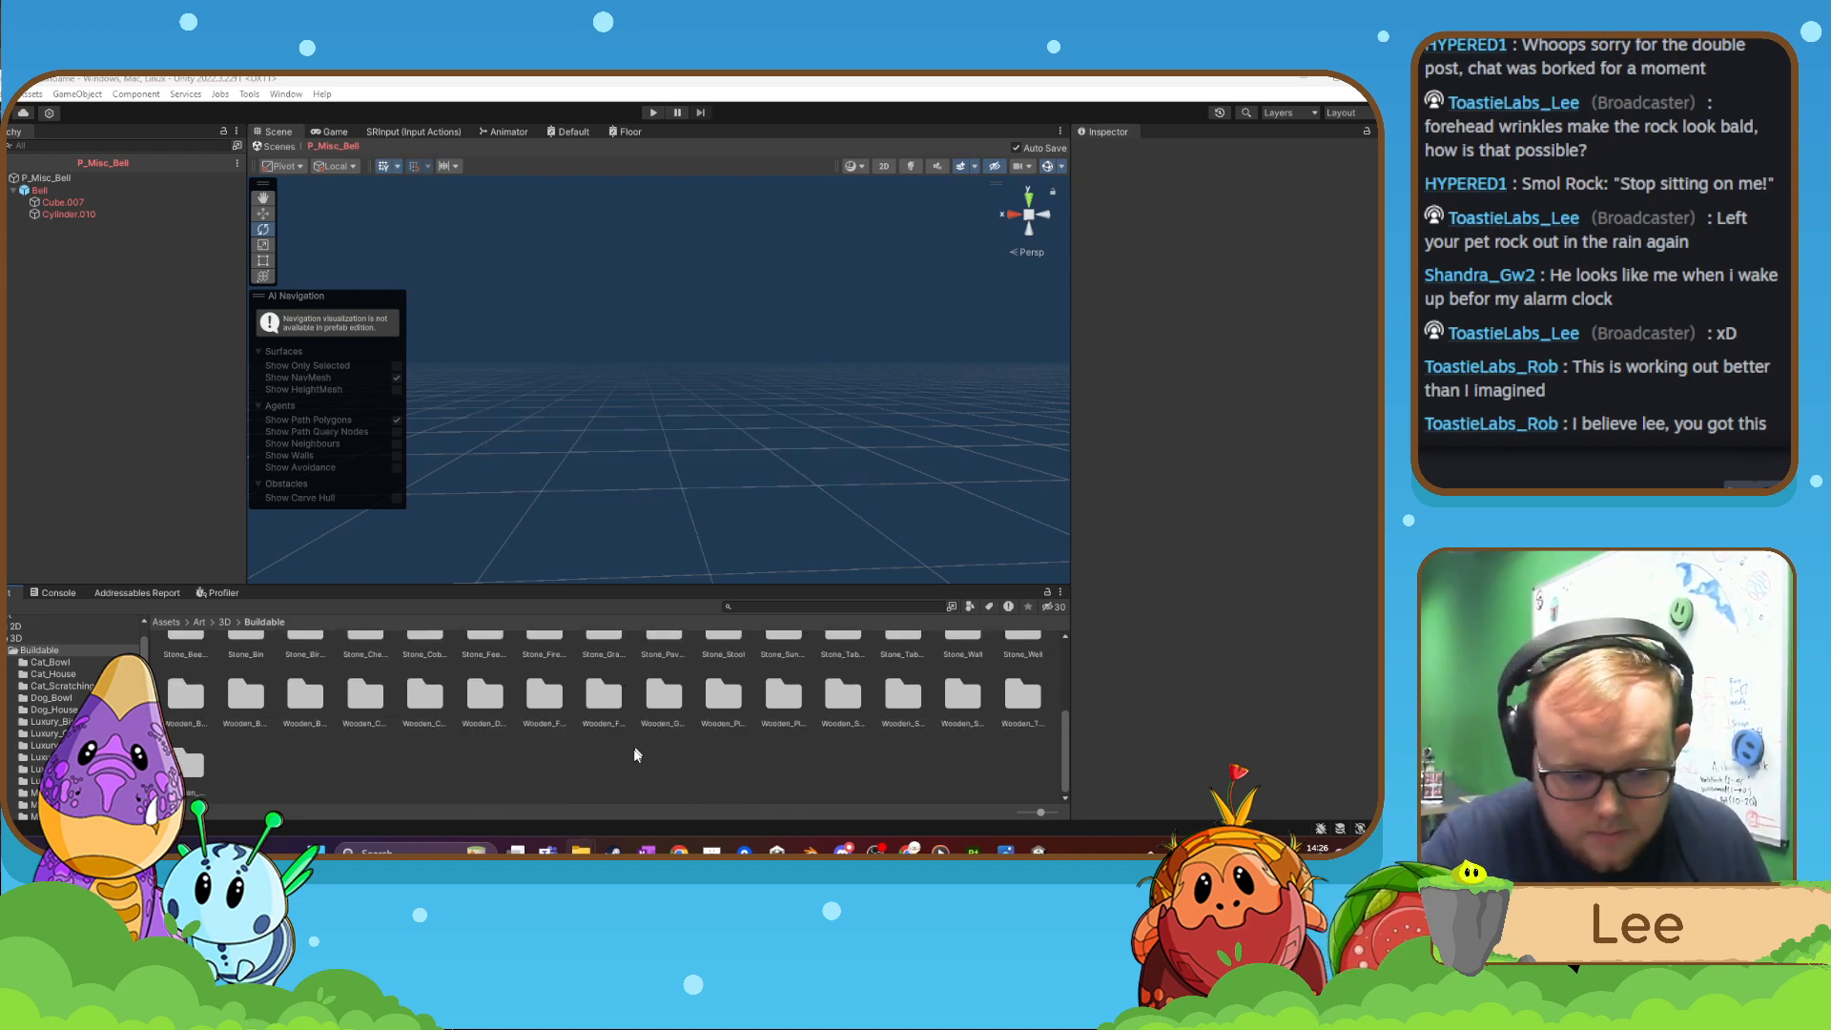
scroll(725, 735, "up", 5)
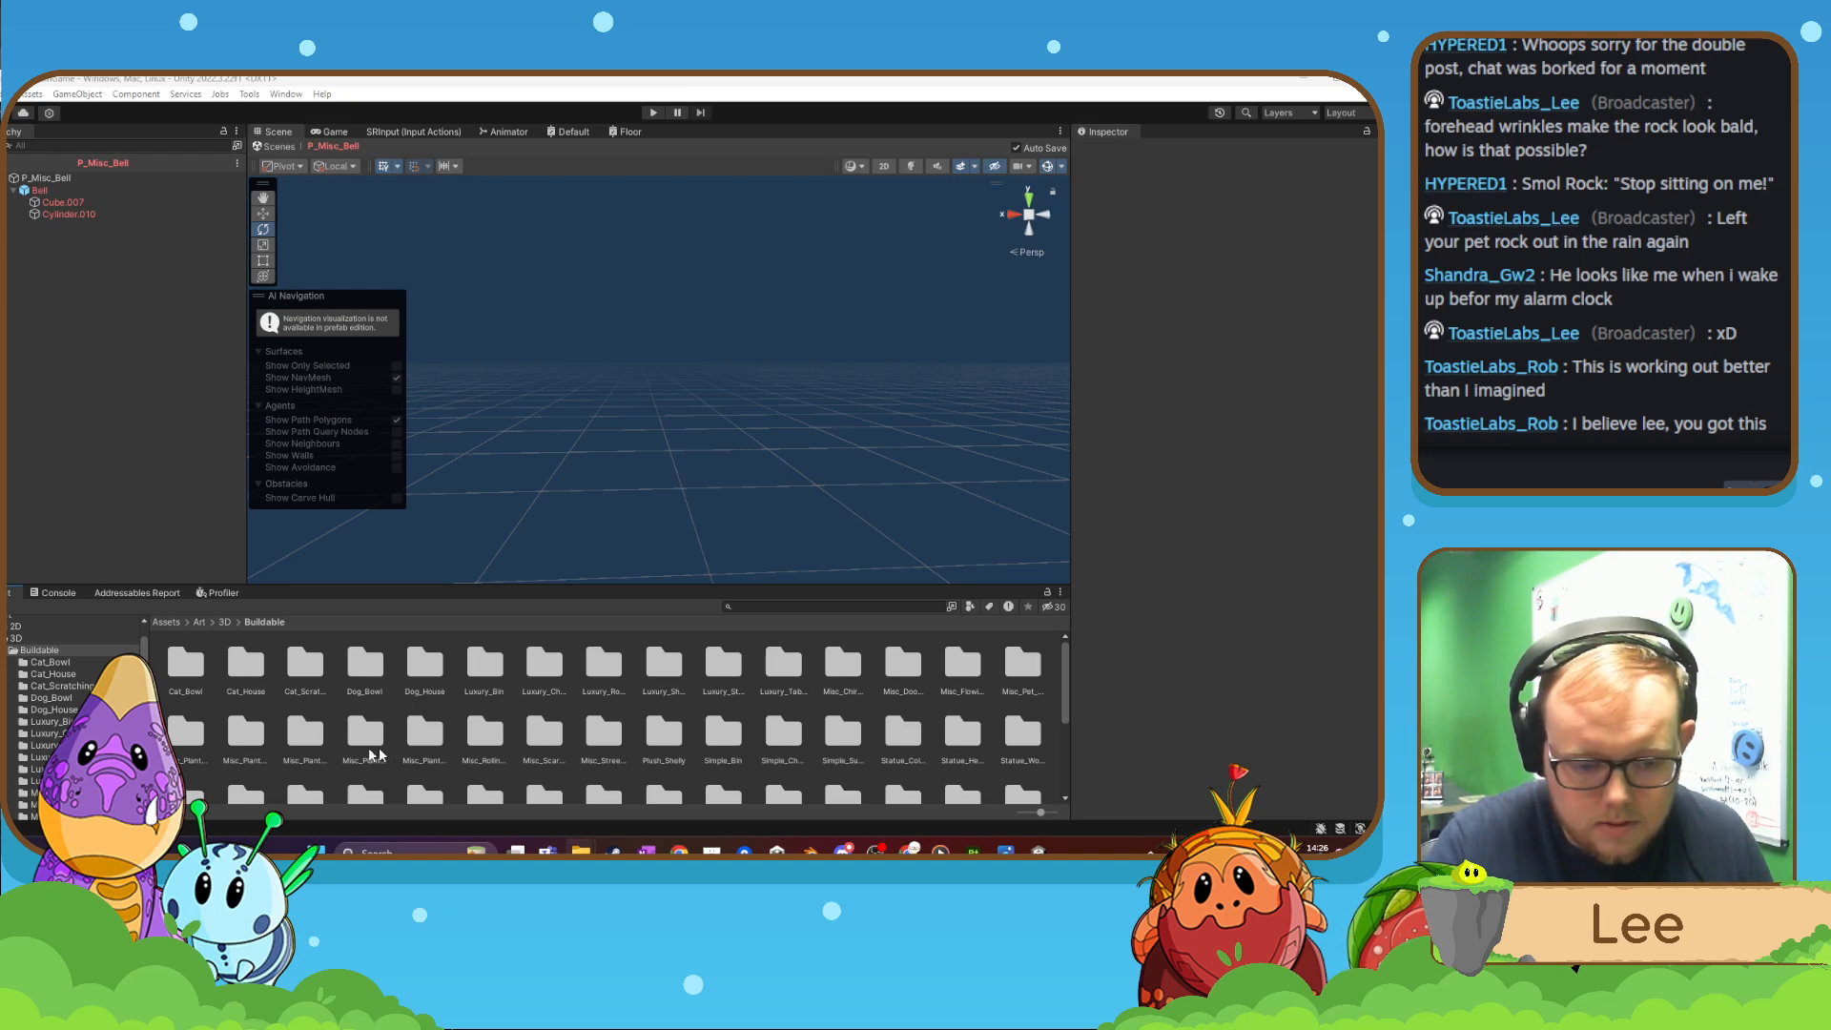
- Delete the imported Misc_Pet_Rocks folder from Assets/Art/3D/Buildable
left_click(1025, 670)
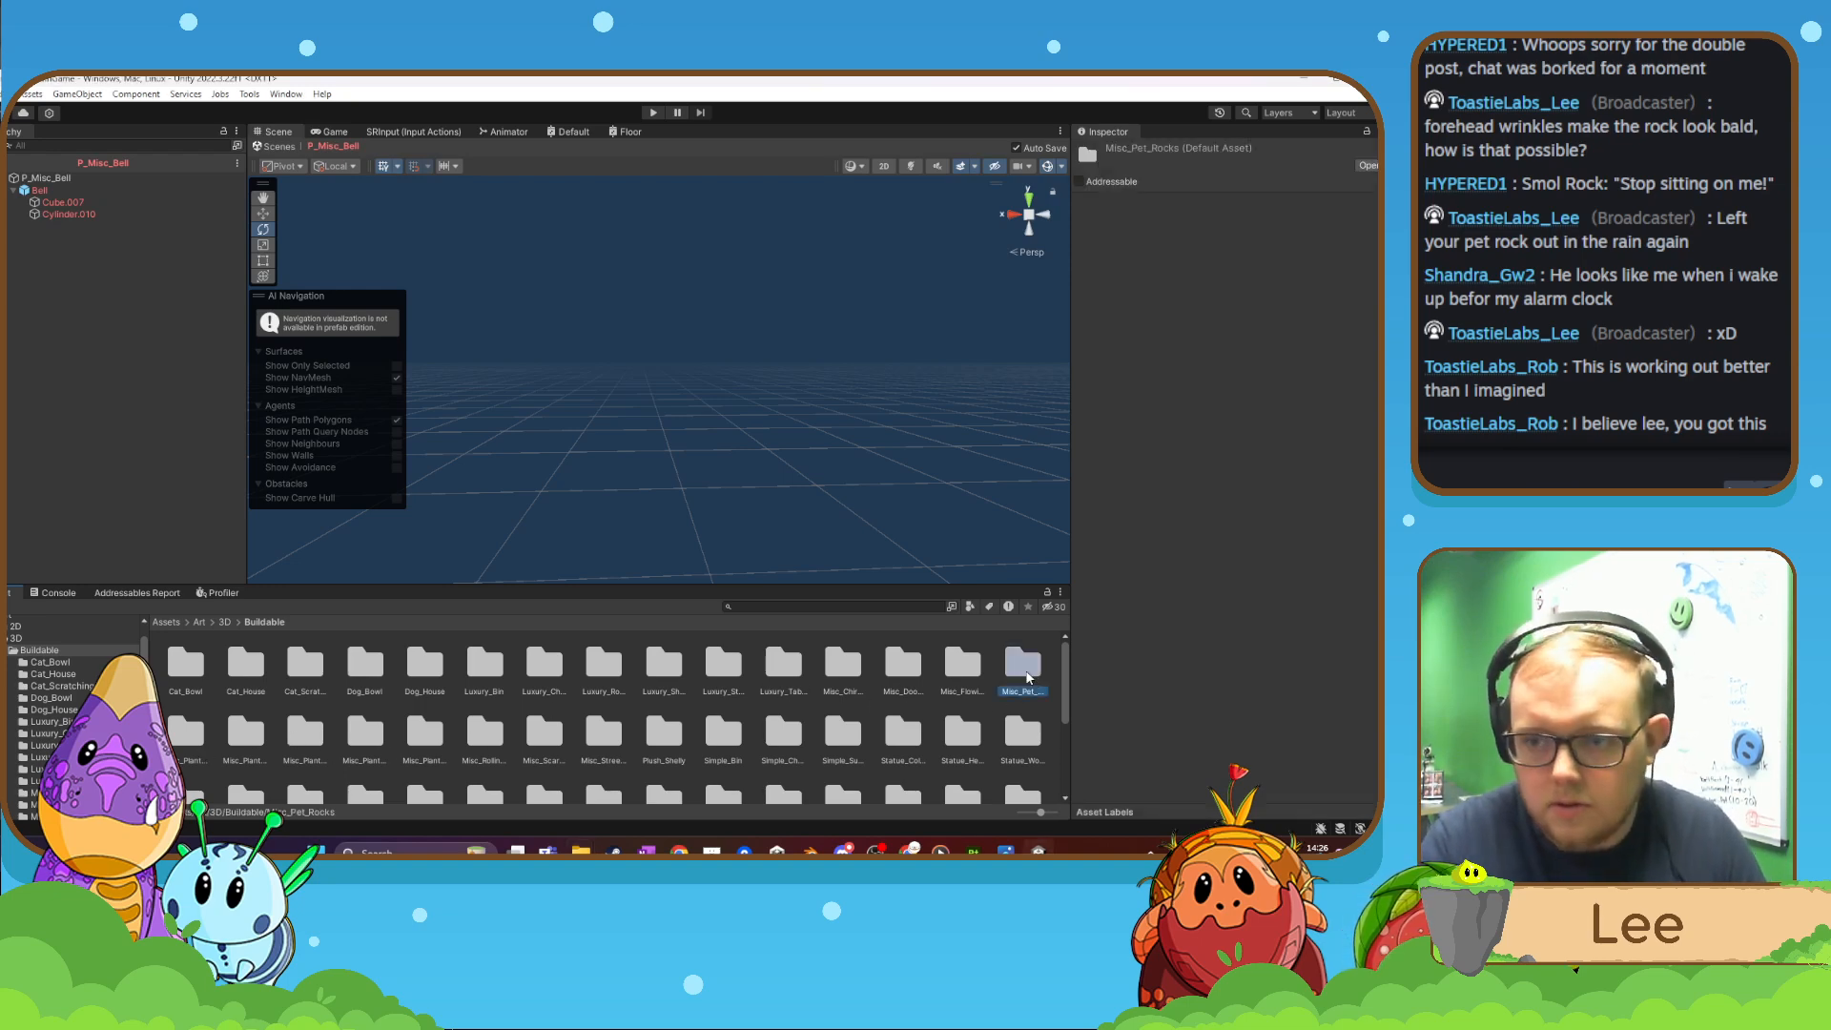
key("Delete")
key("Return")
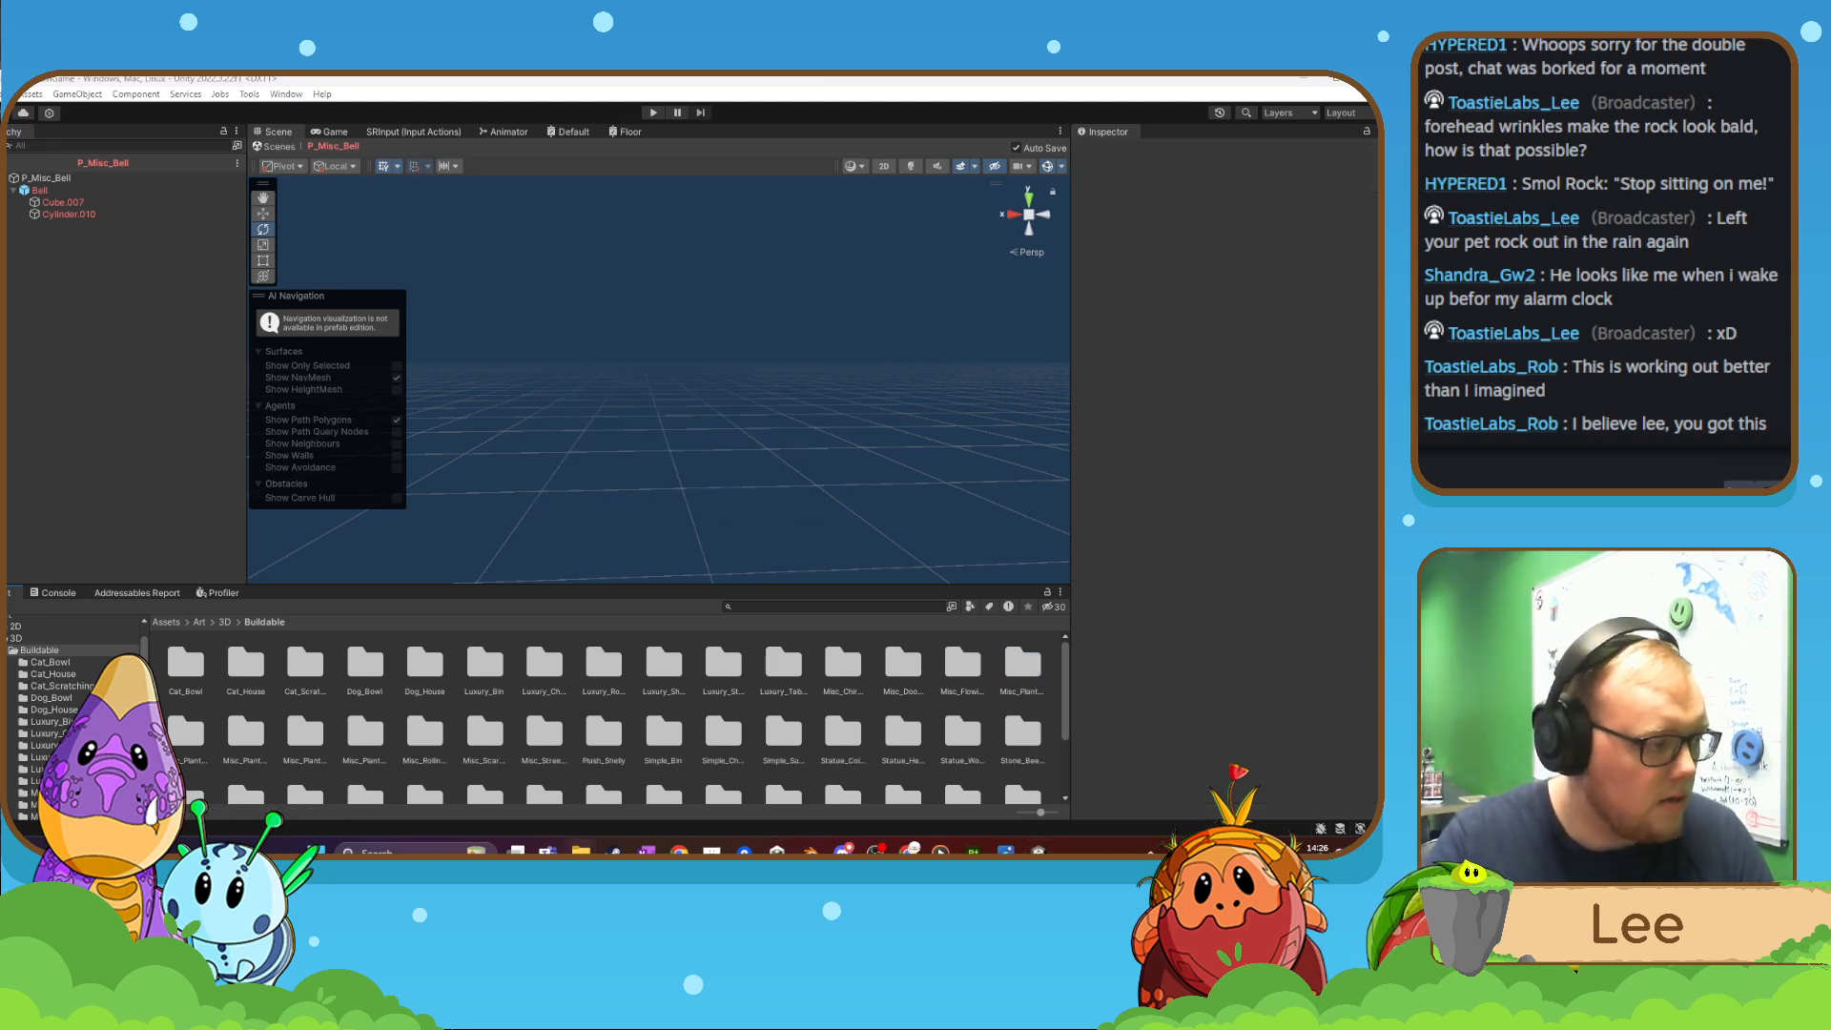
- Create a Misc_PetRocks folder in Assets/Art/3D/Buildable and import the pet rock models and their base colour texture into it
right_click(993, 706)
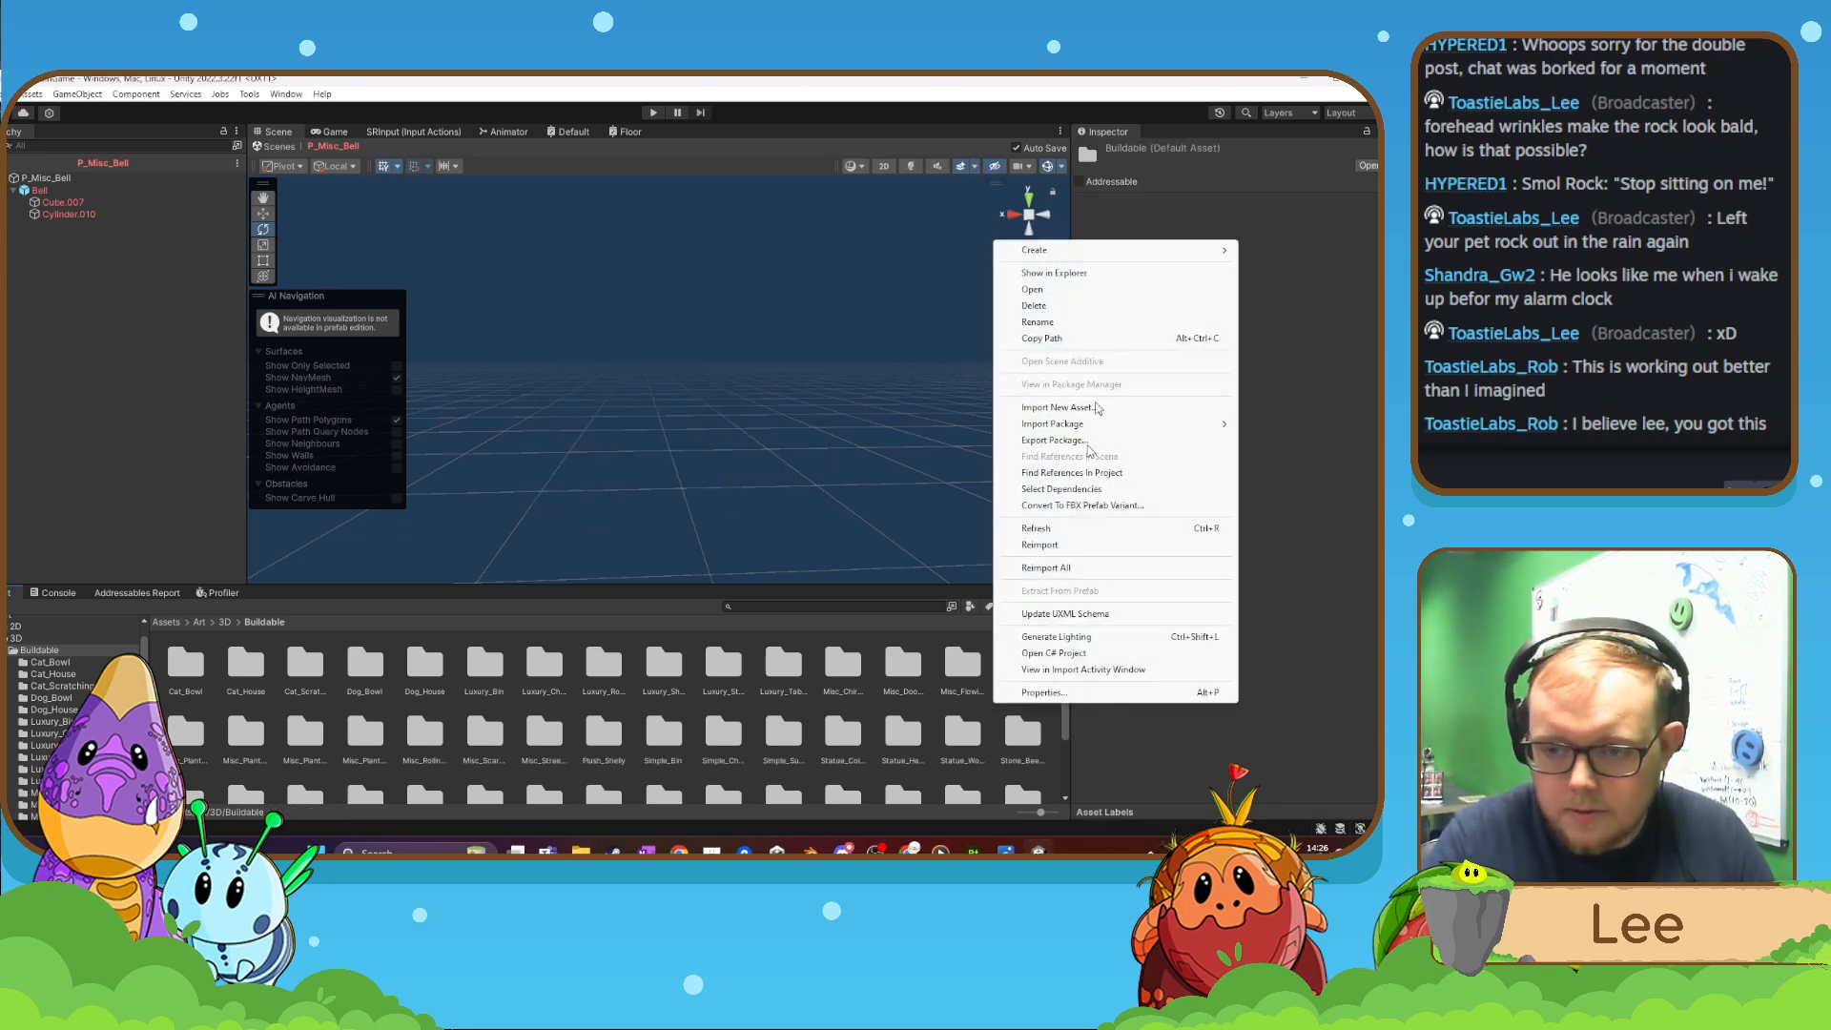
mouse_move(1035, 249)
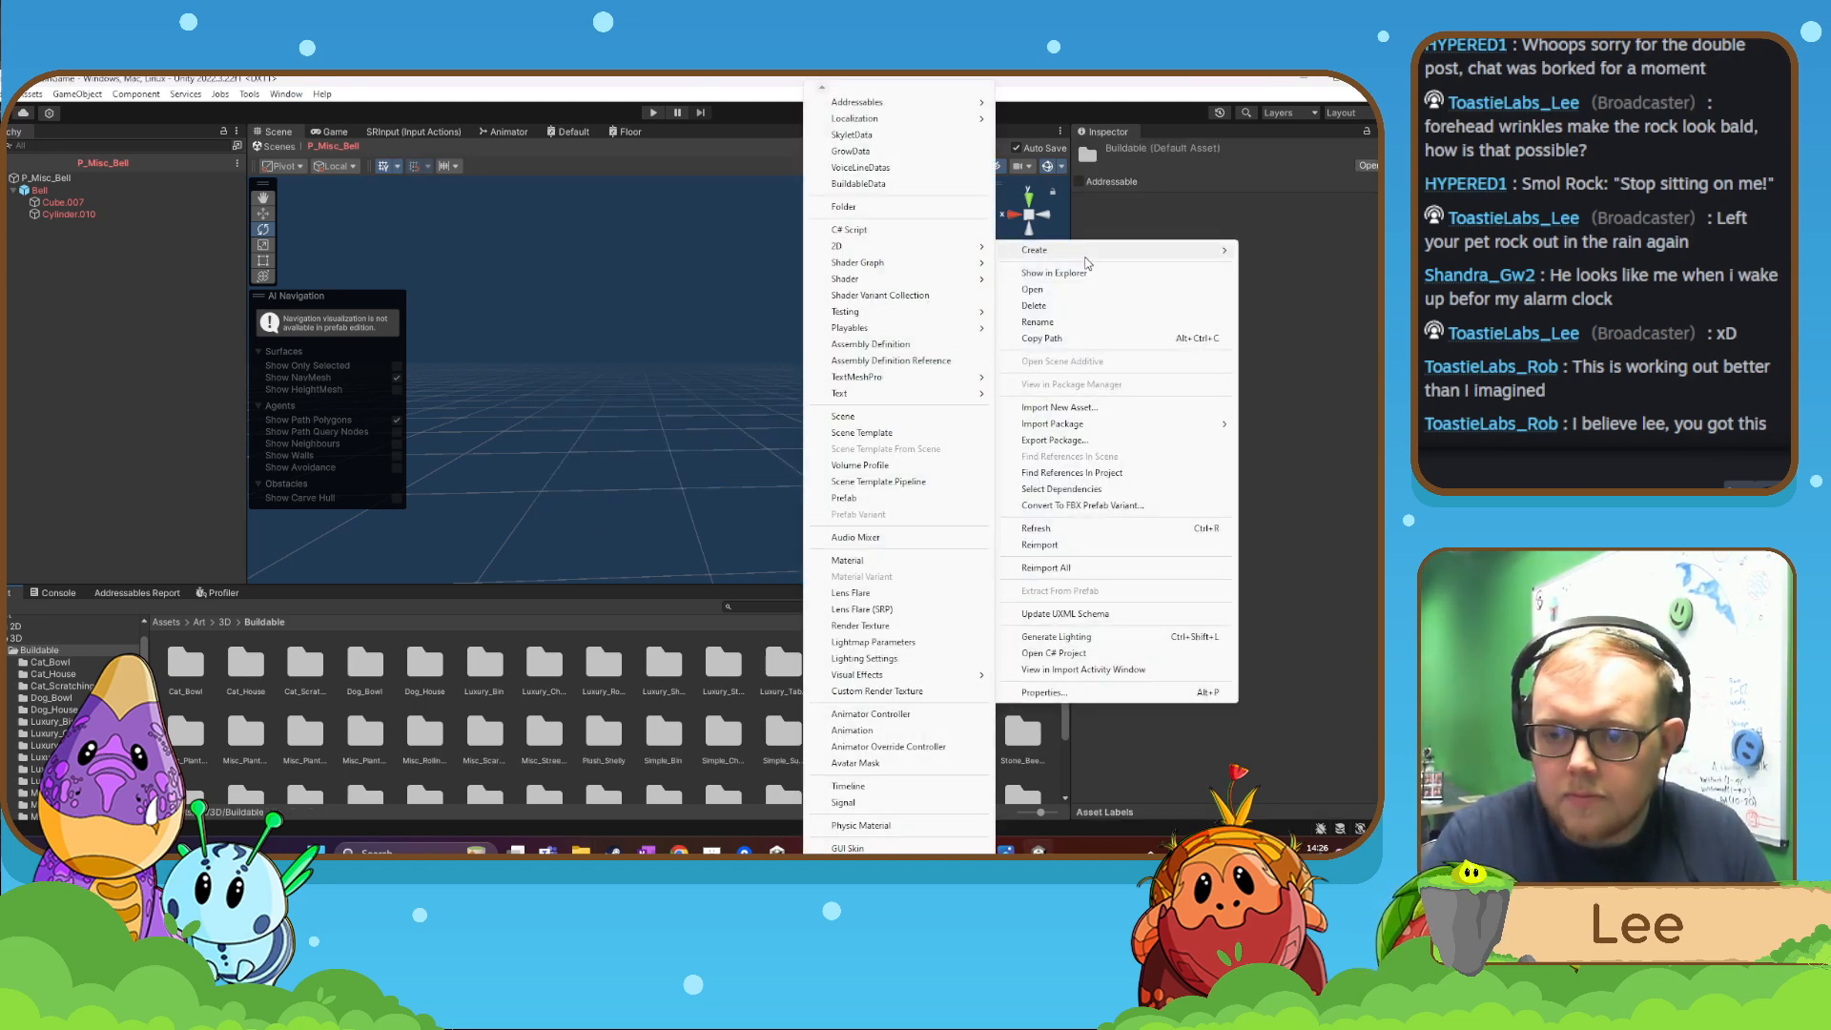
left_click(877, 214)
type("Mi")
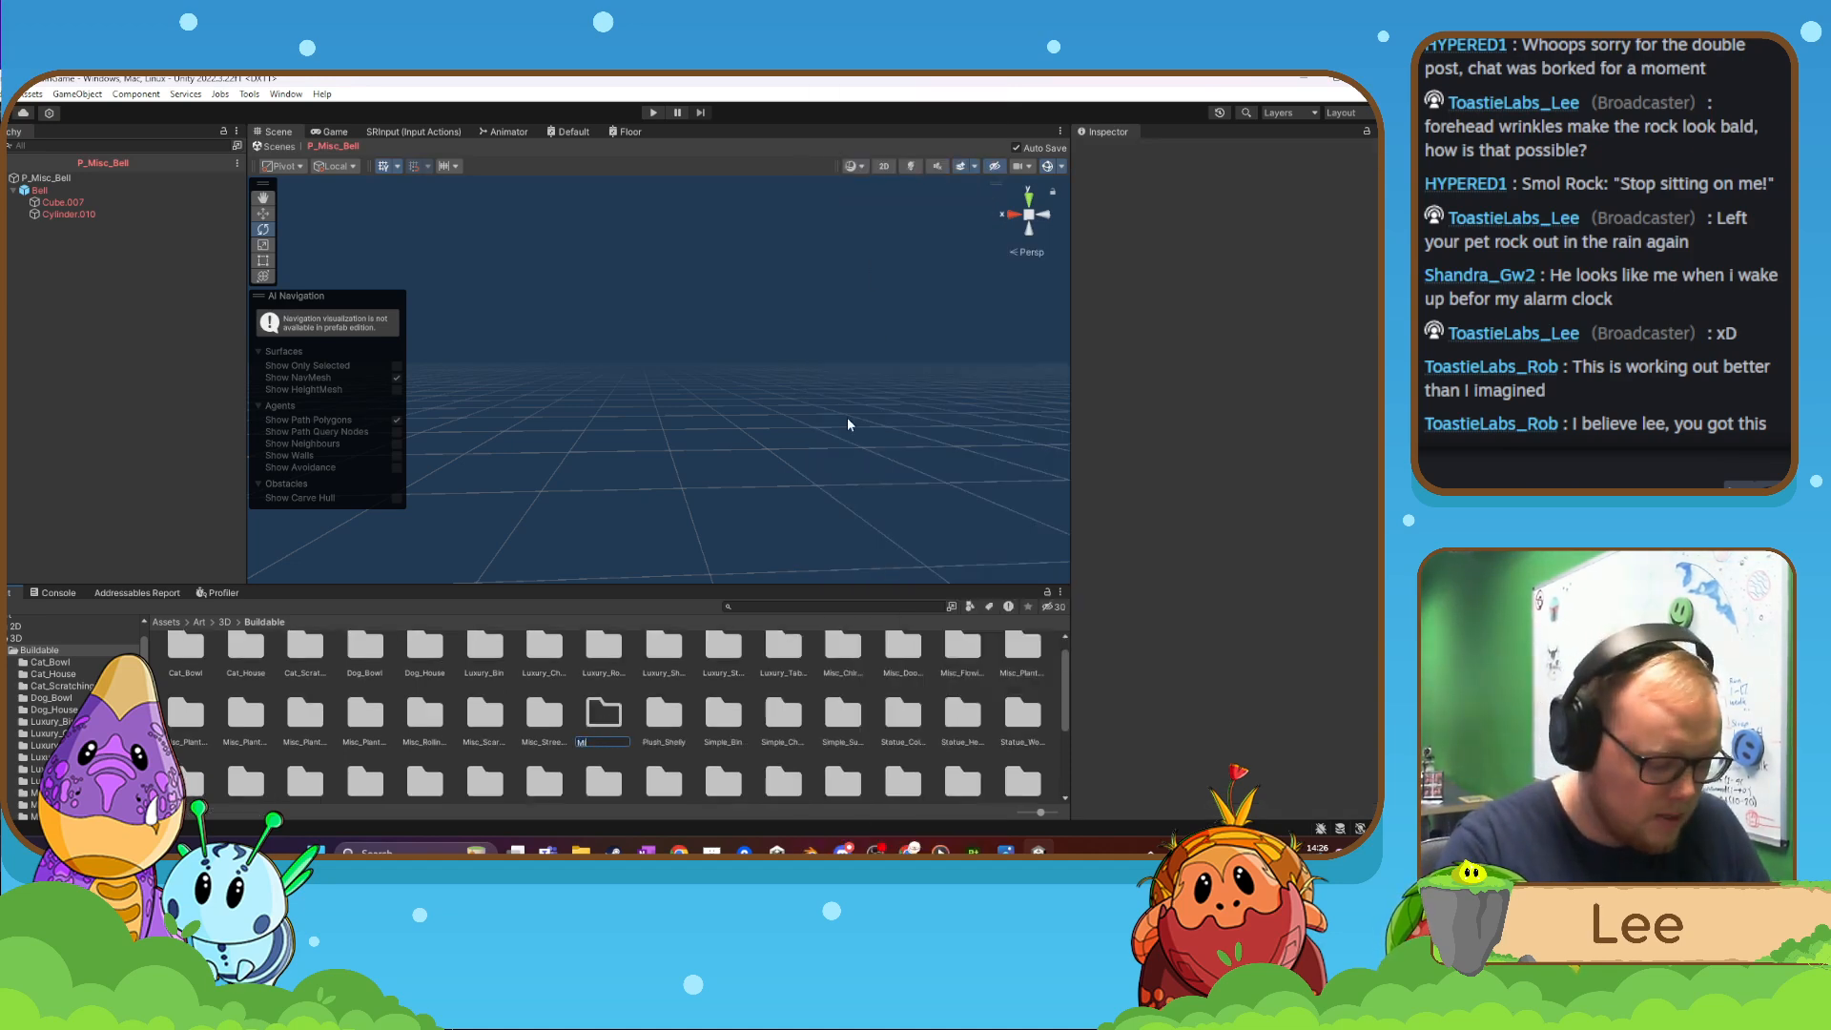
type("sc_")
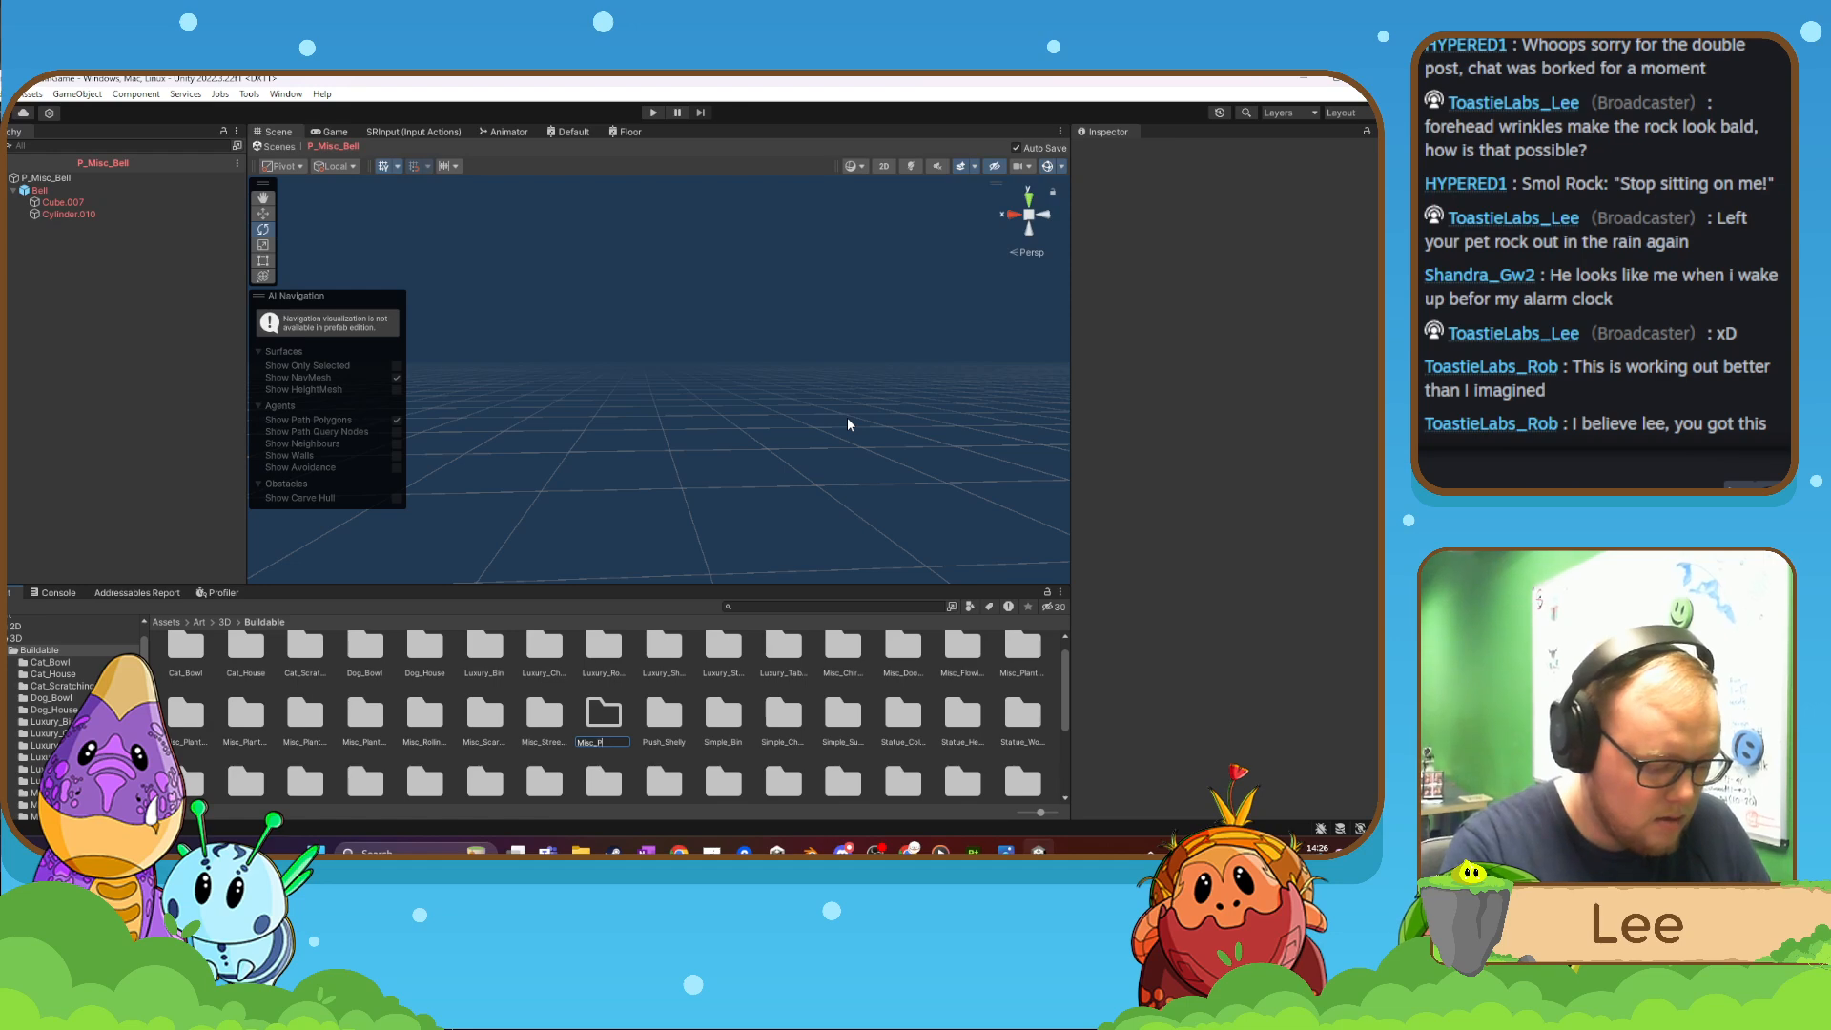
type("PEtRock")
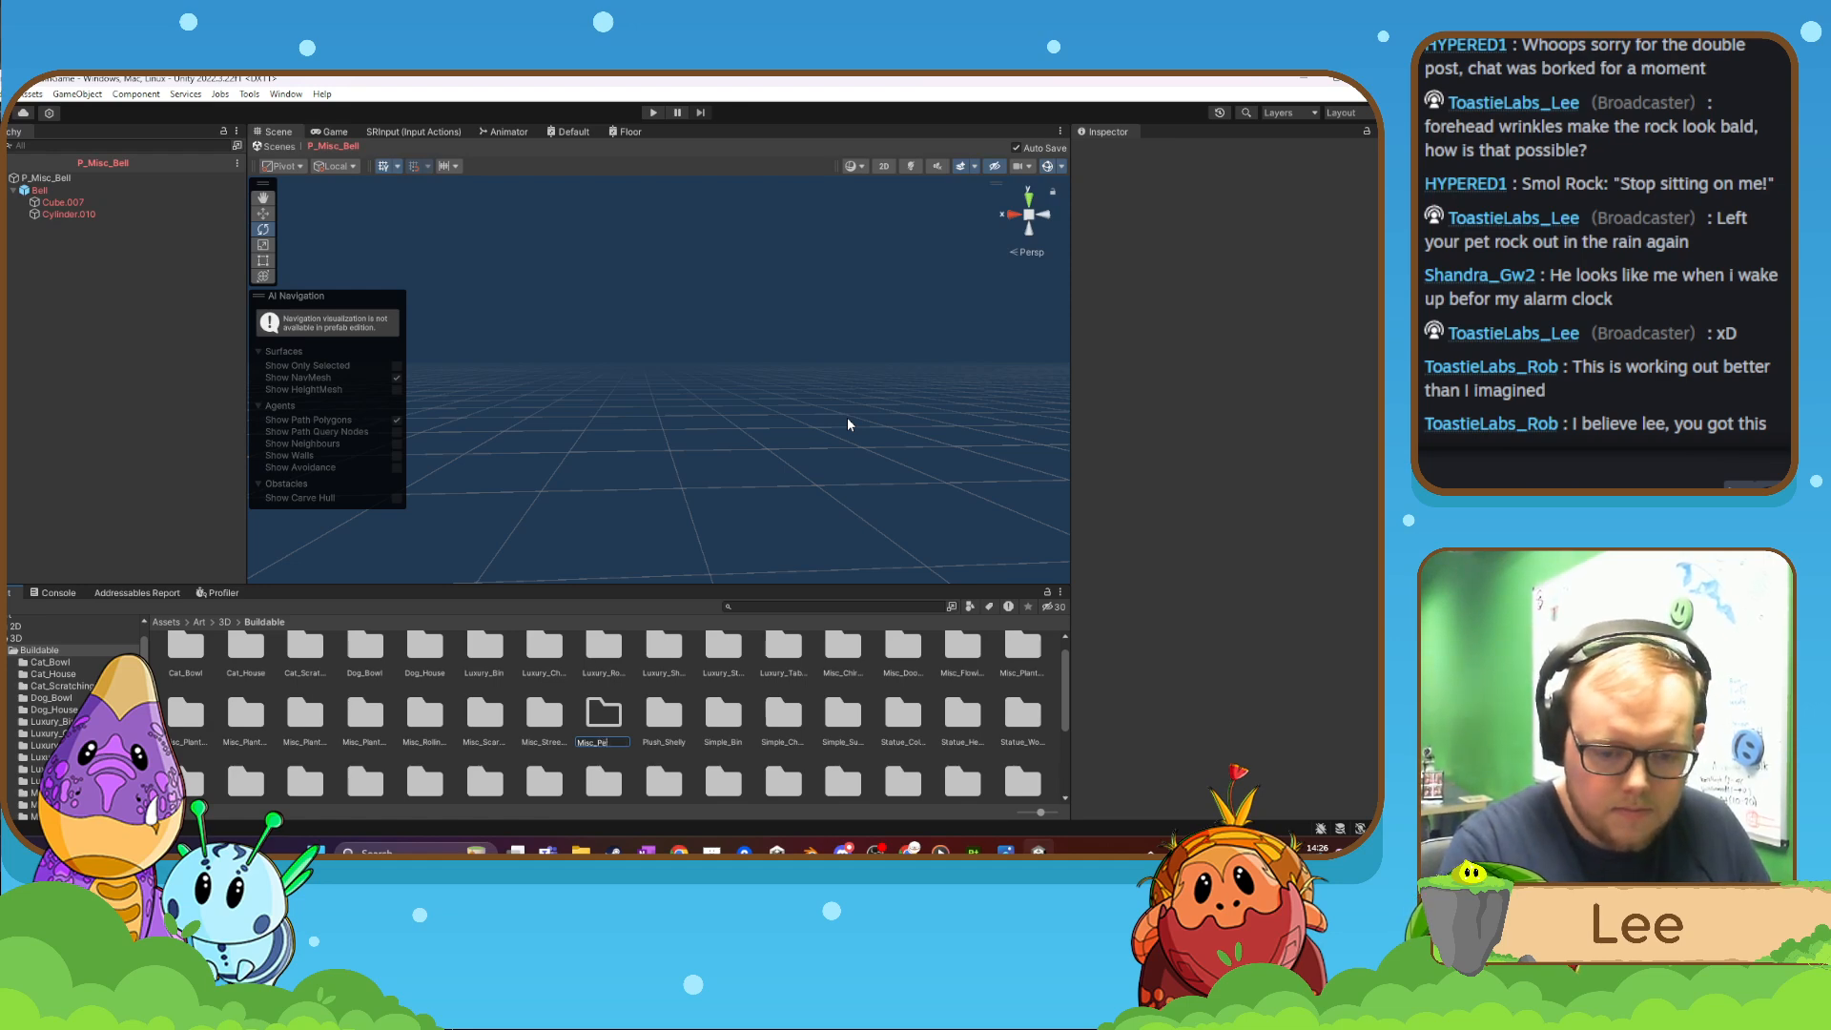
type("Rock")
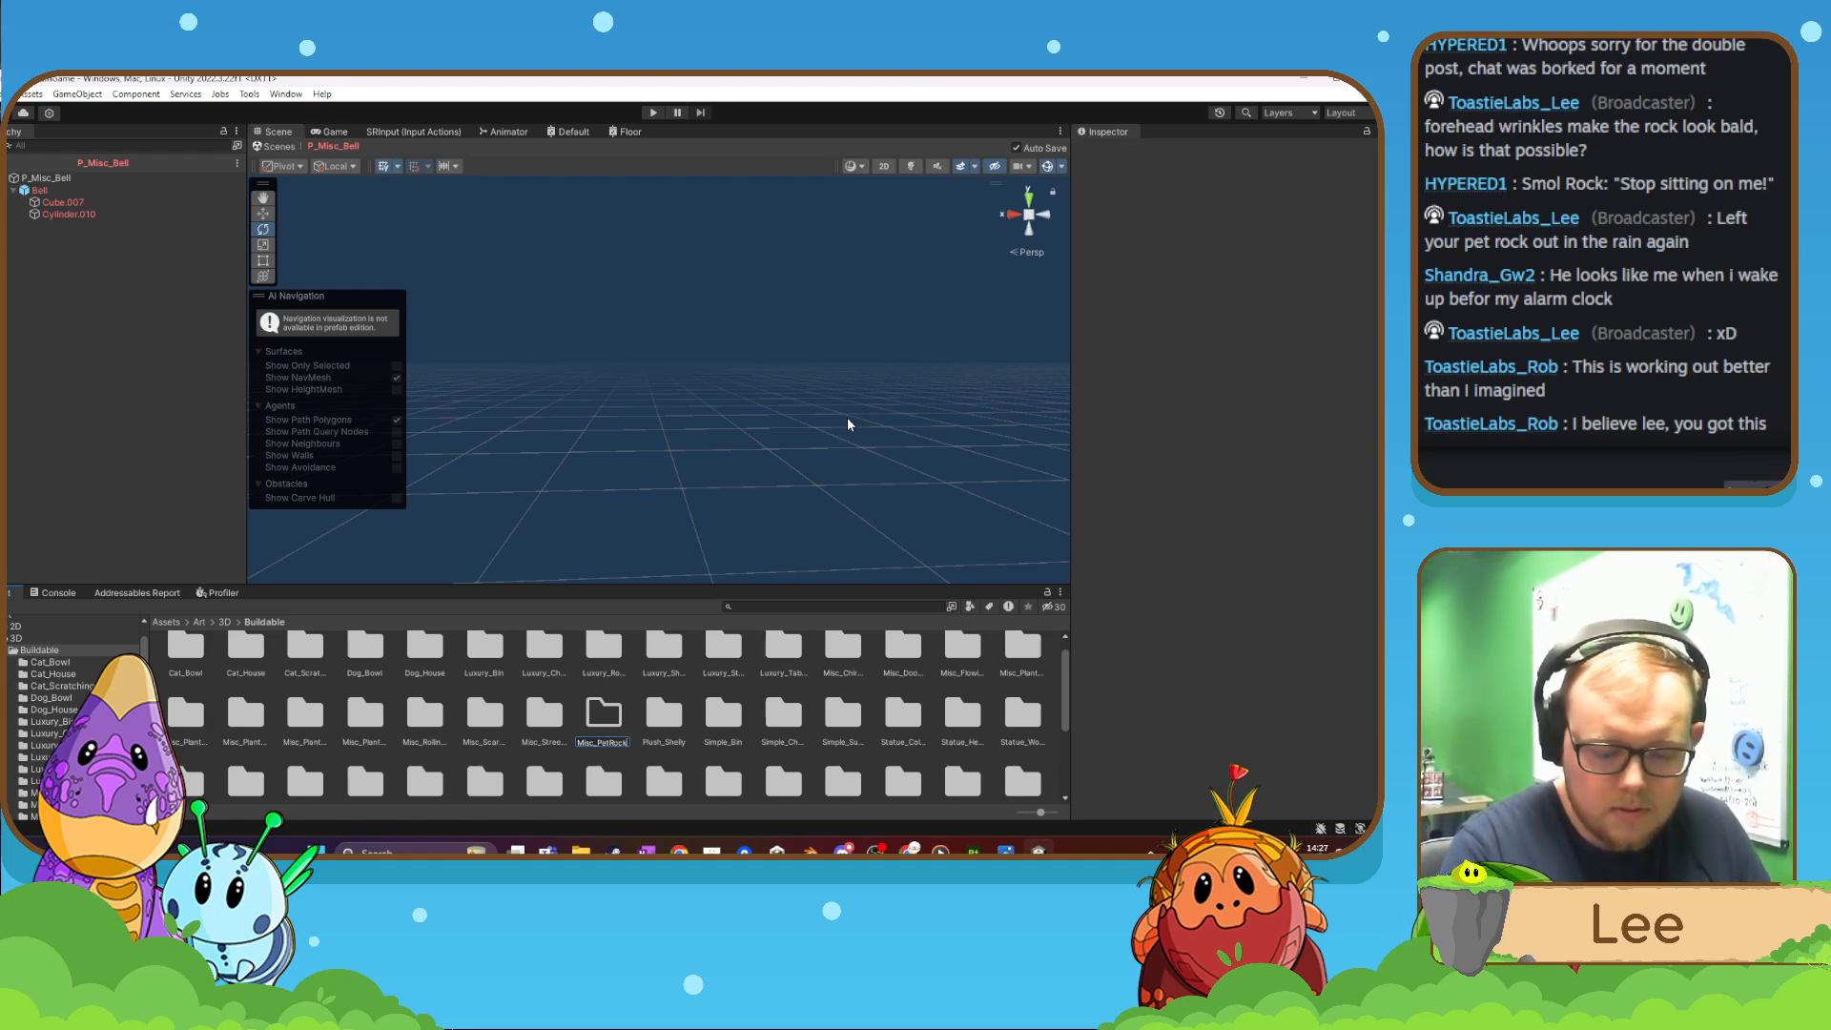
type("s")
key("Return")
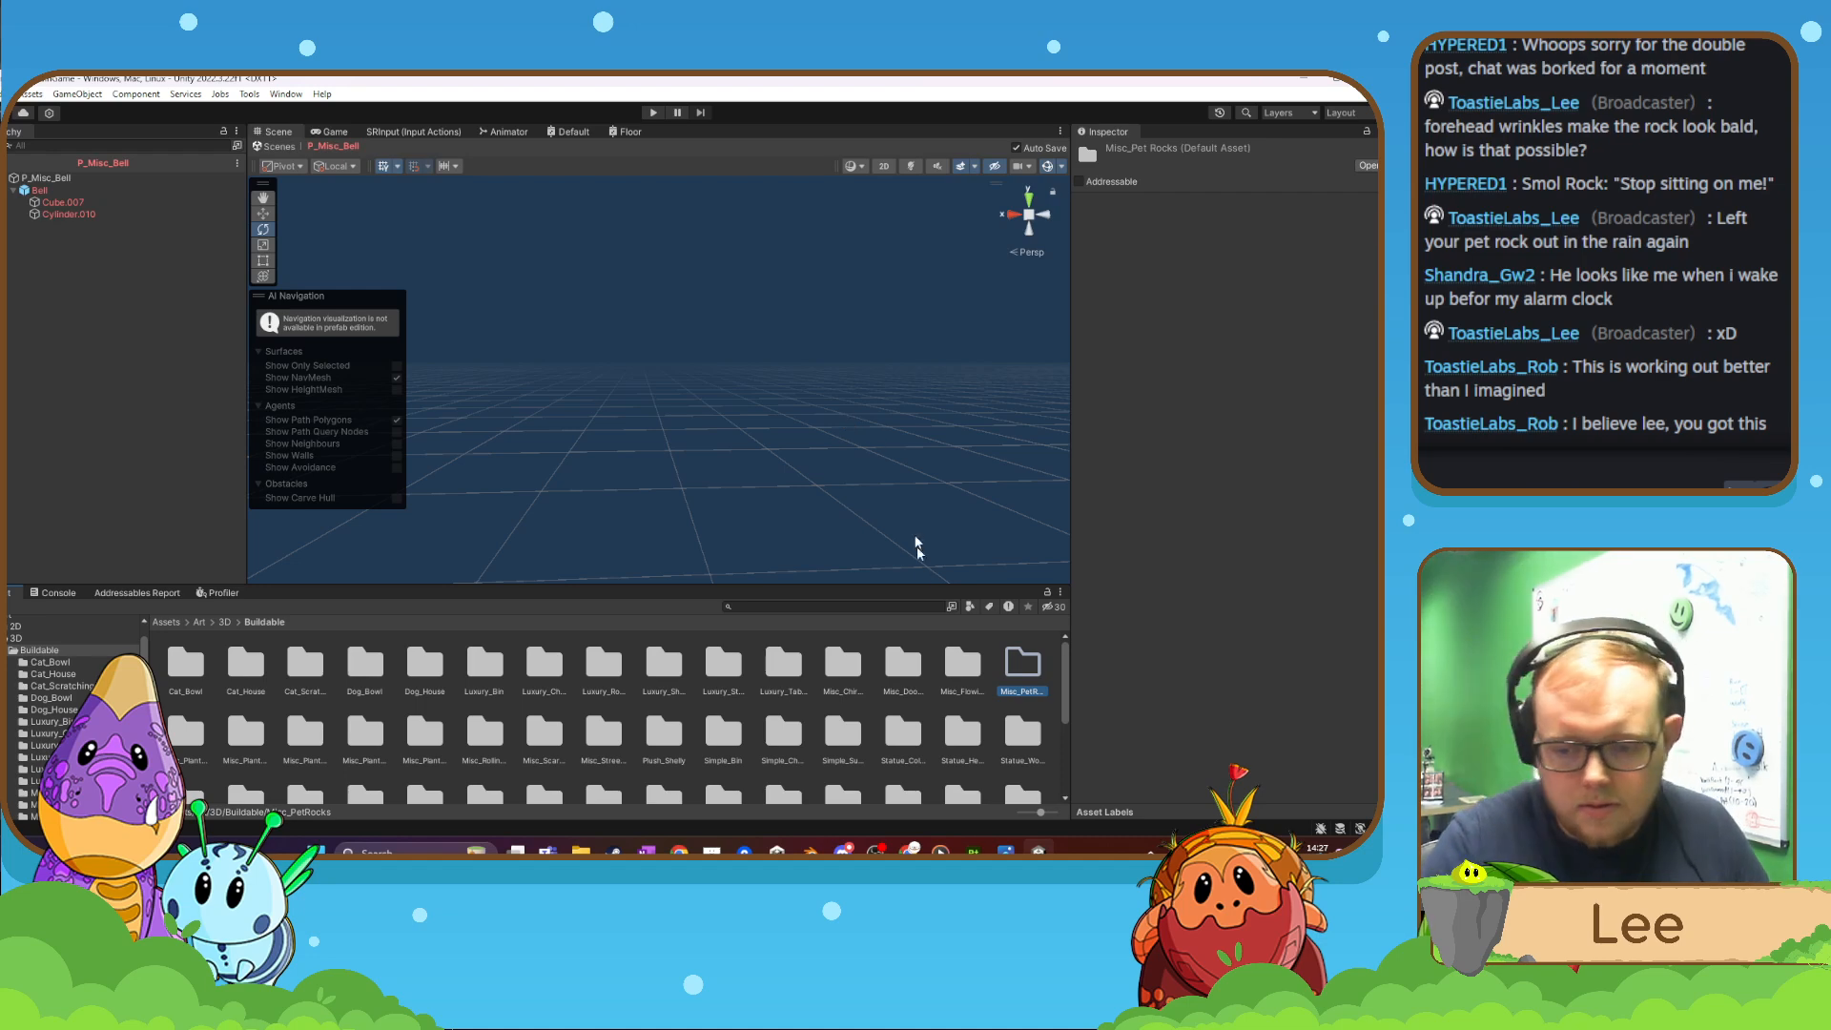
double_click(1013, 658)
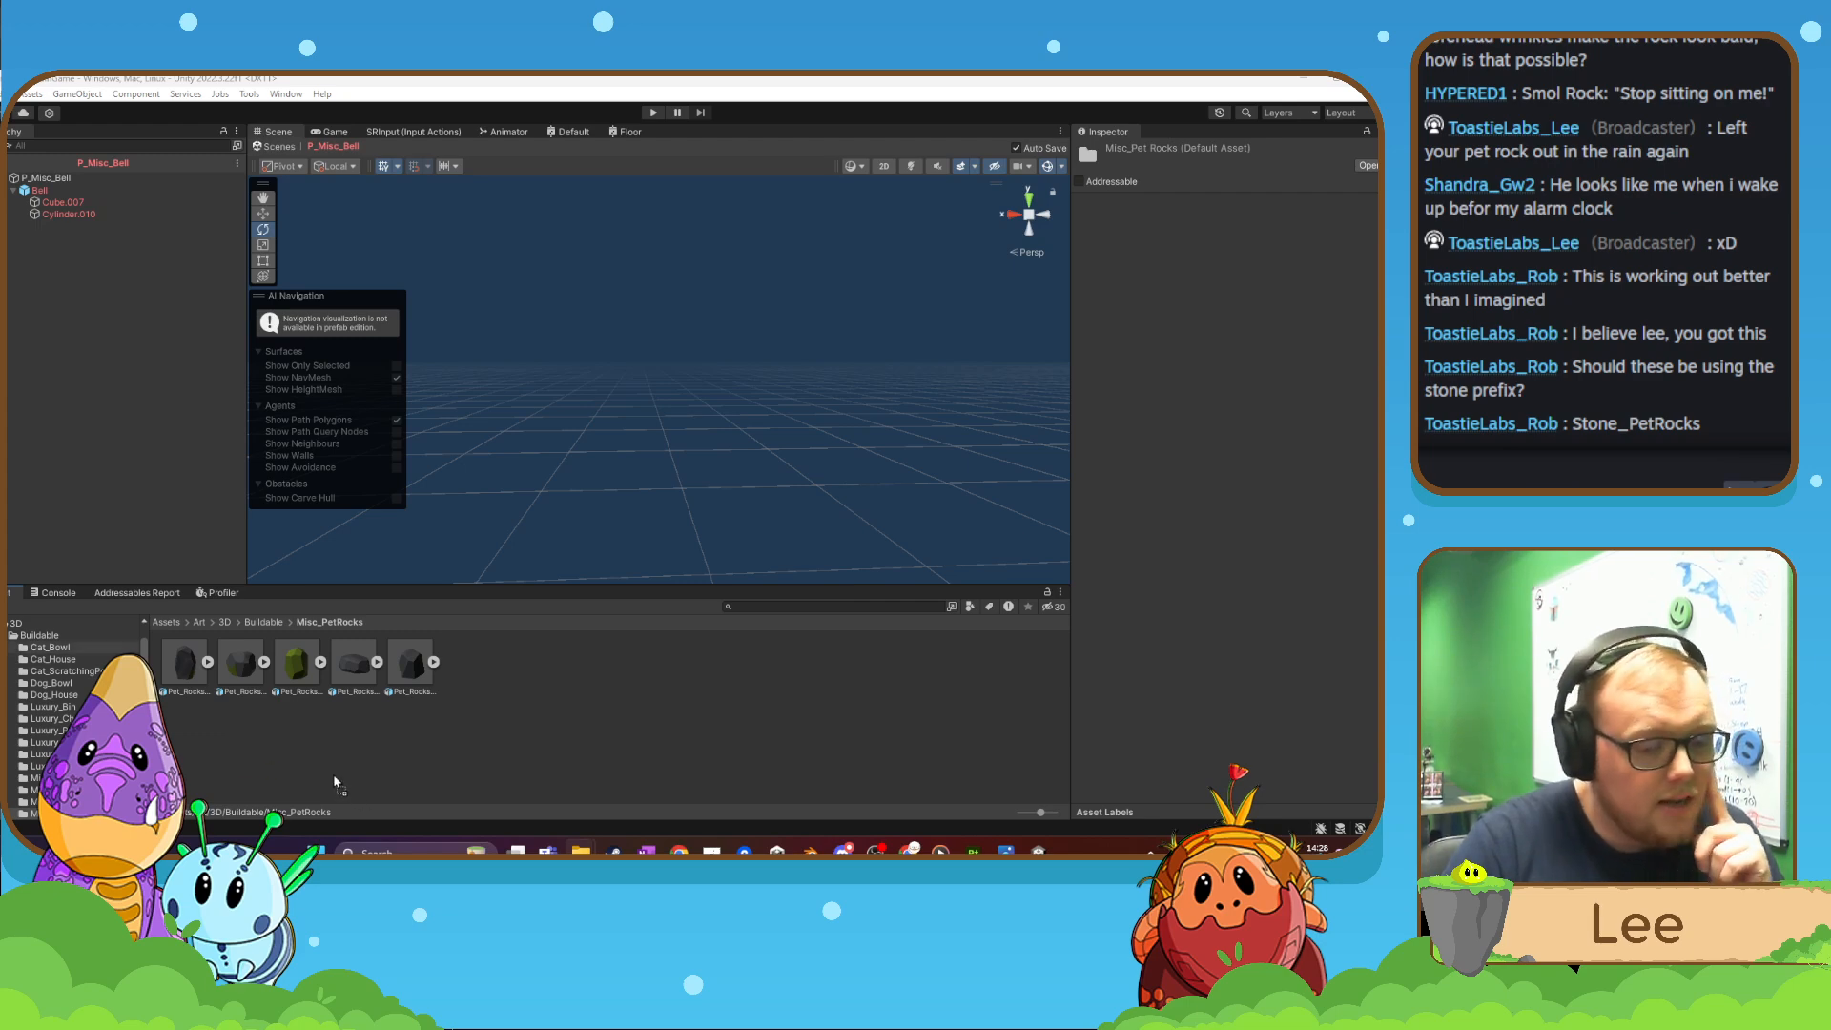
left_click_drag(334, 774, 333, 774)
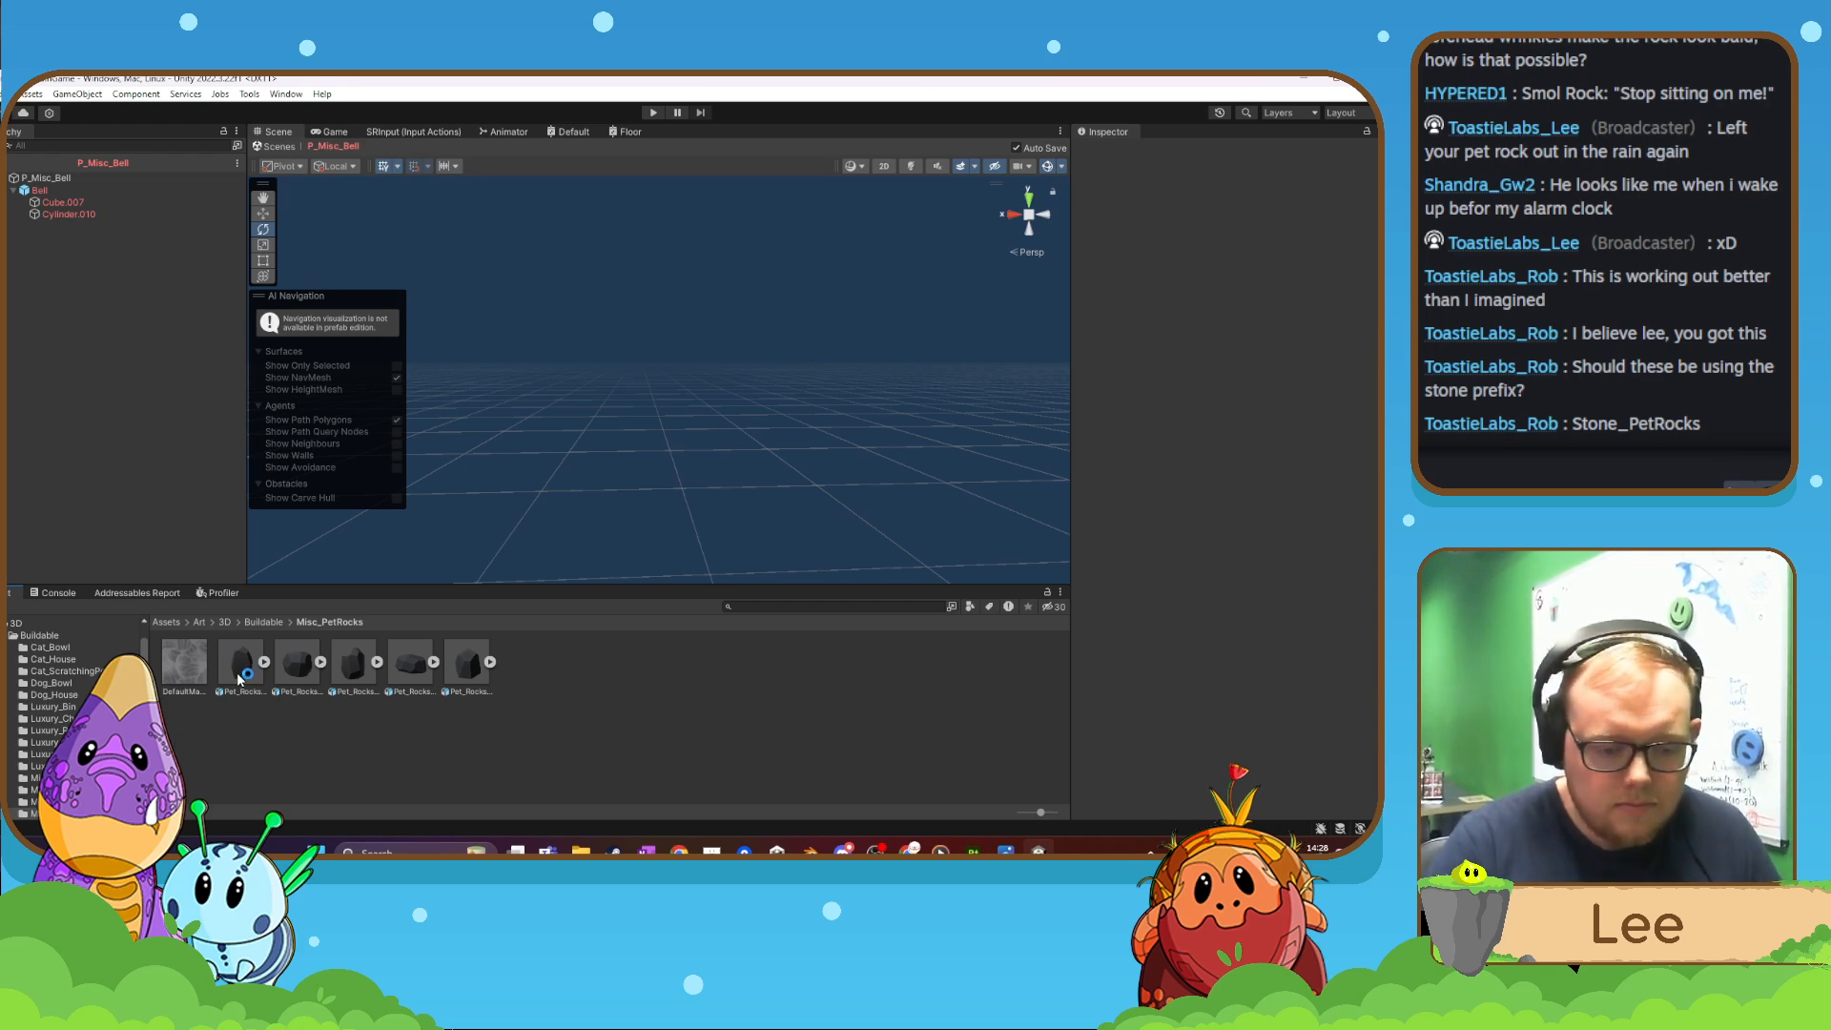
- Rename the Misc_PetRocks folder in Assets/Art/3D/Buildable as Stone_PetRocks
left_click(263, 622)
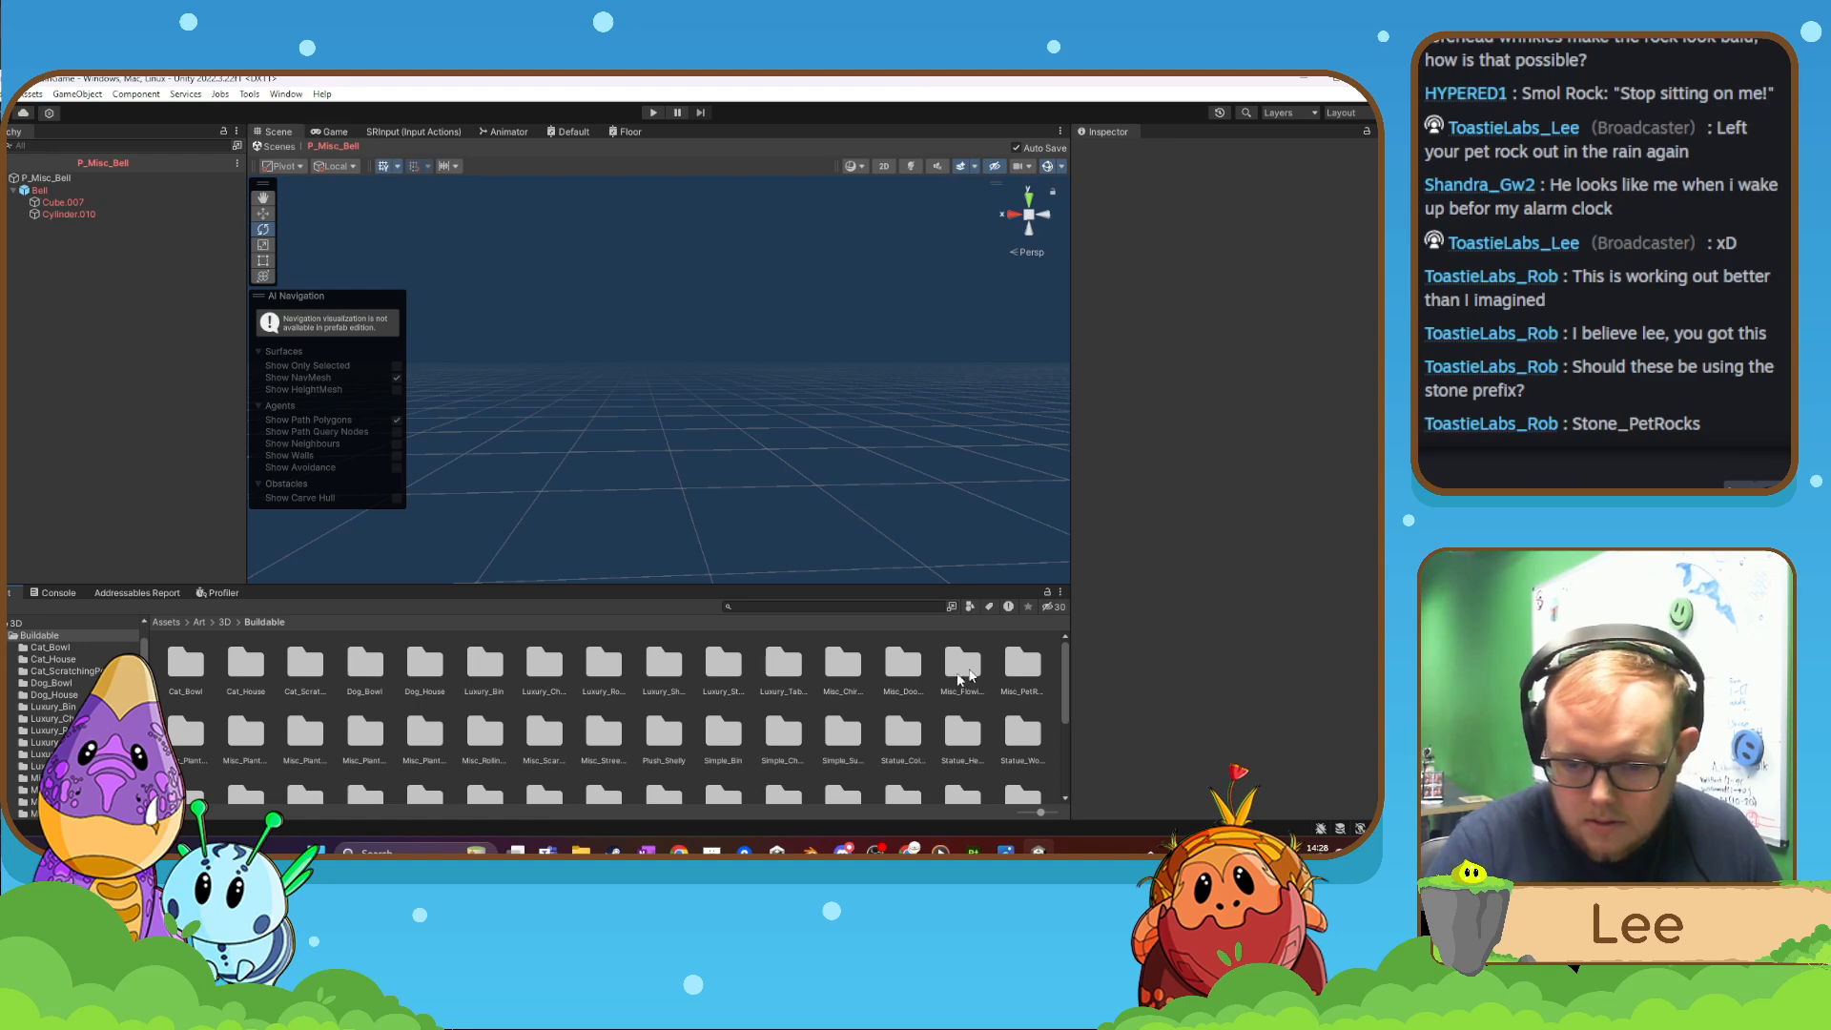
right_click(1019, 673)
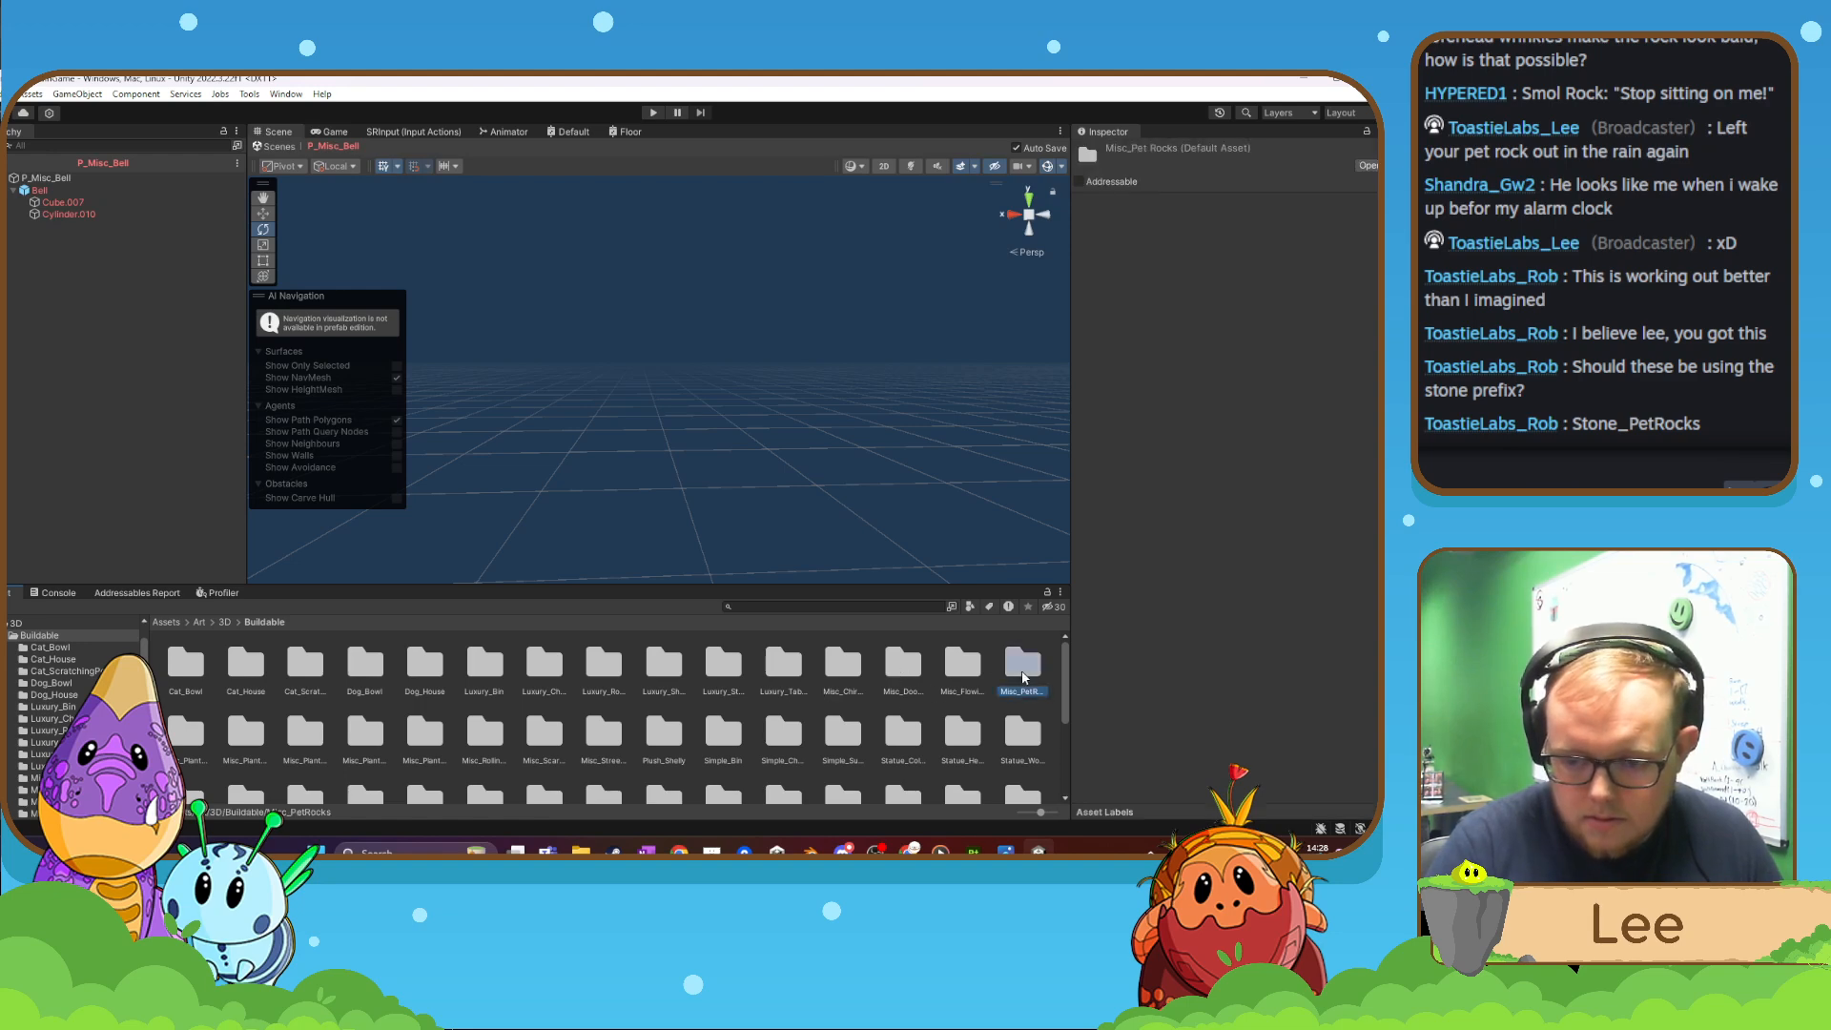
left_click(1065, 290)
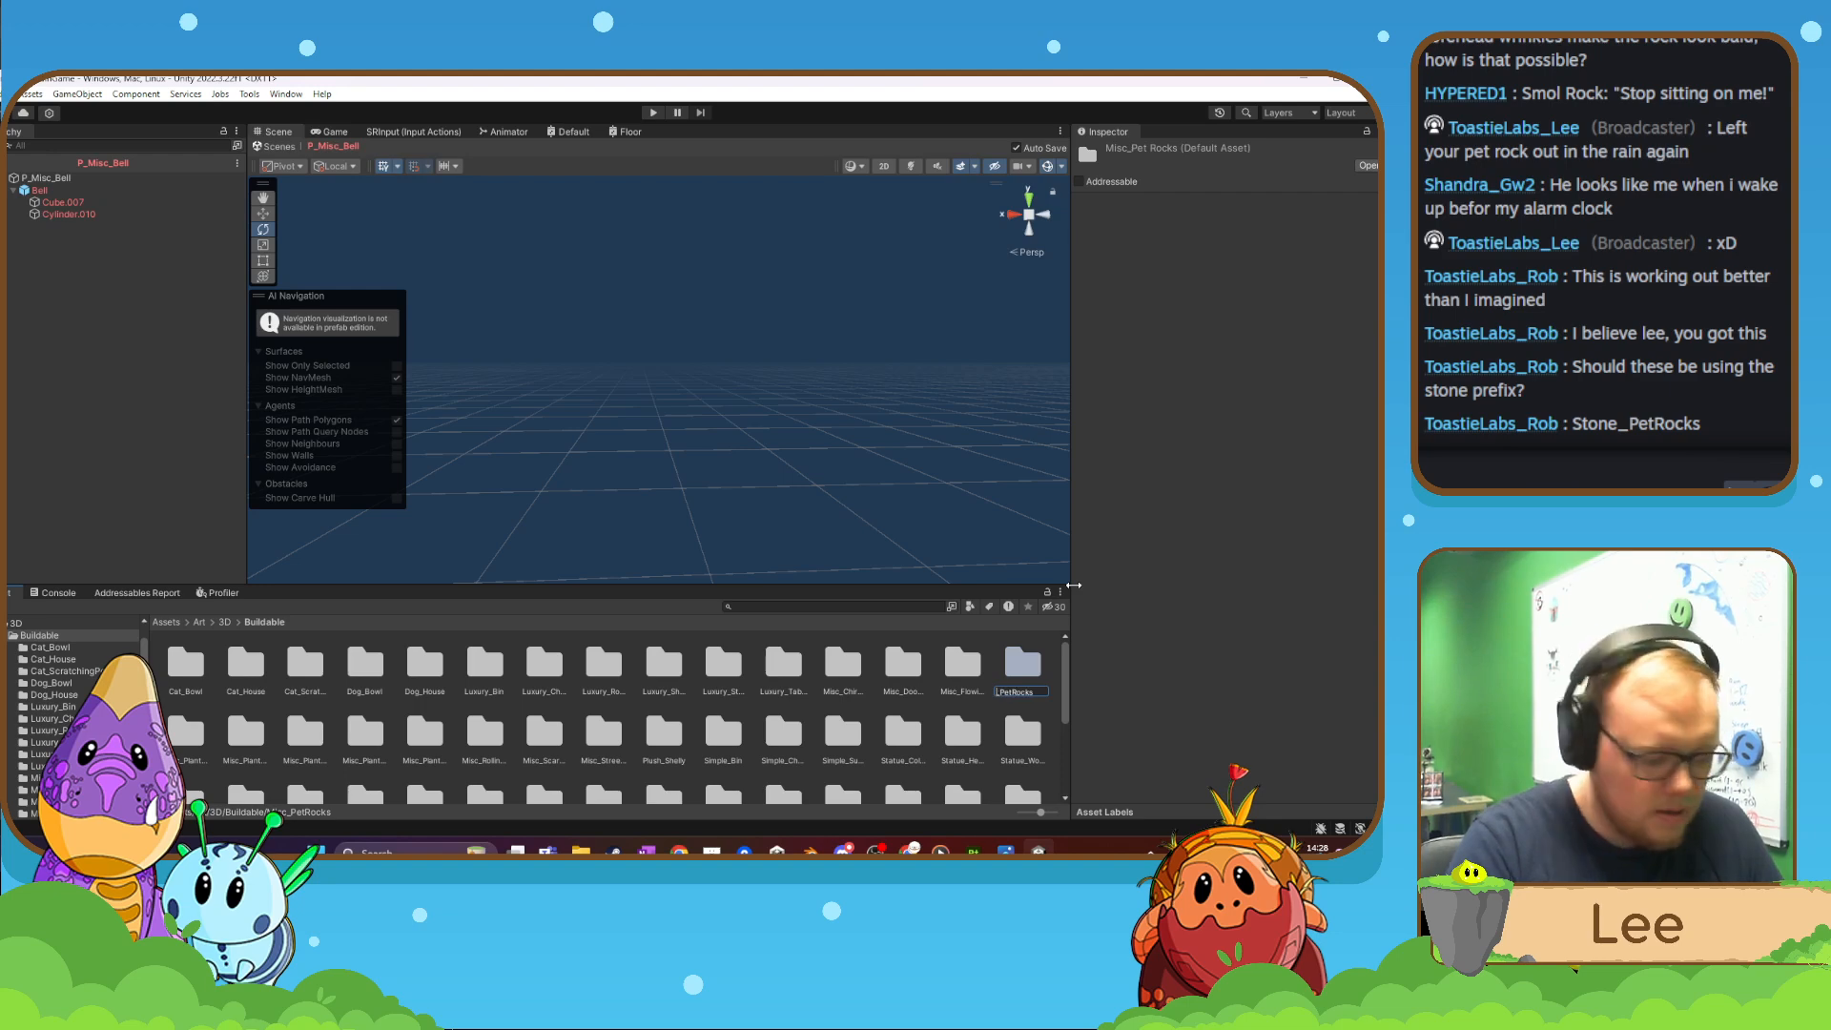
key("Return")
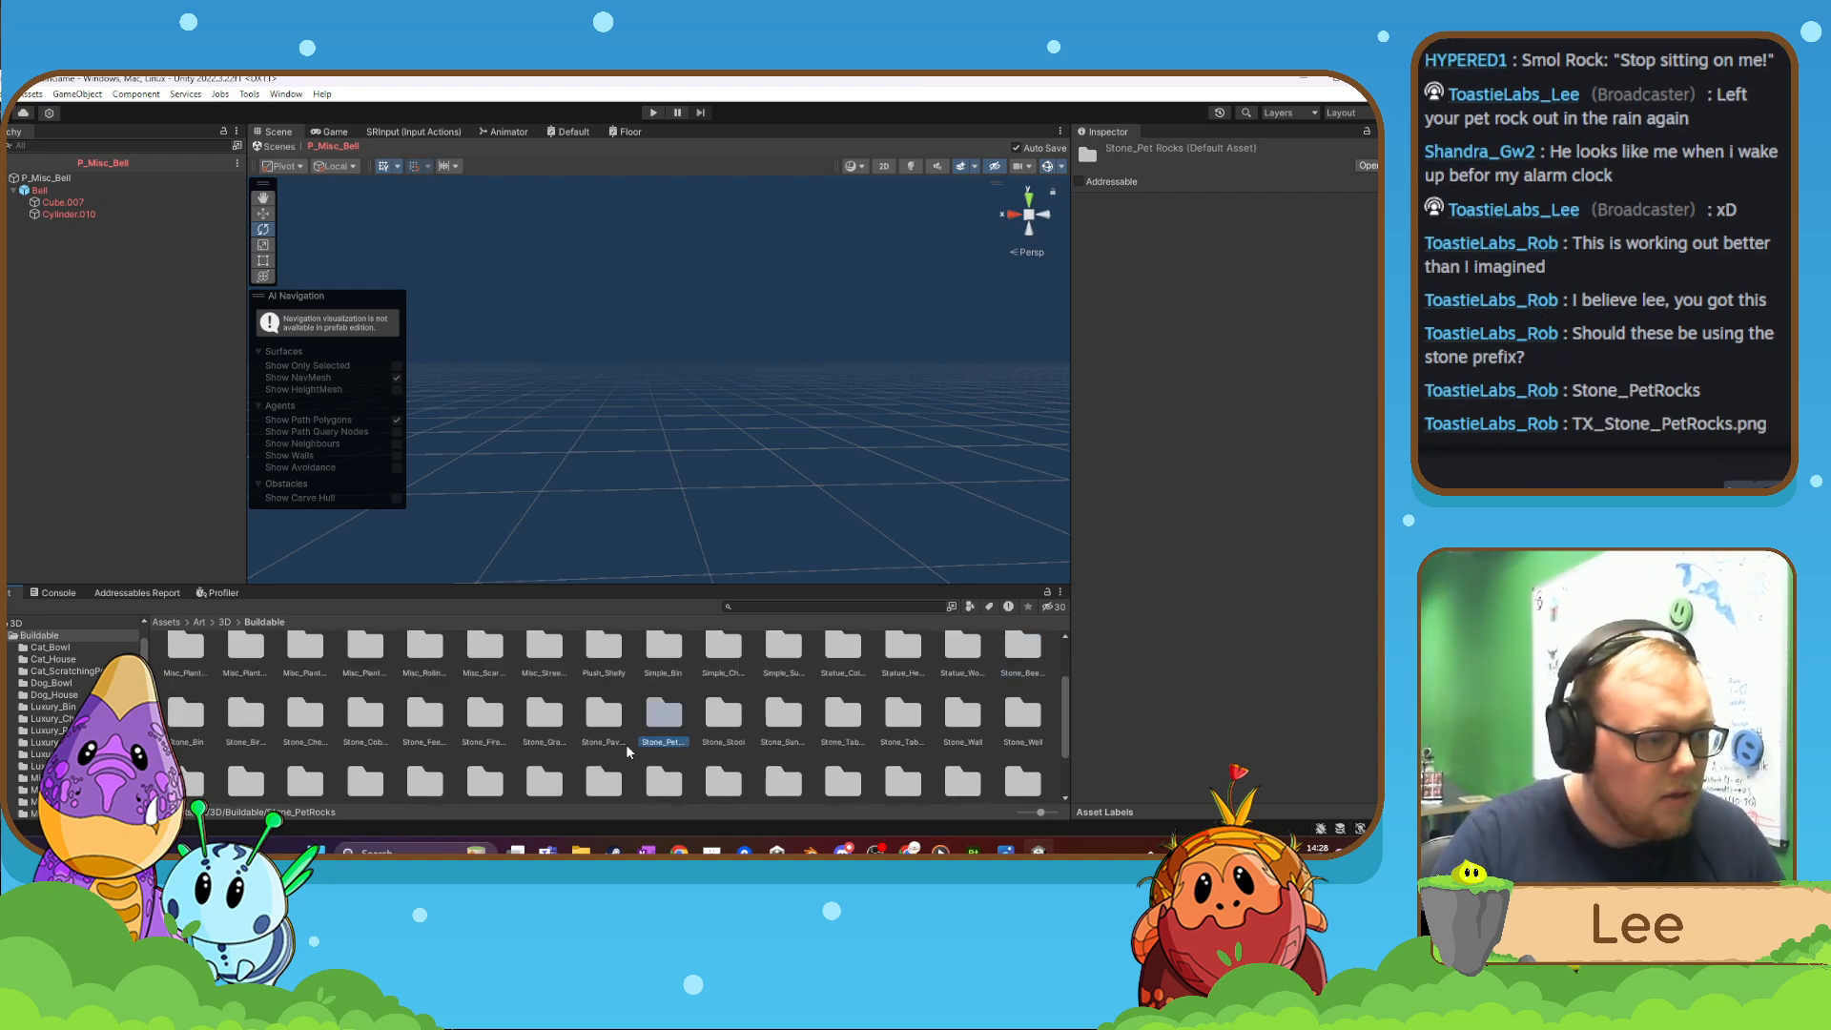
- Create a material named M_Stone_PetRock inside the Stone_PetRocks folder
double_click(664, 717)
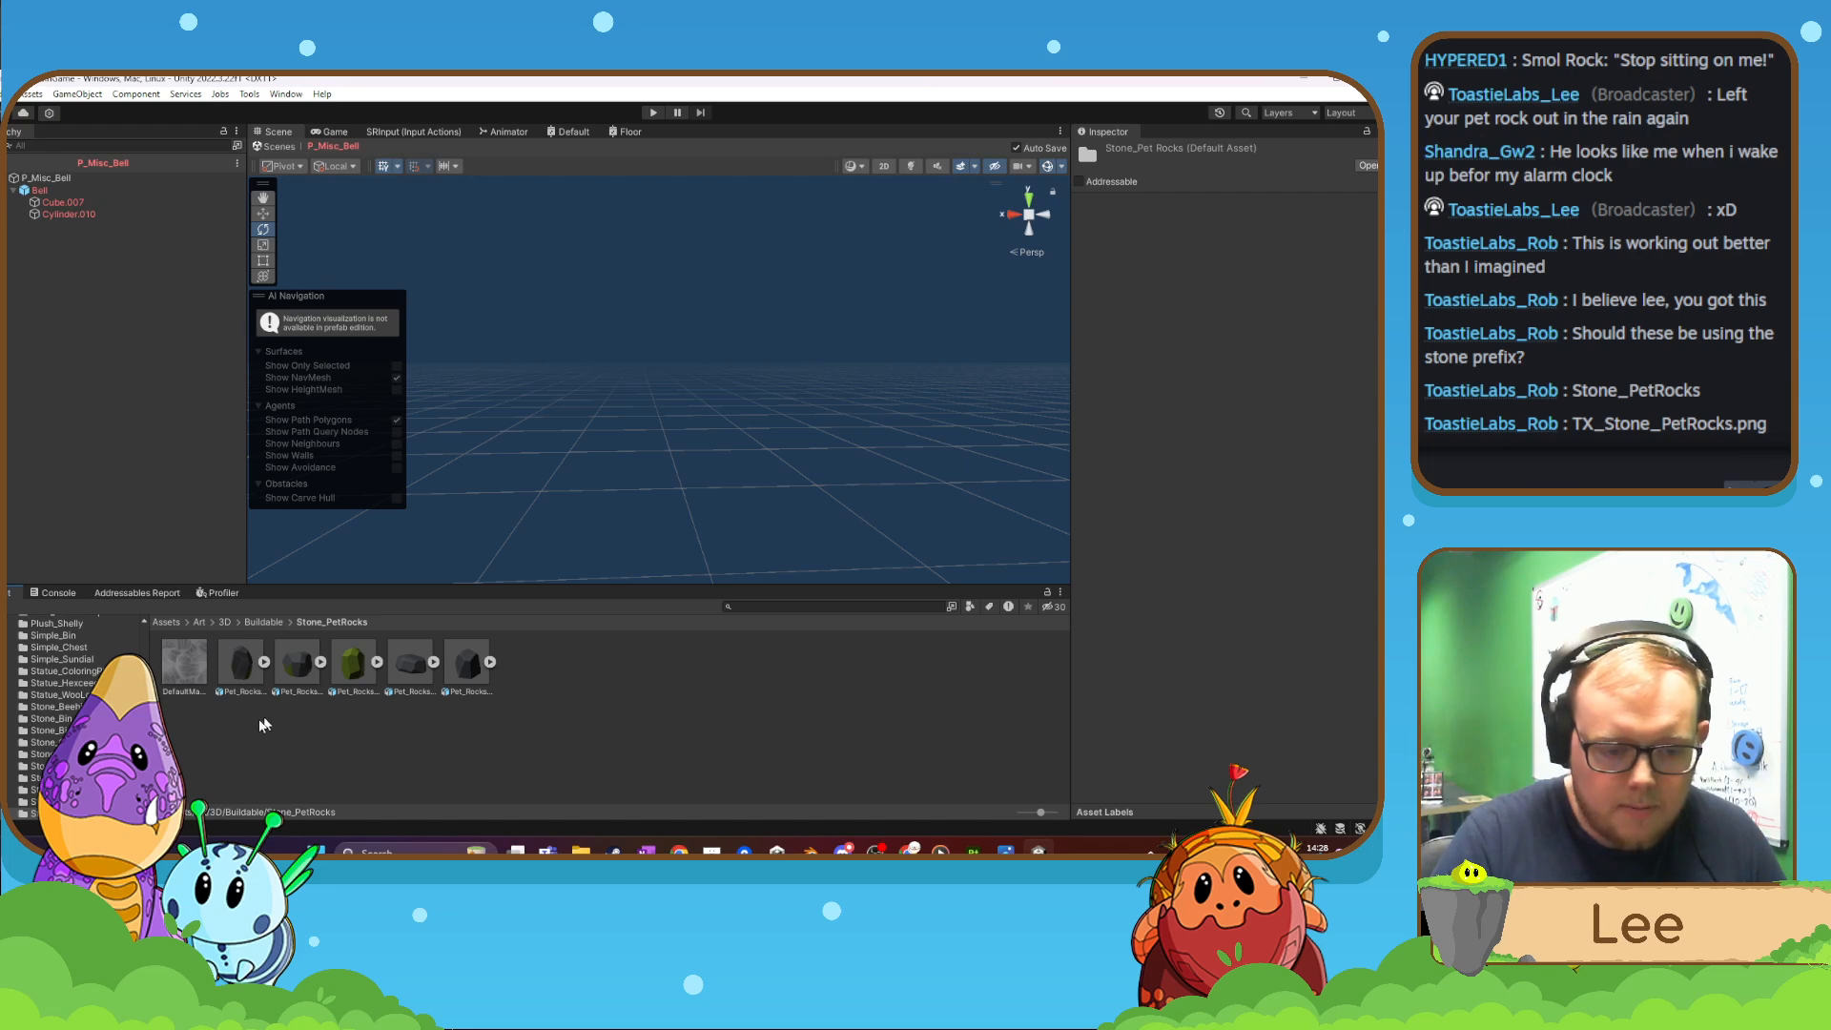
left_click(451, 728)
left_click(186, 662)
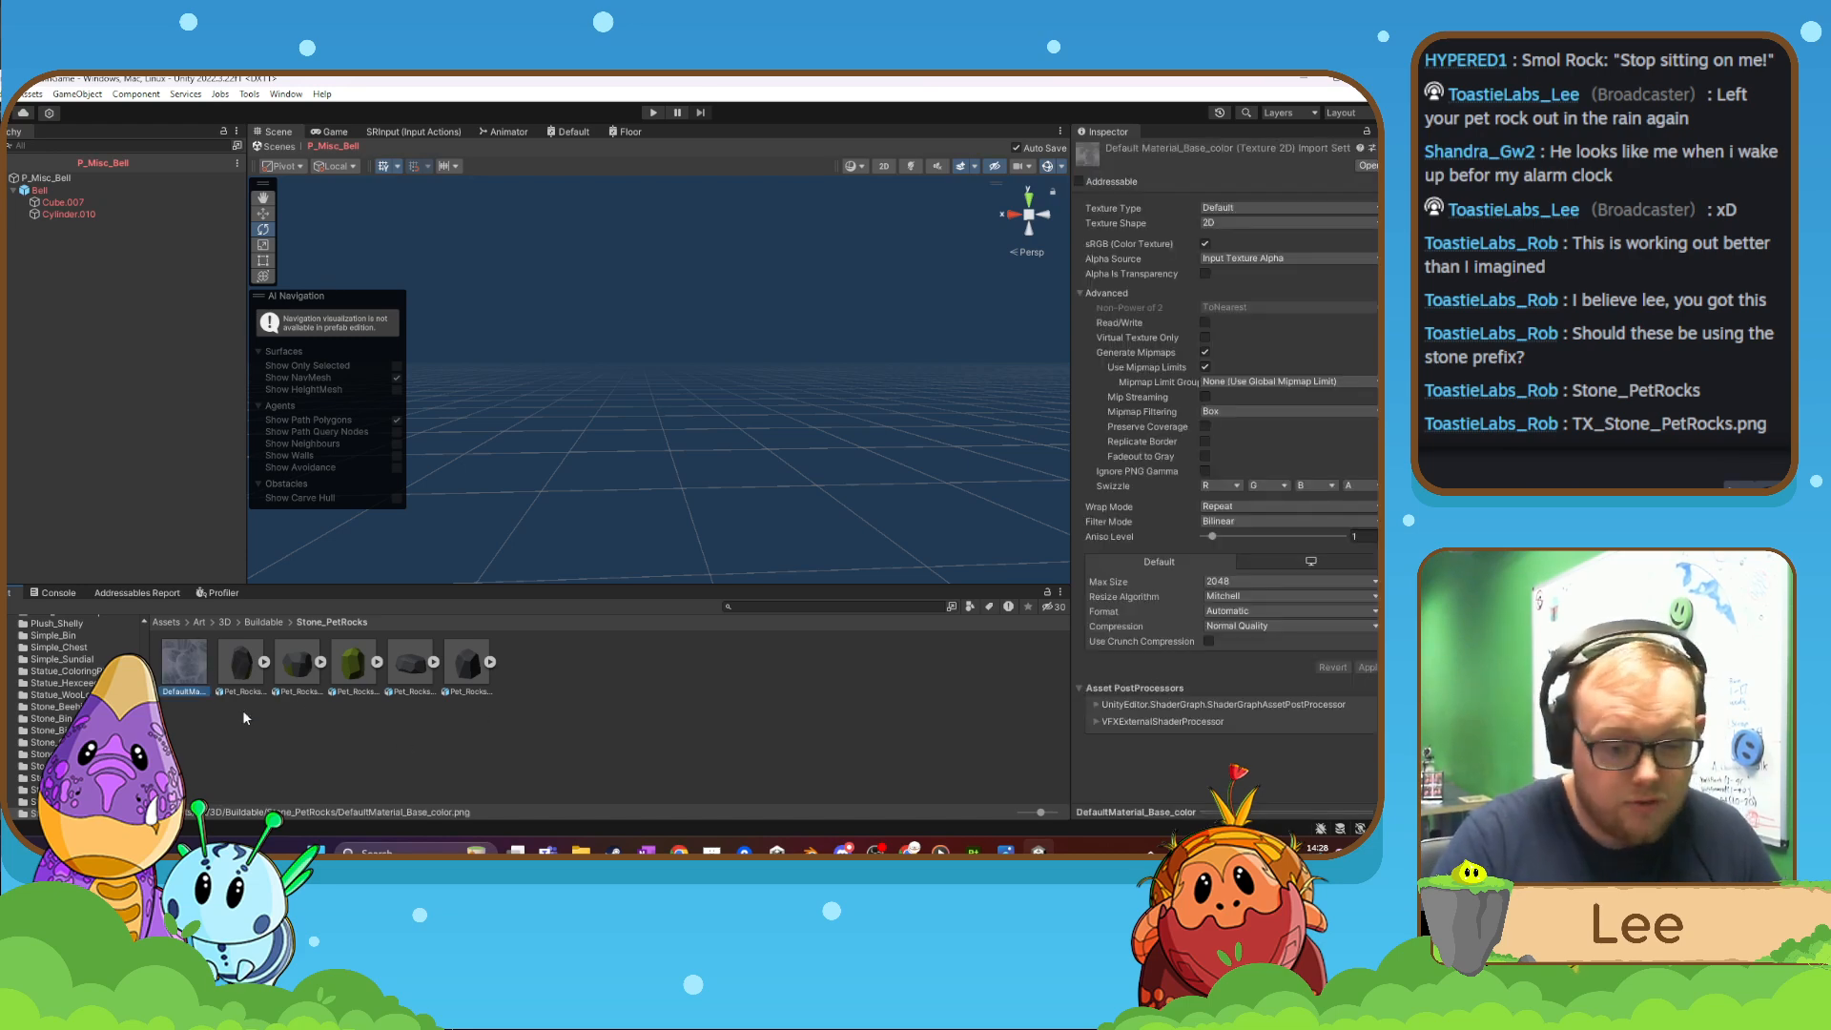
right_click(620, 734)
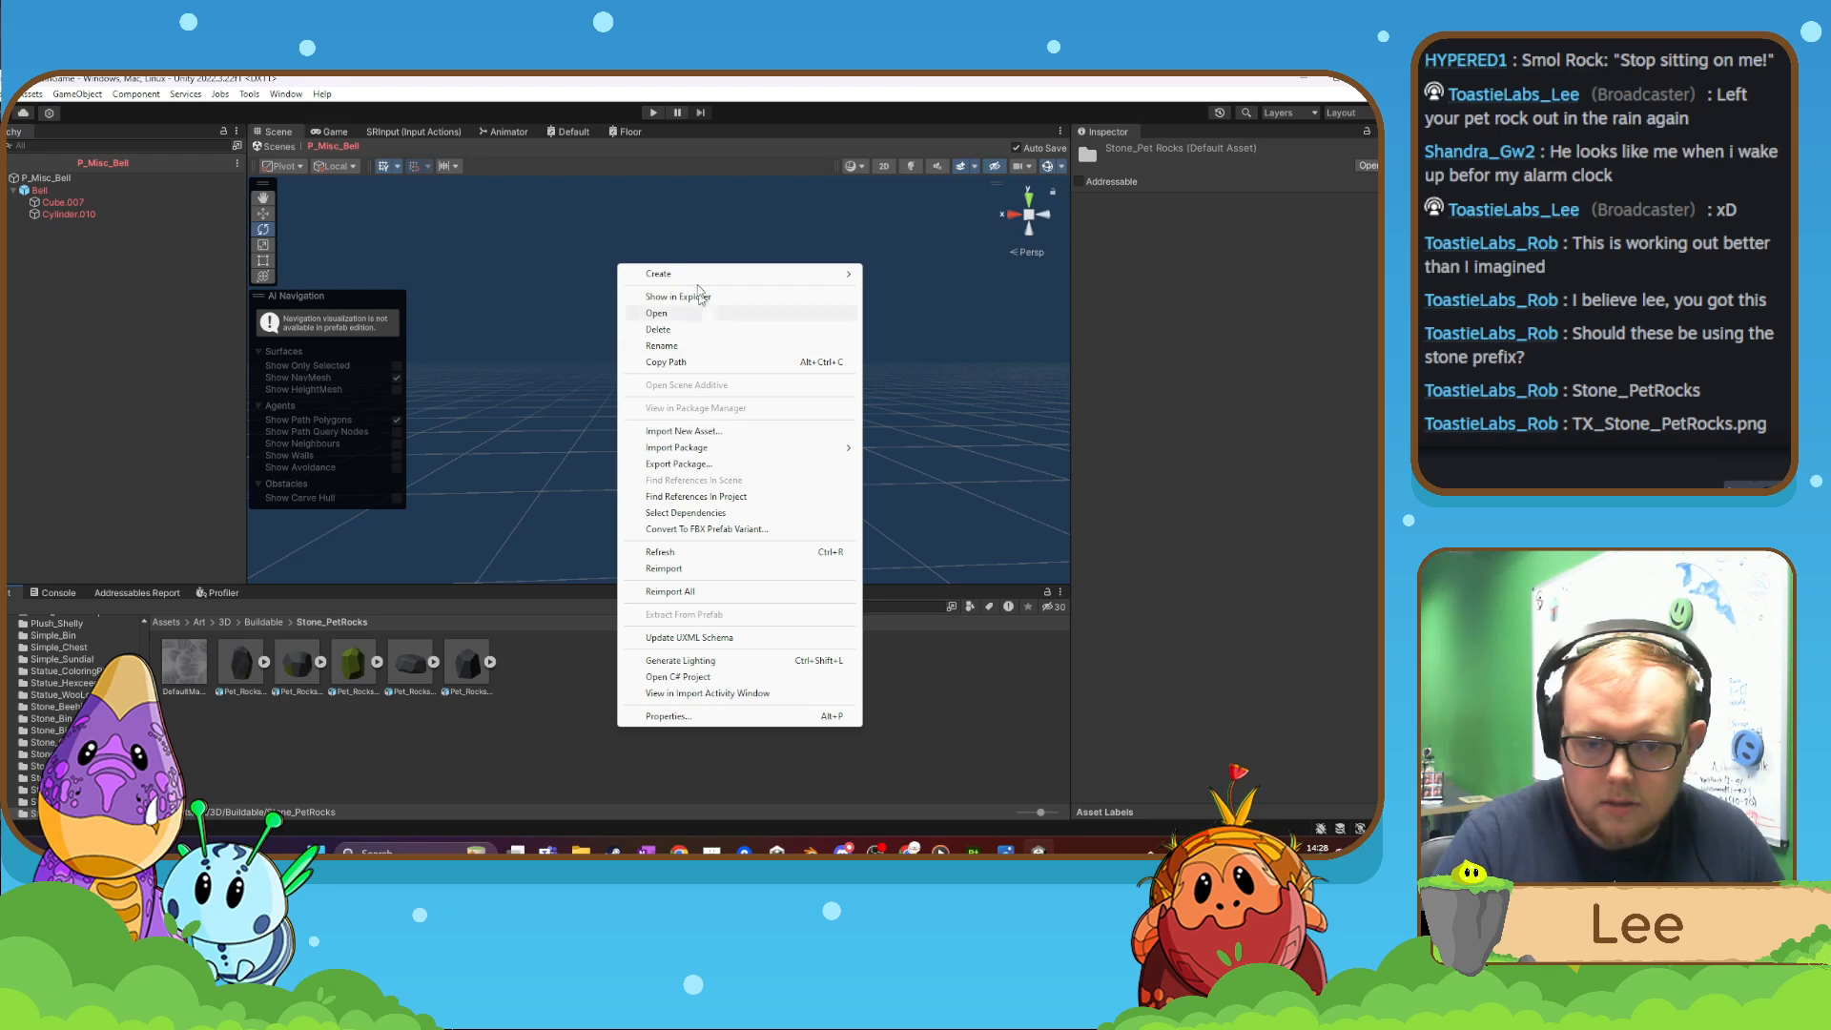
mouse_move(782, 277)
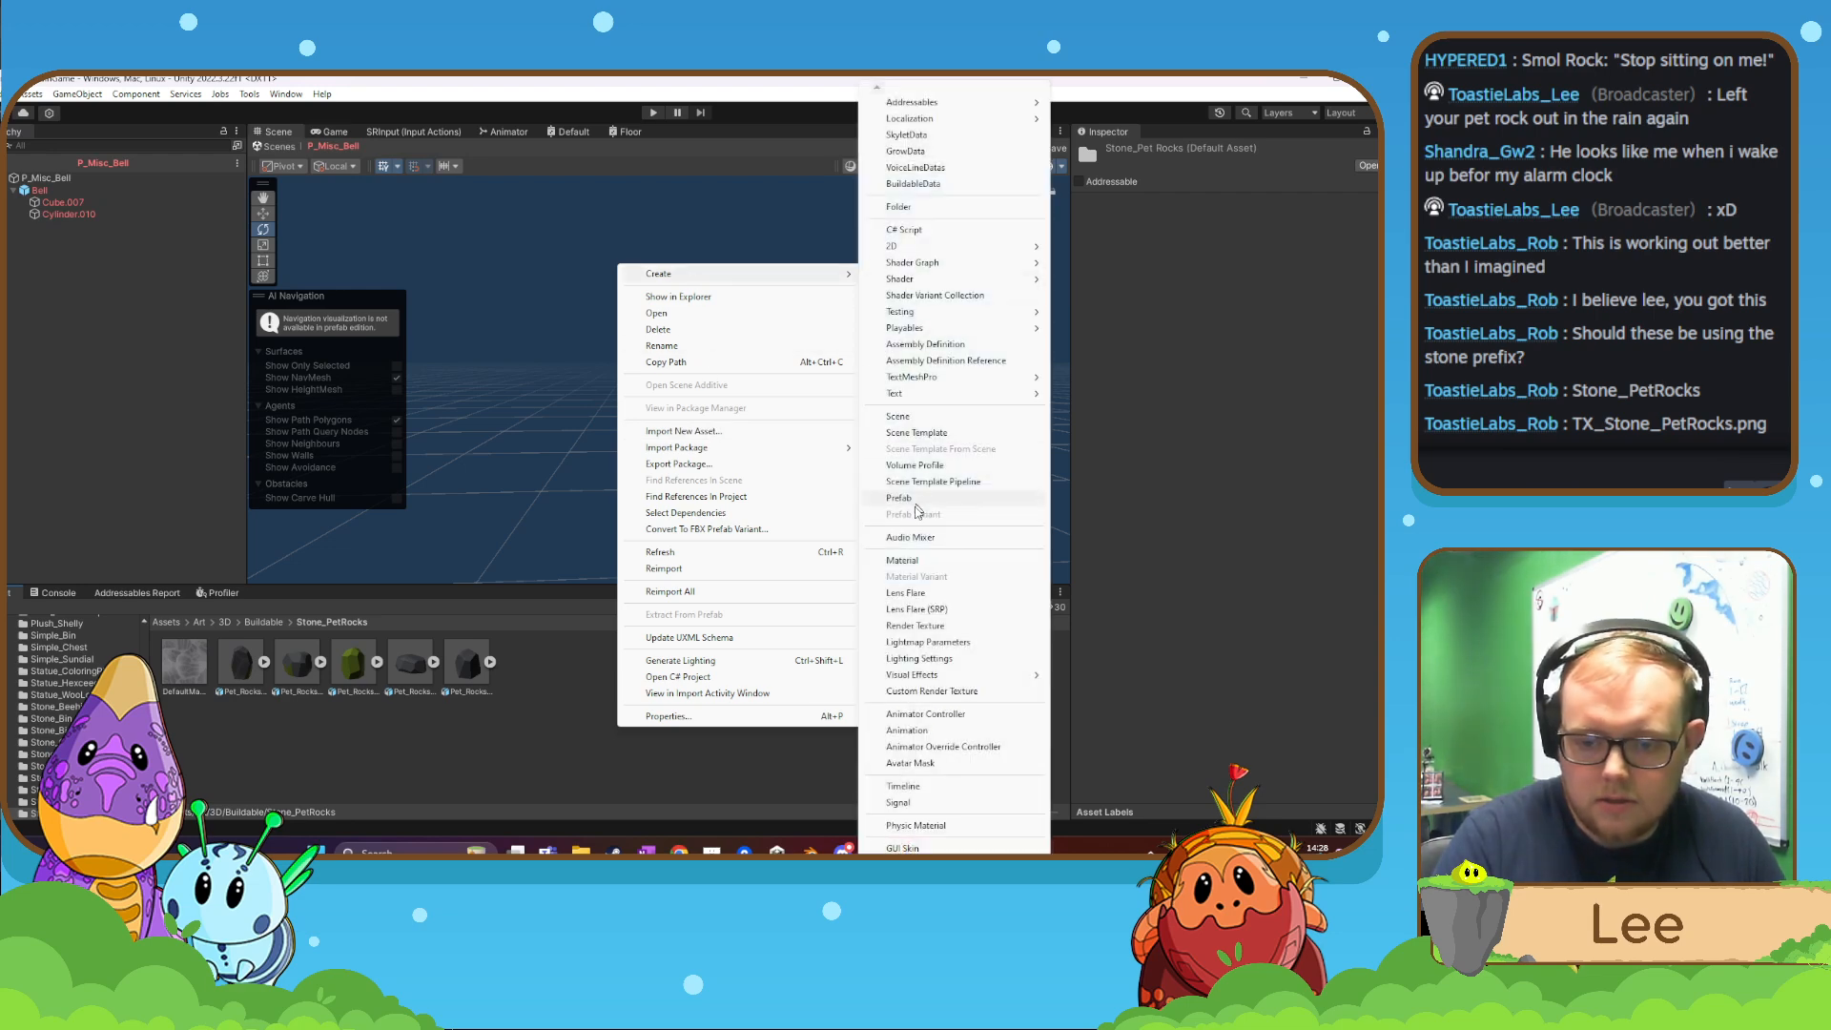
left_click(919, 561)
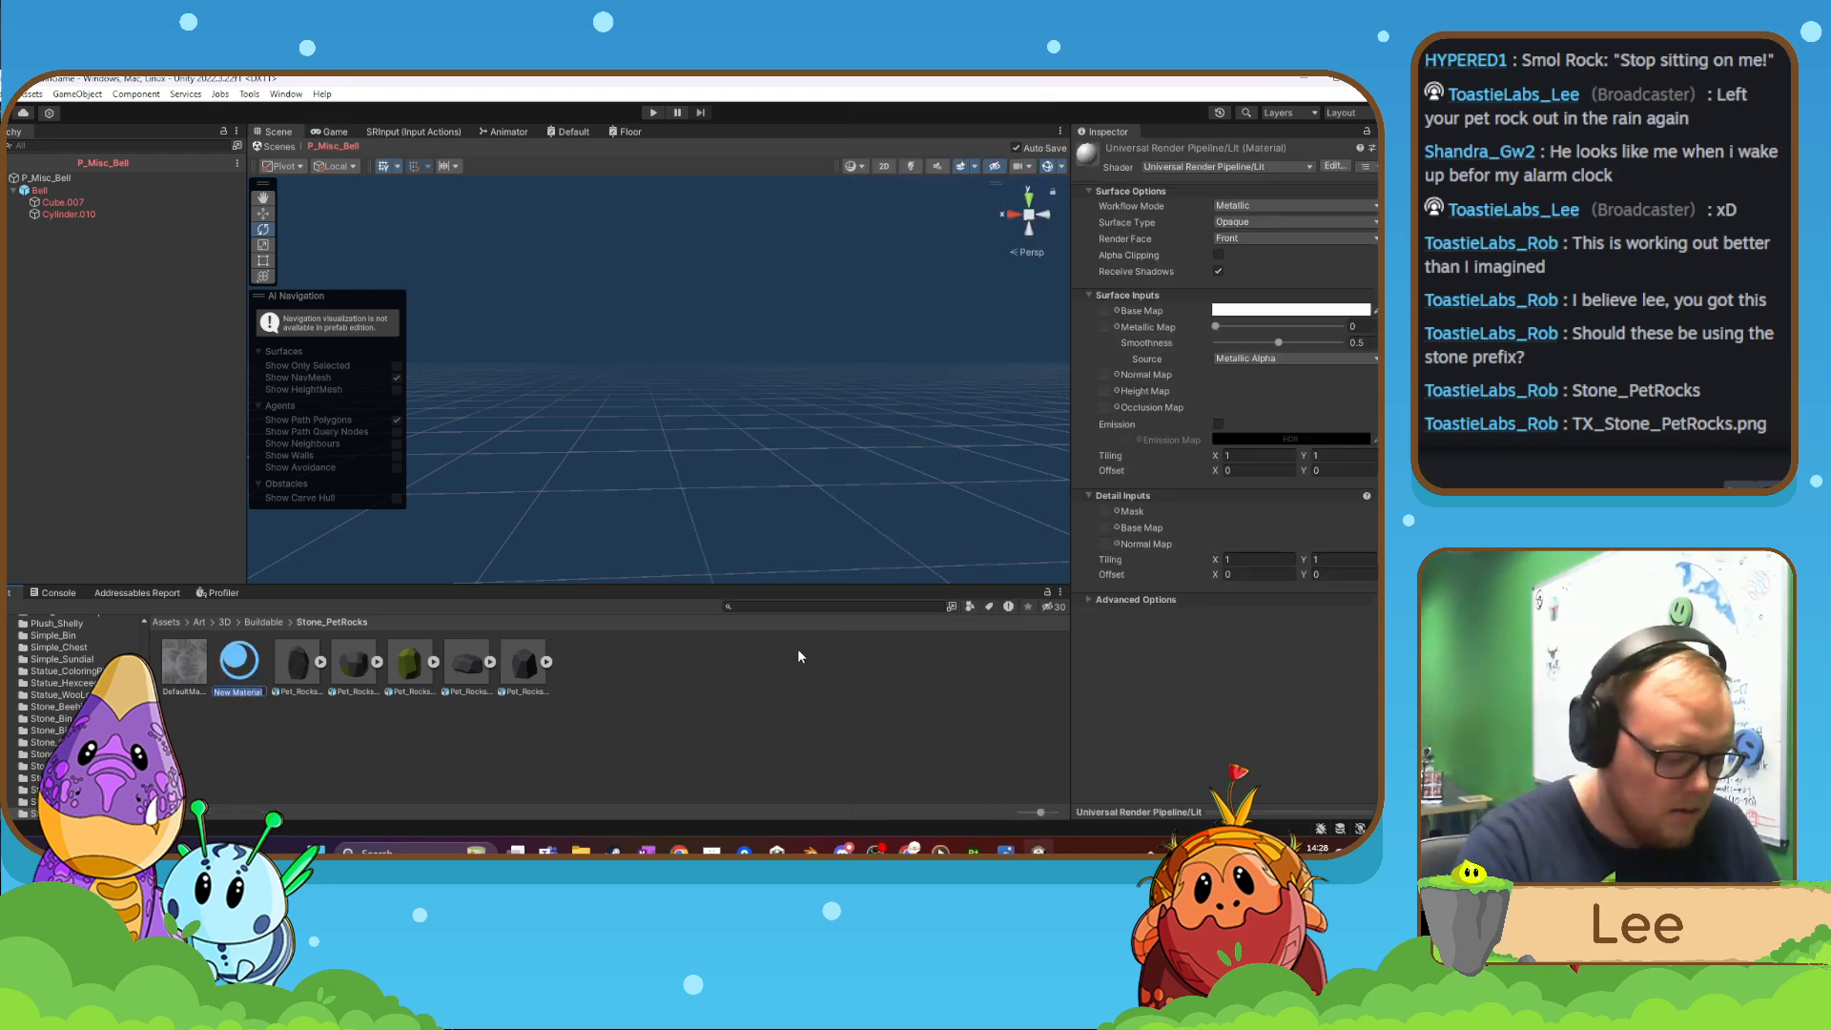
type("M_Stone")
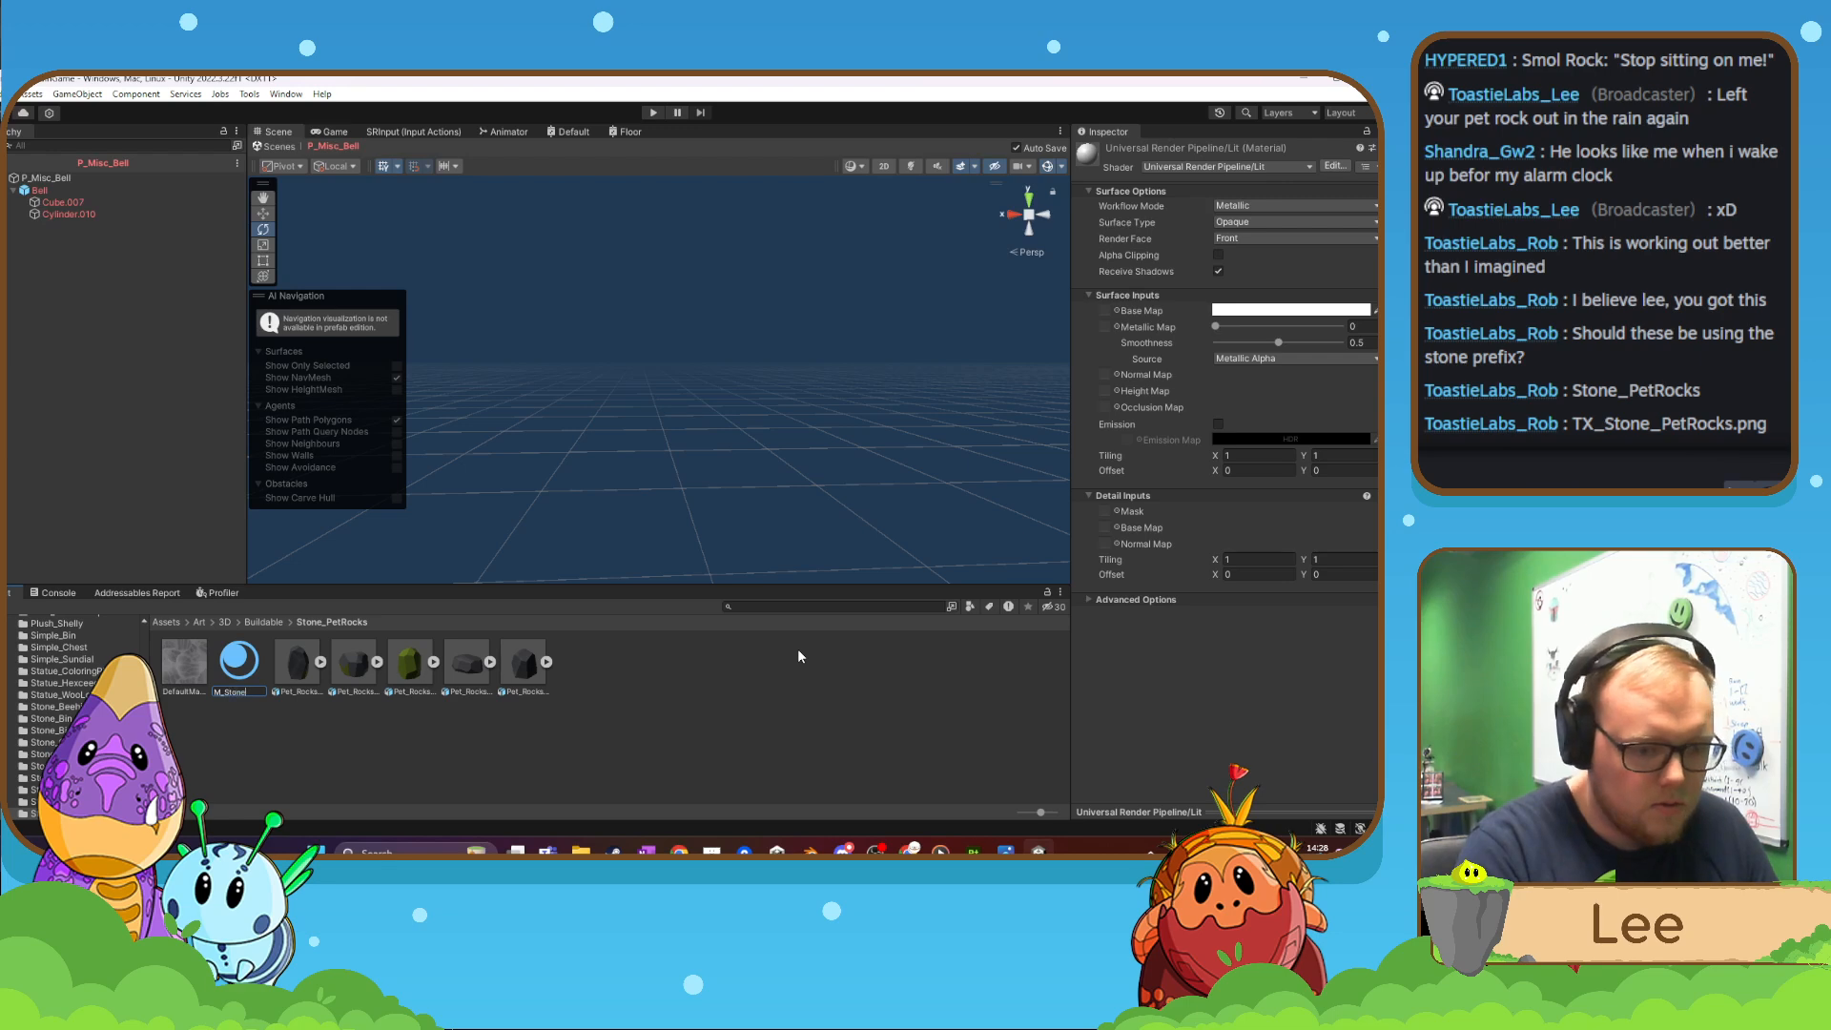
type("_PetRock")
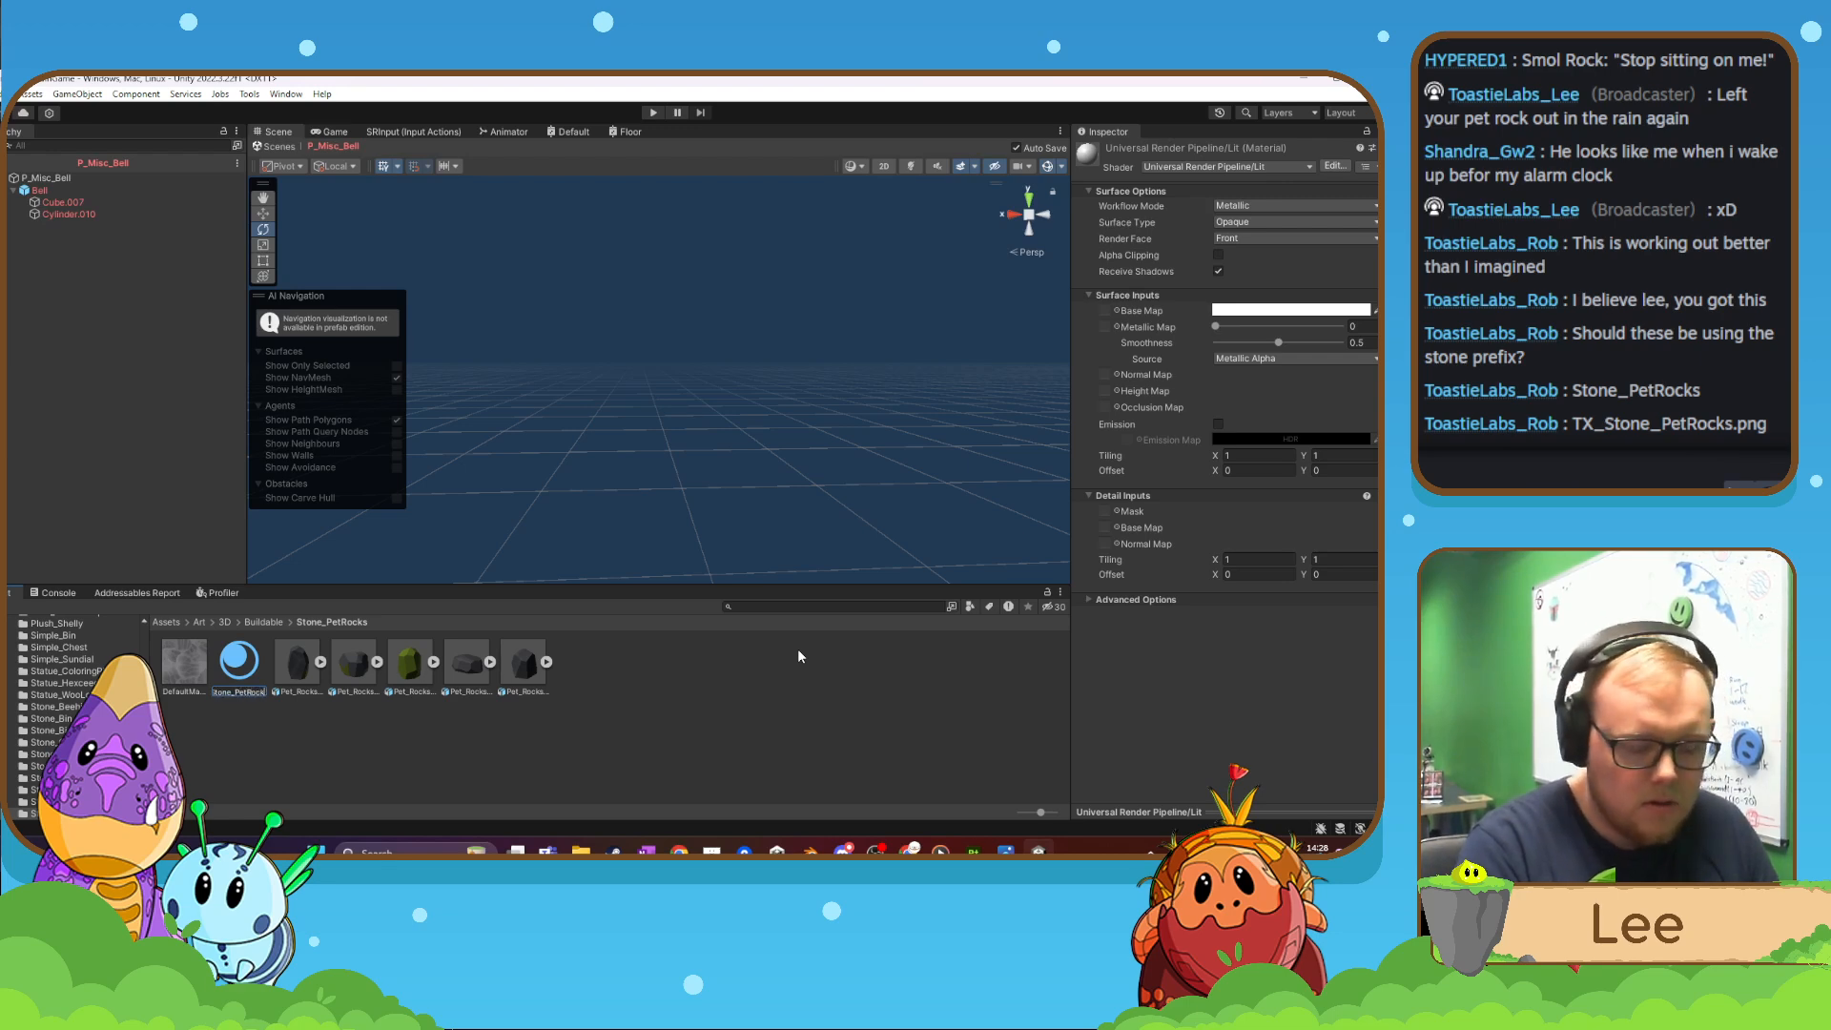
key("Return")
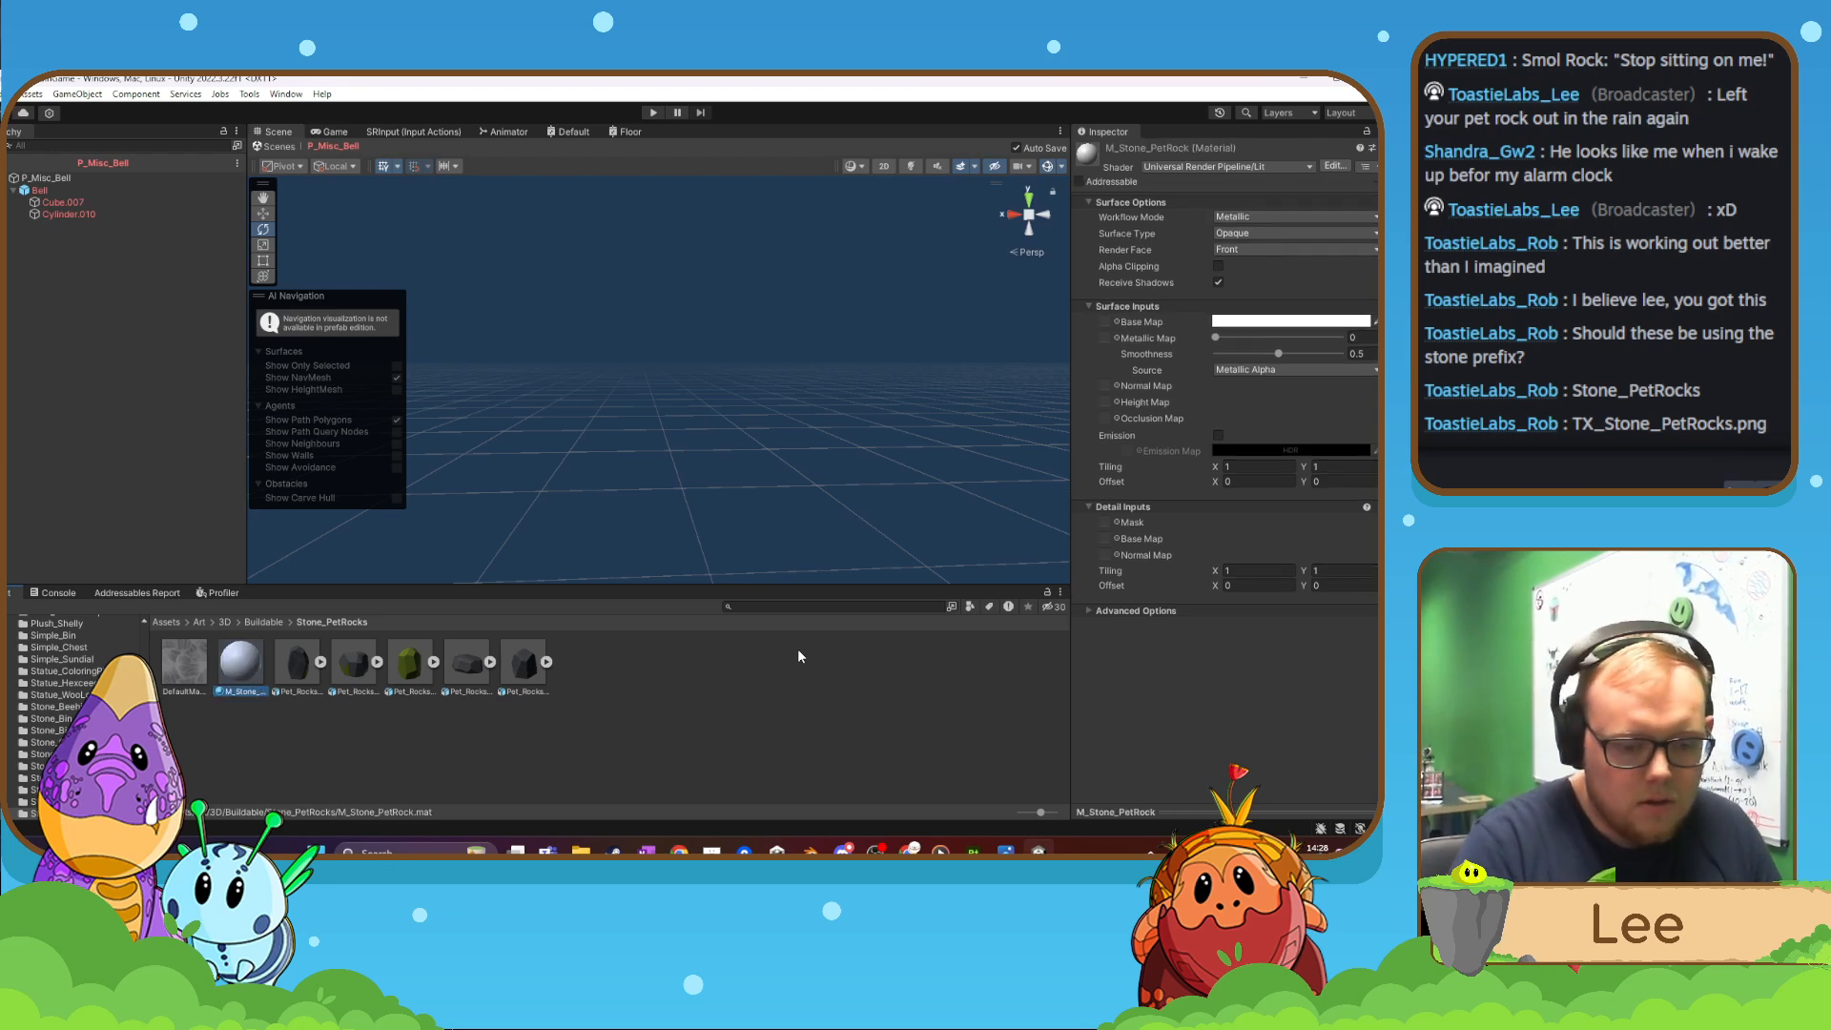
- Enable Read/Write in the import settings of the DefaultMaterial_Base_color texture and return to the M_Stone_PetRock material
left_click(178, 649)
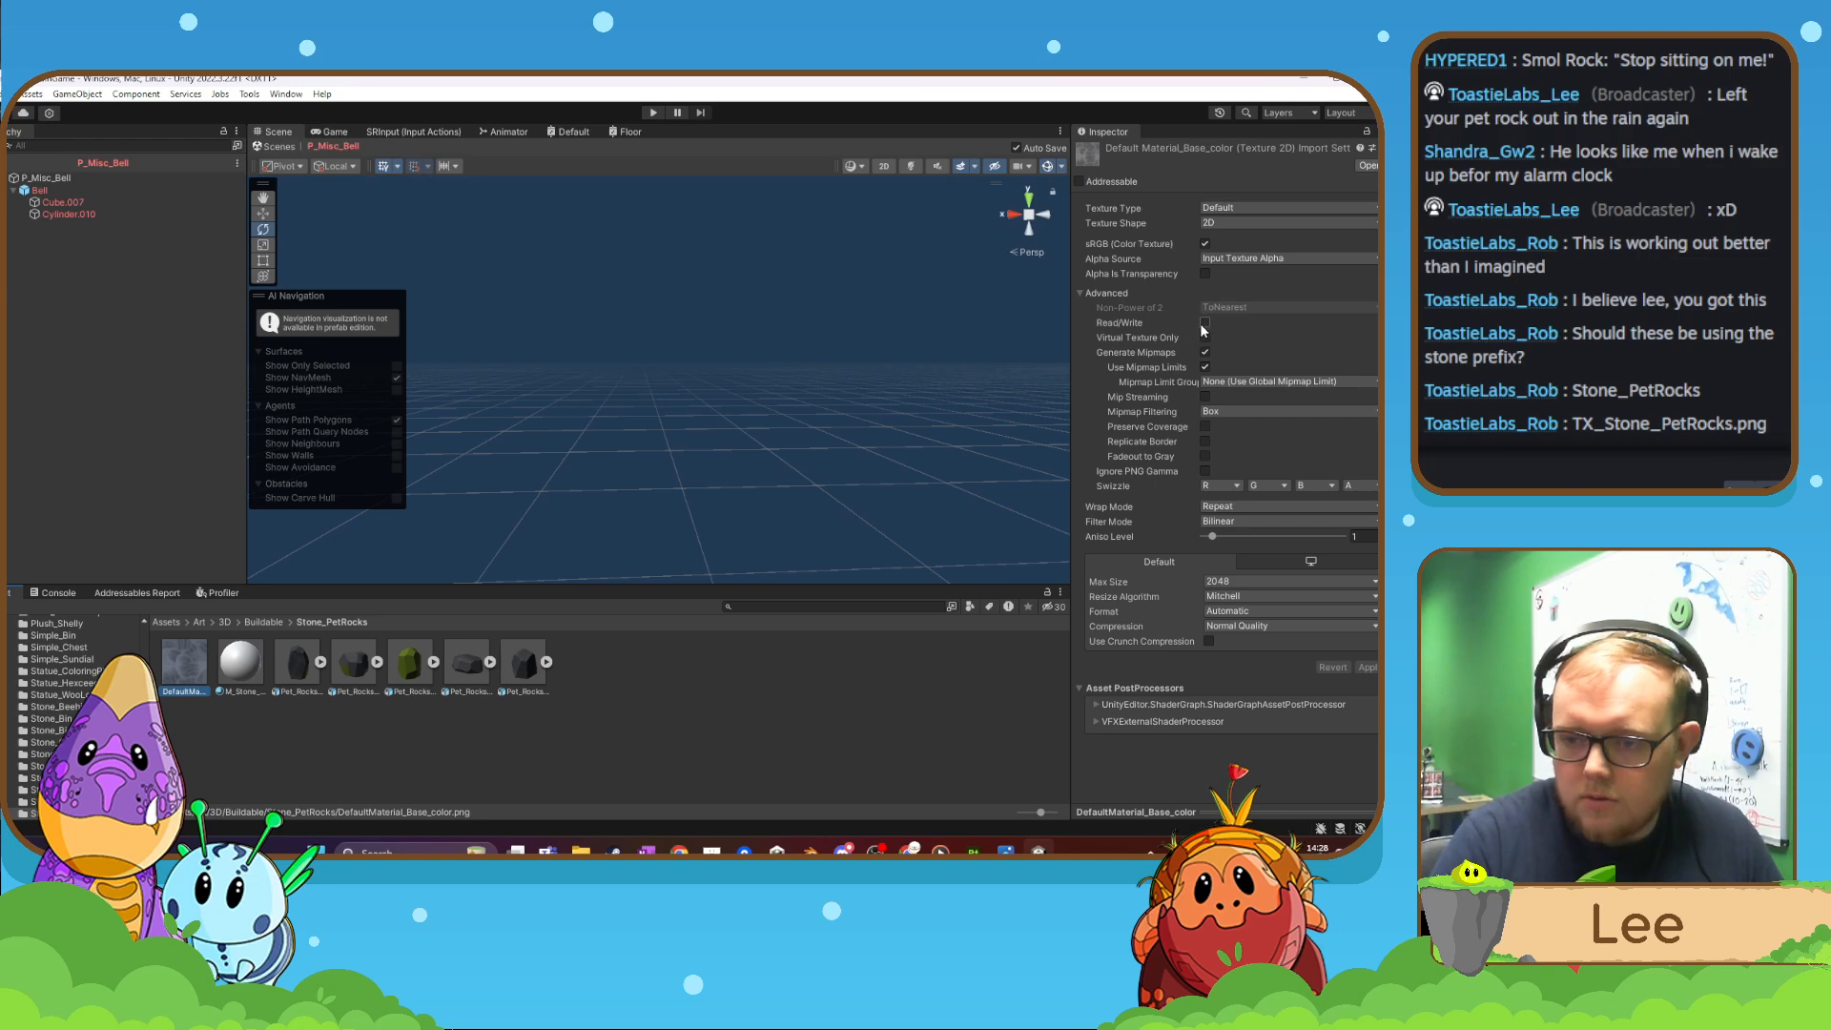
left_click(1204, 323)
left_click(247, 683)
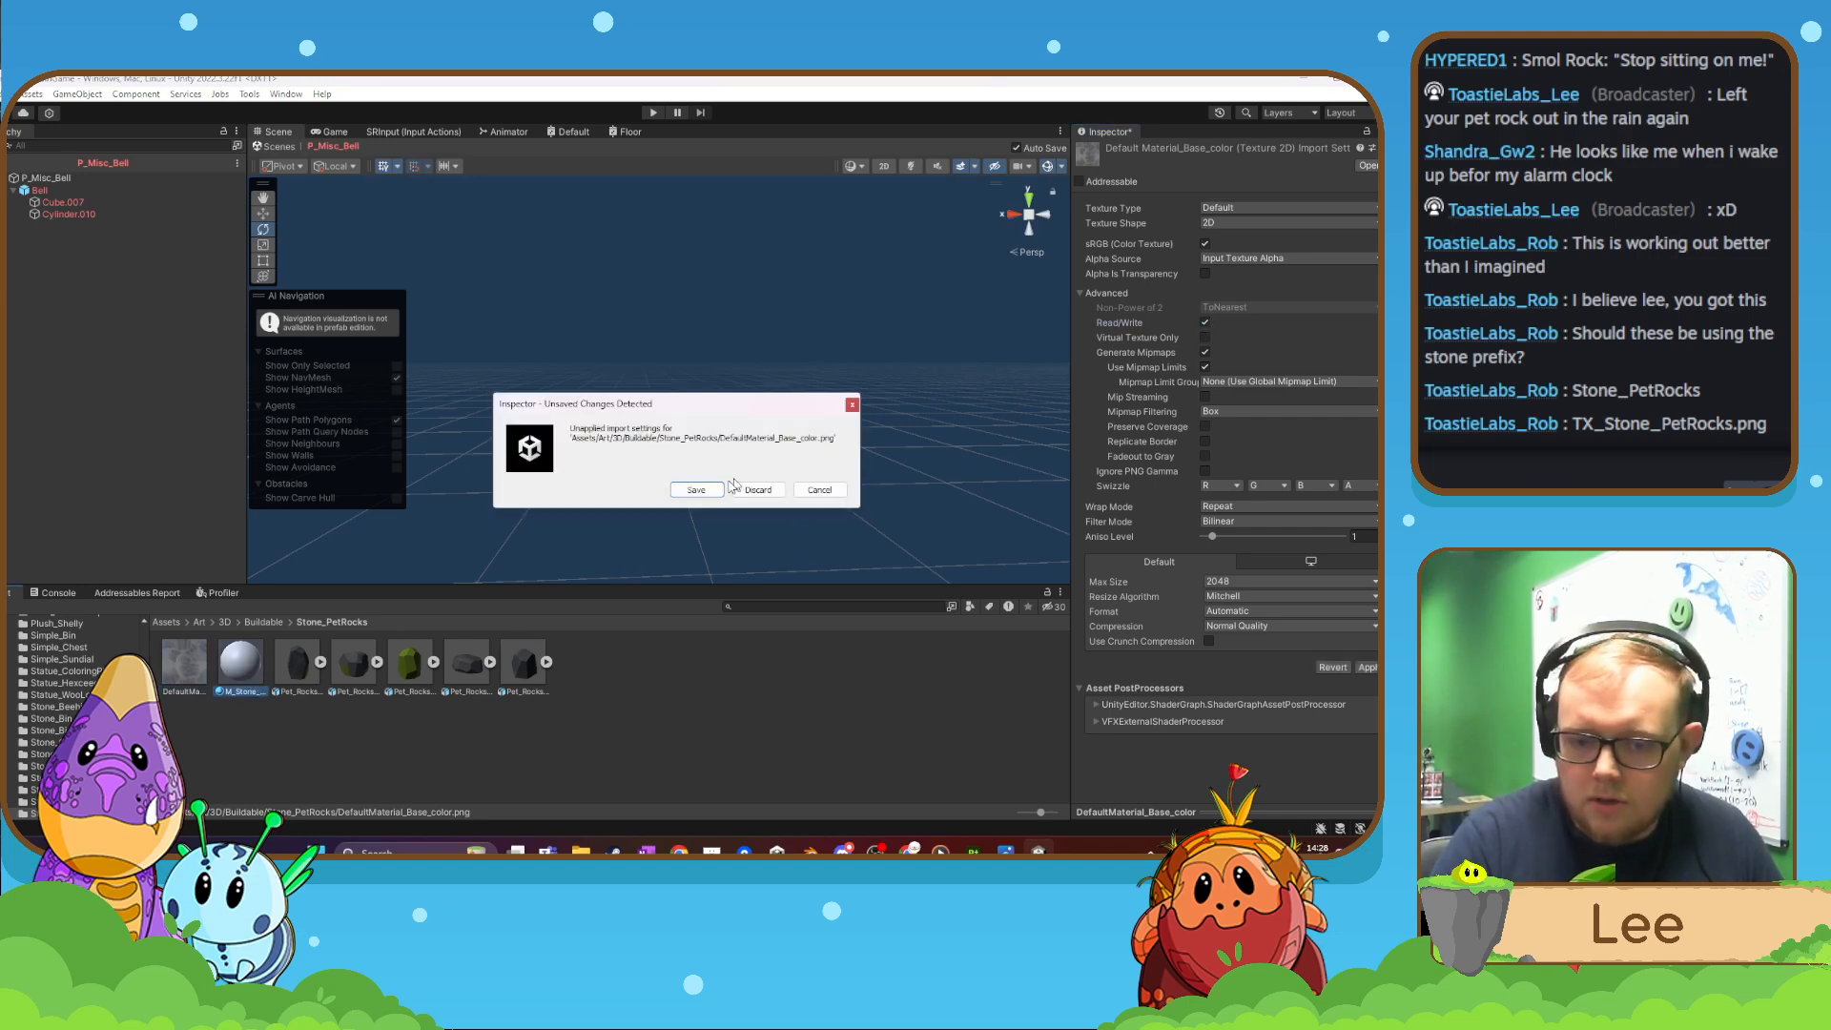
left_click(734, 489)
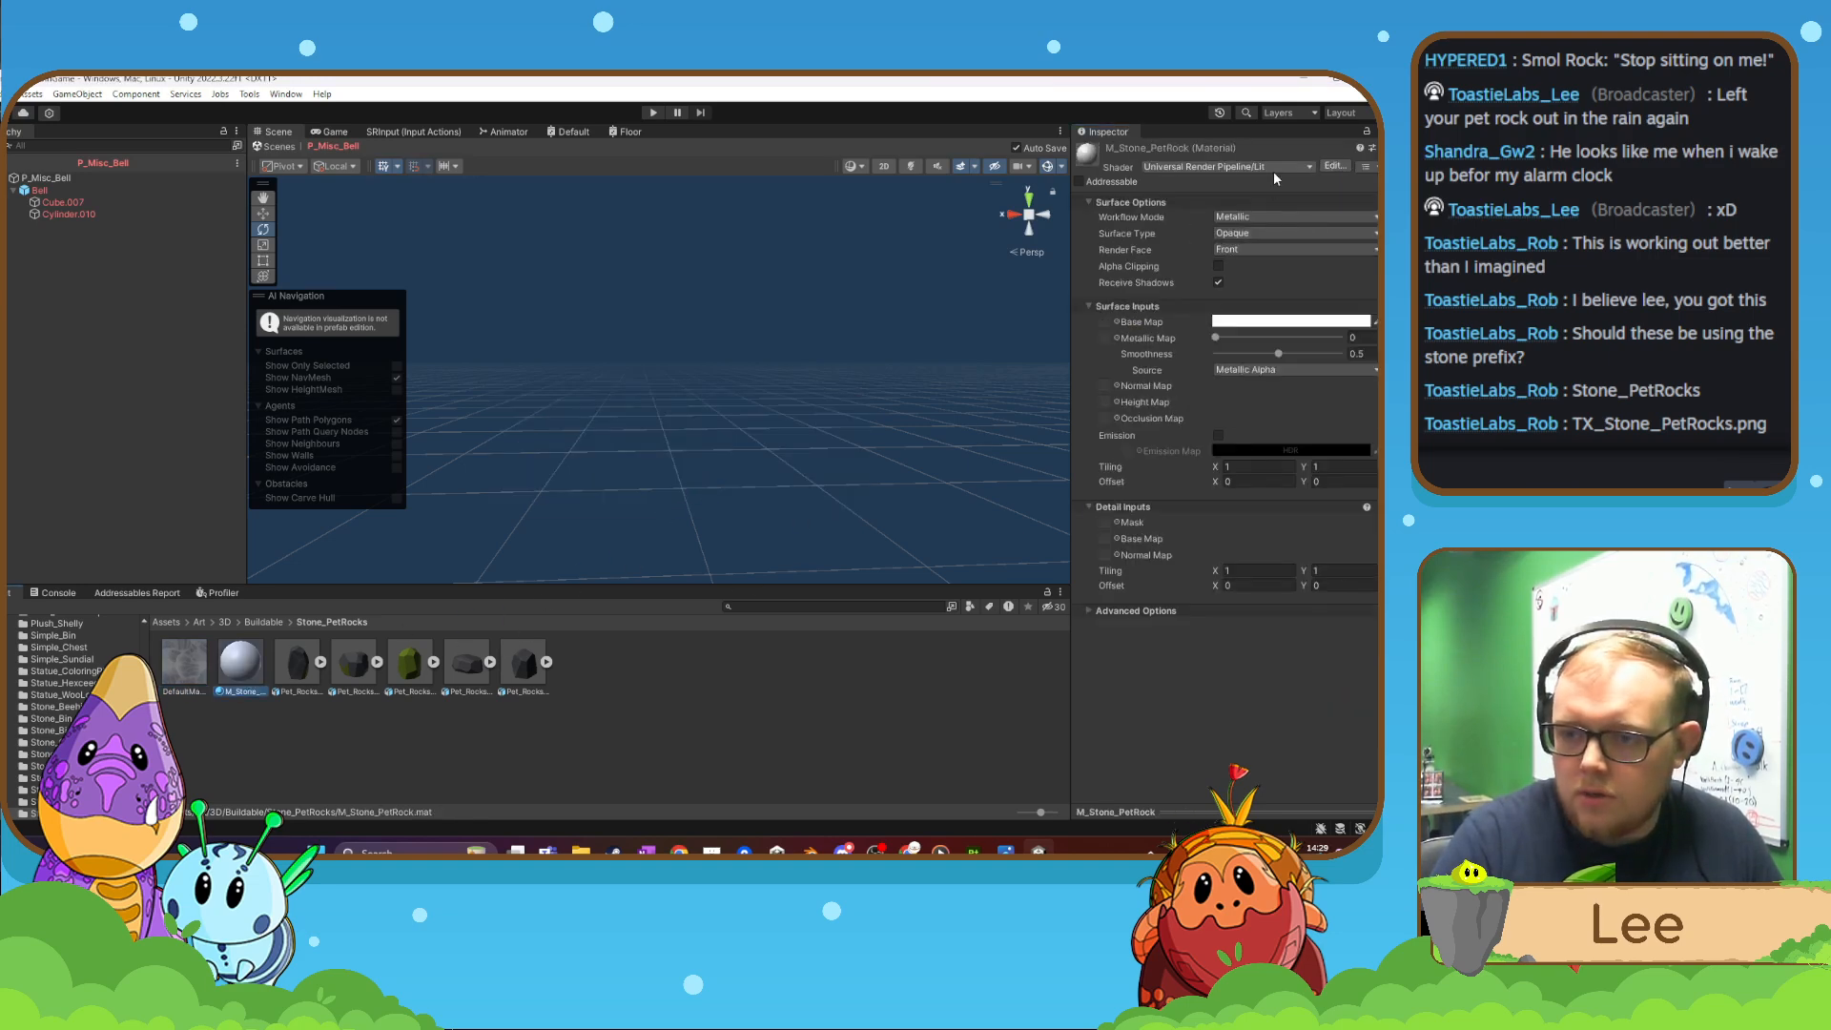
- Set the M_Stone_PetRock material's shader to Shader Graphs/Default and assign the DefaultMaterial_Base_color texture as its Texture2D
left_click(1273, 168)
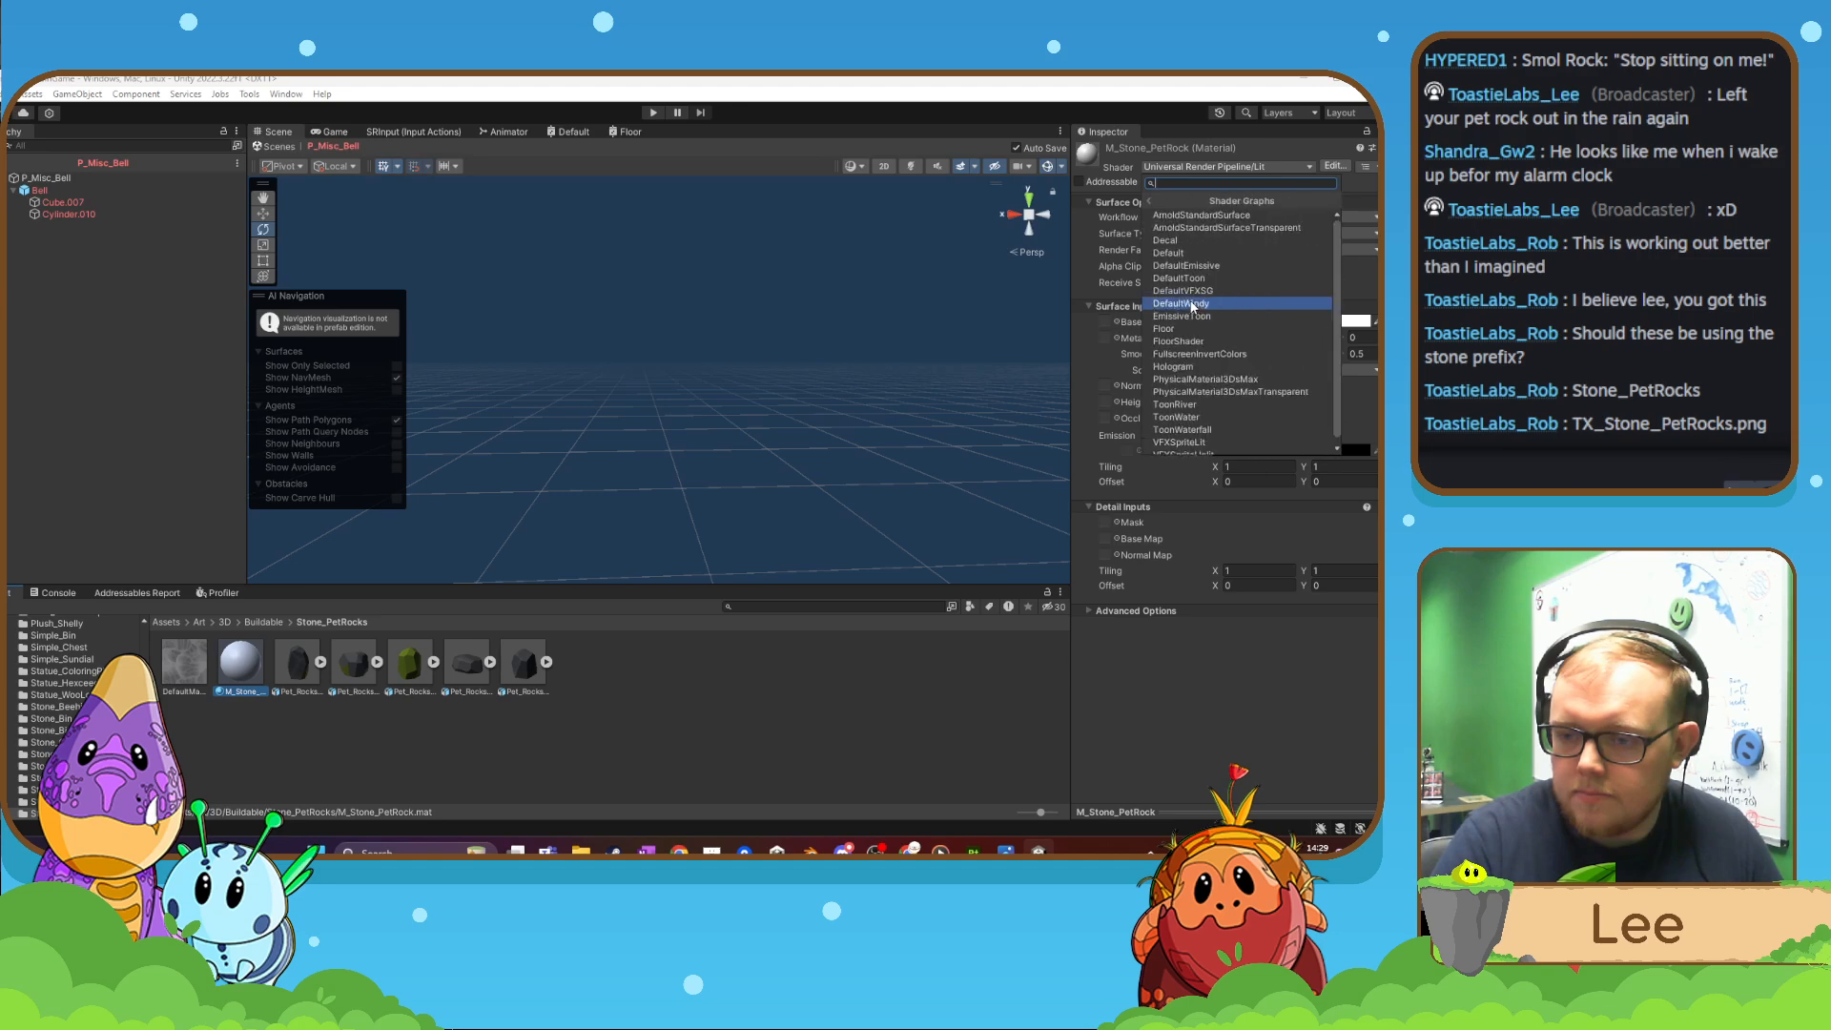
left_click(1190, 252)
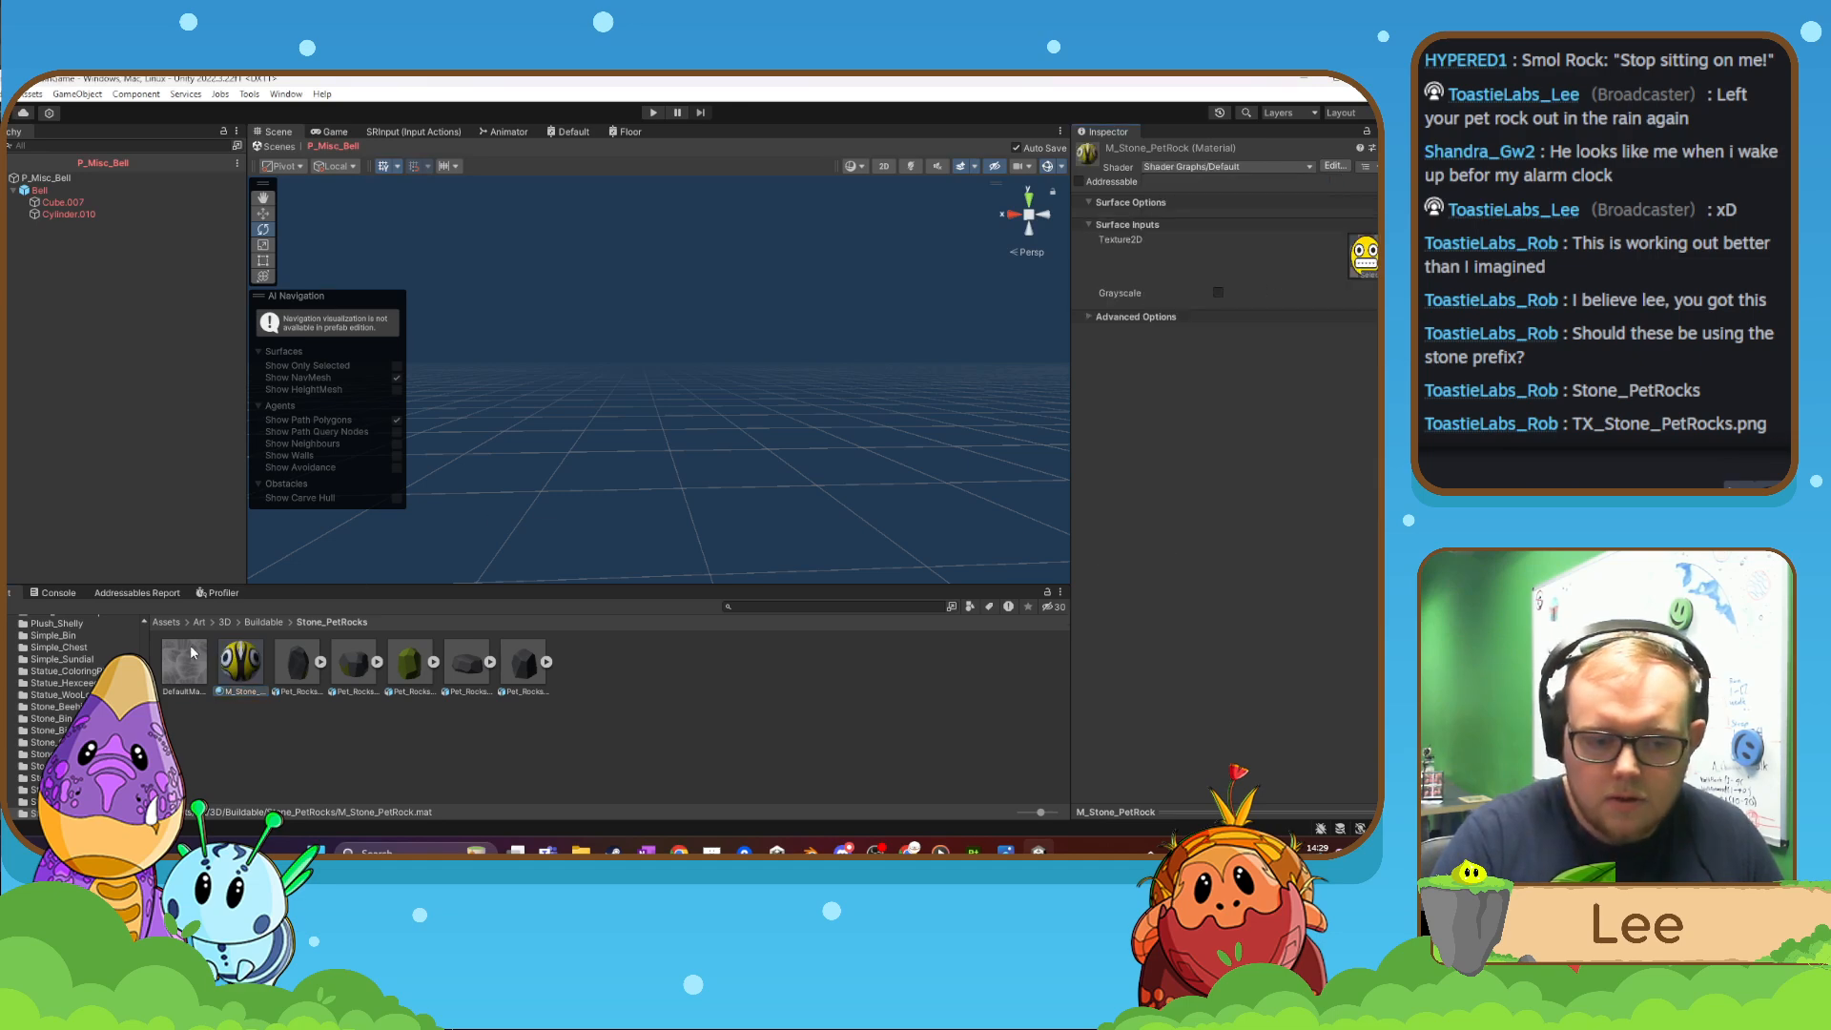
left_click_drag(190, 652, 1348, 275)
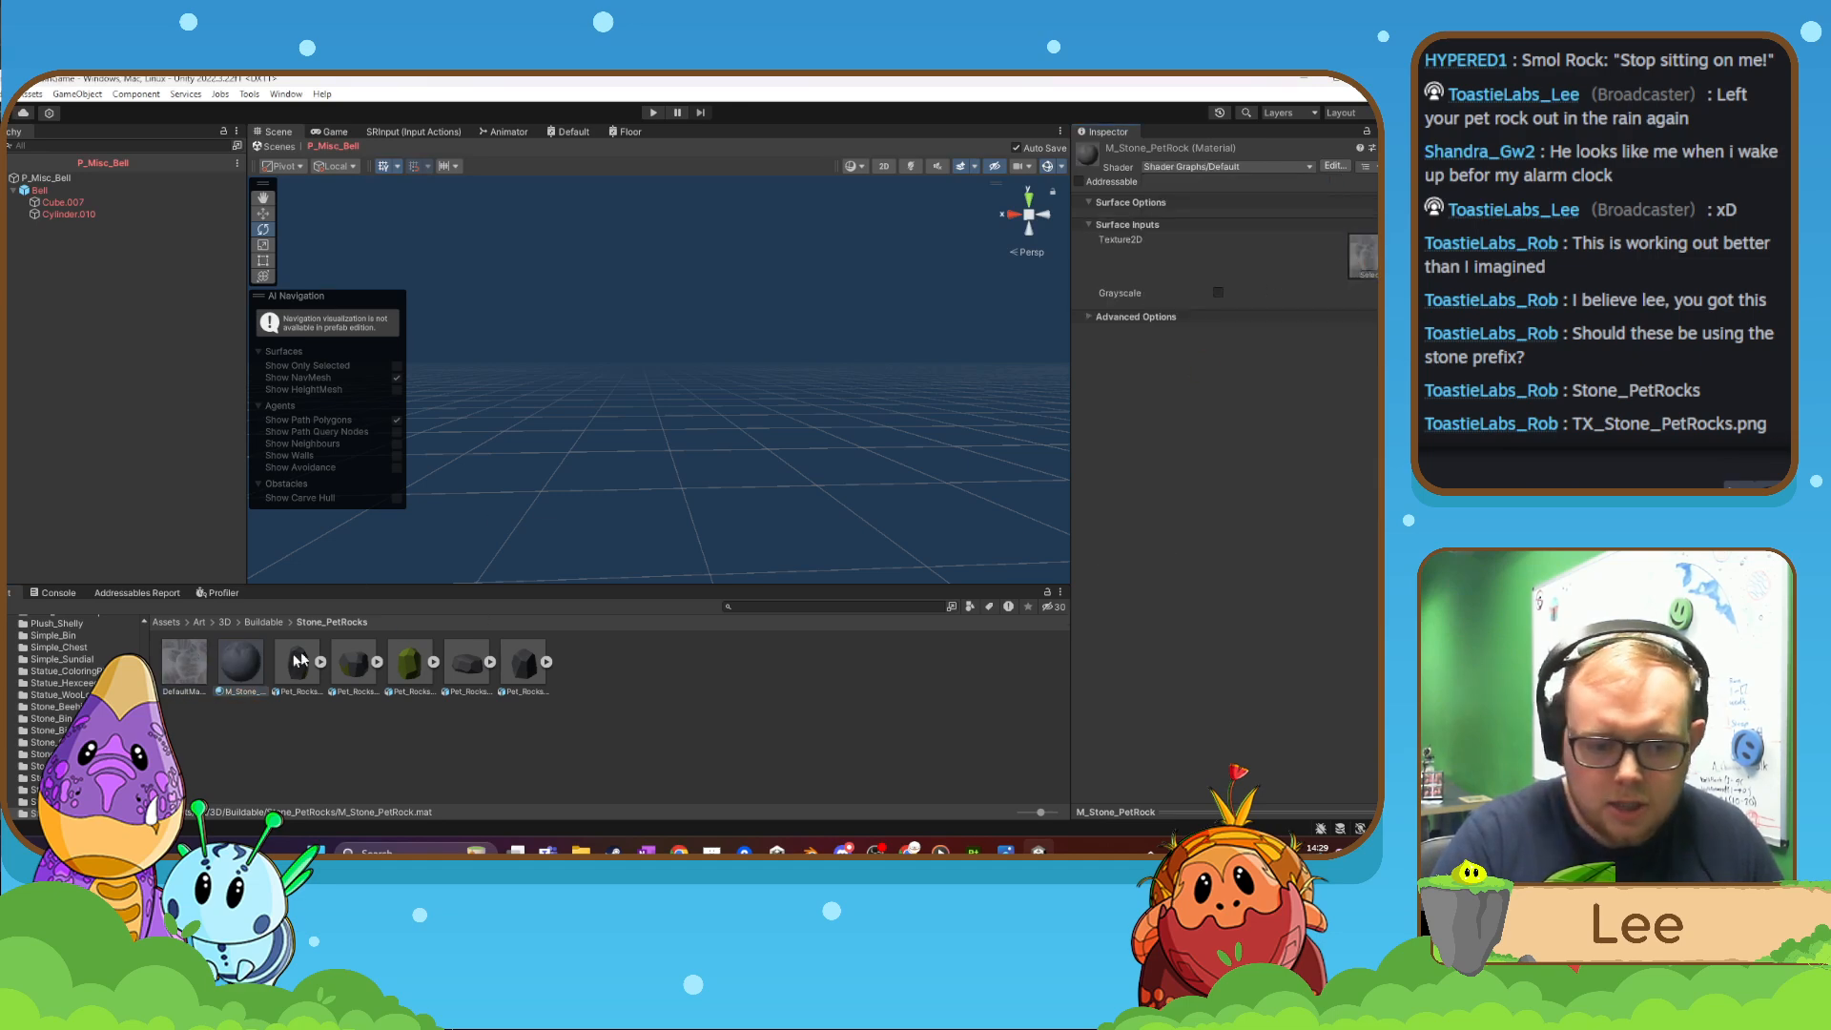
- Duplicate the P_Wooden_WheelbarrowPlanter prefab in Assets/Prefabs/Buildable and rename the copy as P_Stone_PetRock1
scroll(67, 715, "down", 10)
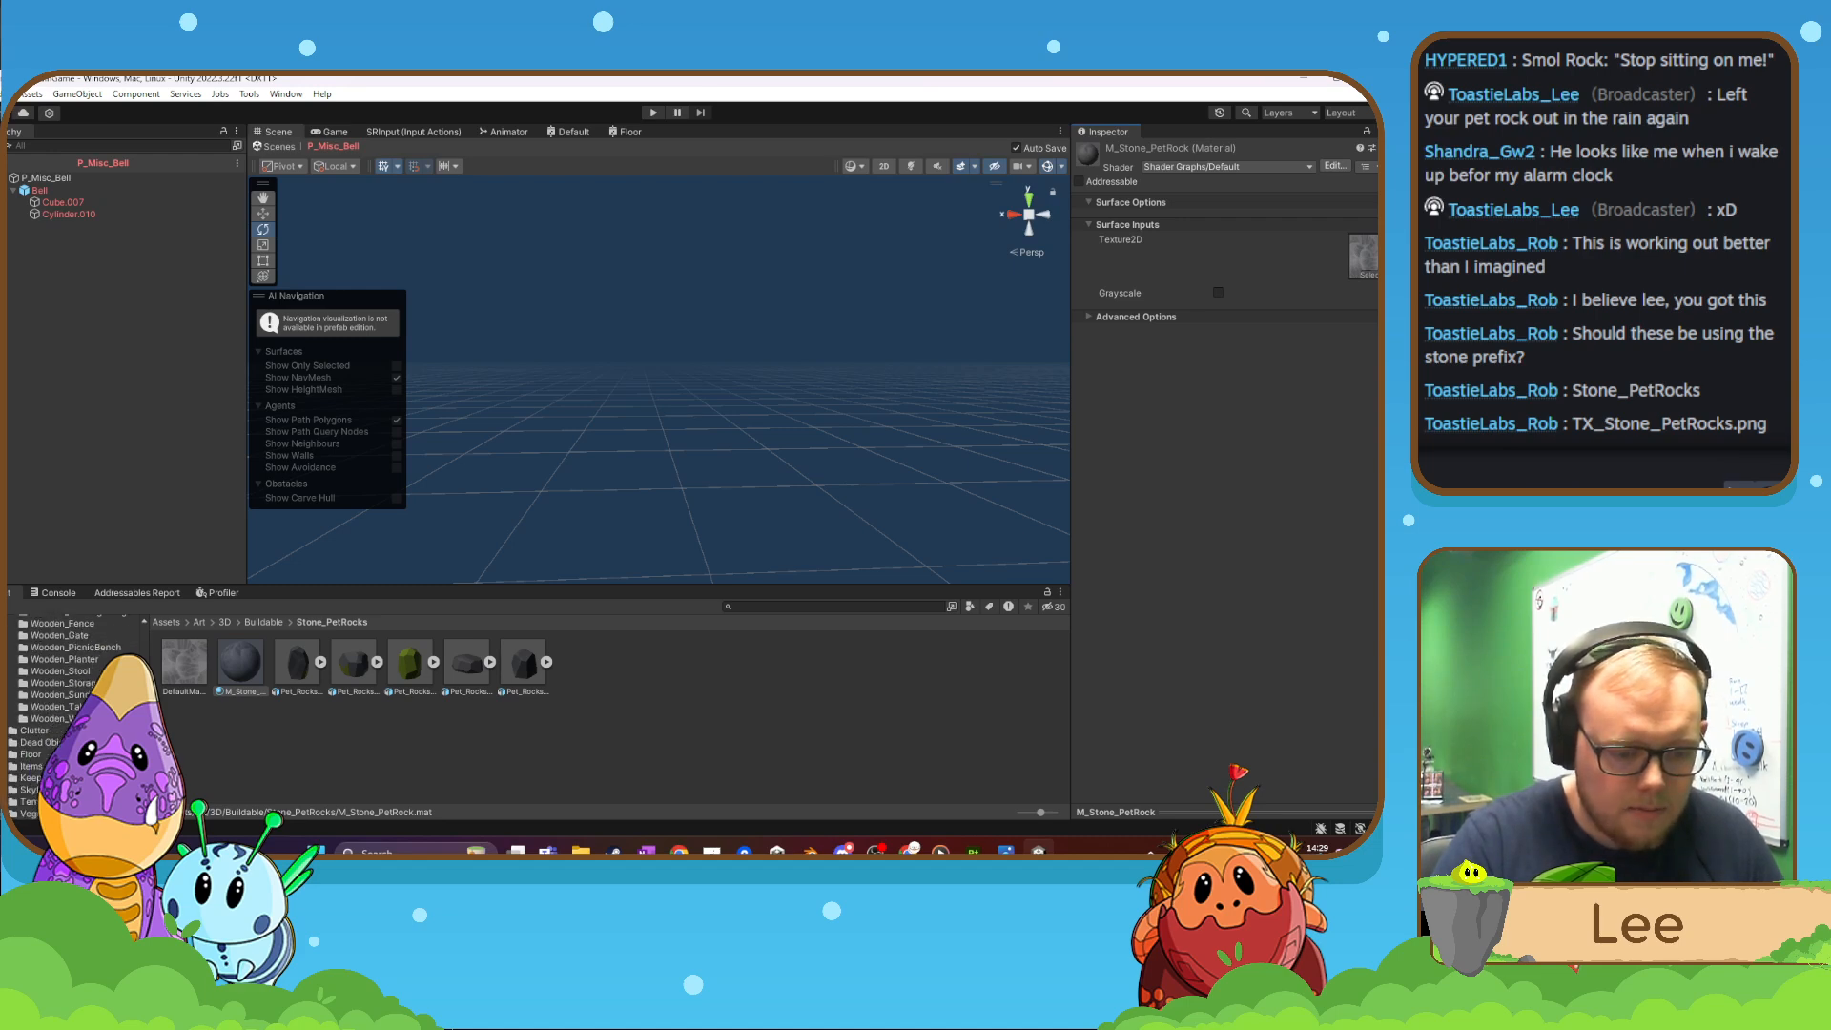
scroll(67, 715, "up", 10)
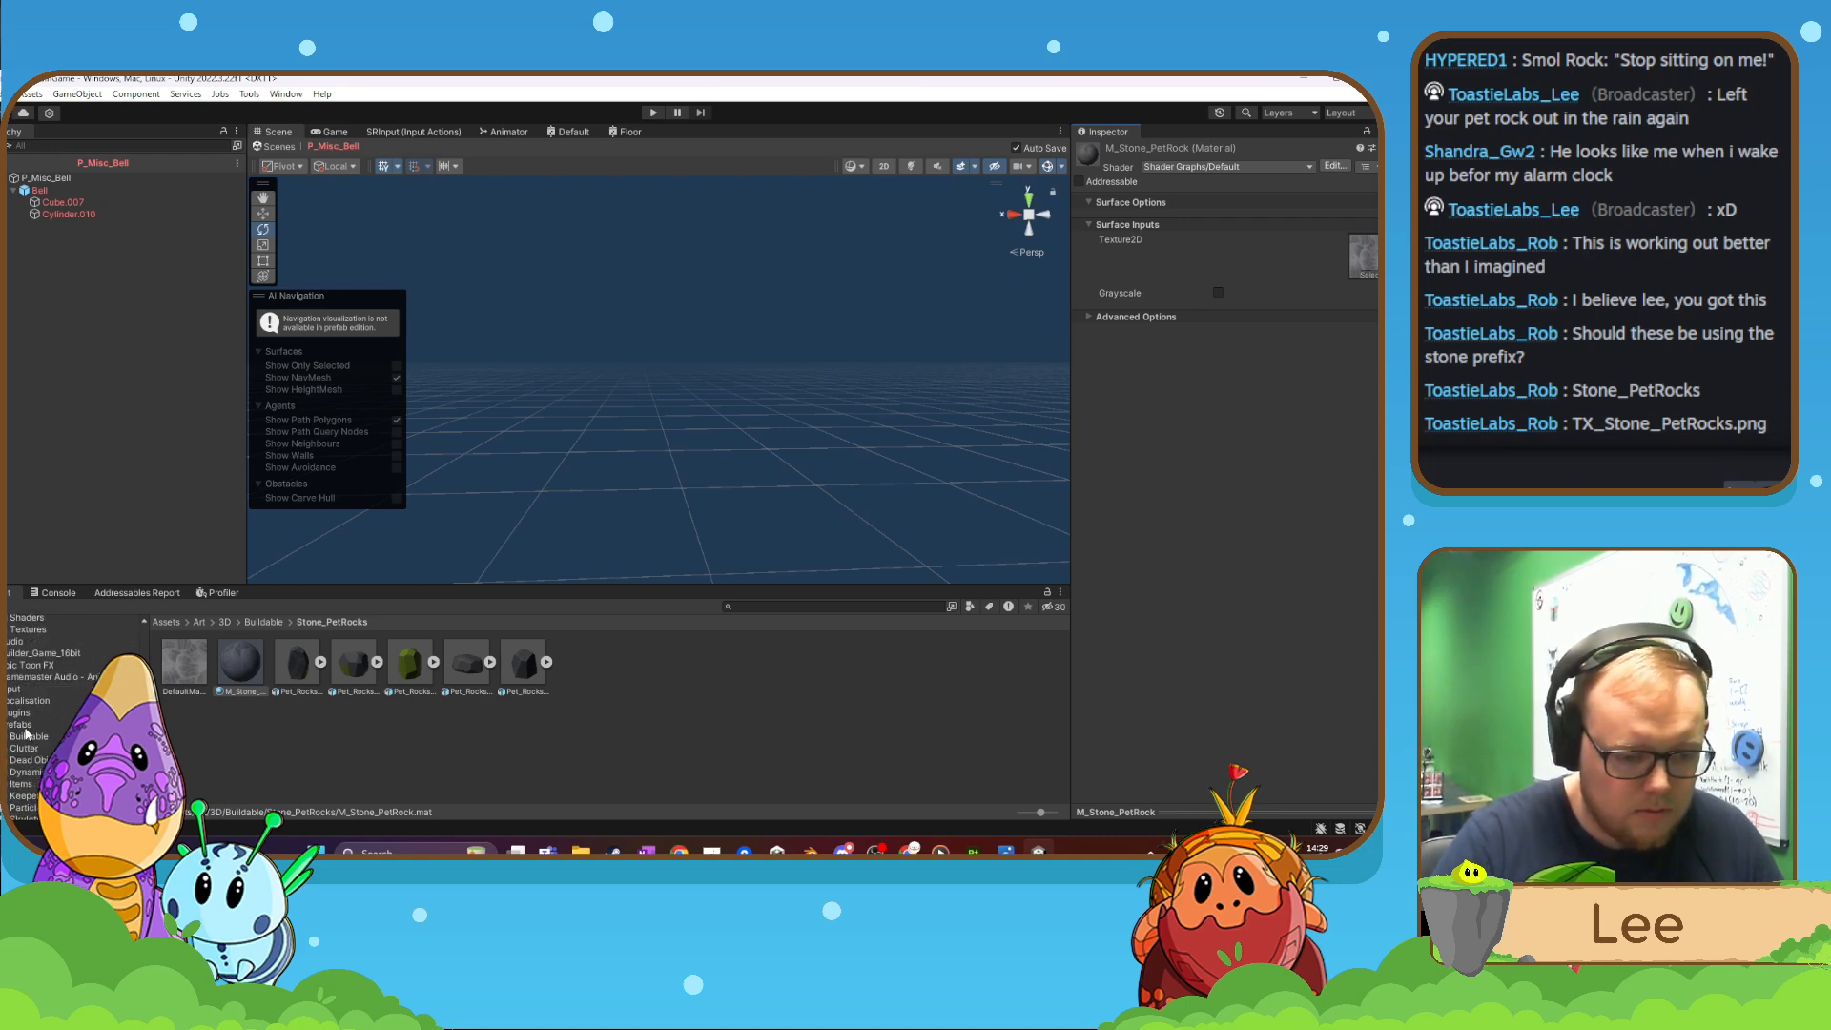
left_click(26, 737)
scroll(476, 723, "down", 5)
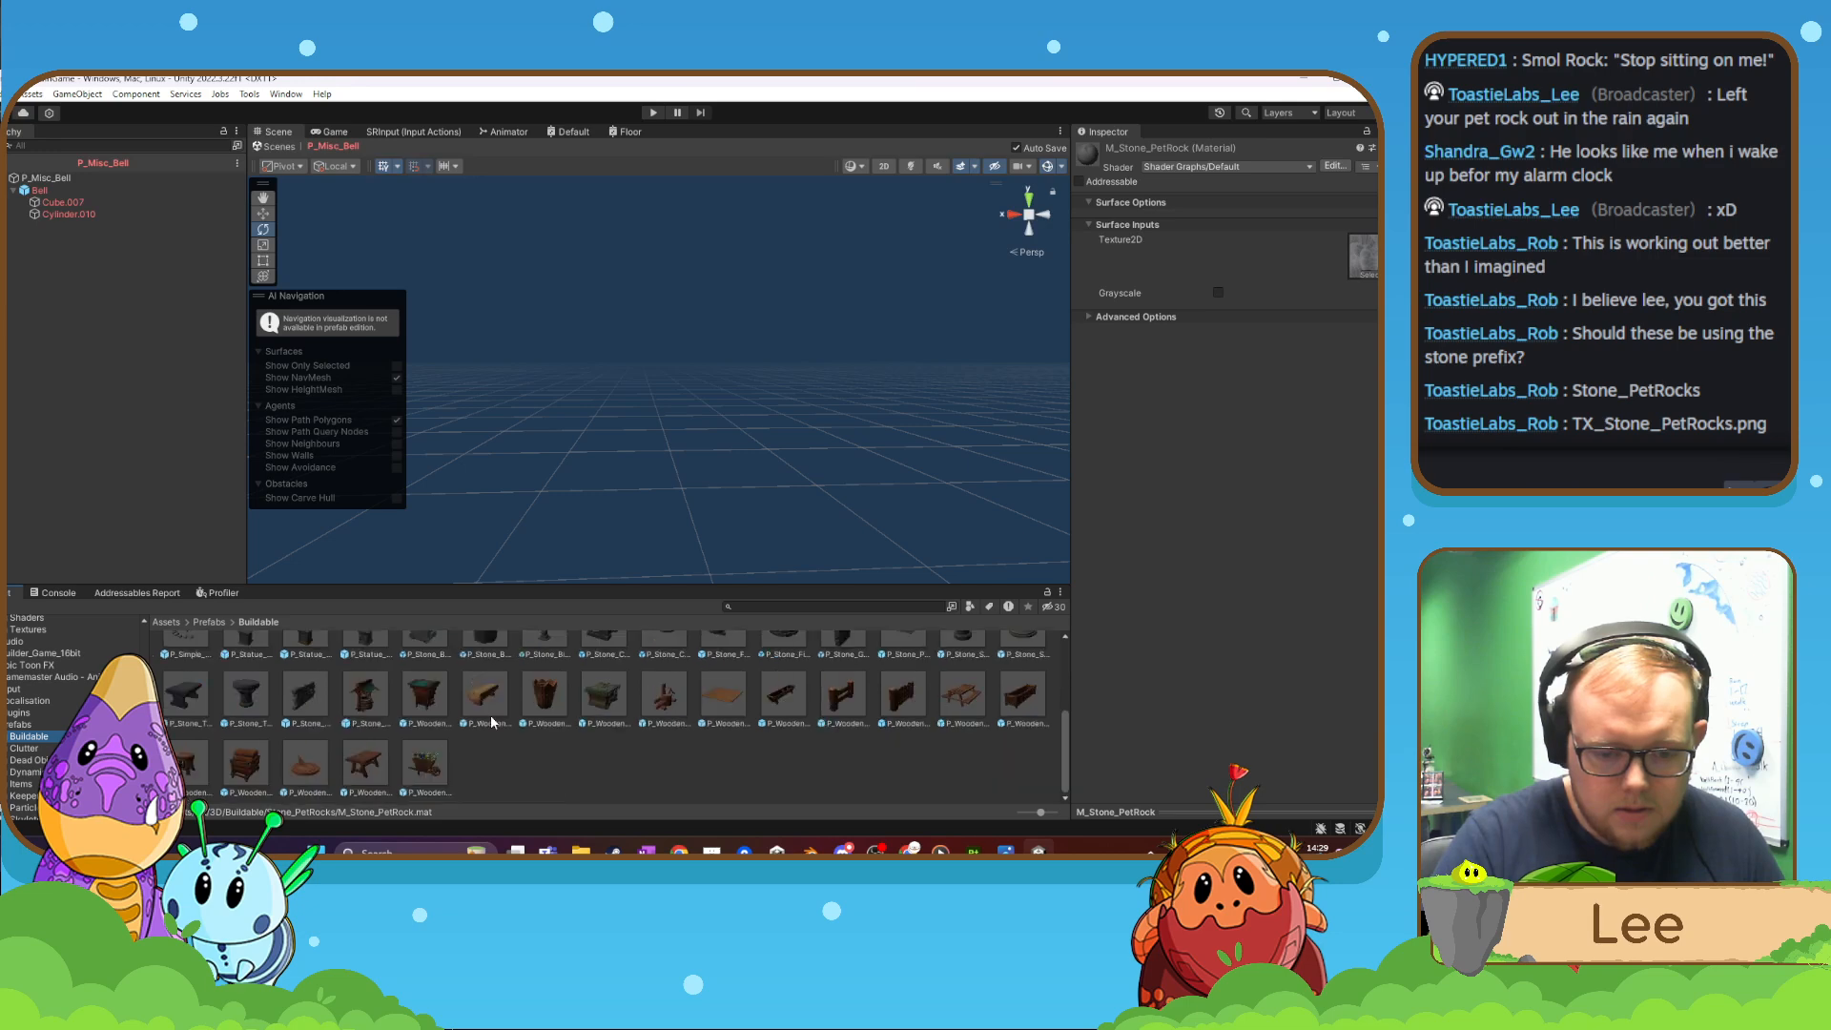
left_click(420, 771)
key("ctrl+d")
right_click(484, 768)
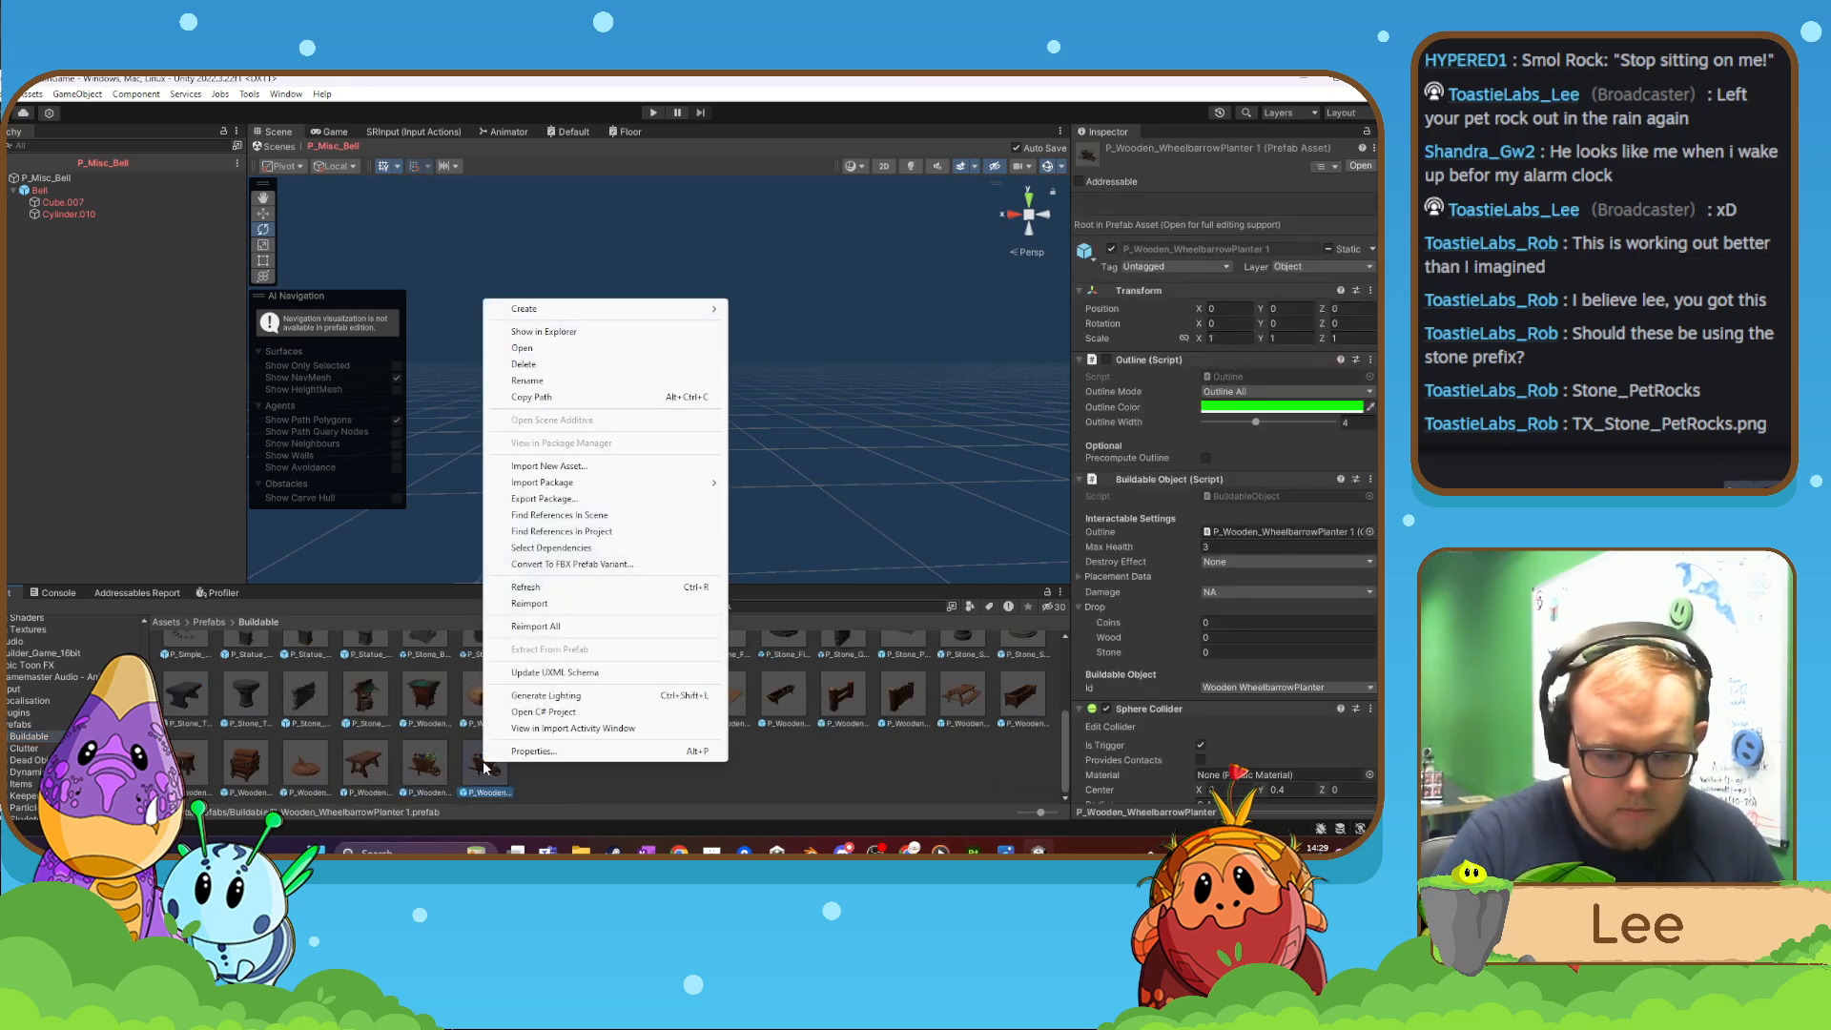
left_click(542, 382)
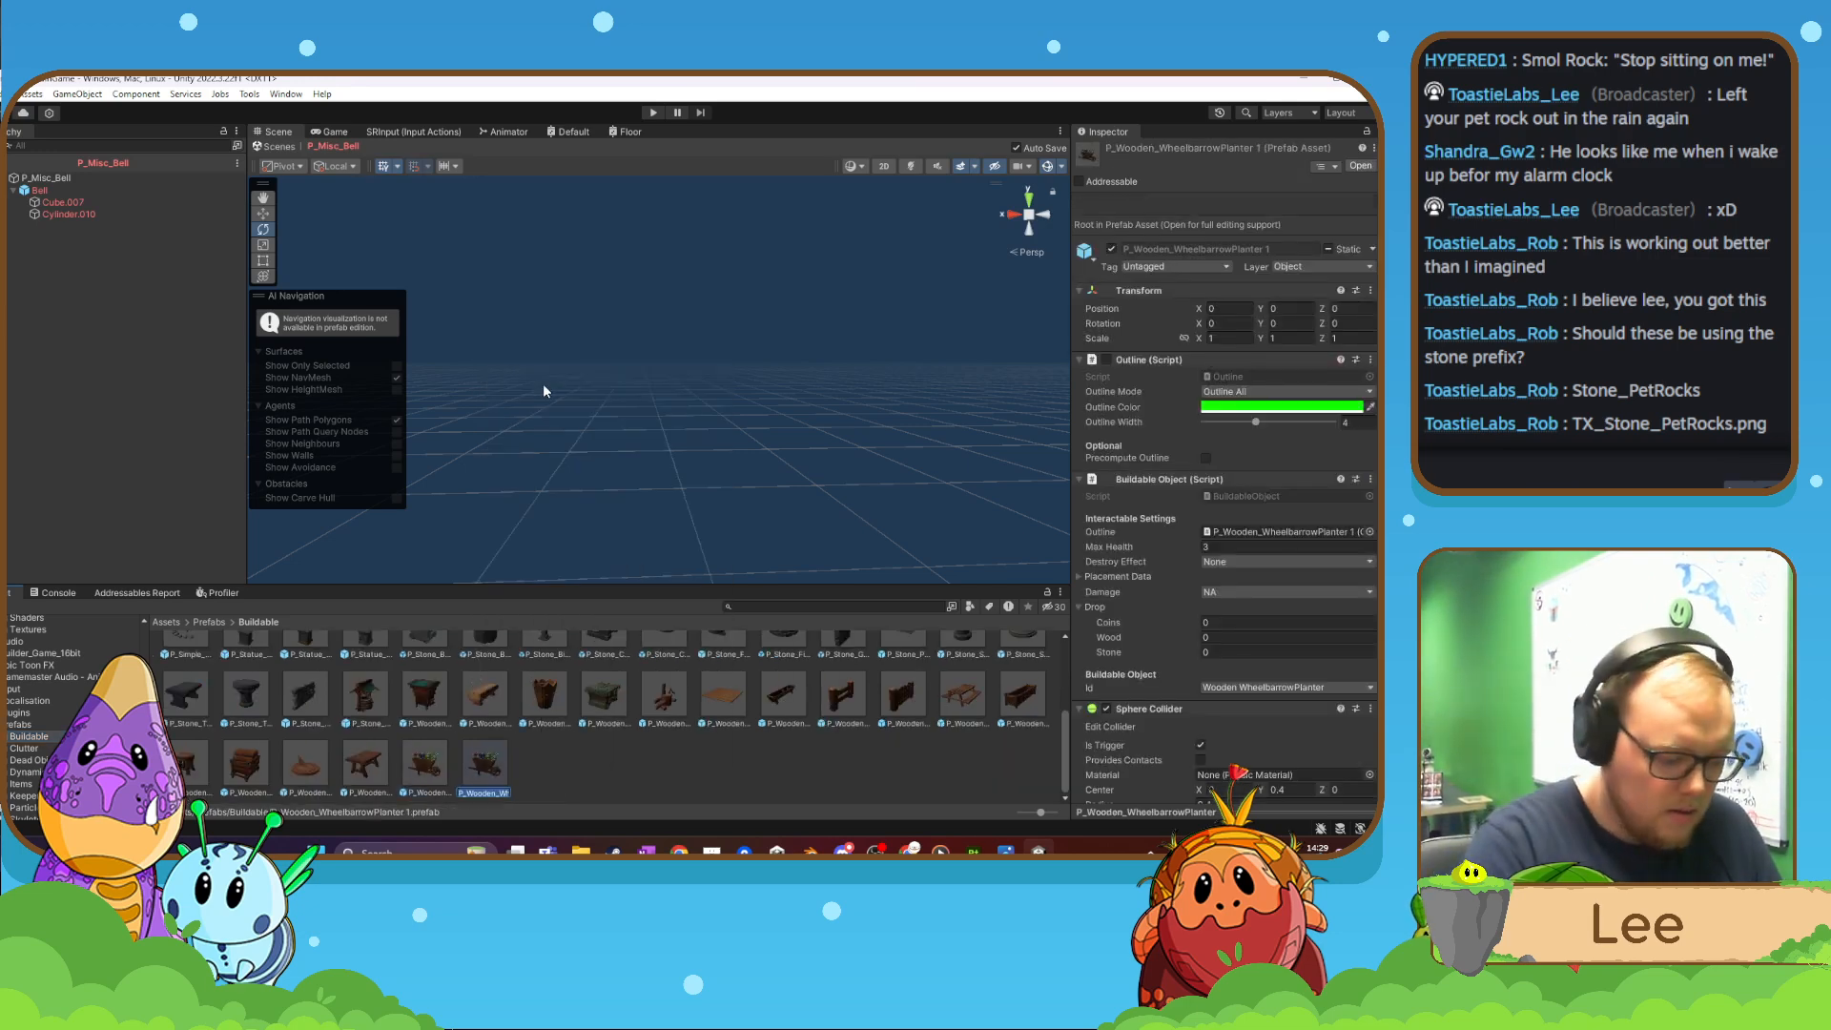
type("P_Stone")
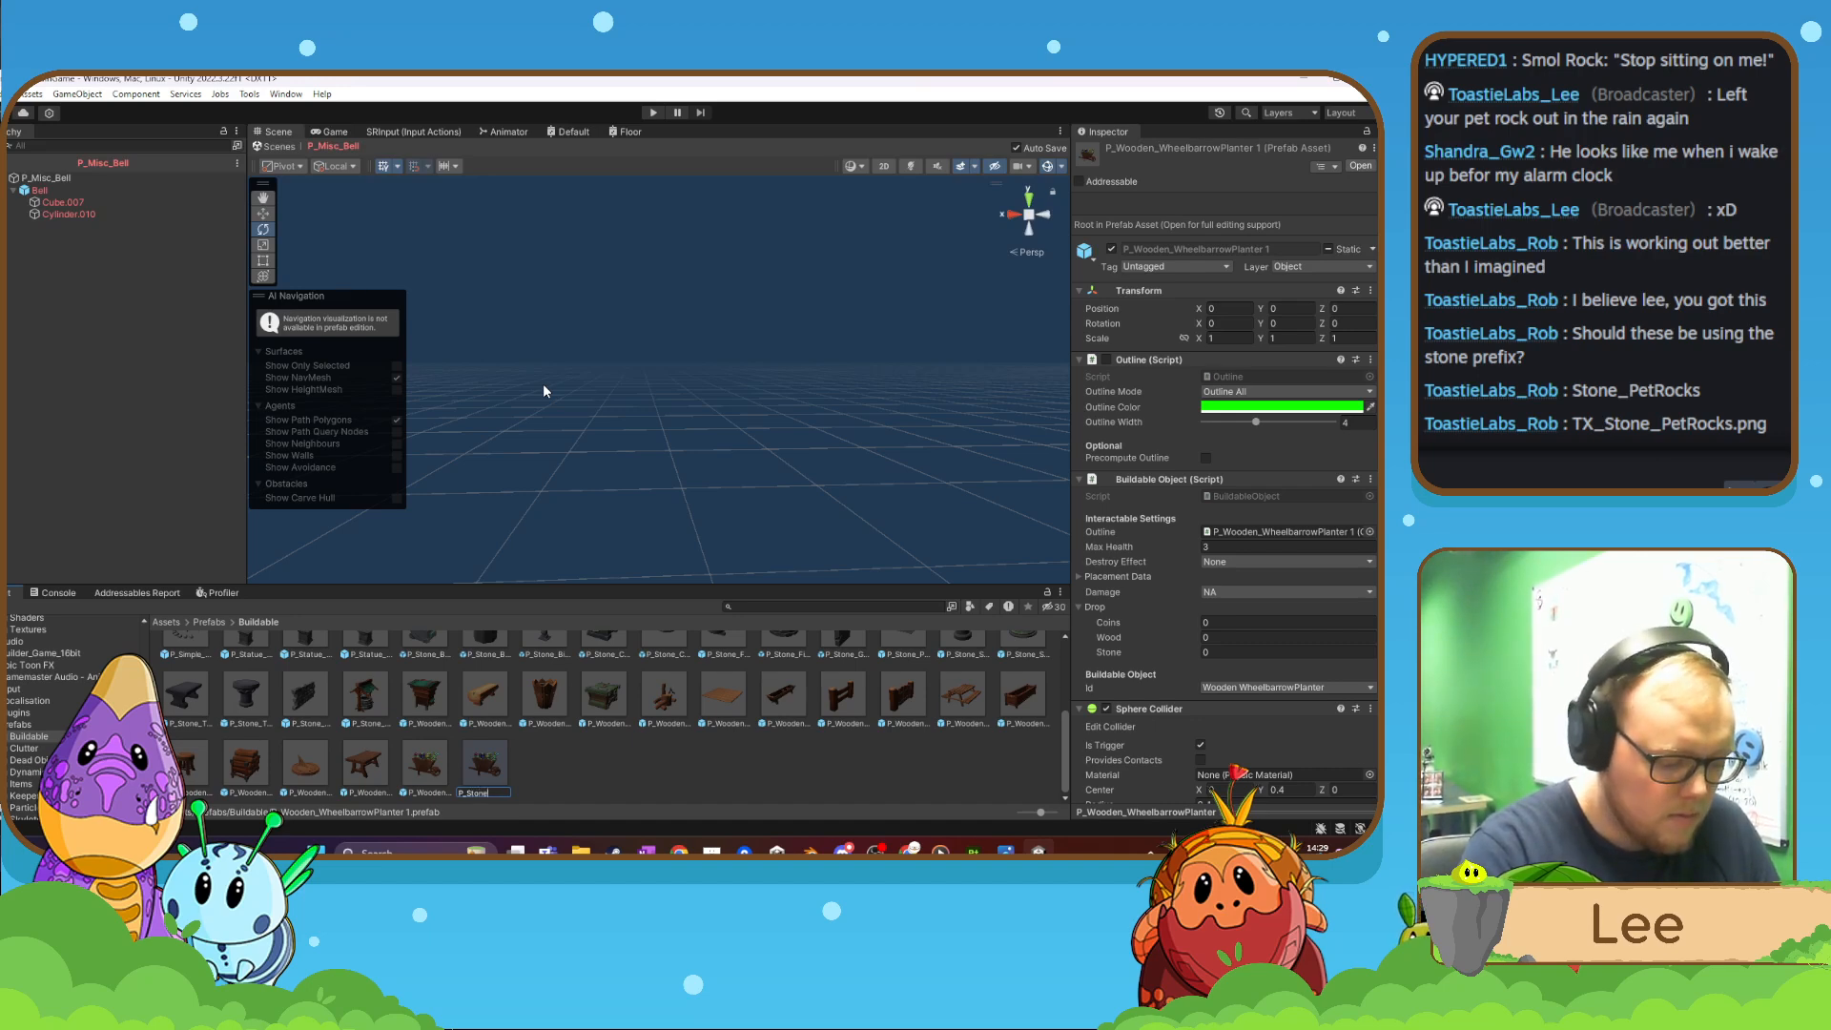
type("_PetRock1")
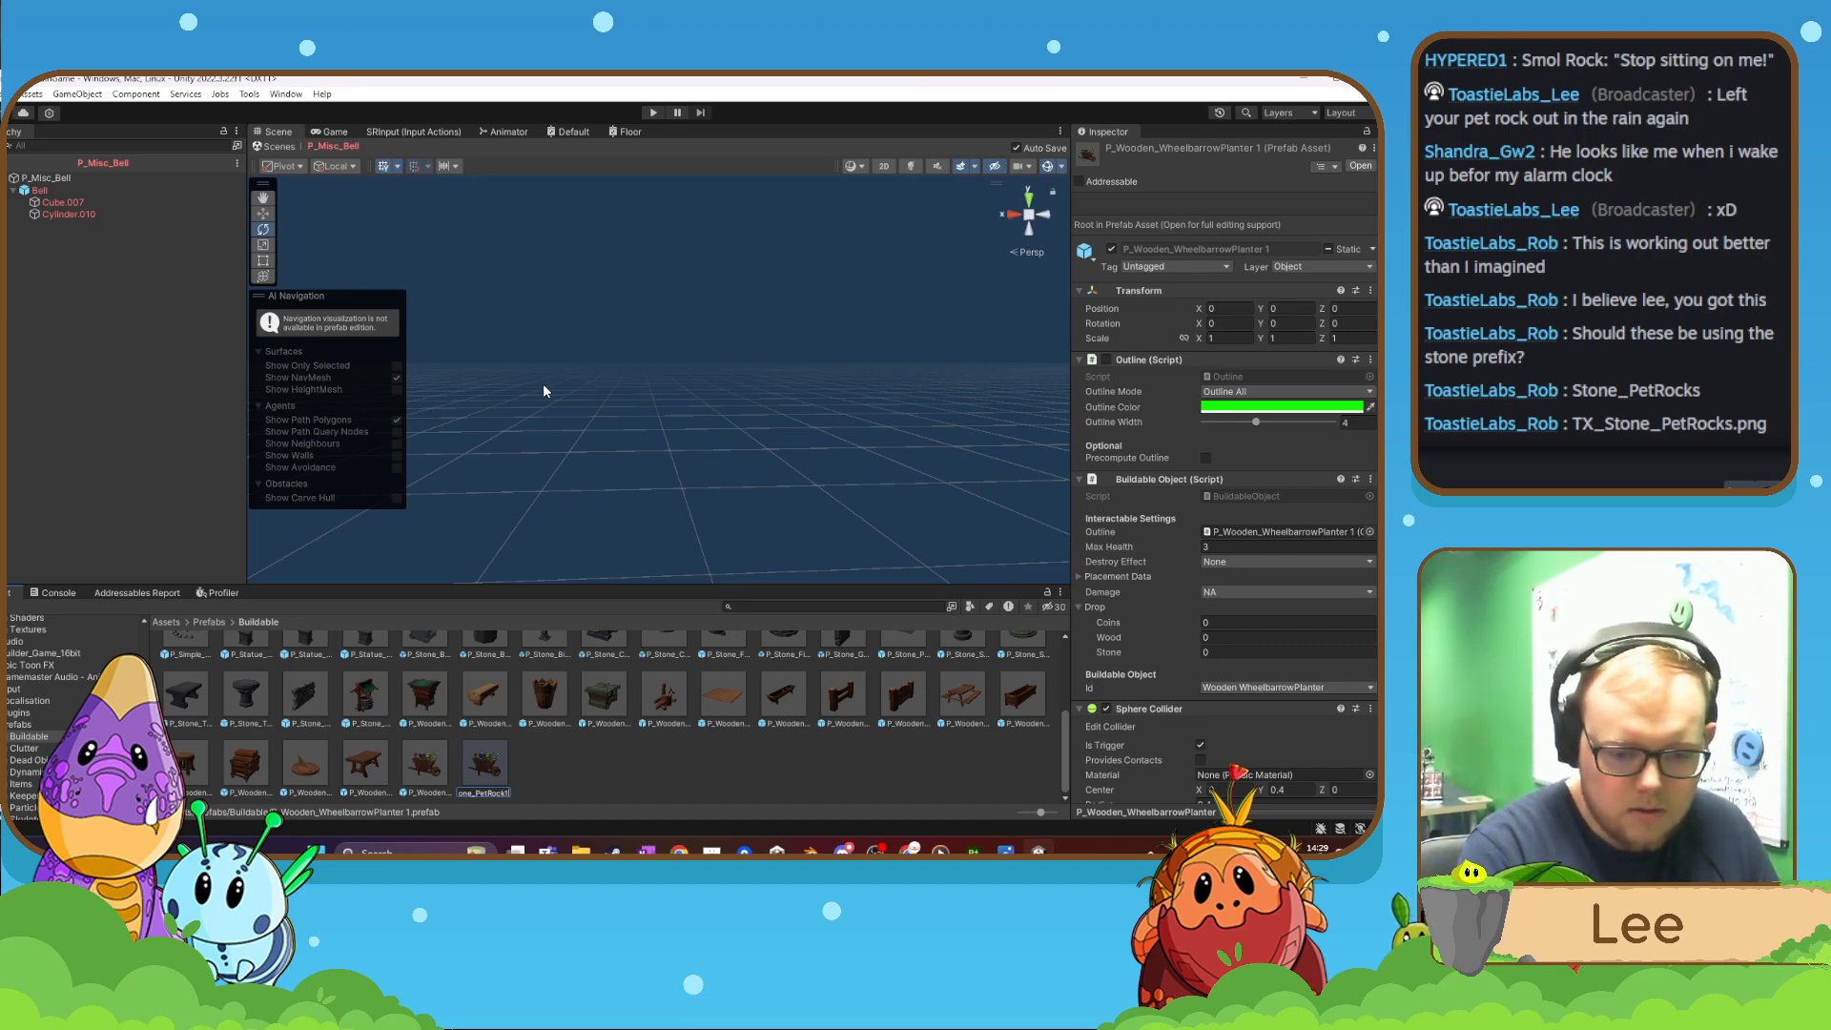
key("Return")
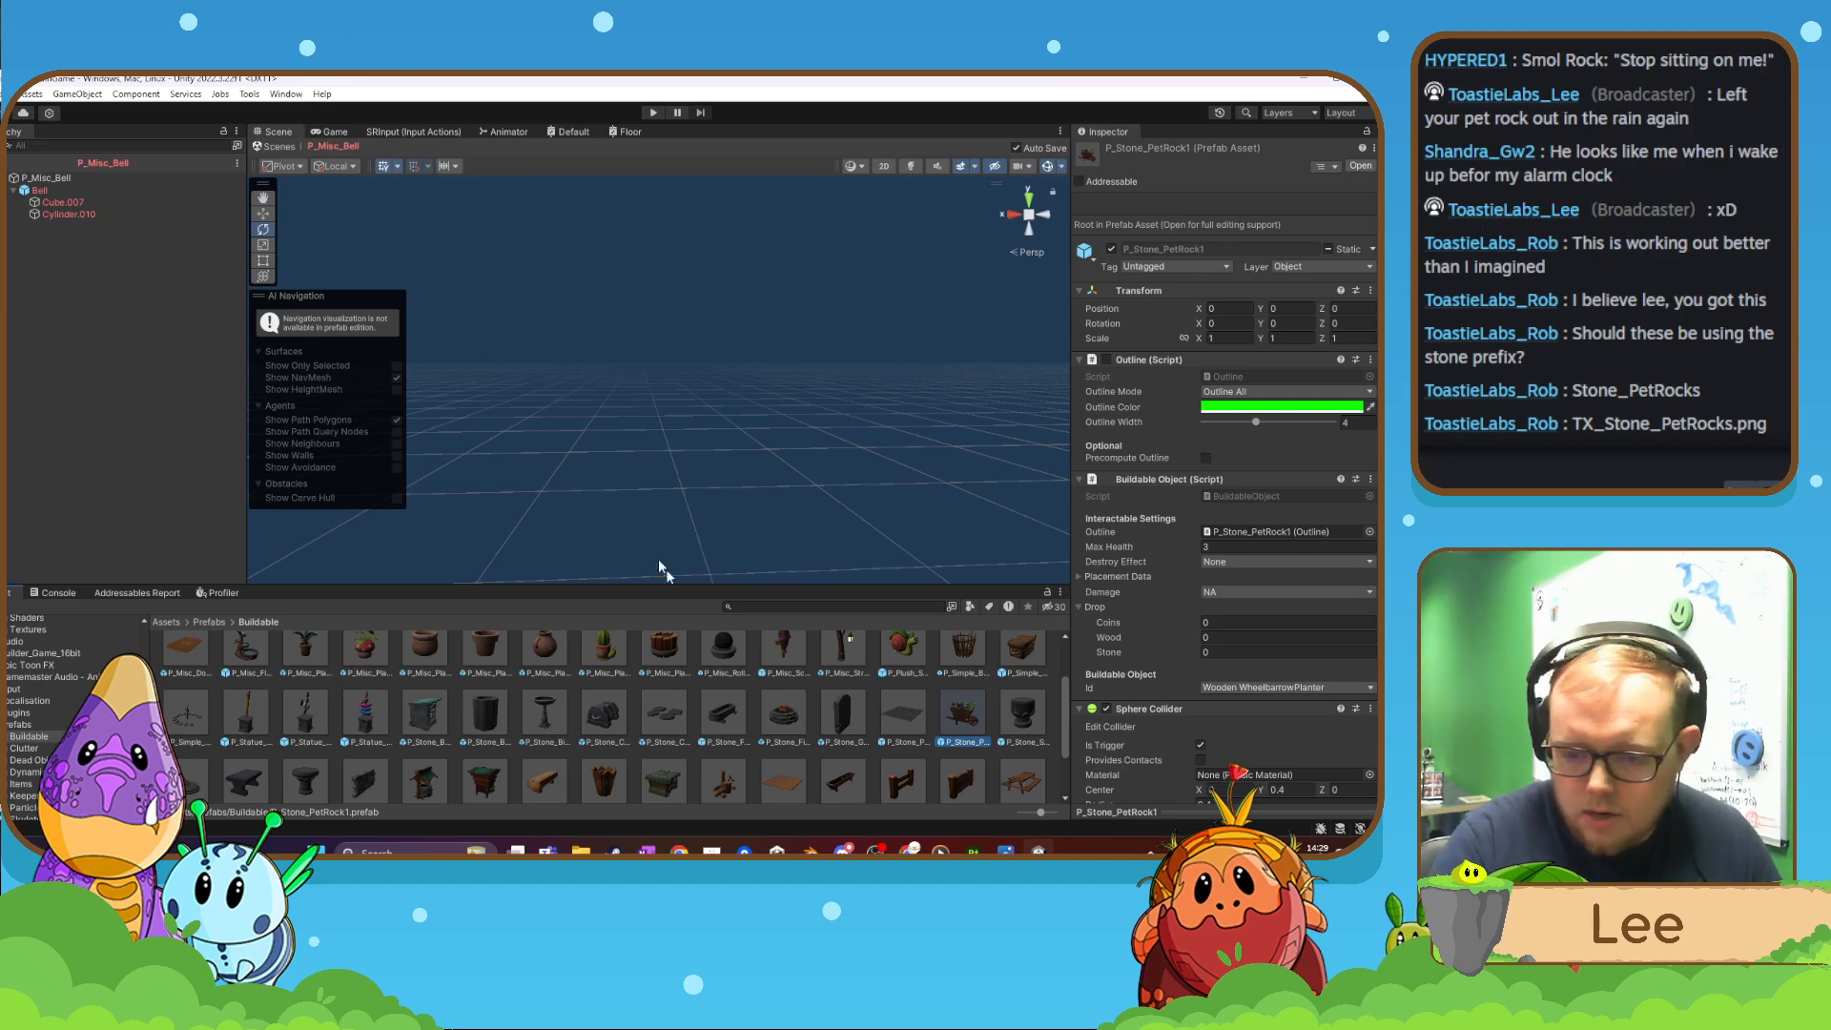
- Open the P_Stone_PetRock1 prefab, rename its root object and file to P_Stone_PetRock, and remove the Wooden_Wheelbarrow child
double_click(963, 713)
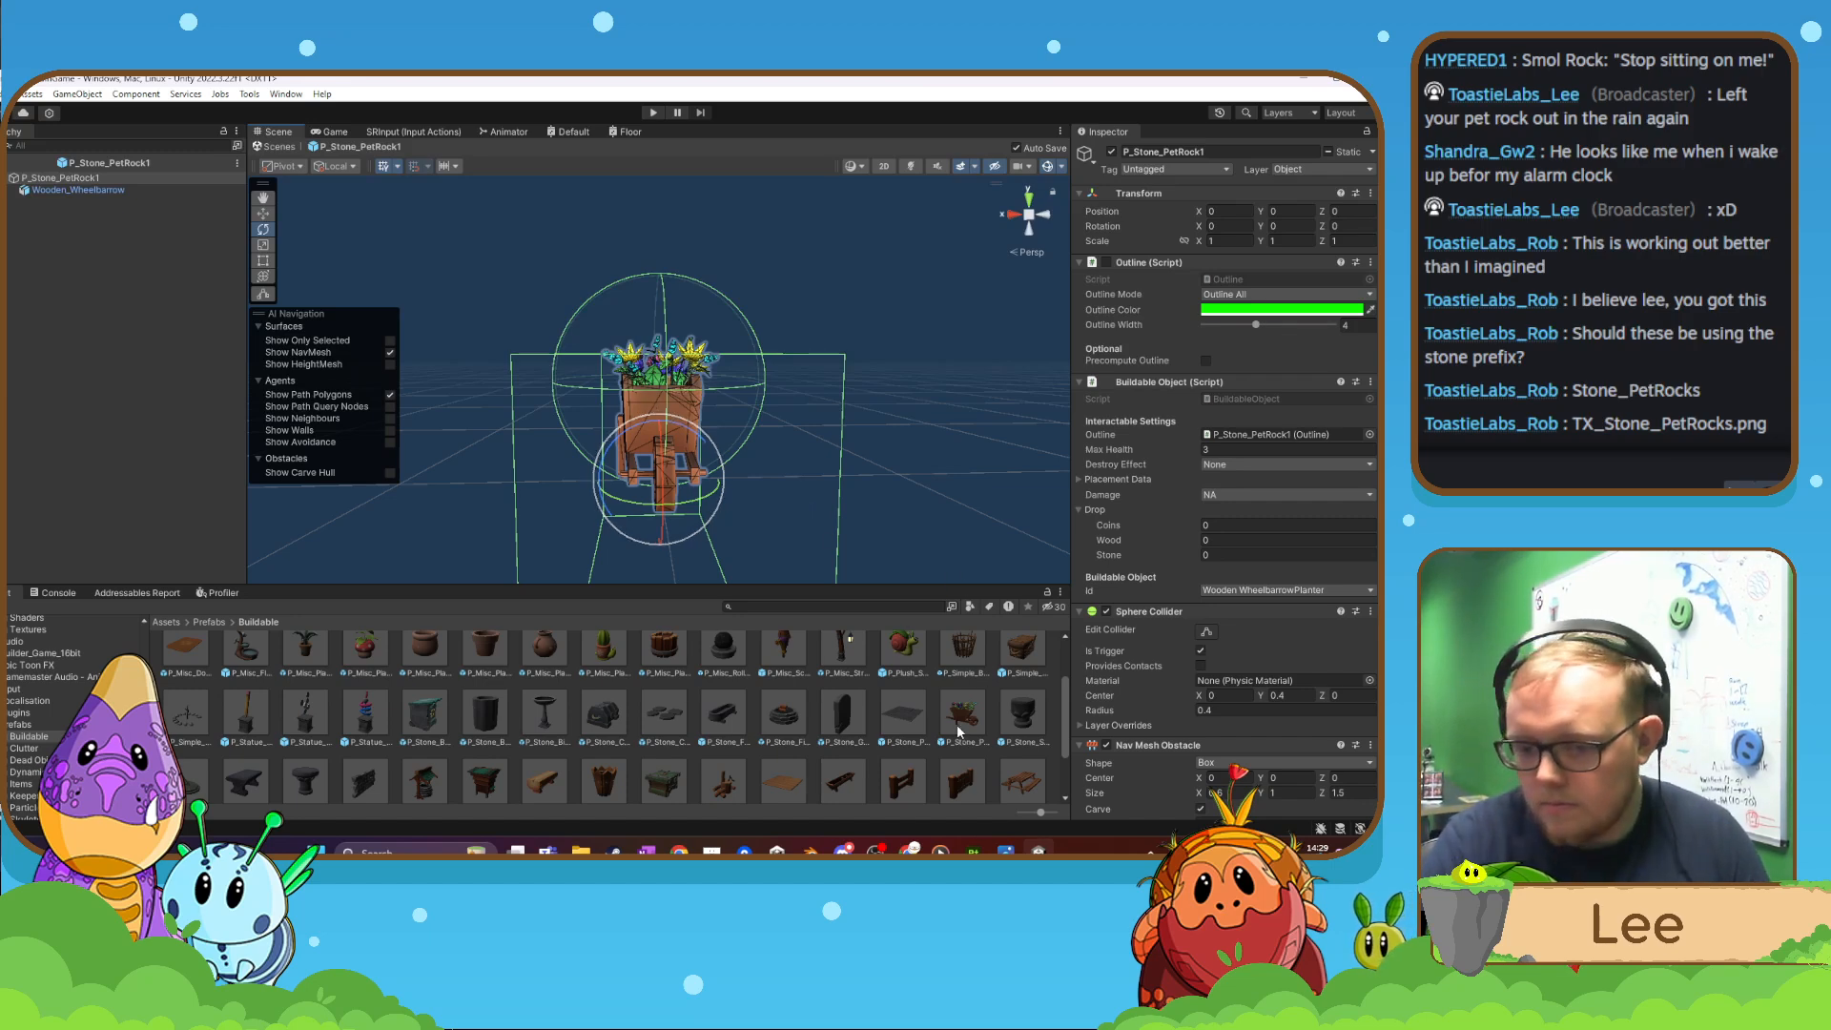
left_click(1216, 151)
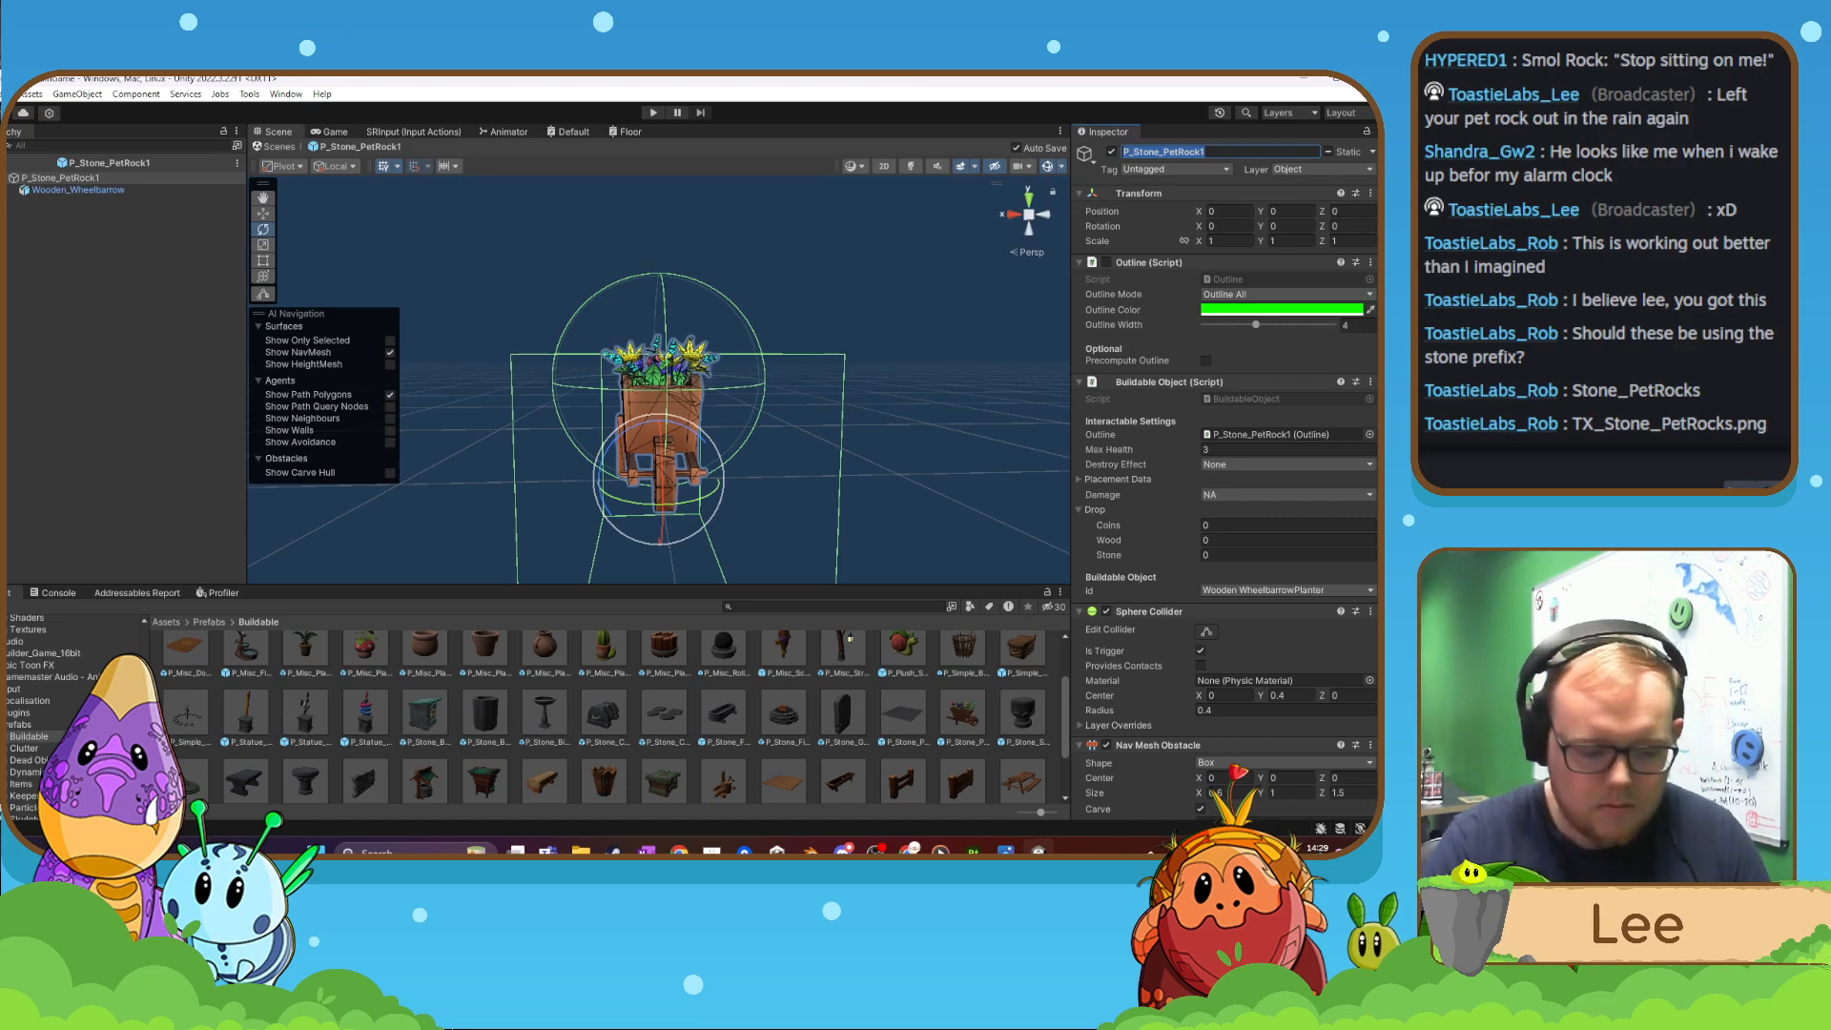
key("End")
key("BackSpace")
key("Return")
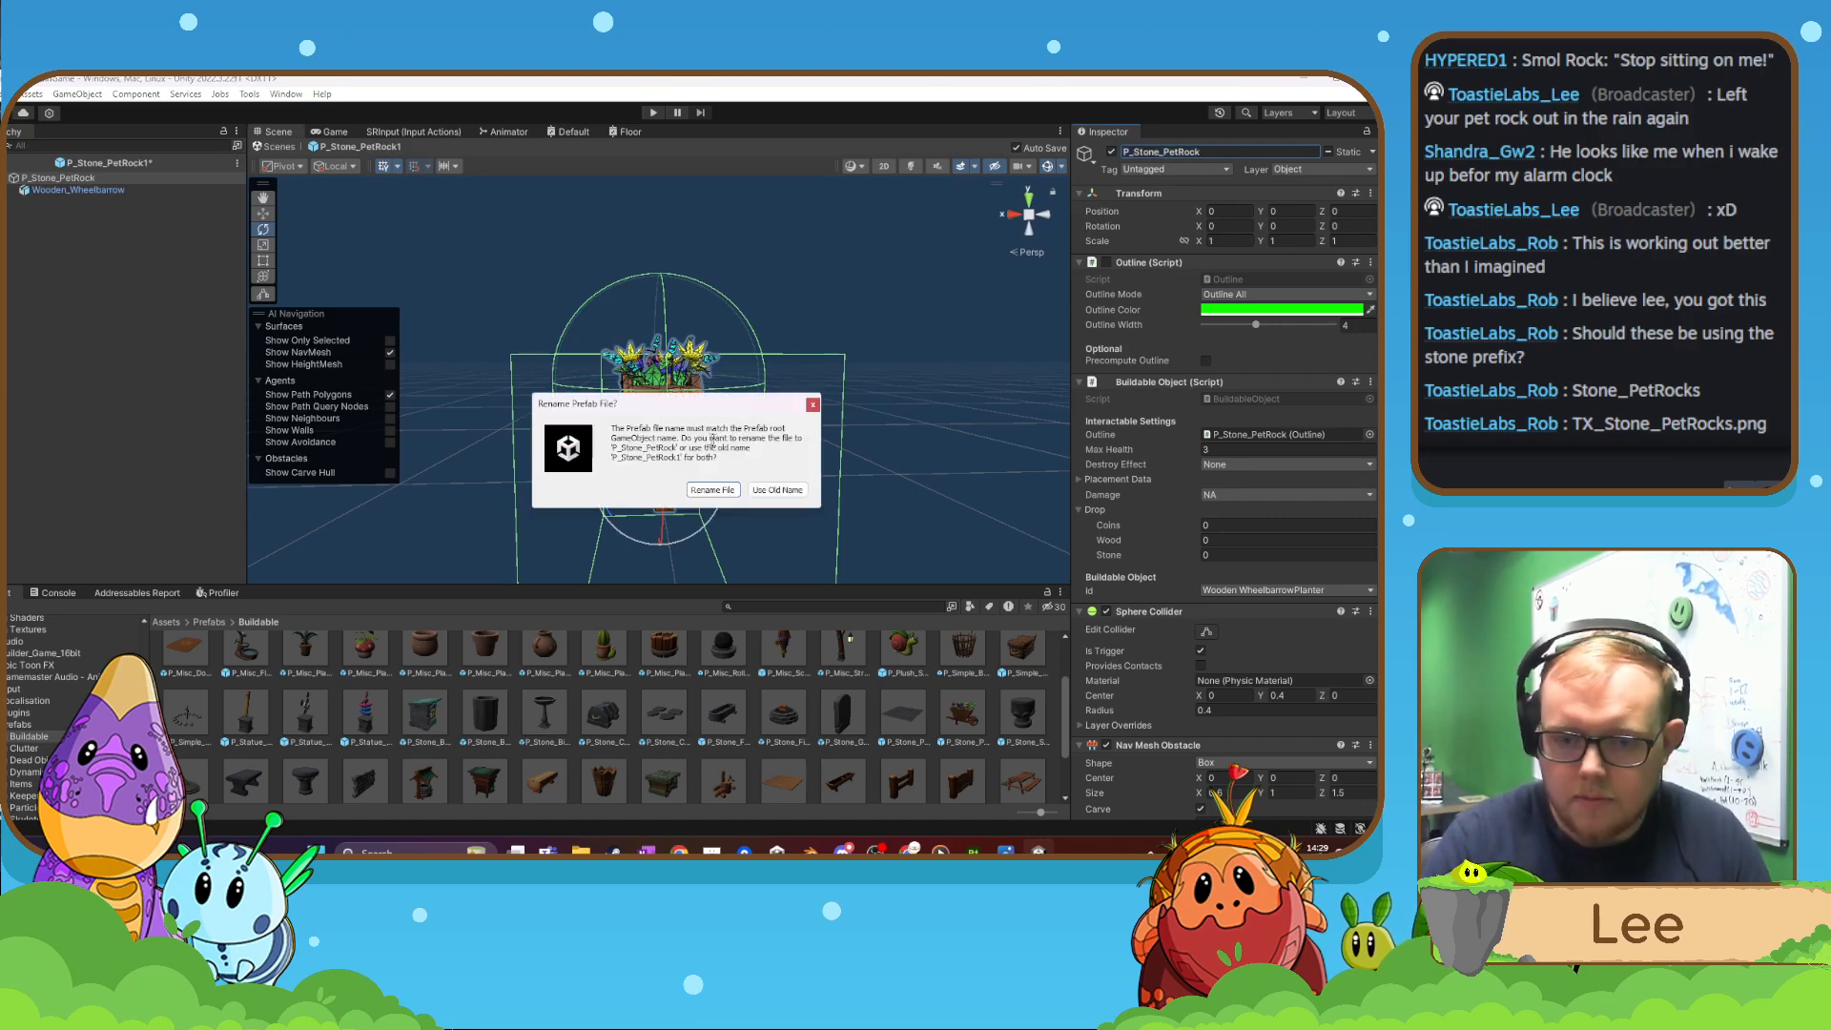
left_click(712, 489)
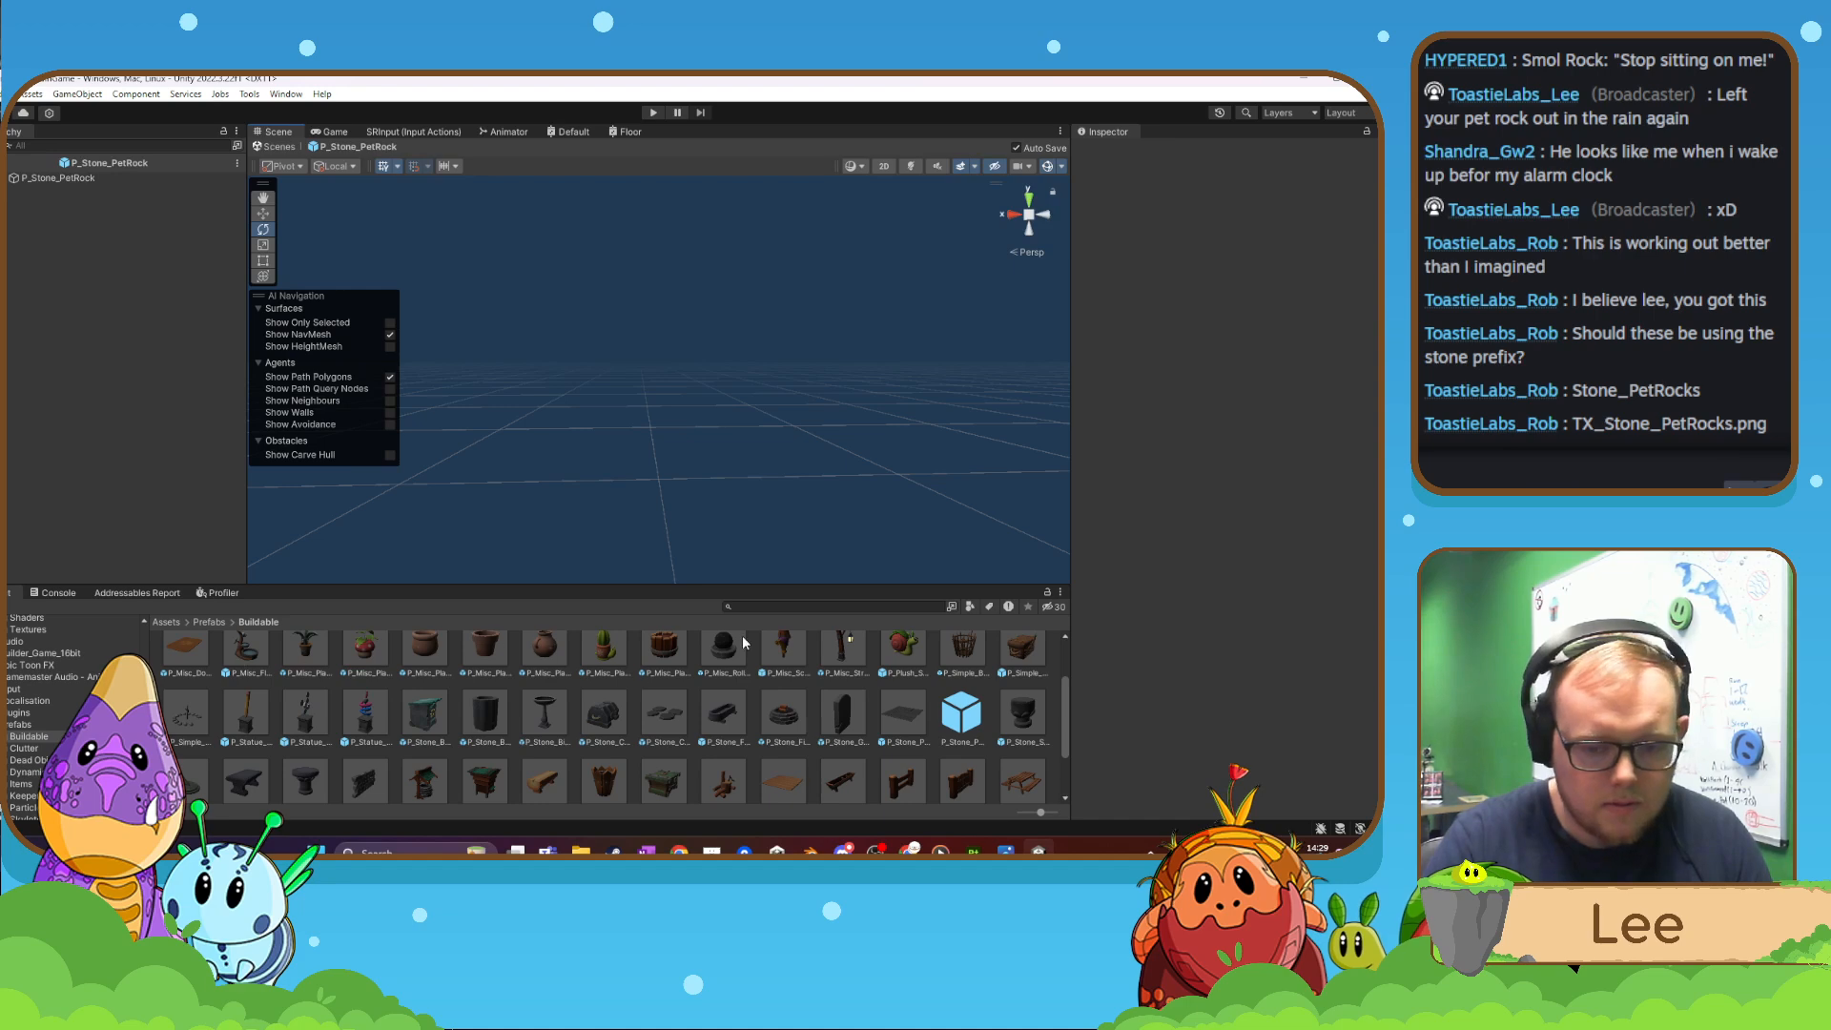
left_click(760, 606)
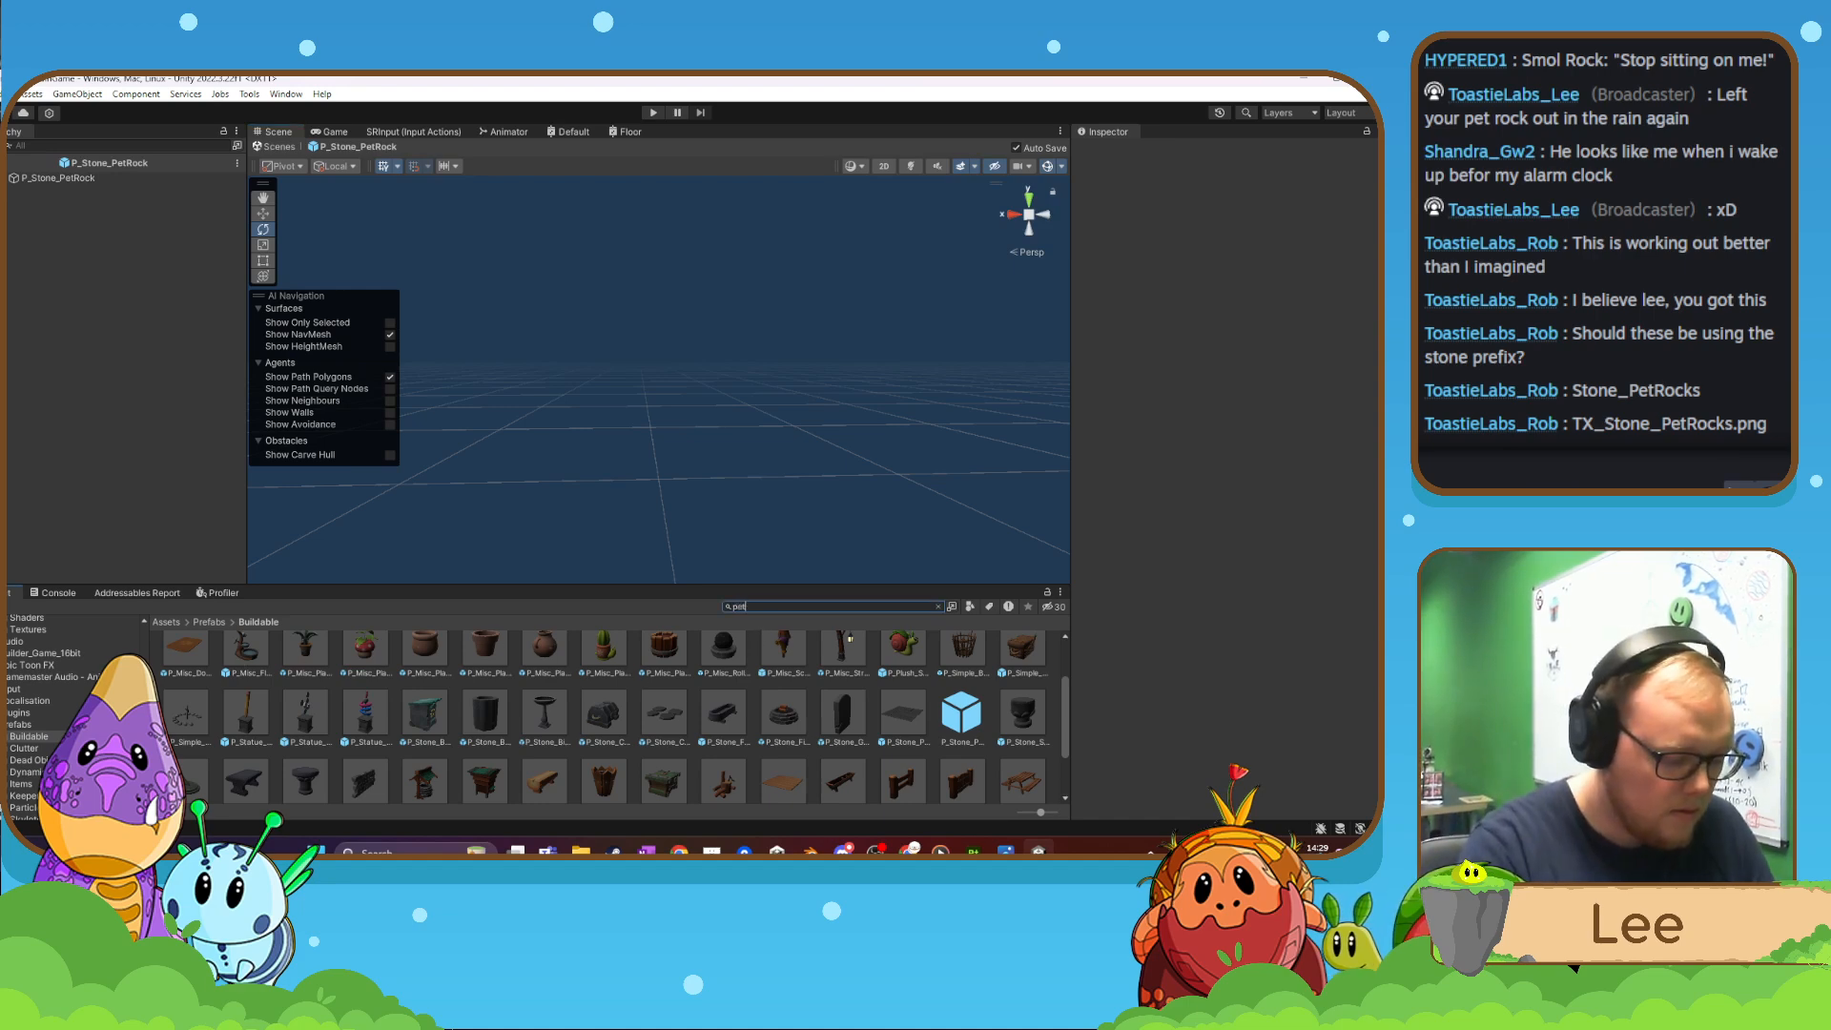
type("pet_Rco")
key("BackSpace")
key("BackSpace")
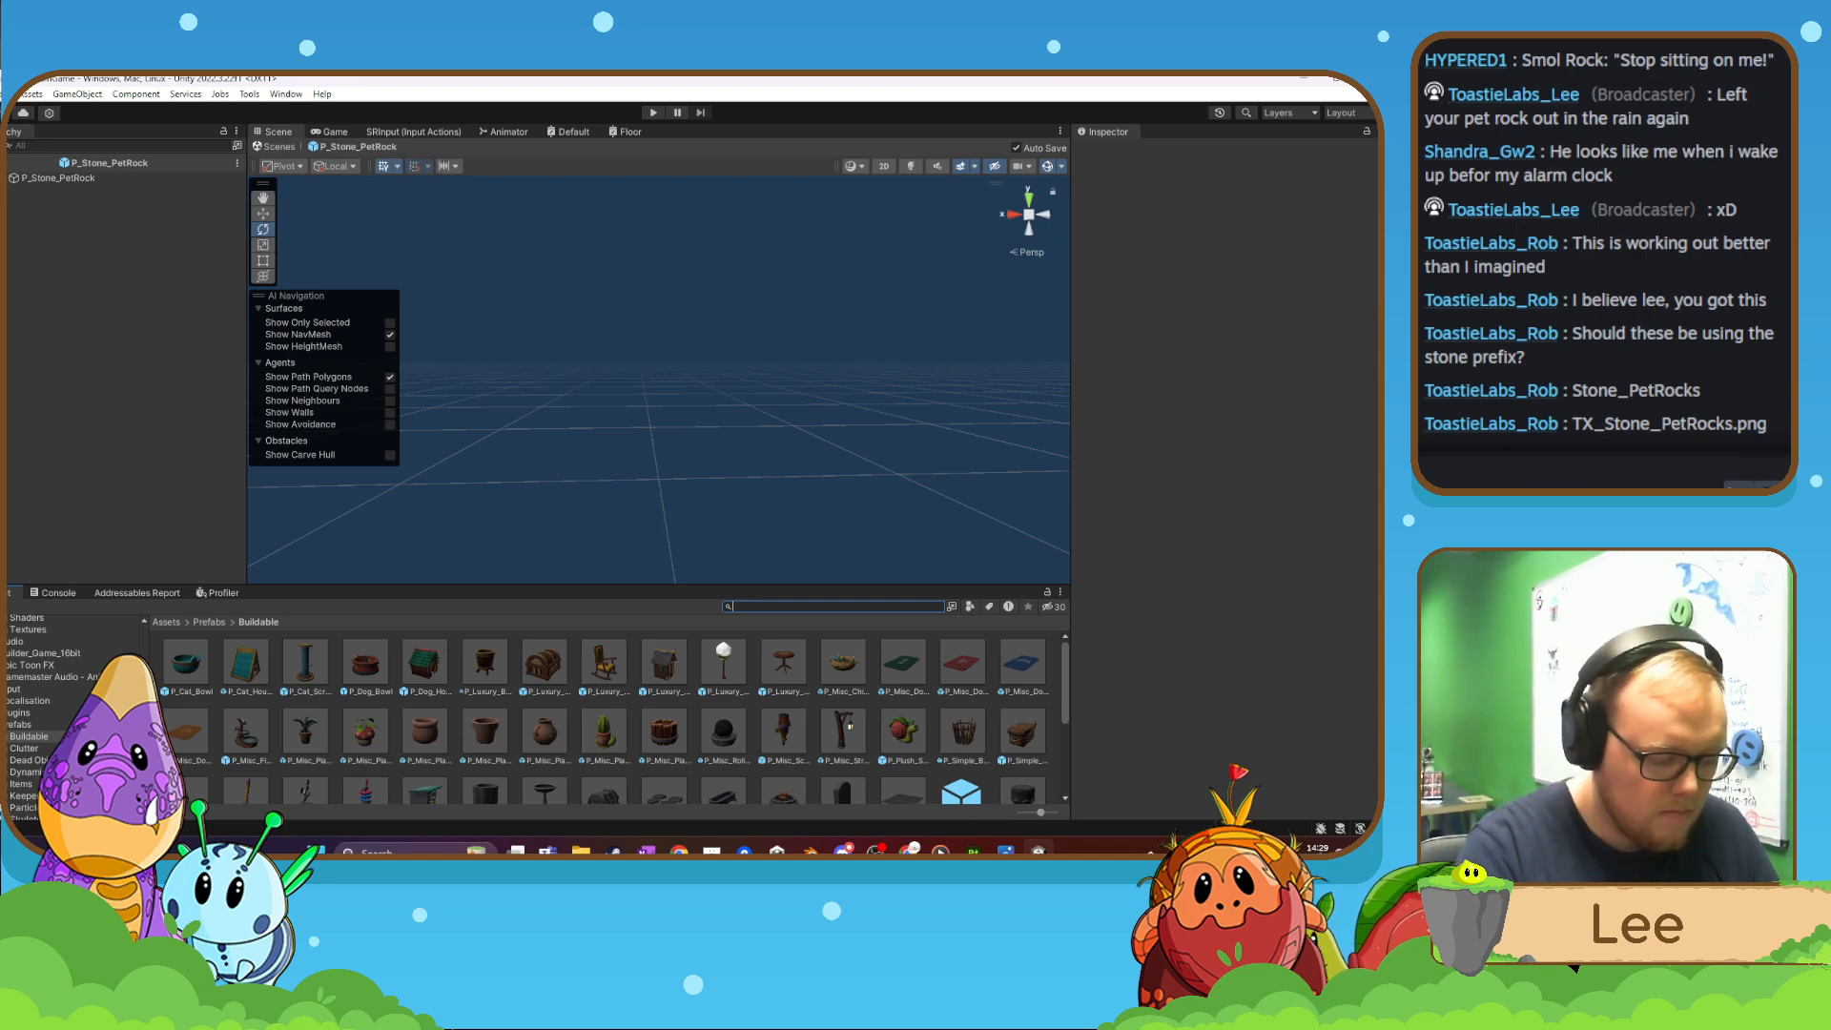
- Add all five Pet_Rocks models from the Art/3D/Buildable/Stone_PetRocks folder to the P_Stone_PetRock prefab
scroll(69, 680, "up", 10)
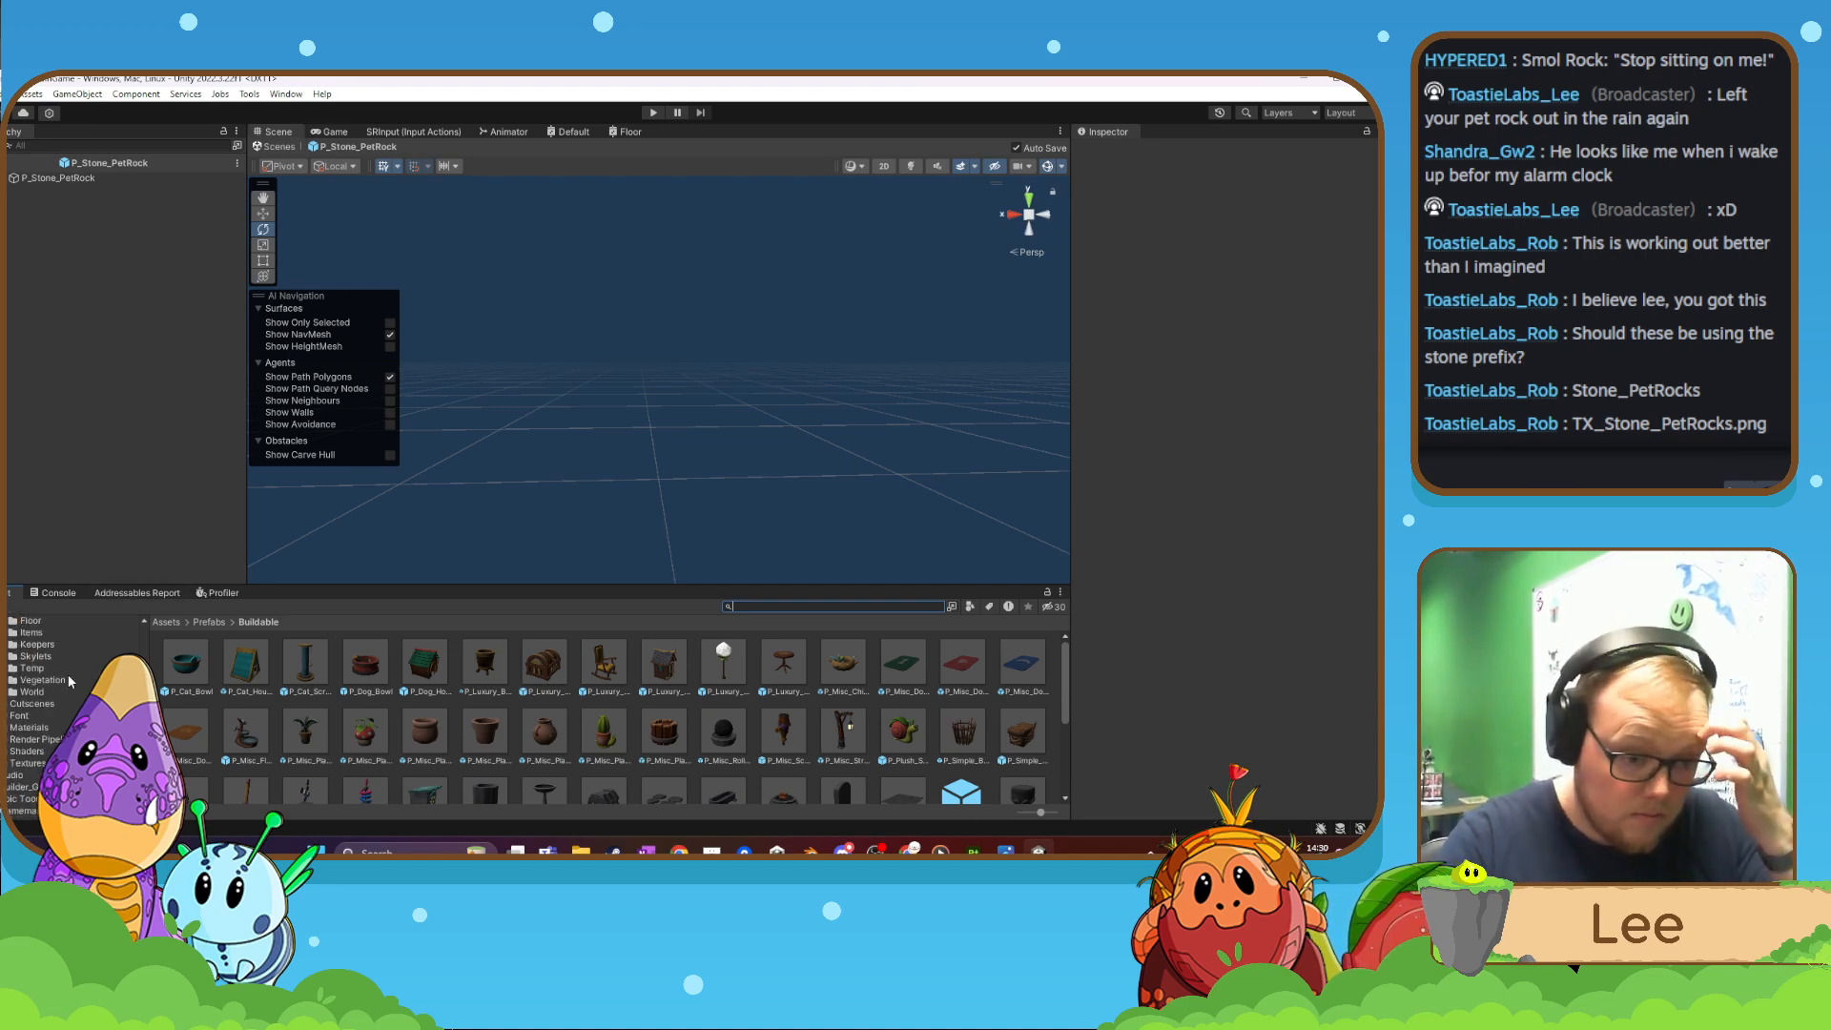
scroll(38, 704, "up", 6)
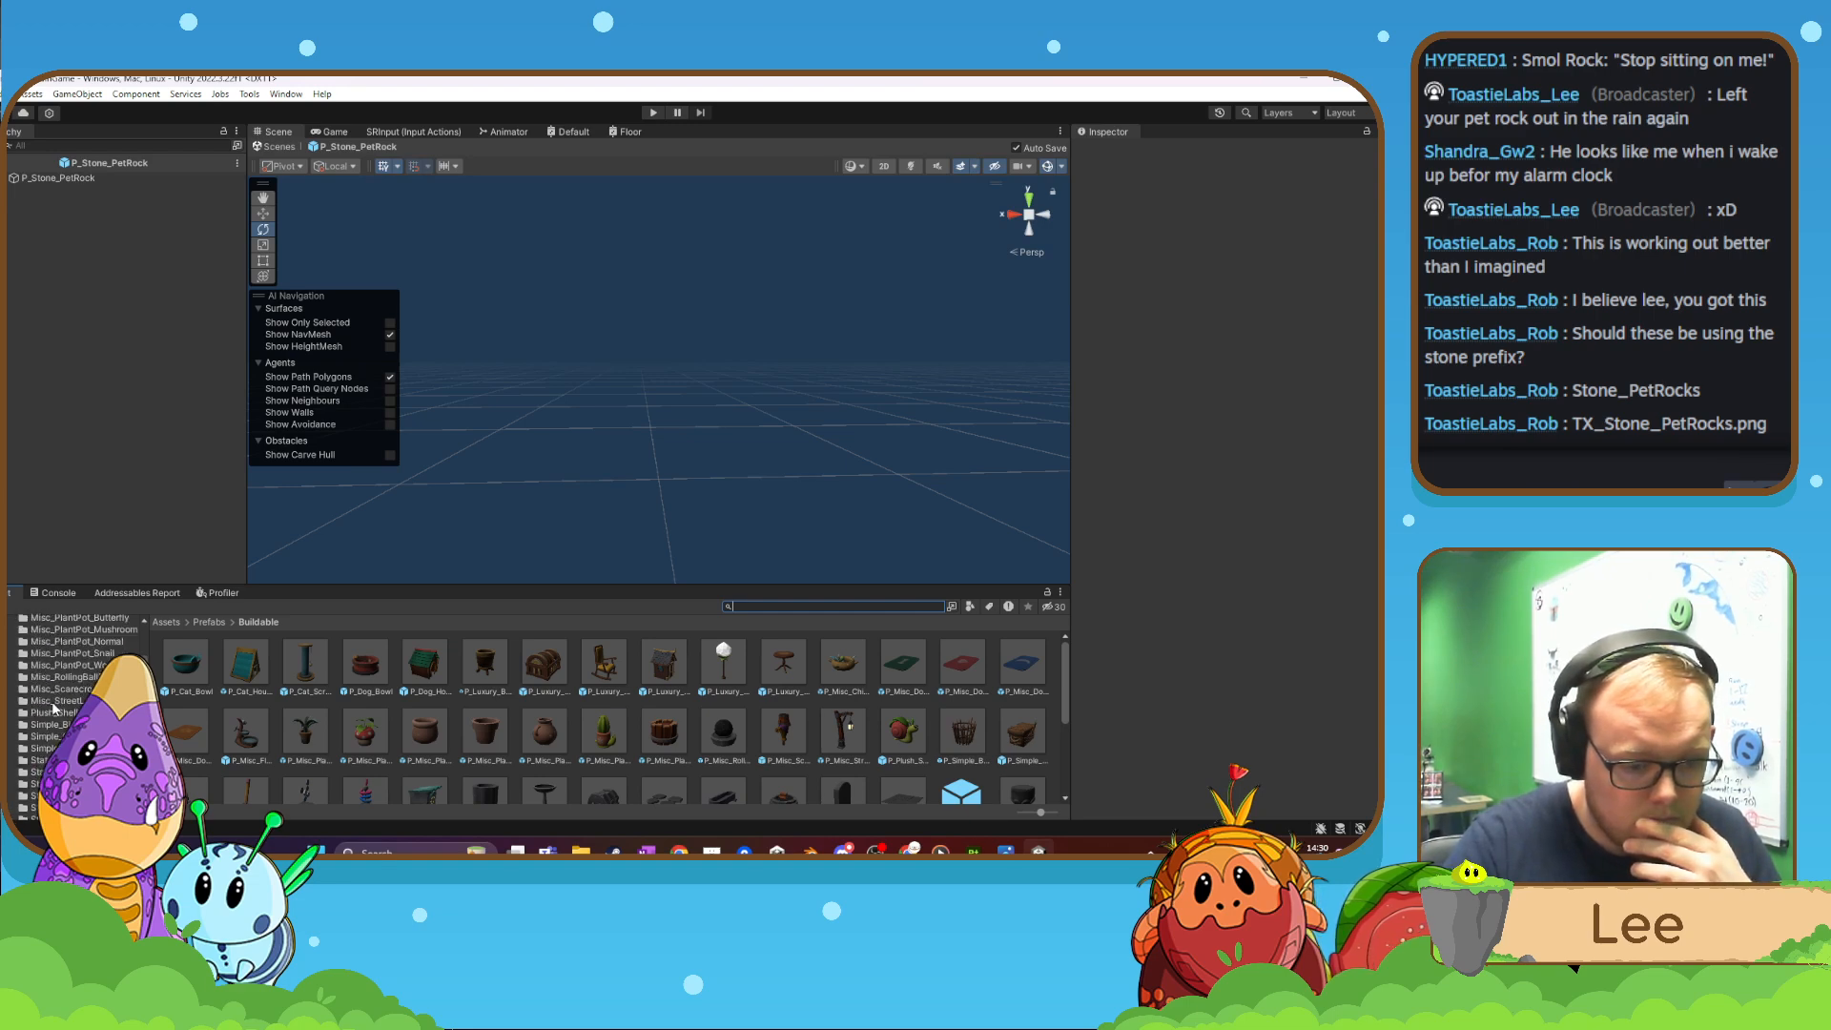
scroll(52, 701, "down", 2)
scroll(69, 706, "down", 4)
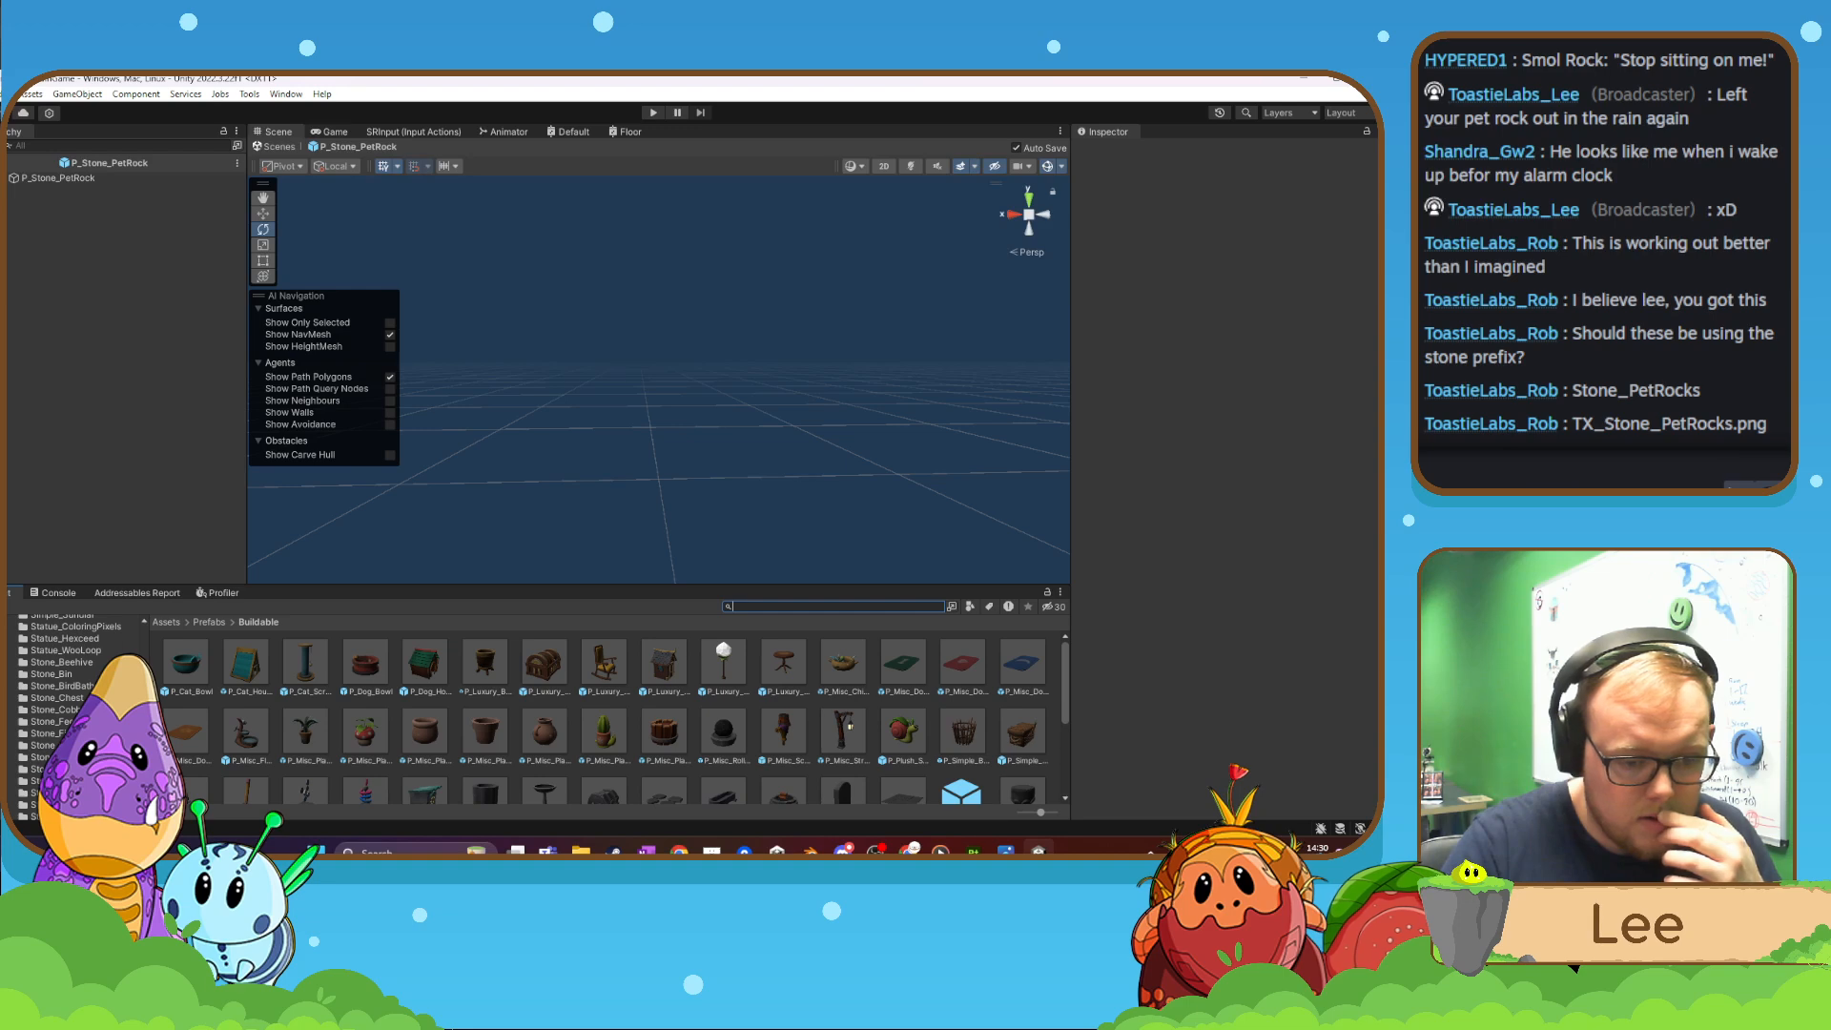
left_click(59, 769)
left_click(292, 682)
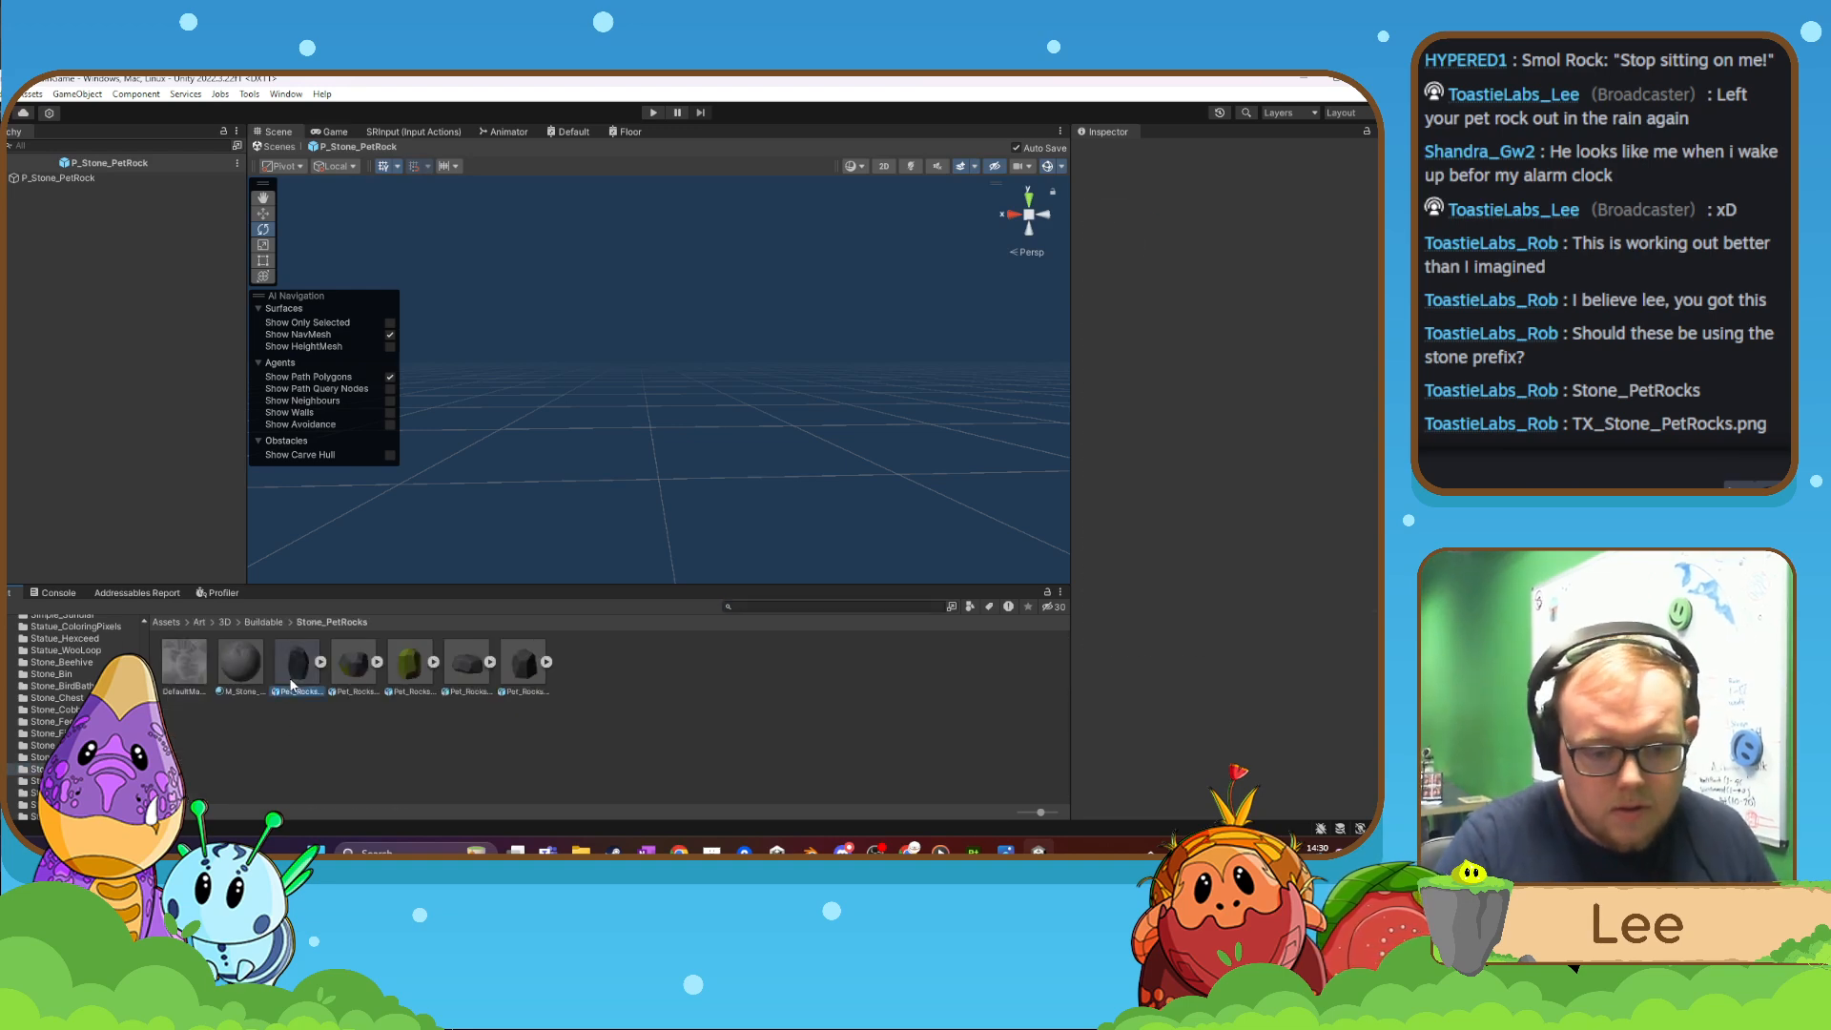
left_click(514, 679, "shift")
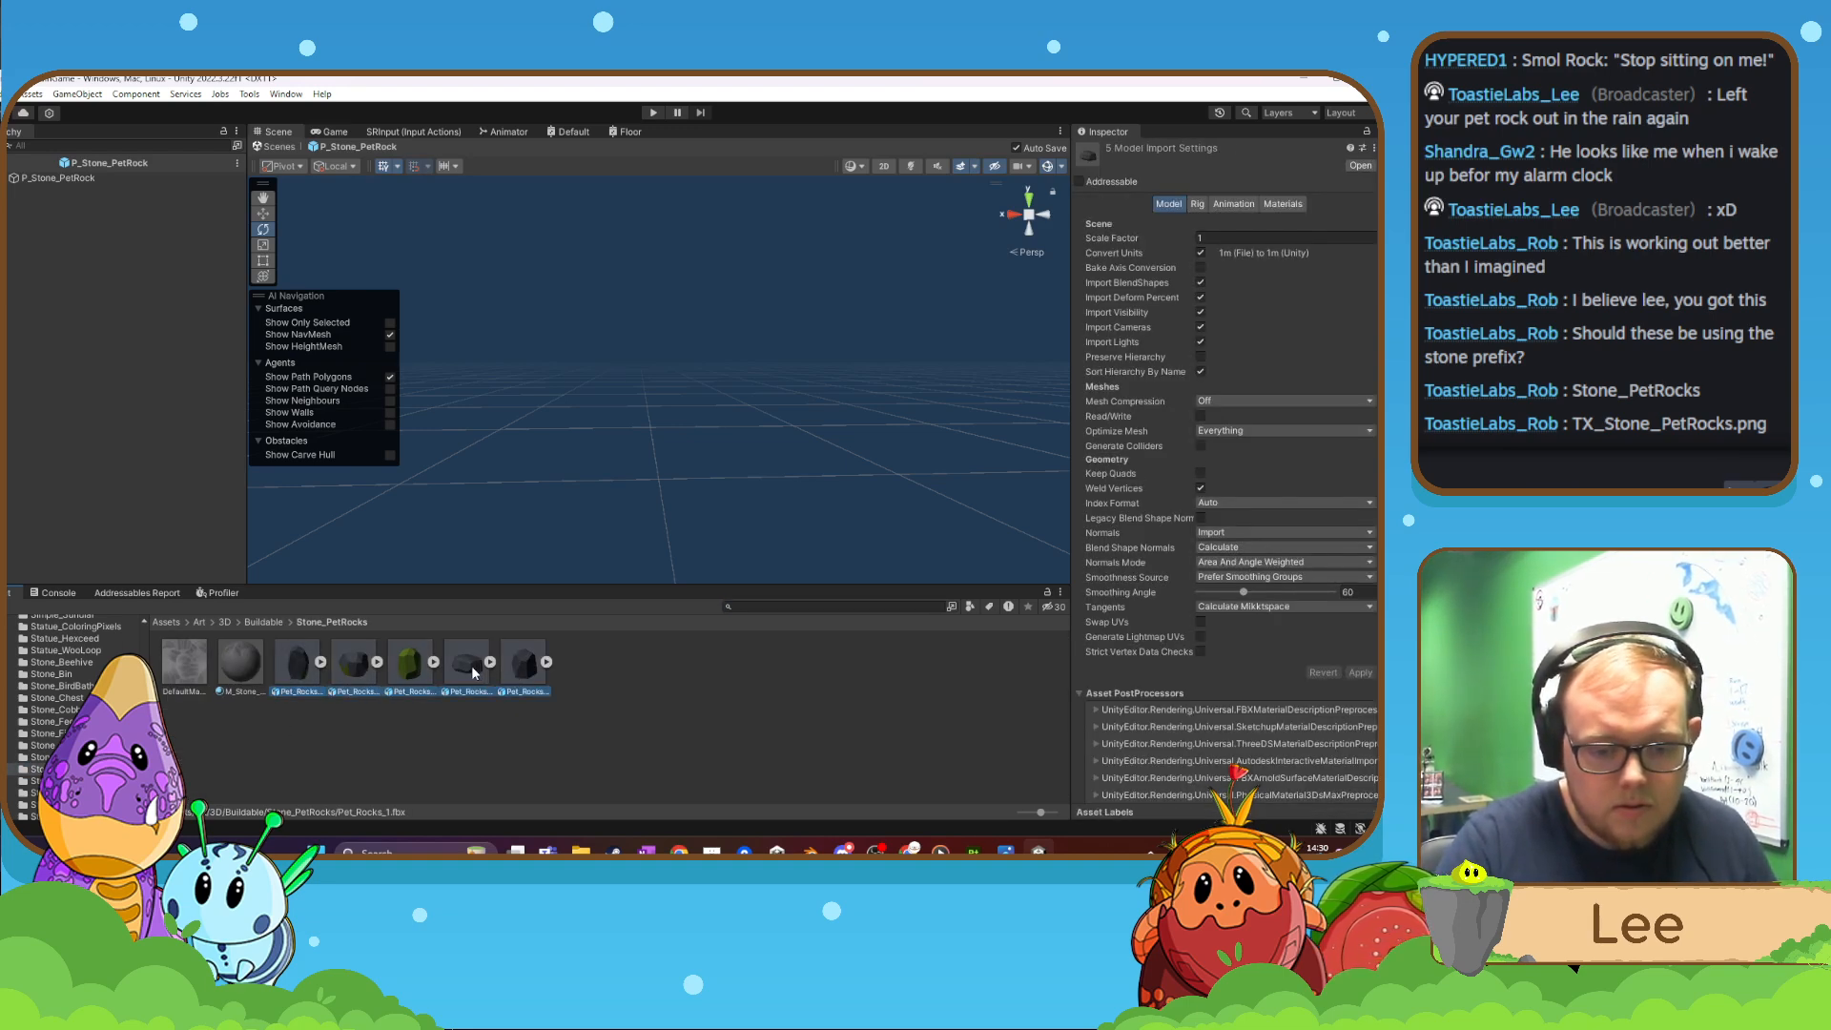
left_click_drag(472, 666, 603, 496)
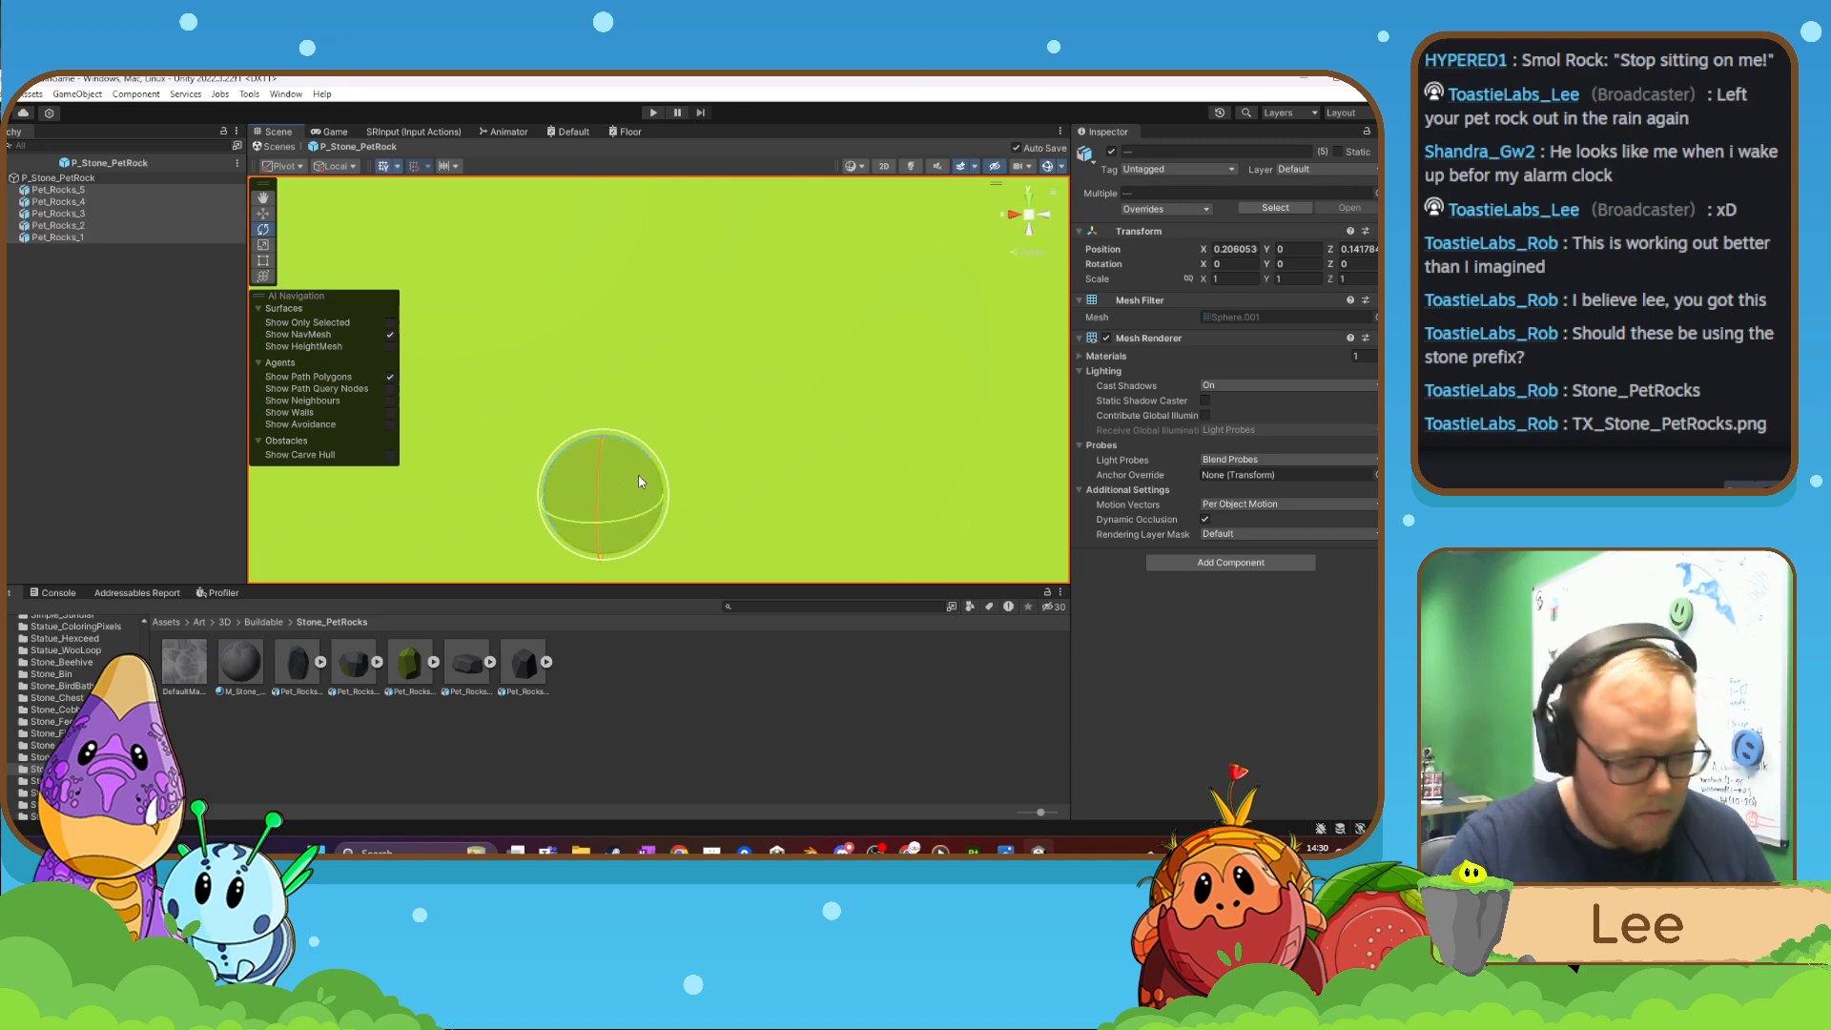
- Set the X and Z positions of the five selected rocks to 0
scroll(639, 474, "down", 8)
scroll(638, 473, "down", 10)
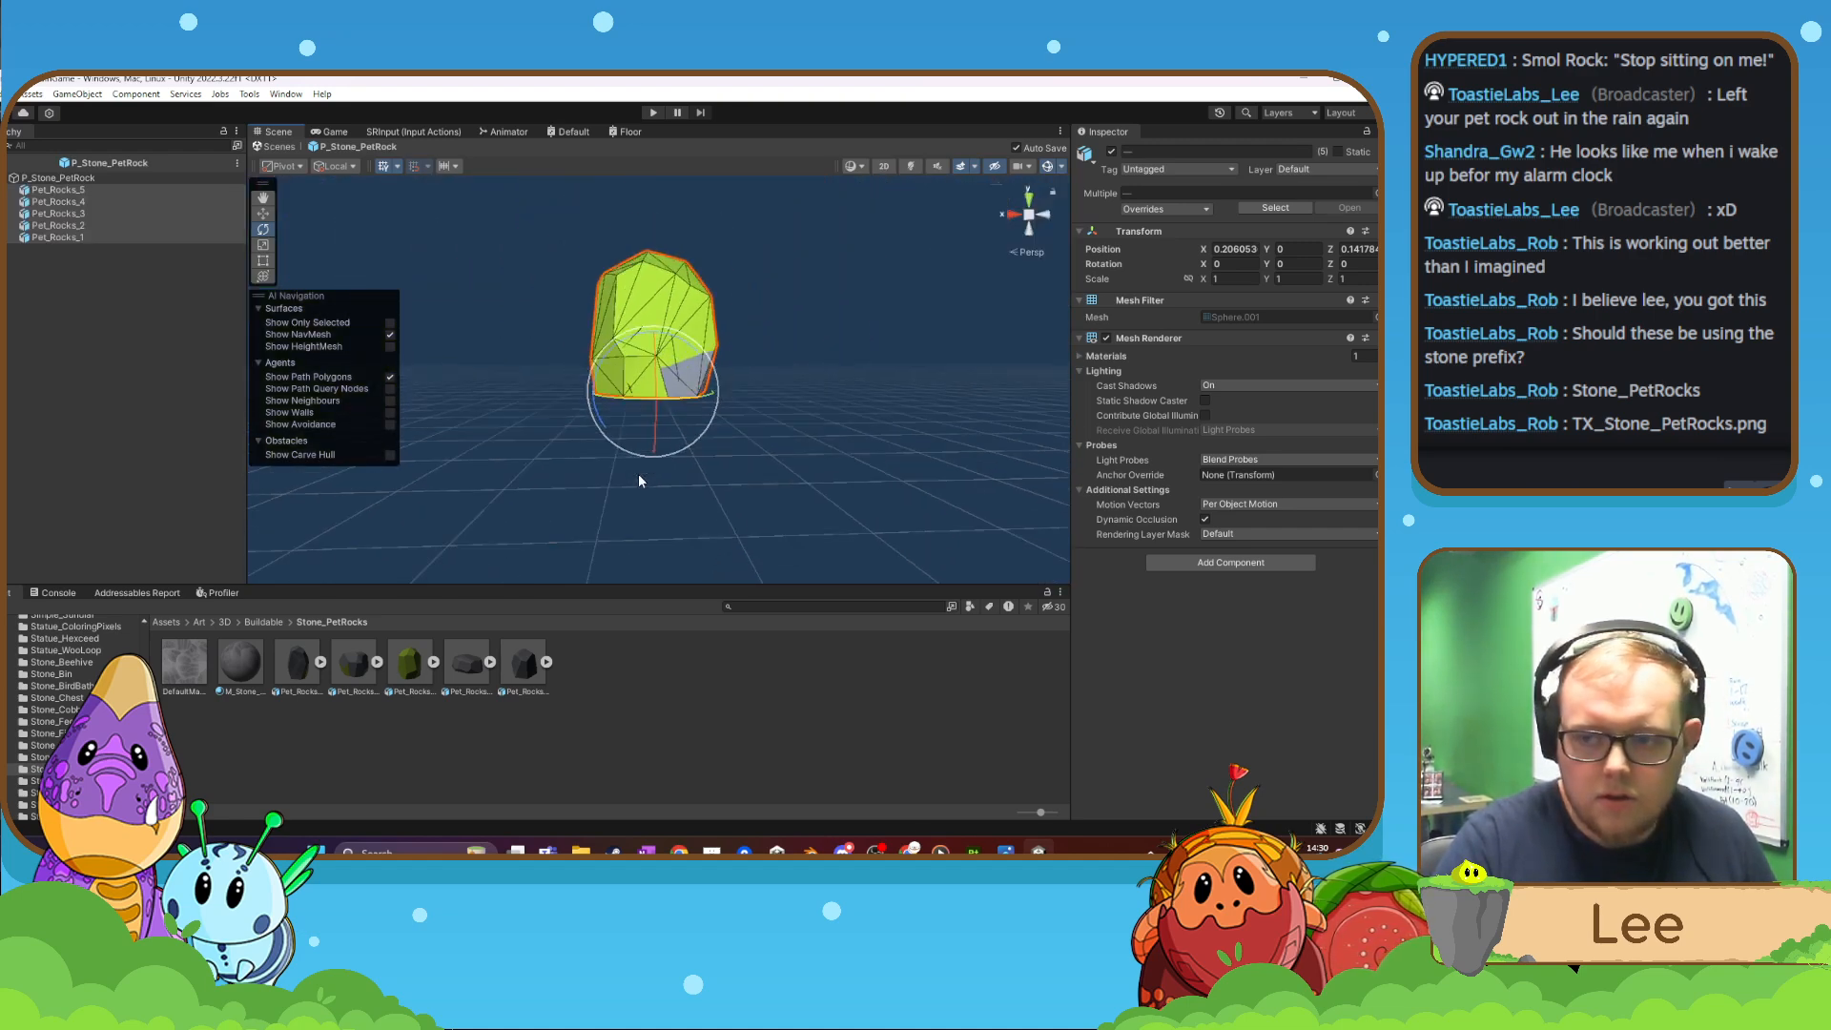
scroll(638, 473, "up", 5)
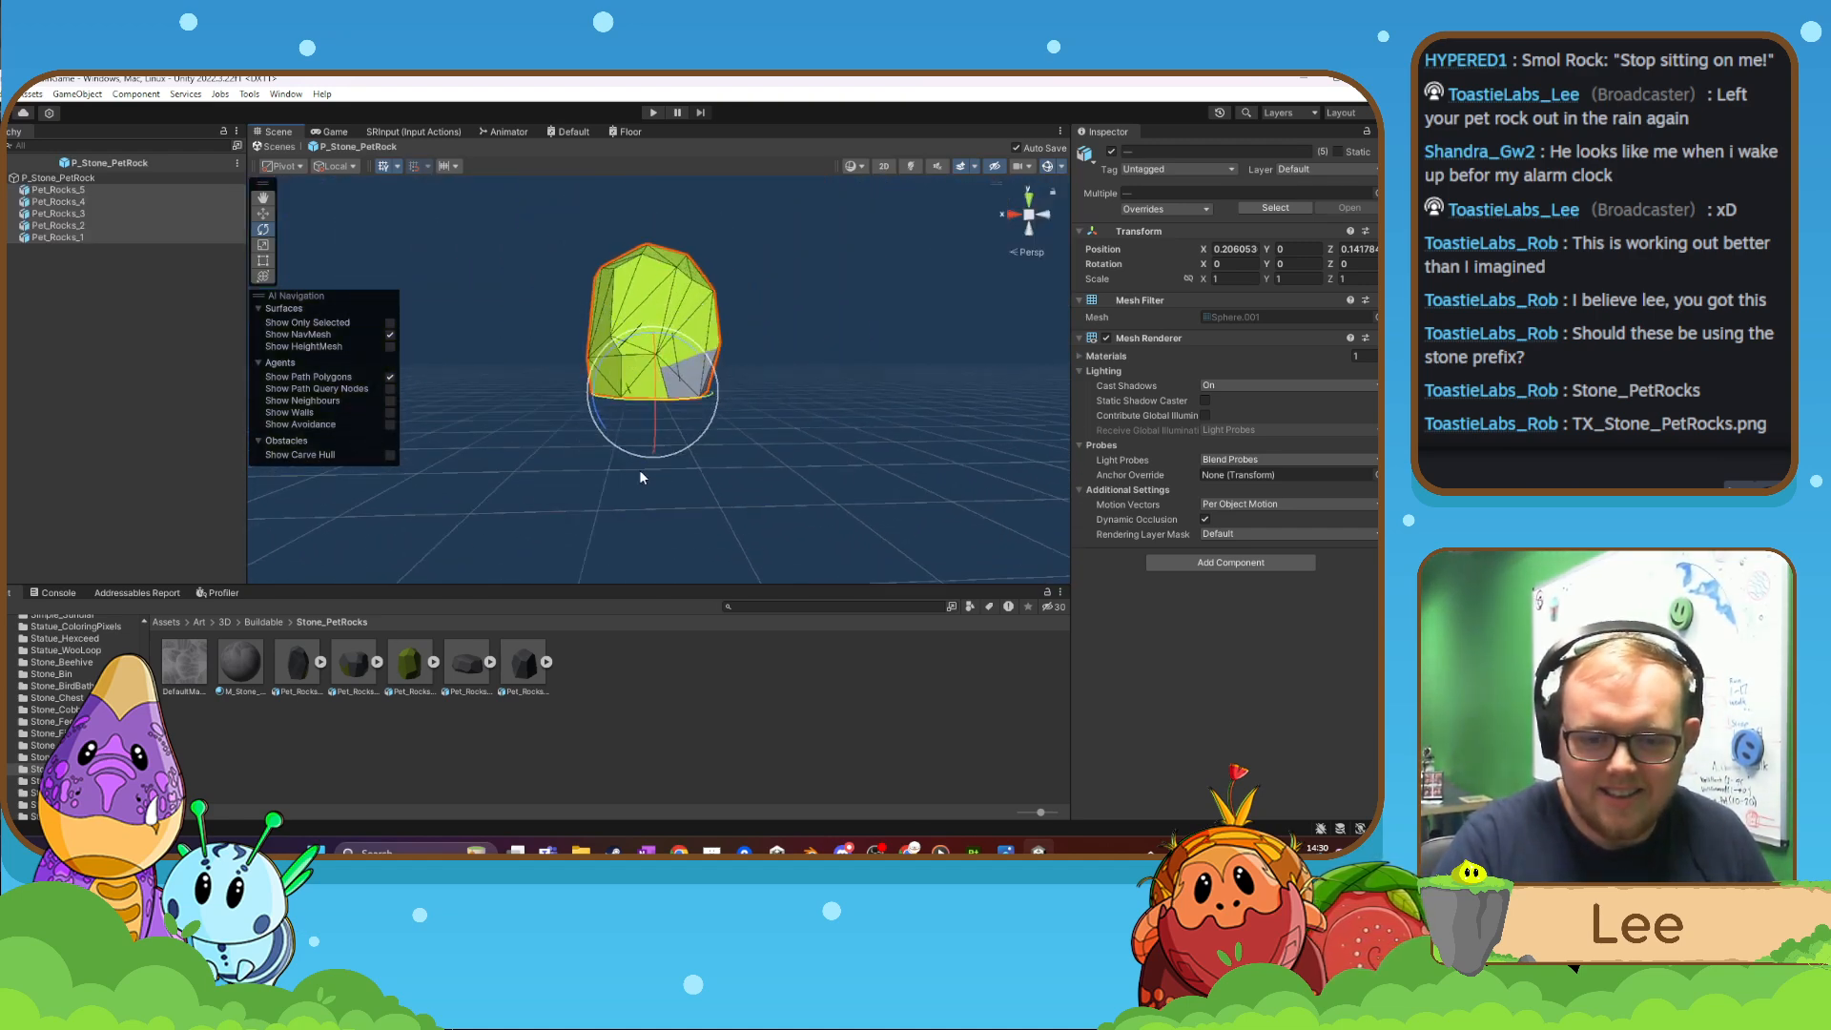
middle_click_drag(639, 470, 654, 521)
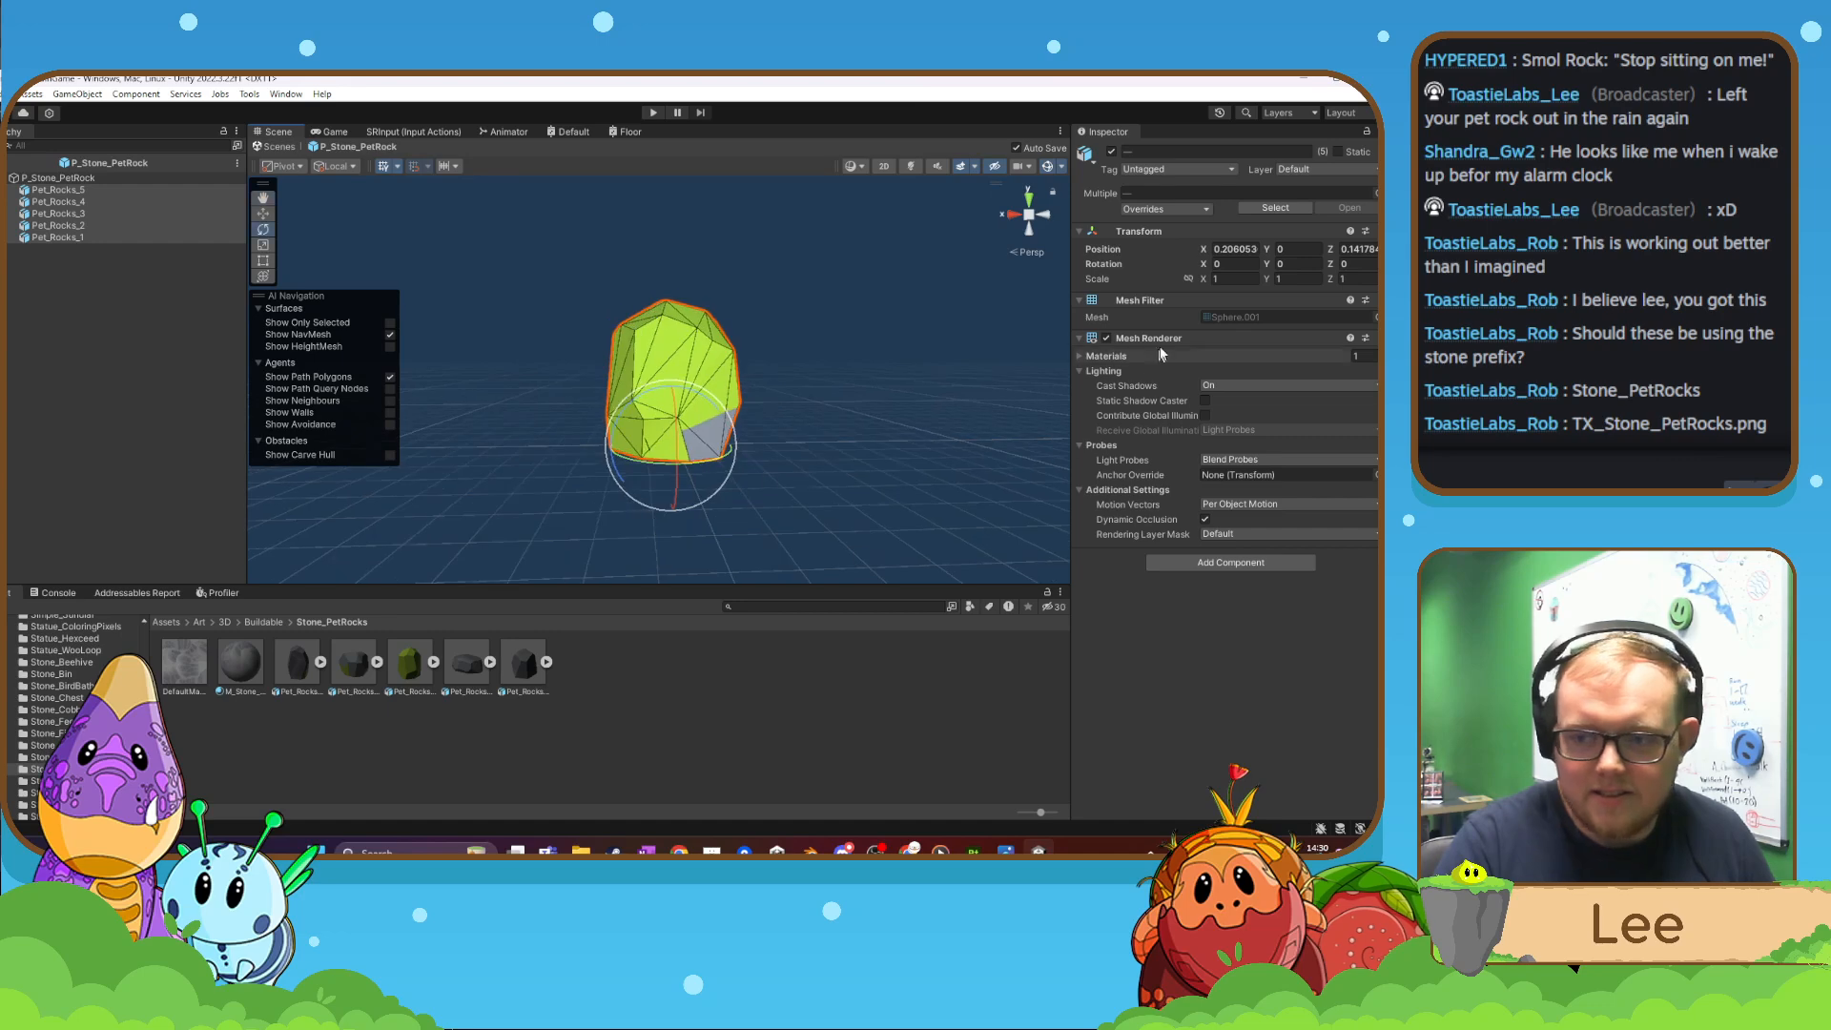
left_click(1229, 251)
type("0")
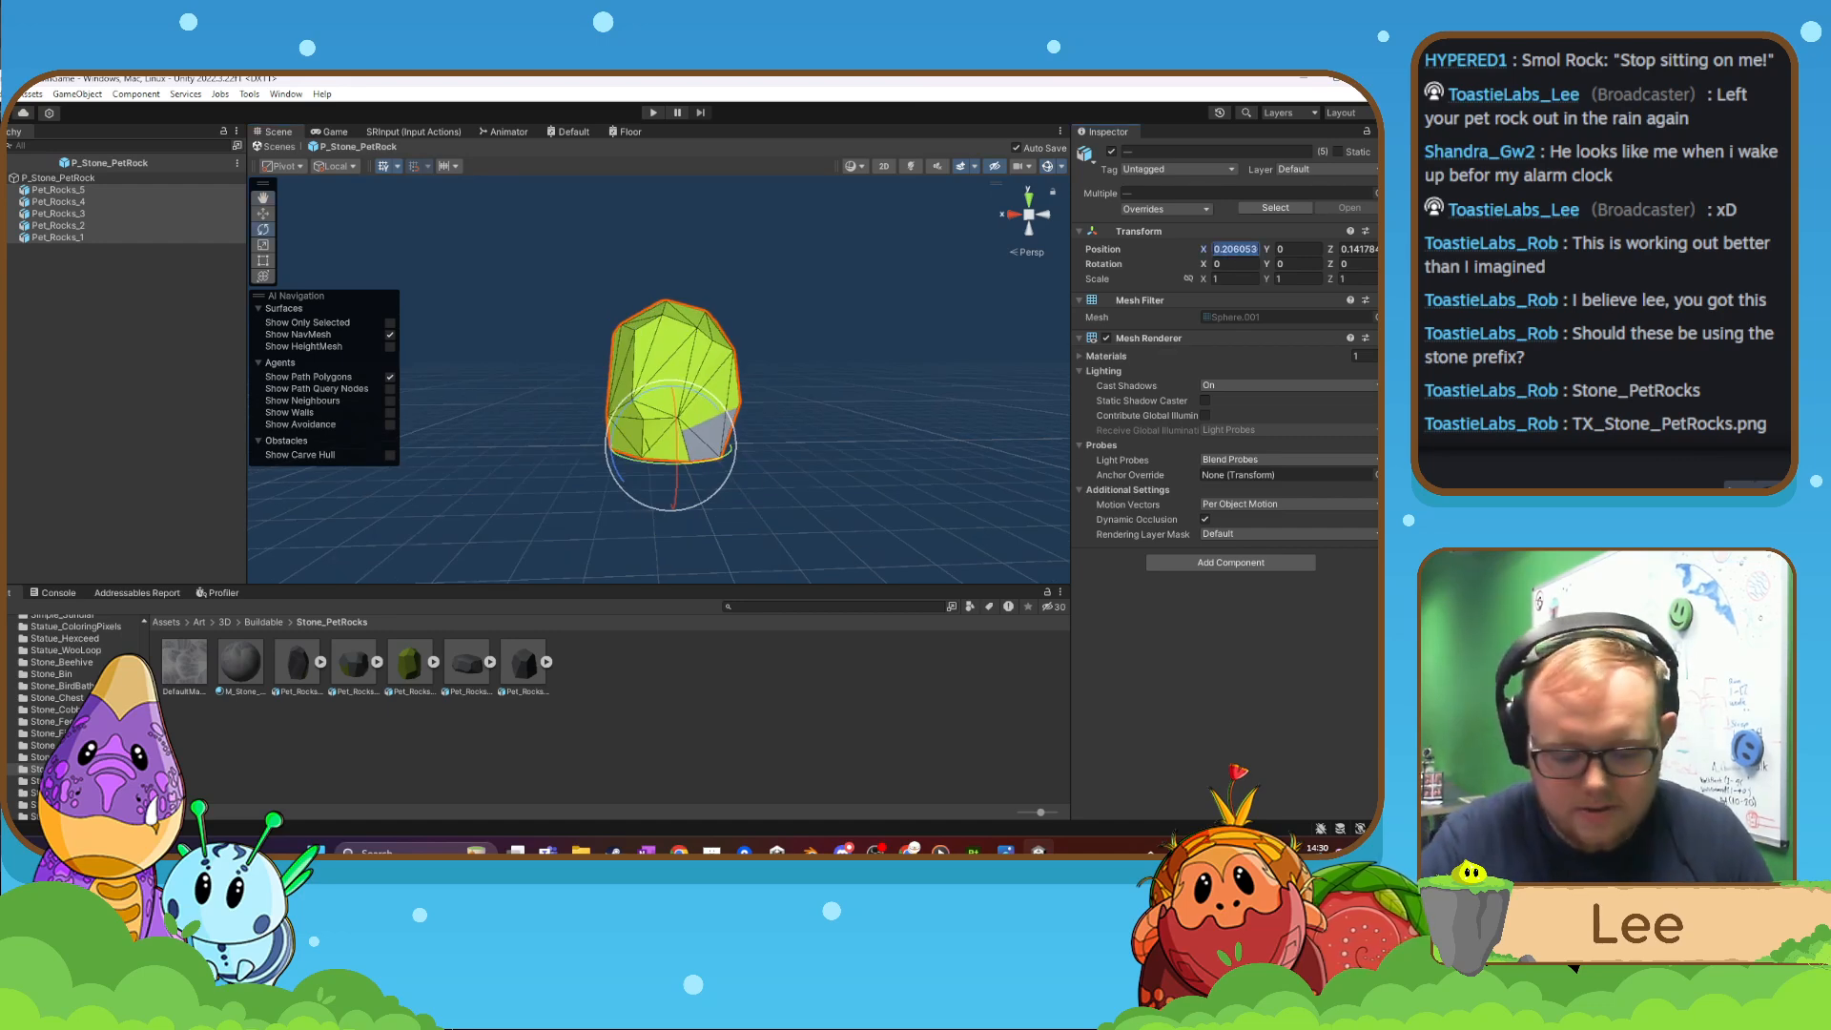
left_click(1360, 250)
type("0")
left_click(868, 658)
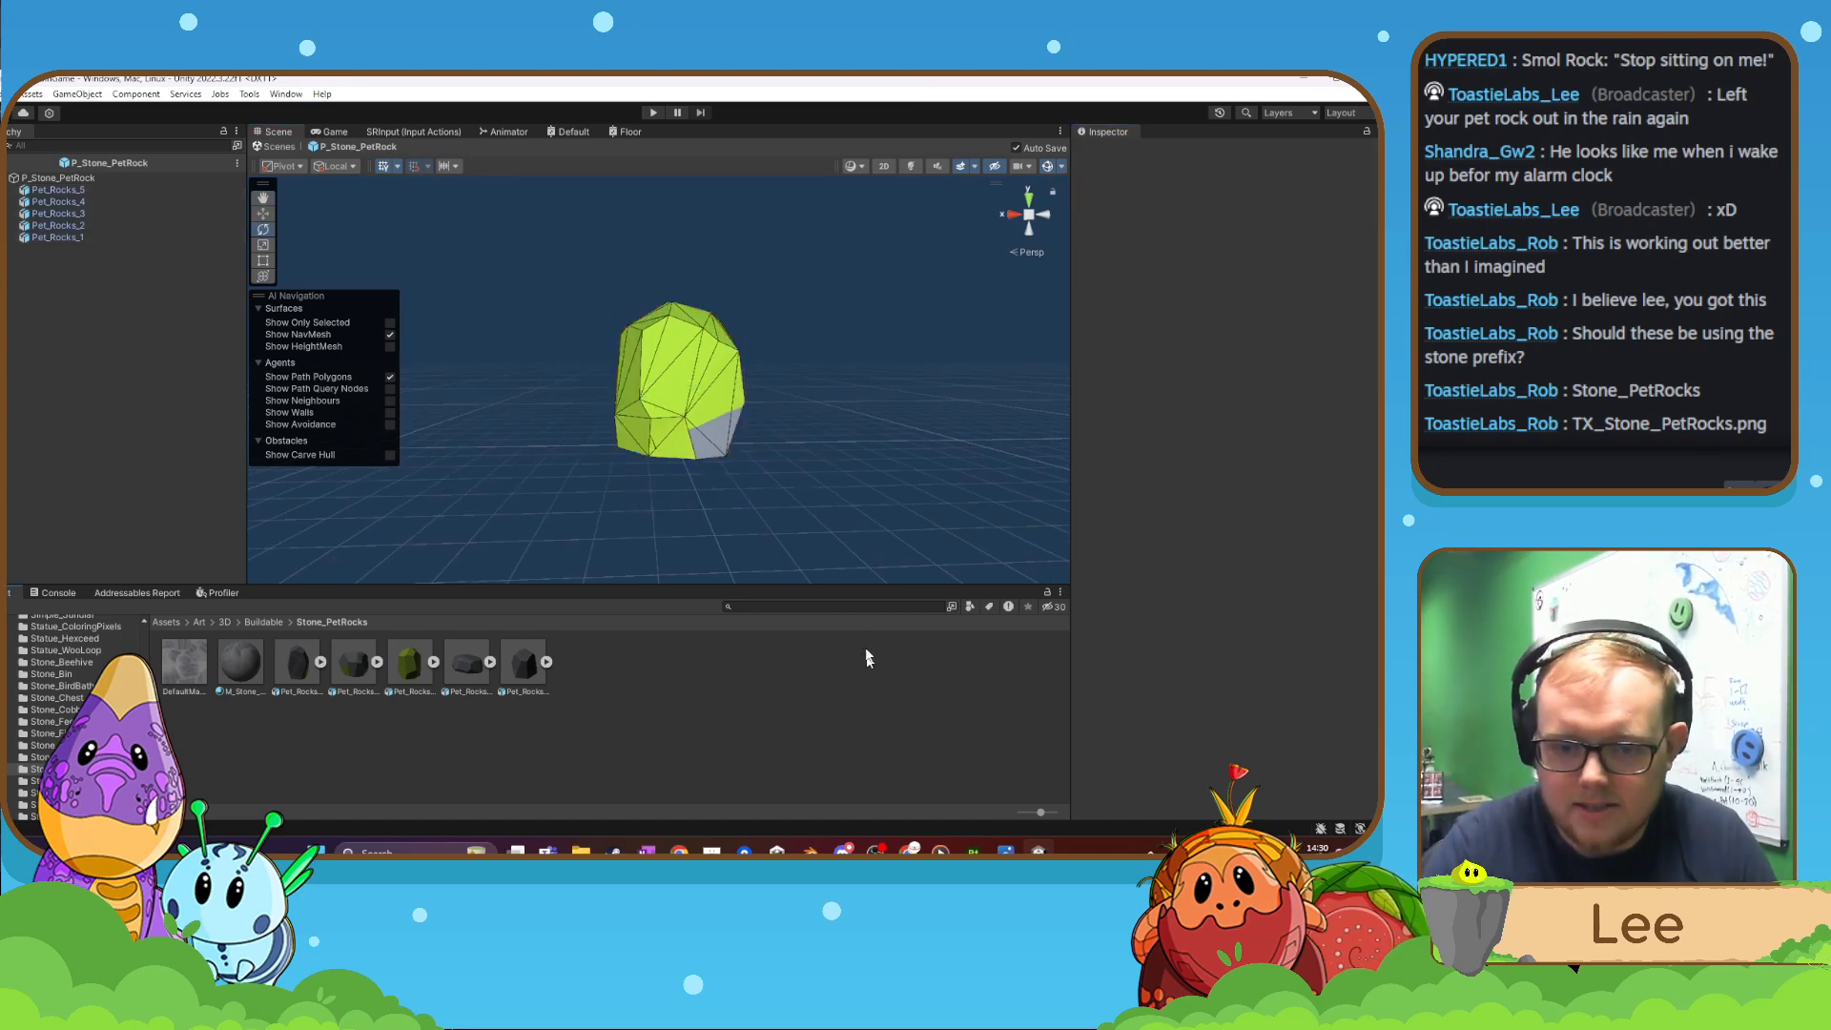
- Spread the rocks along the X axis around Pet_Rocks_5, moving Pet_Rocks_1 to about -4.8, Pet_Rocks_4 to about 9.8, and Pet_Rocks_2 and Pet_Rocks_3 outward
left_click(741, 423)
left_click(262, 214)
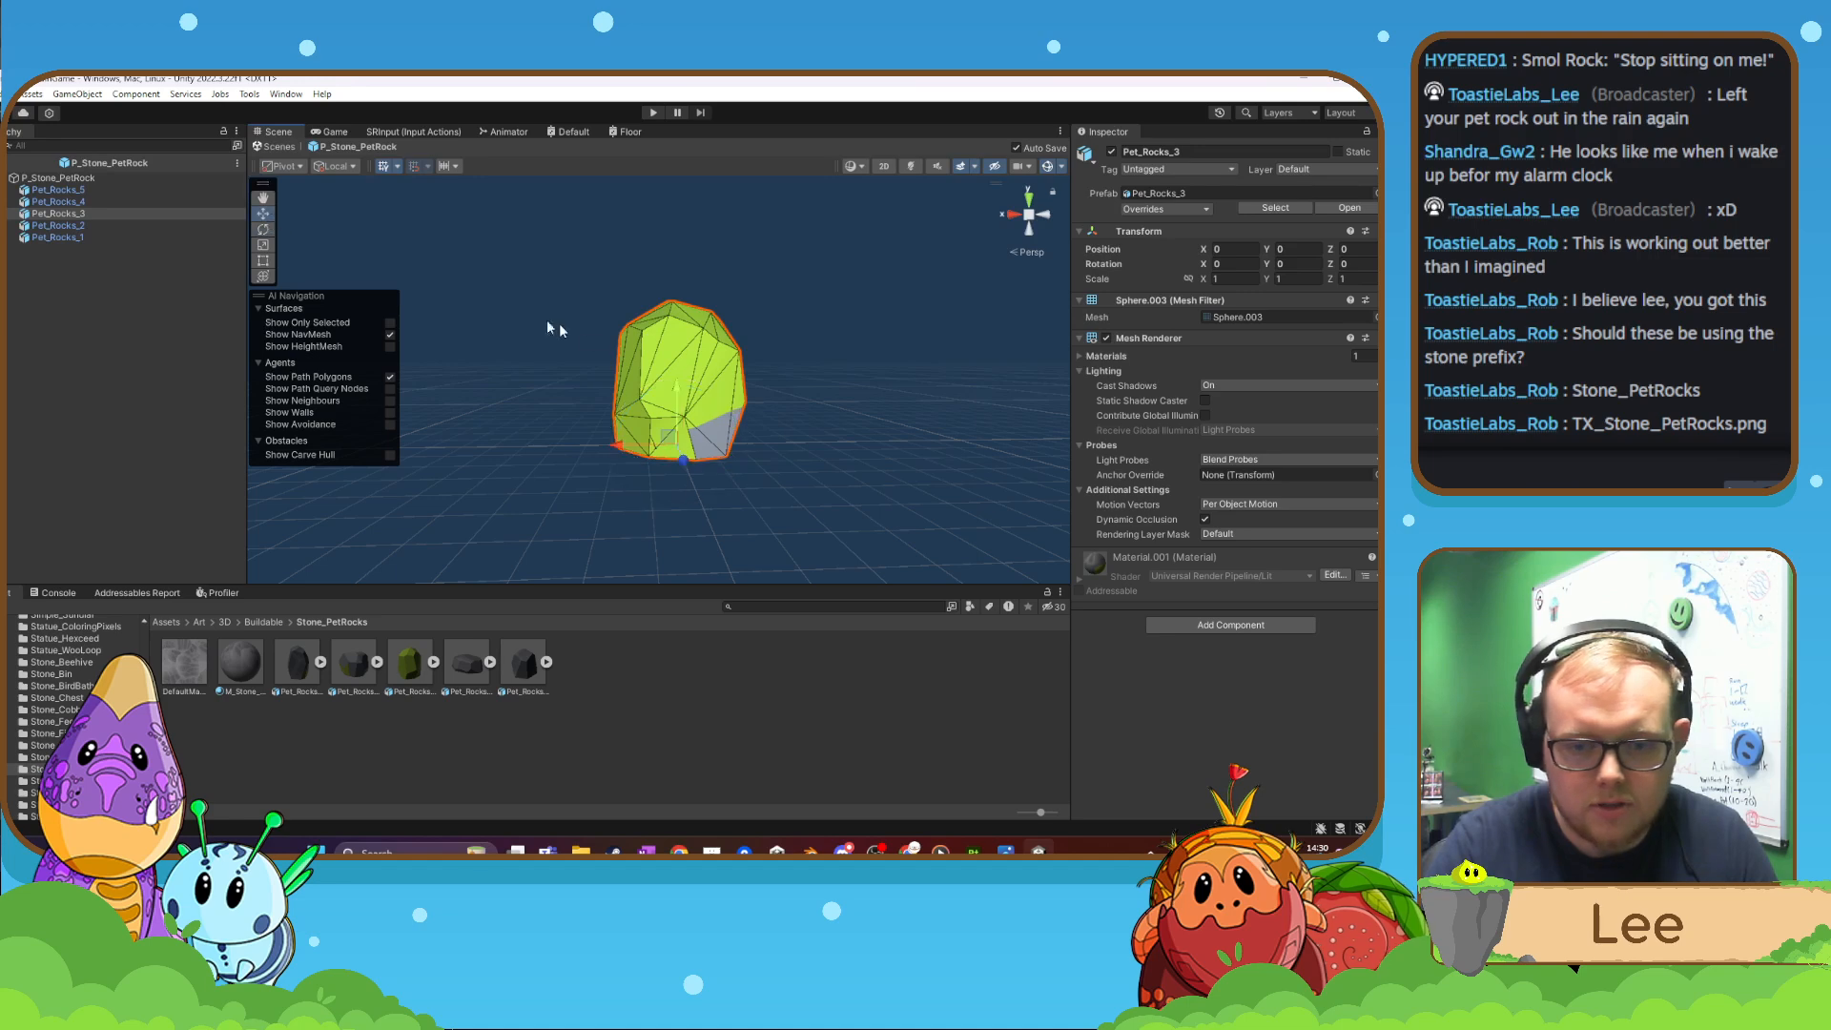
left_click_drag(620, 446, 437, 446)
left_click(673, 424)
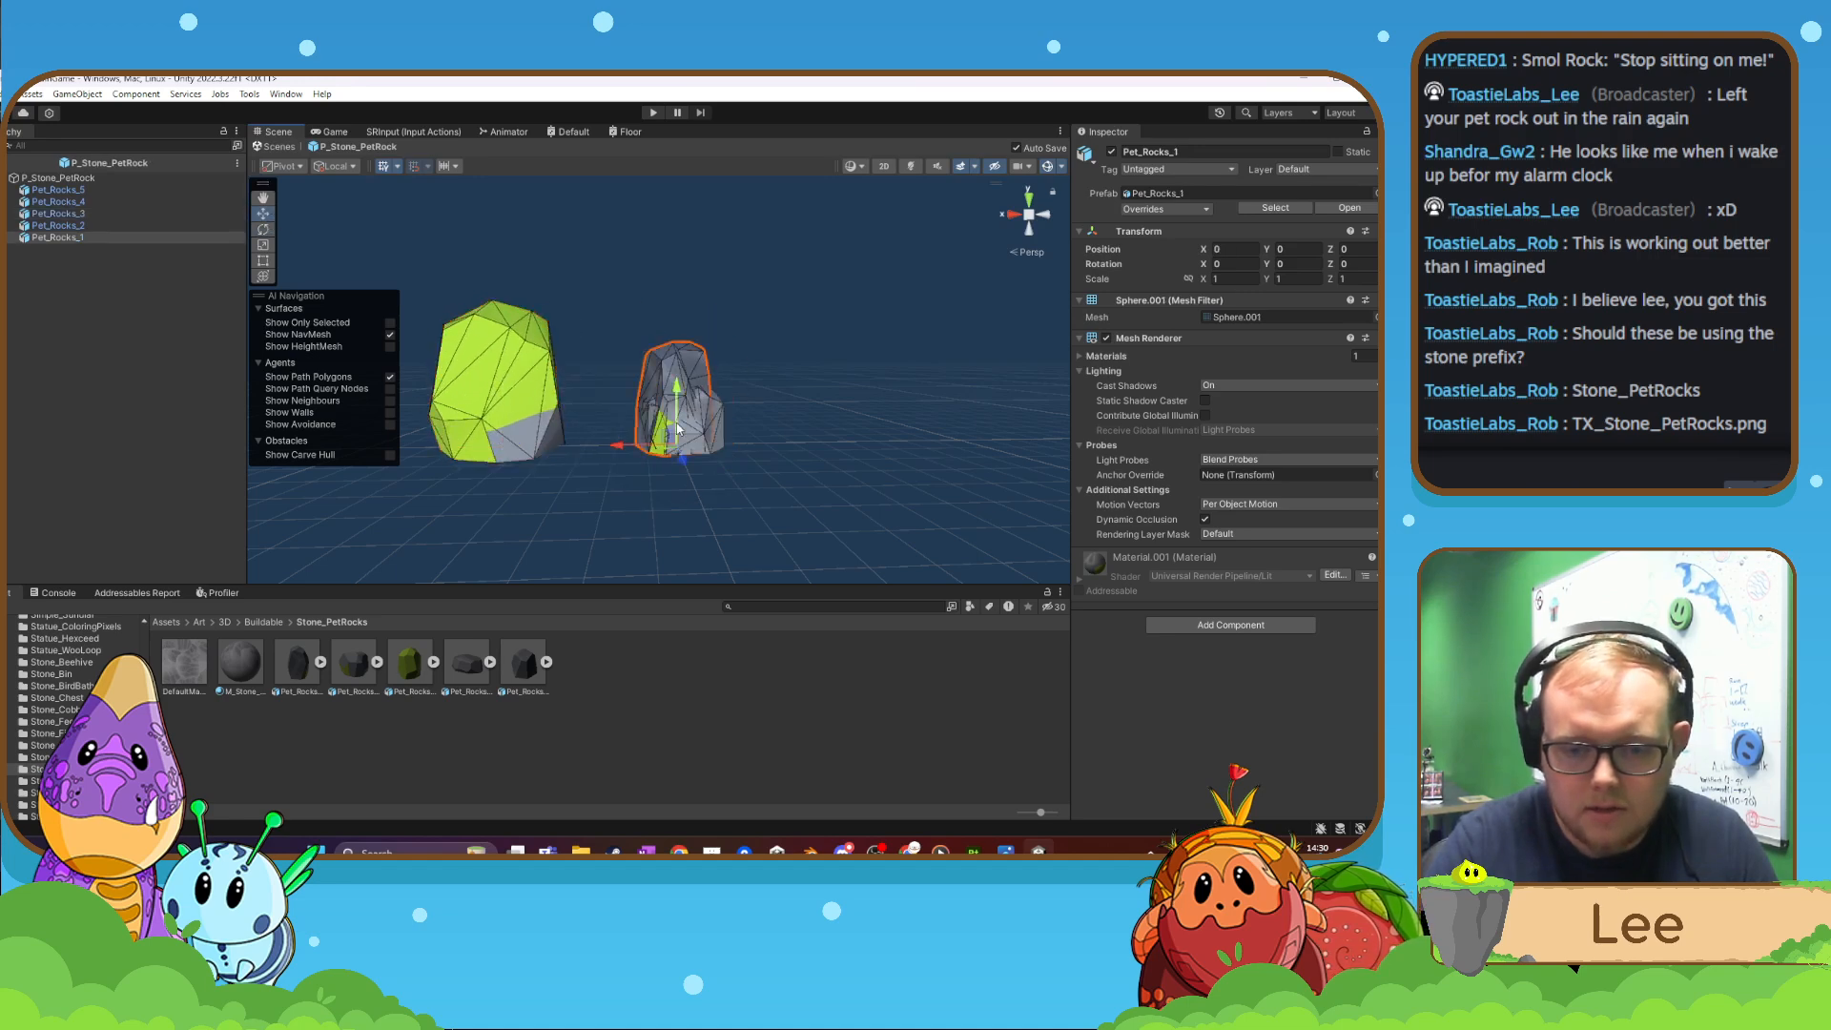
left_click_drag(630, 446, 775, 463)
left_click(672, 425)
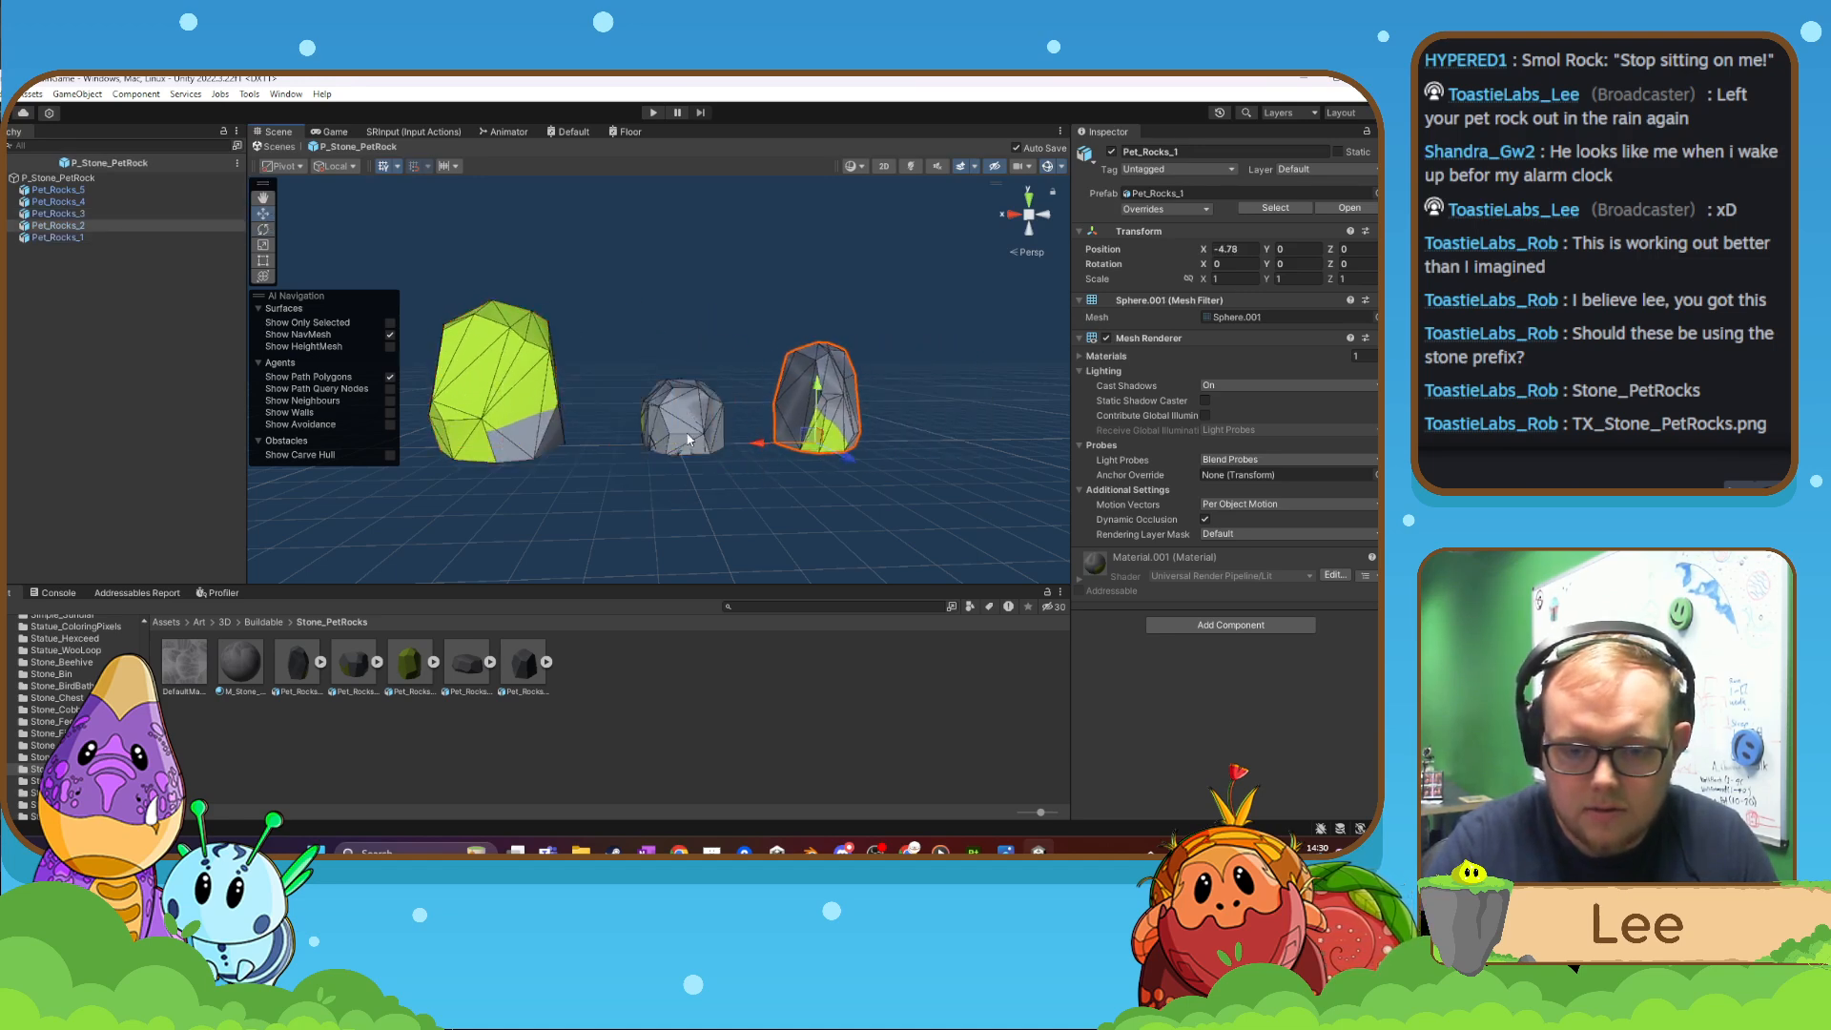
left_click_drag(626, 448, 893, 450)
left_click(683, 435)
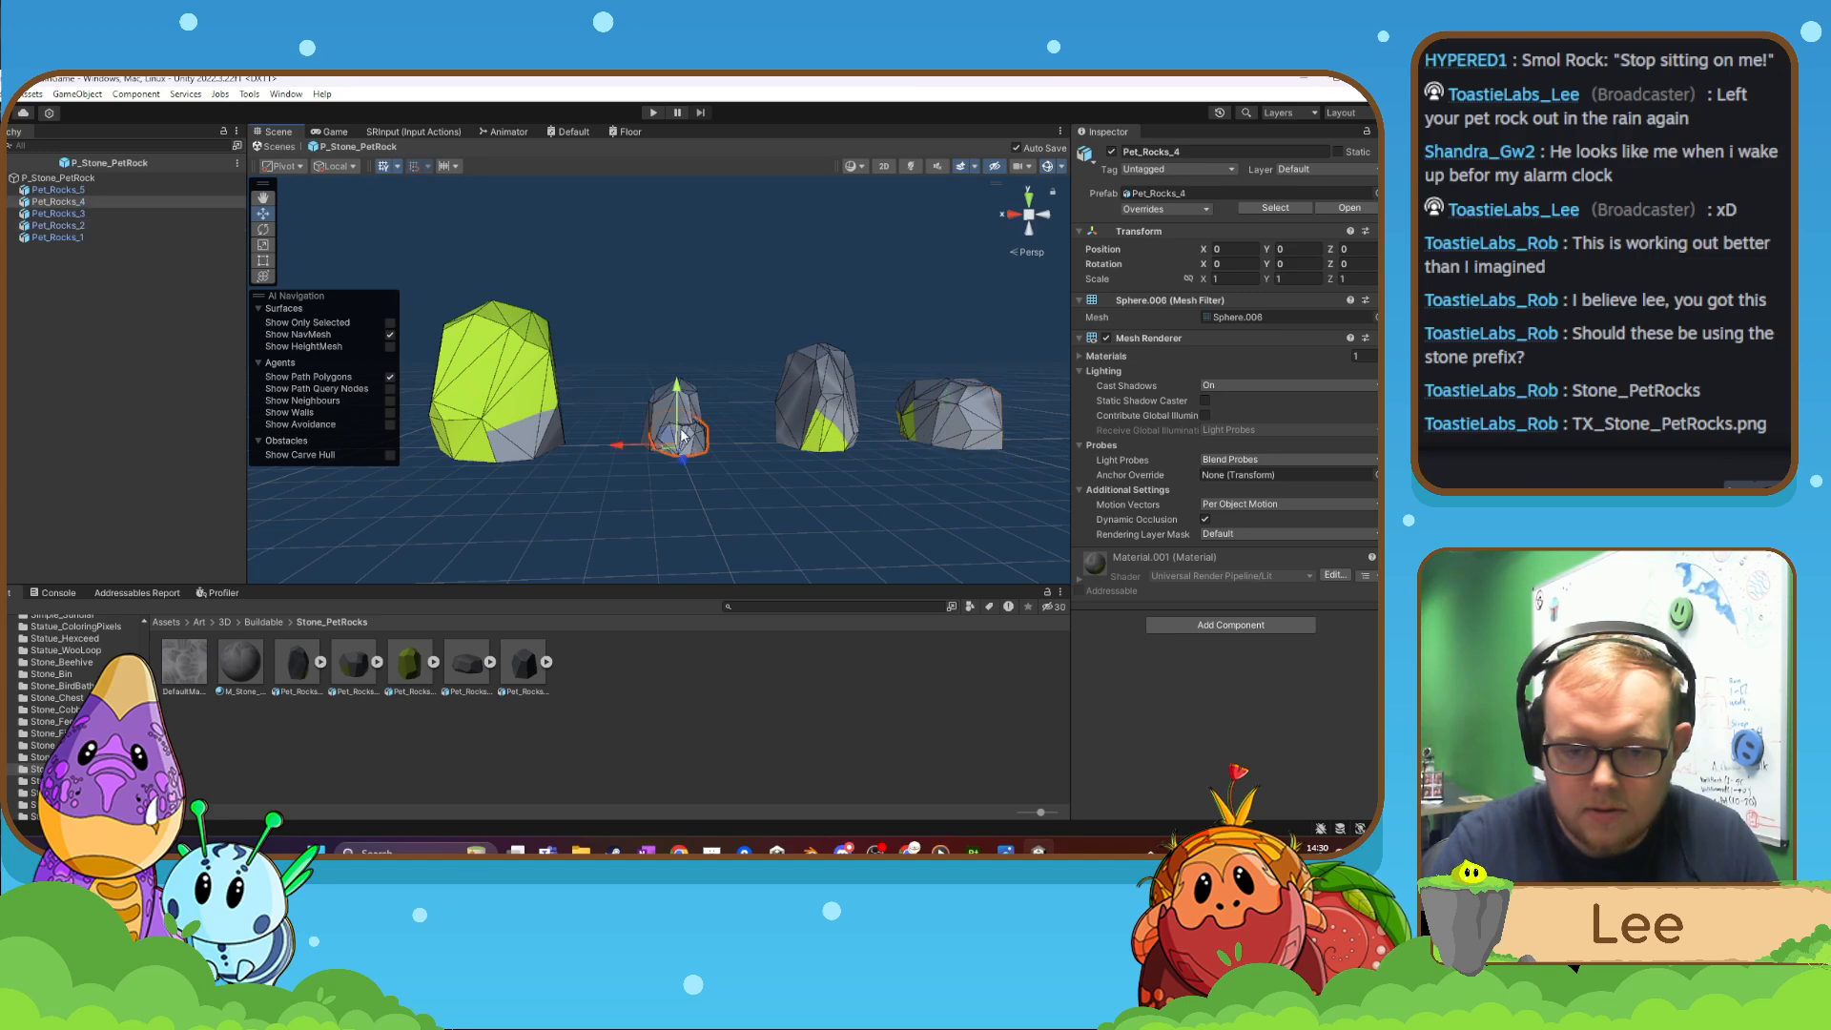
left_click_drag(620, 445, 315, 431)
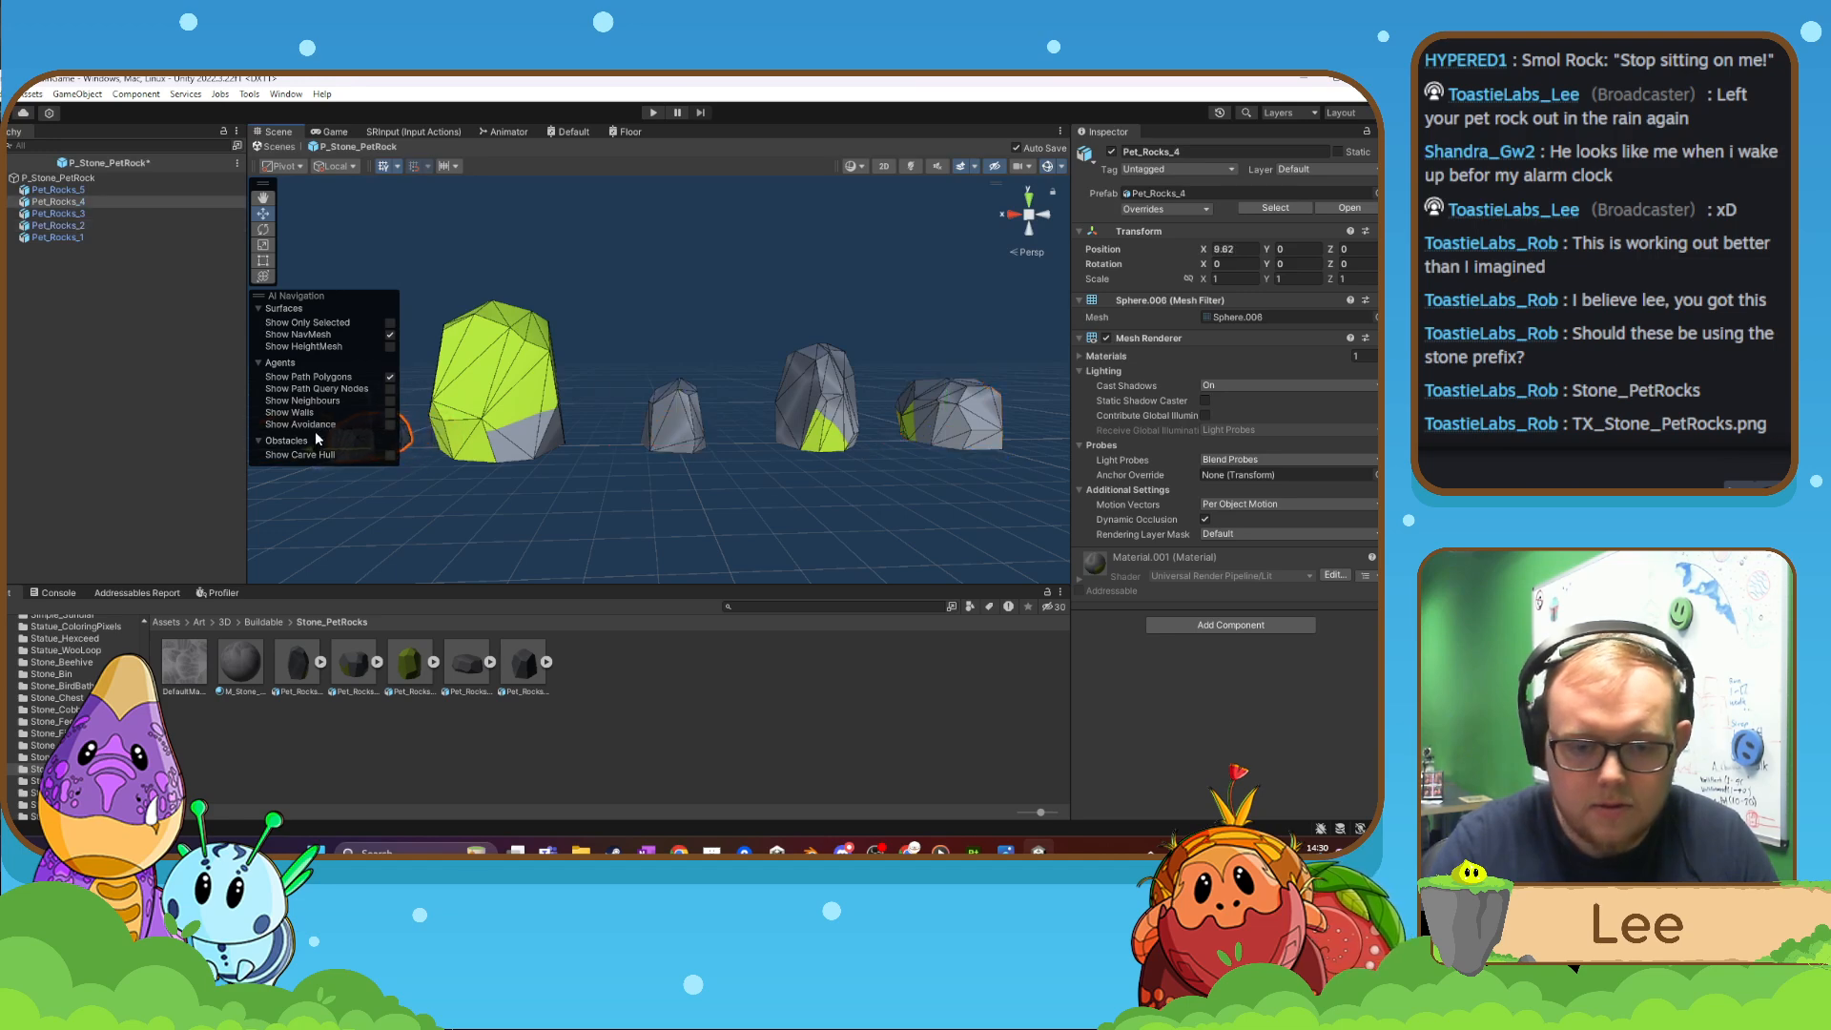
- Apply the M_Stone_PetRock material to all five rocks in the prefab
right_click_drag(501, 500, 493, 500)
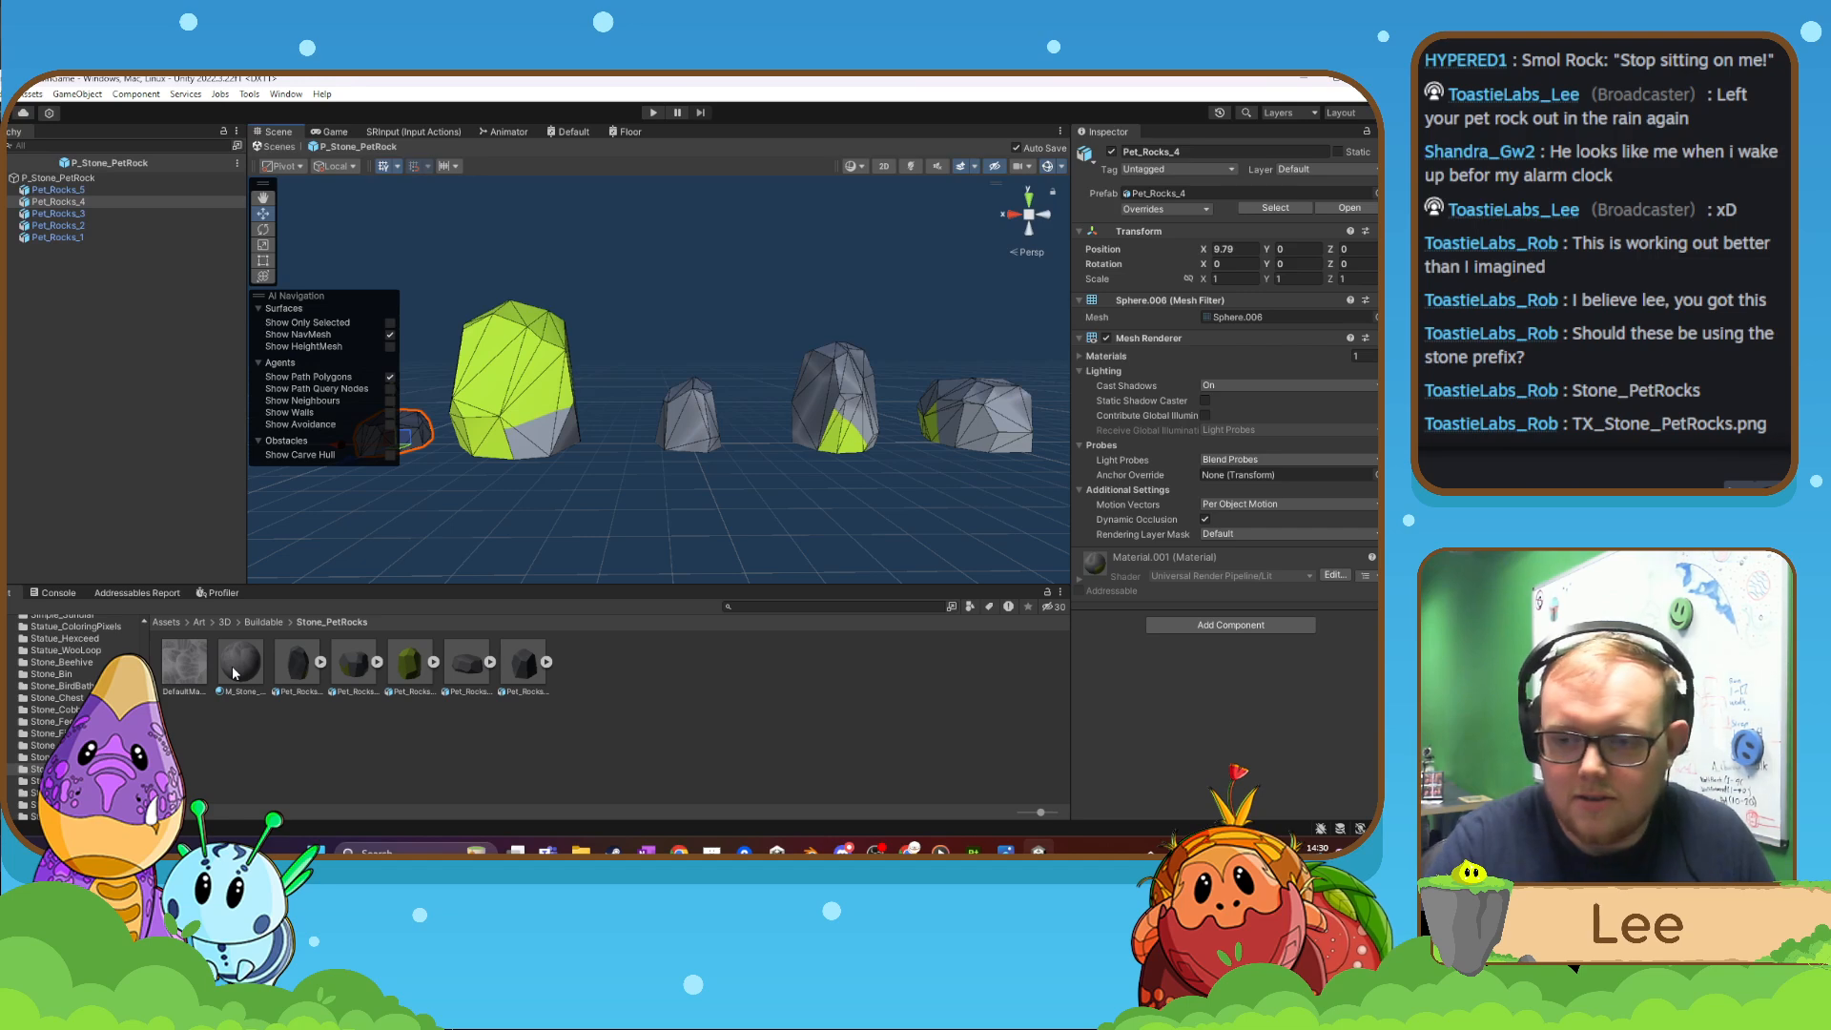
left_click_drag(233, 666, 525, 430)
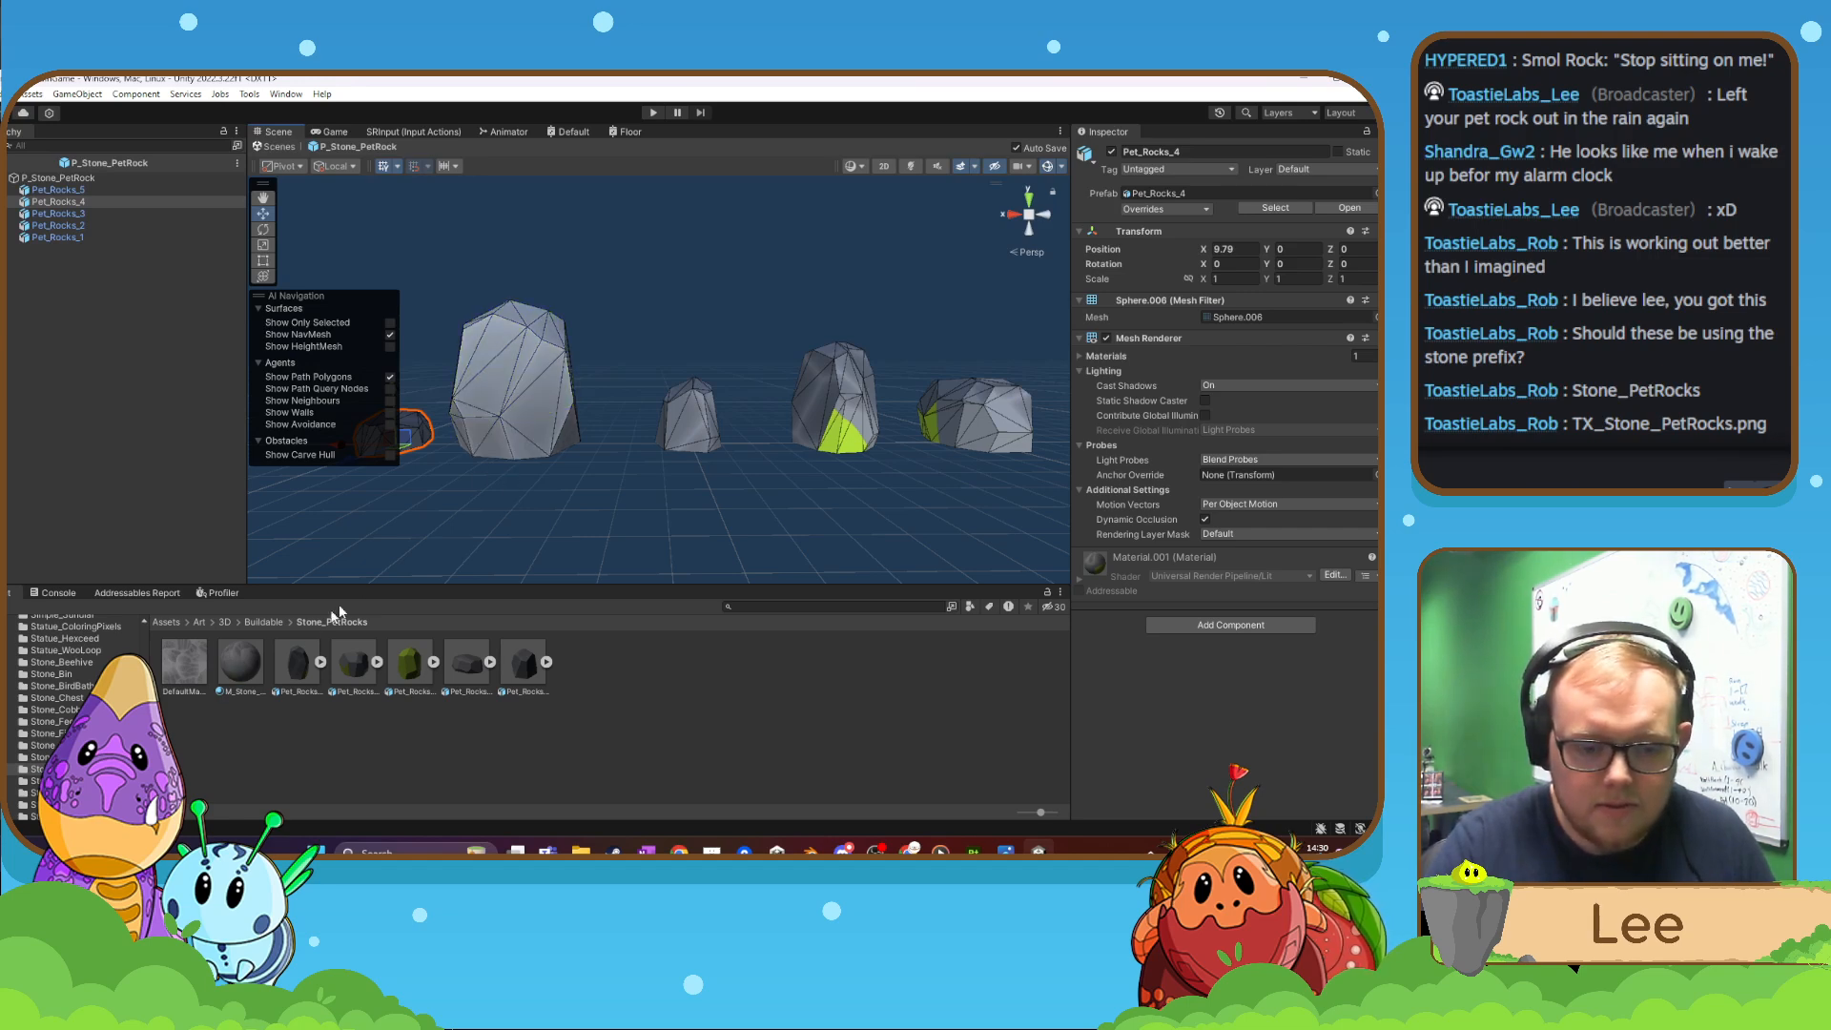
left_click_drag(362, 536, 420, 446)
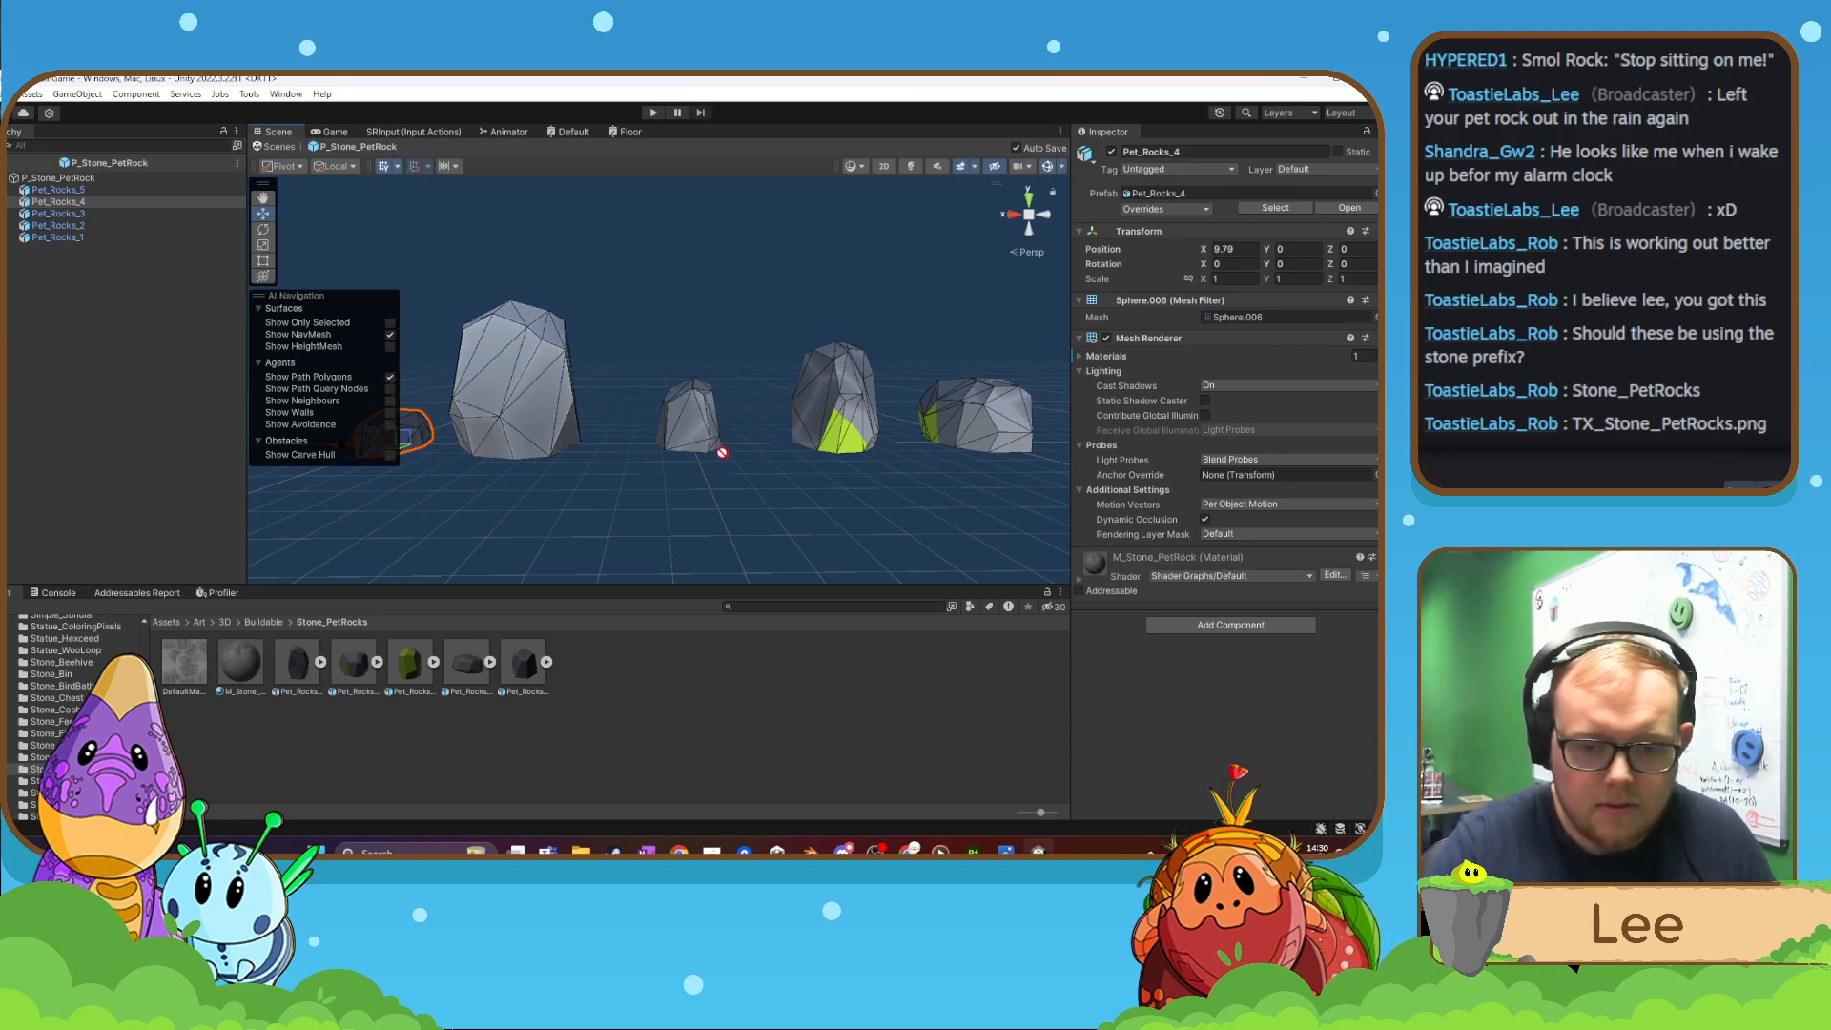
left_click_drag(722, 453, 701, 439)
left_click_drag(246, 653, 942, 448)
right_click_drag(821, 506, 665, 458)
key("a")
left_click(526, 521)
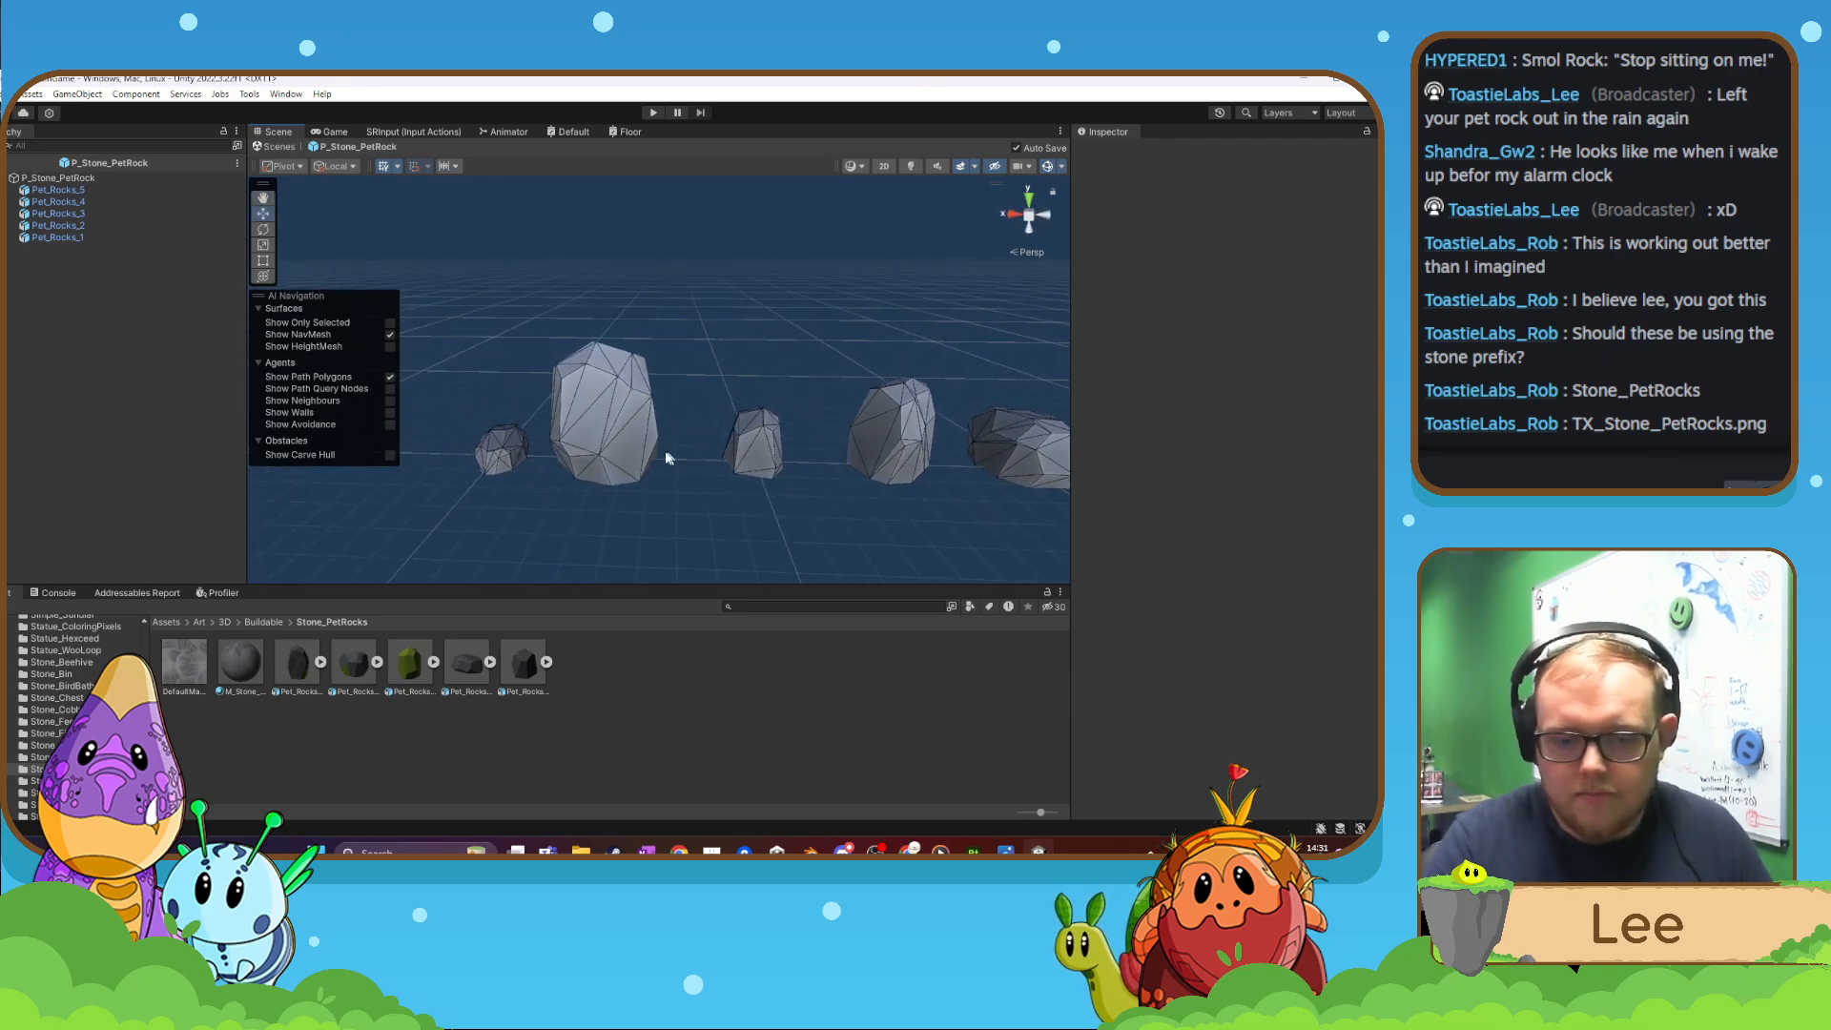
- Fine-tune the spacing along X: Pet_Rocks_3 at about 5, Pet_Rocks_1 about -4.4, Pet_Rocks_2 about -8.9 and Pet_Rocks_4 about 9.9
left_click(634, 448)
left_click_drag(553, 456, 568, 456)
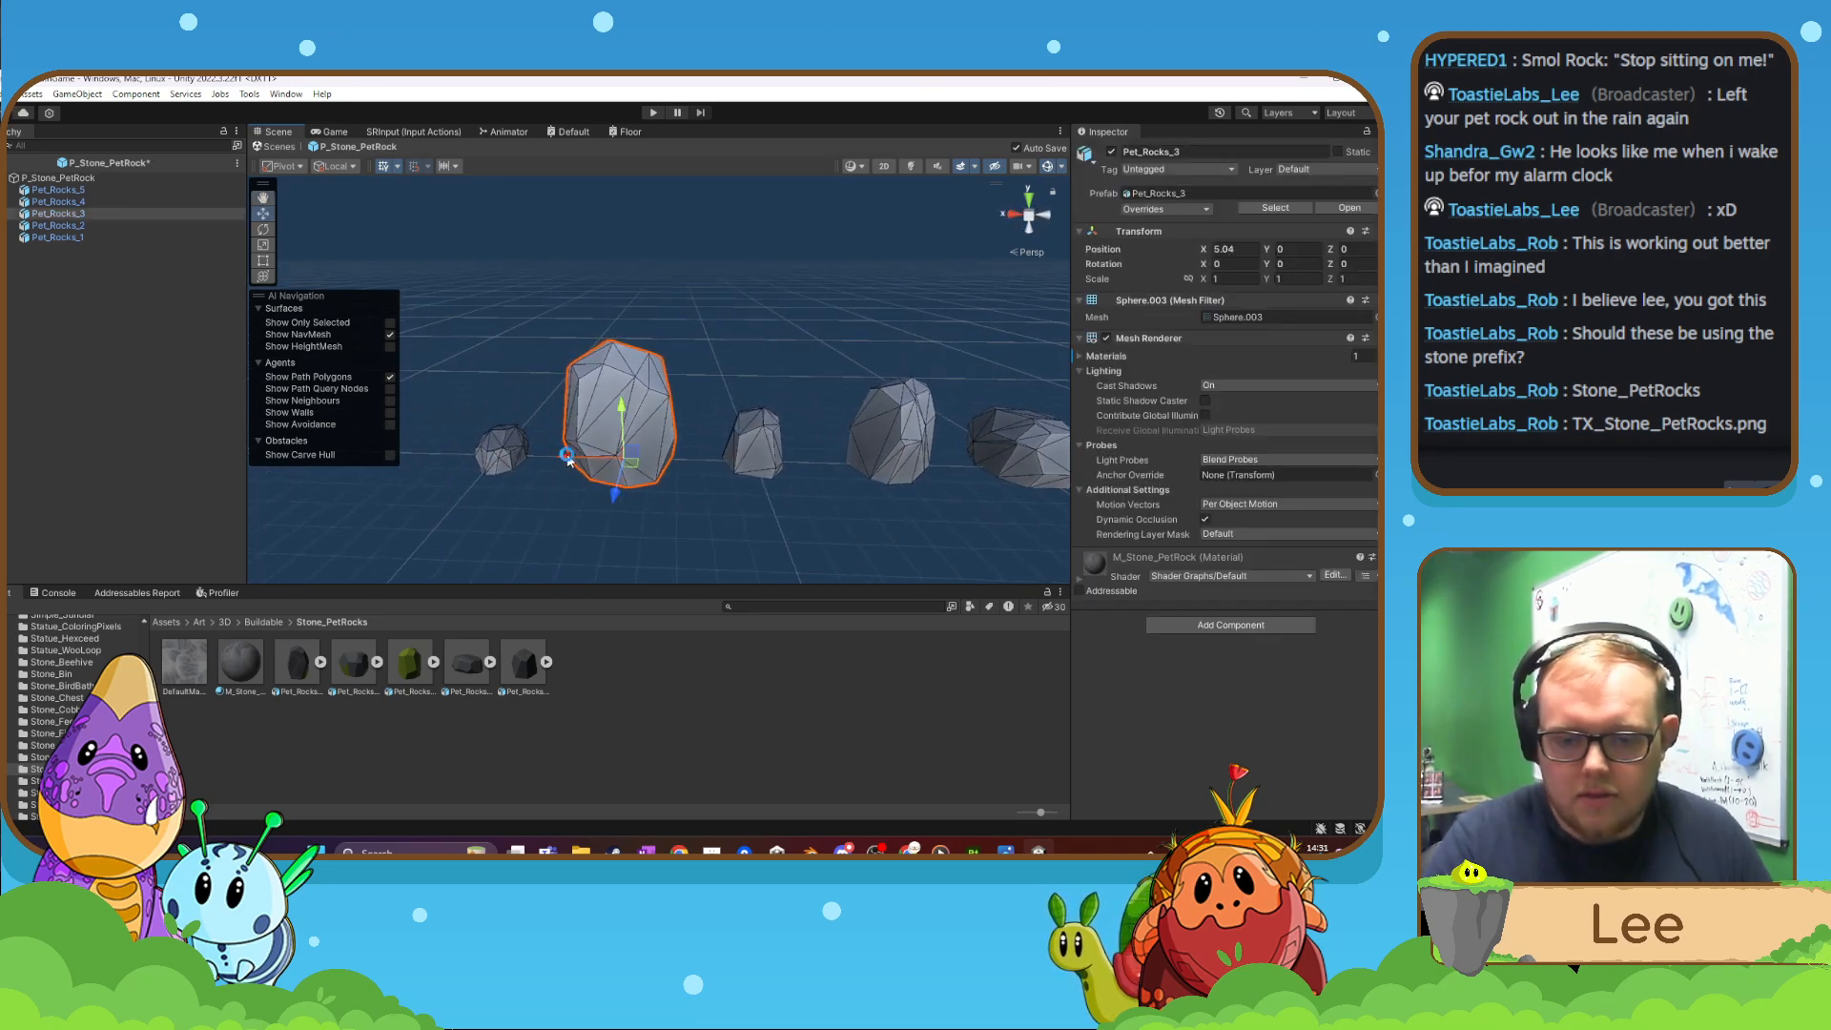
right_click_drag(707, 500, 797, 464)
left_click(799, 458)
left_click_drag(769, 456, 757, 457)
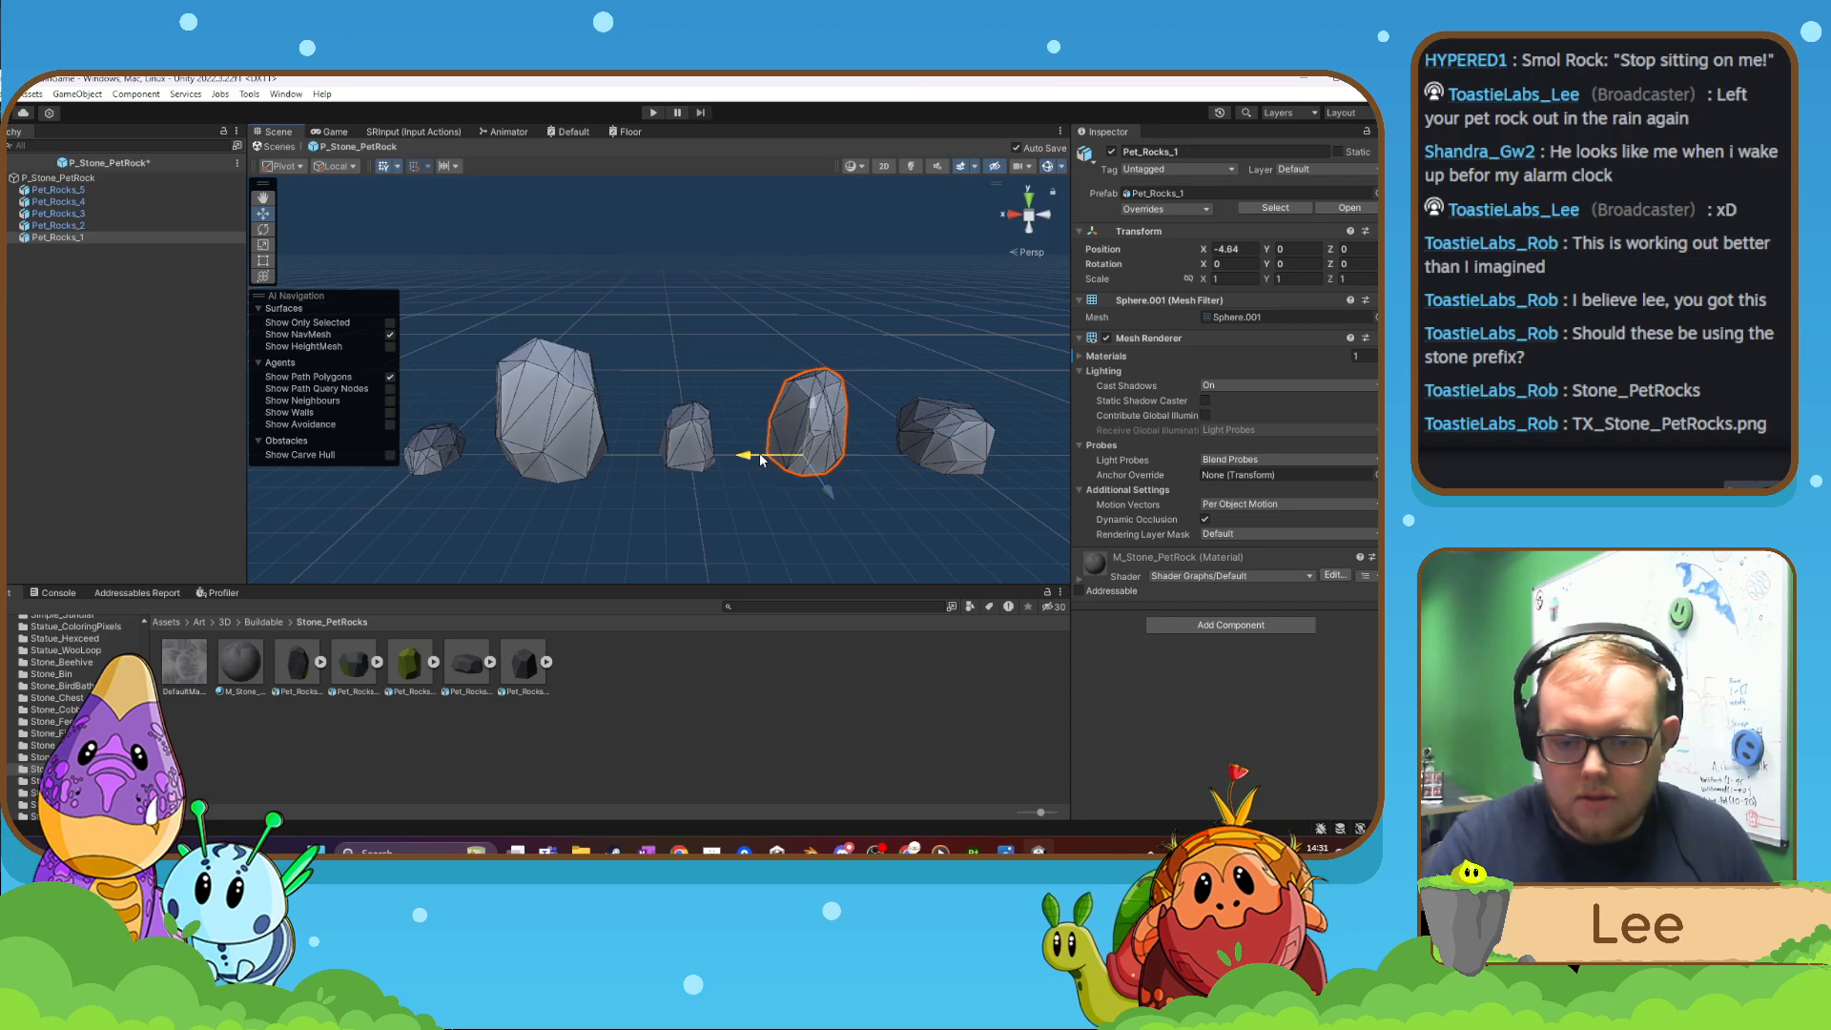
left_click(918, 456)
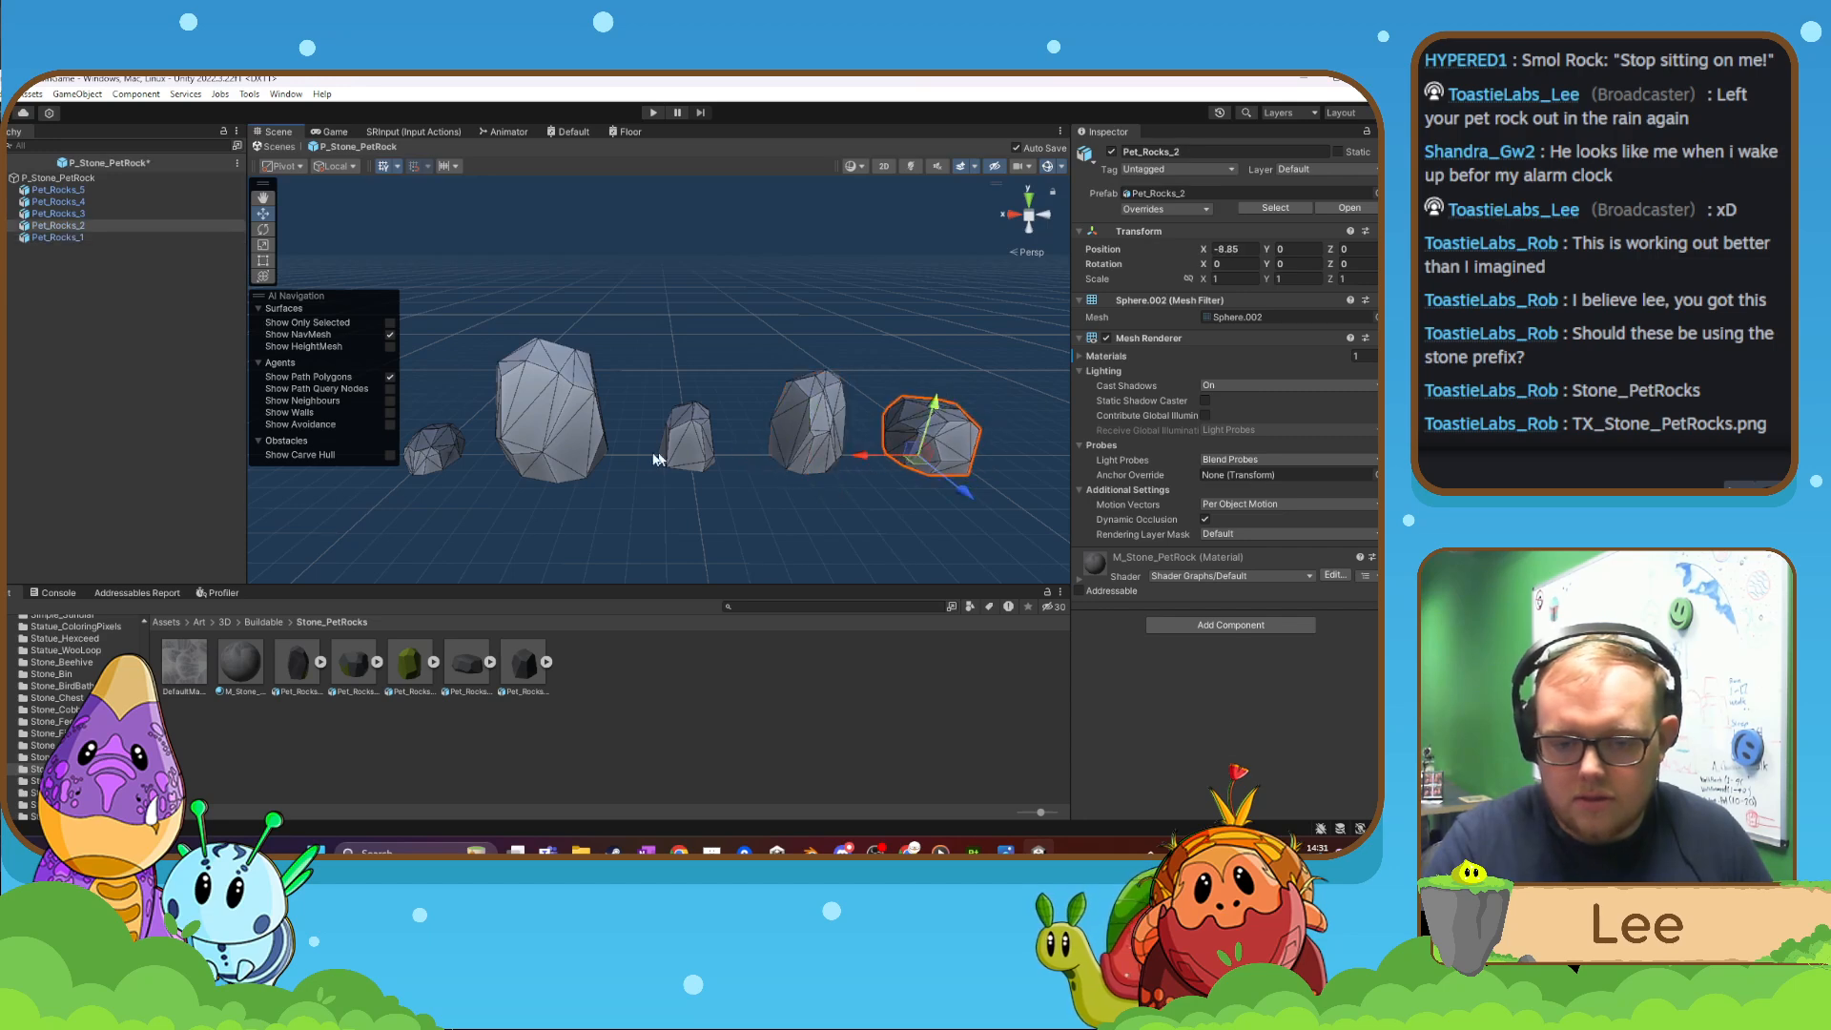
left_click(434, 469)
right_click_drag(495, 519, 465, 496)
left_click_drag(449, 462, 444, 460)
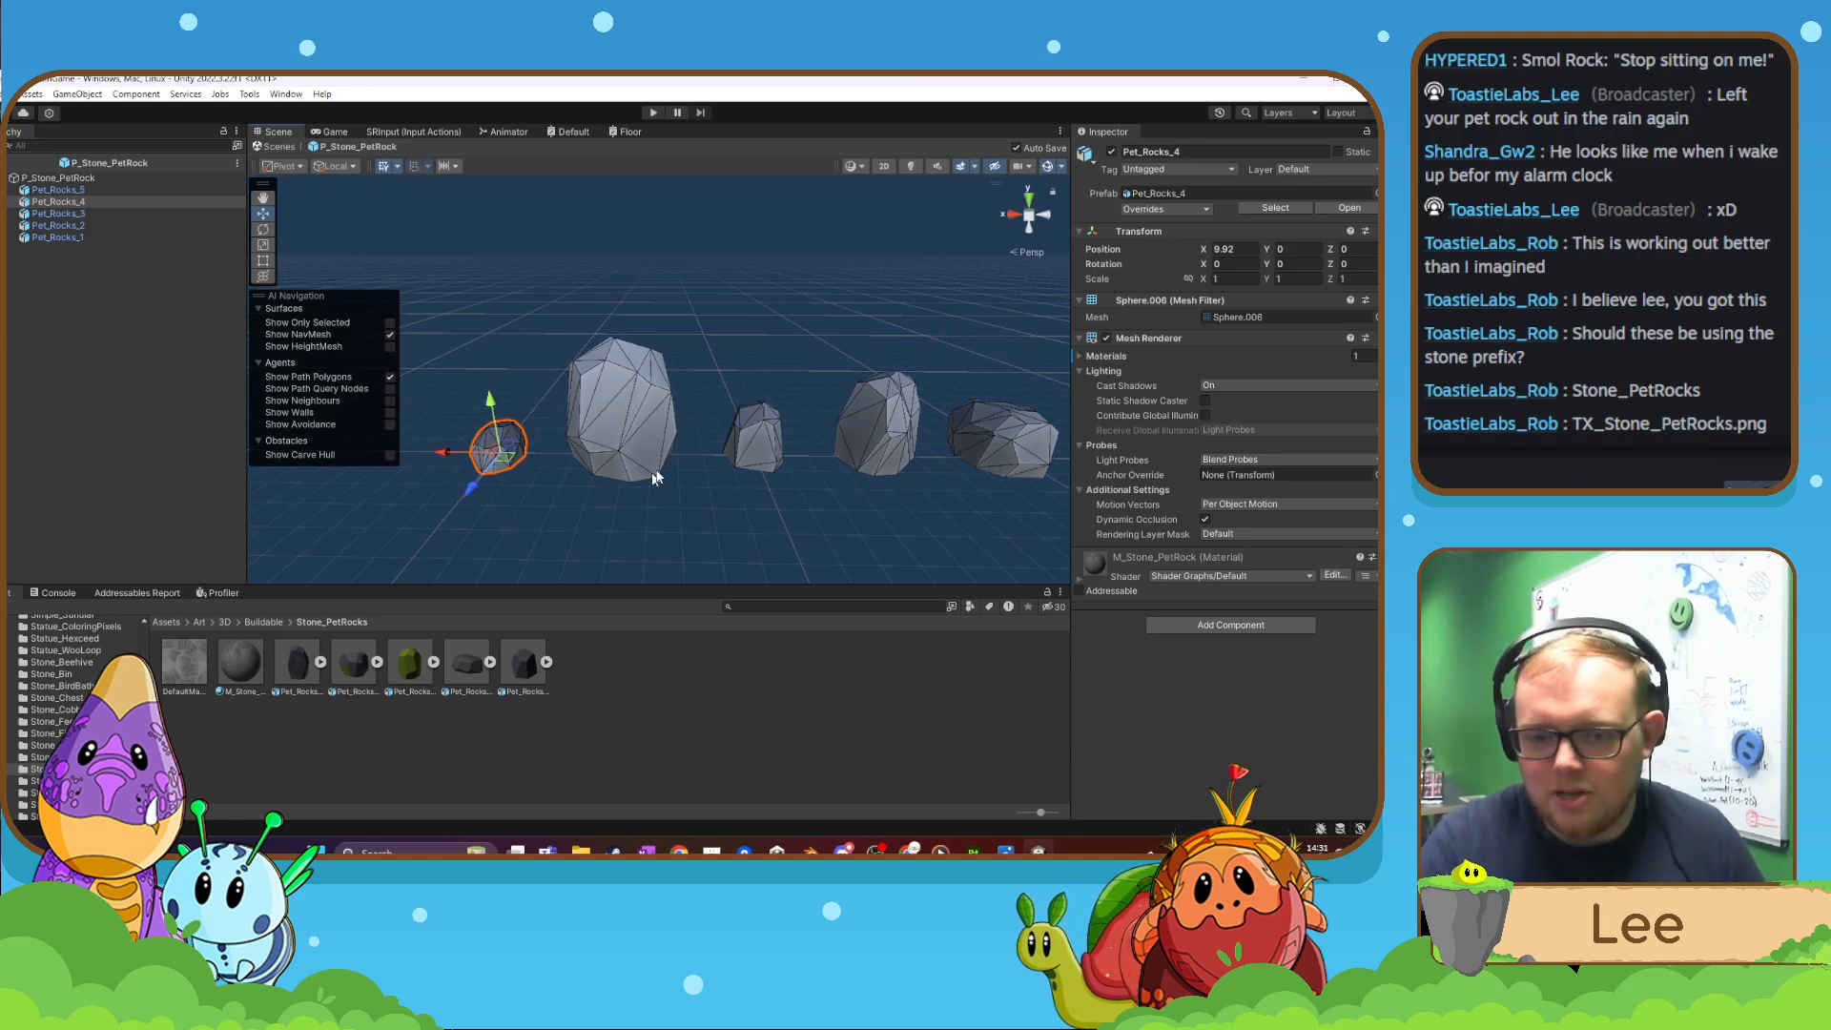
- Move Pet_Rocks_5 to about -3.7 on Z and rotate it about 78 degrees around Y
key("d")
right_click_drag(714, 500, 710, 500)
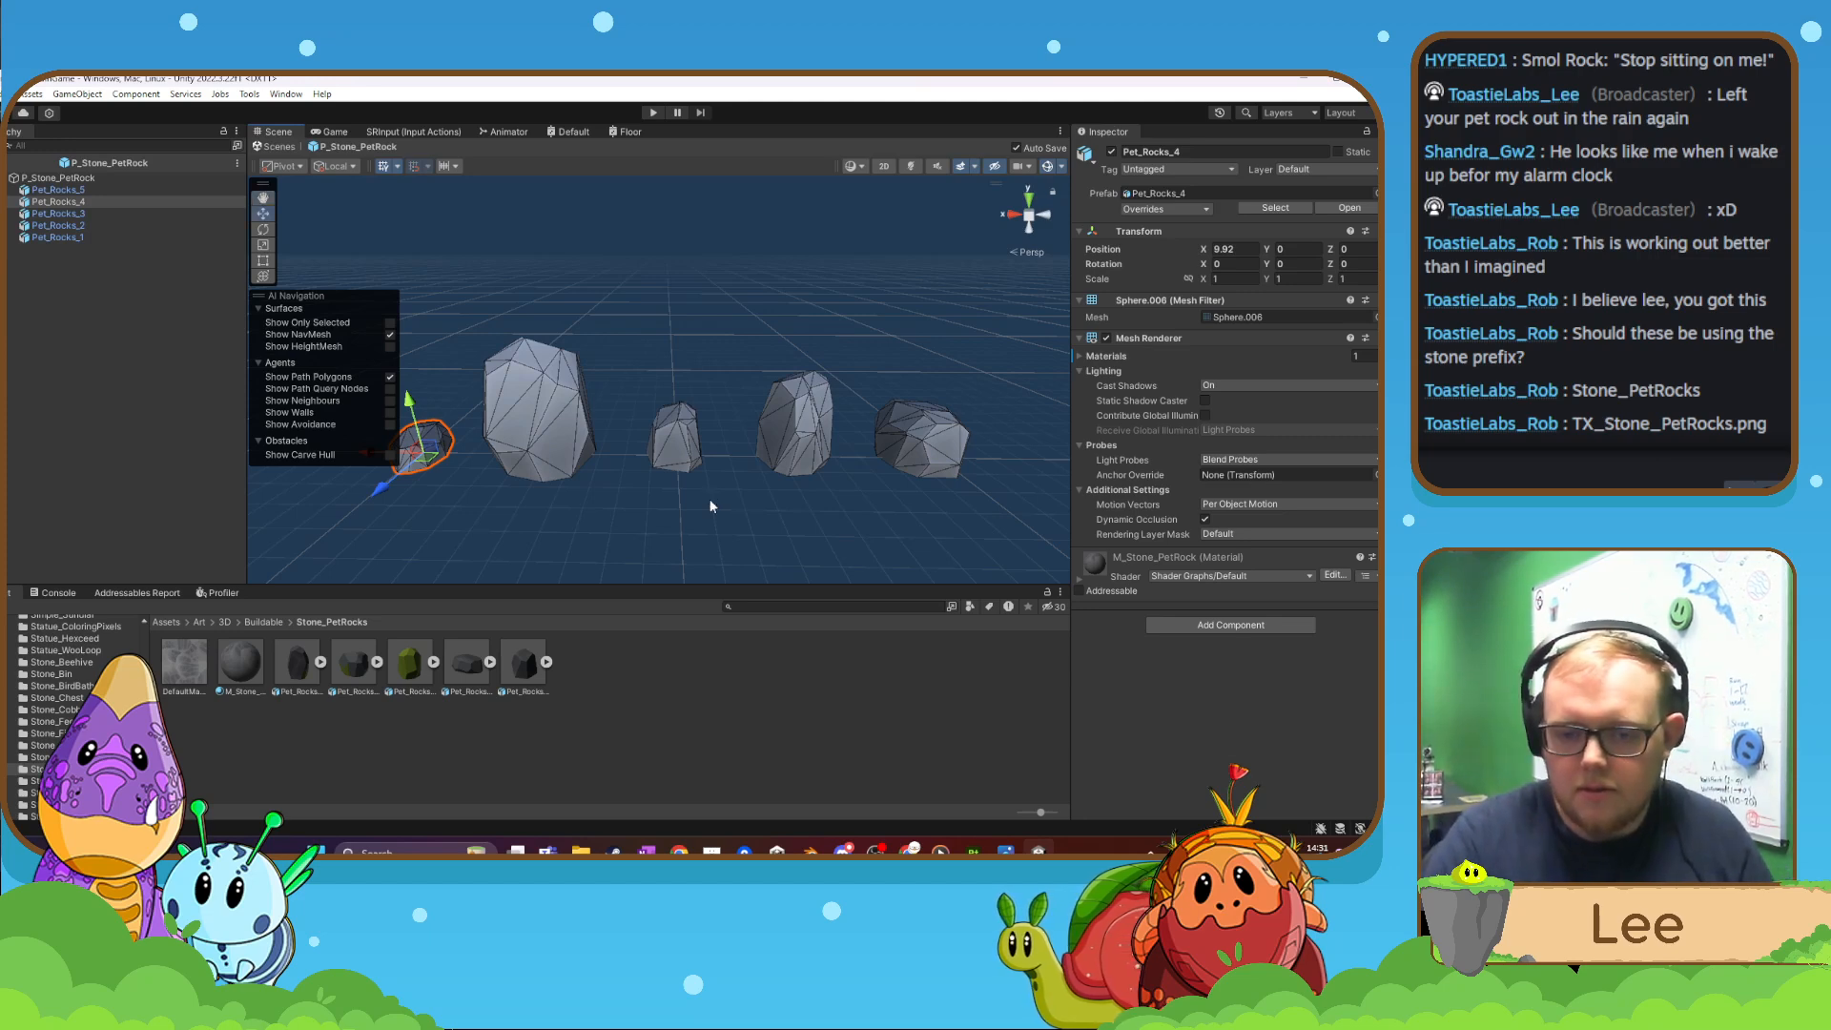
right_click_drag(711, 505, 609, 491)
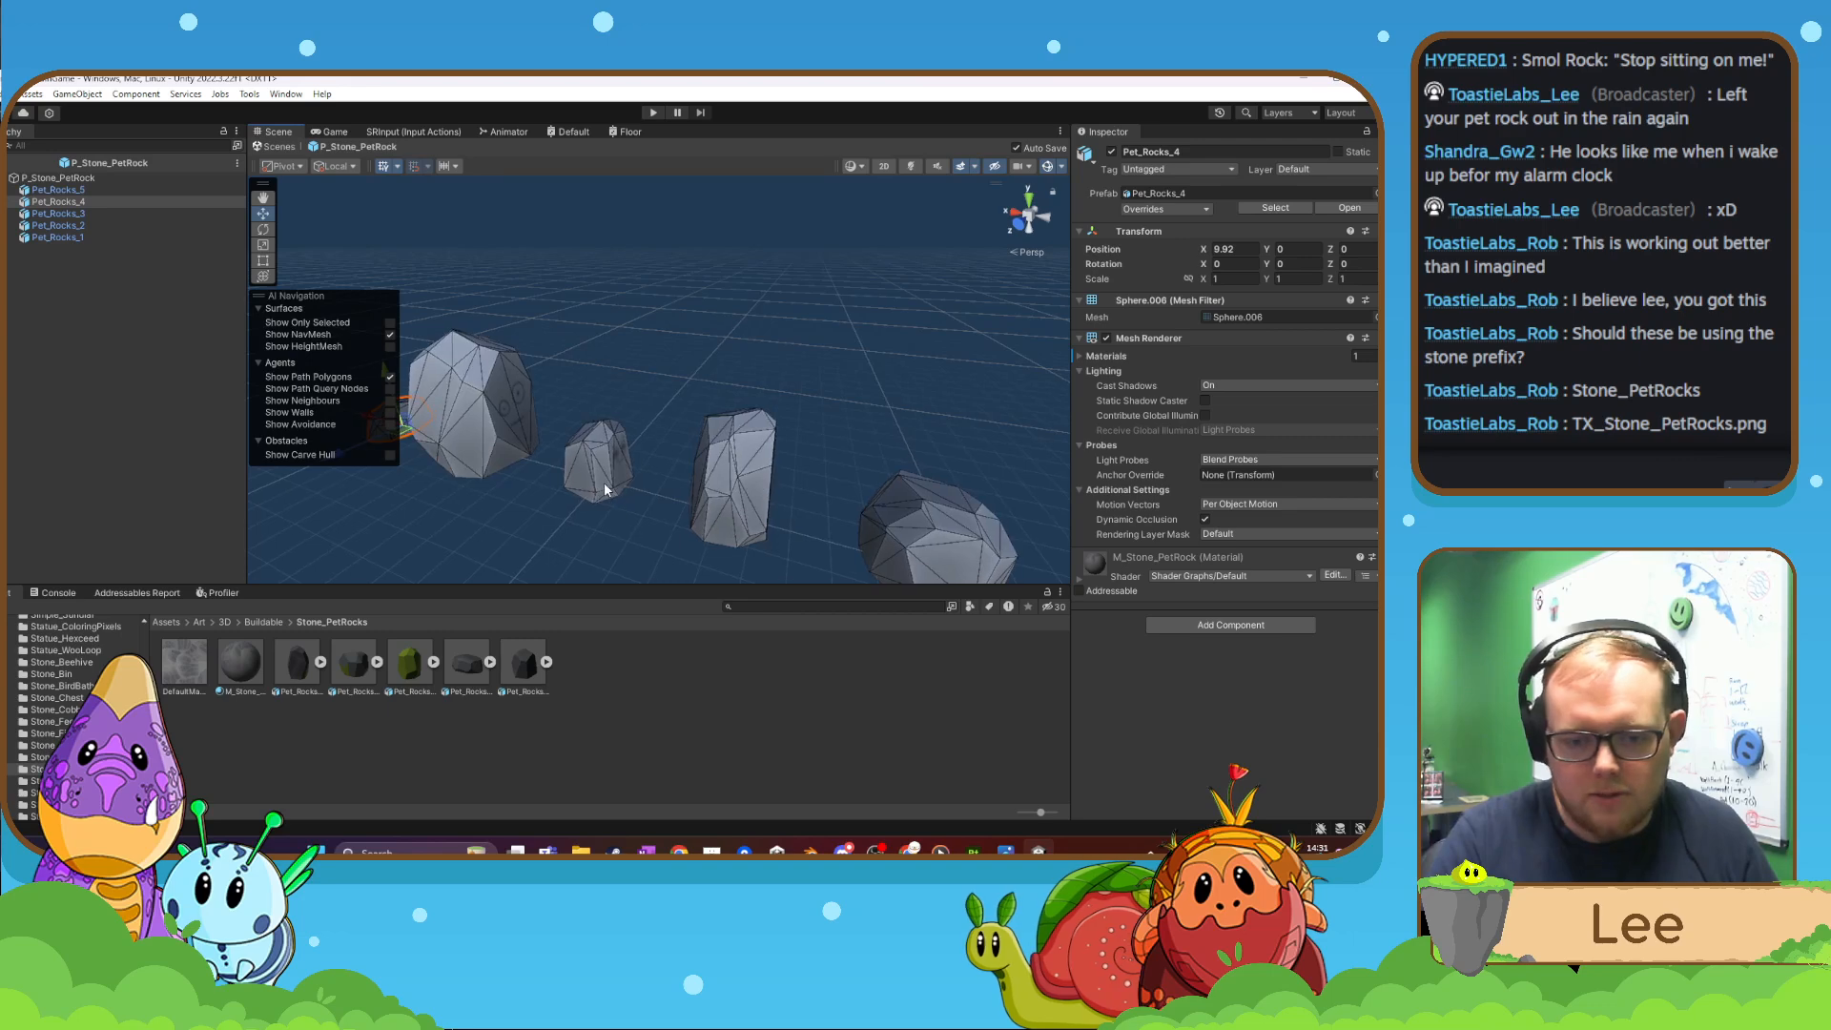
left_click(604, 484)
left_click_drag(566, 518, 477, 424)
left_click(263, 229)
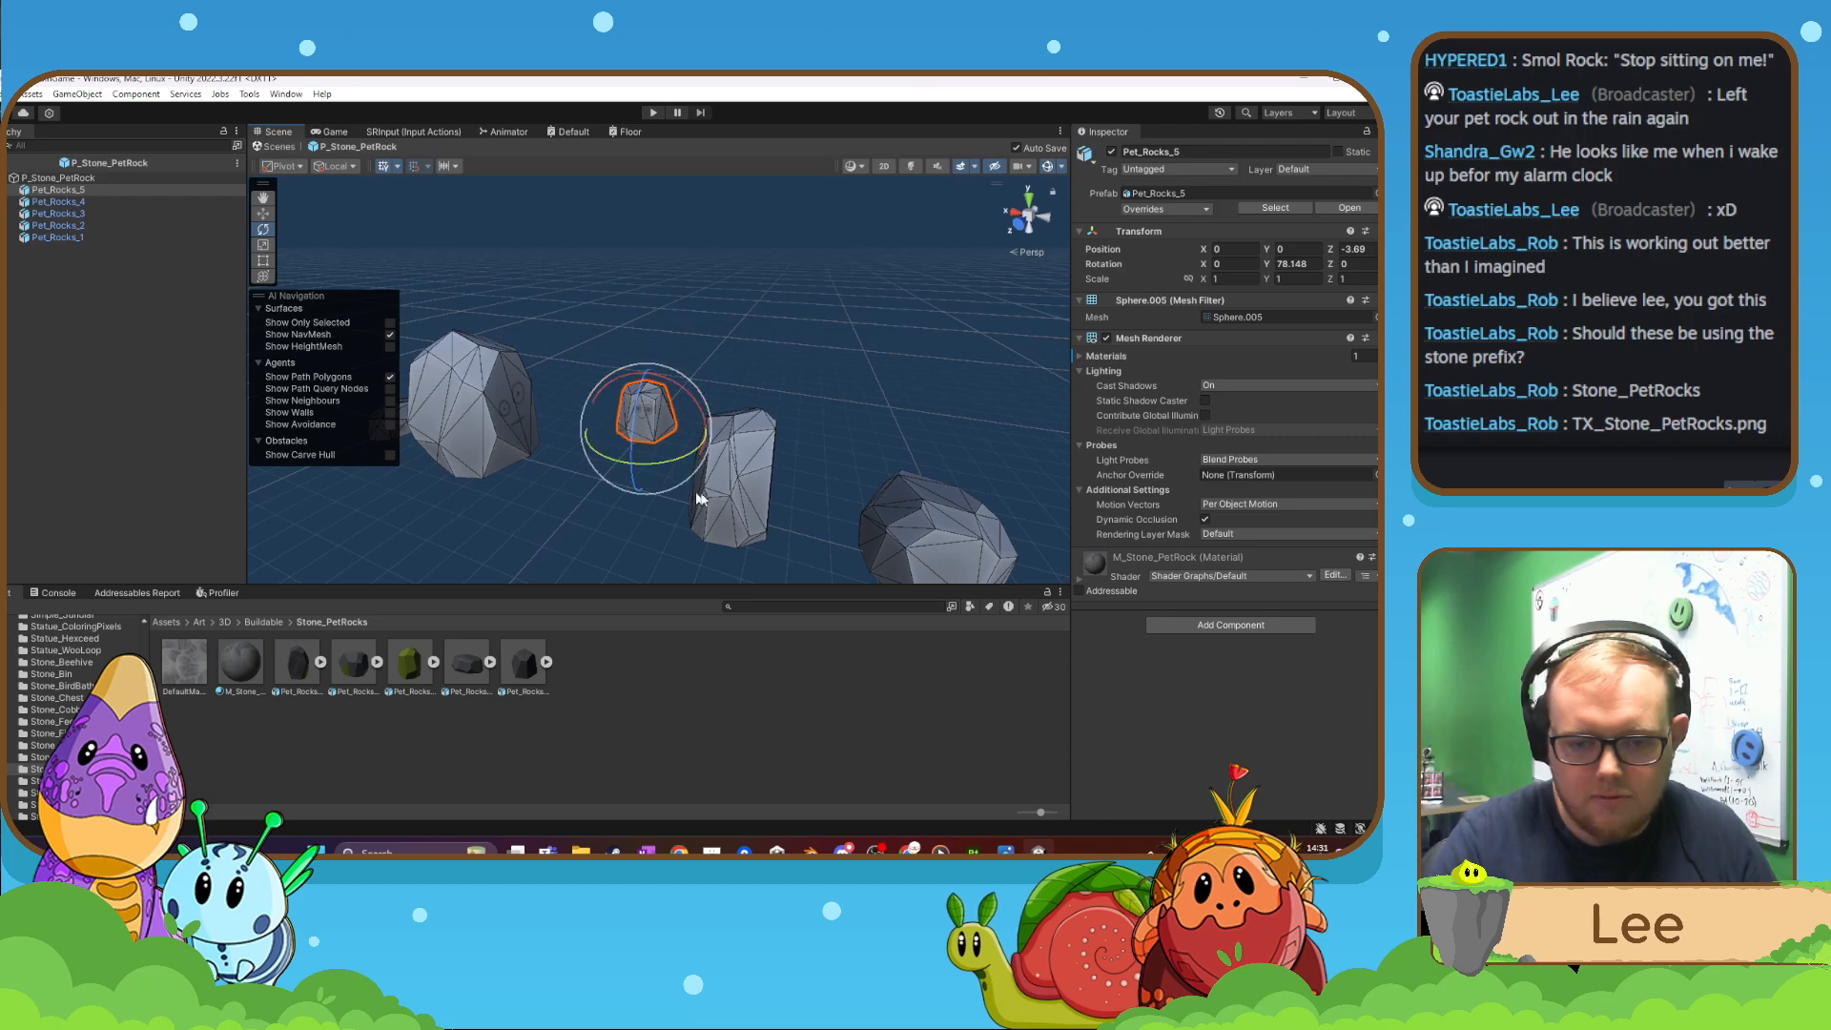
- Move Pet_Rocks_1 to about -2.4 on Z and rotate it about 150 degrees around Y
left_click(726, 486)
left_click(264, 213)
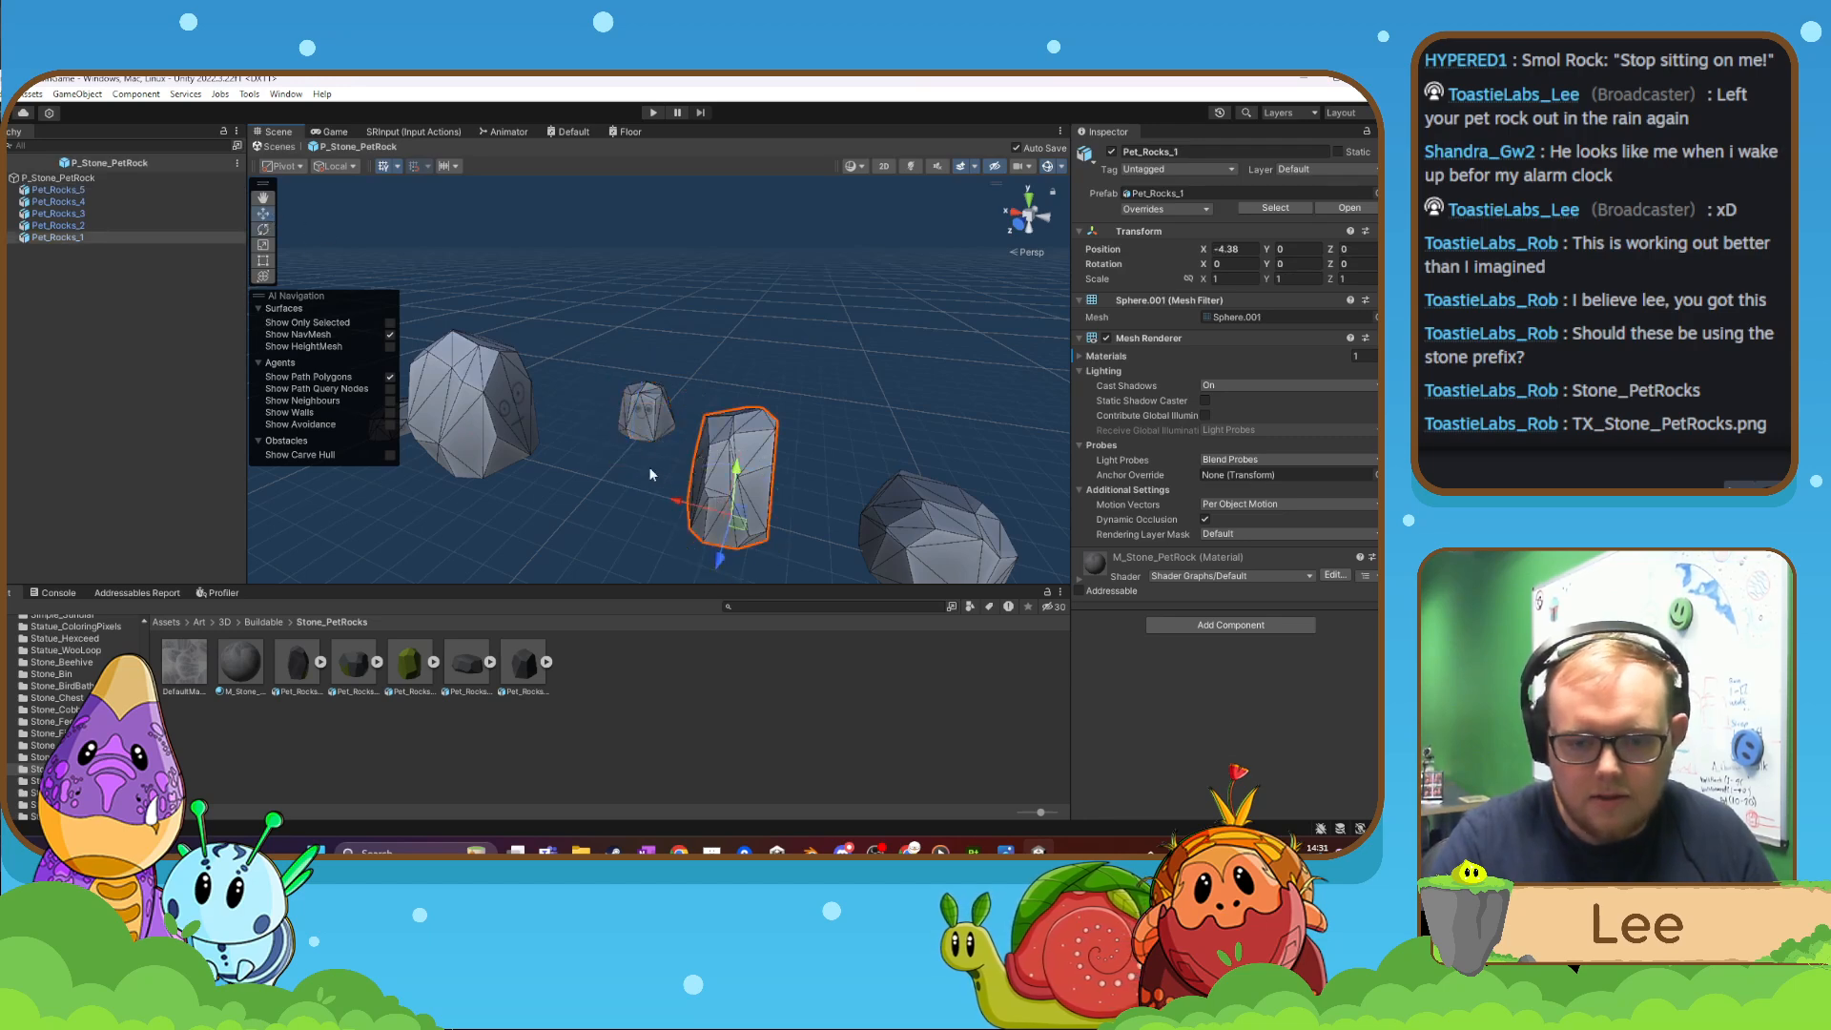
left_click_drag(719, 546, 552, 462)
left_click(263, 229)
right_click_drag(626, 487, 597, 475)
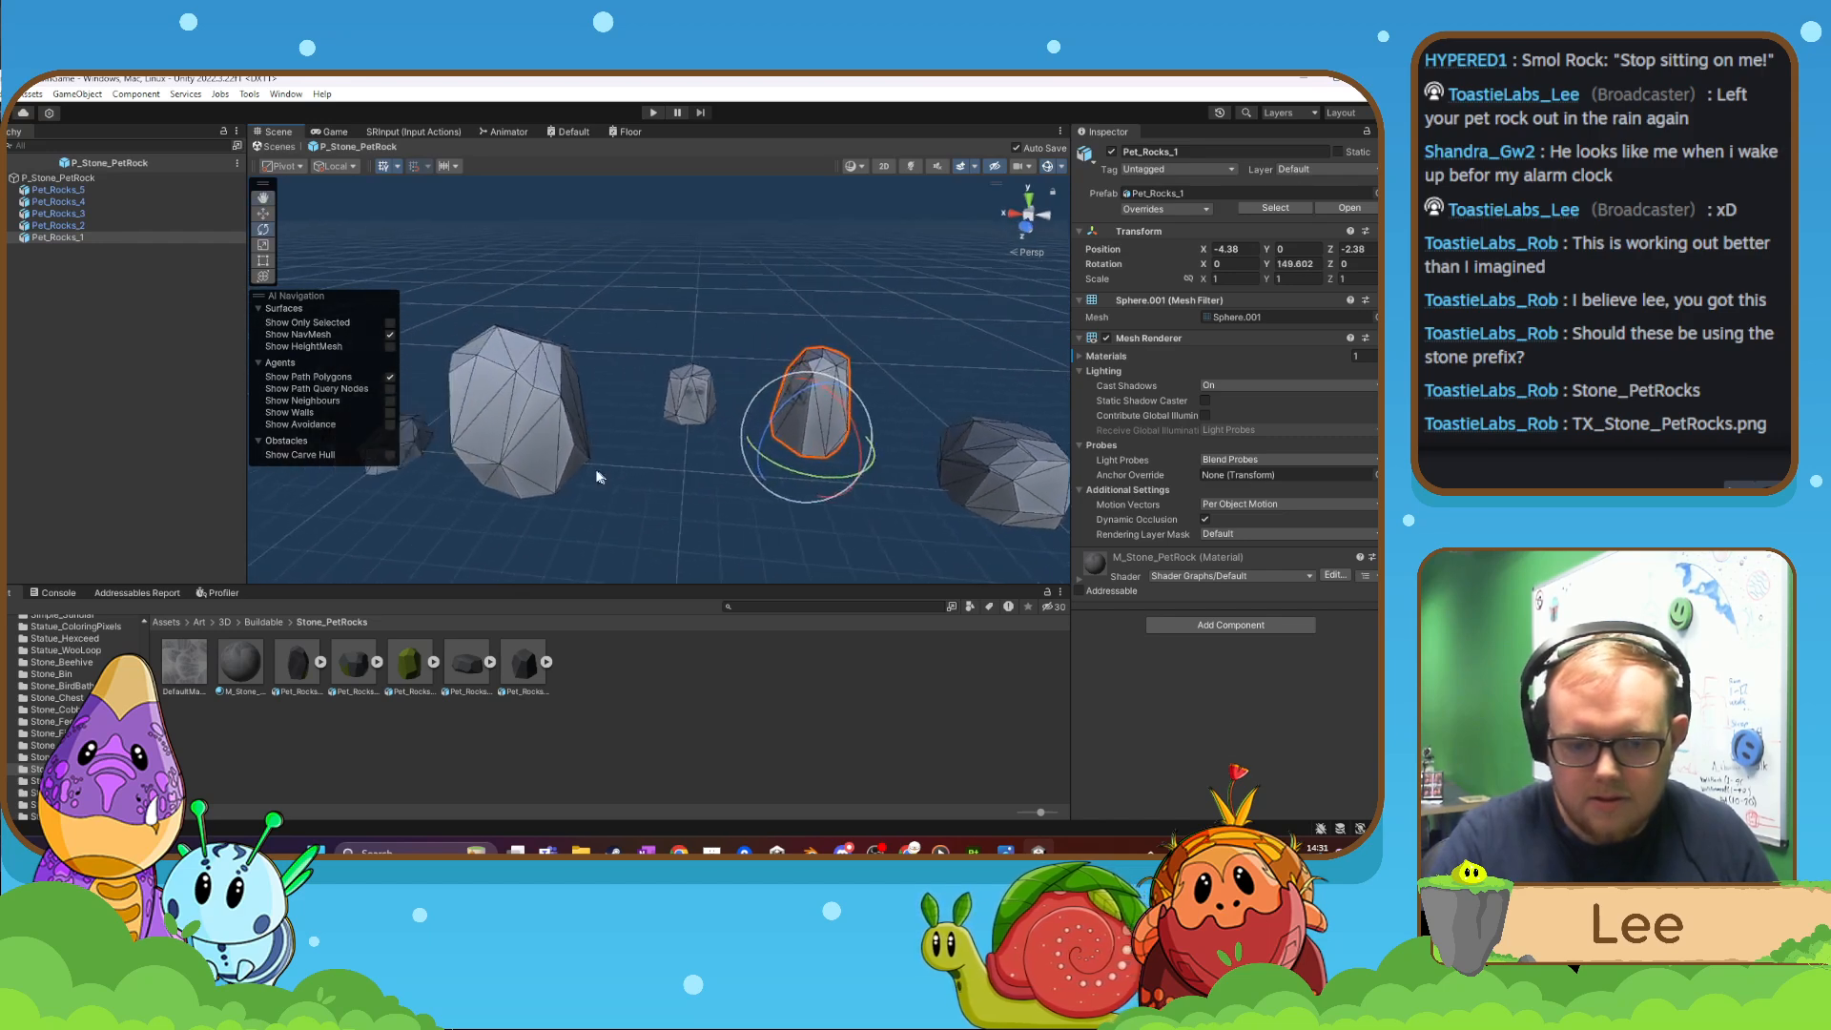
- Move Pet_Rocks_3 to about -2.1 on Z and rotate it about 32 degrees around Y
left_click(561, 477)
left_click(265, 215)
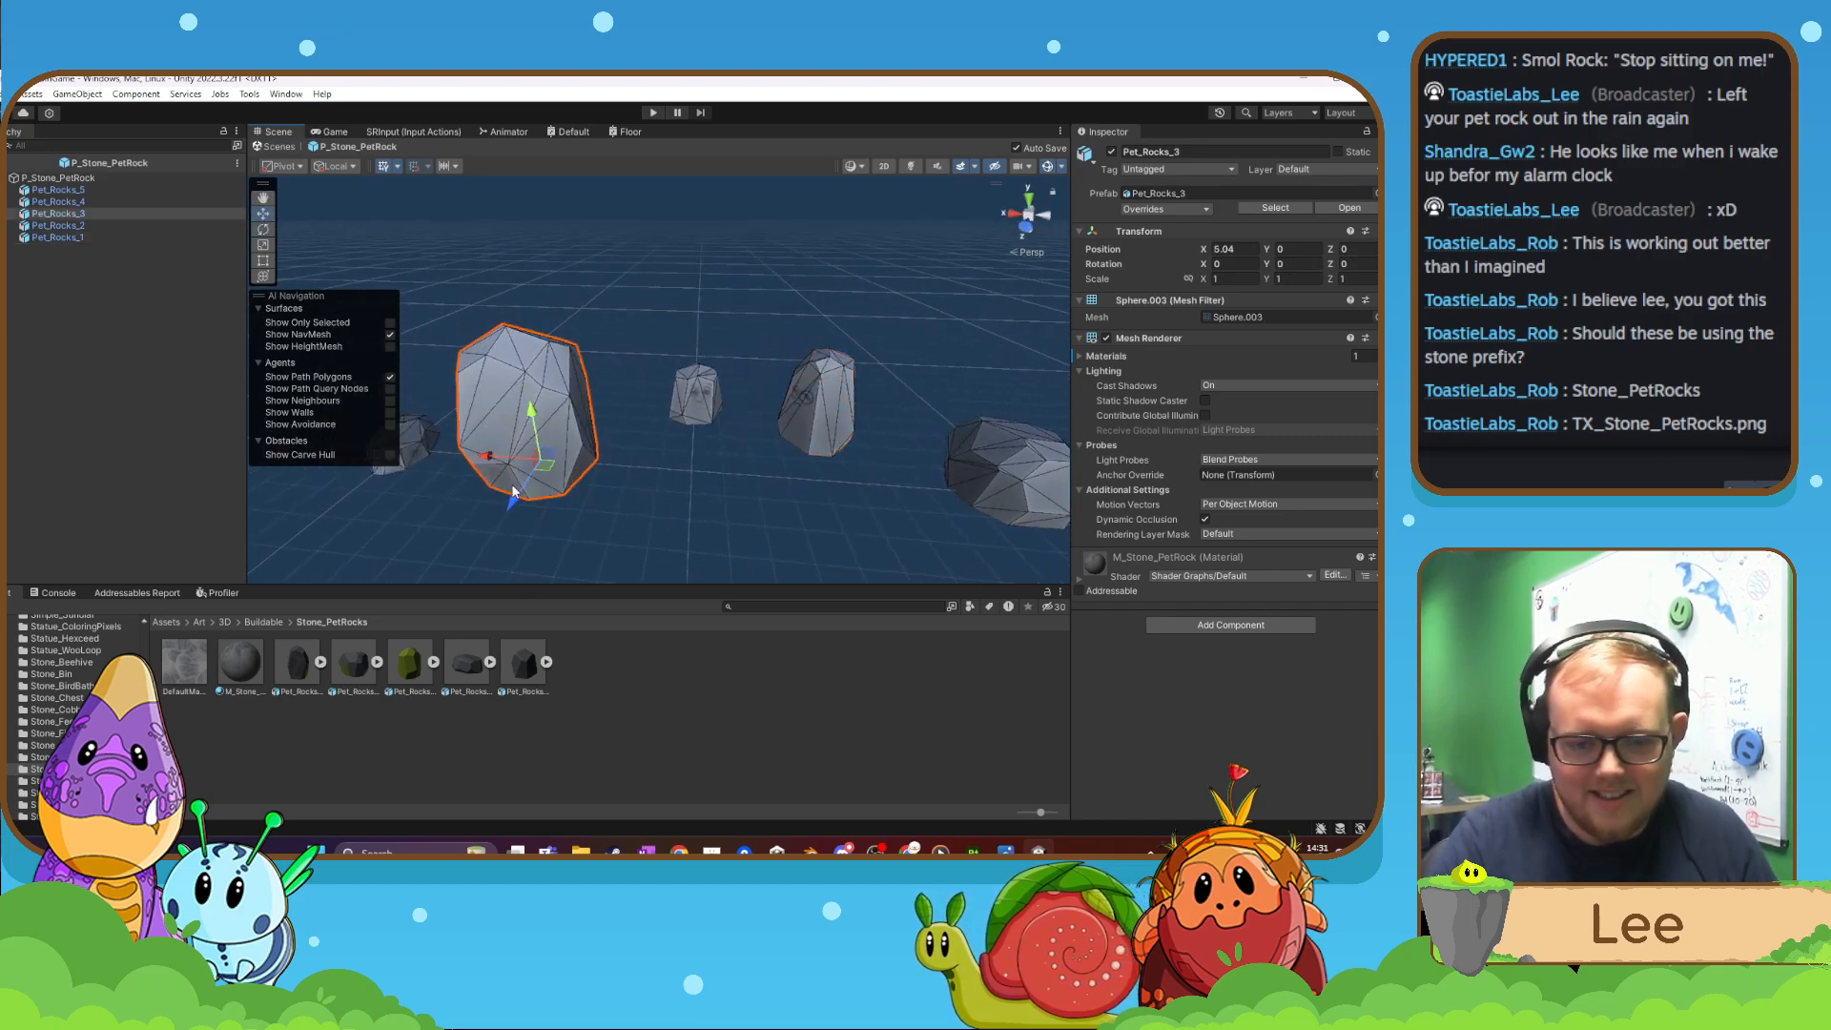
left_click_drag(512, 491, 506, 450)
left_click(264, 229)
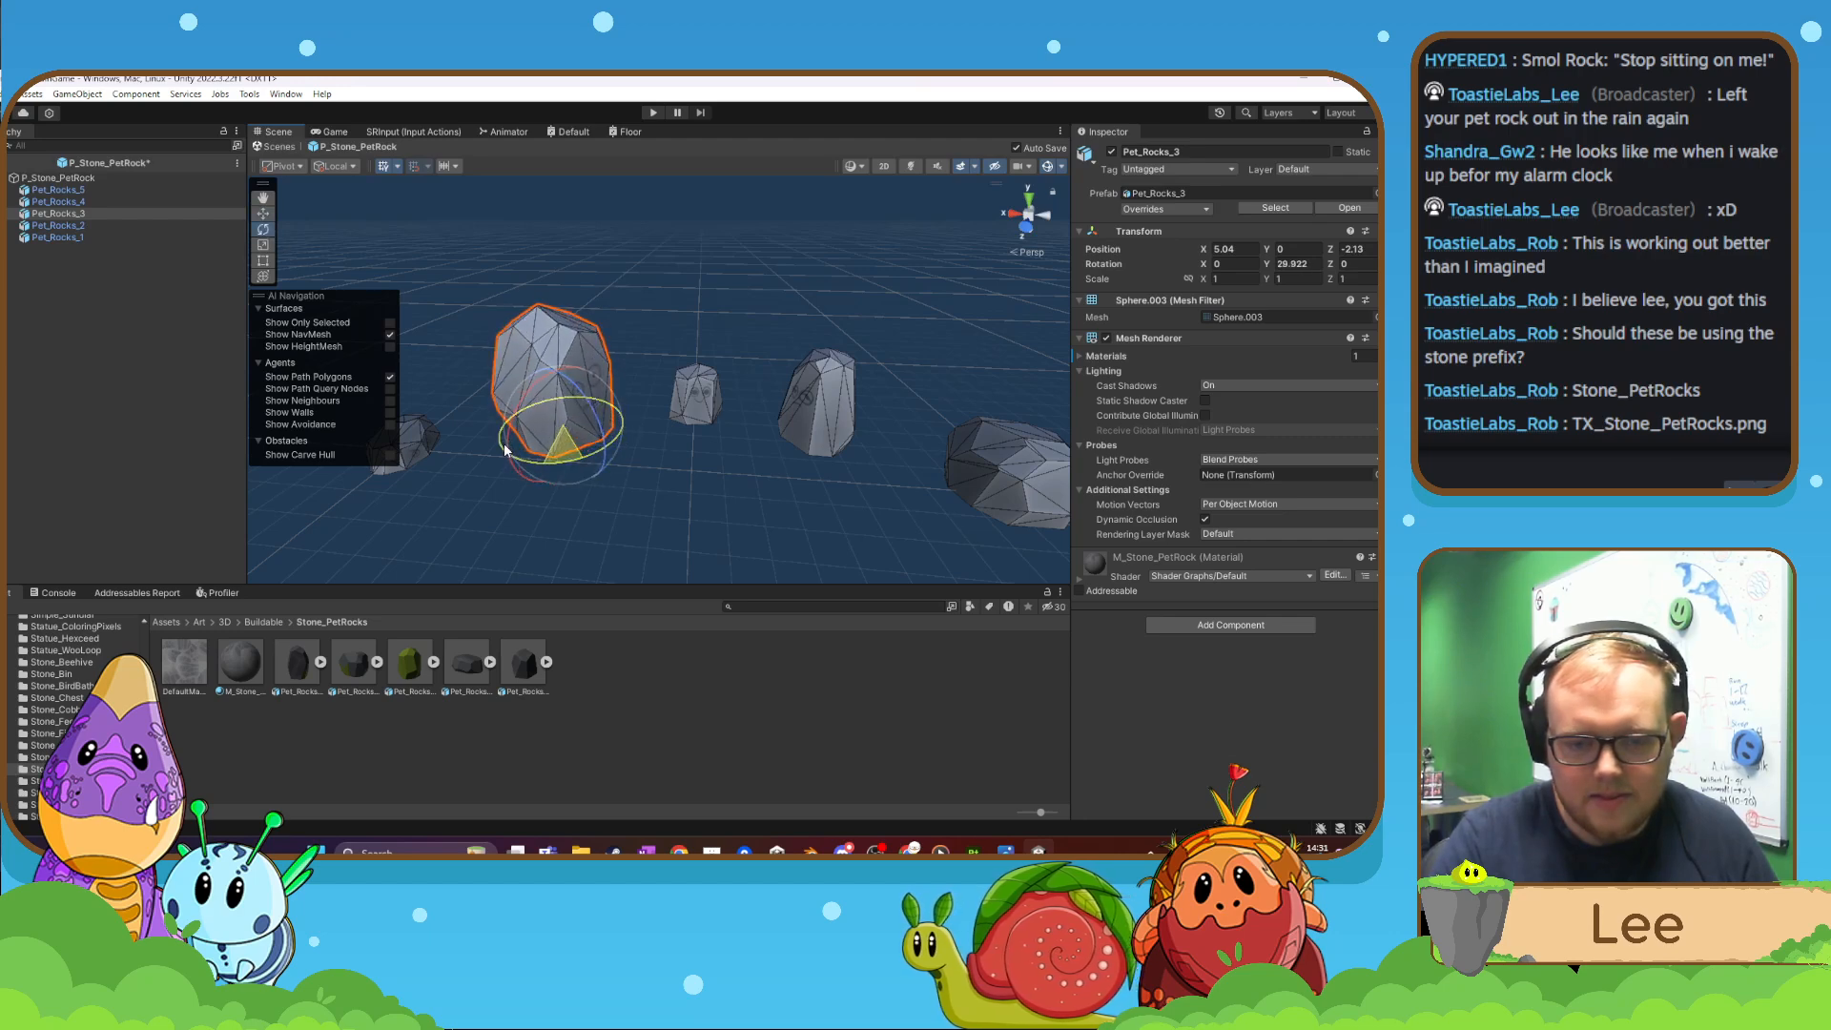
- Move Pet_Rocks_4 to about 2.6 on X and 2.7 on Z and rotate it about -41 degrees around Y
right_click_drag(769, 503, 755, 491)
left_click(452, 442)
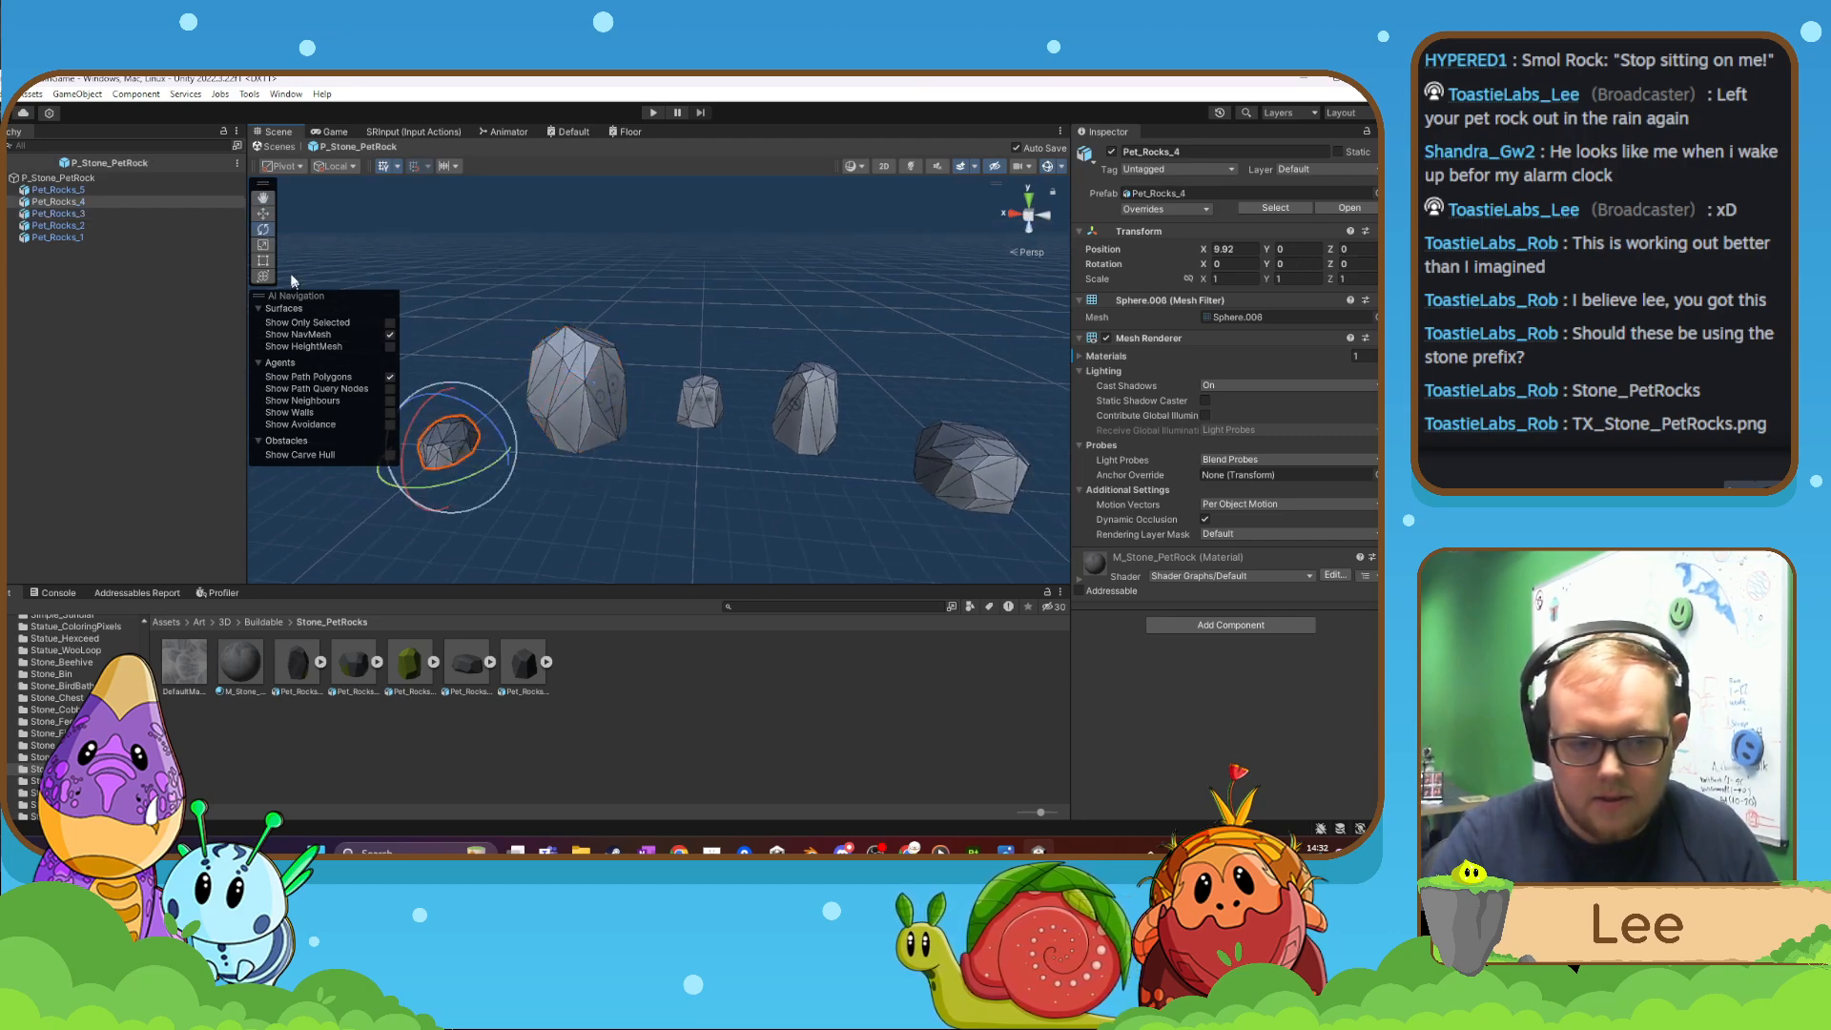
left_click(262, 215)
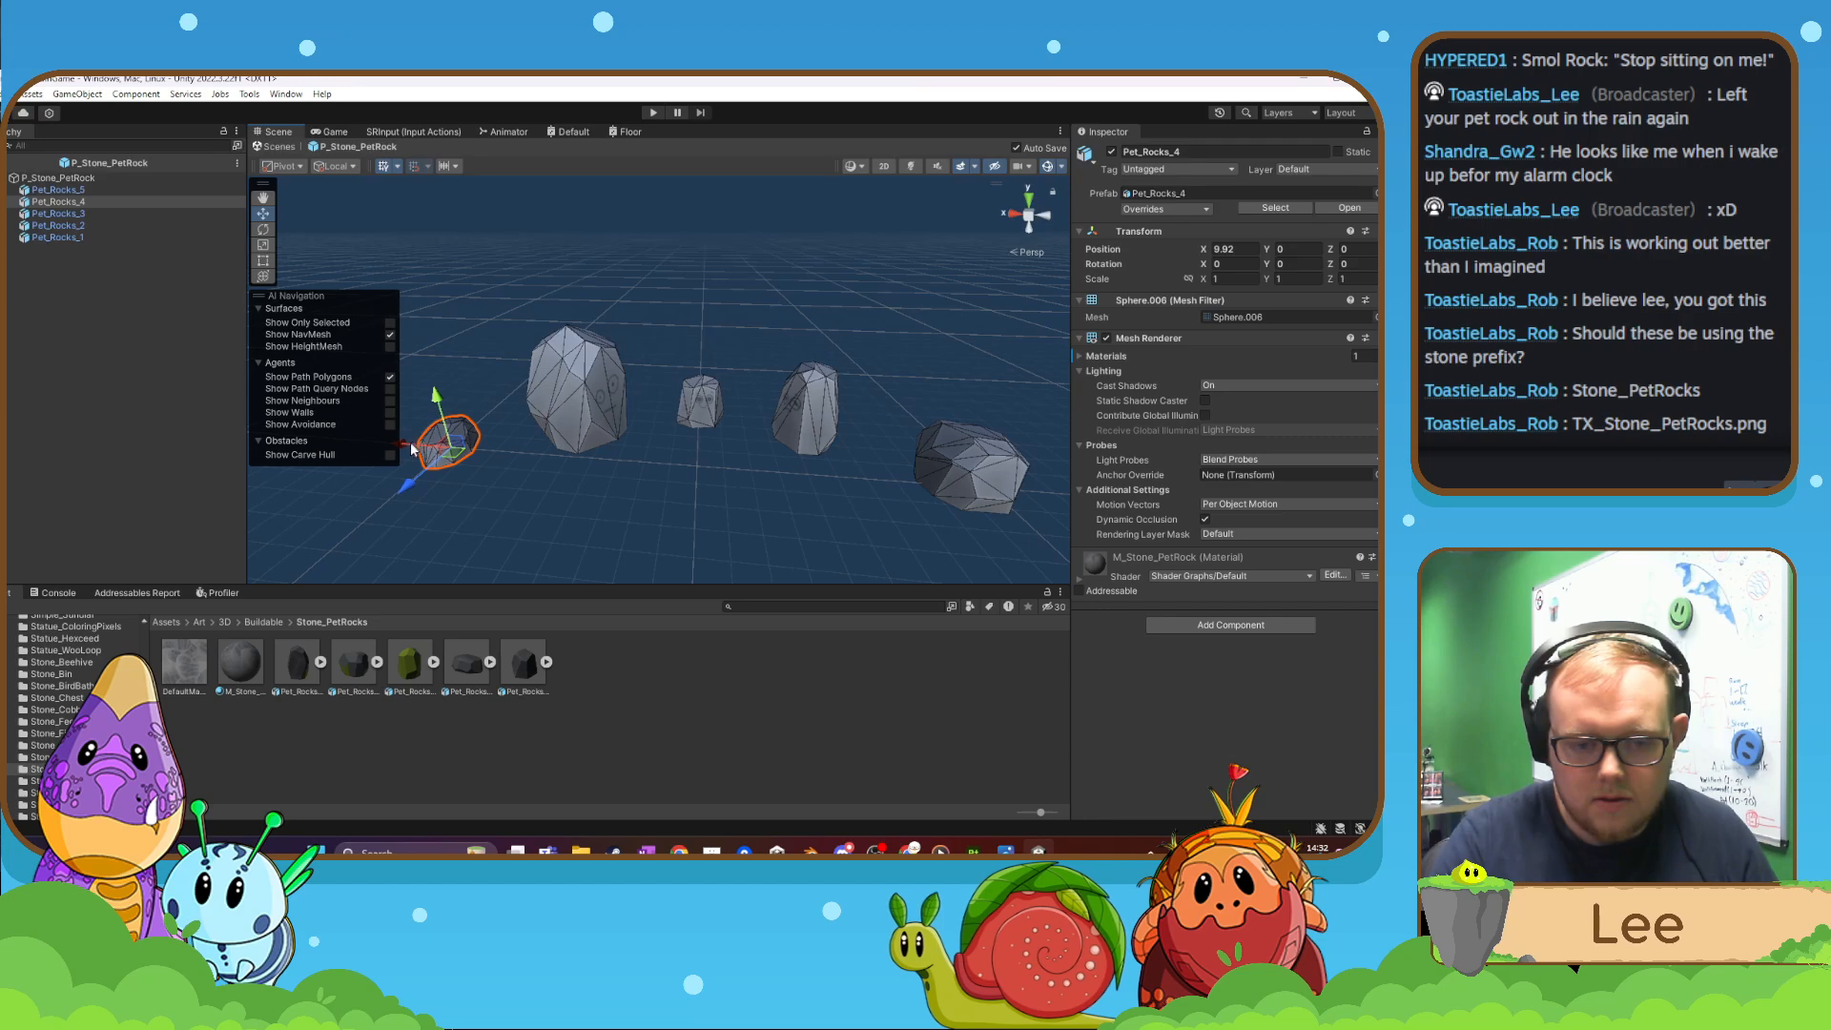
left_click_drag(412, 450, 559, 544)
key("e")
left_click(263, 214)
- Rotate Pet_Rocks_2 about -104 degrees around Y and place it at about -2.8 on X and 4.3 on Z
left_click_drag(869, 536, 449, 445, "alt")
left_click(957, 515)
left_click(264, 230)
left_click(264, 213)
left_click(584, 420)
left_click_drag(555, 429, 558, 428)
left_click(438, 479)
left_click(392, 491)
left_click(417, 480)
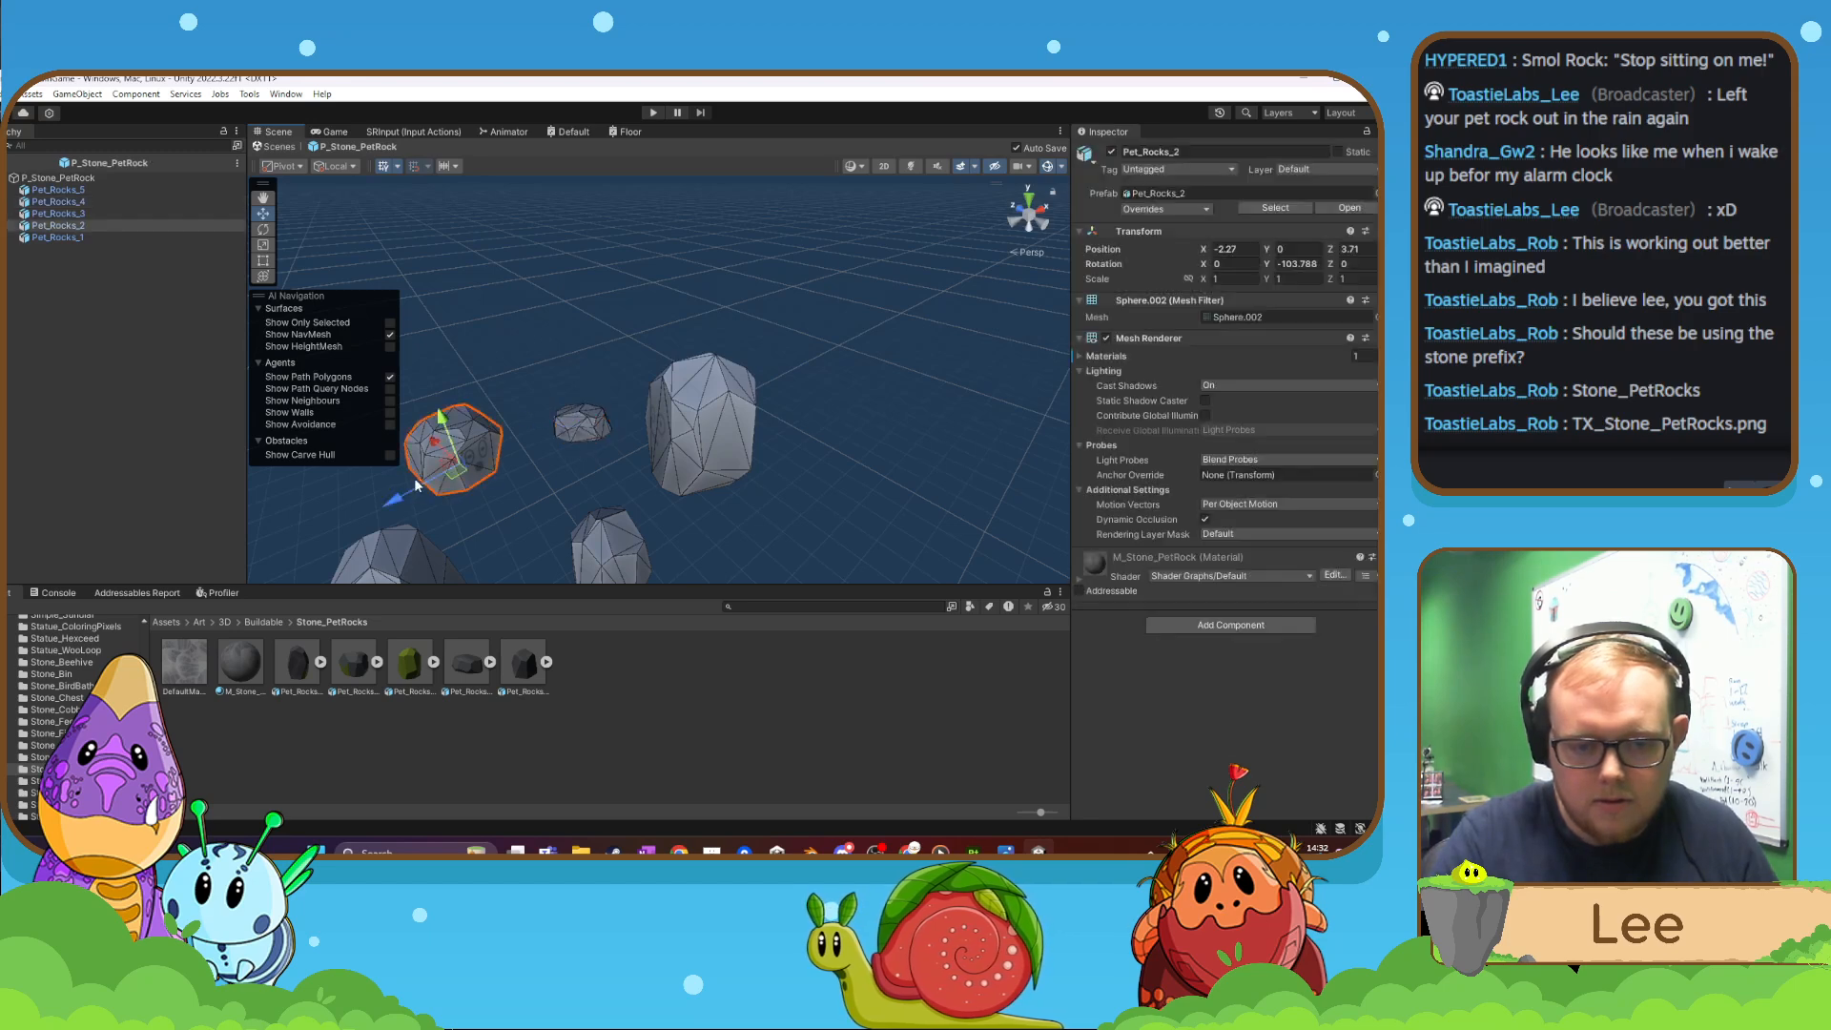
left_click_drag(411, 490, 417, 438)
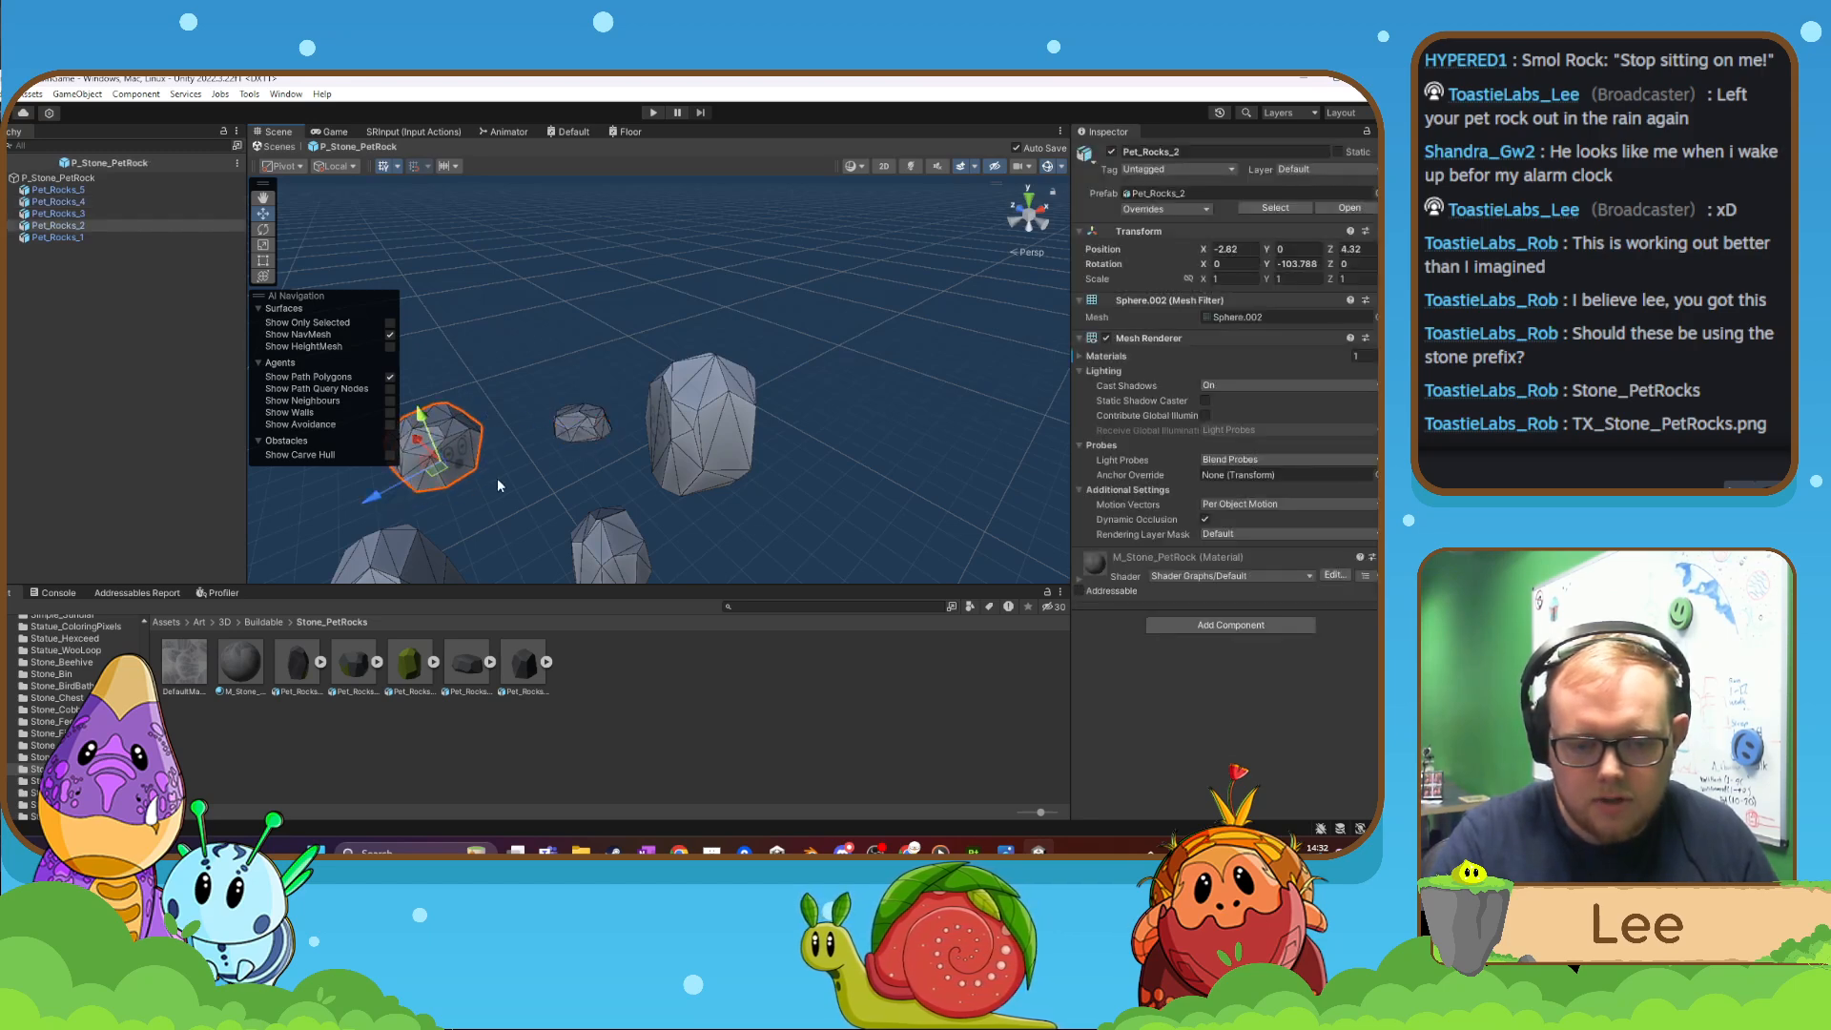
- Shift Pet_Rocks_2 to about -1.9 on X and 4 on Z
key("a")
right_click_drag(500, 483, 720, 507)
left_click(722, 505)
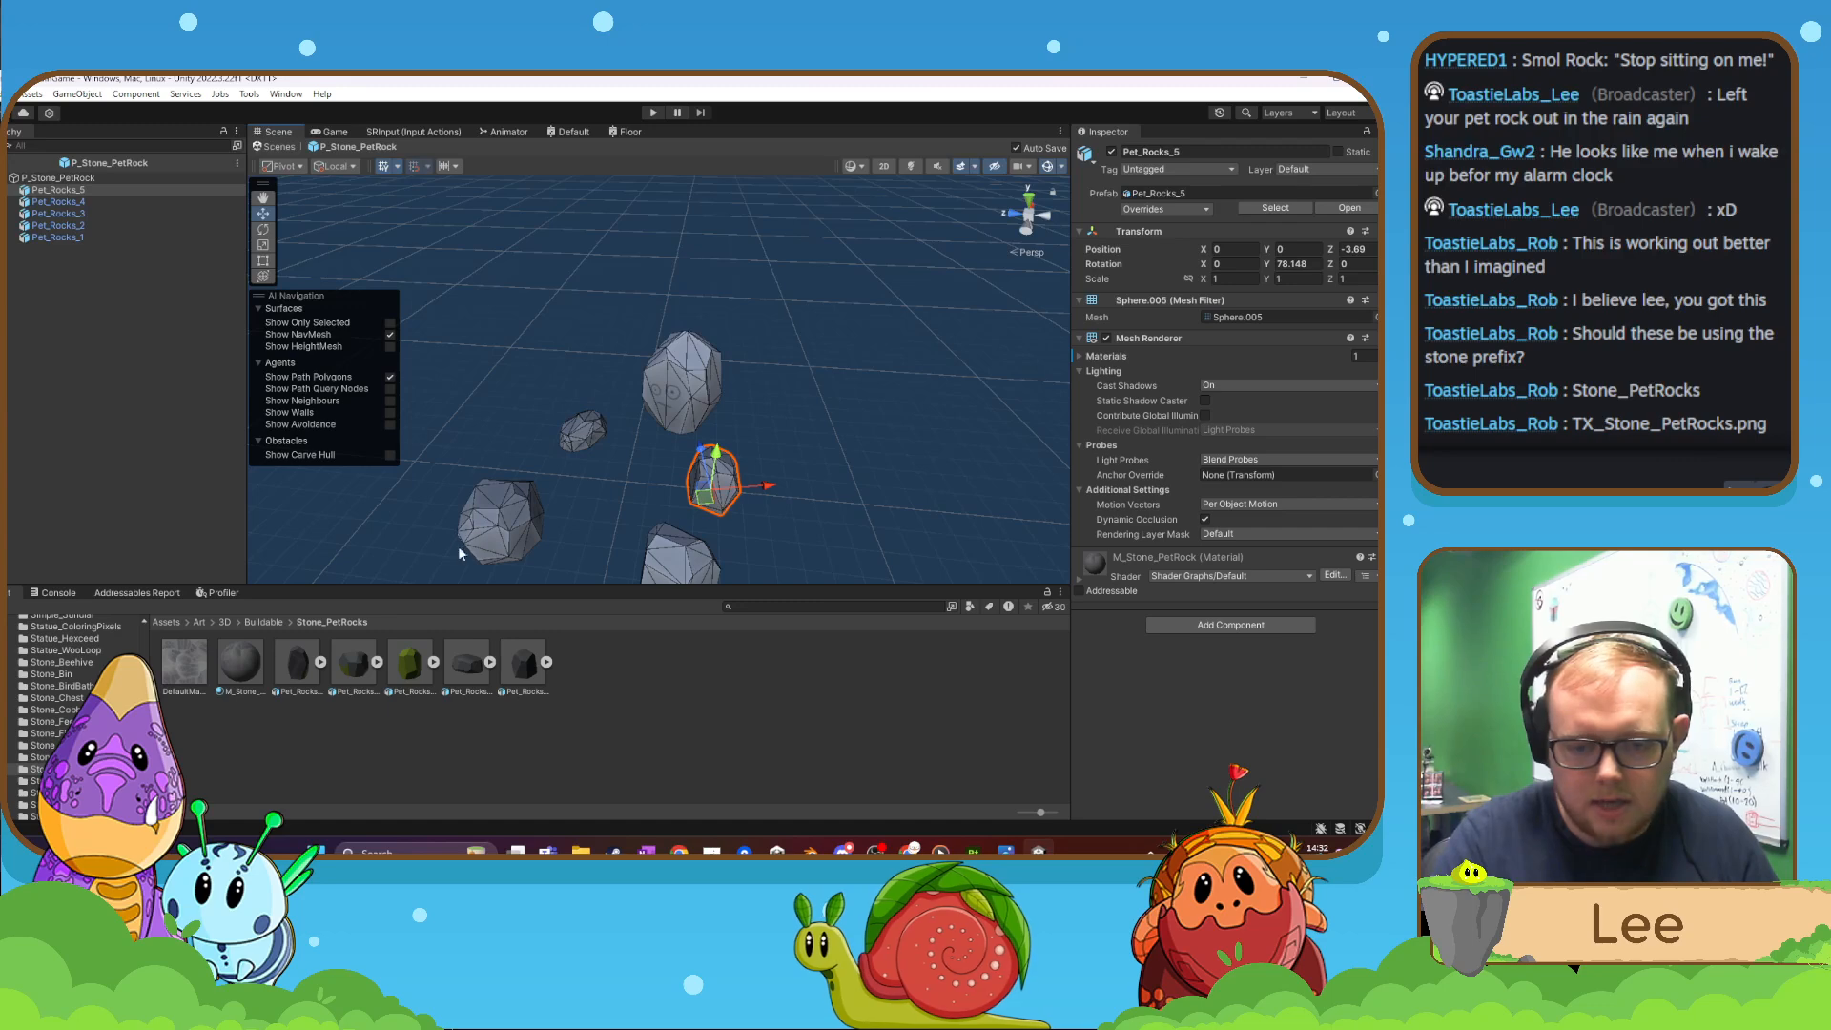
left_click(495, 539)
left_click_drag(449, 540, 662, 414)
left_click(515, 559)
left_click(520, 525)
- Move Pet_Rocks_1 to about -3.5 on X and -2.4 on Z, and bring Pet_Rocks_2 closer to it
right_click_drag(611, 484, 665, 606)
scroll(664, 612, "down", 5)
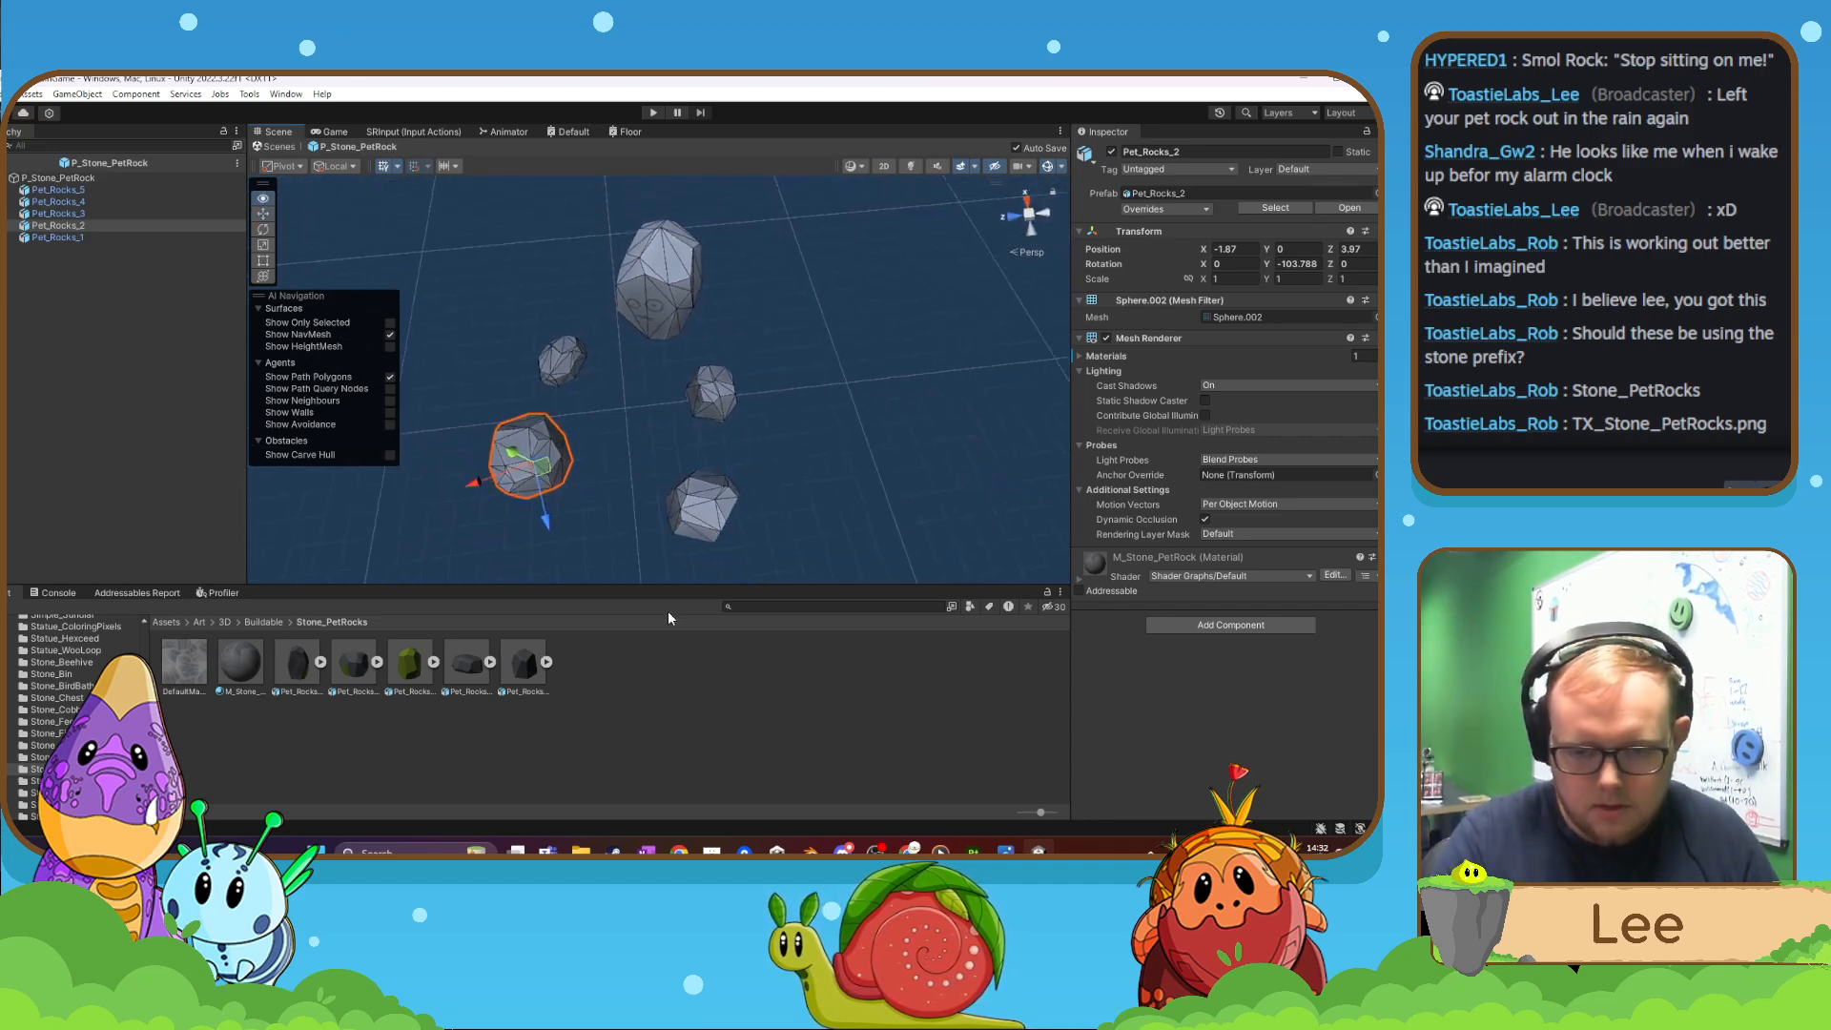
left_click(704, 505)
left_click_drag(727, 545, 720, 429)
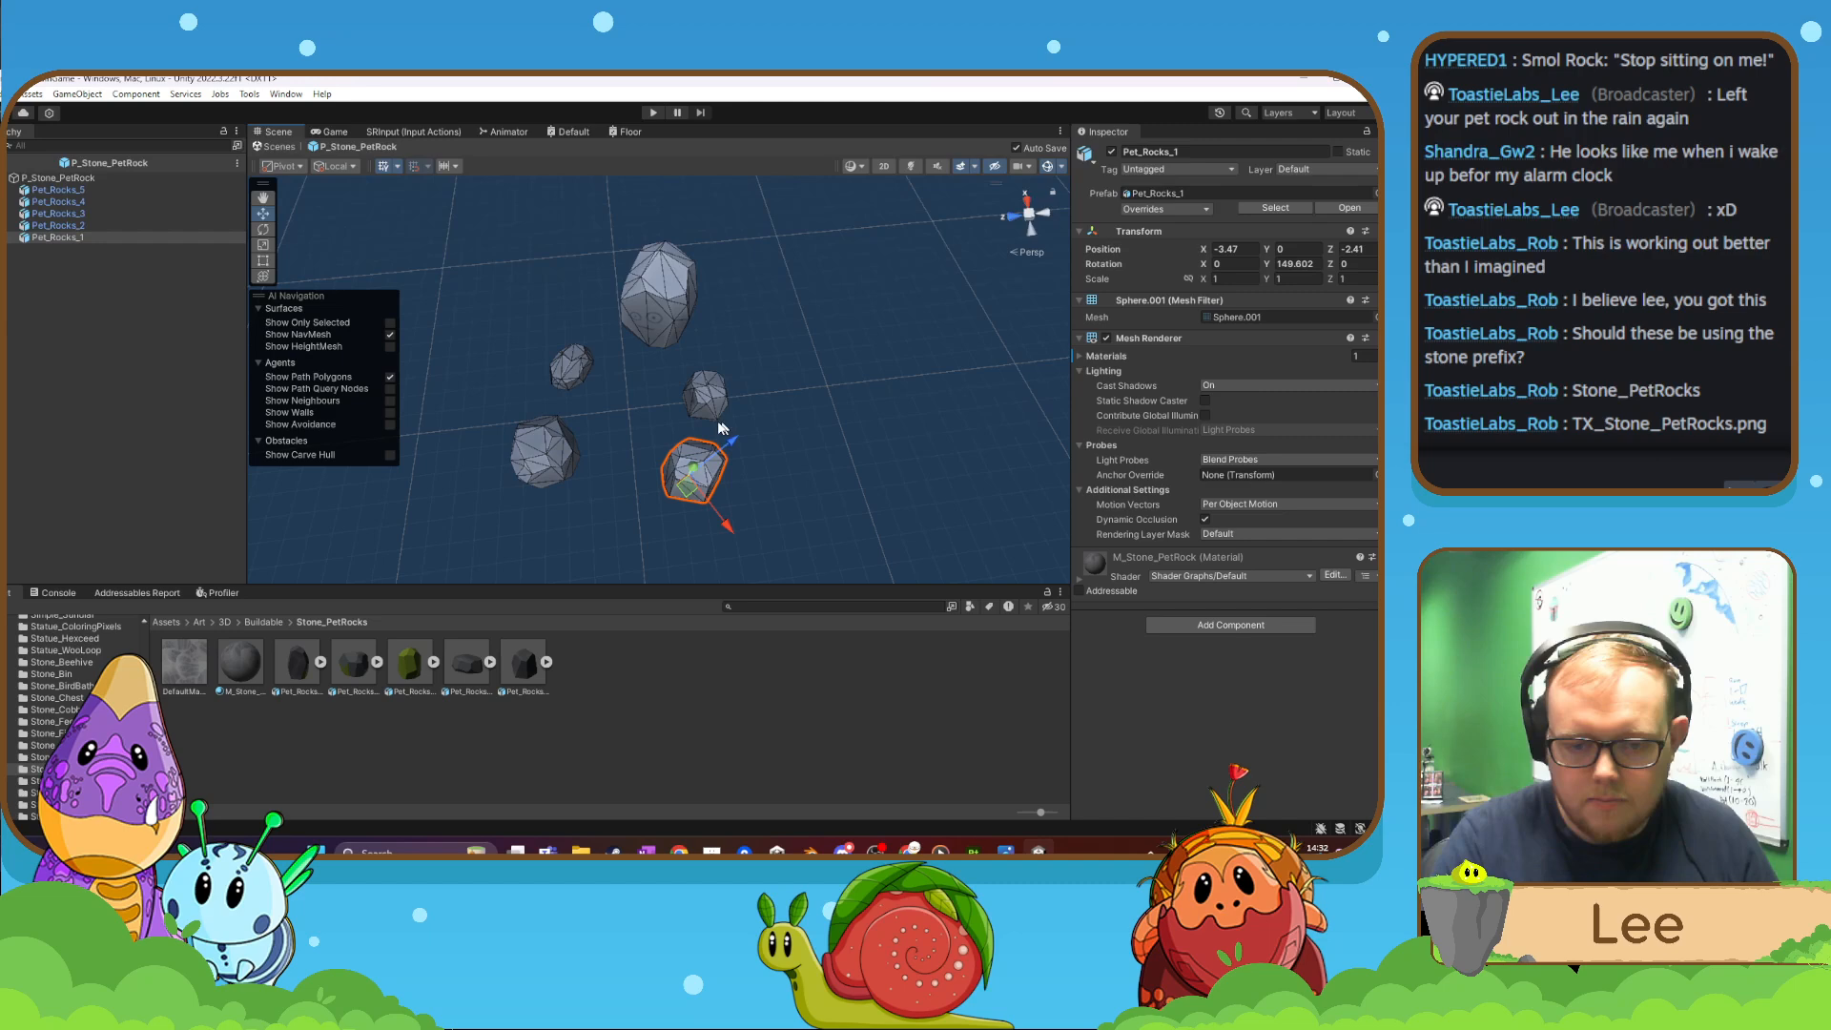
left_click(570, 459)
left_click_drag(483, 474, 594, 525)
- Reposition in X and Z: Pet_Rocks_4 at about 2.4 and 2.3, Pet_Rocks_5 at 0.2 and -4.6, Pet_Rocks_3 at 4.3 and -2.7
left_click(573, 372)
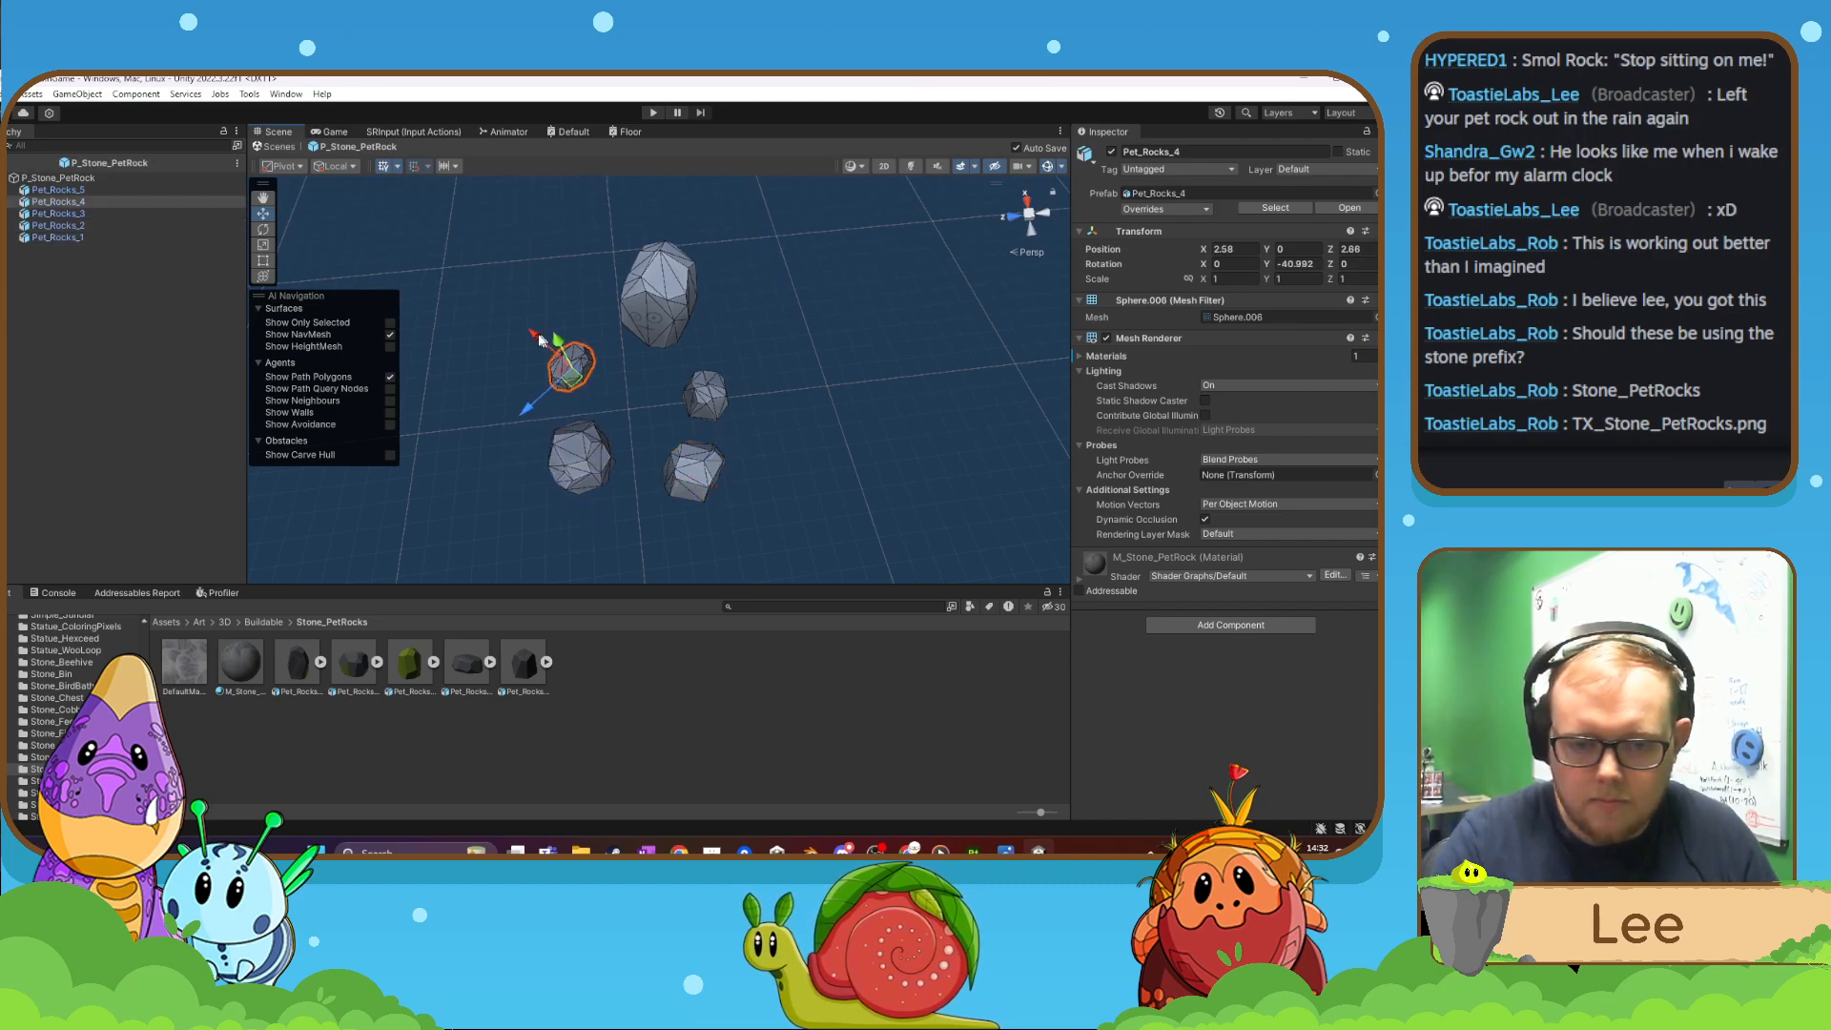
left_click_drag(540, 340, 637, 405)
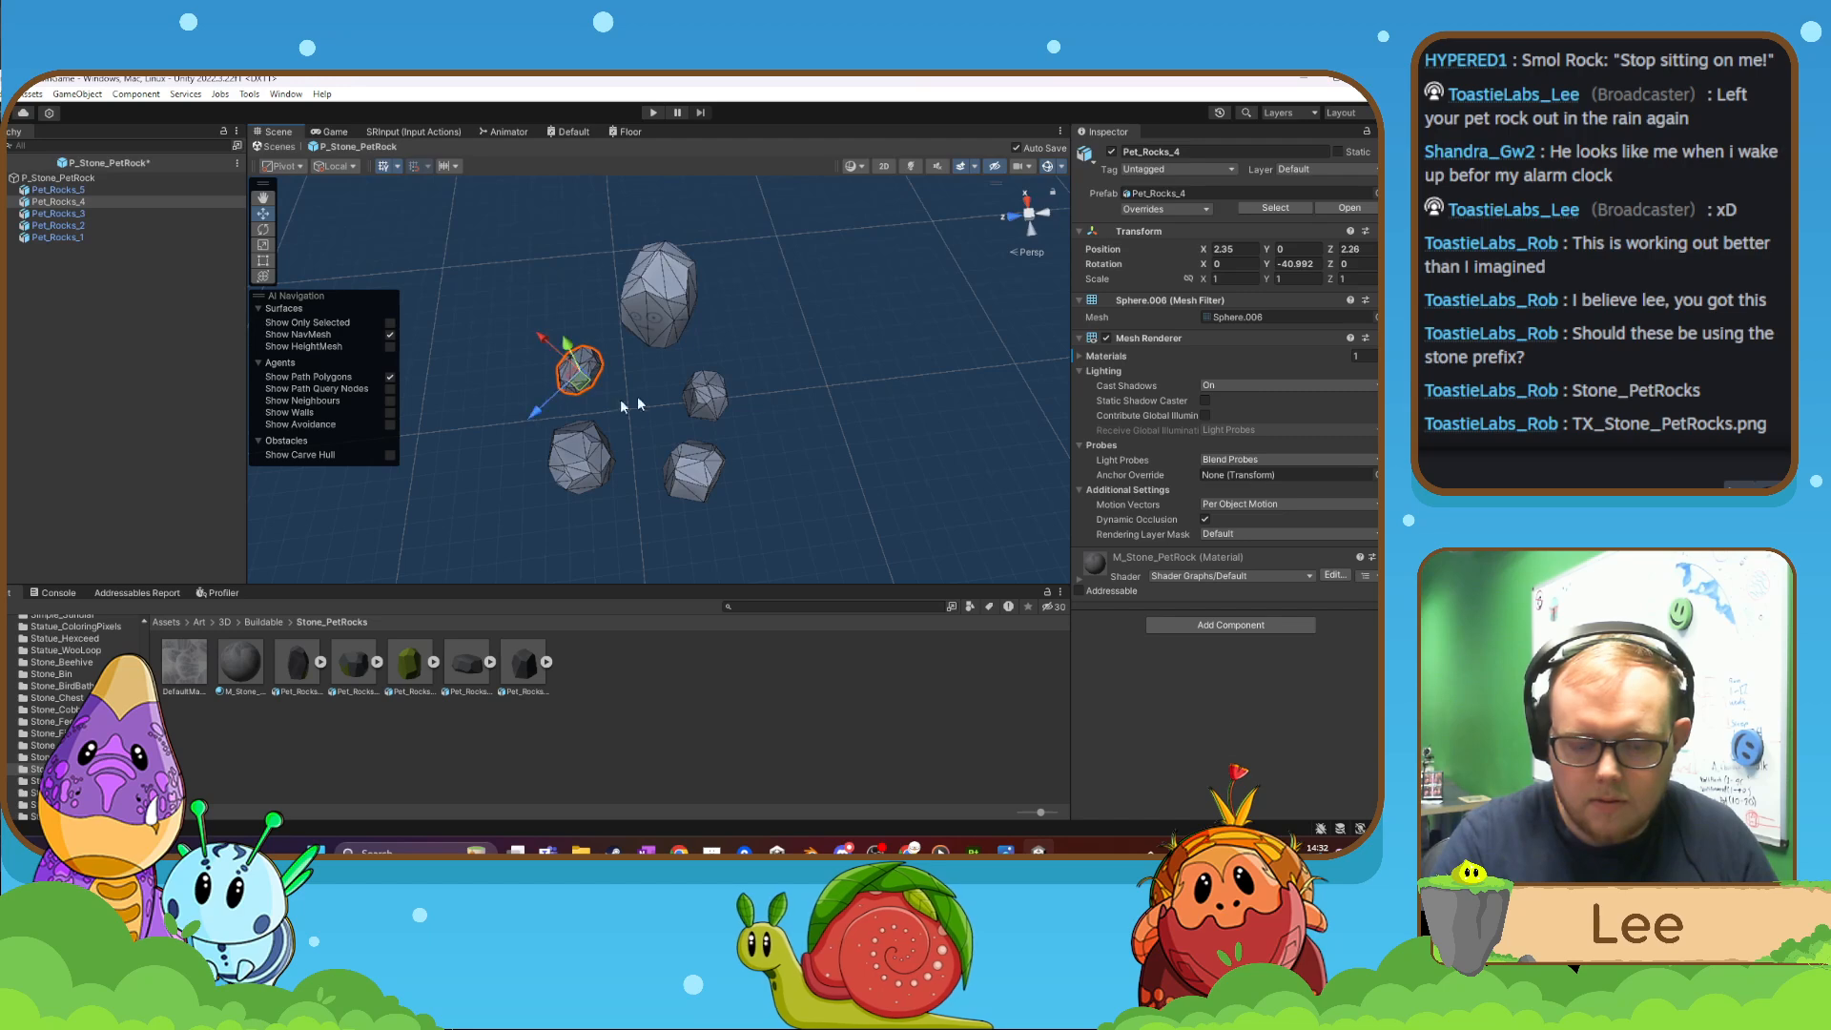
left_click(718, 400)
left_click_drag(756, 391, 777, 381)
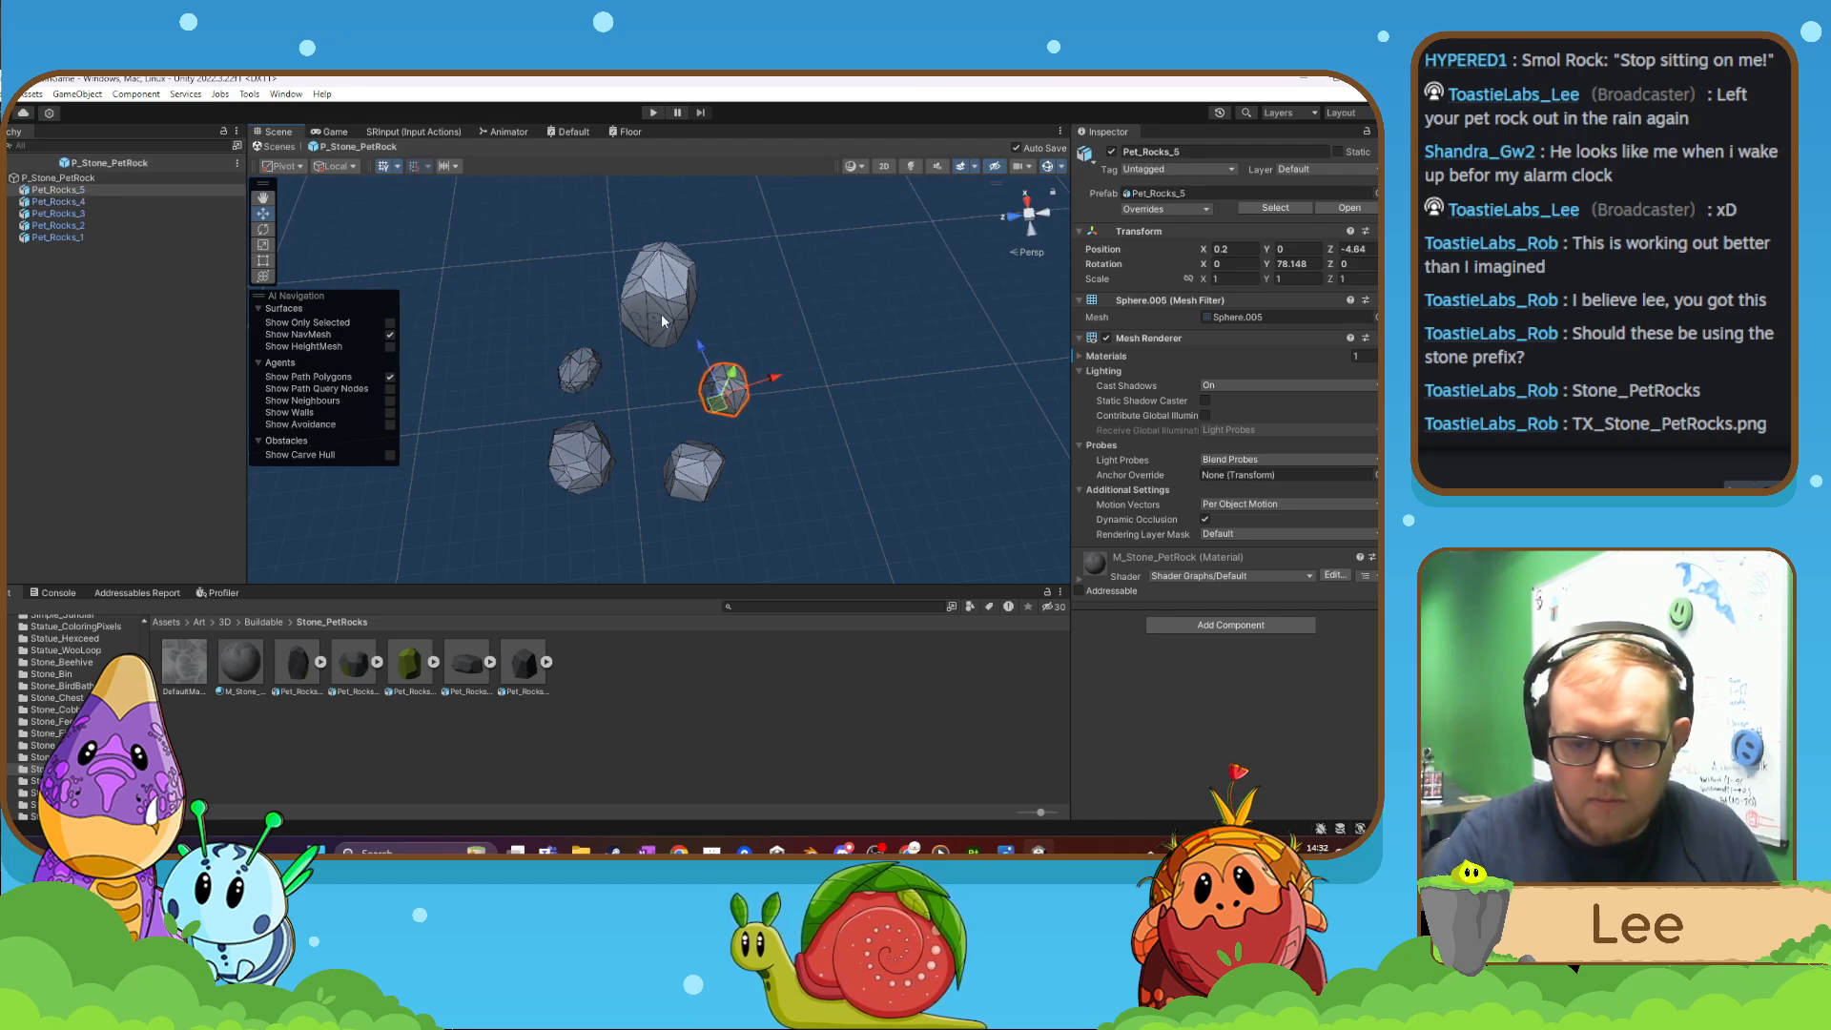
left_click(659, 320)
mouse_move(610, 305)
left_mouse_down()
mouse_move(691, 290)
mouse_move(626, 310)
left_mouse_up()
- Rotate Pet_Rocks_4 to about -50 degrees around Y
key("w")
right_click_drag(633, 376, 754, 410)
left_click_drag(753, 410, 1374, 381, "alt")
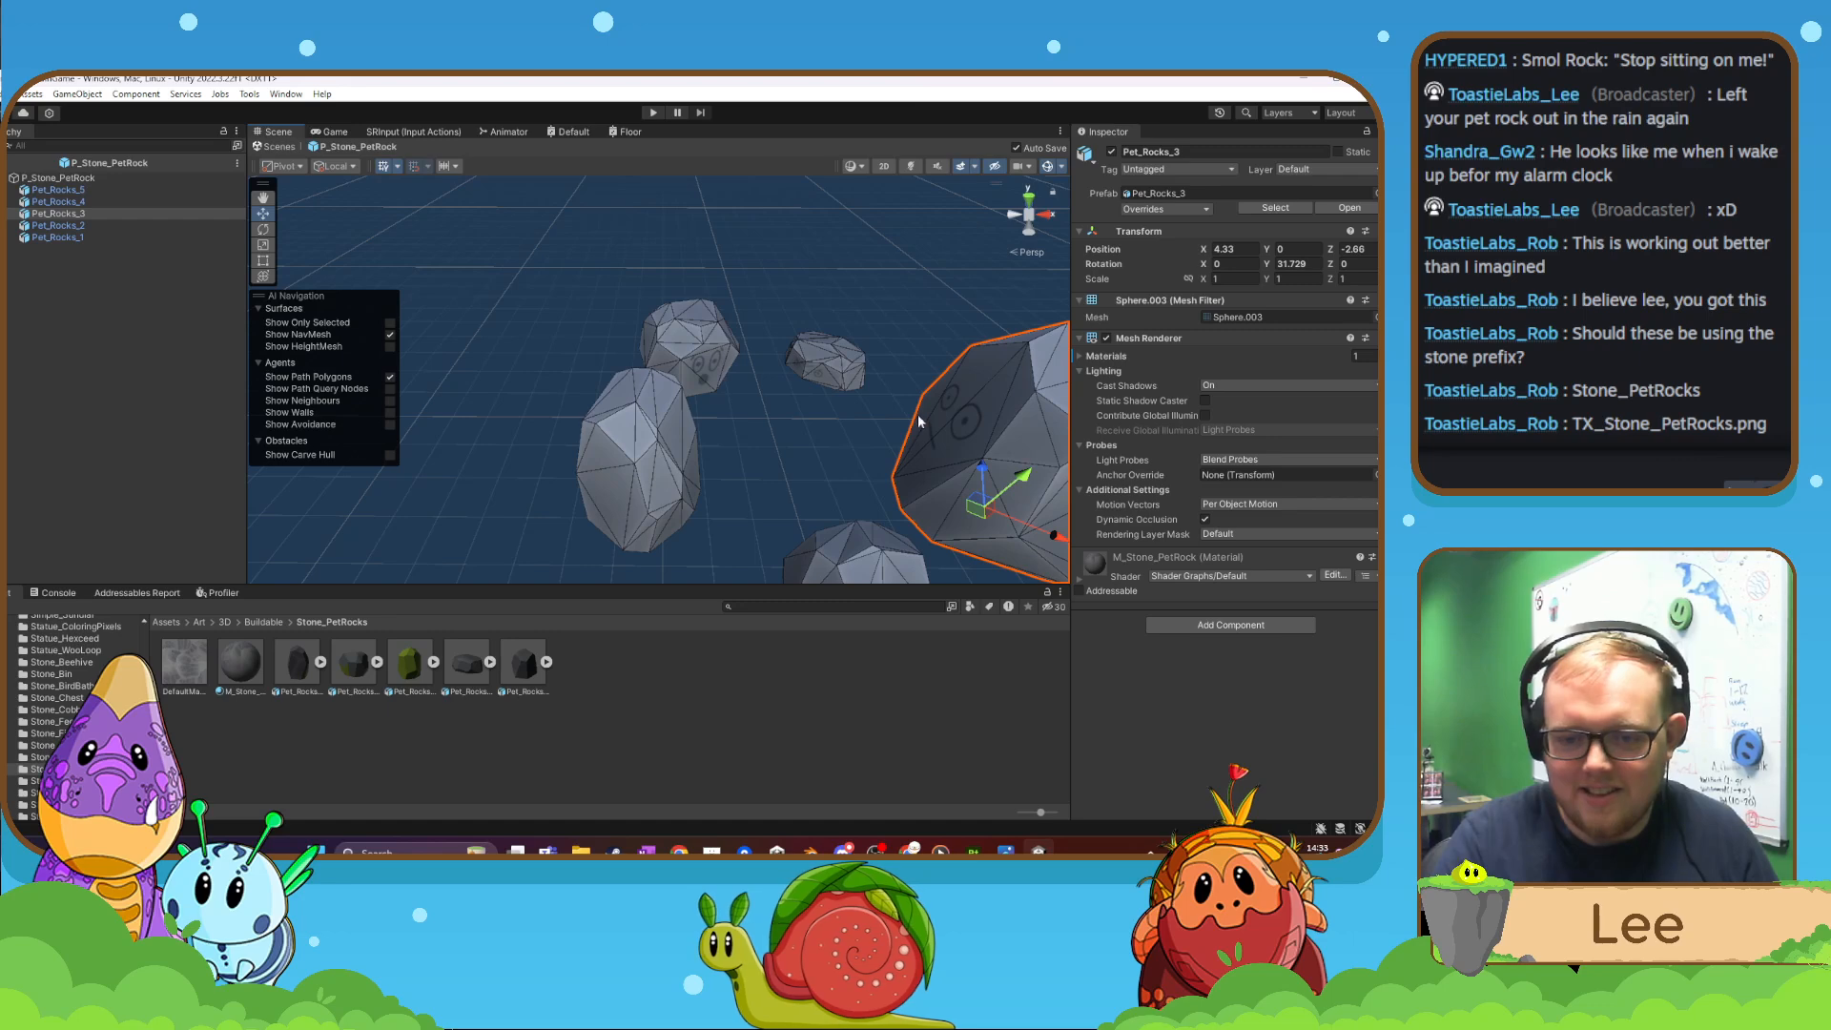
left_click_drag(799, 436, 759, 398, "alt")
left_click(795, 360)
left_click(263, 231)
- Nudge Pet_Rocks_1 along its local Z axis to about -3.3 on X and -2.8 on Z
left_click_drag(749, 456, 286, 472, "alt")
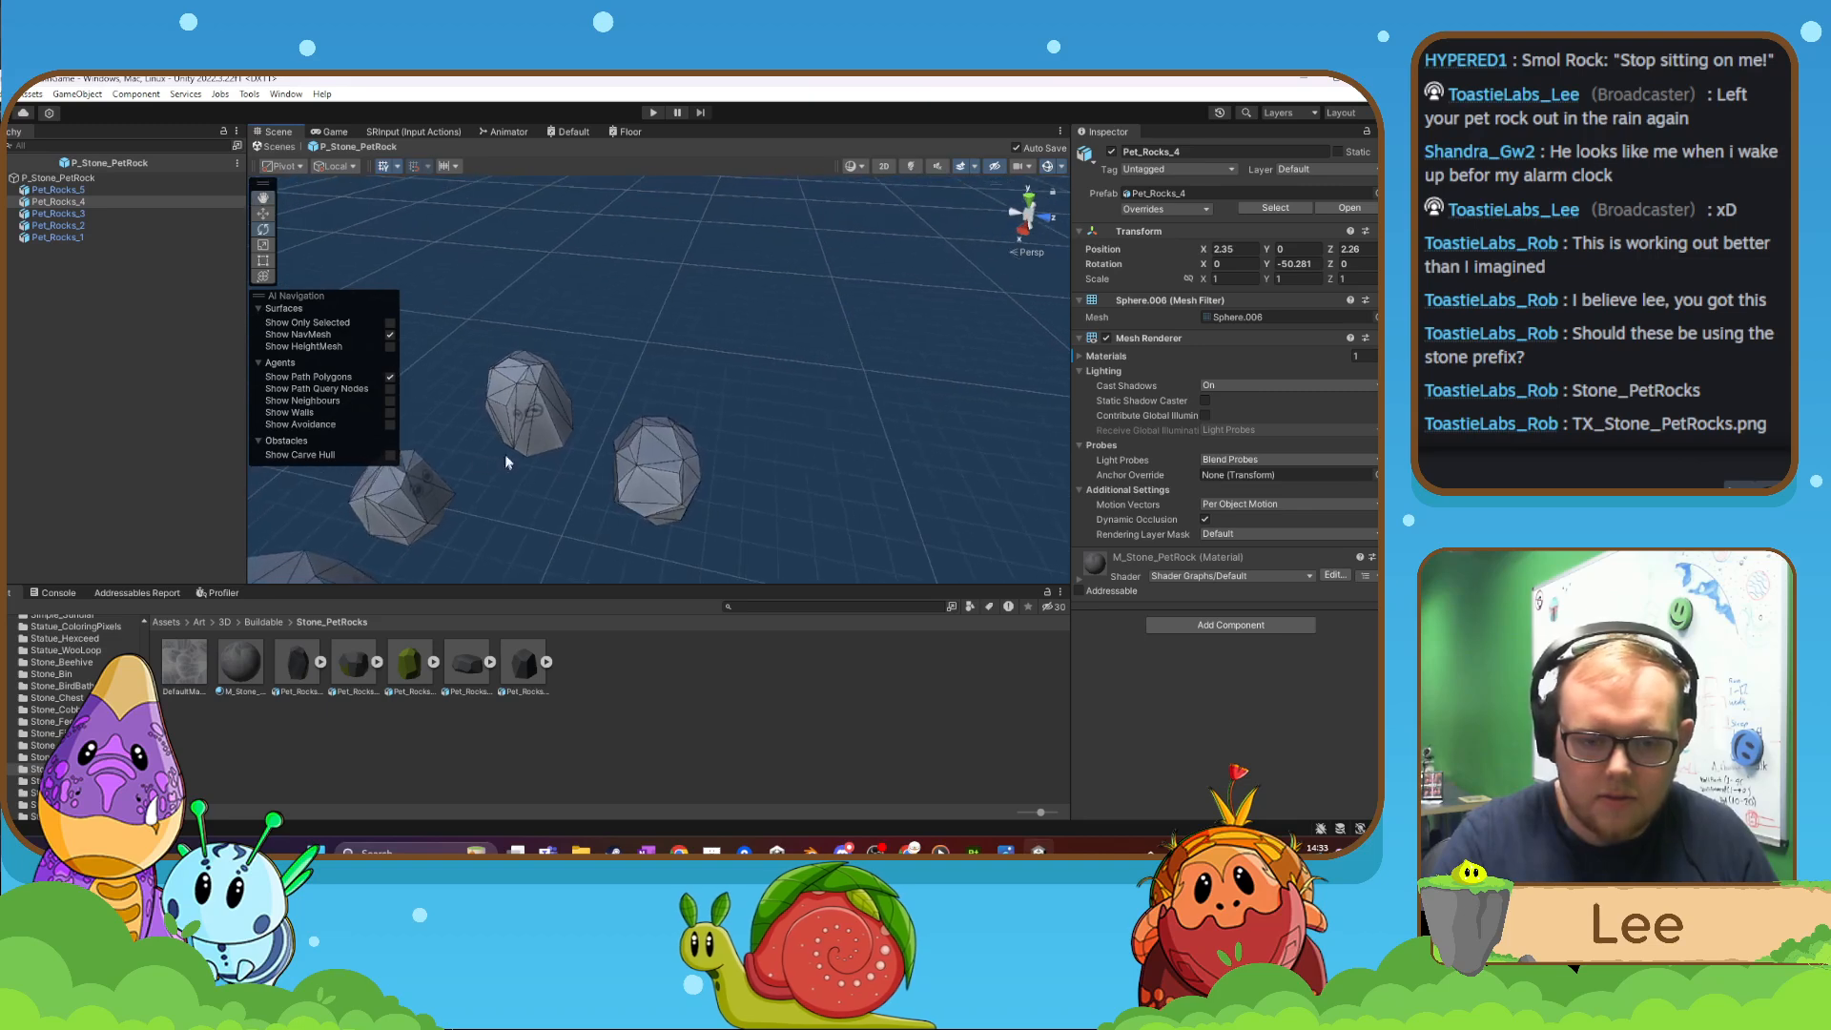
left_click(523, 421)
left_click(265, 214)
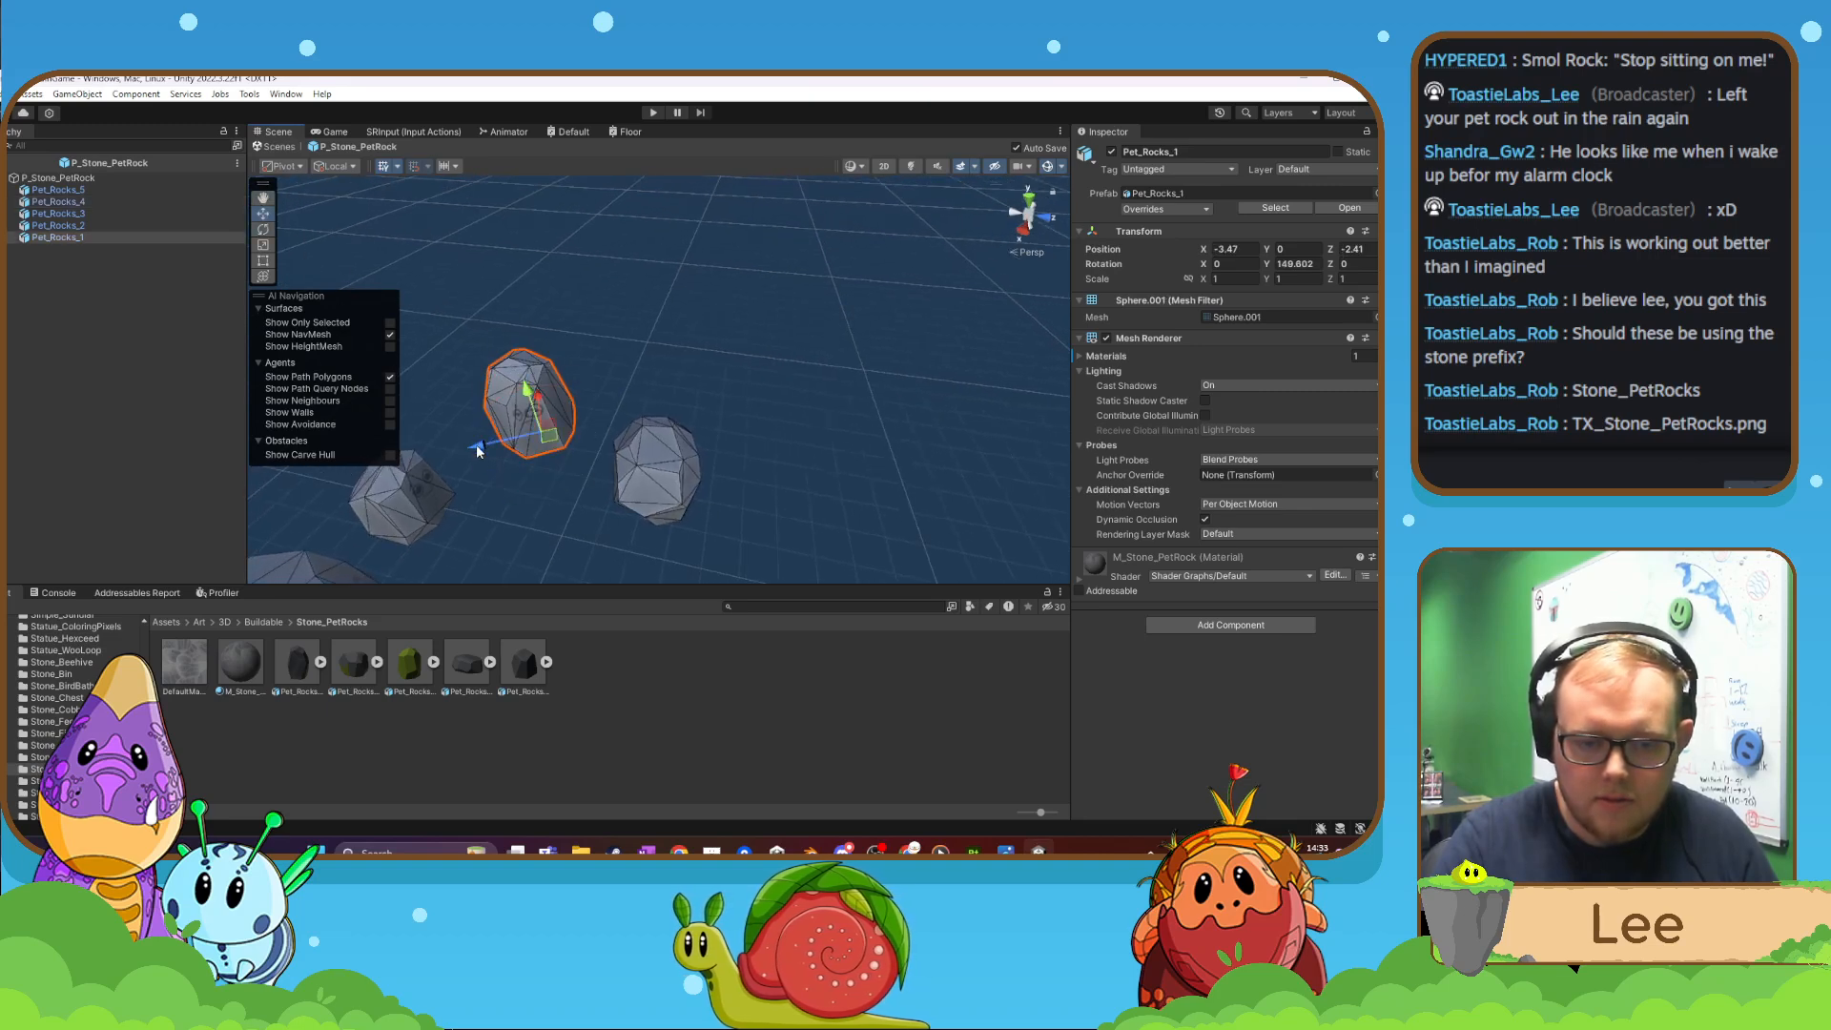
left_click_drag(478, 448, 461, 451)
- Rotate Pet_Rocks_5 to about 88 degrees around Y and move it to about -5.2 on Z
left_click_drag(631, 372, 336, 395, "alt")
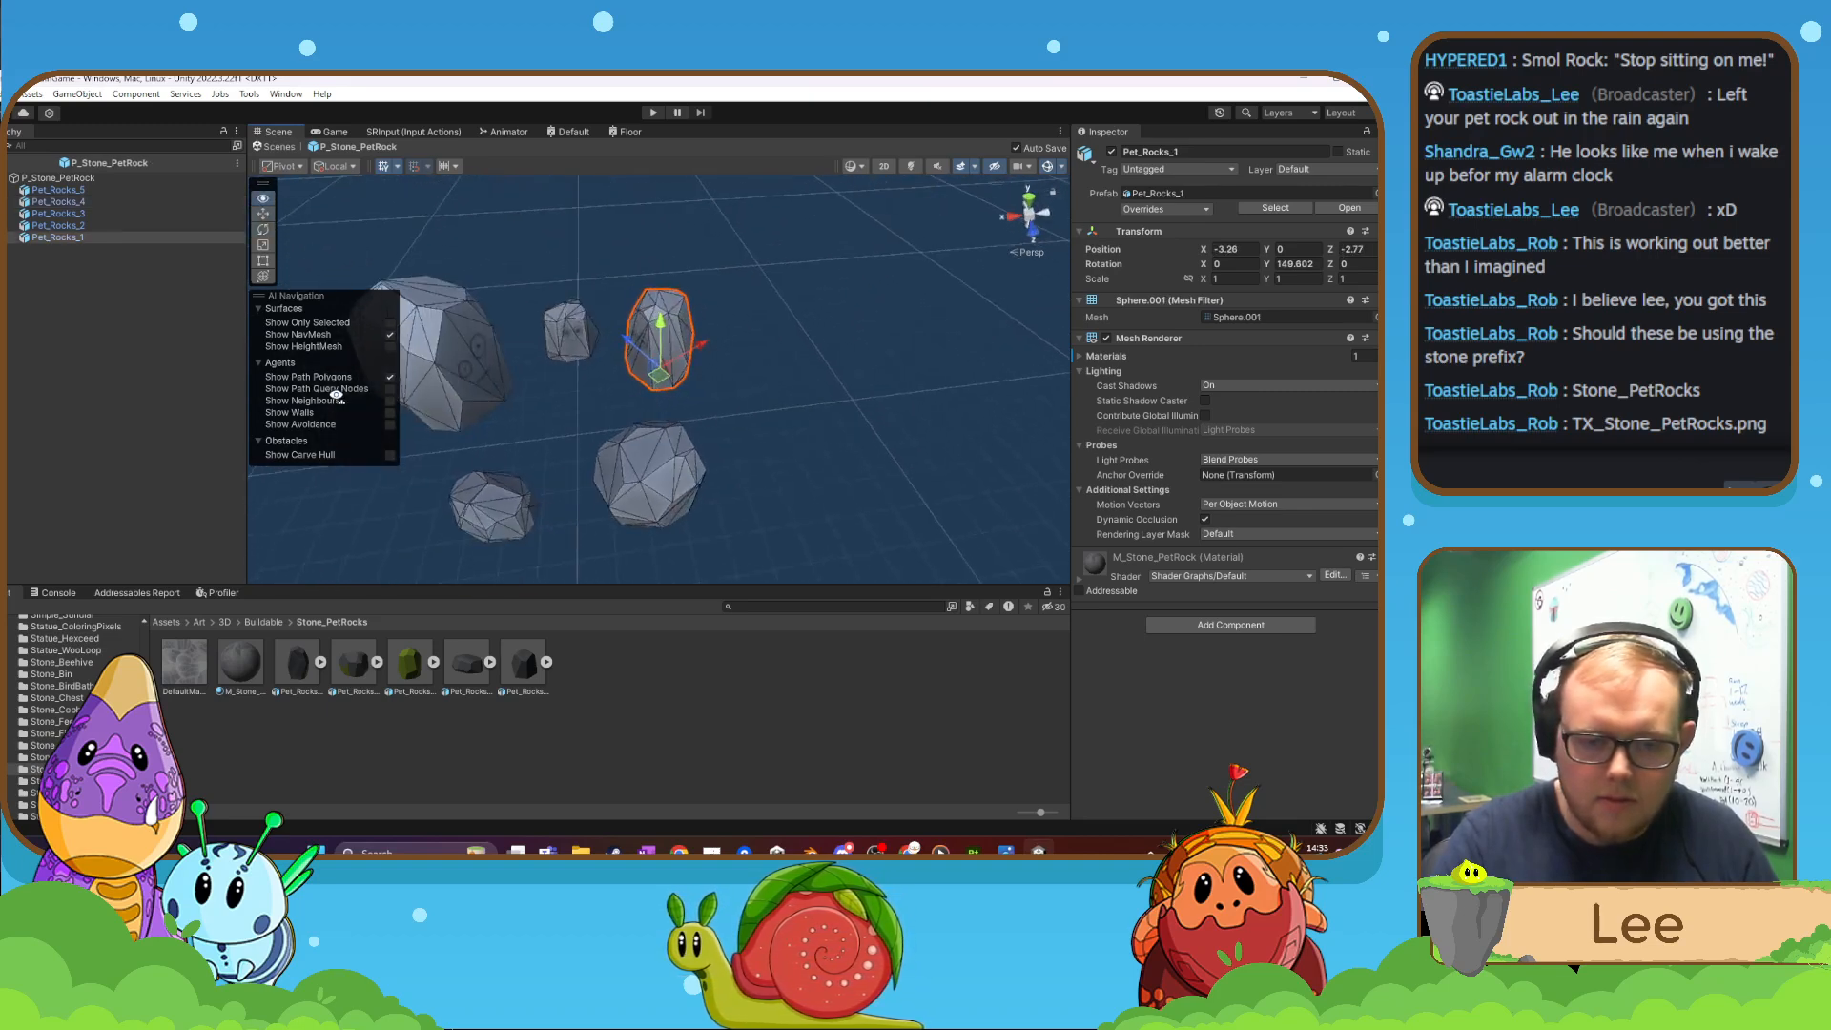
left_click(567, 357)
left_click(262, 229)
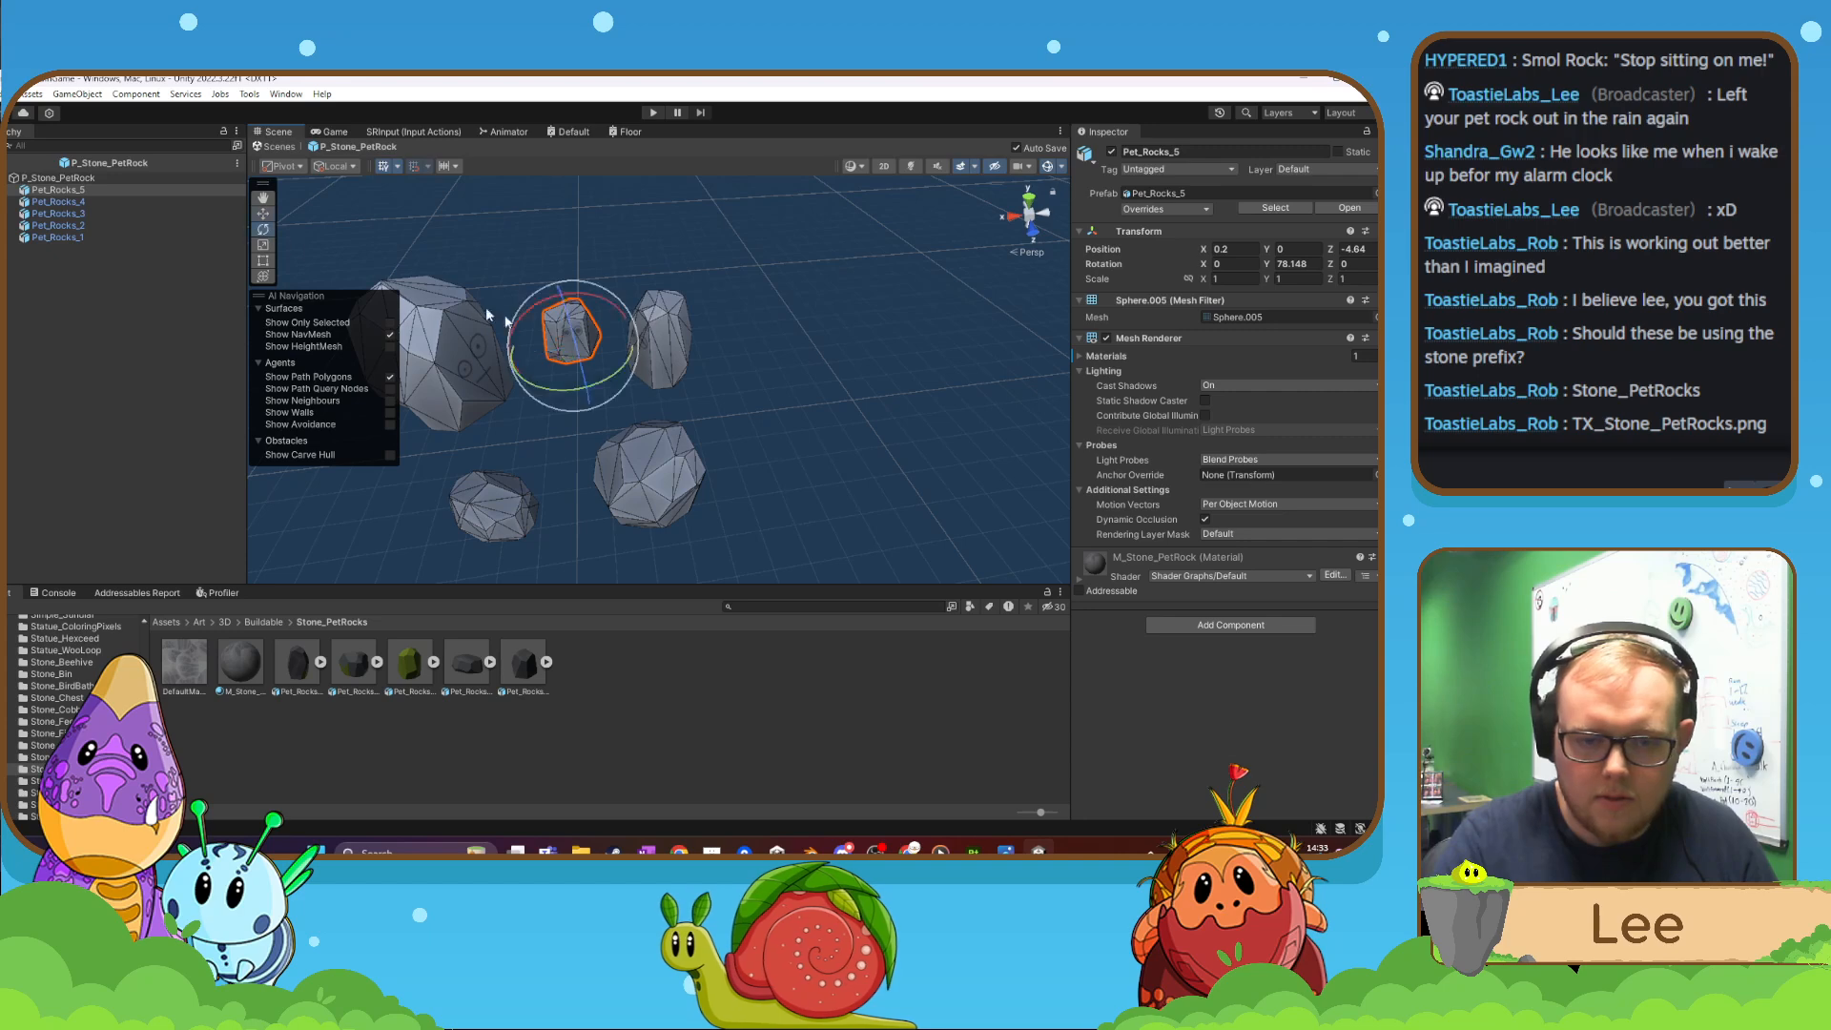
left_click_drag(567, 390, 542, 391)
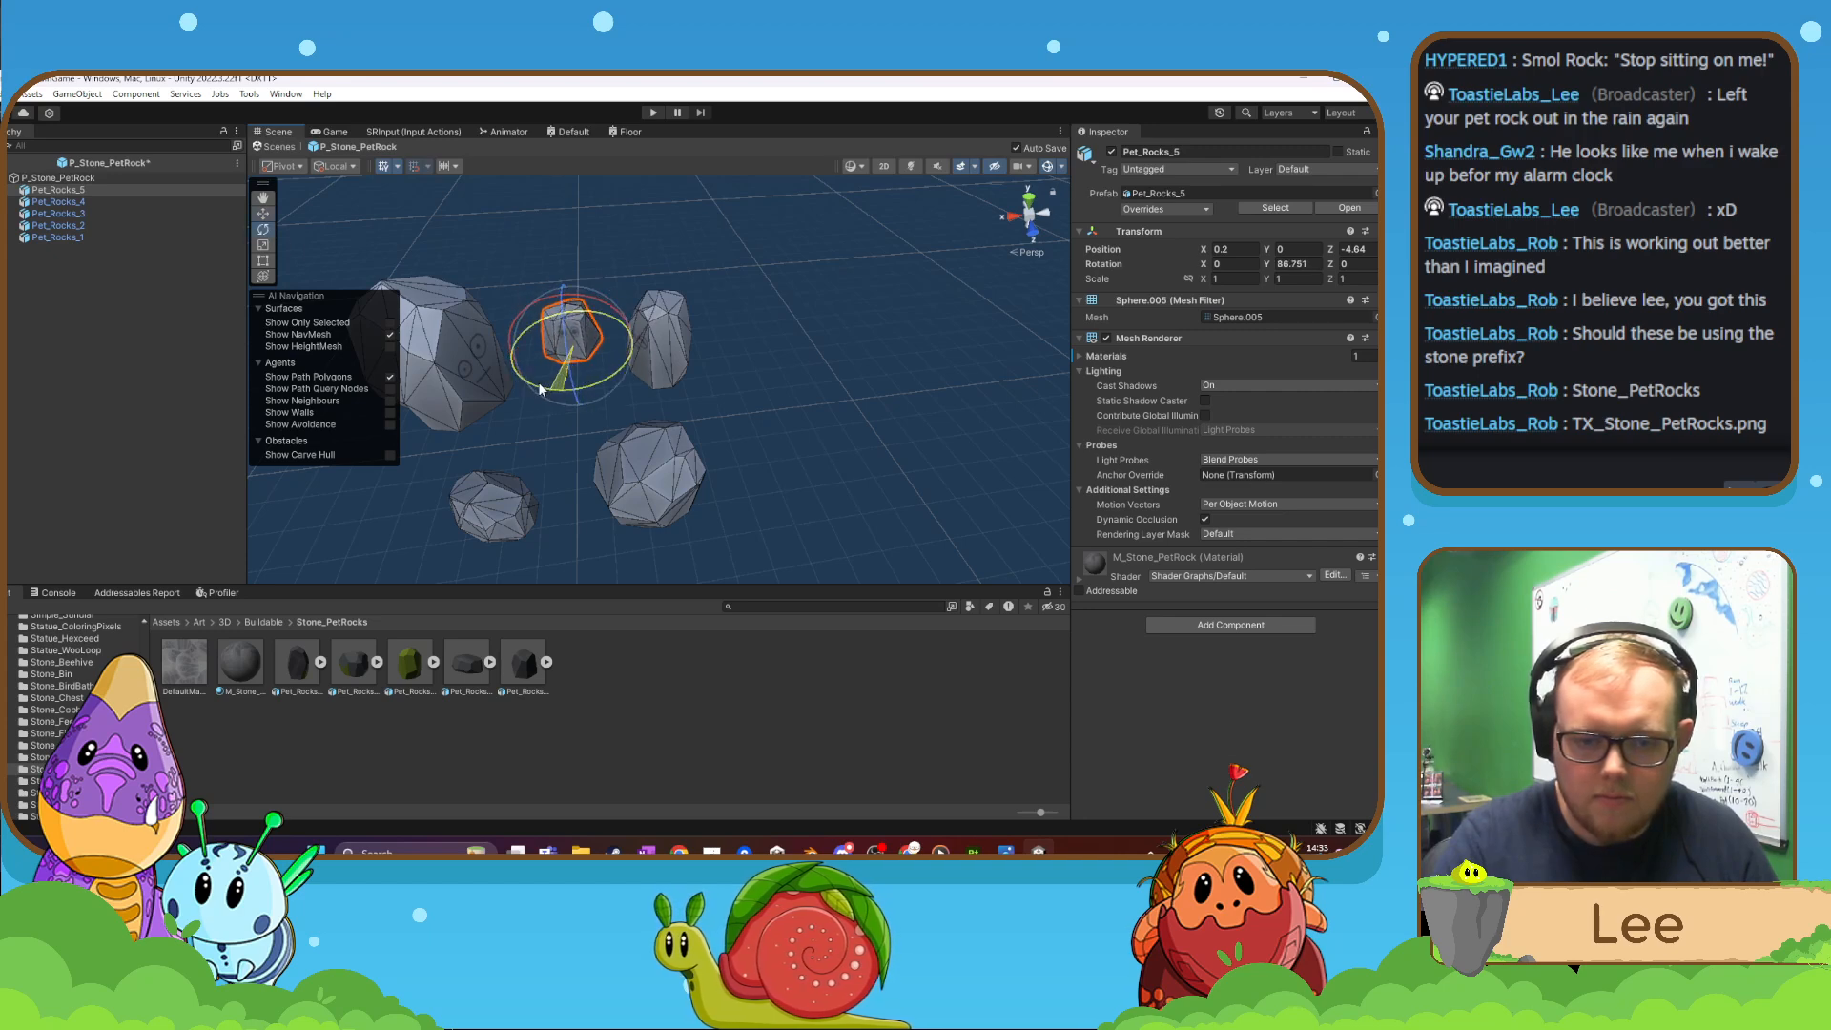
key("w")
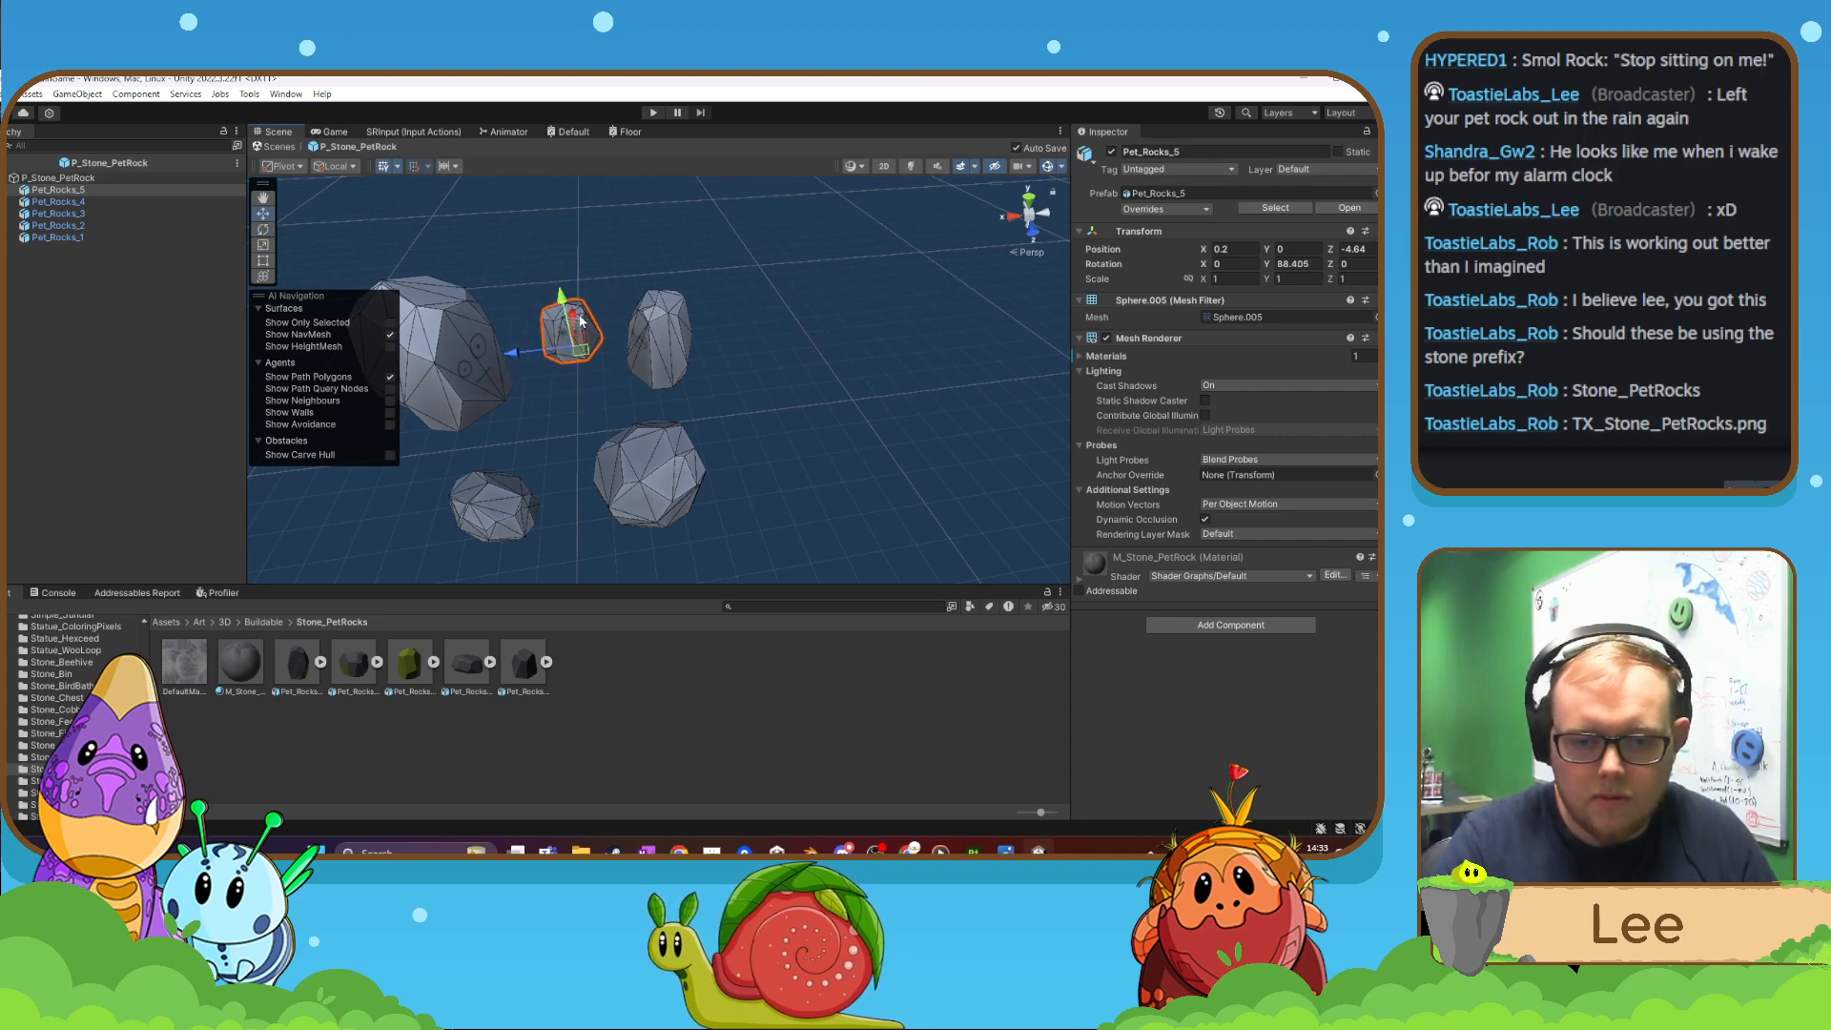
left_click_drag(575, 315, 574, 301)
key("d")
right_click_drag(573, 387, 1054, 637)
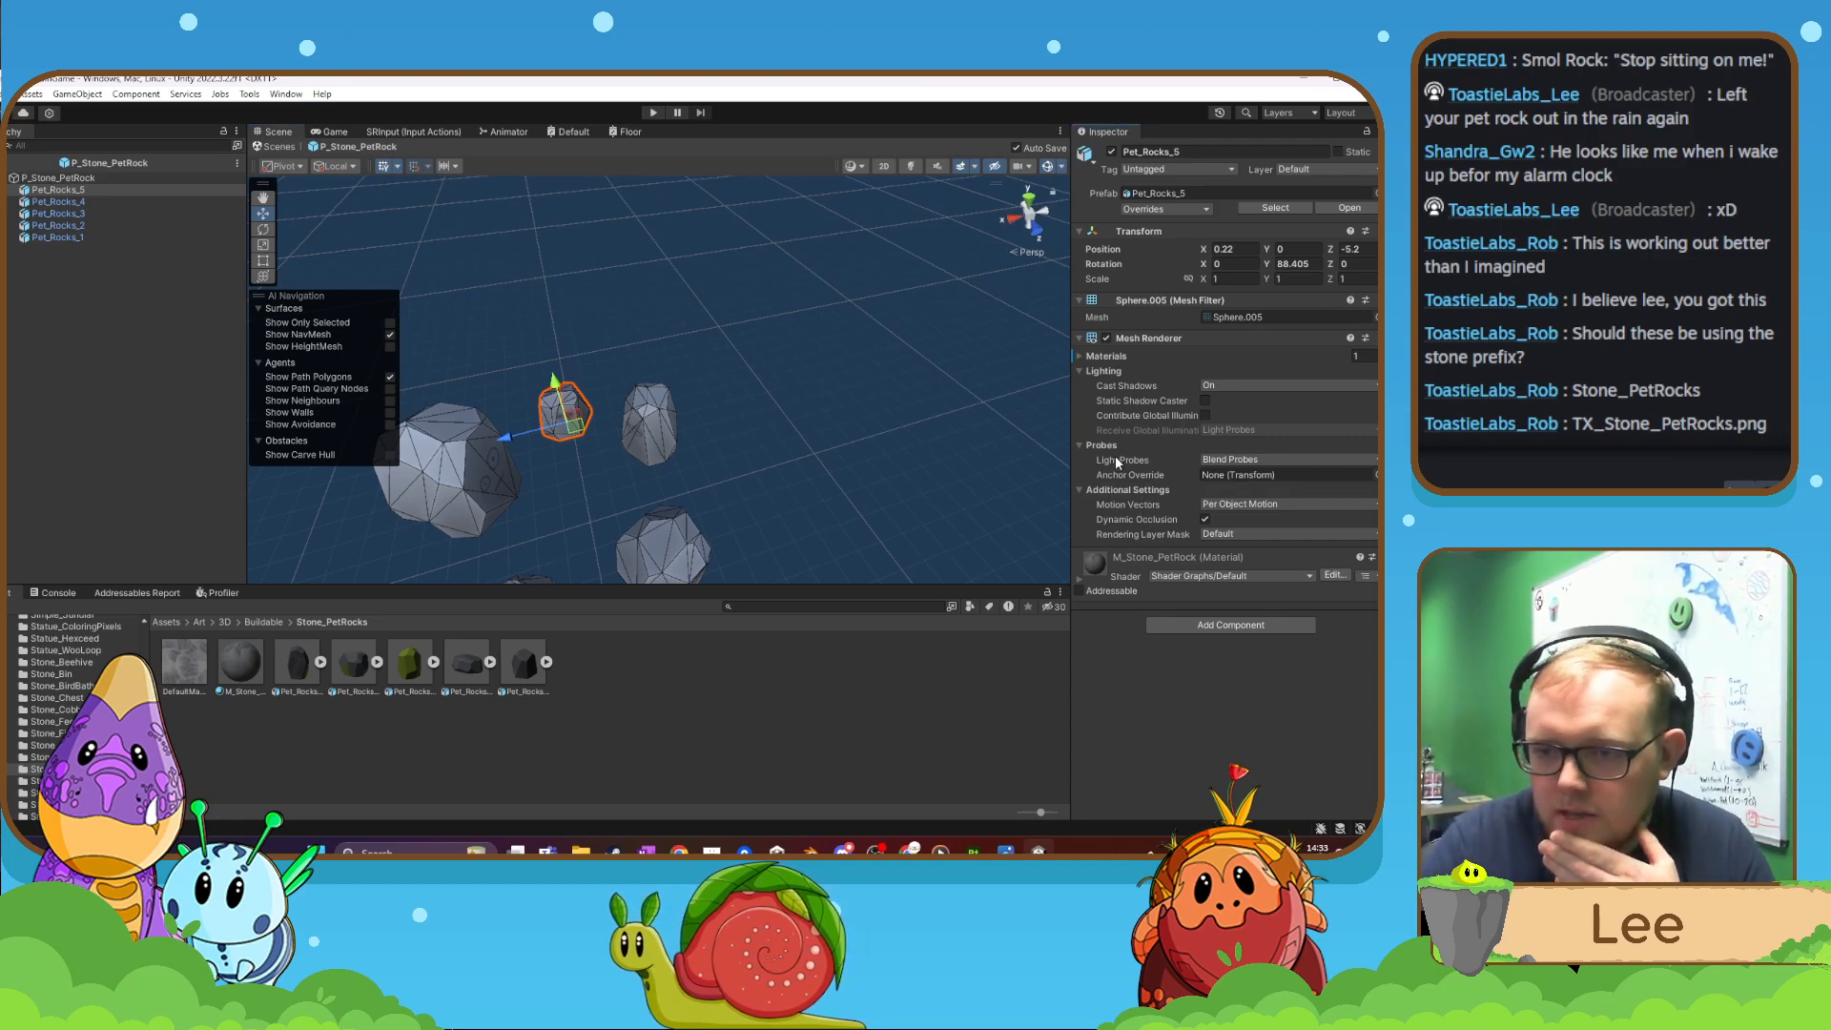
- Deselect the rock and browse to the Buildable folder inside the project's Prefabs folder
left_click(753, 718)
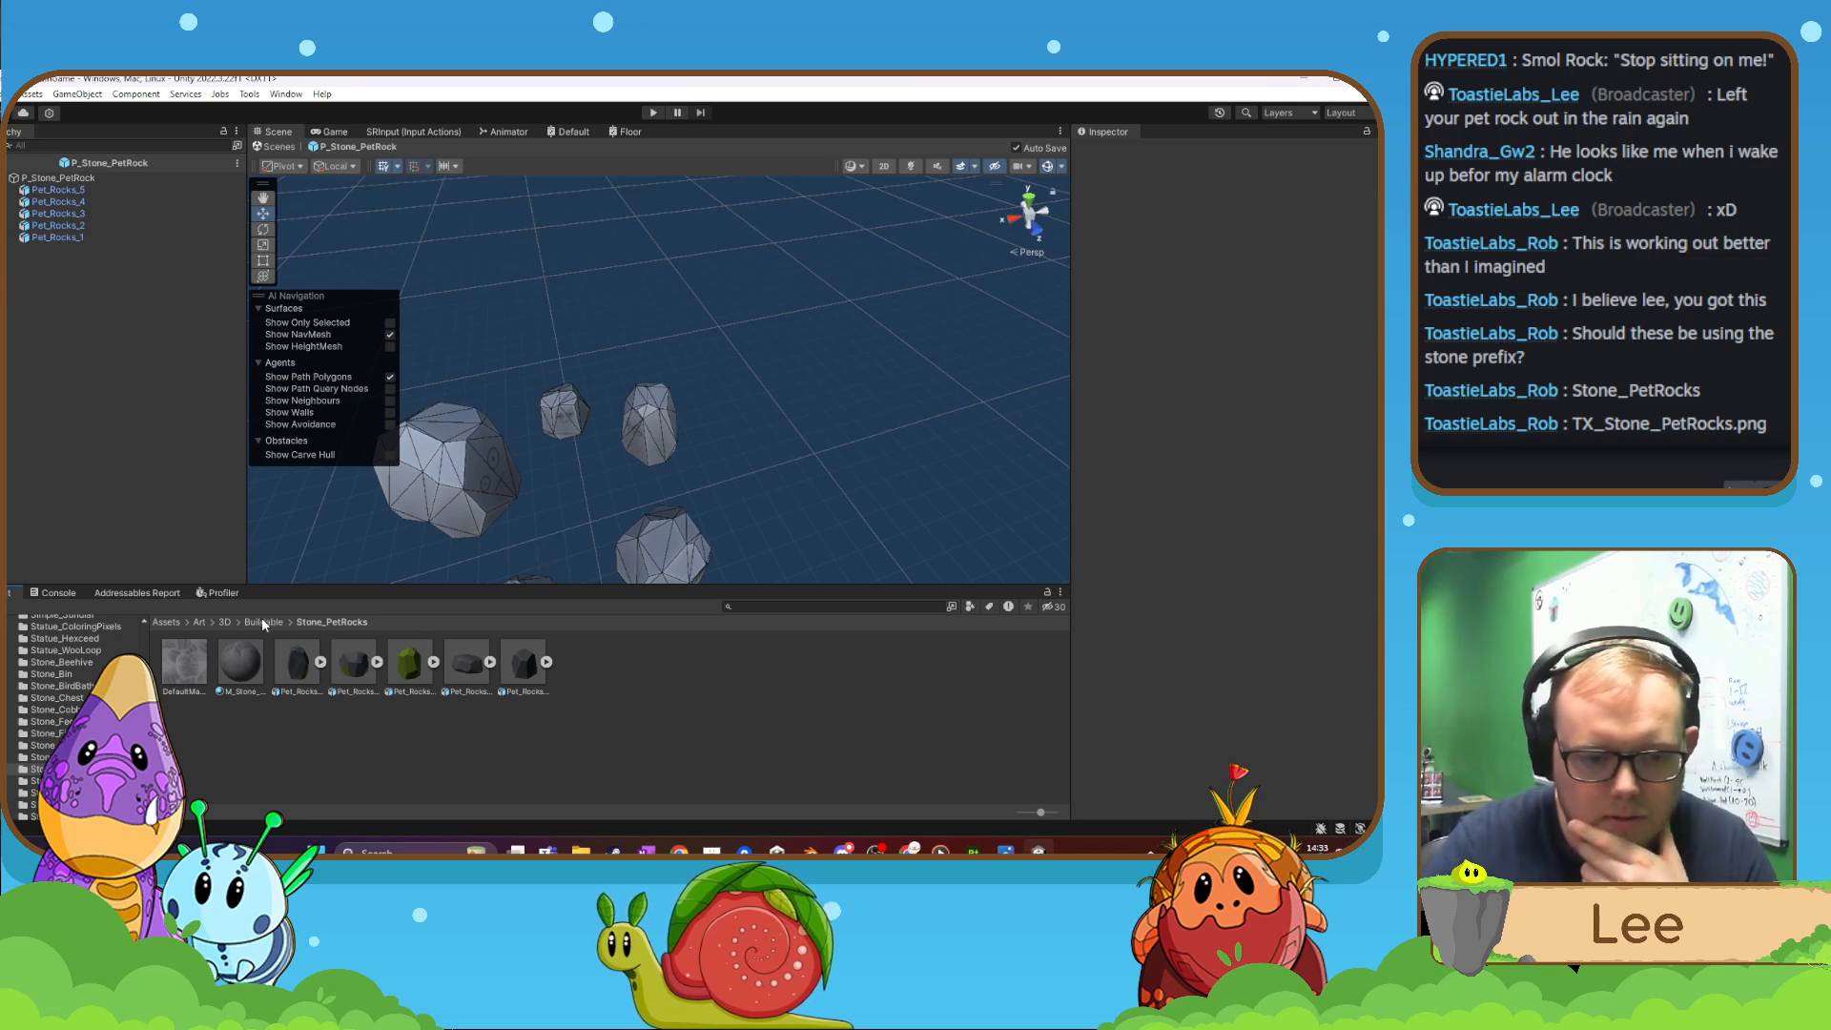
scroll(54, 700, "up", 15)
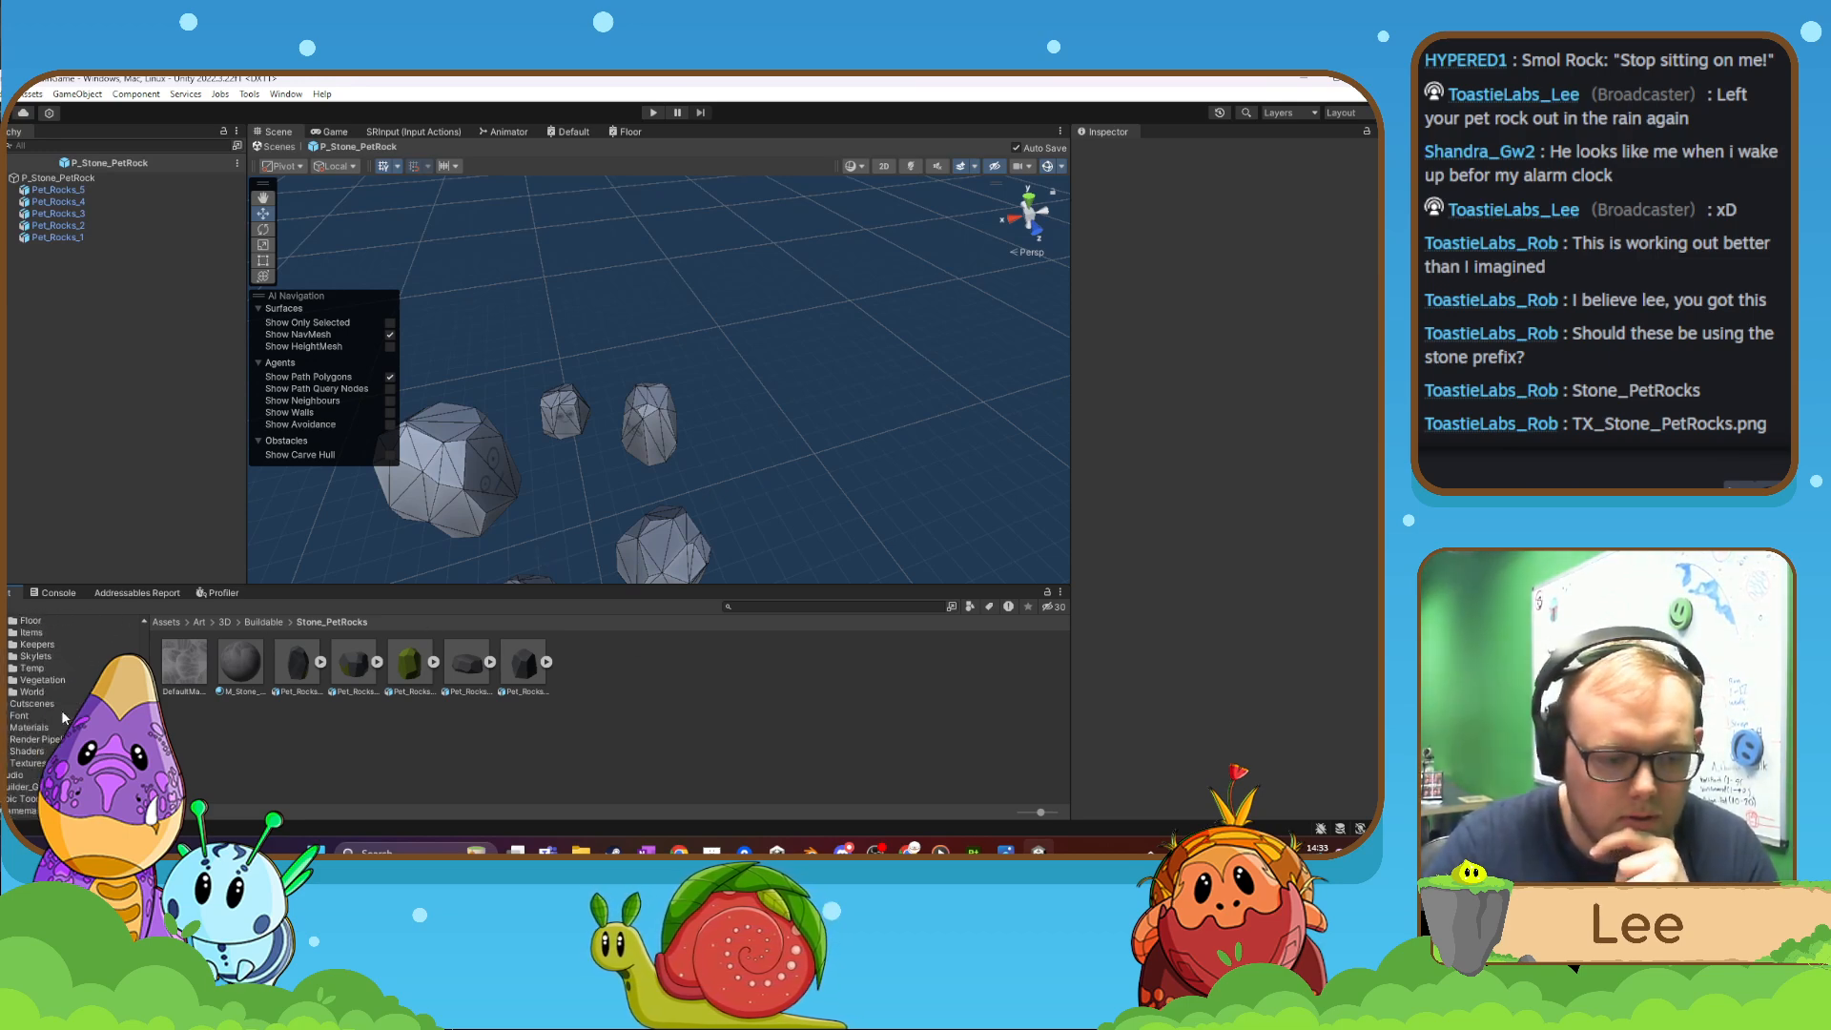
scroll(55, 706, "up", 5)
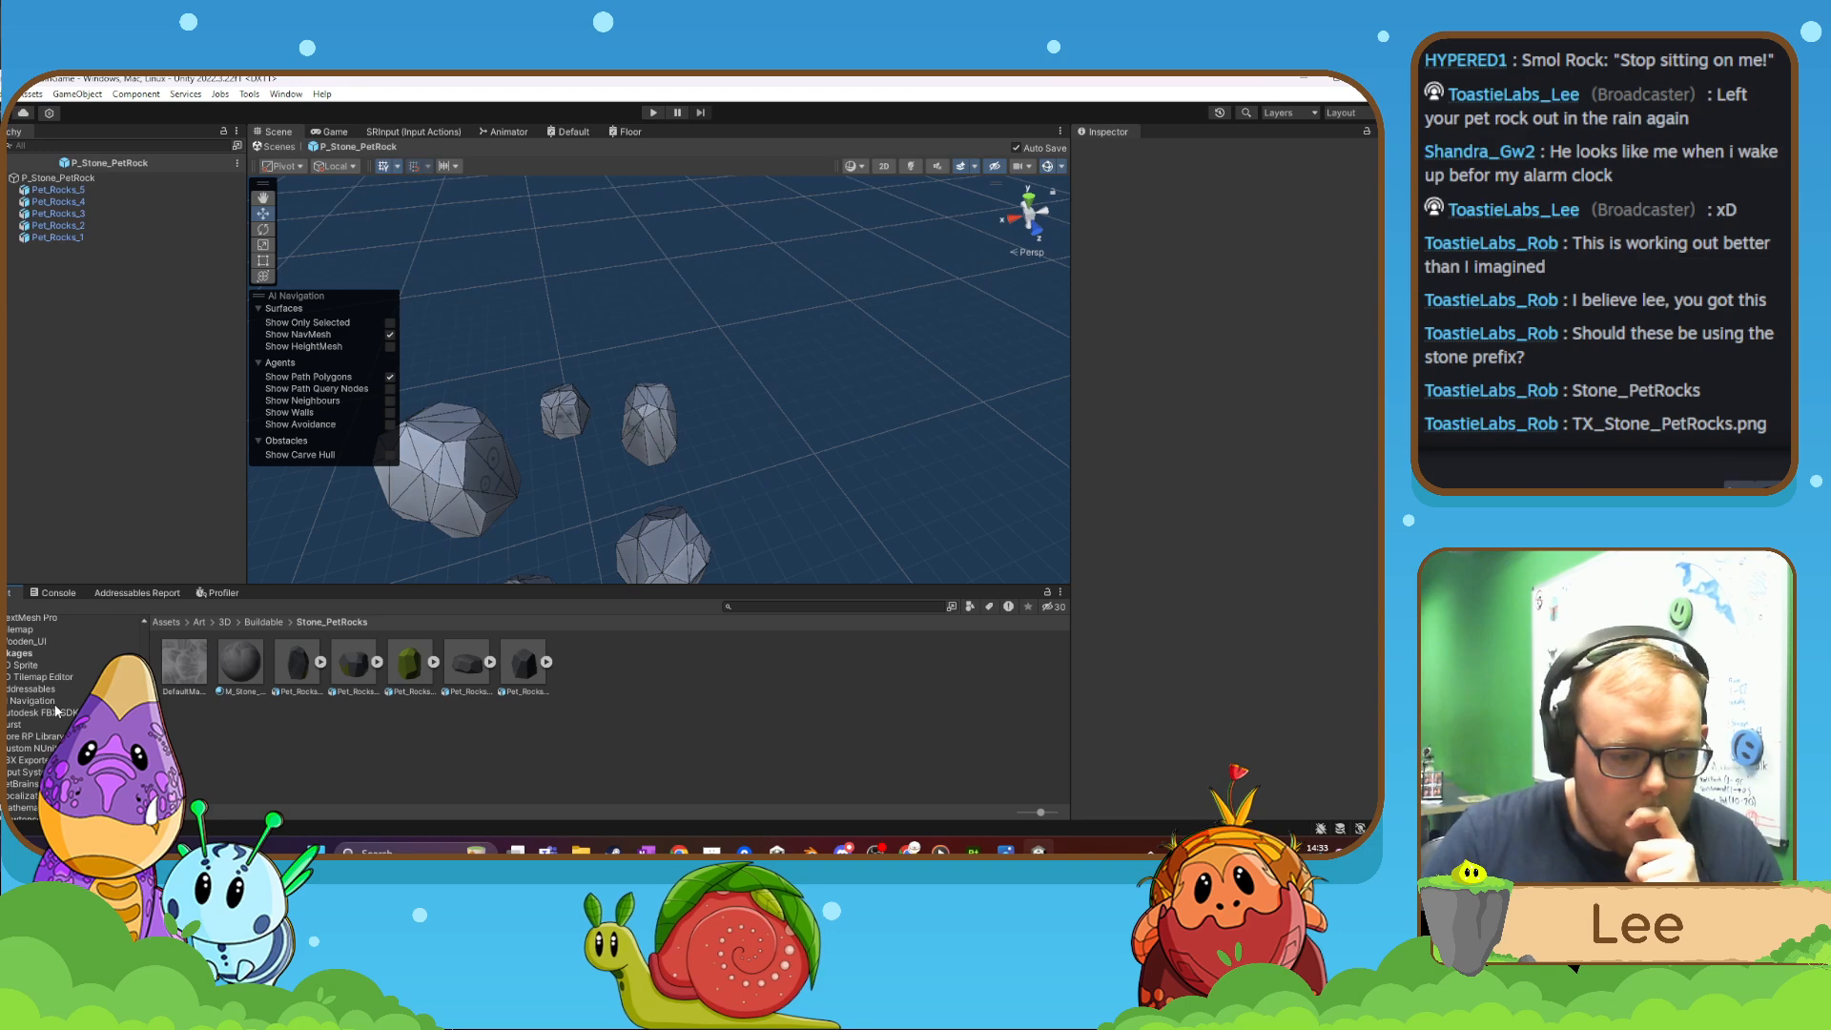
left_click(30, 691)
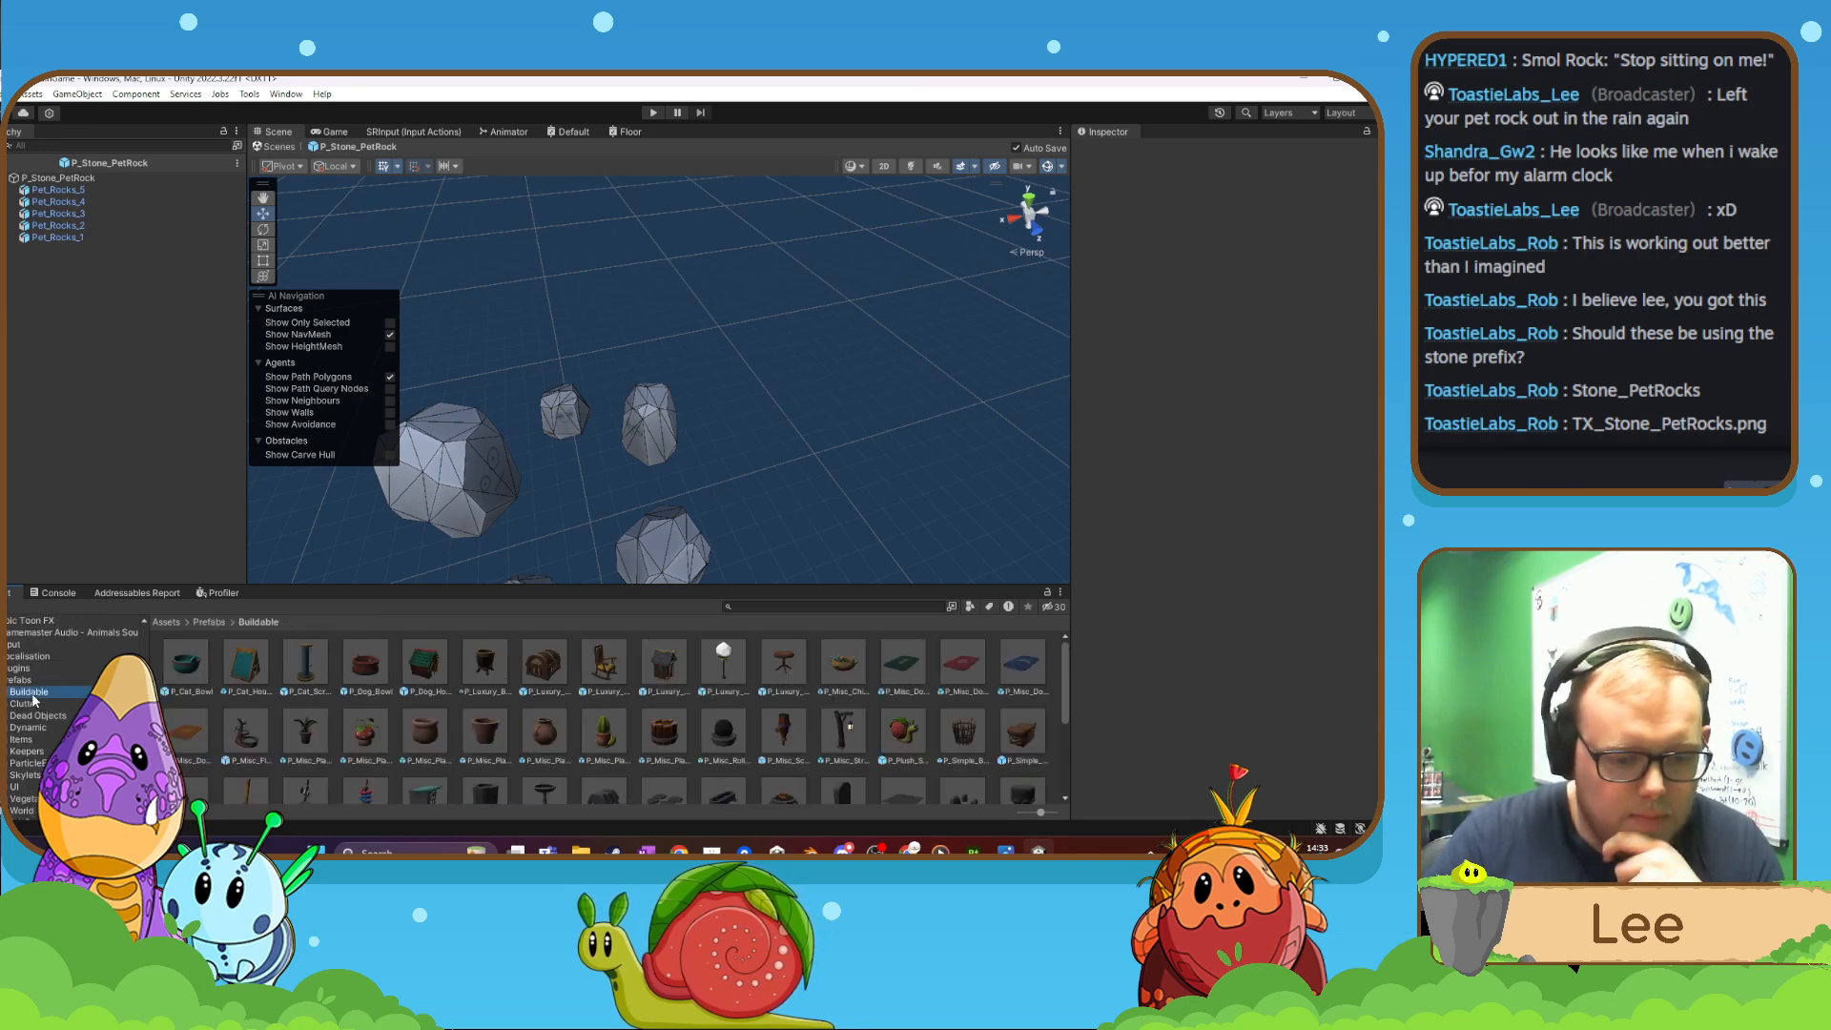
scroll(799, 701, "down", 5)
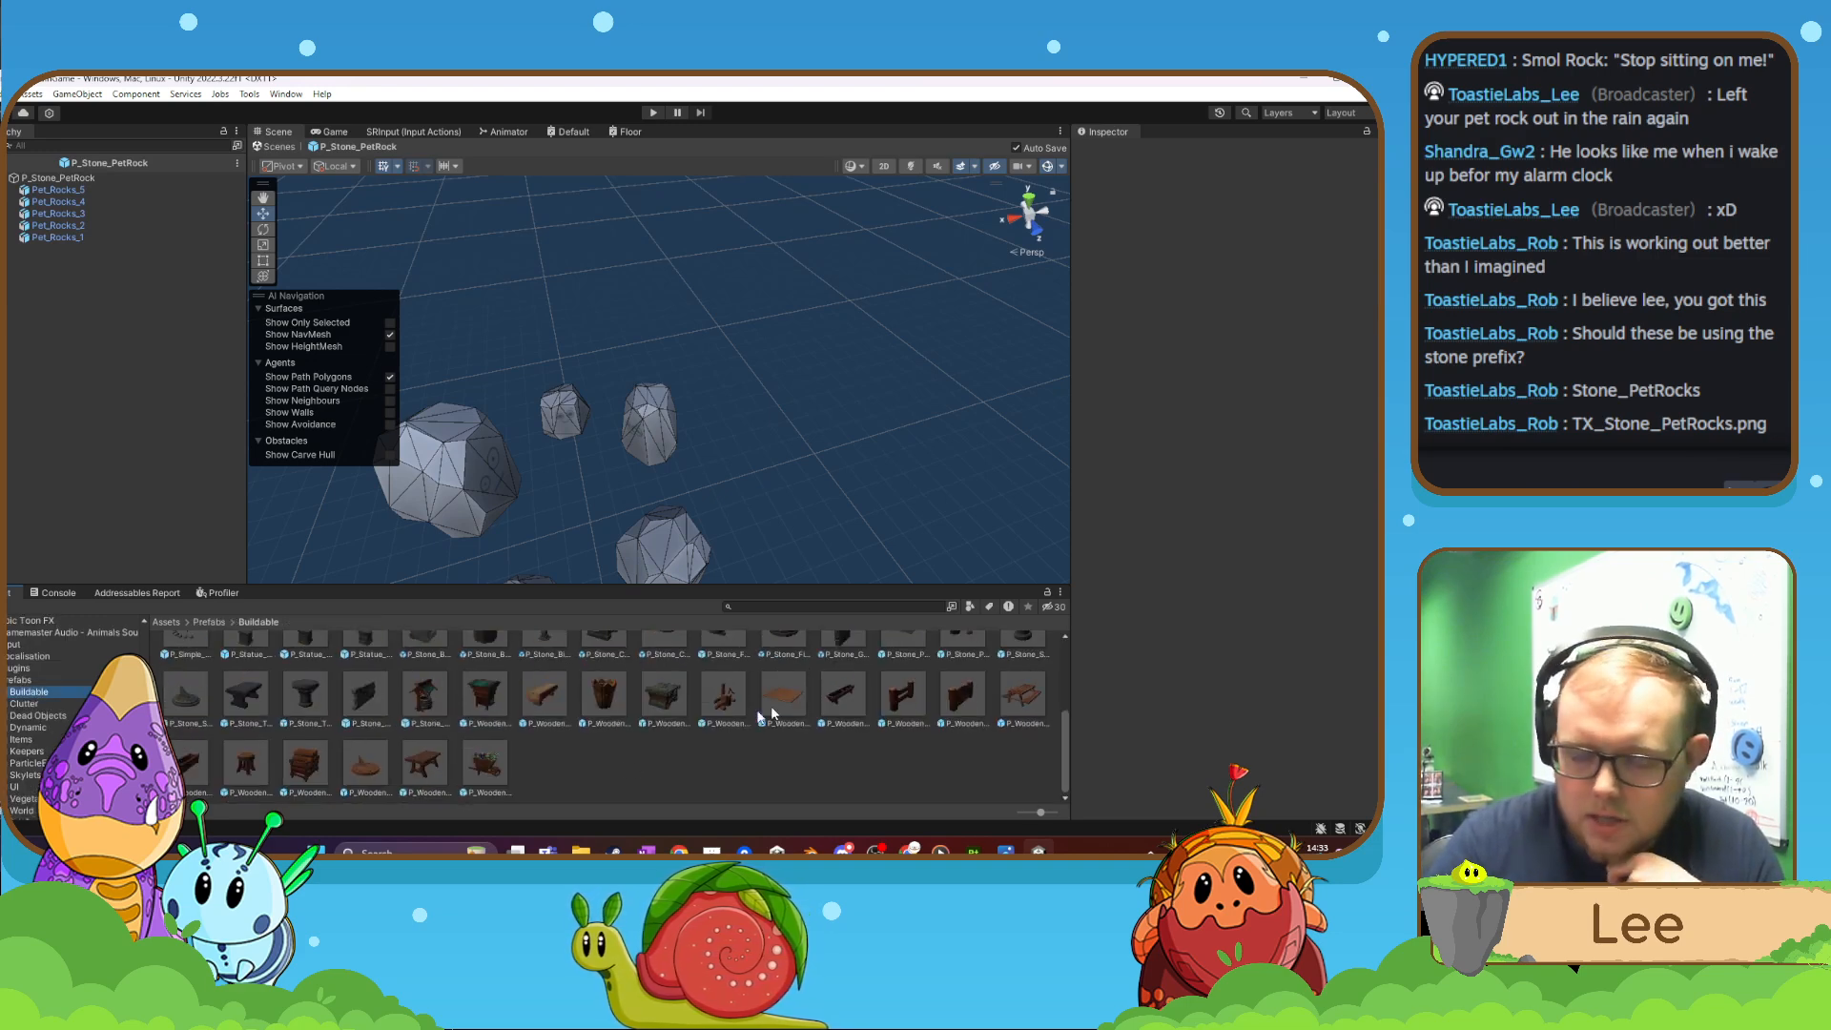
- Add a second Inspector alongside the existing one
right_click(1169, 133)
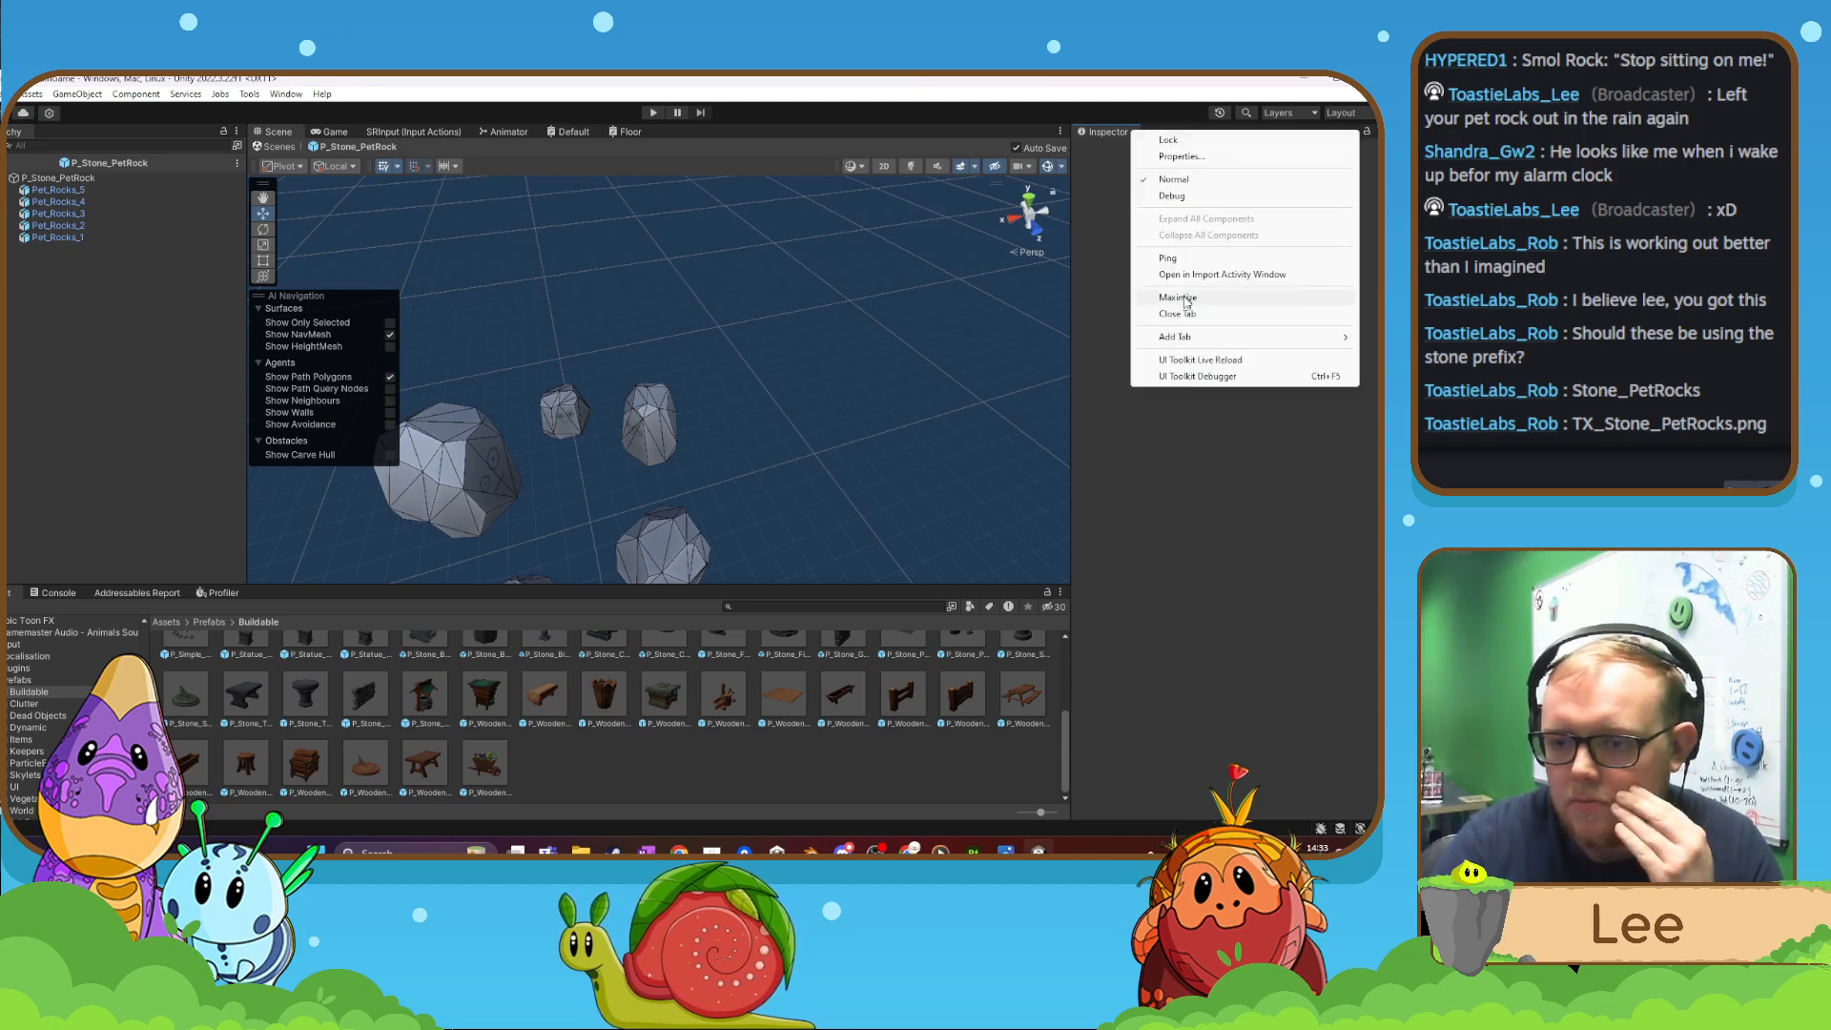
mouse_move(1192, 337)
left_click(1067, 370)
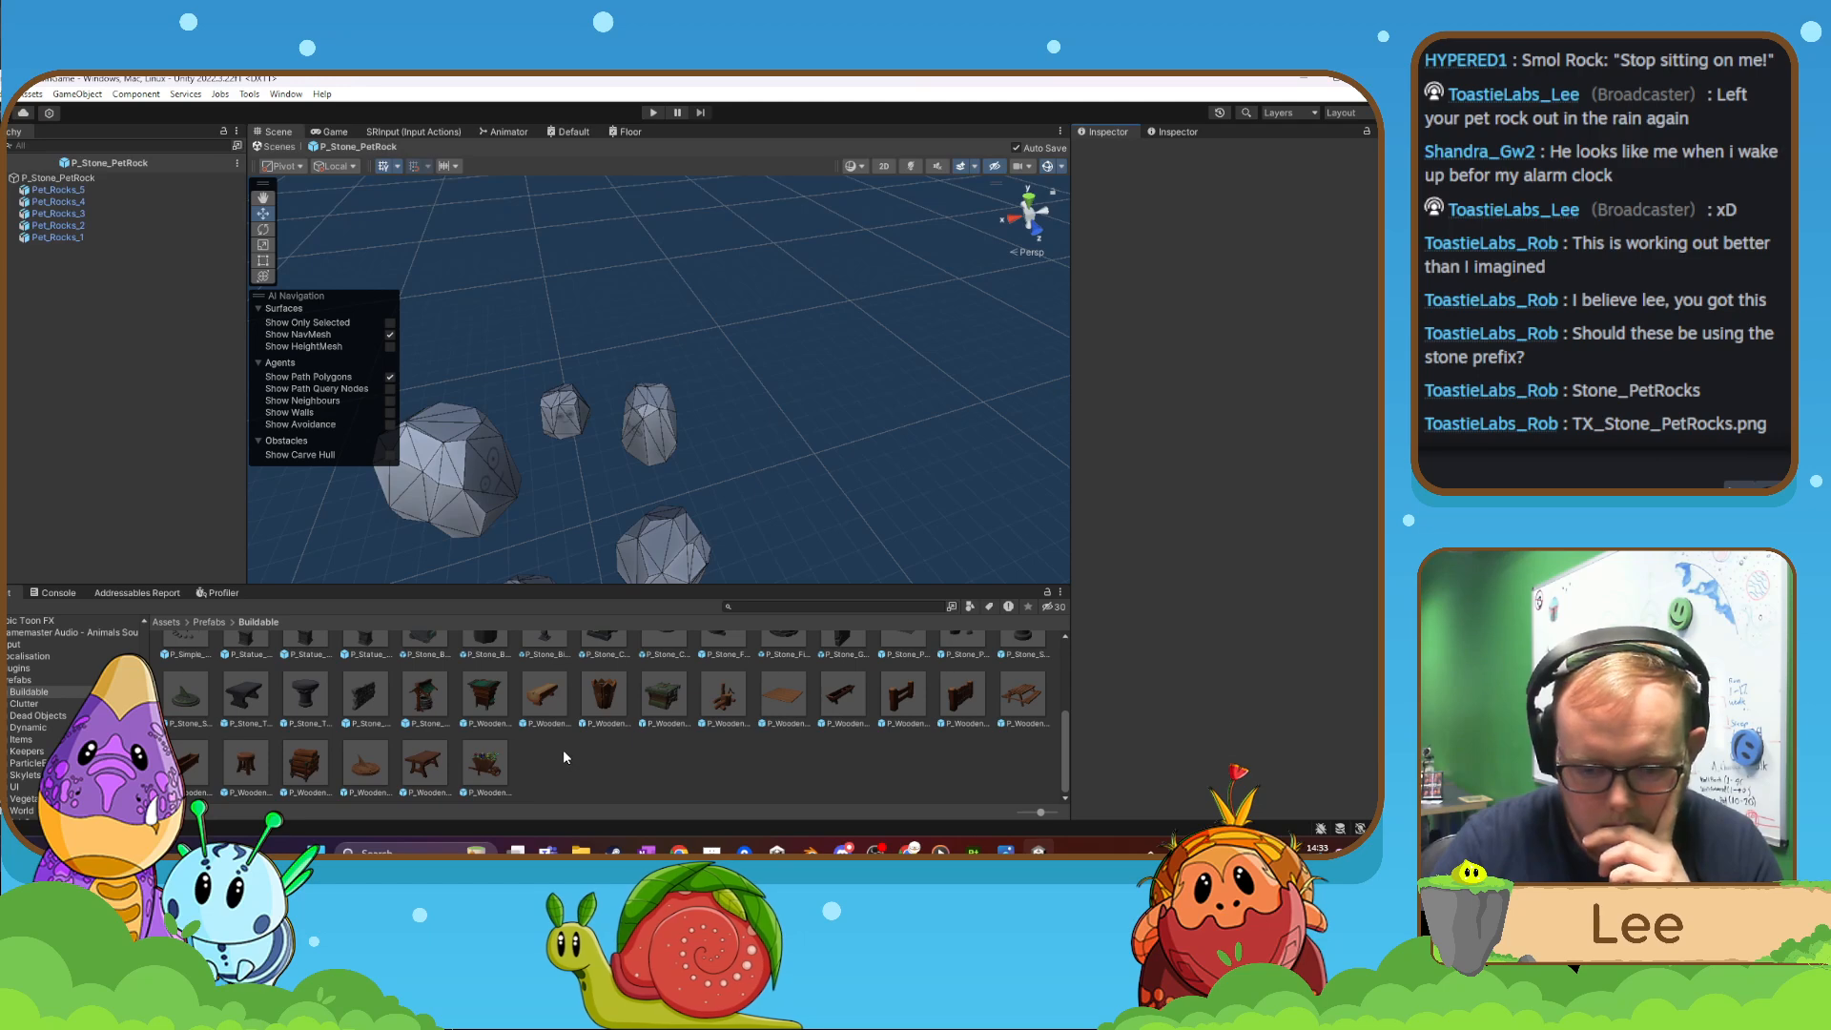
- Set the Occupy Size and Highlight Size in the P_Stone_PetRock prefab asset's placement data to 4 by 4
scroll(562, 750, "up", 3)
scroll(788, 723, "up", 1)
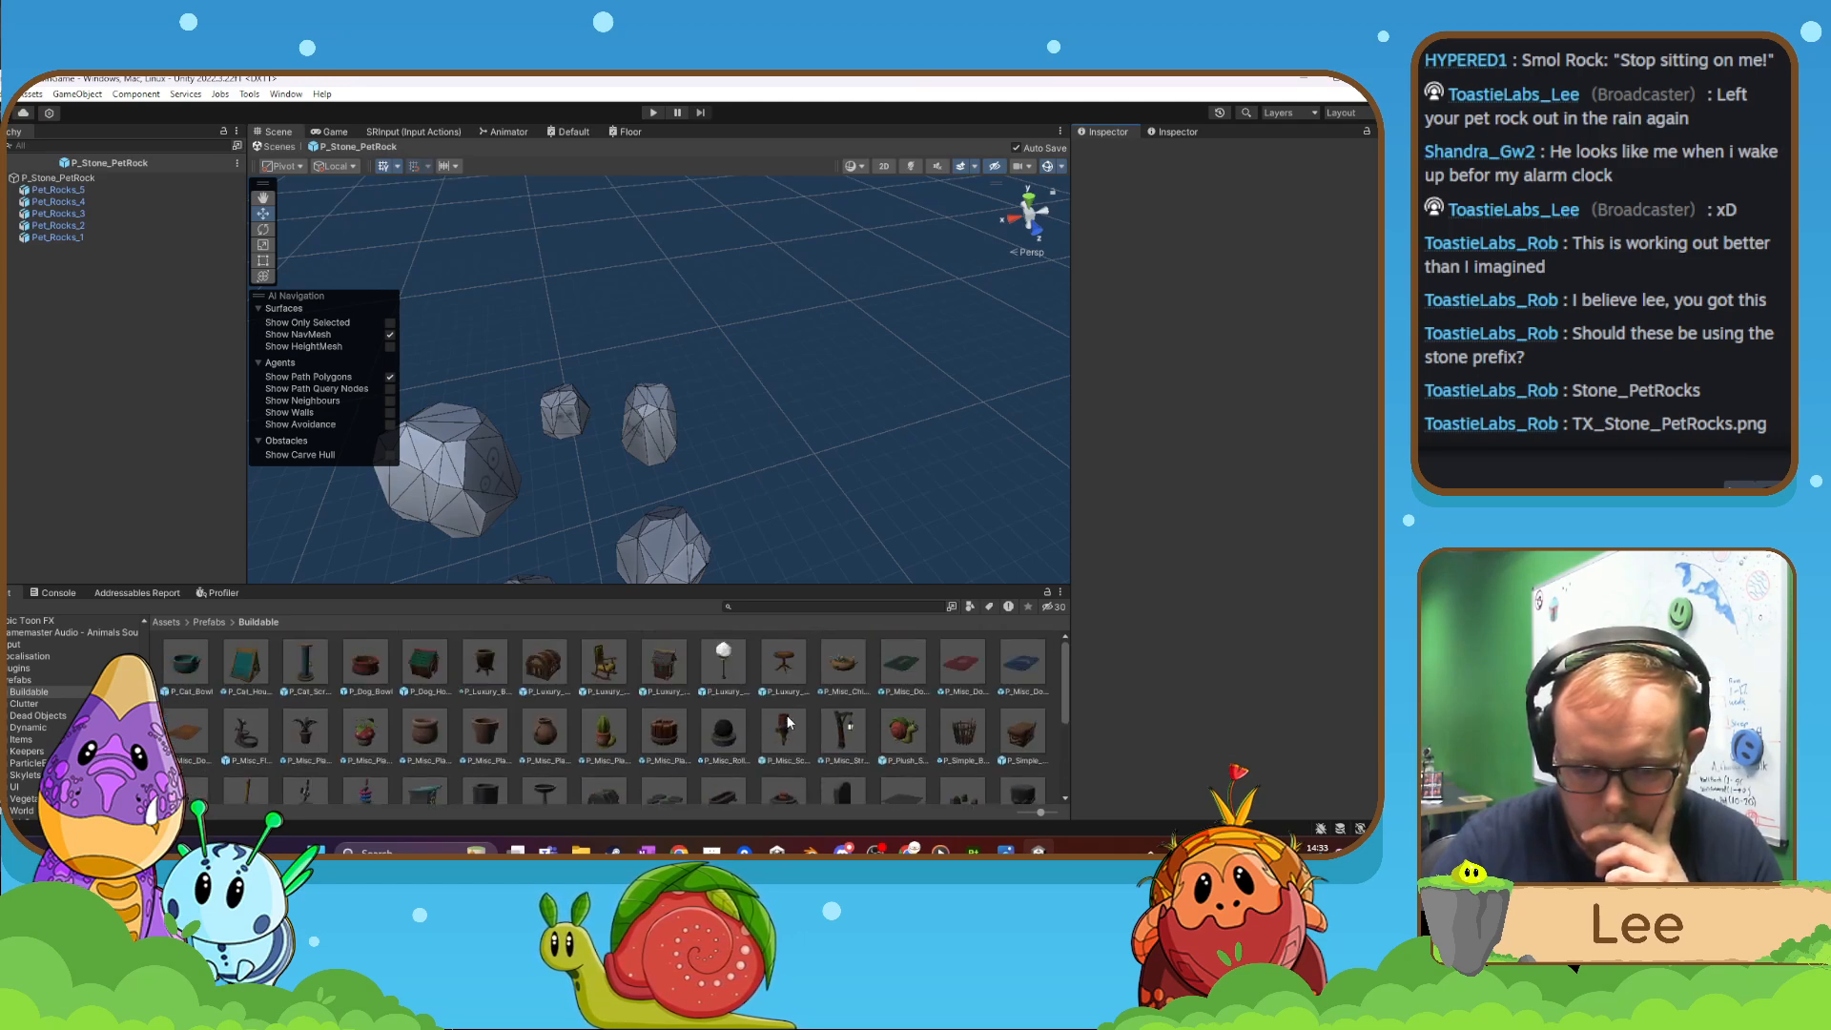
scroll(788, 723, "down", 1)
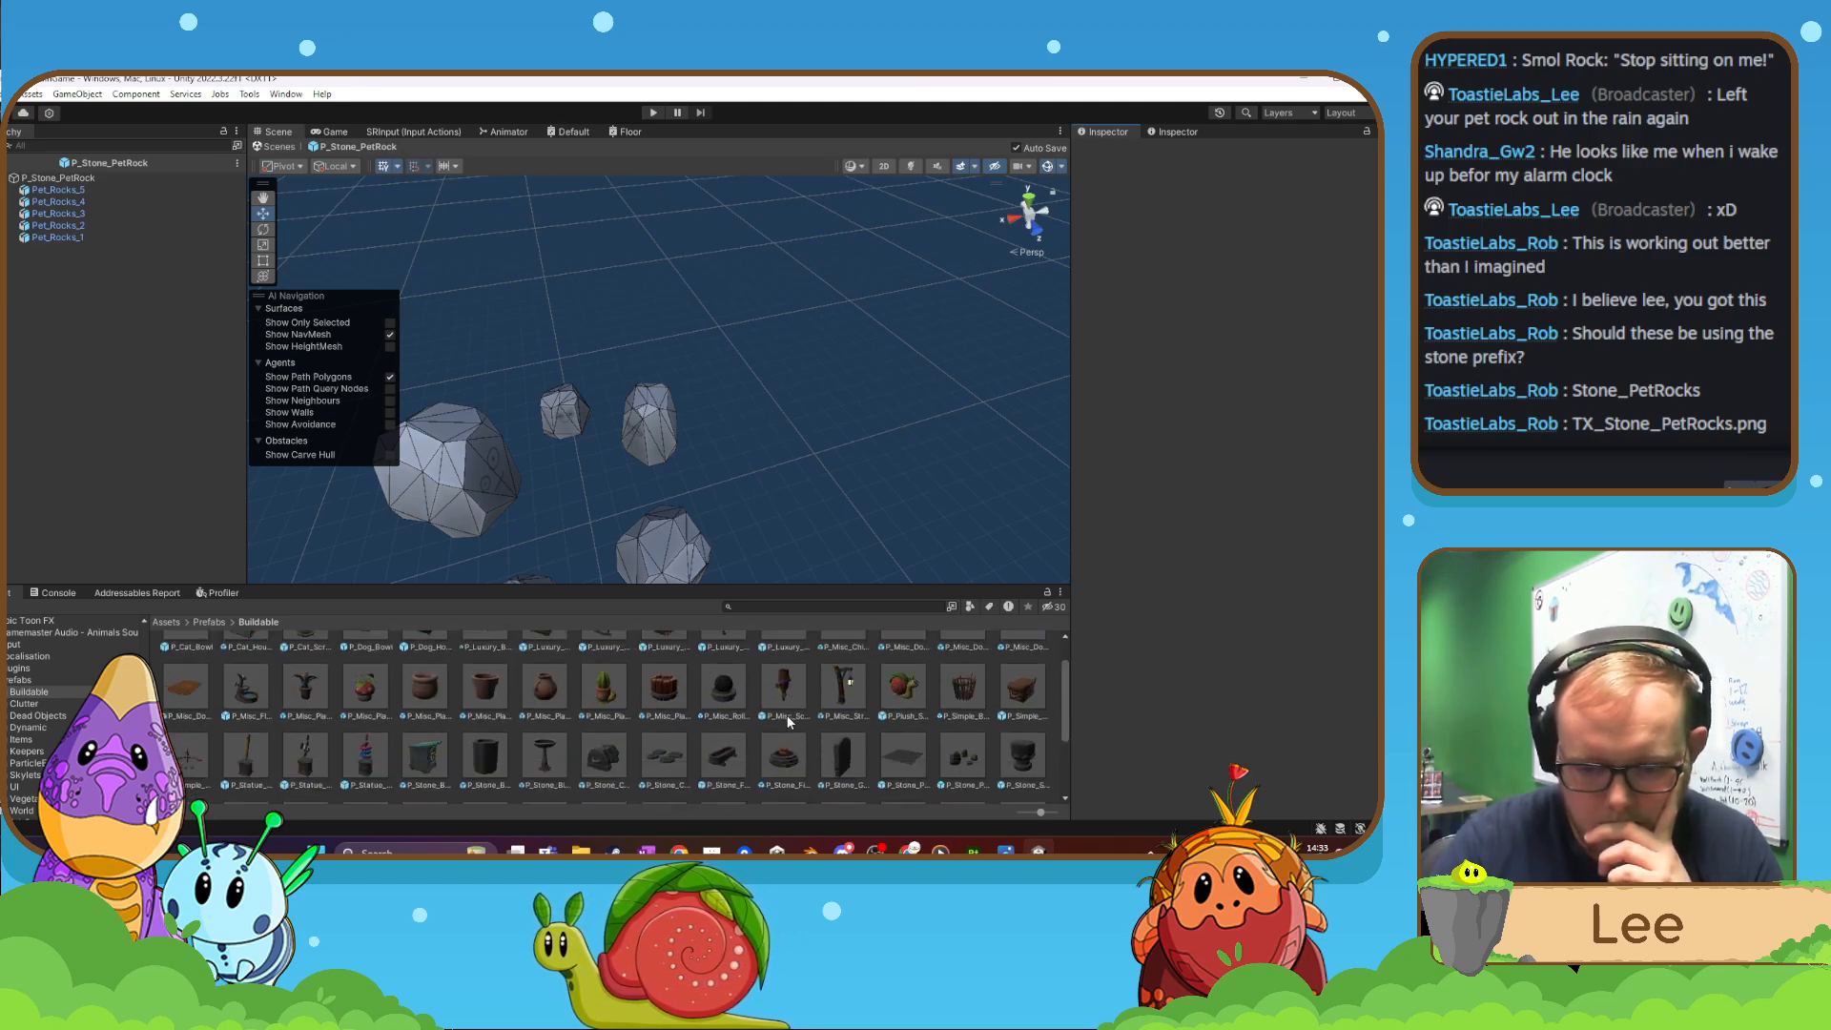
left_click(963, 759)
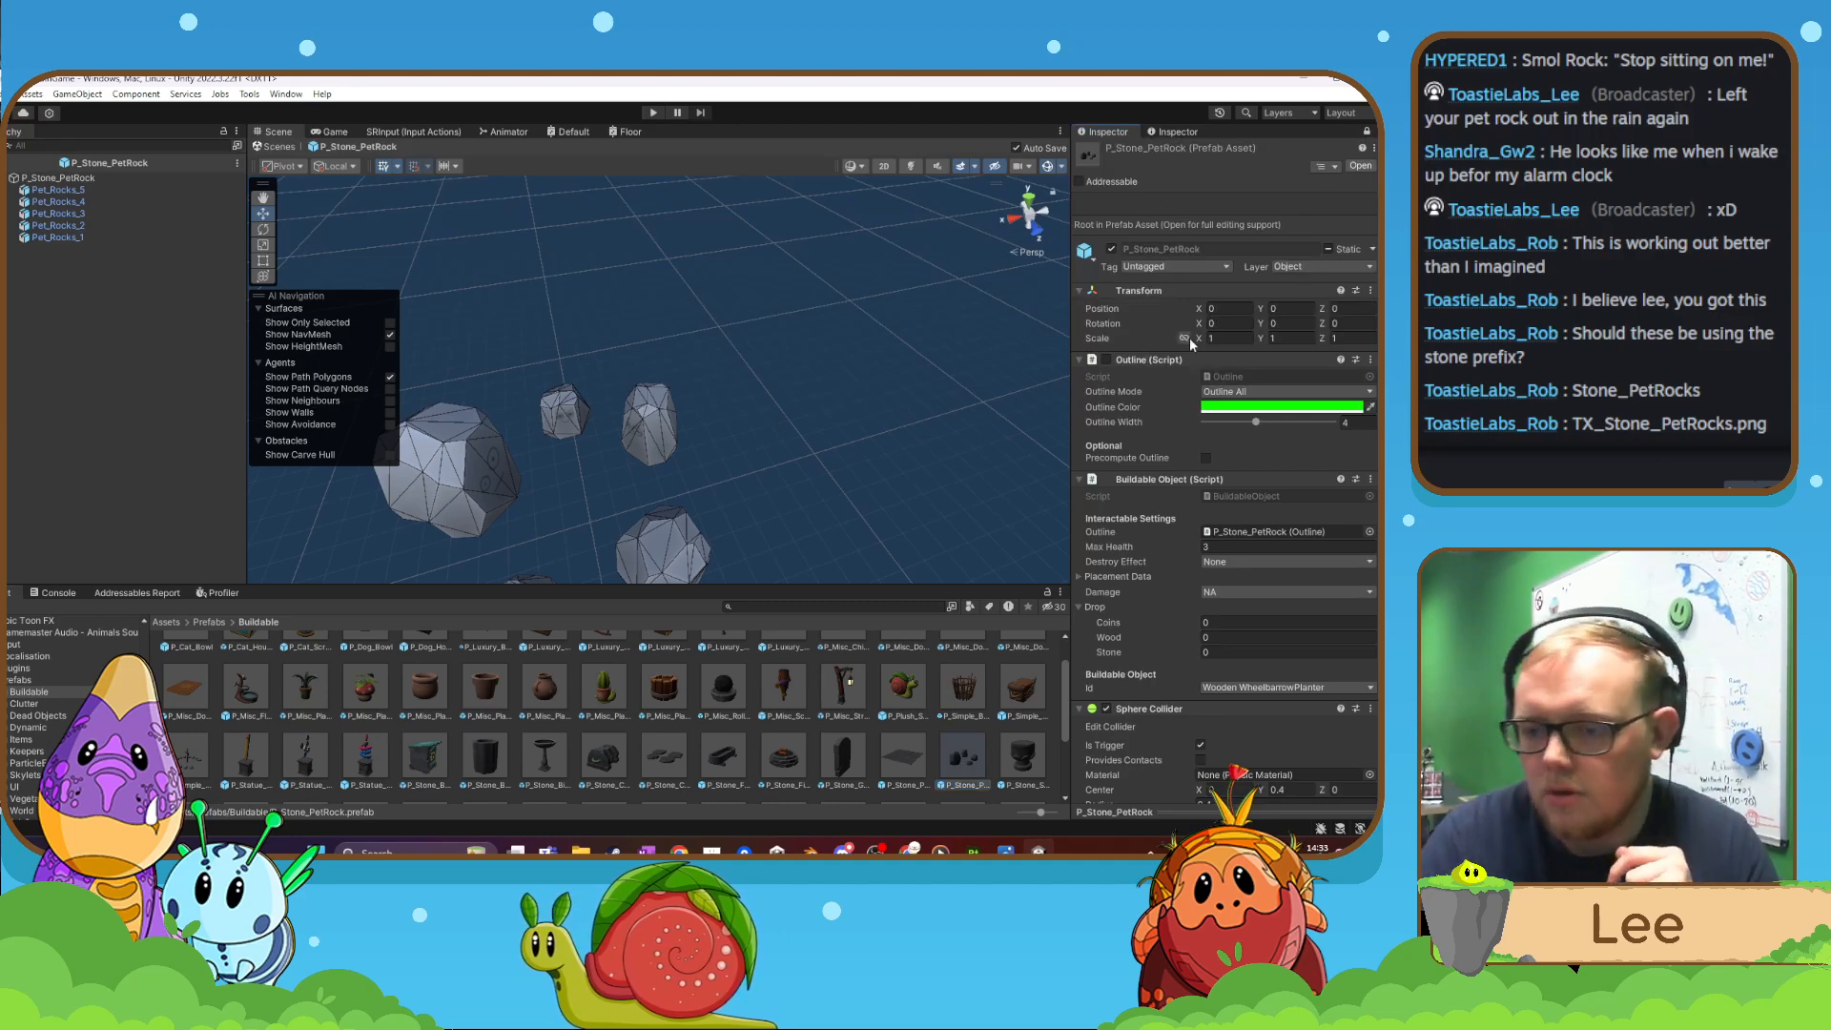
scroll(1166, 431, "down", 2)
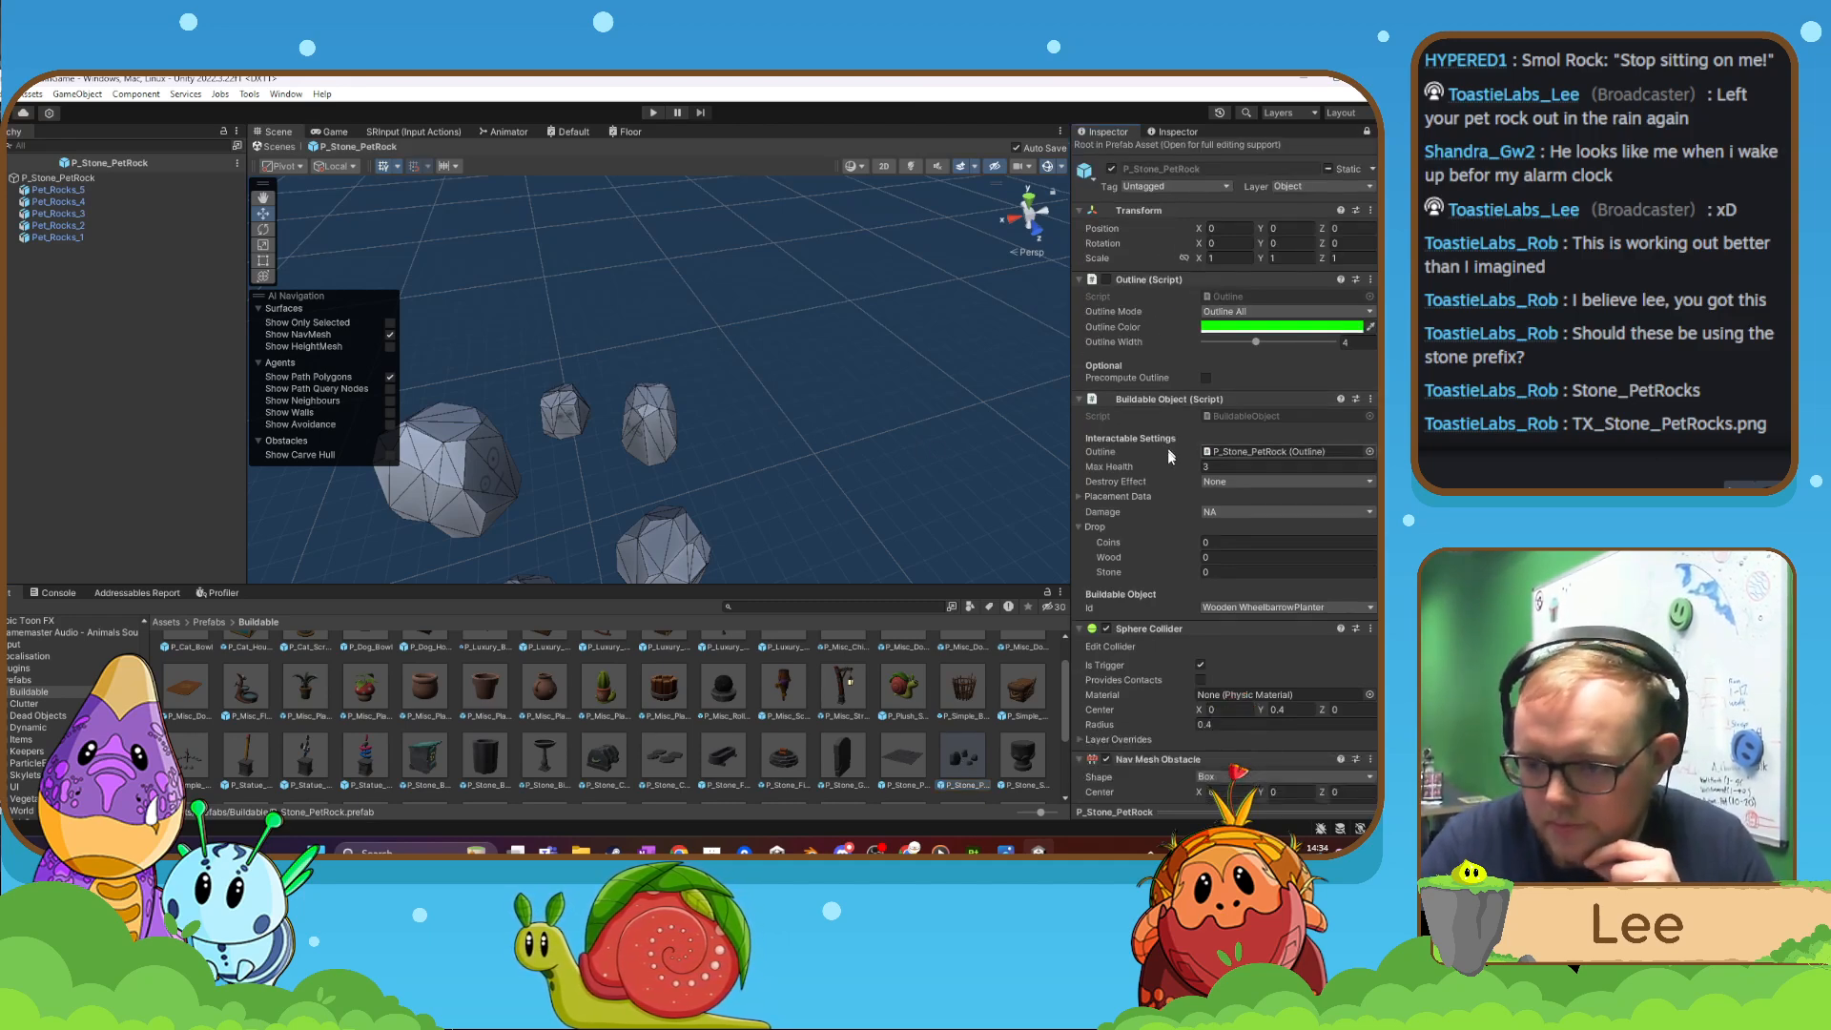
scroll(1166, 446, "down", 2)
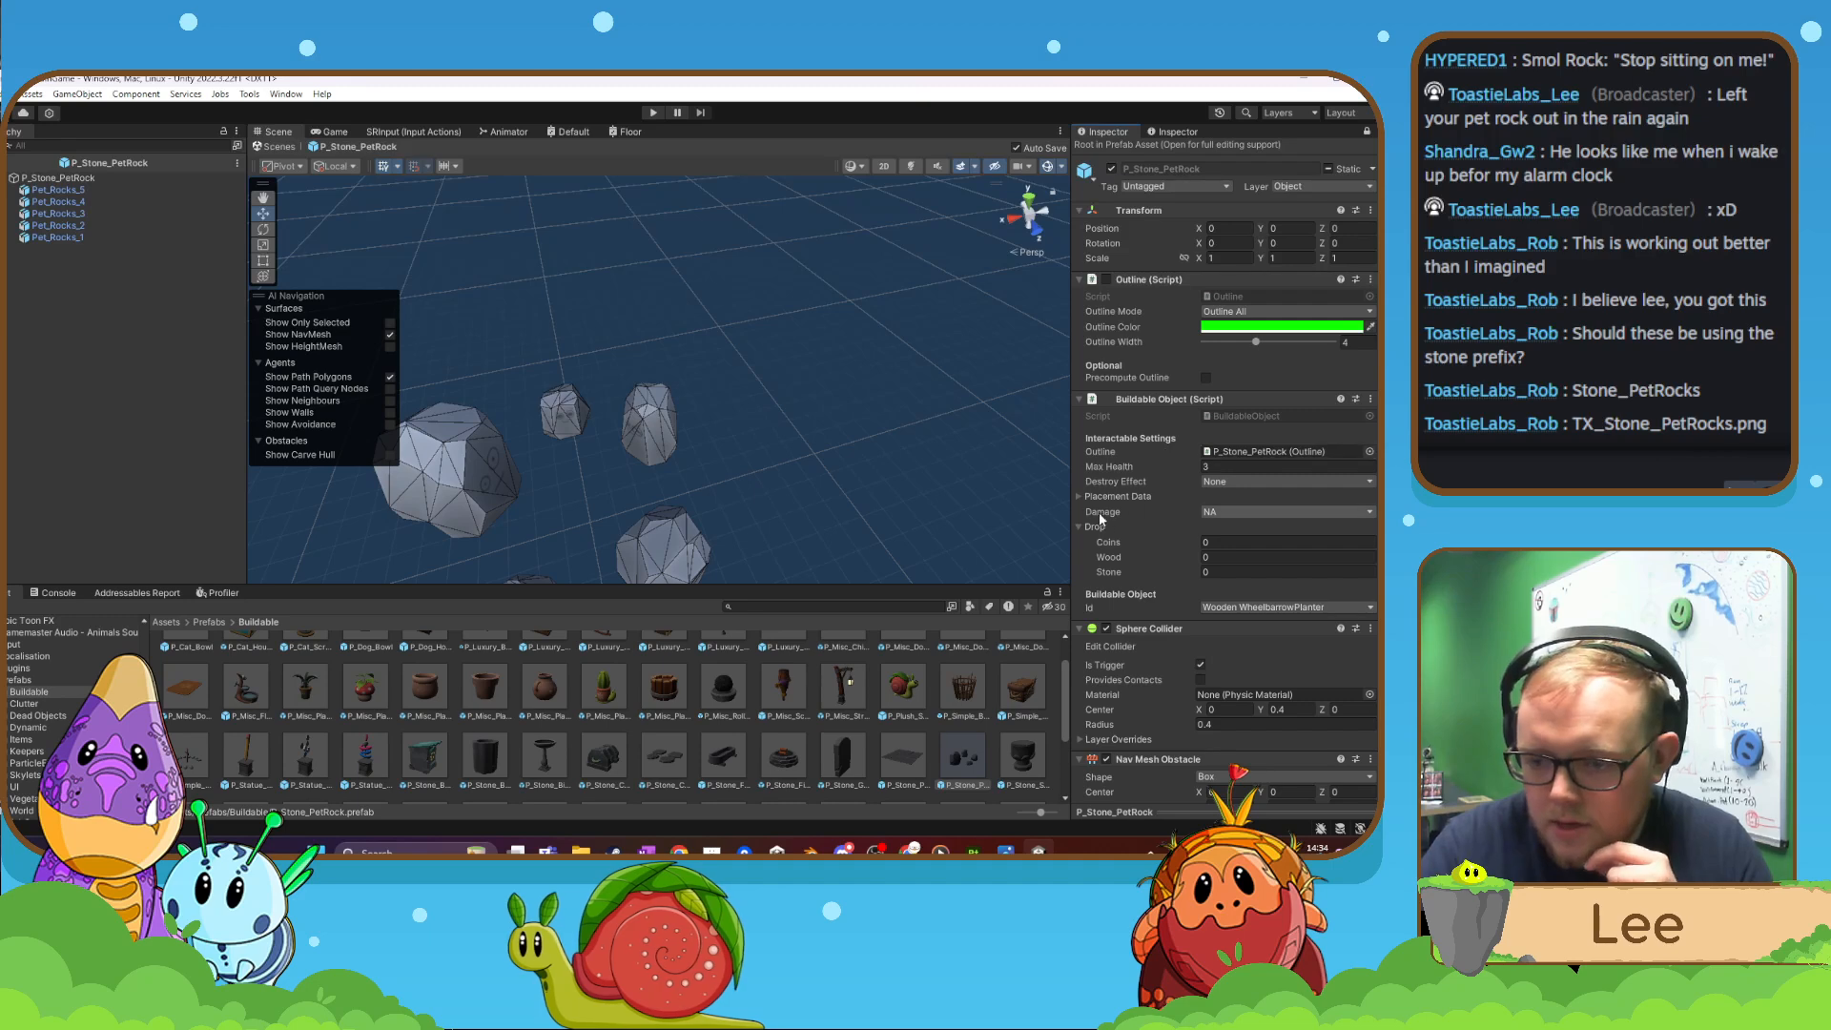
left_click(1079, 498)
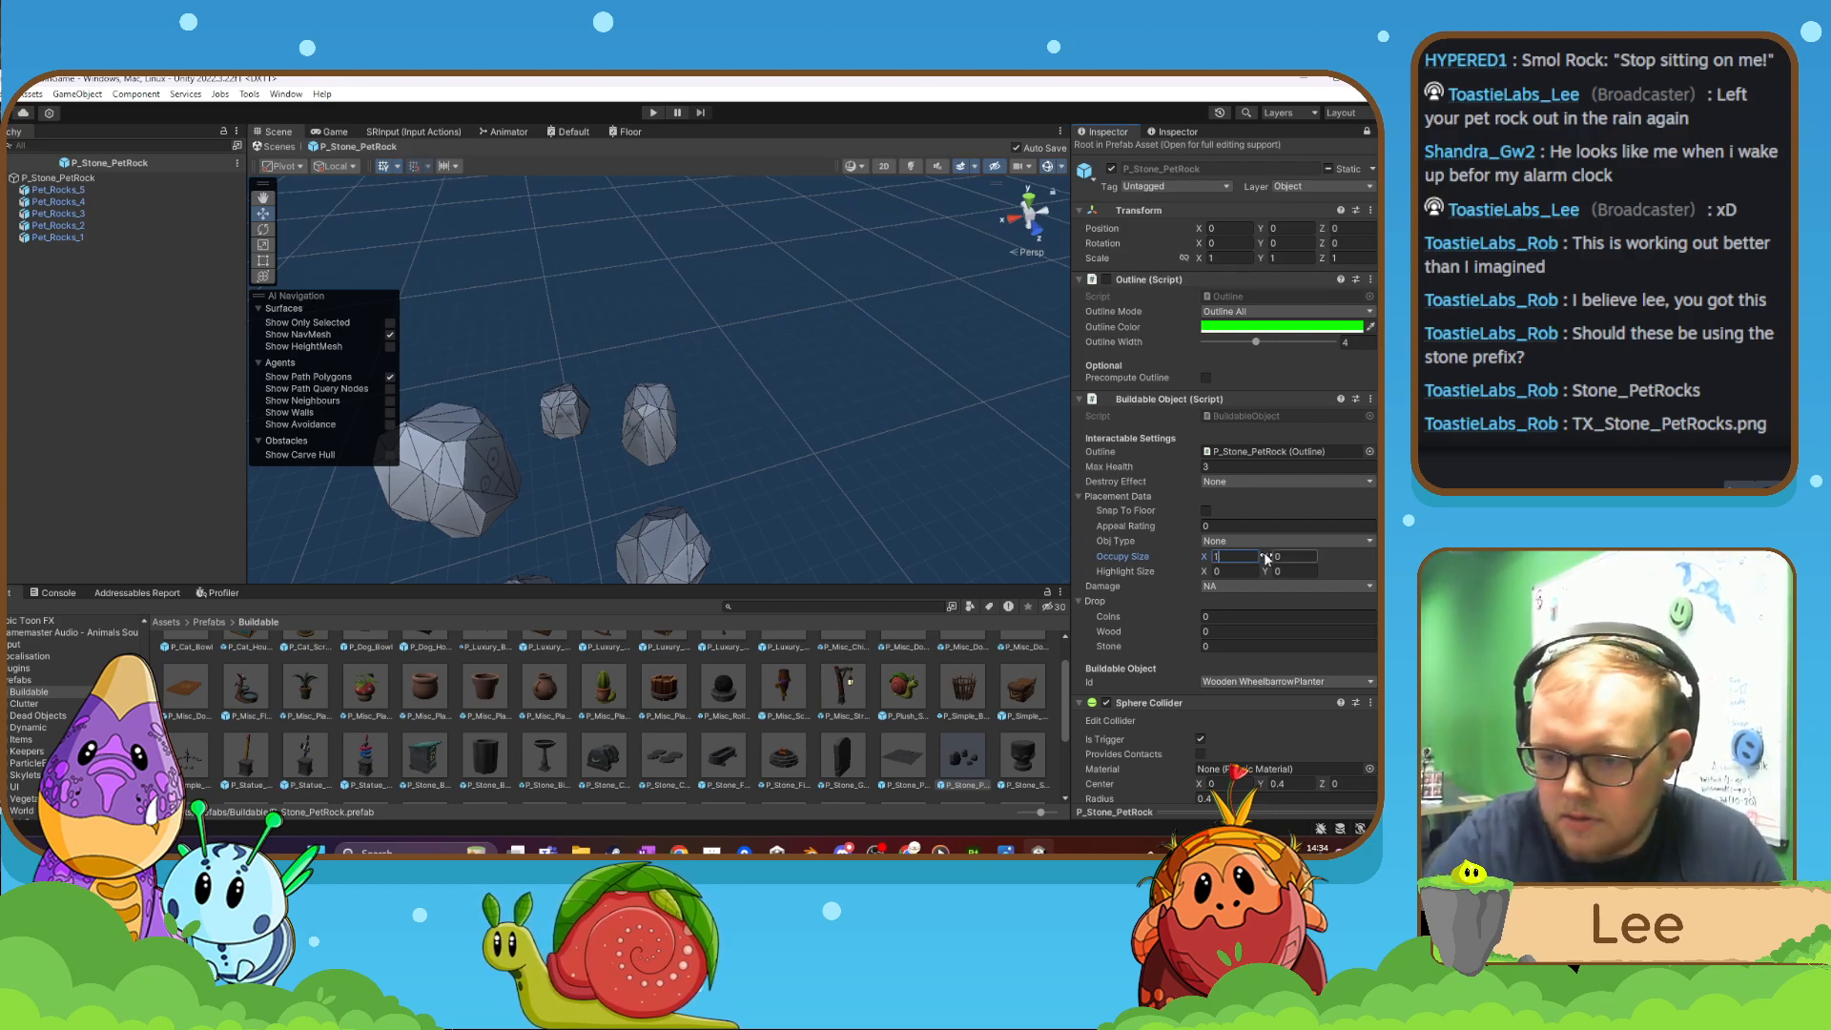
key("Return")
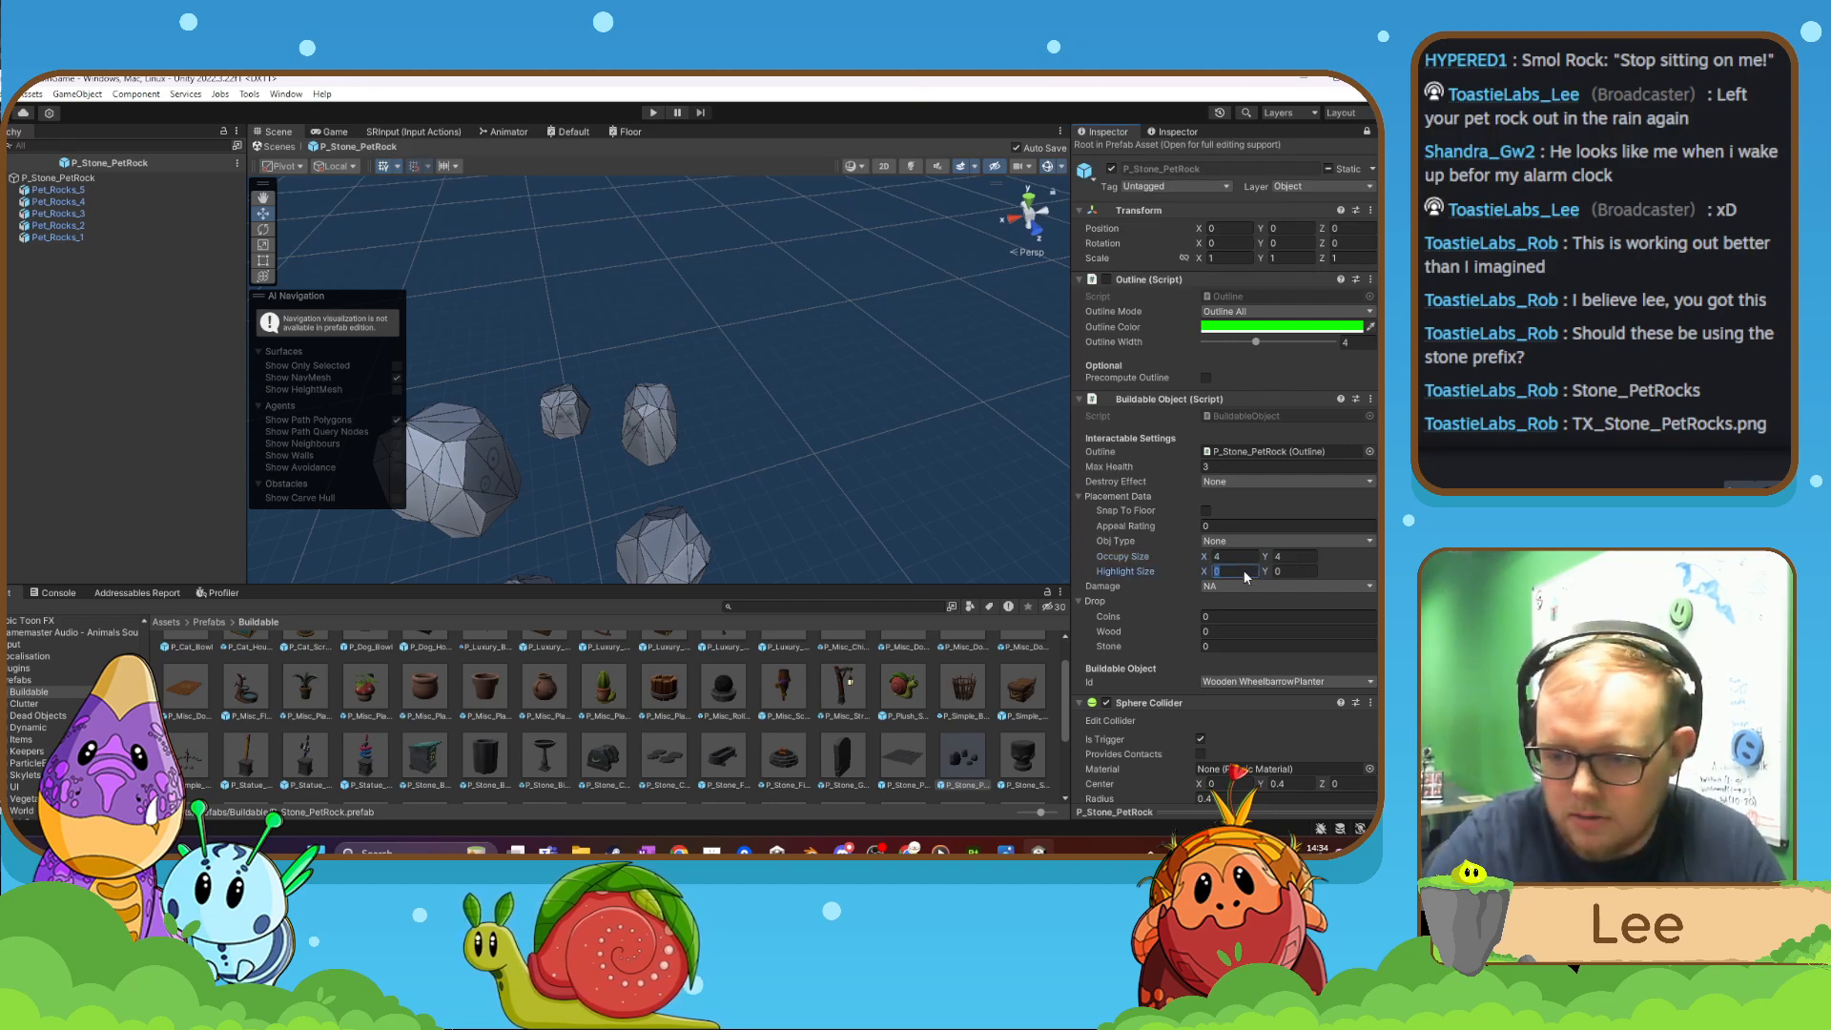
left_click(1285, 570)
type("4")
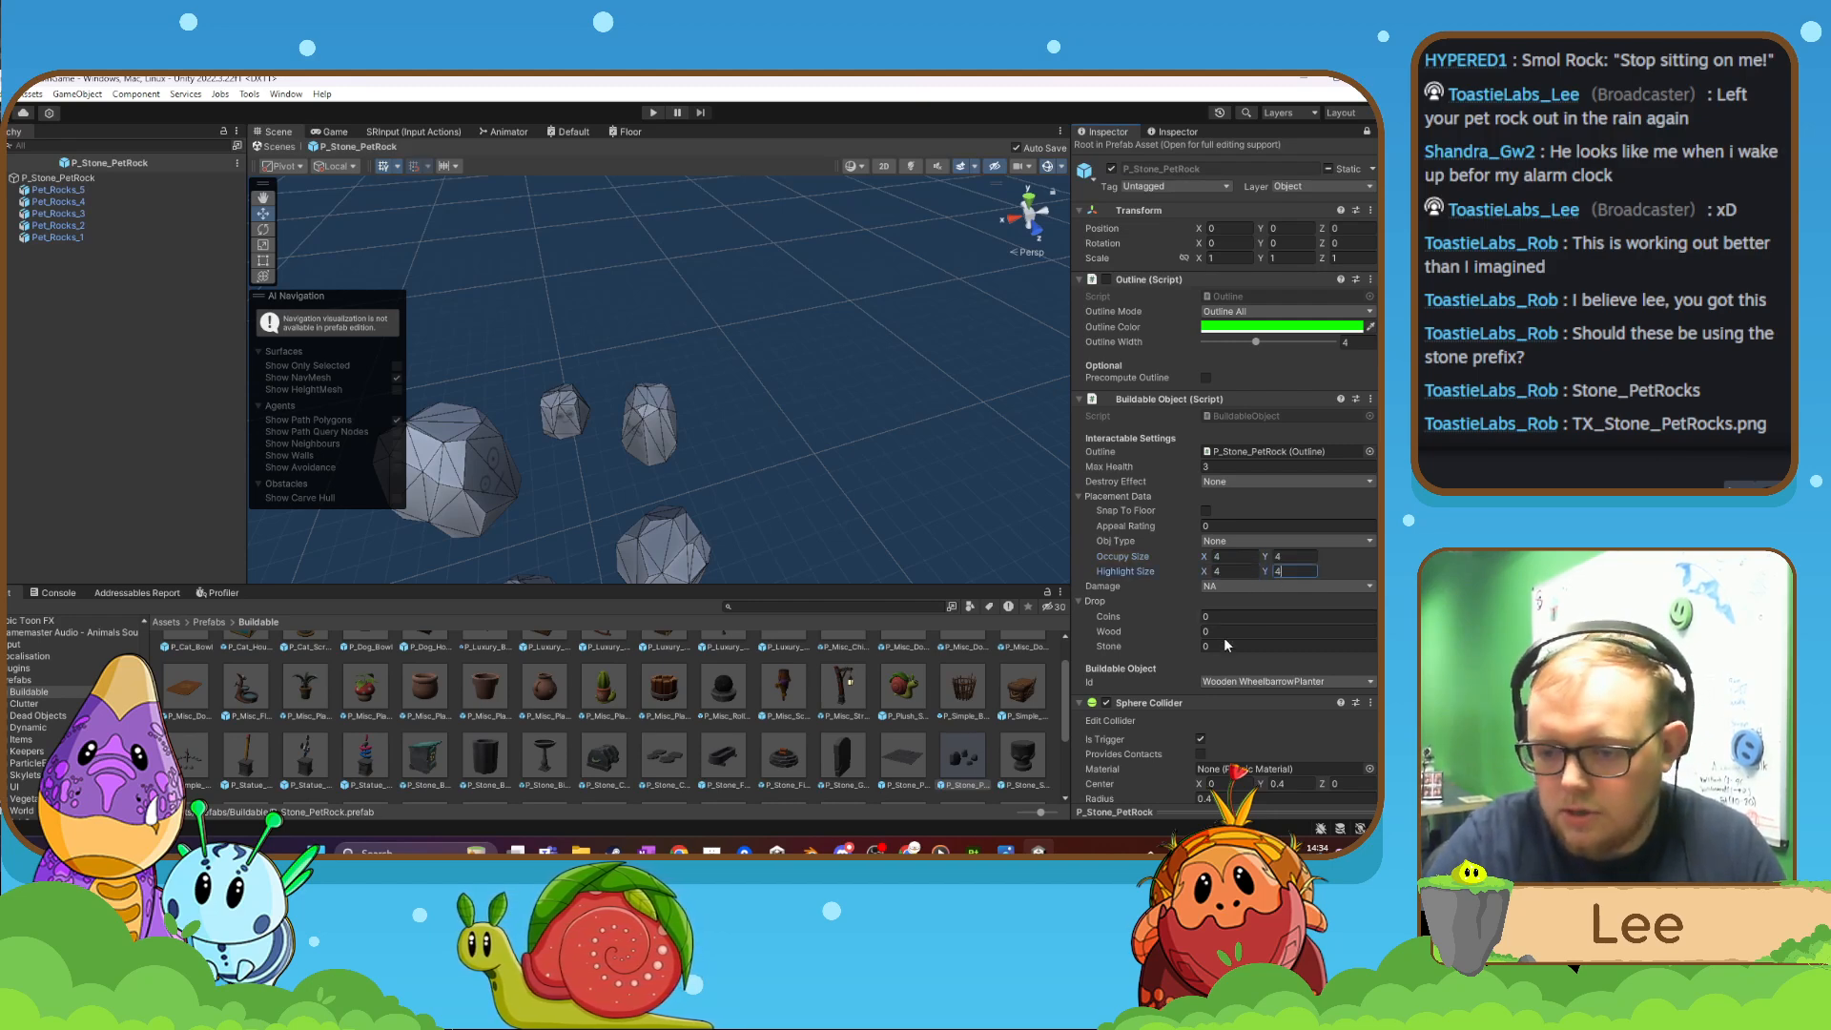
- Set the Stone drop amount in the P_Stone_PetRock prefab's Buildable Object component to 6
left_click(1230, 645)
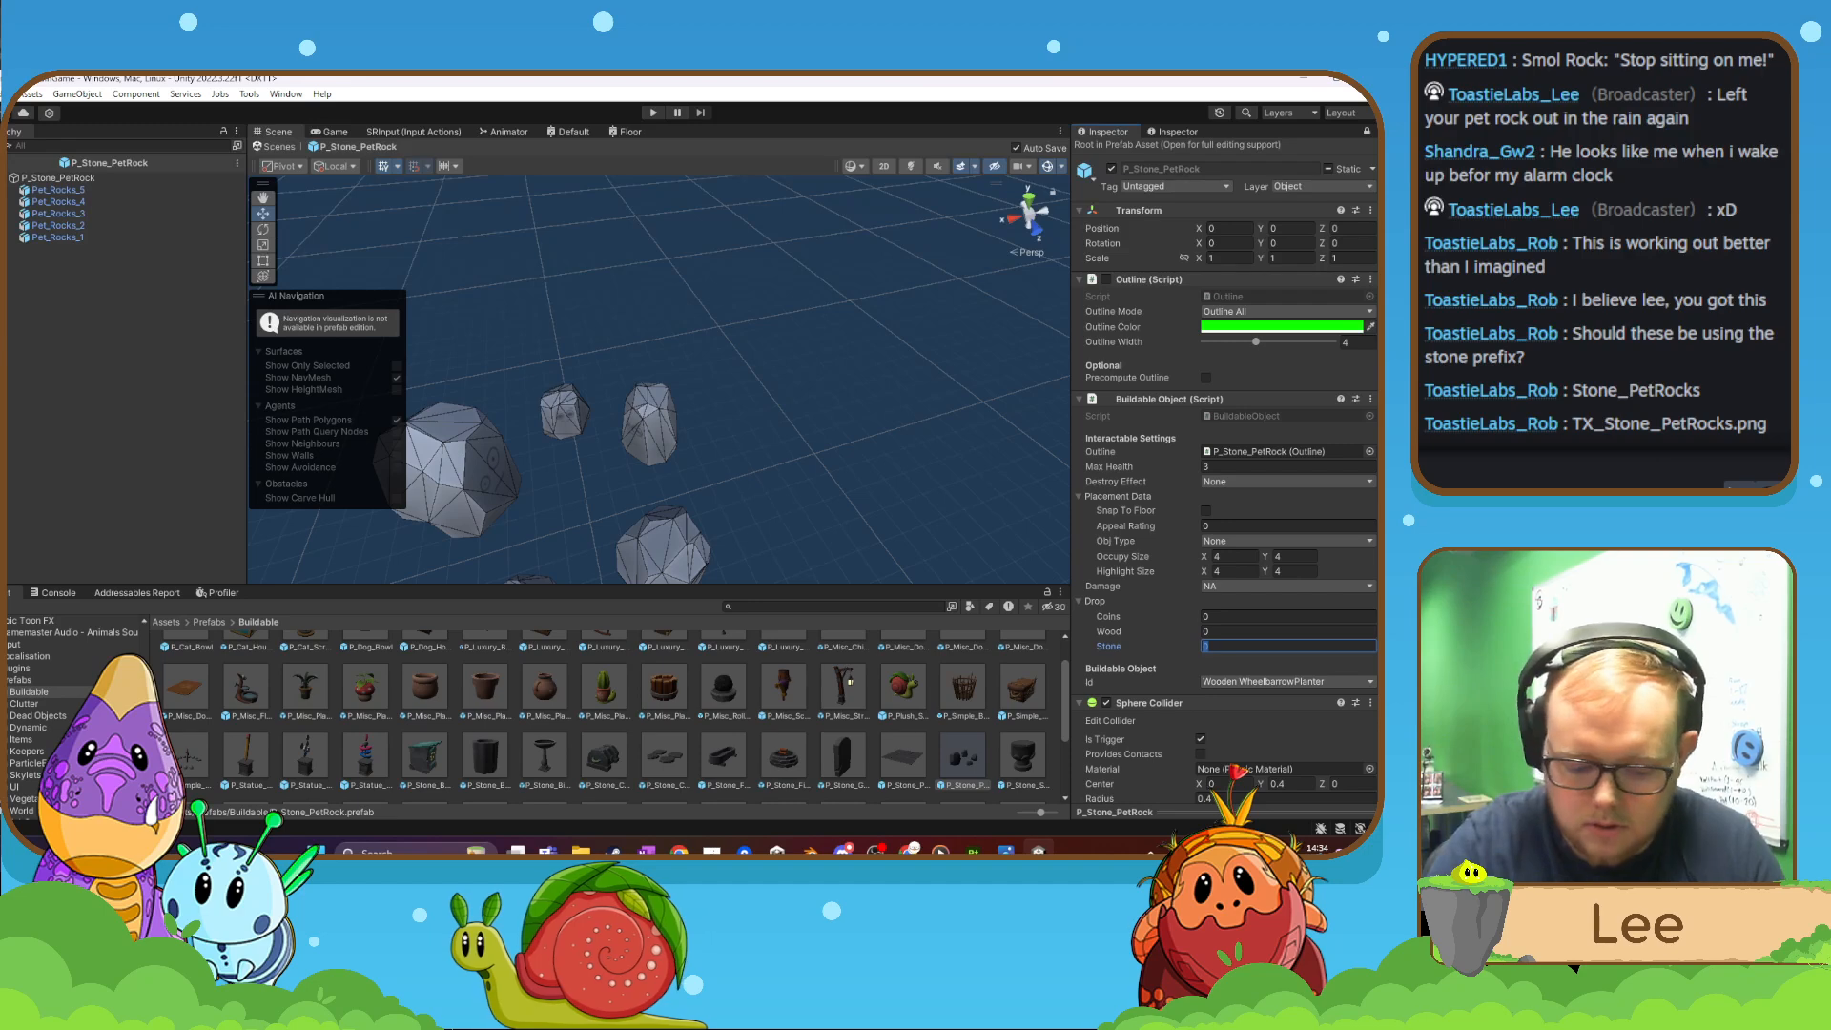
scroll(1224, 649, "down", 1)
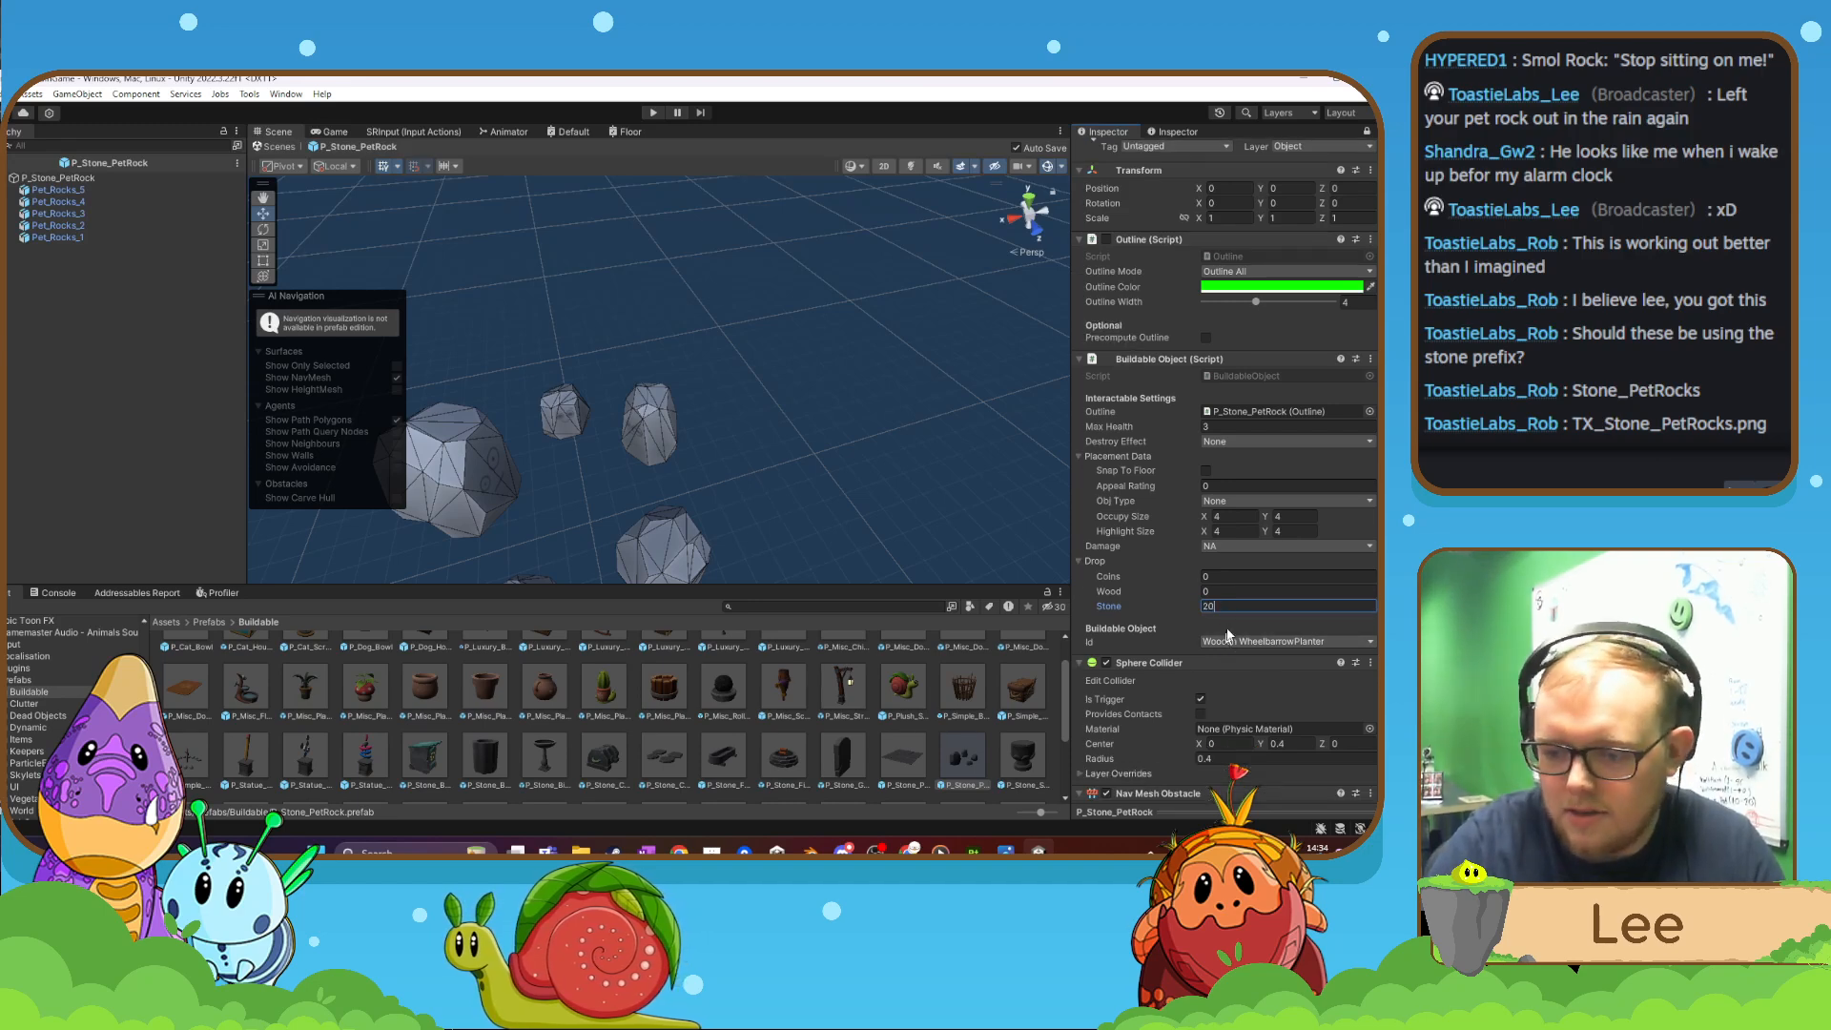
left_click_drag(1223, 608, 1198, 606)
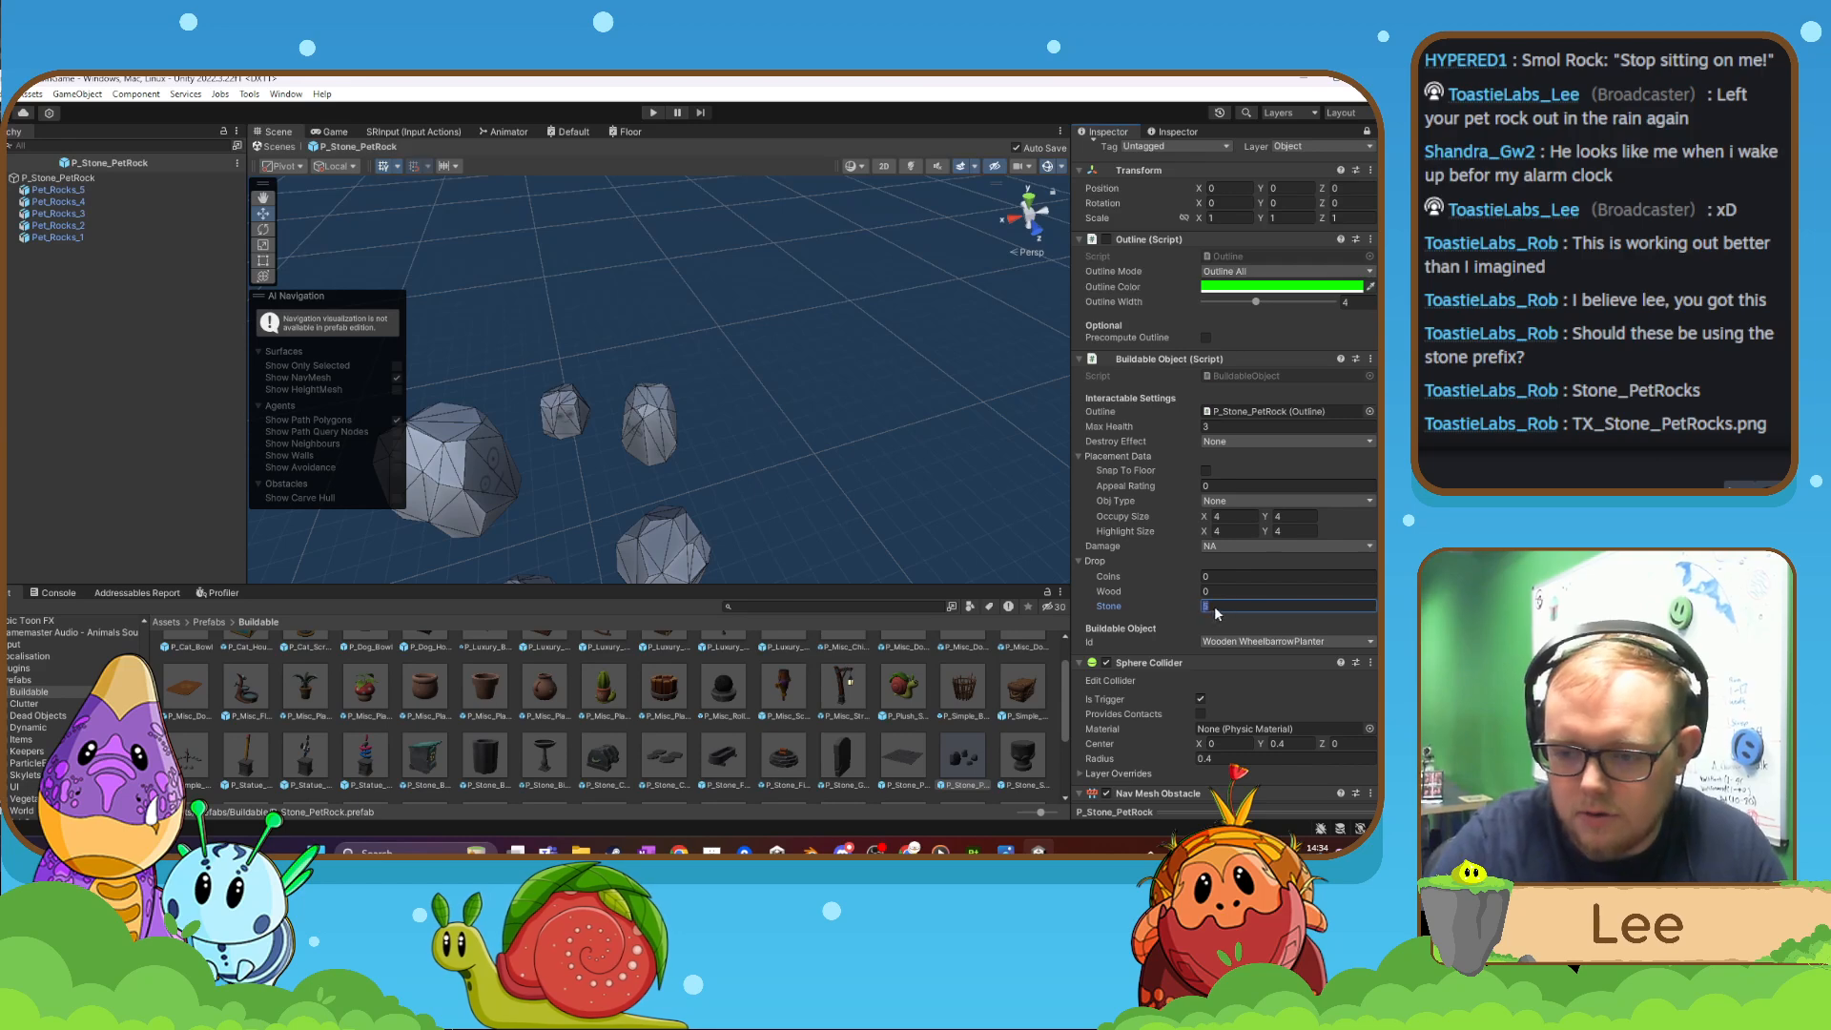
type("6")
- Review the P_Stone_PetRock prefab's component settings and check the available Buildable Object Id options
scroll(1215, 616, "down", 2)
scroll(1227, 571, "down", 1)
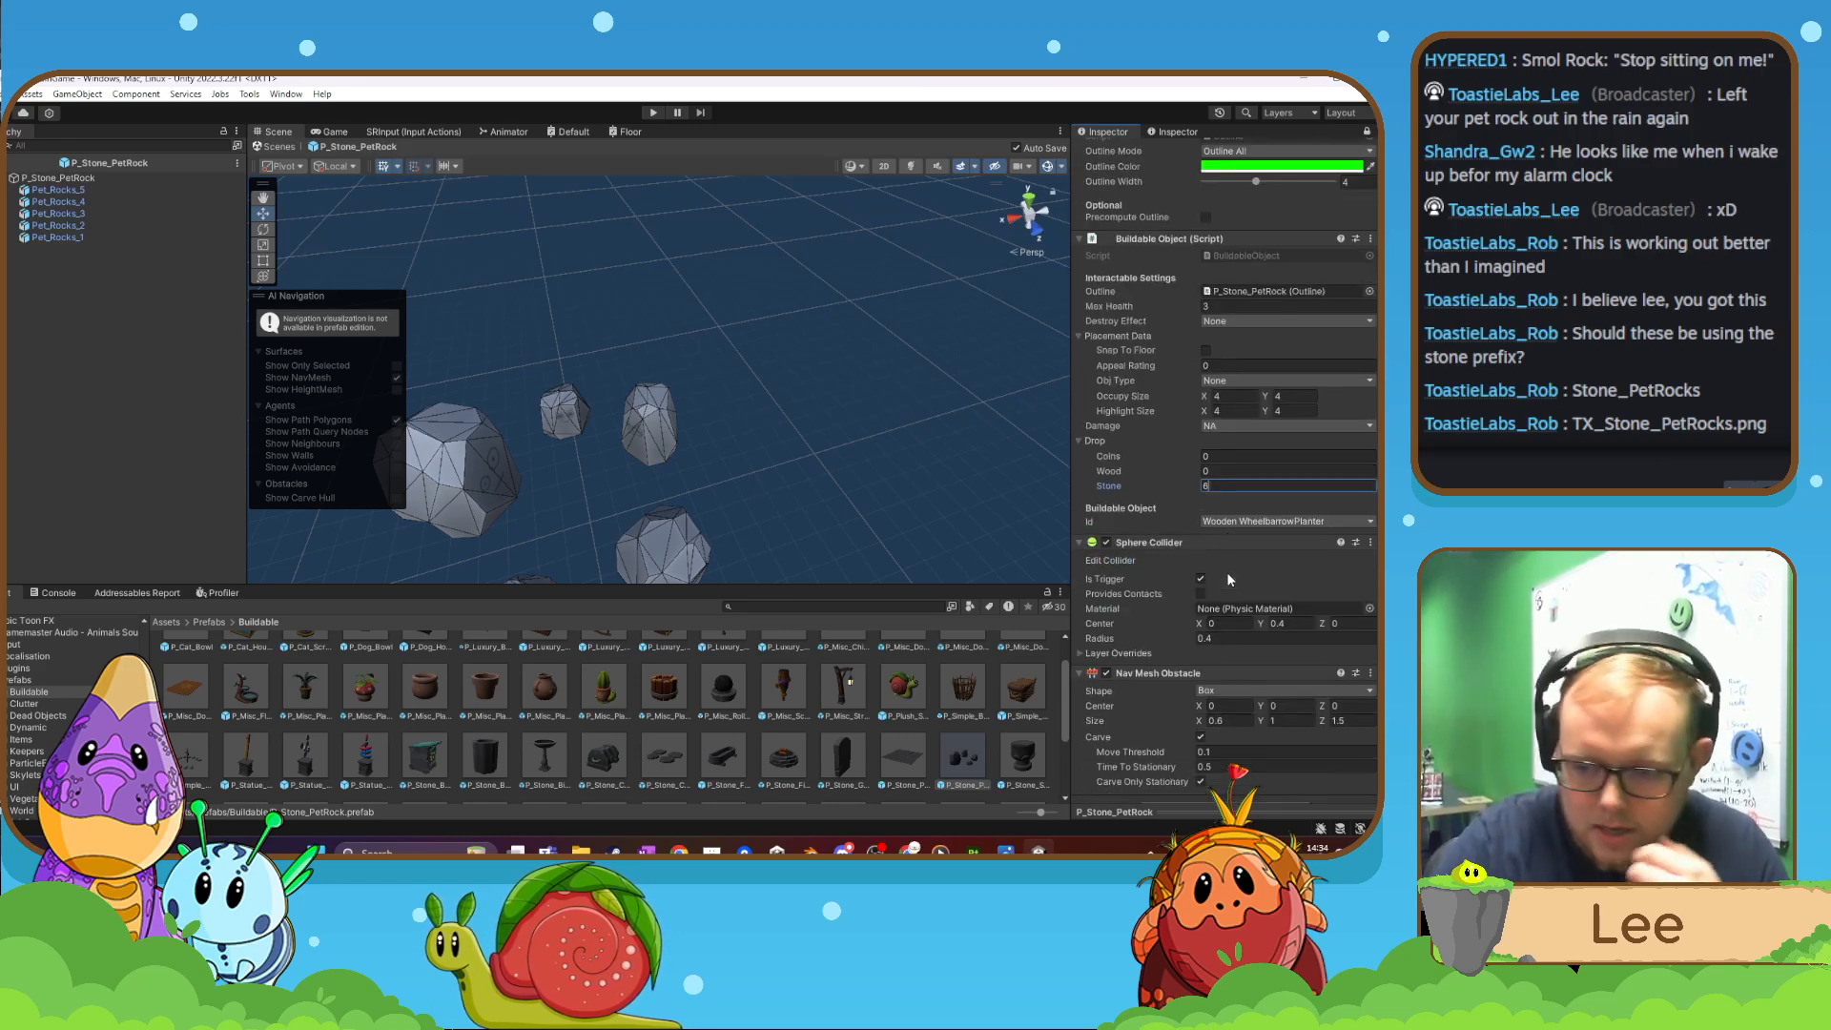
scroll(1259, 512, "up", 2)
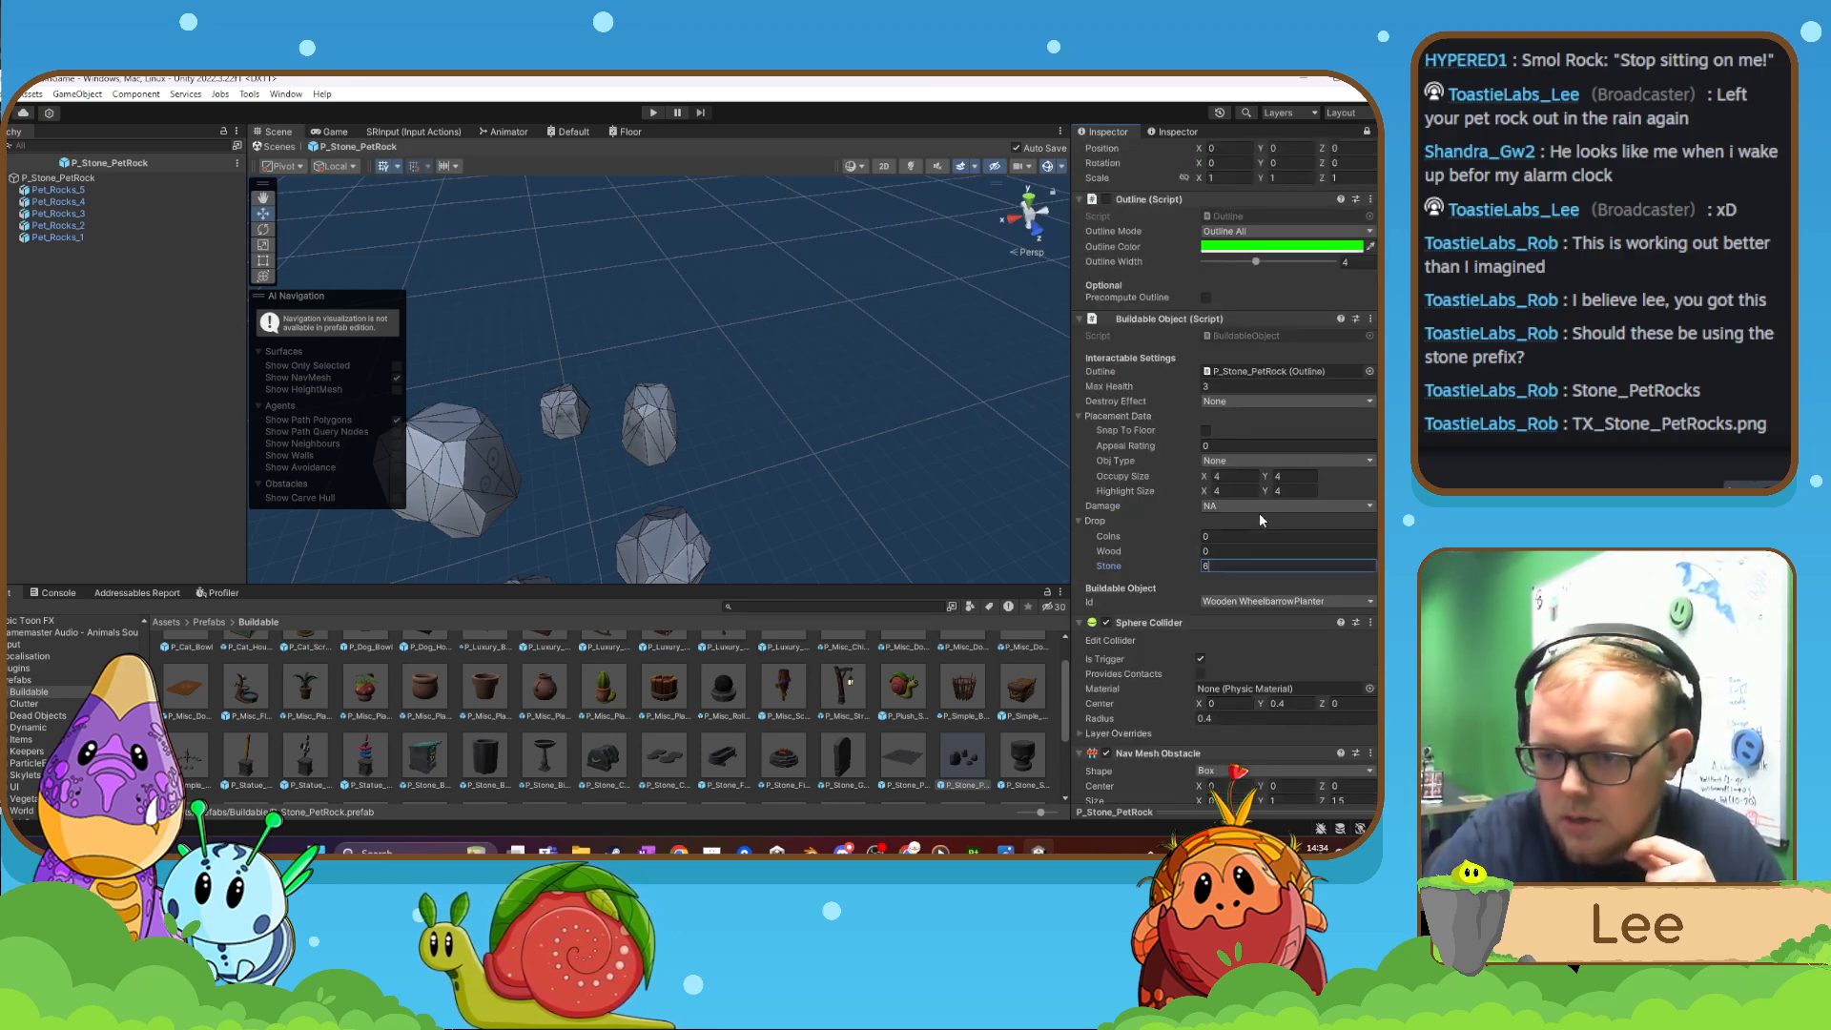
scroll(1265, 520, "down", 2)
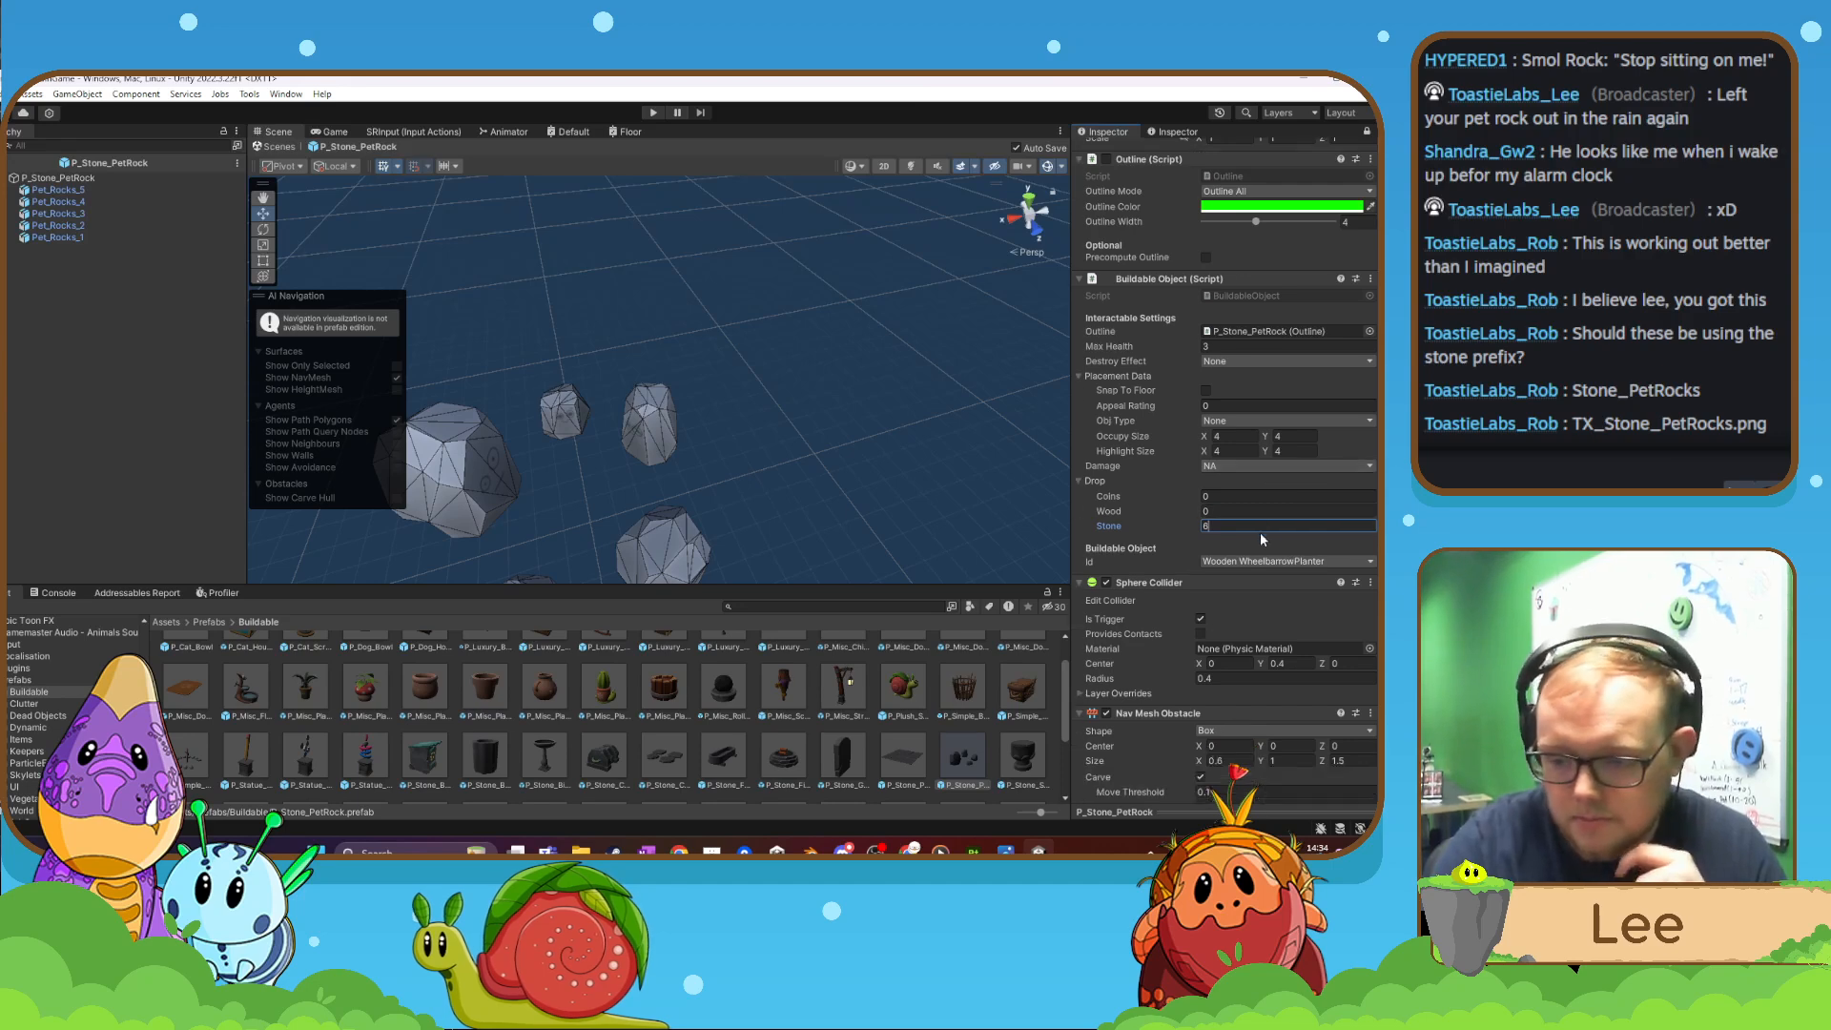
scroll(1307, 605, "up", 4)
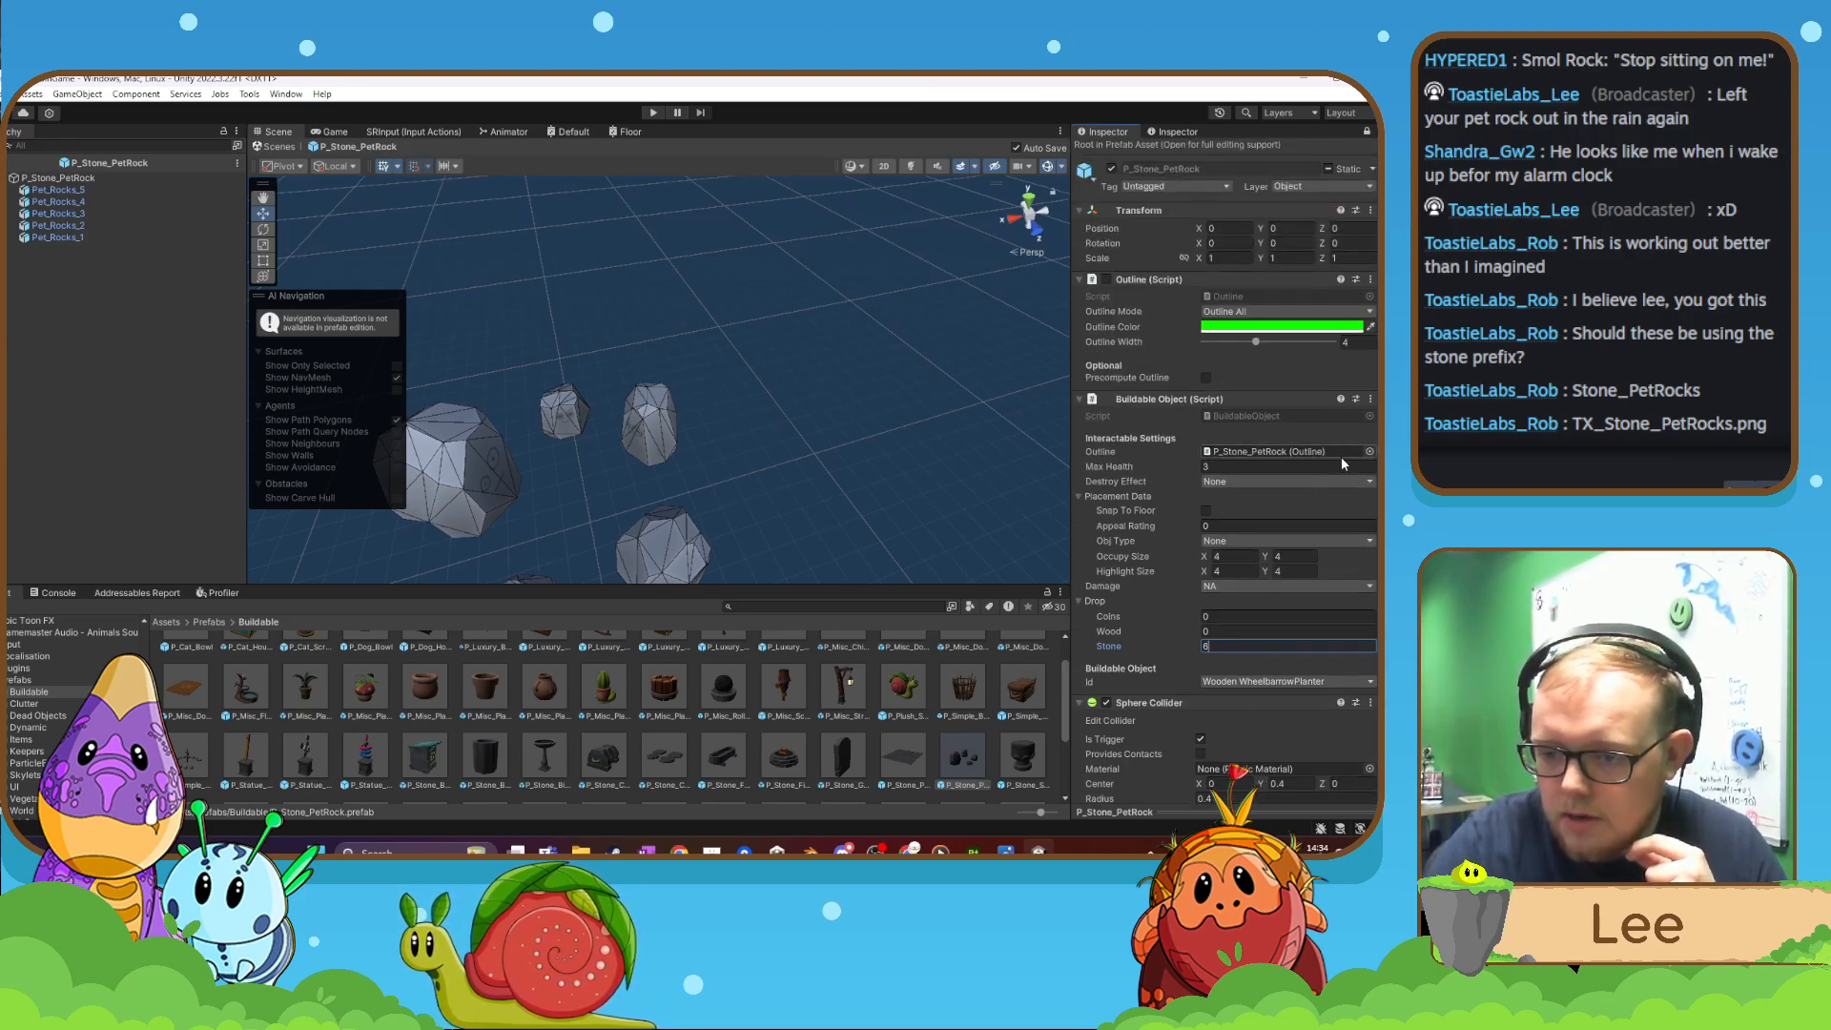
scroll(1341, 456, "up", 2)
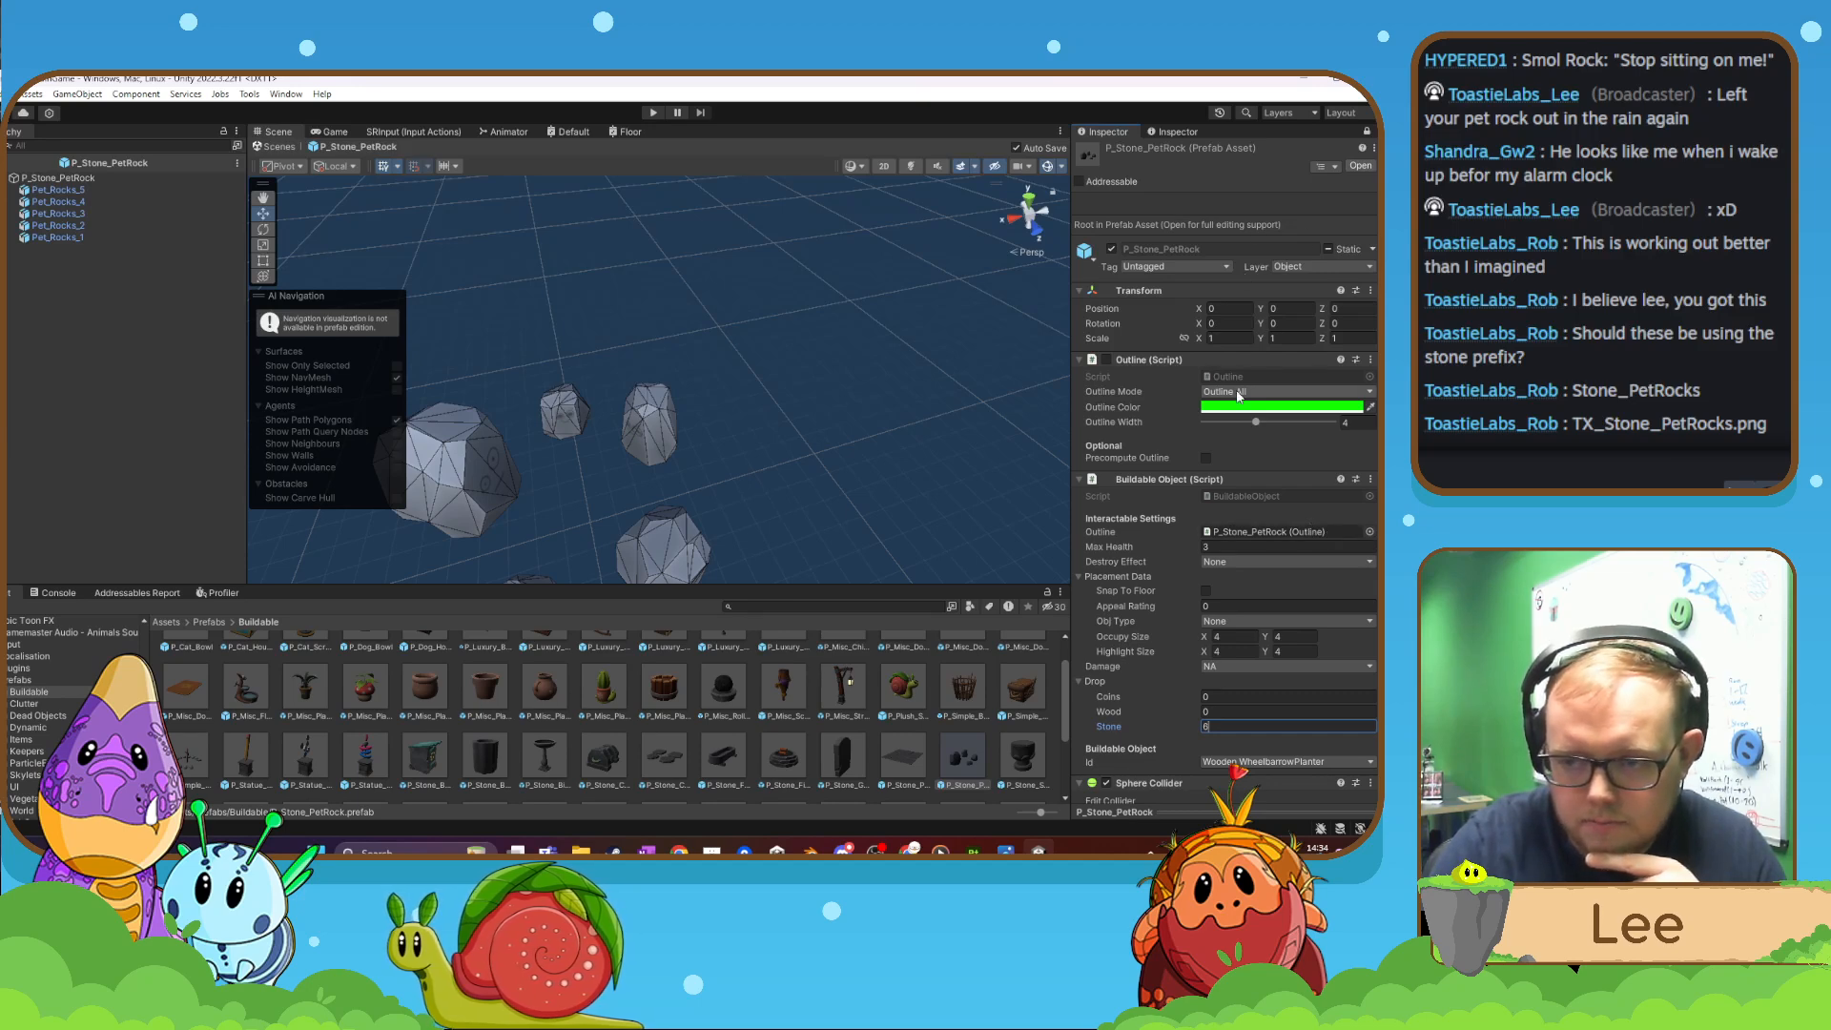
scroll(1238, 410, "down", 7)
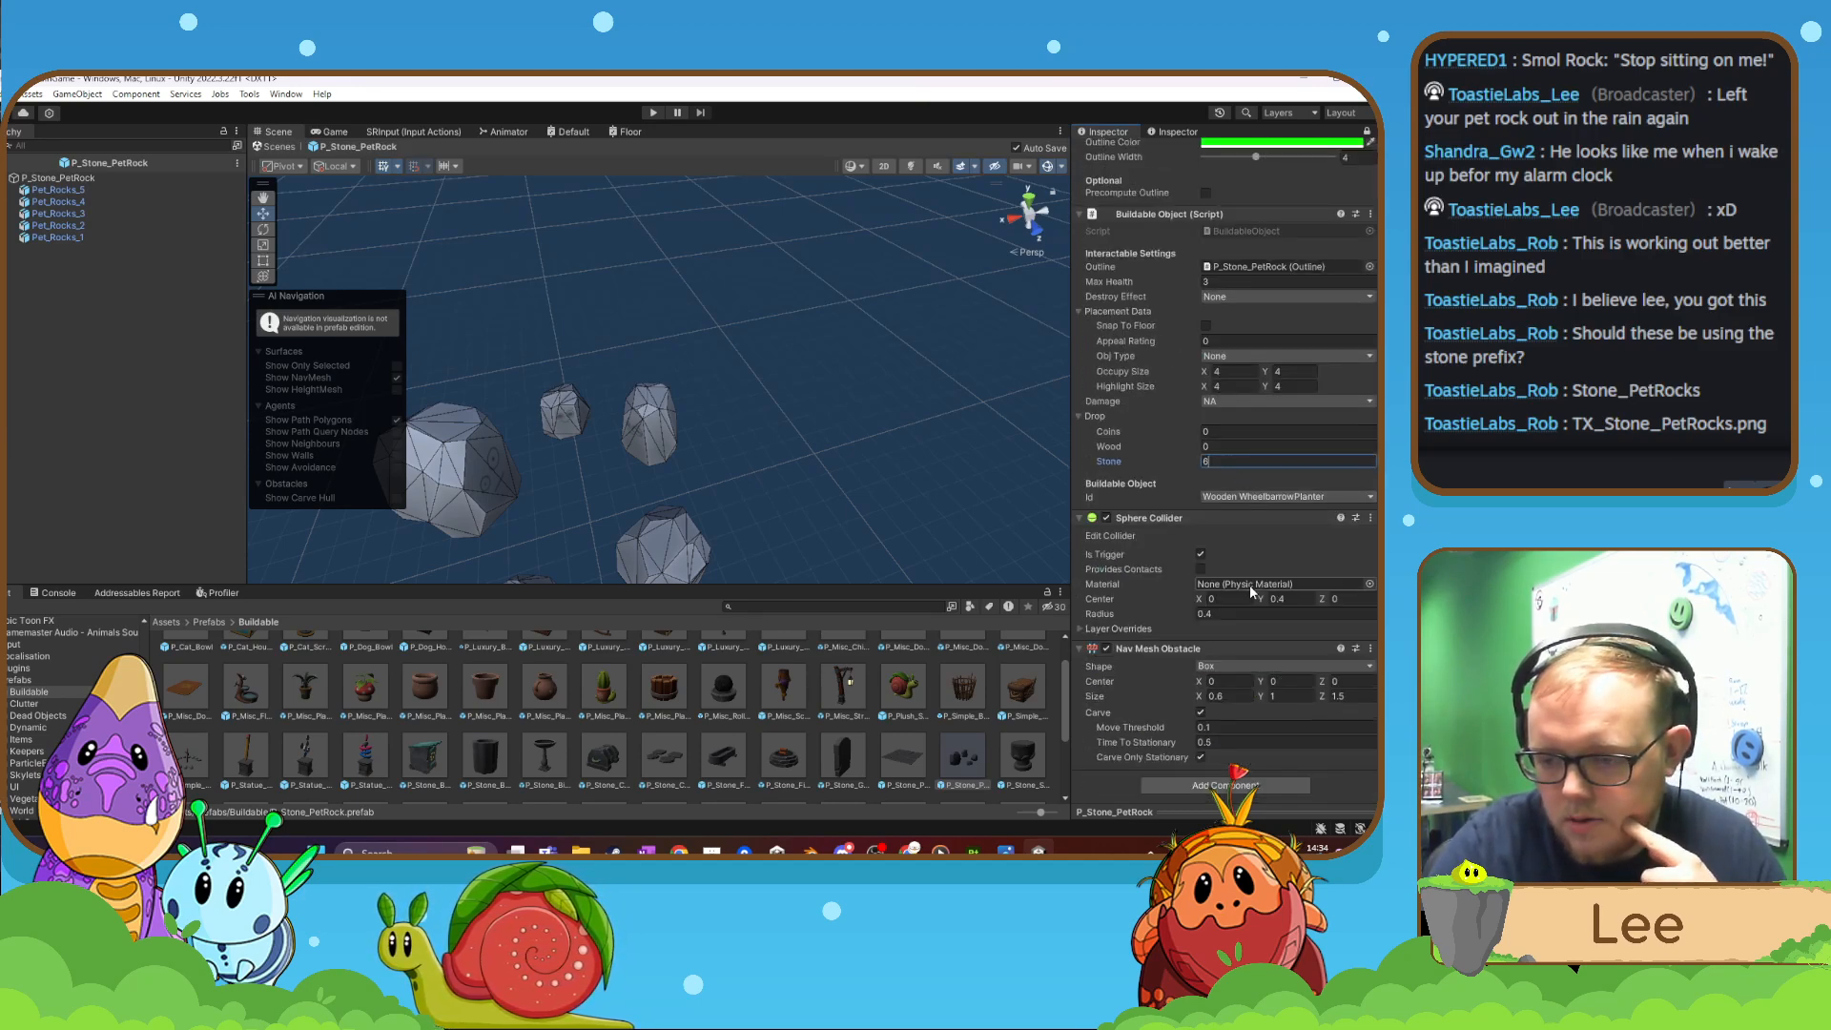
left_click(1257, 498)
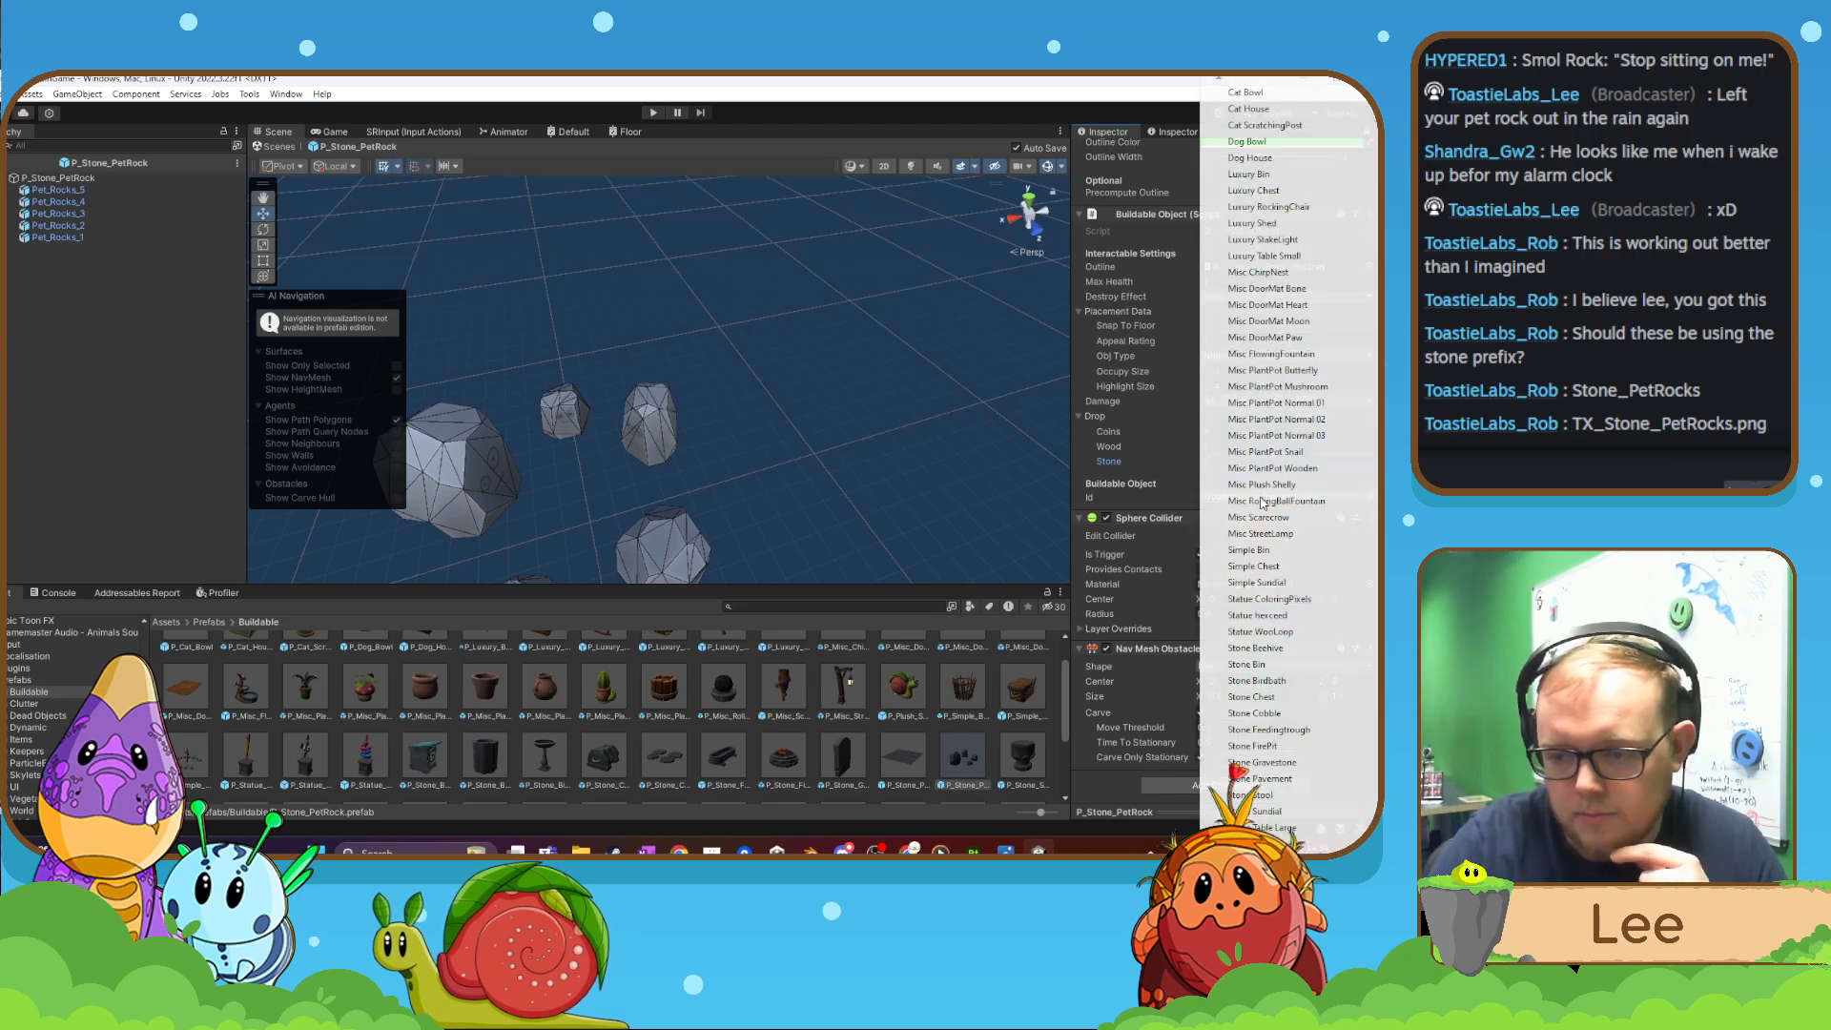
left_click(1178, 503)
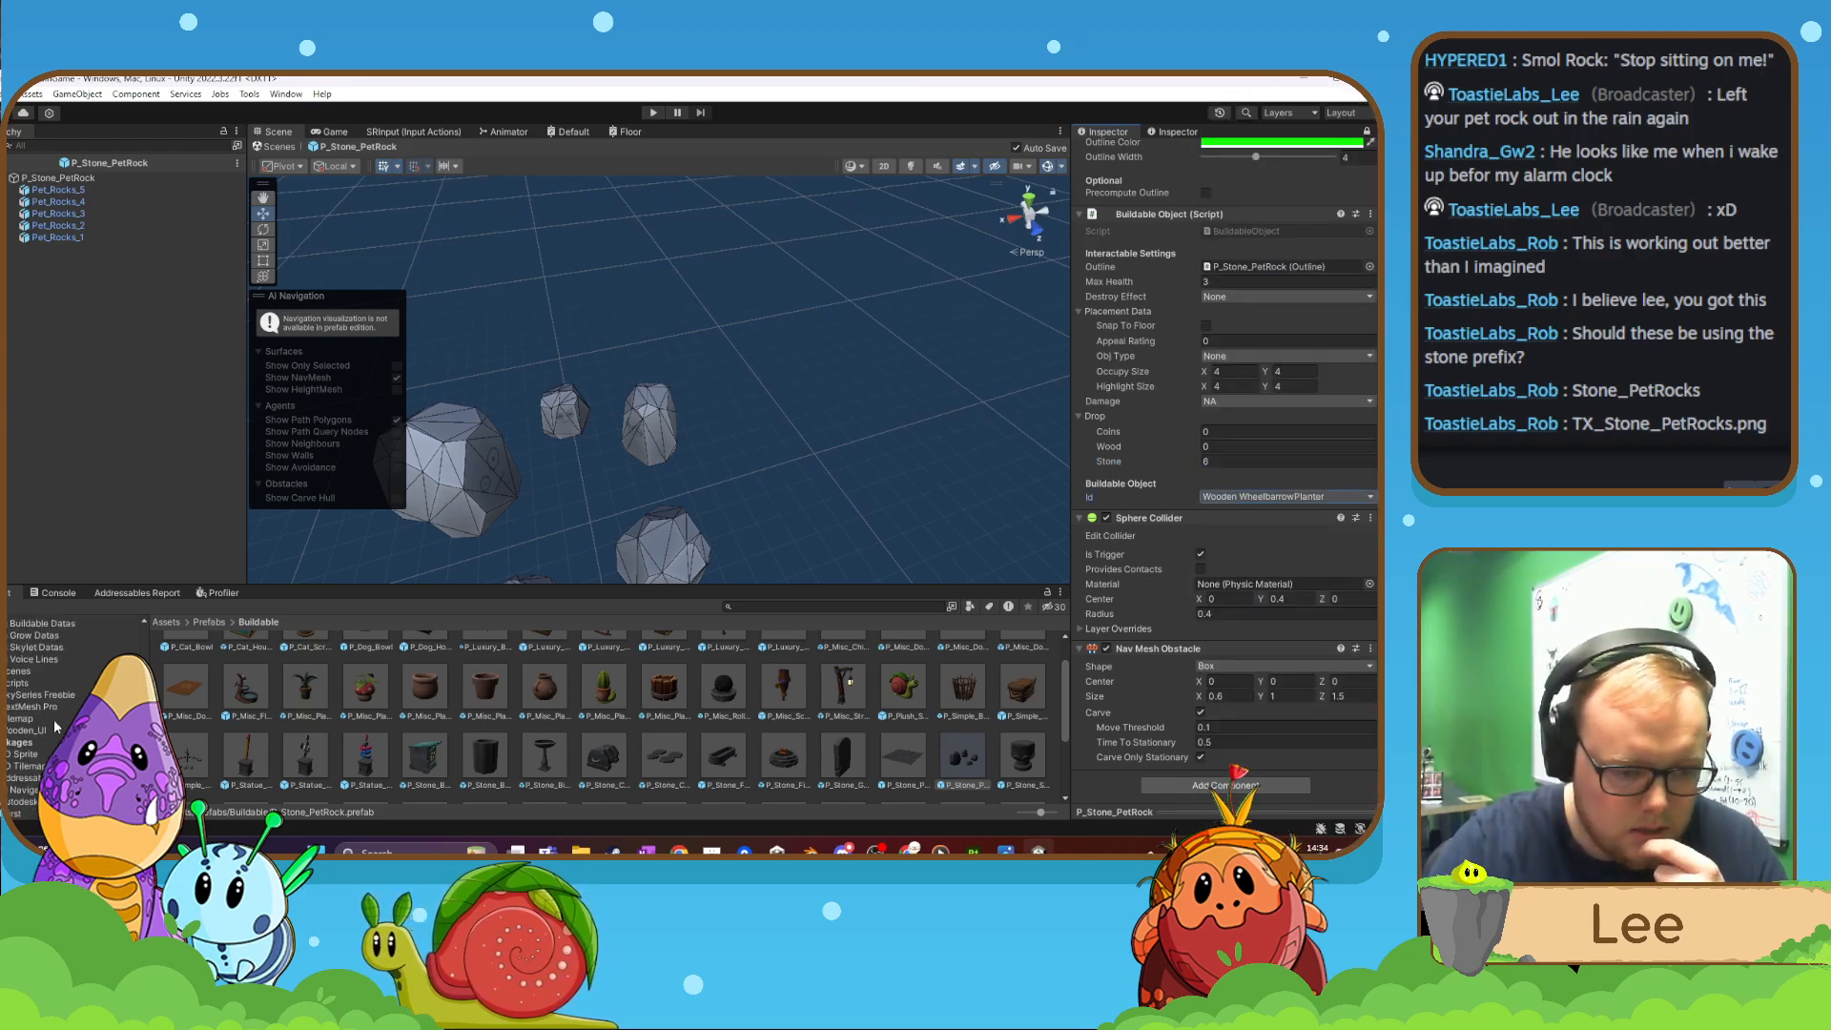
- Duplicate the Wooden_WheelbarrowPlanter asset in the Buildable Datas folder under Resources and rename the copy Stone_PetRock
scroll(54, 727, "down", 5)
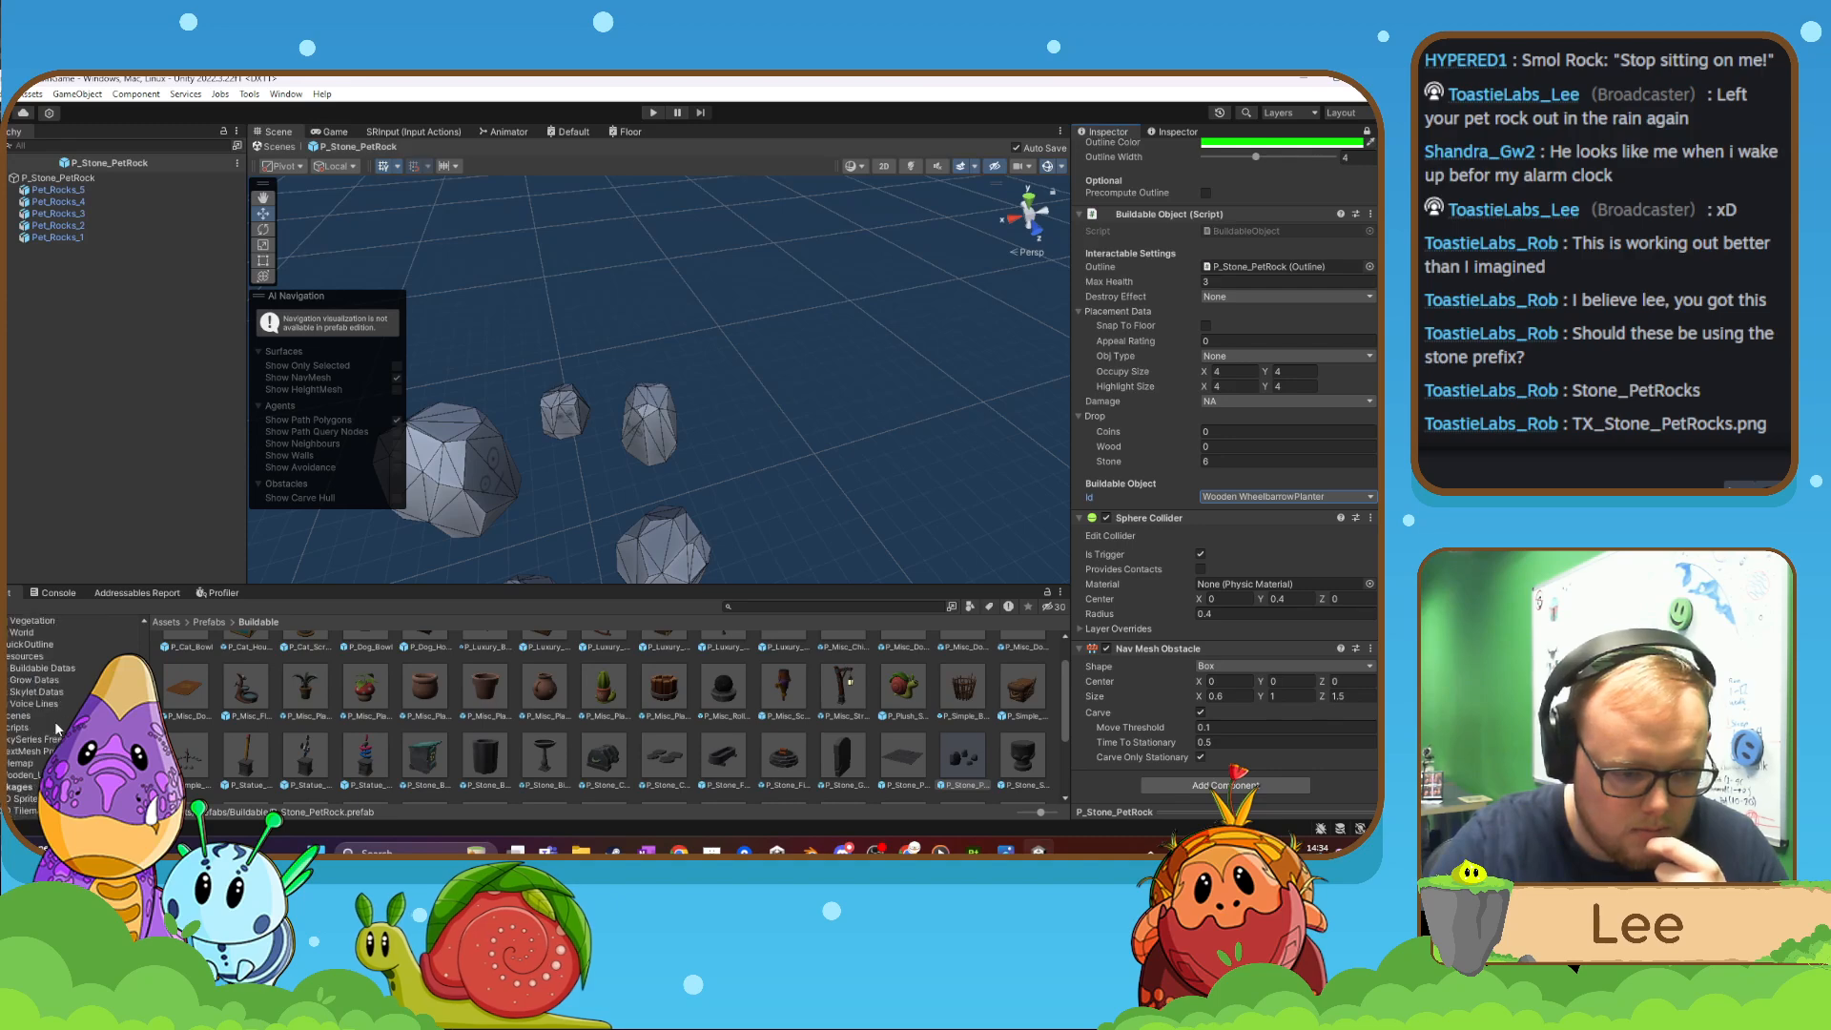
left_click(57, 670)
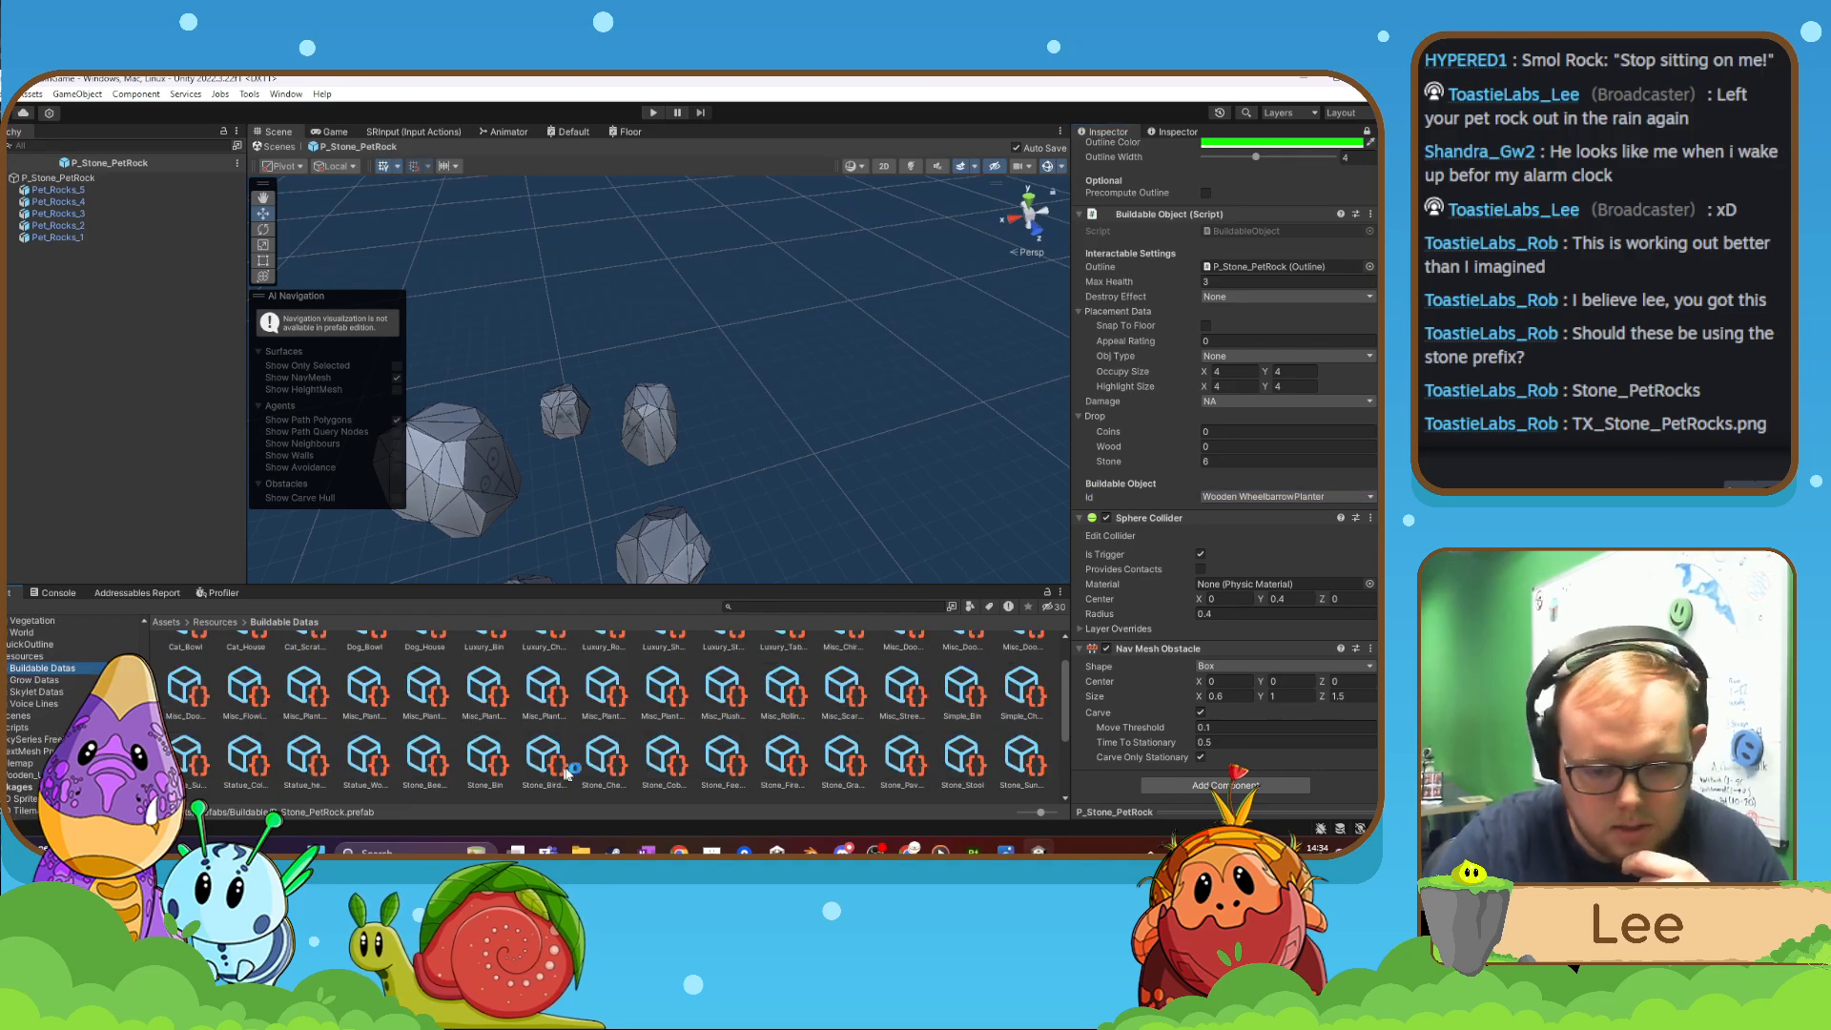
left_click(423, 767)
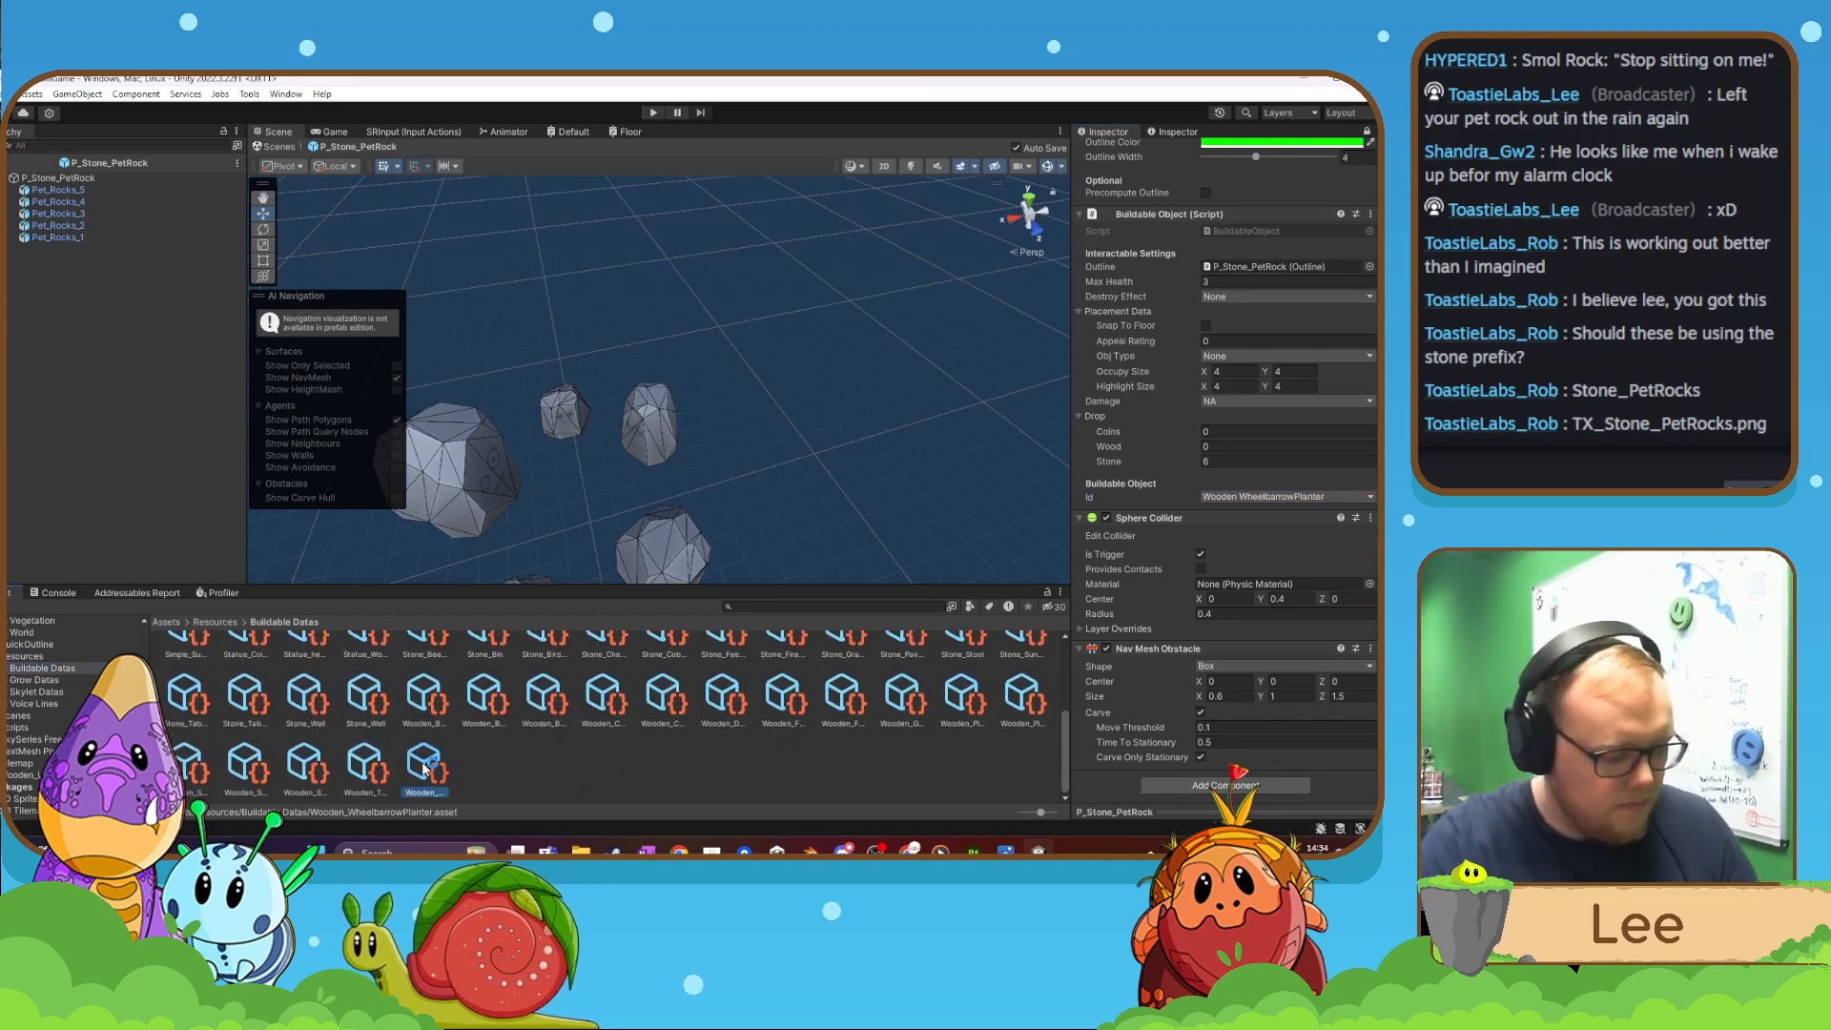
key("ctrl+d")
right_click(486, 766)
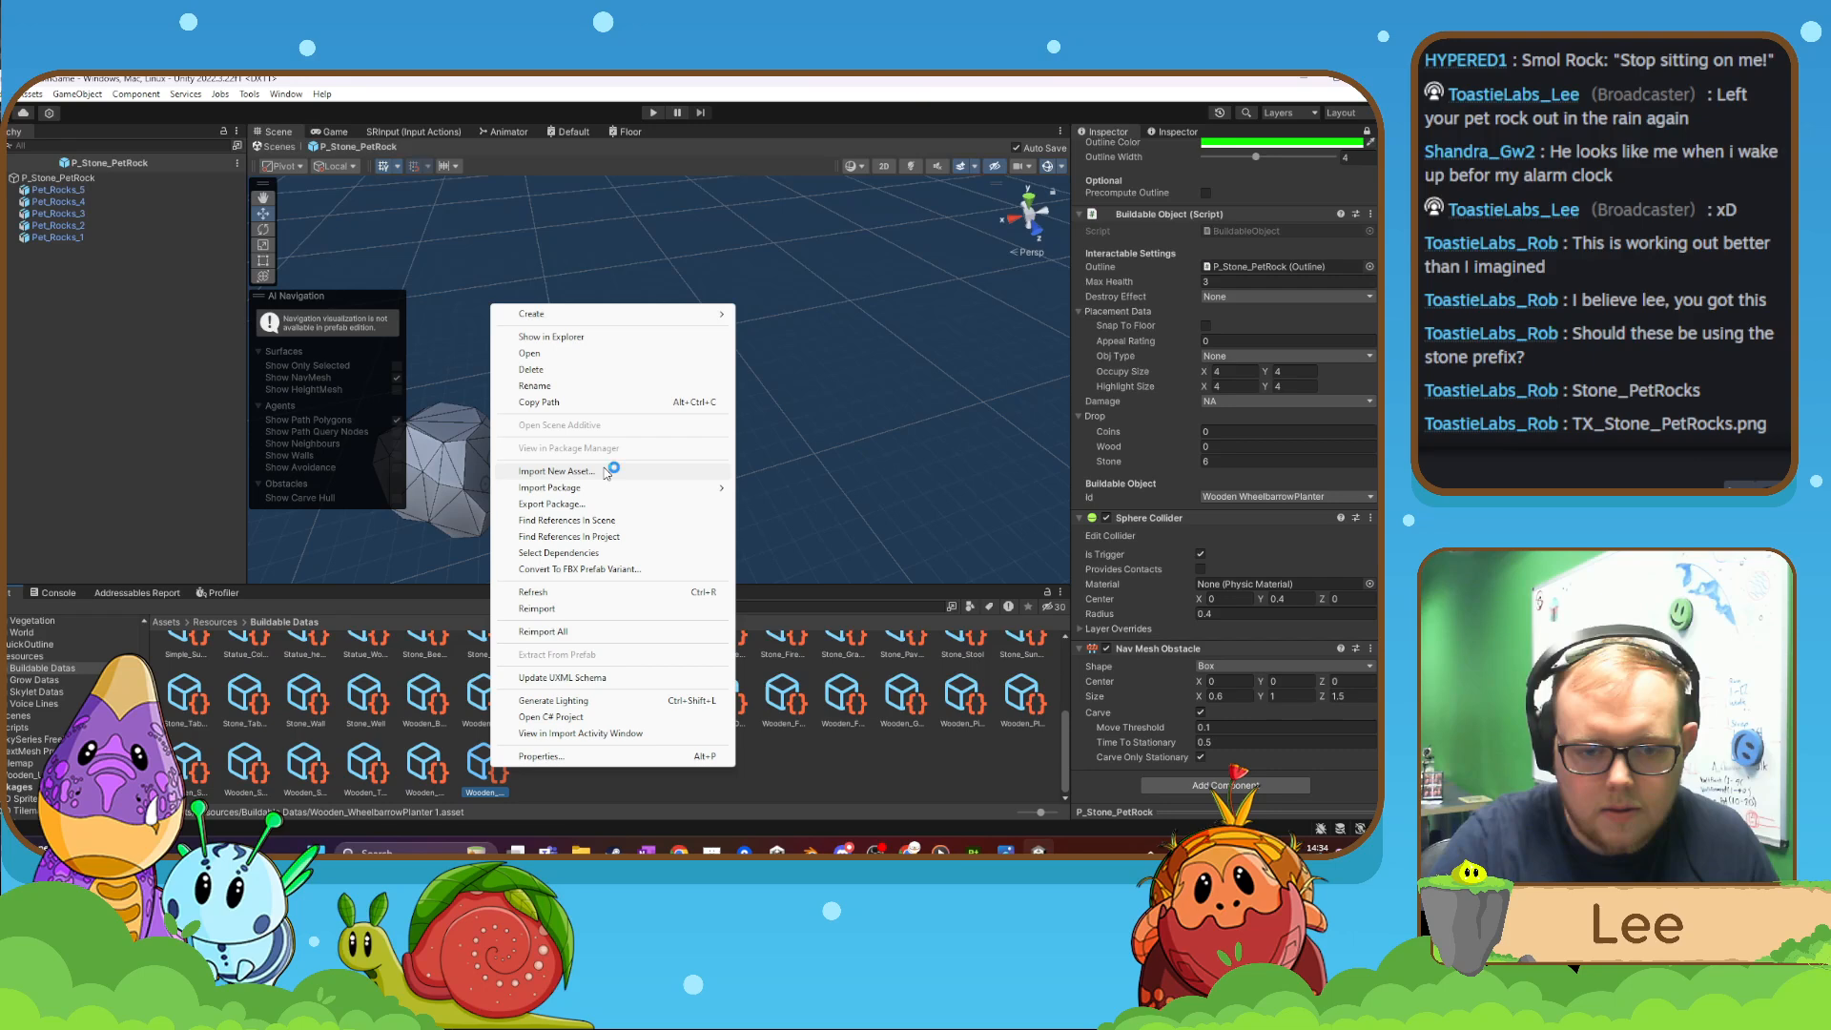
left_click(553, 390)
type("Stone_PetRock")
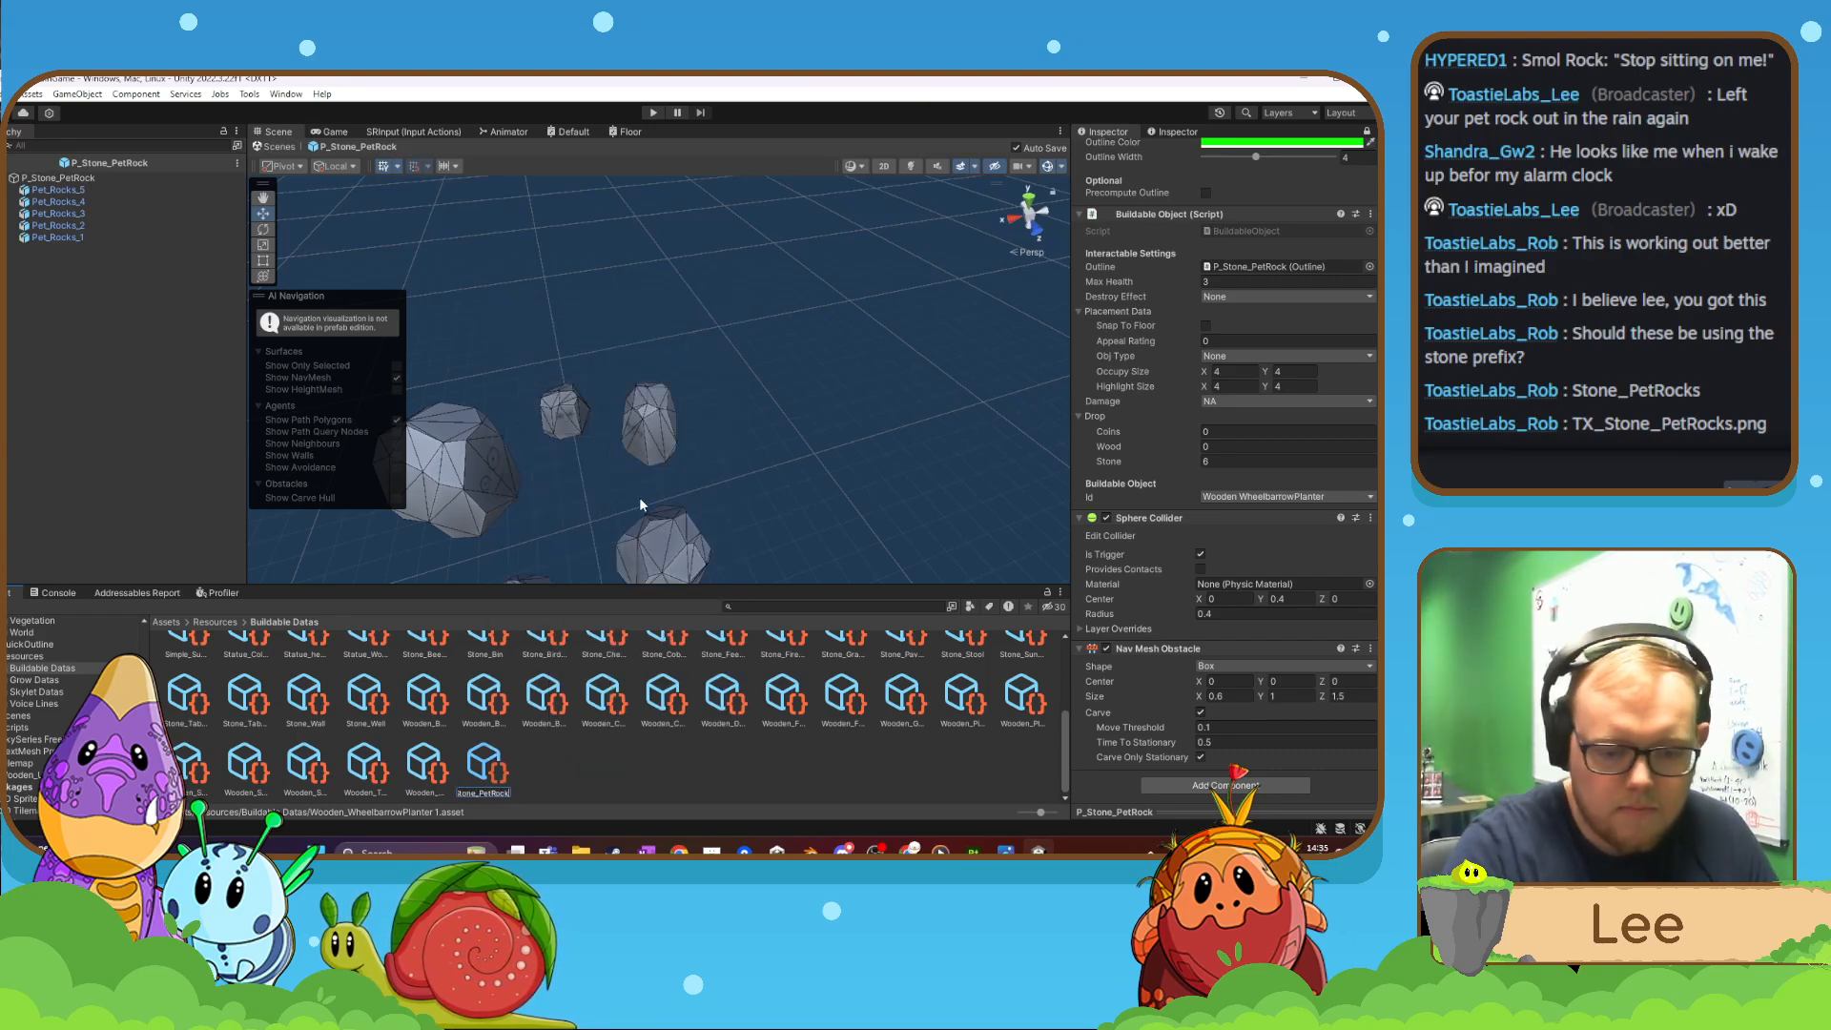
key("Return")
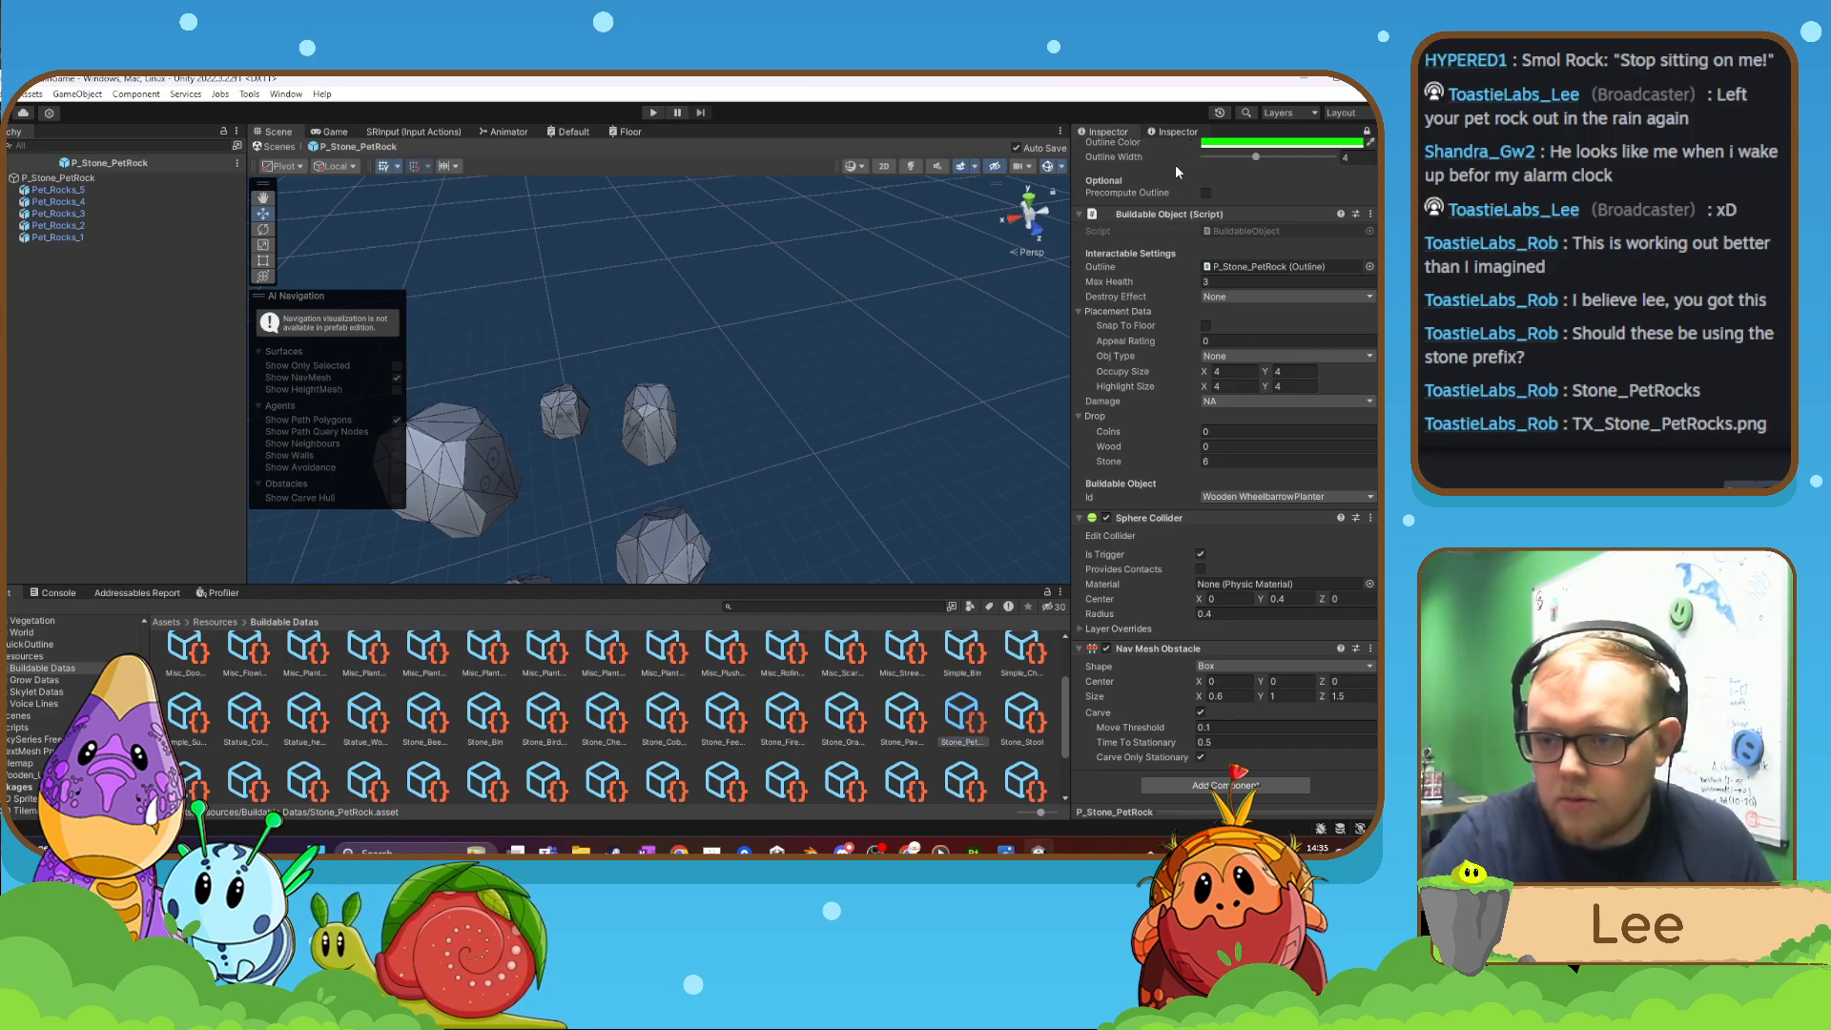
- Assign P_Stone_PetRock as the Prefab in the Stone_PetRock buildable data
left_click(1175, 134)
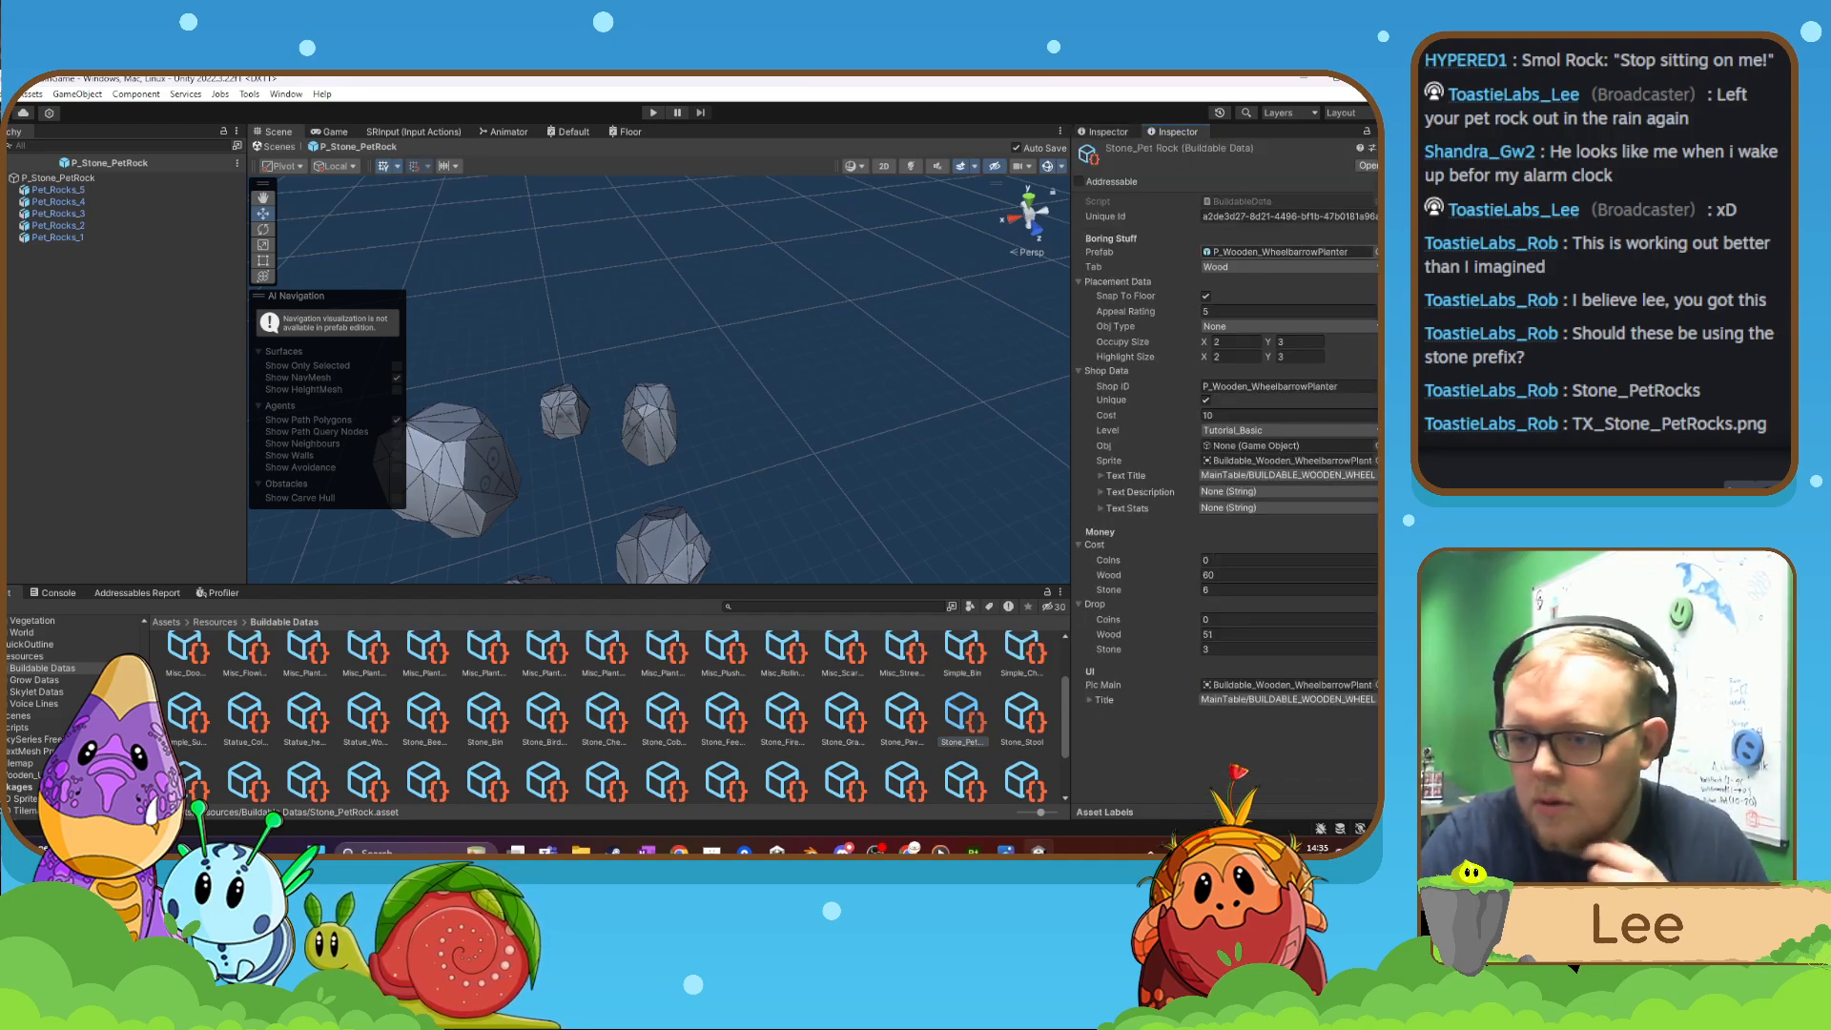
left_click(1375, 251)
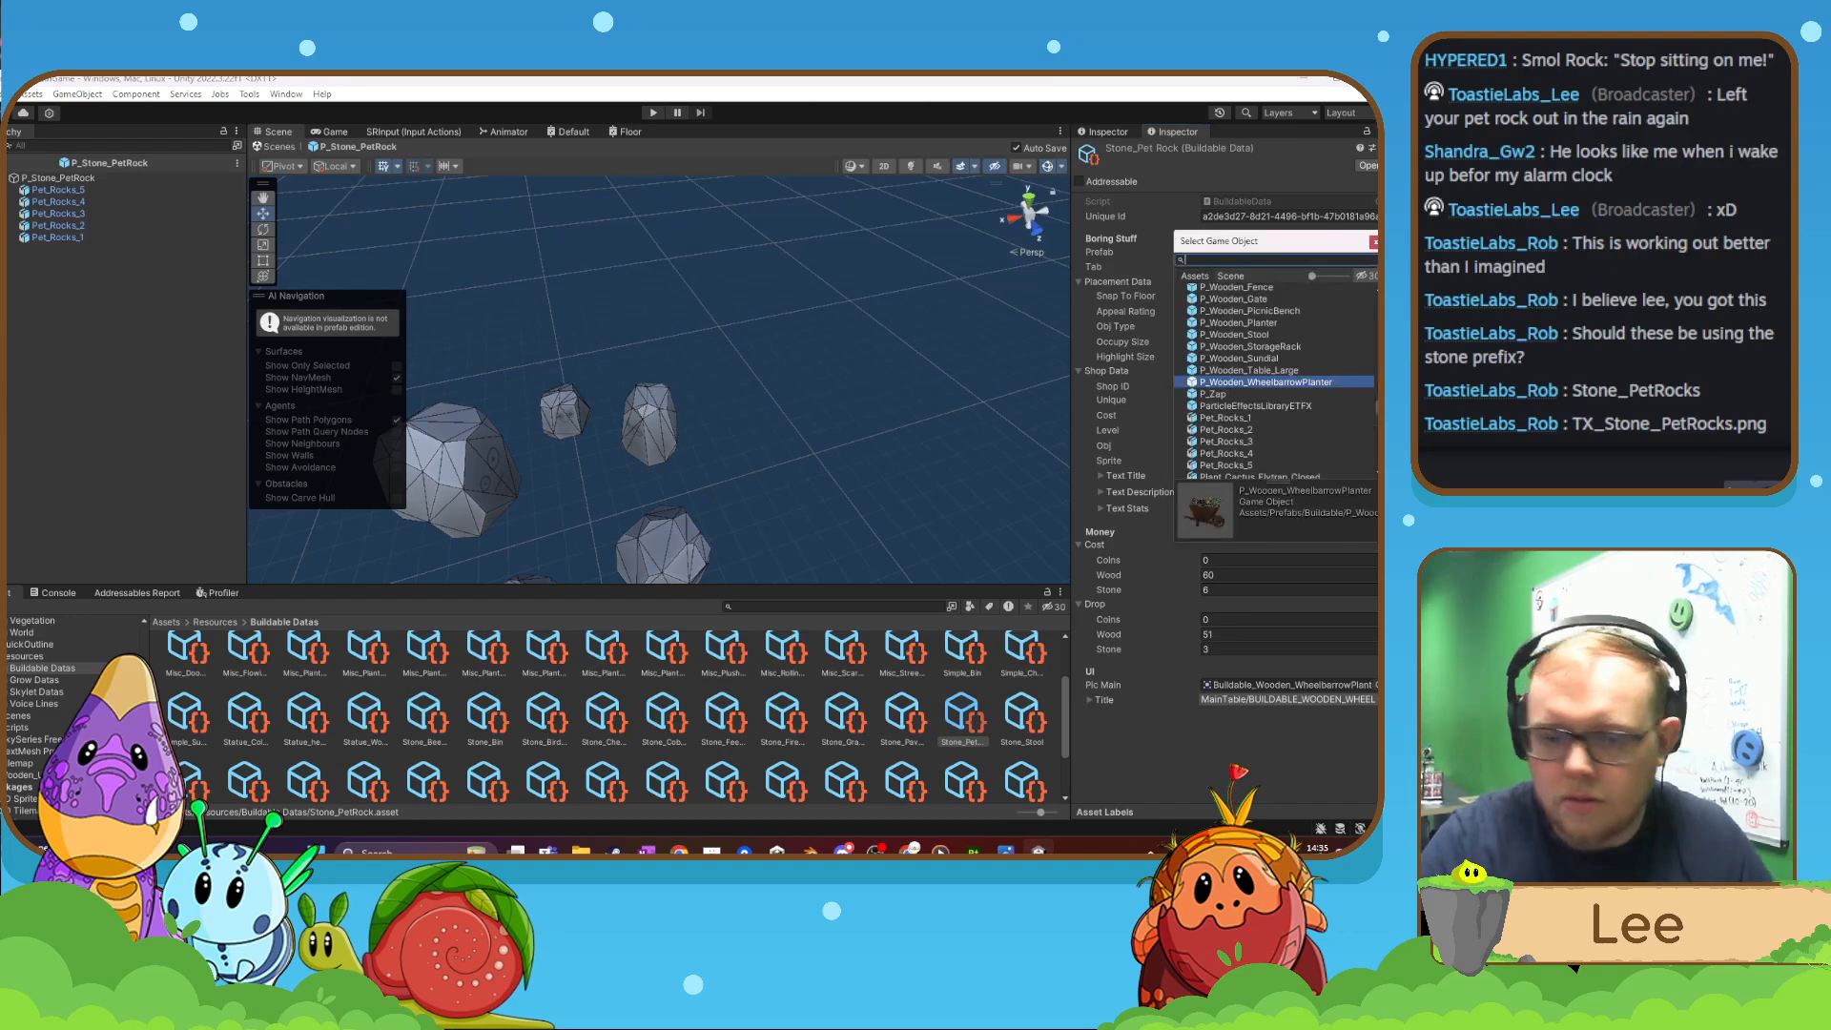
type("P_st")
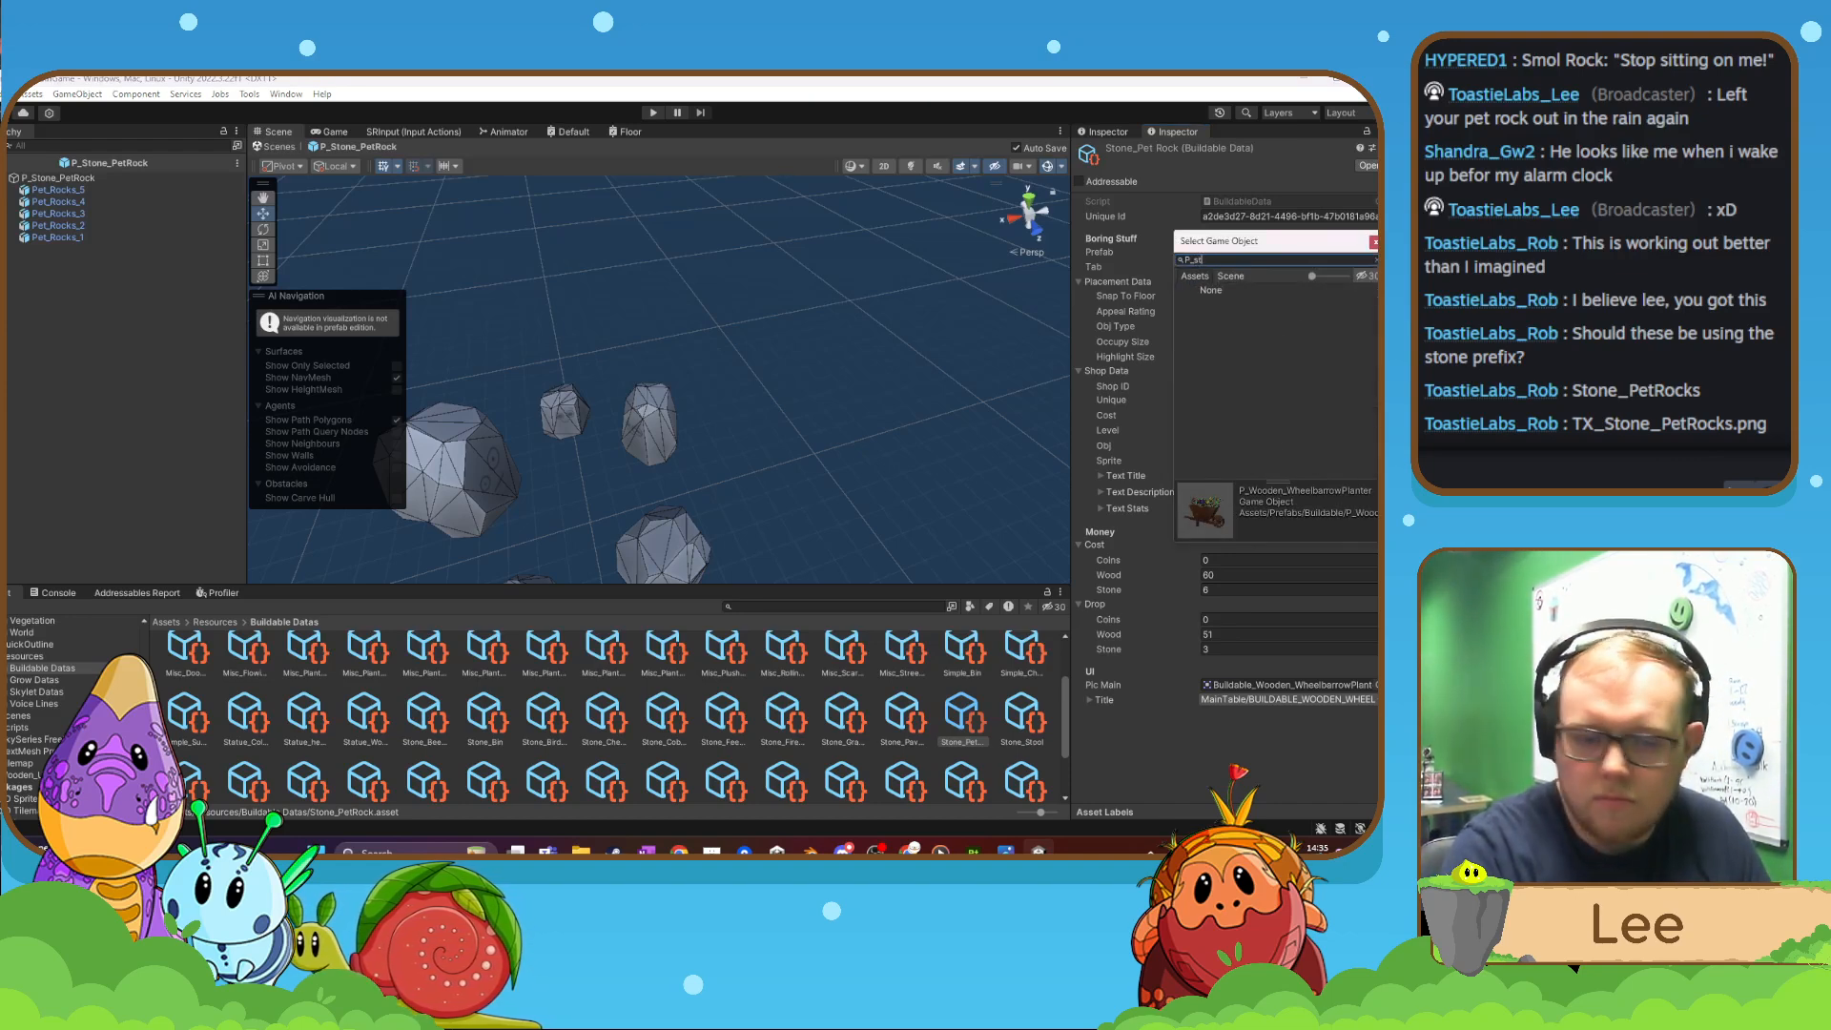
type("one_pet")
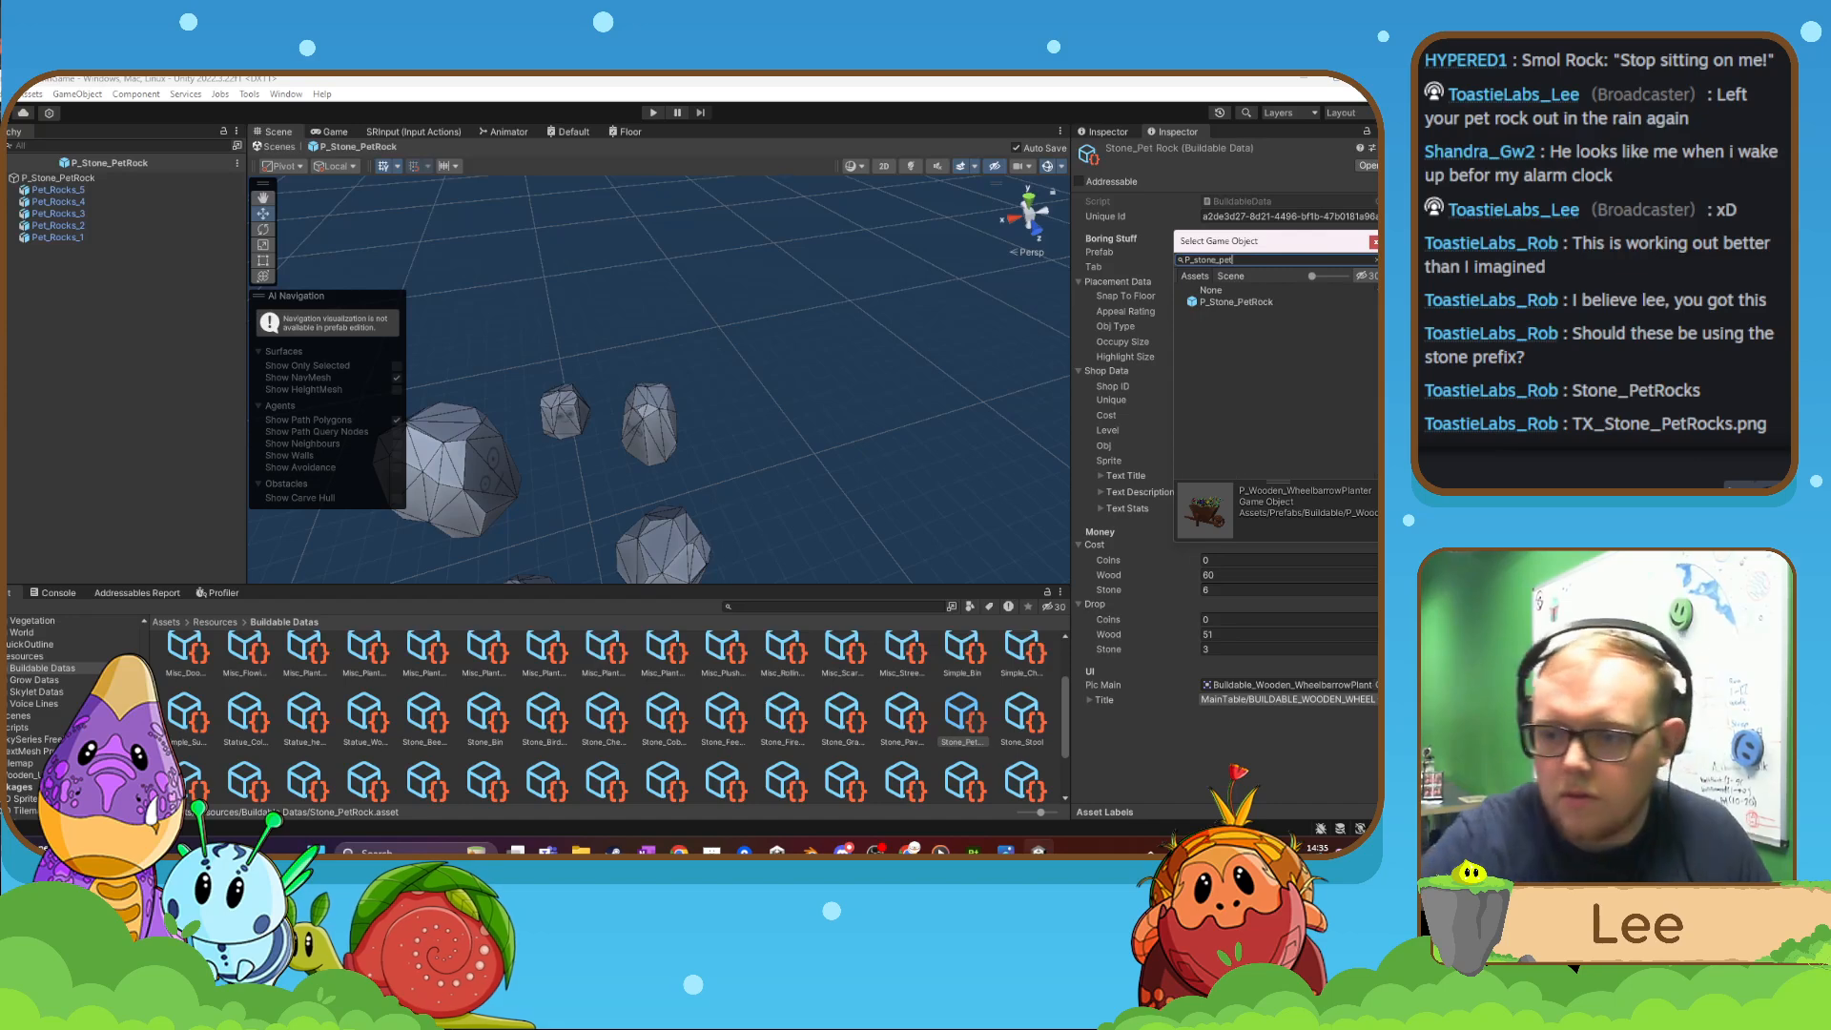
left_click(1257, 303)
double_click(1259, 304)
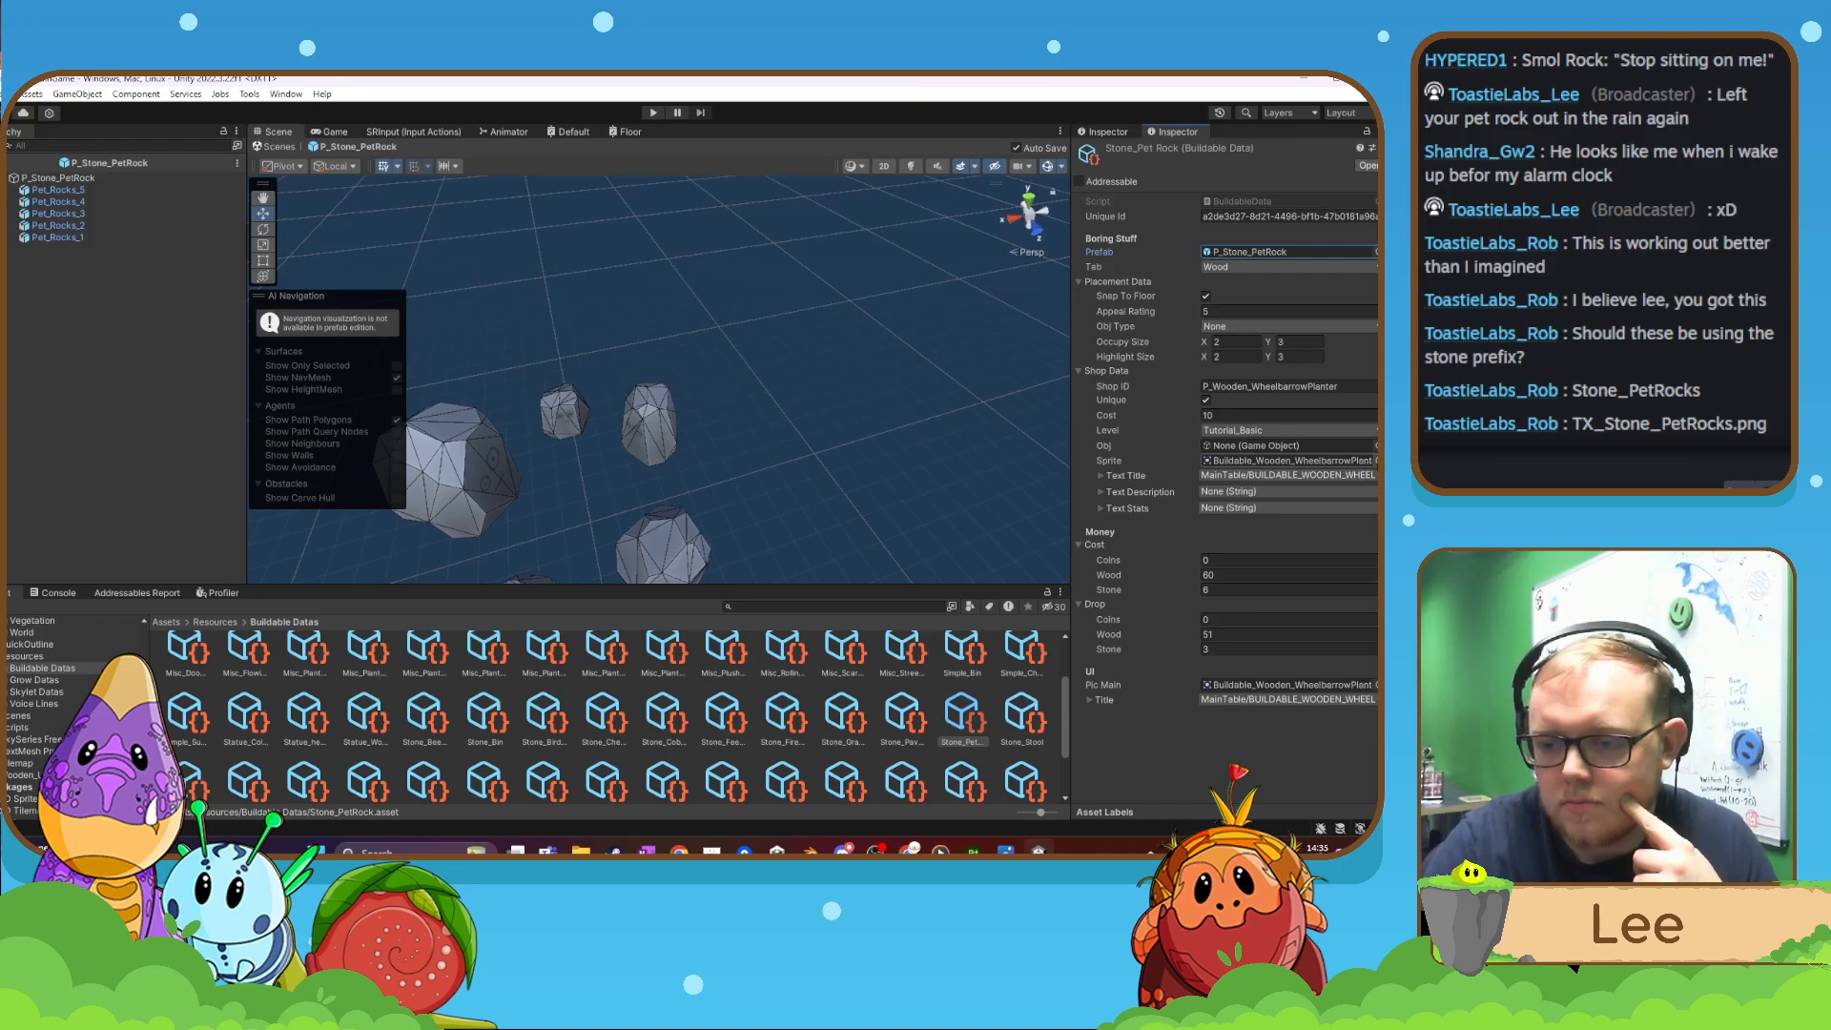
- Change the Shop ID in the Stone_PetRock buildable data to P_Stone_PetRock
left_click(1240, 387)
left_click(1265, 386)
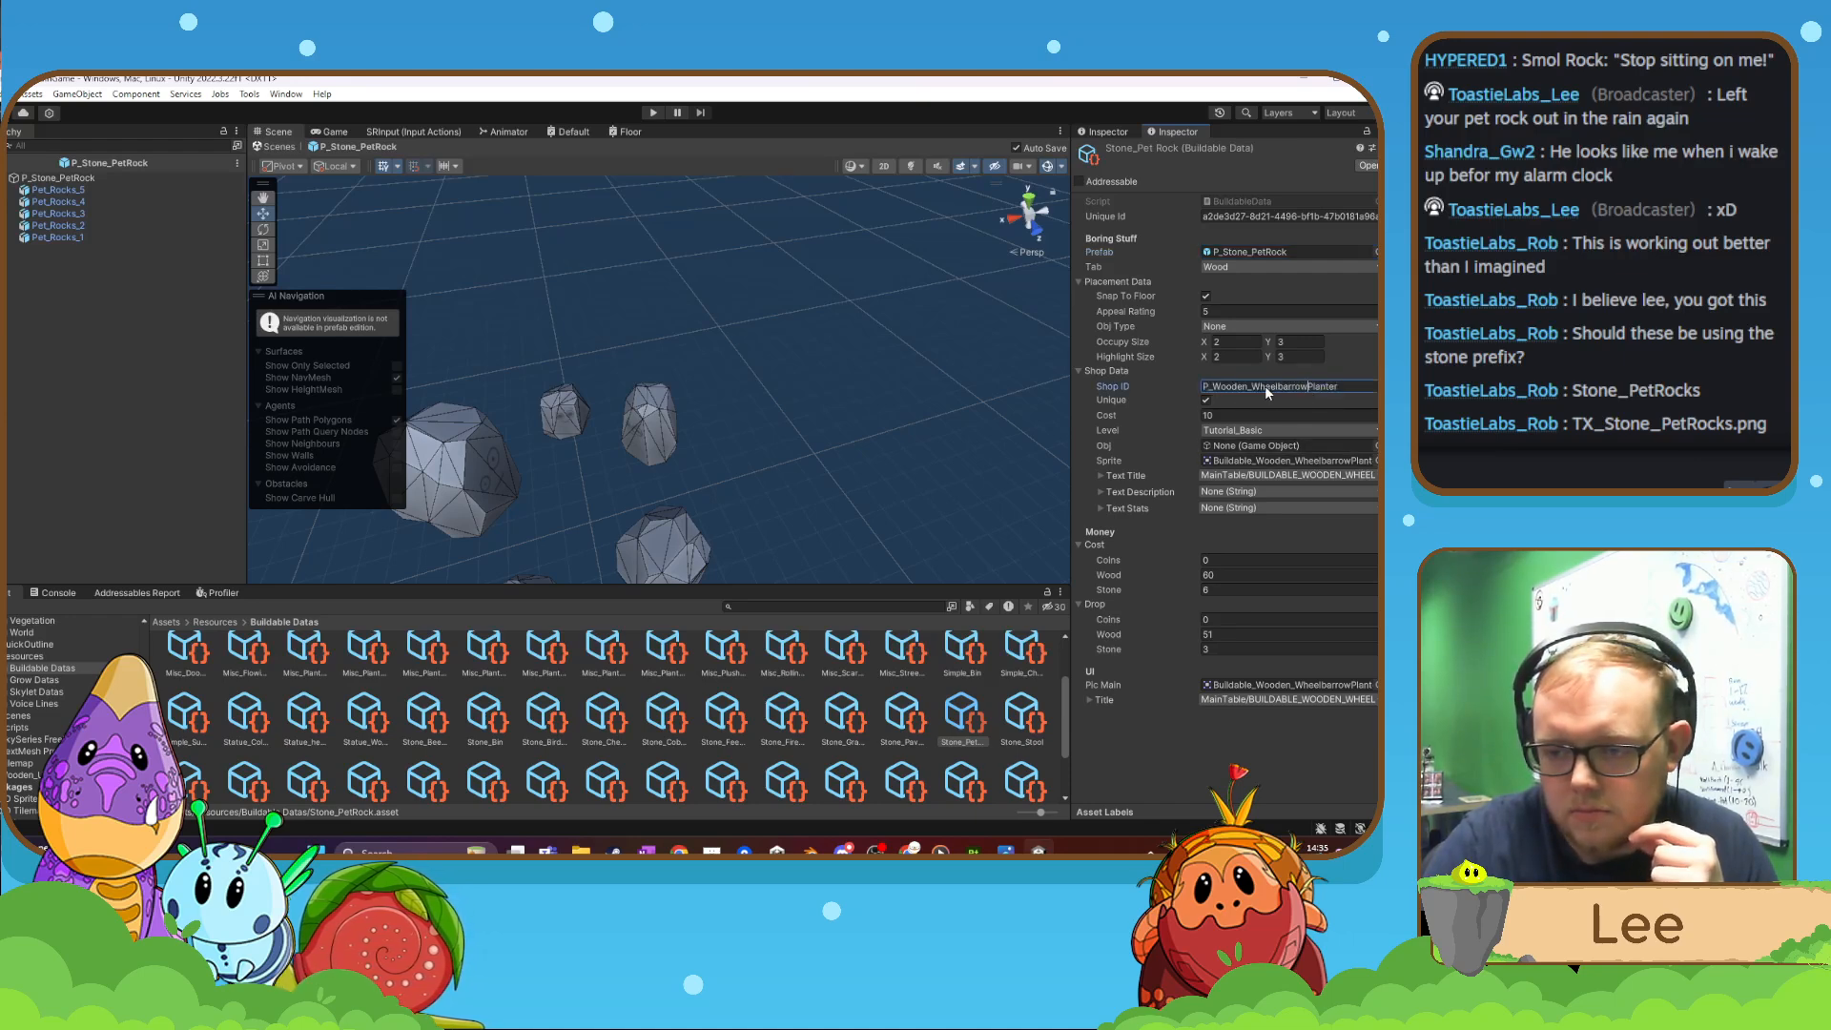
double_click(1252, 387)
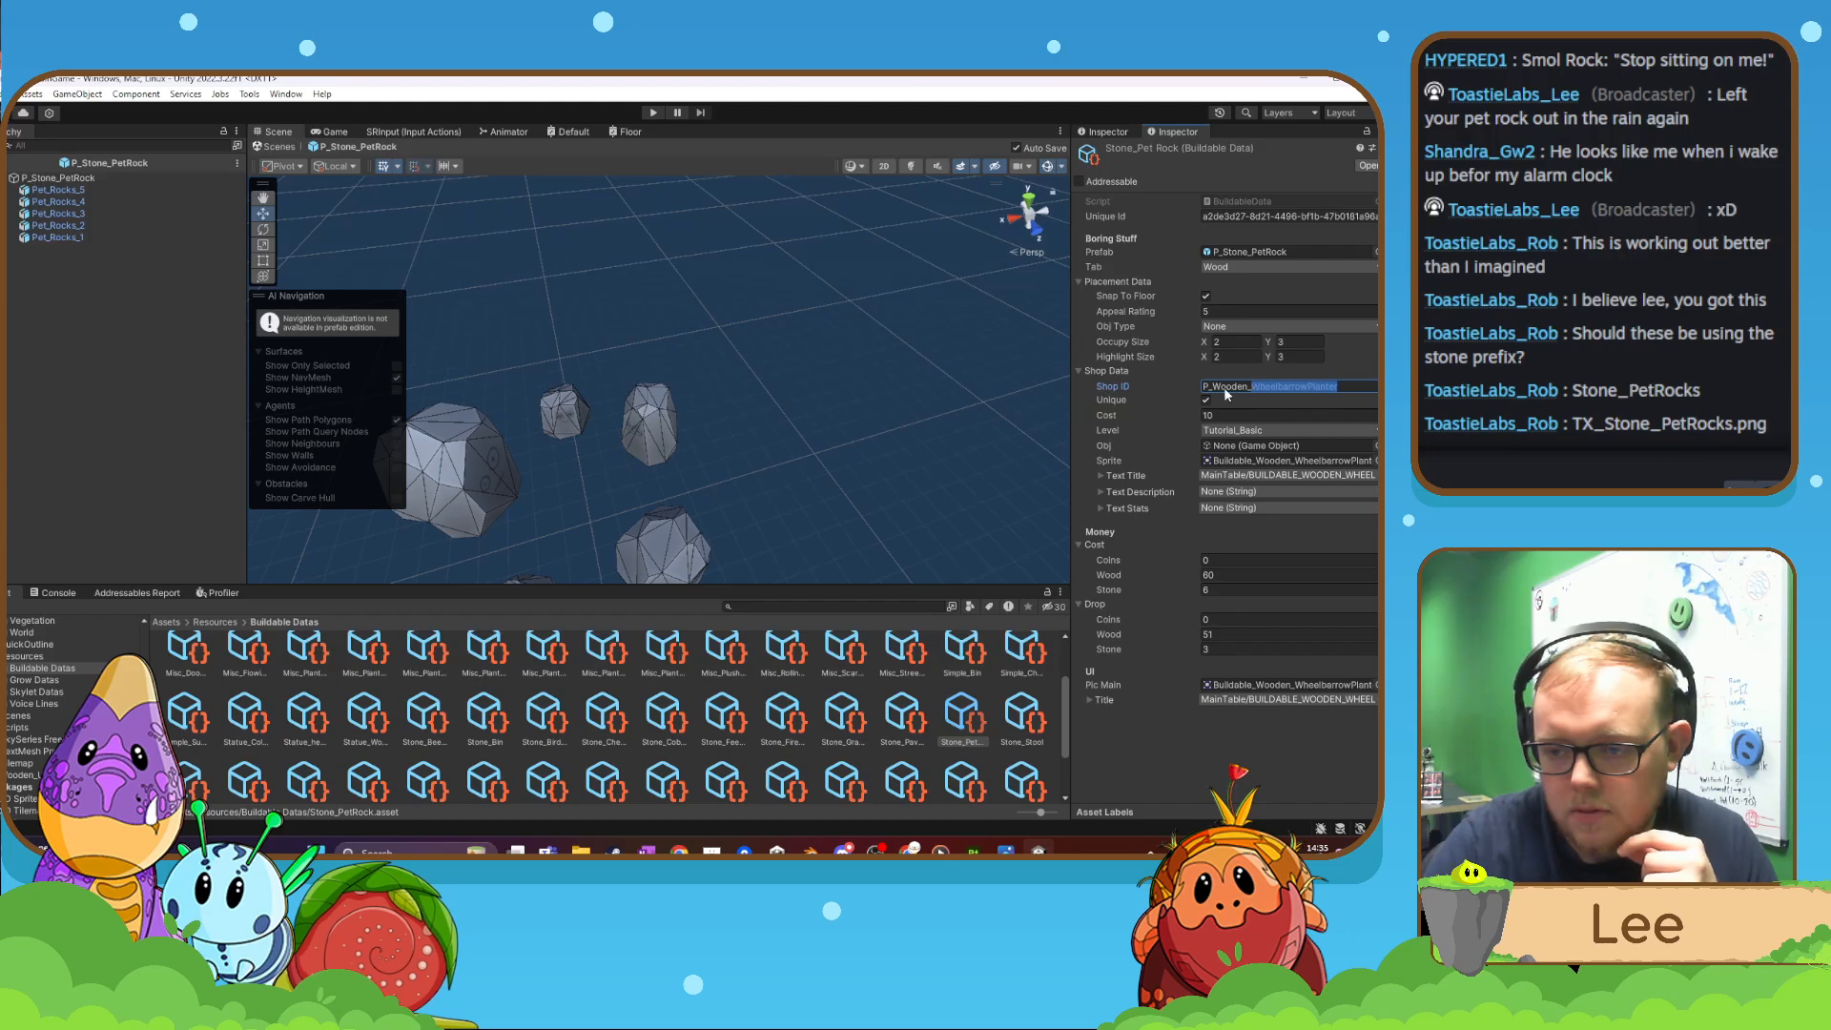
left_click_drag(1214, 387, 1256, 399)
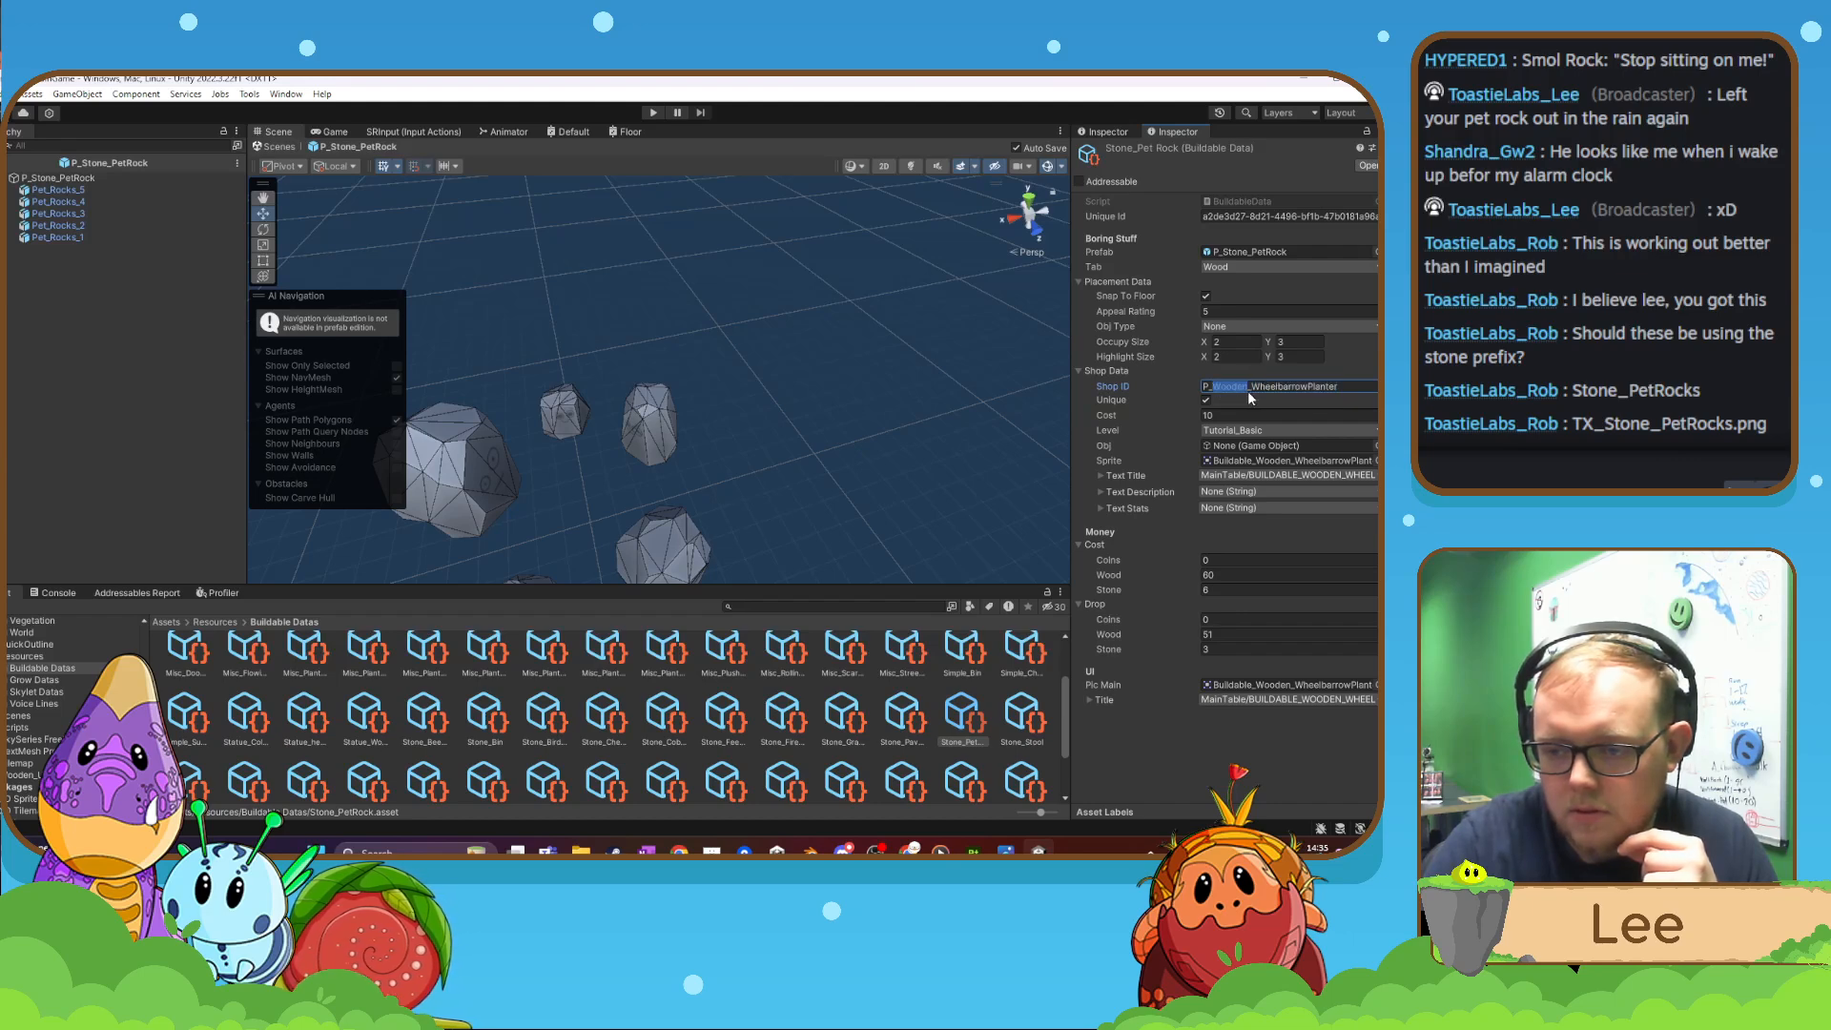
type("Stone")
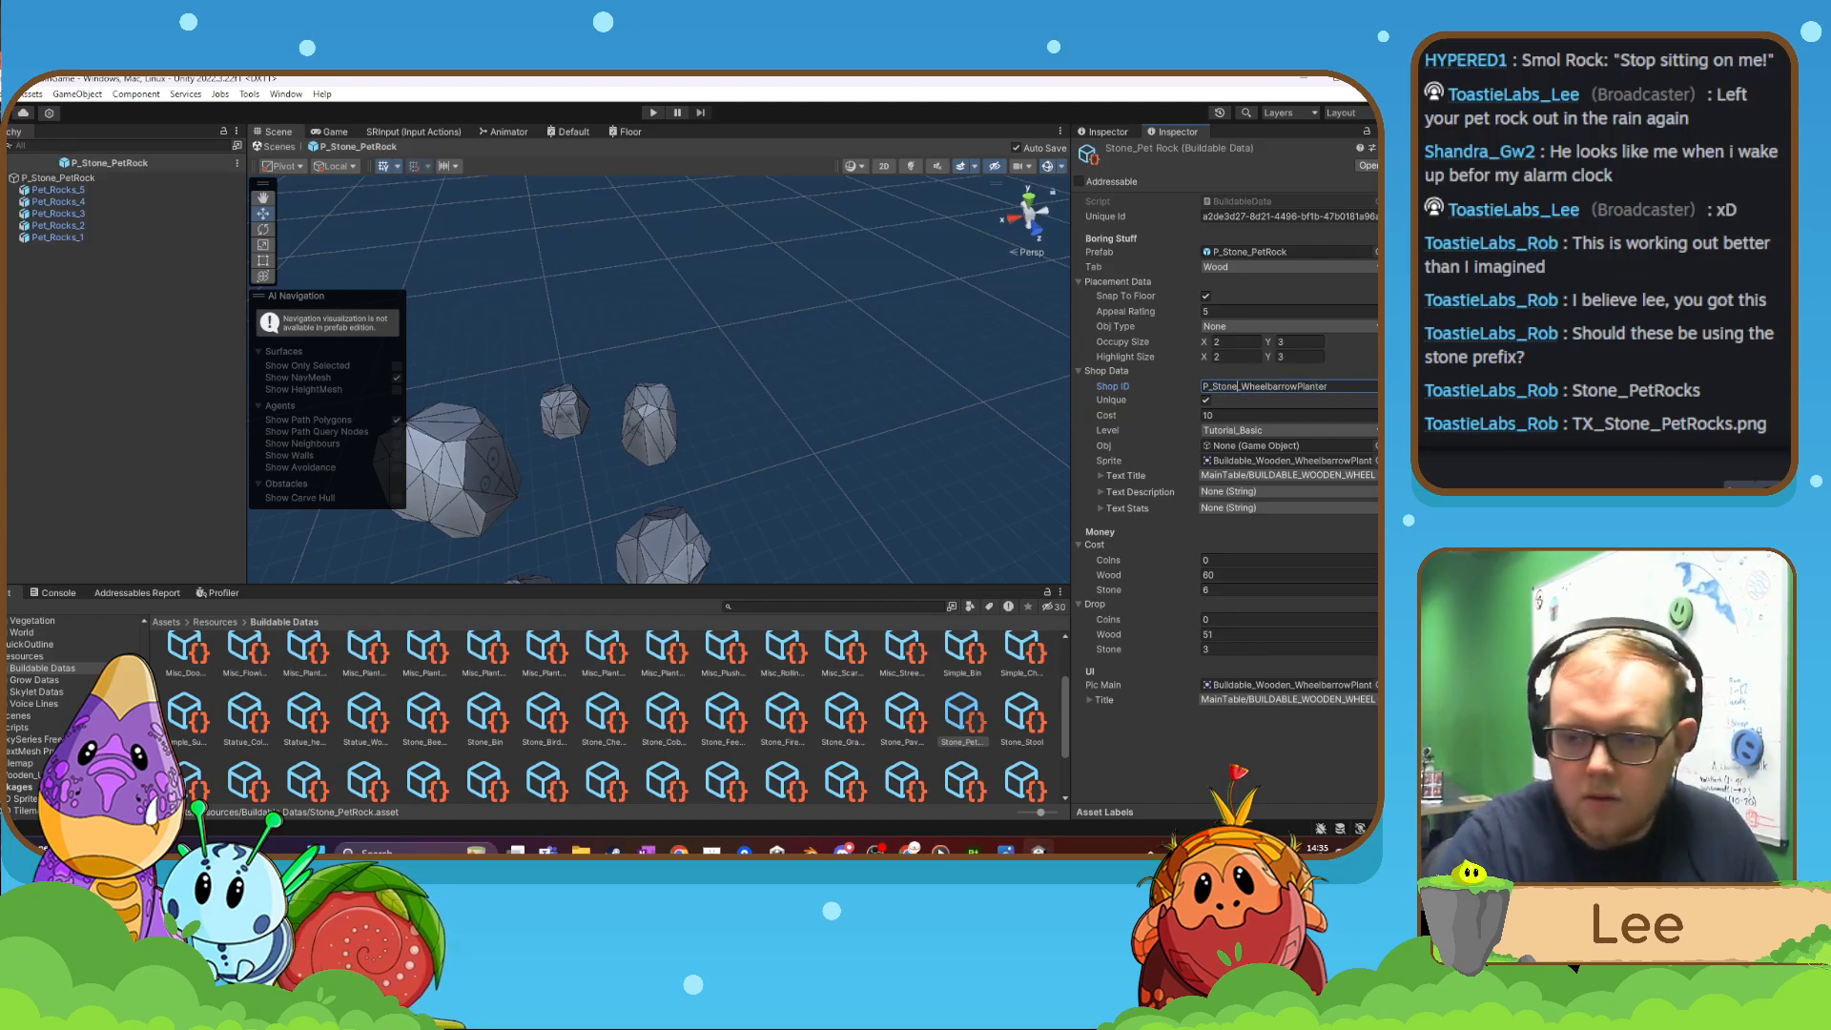
left_click_drag(1243, 387, 1375, 388)
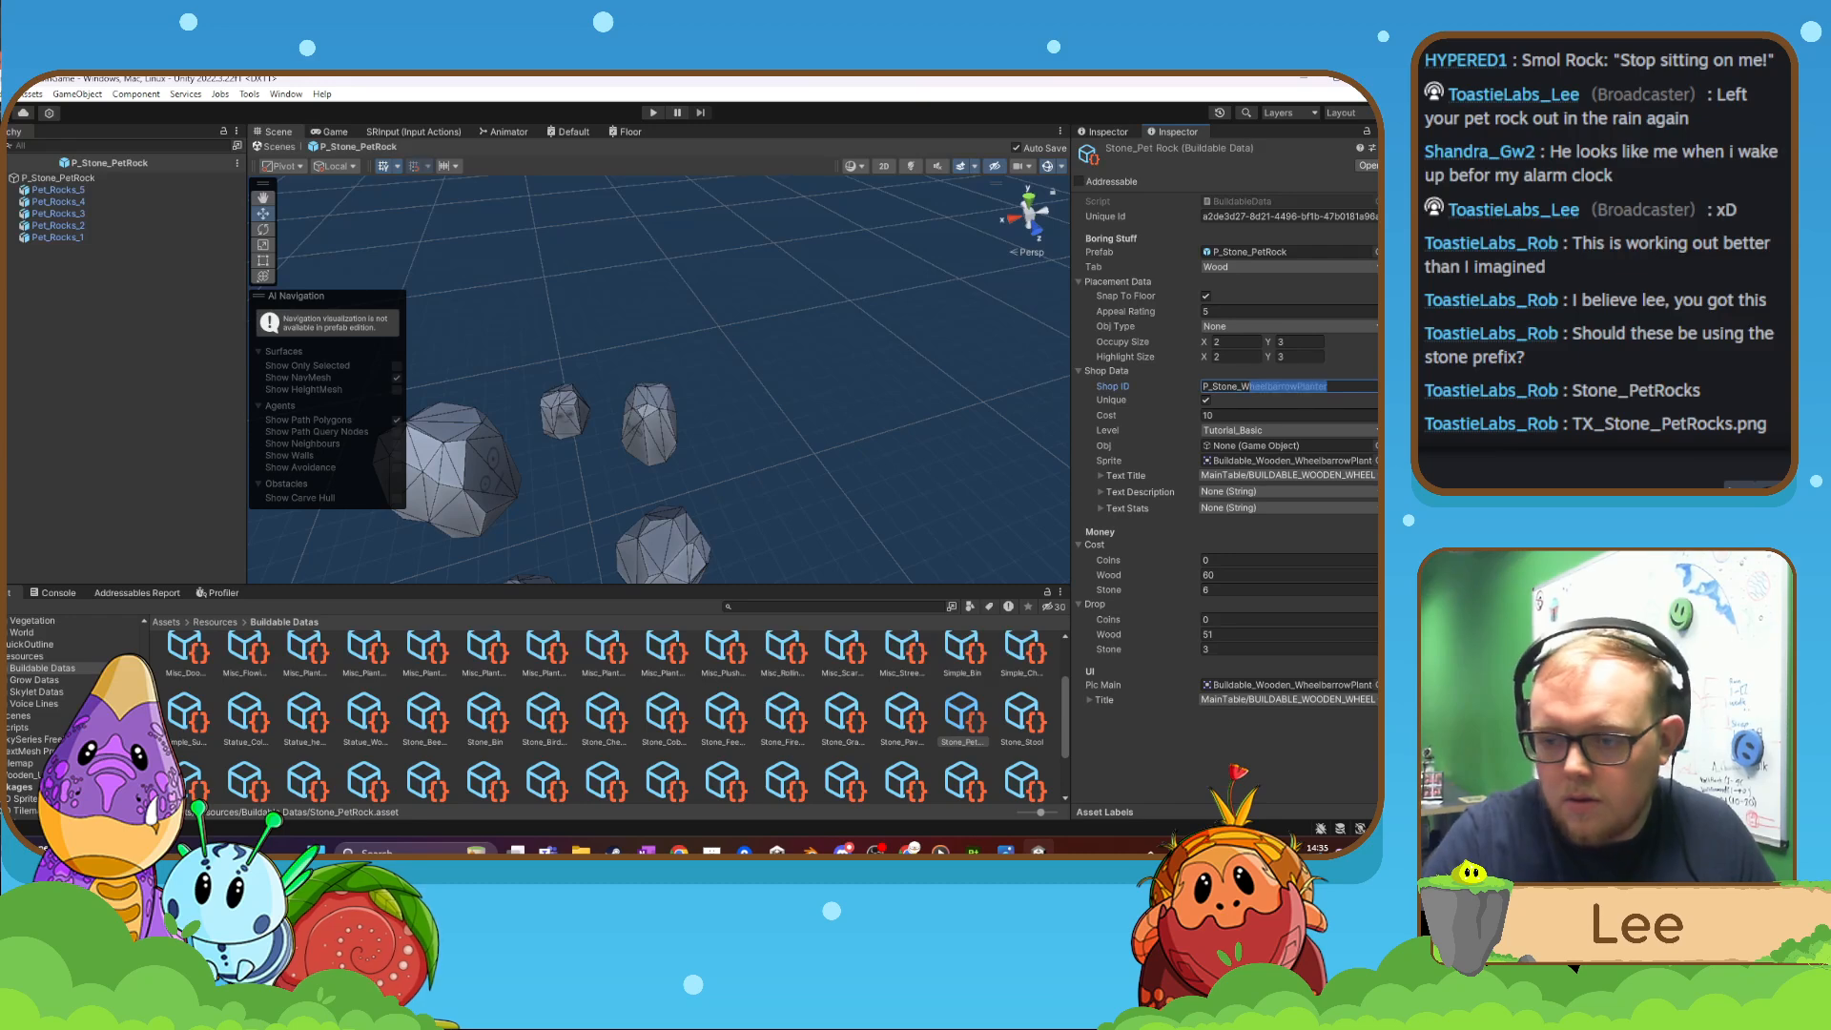
key("BackSpace")
type("P_Stone_P")
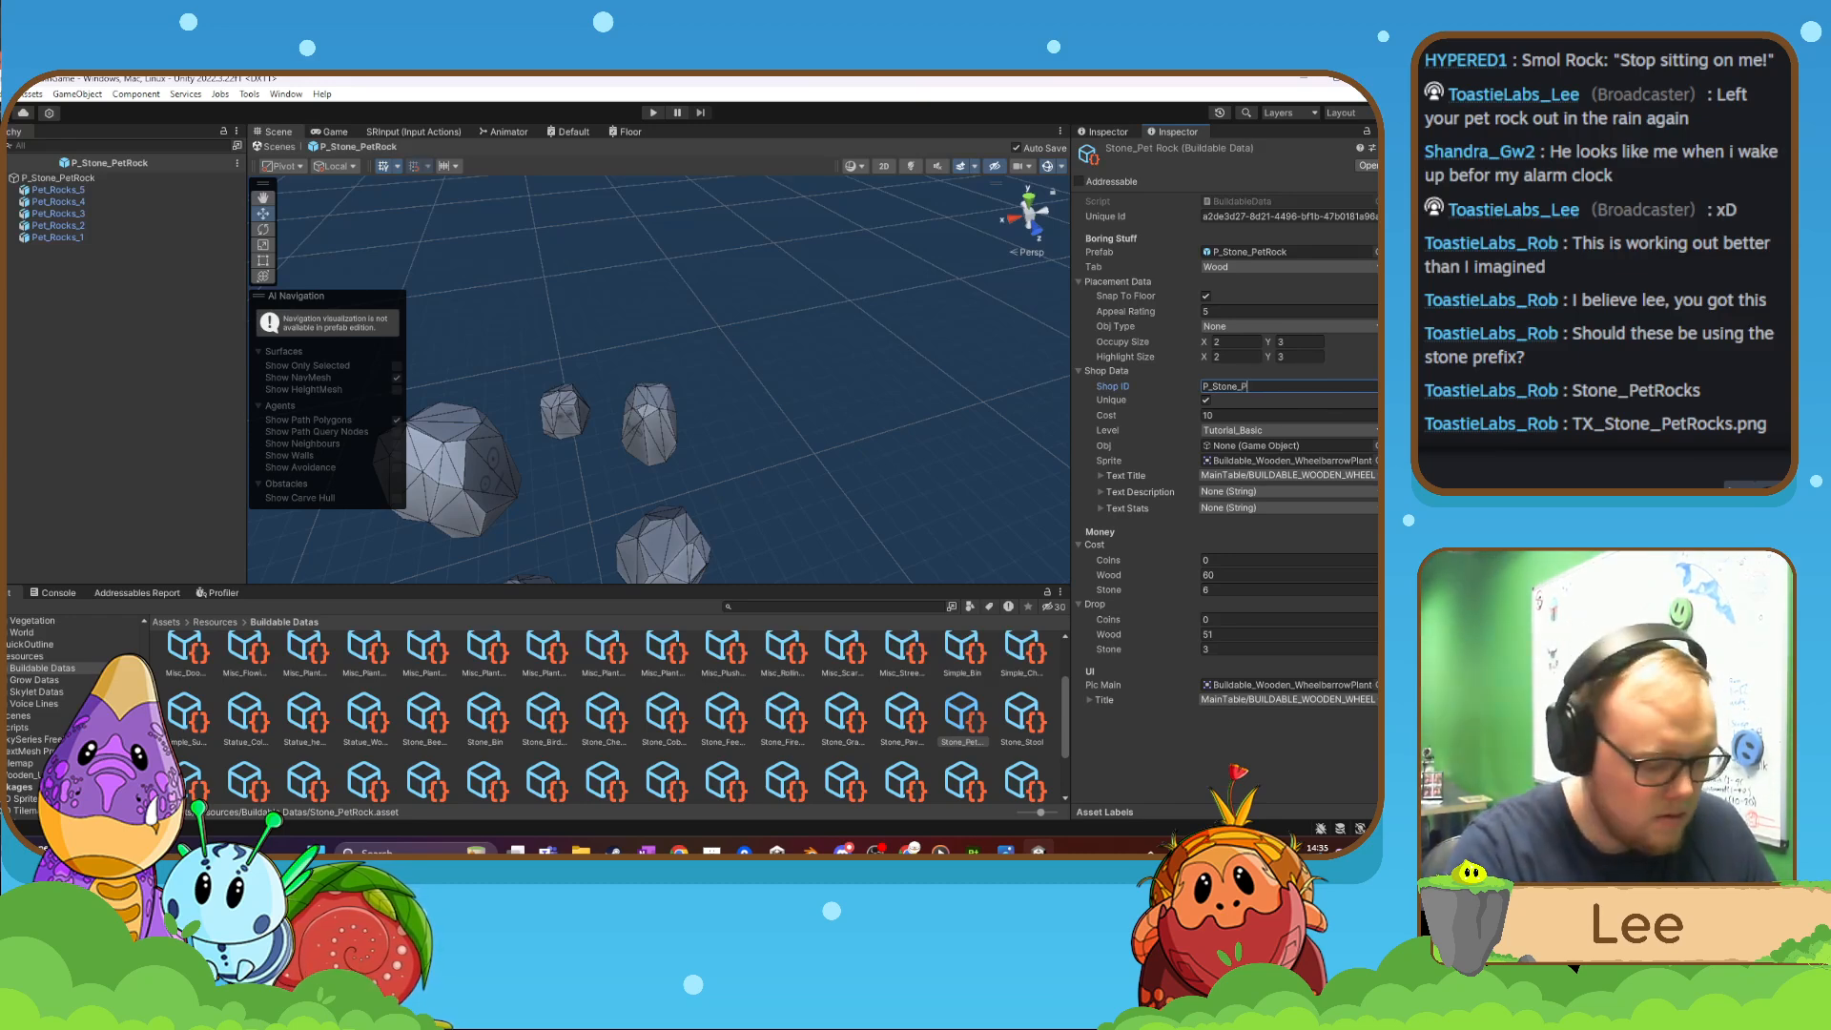
type("etRock")
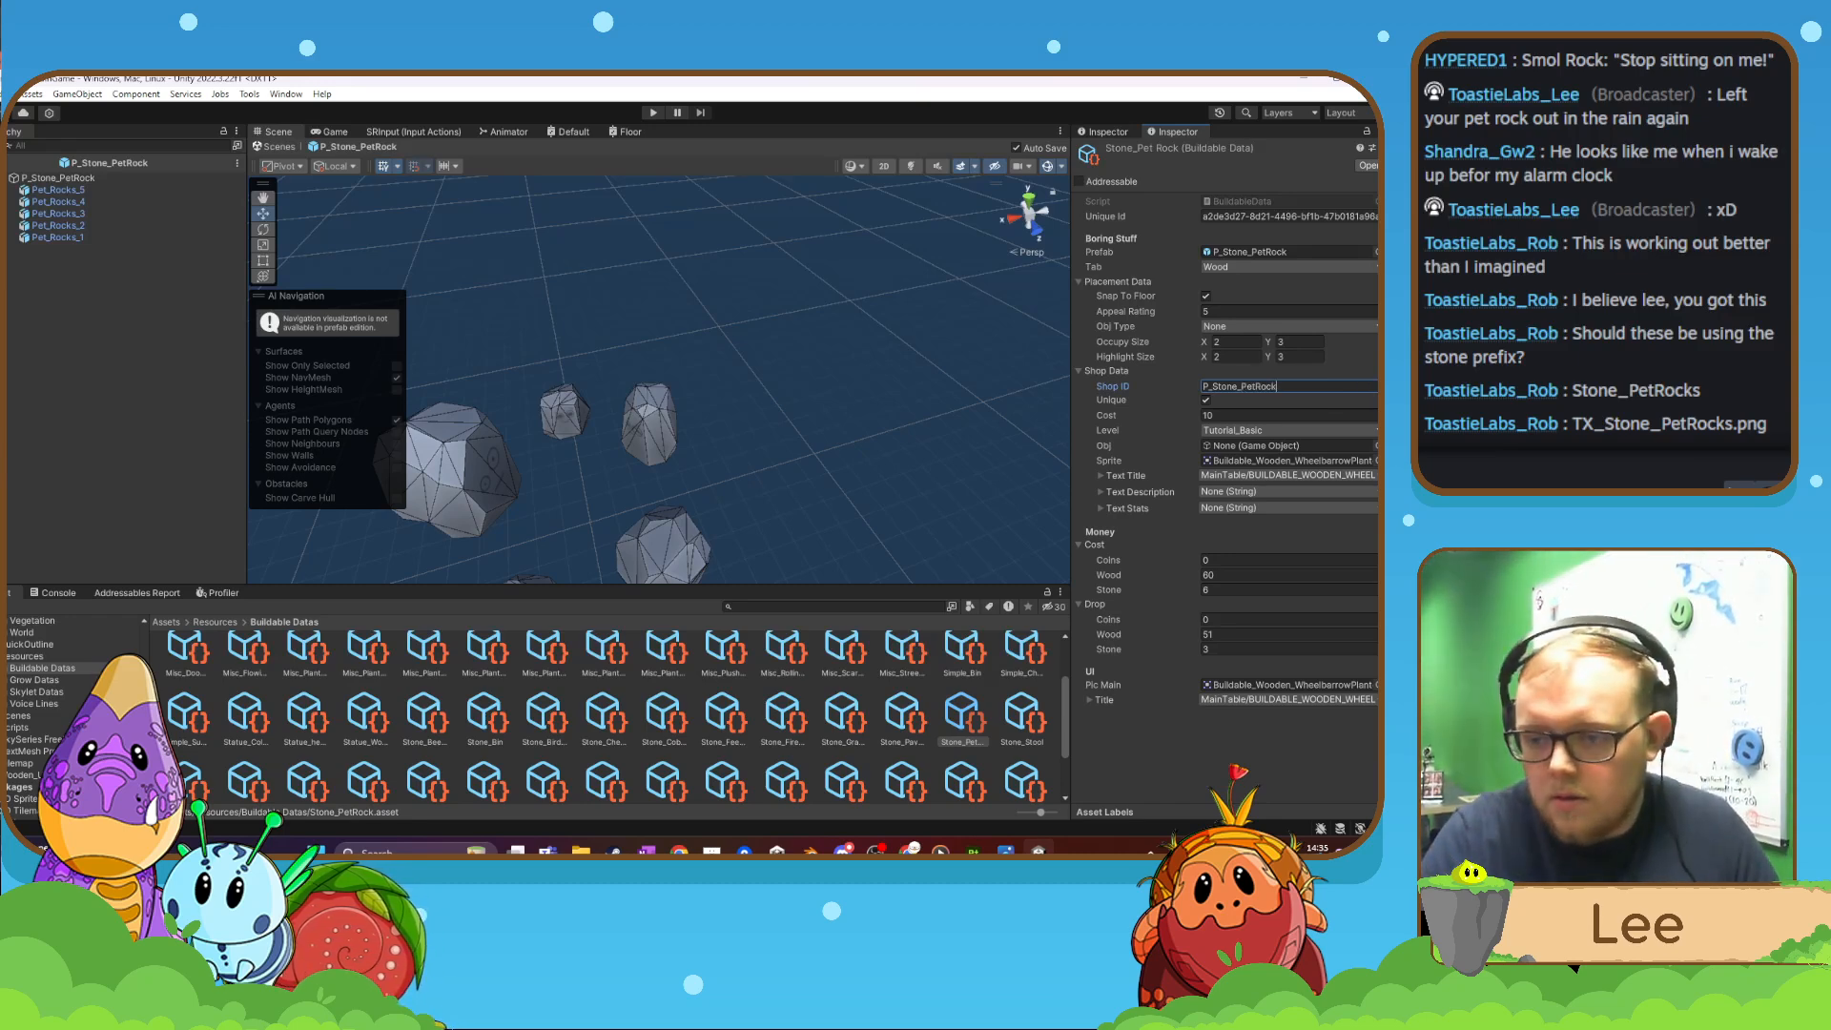
left_click(1370, 372)
left_click(1133, 375)
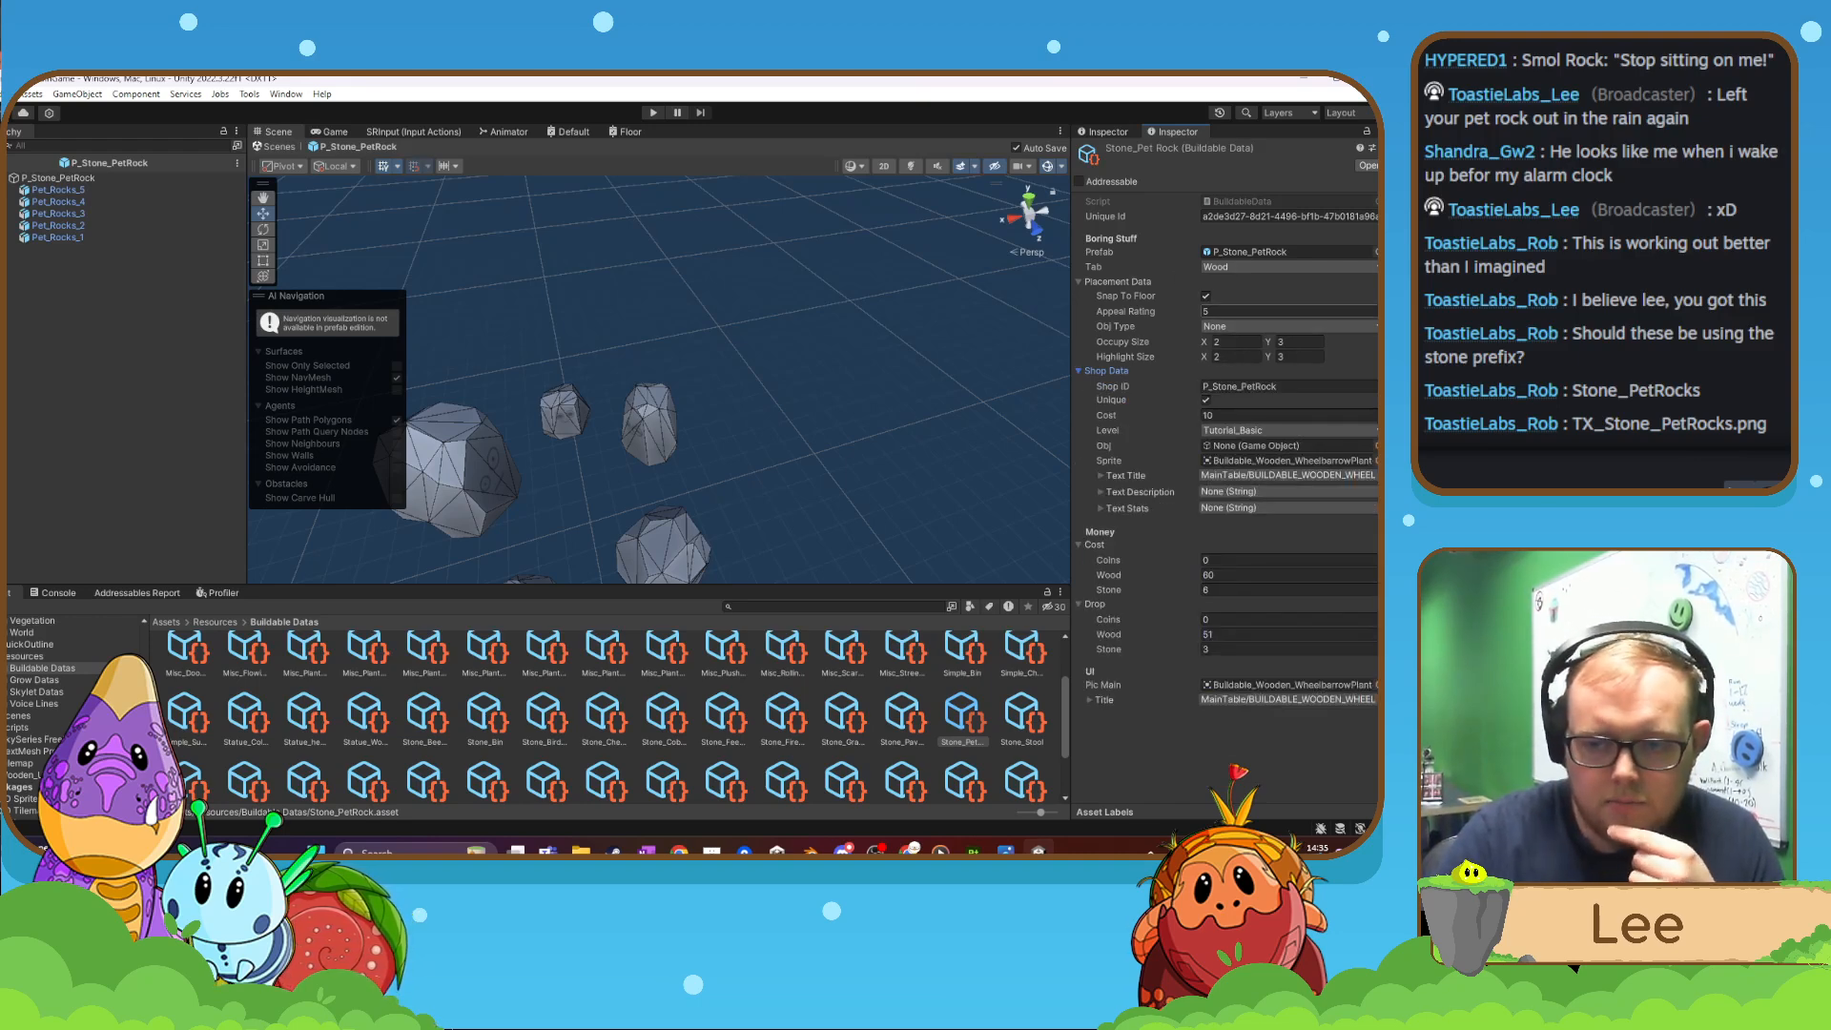
- Browse to the Buildable prefabs folder and set the Stone_PetRock data's Occupy Size and Highlight Size to 4 by 4
scroll(73, 672, "up", 5)
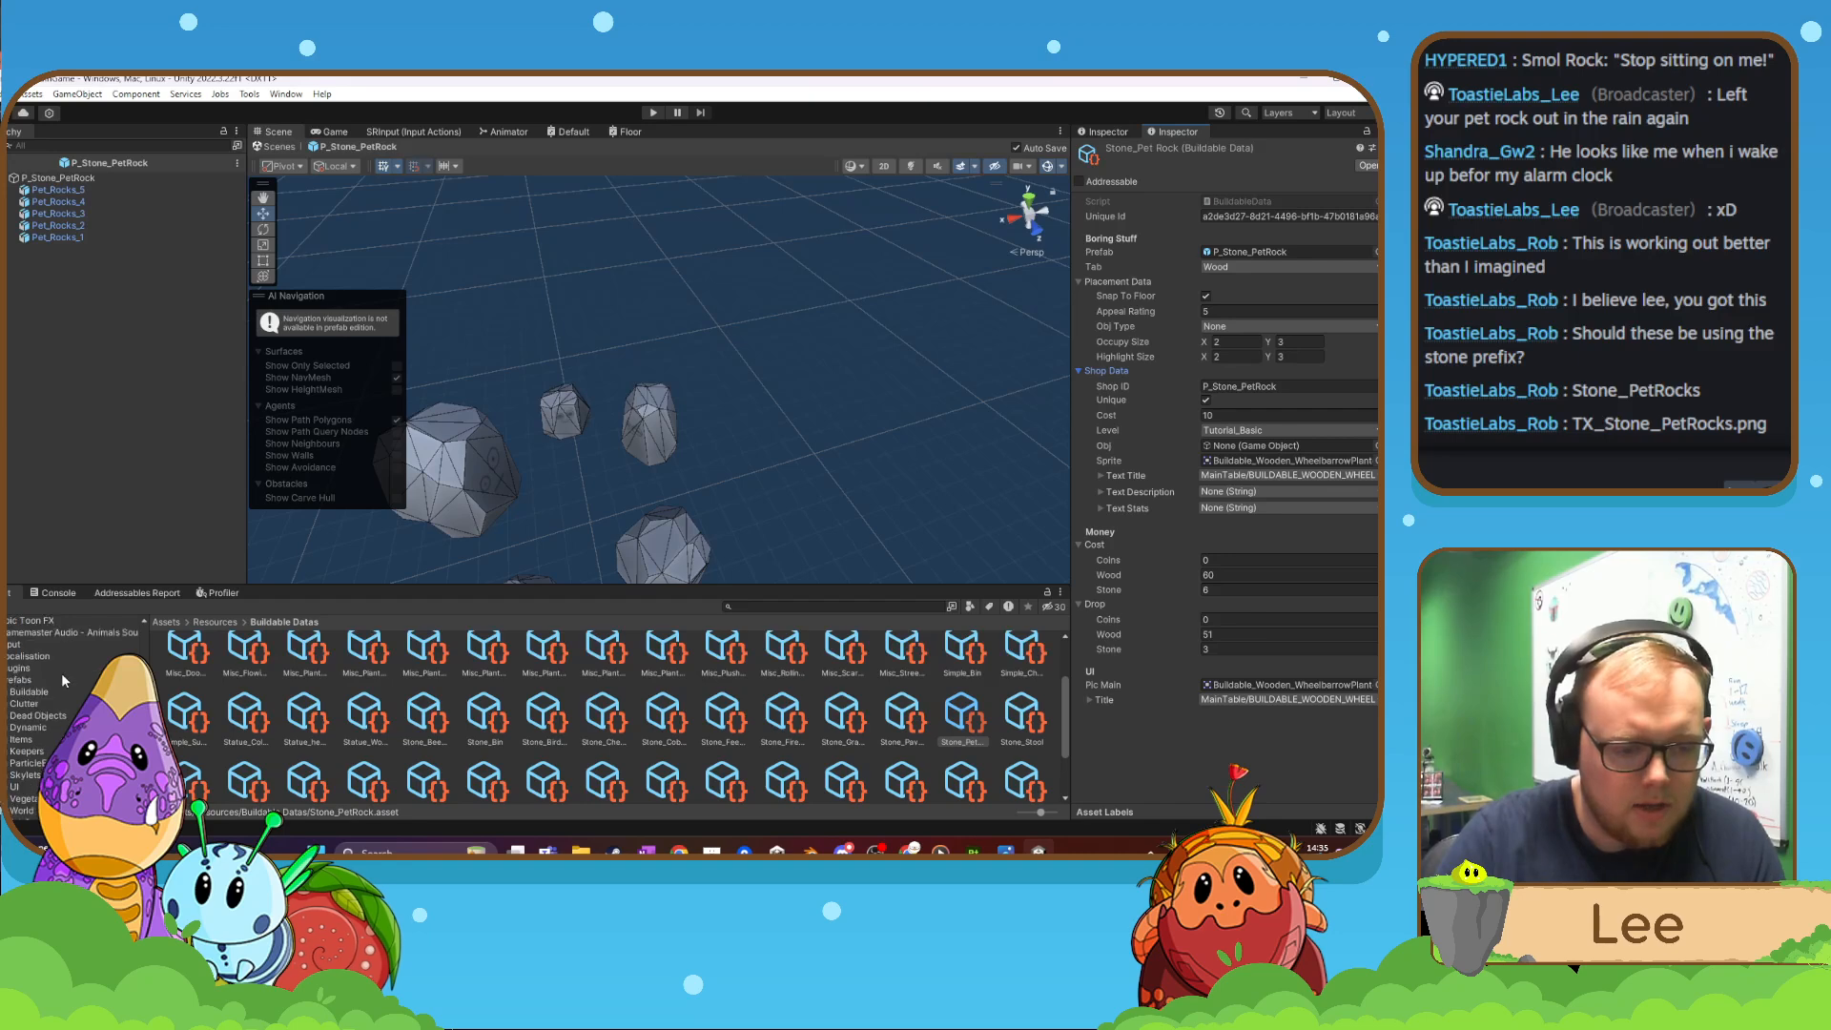
left_click(37, 693)
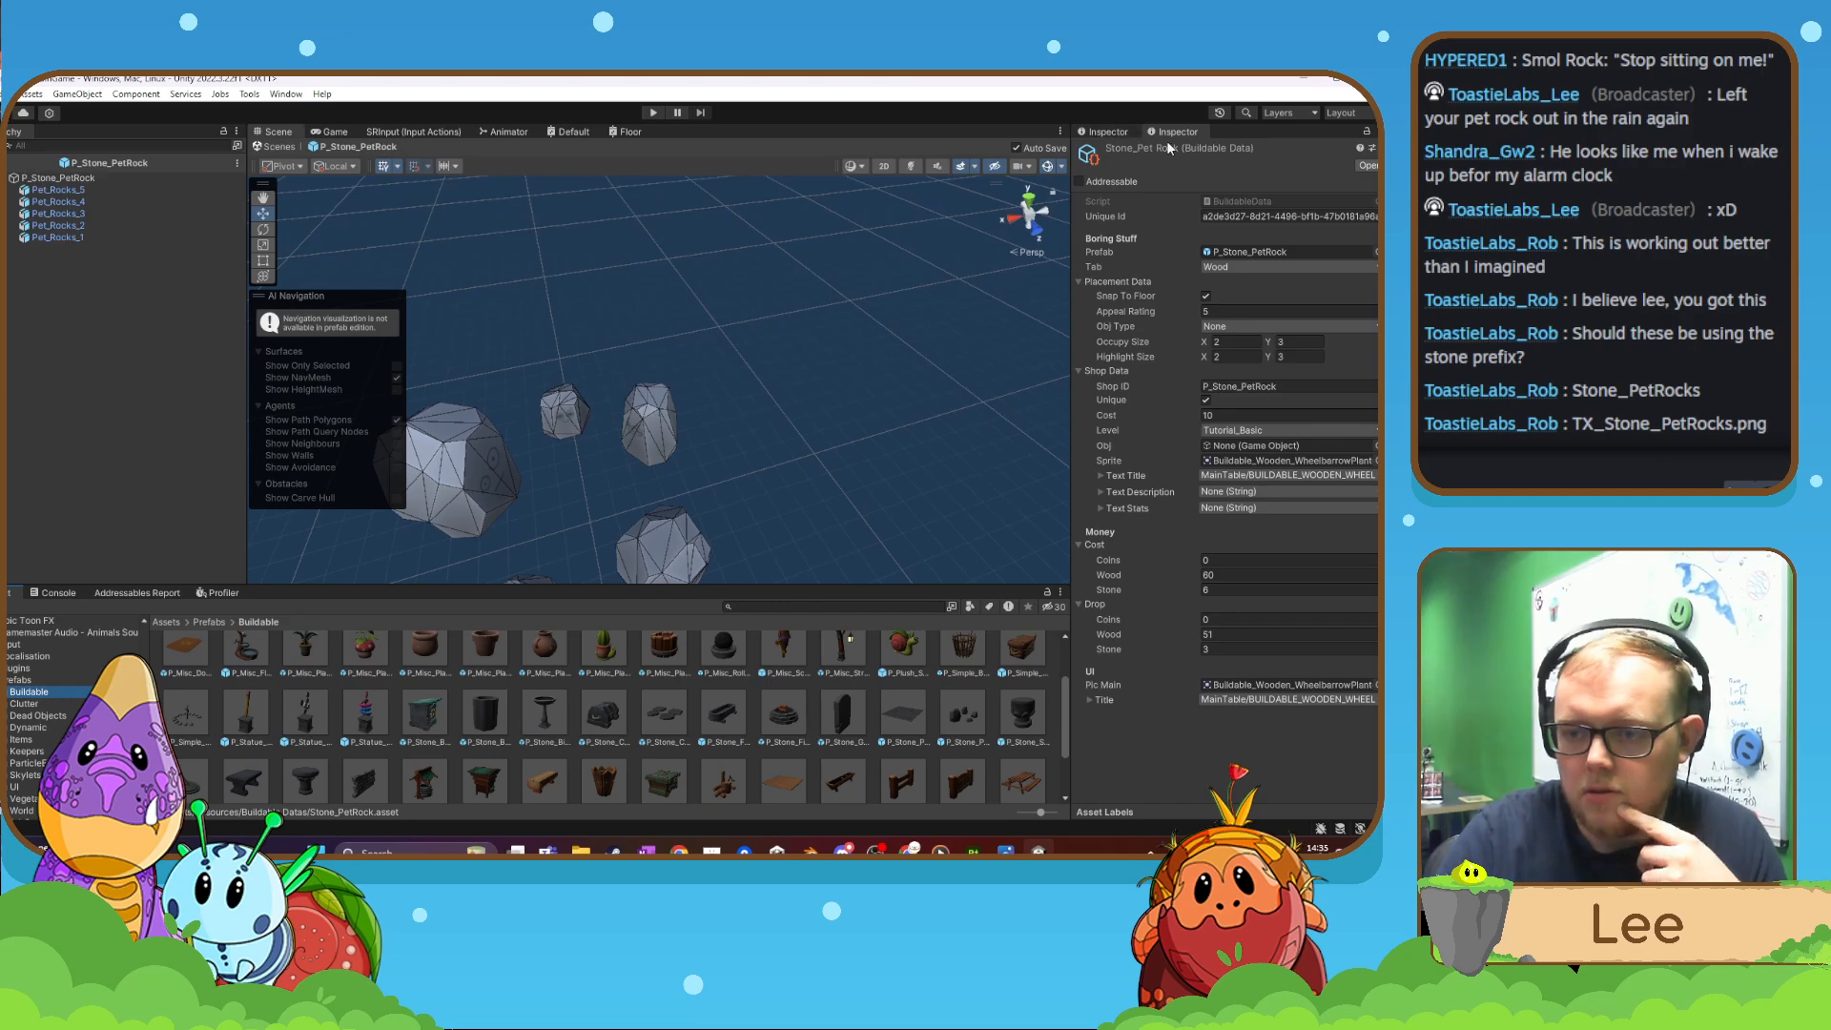
left_click(1231, 343)
type("4")
key("Tab")
type("4")
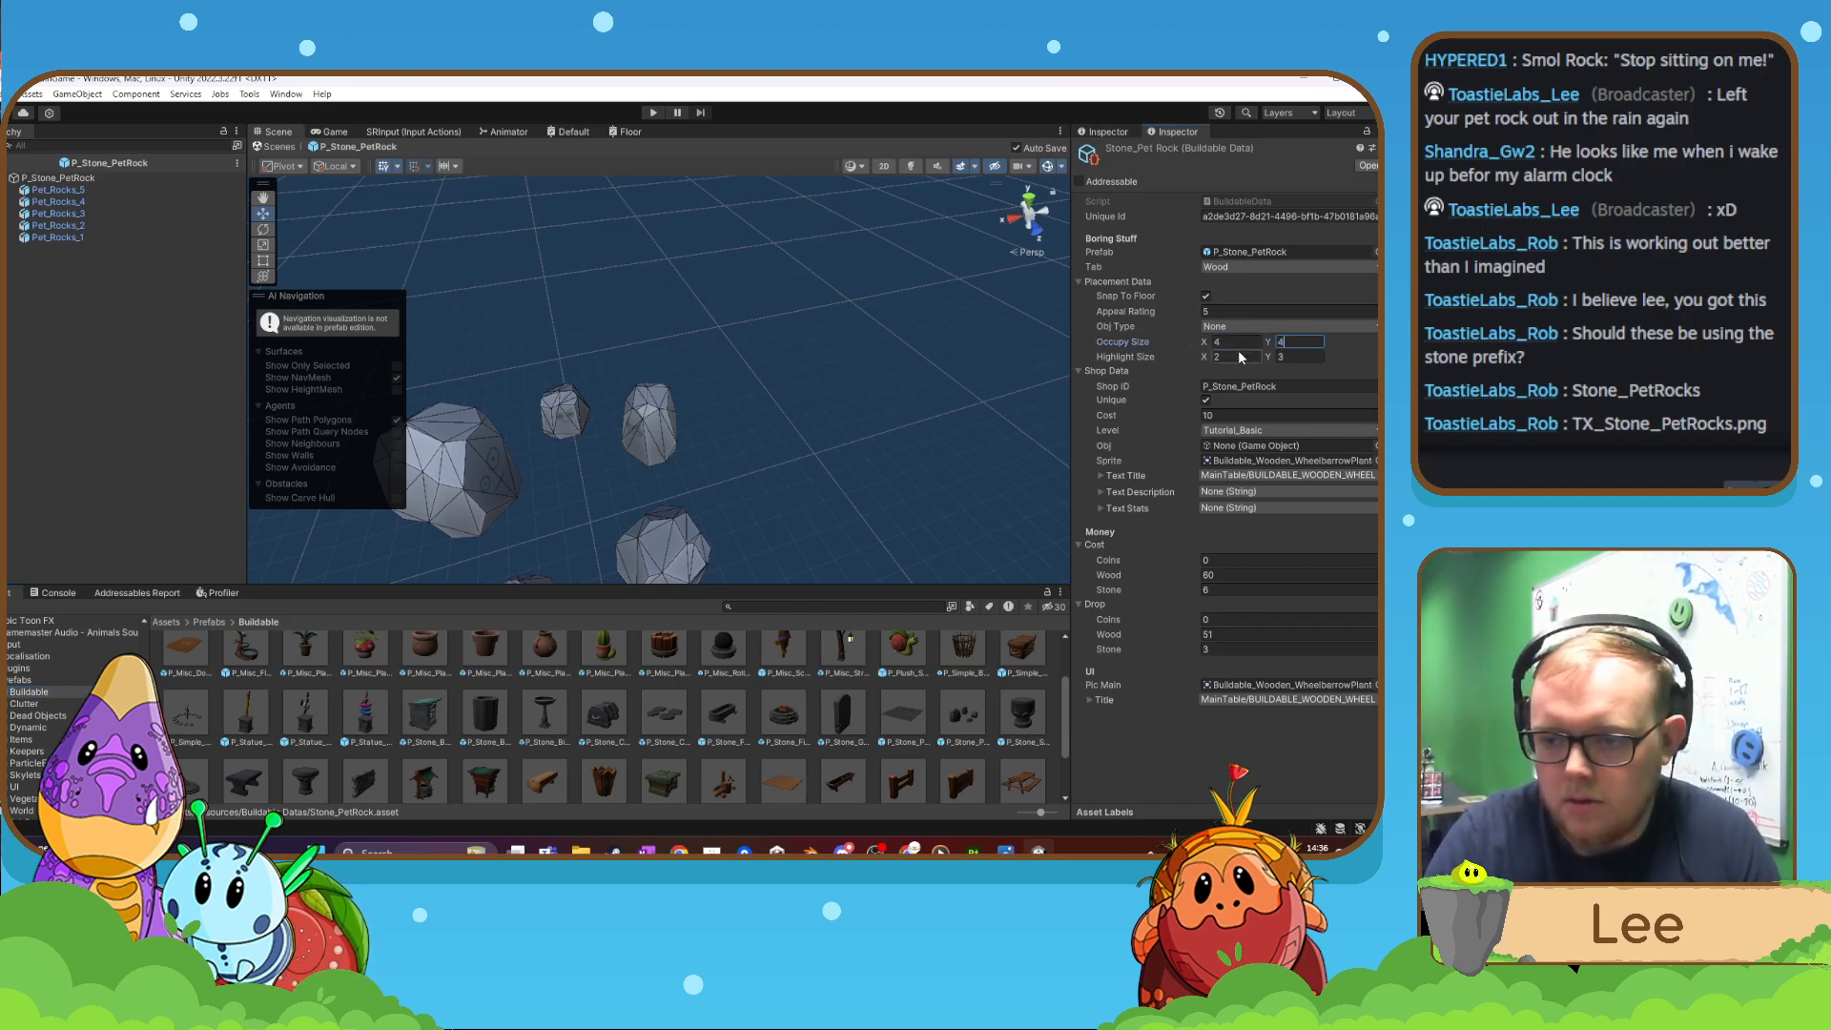
key("Tab")
type("4")
key("Tab")
type("4")
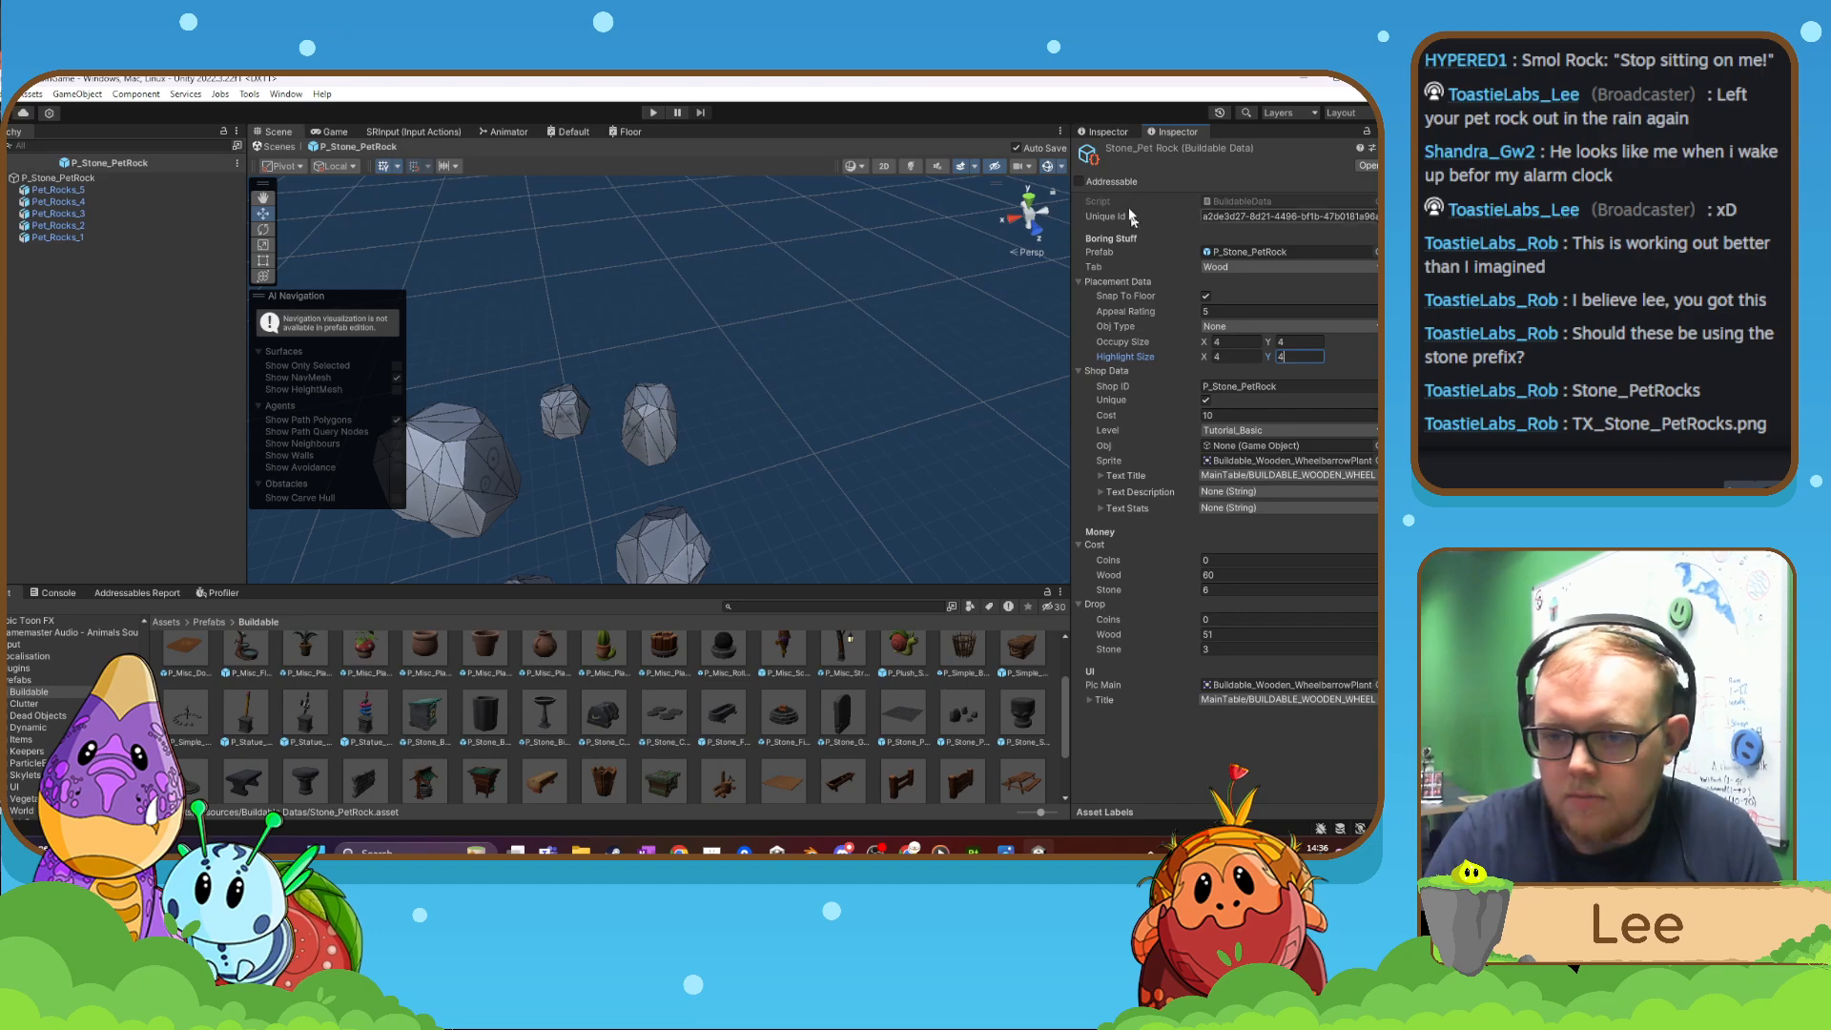
- Set the Occupy Size and Highlight Size to 0 by 0 in the P_Stone_PetRock prefab's Buildable Object component, and return to the Stone_PetRock data
left_click(1109, 131)
left_click(1230, 371)
left_click(1286, 372)
type("0")
left_click(1232, 385)
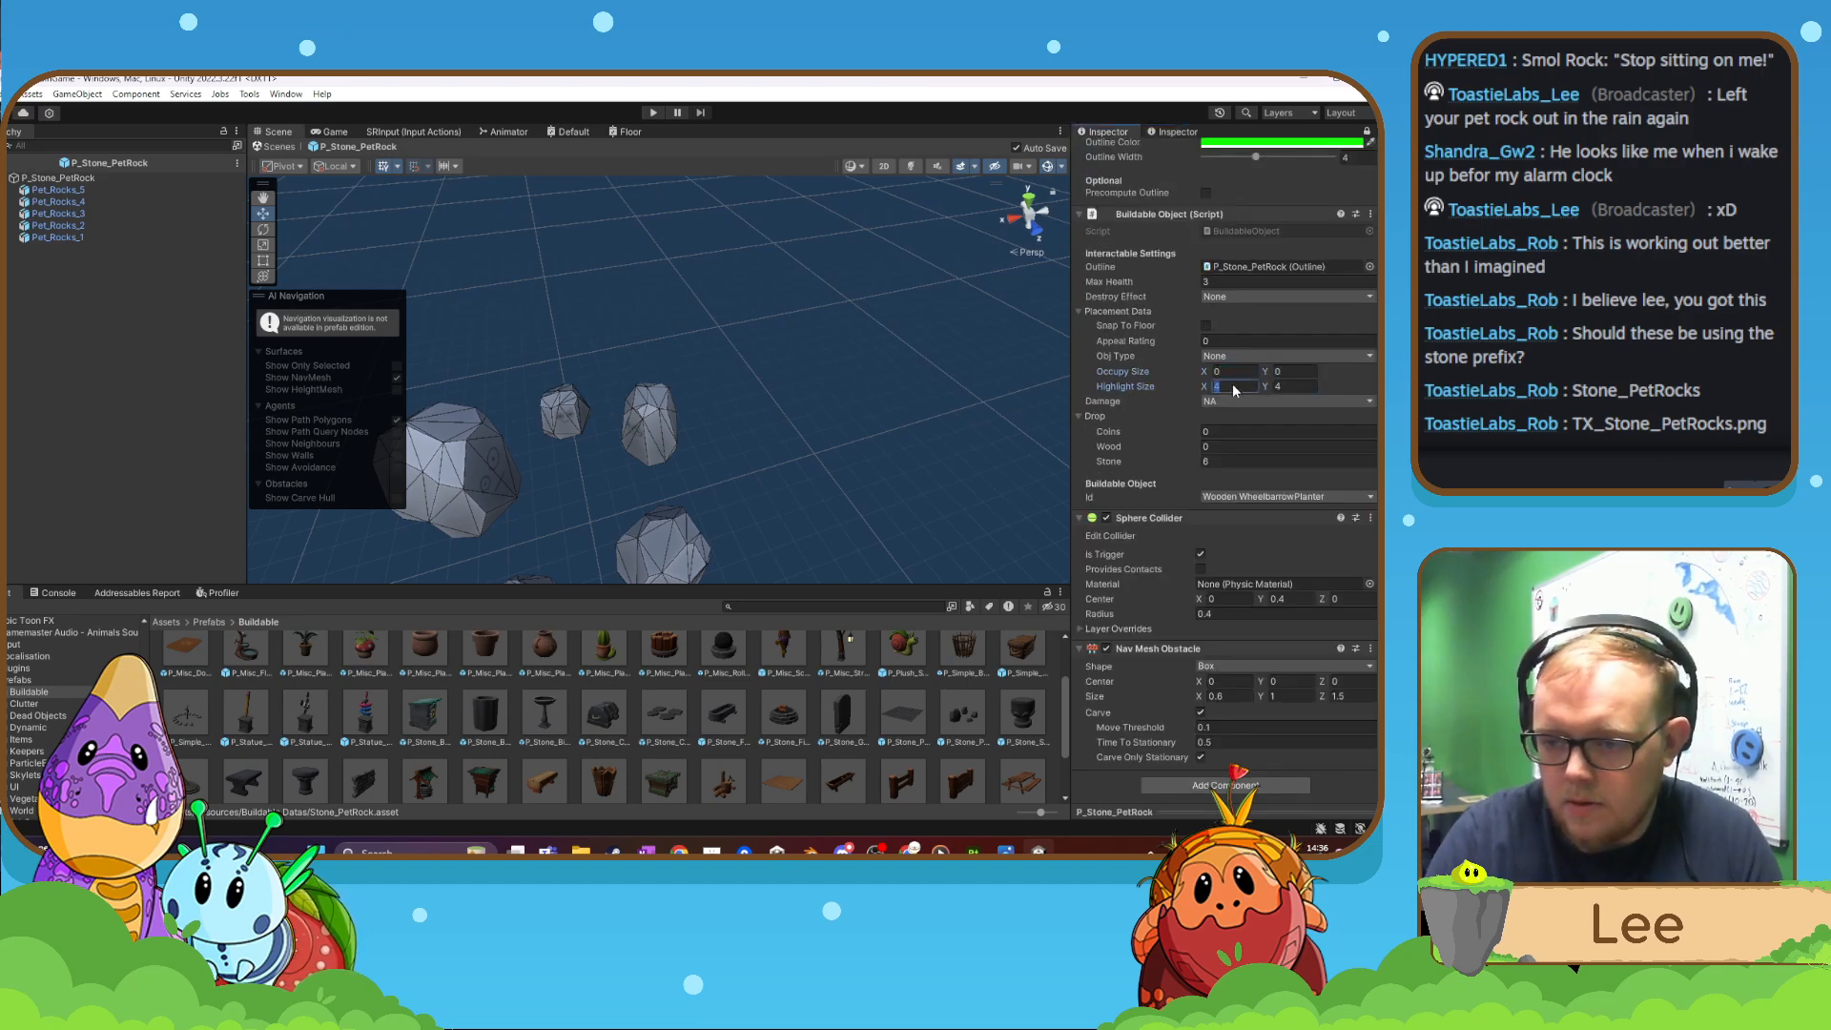
type("0")
left_click(1274, 384)
type("0")
left_click(1178, 136)
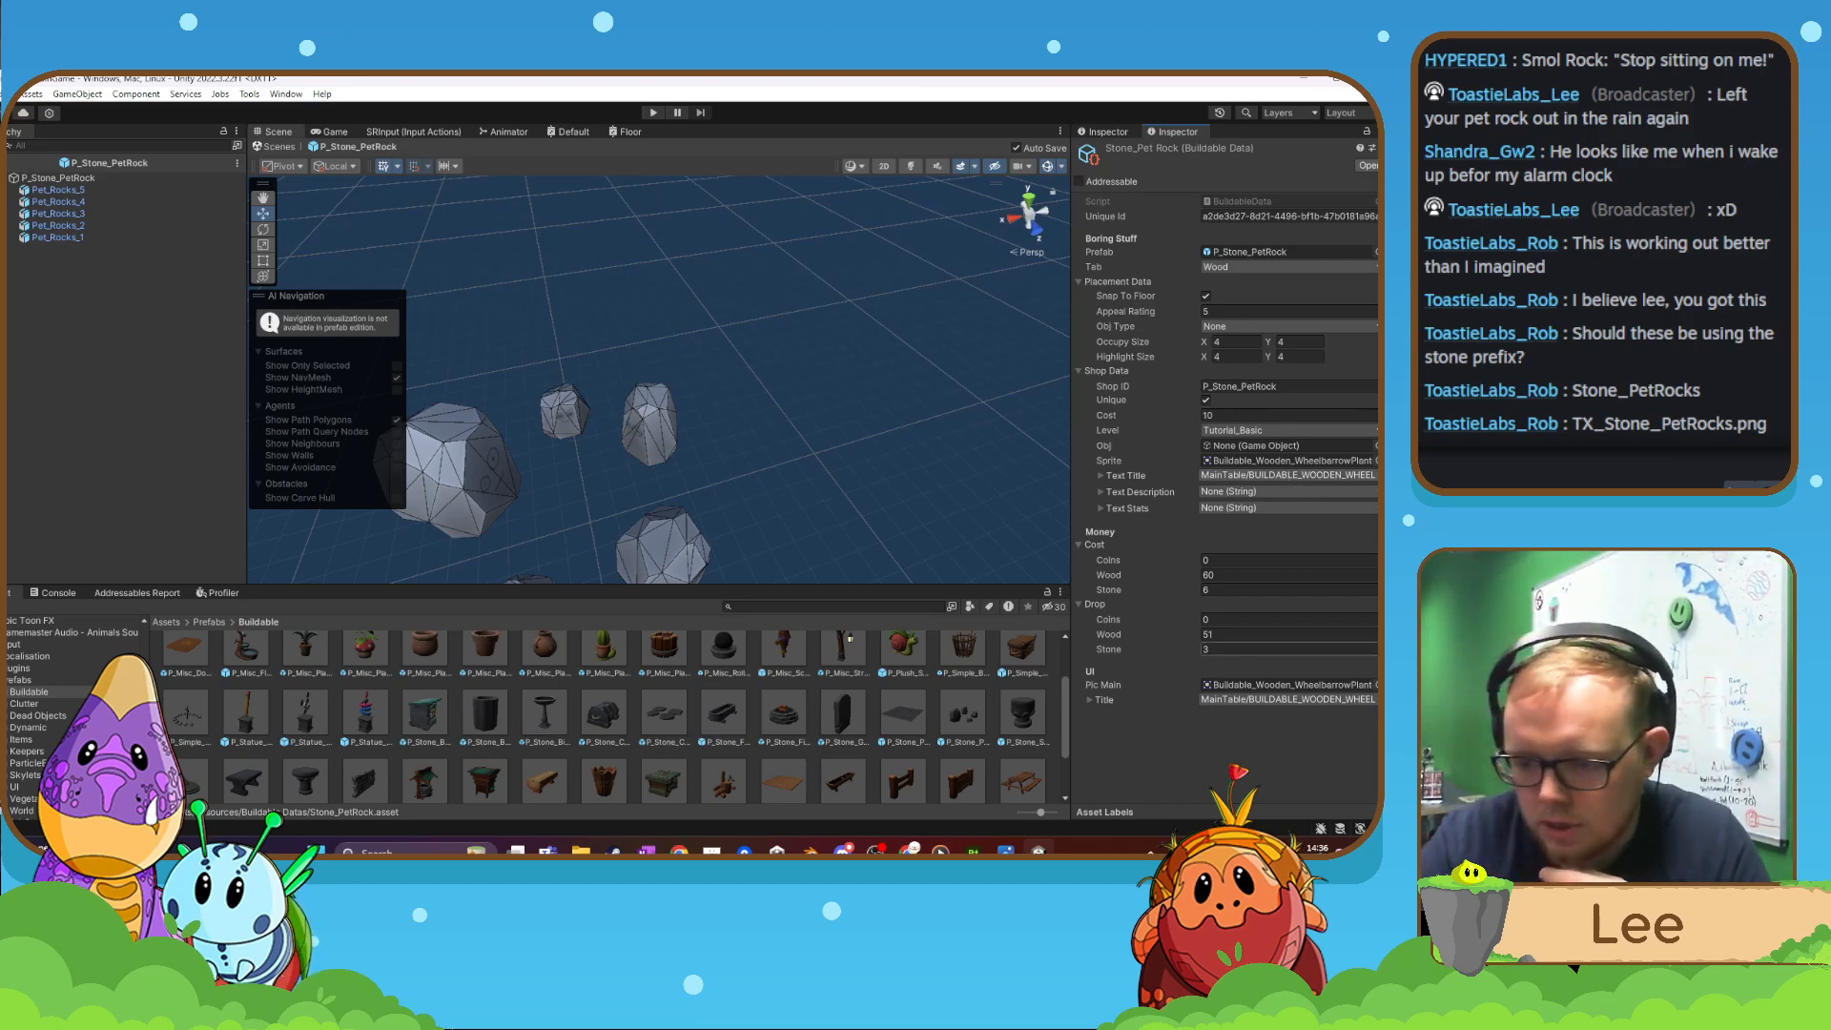
- Search the available sprites for buildable_stone_pet for the Stone_PetRock shop data, and close the picker without choosing one
left_click(1376, 461)
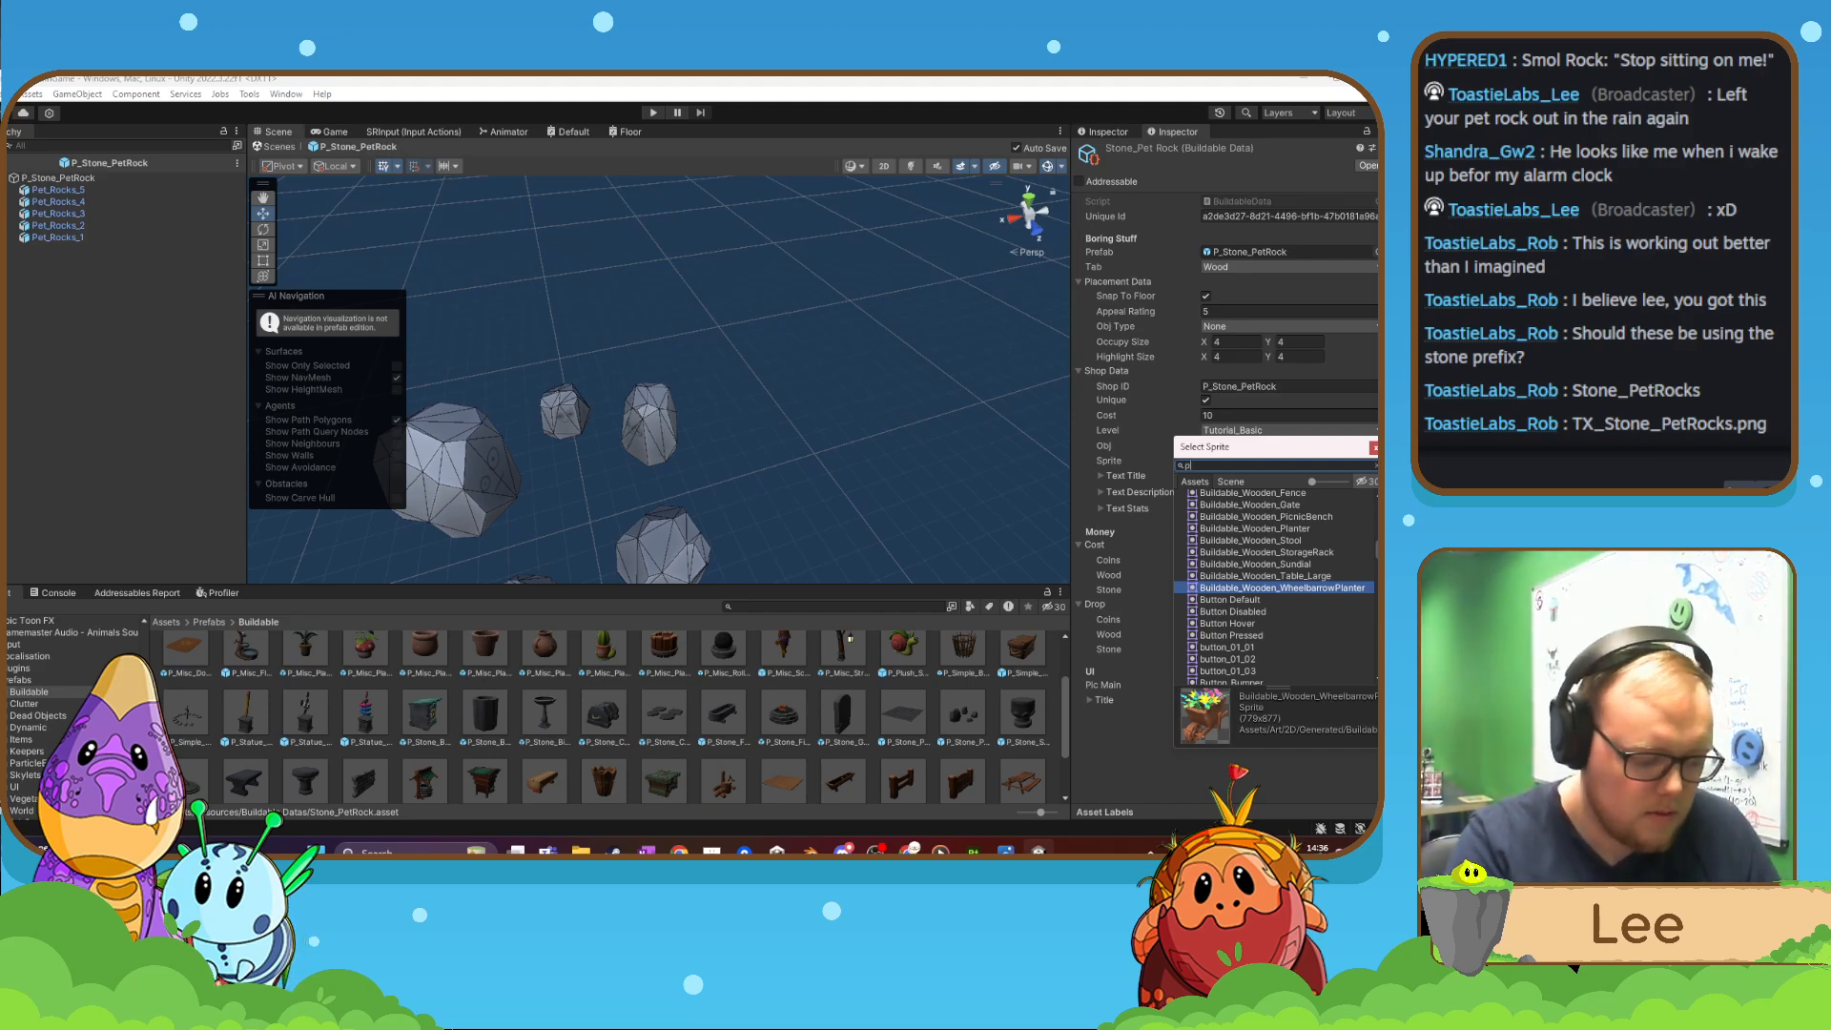
key("BackSpace")
key("BackSpace")
key("BackSpace")
key("BackSpace")
key("BackSpace")
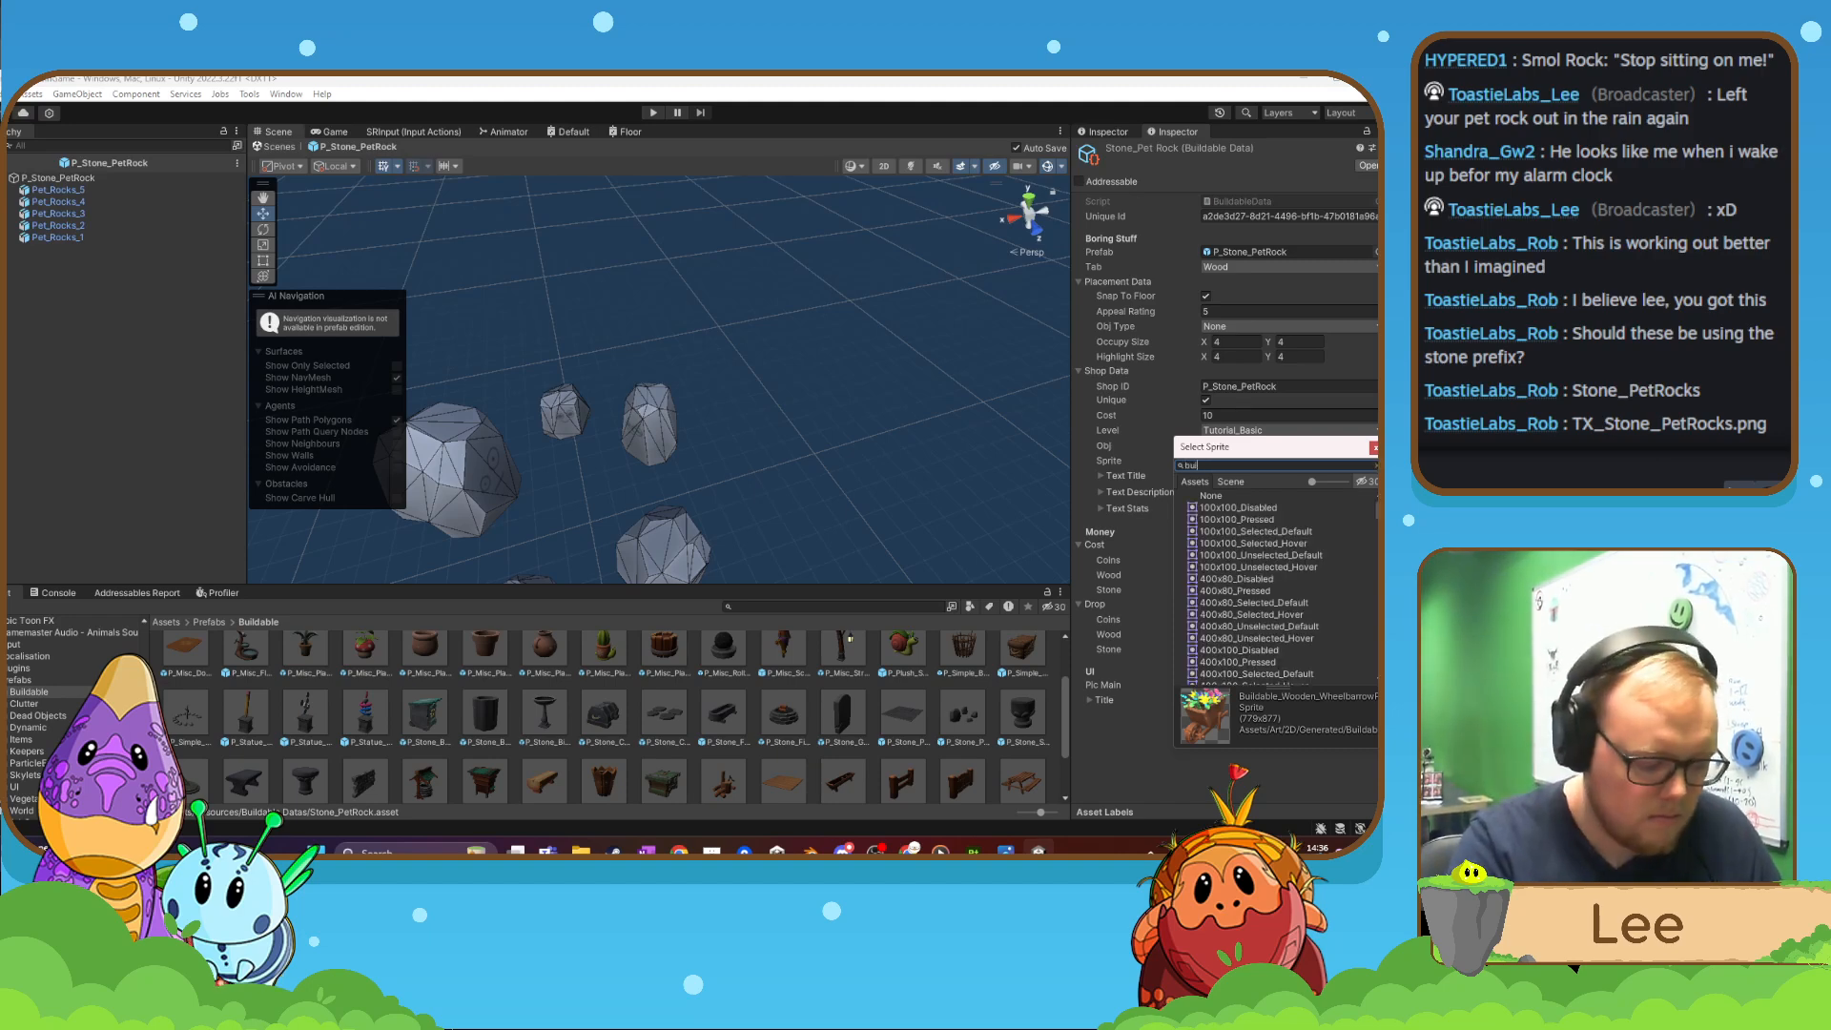
type("buildable")
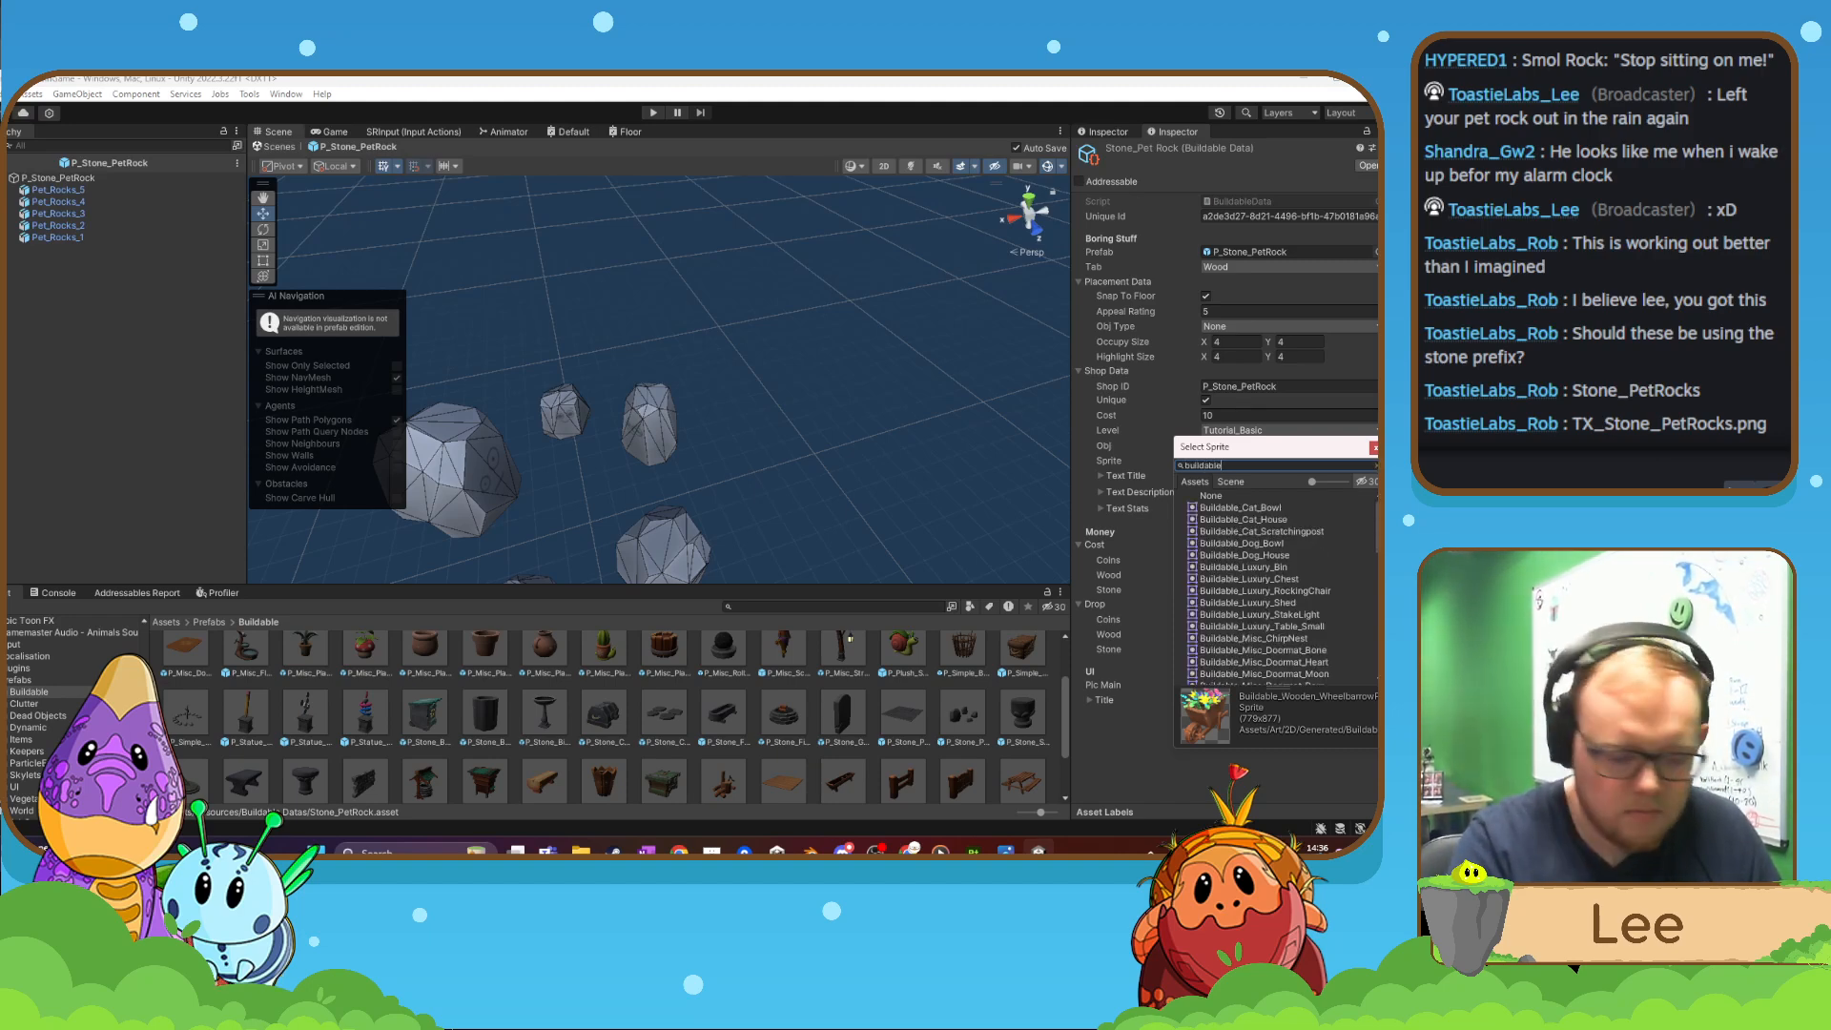
type("_stone_pet")
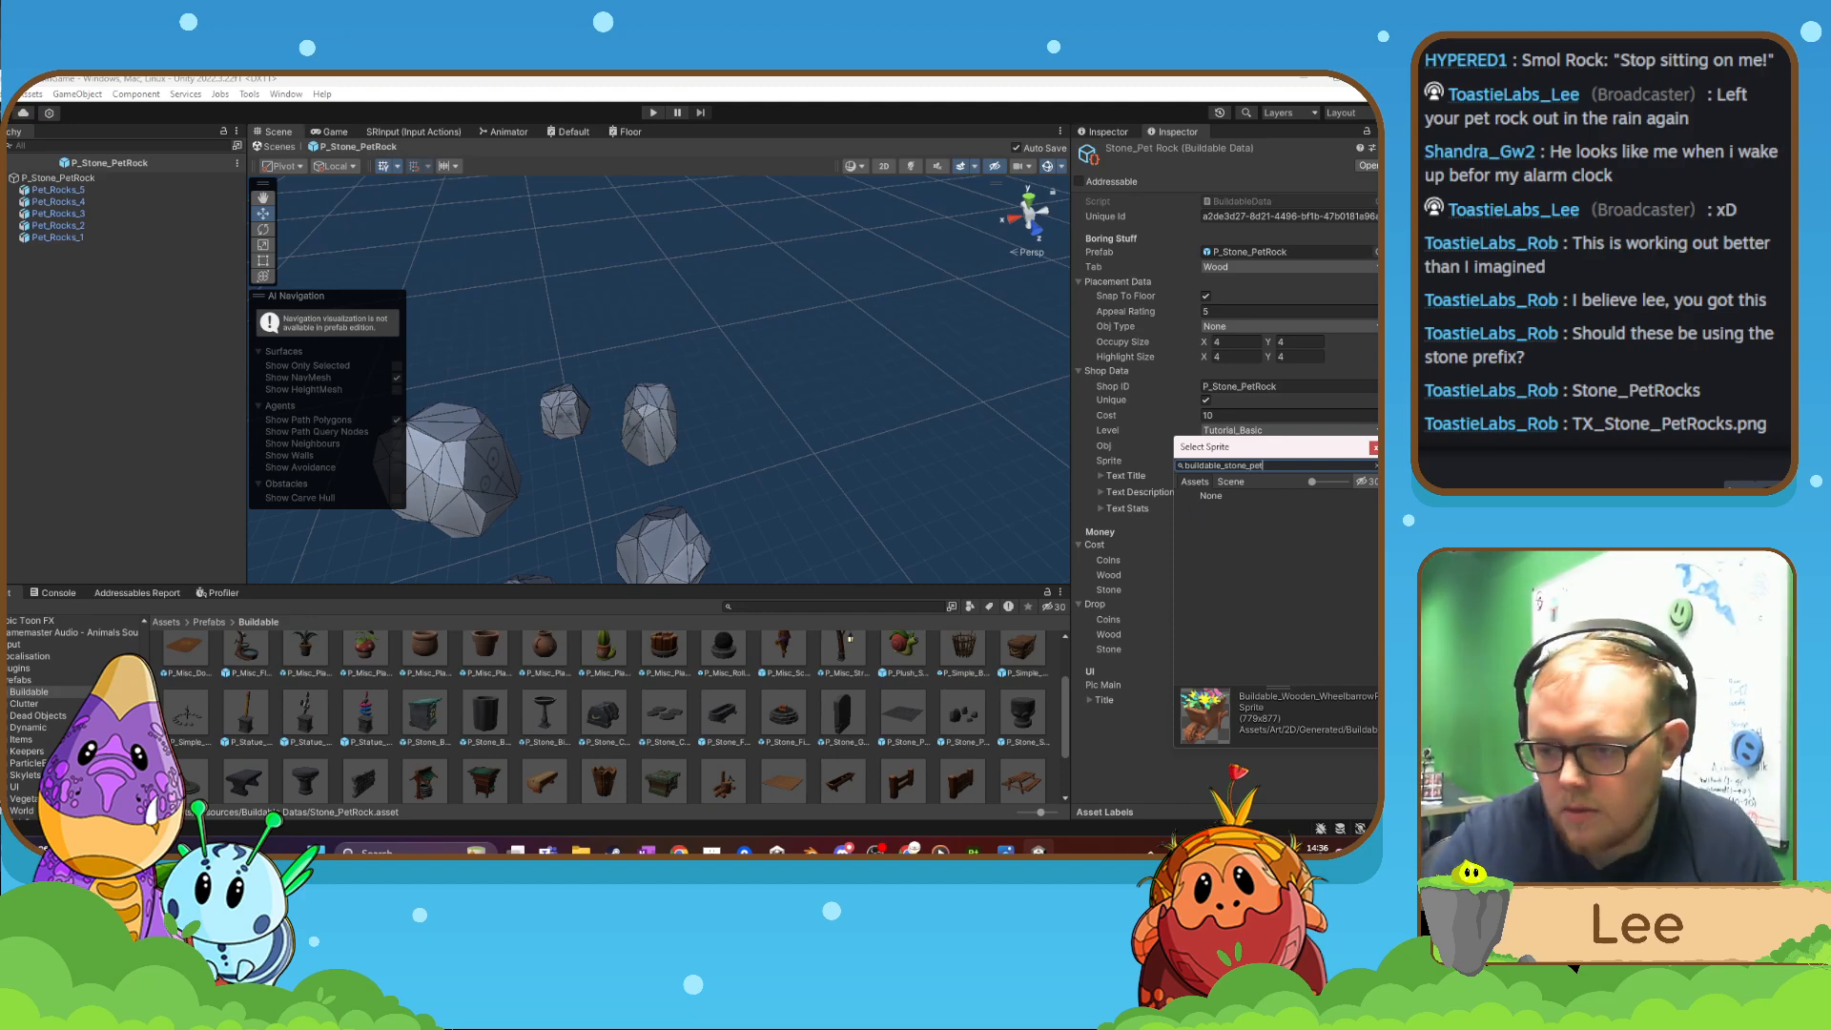
left_click(1376, 465)
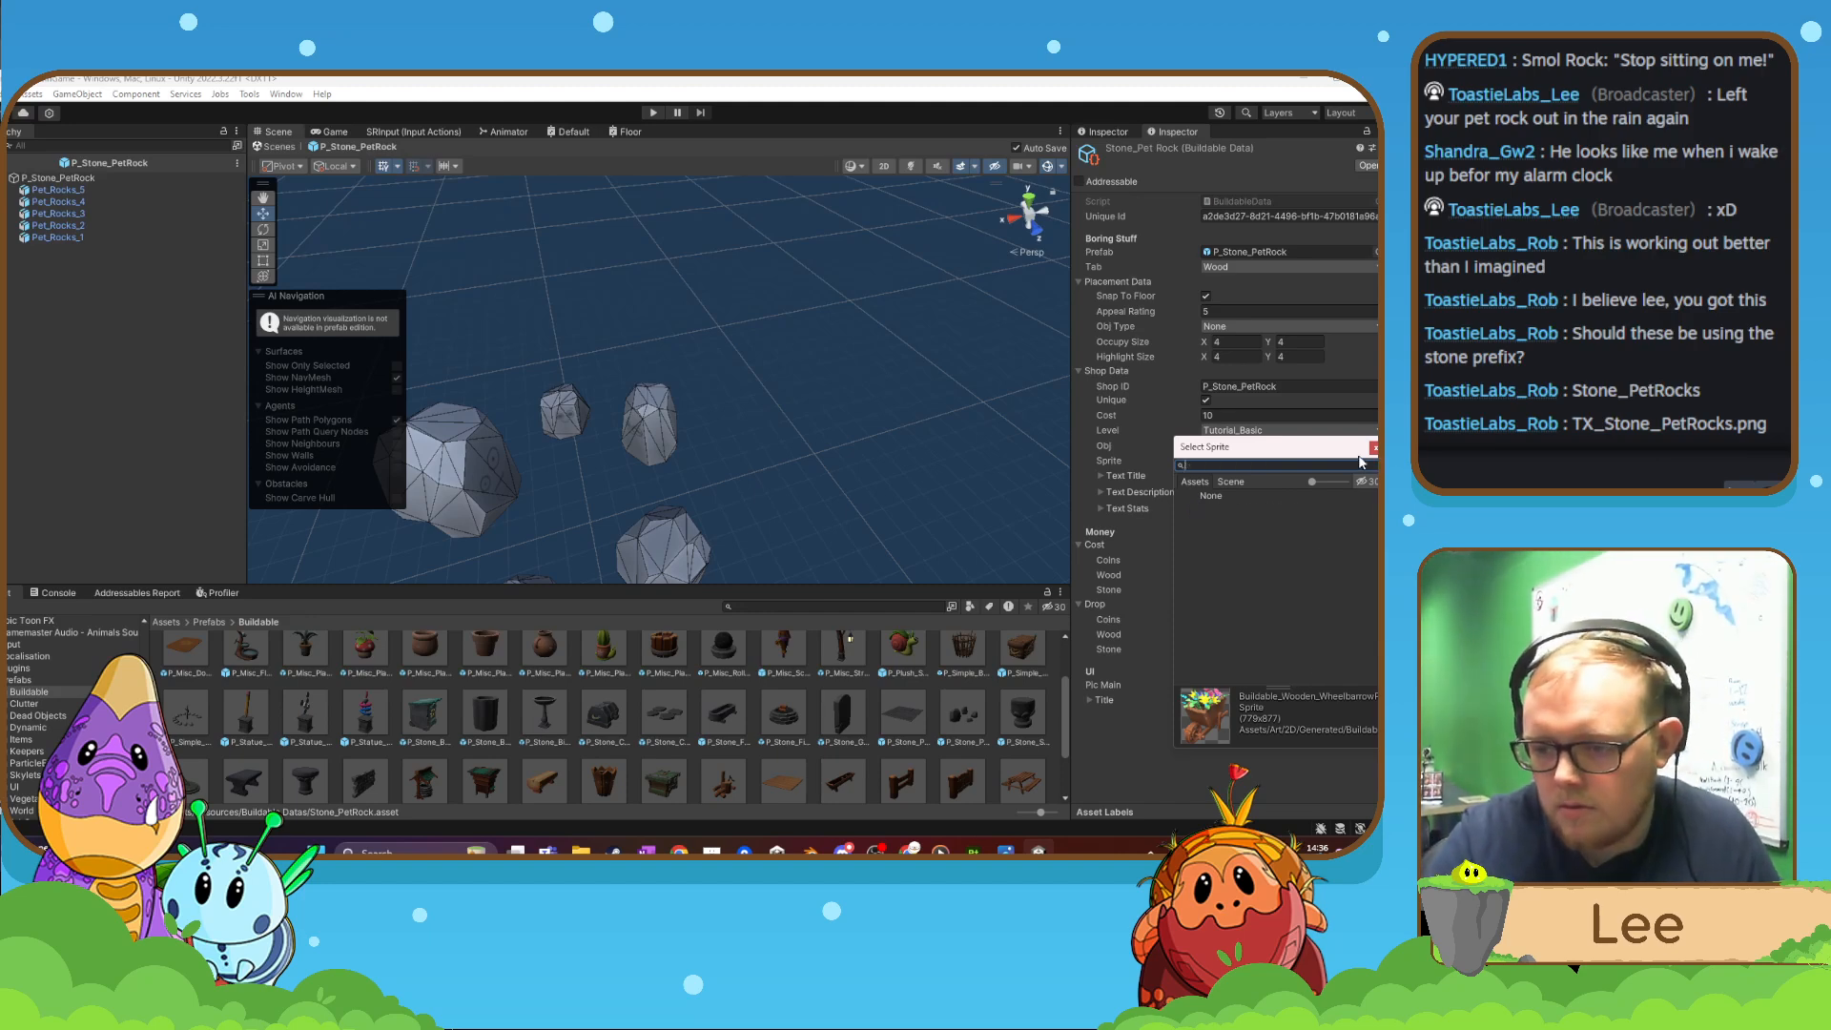
left_click(1371, 451)
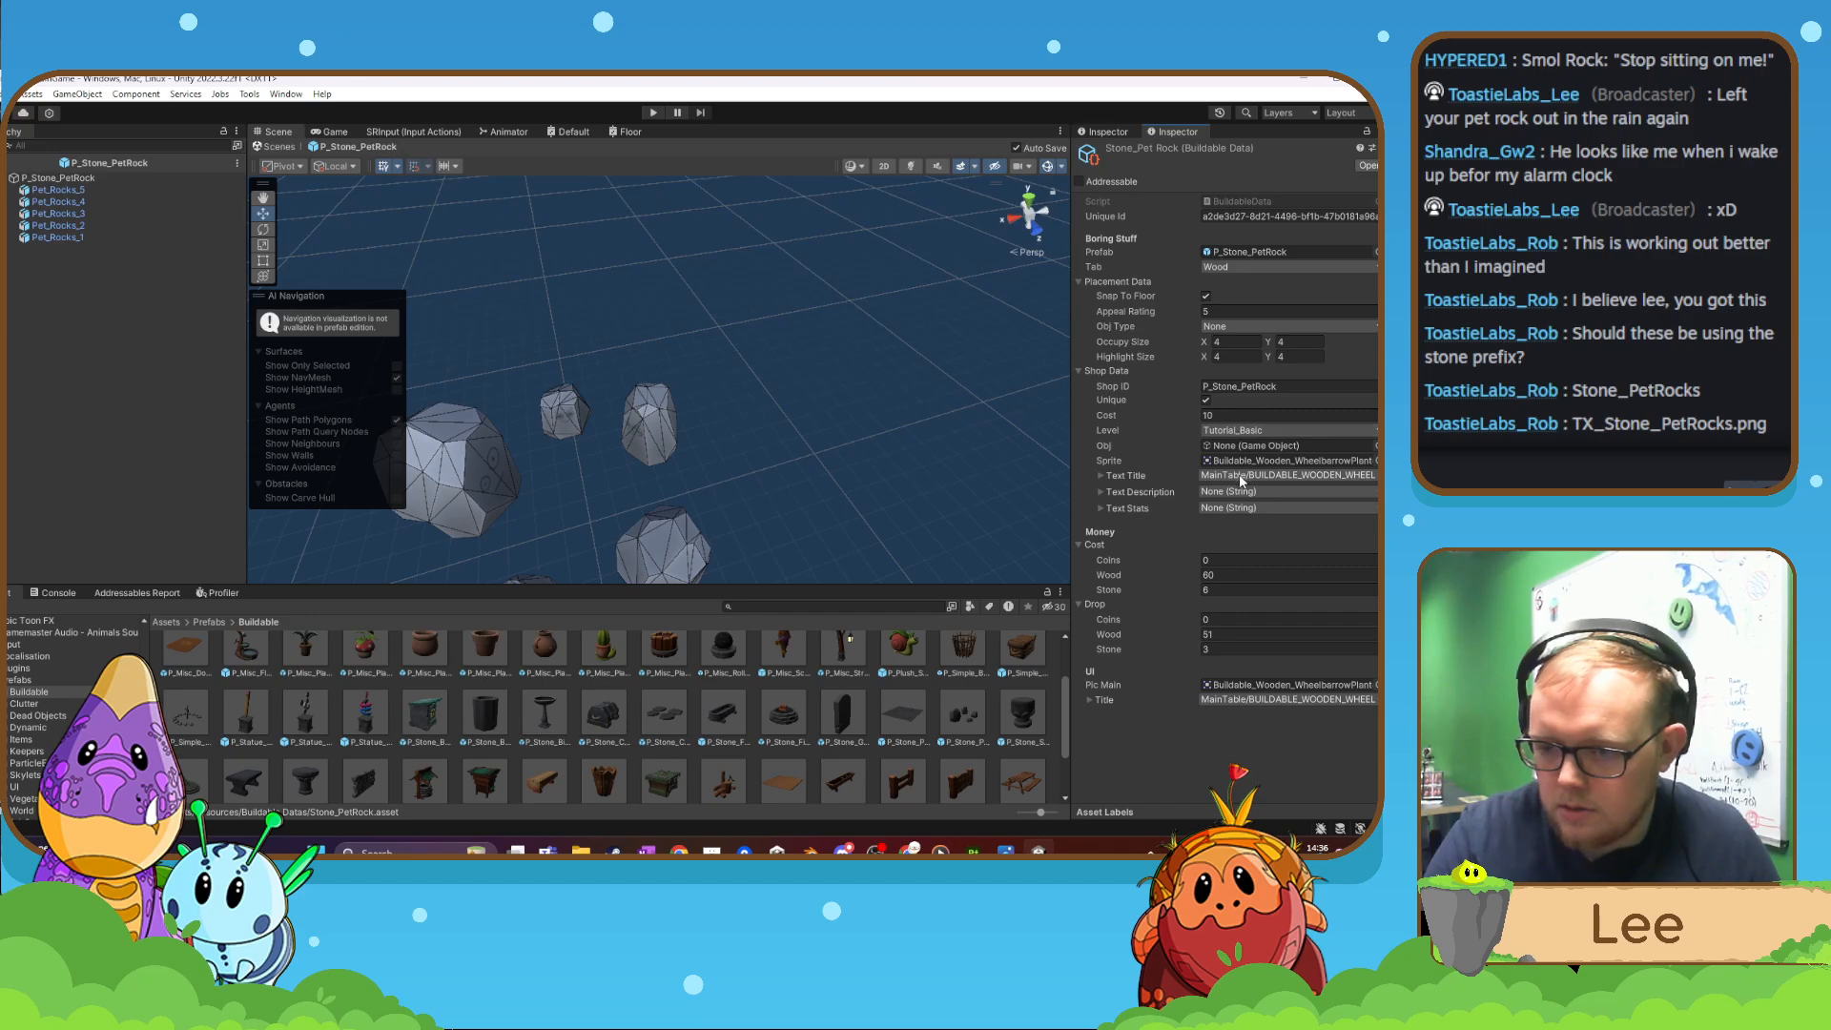
- Set the Stone_PetRock data's Obj Type to Player Built and its Tab to Stone, and save the project
left_click(1234, 328)
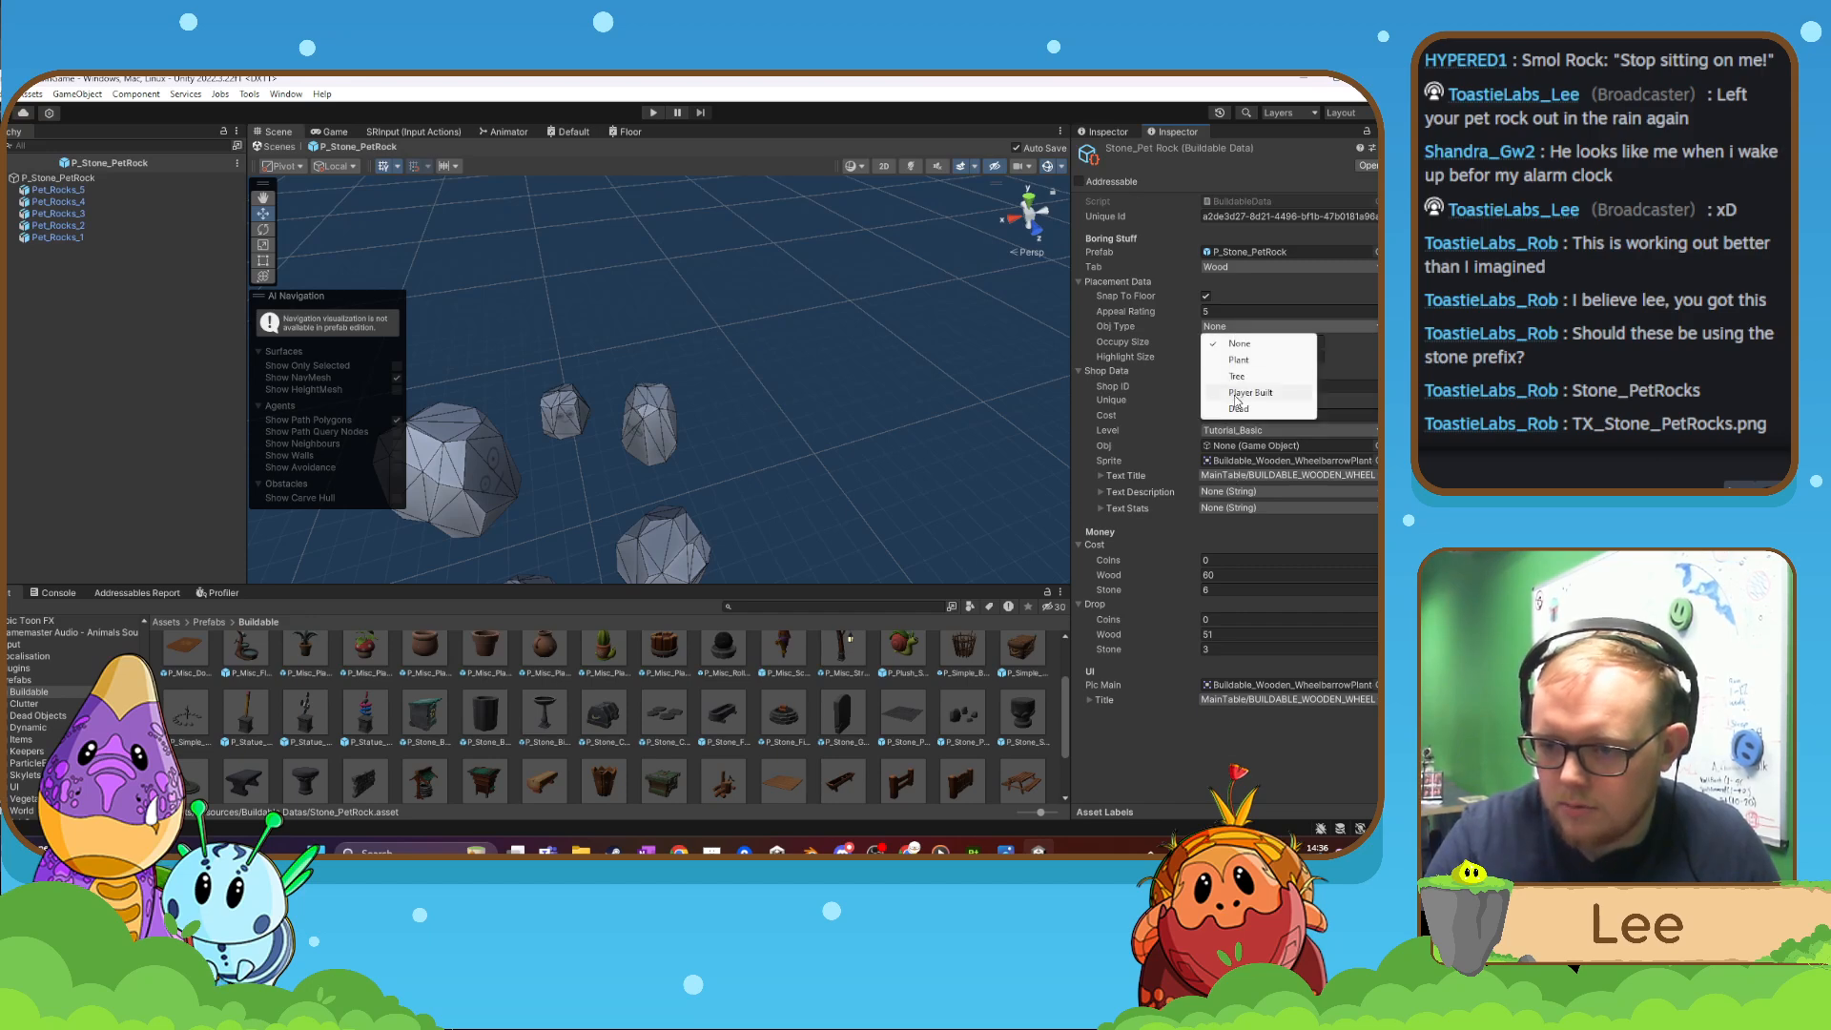
left_click(1240, 392)
left_click(1227, 268)
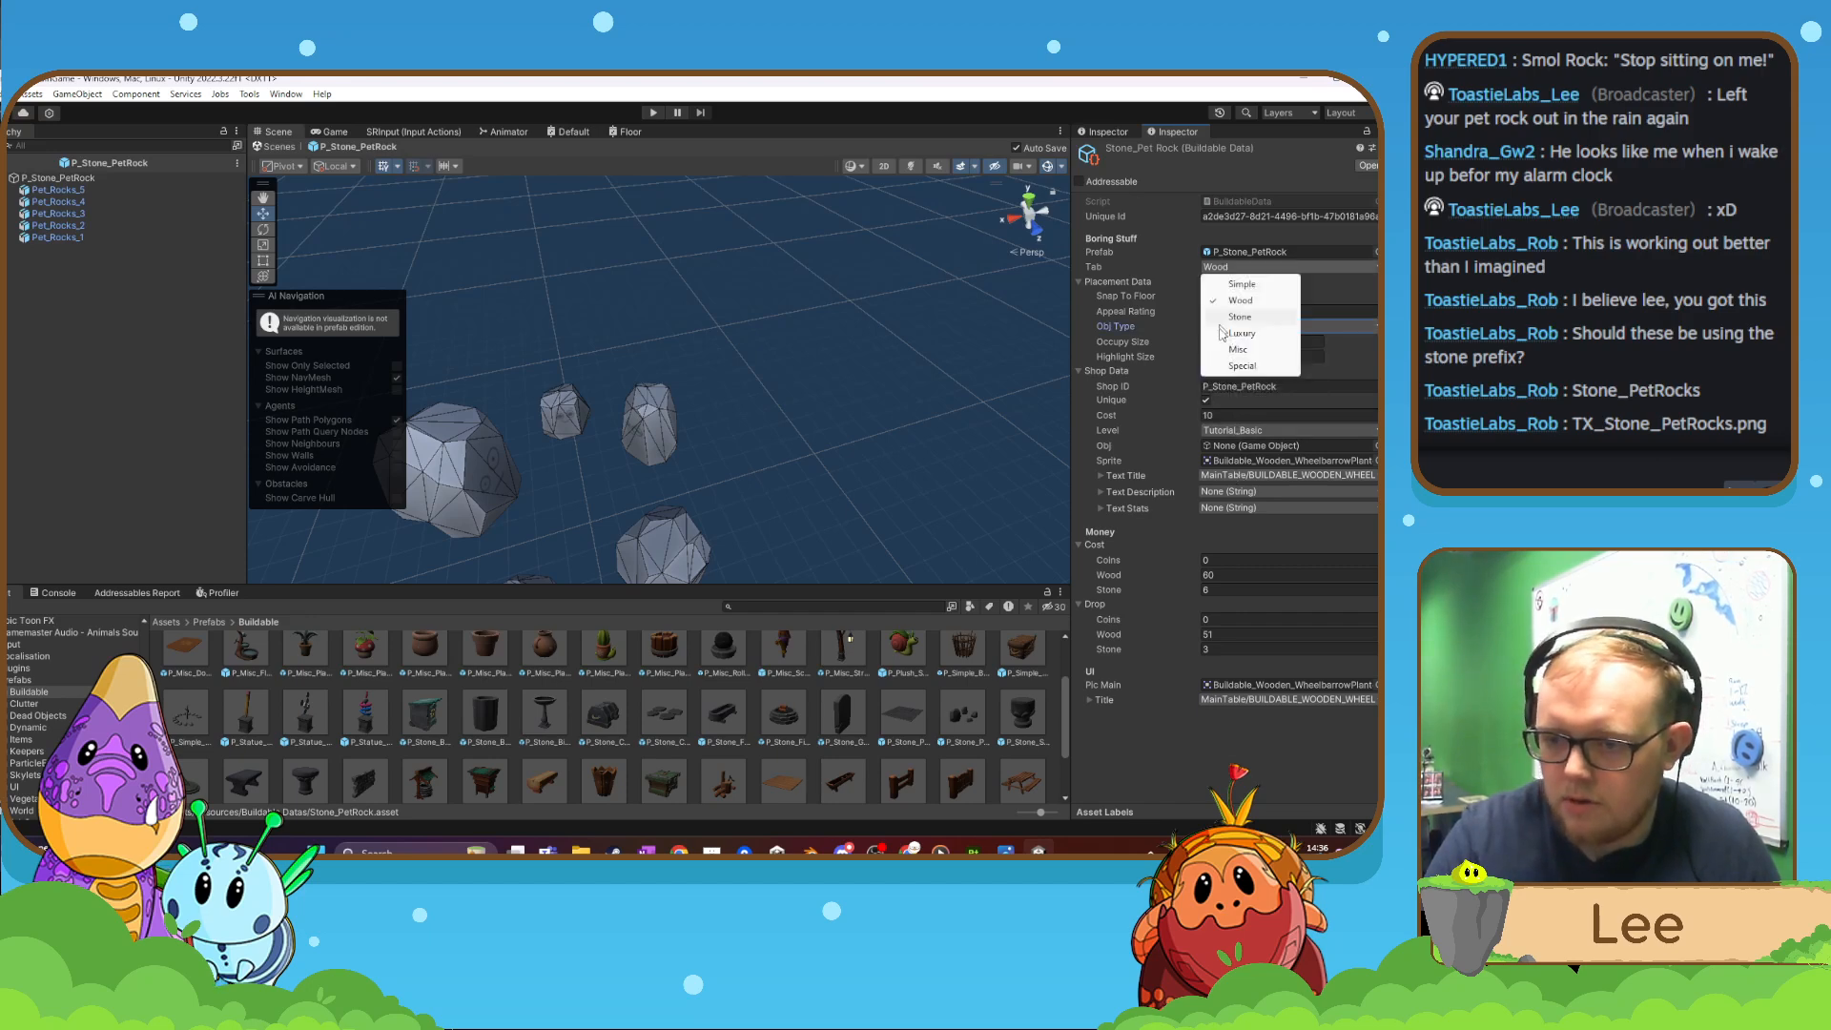
left_click(1228, 302)
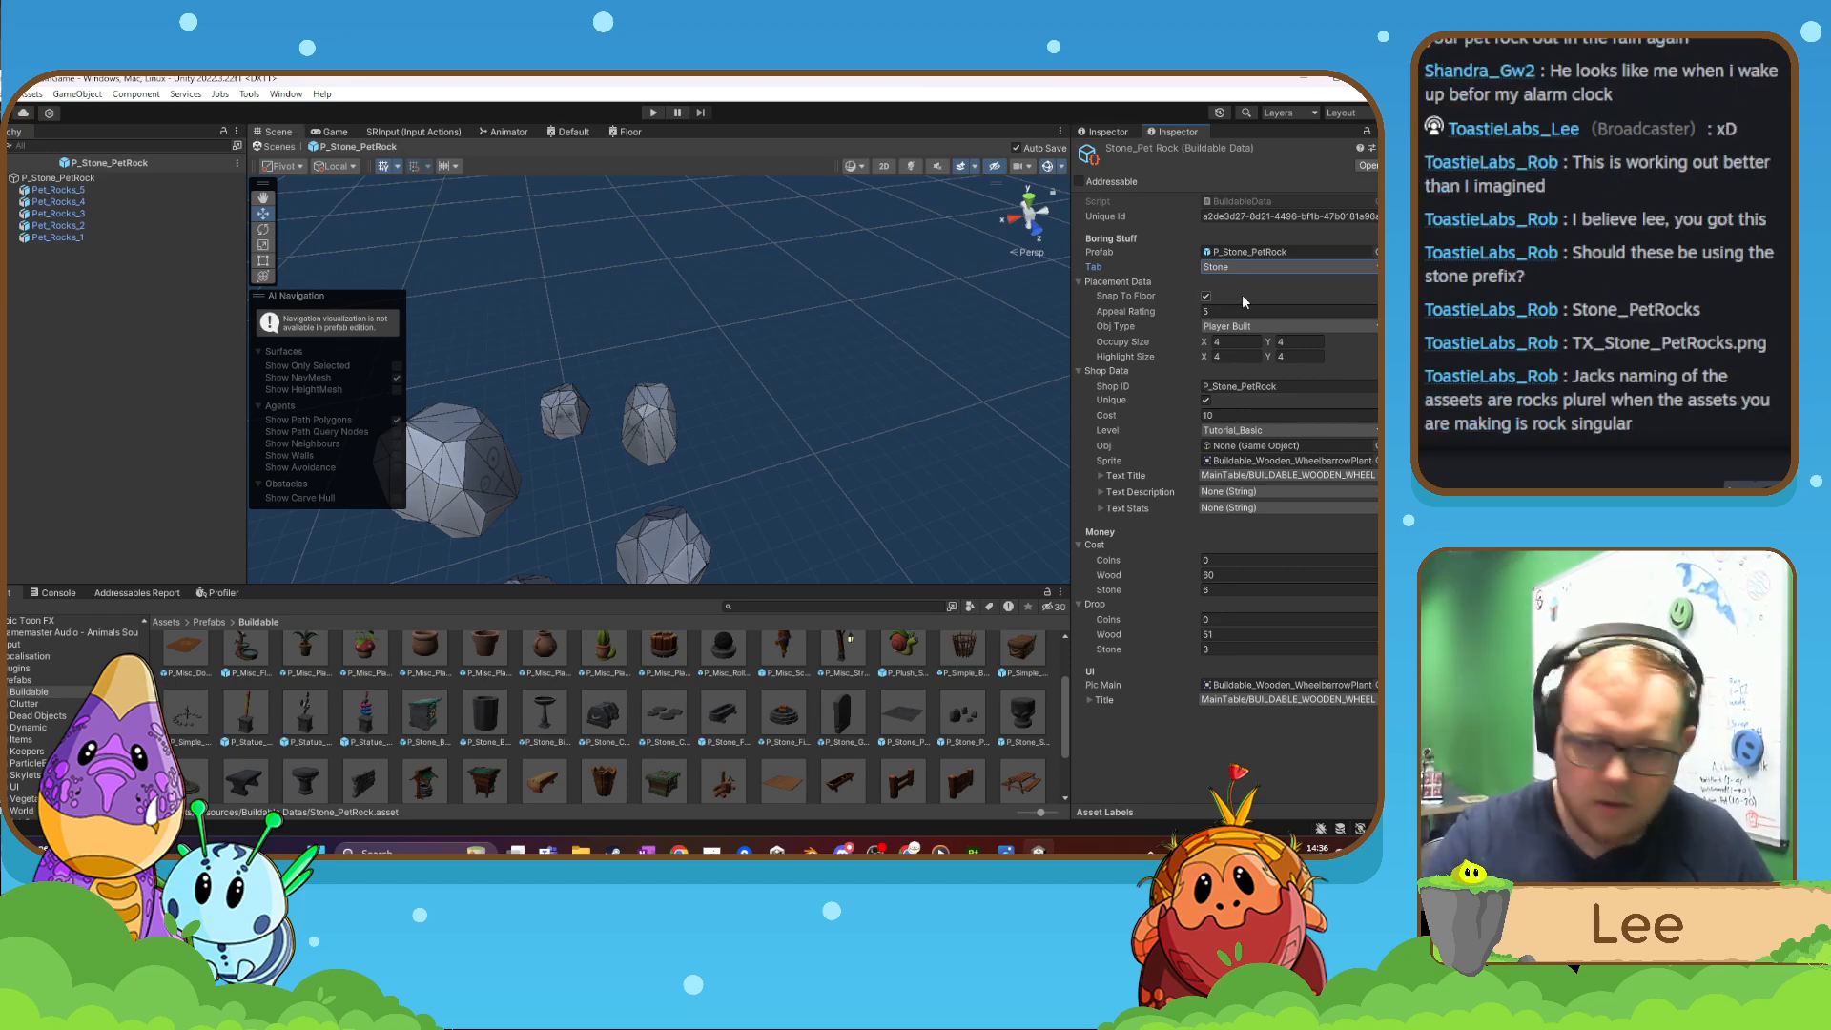
key("ctrl+s")
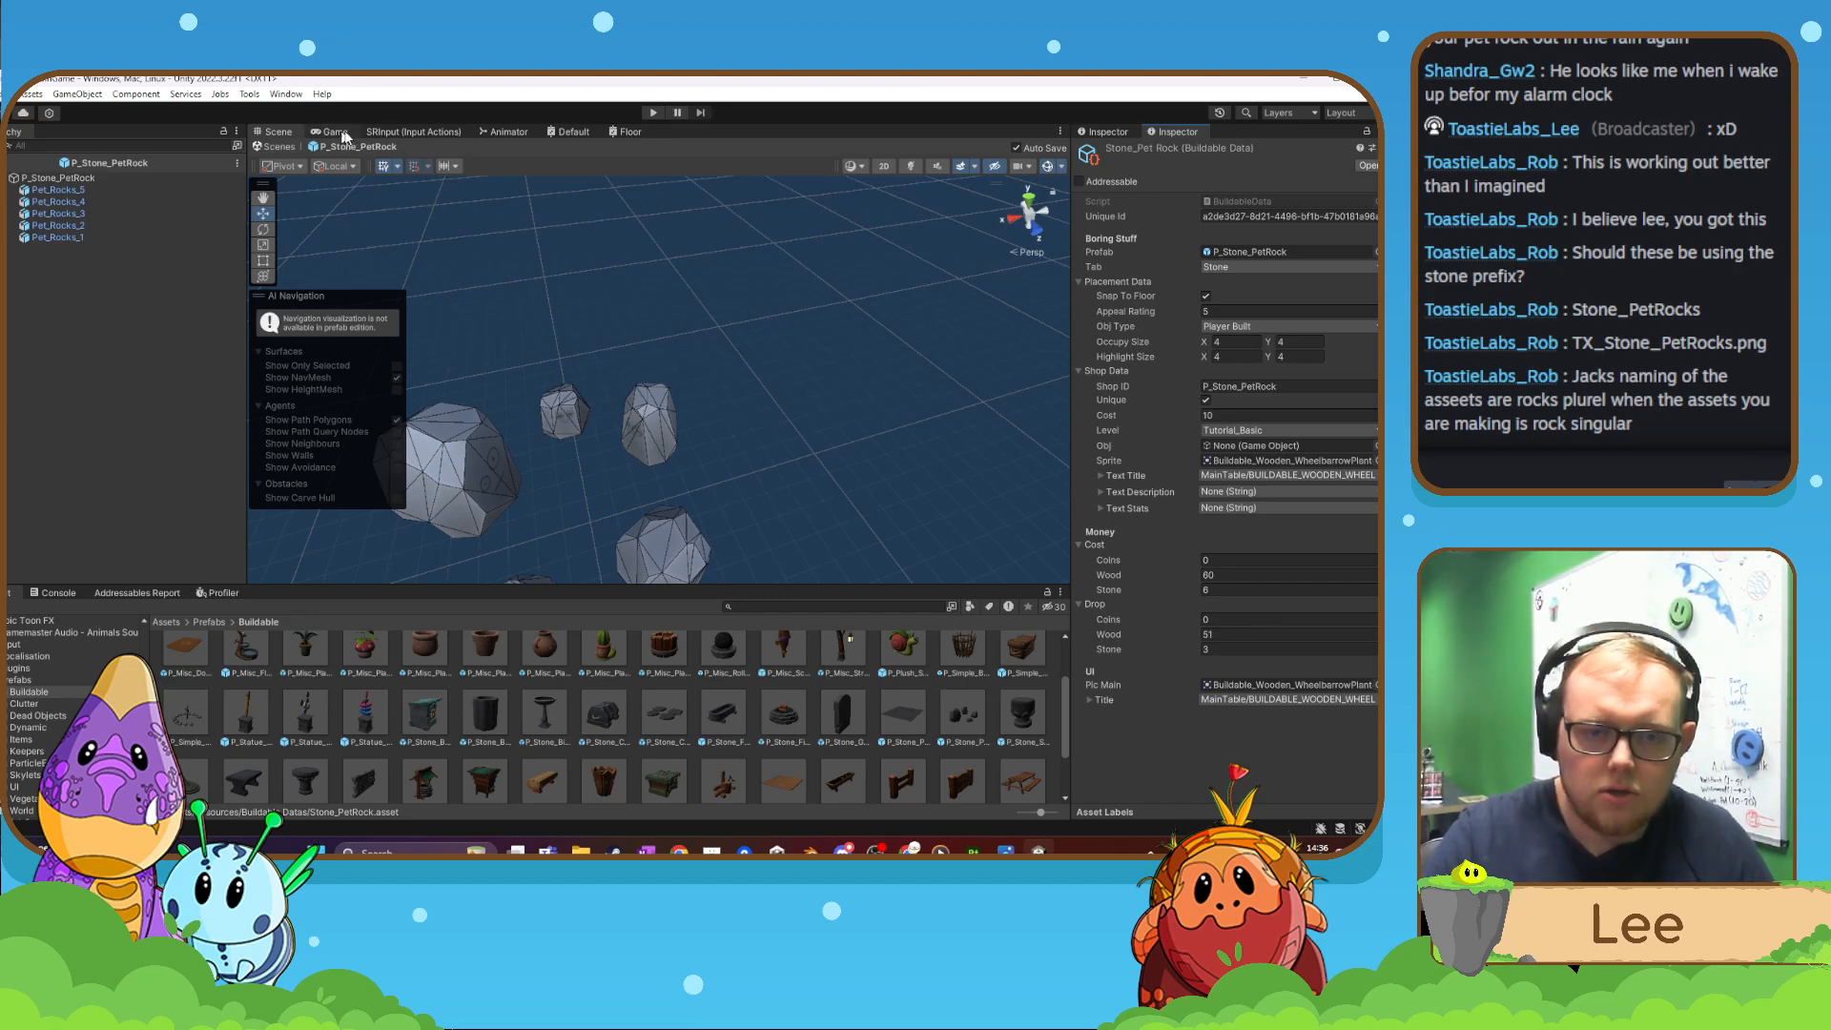
- Run the game in play mode, walk the character down the stone stairs and switch to the build tool
left_click(652, 112)
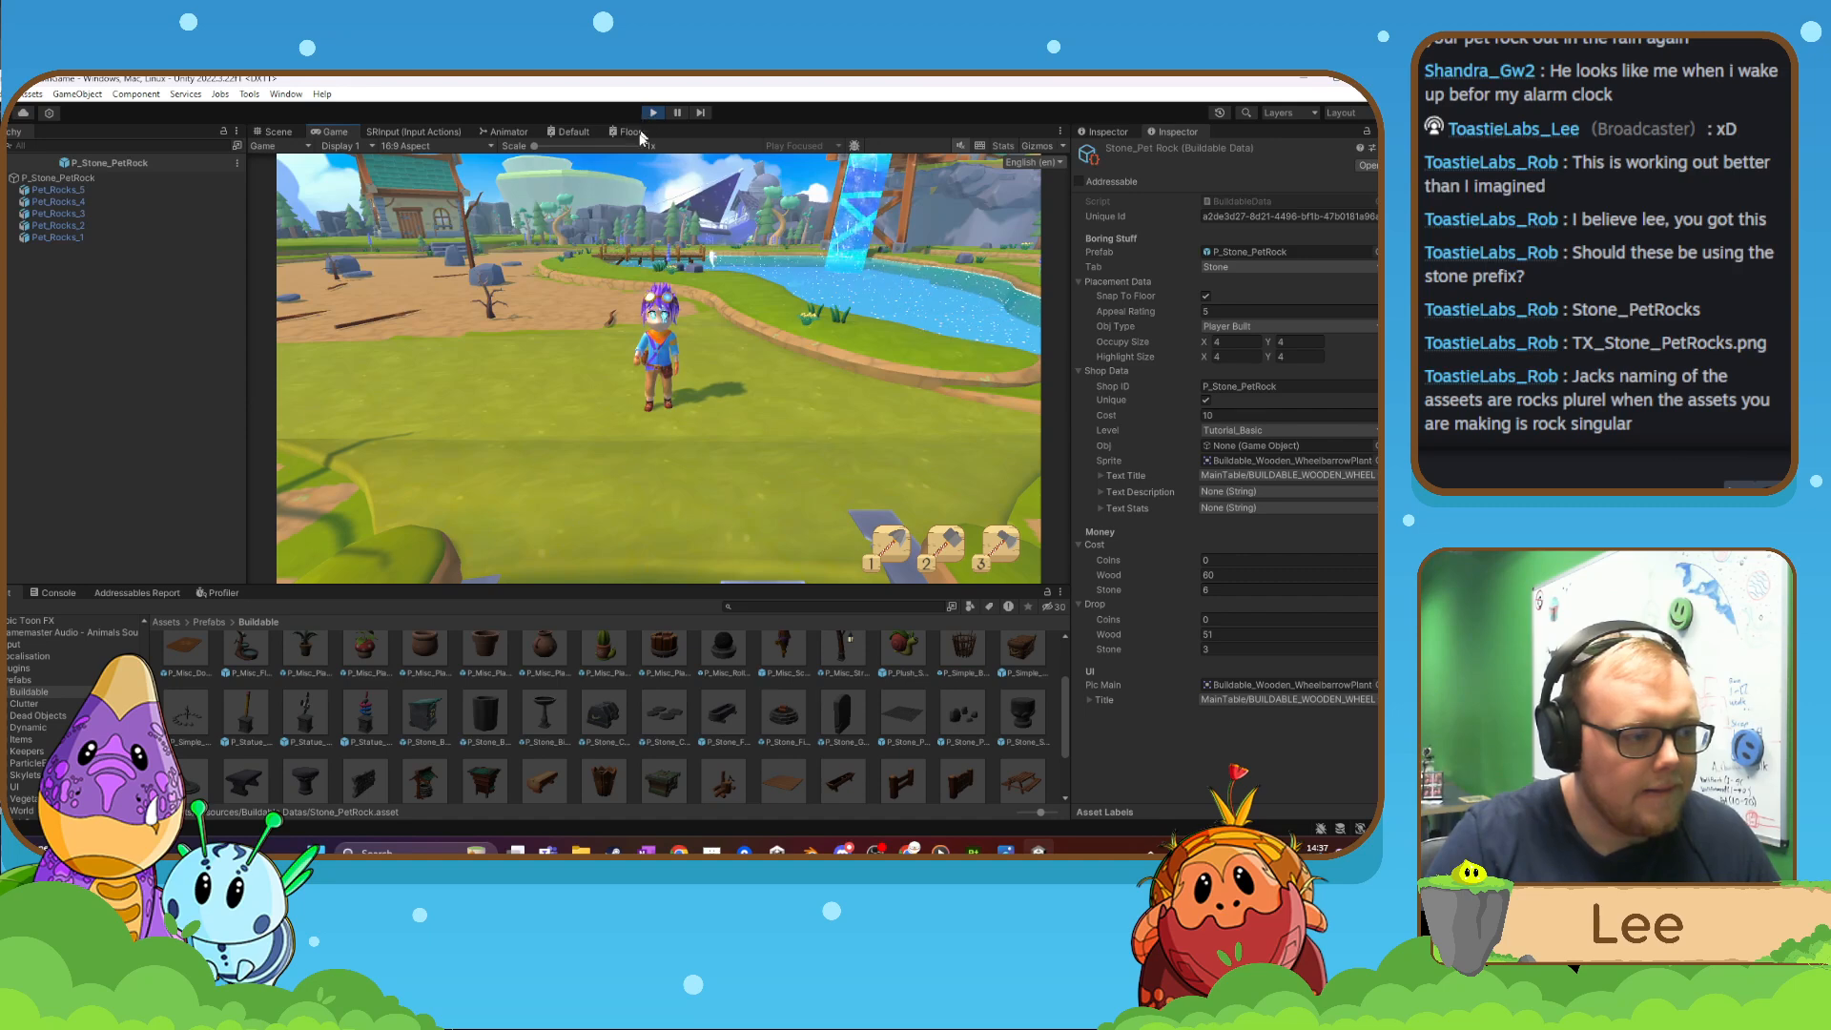
left_click(585, 370)
key("s")
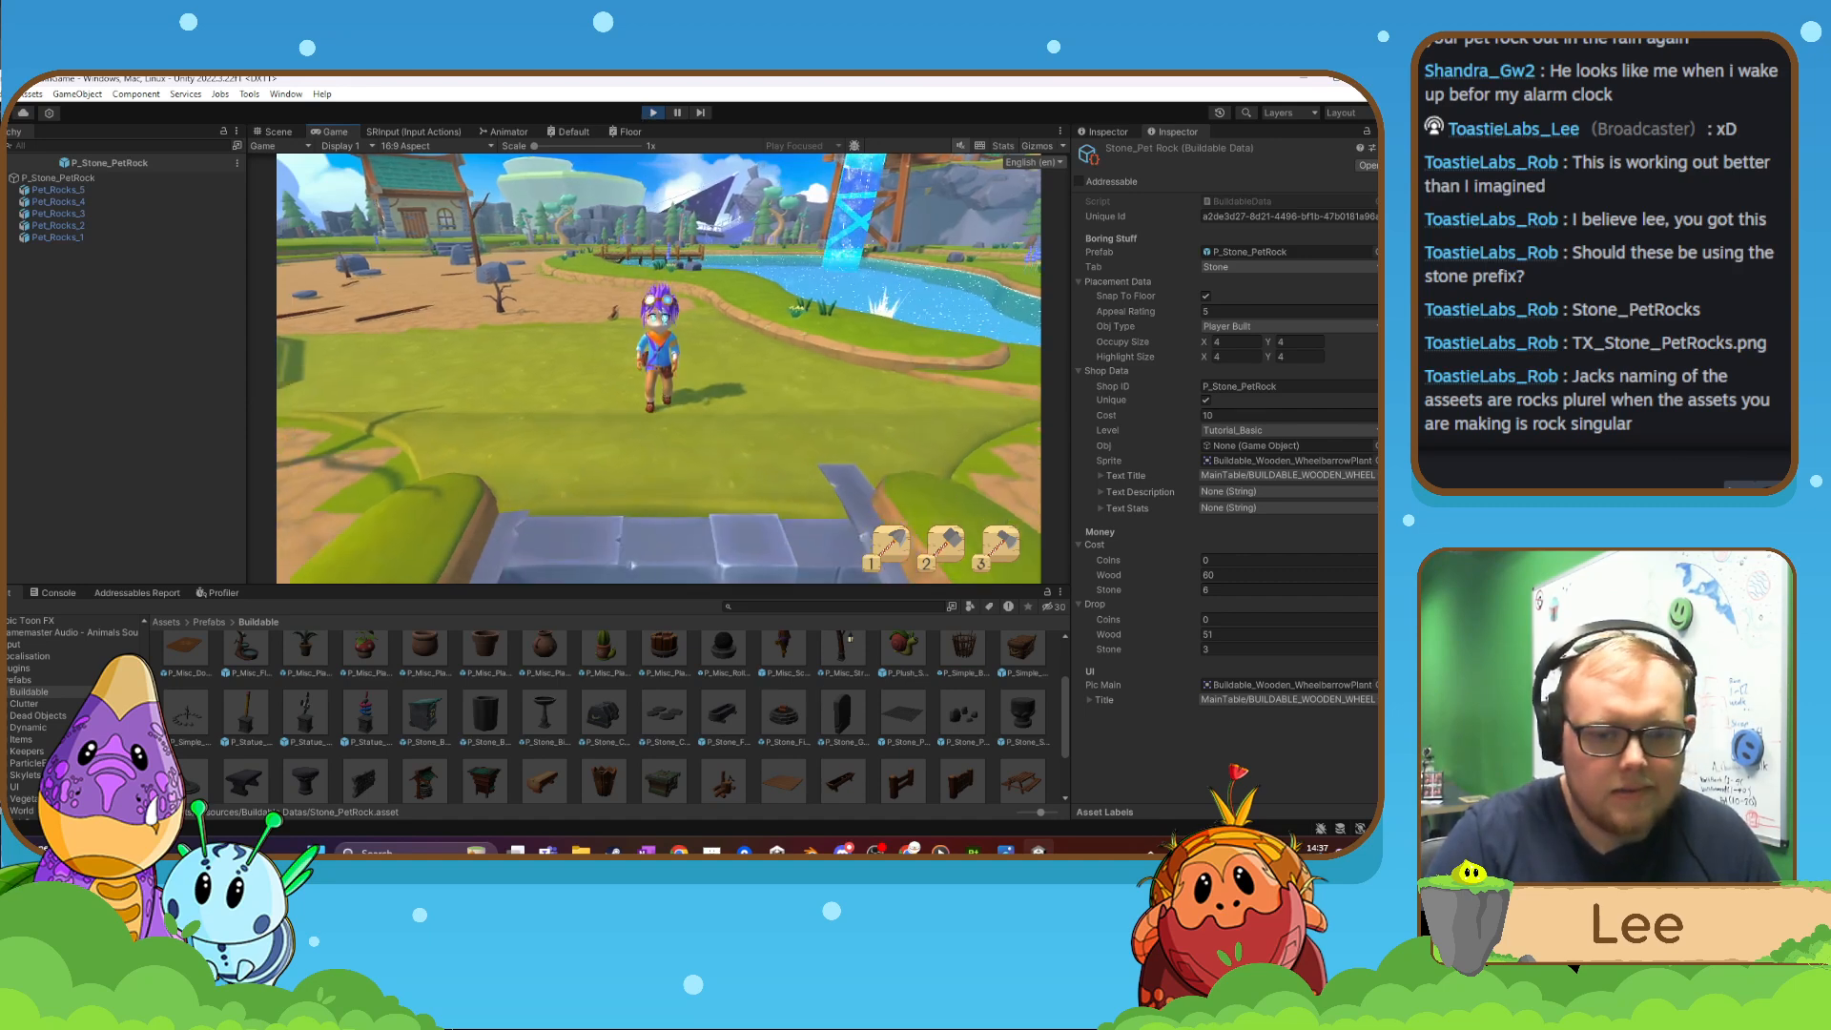
key("1")
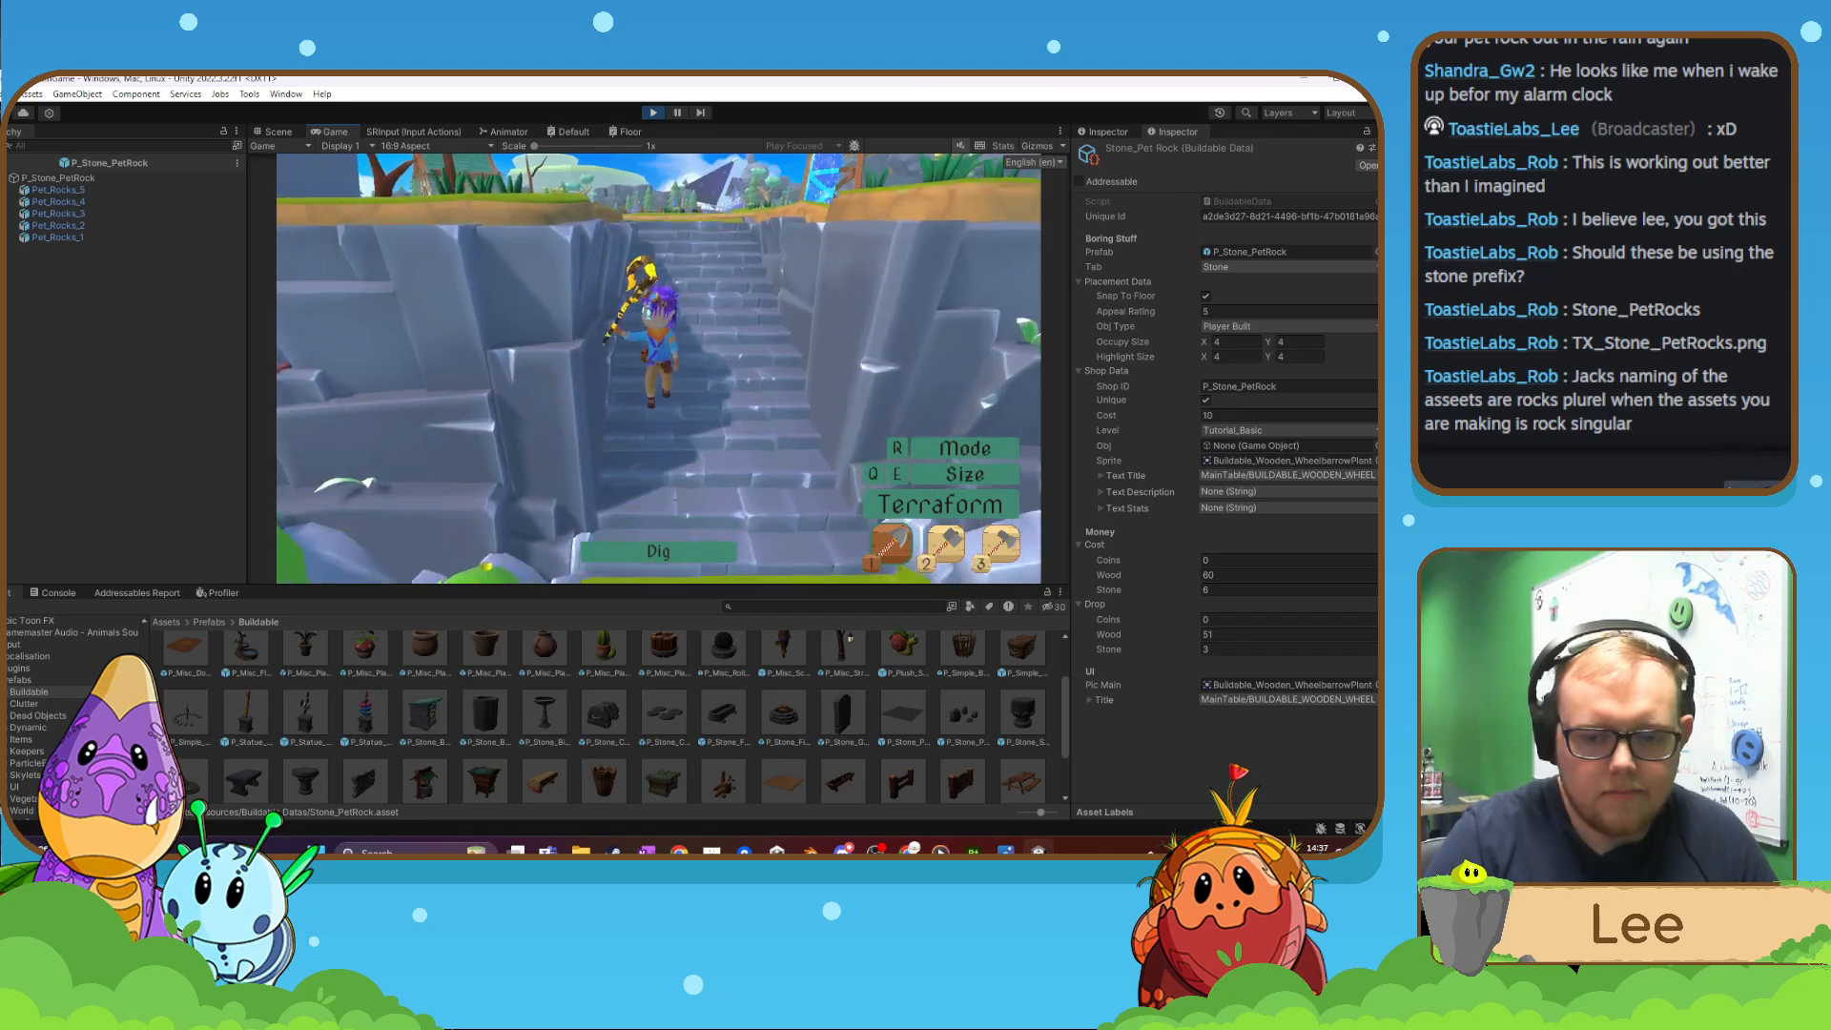
key("2")
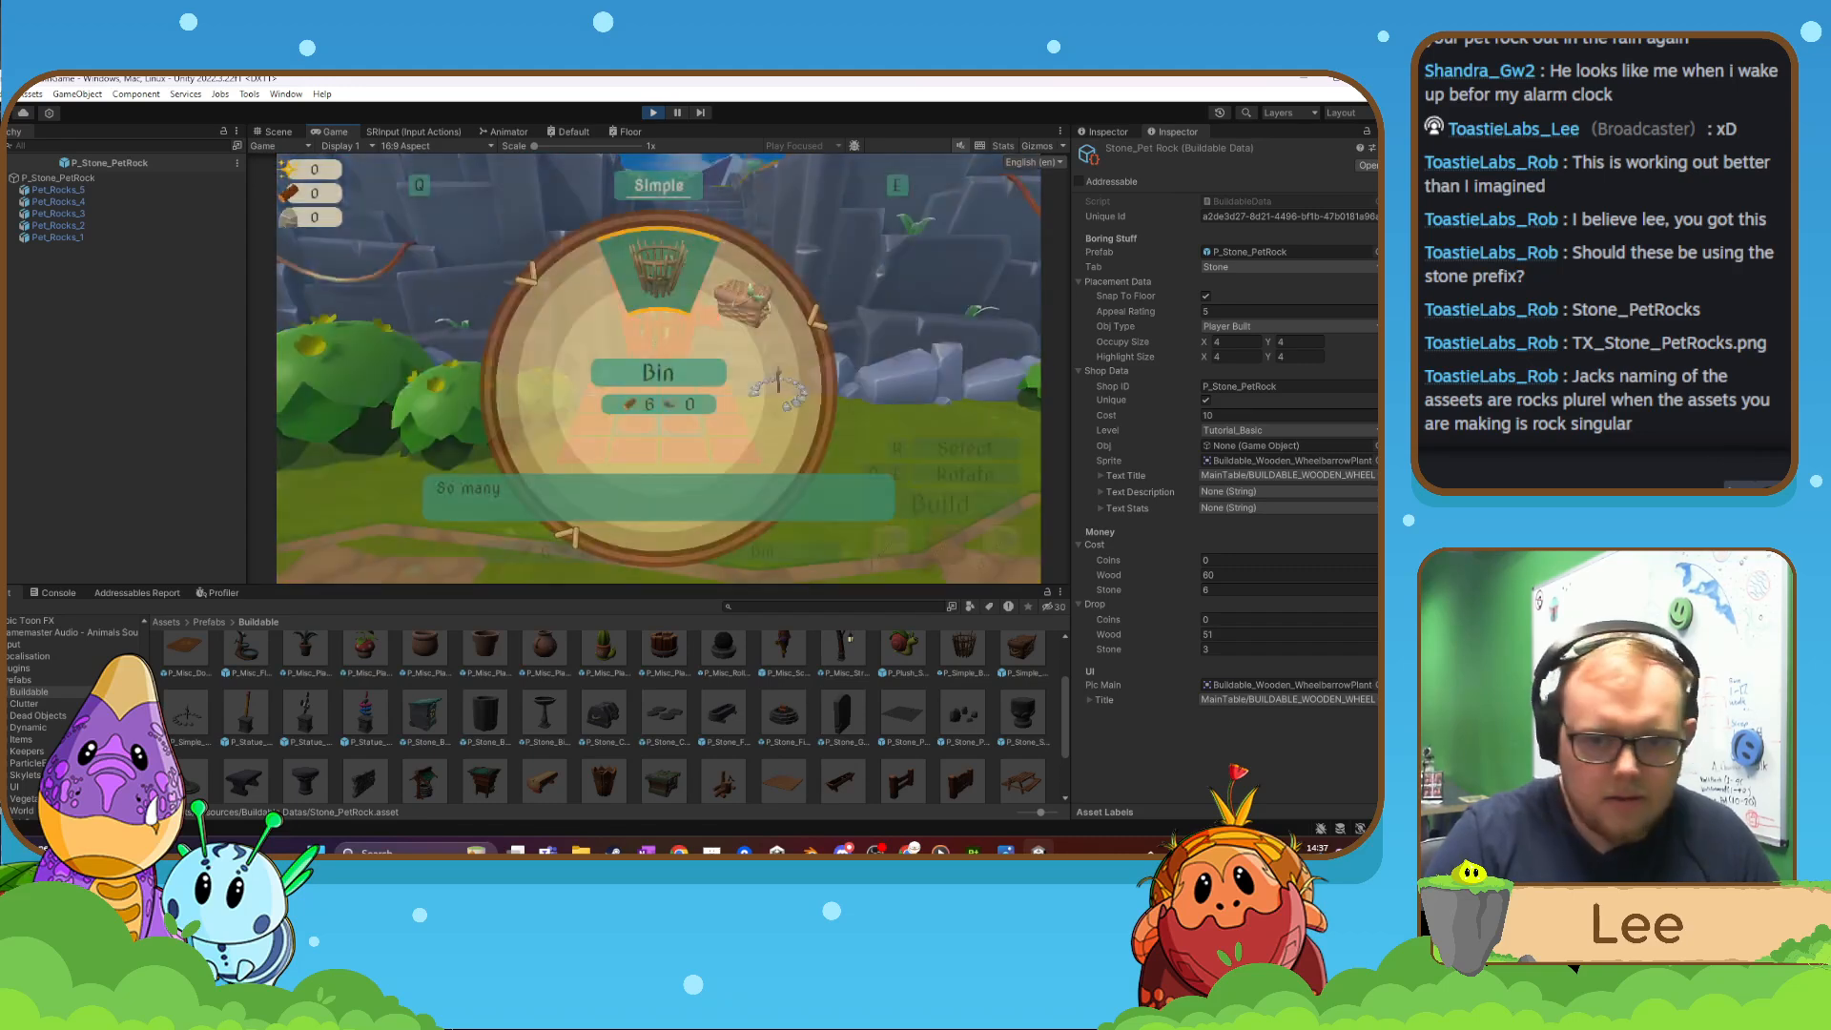
- Leave the current game session for the main menu and start Sandbox Mode
key("Escape")
key("Escape")
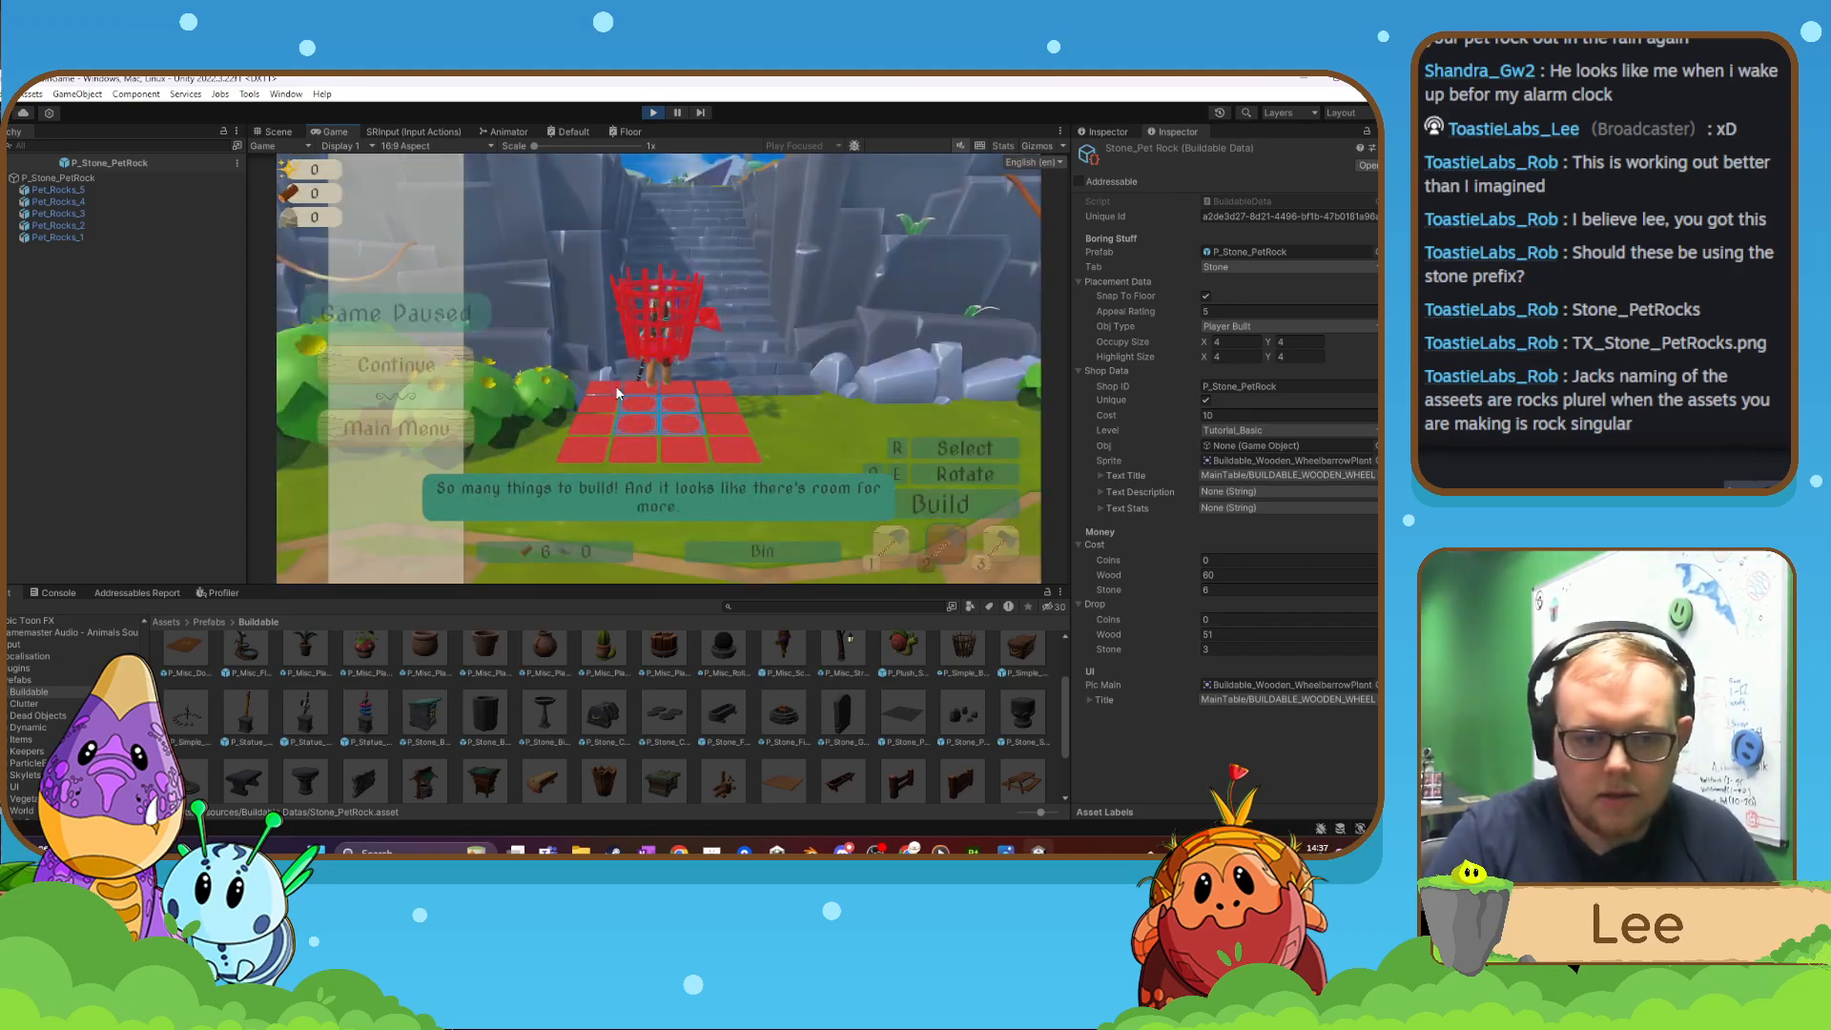
key("Escape")
left_click(452, 426)
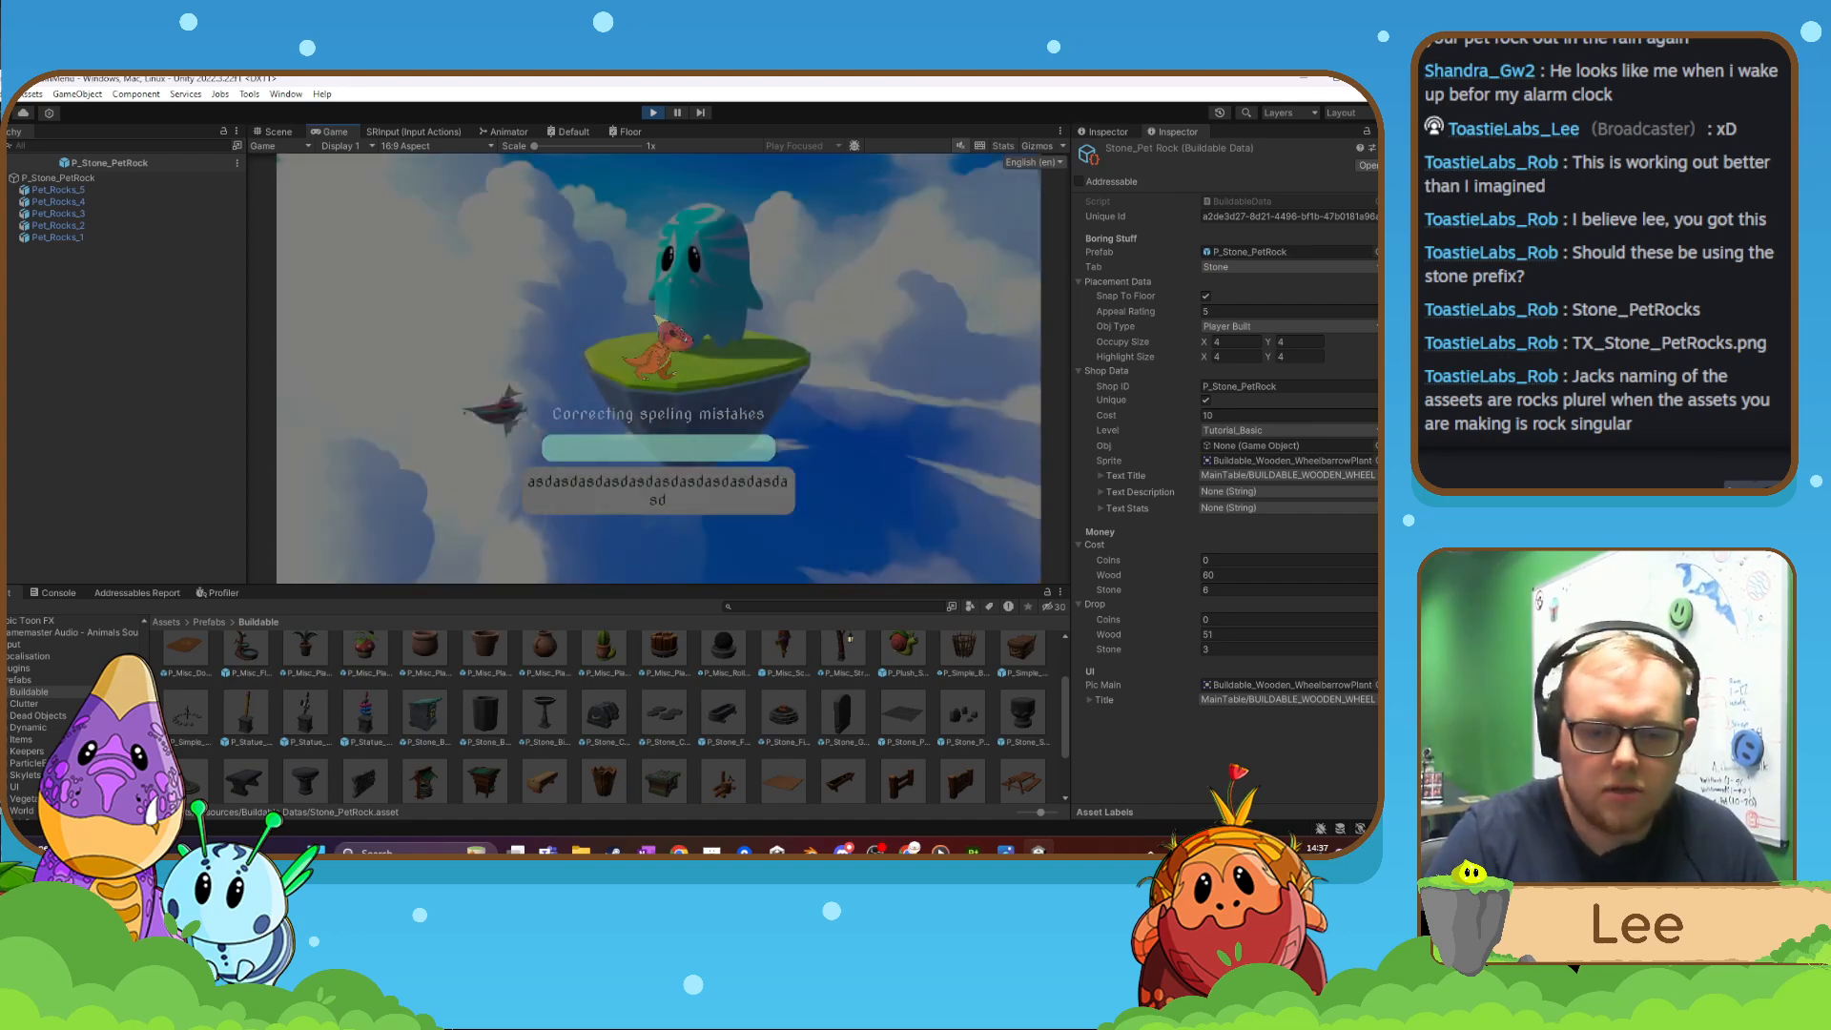
left_click(429, 332)
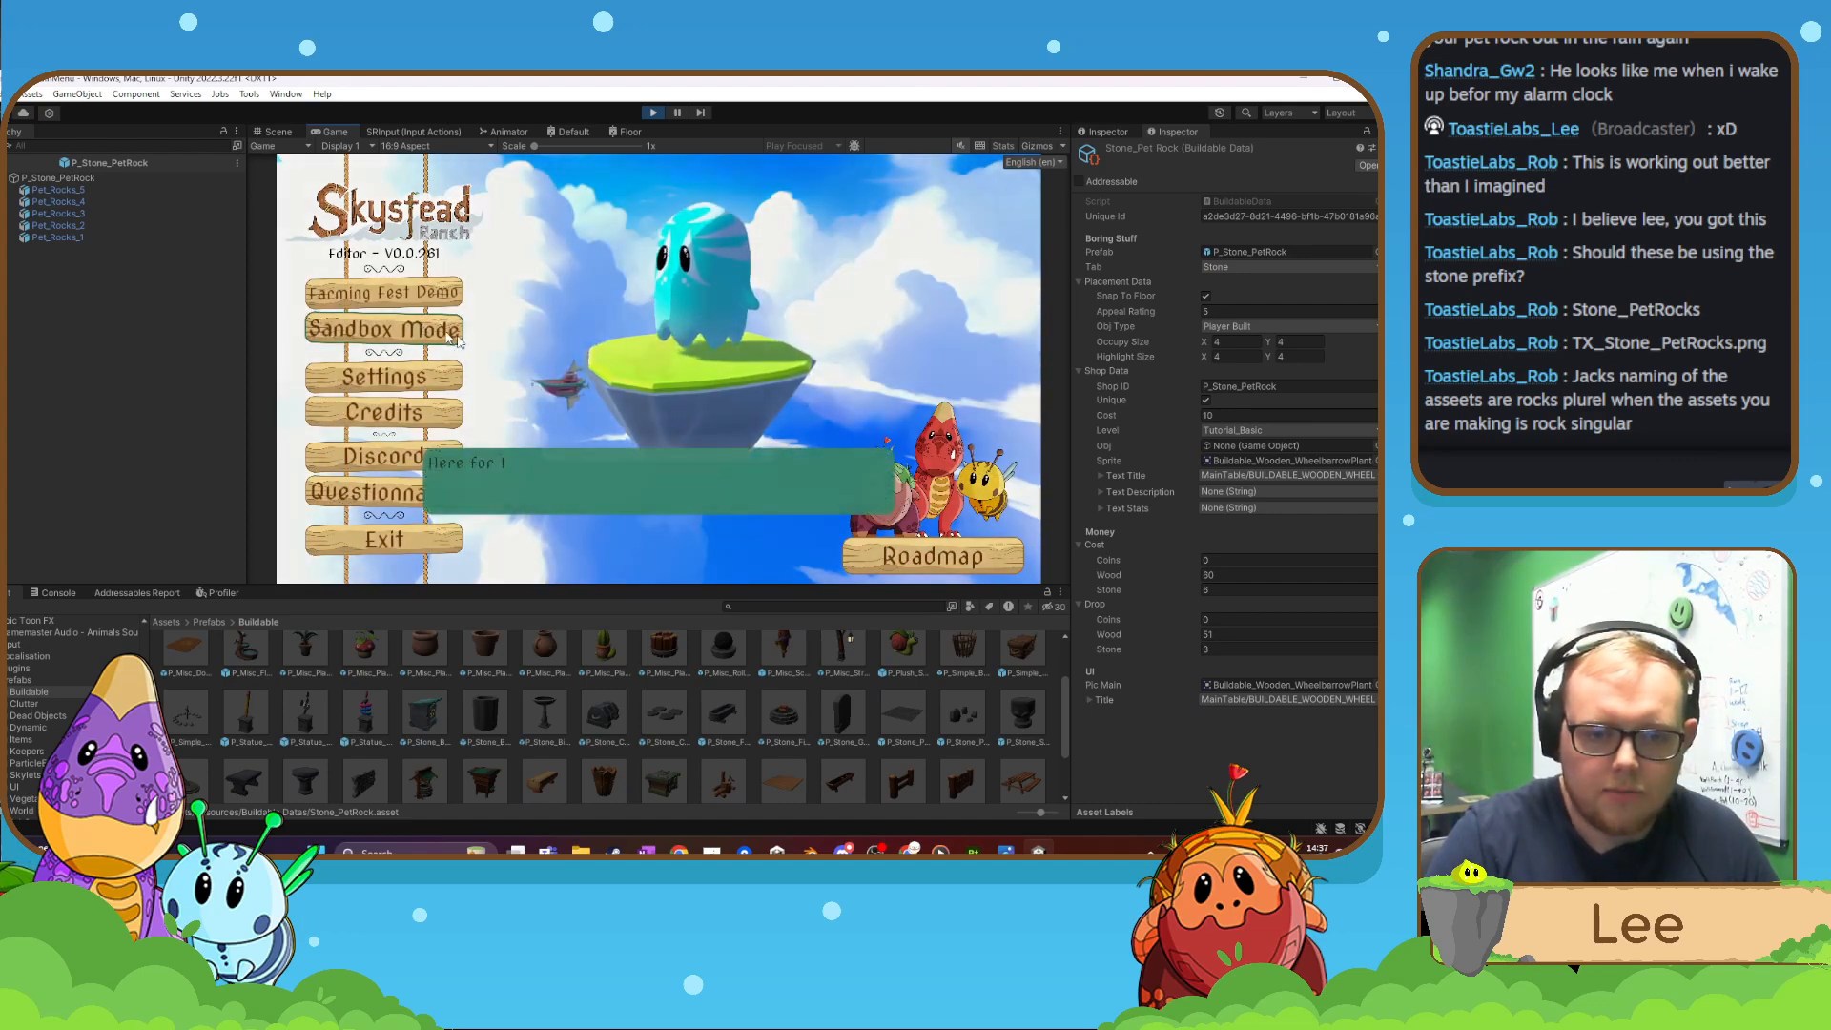
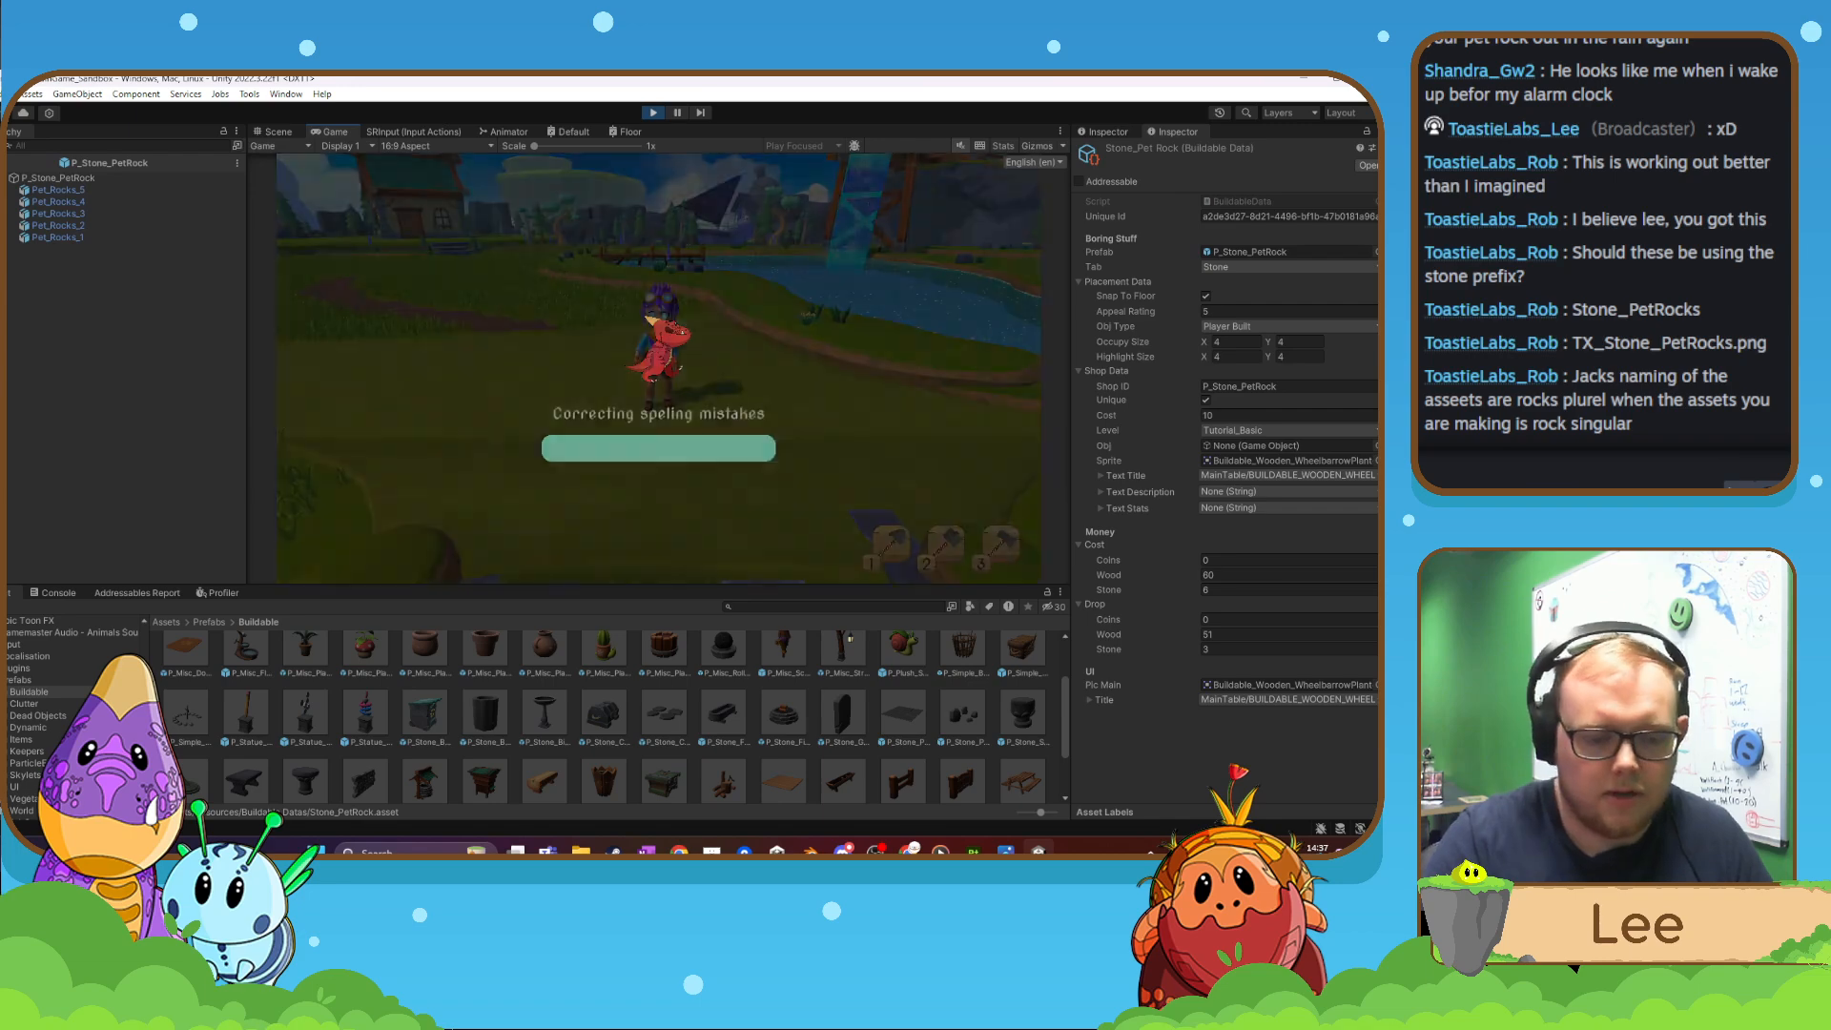
- Choose the pet rock buildable, shown as Wheelbarrow Planter, from the Stone category of the in-game build wheel
key("b")
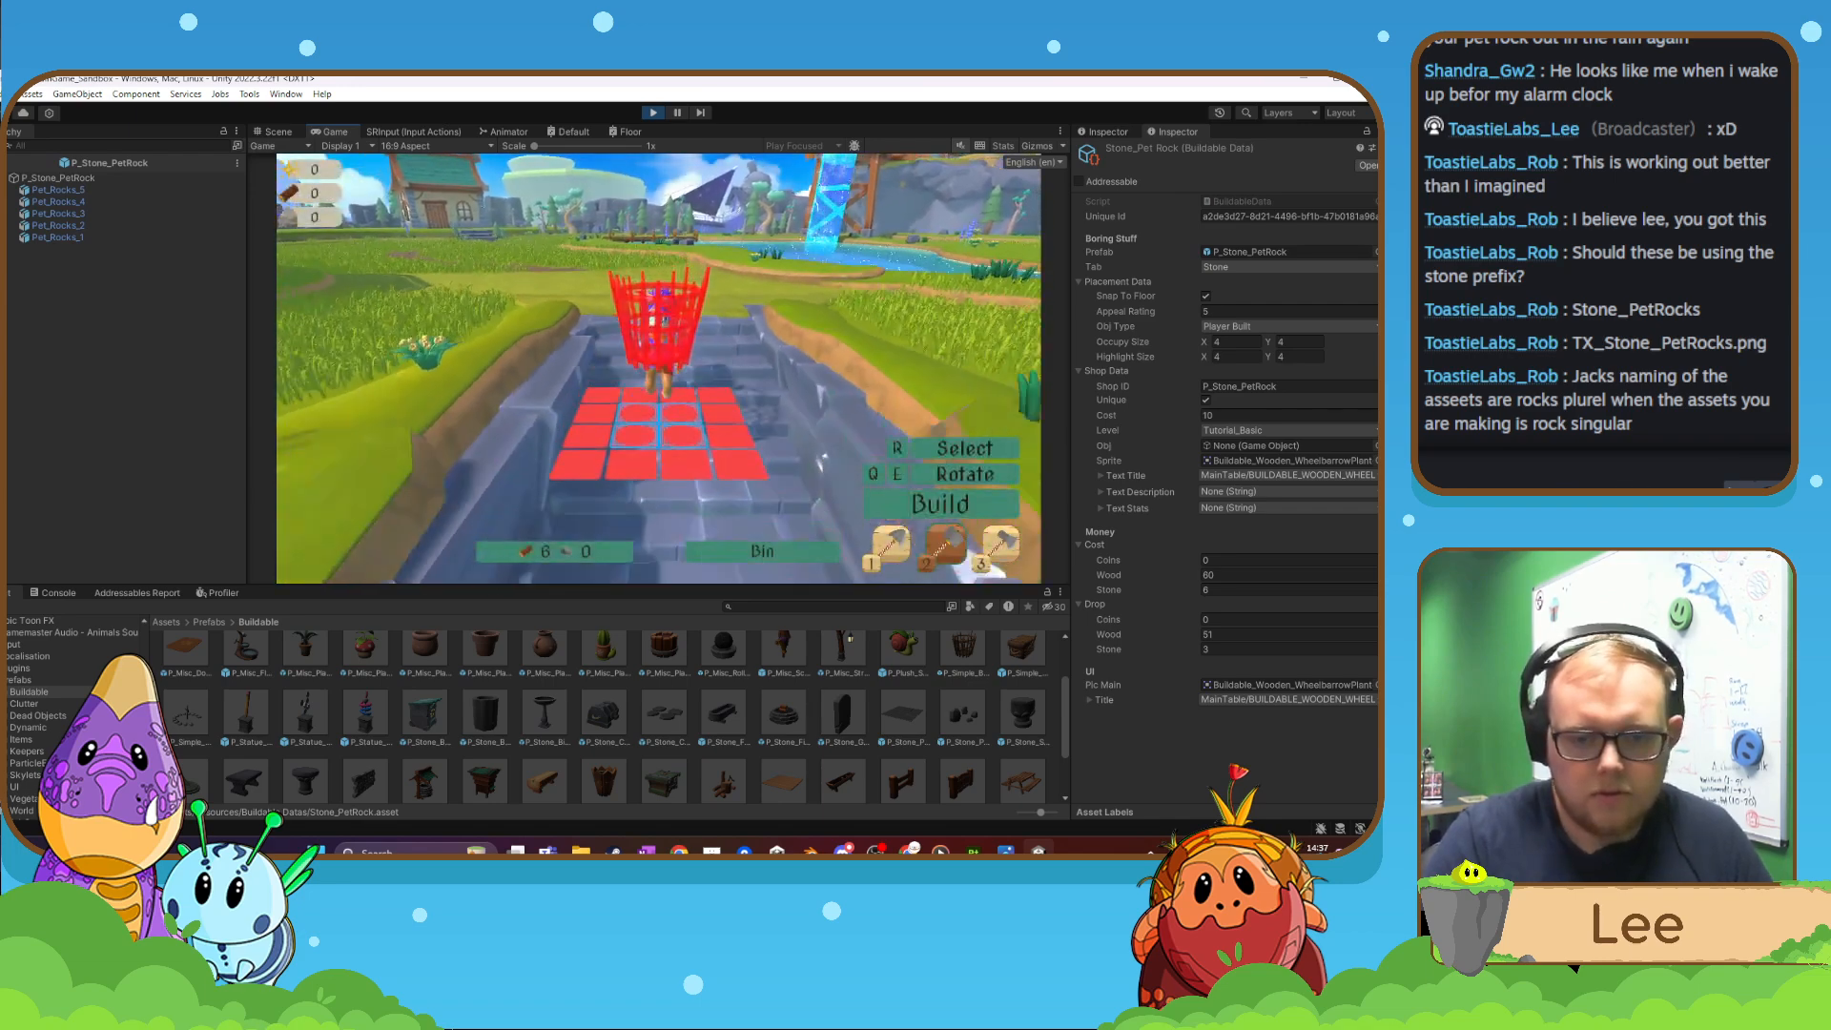
key("Tab")
key("e")
key("e")
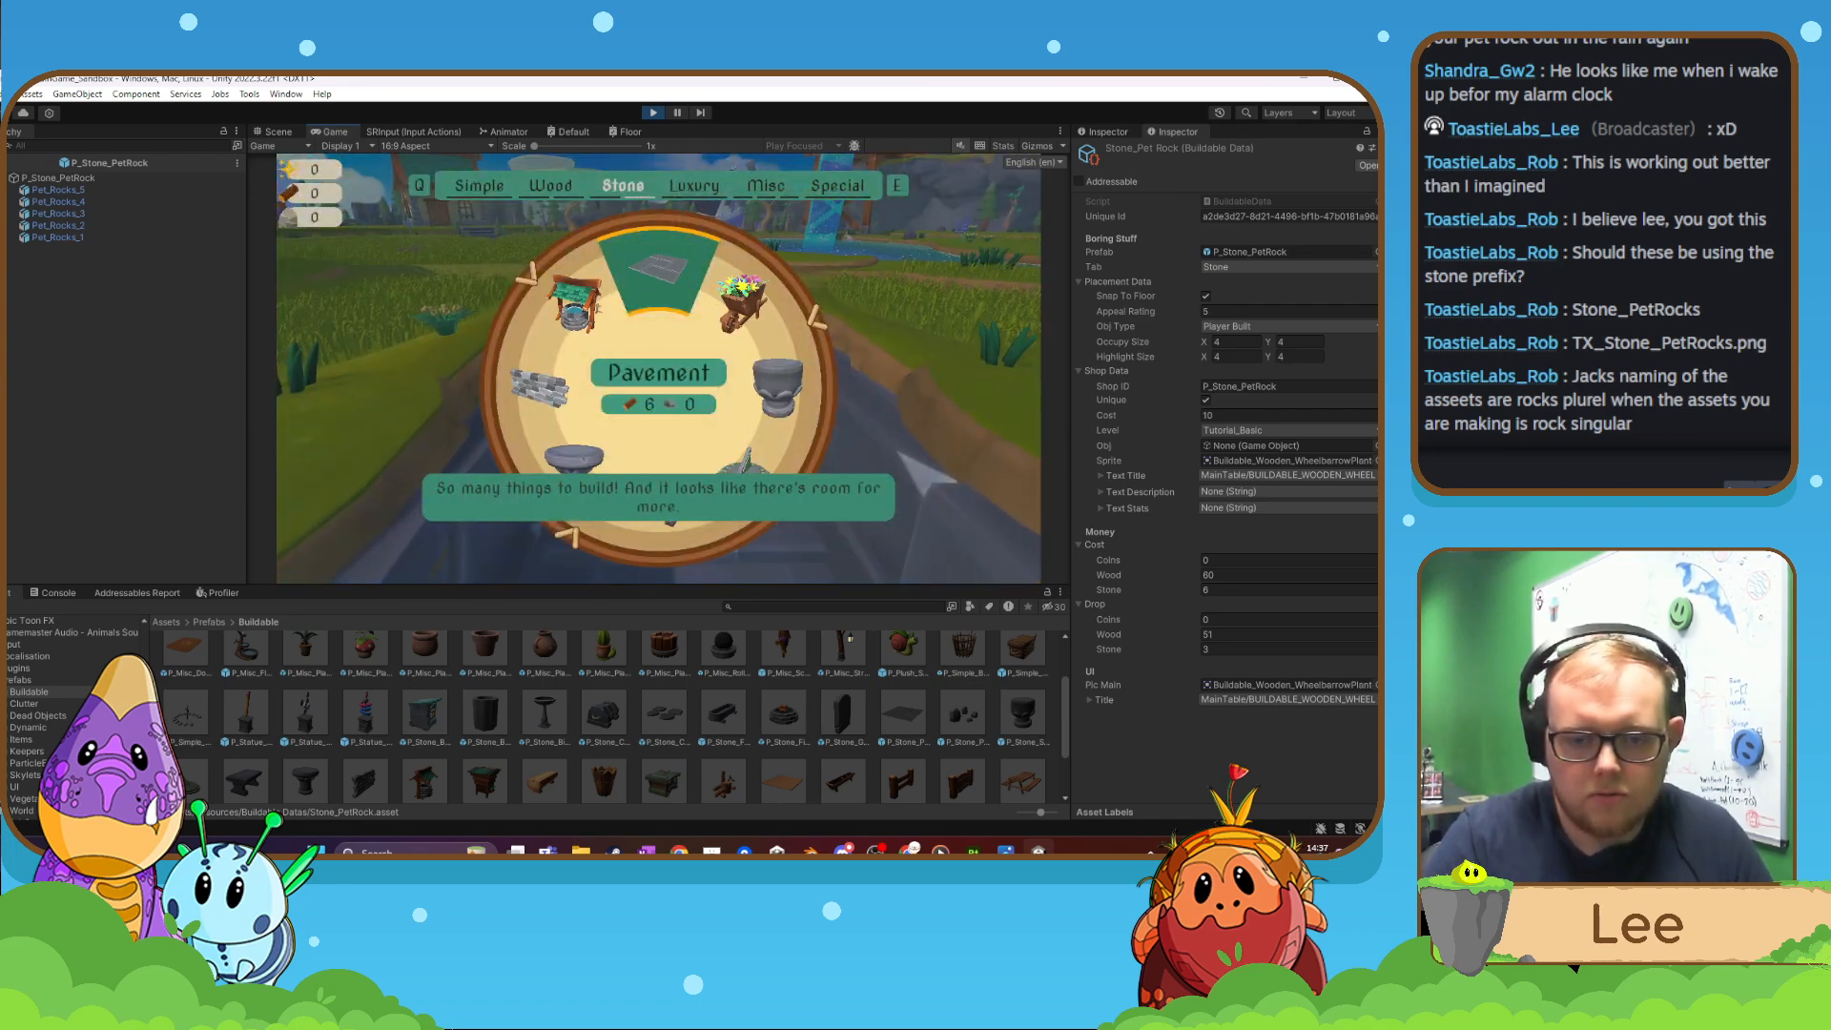
key("q")
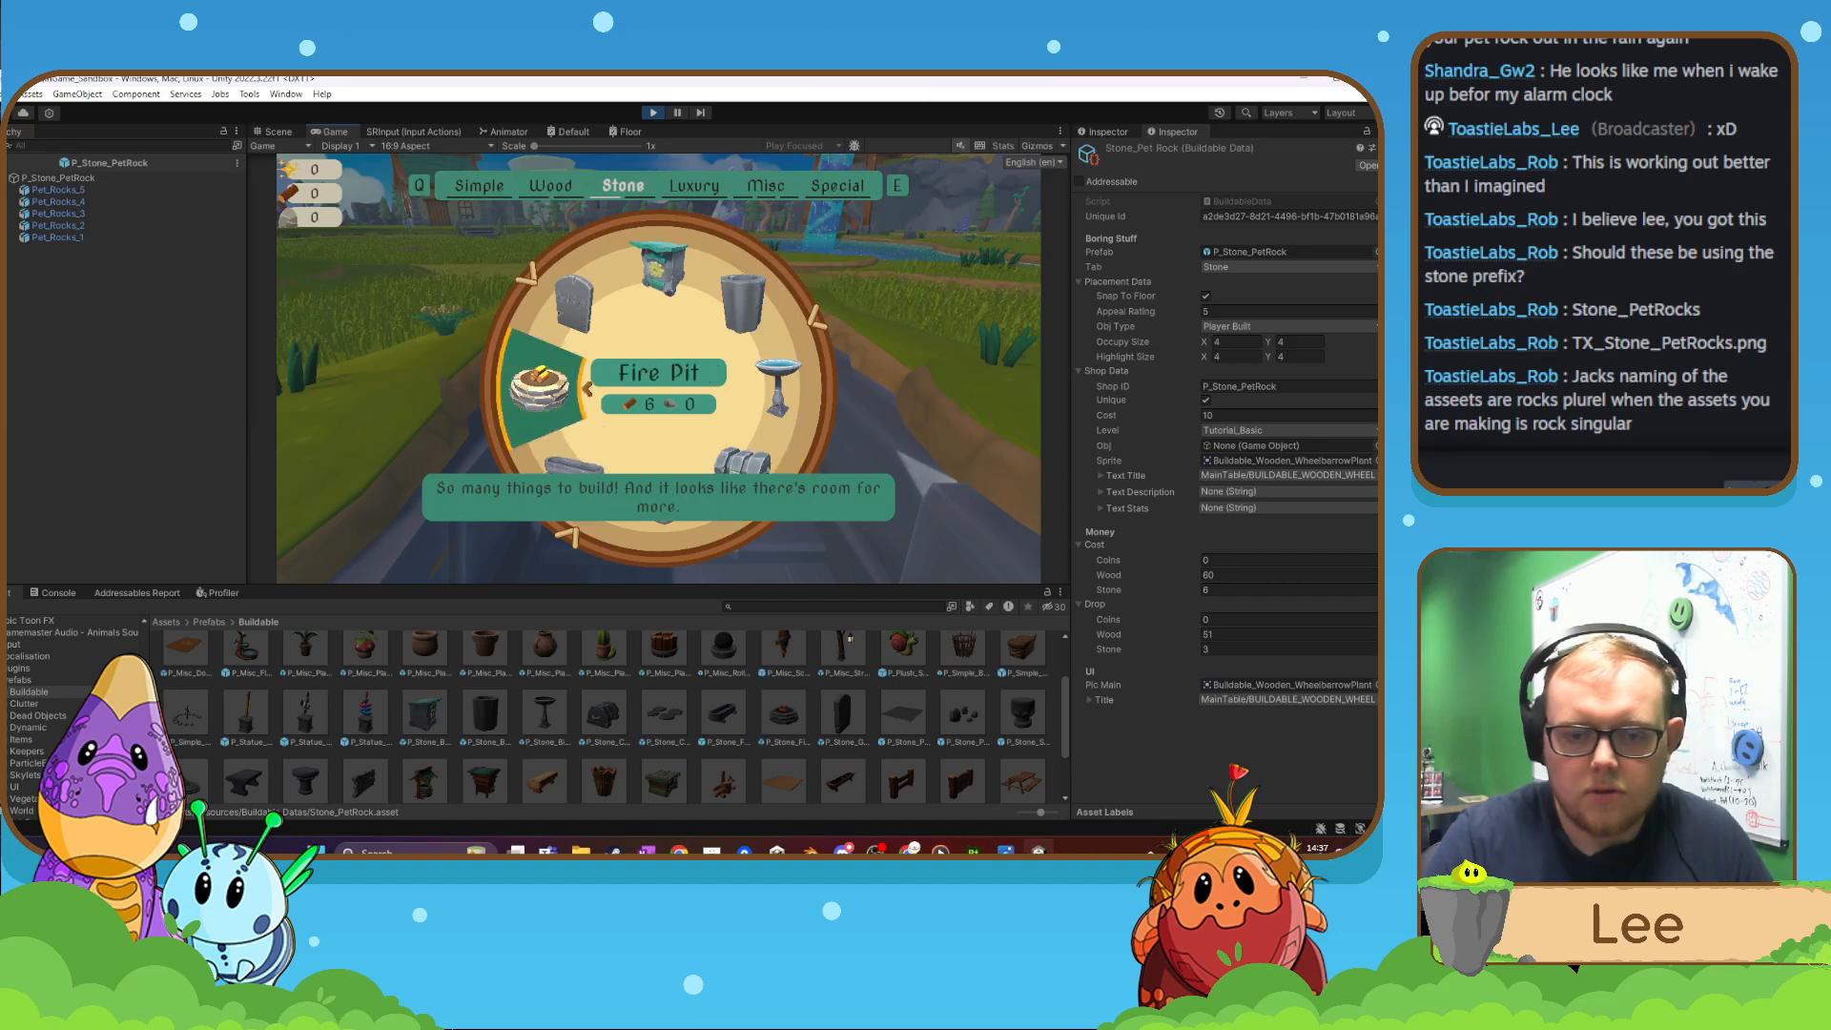
key("q")
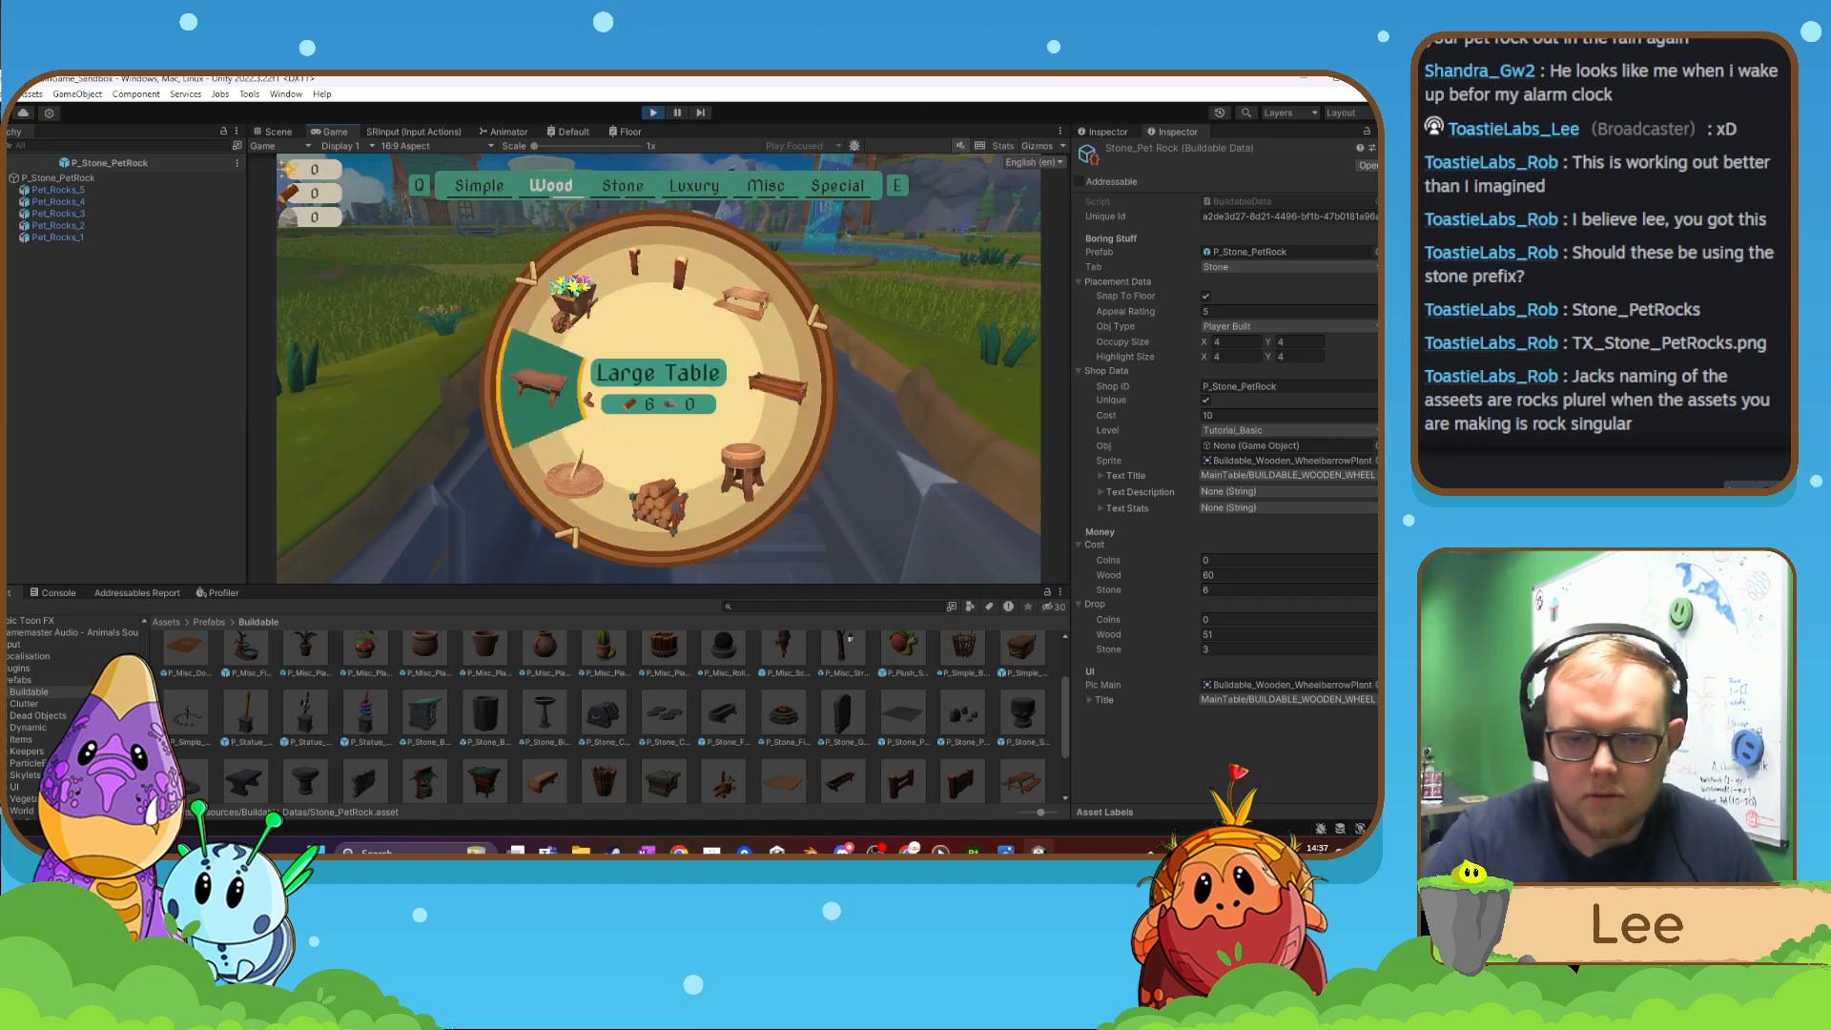
key("e")
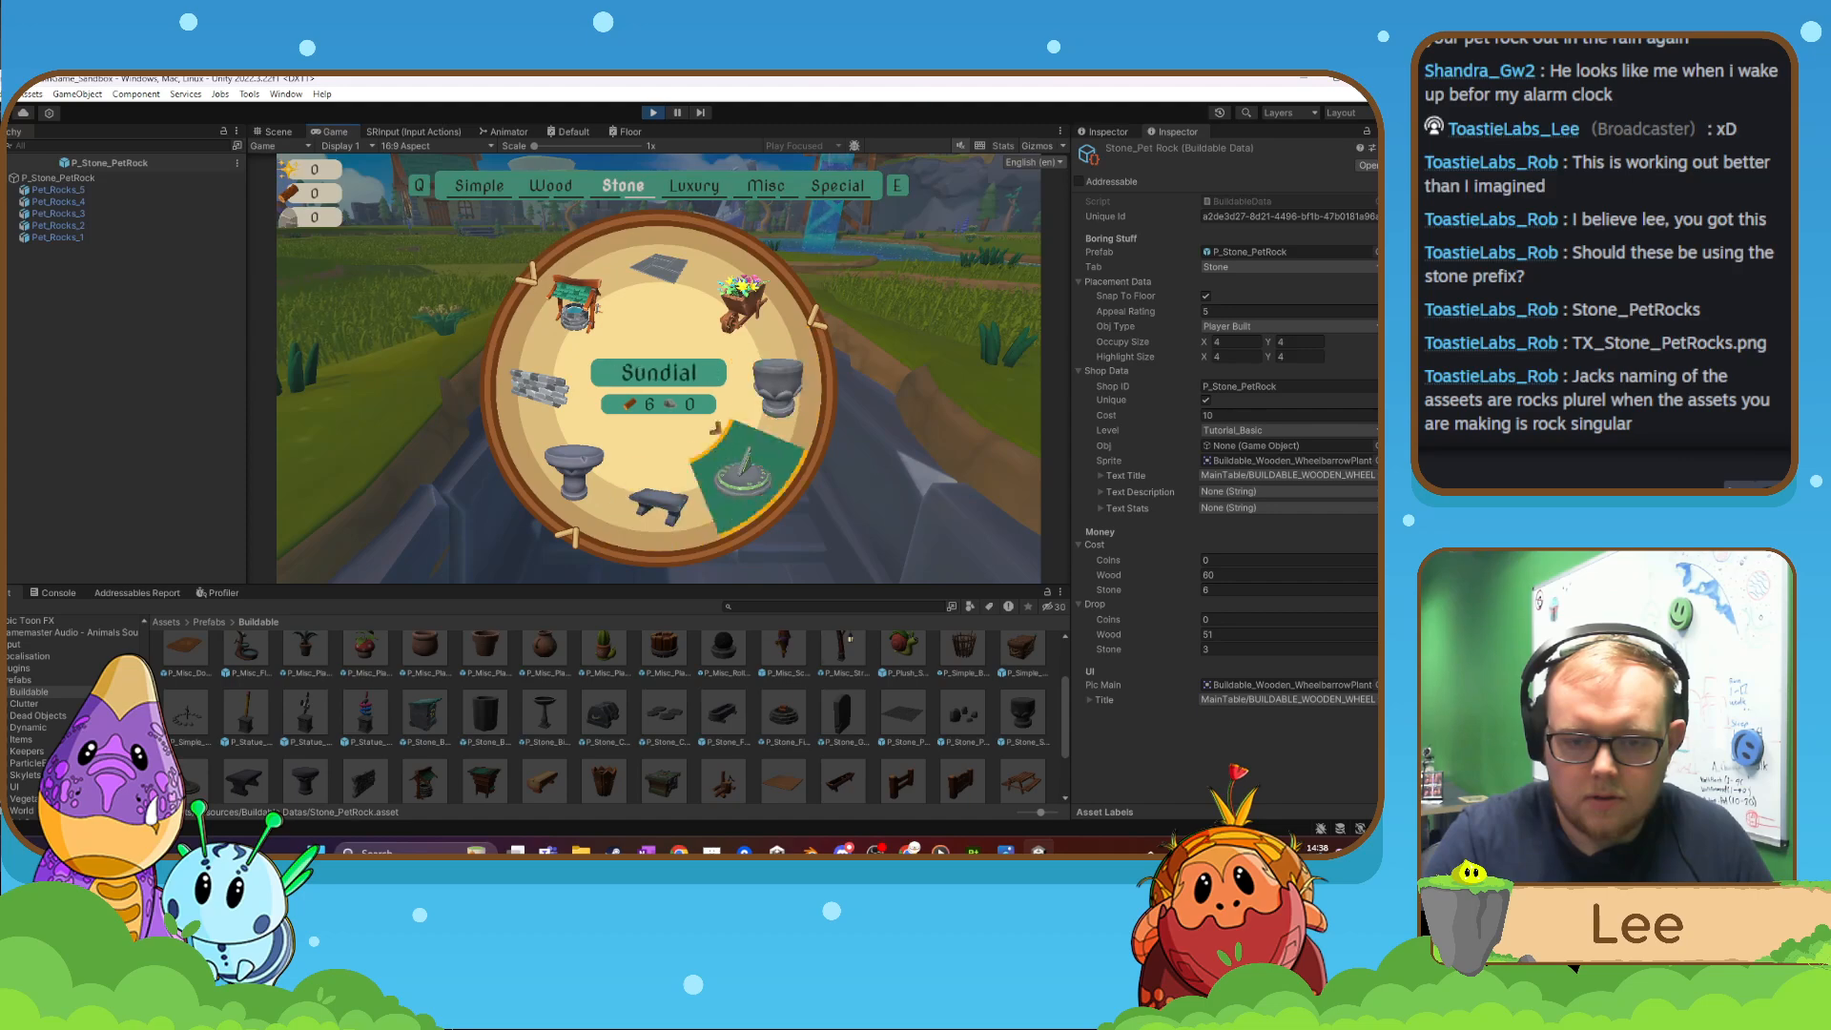
left_click(707, 339)
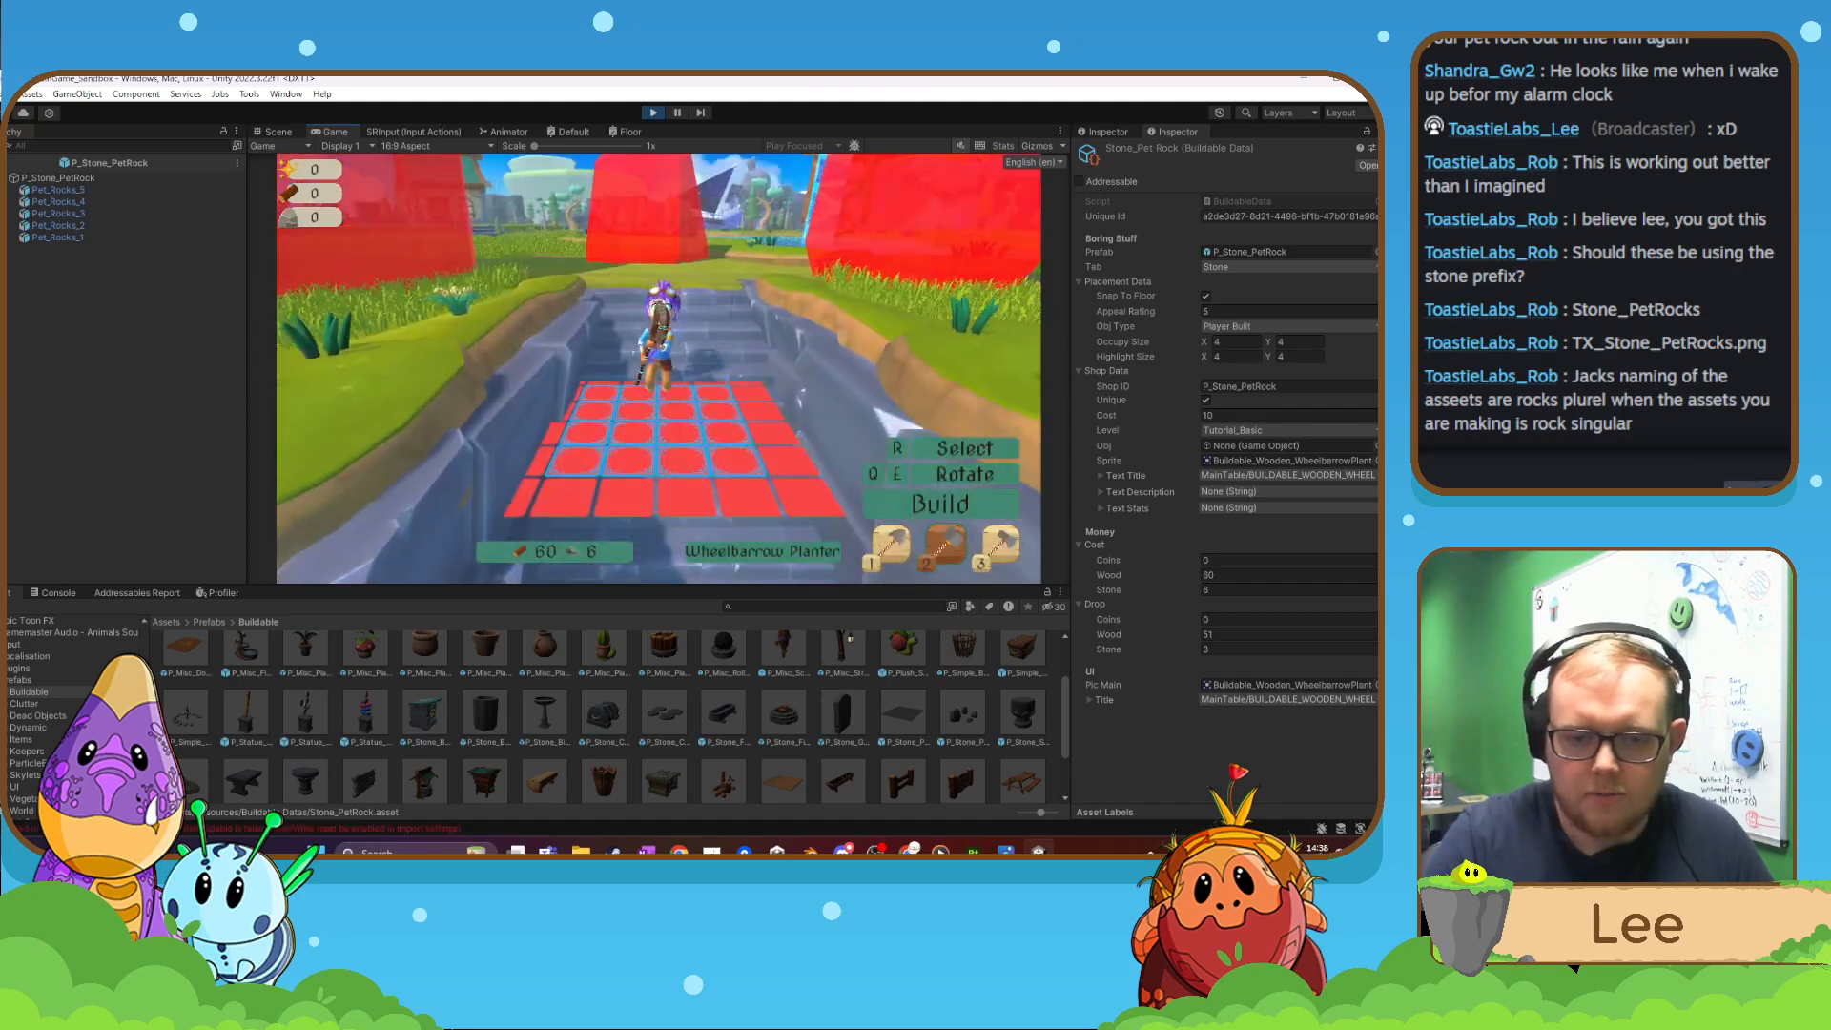
- Walk the character to the open grass and place the pet rock buildable there
key("s")
key("s")
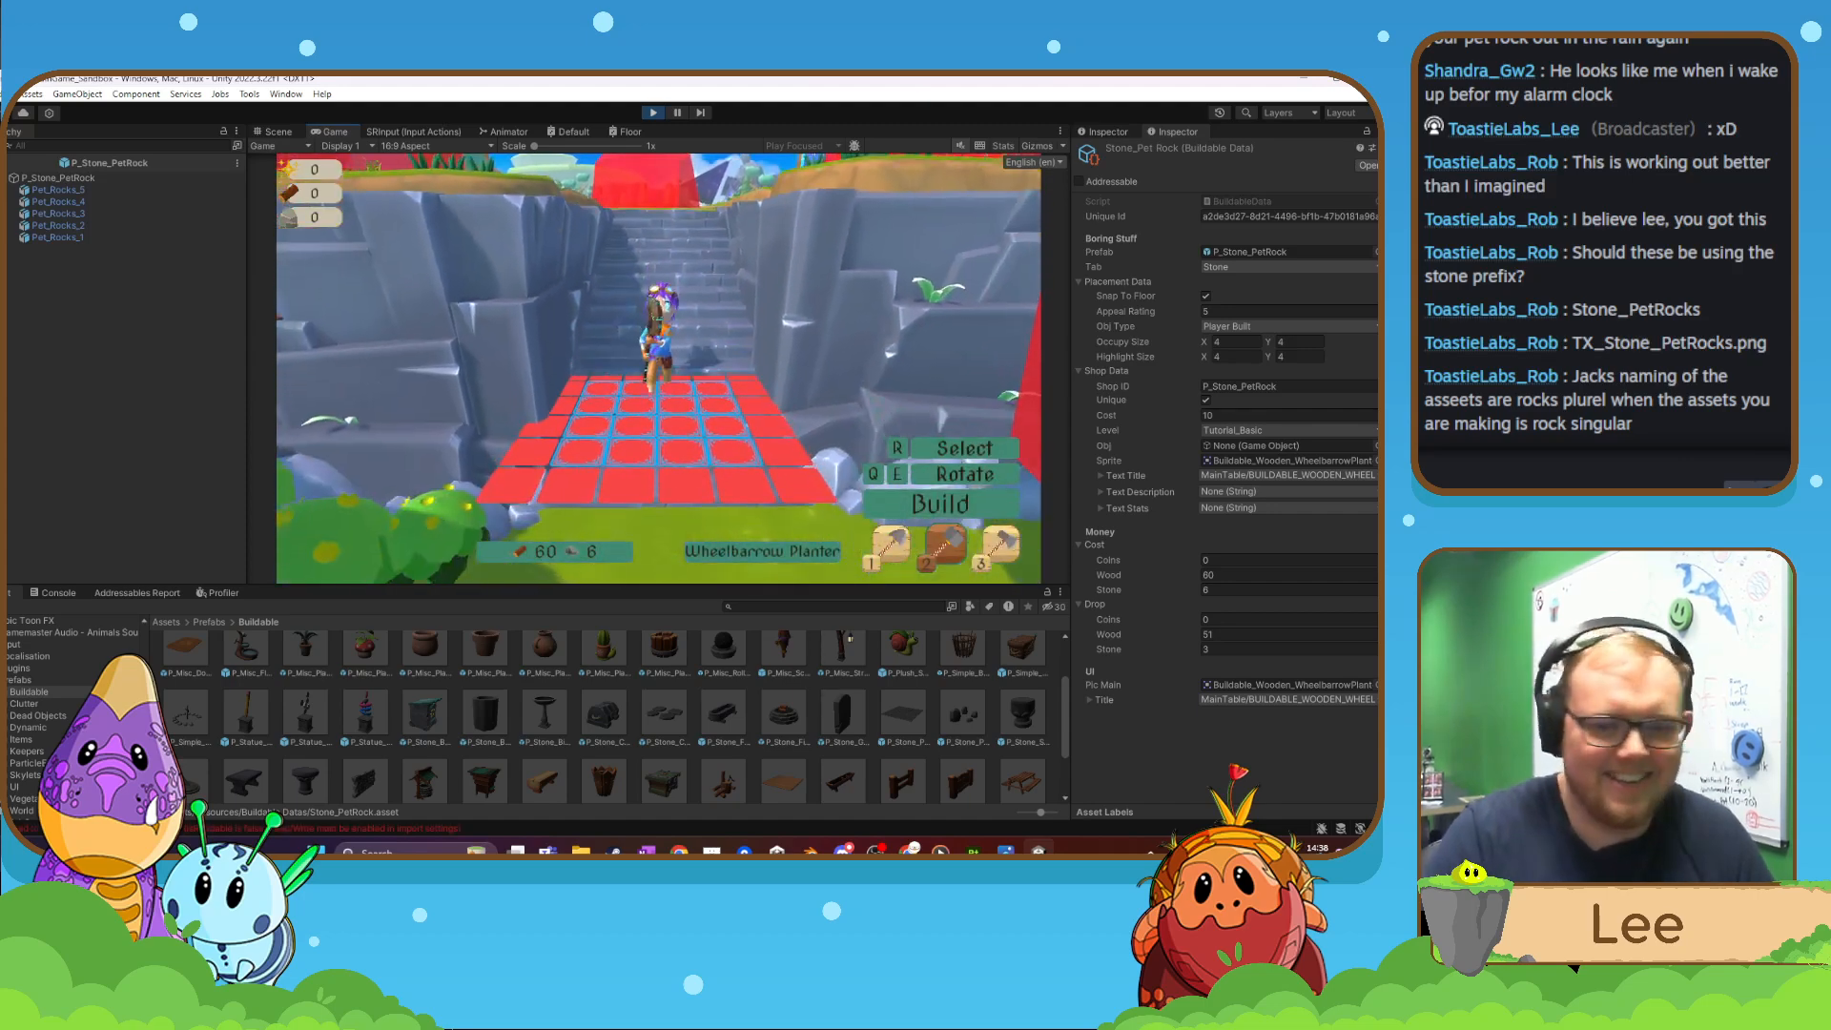
key("s")
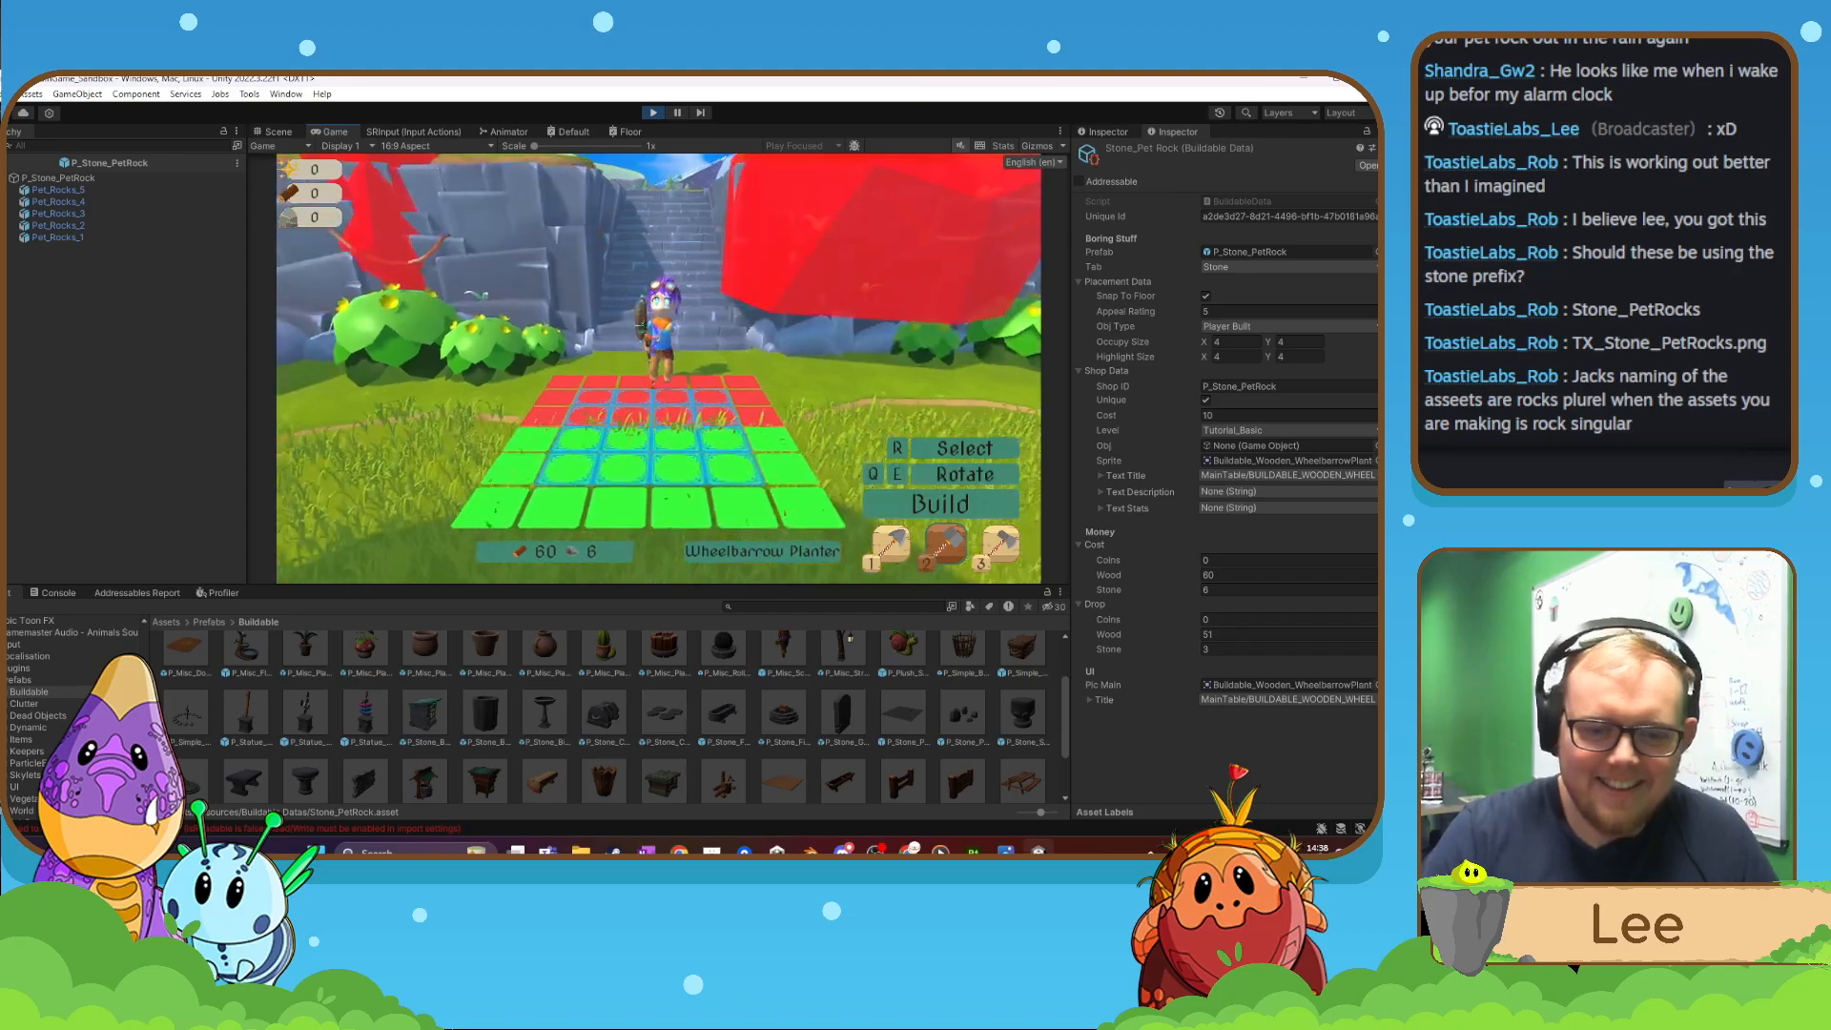
key("s")
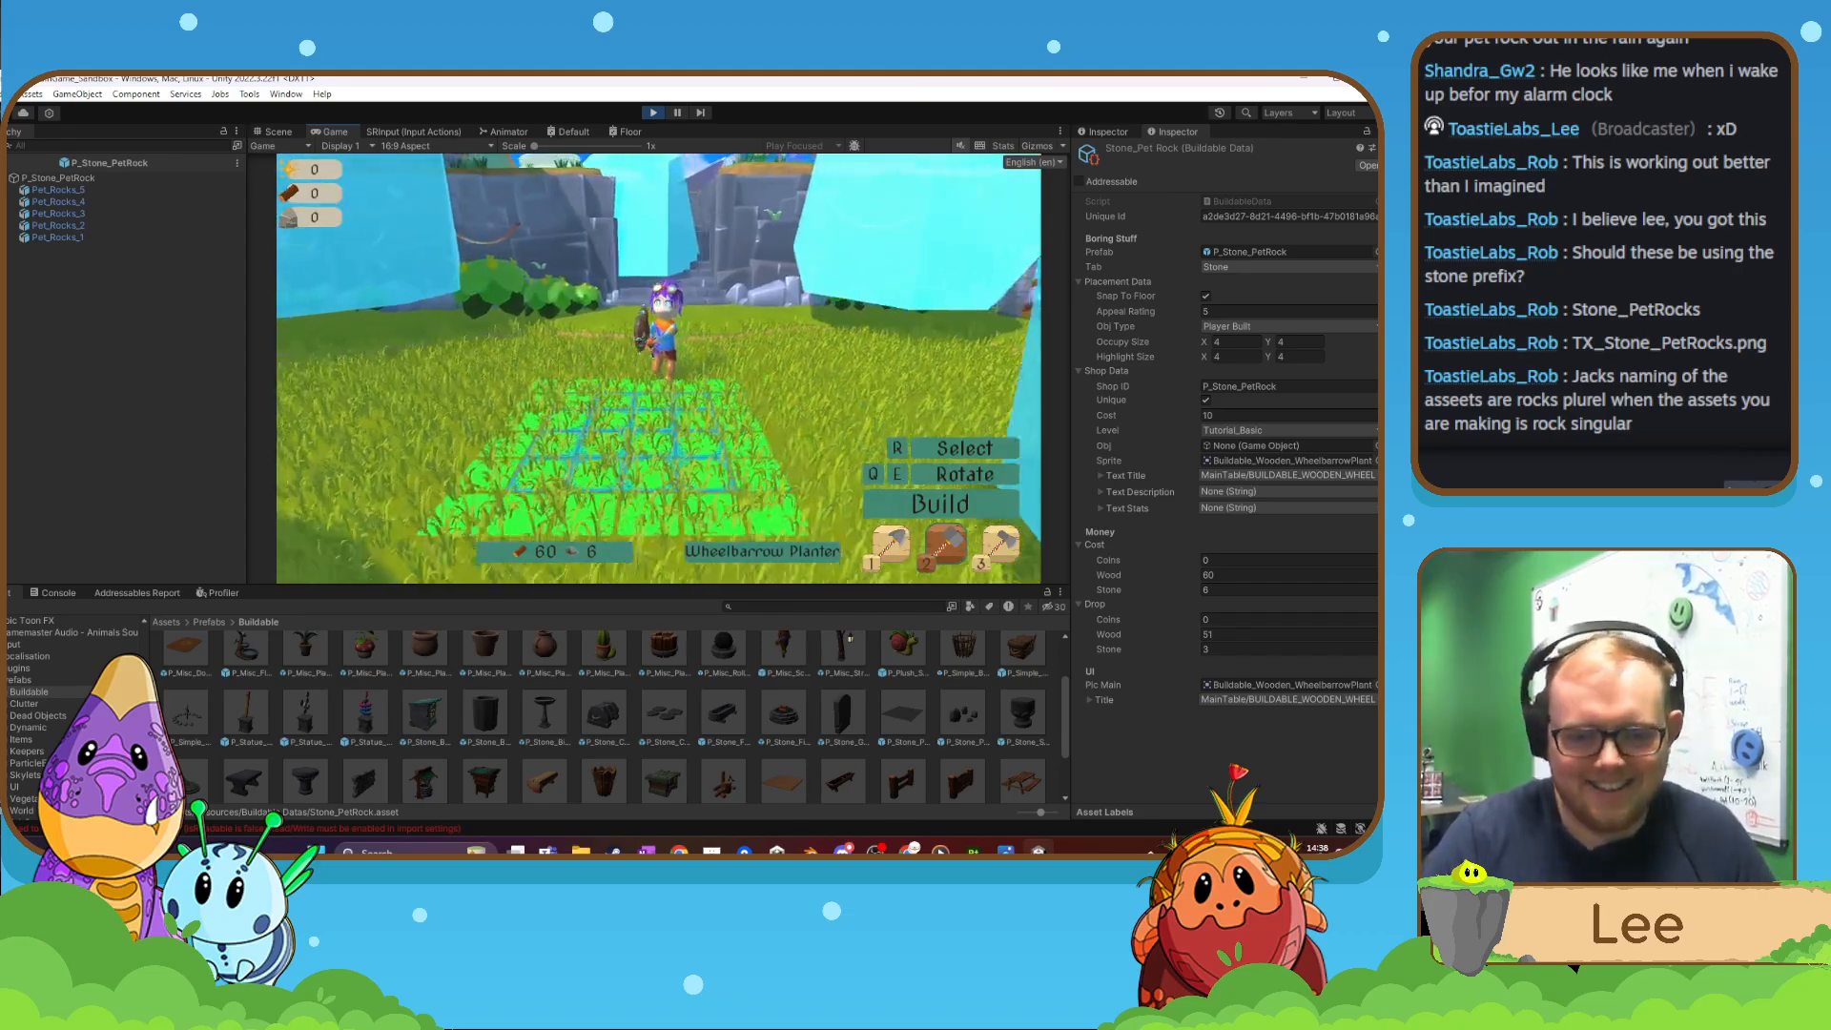
key("s")
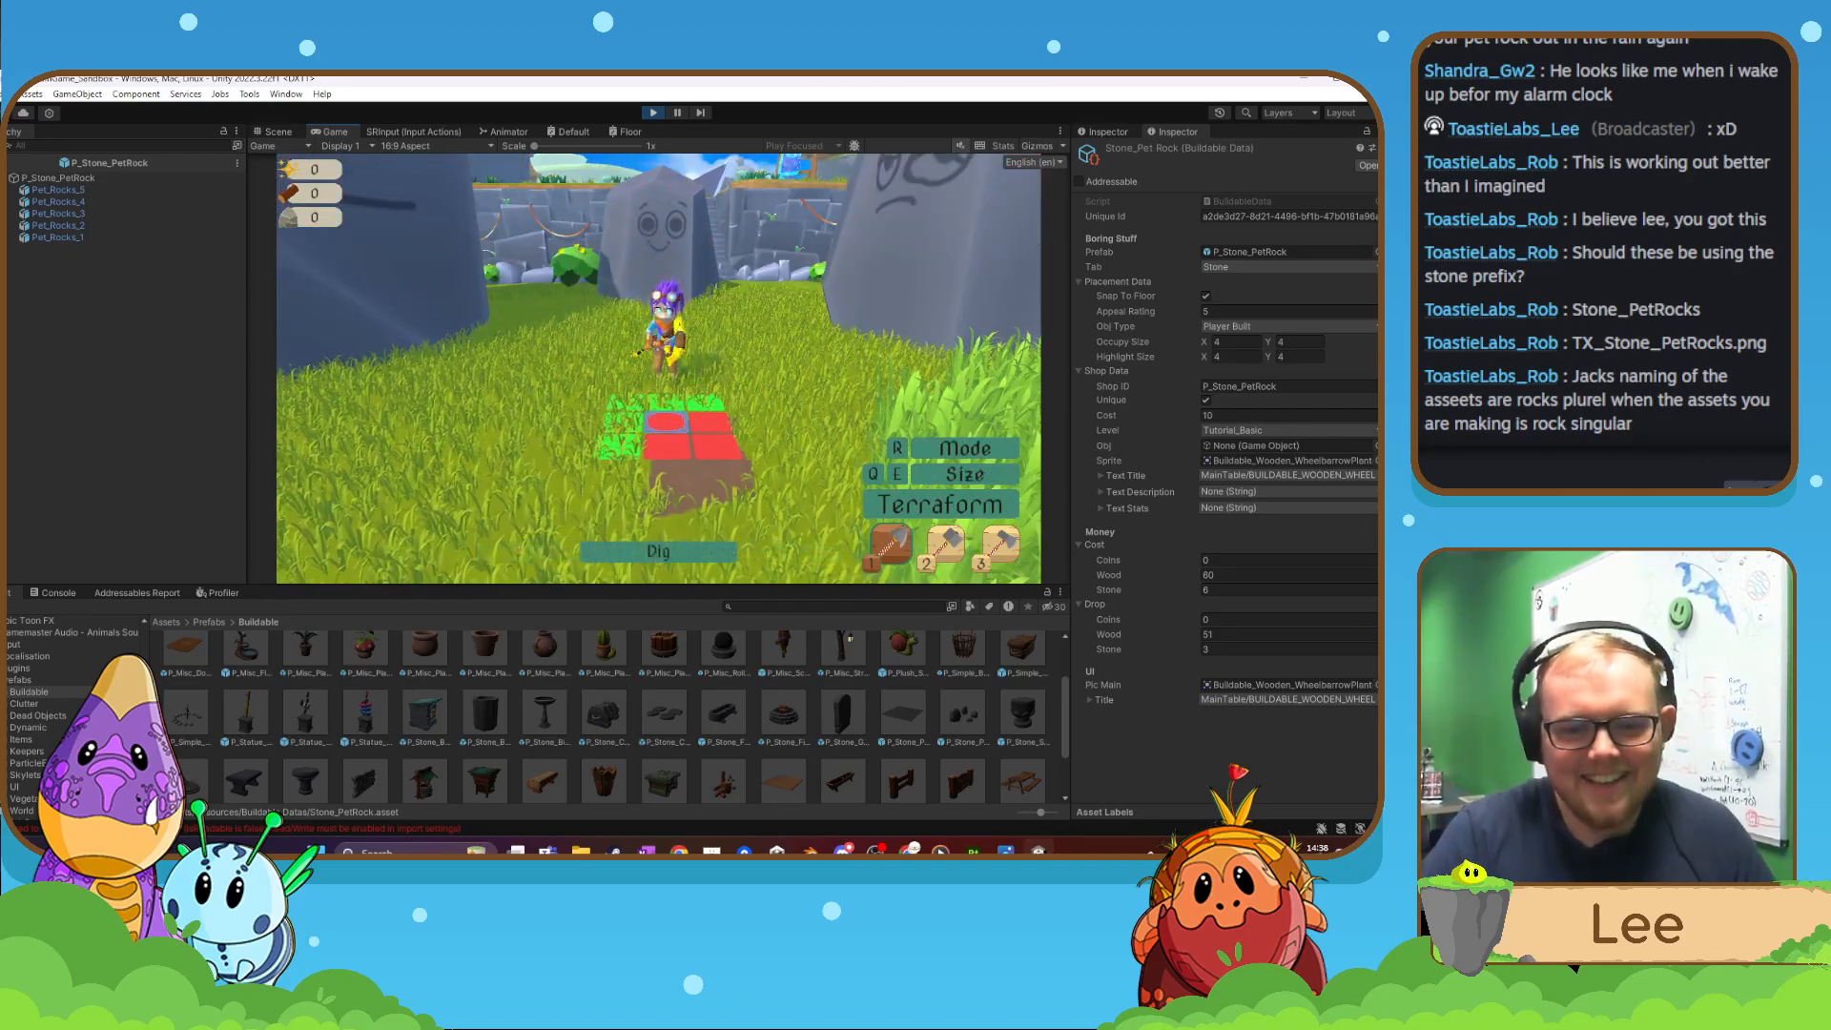
- Walk the character around the placed pet rocks to examine their scale, faces and arrangement
key("w")
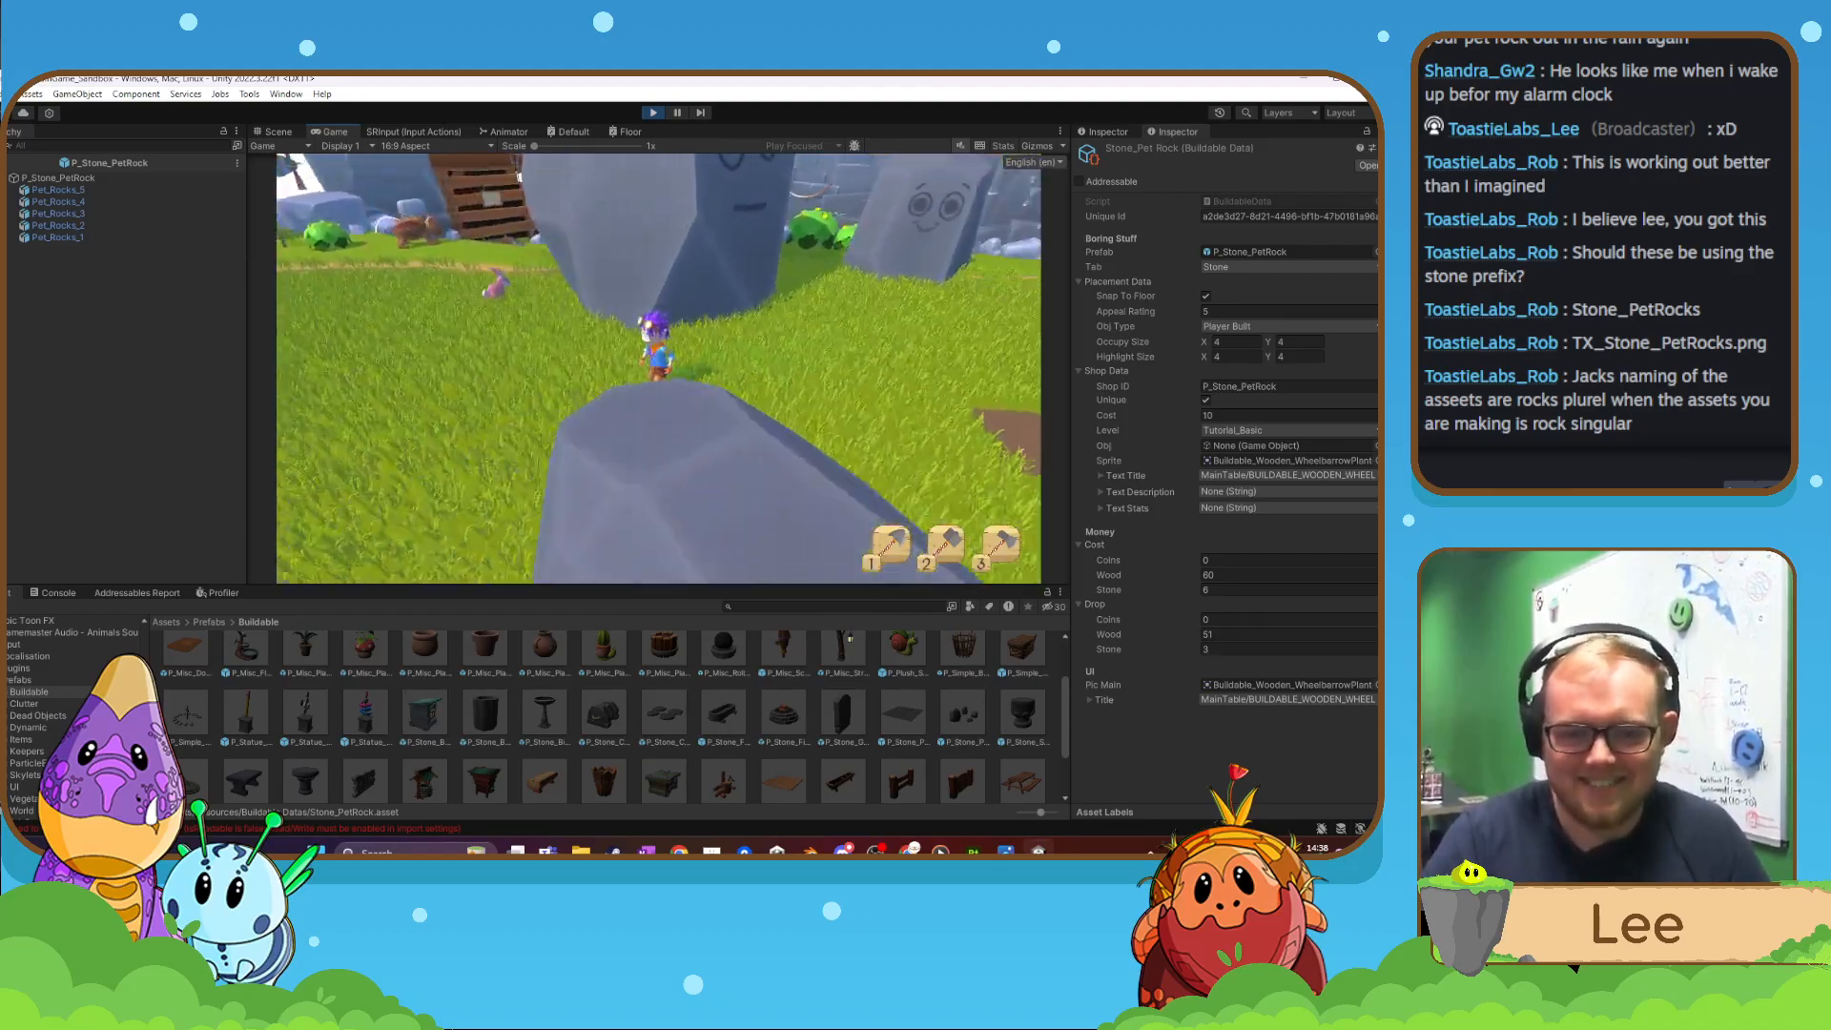
key("d")
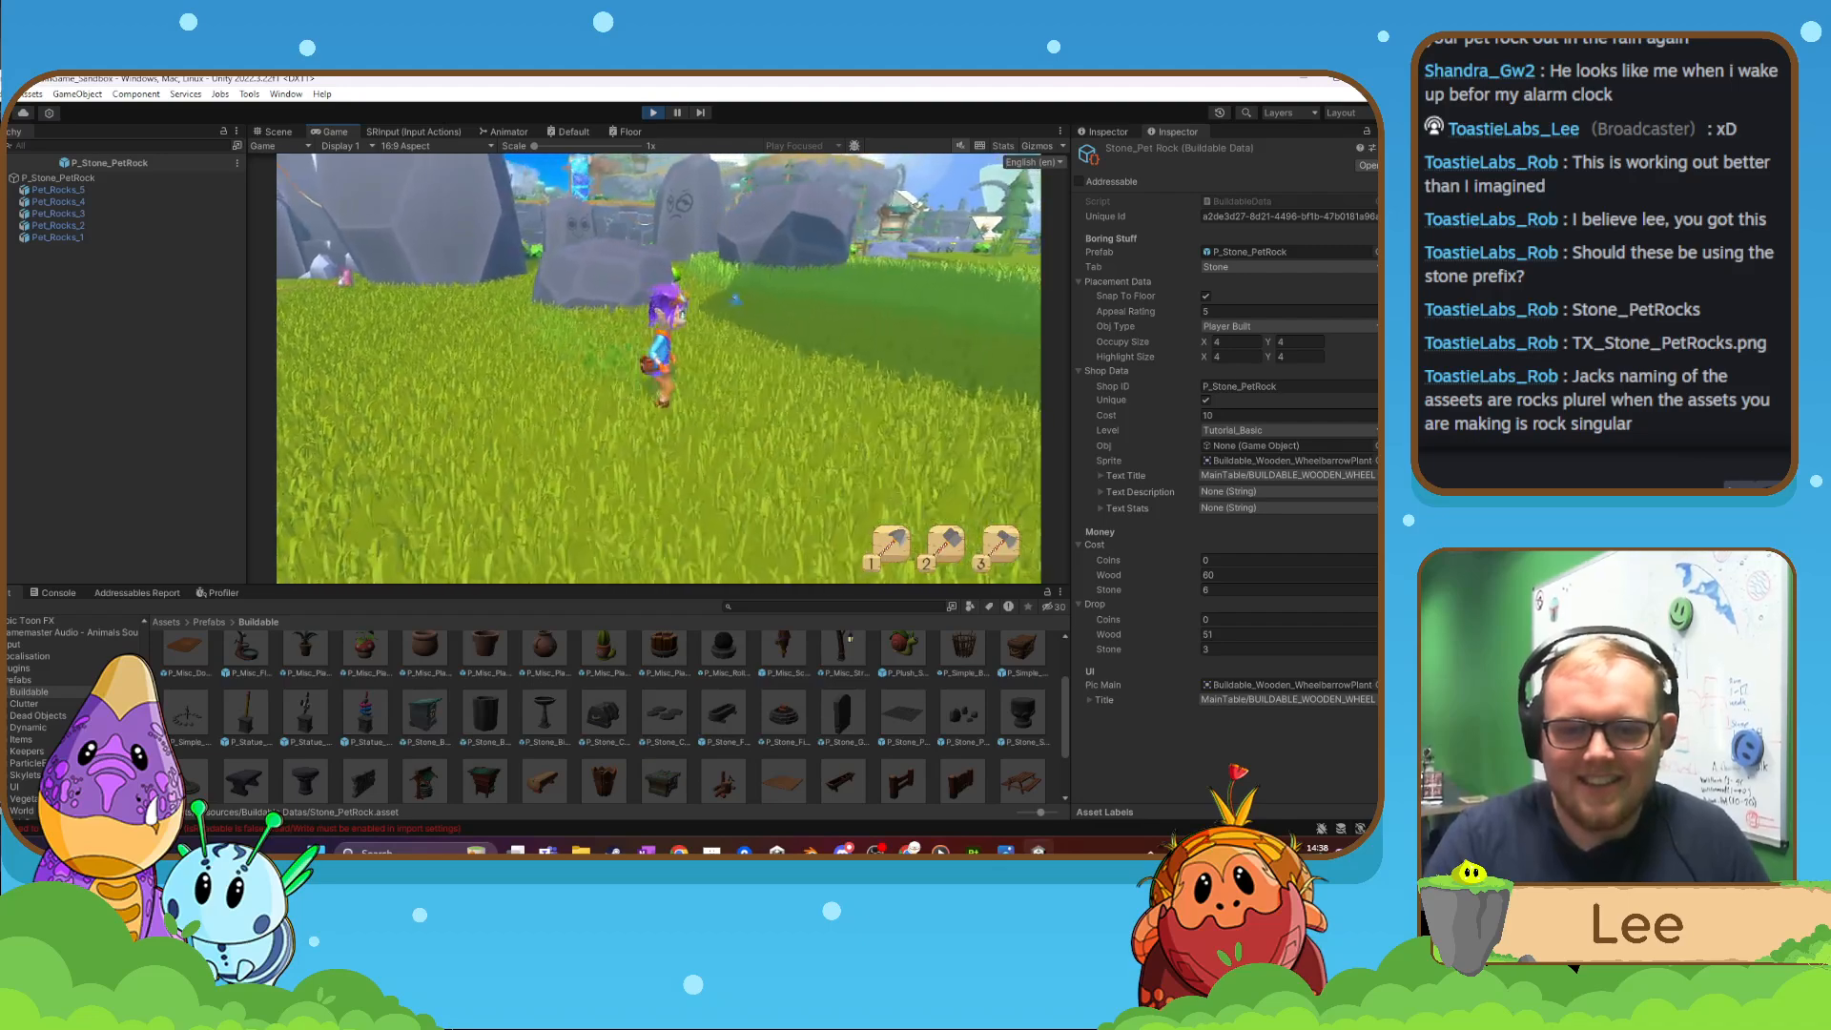
key("w")
key("w")
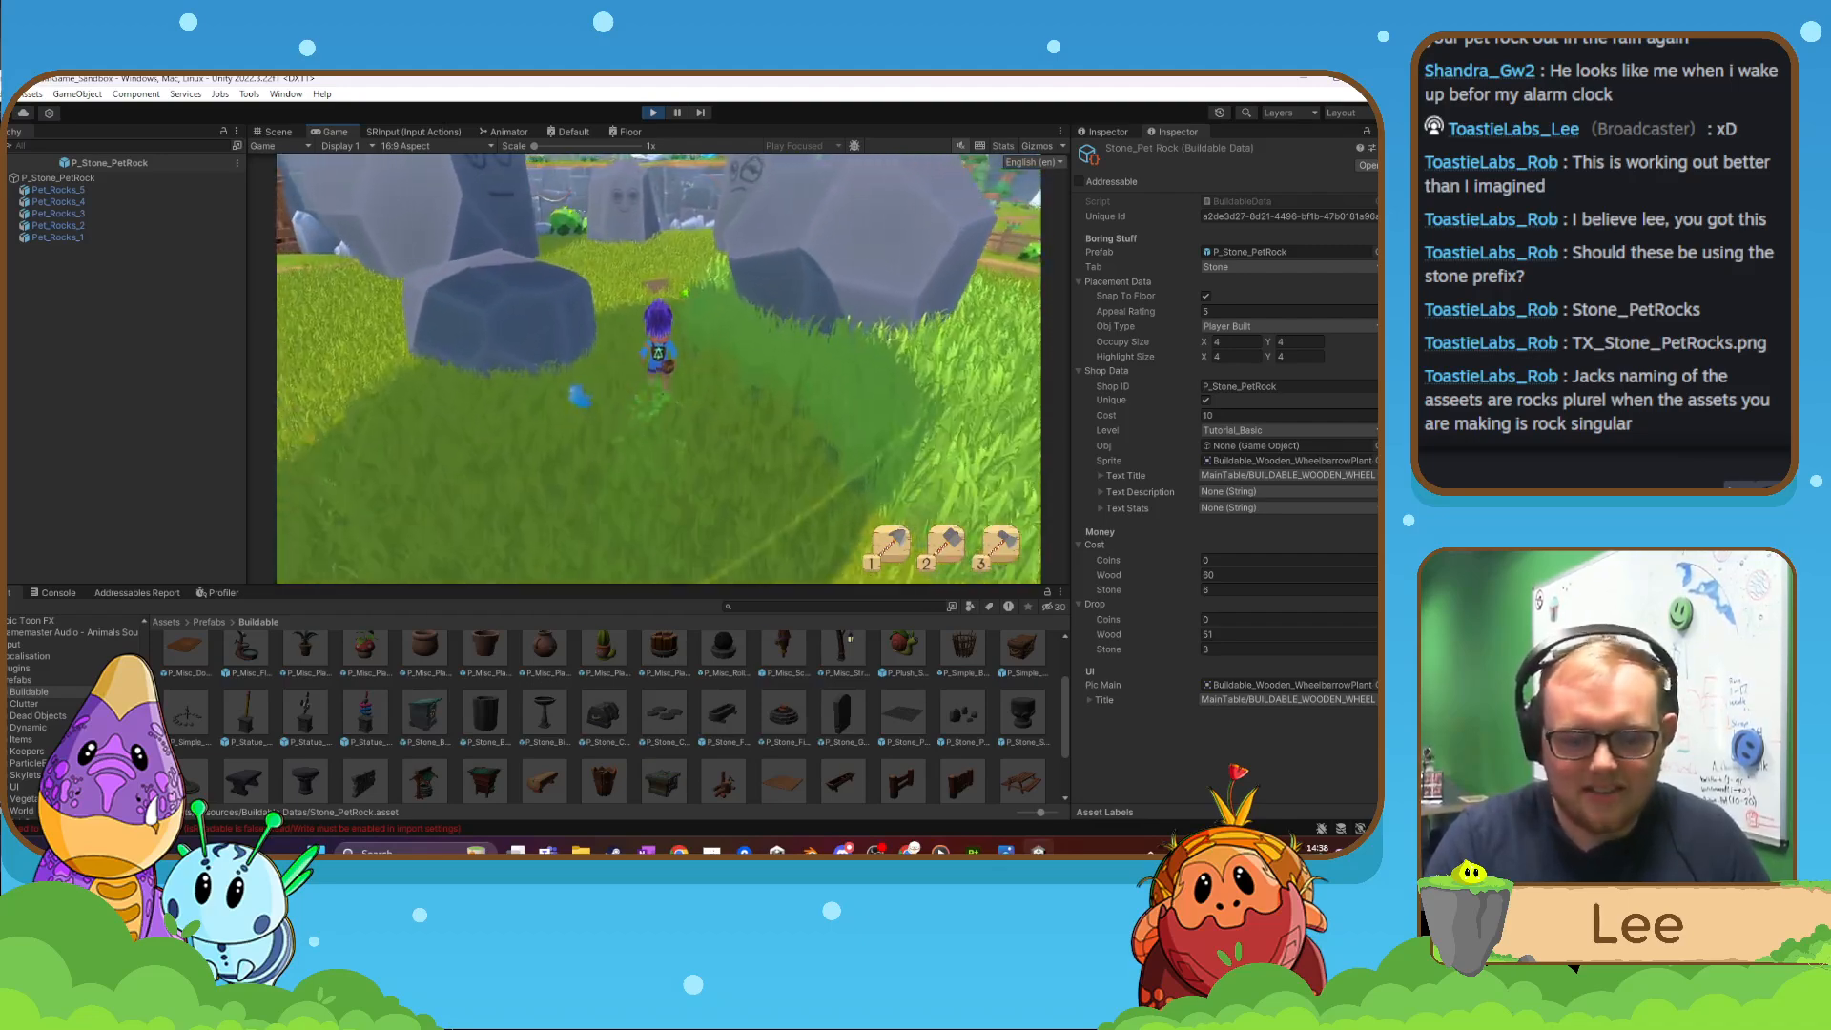
key("a")
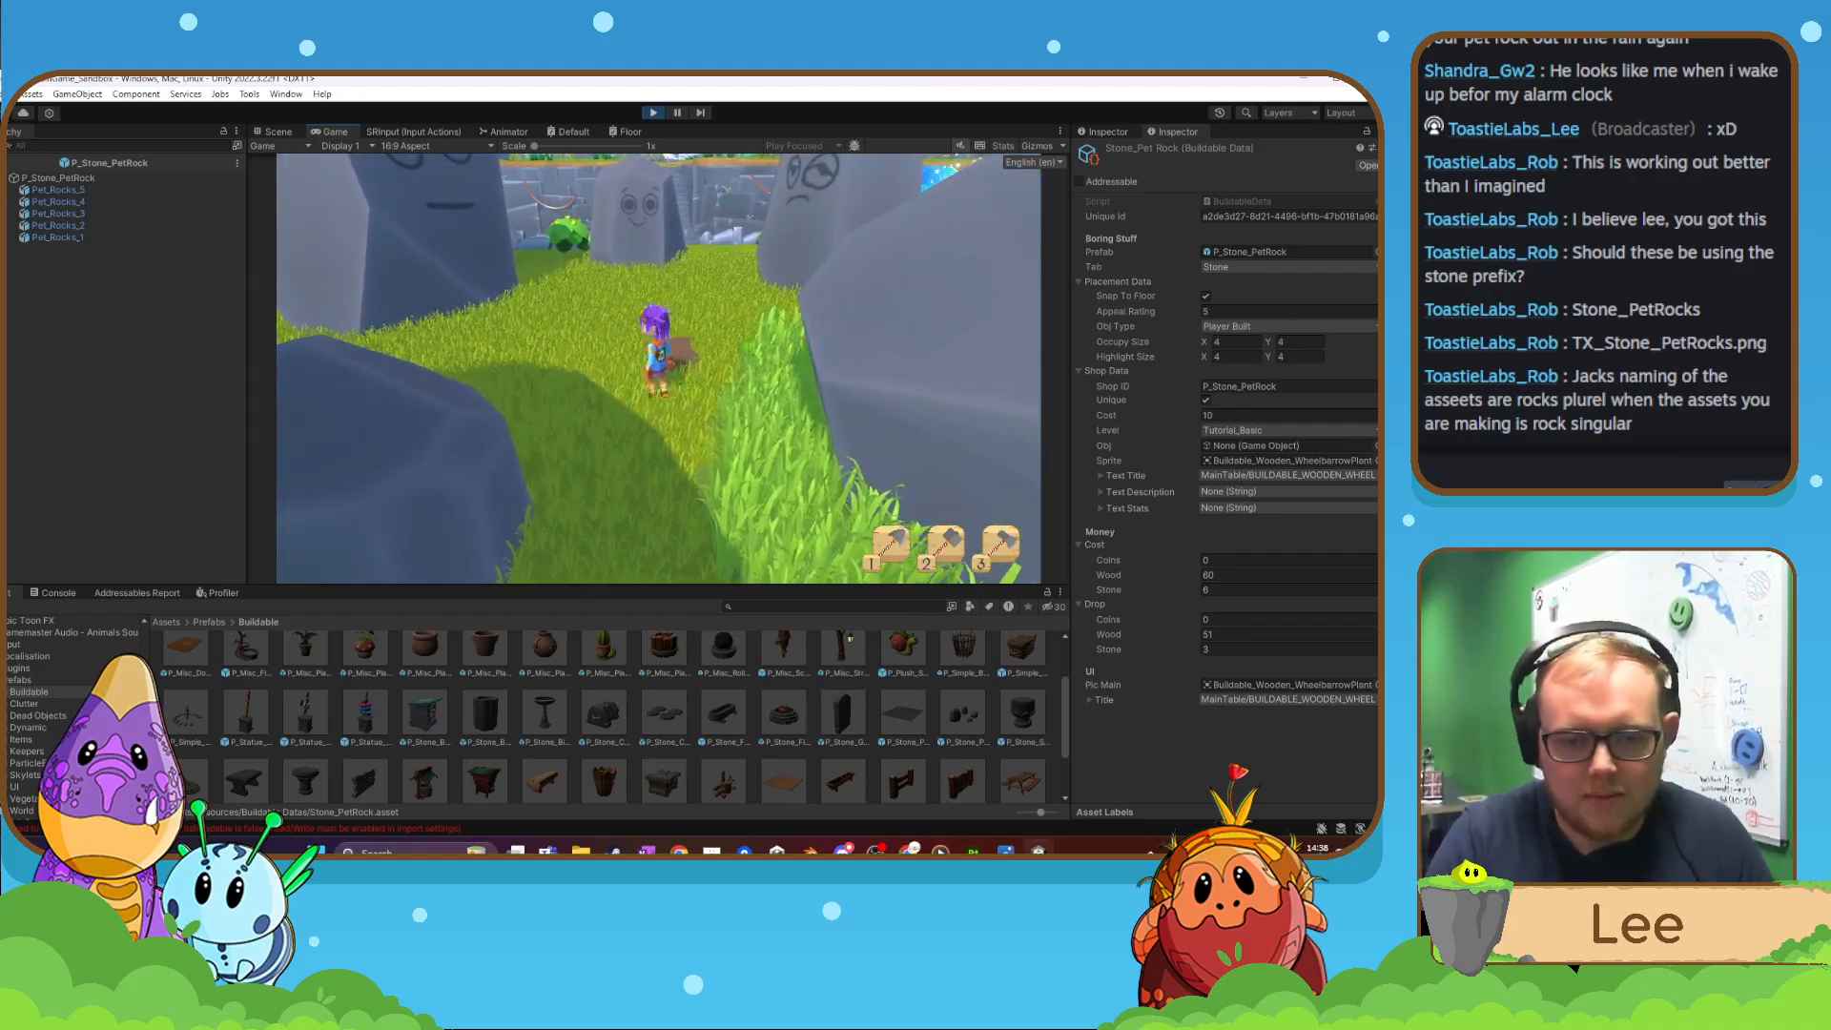
key("w")
key("d")
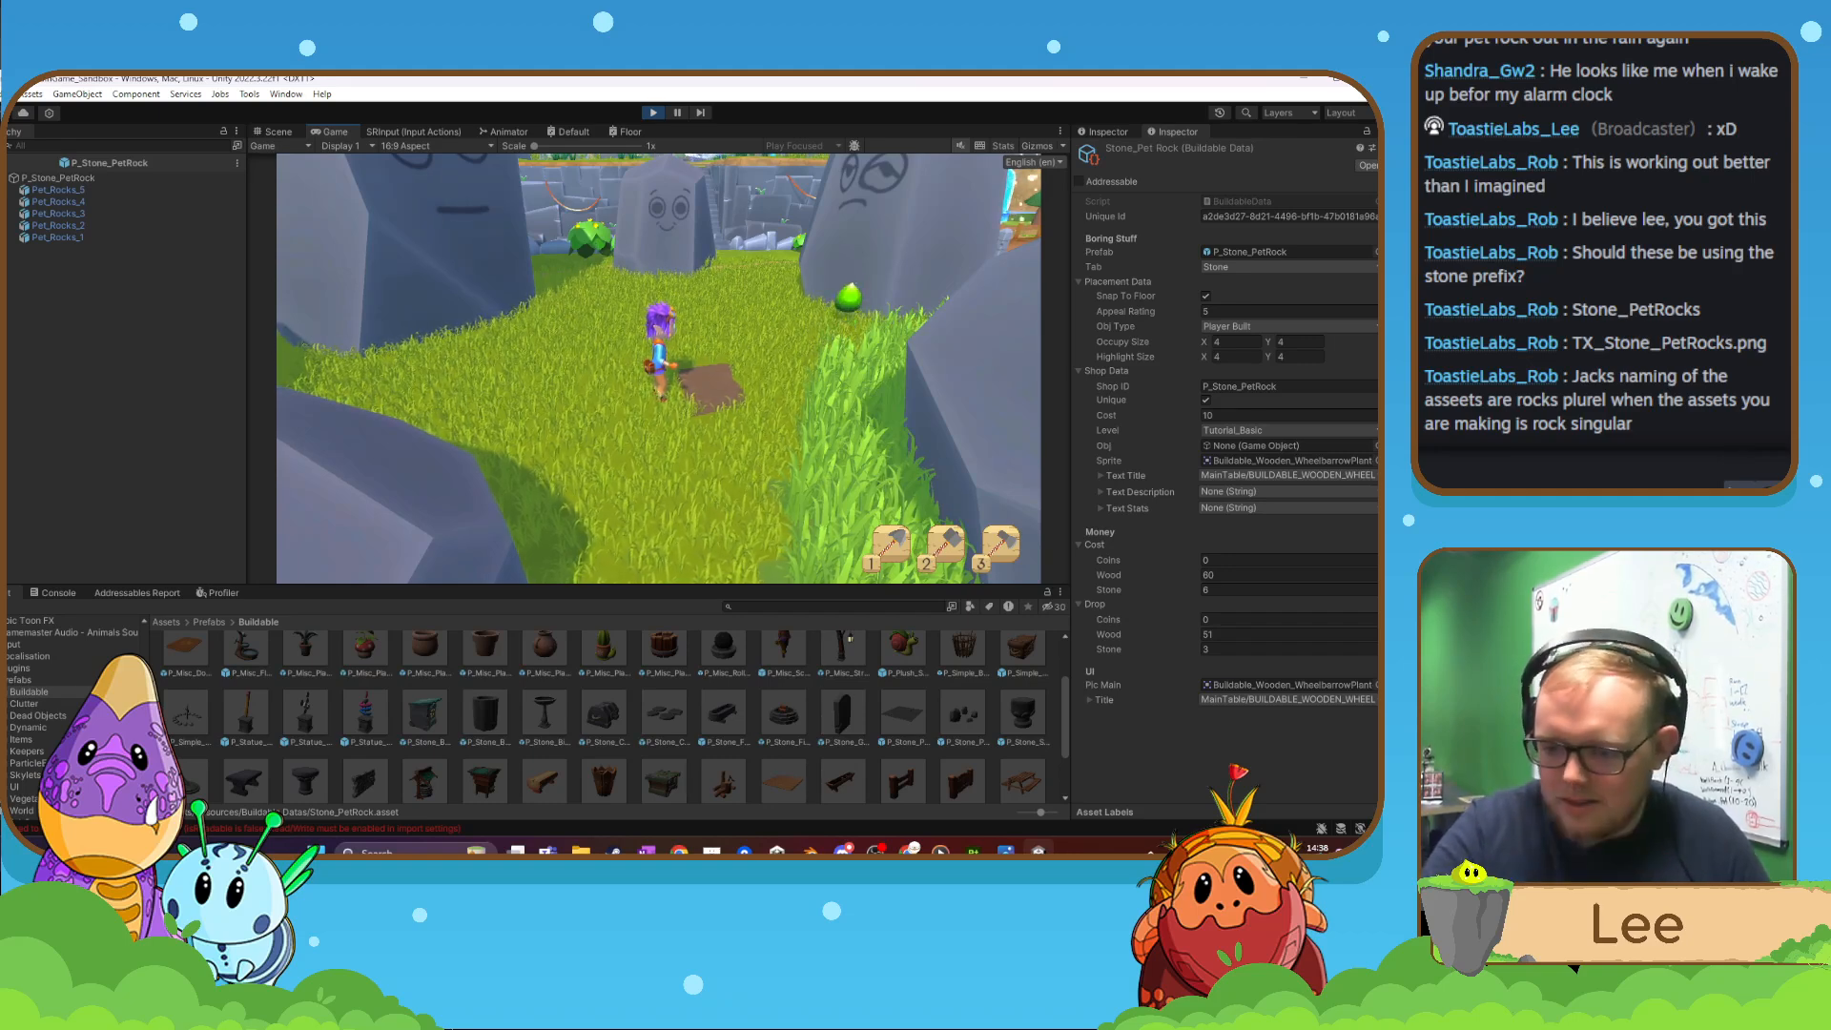
- Walk the character back and forth between the giant pet rocks, viewing them up close, from behind and from a distance
key("w")
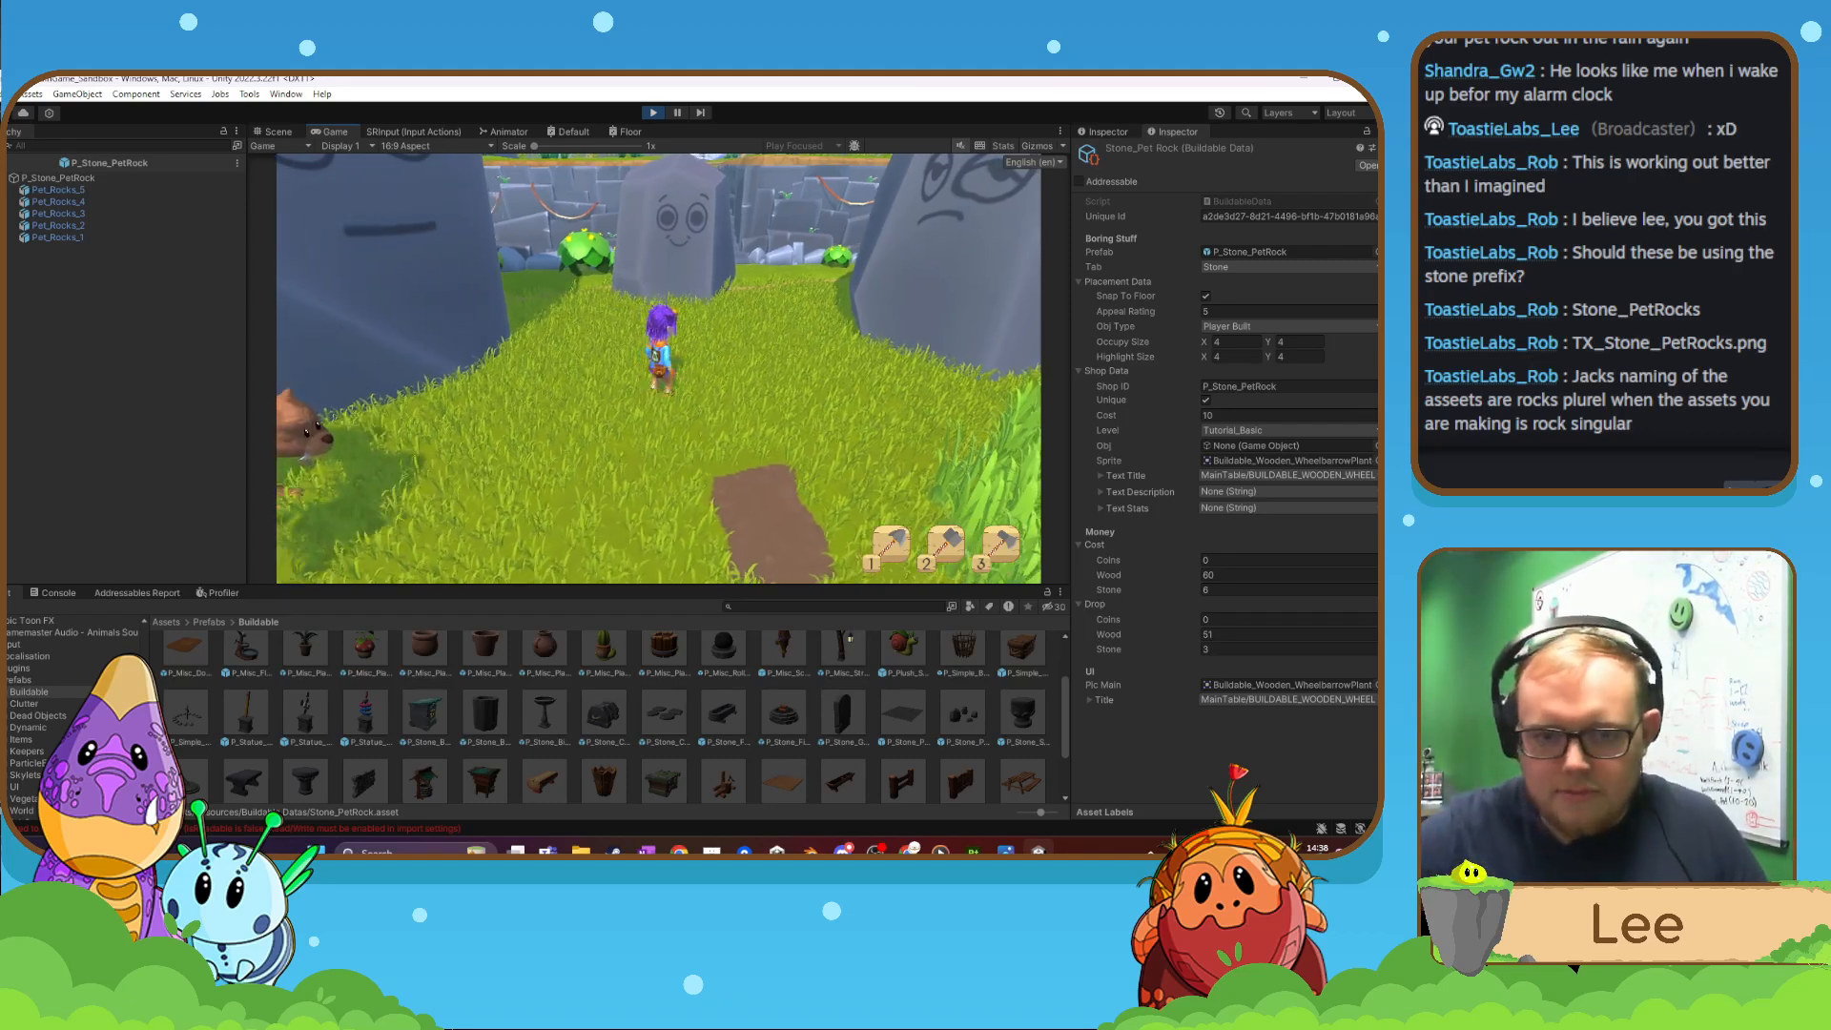
key("s")
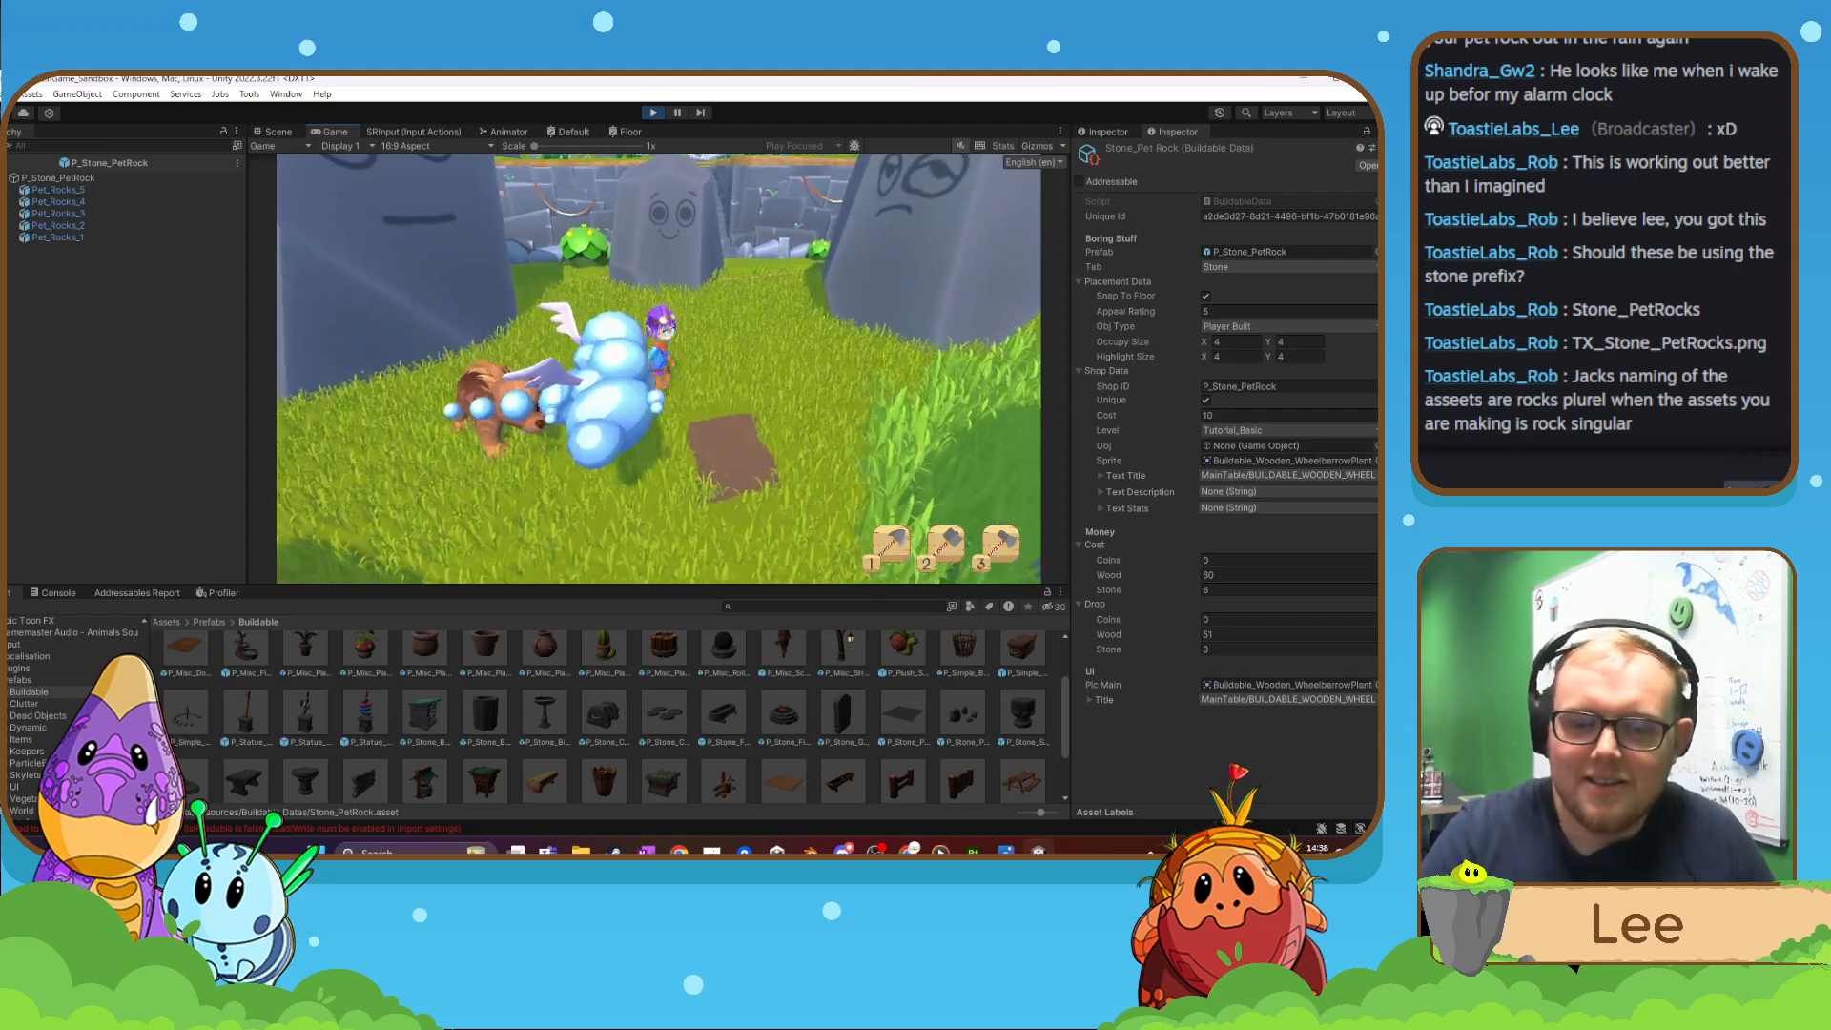
key("w")
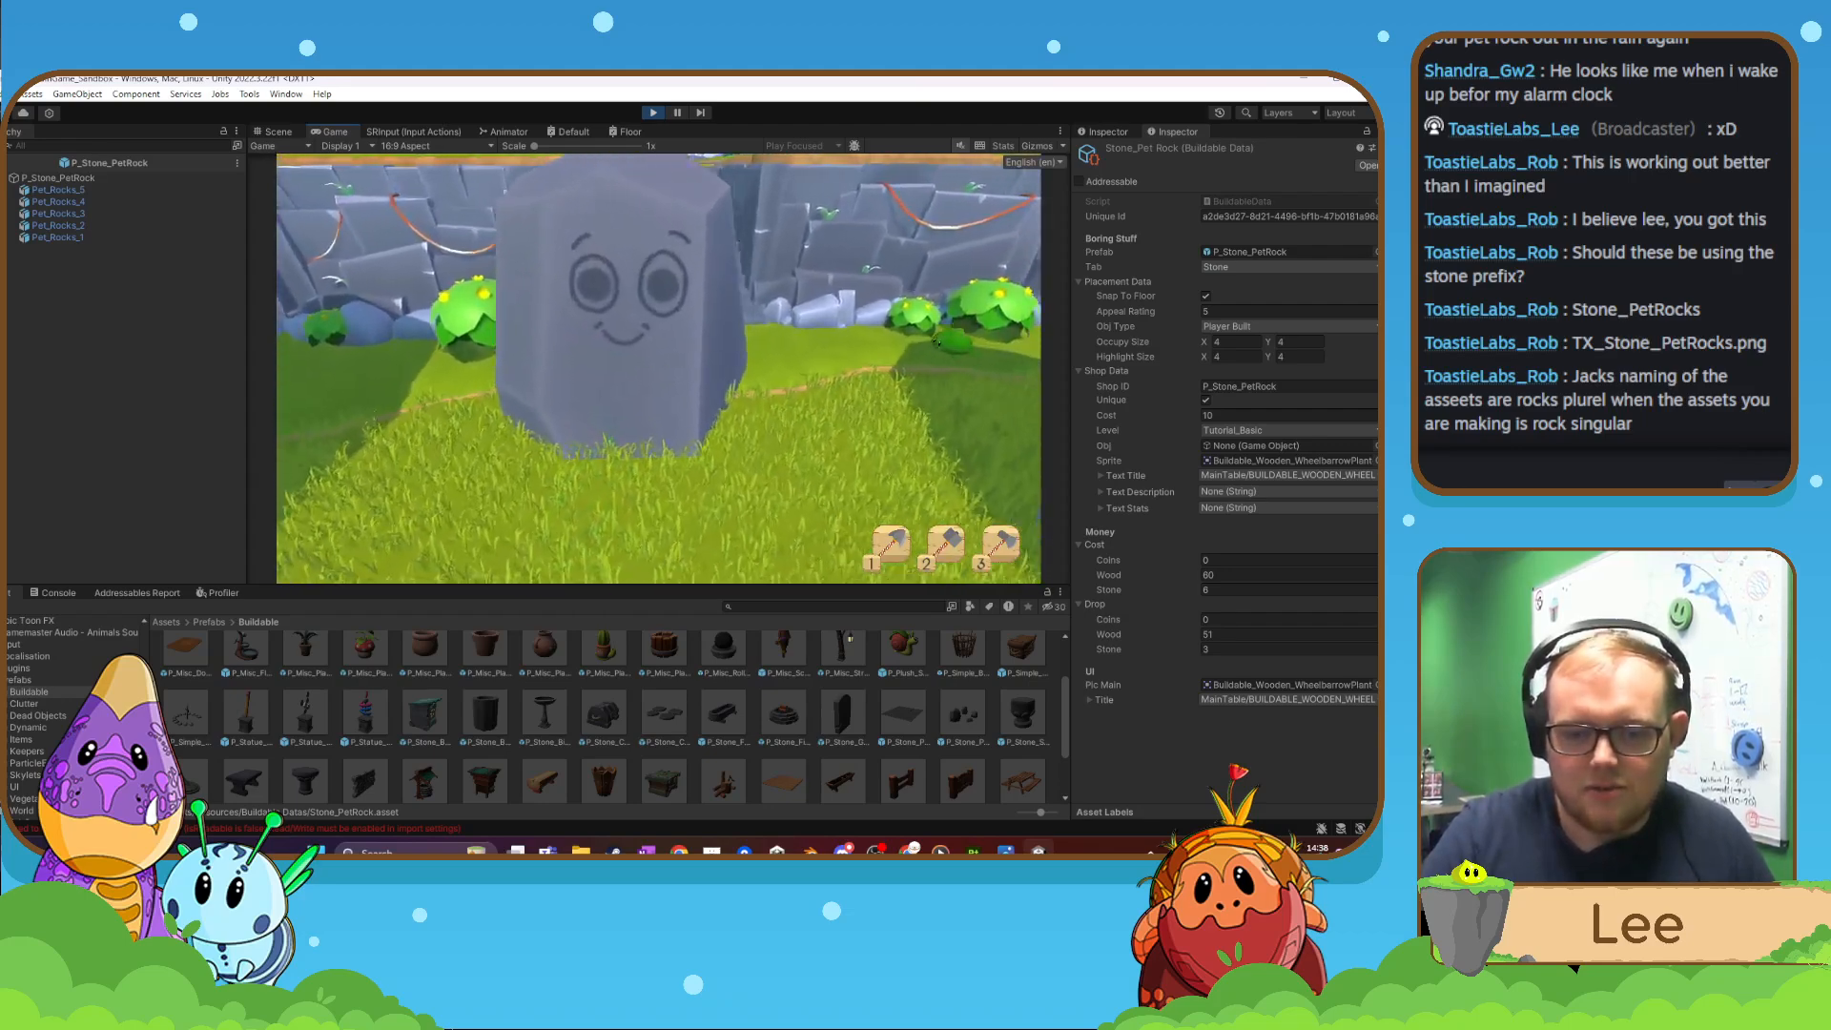
key("d")
key("s")
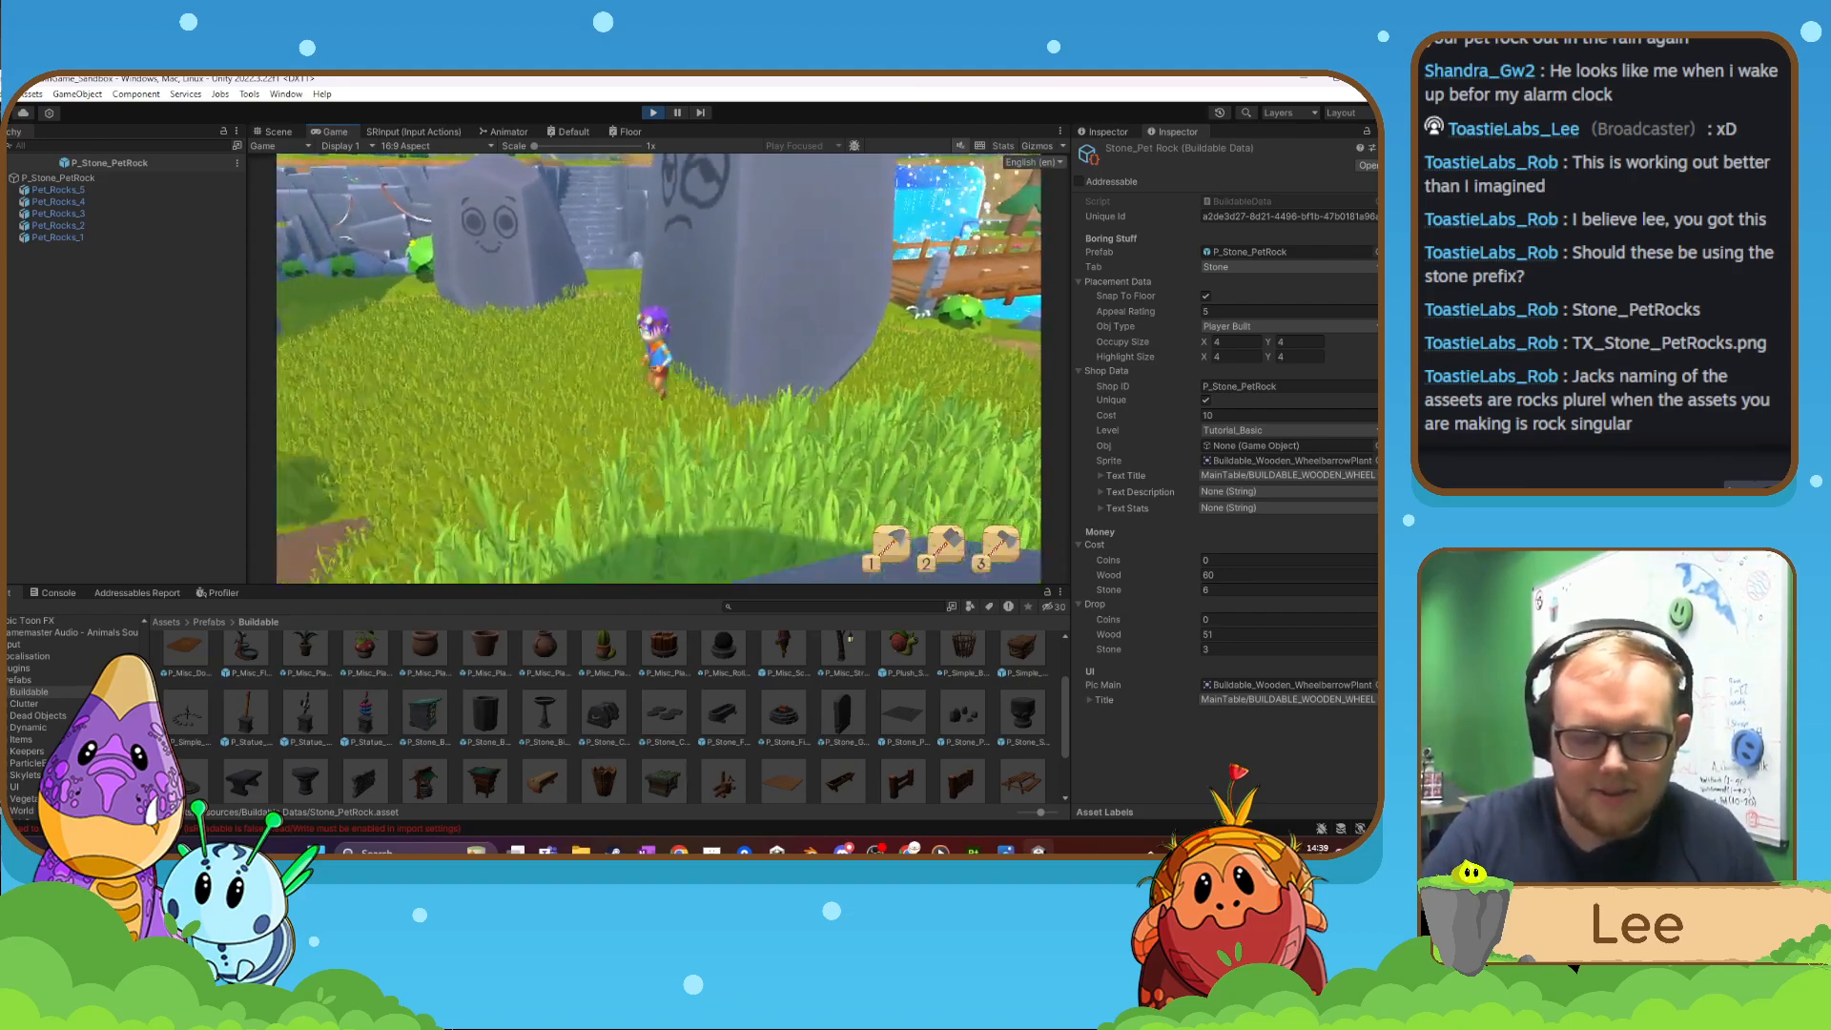
key("w")
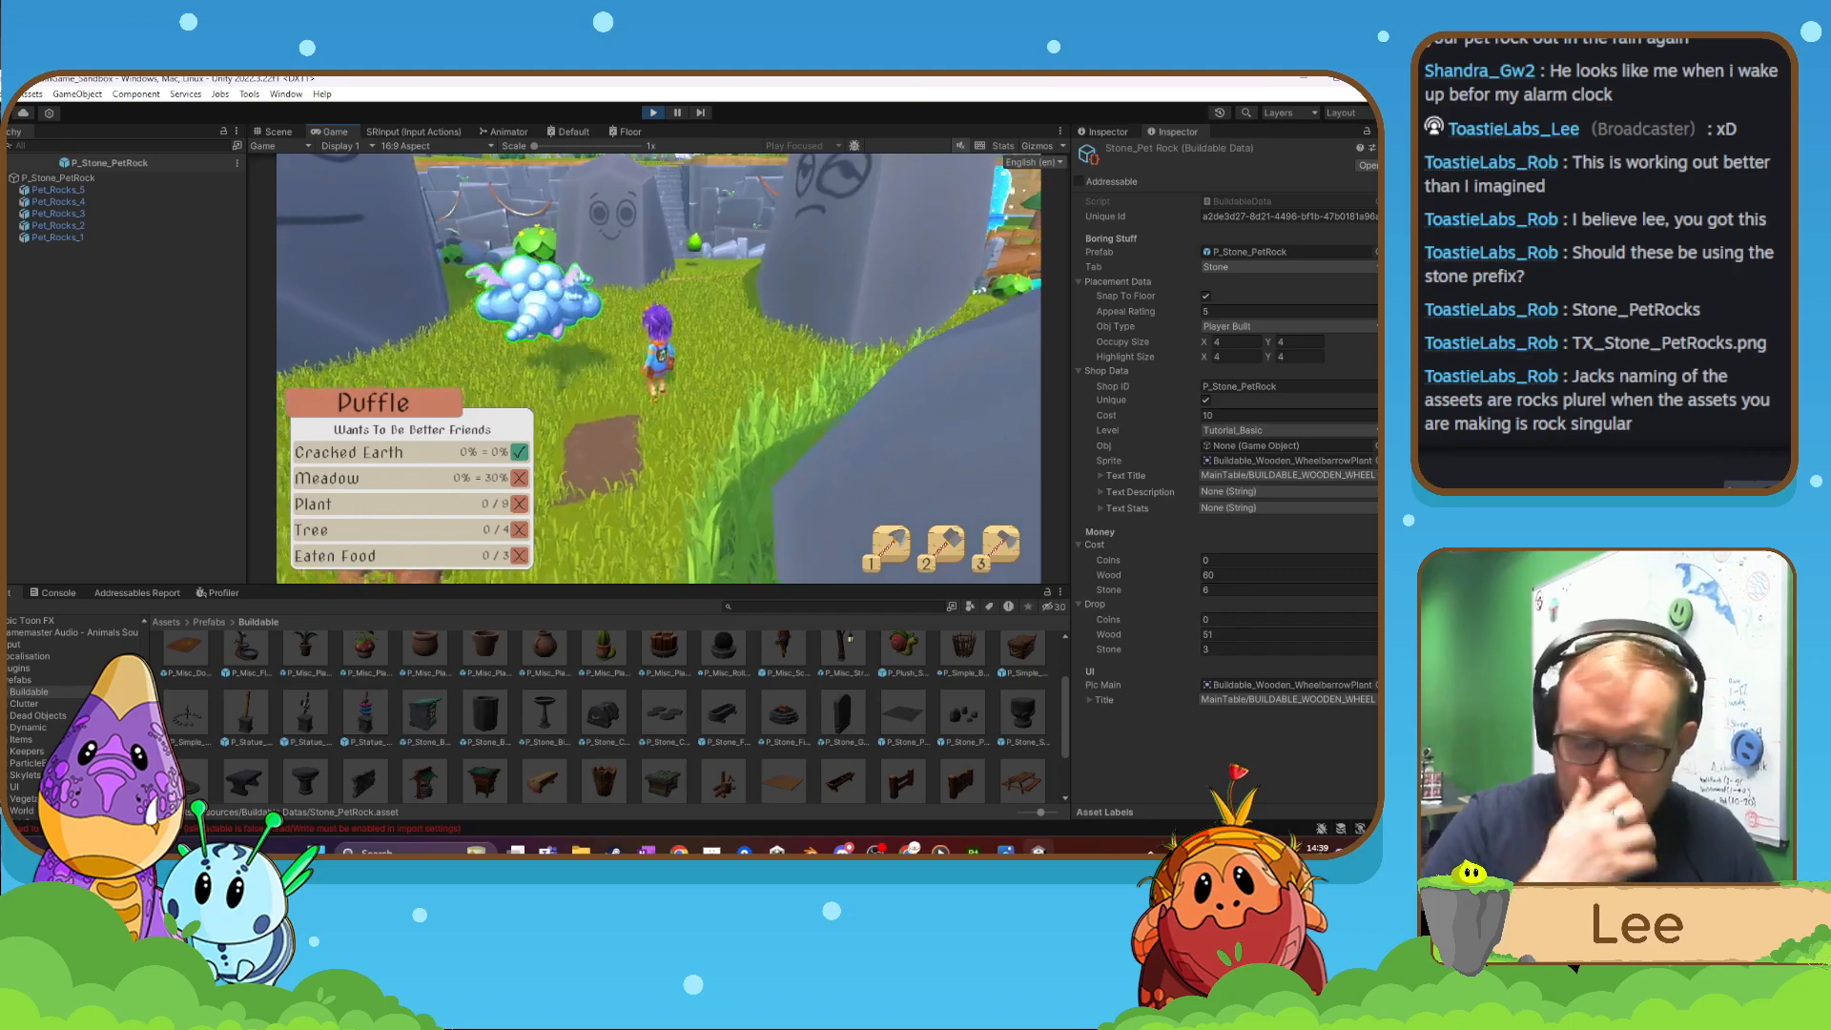
key("s")
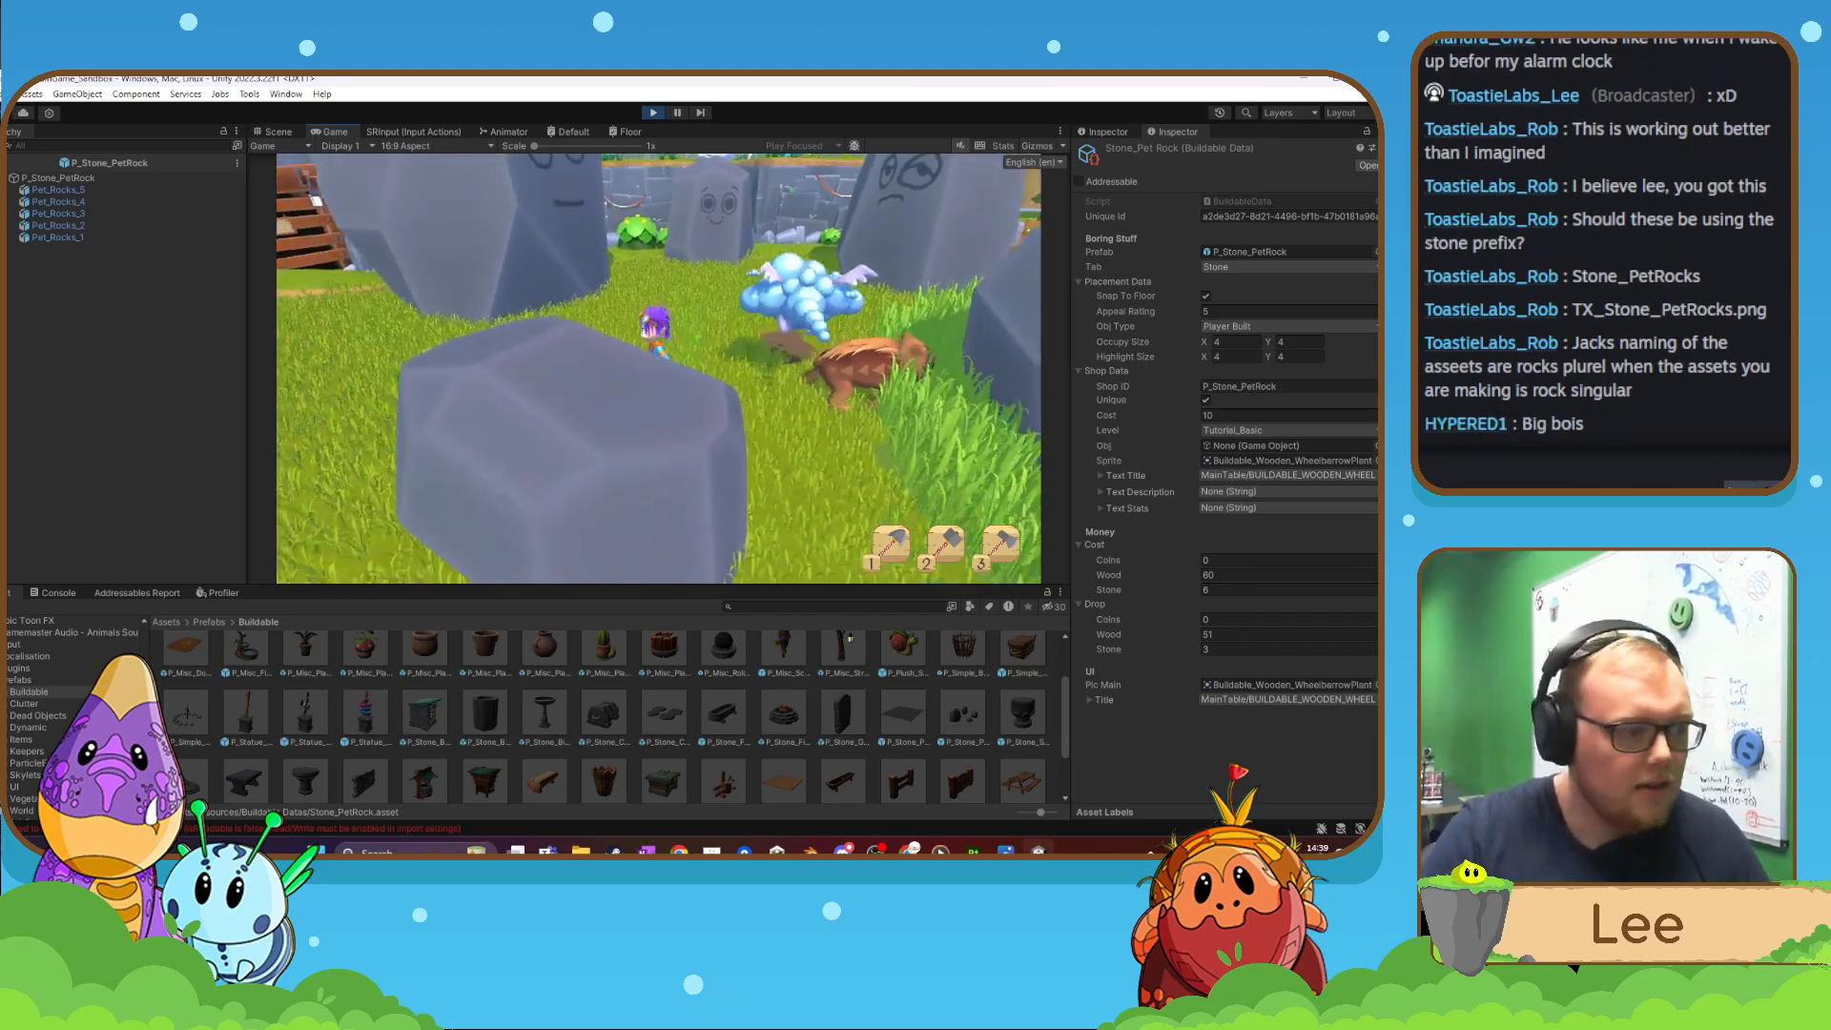
key("s")
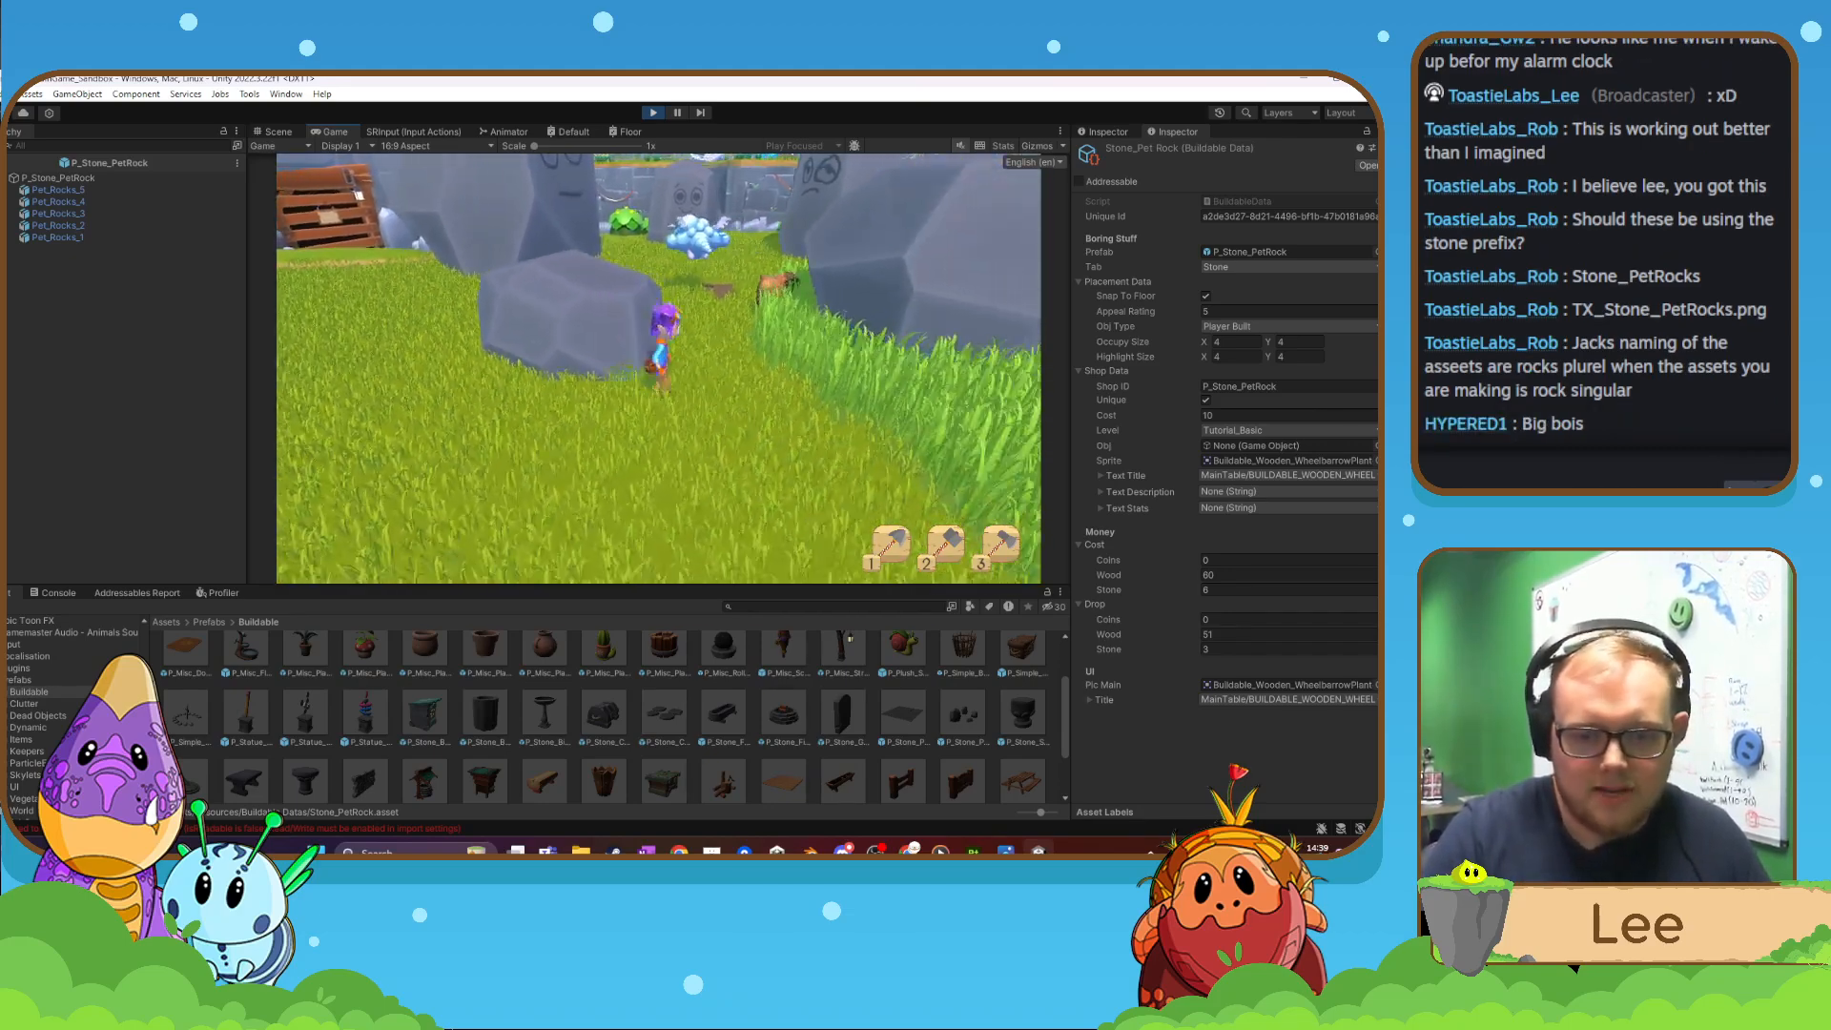
key("w")
key("w")
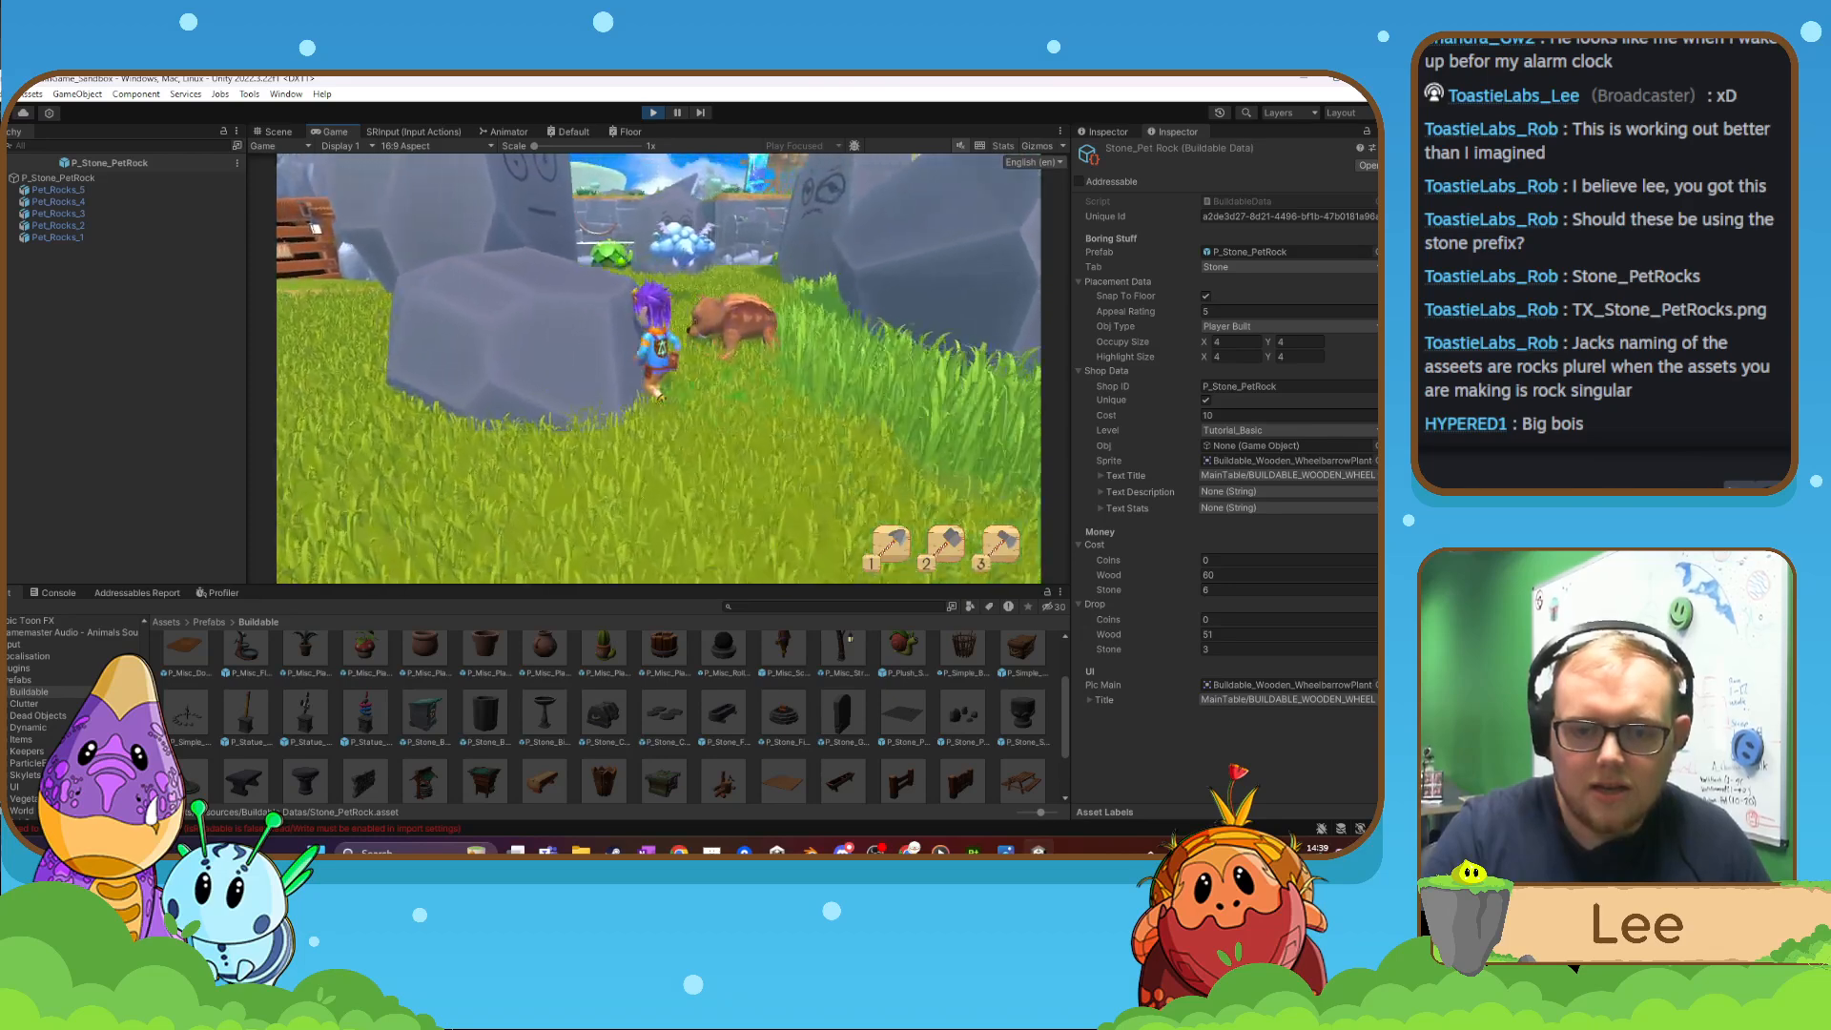
key("w")
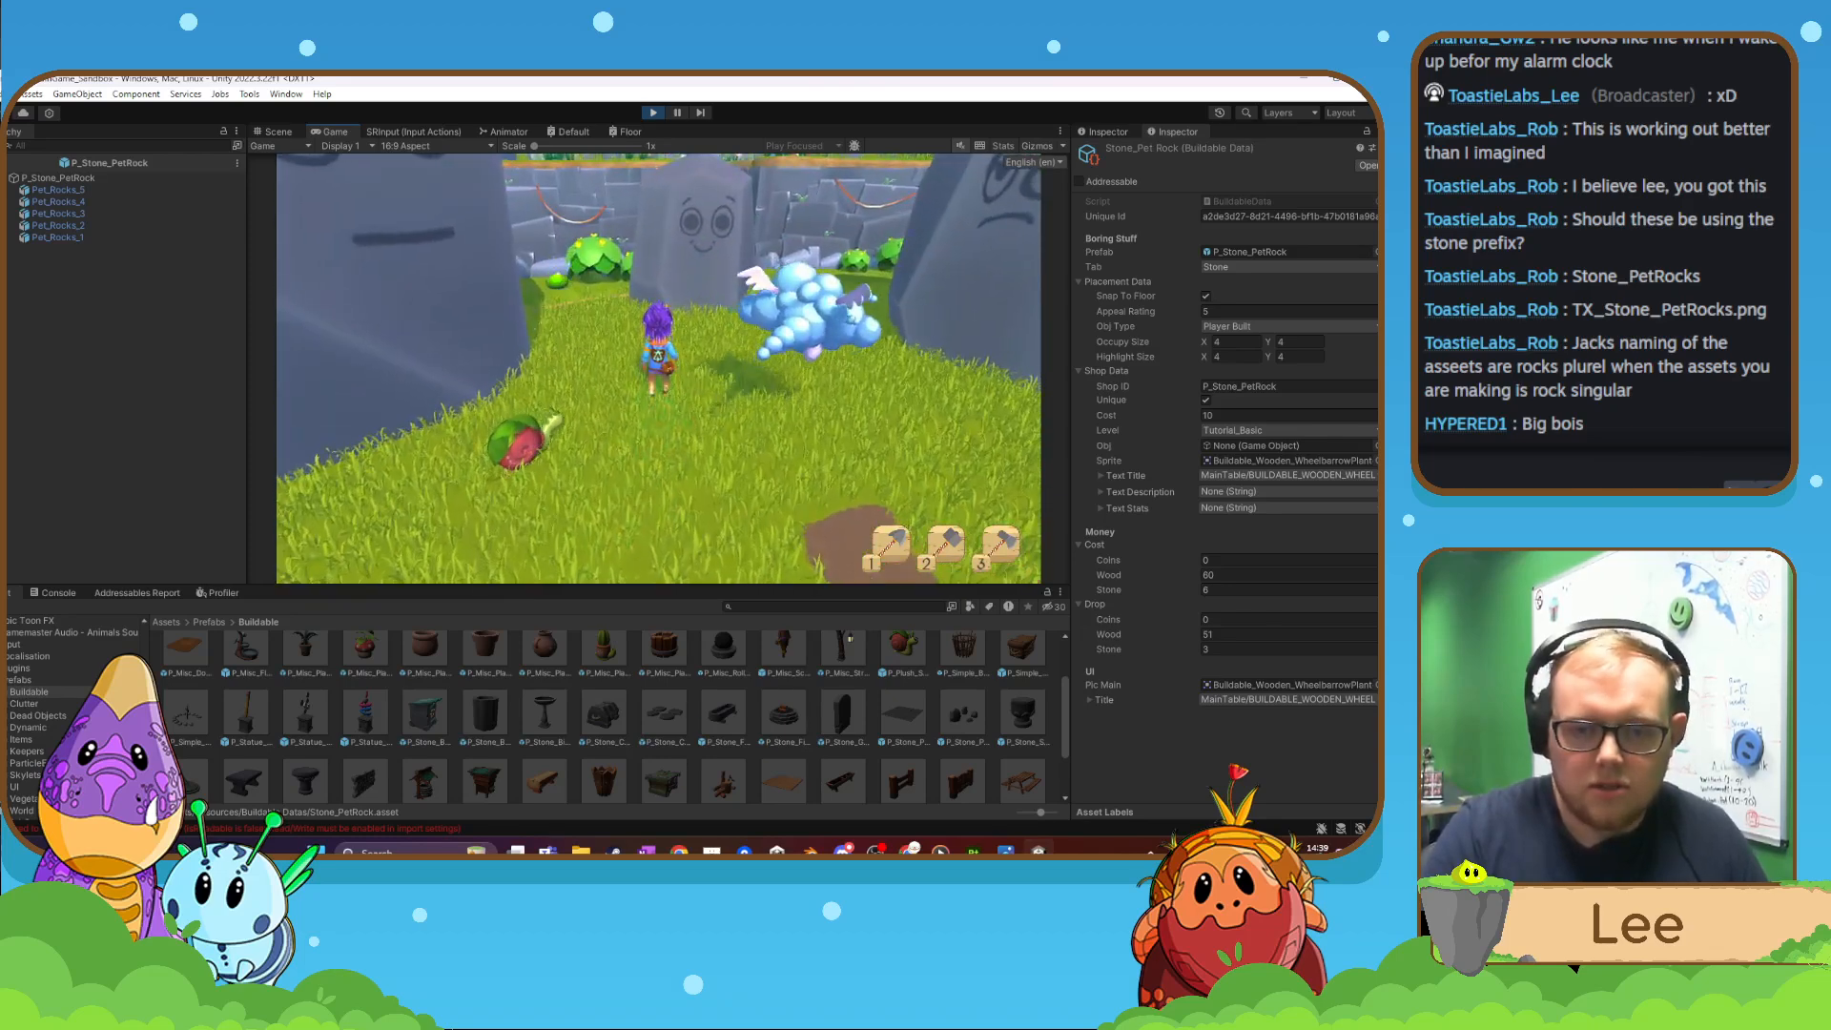
- Pause the game and exit play mode, returning to the P_Stone_PetRock prefab view
key("Escape")
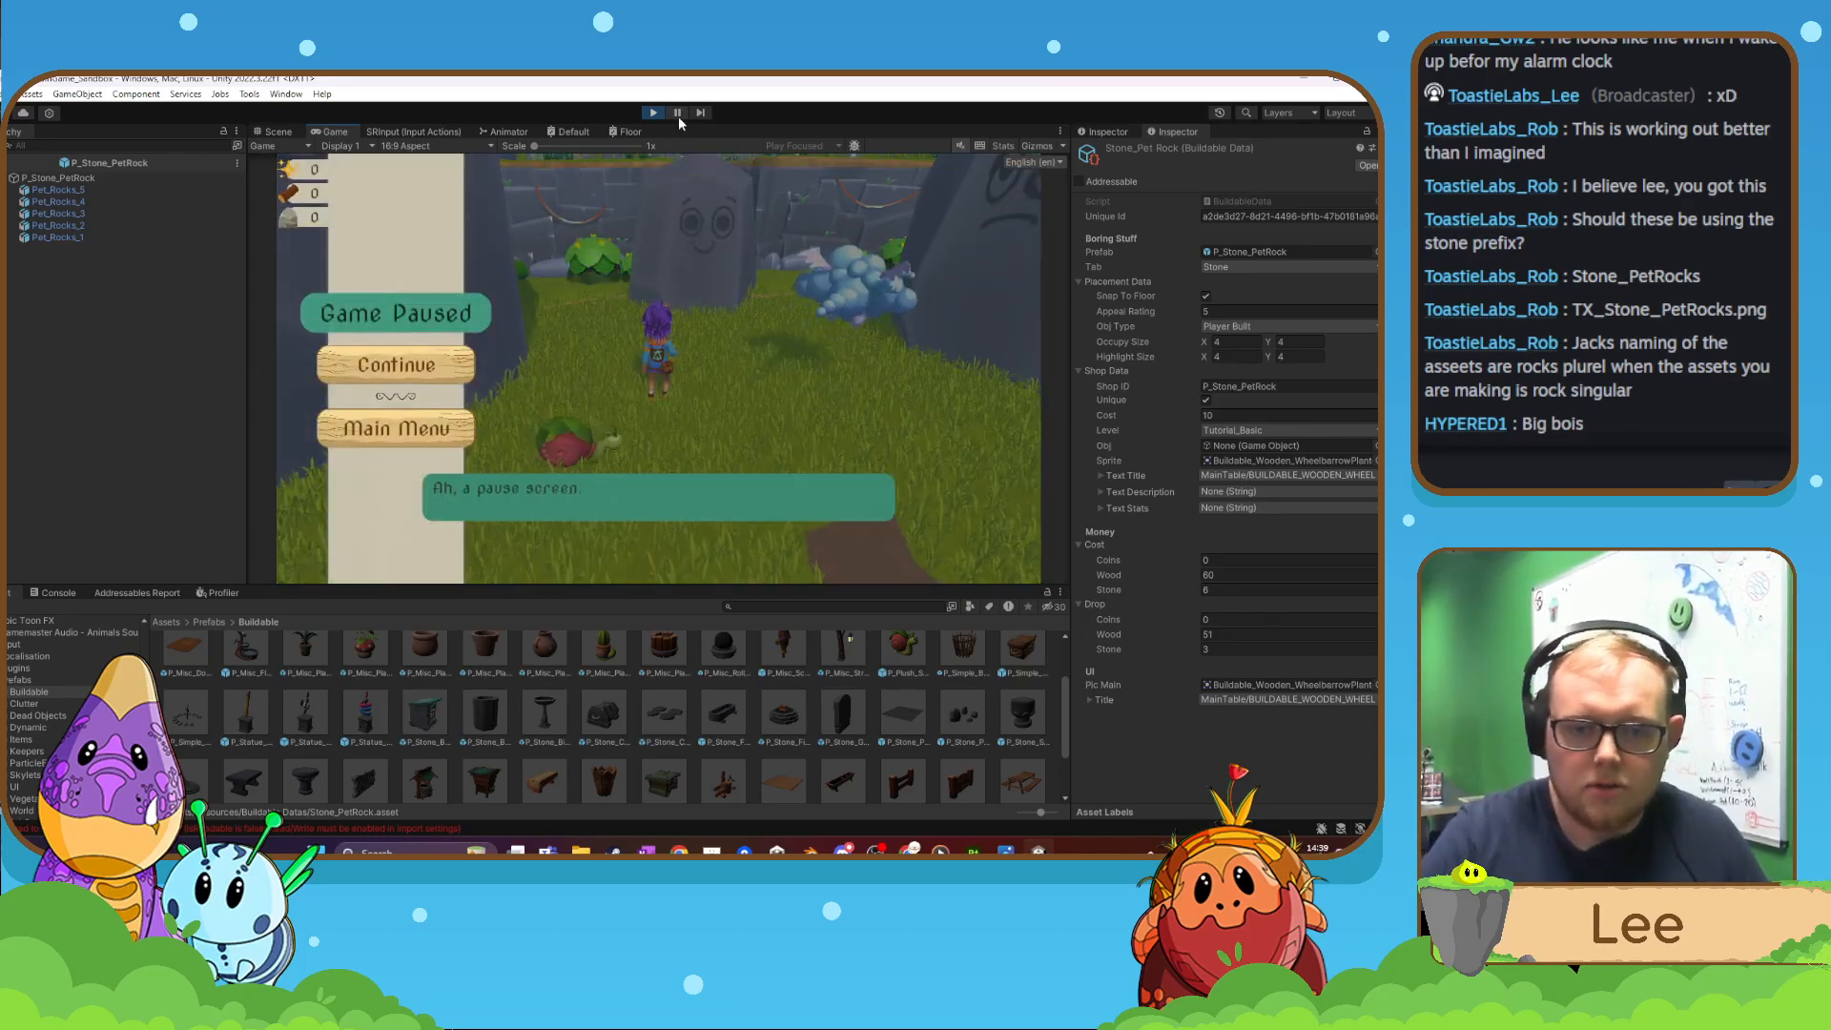
left_click(654, 113)
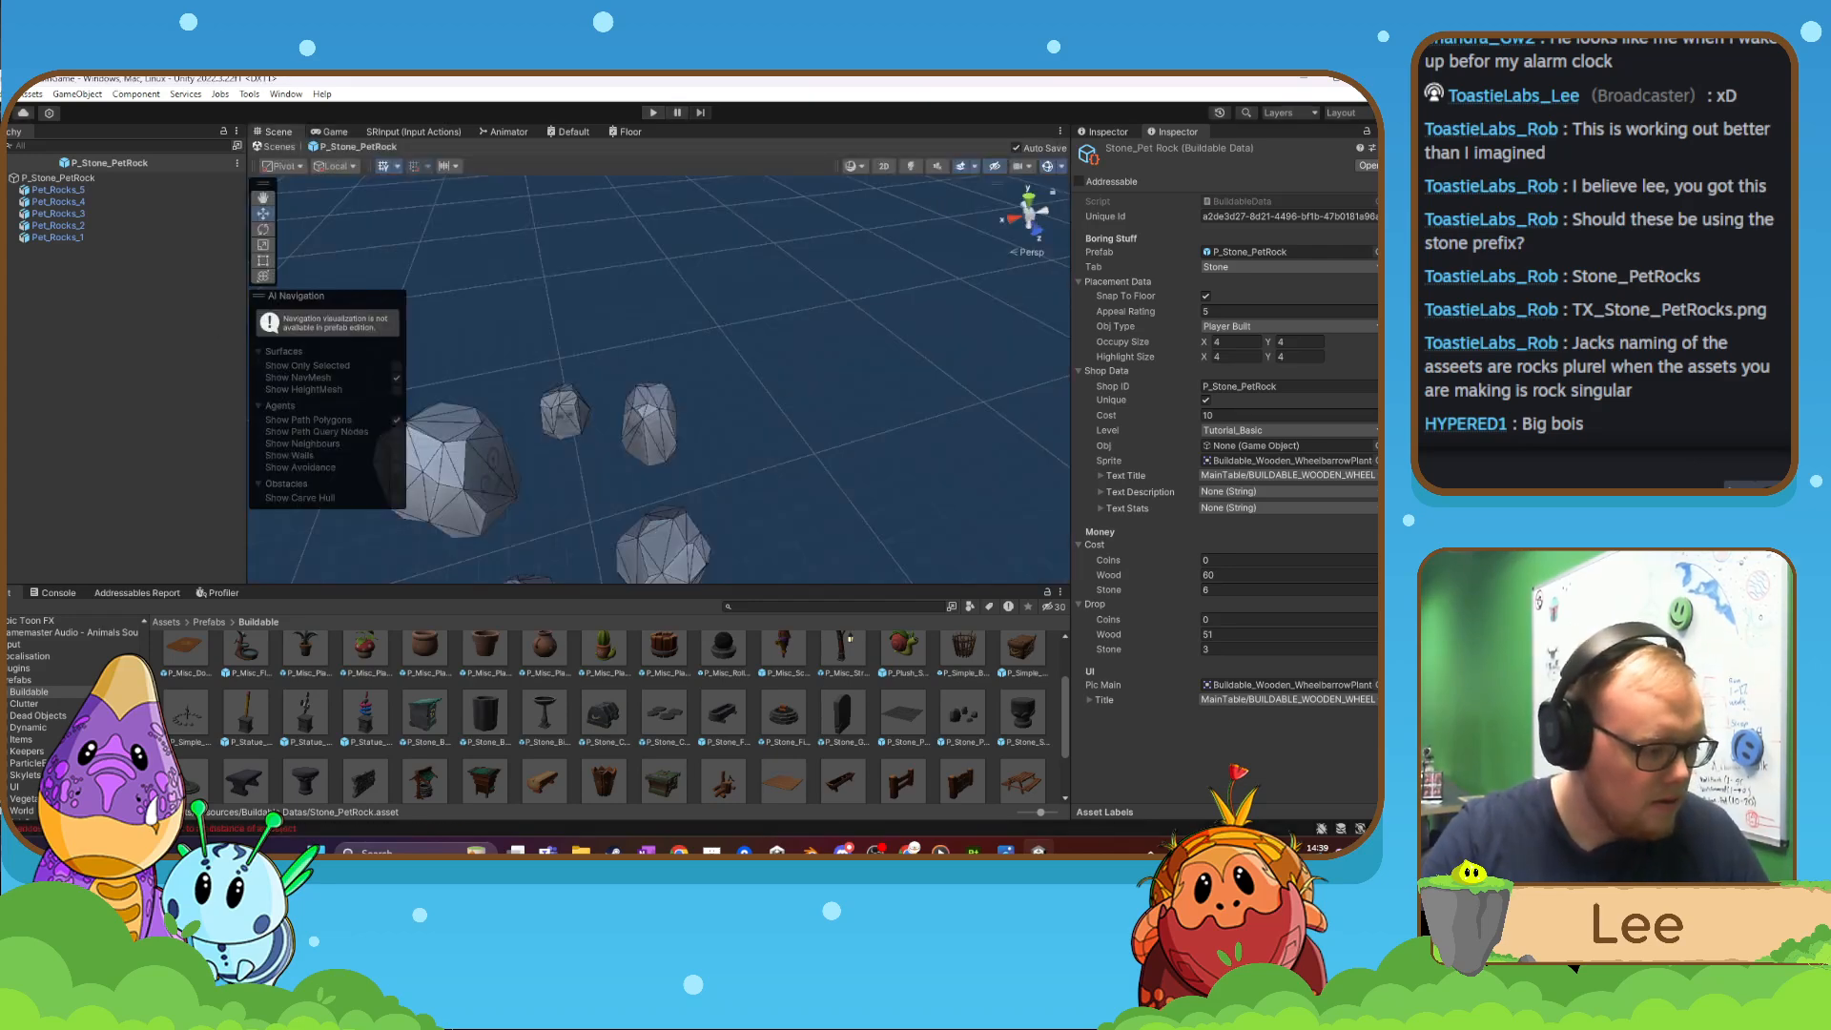
key("super+d")
key("super+d")
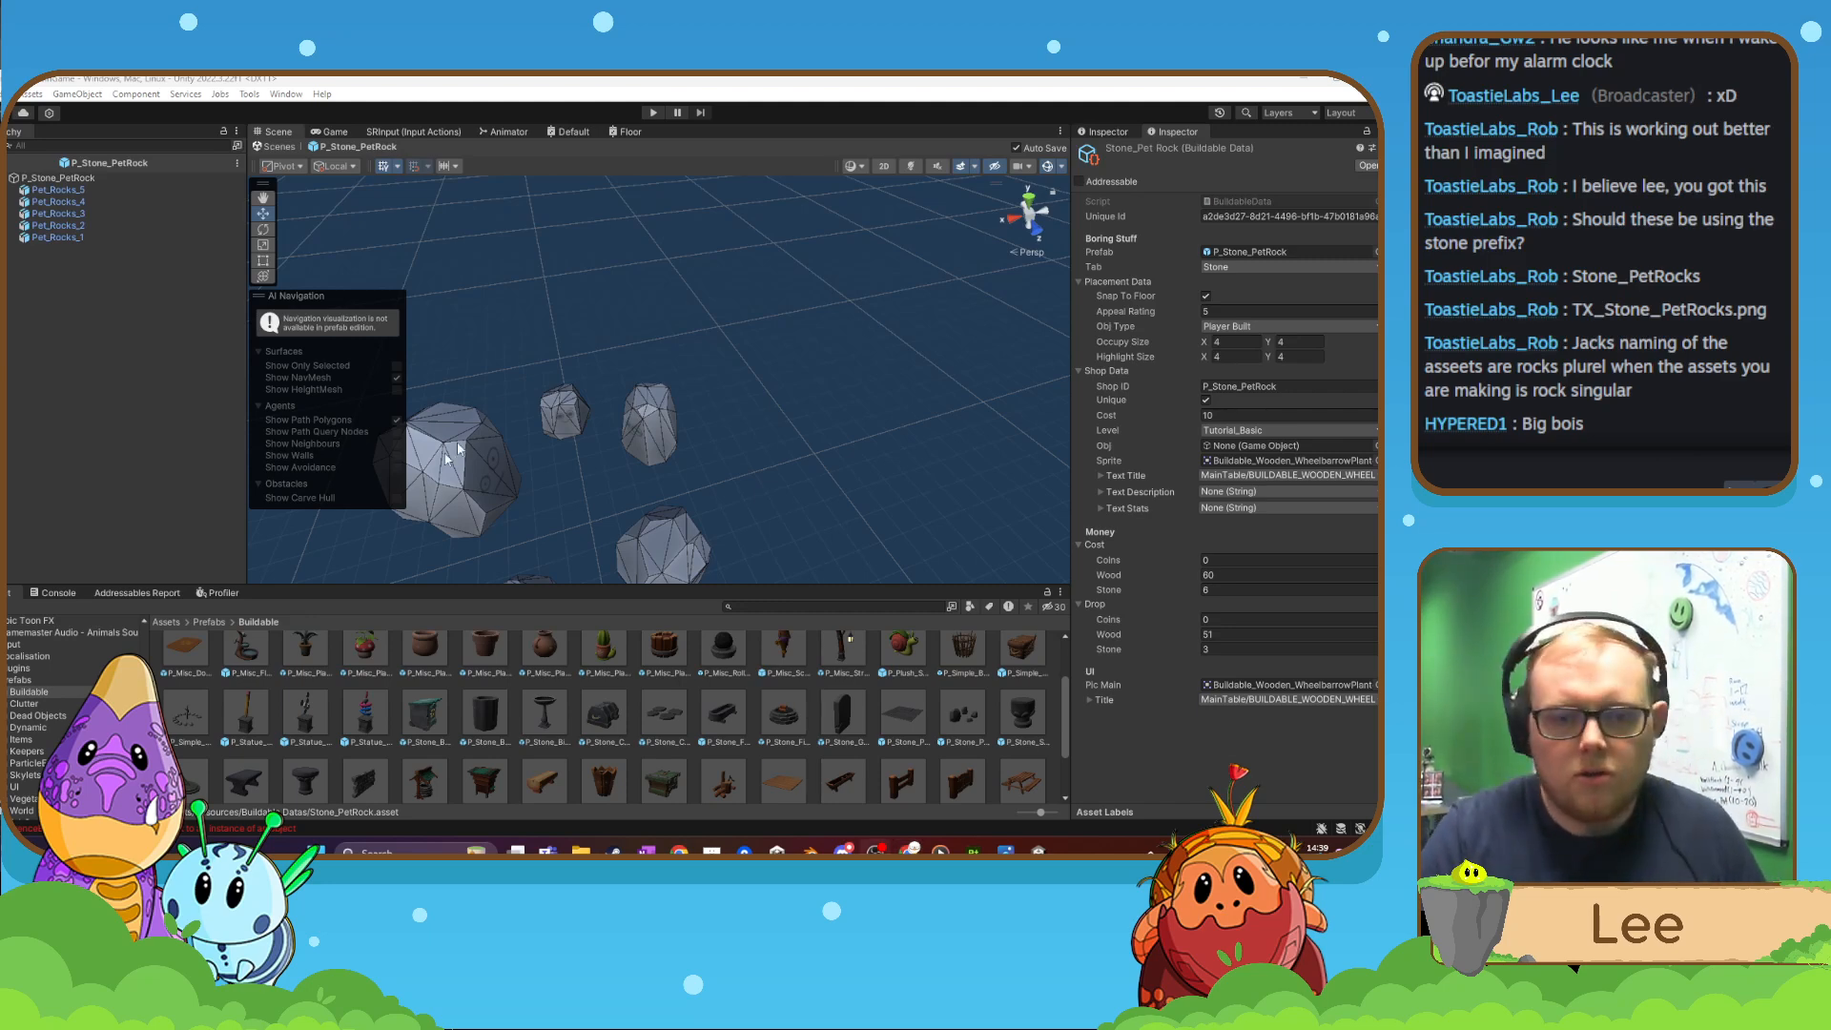
scroll(799, 666, "up", 2)
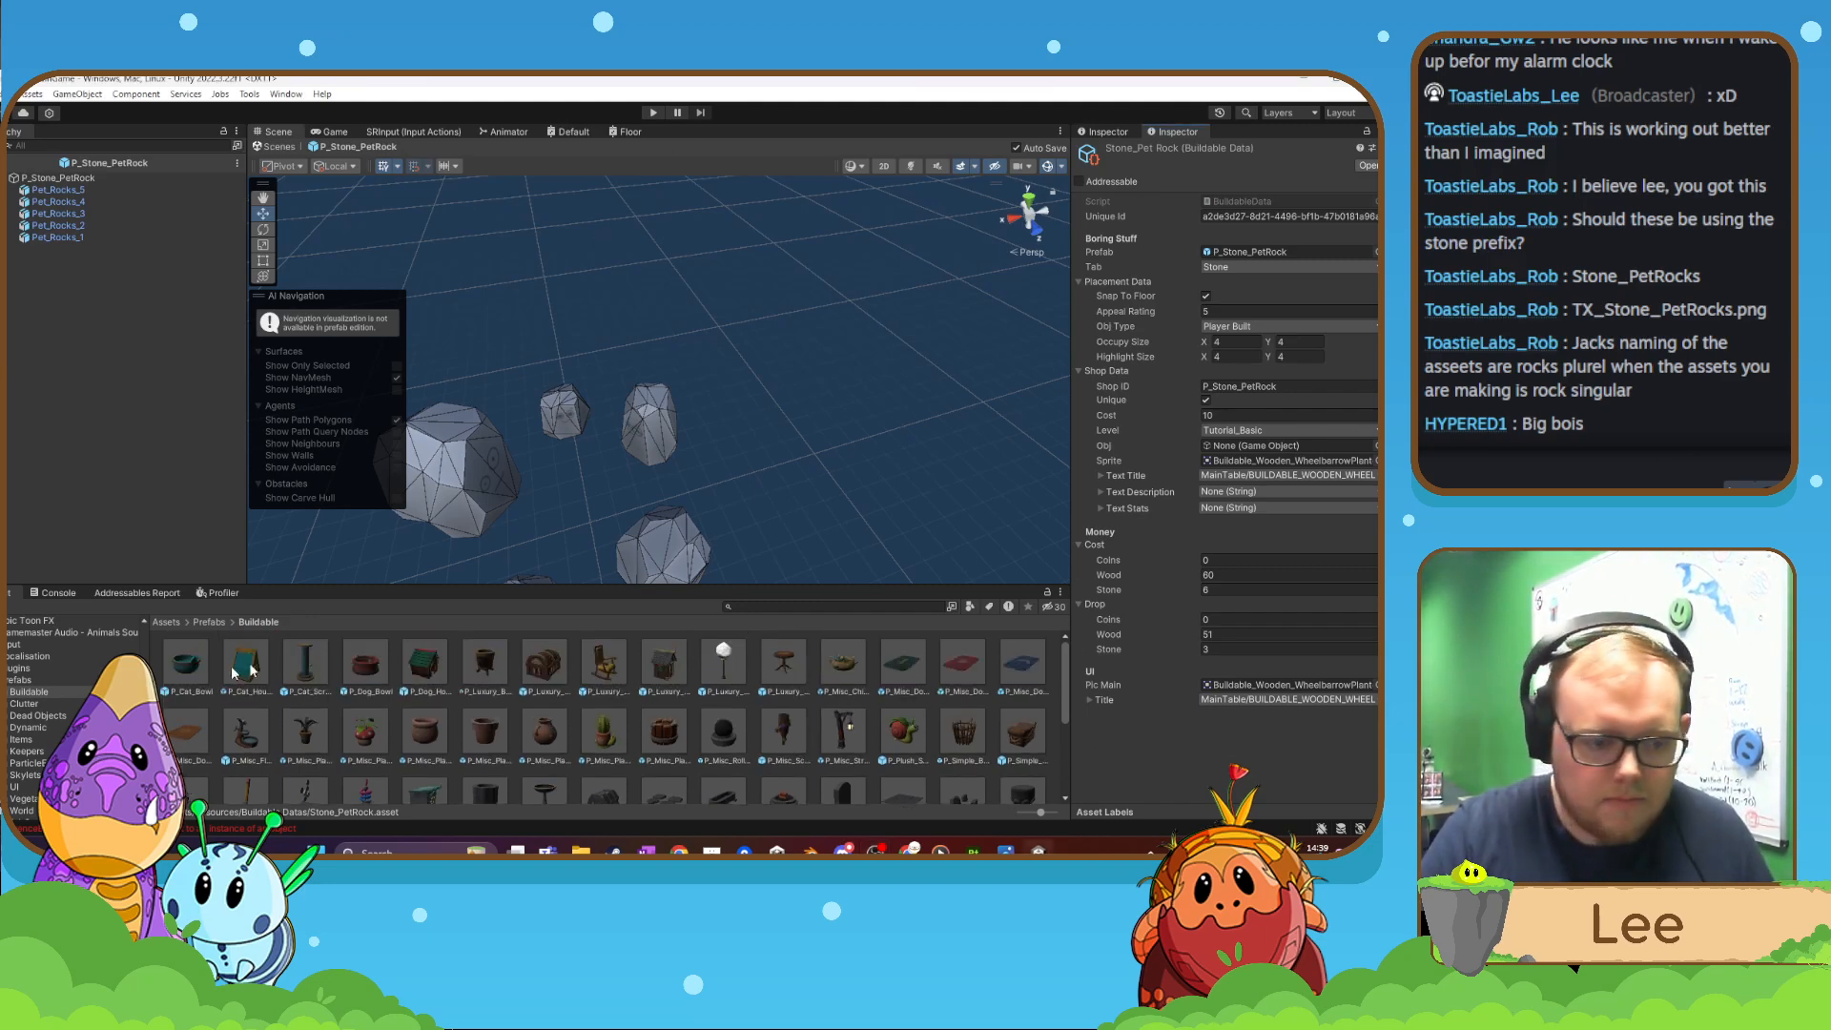
left_click(158, 147)
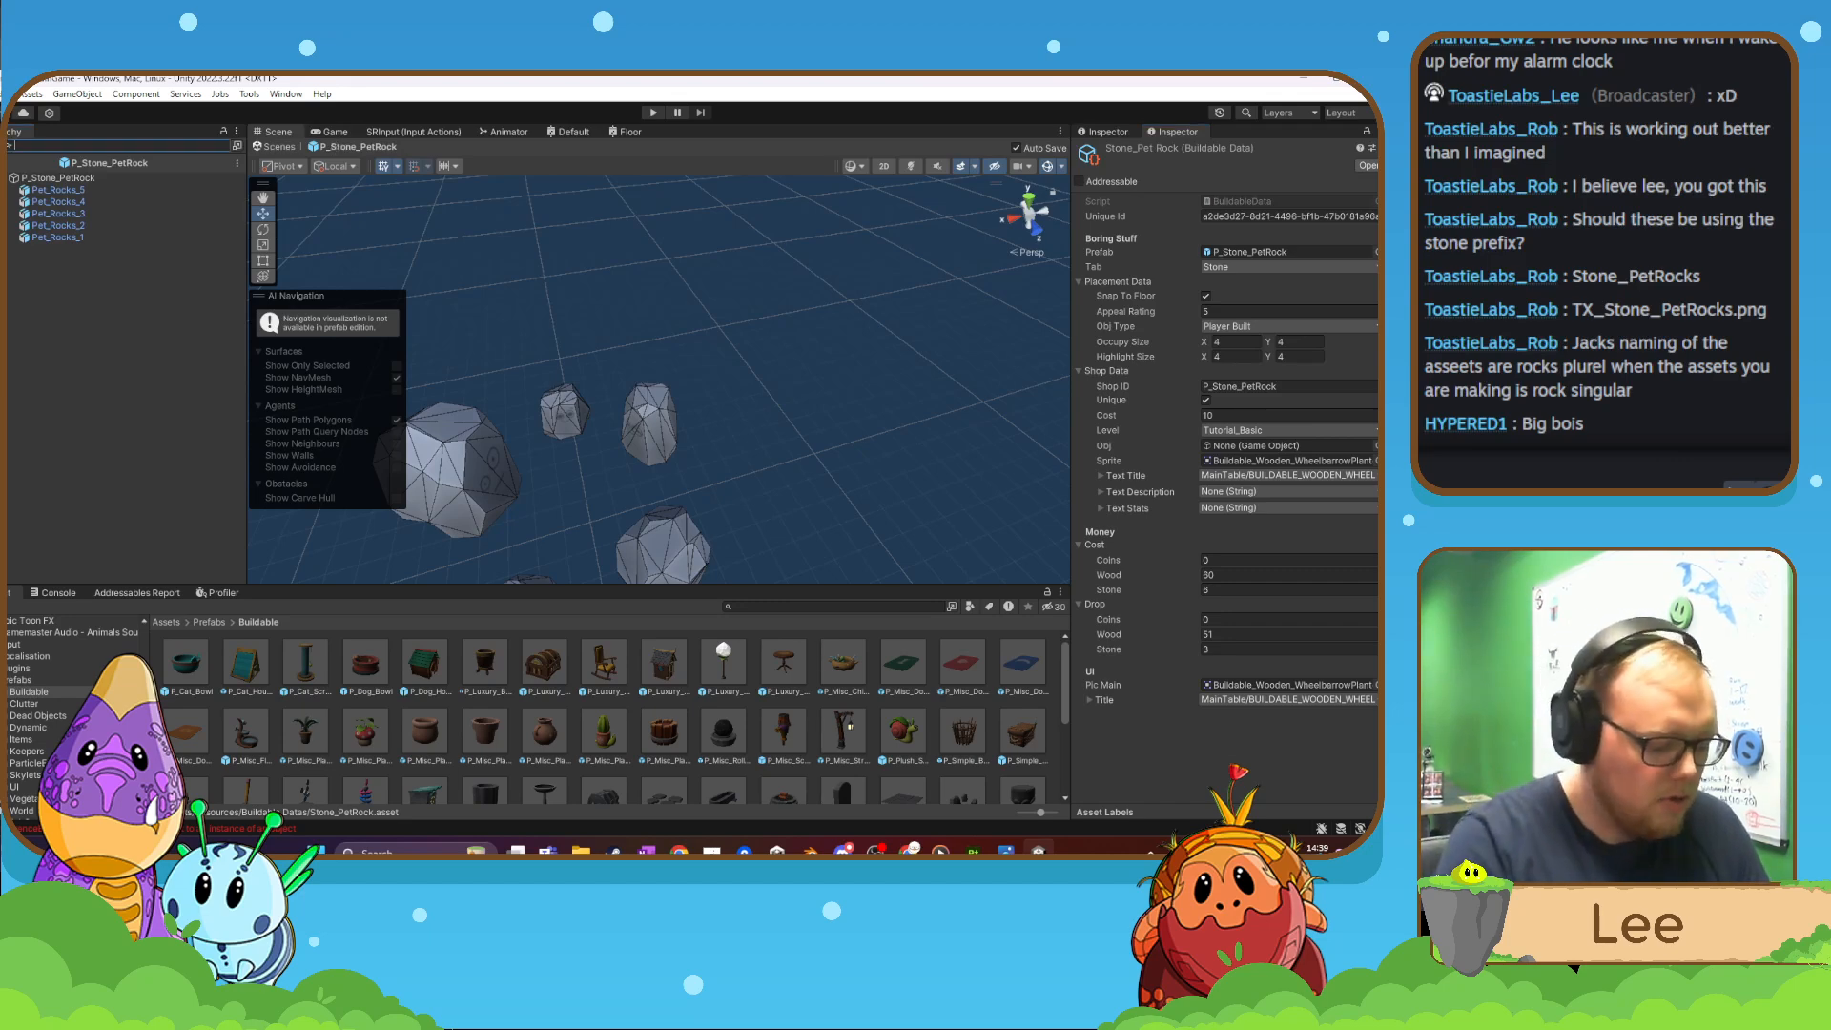
type("sand")
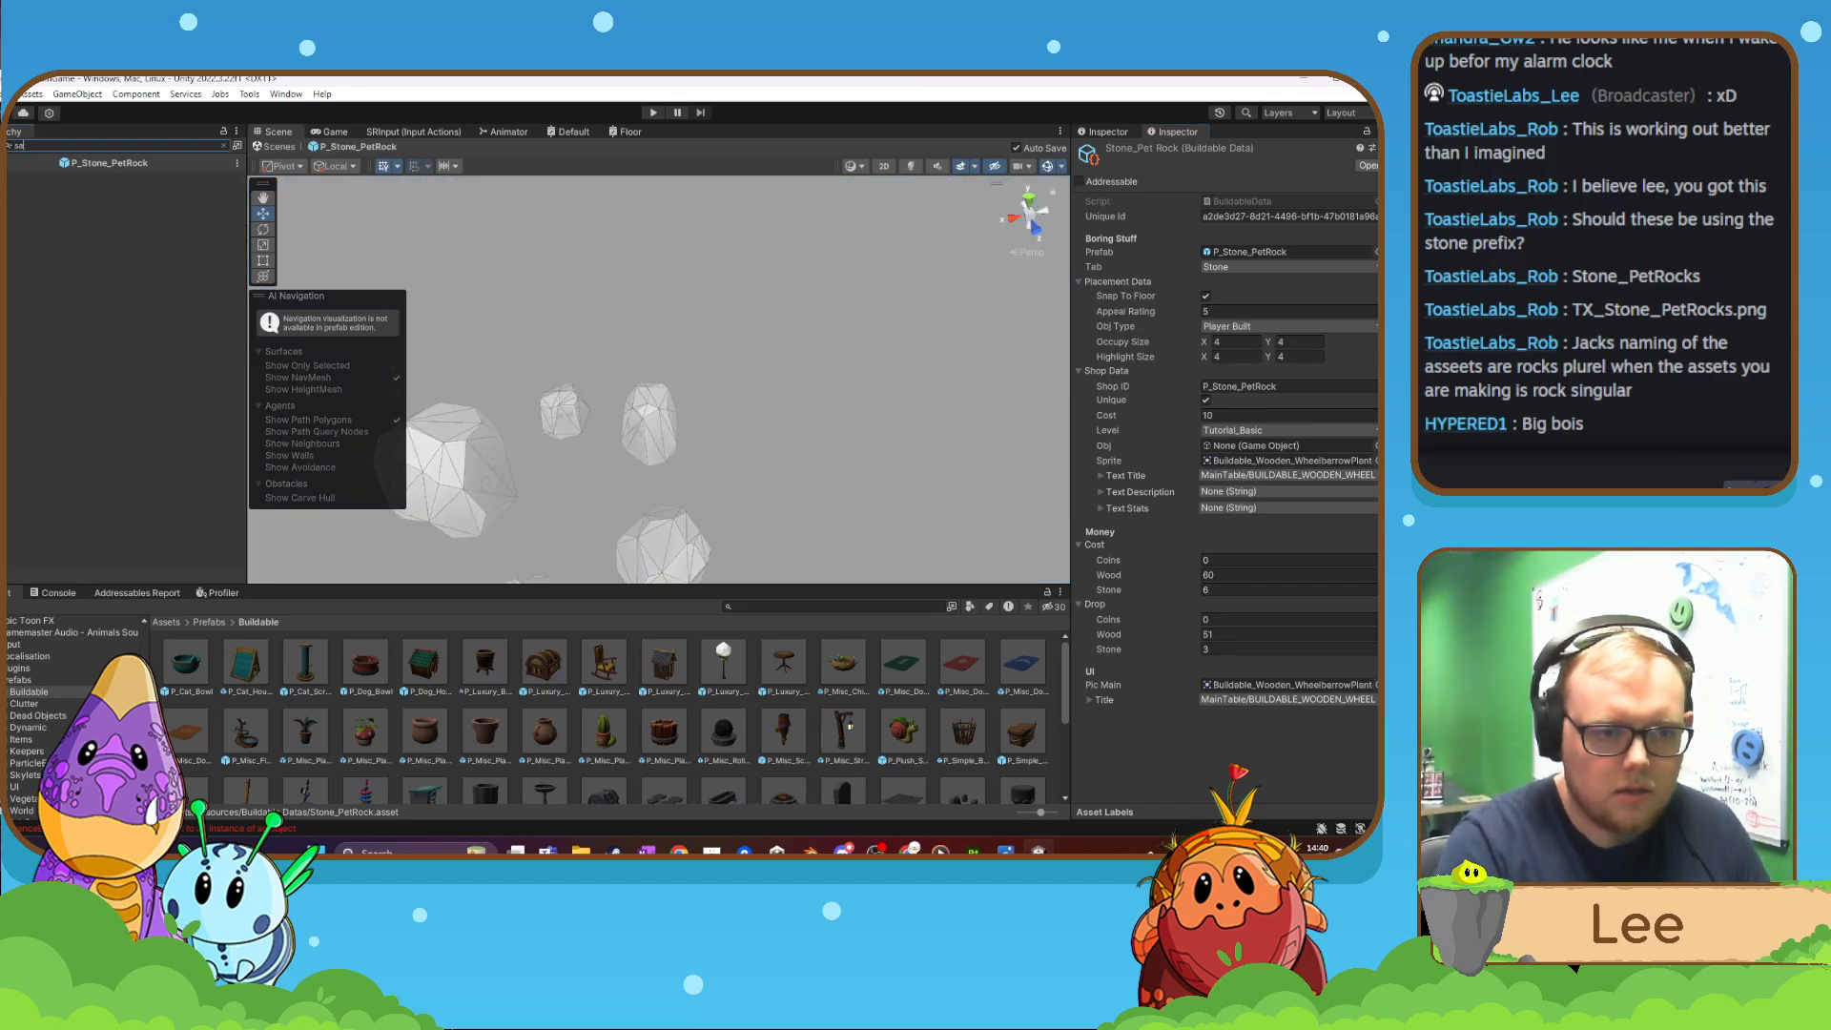
key("BackSpace")
key("BackSpace")
- Search the whole project for "SC_Maingame_sand" and open the SC_MainGame_Sandbox scene
left_click(780, 608)
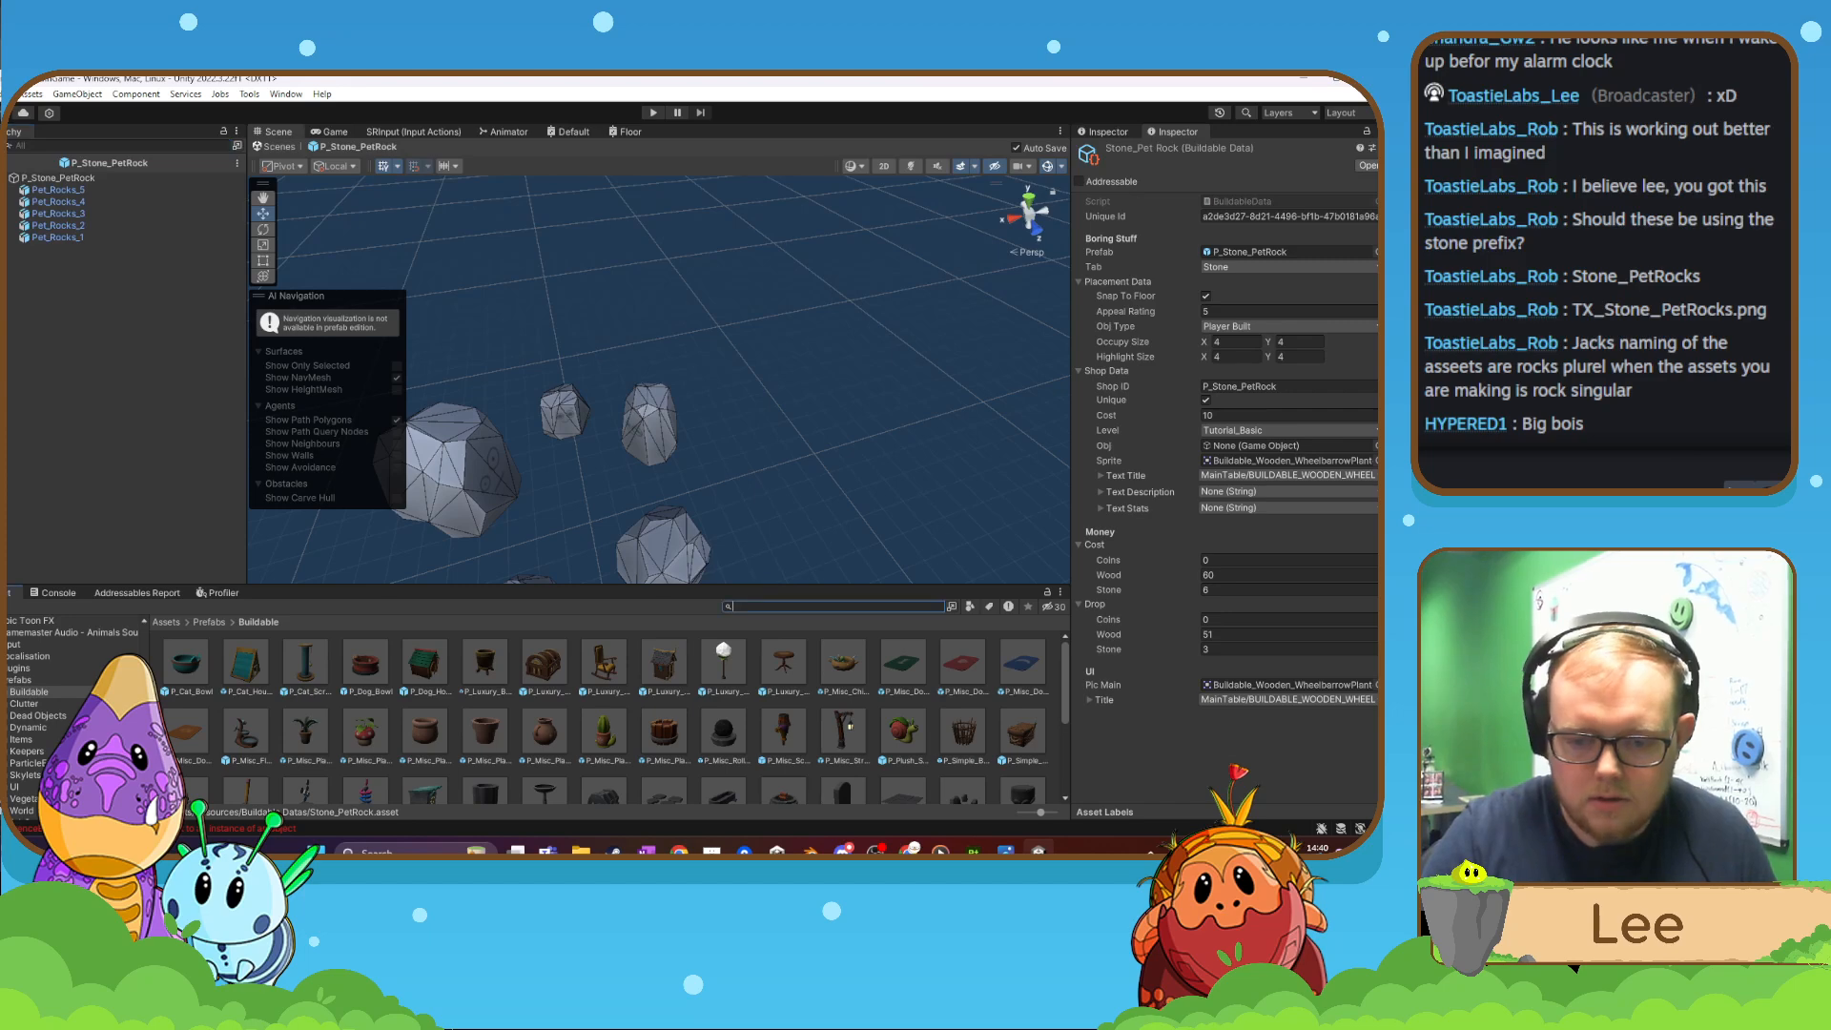
type("SC_M")
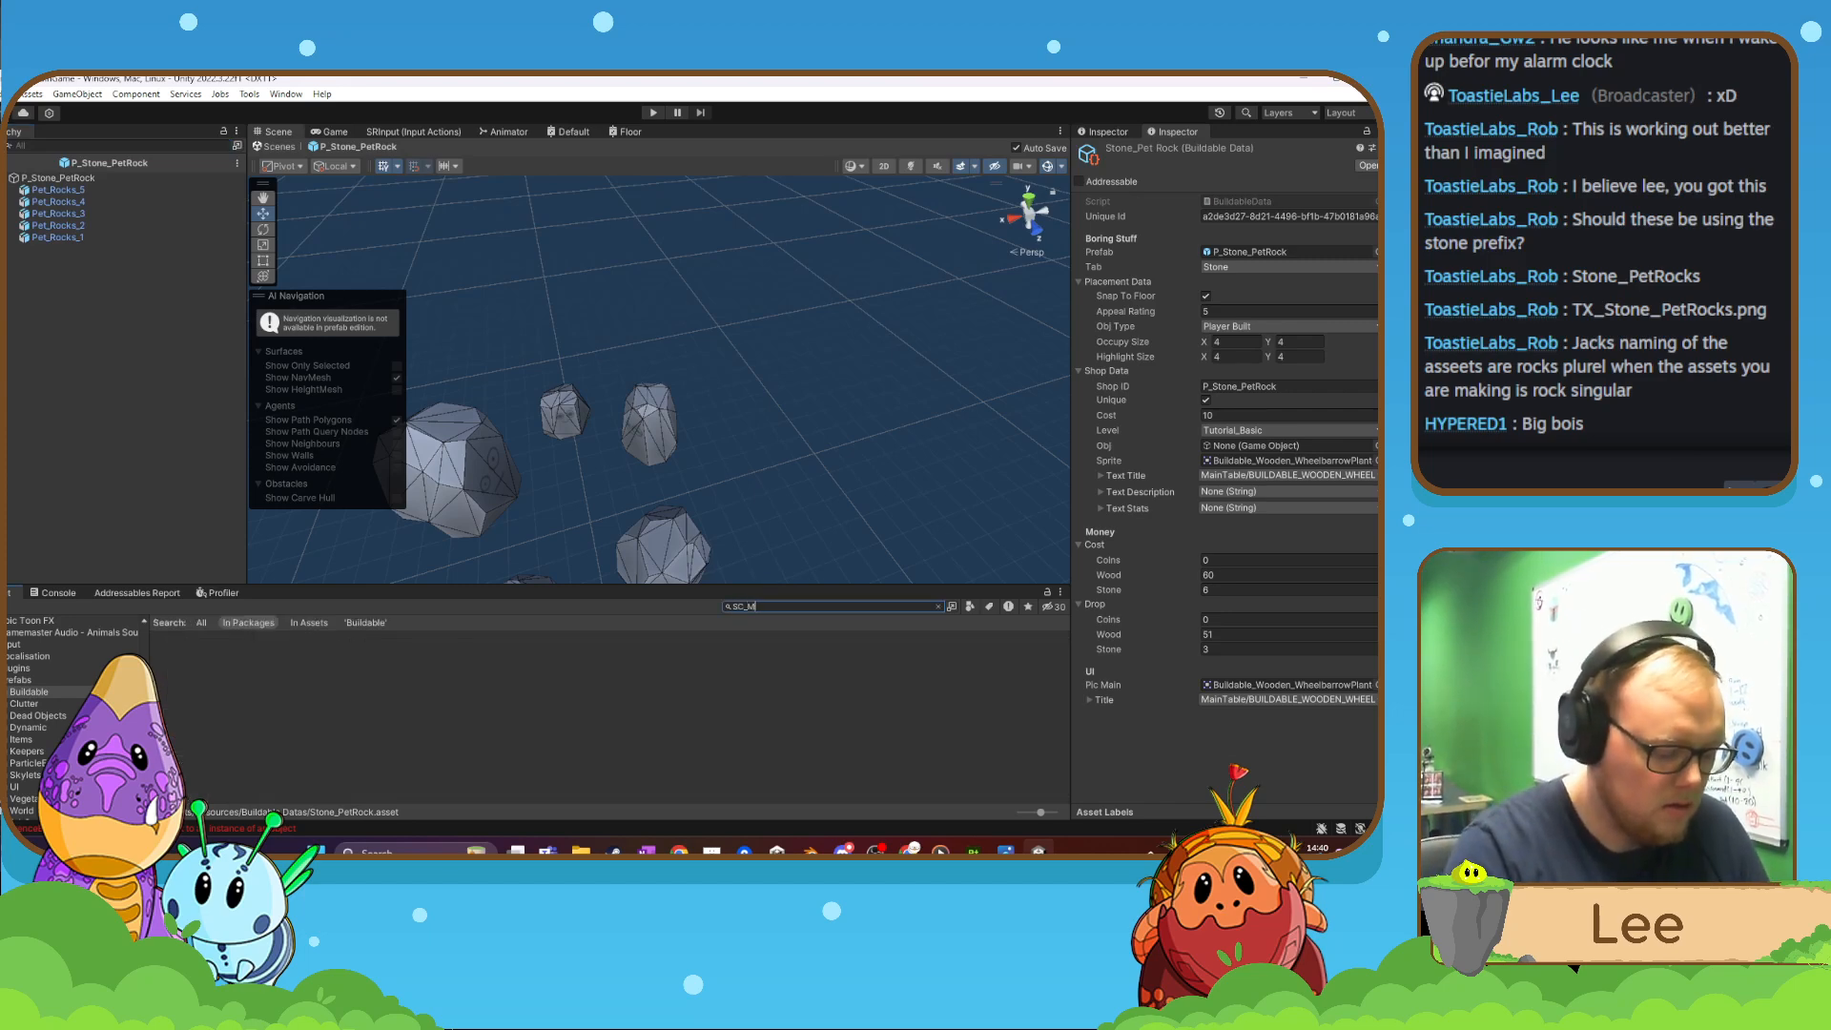
type("aingame")
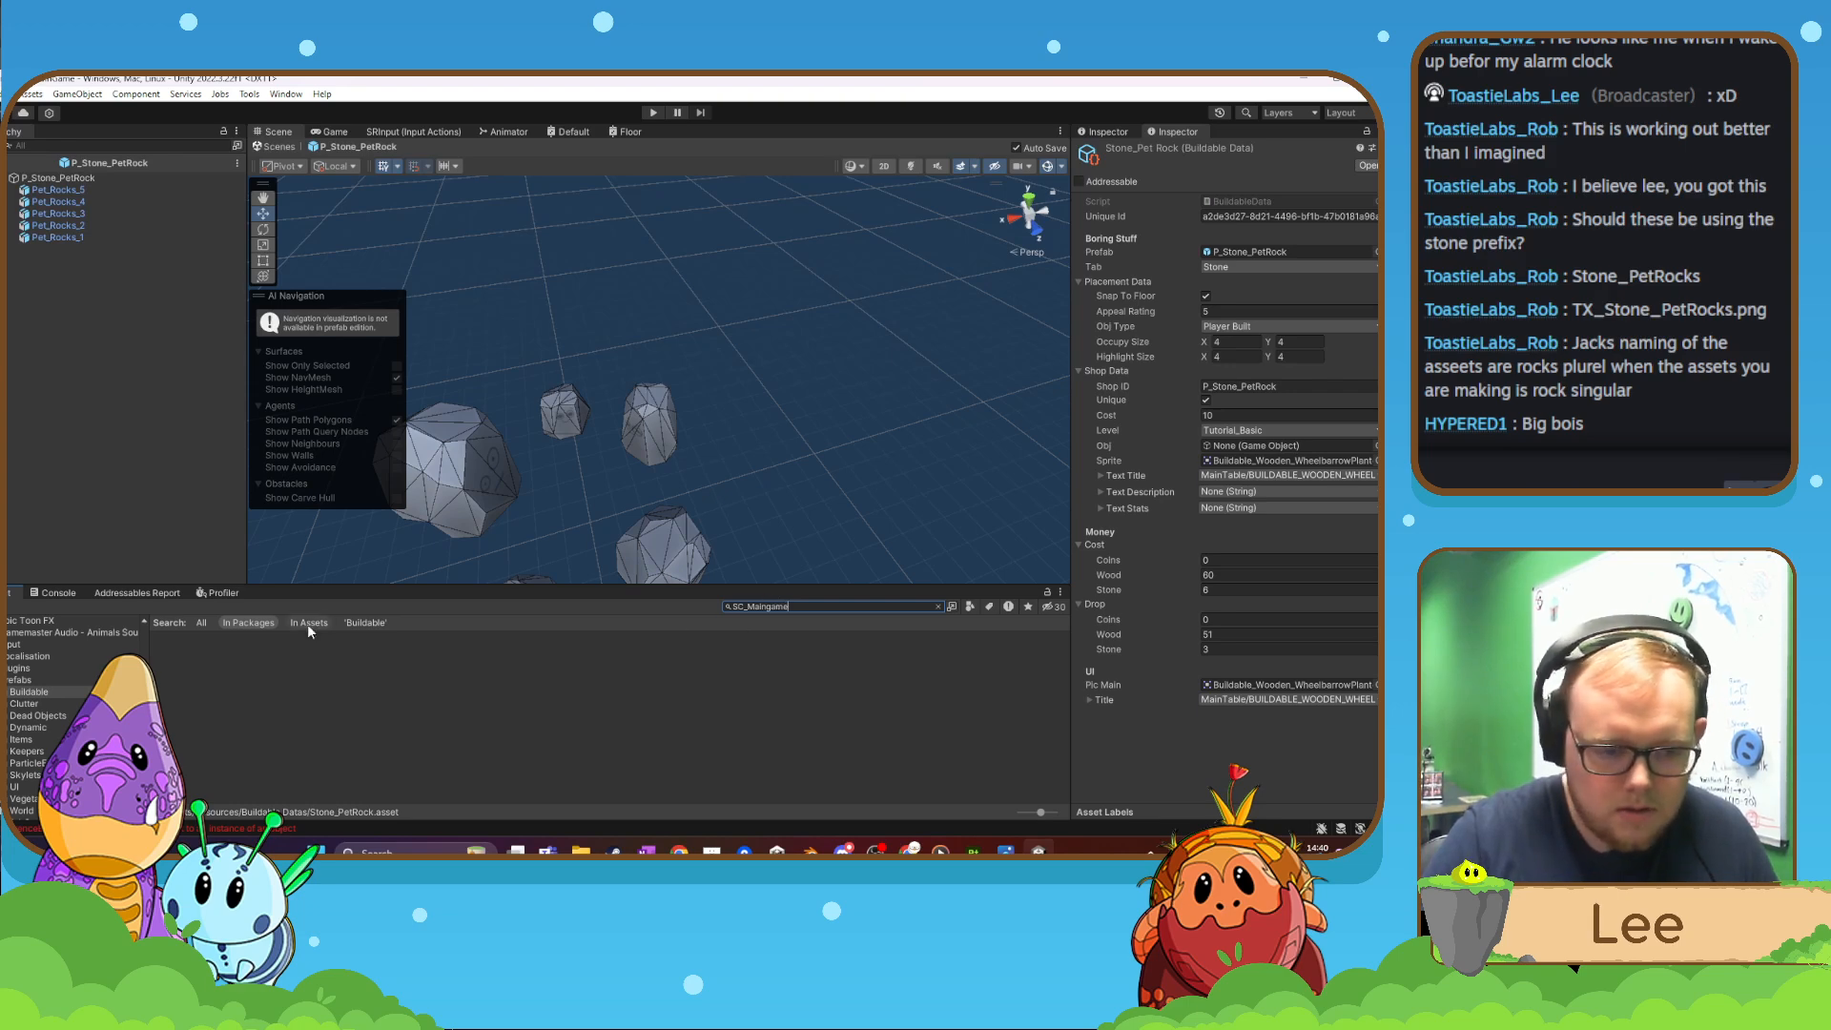
scroll(51, 661, "up", 10)
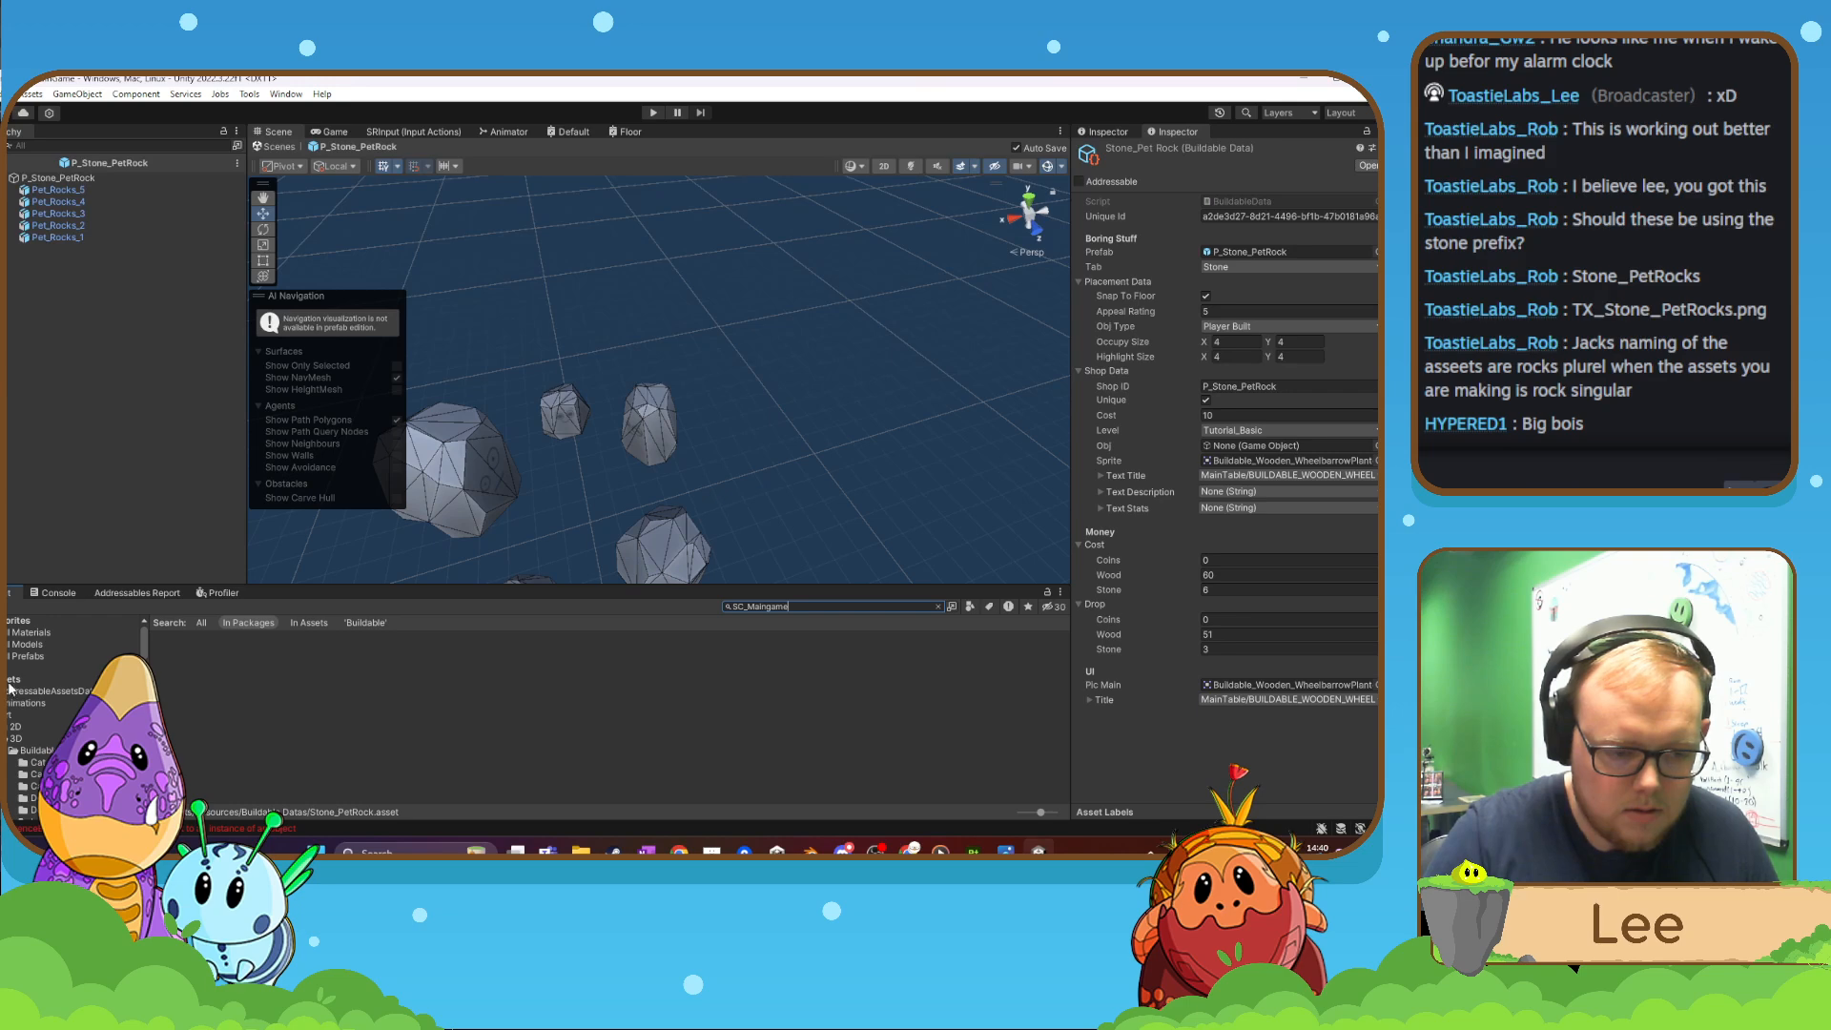
scroll(20, 698, "down", 10)
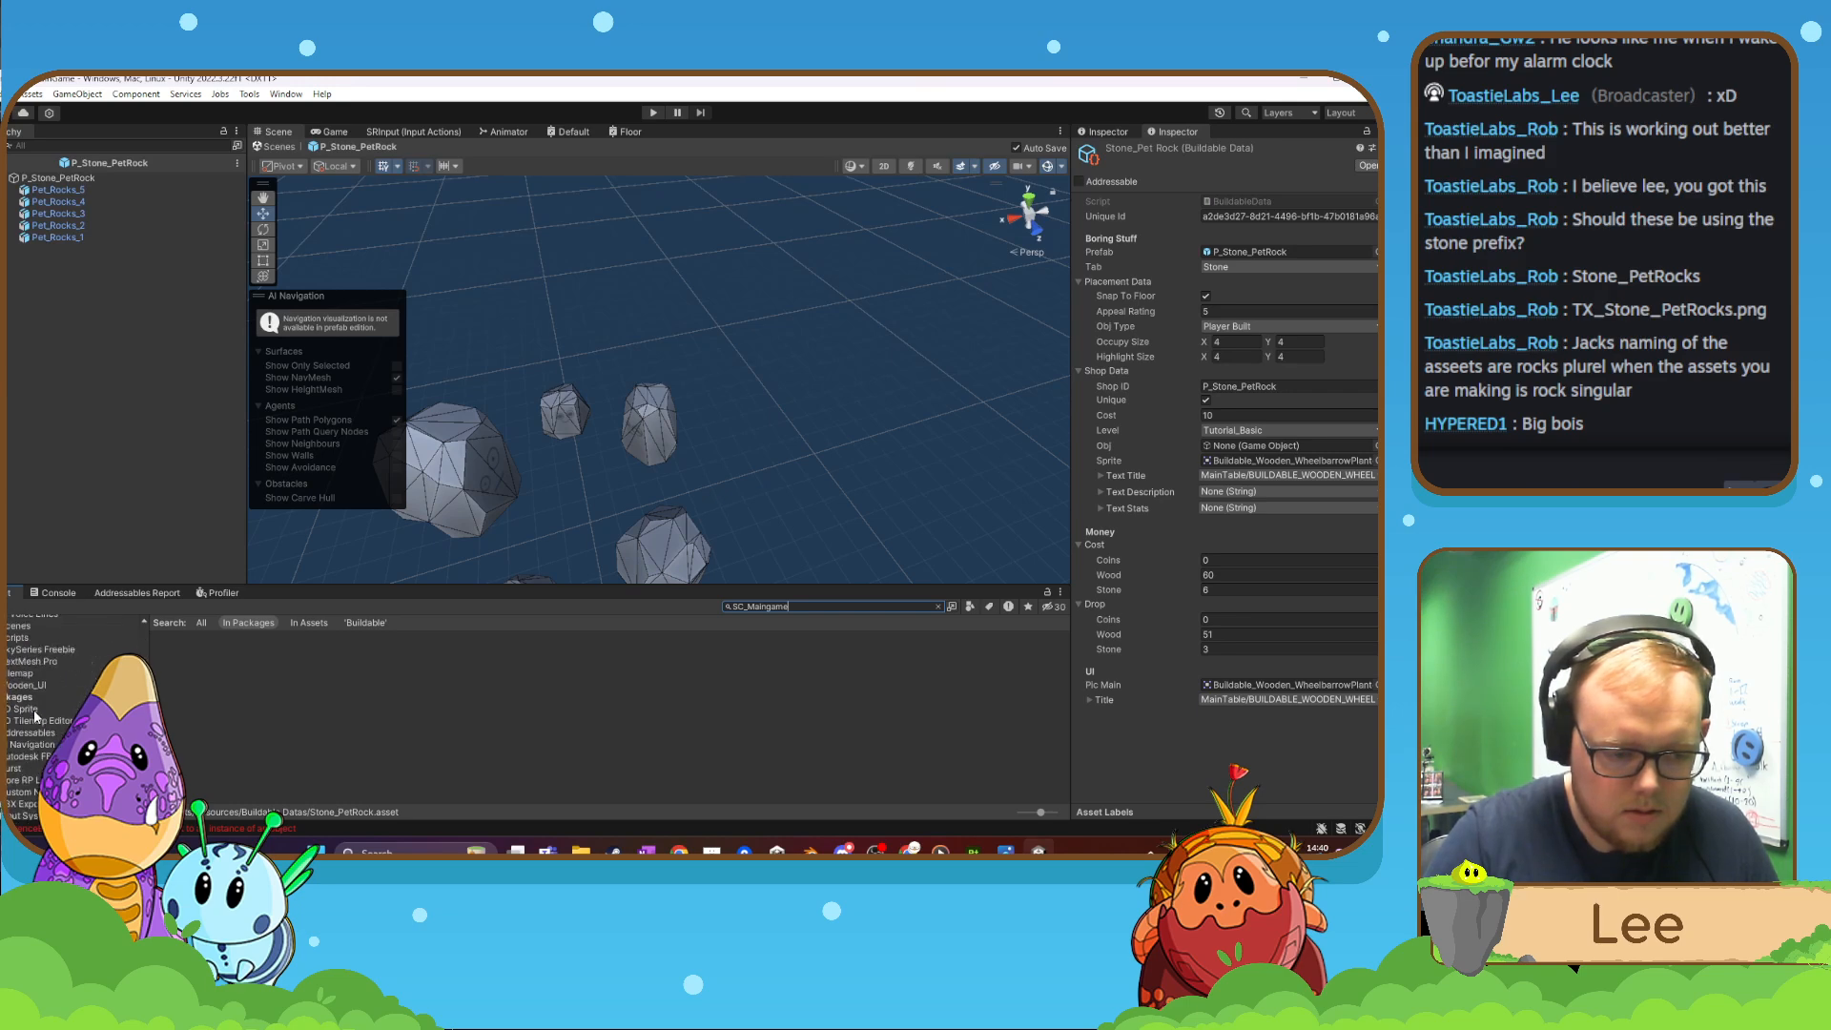
scroll(32, 709, "down", 5)
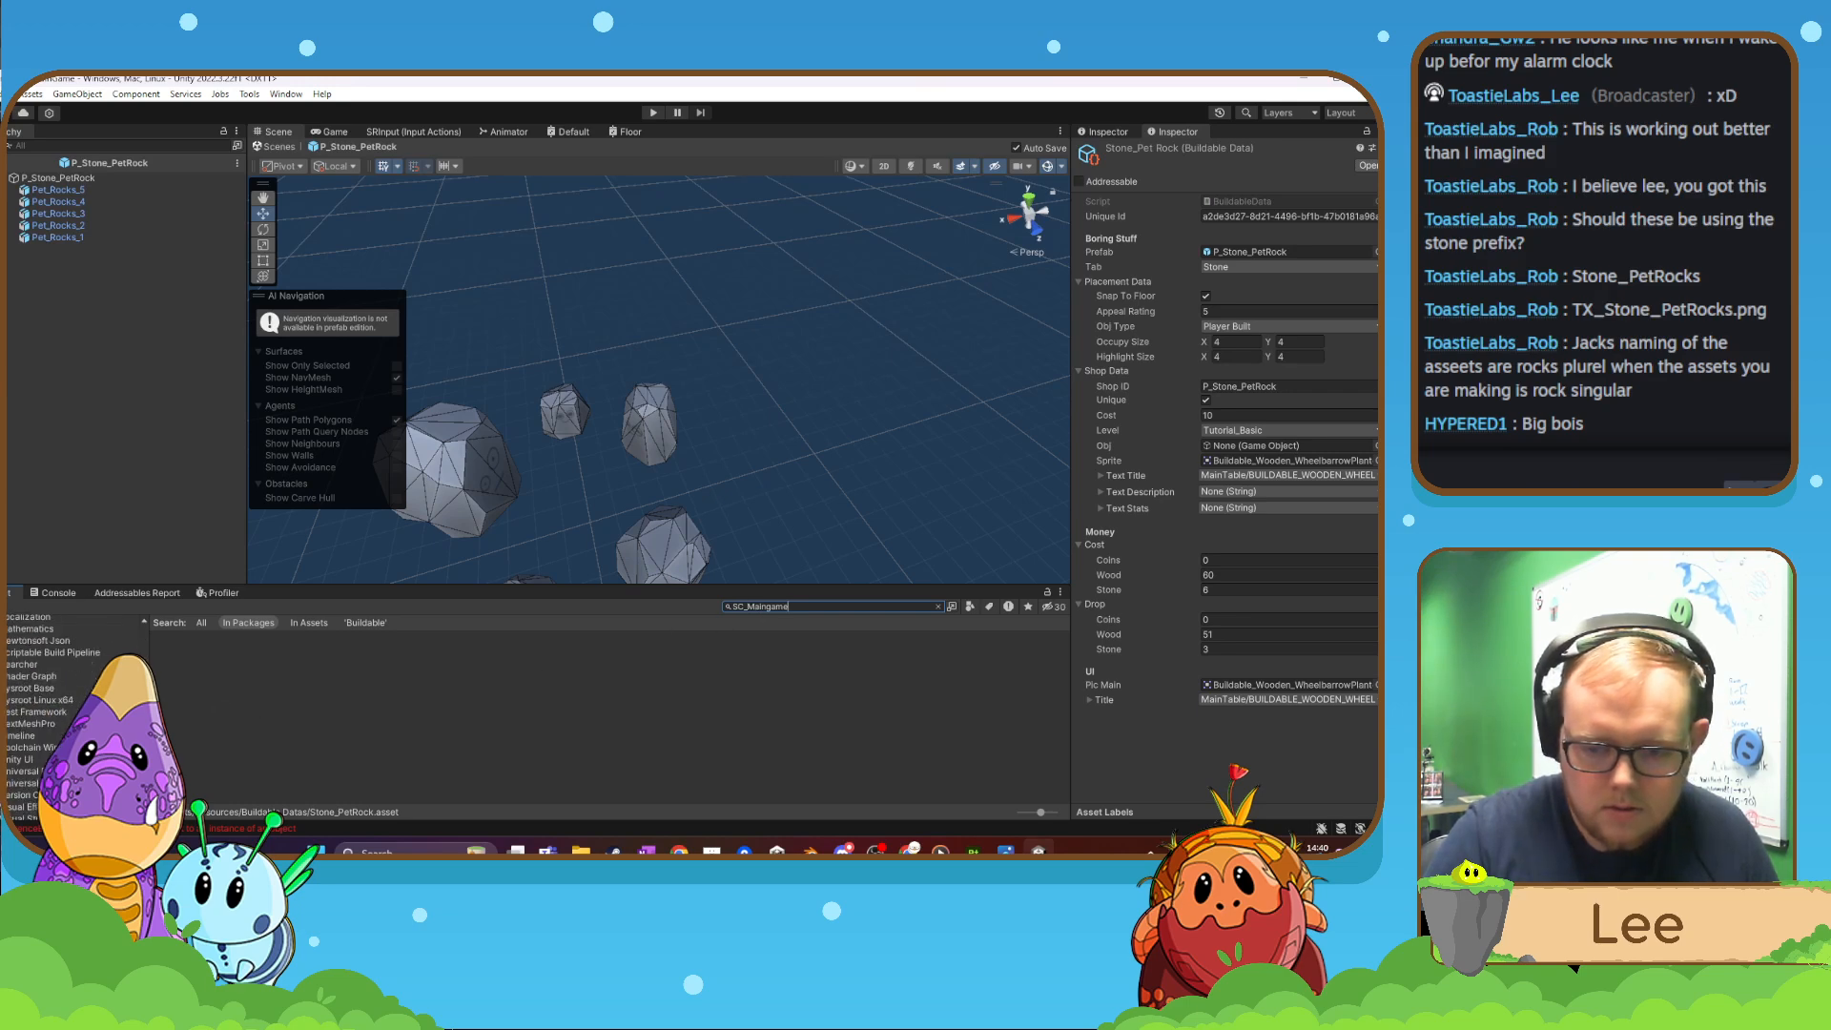
left_click(205, 623)
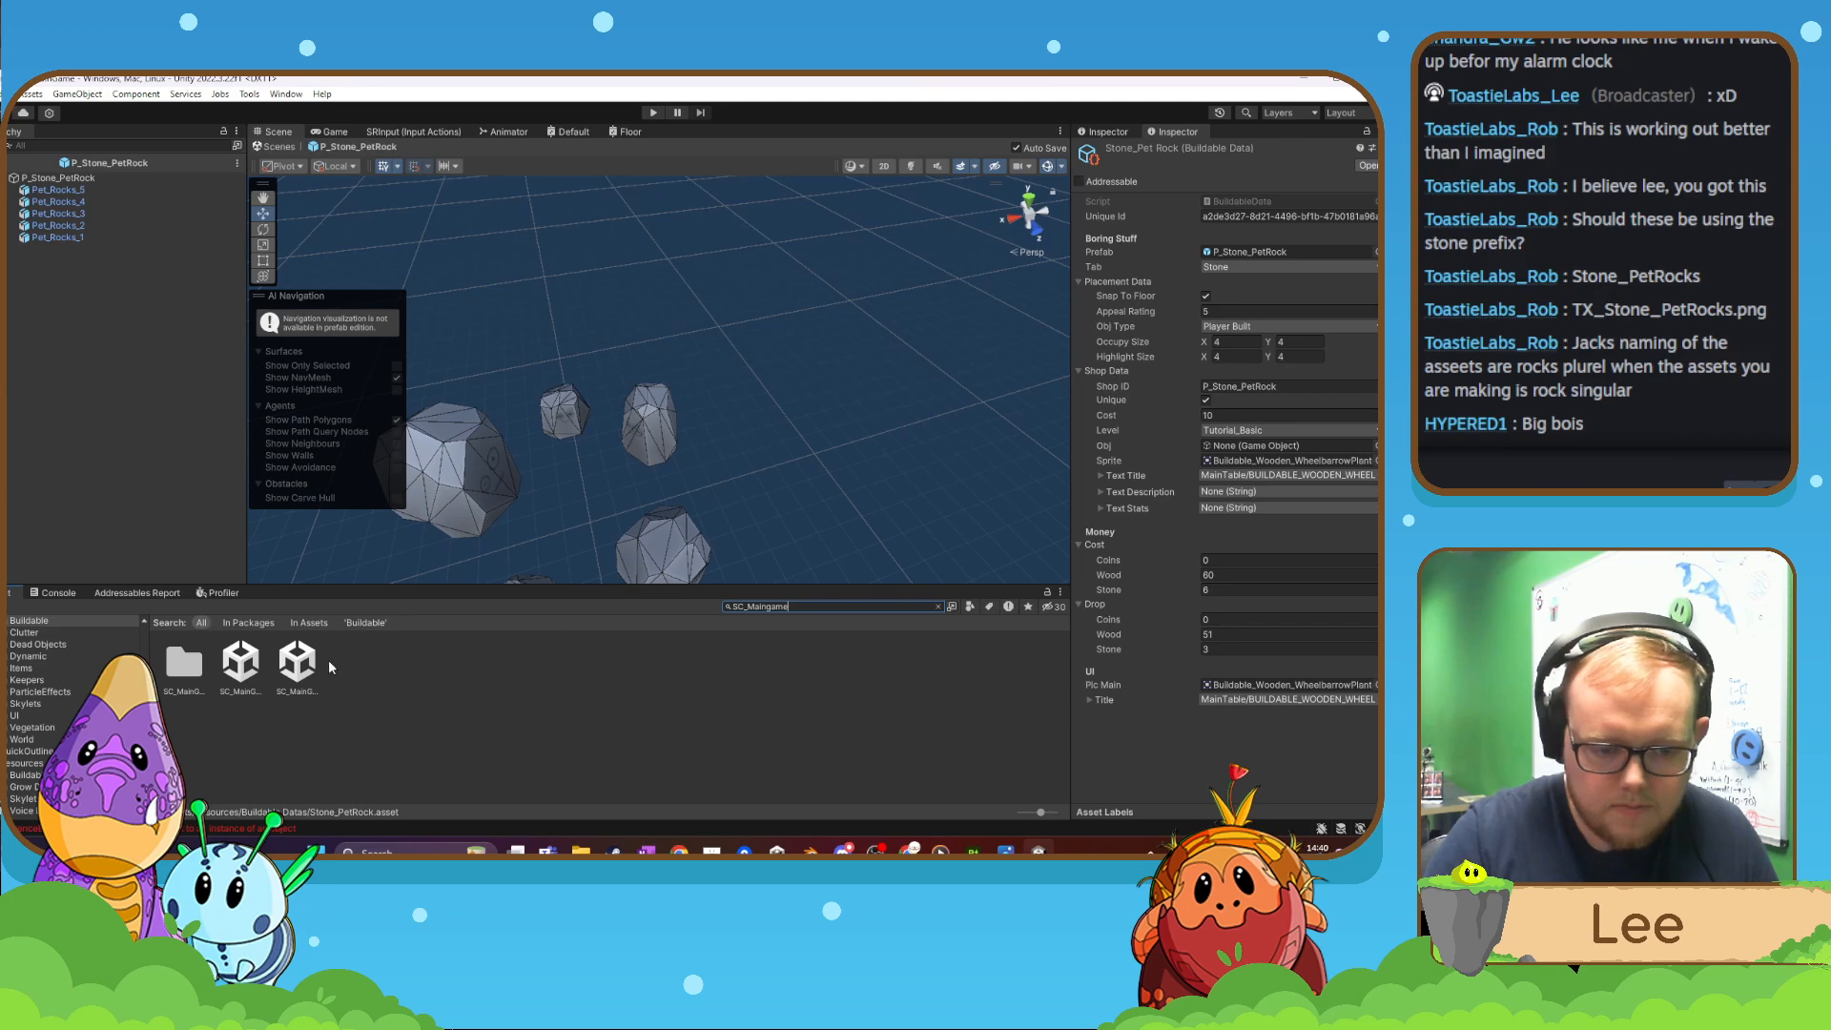
type("_sand")
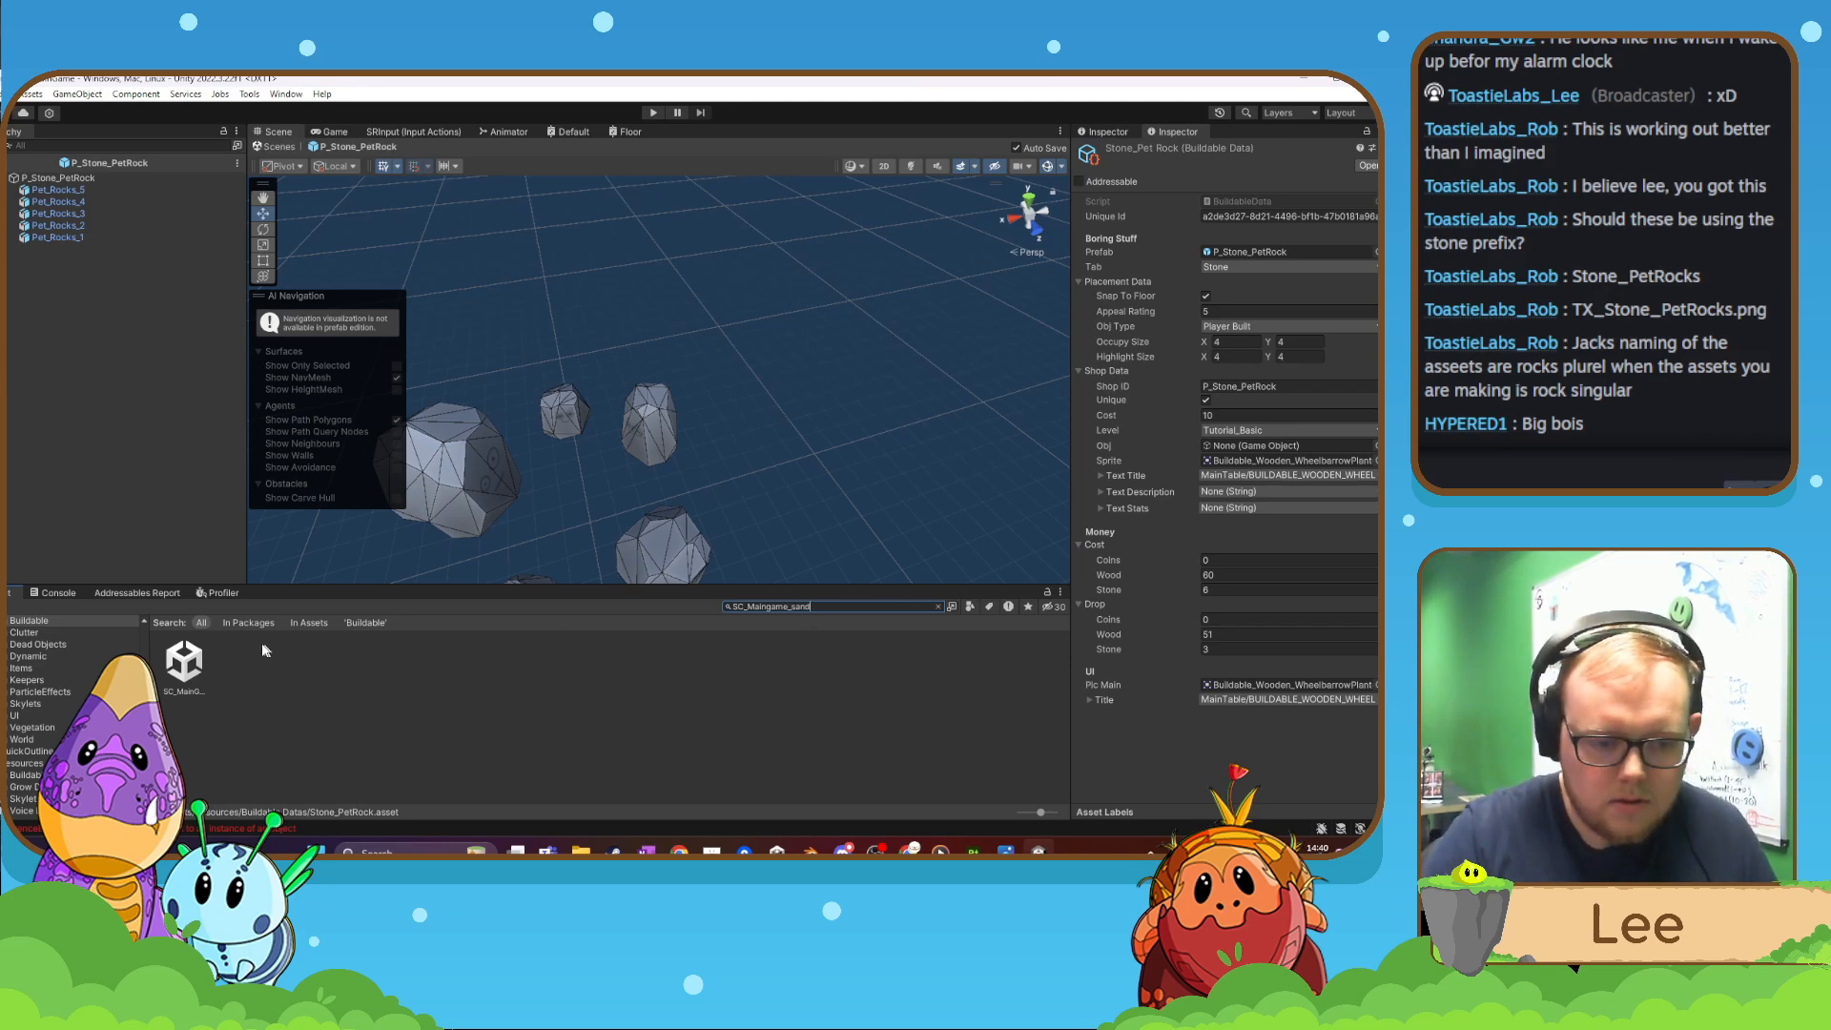
double_click(189, 665)
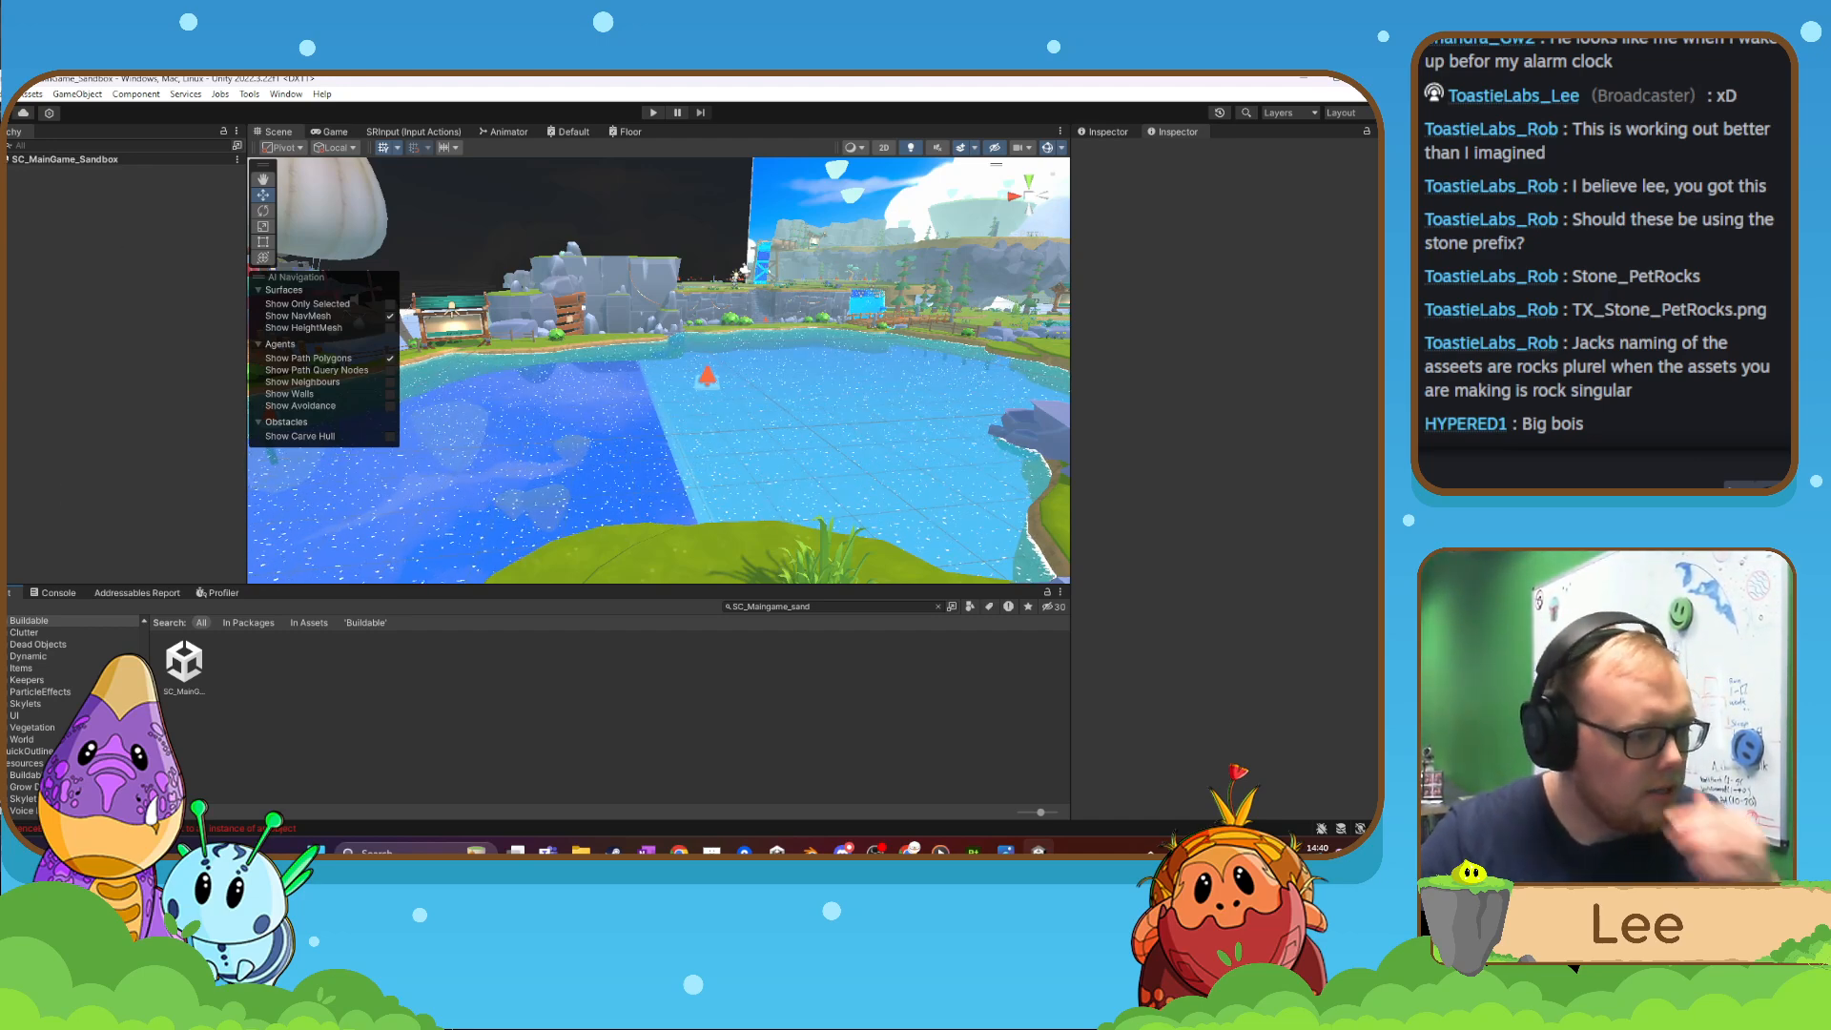
- Switch to the browser window with the Trello board
scroll(55, 698, "up", 15)
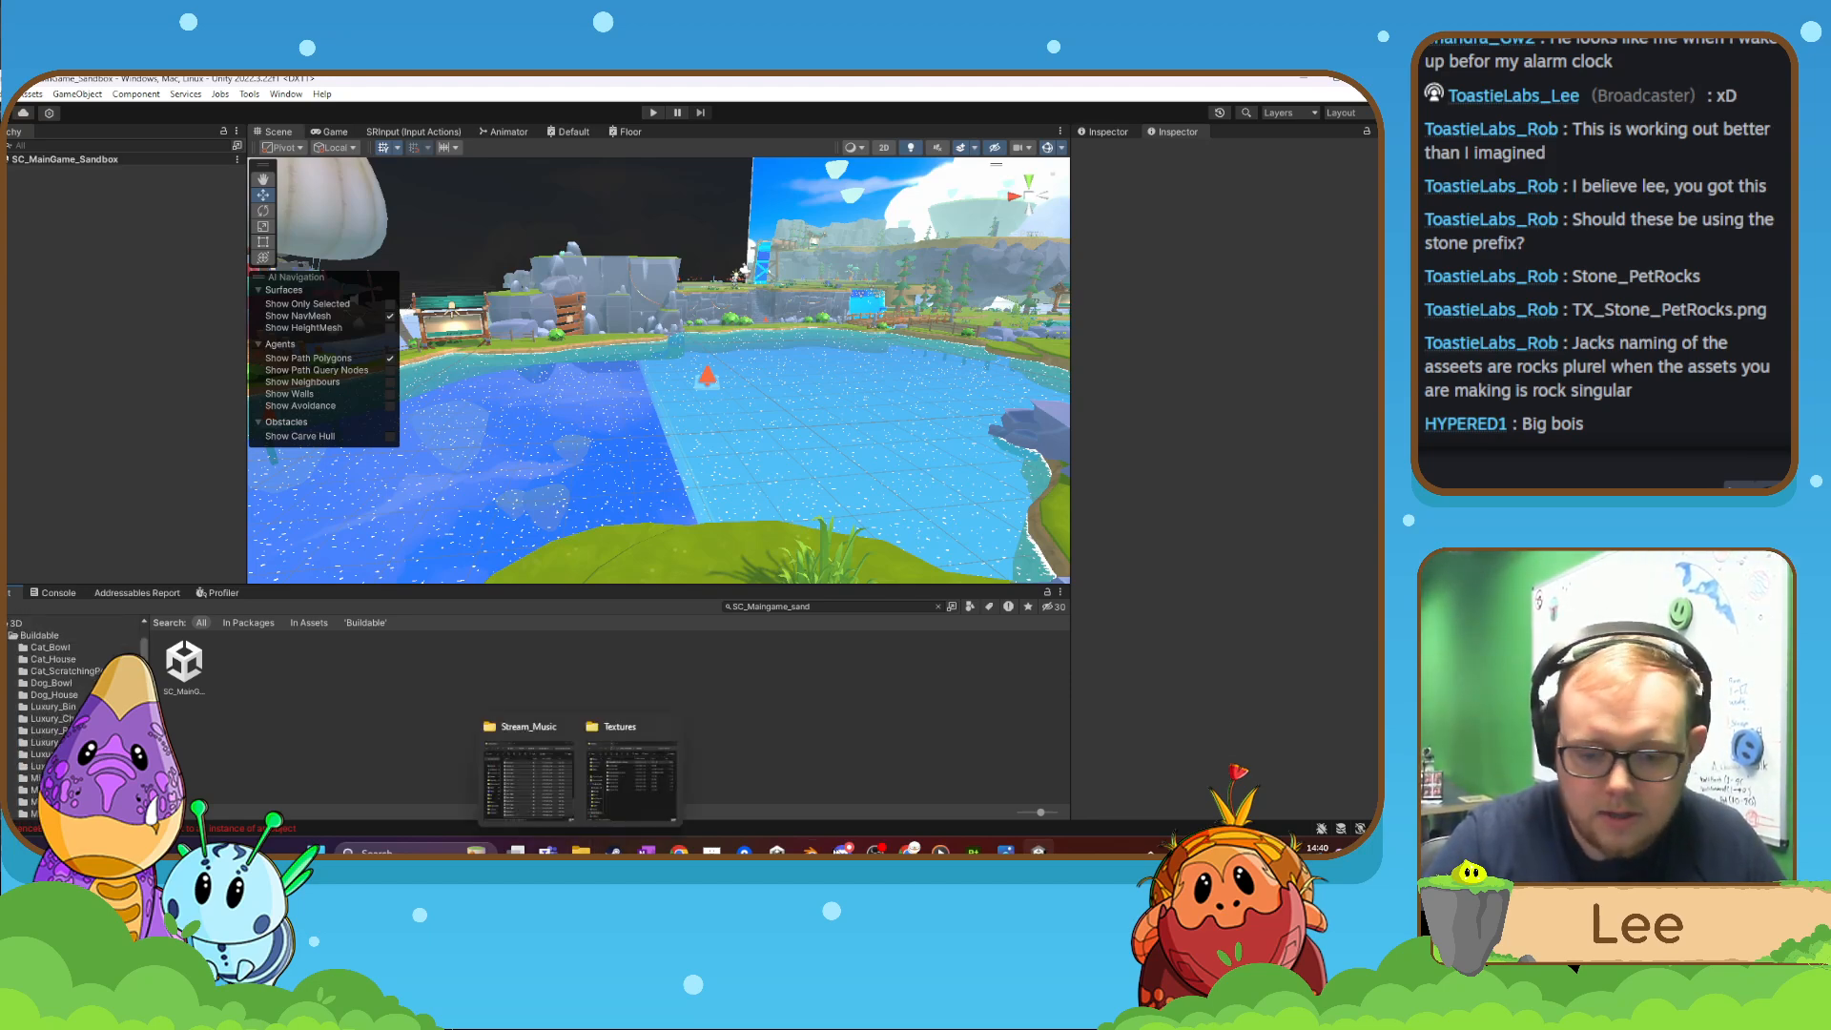
mouse_move(911, 849)
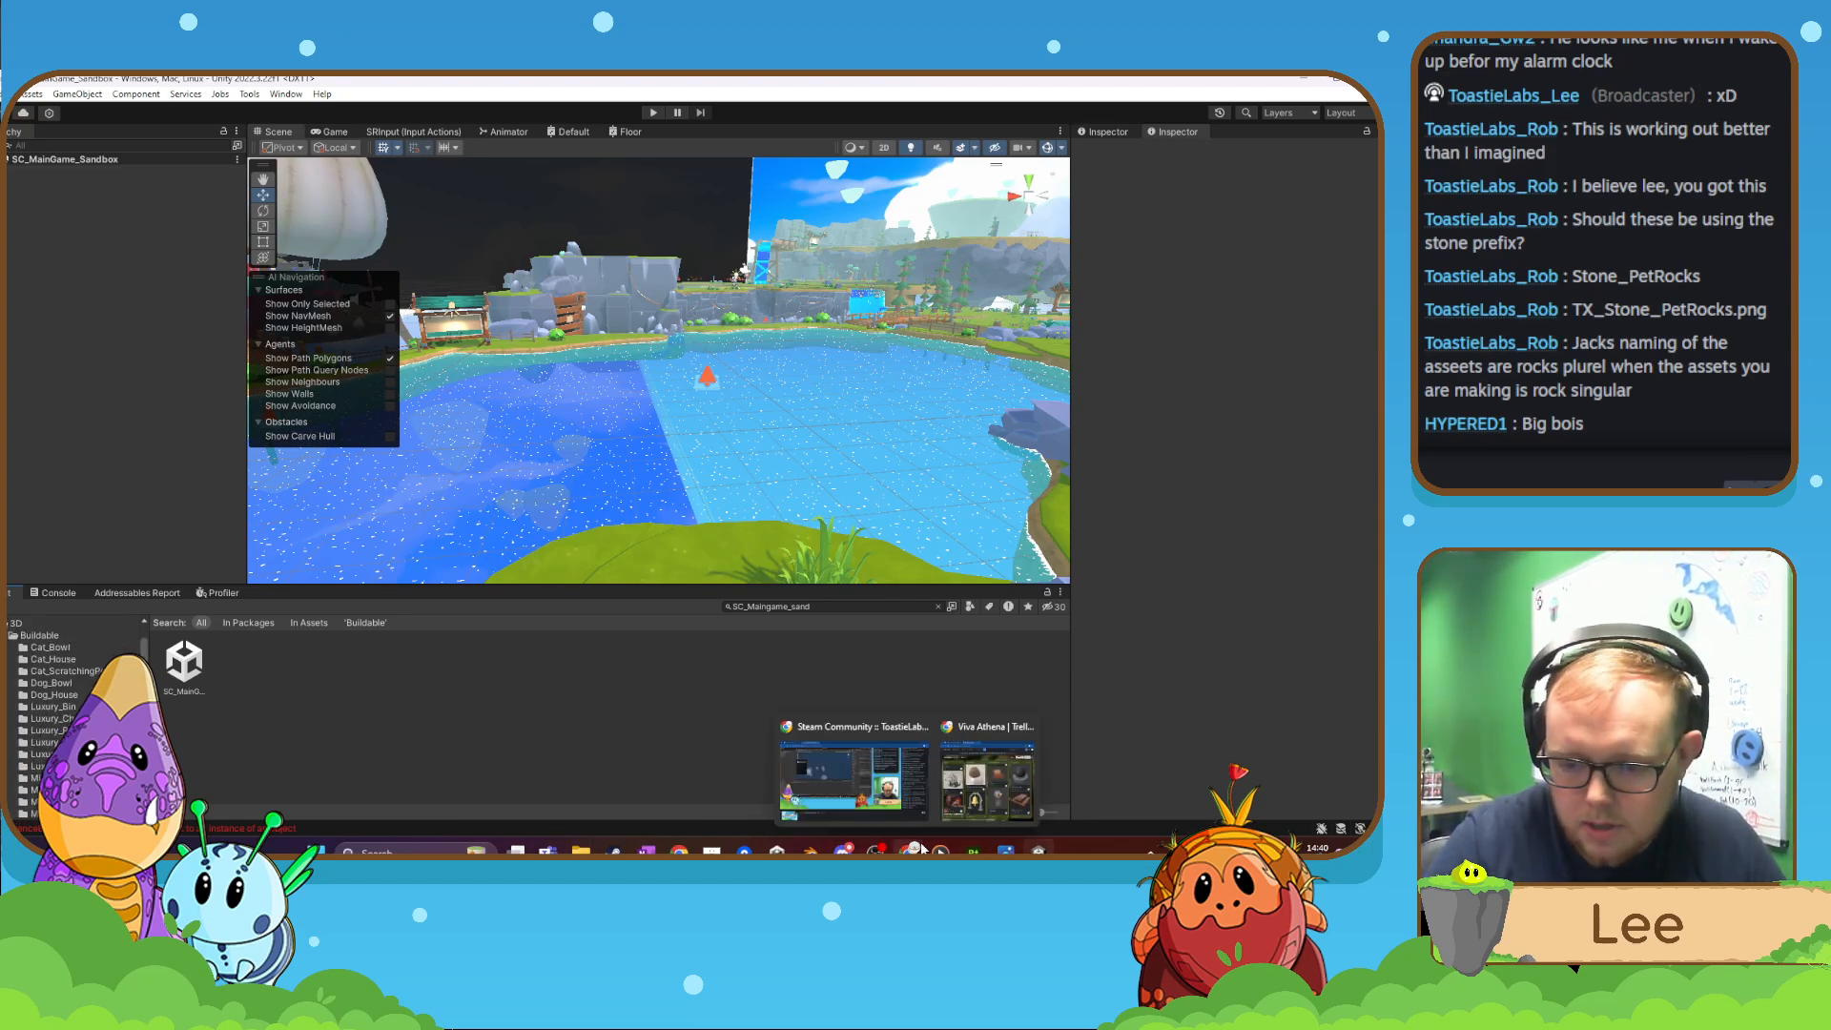
left_click(954, 807)
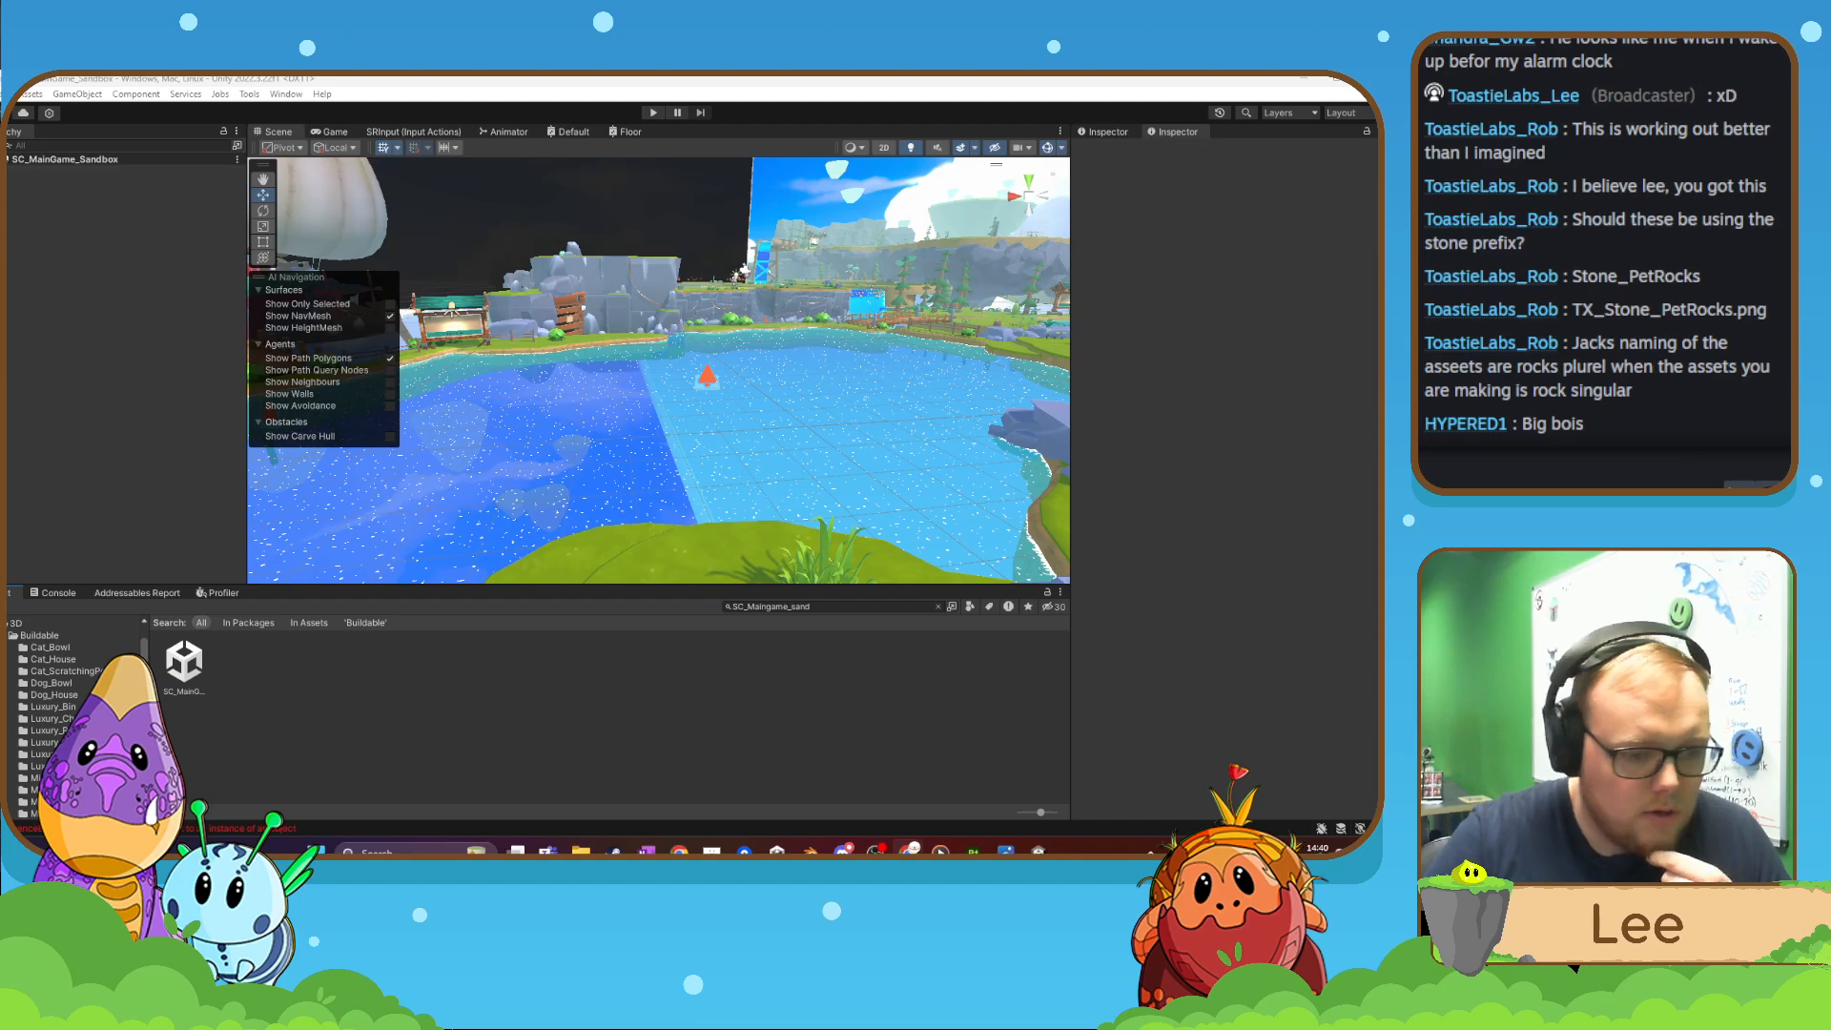
- Open the Tree_Acorn folder in the project under Assets, Art, 3D, Vegetation
scroll(57, 711, "up", 4)
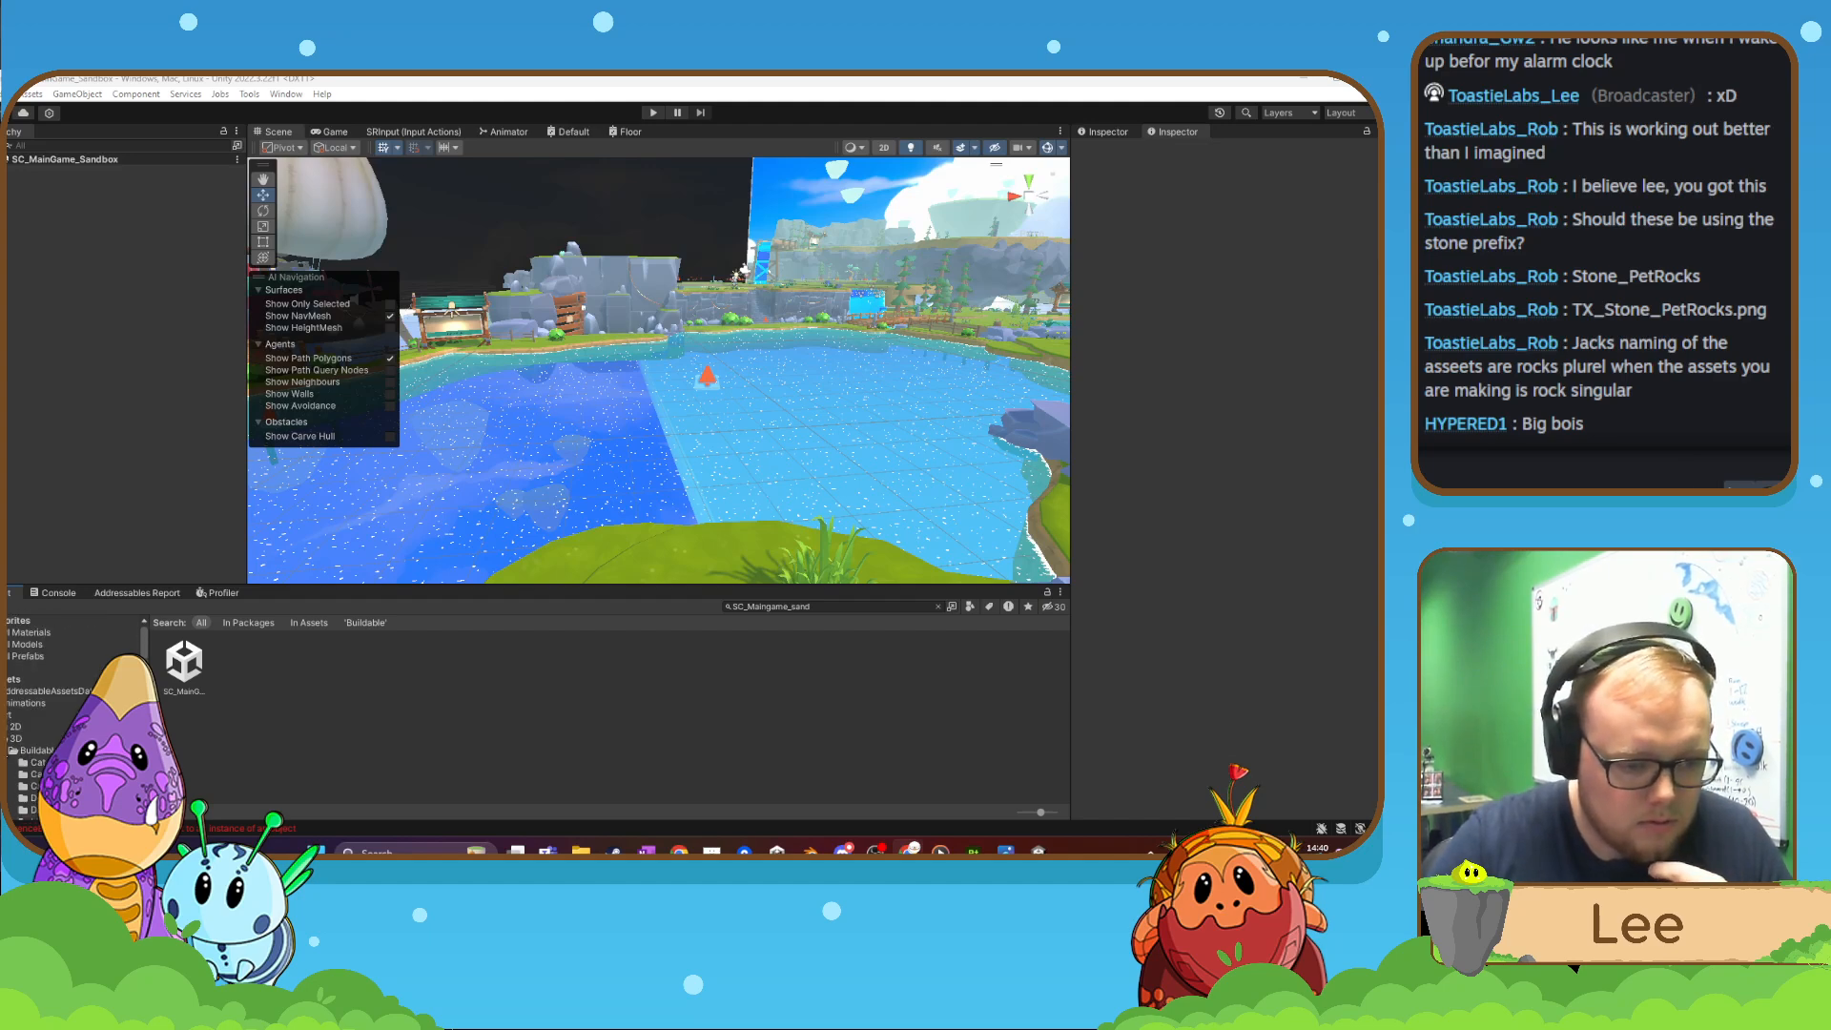
scroll(11, 767, "down", 3)
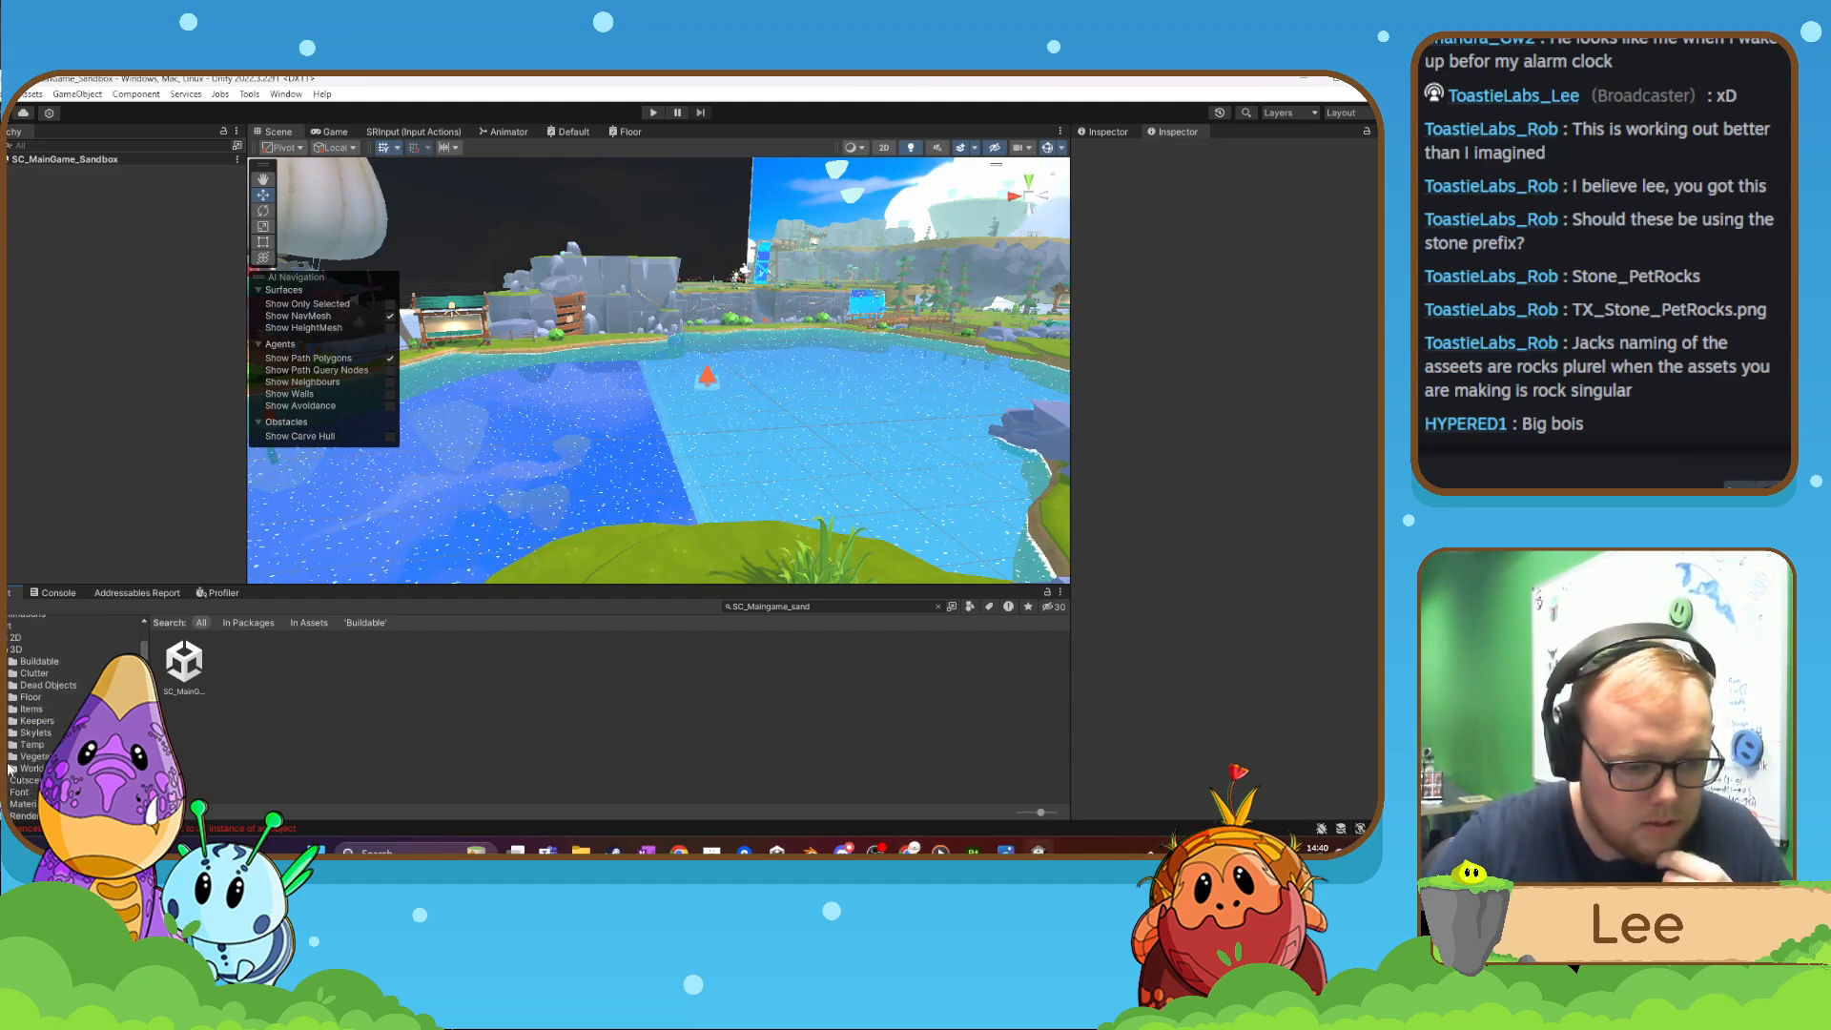
left_click(4, 757)
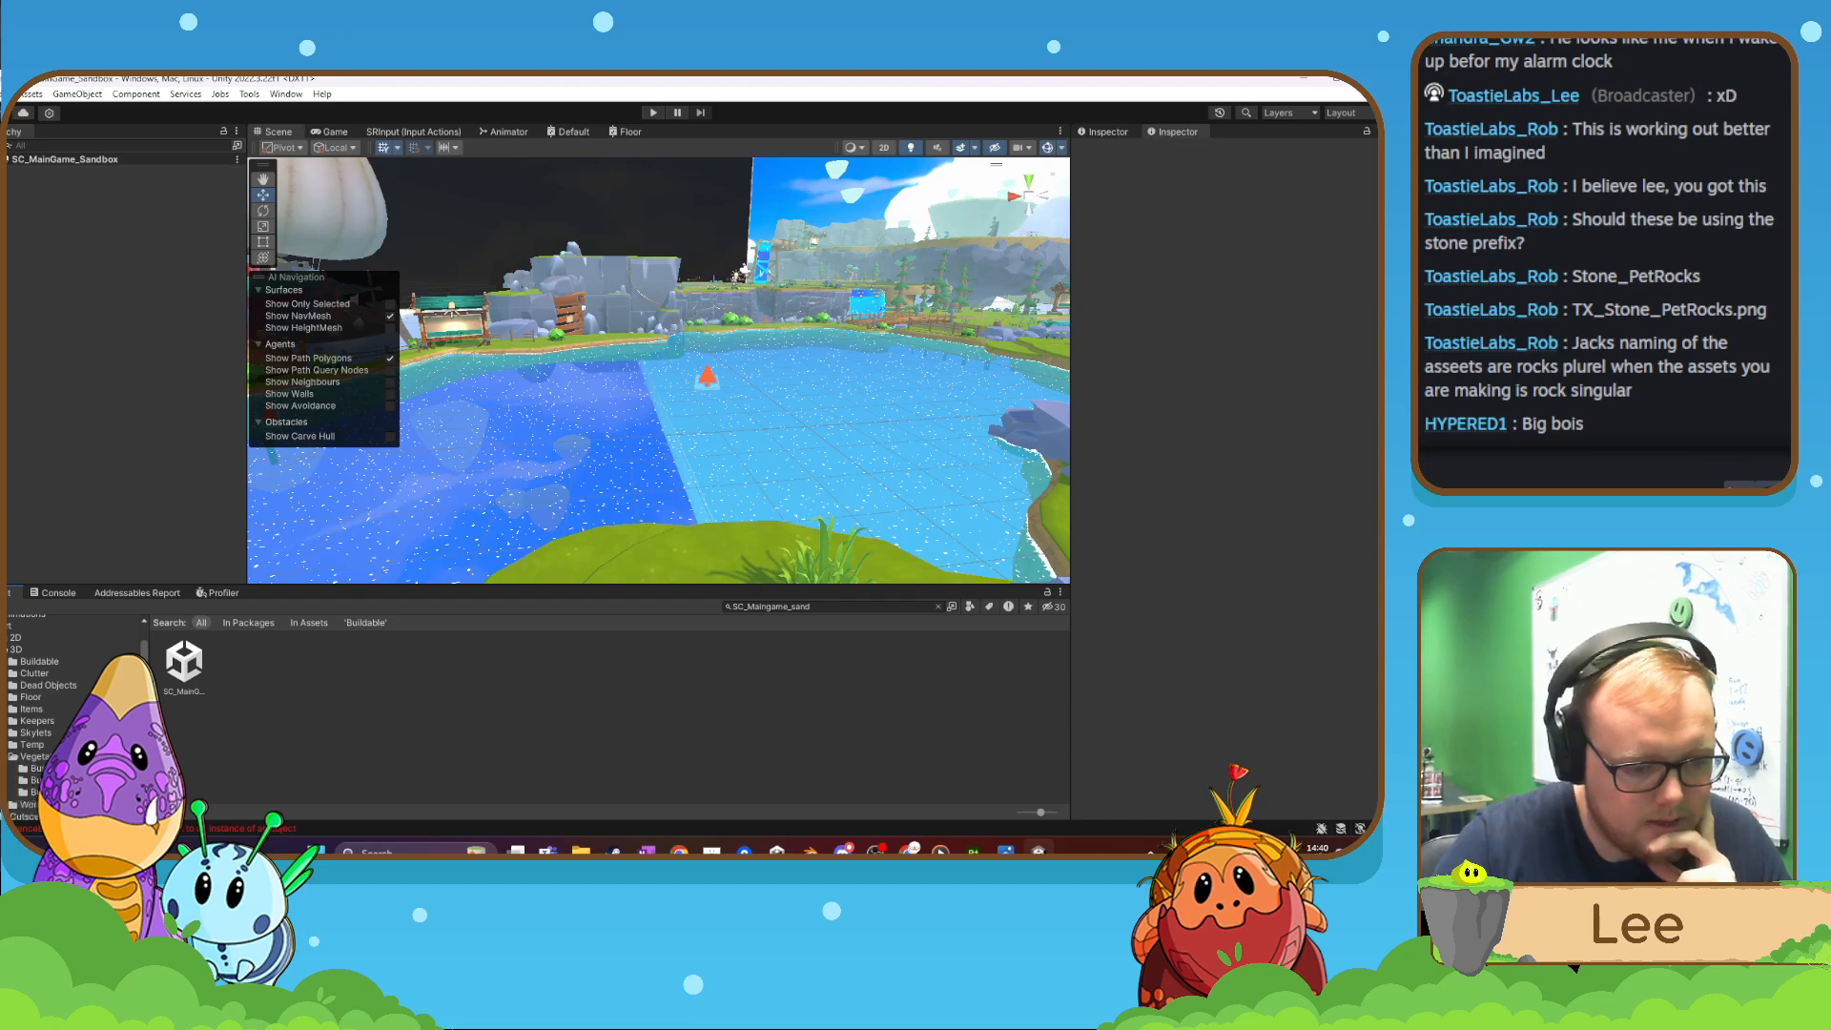
scroll(51, 747, "down", 3)
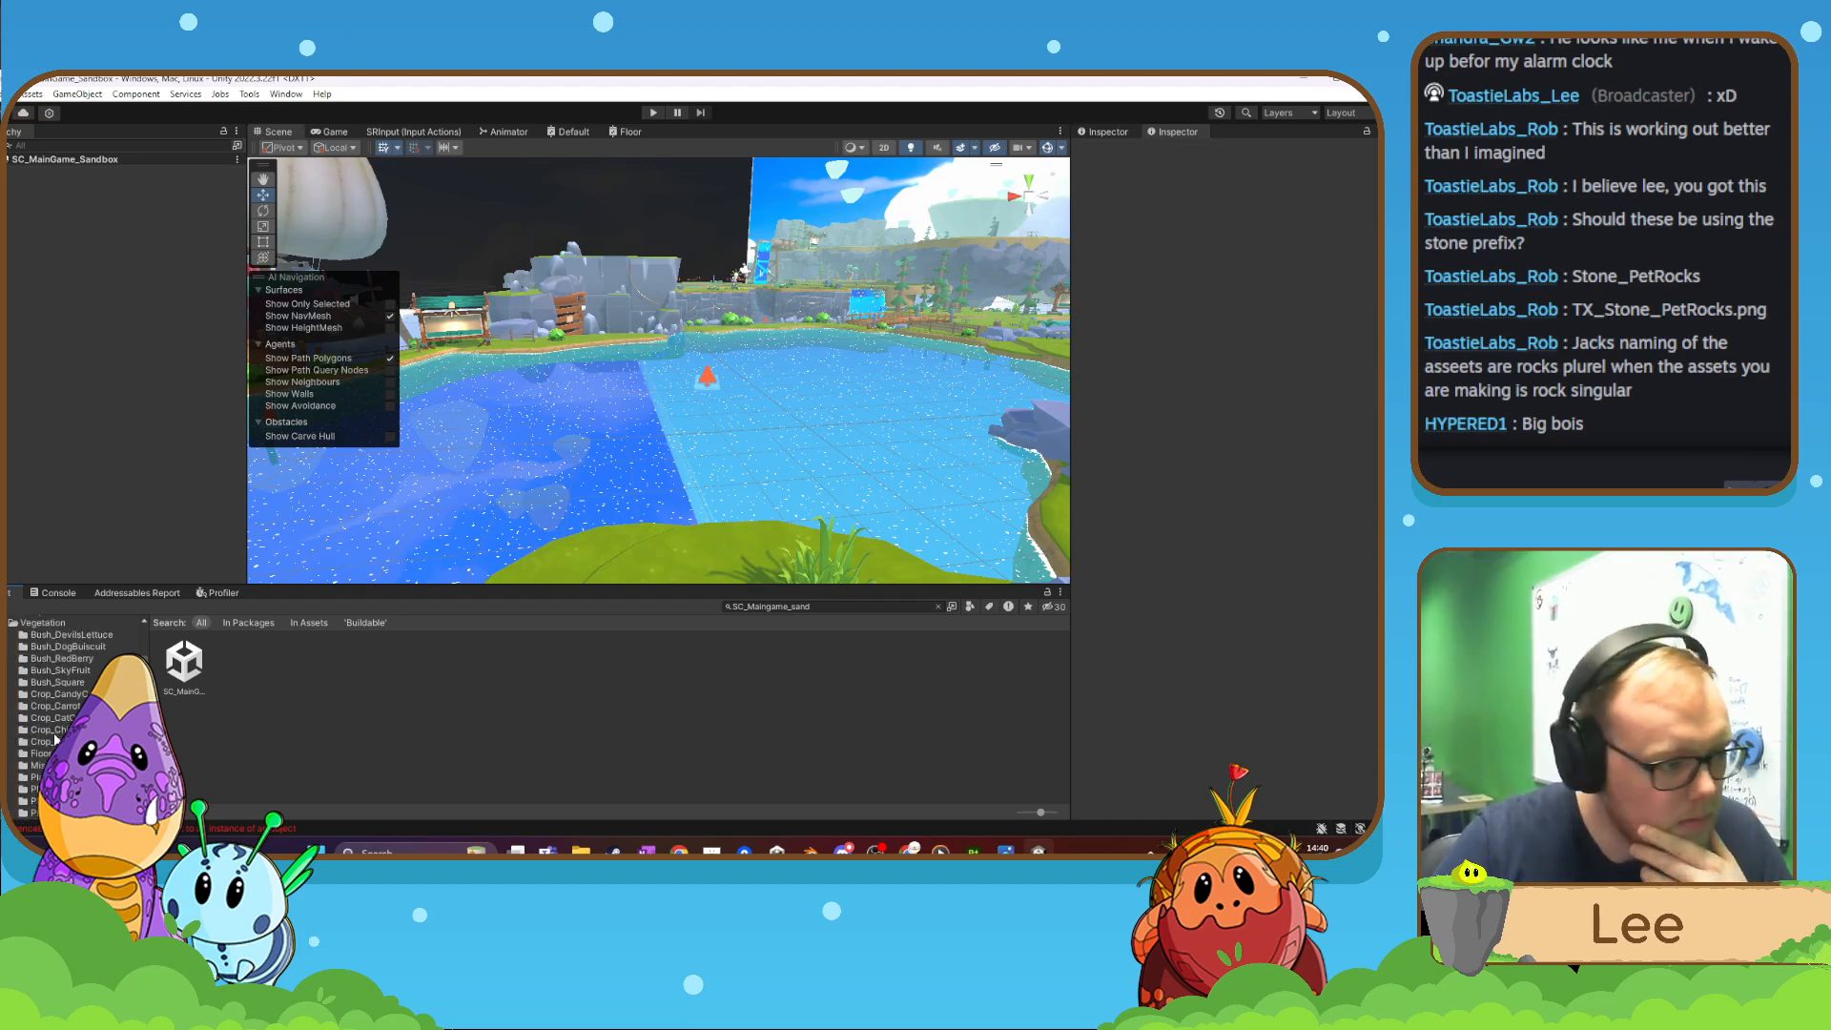
scroll(53, 745, "down", 2)
scroll(52, 745, "down", 2)
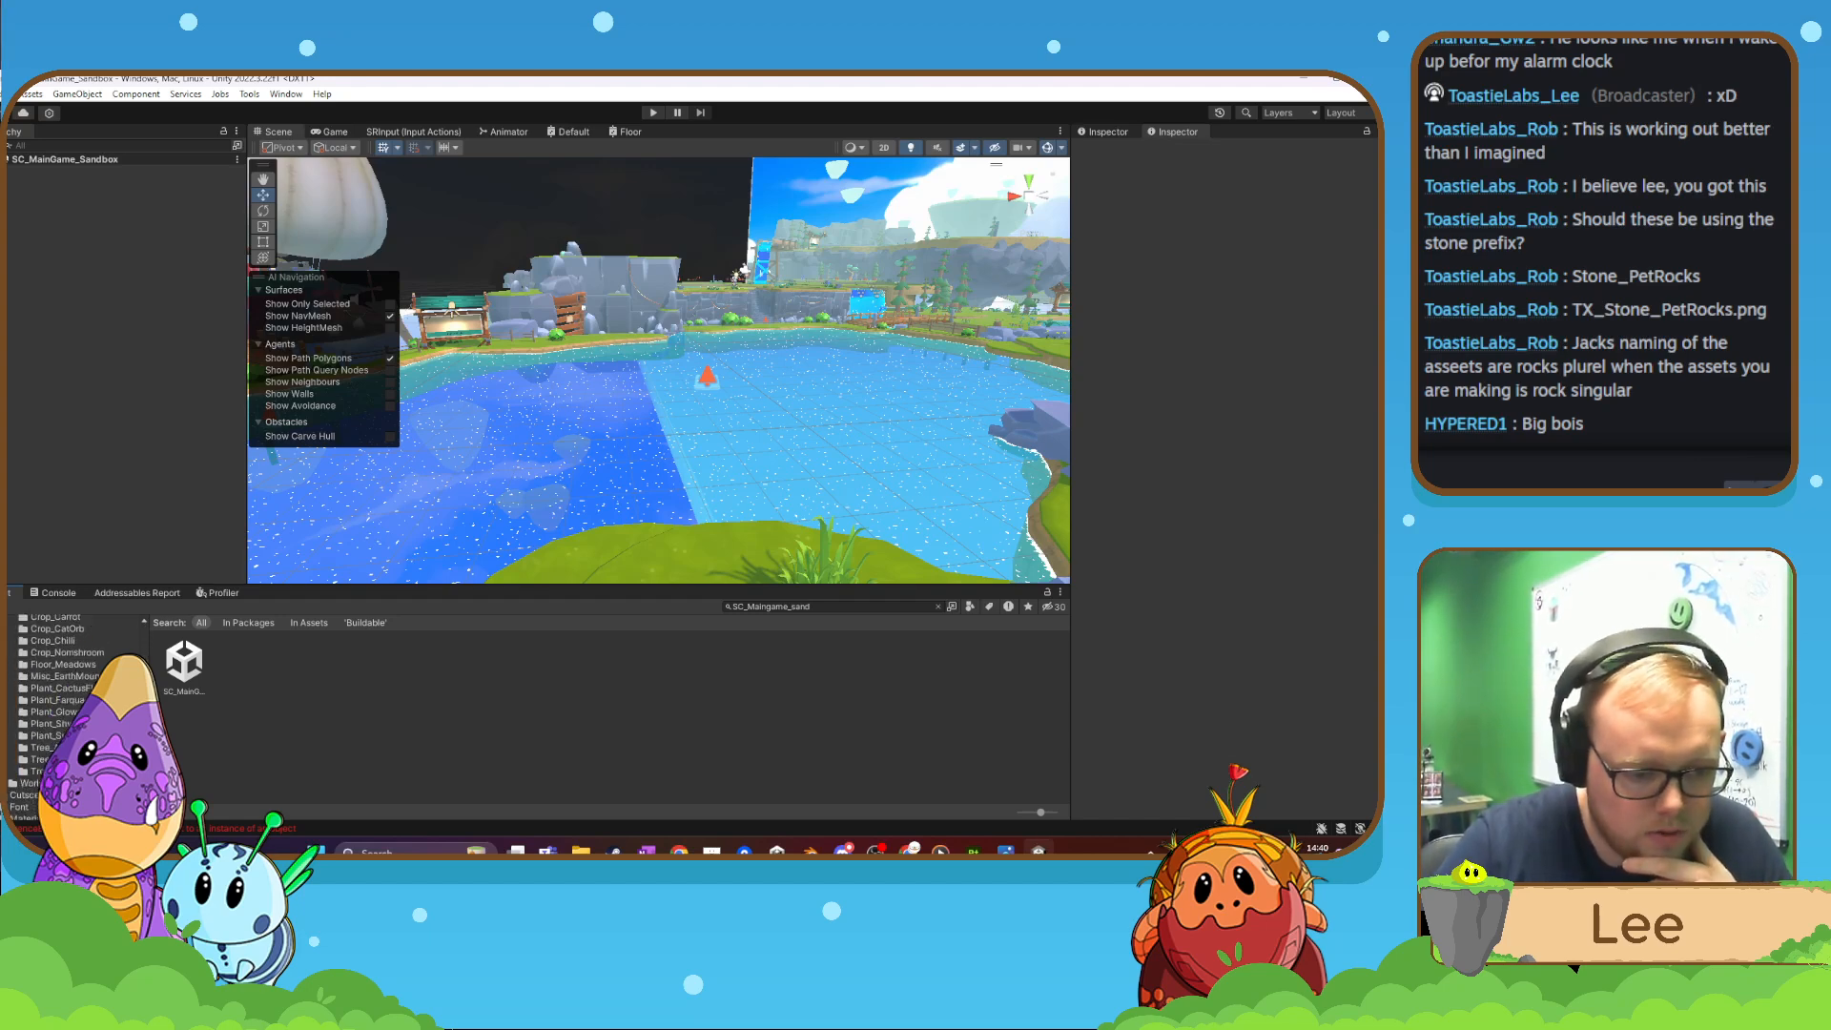
left_click(43, 747)
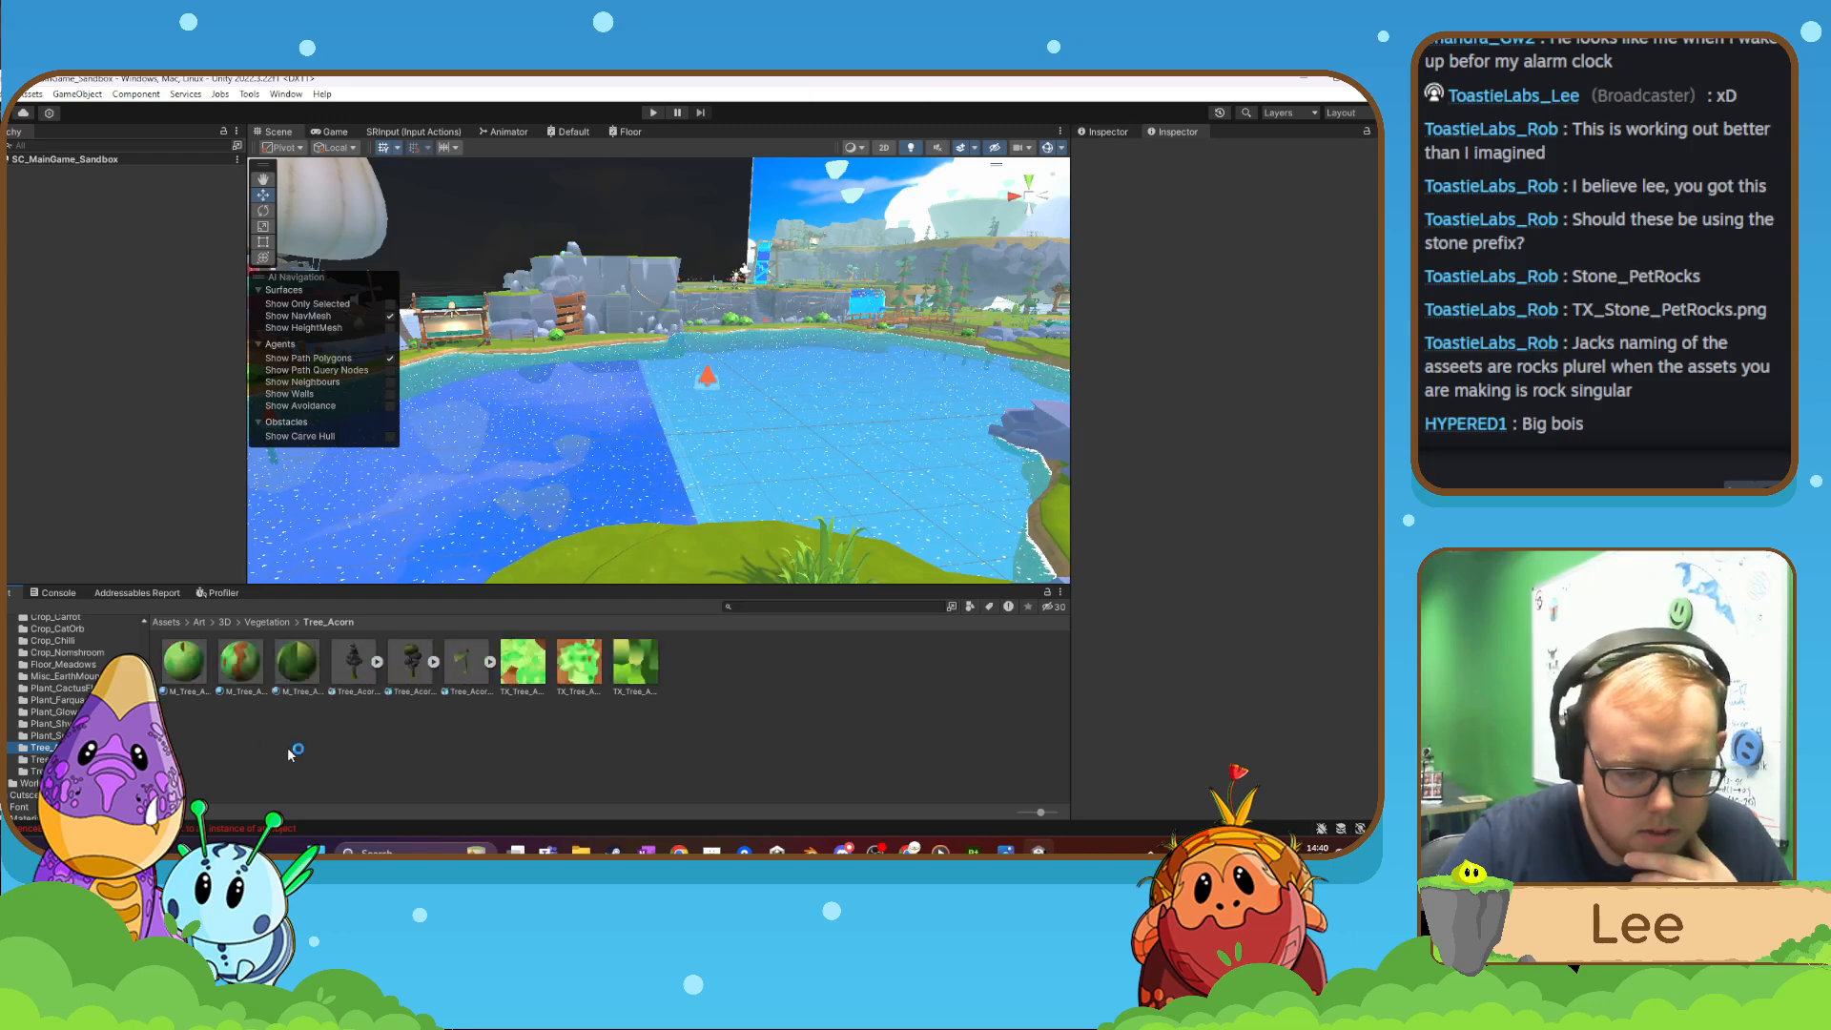
- Examine the import settings of the Tree_Acorn_Sapling model and of the acorn tree textures, including TX_Tree_Acorn_FullyGrown
left_click(458, 668)
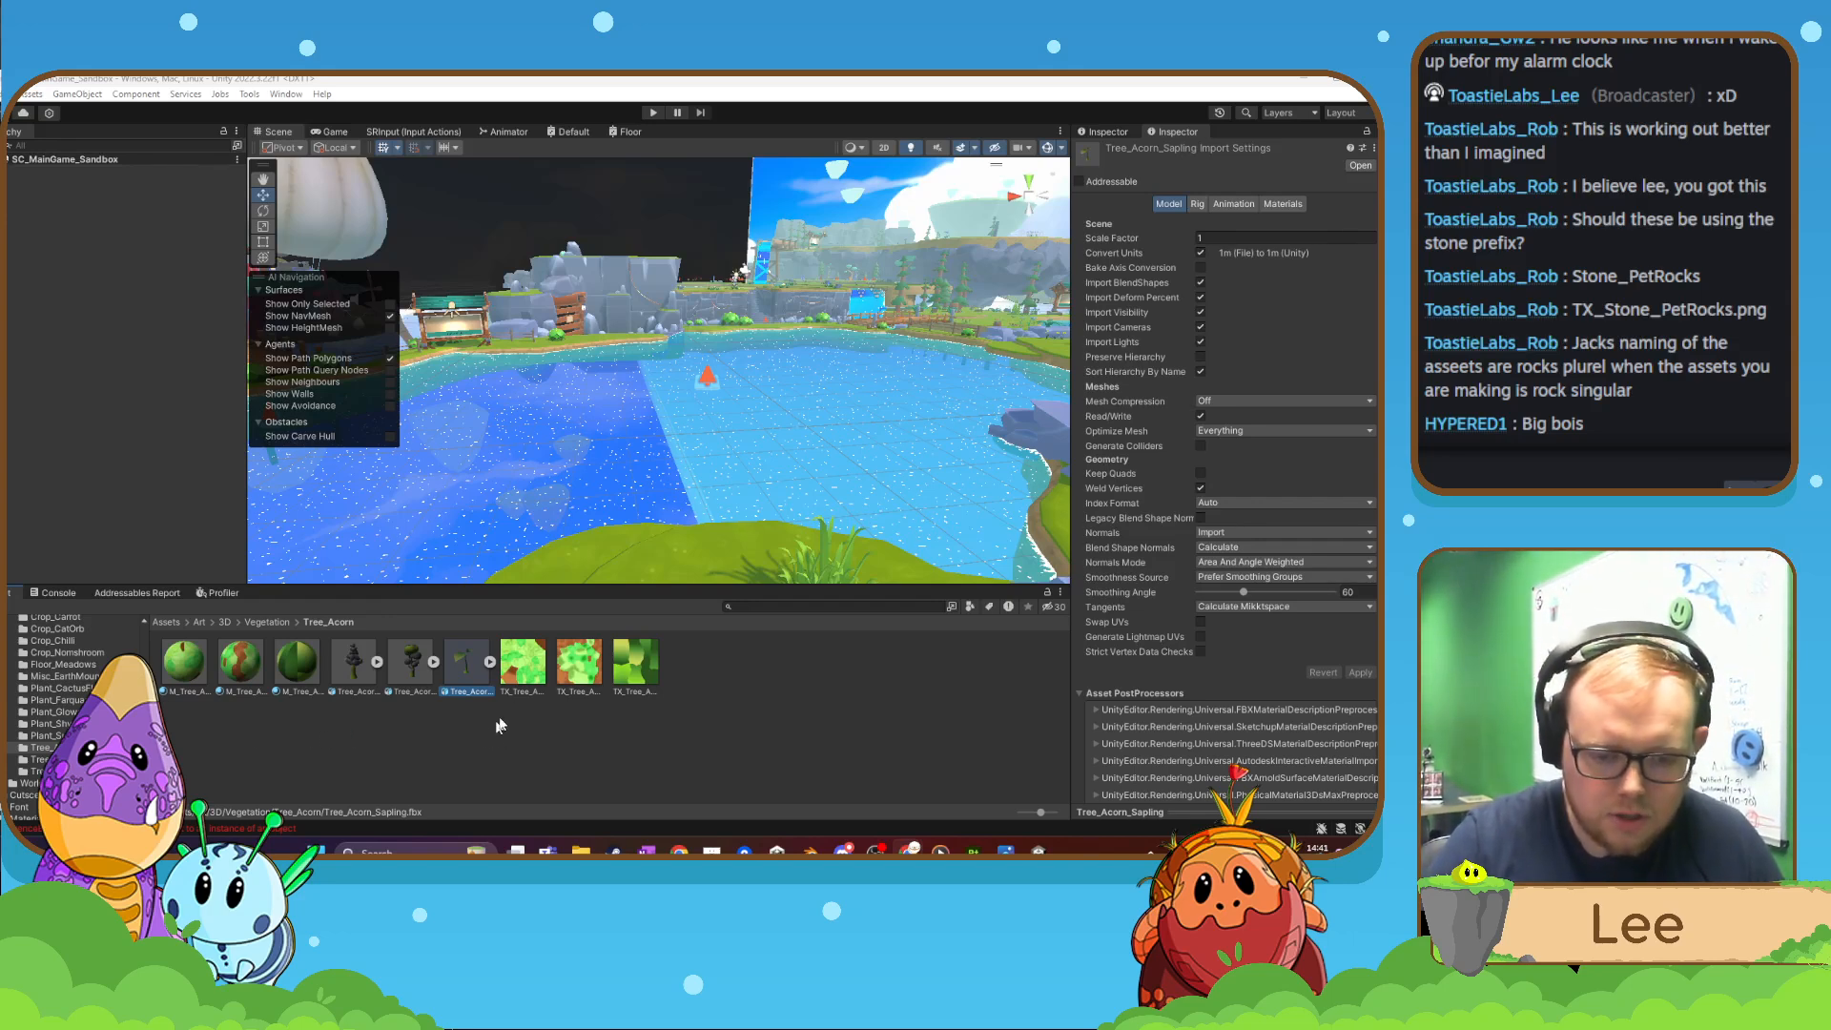
left_click(522, 668)
left_click(582, 682)
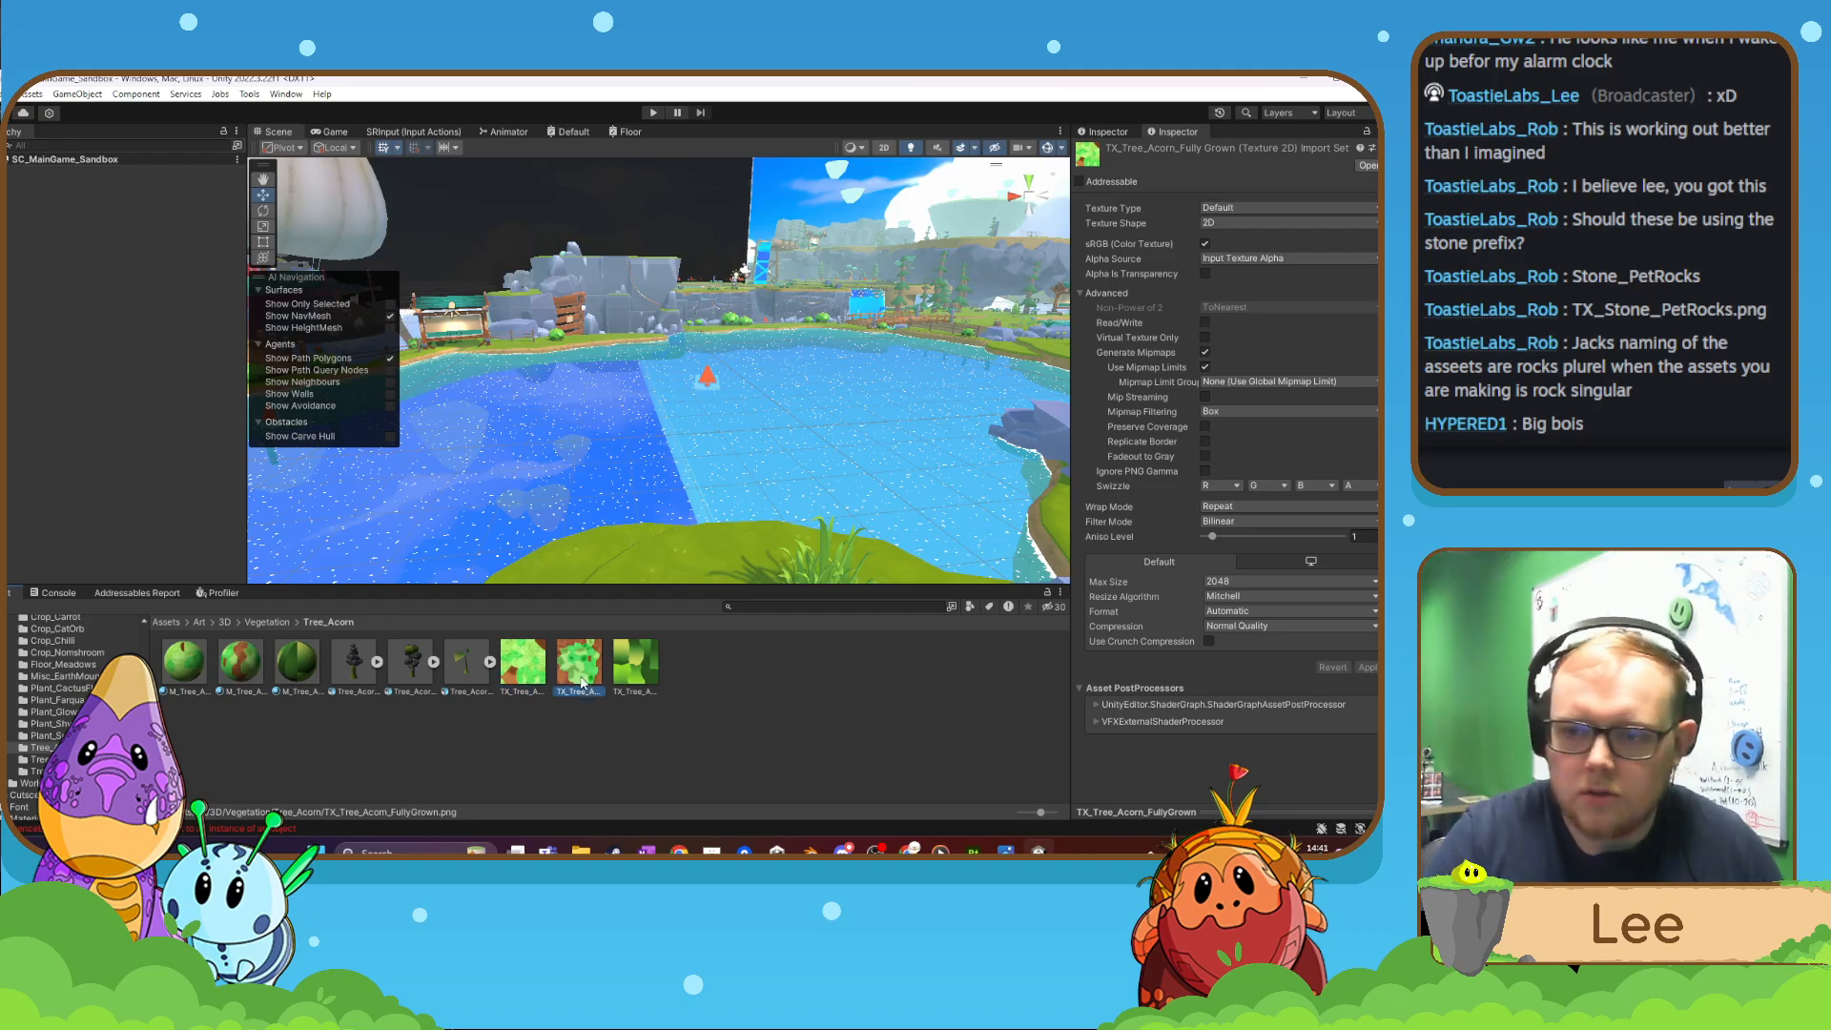
- Delete the Tree_Acorn_Sapling model from the Tree_Acorn art folder and select its replacement file to check the import settings
left_click(635, 668)
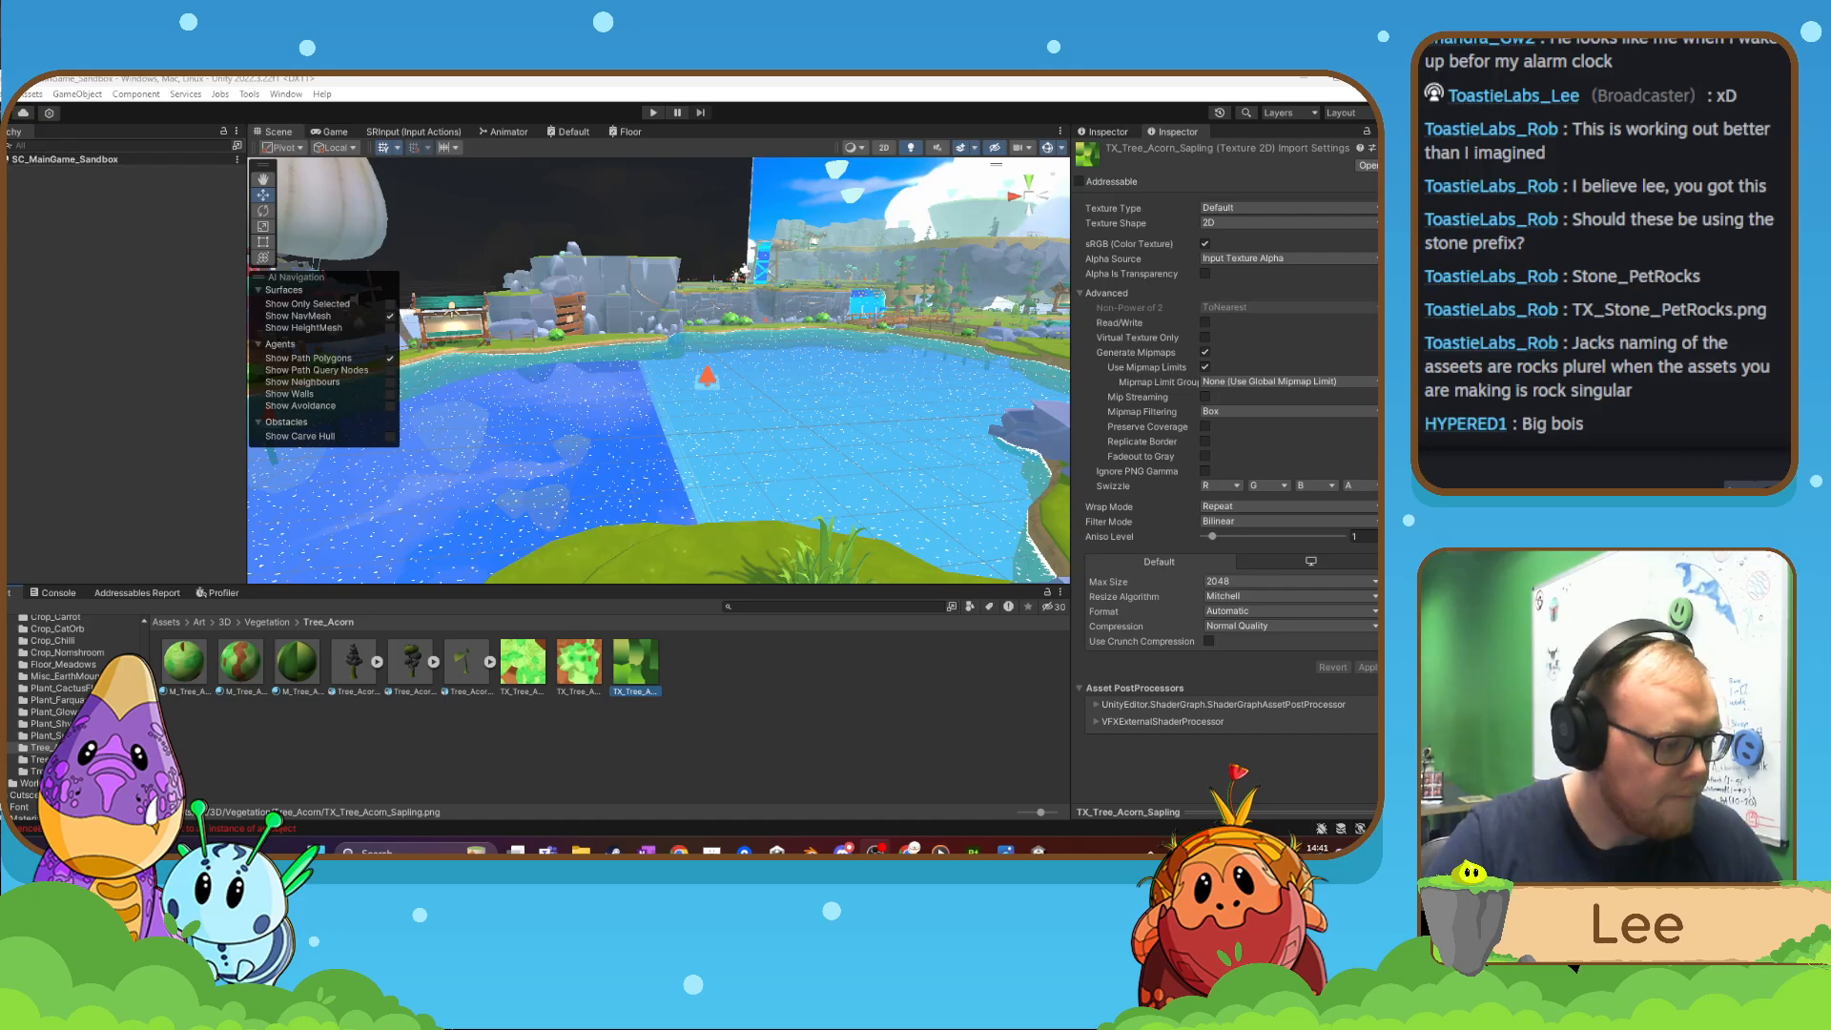
key("super+d")
key("super+d")
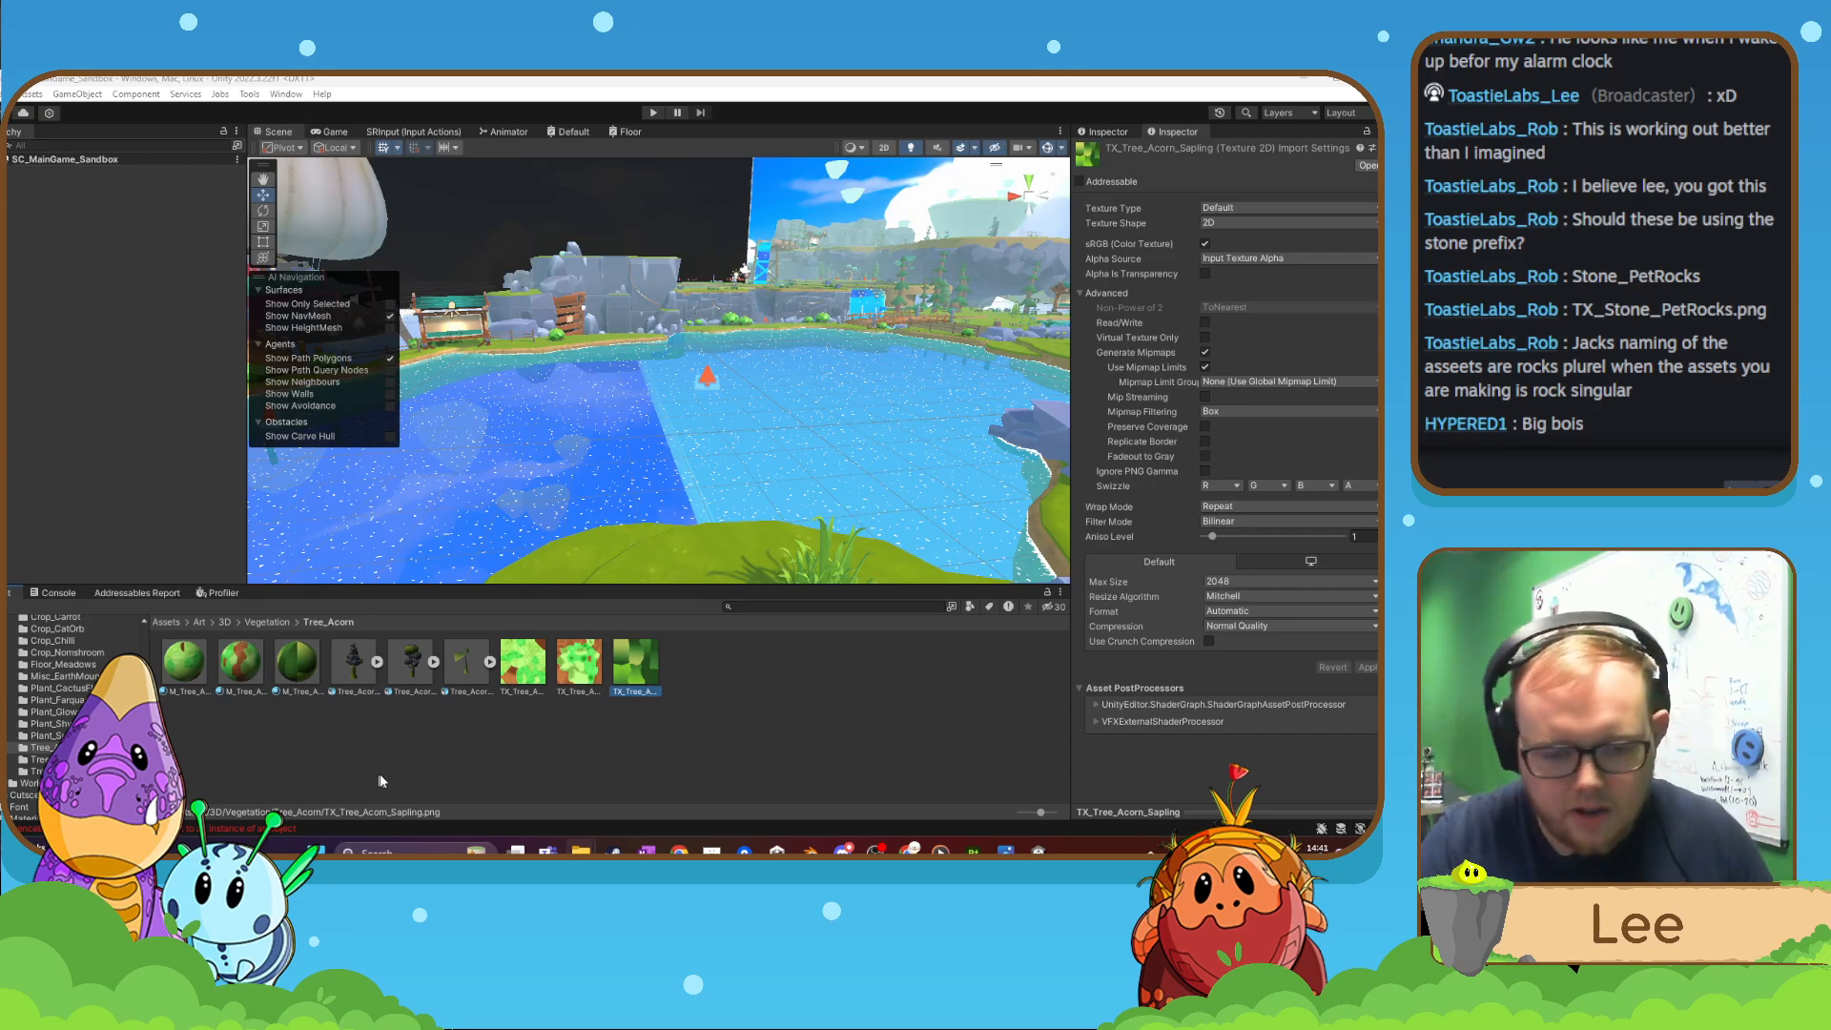
left_click(463, 668)
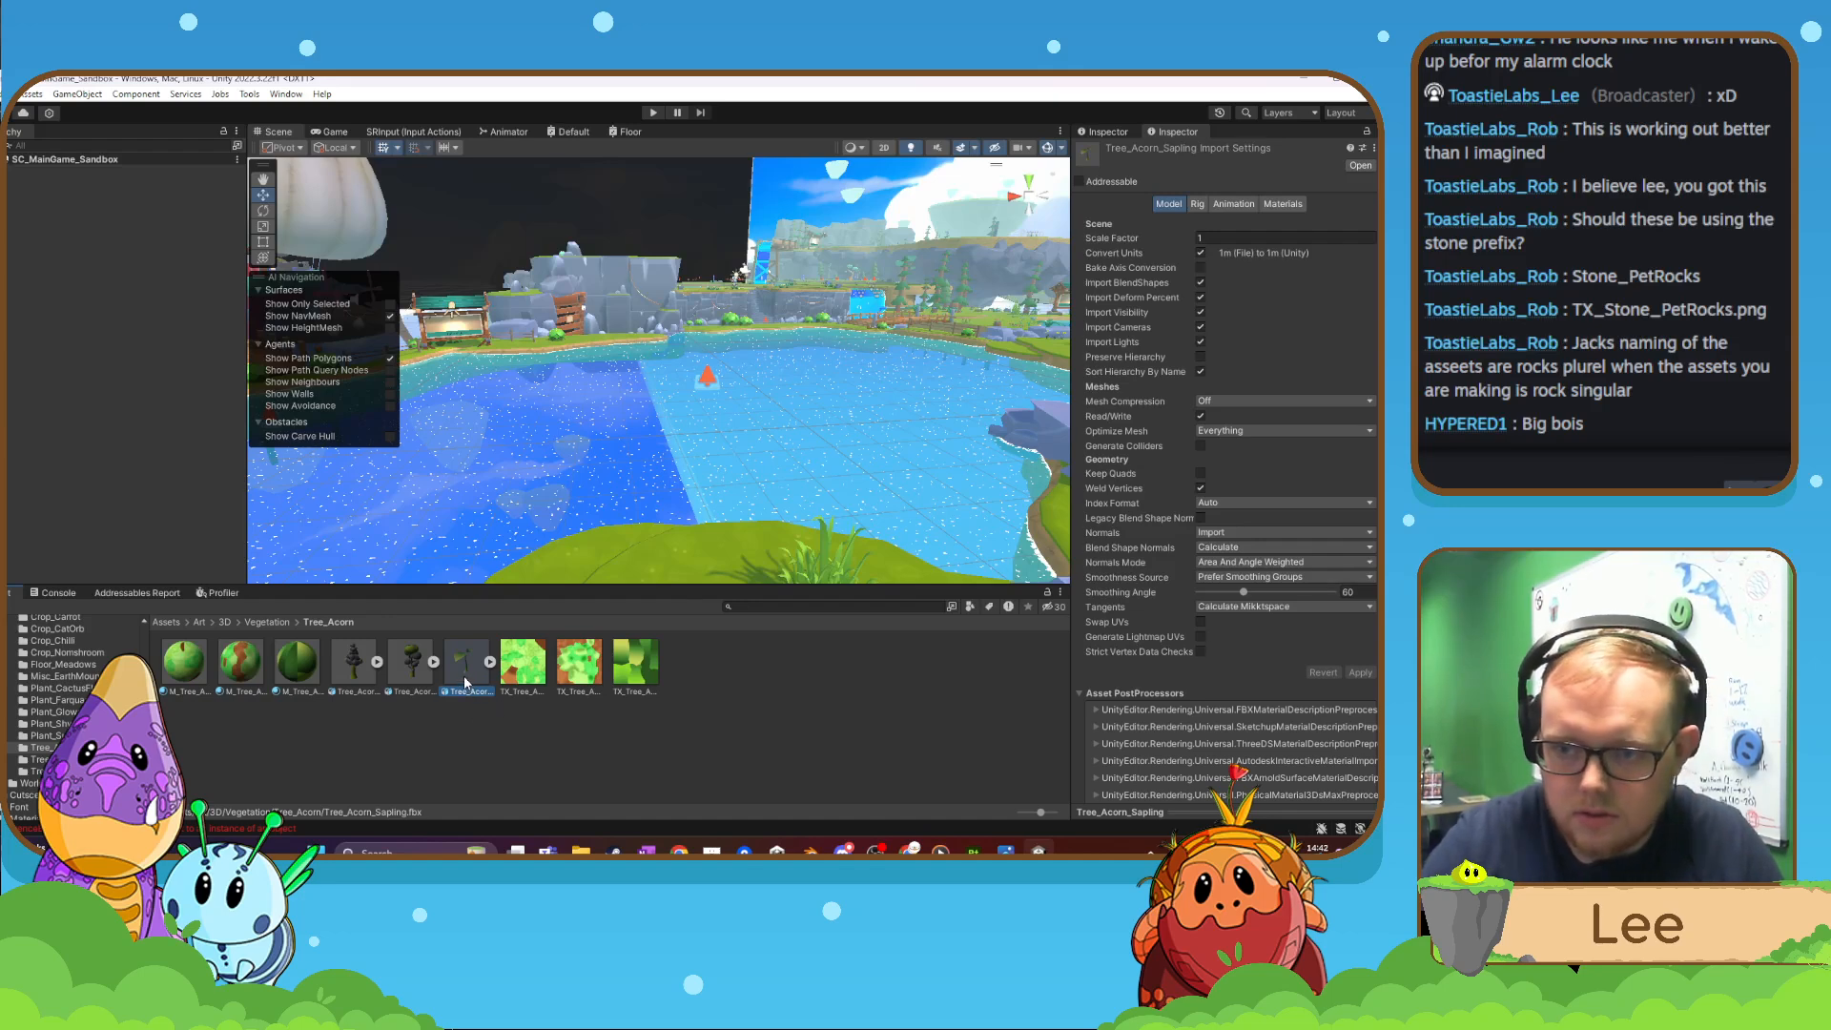
double_click(464, 682)
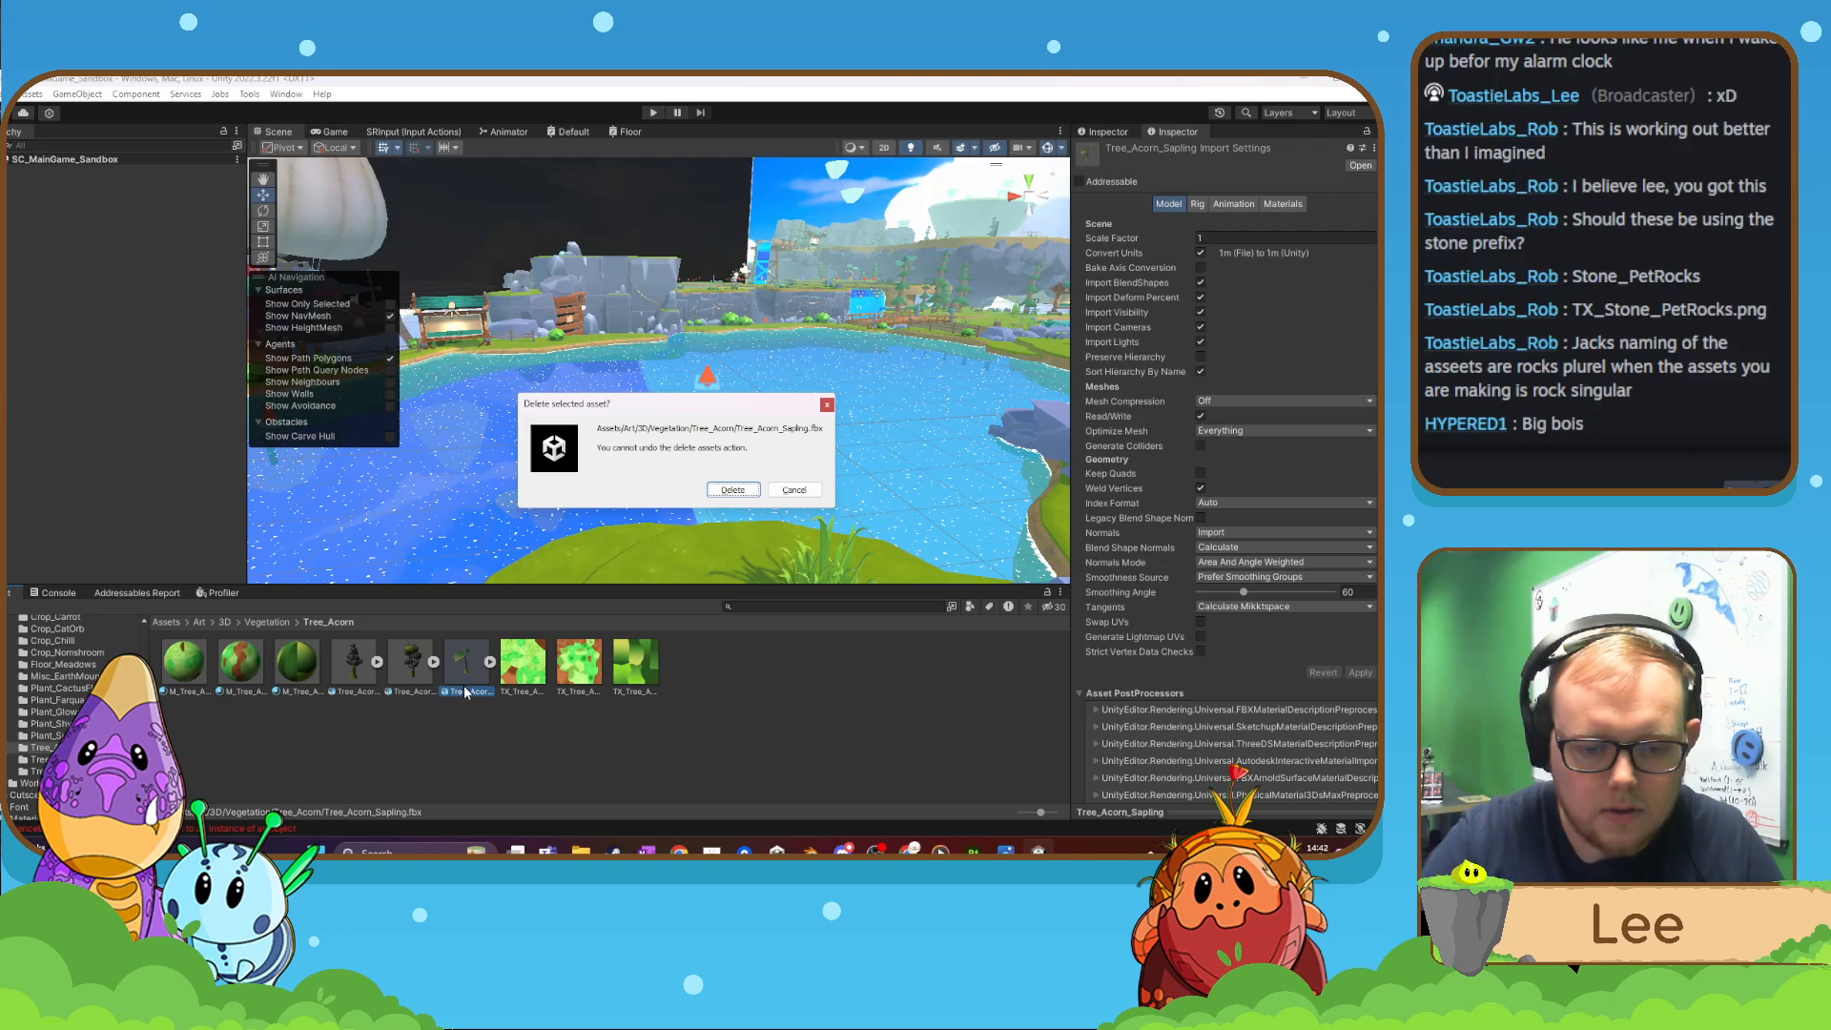
left_click(727, 493)
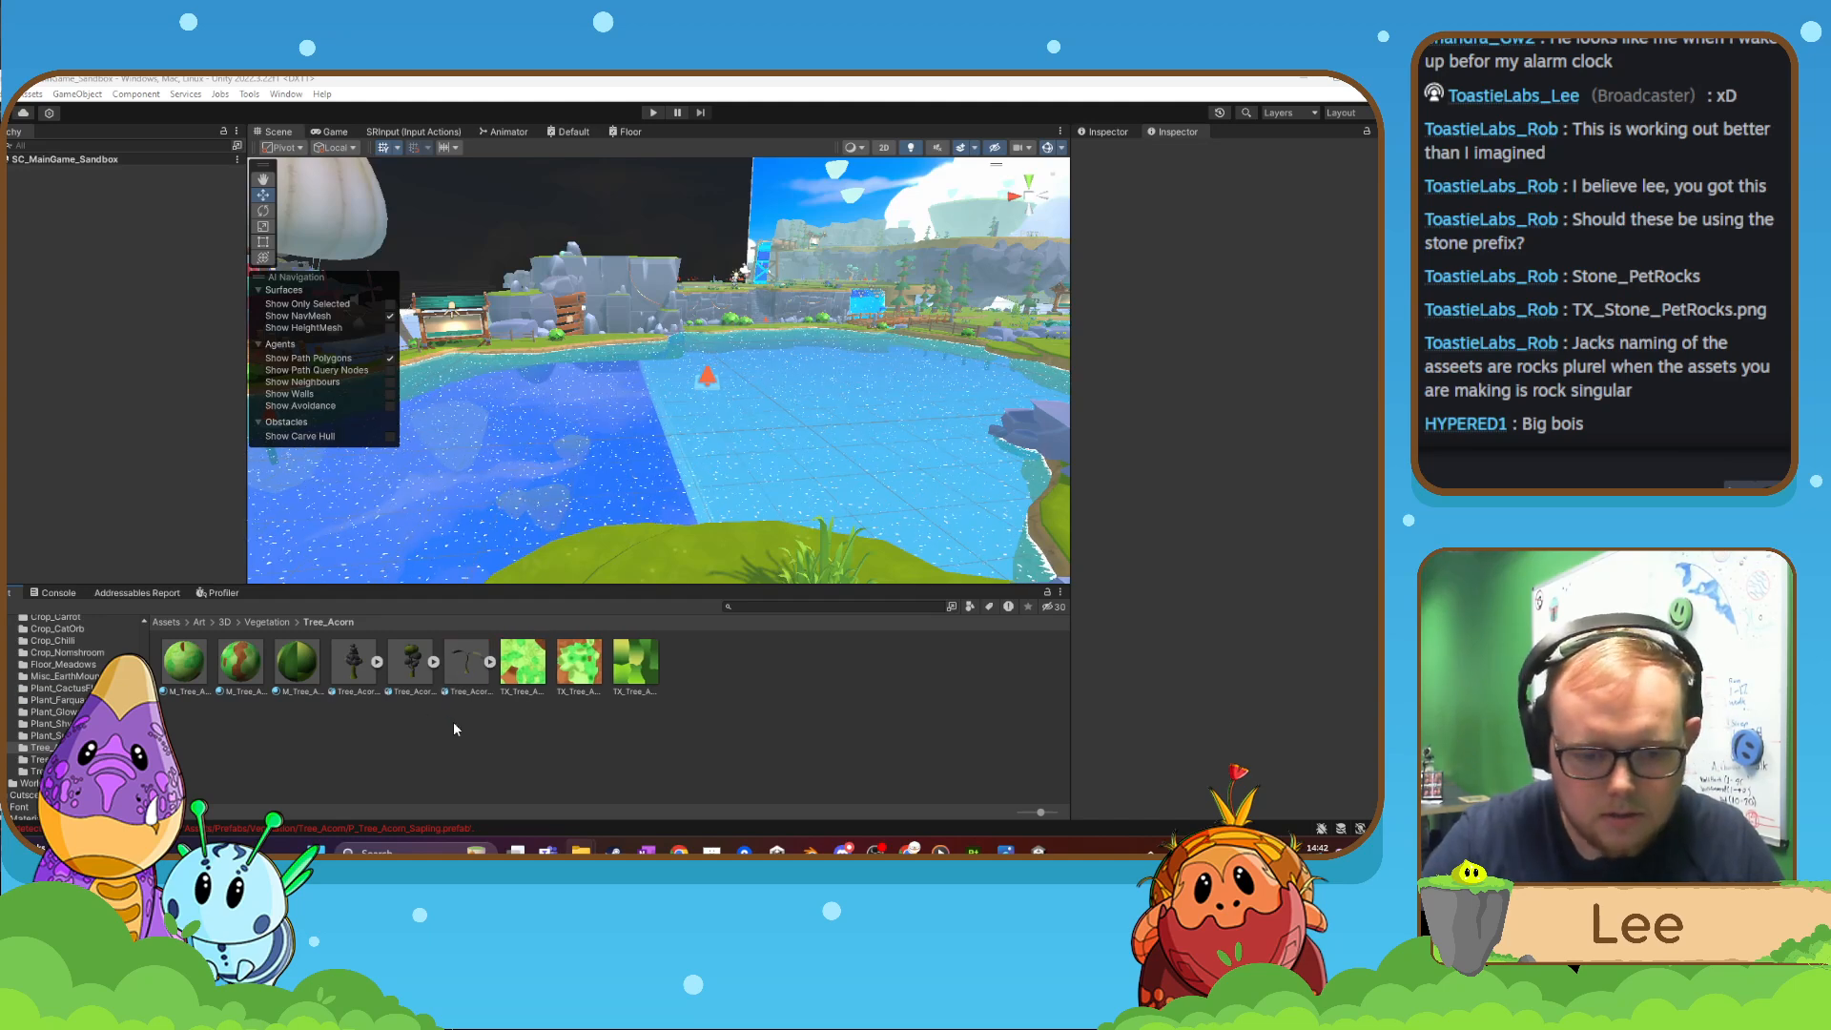
left_click(463, 673)
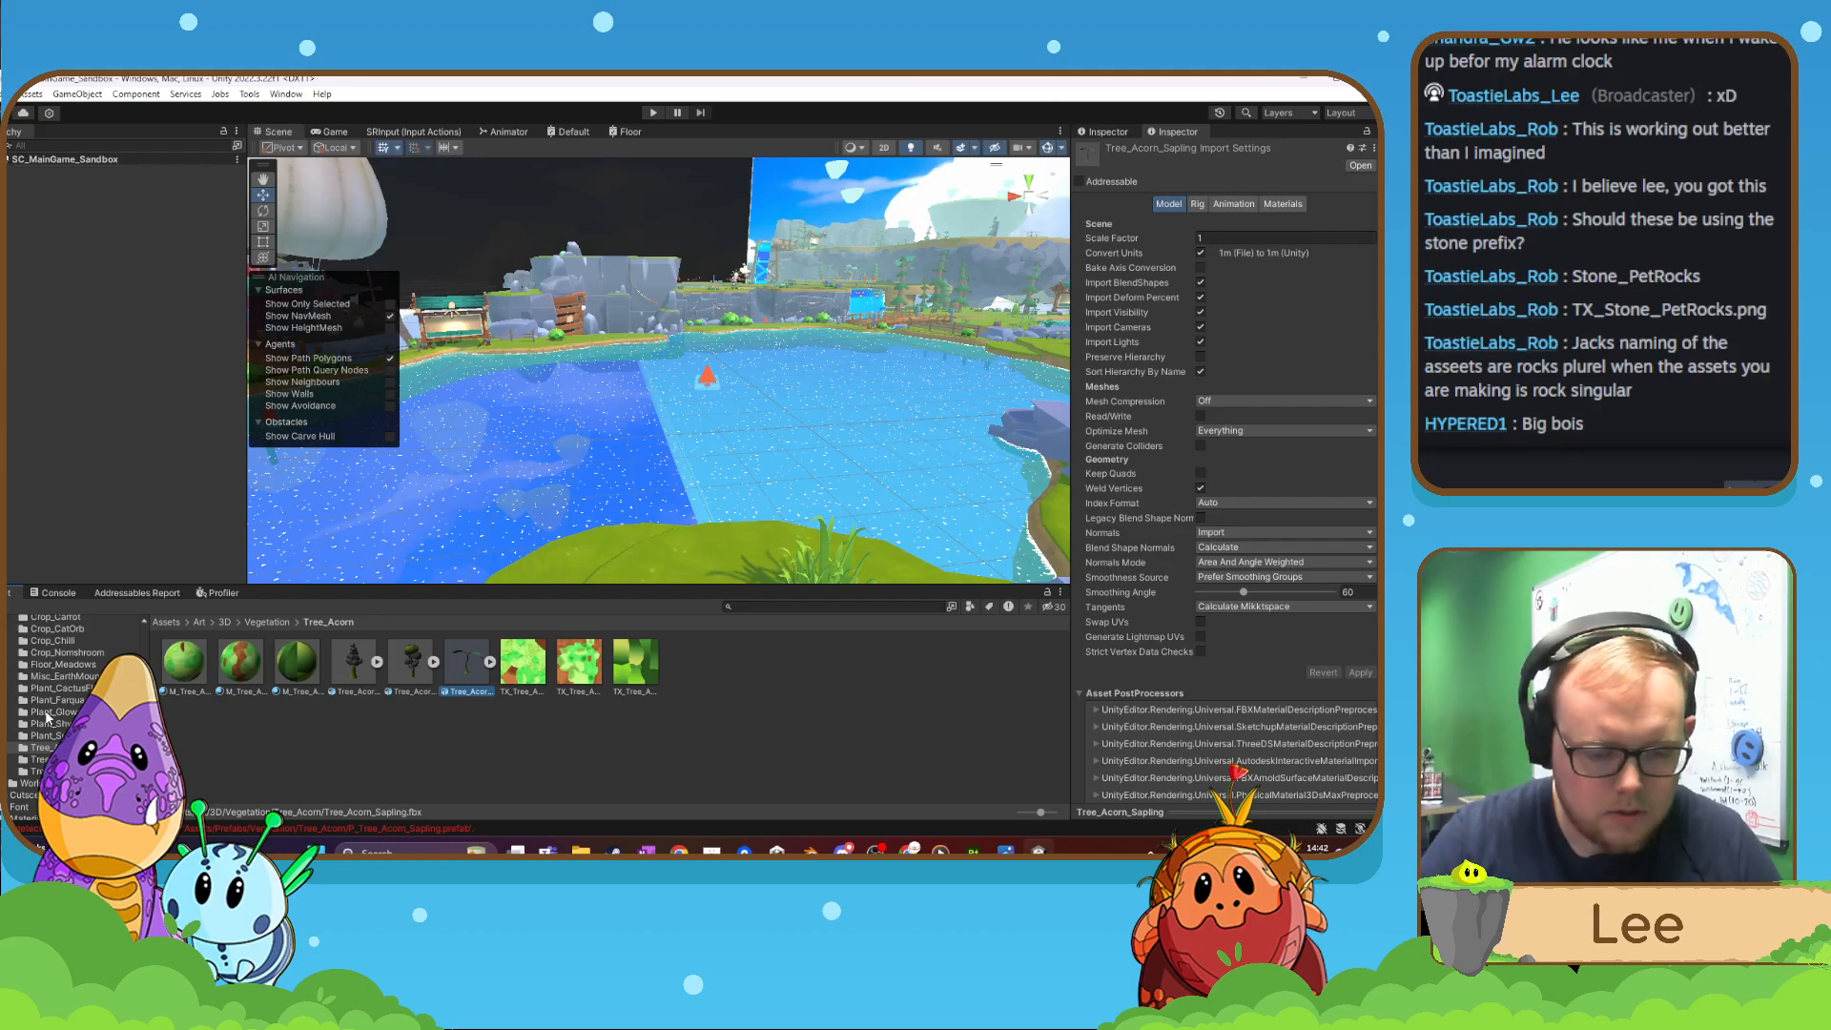
- Open the Tree_Acorn folder under Assets, Prefabs, Vegetation and inspect the P_Tree_Acorn_Sapling prefab
scroll(34, 717, "up", 5)
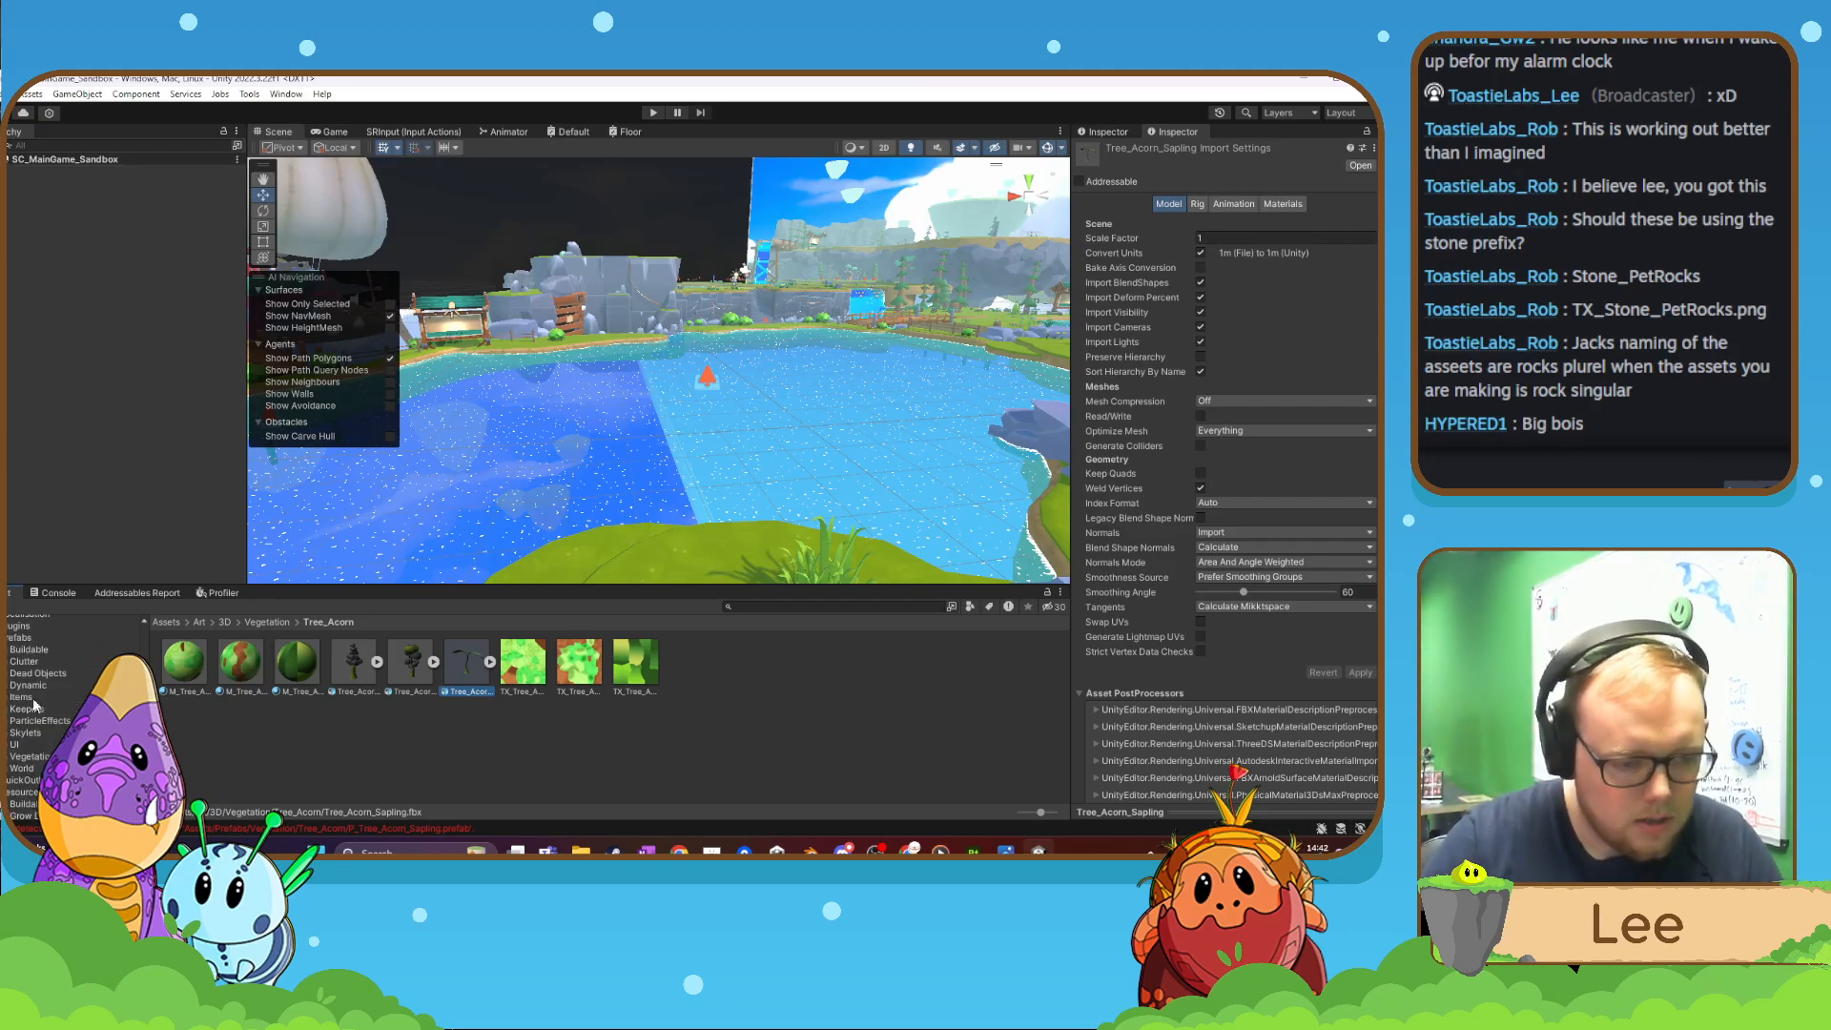
left_click(3, 757)
scroll(29, 758, "down", 4)
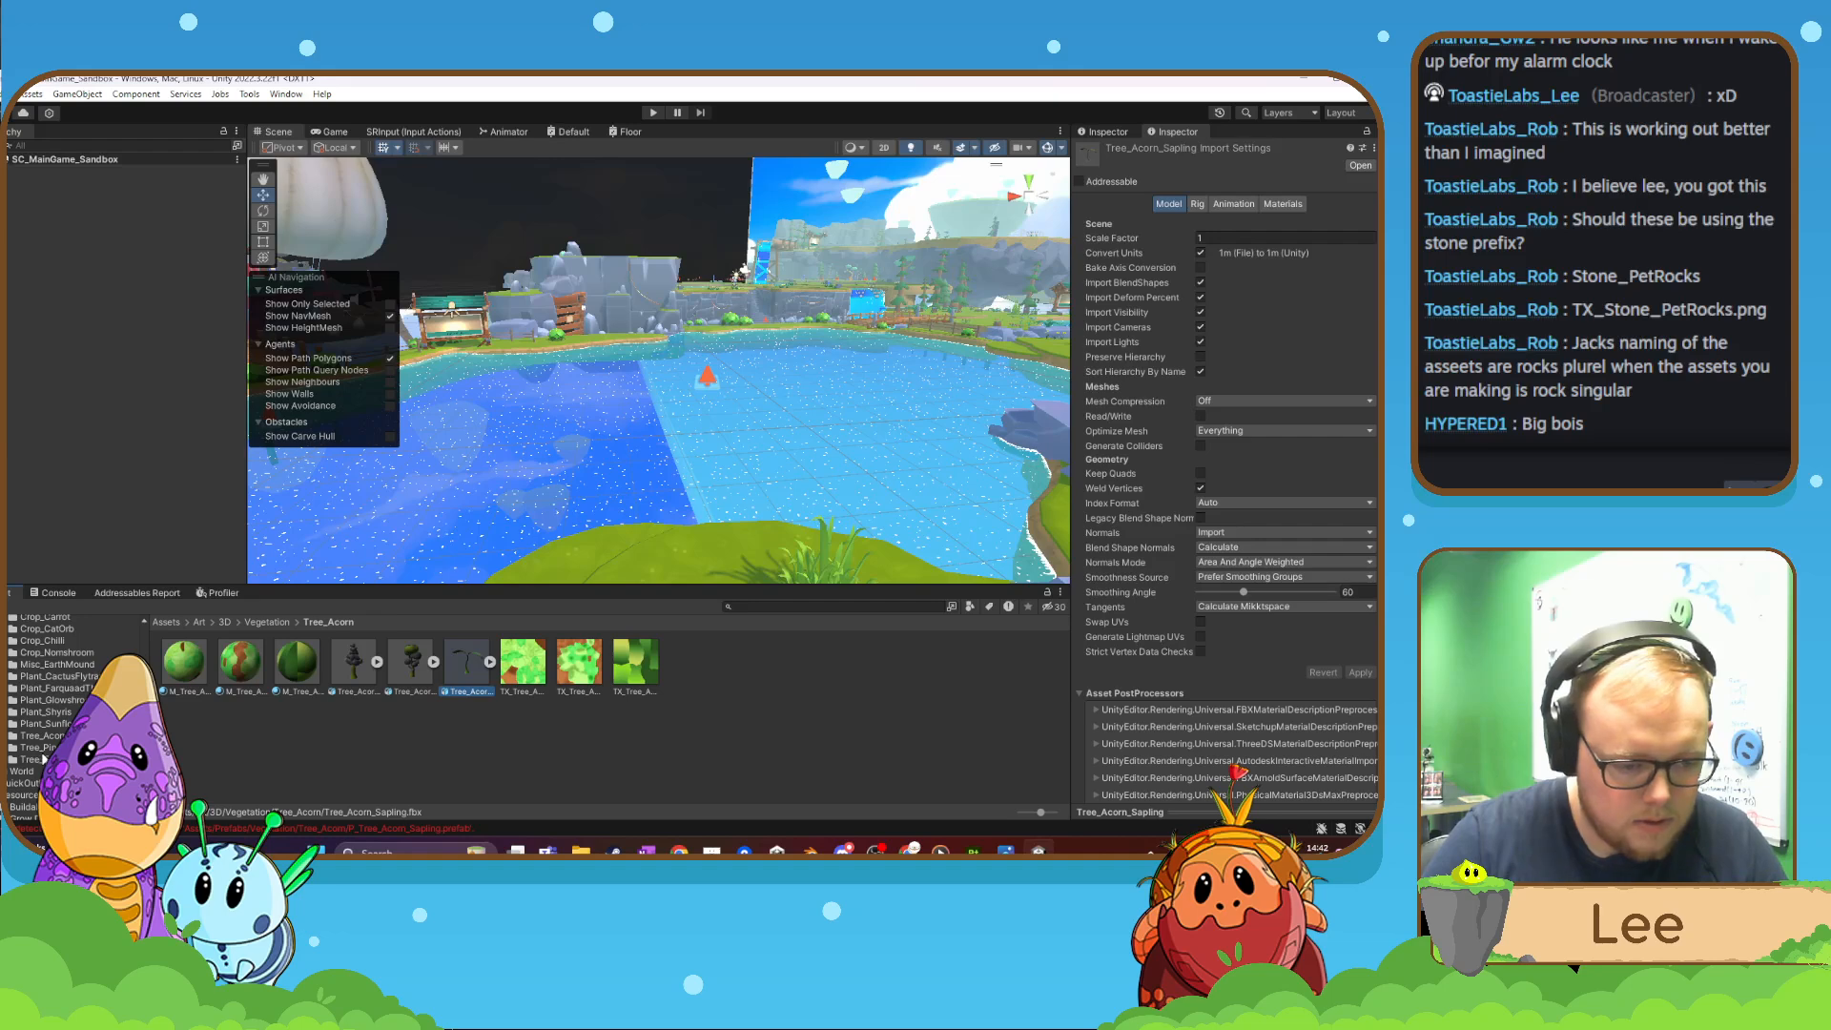
left_click(43, 737)
left_click(298, 668)
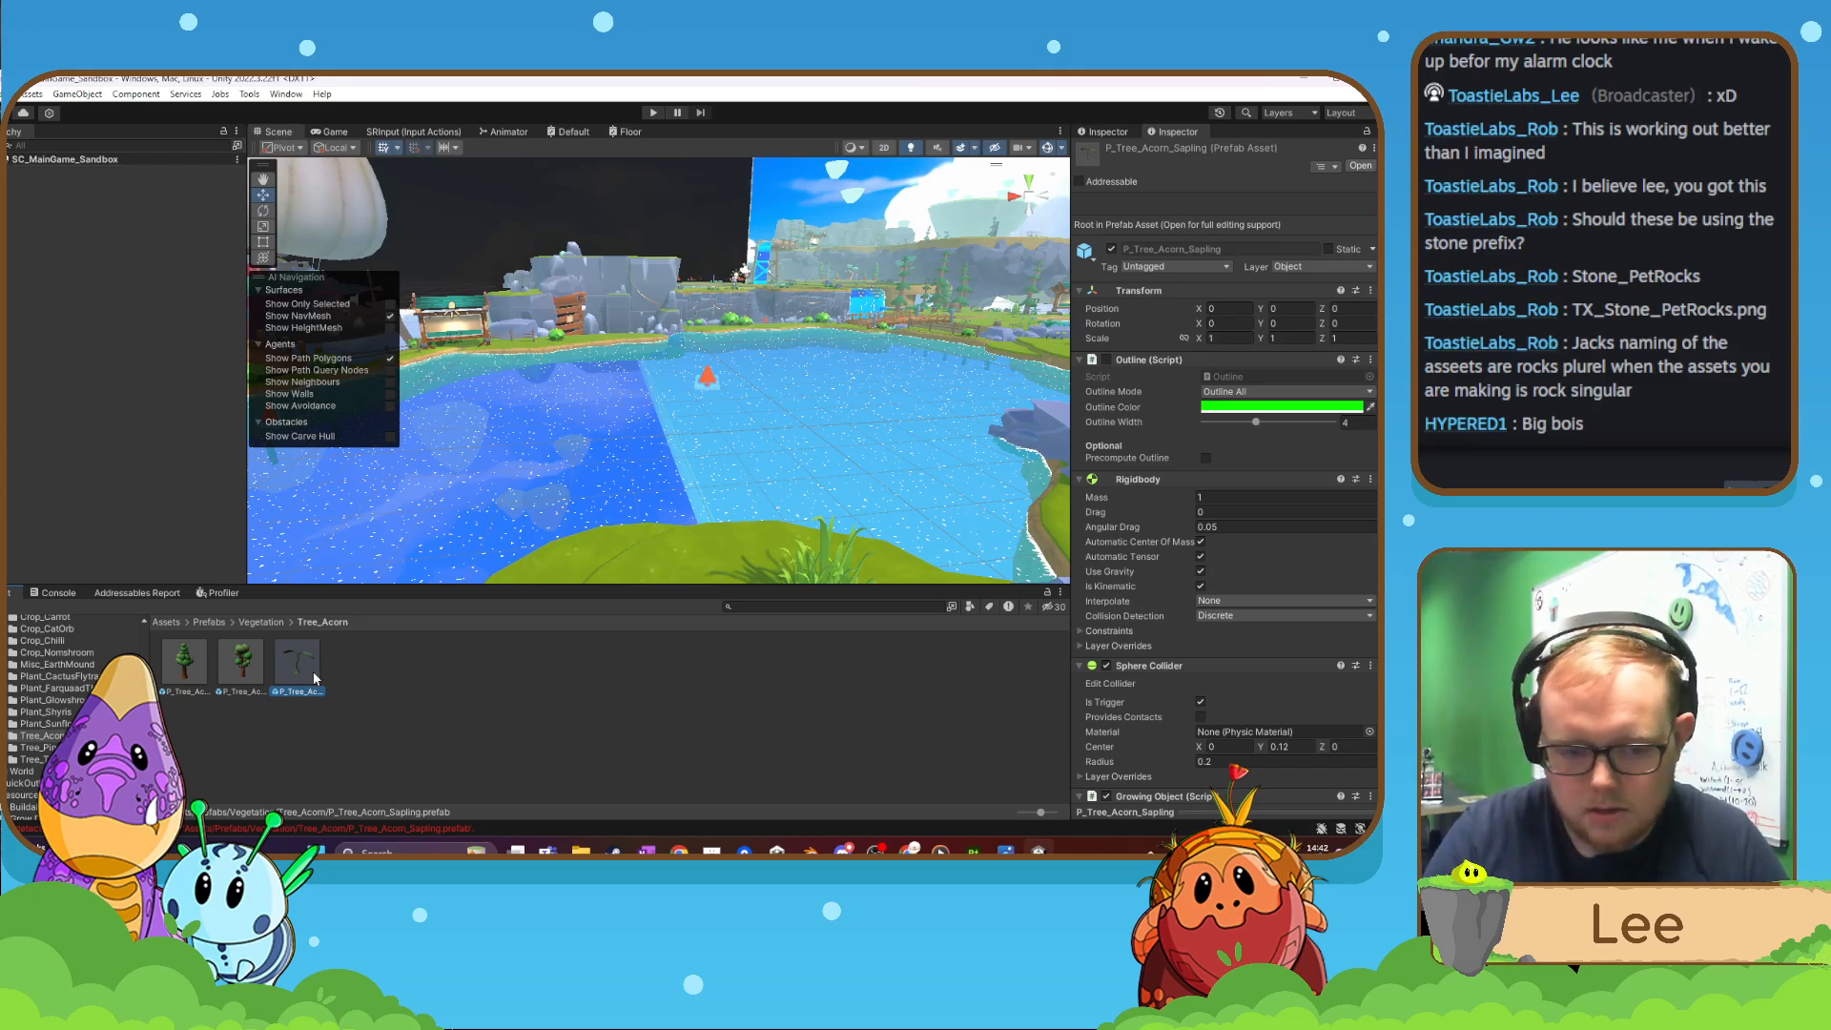
left_click(370, 690)
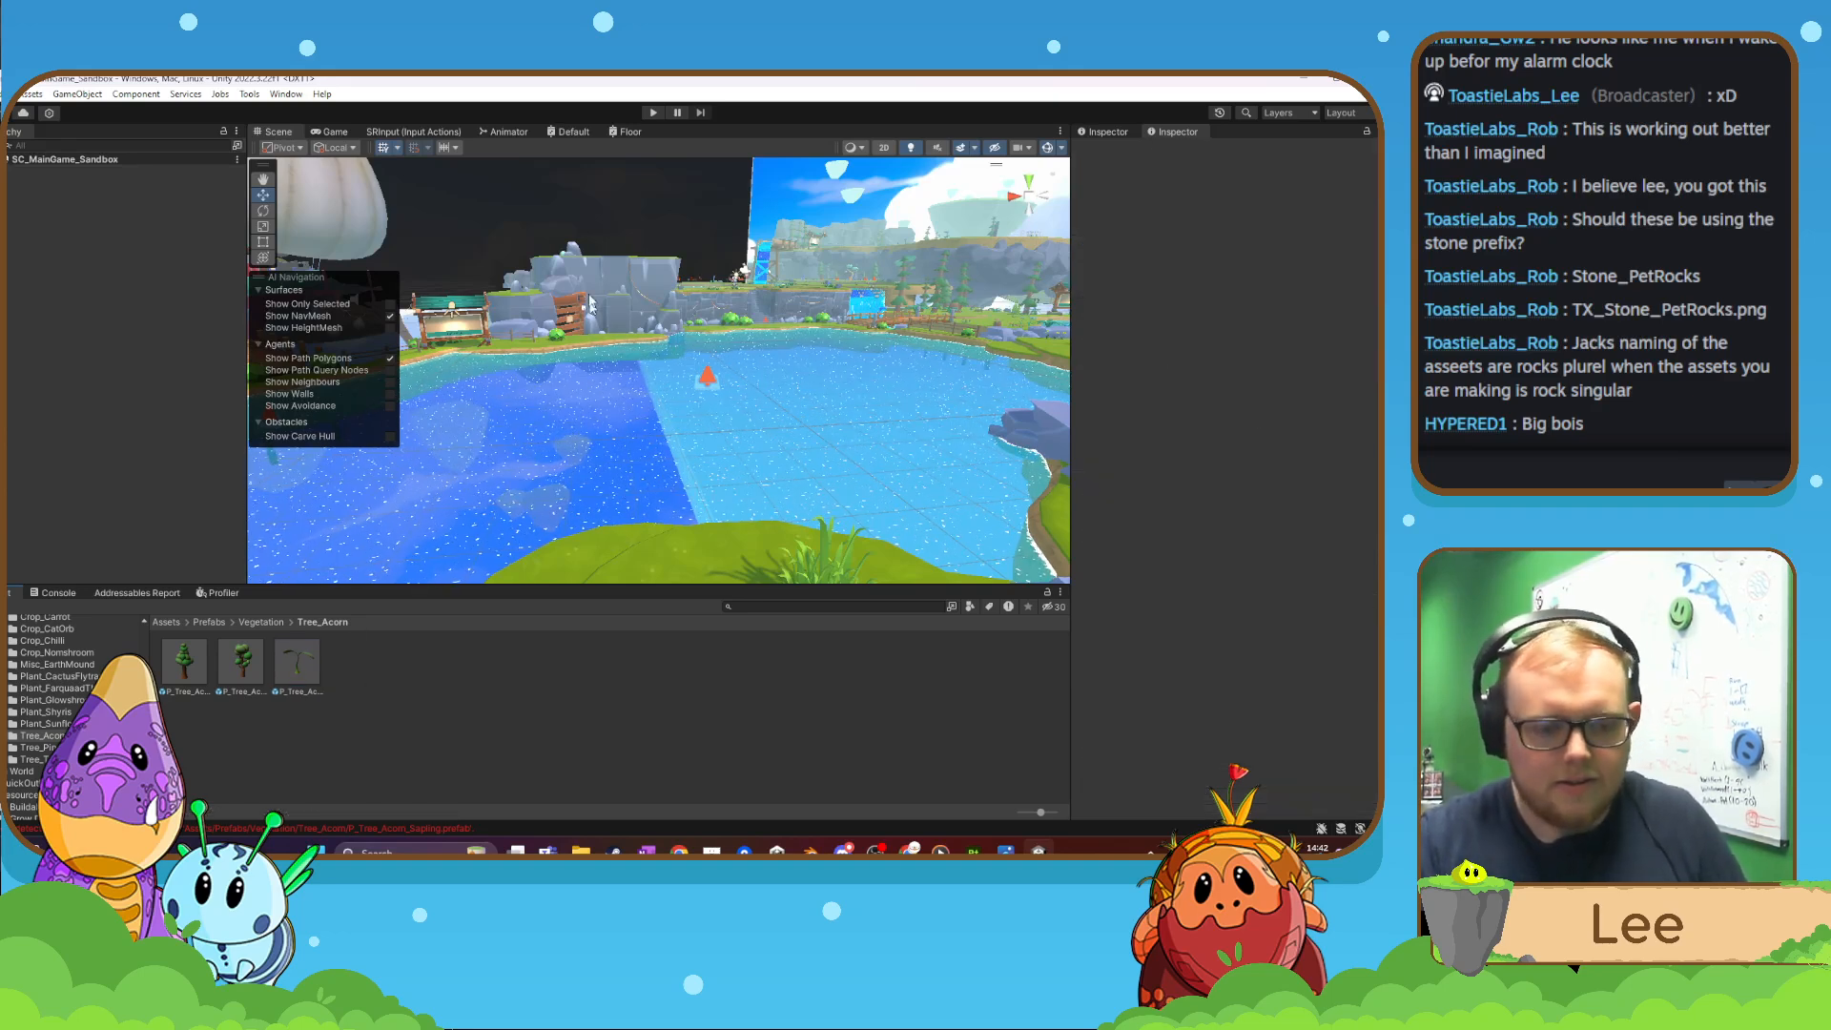
- Start play mode in the sandbox scene and dig a planting hole in the meadow with the Terraform tool
left_click(654, 112)
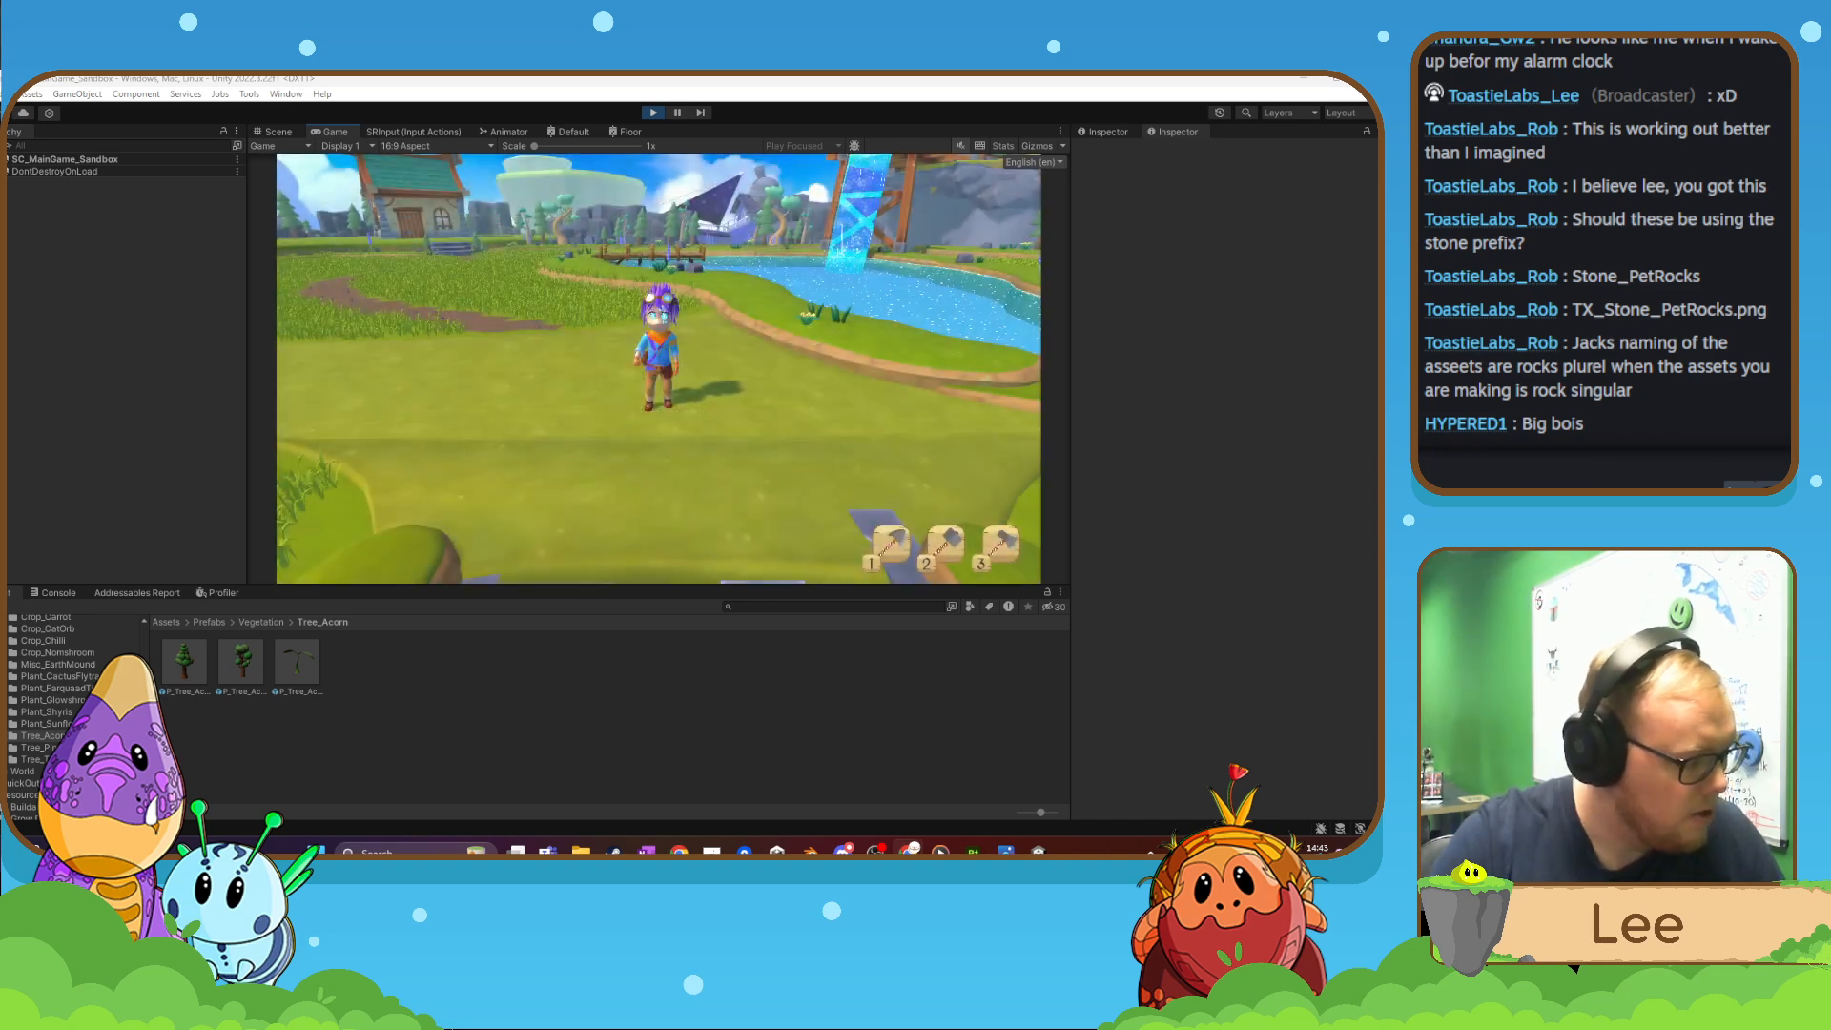
key("s")
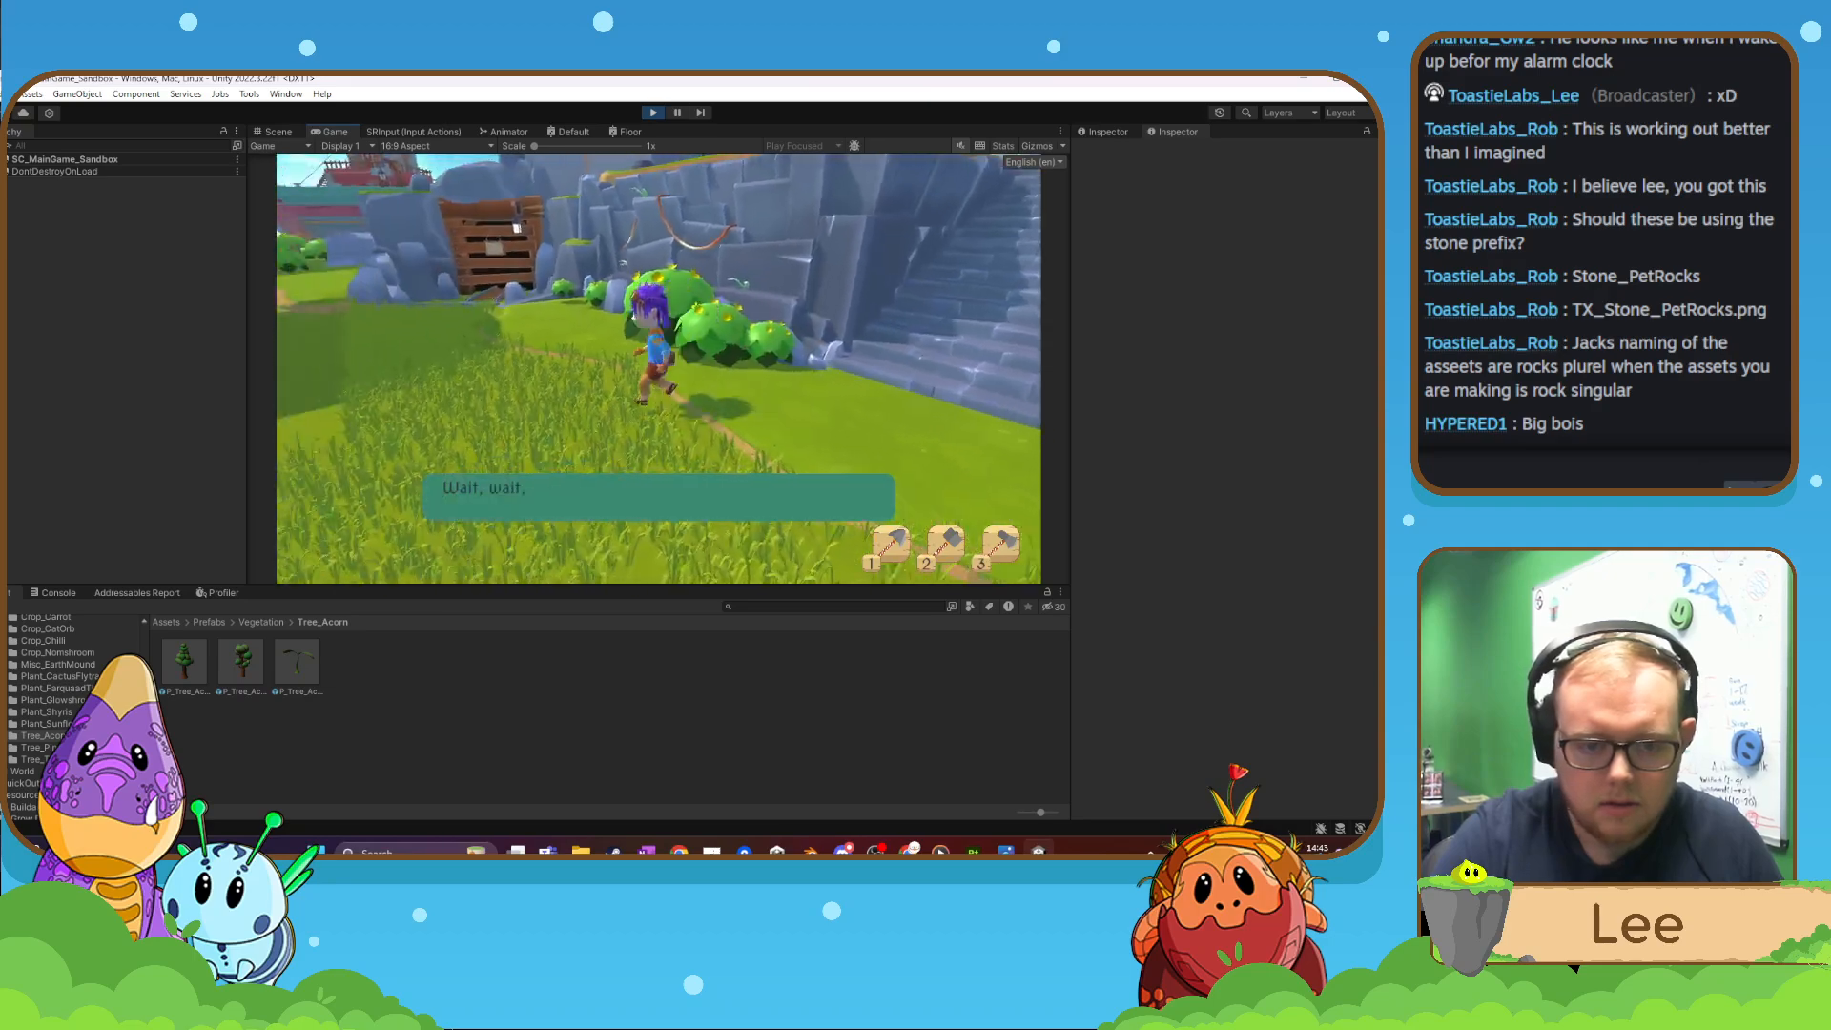
key("1")
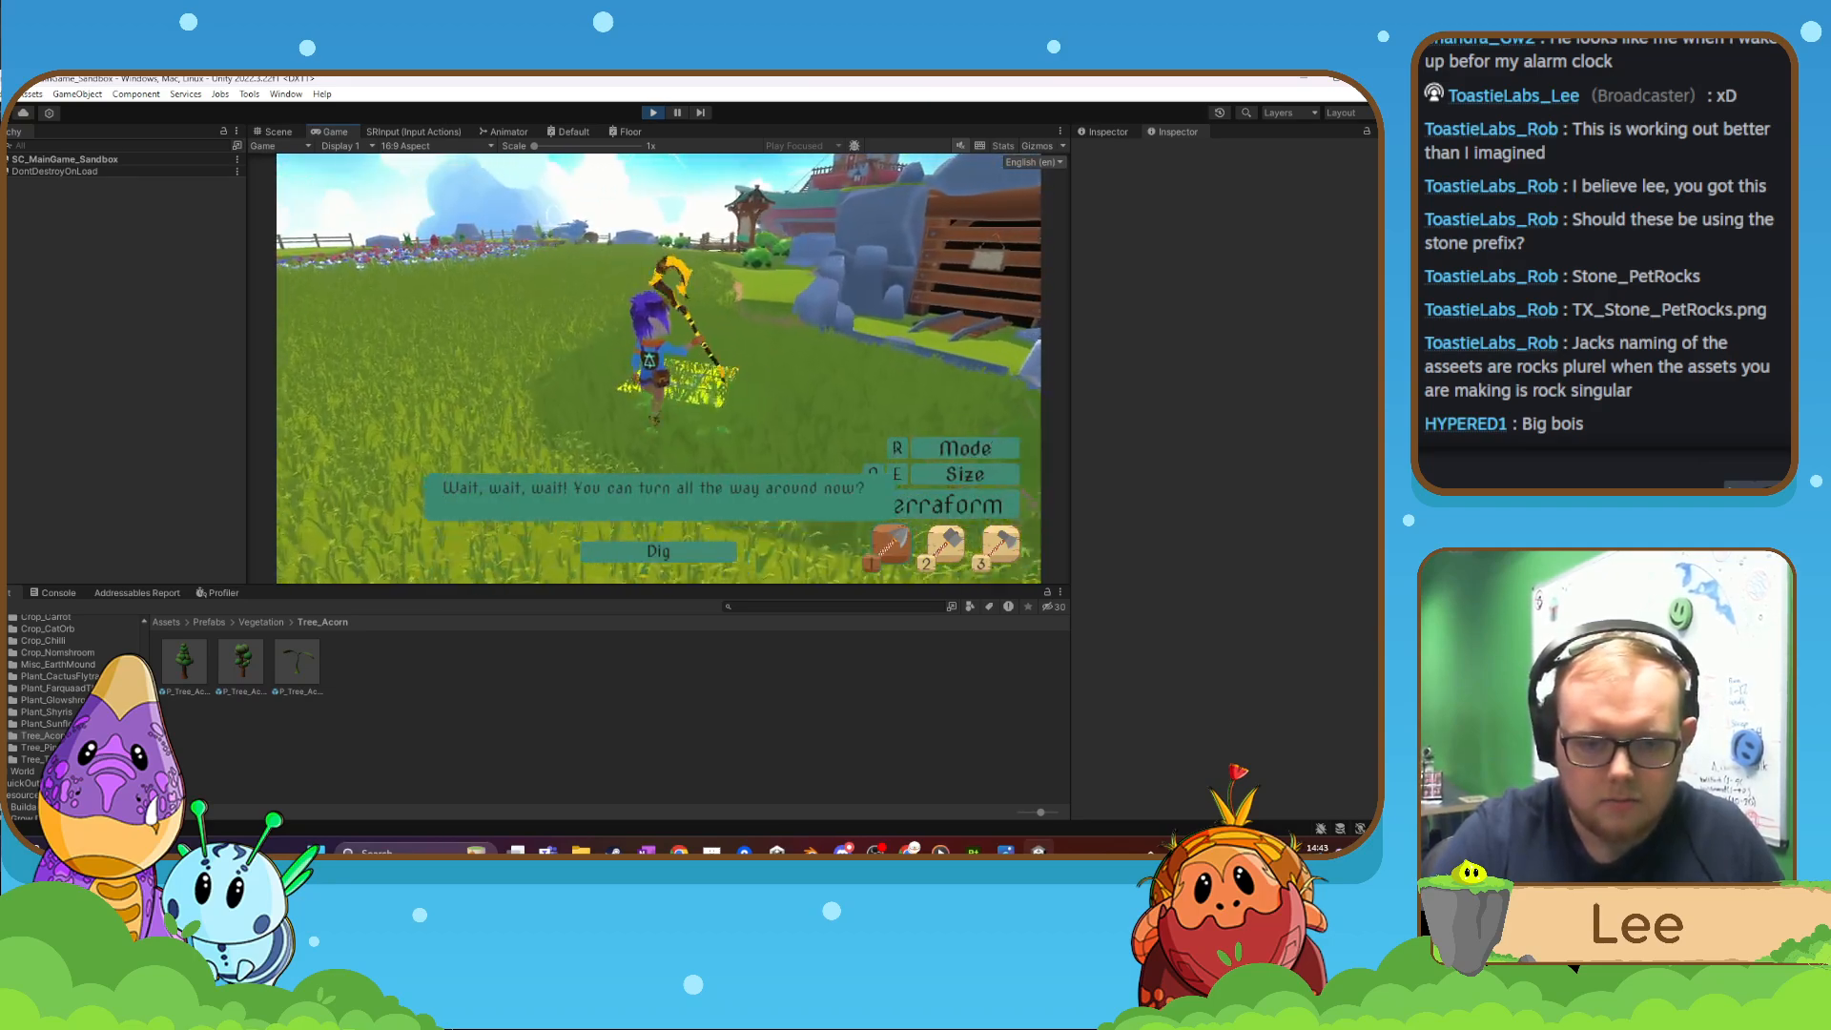
key("w")
key("1")
key("w")
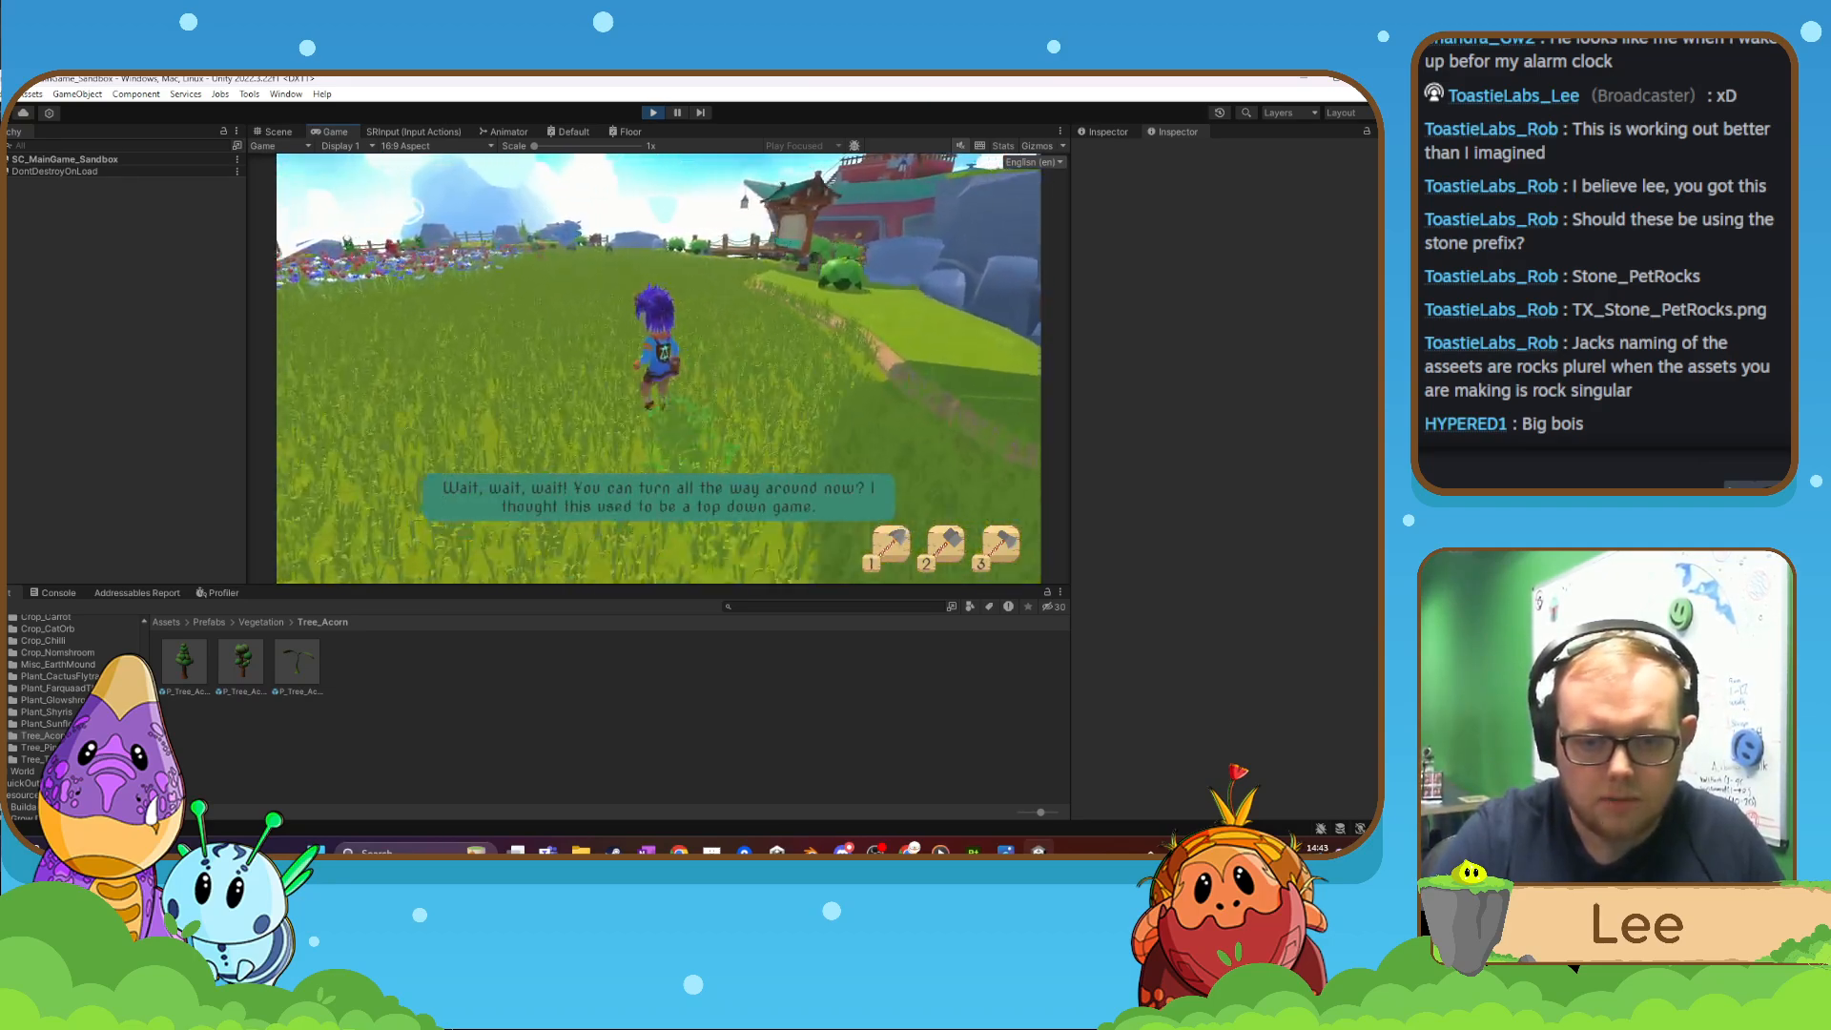
key("w")
key("1")
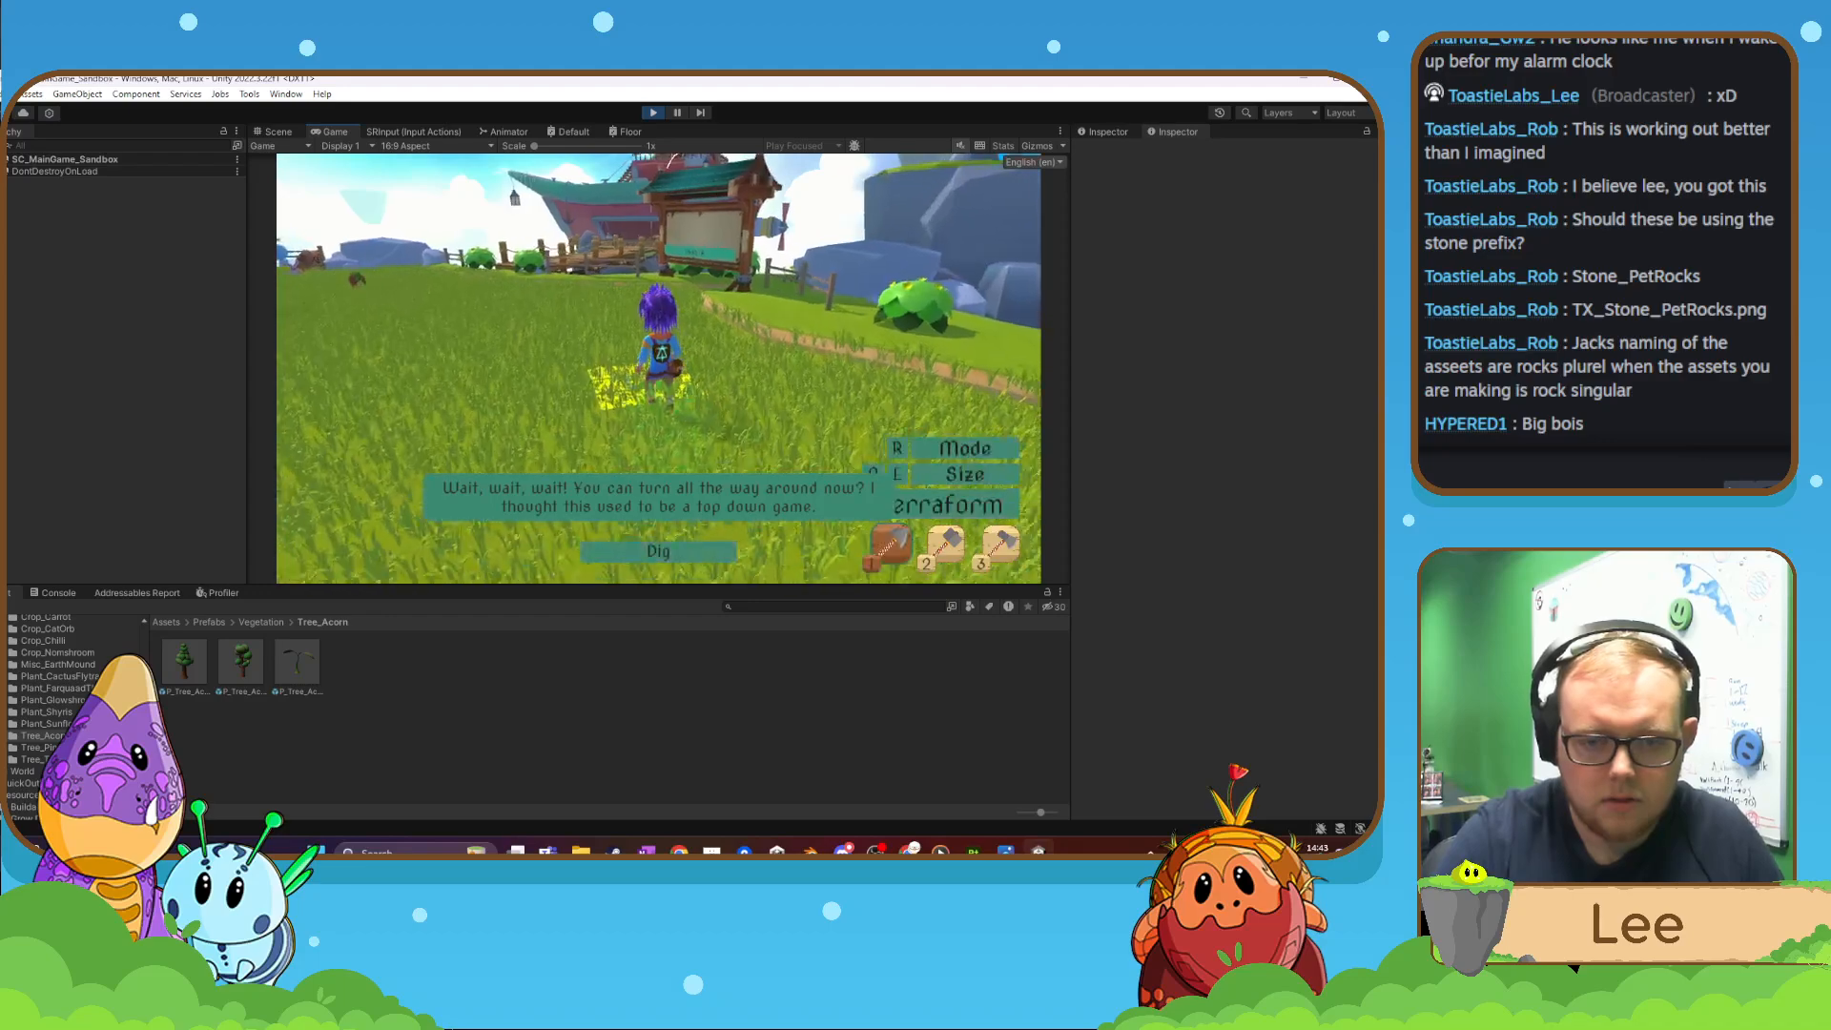
left_click(658, 368)
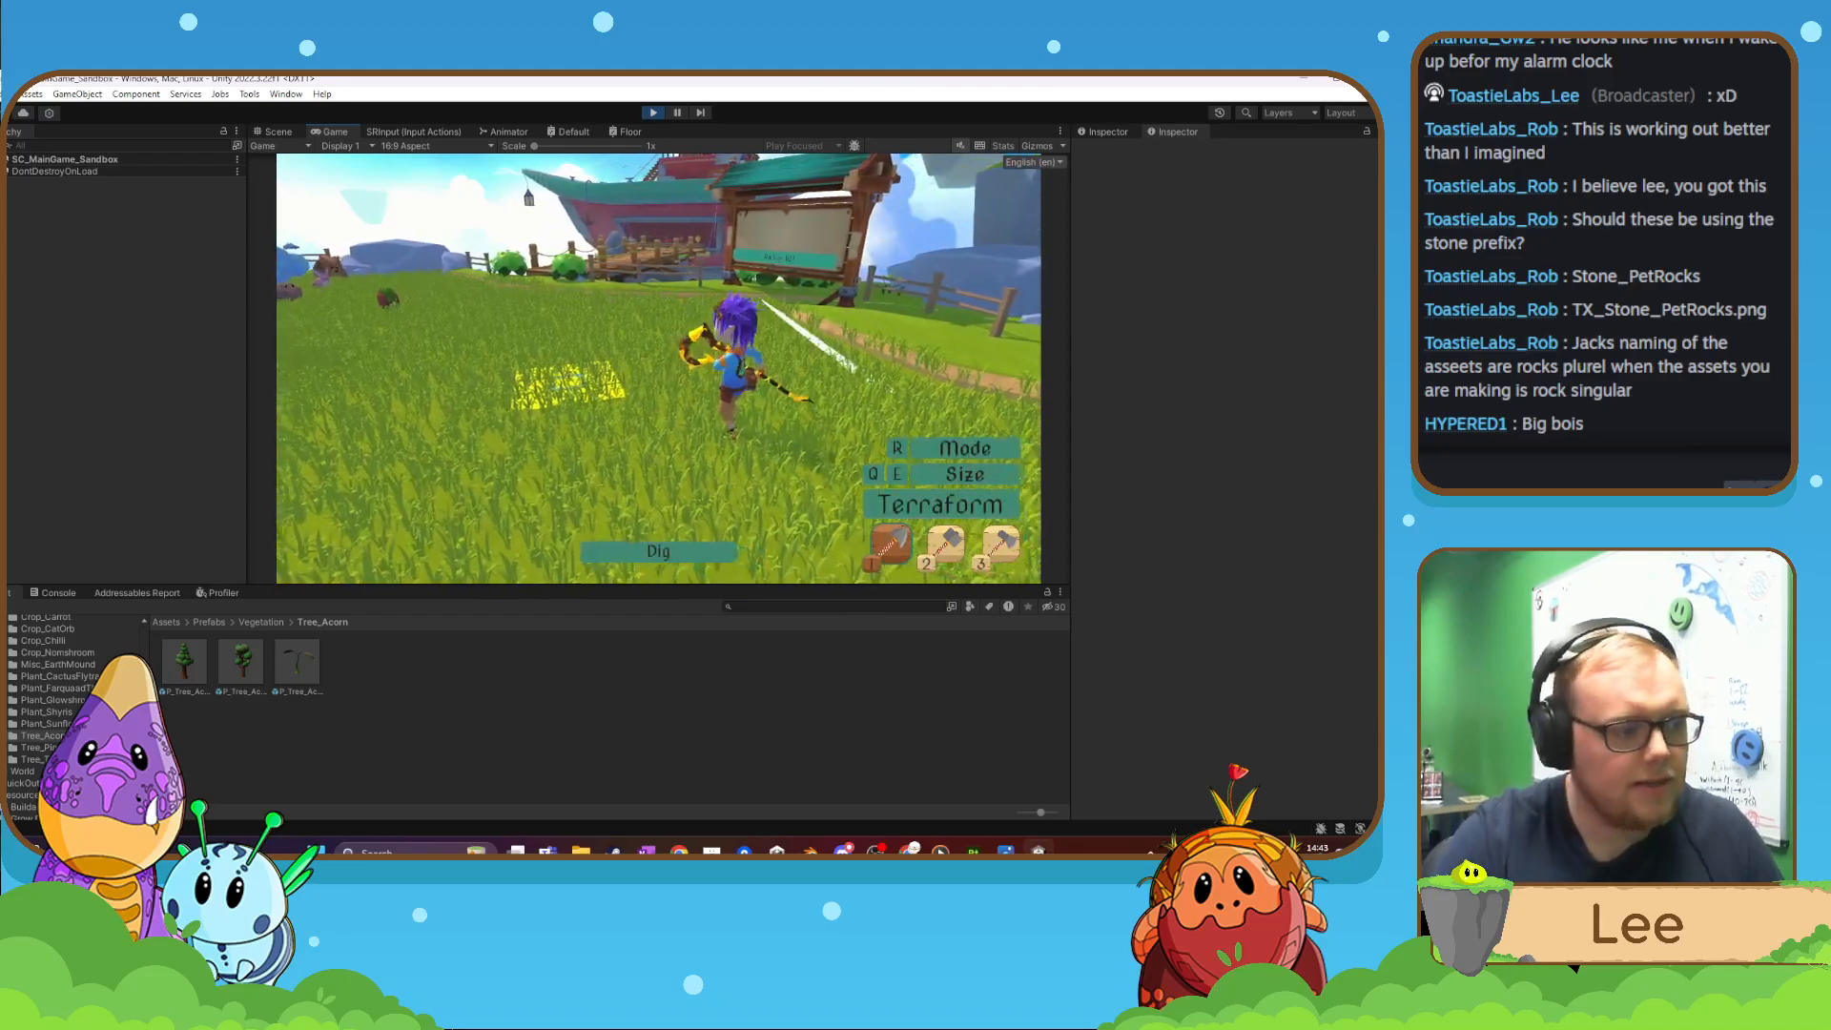
key("1")
- Walk across the bridge to the Keeper Sky Store and get an Acorn from its seed items
key("w")
key("w")
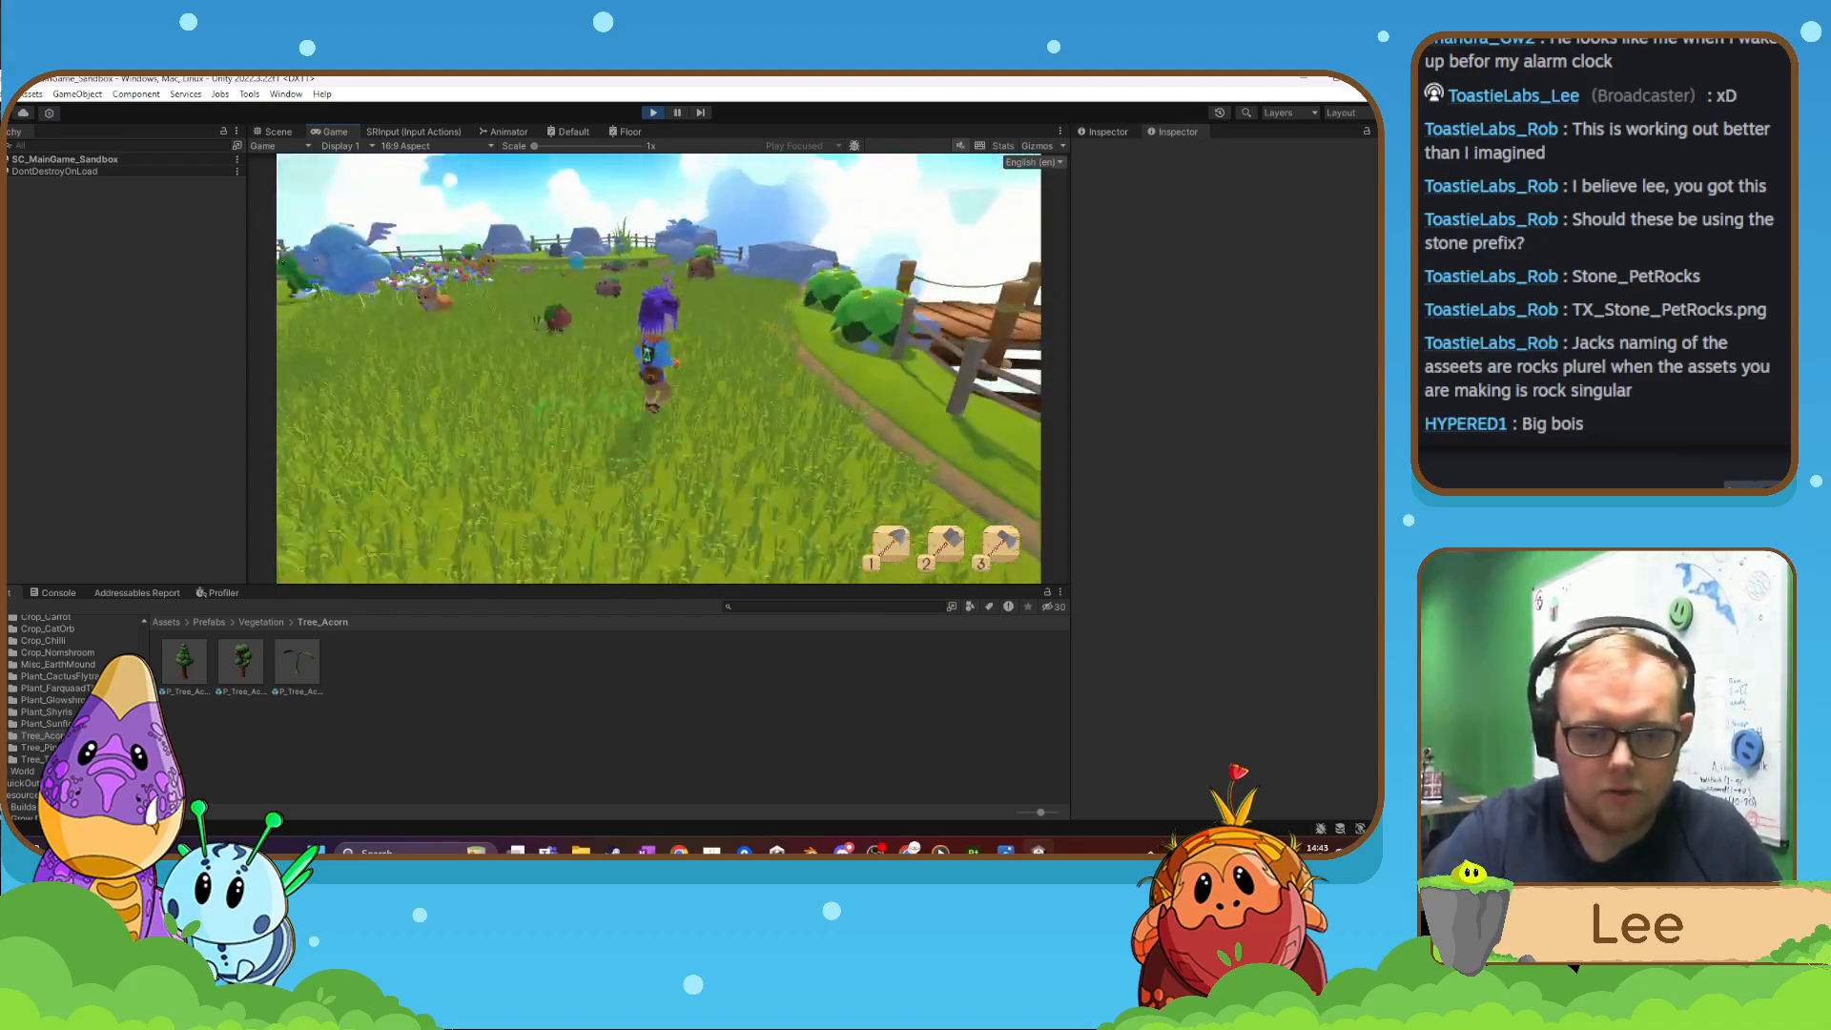
key("w")
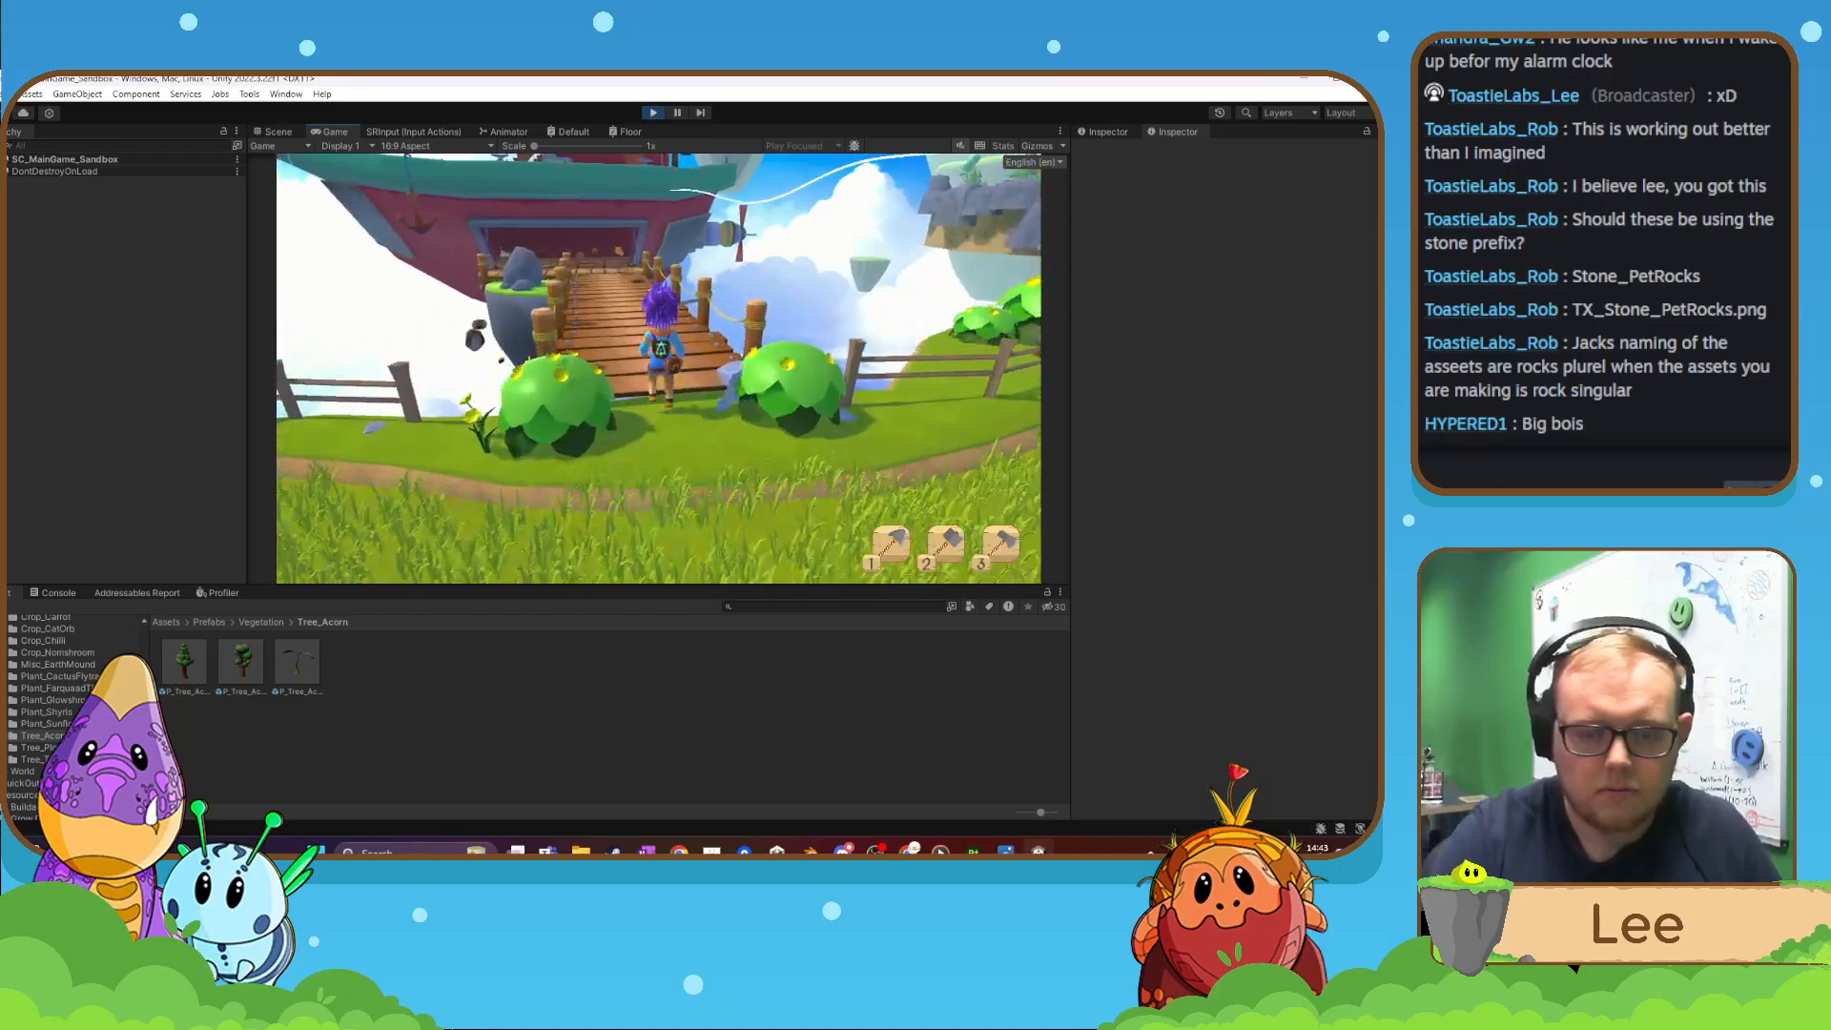
key("w")
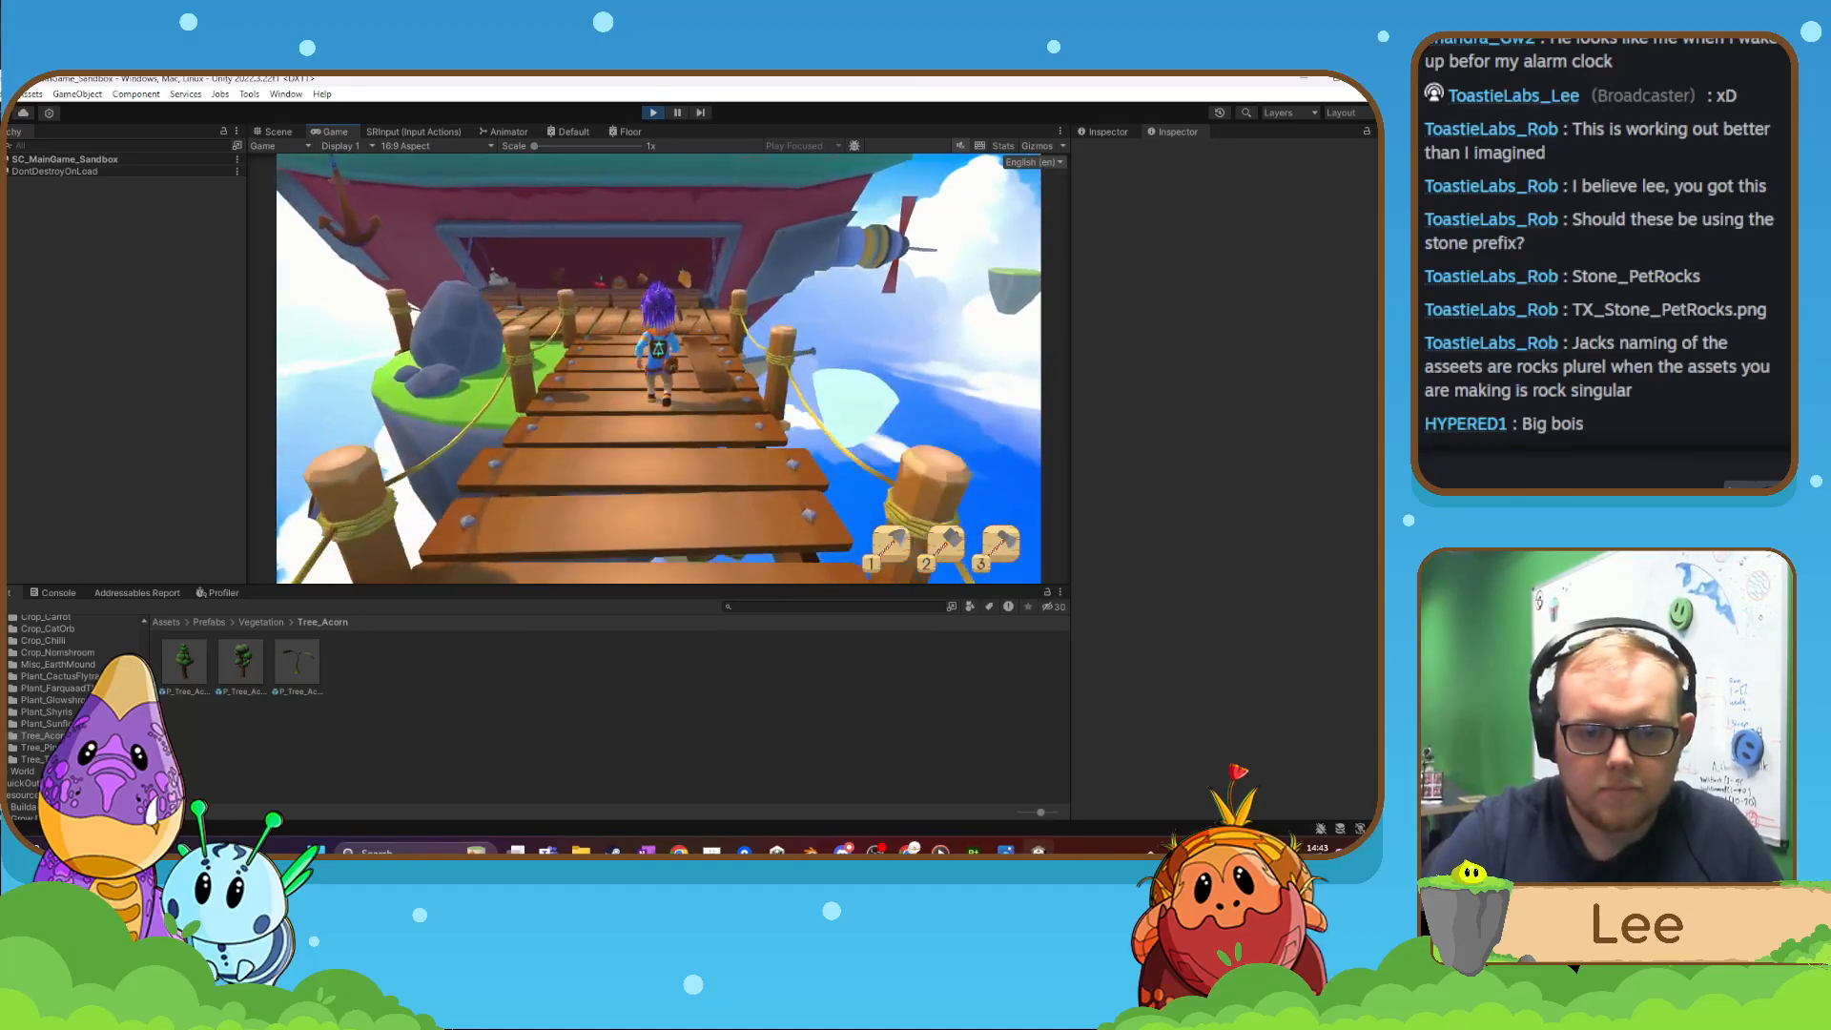
key("e")
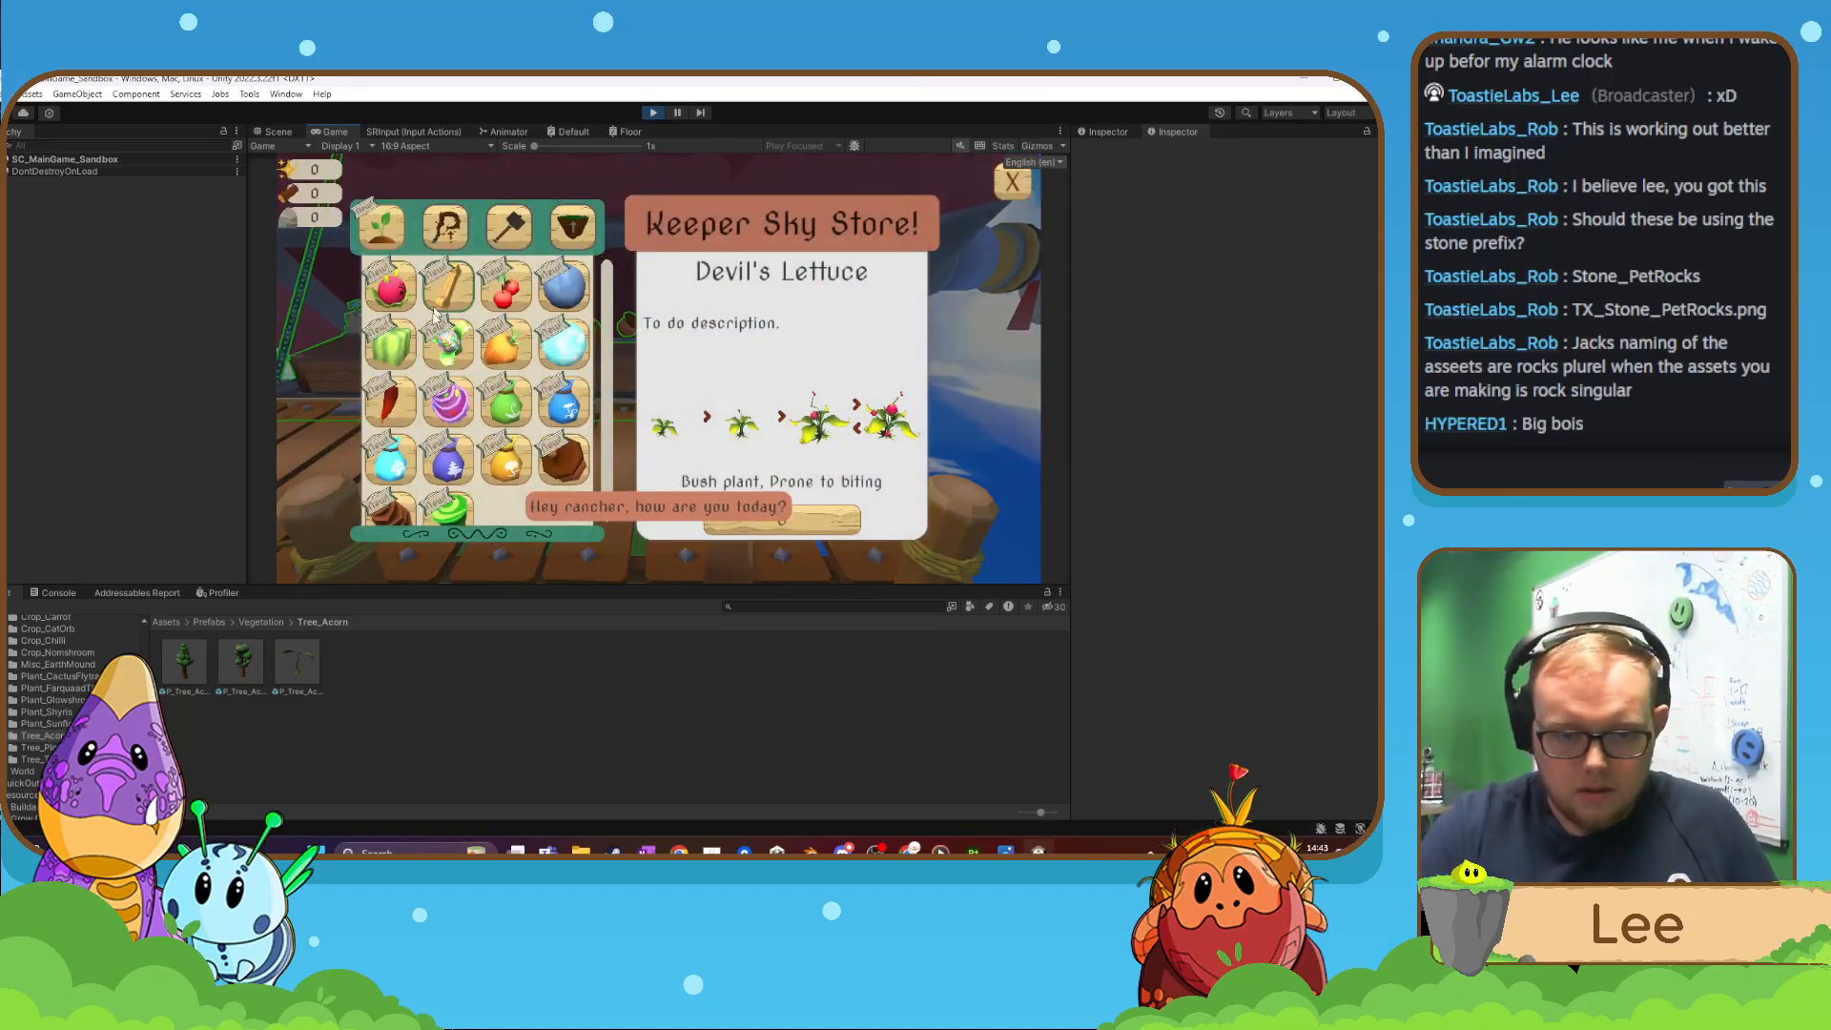
scroll(417, 496, "down", 5)
left_click(564, 437)
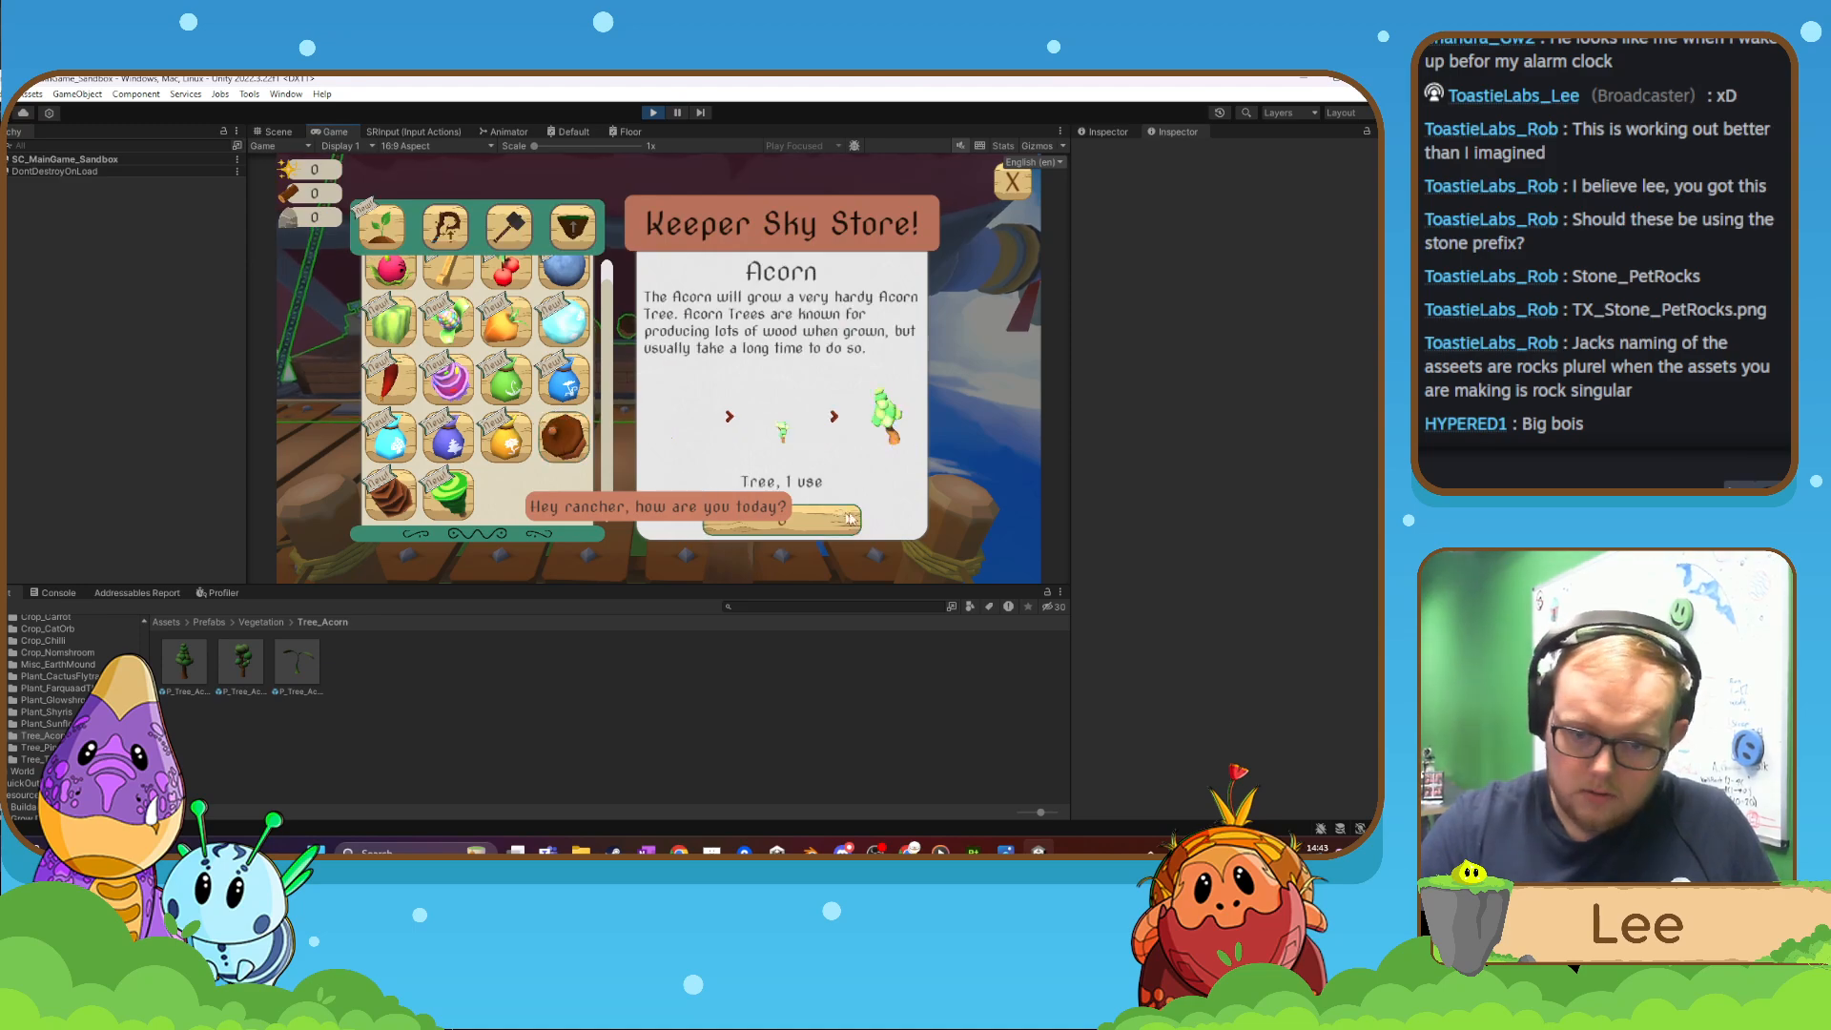
key("Escape")
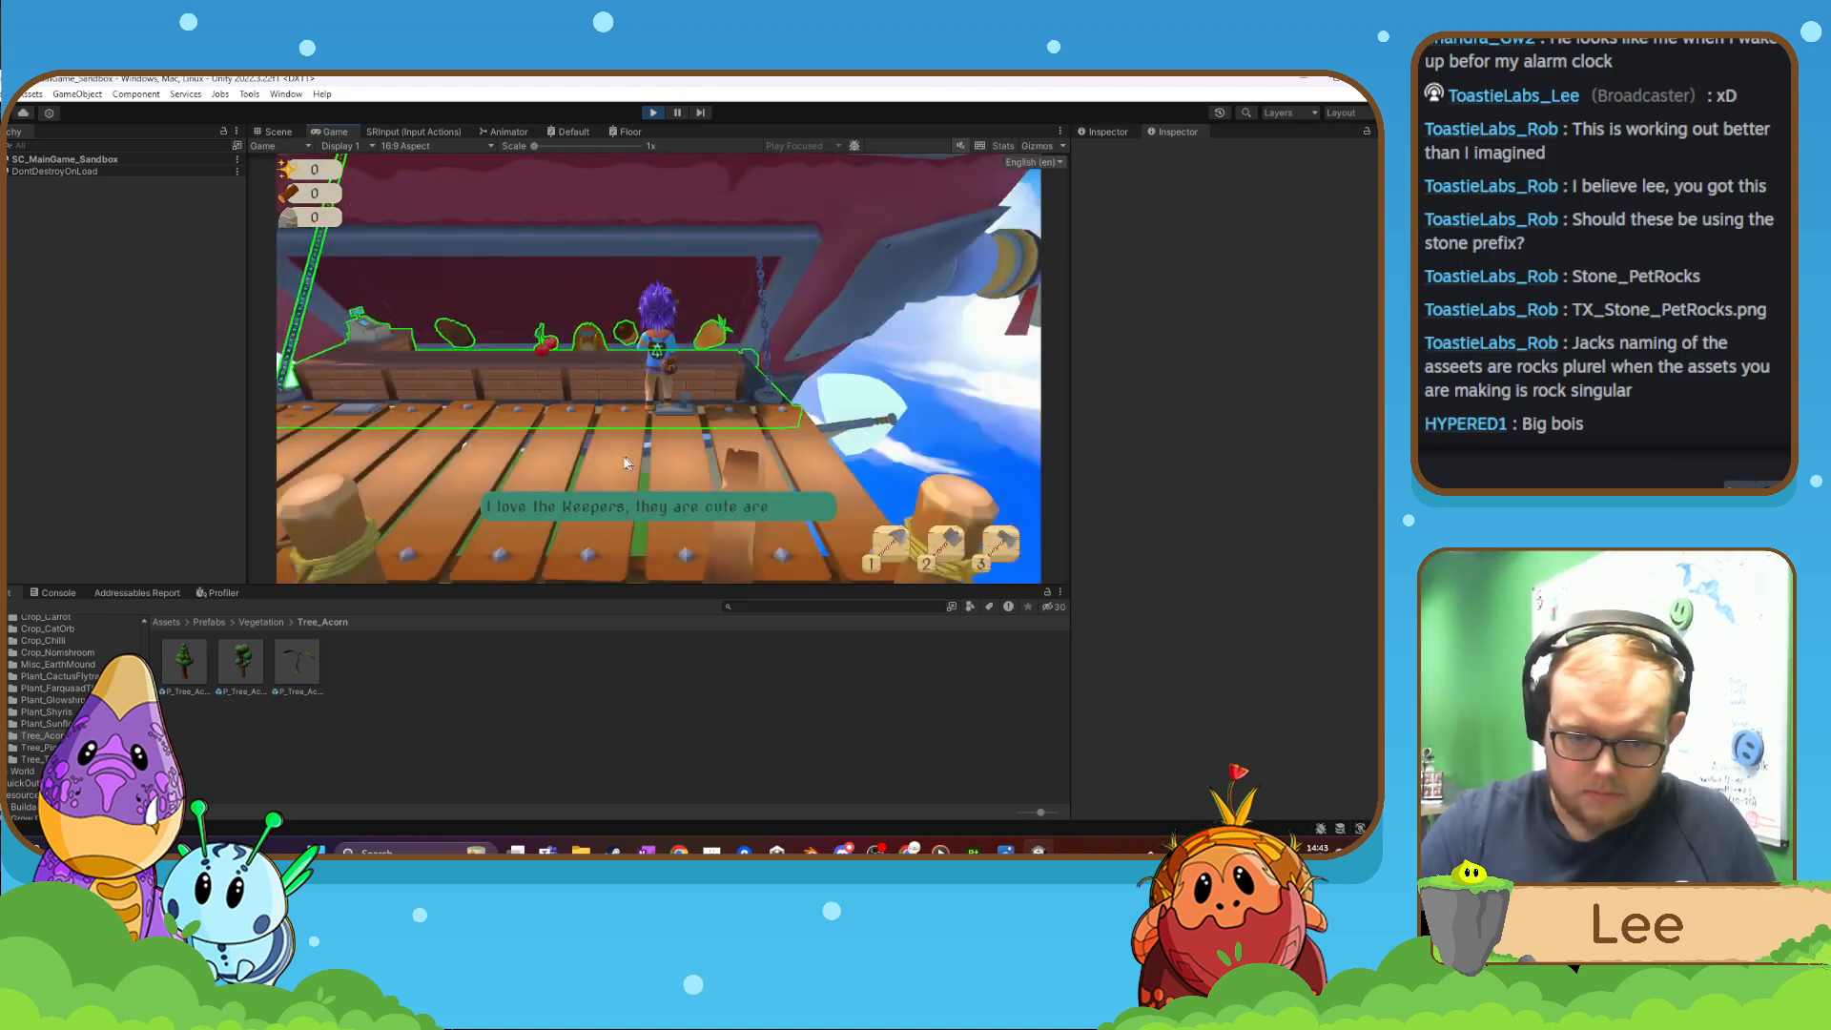
- Carry the acorn back over the bridge and plant it in the hole dug in the meadow
key("d")
key("w")
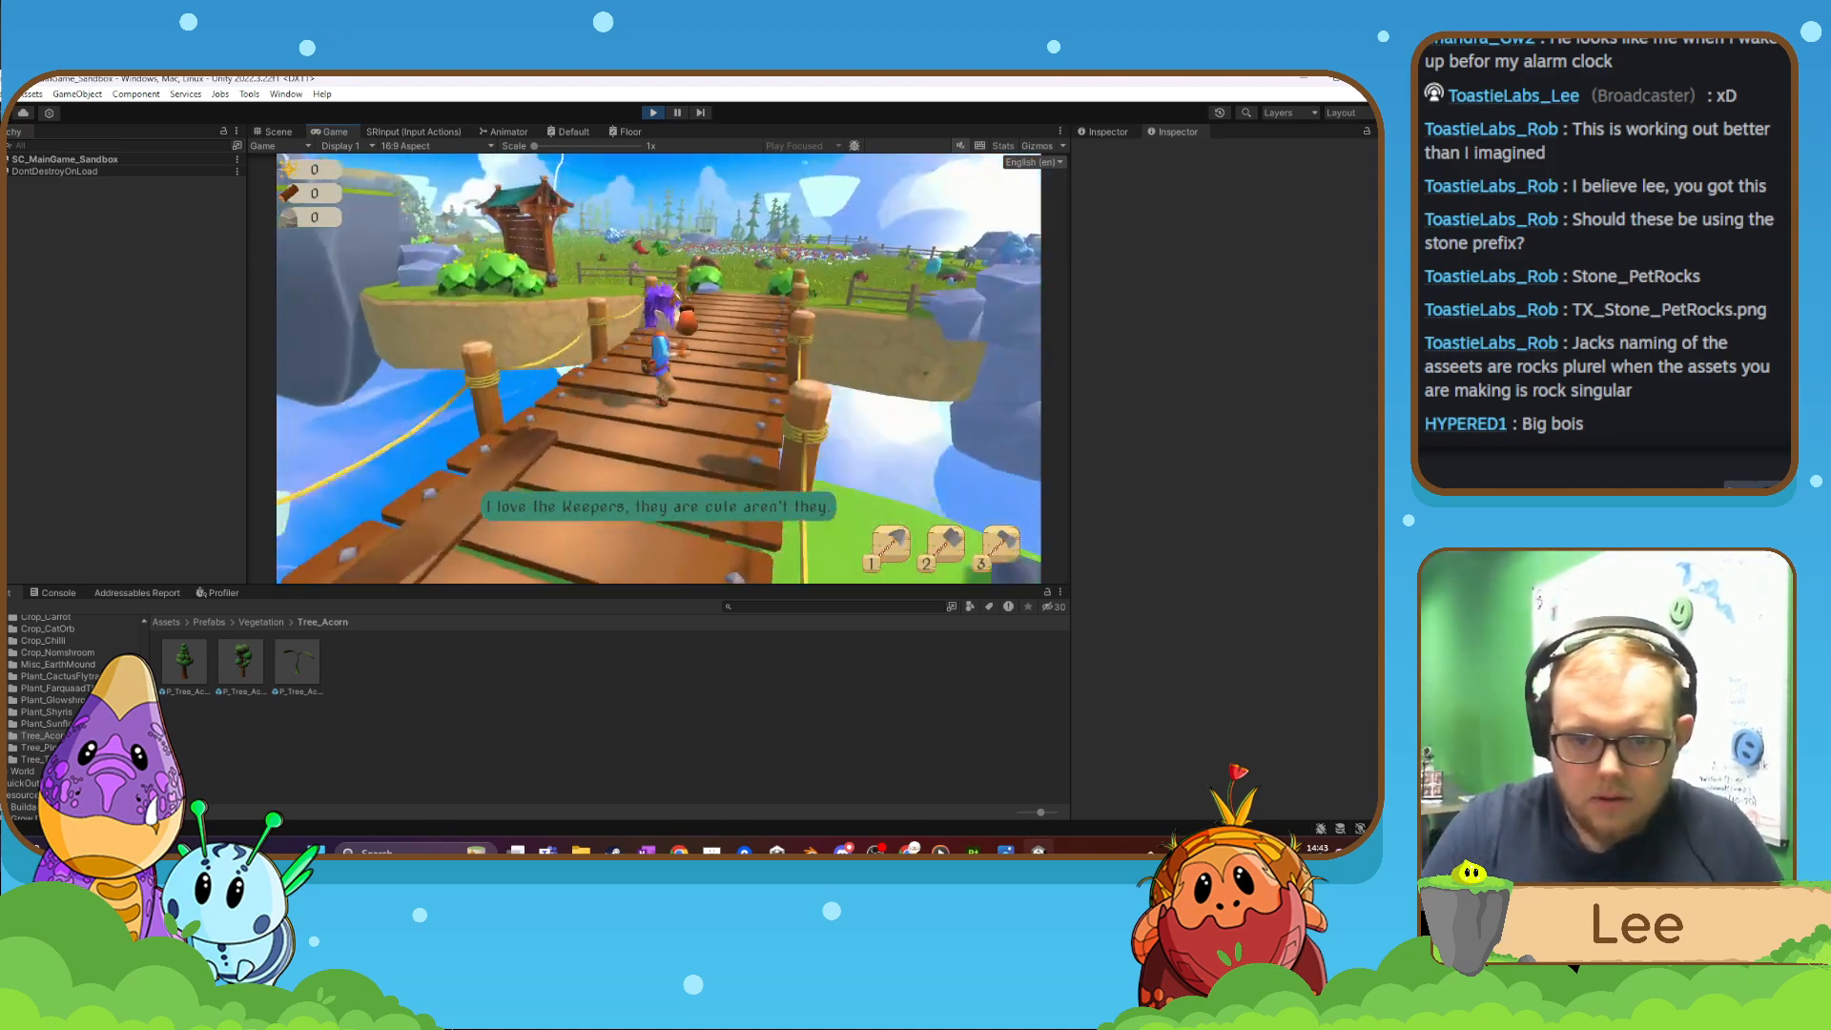
key("d")
key("w")
key("d")
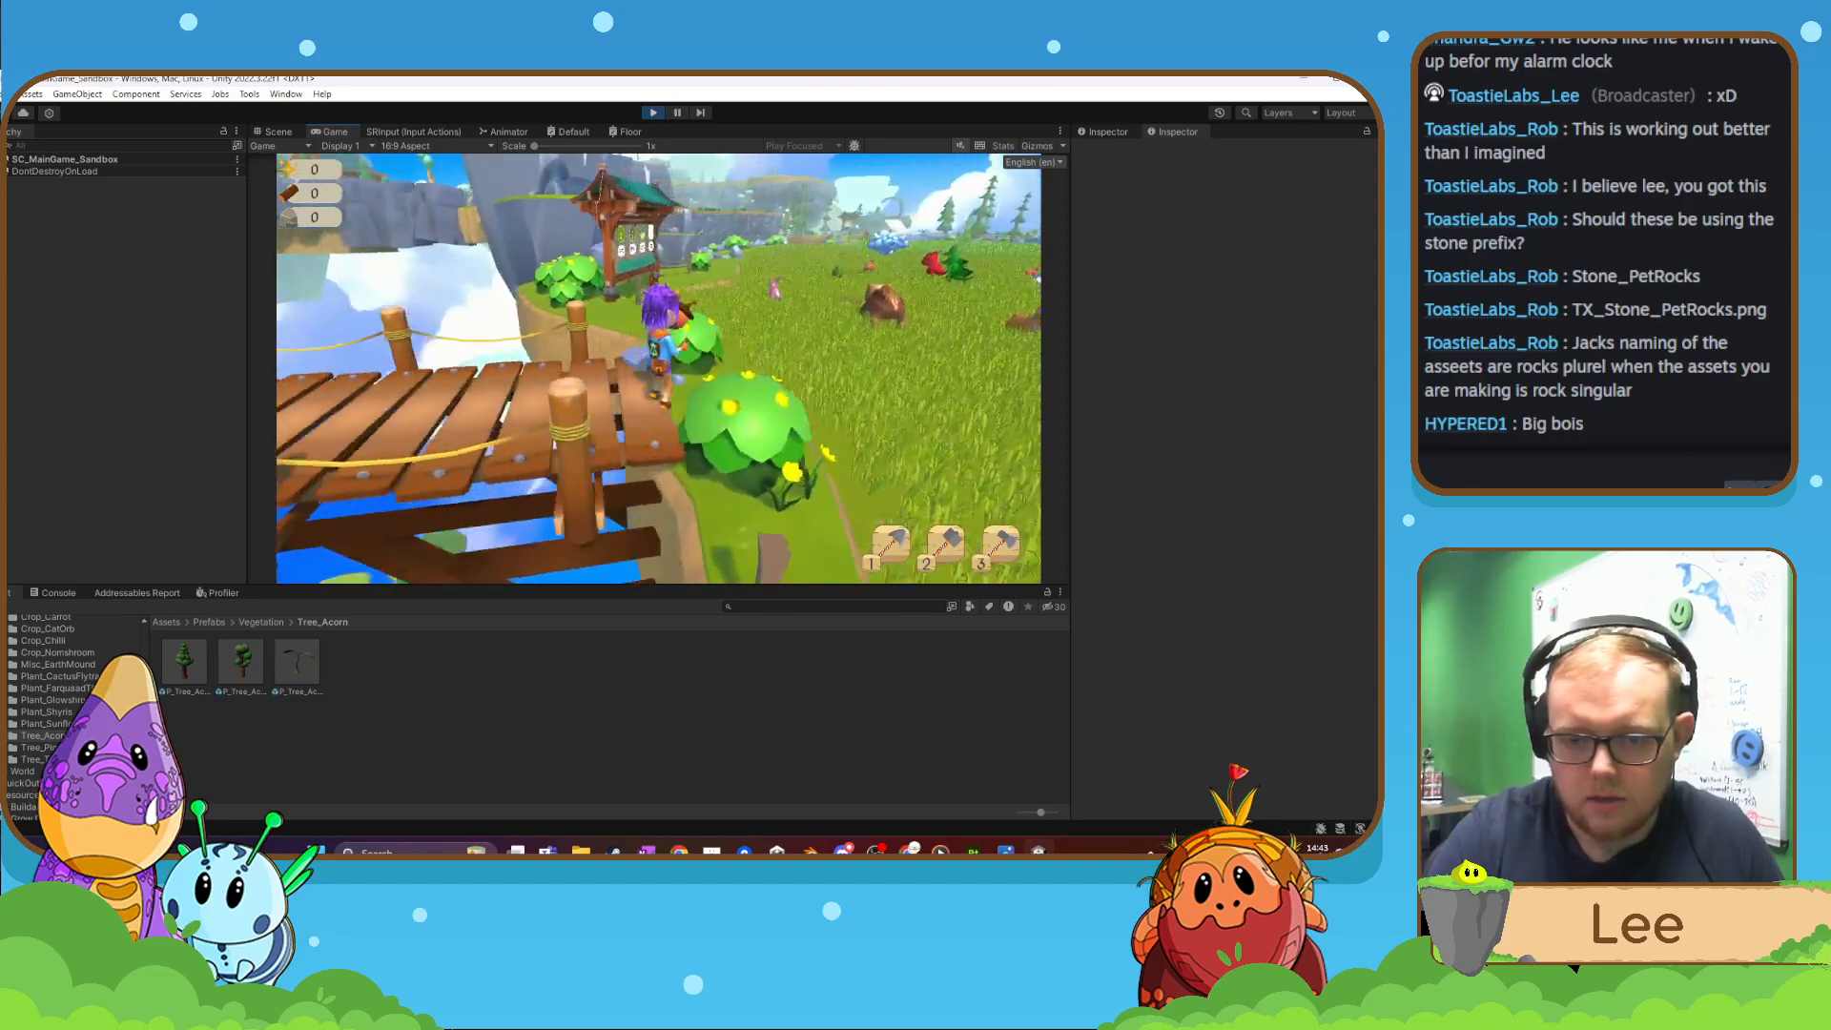
key("w")
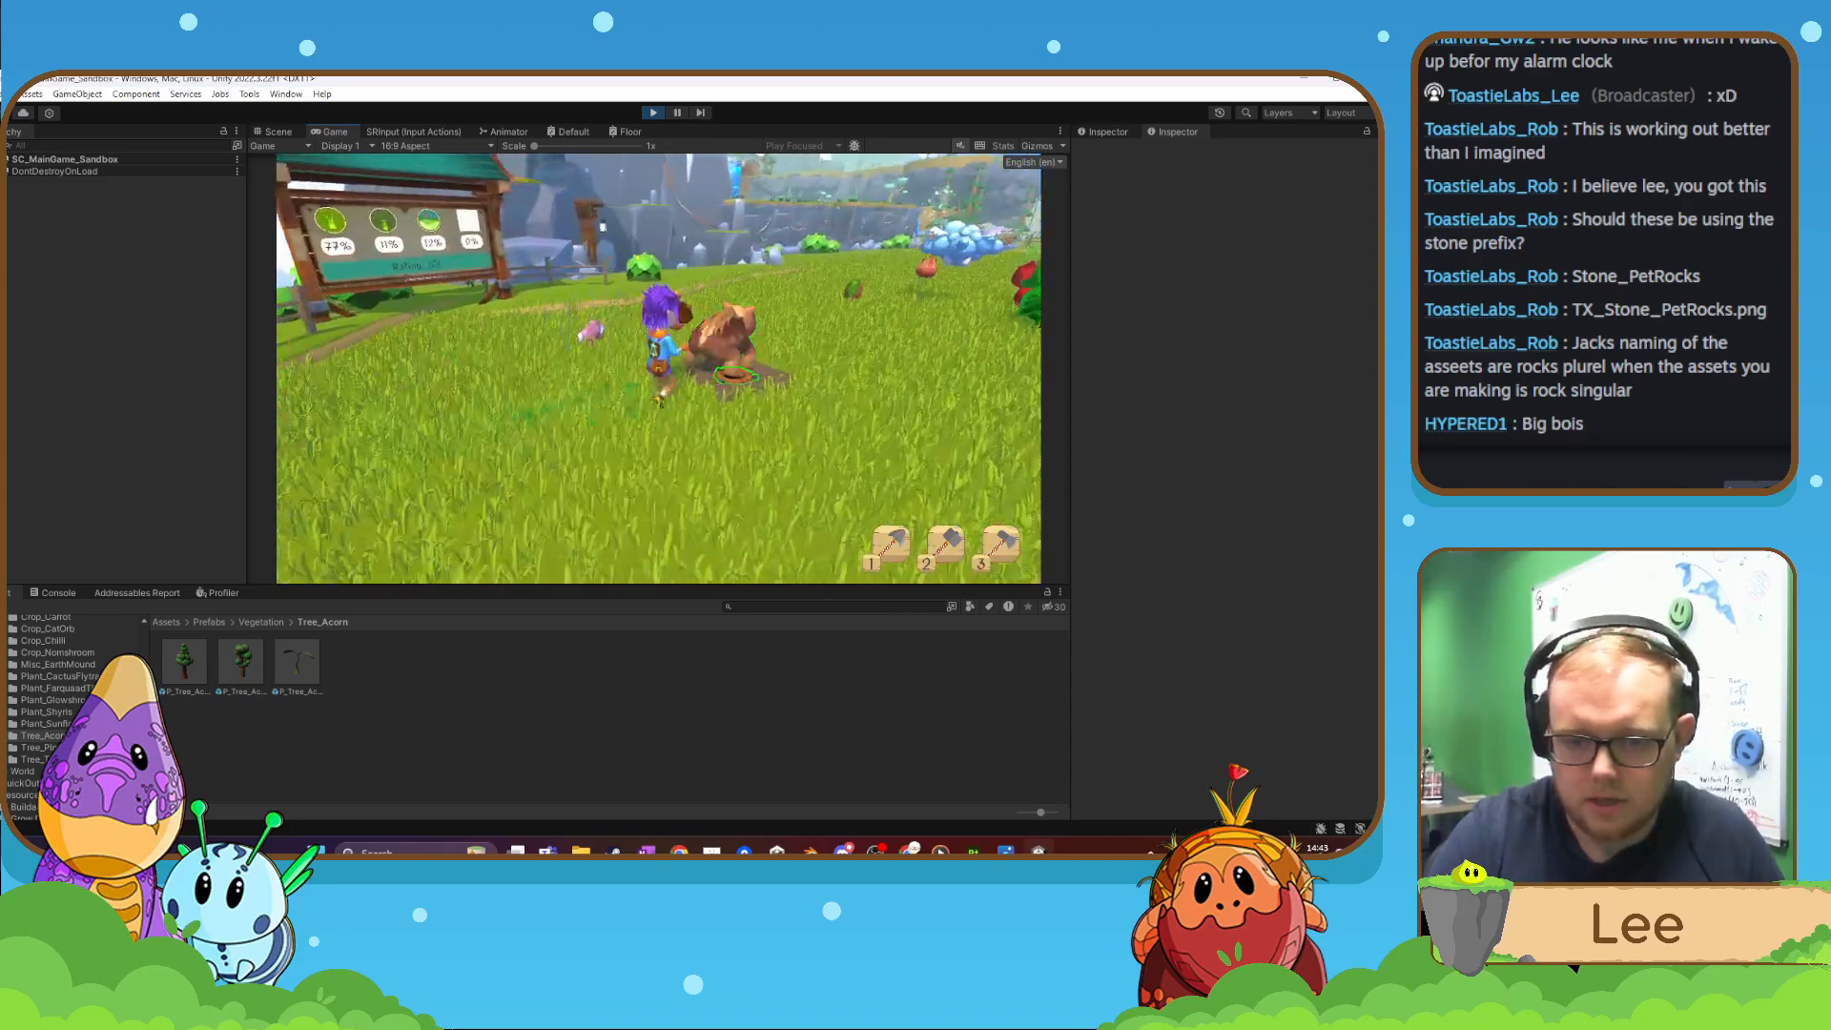
key("a")
key("d")
key("e")
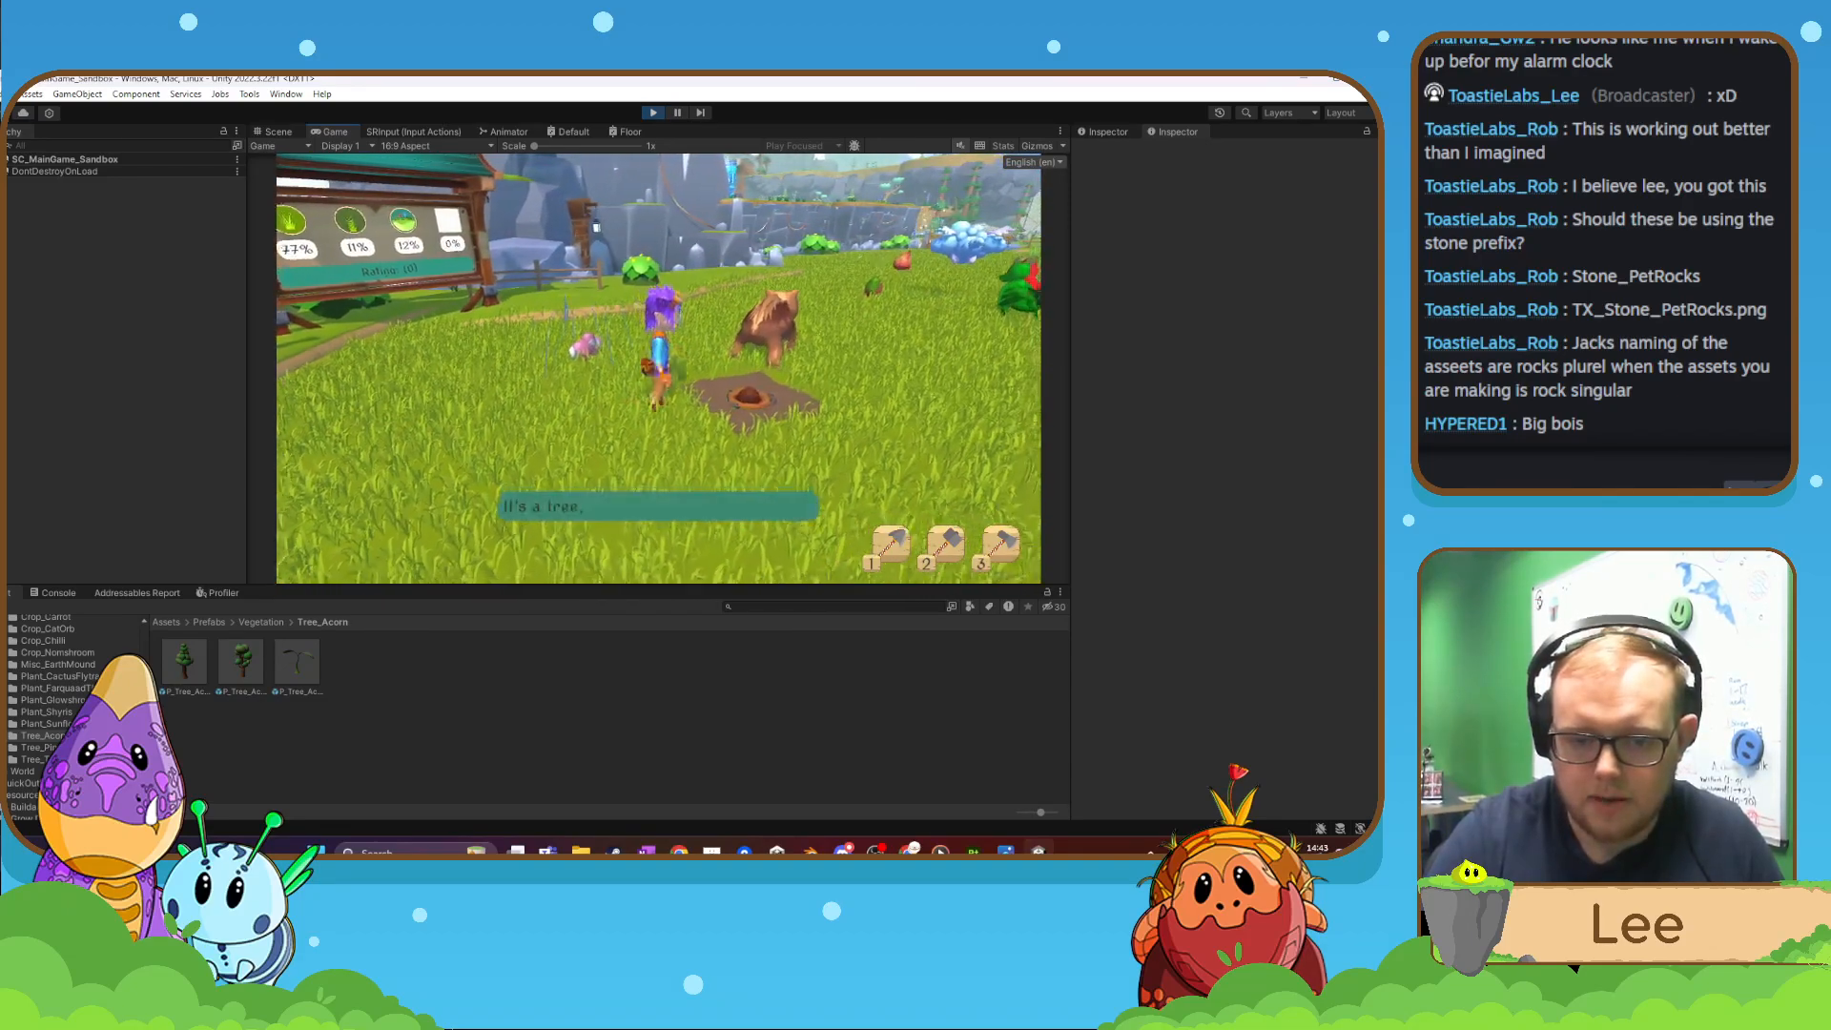
key("d")
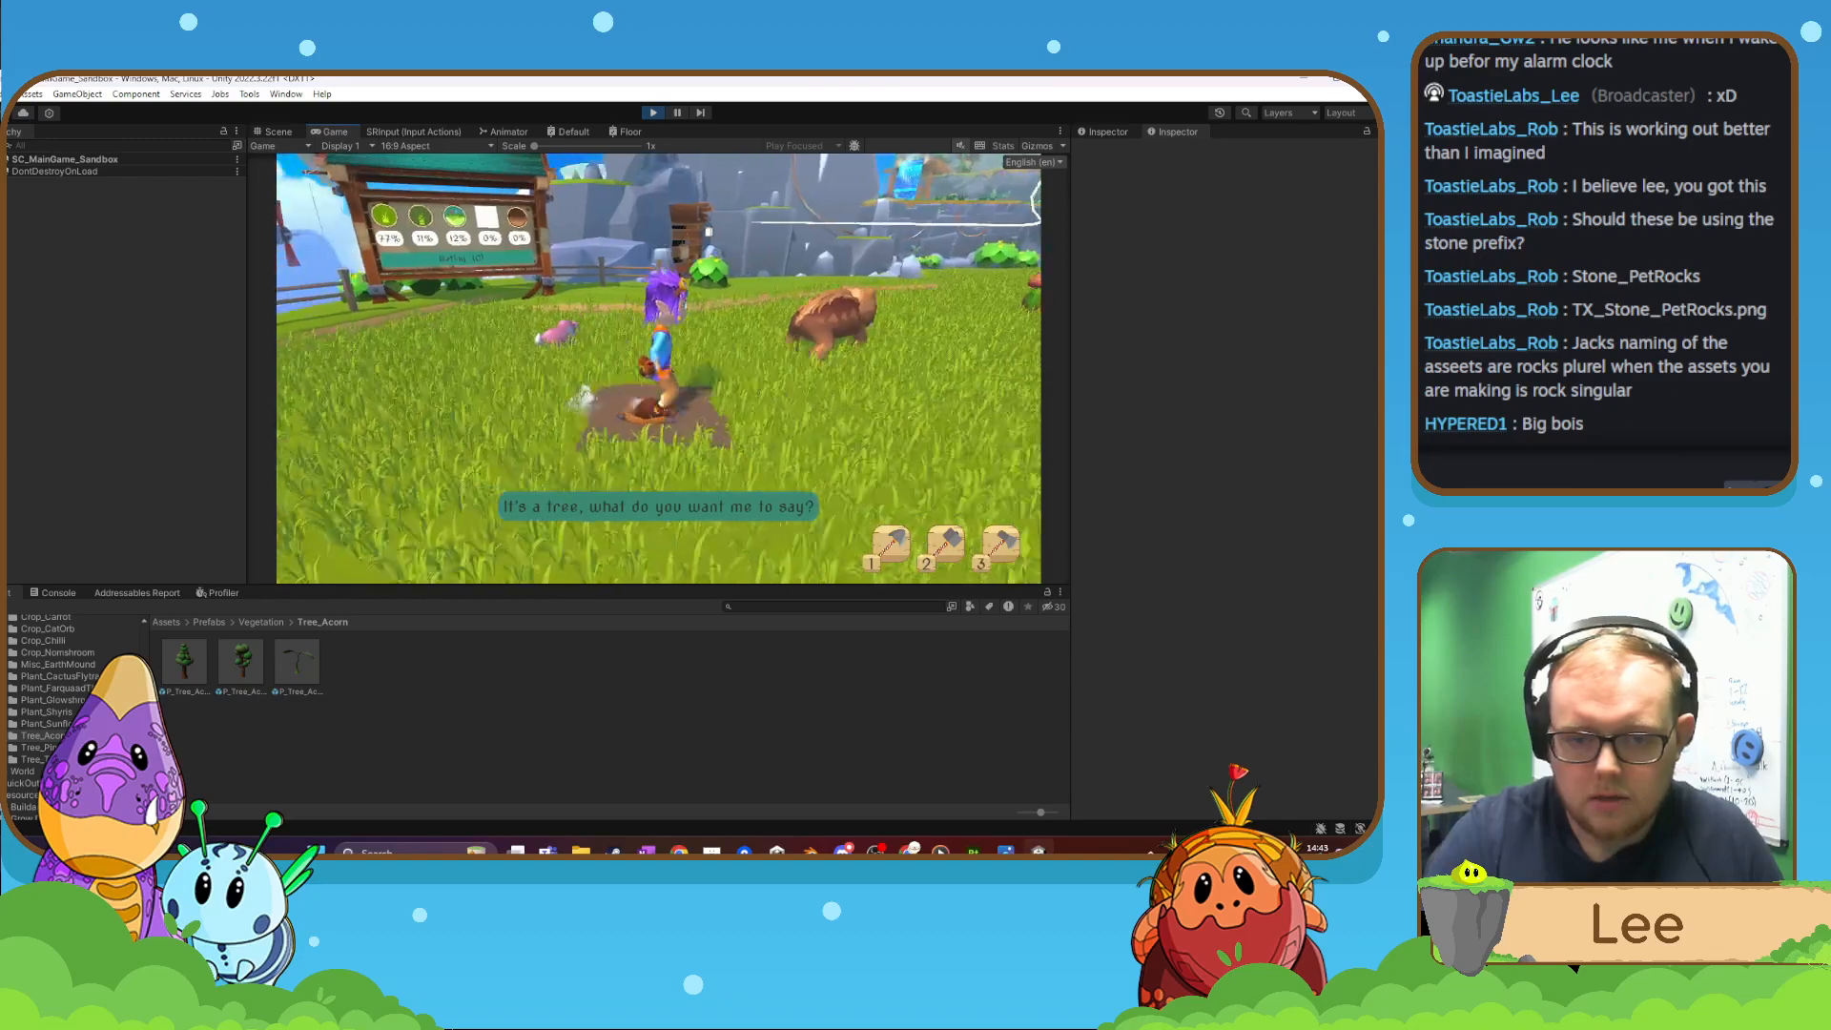
- Walk up to the rating board and the Buttontail creature, and return to the planted acorn
key("w")
key("a")
key("w")
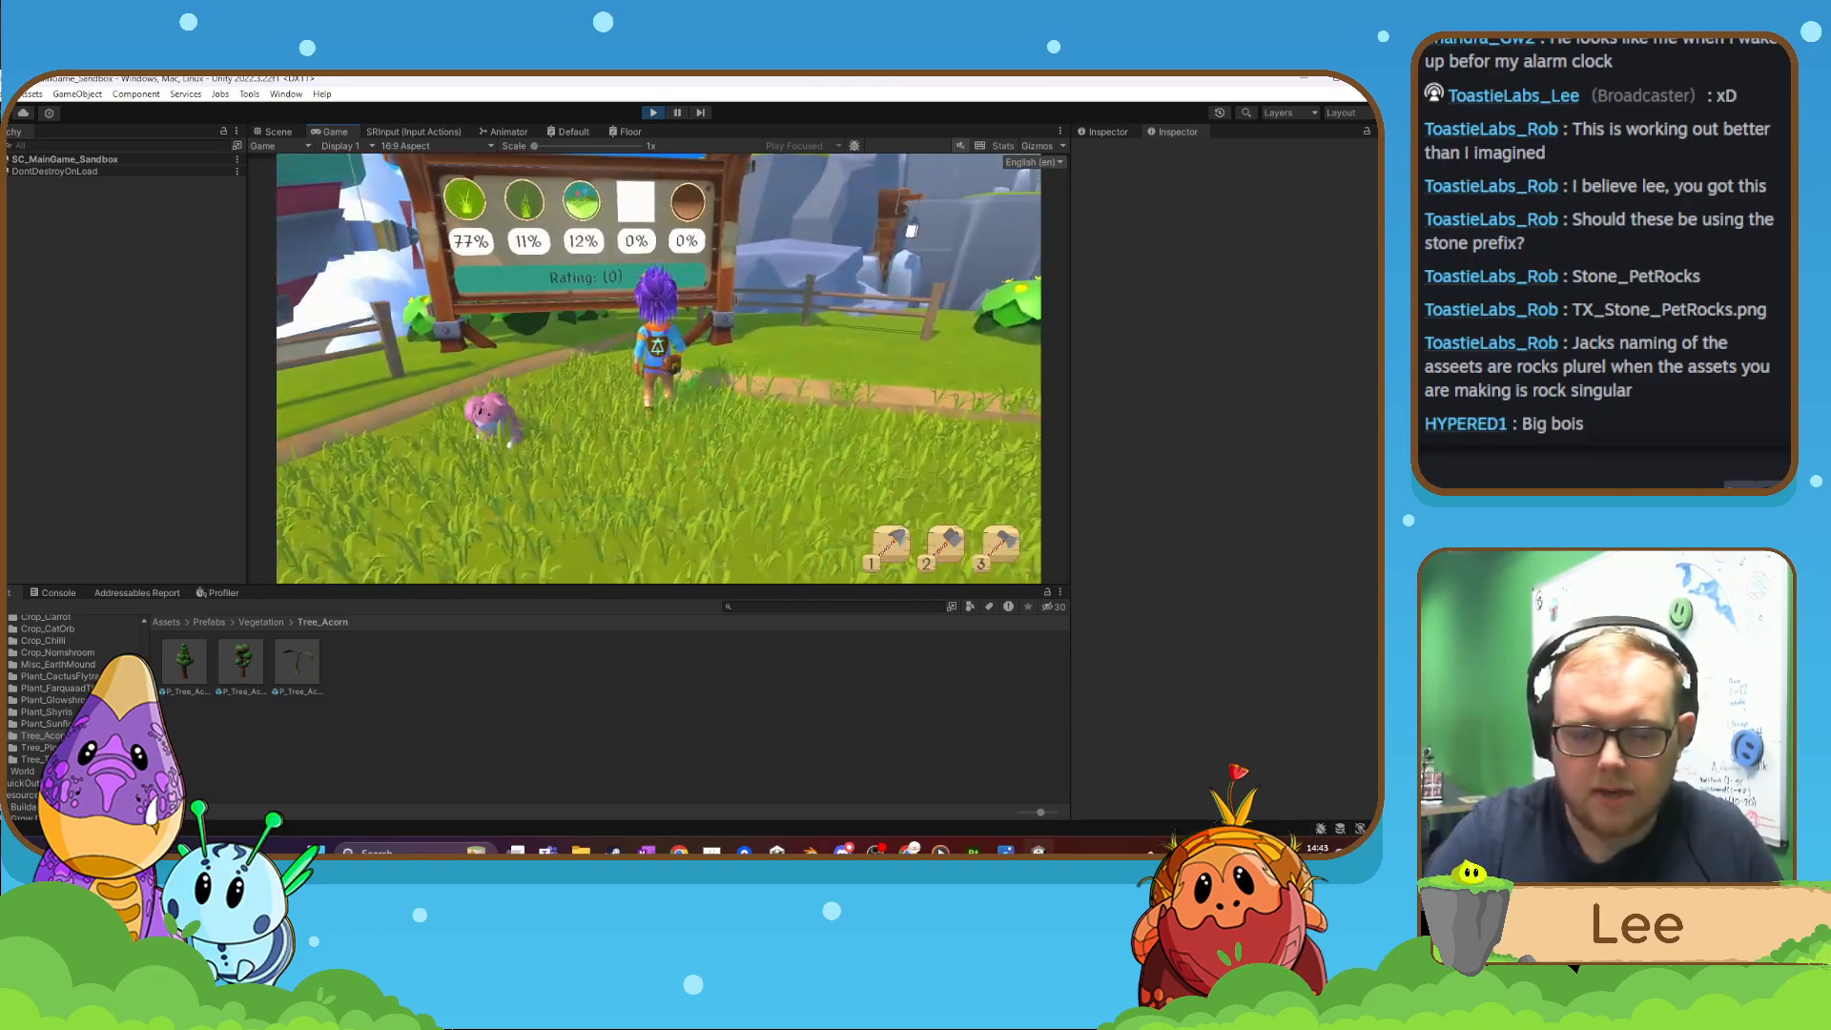
key("s")
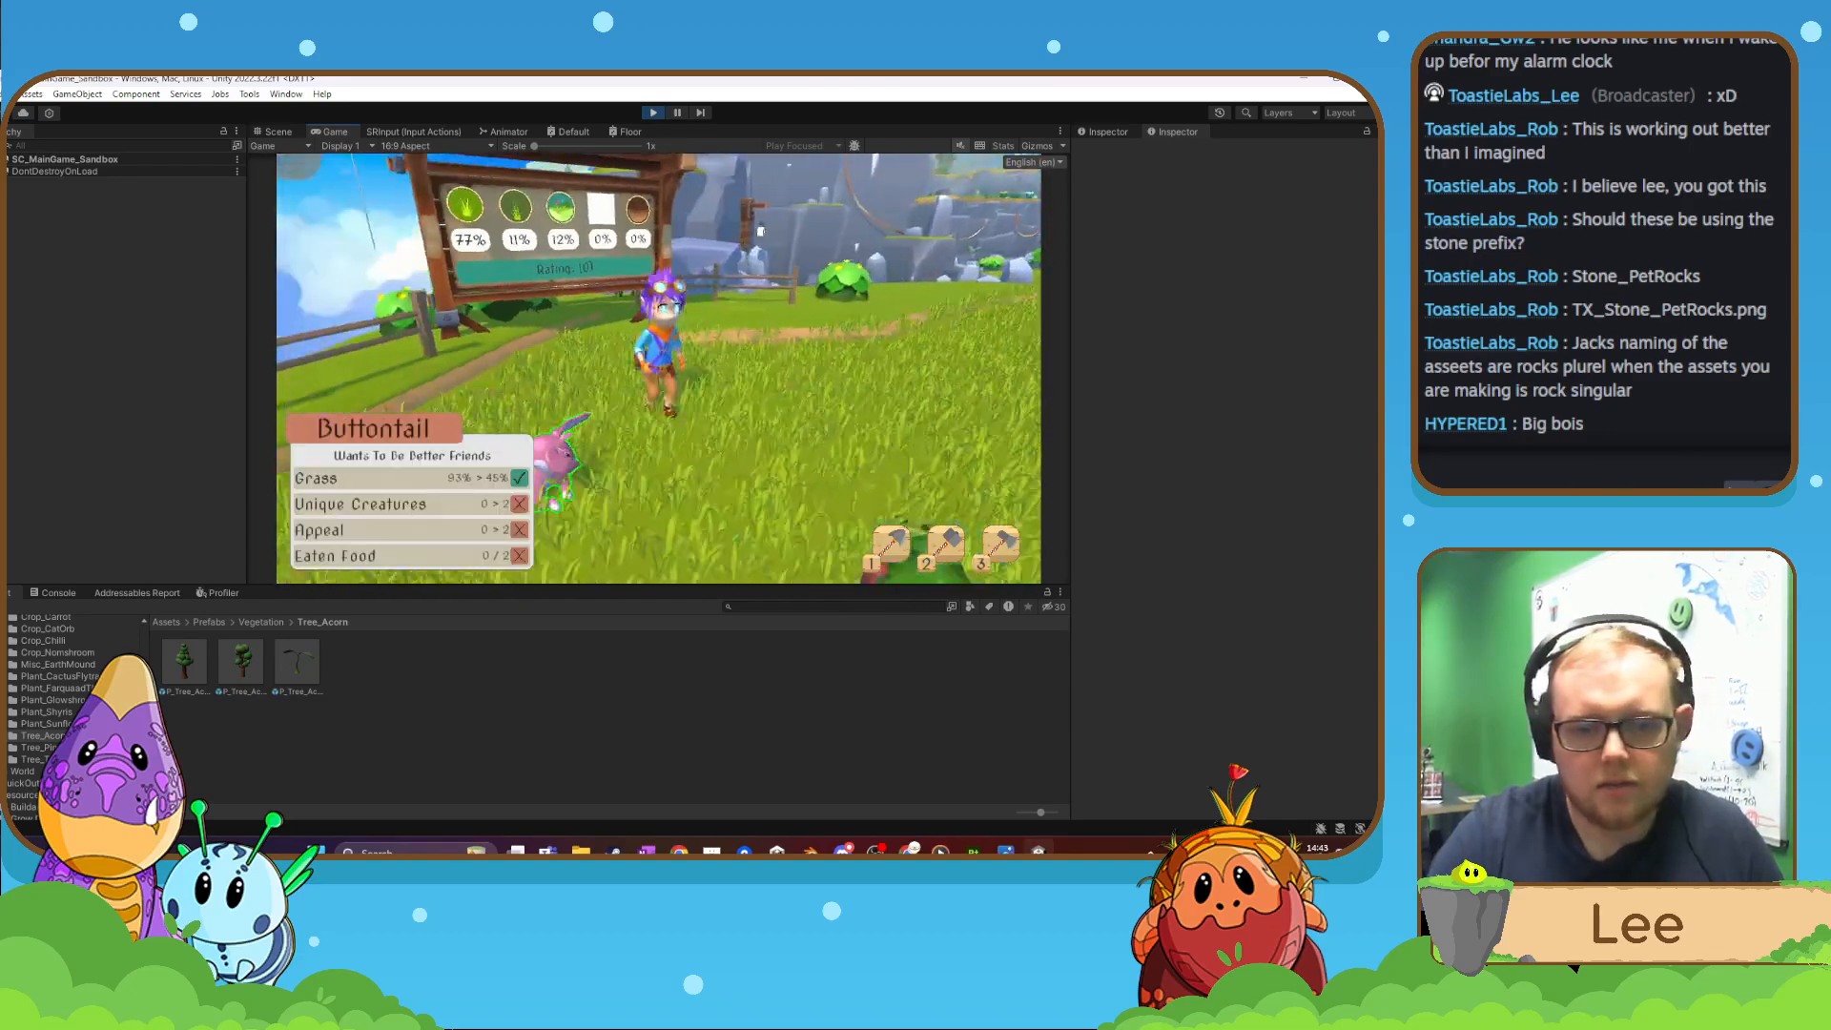
key("d")
key("w")
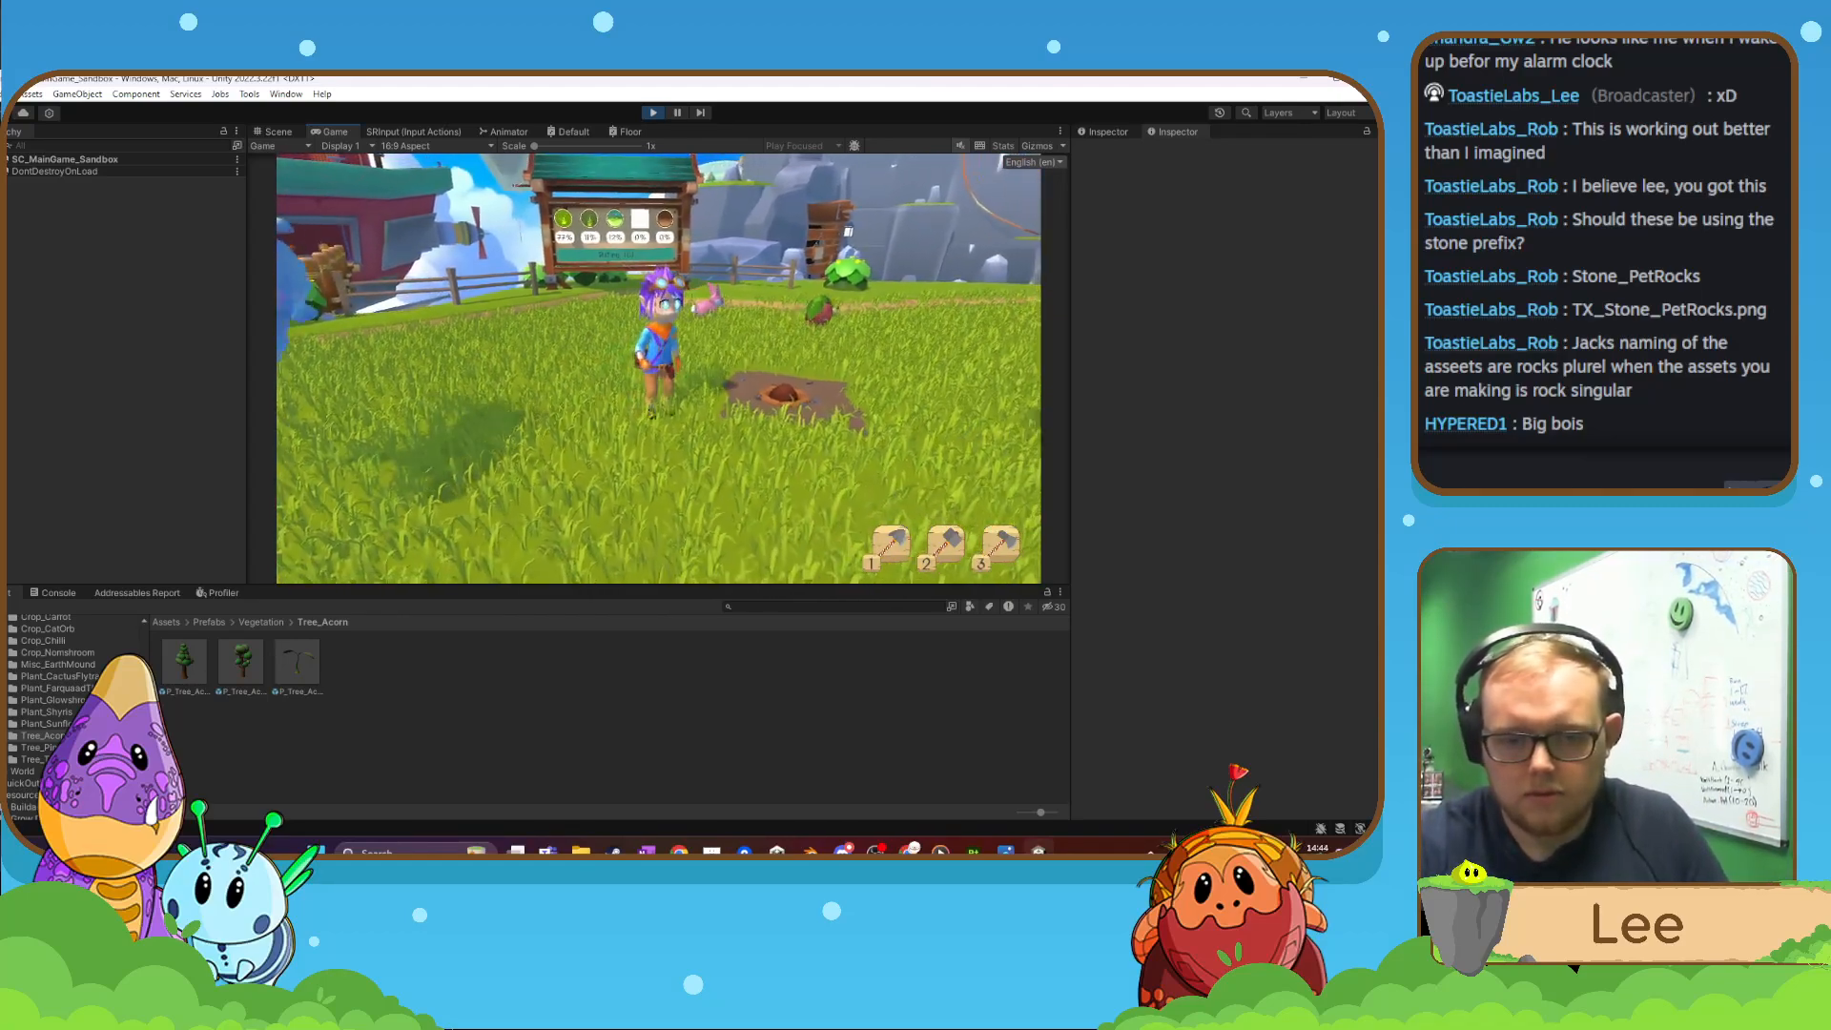
- Place large pet rocks from the Stone build category near the planted acorn and walk around them
key("w")
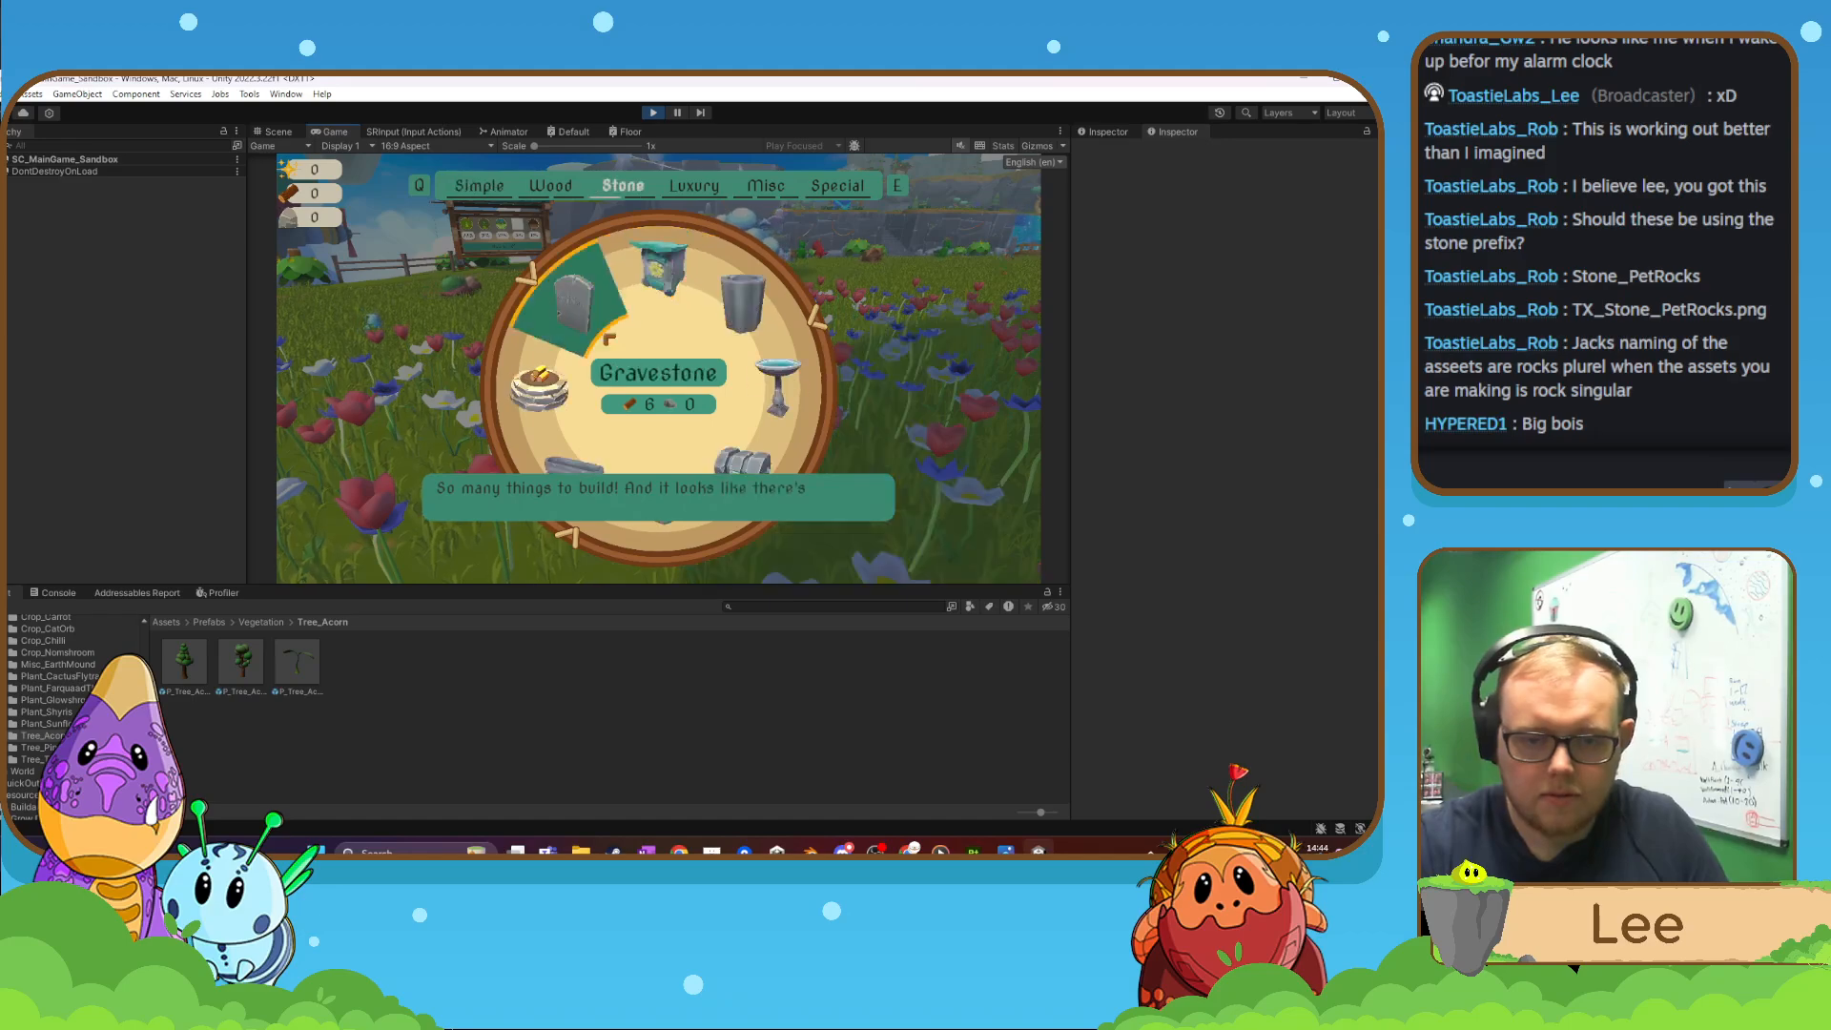
left_click(691, 324)
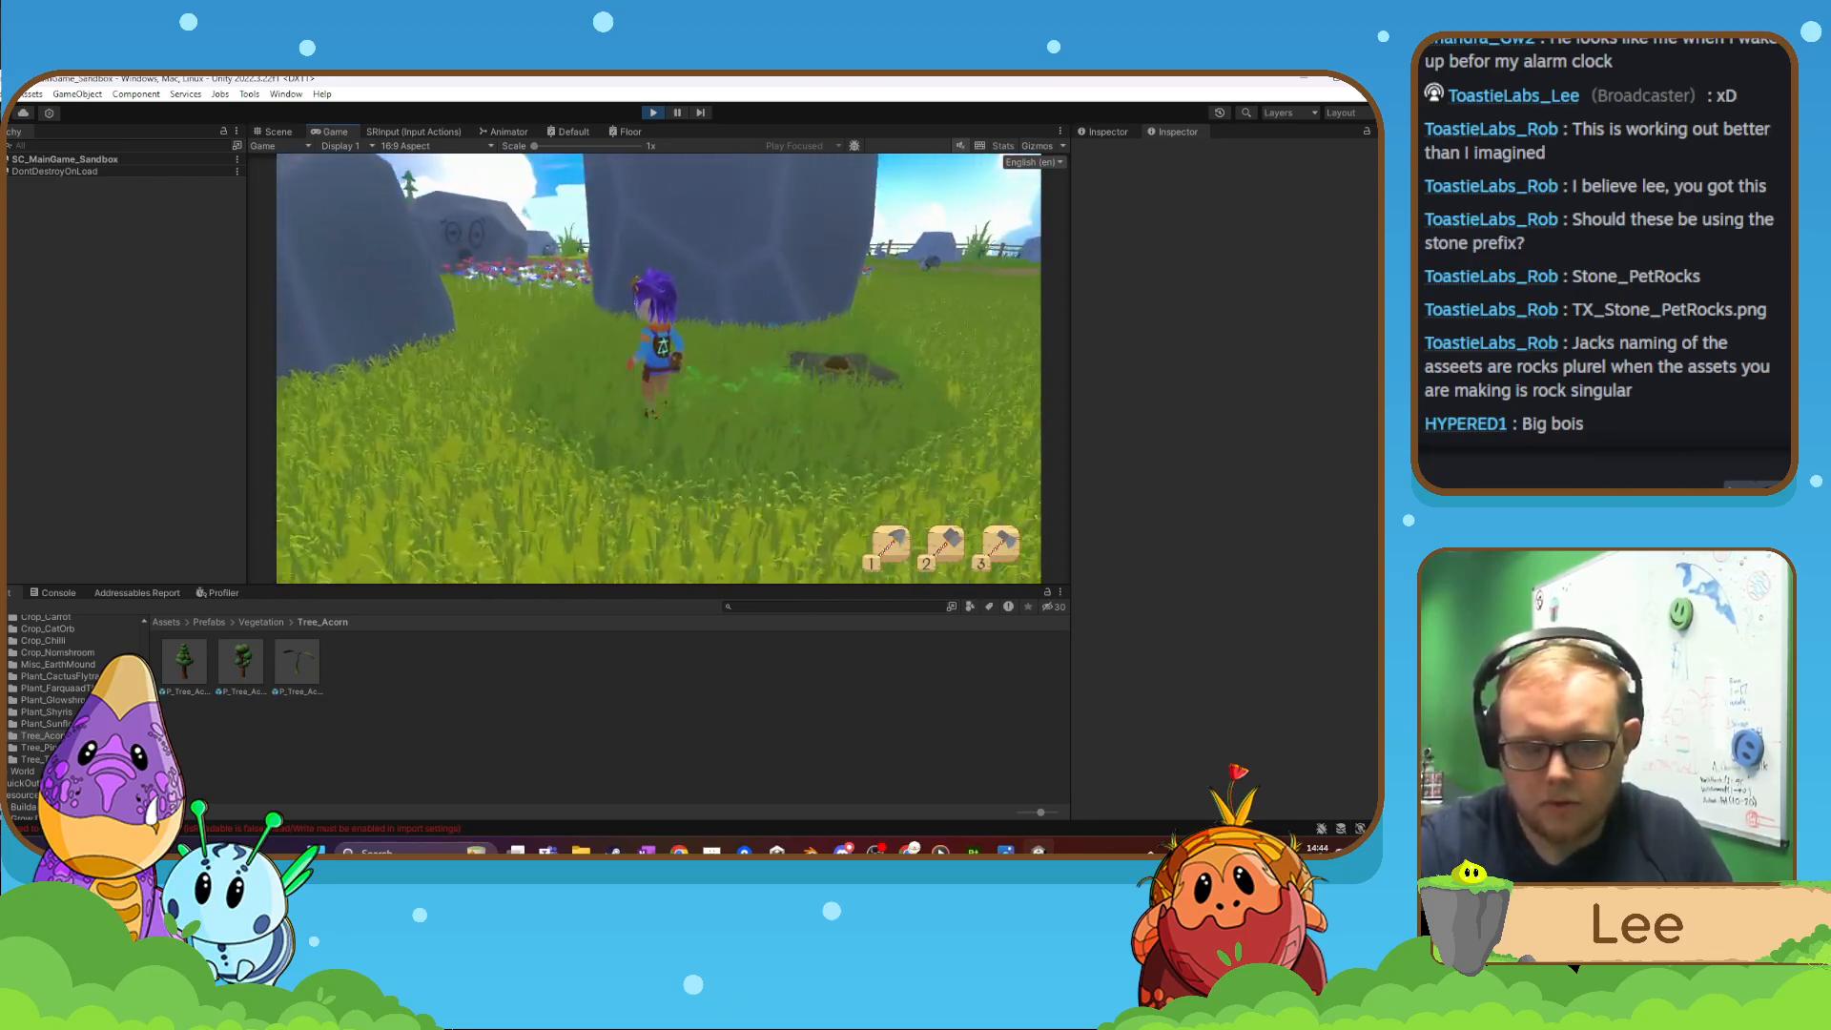
key("w")
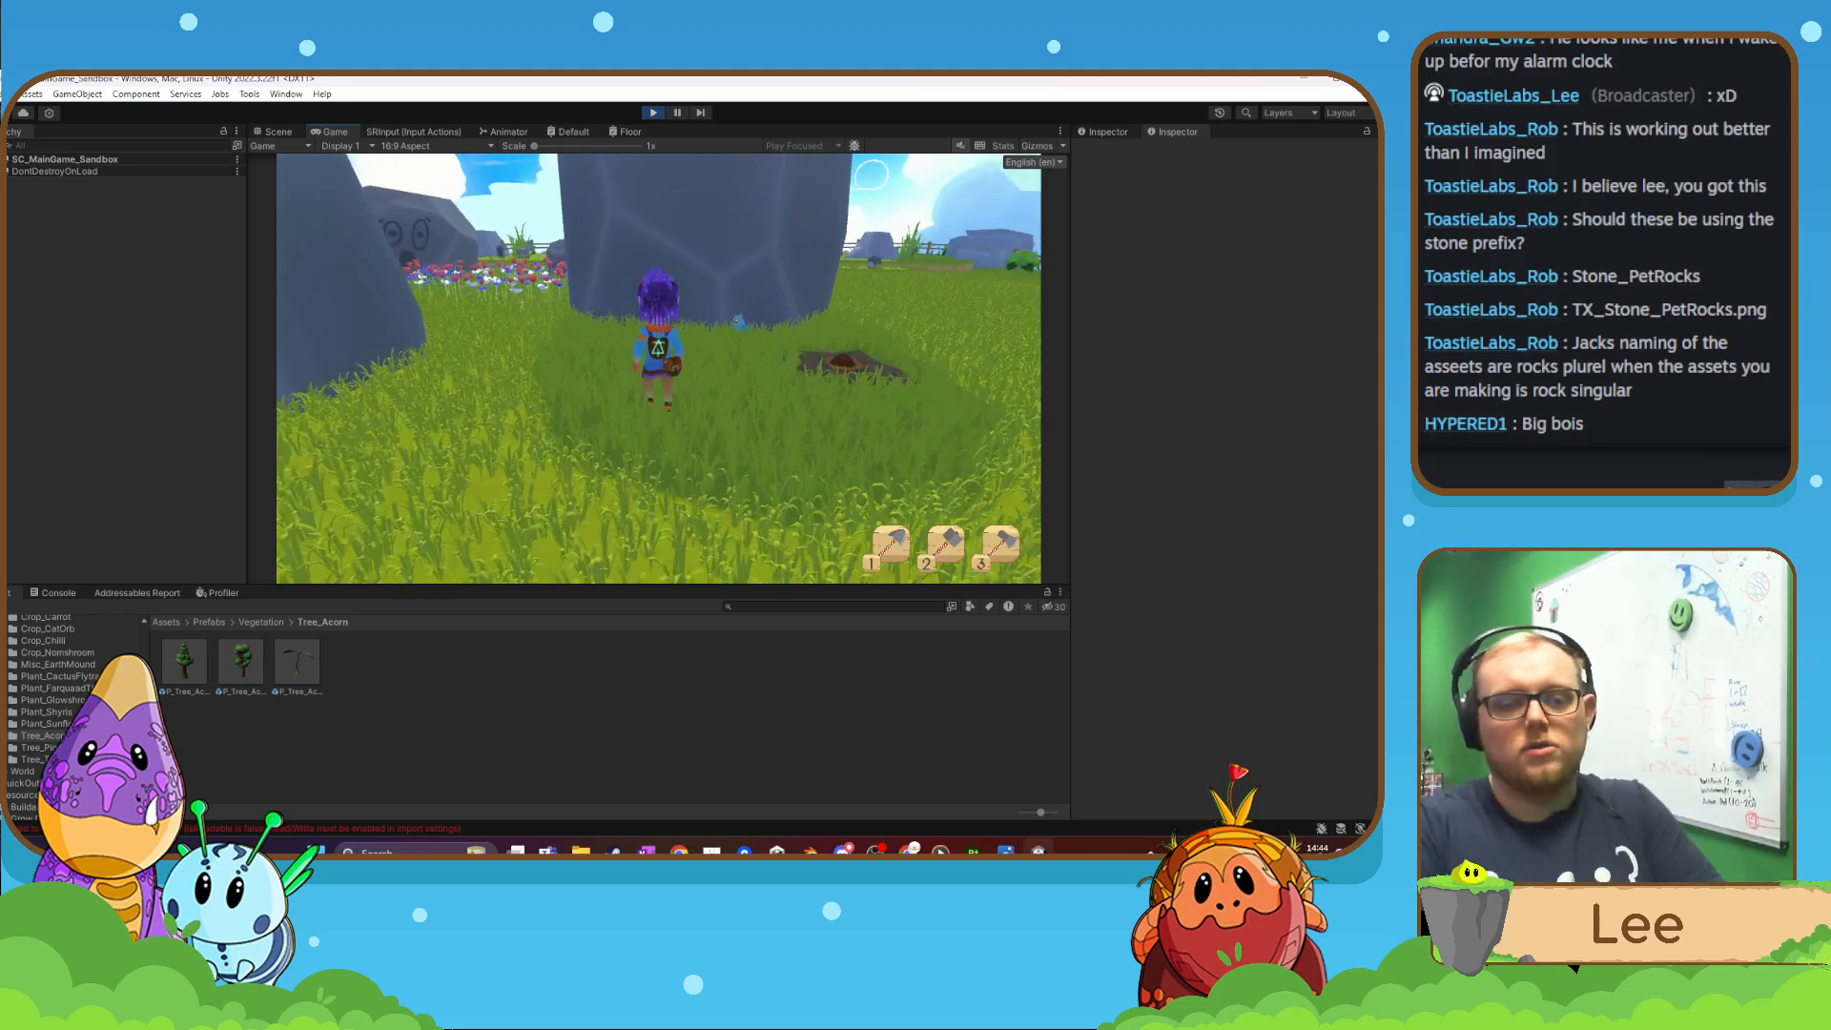
key("w")
key("d")
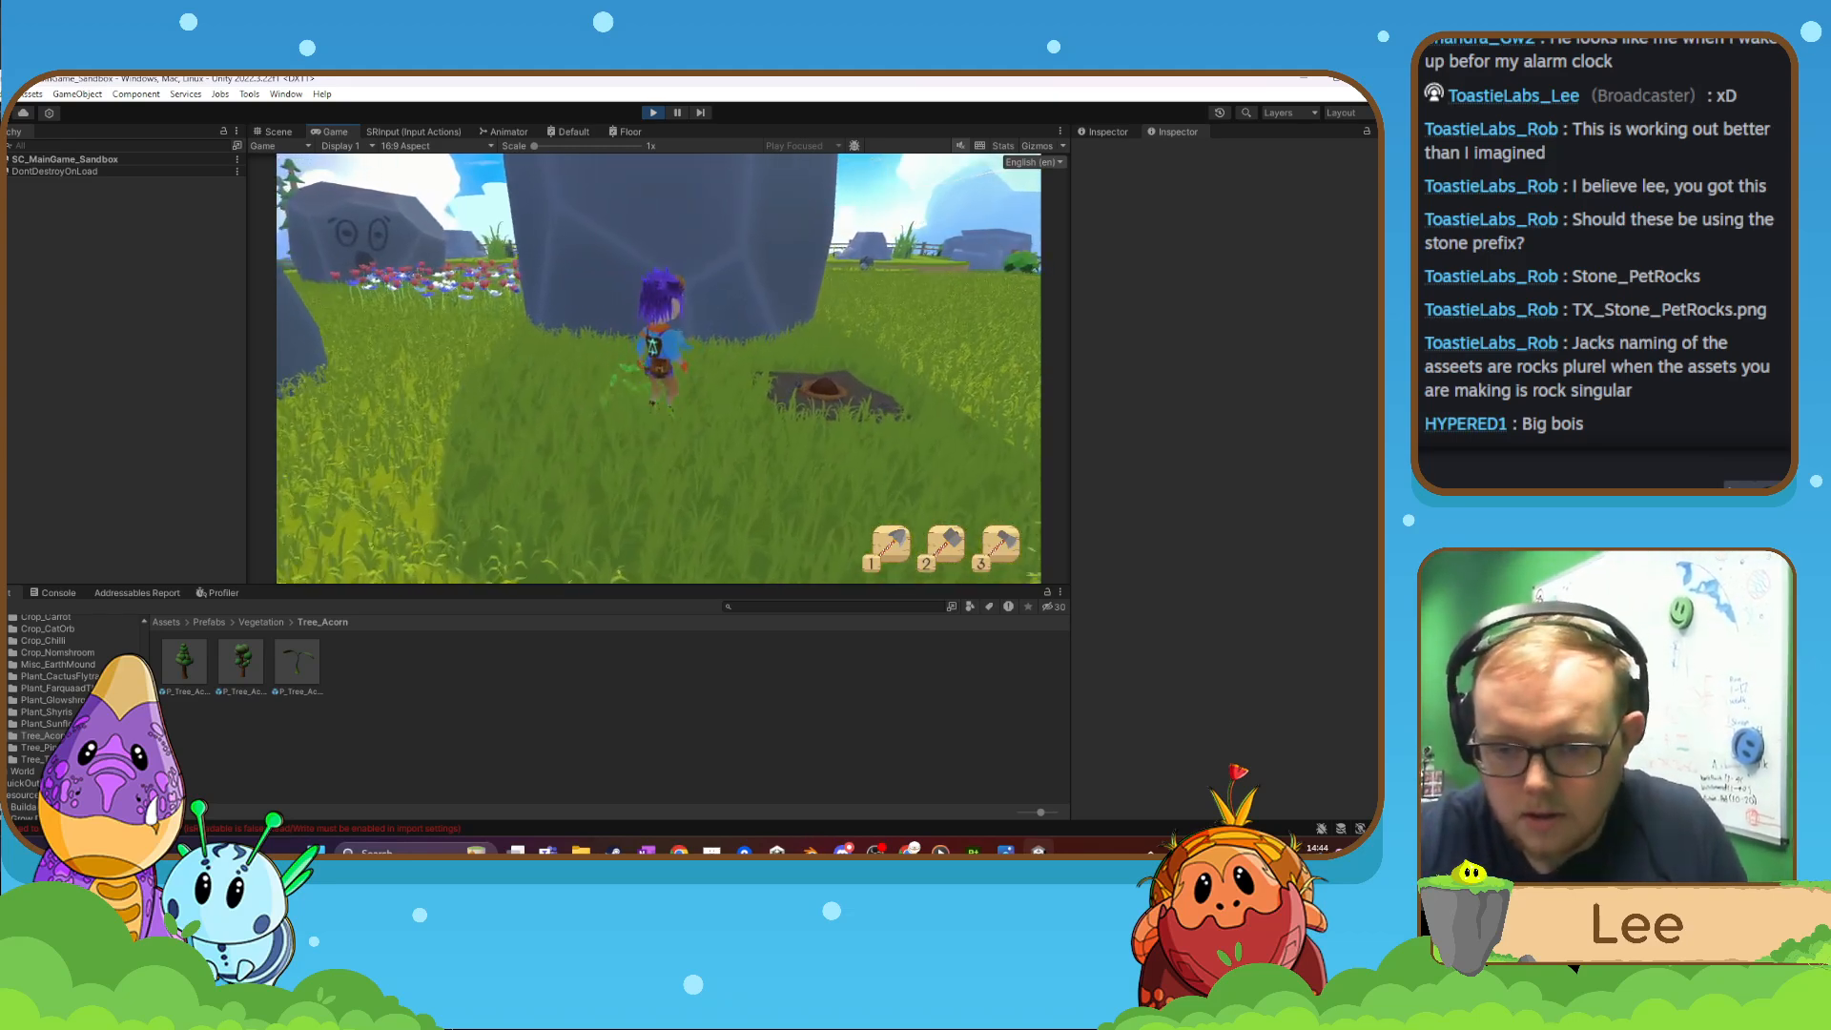
key("d")
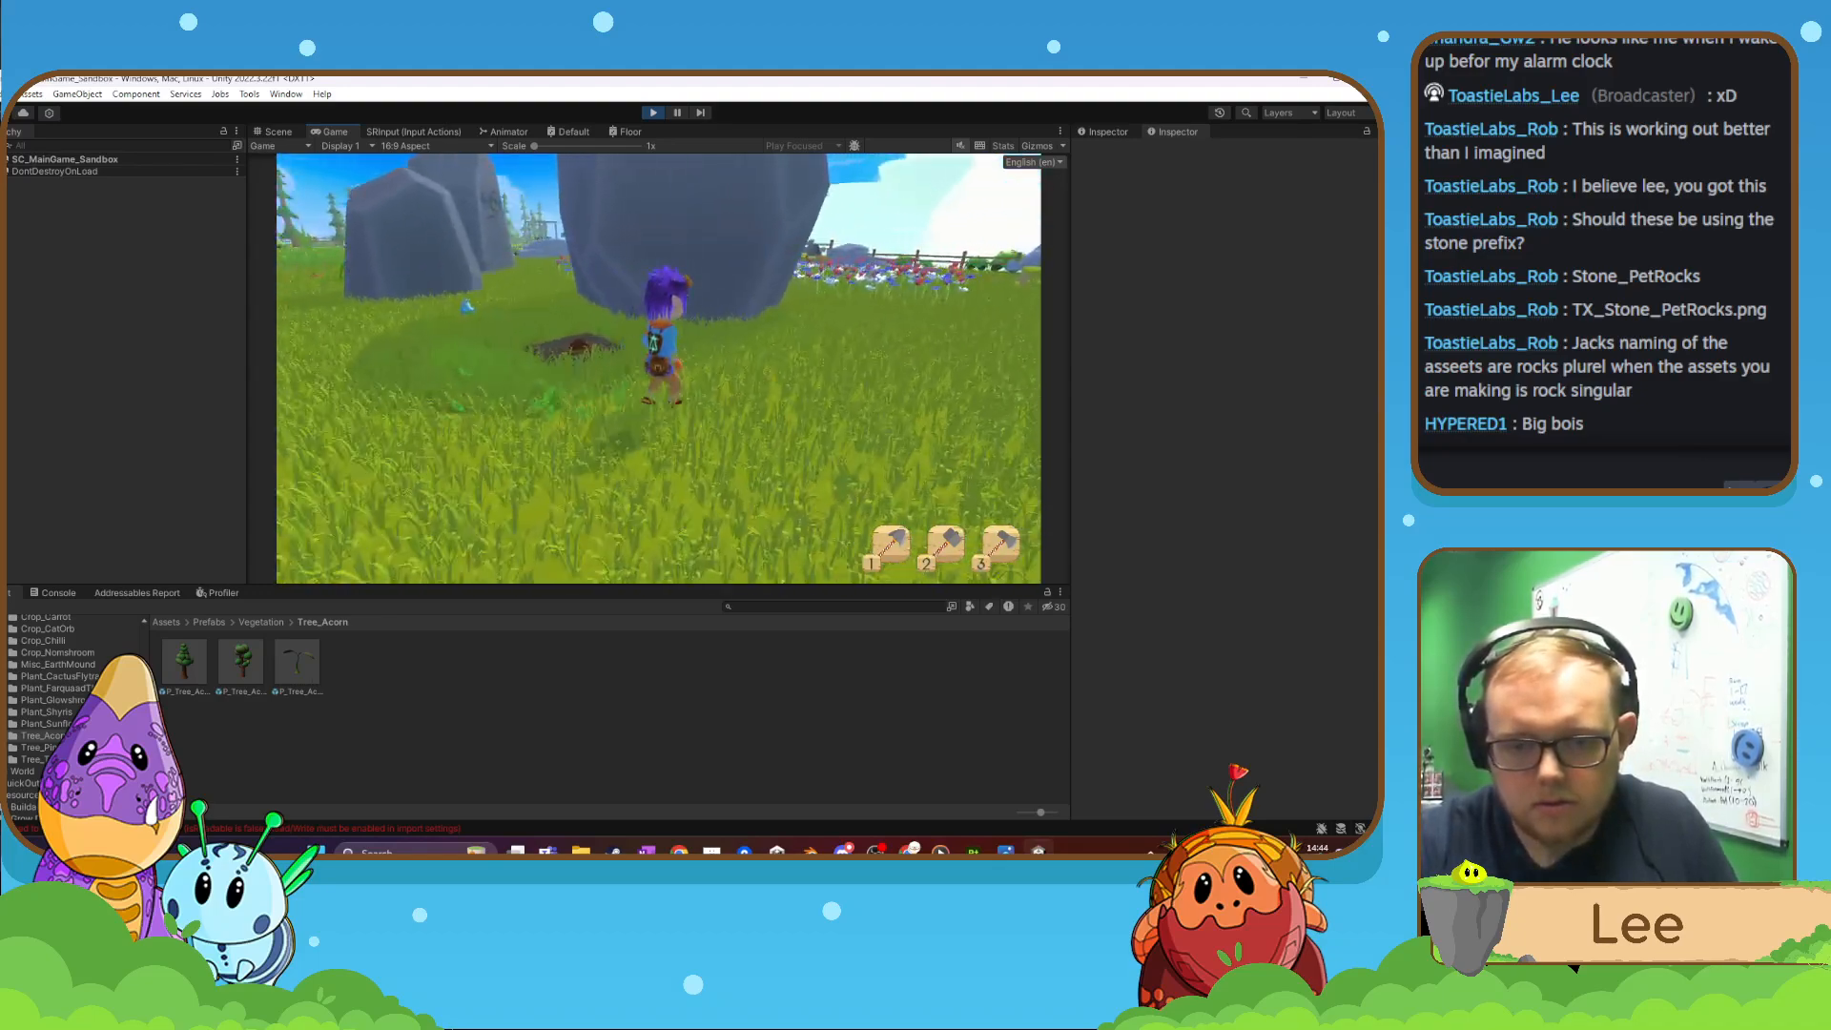
- Walk back and forth around the planted acorn beside the large pet rocks to check it for growth
key("a")
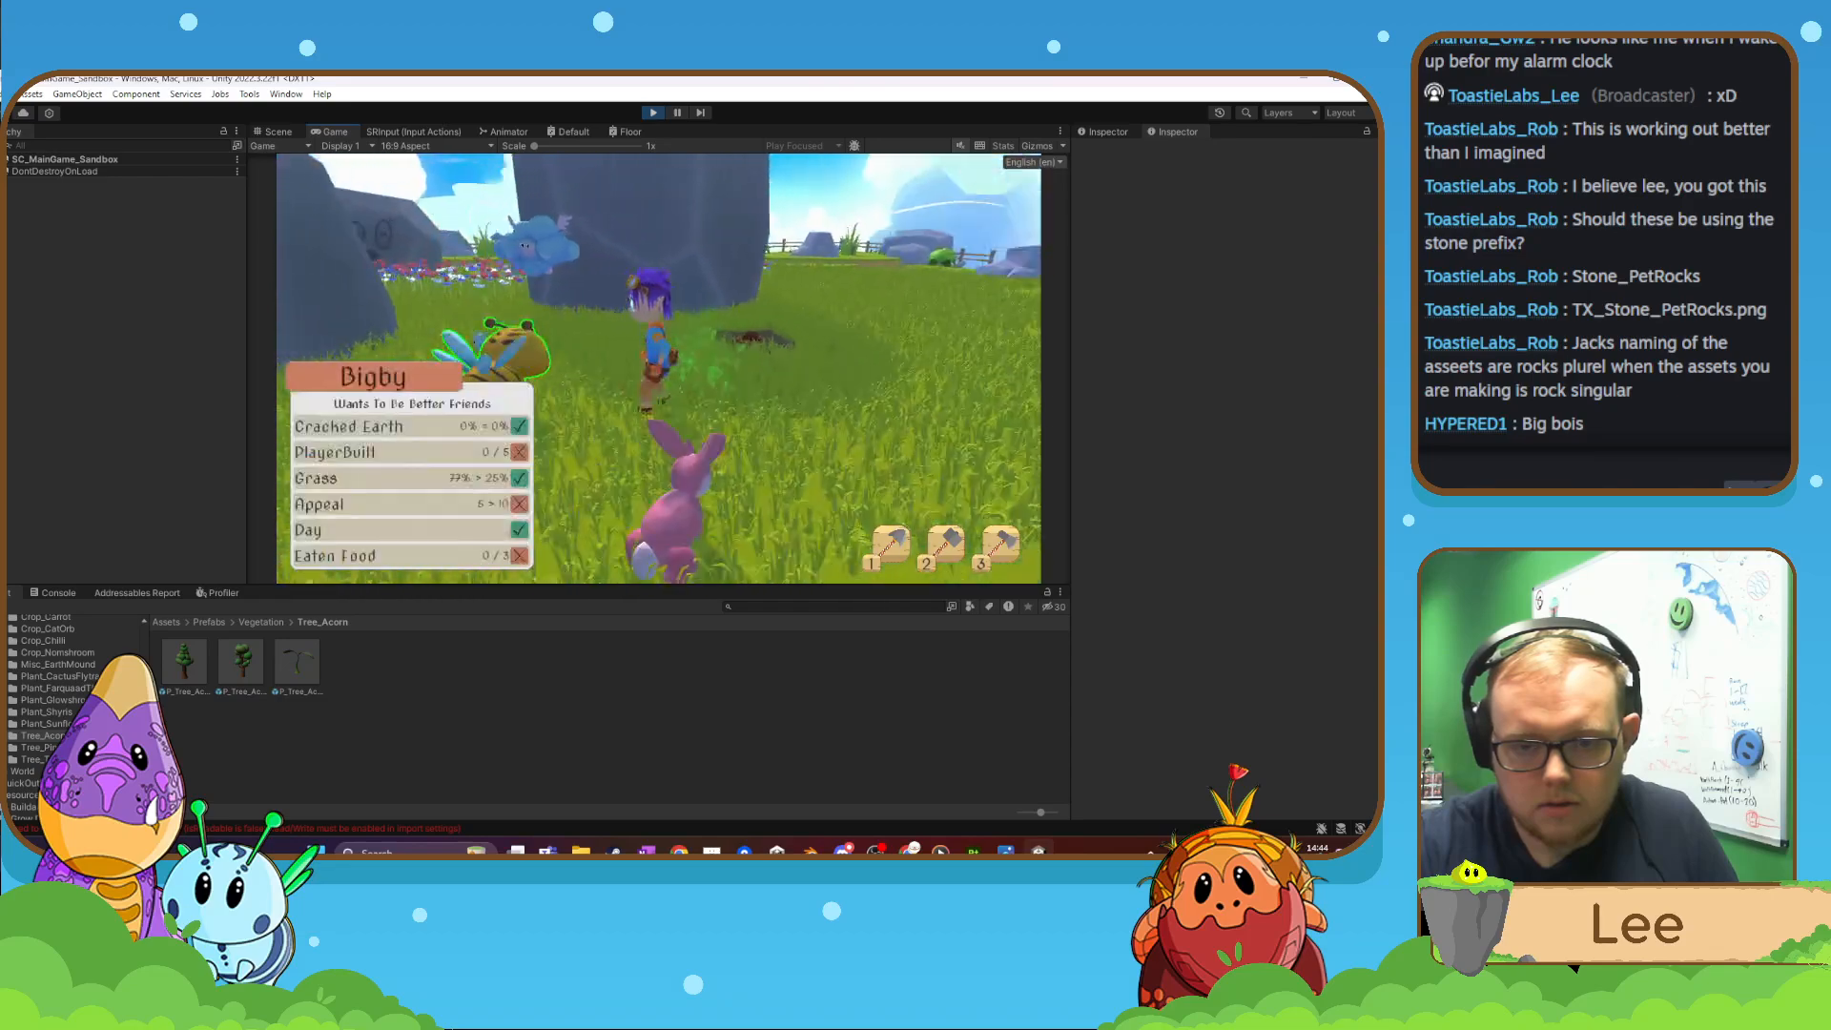
key("w")
key("d")
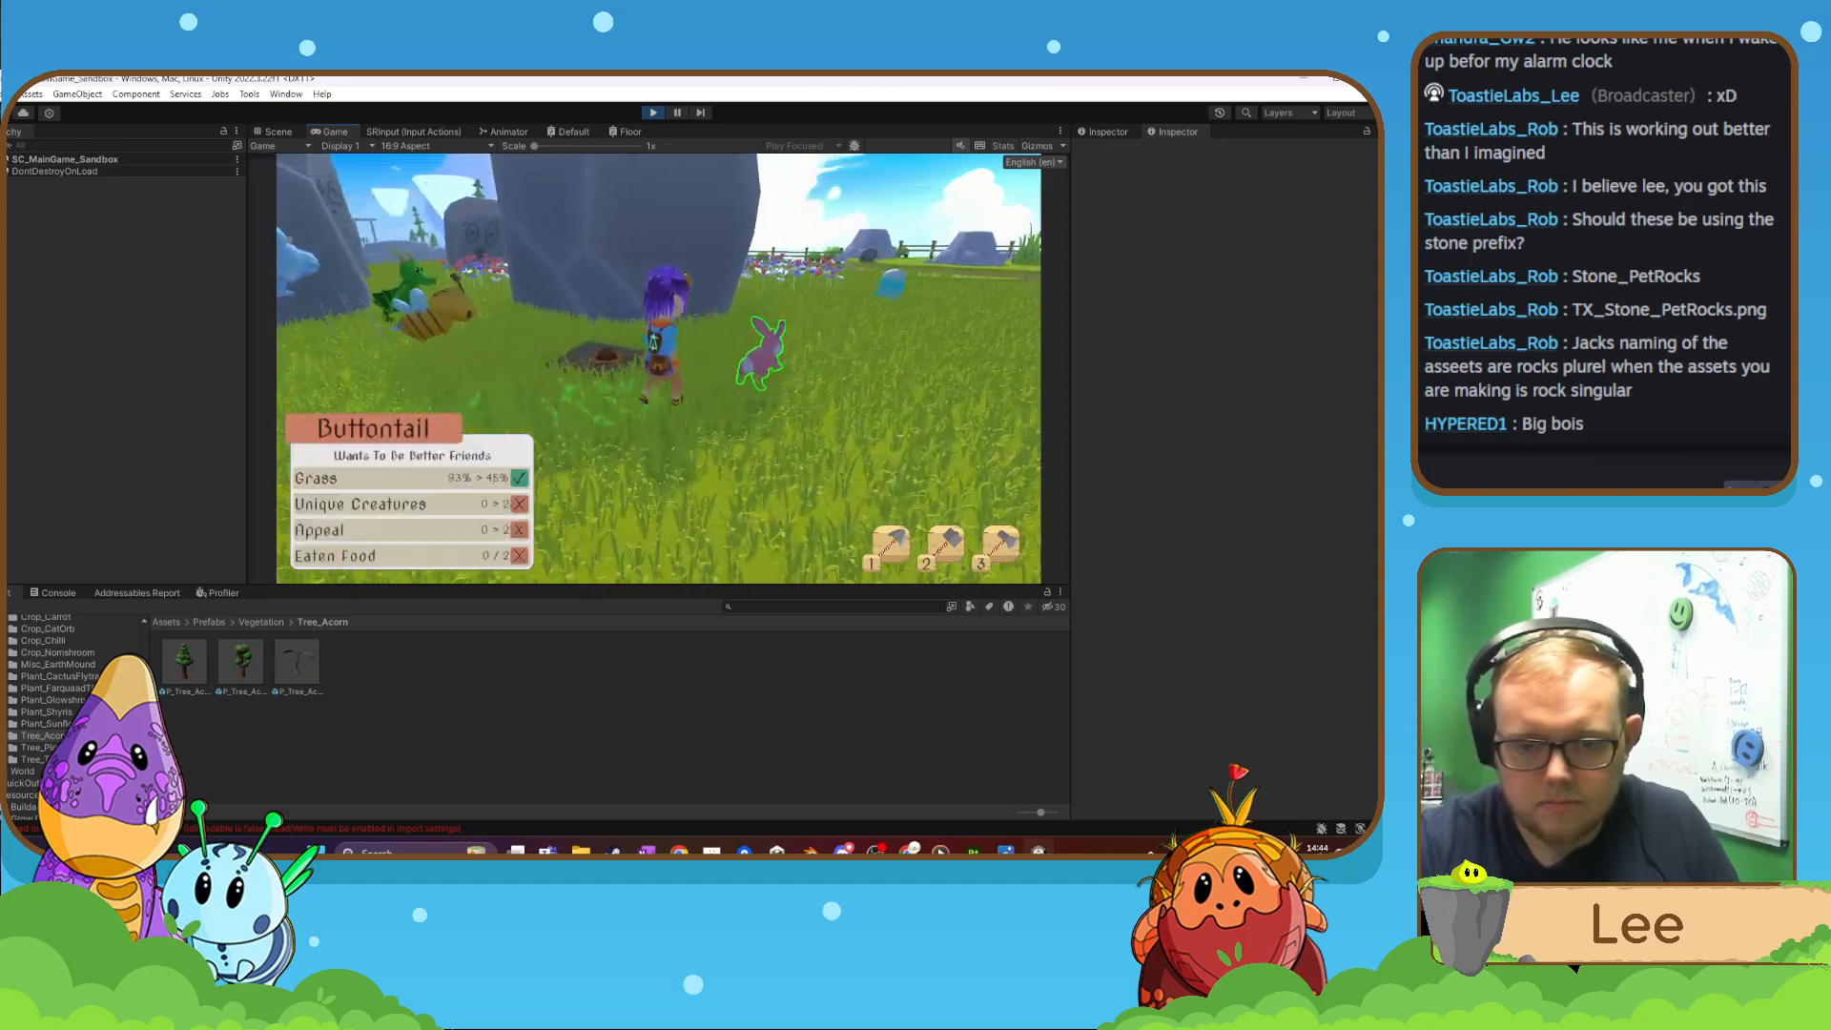
key("a")
key("s")
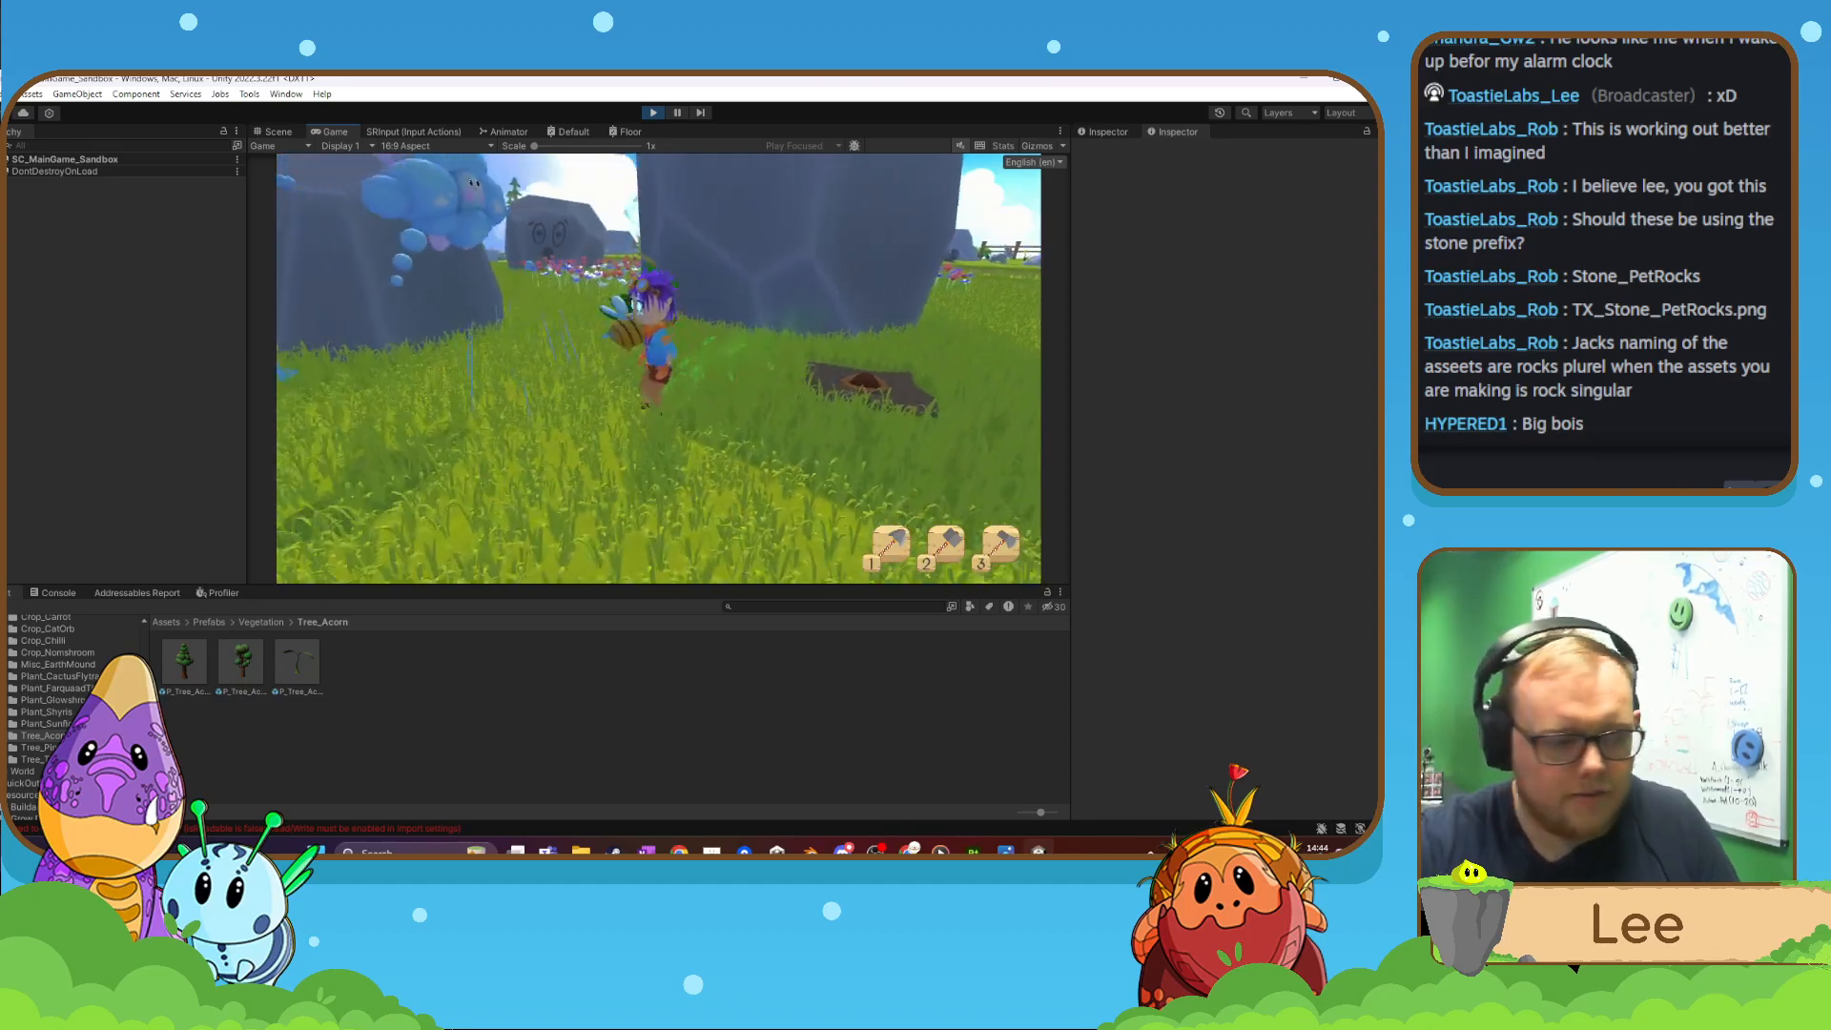
key("w")
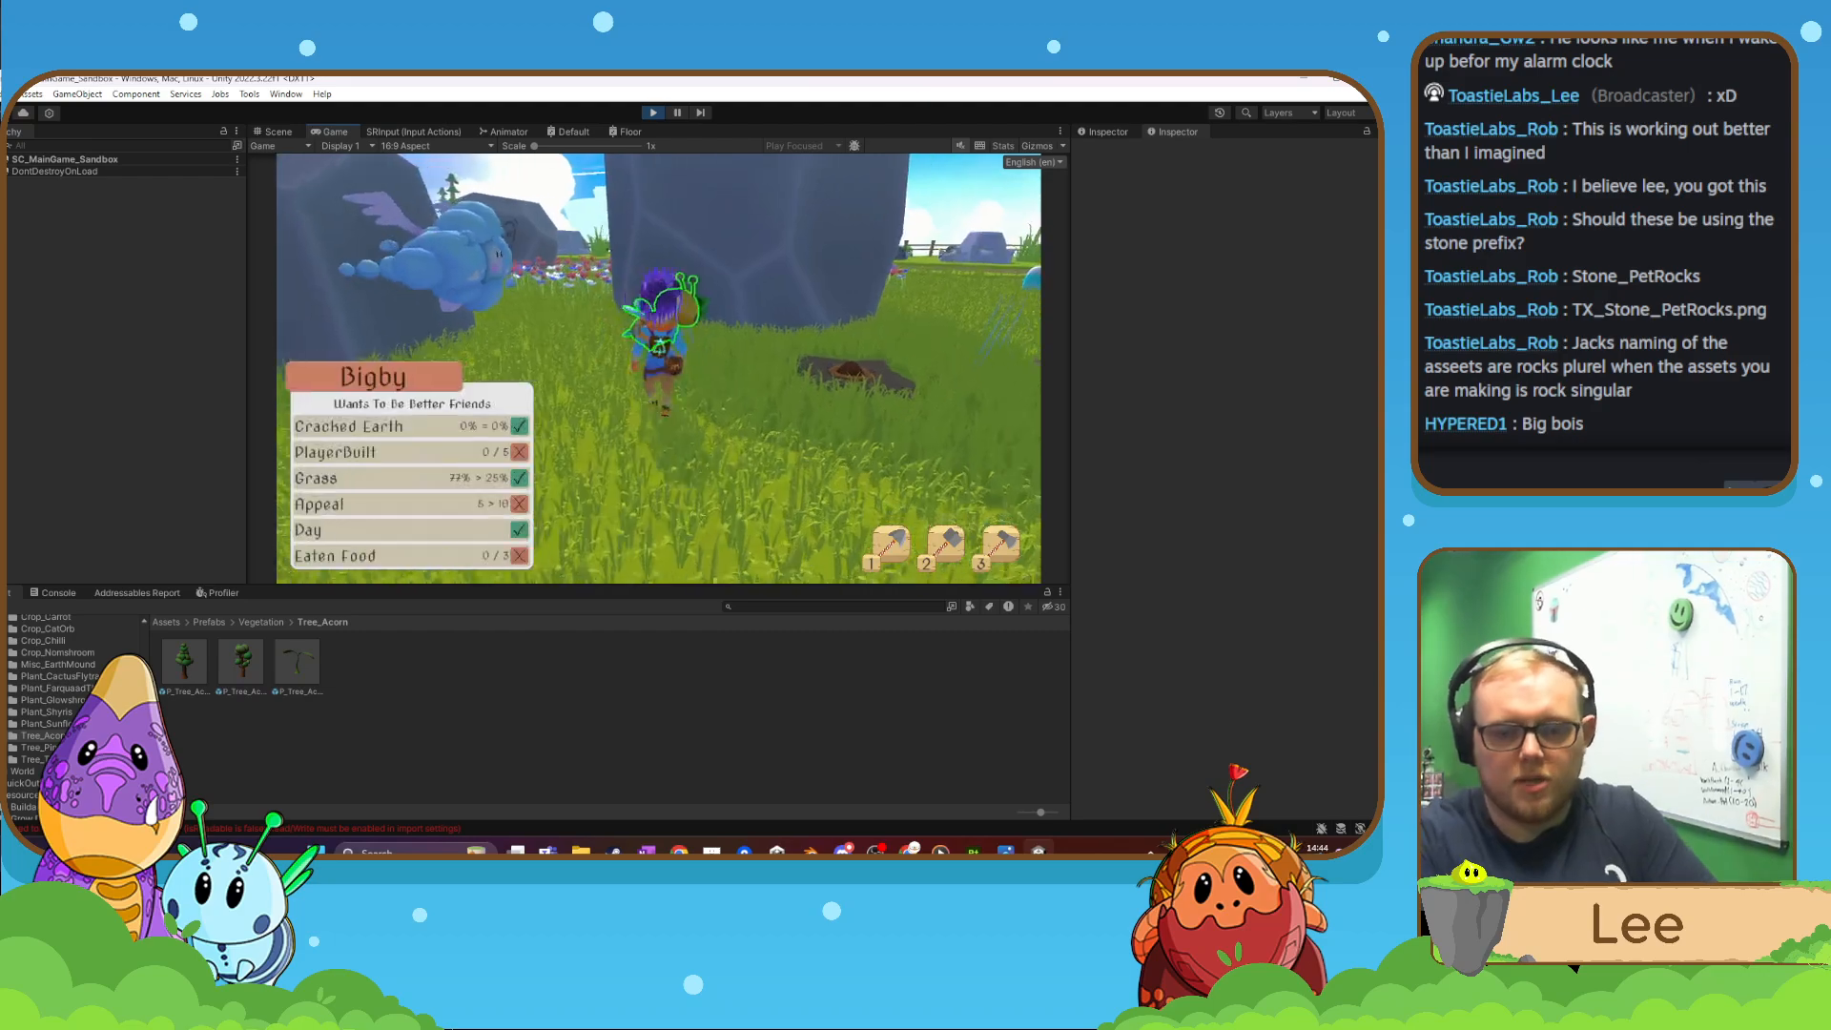
key("d")
key("s")
key("a")
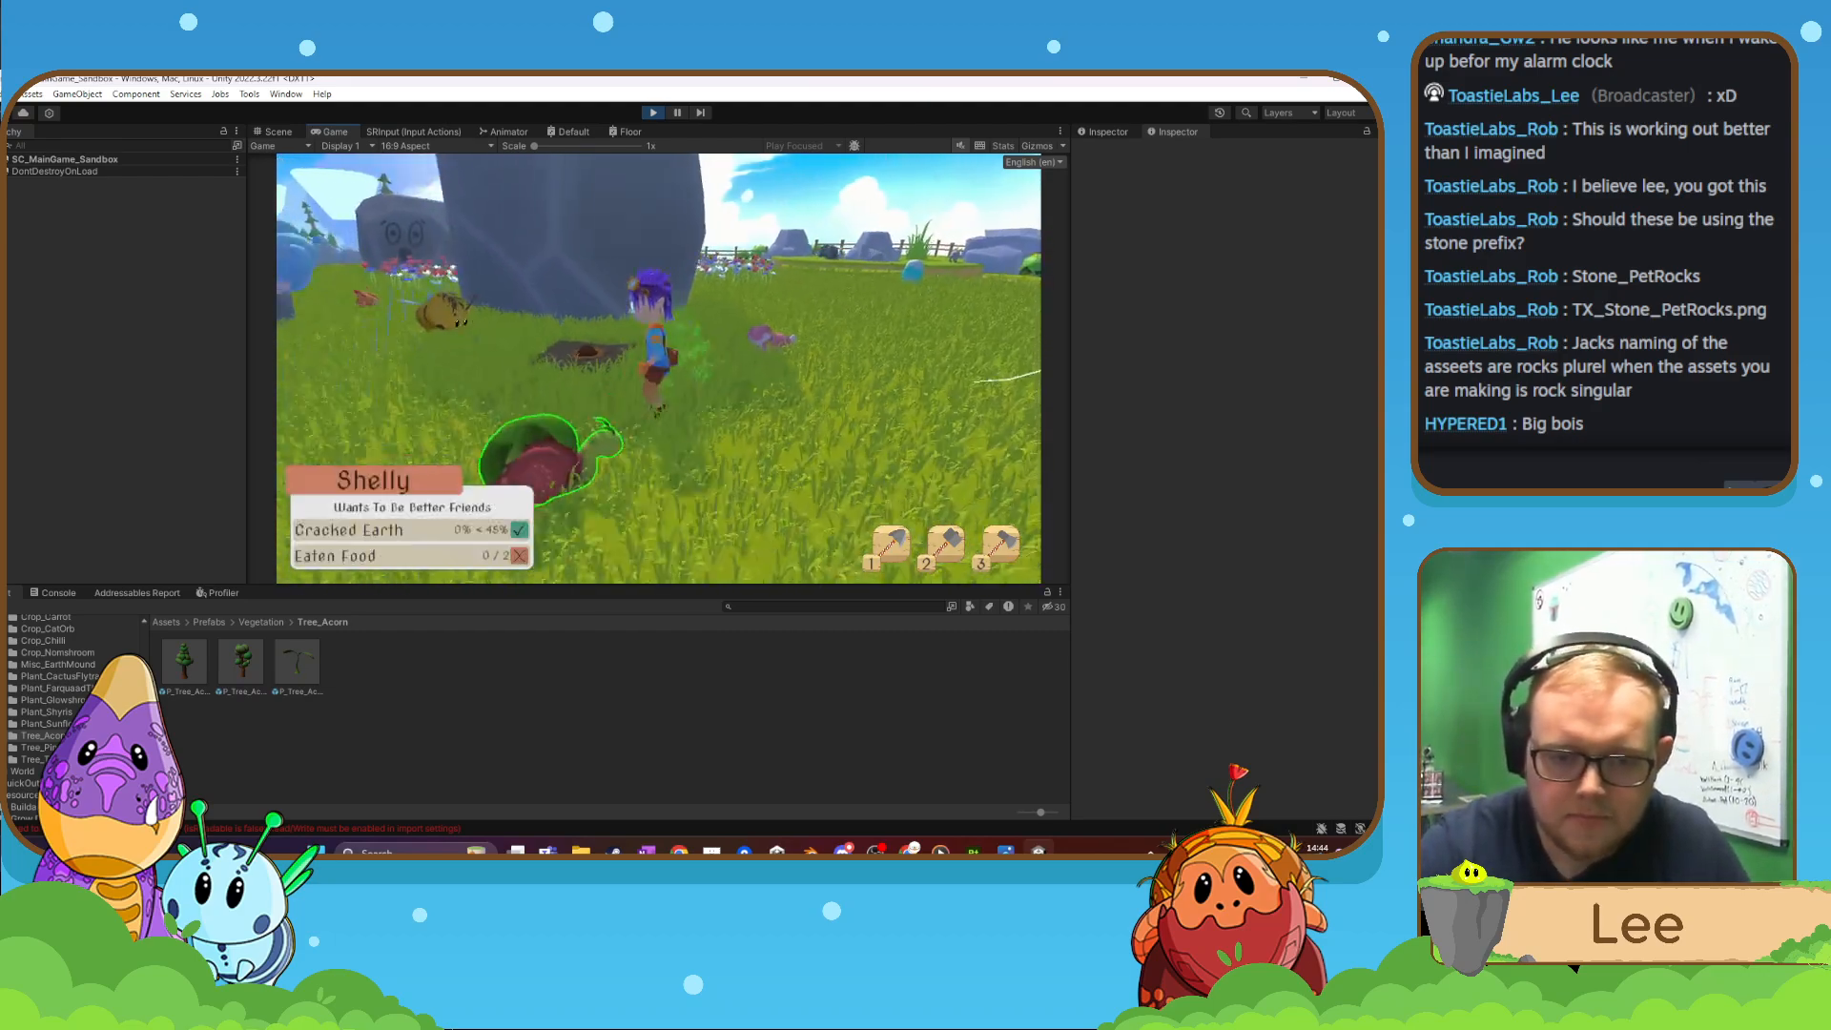
key("w")
key("s")
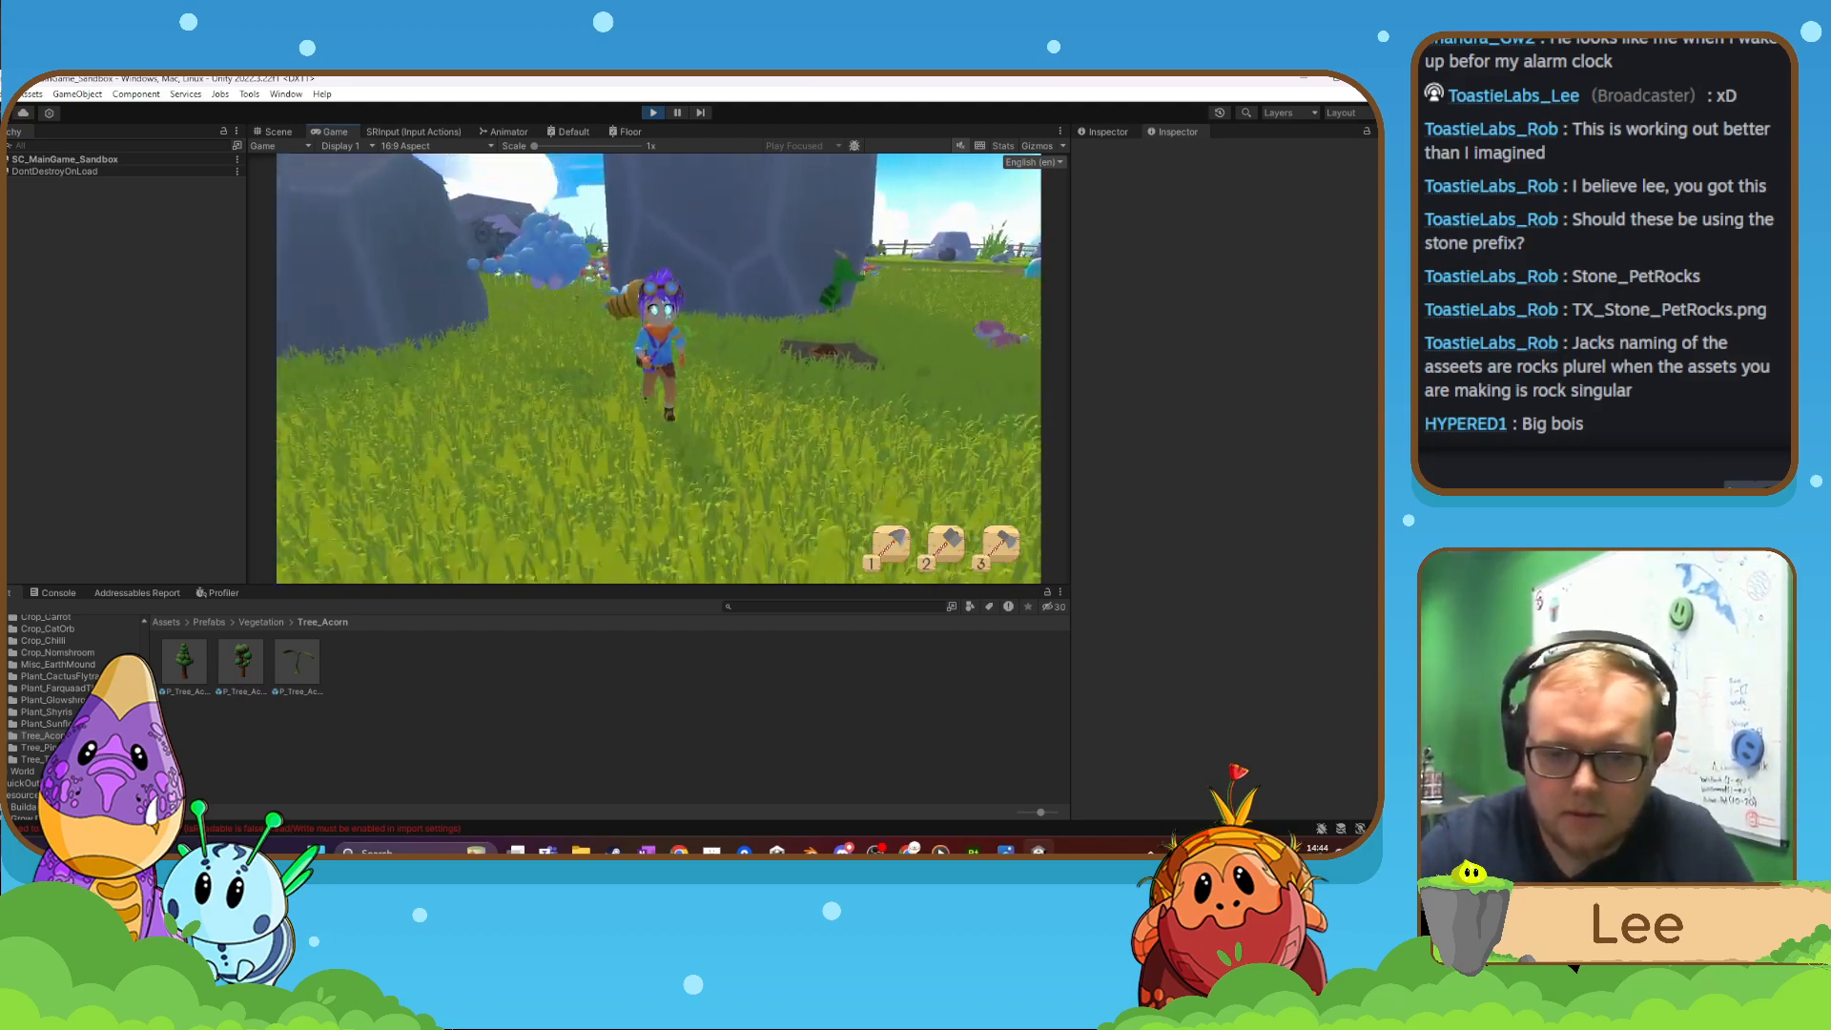
- Circle the planted acorn among the meadow creatures and wait near it to watch for the sapling stage
key("d")
key("w")
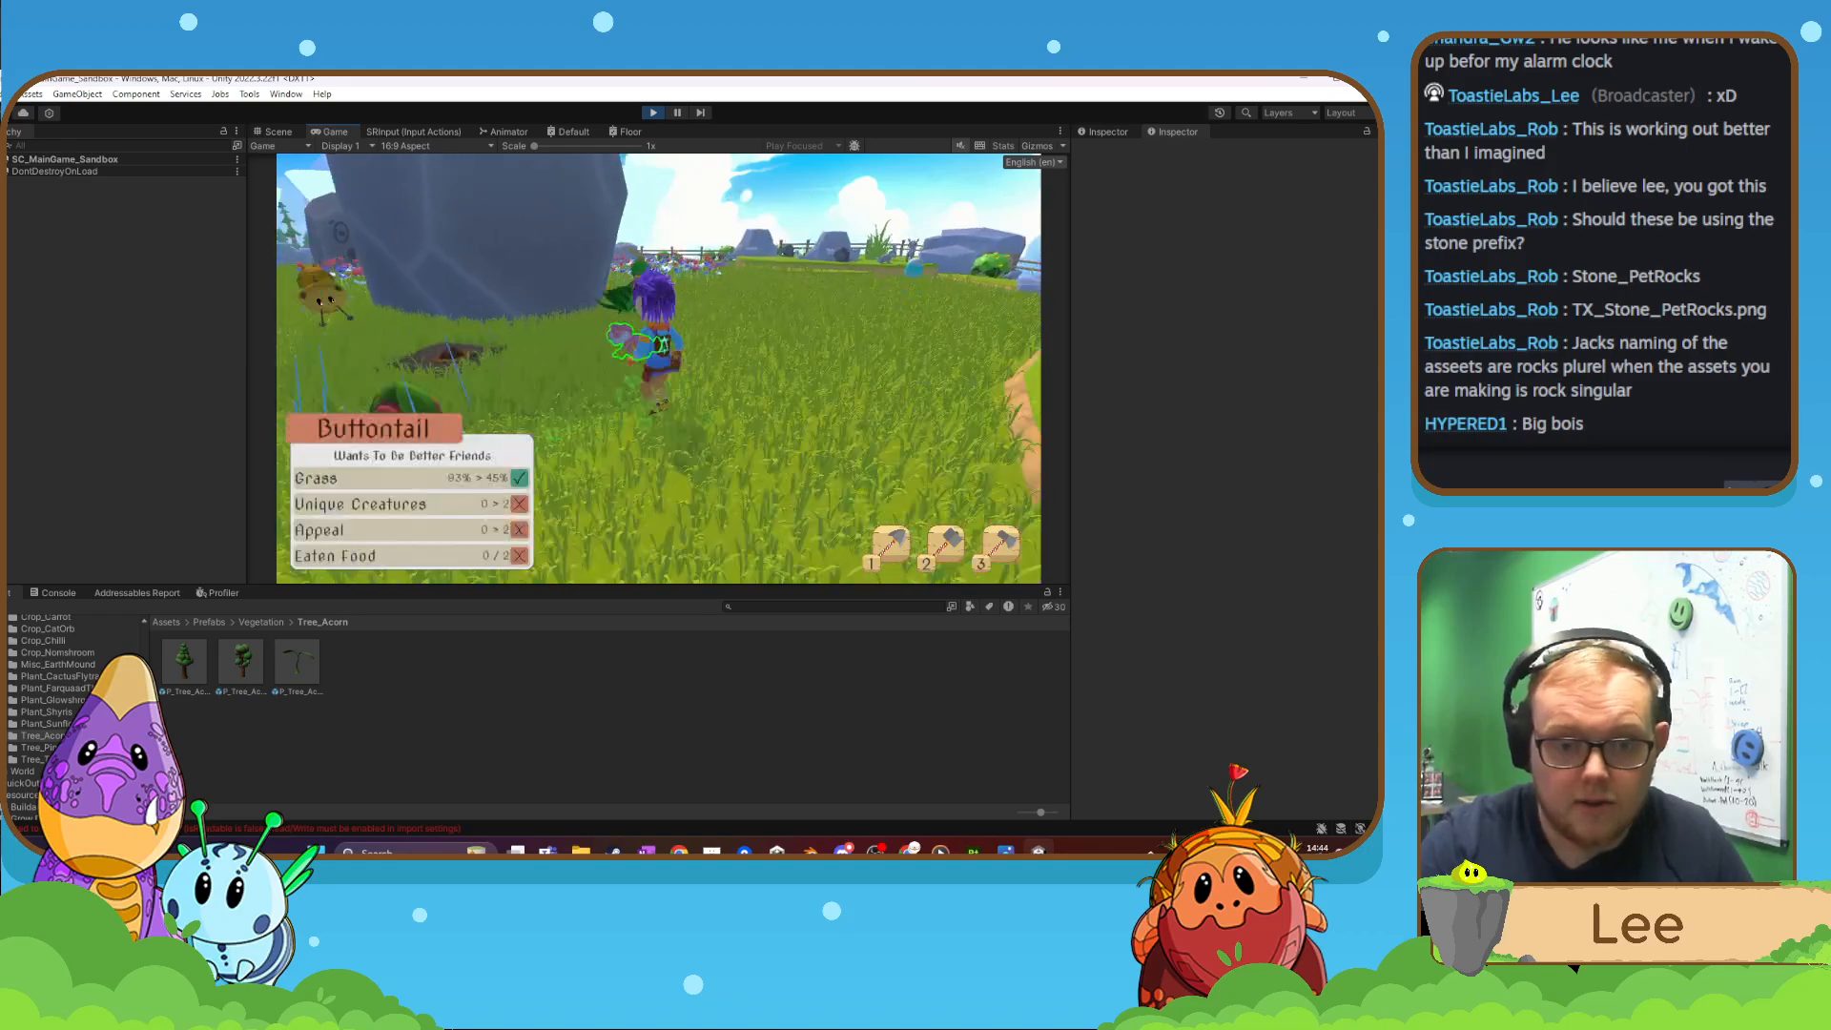
key("a")
key("s")
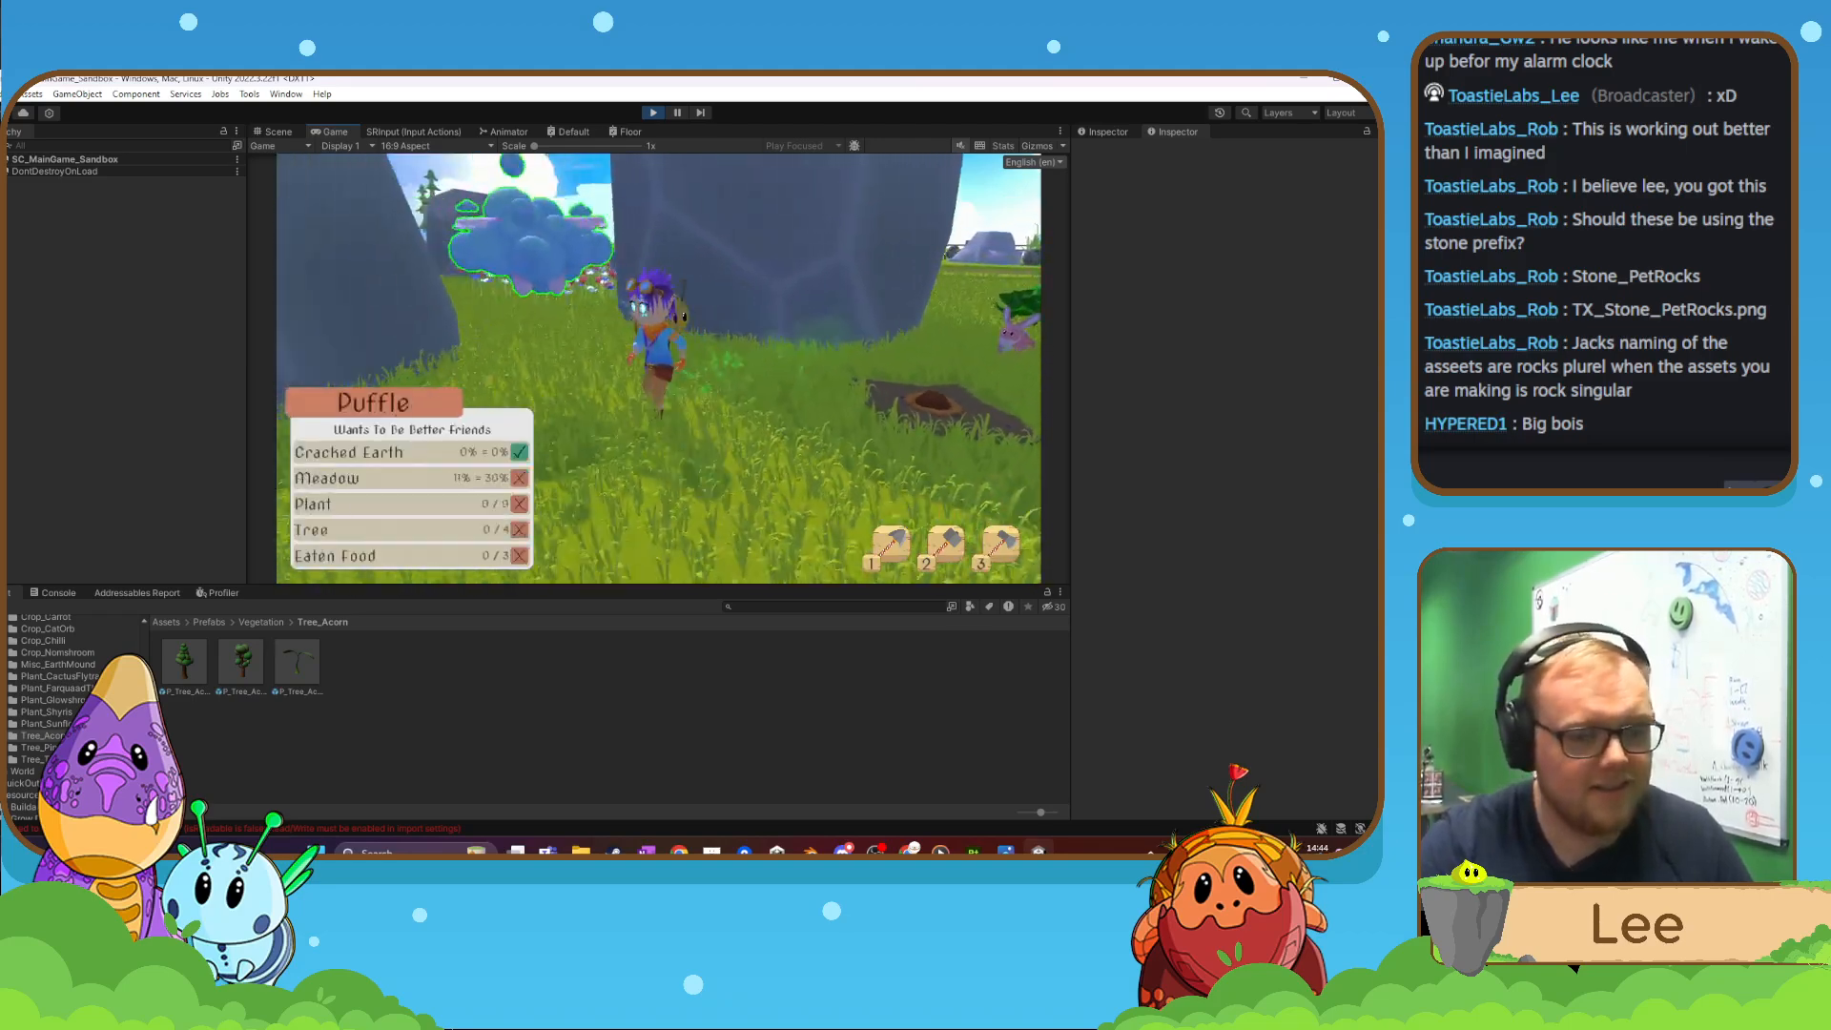
key("d")
key("w")
key("w")
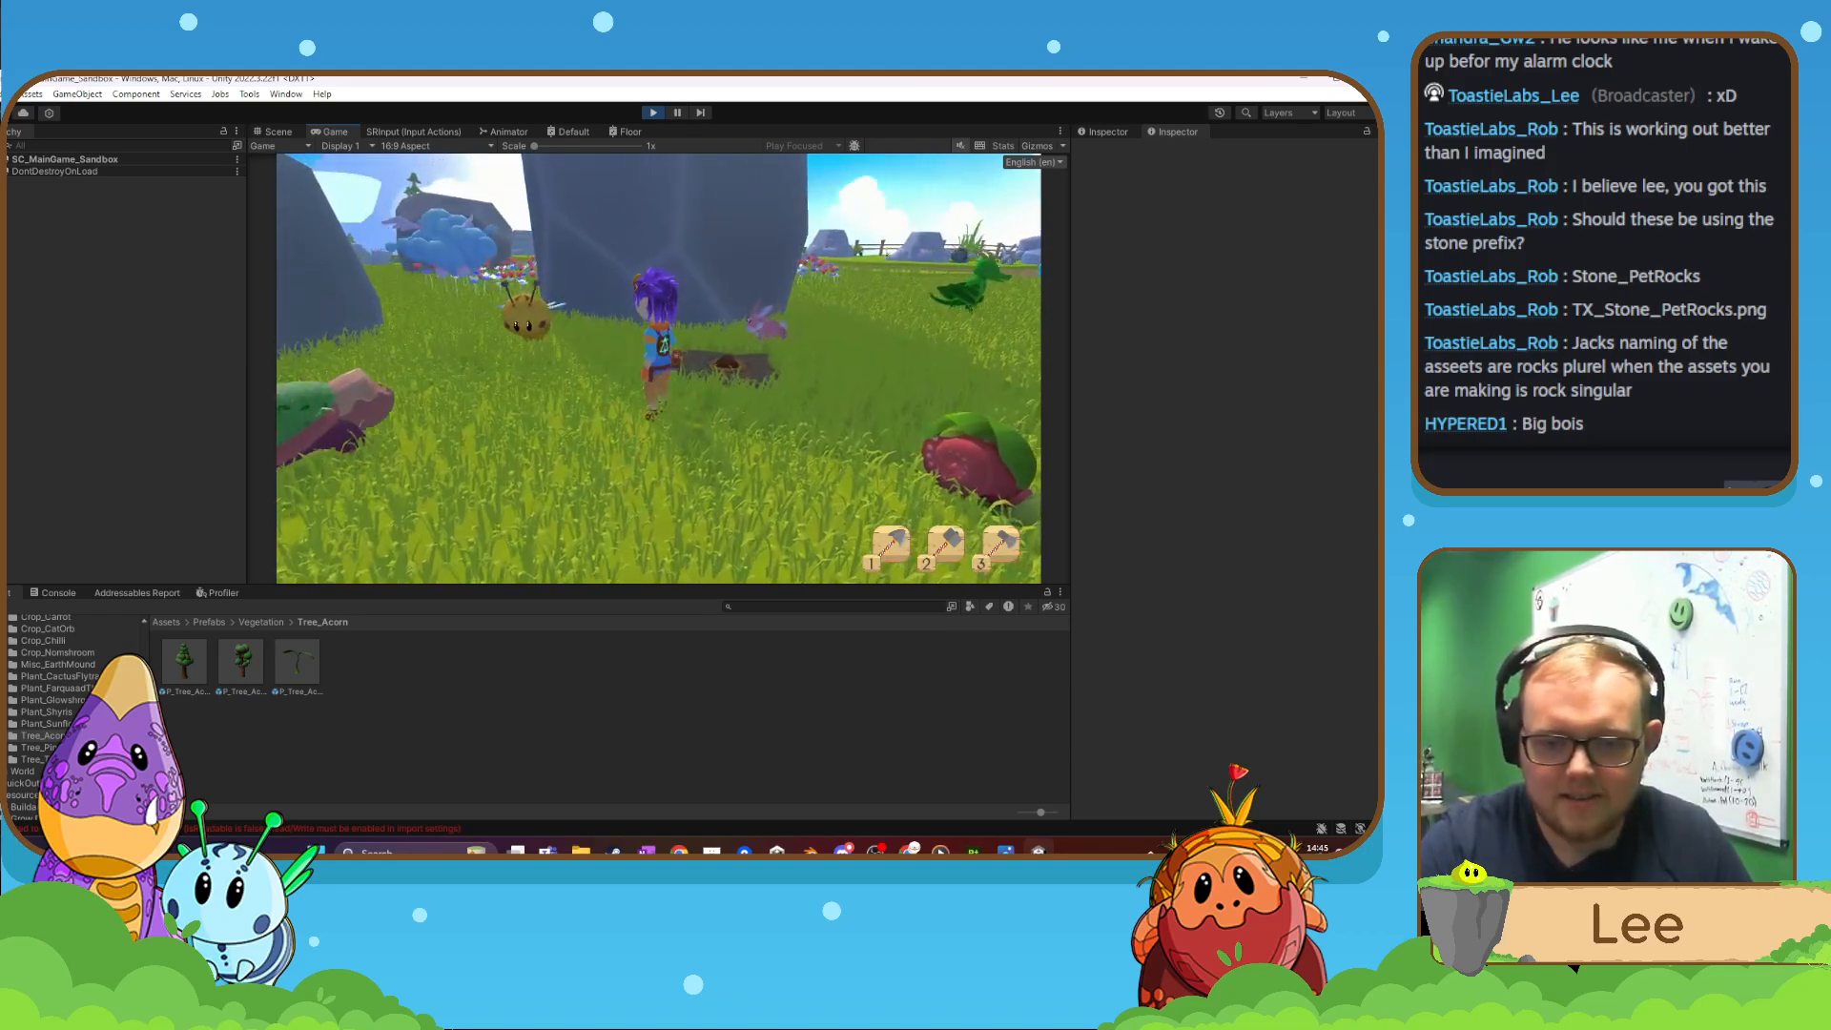
key("a")
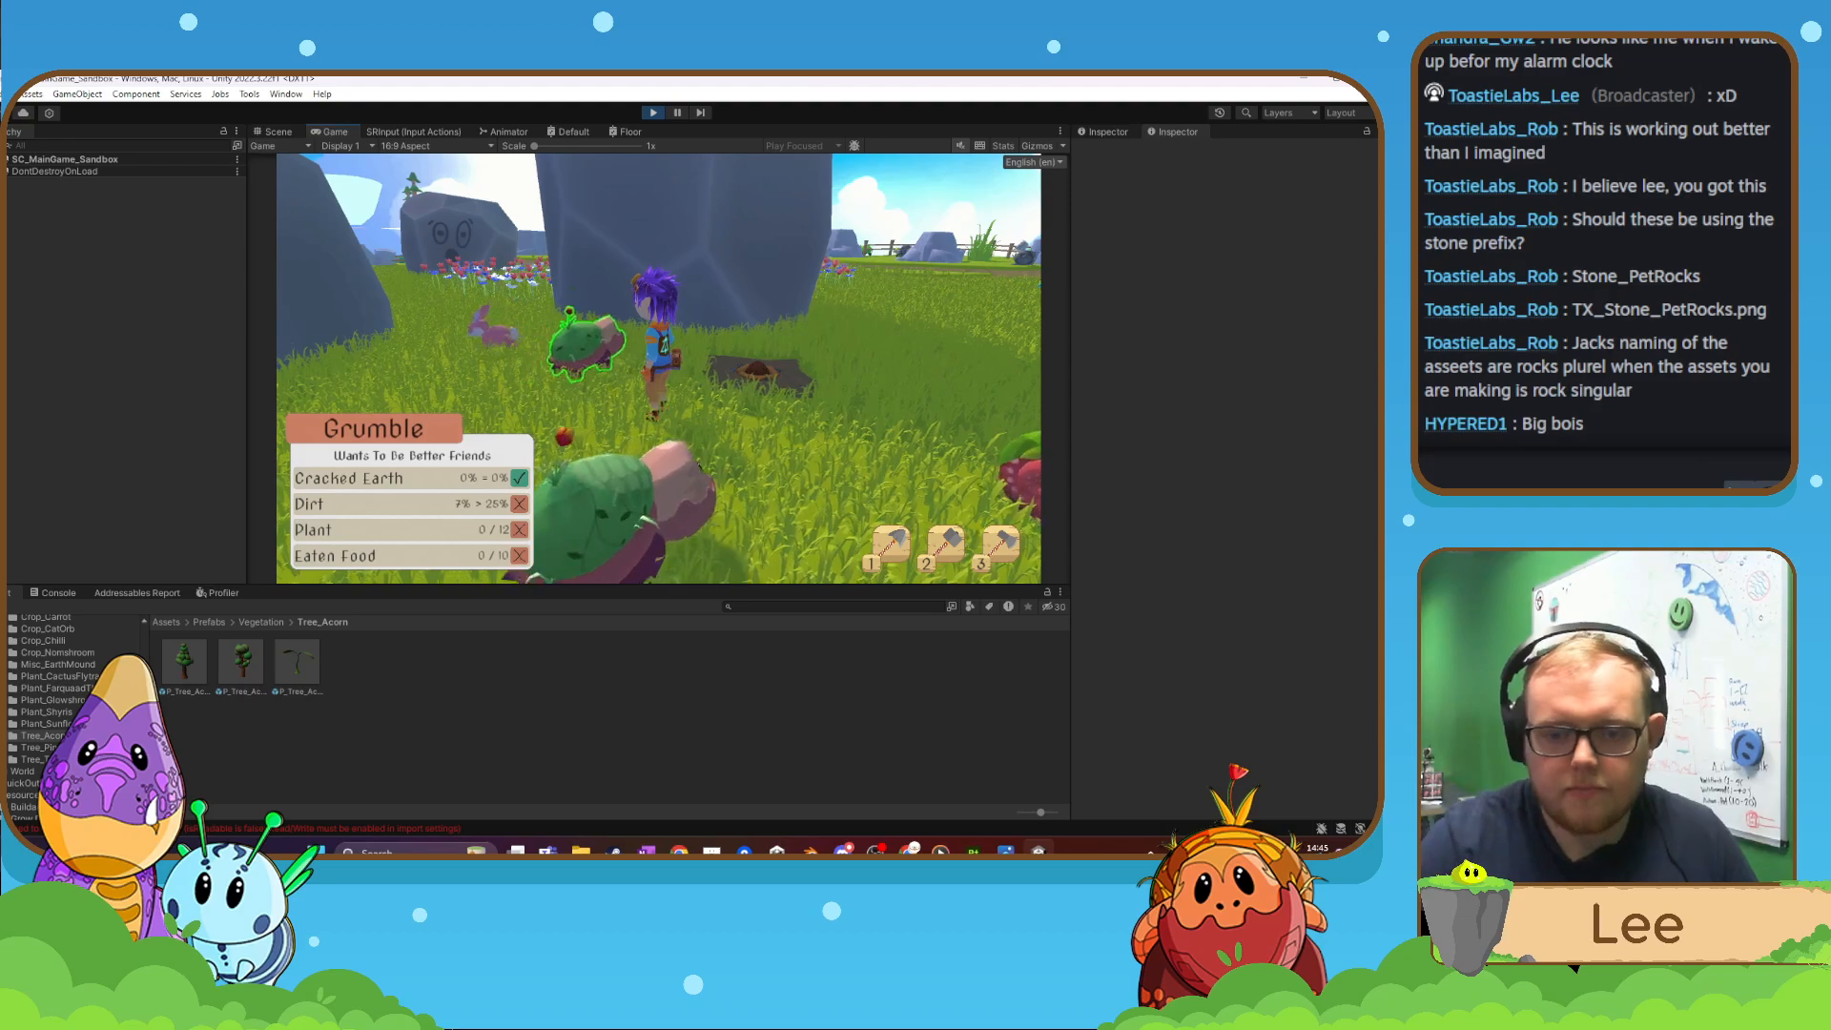
key("s")
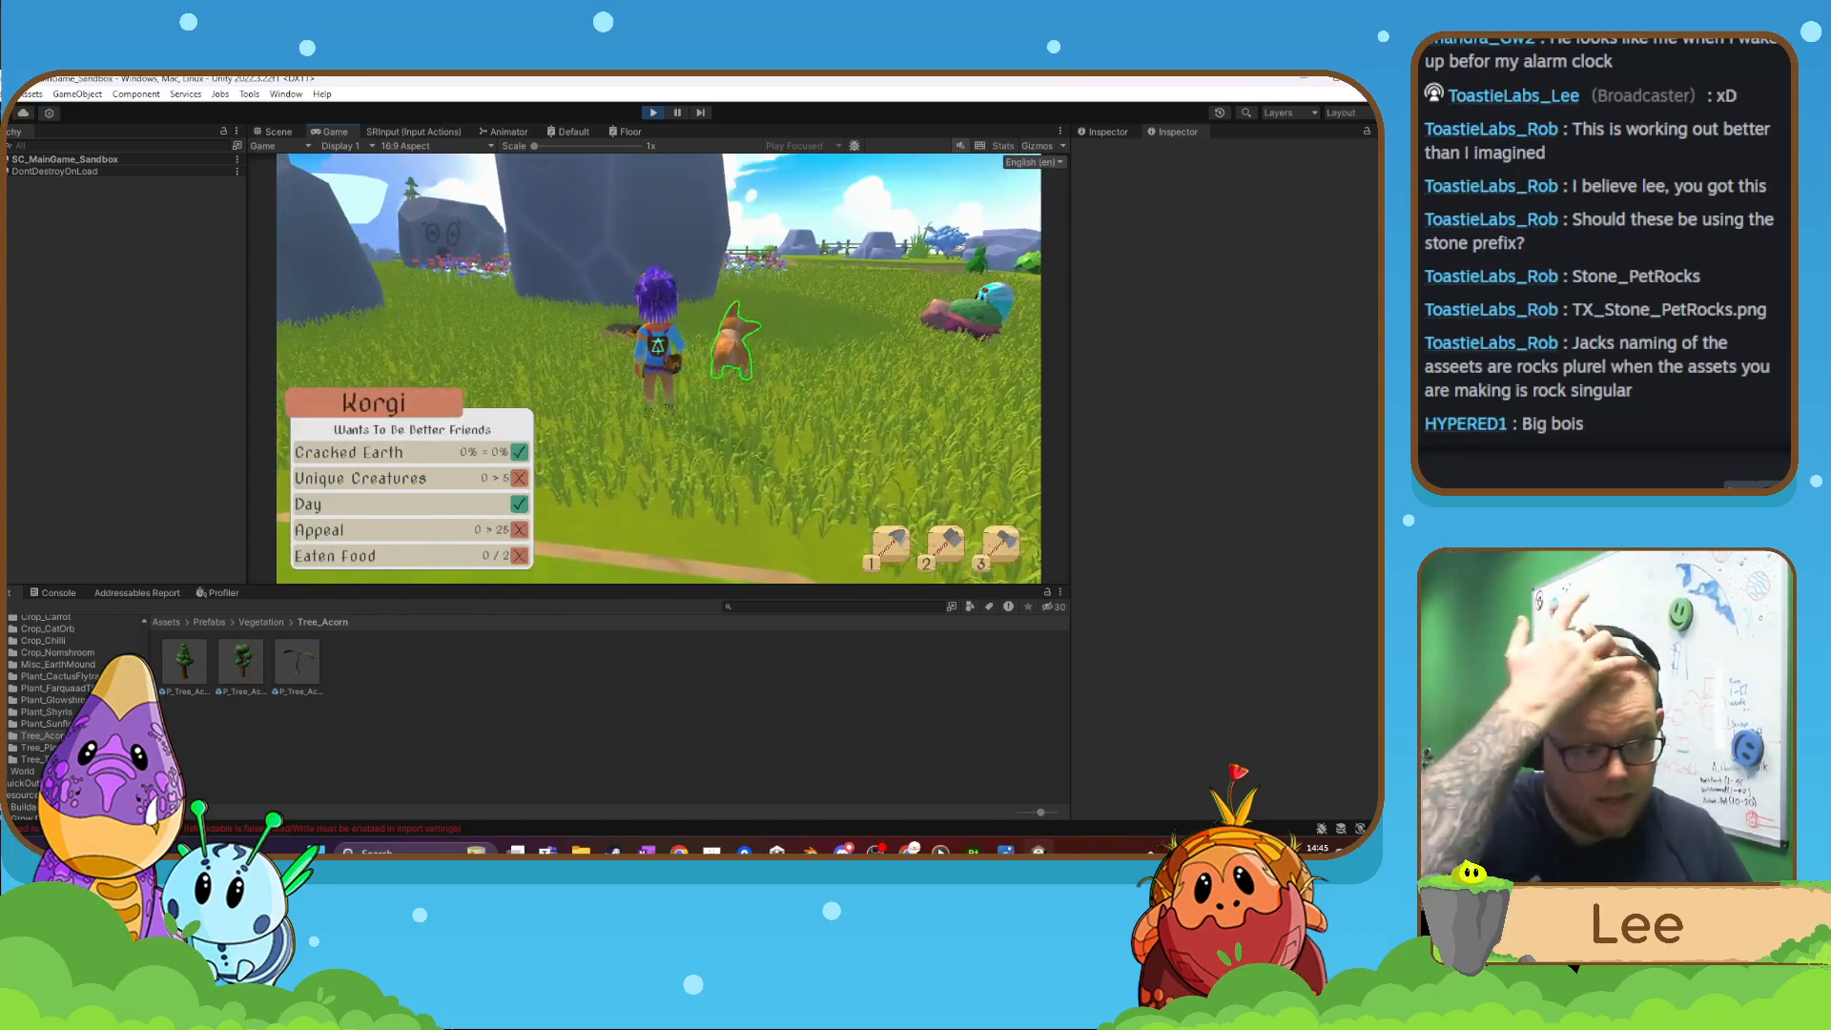
- Loop around the large pet rock past the flower patch and rating board, and return to the planted acorn
key("w")
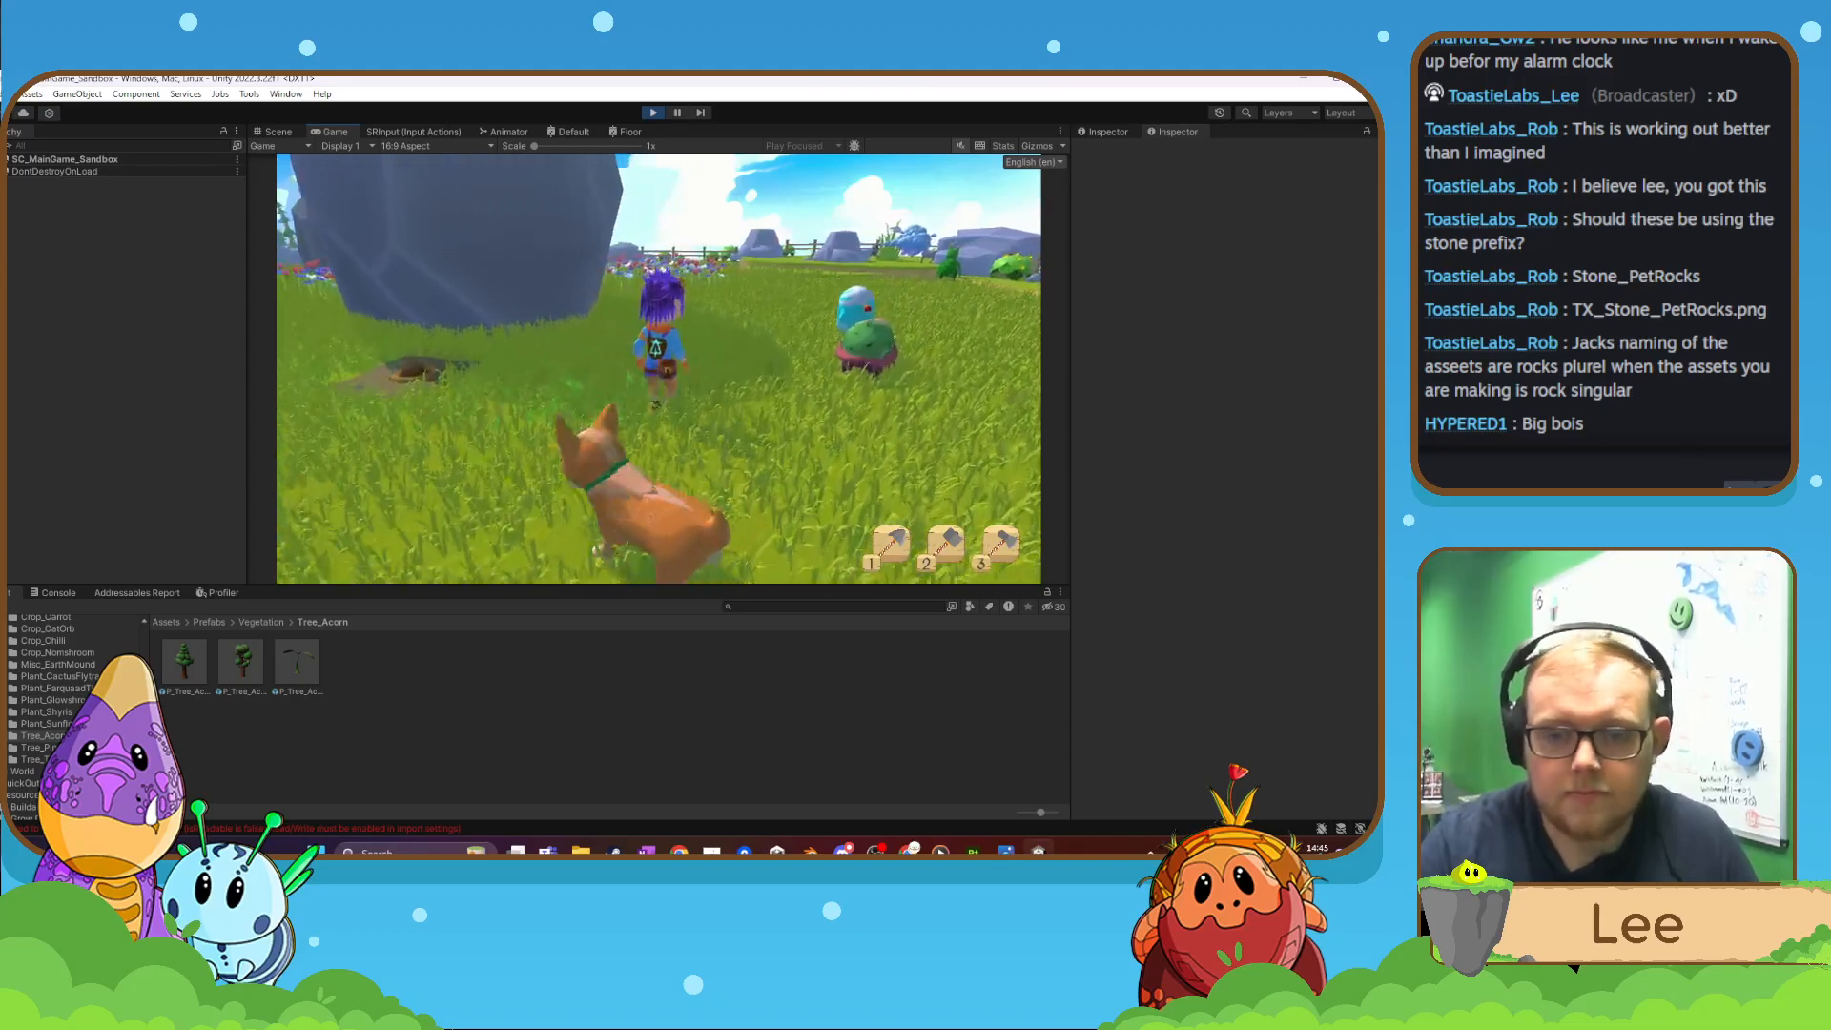
key("a")
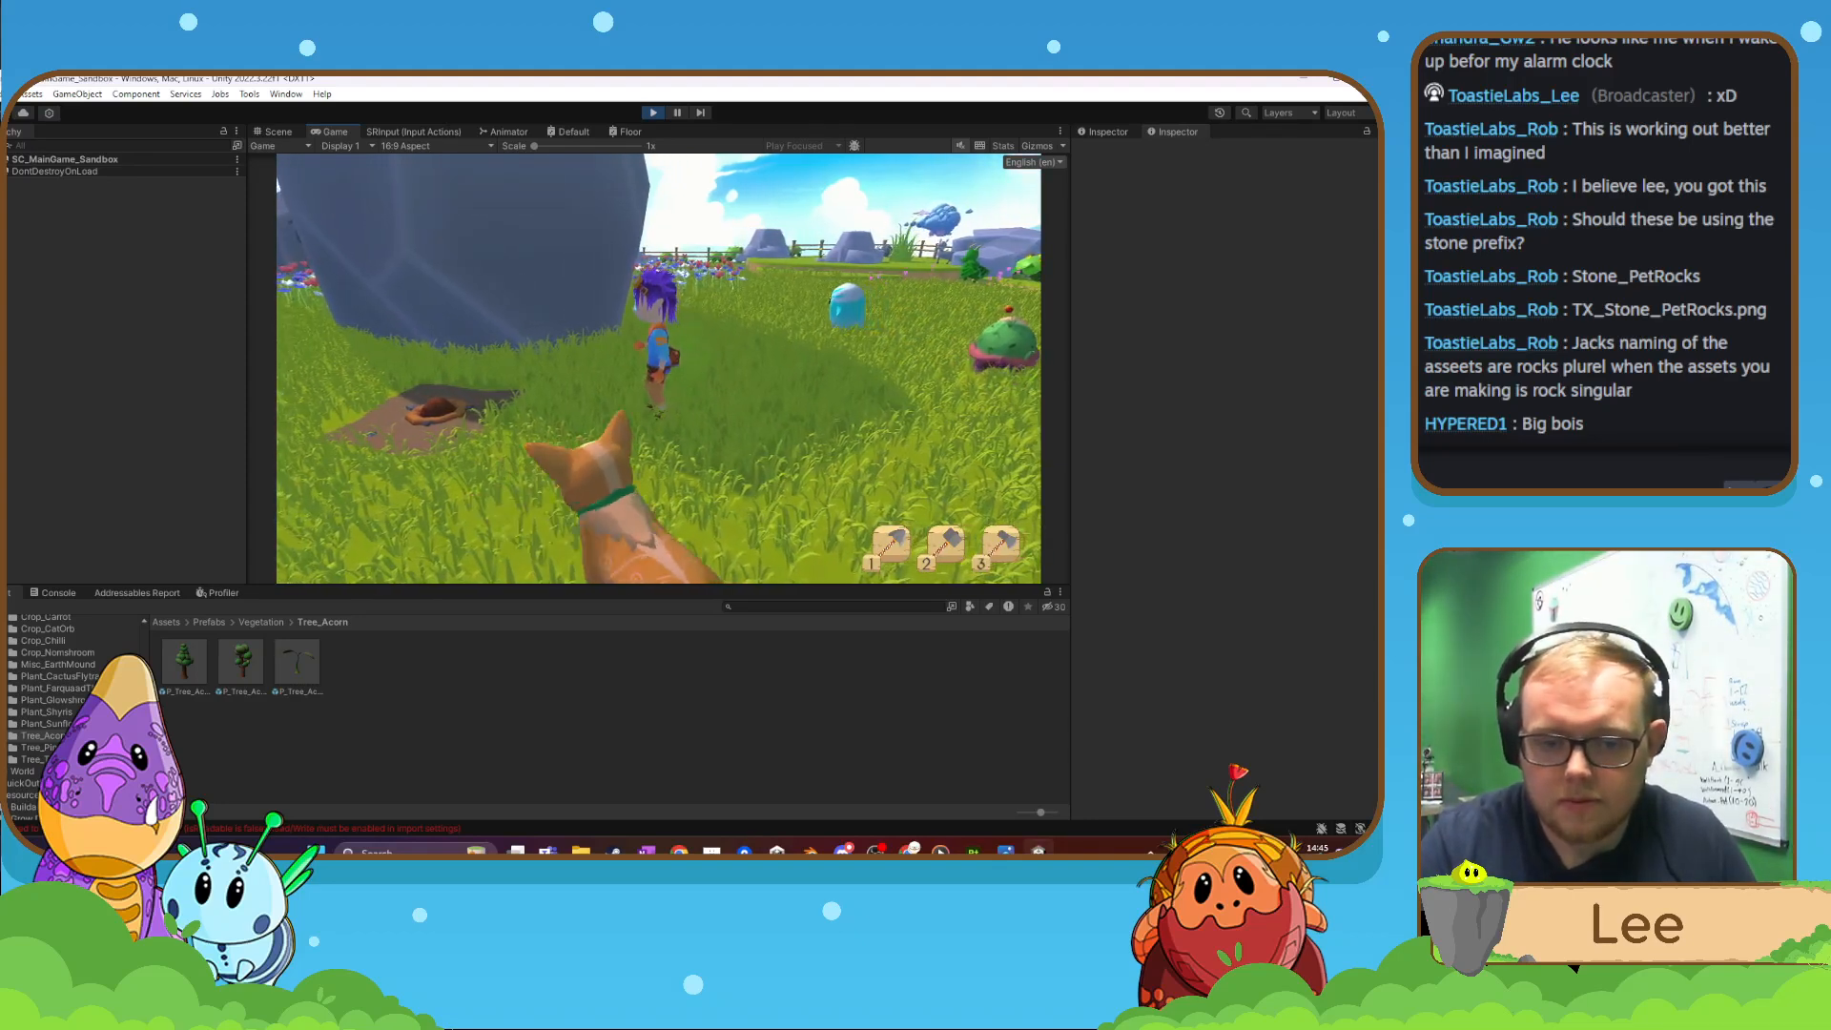
key("a")
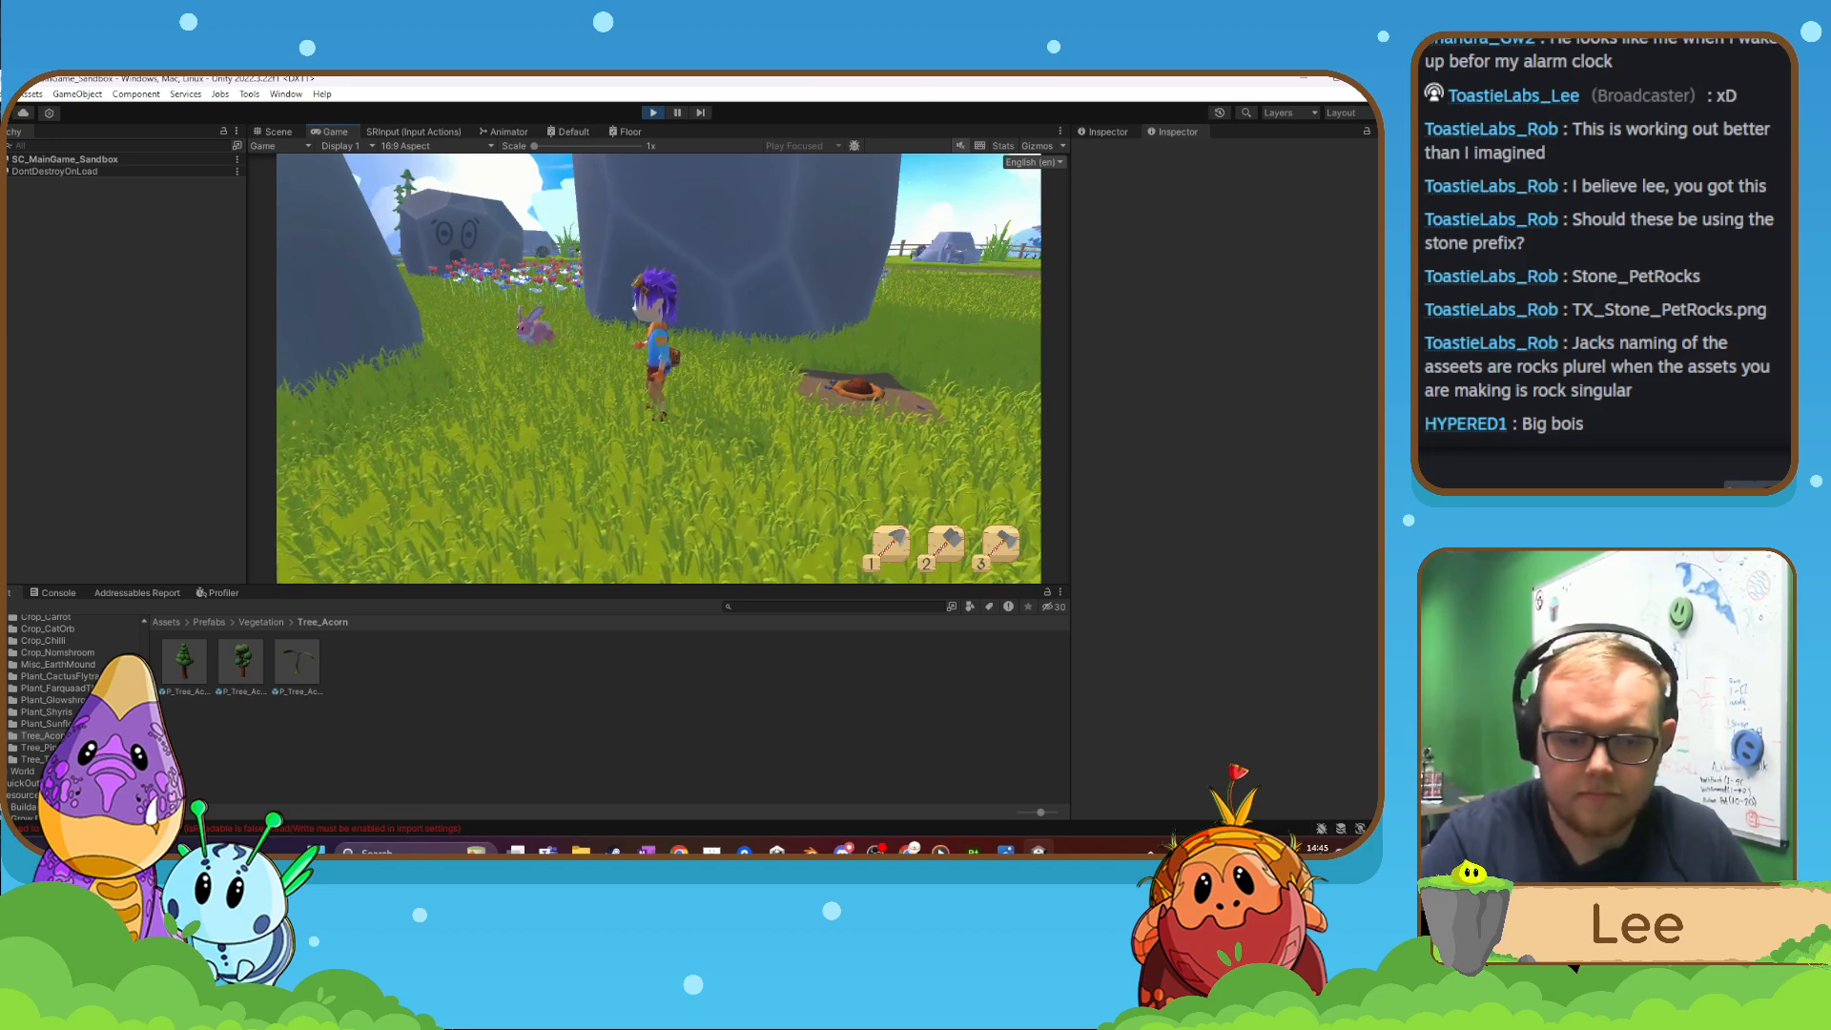
key("d")
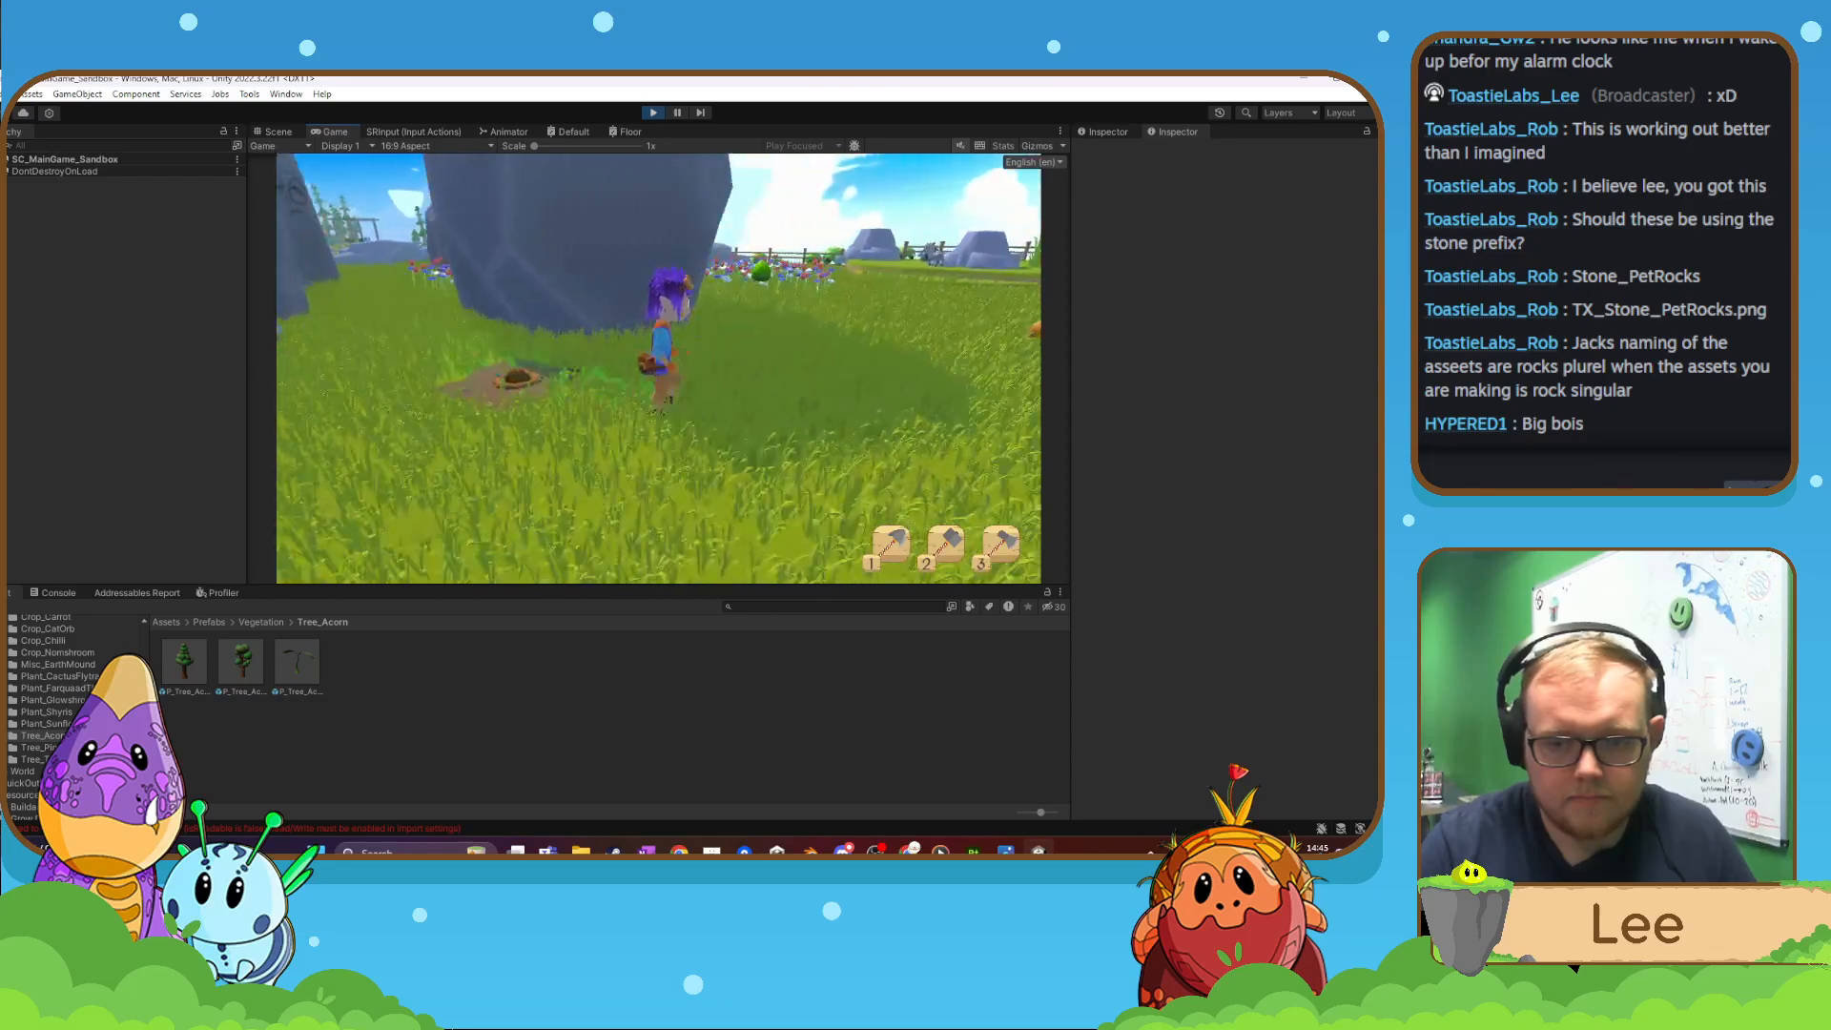
key("w")
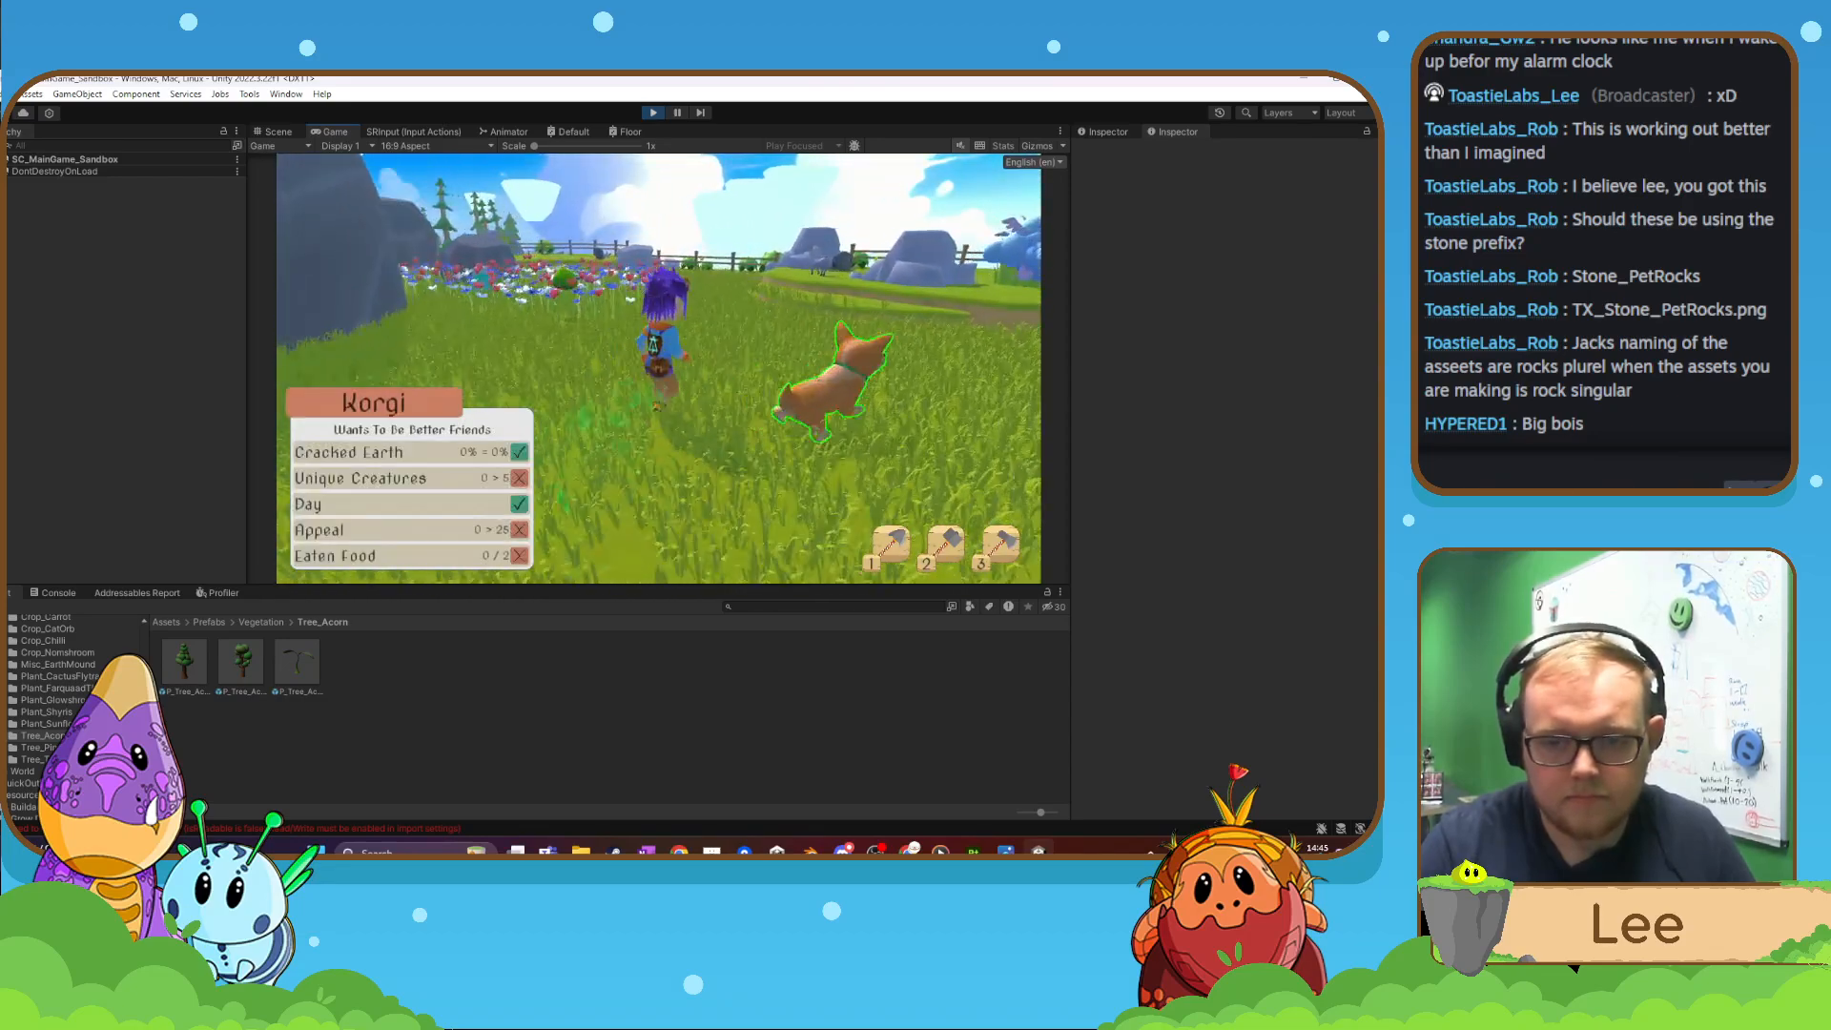
key("a")
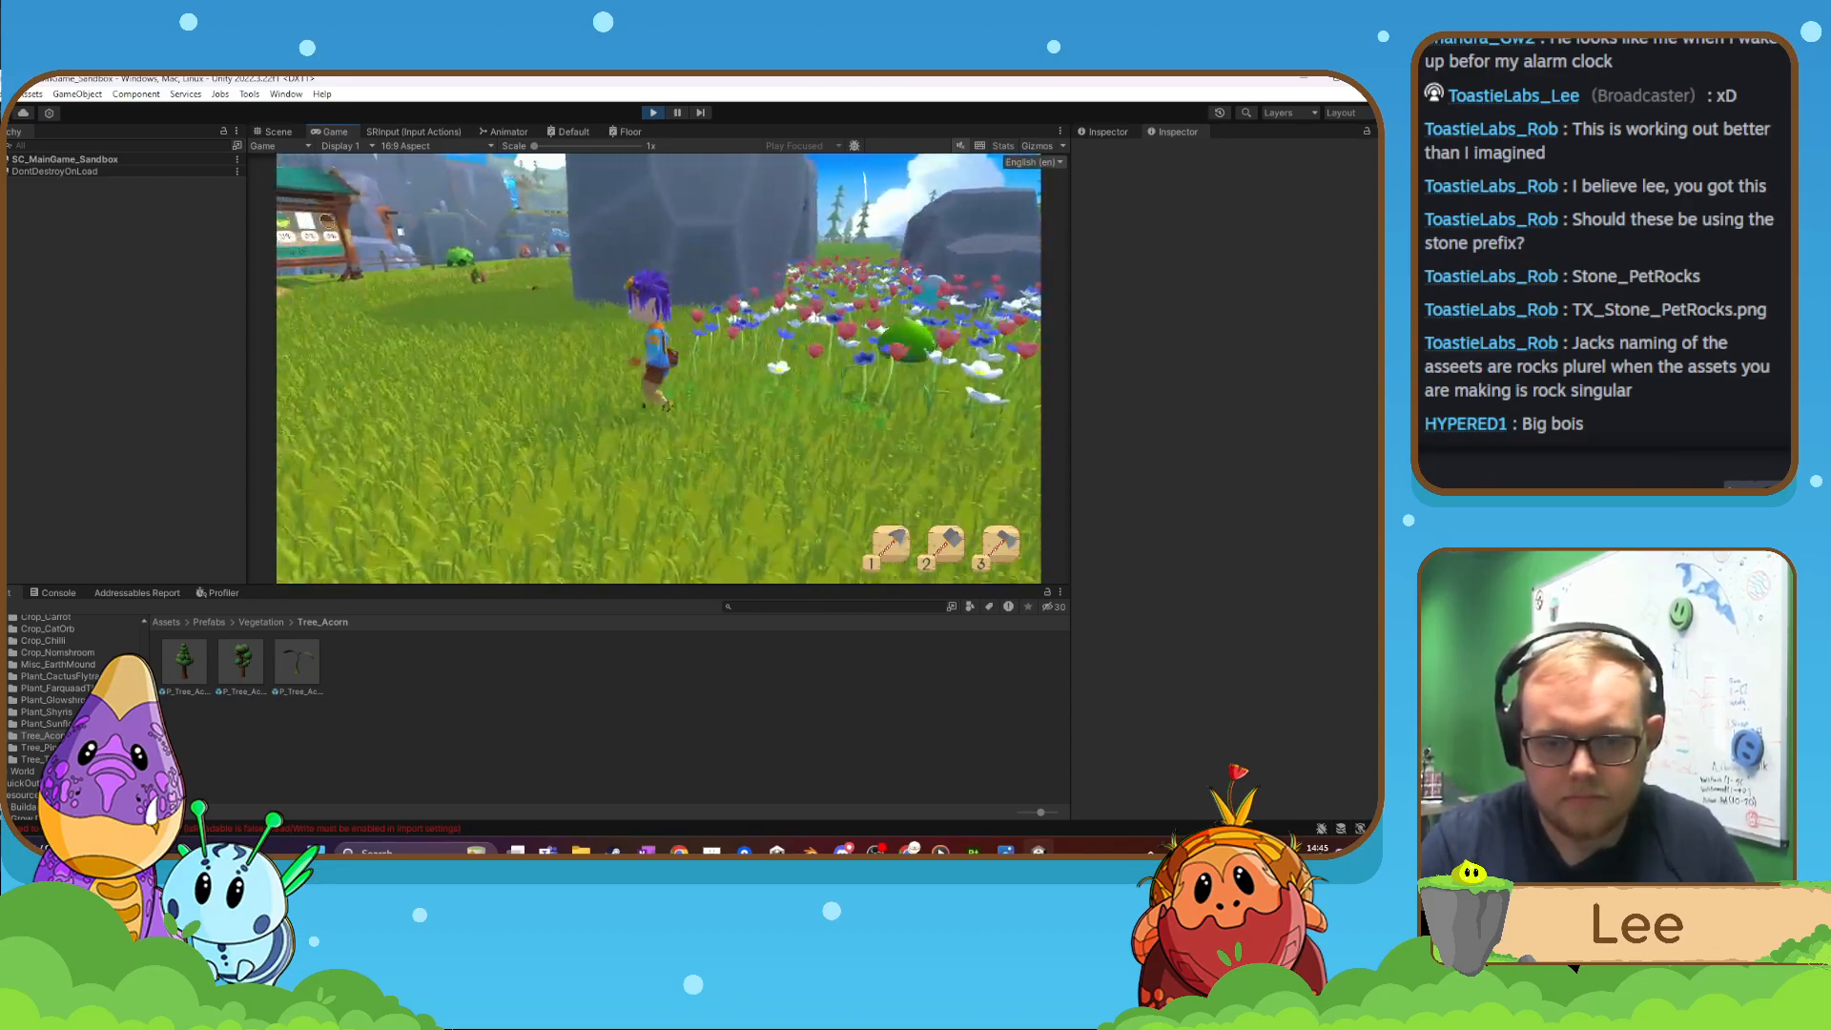
key("w")
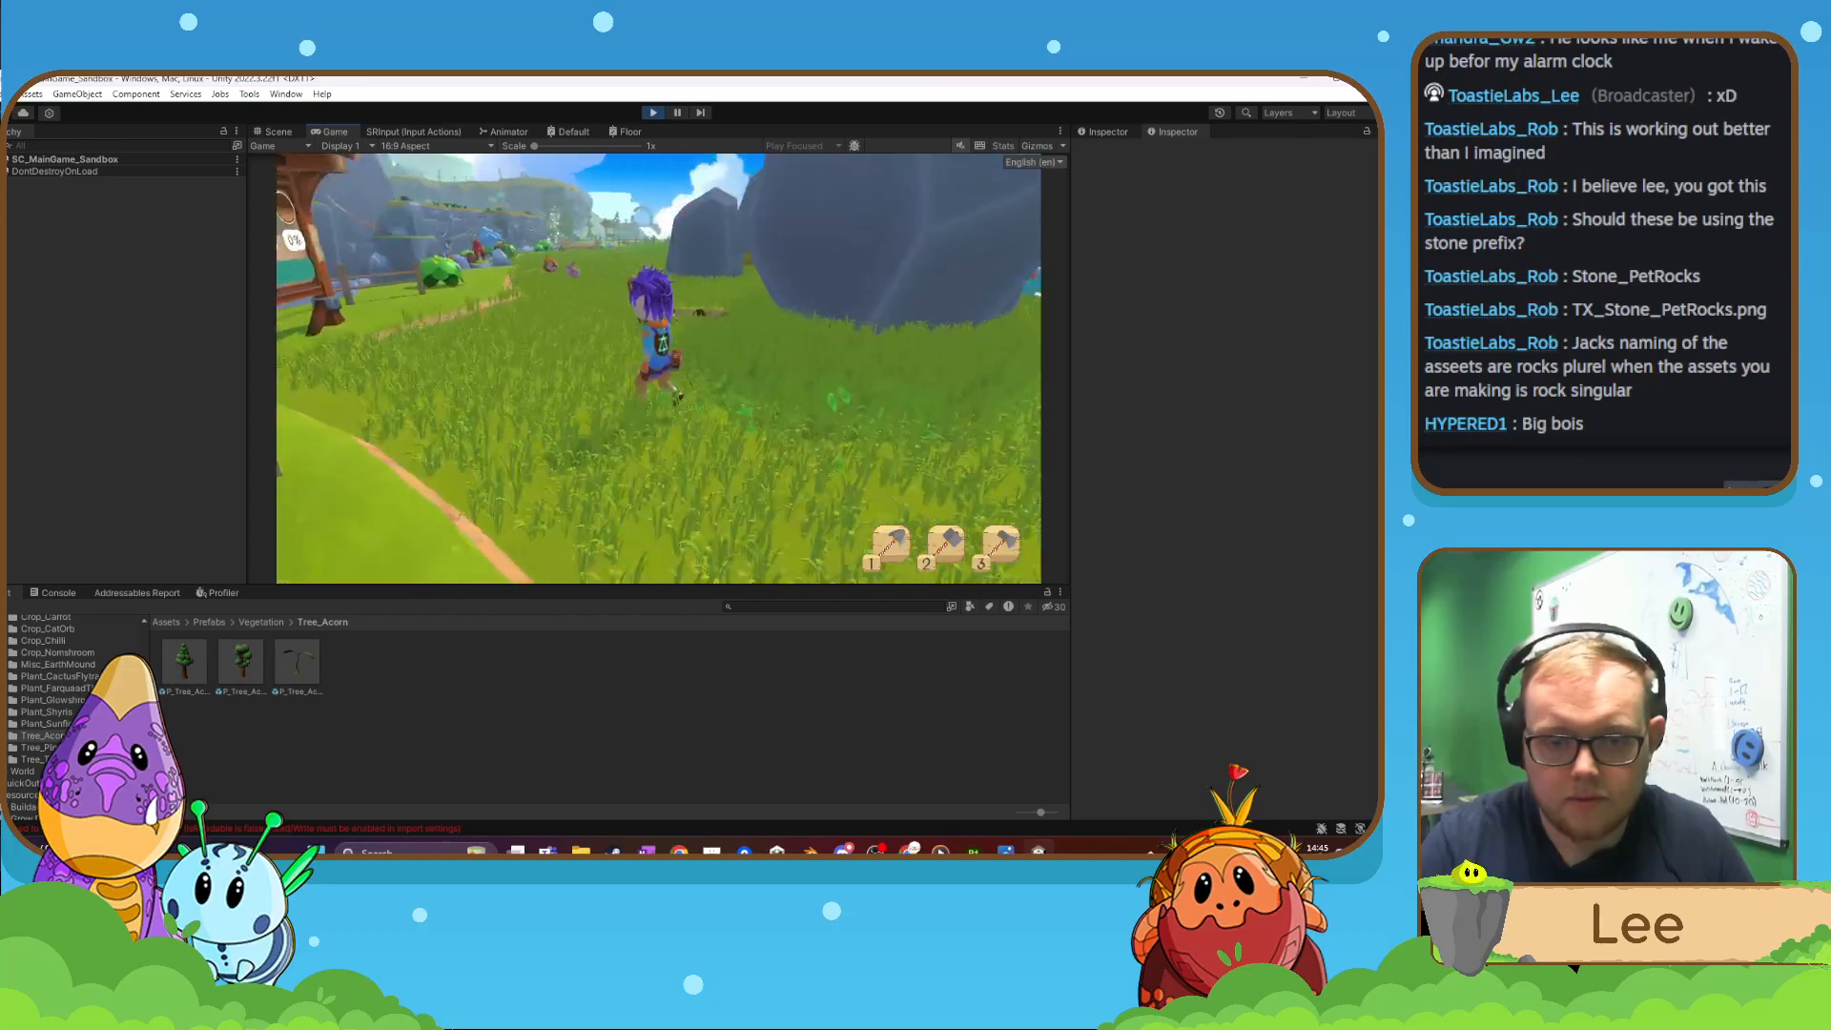
key("w")
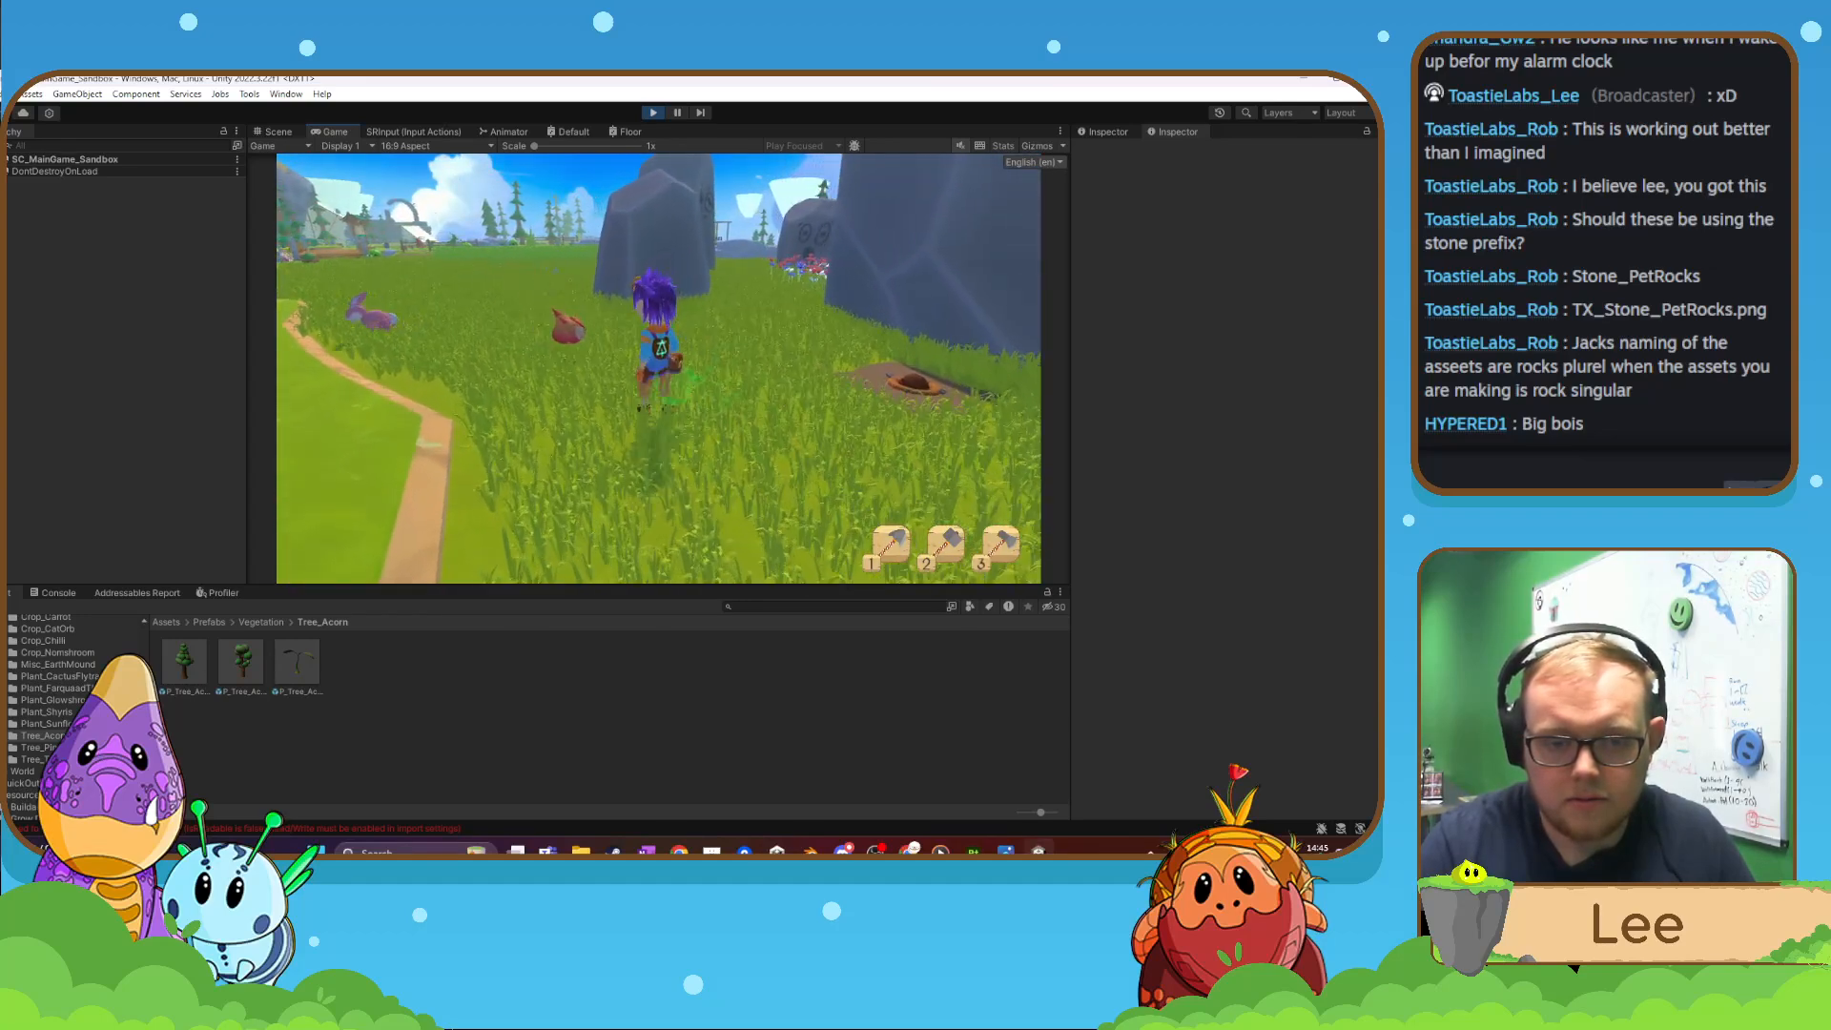
key("w")
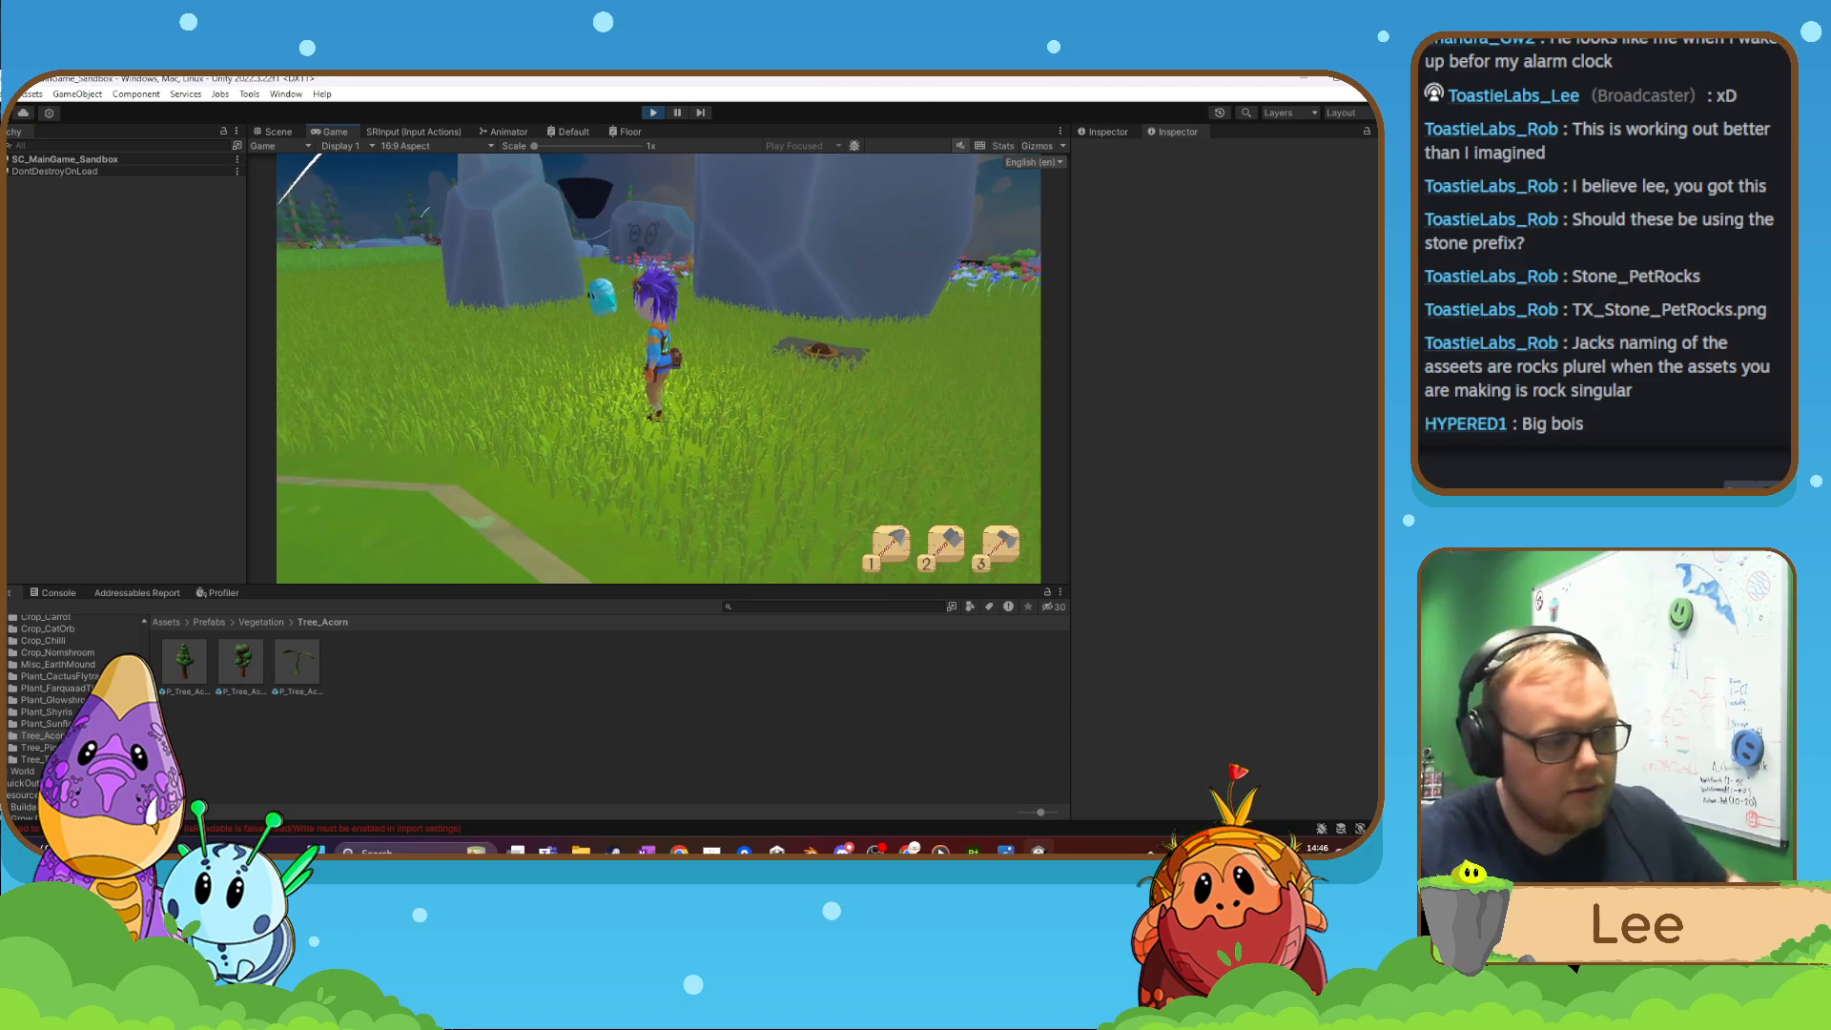
- Approach the planted acorn at night and walk over its soil patch to inspect it up close
key("w")
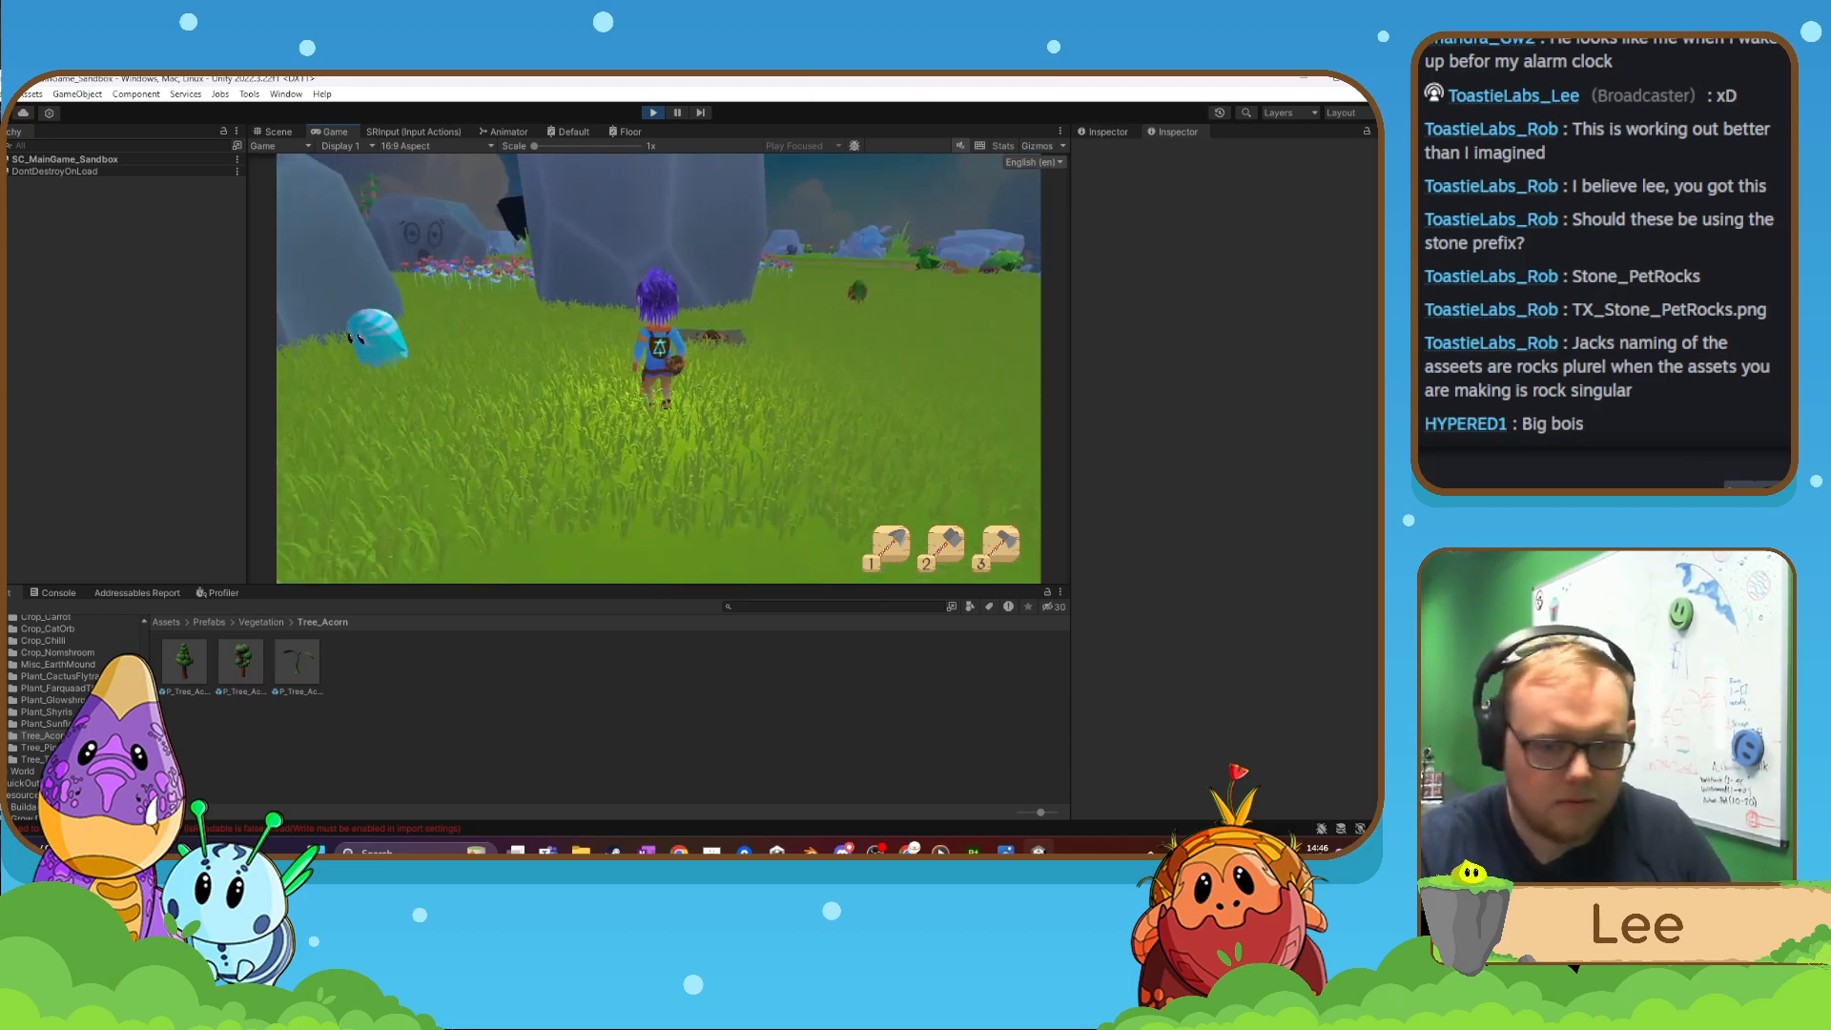
key("s")
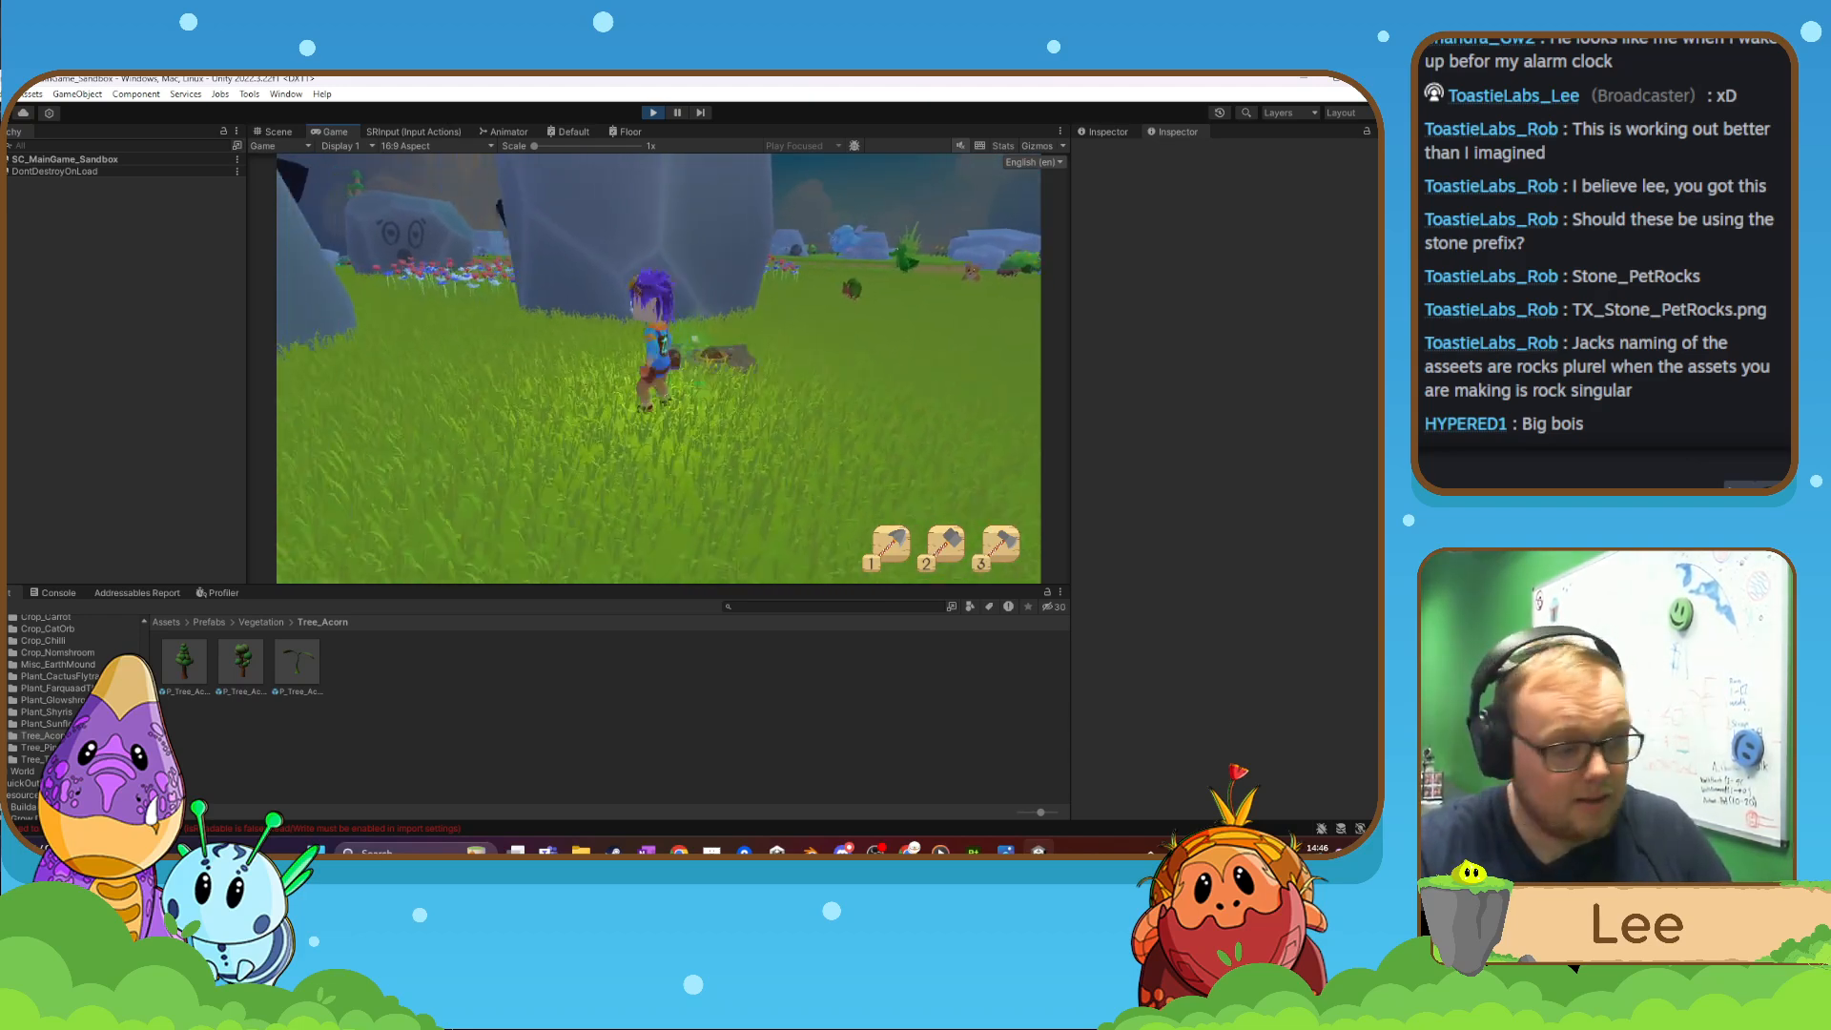
key("w")
key("d")
key("s")
key("a")
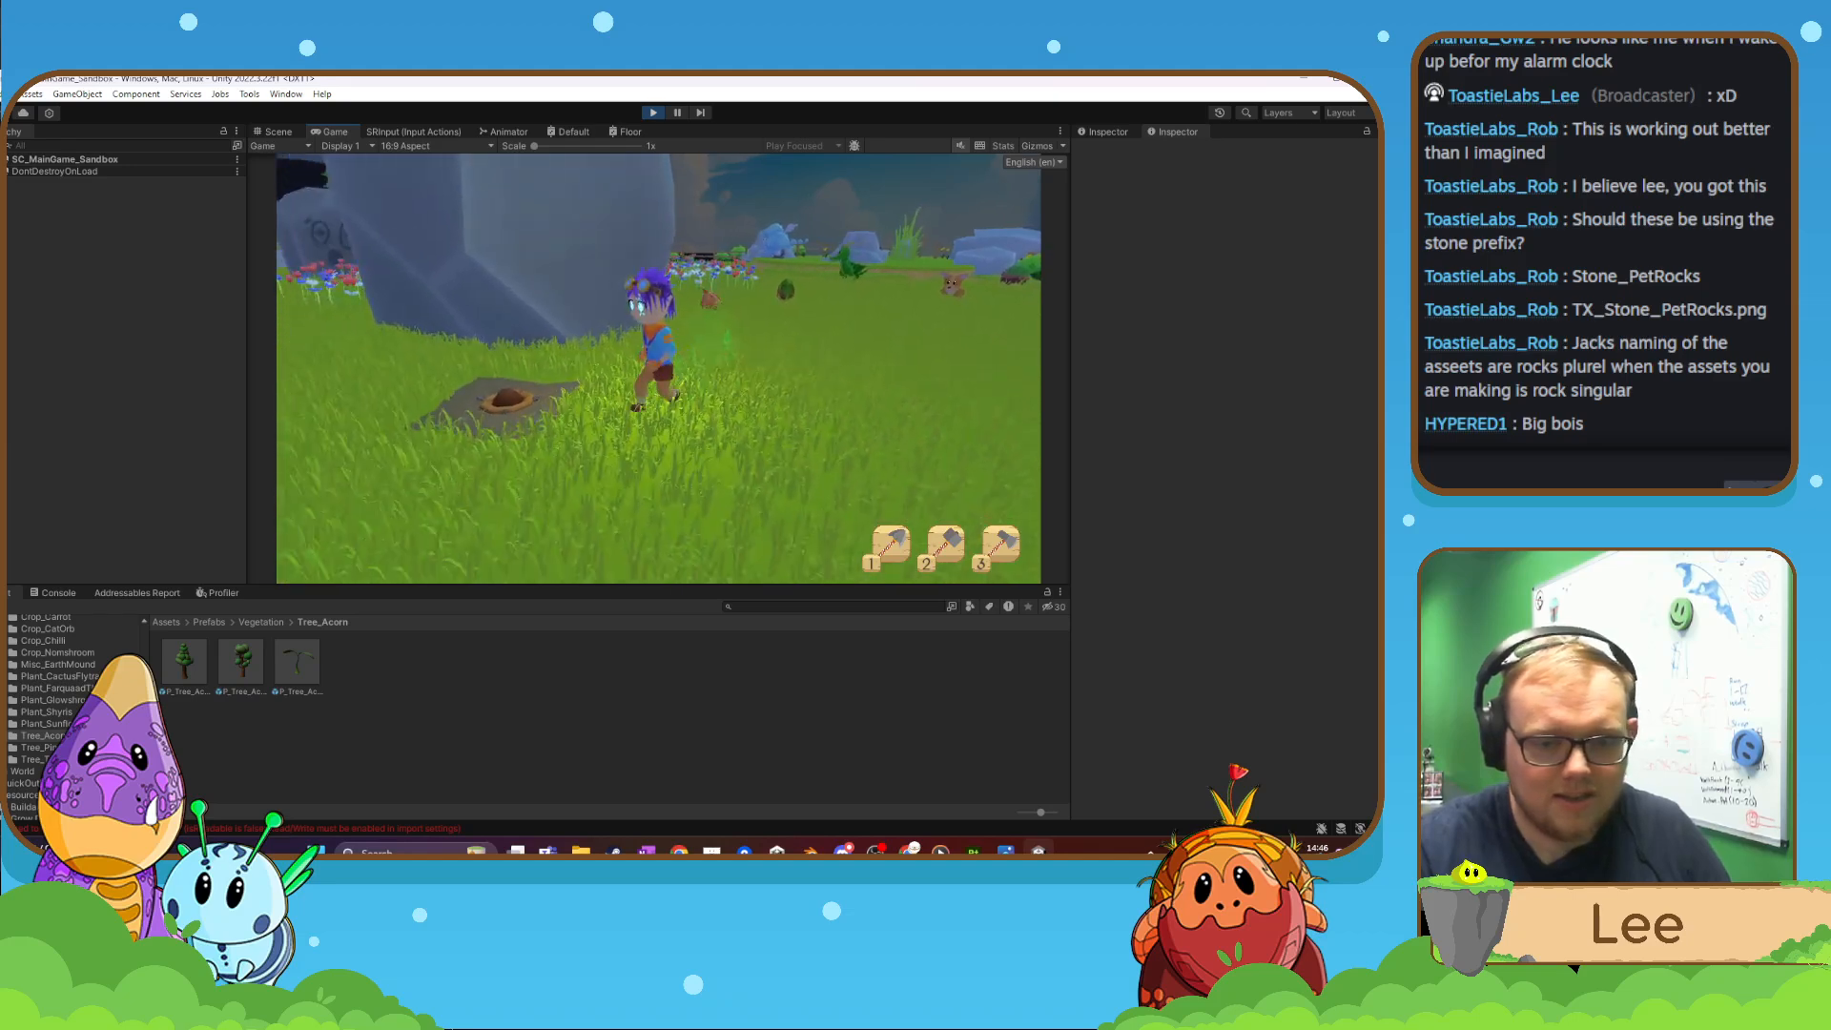
key("d")
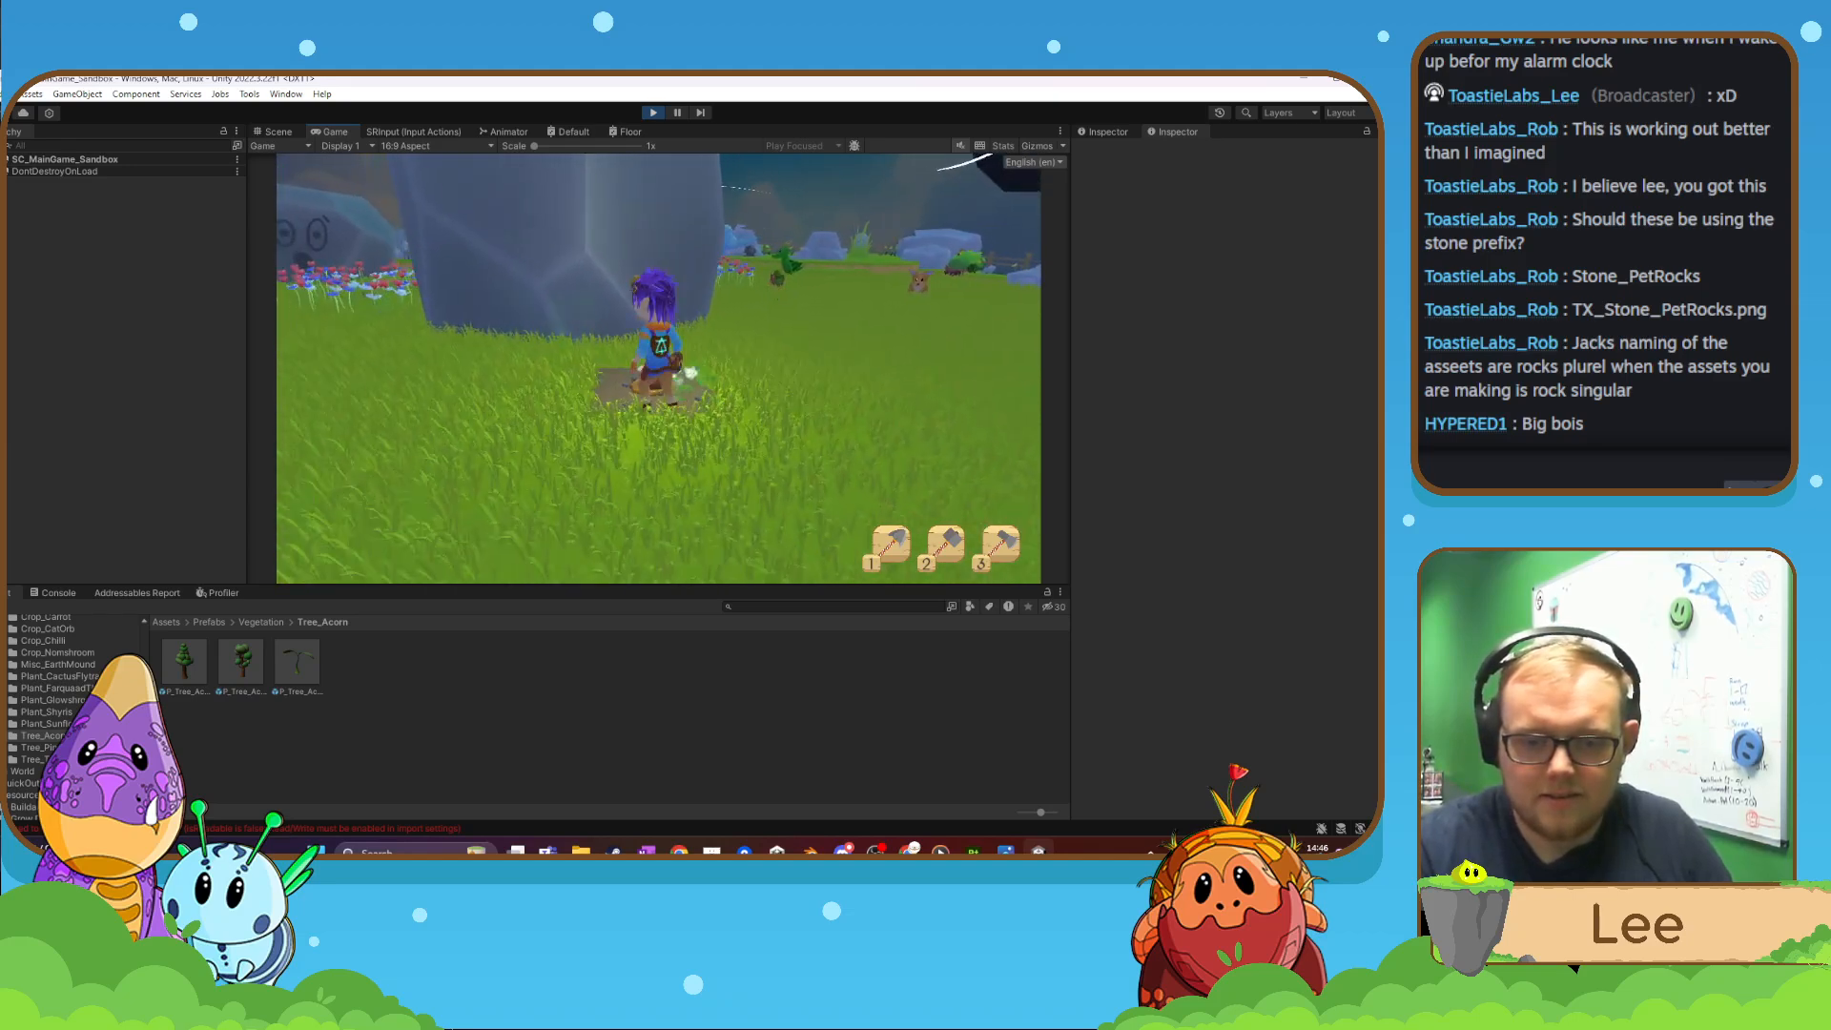
key("w")
key("d")
key("a")
- Pause the game, exit play mode and select the P_Tree_Acorn_Sapling prefab to inspect its components
key("Escape")
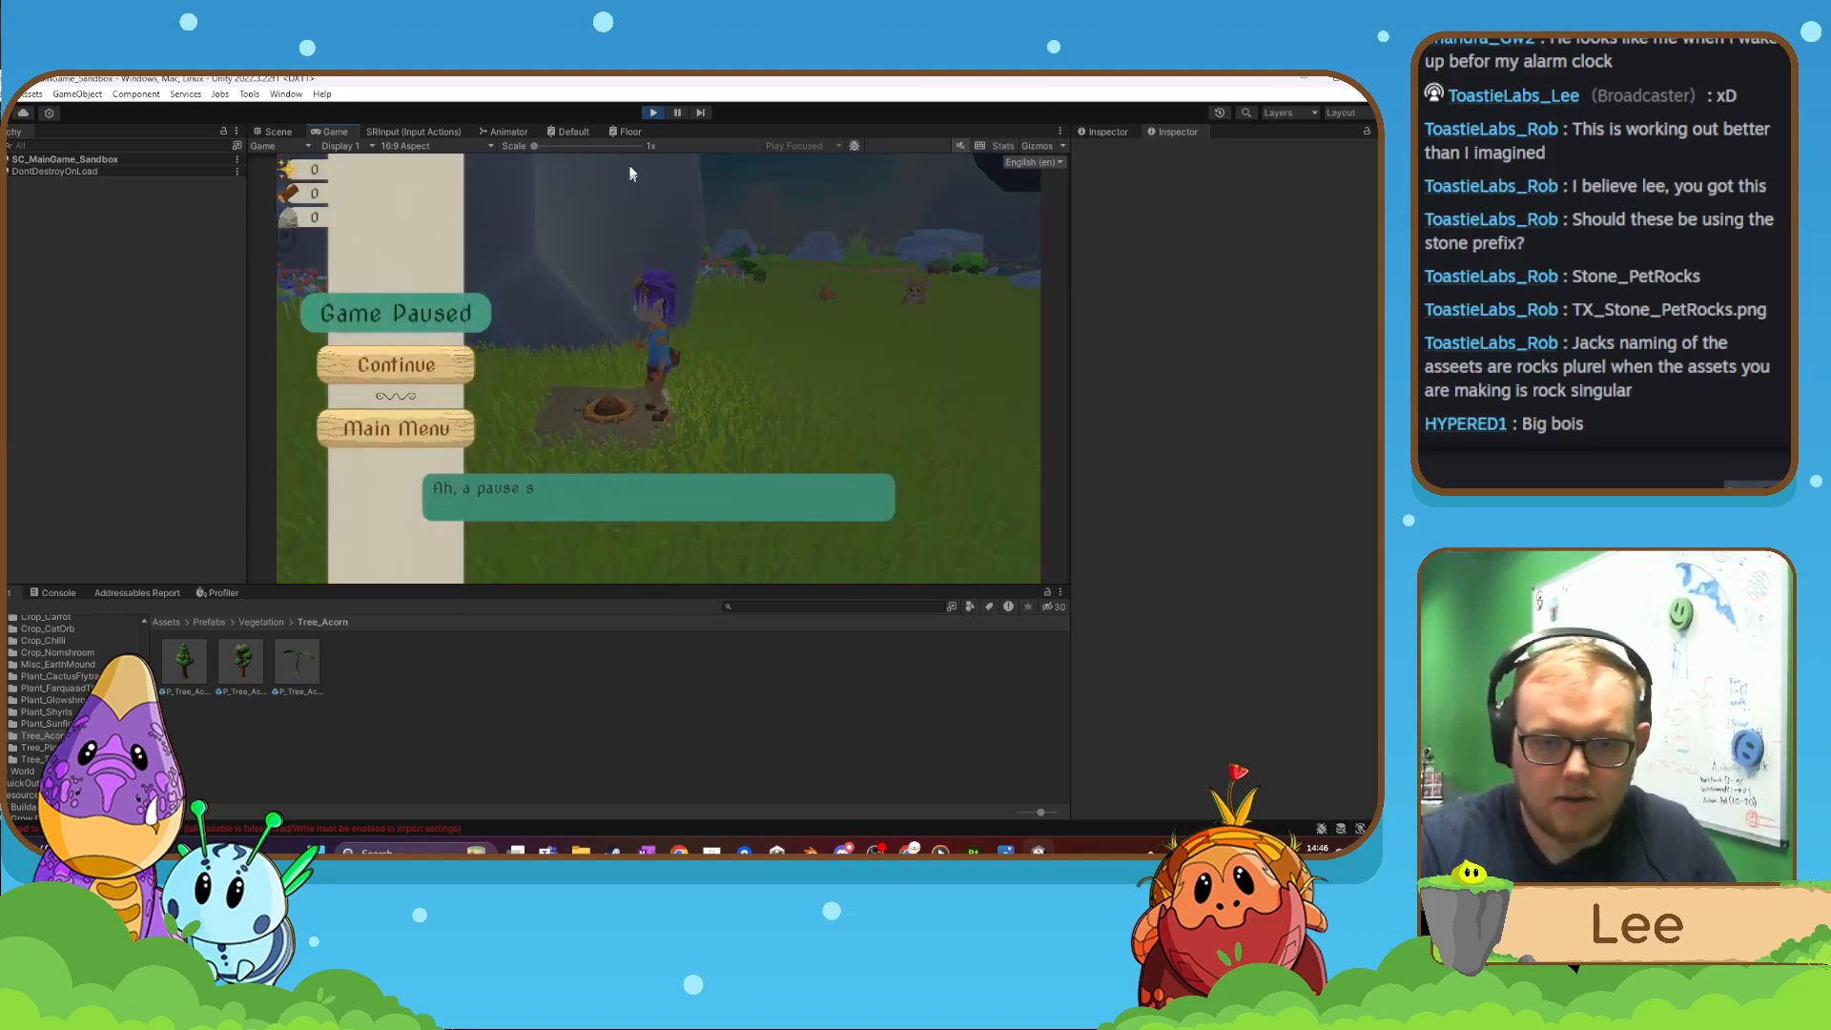
key("ctrl+p")
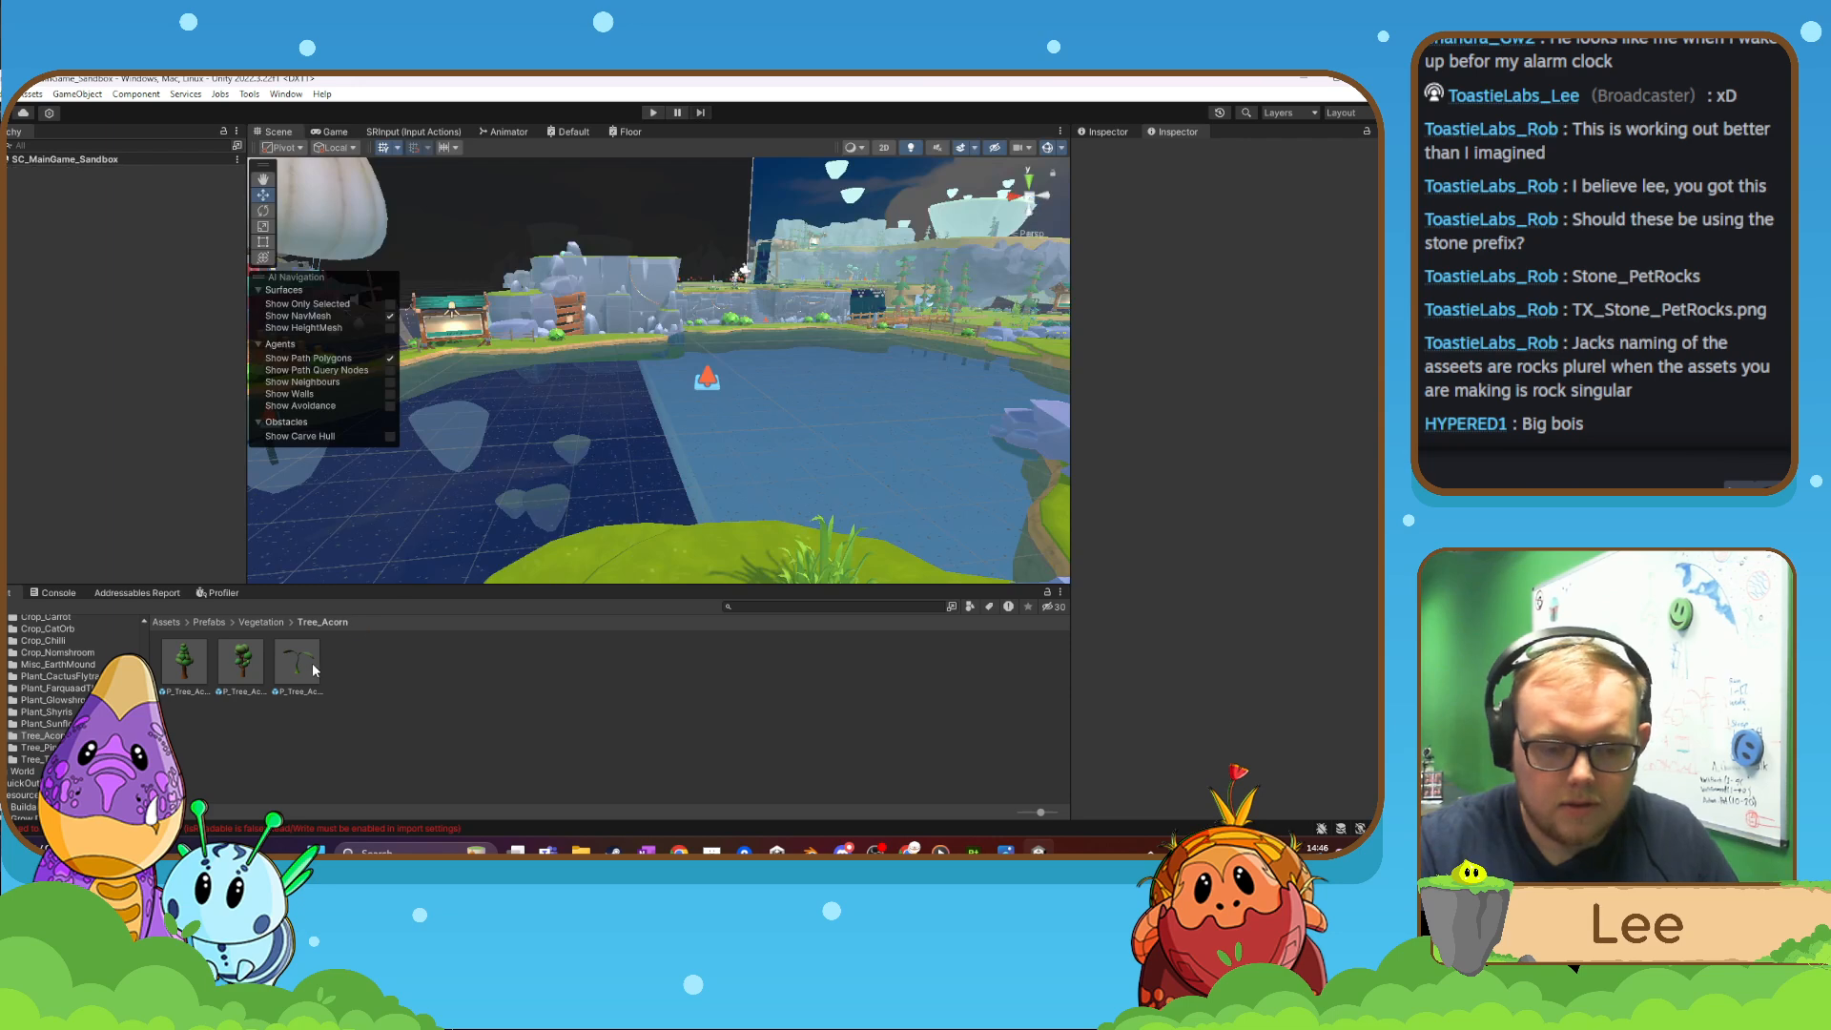
left_click(312, 665)
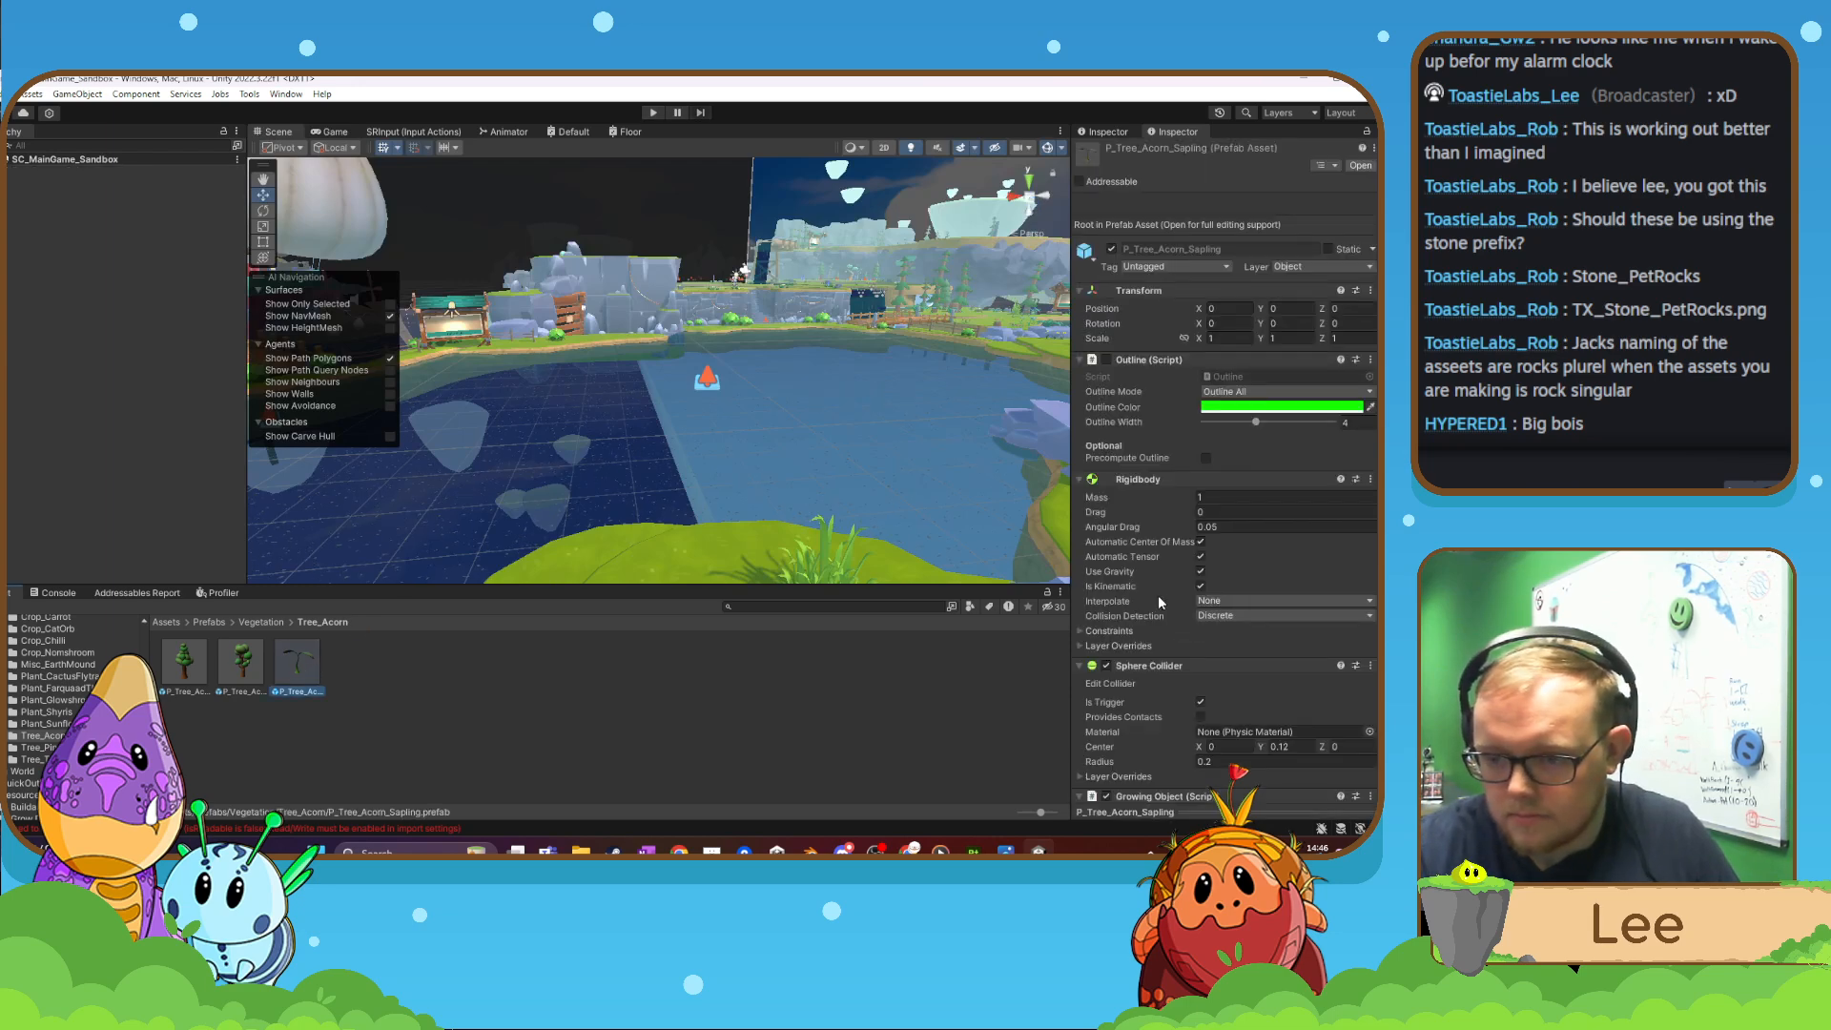
scroll(50, 702, "up", 5)
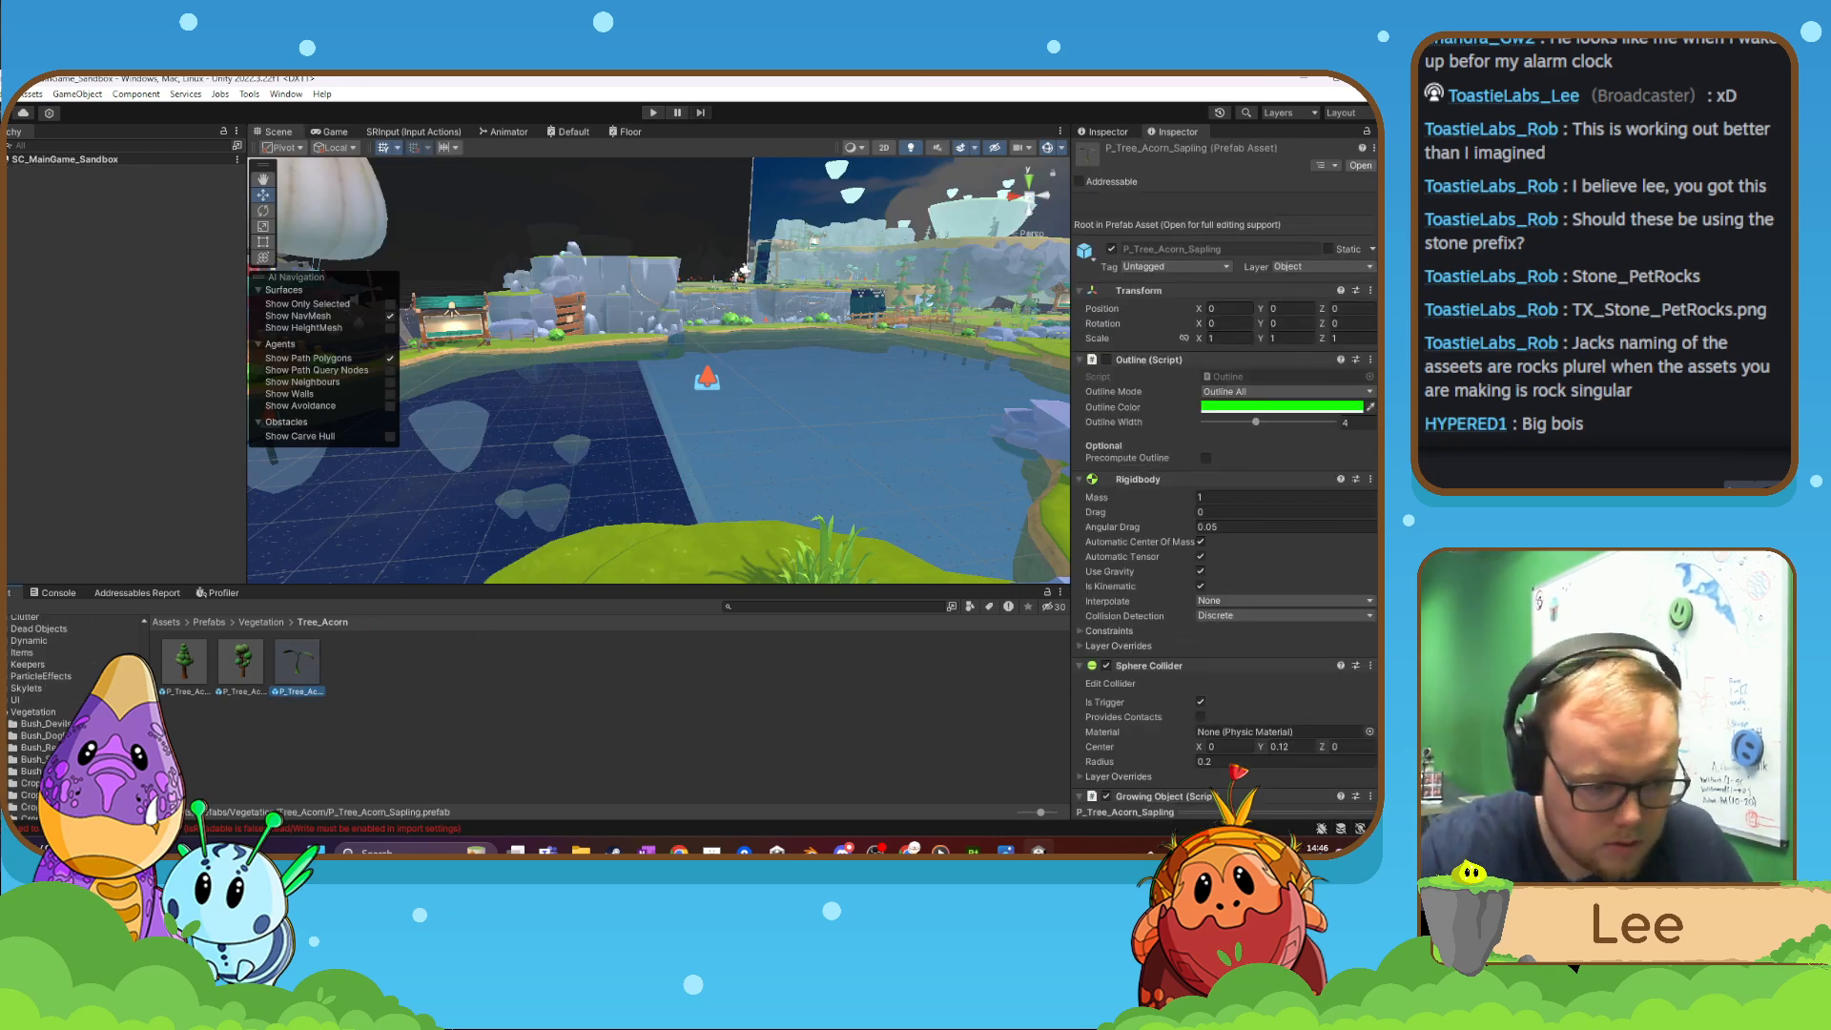
- Open the Tree_Acorn grow data asset from the Grow Datas folder in Resources
scroll(49, 702, "up", 5)
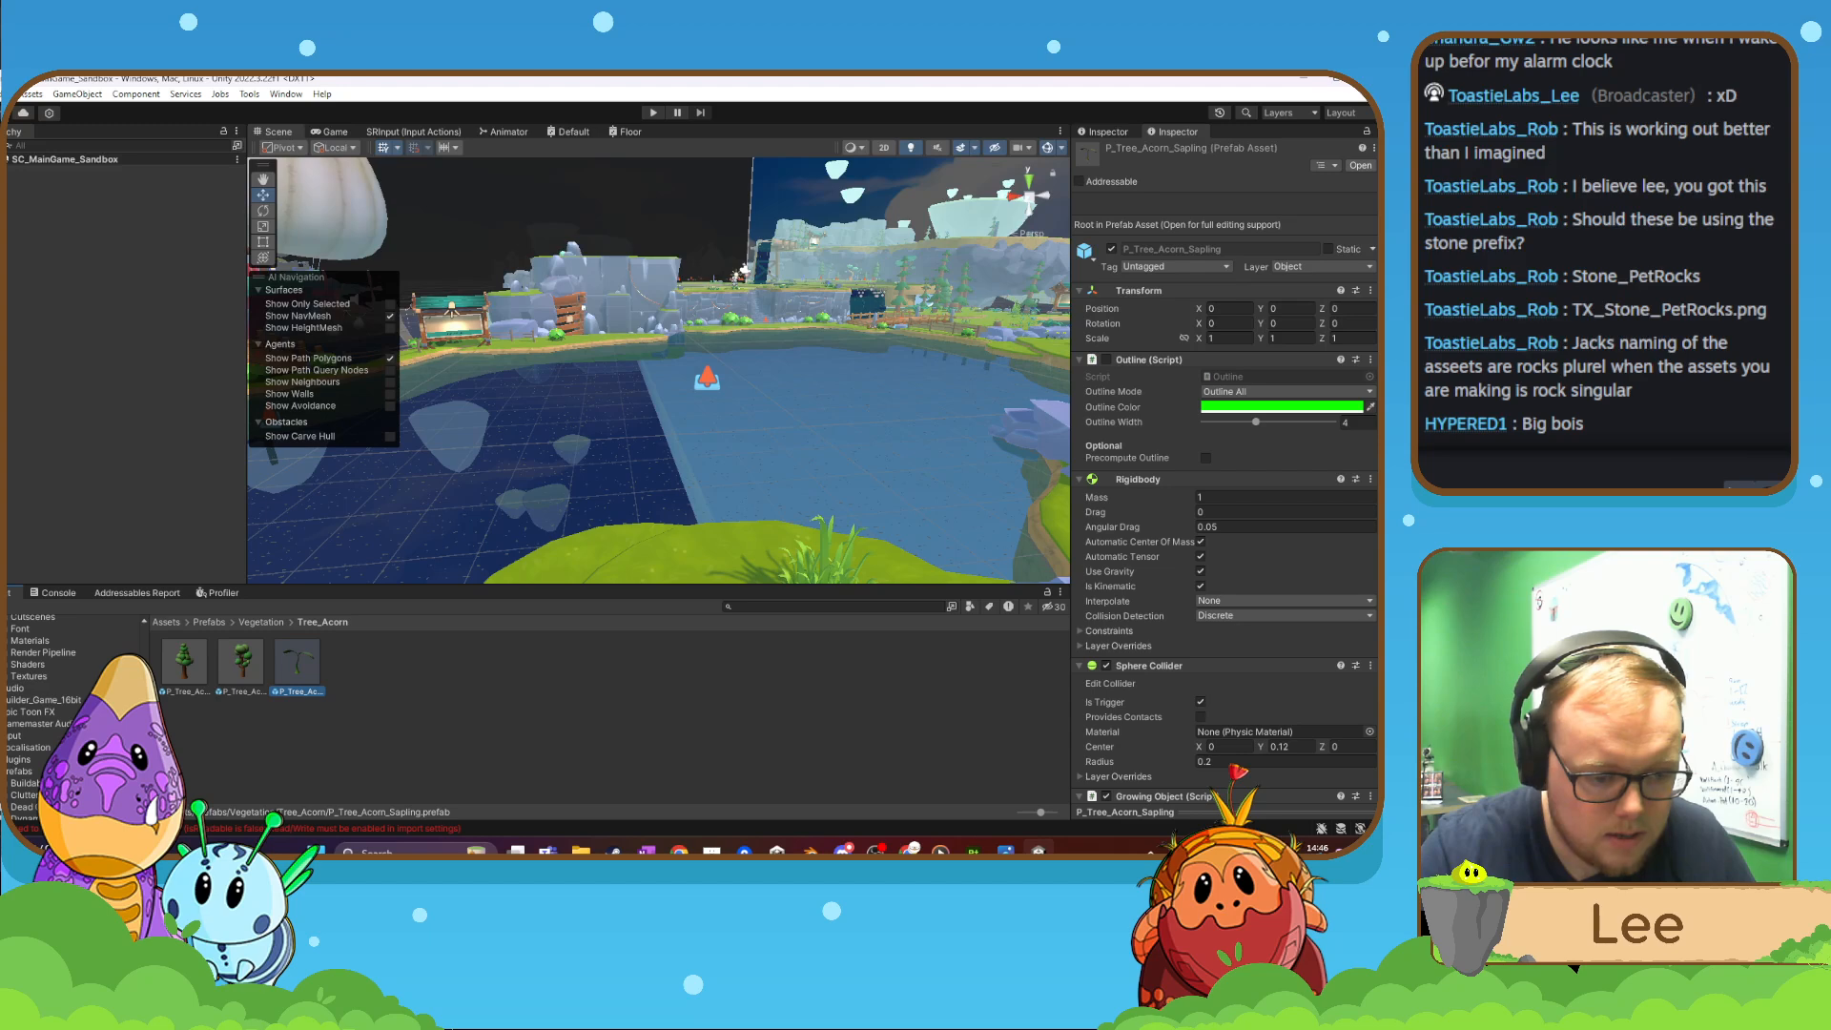
scroll(50, 702, "down", 10)
left_click(36, 729)
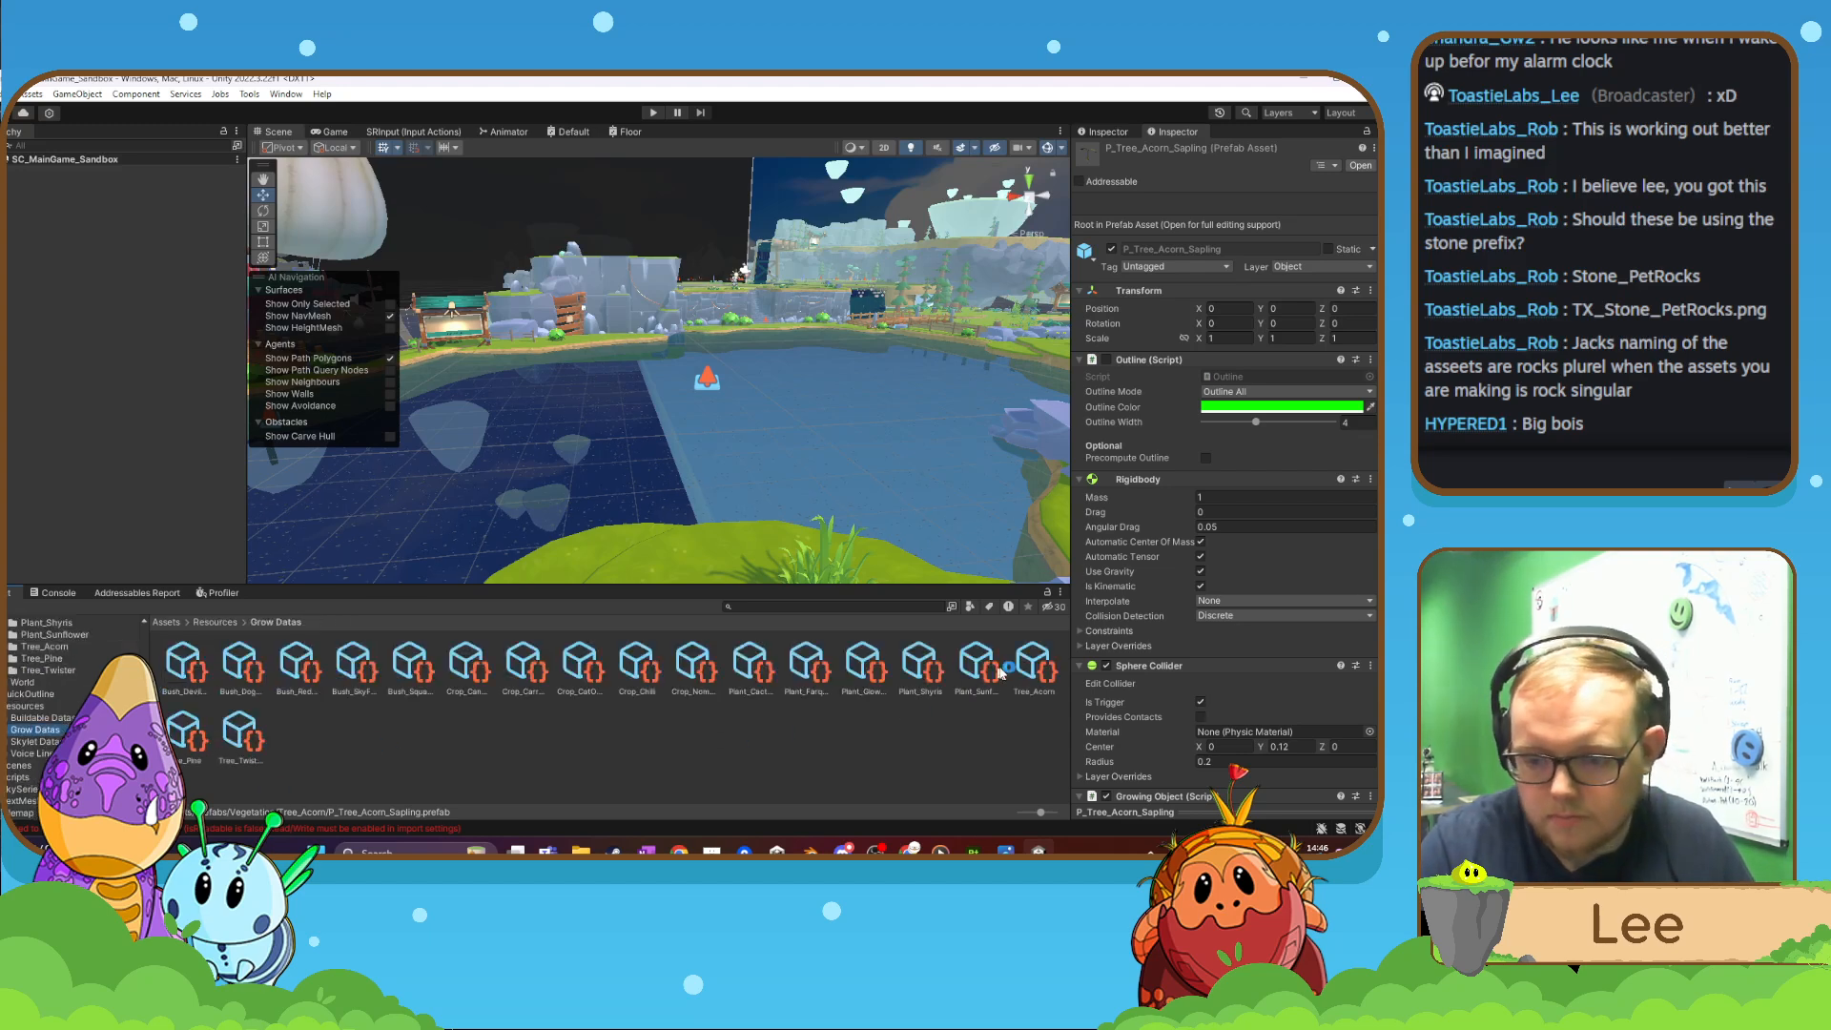
left_click(1033, 665)
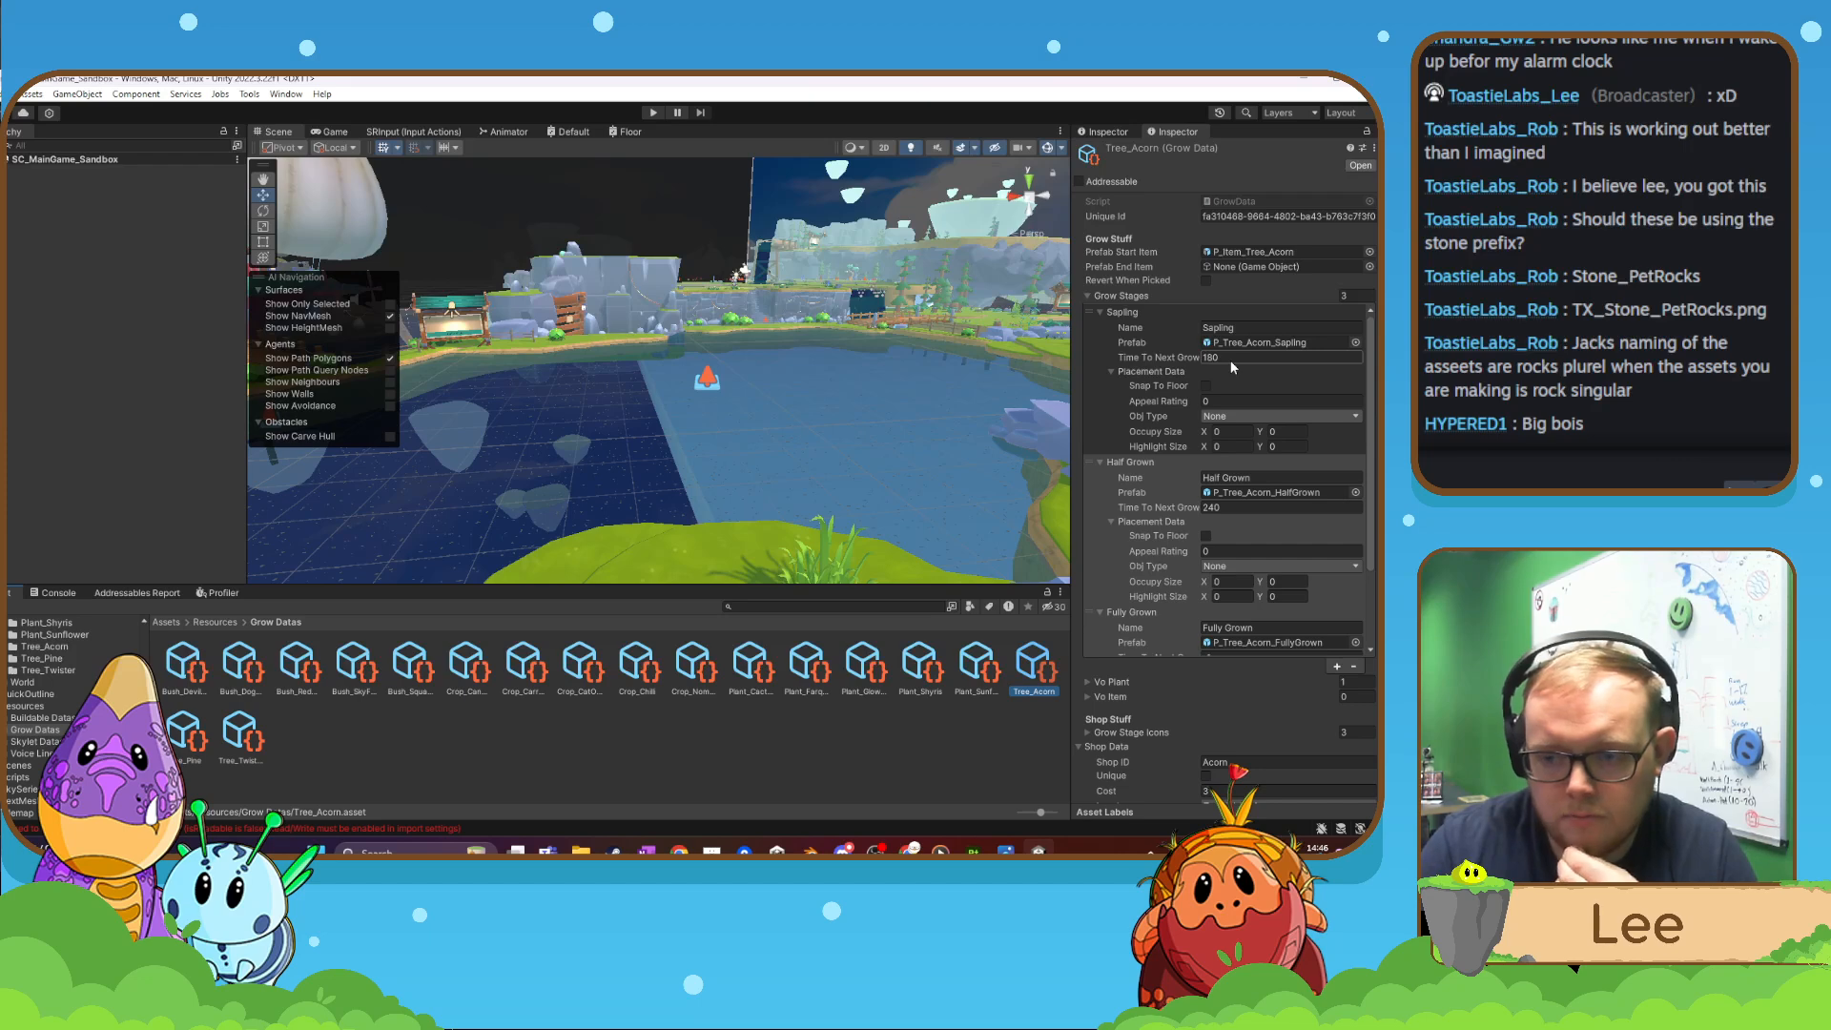
- Examine the prefab, growth time and placement settings of the acorn tree's Sapling, Half Grown and Fully Grown stages
scroll(1232, 367, "down", 3)
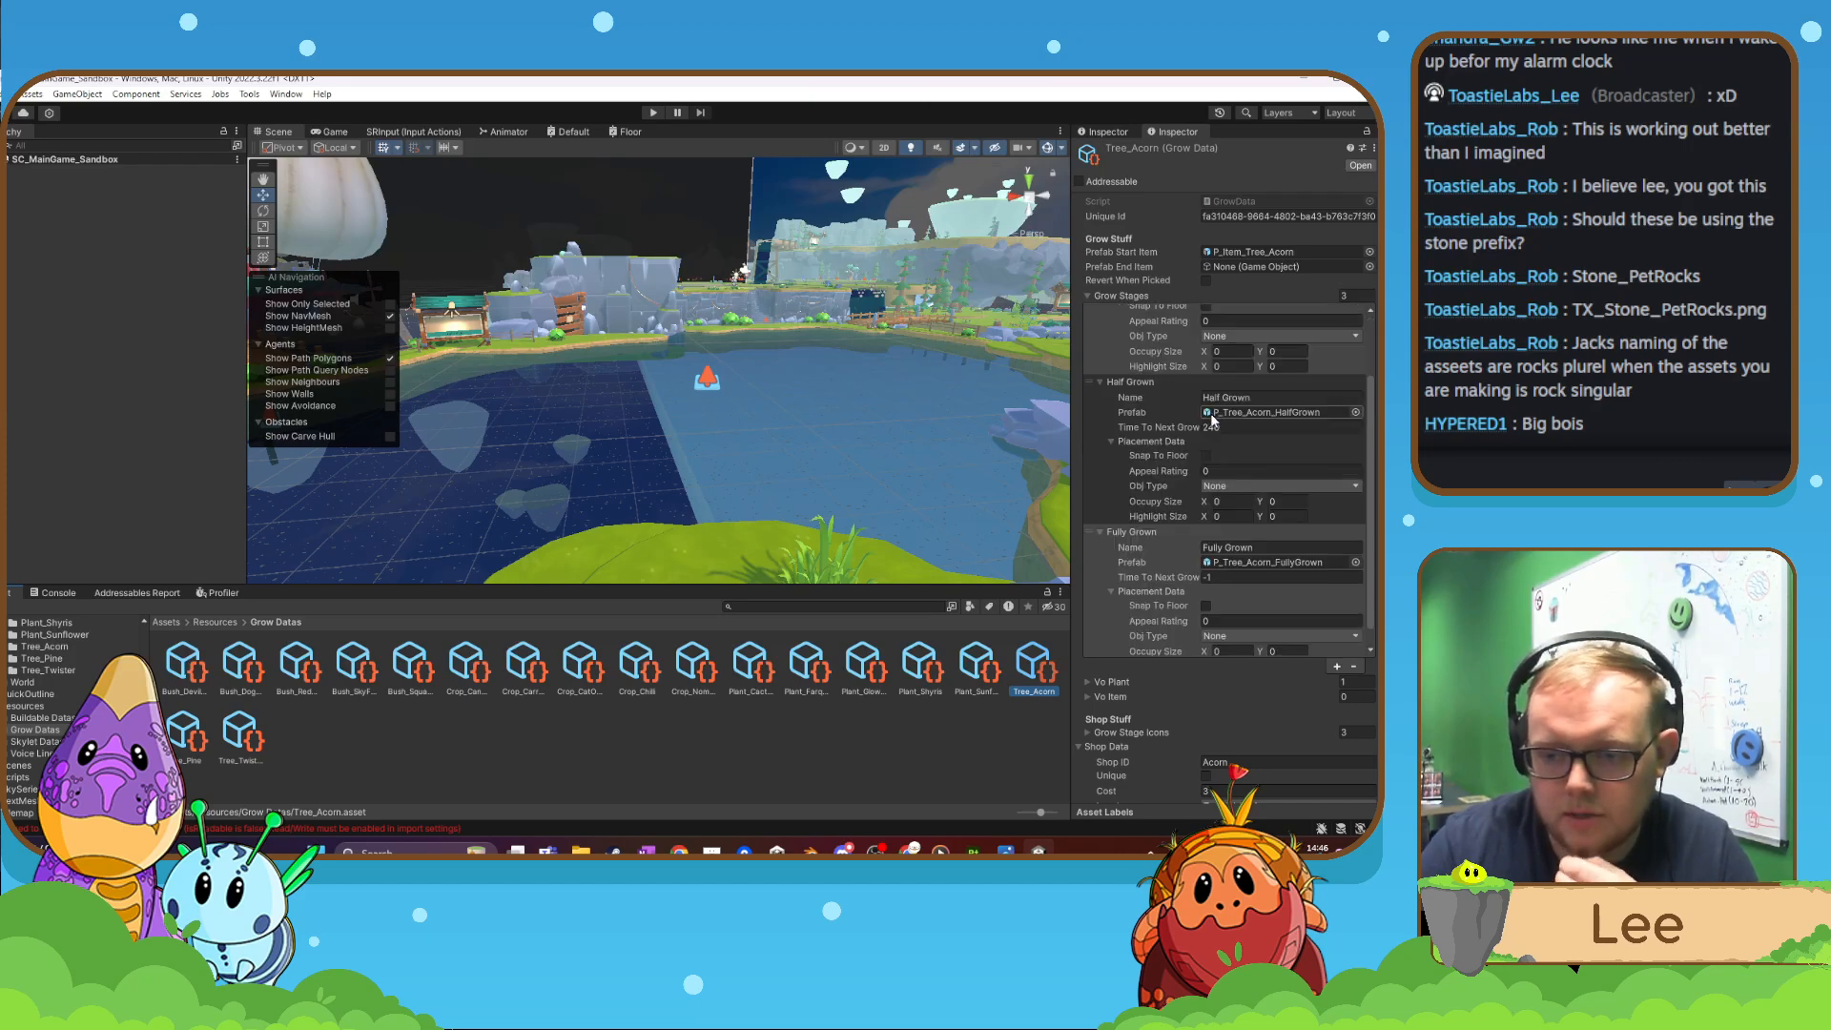
scroll(1228, 446, "down", 2)
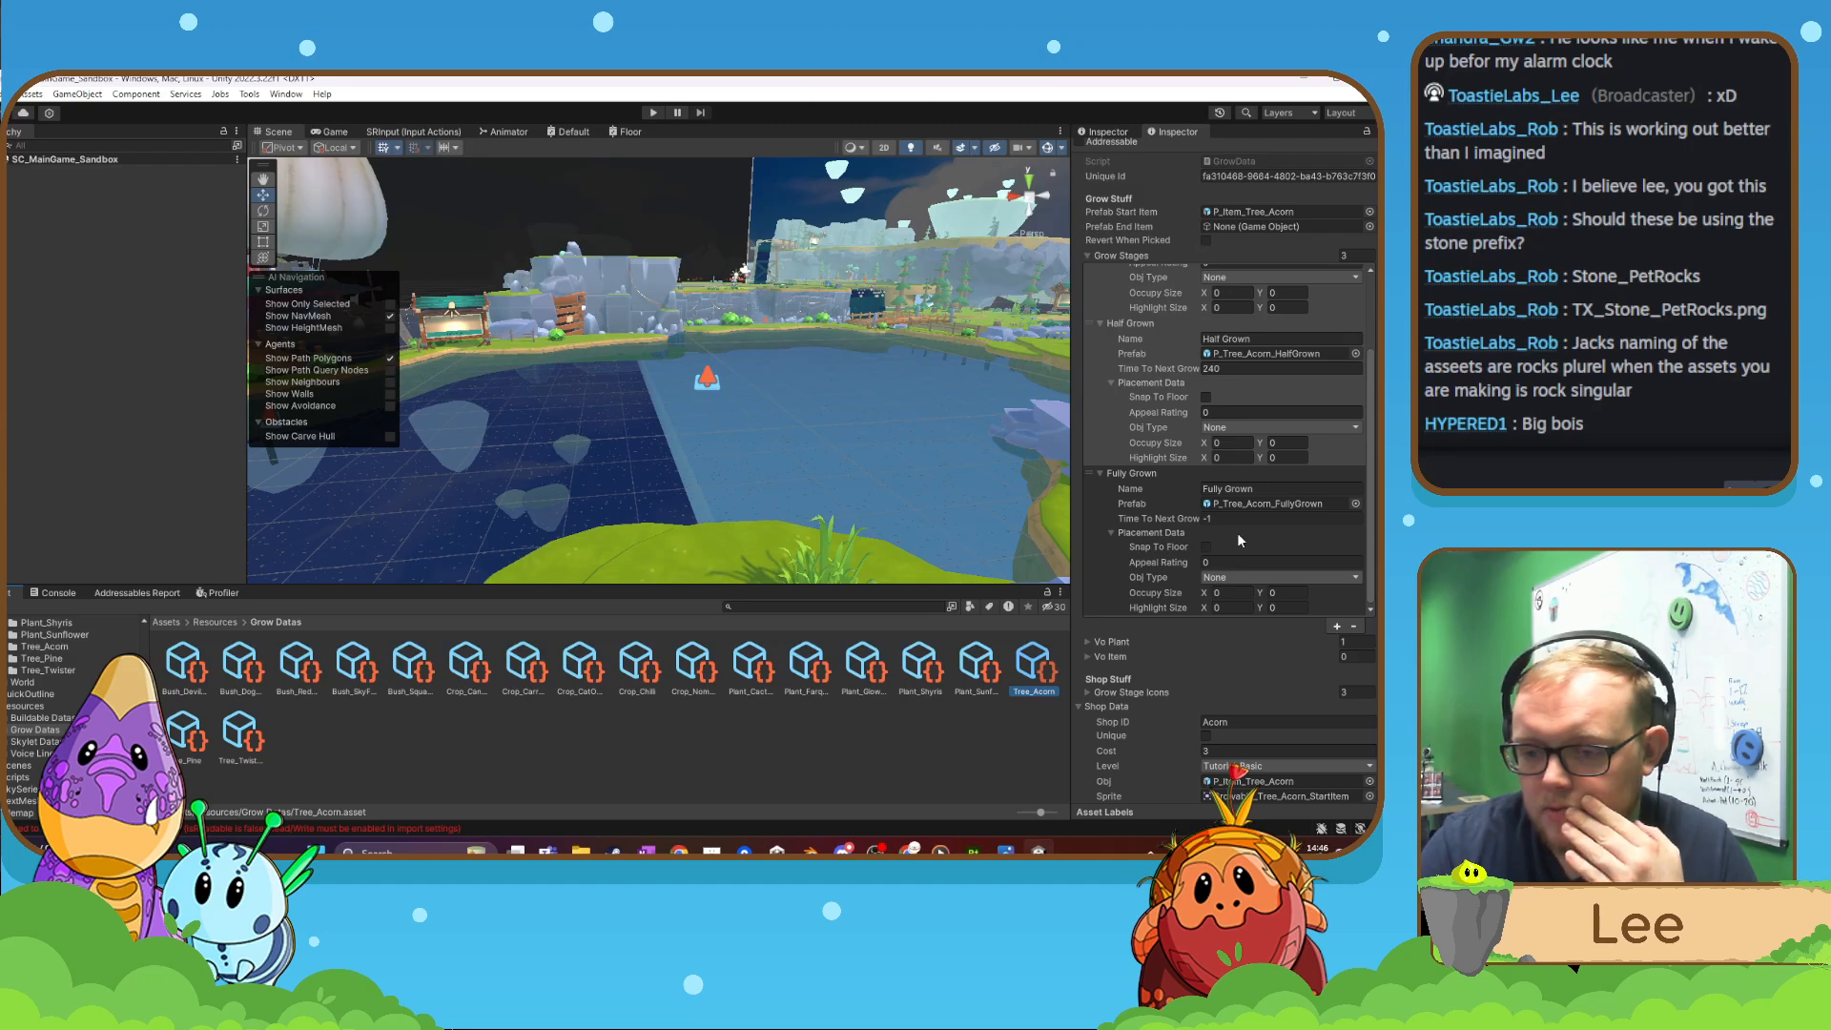
scroll(1238, 535, "up", 5)
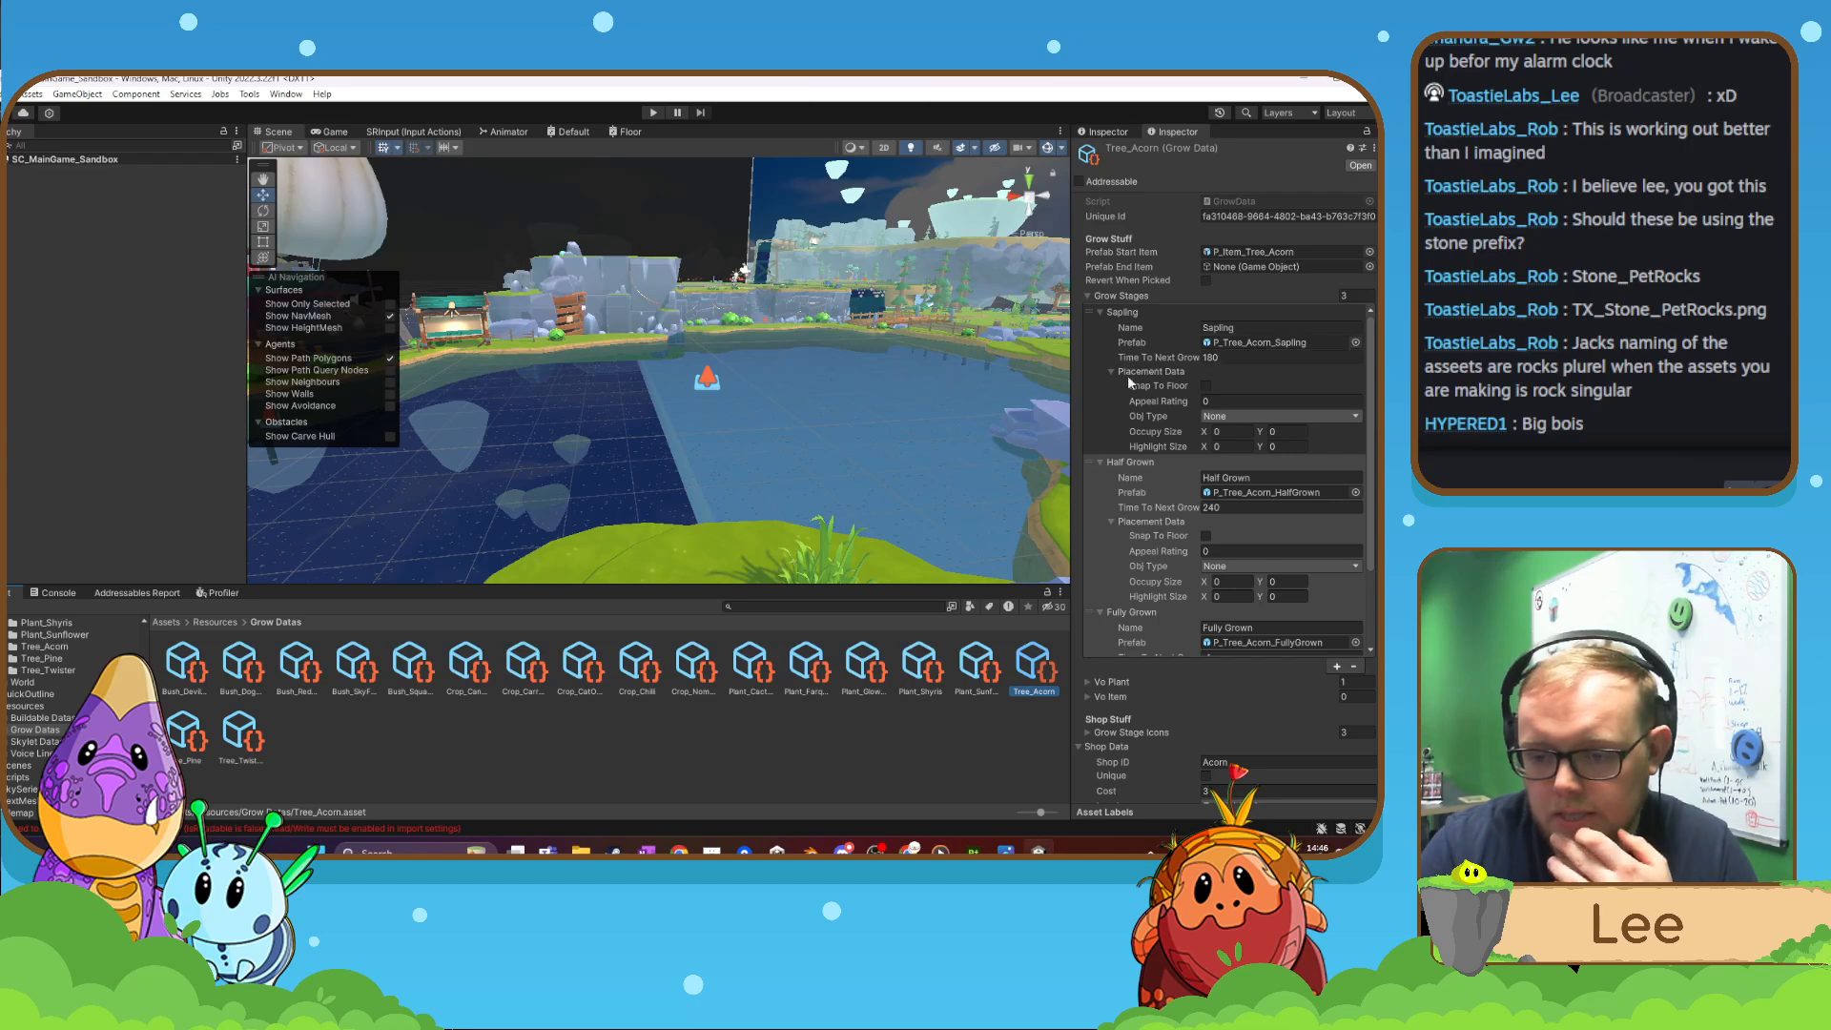
scroll(1127, 375, "down", 4)
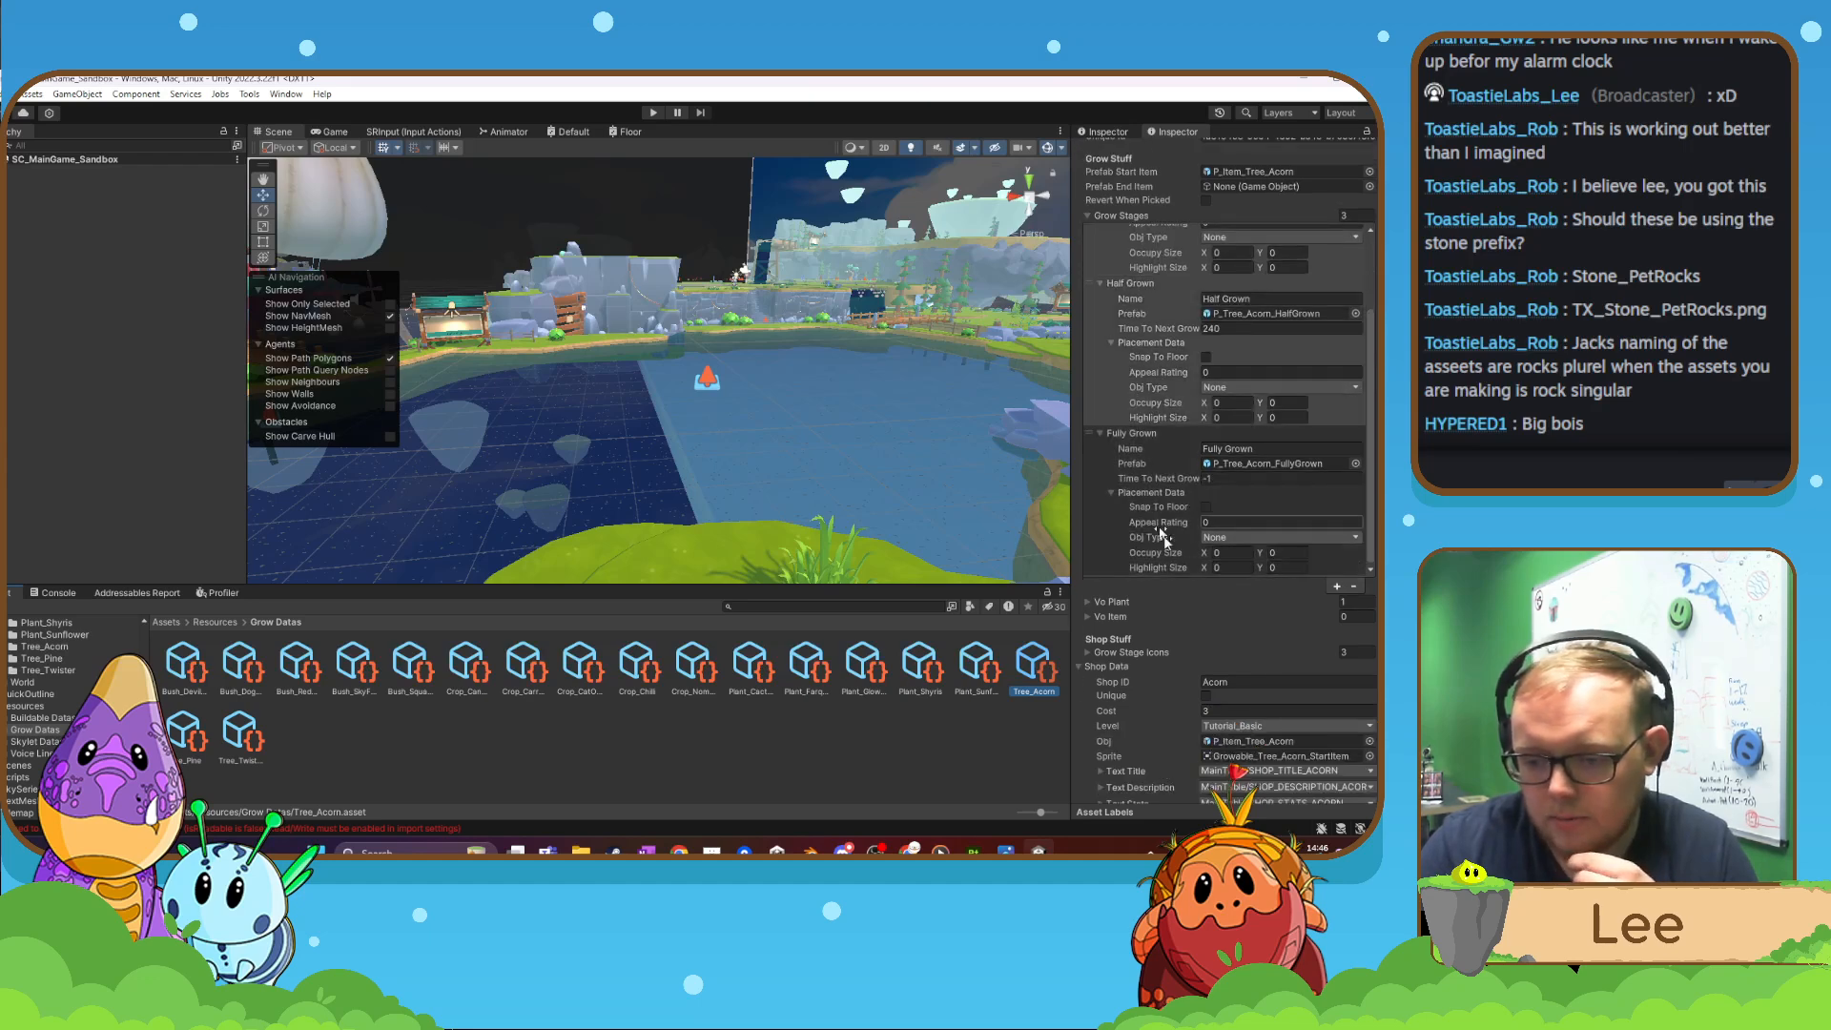
scroll(1192, 615, "down", 1)
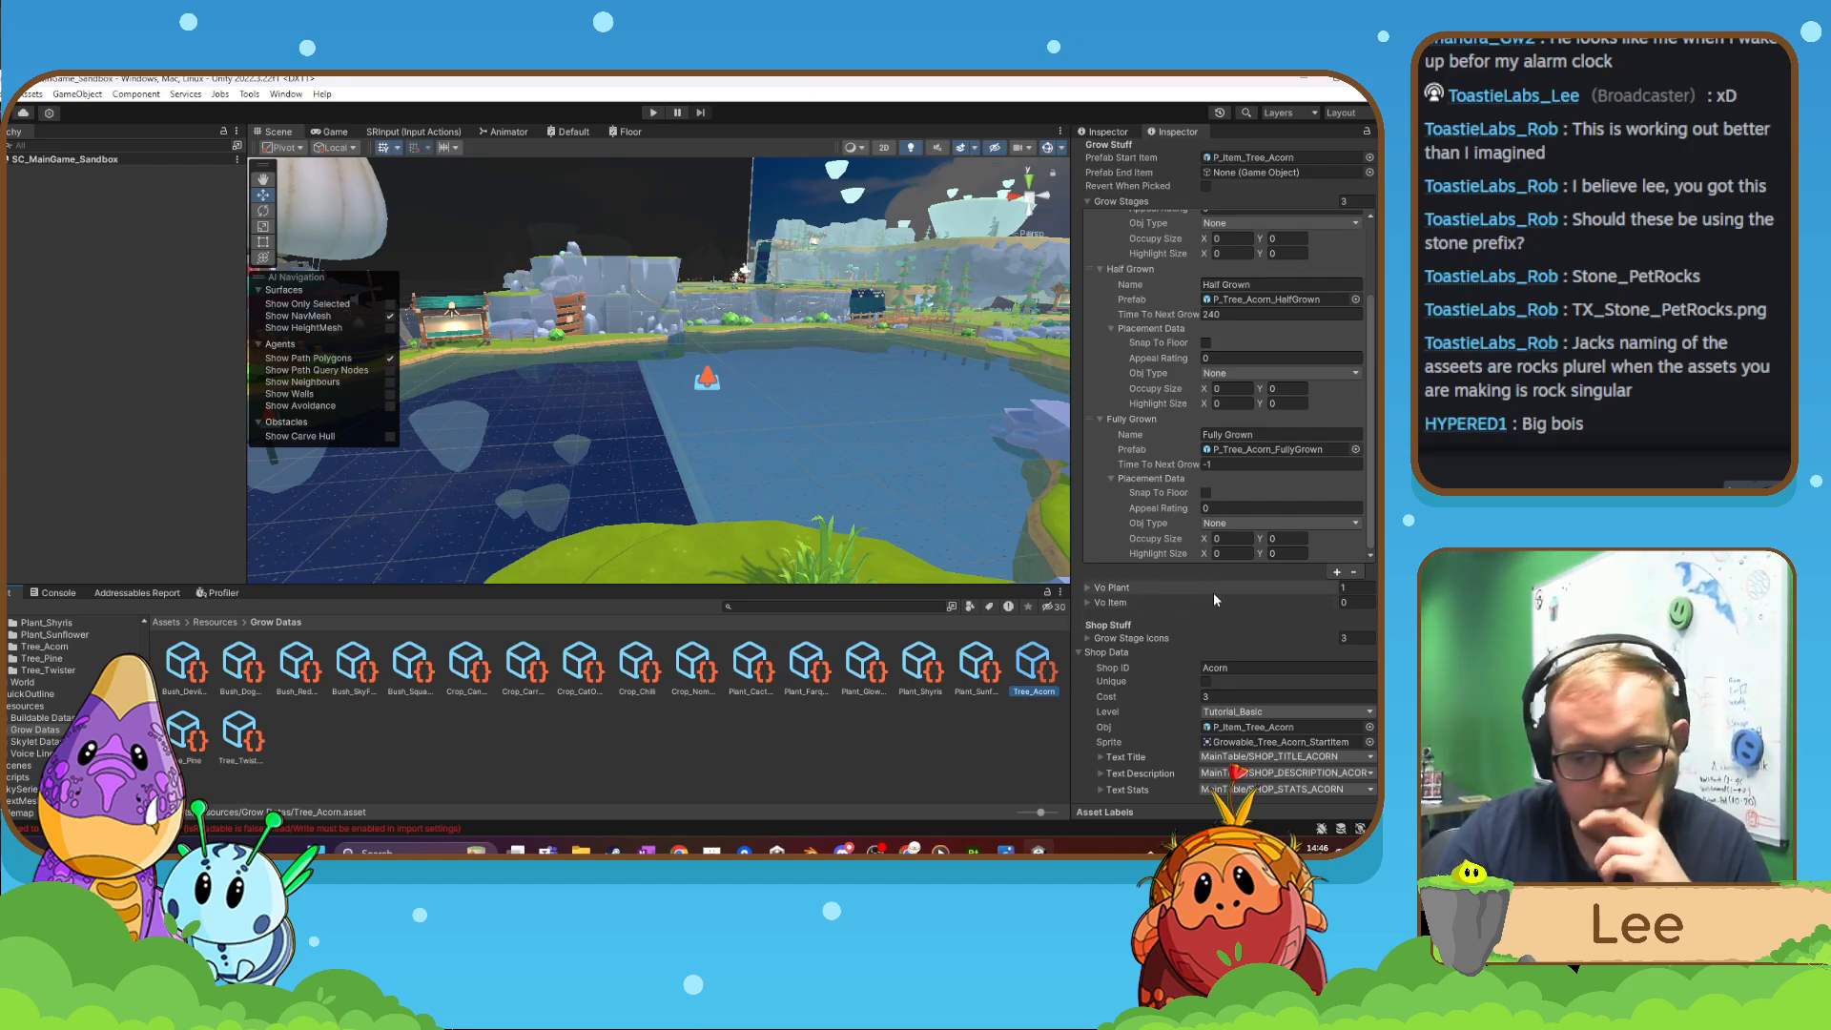
scroll(1120, 511, "up", 5)
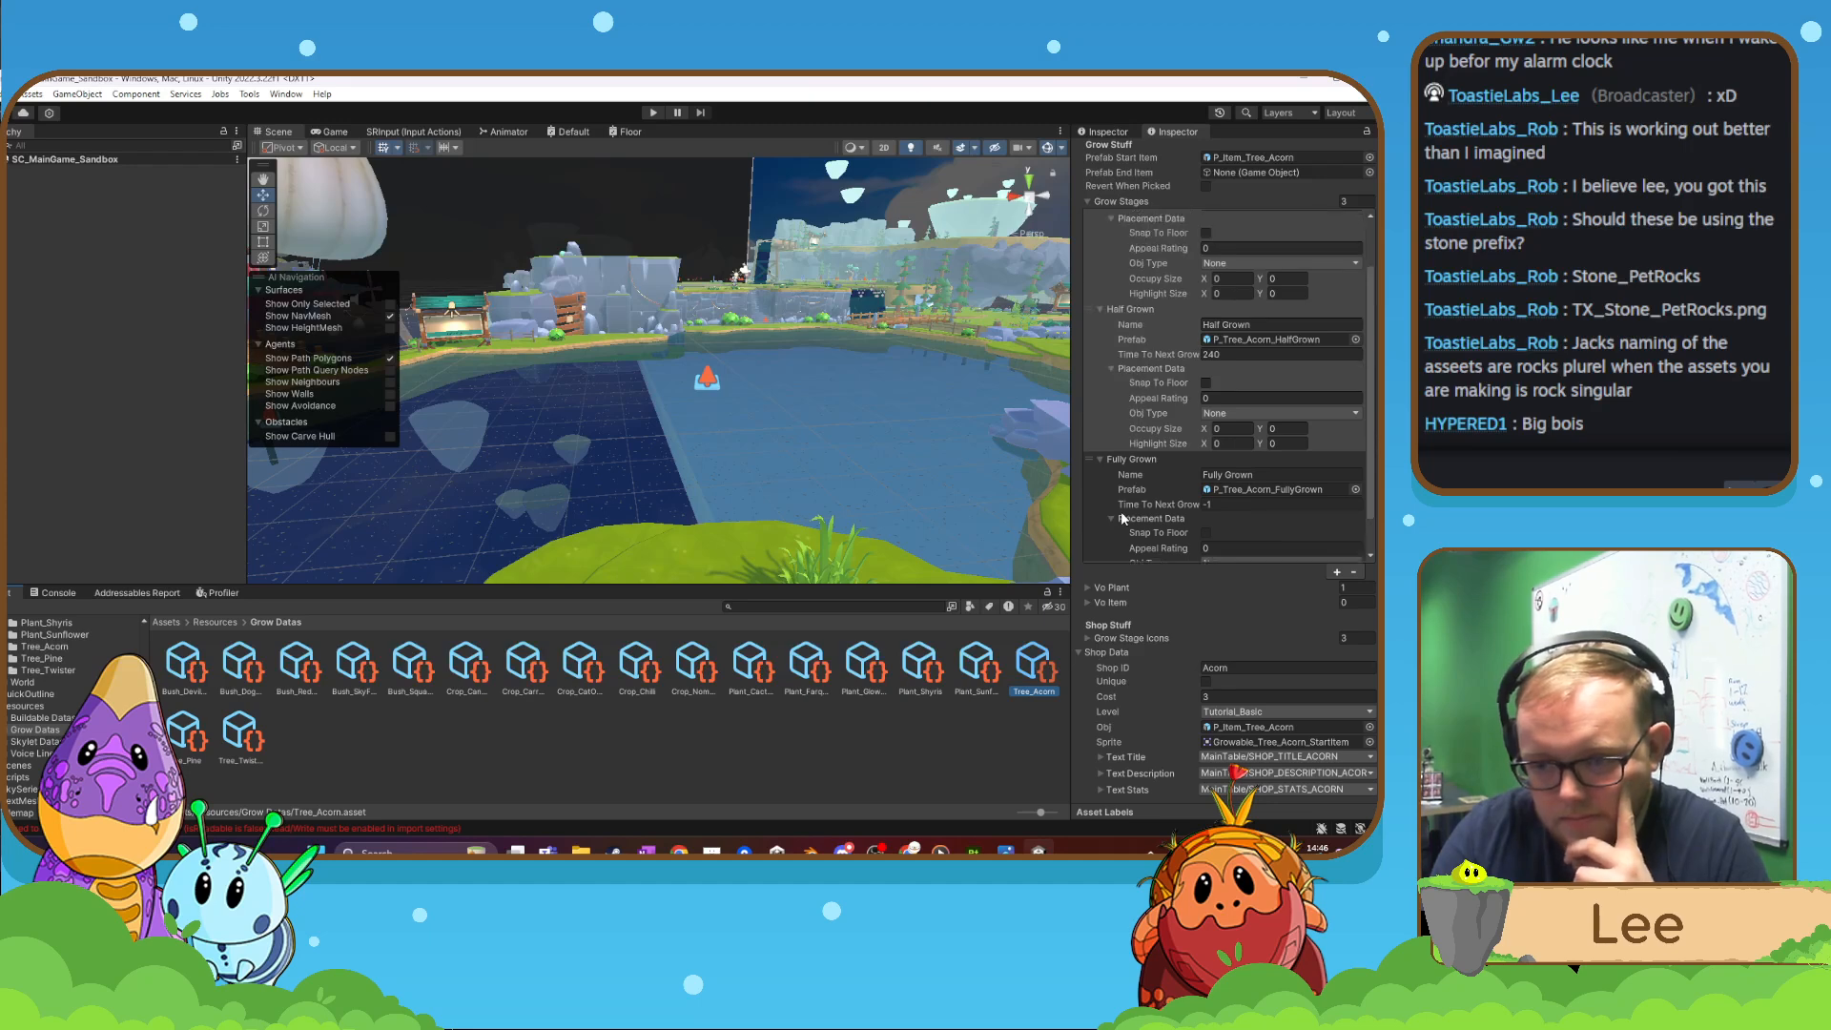
scroll(1124, 511, "up", 1)
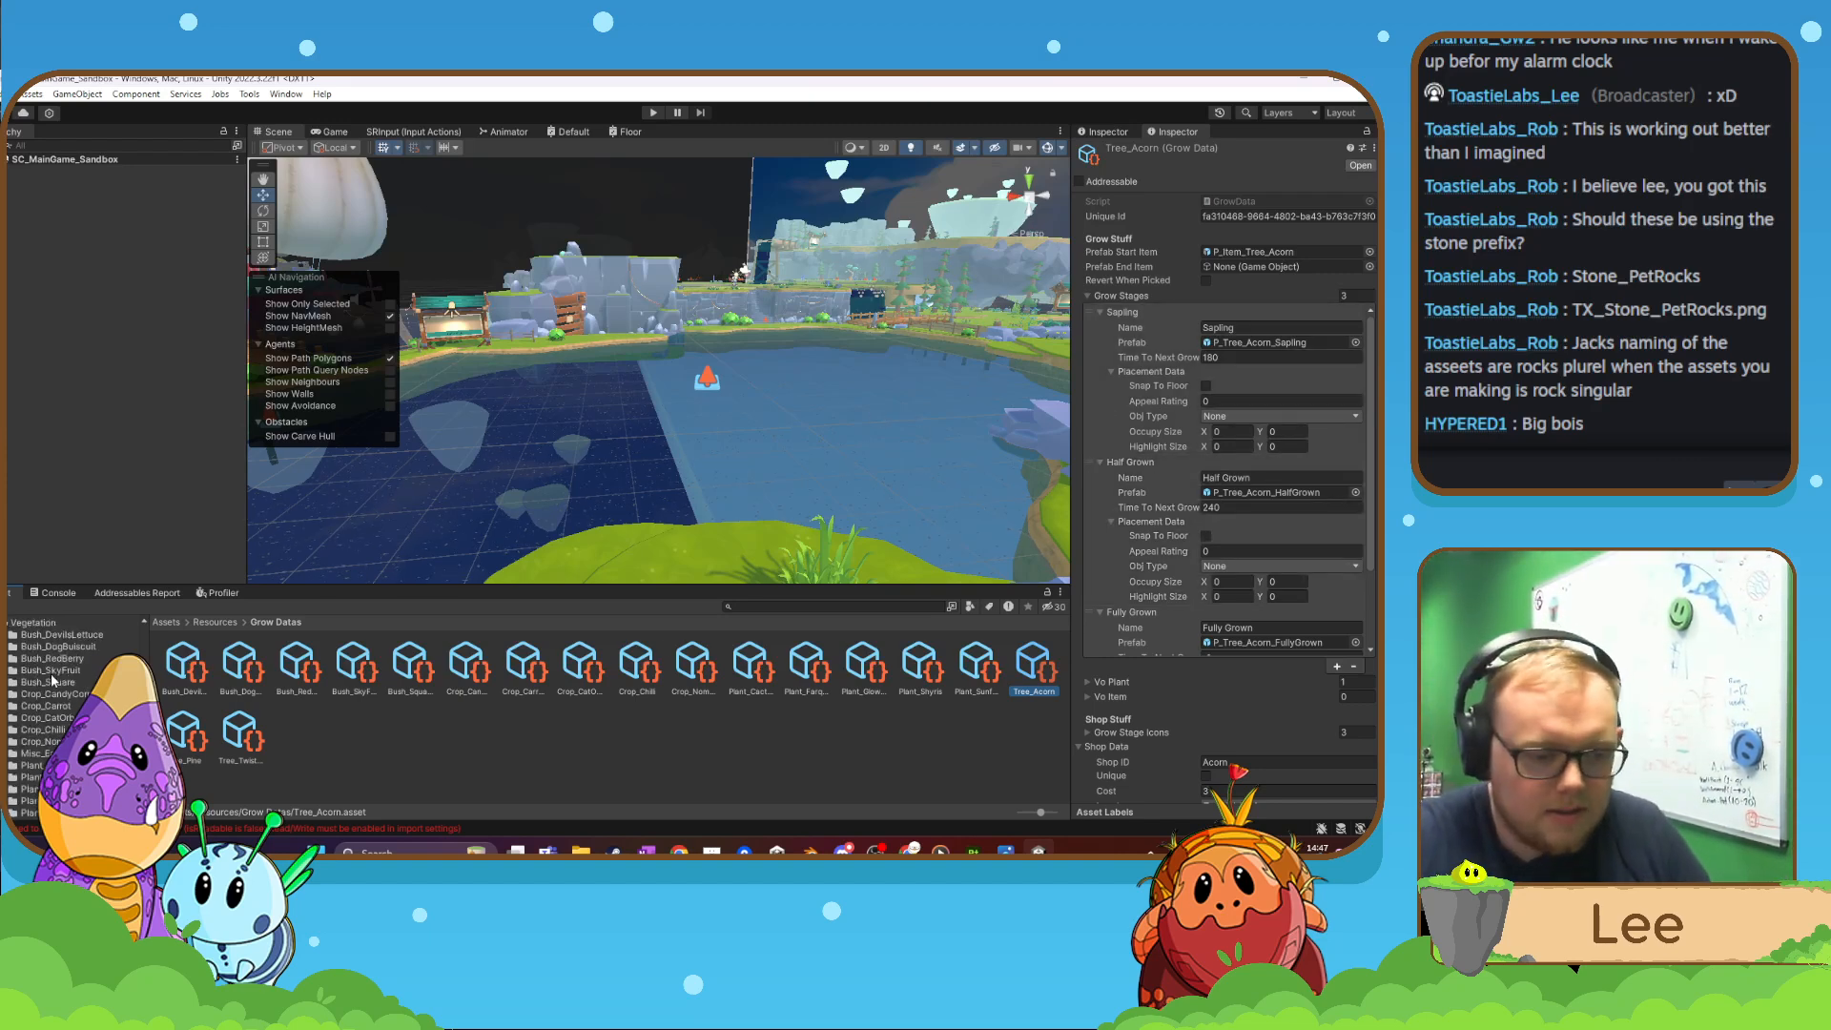
- Set the Sapling stage's time to next grow to -1 in the Tree_Acorn grow data
scroll(50, 673, "up", 5)
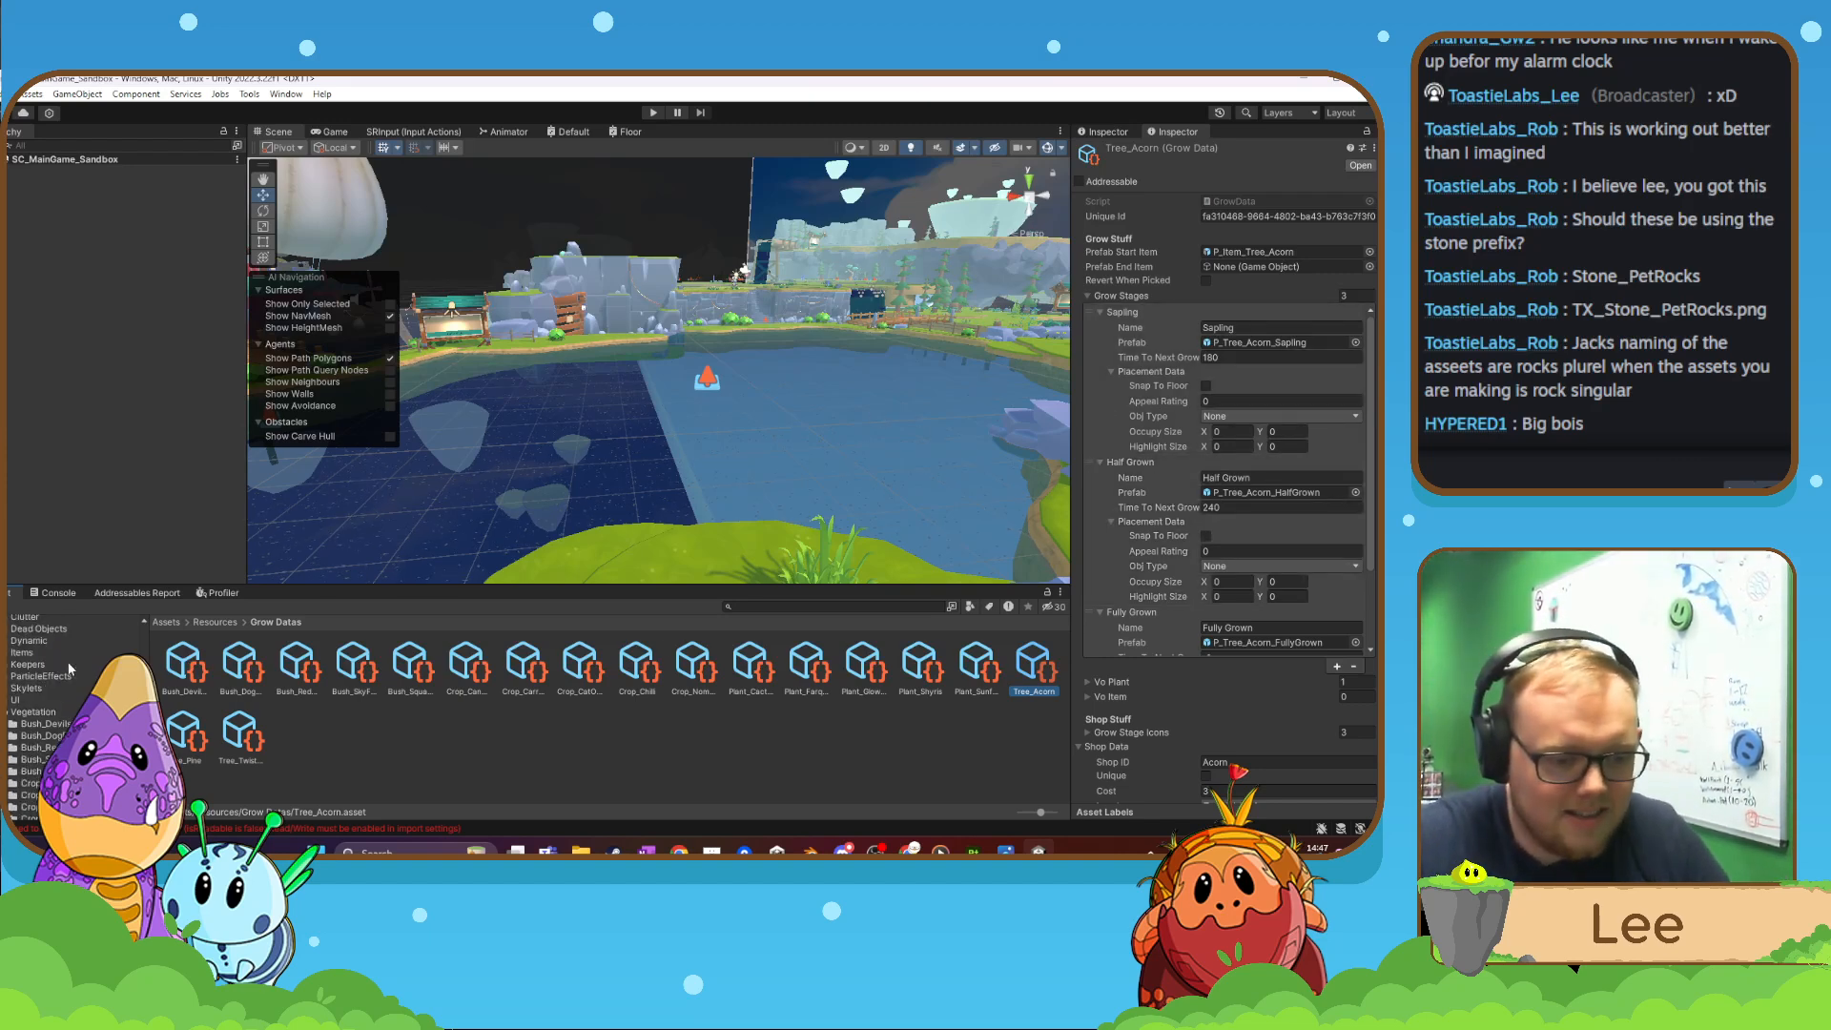
left_click(1225, 360)
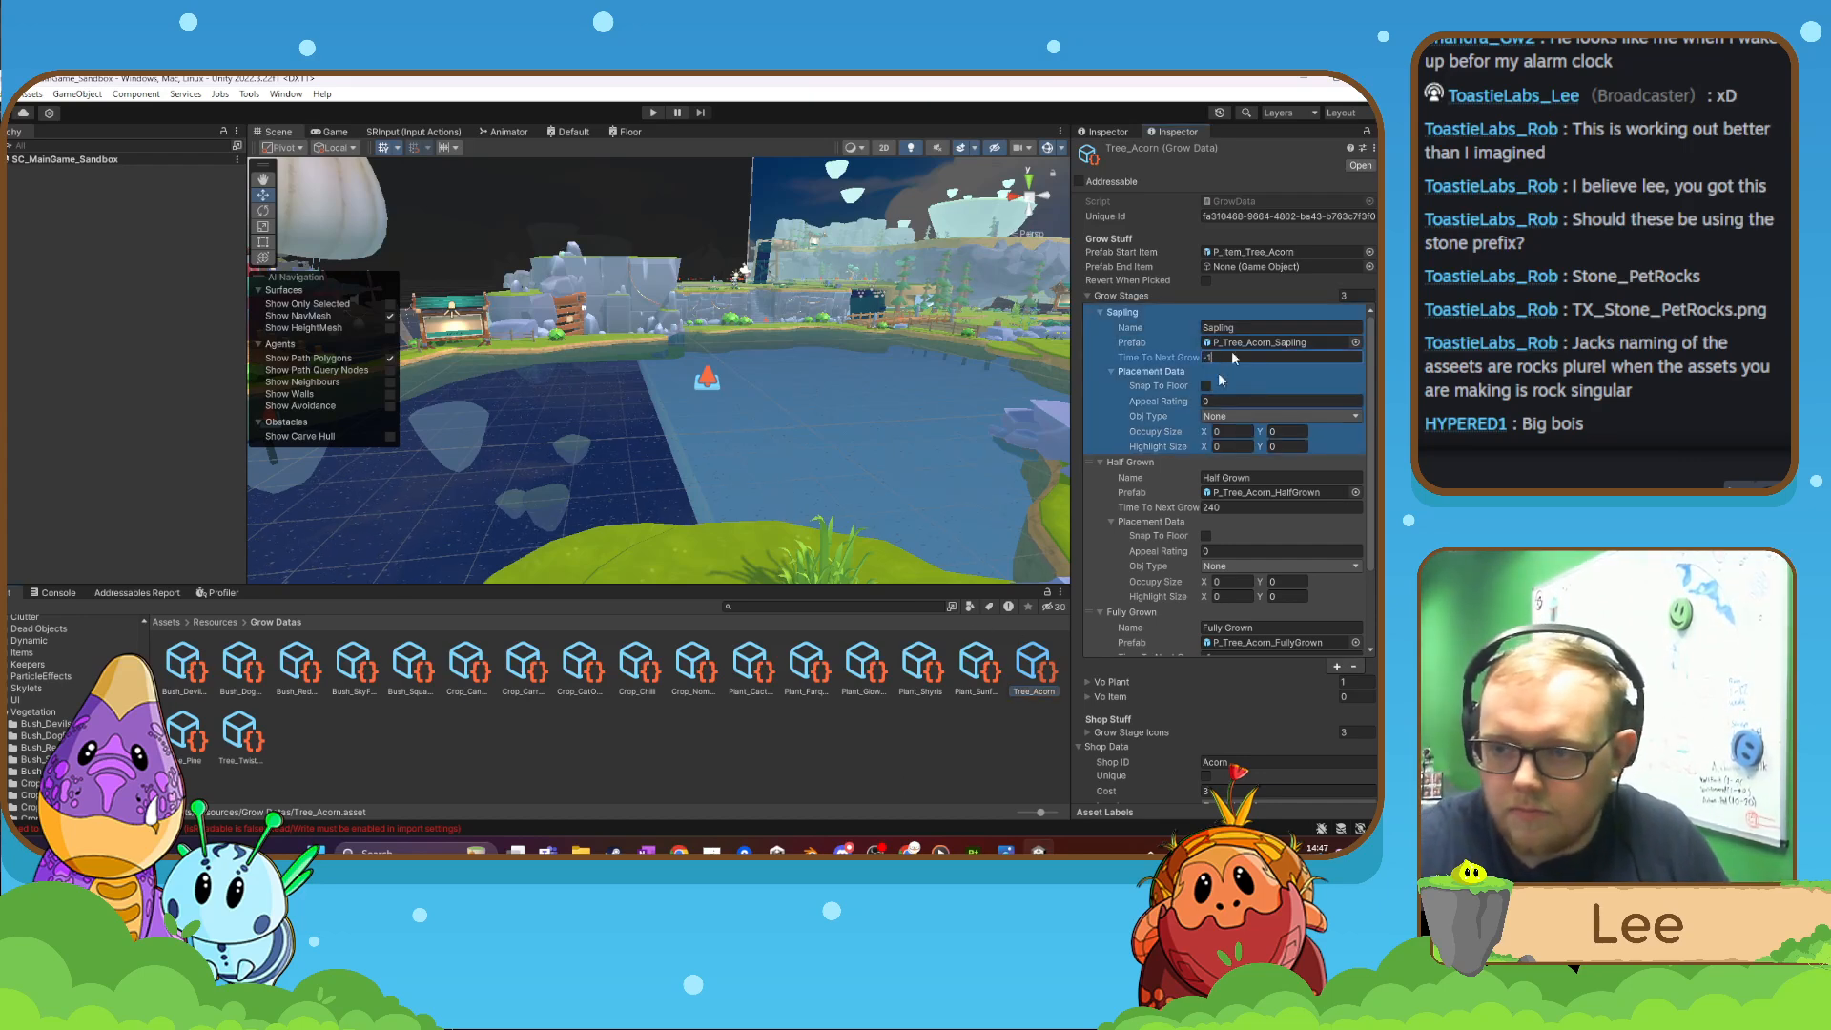
key("Return")
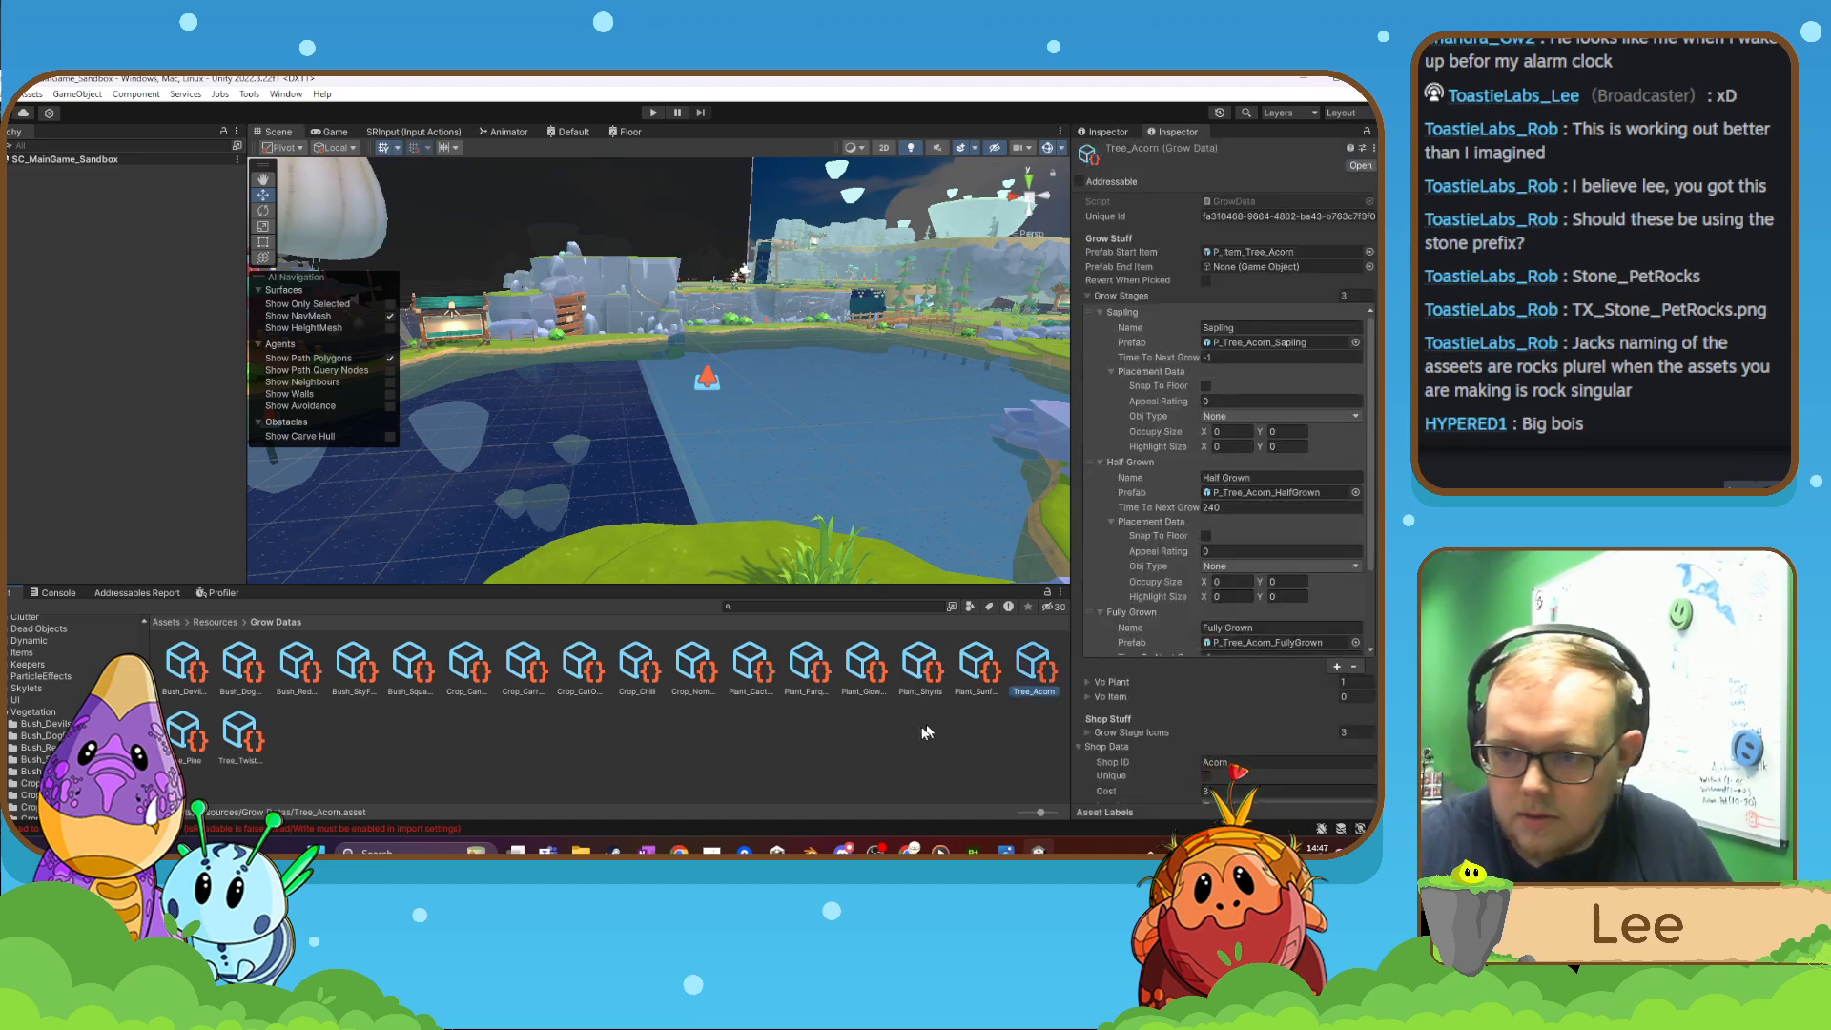
- Place two P_Tree_Acorn_Sapling prefabs from the Vegetation Tree_Acorn folder into the sandbox scene
scroll(67, 715, "down", 5)
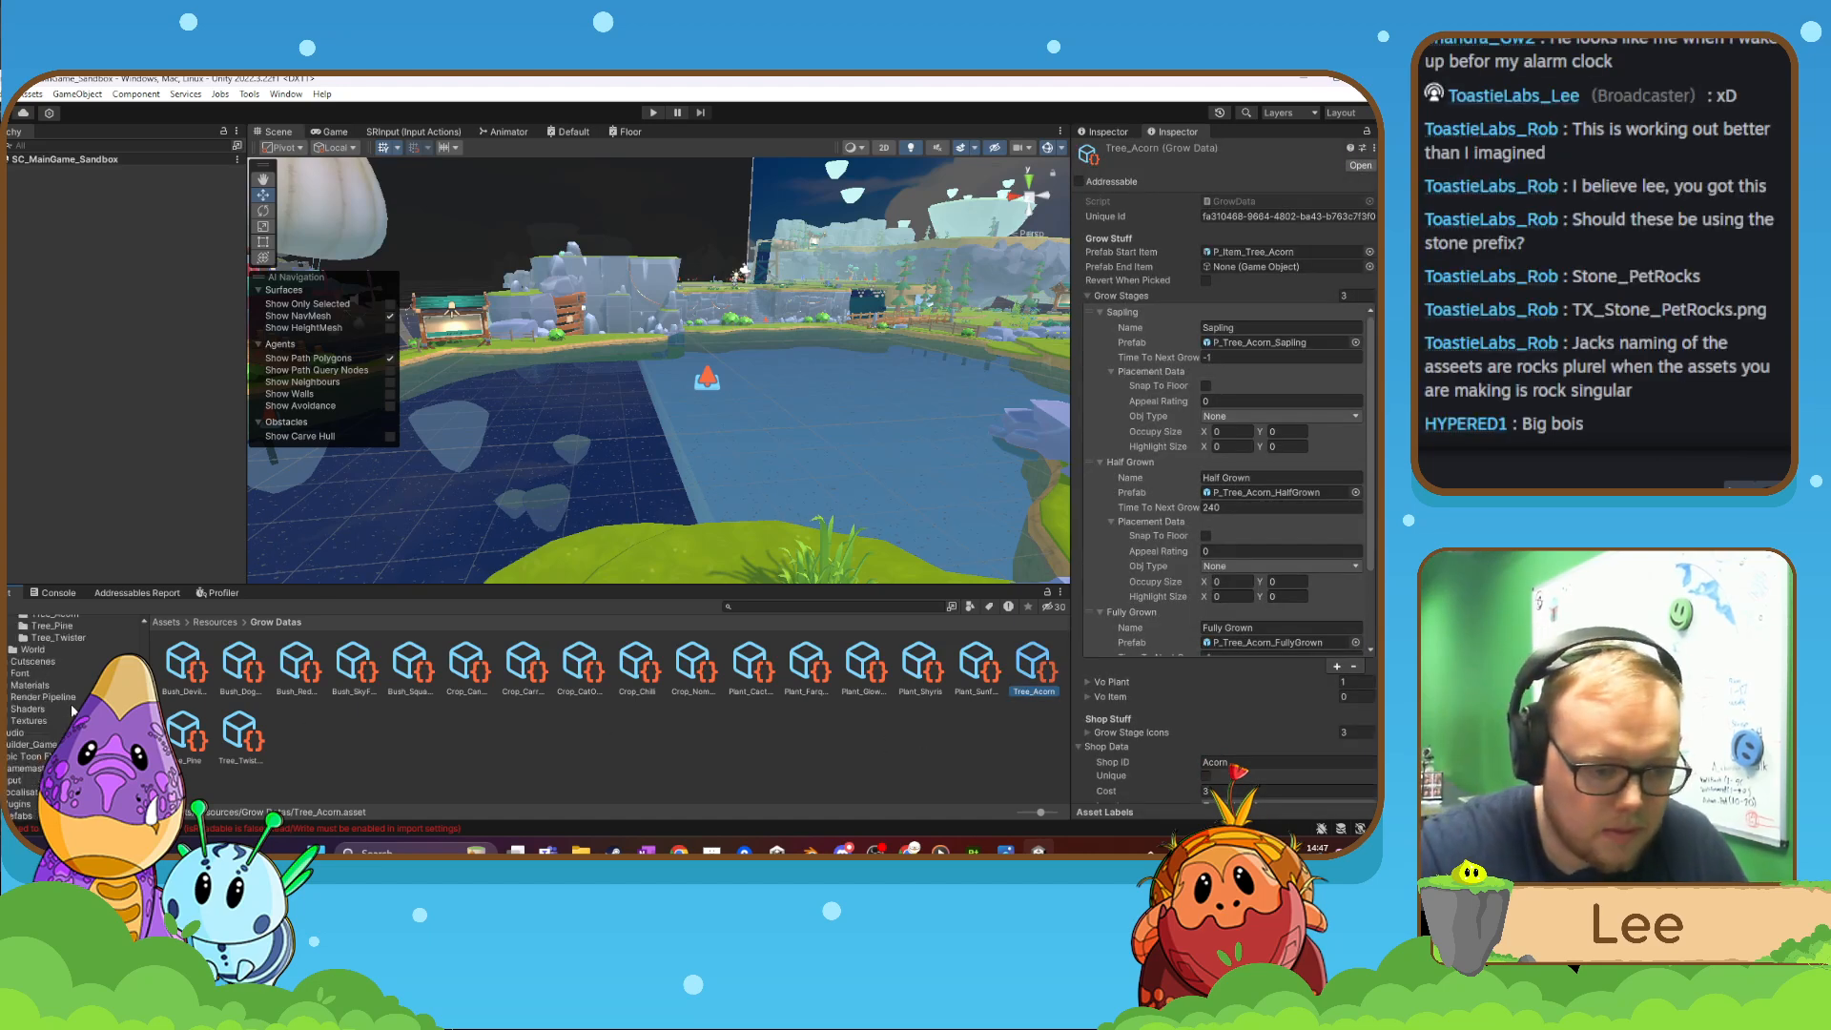
scroll(65, 714, "up", 6)
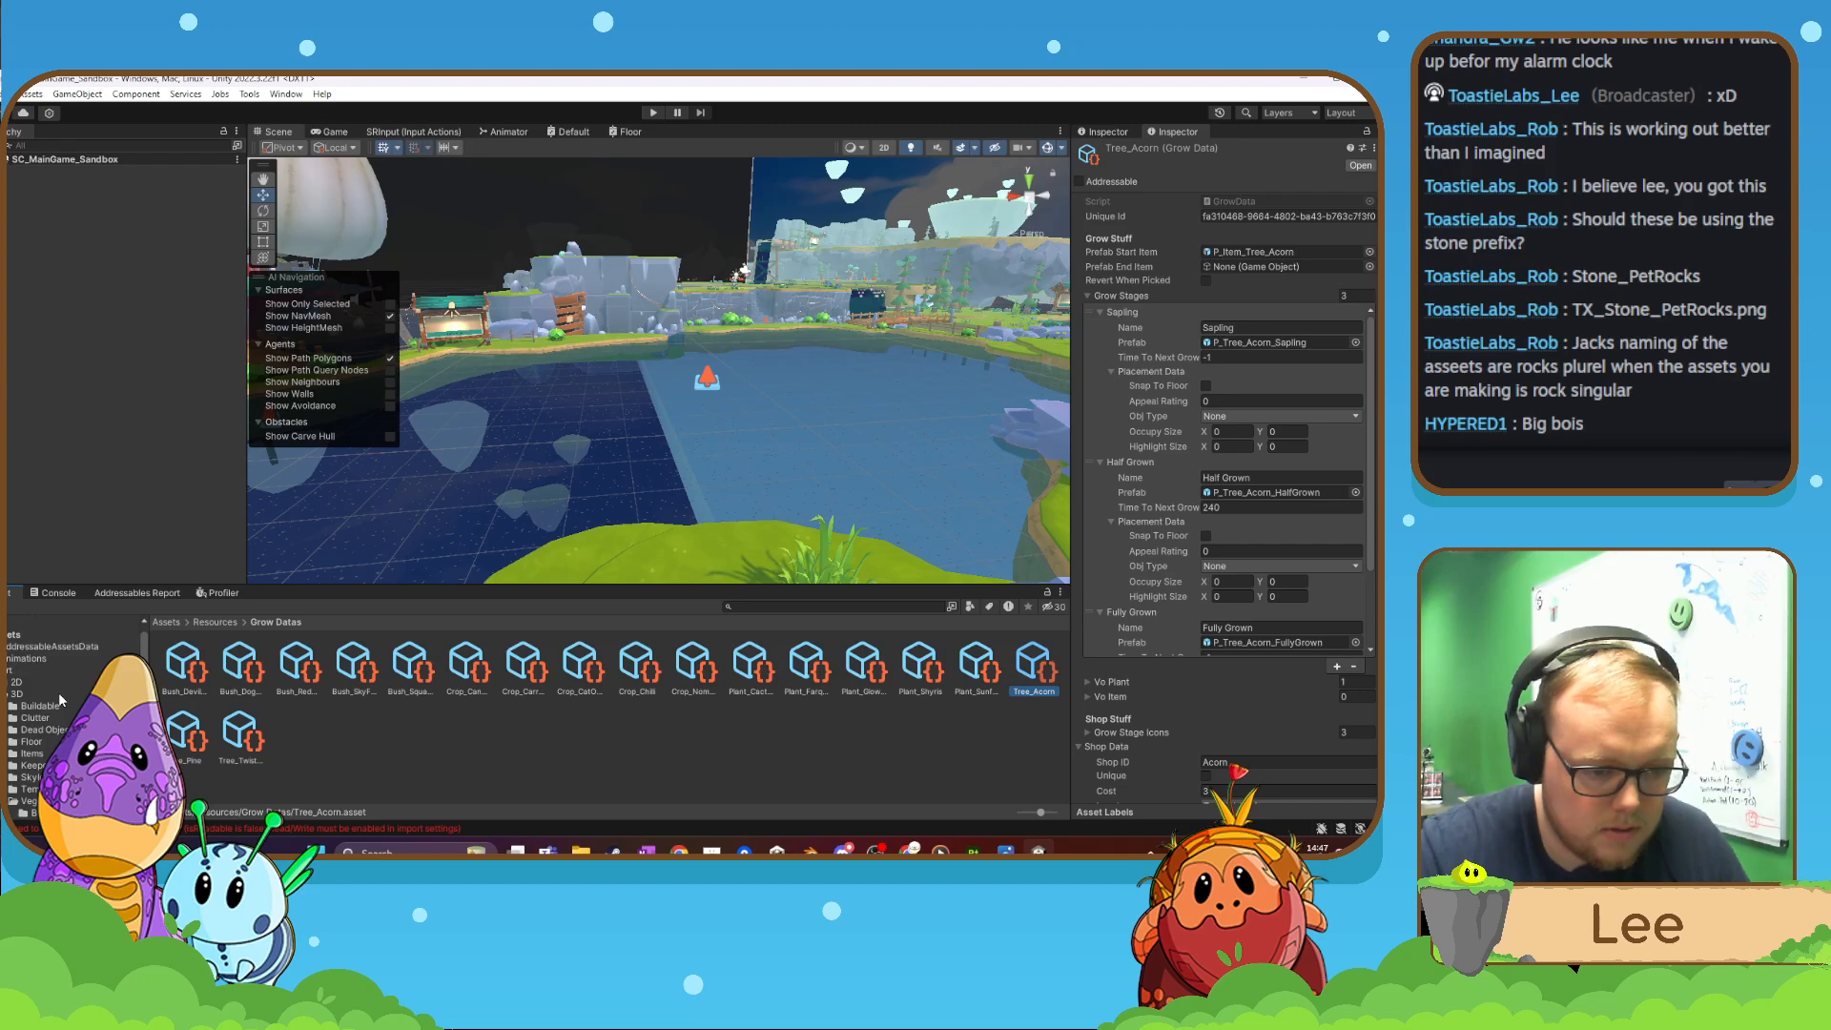
scroll(59, 698, "up", 6)
scroll(59, 701, "down", 3)
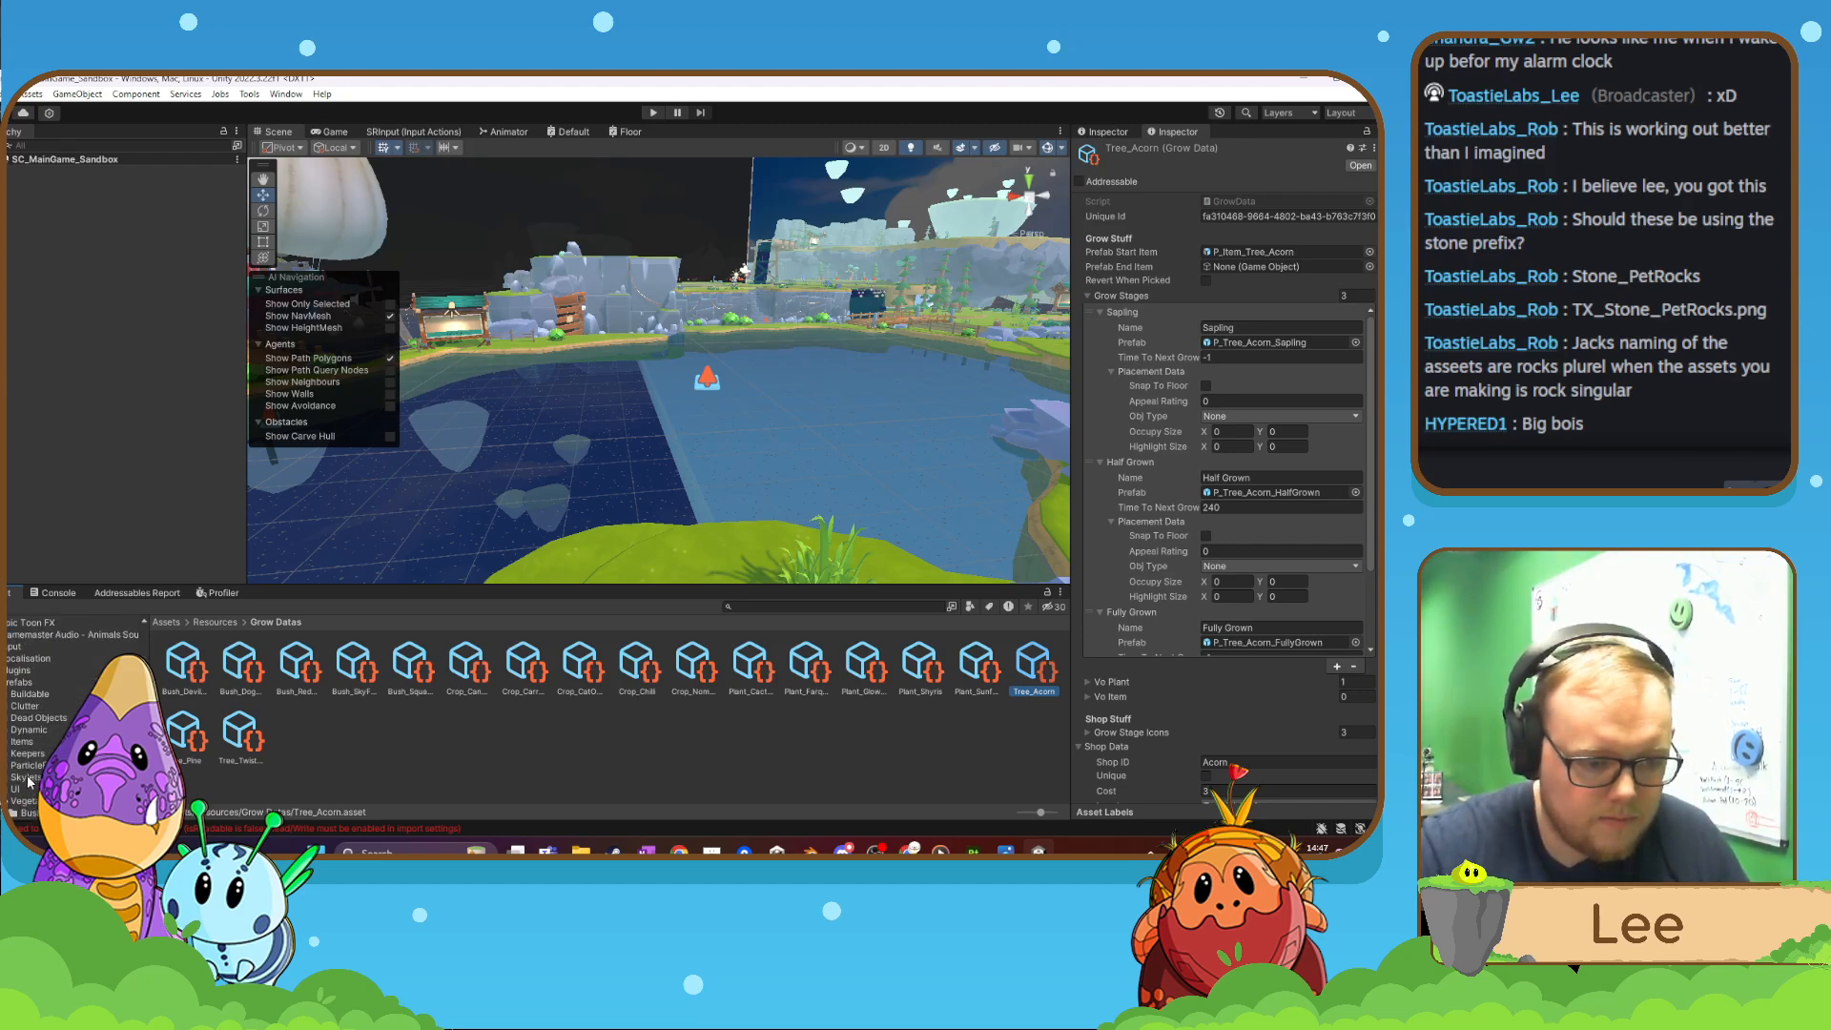
scroll(28, 806, "down", 5)
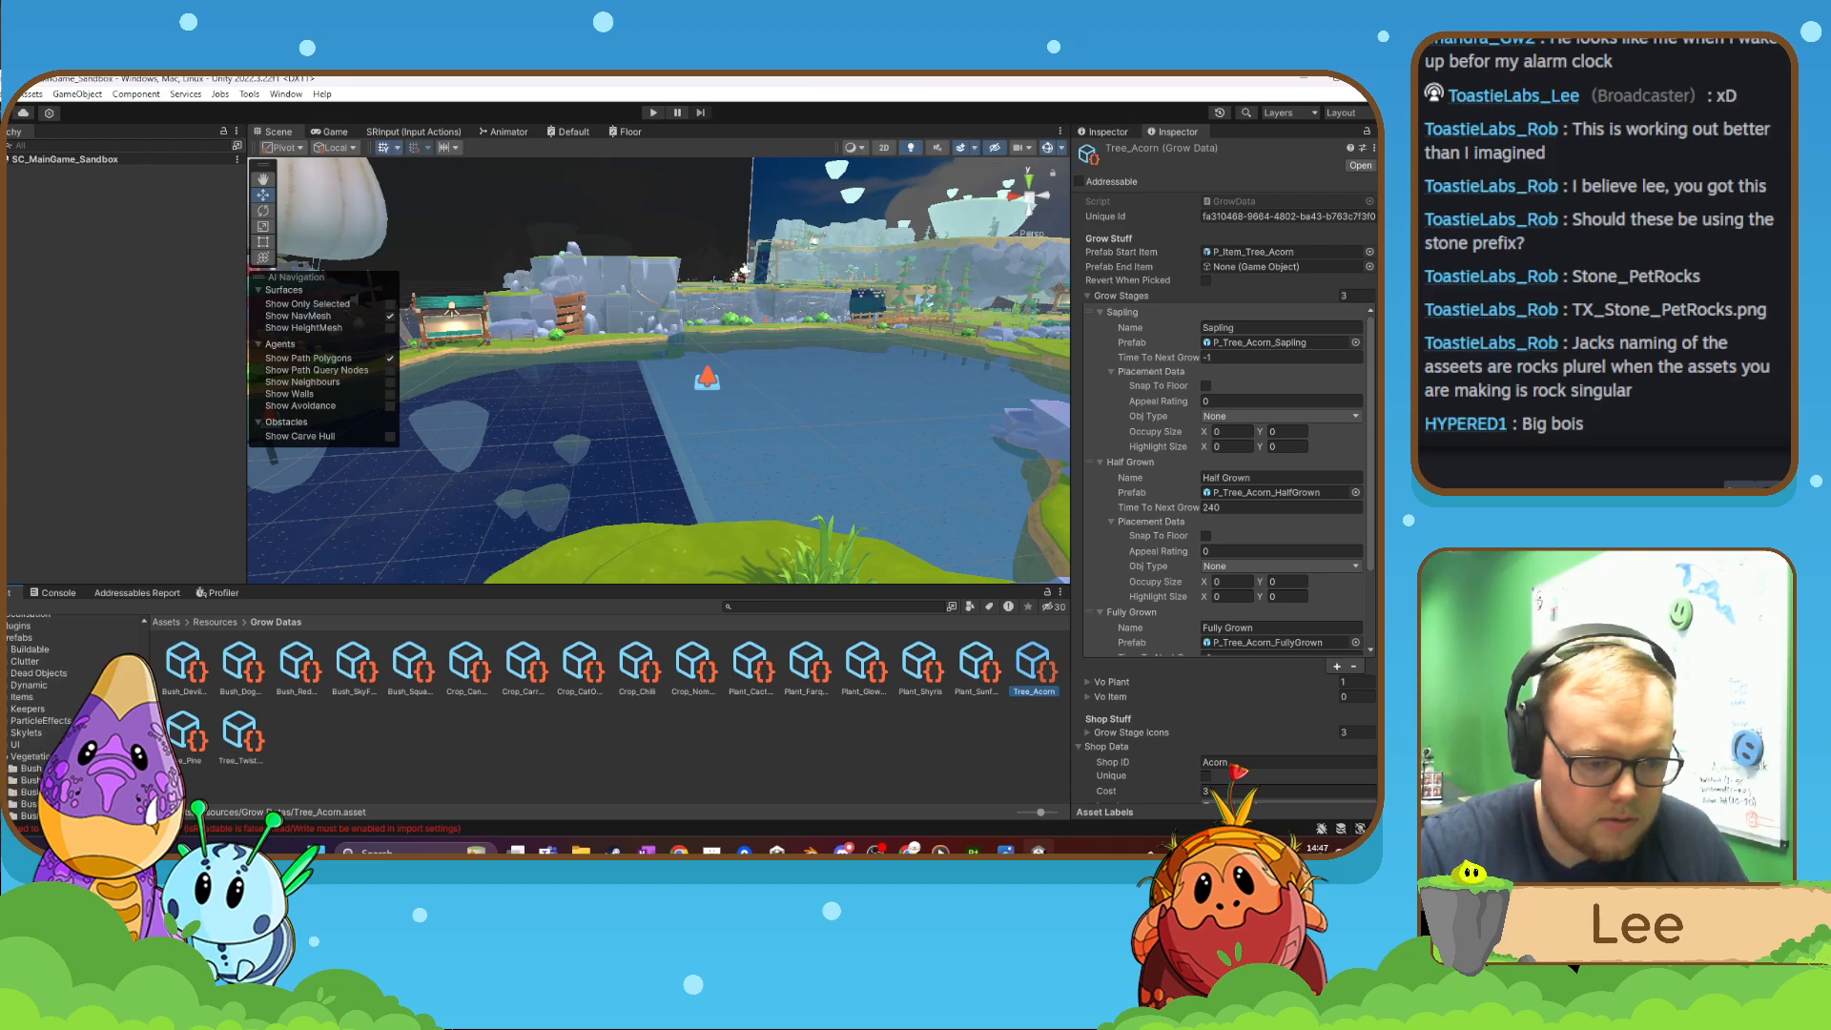
left_click(43, 735)
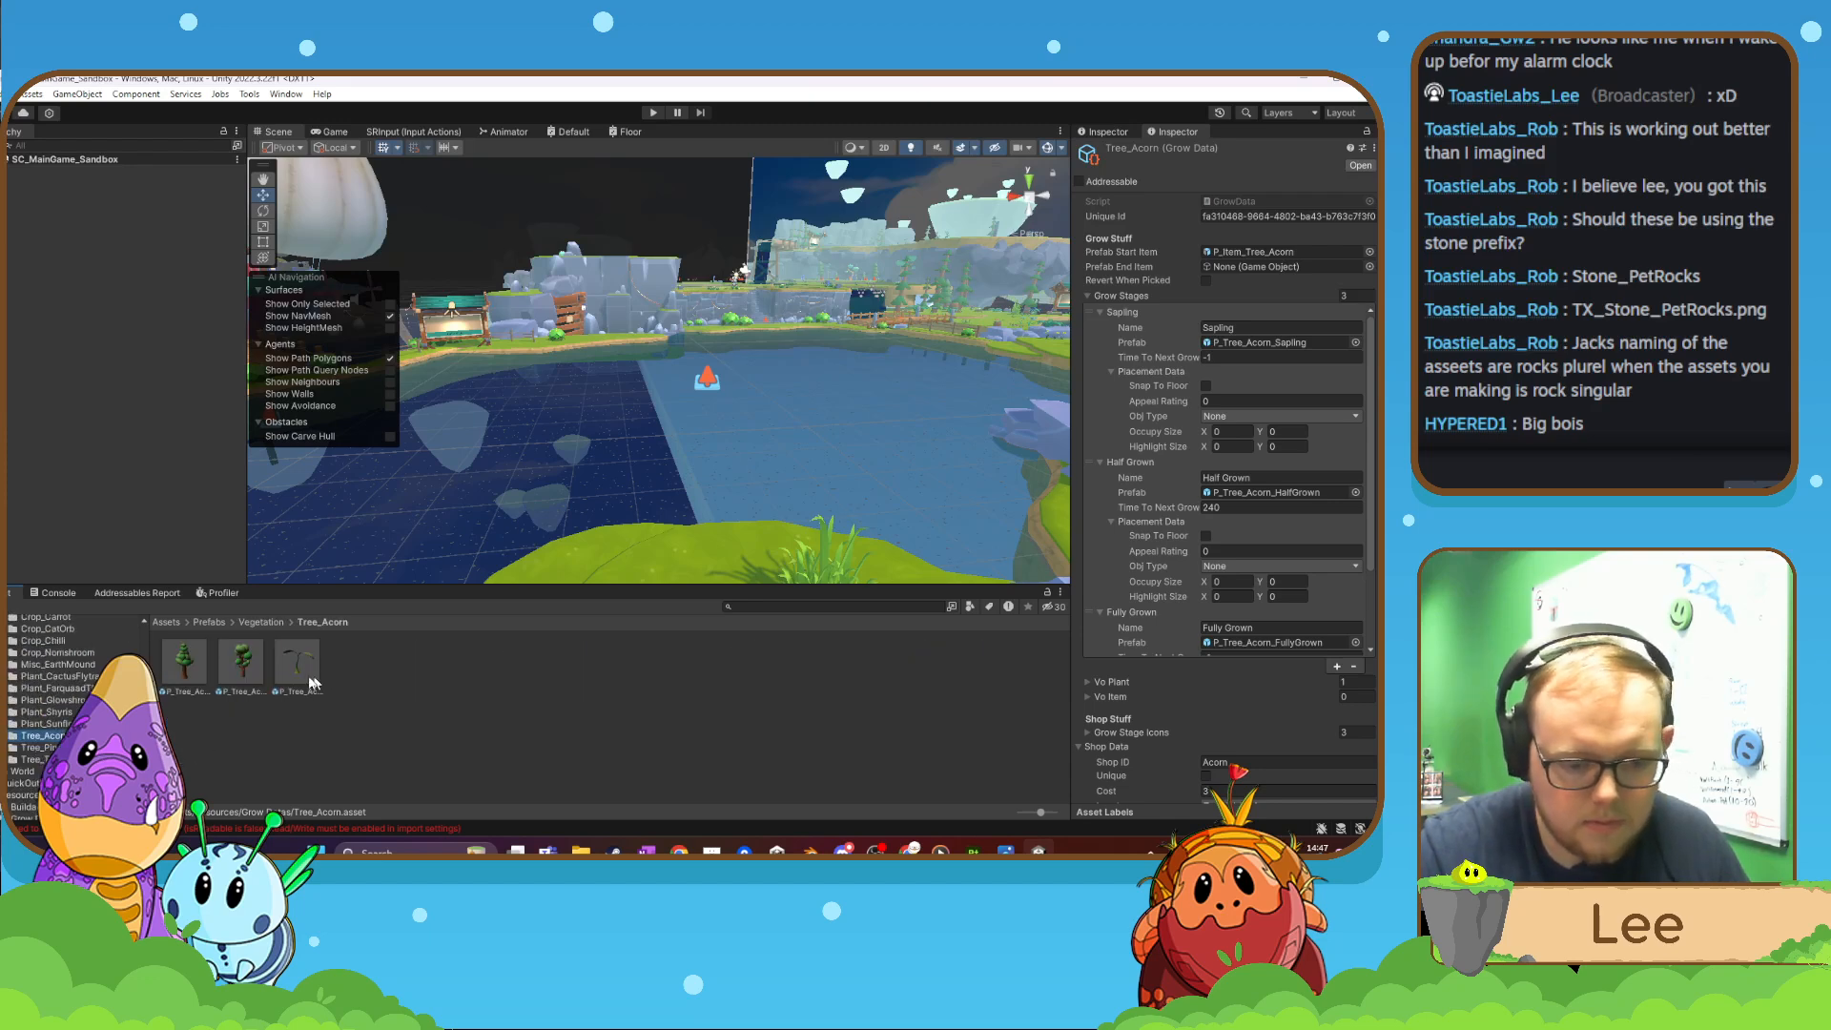
left_click_drag(754, 423, 806, 365)
left_click_drag(310, 652, 755, 373)
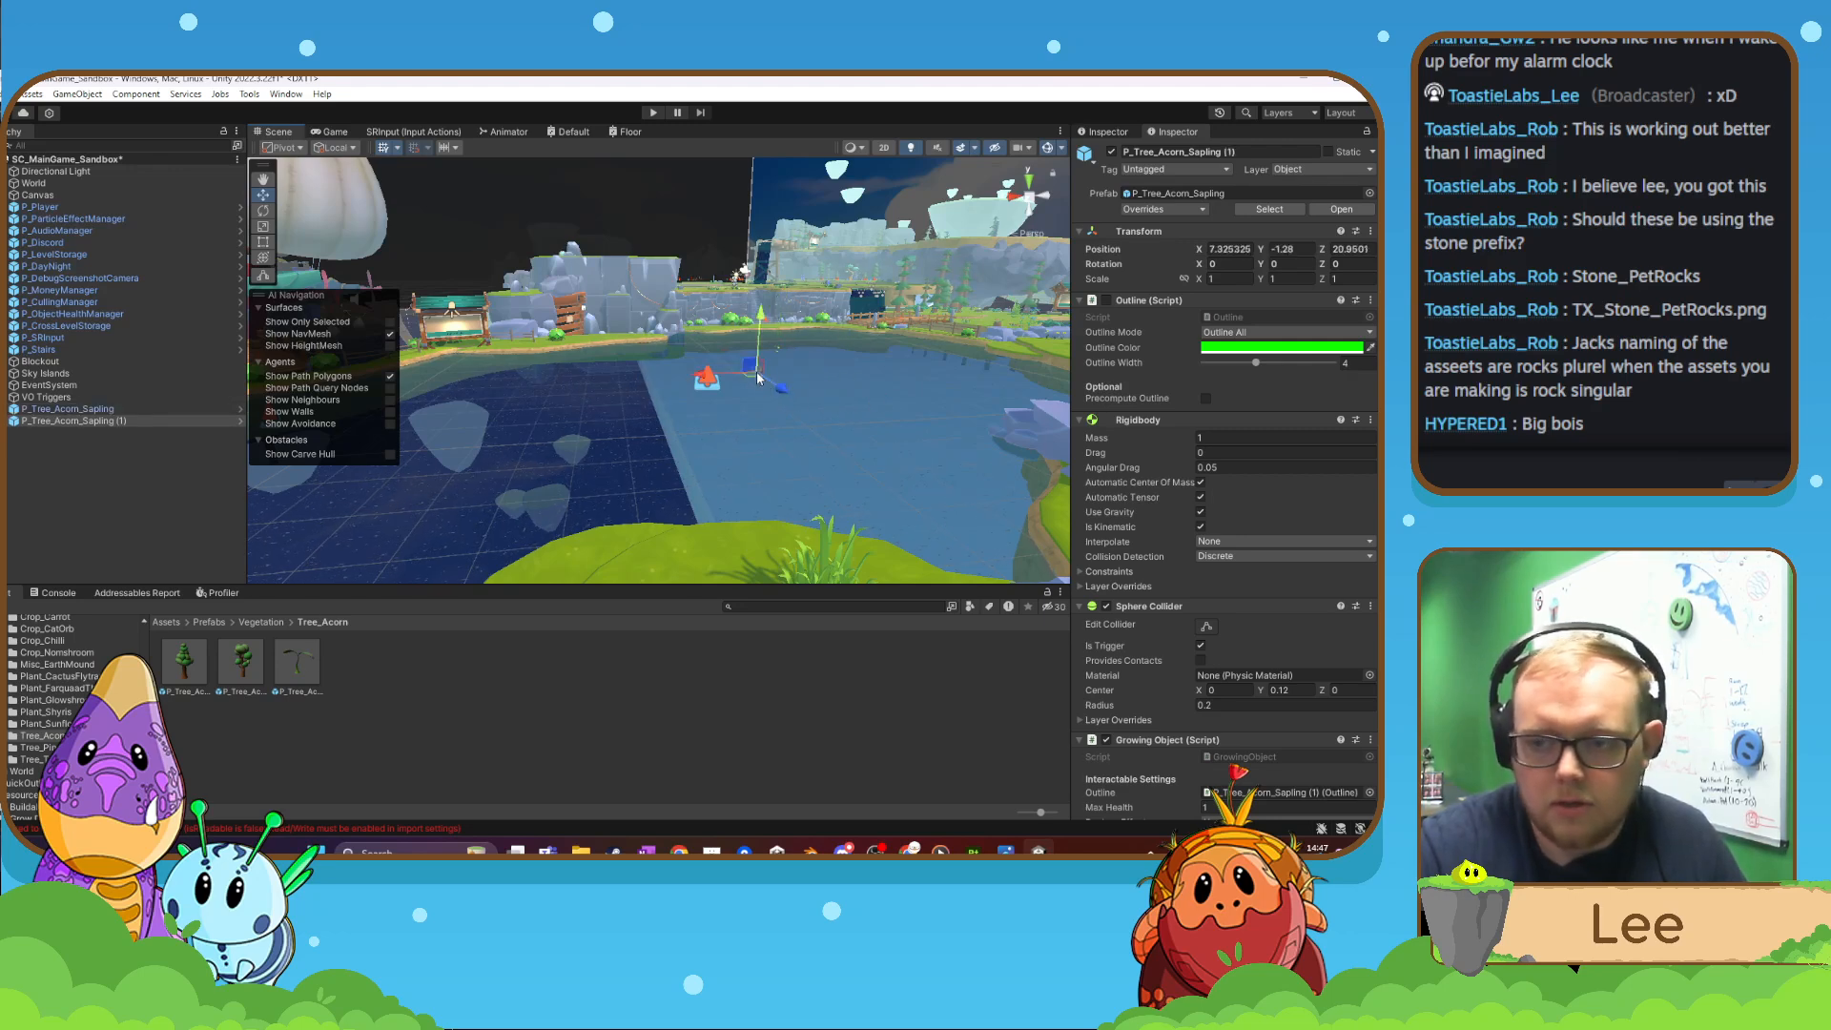
- Set the second sapling's Y position to 0, move it to about X 8.53, Z 24.65, and rotate it about 132° around Y
left_click(1283, 249)
type("0")
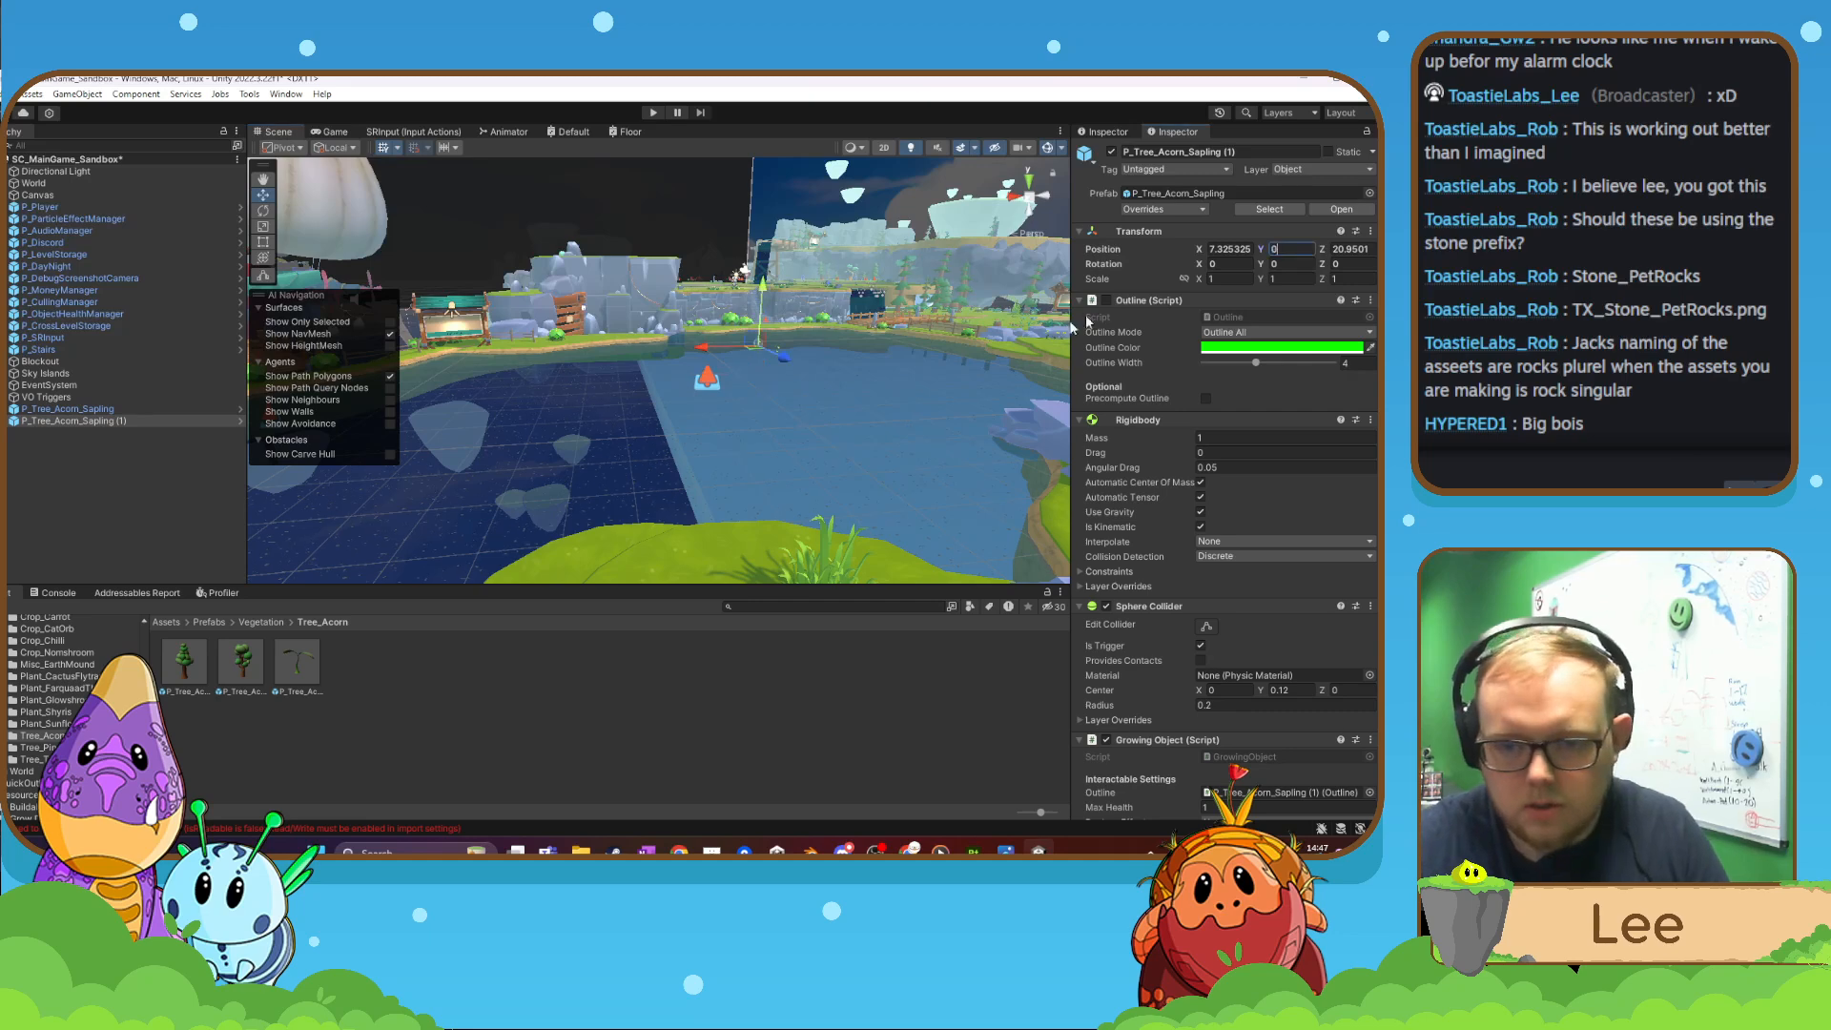
left_click_drag(706, 348, 488, 353)
left_click(269, 217)
- Run the game and walk the character across the grassy meadow to the placed acorn saplings
left_click(654, 112)
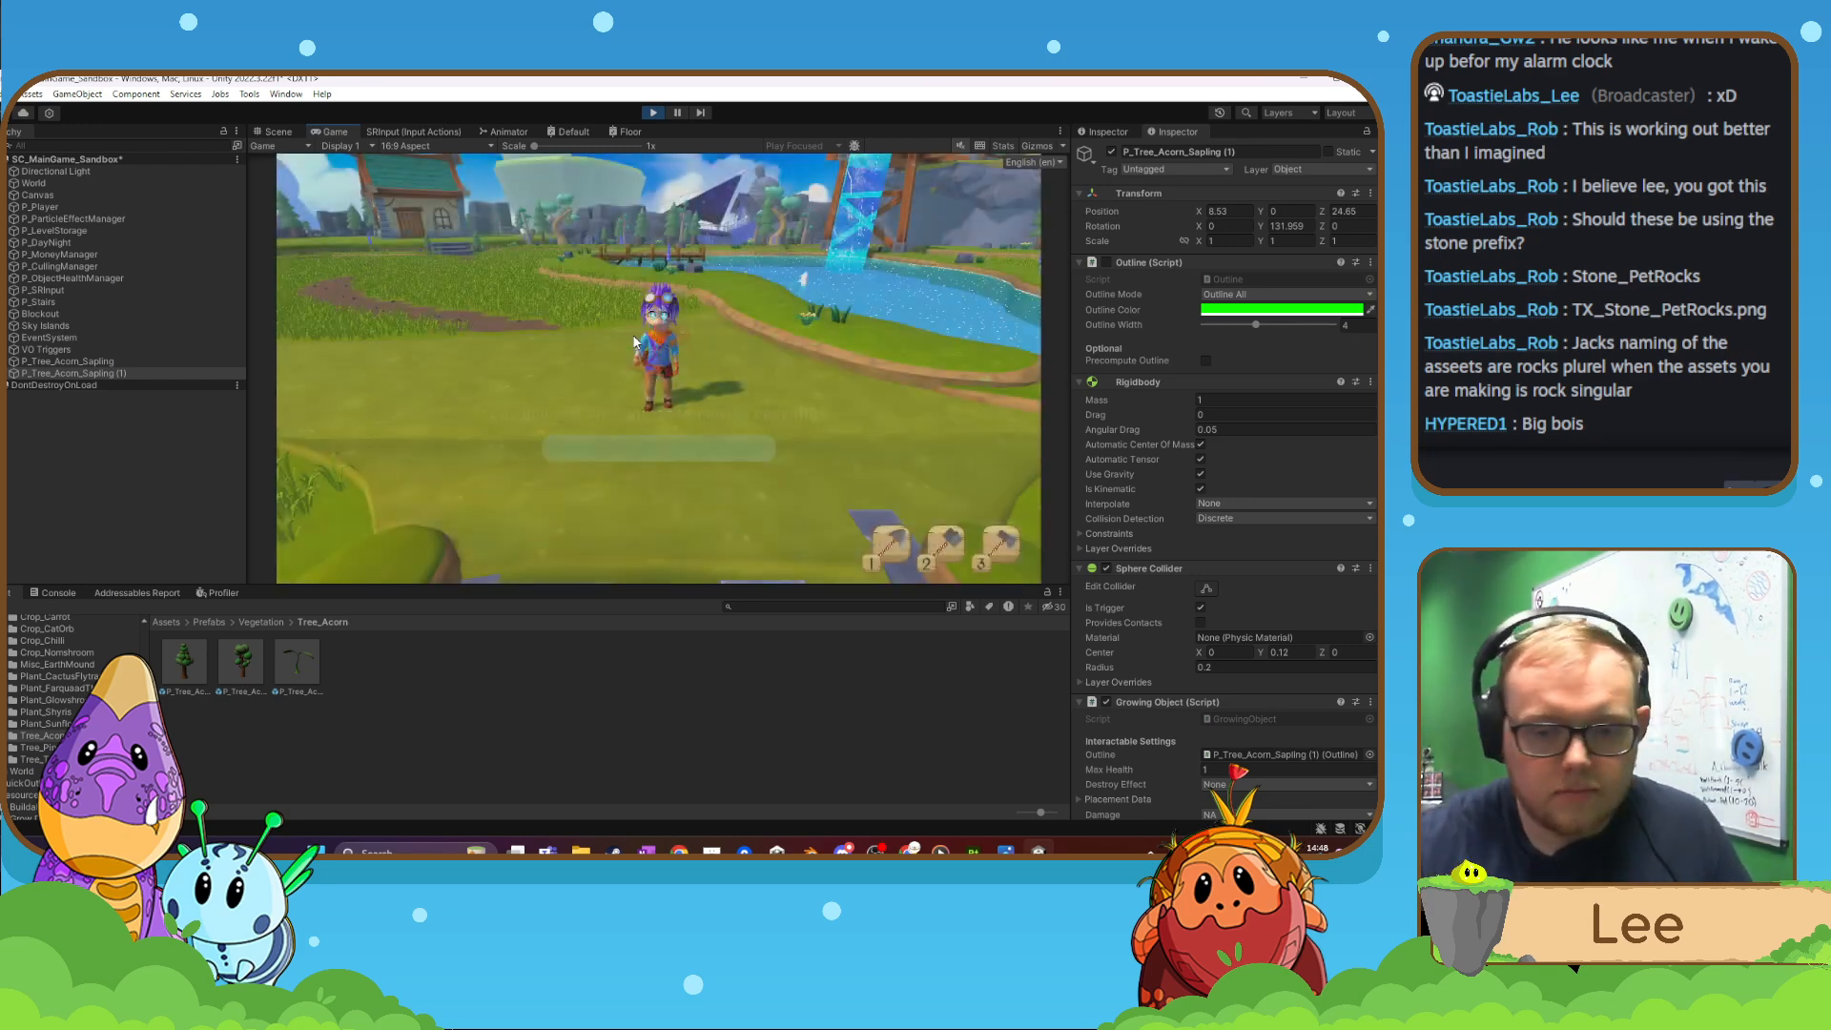
key("w")
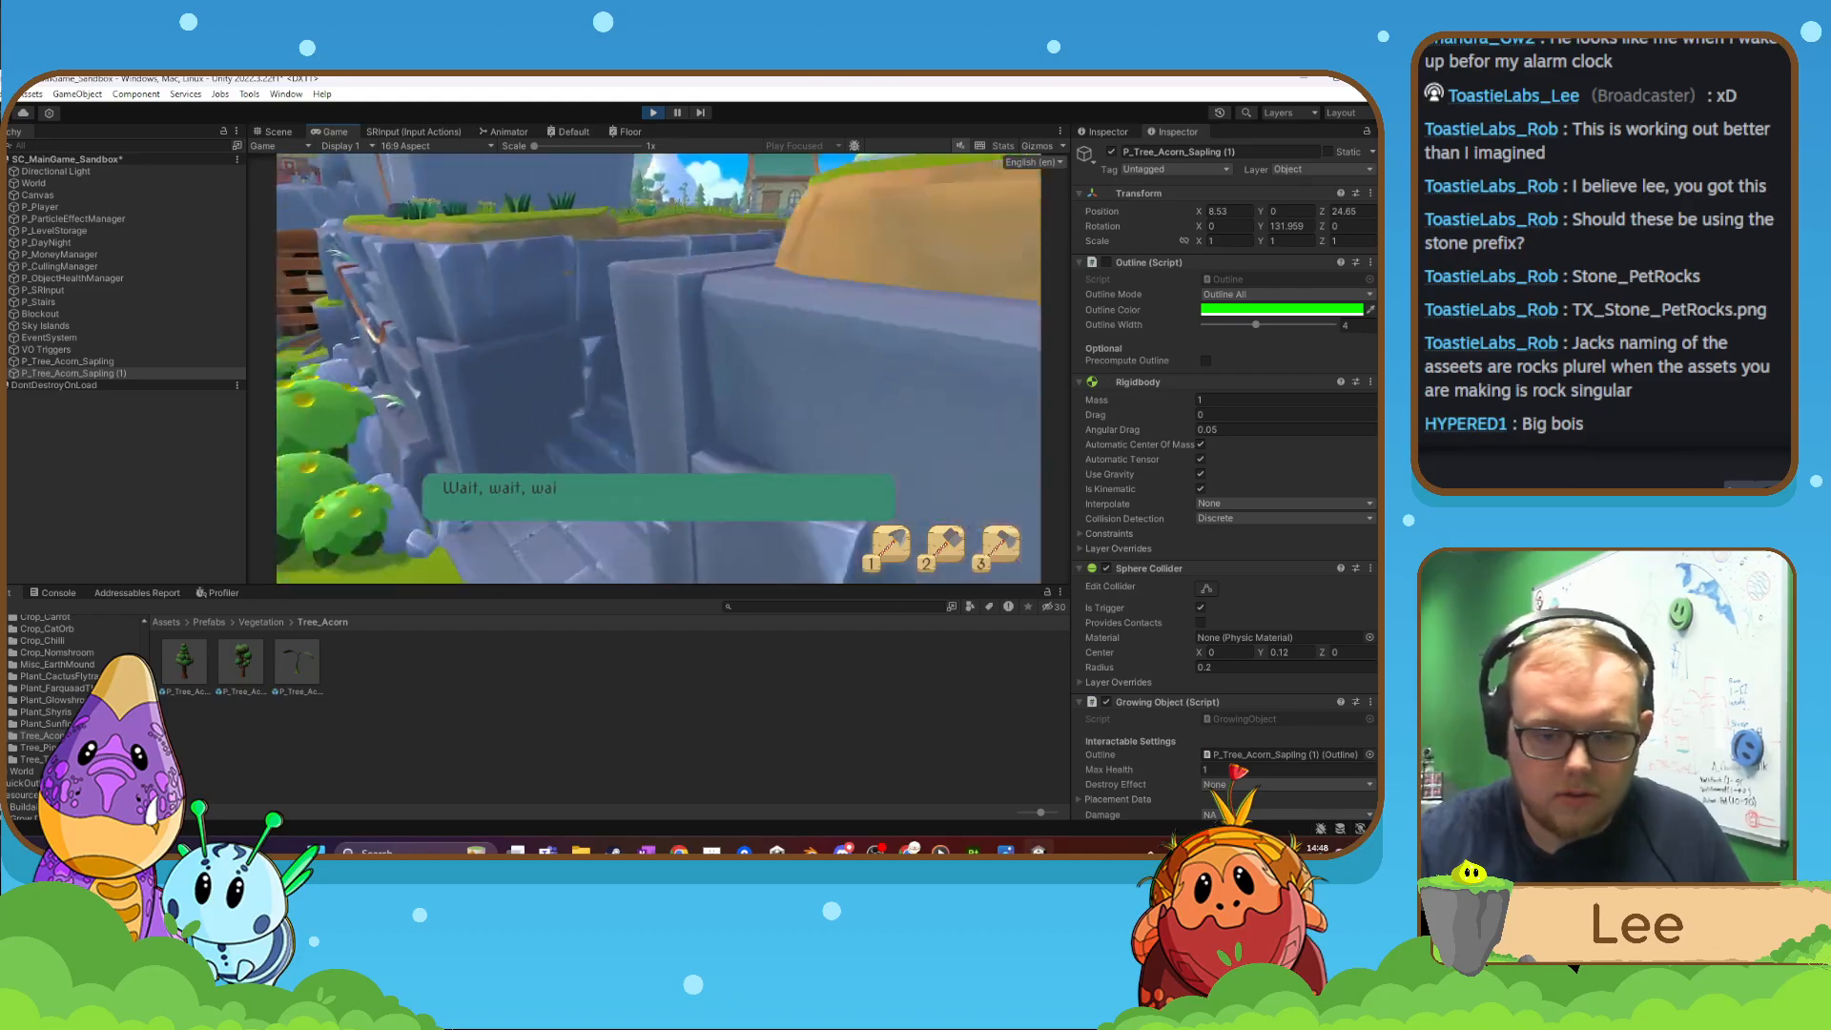
key("w")
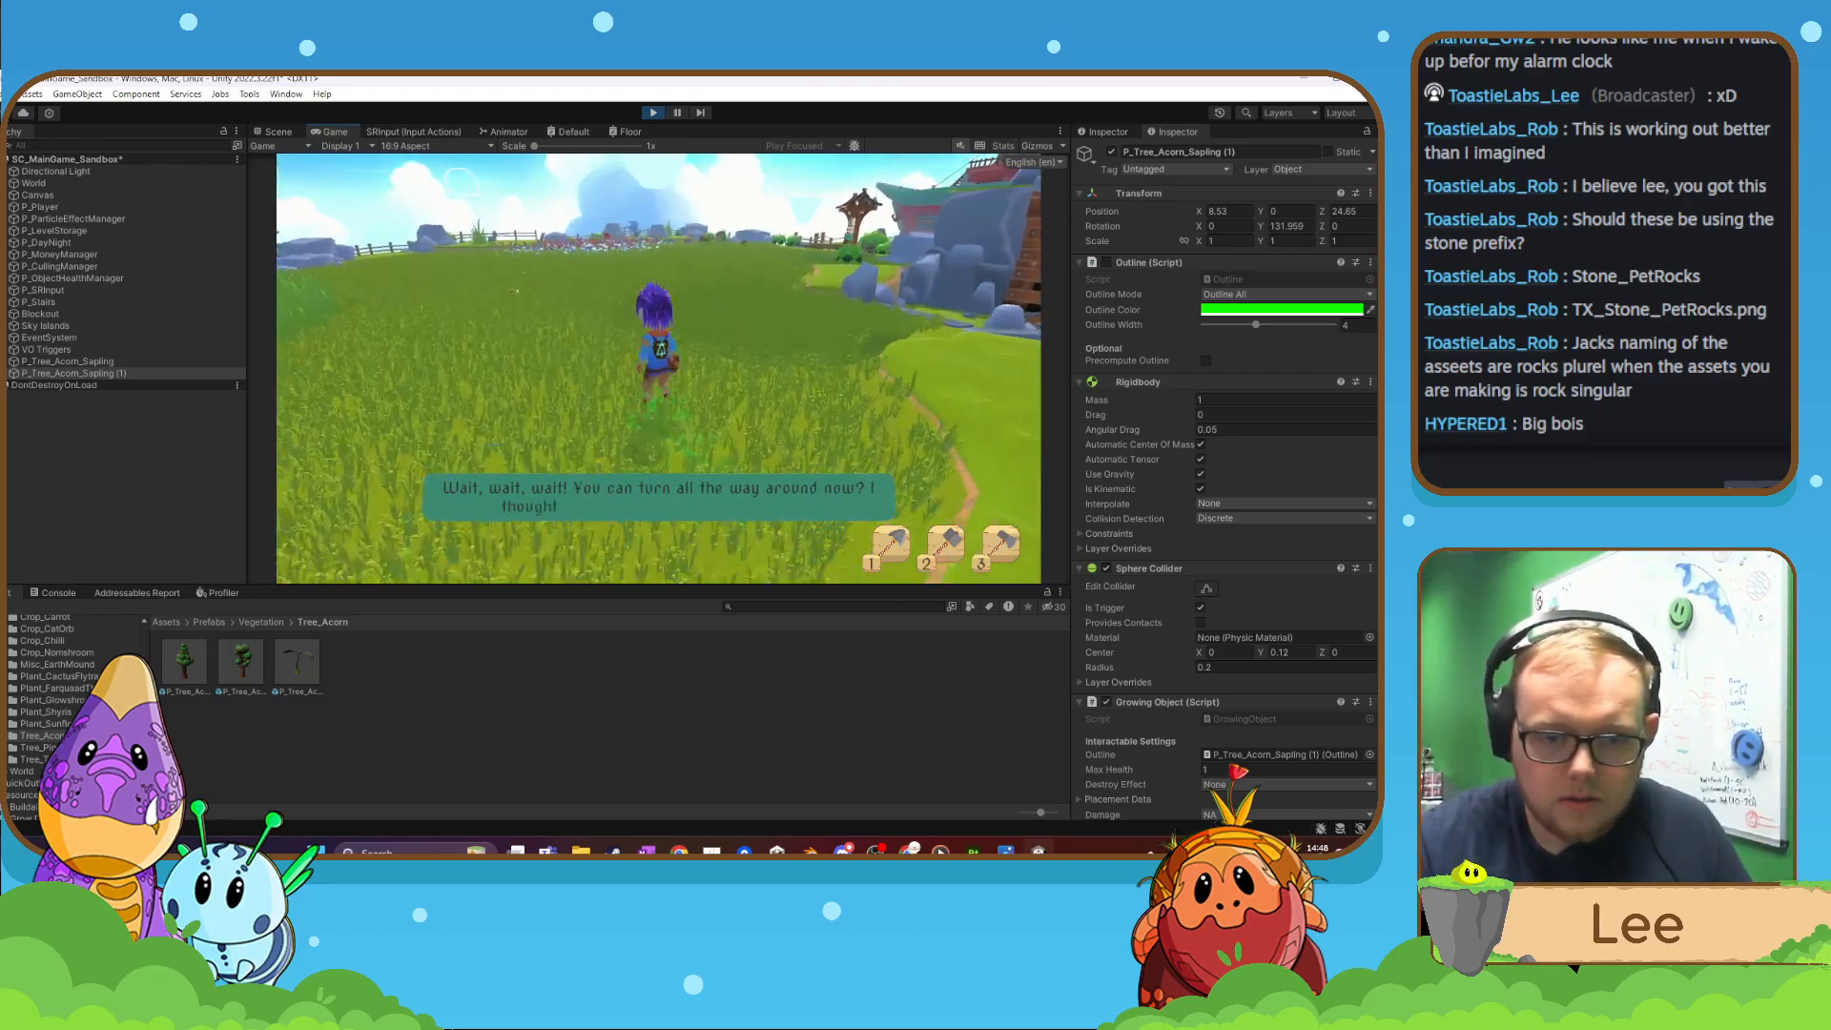
key("w")
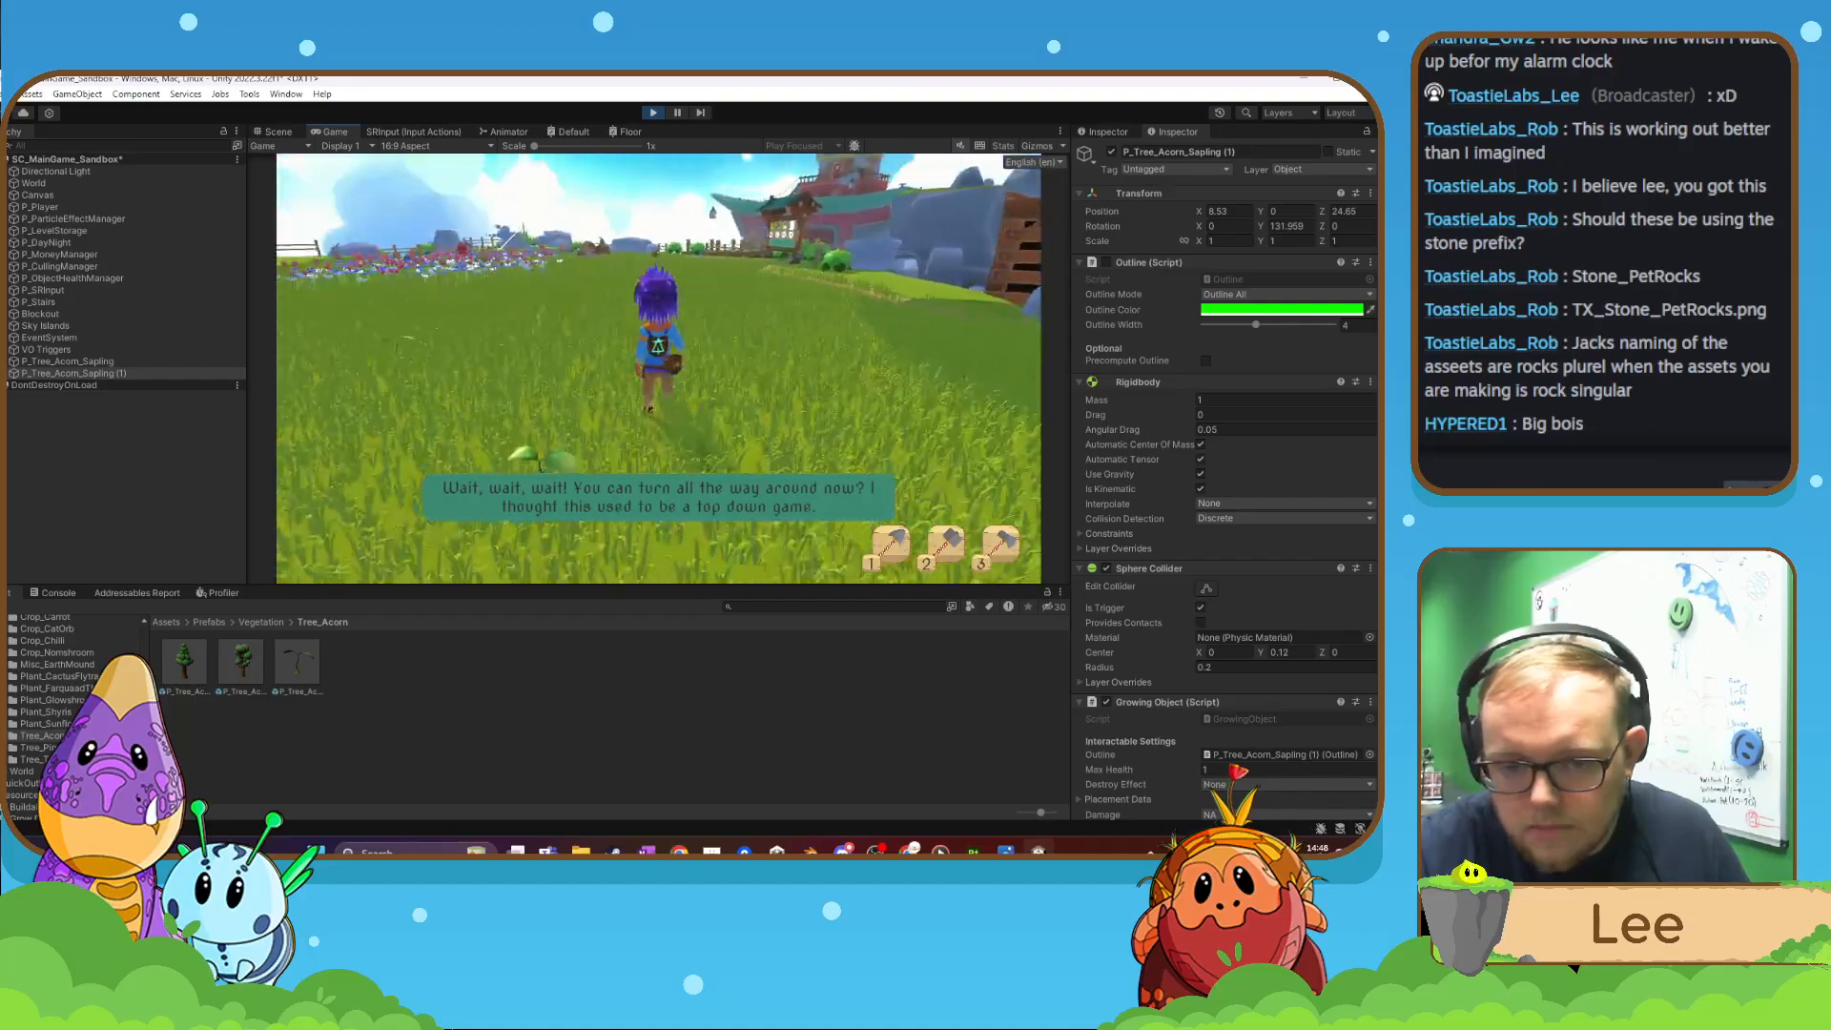
key("s")
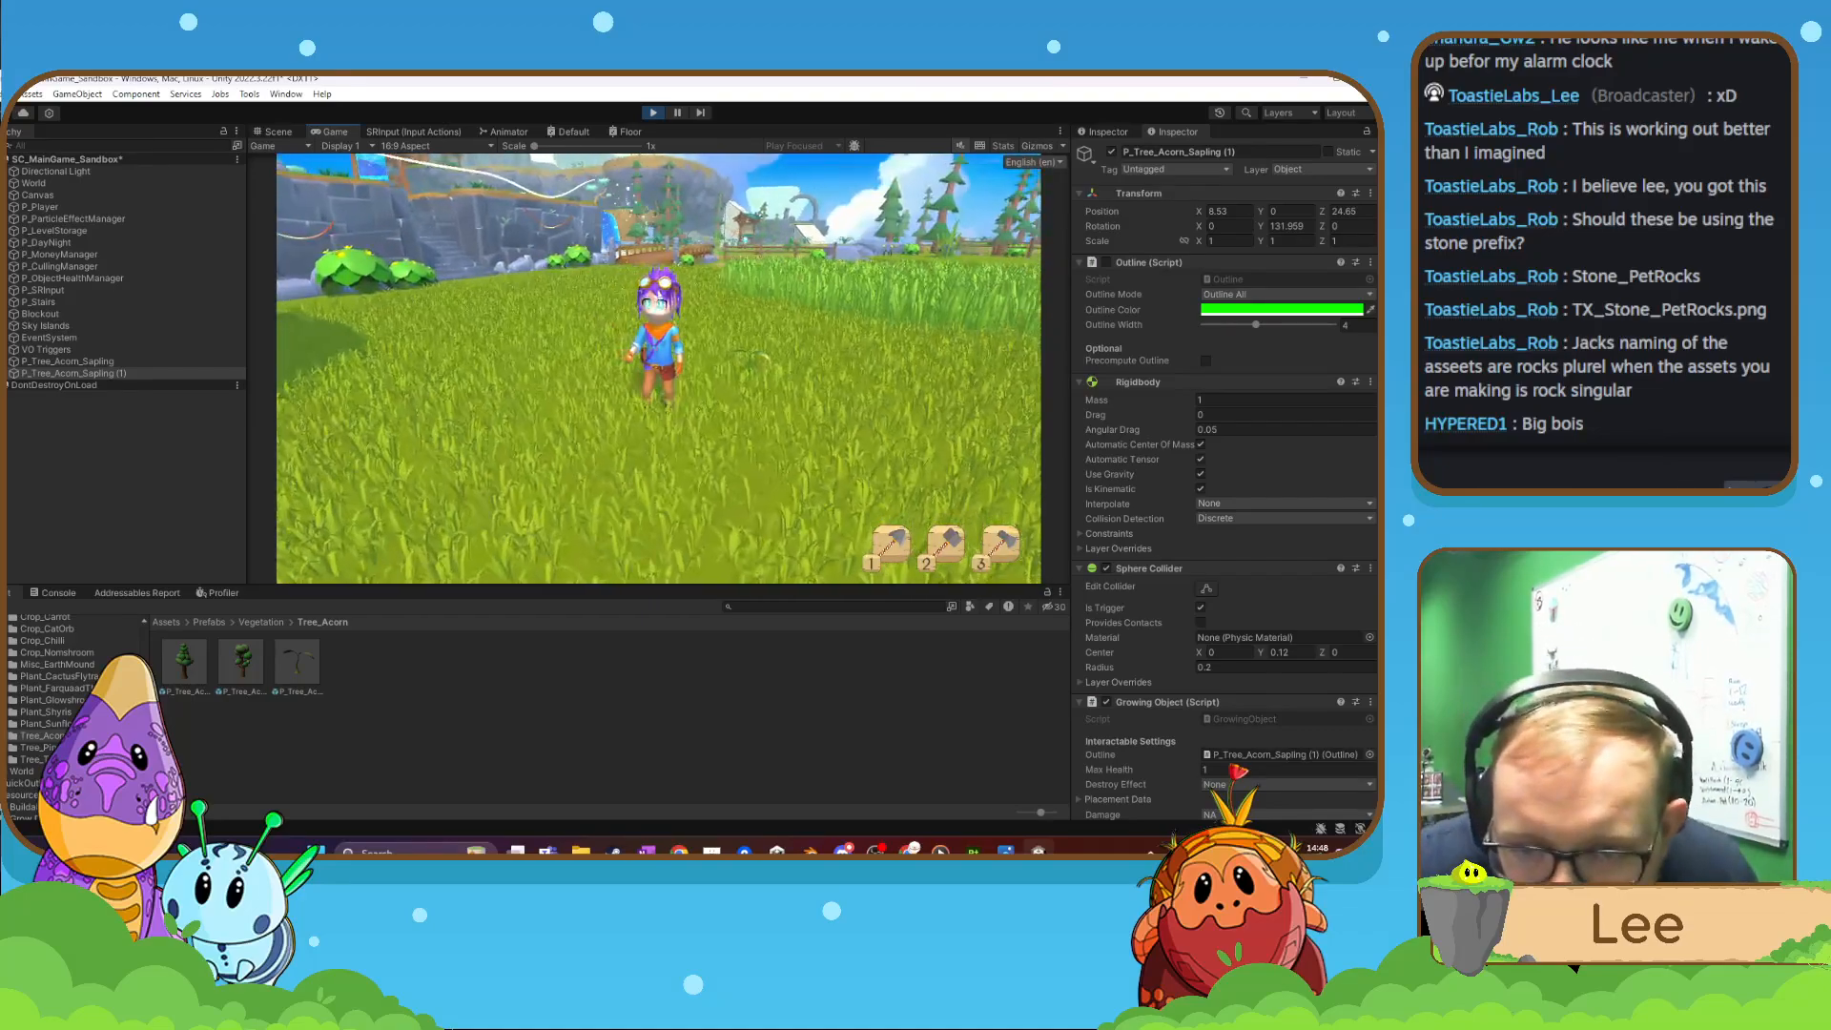
key("d")
key("w")
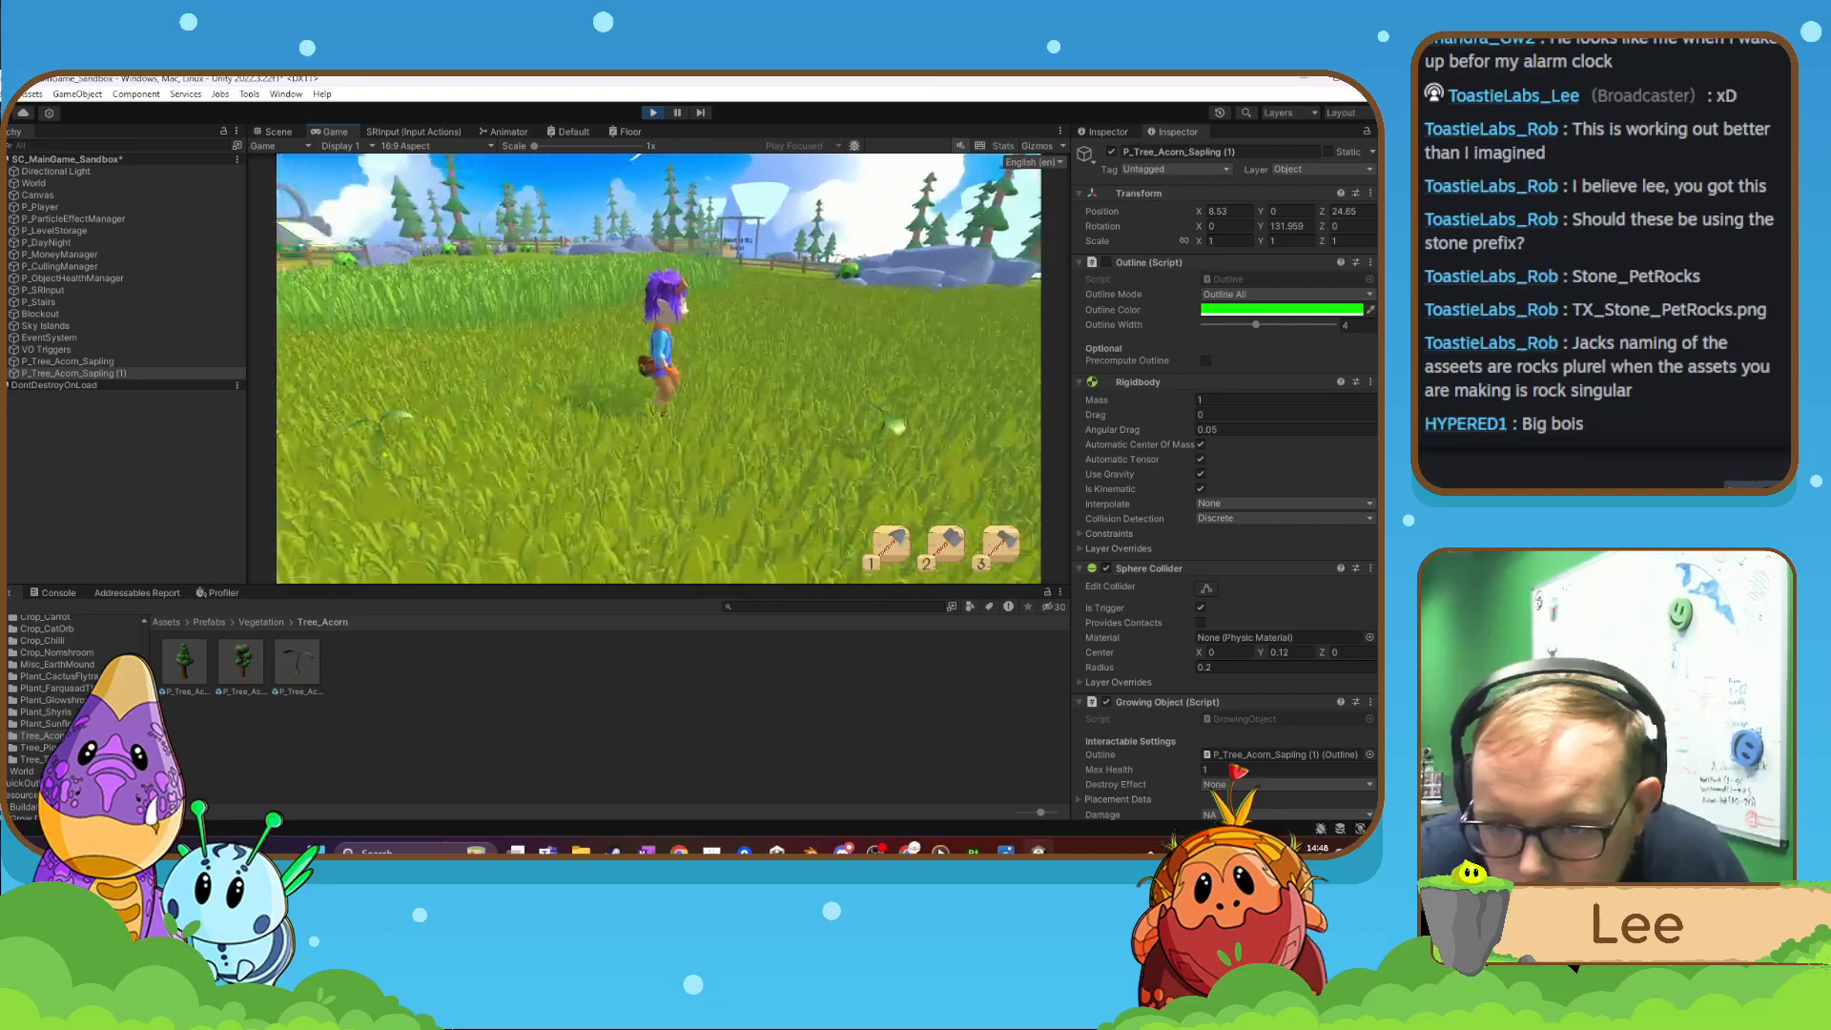
- Walk around the saplings and the nearby creatures to check them in the running game, and end the play session
key("a")
key("s")
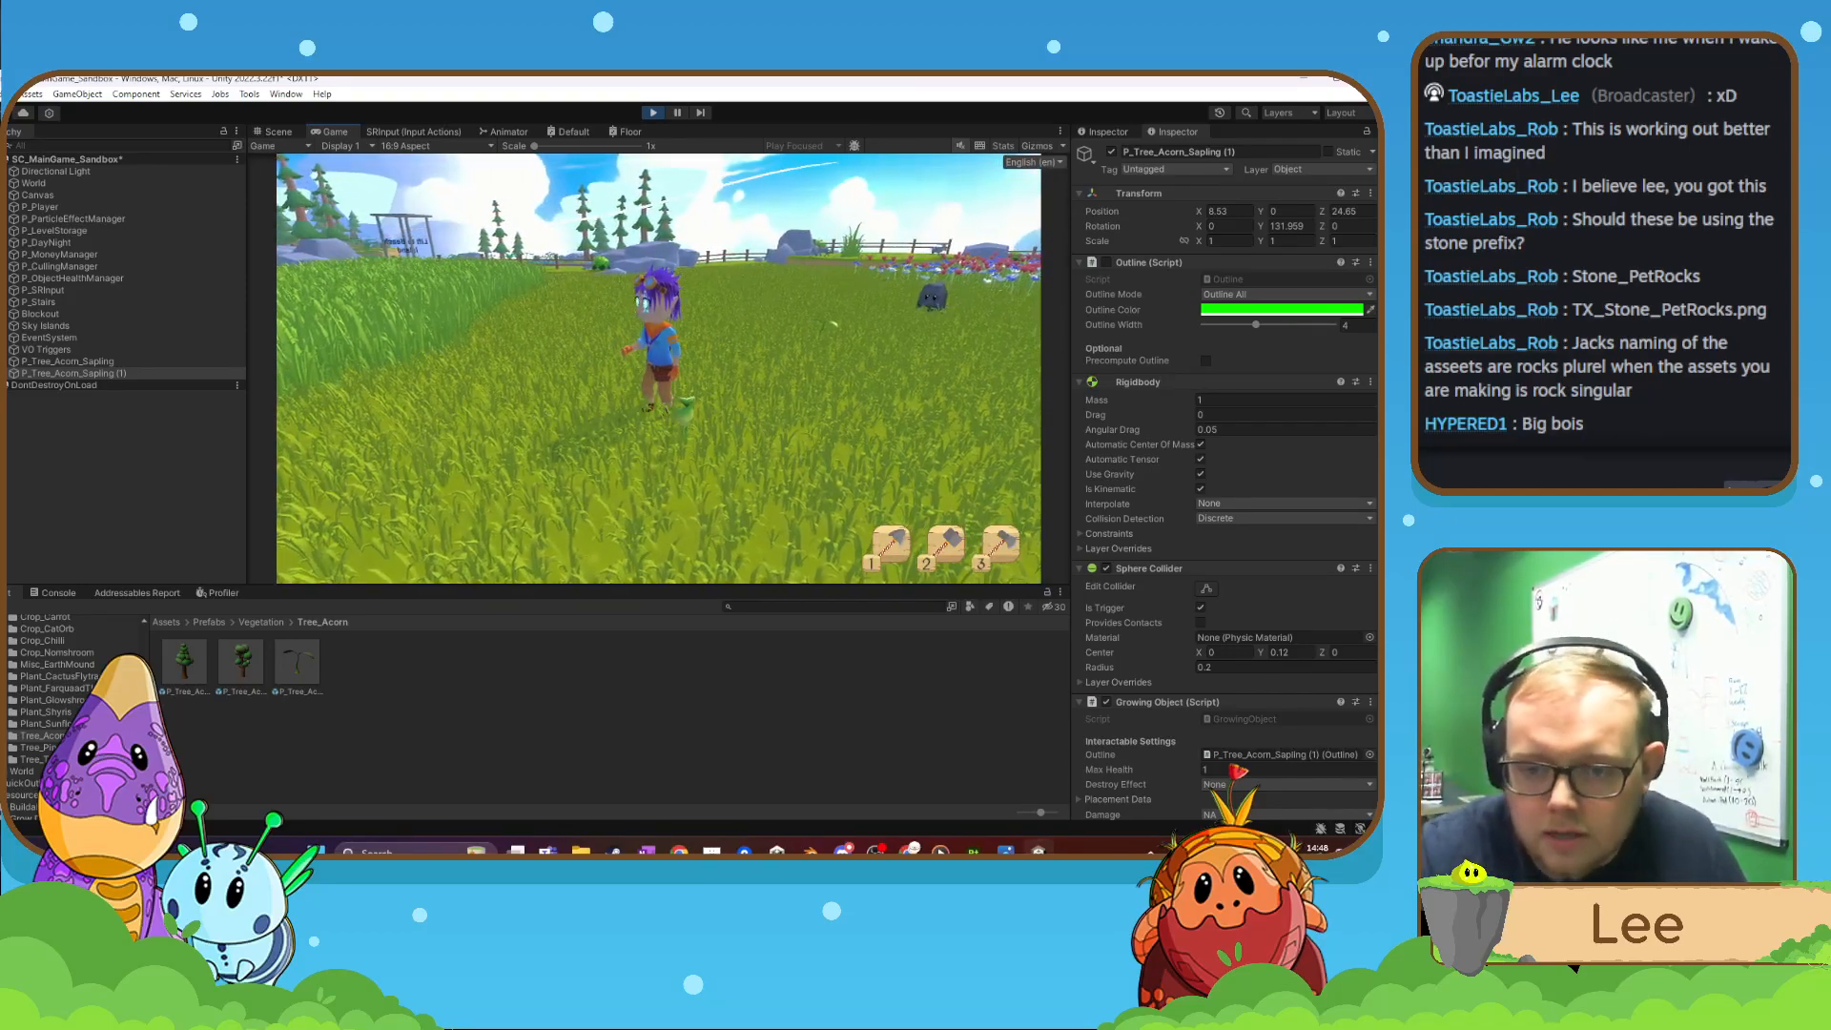
key("w")
key("s")
key("w")
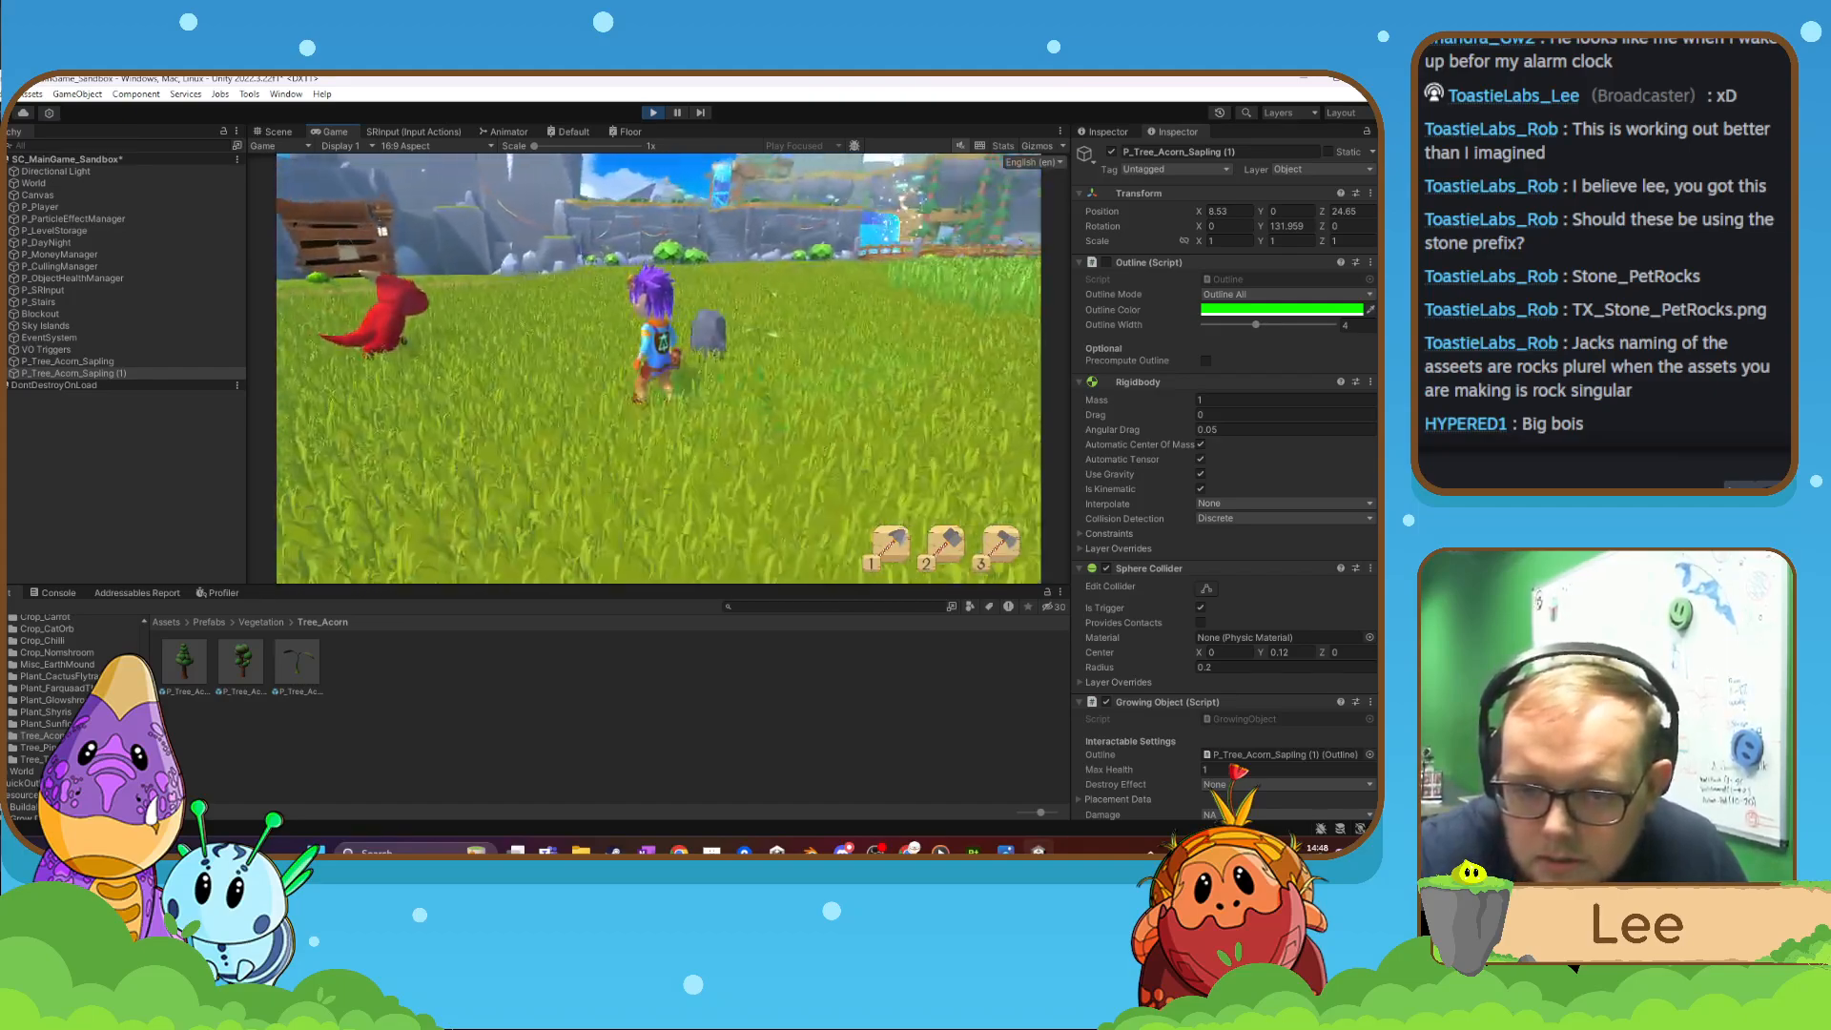
key("s")
key("w")
key("w")
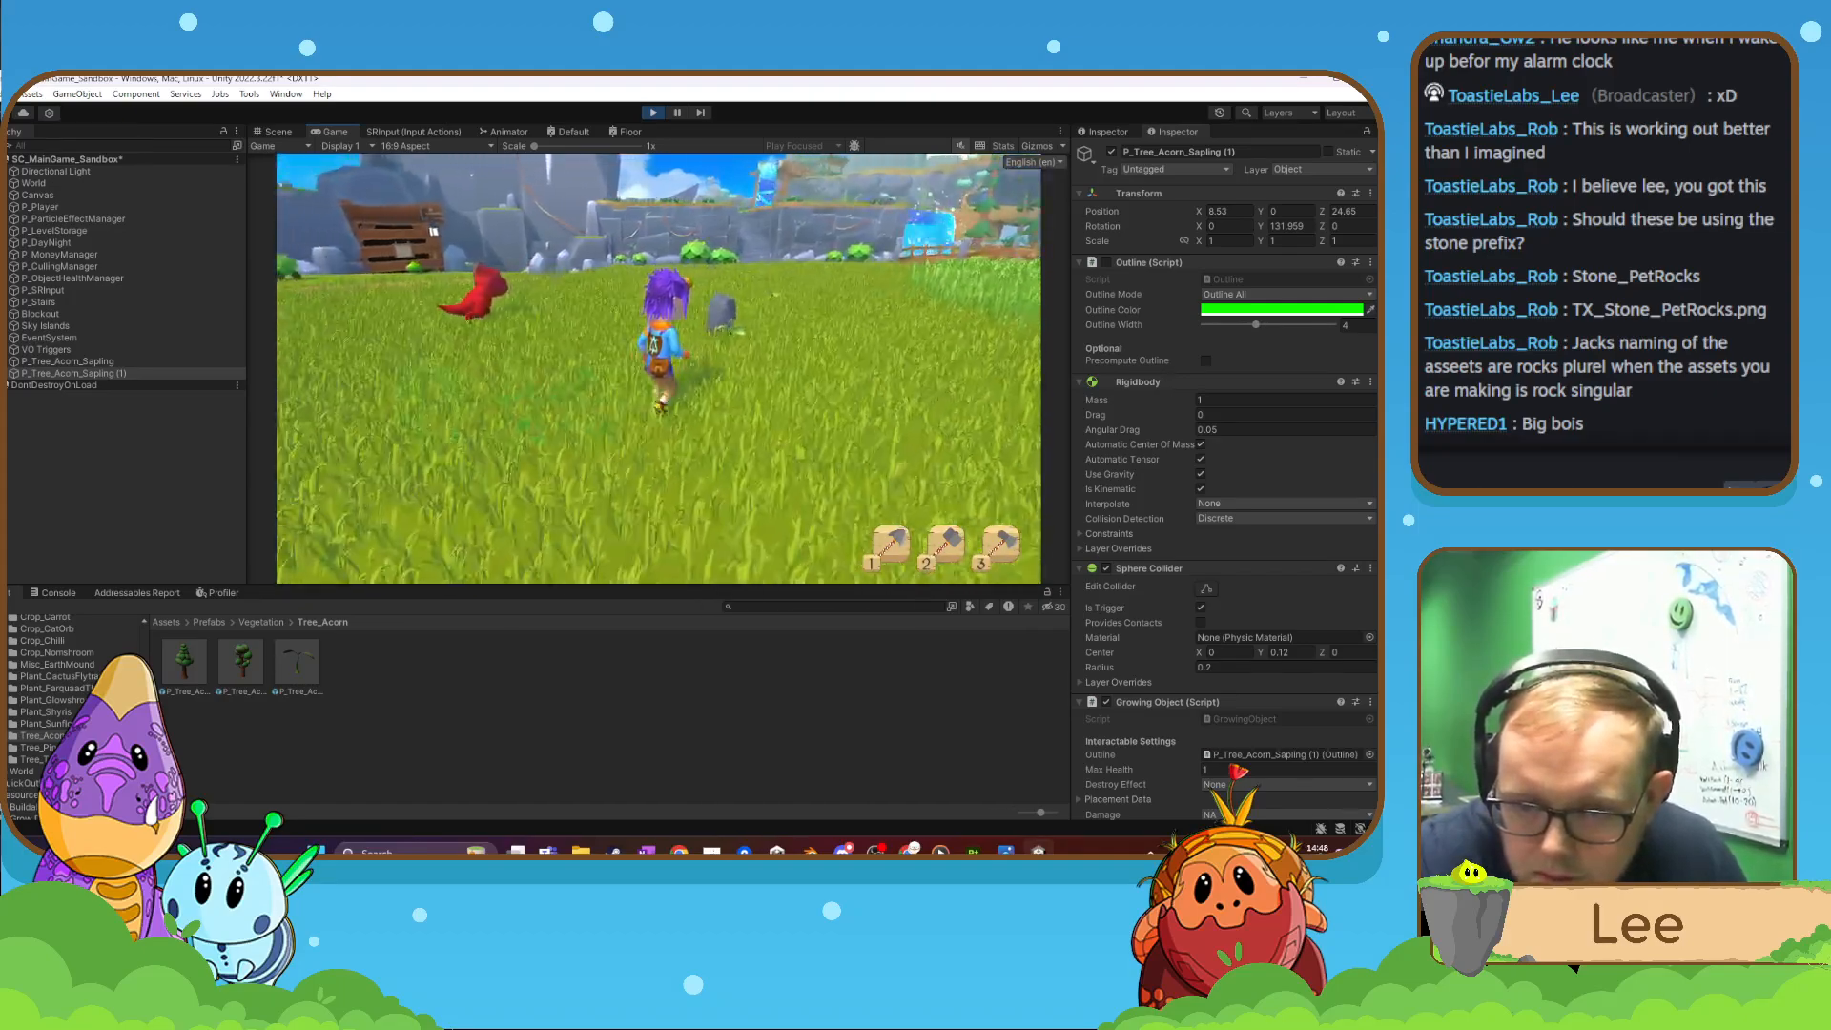
key("w")
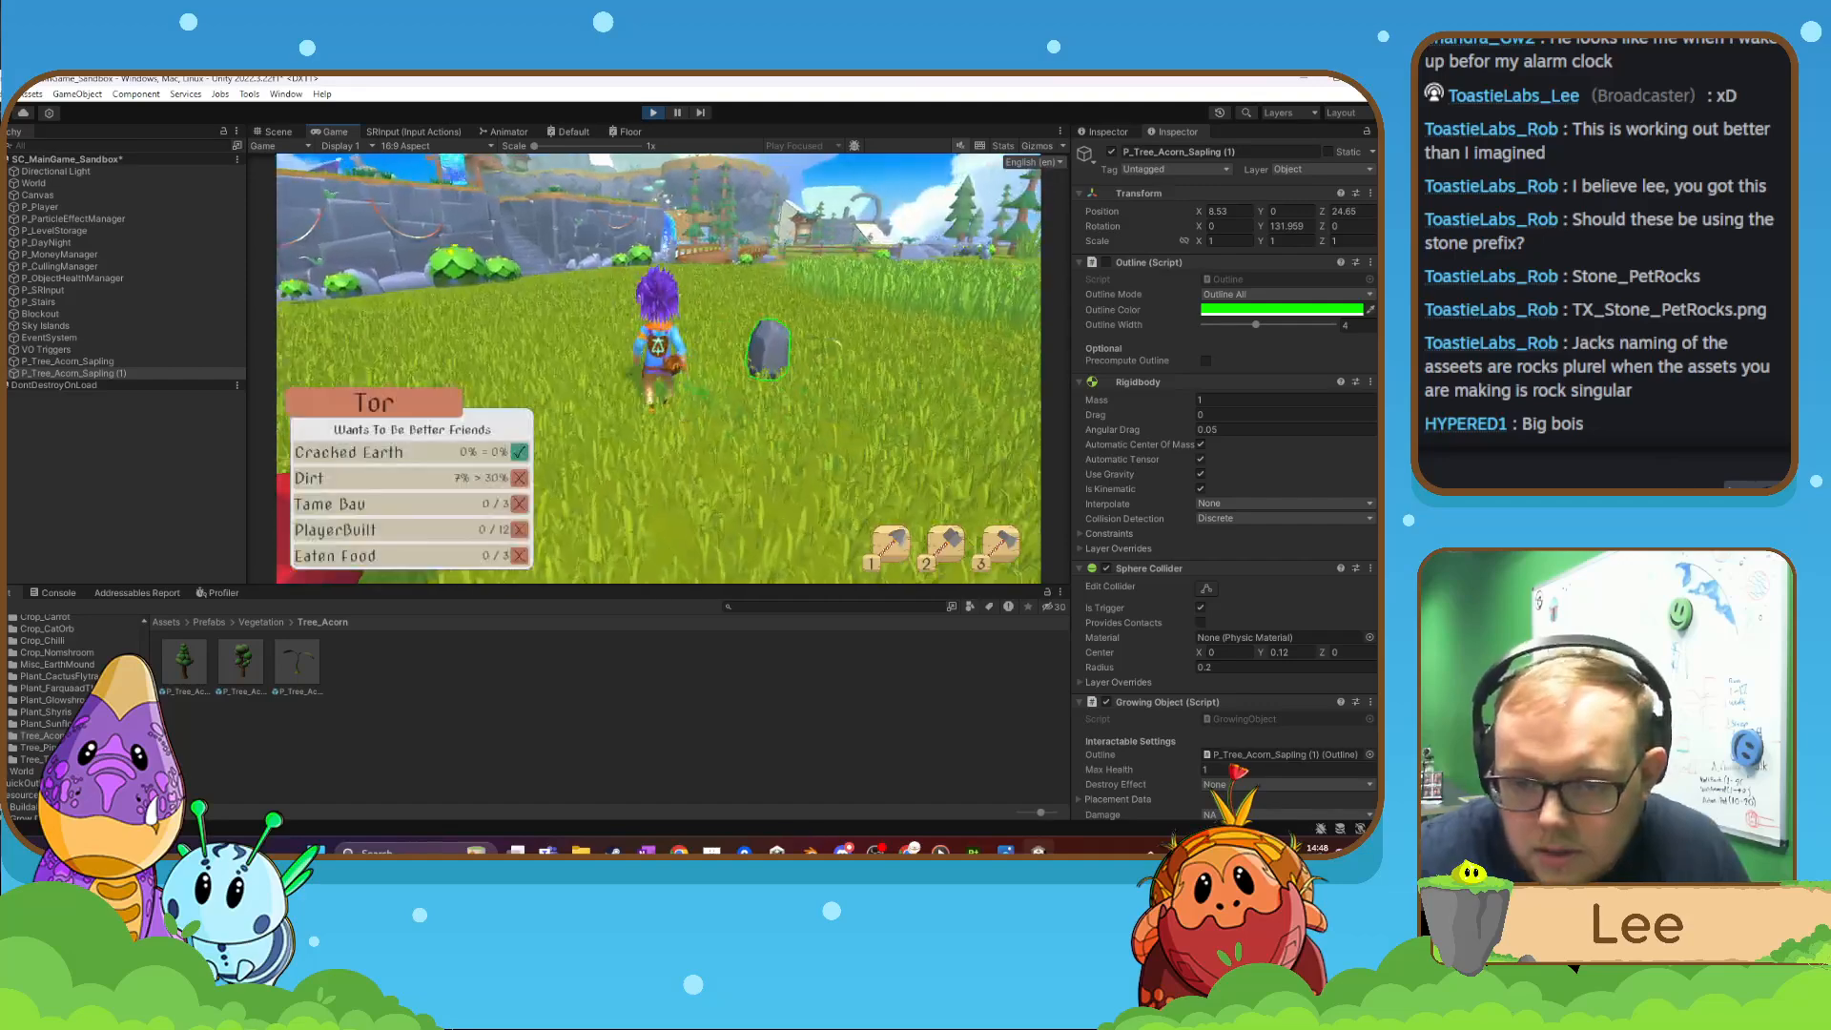
key("s")
key("a")
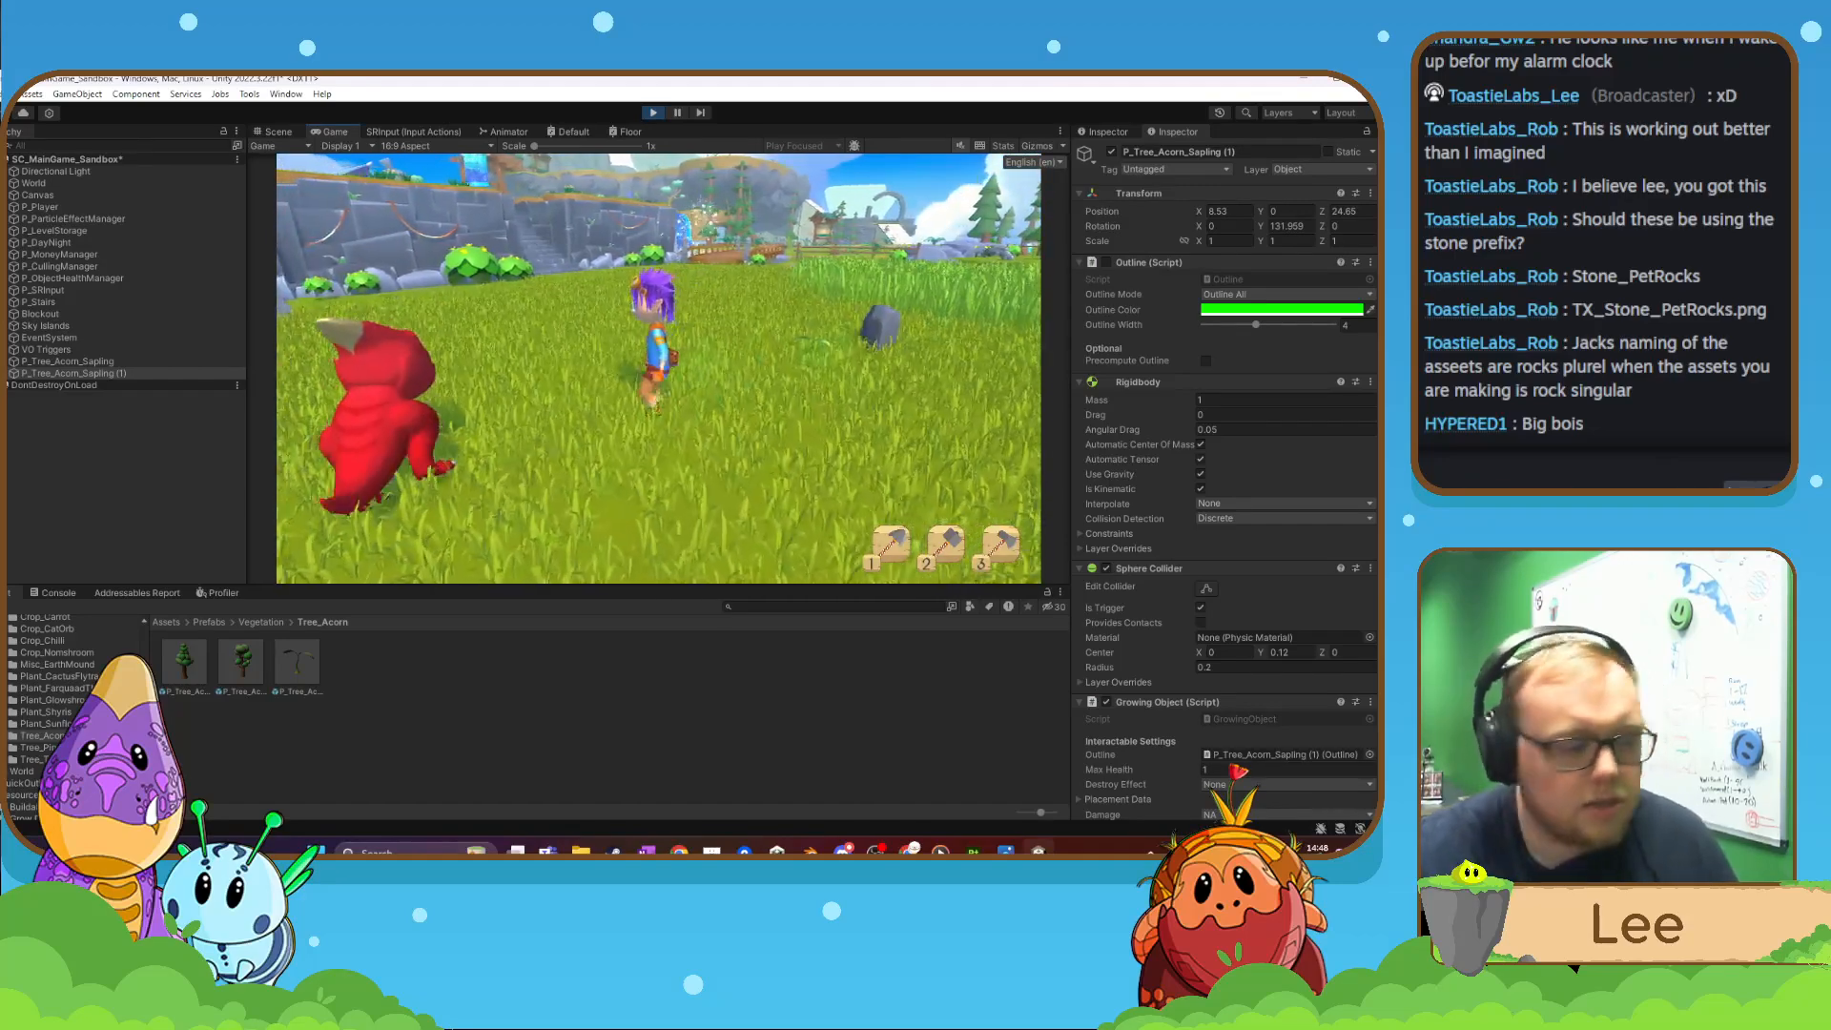
key("Escape")
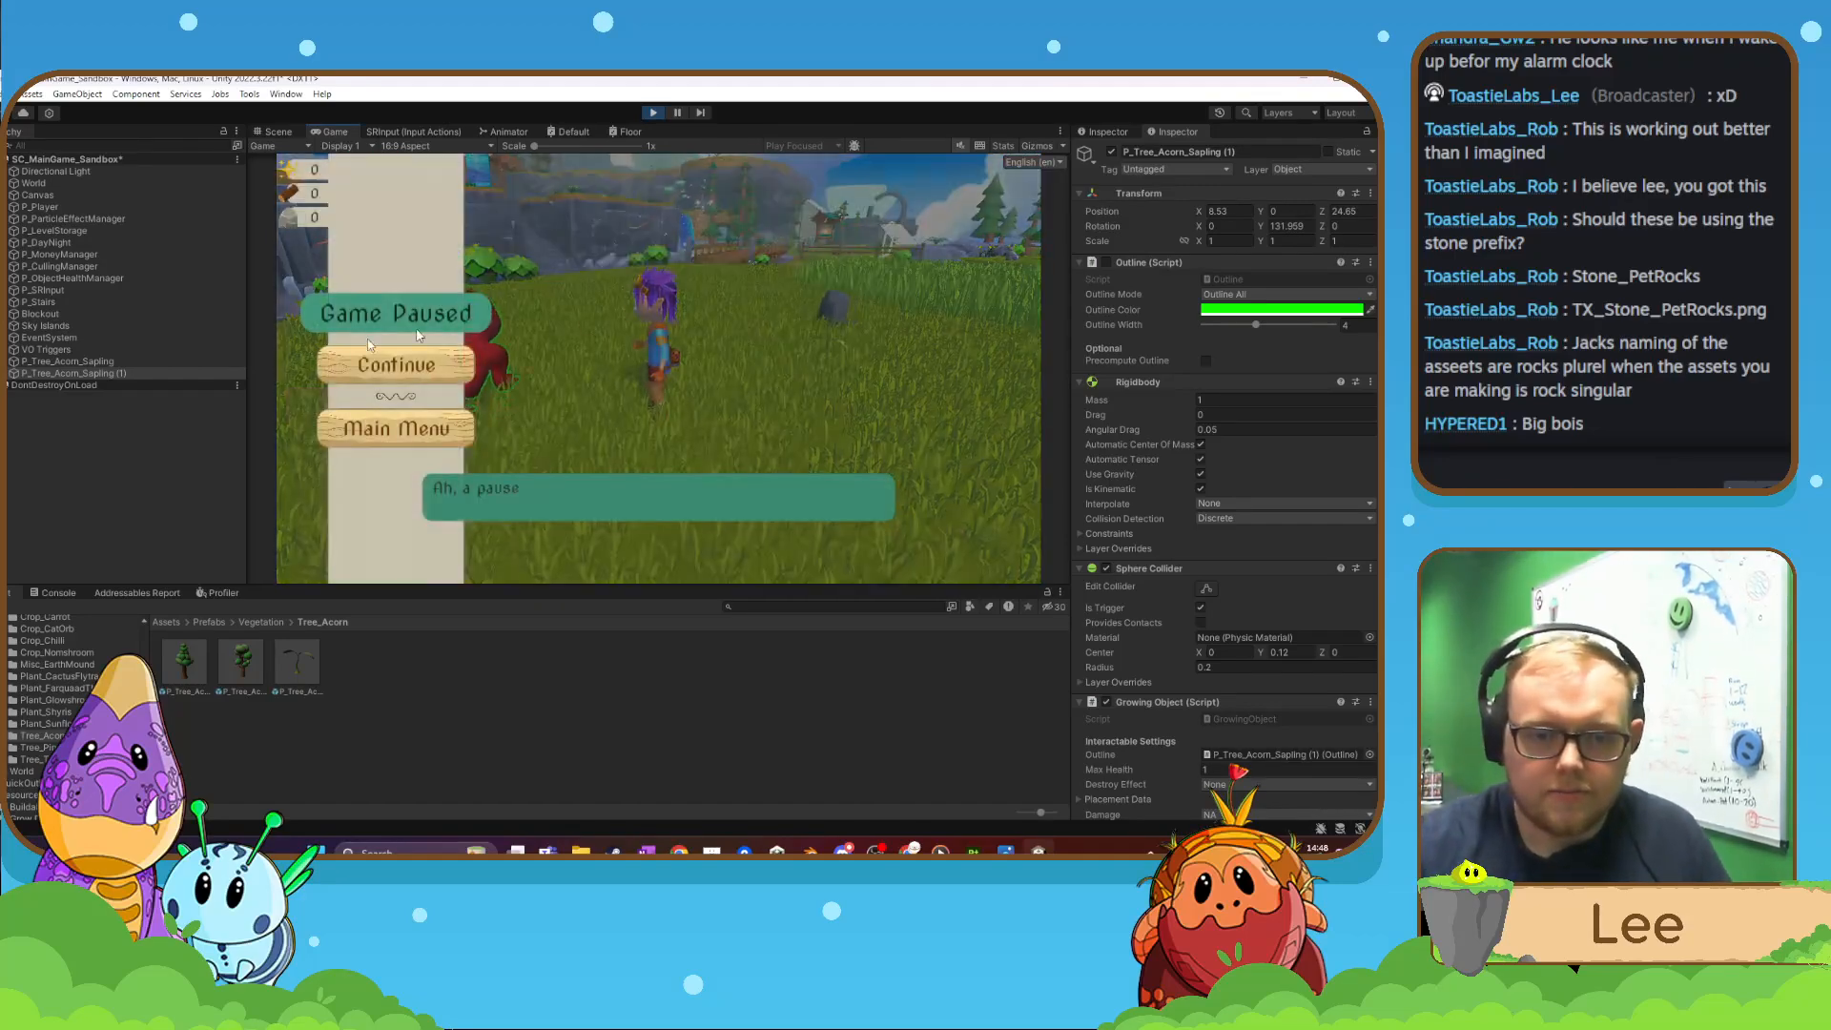
left_click(654, 113)
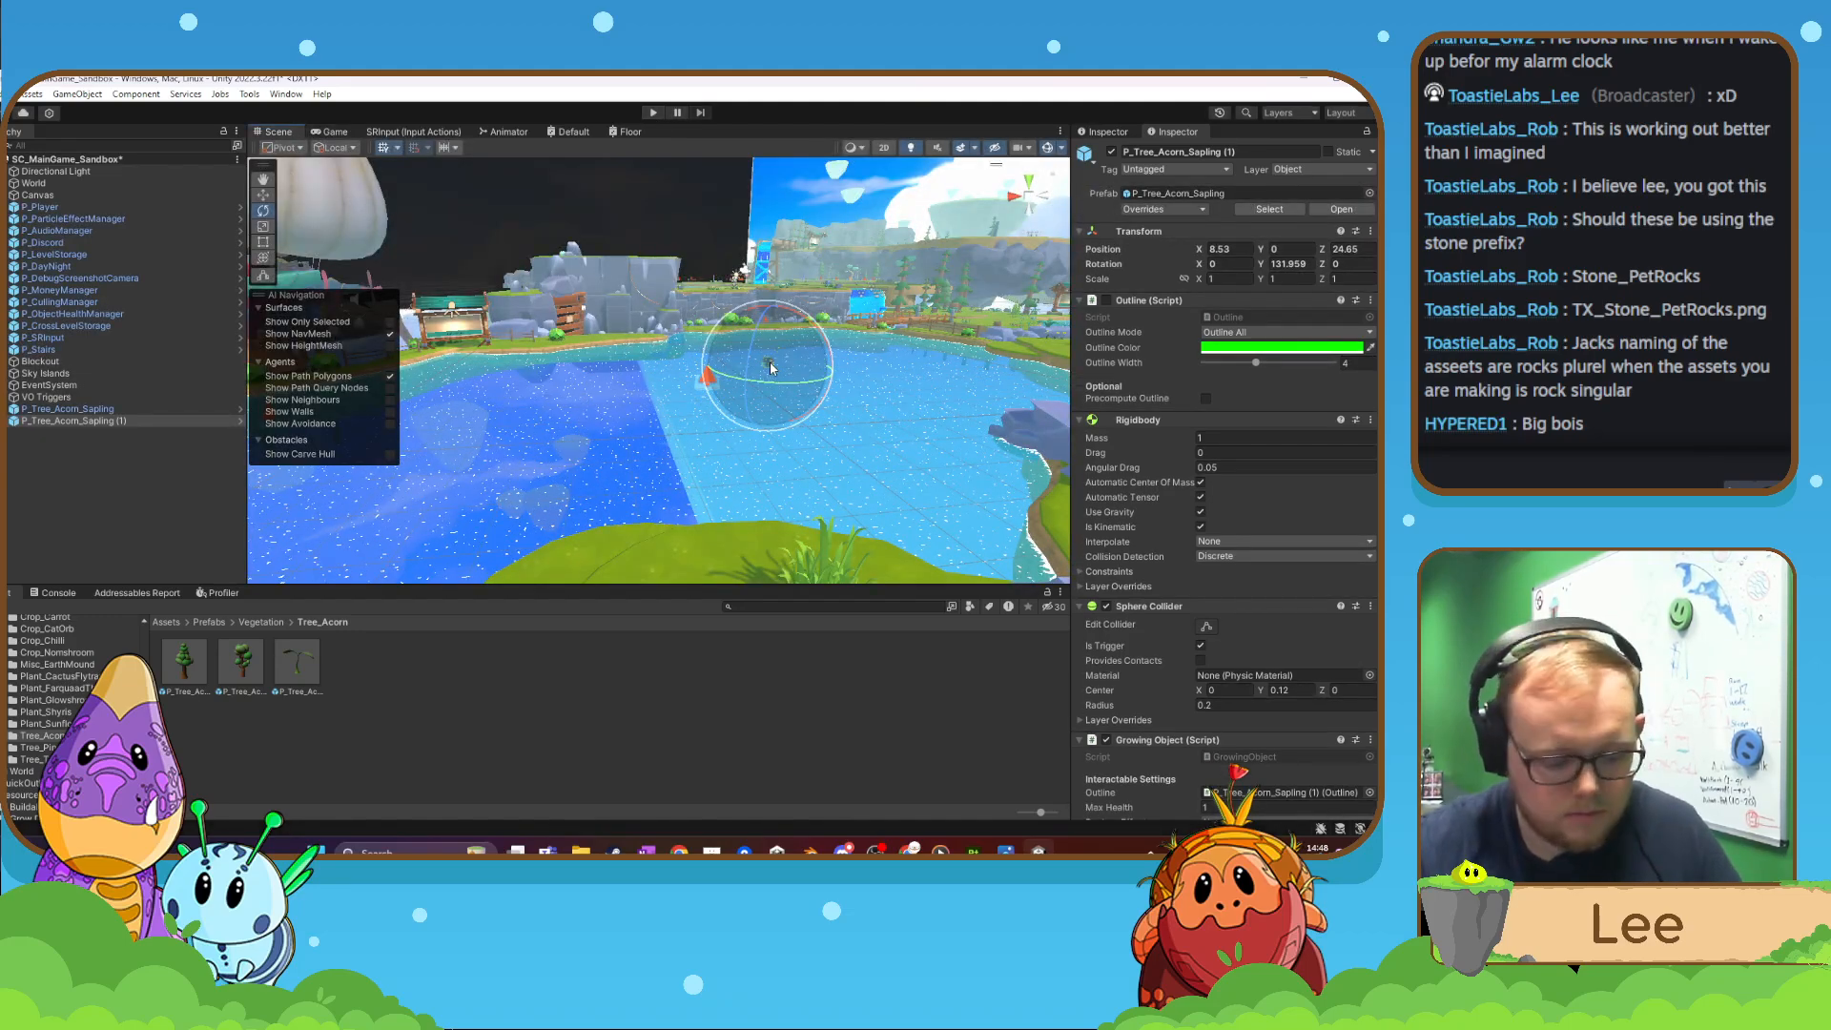
- Delete both test acorn saplings from the sandbox scene
key("Delete")
mouse_move(750, 396)
right_mouse_down()
mouse_move(754, 374)
mouse_move(710, 377)
mouse_move(729, 372)
right_mouse_up()
key("w")
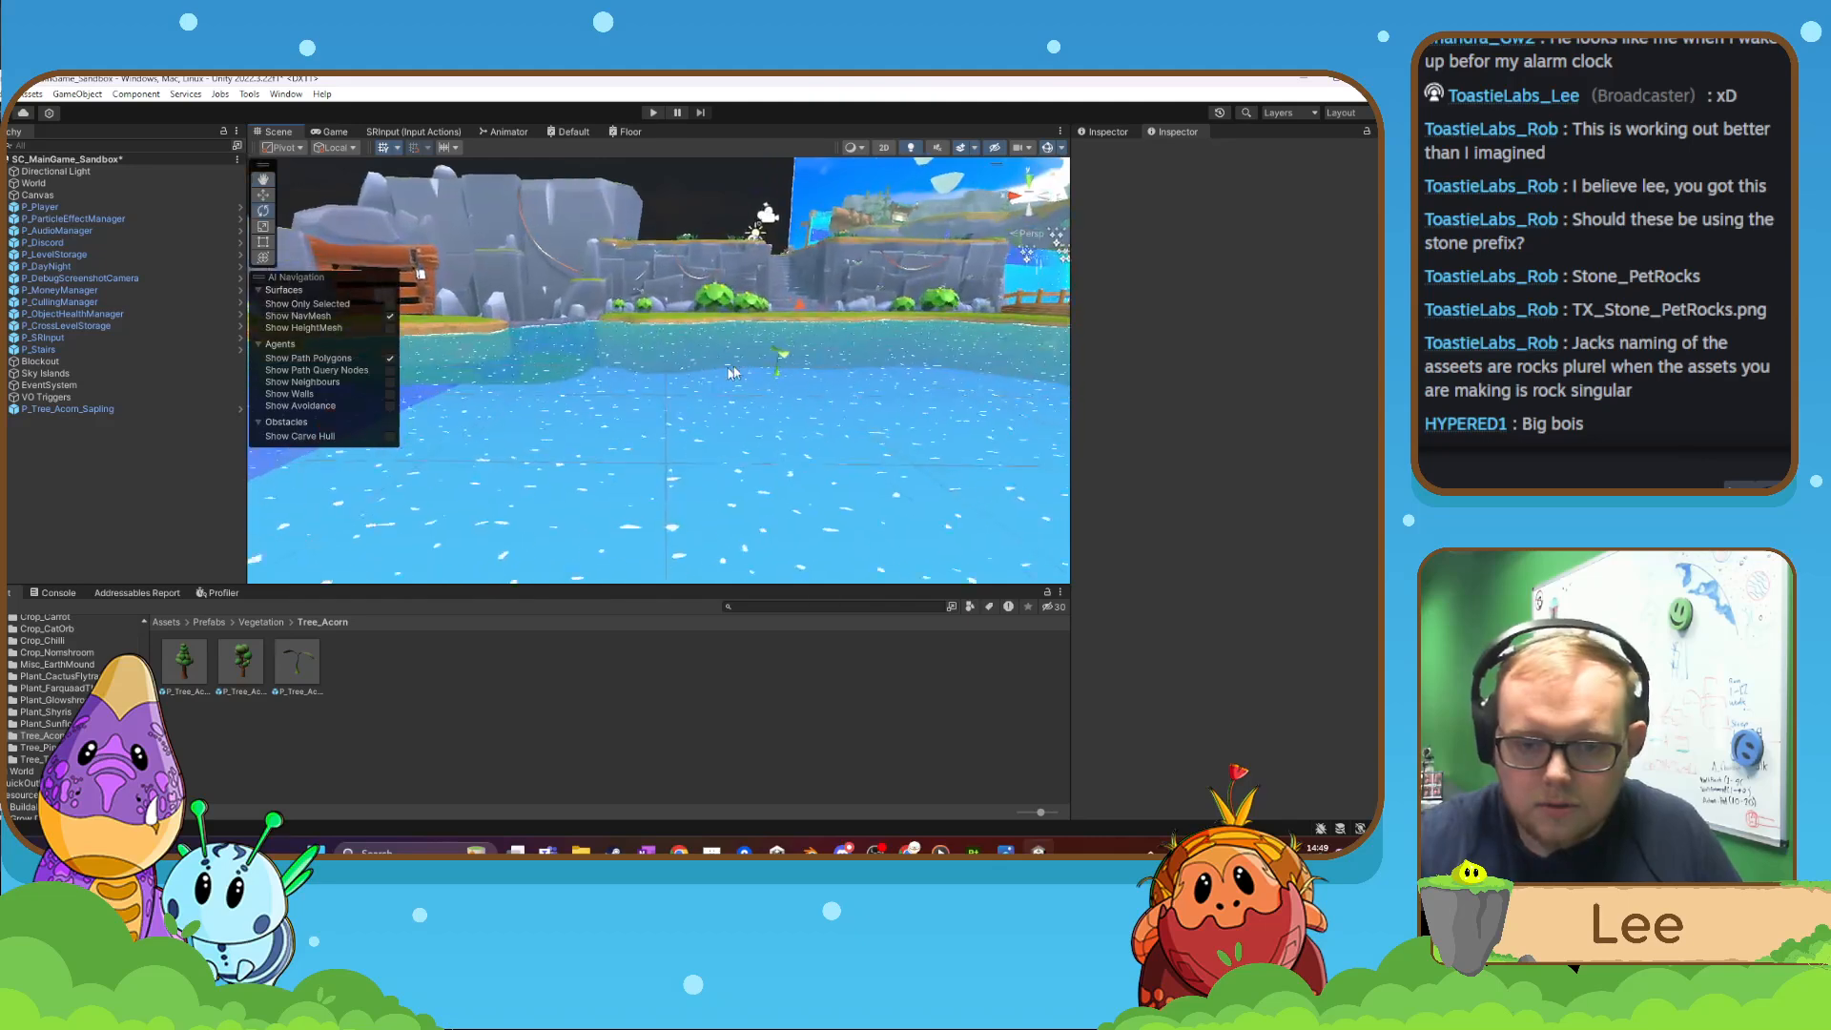
left_click(777, 353)
key("Delete")
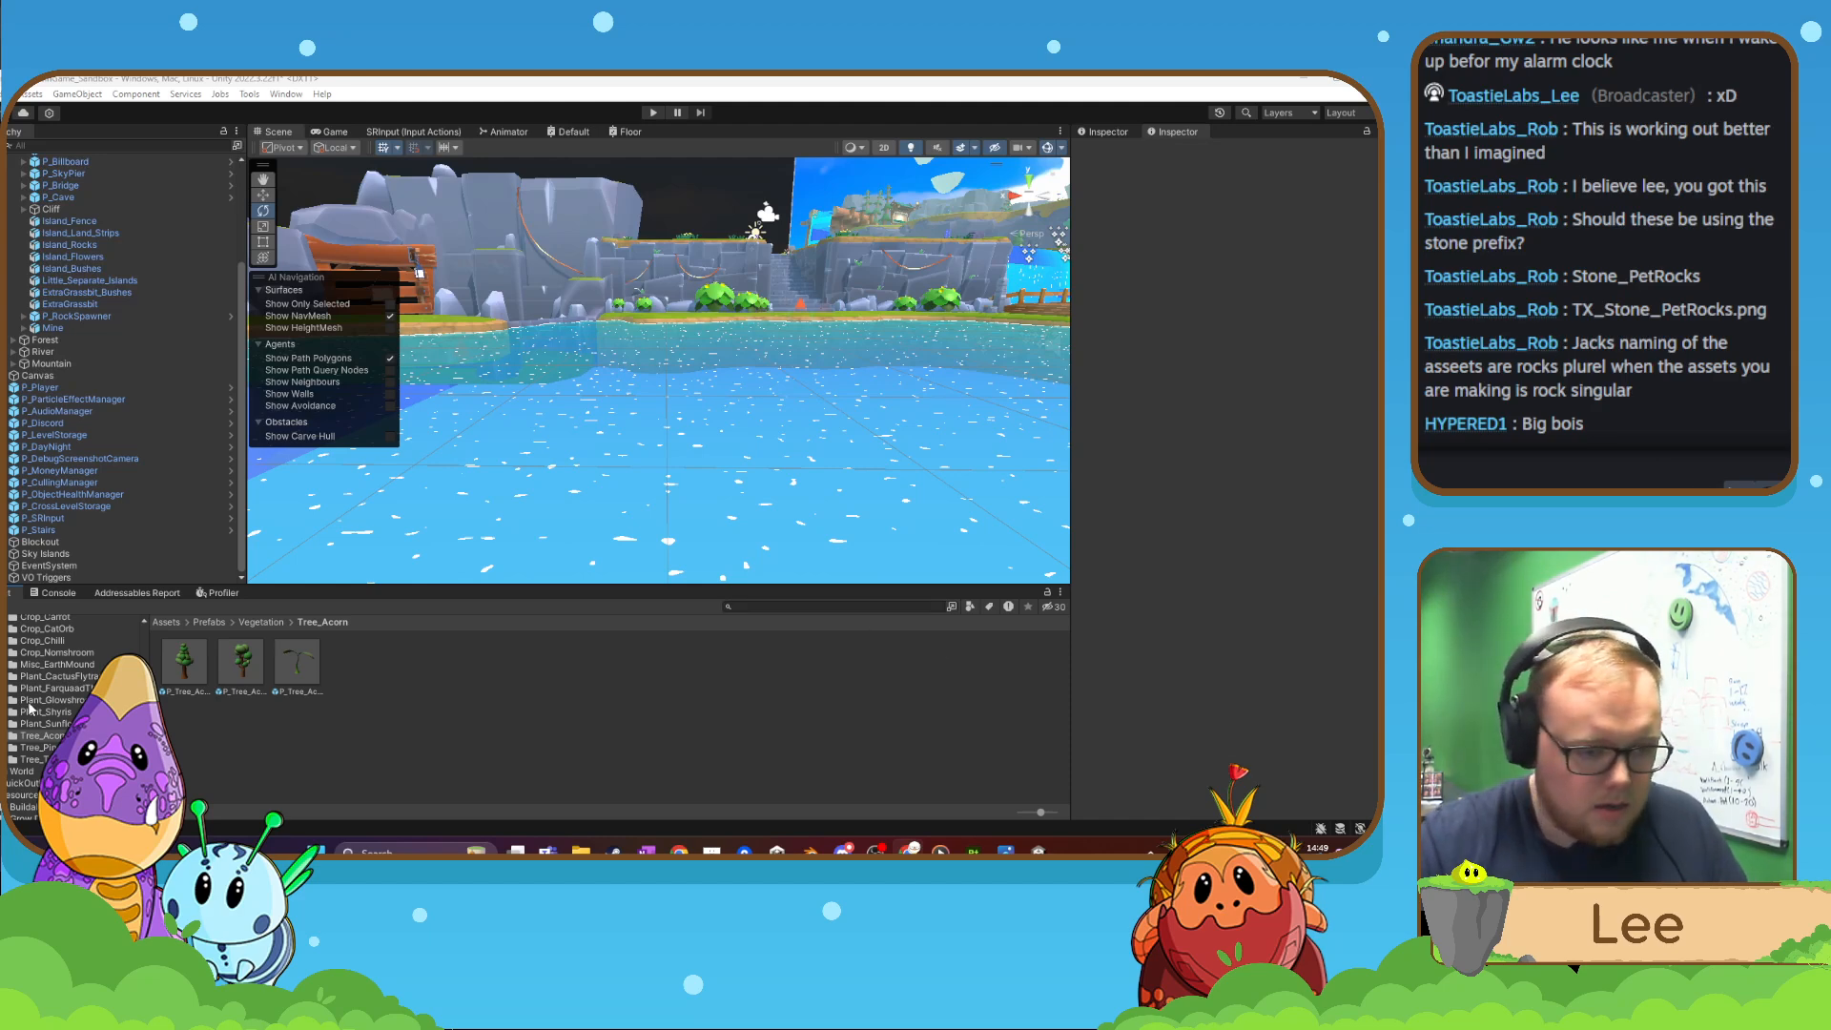
- Open the Stone_Well folder in the project's Art/3D/Buildable assets
scroll(30, 708, "down", 5)
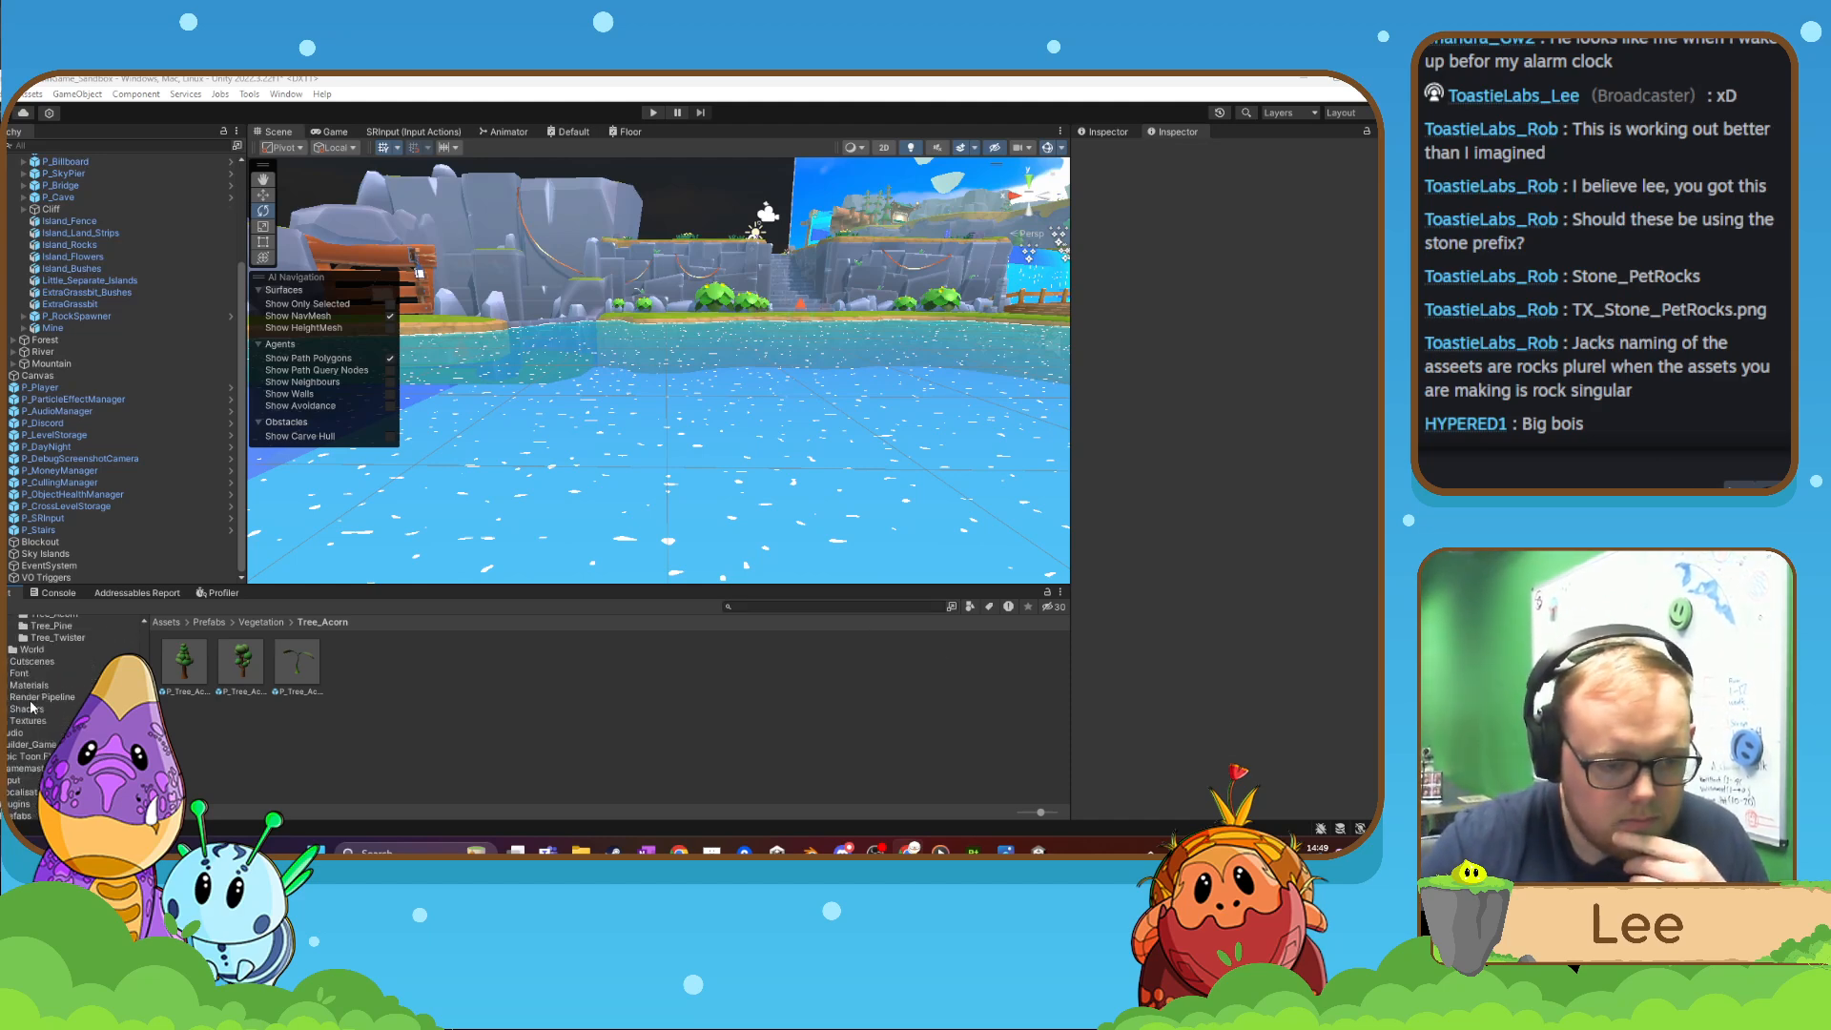
scroll(30, 708, "up", 5)
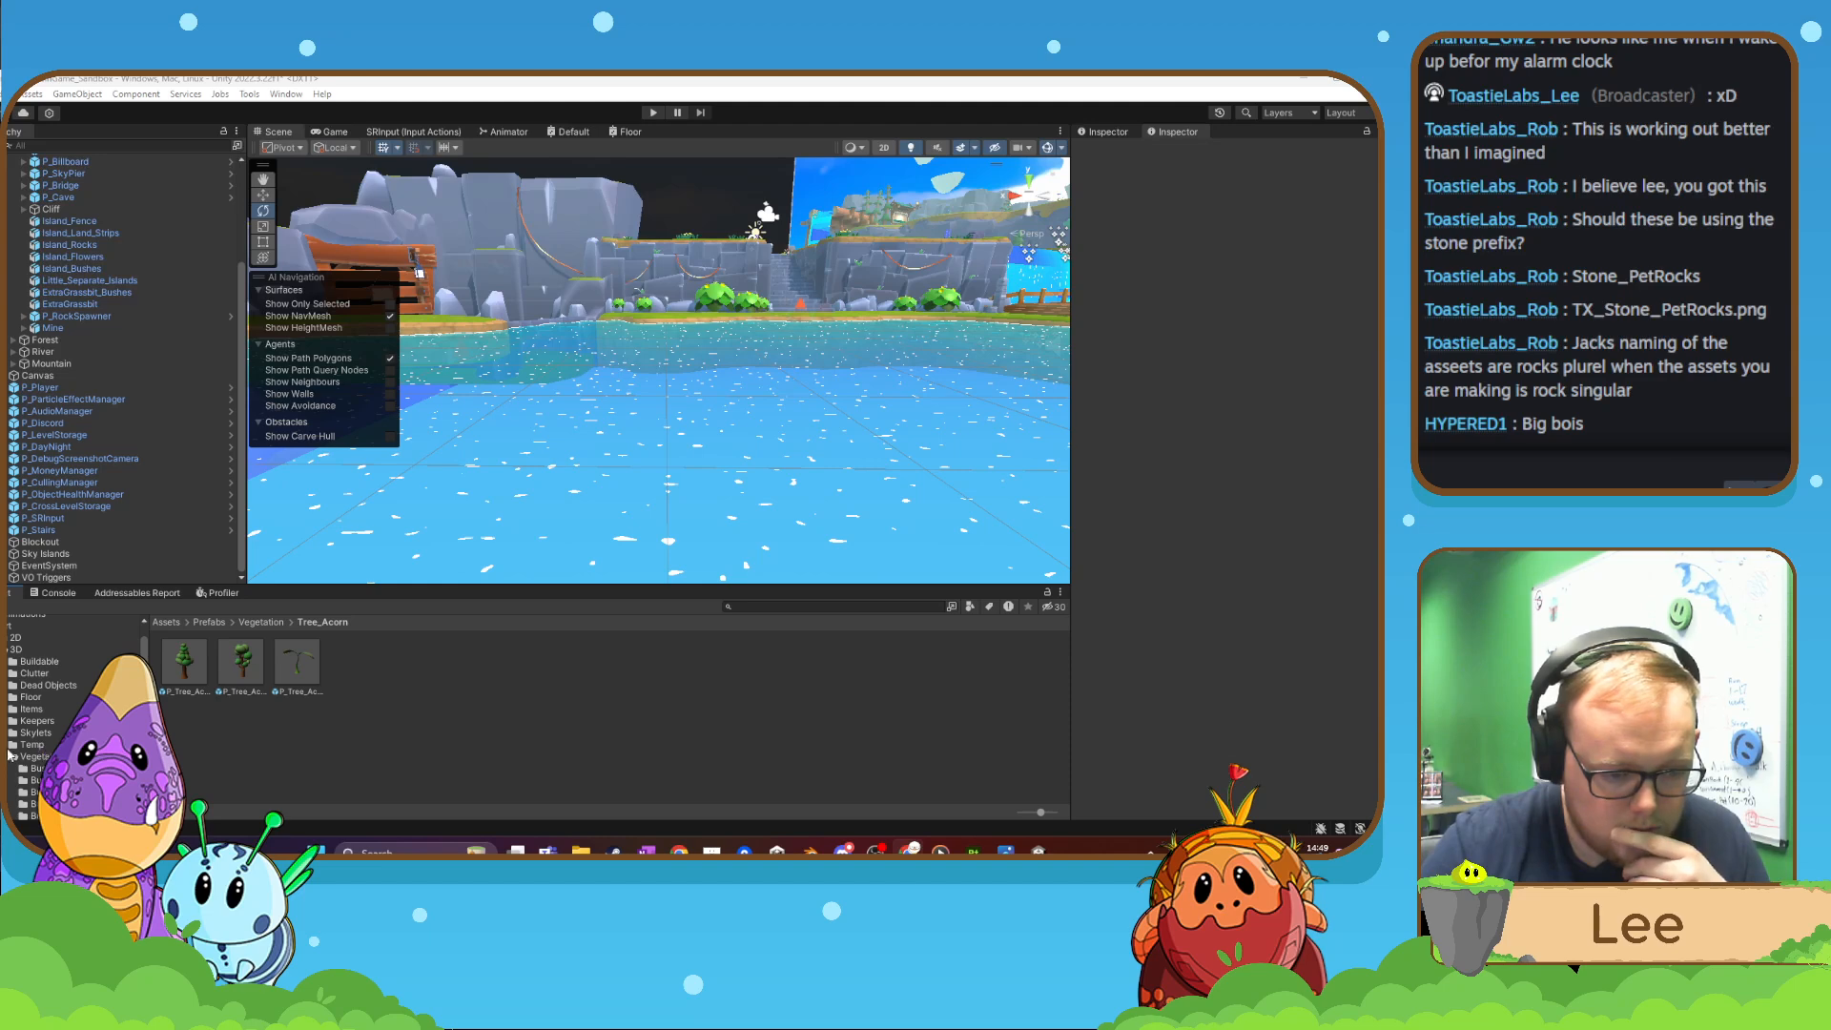
left_click(11, 756)
left_click(6, 662)
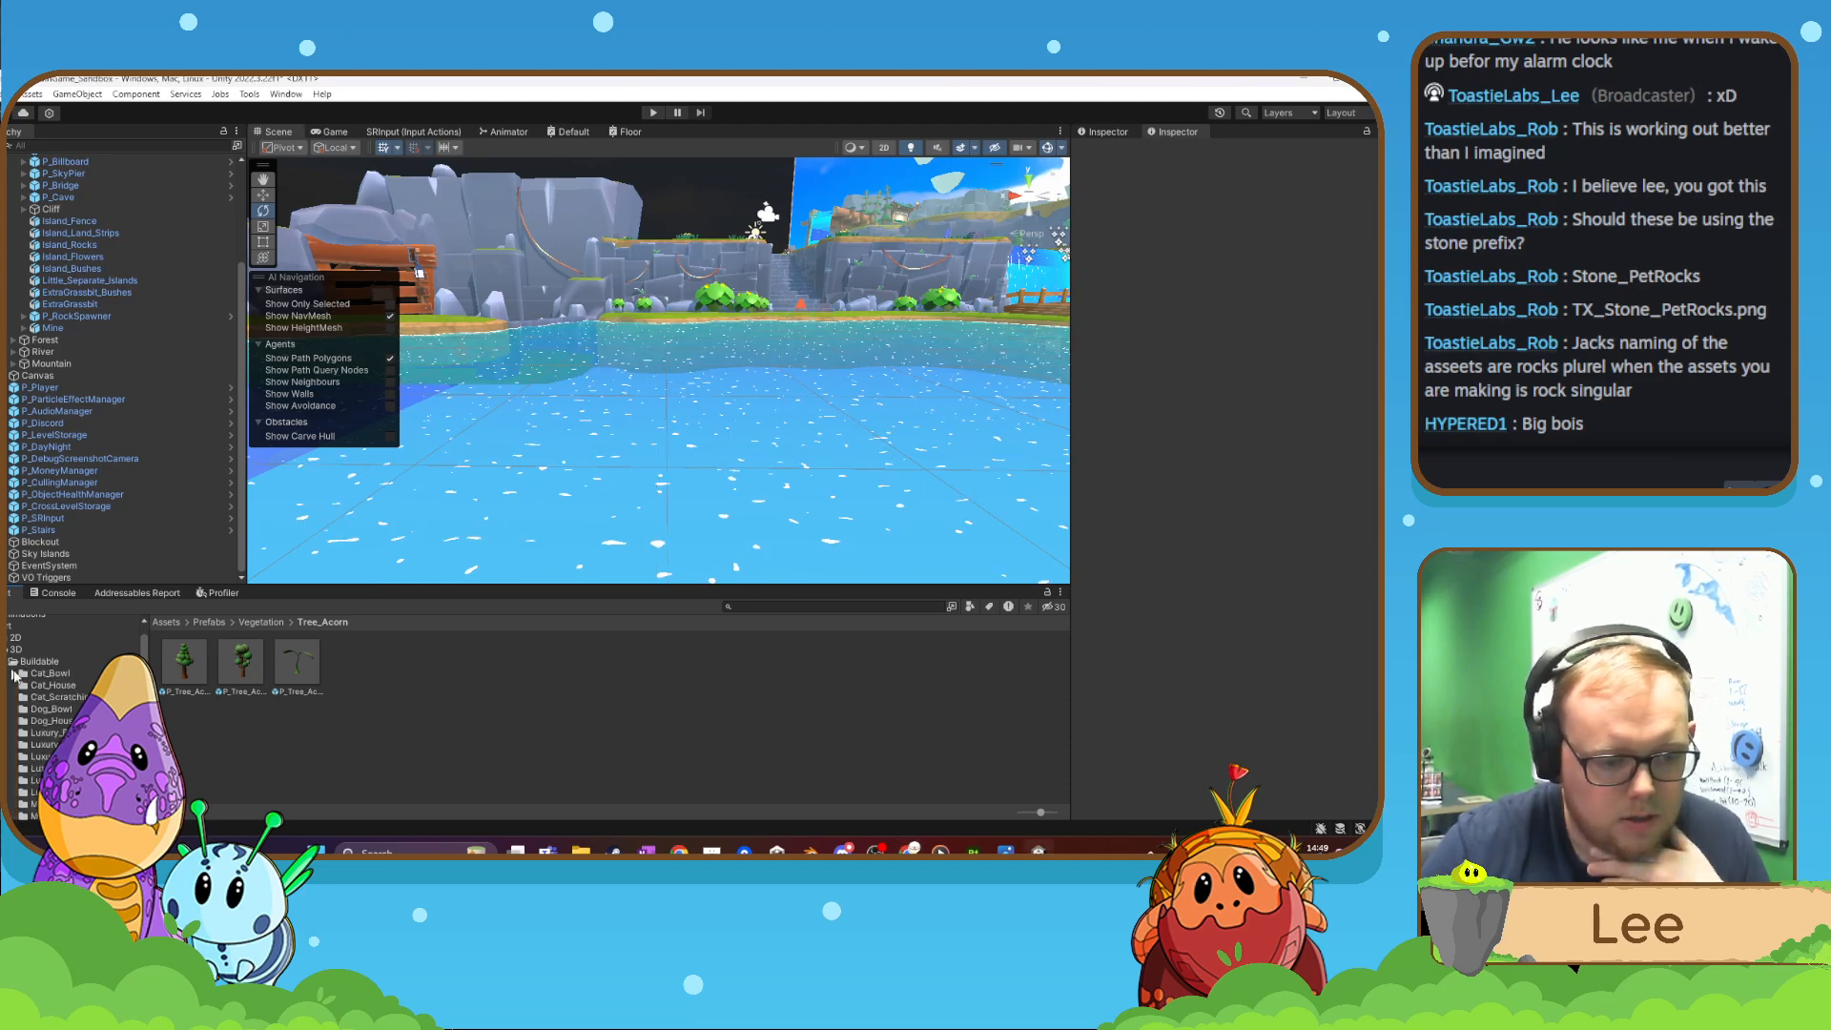
scroll(32, 700, "down", 8)
scroll(43, 737, "down", 2)
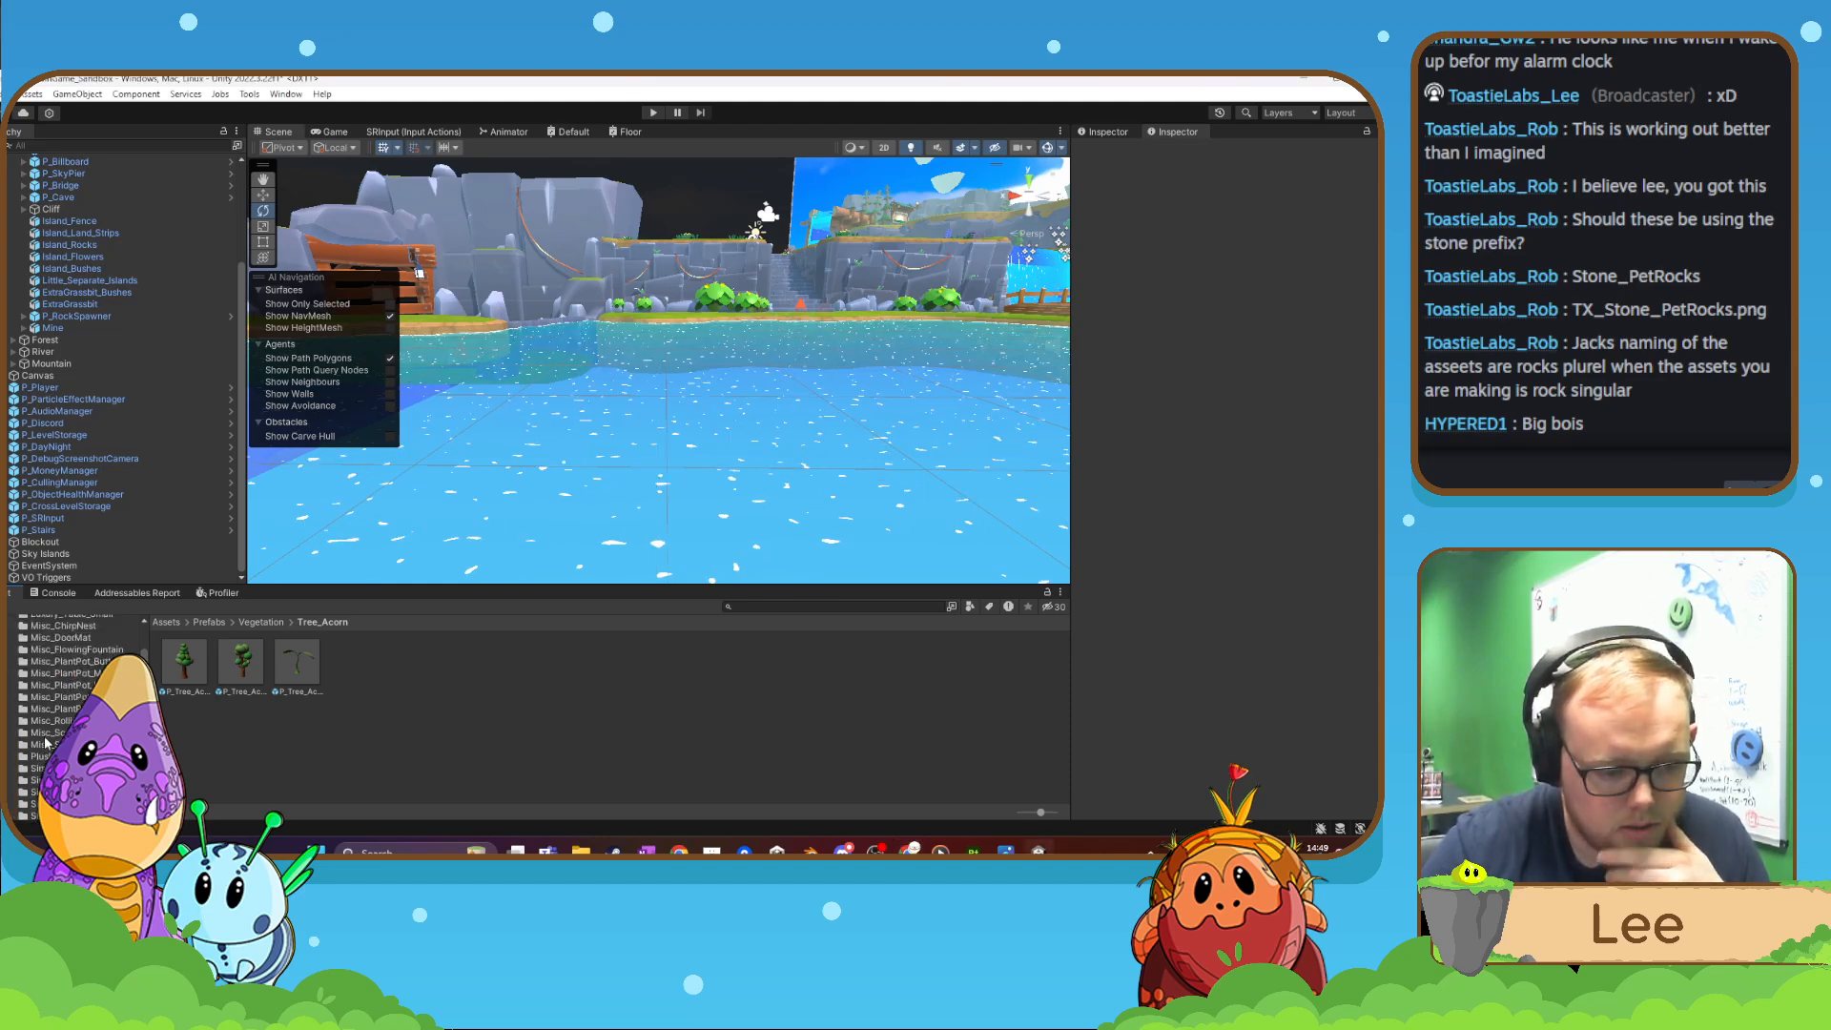
scroll(43, 738, "down", 4)
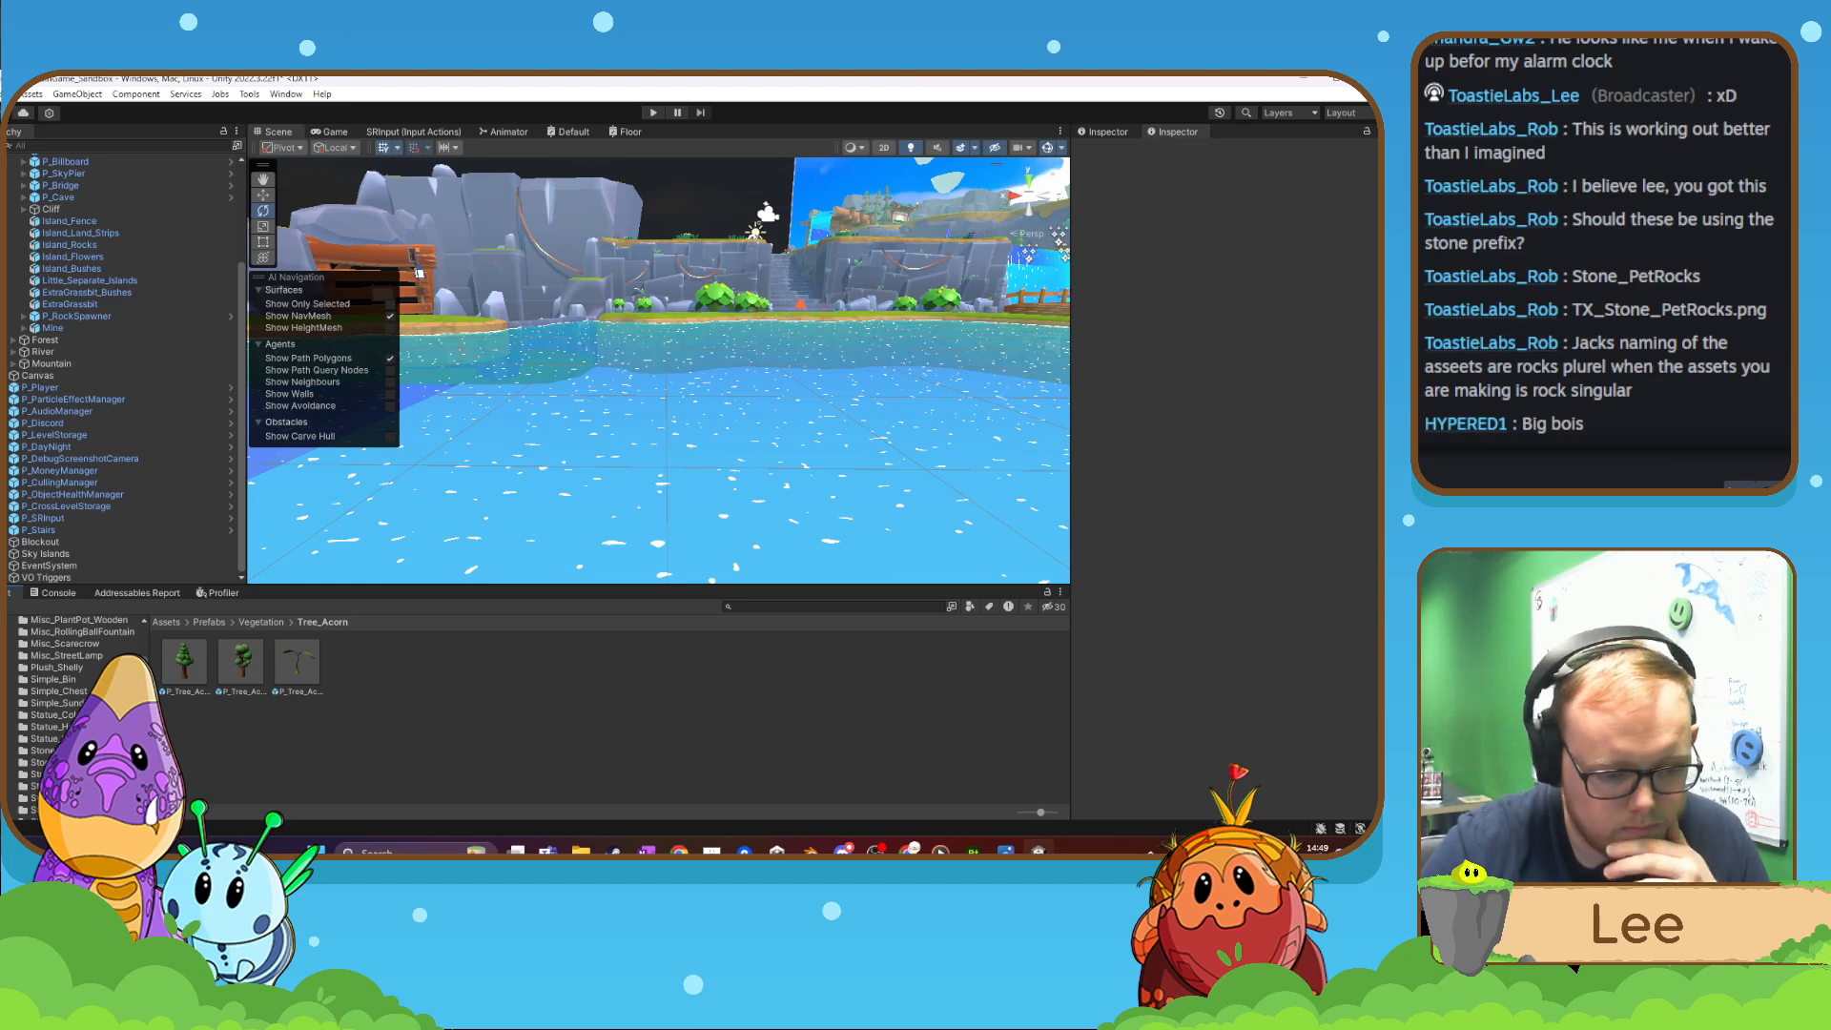
scroll(43, 737, "down", 4)
scroll(43, 737, "down", 2)
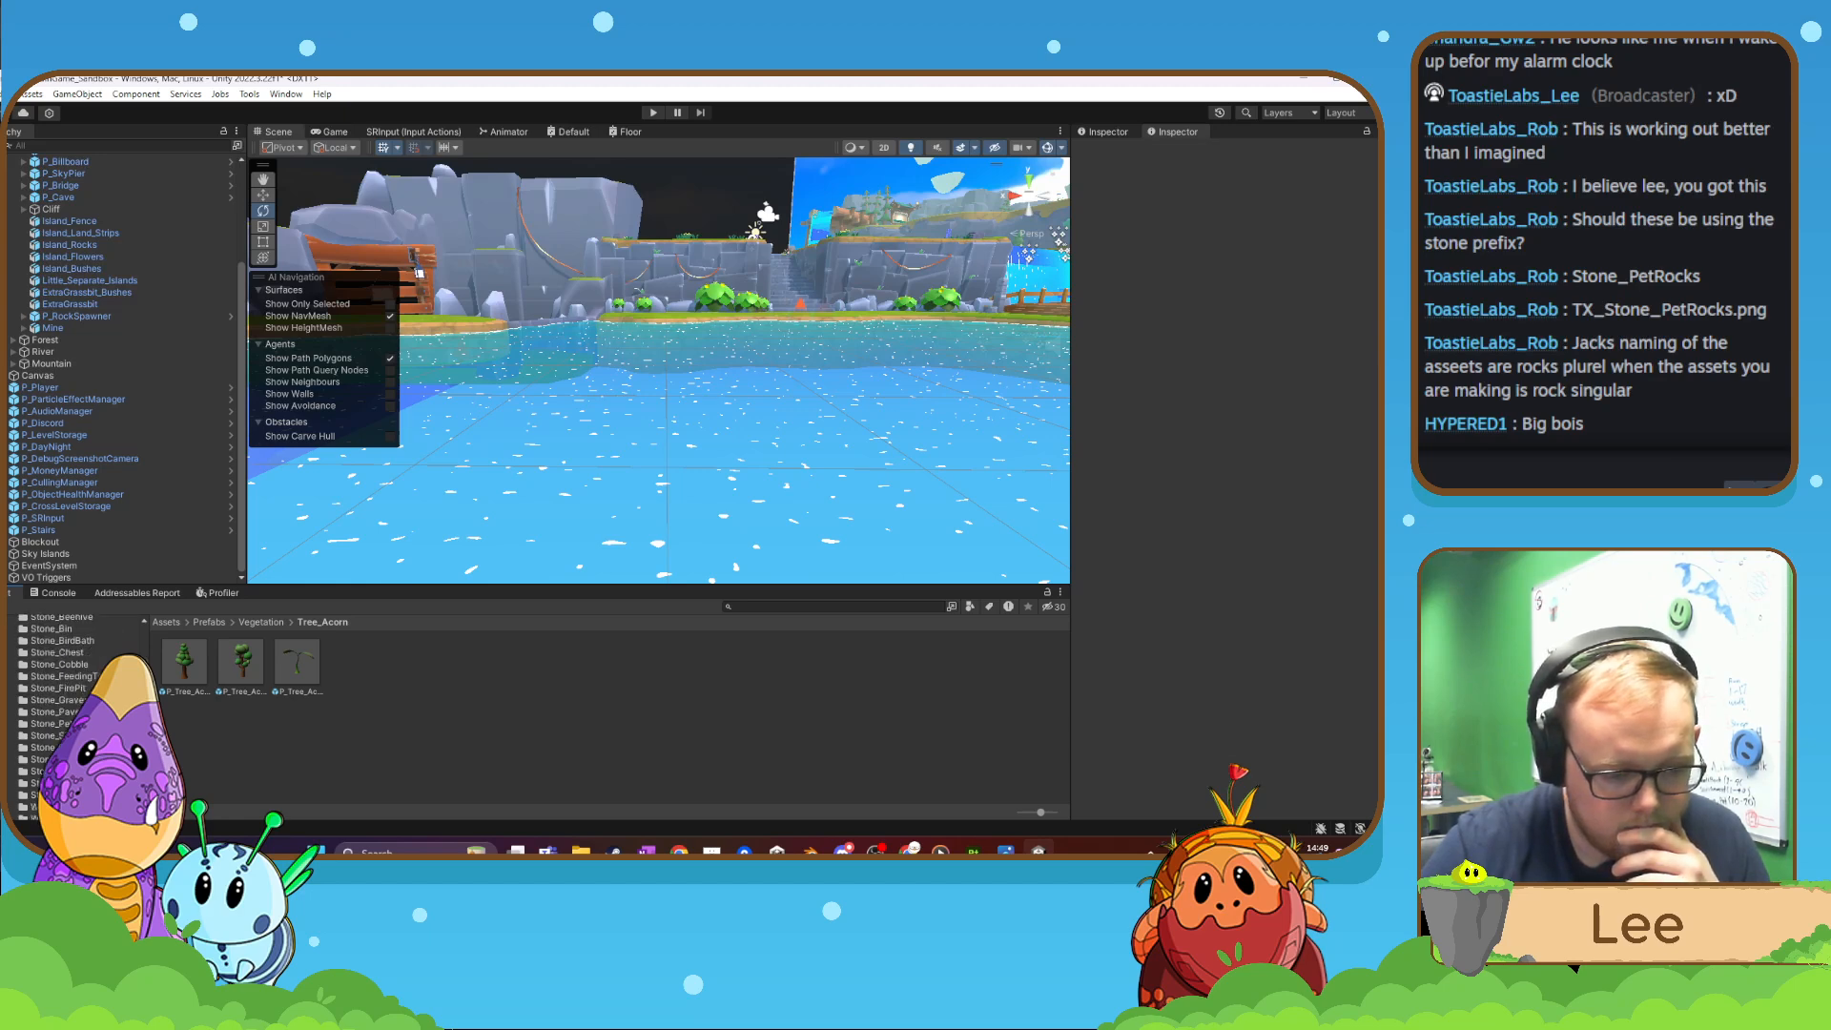
left_click(21, 795)
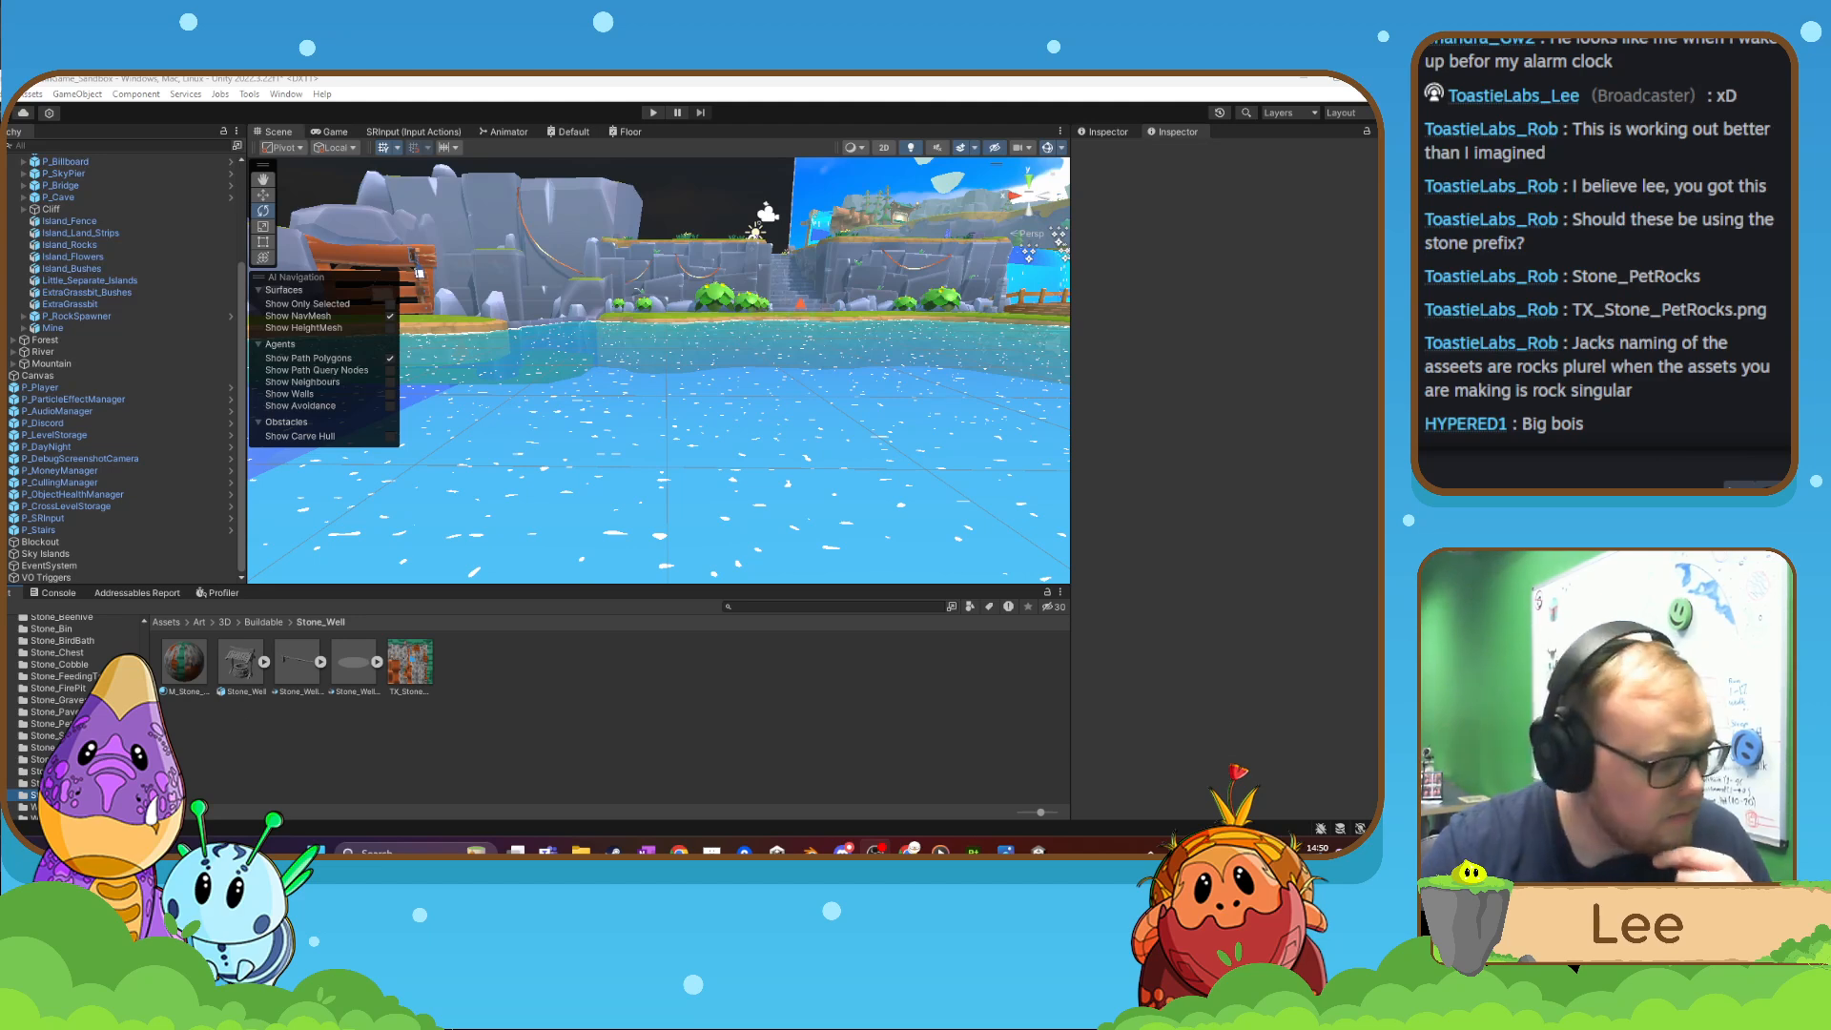
key("super+d")
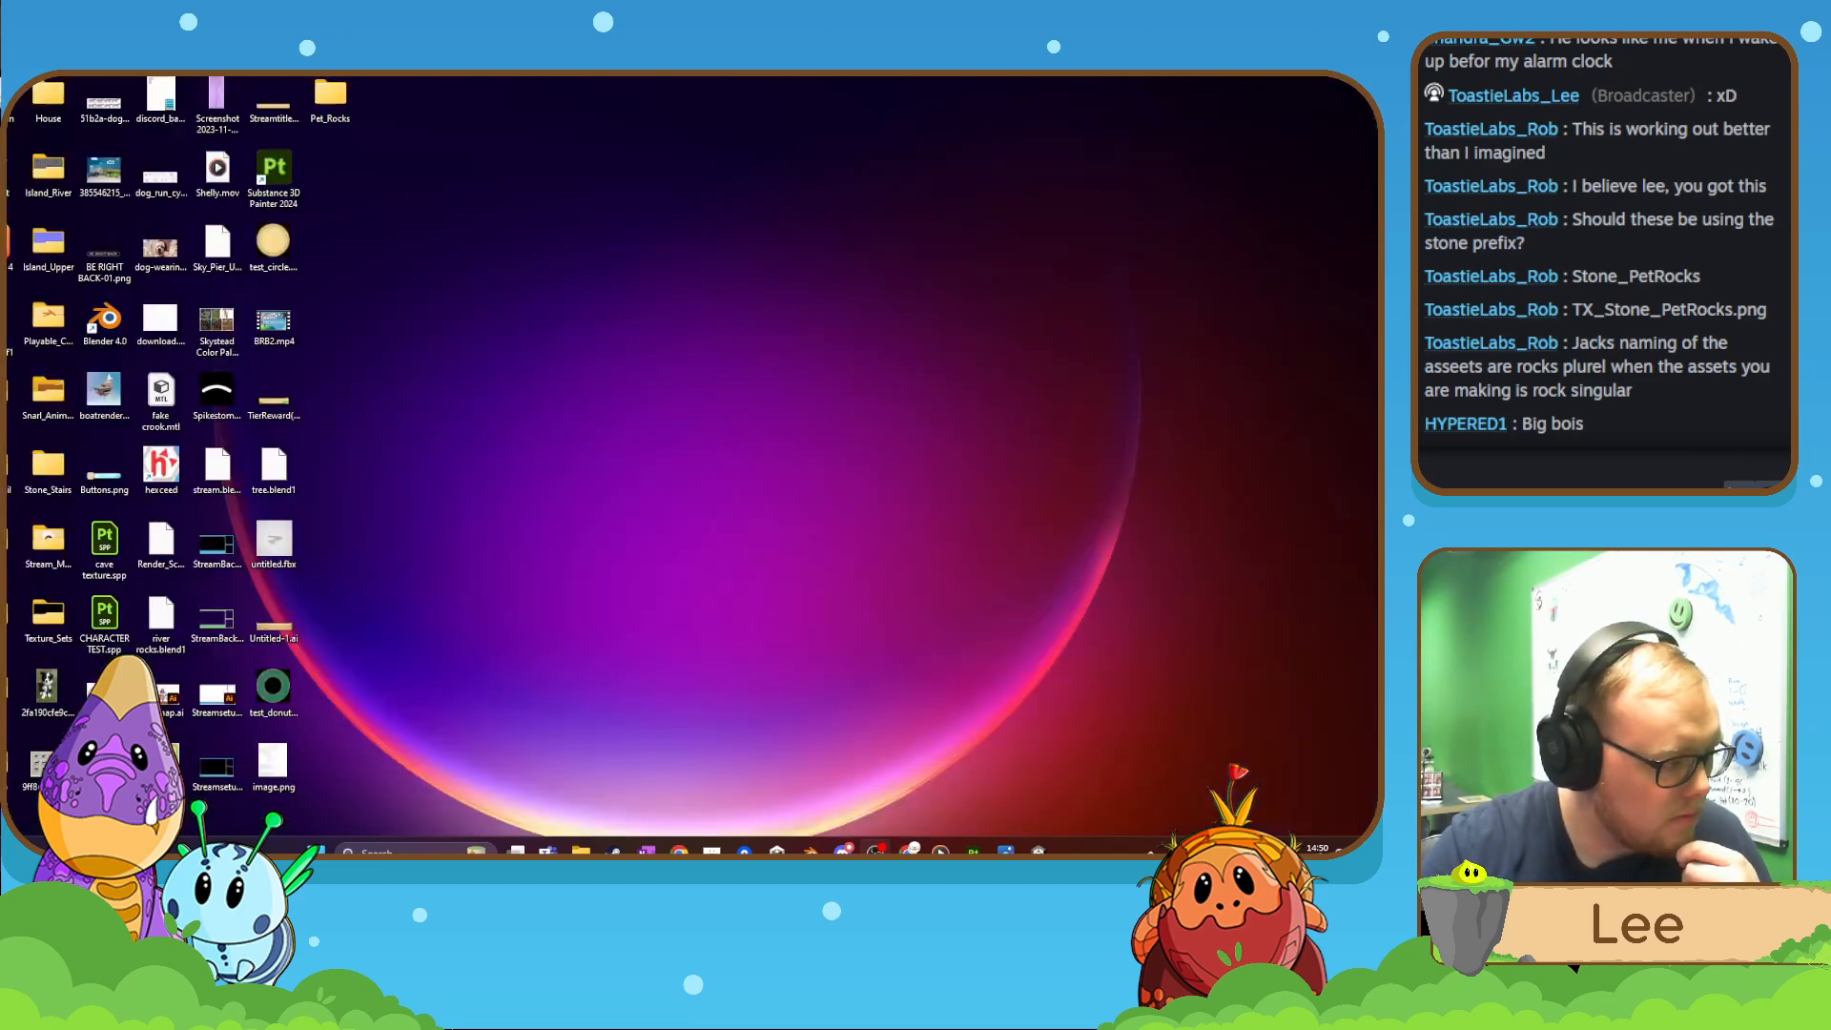
key("super+d")
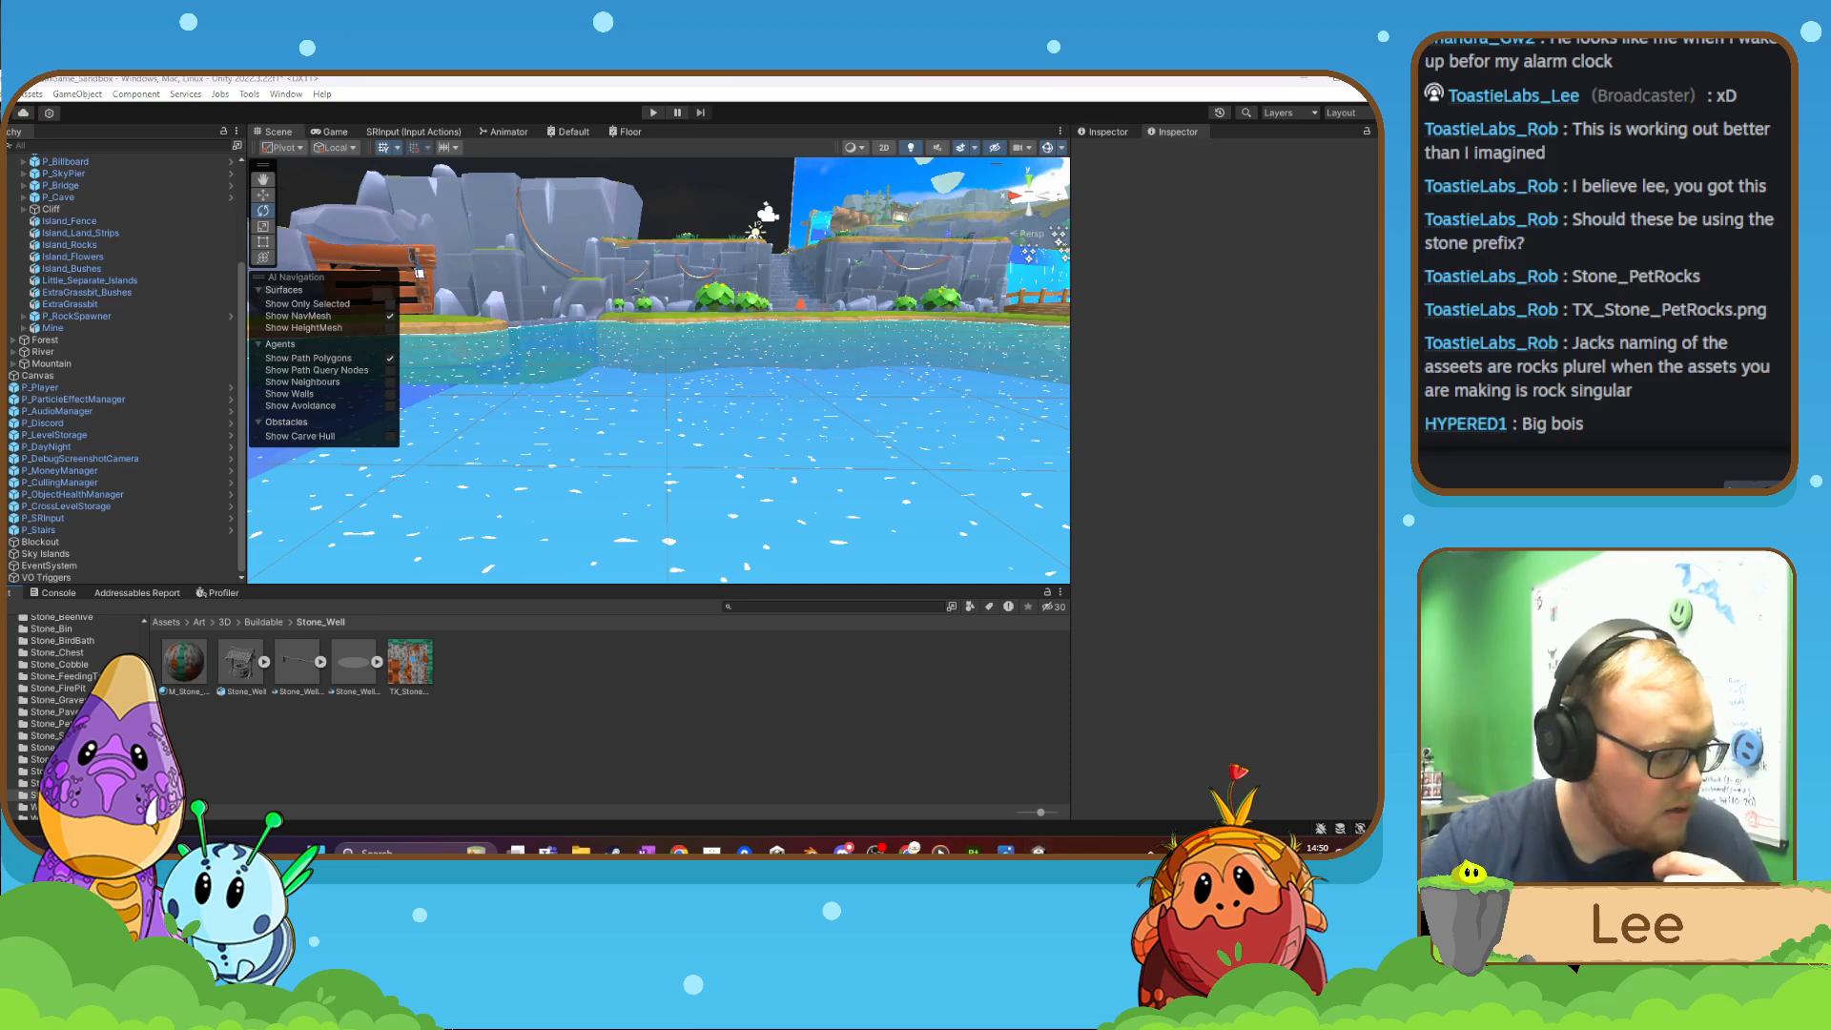
key("super+d")
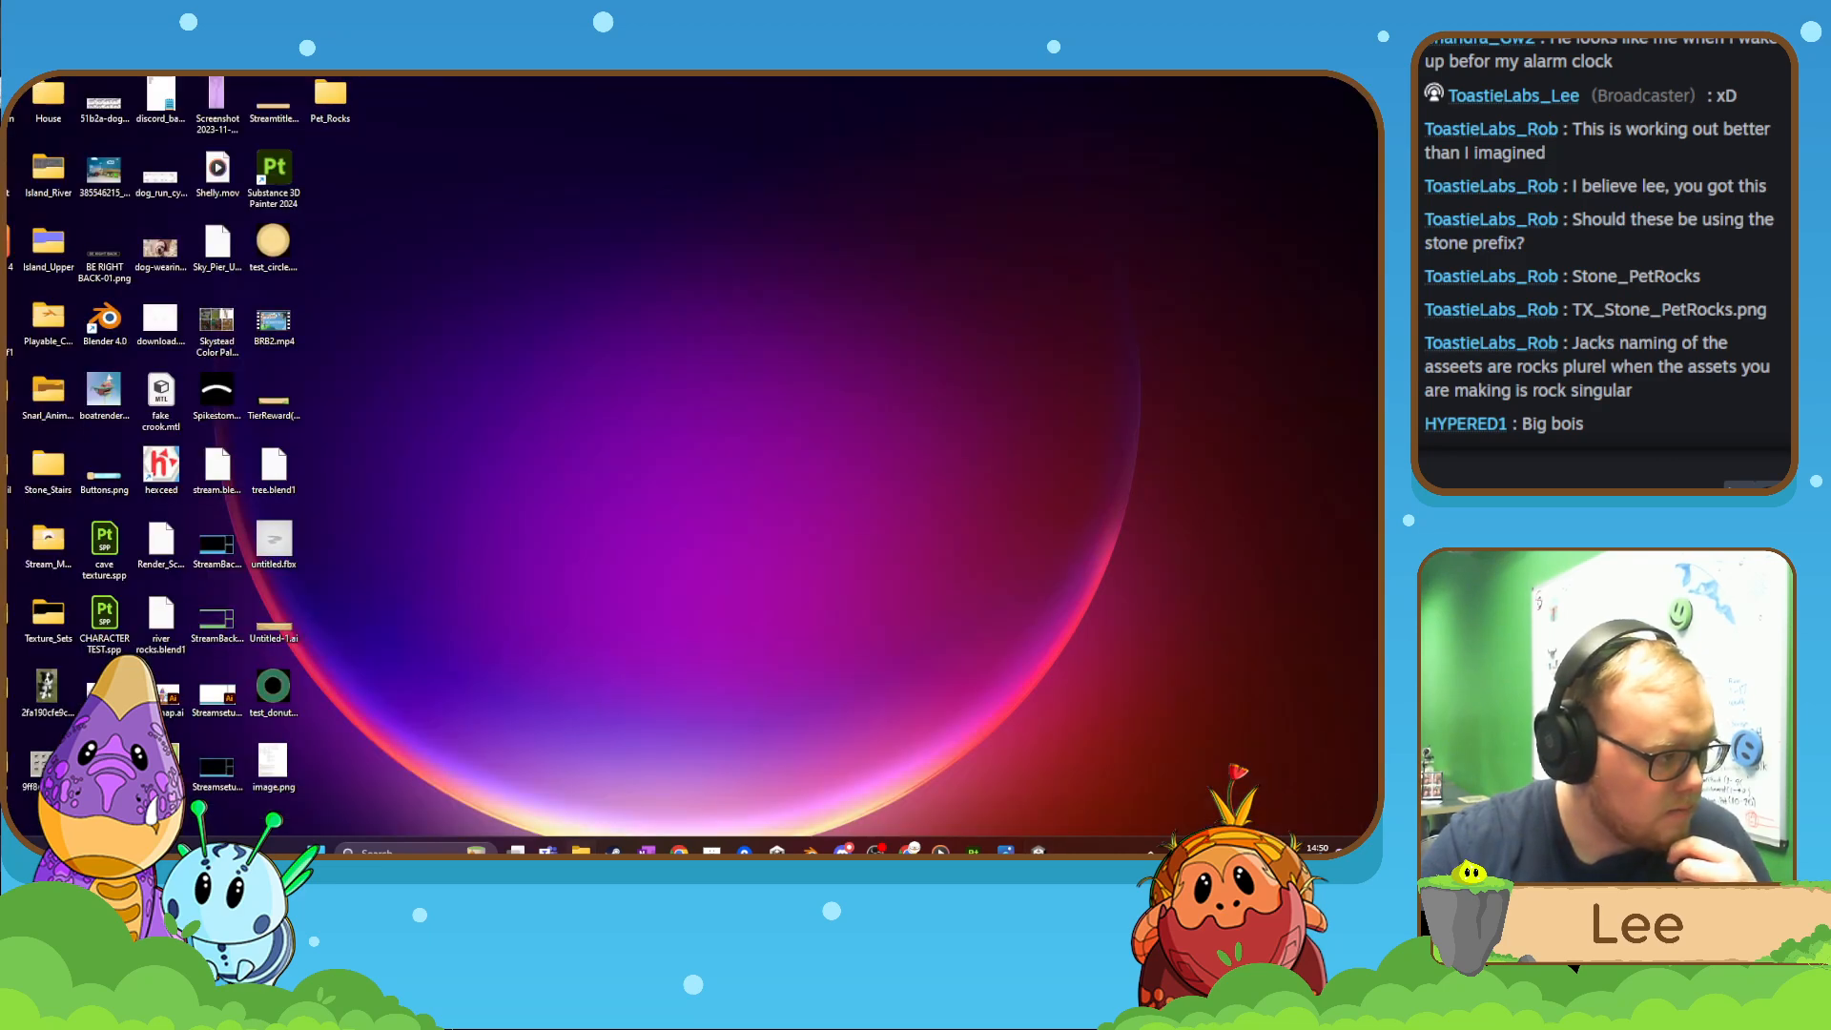
key("super+d")
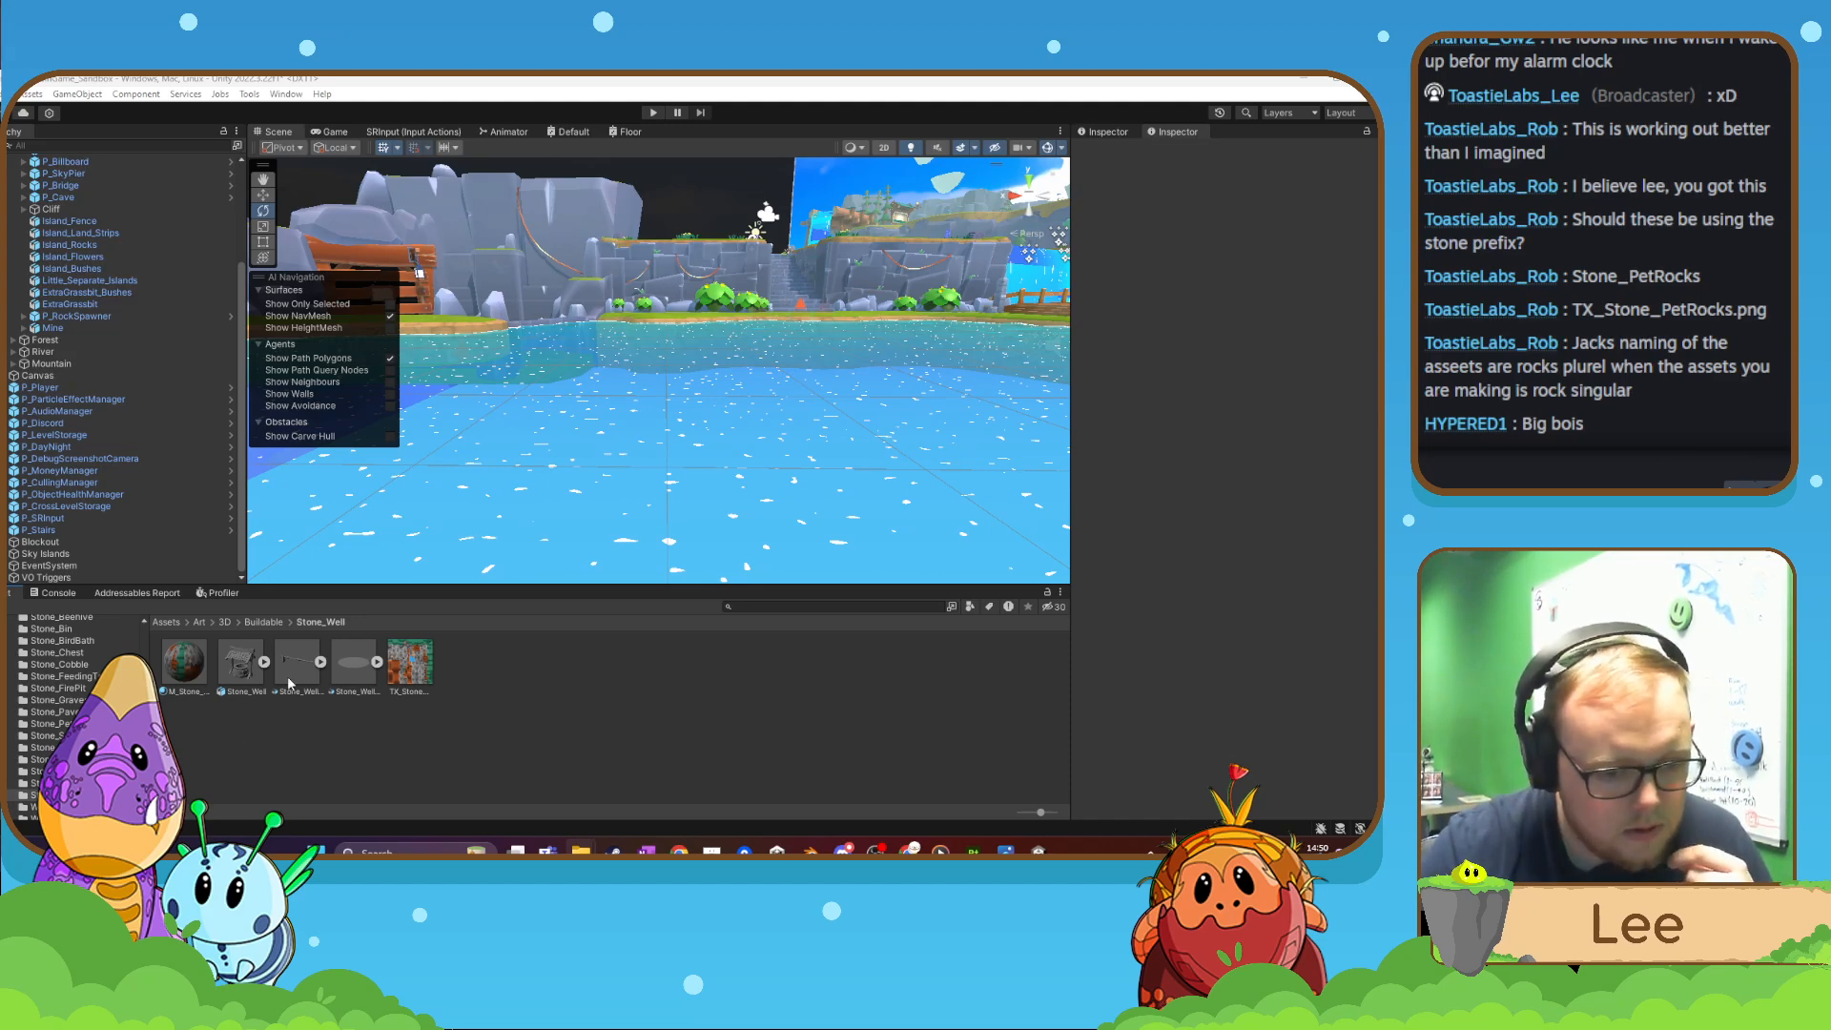
- Delete the Stone_Well, Stone_Well_Handle and Stone_Well_Water model files from the Stone_Well art folder
left_click(243, 679)
left_click(355, 668, "shift")
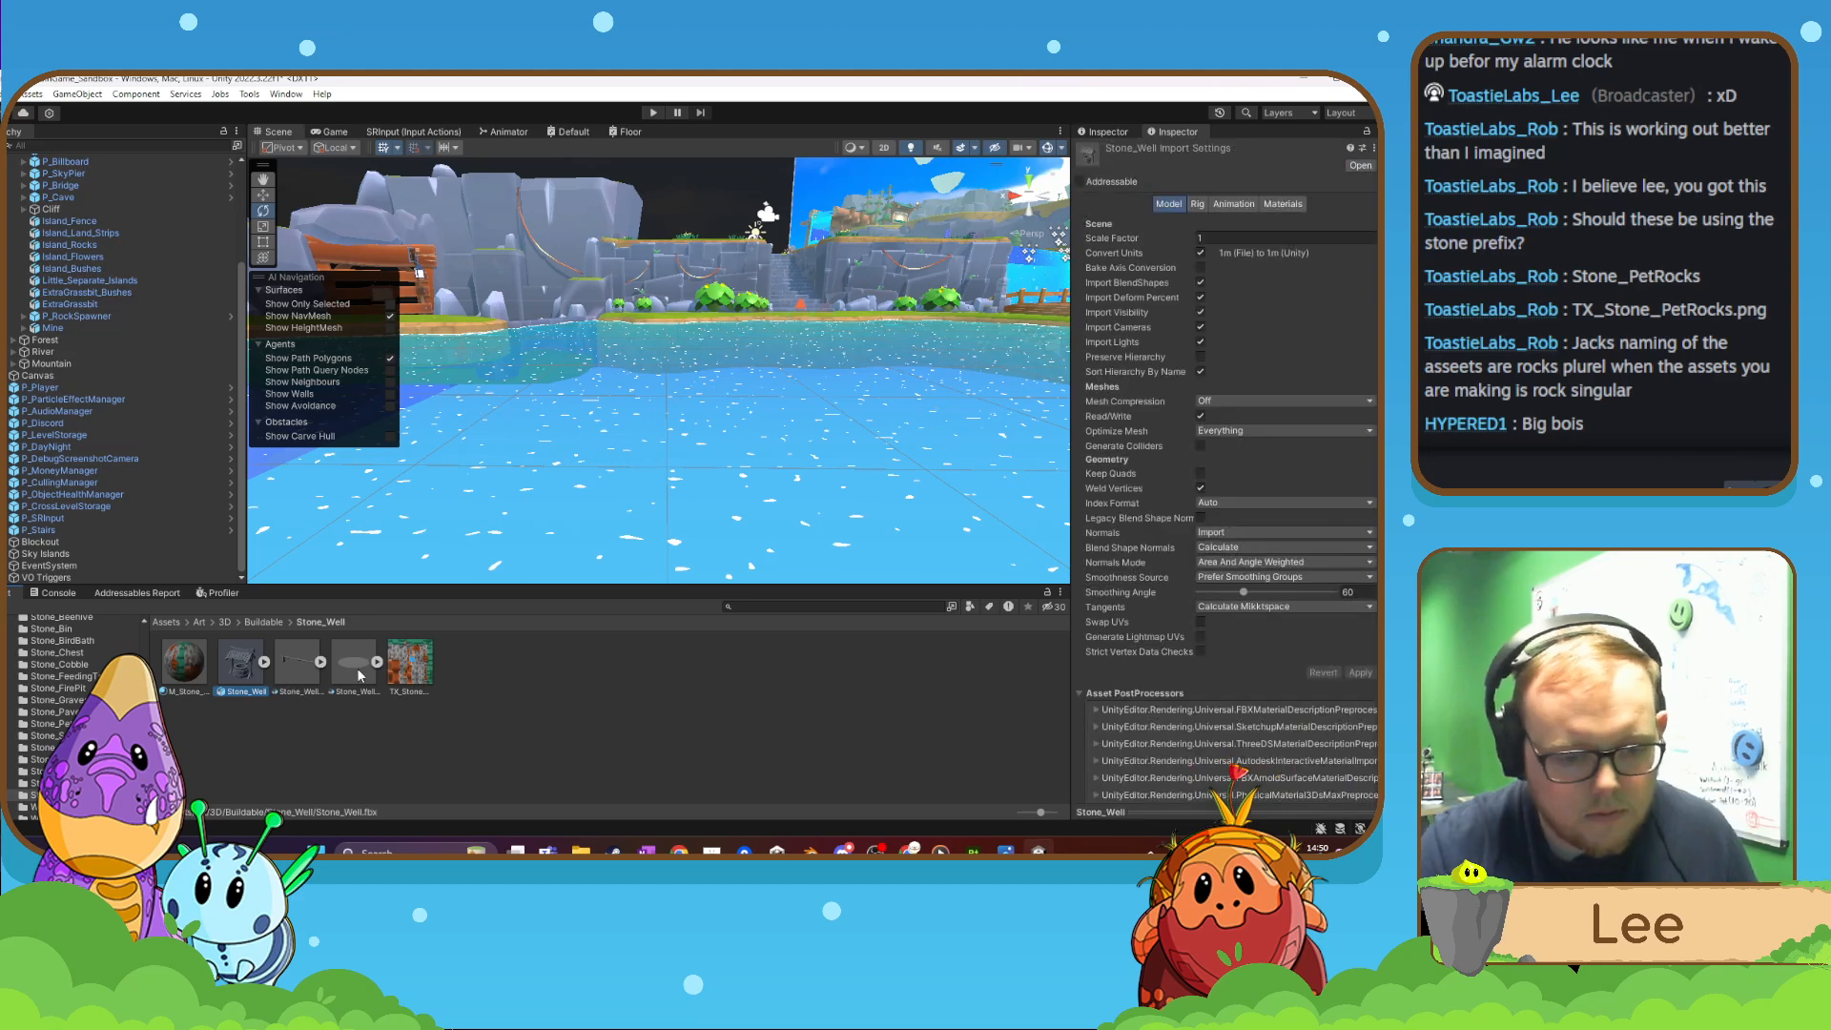
key("Delete")
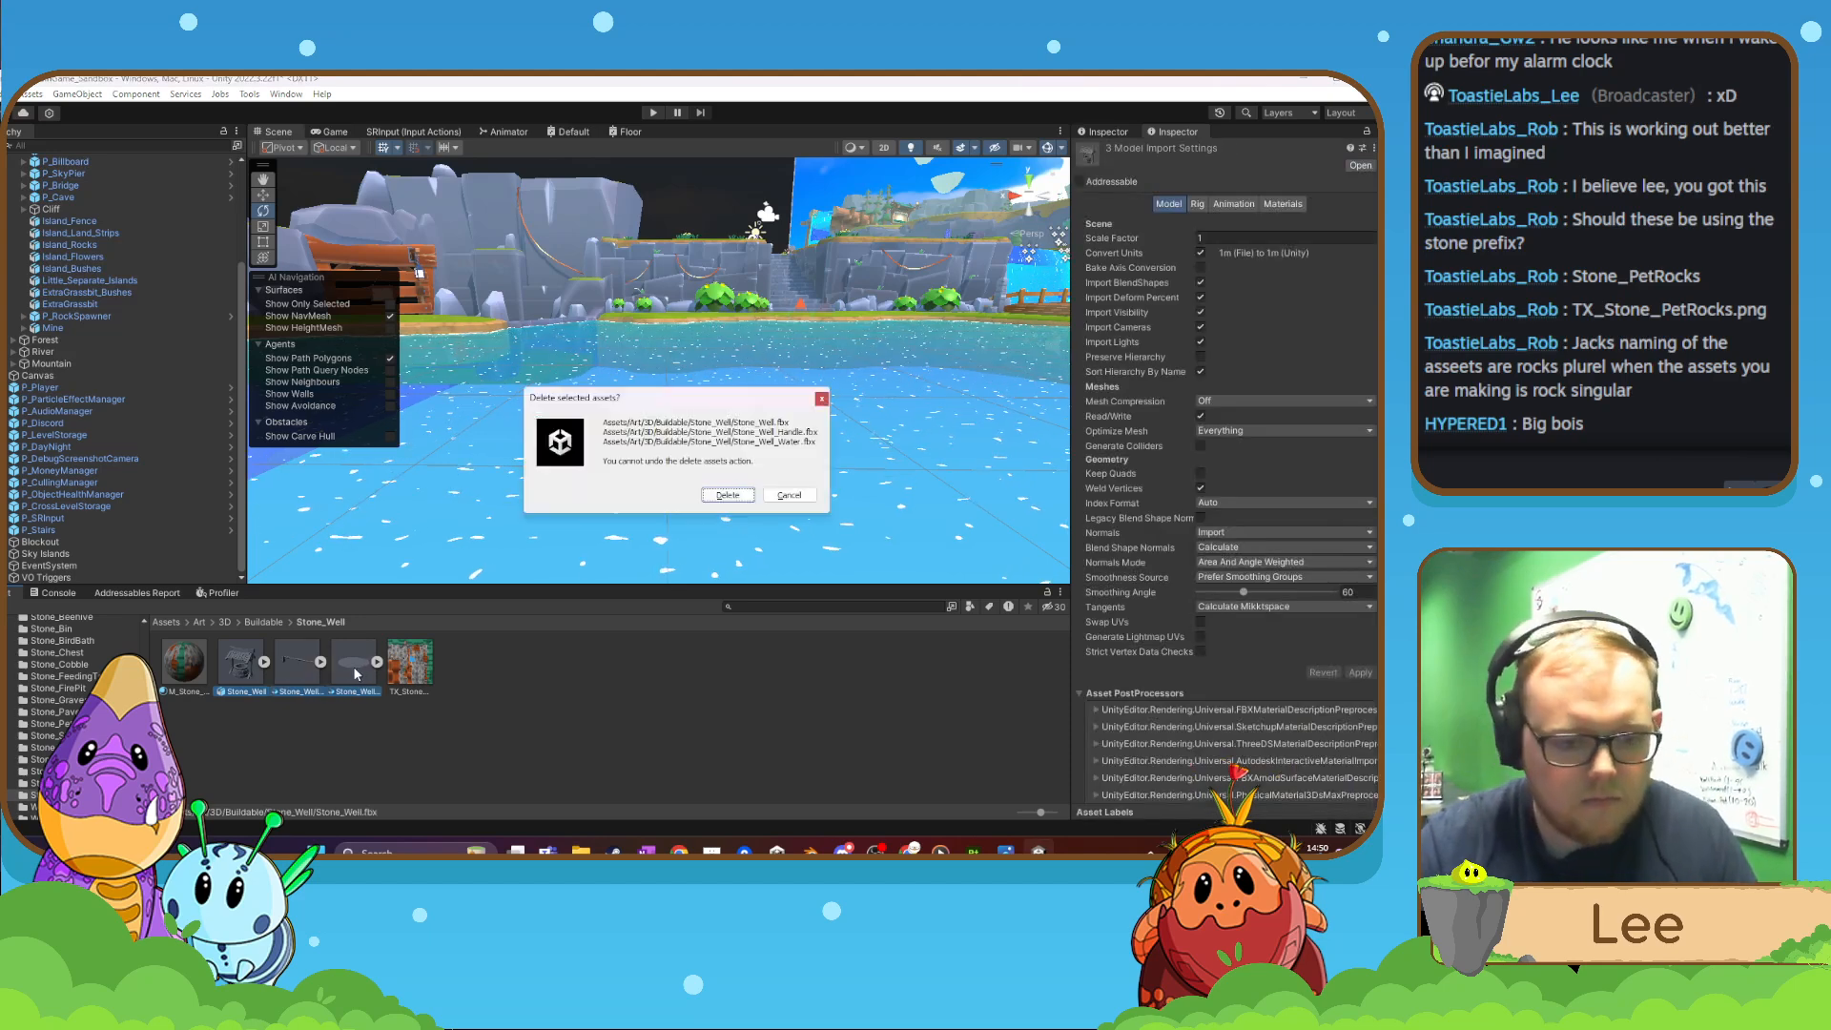
left_click(728, 495)
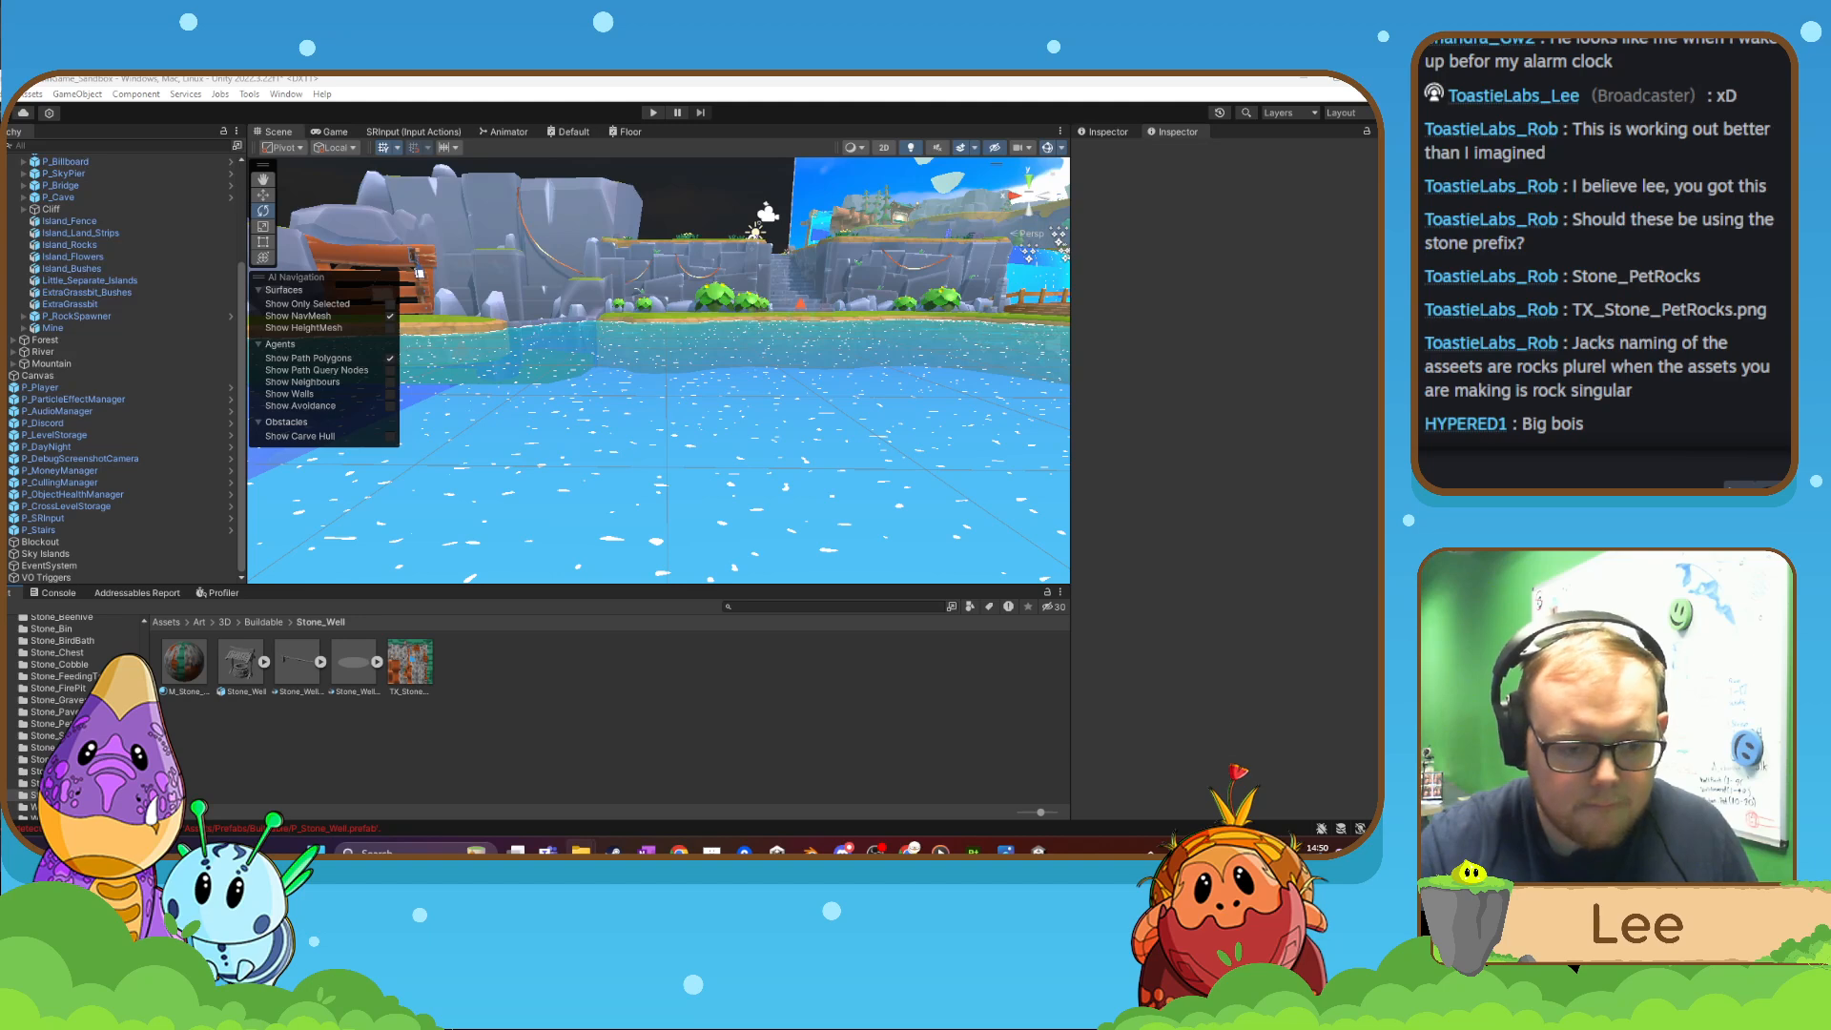
- Open the P_Stone_Well prefab from the Prefabs/Buildable folder for editing and clear the selection
scroll(30, 758, "up", 10)
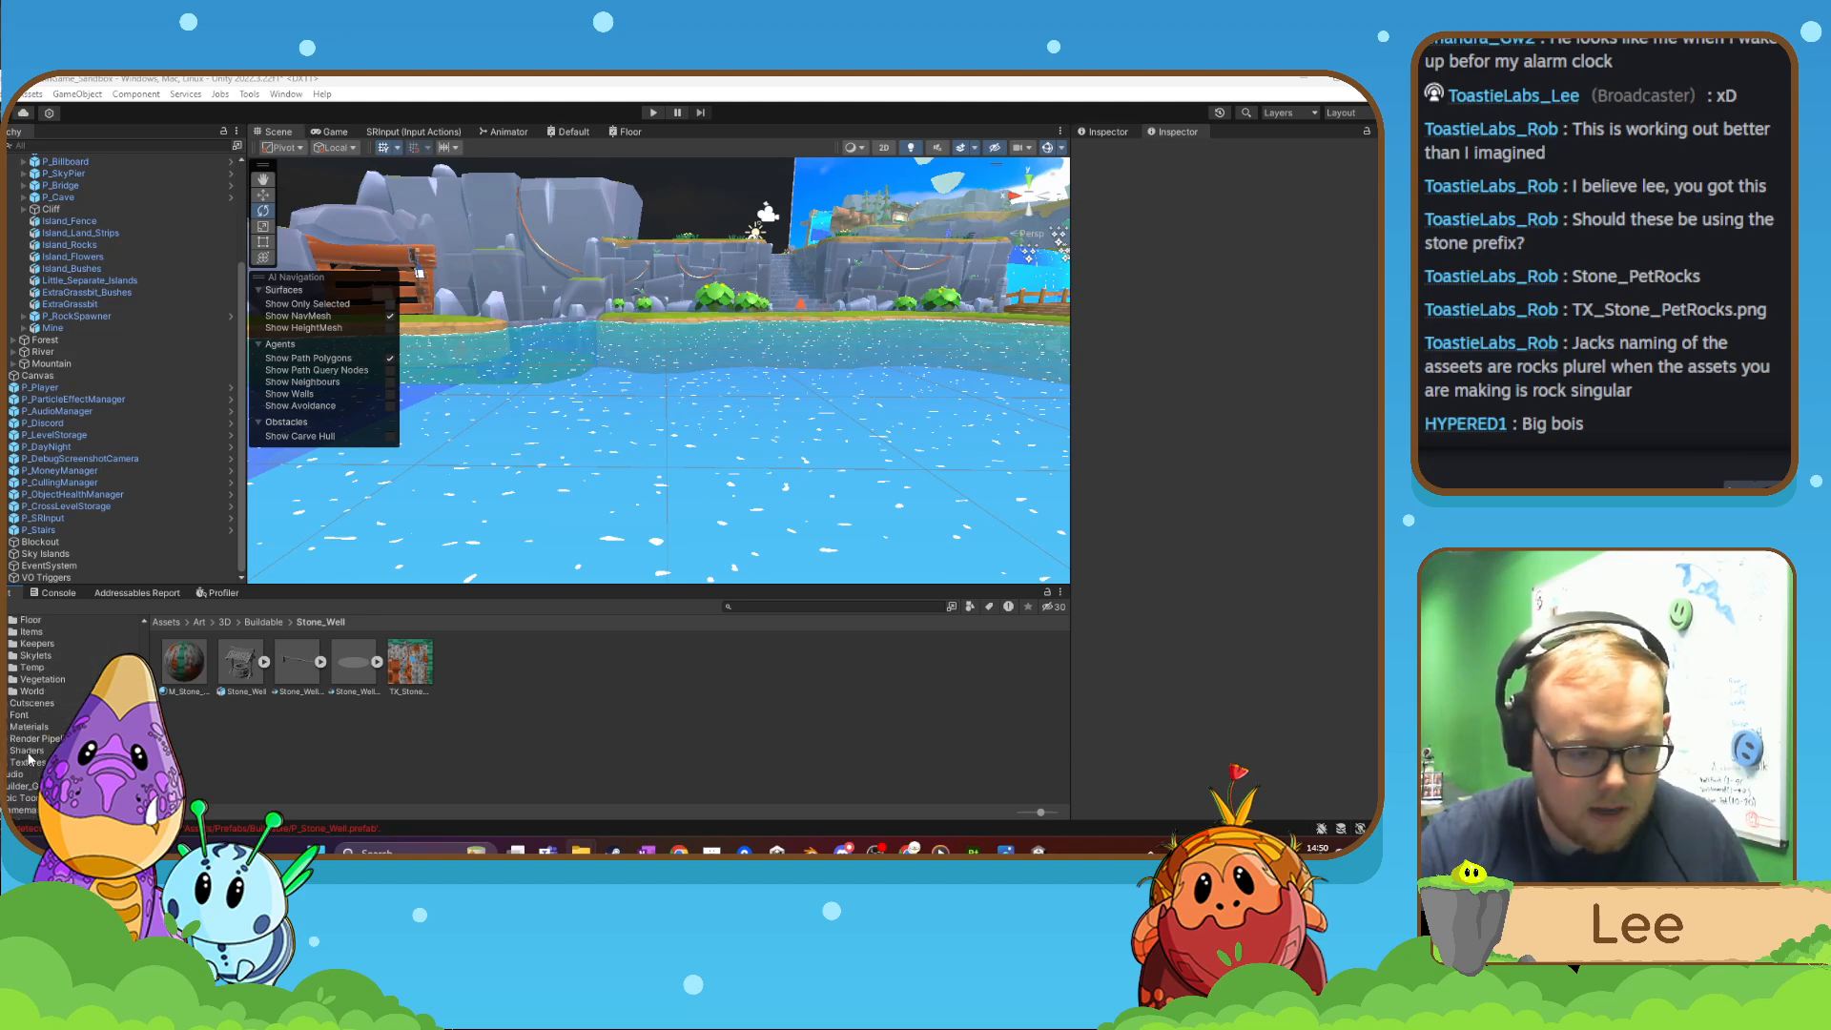
scroll(38, 743, "down", 5)
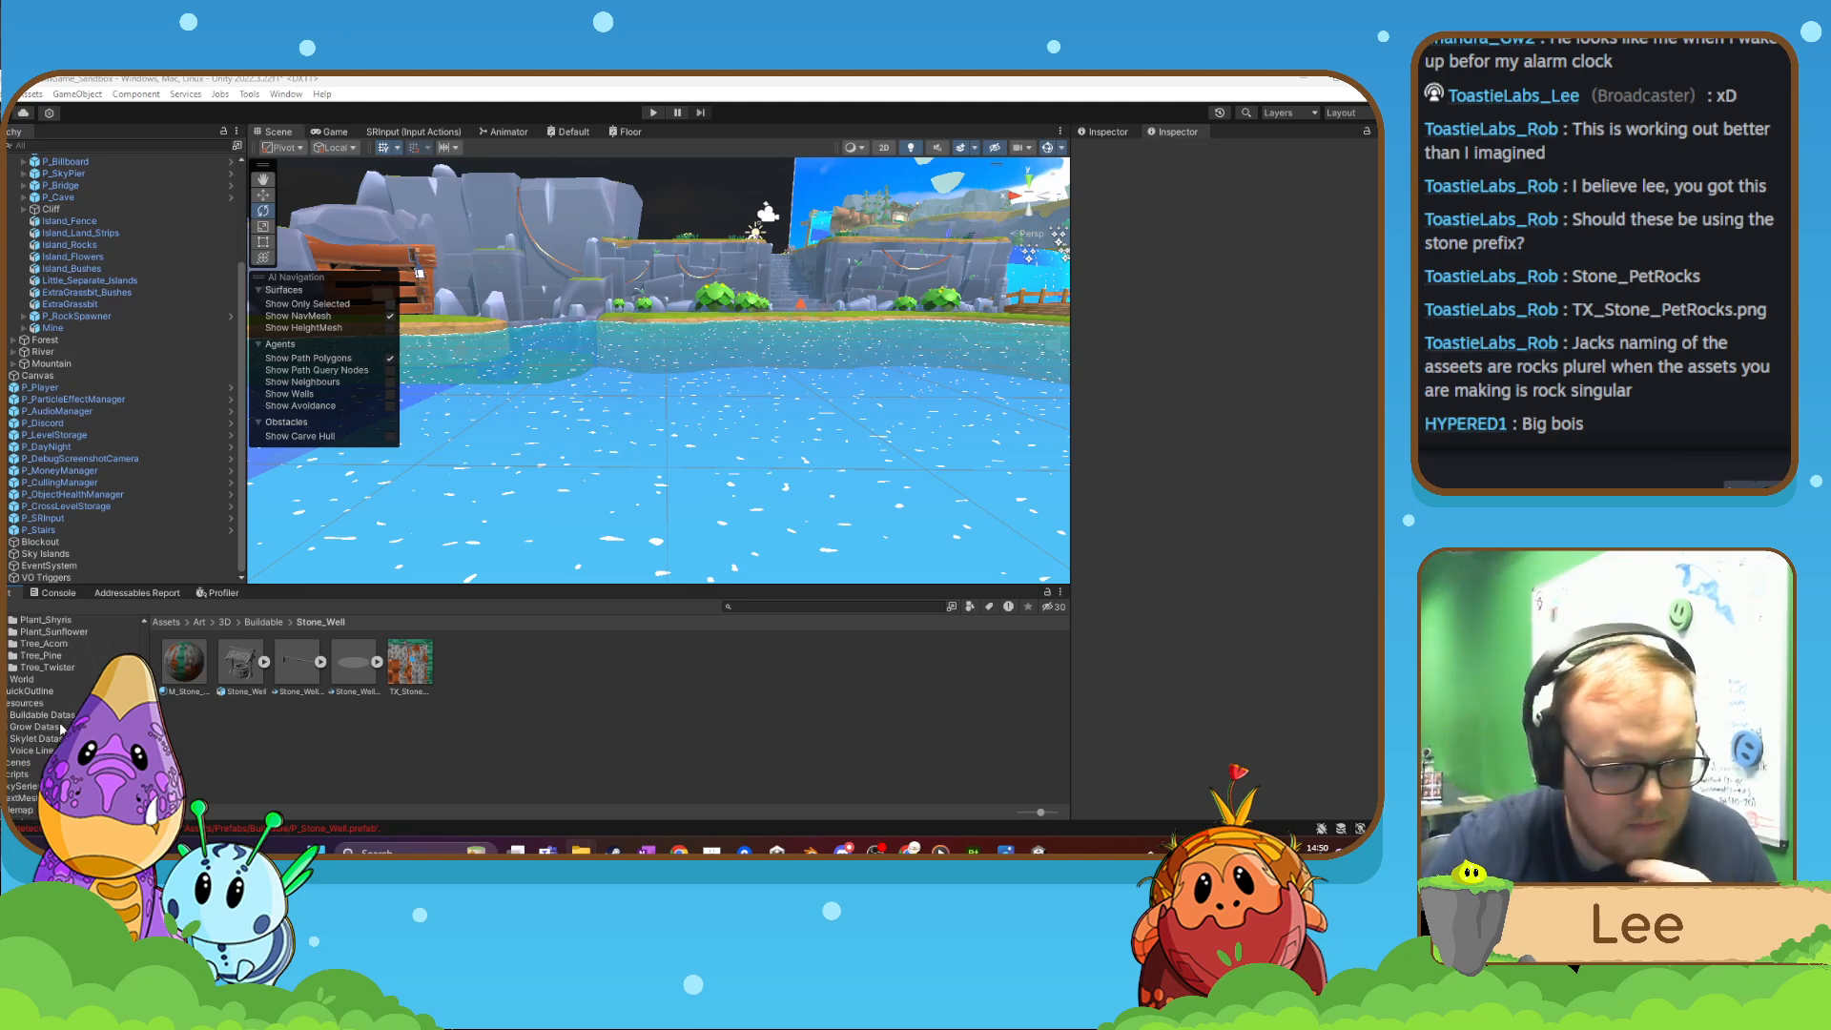
scroll(61, 731, "down", 10)
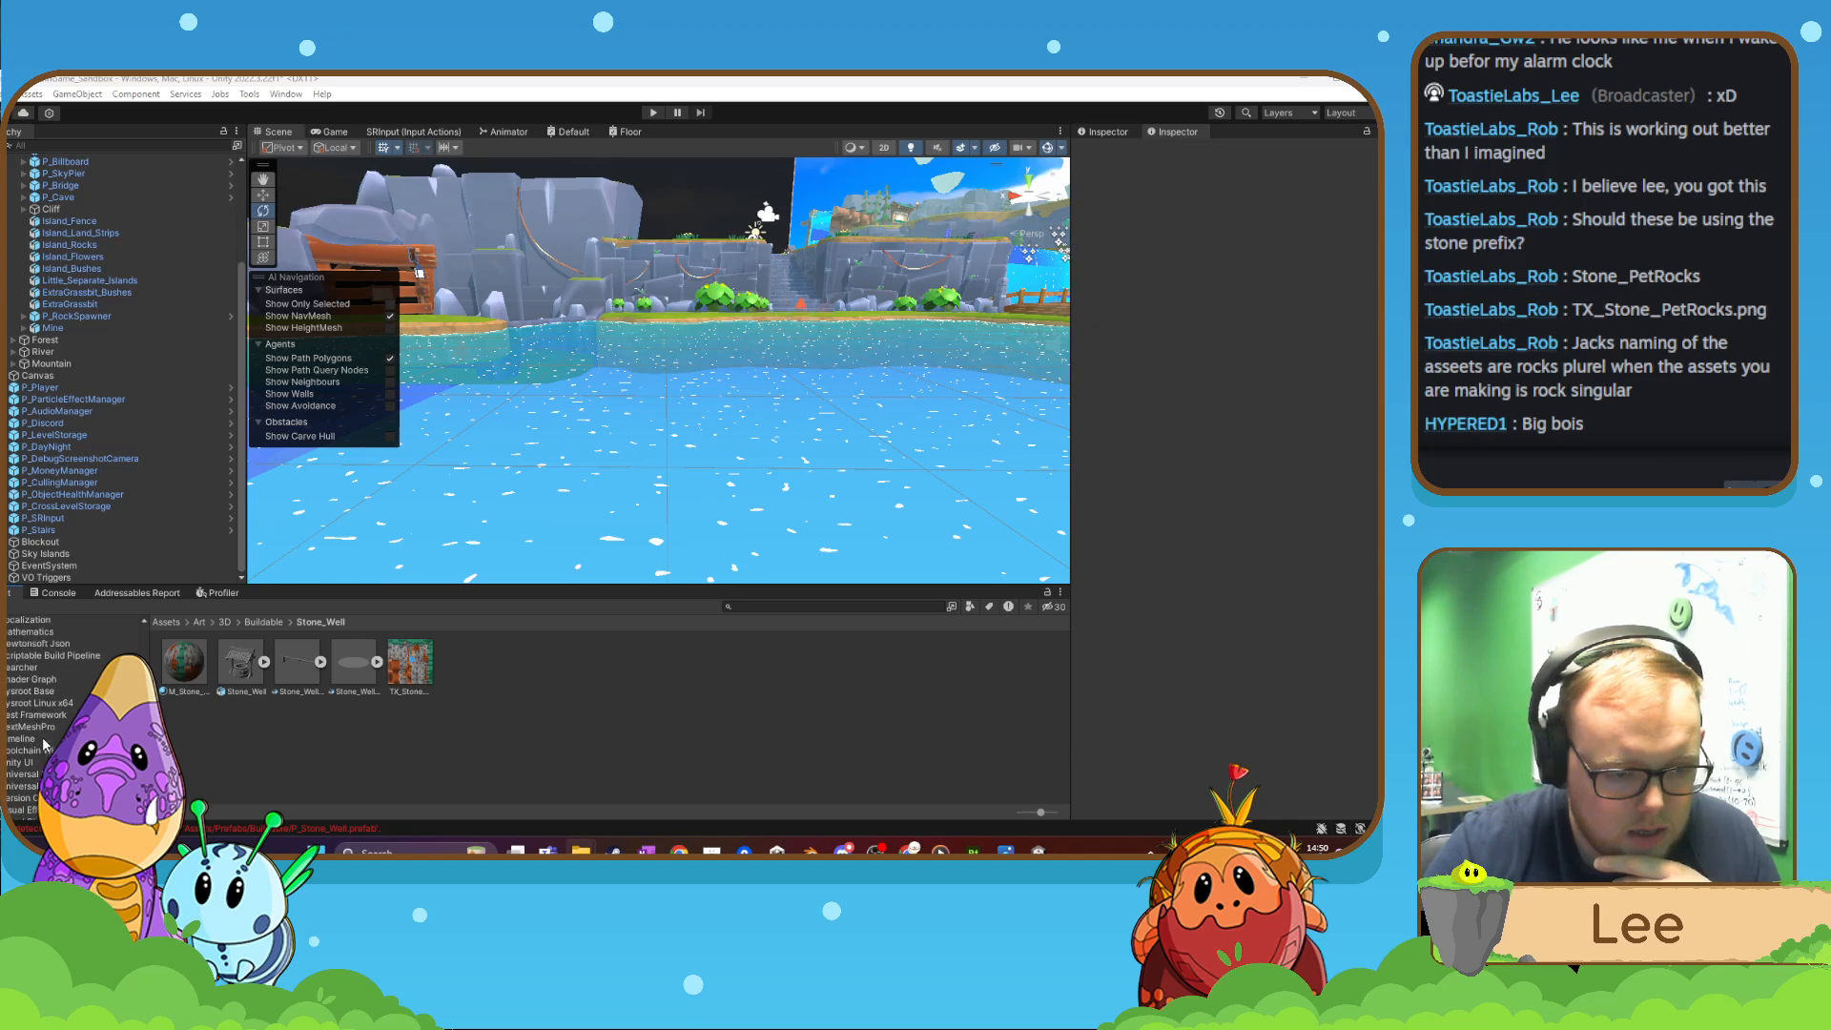
scroll(43, 744, "up", 10)
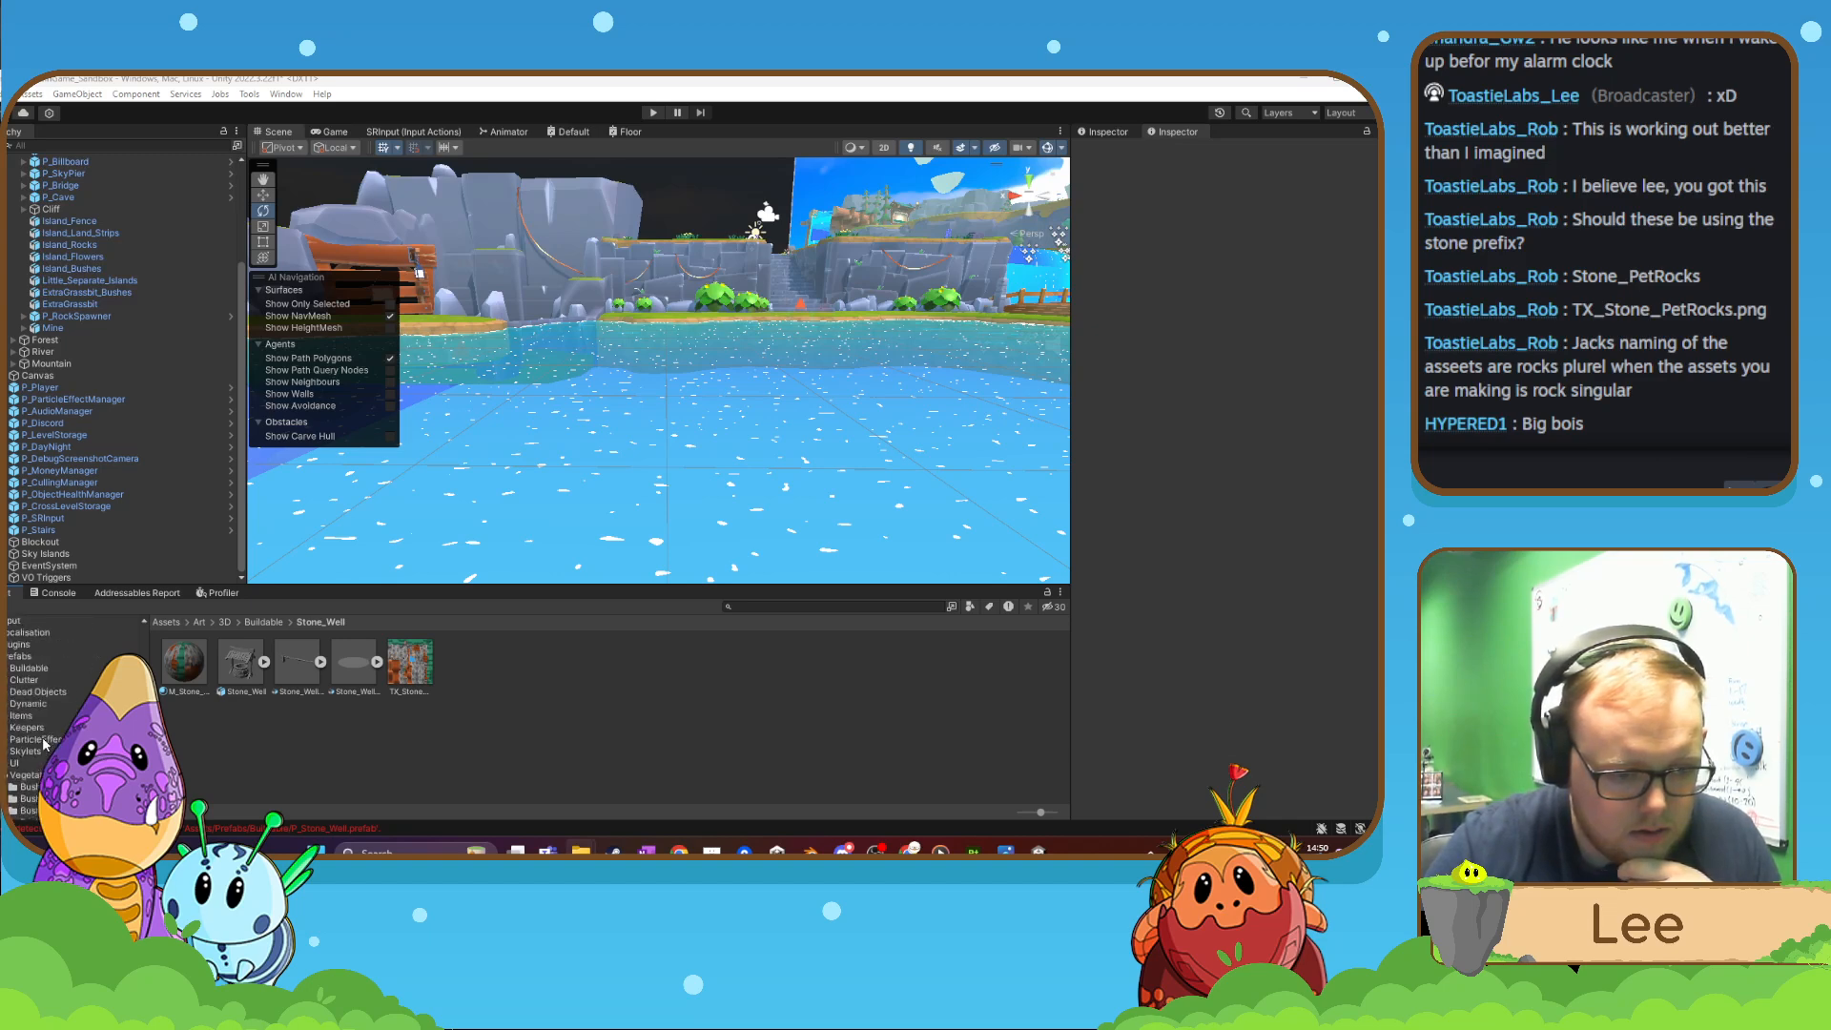
left_click(28, 667)
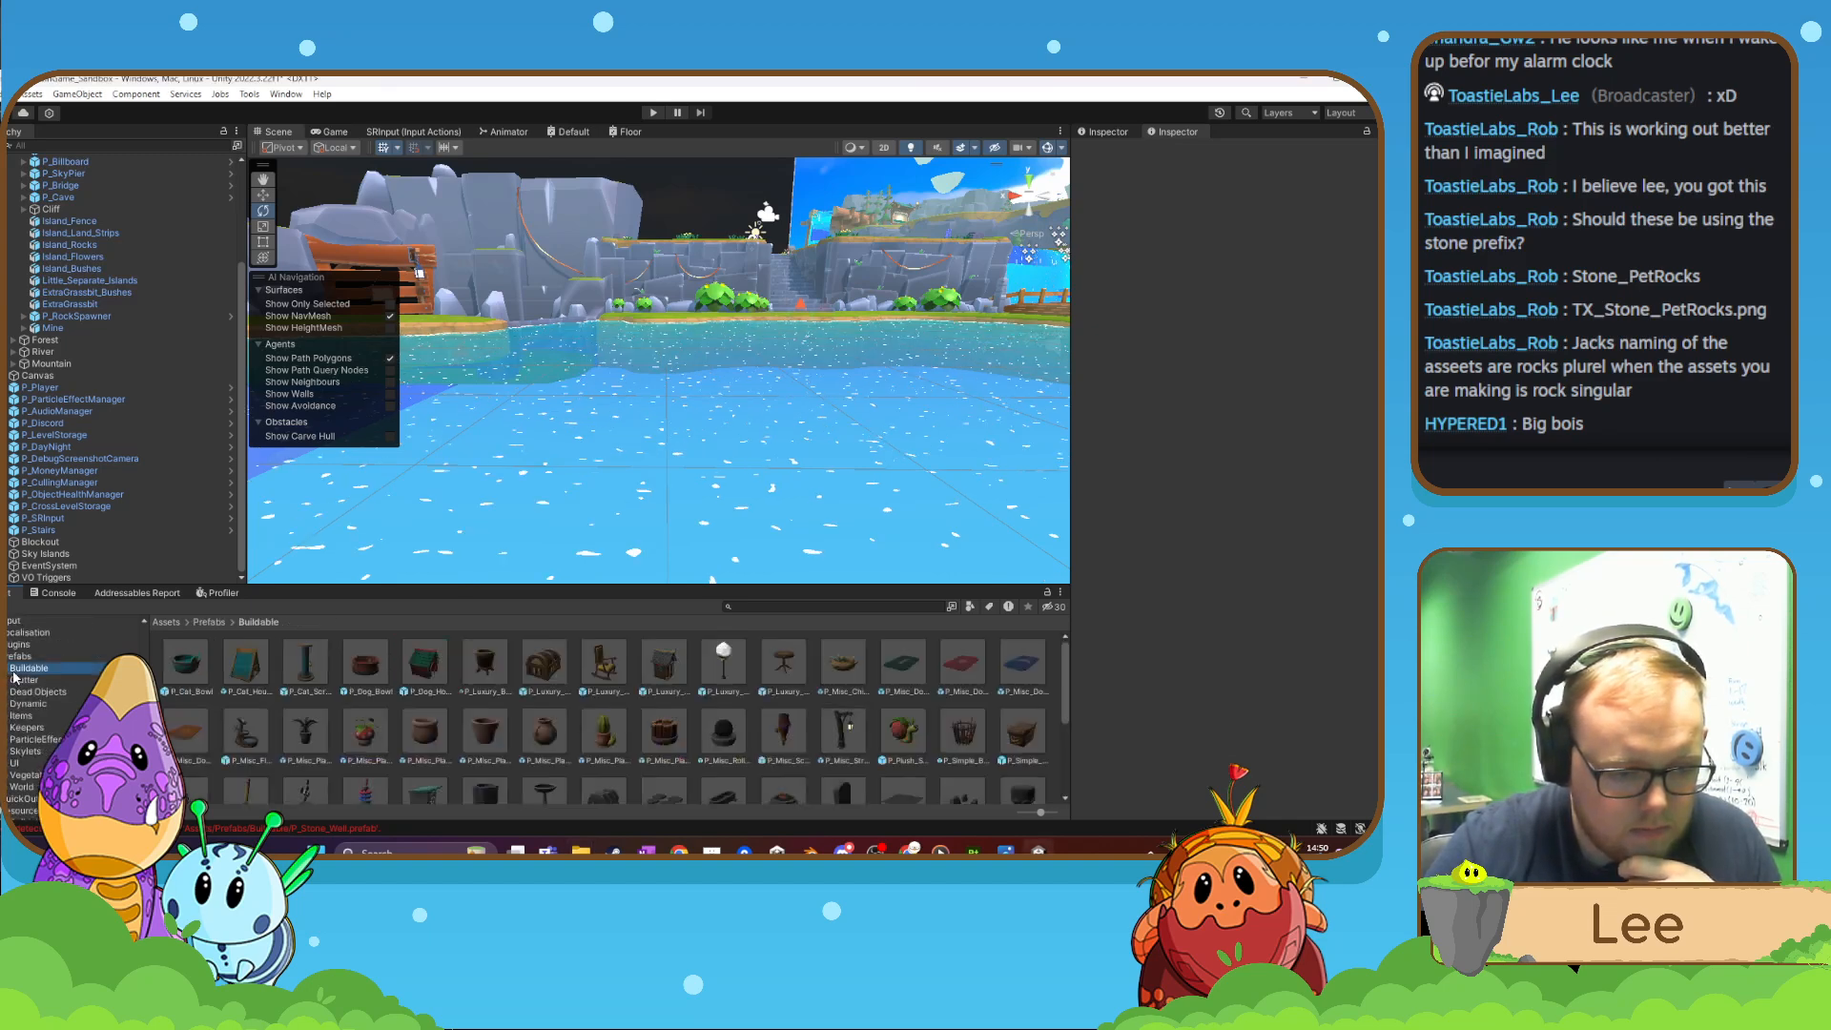
scroll(534, 722, "down", 3)
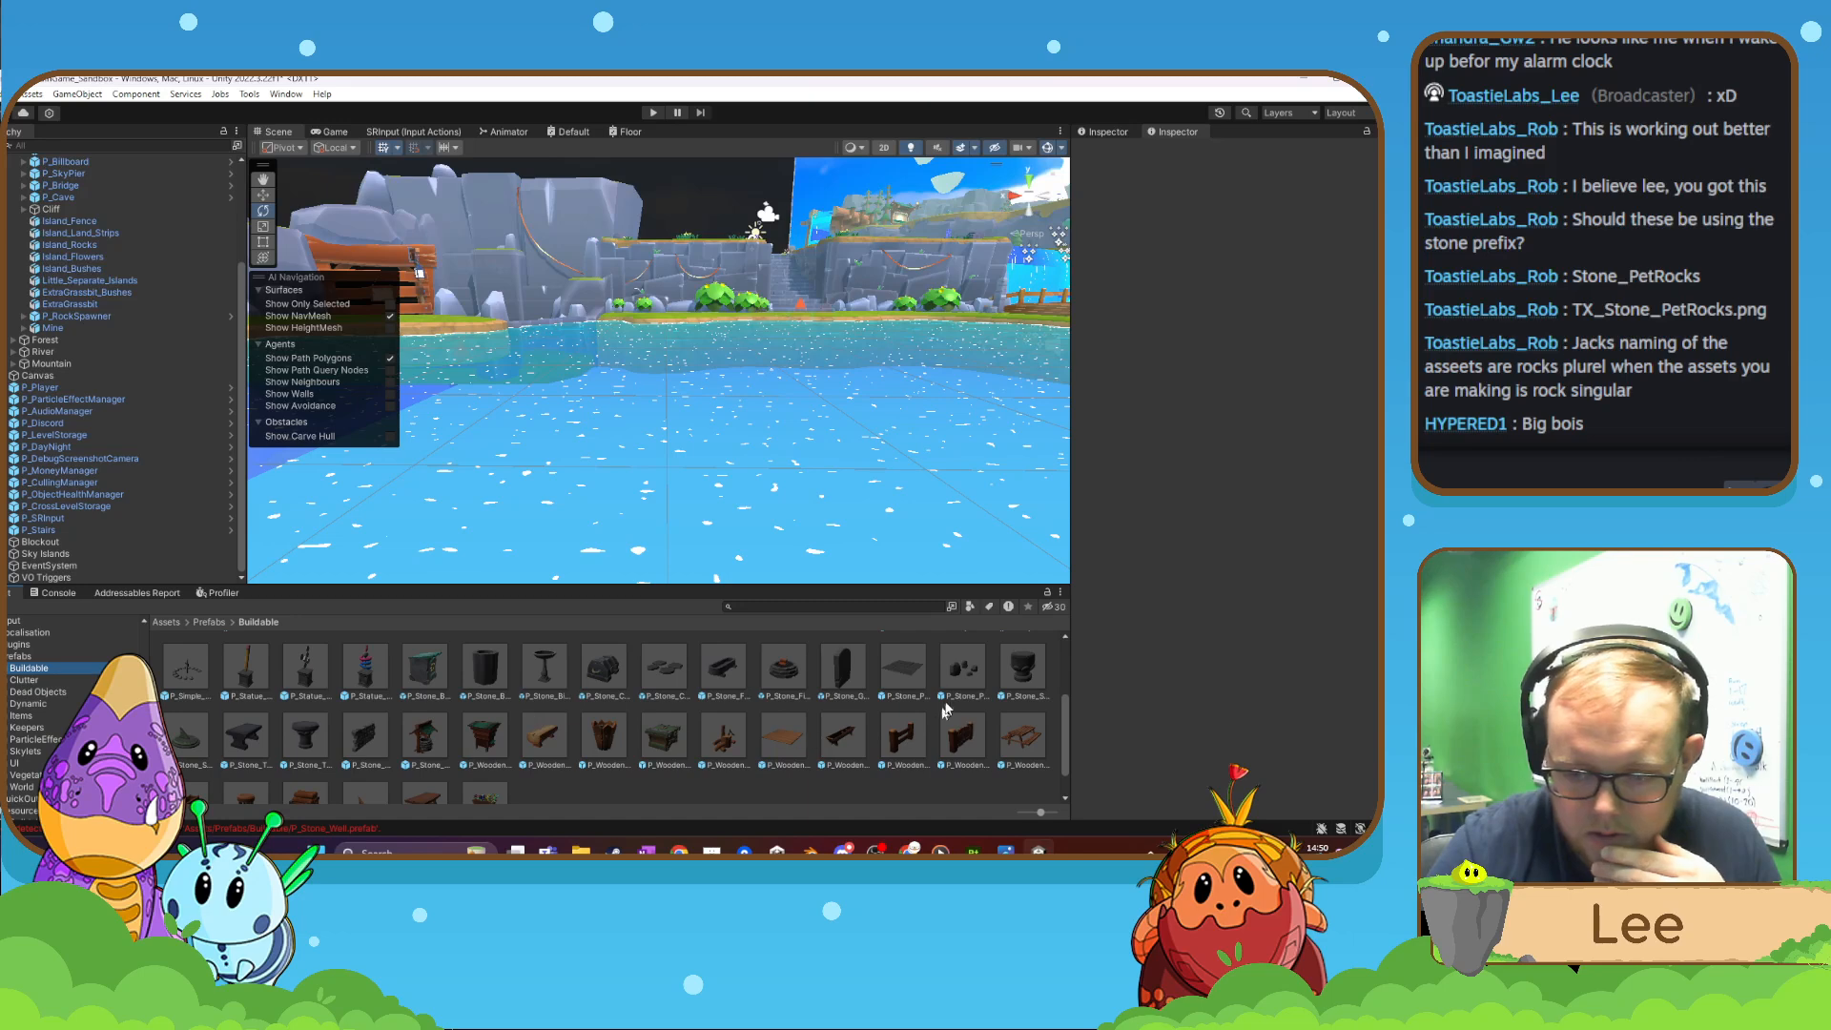
double_click(429, 740)
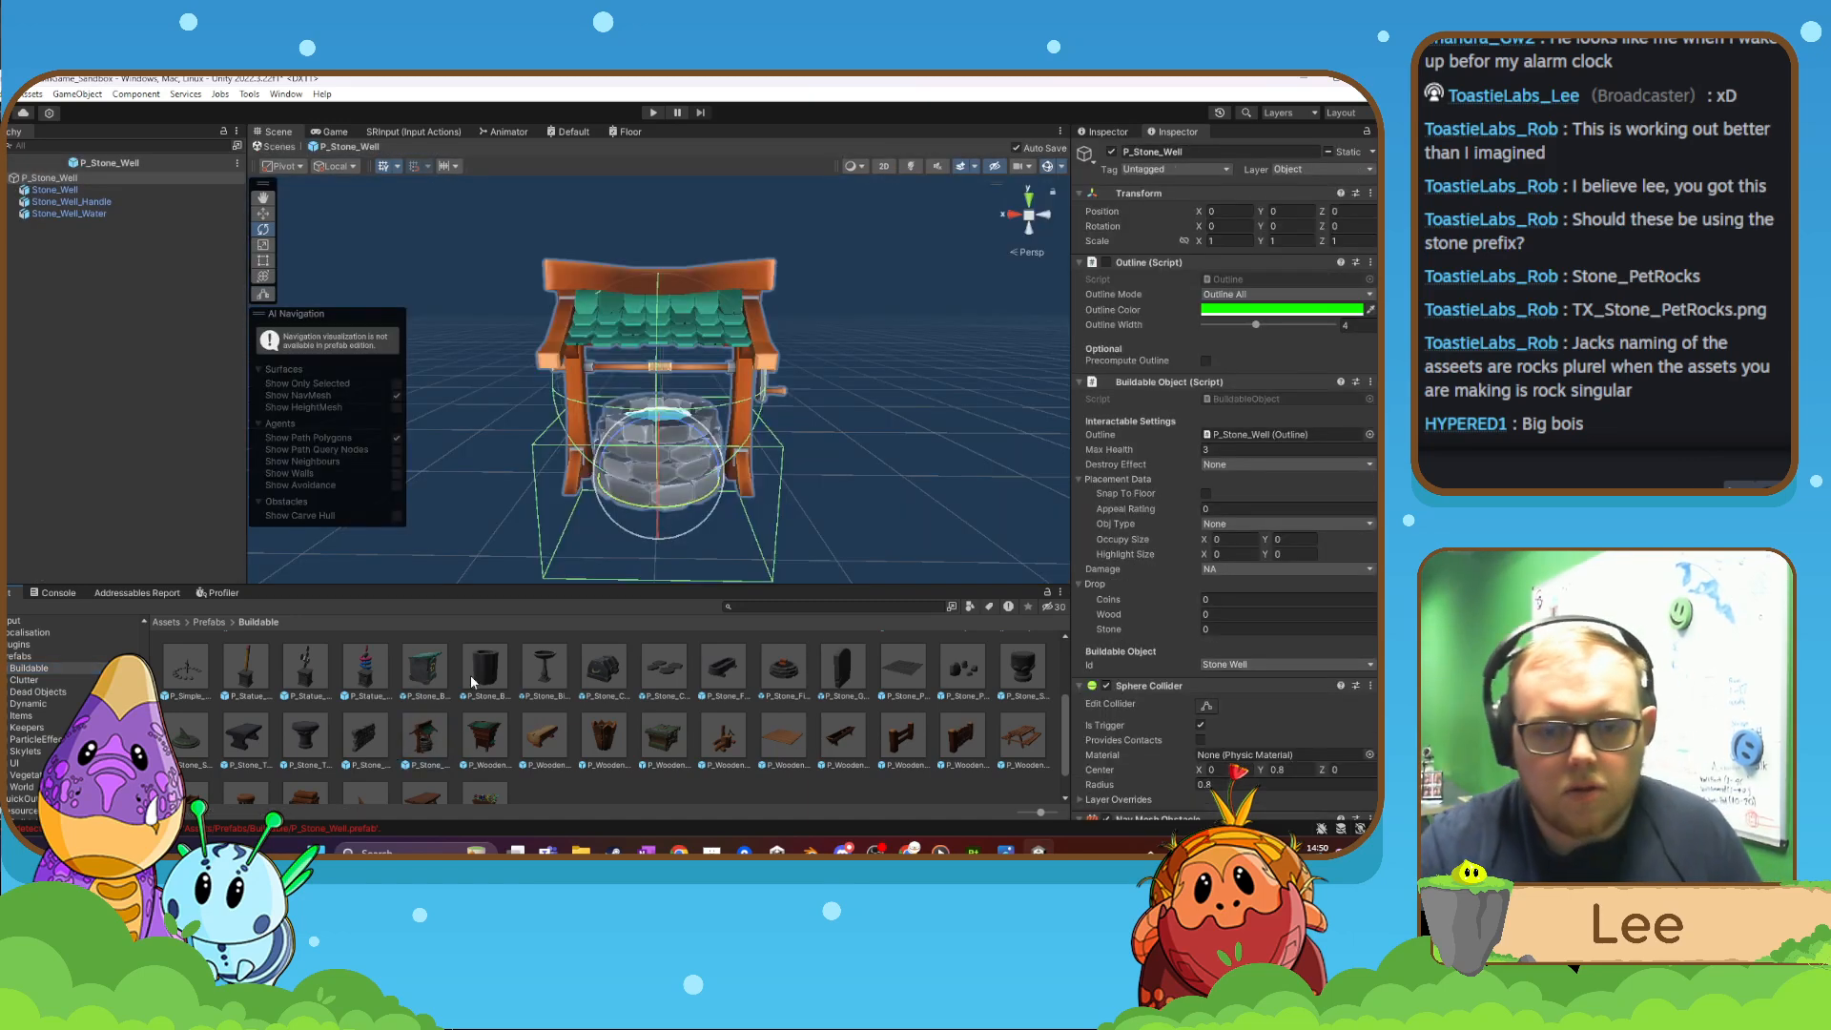
left_click(820, 426)
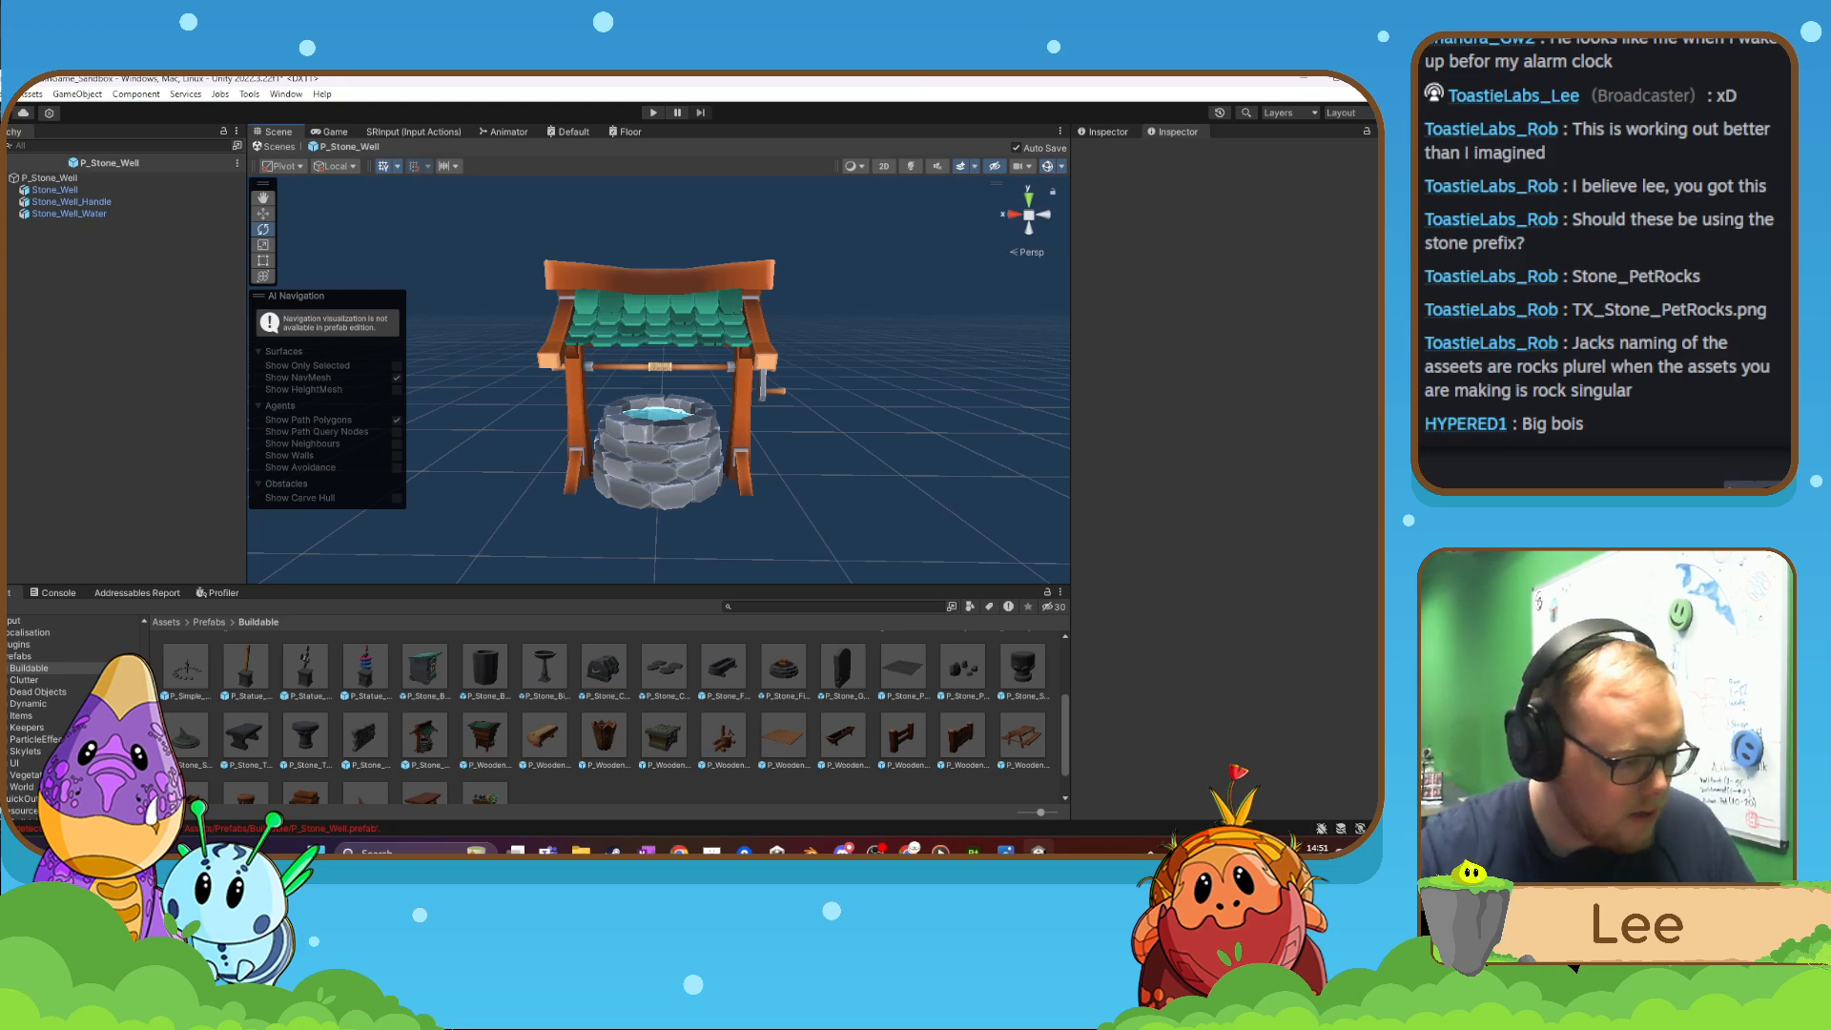
- Examine the stone well prefab up close, including its posts, handle, stone ring and water surface
key("super+d")
key("super+d")
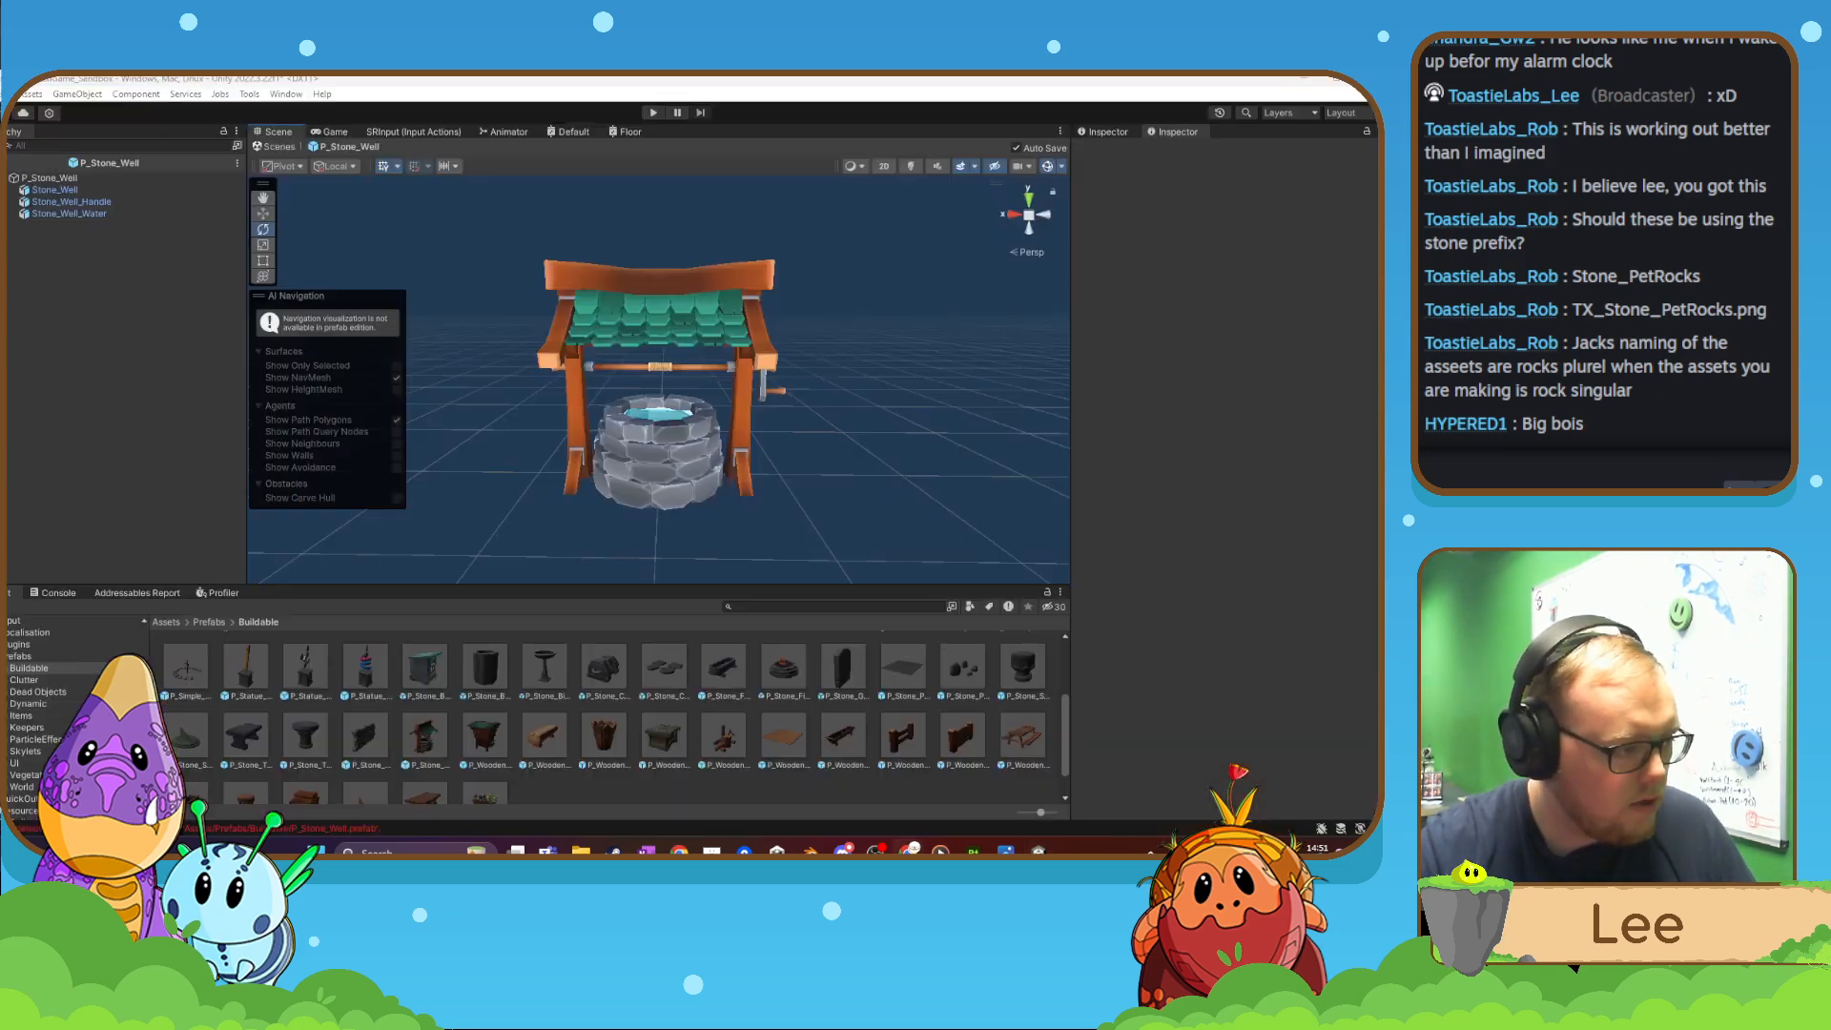
key("w")
right_click_drag(762, 528, 796, 360)
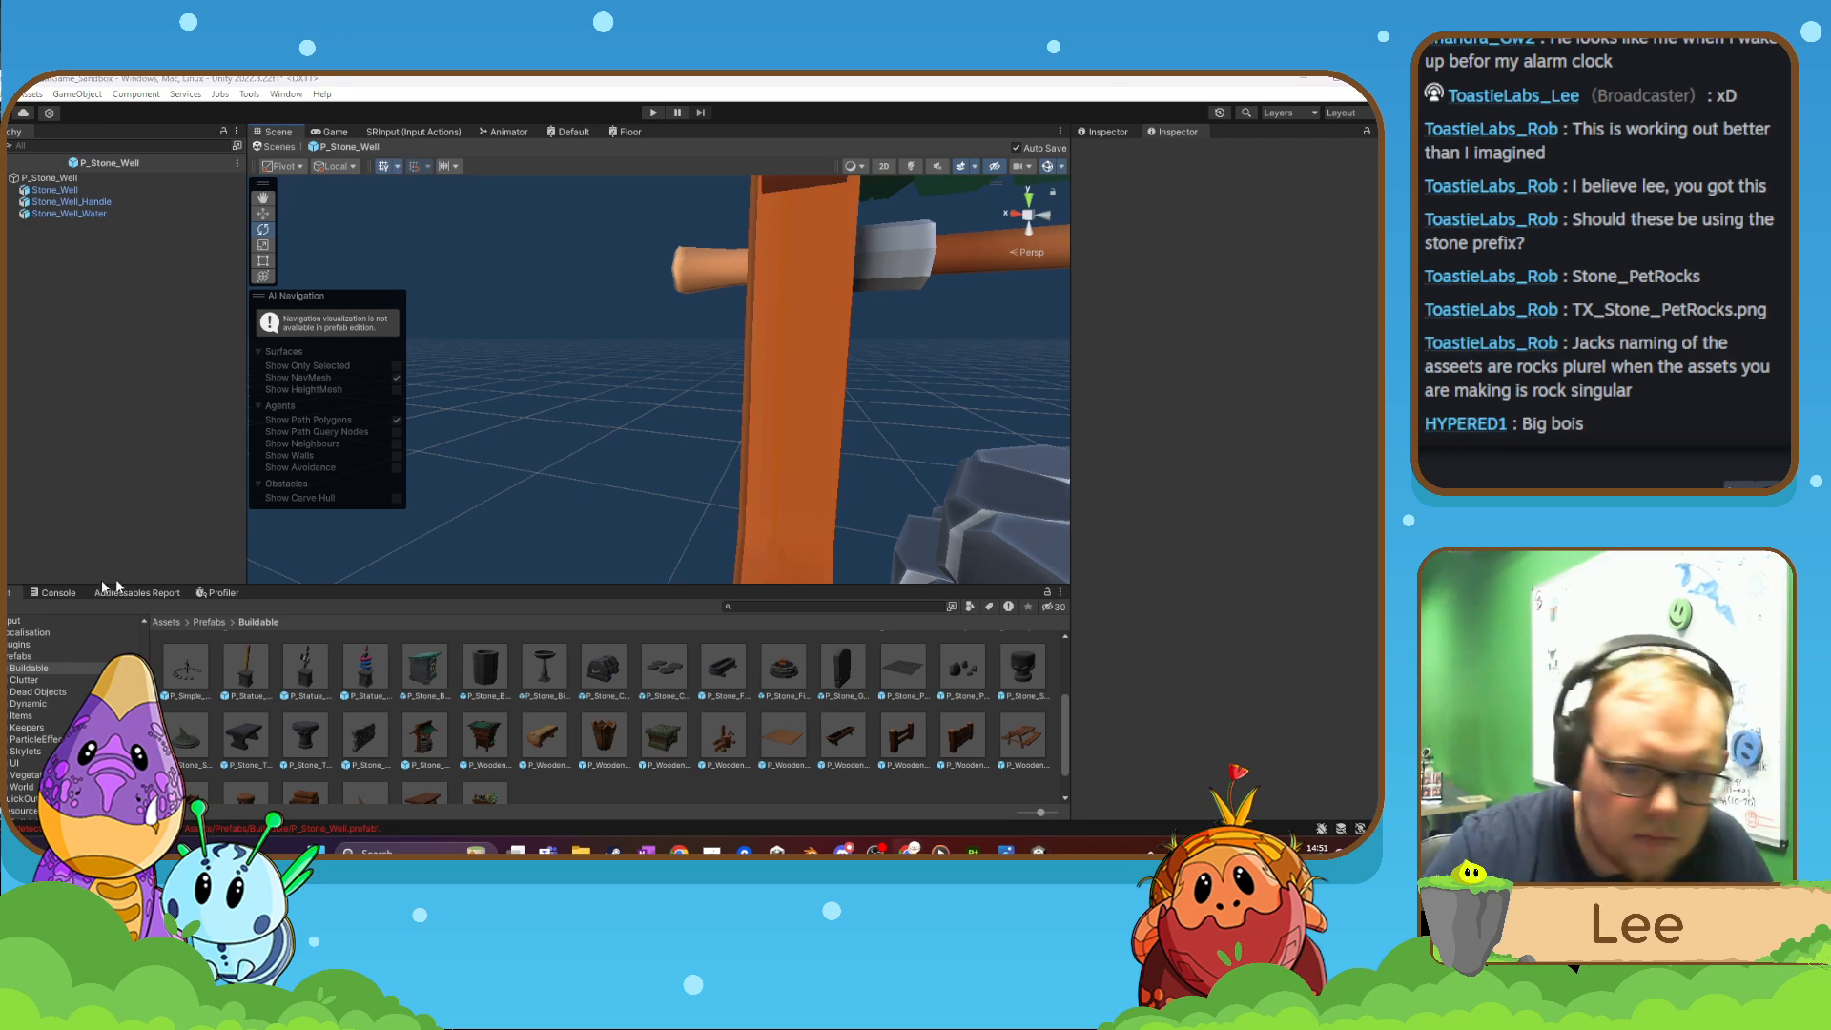
right_click_drag(534, 439, 735, 481)
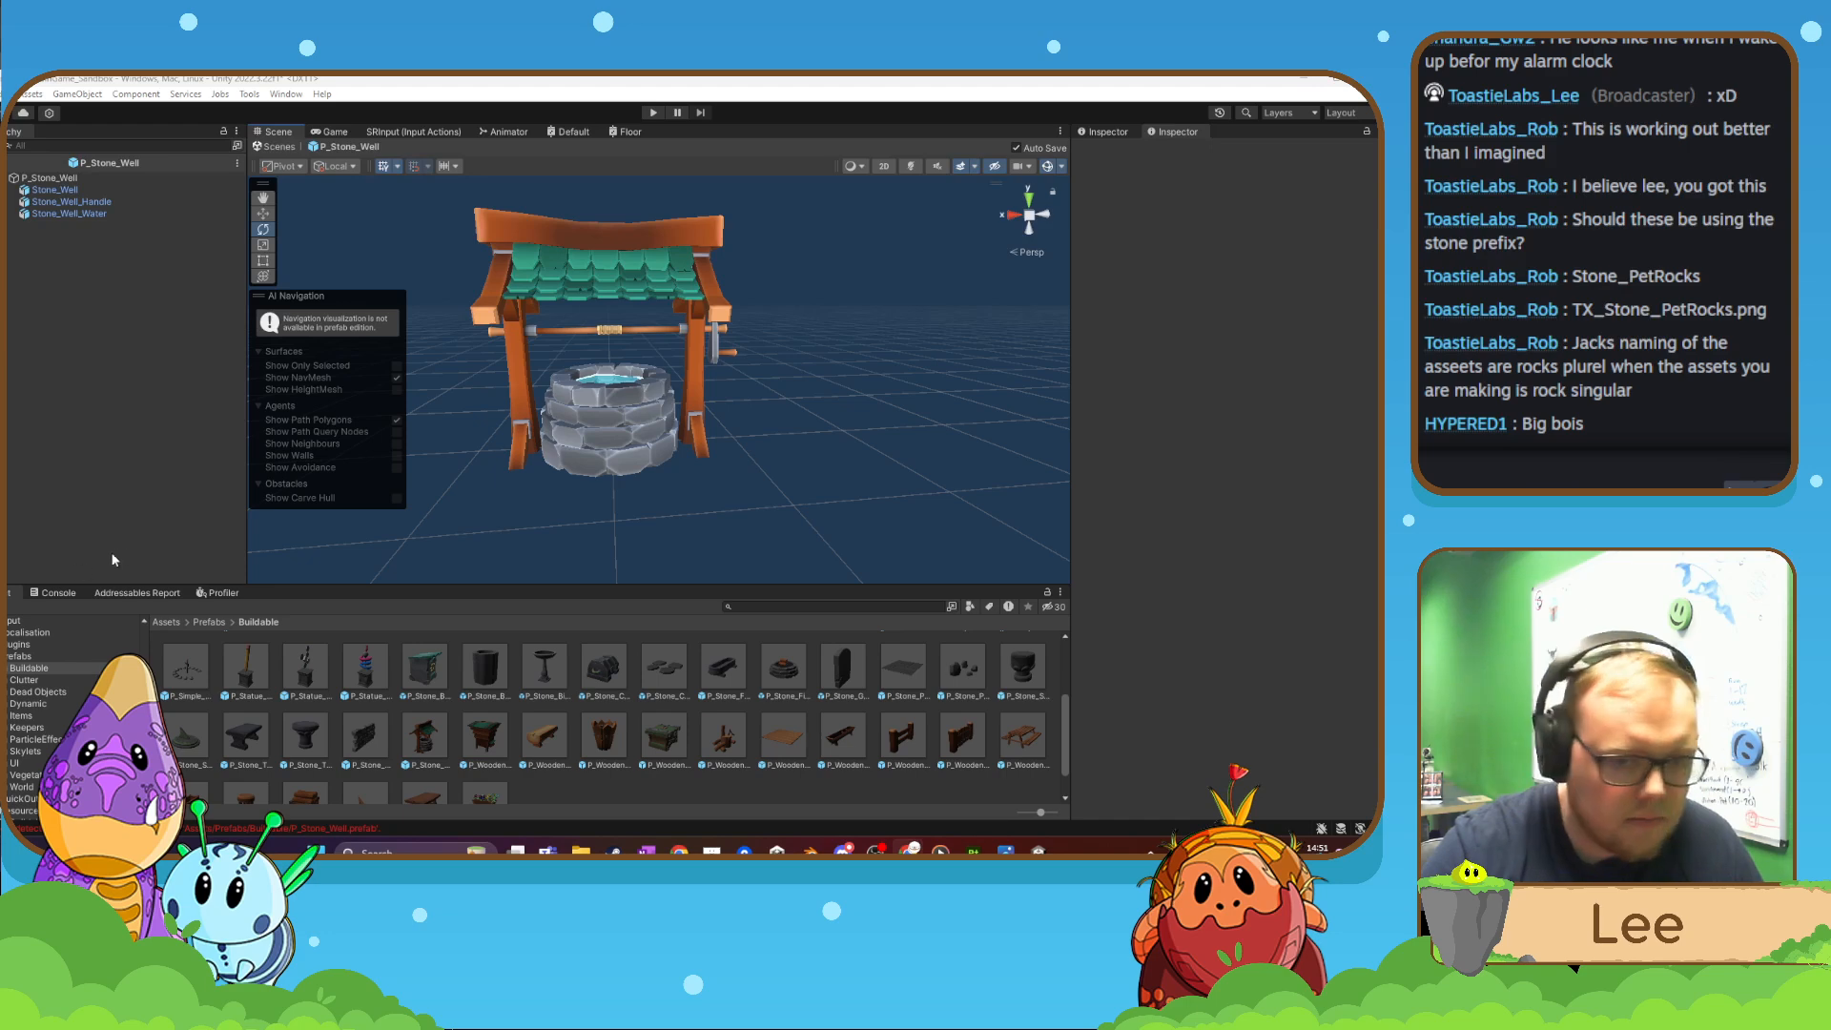
right_click_drag(656, 530, 604, 564)
key("w")
key("s")
key("w")
key("s")
key("w")
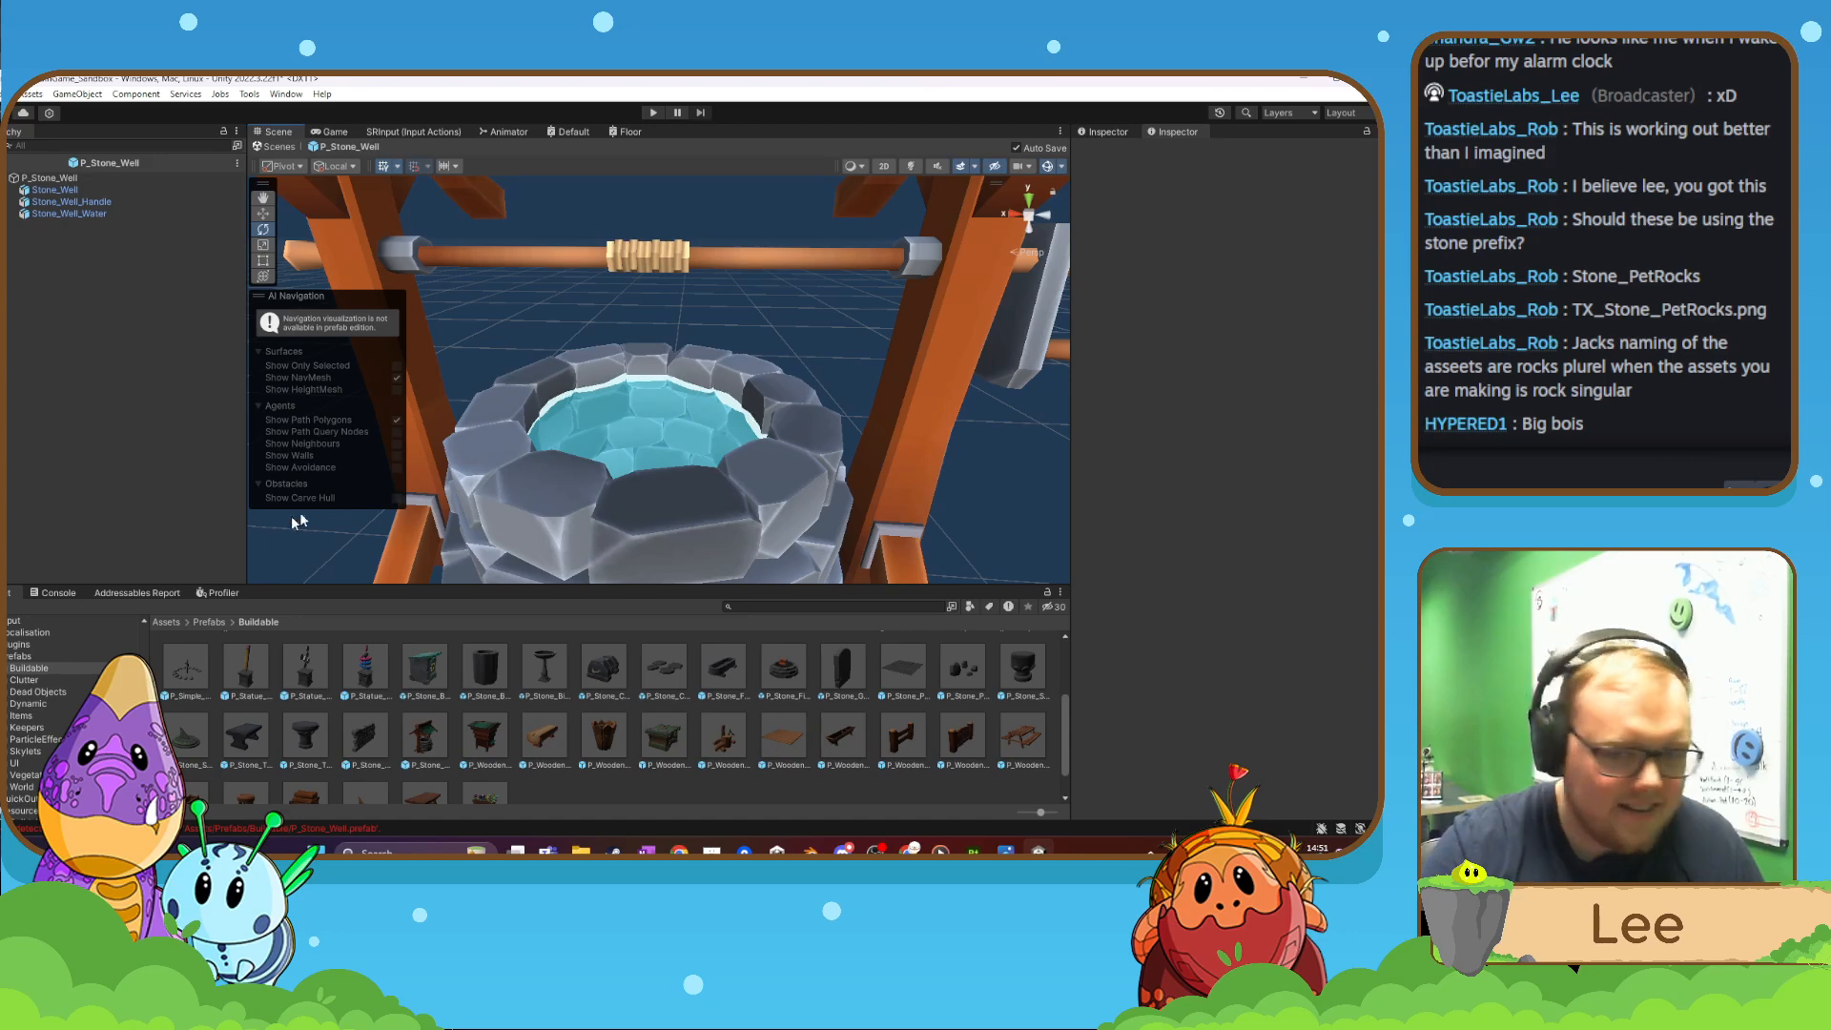
- Display the stone well prefab in Shaded Wireframe mode and leave the model deselected
scroll(649, 382, "down", 6)
left_click(637, 369)
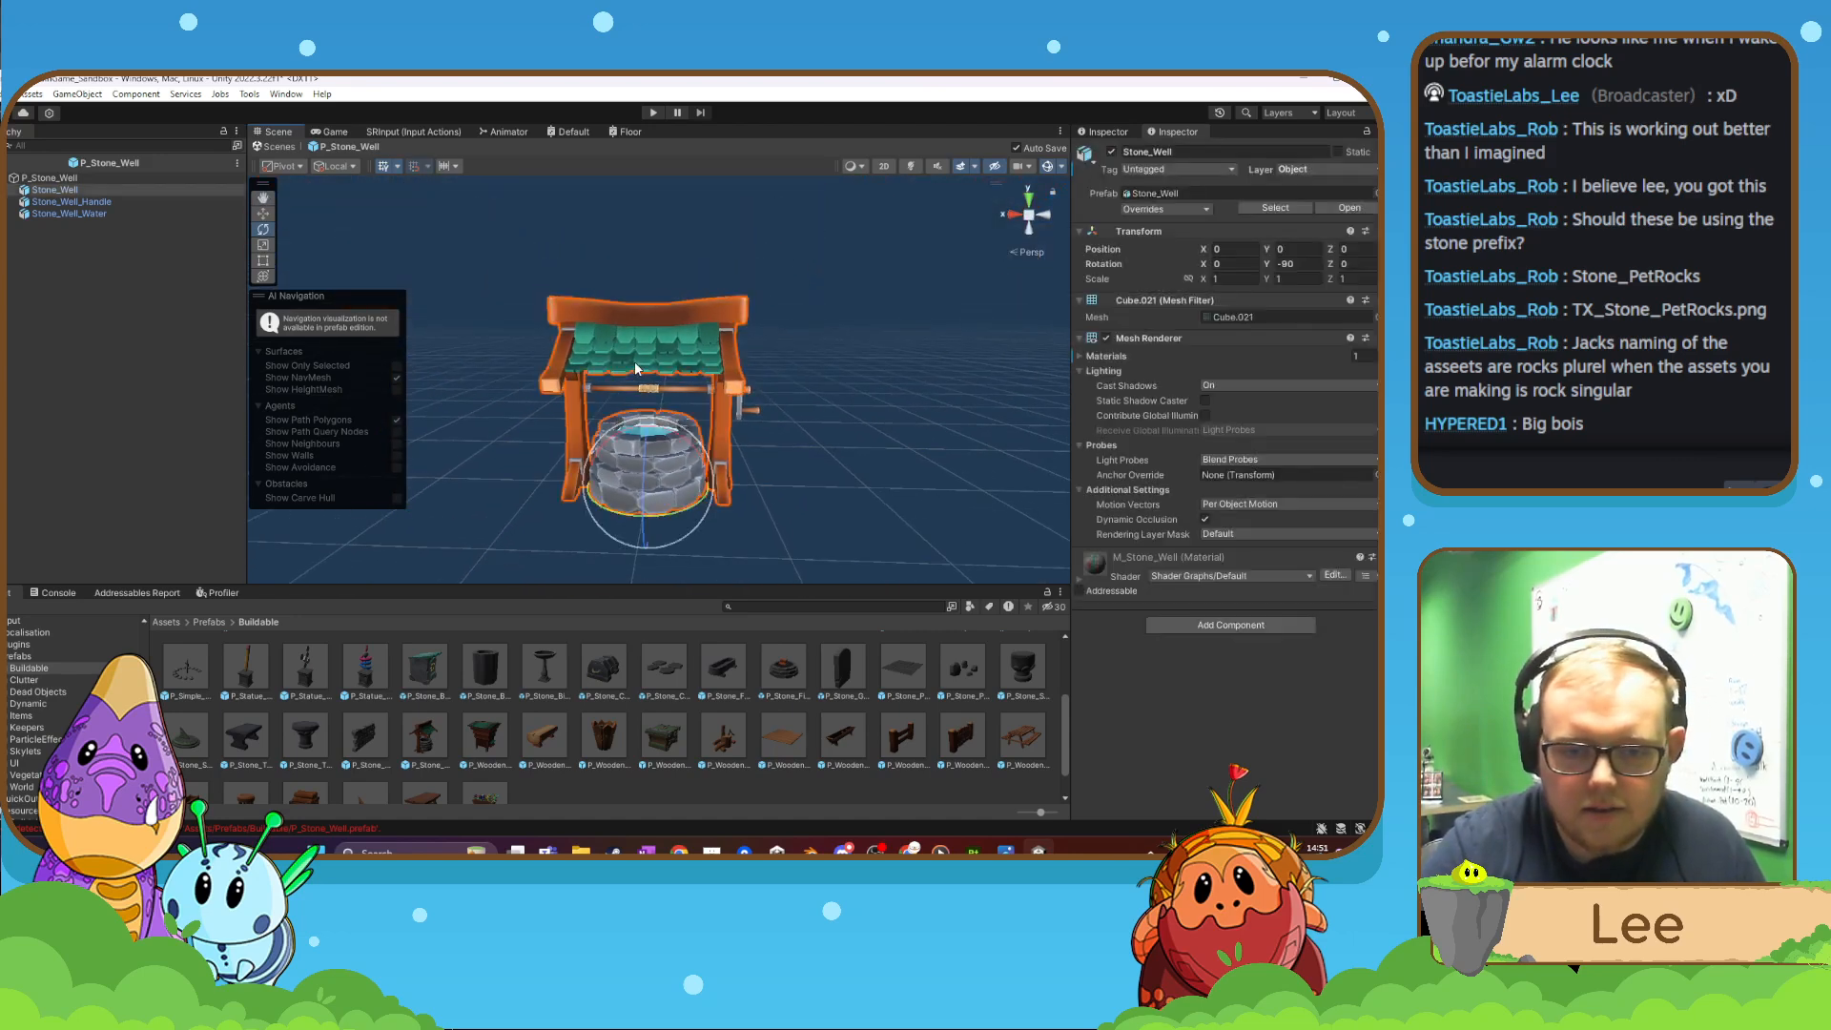
left_click(851, 166)
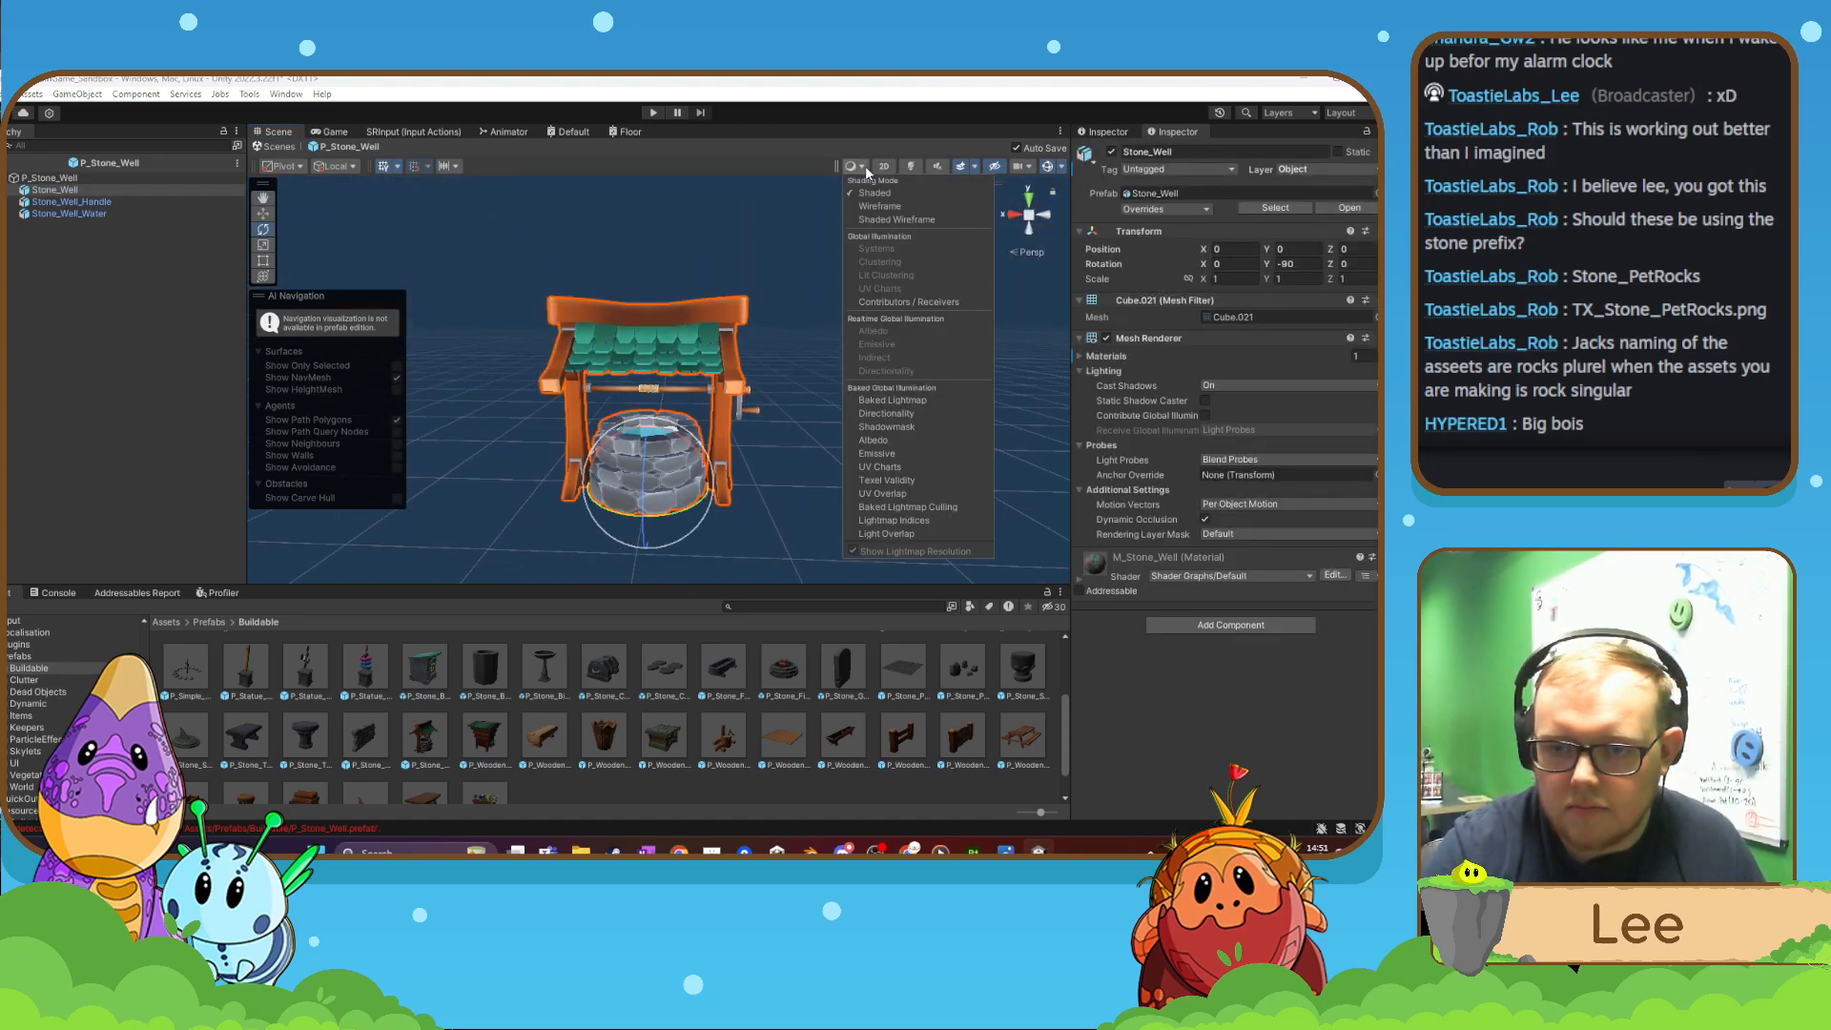
left_click(883, 220)
left_click(774, 459)
- Inspect the well's wireframe mesh from all around, from underneath and from the front
right_click_drag(774, 459, 782, 431)
key("w")
left_click_drag(781, 431, 711, 448, "alt")
right_click_drag(712, 448, 696, 445)
key("w")
key("a")
key("w")
key("s")
right_click_drag(589, 467, 1242, 397)
key("w")
key("a")
key("w")
key("d")
key("s")
key("w")
key("w")
key("a")
key("w")
key("q")
right_click_drag(851, 511, 1039, 326)
right_click_drag(806, 408, 474, 339)
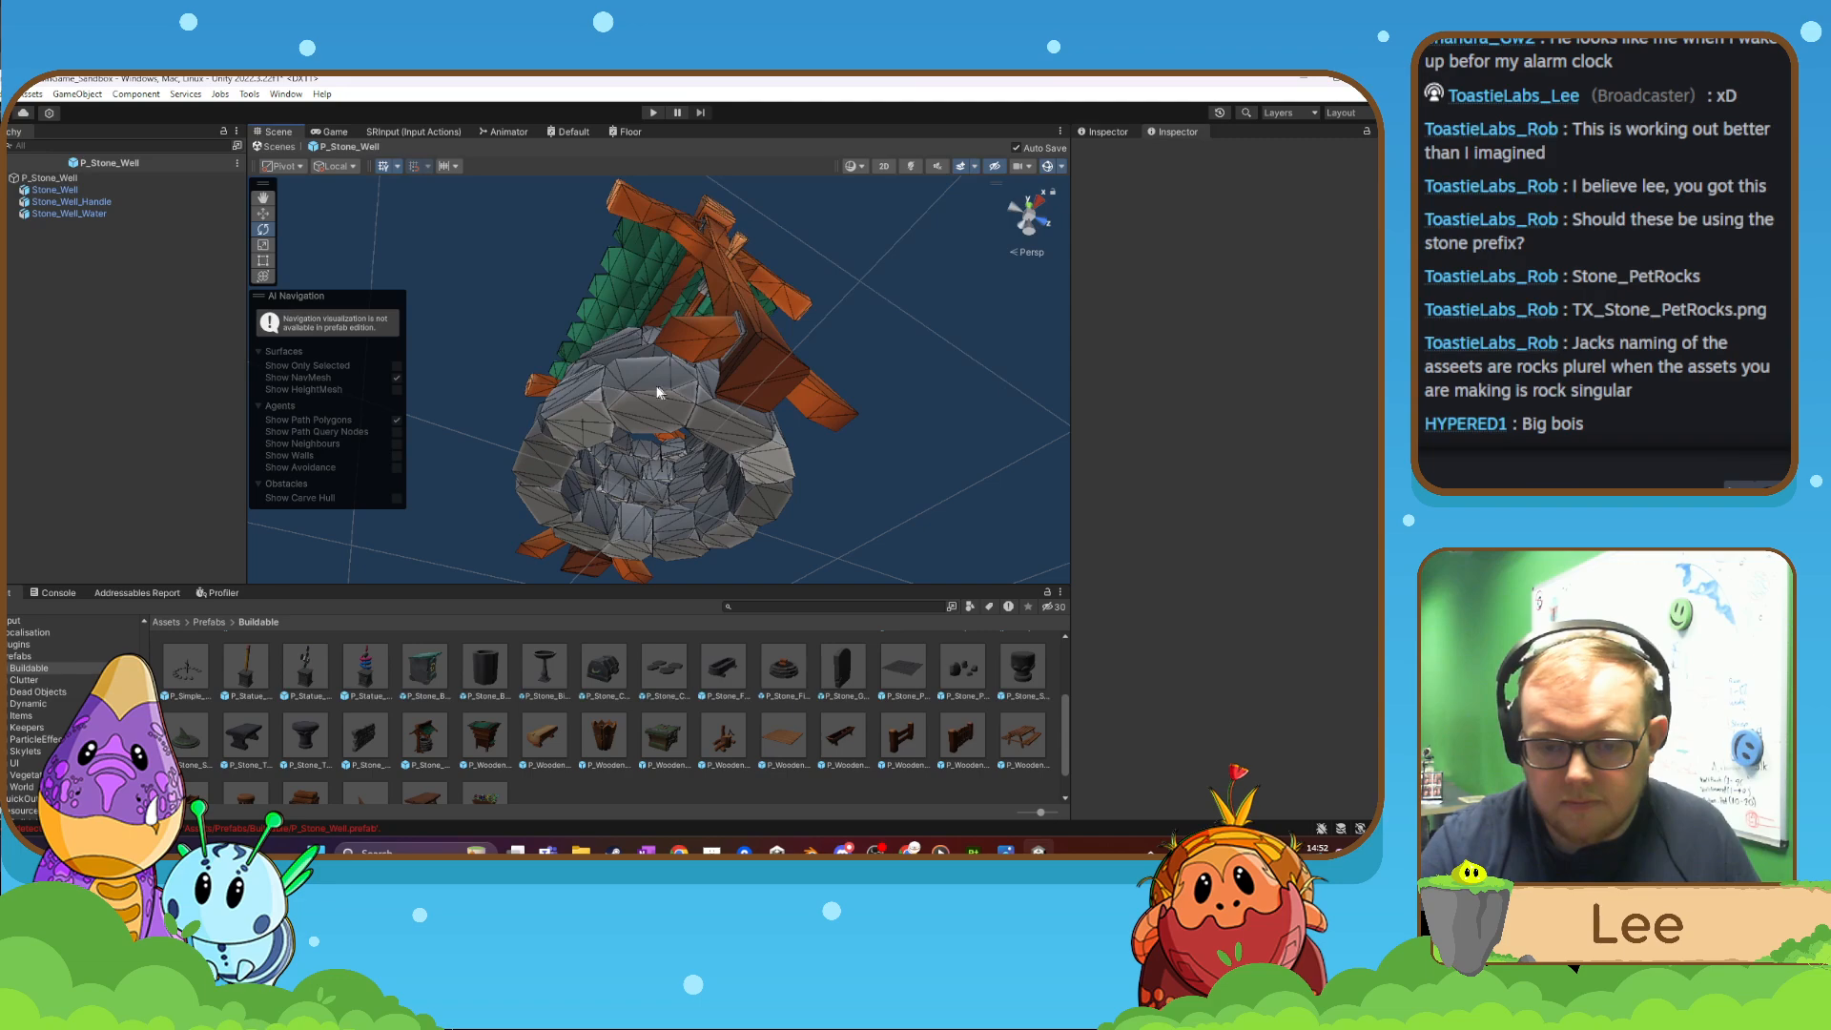
left_click_drag(808, 501, 961, 664, "alt")
key("w")
right_click_drag(962, 664, 1078, 734)
key("s")
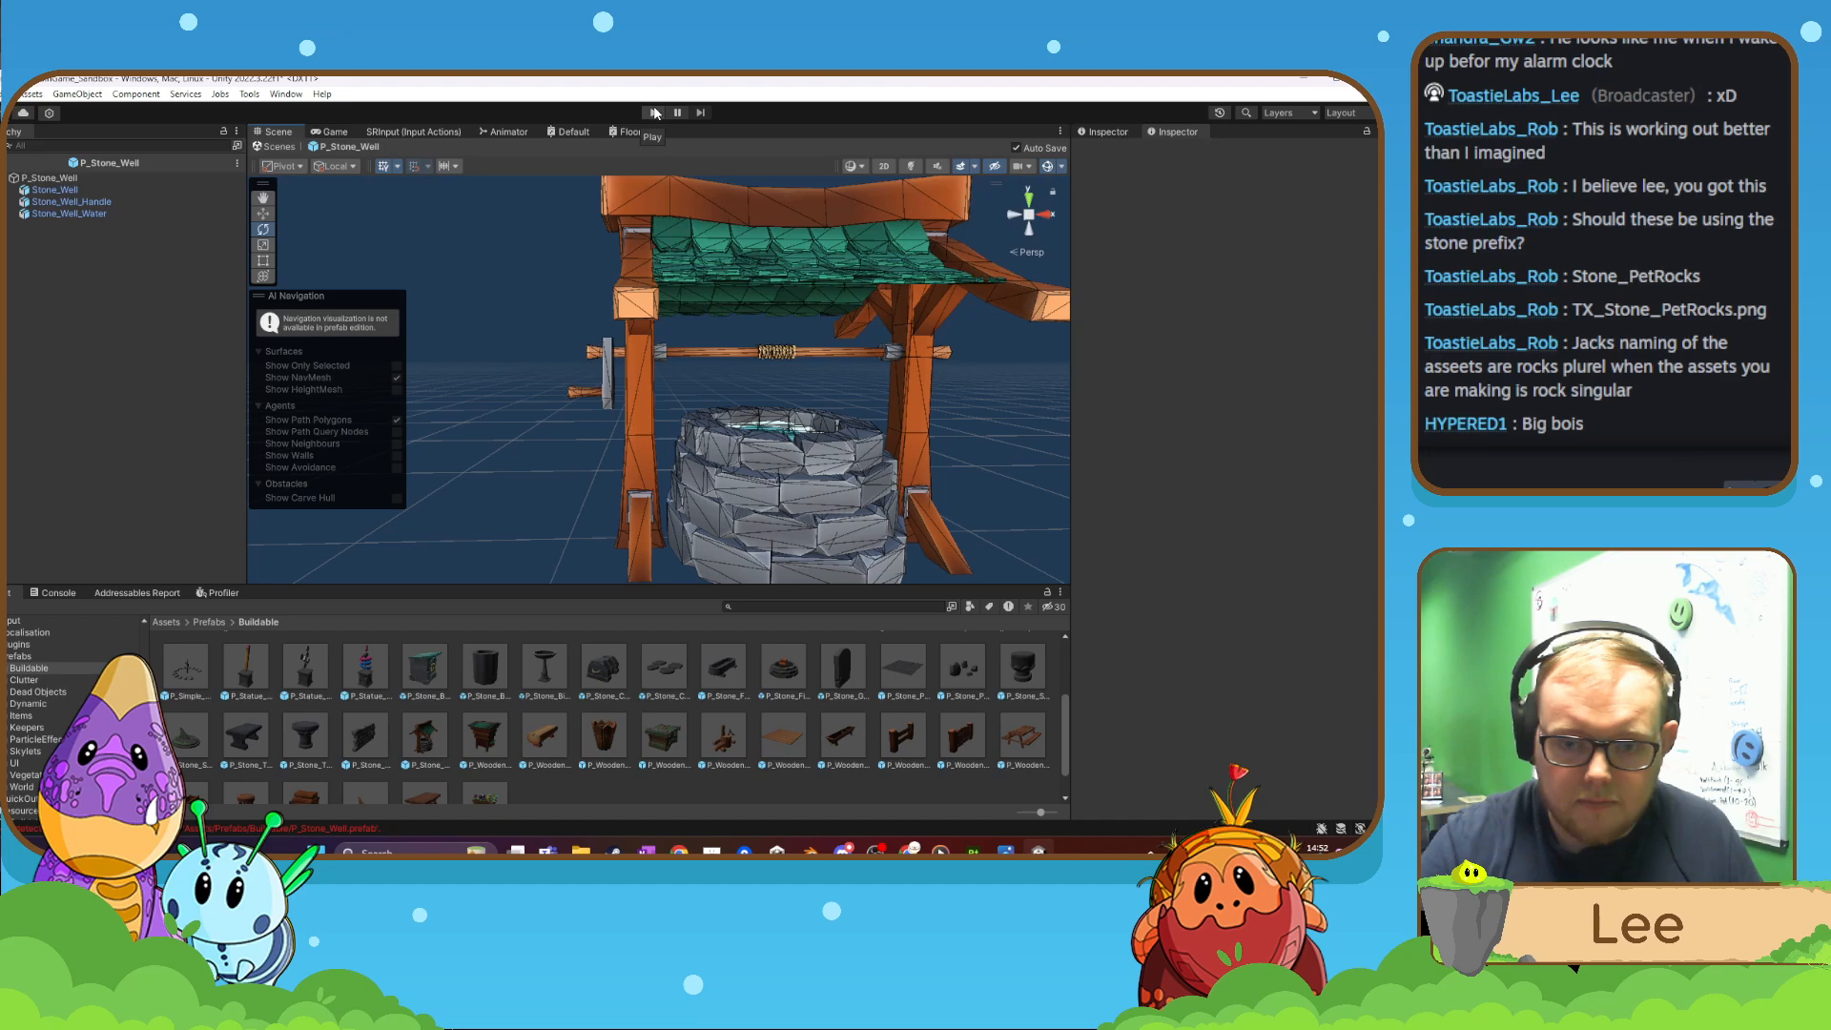
- Capture a screen snip of the well's wireframe mesh seen from below, showing its hollow underside
right_click_drag(654, 375, 693, 199)
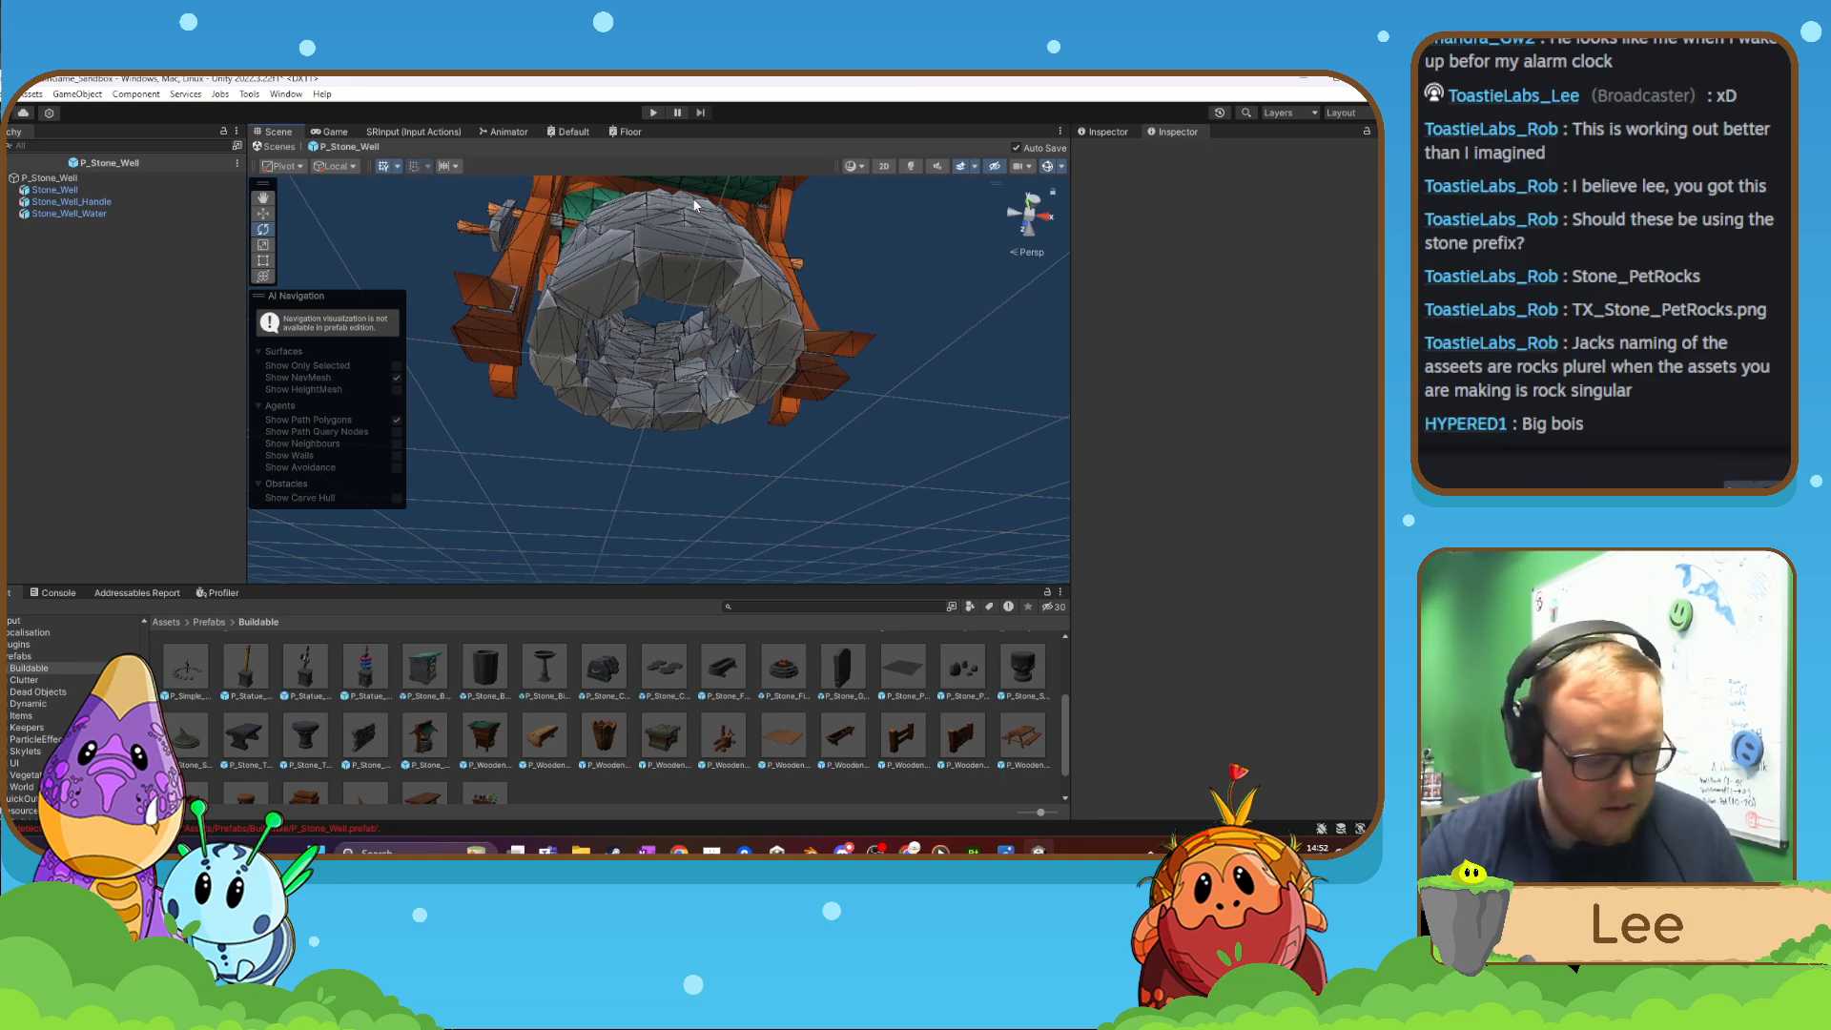
right_click_drag(695, 204, 692, 199)
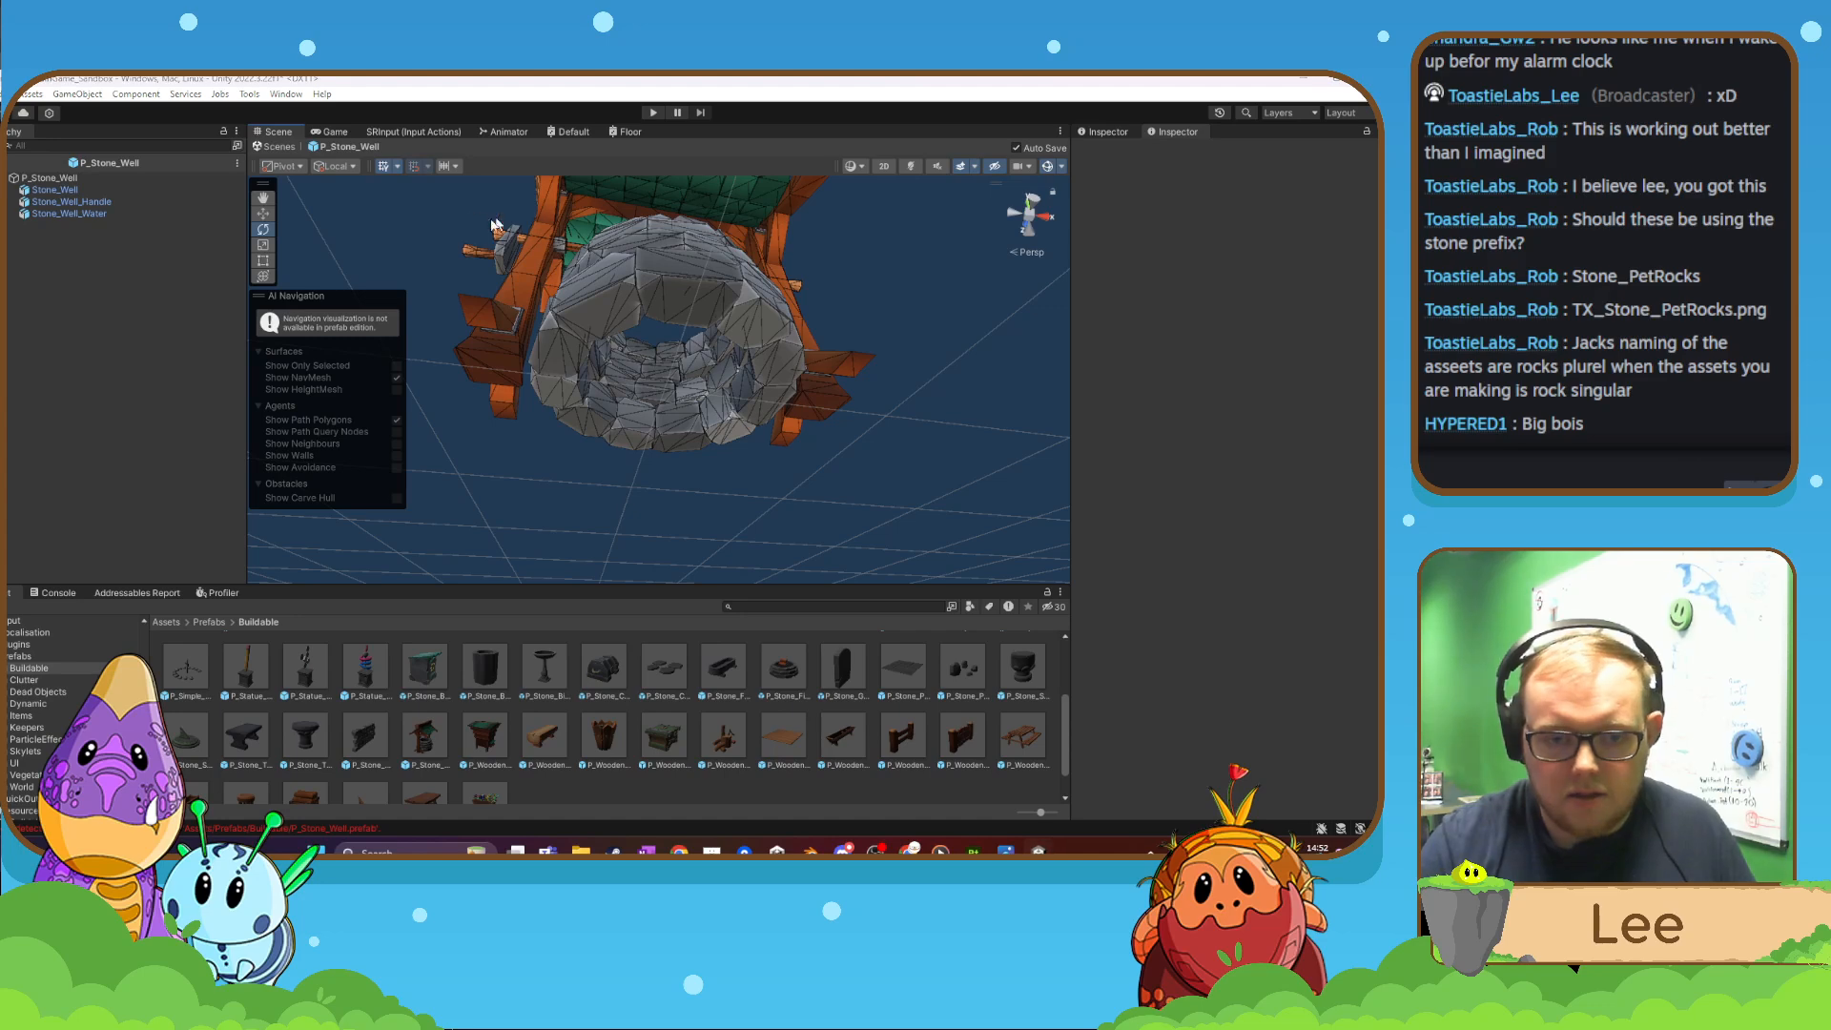
key("super+shift+s")
left_click_drag(442, 246, 887, 484)
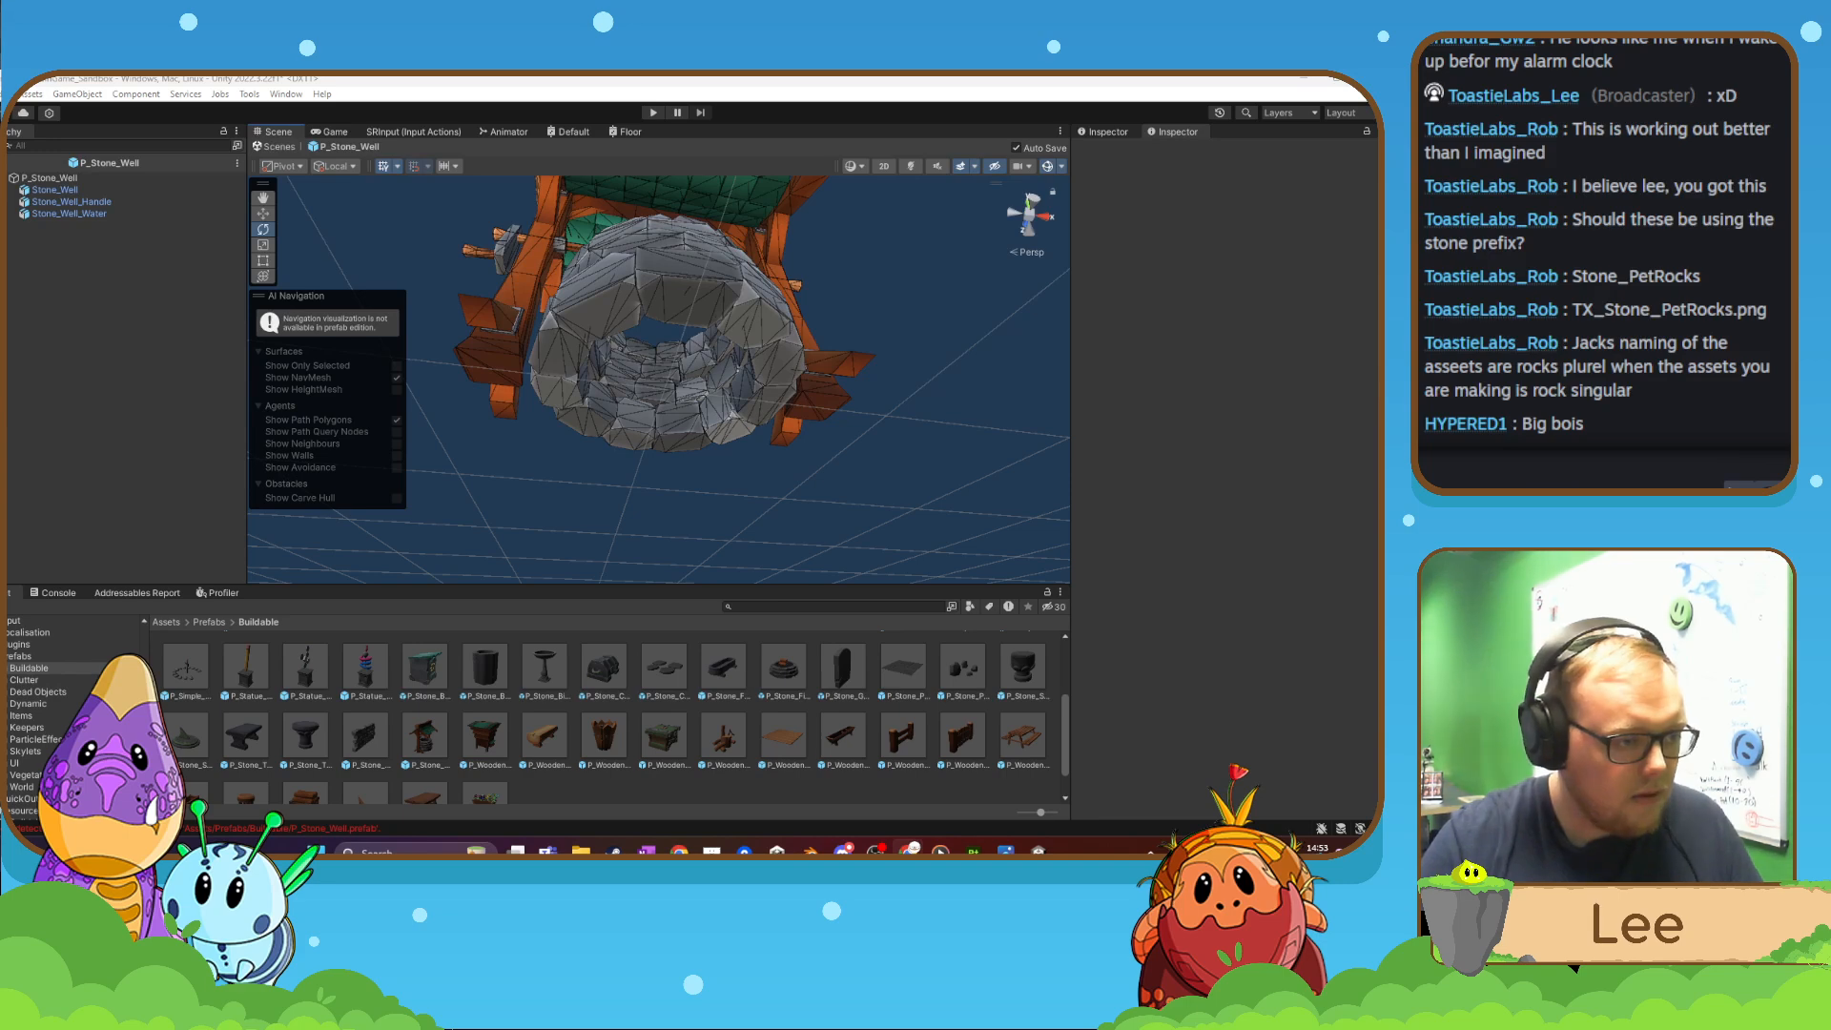
- Select the P_Stone_Well prefab in the Buildable prefabs folder and review its component settings
right_click_drag(534, 427, 834, 579)
key("d")
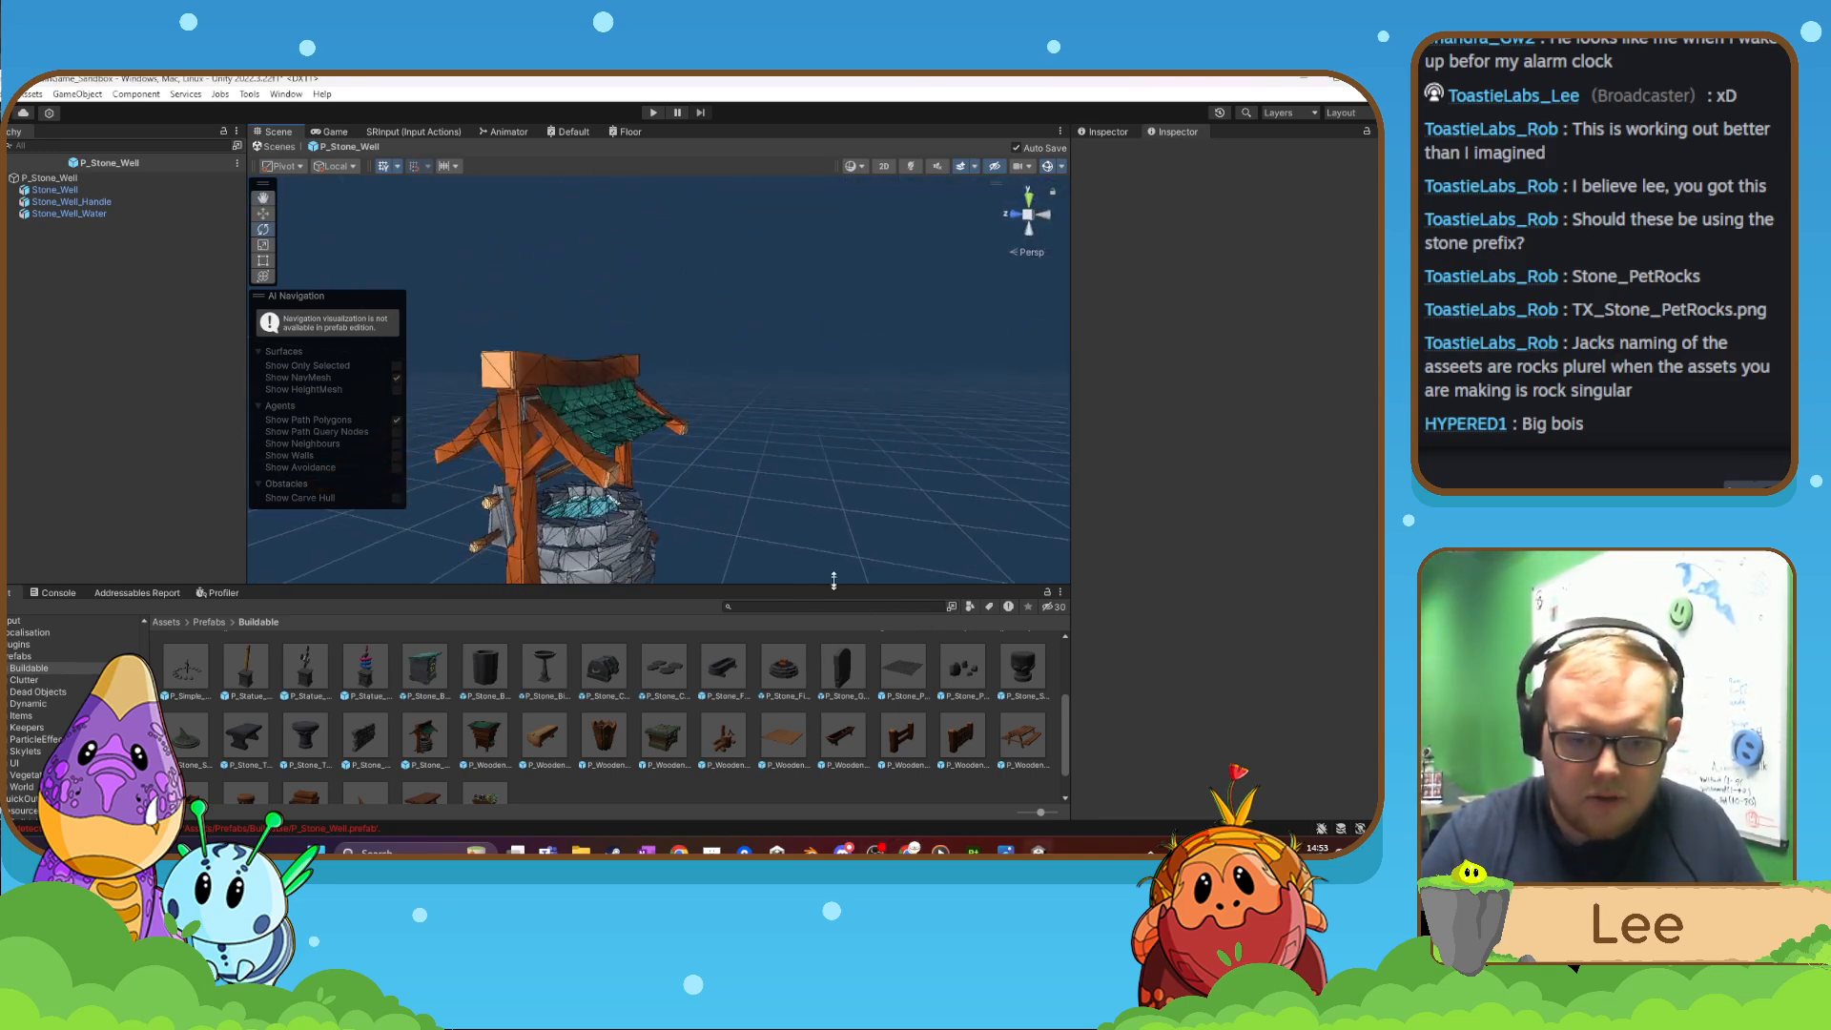
scroll(598, 751, "up", 3)
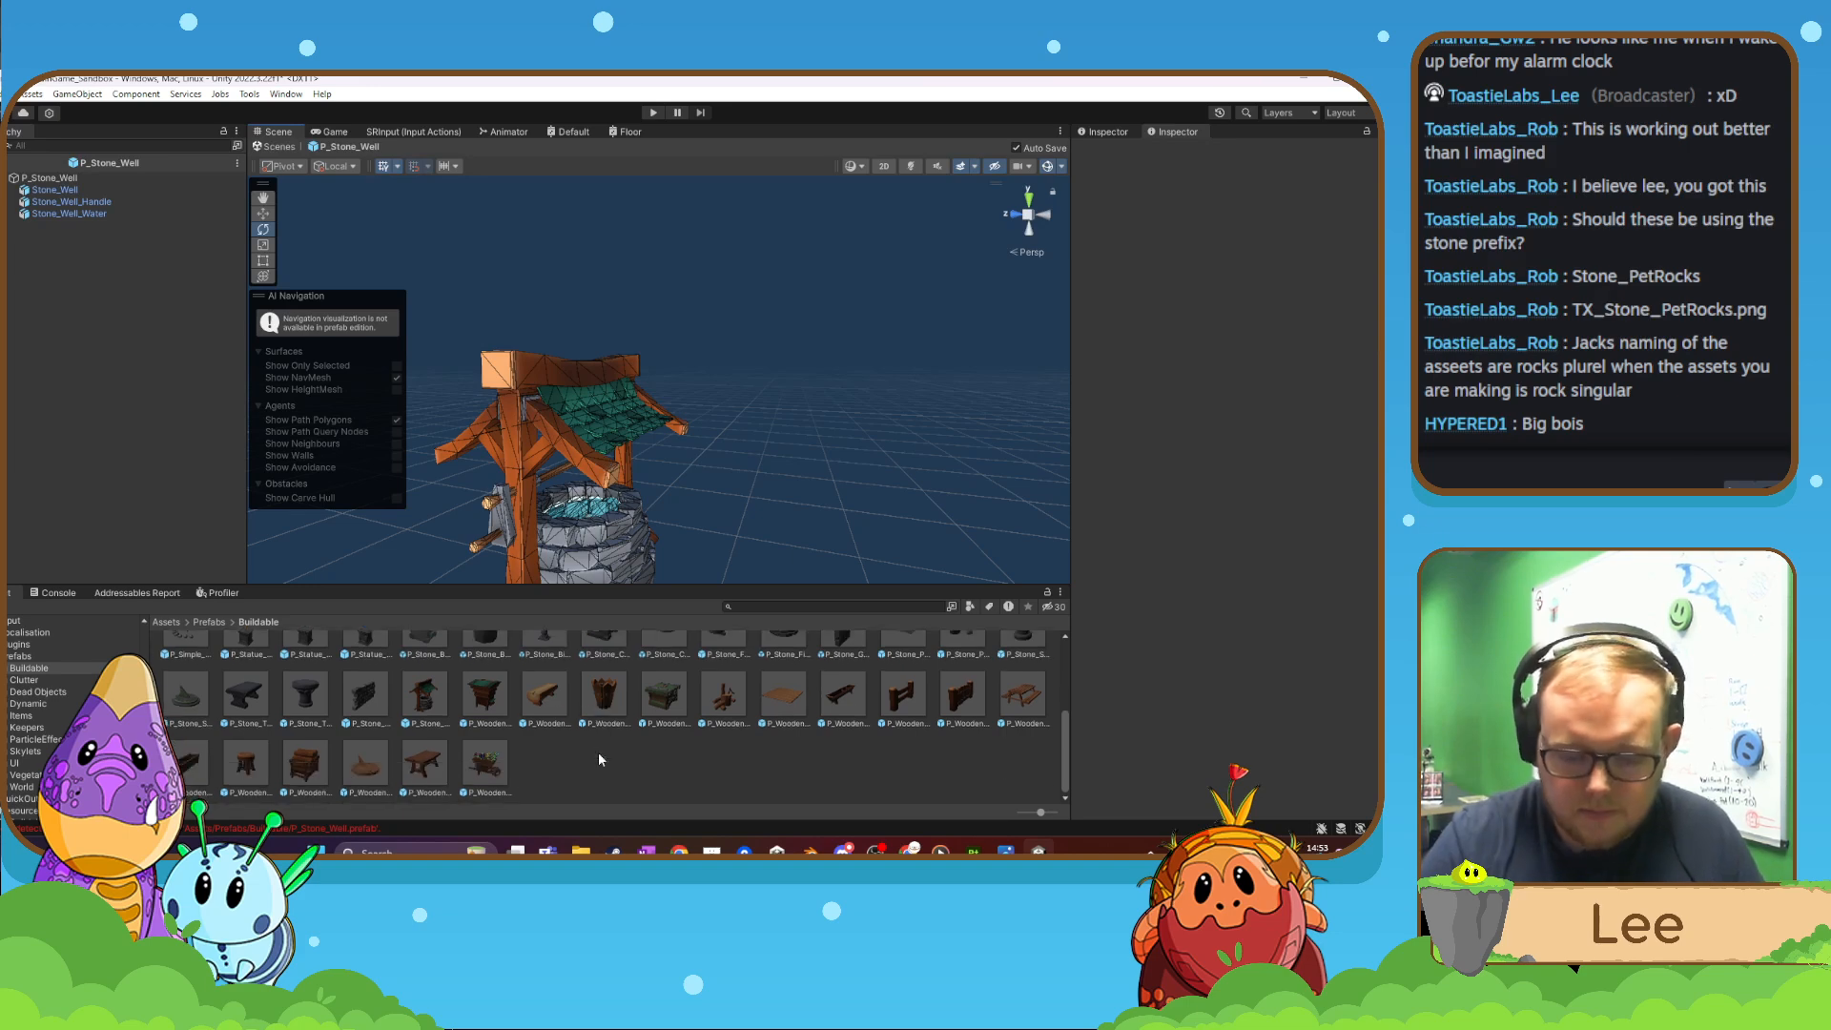
scroll(571, 706, "down", 4)
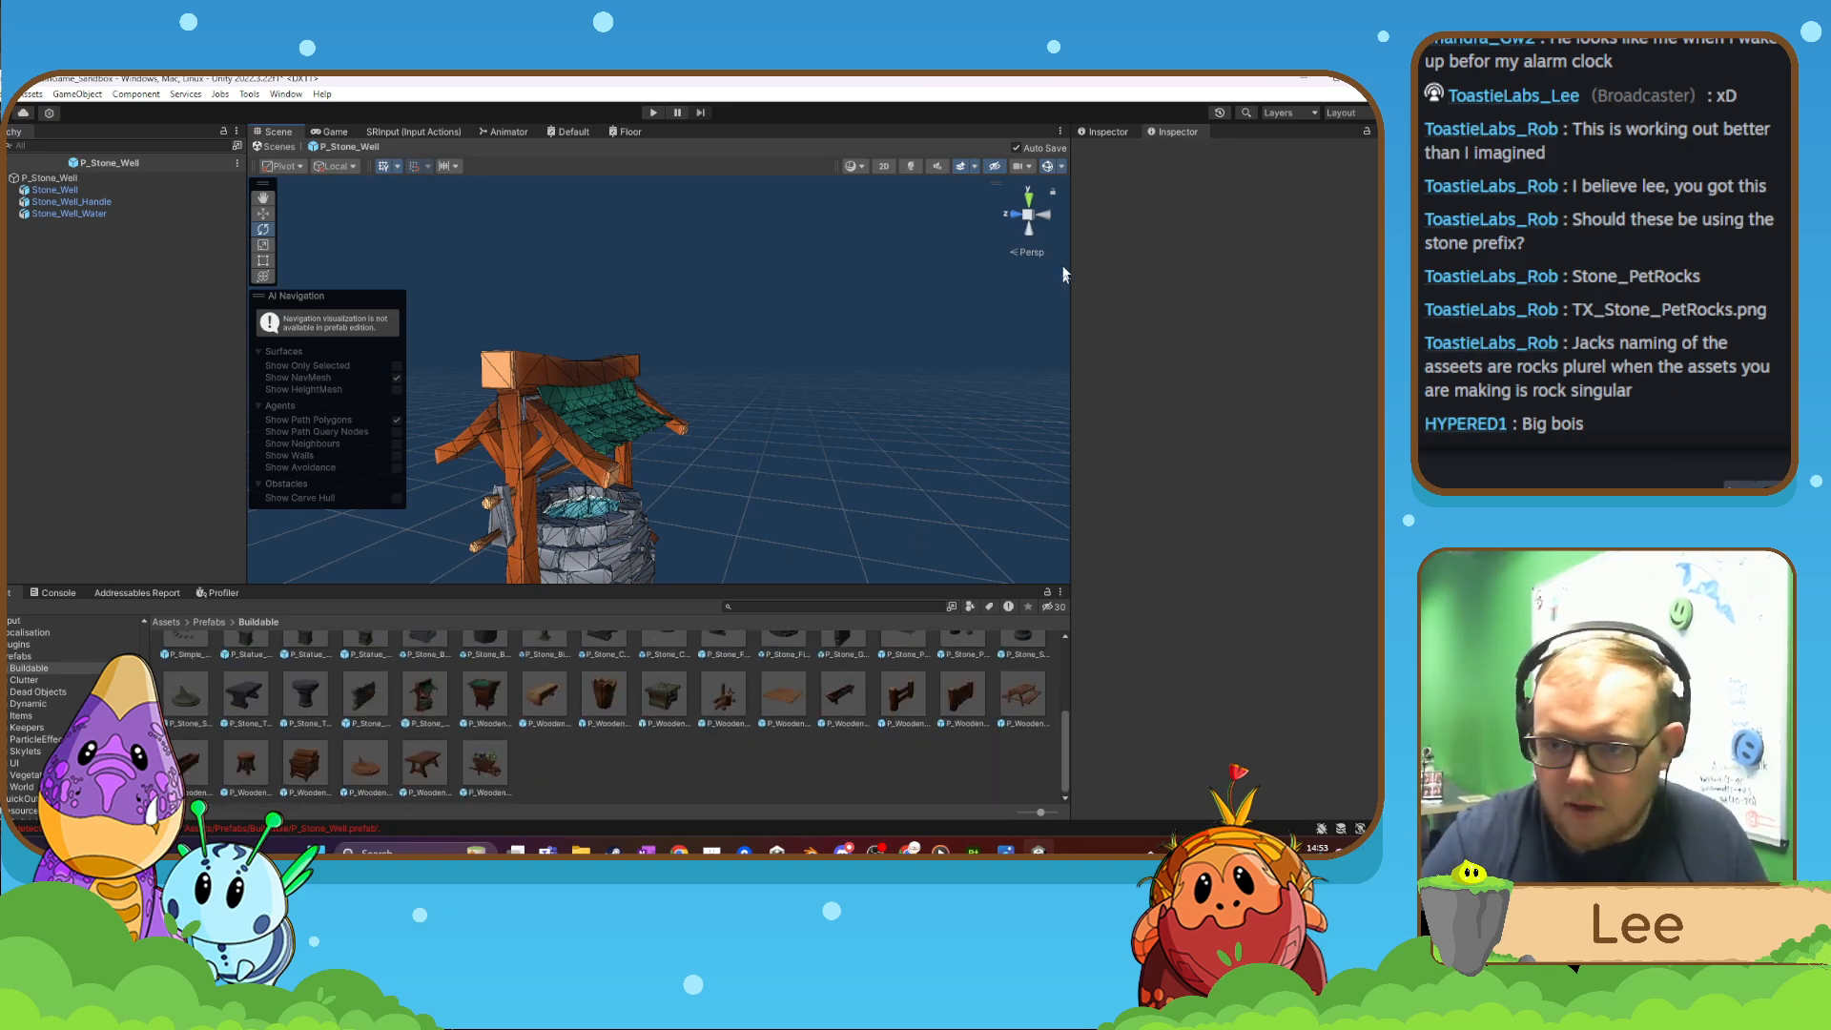
scroll(765, 770, "up", 3)
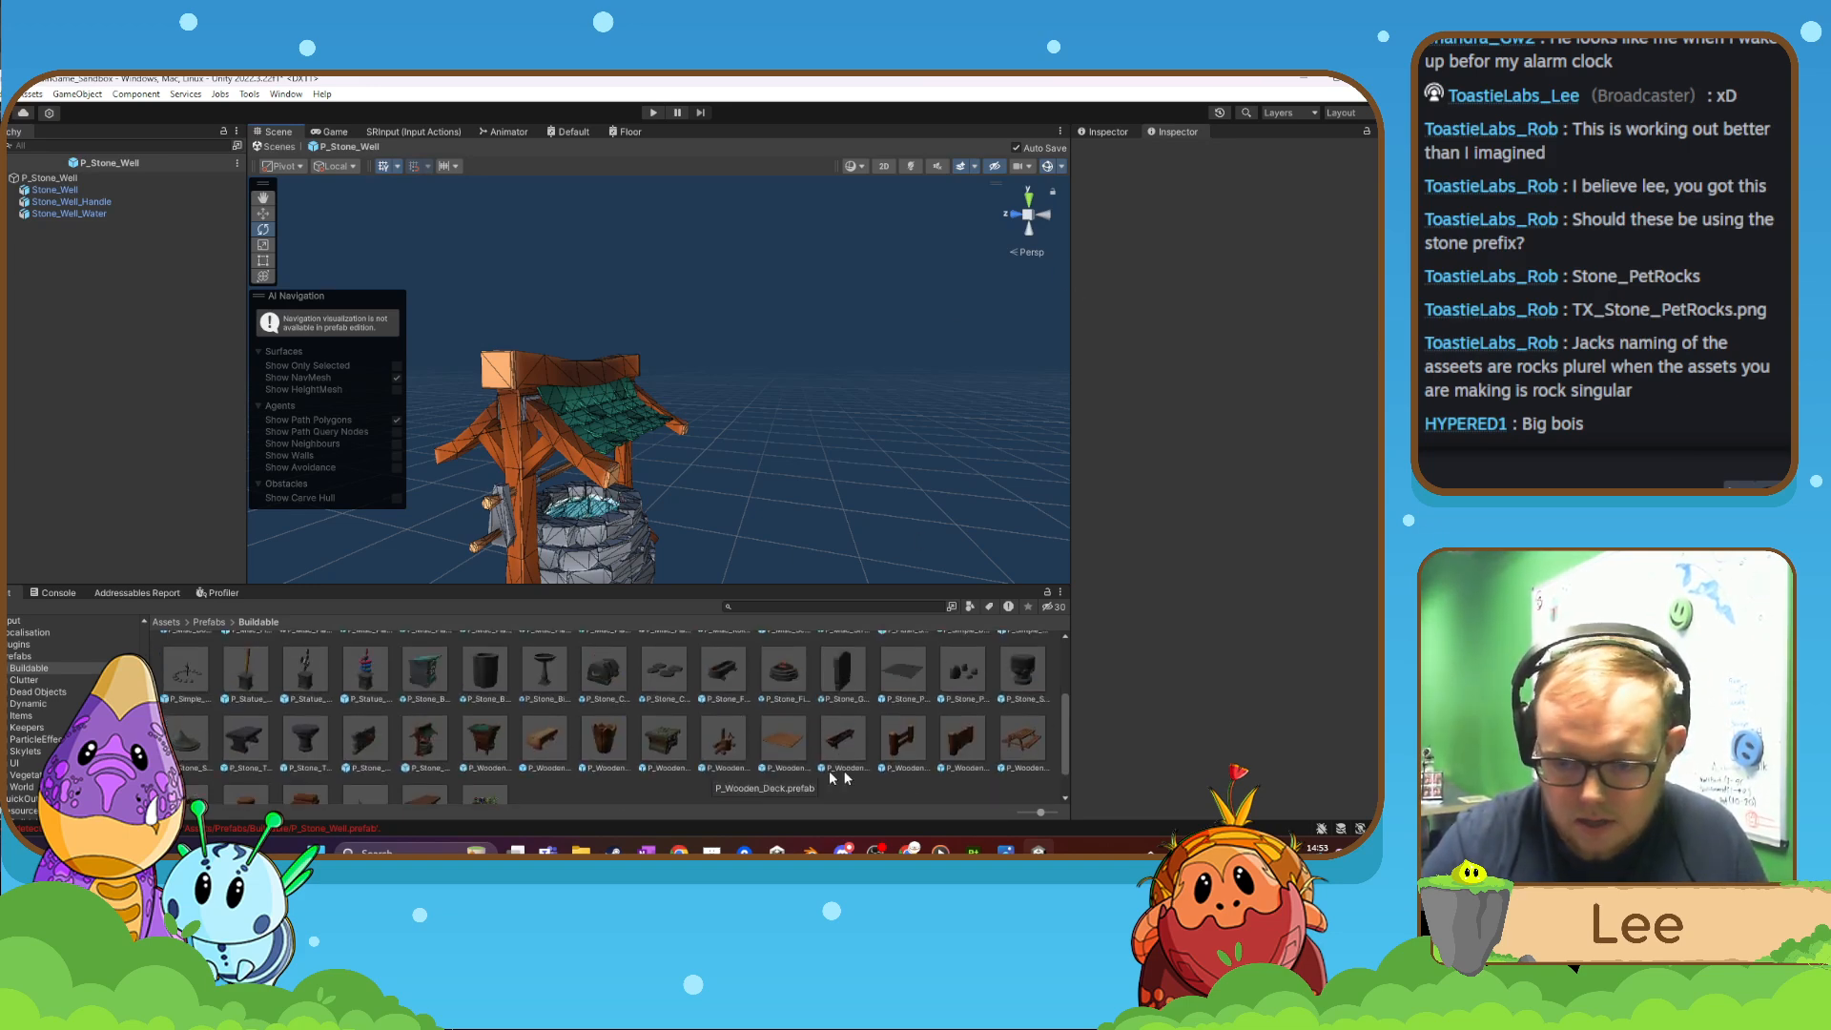
scroll(581, 742, "down", 4)
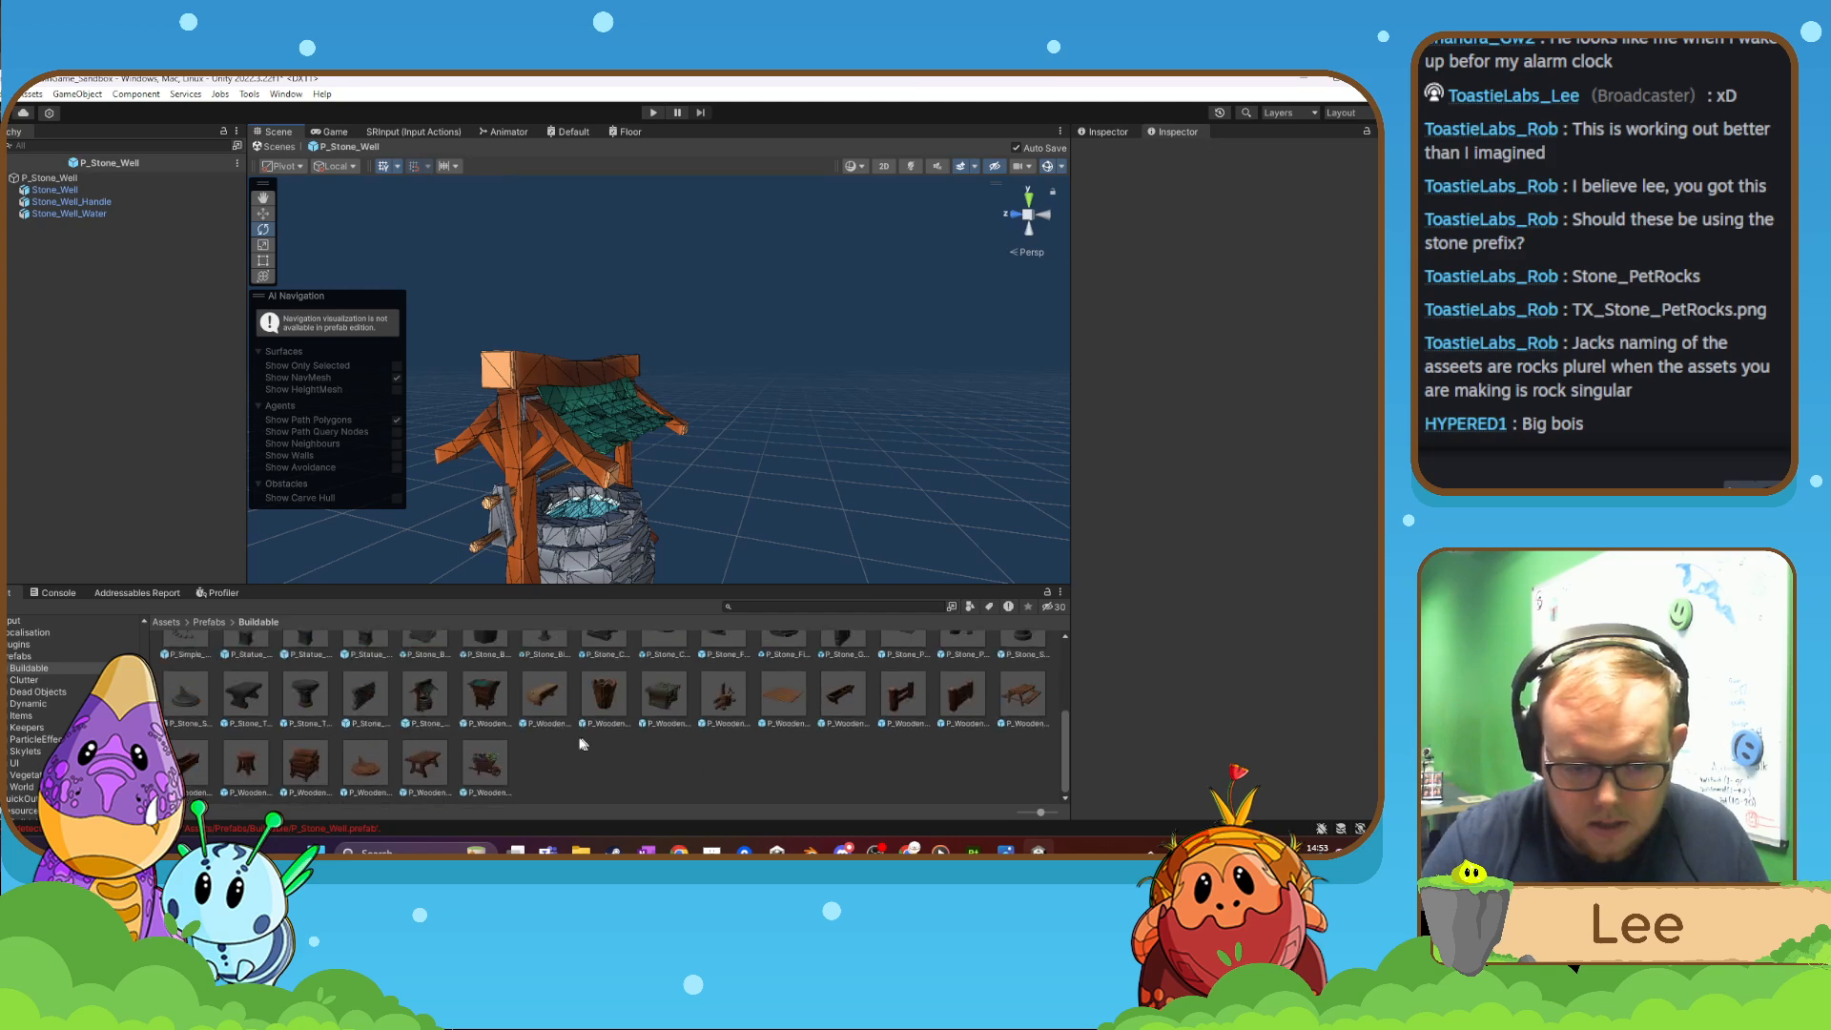
left_click(426, 696)
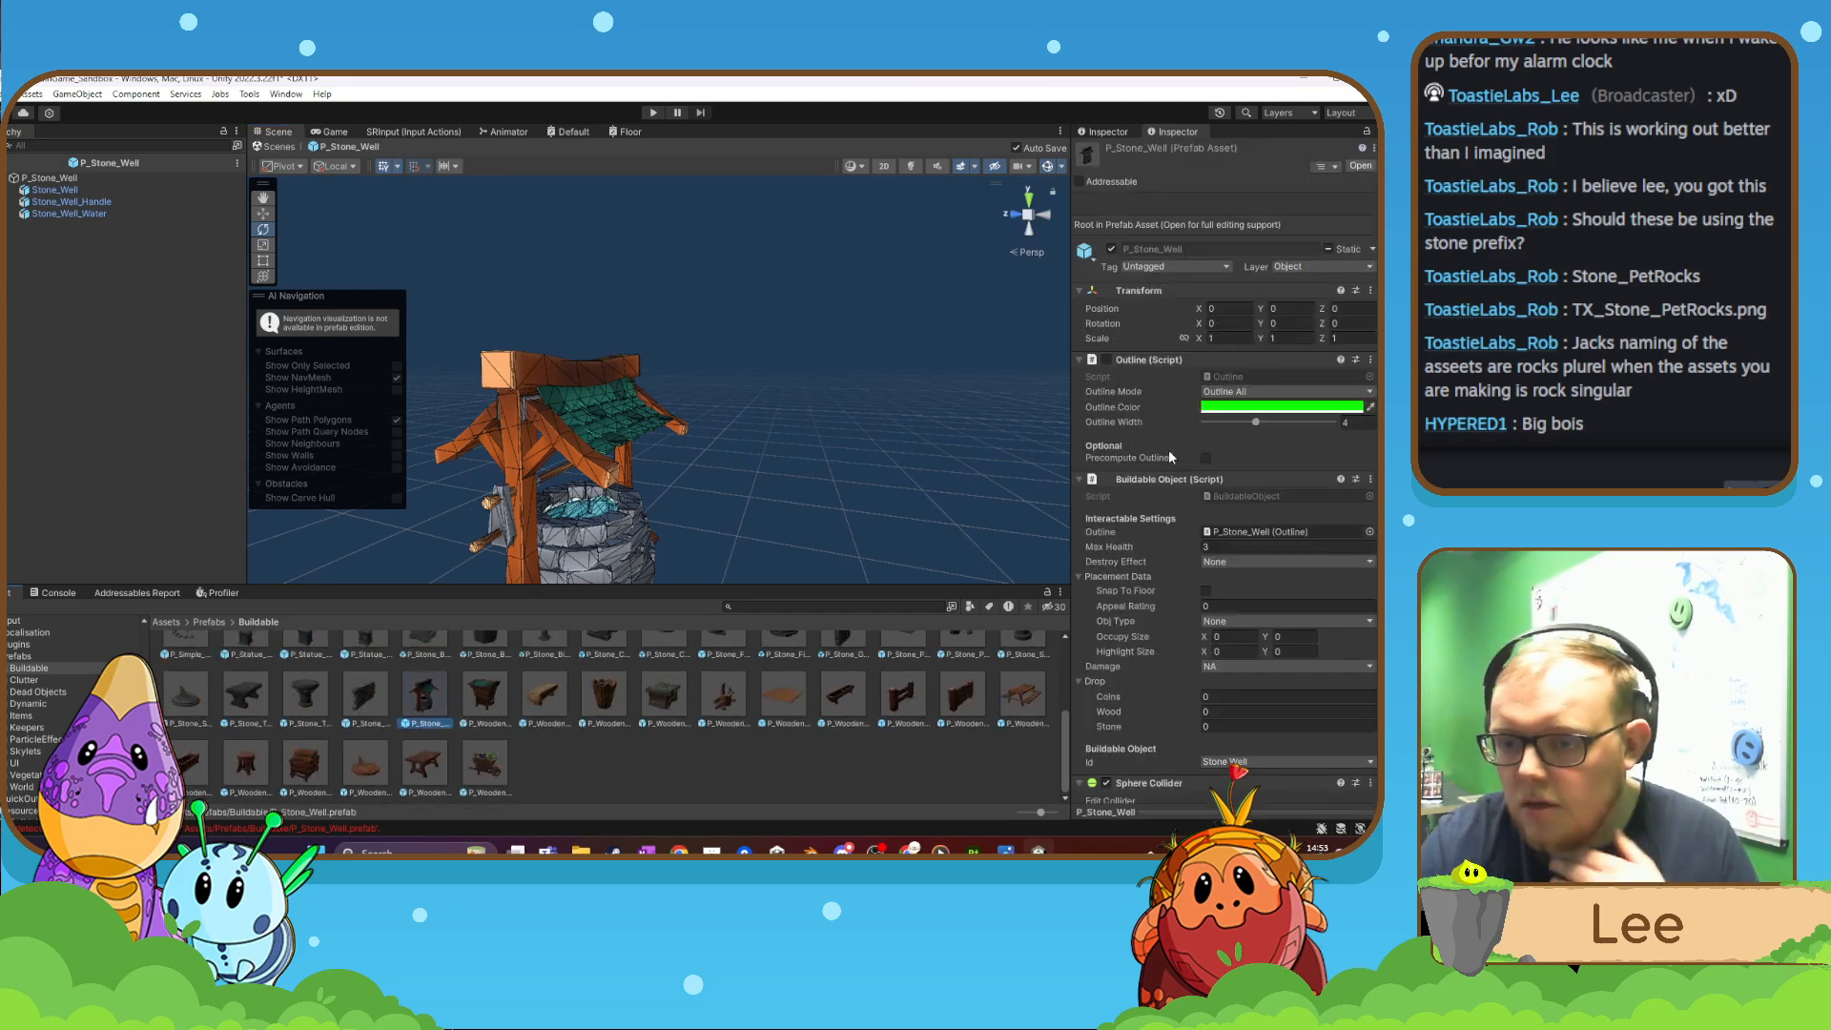
scroll(1171, 457, "down", 1)
- Open the Stone_Well data asset in Resources > Buildable Datas and compare its placement data with the well model
scroll(62, 730, "down", 10)
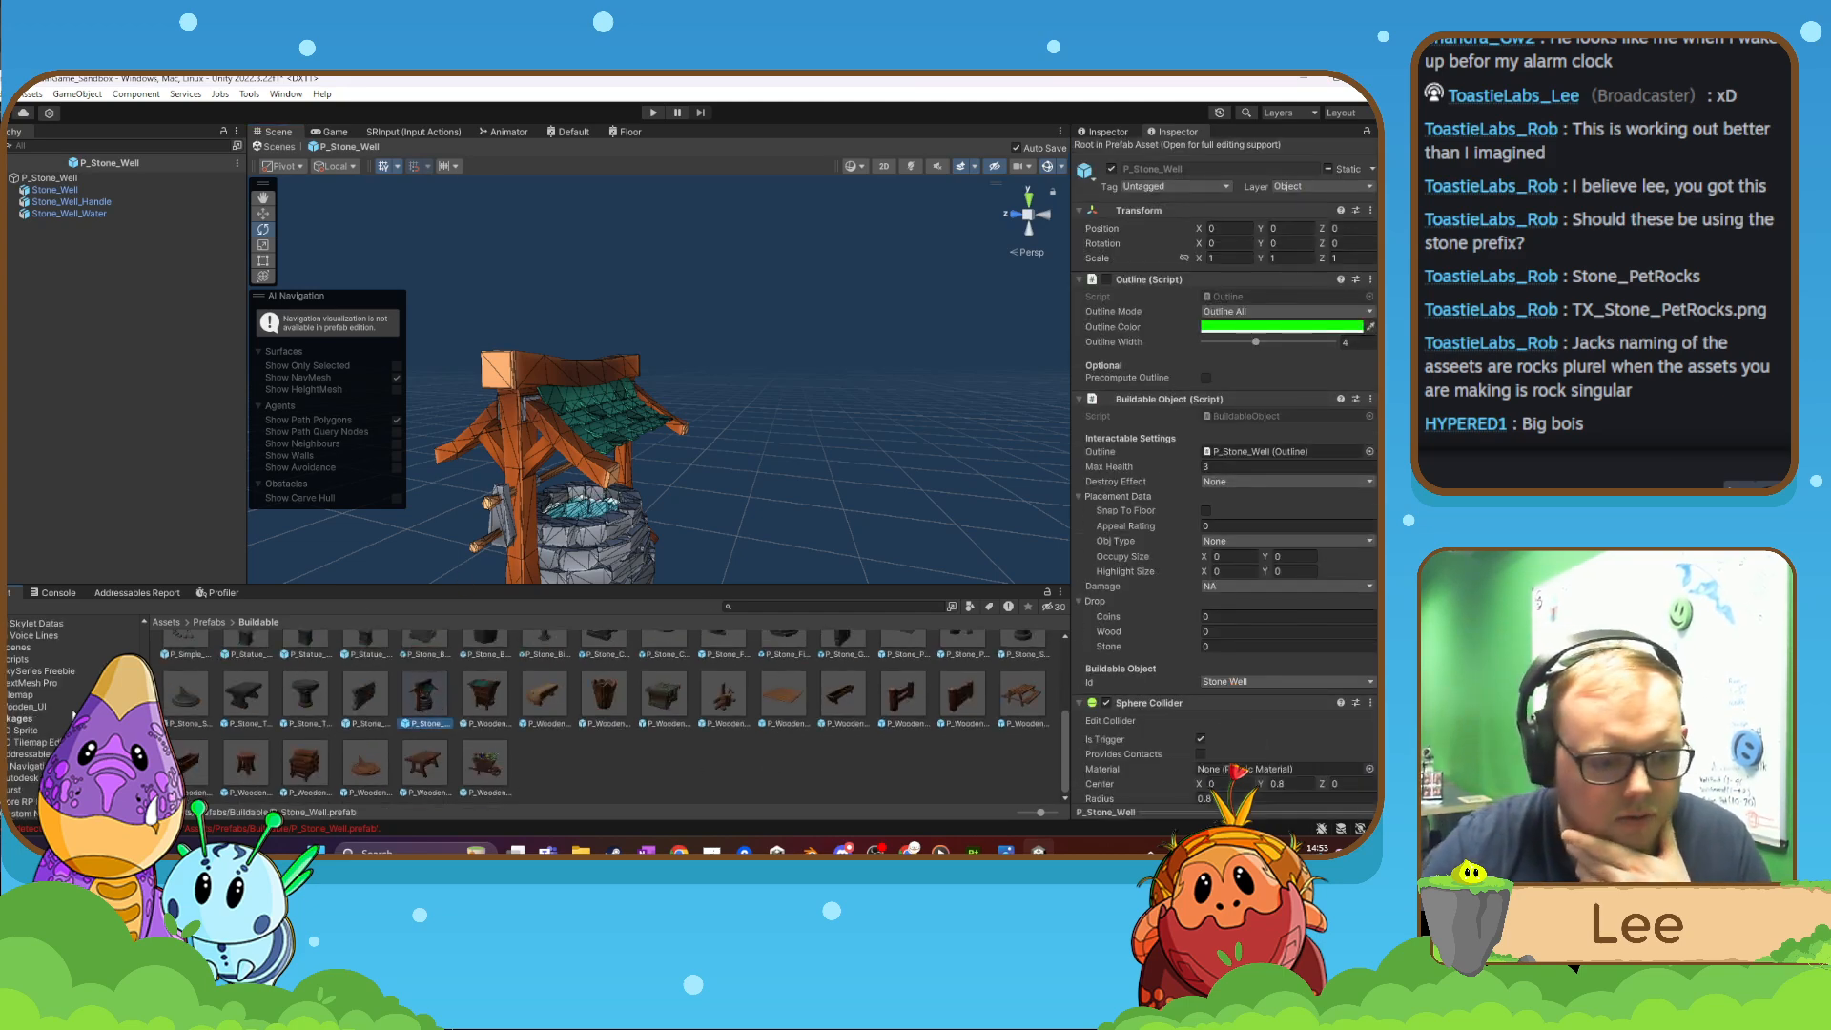
scroll(57, 731, "up", 5)
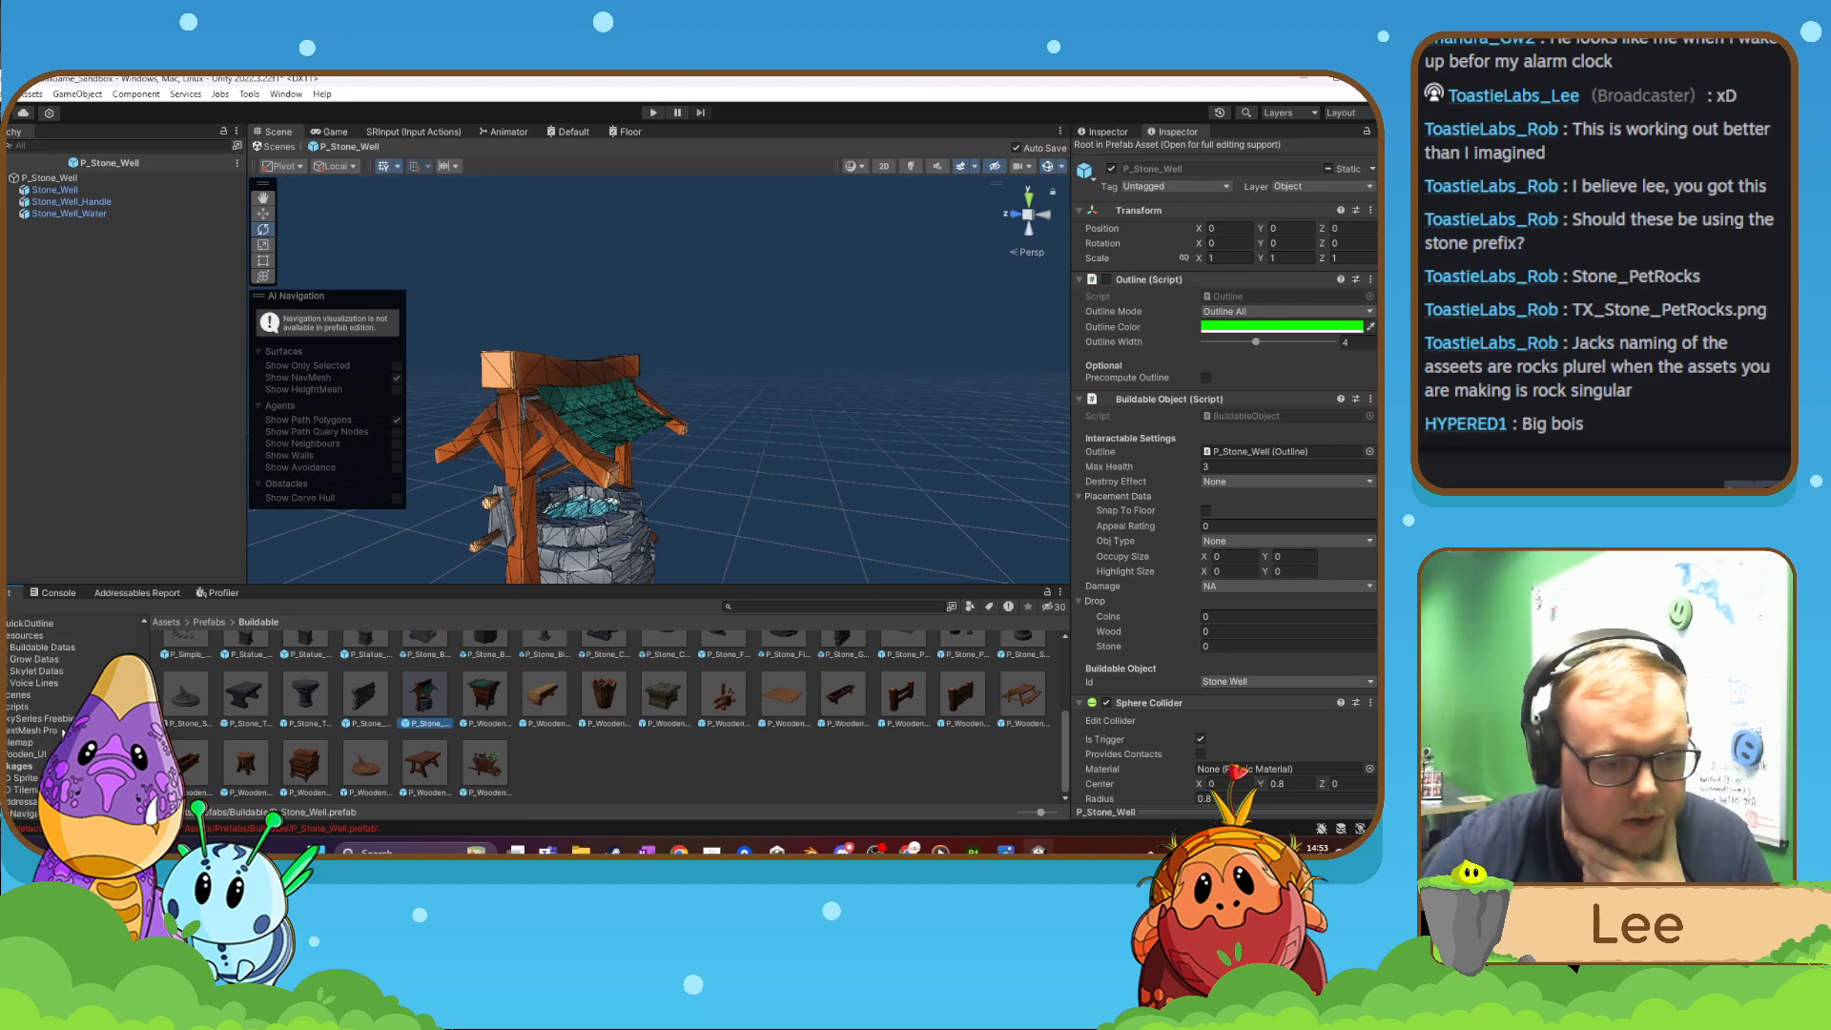
left_click(38, 692)
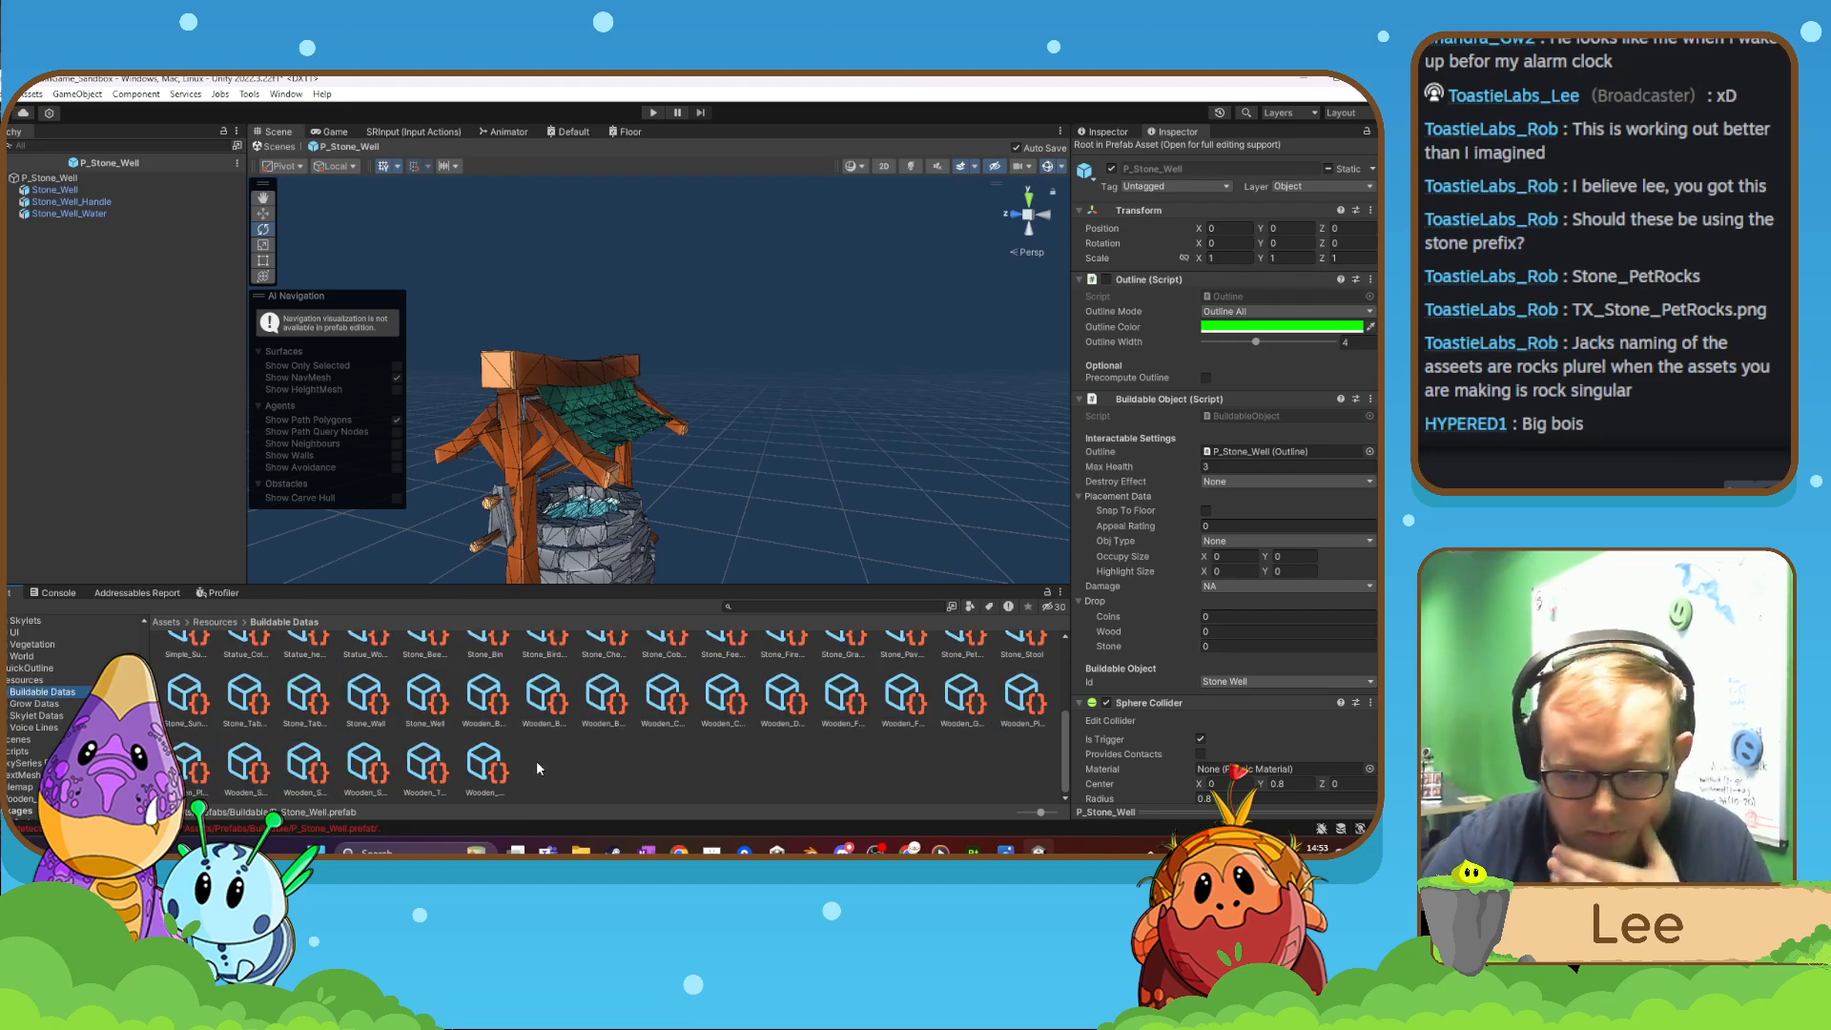
scroll(536, 759, "up", 2)
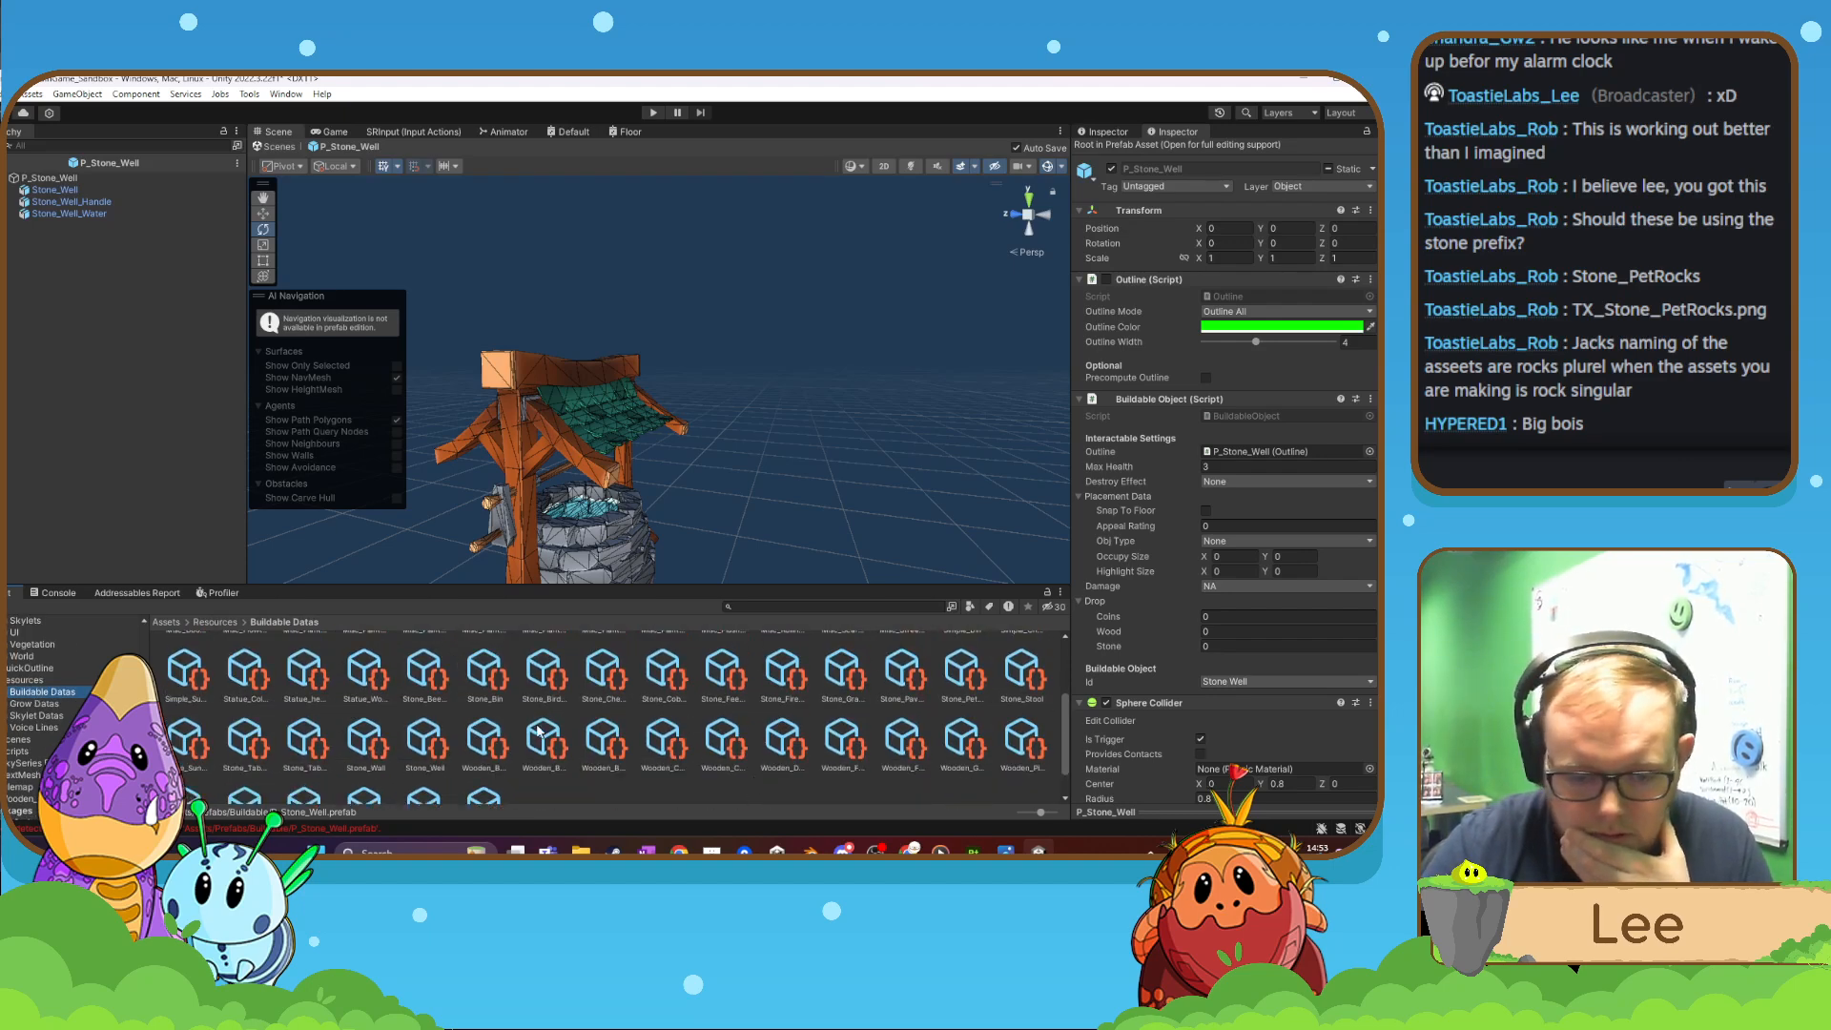
left_click(425, 742)
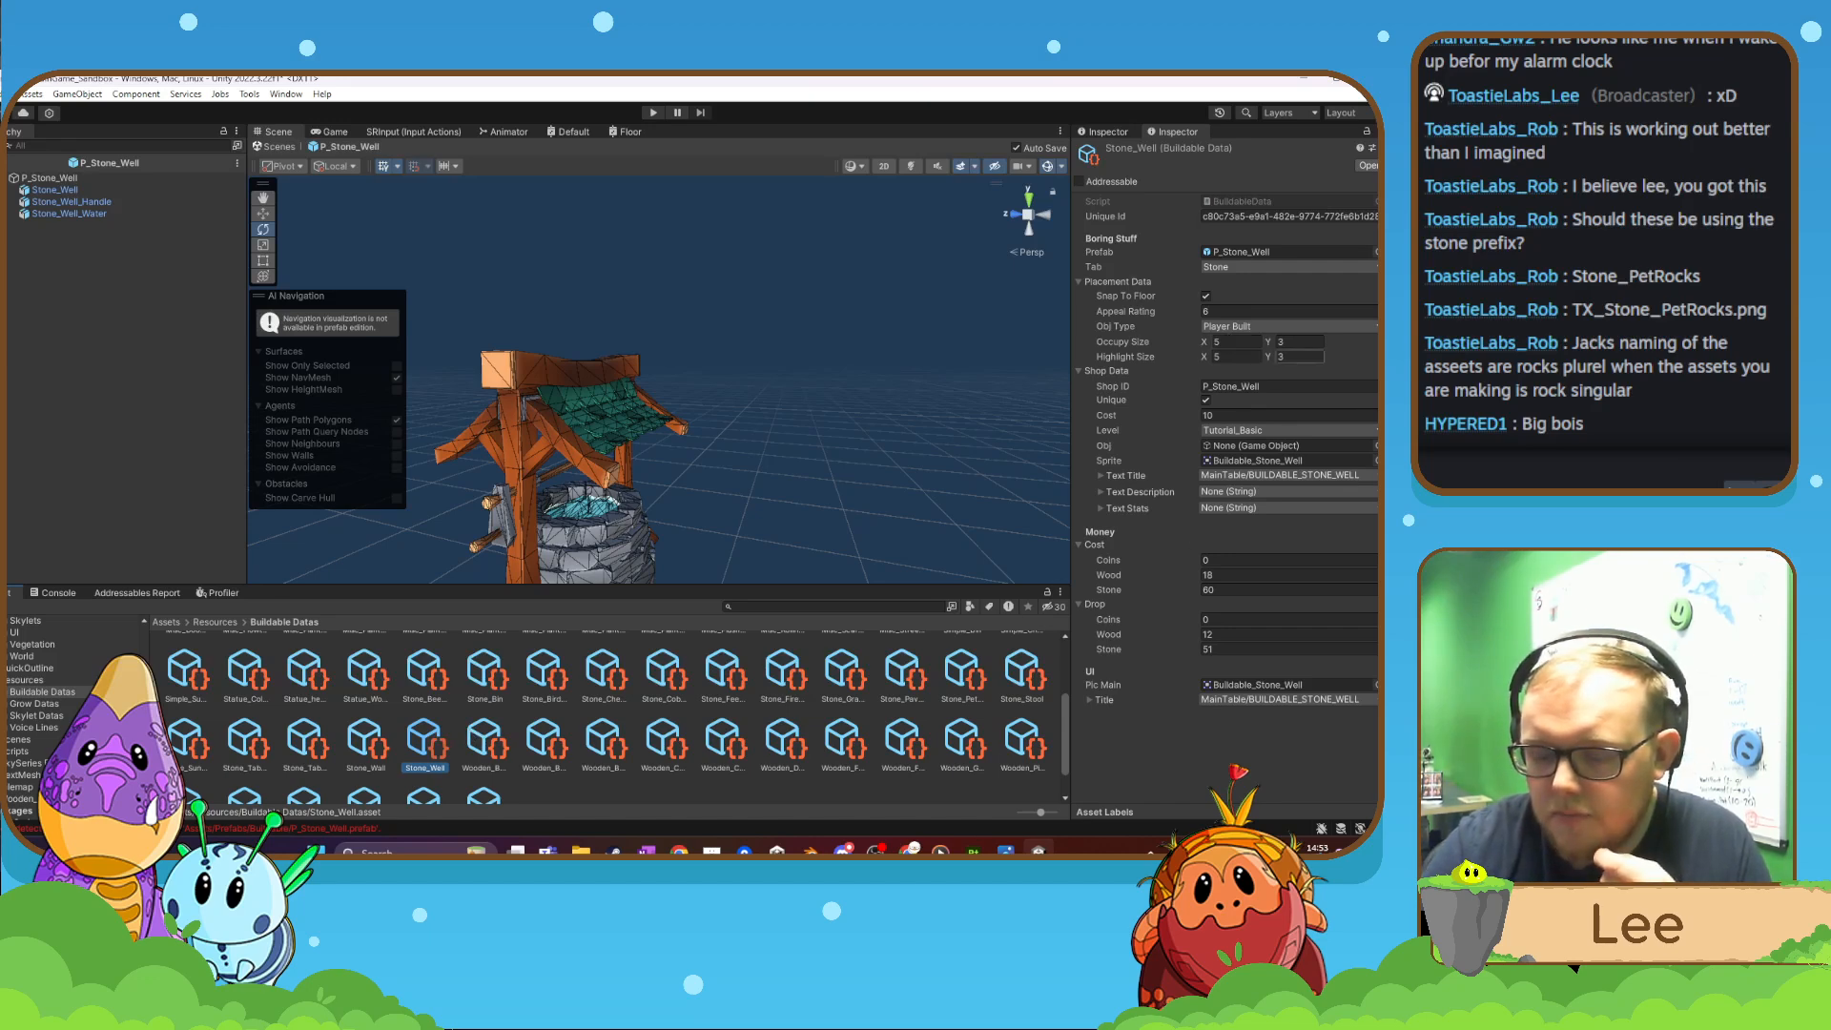
right_click_drag(865, 395, 897, 448)
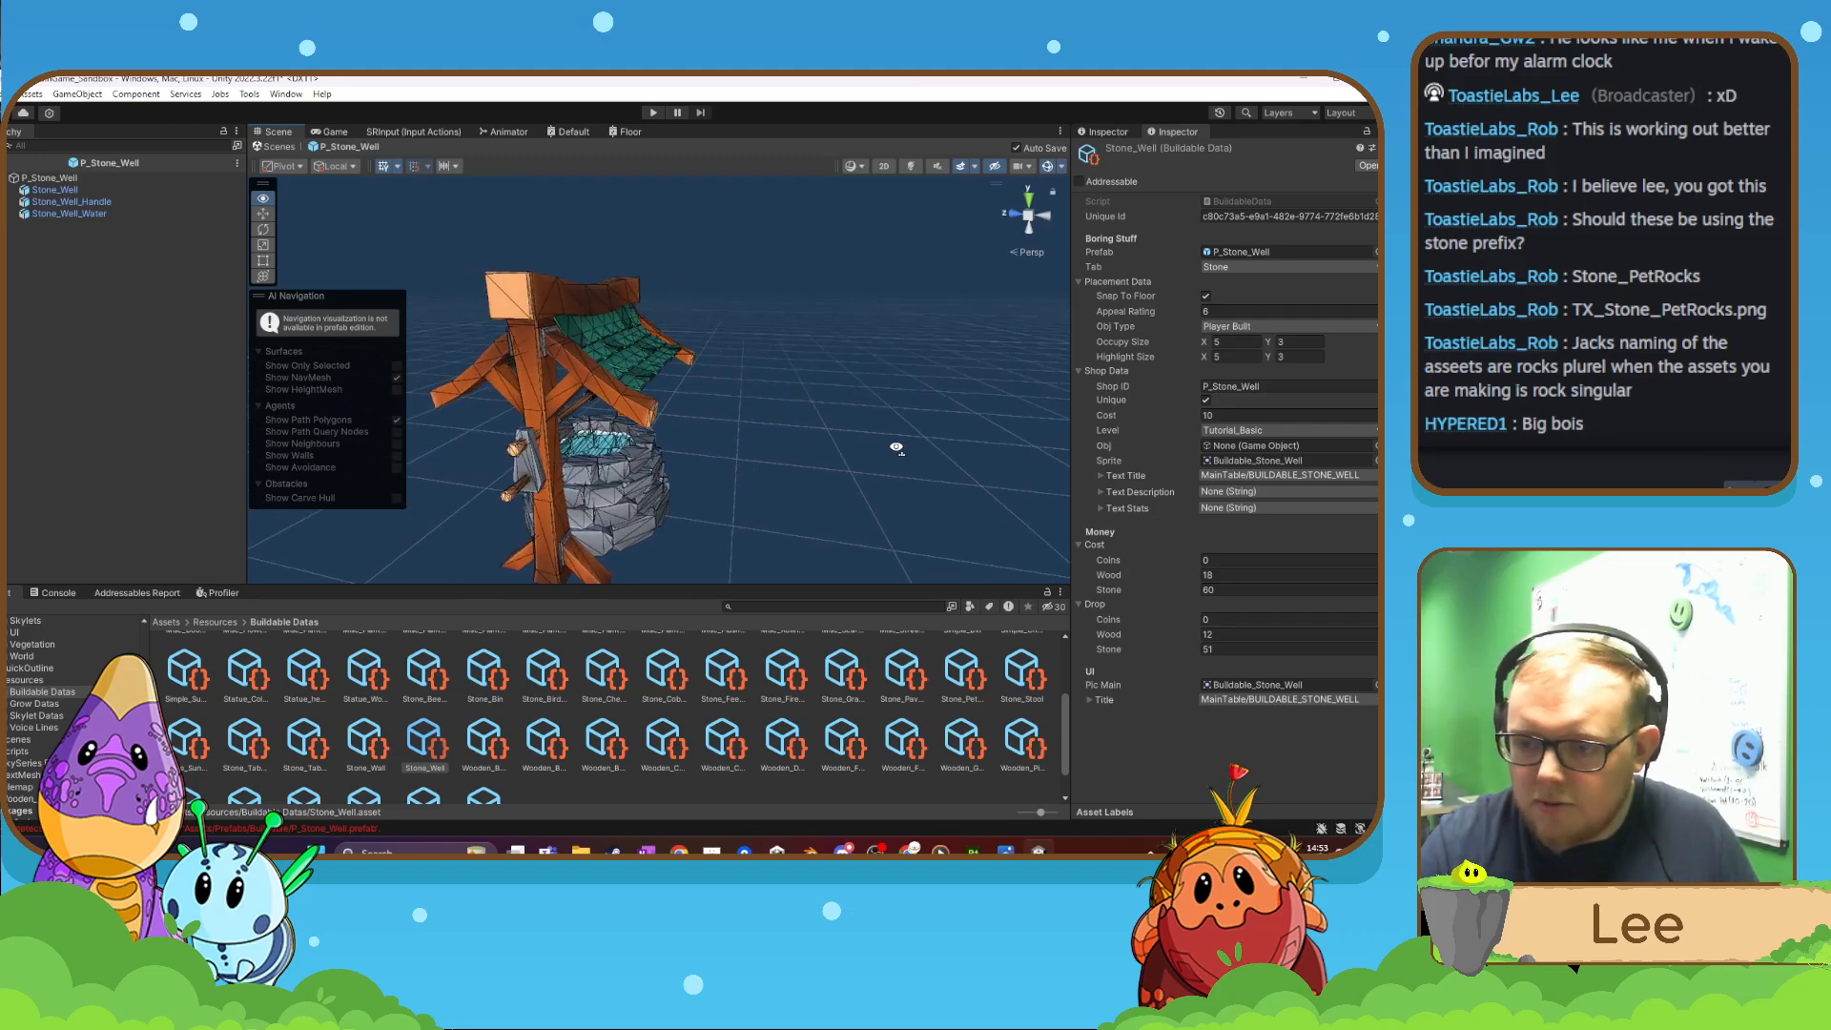
- Run the game, enter build mode and choose the Well from the Stone category
left_click(653, 114)
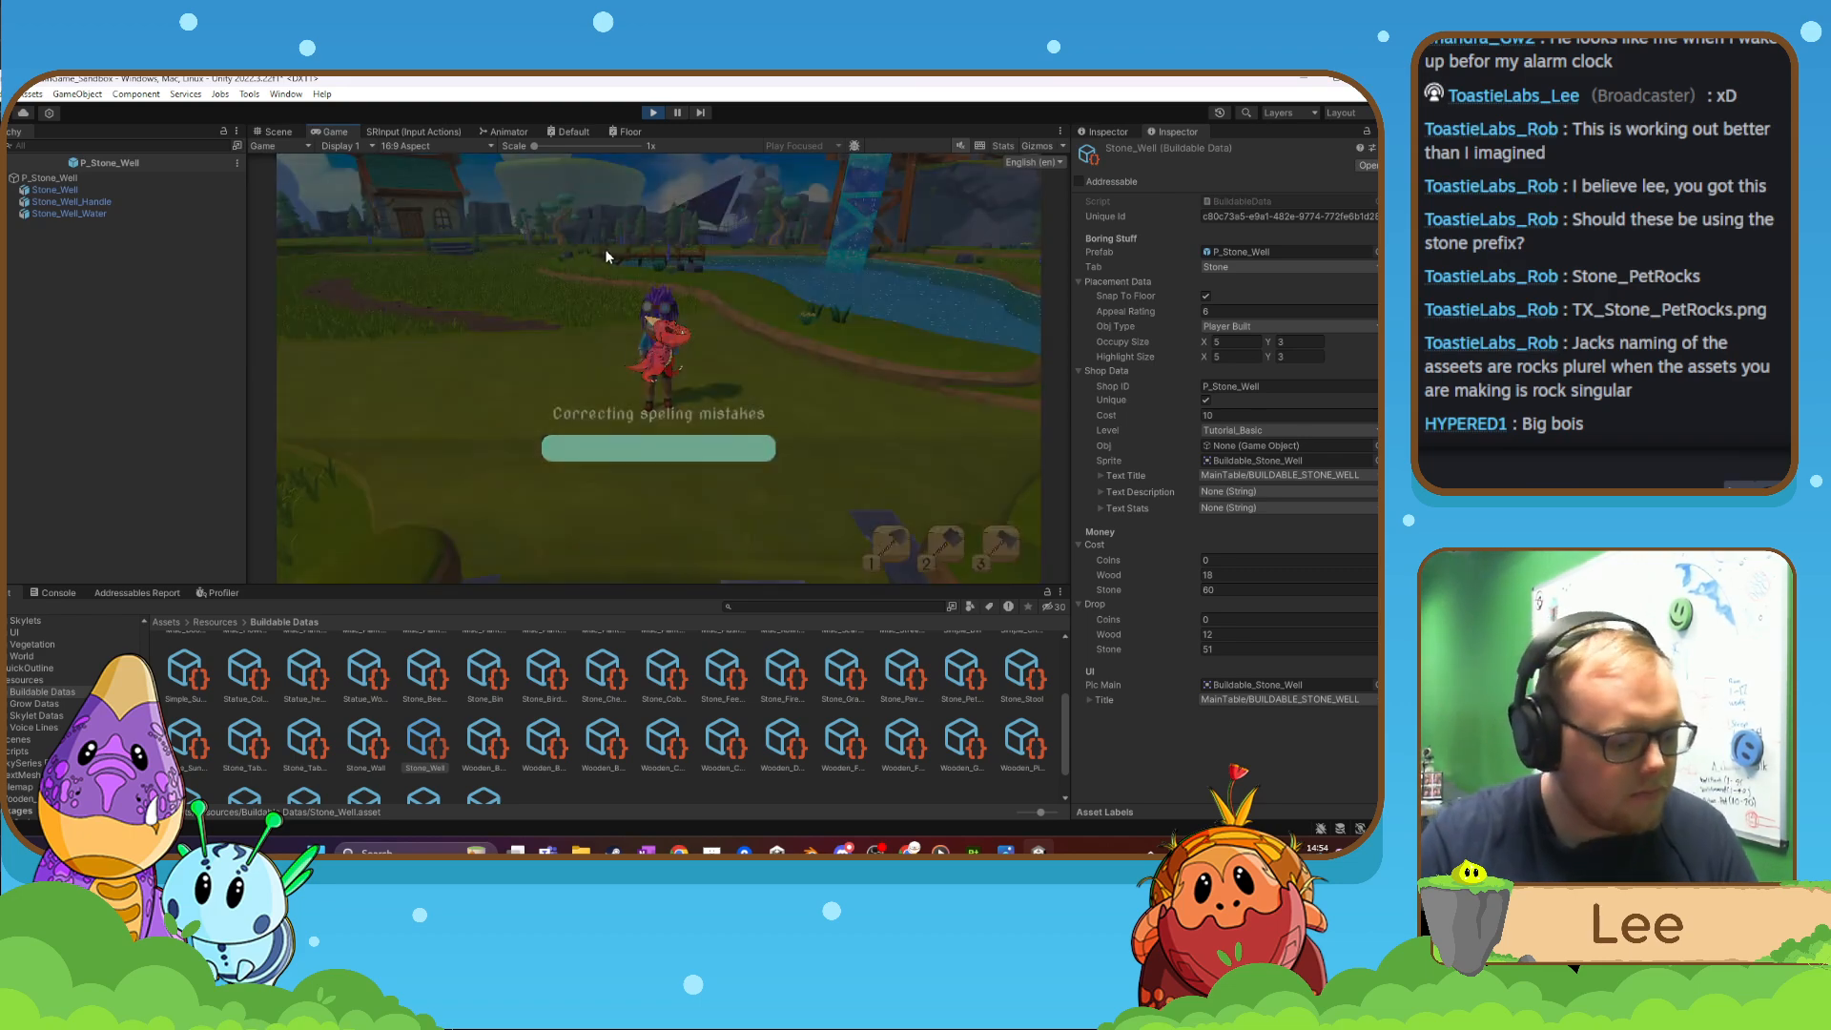
key("s")
key("2")
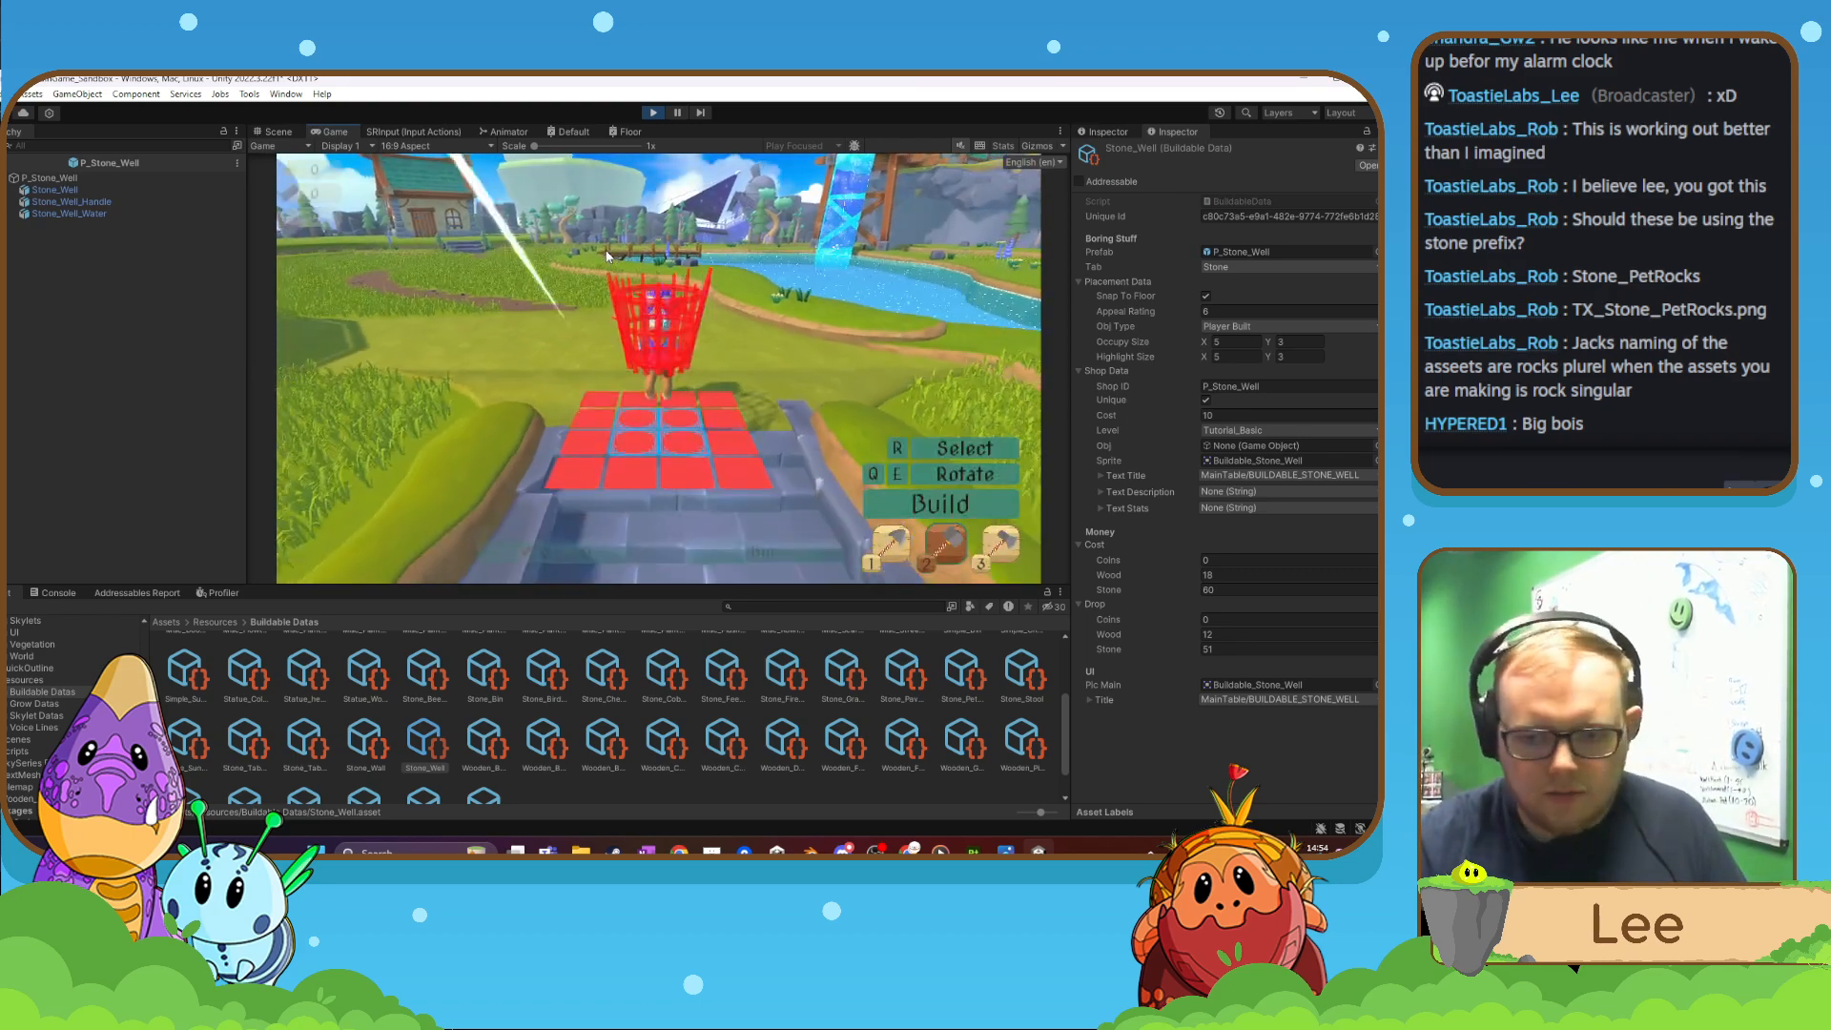
key("r")
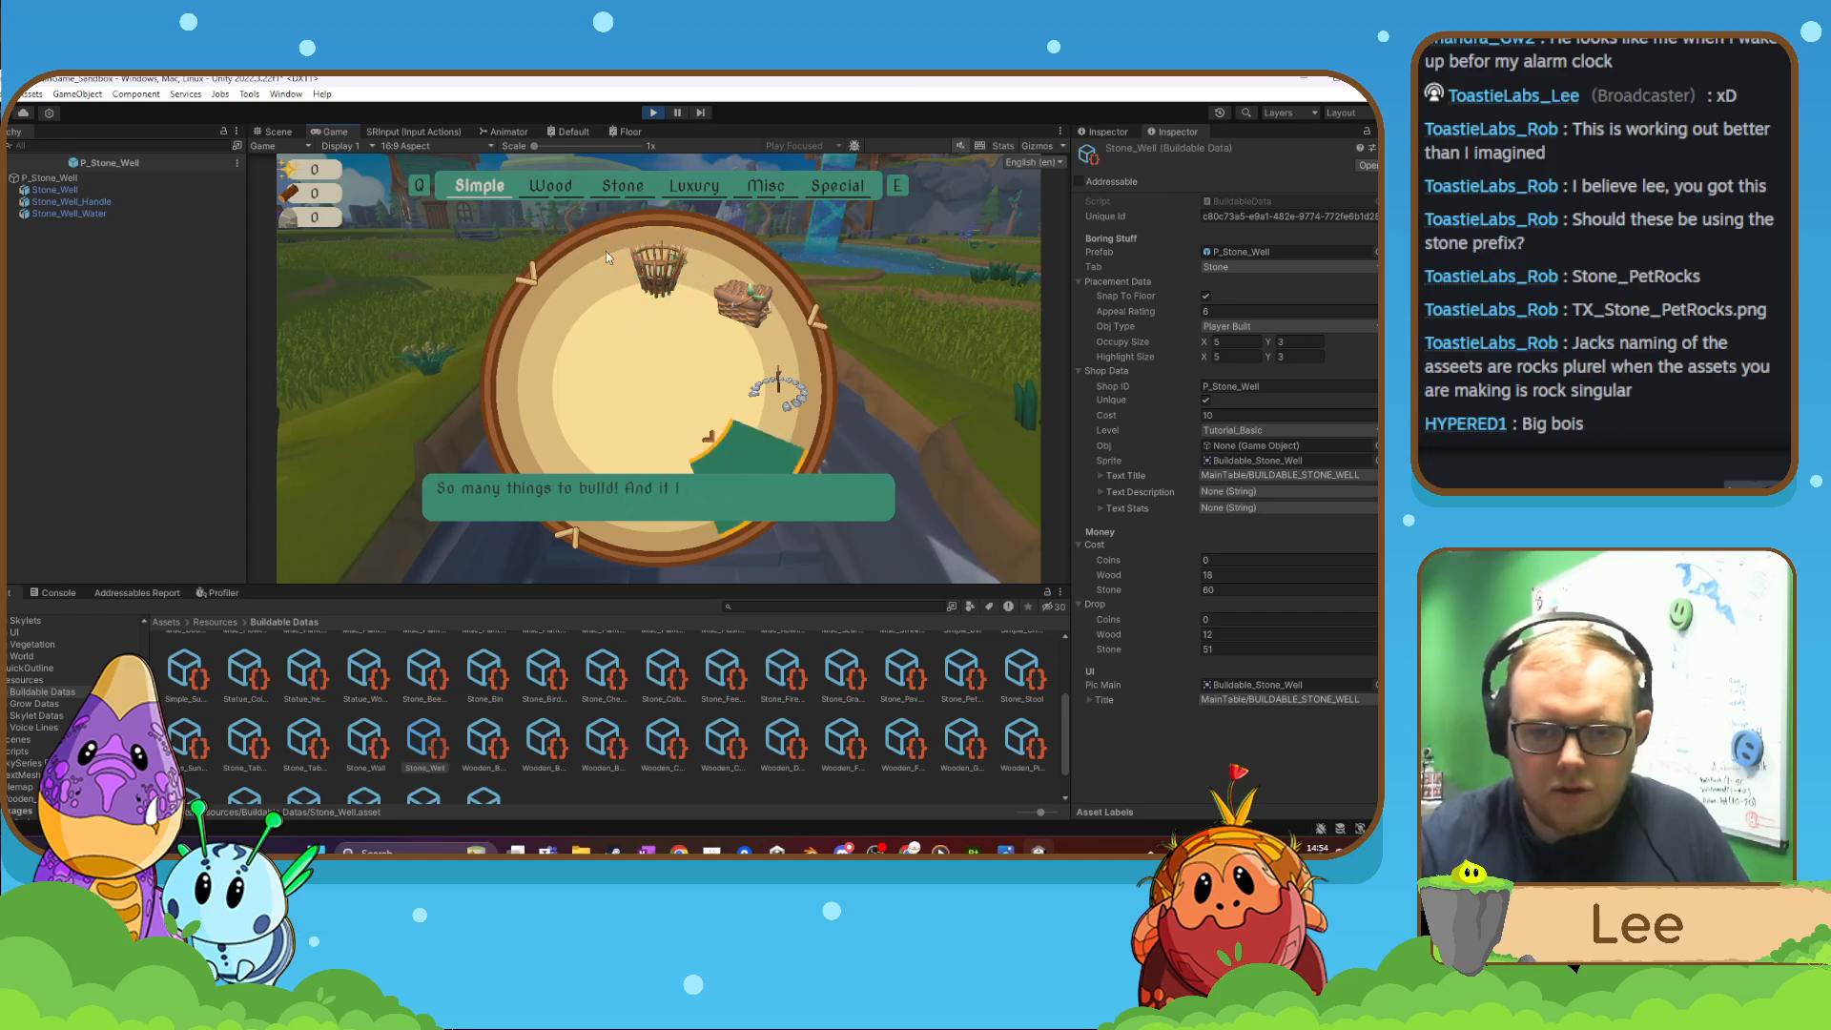
key("e")
key("e")
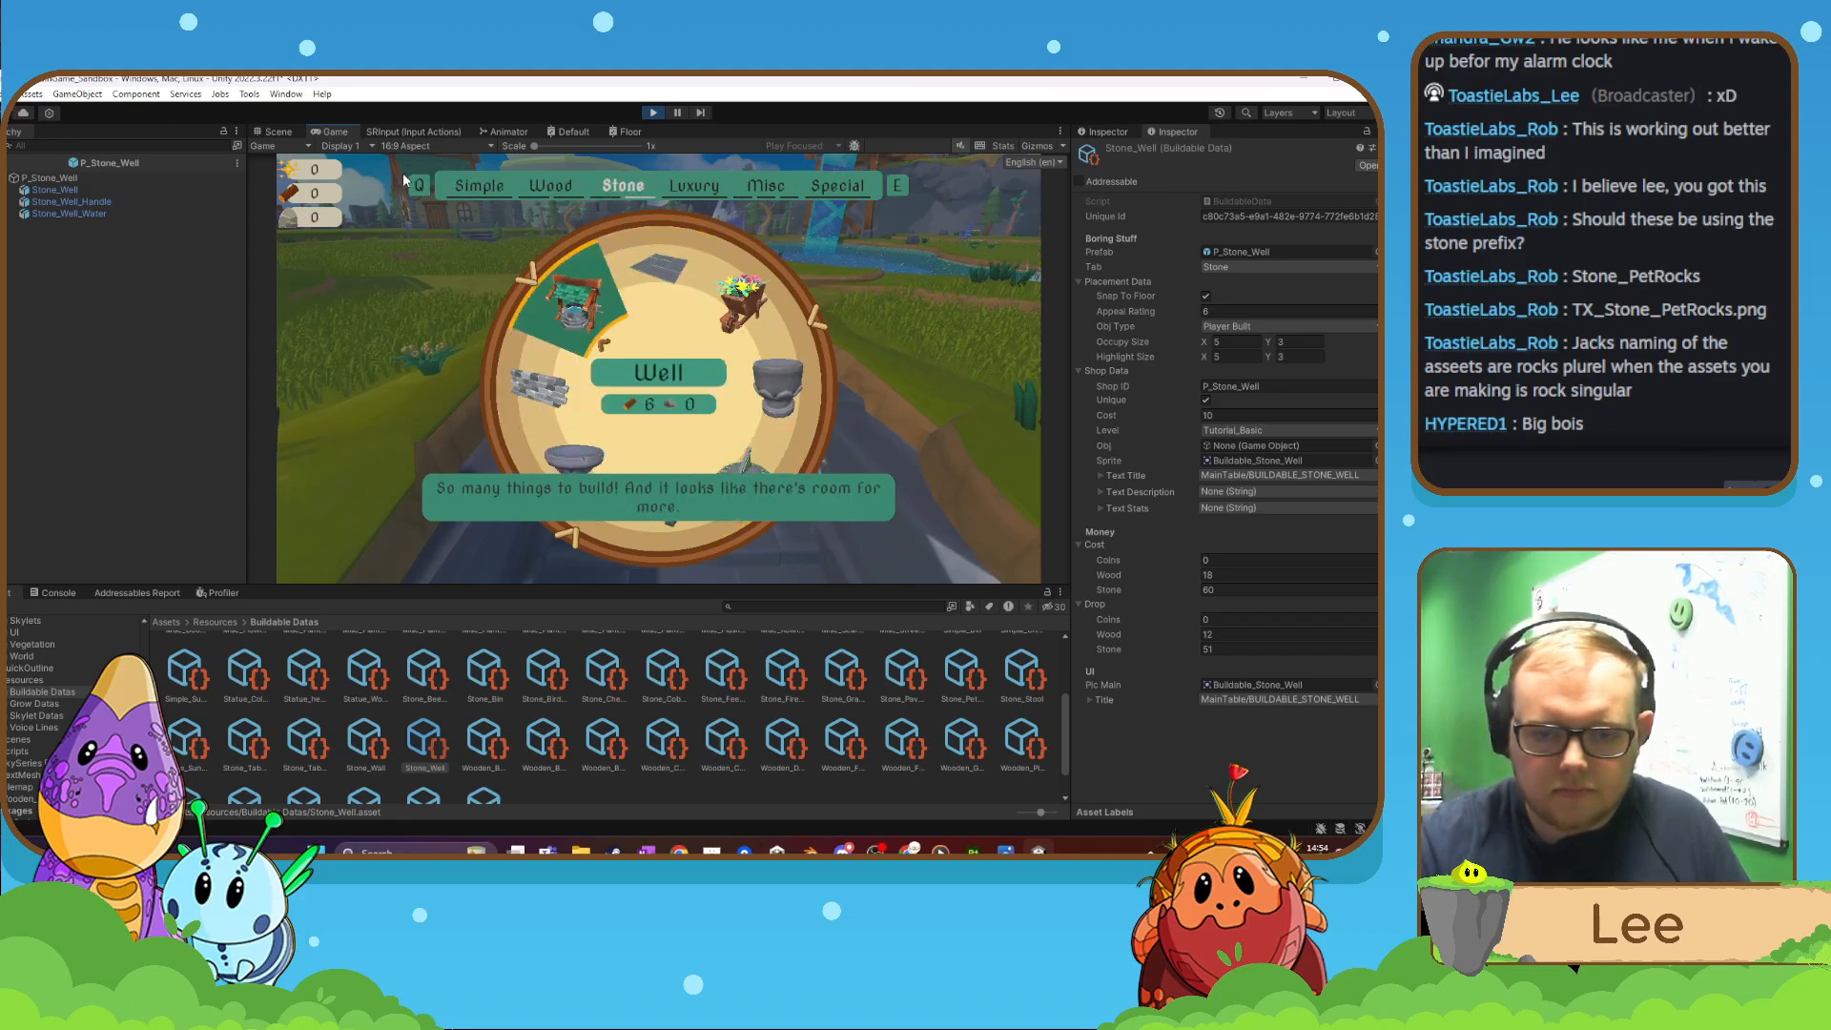
left_click(448, 246)
- Walk the well preview around to test its placement footprint, then build the well on the open grass
key("s")
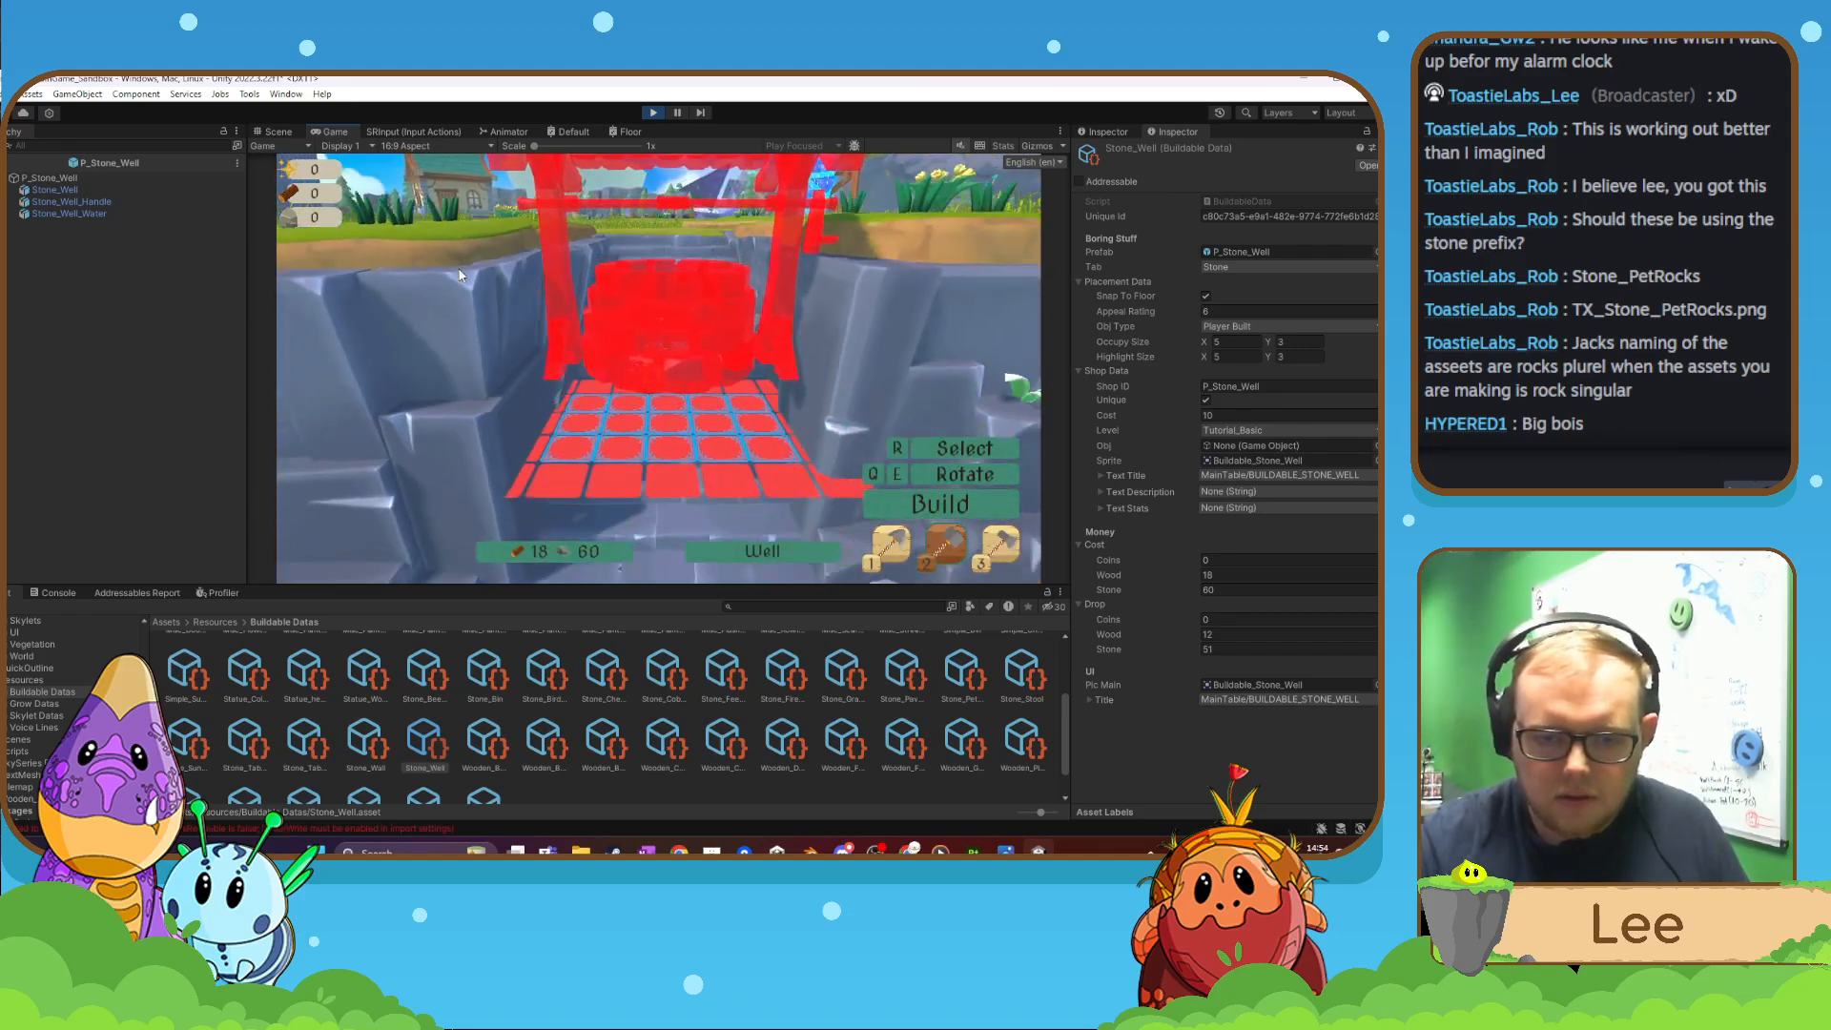
key("s")
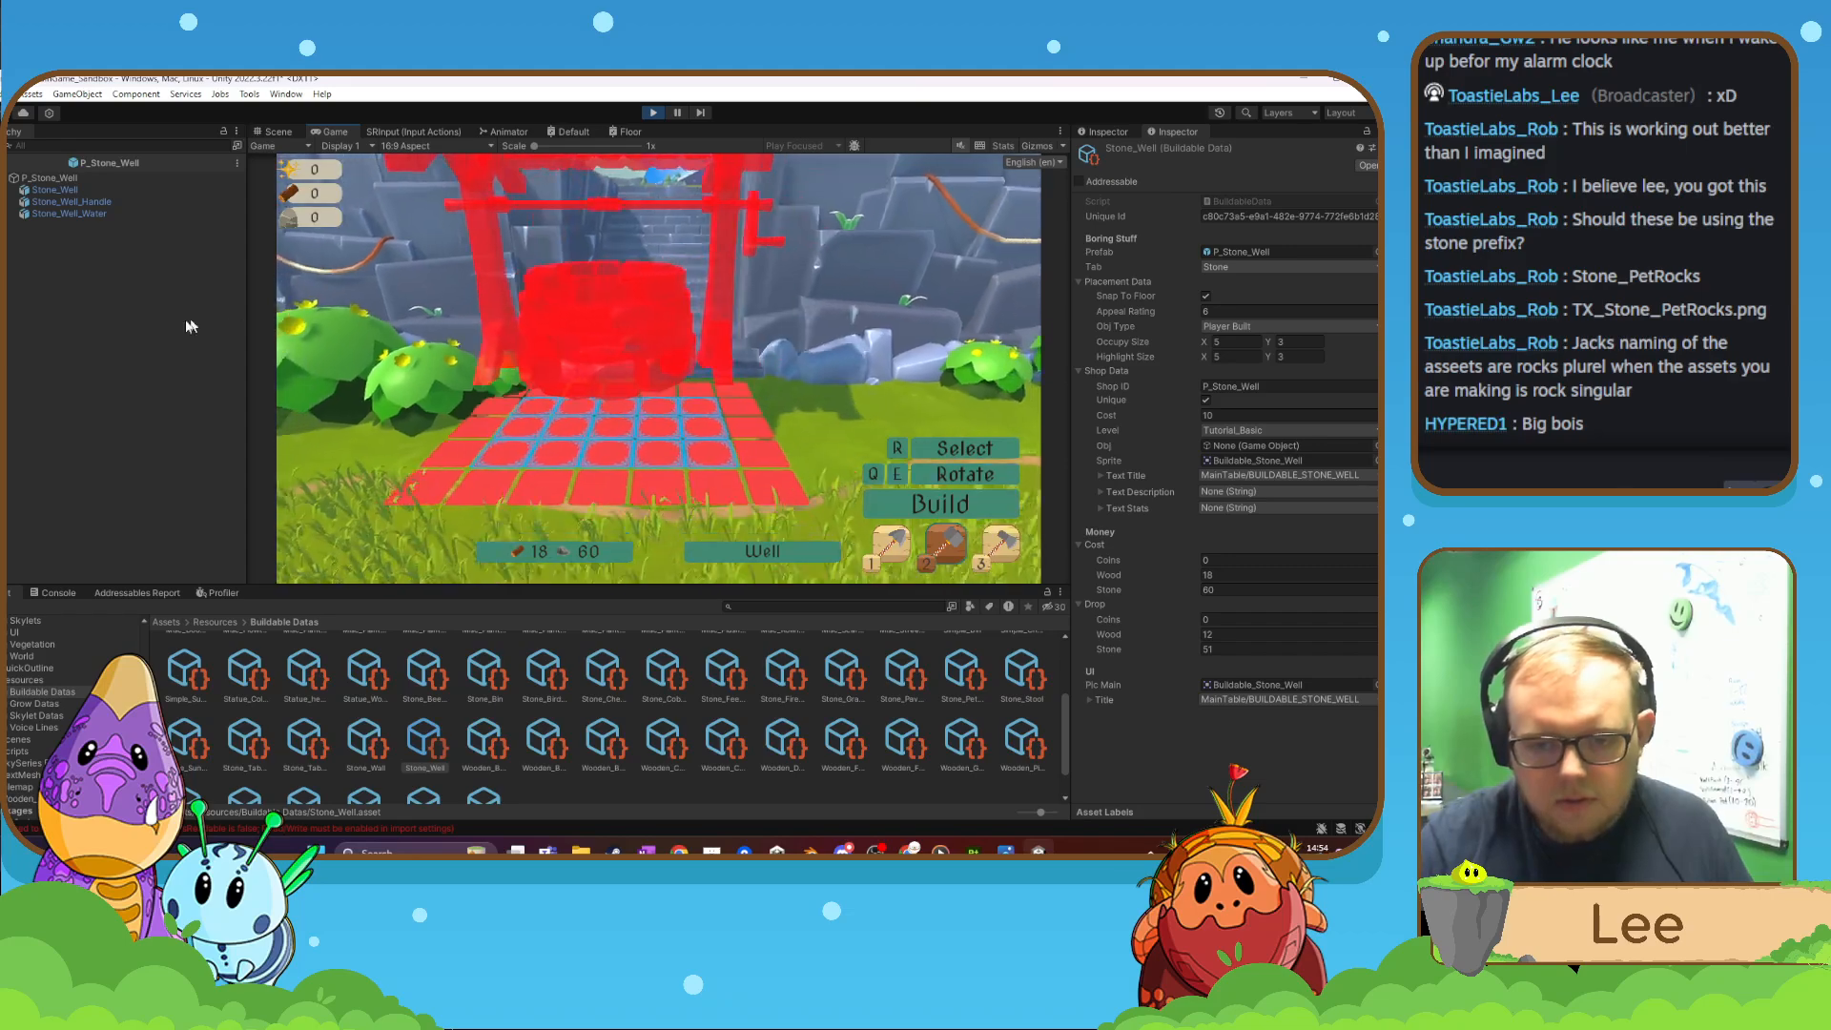
key("s")
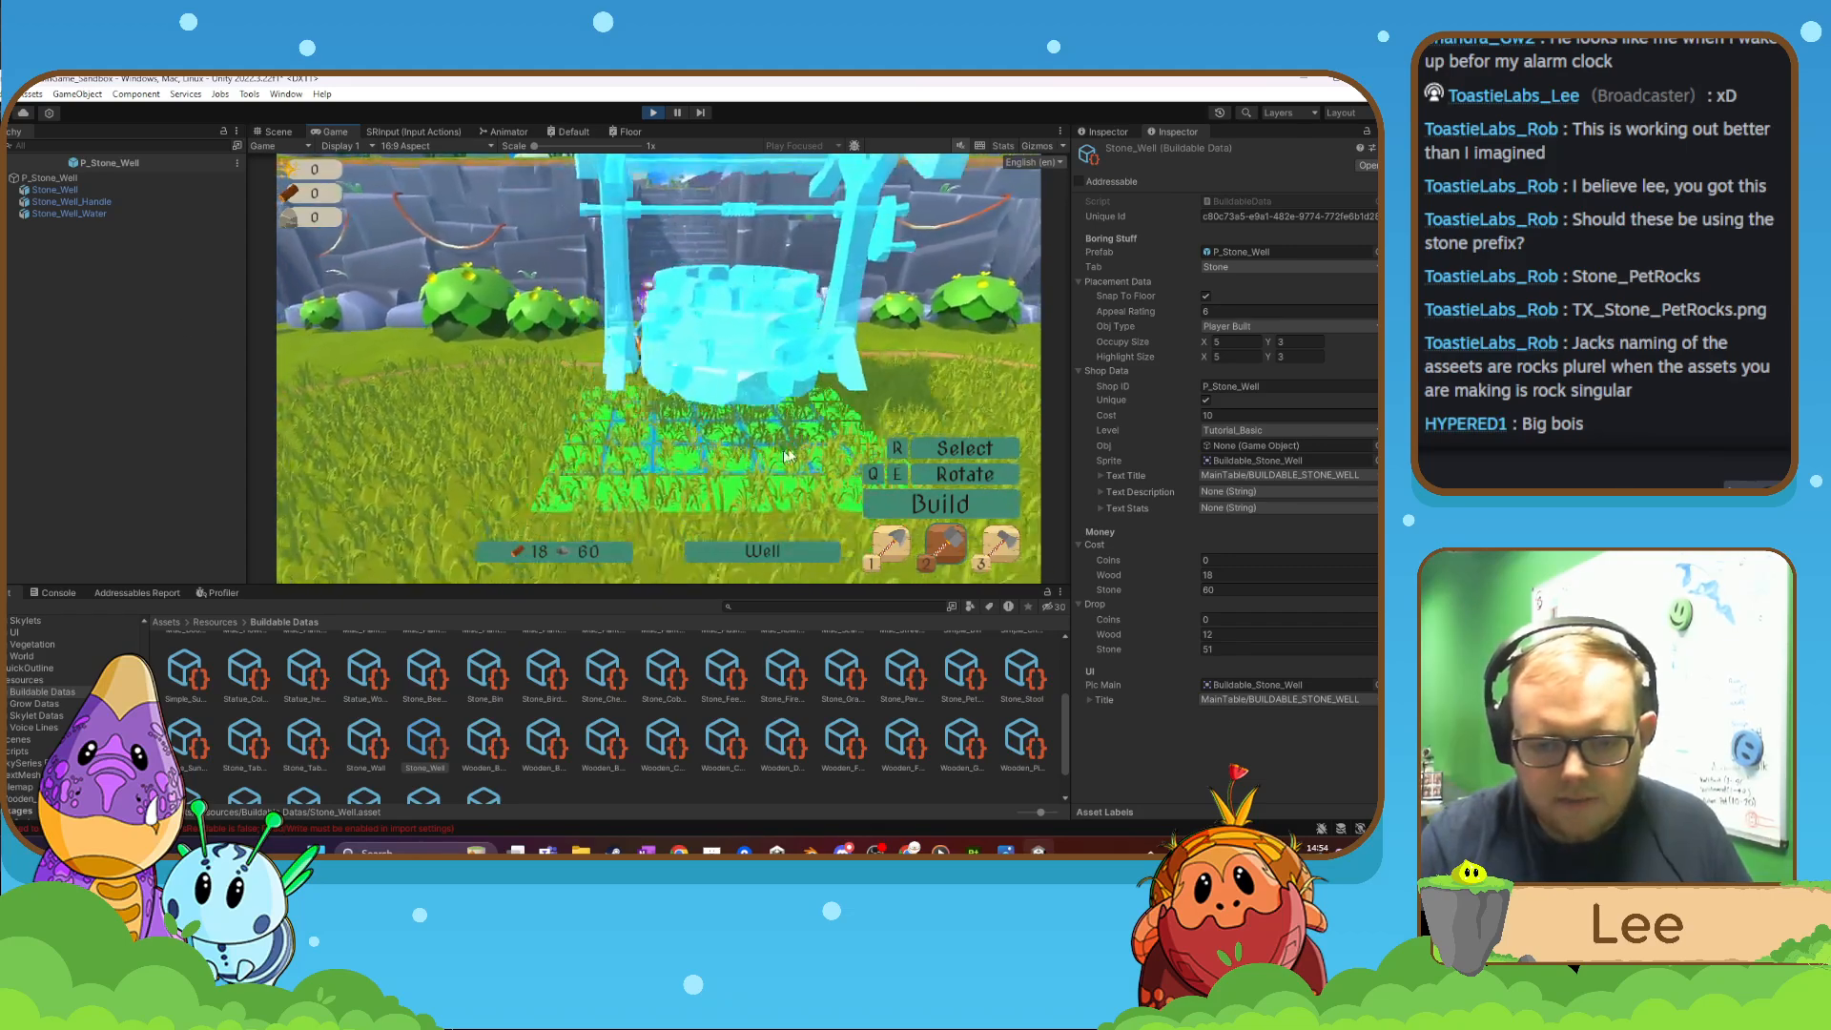
key("w")
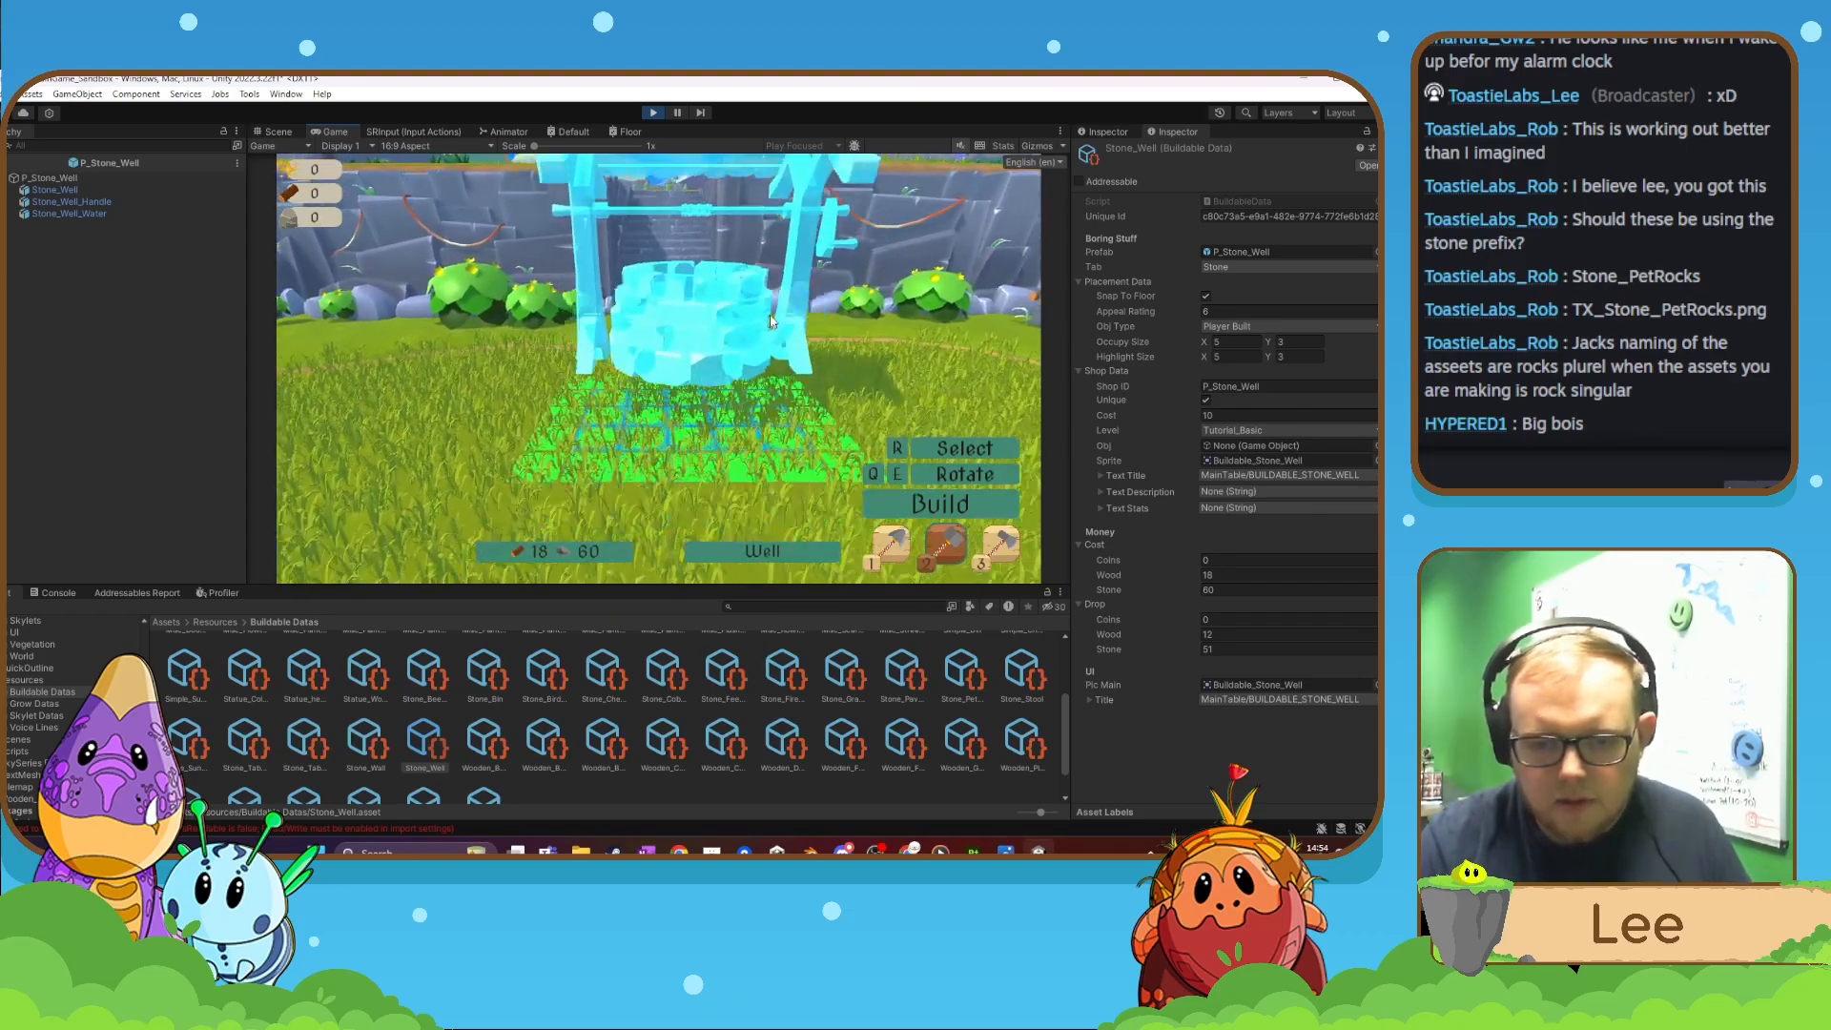
key("w")
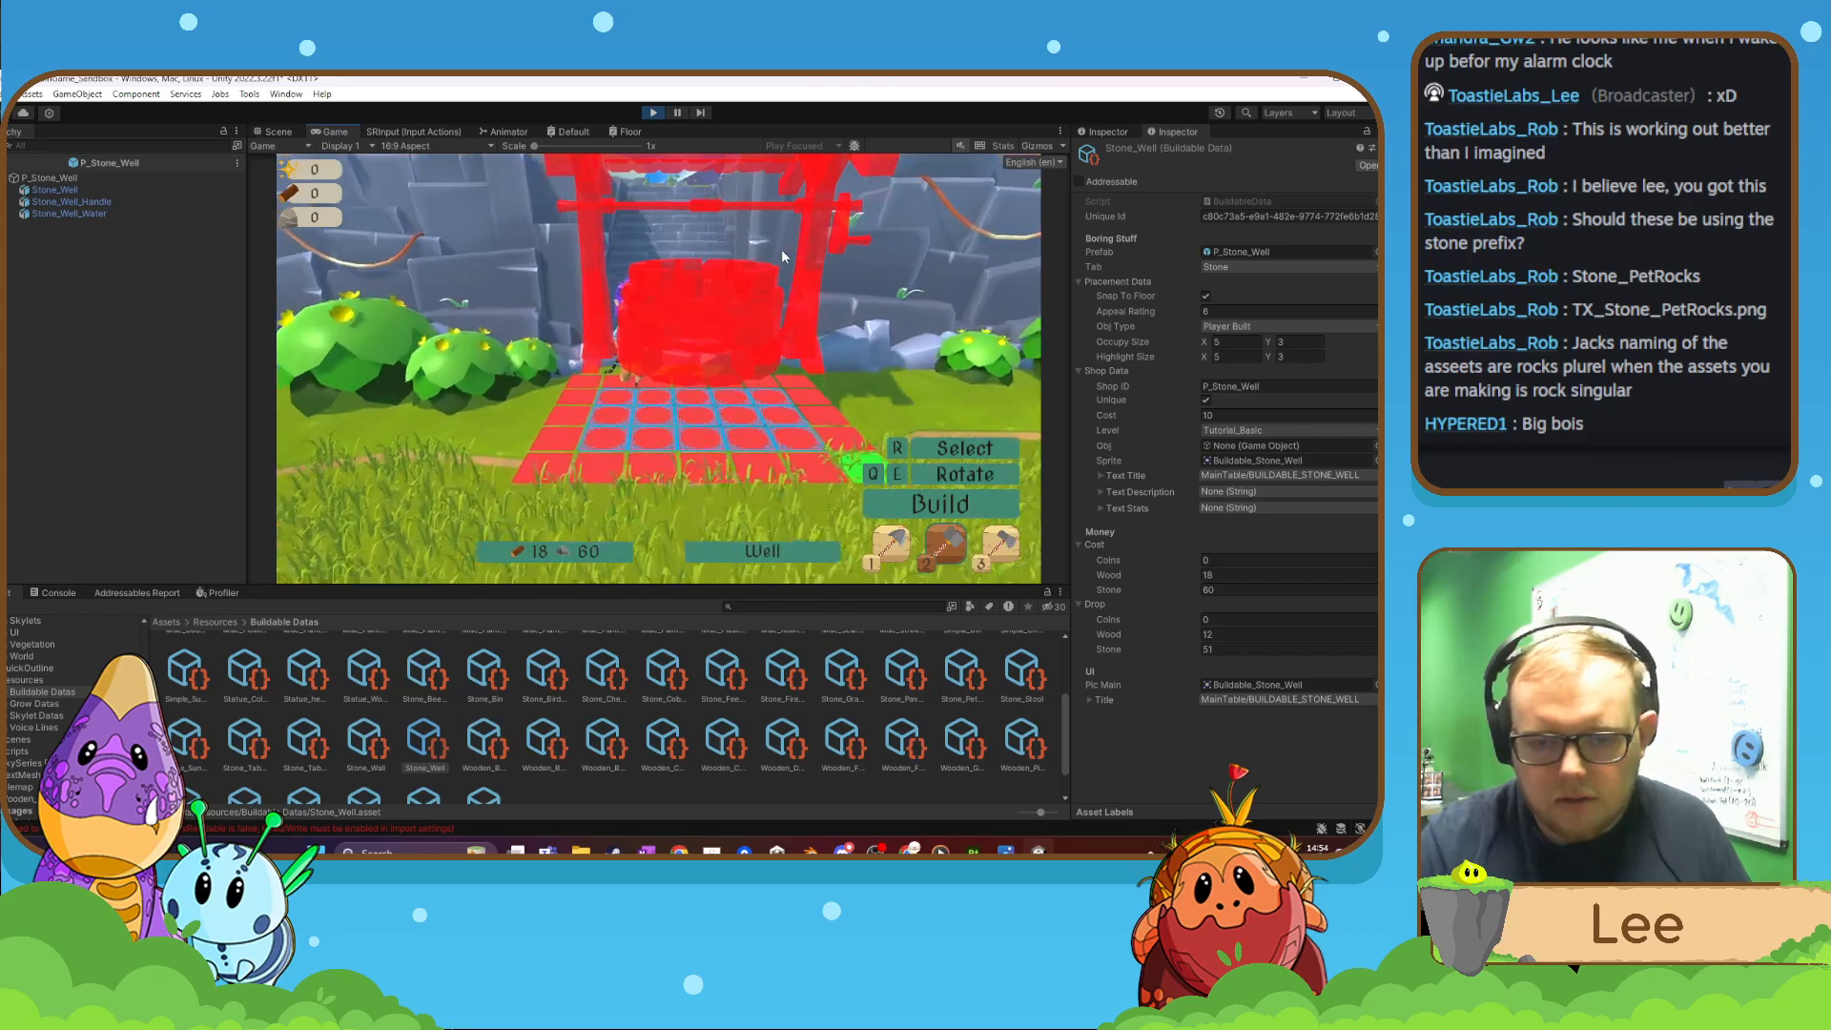
key("a")
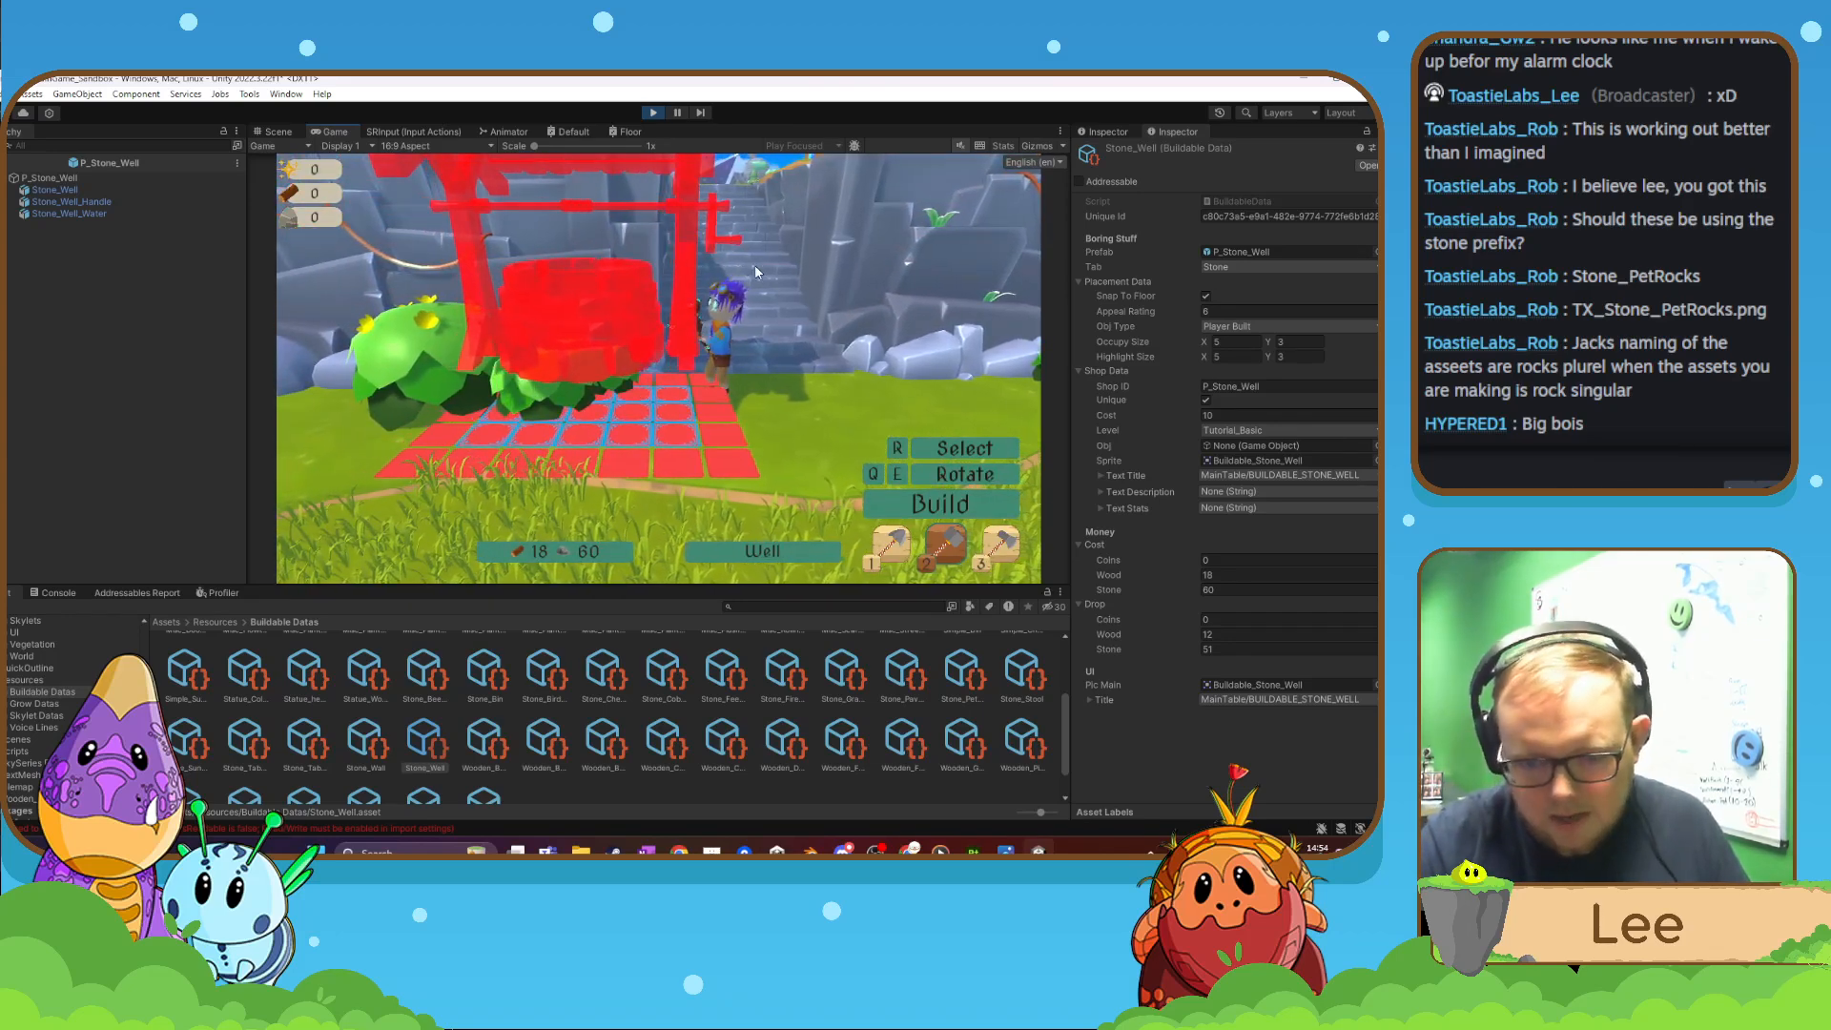
key("s")
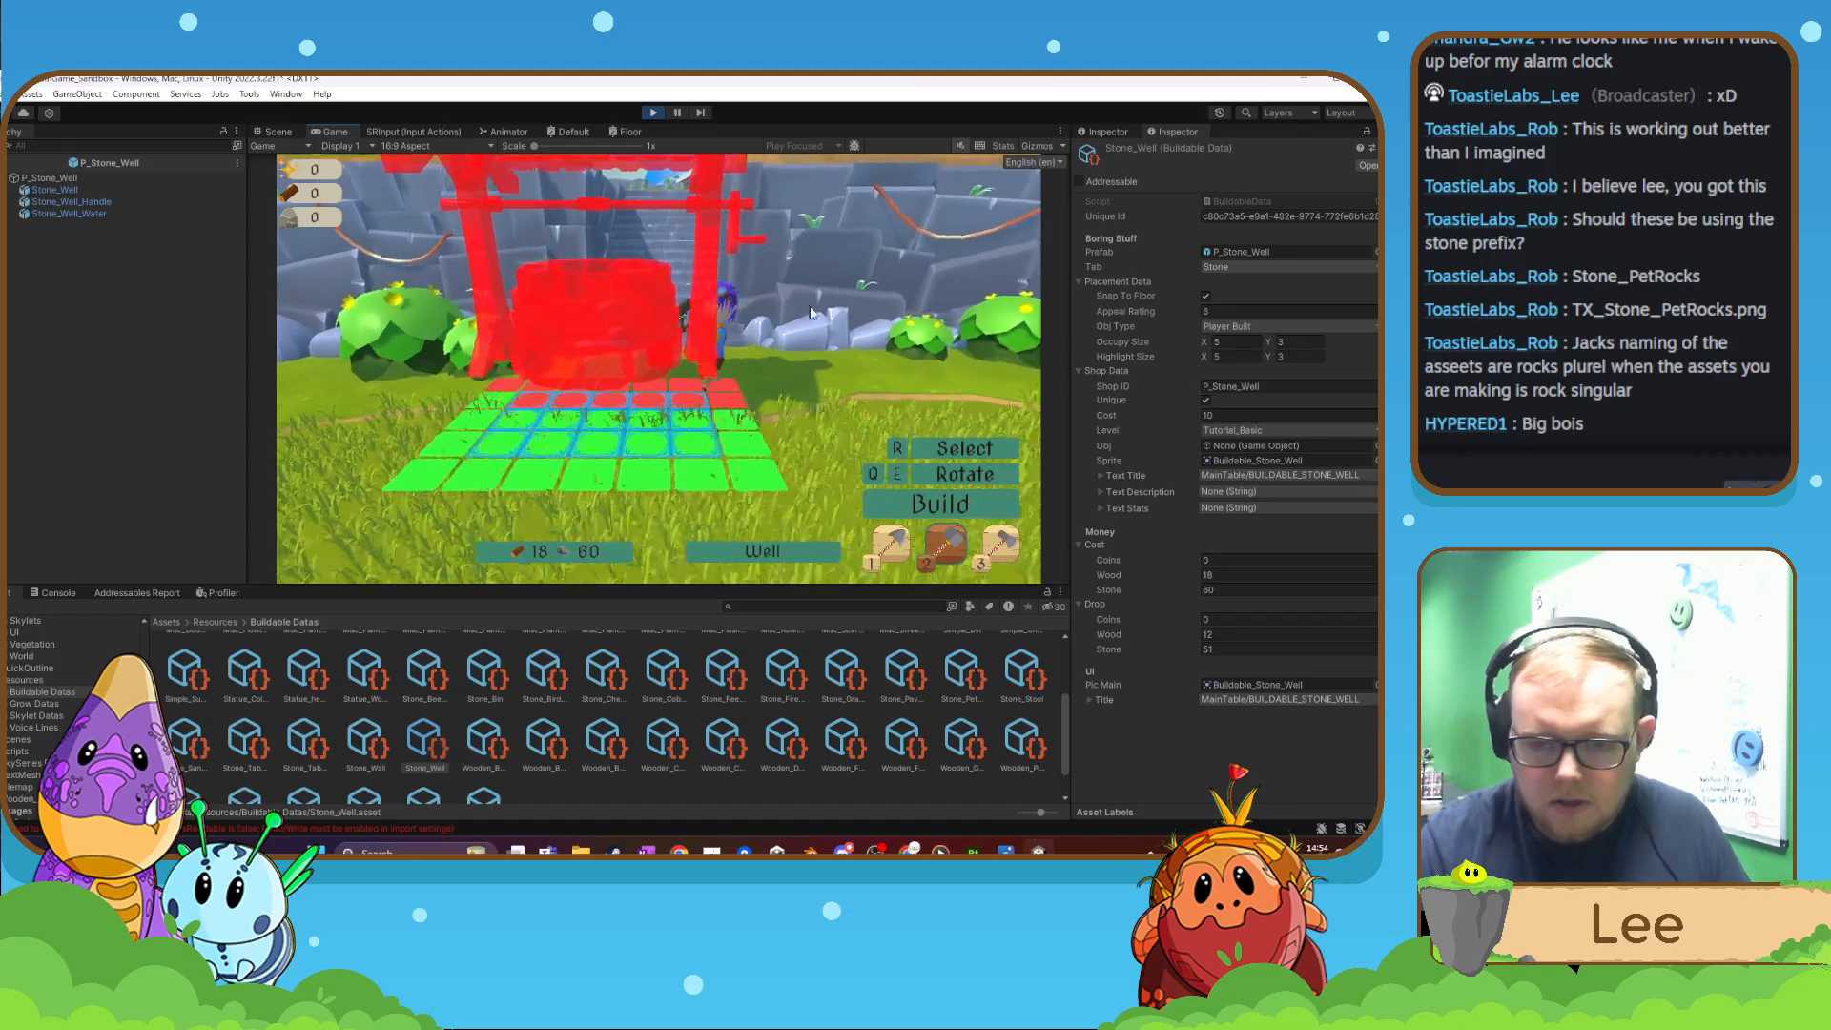
left_click(799, 353)
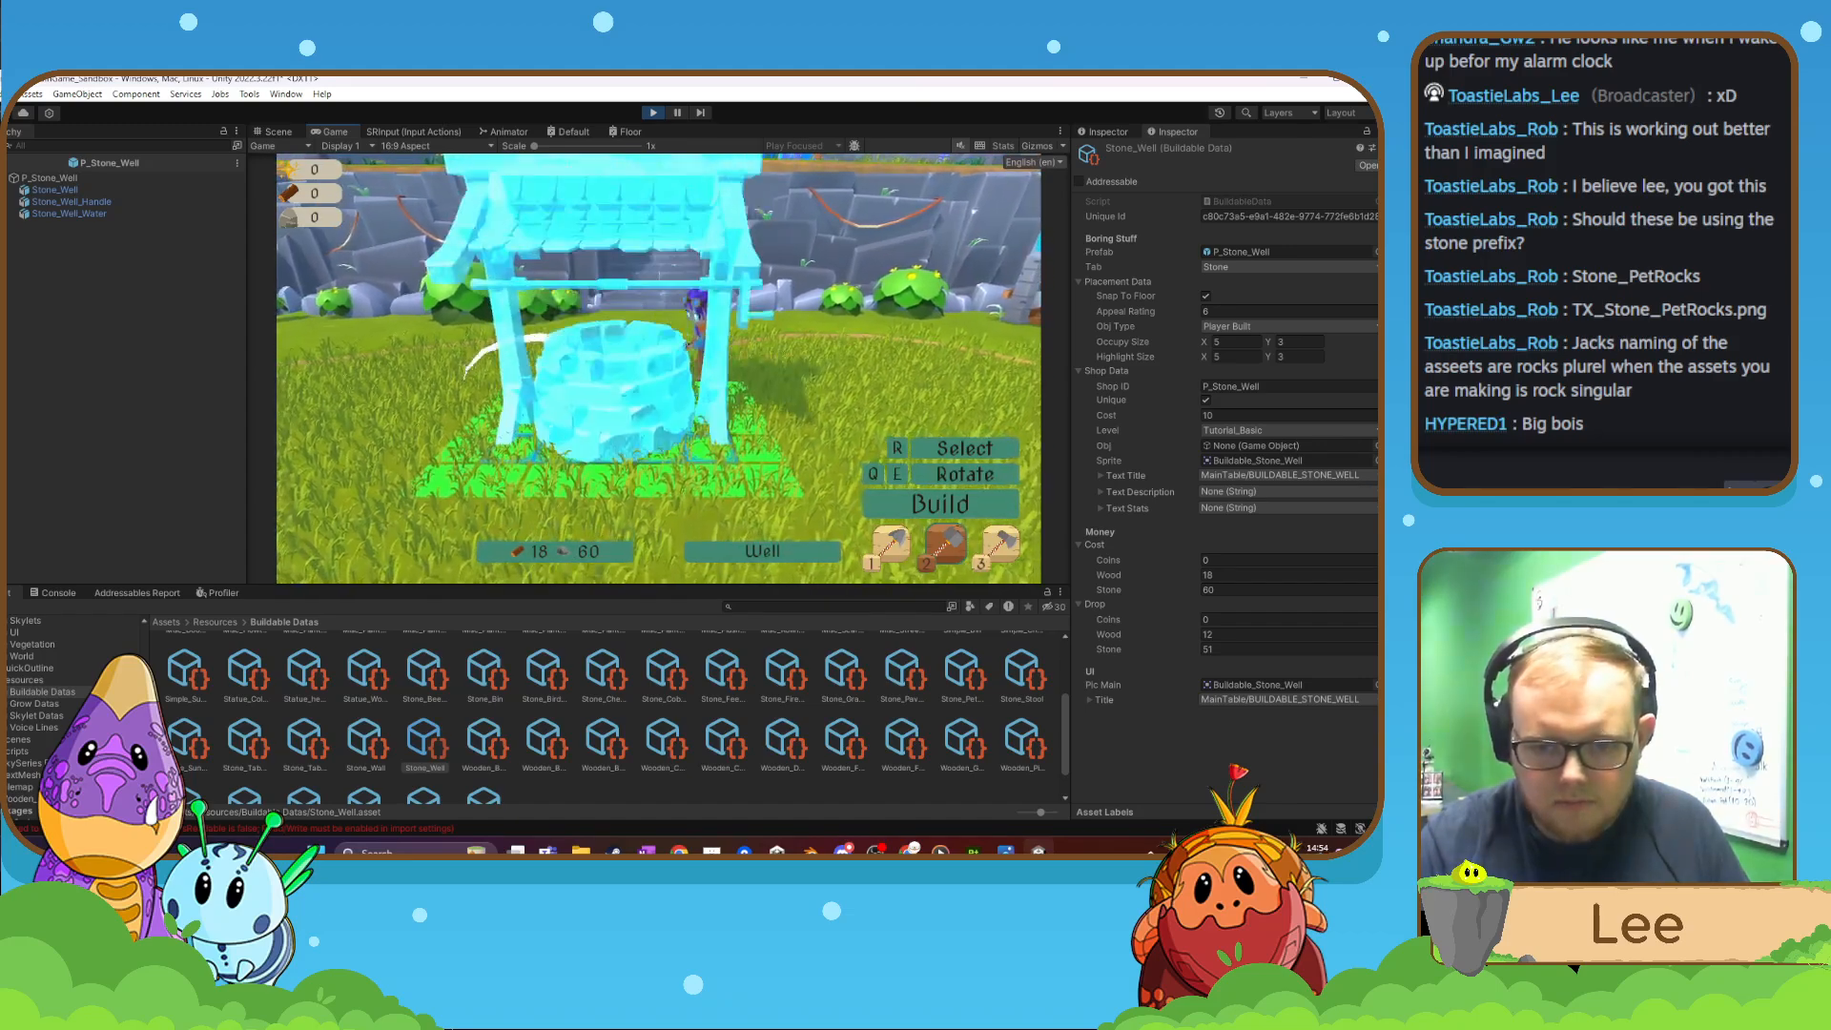
- Leave build mode and walk around the built well to examine it from several sides
key("2")
key("d")
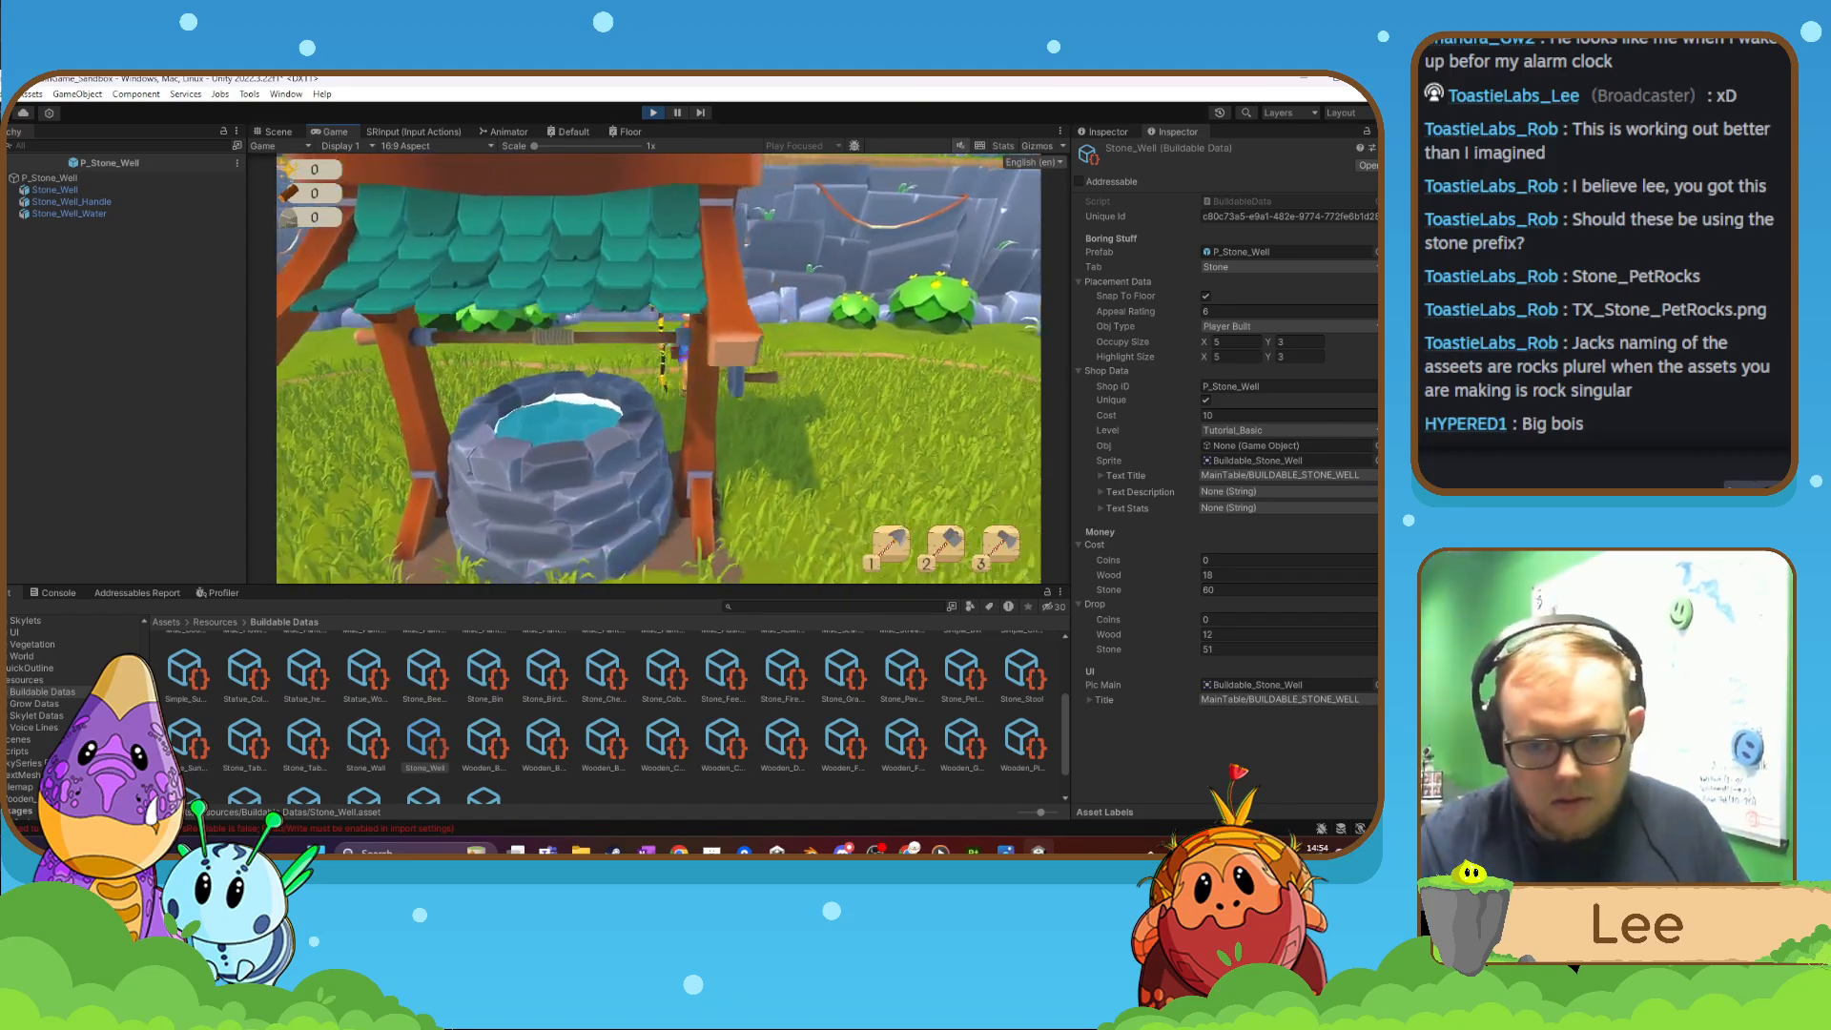
key("d")
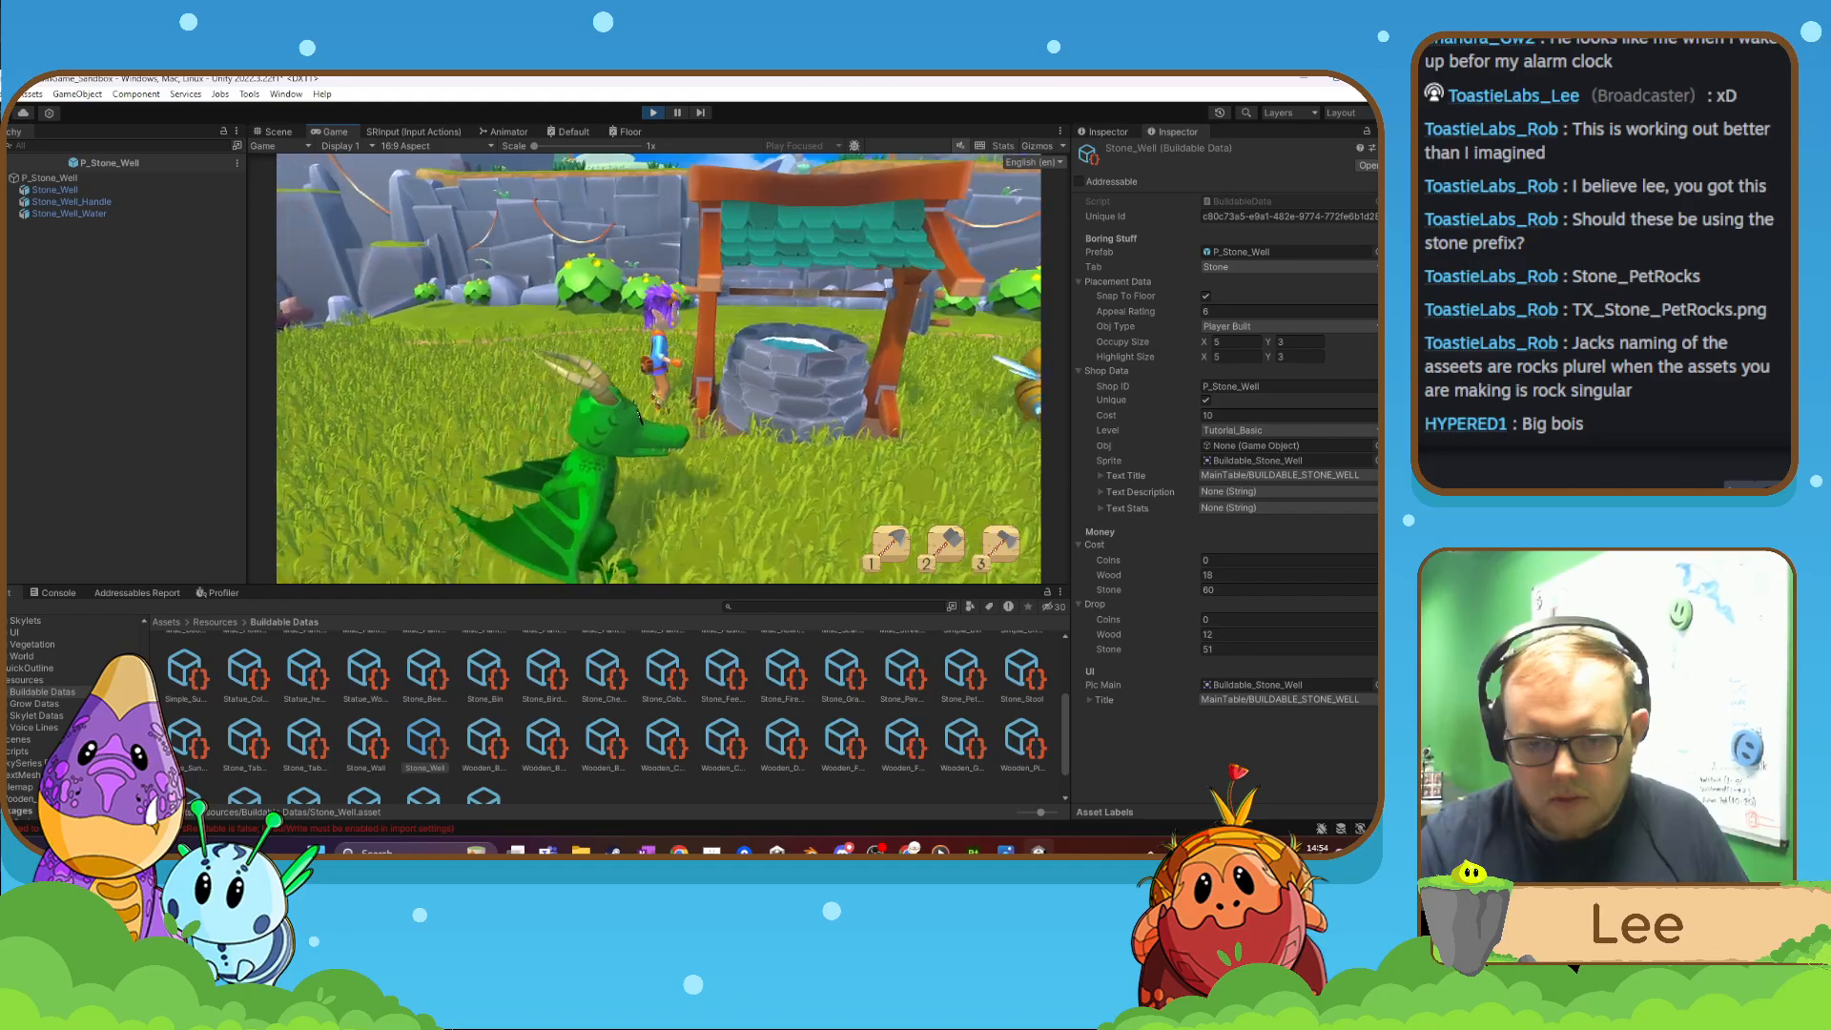
key("d")
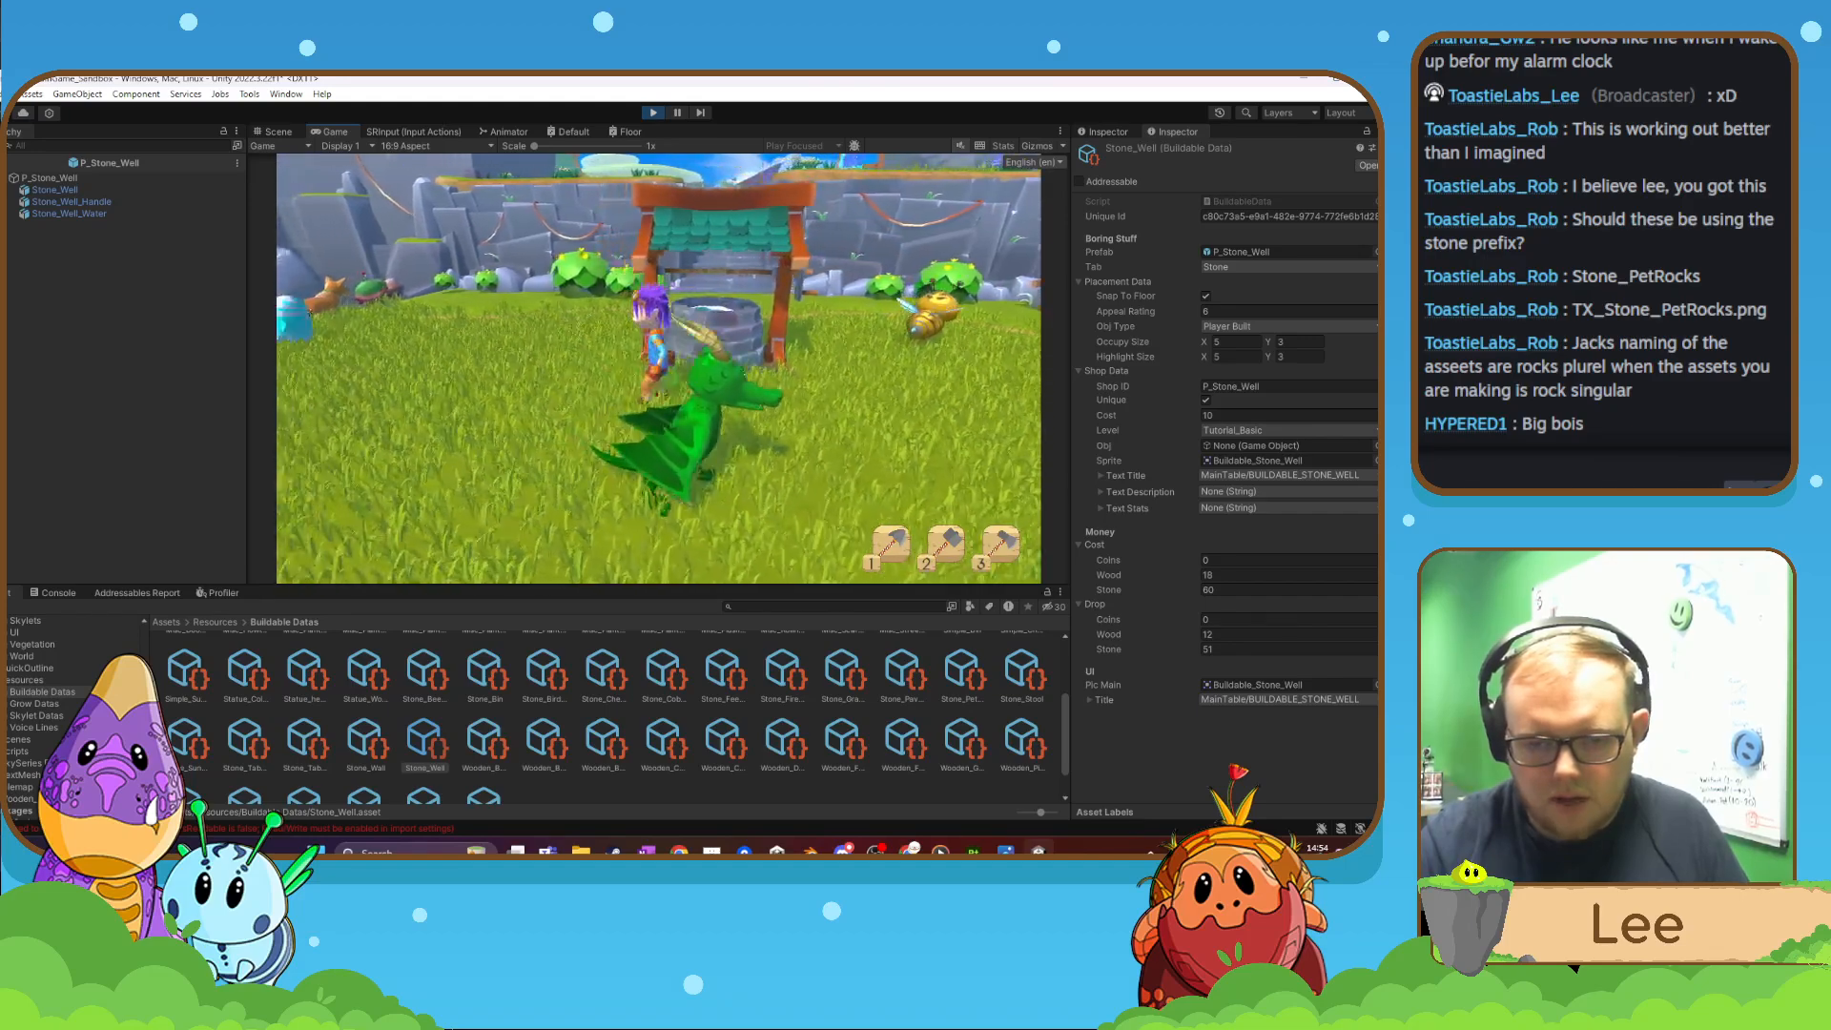
key("d")
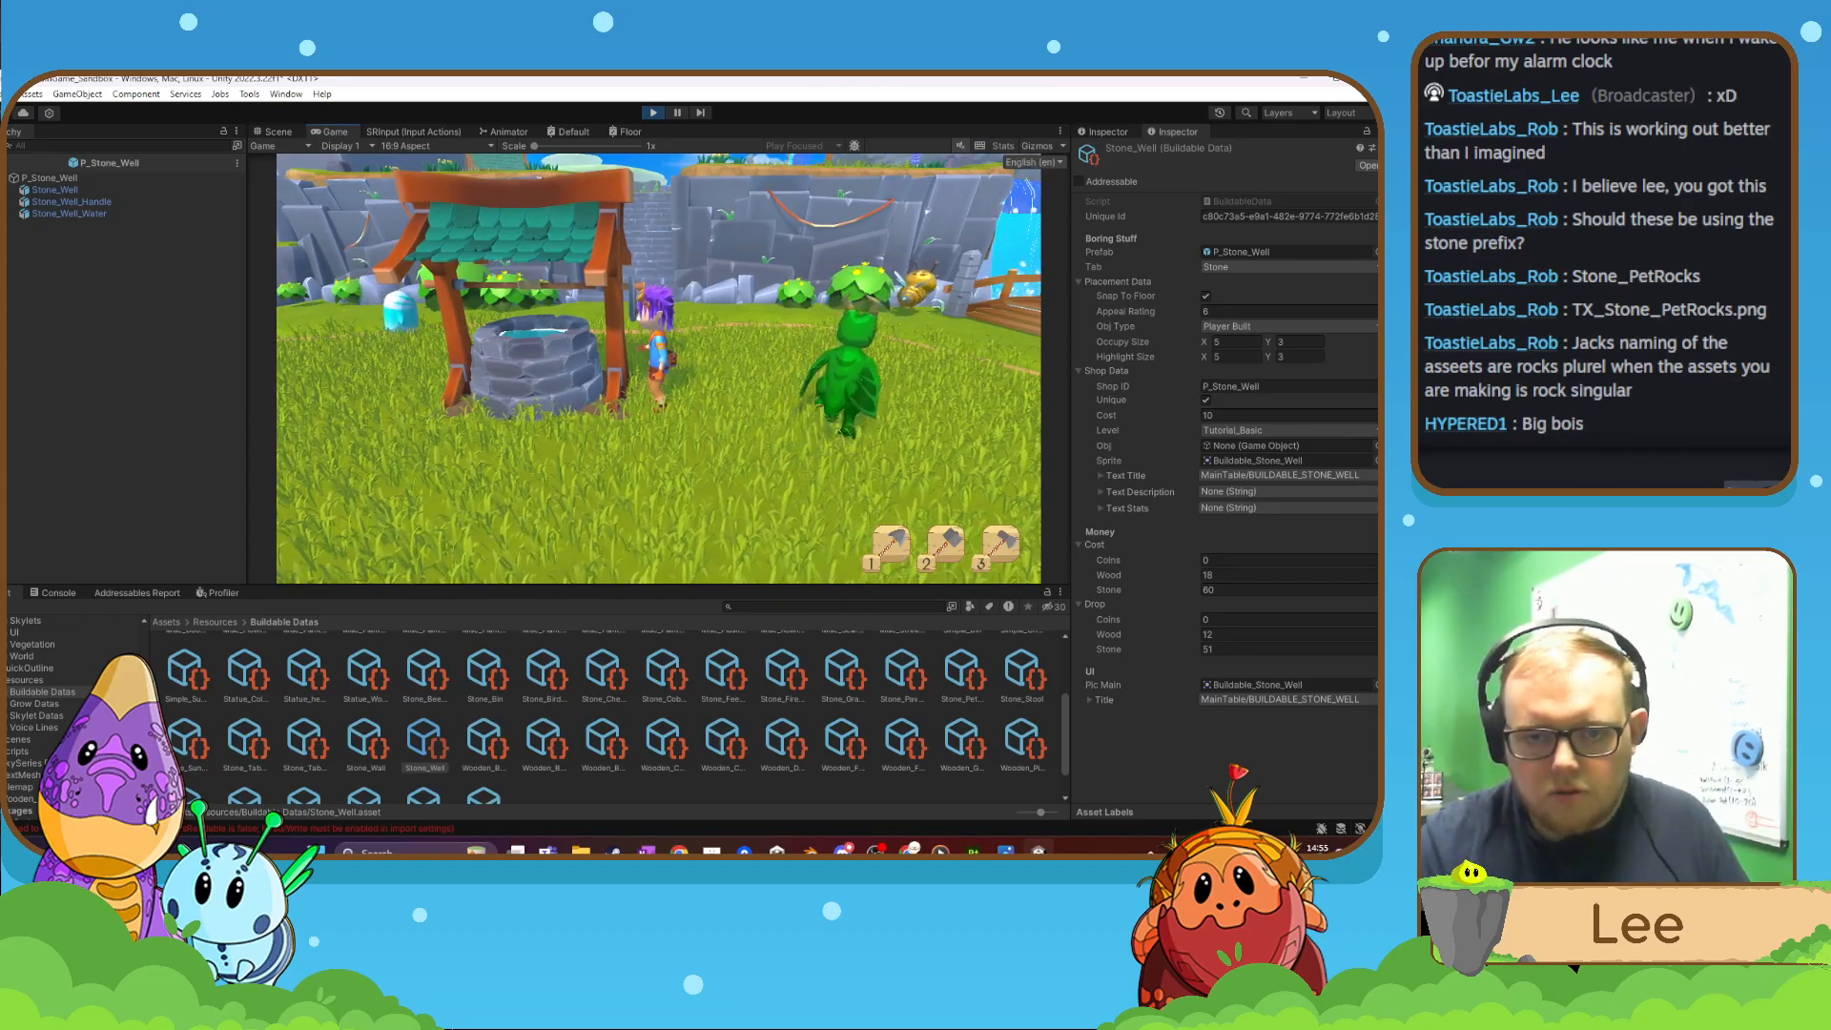
- Stop the game and set the X values of Occupy Size and Highlight Size to 6 in the Stone_Well data
key("Escape")
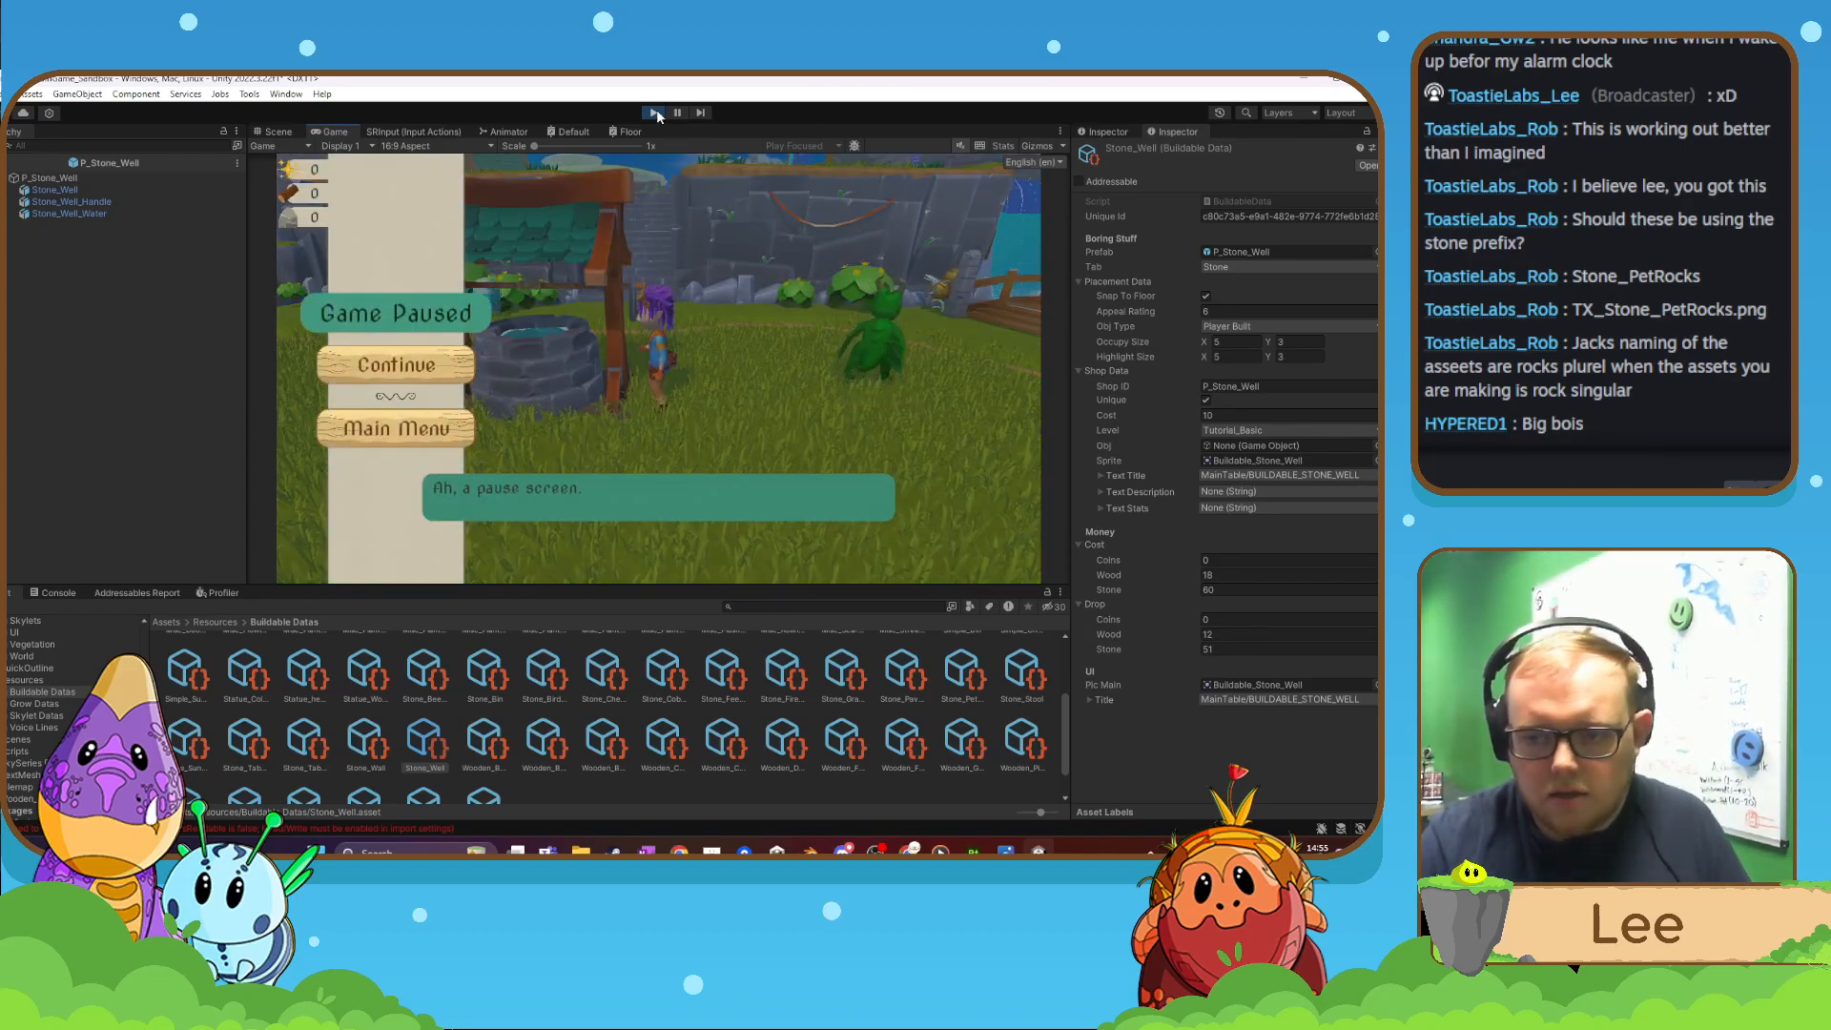
left_click(654, 114)
left_click(1221, 343)
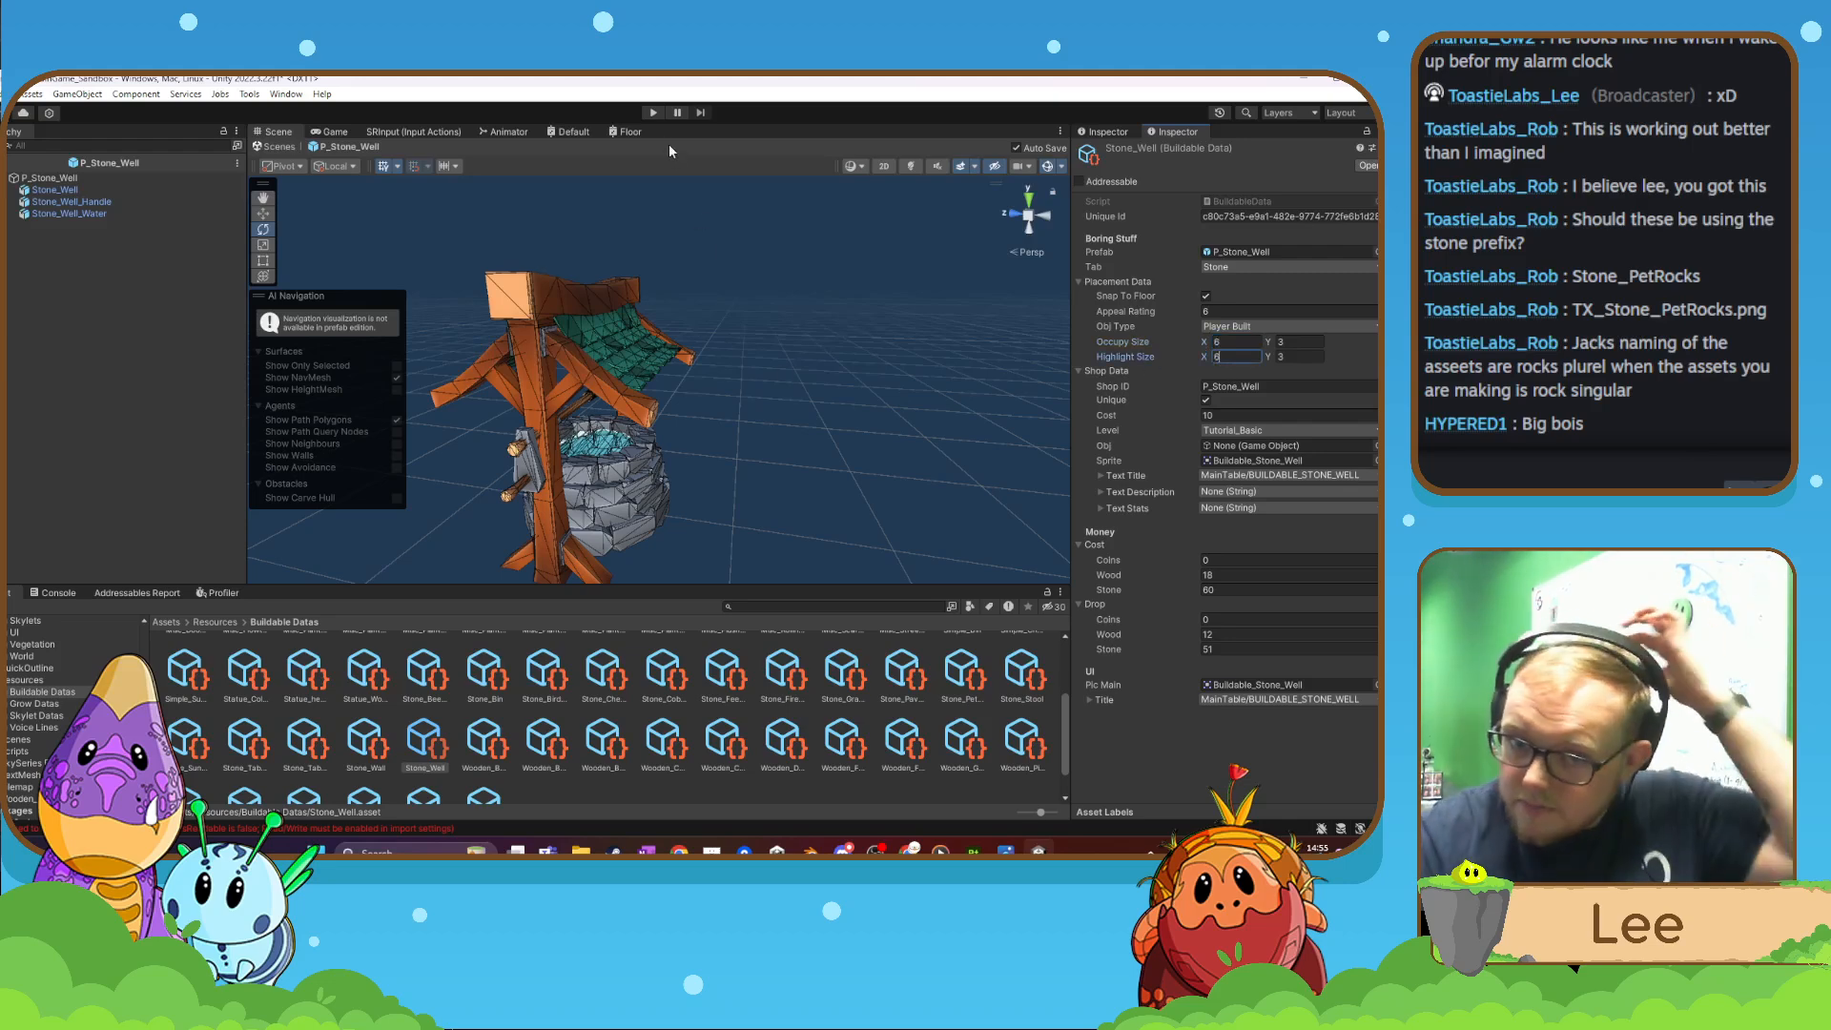
- Start the game again, switch to build mode and pick the Well under the Stone category
left_click(658, 115)
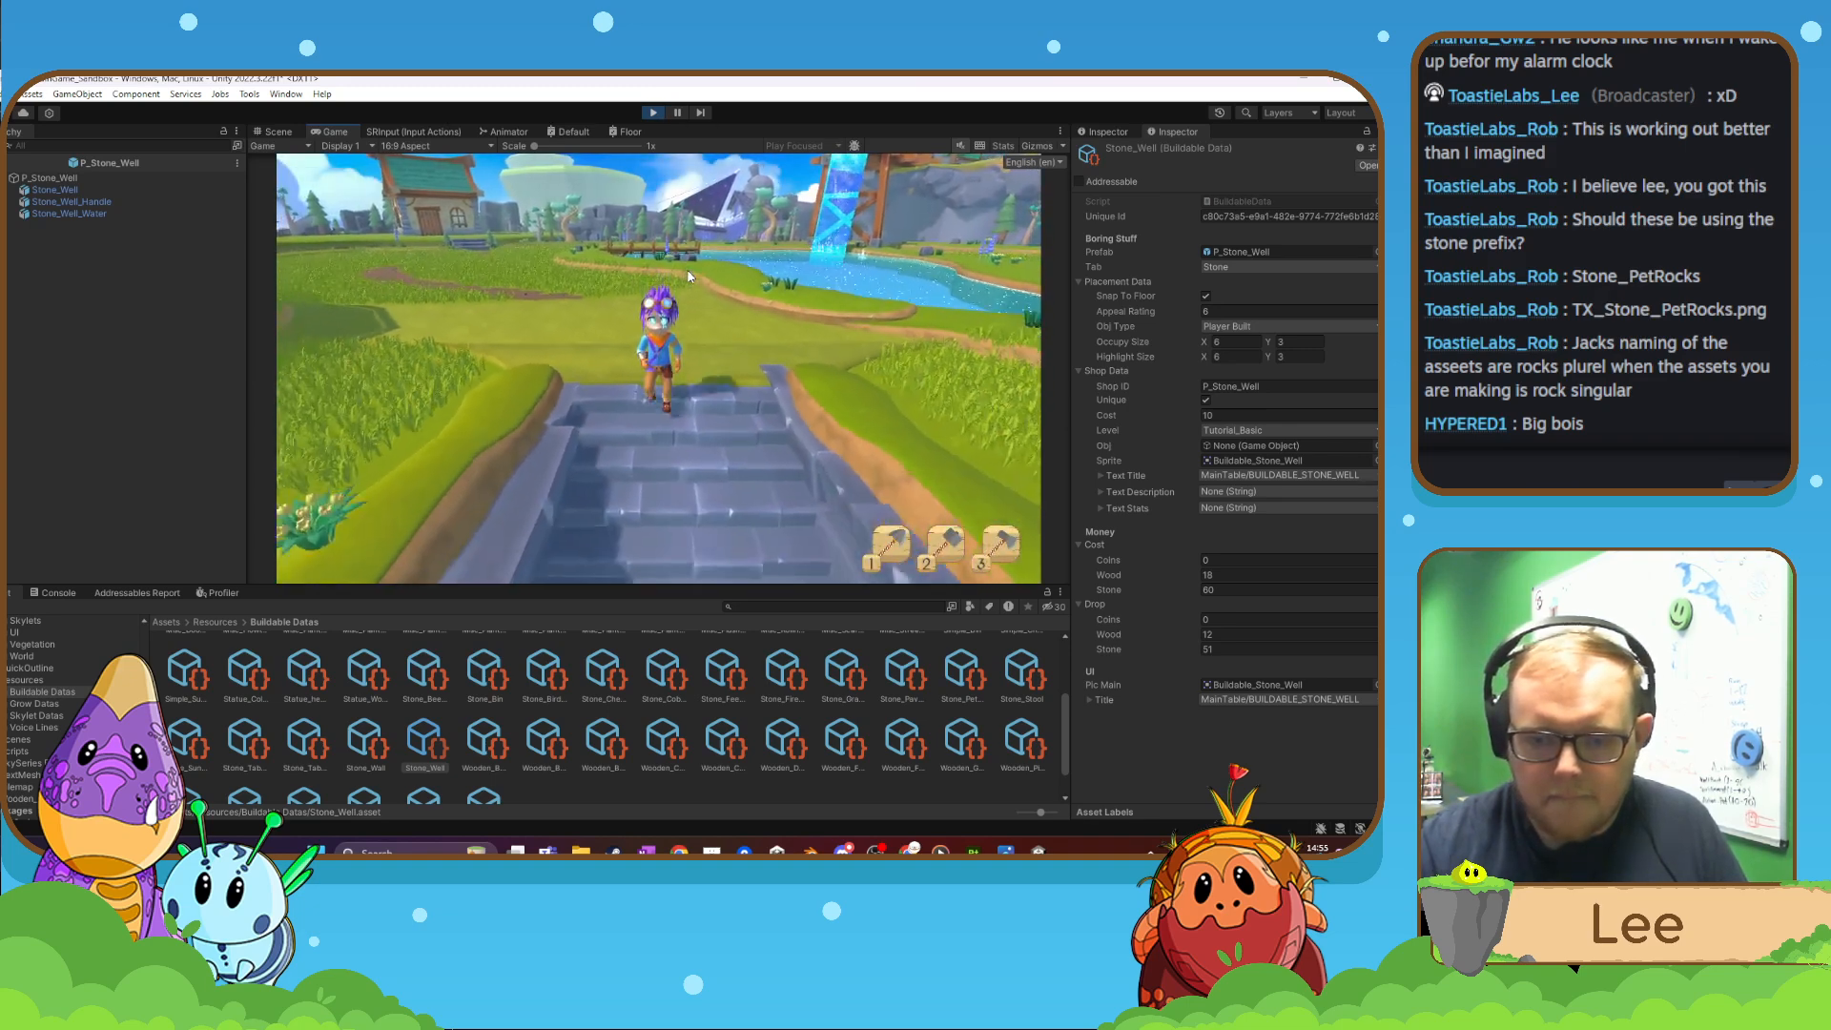
key("s")
key("2")
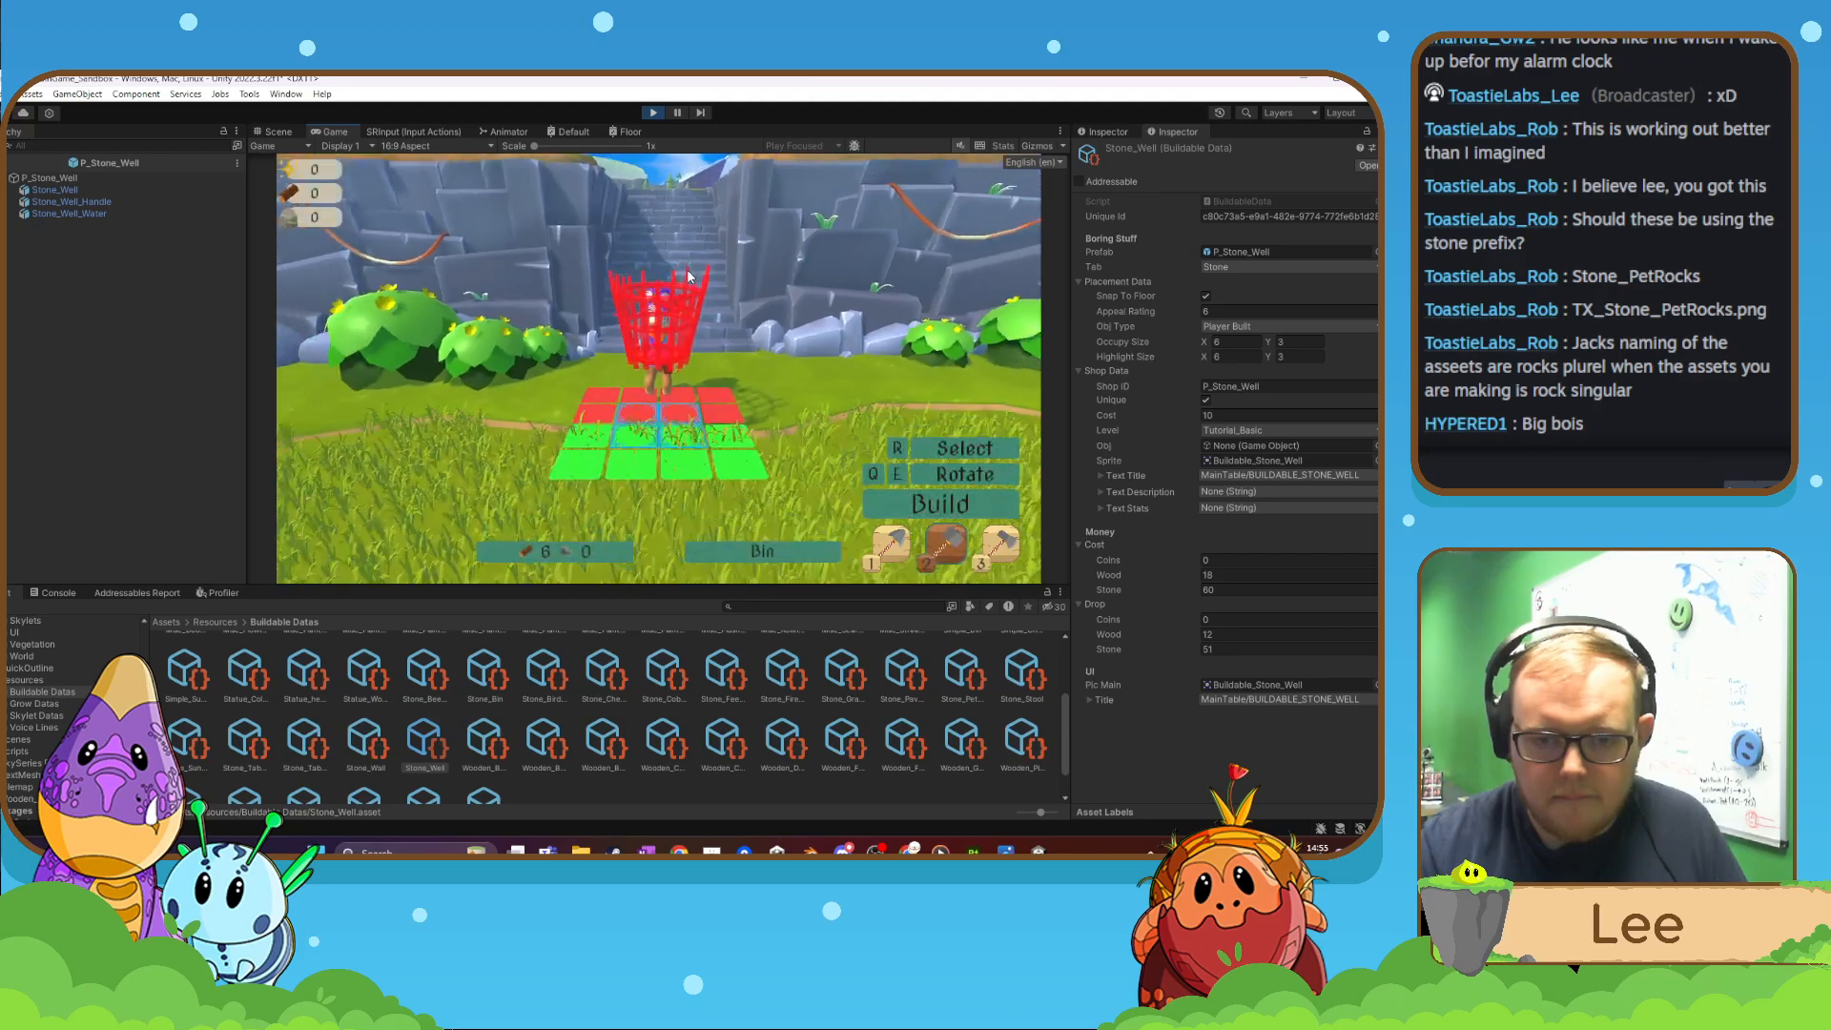
key("r")
key("e")
key("e")
key("e")
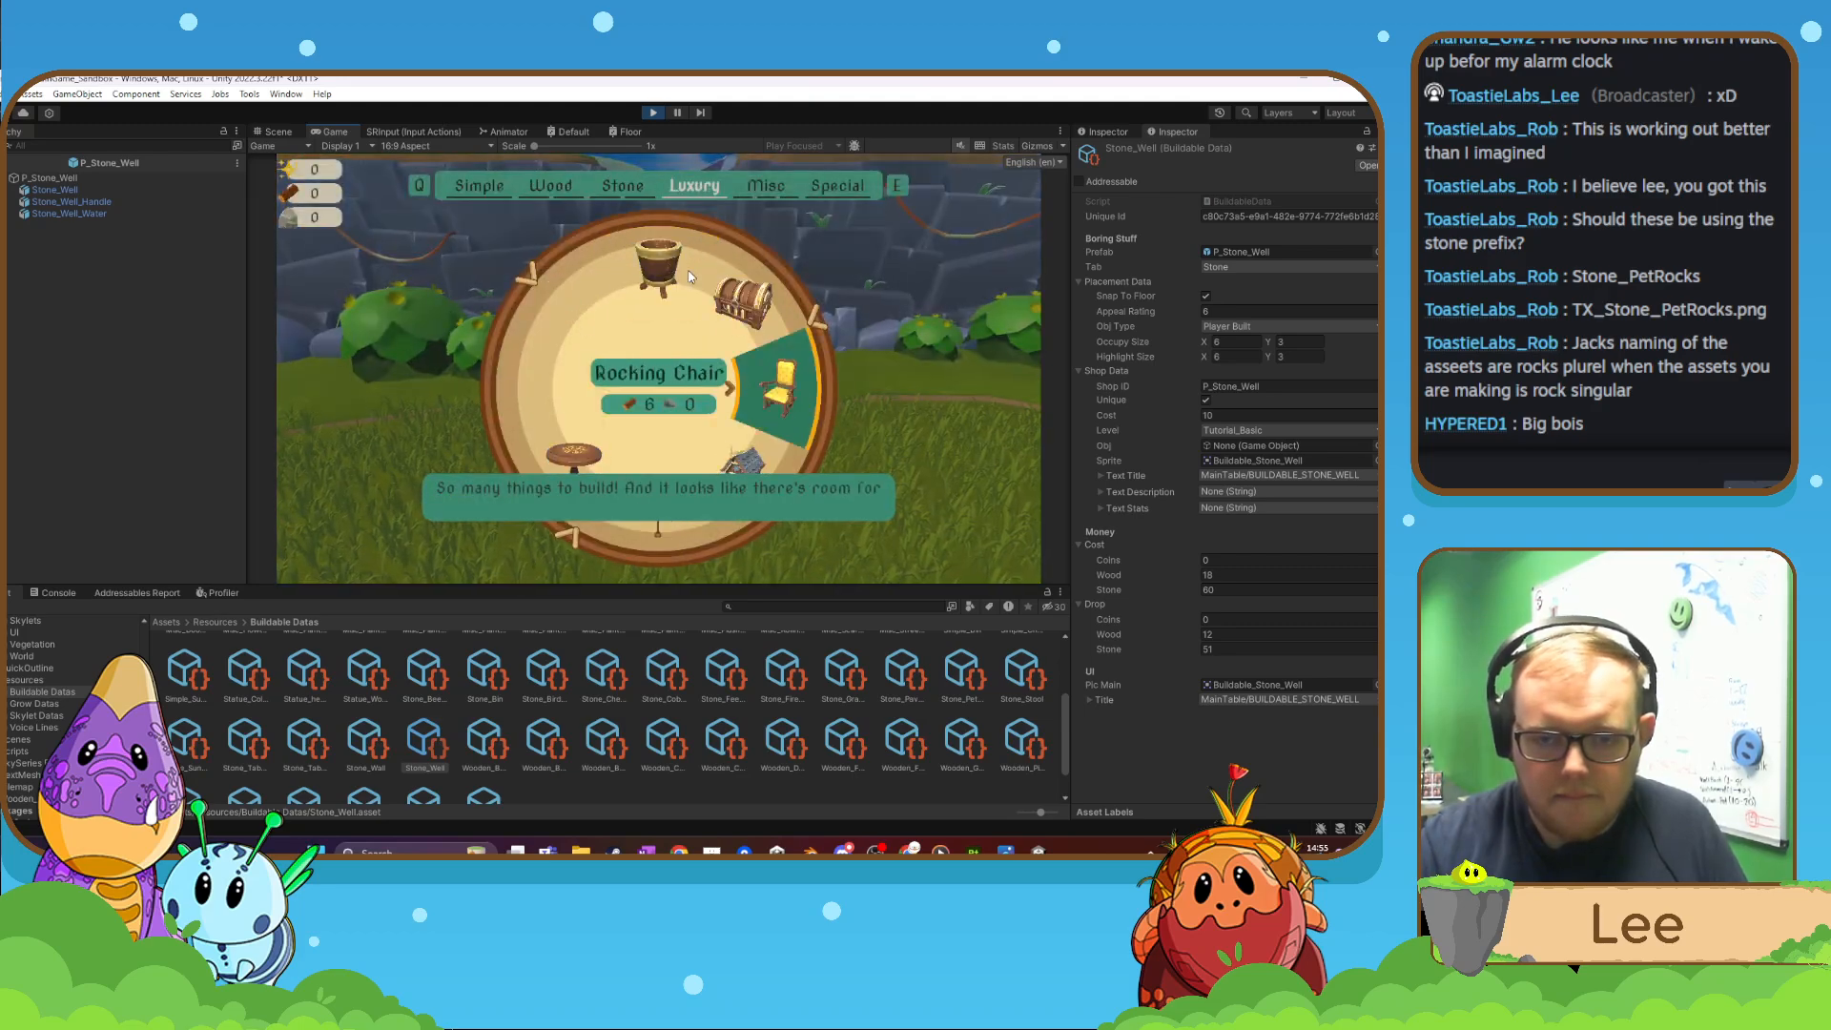
key("q")
left_click(613, 246)
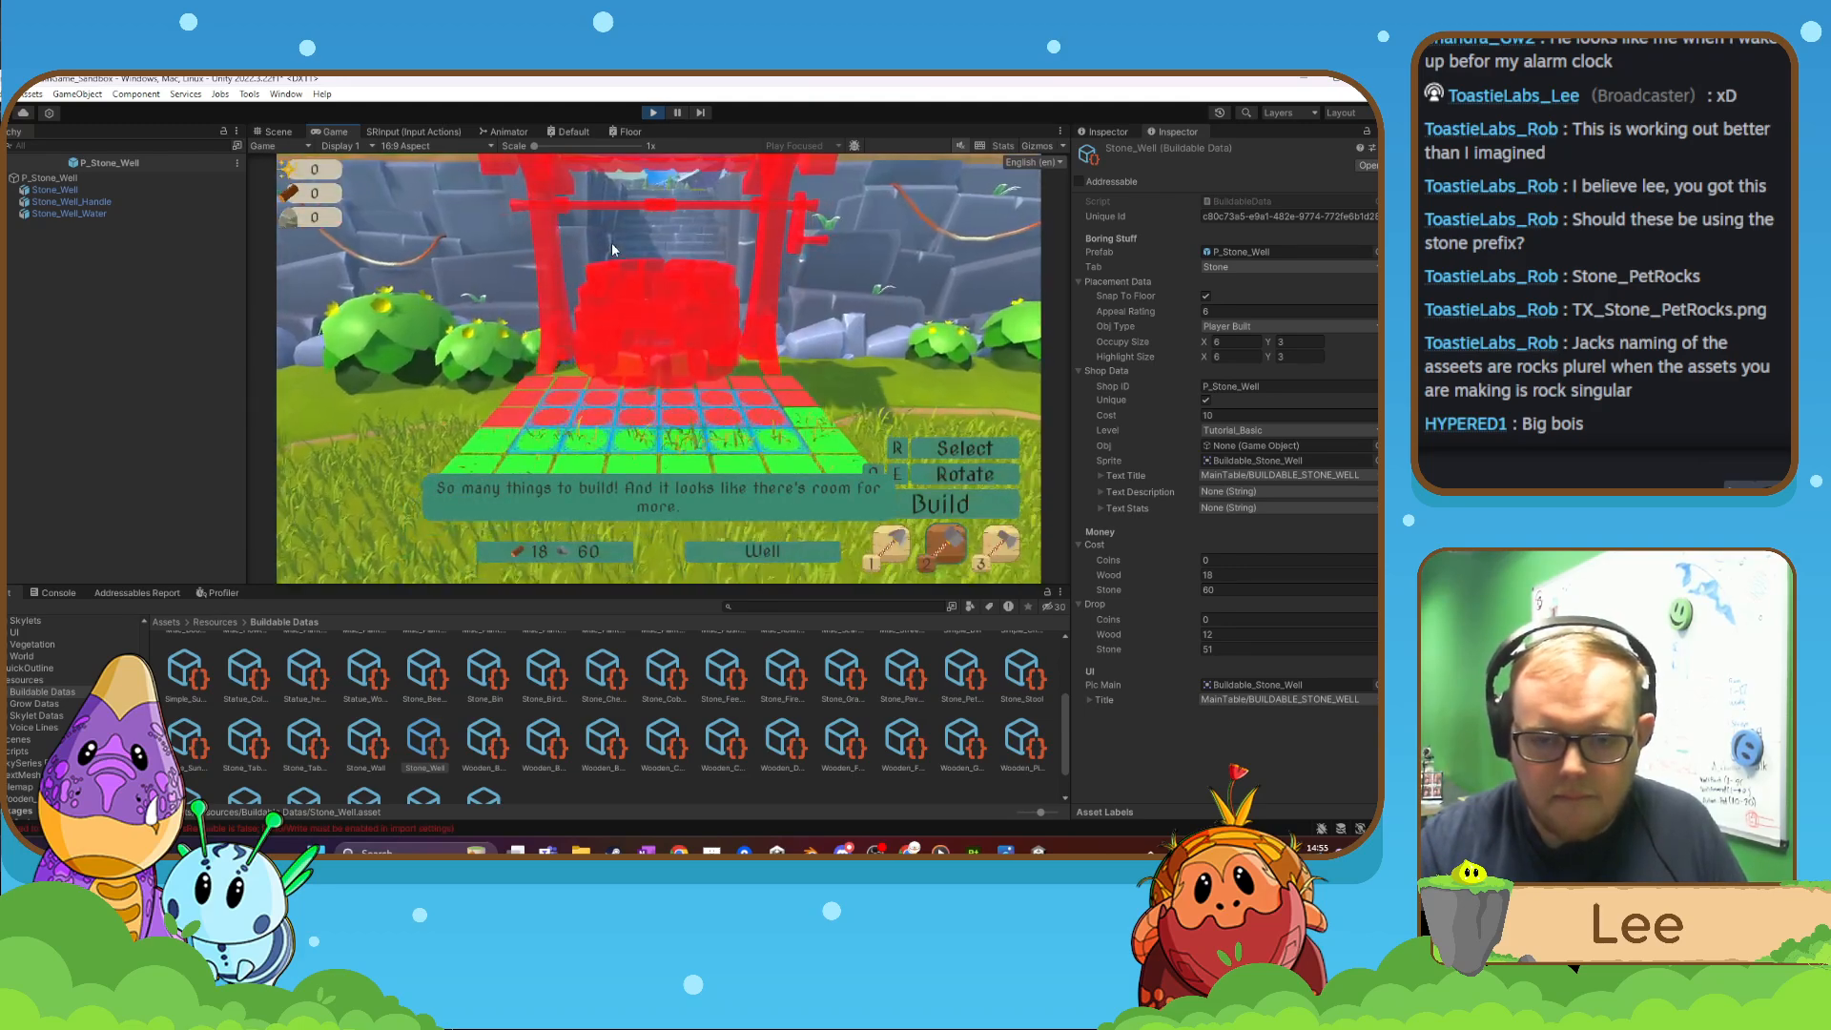
- Move the well preview towards the path and back to test its footprint, then build the well on the grass
key("w")
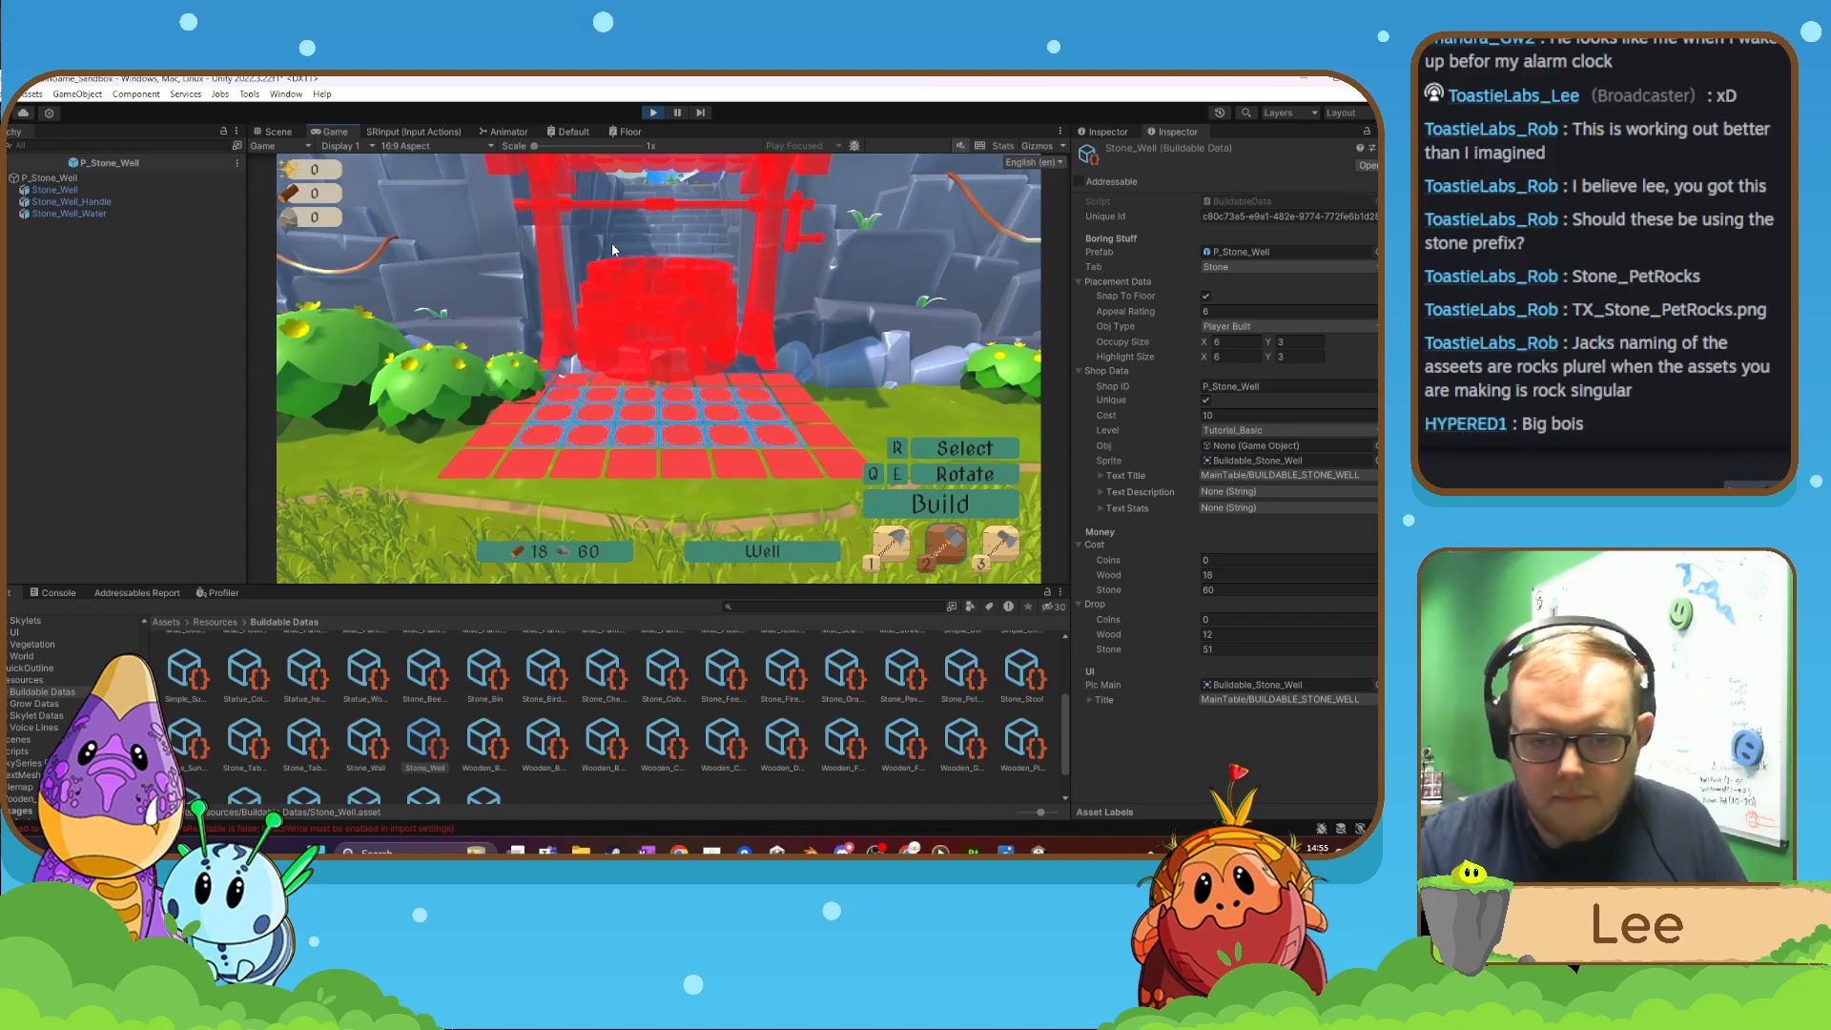
key("s")
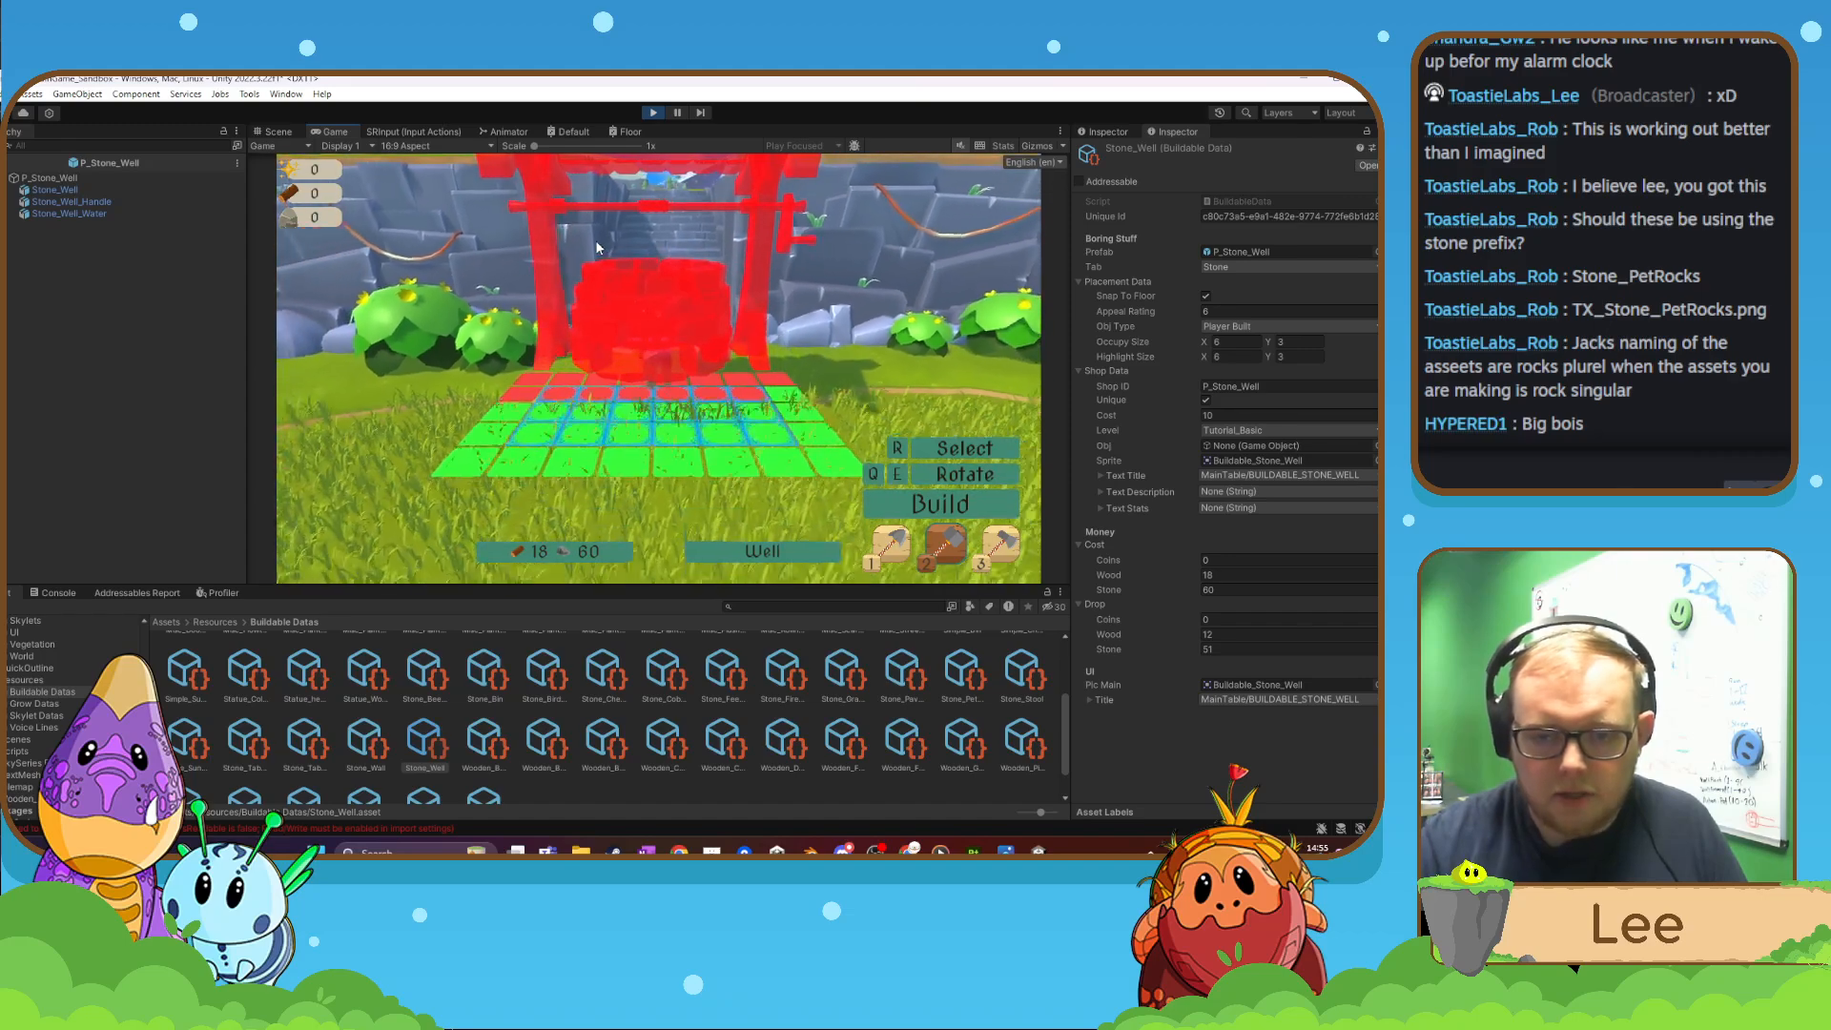
key("s")
left_click(587, 260)
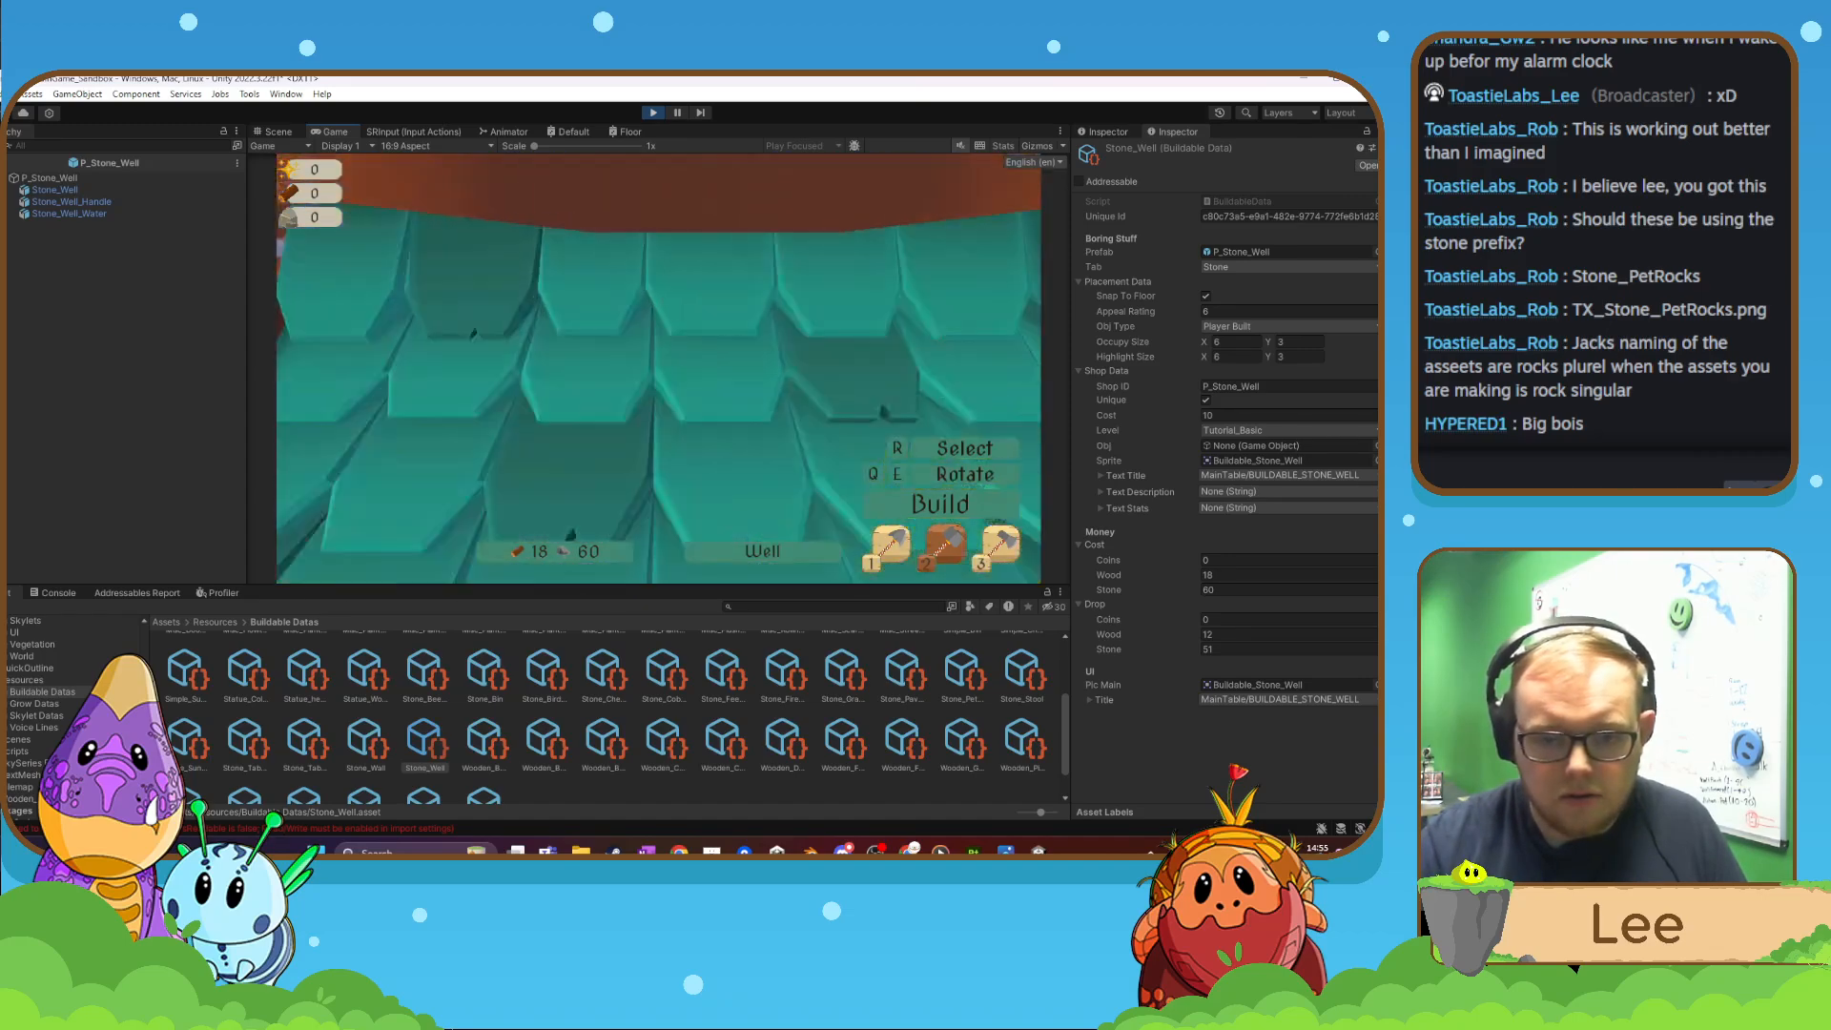
- Exit build mode and walk around the new well to inspect how the character fits beside its posts and crank
key("1")
key("1")
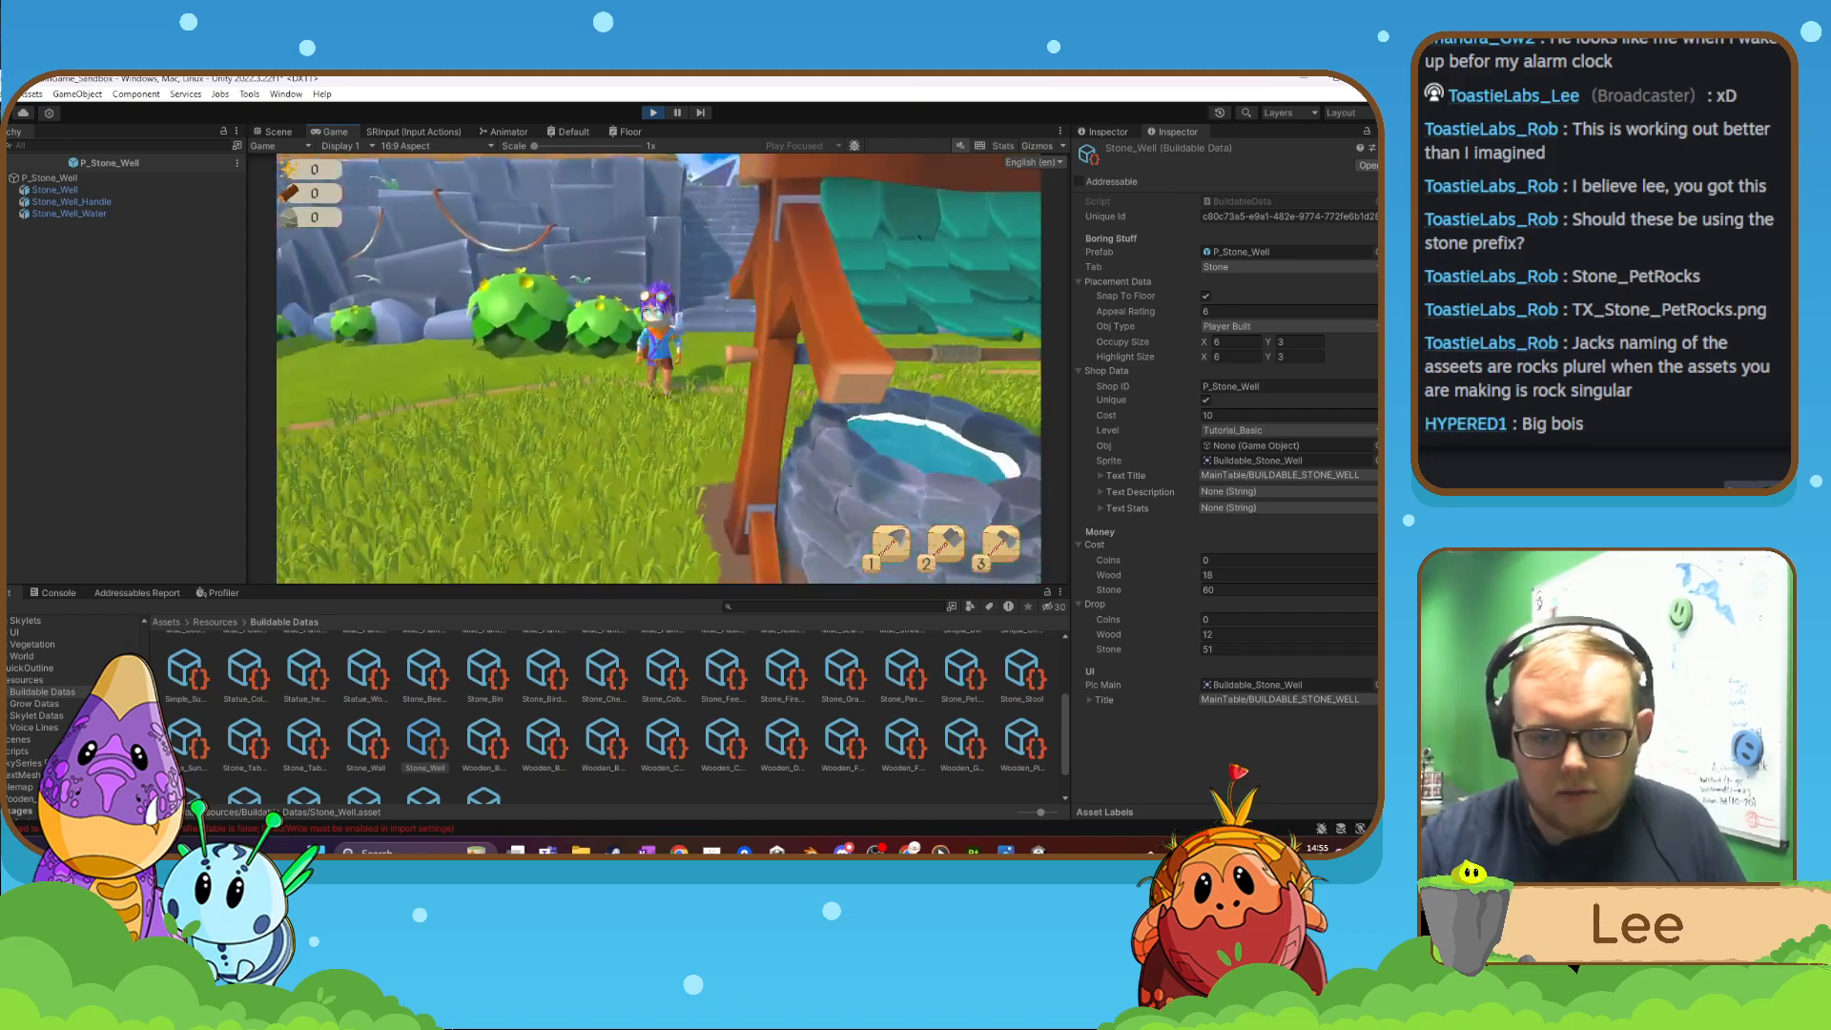
key("s")
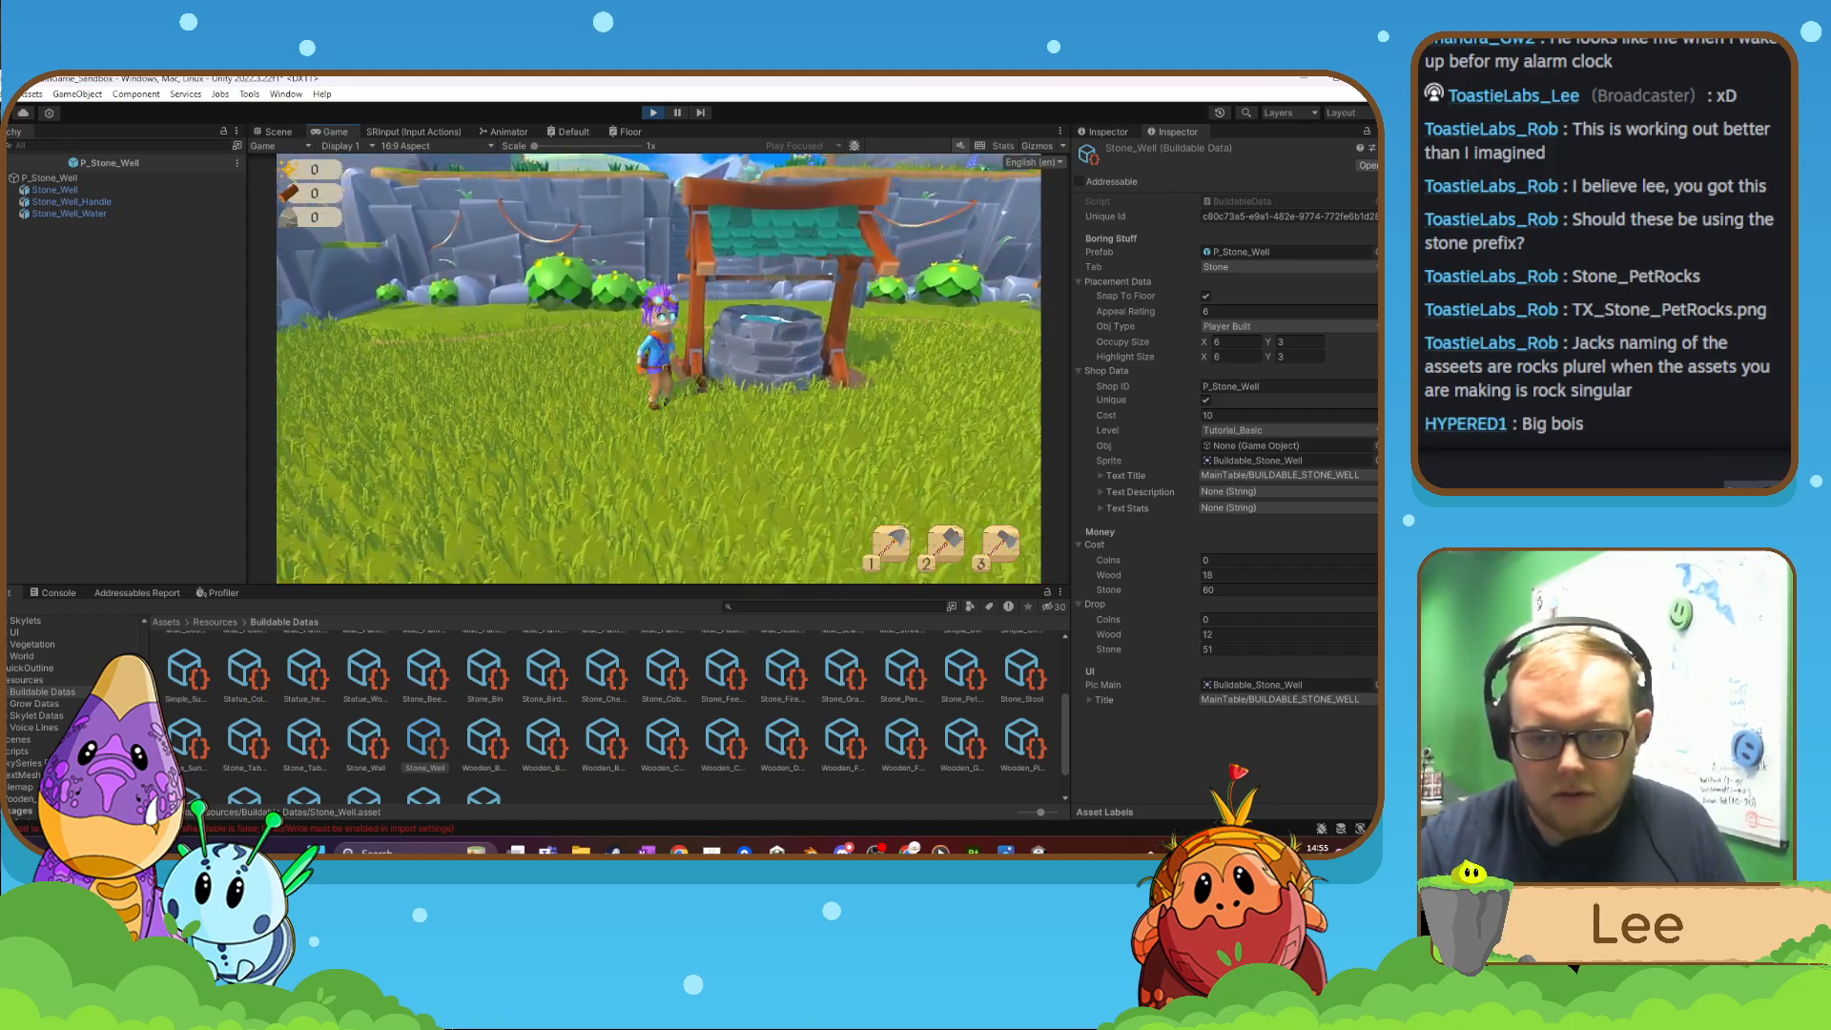
key("d")
key("w")
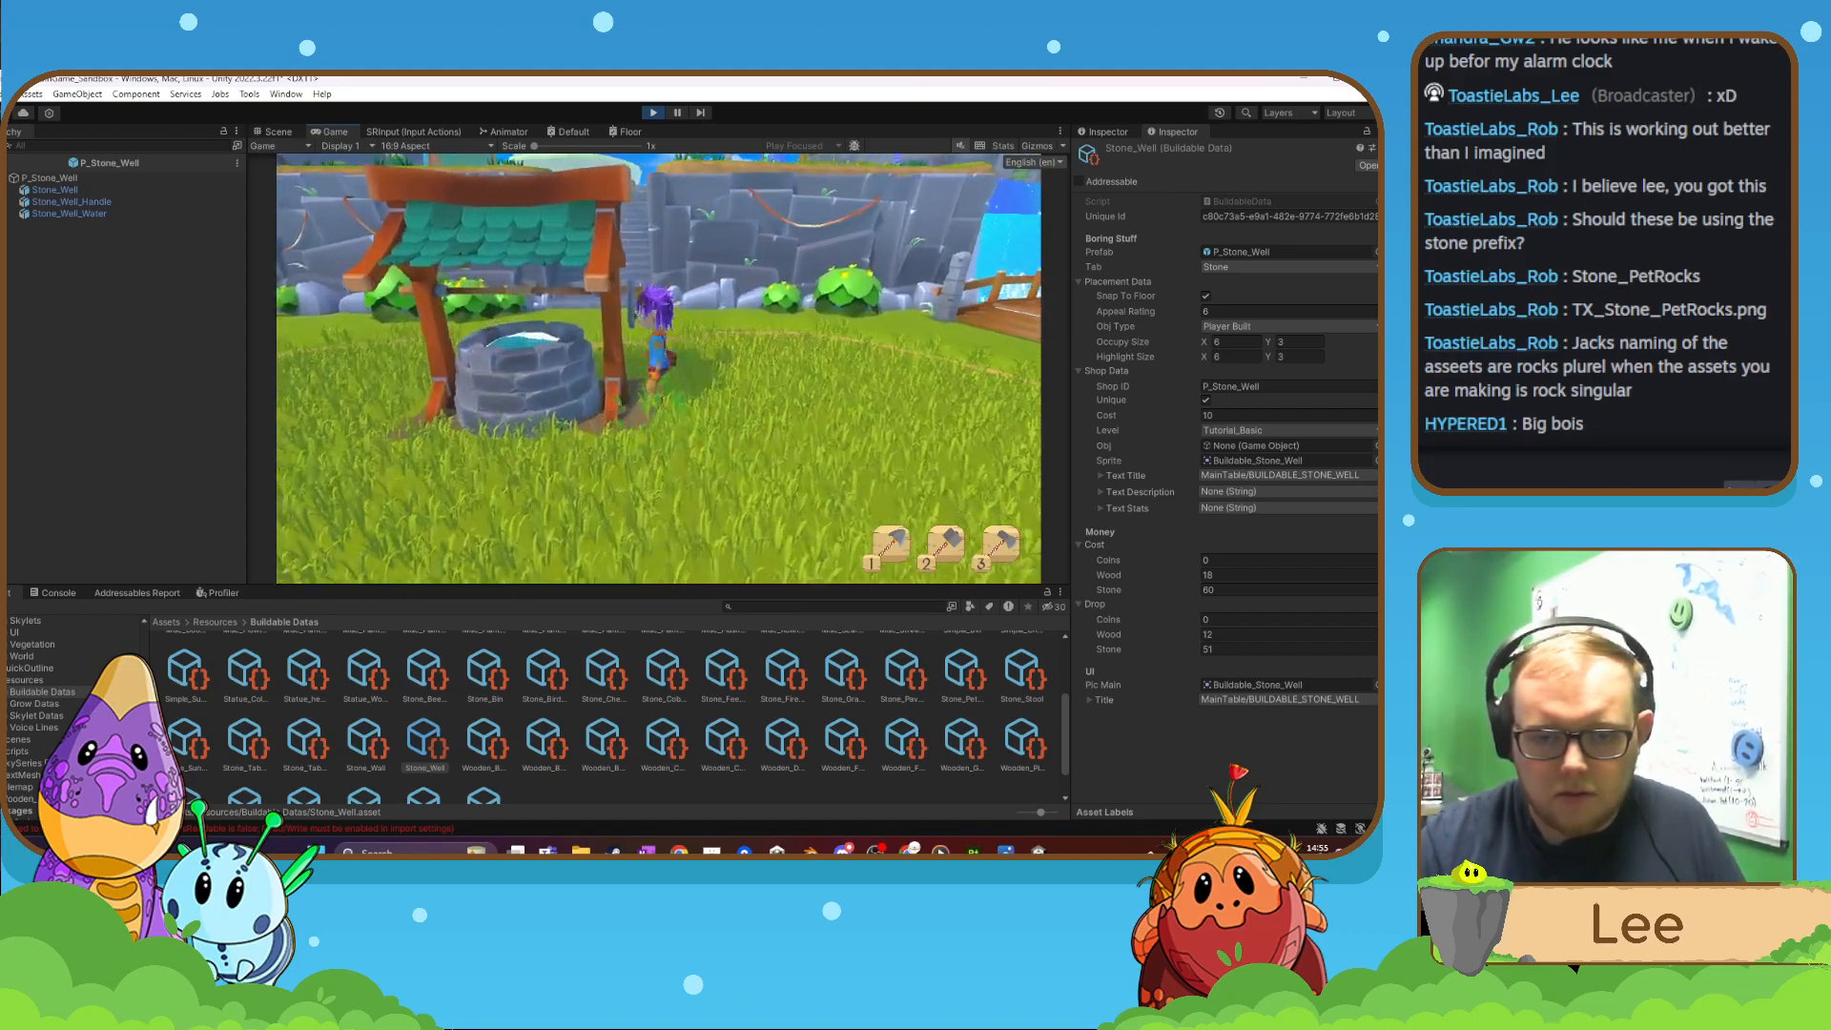
key("w")
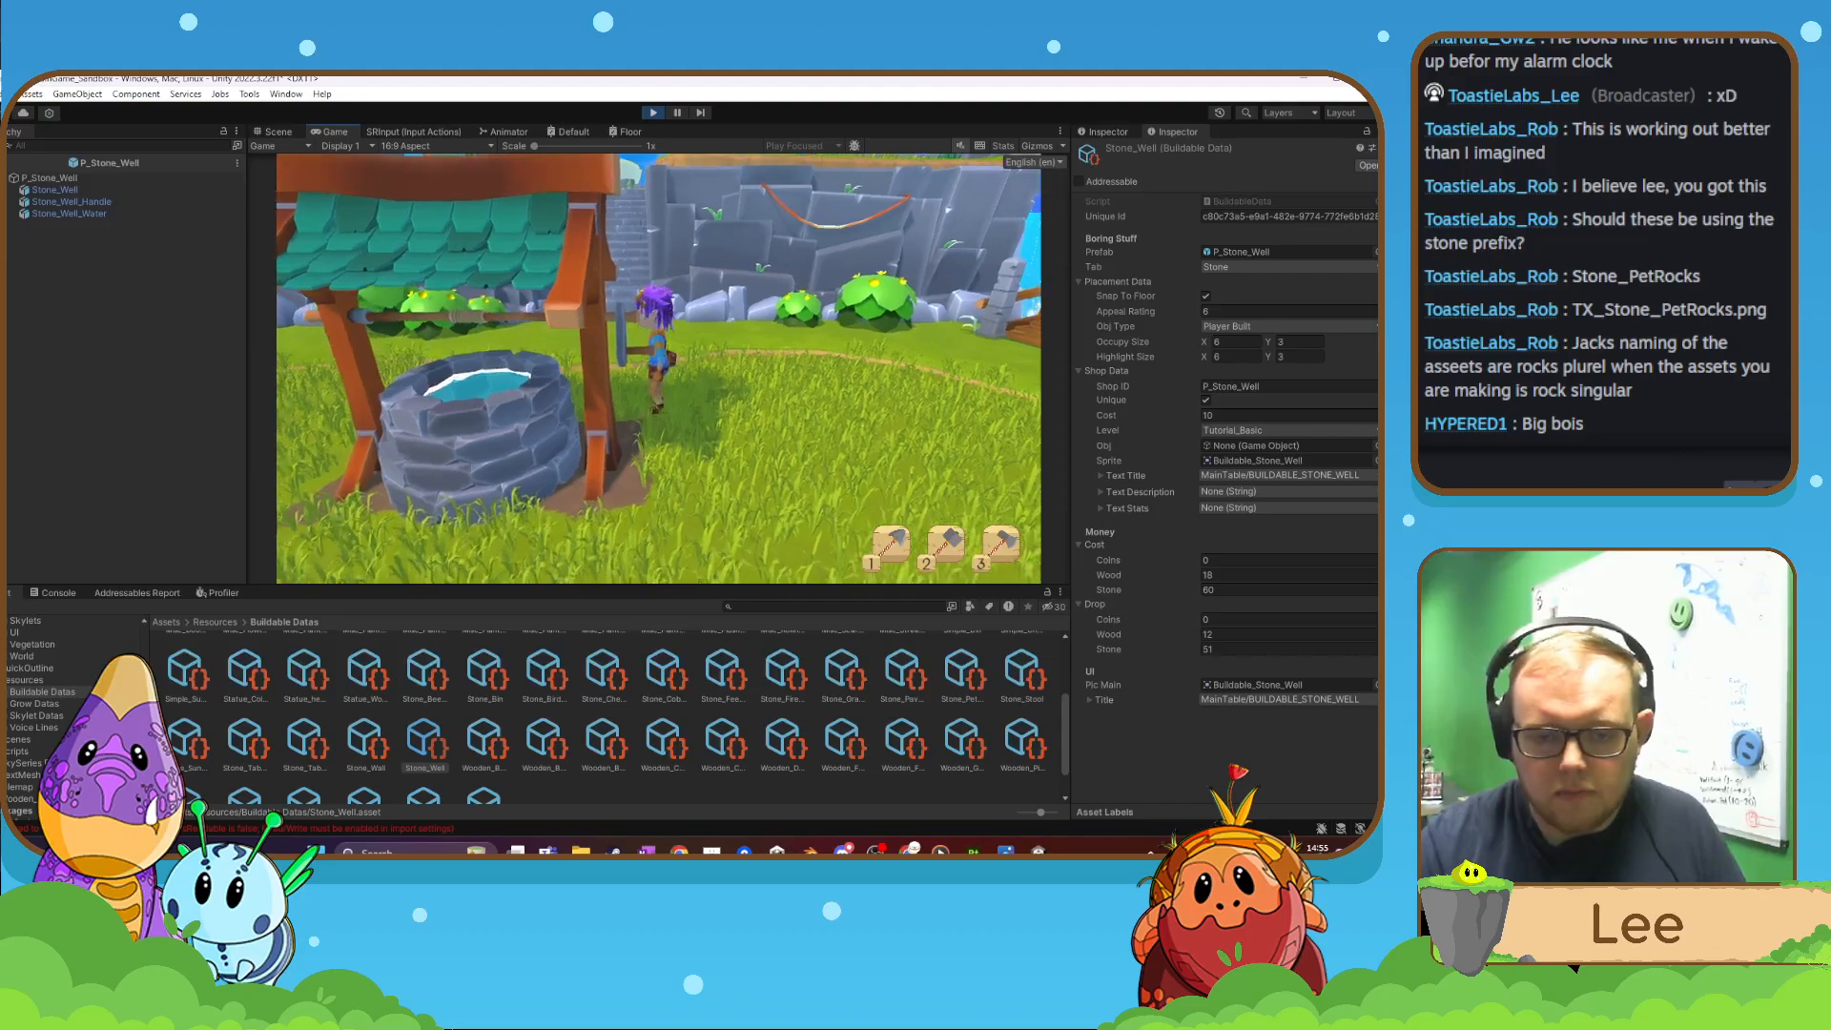
key("w")
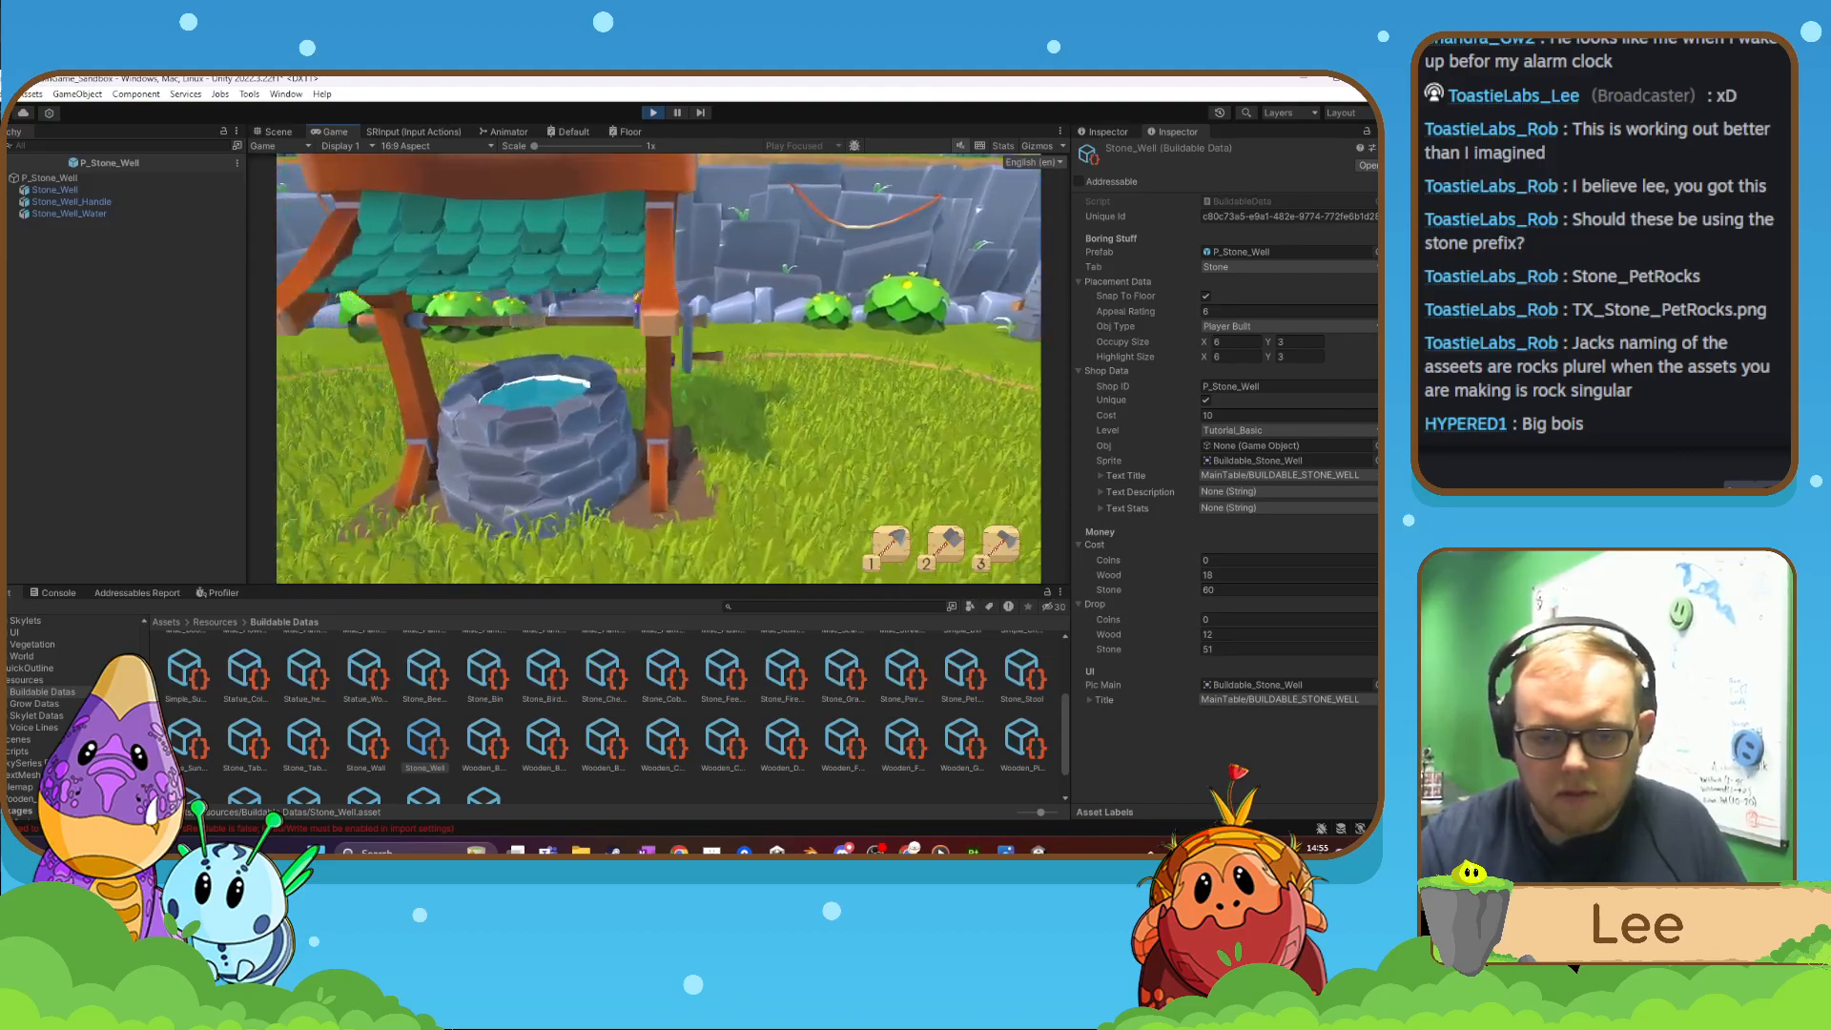
key("a")
key("e")
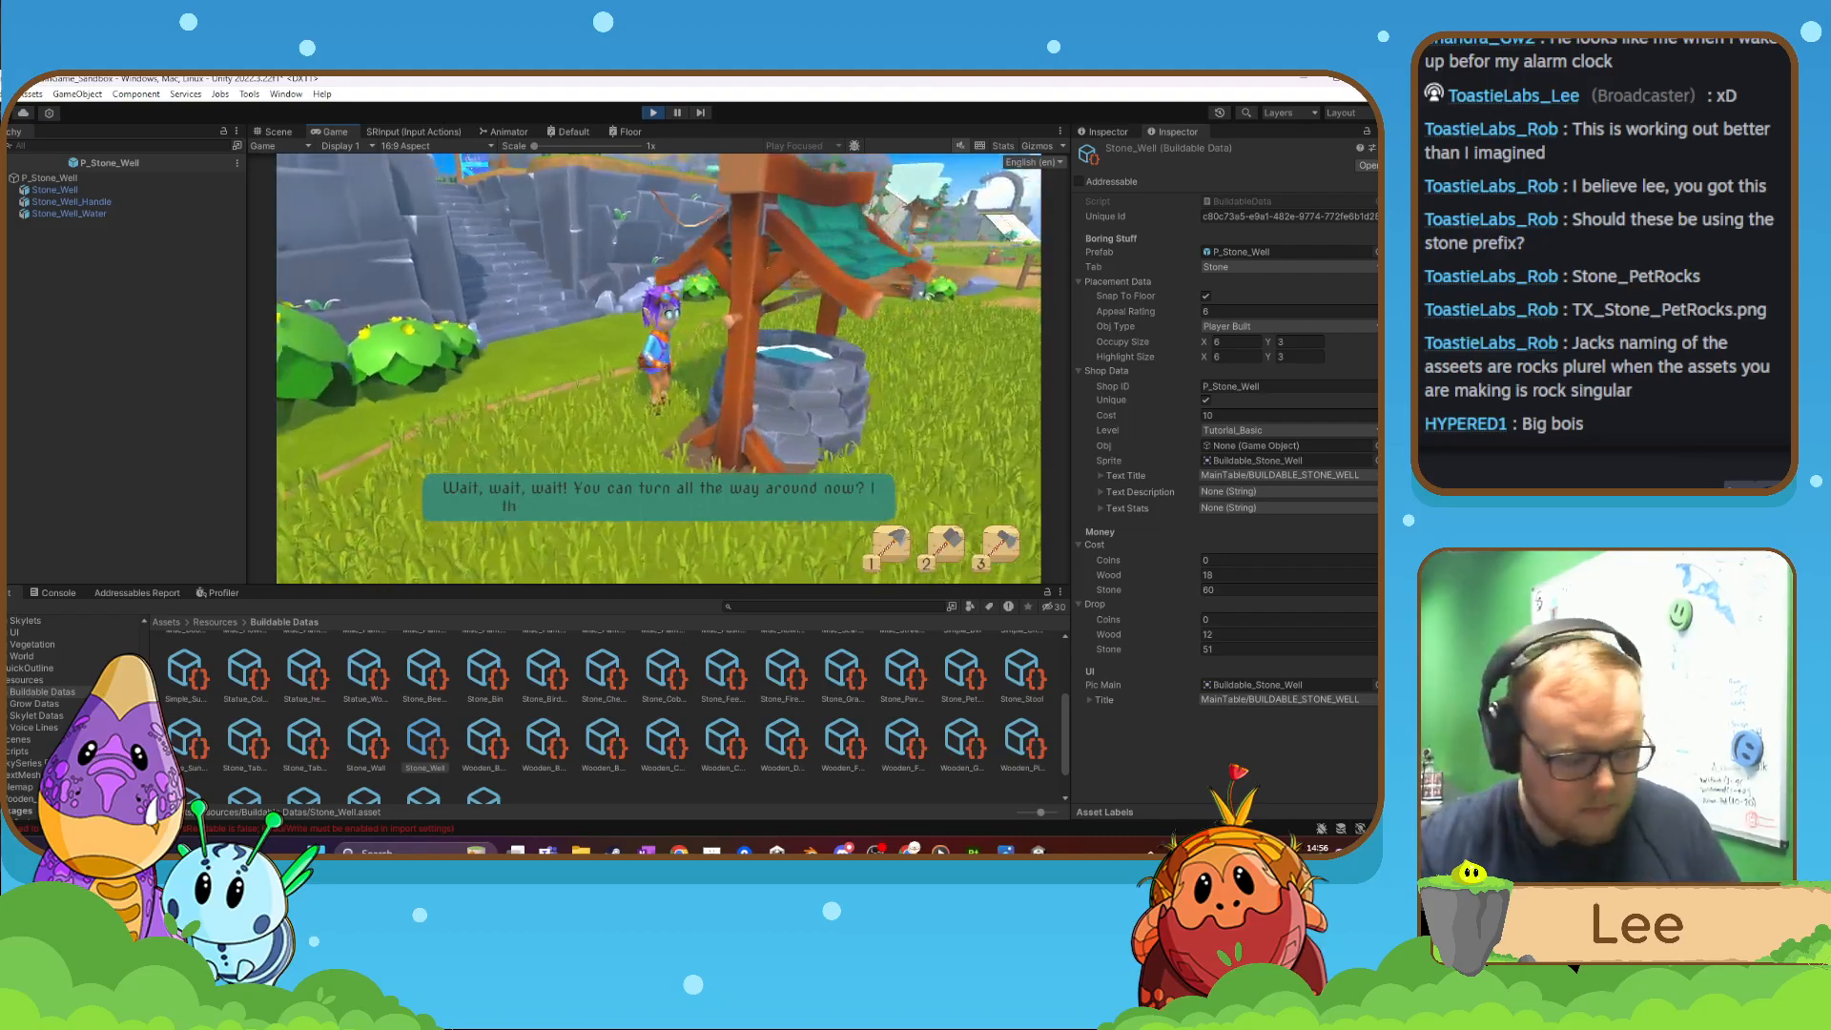
- Re-enter build mode to test a second well preview beside the built one, then check the Dig terraform tool there and put it away
key("2")
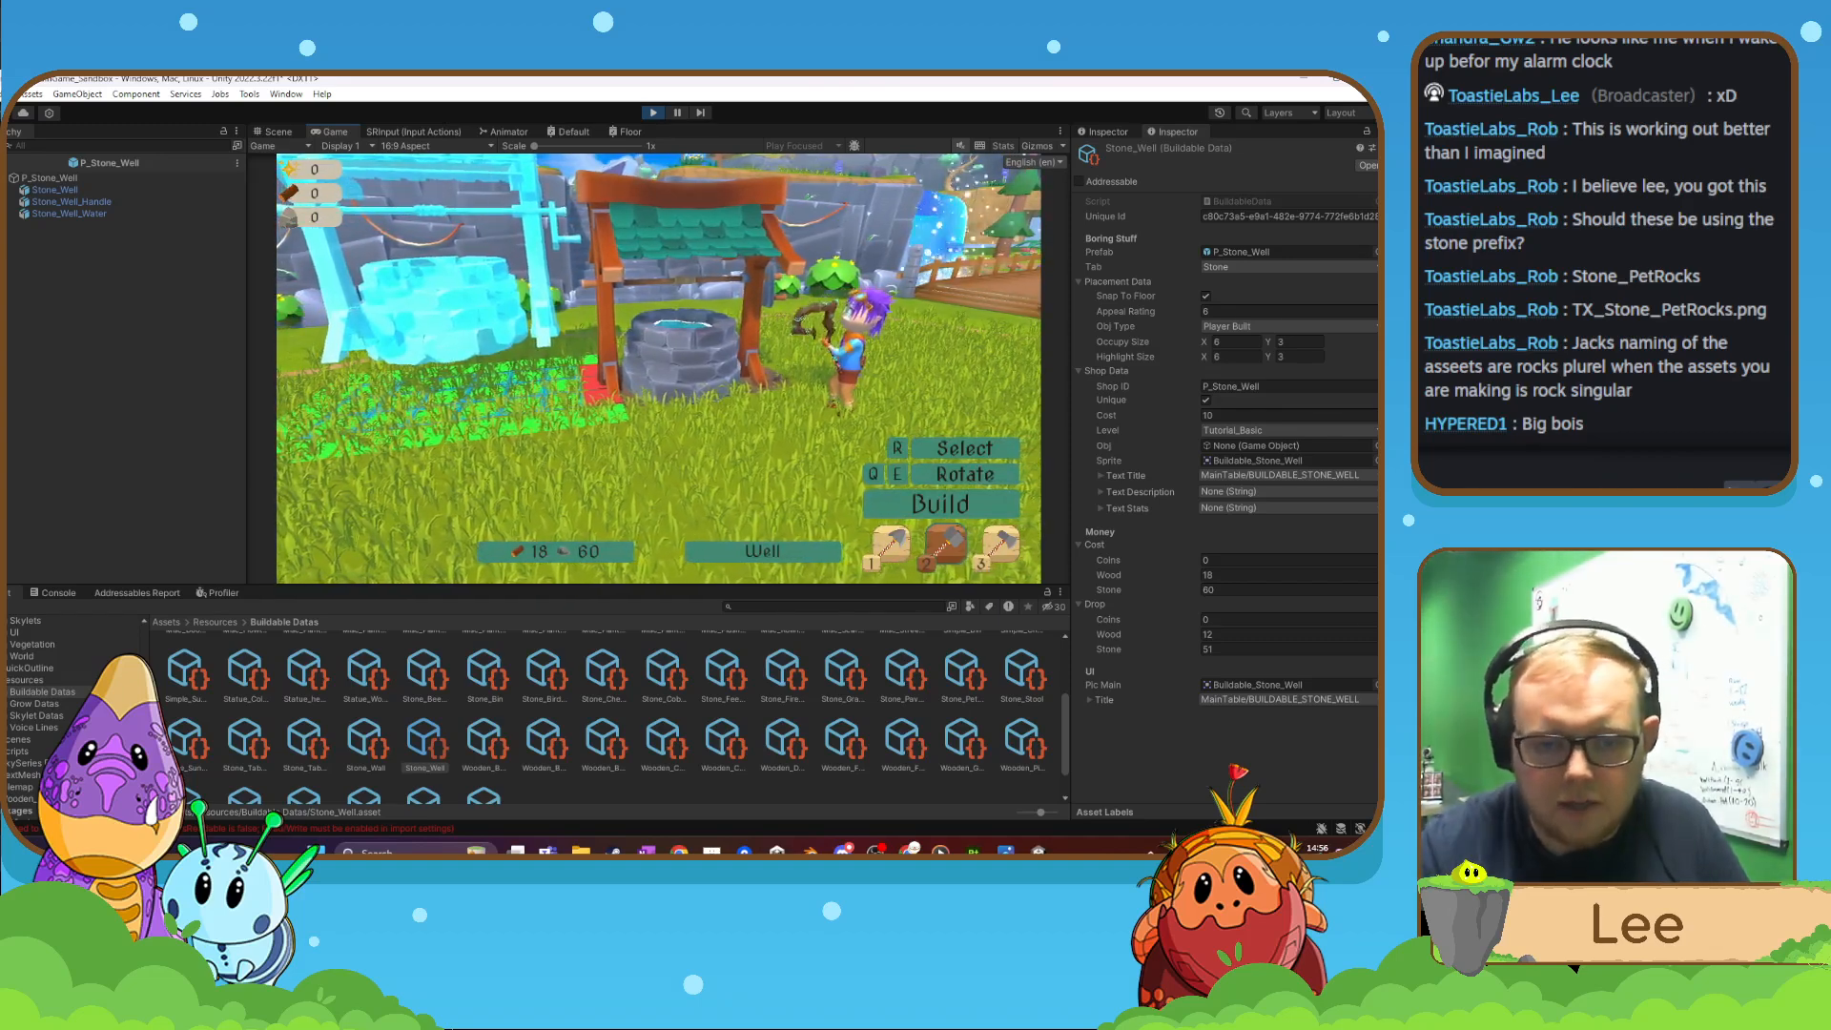
key("d")
key("d")
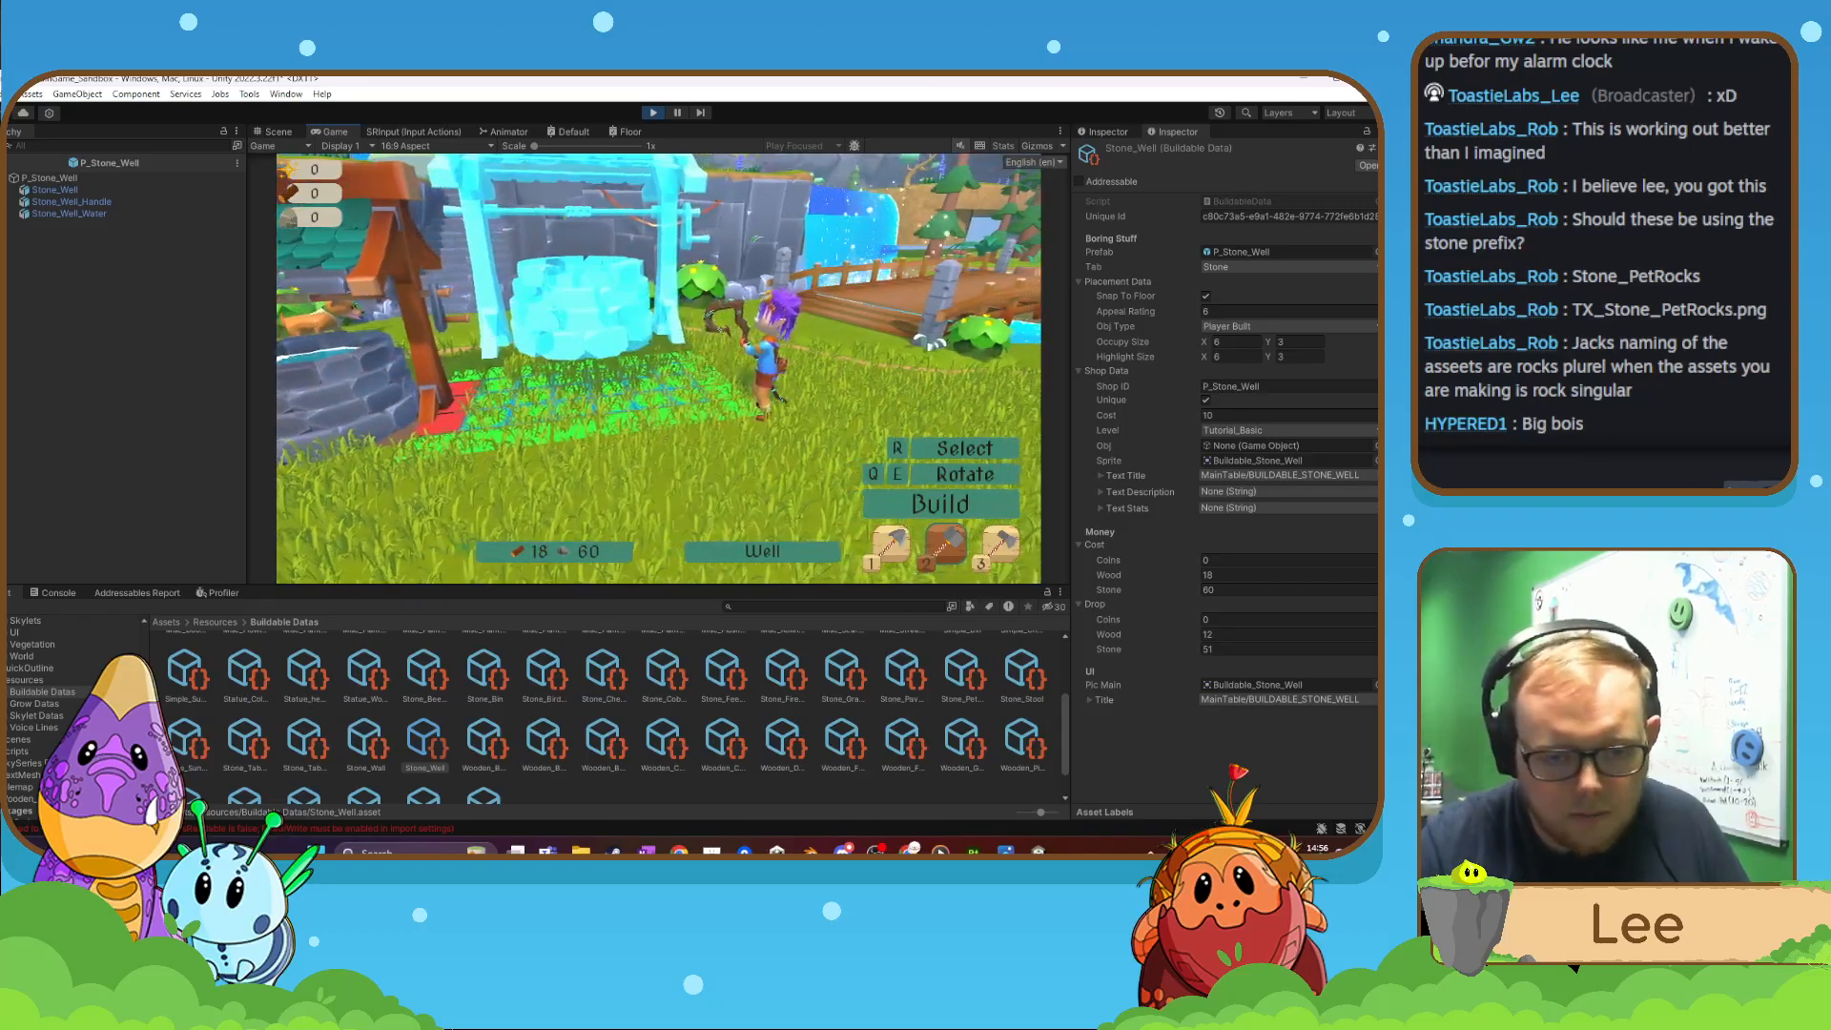
key("1")
key("a")
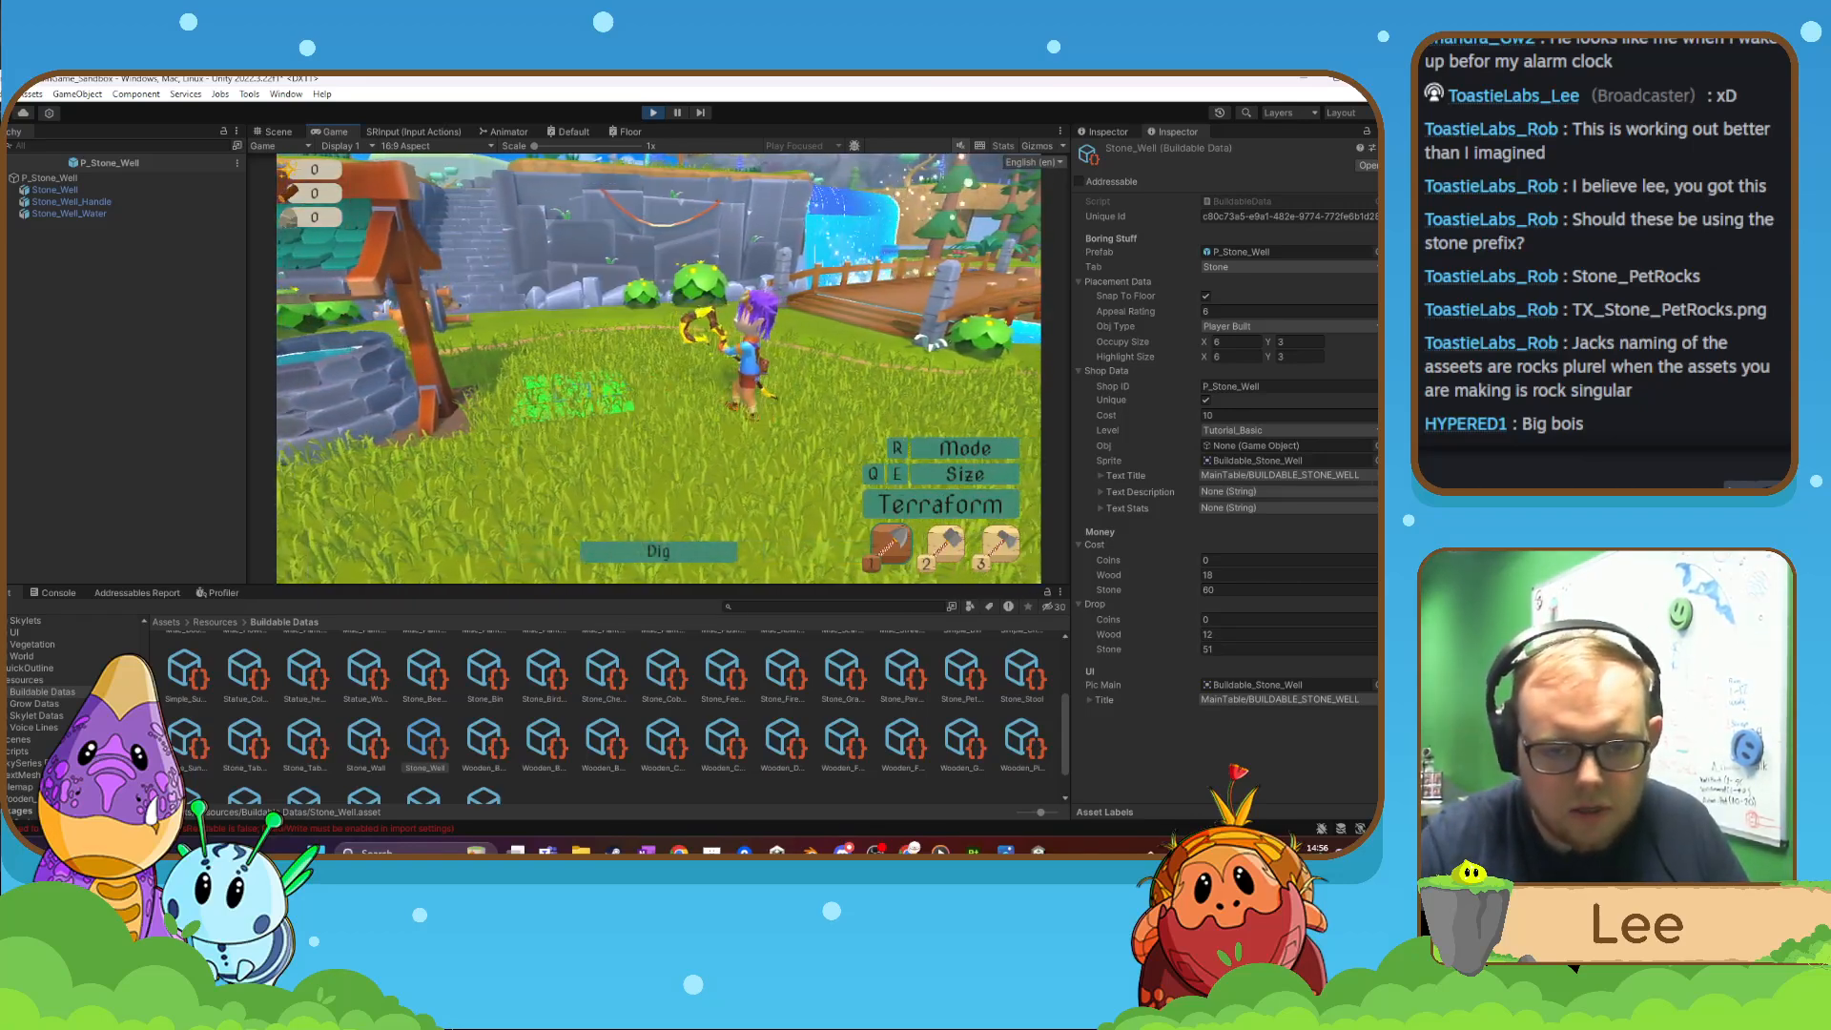
key("1")
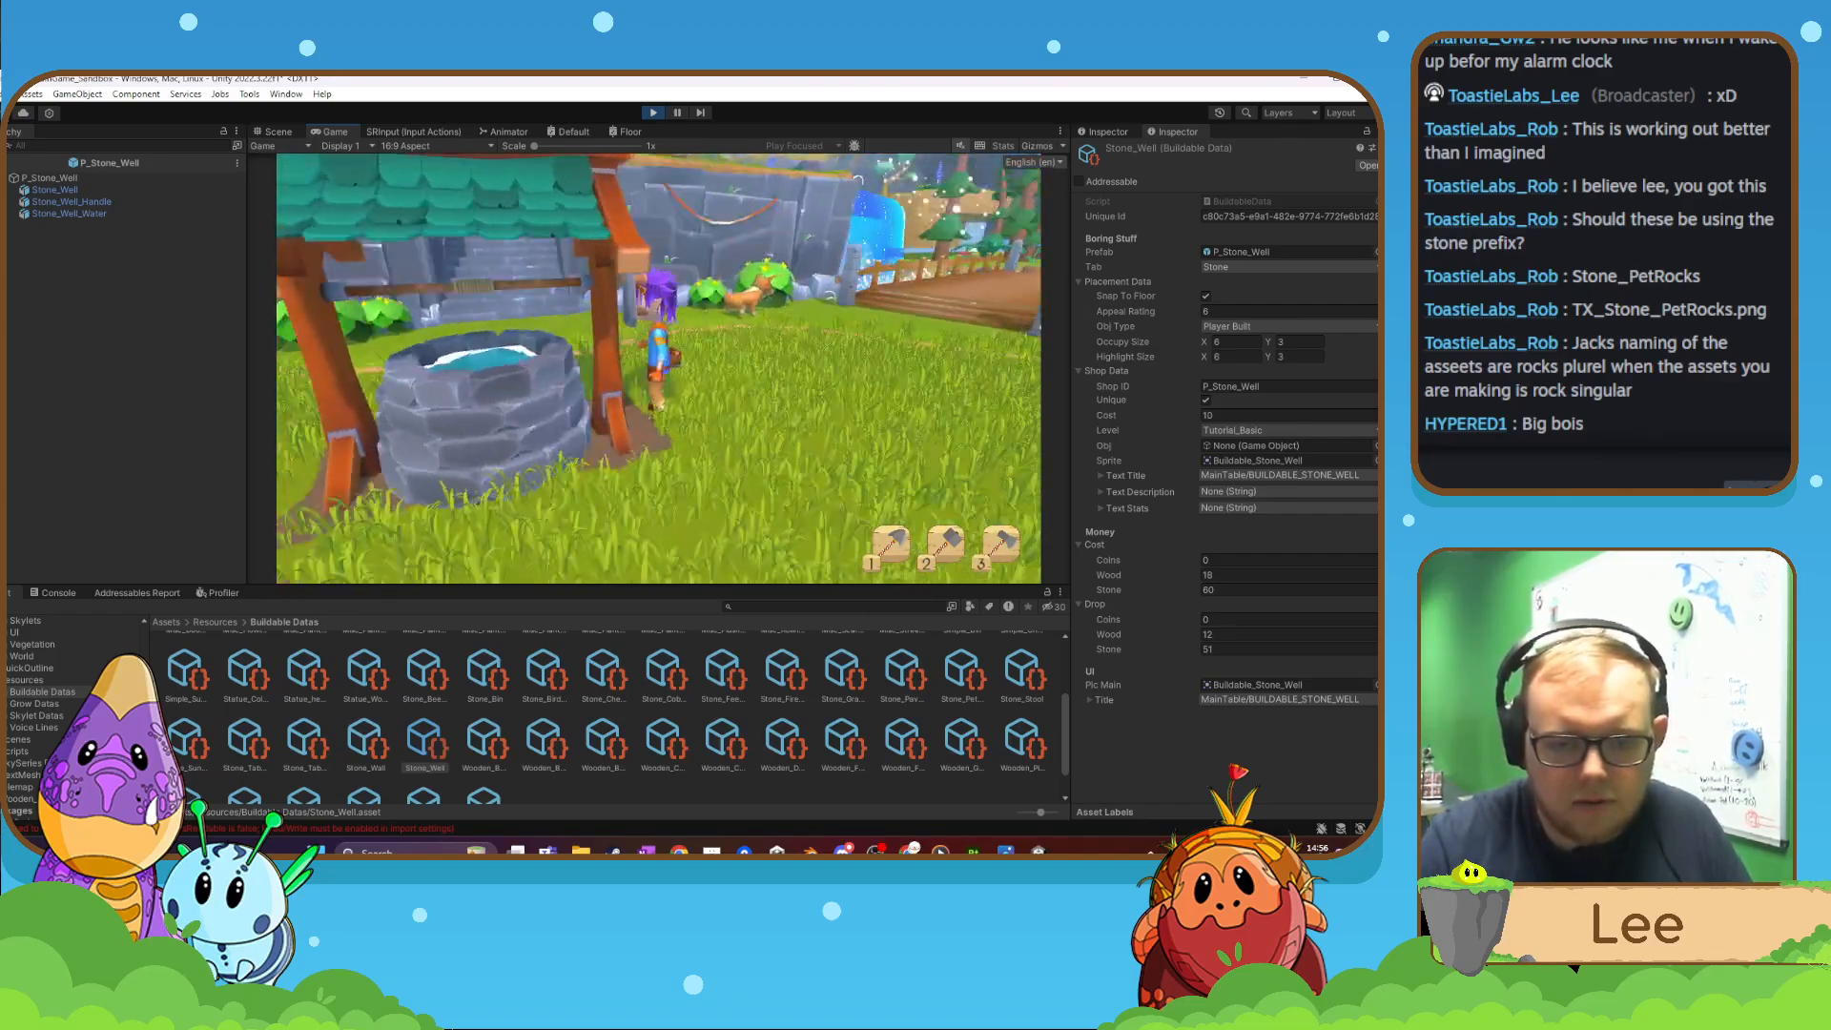
- Pause the game and stop the play session
key("s")
key("Escape")
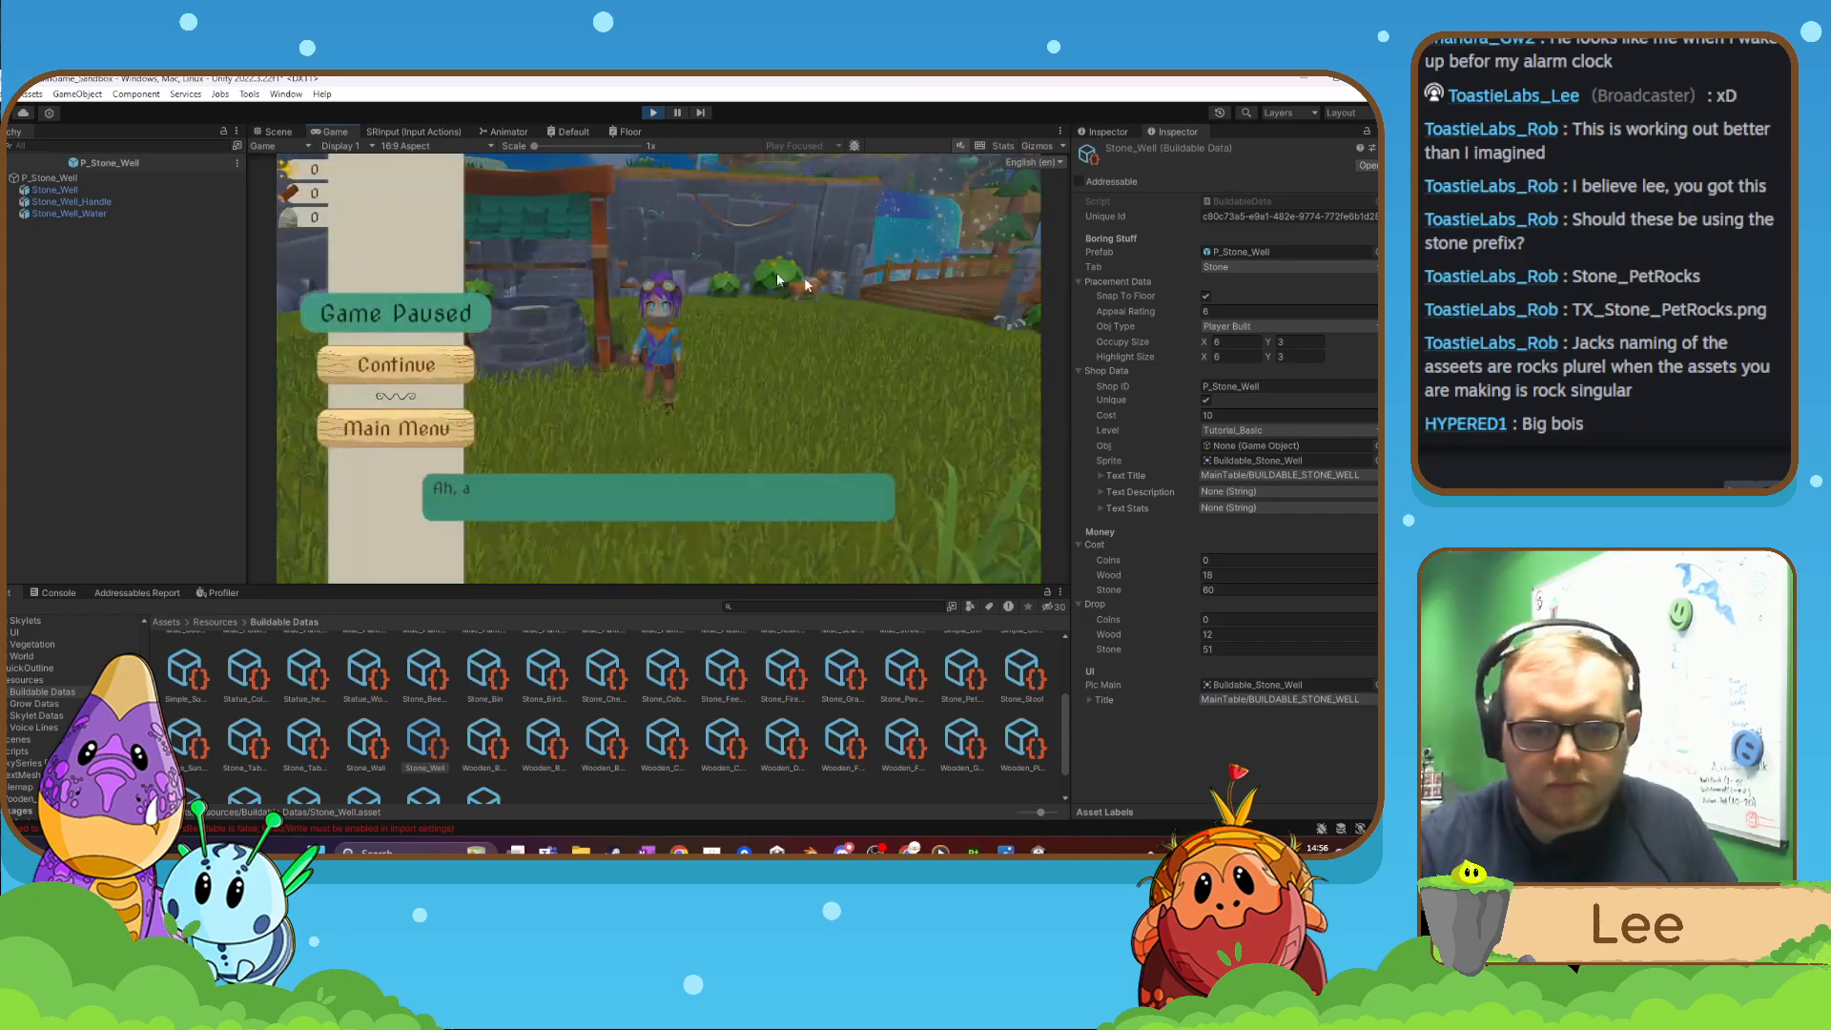
left_click(654, 114)
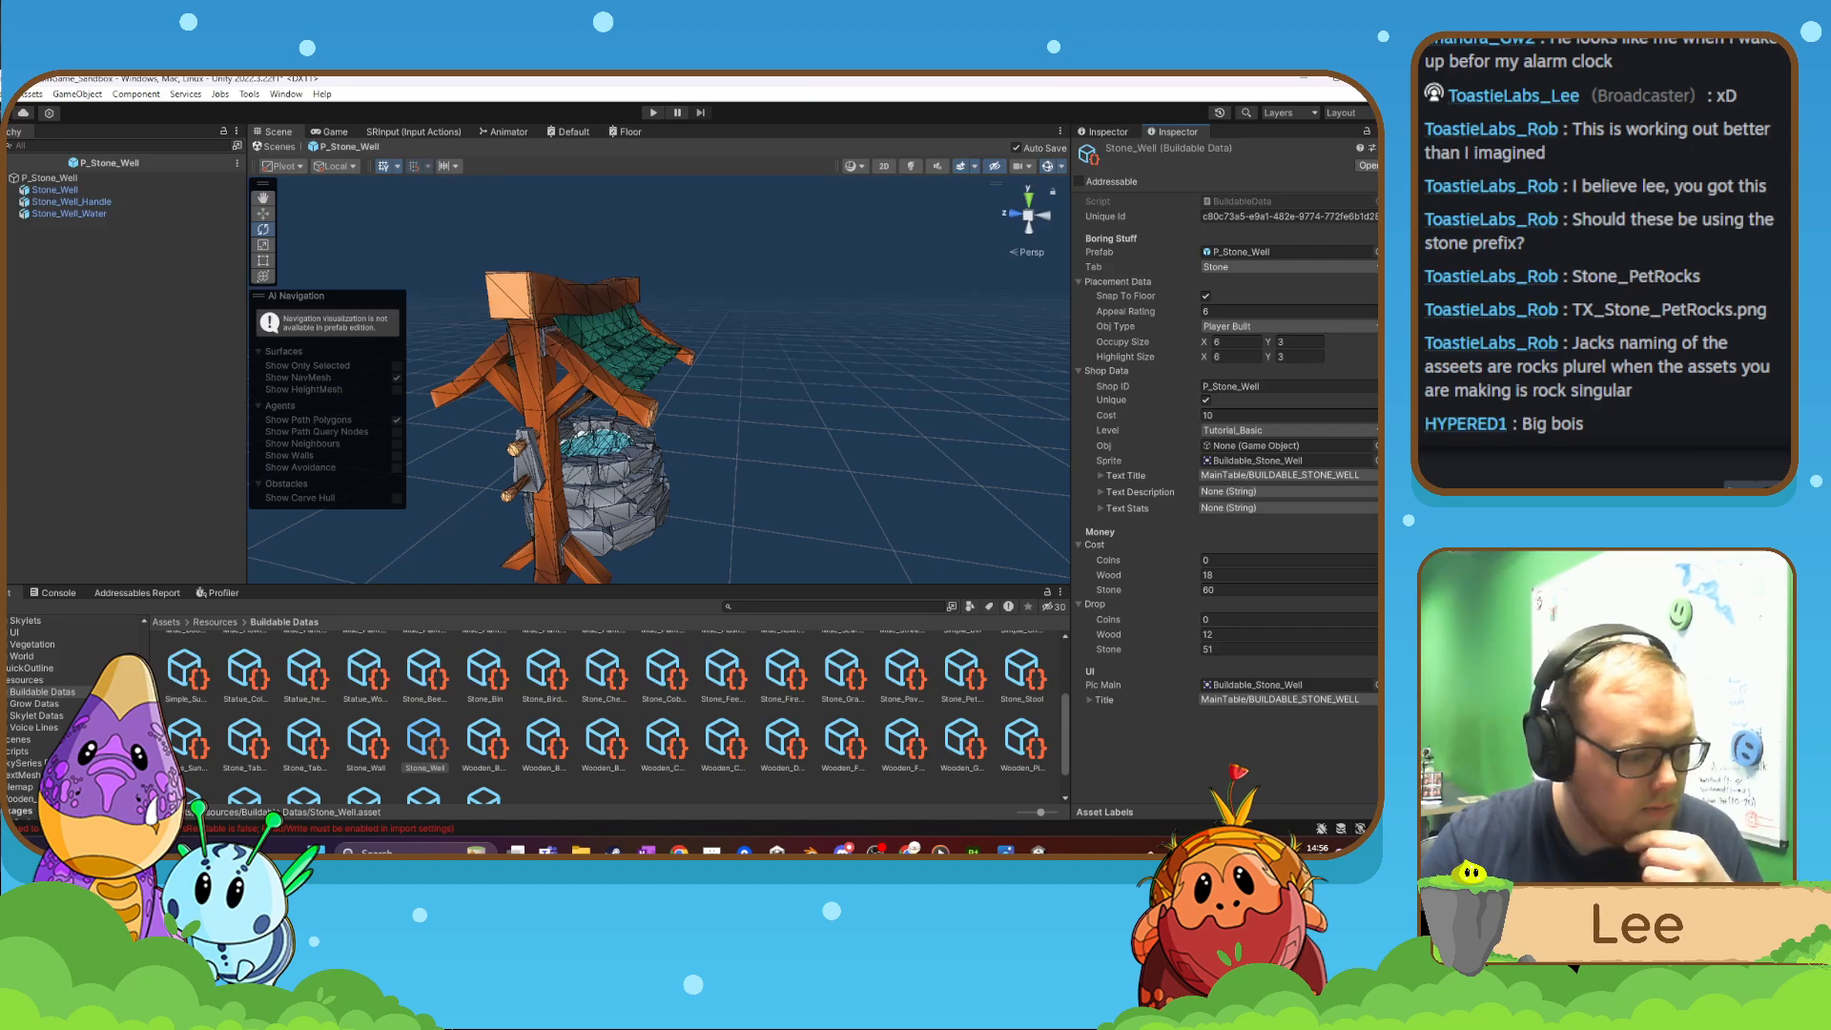
- Open the Prefabs/Buildable folder and look through its prefabs for the next asset
key("super+d")
key("super+d")
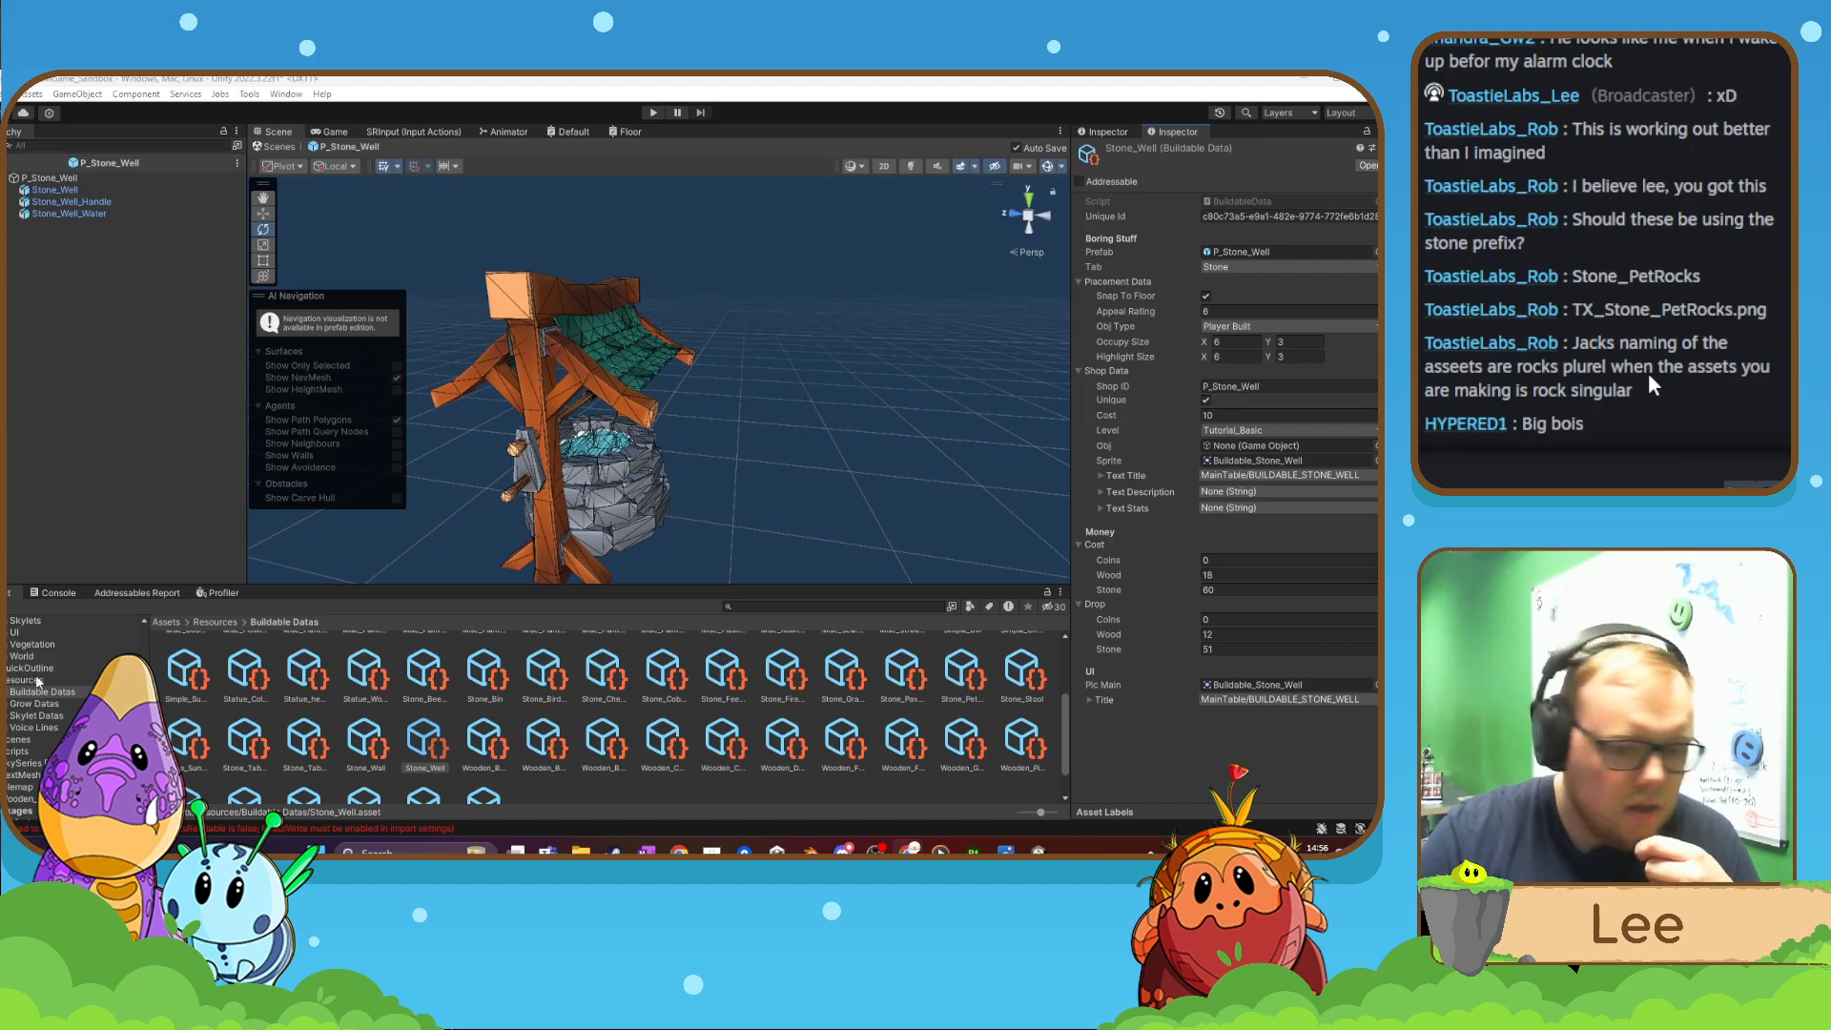
scroll(26, 699, "up", 3)
scroll(27, 701, "up", 3)
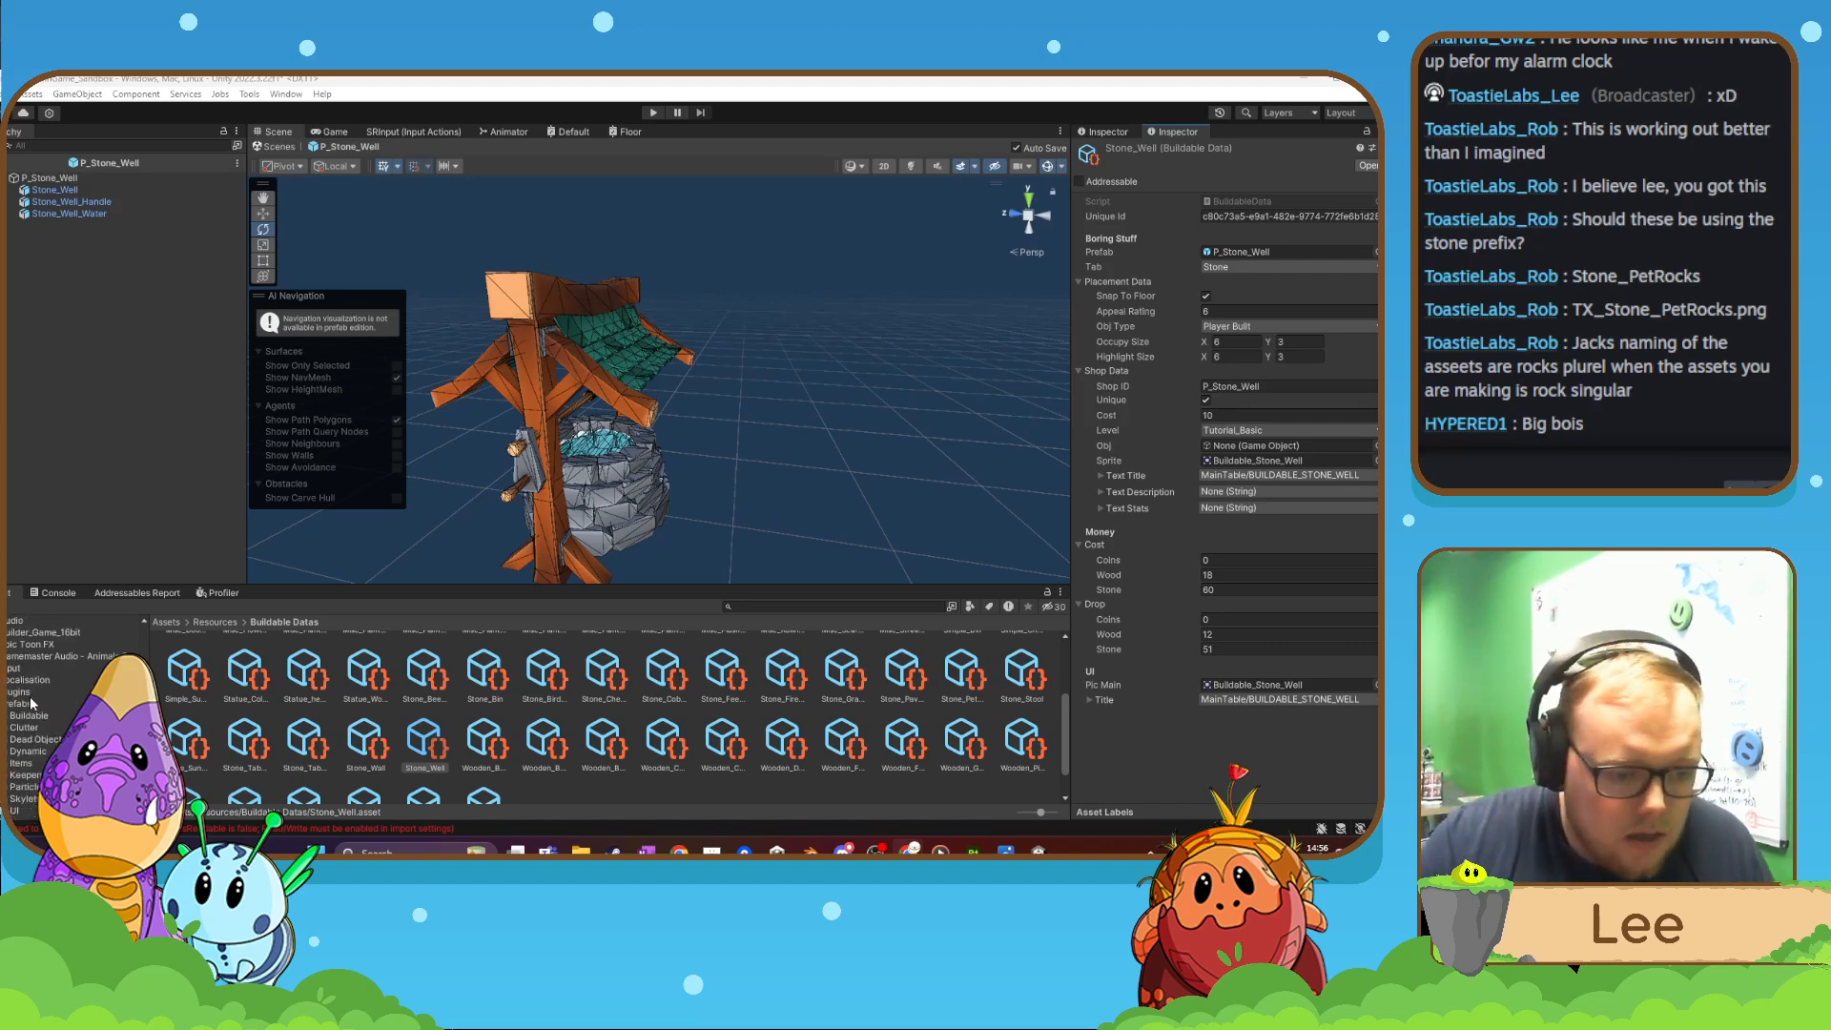
left_click(46, 714)
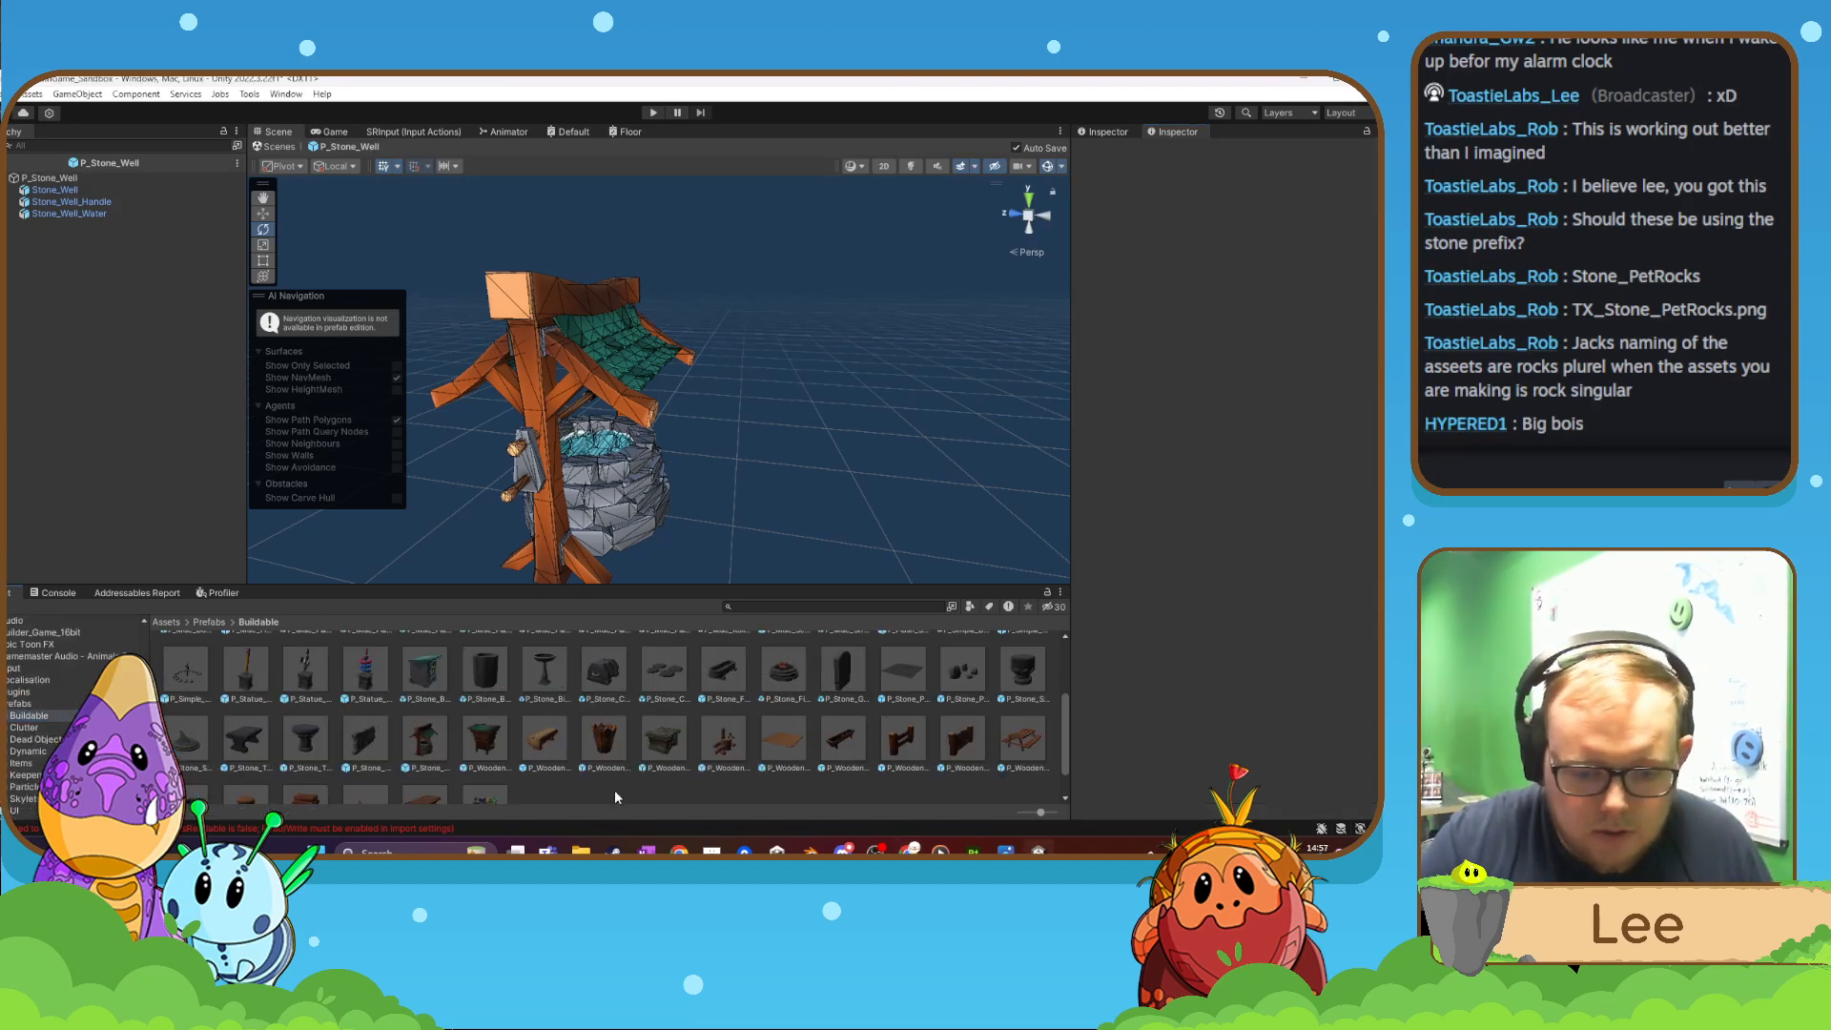
scroll(614, 790, "up", 1)
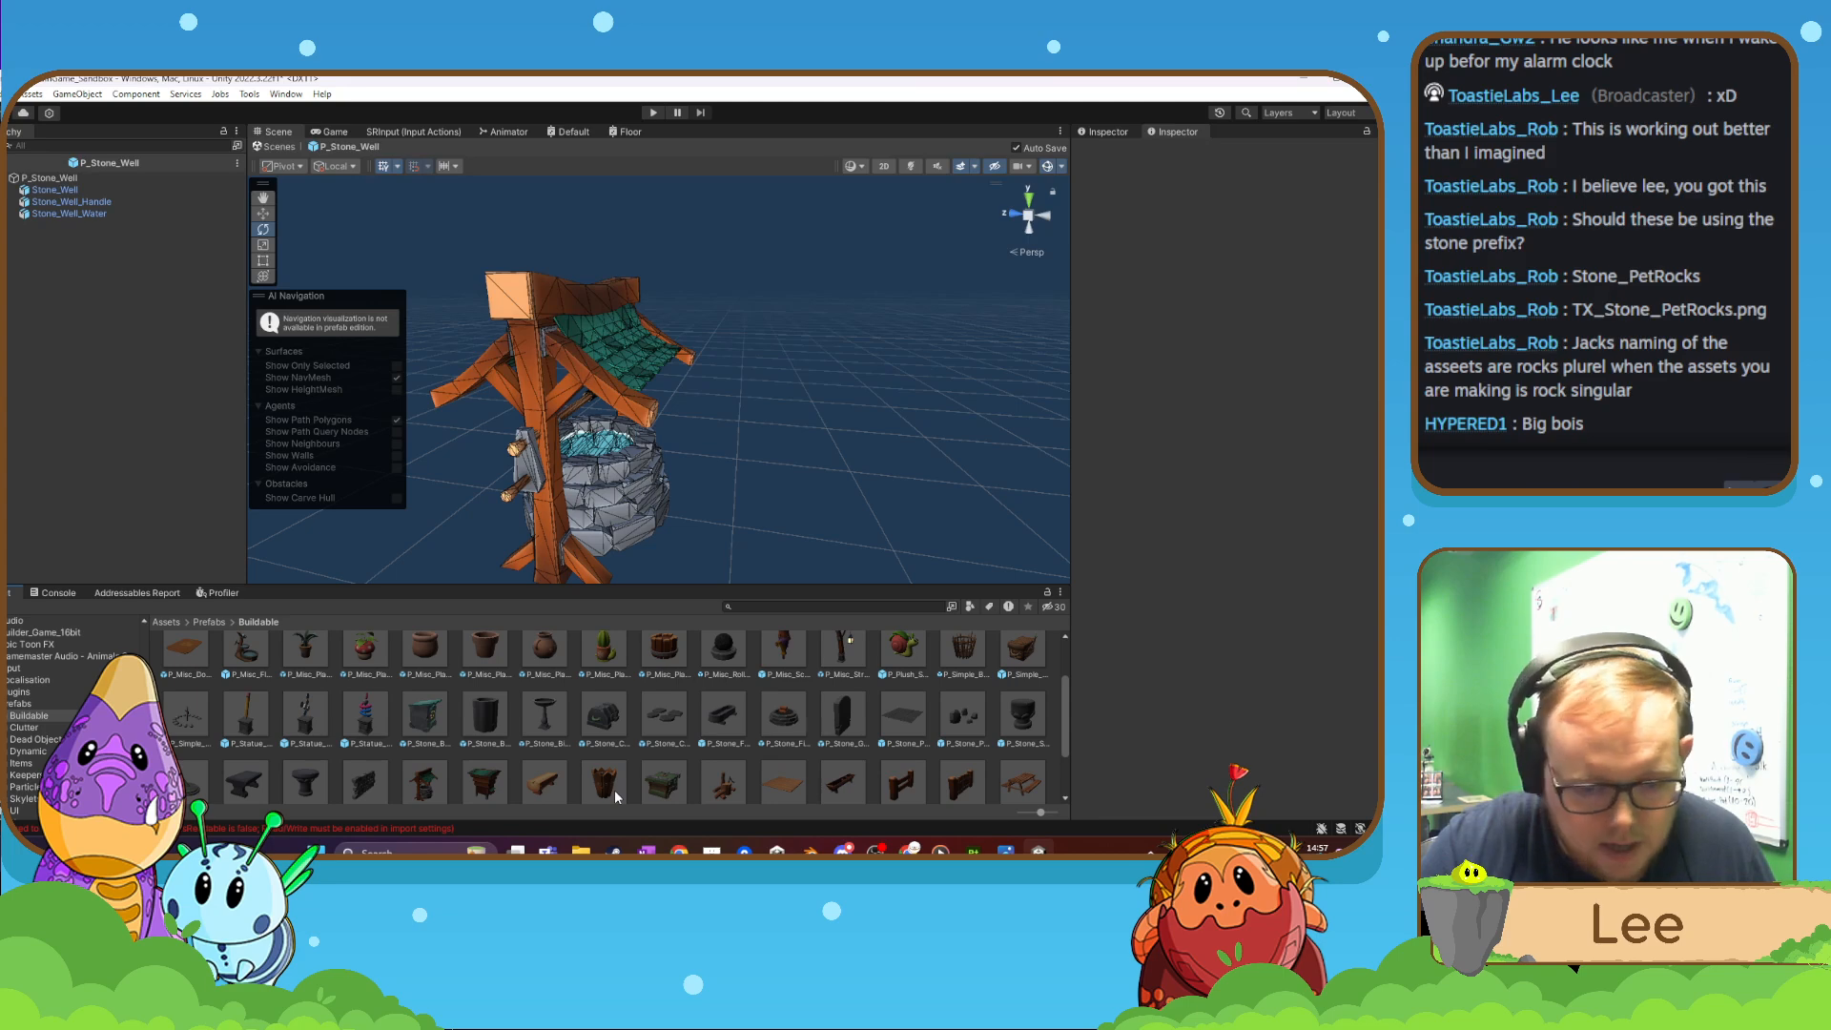
scroll(614, 790, "up", 1)
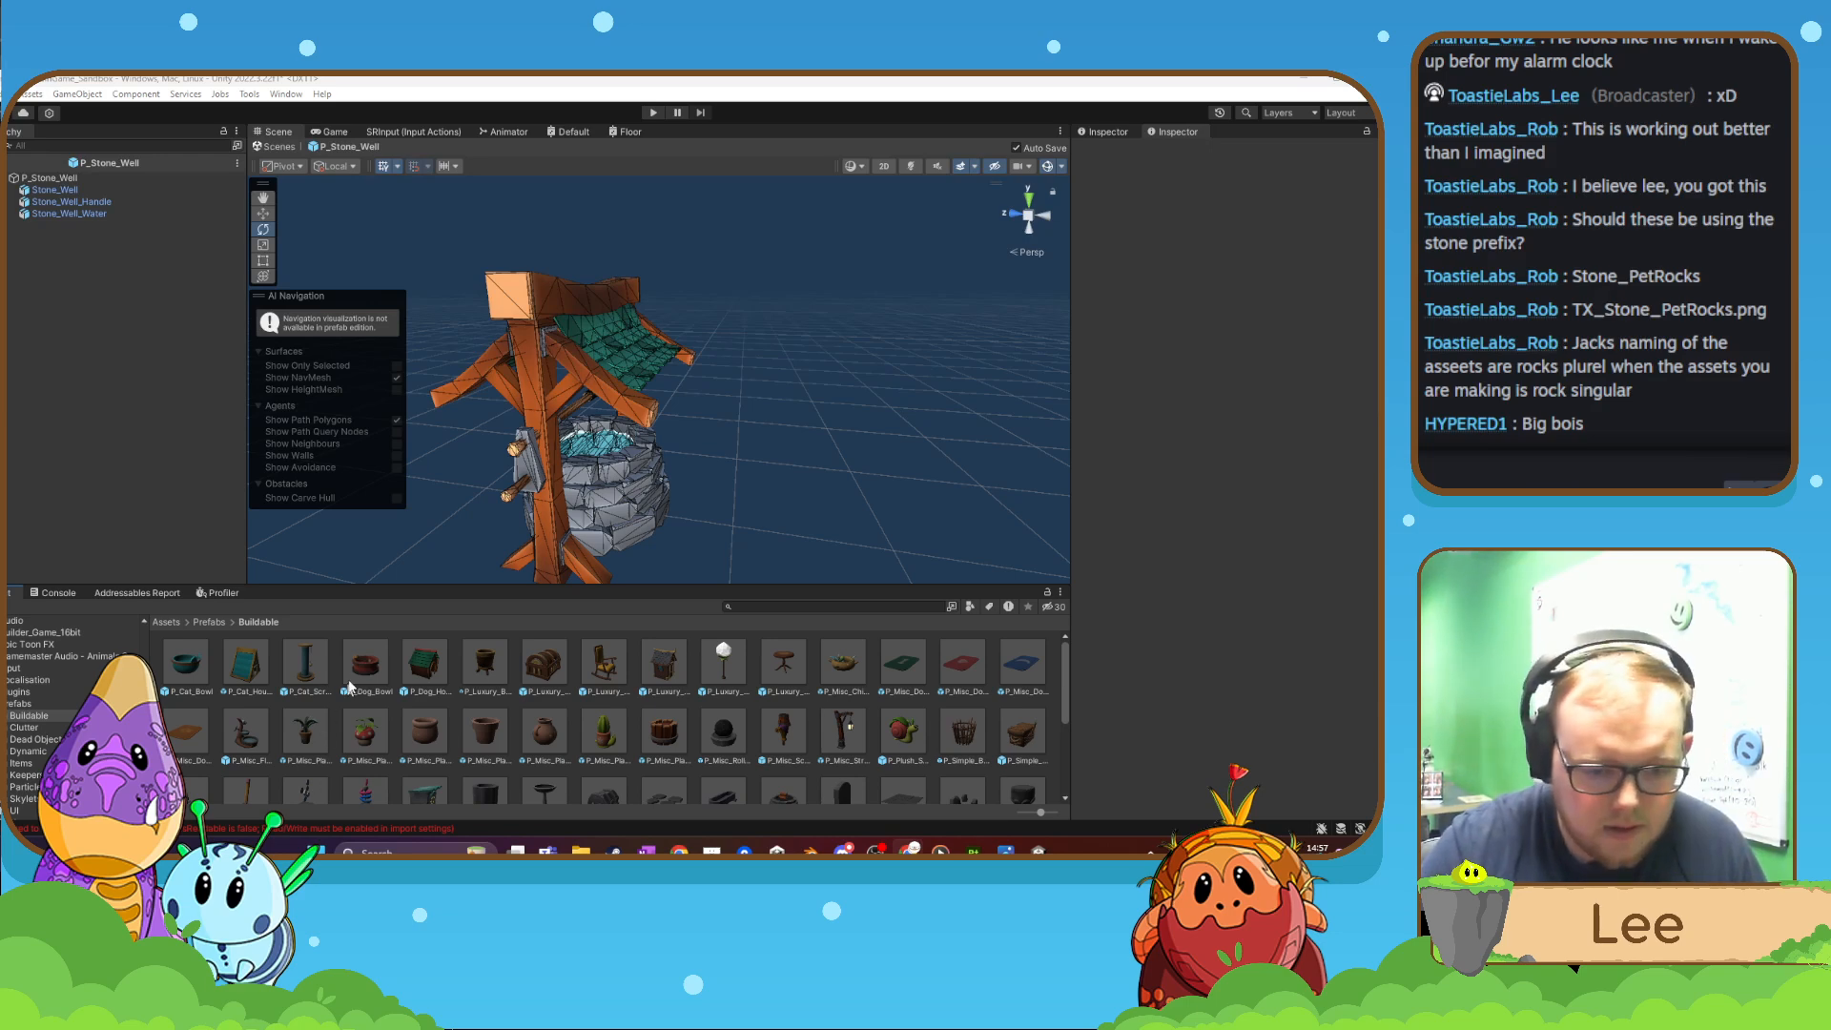
- Open the Dog_Bowl folder under Art/3D/Buildable in the project assets
scroll(27, 727, "down", 10)
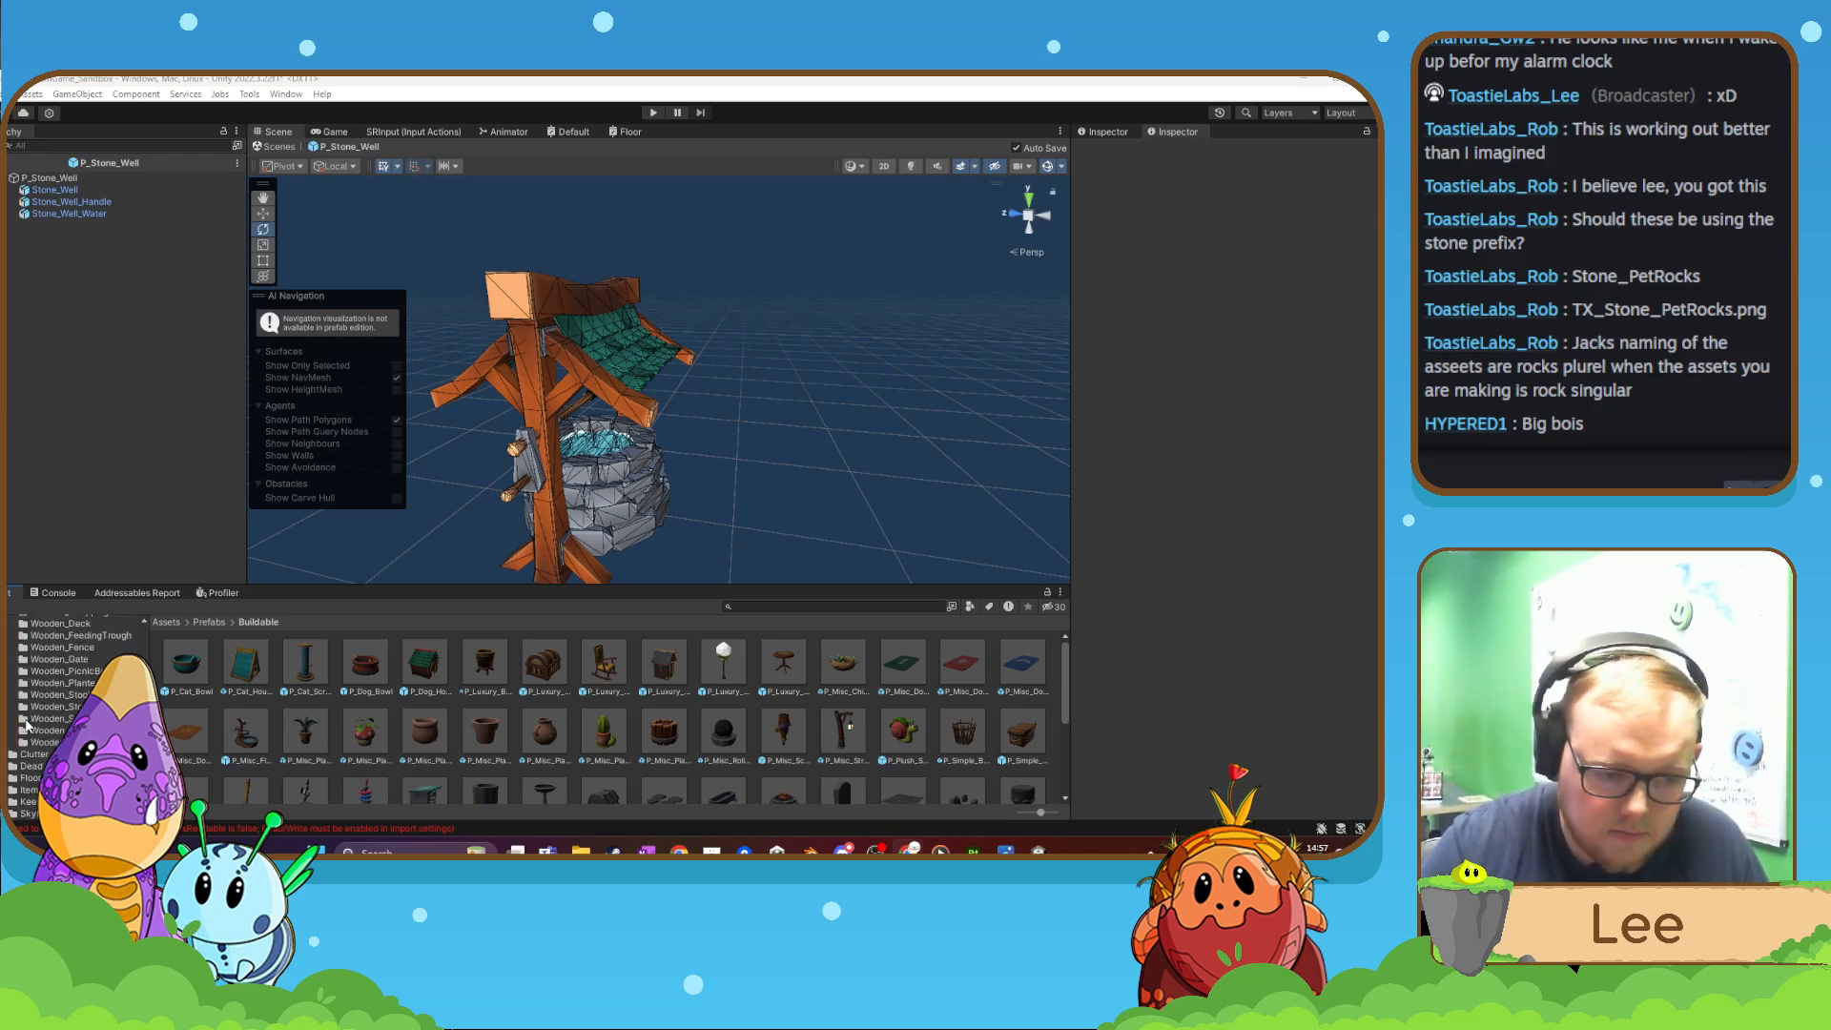
scroll(38, 731, "up", 3)
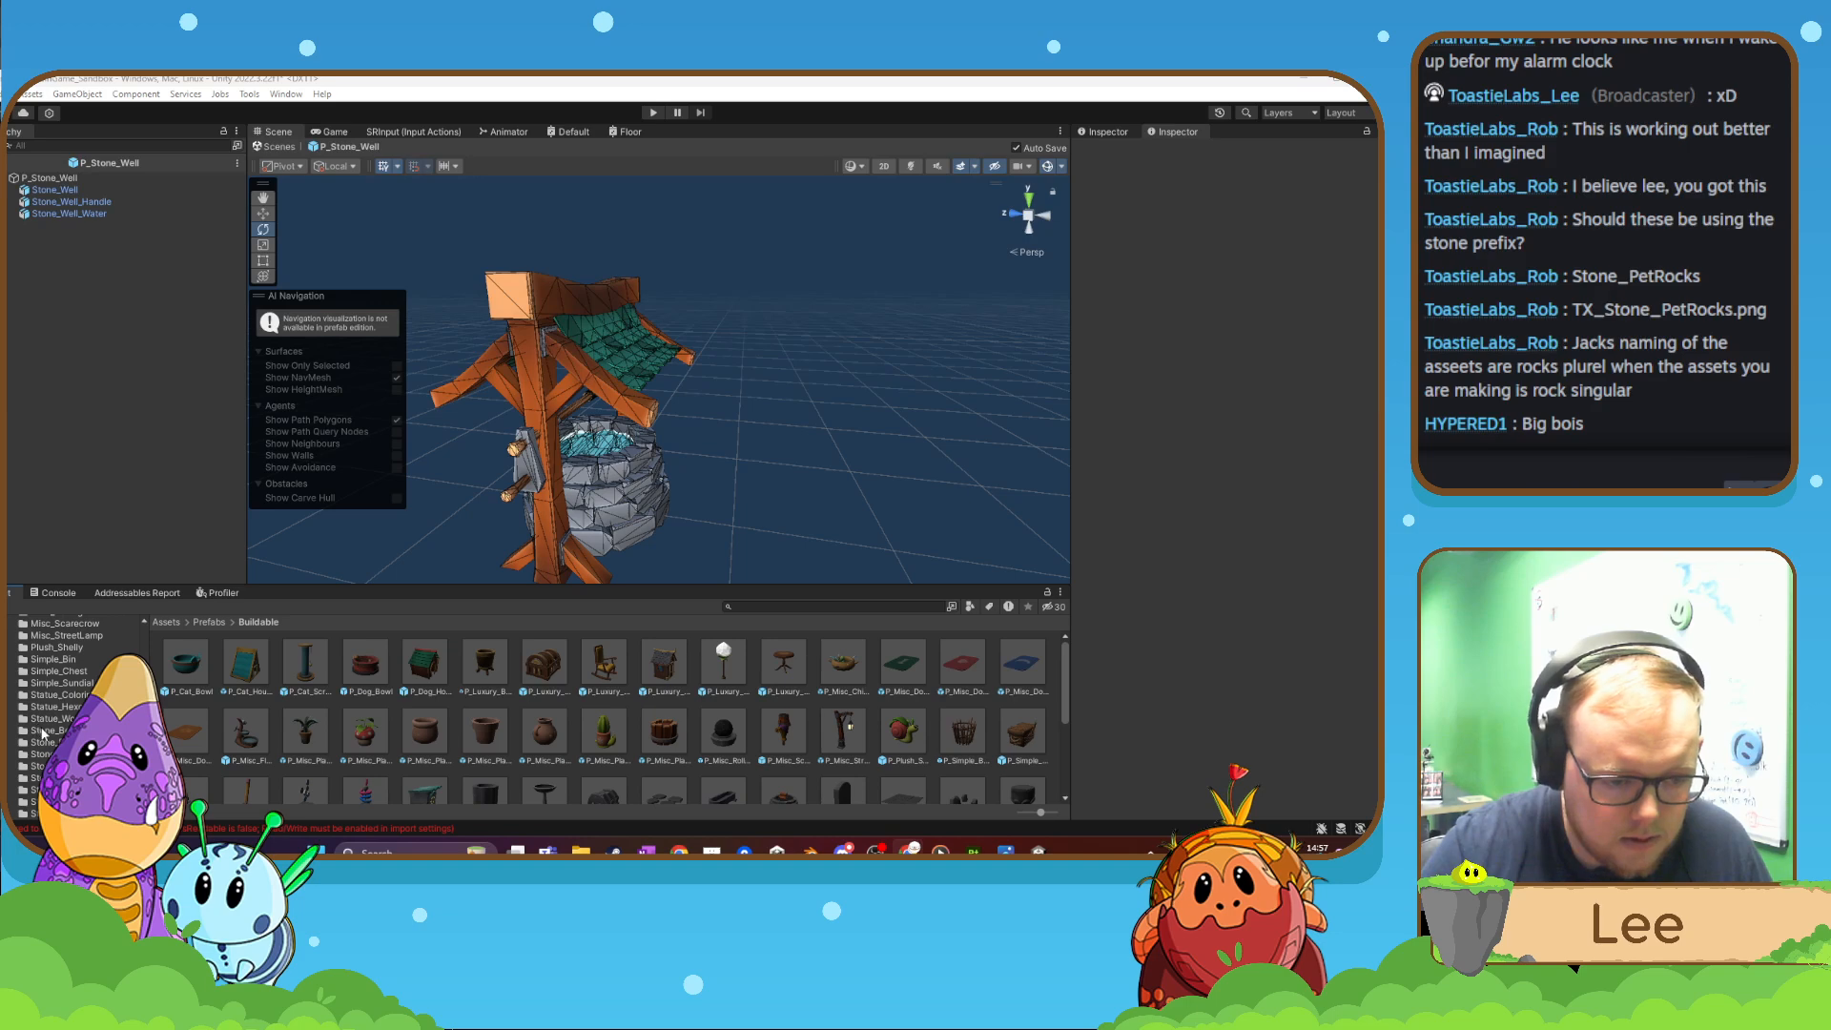
scroll(42, 734, "up", 6)
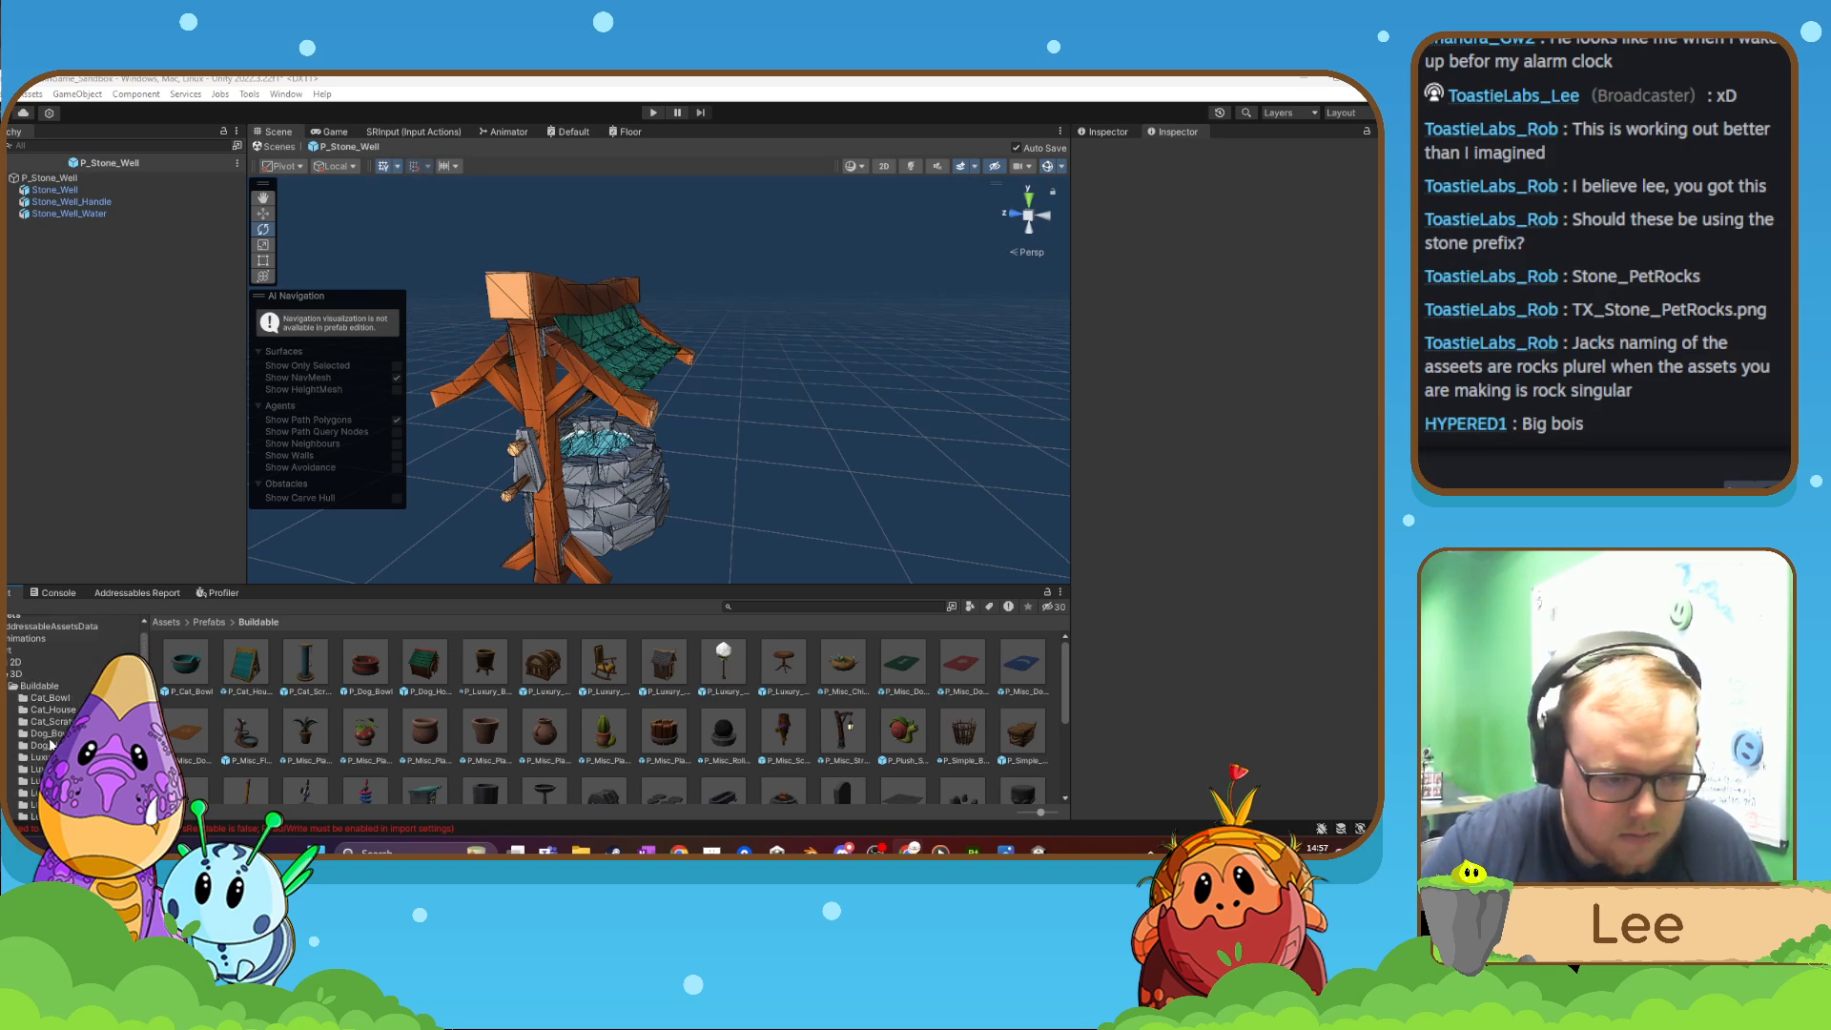
left_click(48, 733)
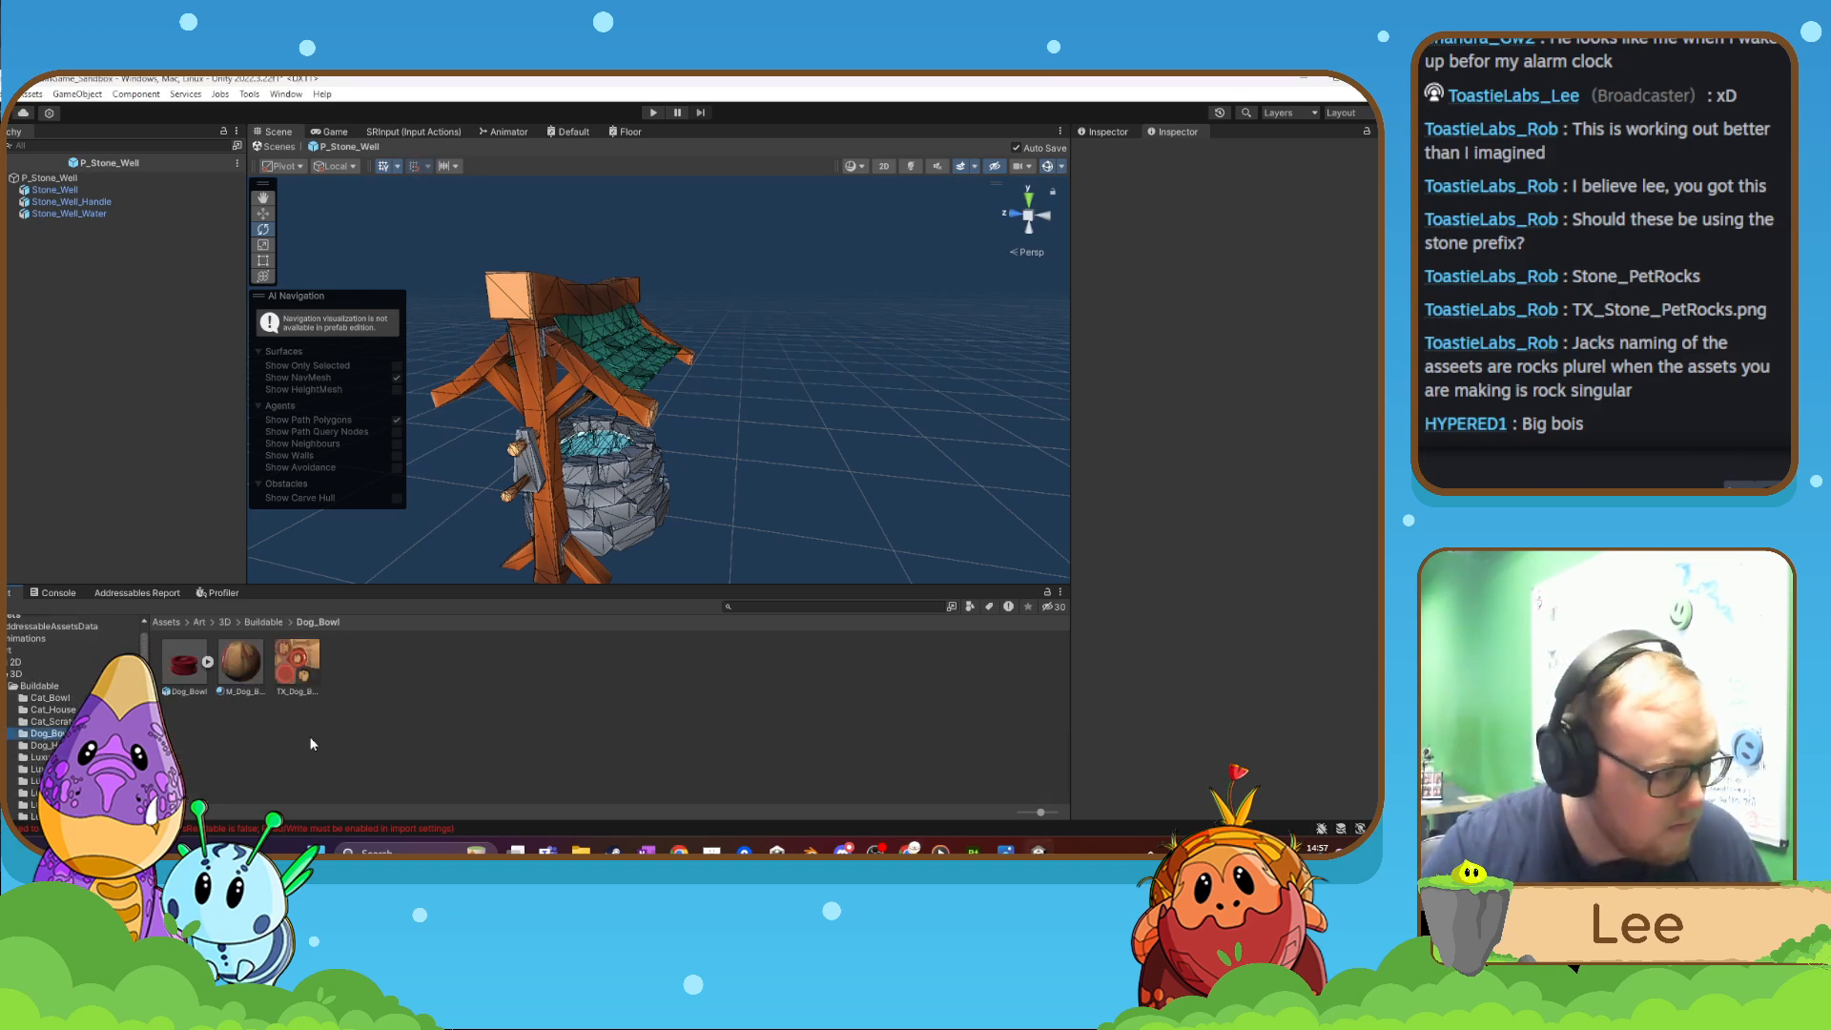
left_click(224, 749)
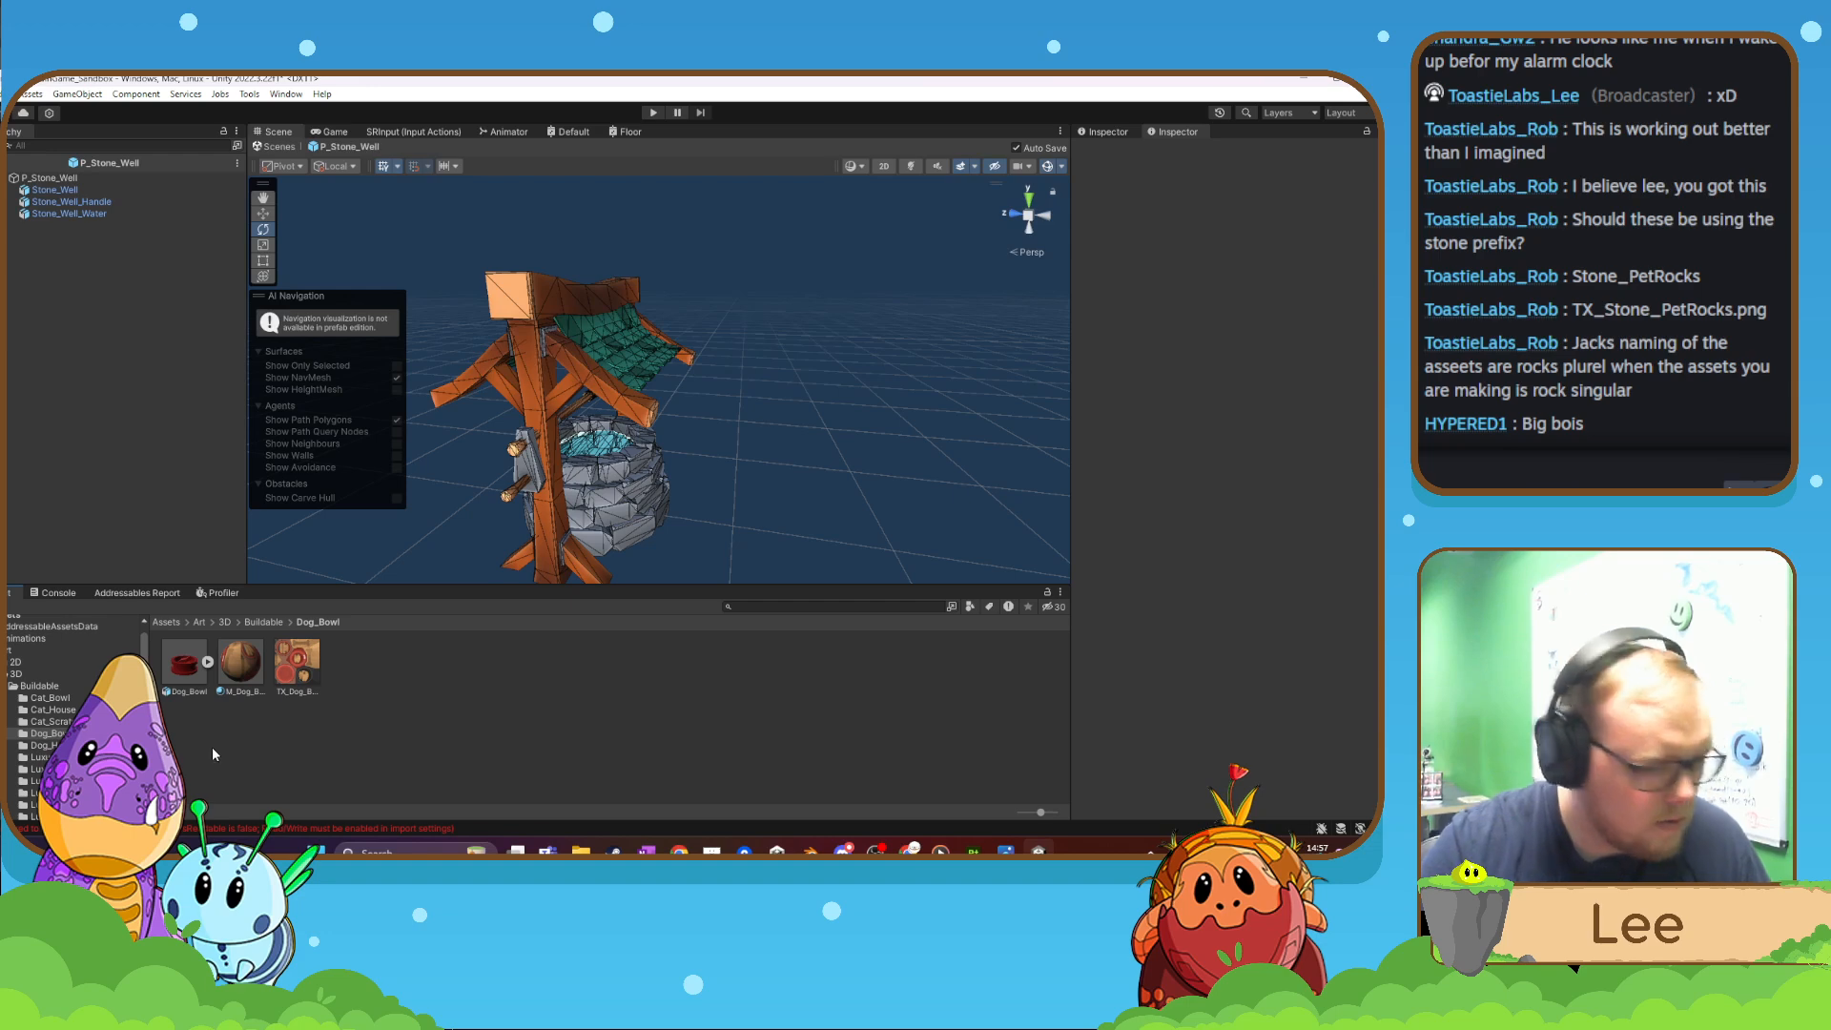
- Delete the Dog_Bowl.fbx model from its folder and bring in the replacement Dog_Bowl model from File Explorer
left_click(183, 665)
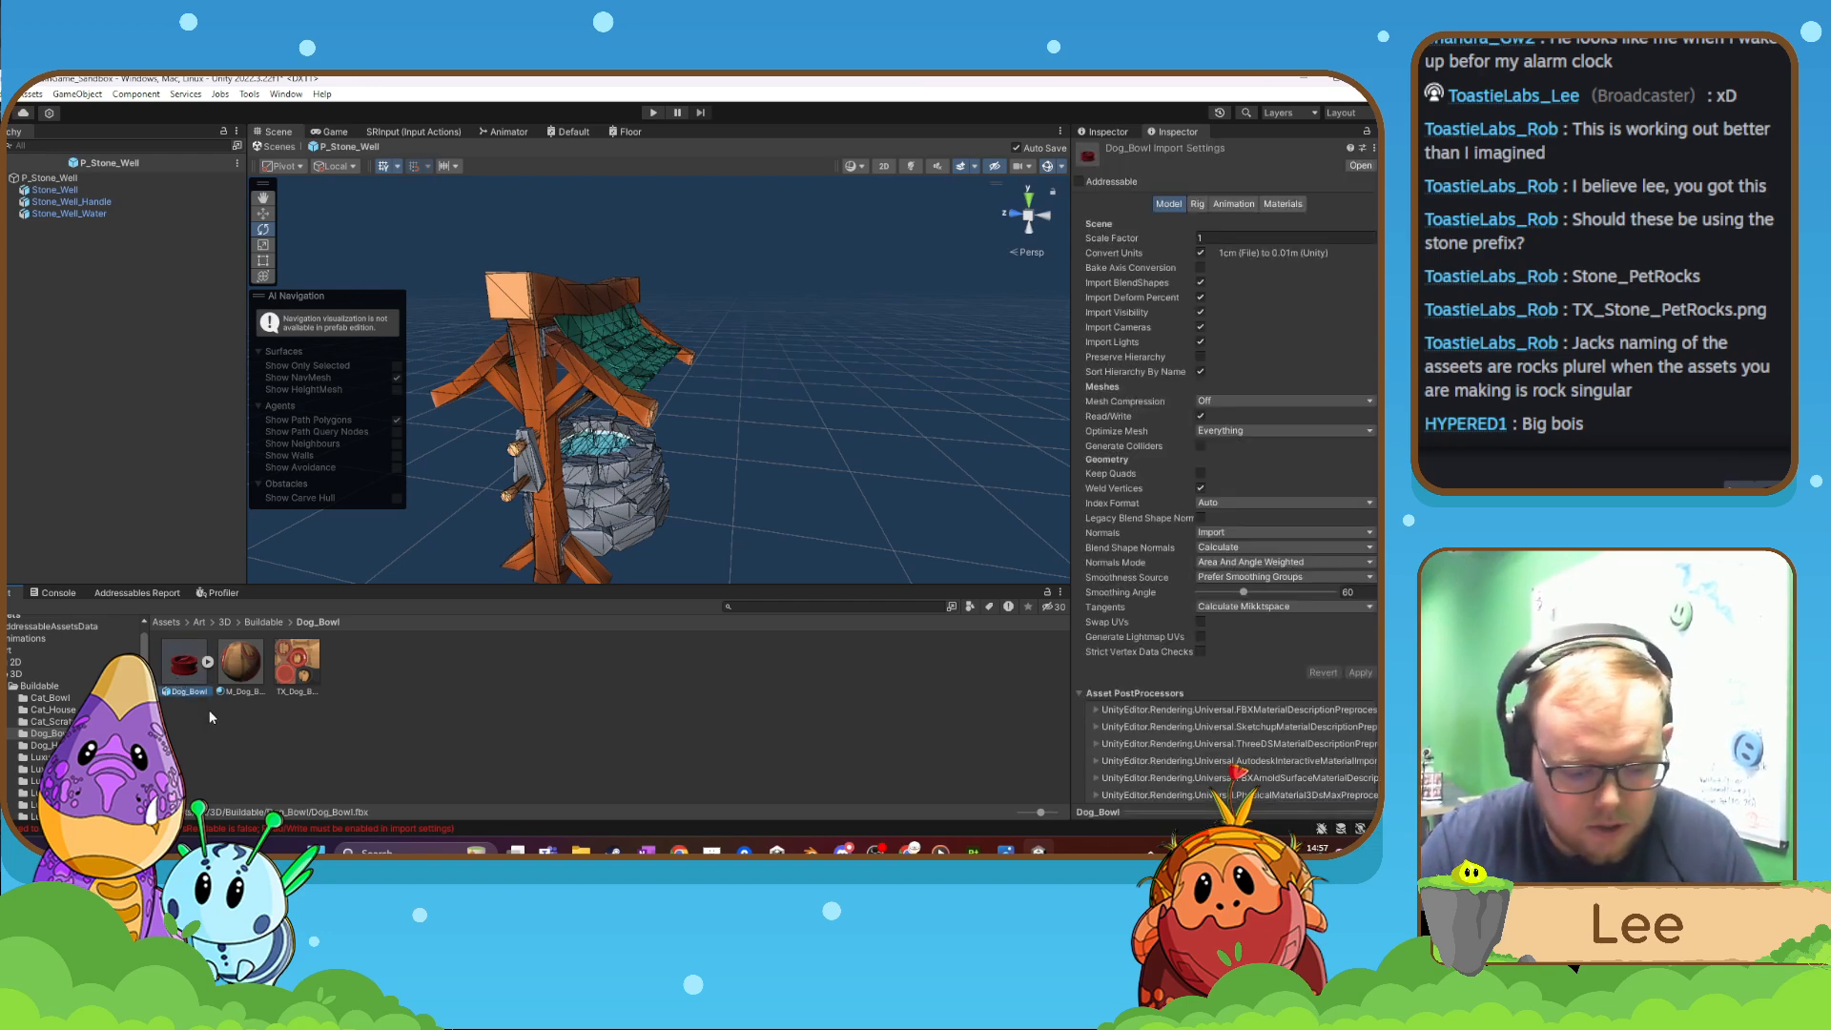
key("Delete")
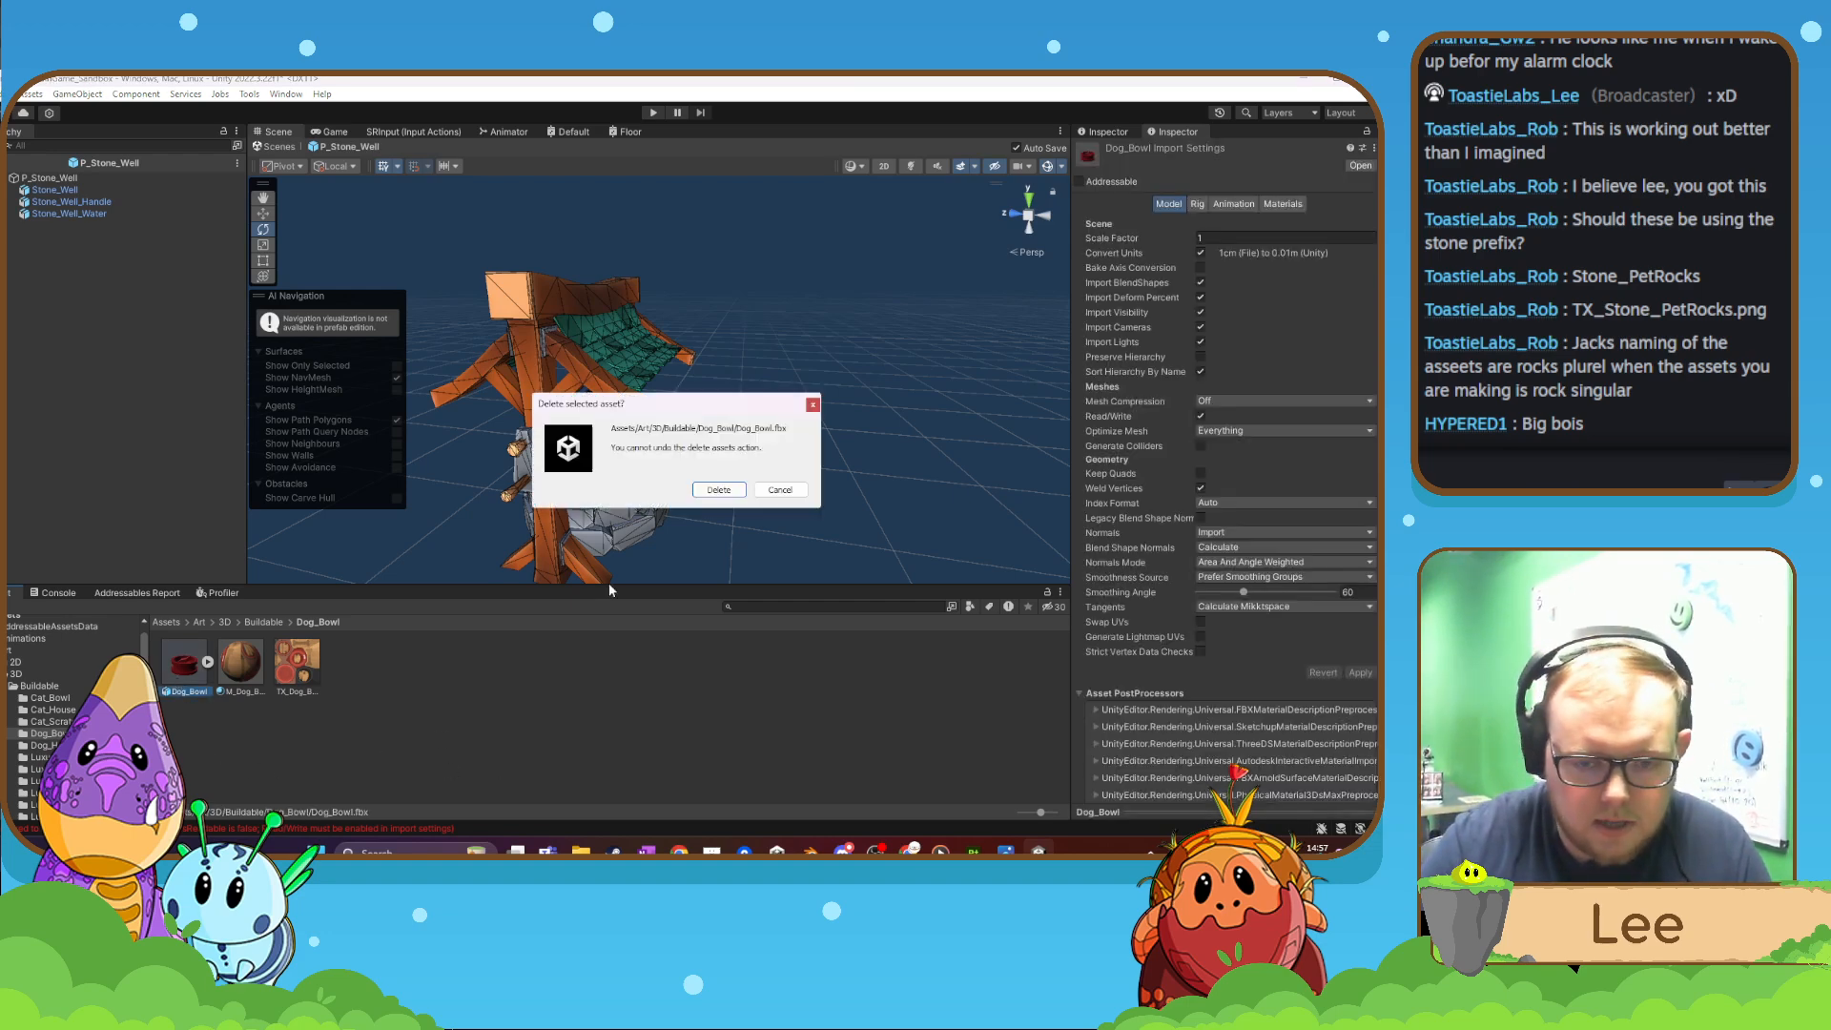
left_click(719, 490)
left_click(584, 847)
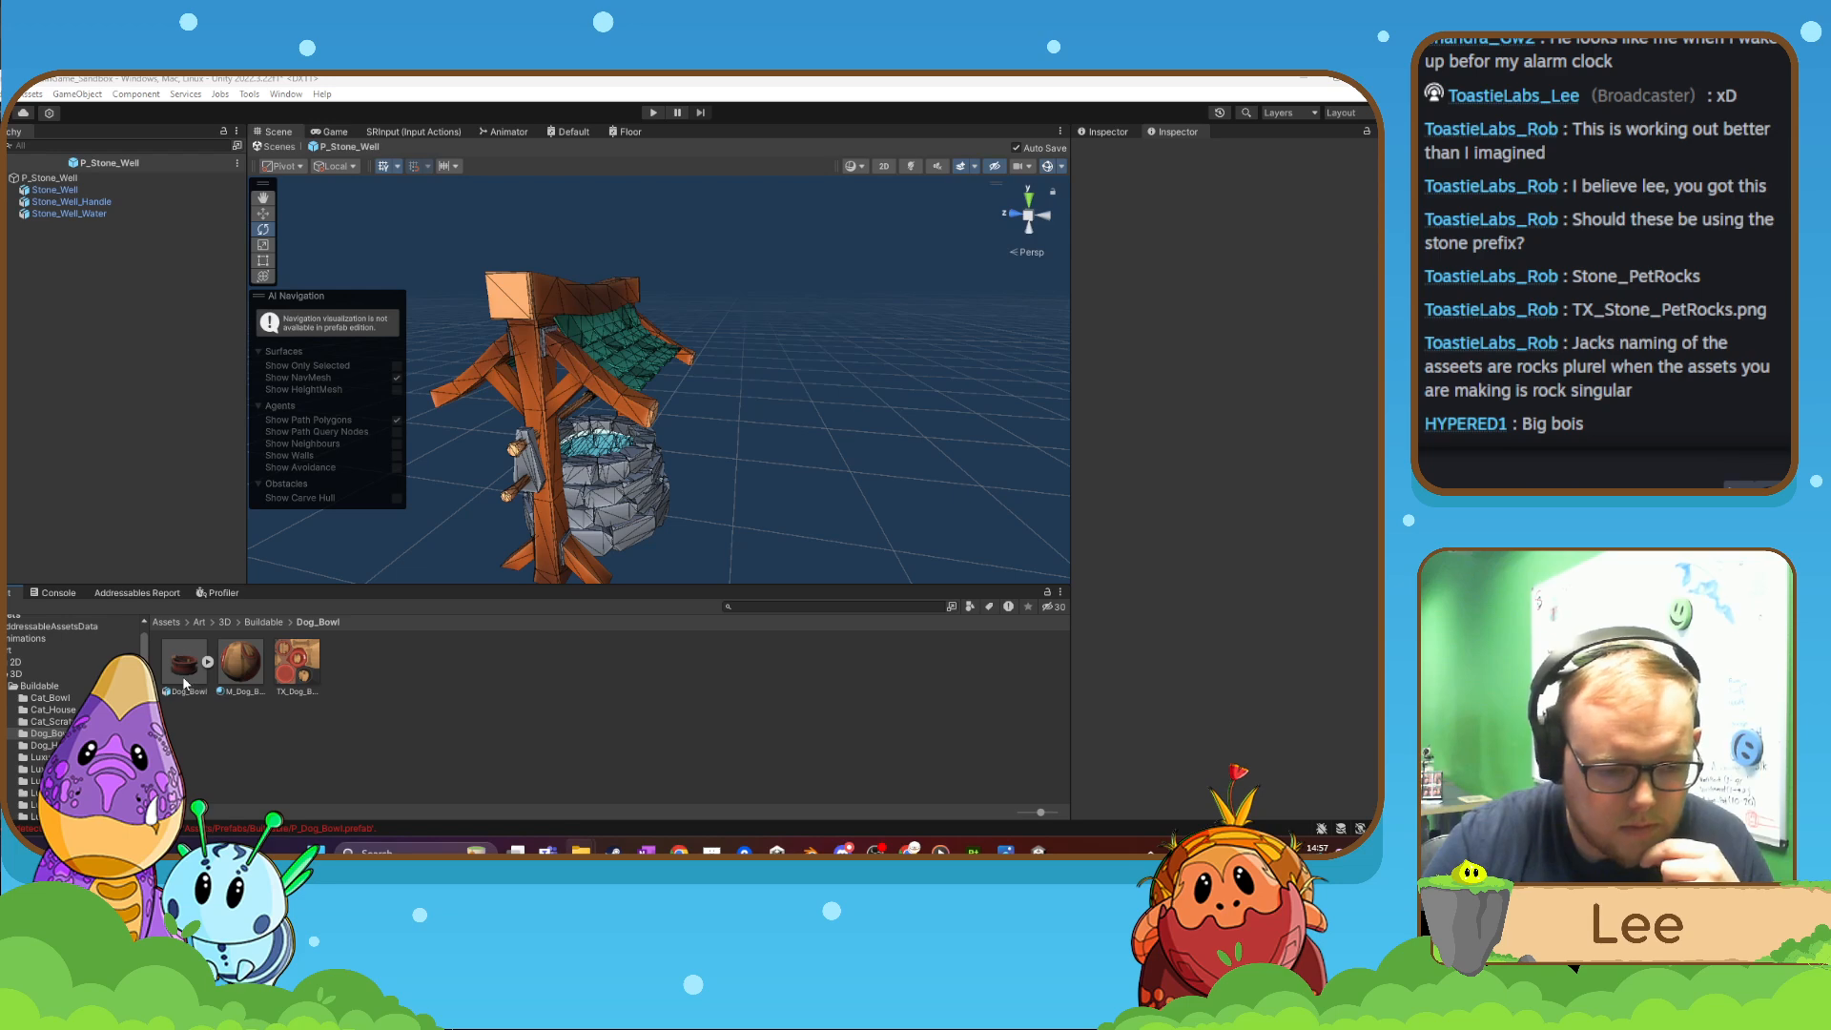
- Open the P_Dog_Bowl prefab from the Prefabs/Buildable folder for editing
scroll(55, 724, "down", 10)
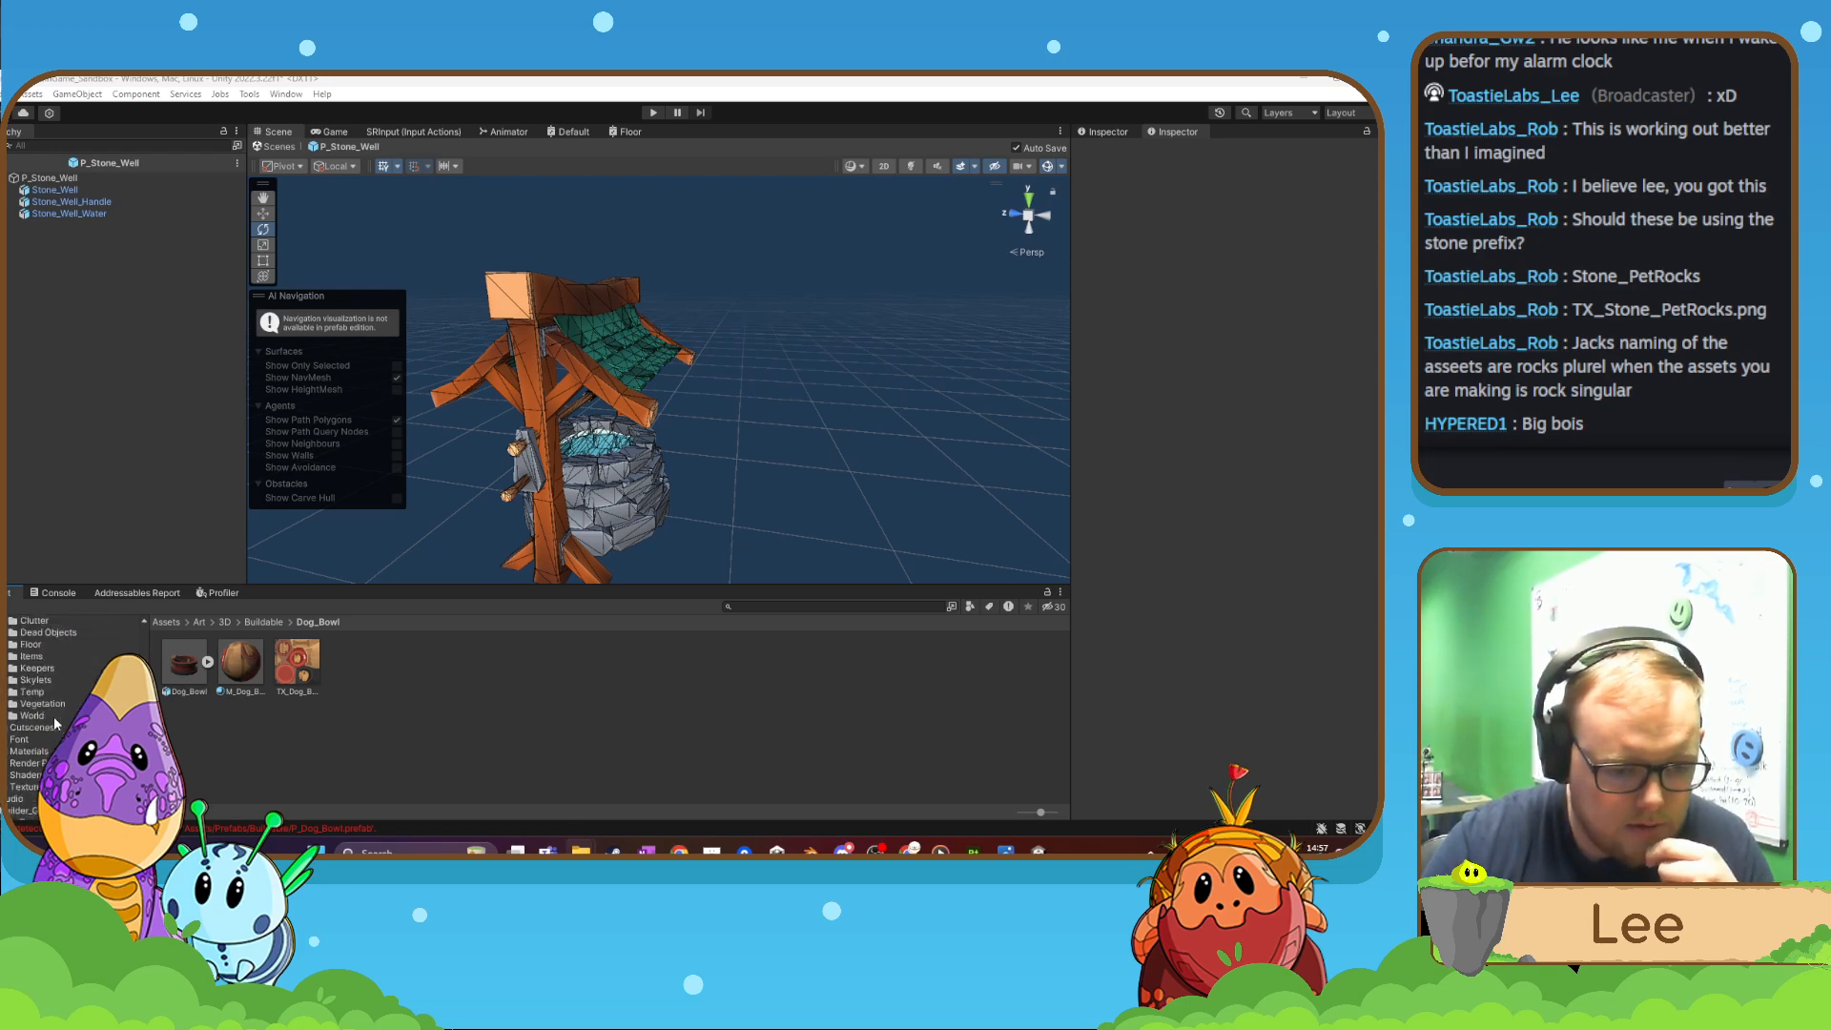
scroll(56, 724, "down", 5)
left_click(31, 715)
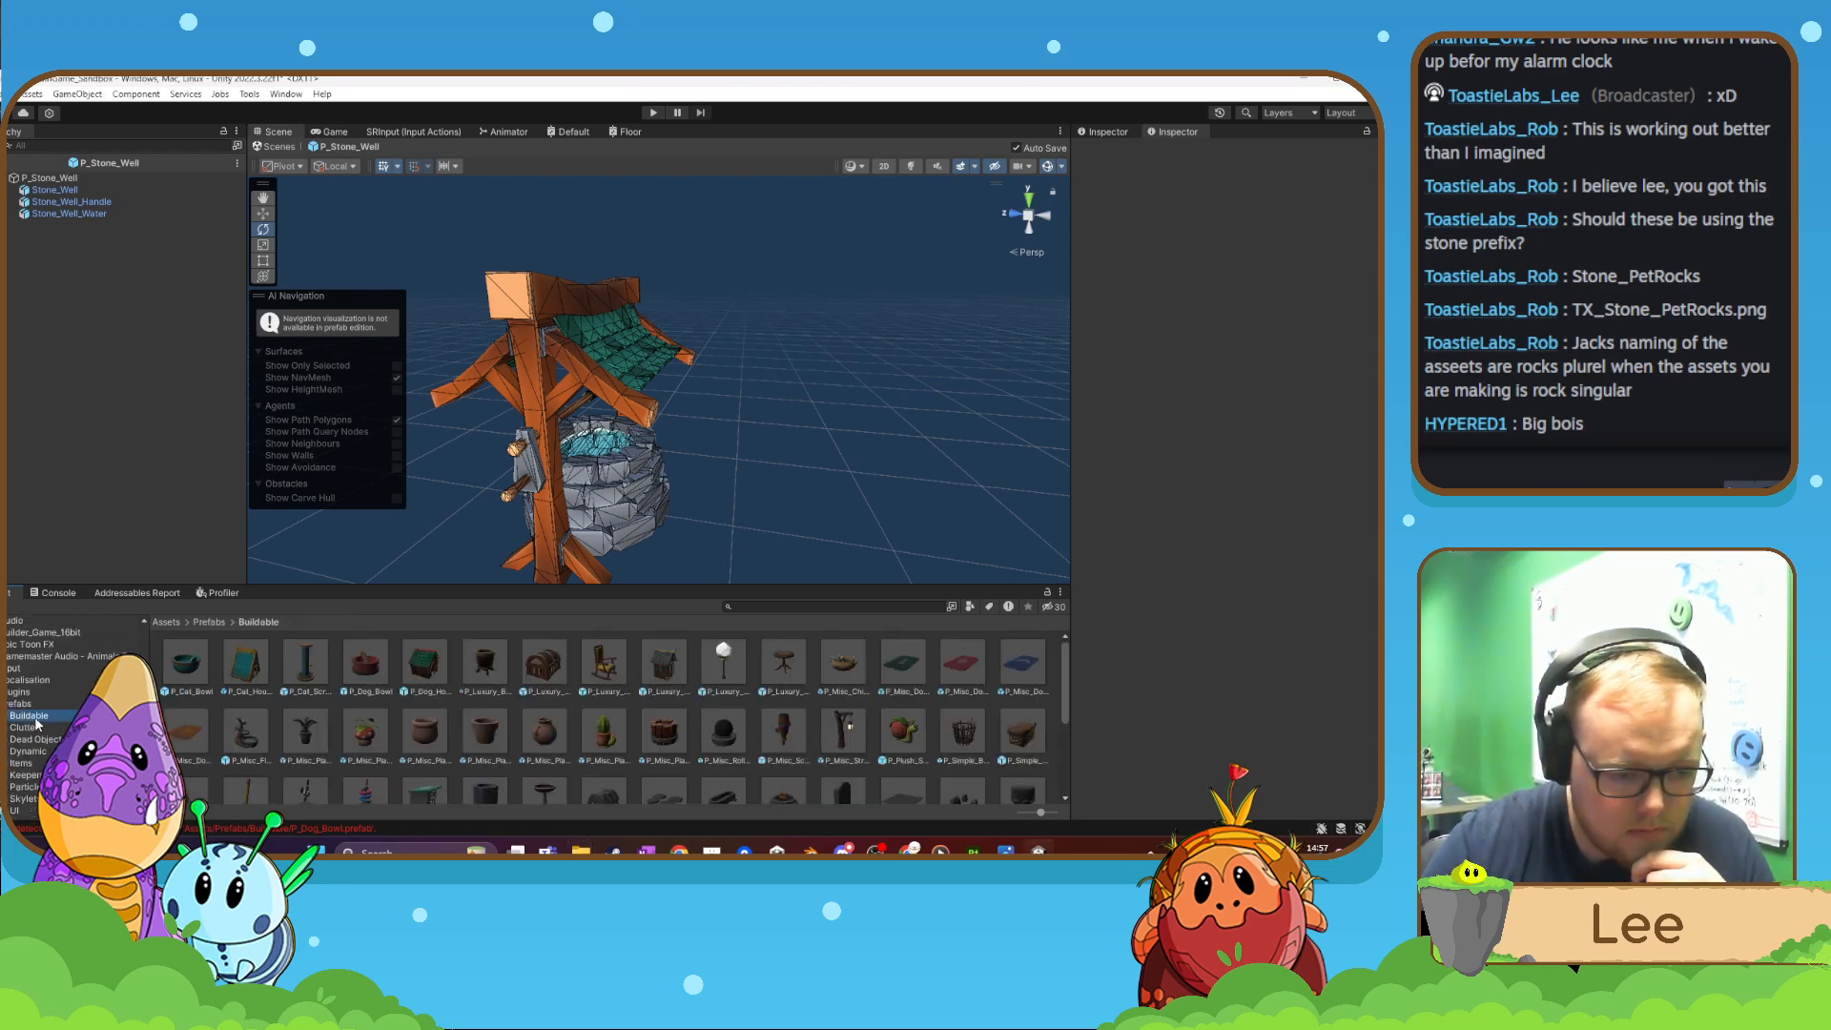
double_click(380, 666)
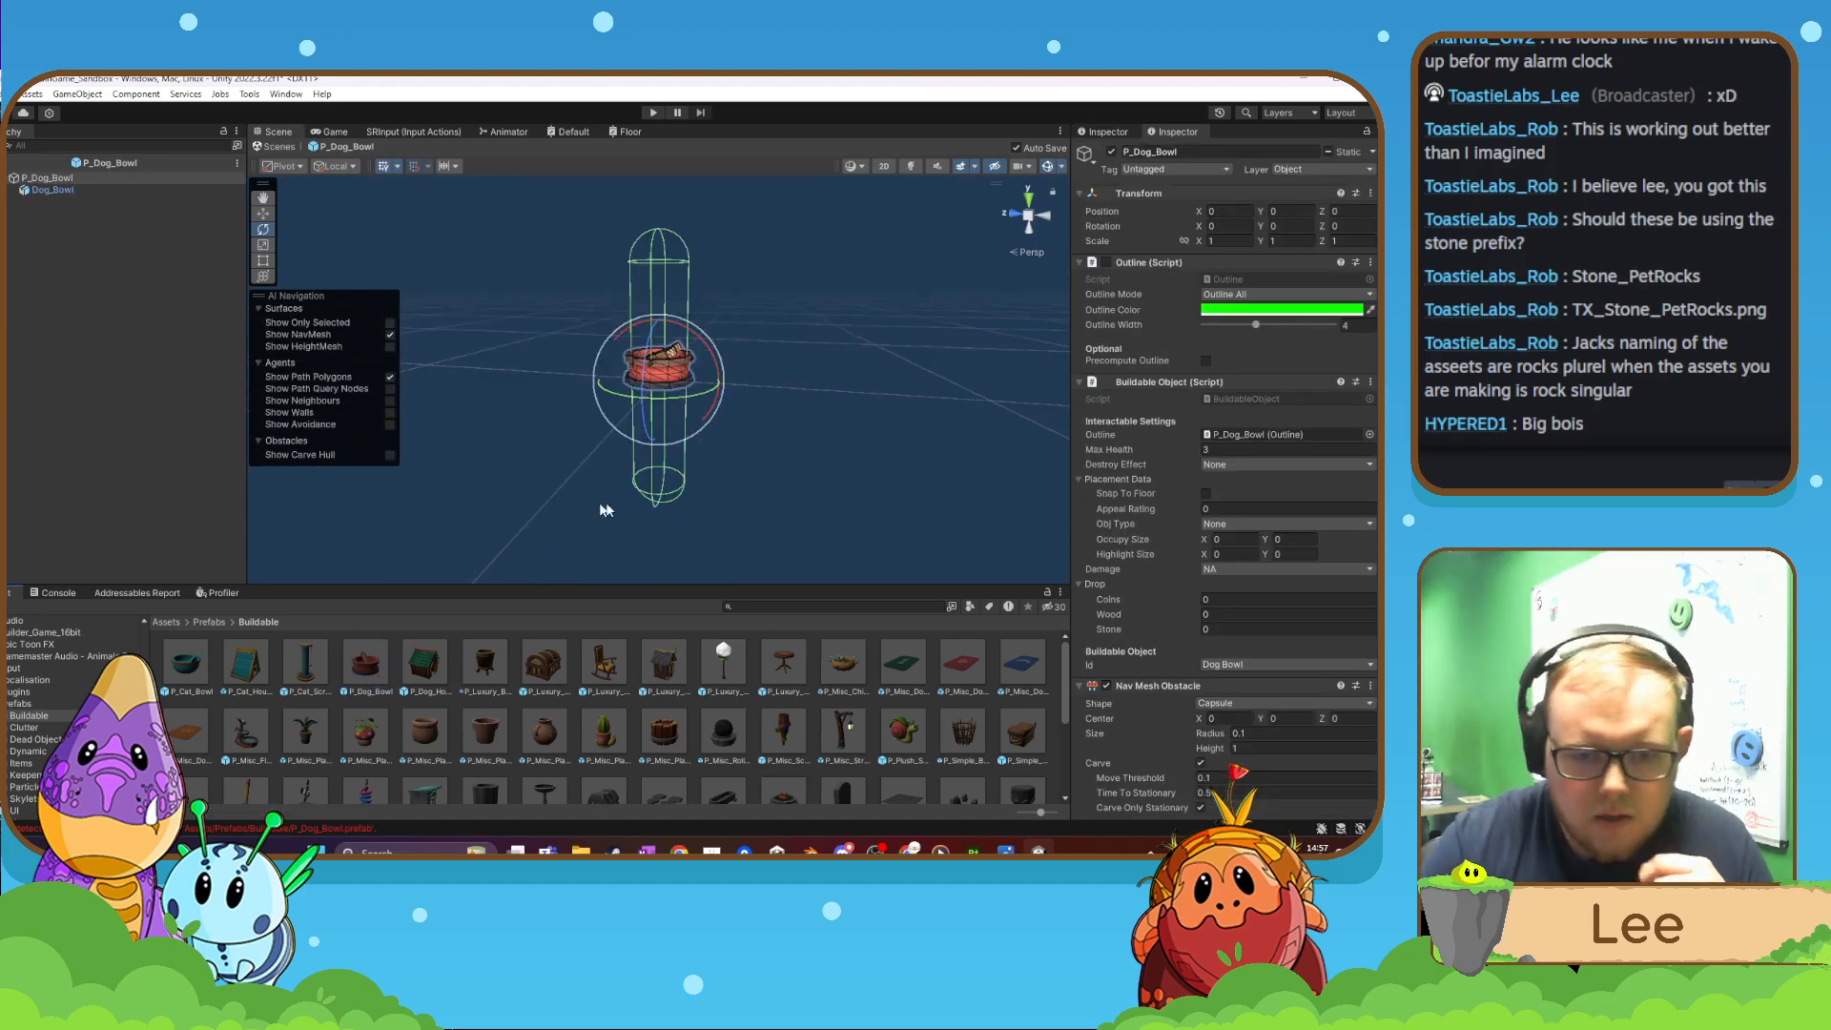
- Examine the replacement dog bowl model up close in the P_Dog_Bowl prefab, inside its capsule-shaped obstacle outline
right_click_drag(605, 503, 687, 451)
scroll(681, 463, "up", 5)
key("s")
key("w")
right_click_drag(693, 381, 902, 374)
key("w")
key("a")
key("s")
key("w")
key("s")
key("w")
key("a")
key("w")
key("s")
key("w")
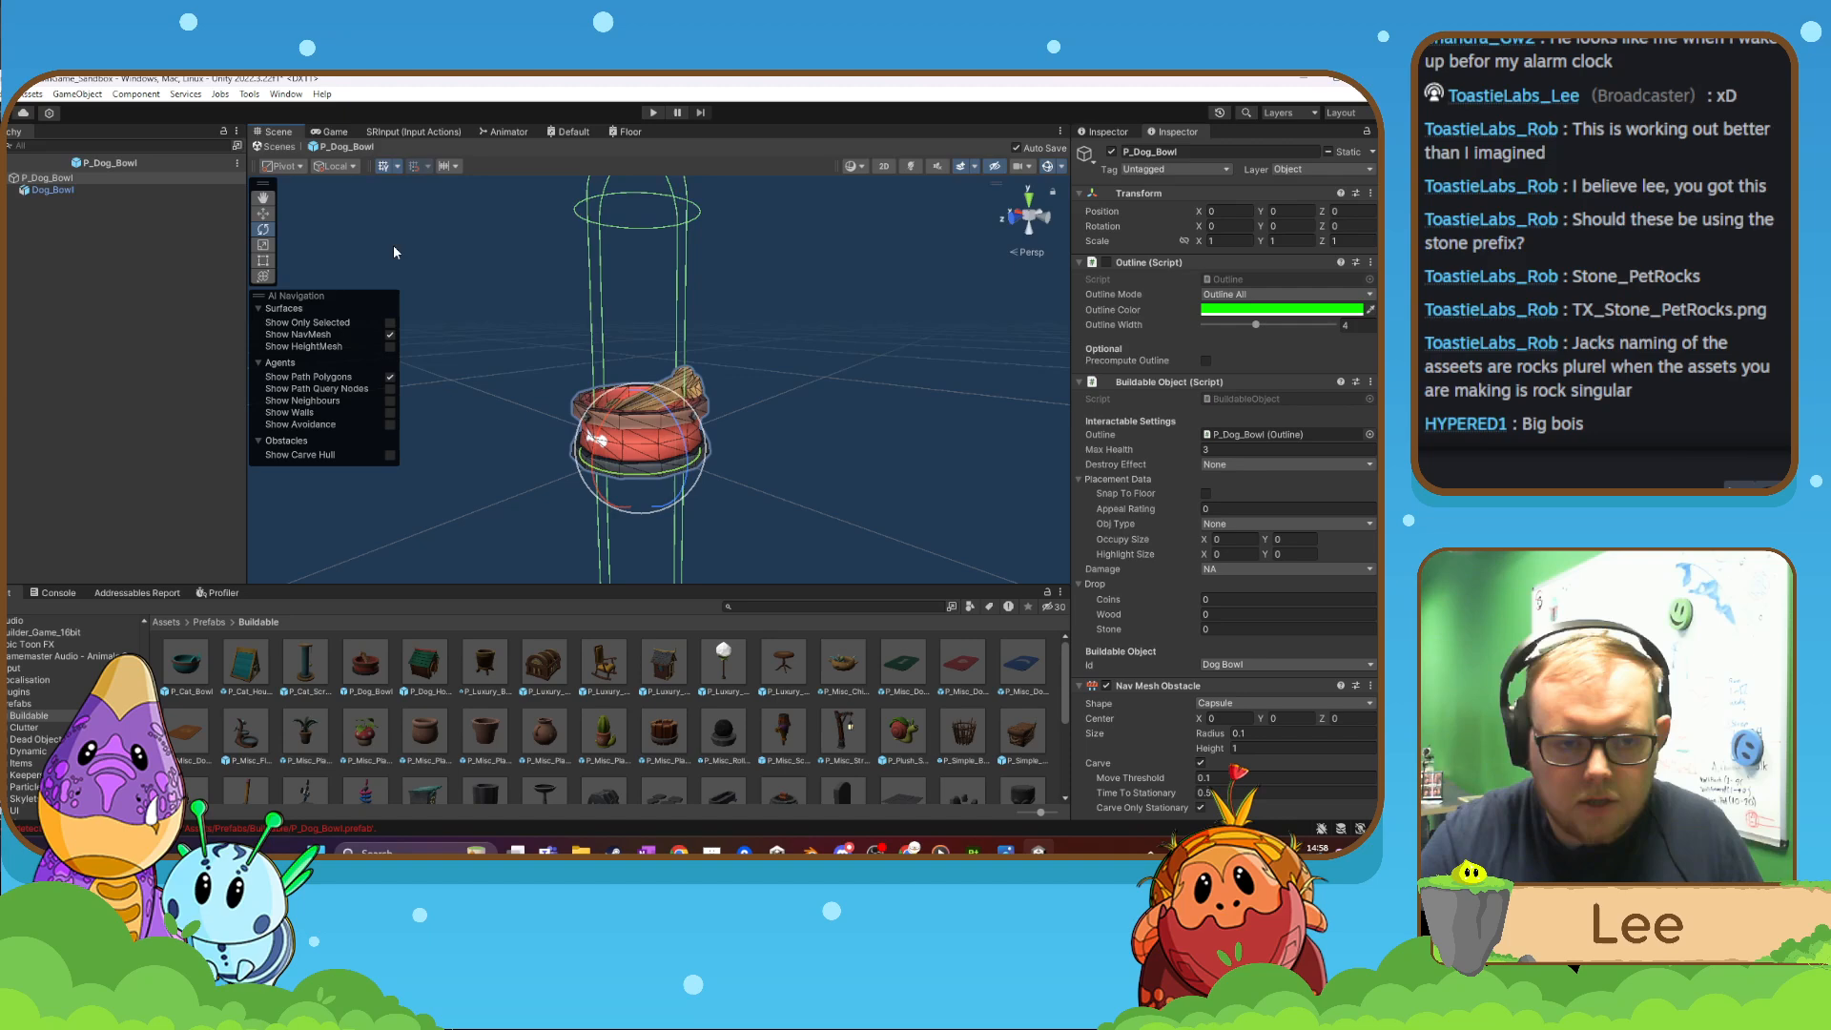
- Switch to the Move tool and inspect the dog bowl from all sides relative to its pivot and the ground
left_click(264, 214)
key("a")
right_click_drag(719, 373, 921, 423)
key("w")
key("s")
key("d")
key("w")
key("w")
key("s")
key("d")
key("w")
key("a")
key("s")
key("d")
key("d")
key("a")
key("s")
key("w")
key("e")
key("s")
key("d")
key("d")
key("s")
key("a")
key("s")
key("a")
key("w")
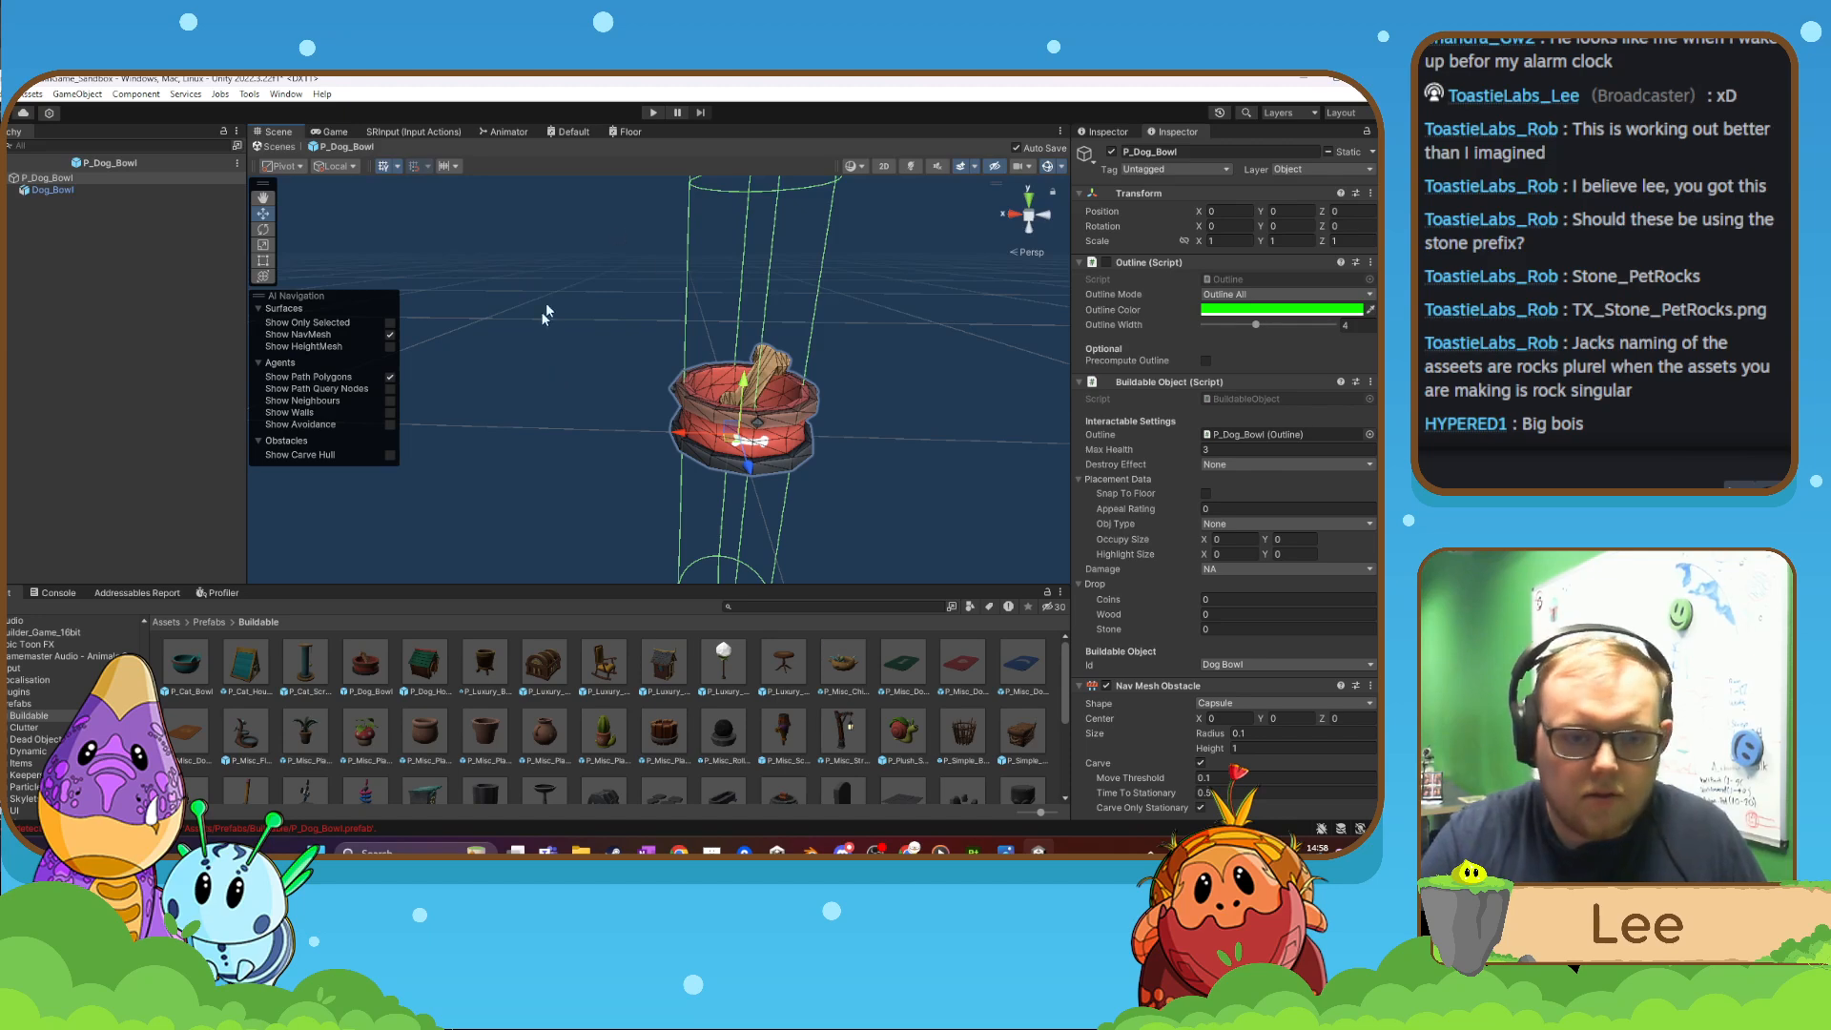
middle_click_drag(900, 465, 895, 463)
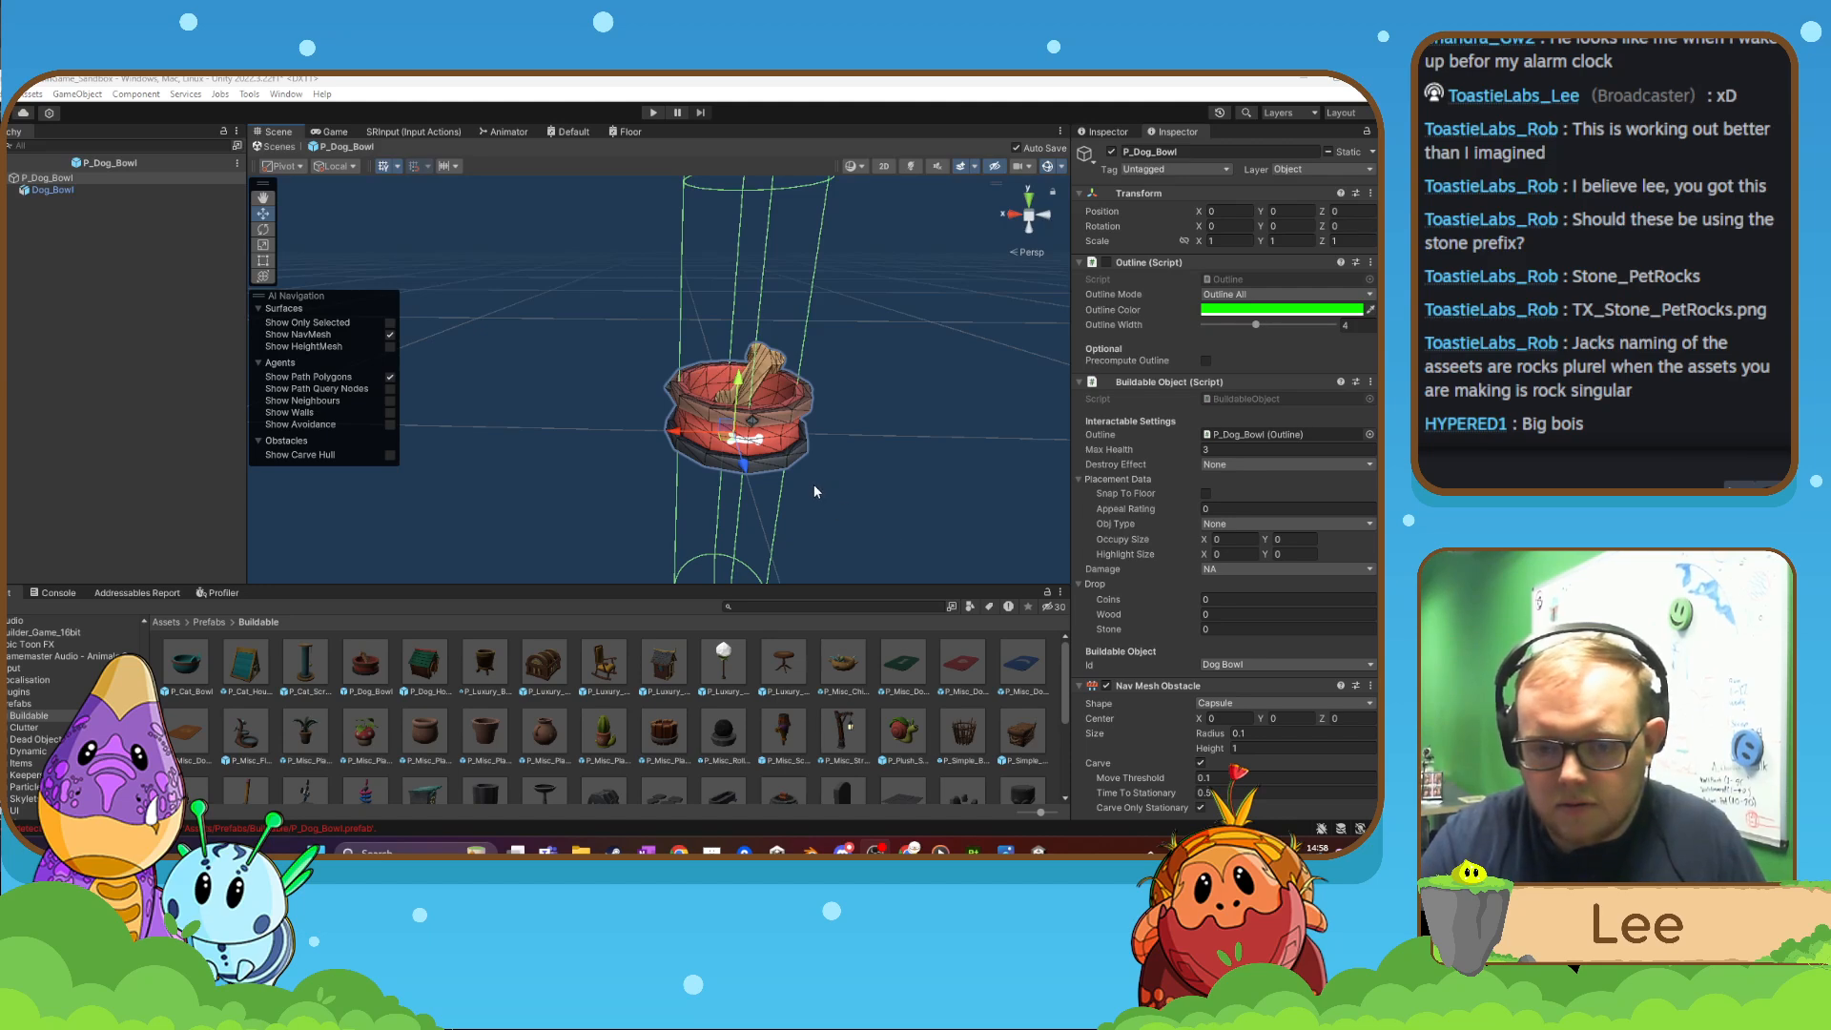
right_click_drag(821, 488, 805, 473)
key("s")
key("d")
key("a")
right_click_drag(816, 471, 824, 472)
key("s")
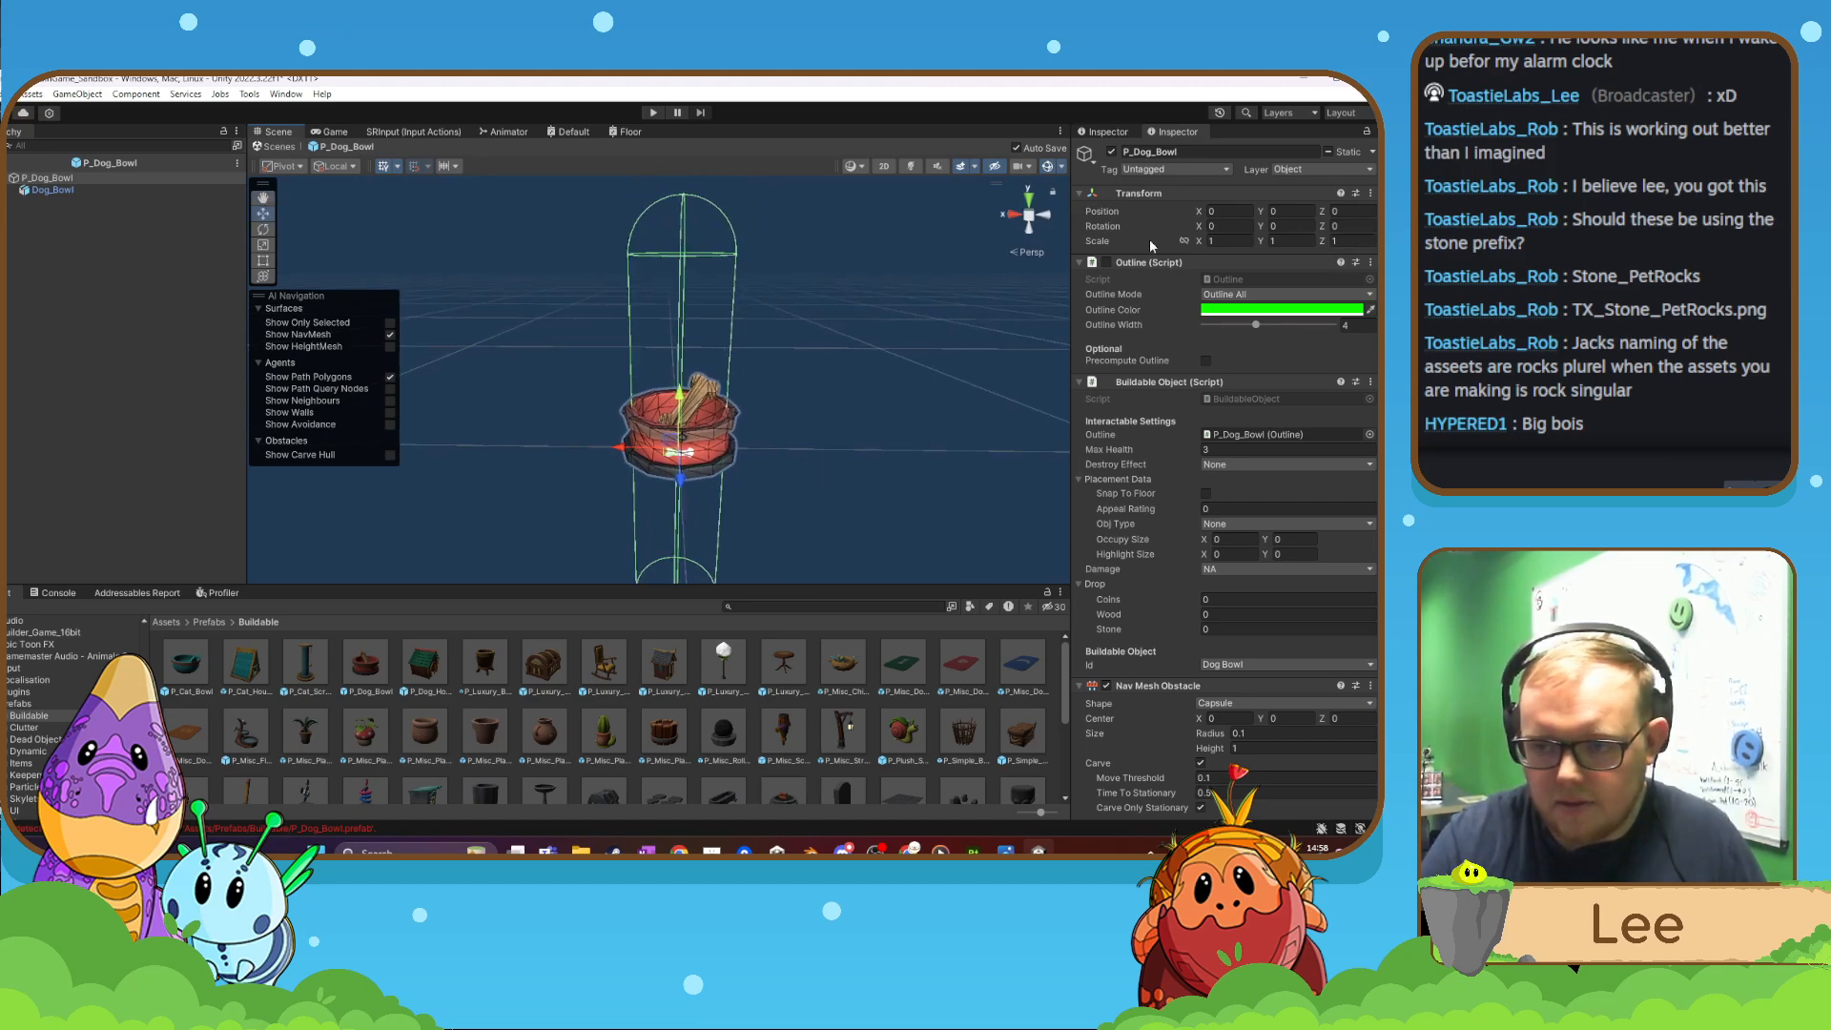
- Run the game in Play mode and choose the blue cat bowl from the Special category of the build wheel
left_click(650, 113)
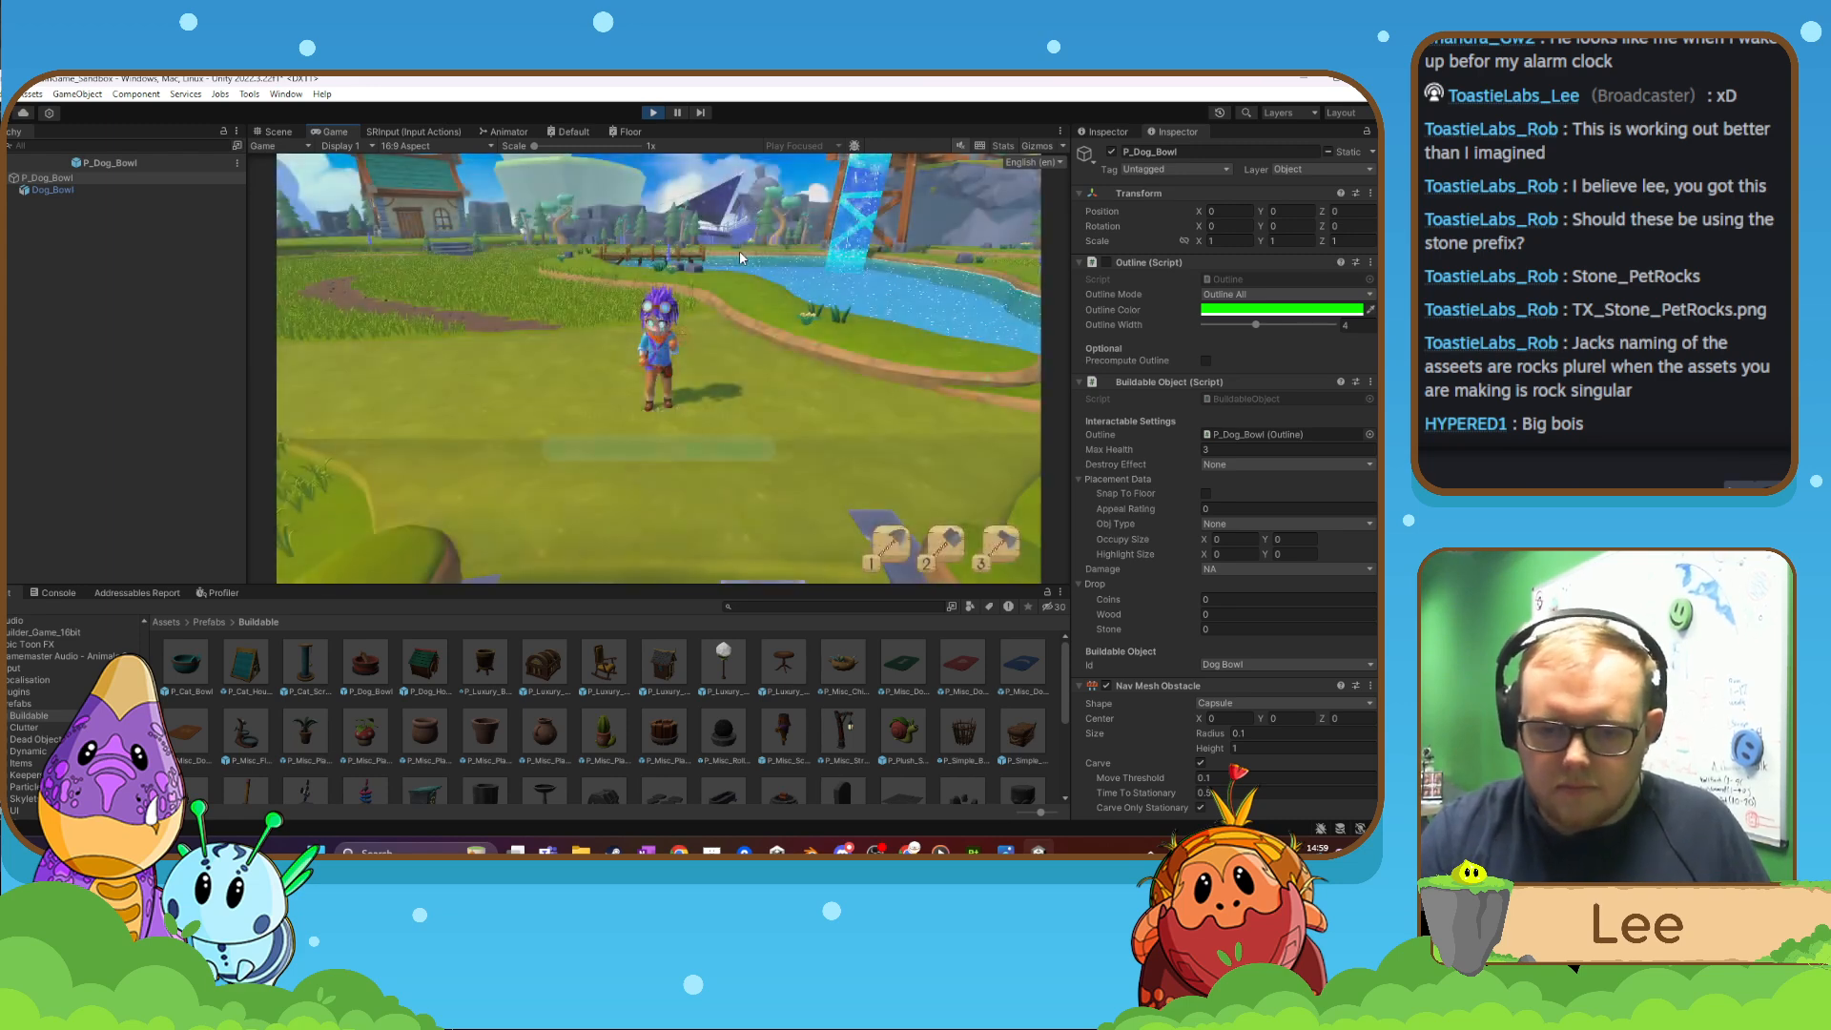
key("b")
key("Tab")
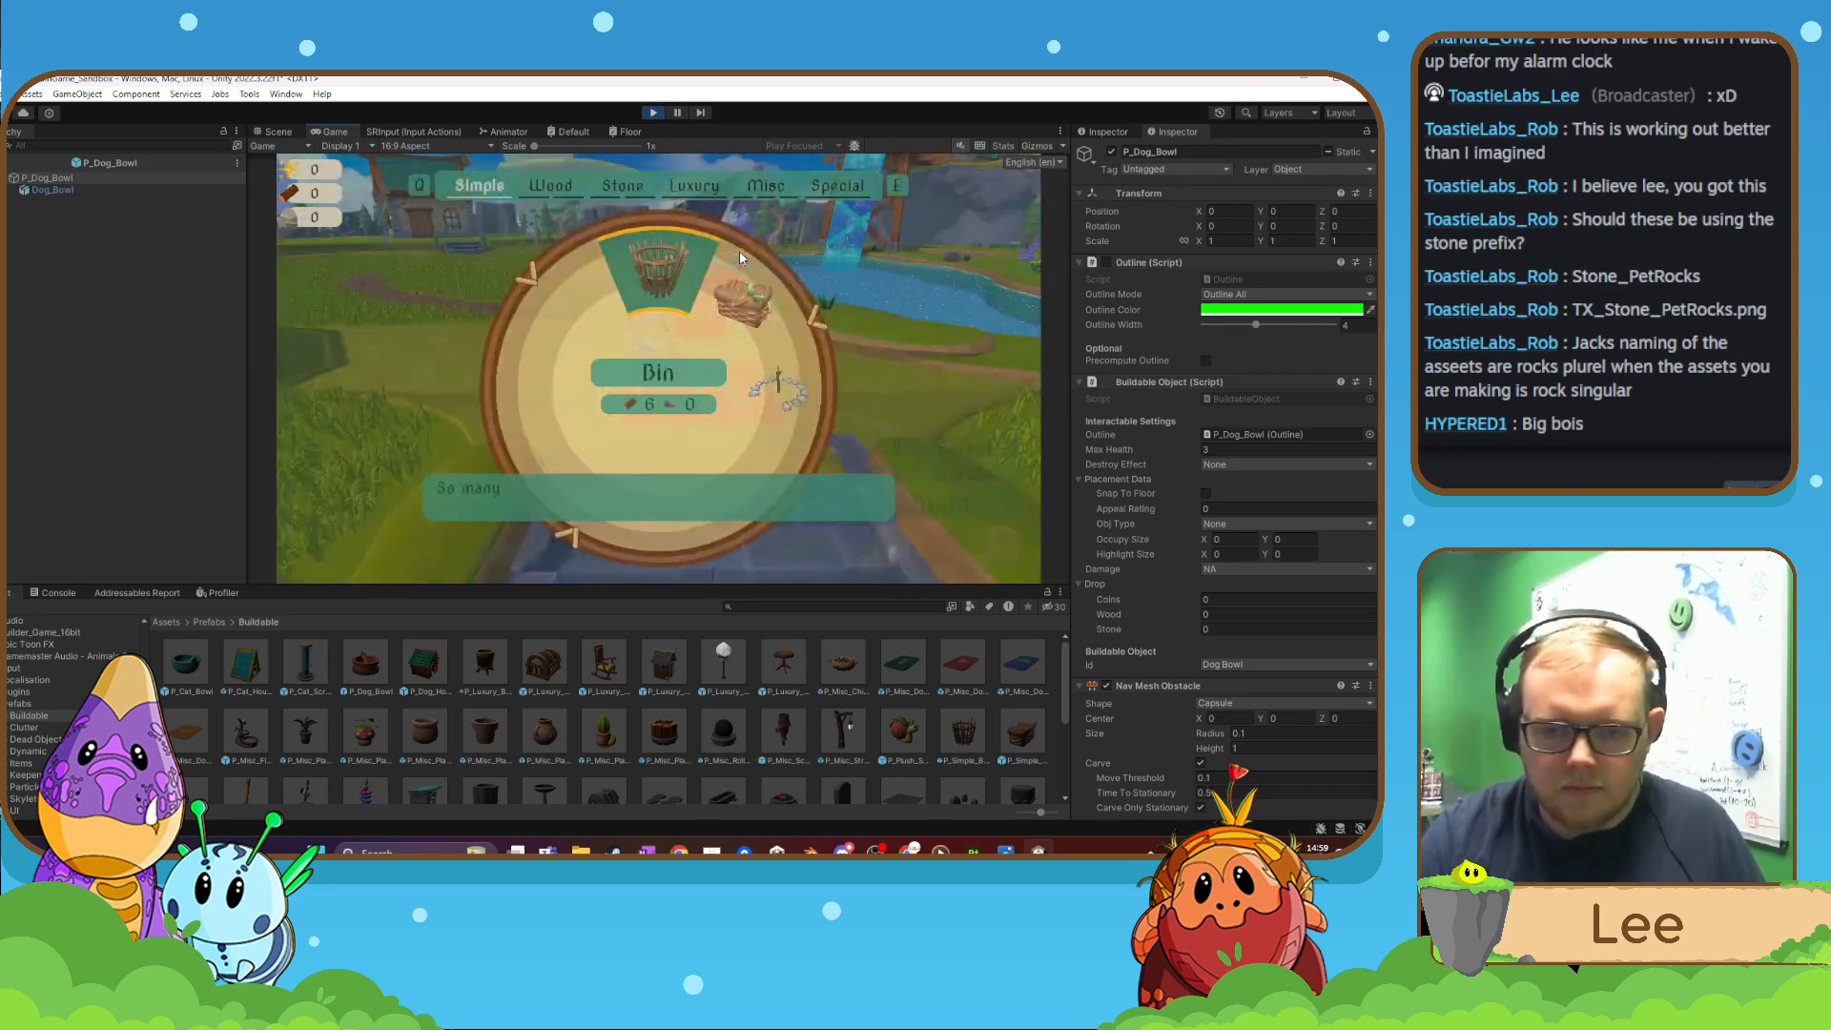
key("e")
key("e")
key("e")
key("e")
key("e")
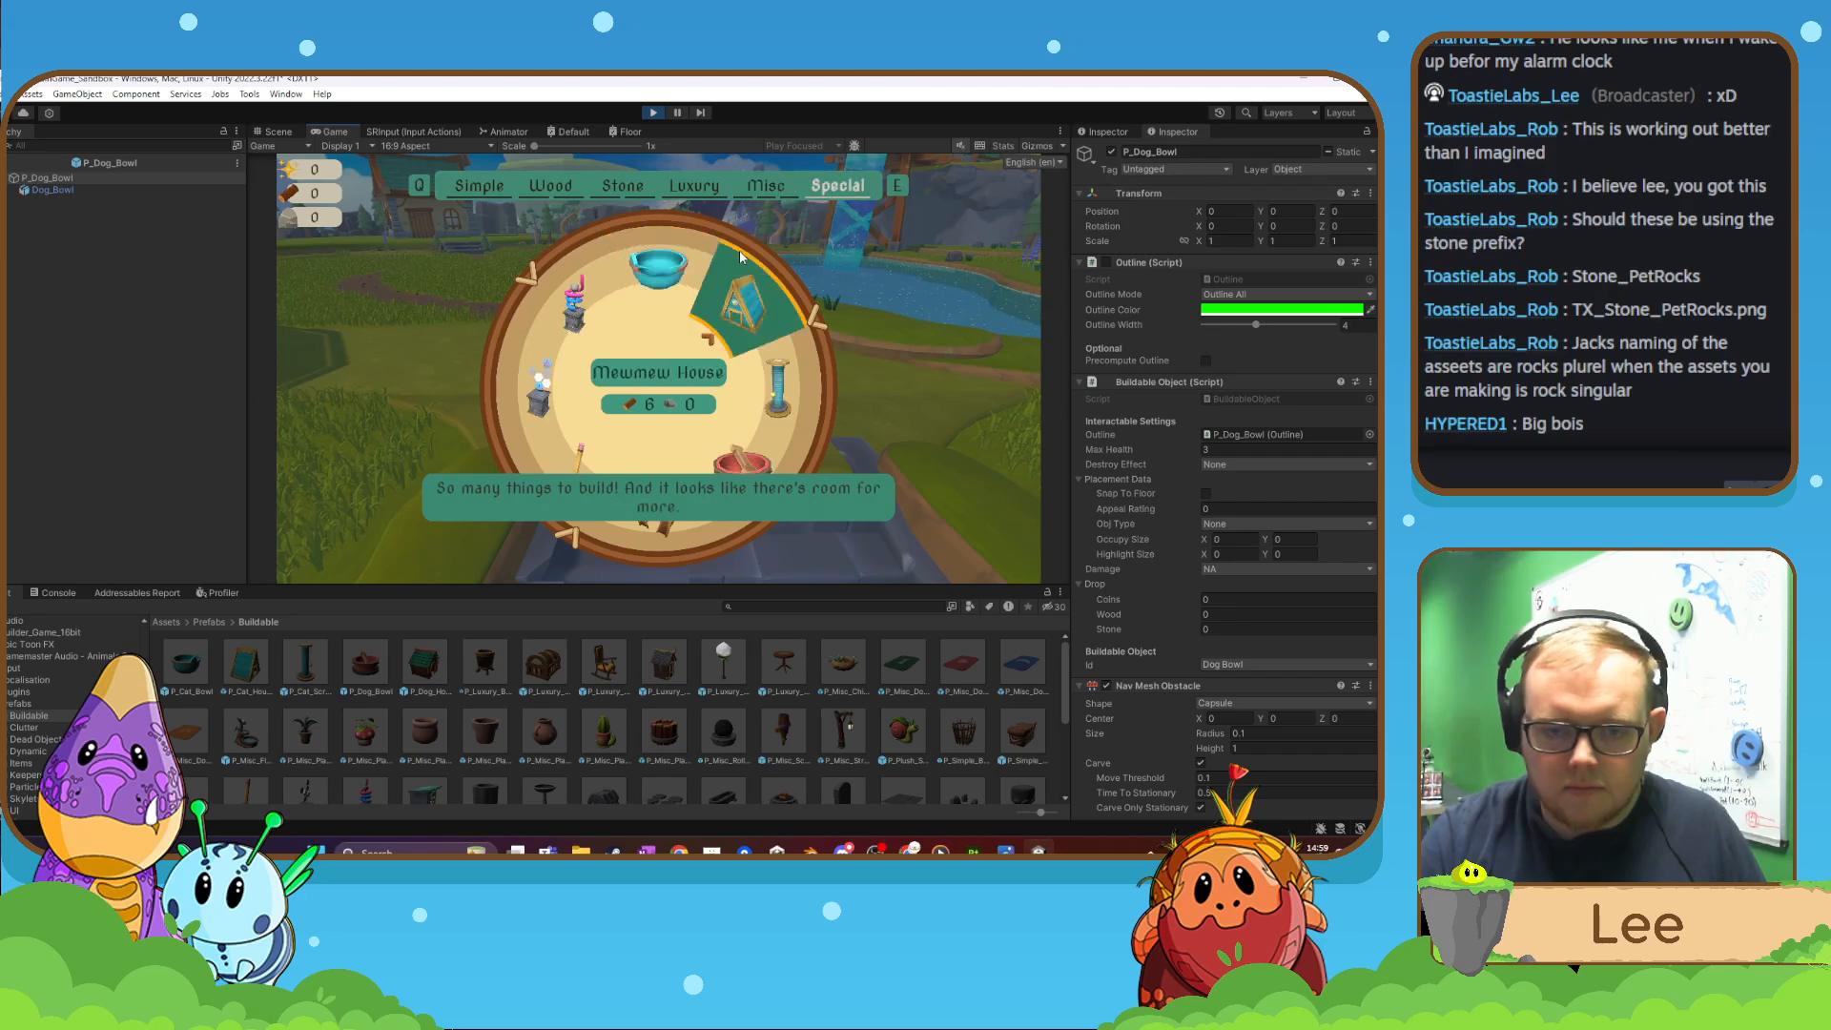
left_click(756, 218)
- Walk the character to the dirt path and build the cat bowl on free ground there
key("w")
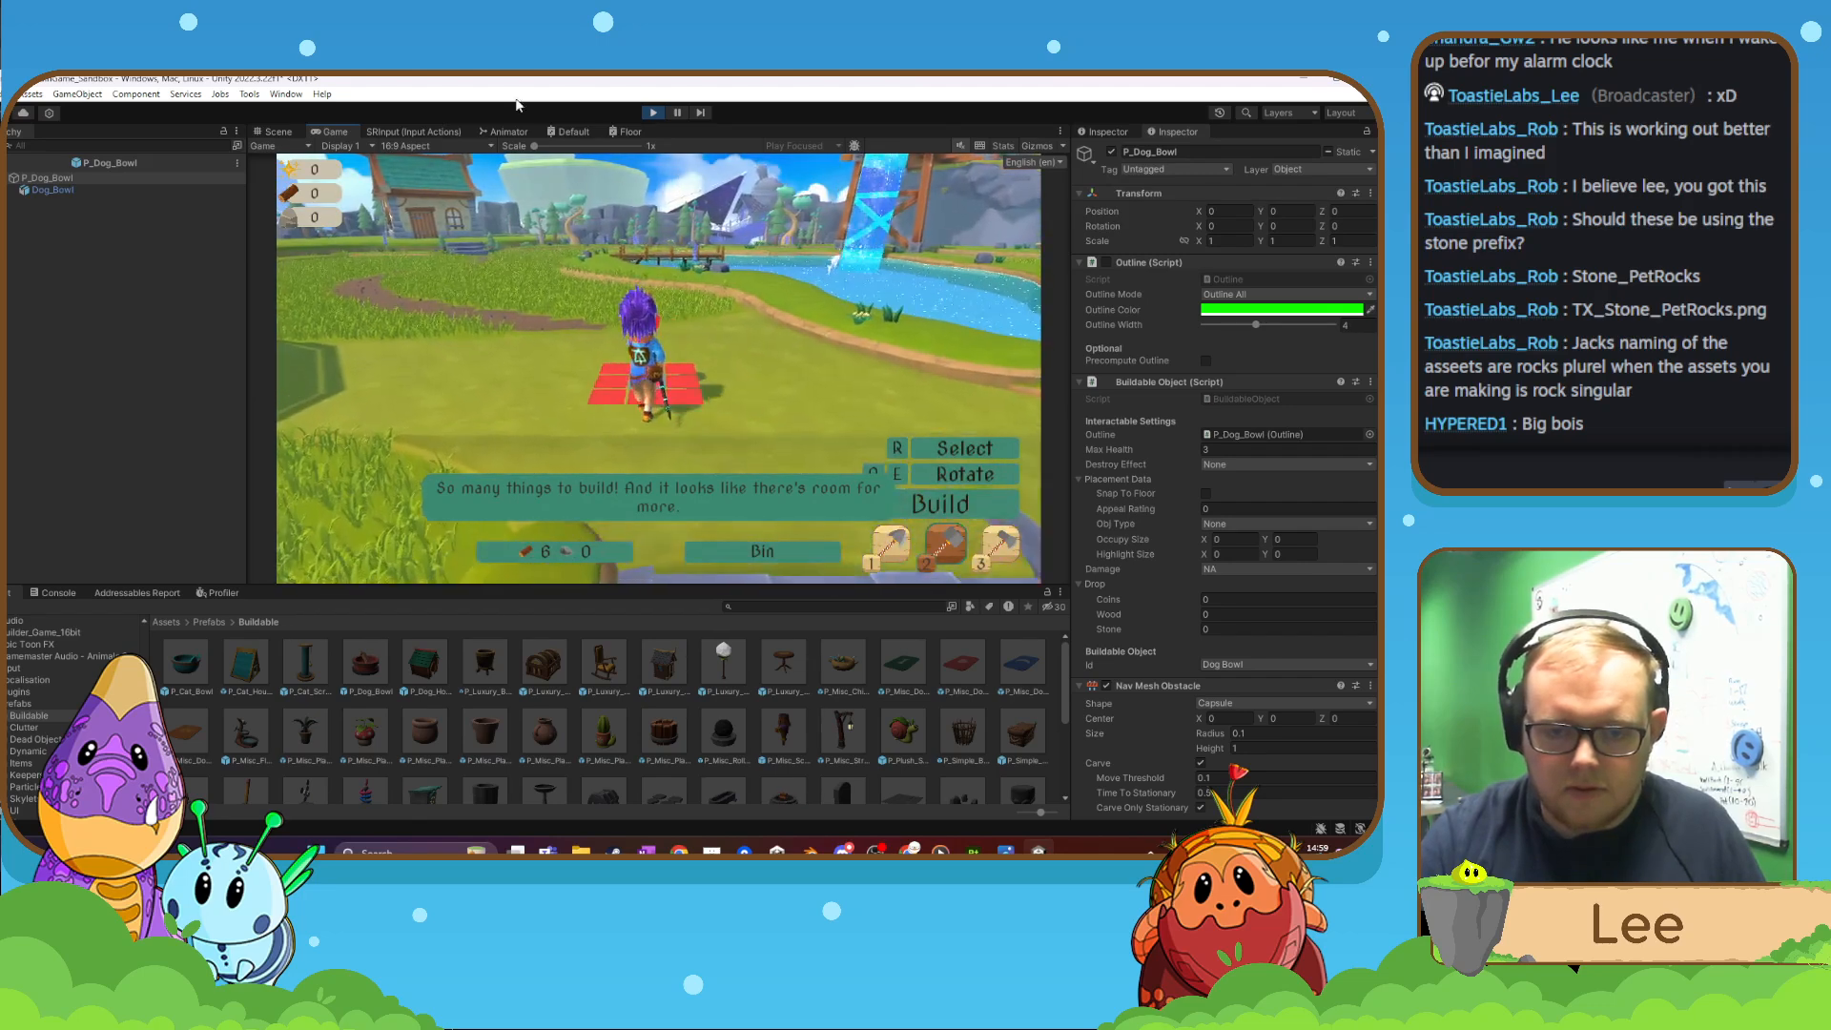
key("w")
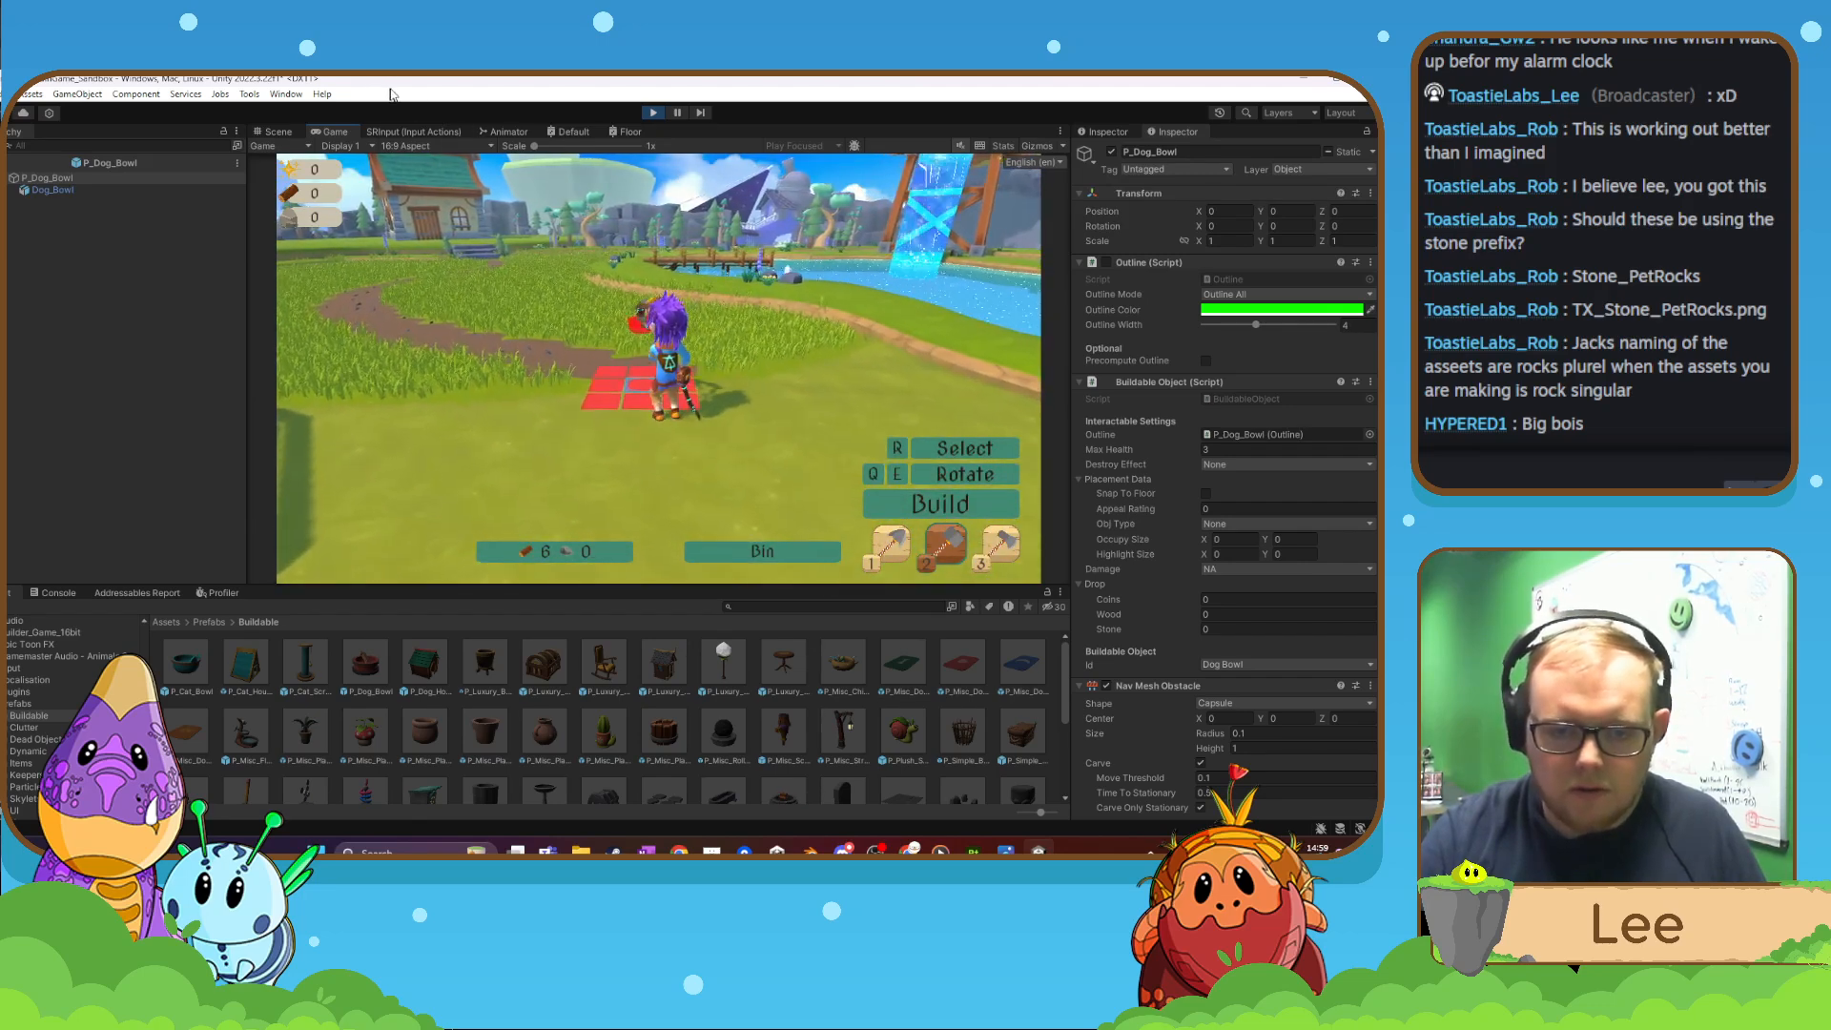
key("w")
key("a")
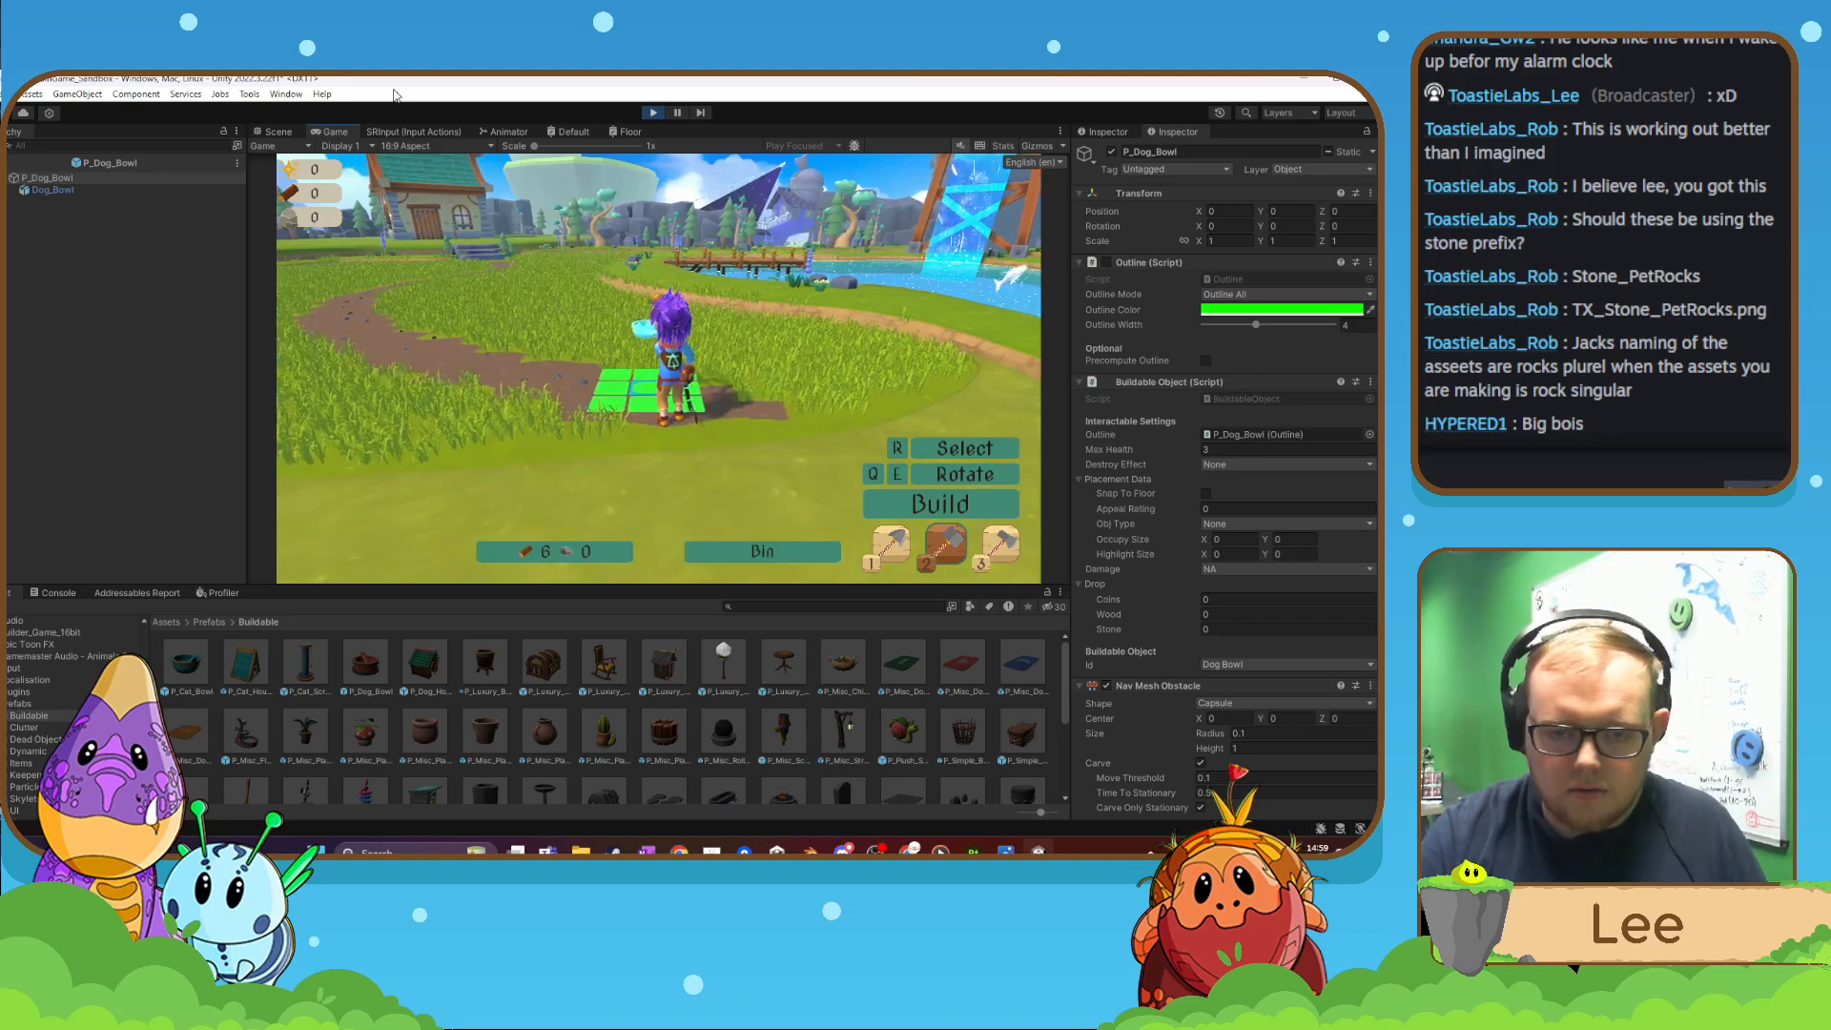
right_click(5, 76)
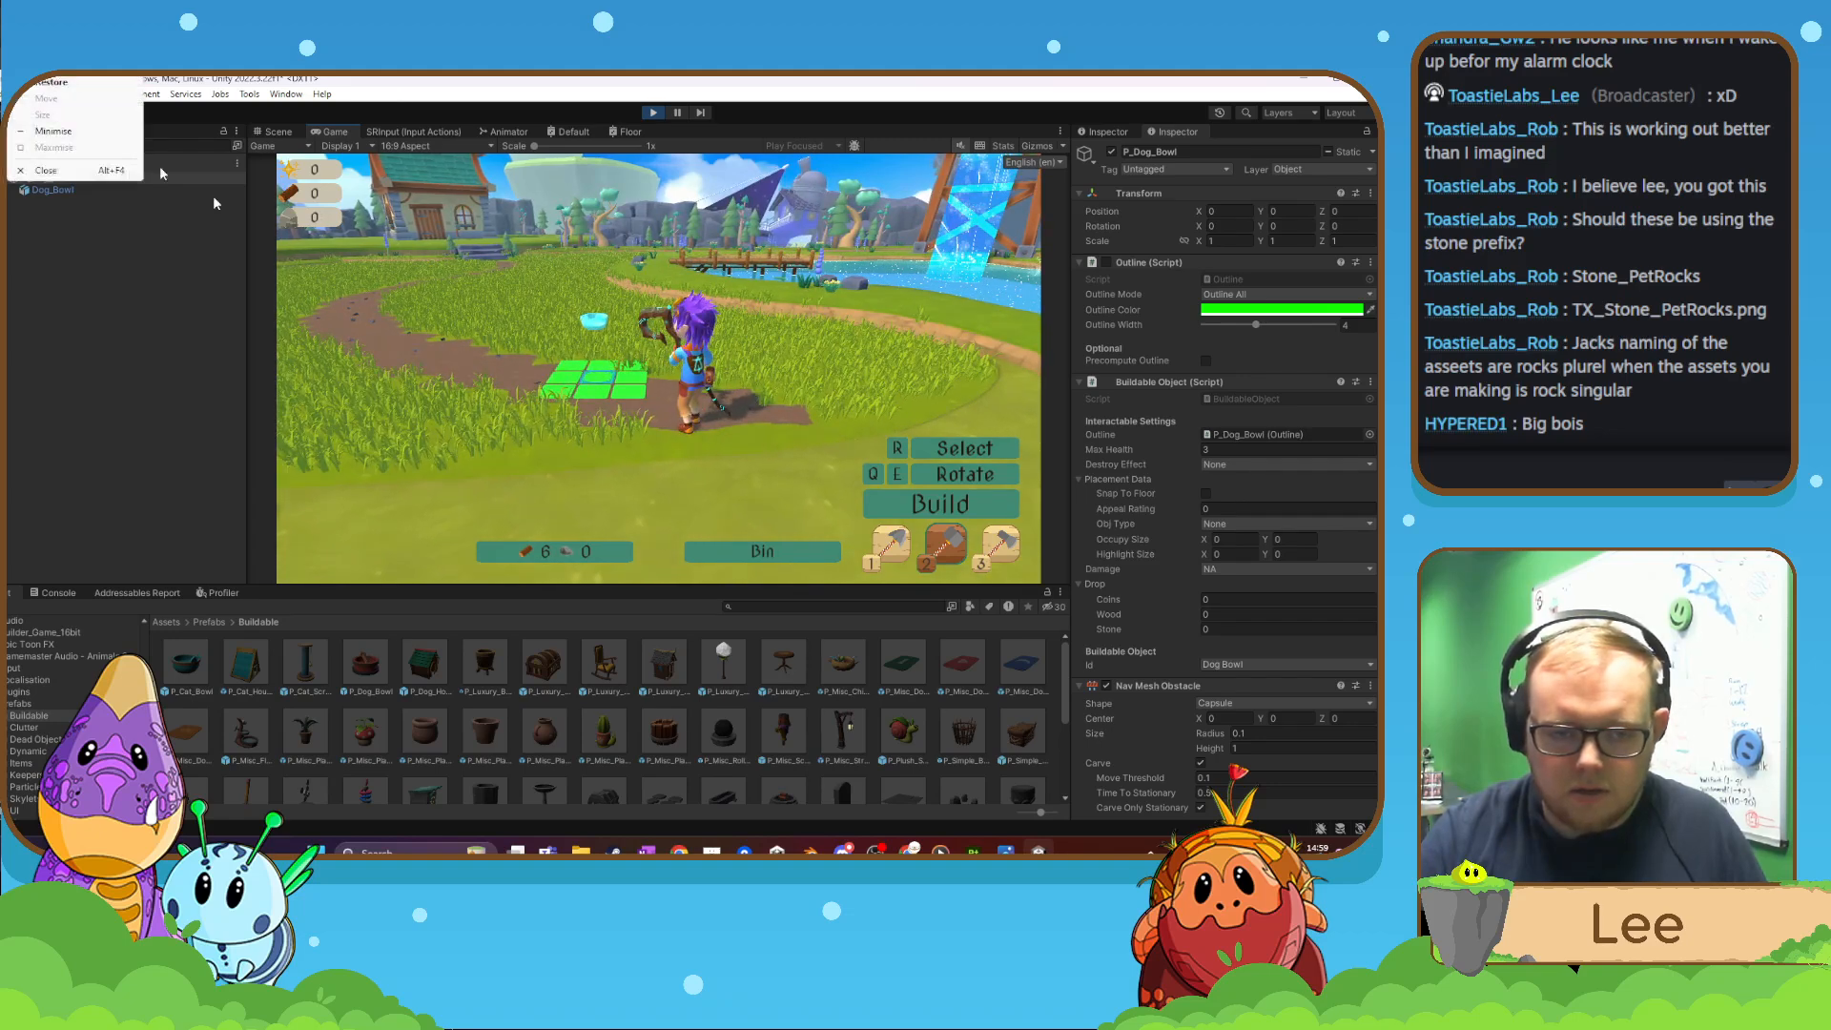
left_click(591, 372)
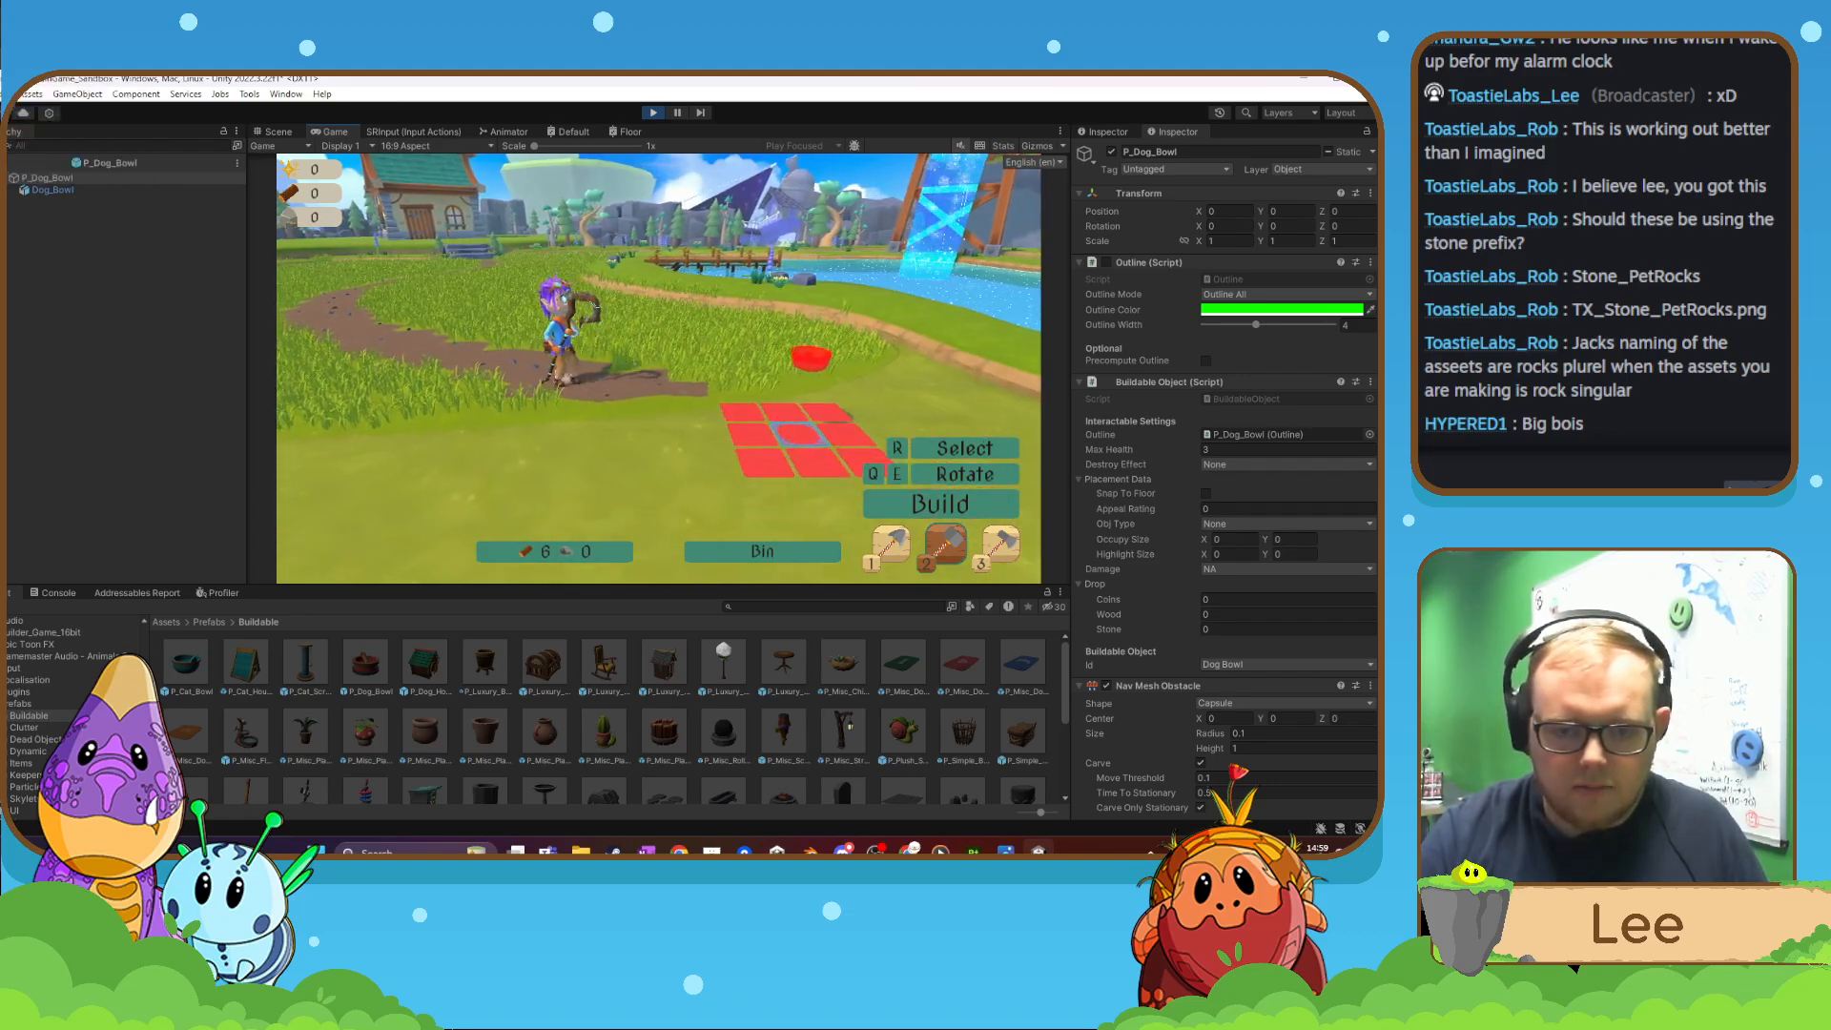
key("w")
key("a")
left_click(658, 368)
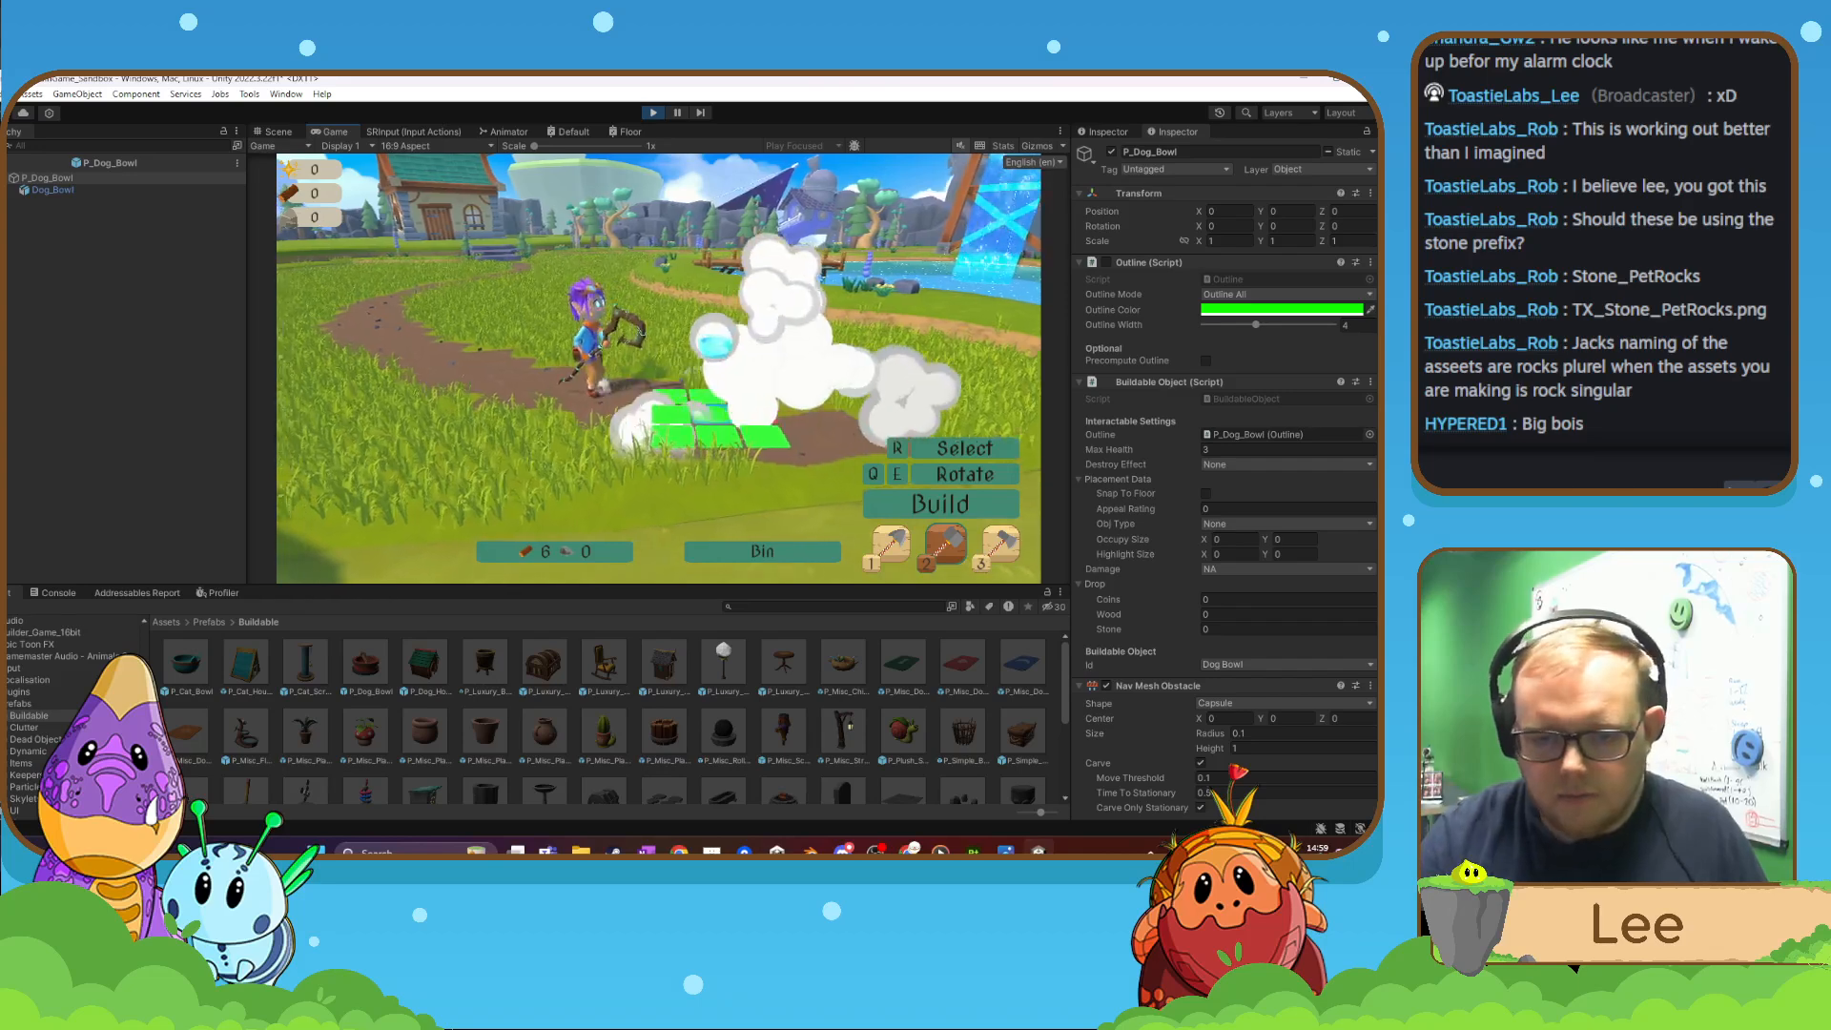
- Select the Korgi Bowl in the build wheel, build it beside the cat bowl, and put the build tool away
key("r")
left_click(735, 454)
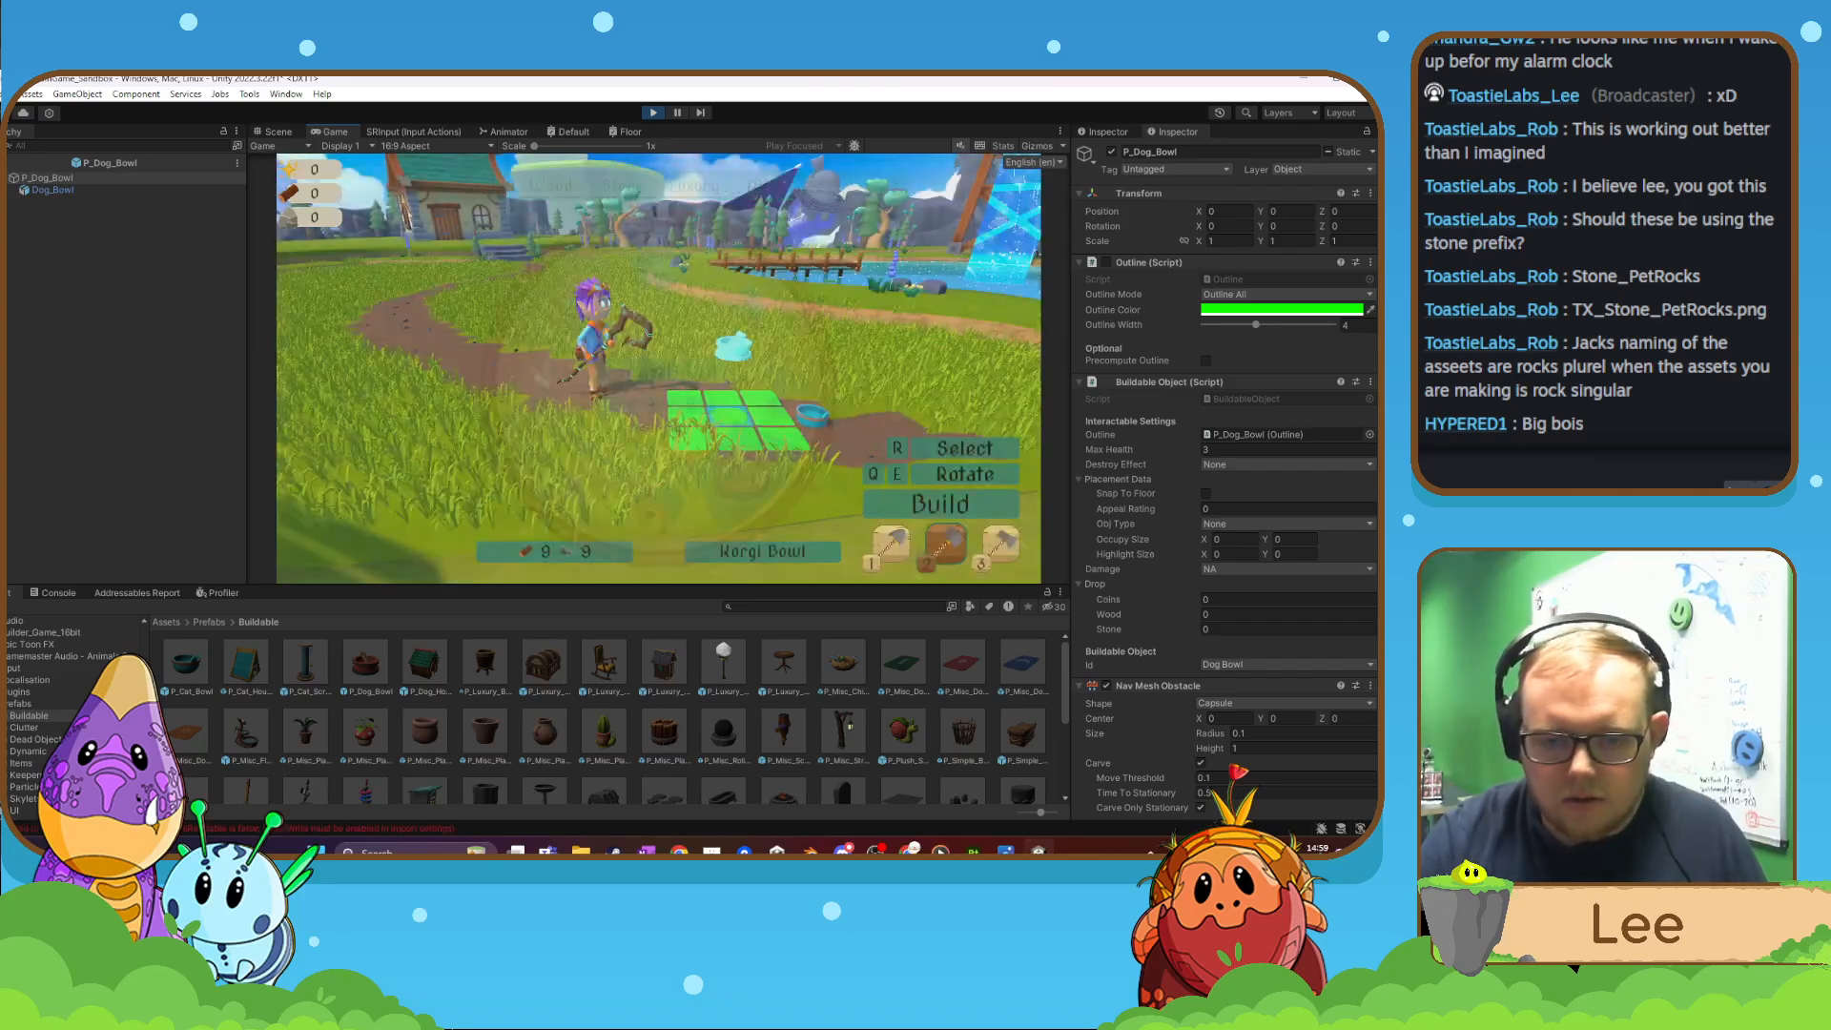
left_click(658, 369)
key("1")
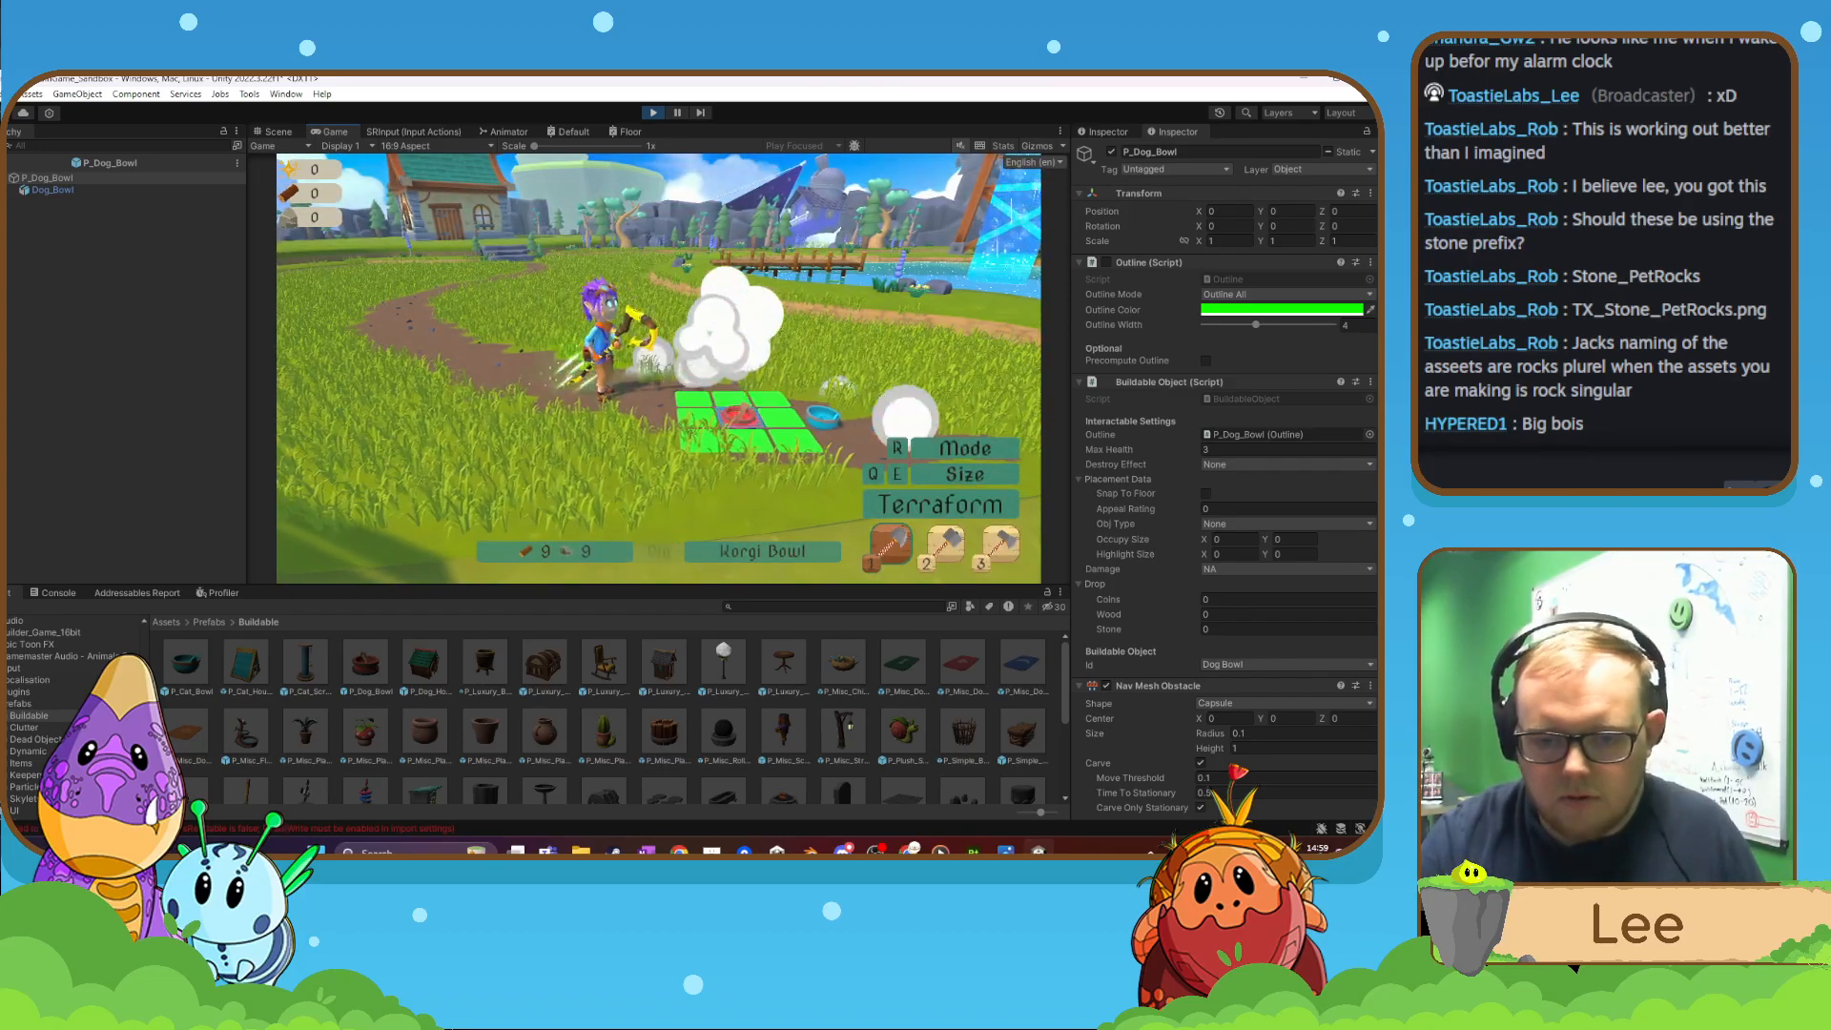
key("w")
key("1")
key("w")
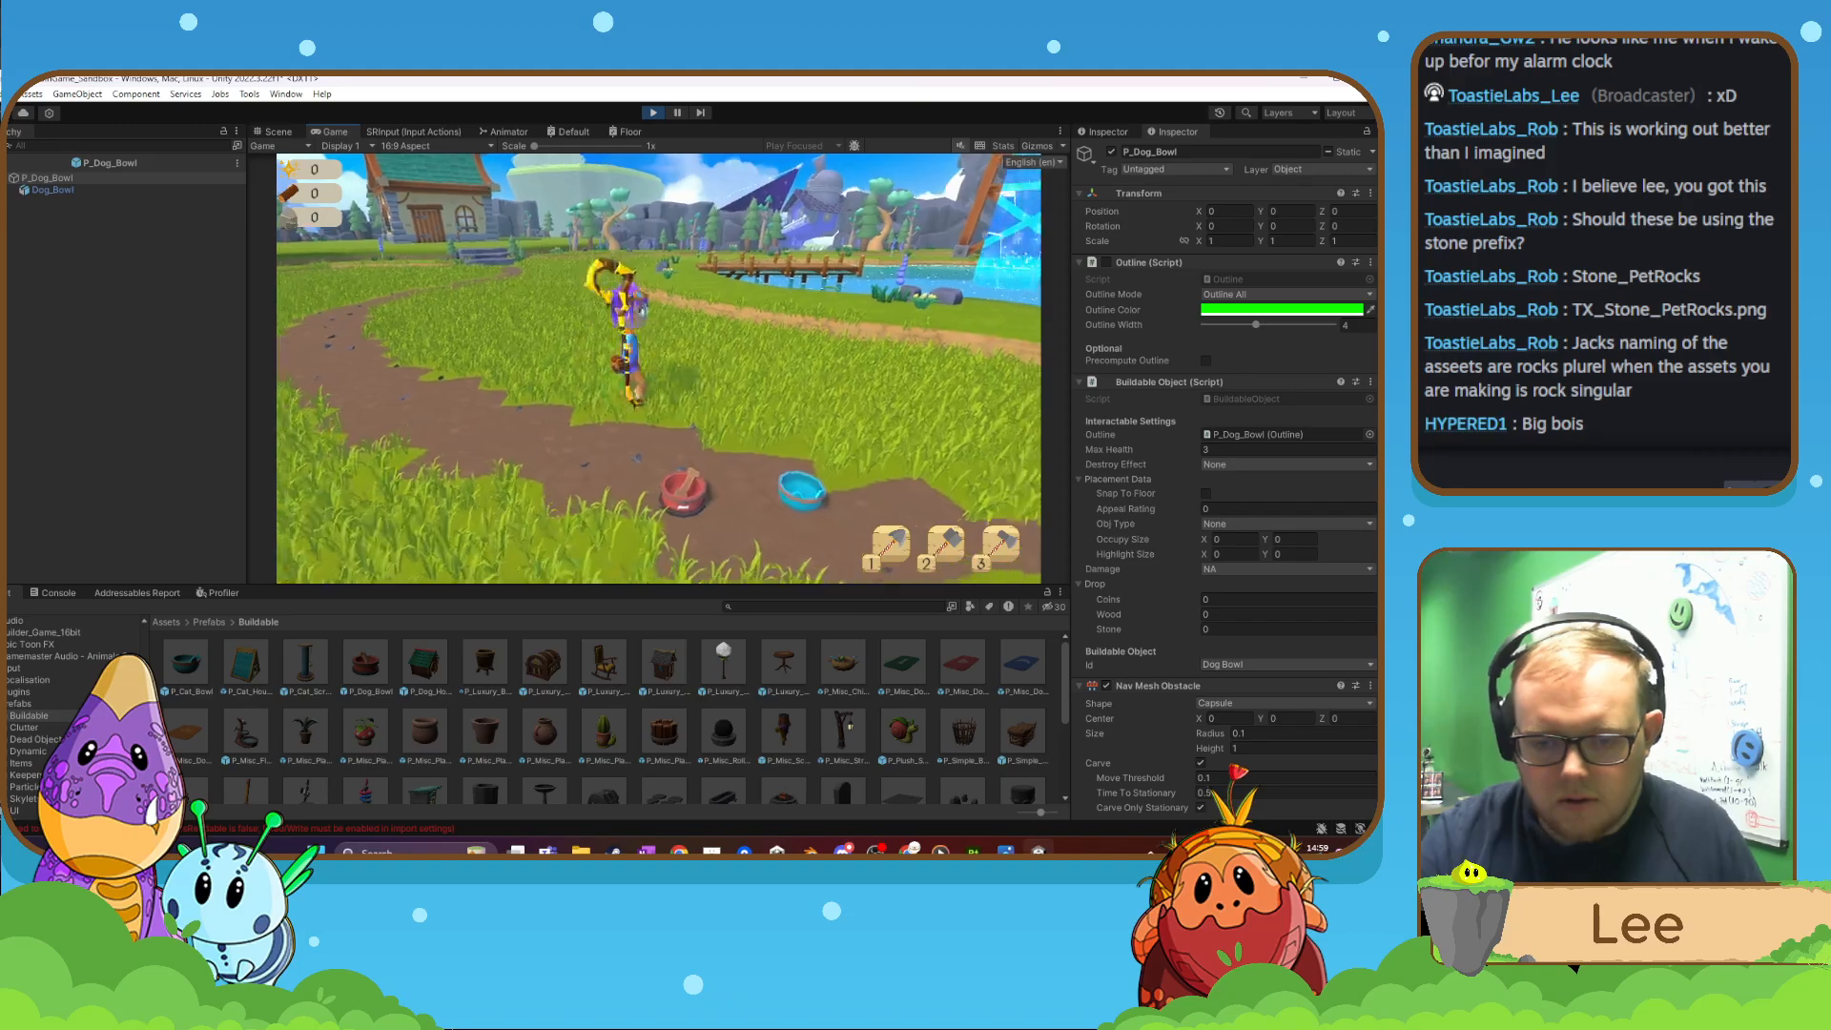
- Walk around the two placed bowls to compare them, and check a Korgi Bowl beside the Korgis in the meadow
key("d")
key("s")
key("e")
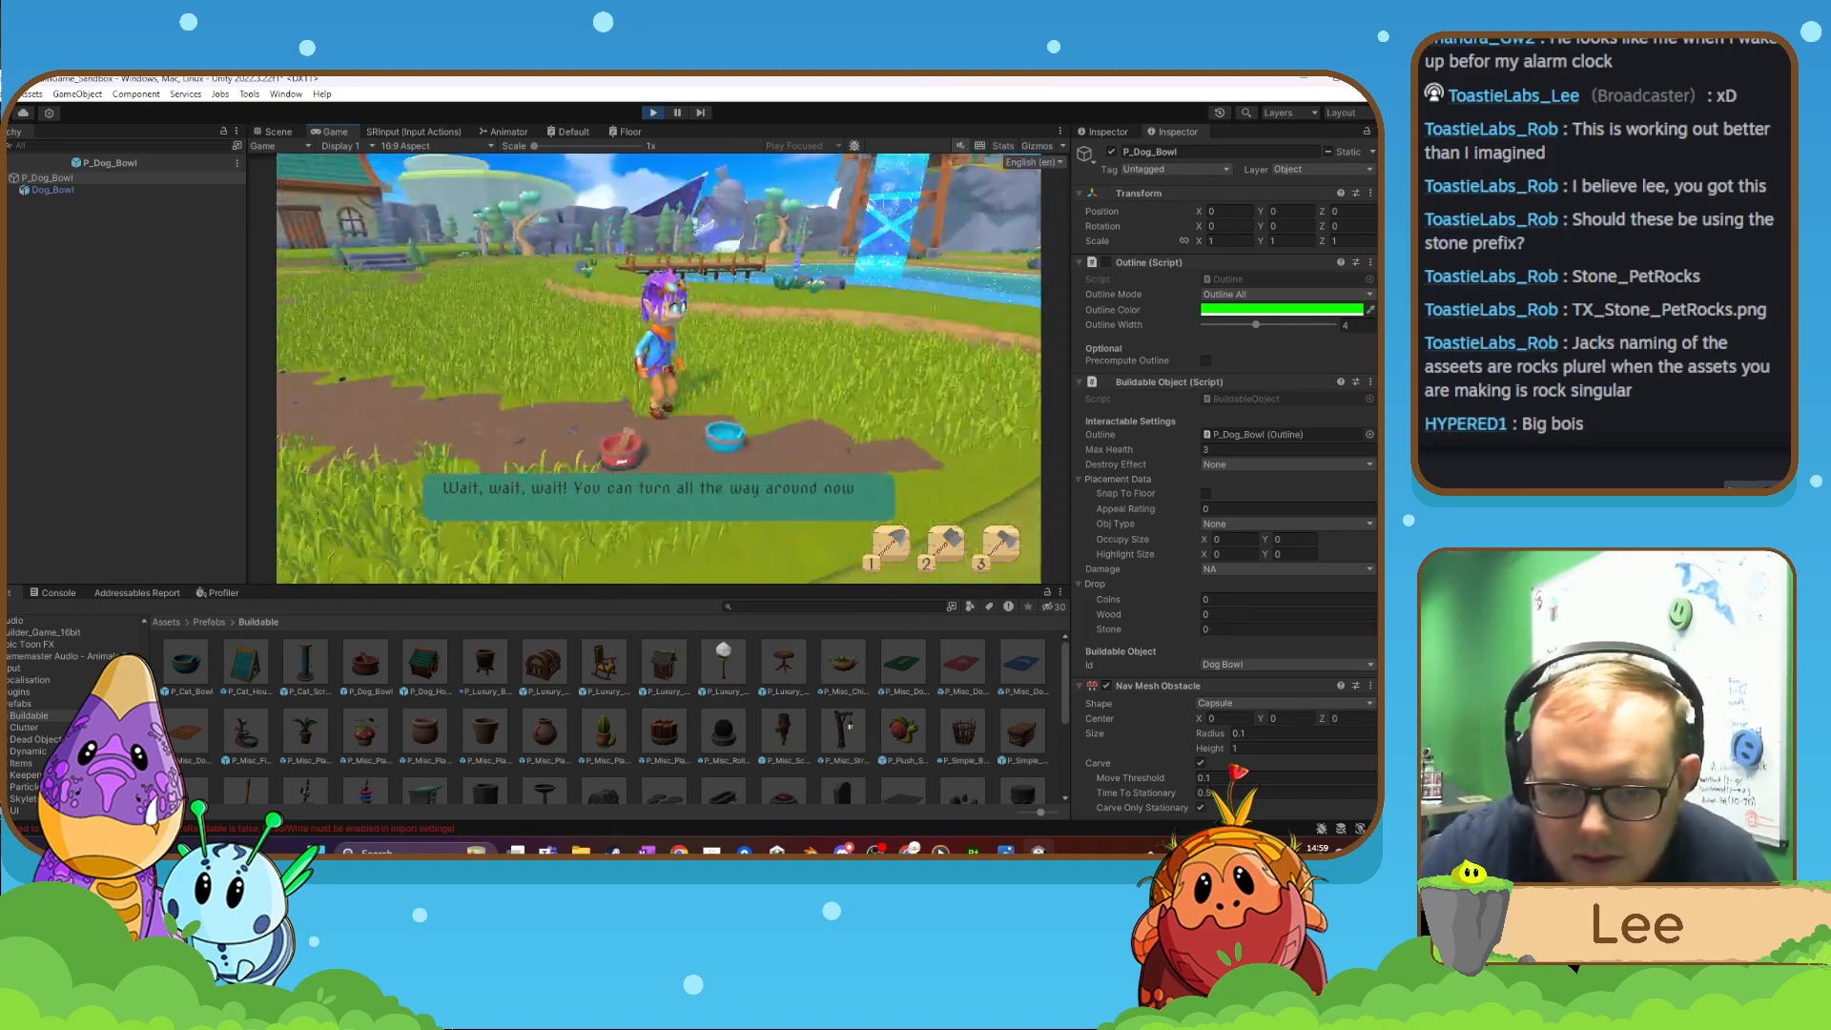
key("s")
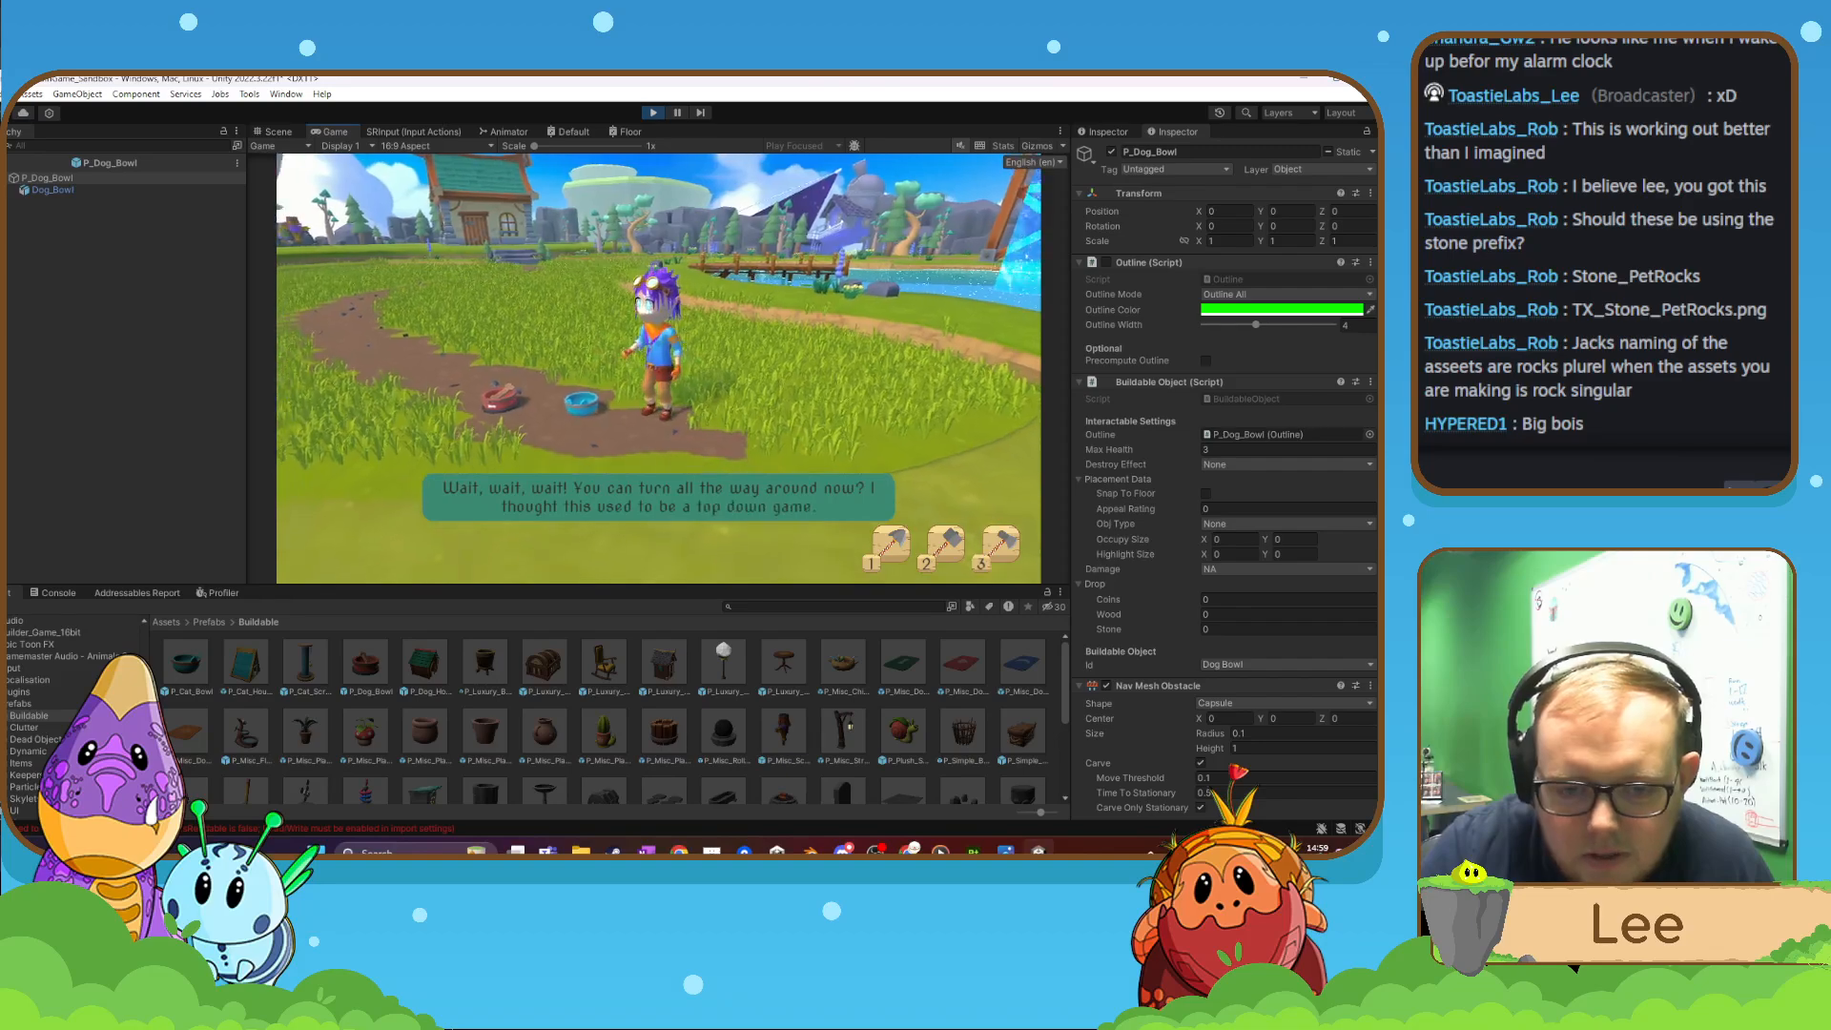
key("a")
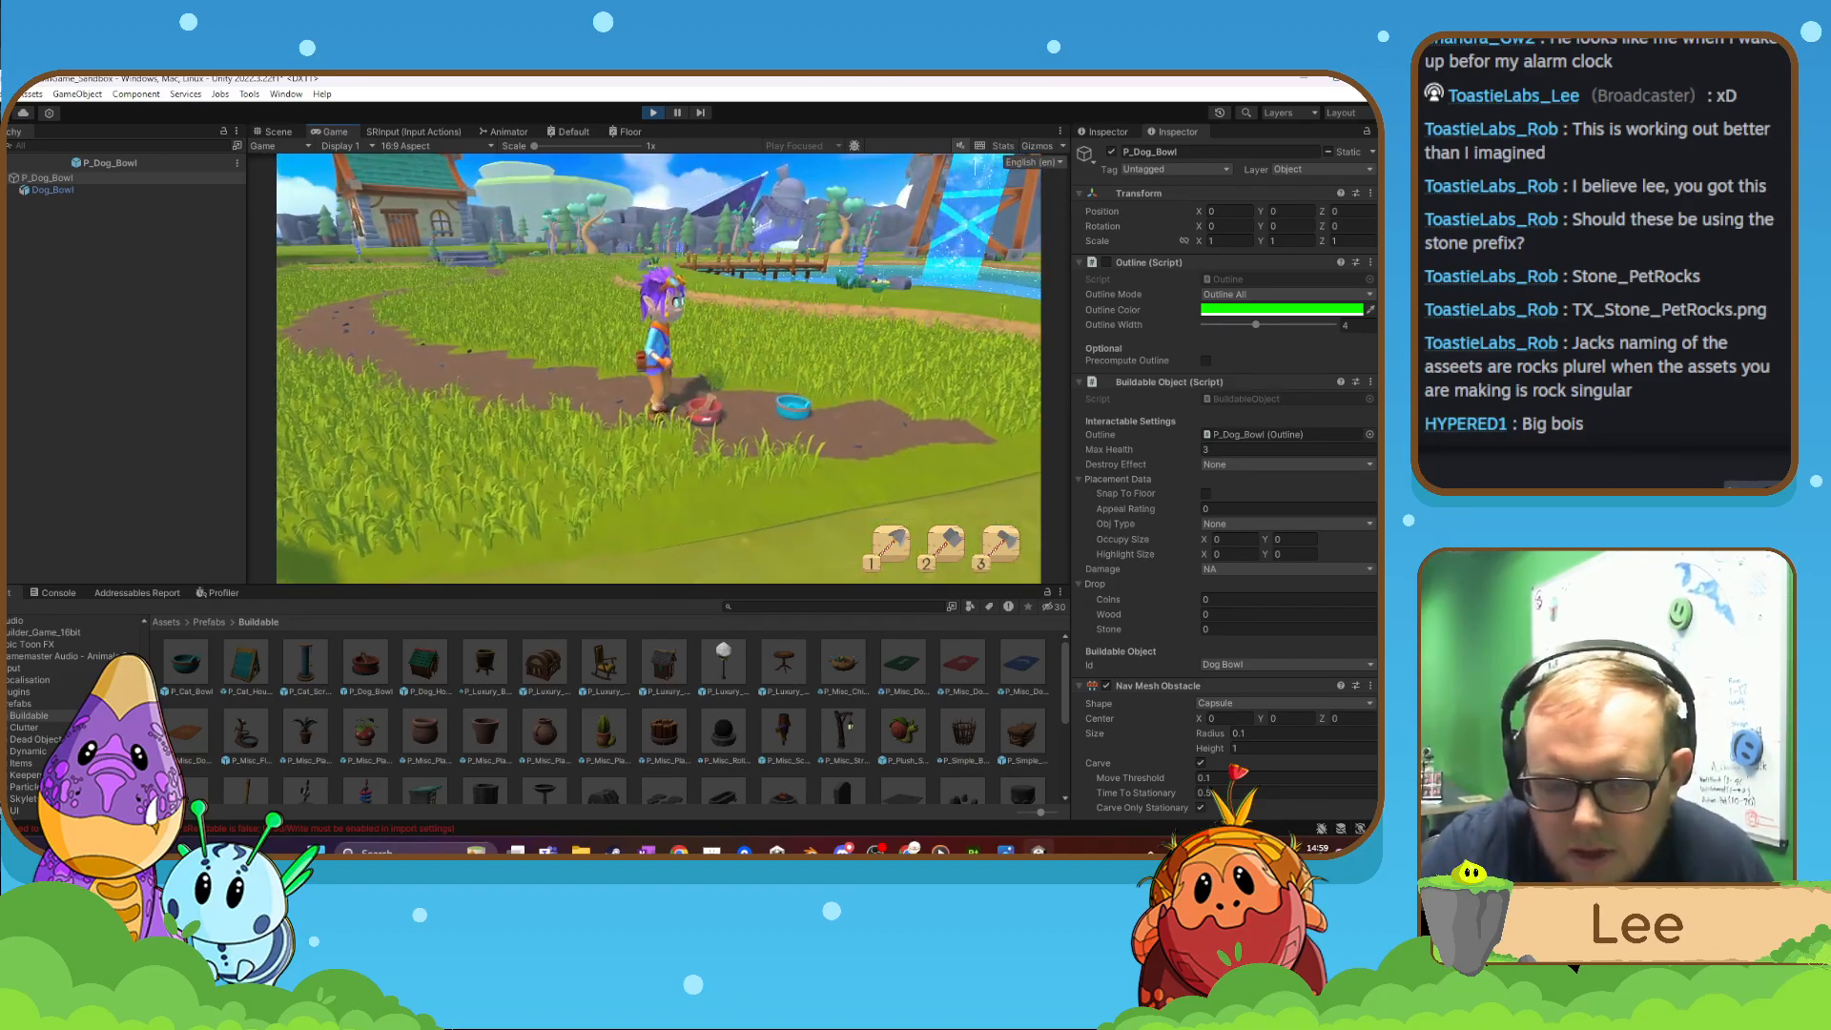
key("w")
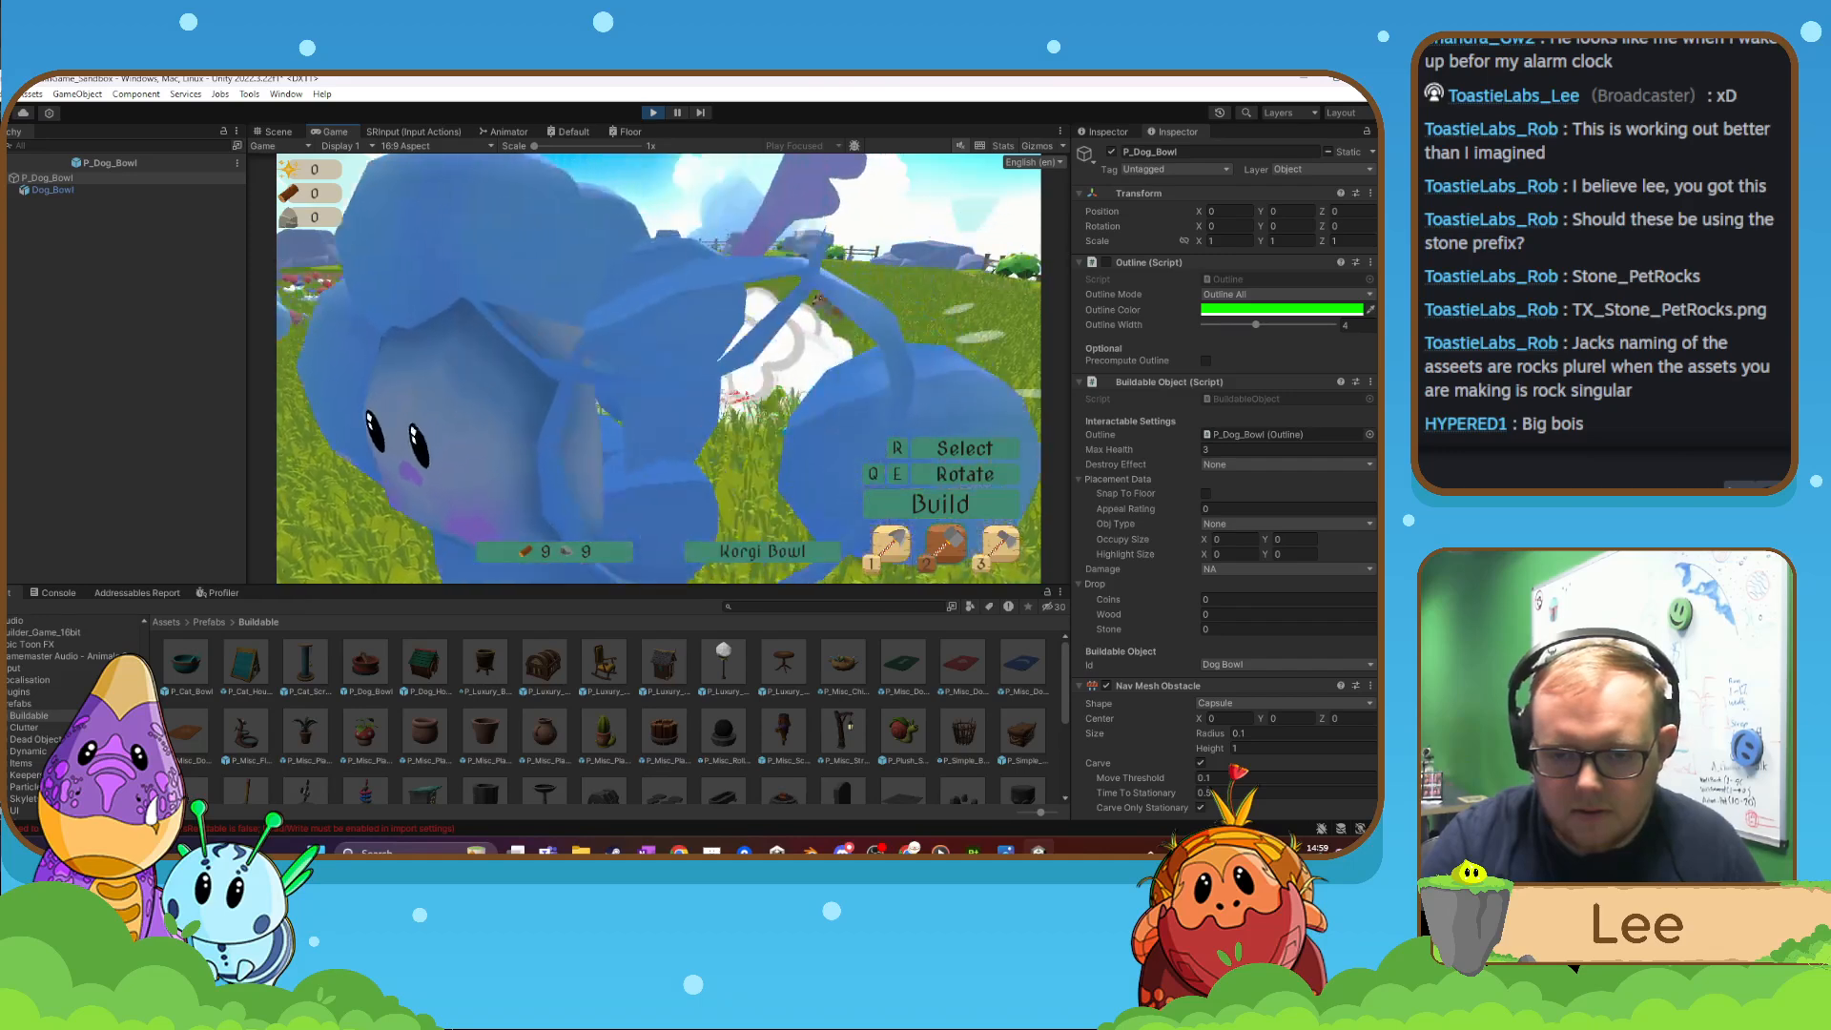
key("w")
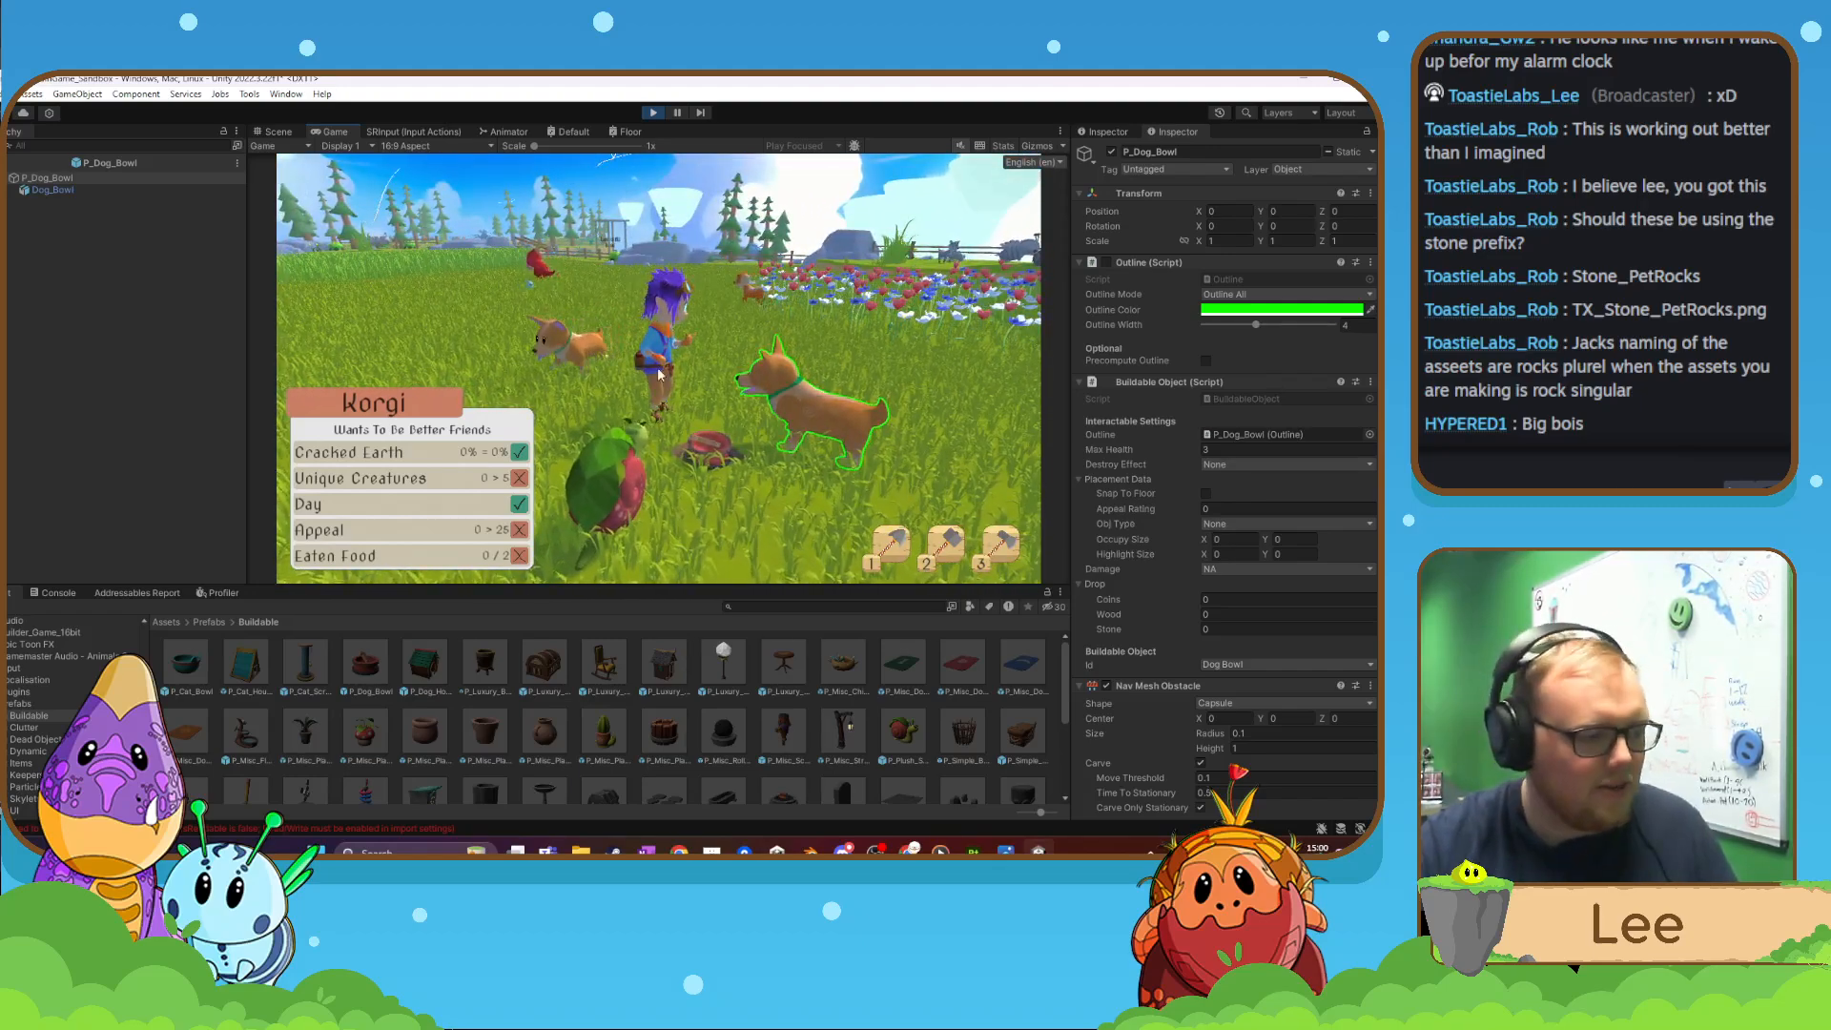
- Pause the game, stop Play mode and return to the dog bowl in the P_Dog_Bowl prefab view
key("Escape")
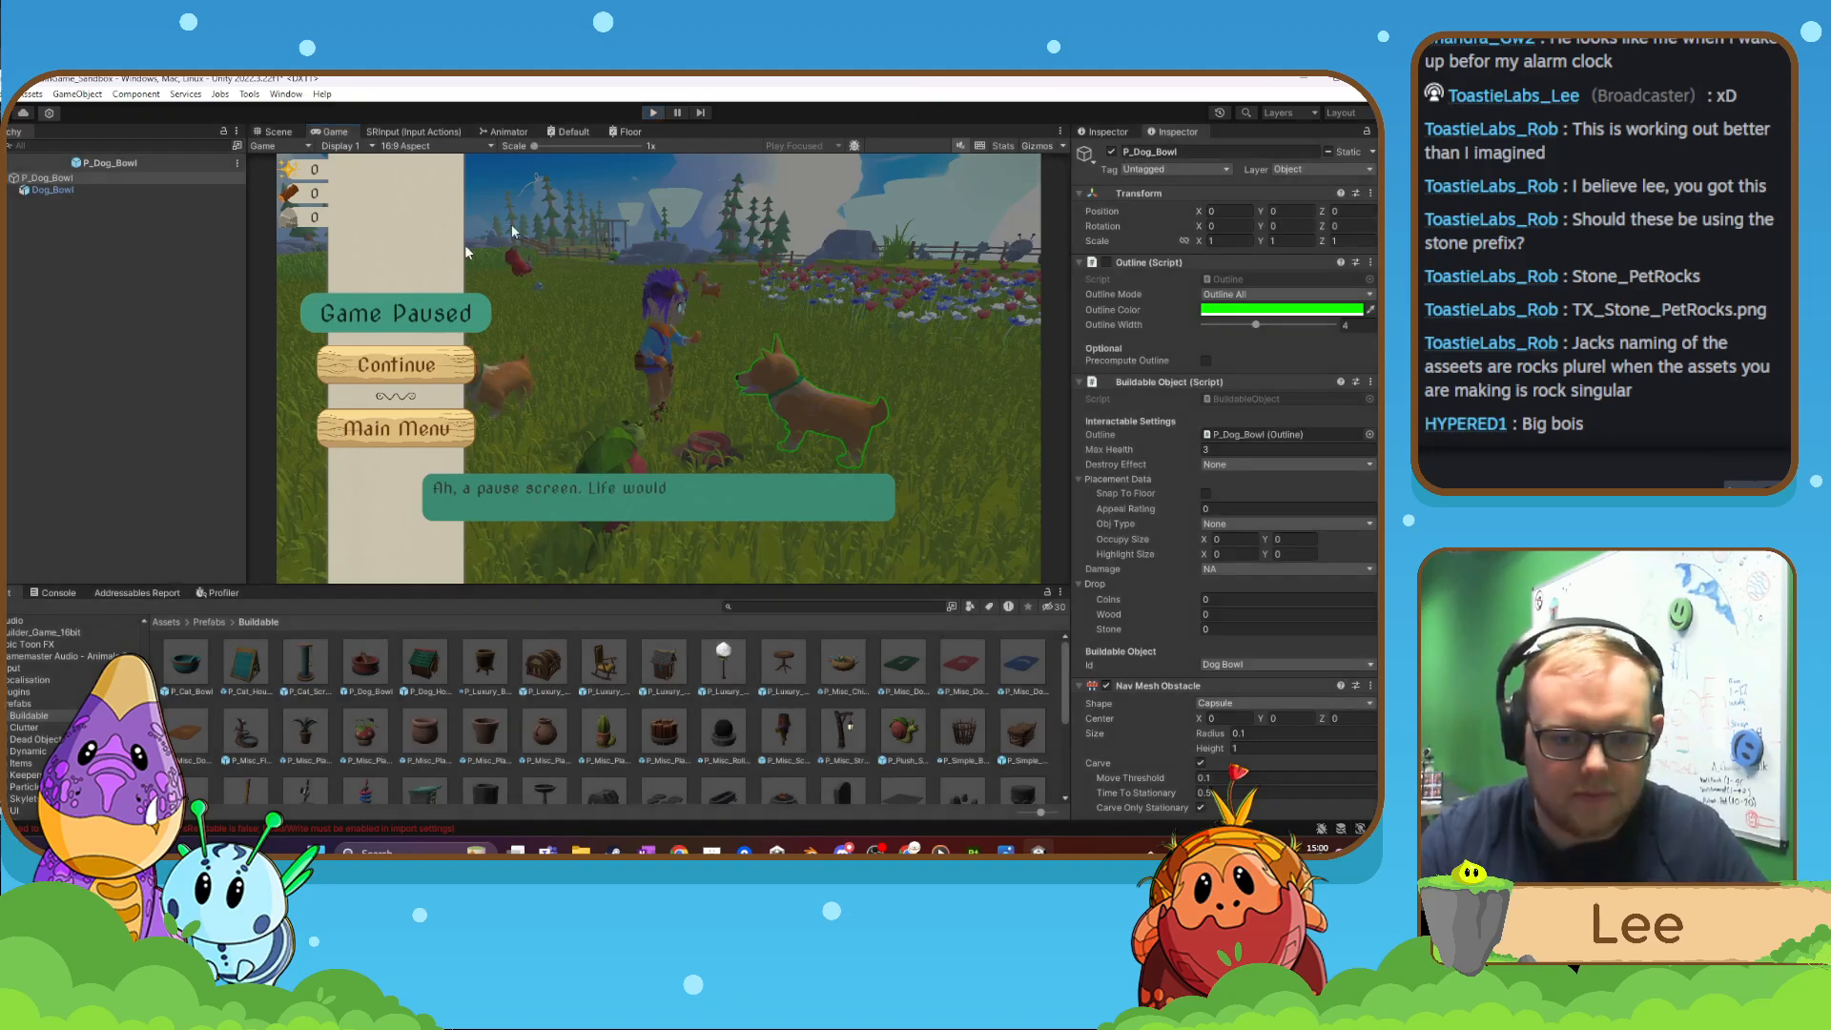
left_click(653, 112)
mouse_move(477, 506)
right_mouse_down()
mouse_move(760, 630)
mouse_move(508, 477)
mouse_move(422, 270)
mouse_move(496, 276)
mouse_move(628, 487)
mouse_move(764, 524)
mouse_move(454, 474)
mouse_move(487, 479)
right_mouse_up()
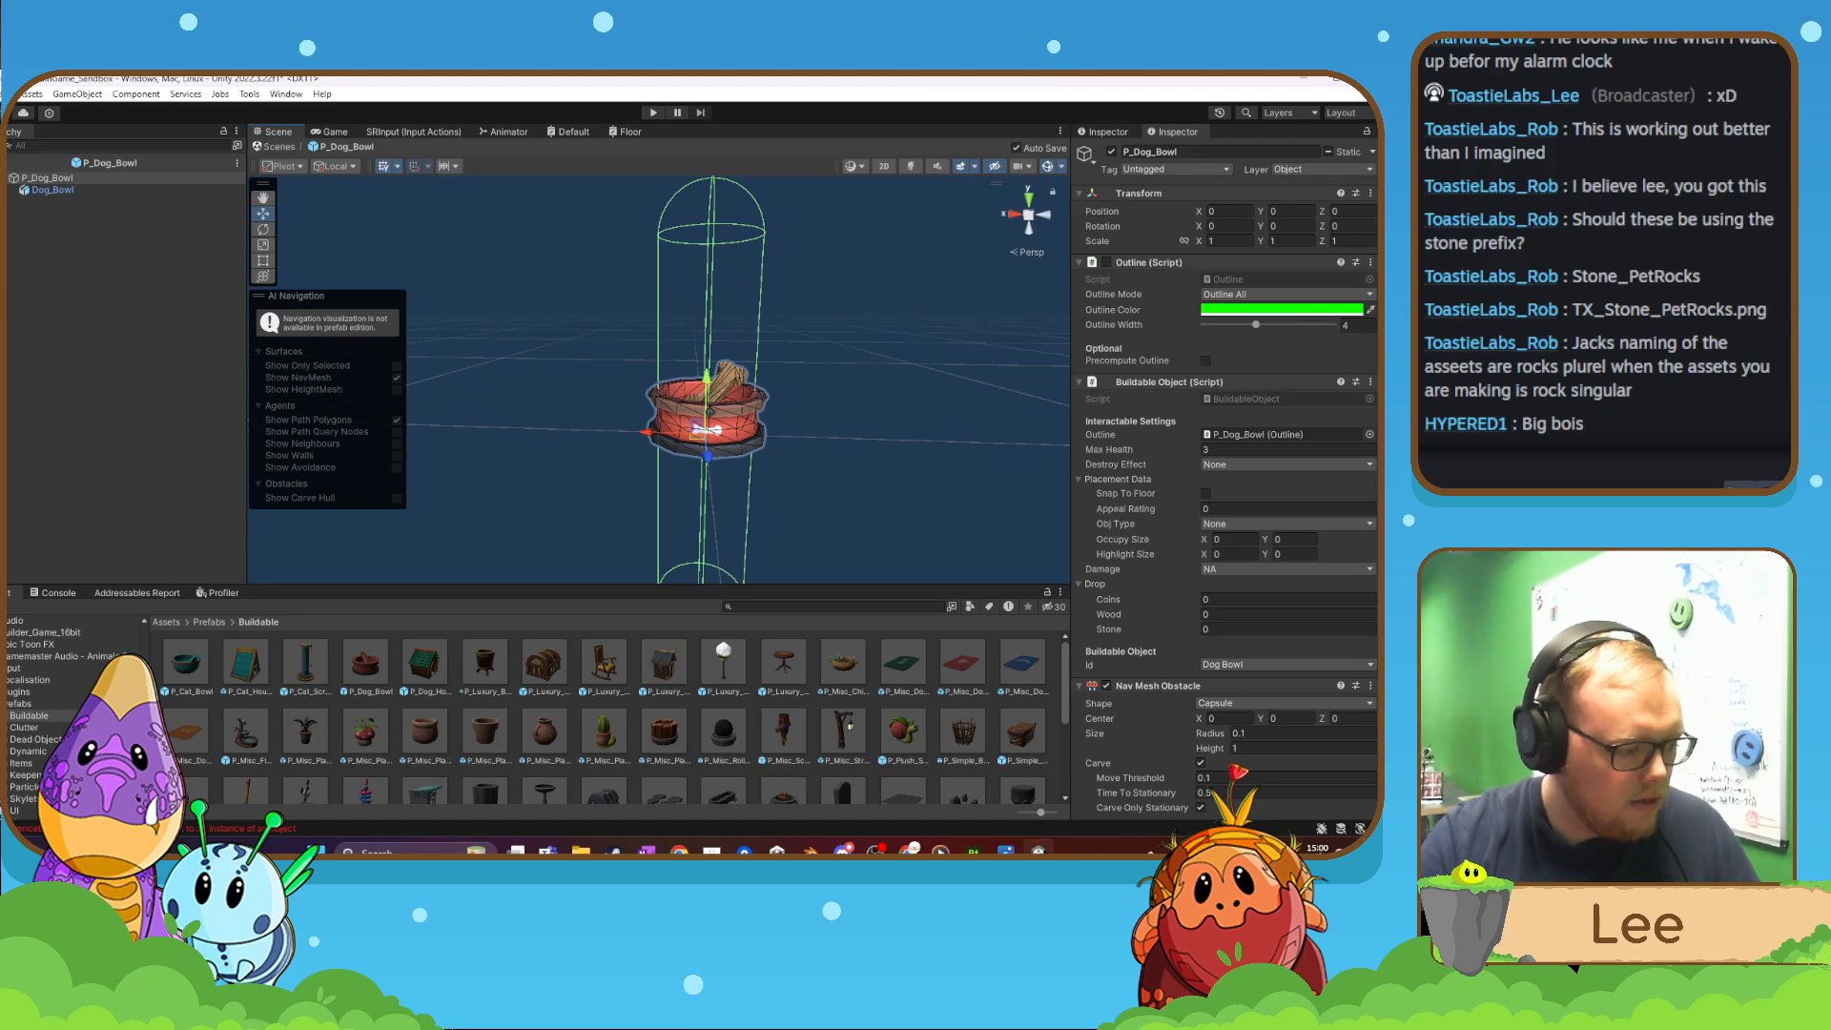
- Open the Dog_Bowl data asset in Resources/Buildable Datas and set its Appeal Rating to 1
scroll(56, 719, "down", 5)
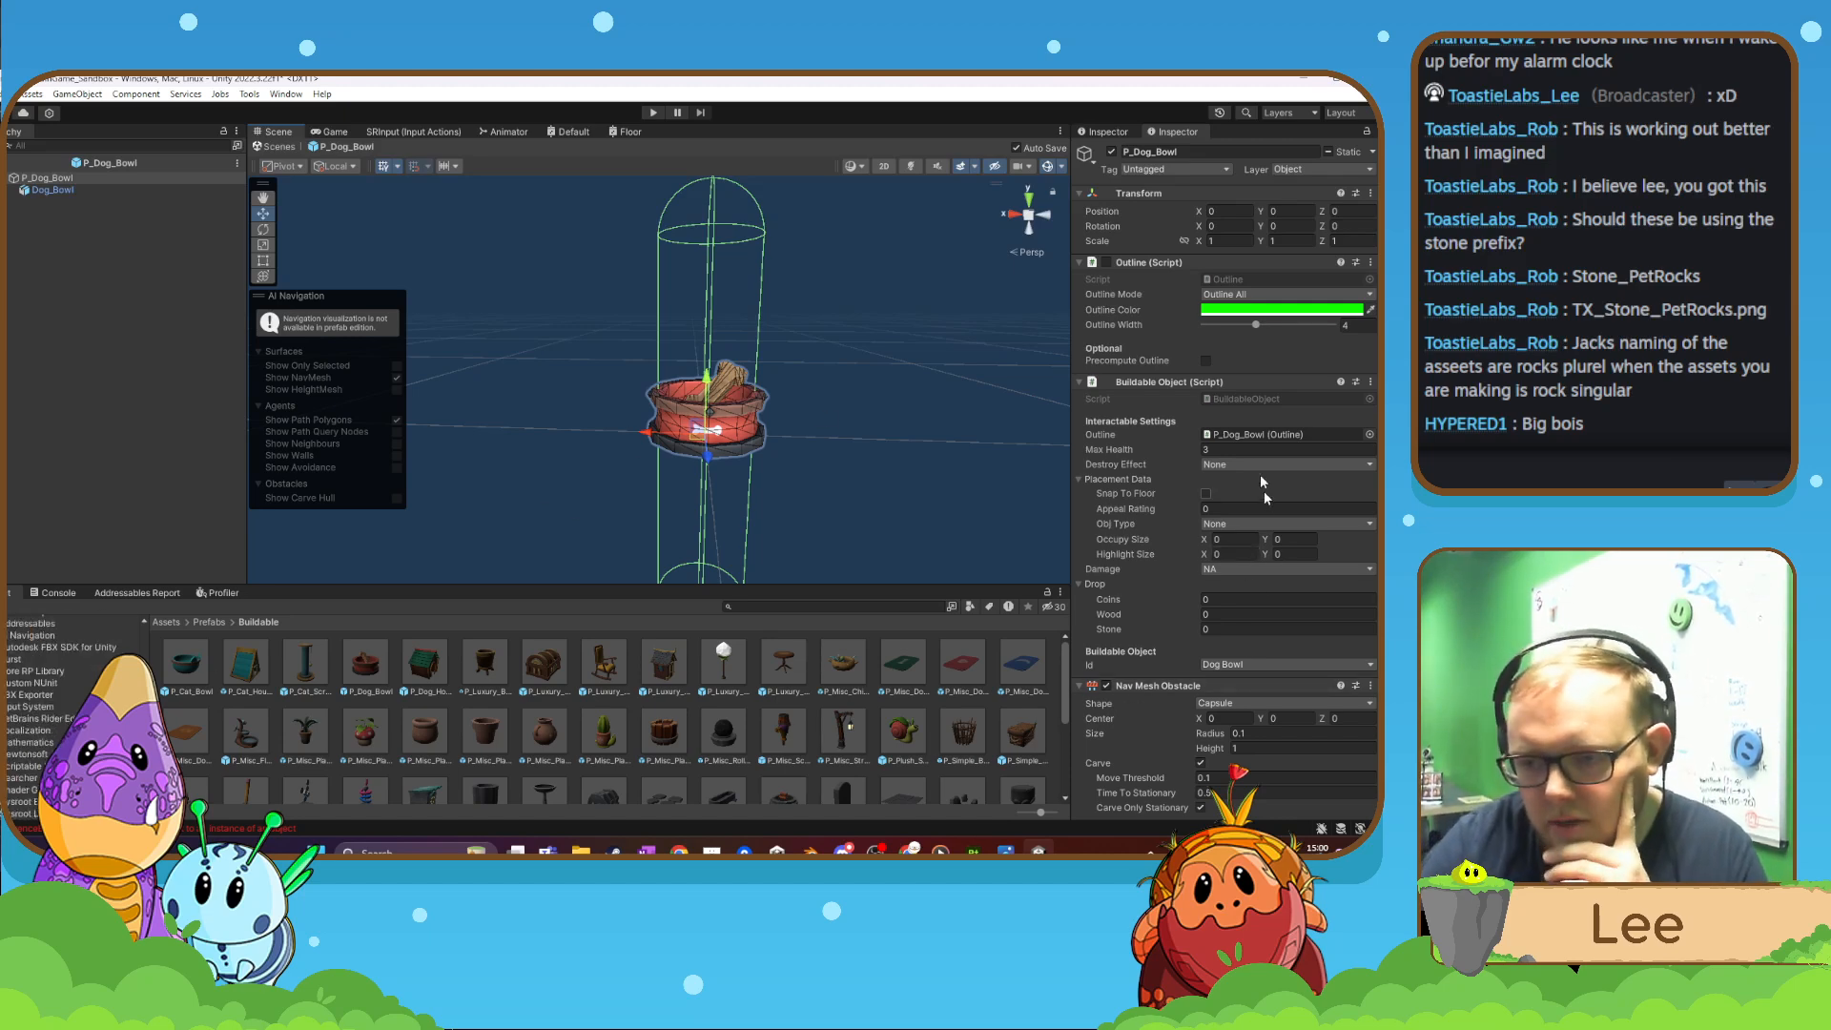
scroll(1254, 440, "down", 1)
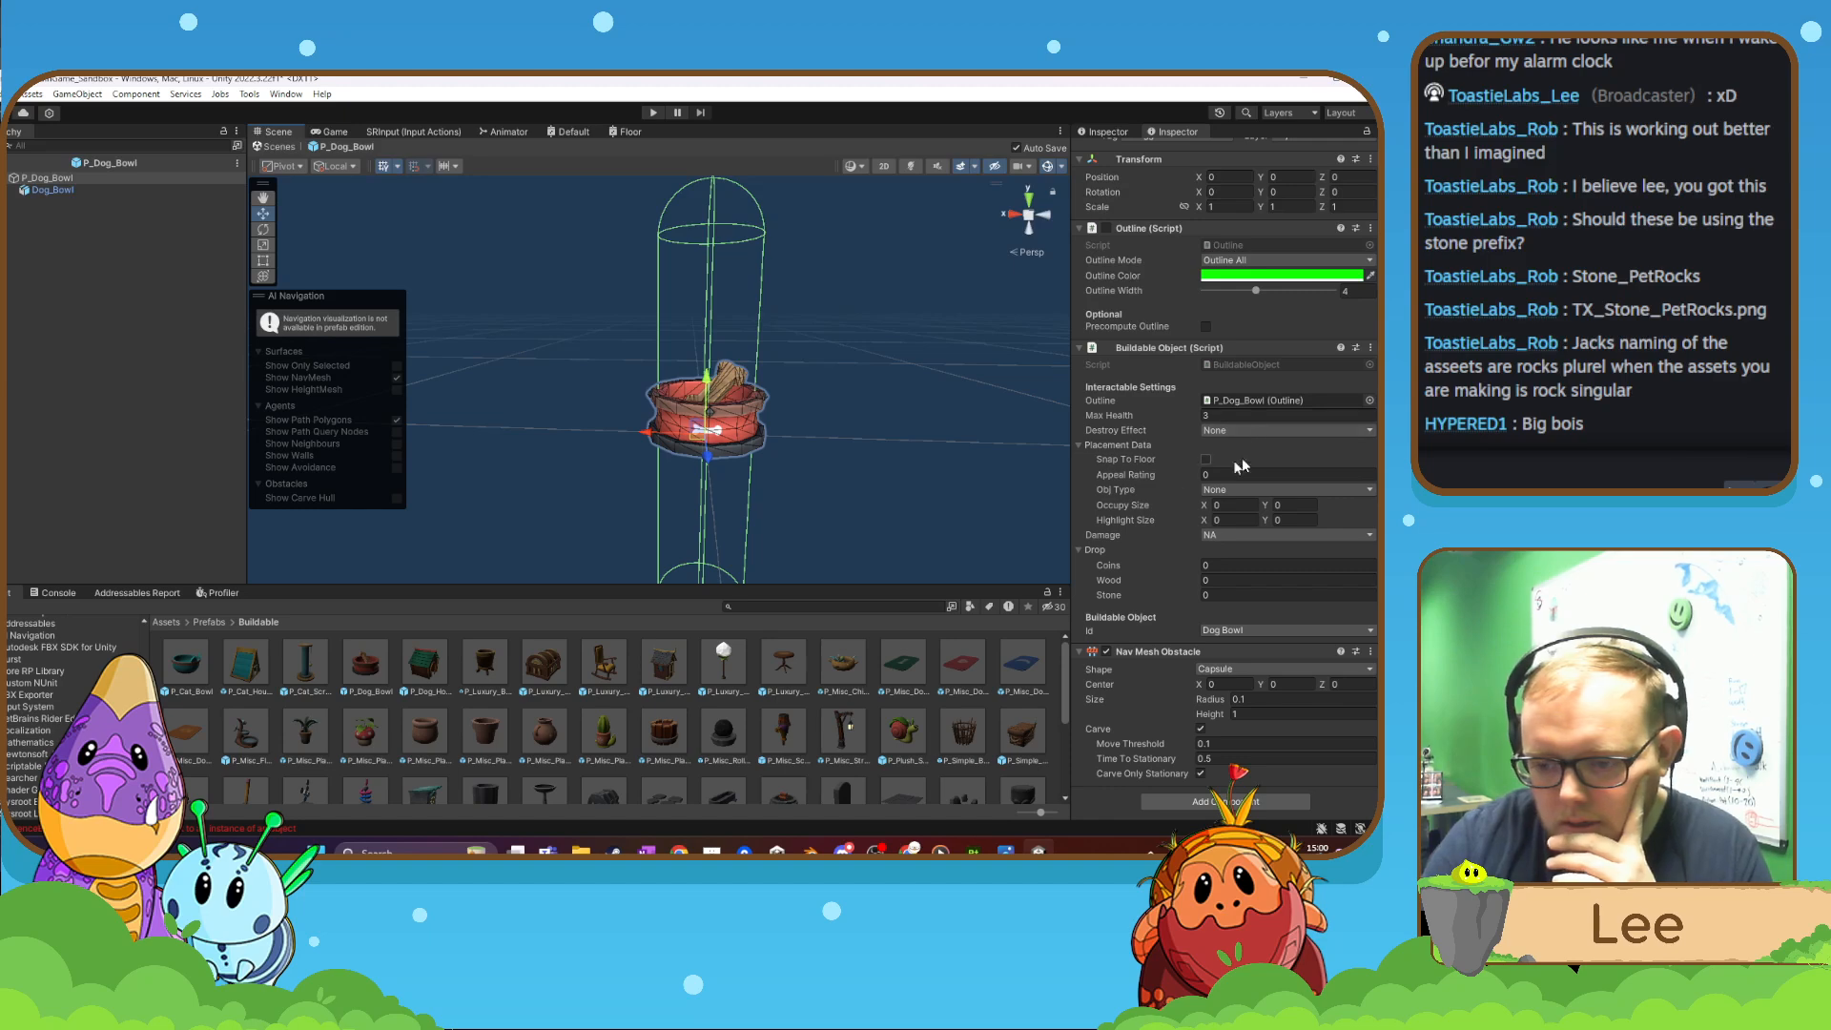
scroll(69, 725, "up", 4)
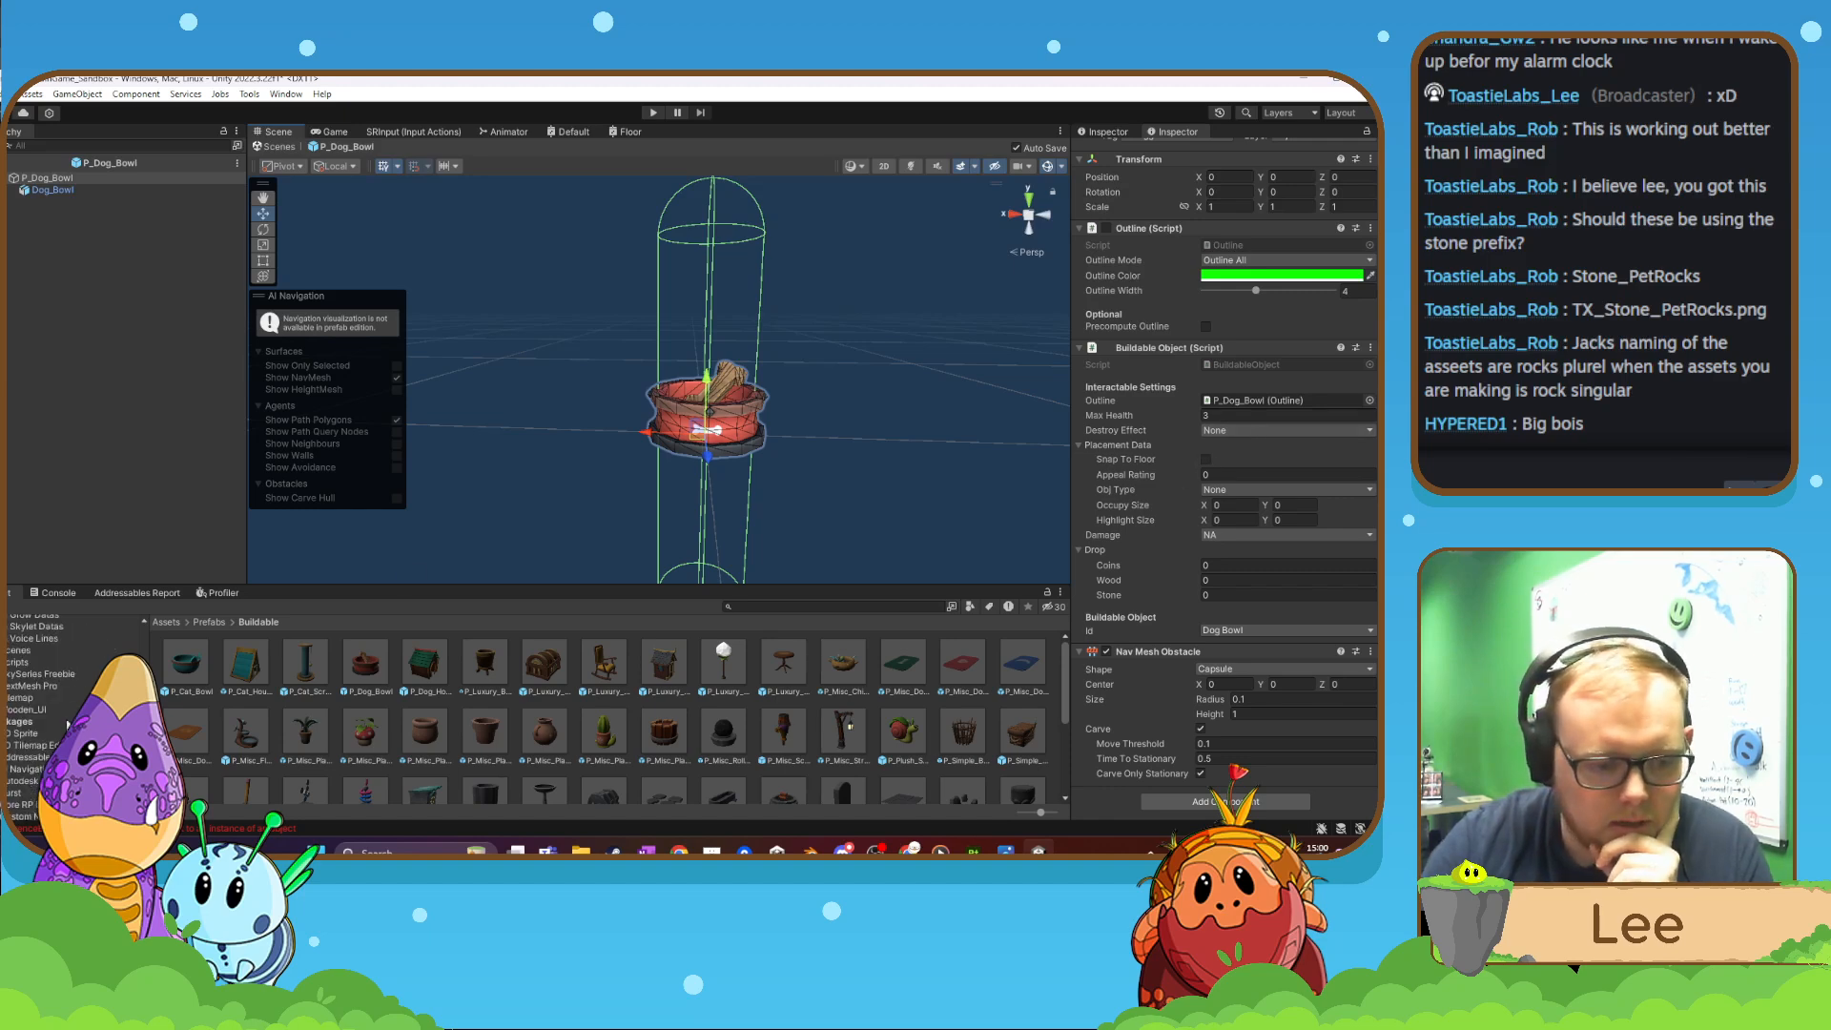
scroll(68, 725, "up", 2)
left_click(49, 649)
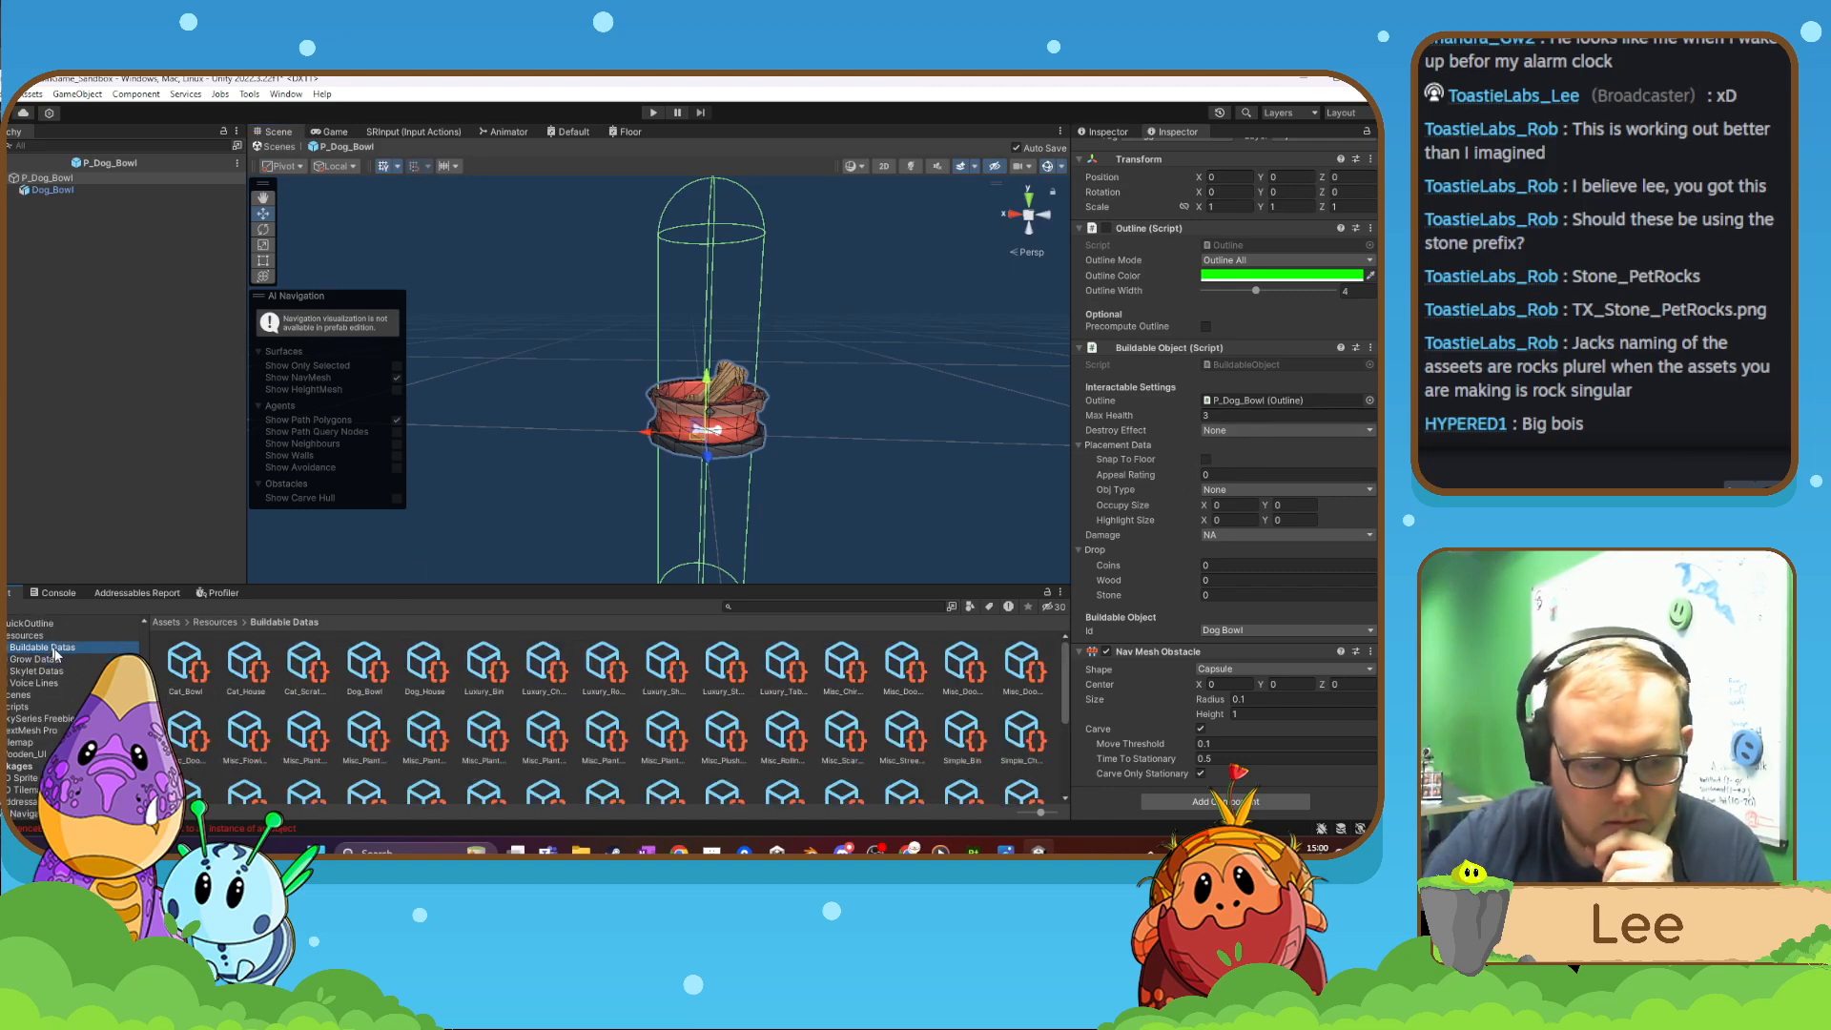
left_click(355, 675)
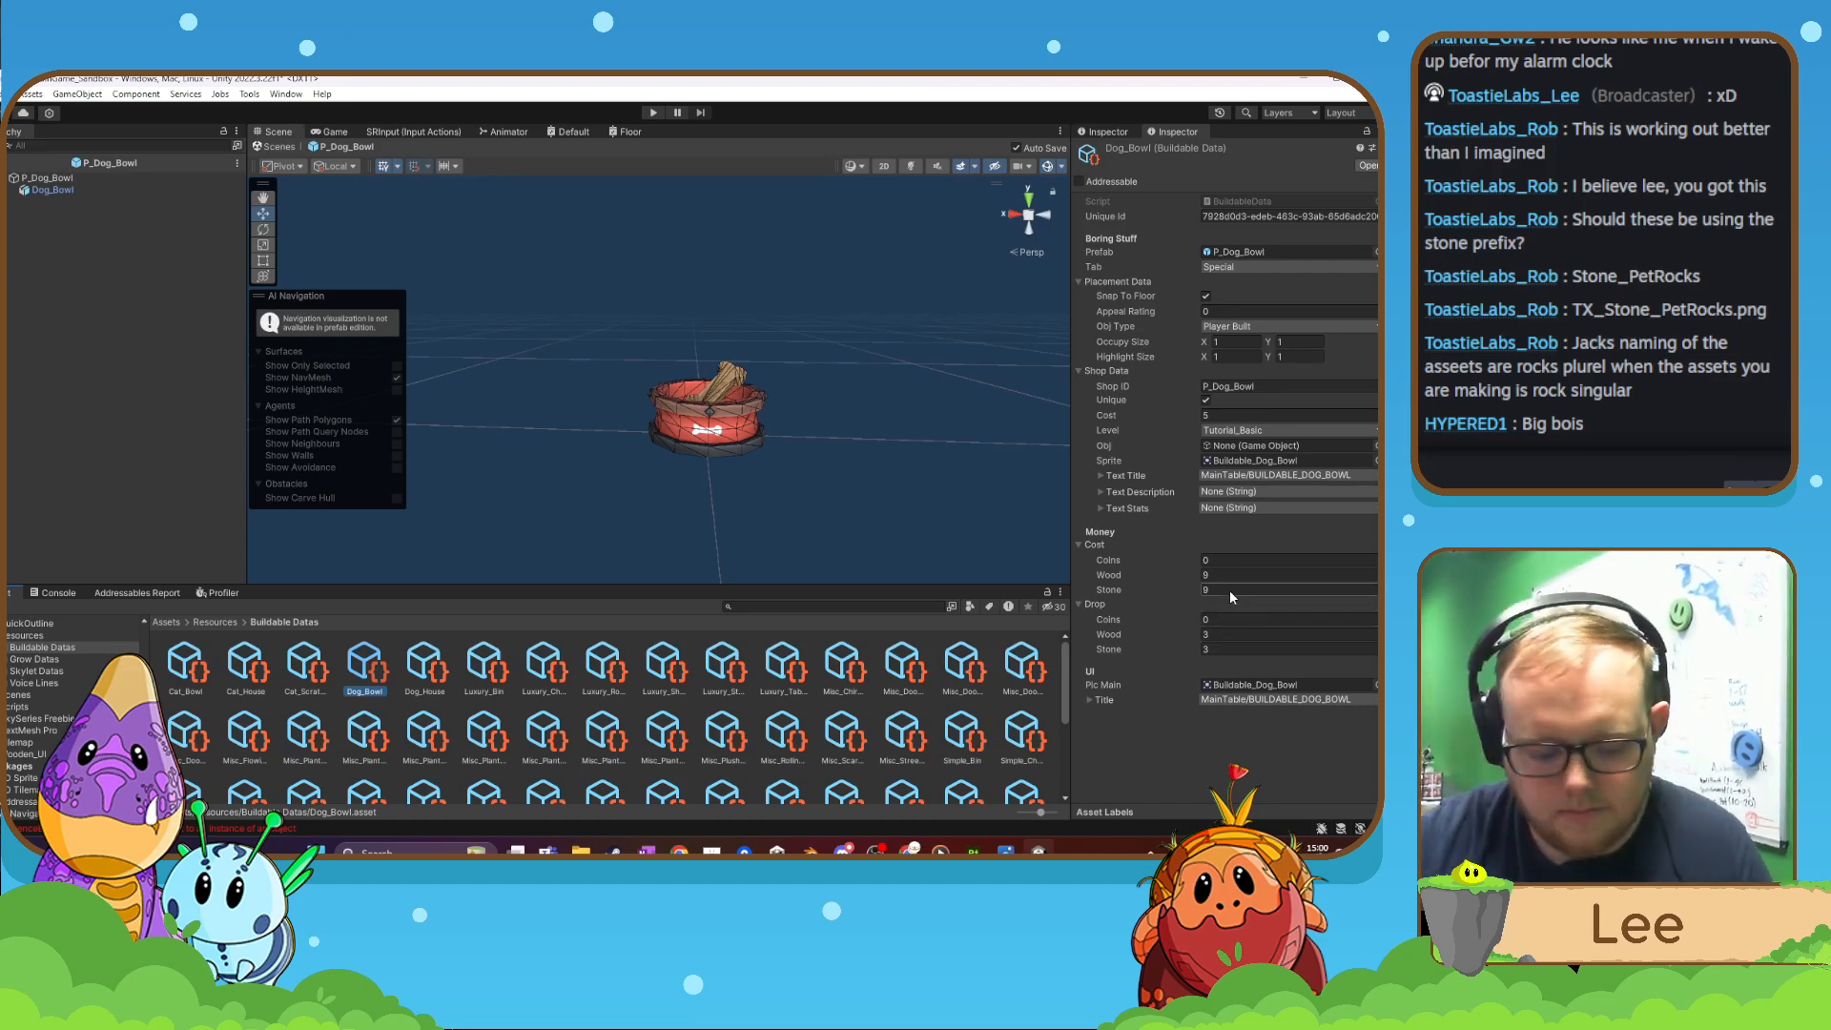
left_click(1240, 311)
type("1")
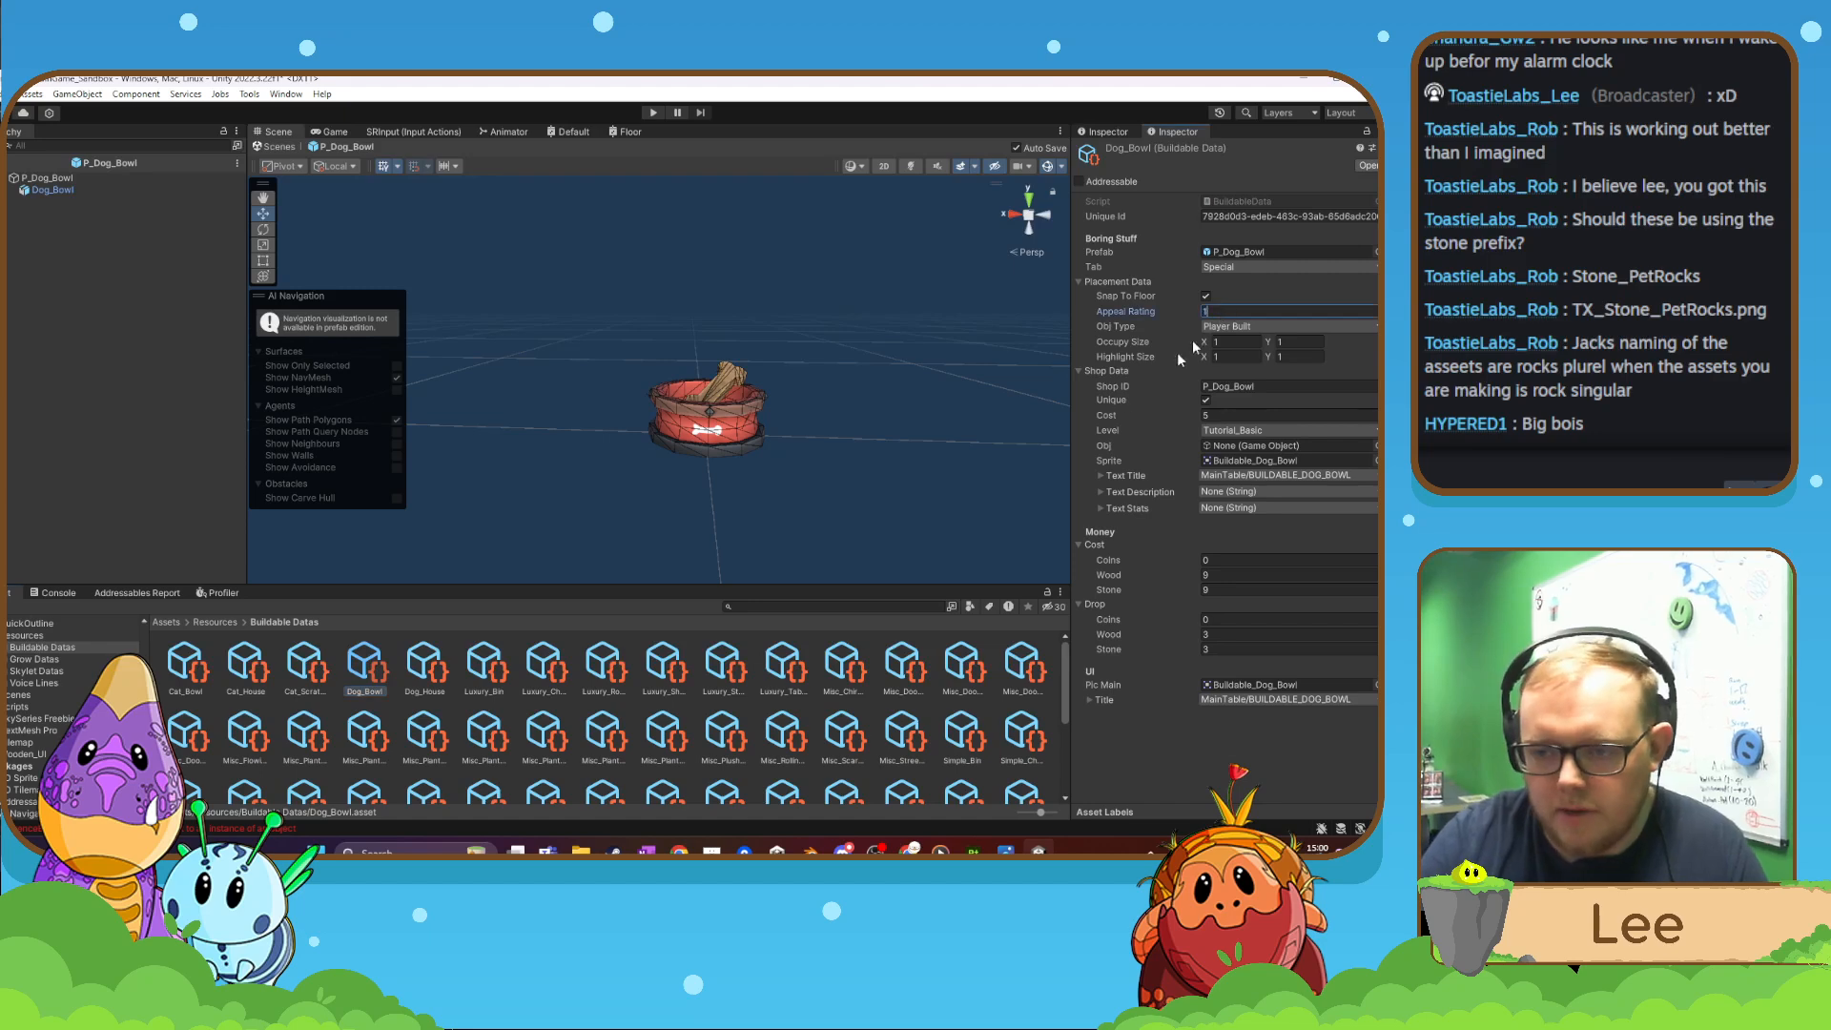
- Set the Appeal Rating of the Cat_Bowl data asset to 1
left_click(186, 667)
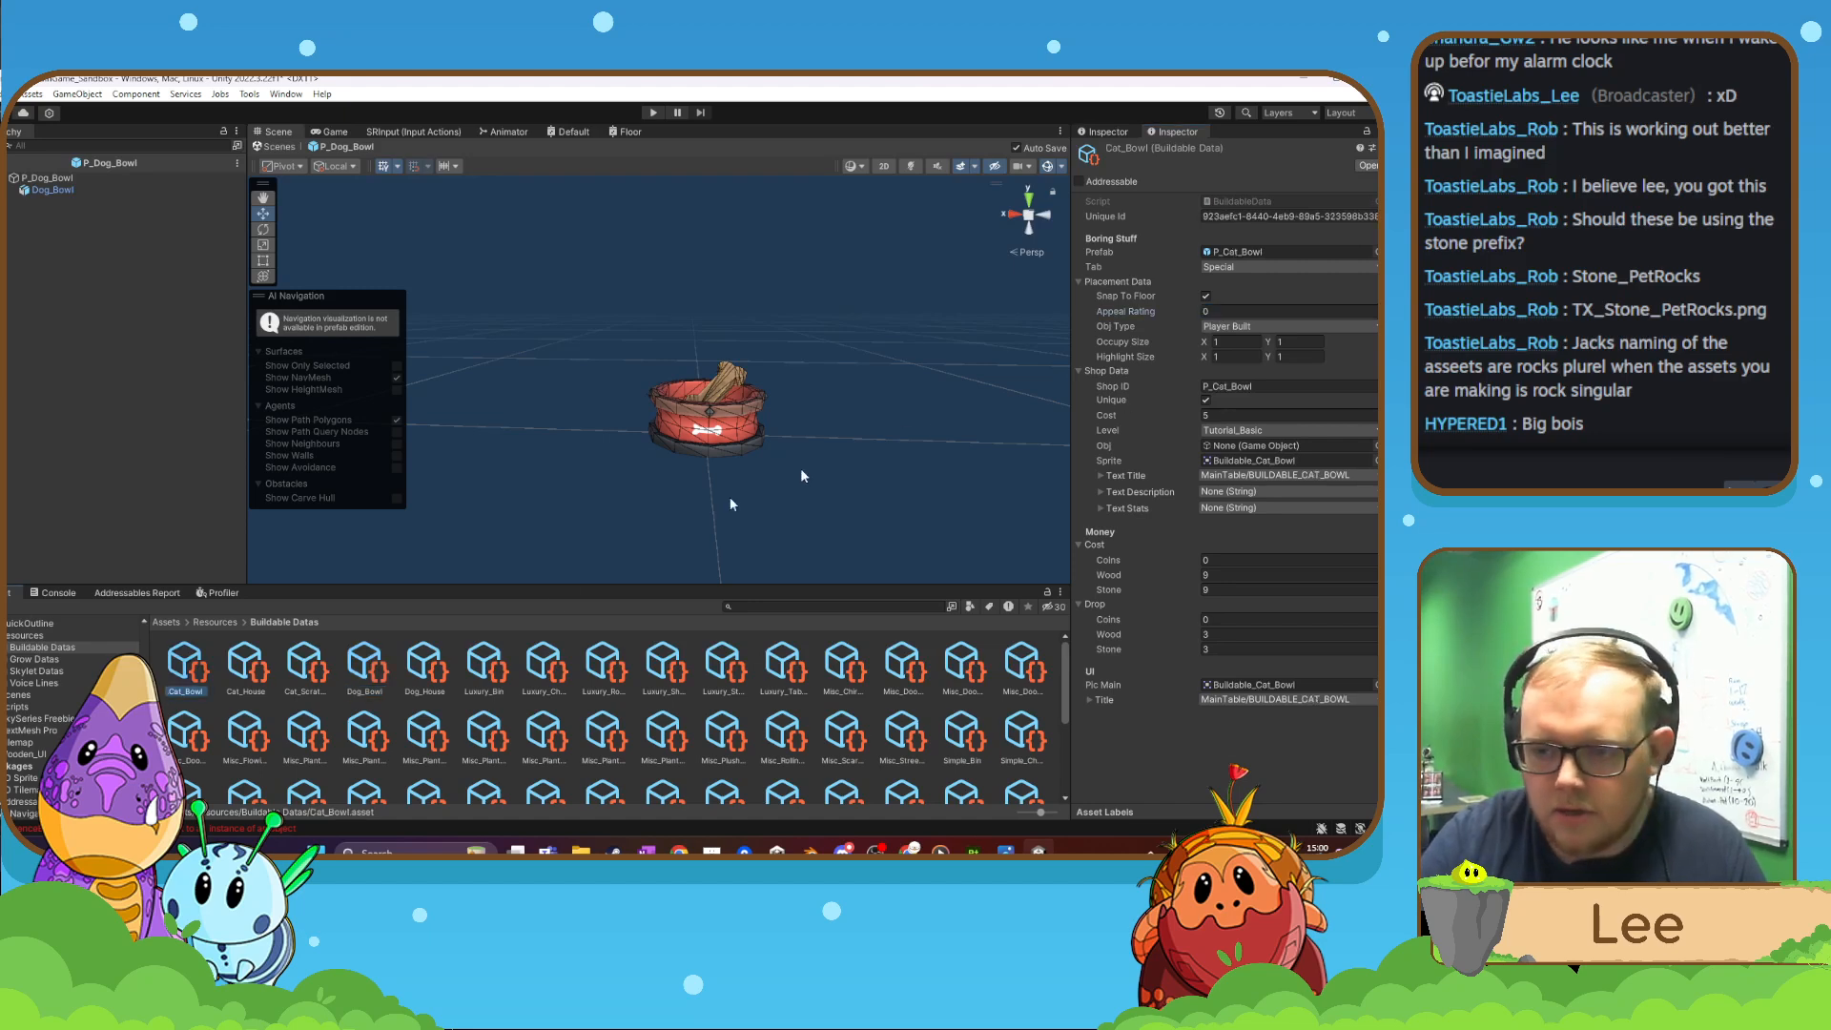
left_click(1225, 313)
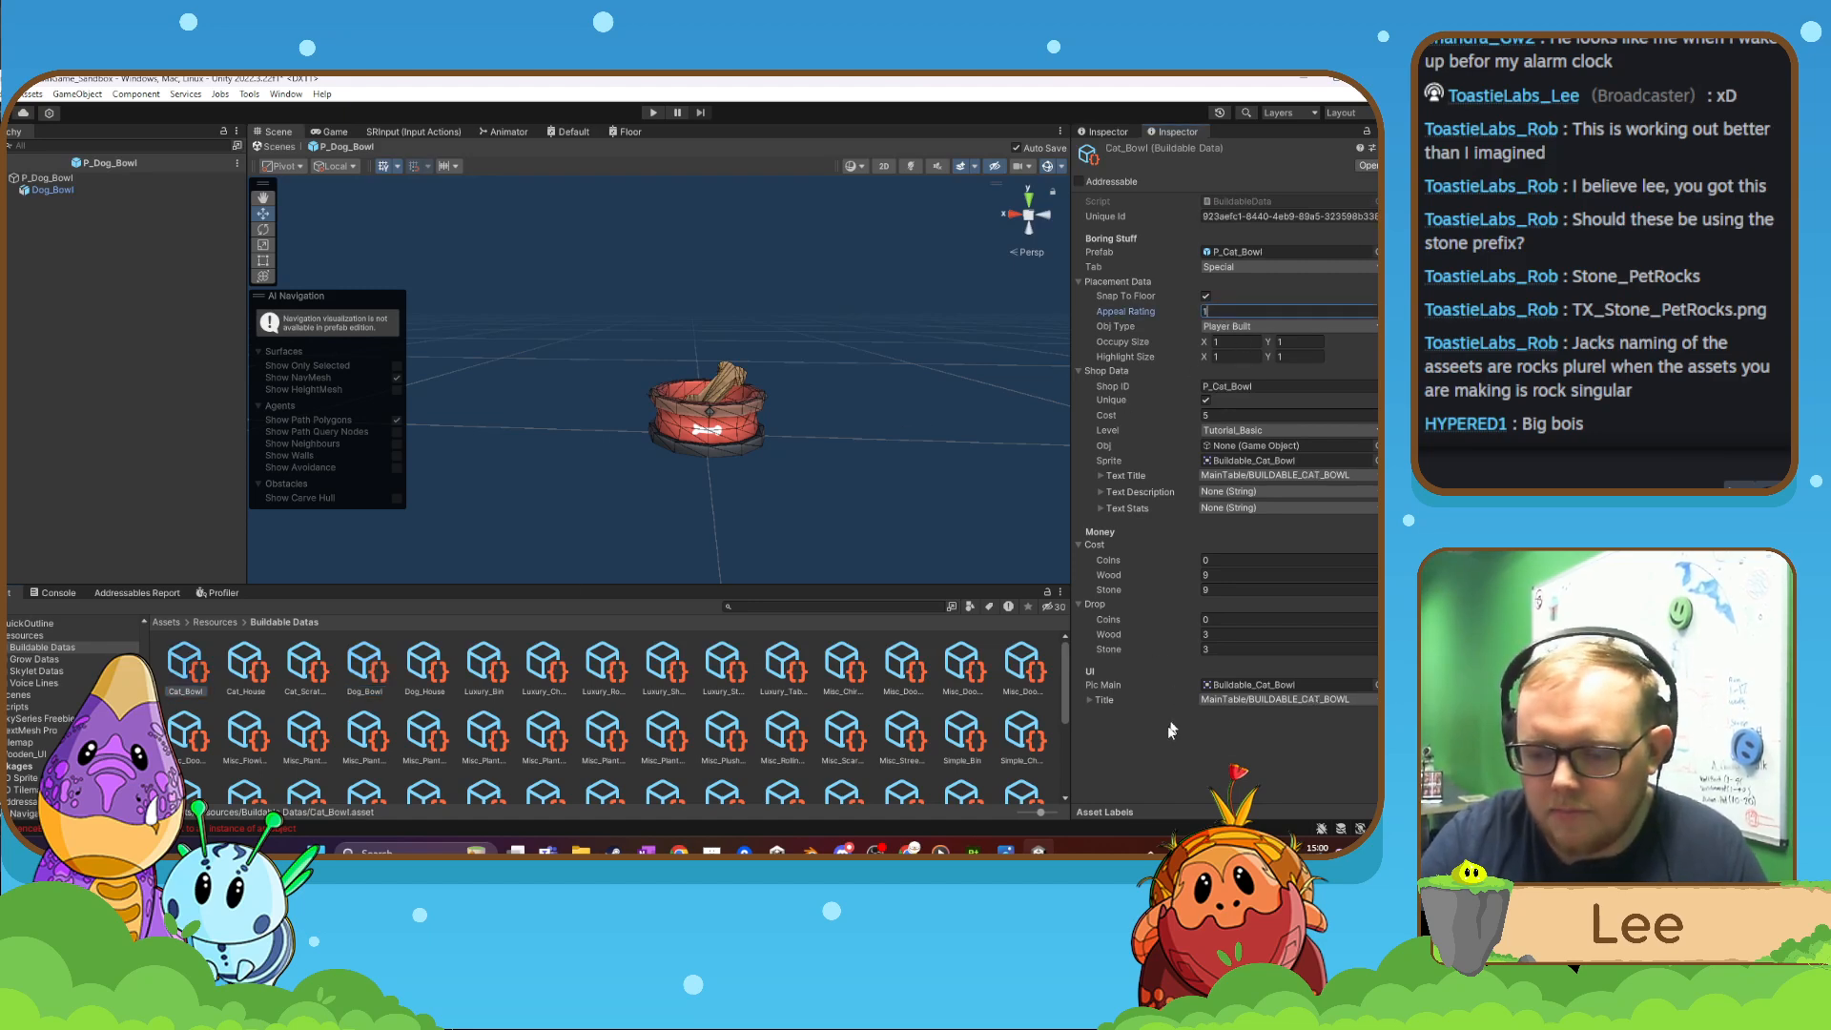
left_click(1169, 754)
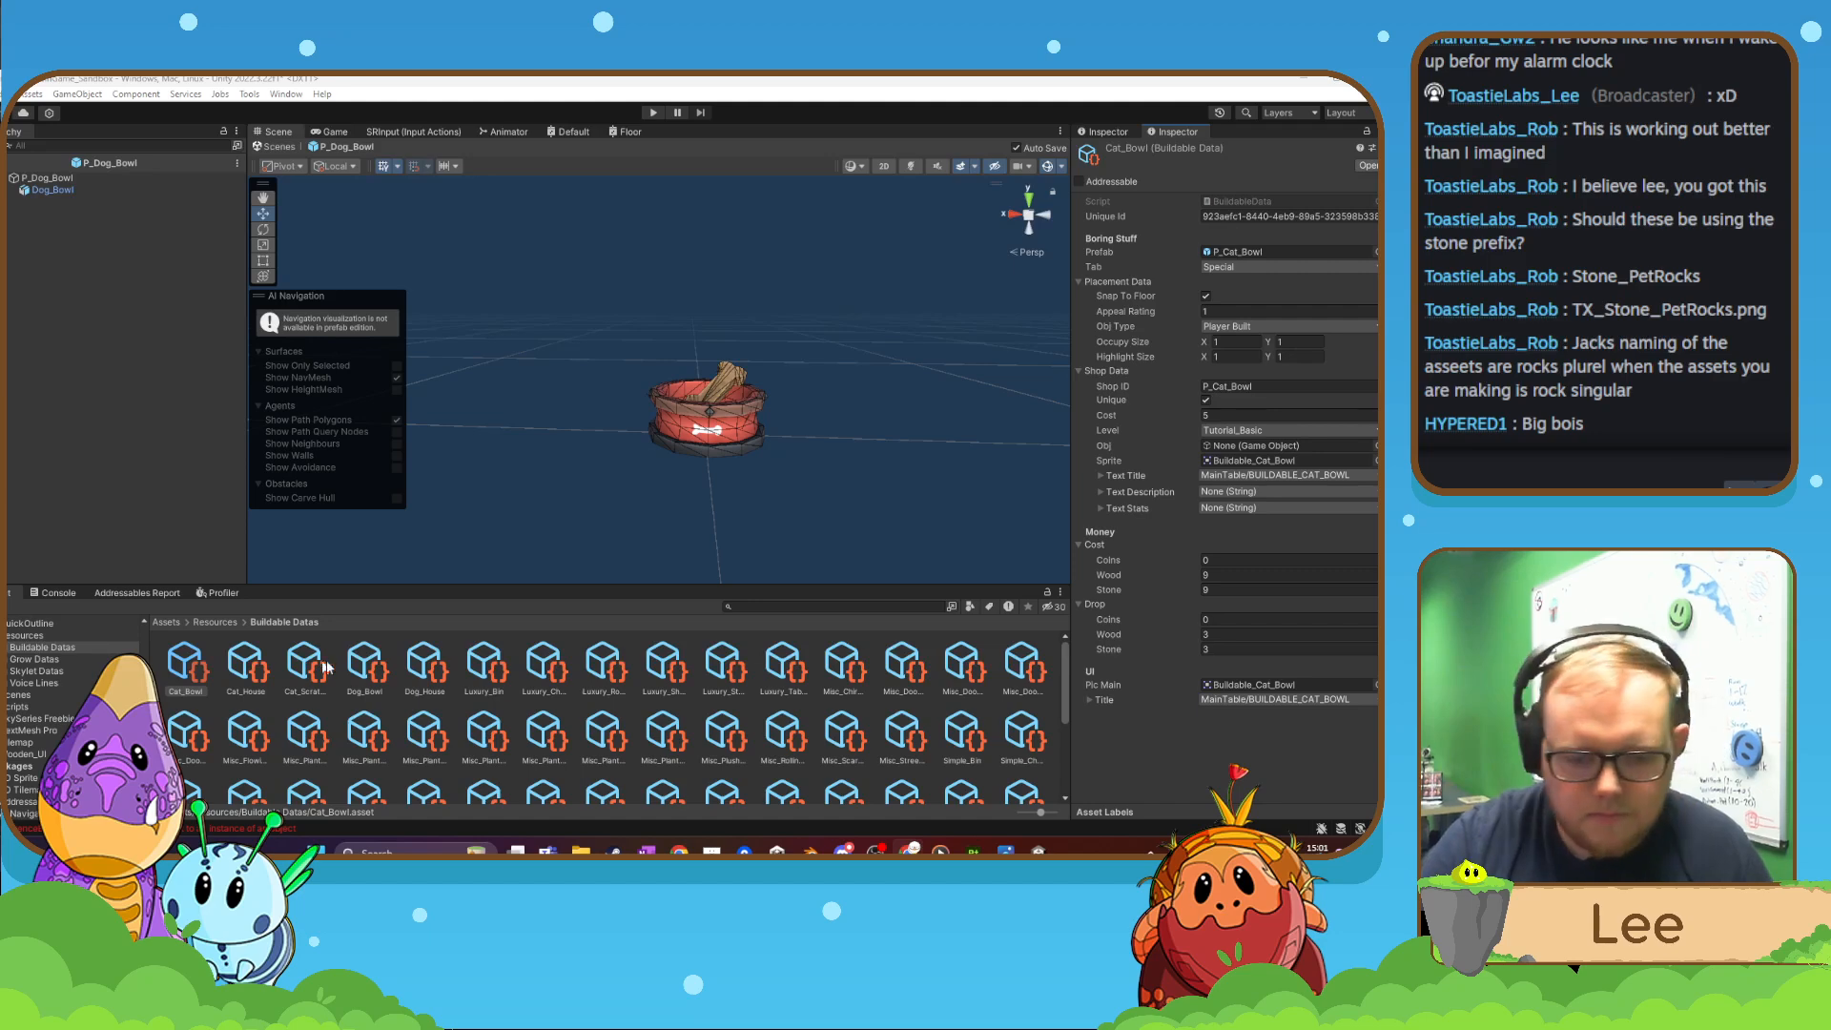
- Return to the Prefabs/Buildable folder and look through the wooden prefabs at the end of its list
scroll(45, 702, "down", 3)
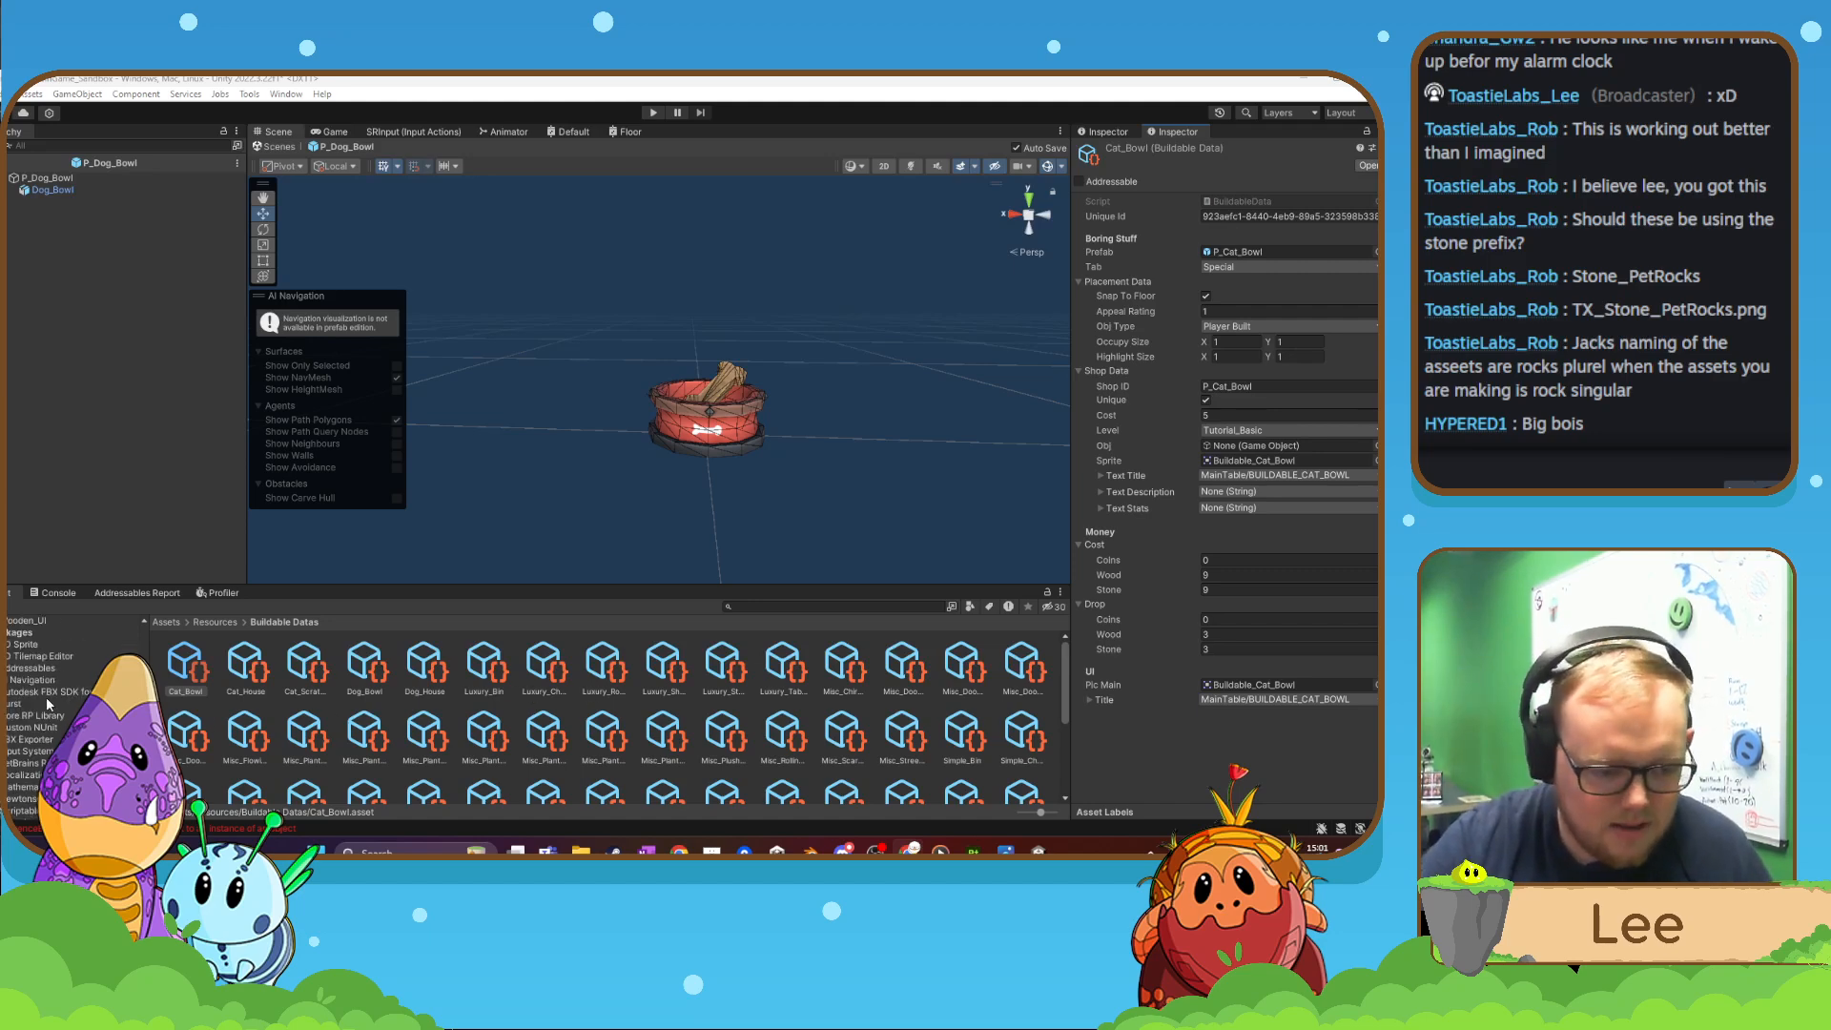
scroll(46, 697, "up", 5)
left_click(27, 760)
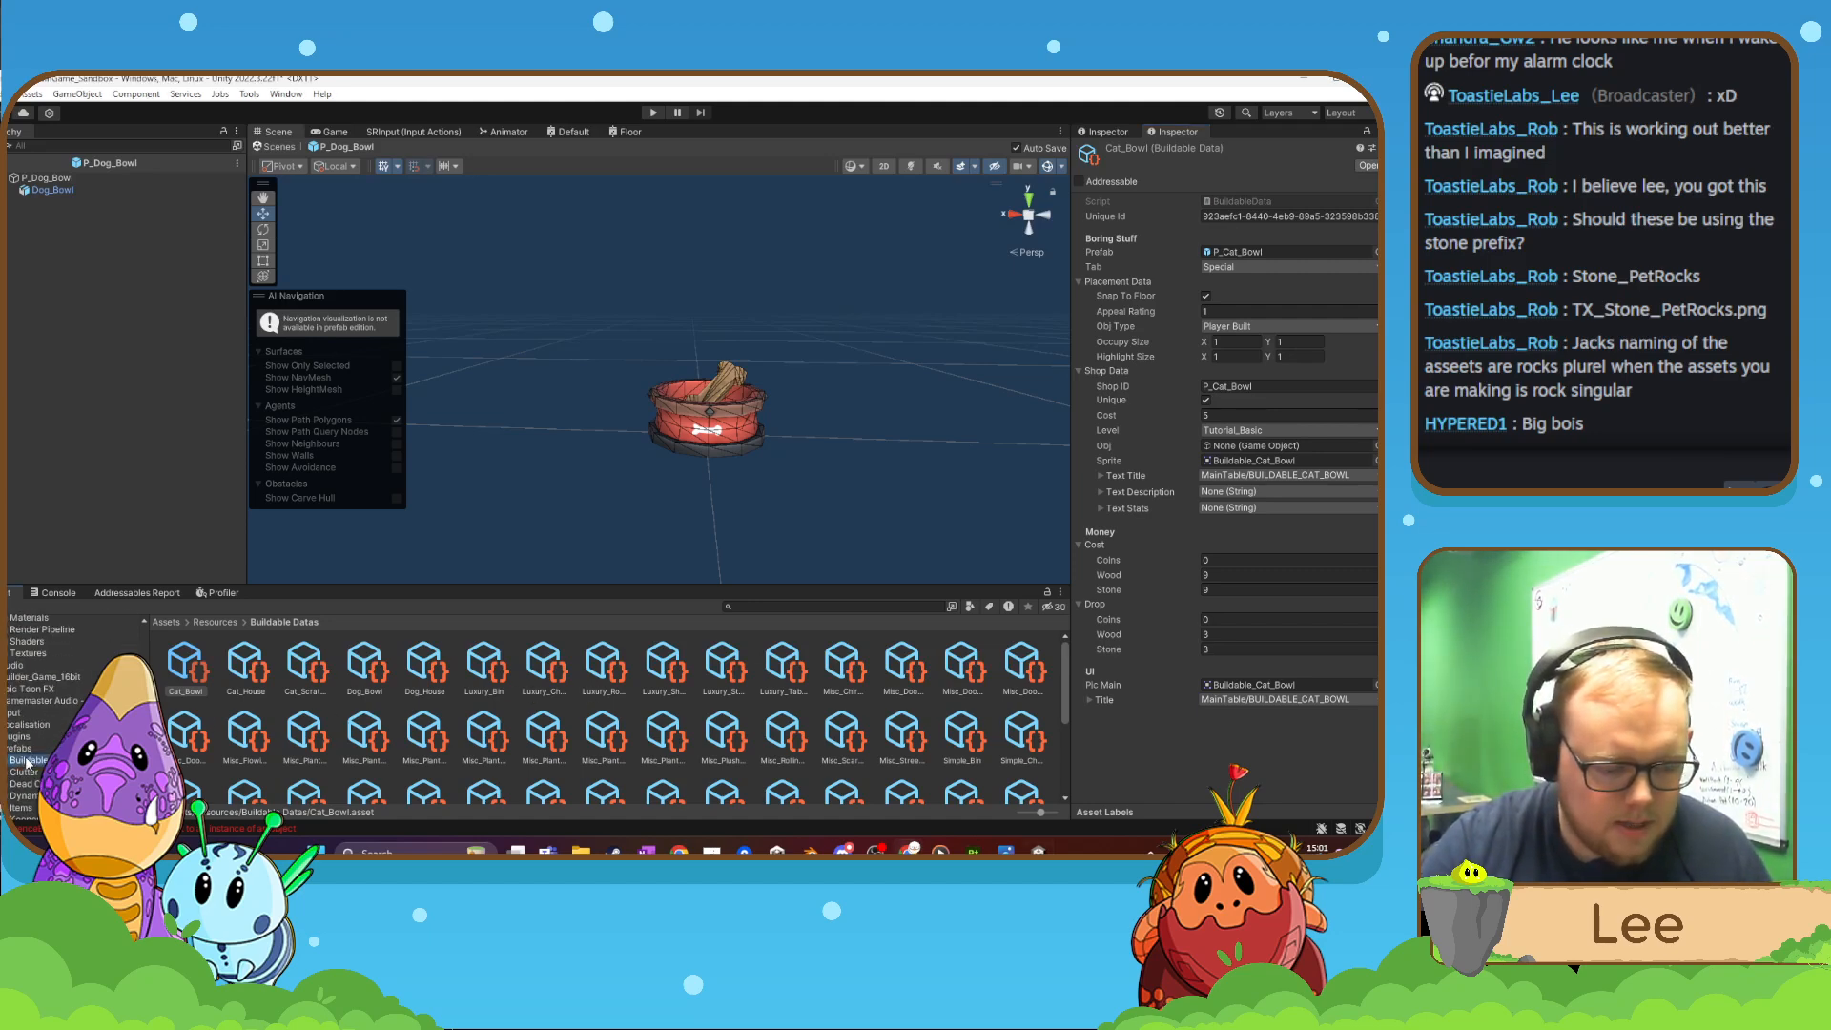
scroll(477, 739, "down", 5)
left_click(631, 766)
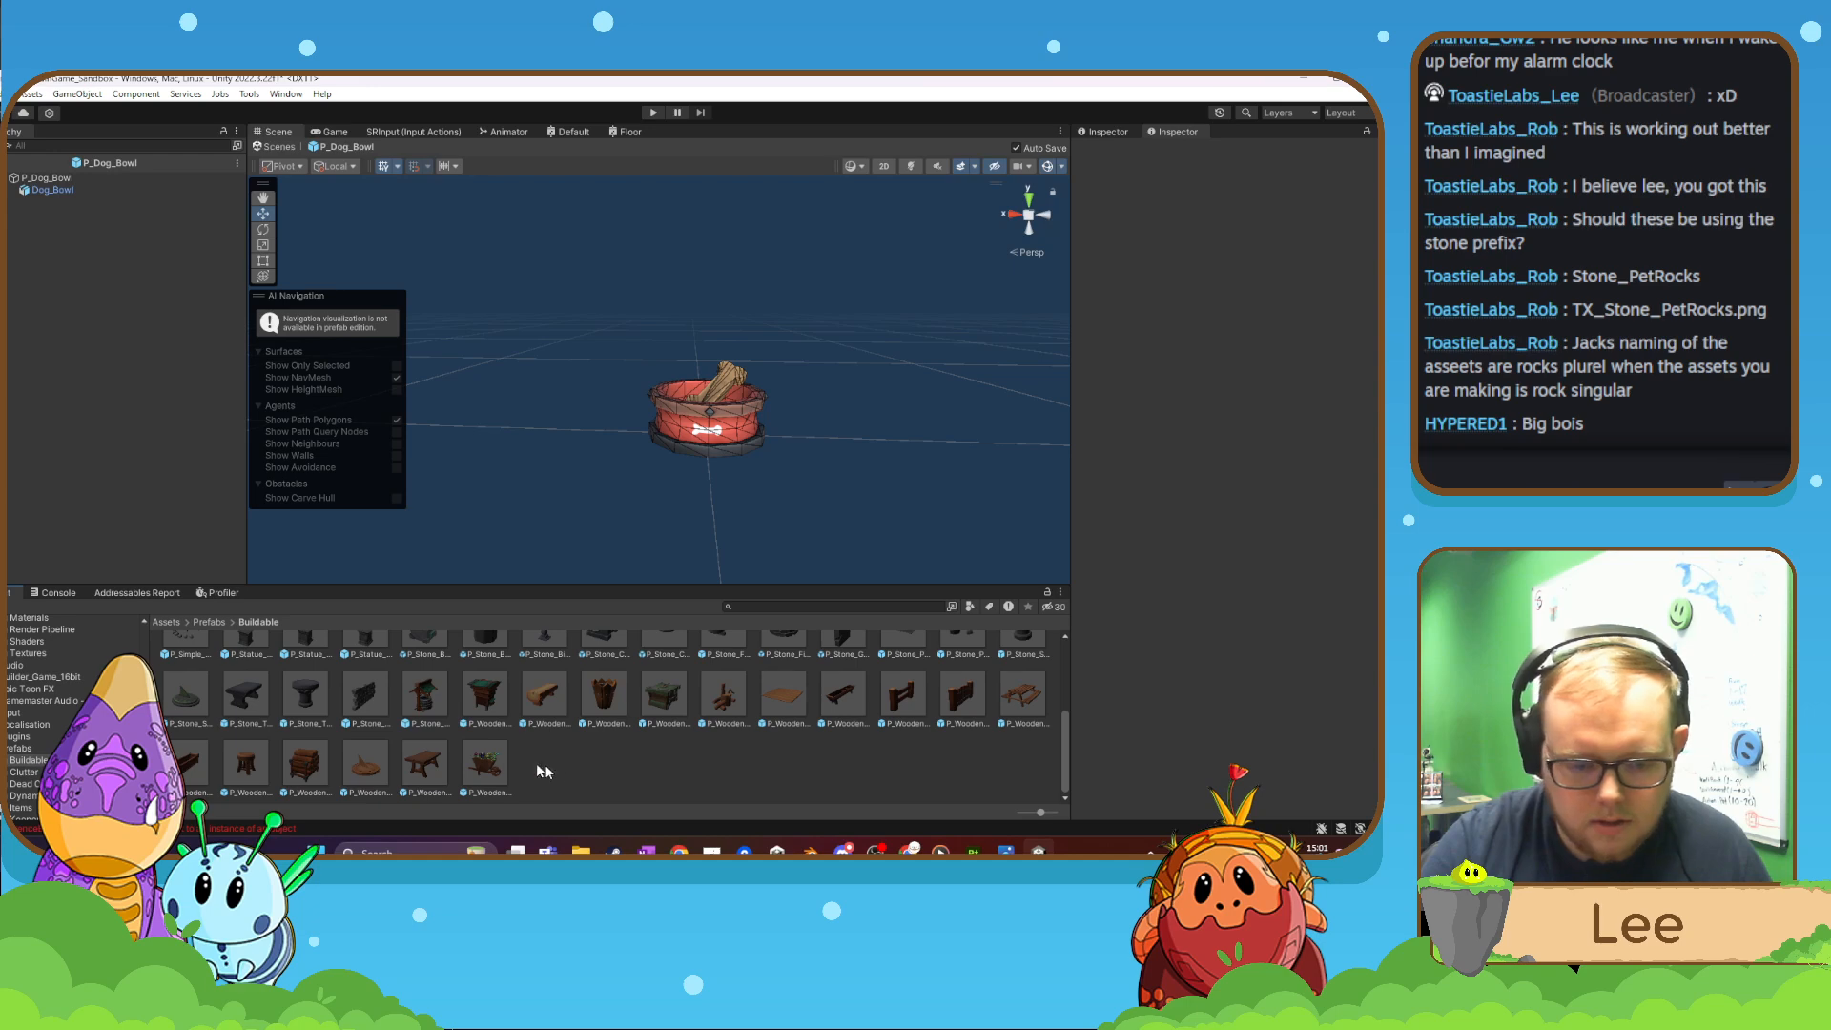
- Look through the subfolders of Art/3D/Dead Objects, including Rock_Medium, Dead_Tree and Dead_TallGrass, and open the Tree_Stump folder
scroll(40, 749, "down", 10)
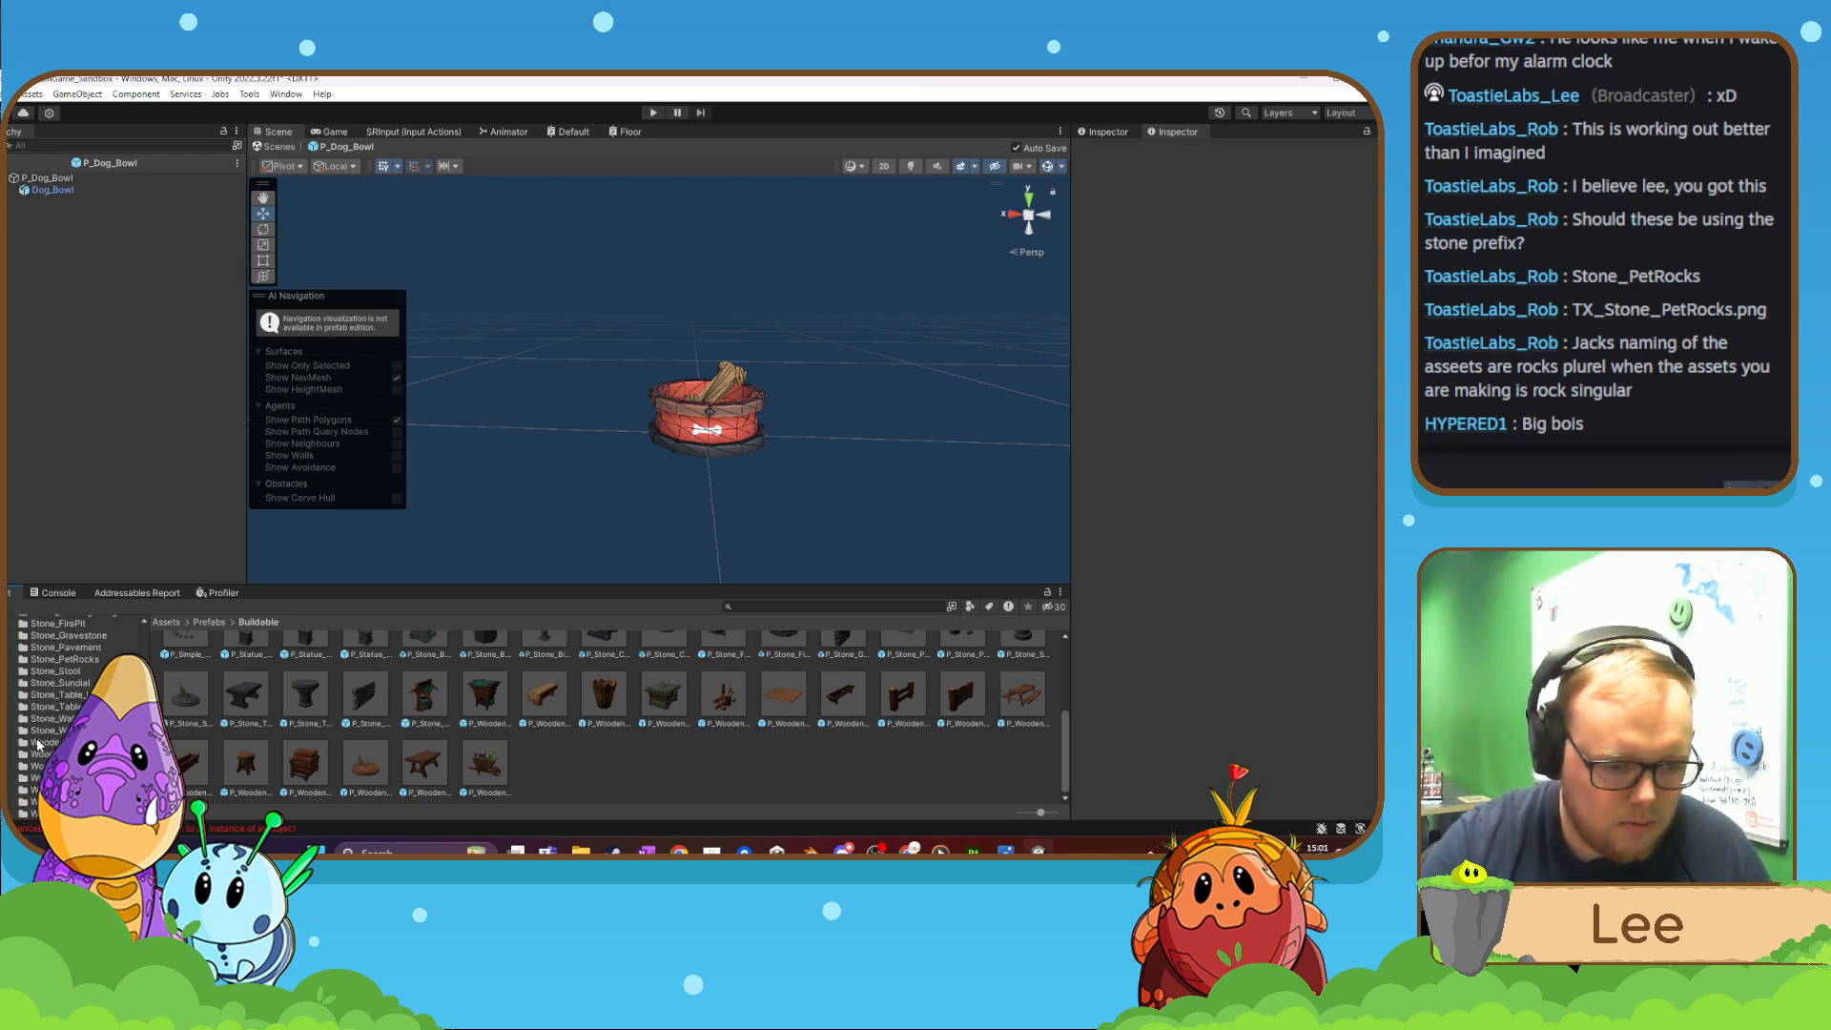
scroll(38, 748, "up", 8)
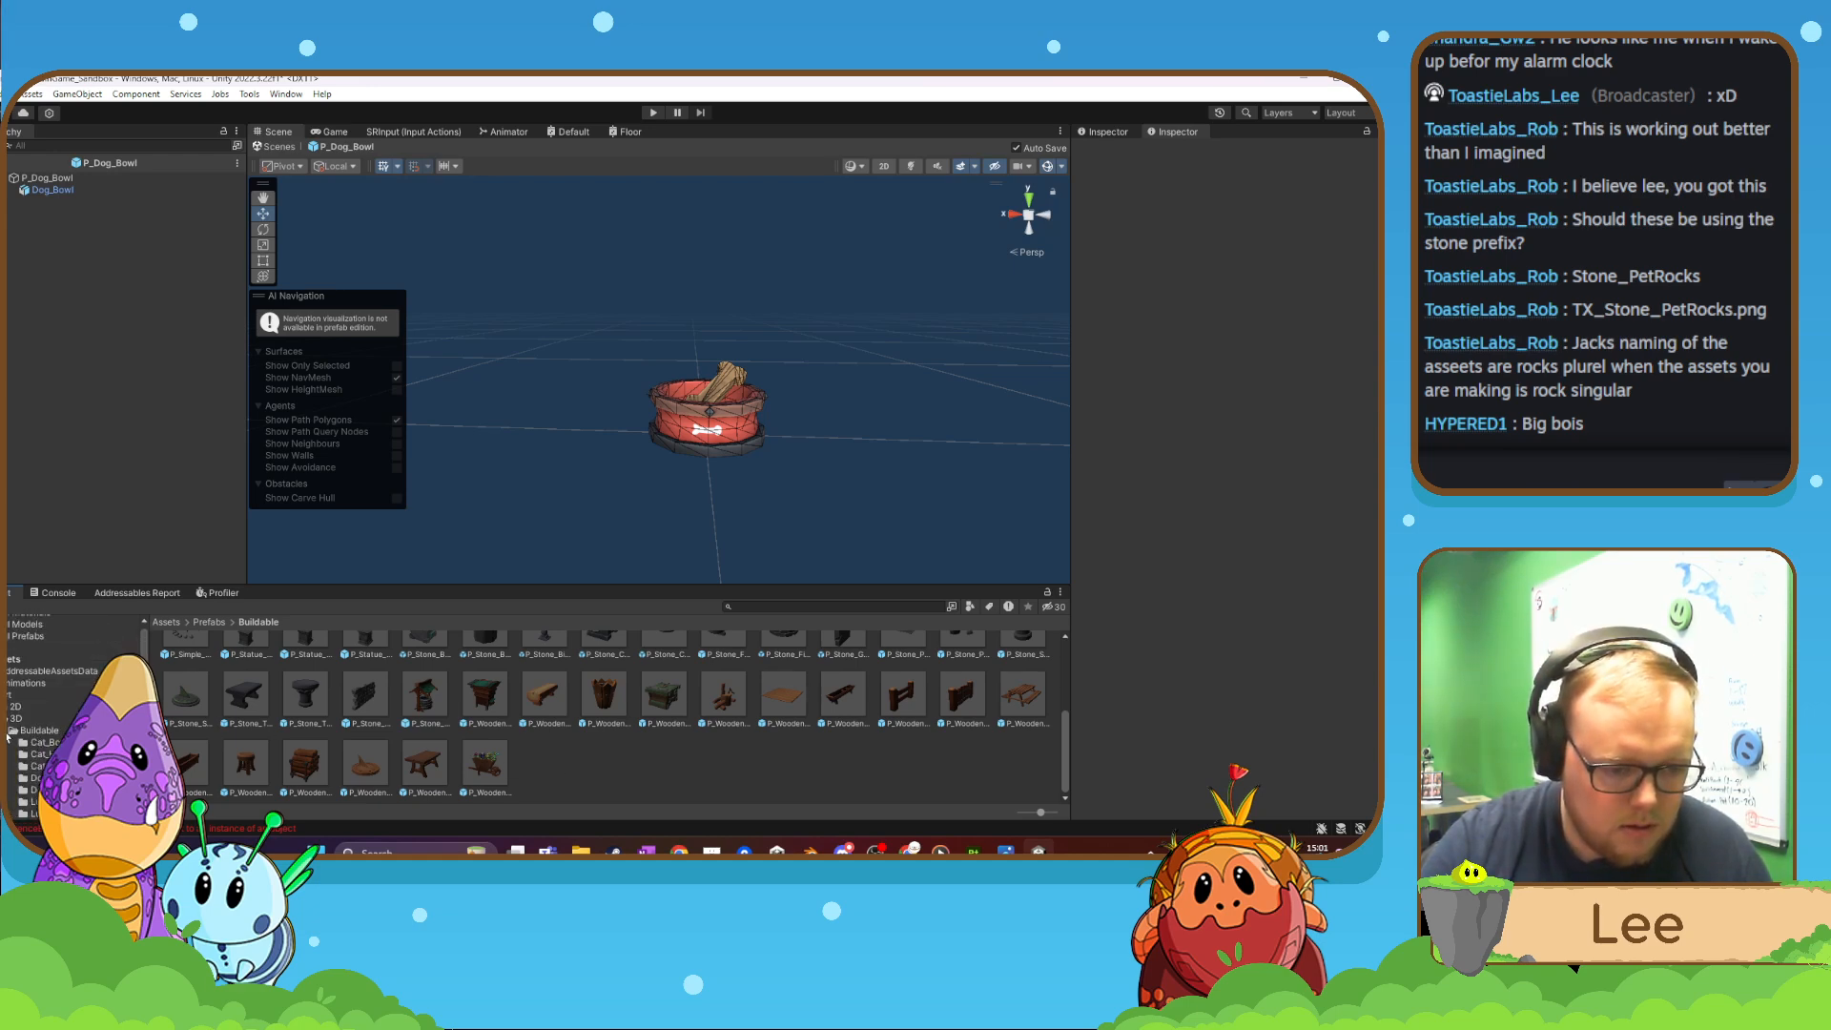
left_click(3, 754)
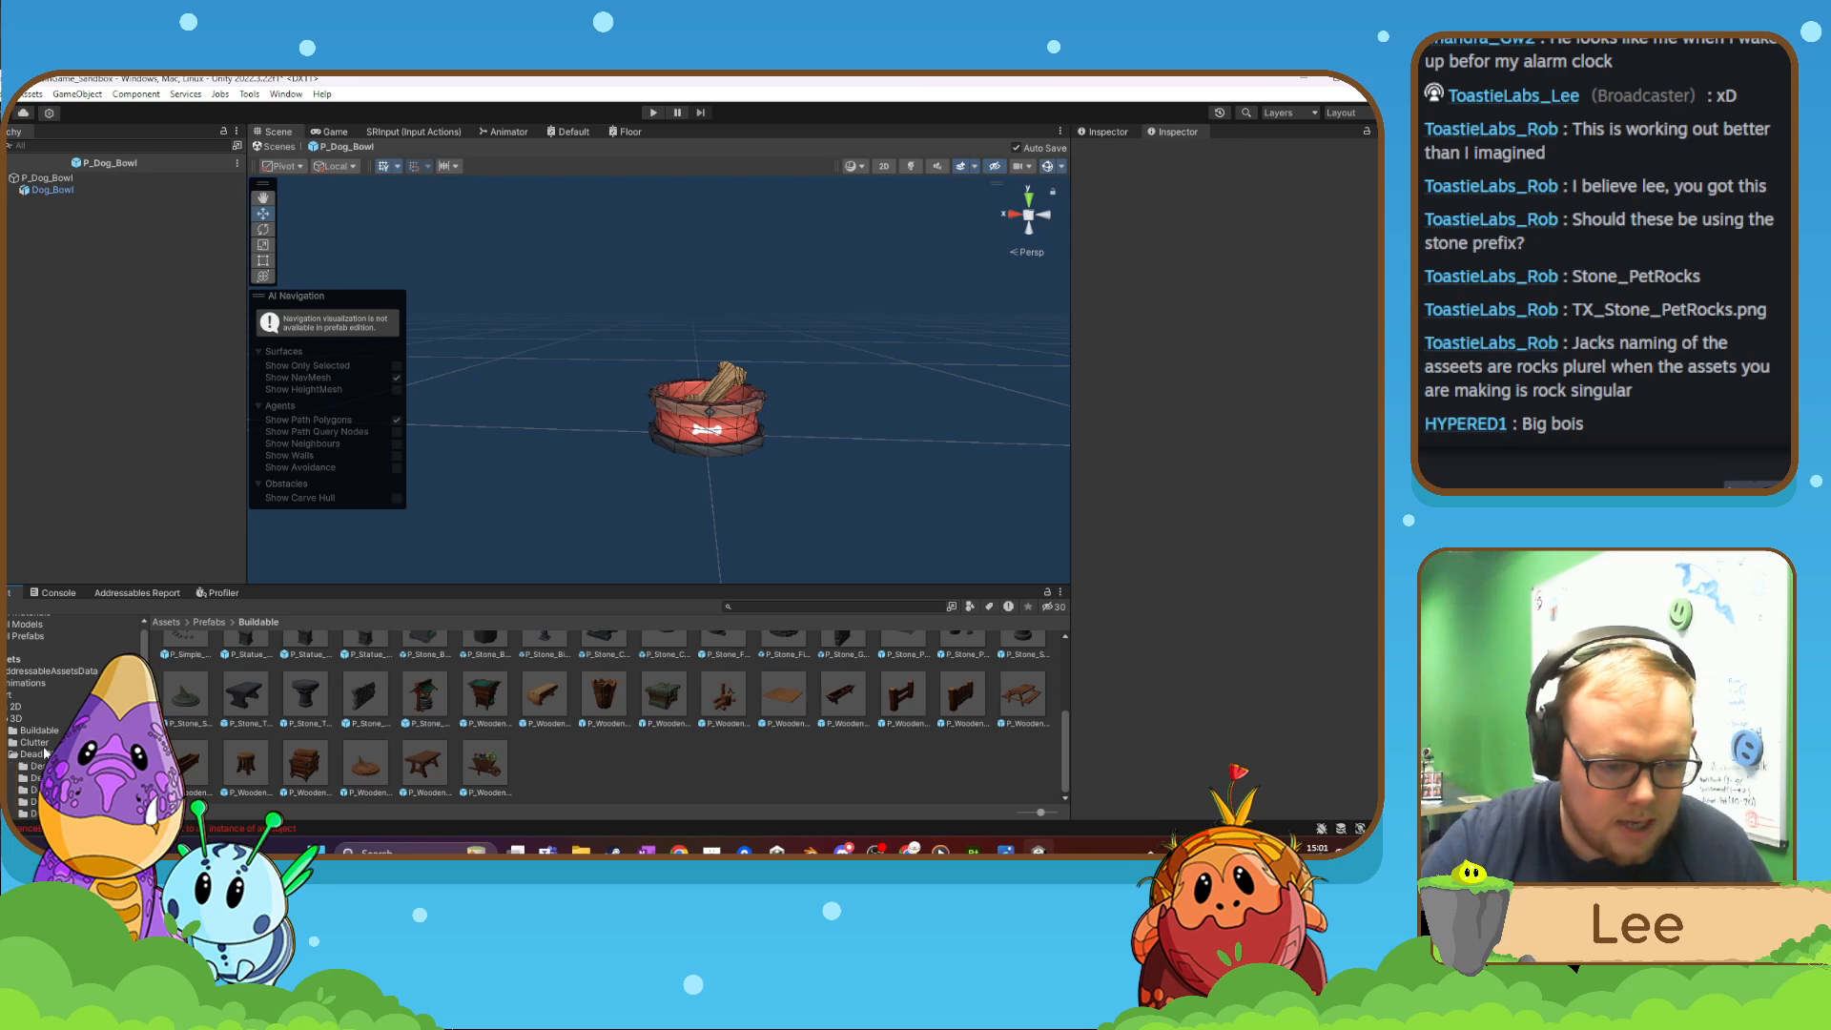
scroll(44, 753, "down", 3)
scroll(55, 716, "up", 1)
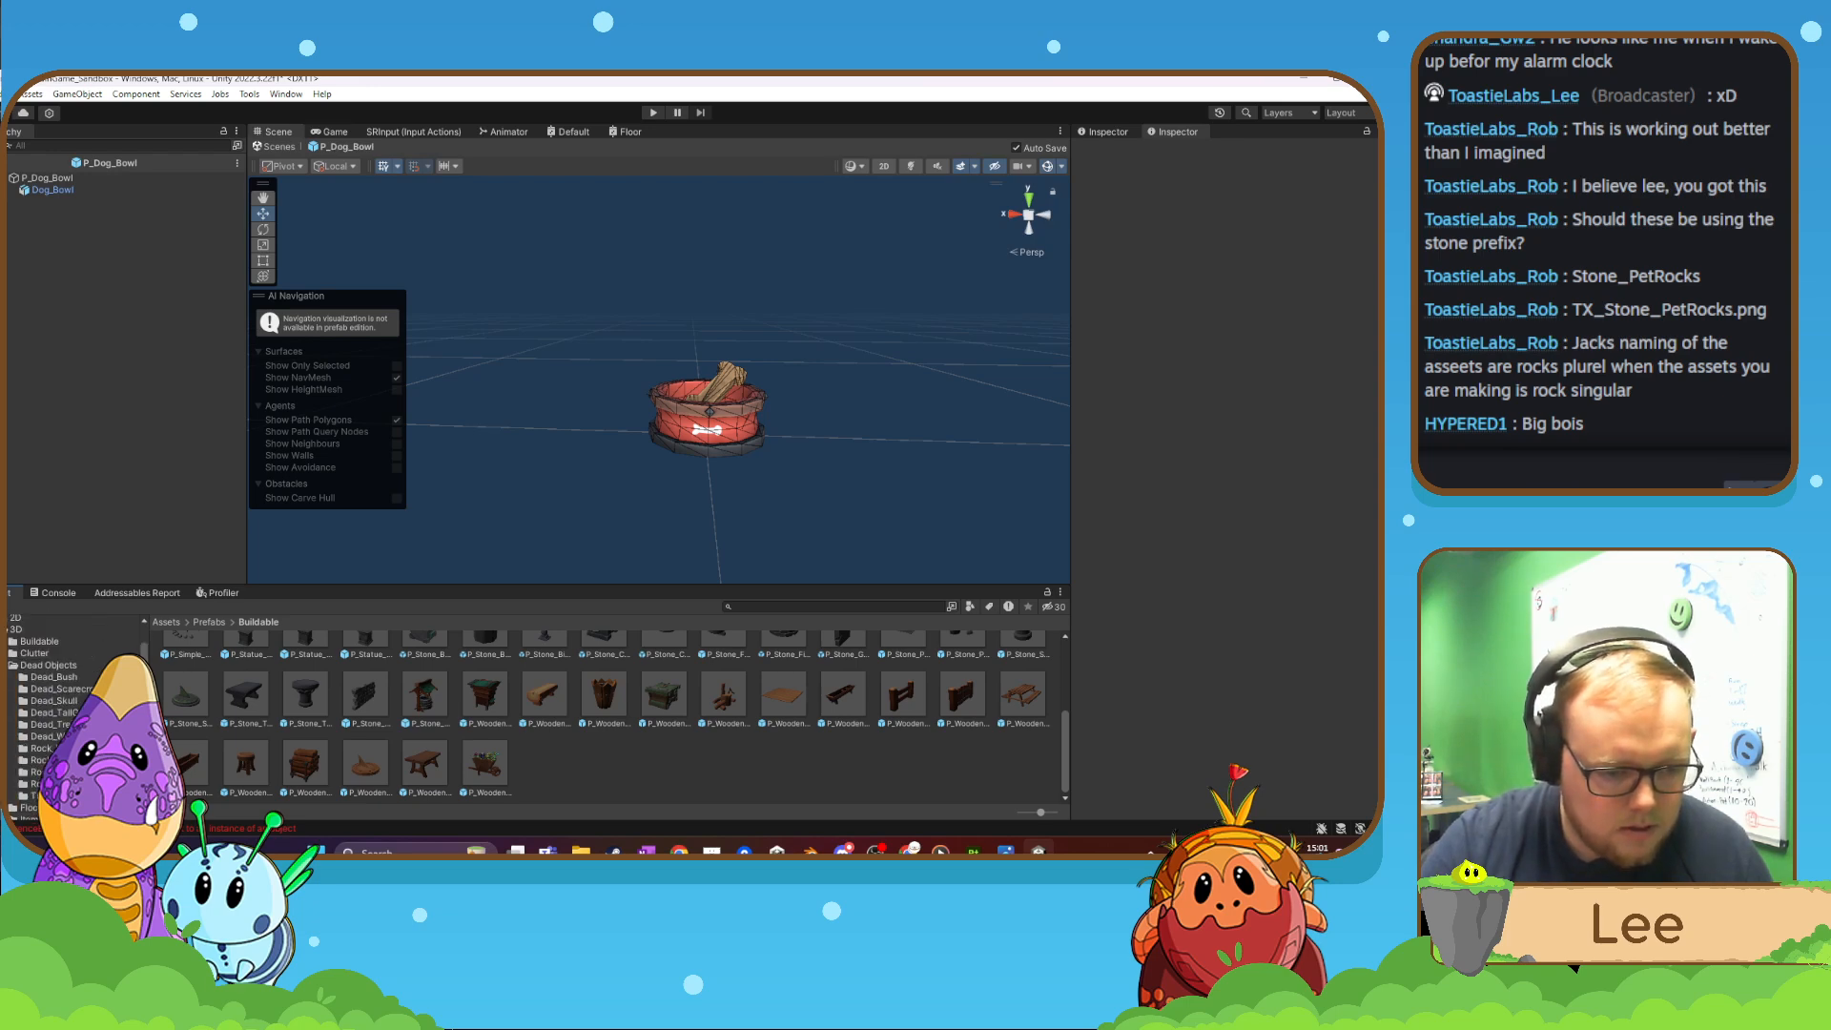
left_click(48, 772)
left_click(48, 760)
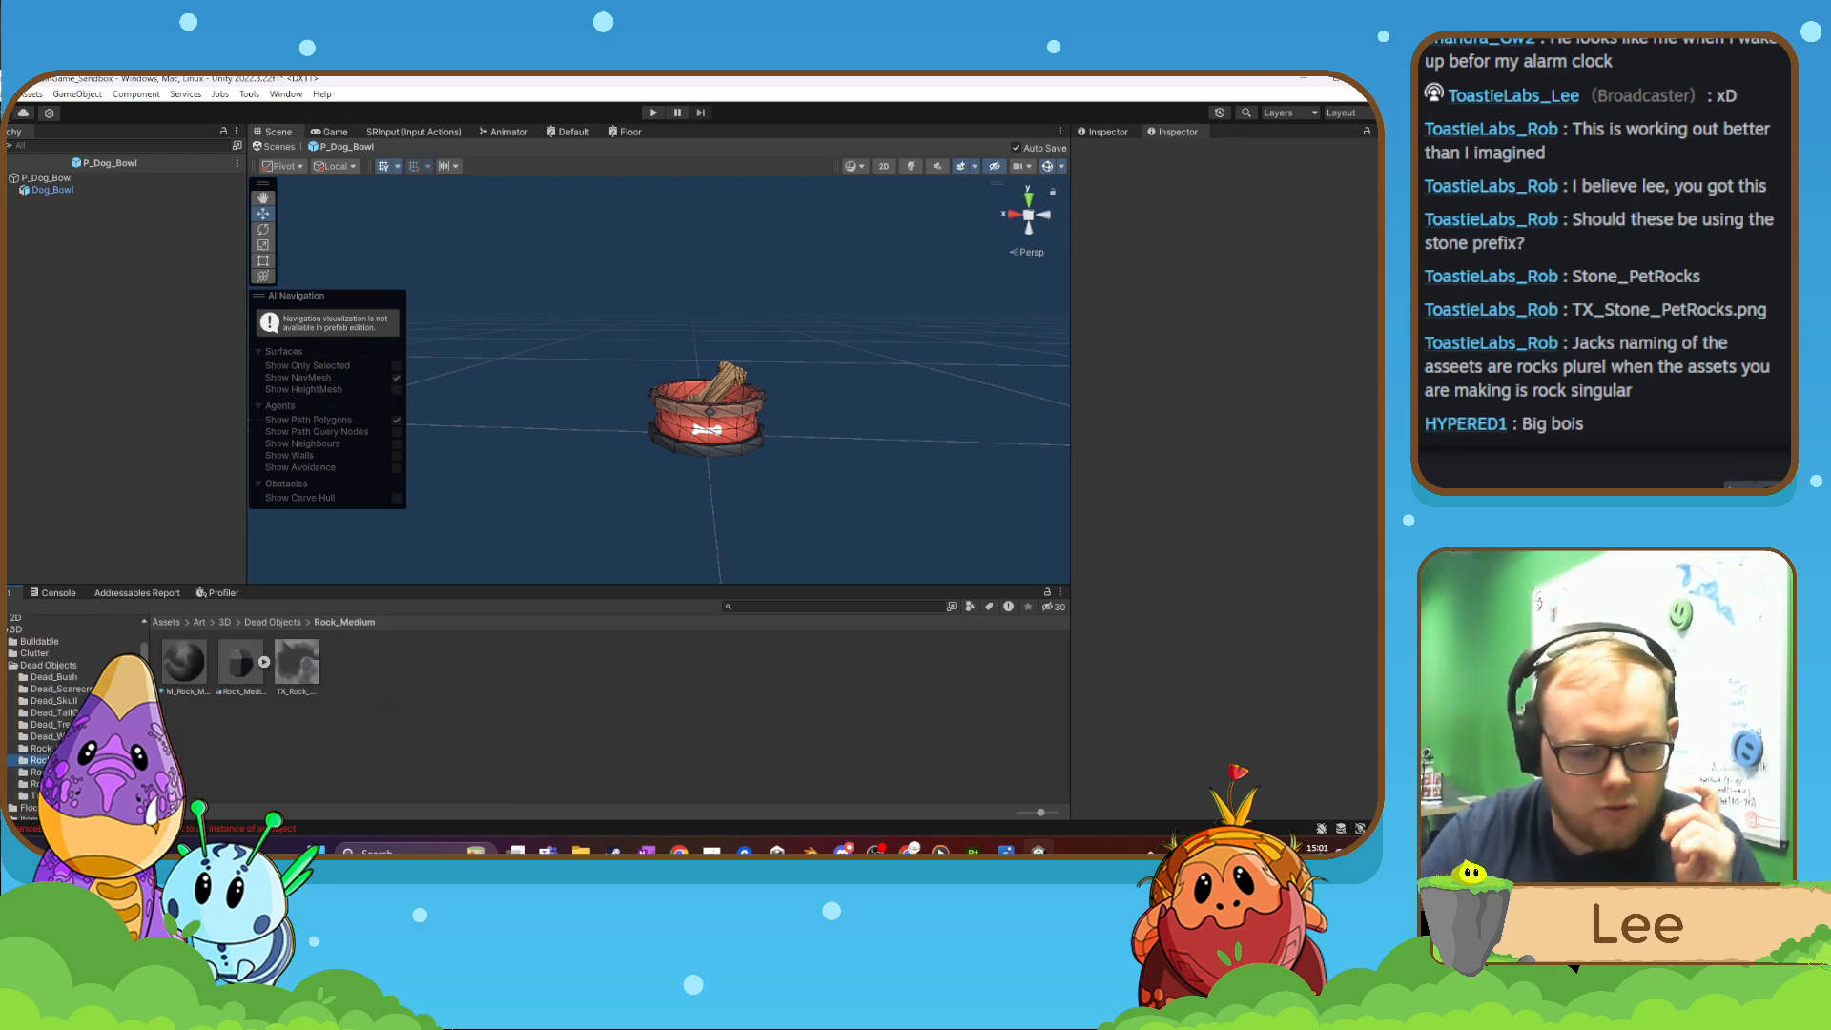
left_click(47, 749)
left_click(48, 737)
left_click(49, 725)
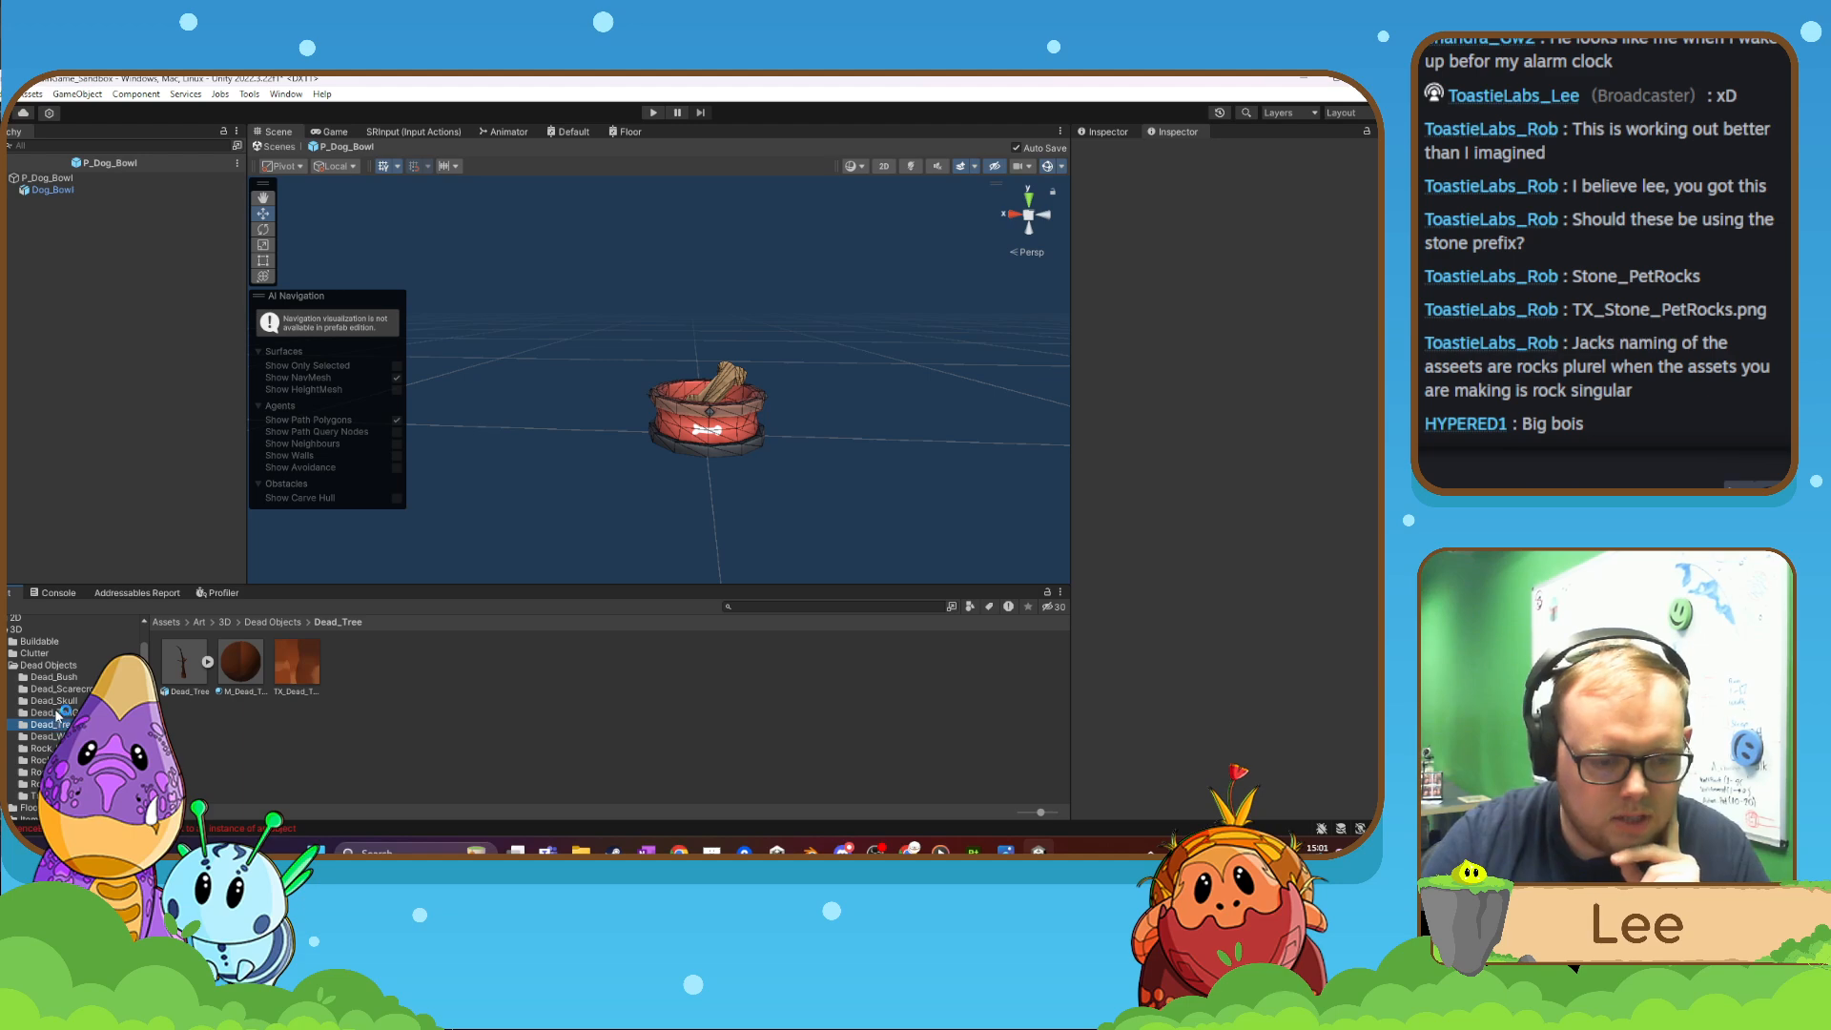
left_click(50, 713)
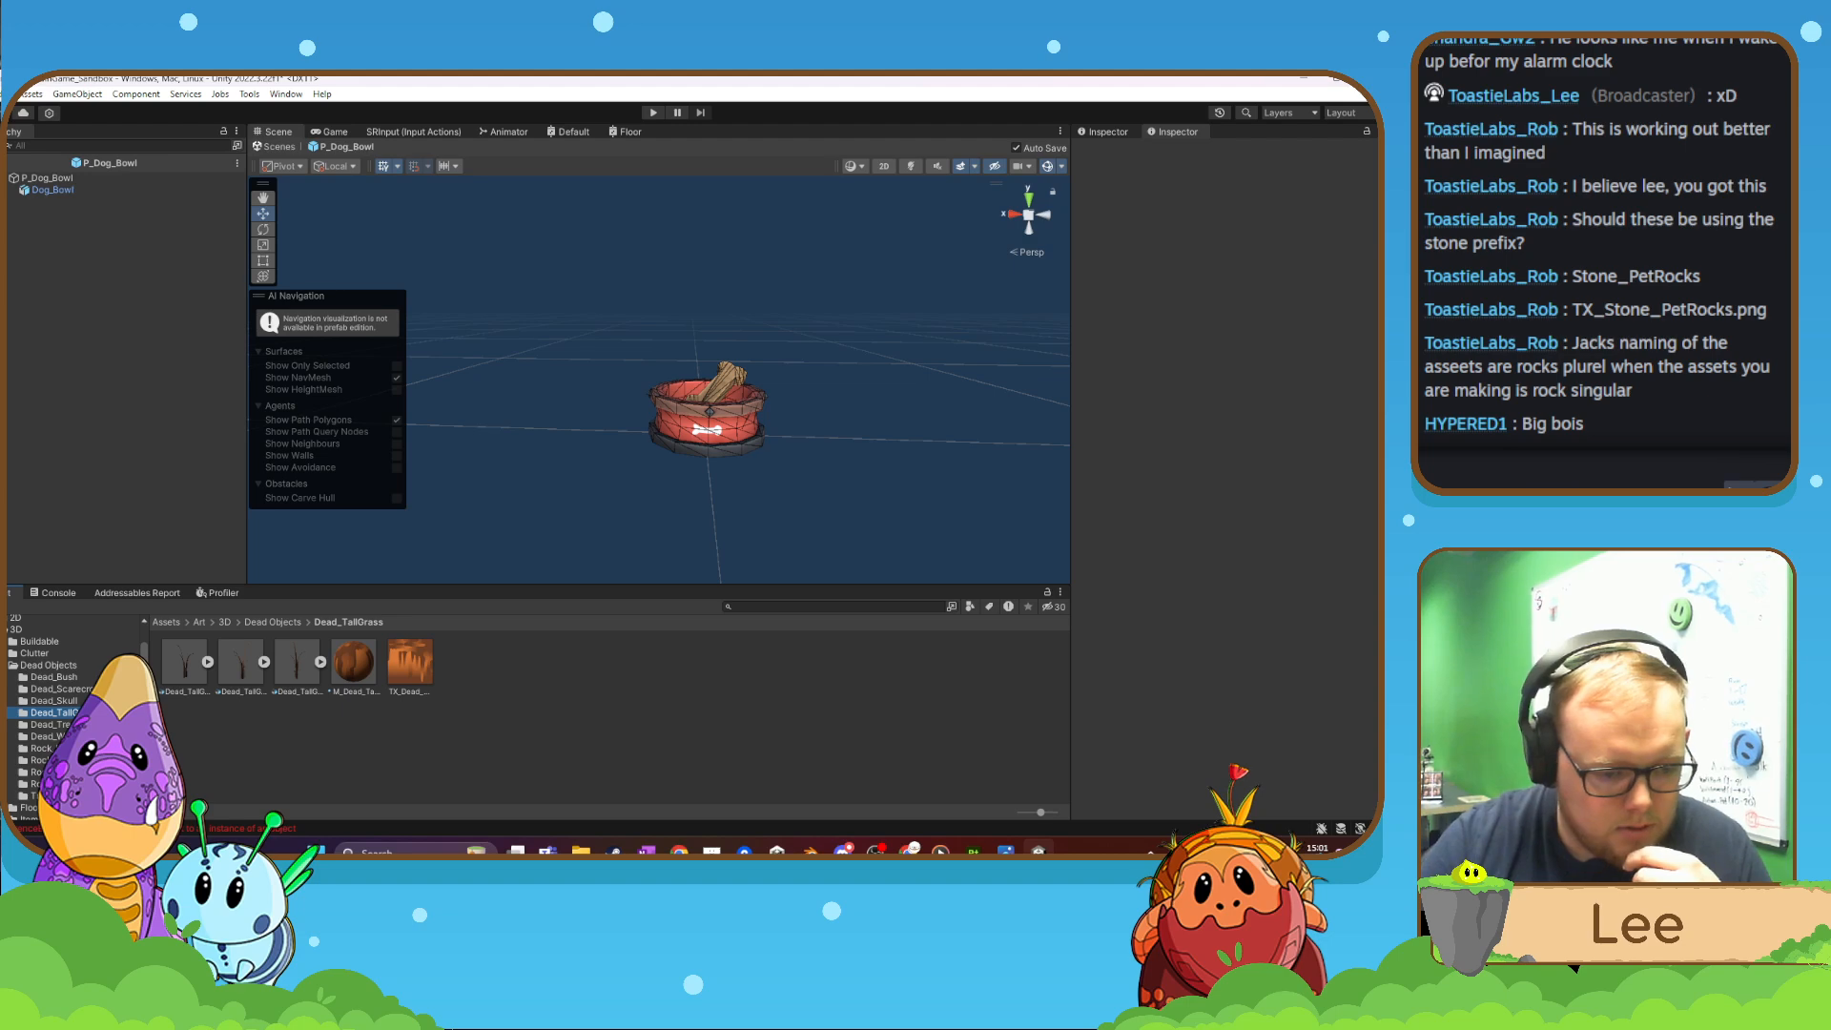
left_click(38, 795)
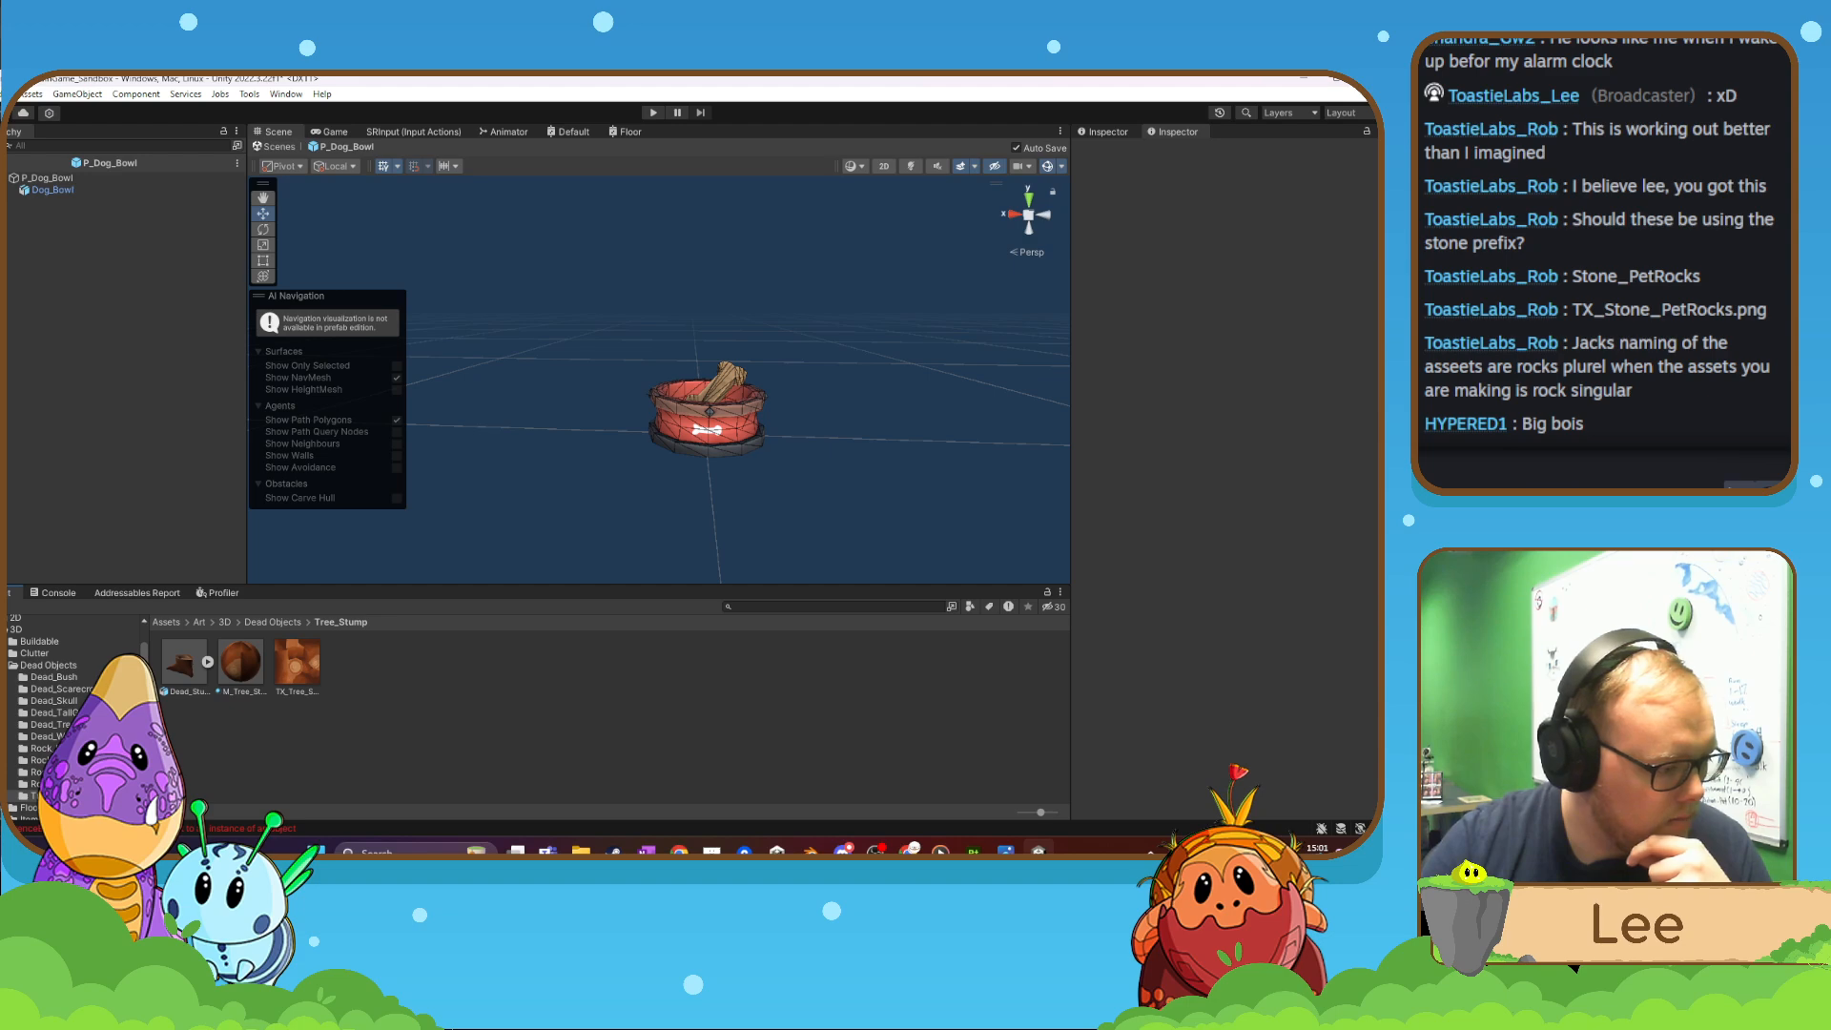
- Delete the Dead_Stump model from the Tree_Stump folder and import the Dead_Stump model file in its place
key("super+d")
key("super+d")
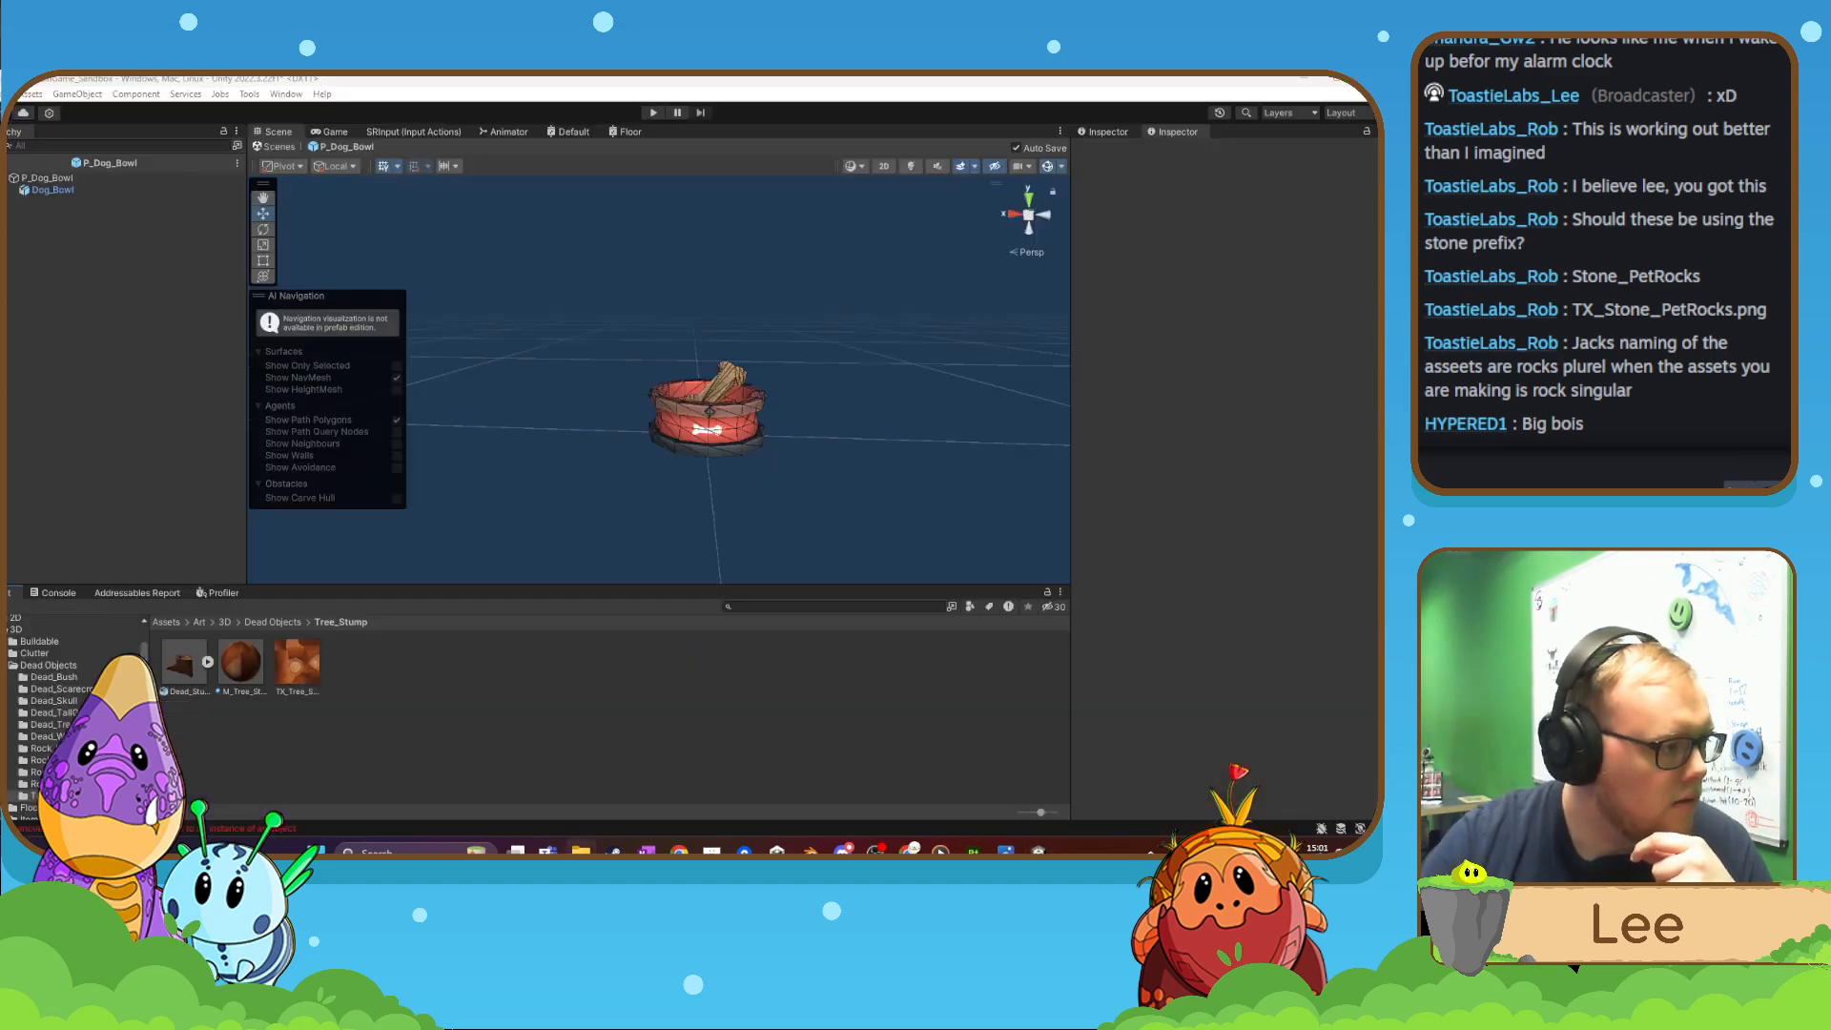
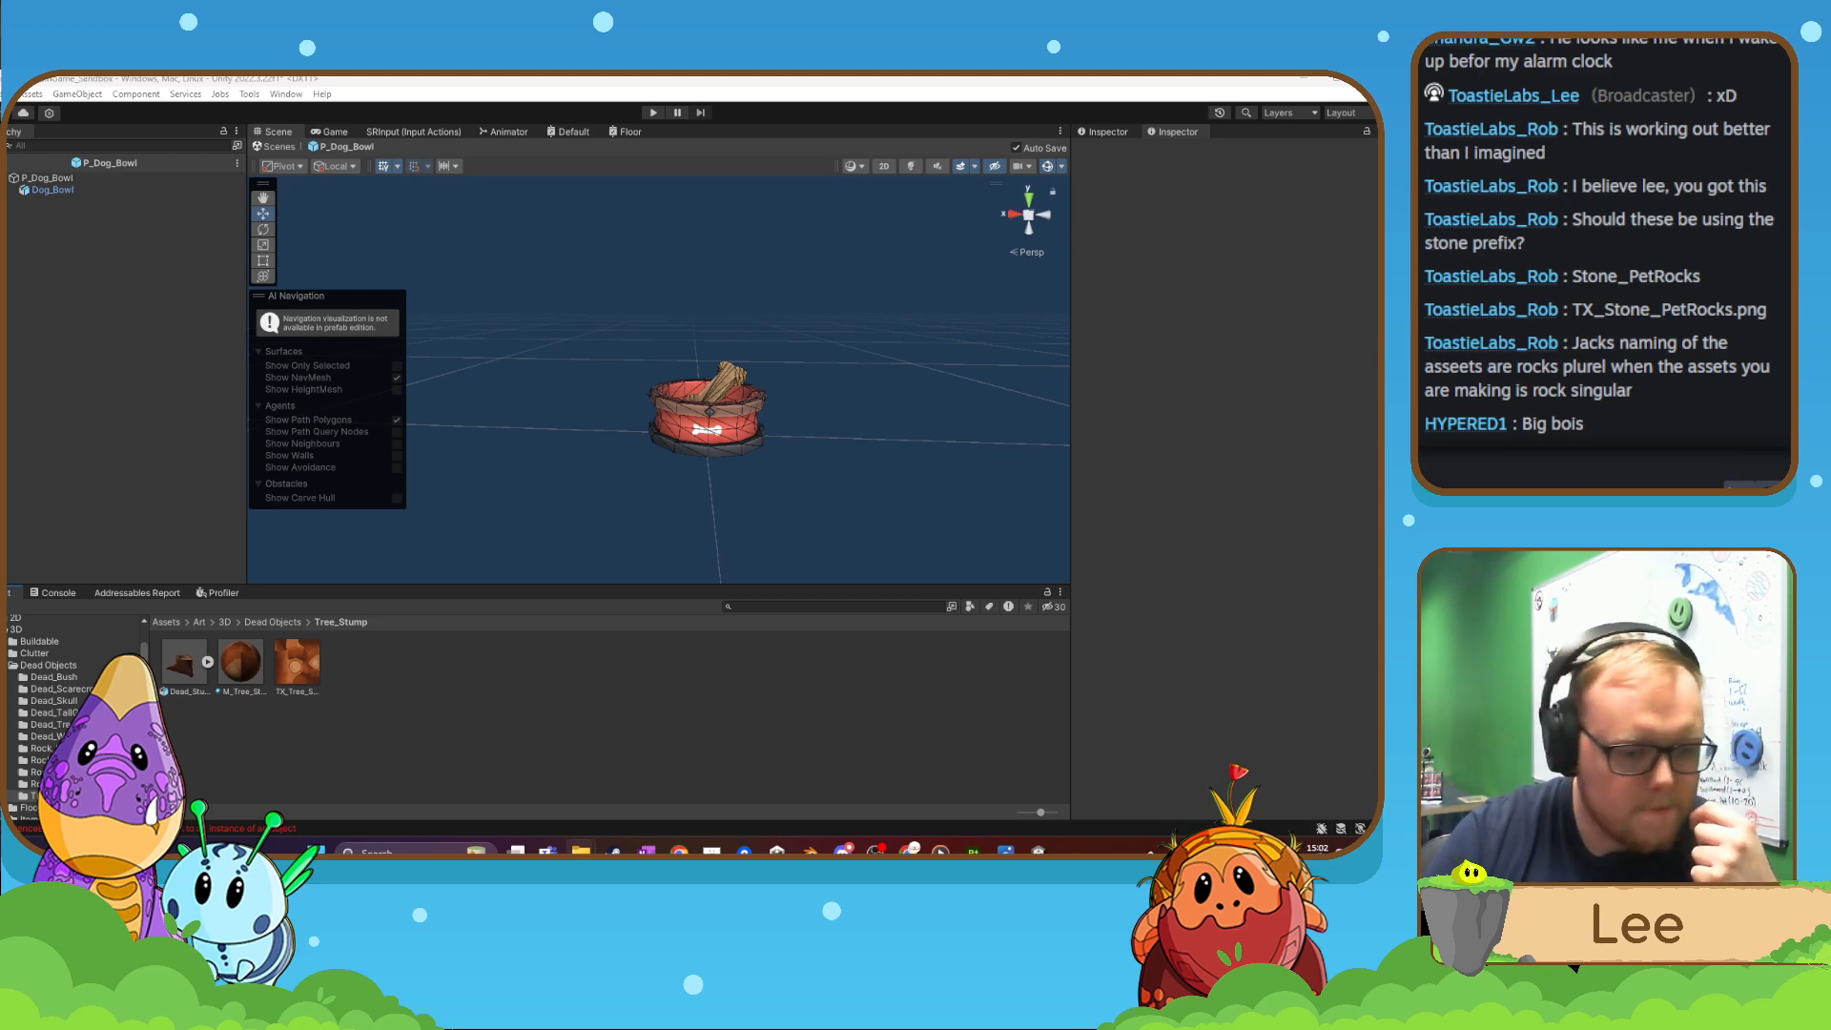
left_click(191, 687)
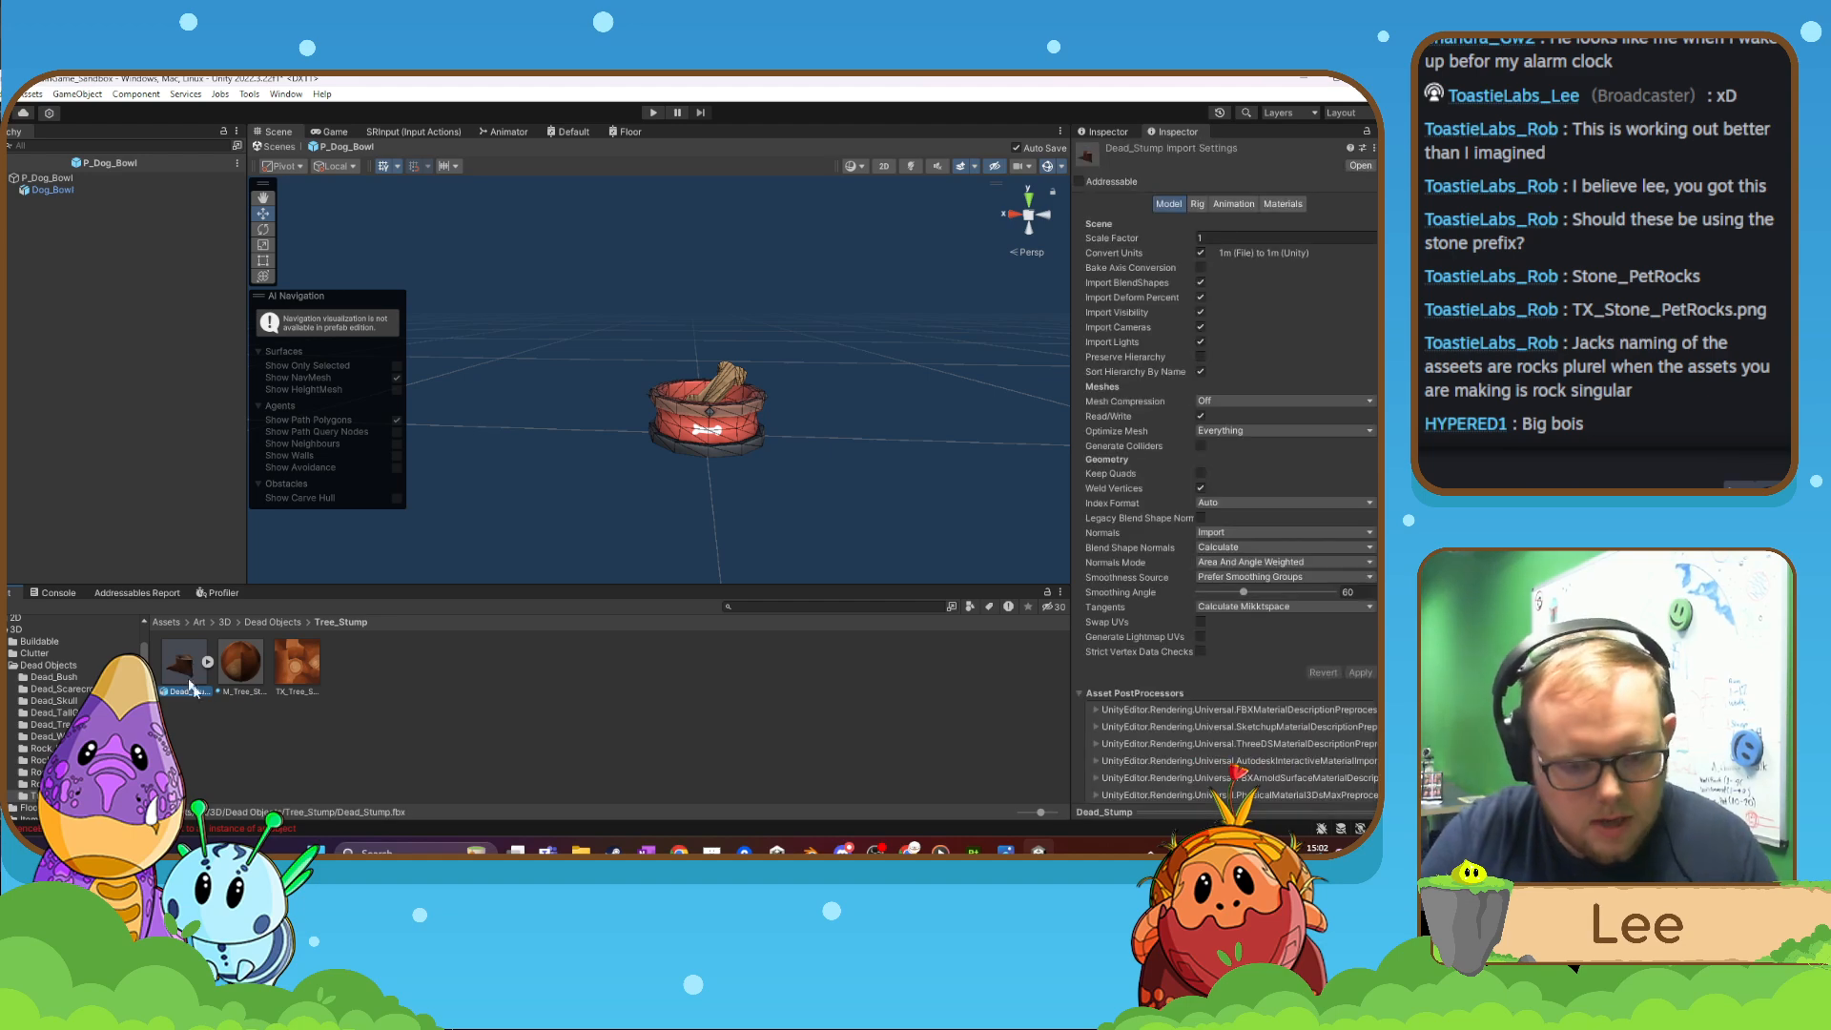
key("Delete")
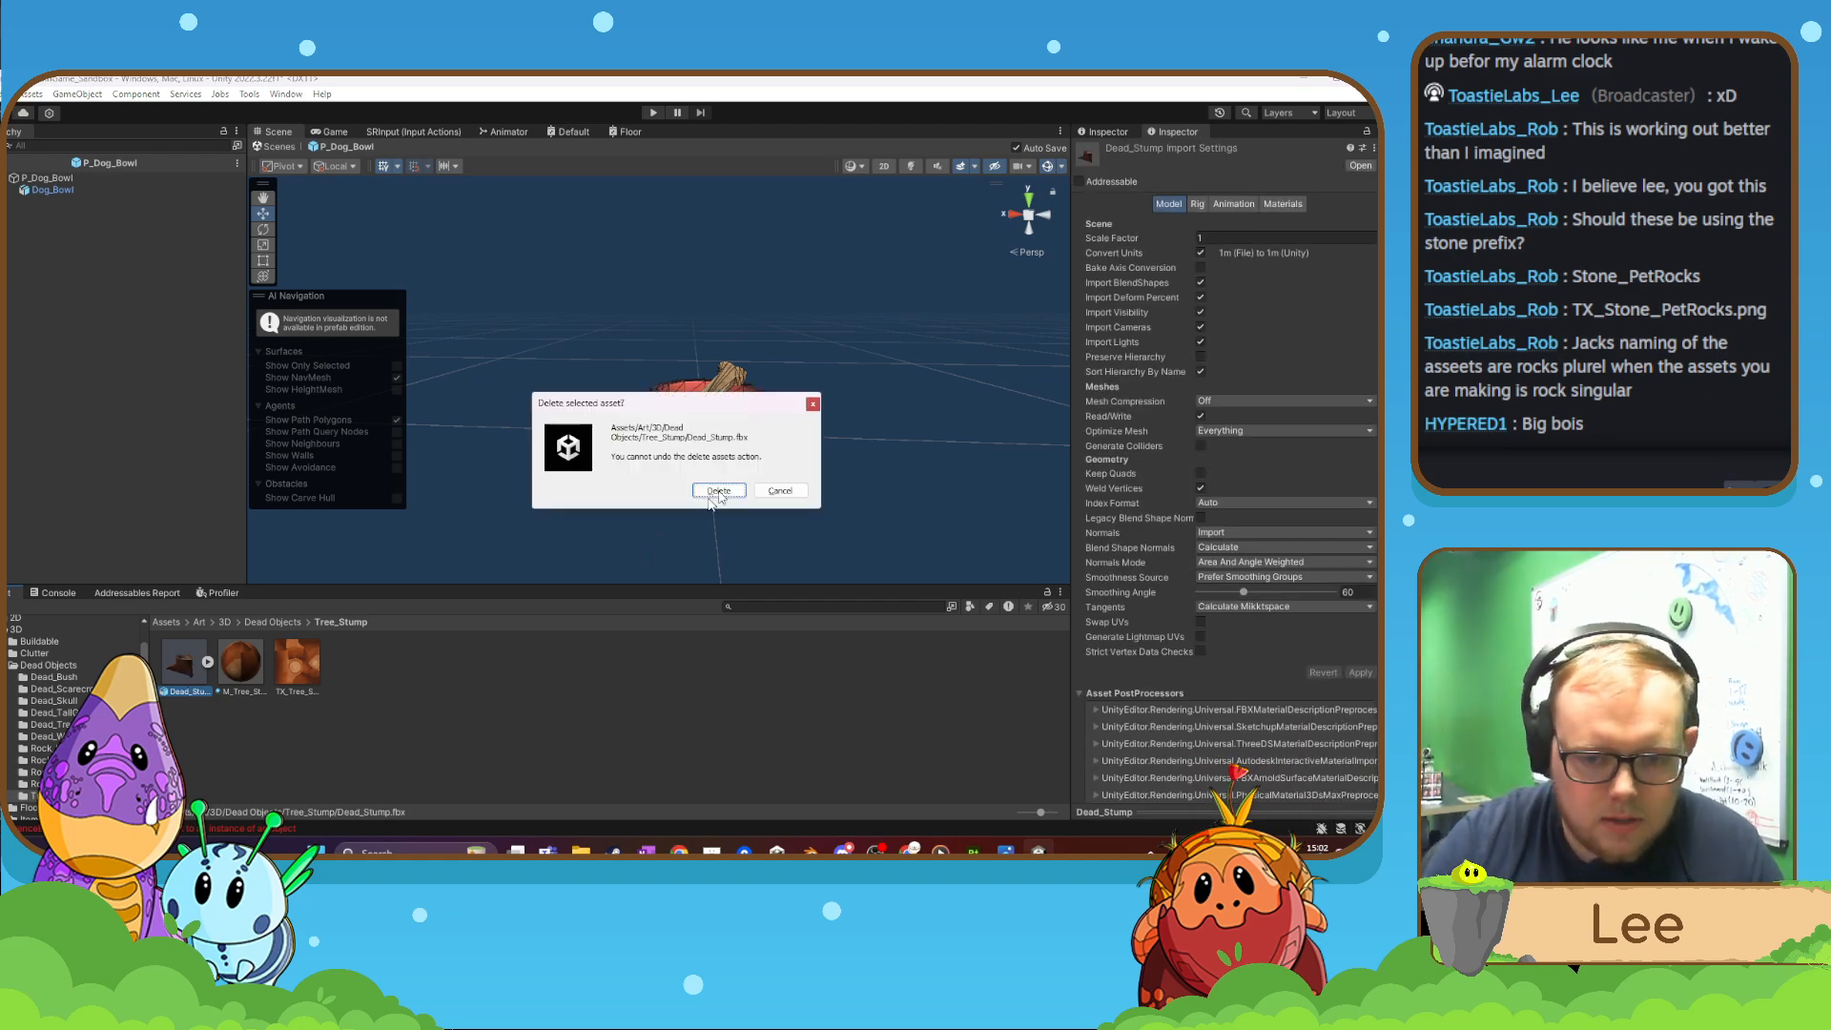
key("Return")
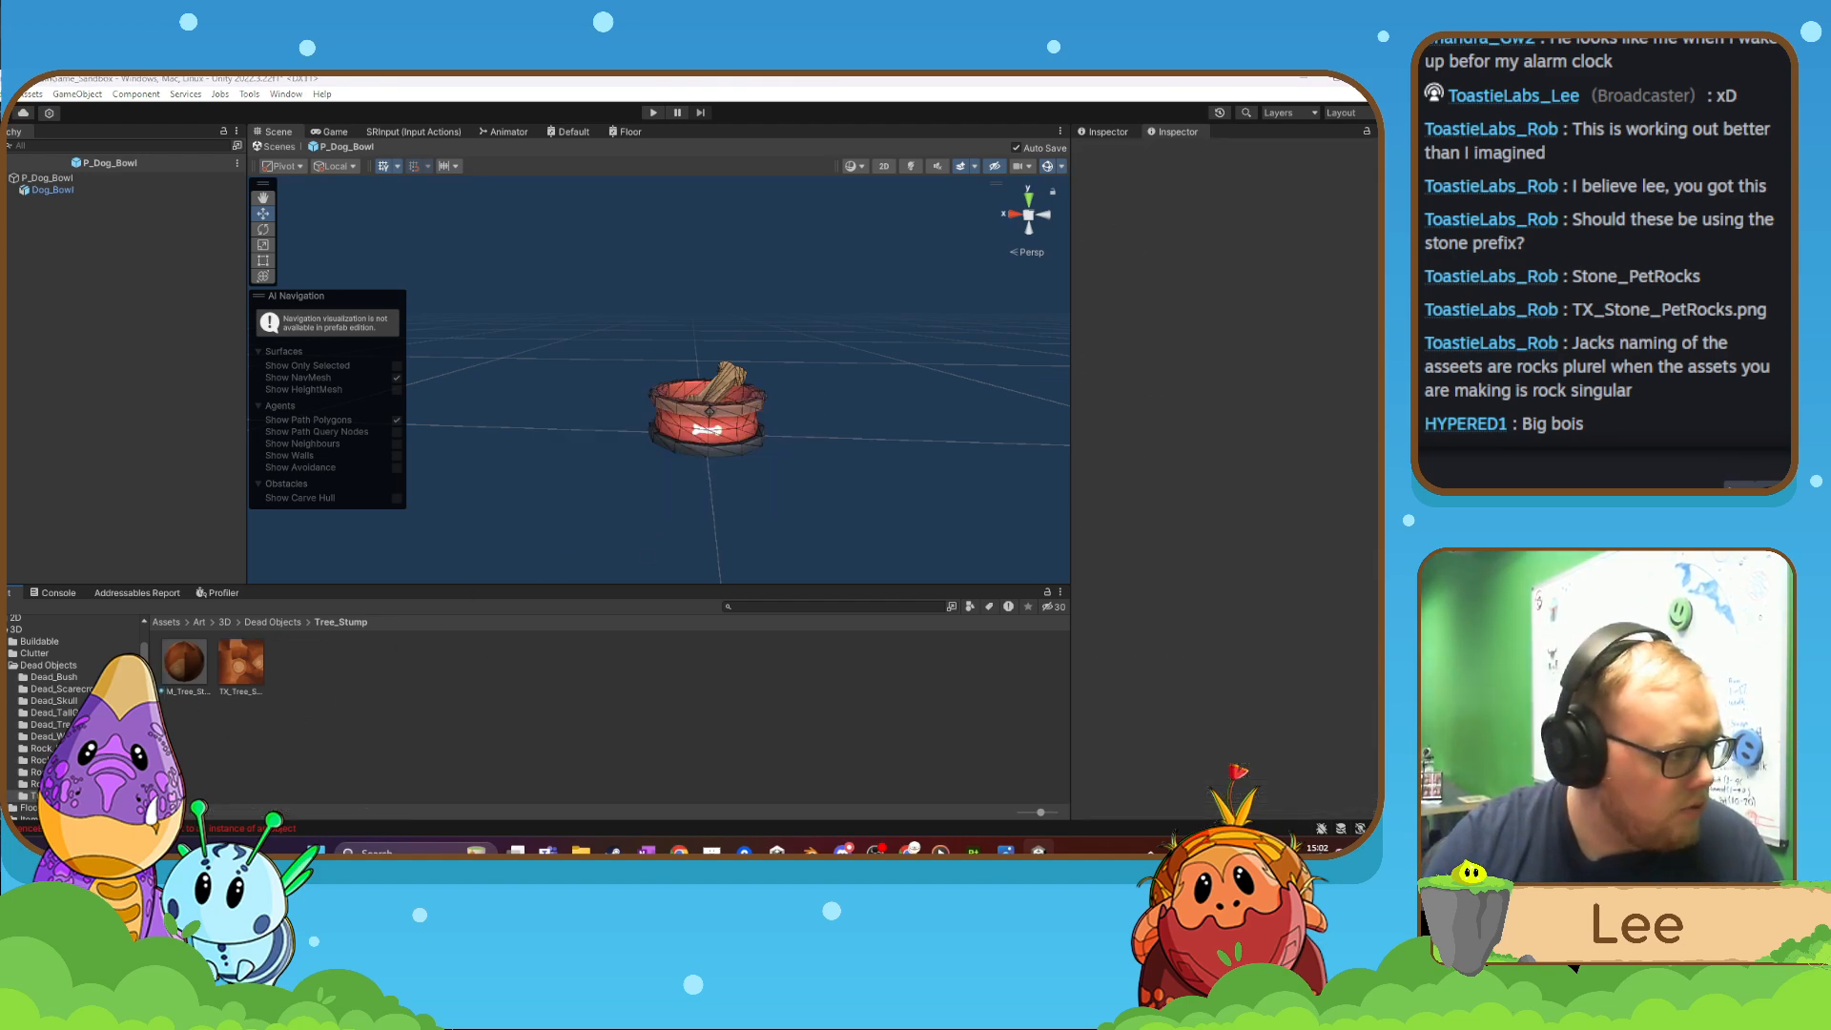
left_click_drag(8, 704, 230, 698)
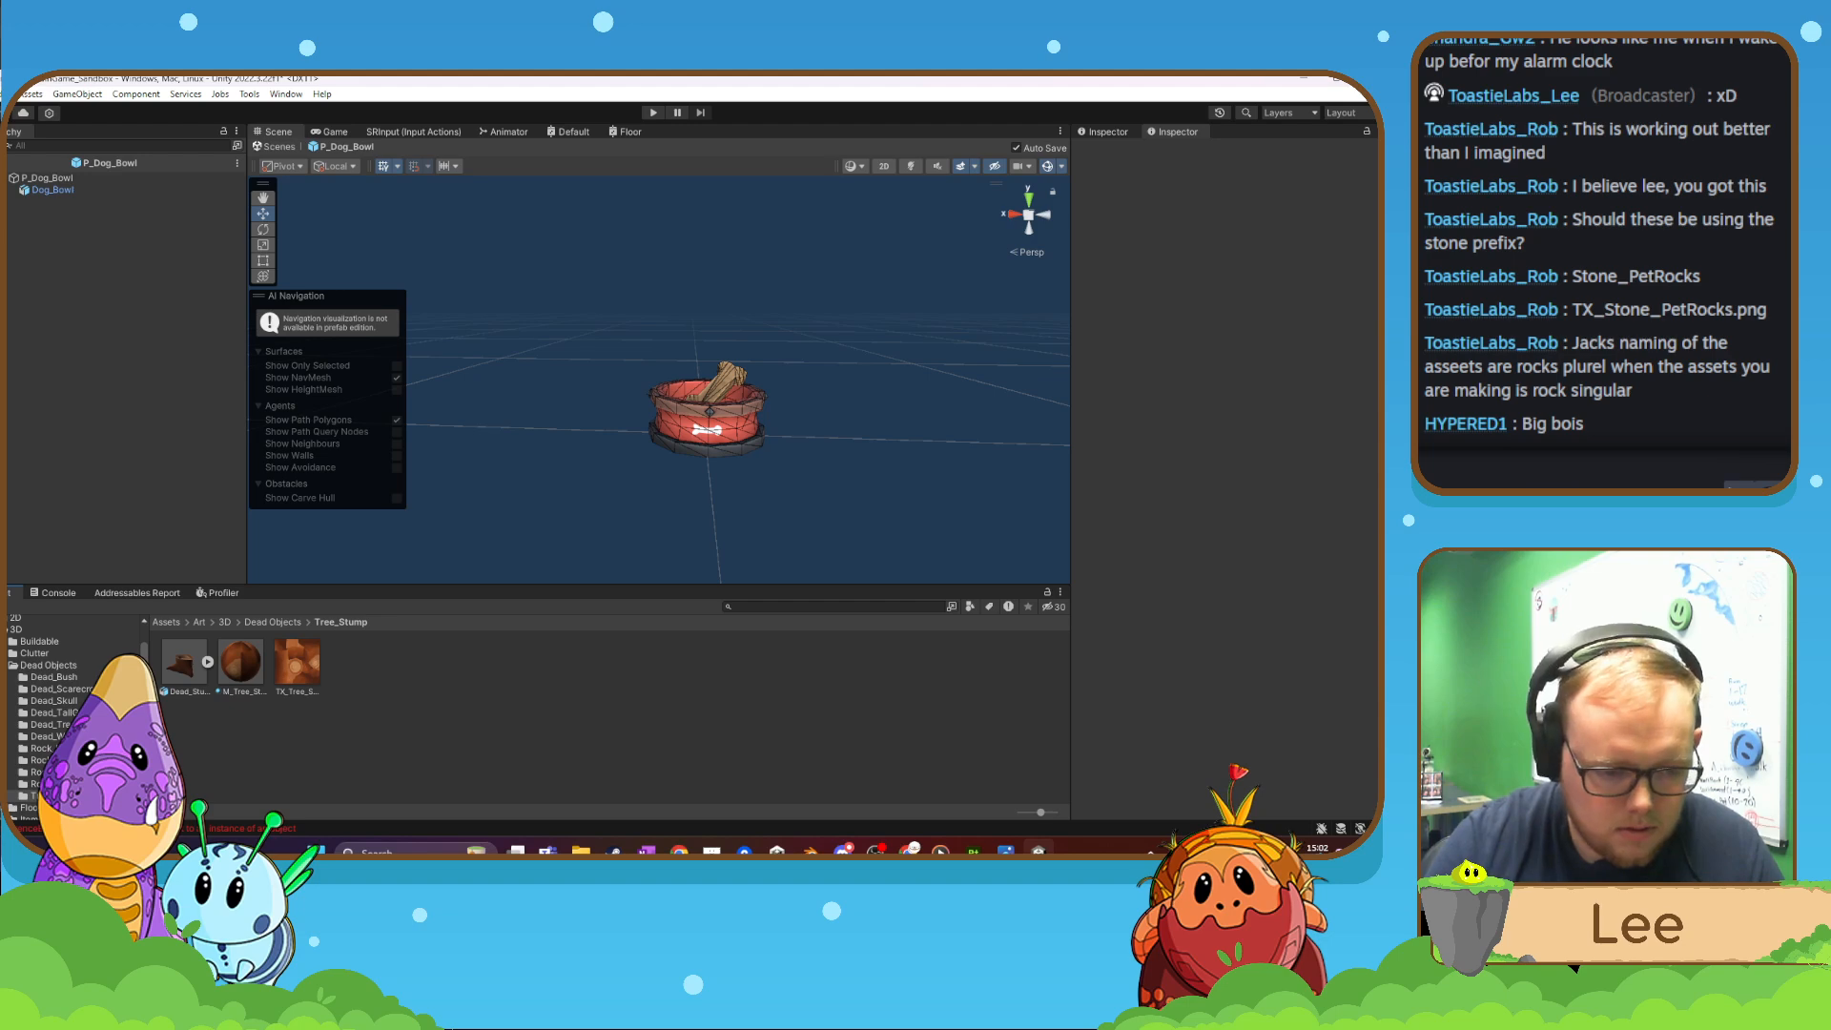
- Check the Clutter prefab folder and open the Prefabs/Dead Objects folder
scroll(53, 679, "down", 10)
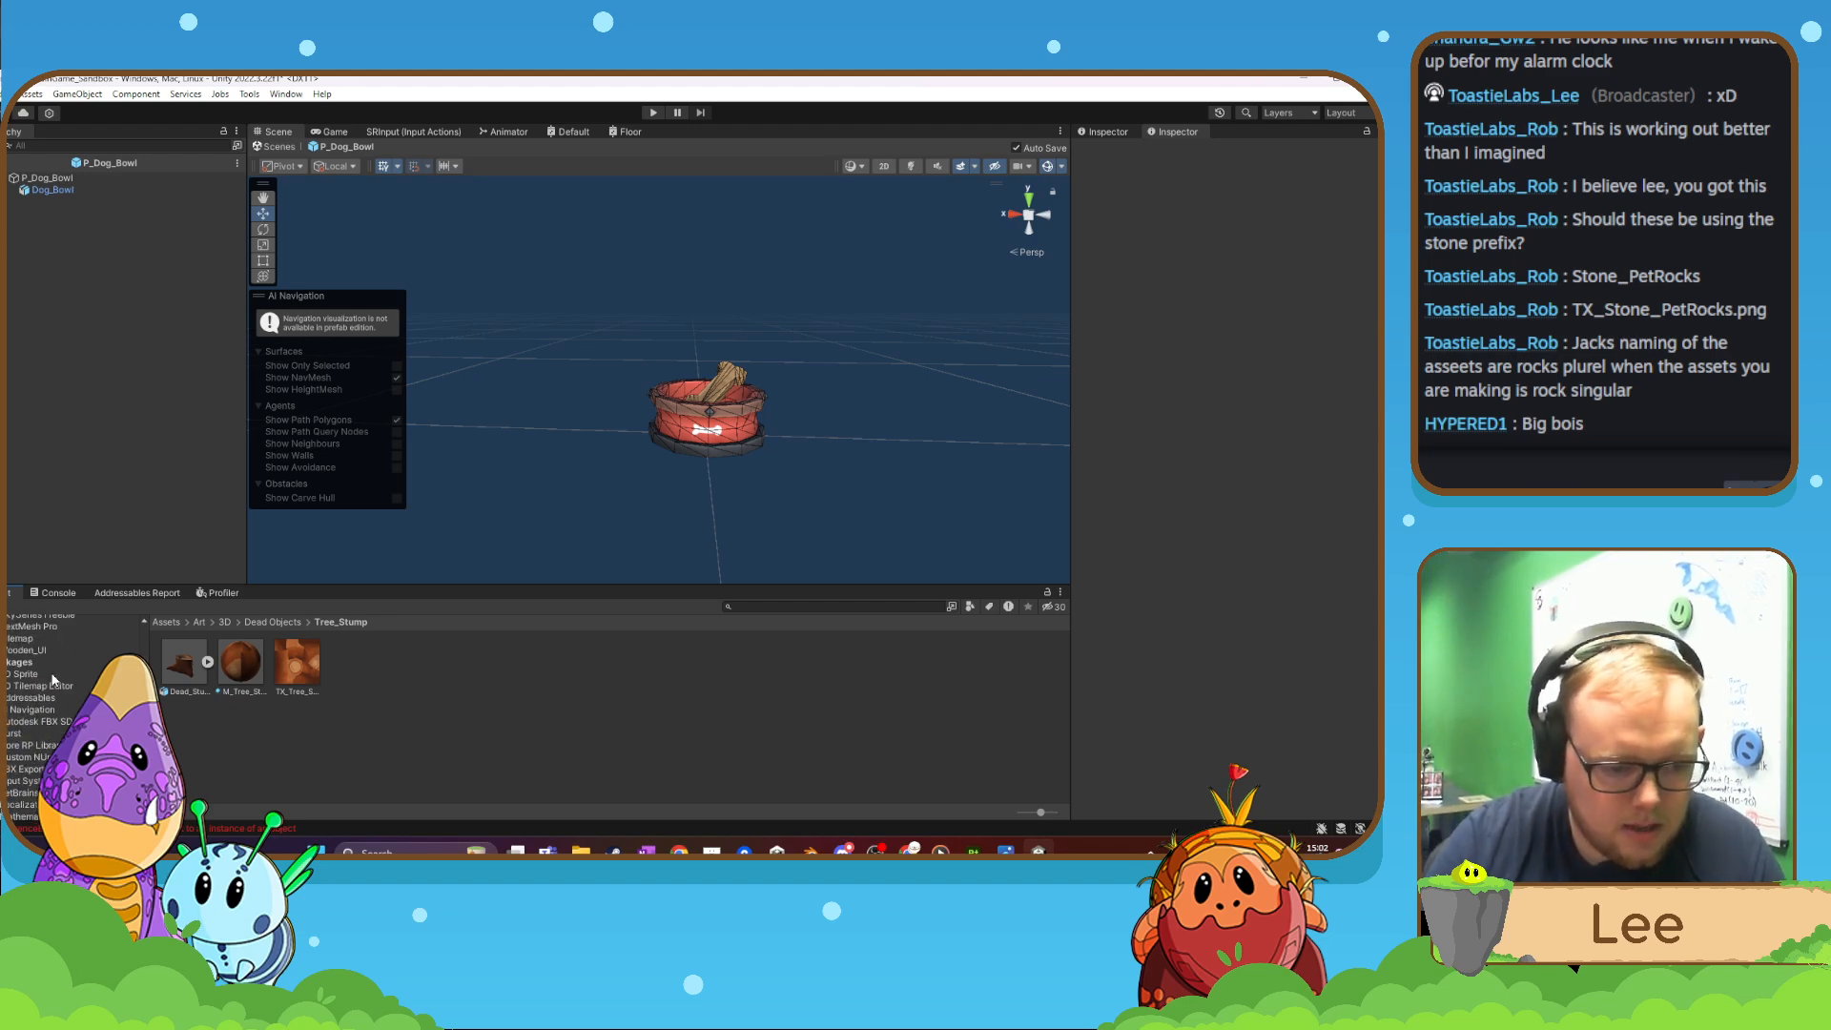
scroll(53, 679, "up", 6)
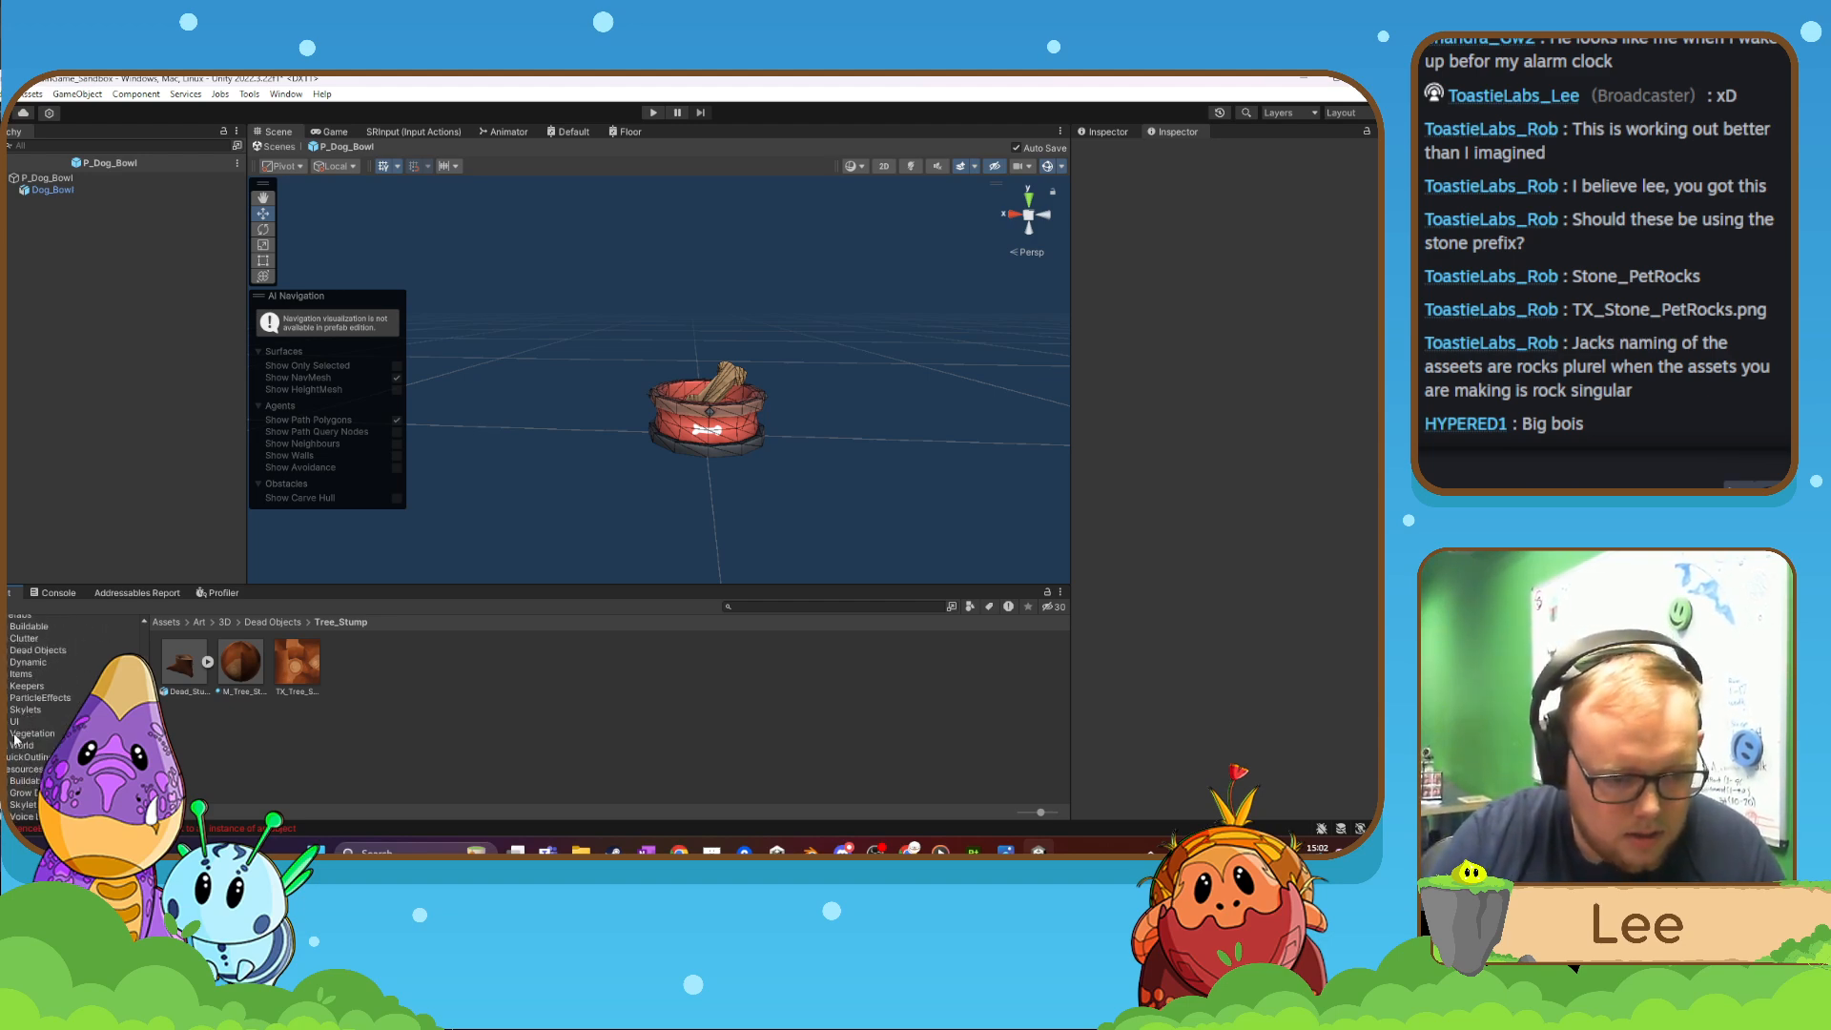
scroll(15, 739, "up", 2)
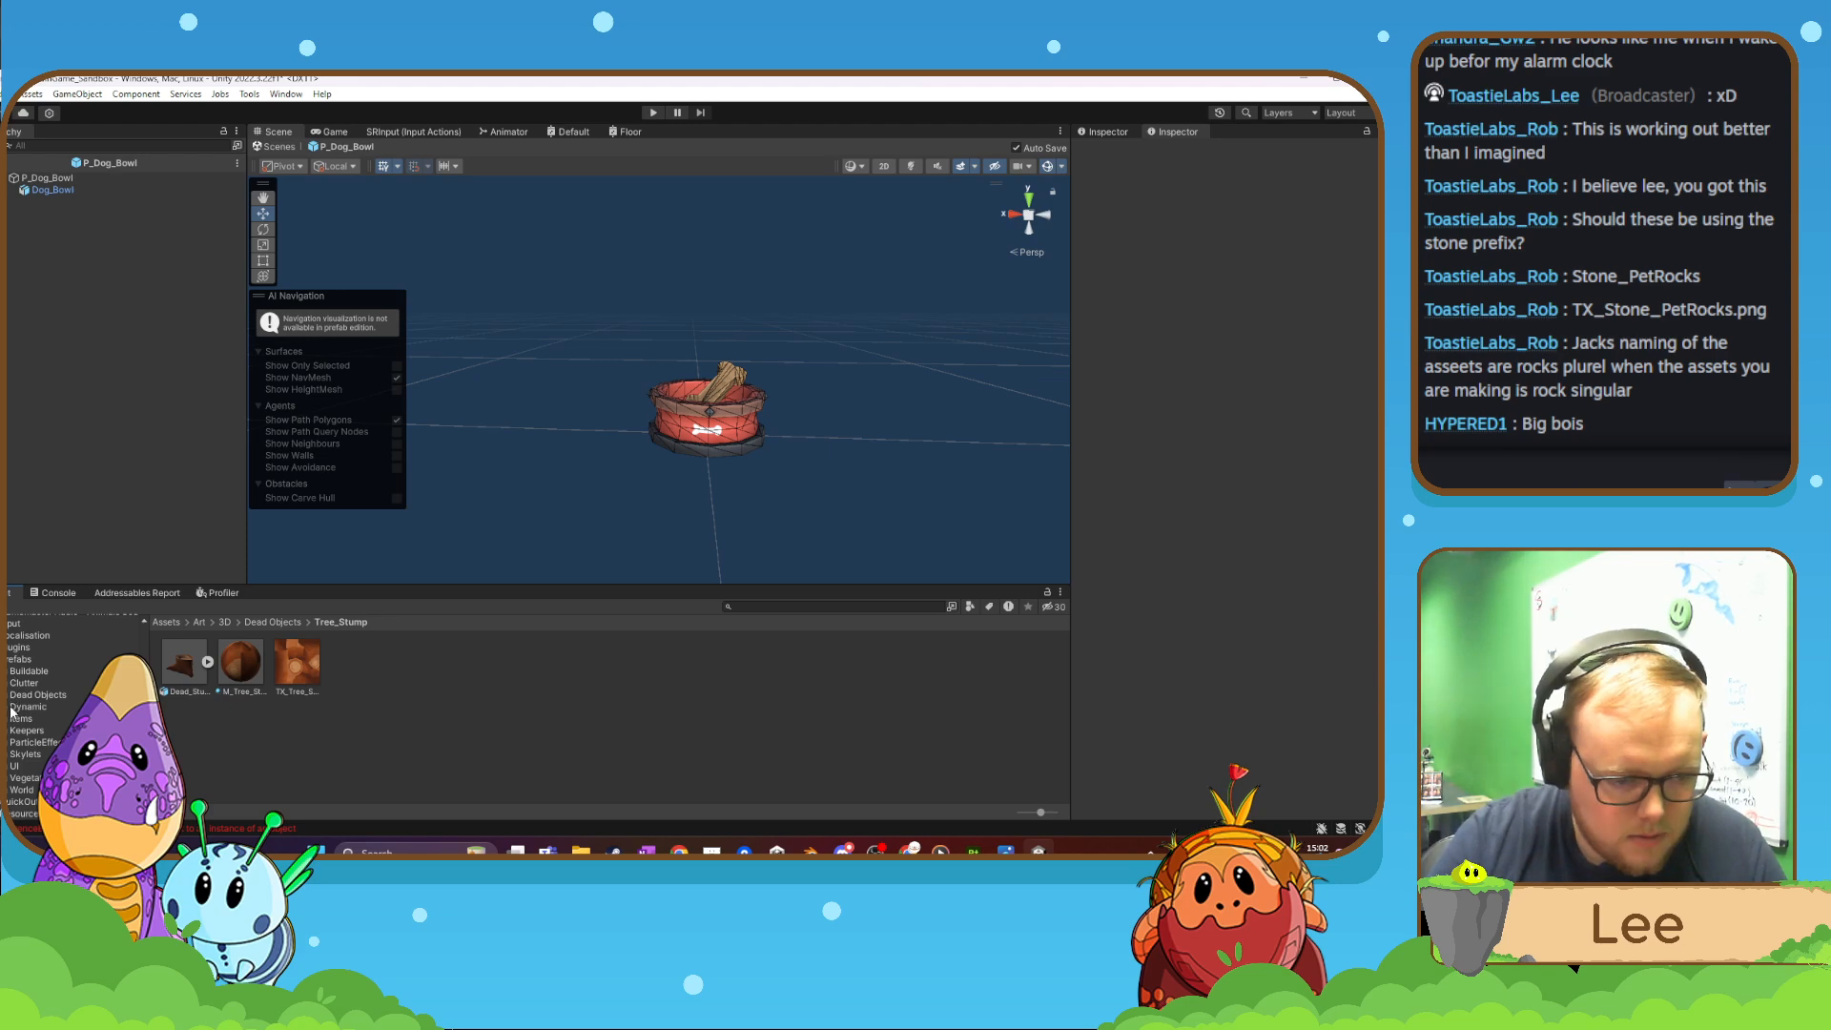
left_click(36, 696)
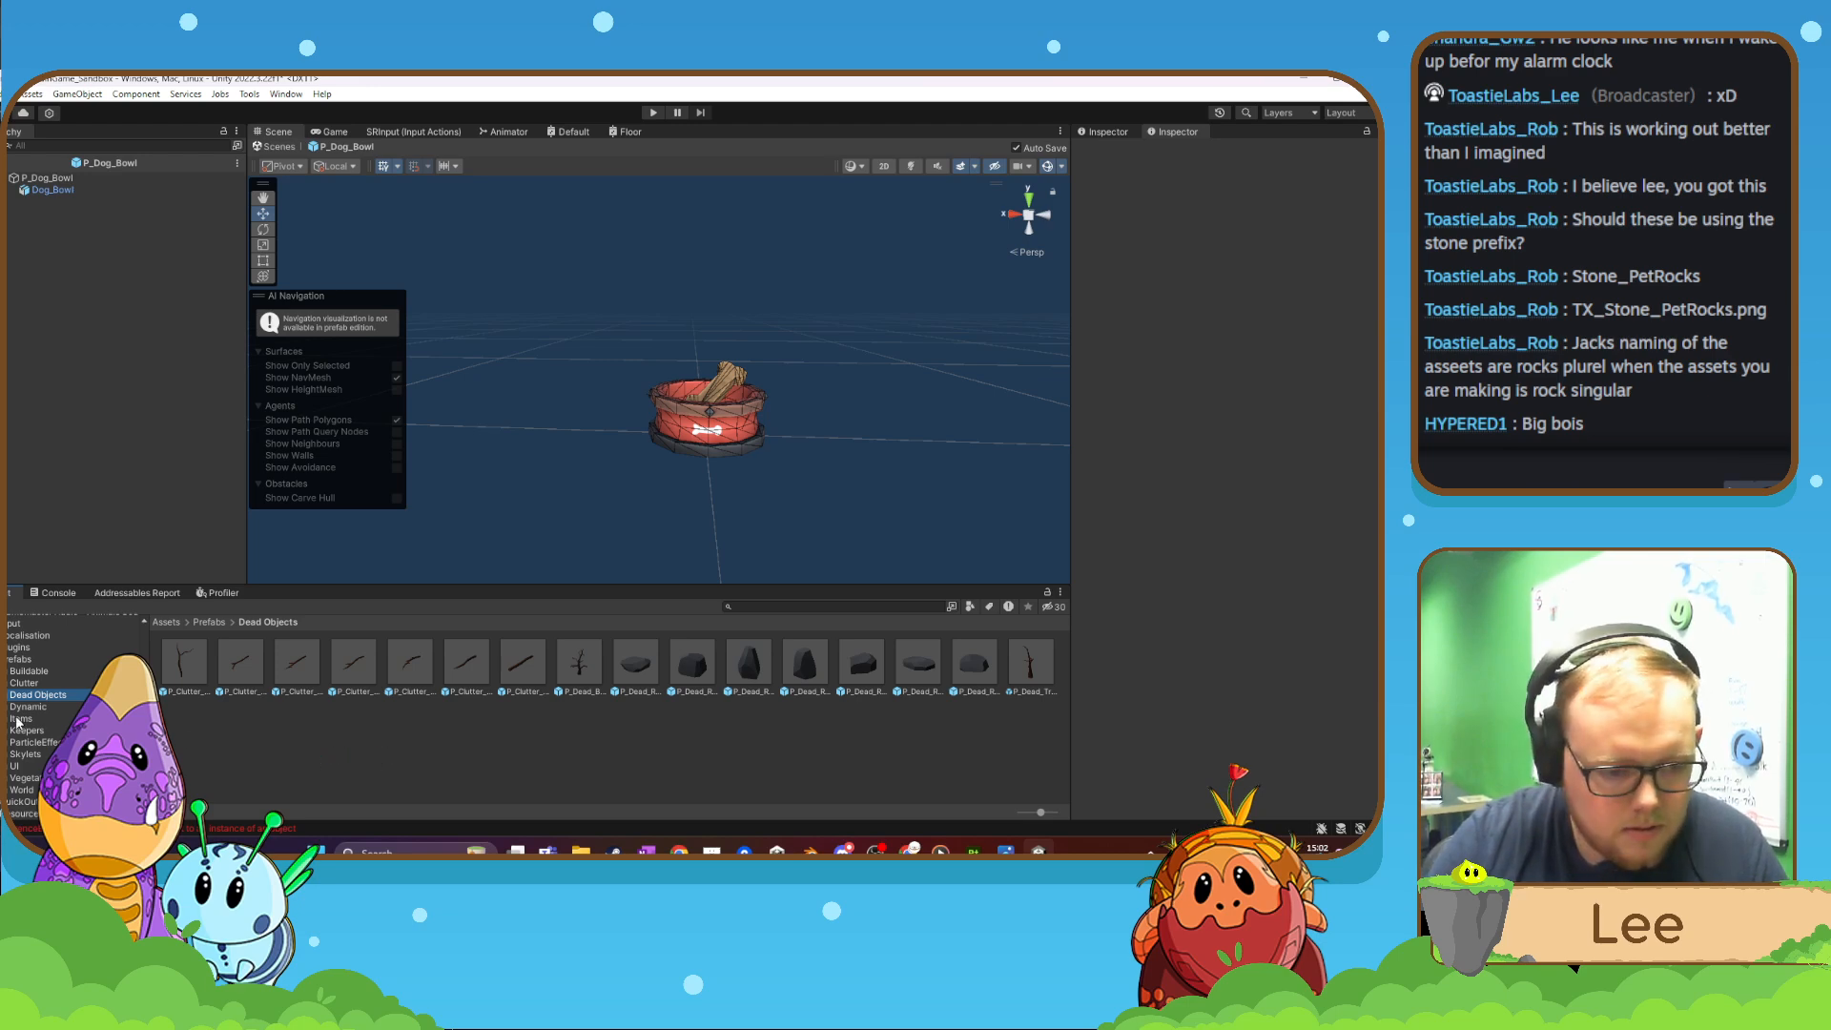
left_click(24, 683)
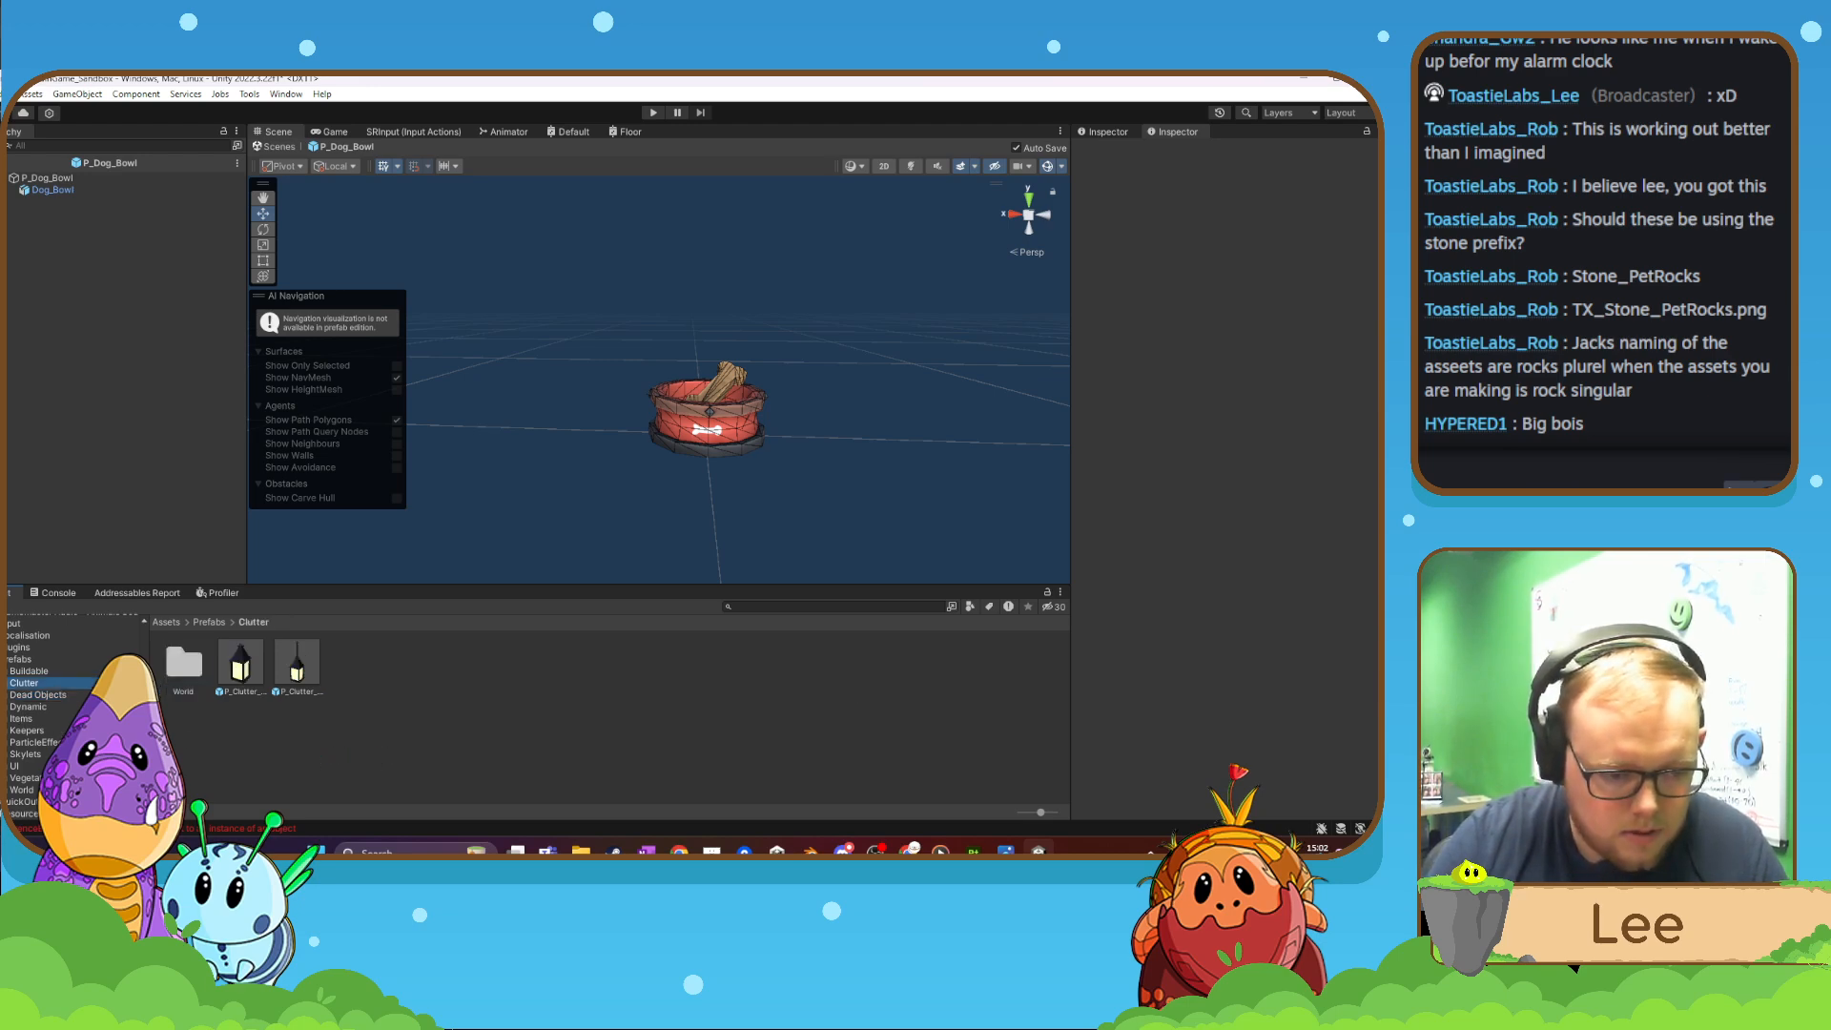
left_click(31, 696)
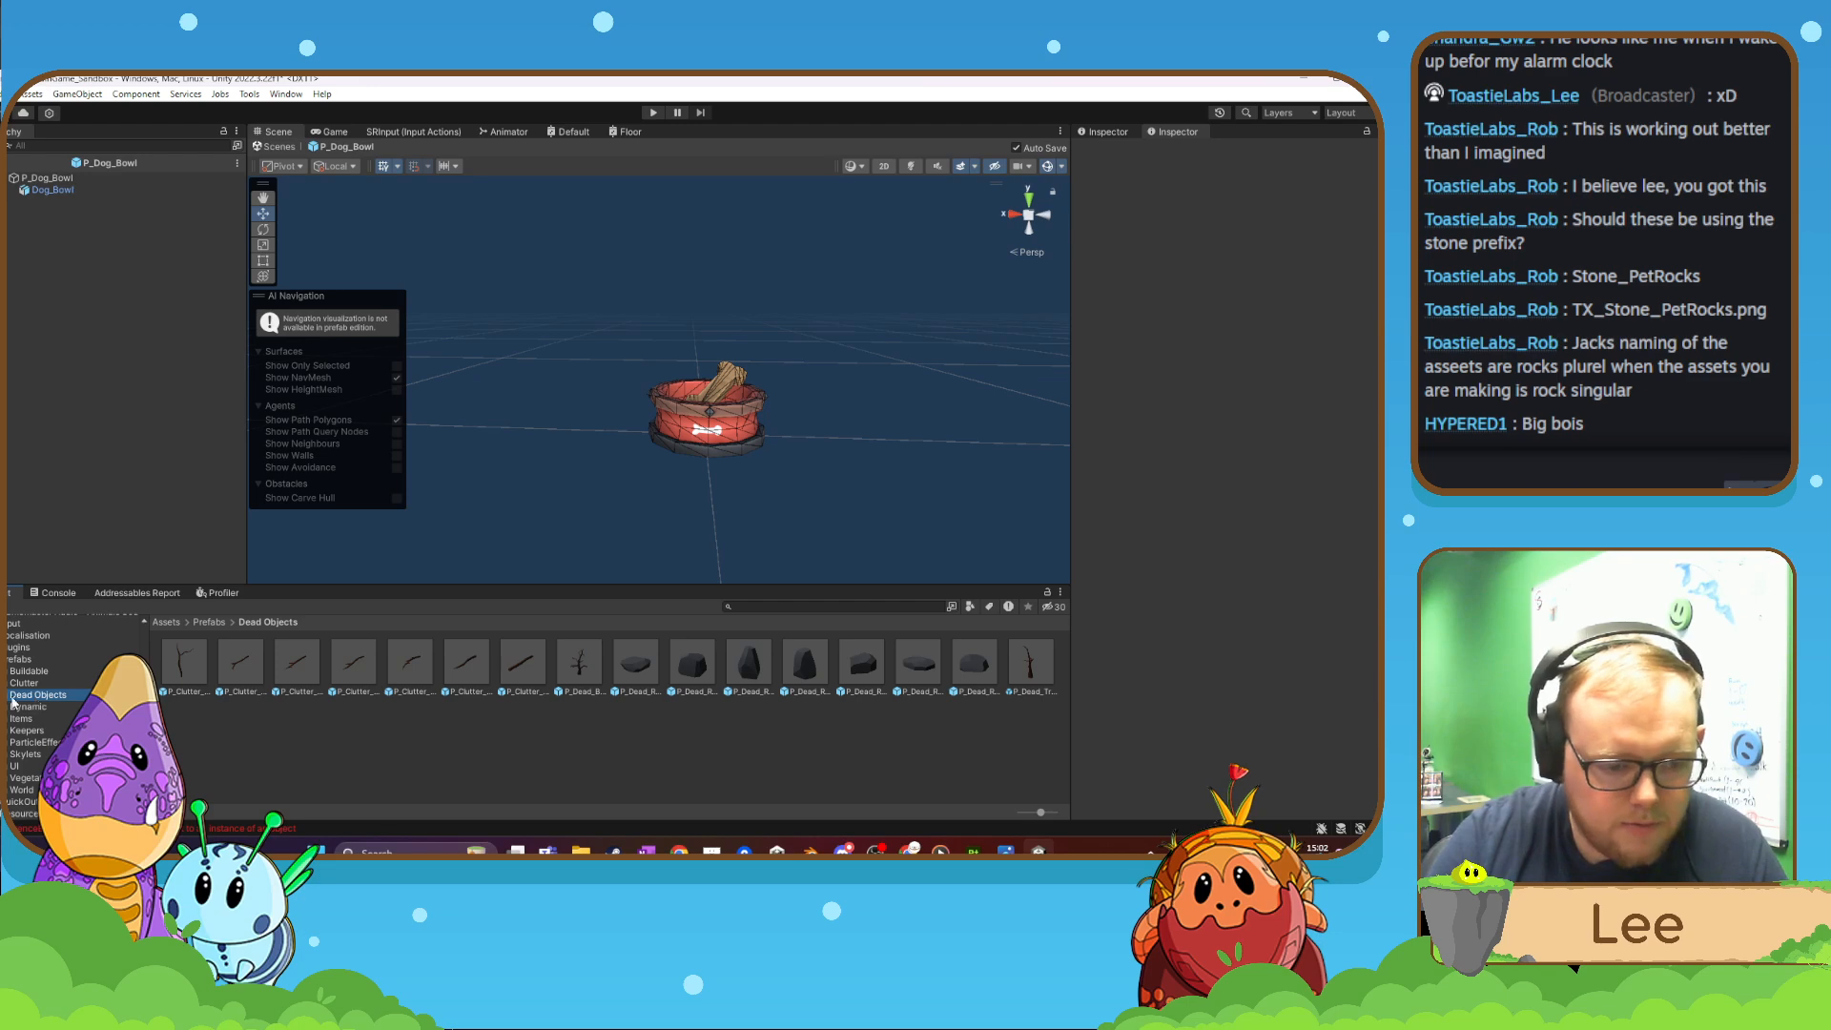
- Examine the subfolders of Vegetation and Clutter in the Prefabs folder tree and collapse them again
left_click(2, 779)
scroll(33, 765, "down", 5)
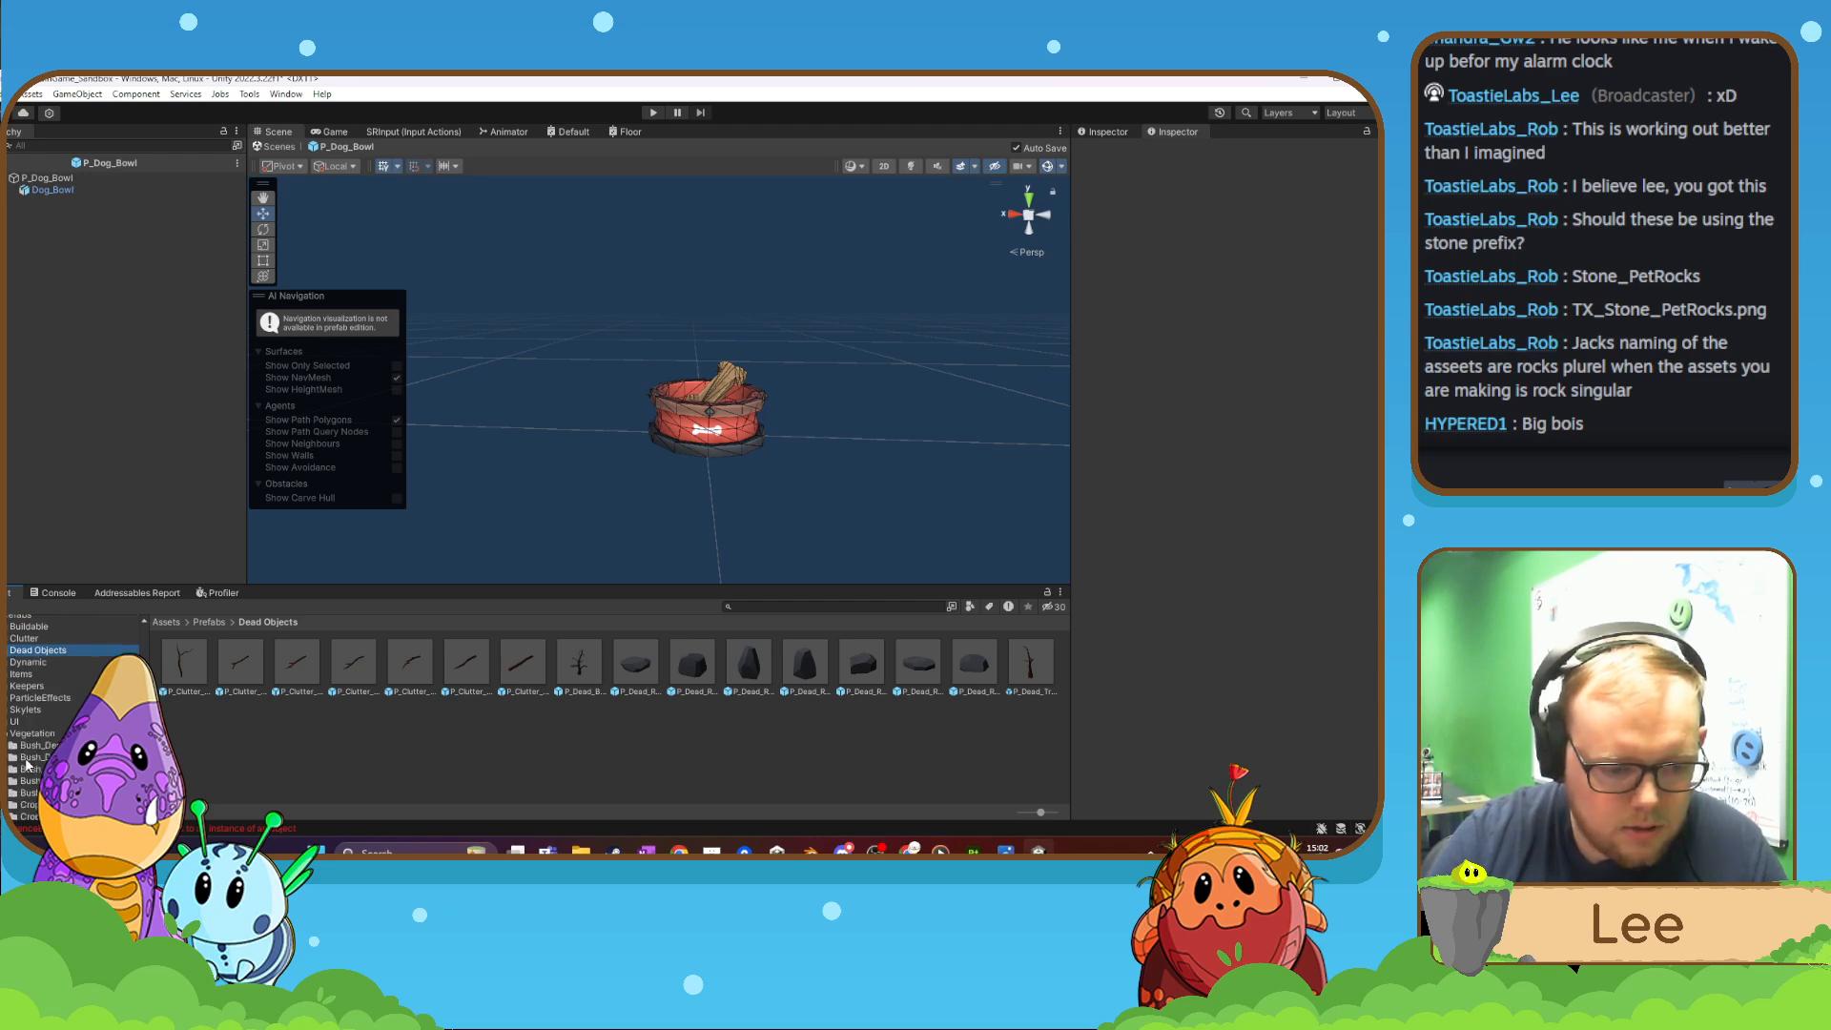
scroll(33, 765, "up", 5)
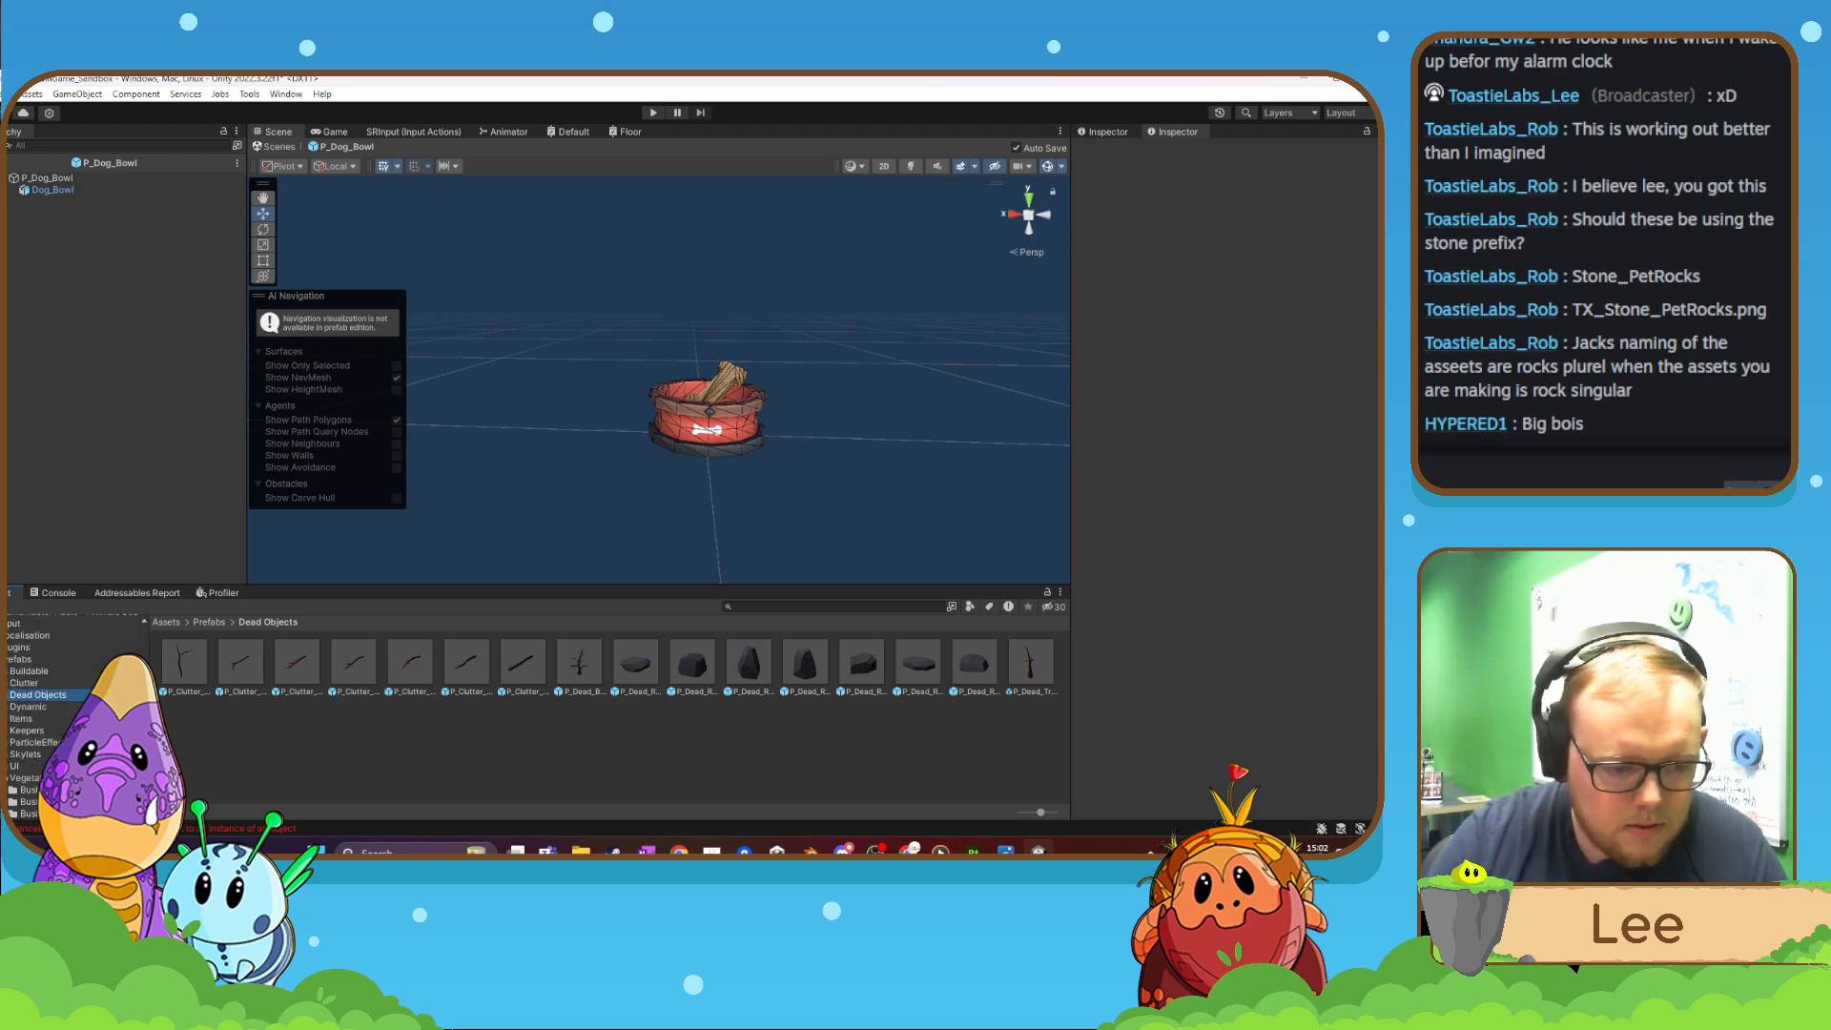
left_click(2, 778)
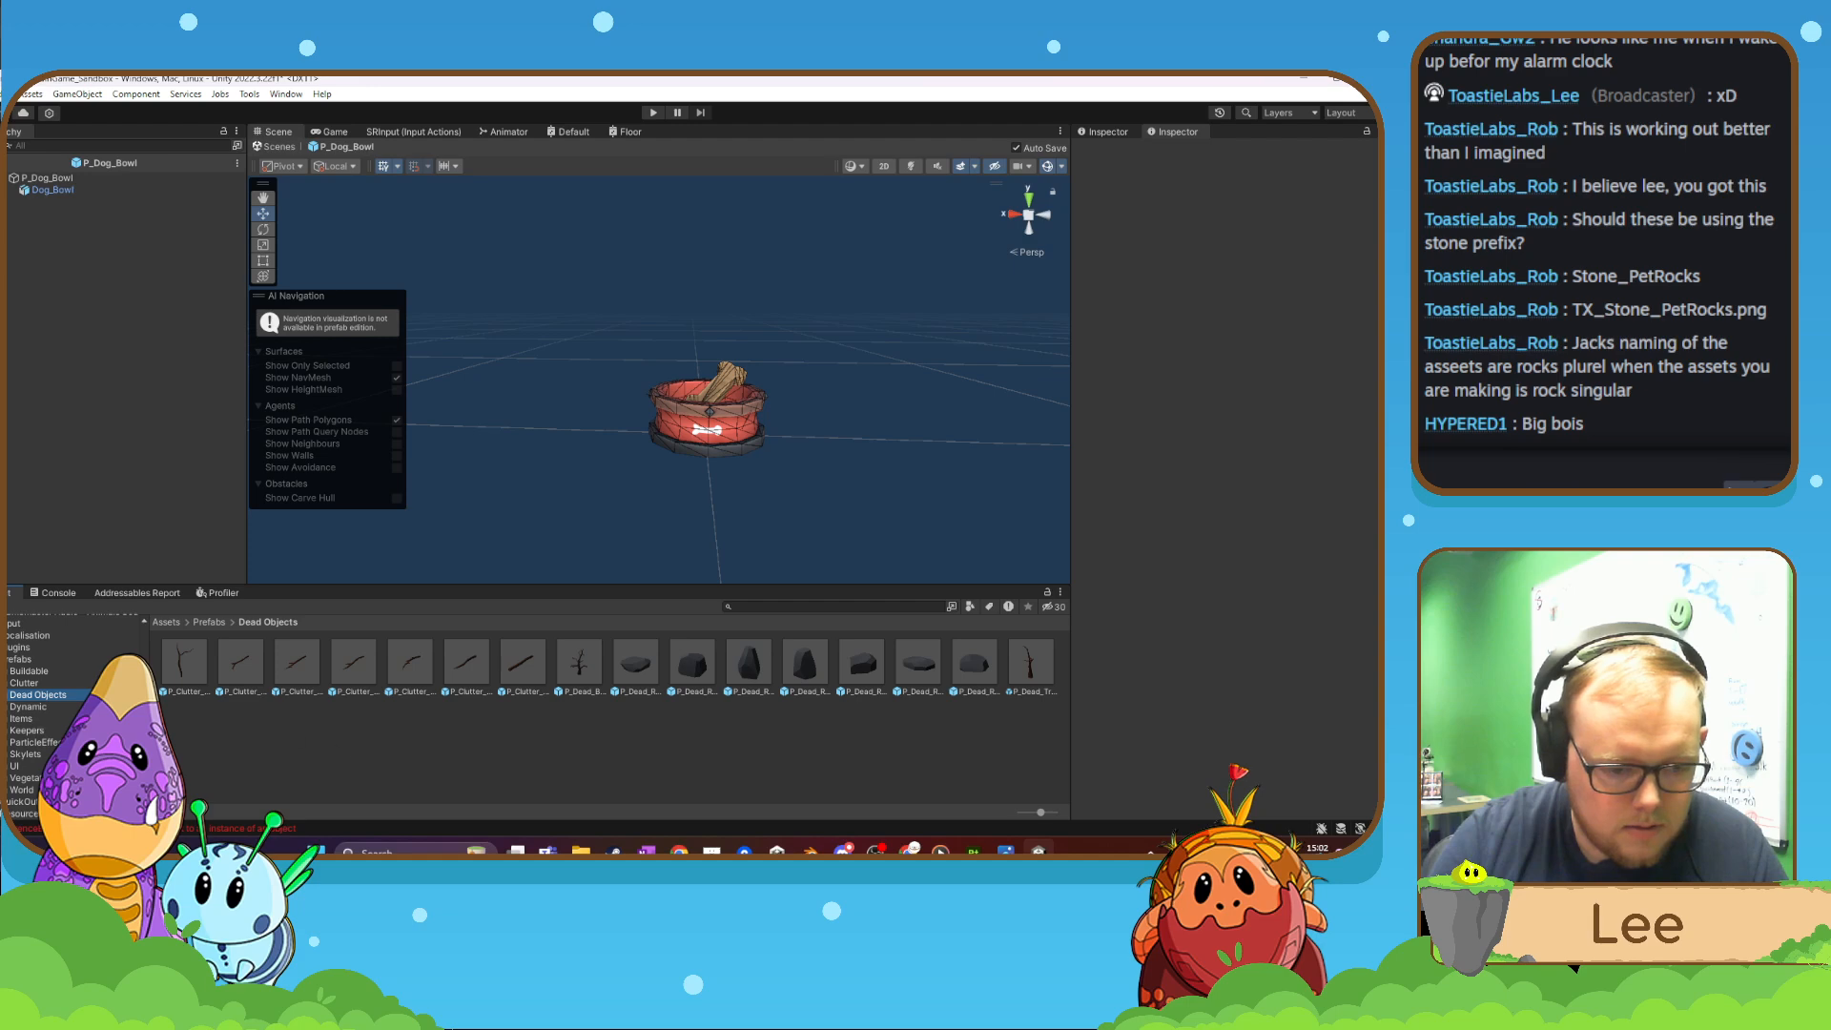
left_click(2, 683)
left_click(5, 696)
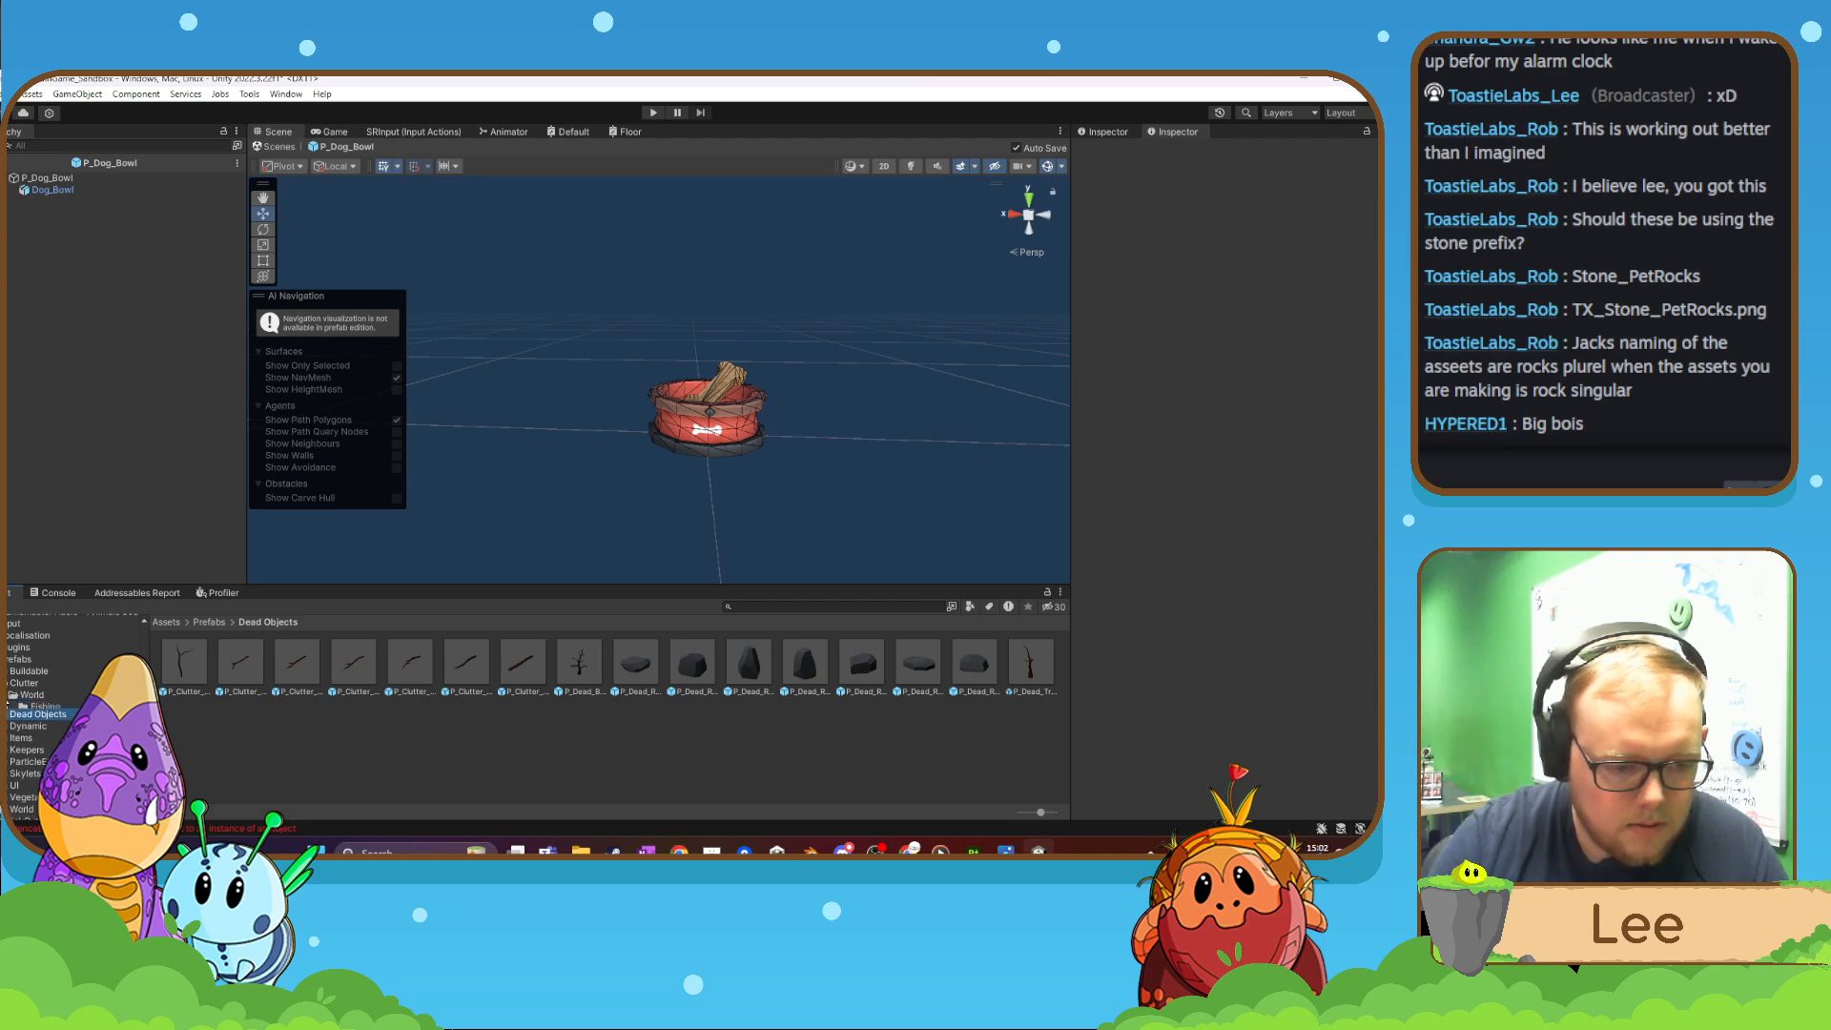
left_click(5, 695)
left_click(2, 683)
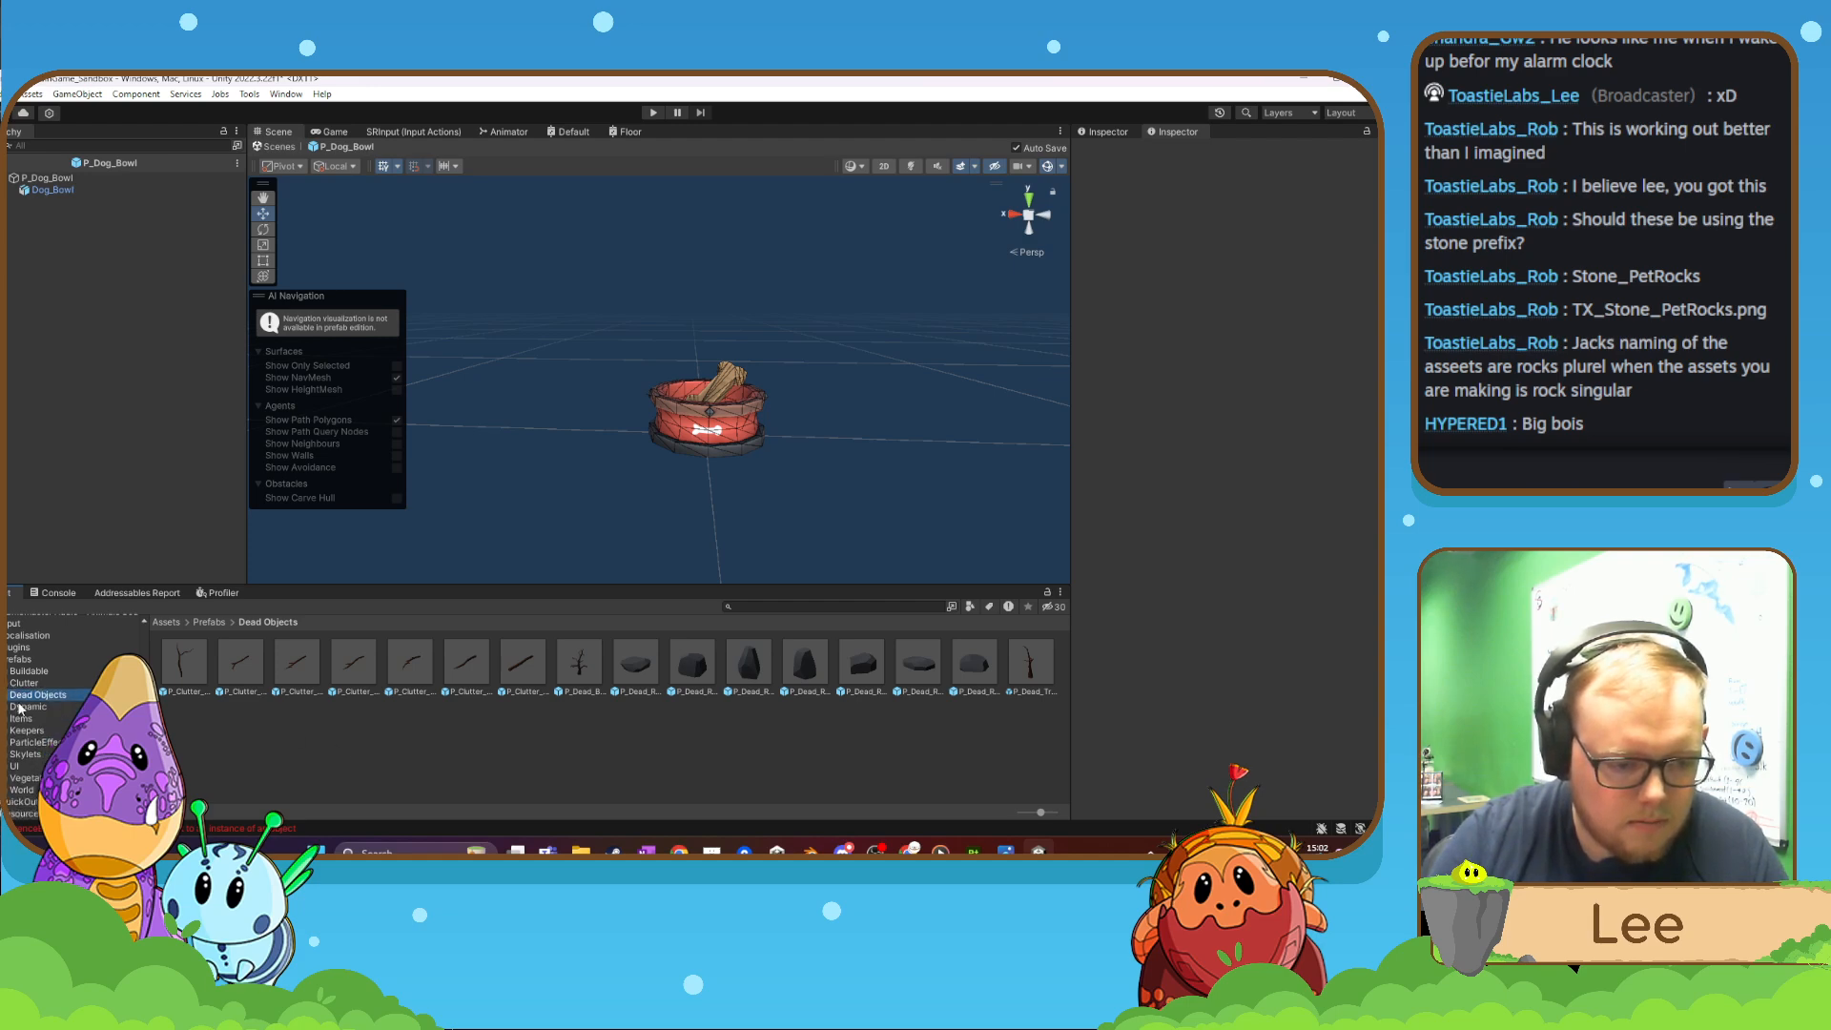
- Duplicate the P_Dead_Tree prefab in Prefabs/Dead Objects and rename the copy P_Dead_Stump
right_click(401, 742)
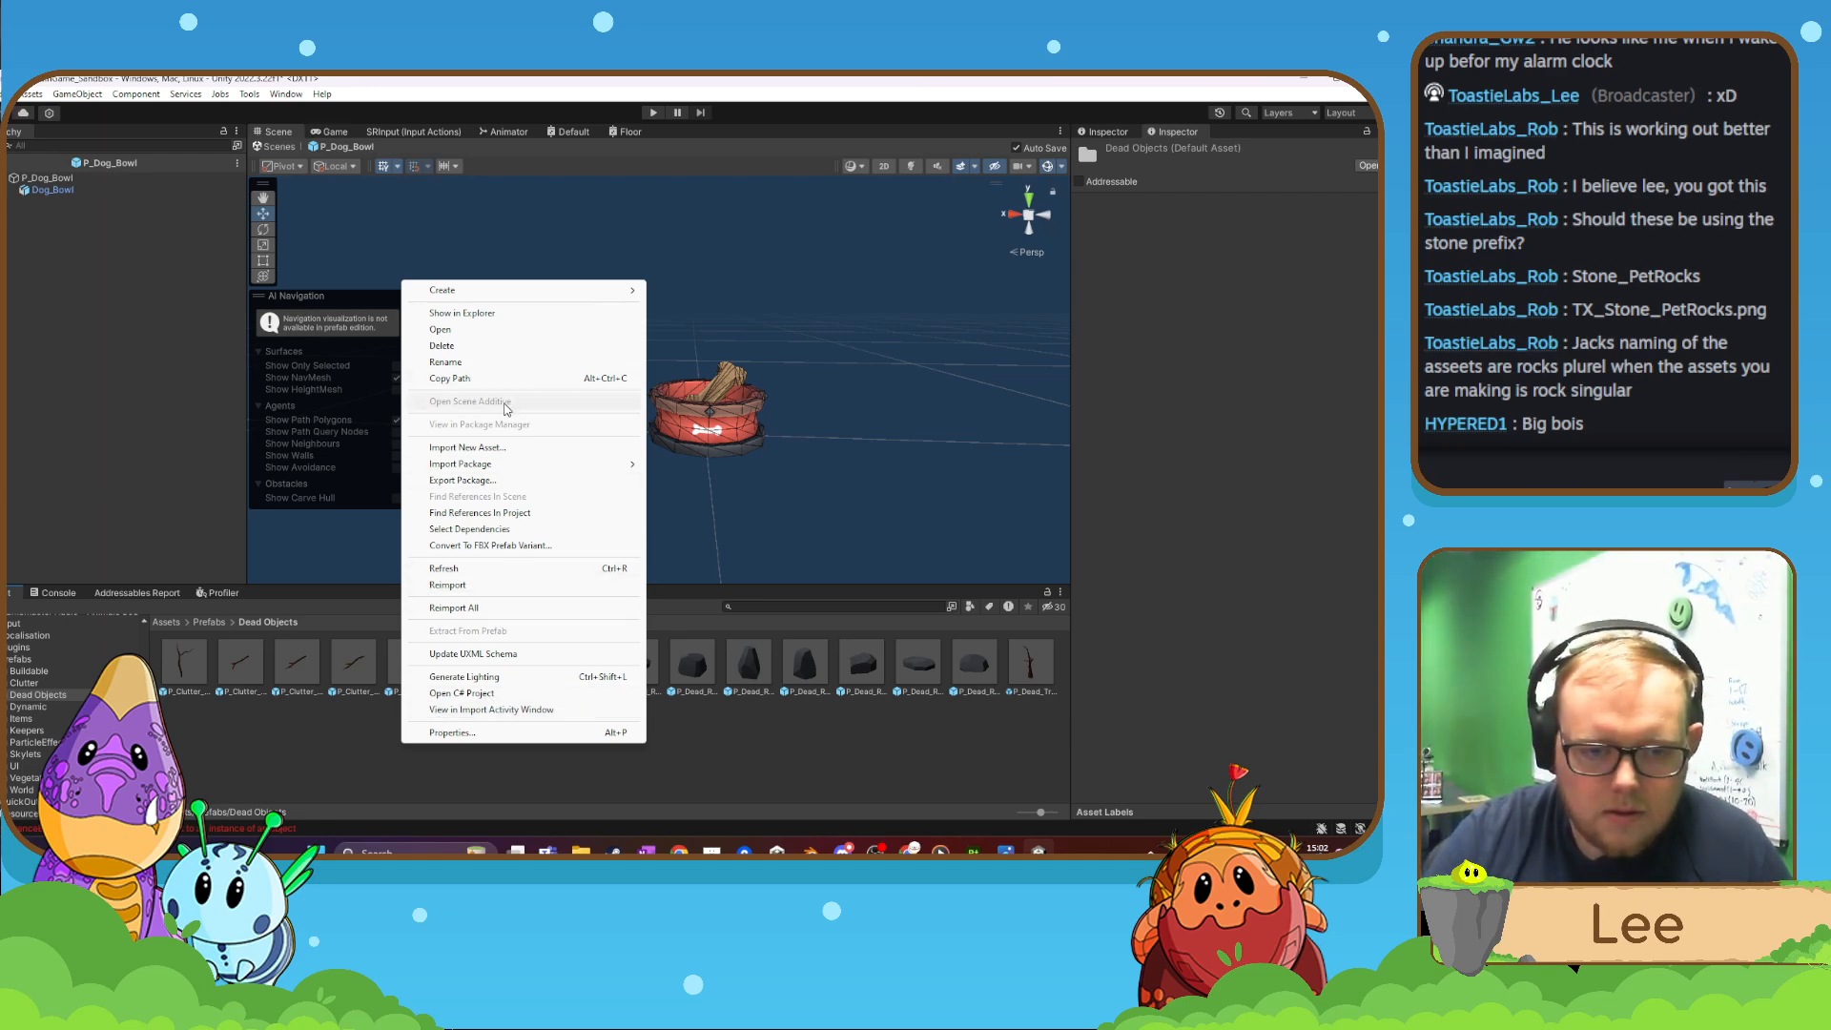
left_click(314, 723)
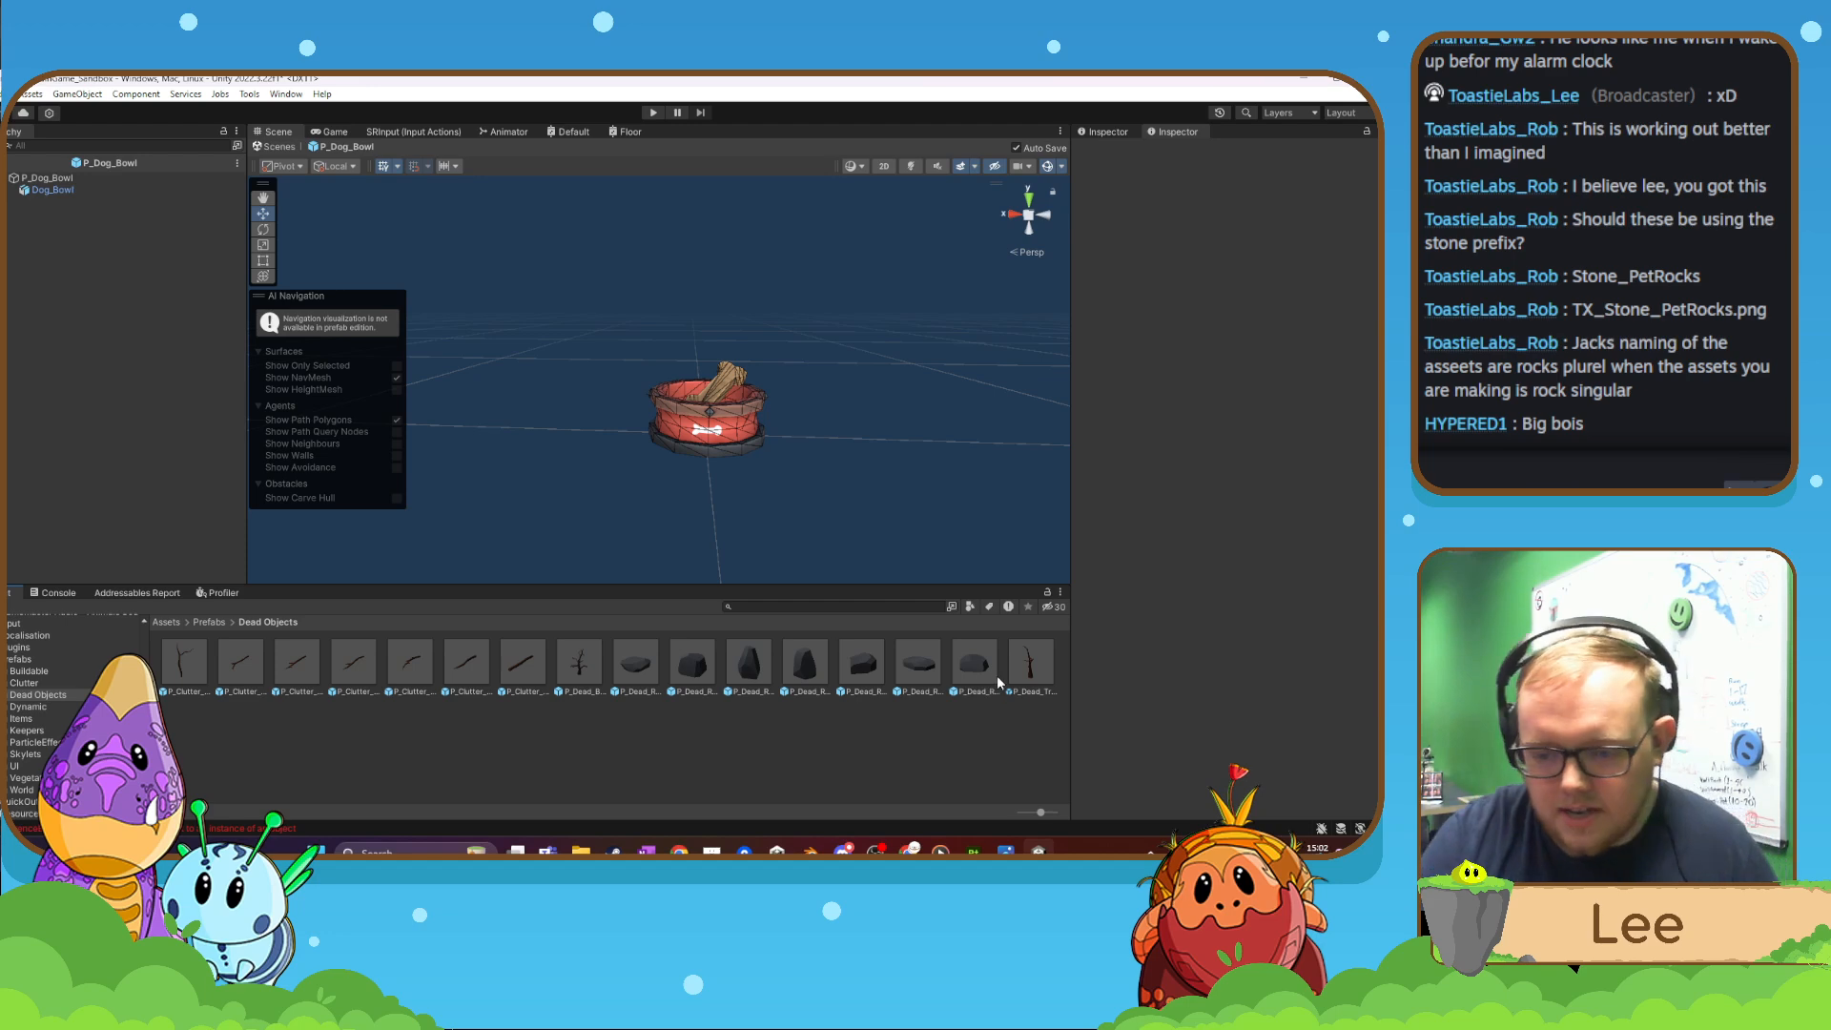
left_click(1039, 672)
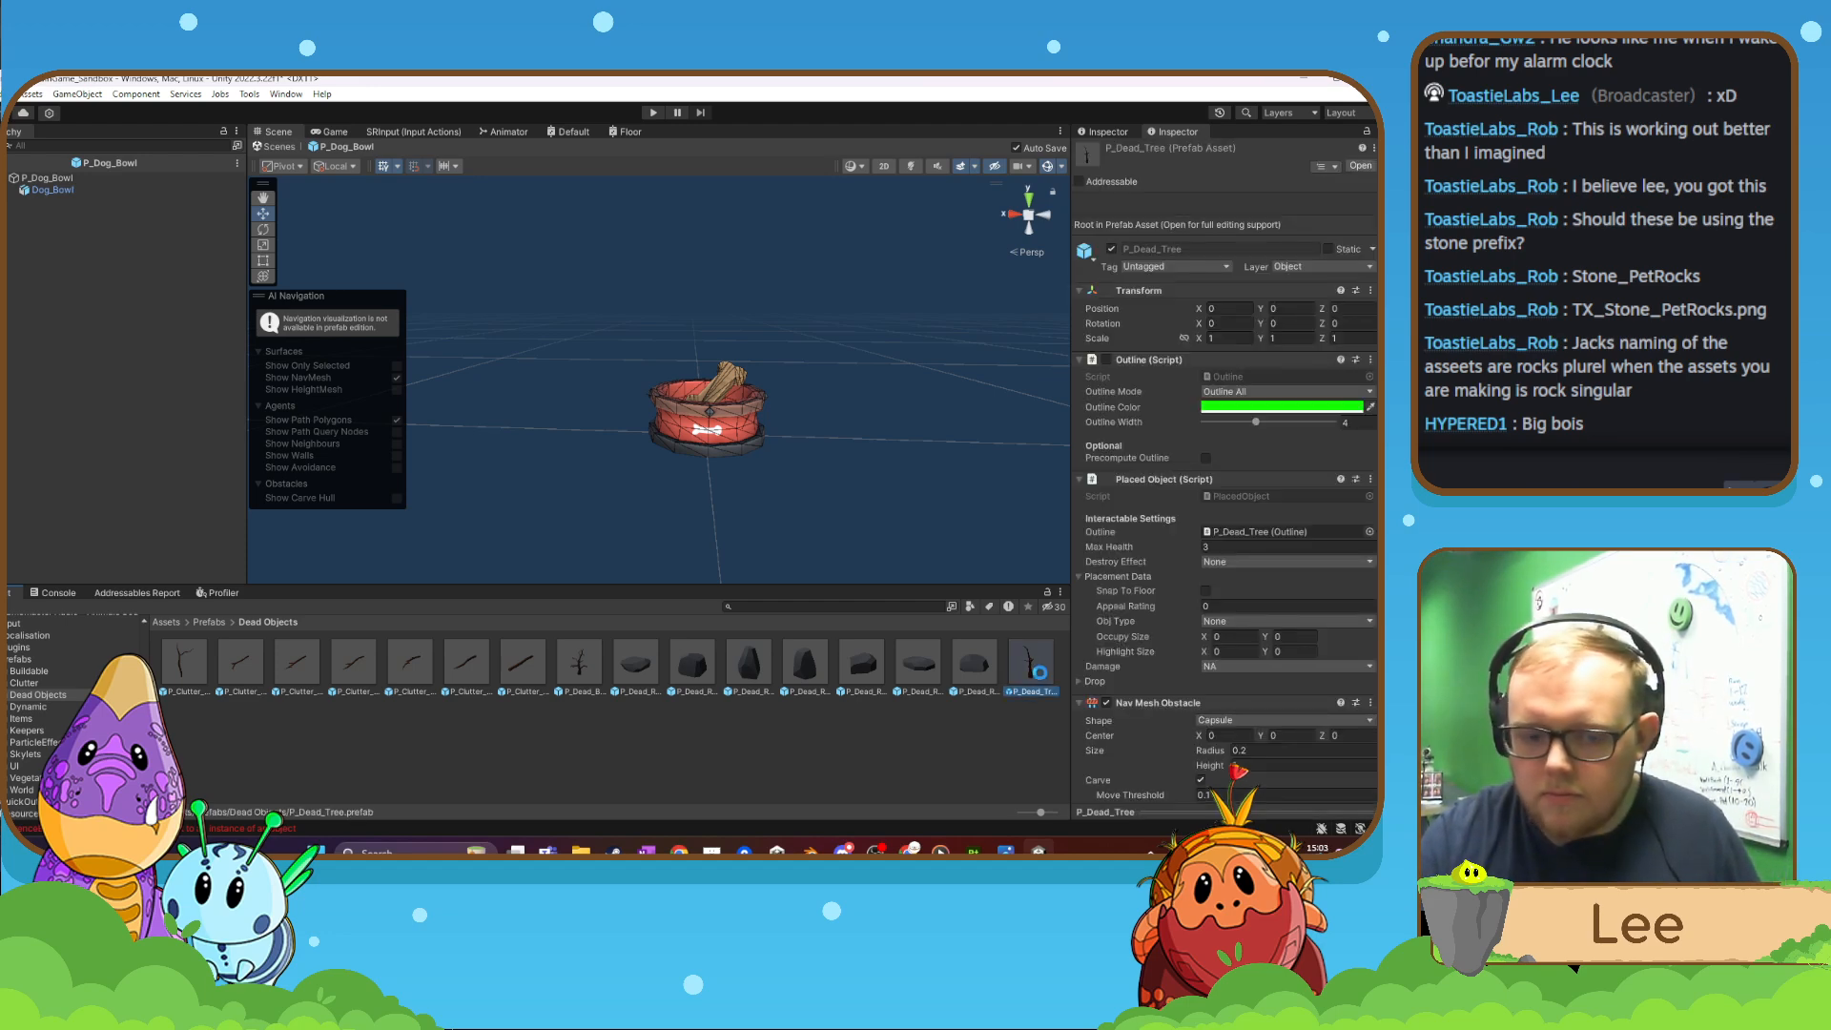
key("ctrl+d")
right_click(191, 739)
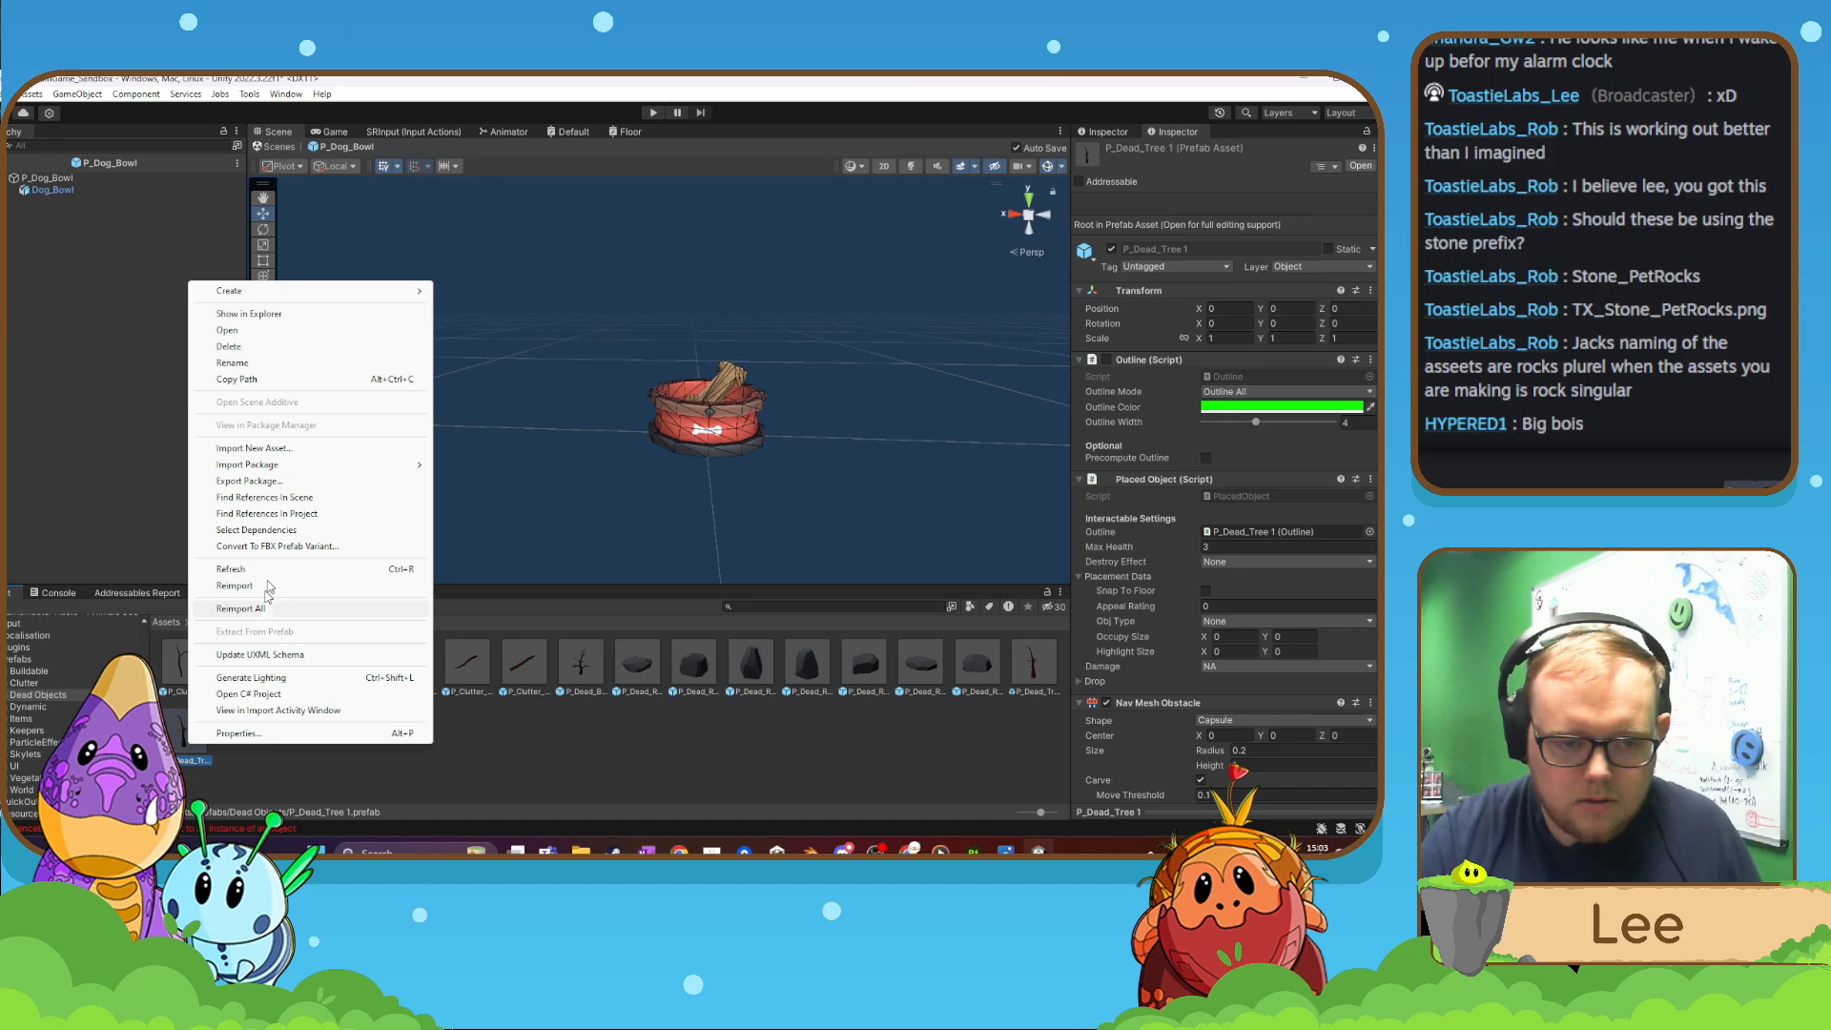
left_click(232, 363)
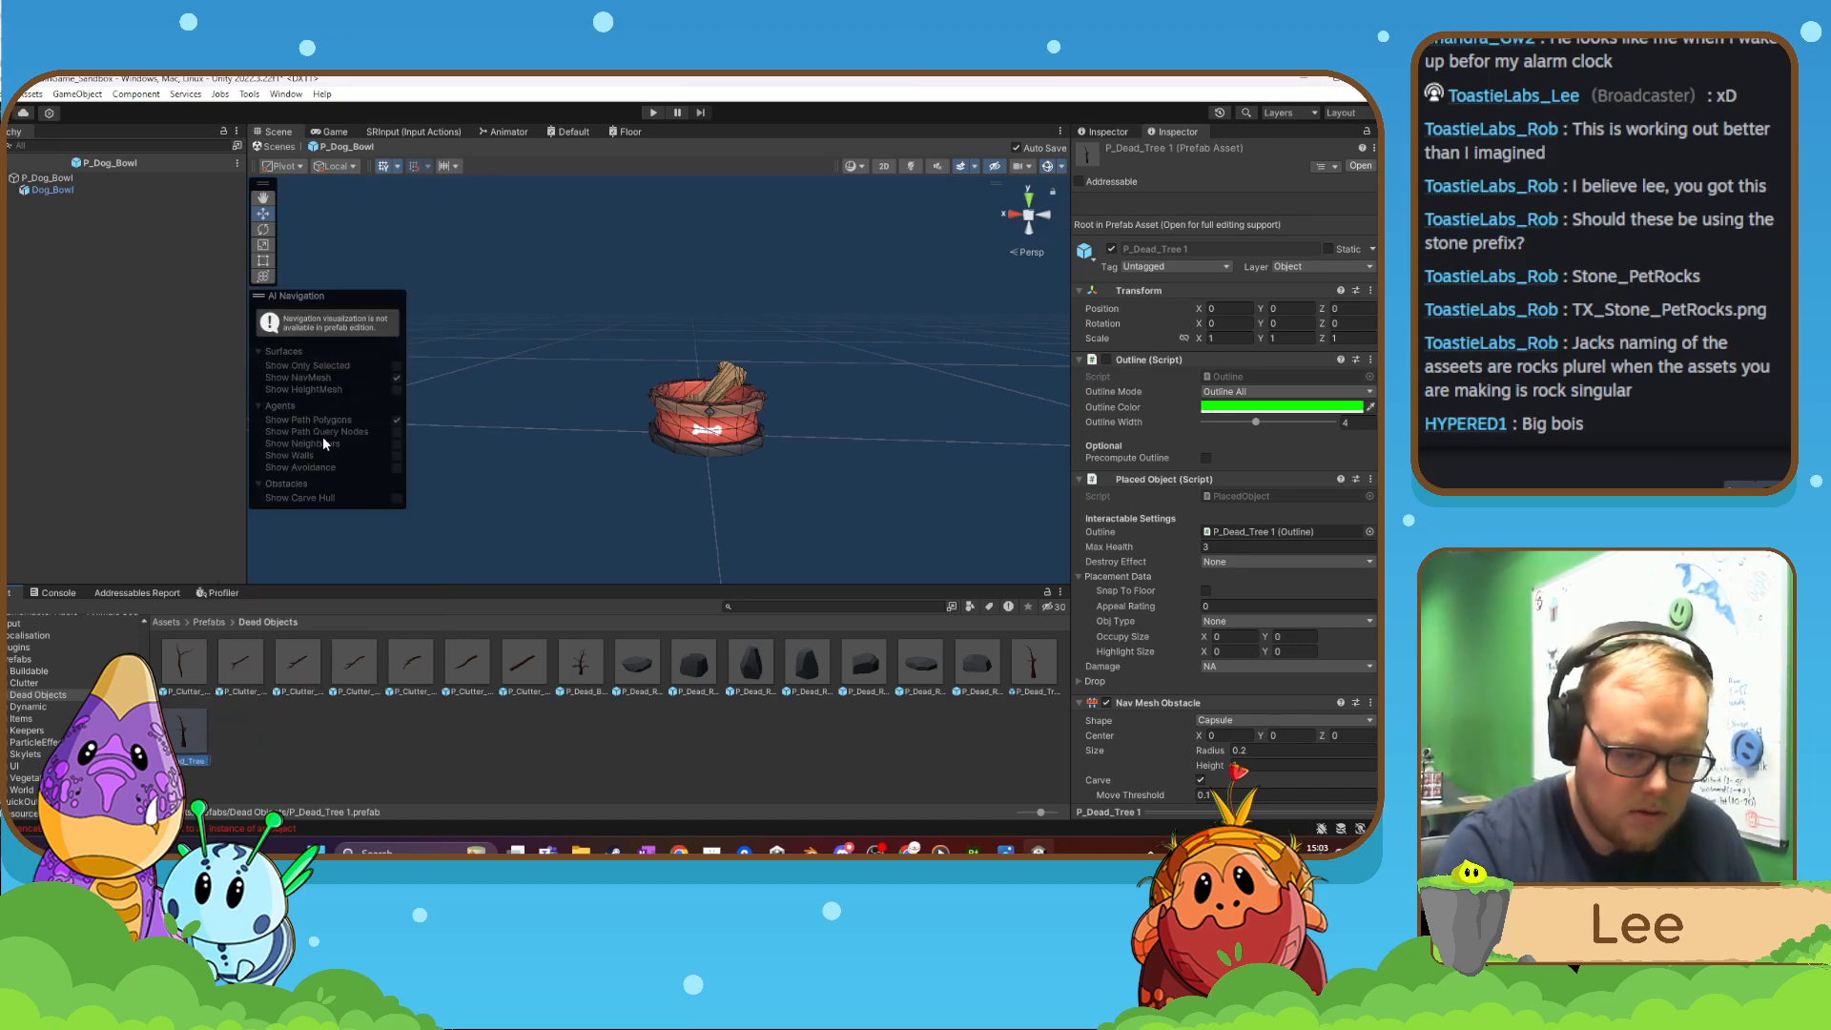
key("BackSpace")
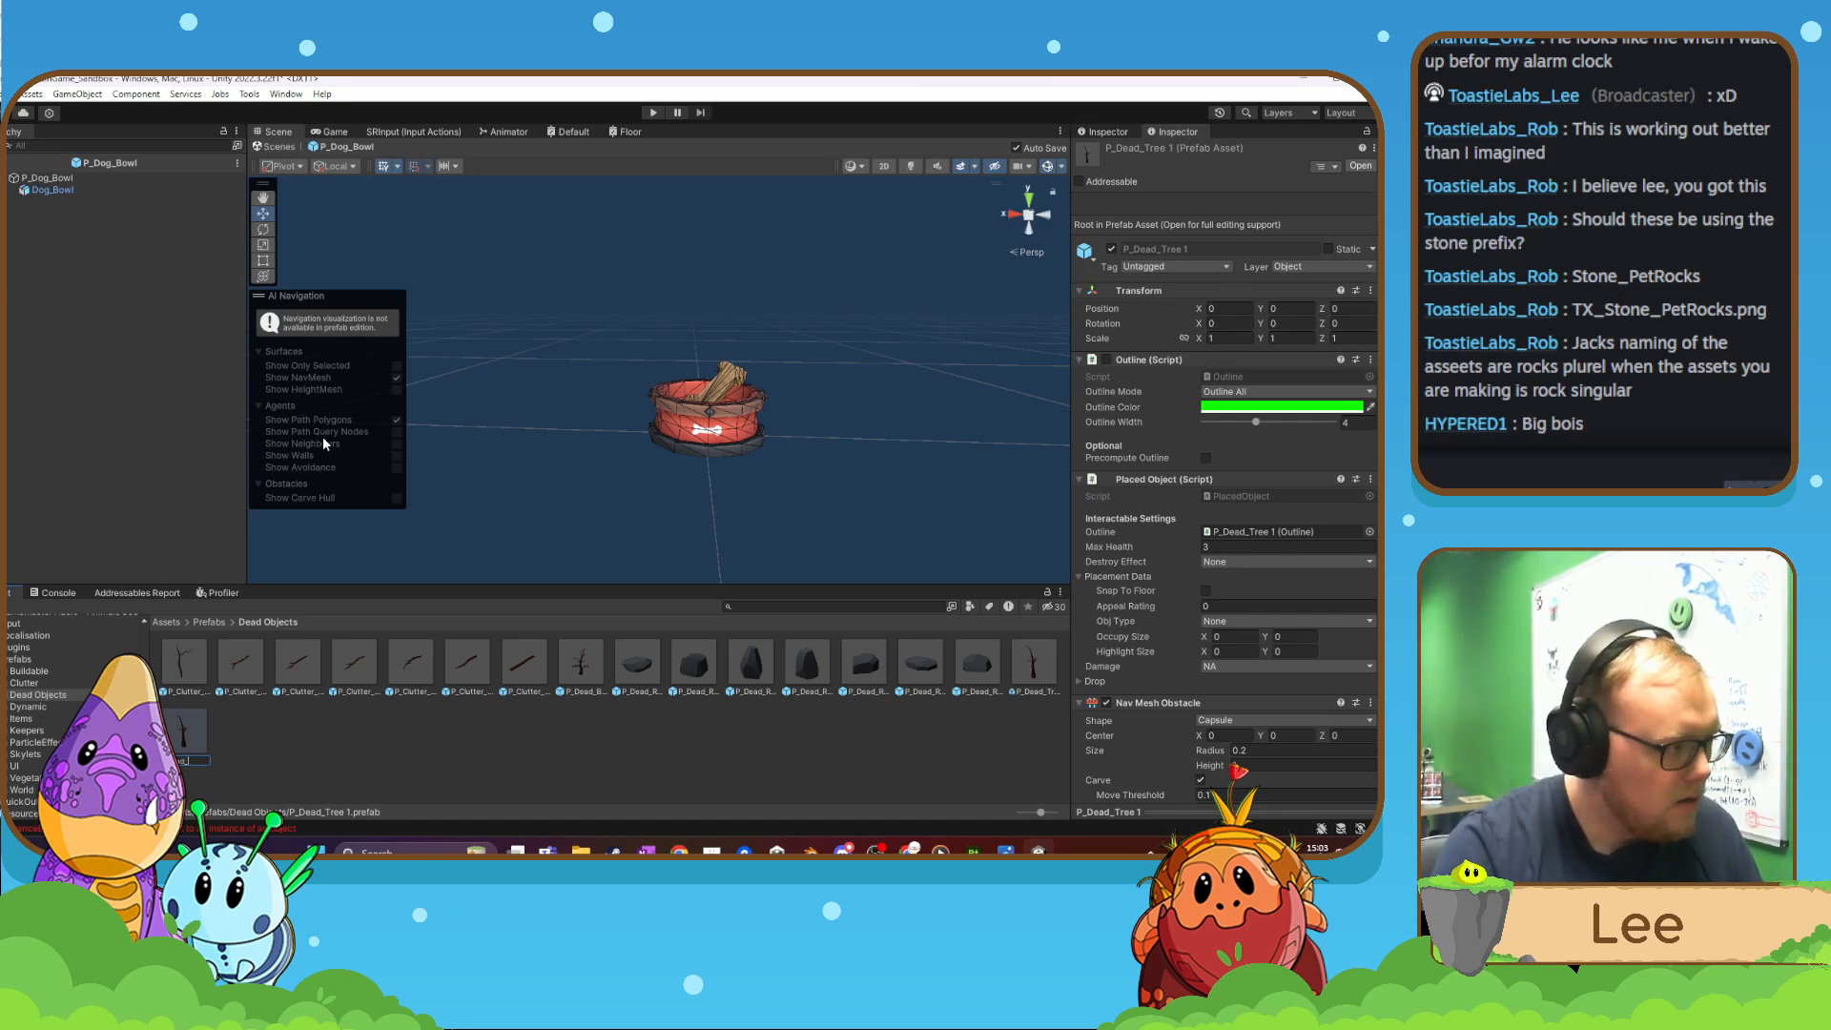
type("P_Dead_Stump")
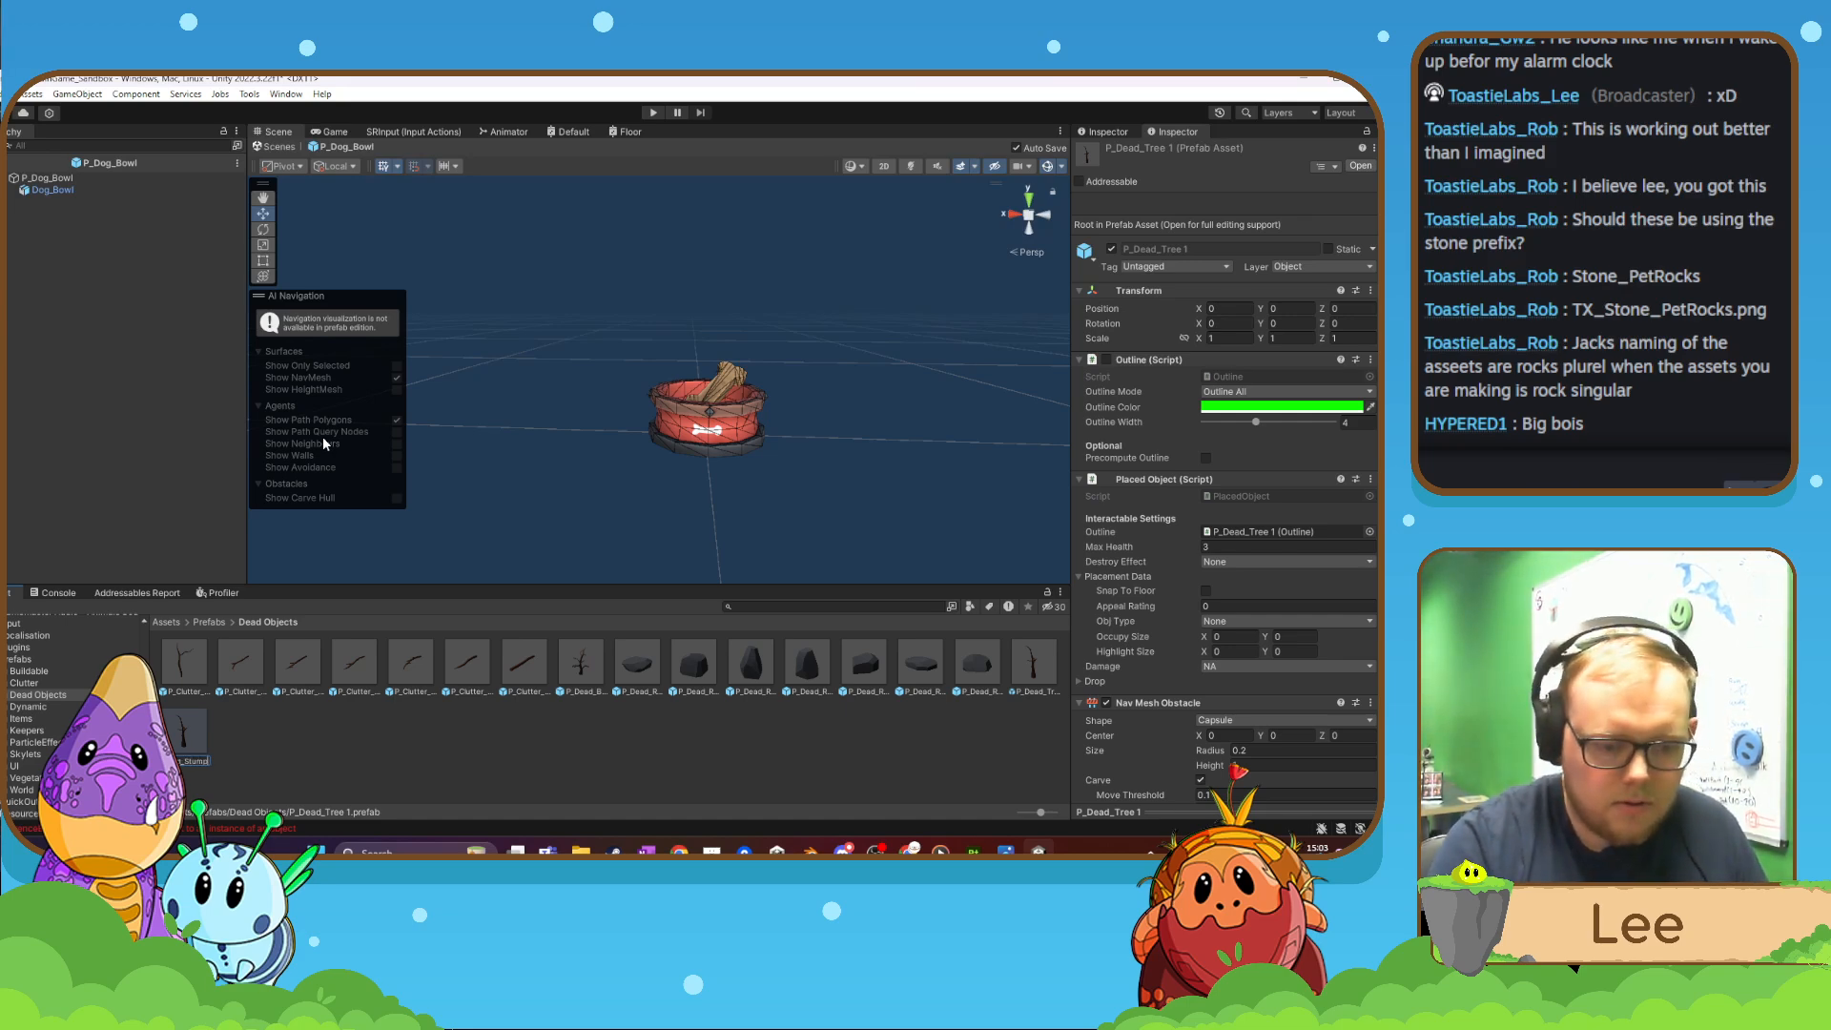
key("Return")
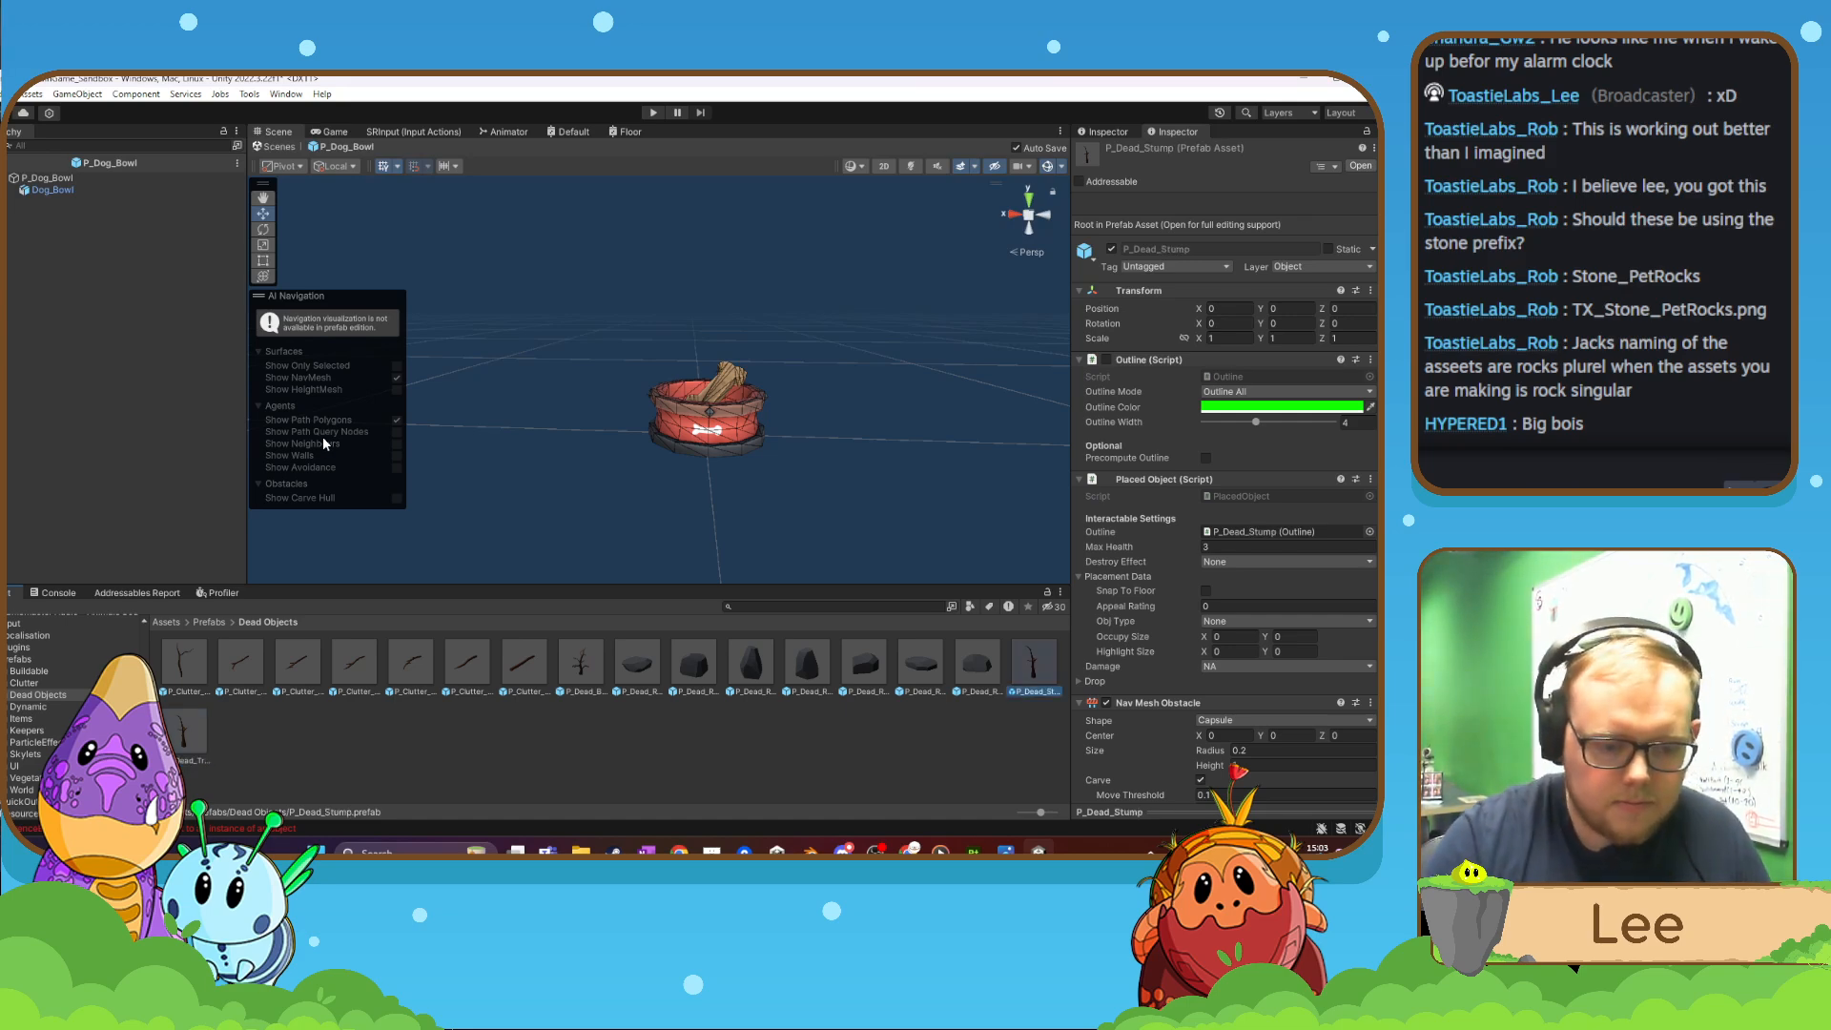
- Open the P_Dead_Stump prefab for editing and delete the tree model inside it
double_click(1036, 679)
left_click(683, 315)
key("Delete")
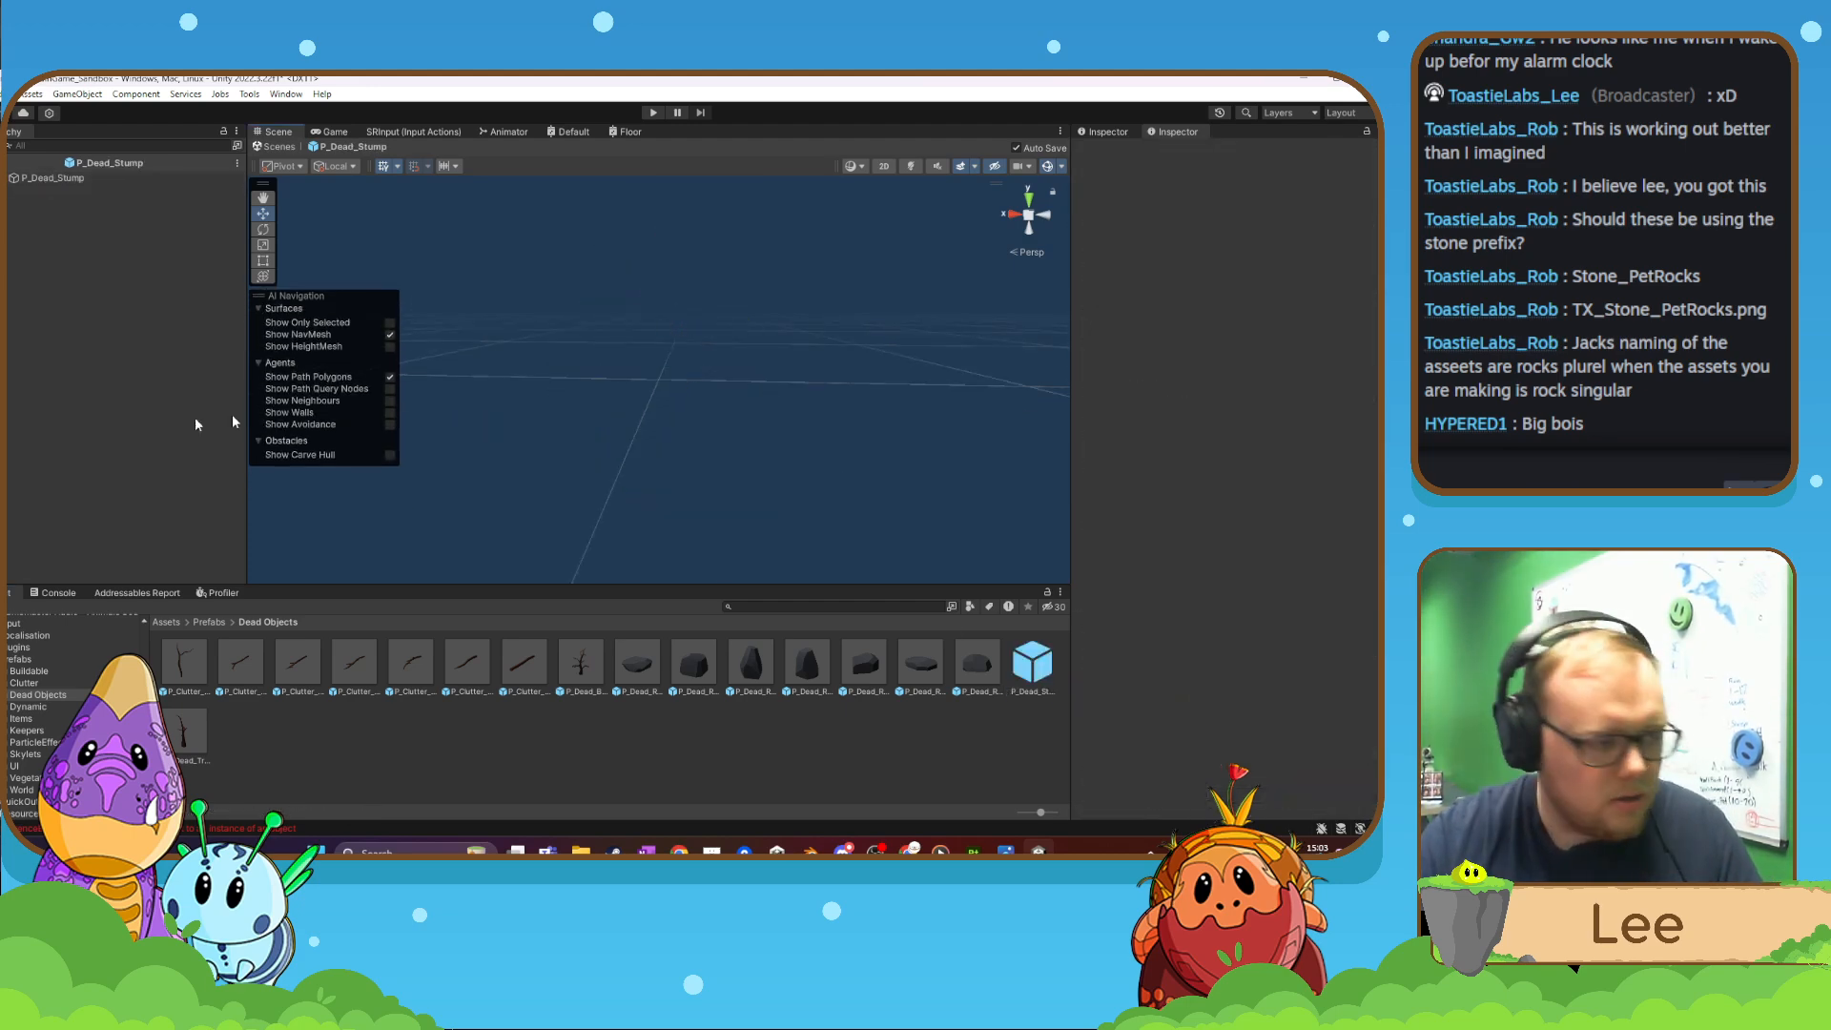
- Search the project for Dead_stump and place the Dead_Stump model inside the P_Dead_Stump prefab
left_click(746, 607)
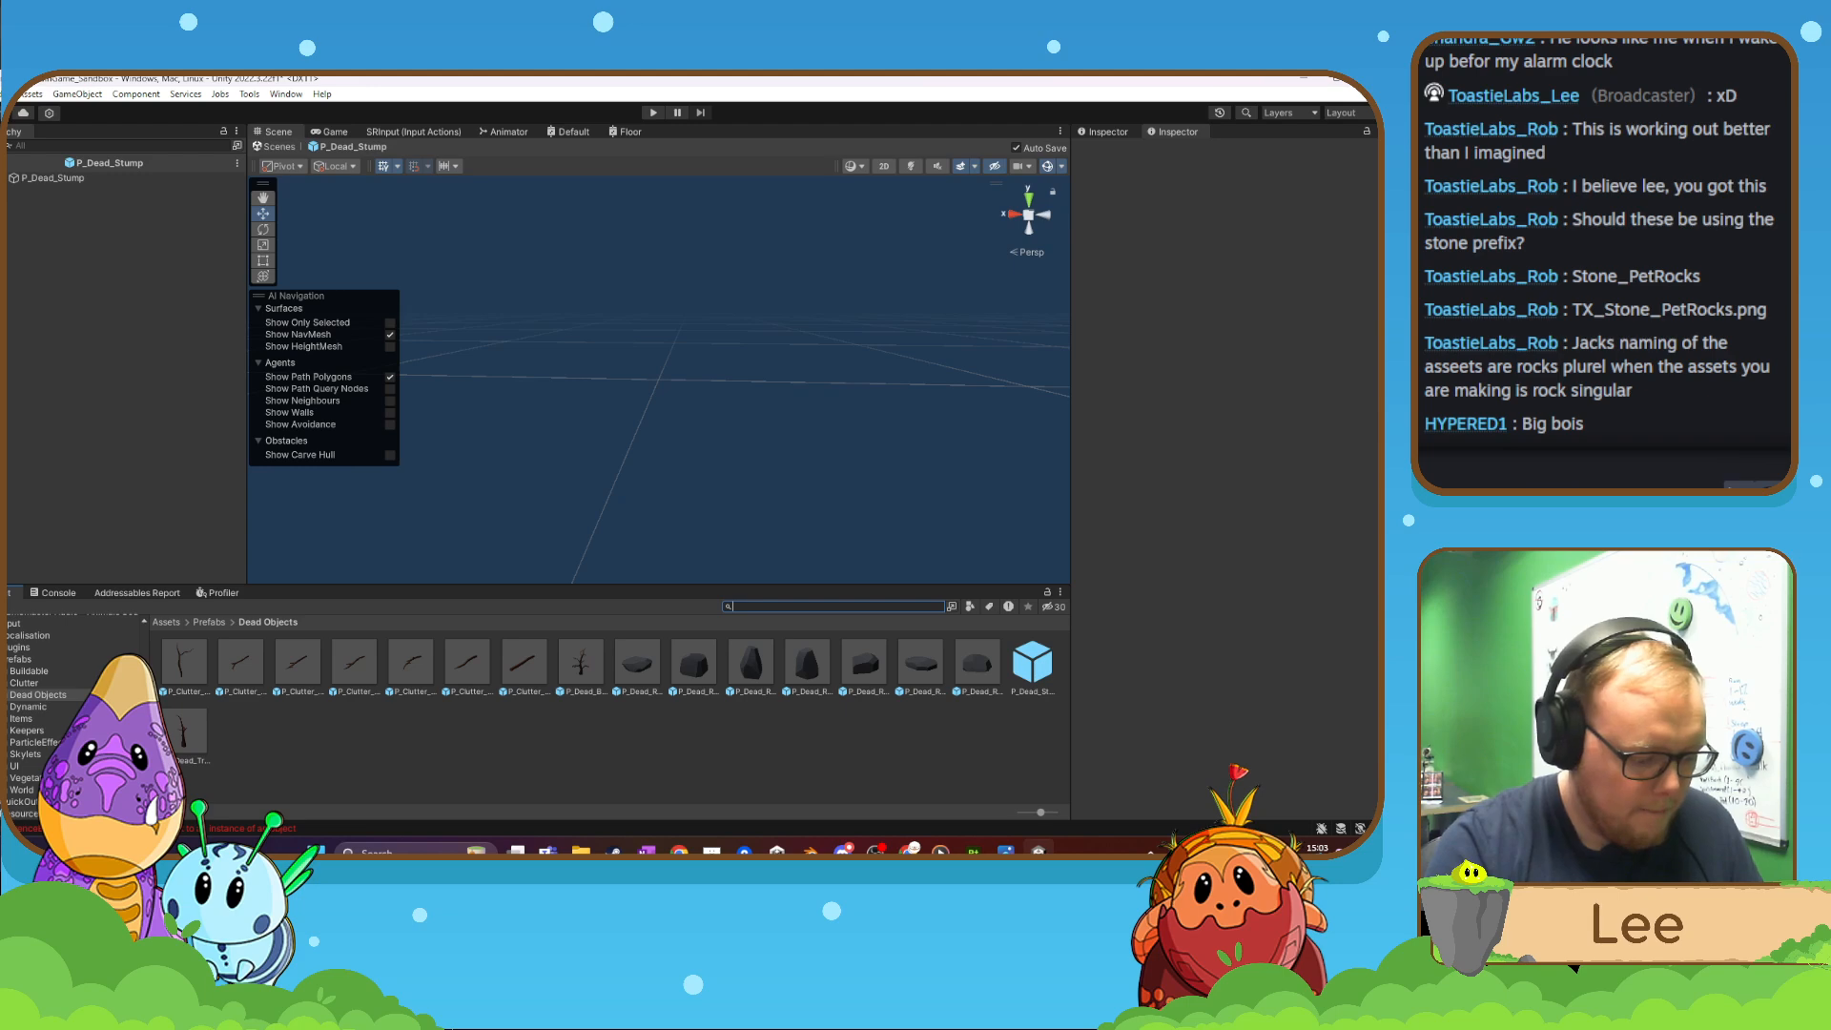
type("Dead")
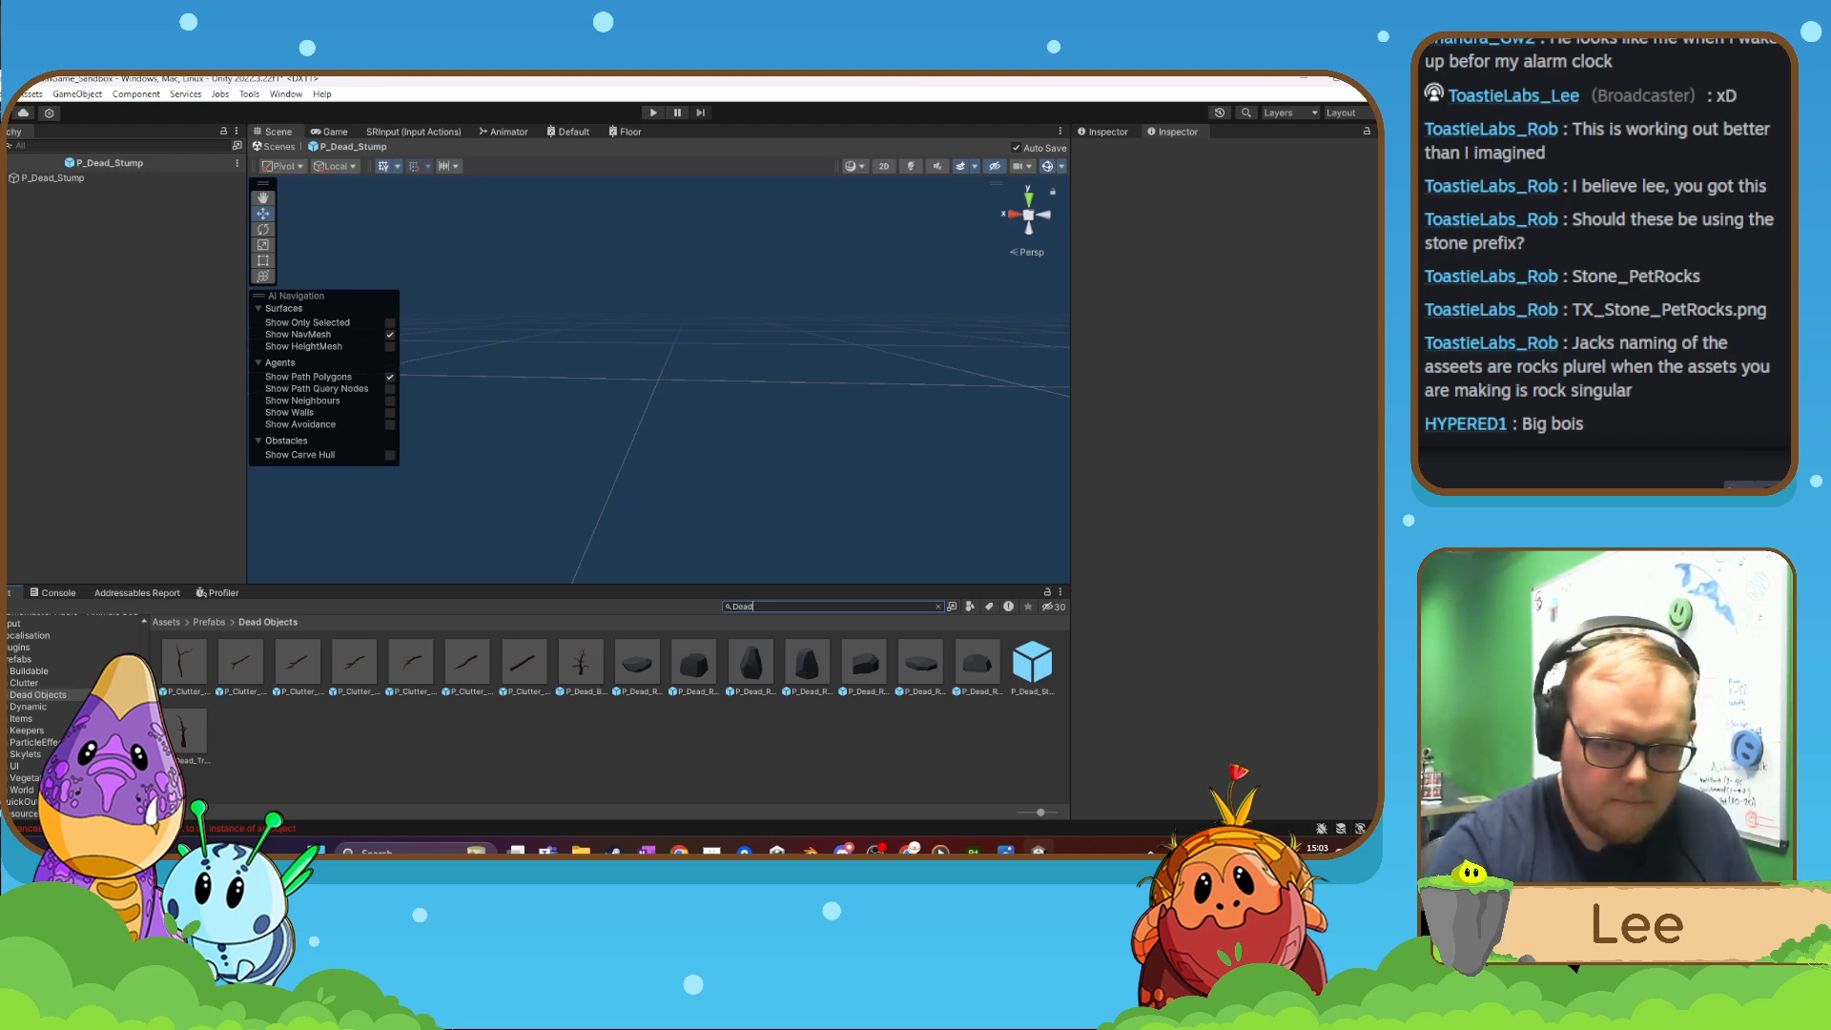
type("_stump")
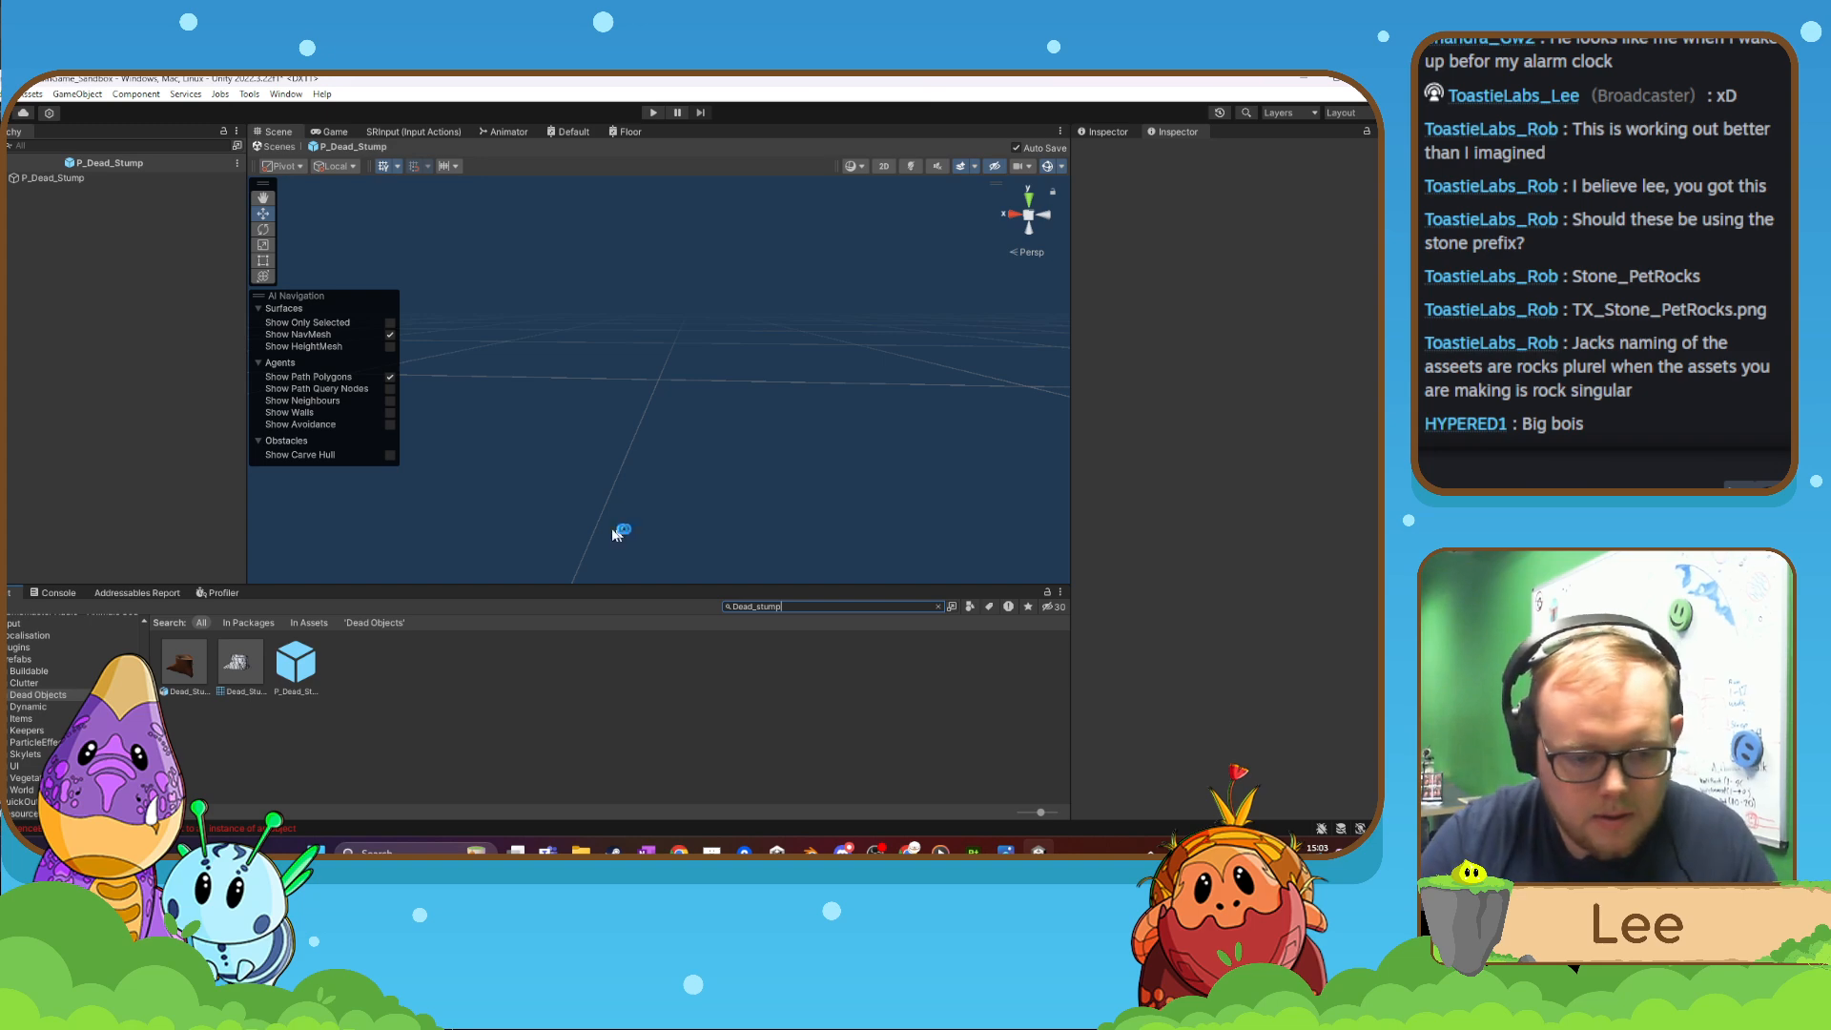
left_click_drag(186, 668, 649, 389)
right_click_drag(661, 412, 728, 477)
key("s")
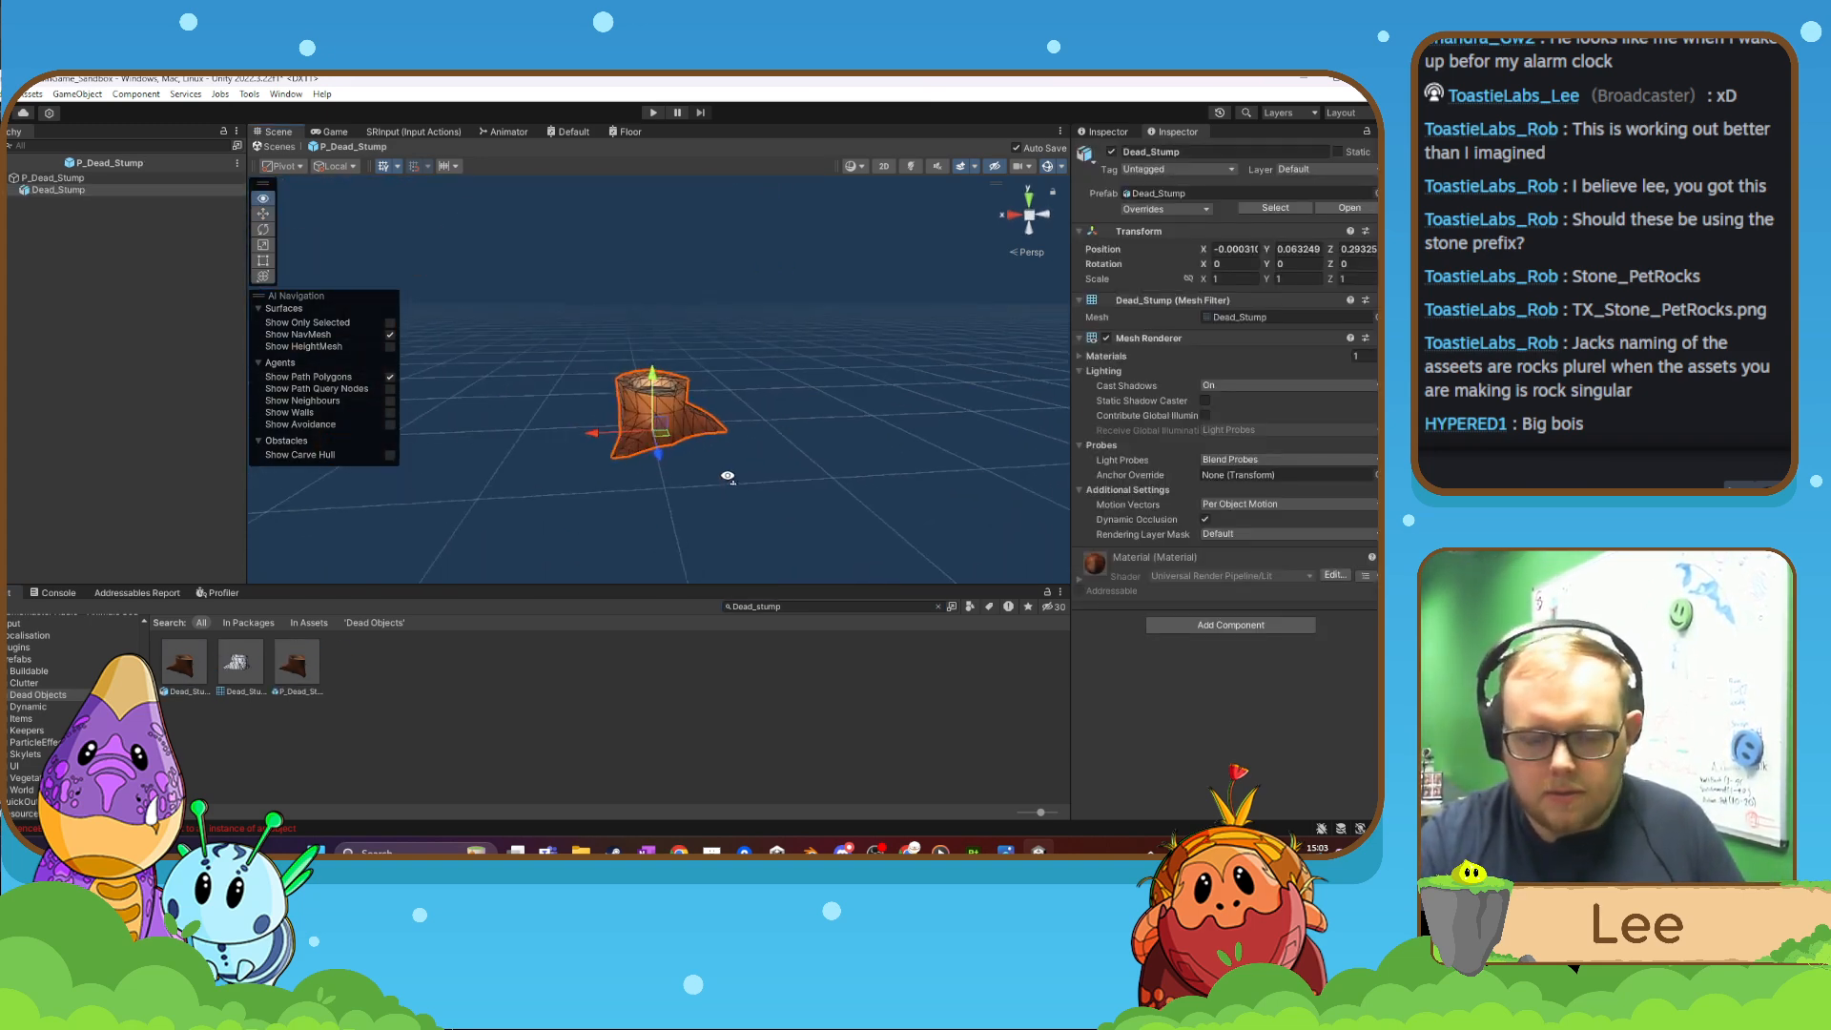
- Set the Dead_Stump model's position to 0, 0, 0 inside the prefab
scroll(728, 477, "up", 3)
left_click(1228, 250)
type("0")
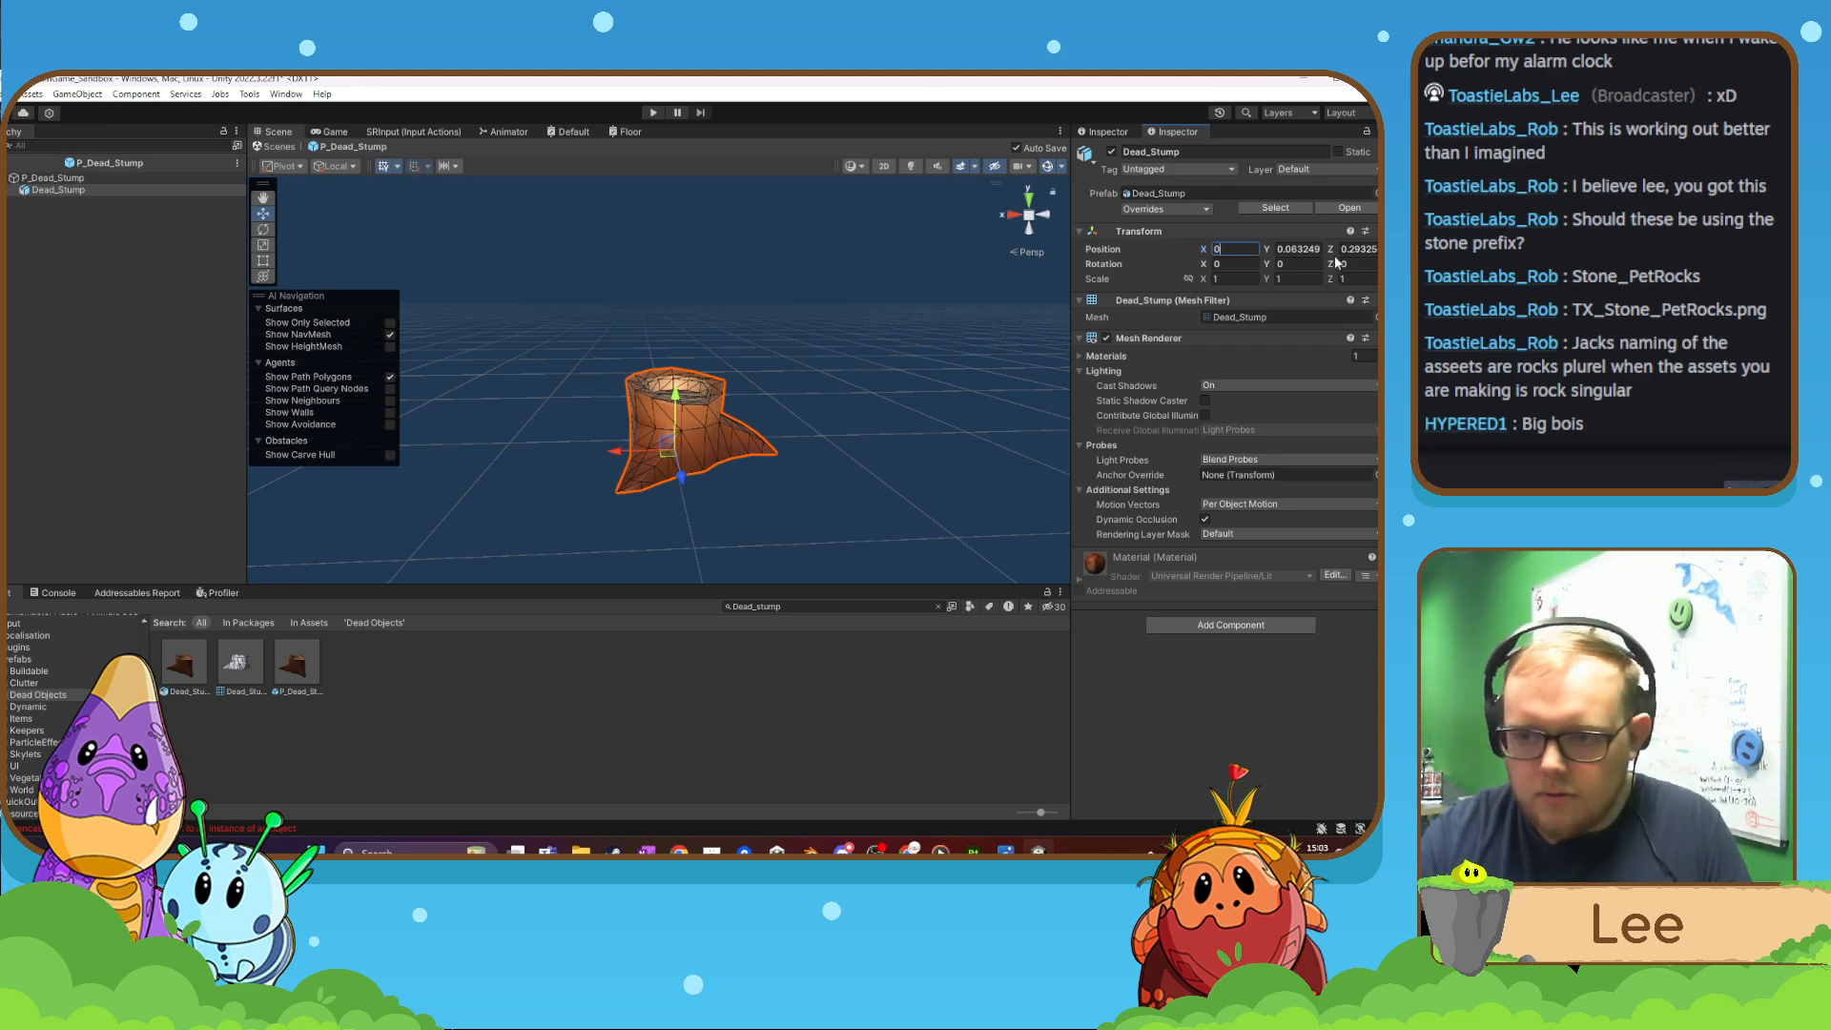
key("Tab")
type("0")
key("Tab")
type("0")
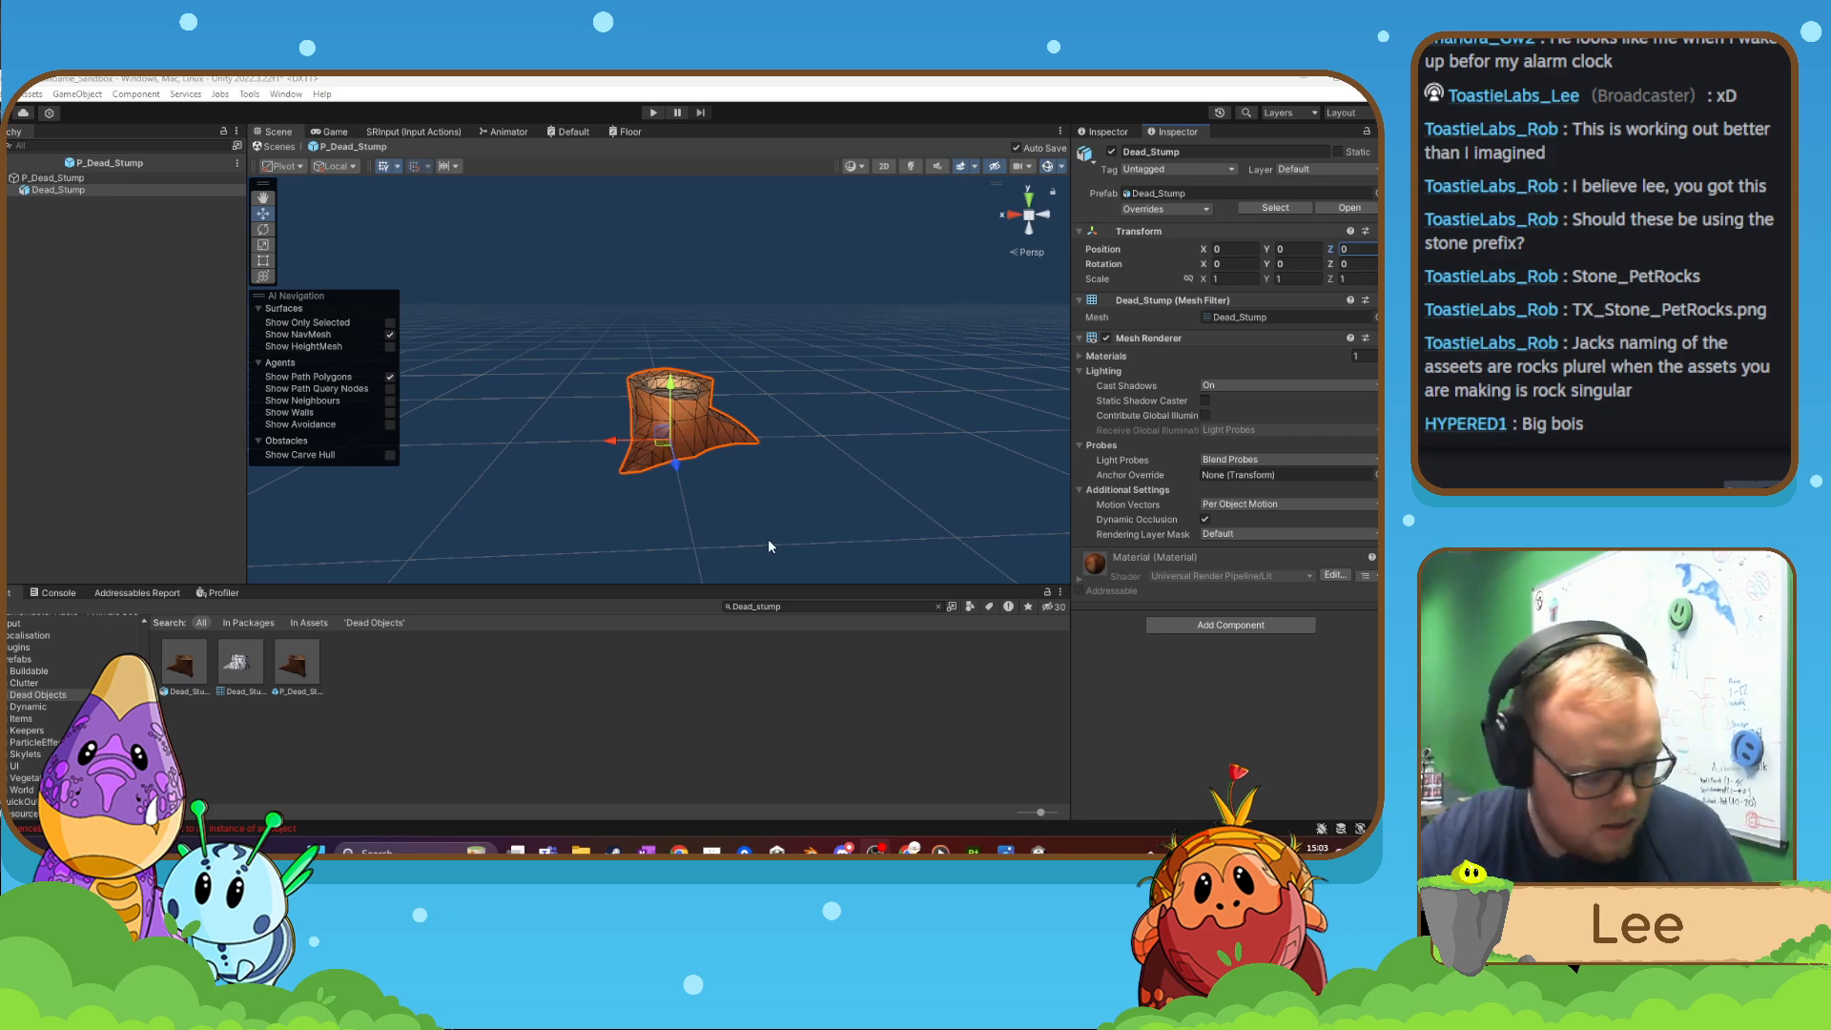
left_click_drag(769, 538, 797, 633, "alt")
right_click_drag(798, 627, 649, 564)
scroll(95, 731, "down", 3)
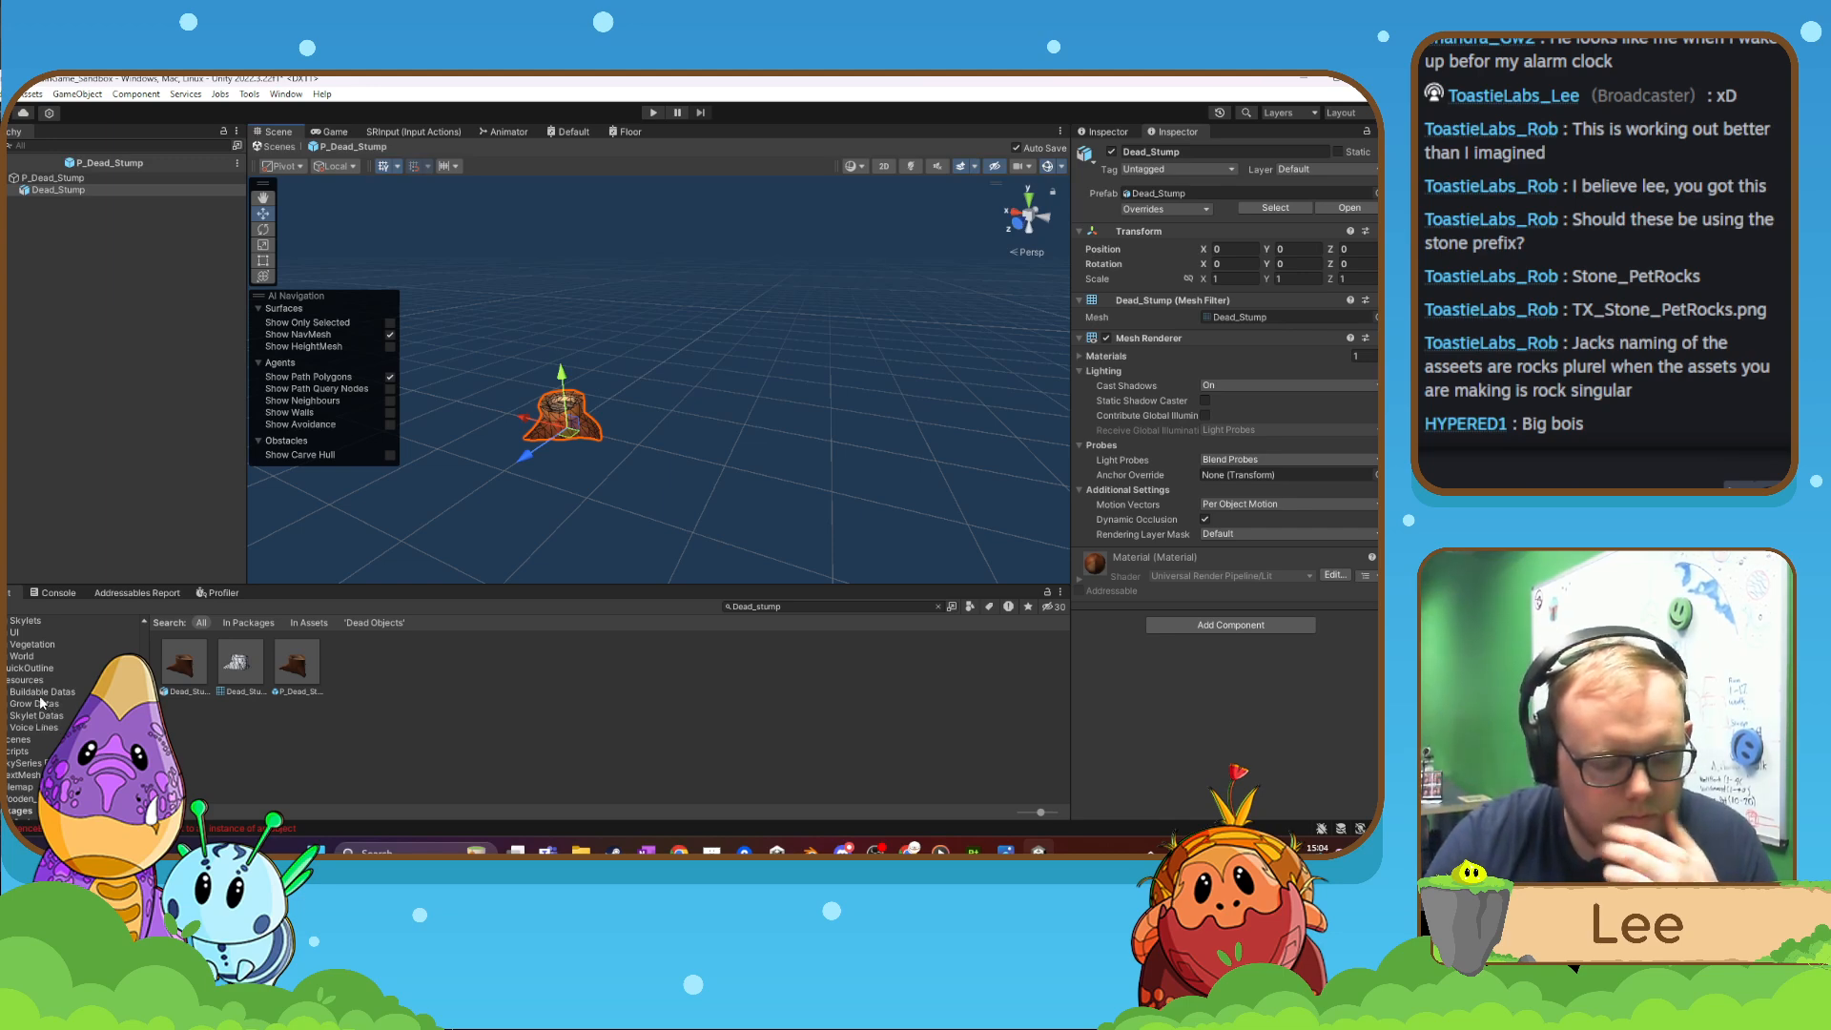
scroll(40, 705, "up", 5)
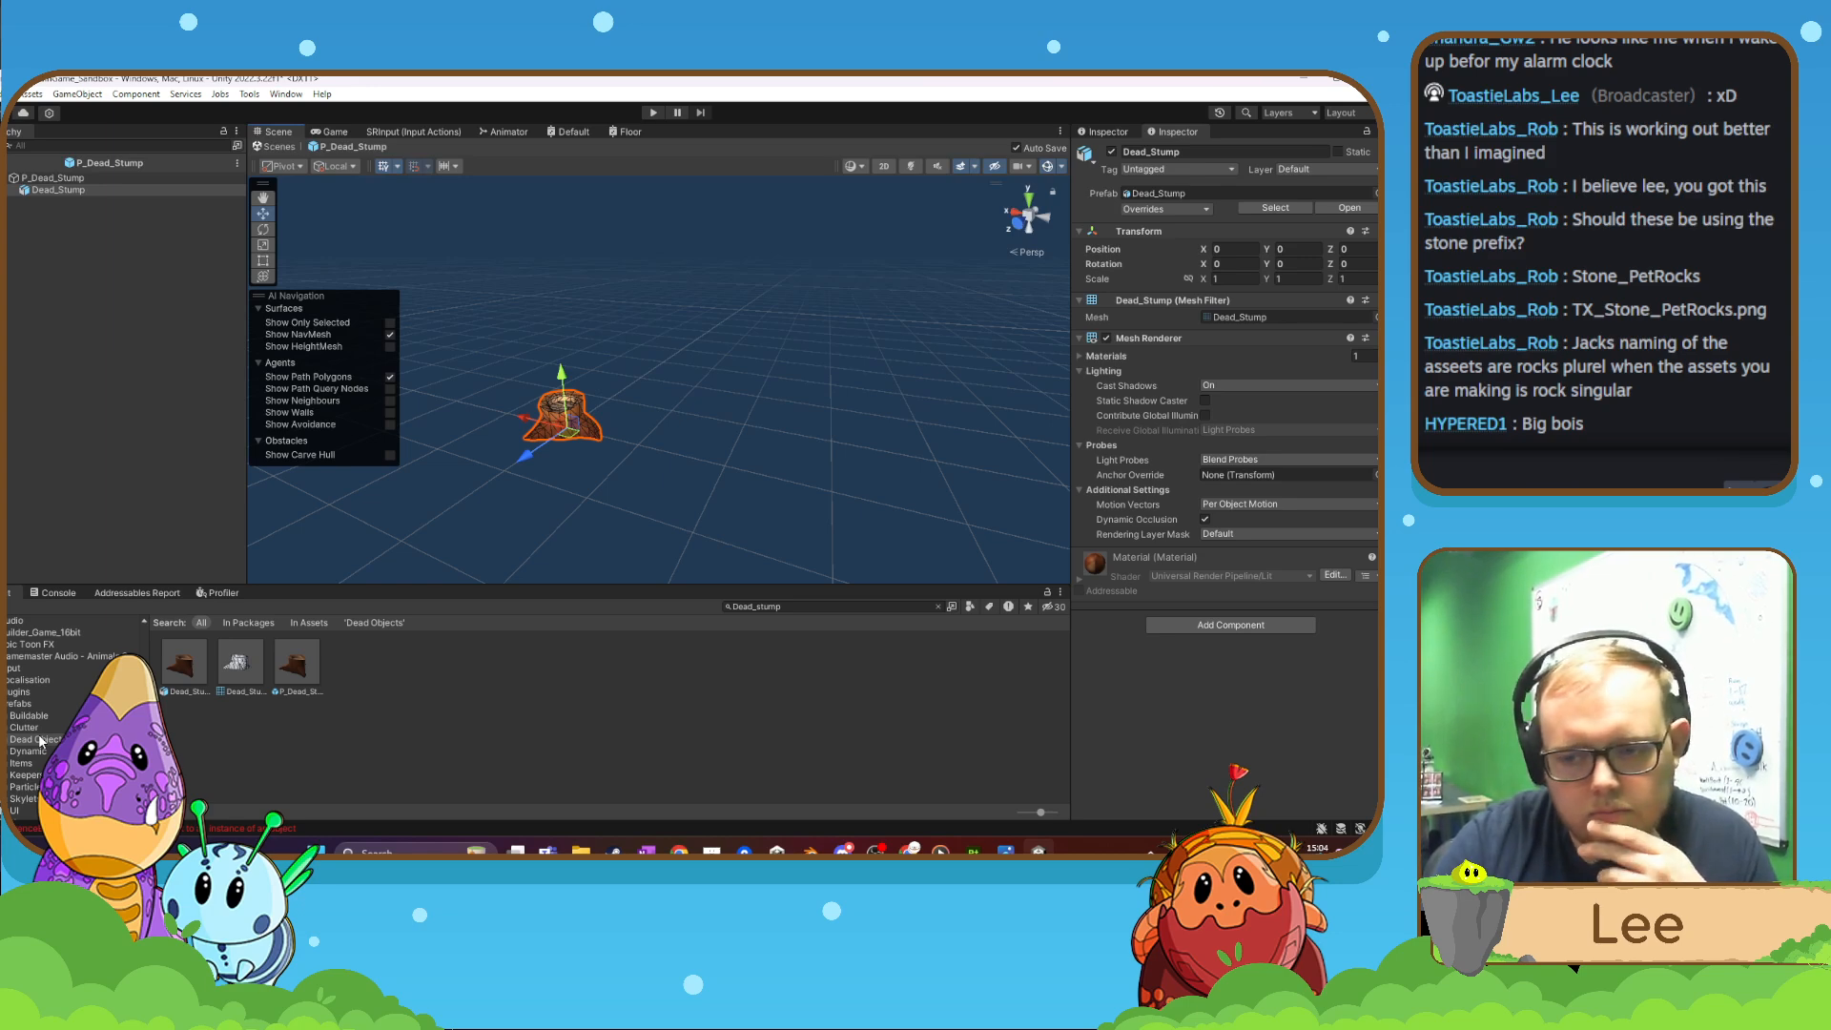
scroll(40, 740, "down", 6)
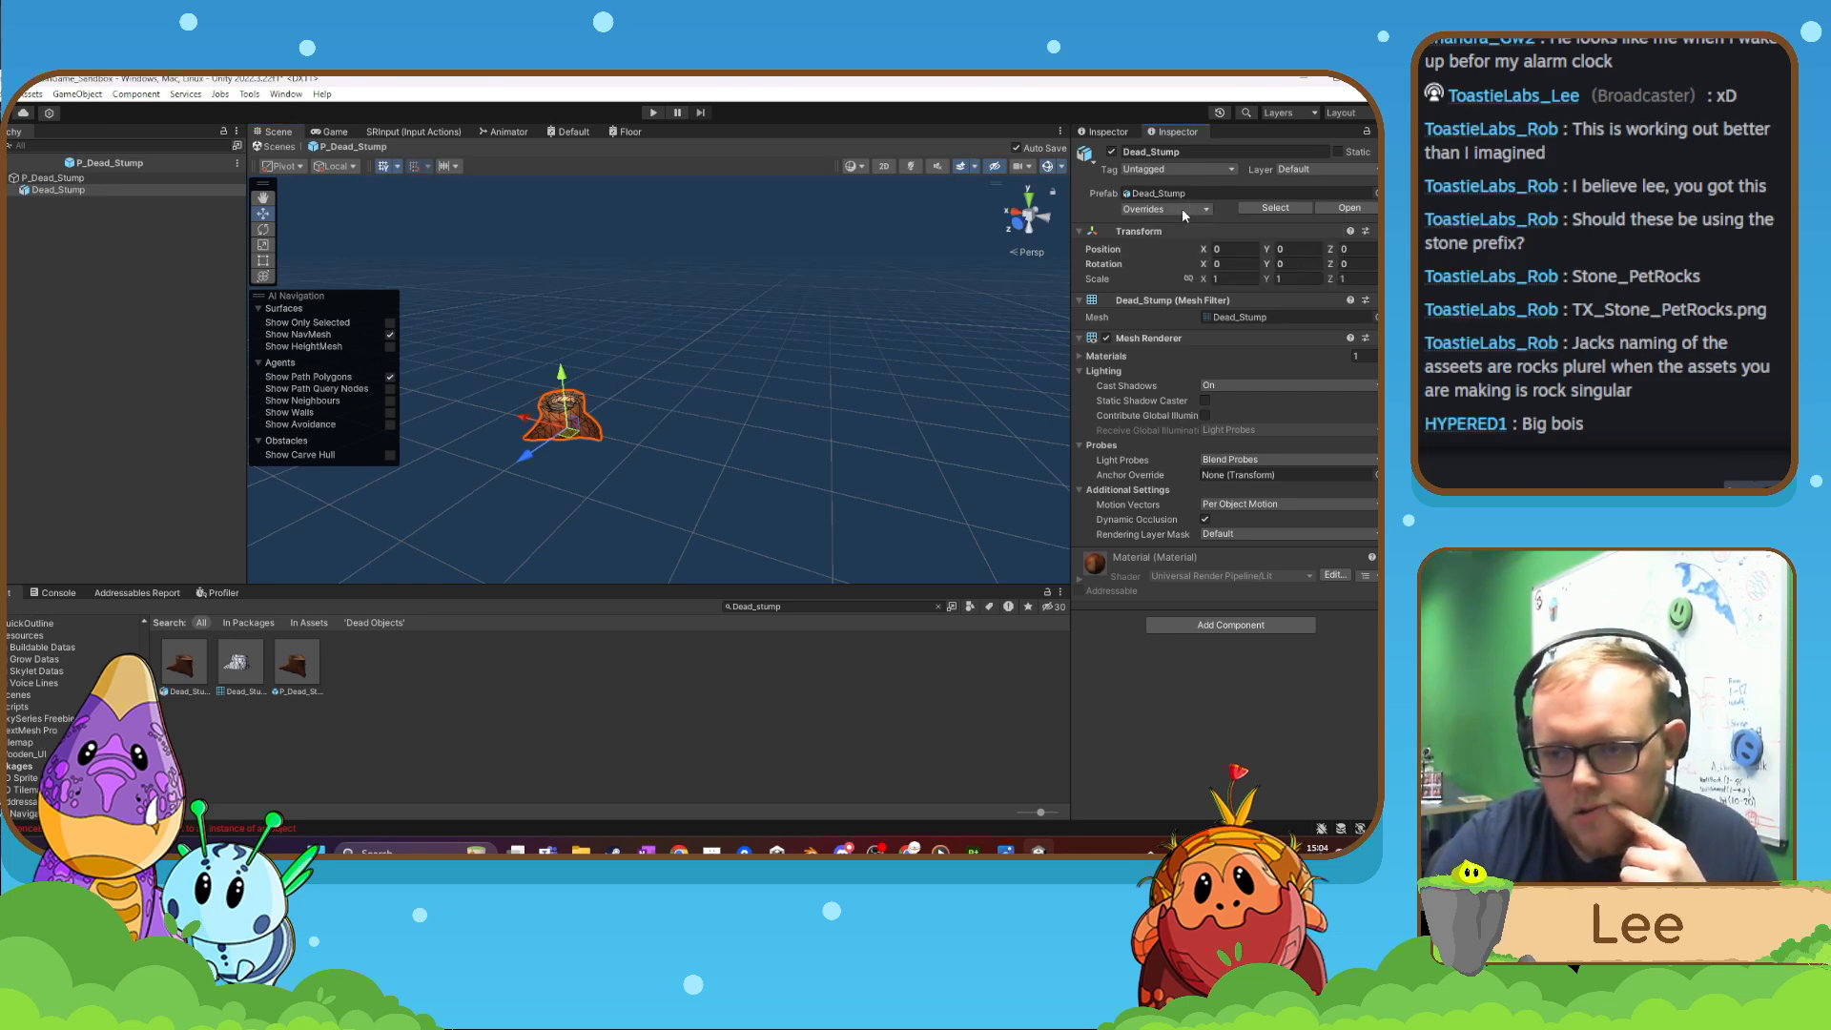
left_click(1182, 170)
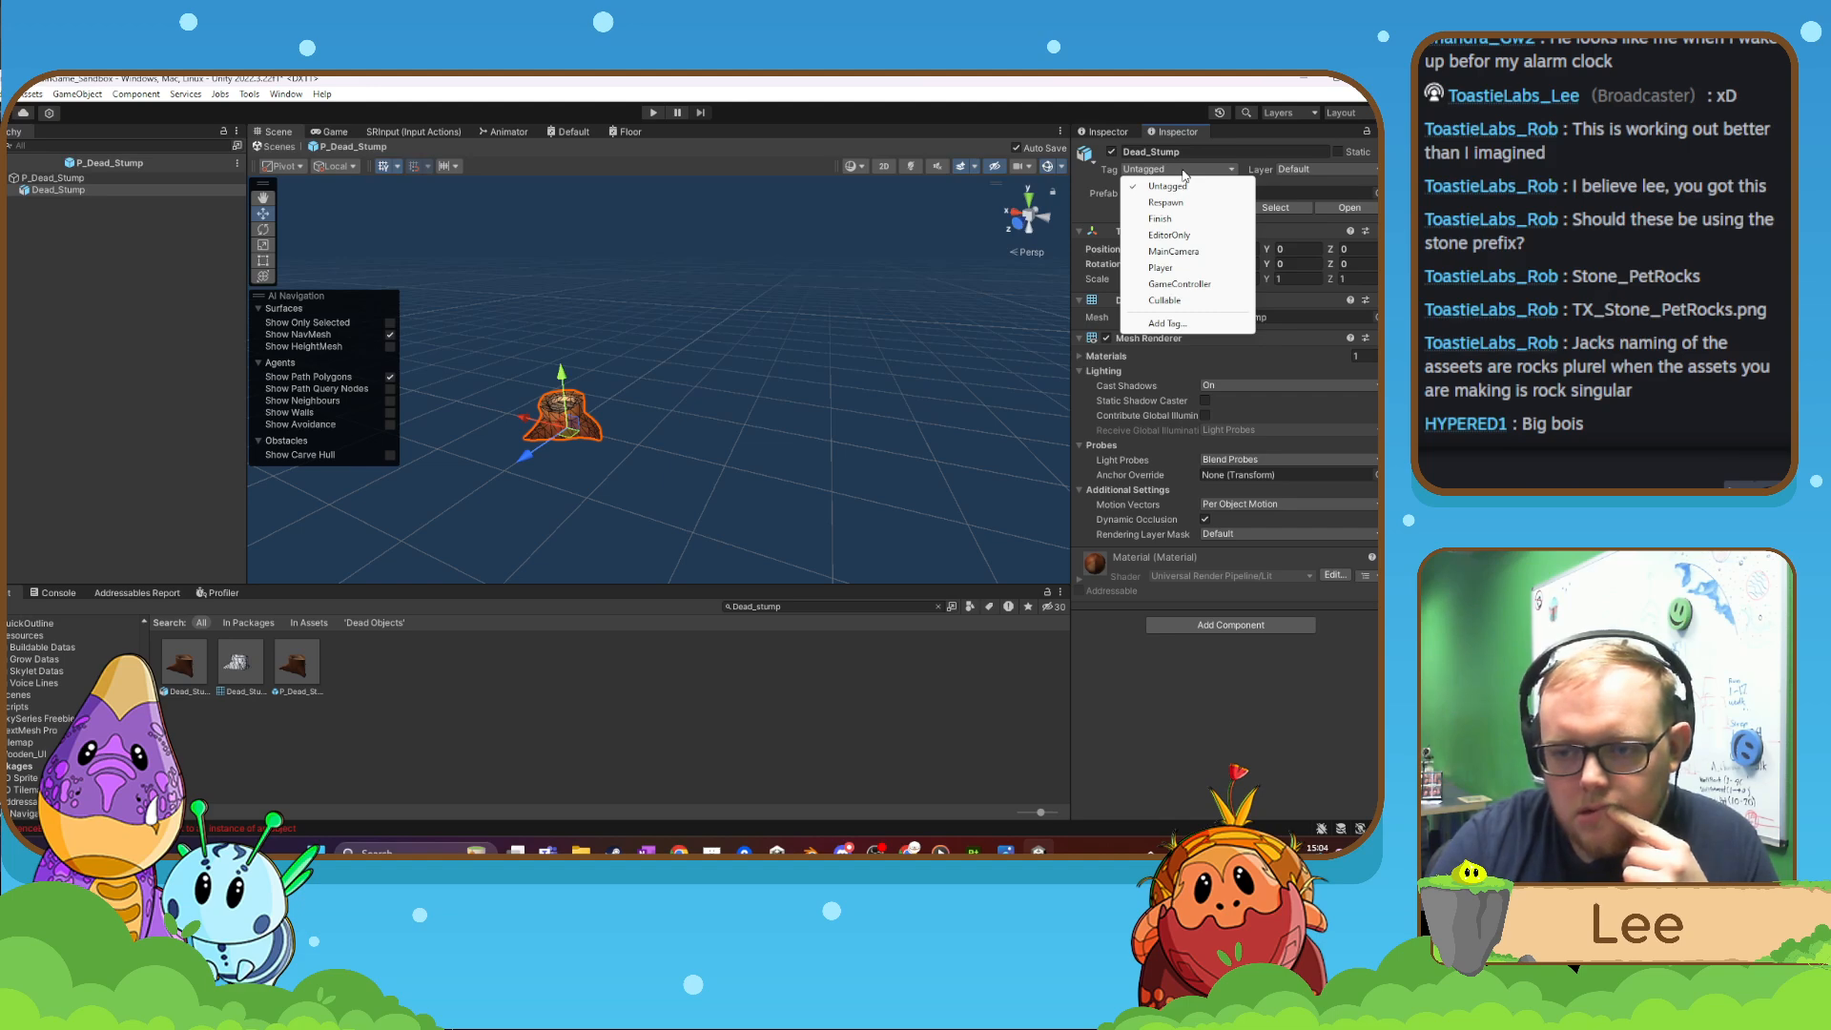
left_click(1183, 171)
left_click(1190, 716)
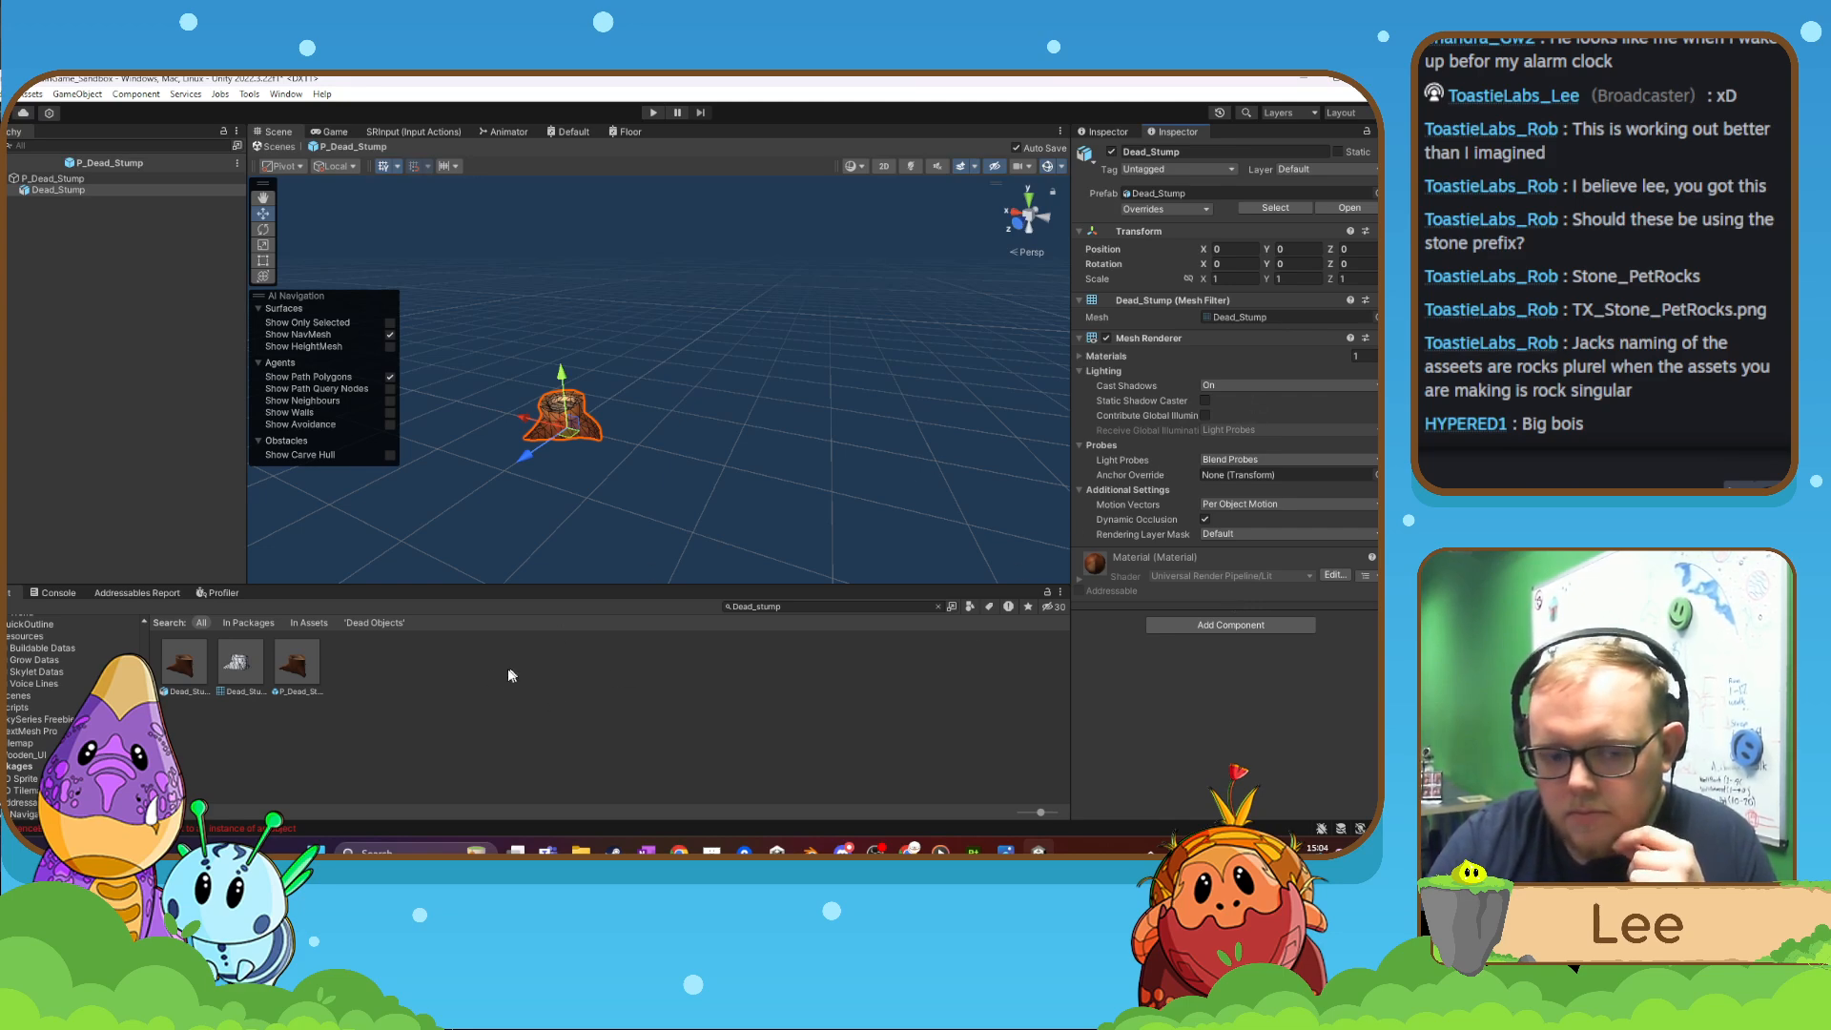
- Leave the search results and list the Prefabs/Dead Objects folder again
scroll(49, 725, "up", 3)
scroll(49, 725, "up", 2)
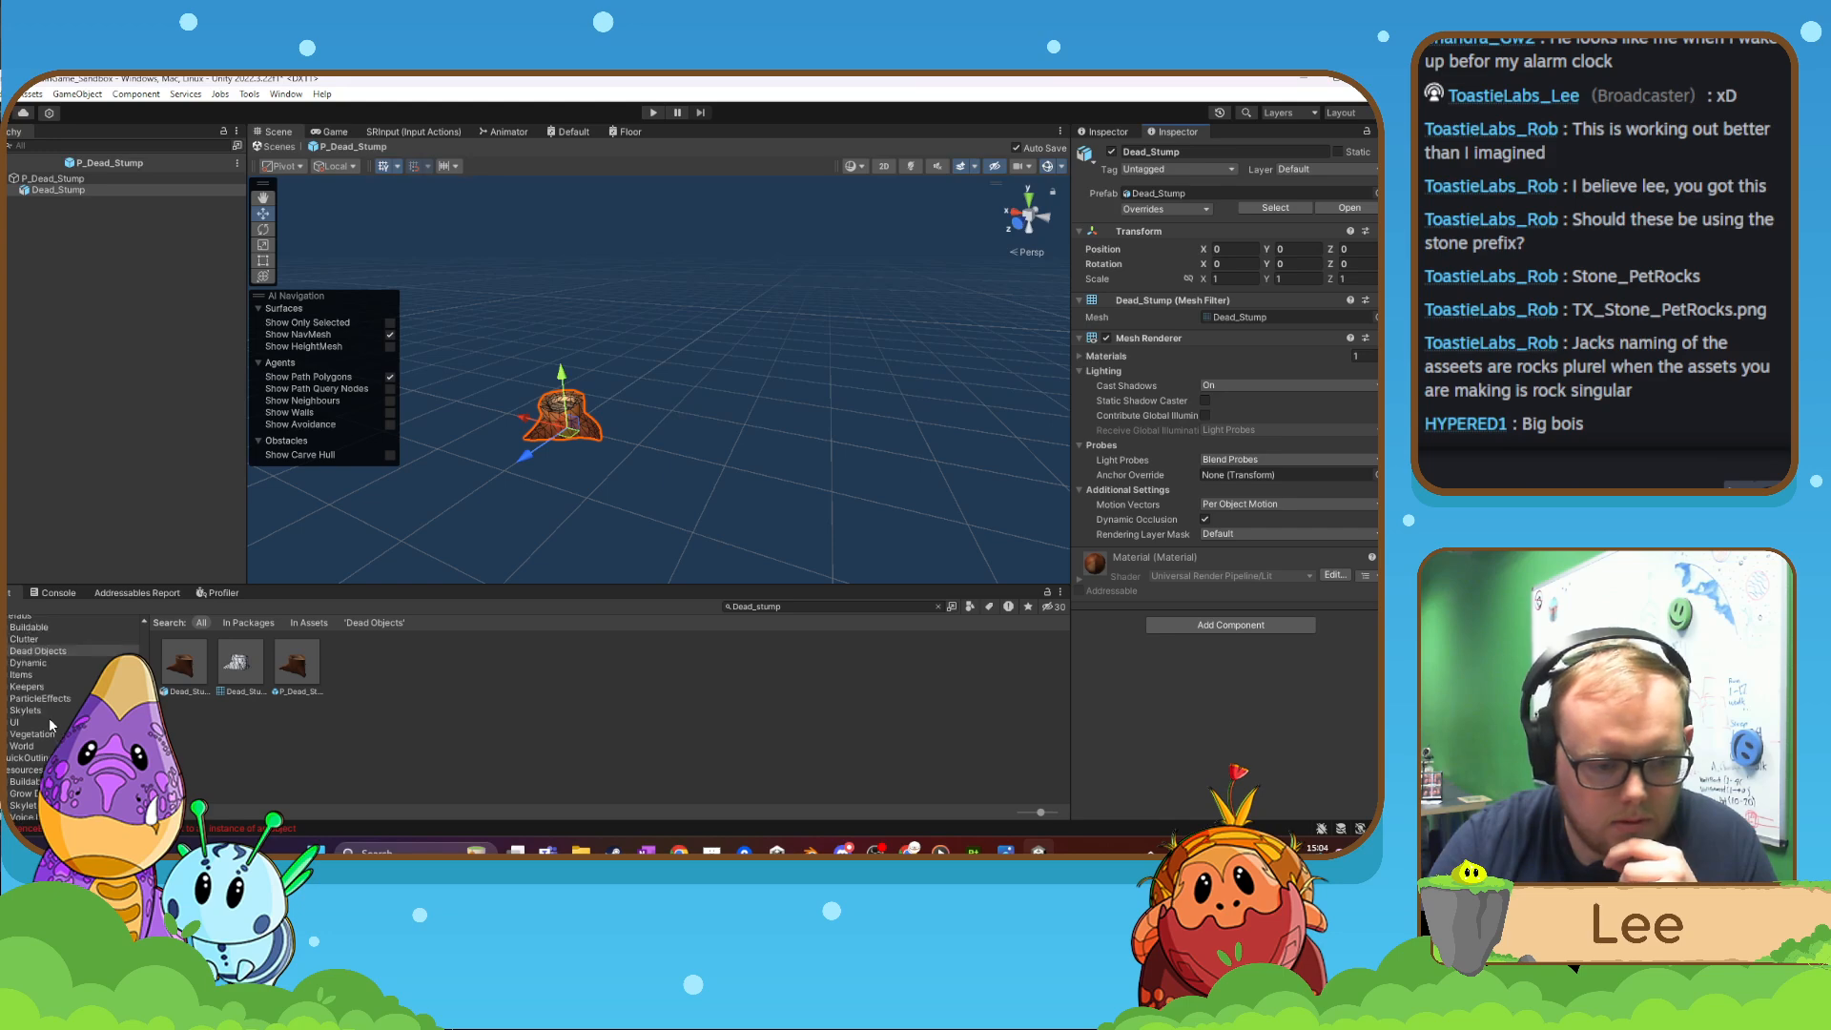
left_click(54, 653)
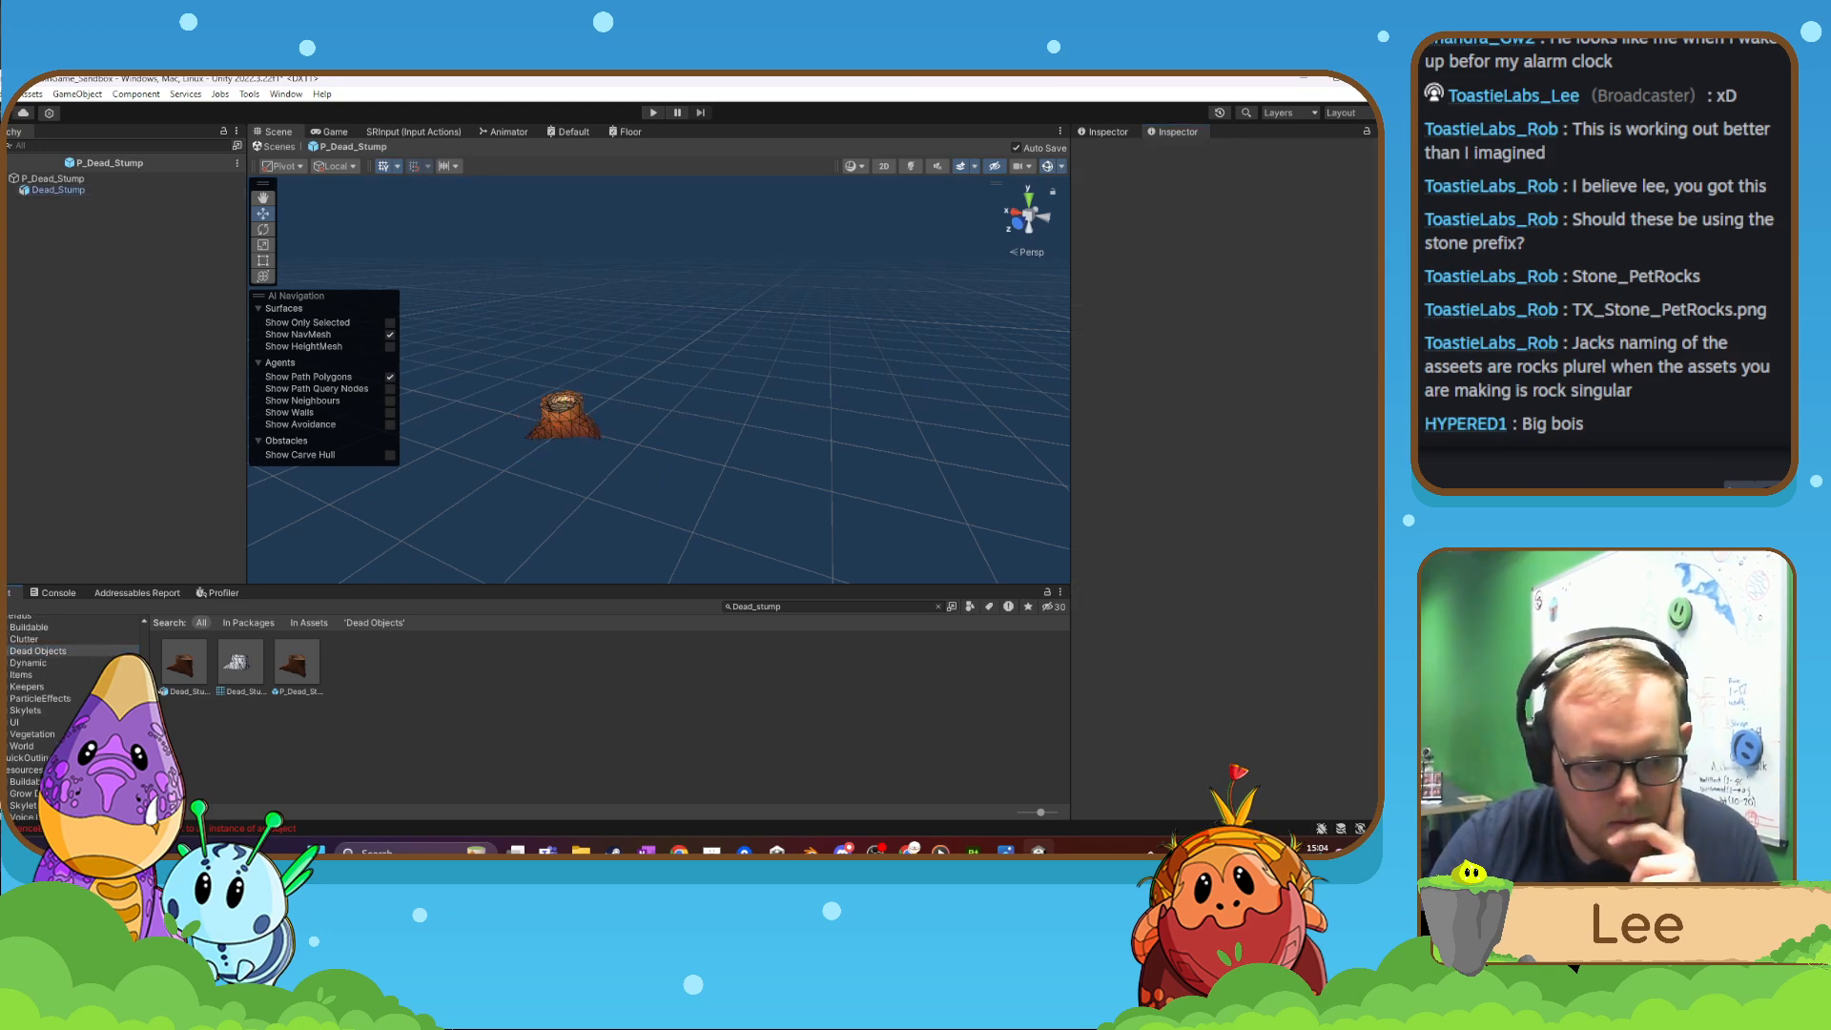
left_click(53, 655)
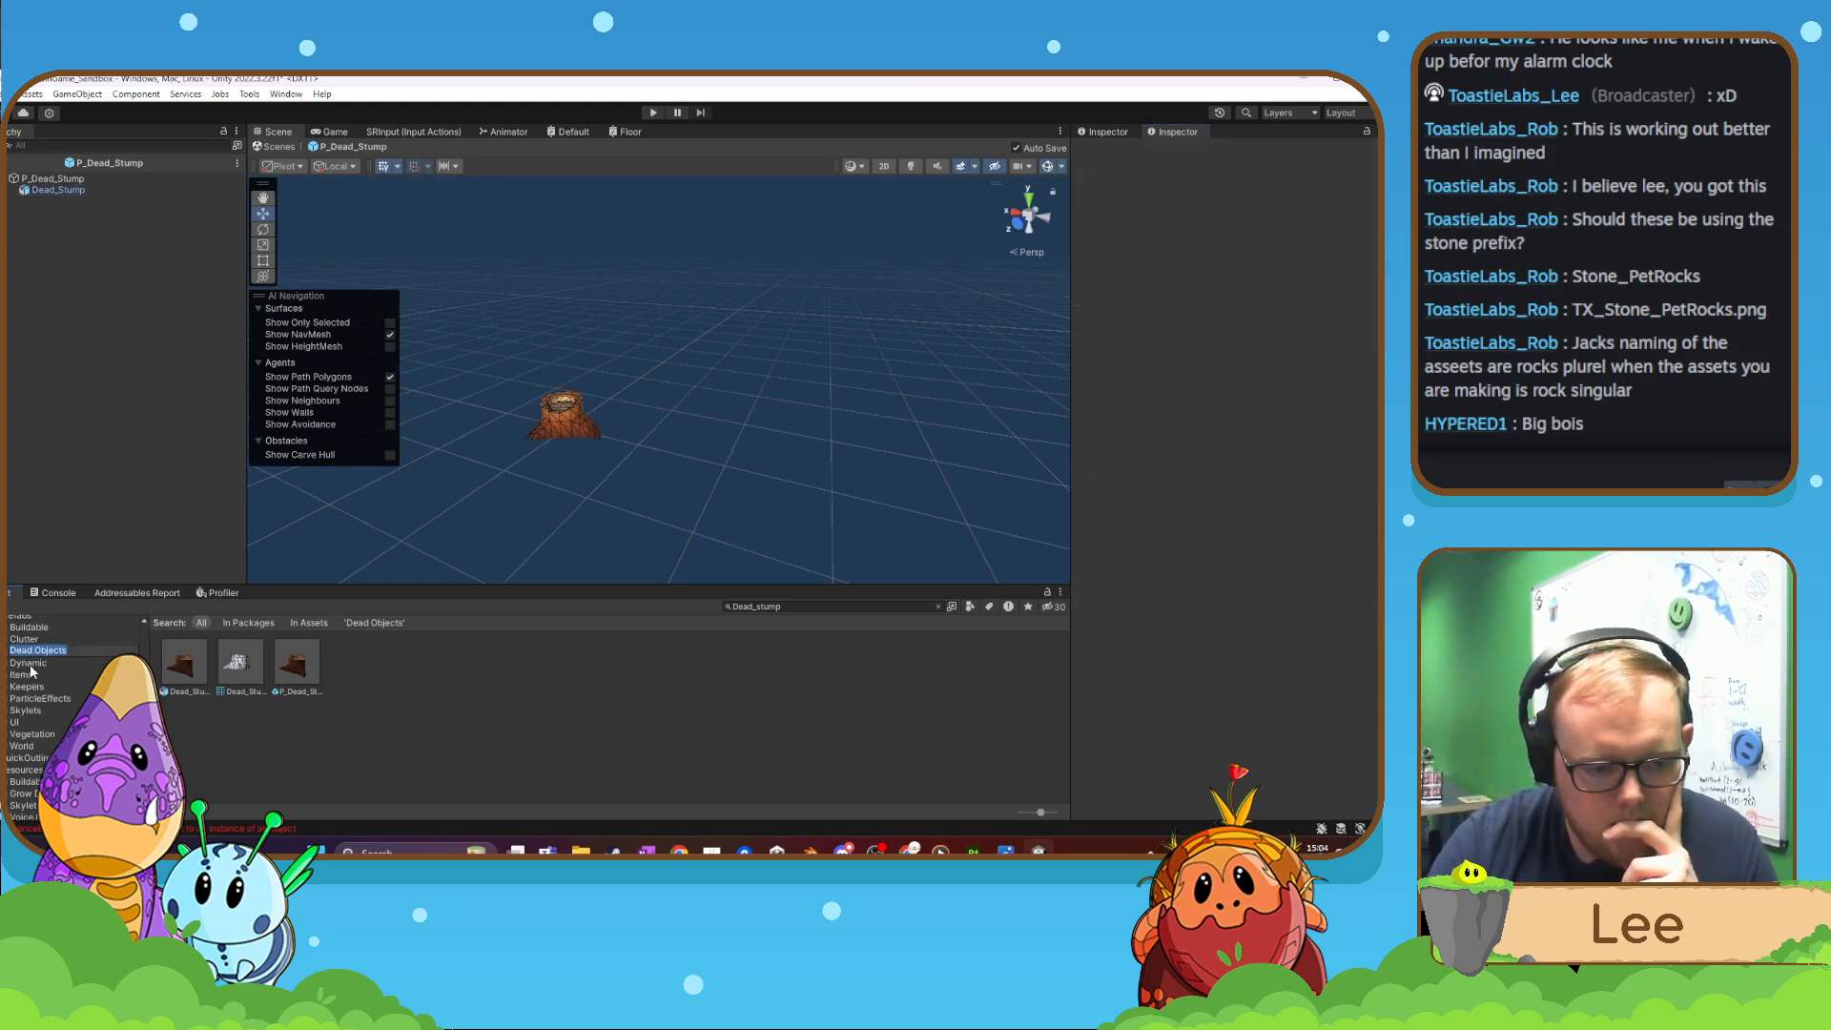
left_click(32, 664)
left_click(38, 654)
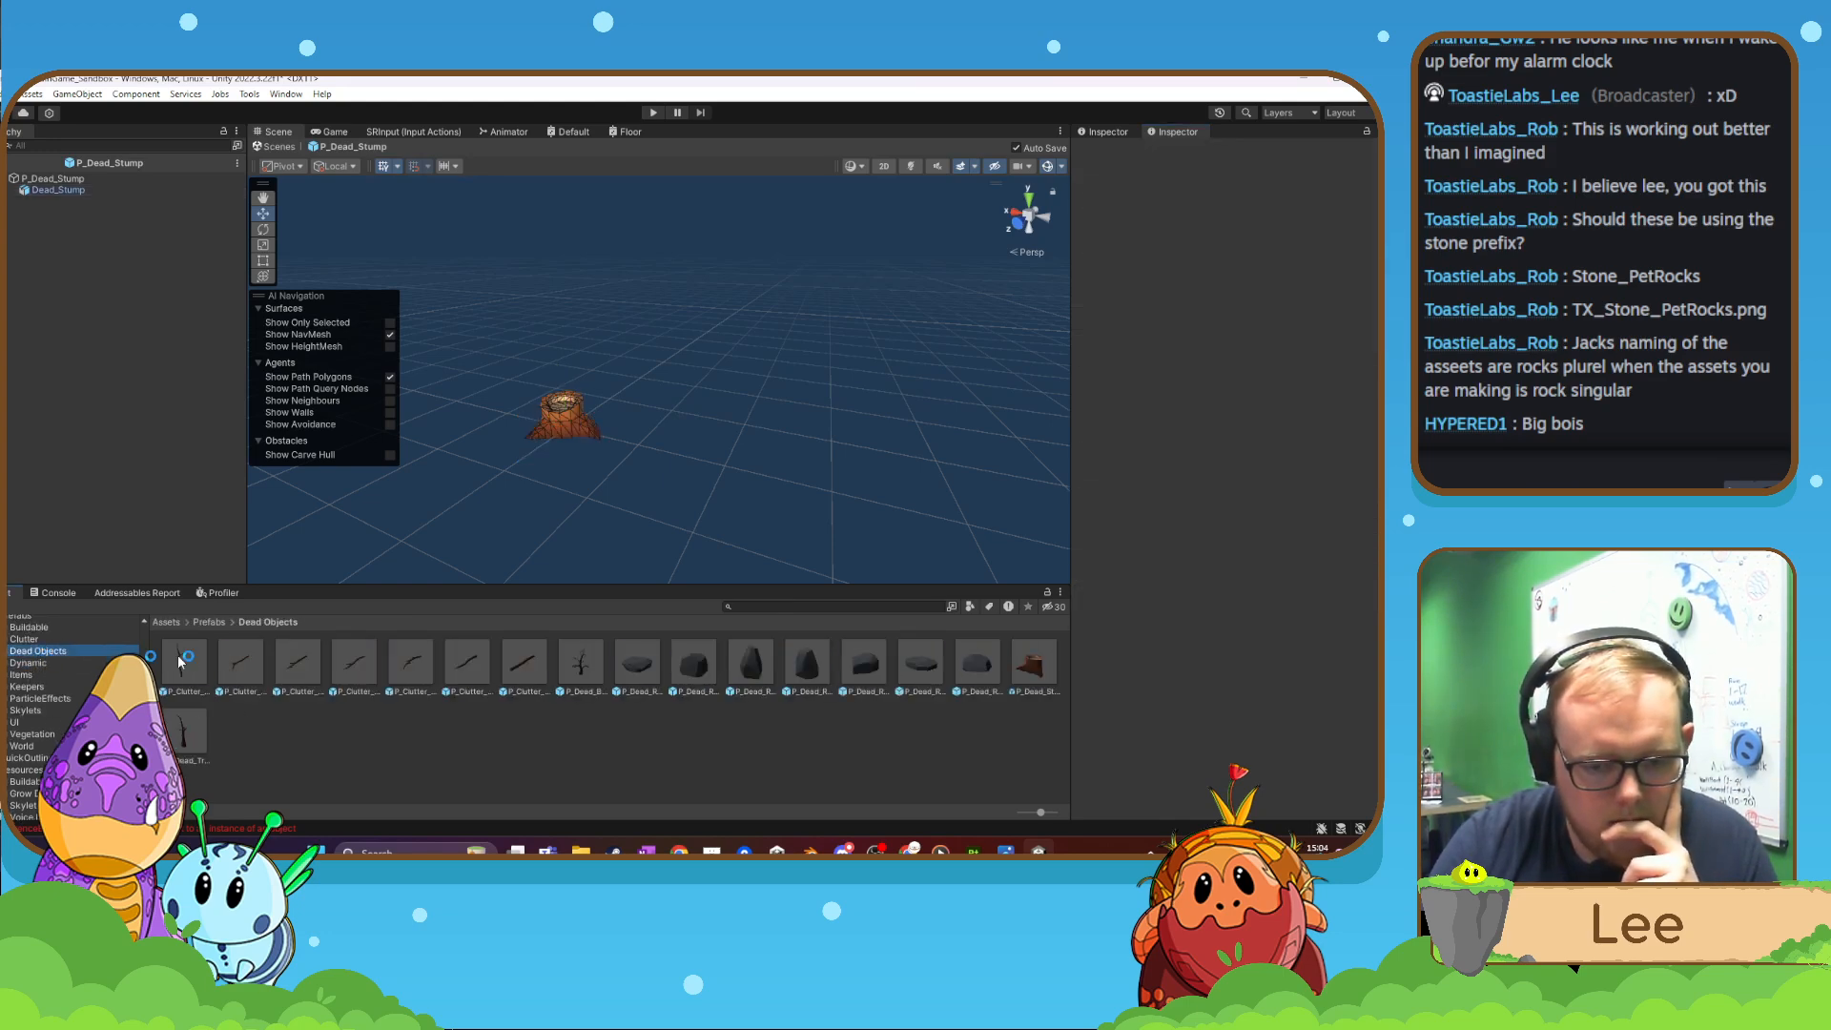
- Compare the collider, Placed Object and Nav Mesh Obstacle settings of P_Dead_Rock_1, P_Dead_Rock_2 and P_Dead_Stump
left_click(645, 666)
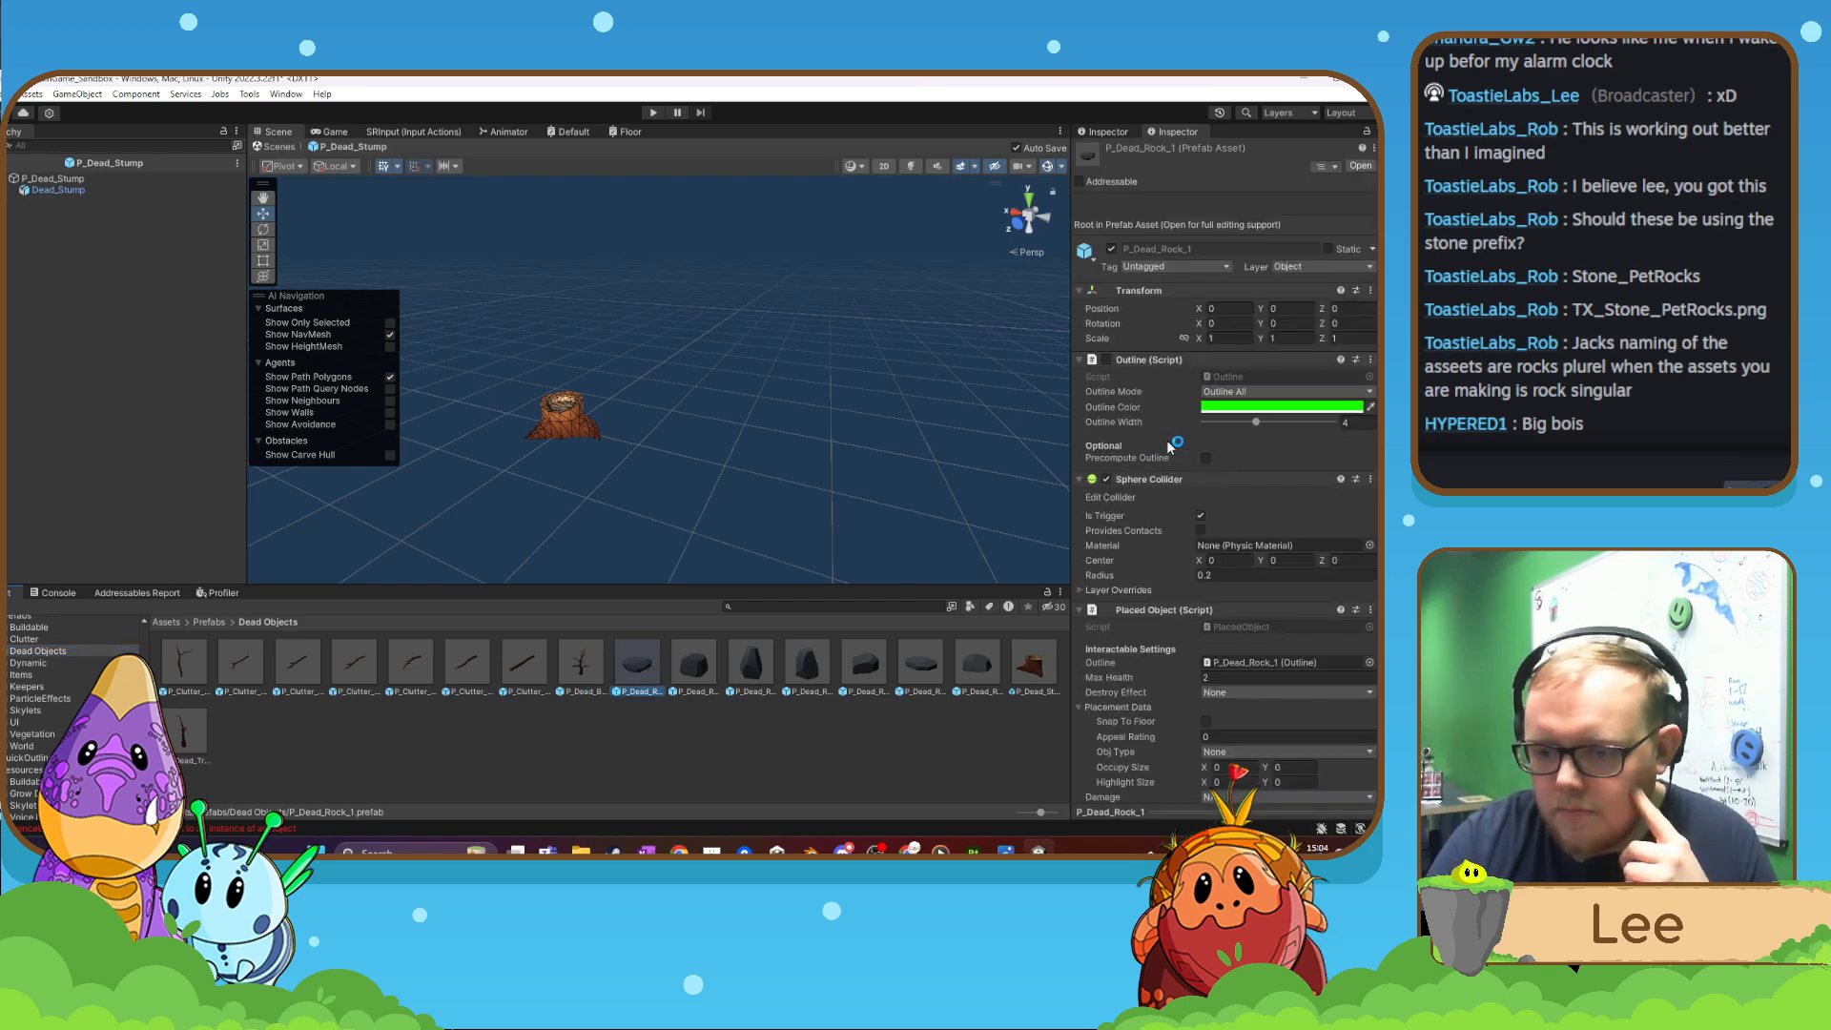
scroll(1135, 515, "down", 2)
scroll(1128, 545, "down", 2)
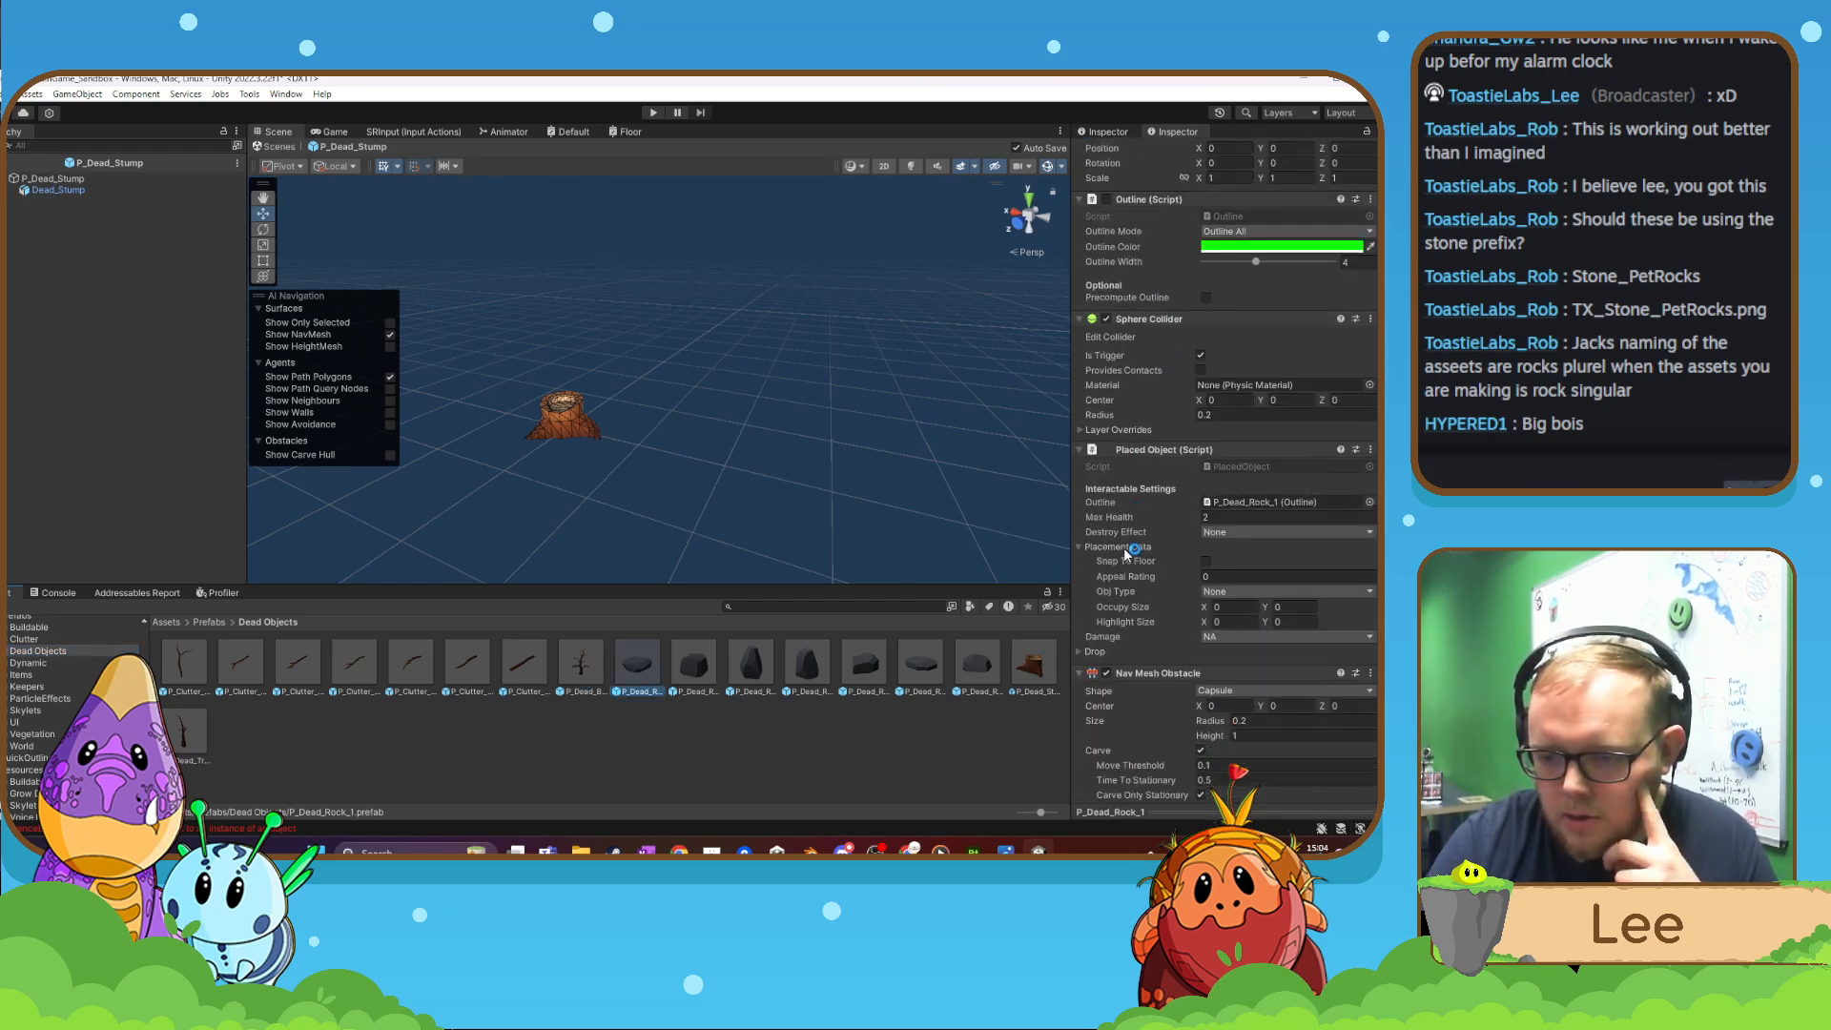
left_click(693, 665)
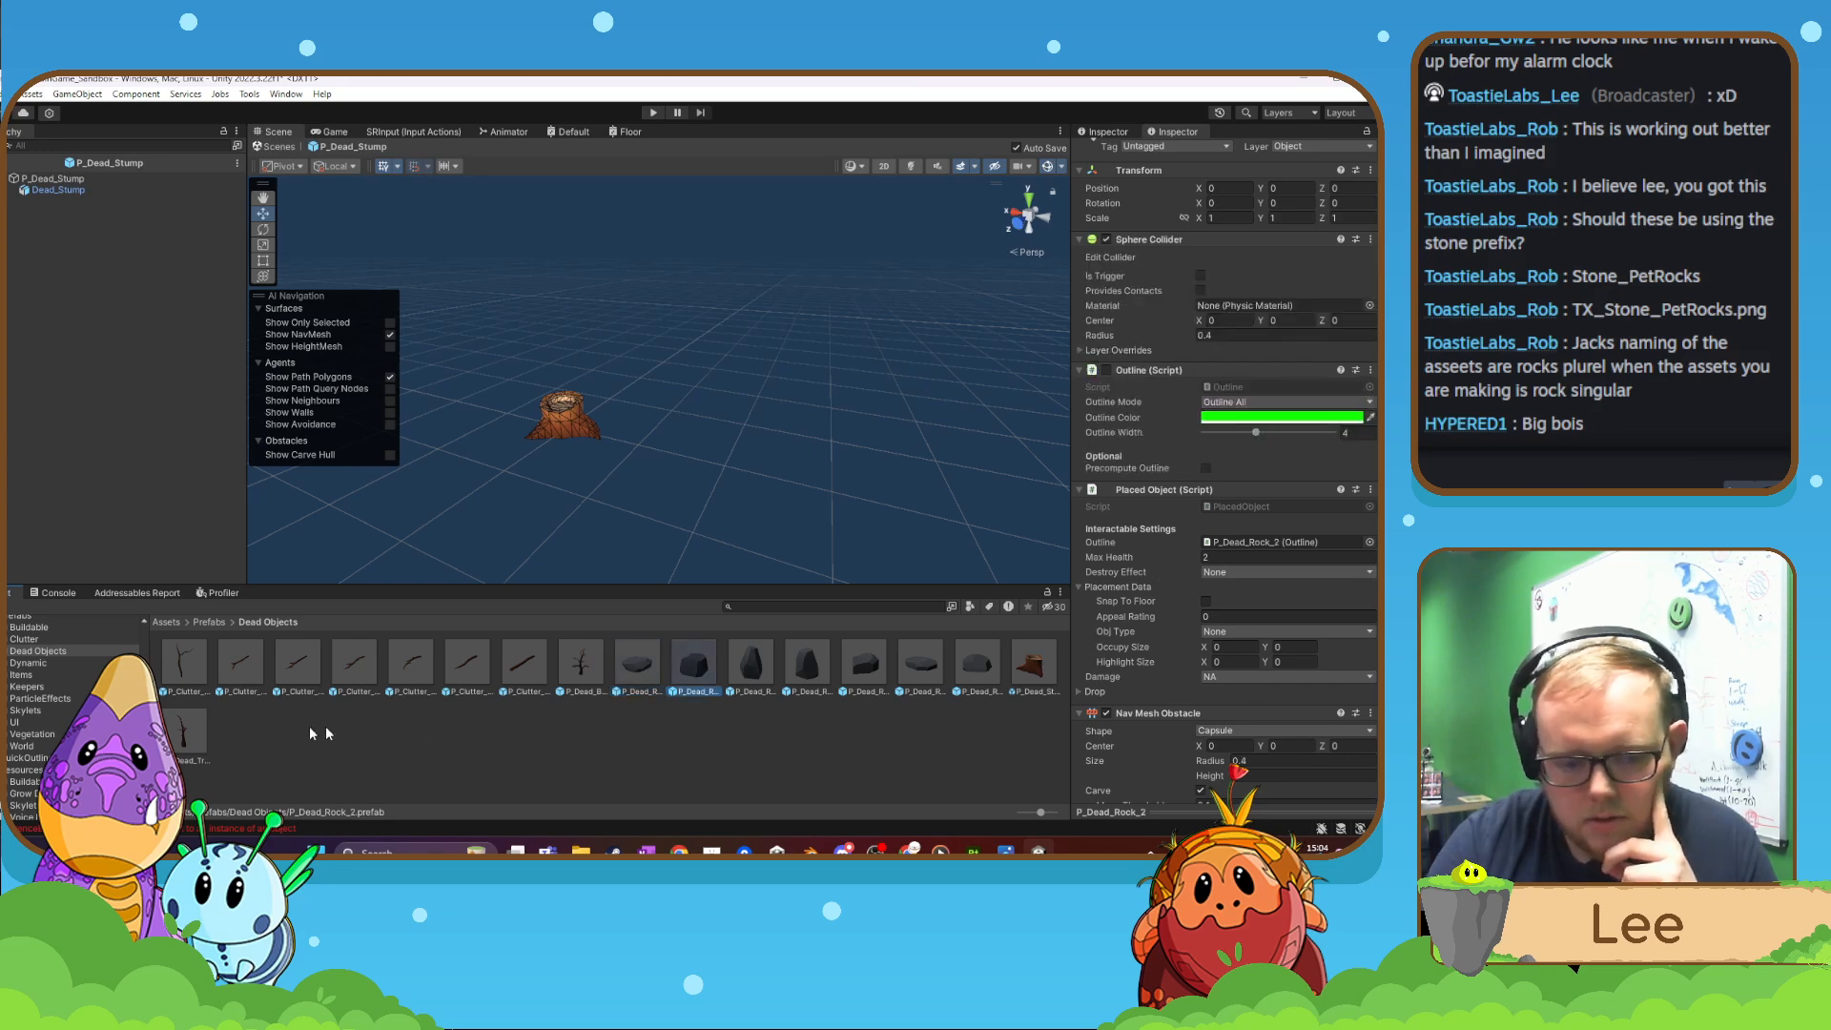
left_click(1024, 668)
scroll(1135, 624, "down", 2)
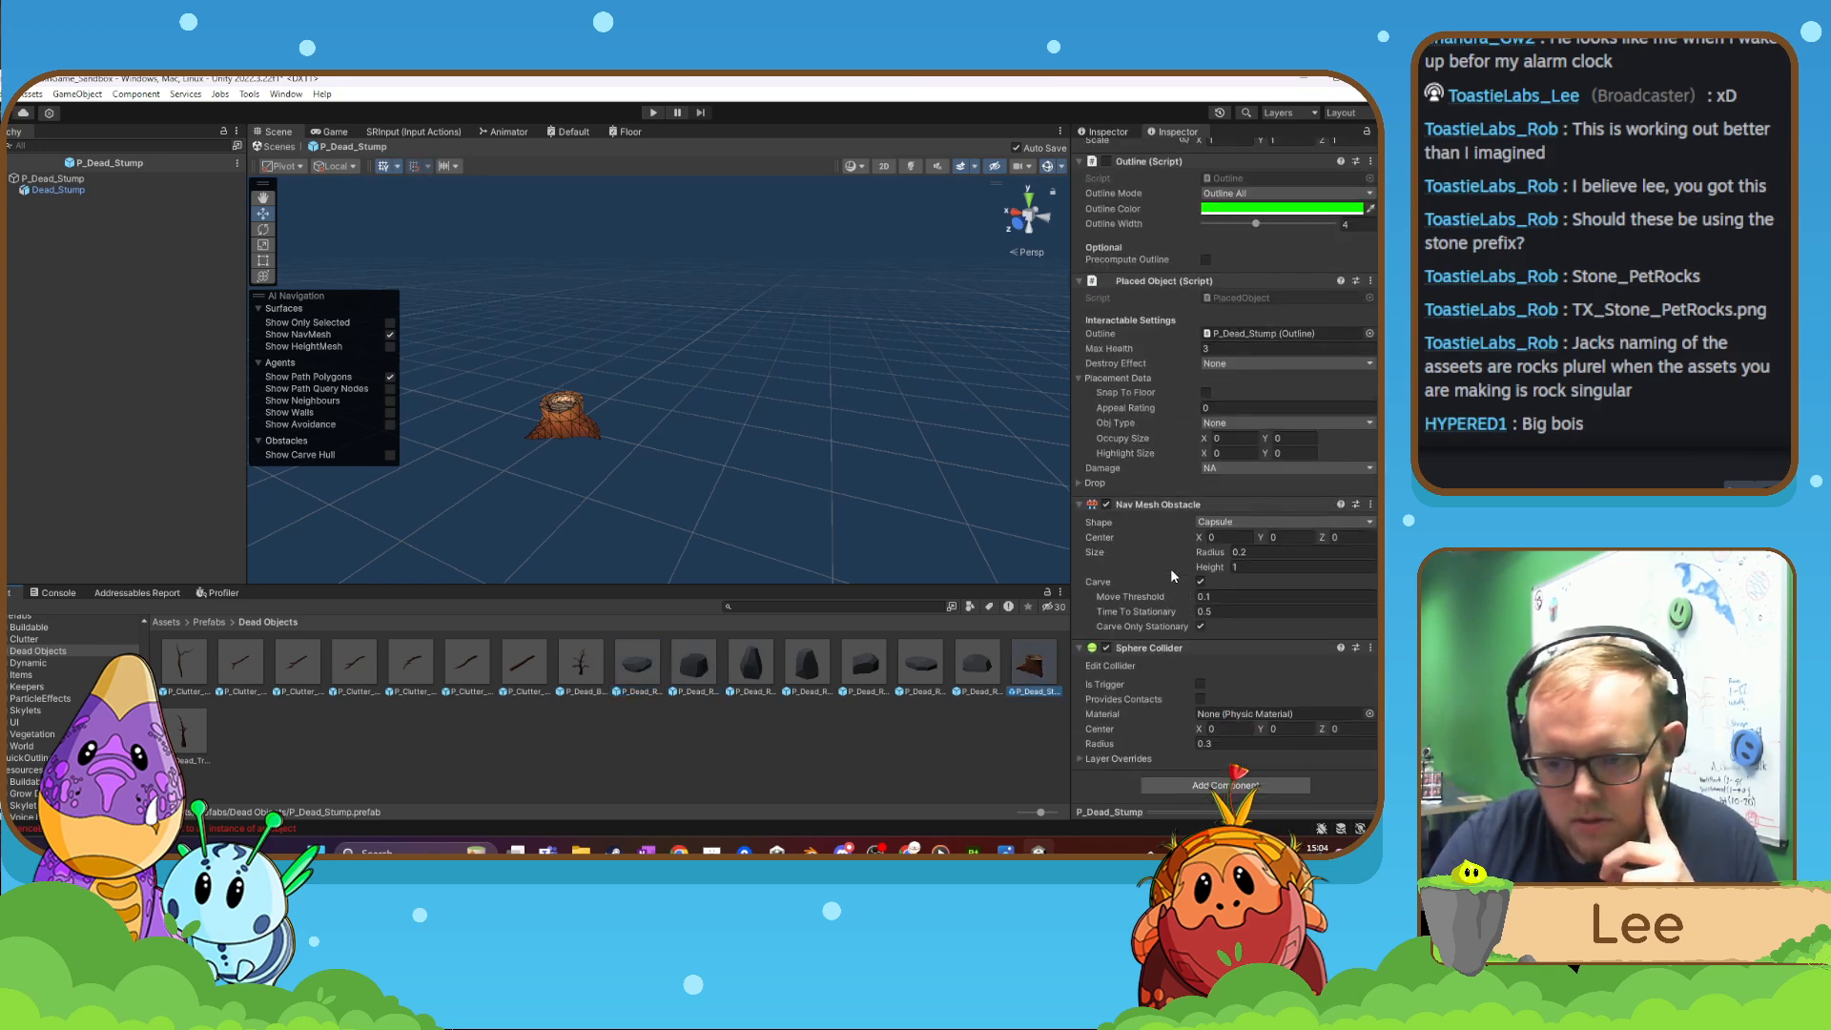
scroll(1135, 644, "up", 1)
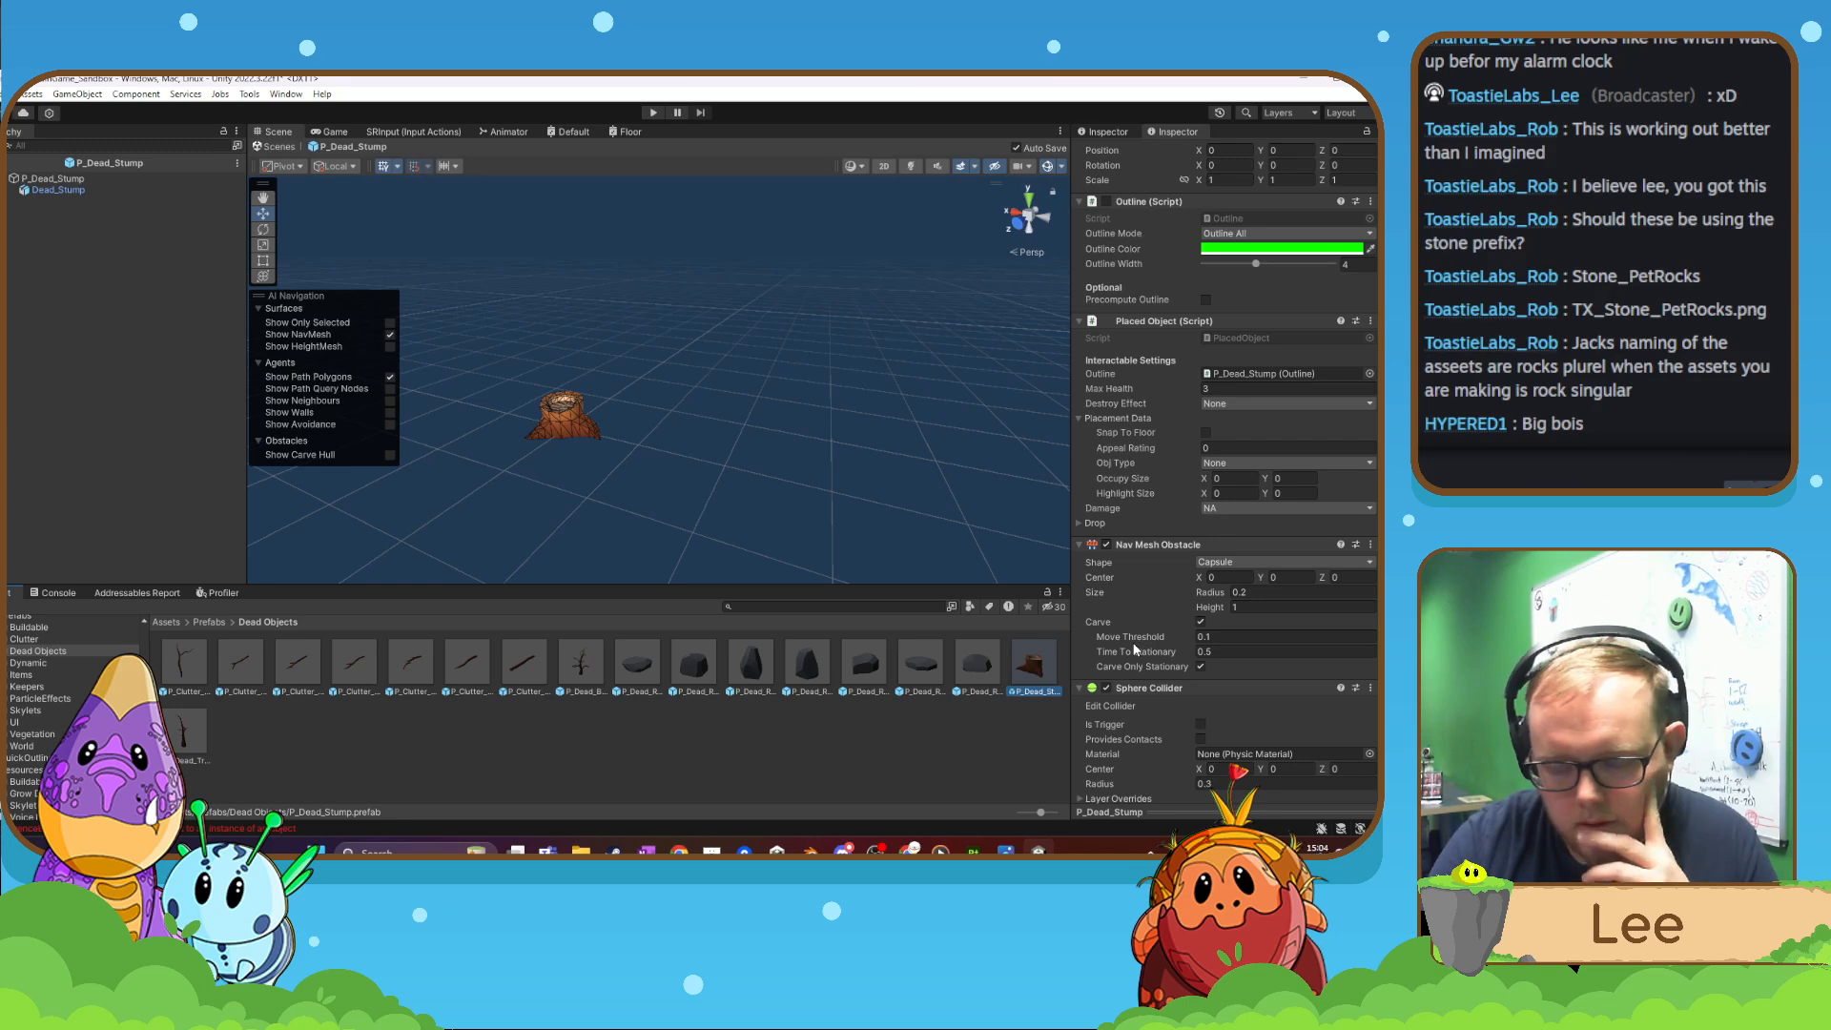
scroll(1135, 650, "up", 4)
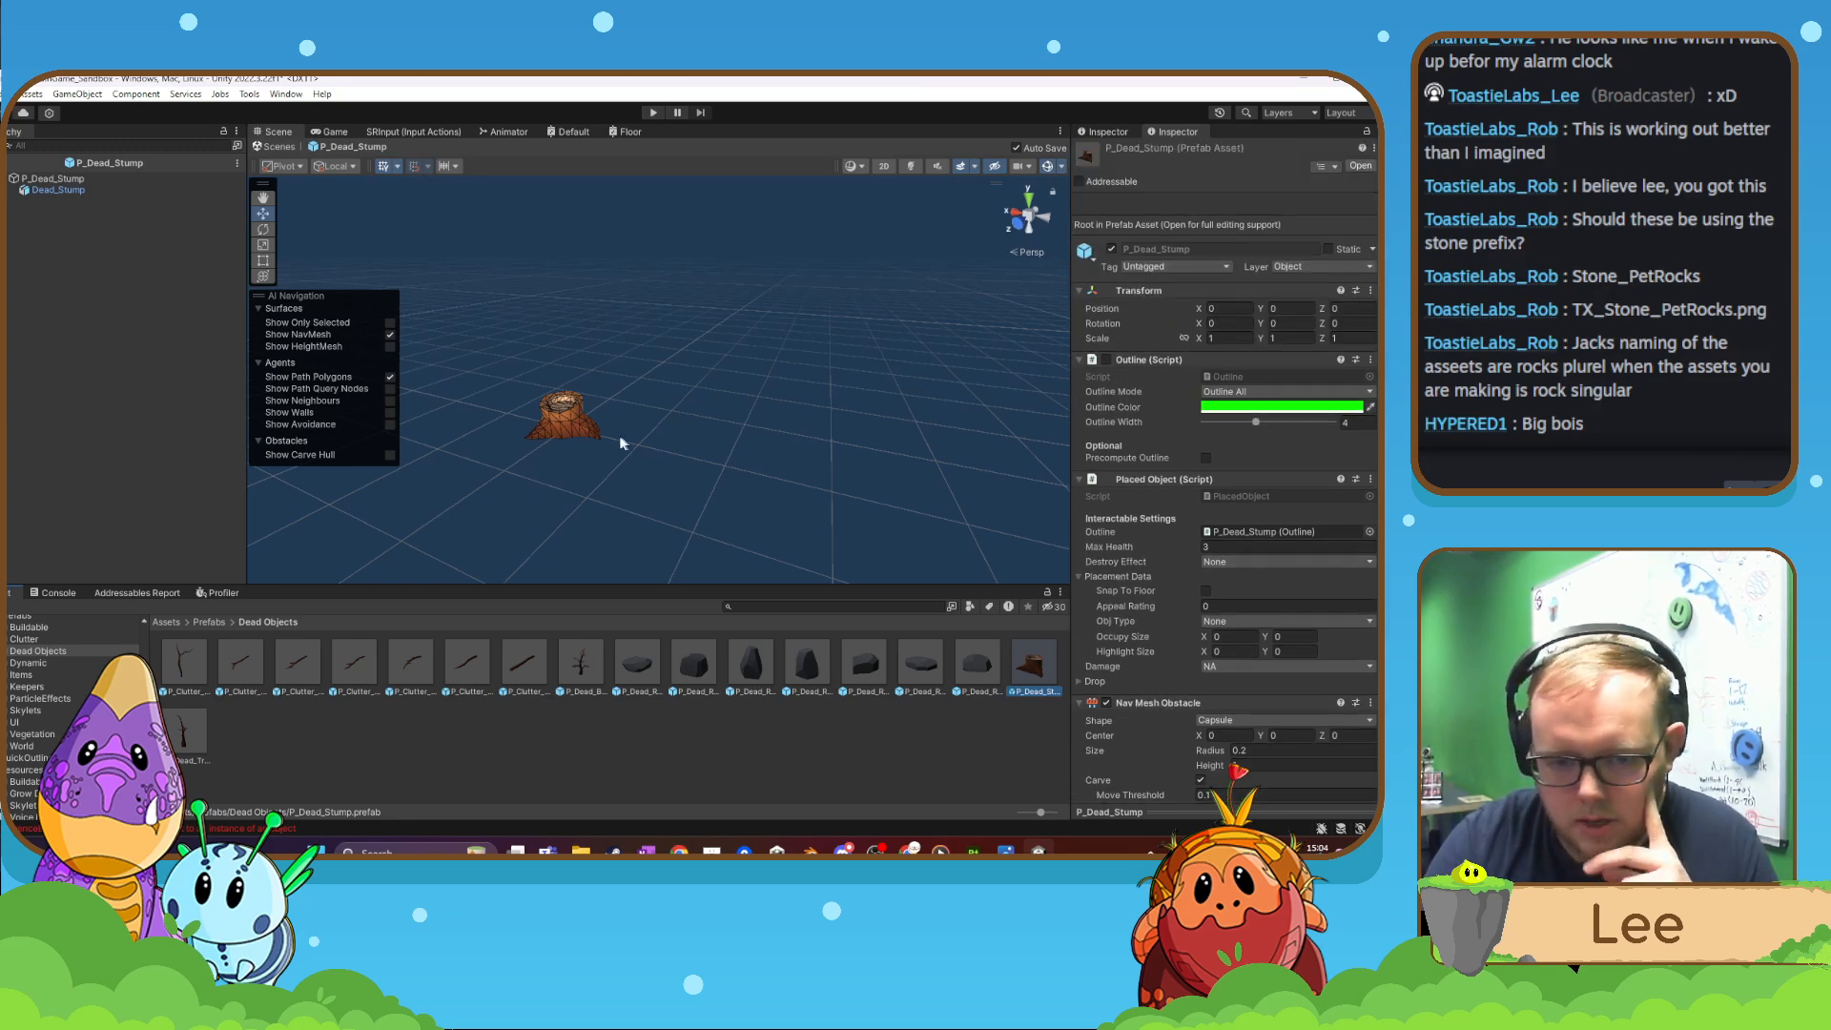
- Switch the Inspector locked on P_Stone_PetRock over to P_Dead_Stump and set the stump's Destroy Effect to Wood
left_click(1102, 132)
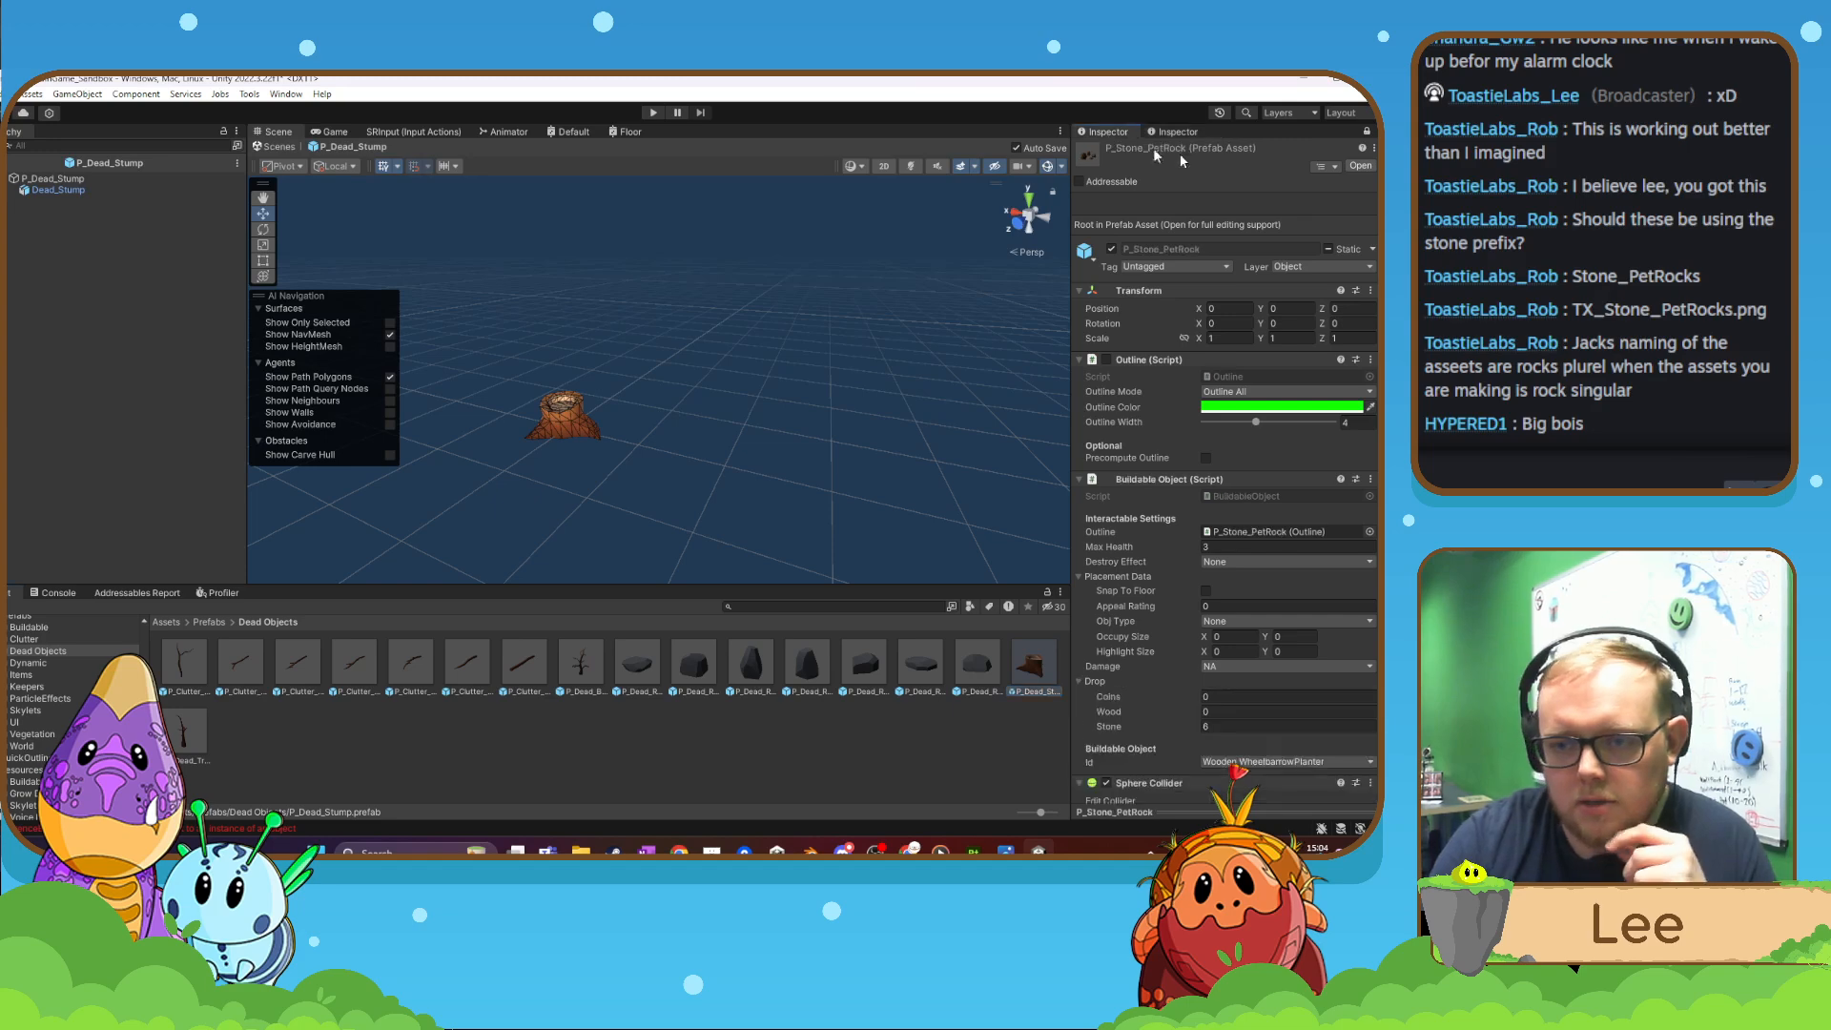
left_click(1368, 132)
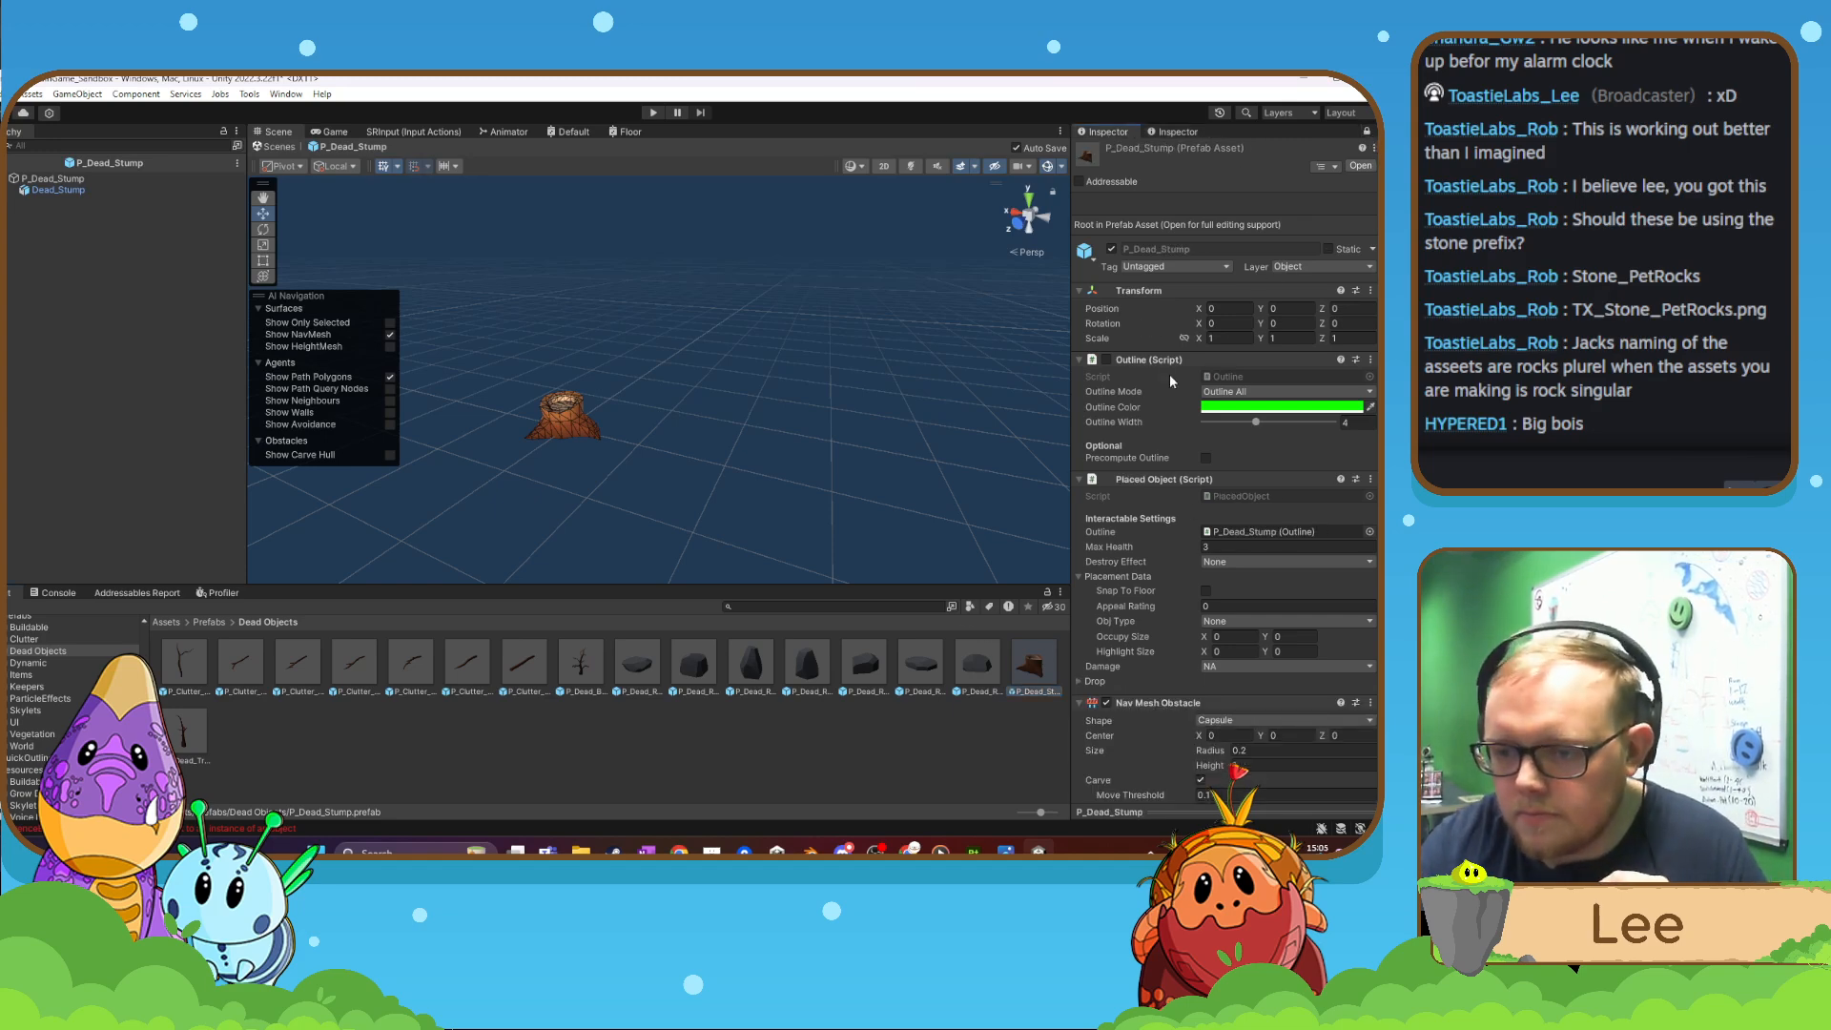
scroll(1169, 375, "down", 1)
scroll(1164, 420, "down", 1)
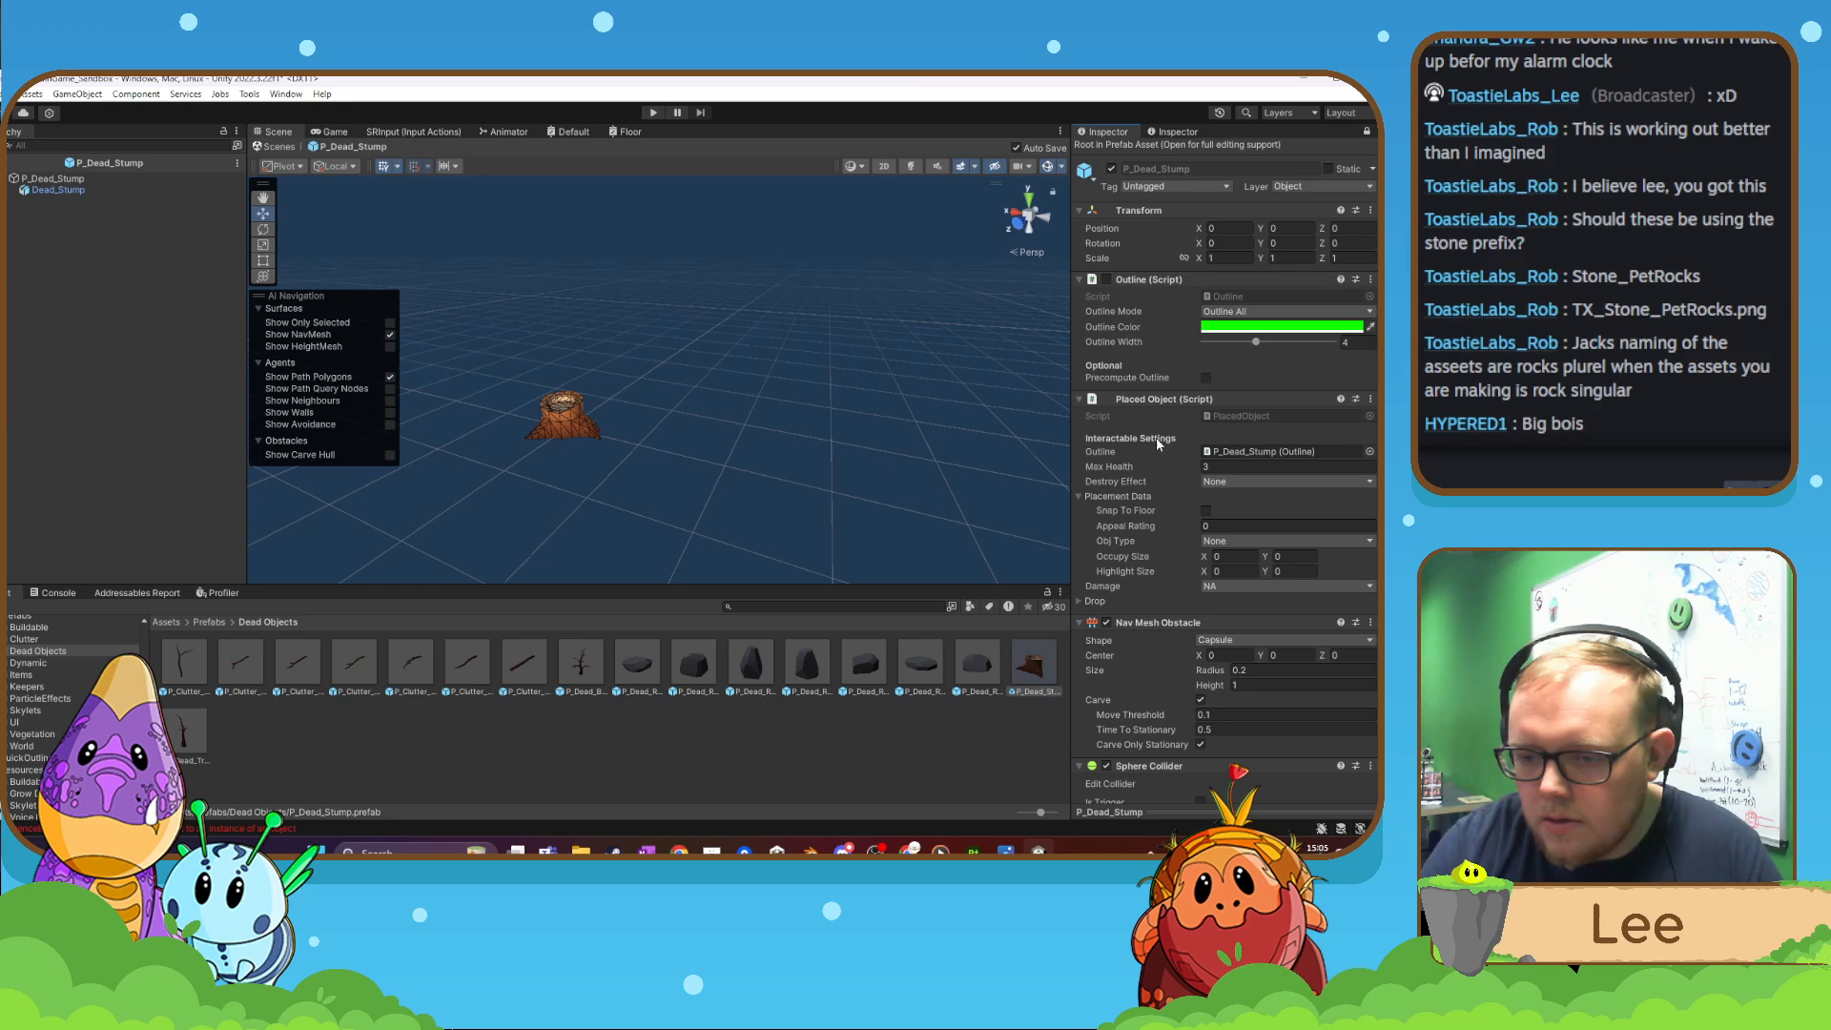
left_click(1231, 482)
left_click(1235, 547)
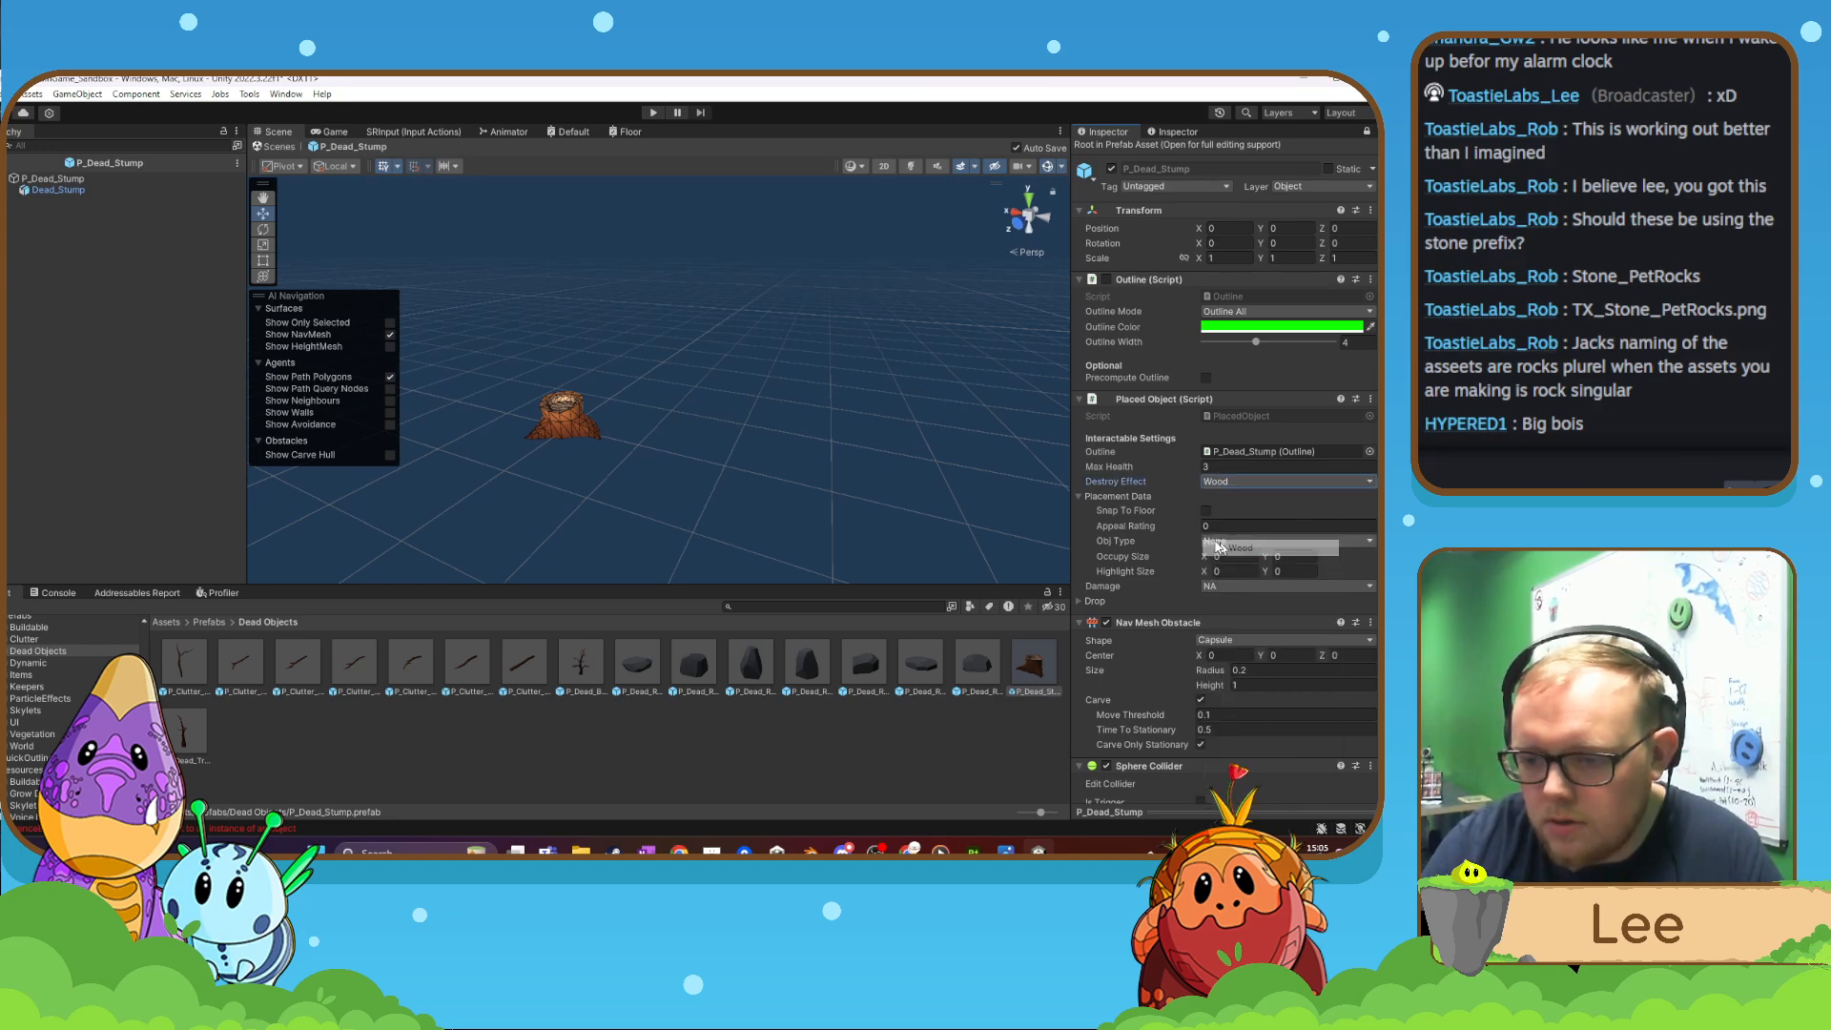
- Set P_Dead_Stump's Obj Type to Dead and its Occupy Size to 3 by 3
left_click(1225, 547)
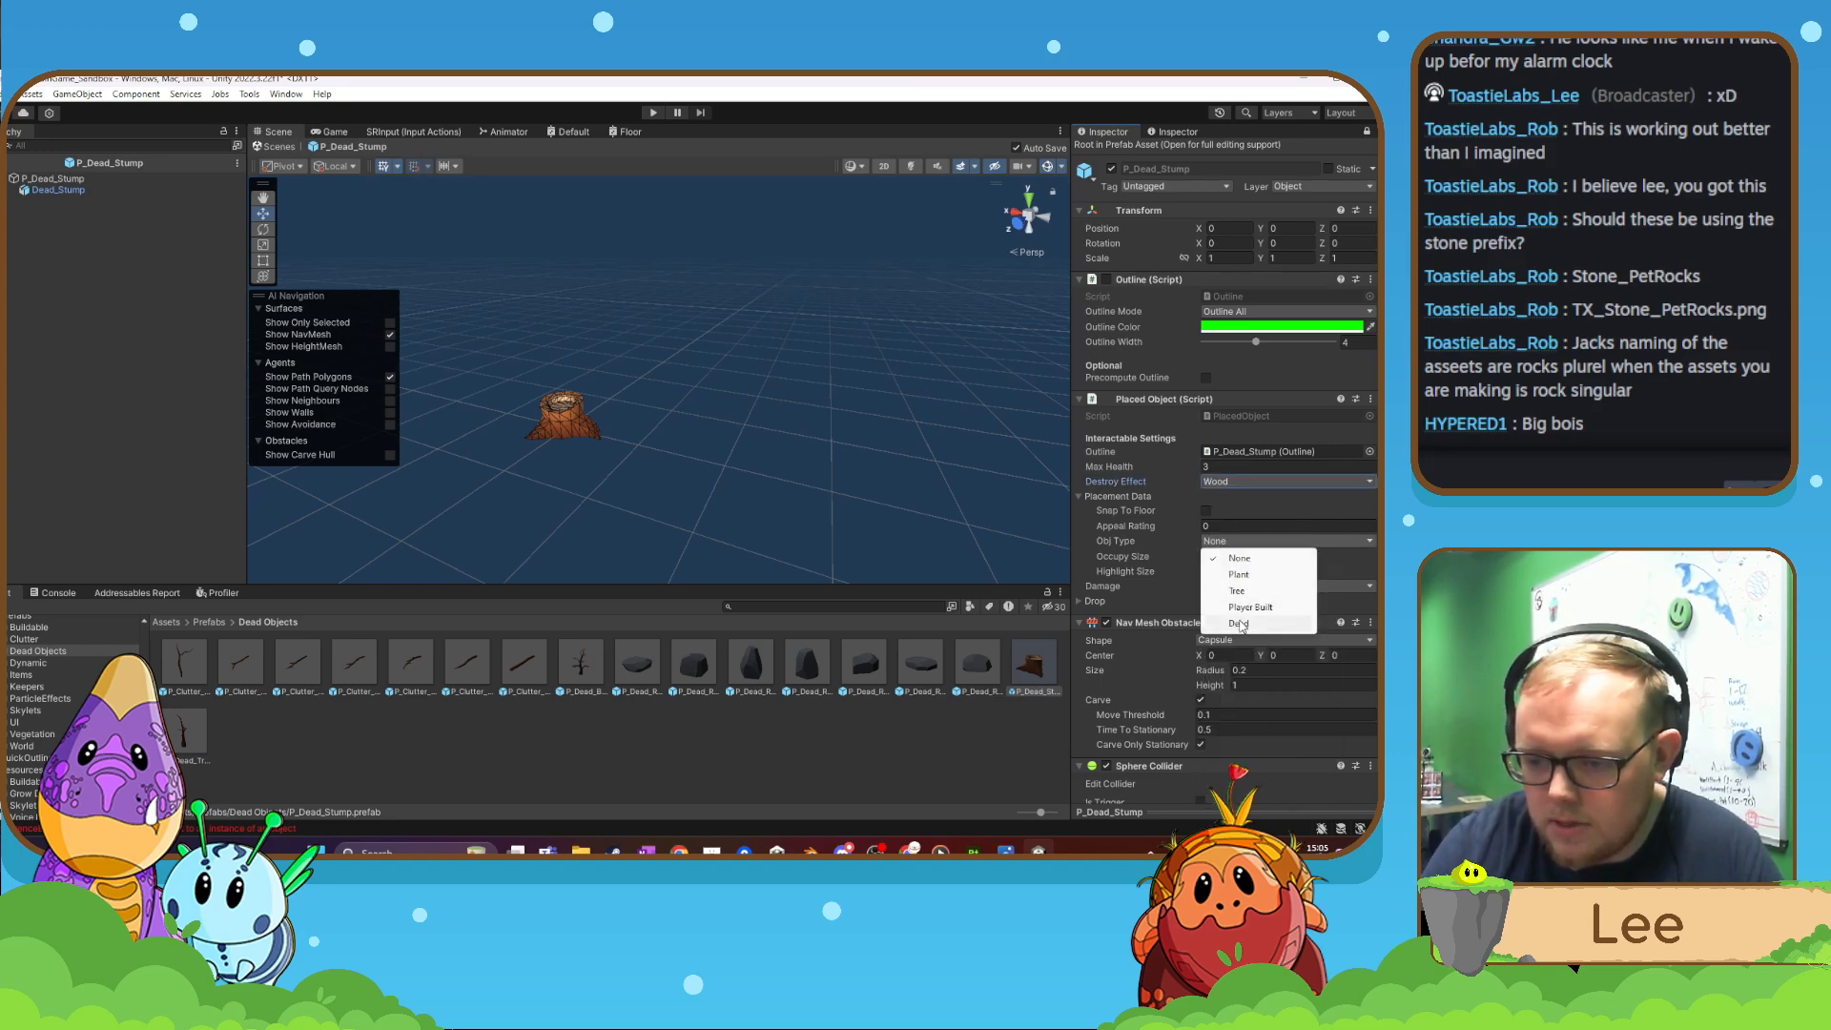
left_click(1207, 592)
left_click(1209, 588)
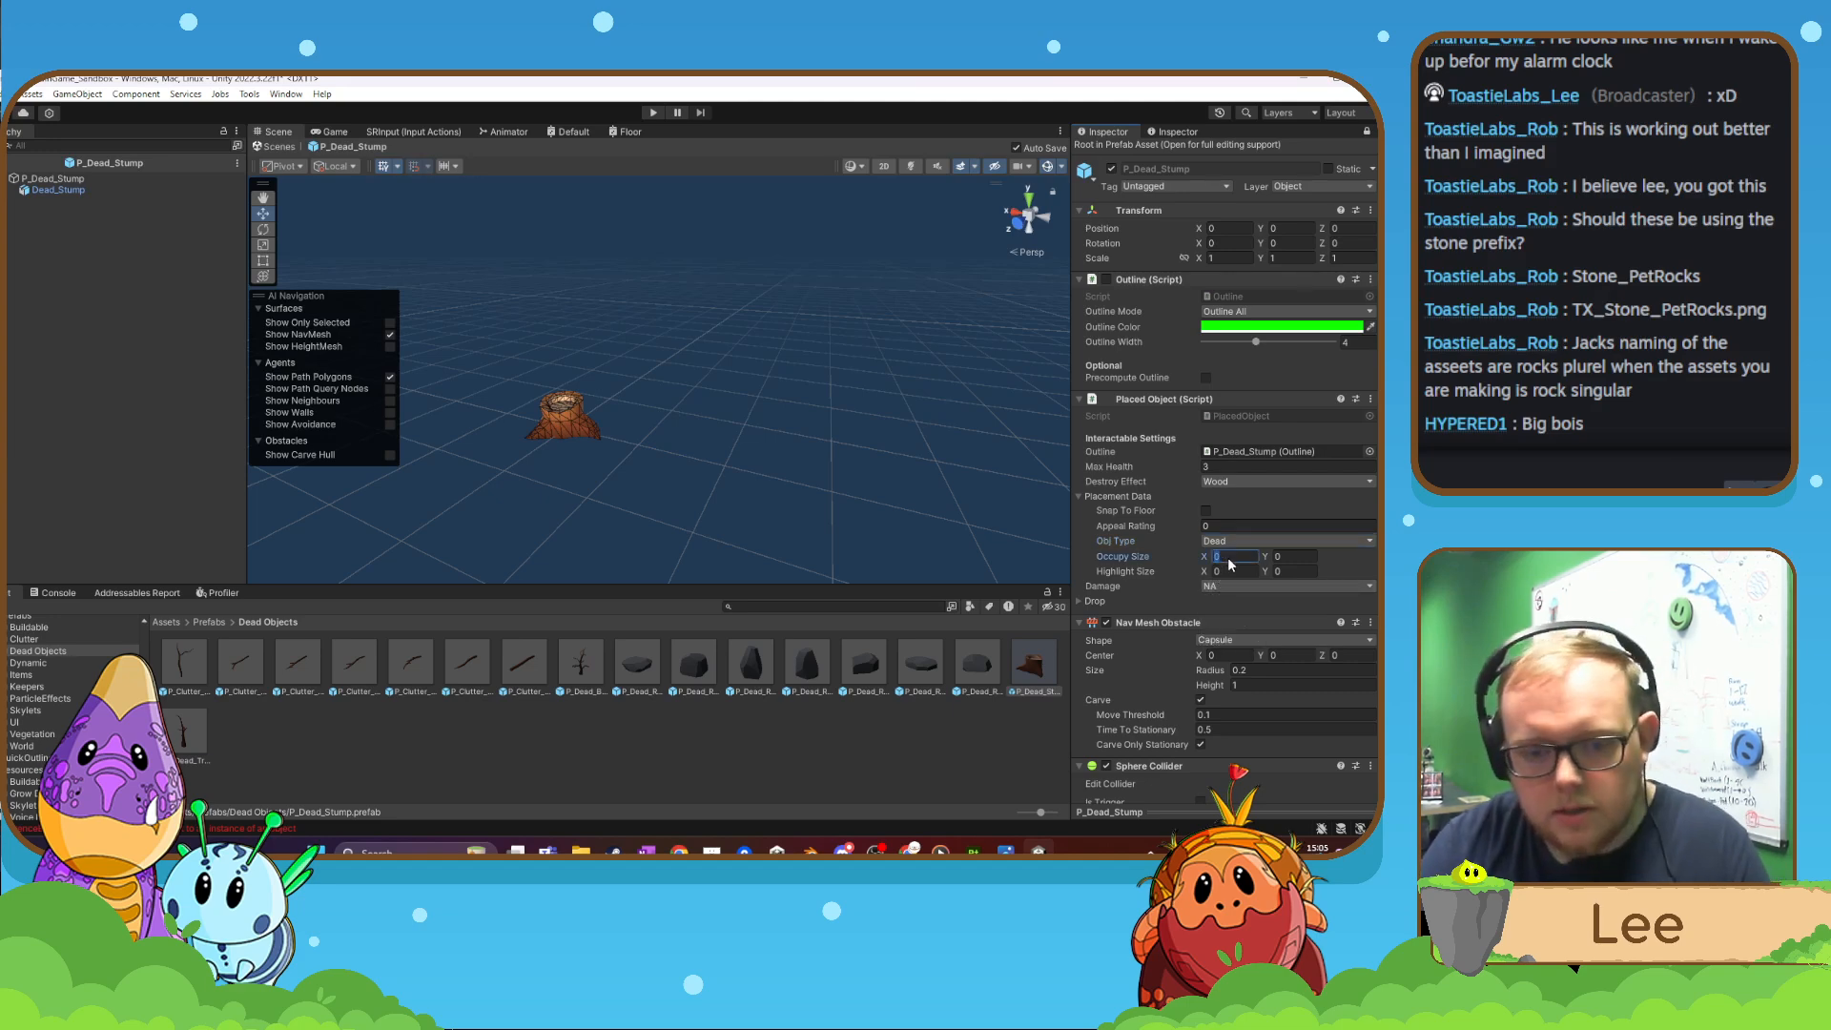
type("3")
key("Tab")
type("3")
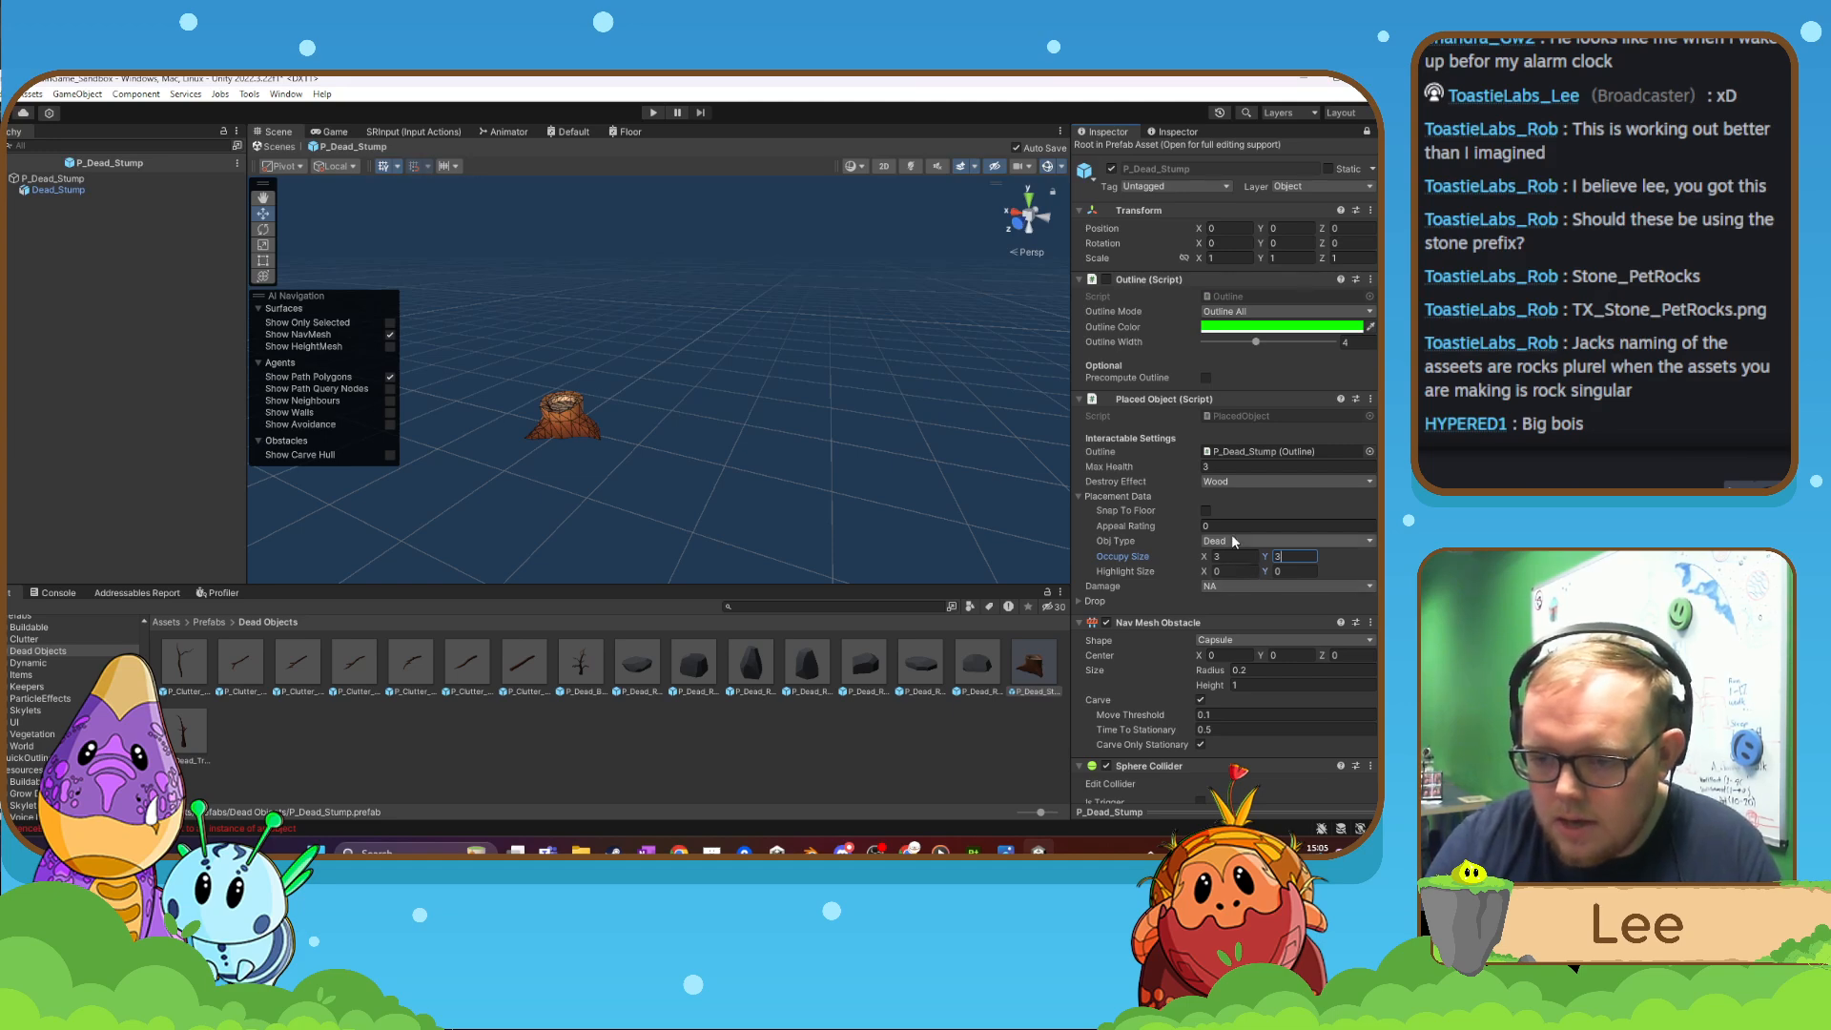
- Set P_Dead_Stump's Appeal Rating to -5 and enable Snap To Floor in its placement data
left_click(1231, 528)
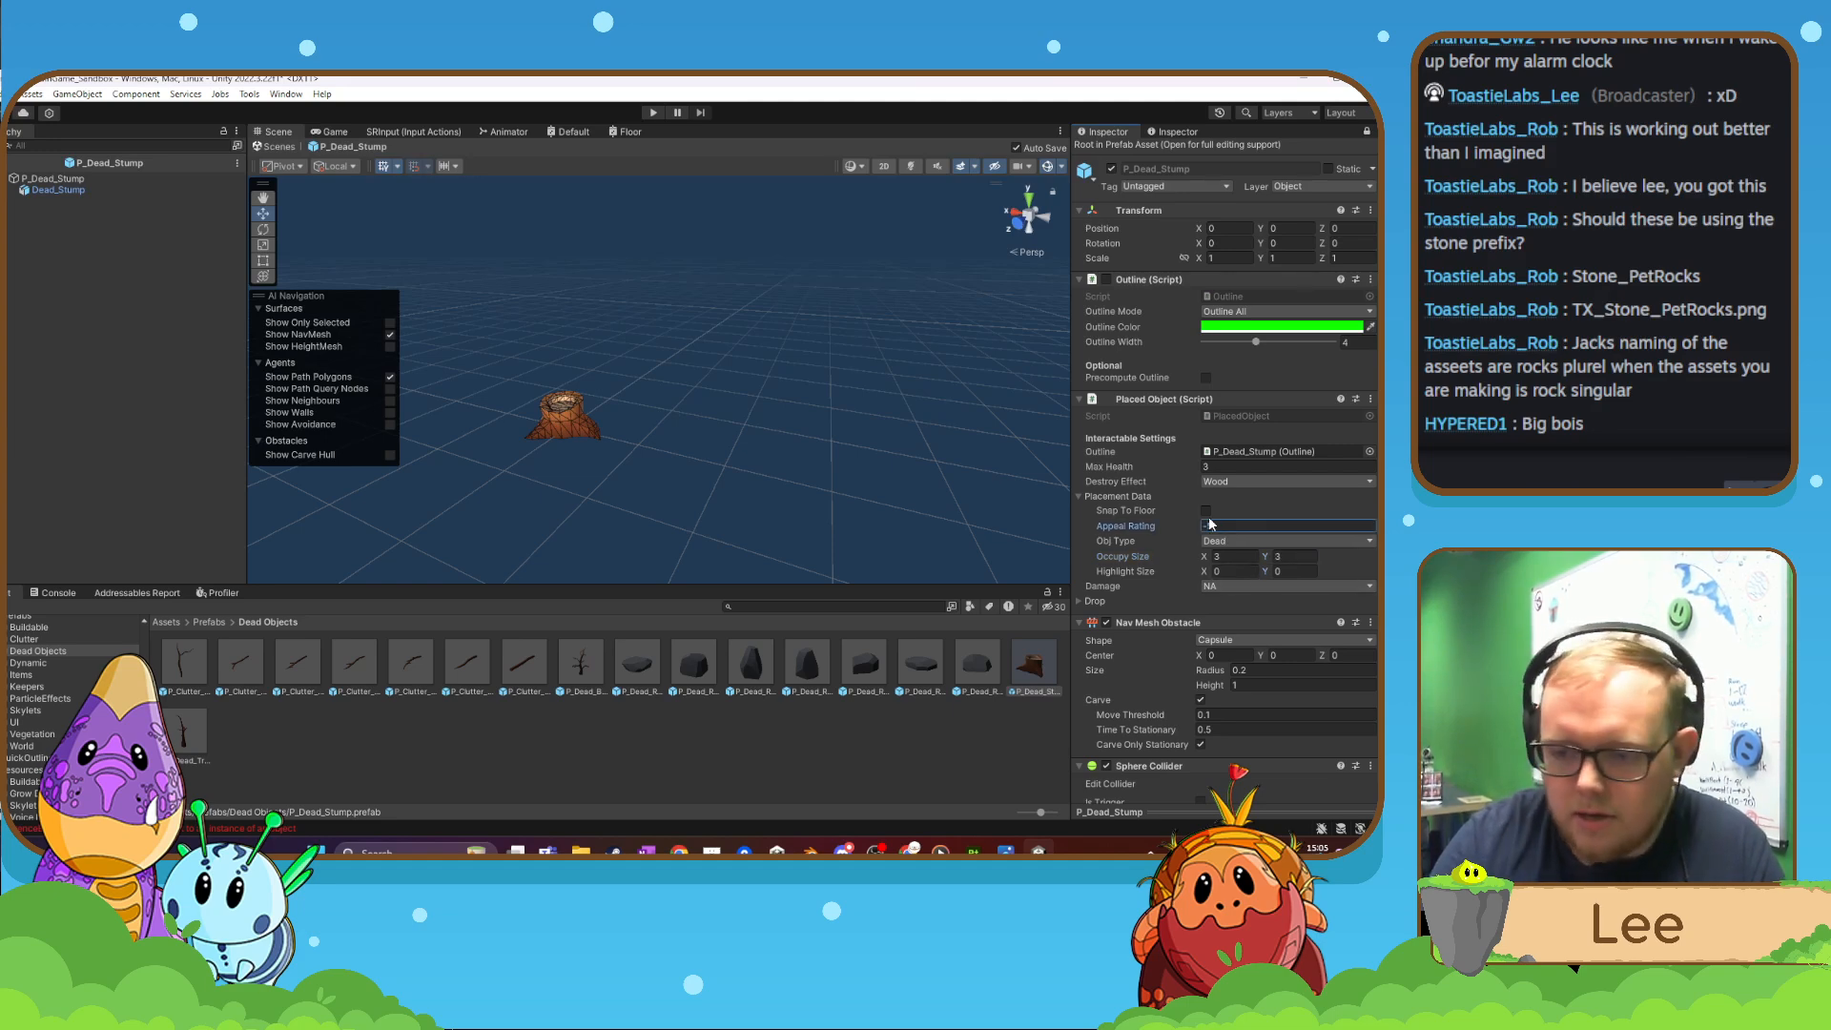
left_click(1234, 498)
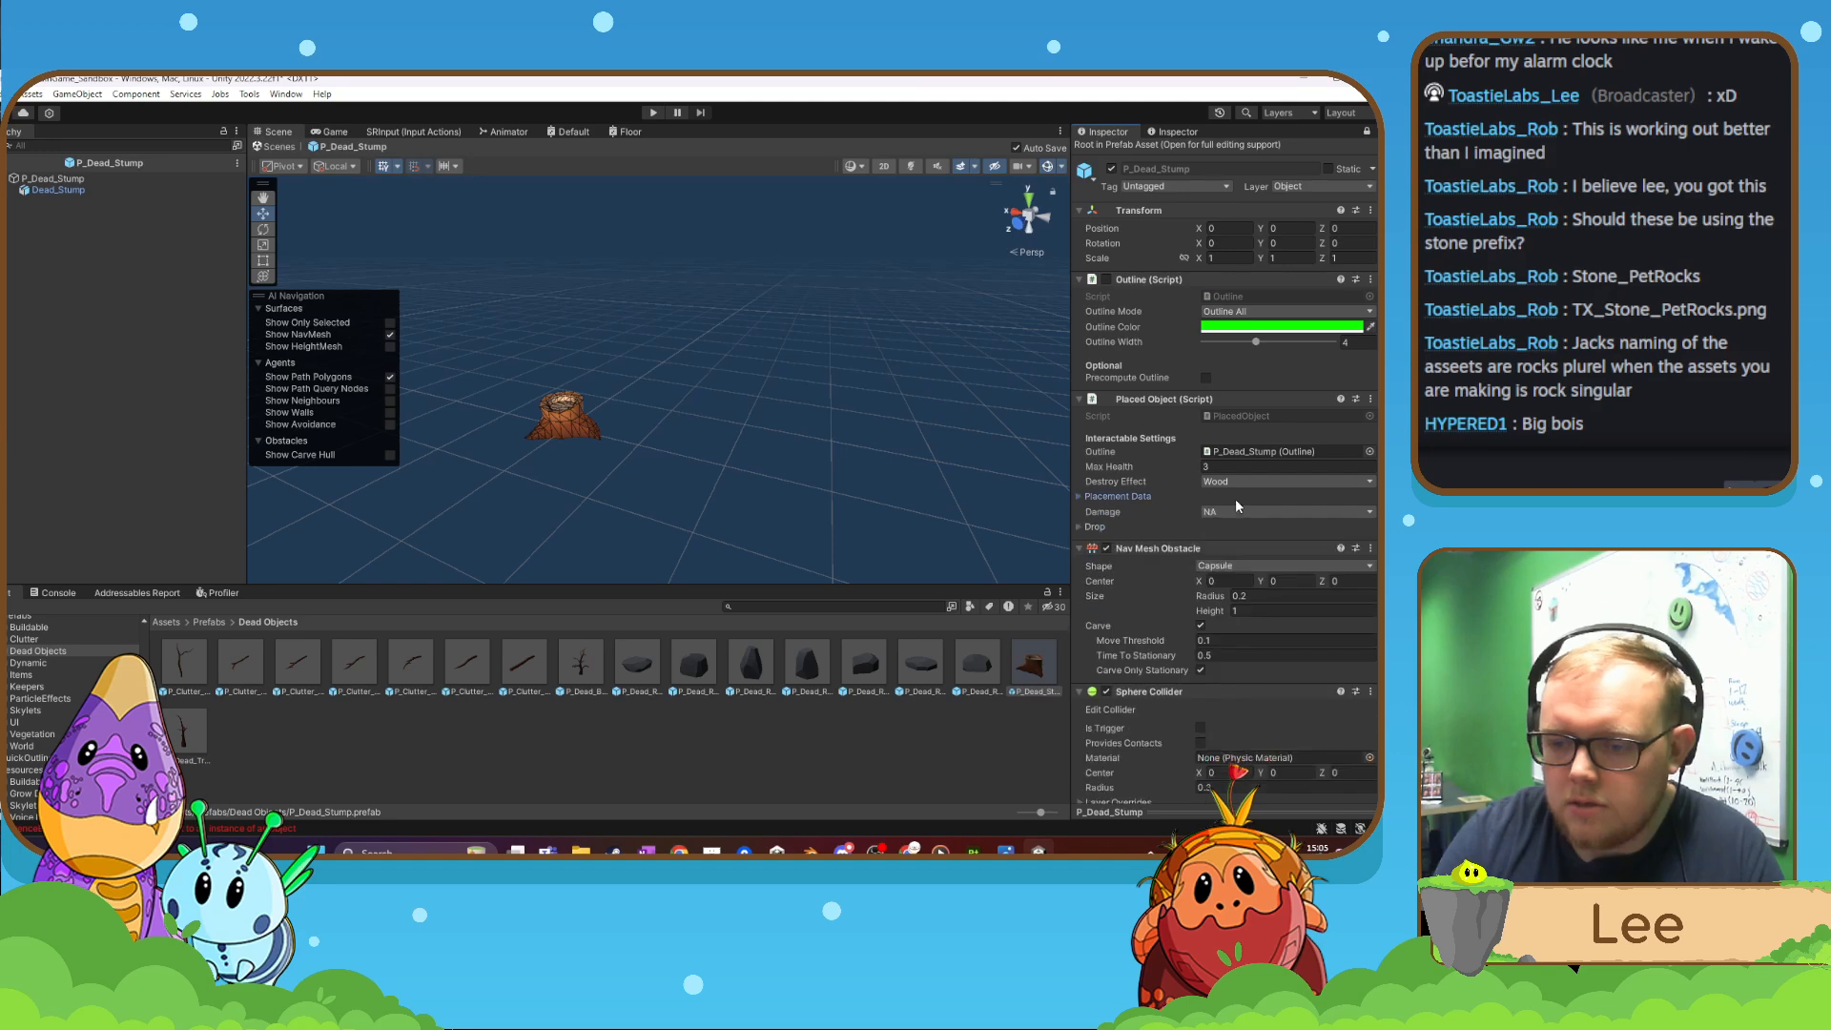
left_click(1146, 498)
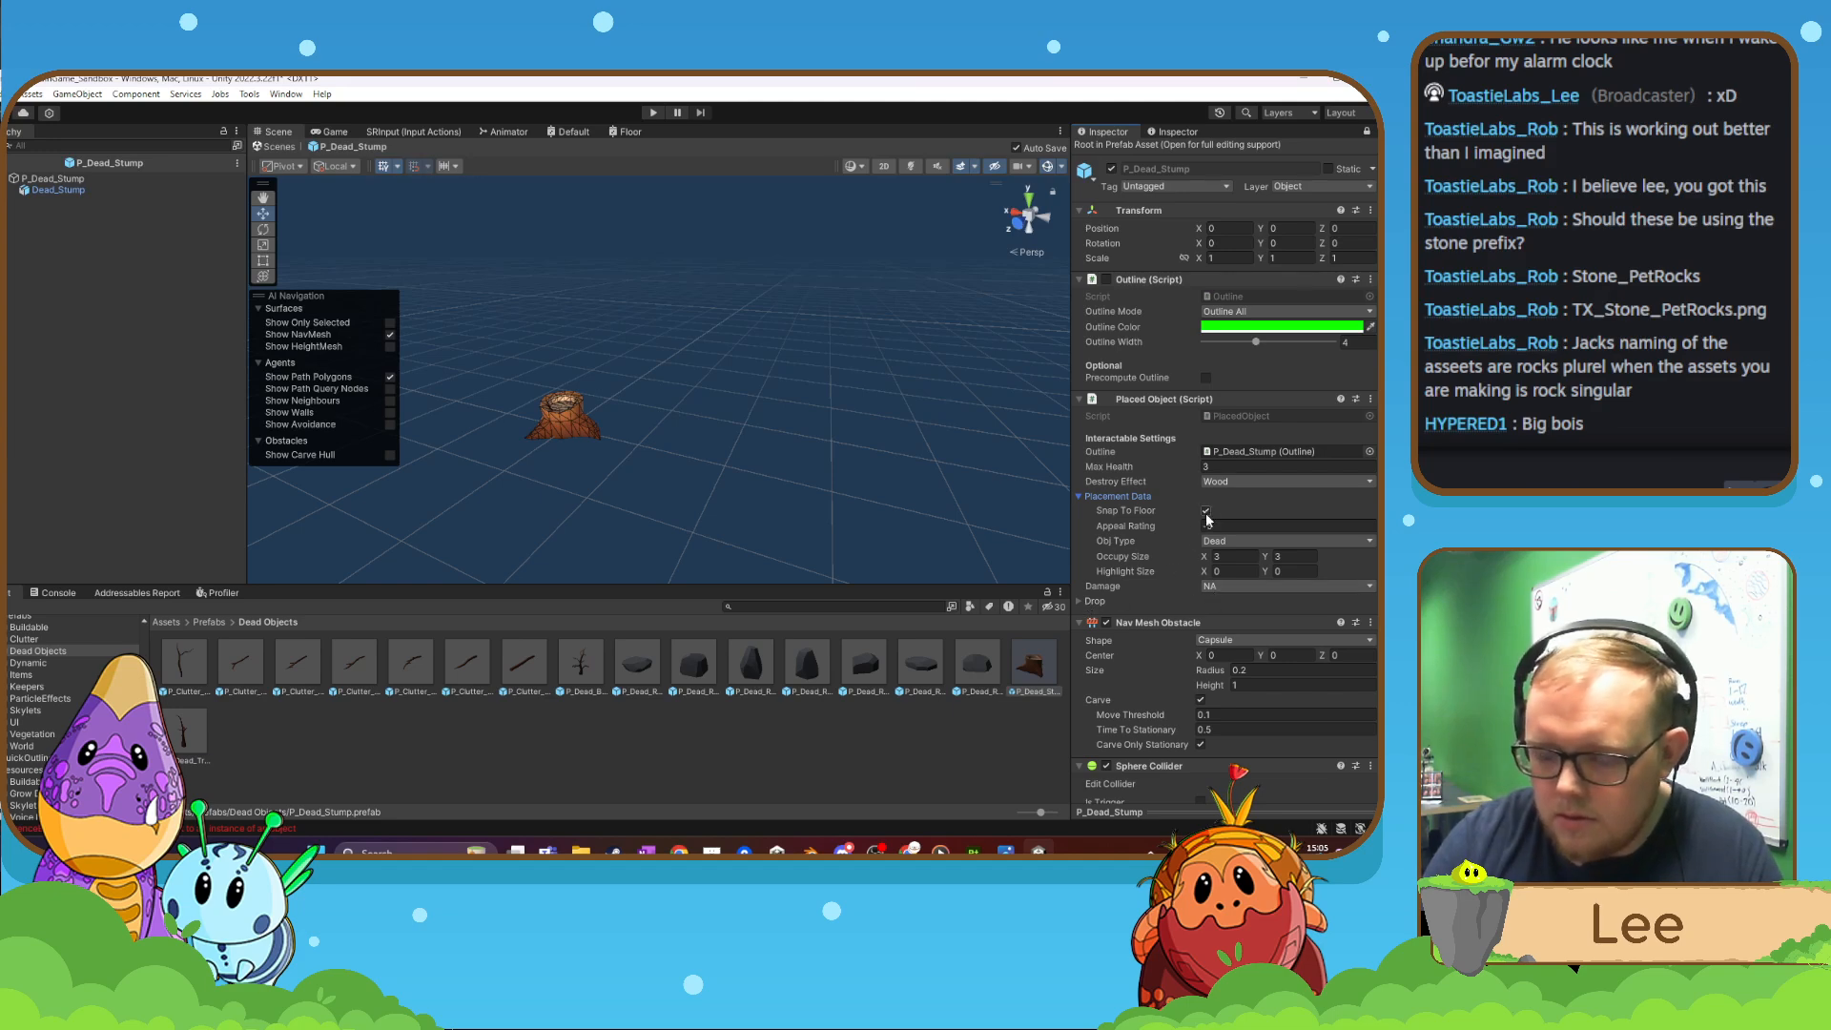
- Open P_Dead_Rock_7 in the unlocked Inspector and examine its Placed Object settings beside the stump's
left_click(979, 666)
left_click(1031, 672)
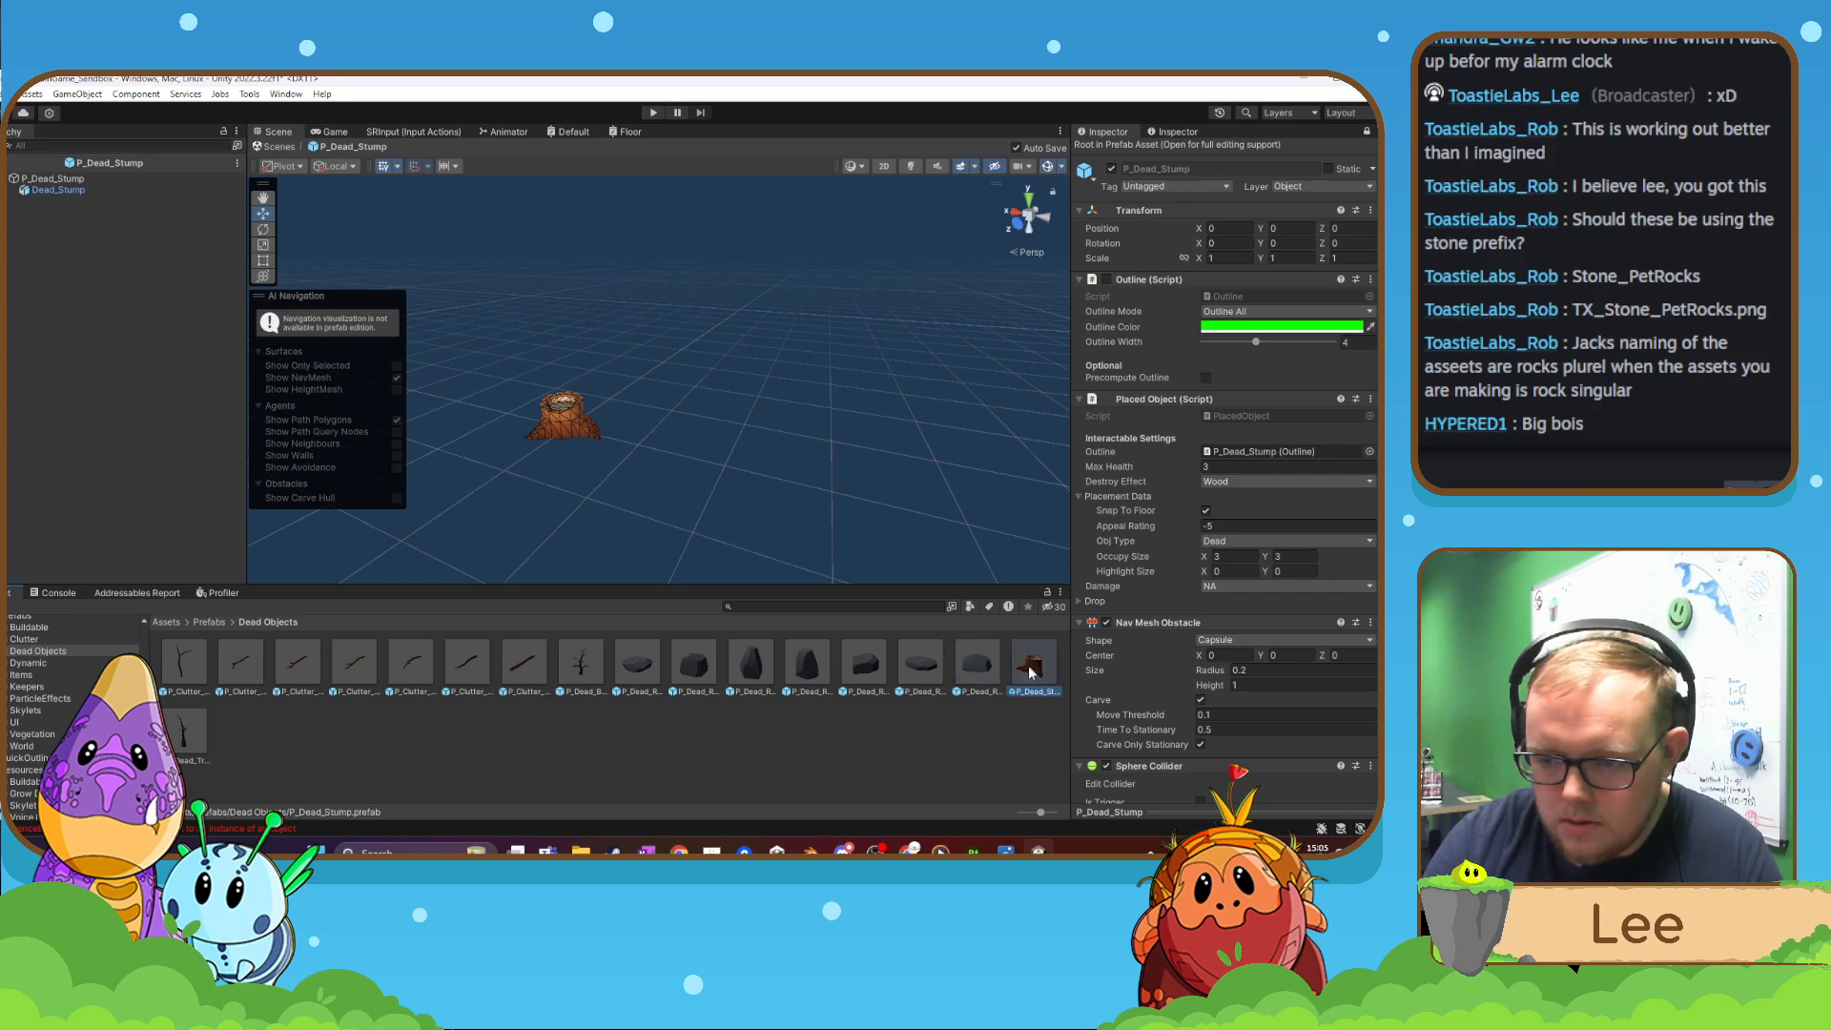
left_click(980, 667)
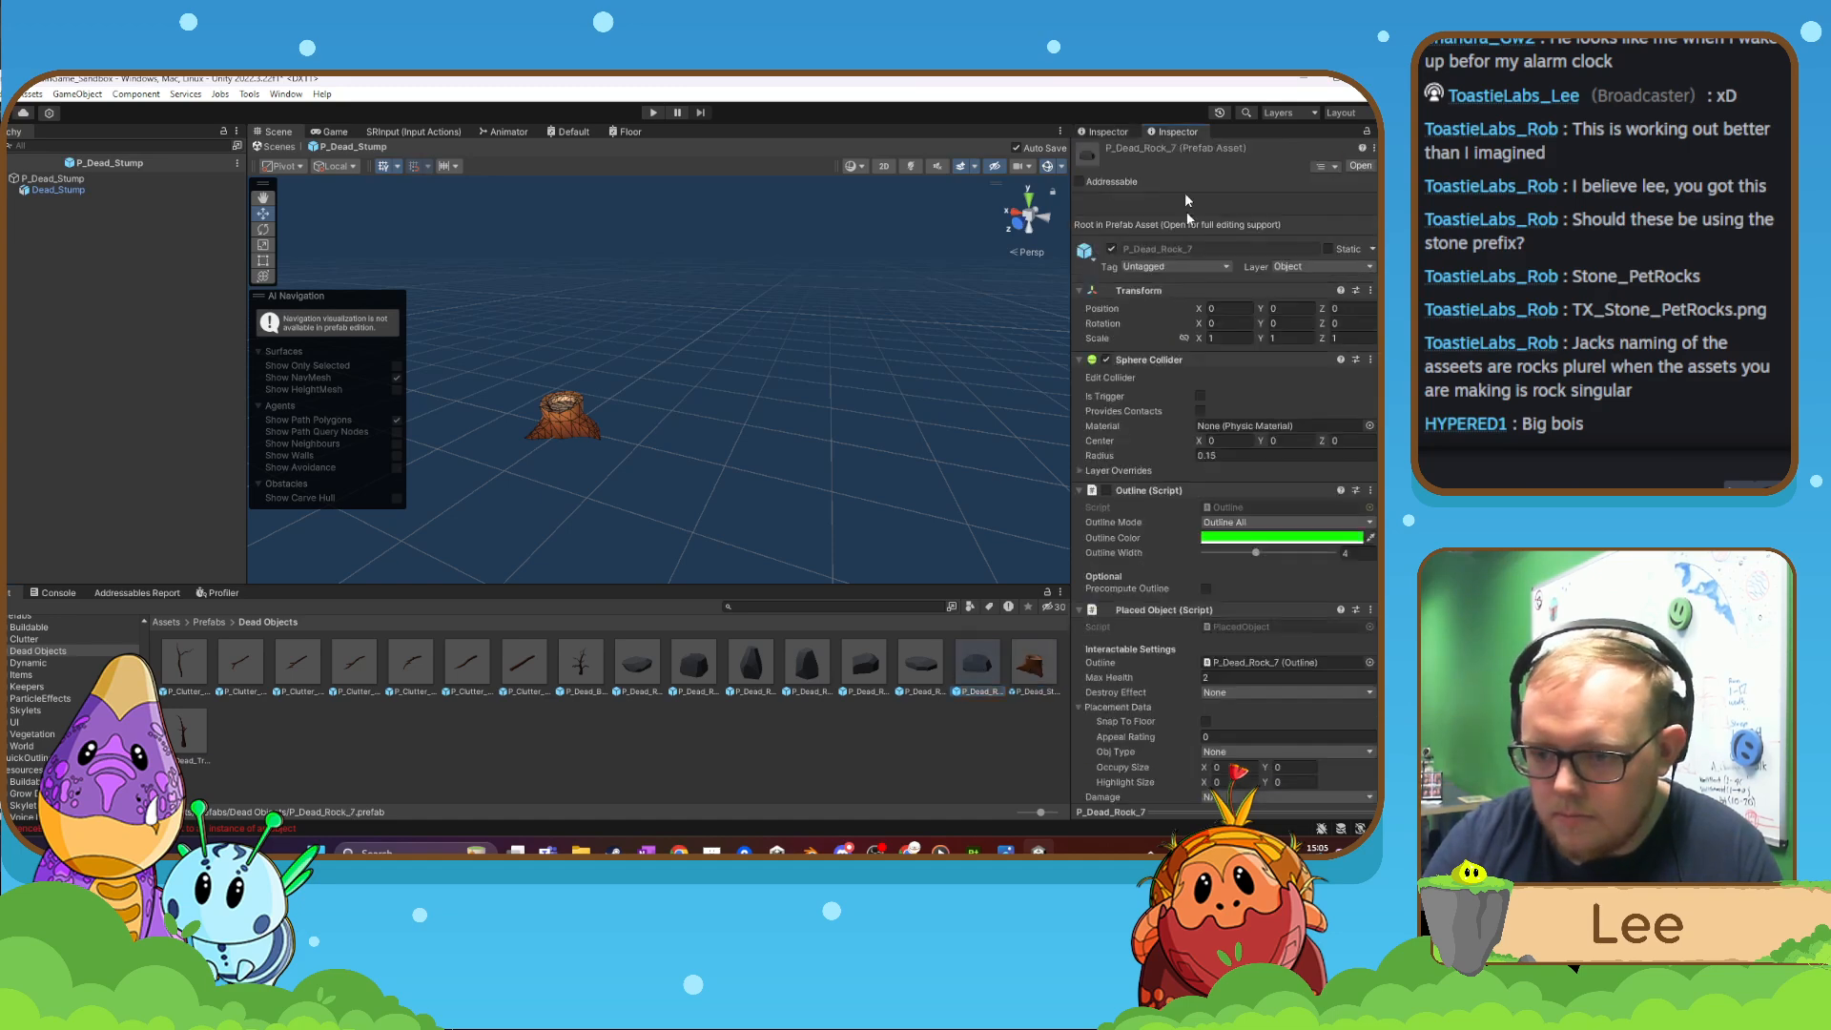
scroll(1244, 557, "down", 5)
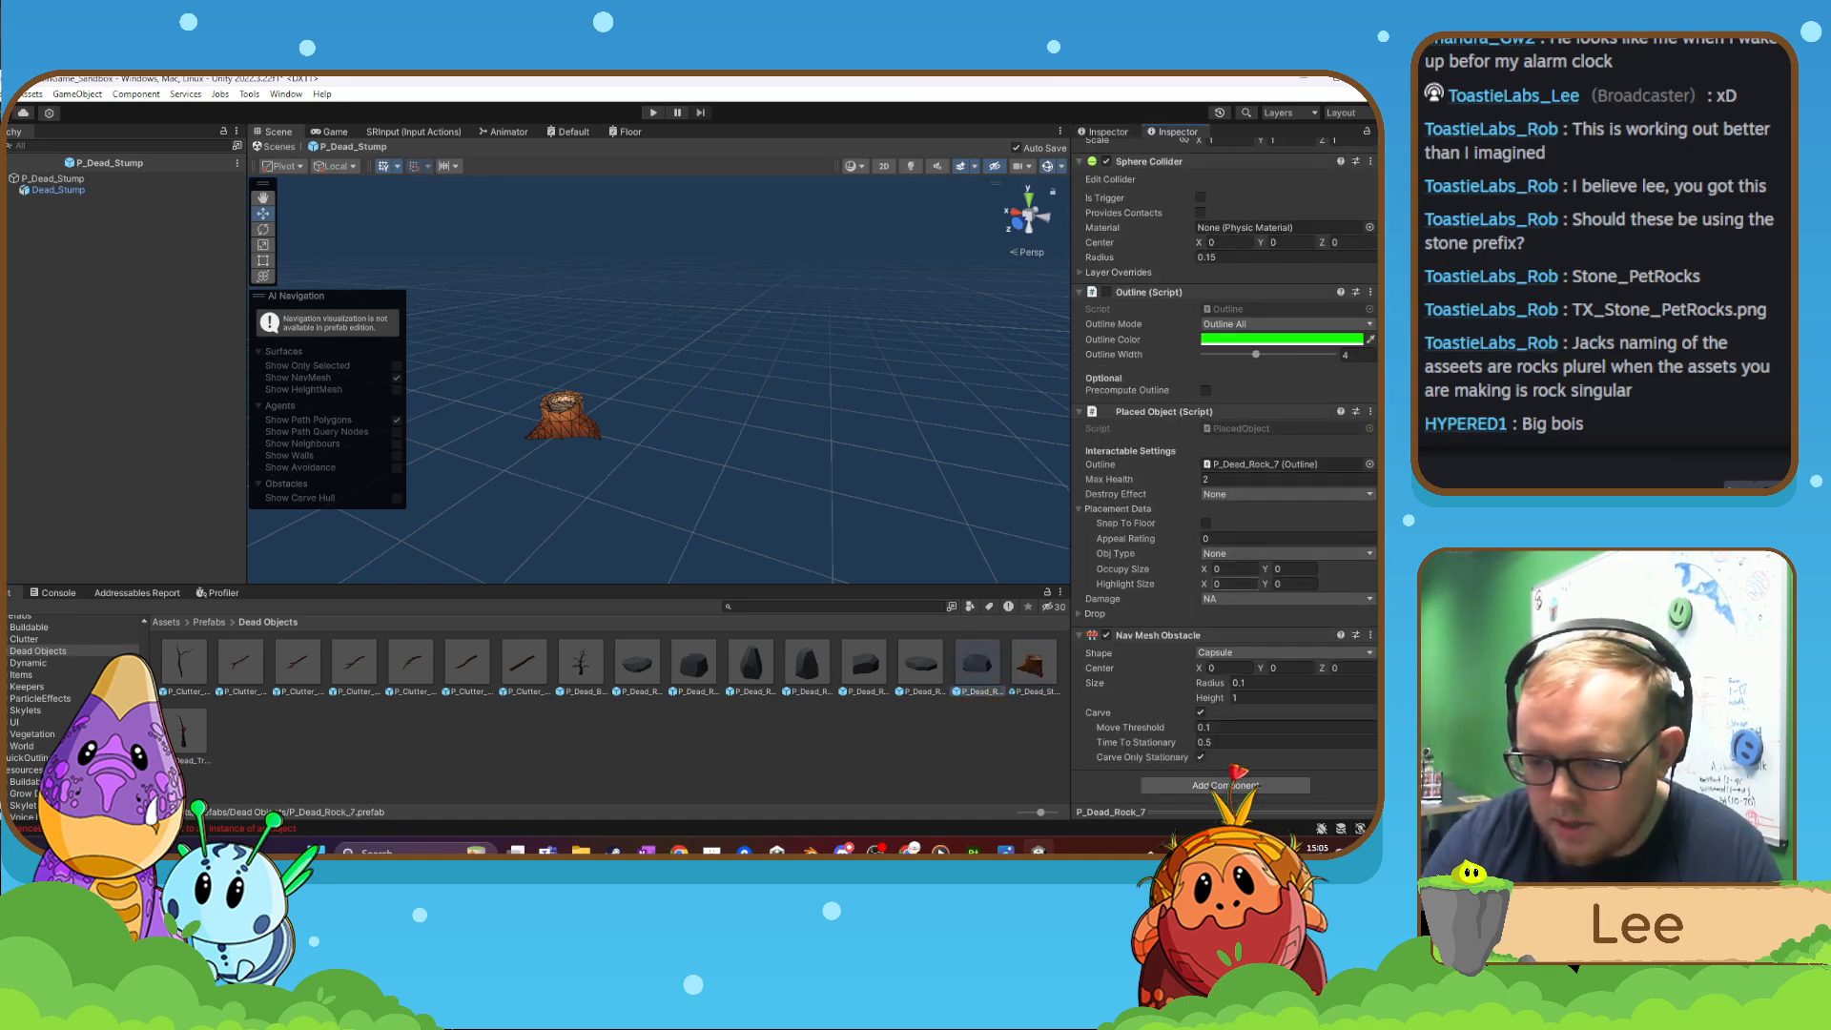
scroll(1206, 654, "up", 1)
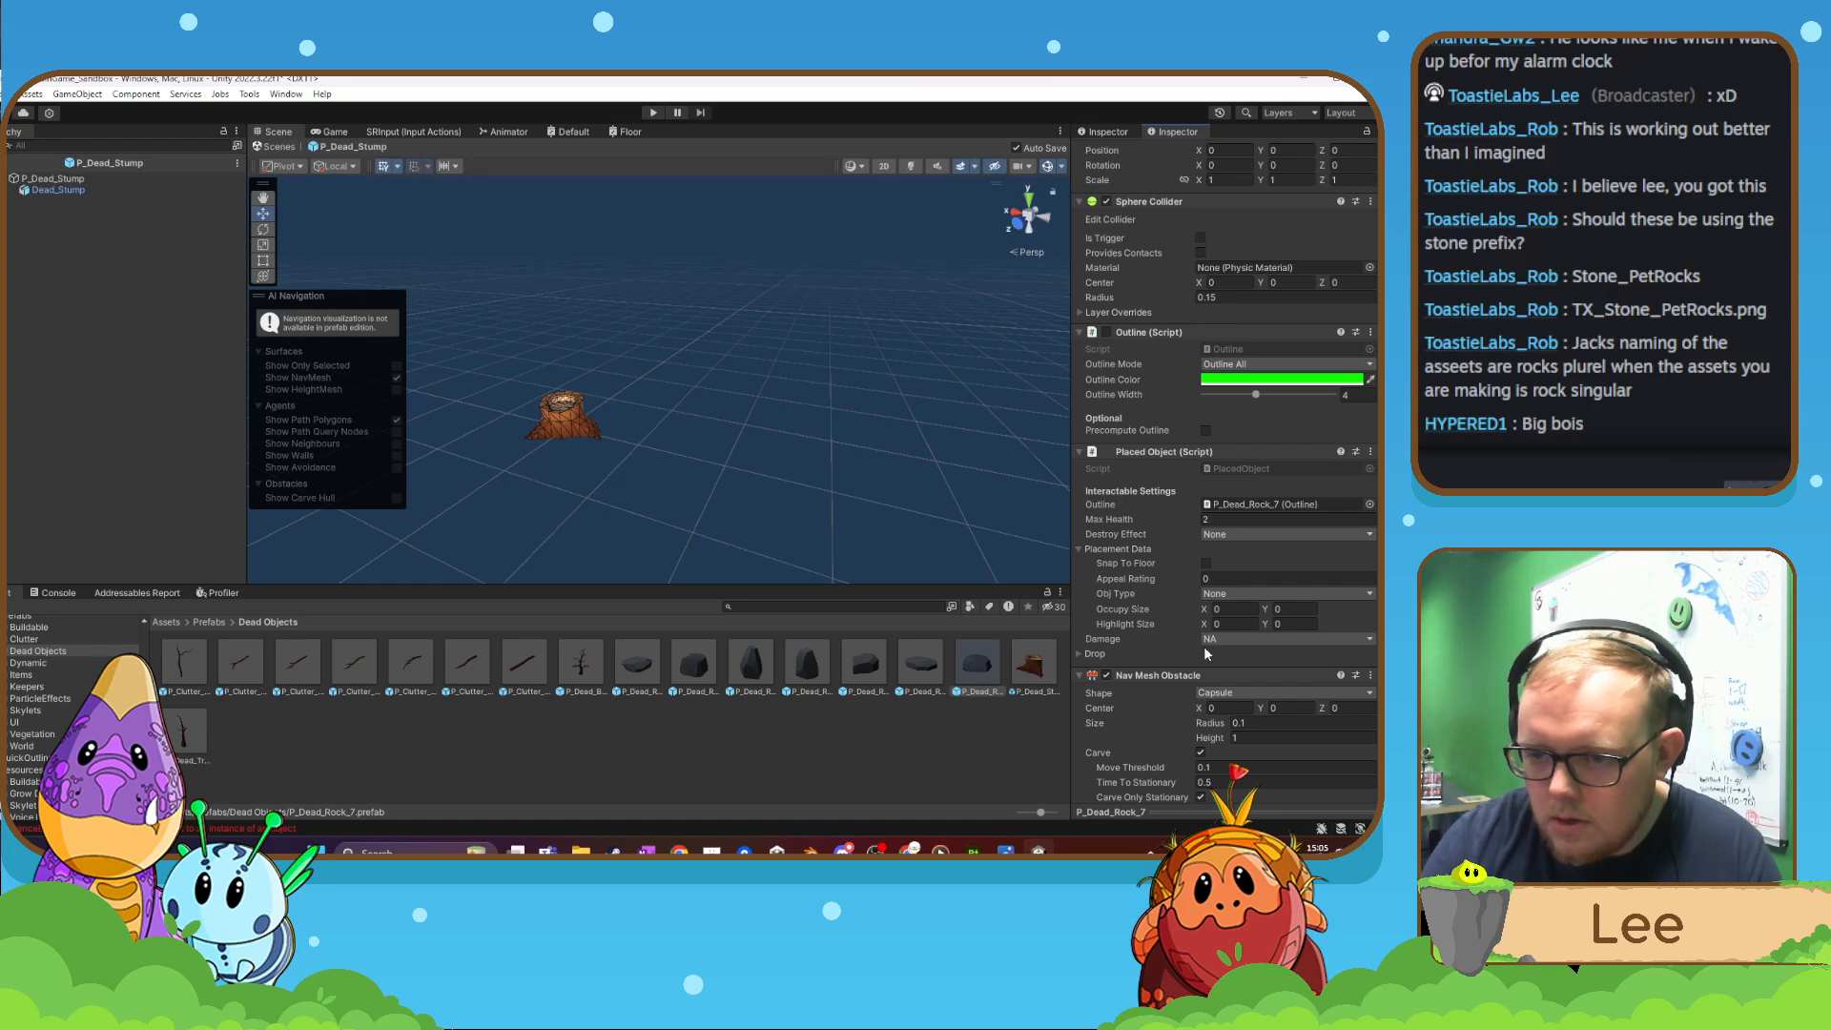
- Return to the P_Dead_Stump prefab's settings and set its Max Health to 5
scroll(1206, 653, "up", 3)
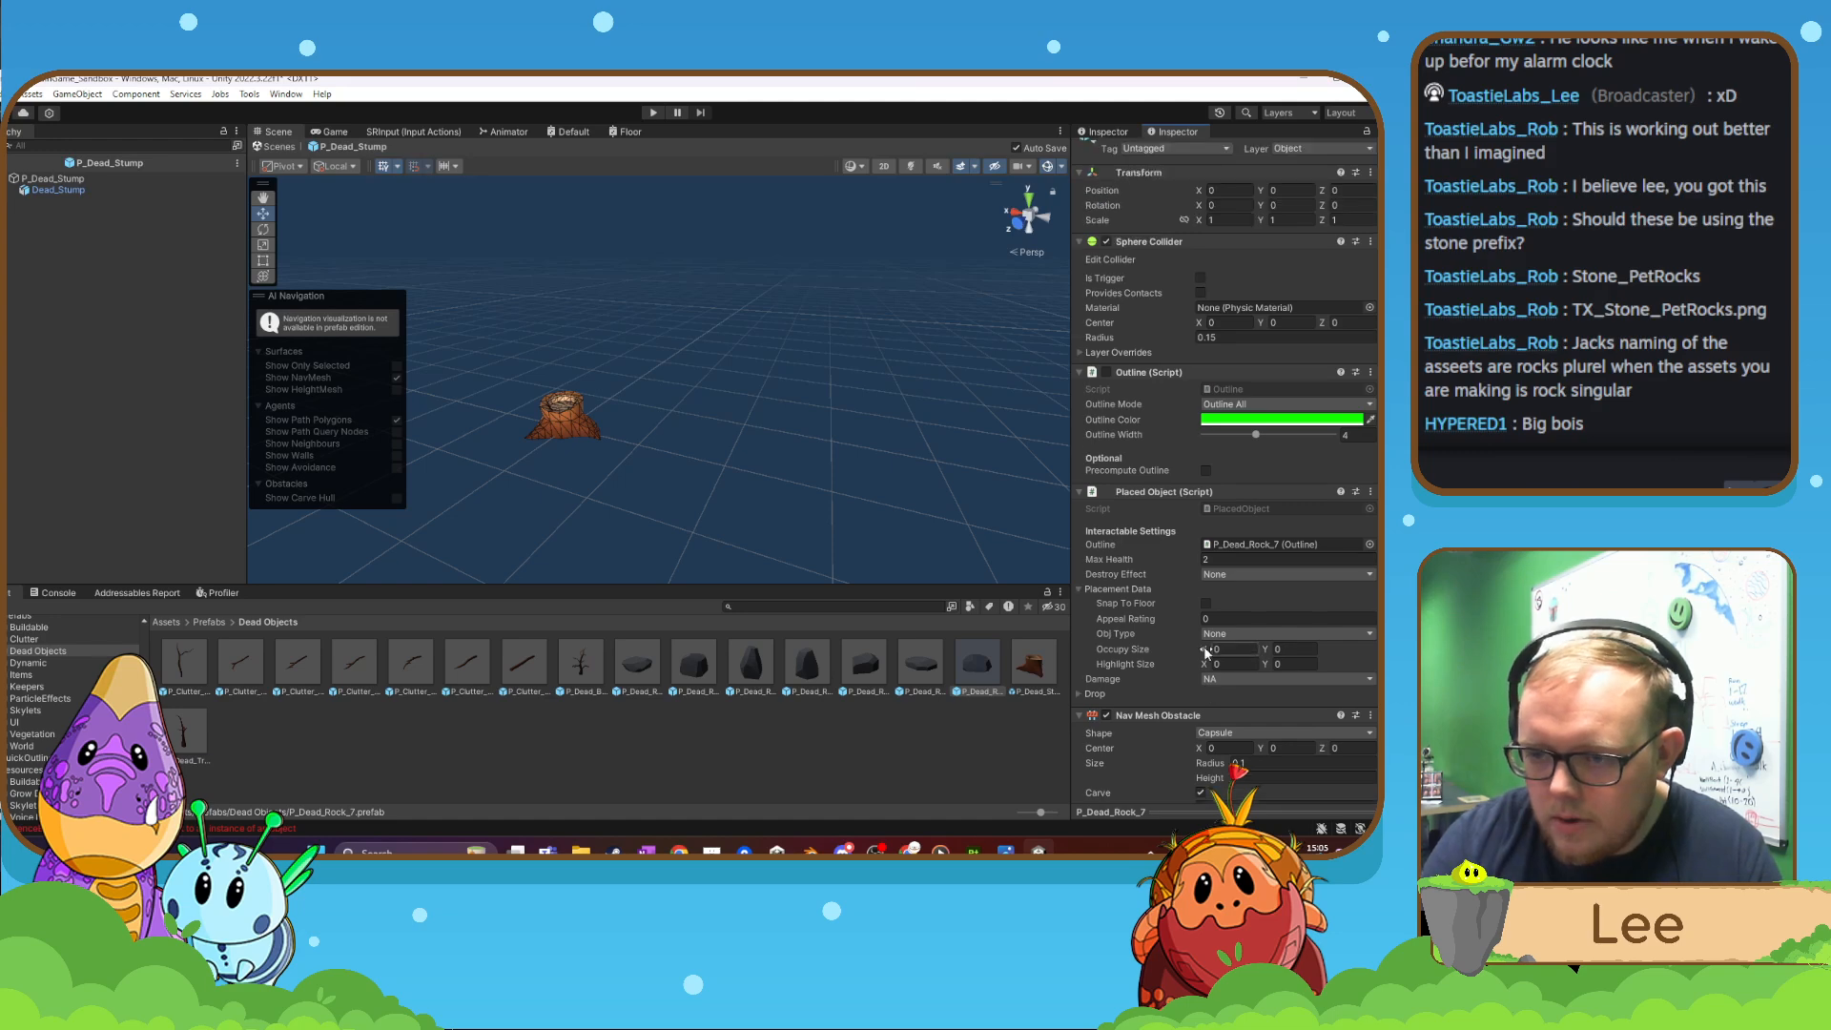
left_click(1028, 673)
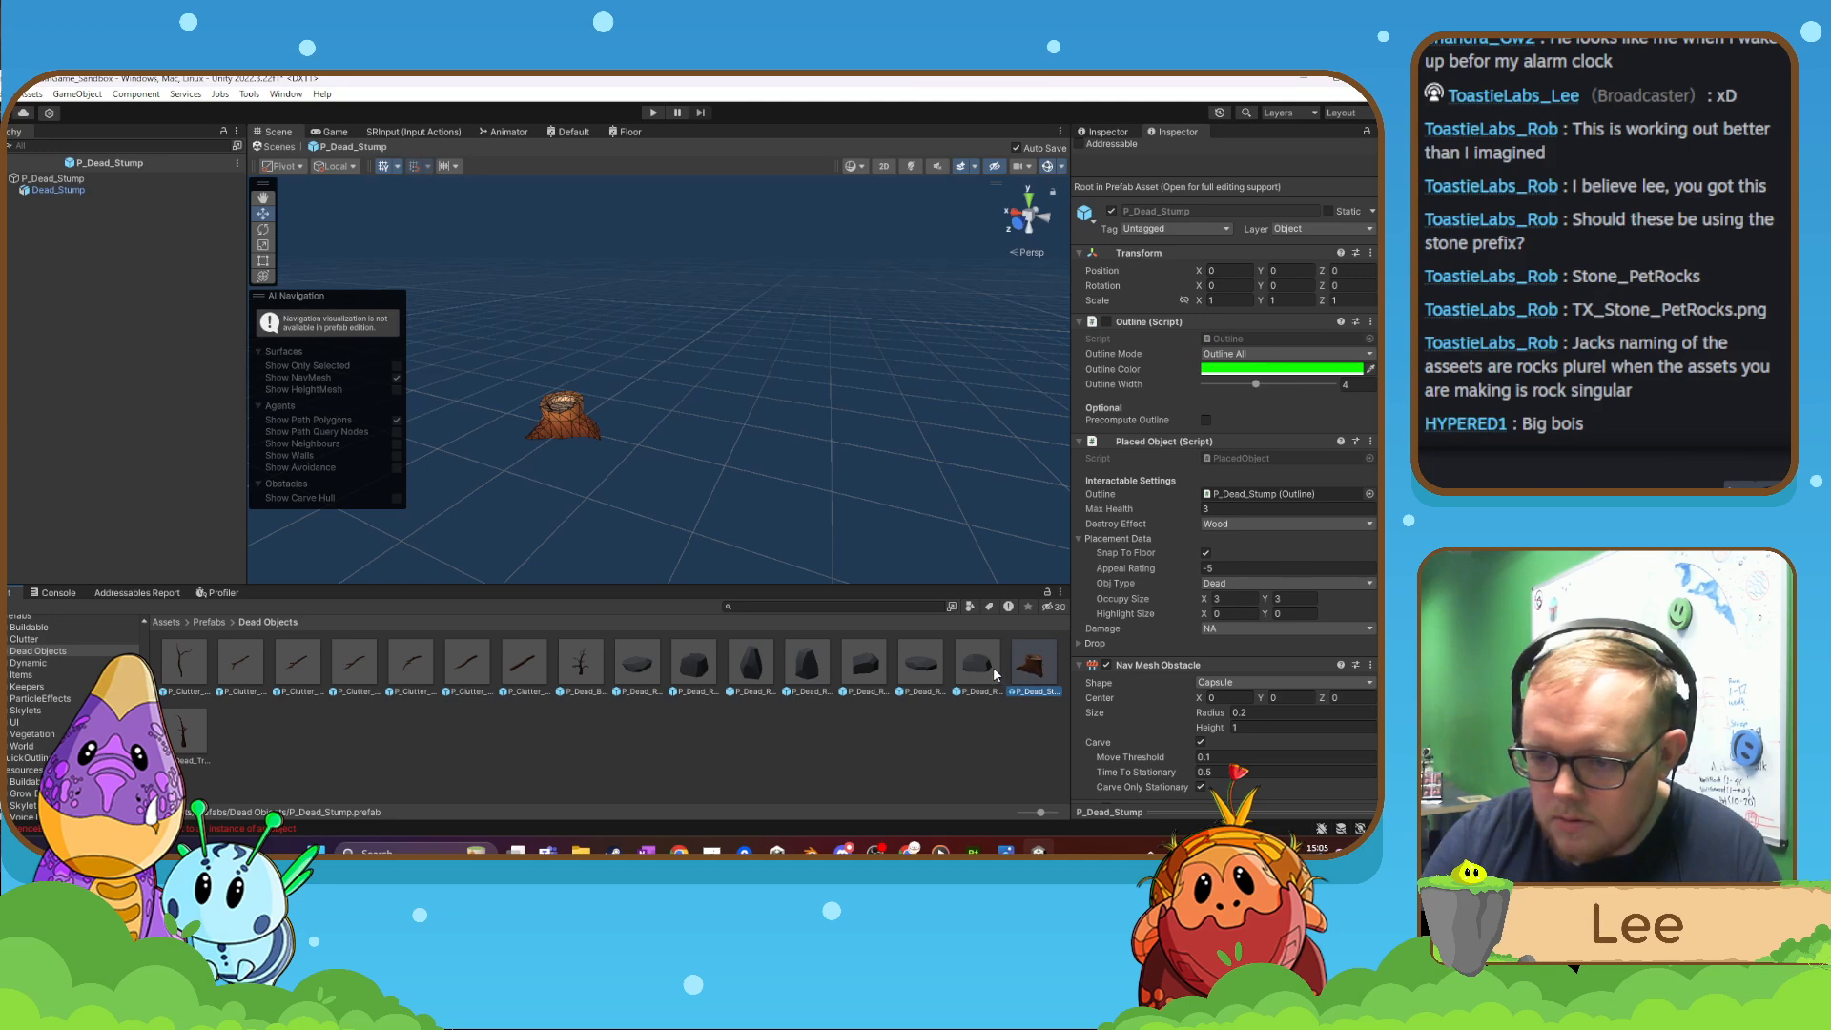
left_click(1214, 507)
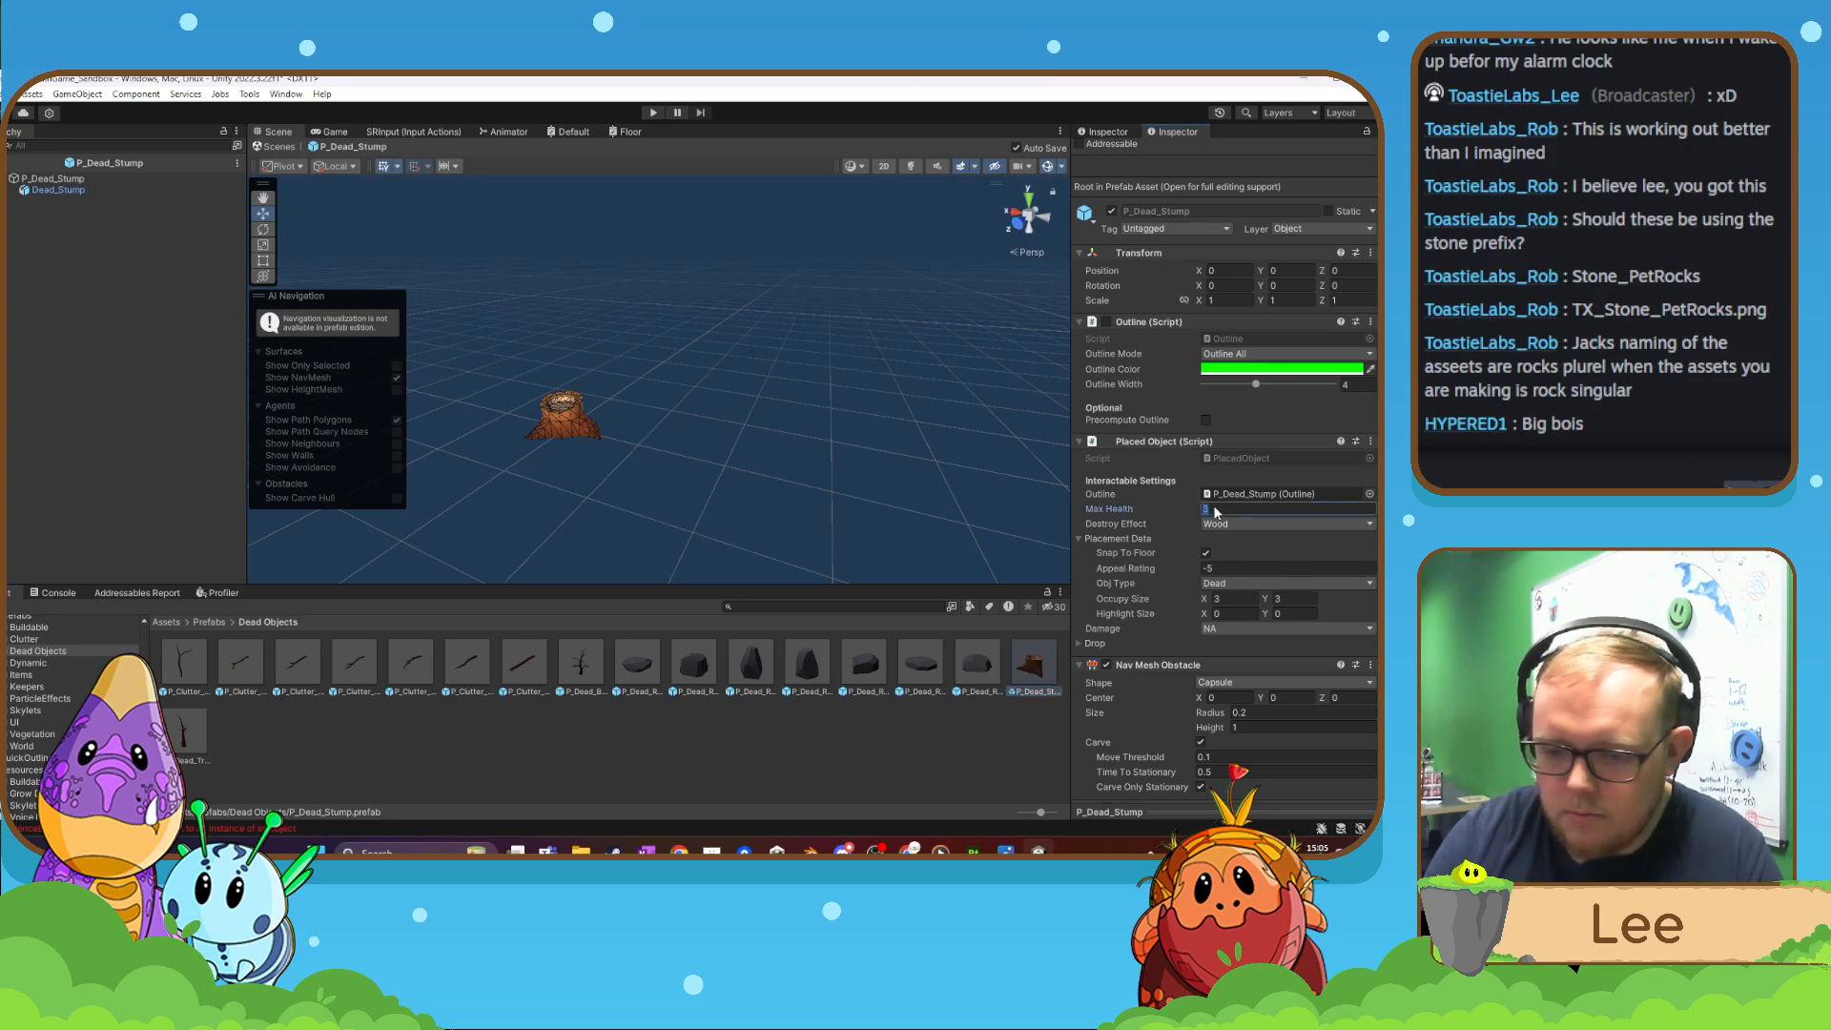
type("4")
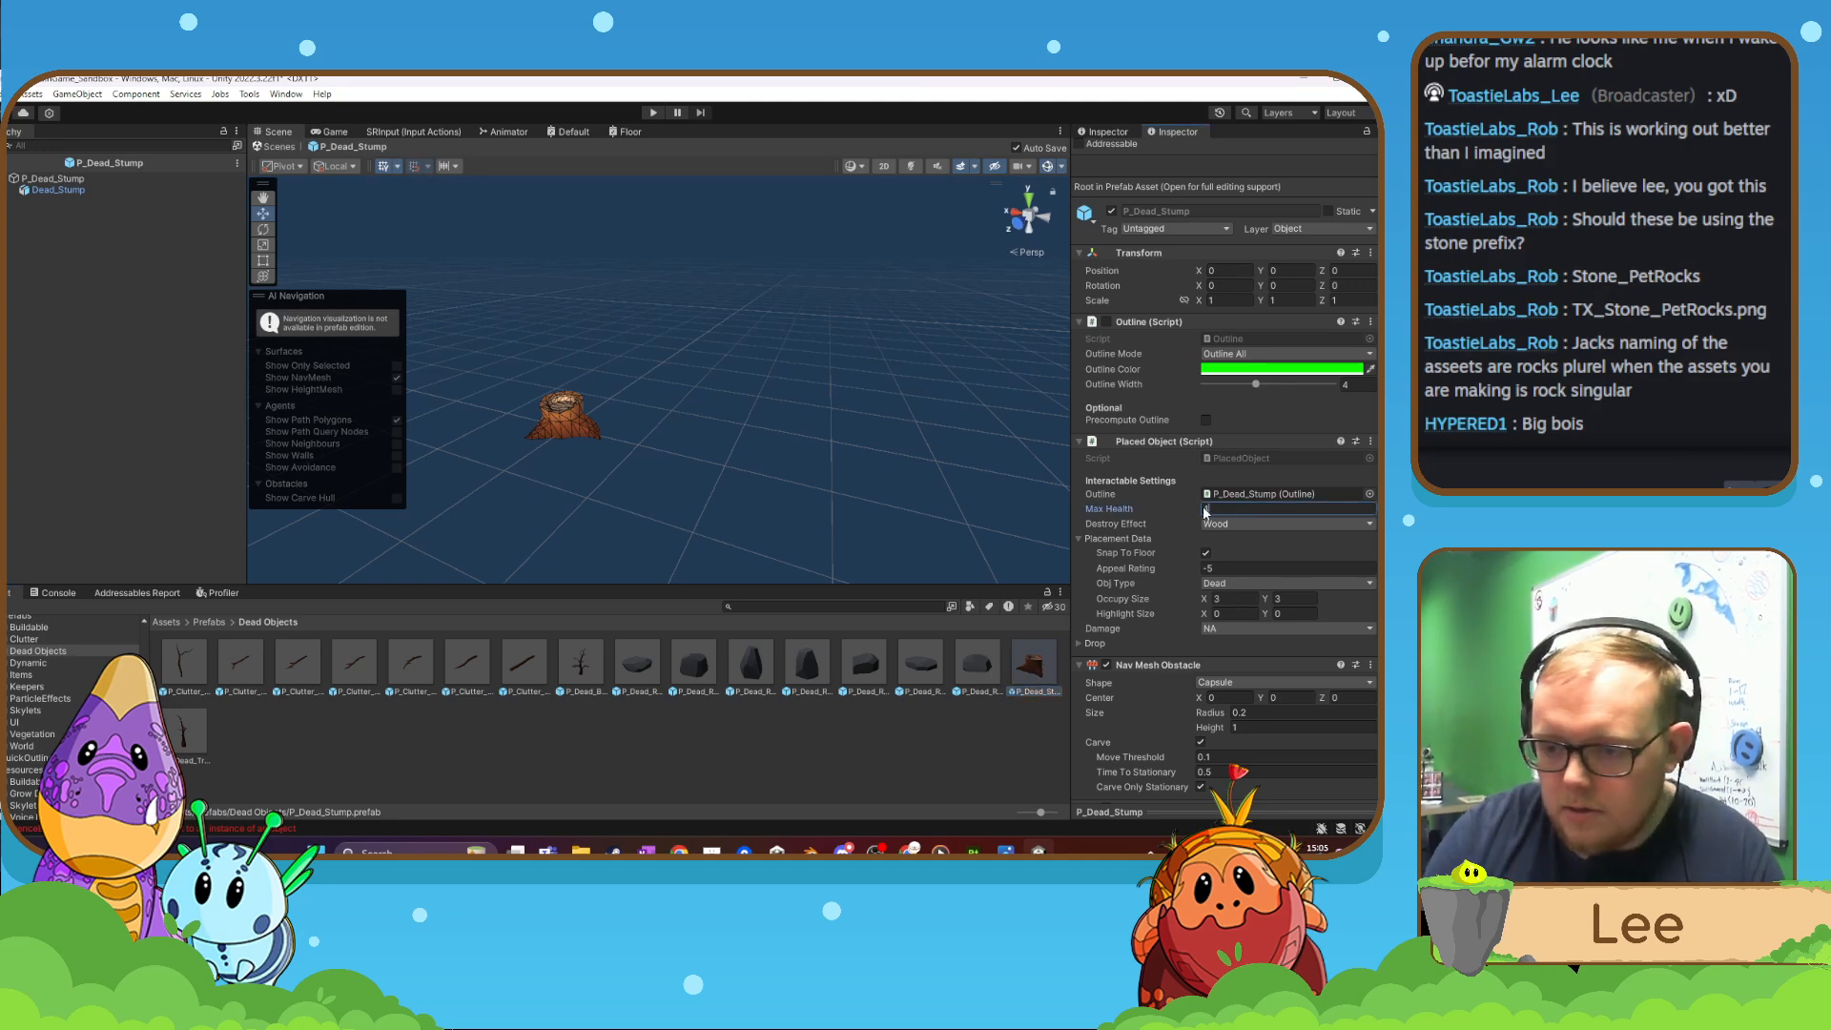
type("5")
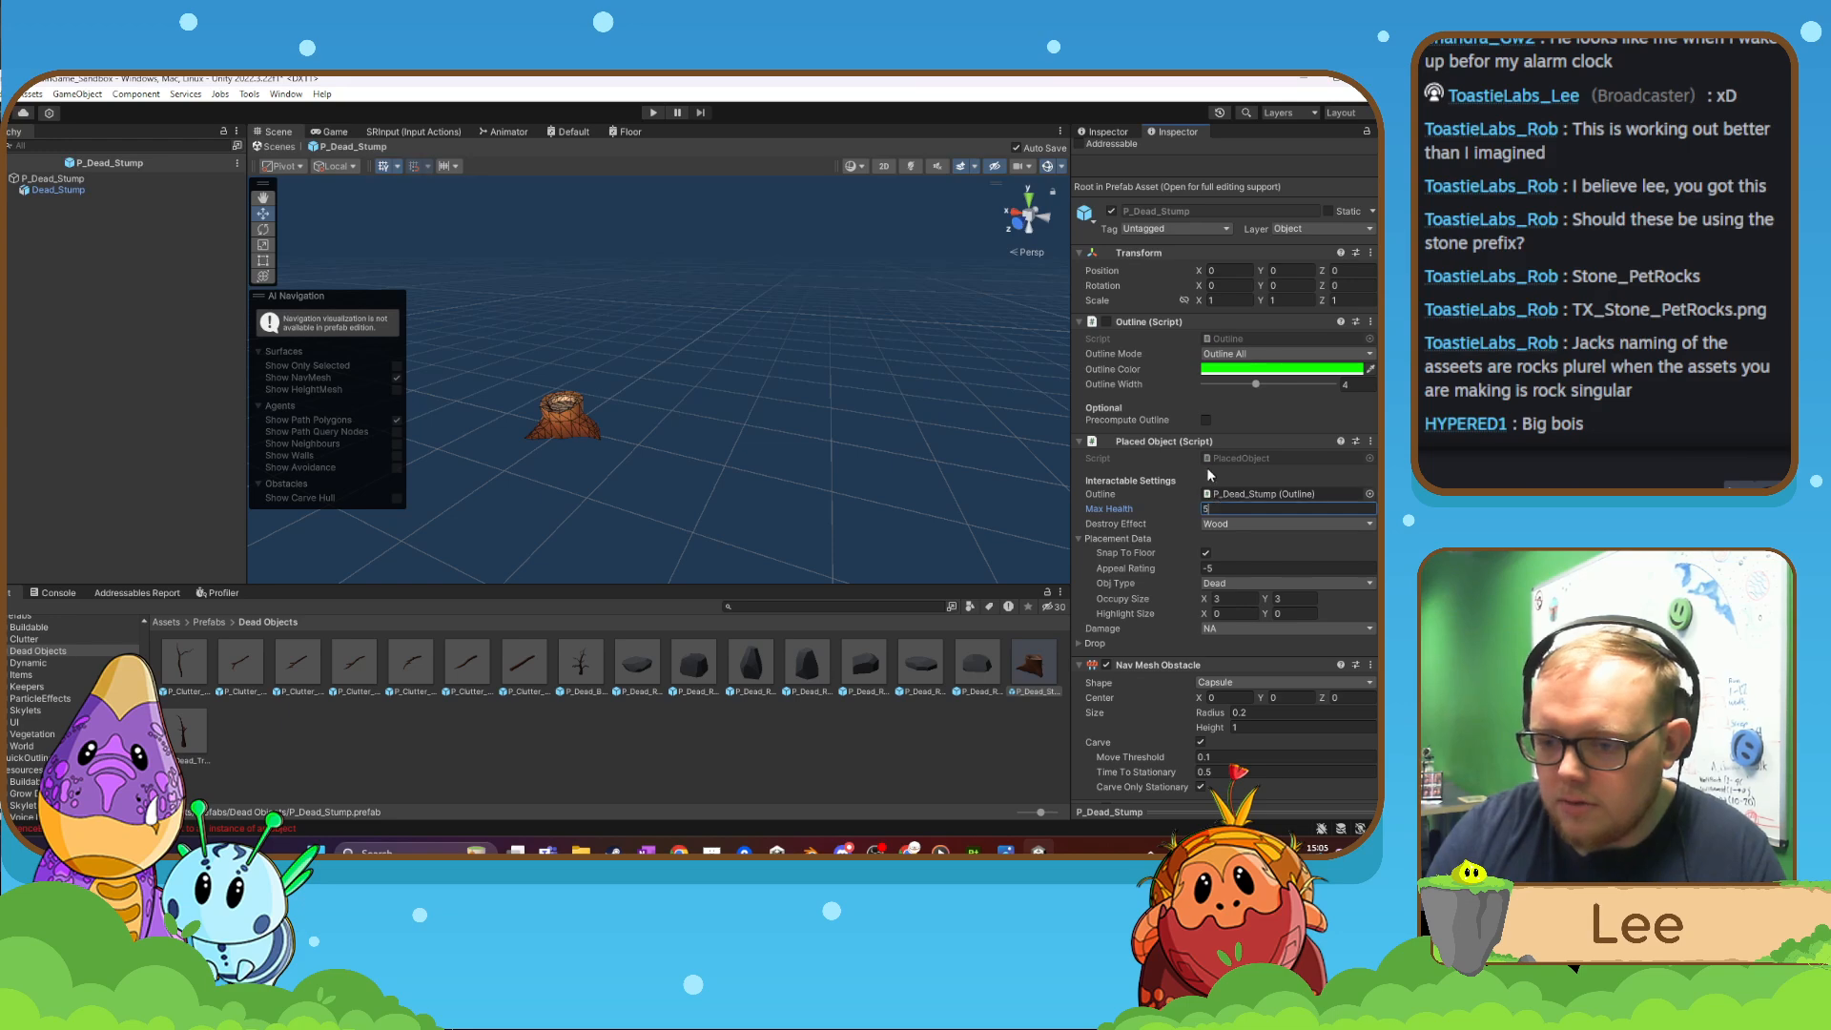
key("Return")
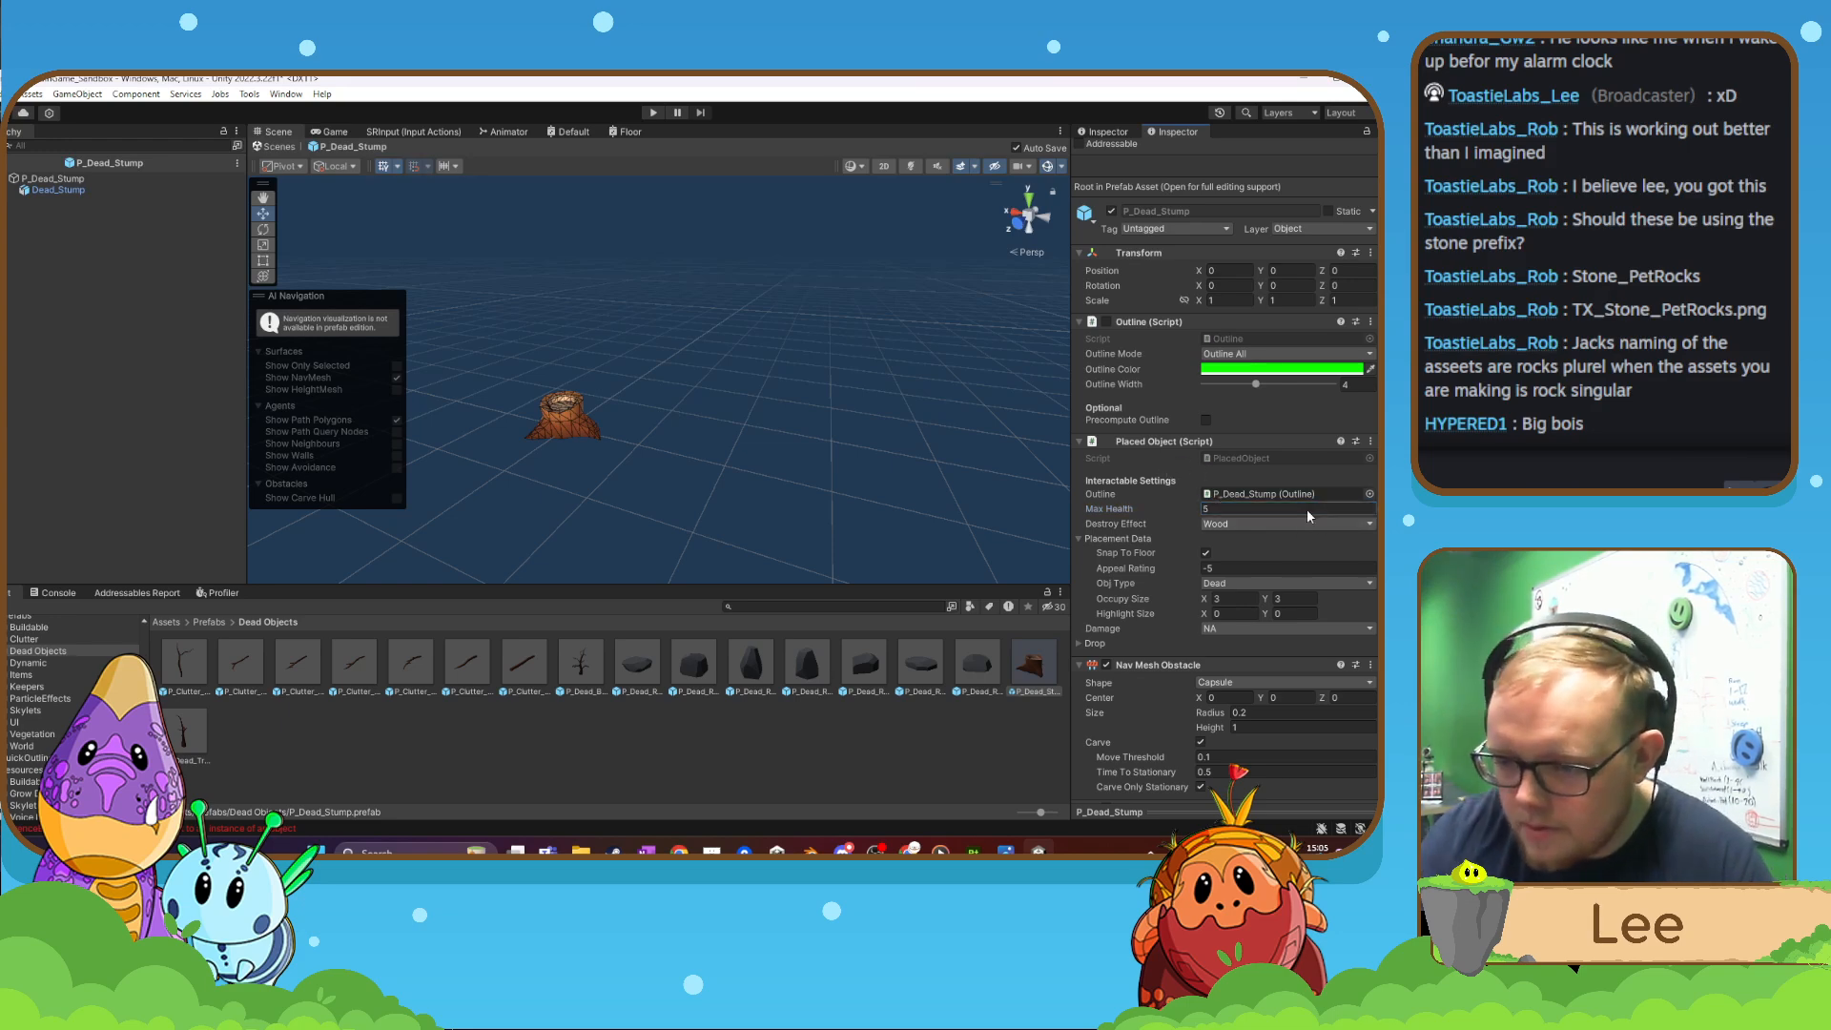
- Compare P_Dead_Stump's Placed Object, Nav Mesh Obstacle and Sphere Collider settings with those of P_Dead_Rock_7
scroll(1304, 549, "down", 2)
scroll(1304, 557, "down", 1)
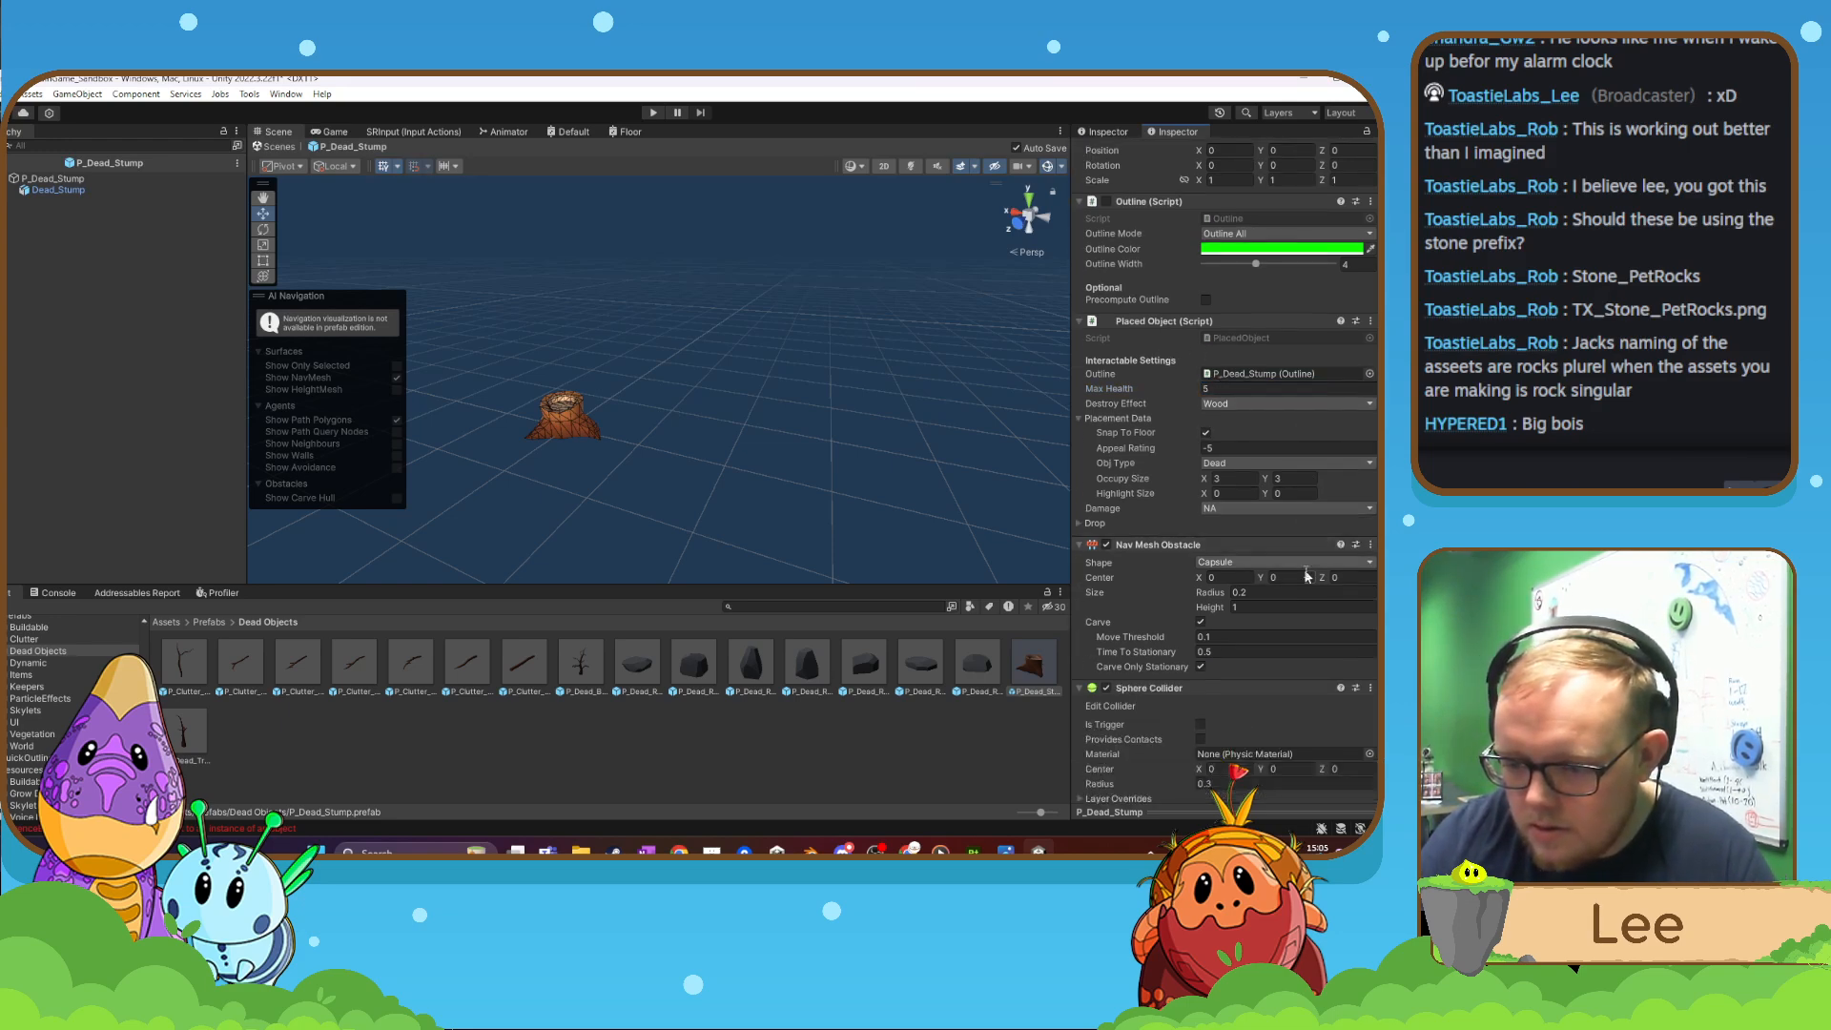
scroll(1282, 666, "down", 1)
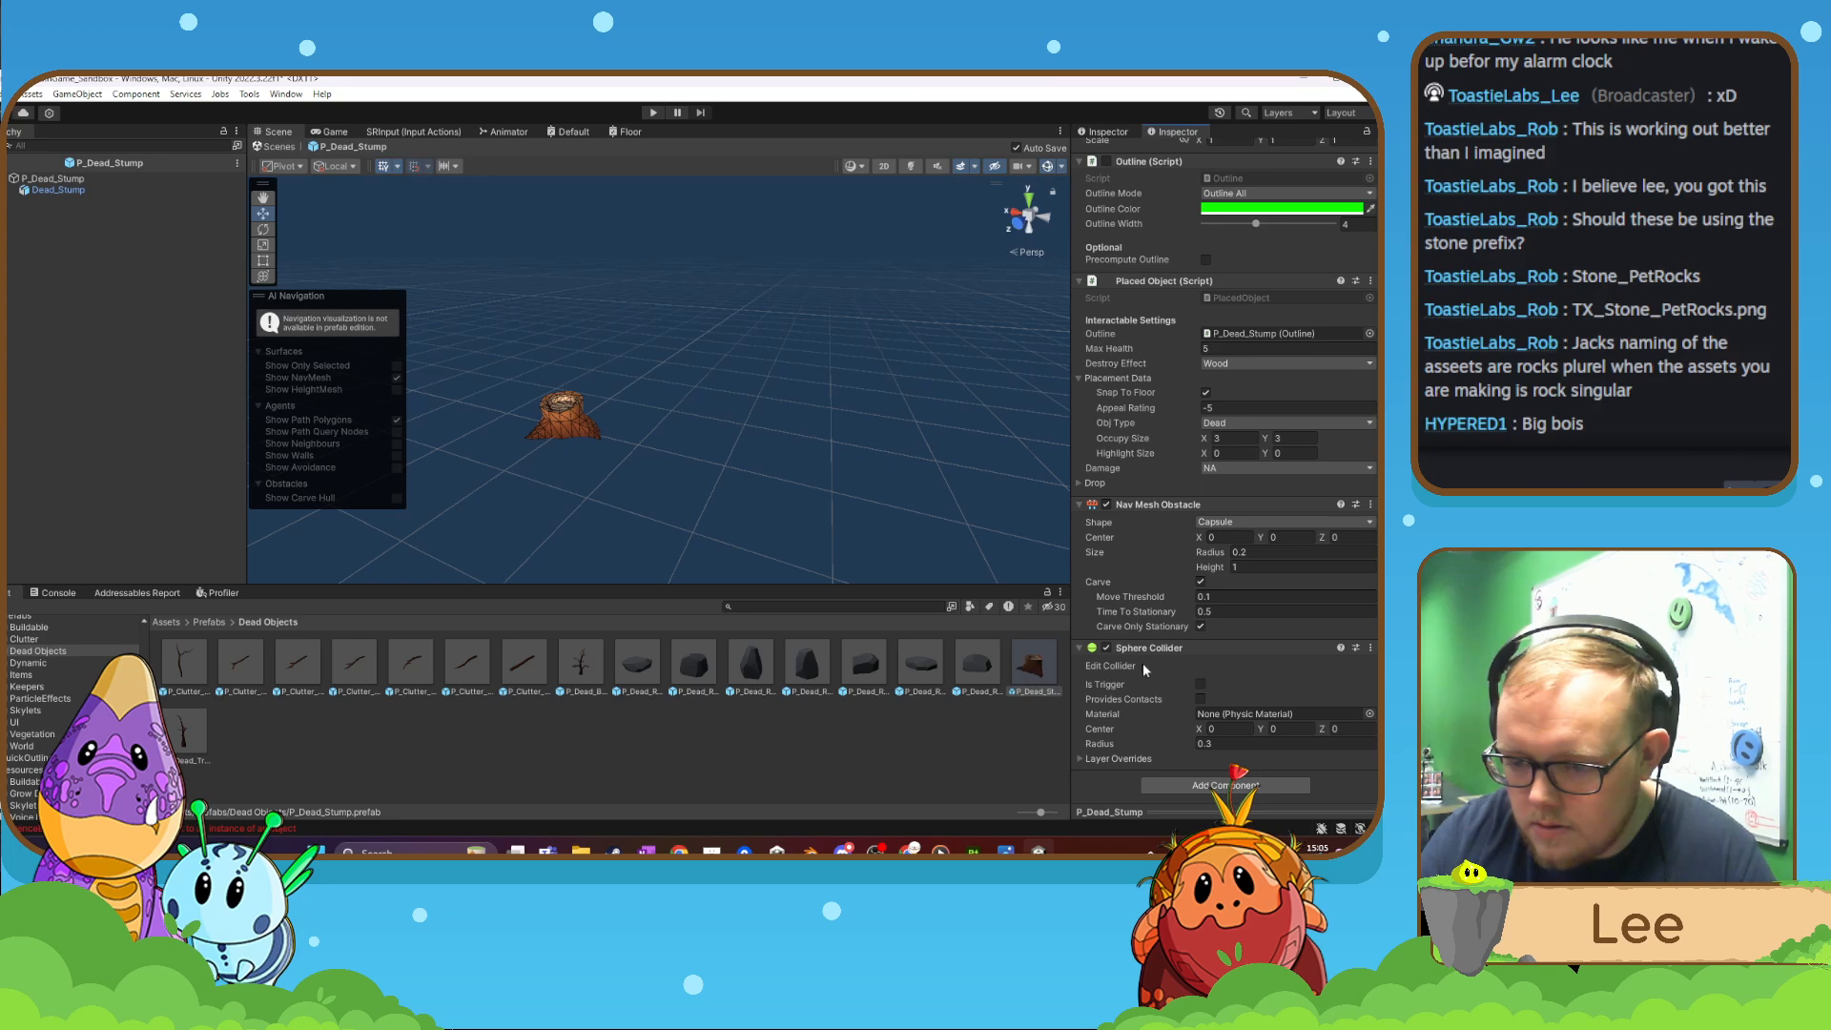
scroll(1228, 672, "up", 5)
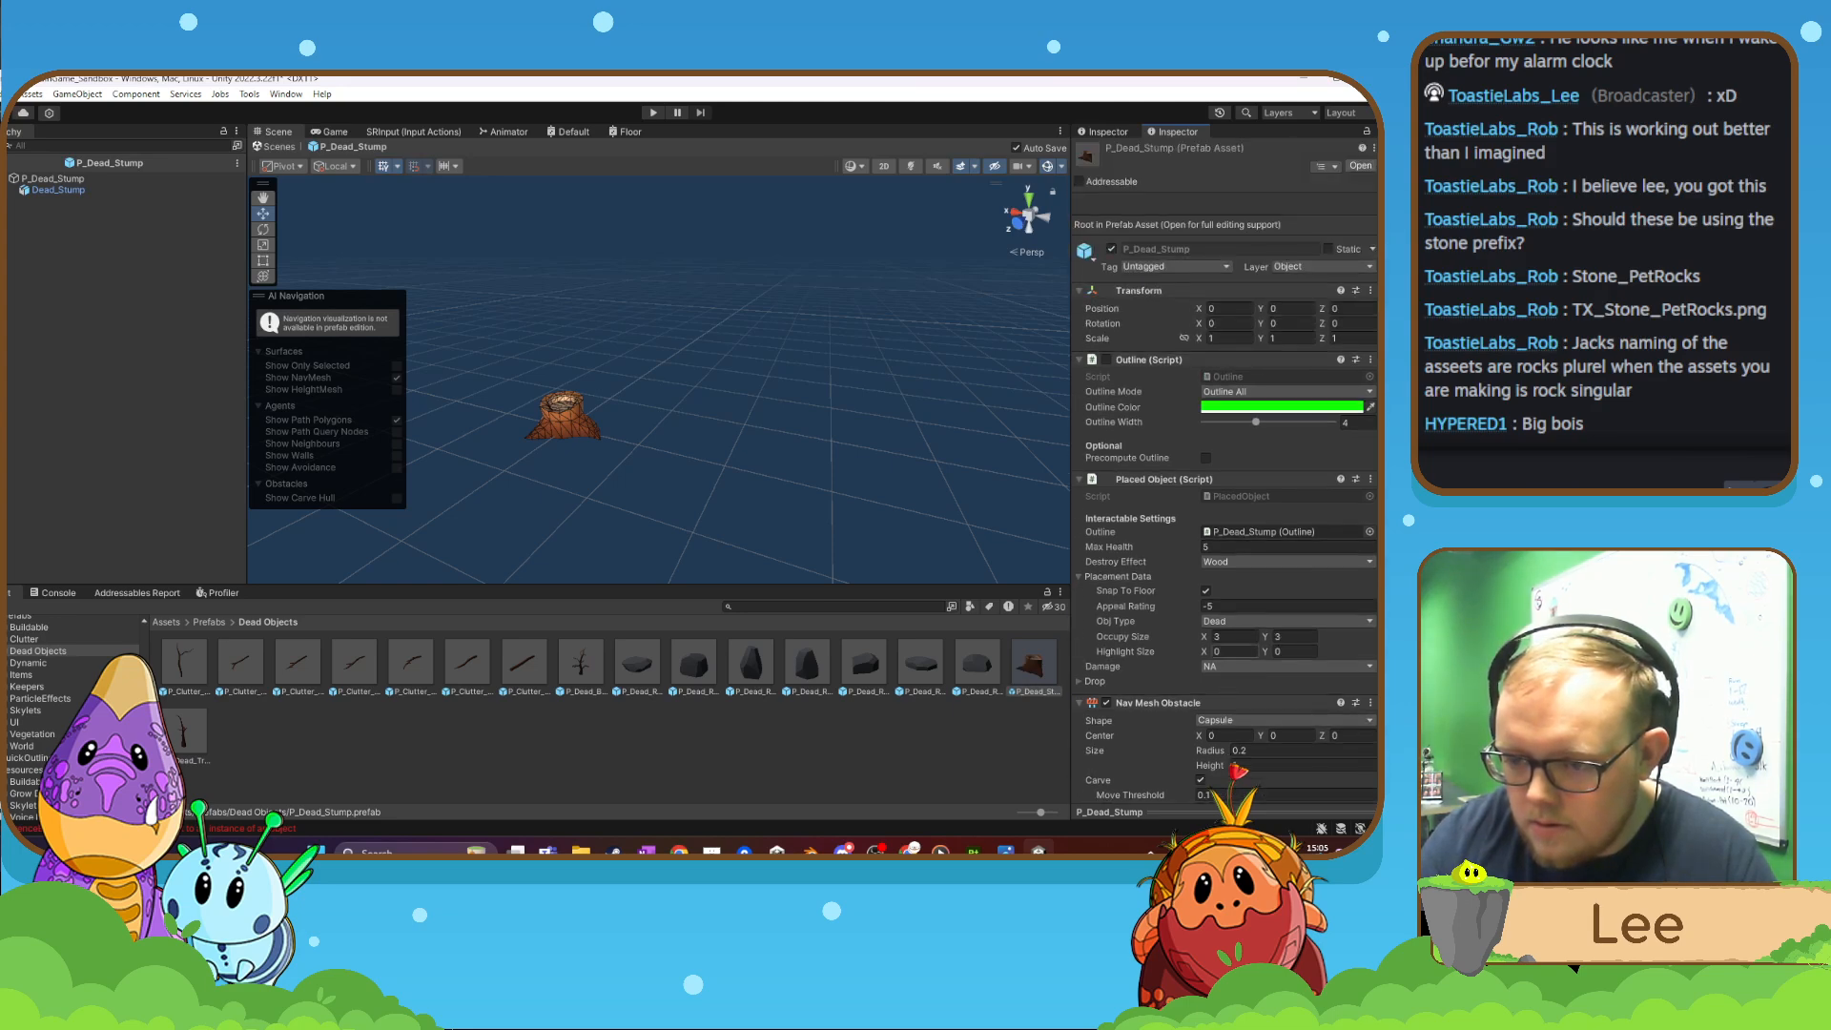
left_click(976, 664)
scroll(1165, 656, "down", 5)
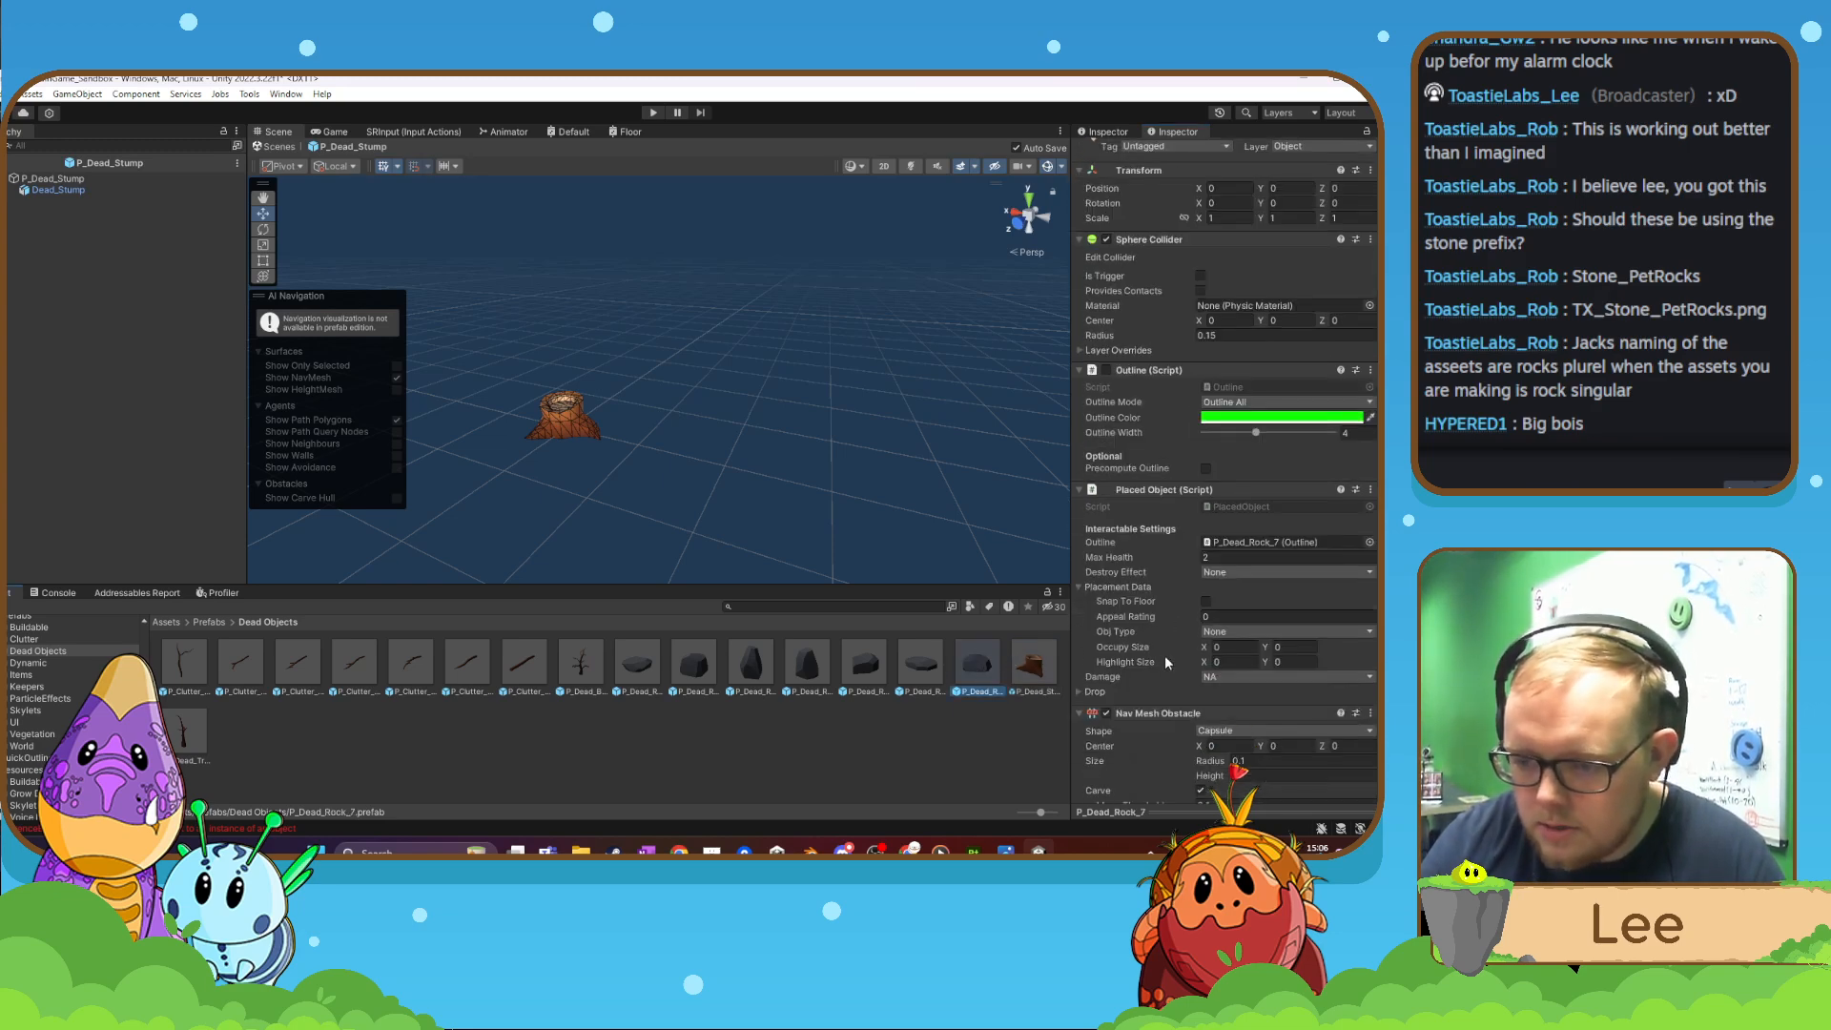
left_click(1030, 665)
scroll(1165, 666, "up", 3)
scroll(1160, 672, "down", 3)
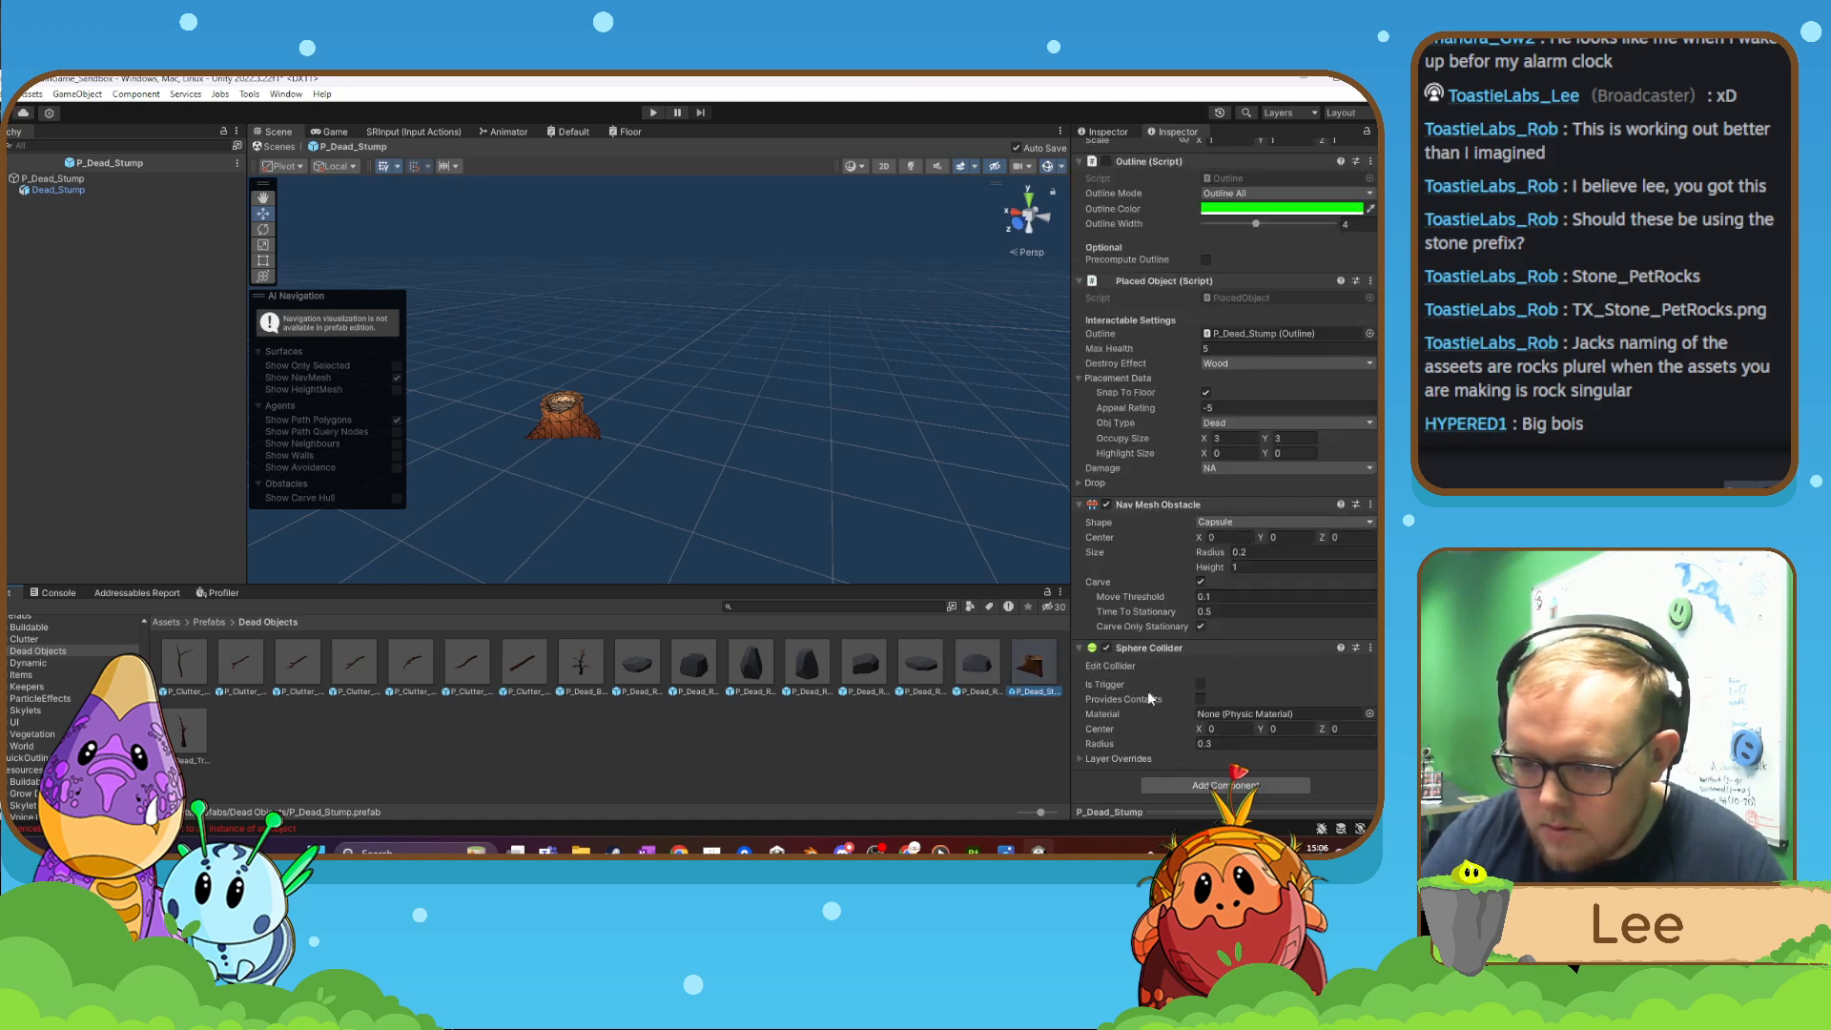
scroll(1156, 702, "up", 5)
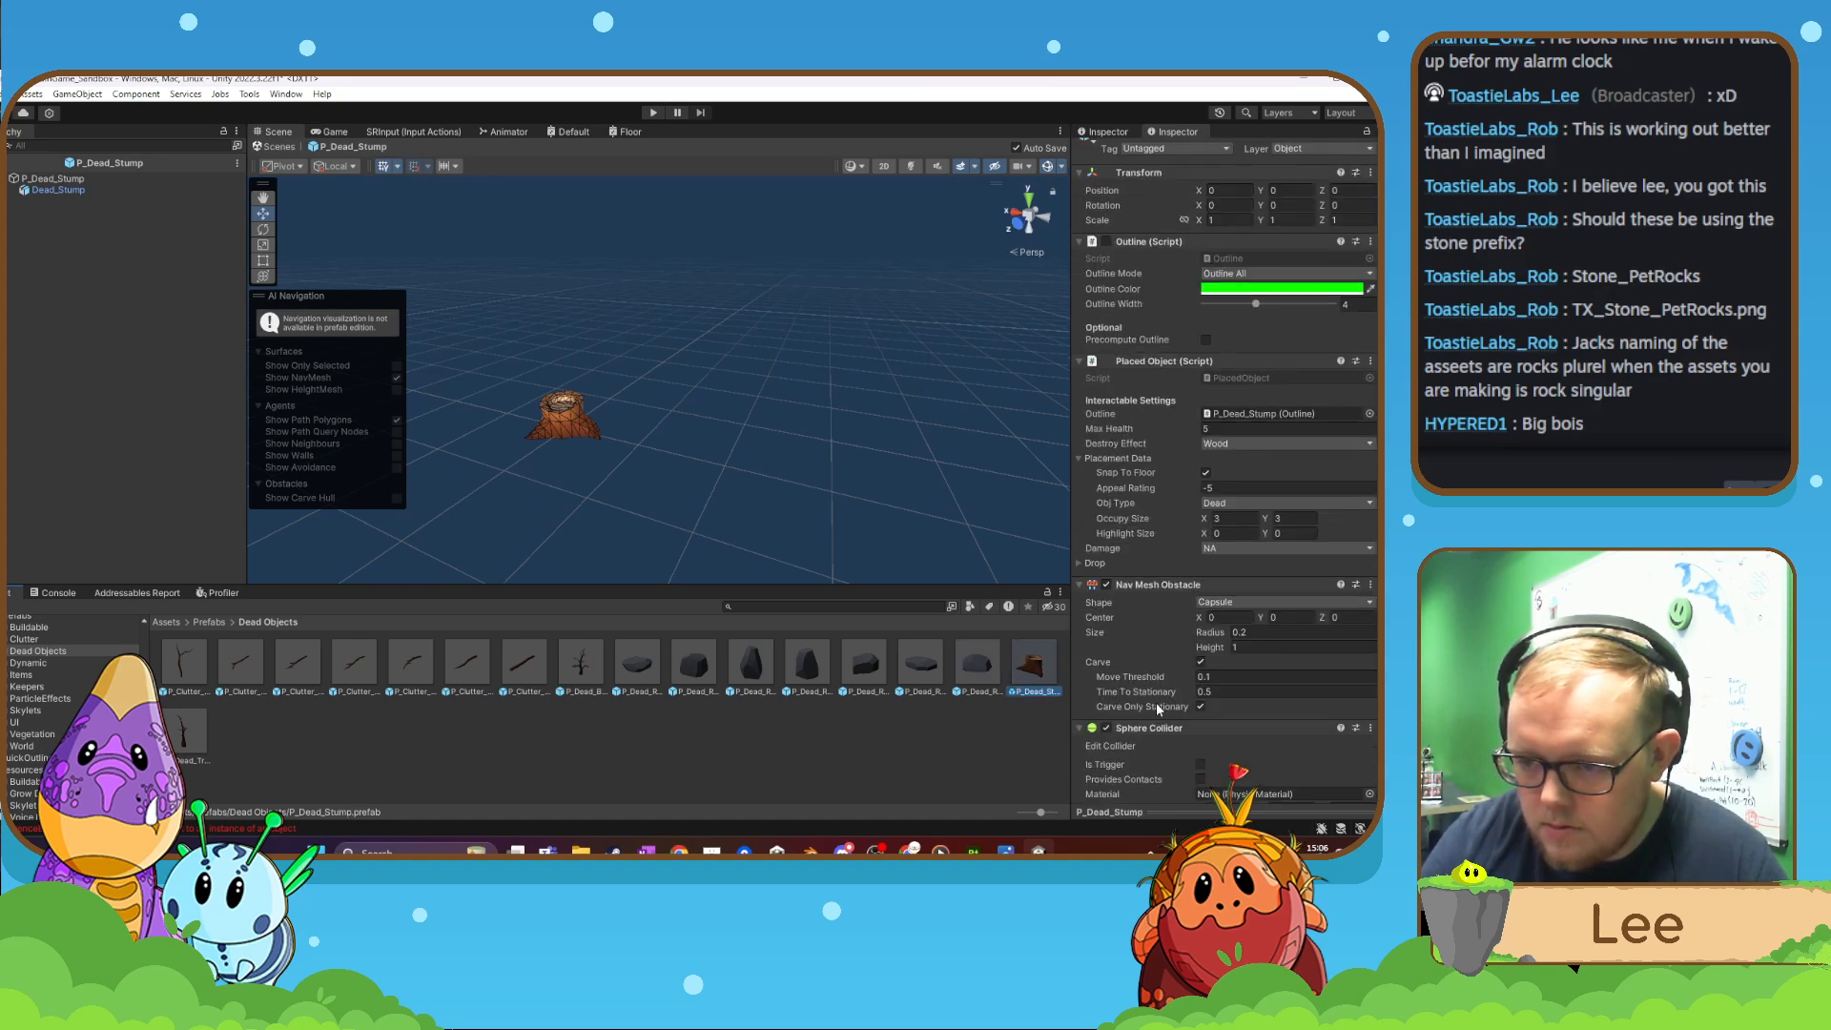
- Leave prefab editing and place a P_Dead_Stump instance on the water in the sandbox scene, with its Y position set to 0
left_click(859, 770)
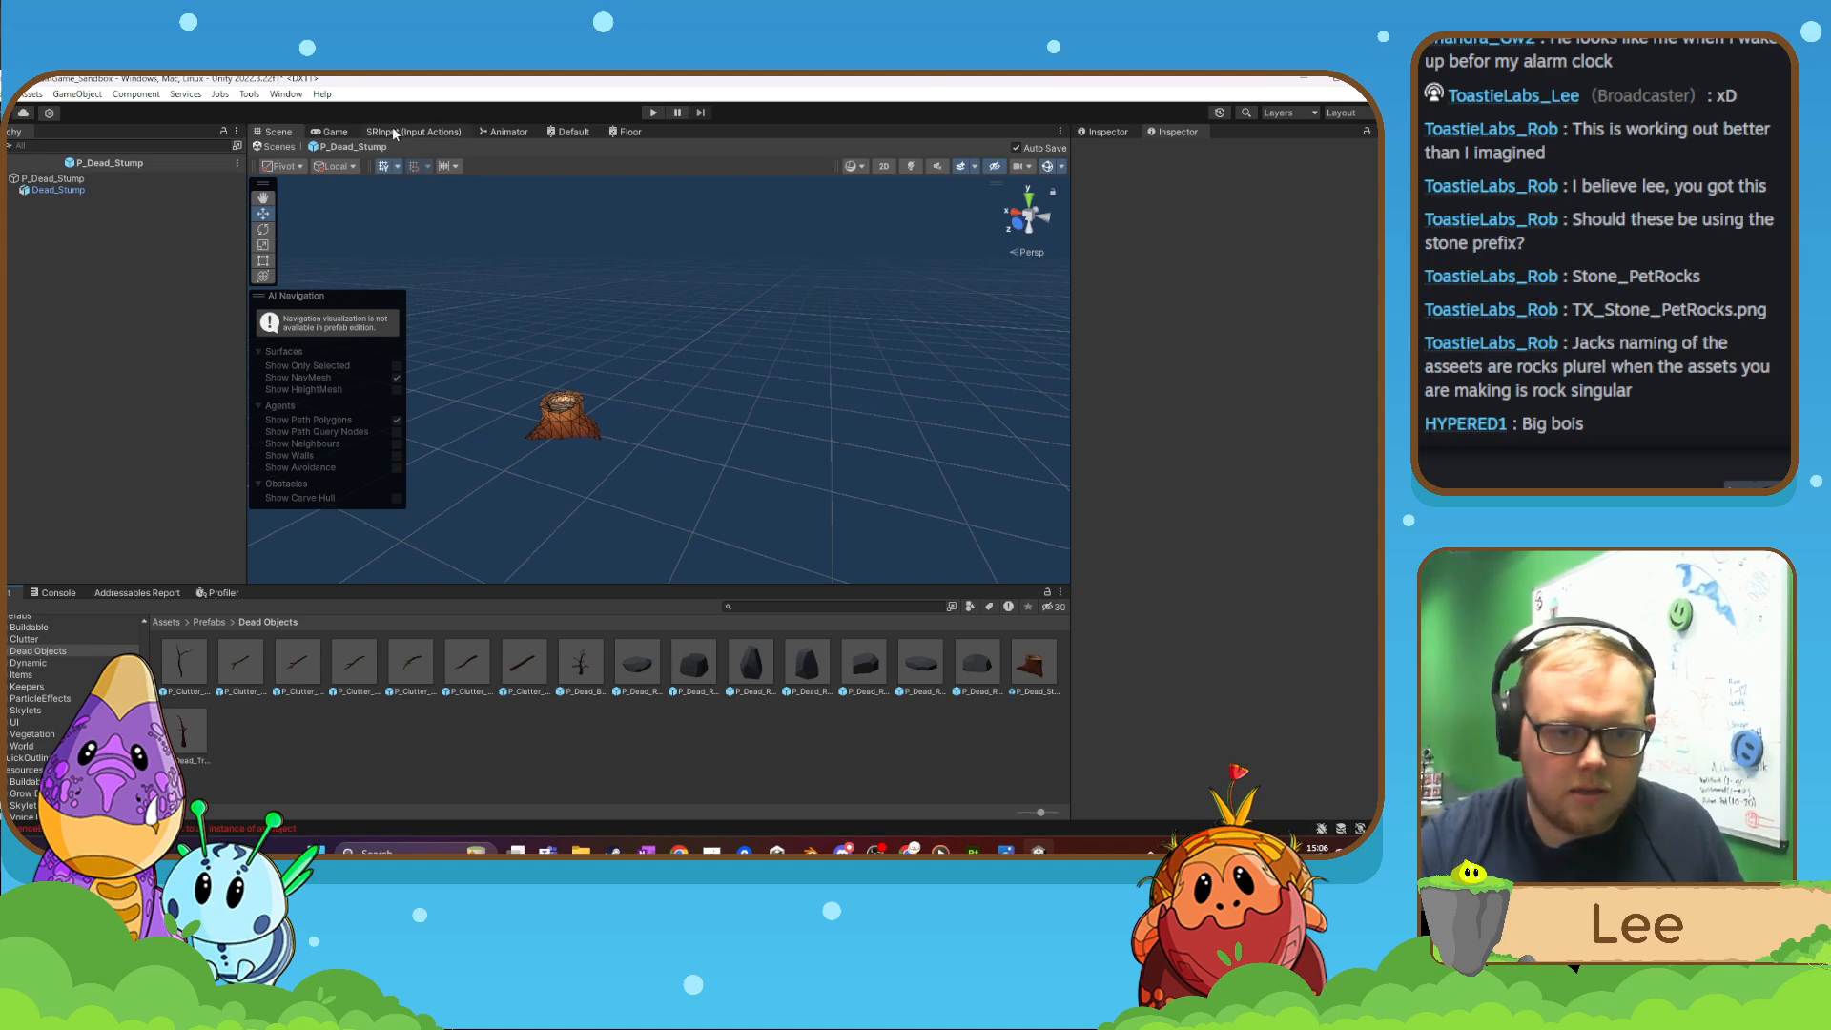
left_click(282, 146)
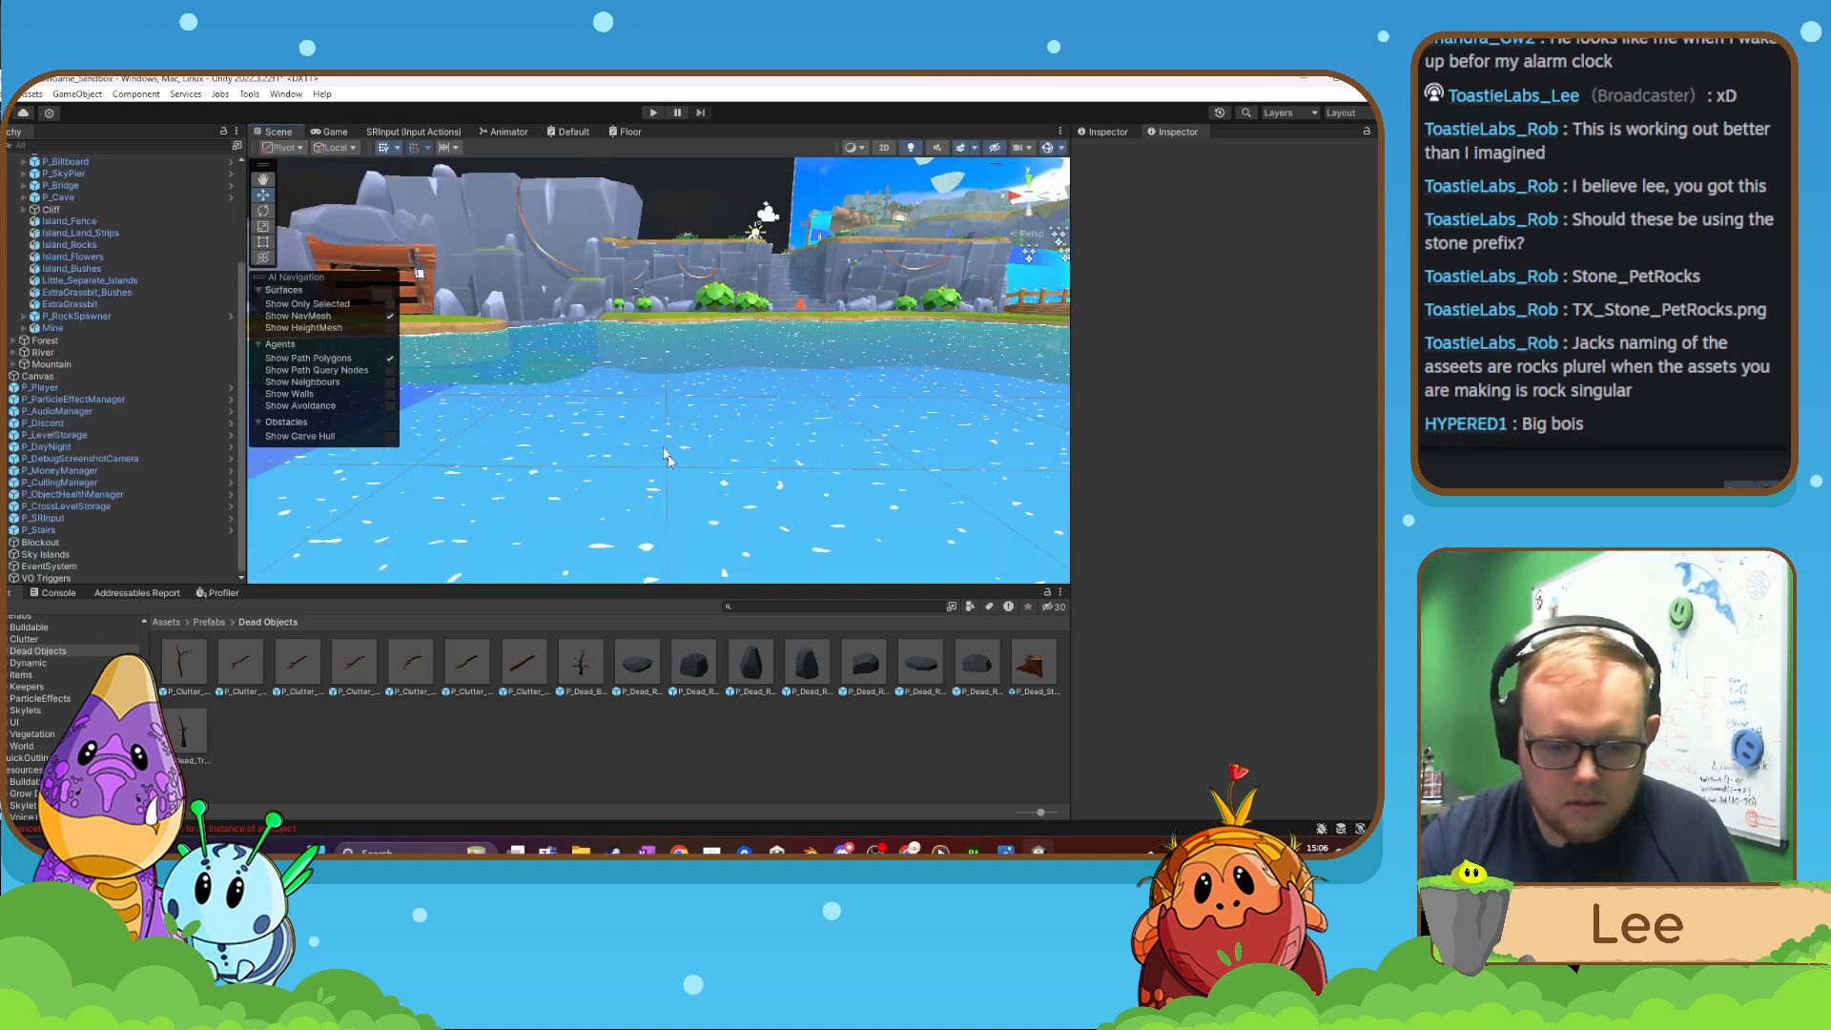
left_click_drag(1031, 665, 753, 452)
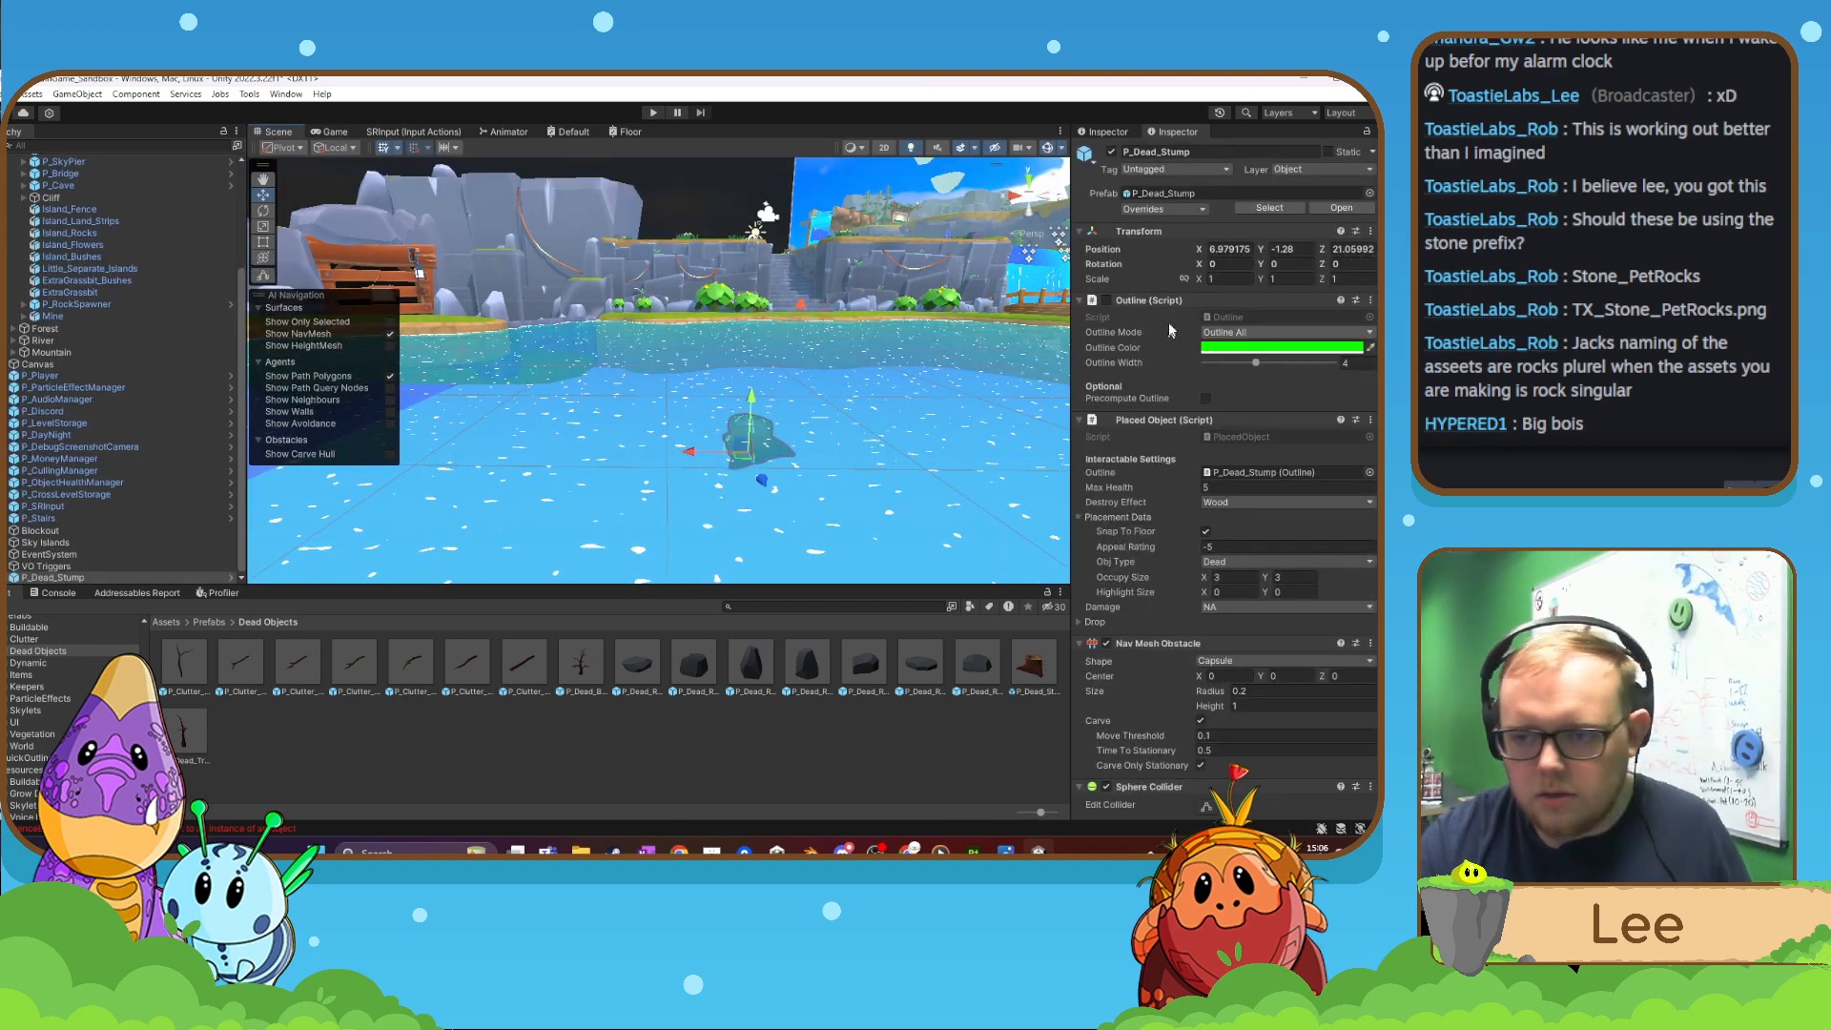
left_click(1283, 249)
type("0")
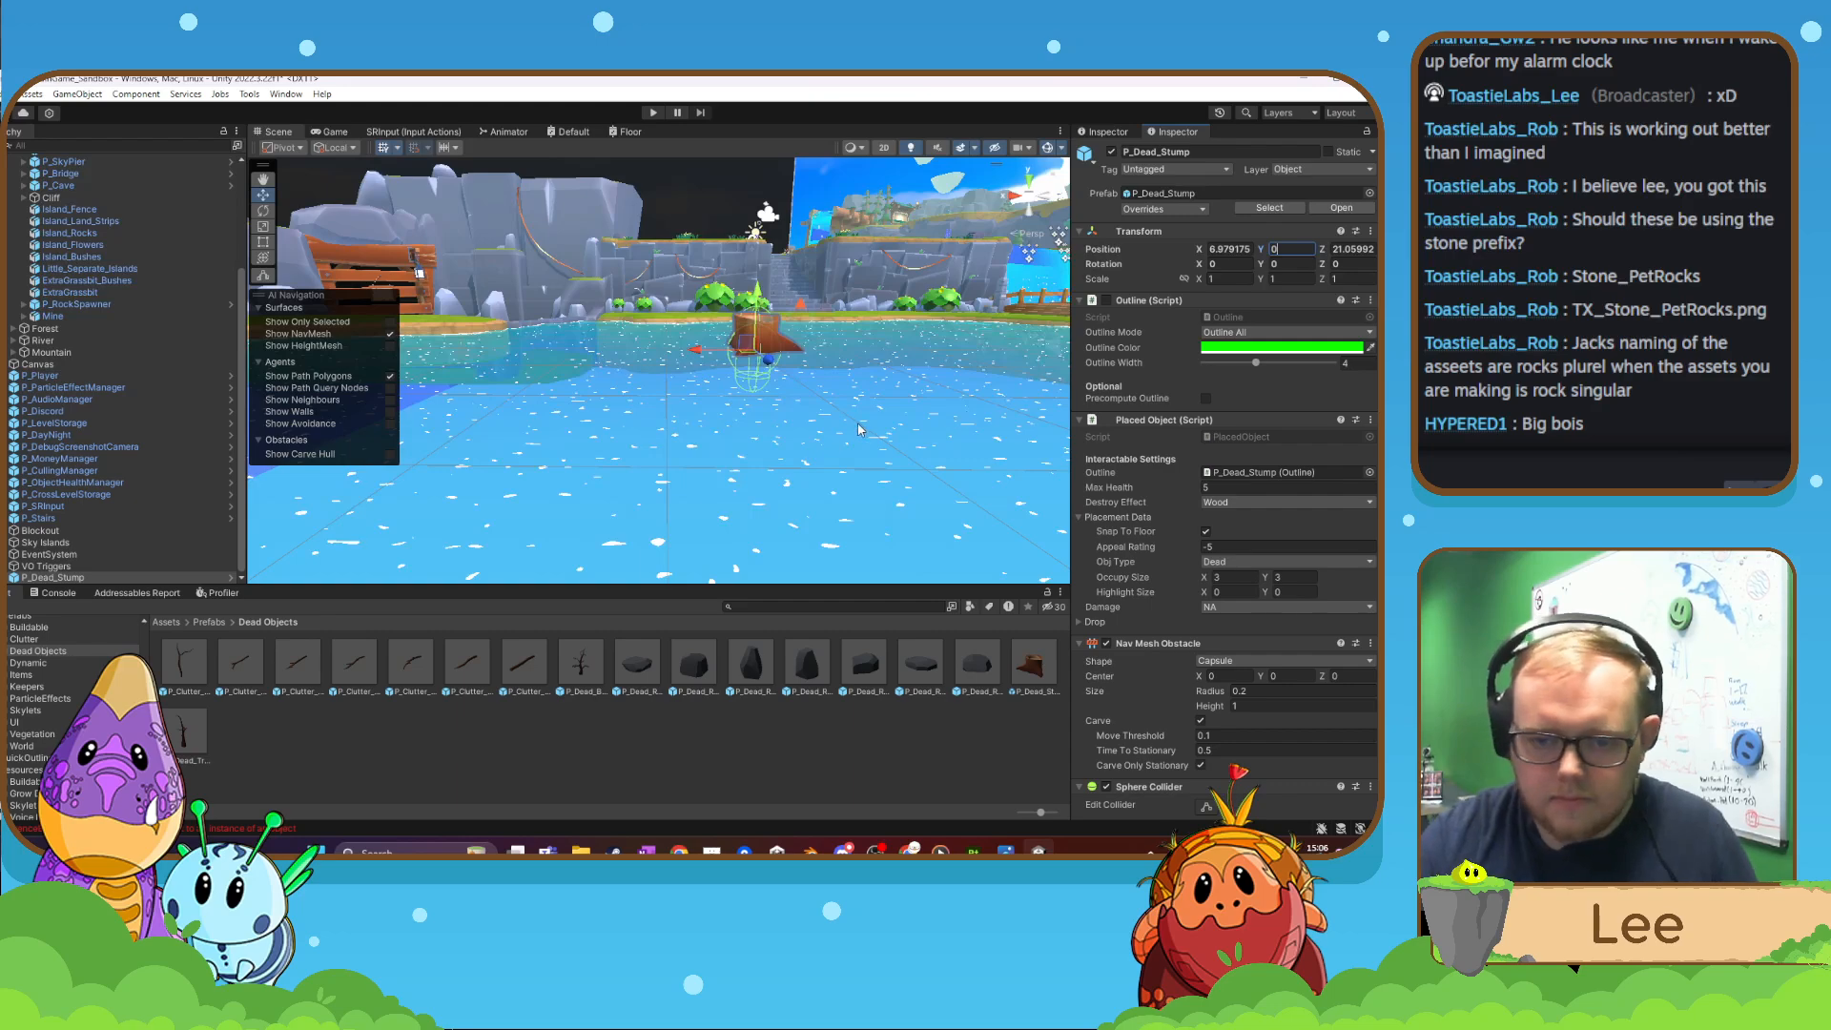
left_click(860, 430)
right_click_drag(859, 430, 790, 389)
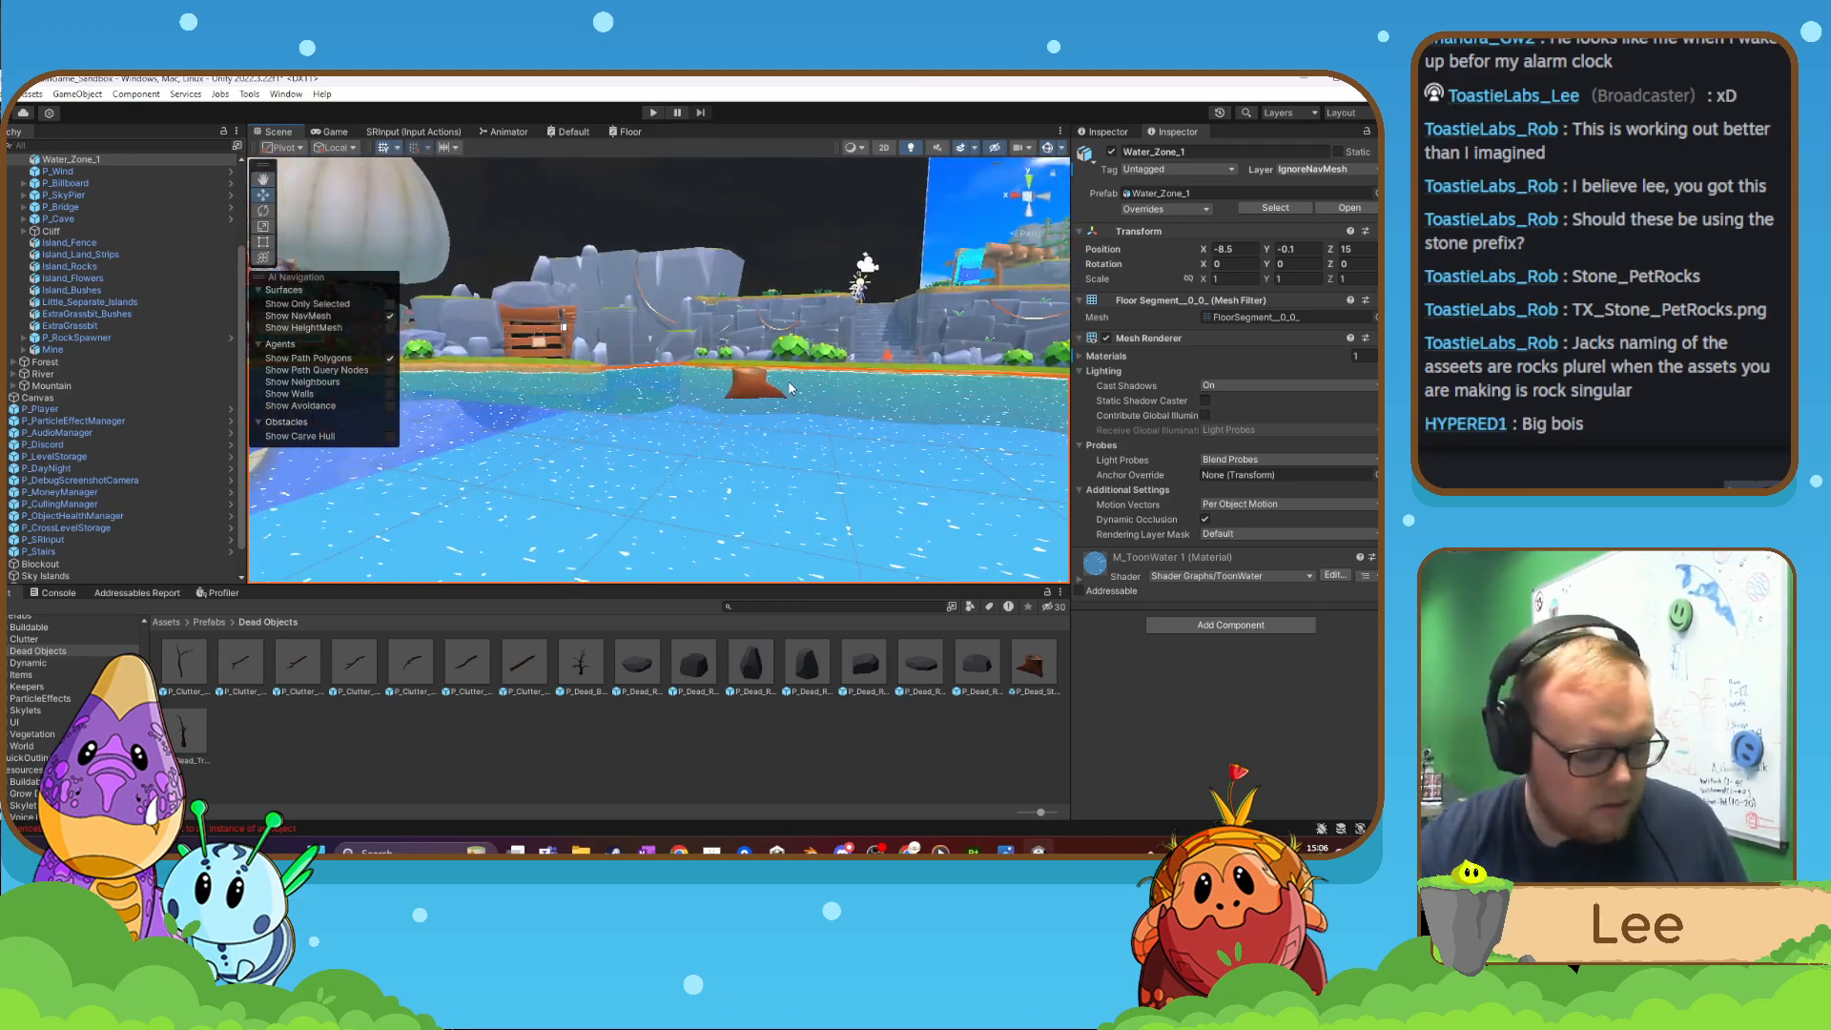
- Delete the P_Dead_Stump instance from the sandbox scene
left_click(757, 384)
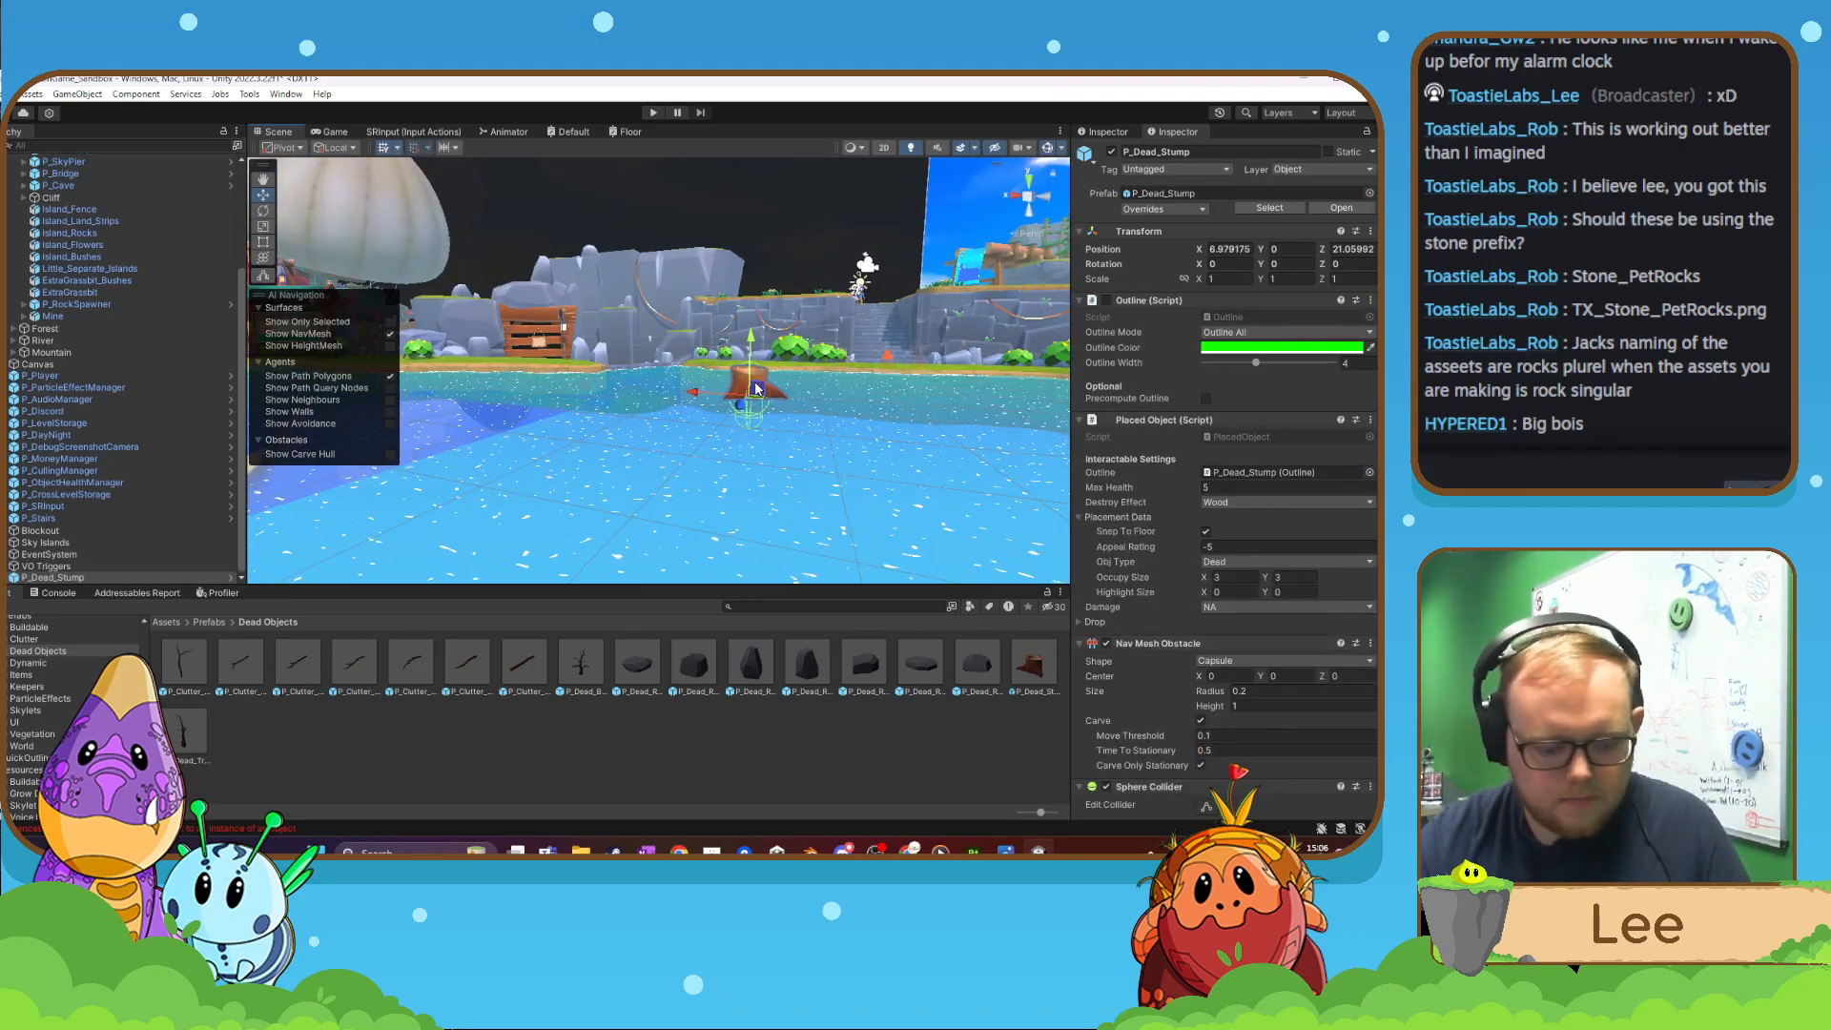
key("Delete")
scroll(134, 364, "up", 5)
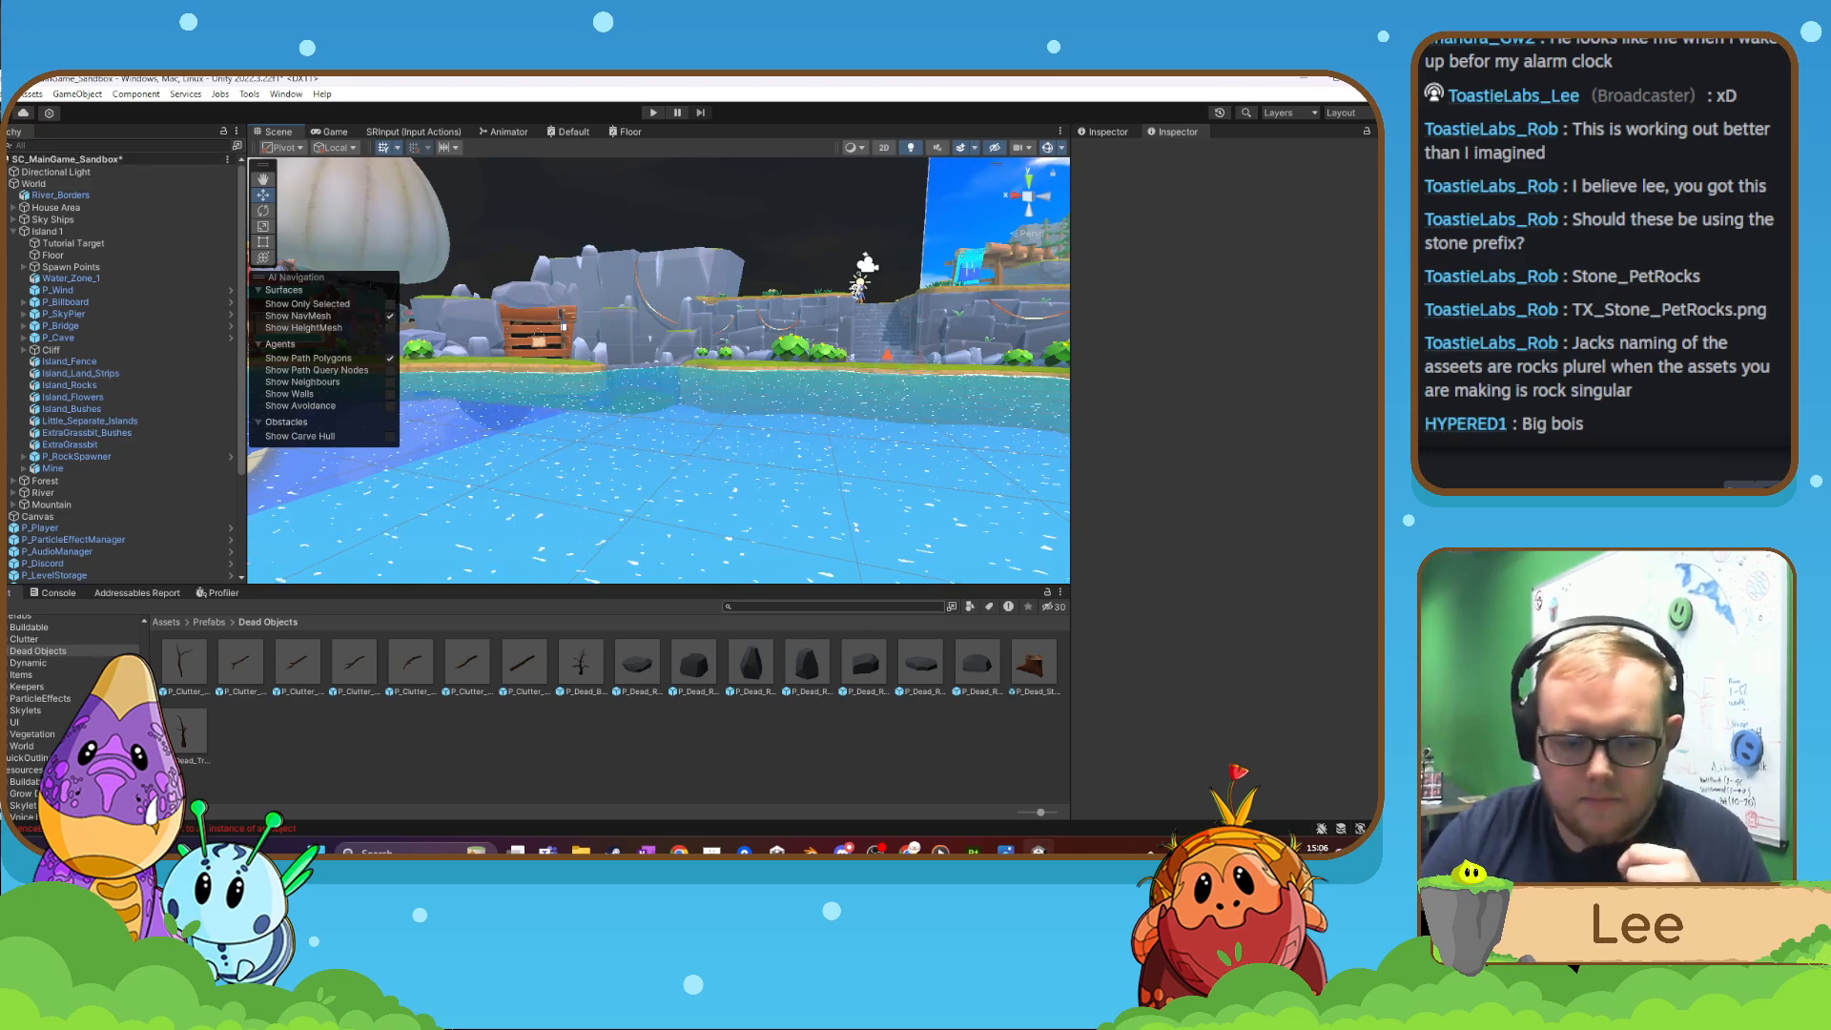
- Search the project for SC_Maingame and open the SC_MainGame scene in place of the sandbox scene
left_click(828, 607)
type("SC_")
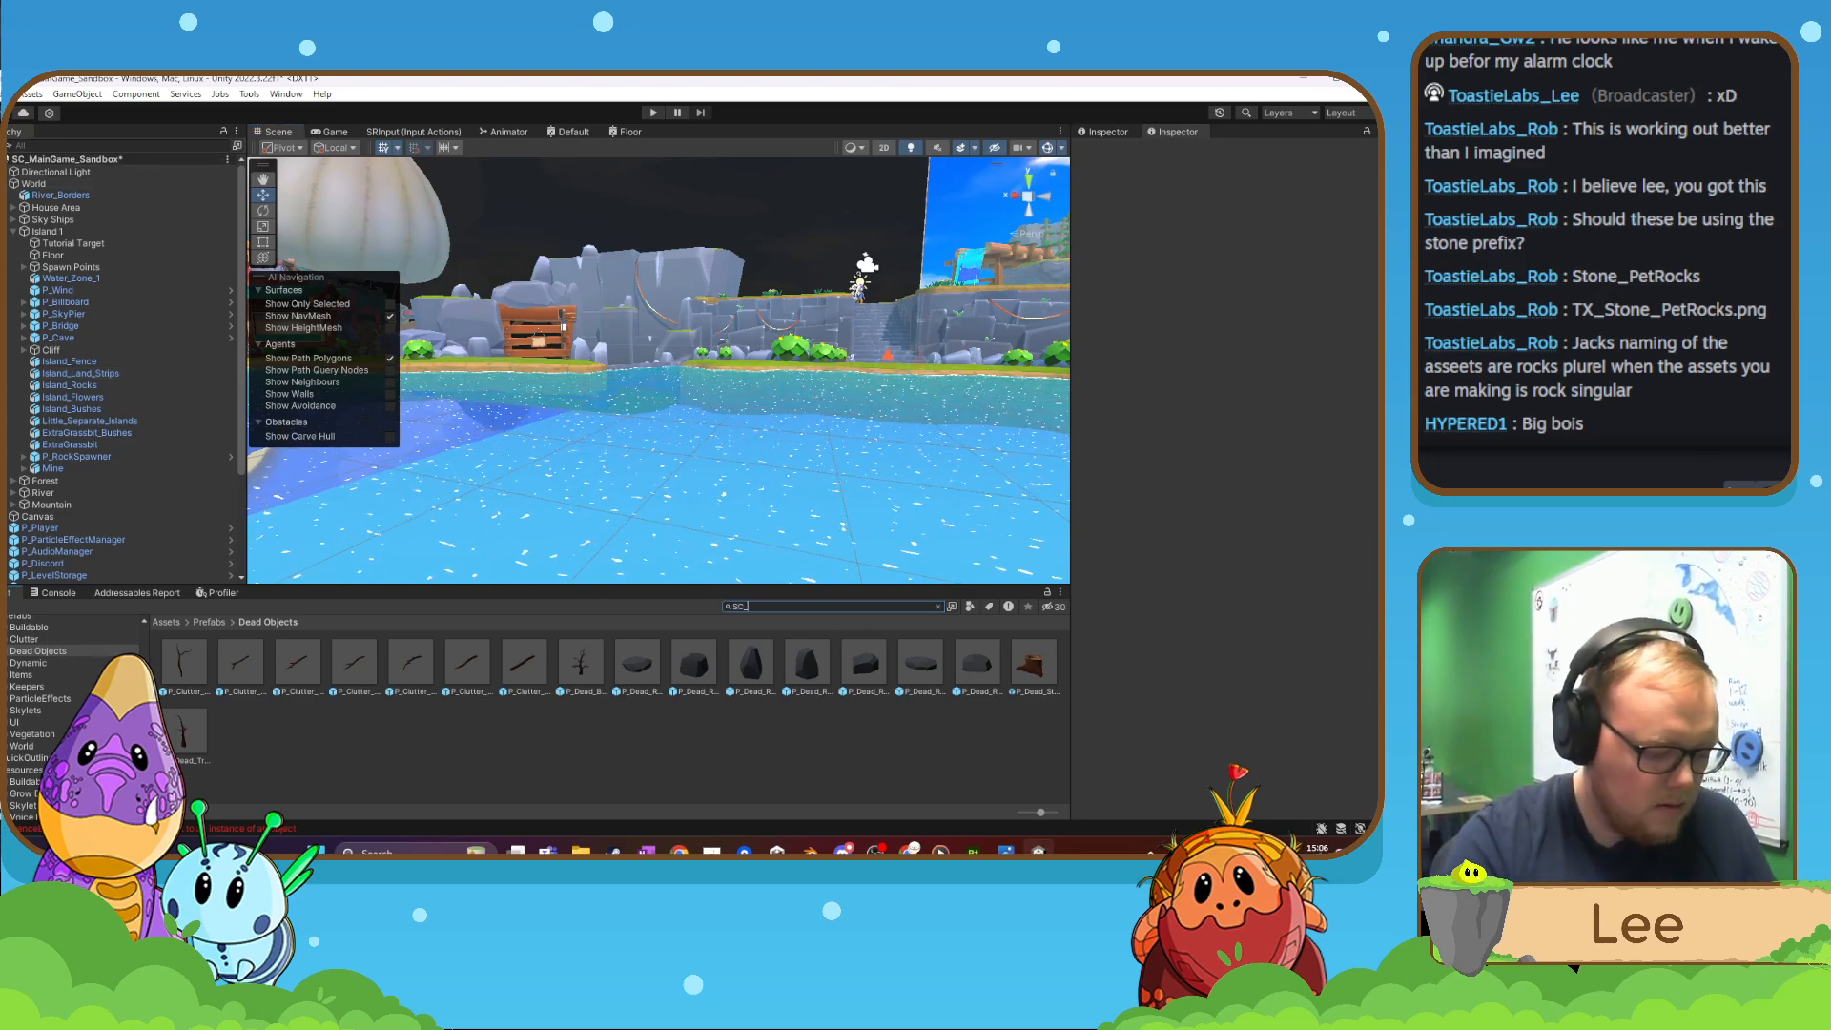
type("Mai")
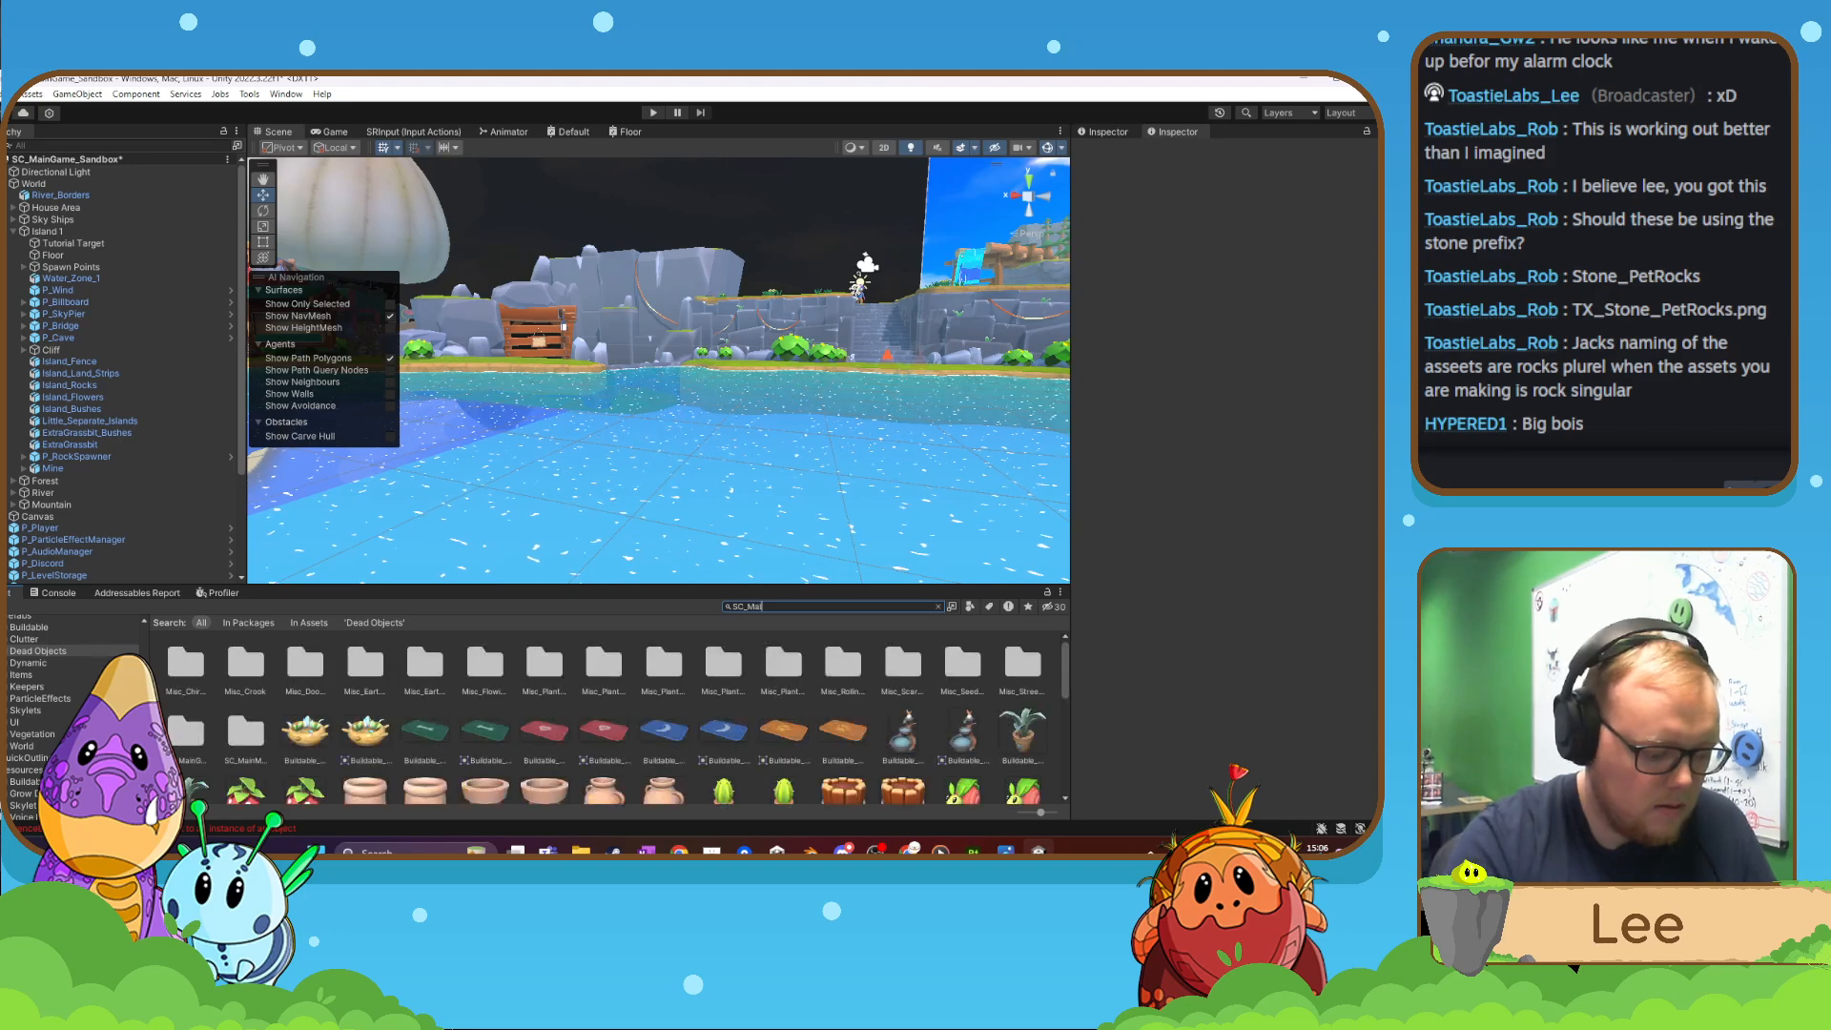
type("ngame")
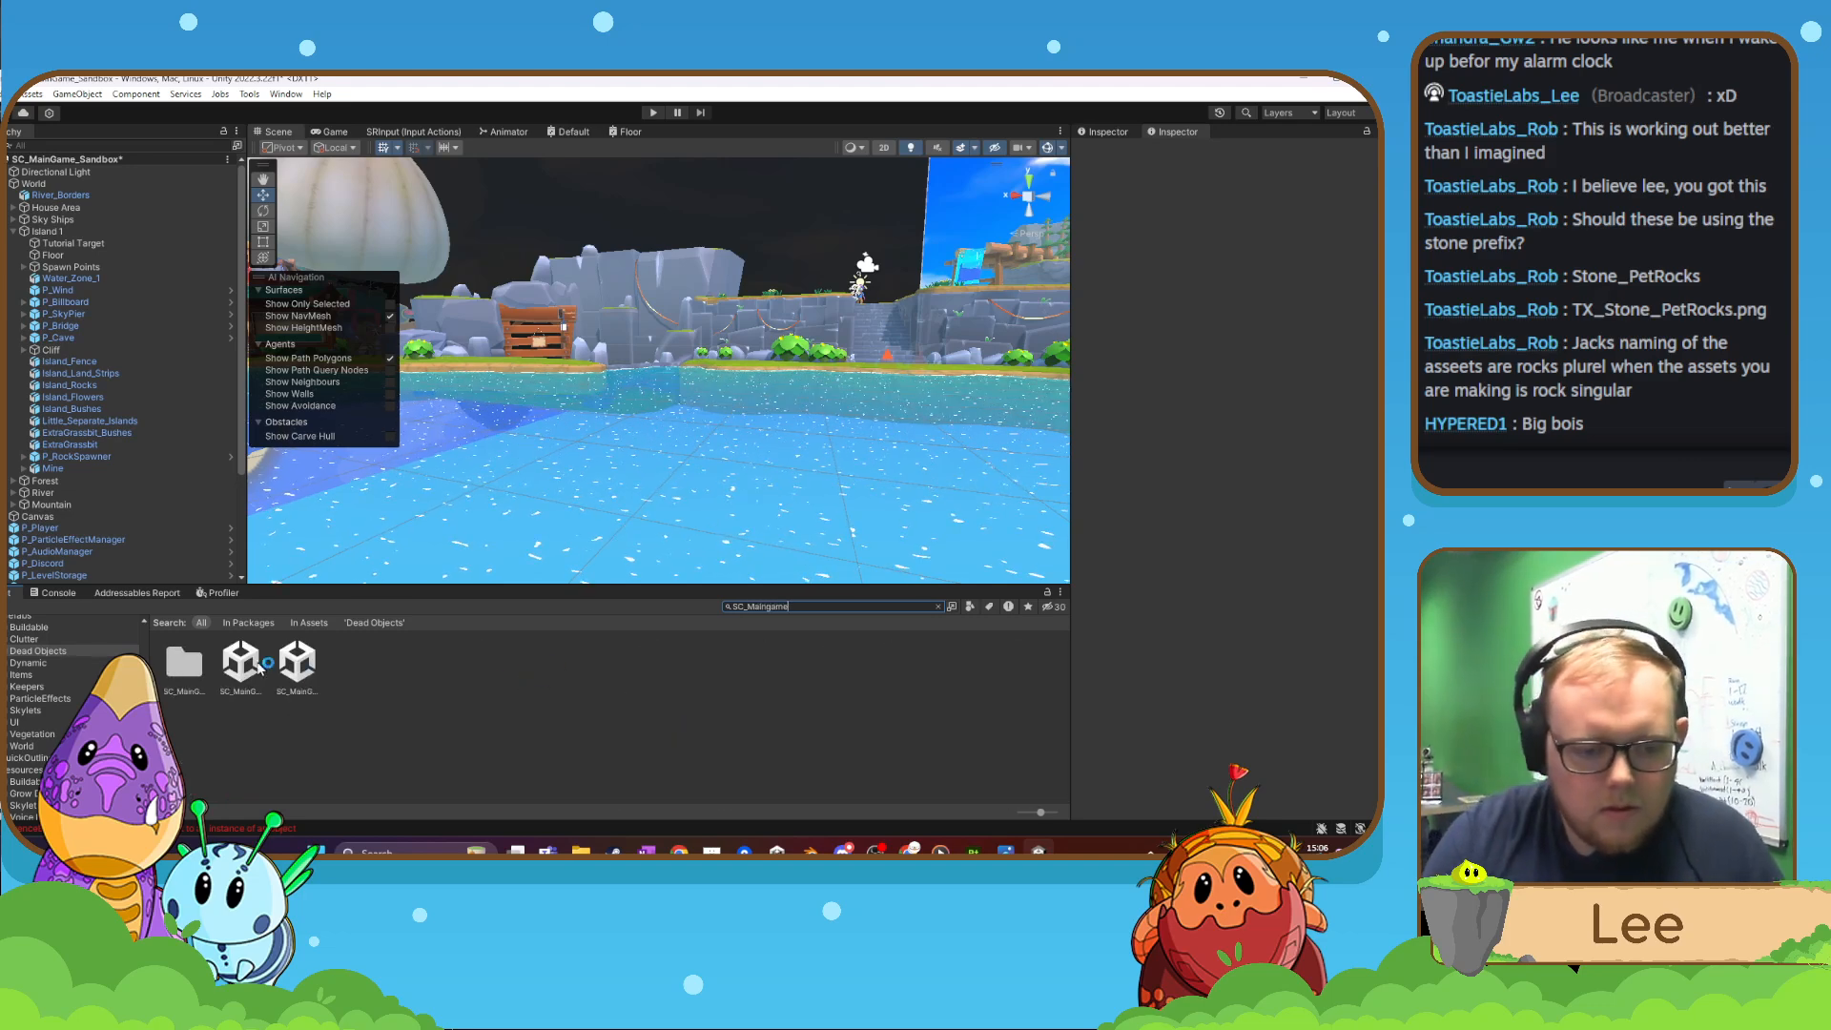
double_click(255, 666)
left_click(658, 490)
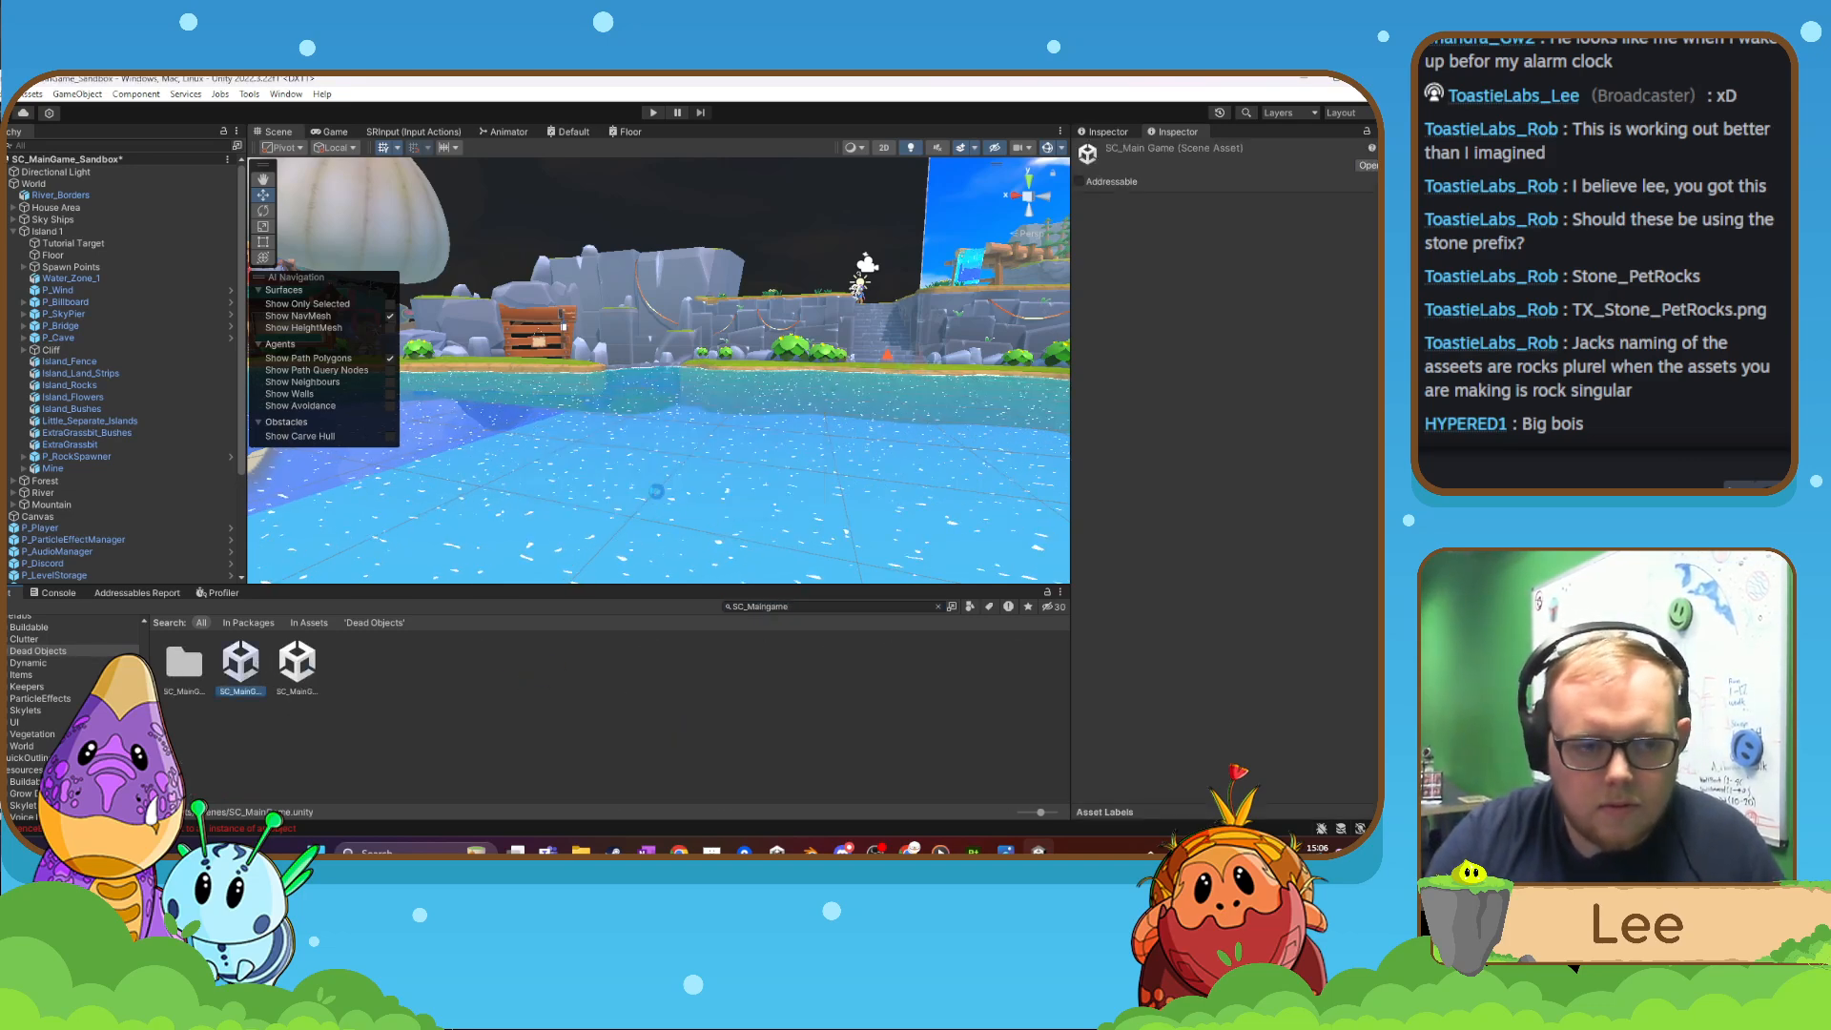
- Find the P_Dead_Stump prefab by searching for Dead_Stump, place it on the scene's water and set its Y position to 0
left_click_drag(823, 606, 598, 603)
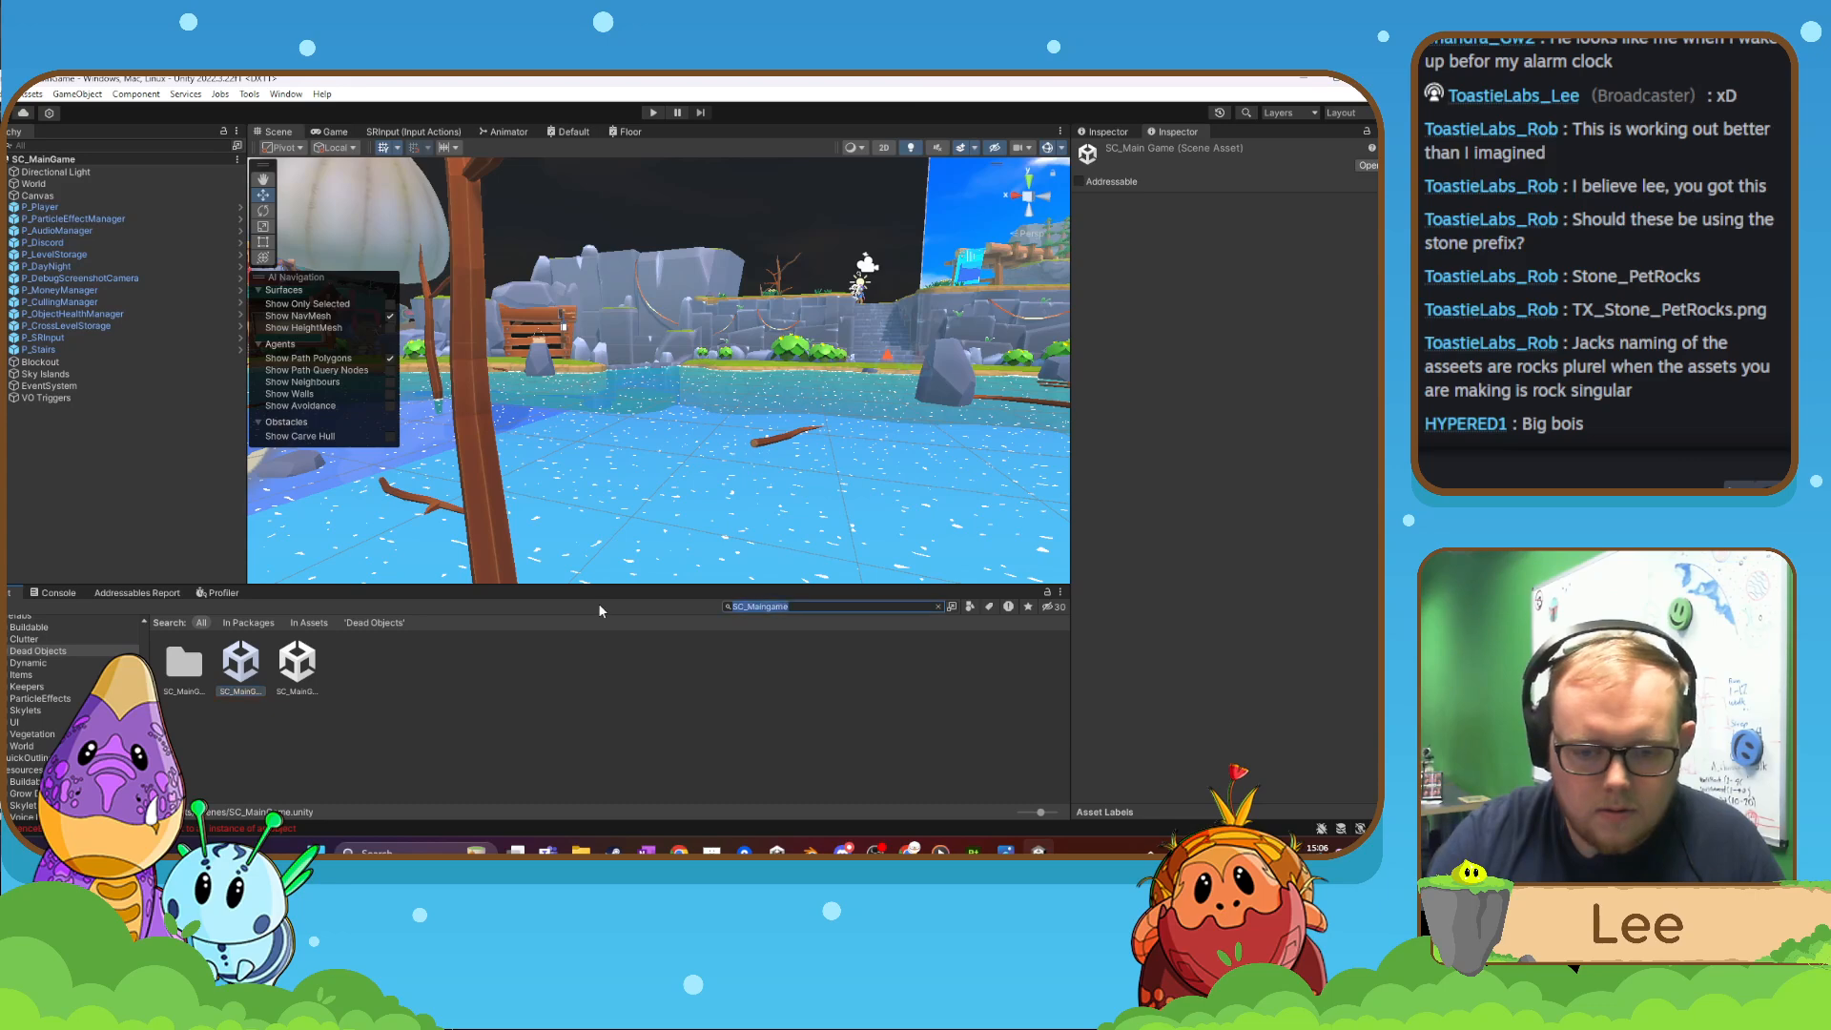
type("Dead")
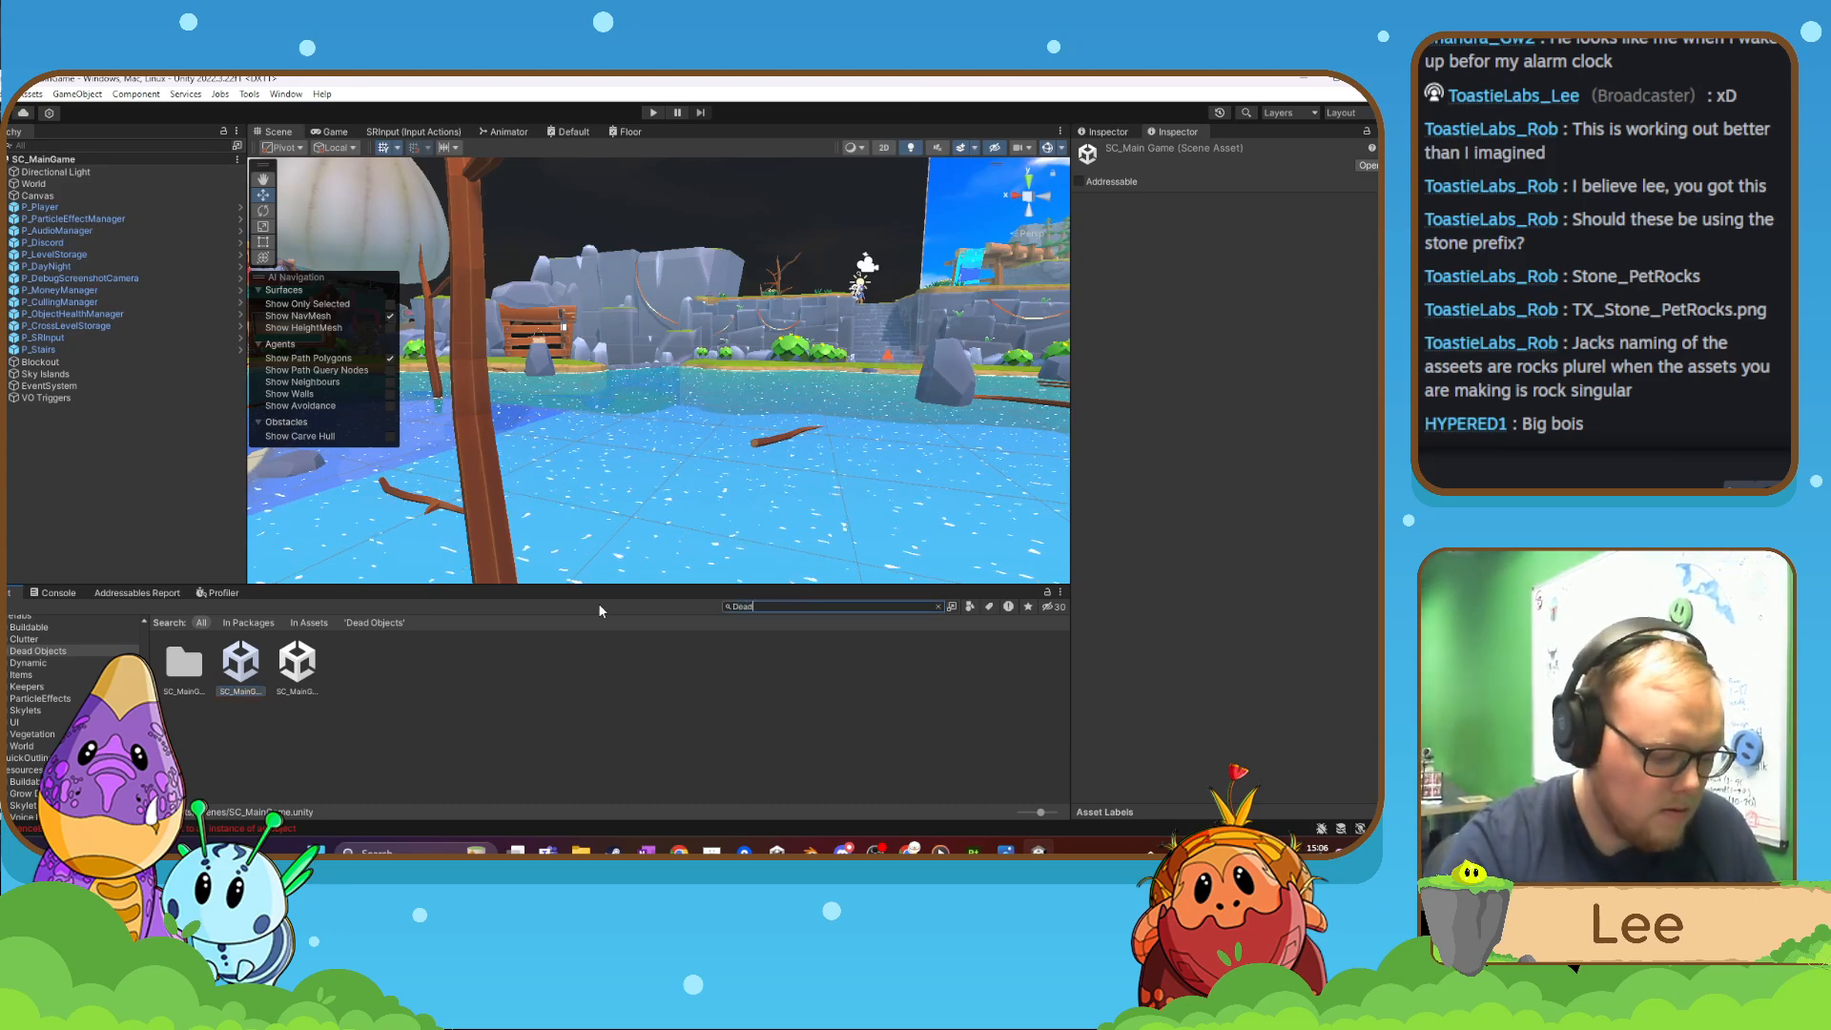
type("_Stump")
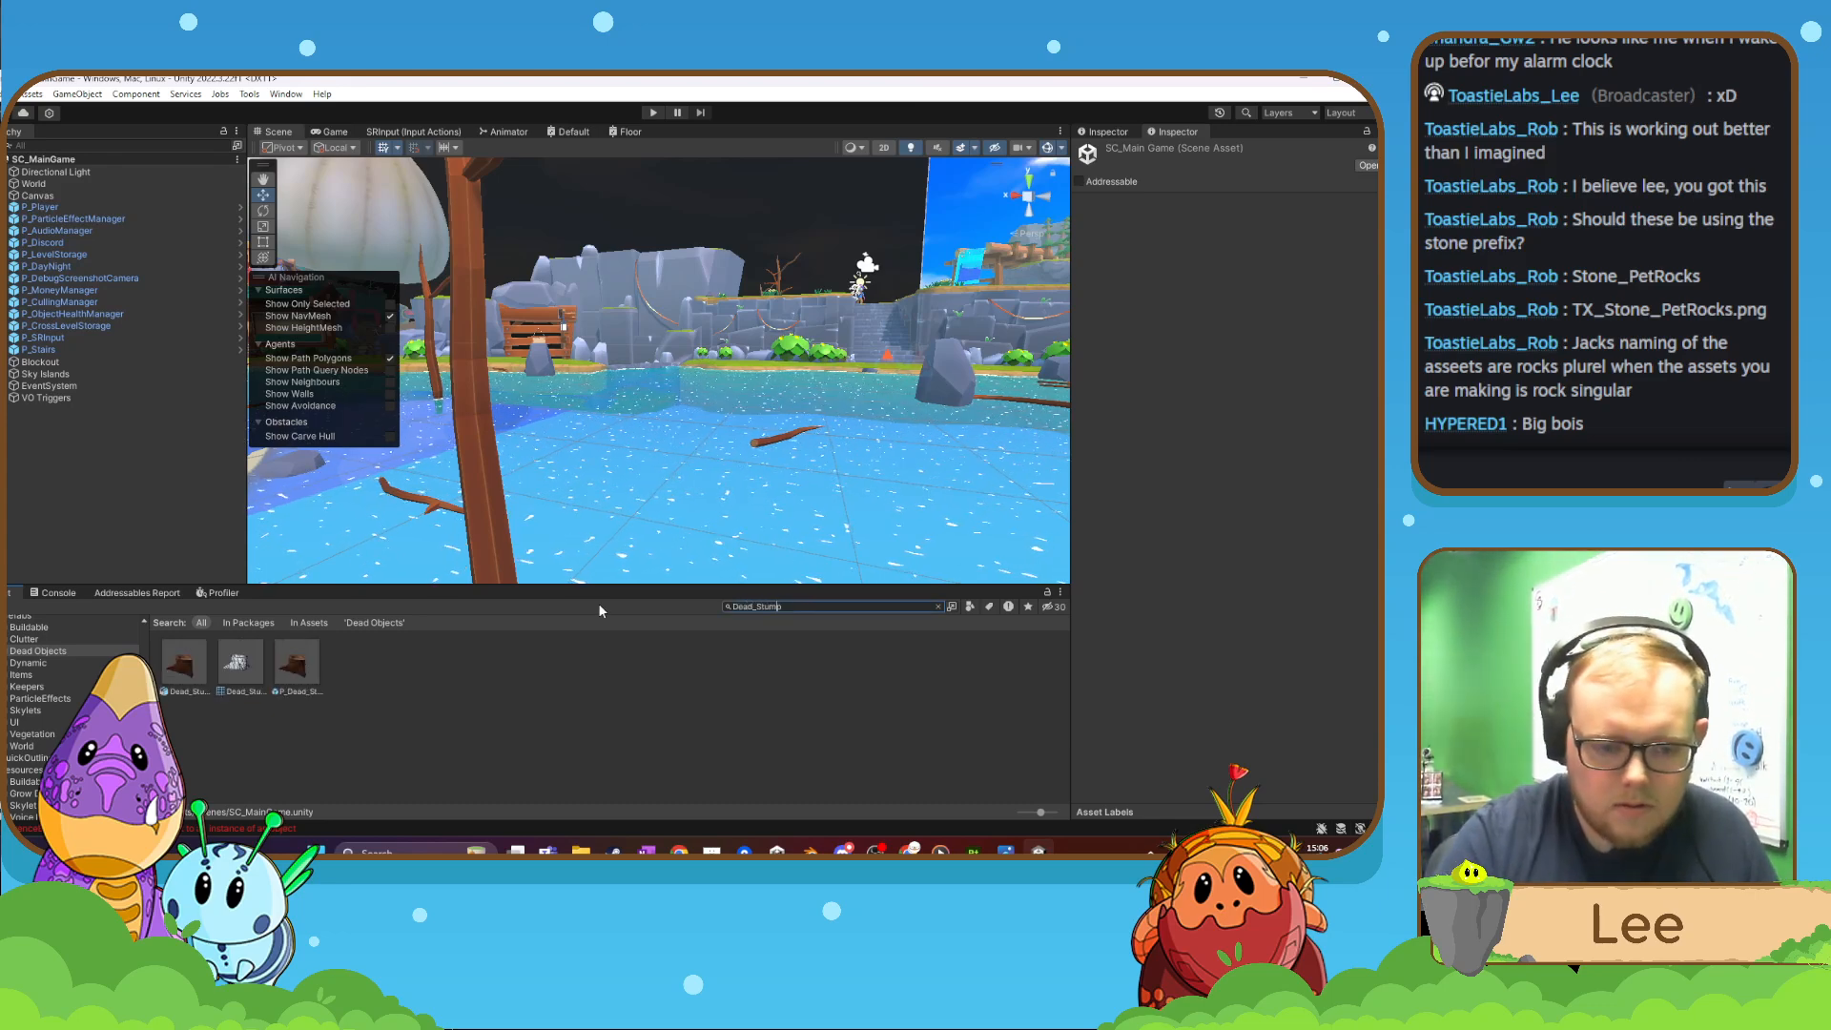
left_click_drag(295, 663, 658, 470)
left_click(1258, 251)
type("0")
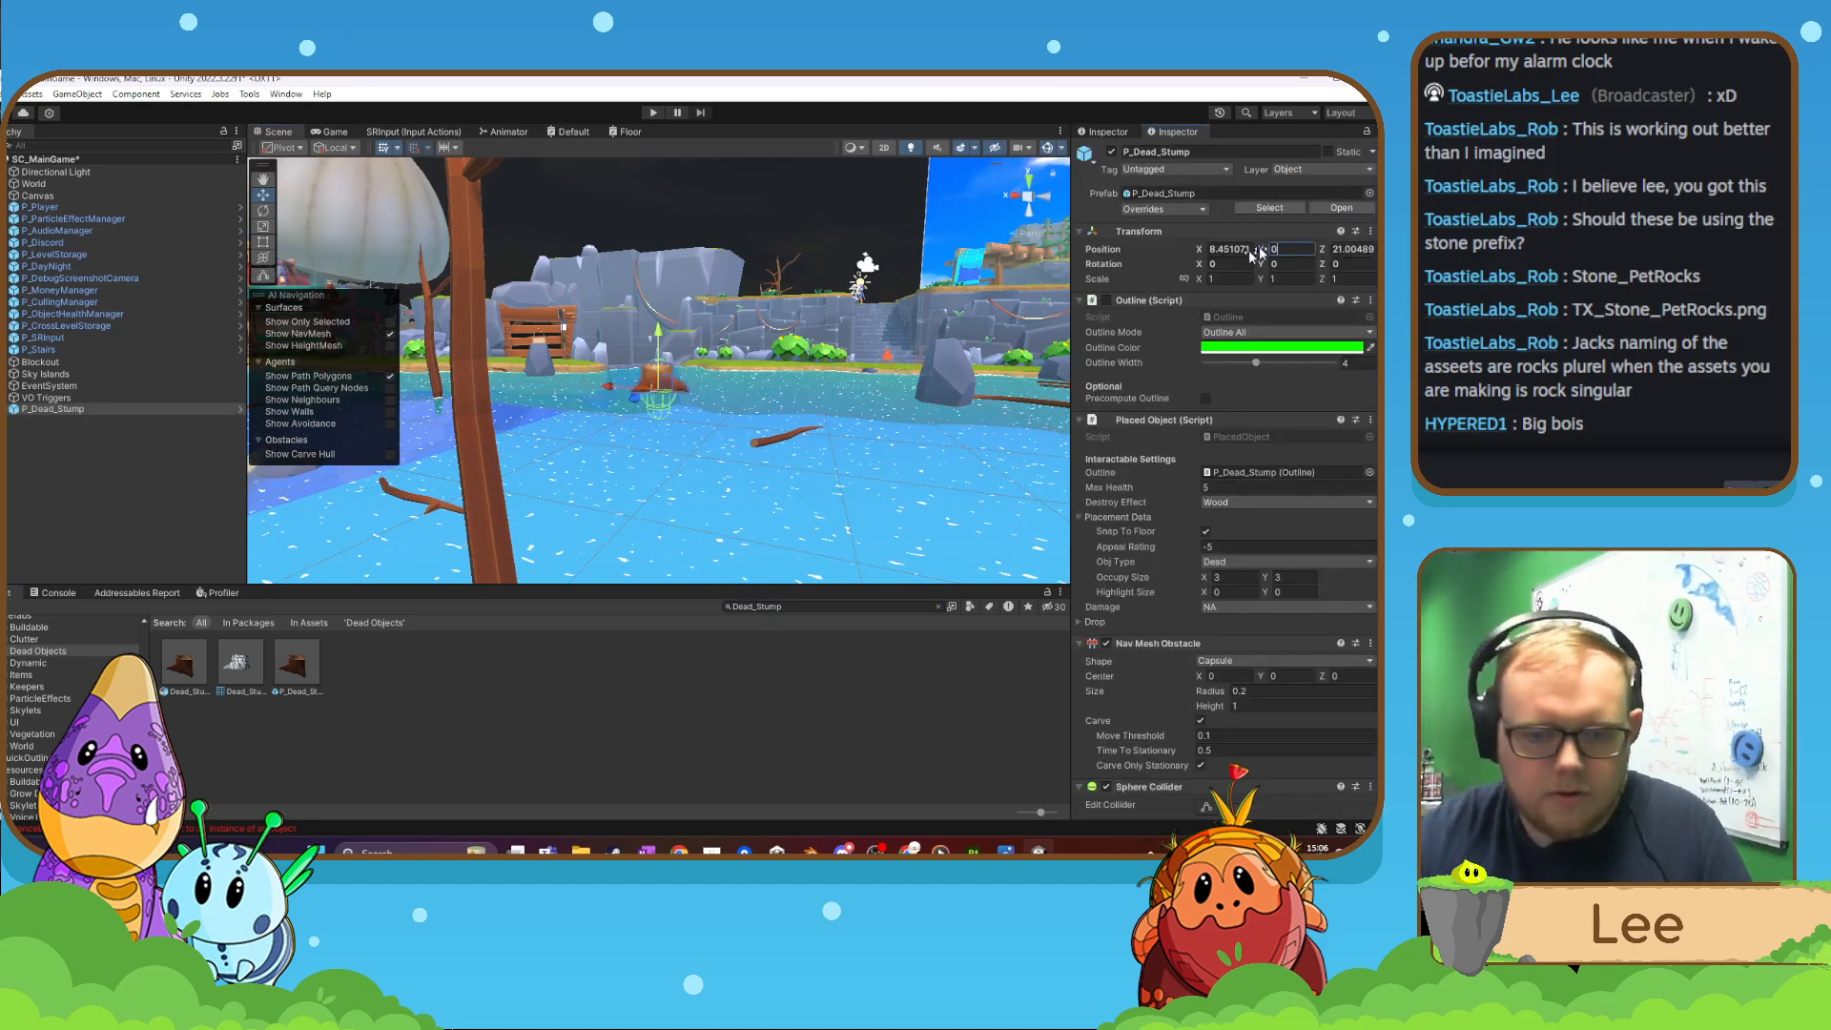
right_click_drag(739, 412, 796, 446)
- Search the project for P_tree, place P_Tree_Acorn_FullyGrown next to the stump and set its Y position to 0
left_click(812, 606)
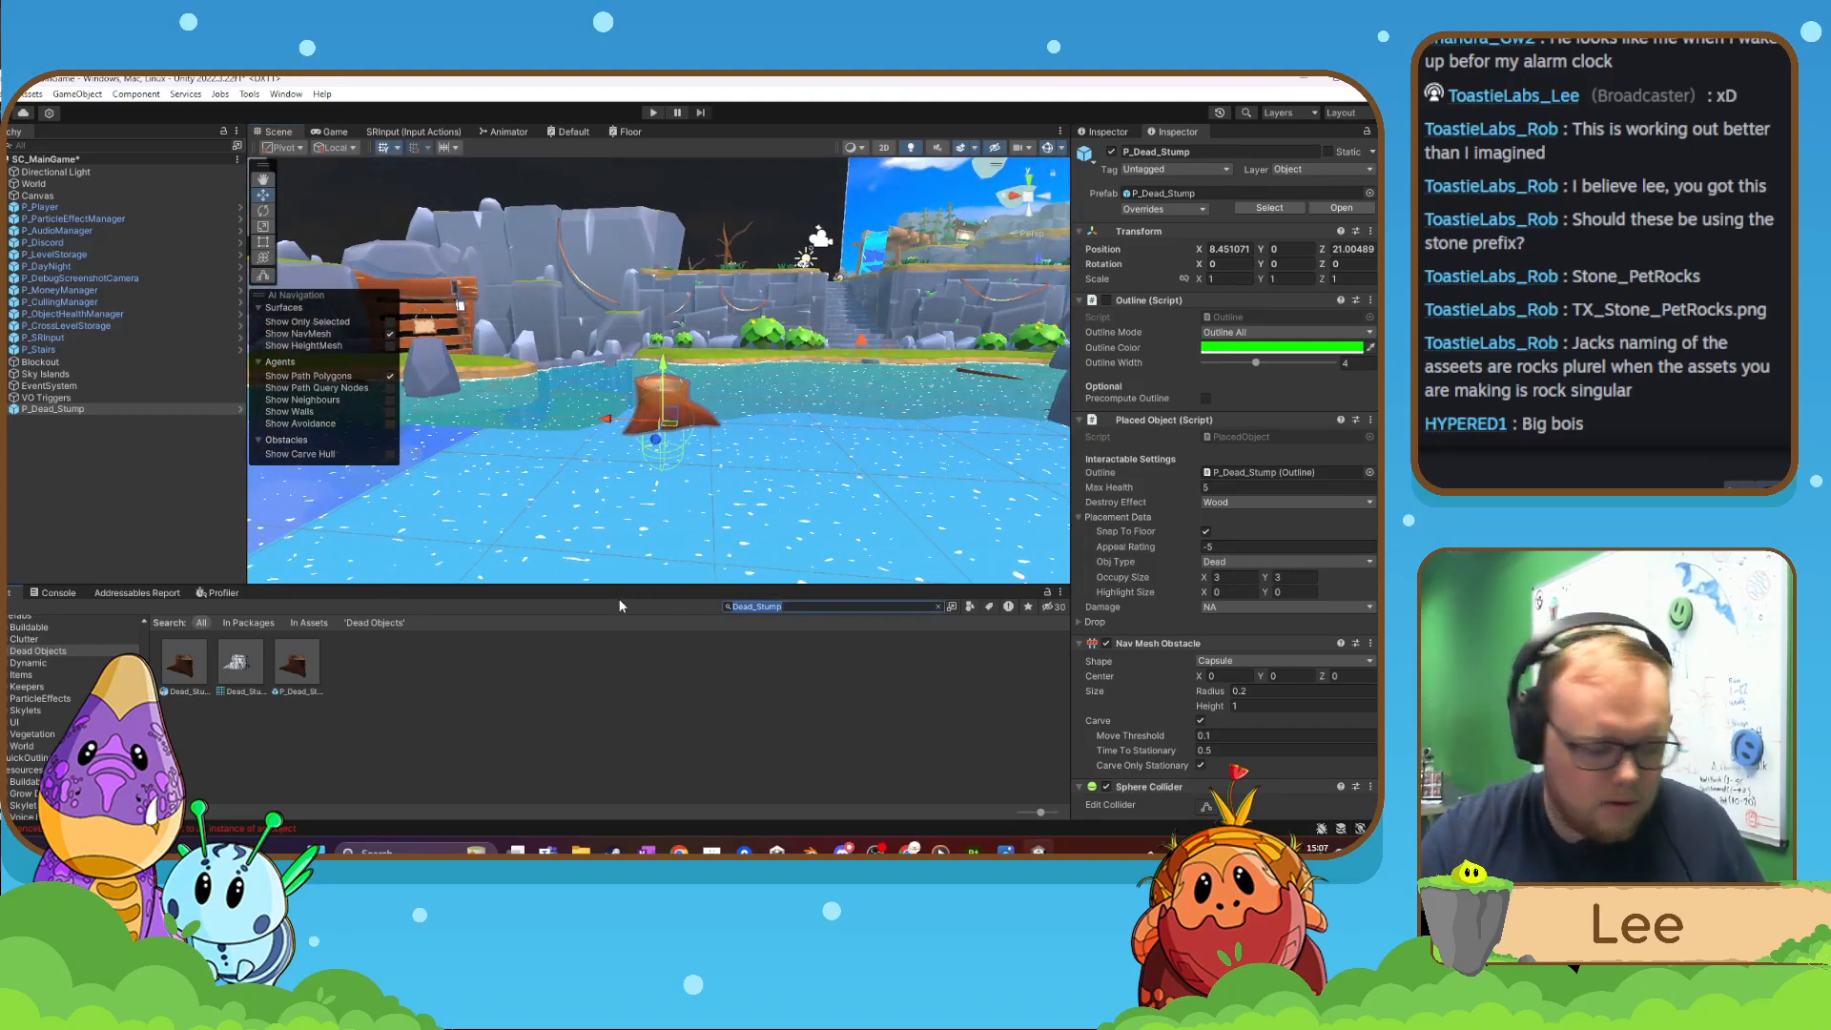
type("tree")
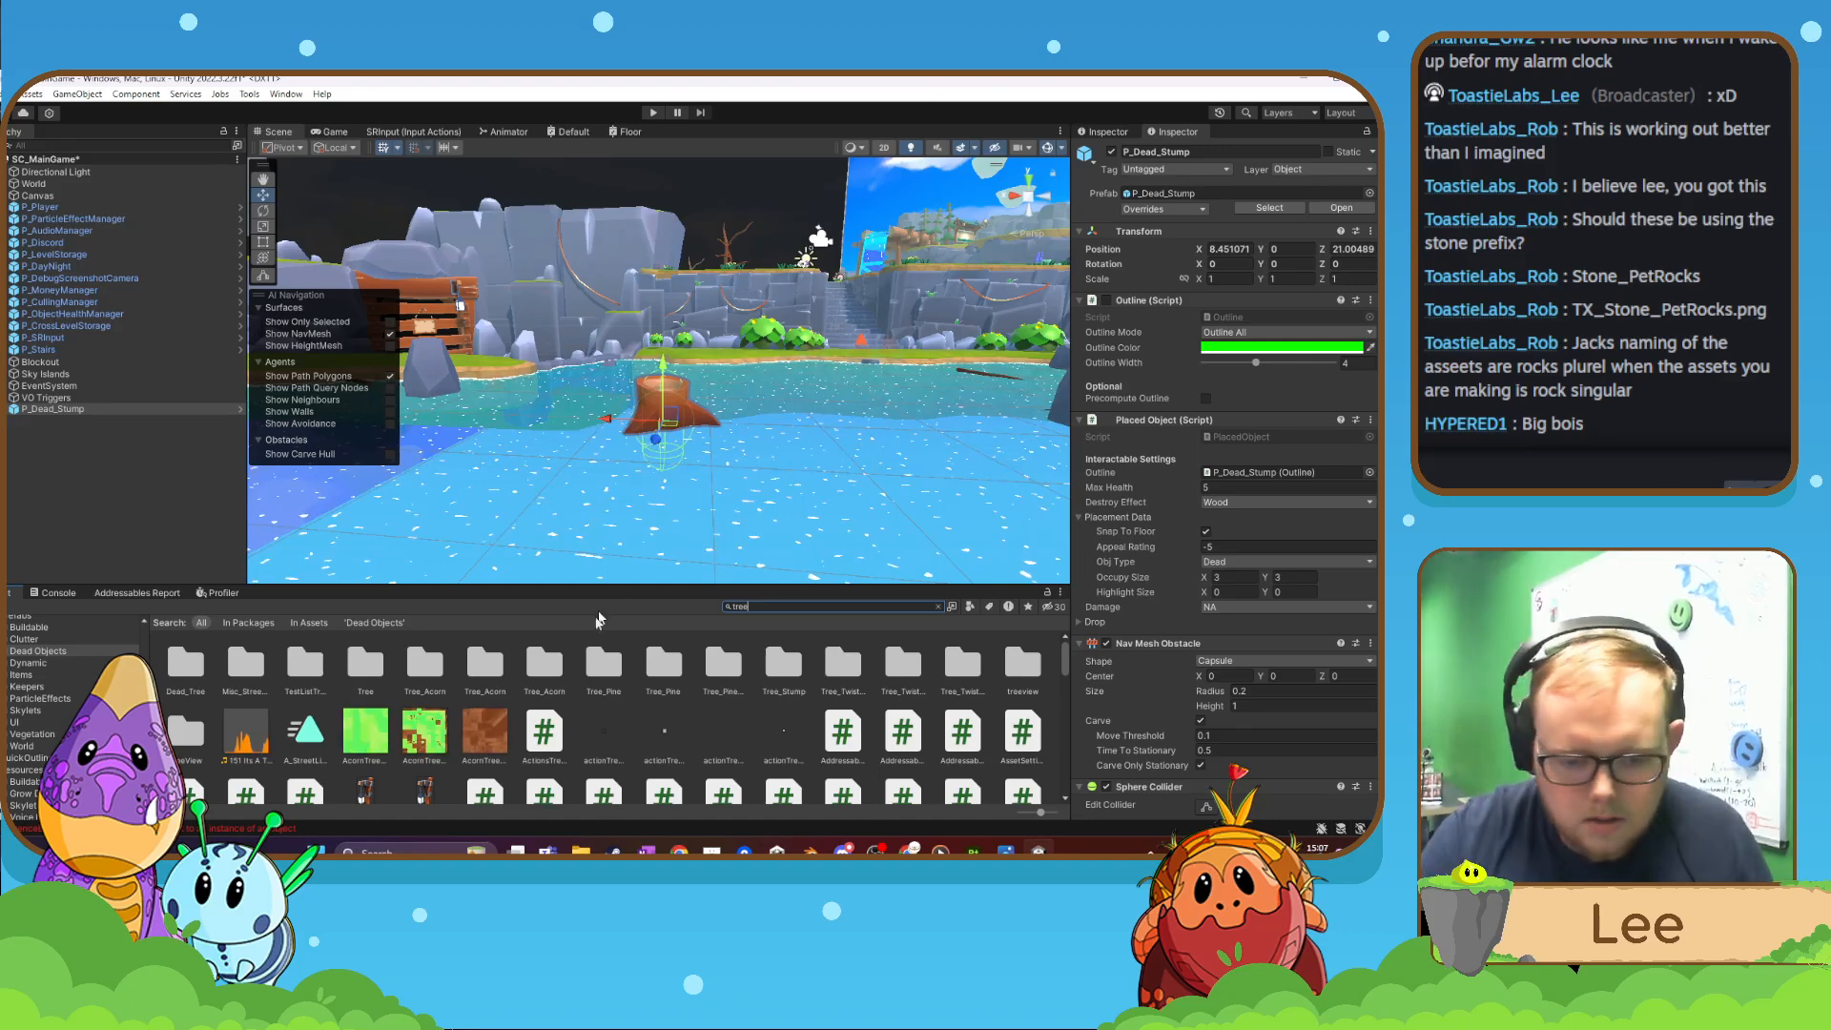
scroll(598, 690, "down", 3)
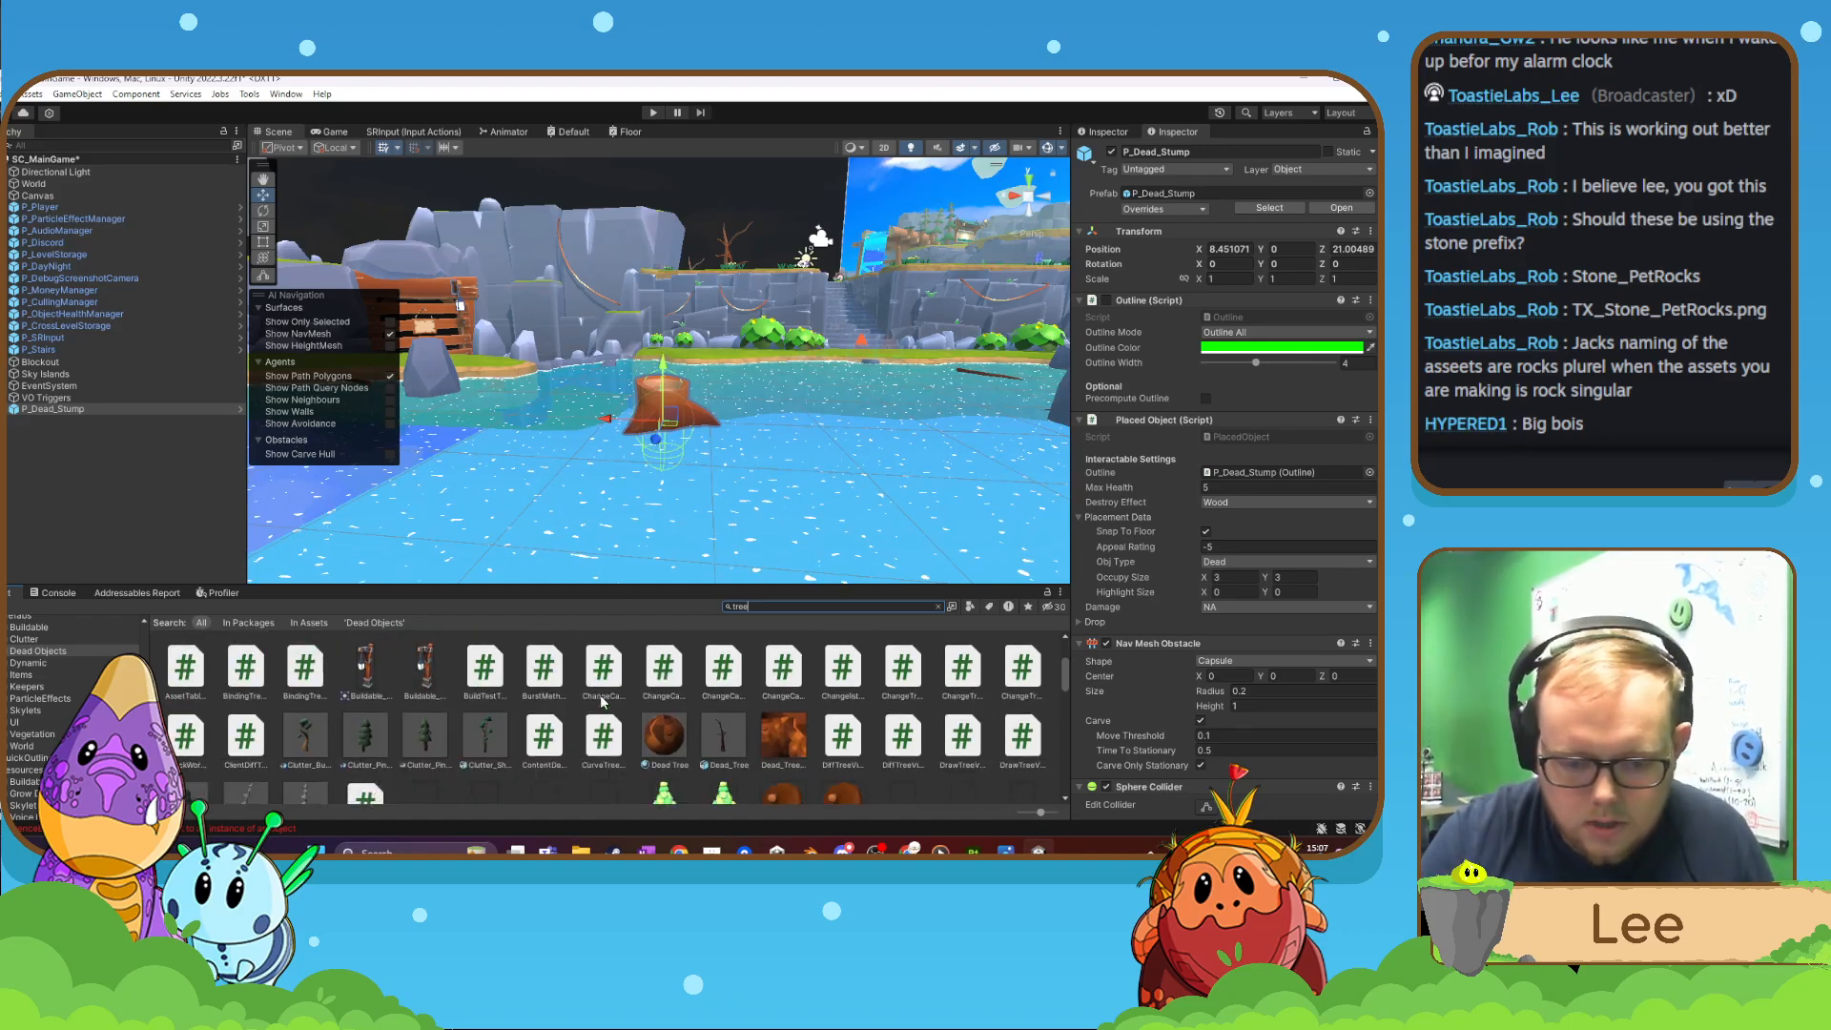
scroll(610, 706, "down", 1)
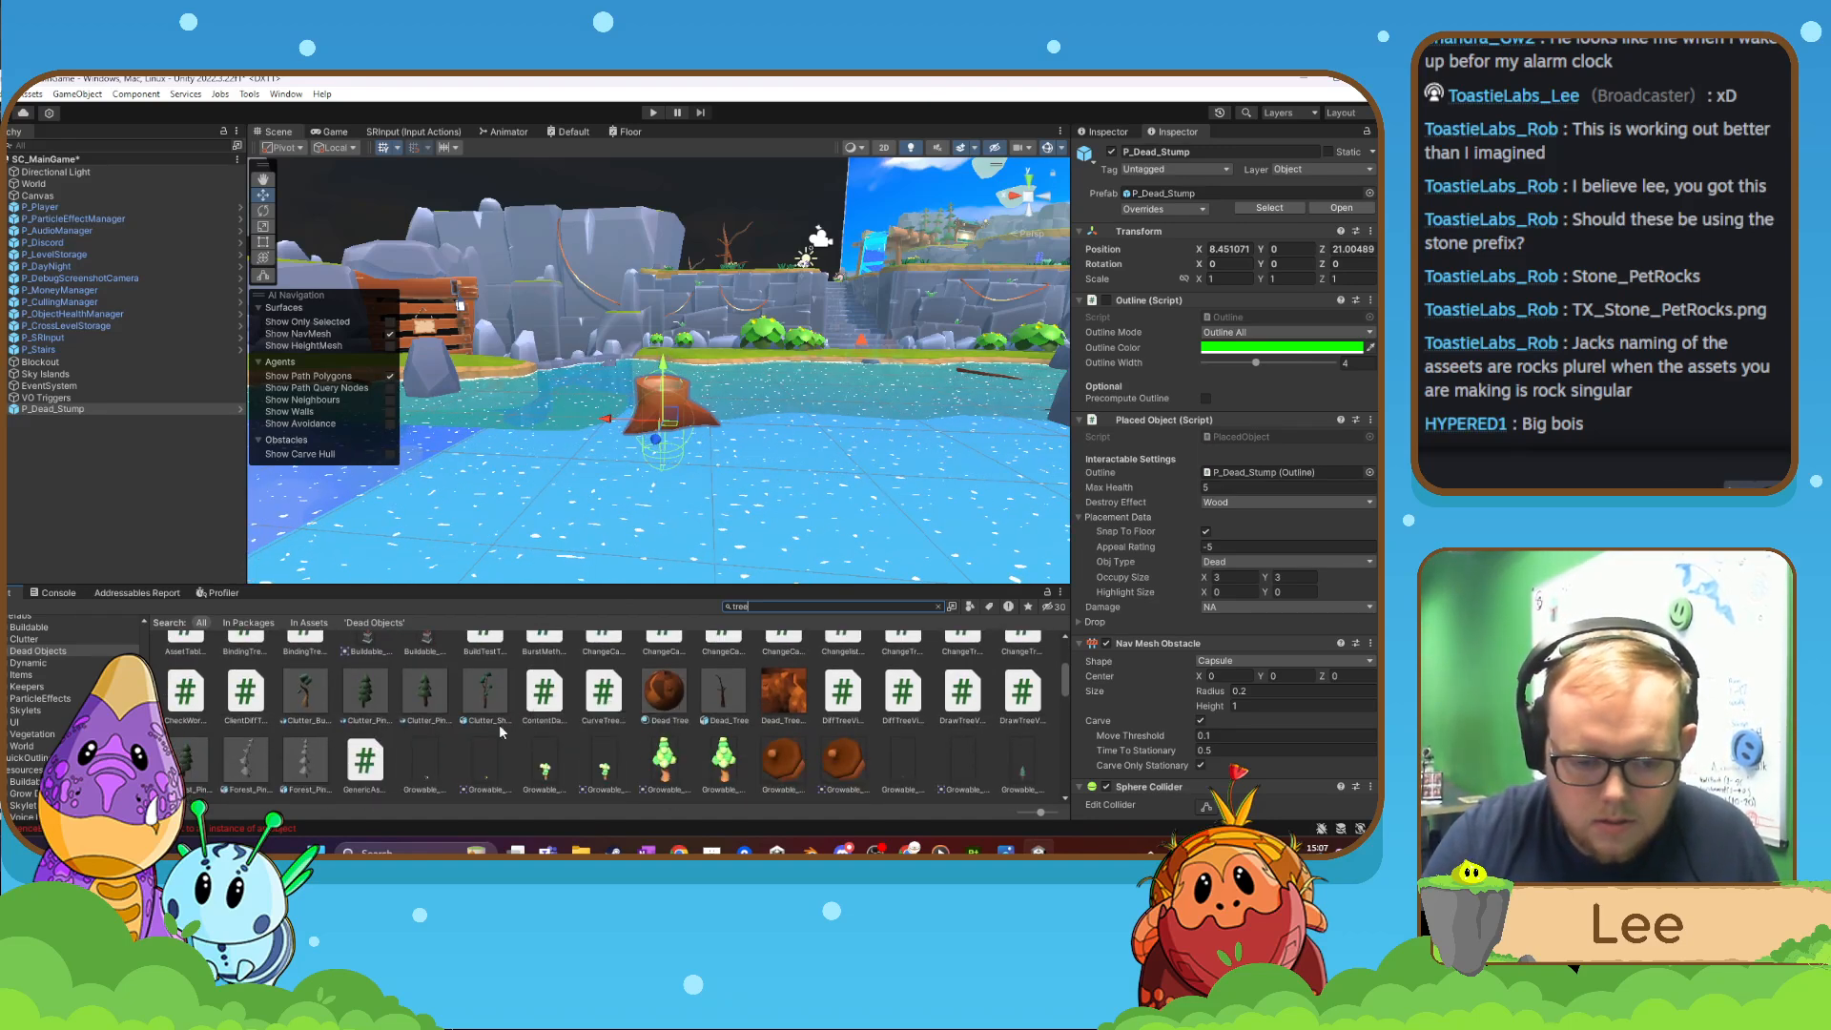
scroll(780, 661, "down", 3)
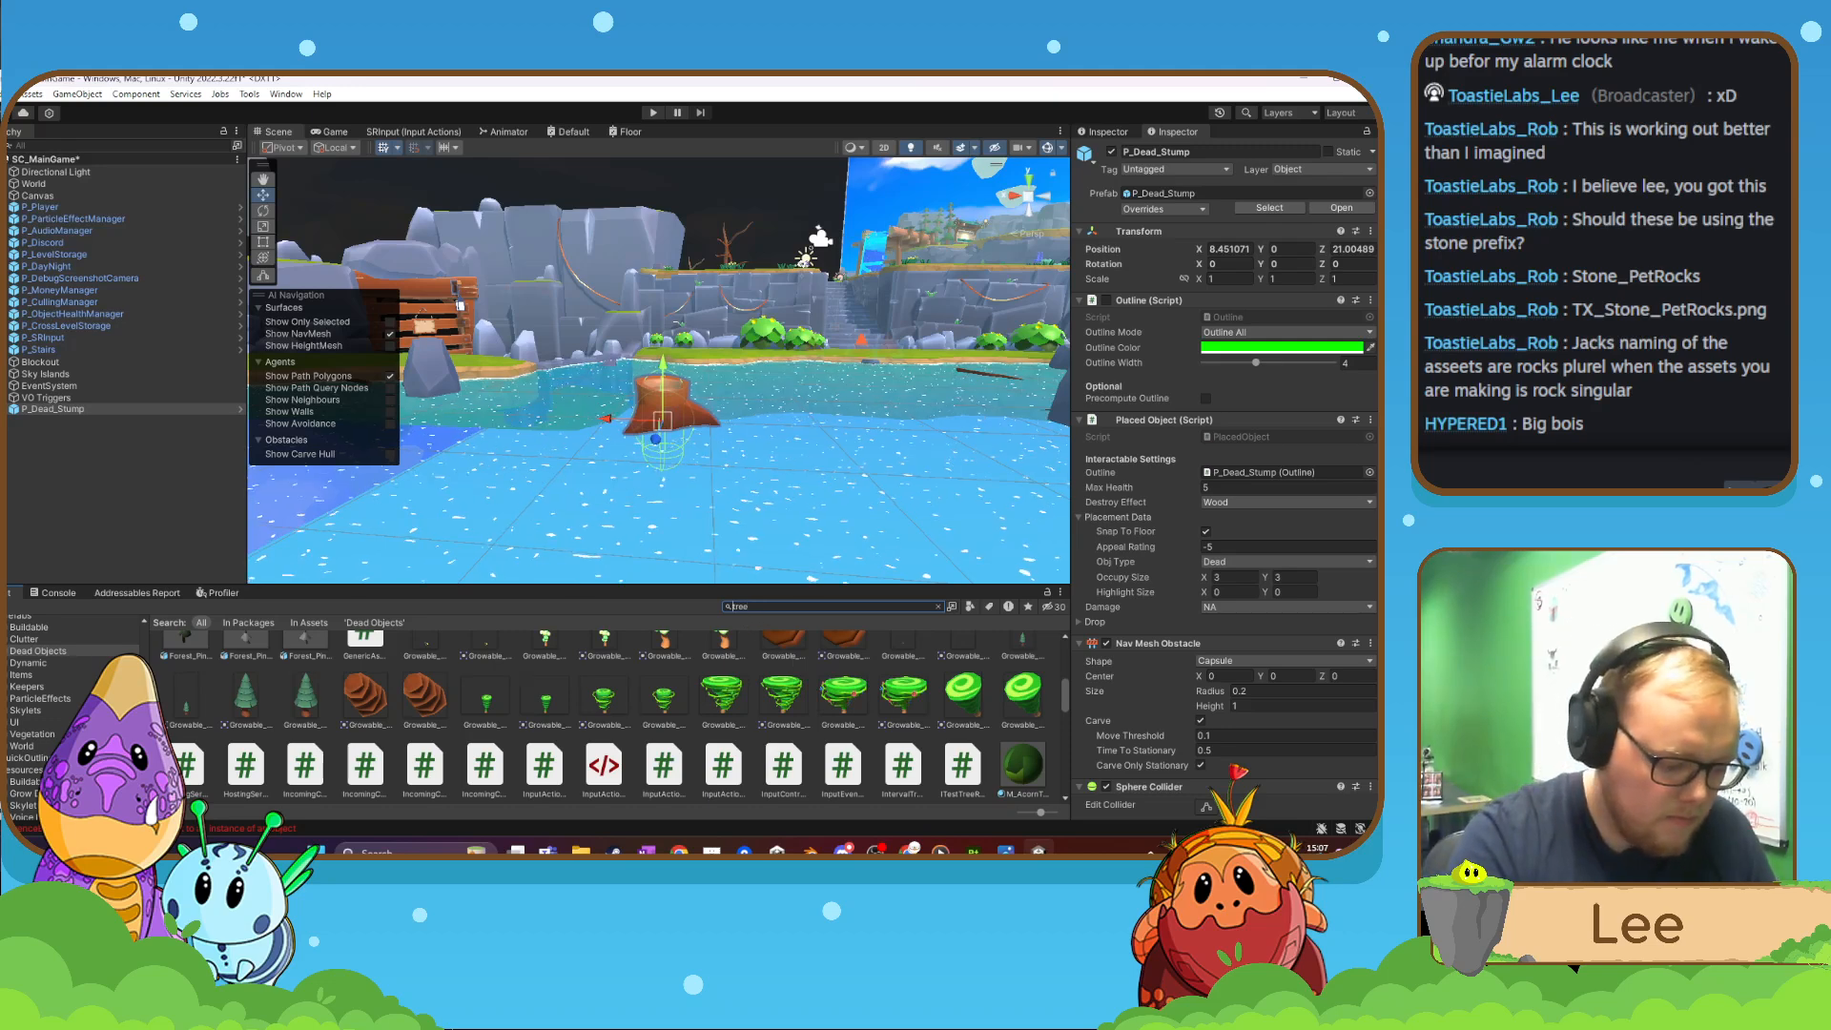
type("P_")
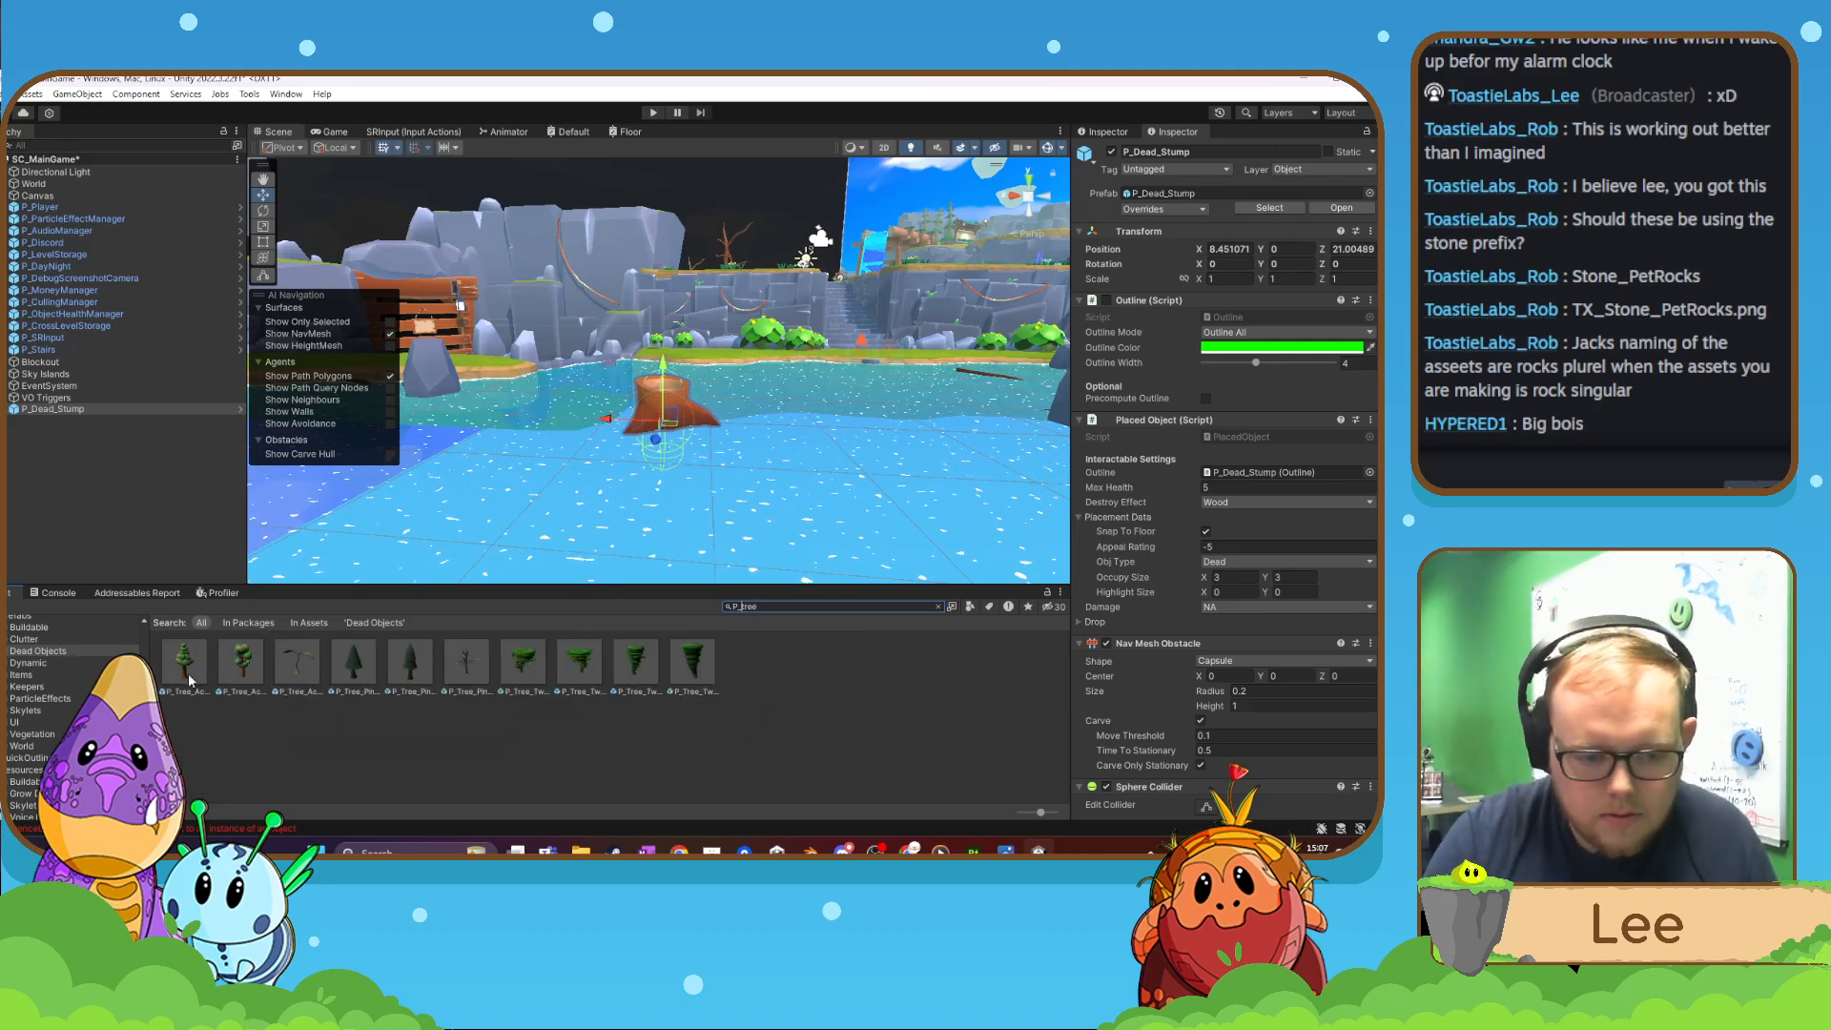
left_click_drag(189, 680, 777, 506)
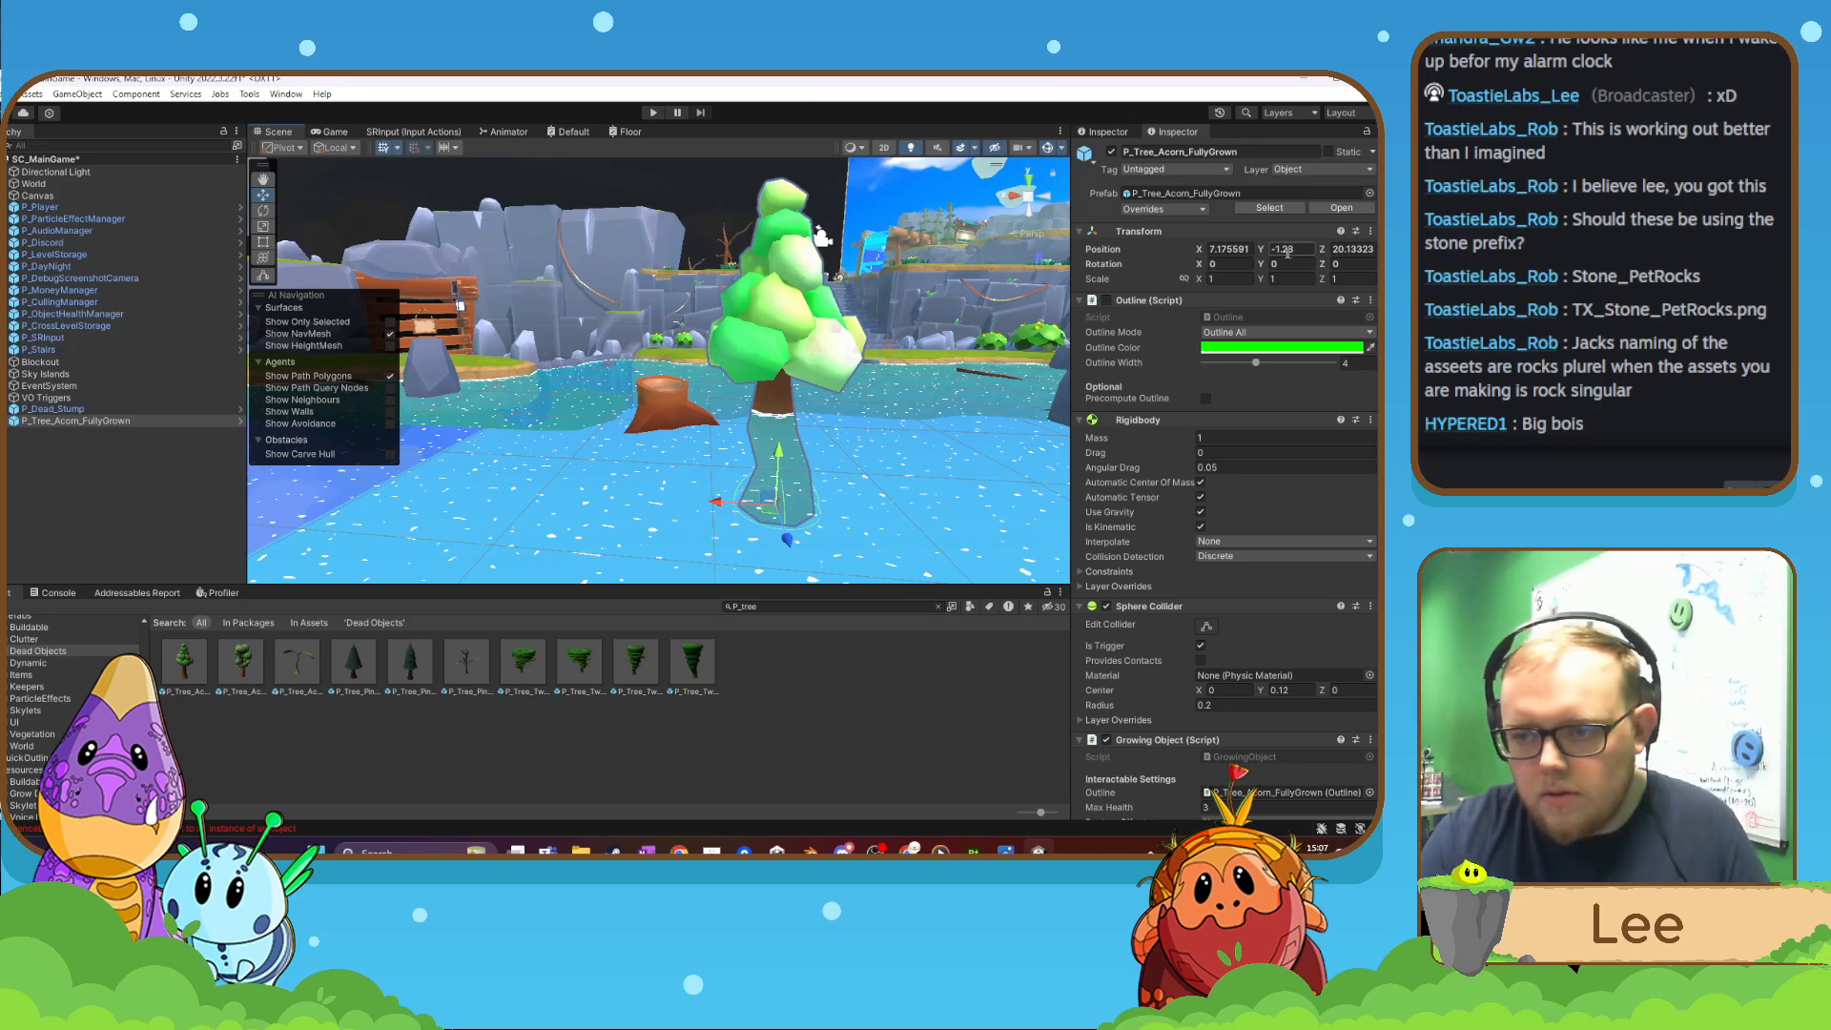
type("0")
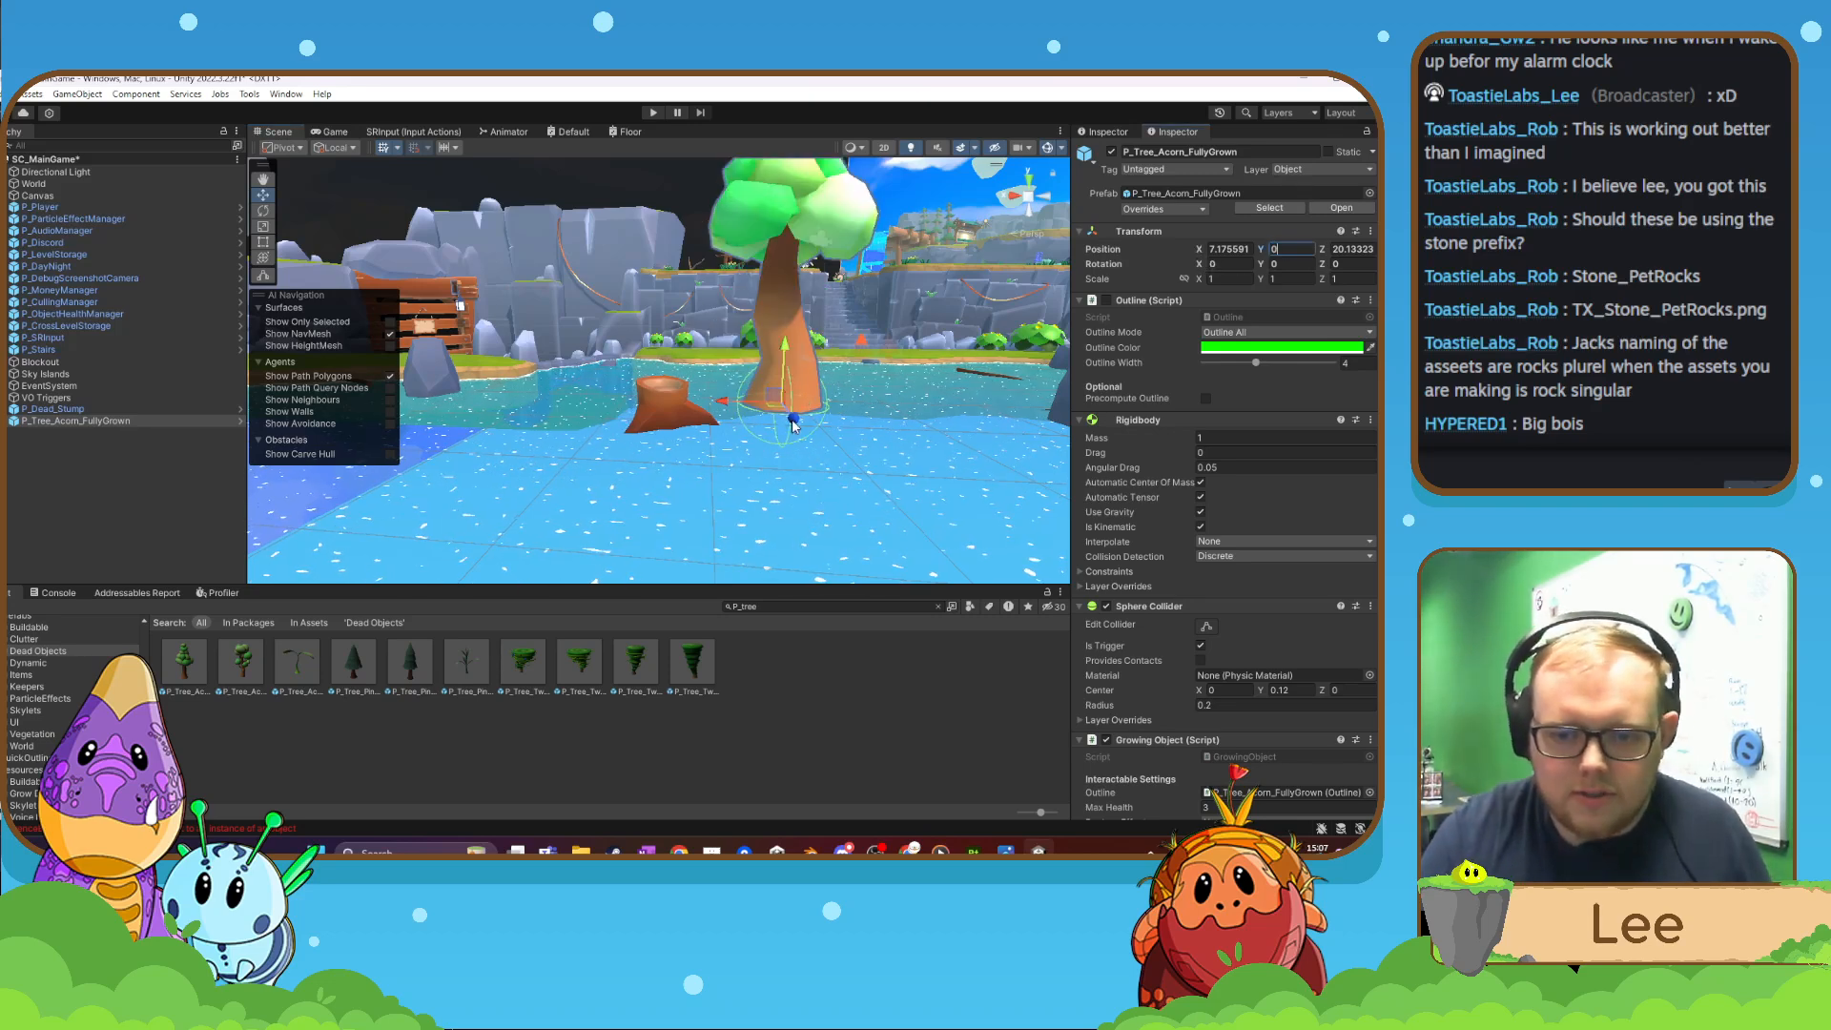
- Move the P_Tree_Acorn_FullyGrown tree away from the dead stump to about X 9.866, Z 20.86
left_click_drag(795, 419, 450, 428)
right_click_drag(669, 482, 807, 447)
key("s")
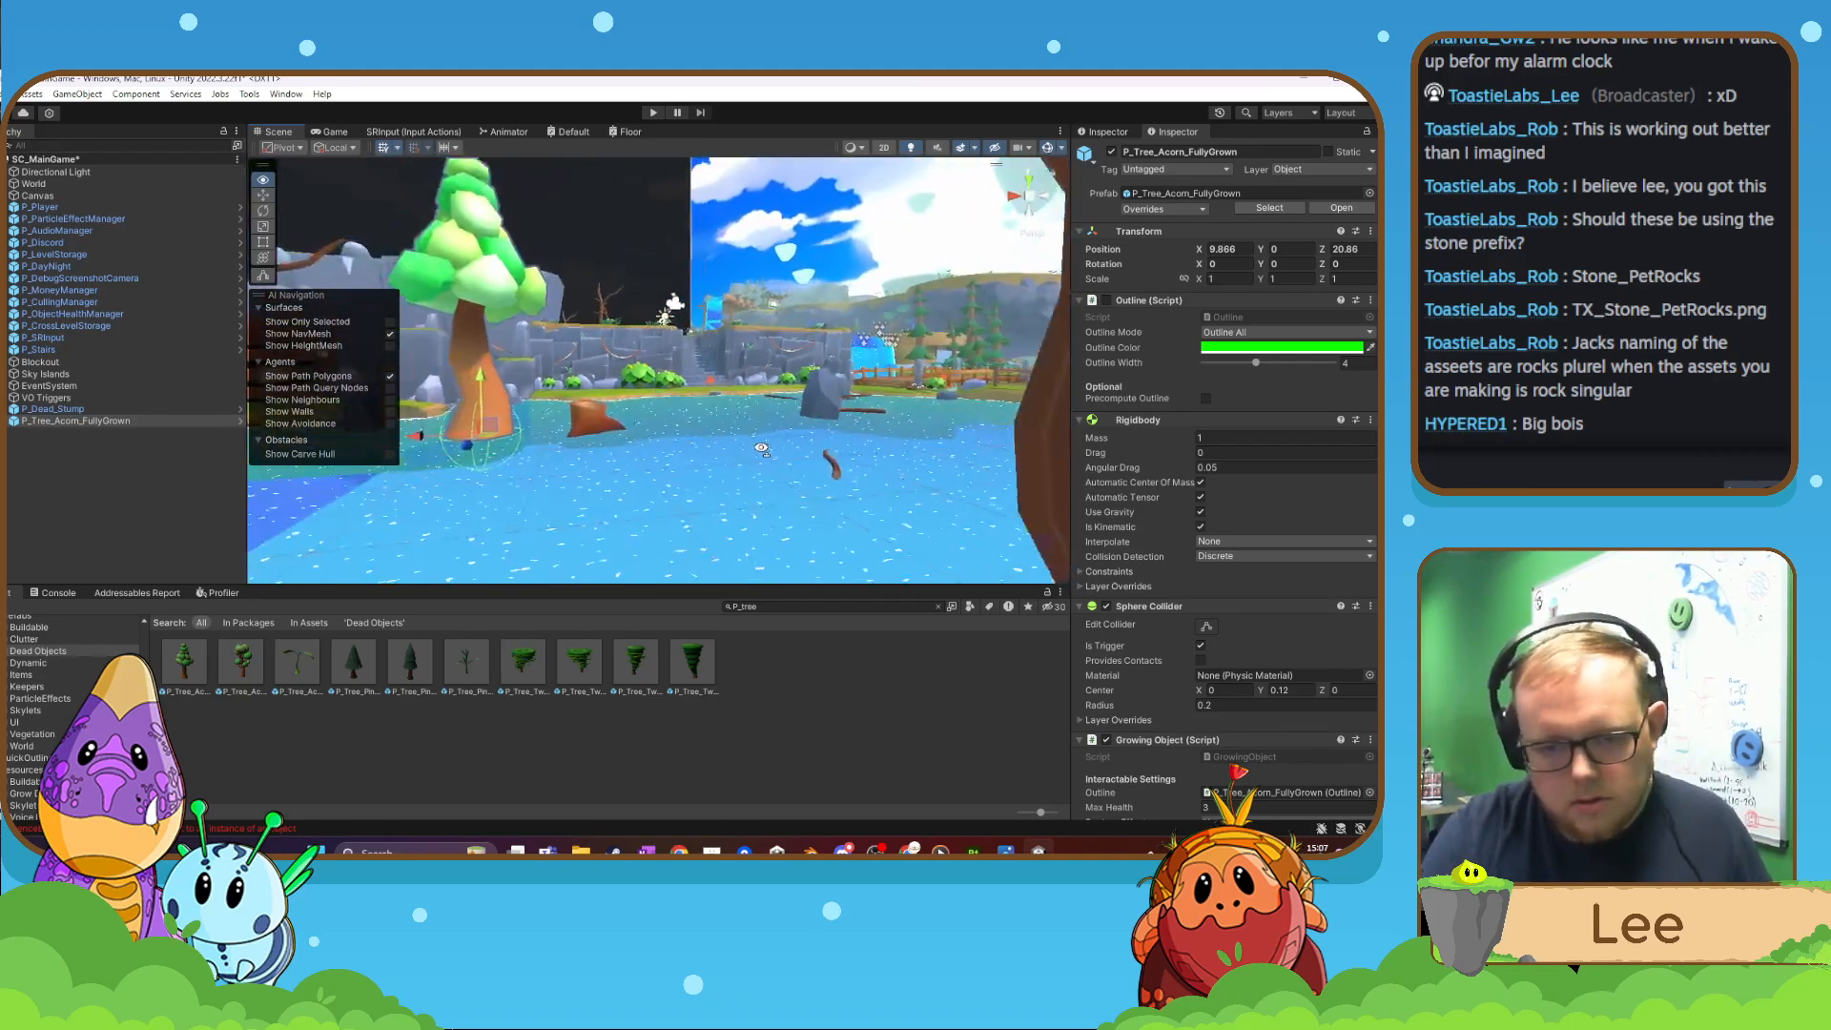
- Run the SC_MainGame scene and walk the player character down to the dead stump beside the acorn tree
left_click(653, 112)
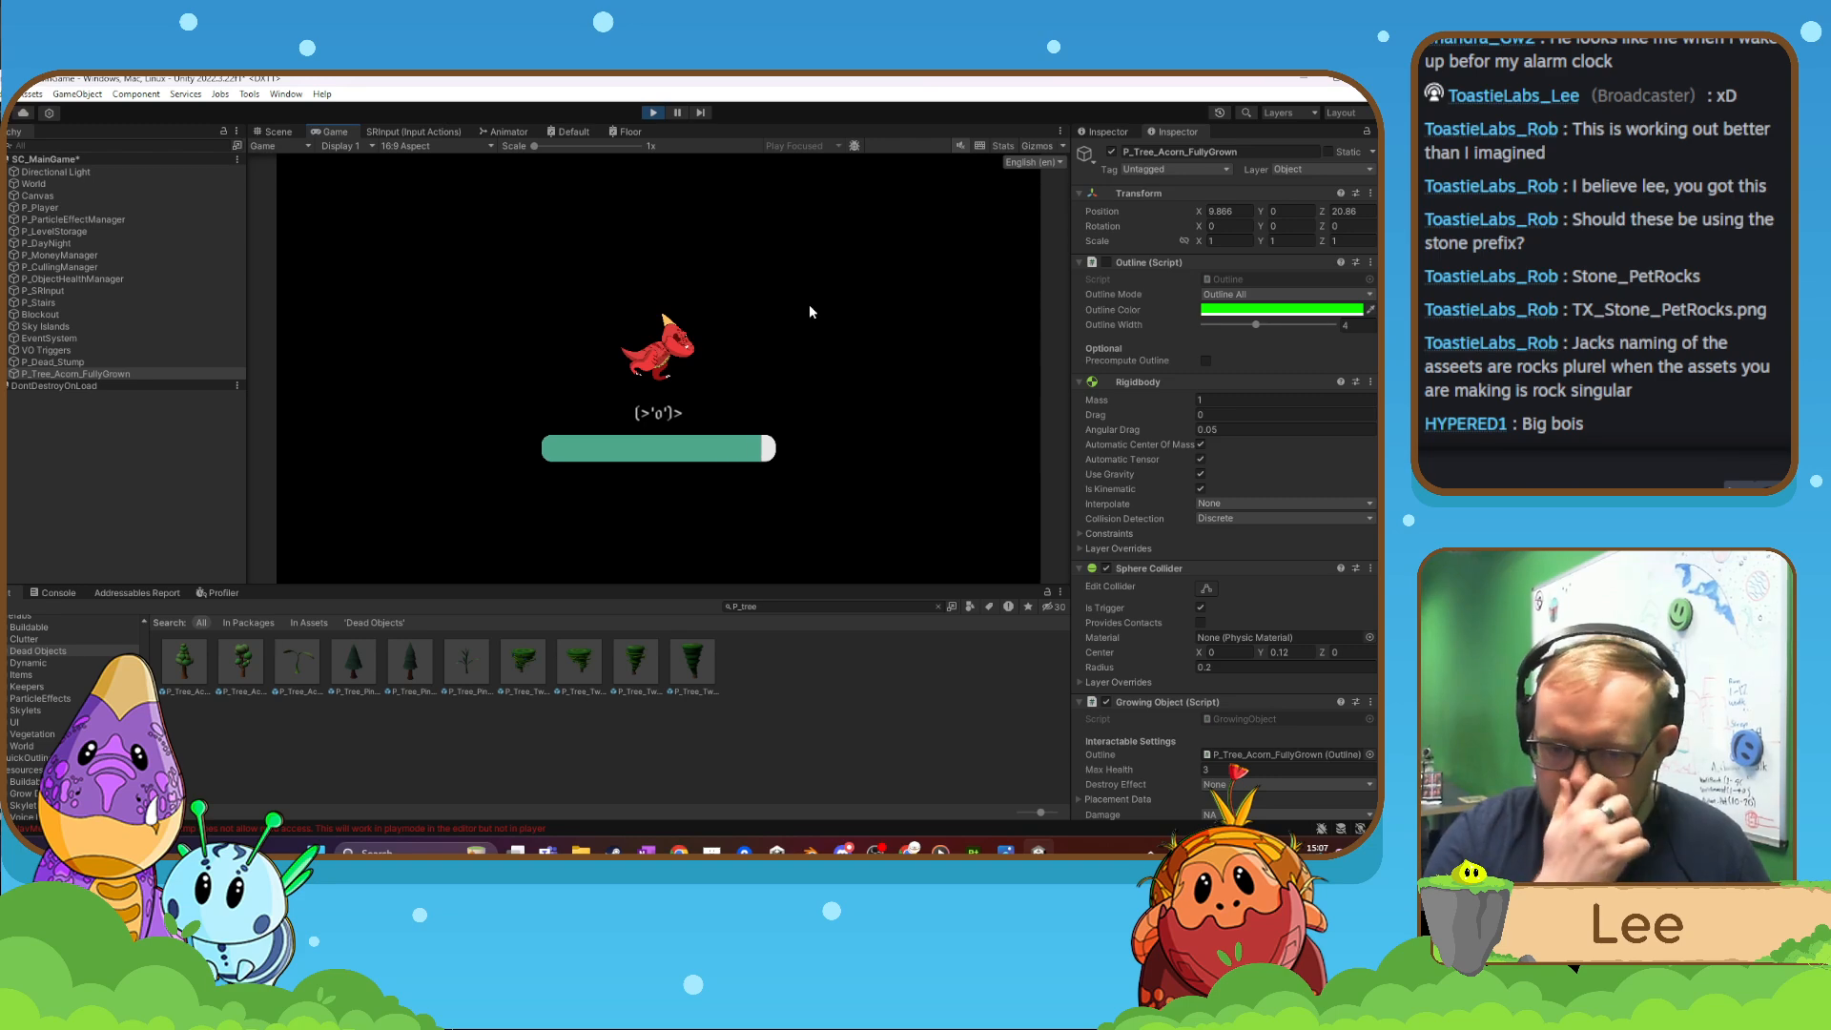
key("s")
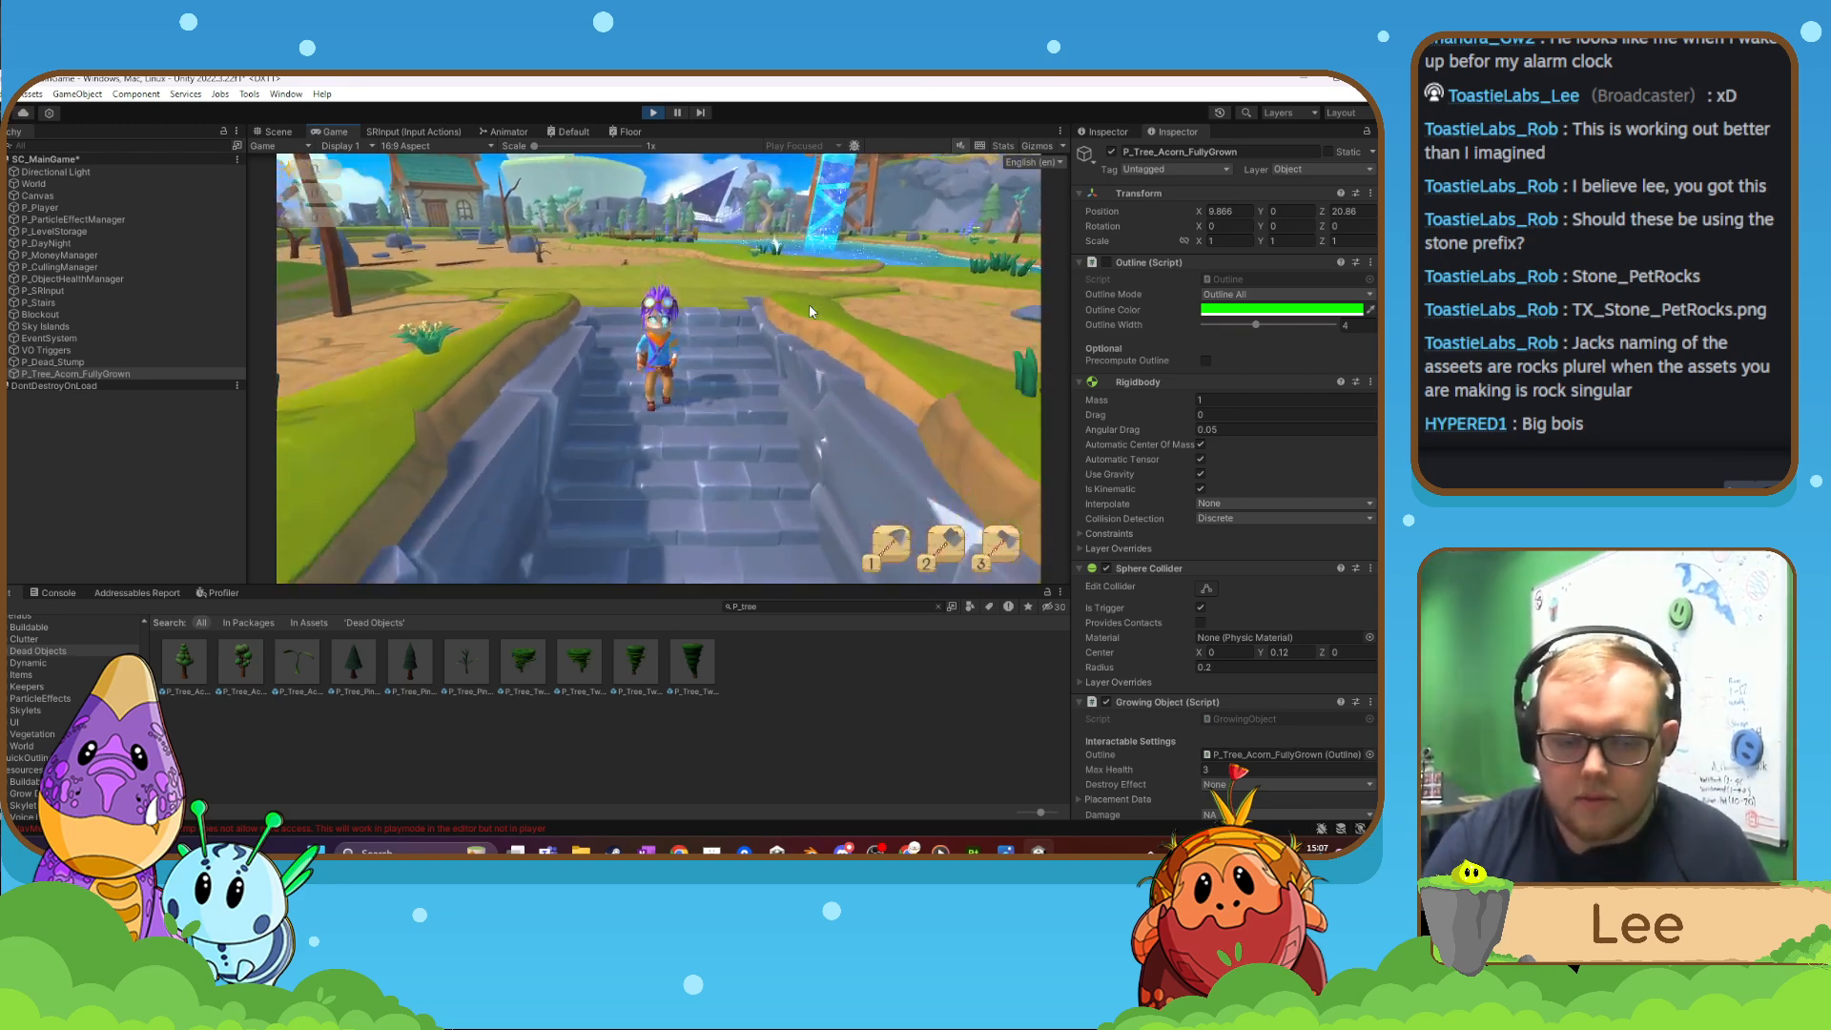
key("a")
key("s")
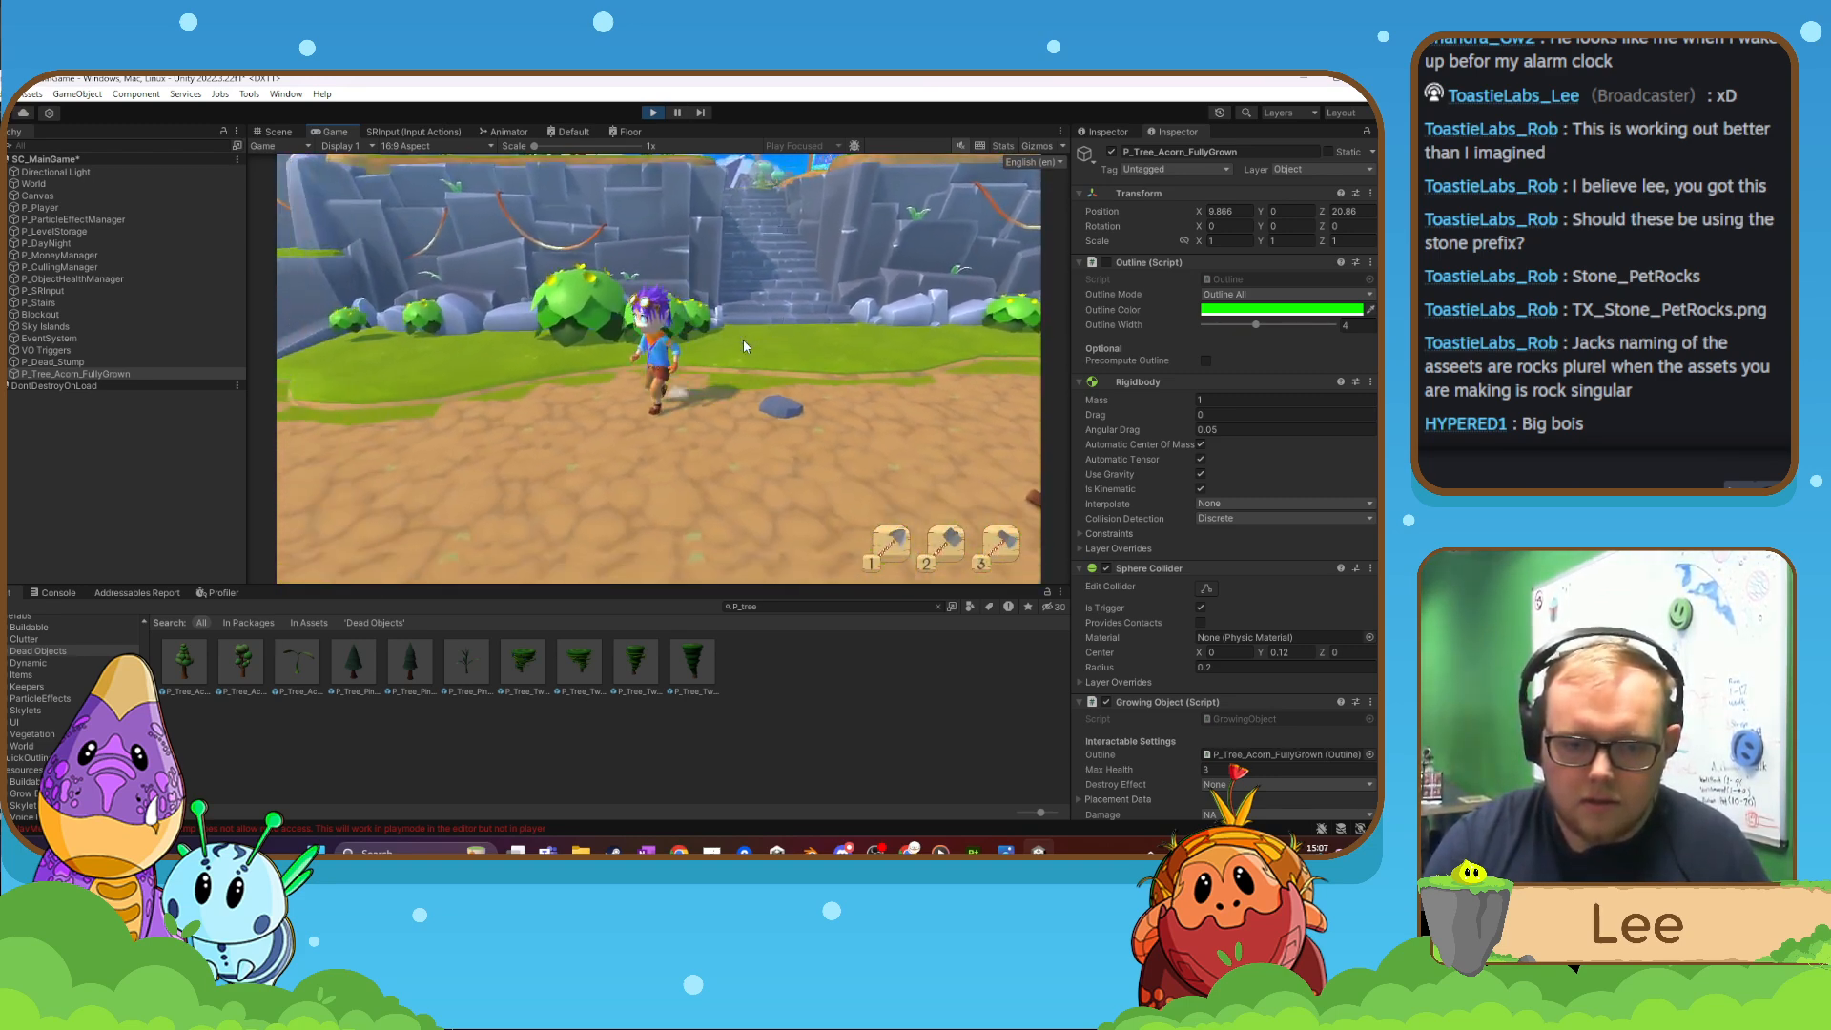
key("a")
key("a")
key("s")
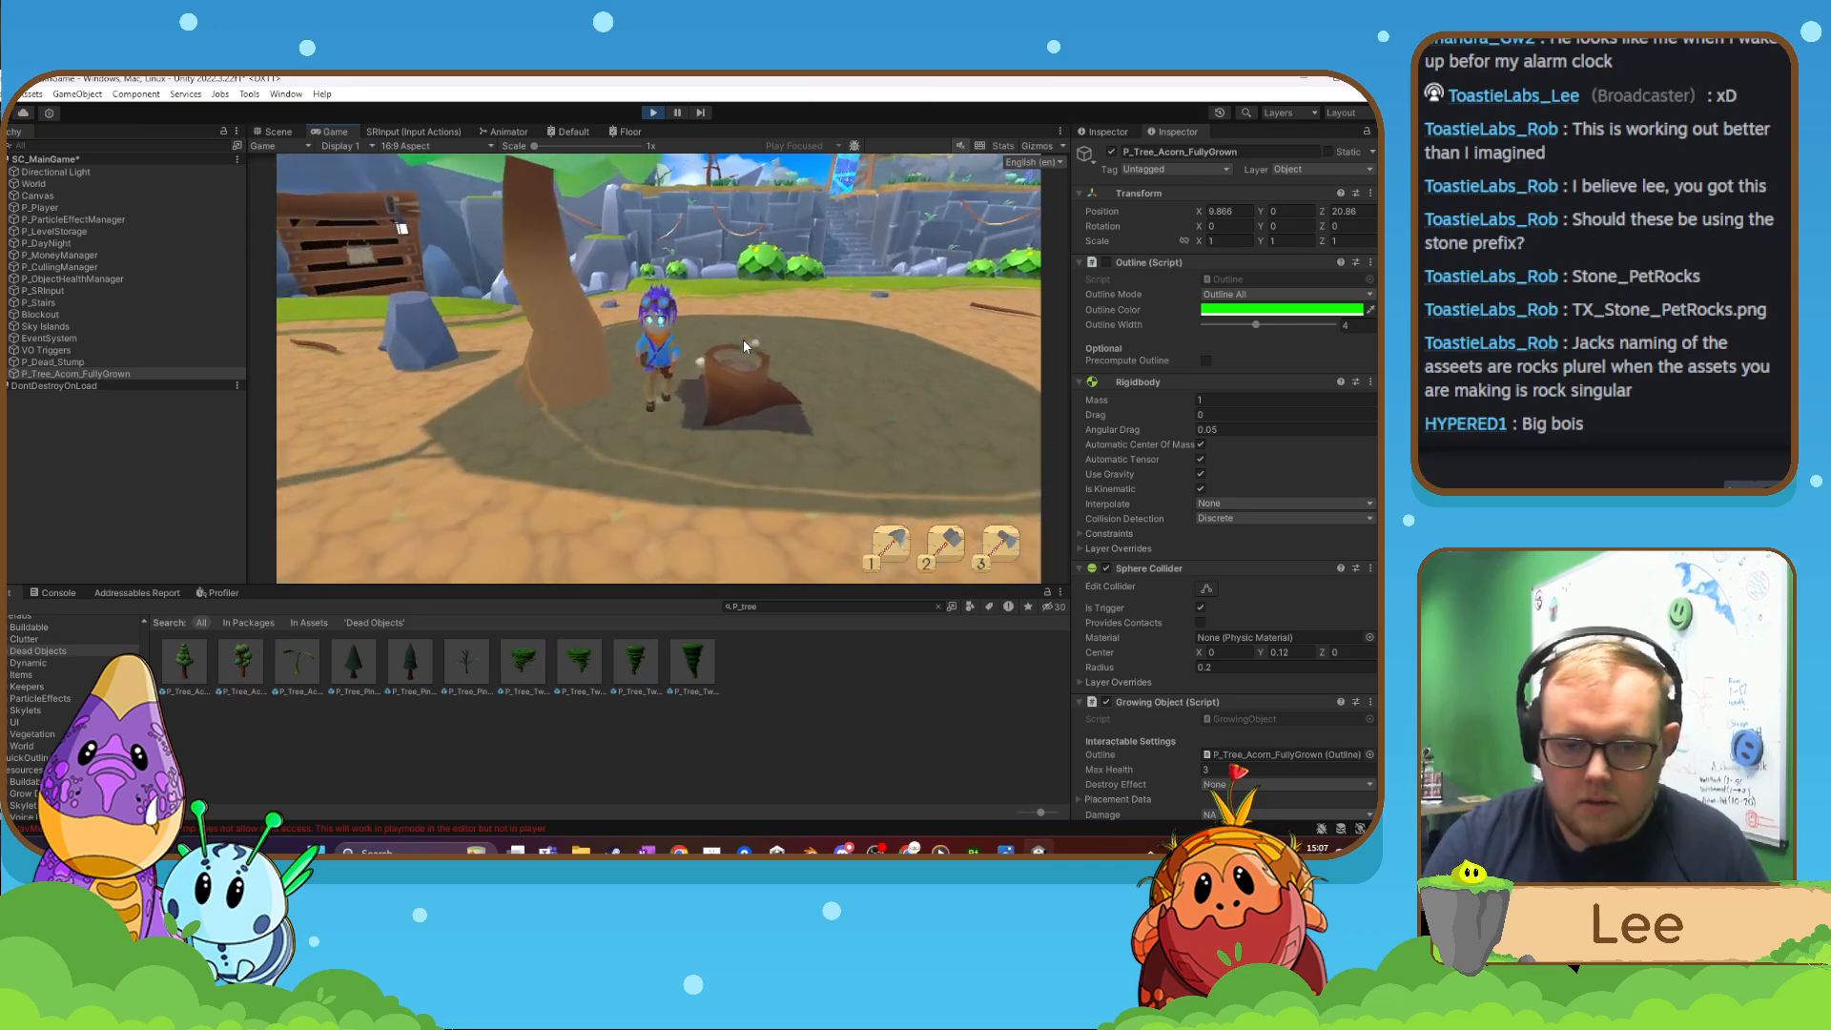
key("d")
left_click(744, 344)
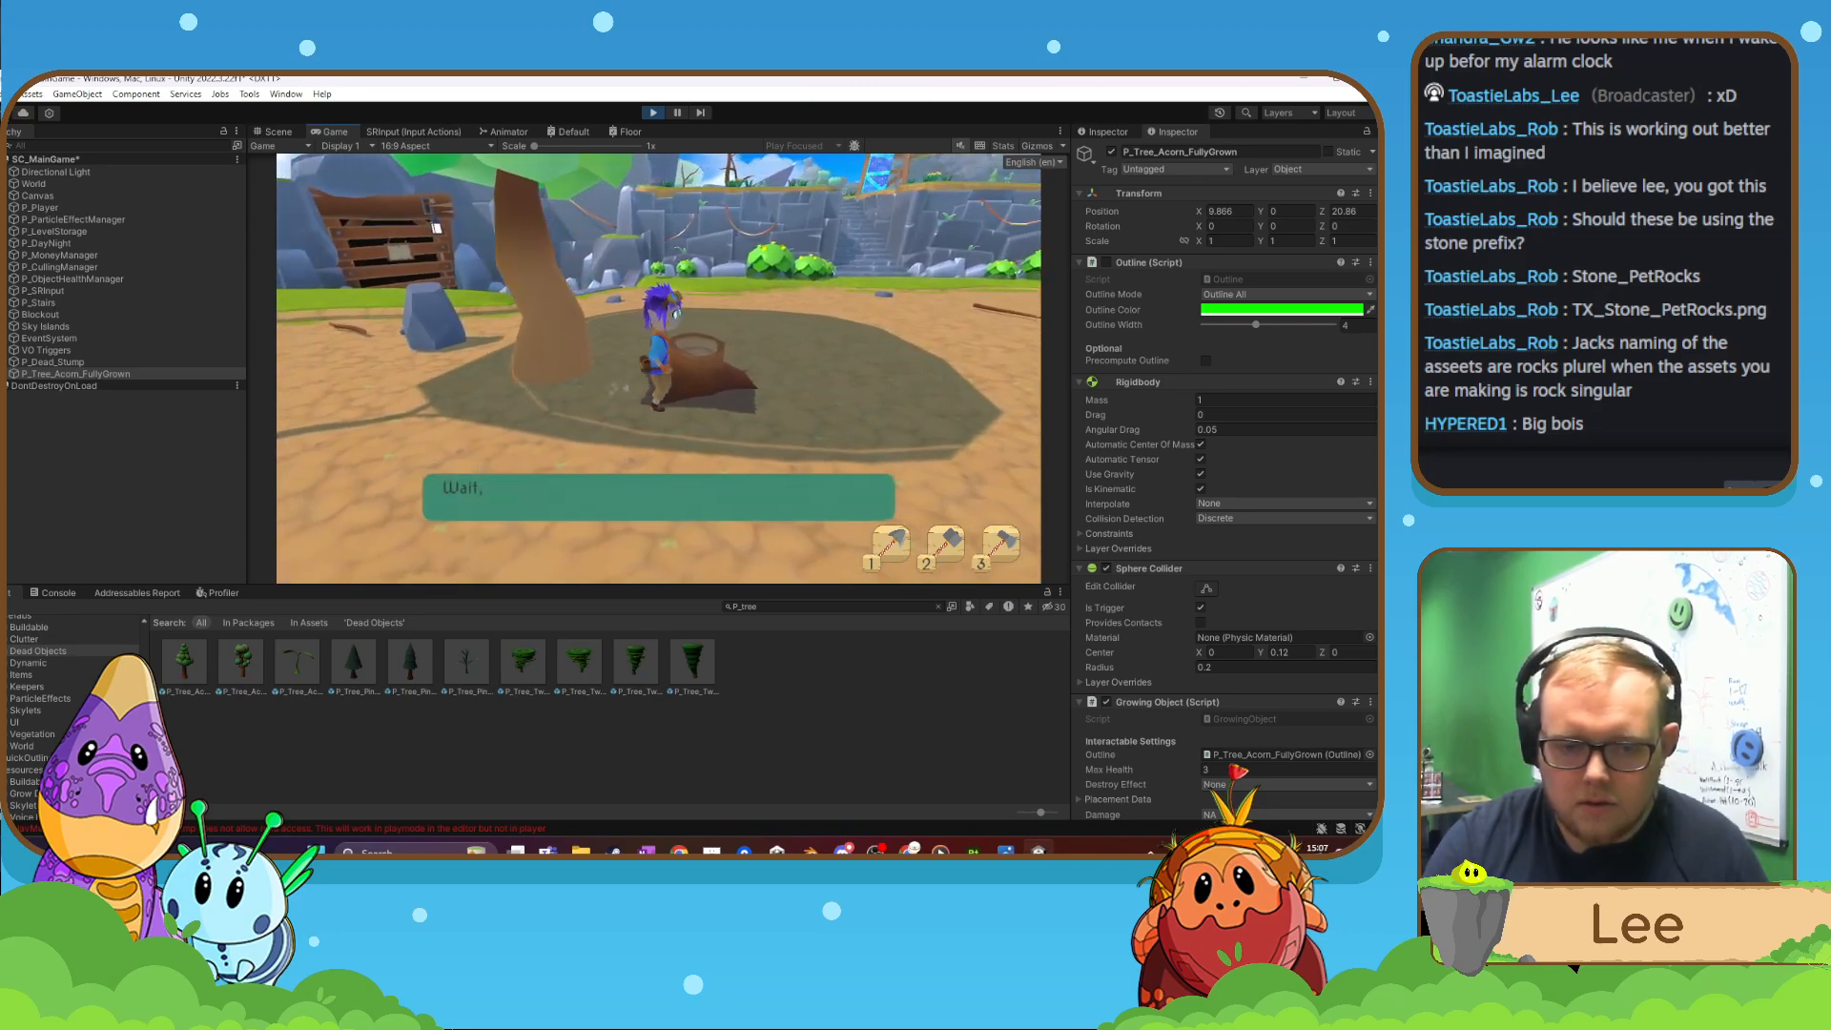
- Walk the character around the stump and the acorn tree to compare their look and check the stump's collision in game
key("a")
key("w")
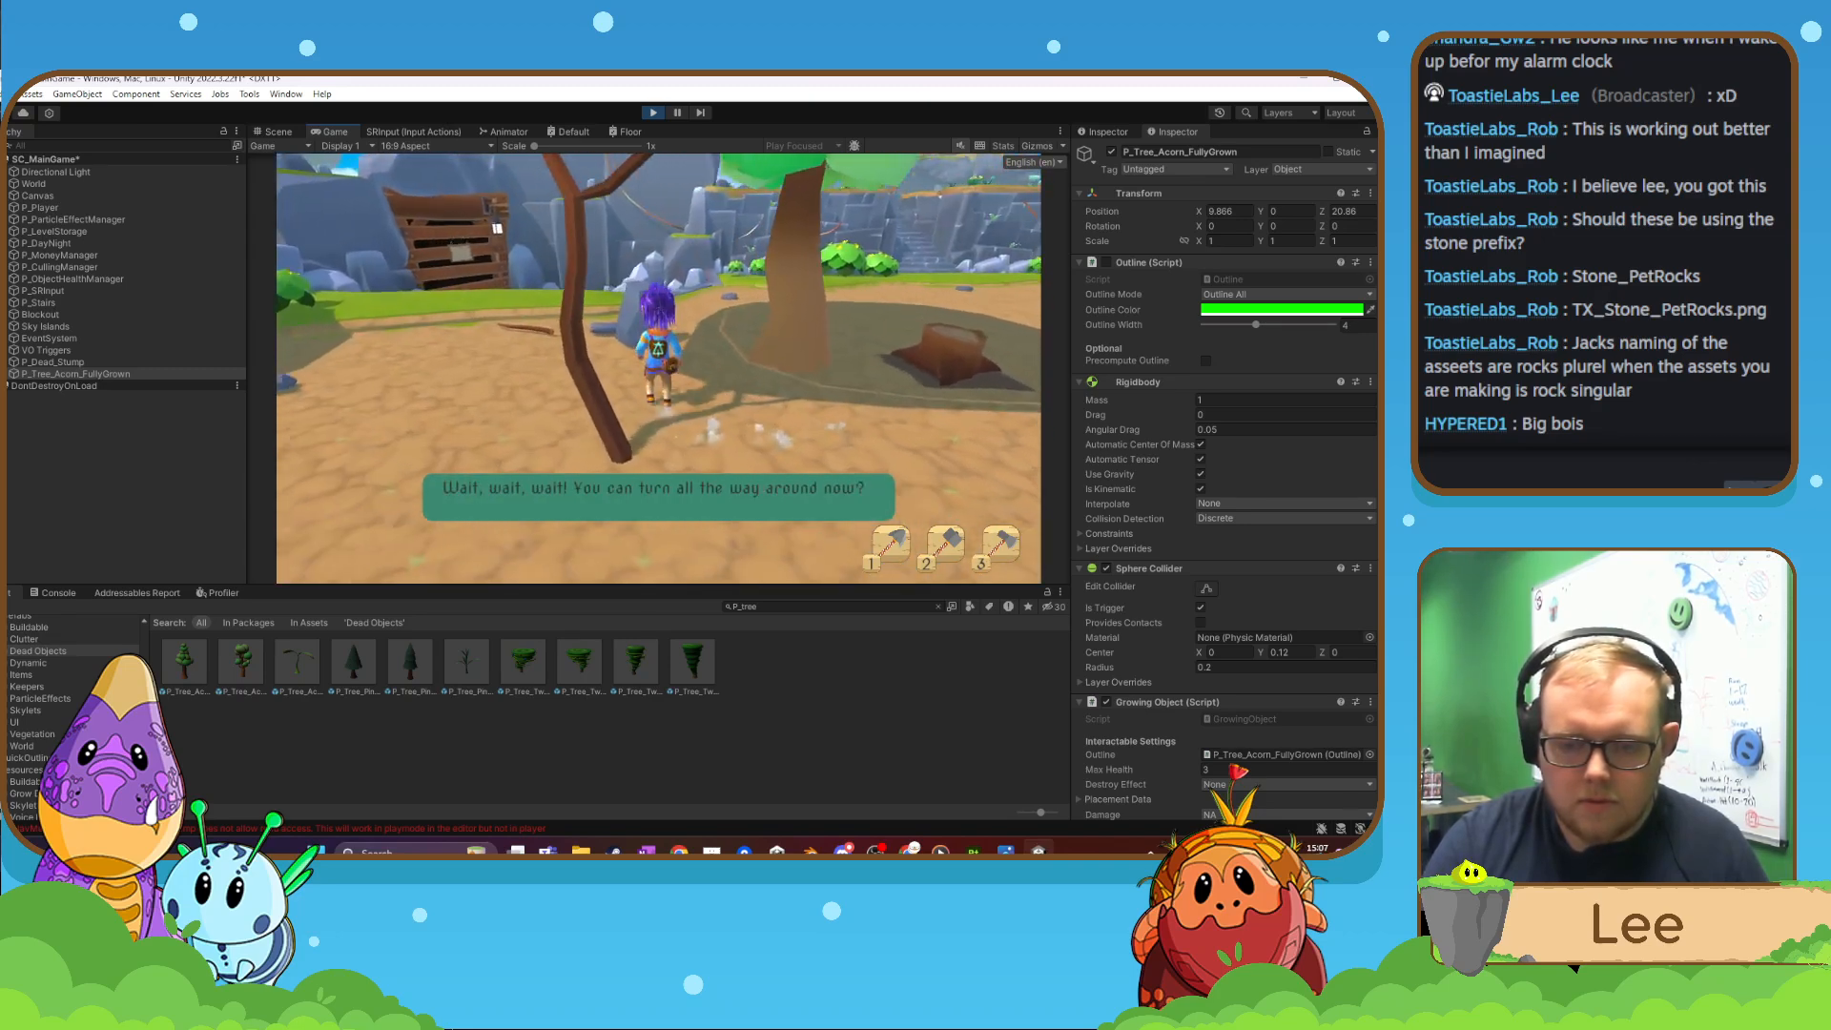
key("d")
key("s")
key("d")
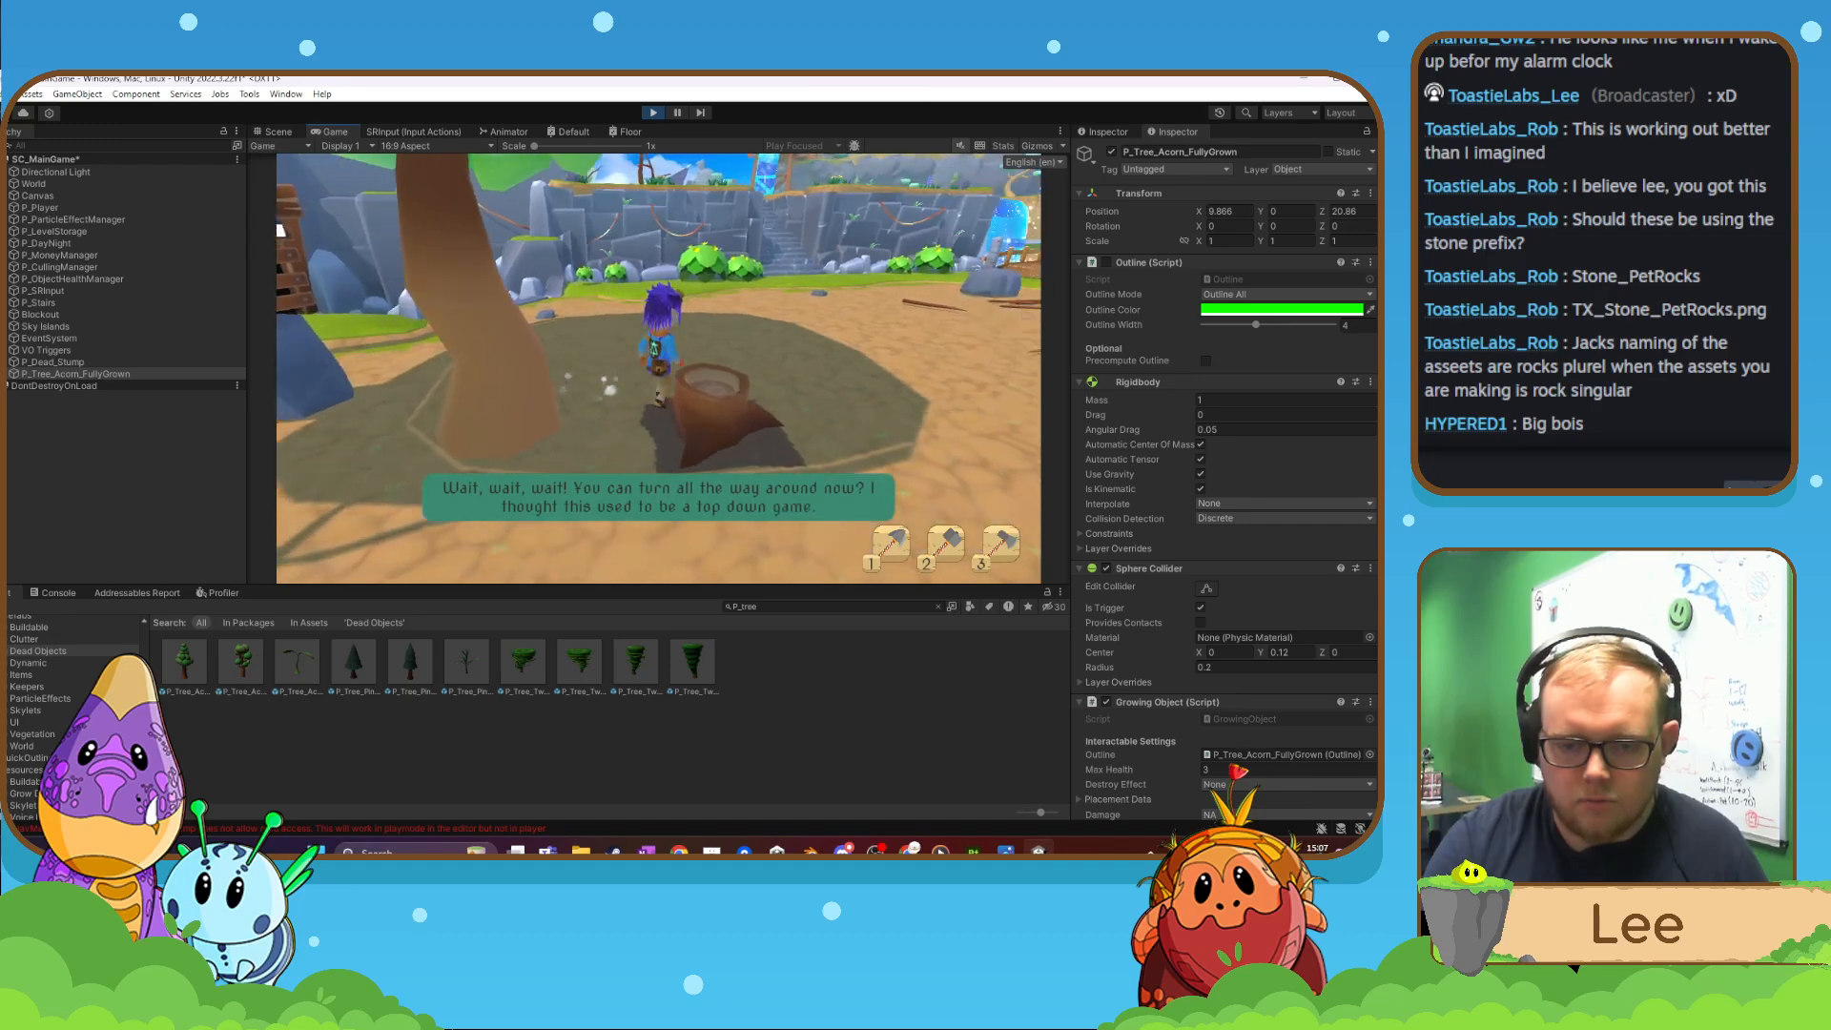
key("s")
key("a")
key("a")
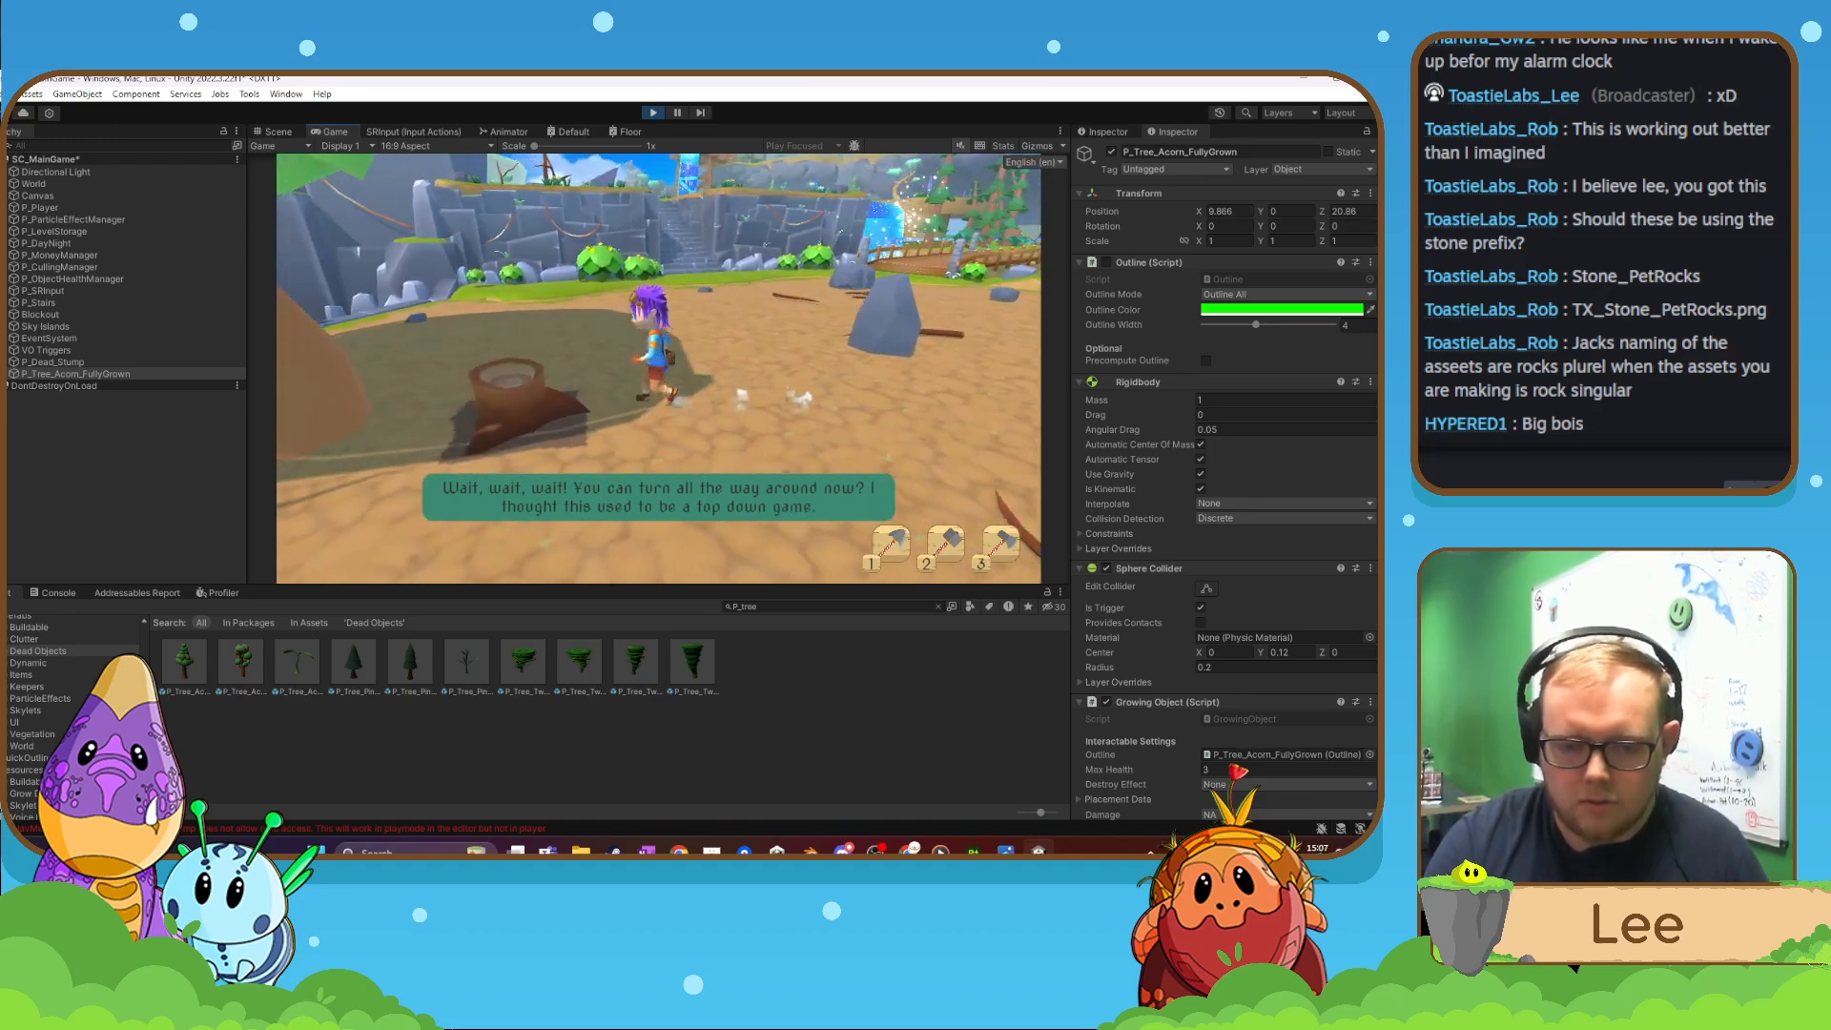
key("w")
key("a")
key("s")
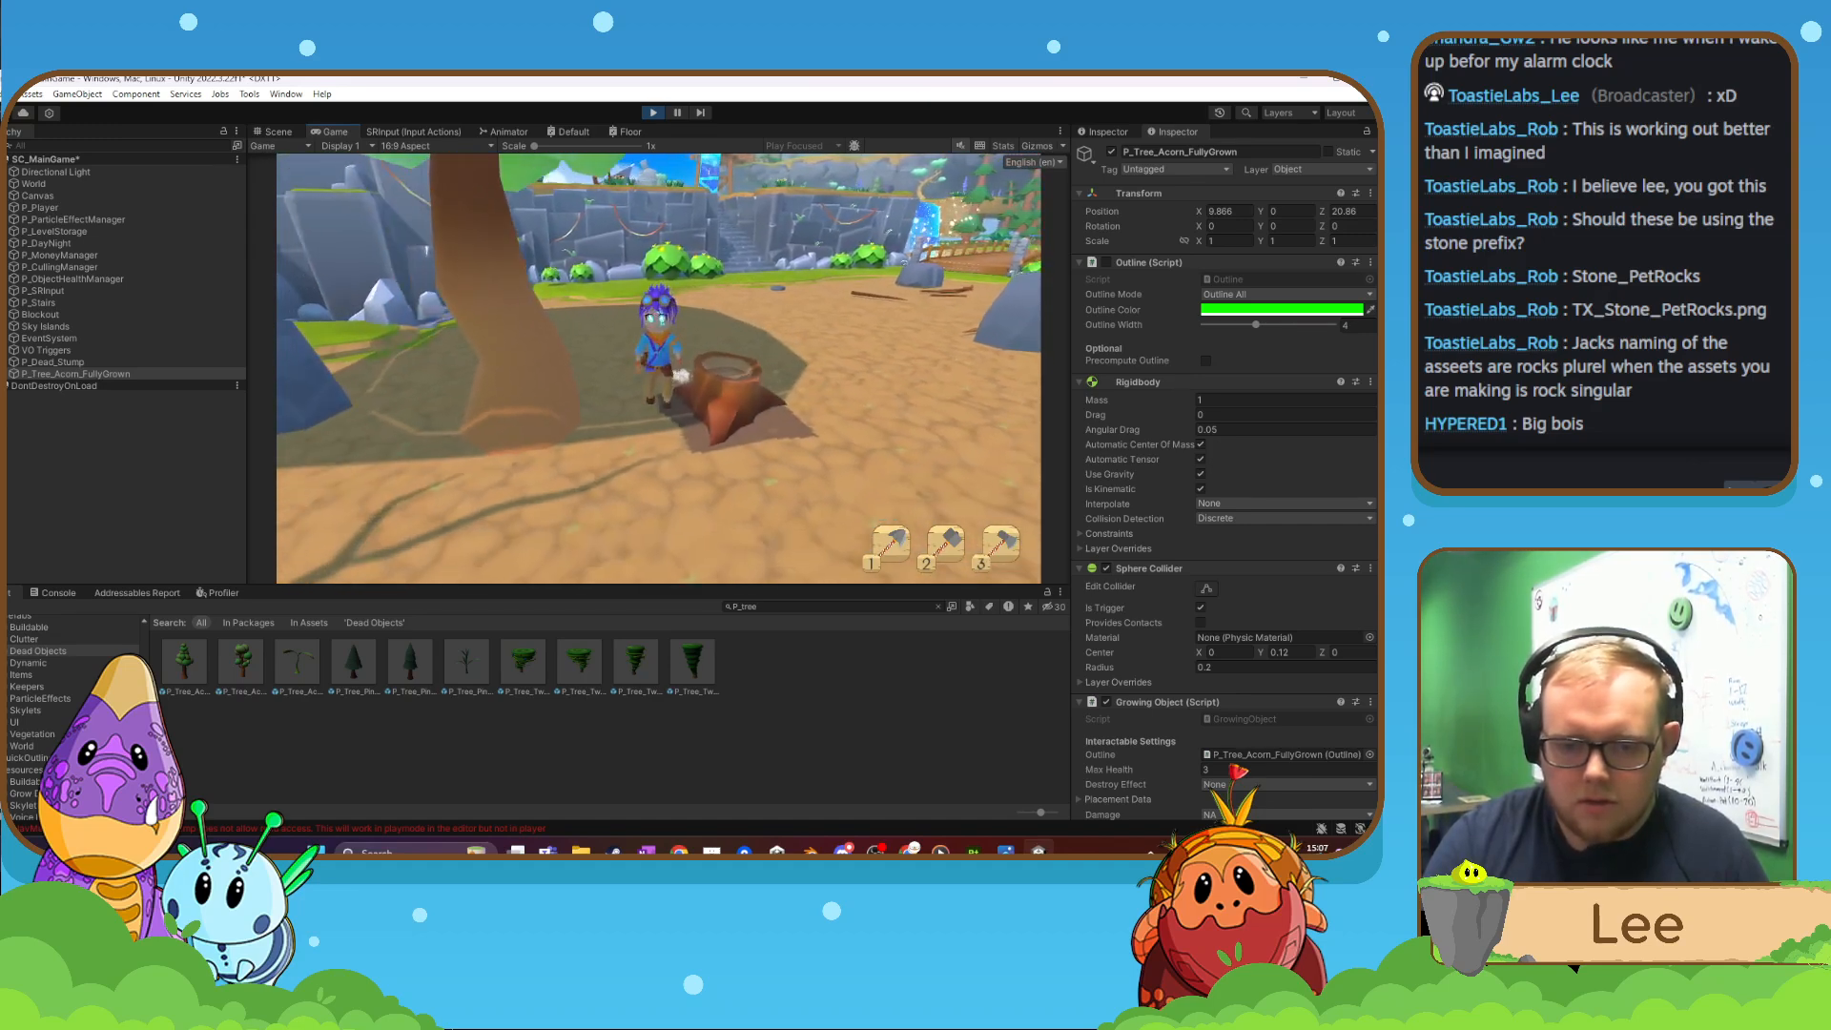
key("d")
key("w")
key("a")
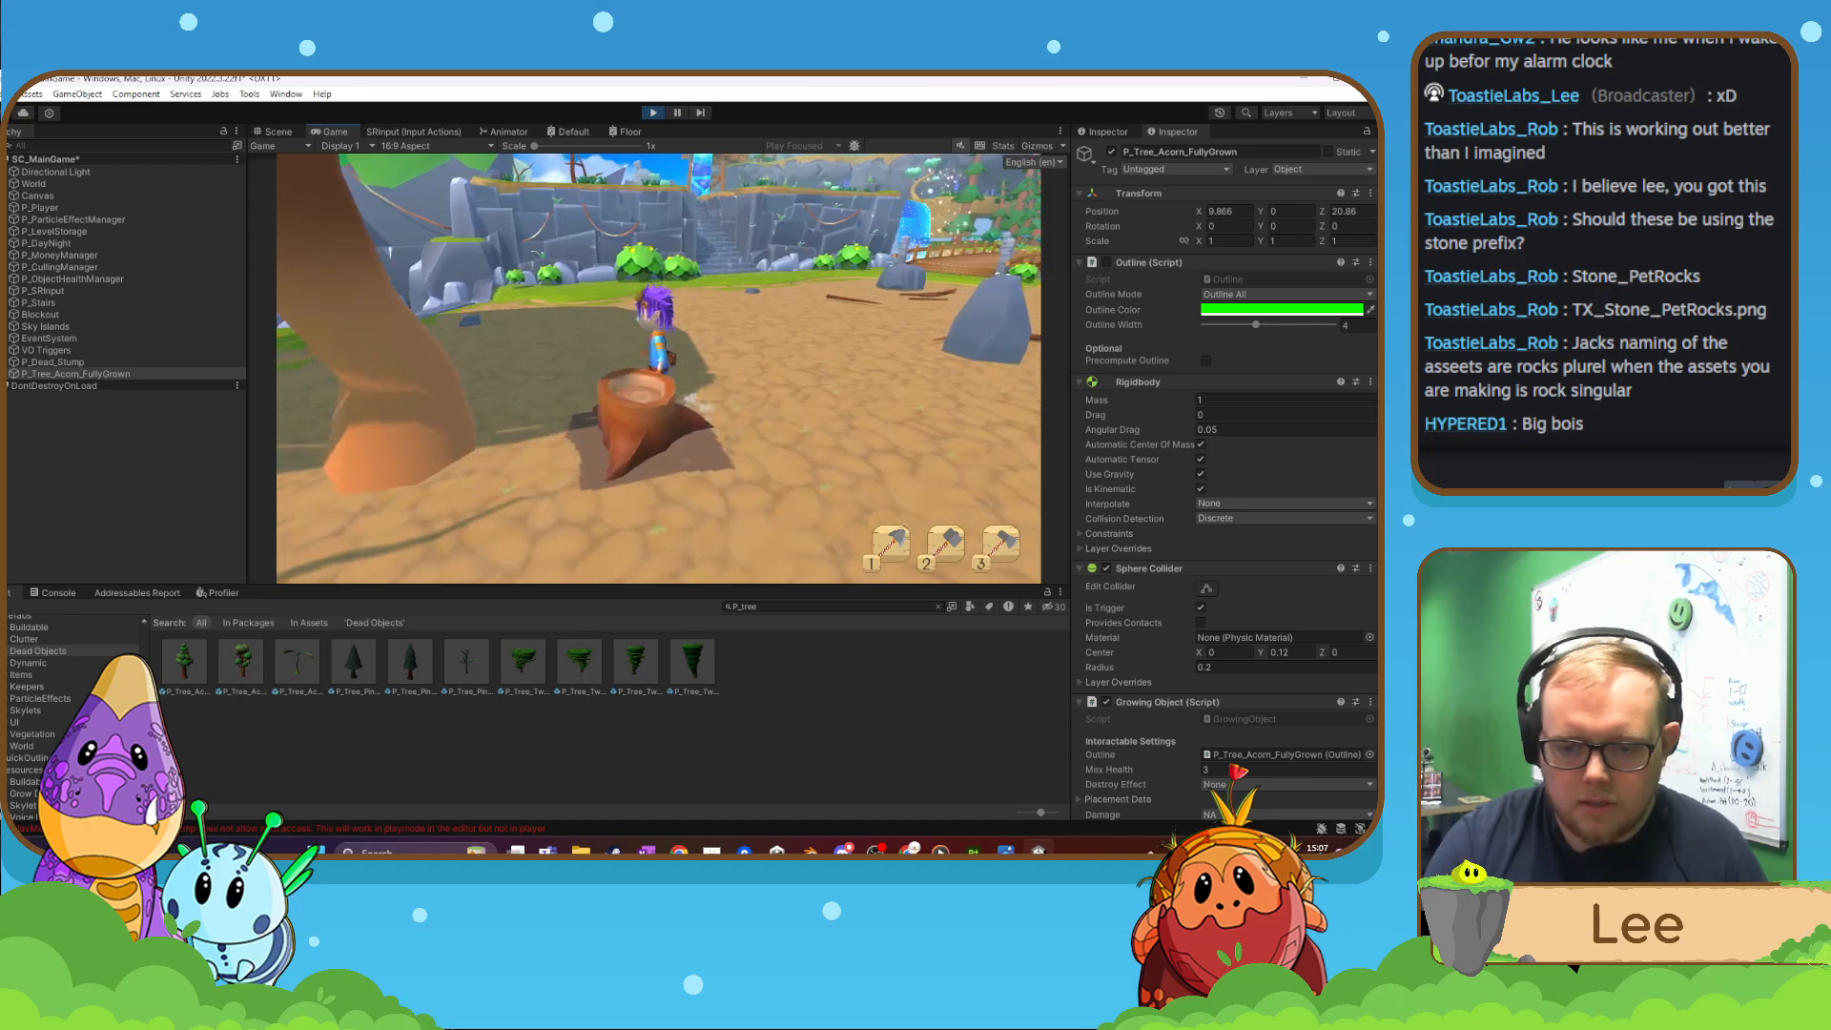
- Equip the Remove tool, hit the dead stump until it is destroyed, and stop the play test
key("3")
key("d")
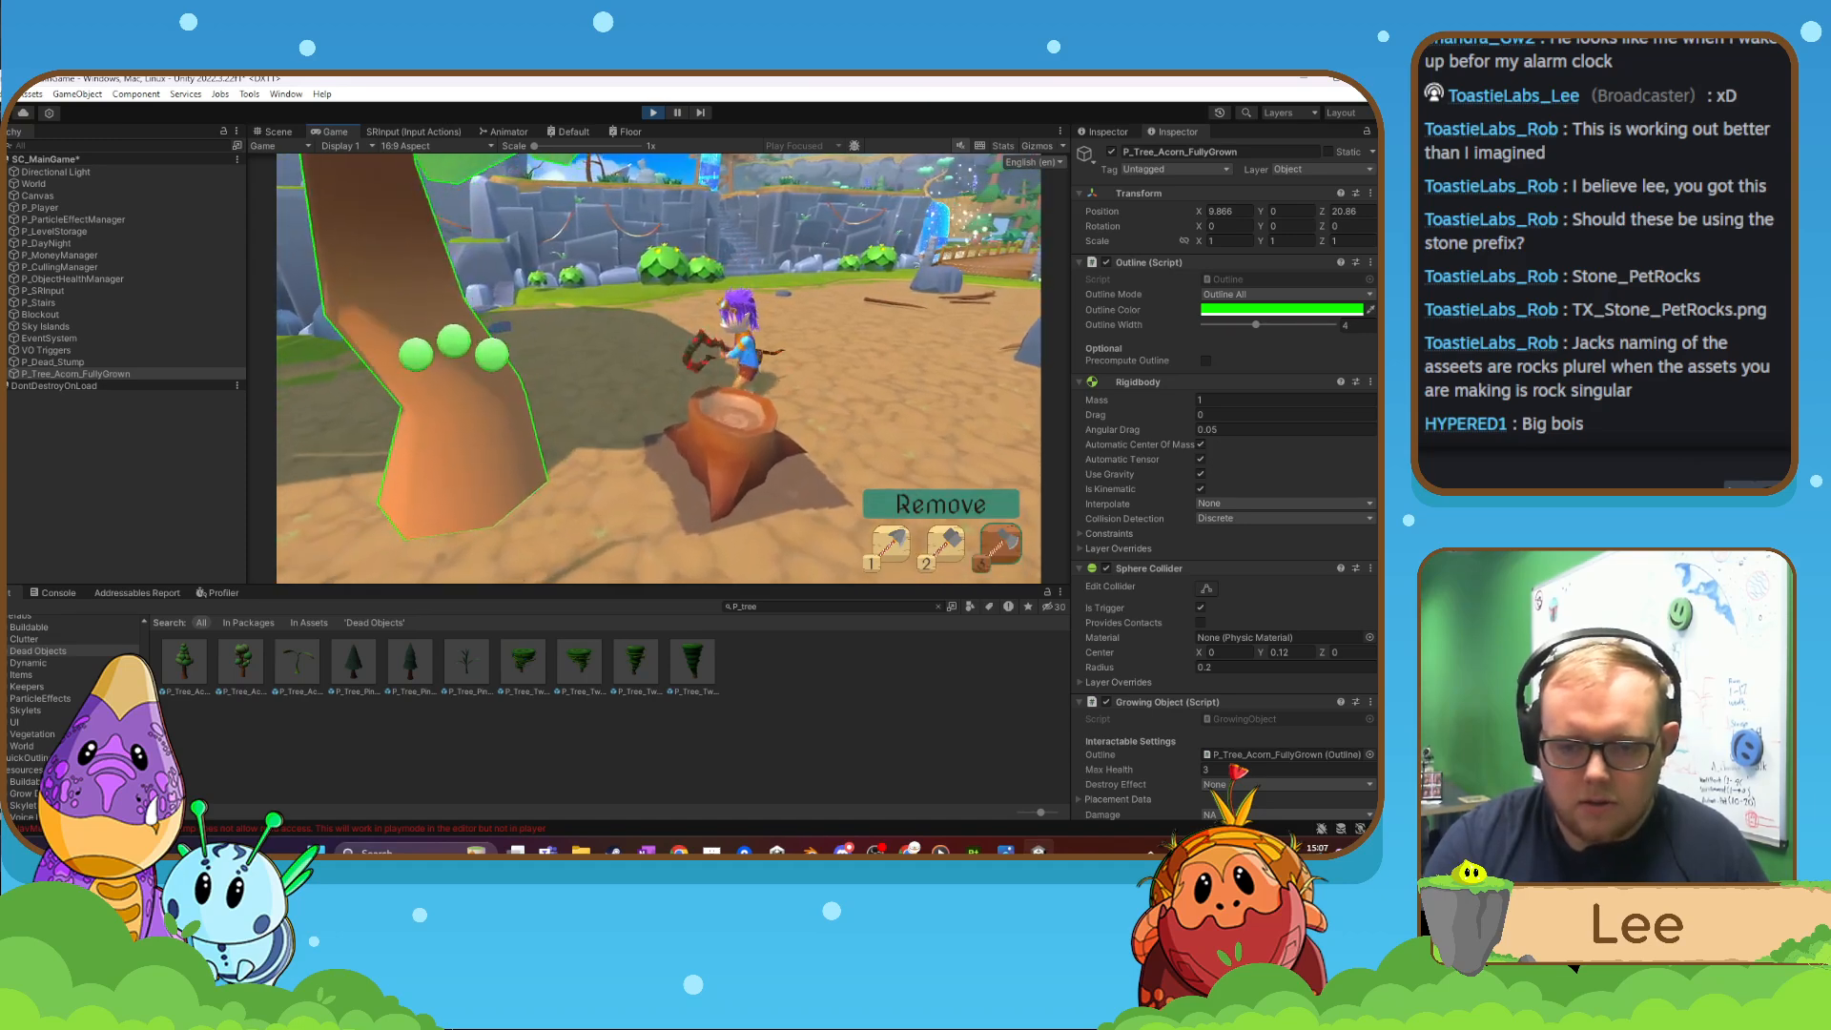
key("a")
left_click(659, 369)
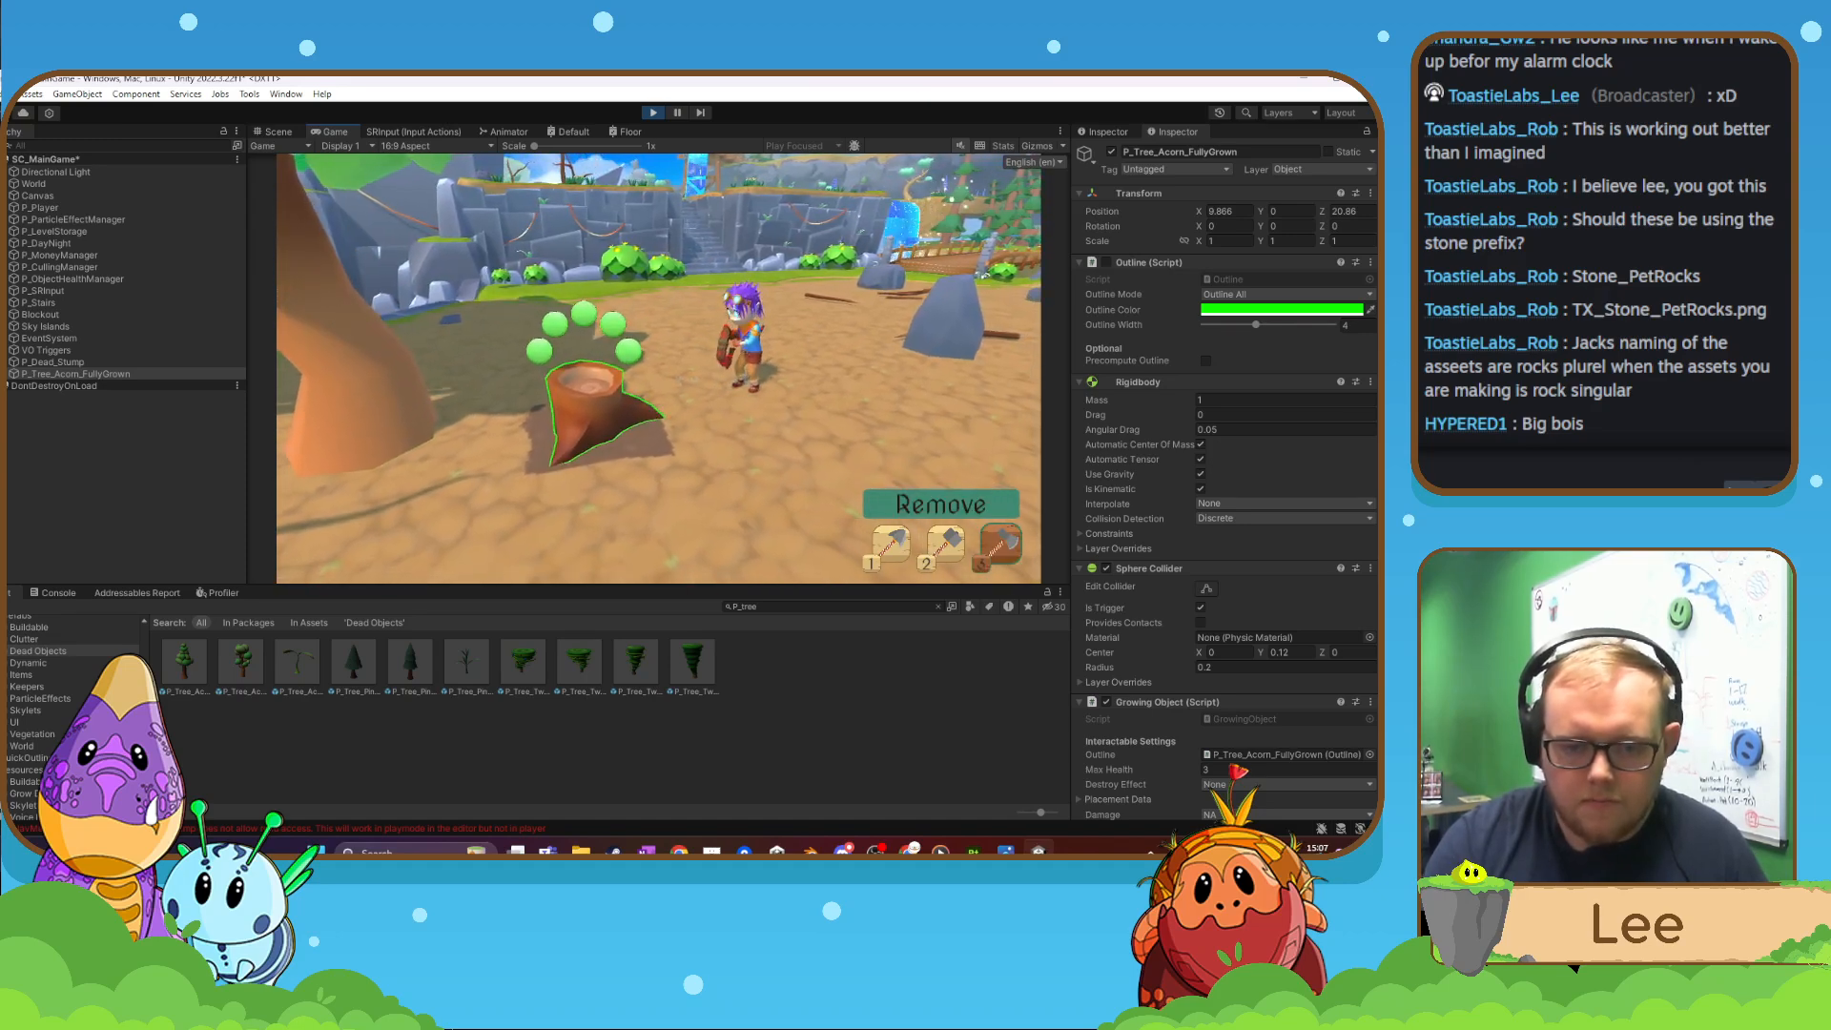
left_click(659, 369)
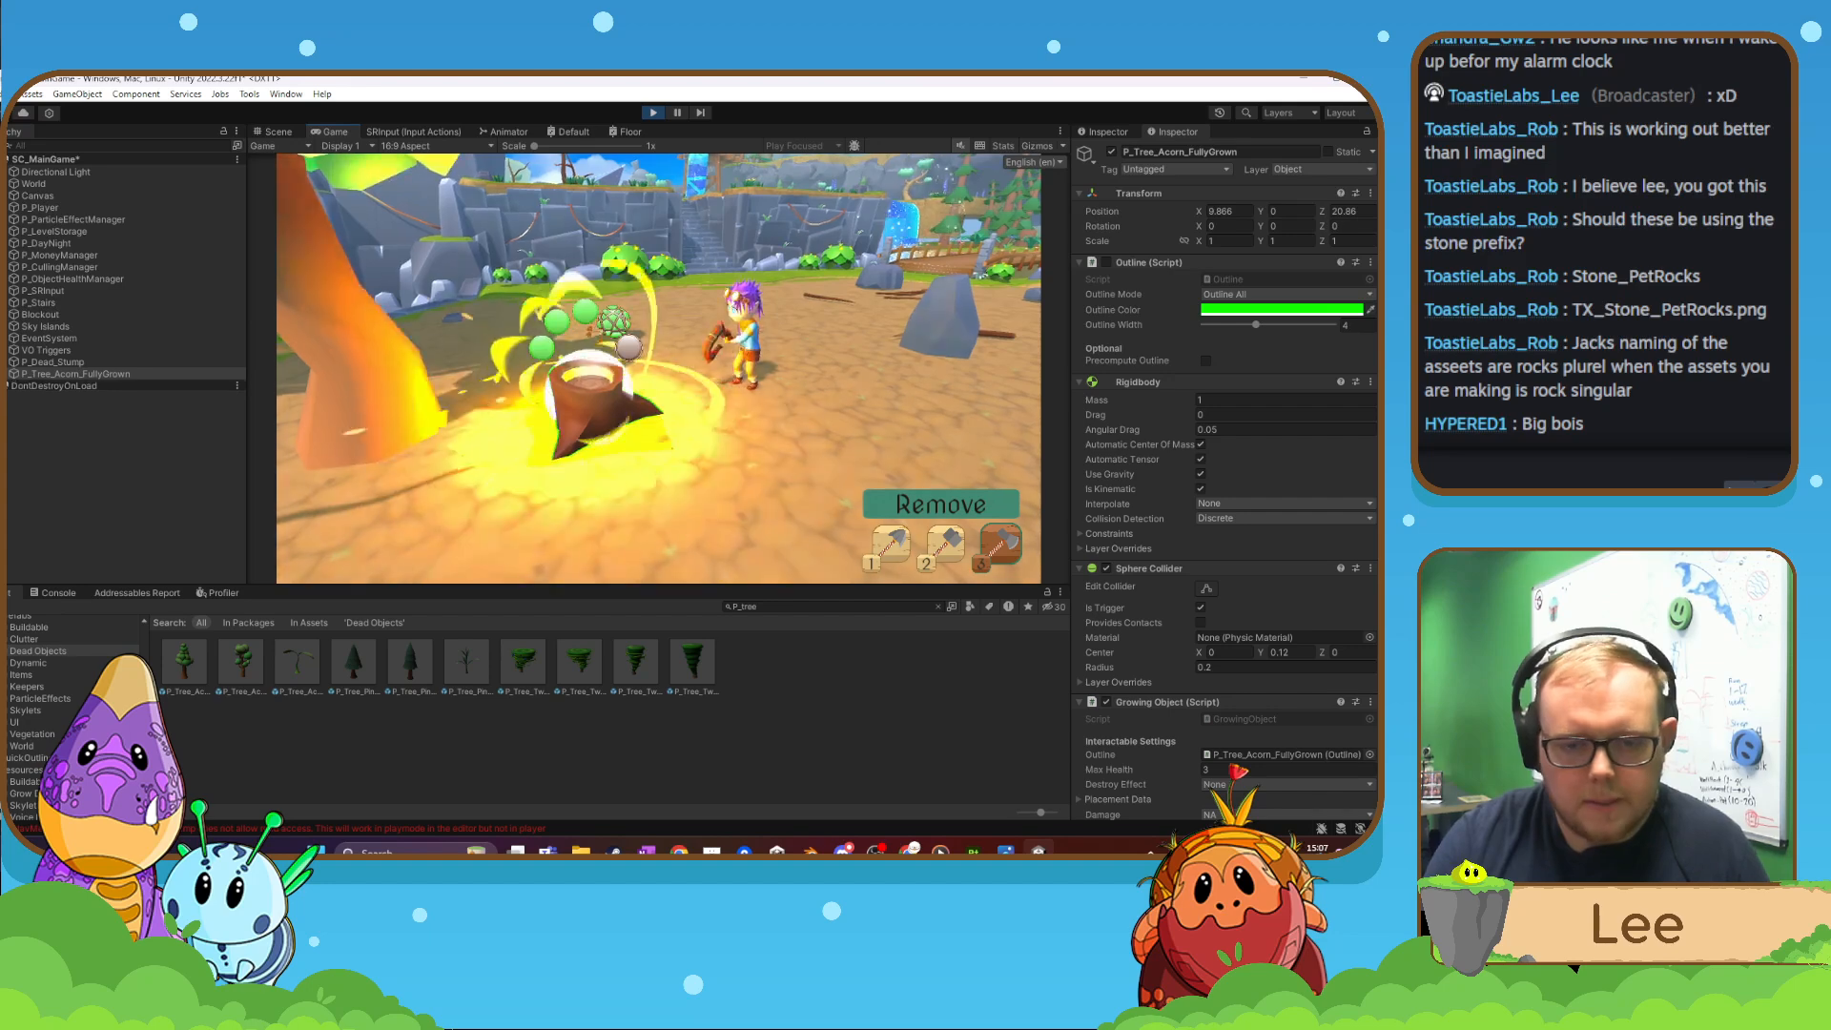
left_click(659, 369)
left_click(659, 369)
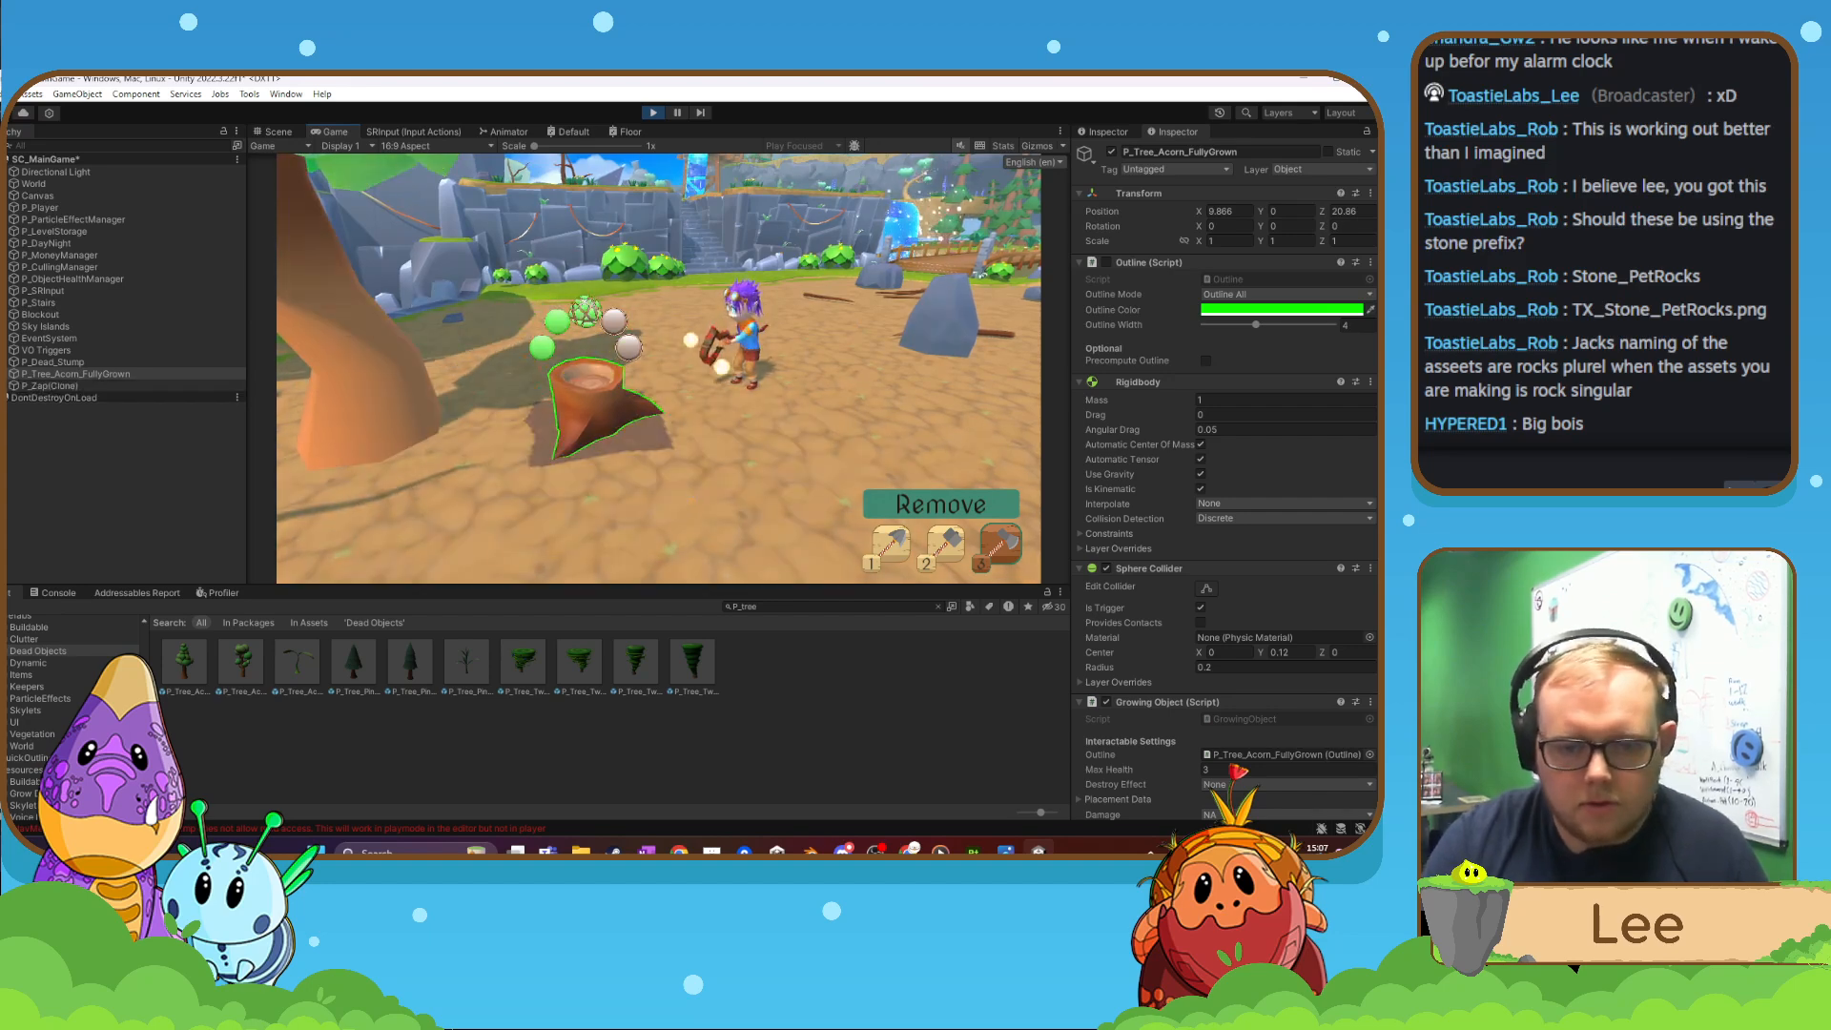
left_click(659, 369)
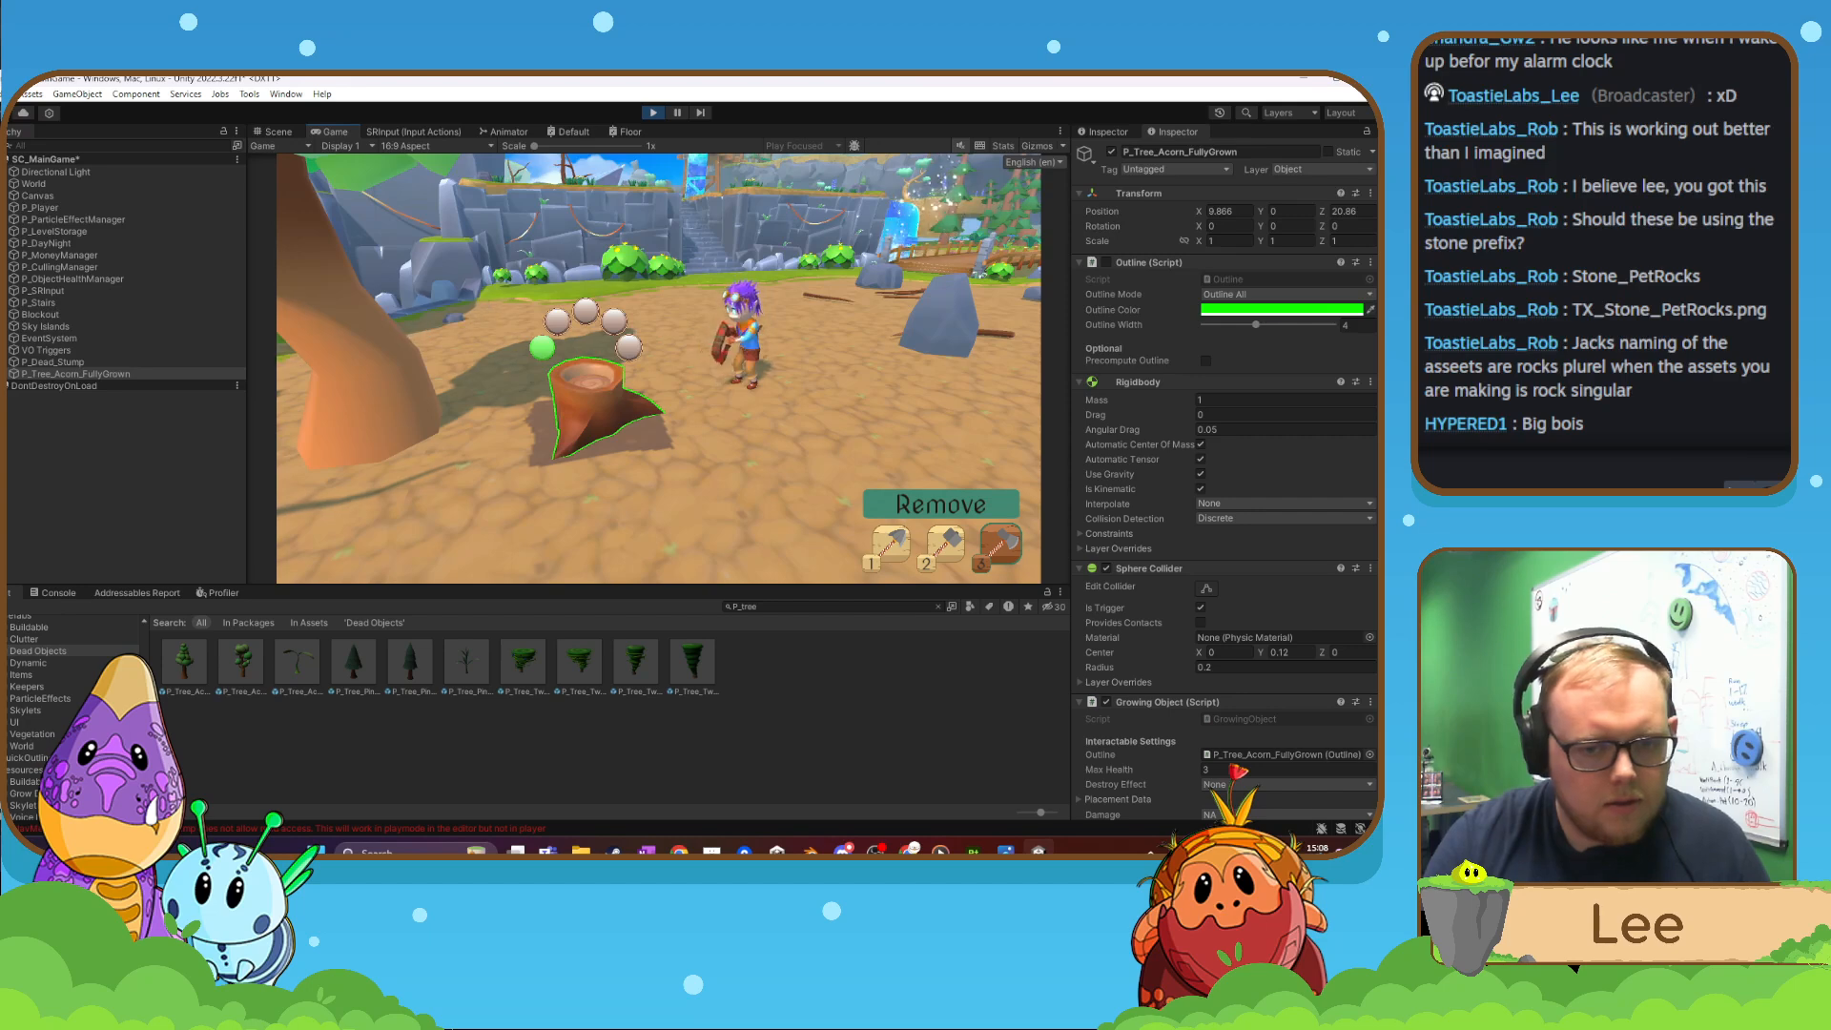
left_click(659, 369)
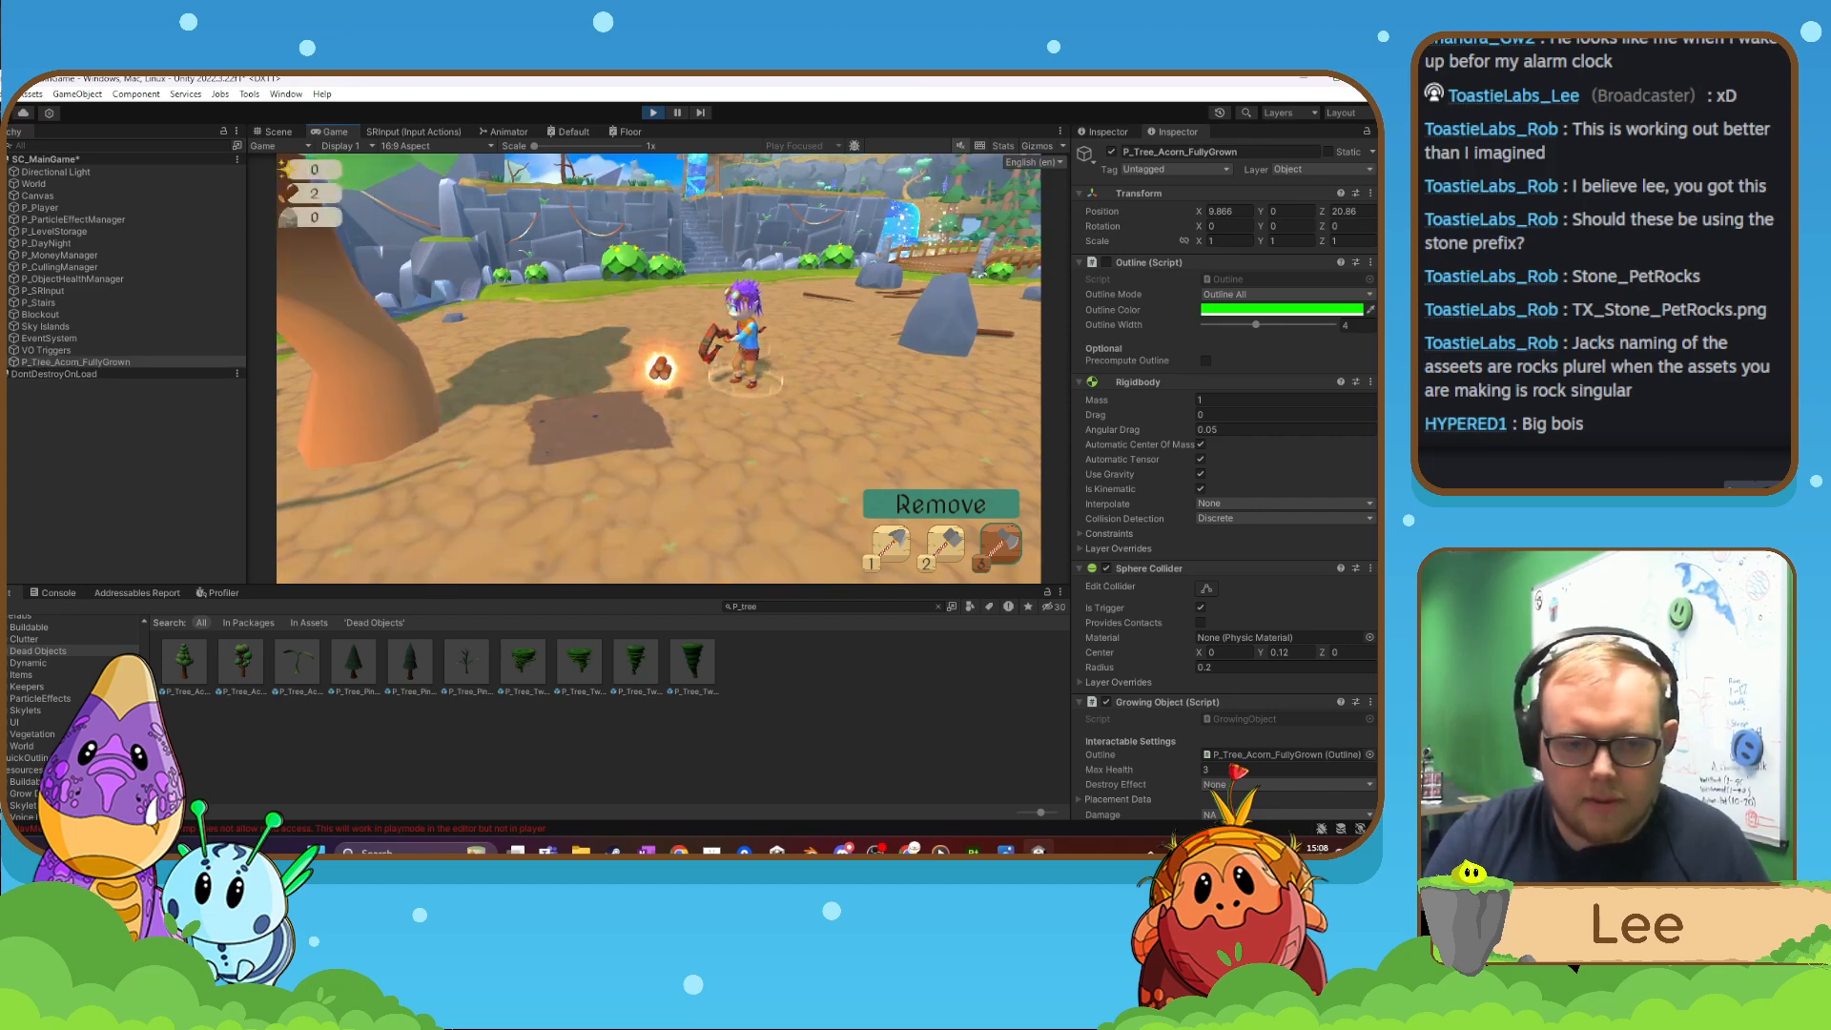
key("Escape")
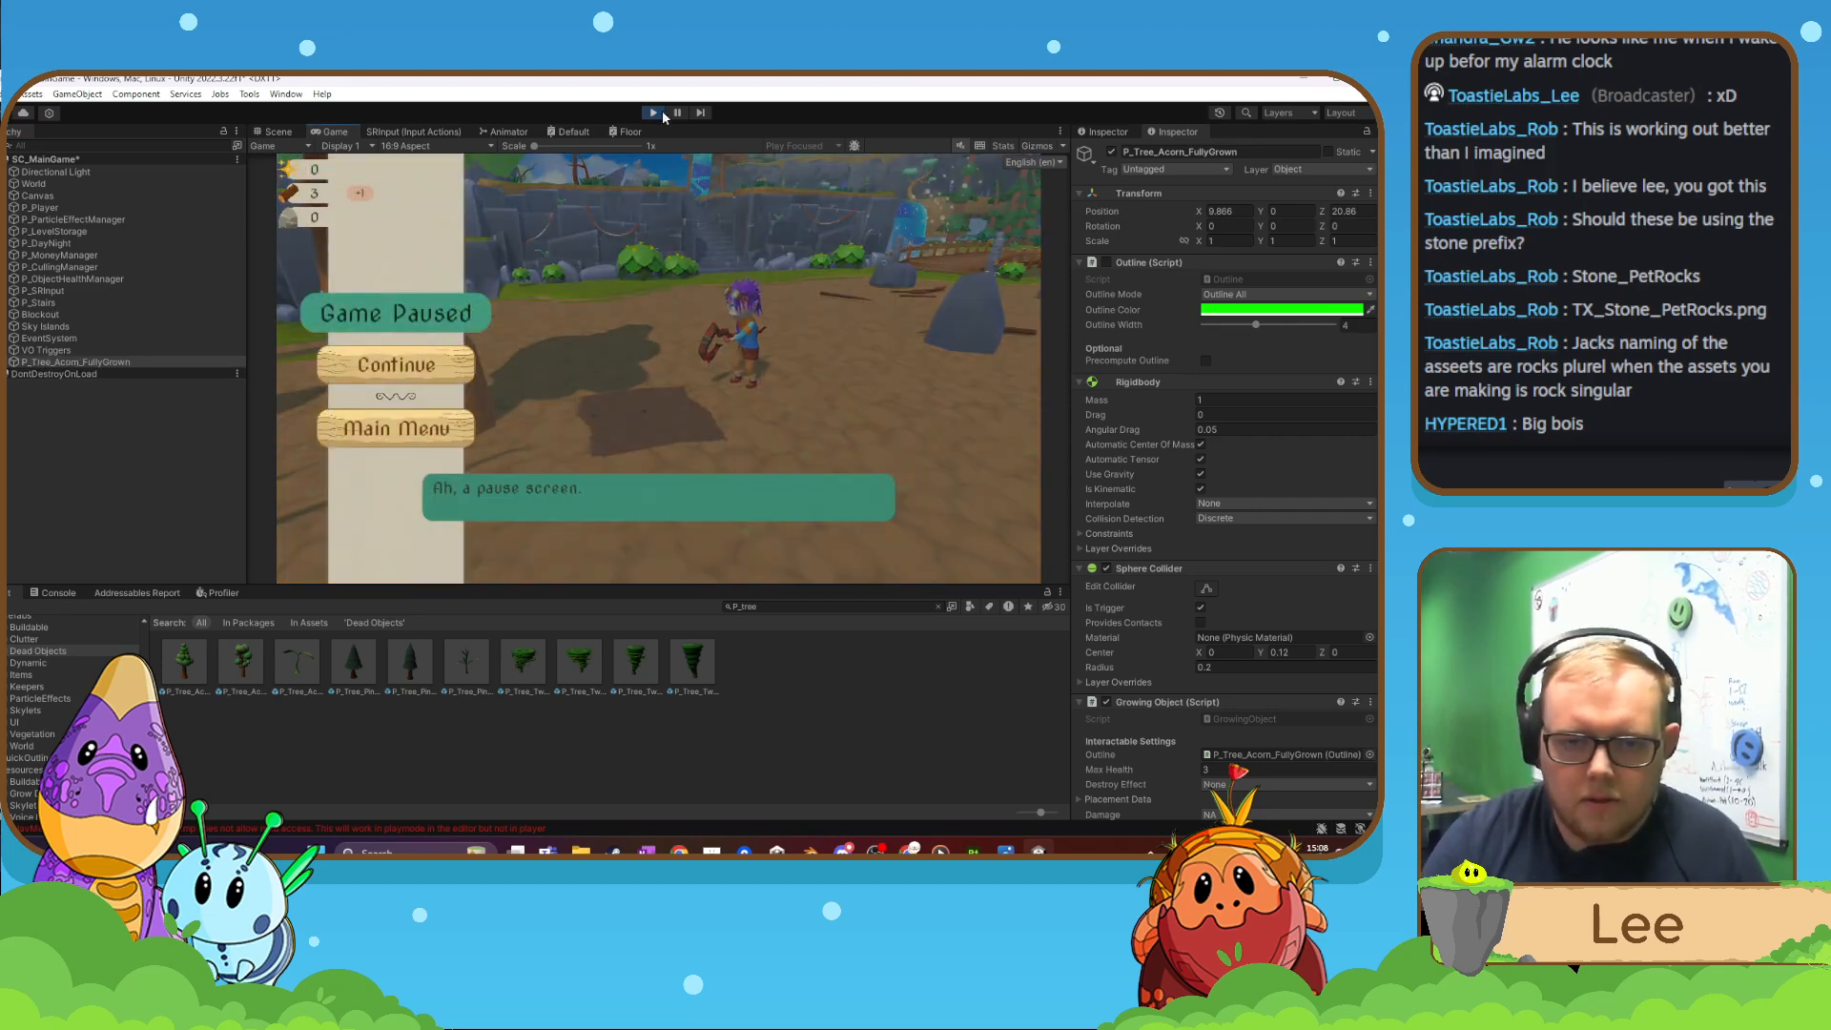
left_click(653, 112)
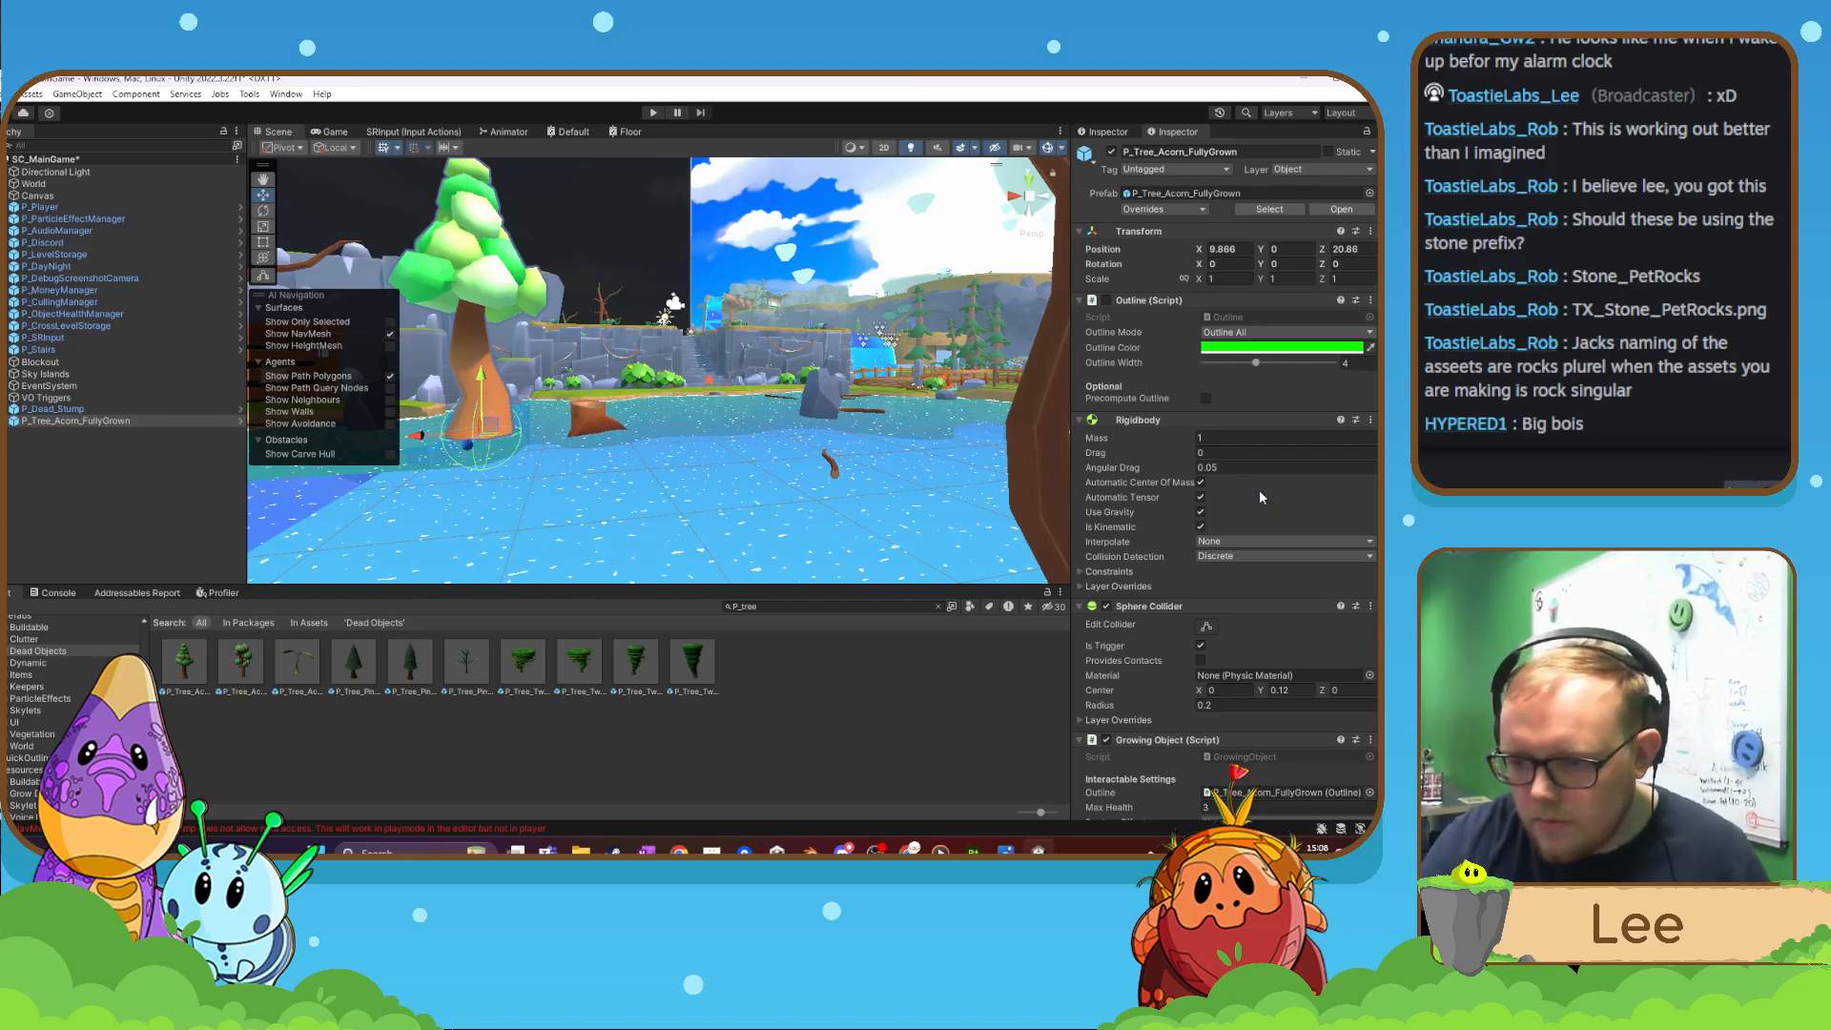
- Set the P_Dead_Stump prefab's Occupy Size to X 0 and Y 0 with Snap To Floor enabled, and collapse its Placement Data
left_click(798, 611)
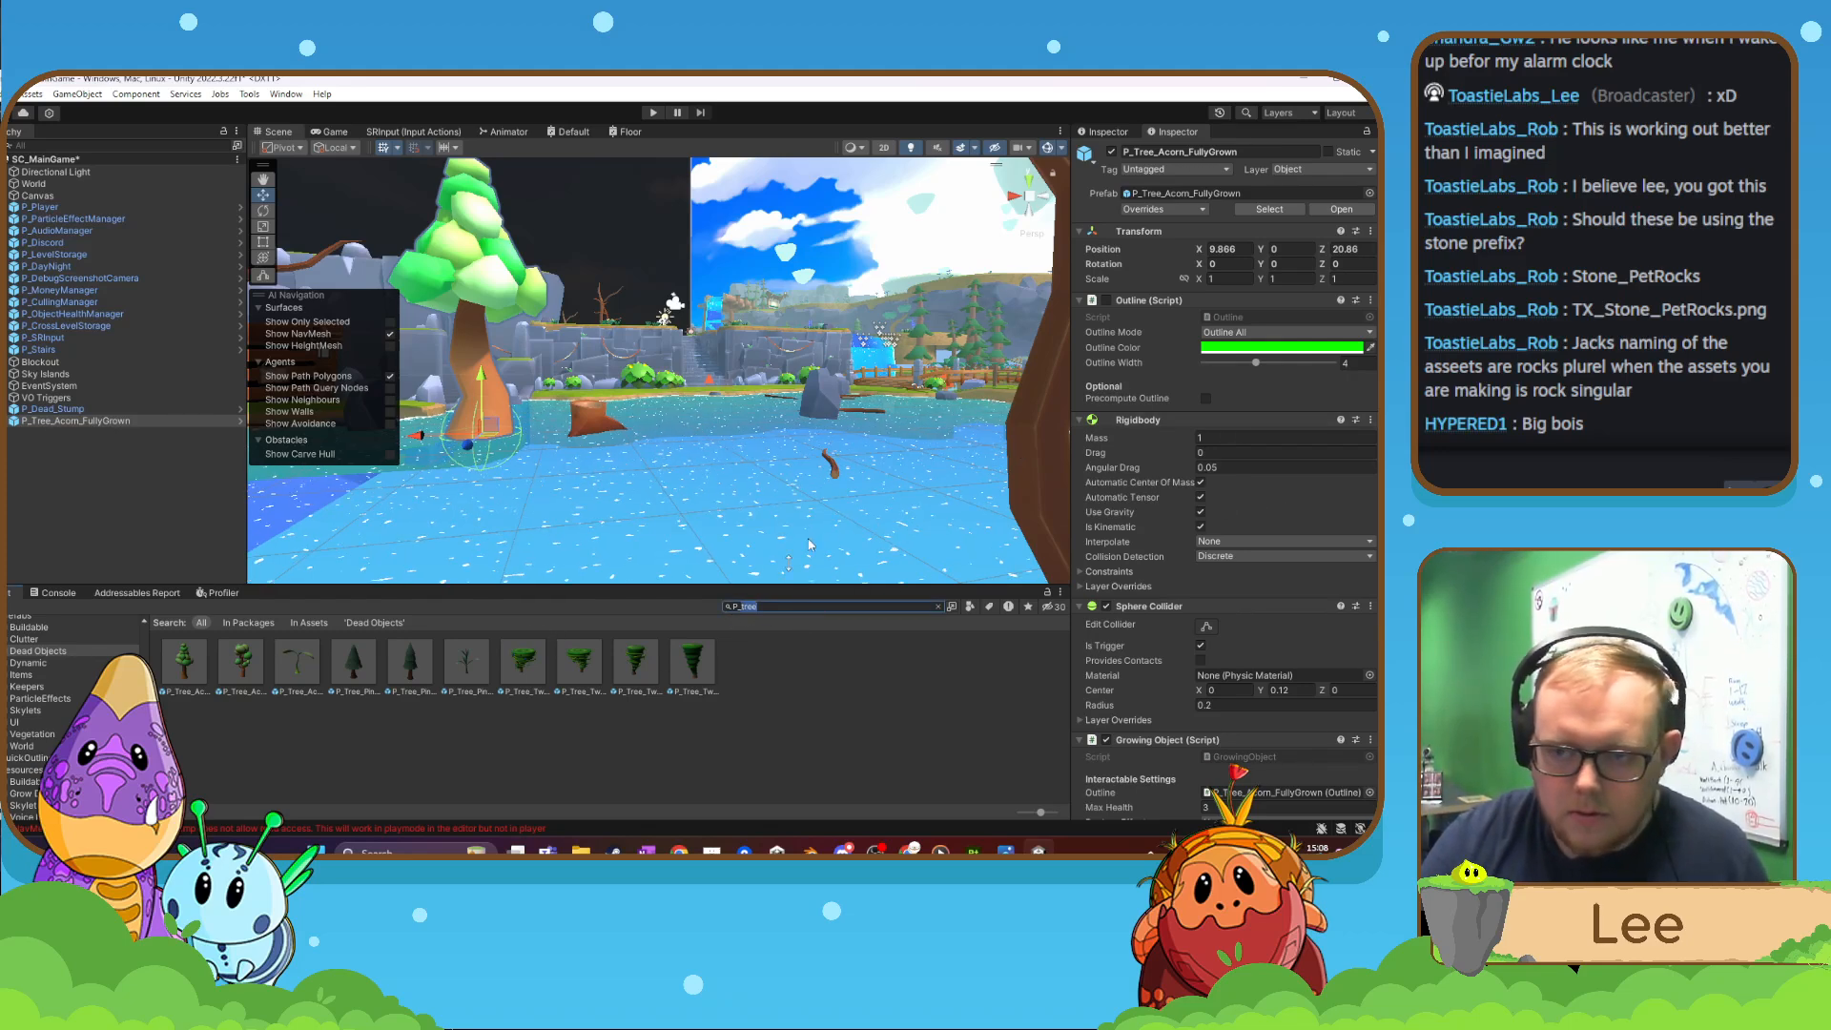
left_click(1108, 132)
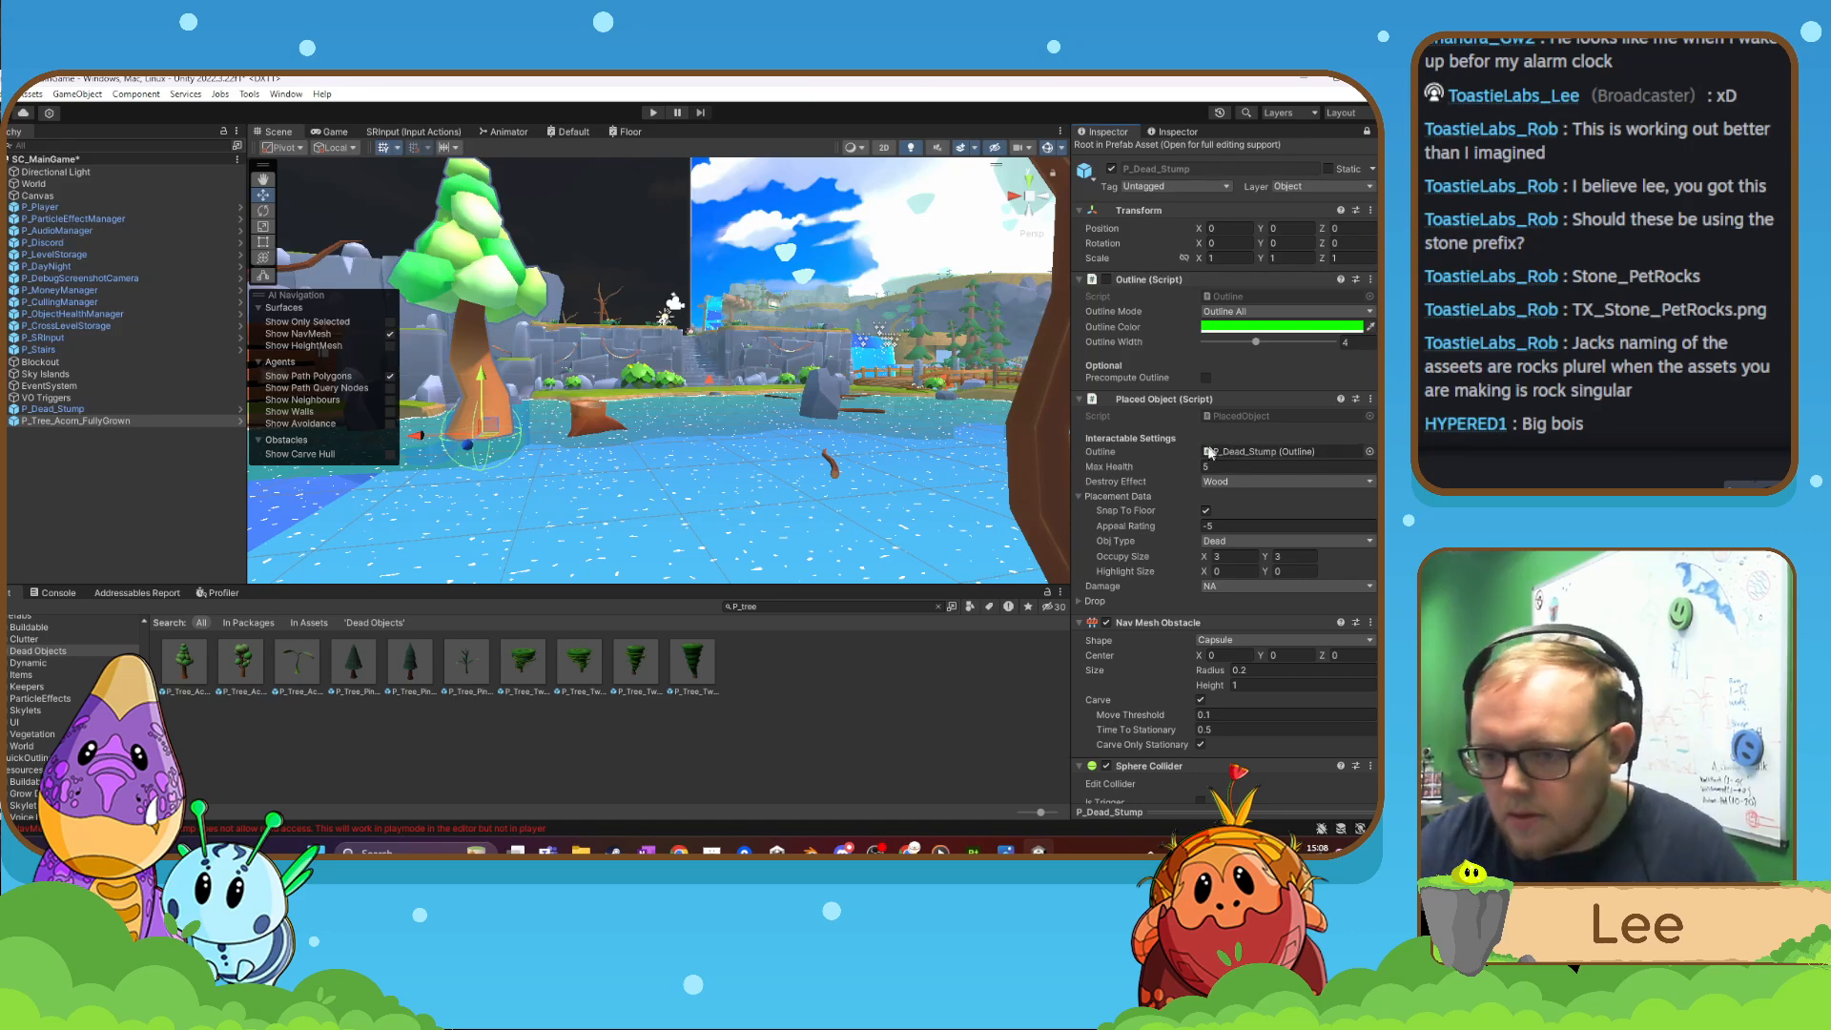
left_click(1206, 513)
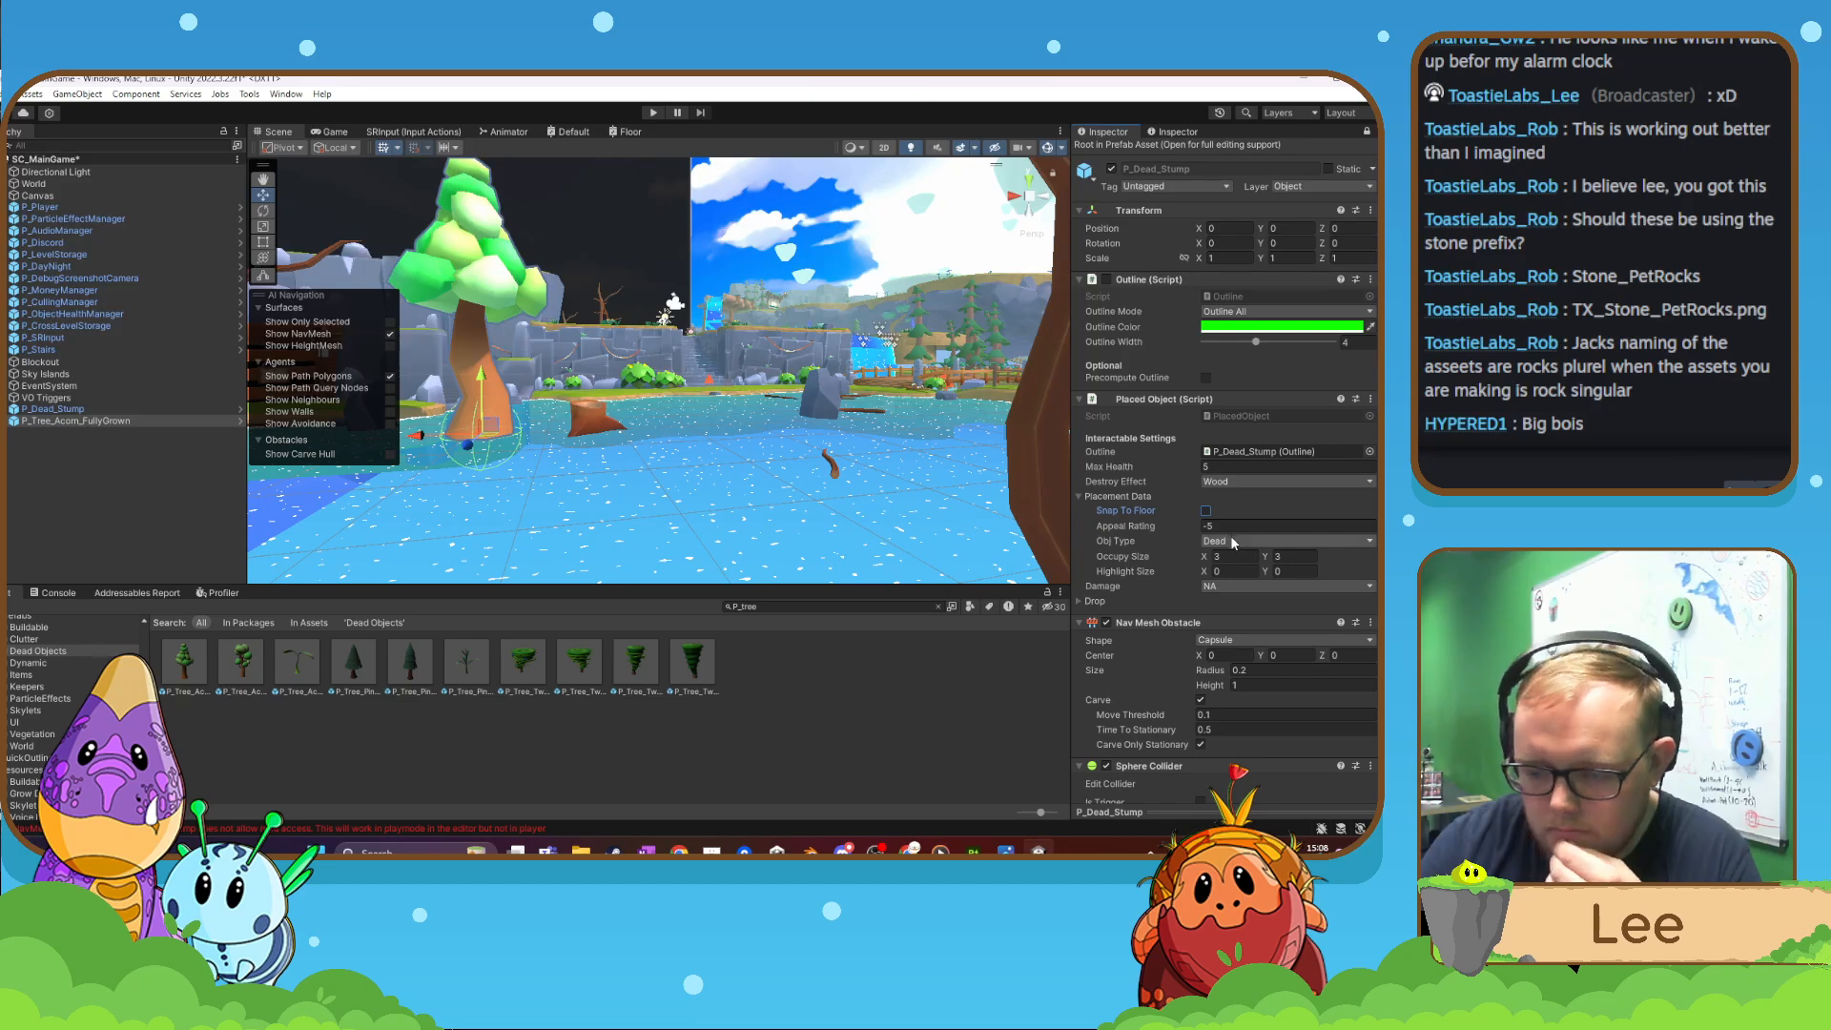
left_click(1234, 540)
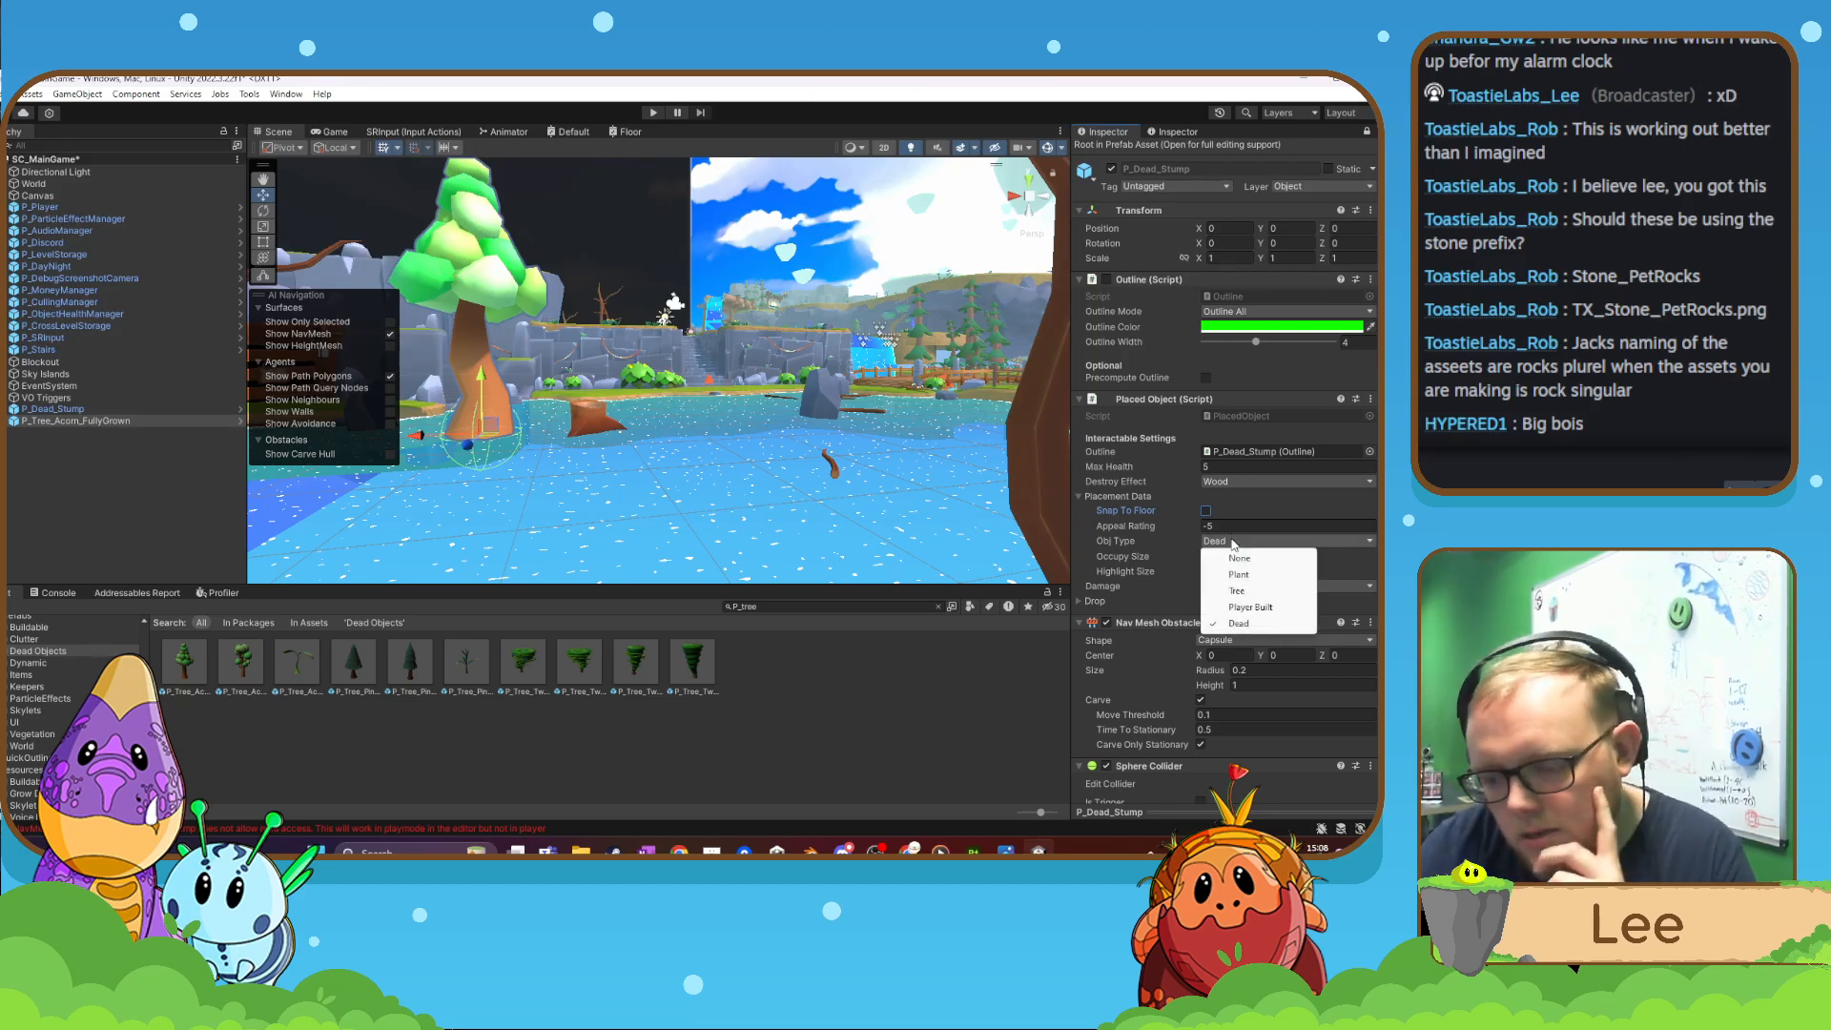
left_click(1233, 504)
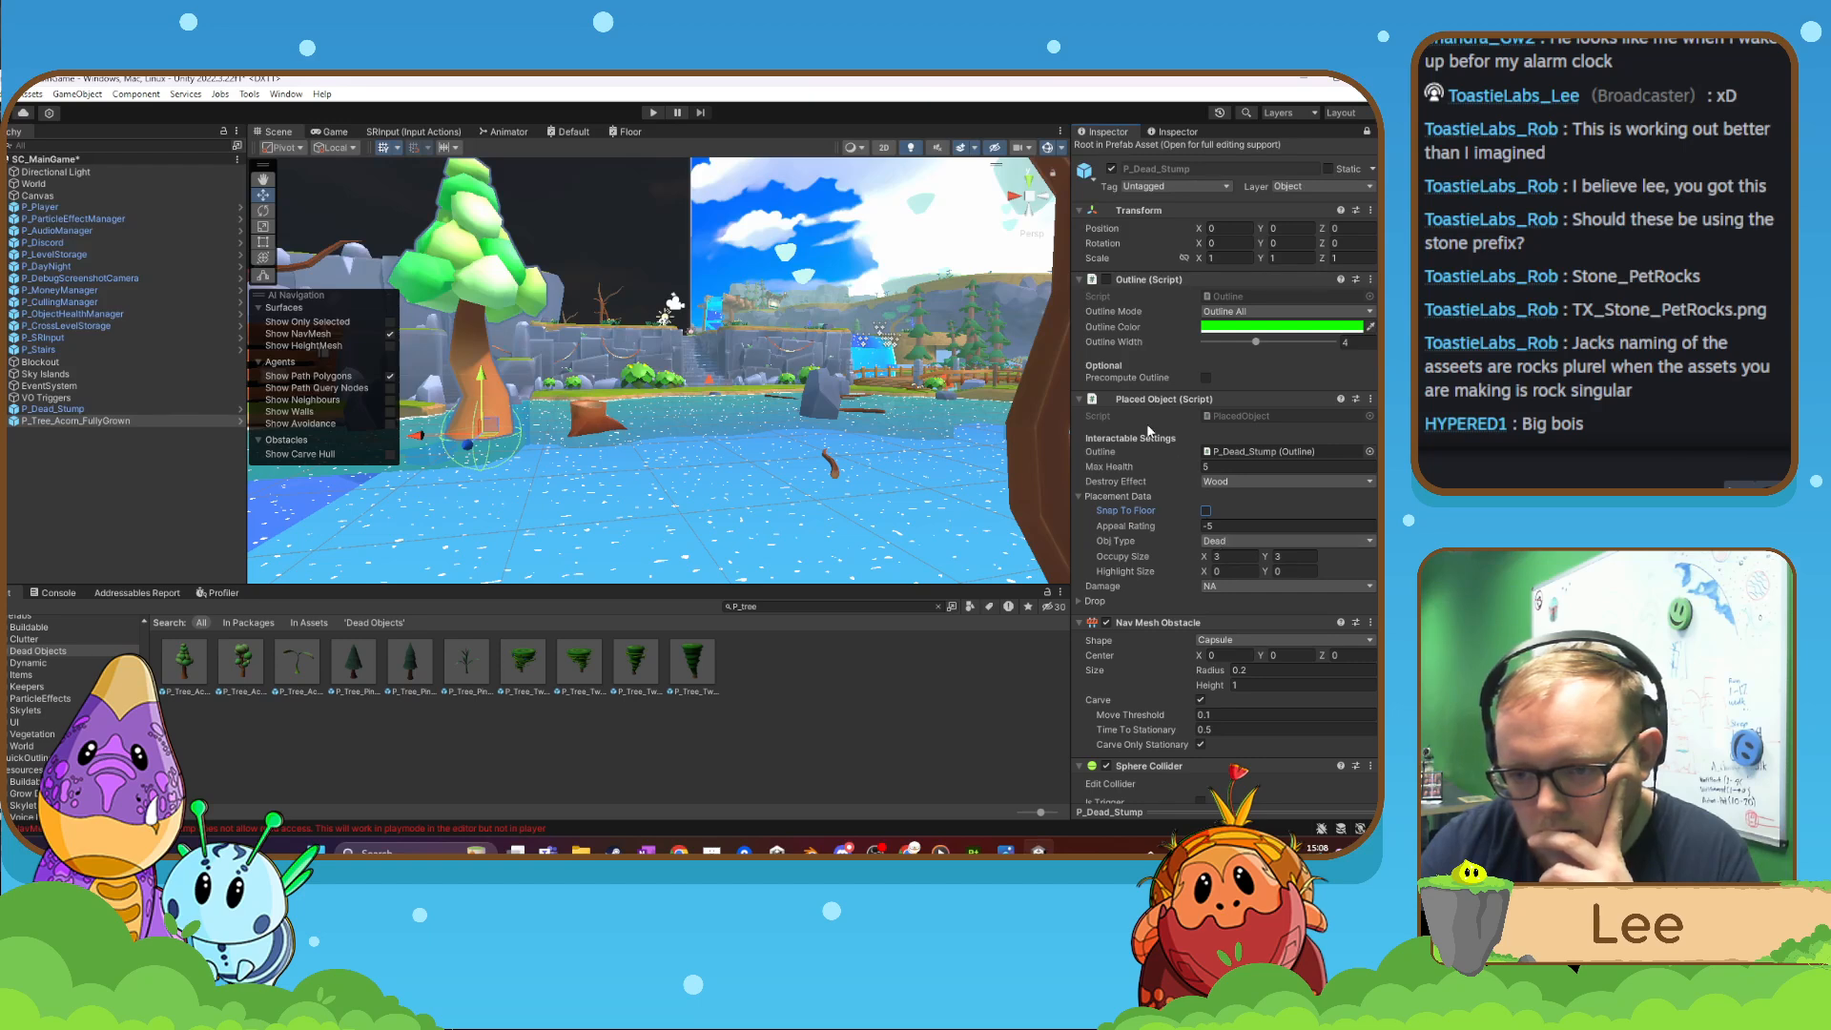
left_click(1225, 558)
type("0")
left_click(1280, 557)
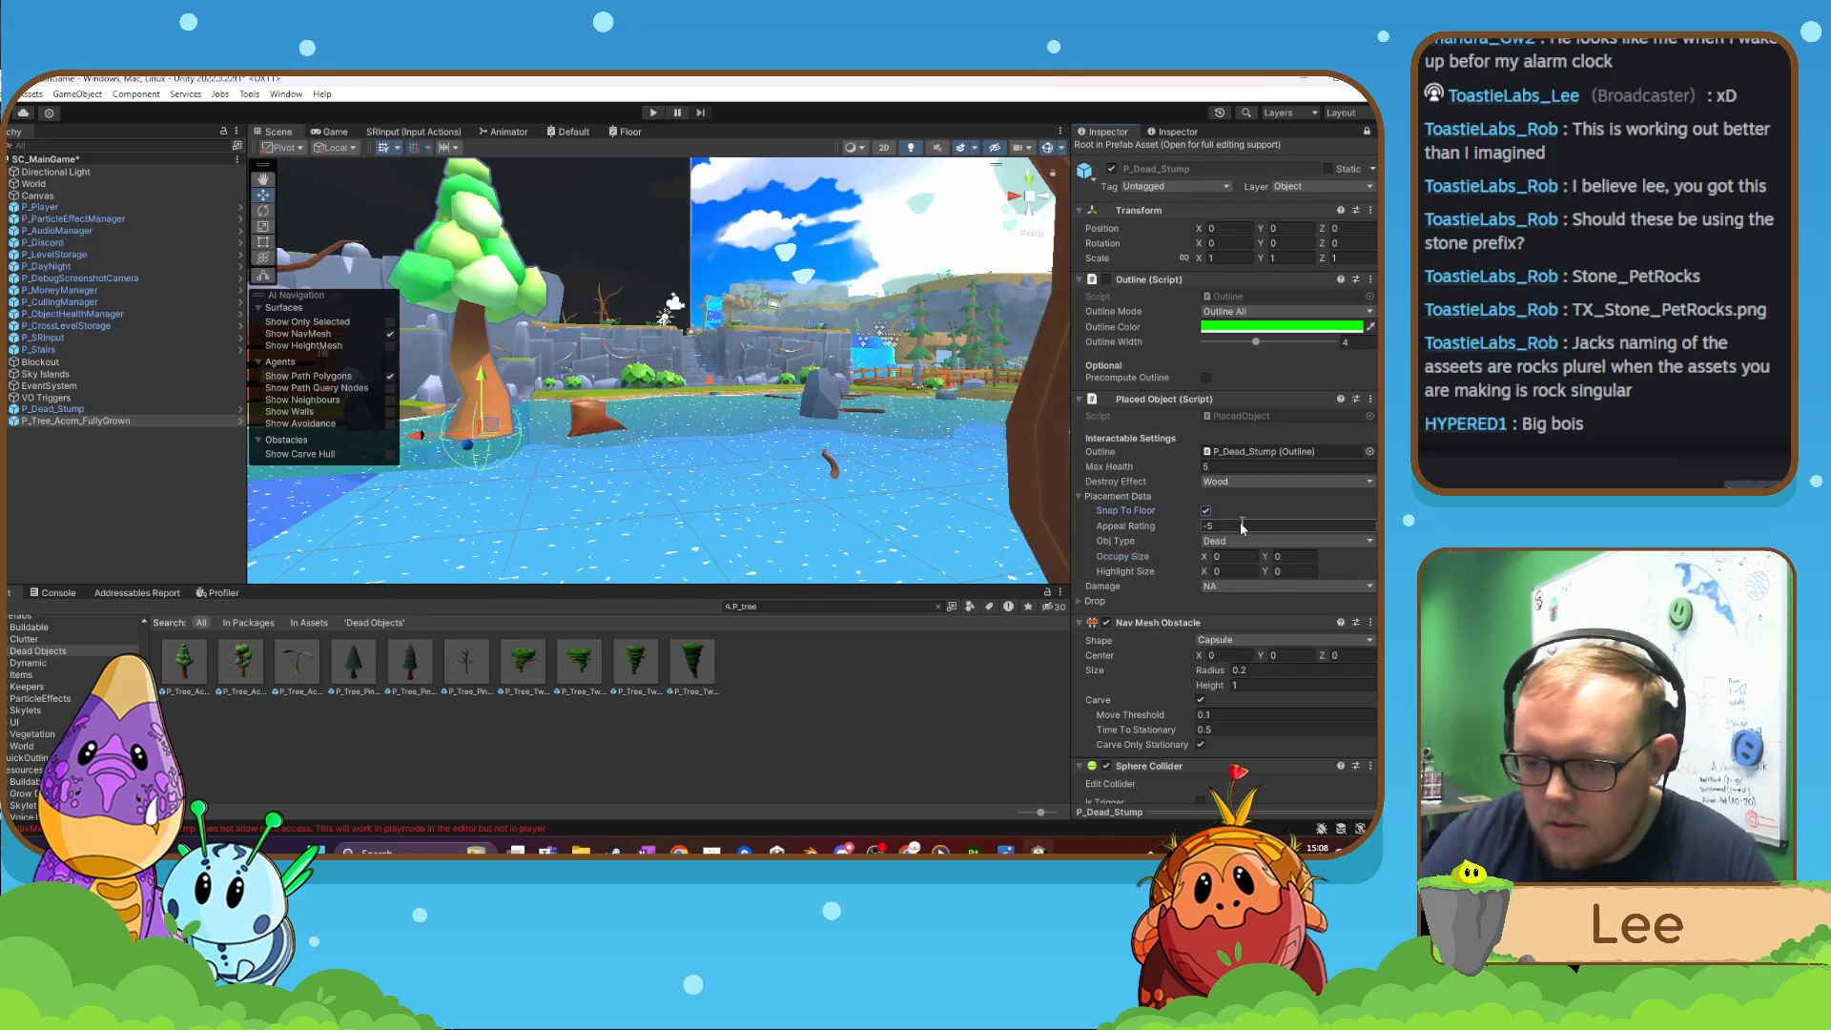
left_click(1207, 512)
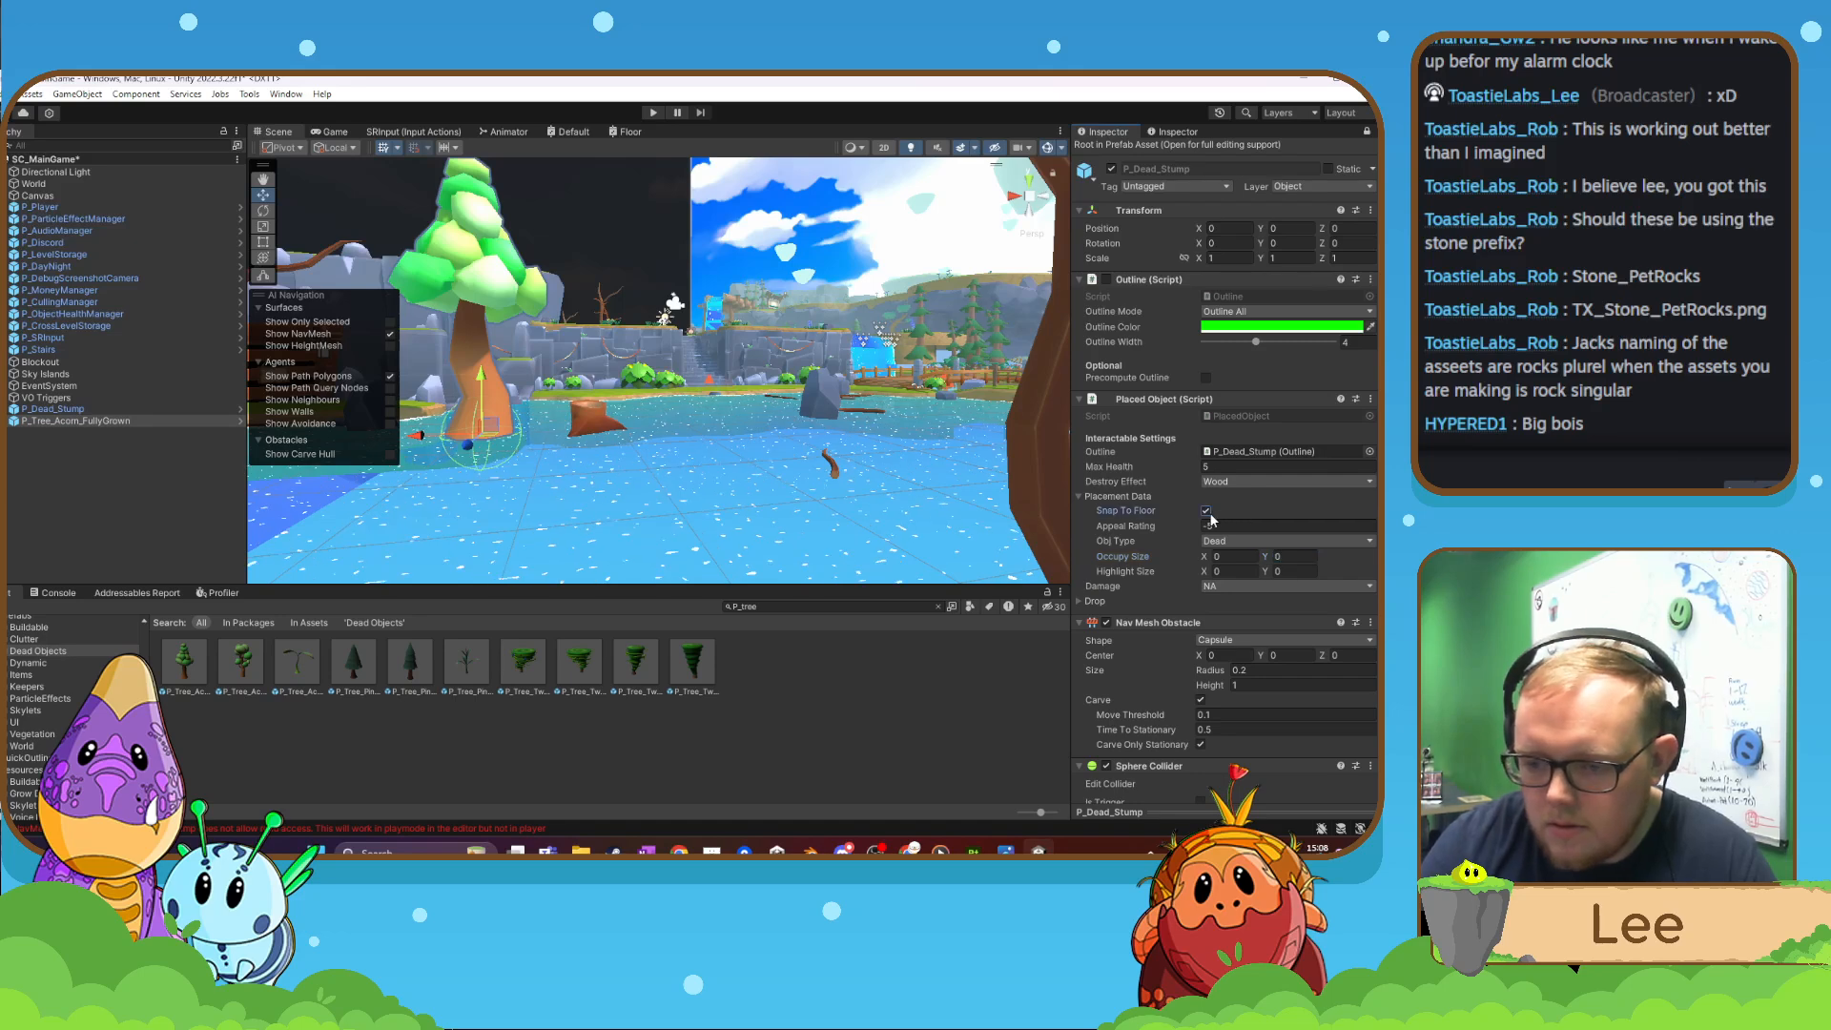
left_click(1079, 497)
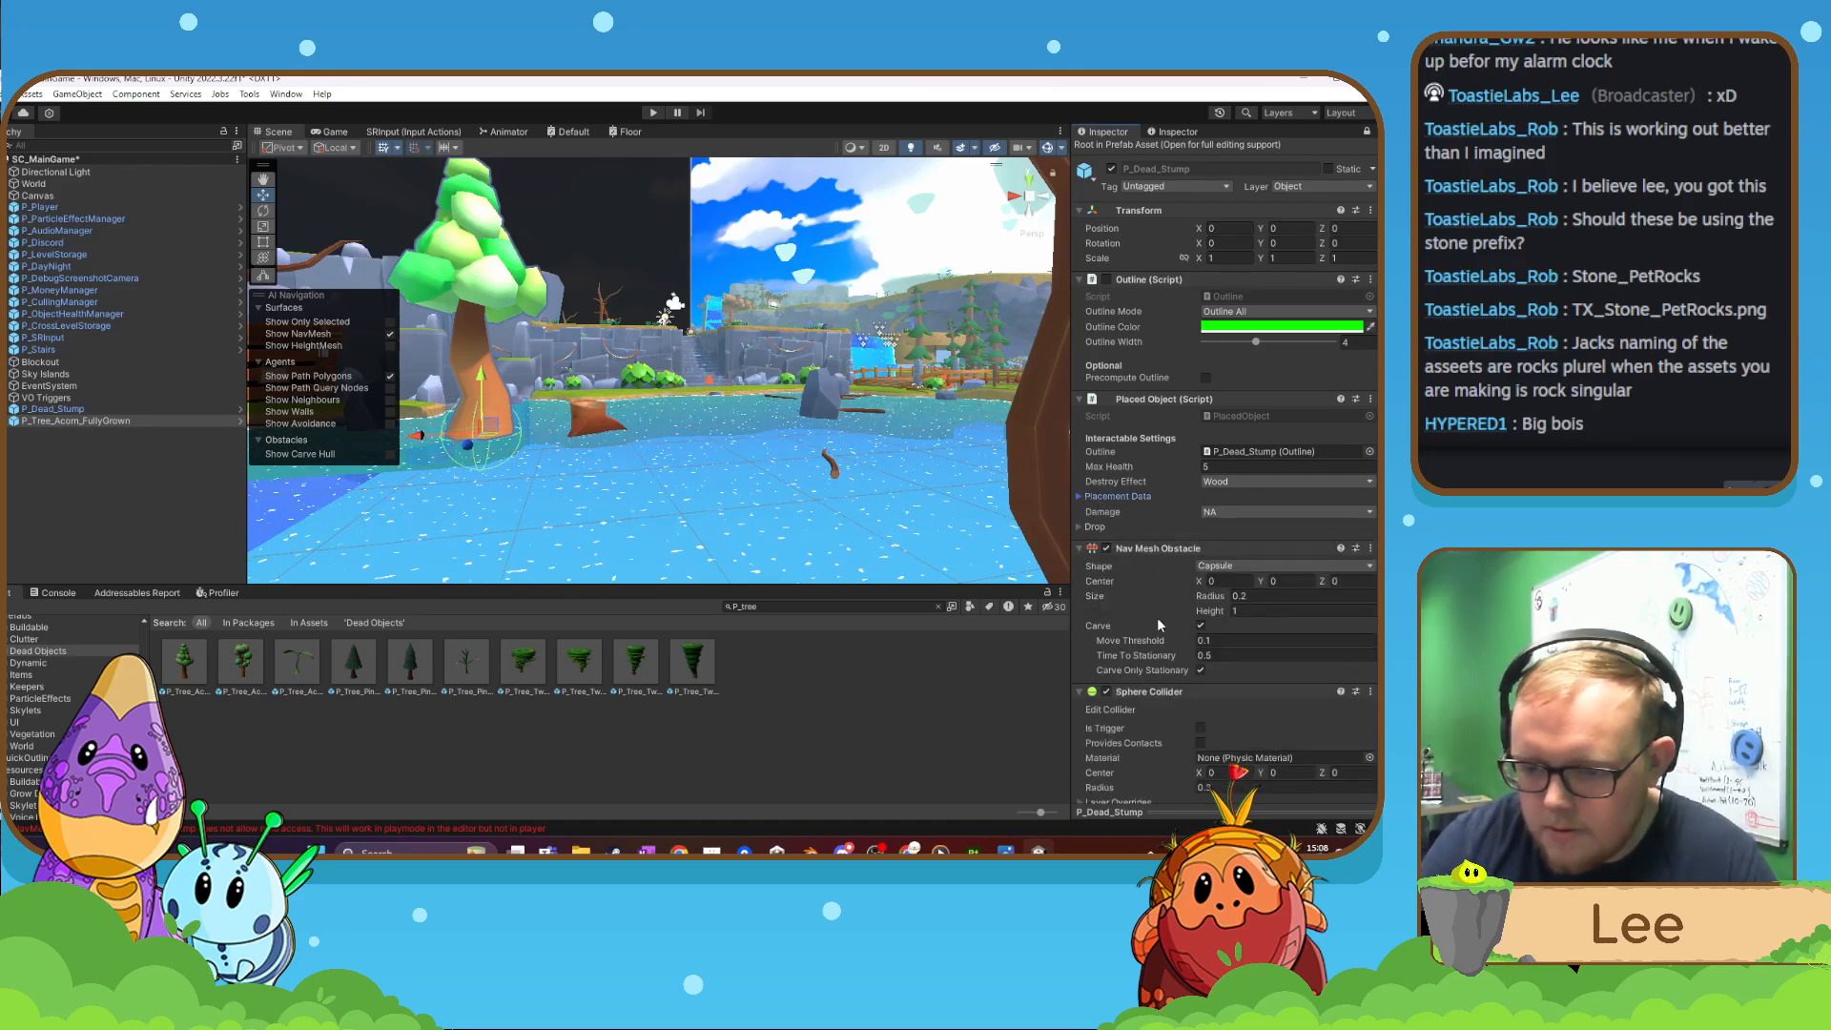
scroll(1158, 621, "up", 2)
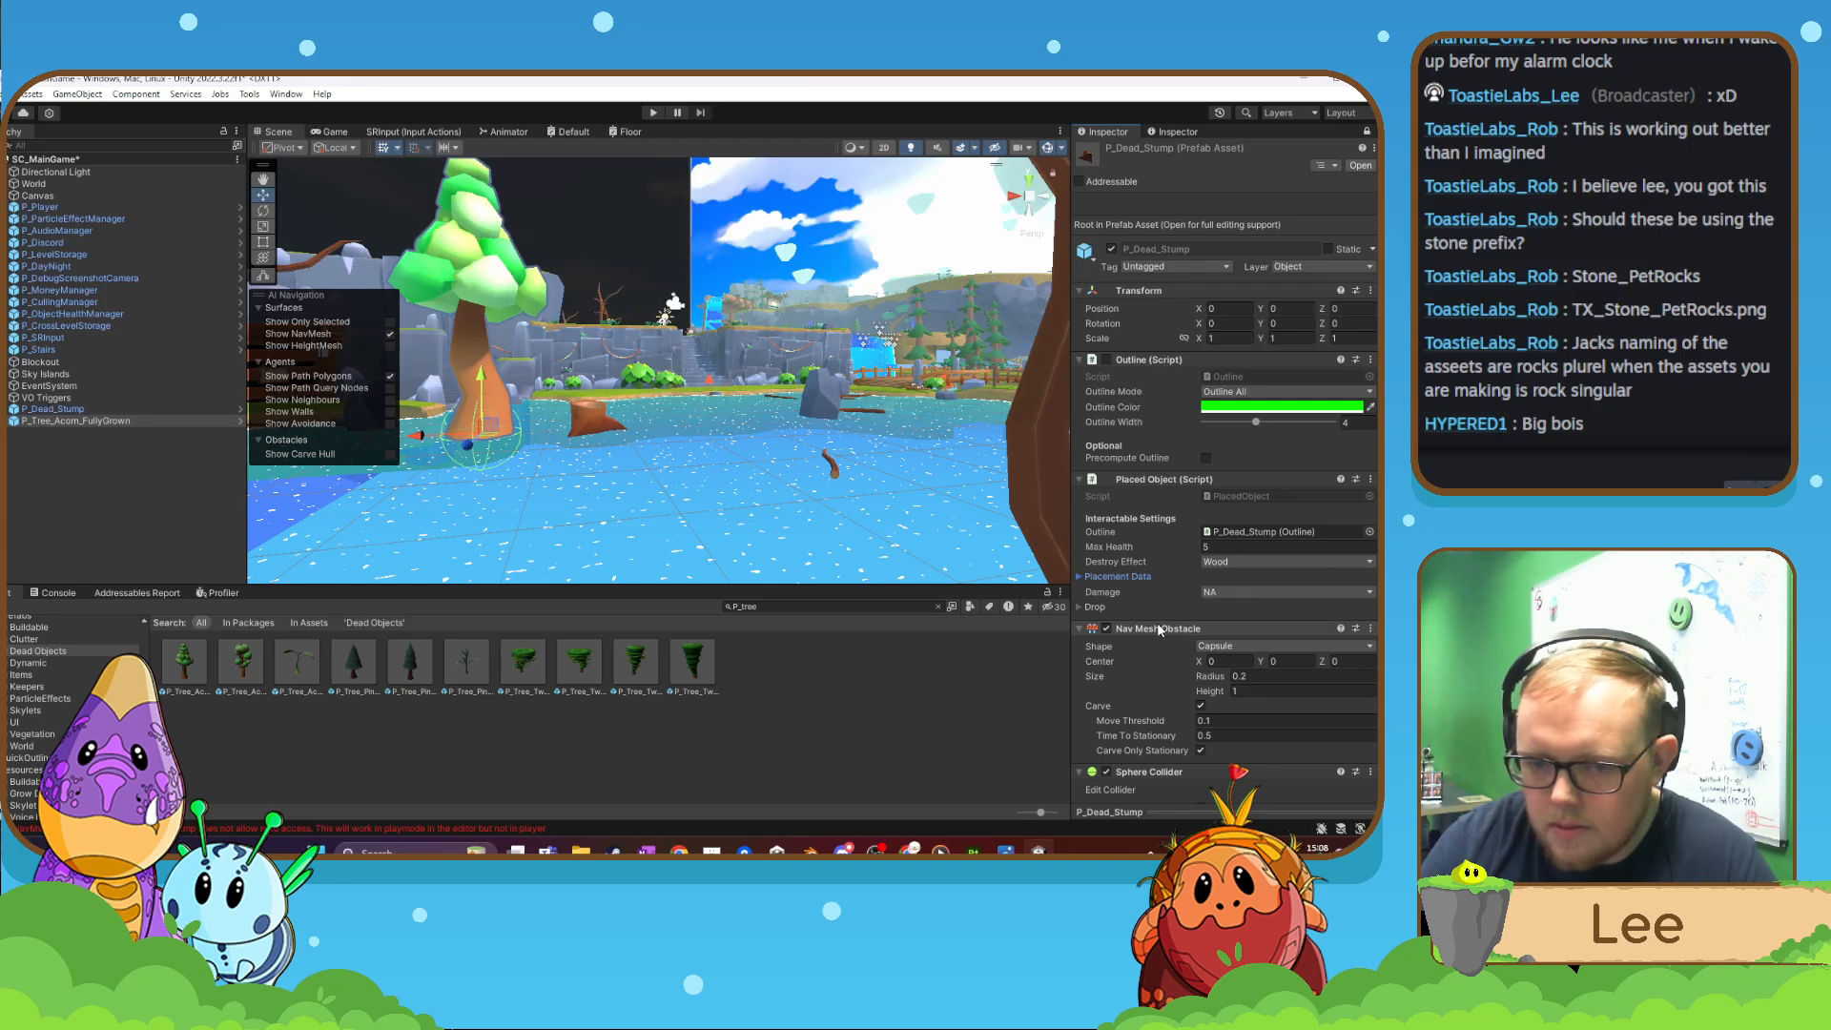
- Run the game again and walk the character back to the dead stump
left_click(650, 115)
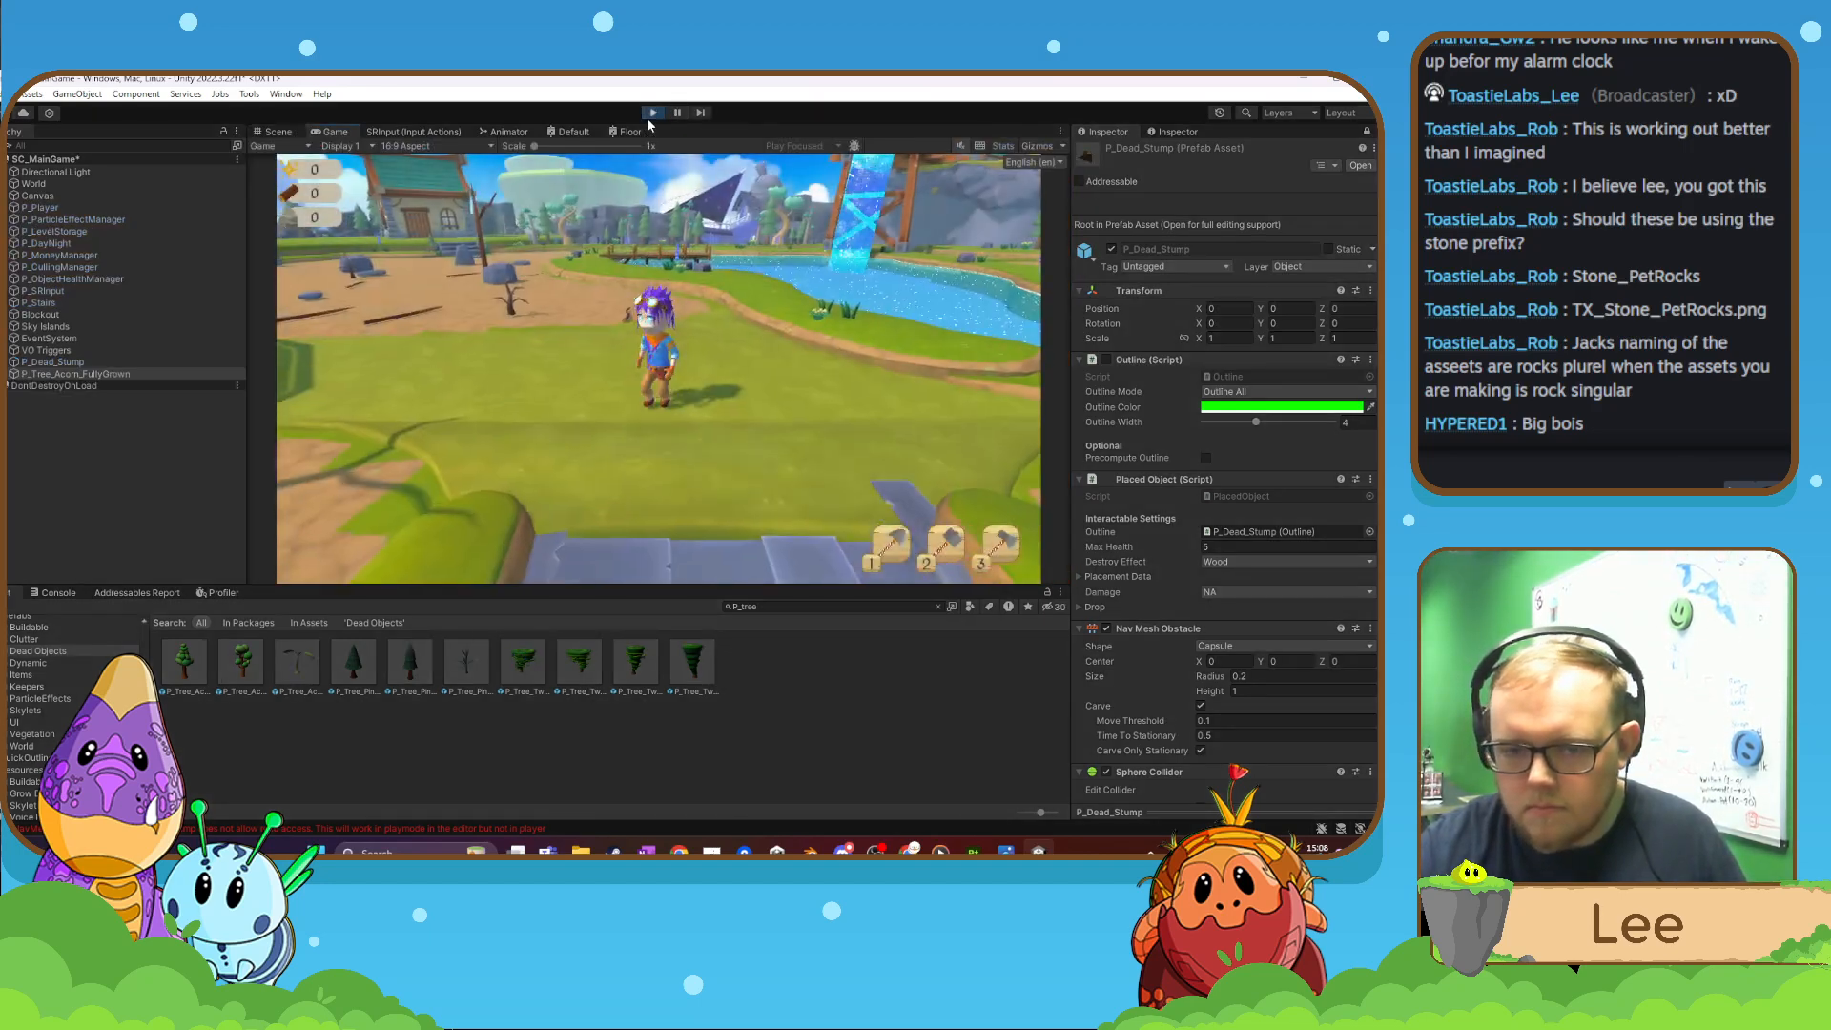
key("s")
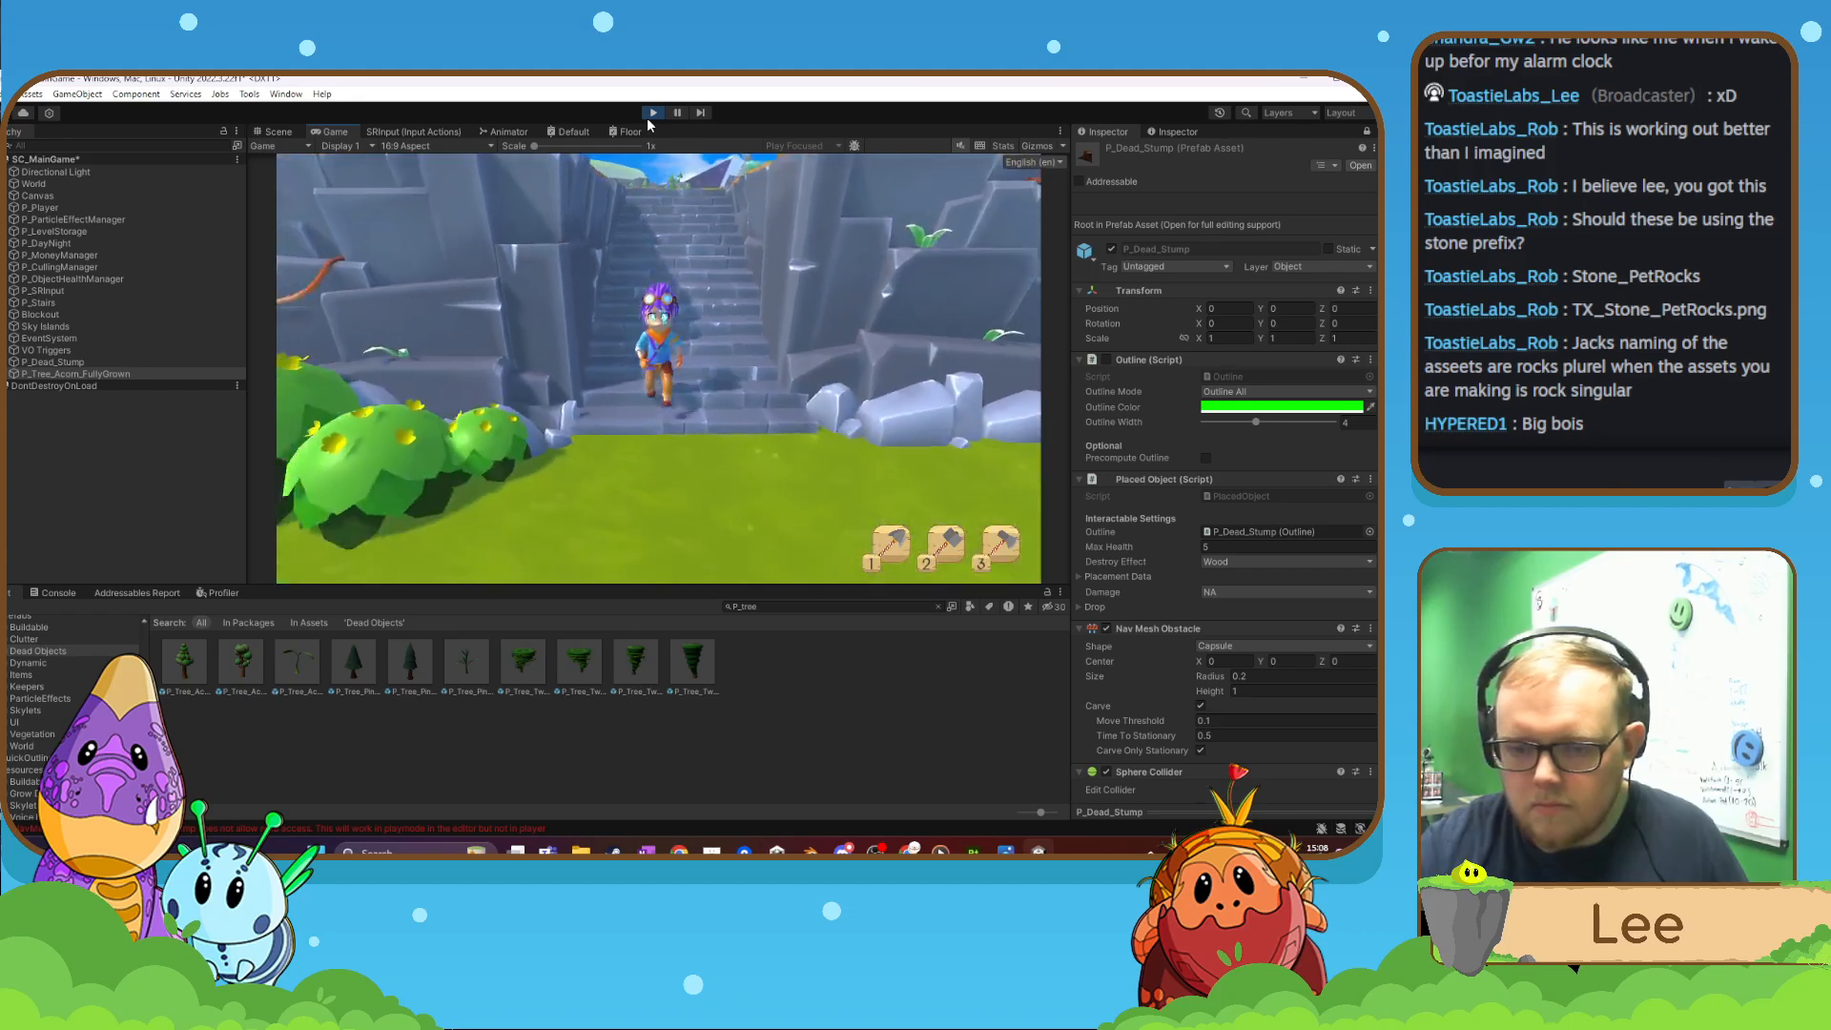
key("a")
key("a")
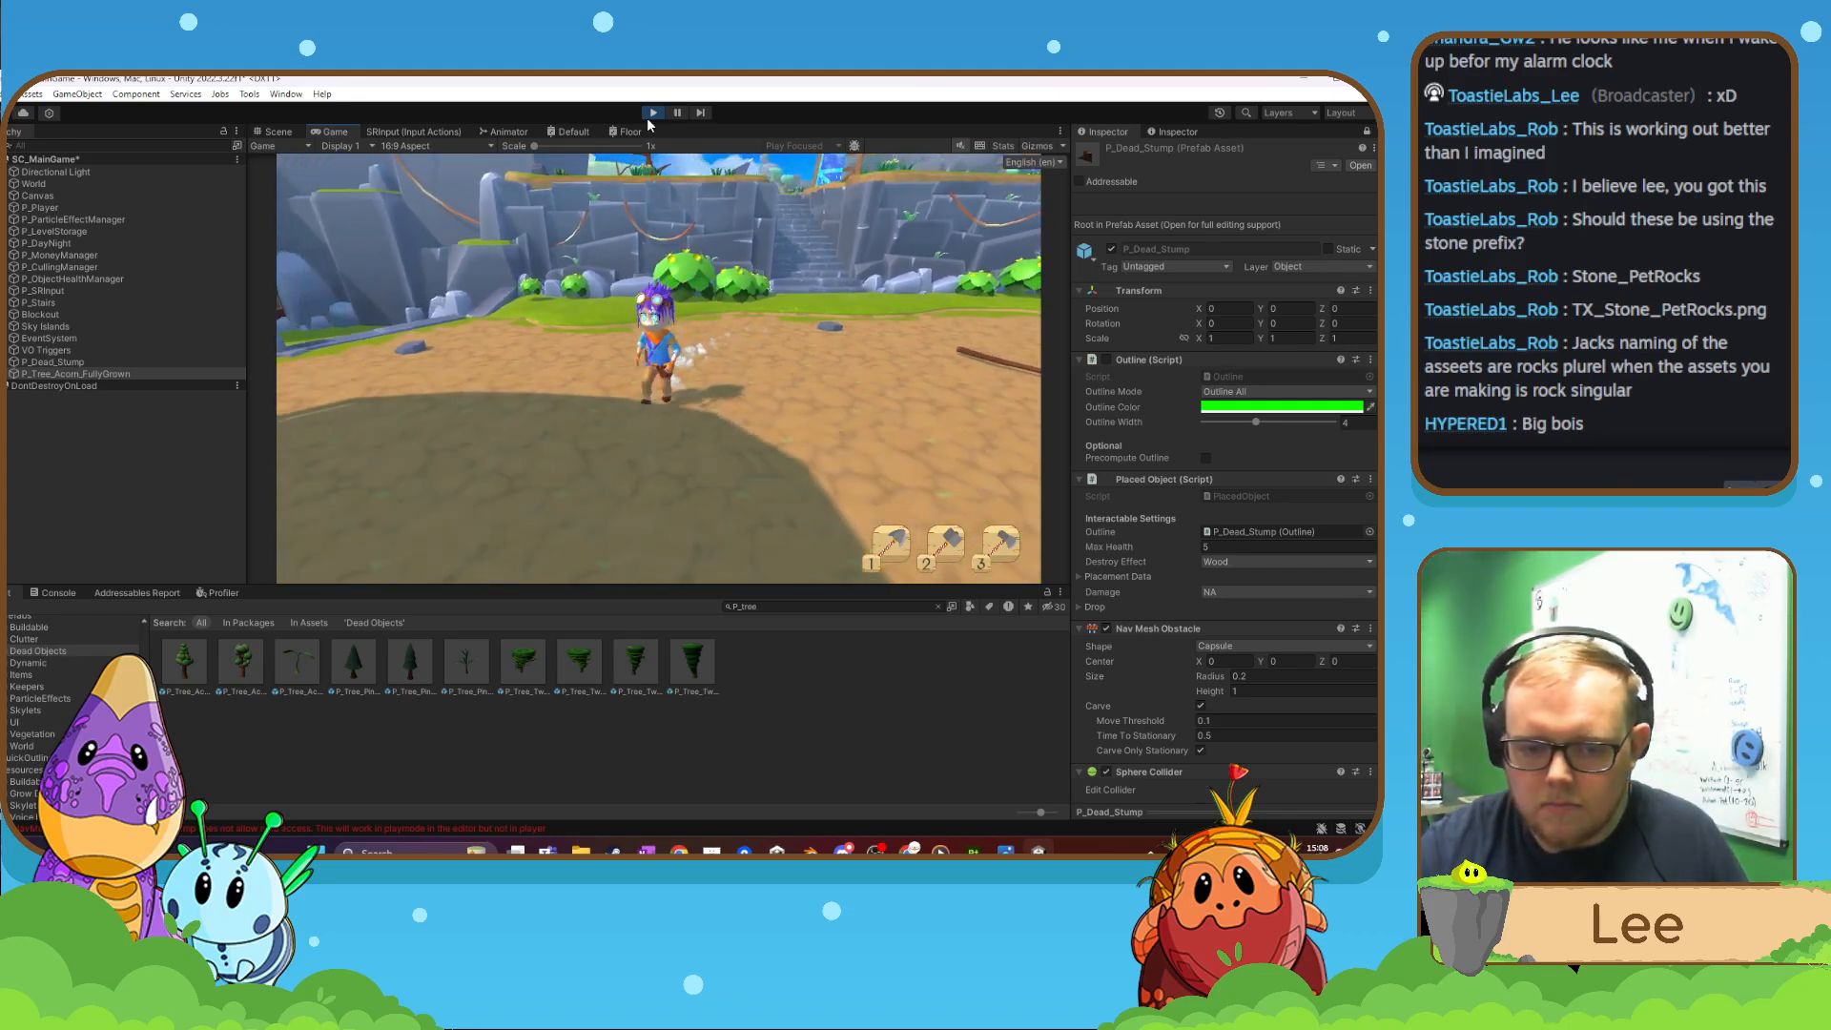
key("a")
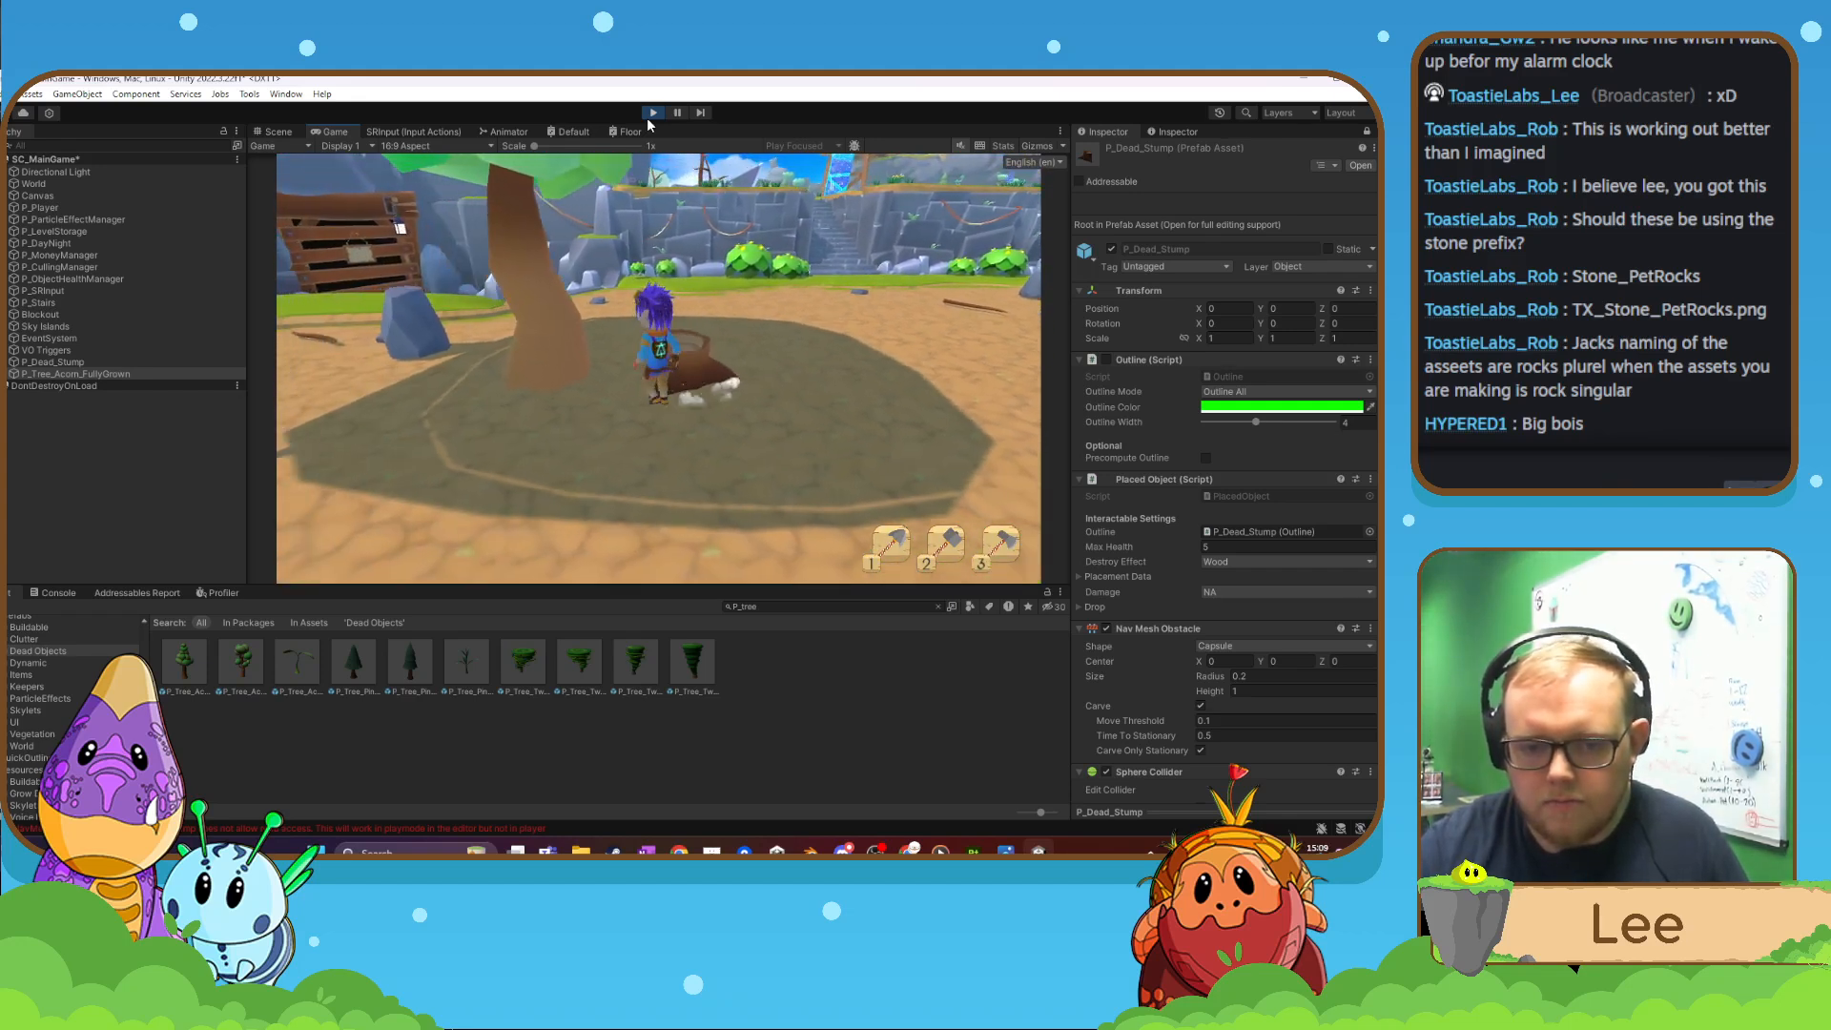
key("w")
- Equip the Remove tool and walk around the dead stump and acorn tree to check collision and target highlighting
key("1")
key("d")
key("d")
key("3")
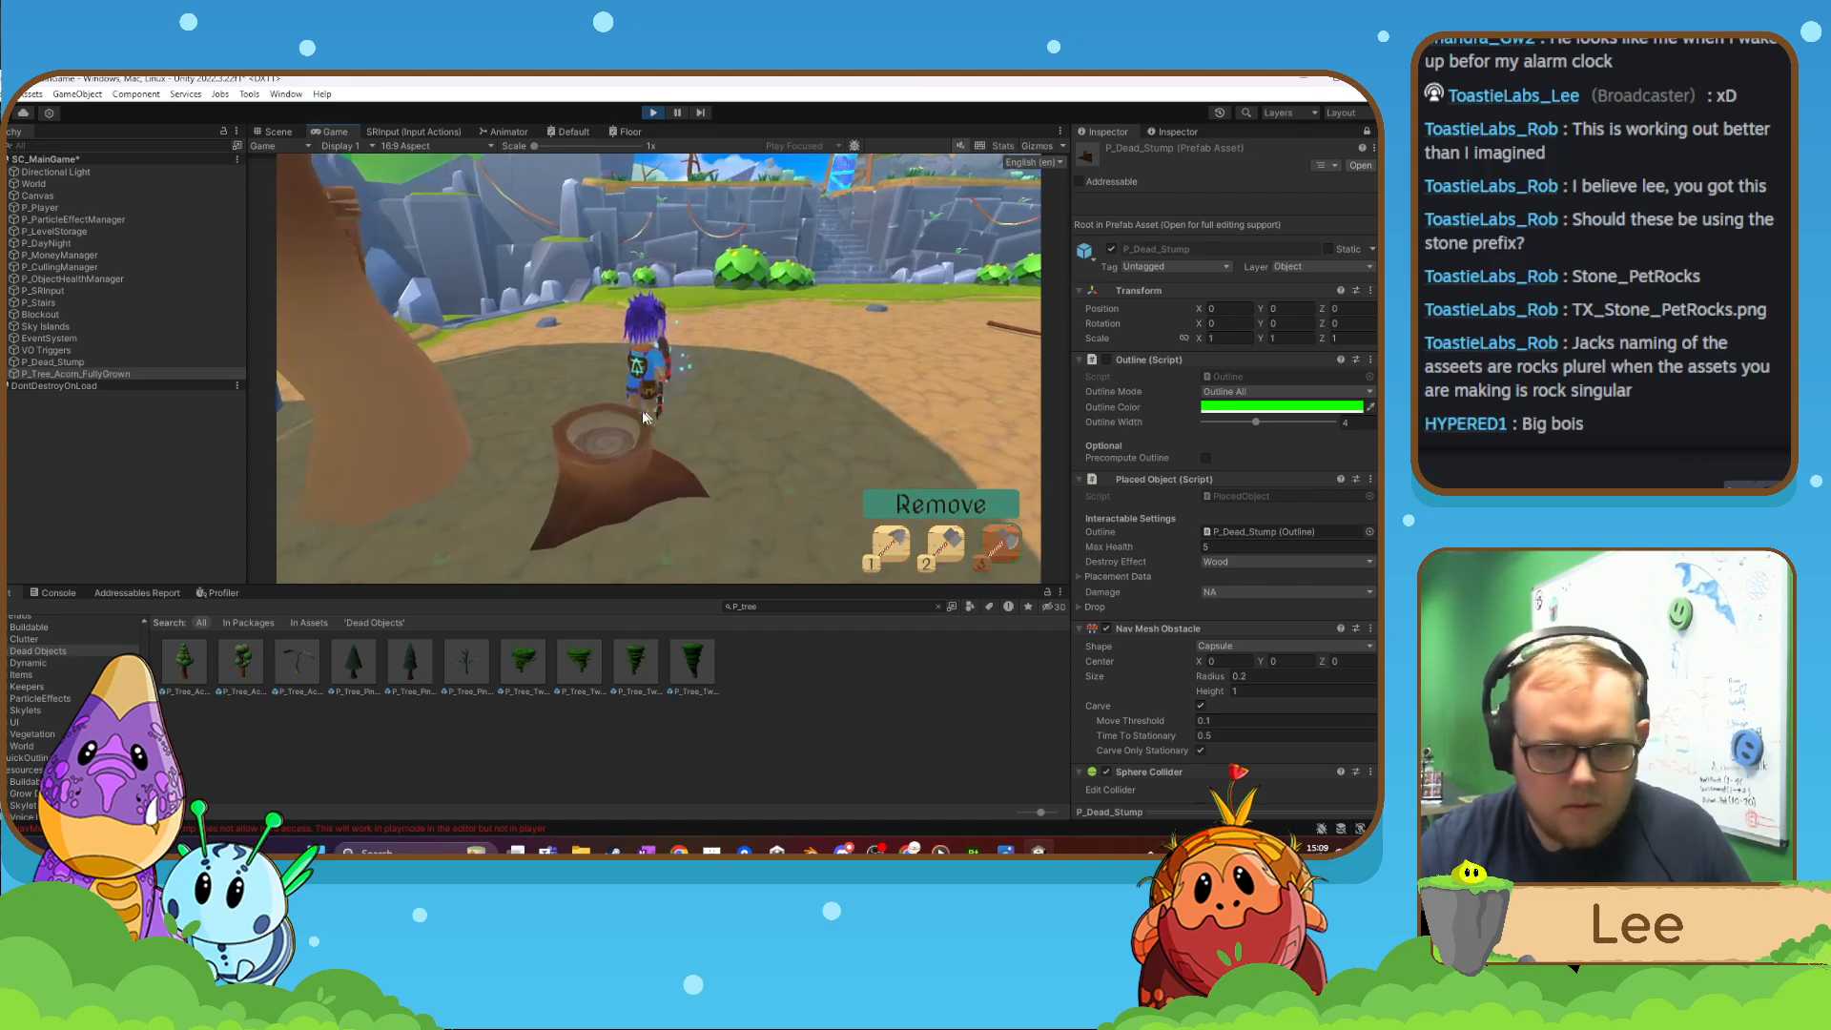
key("s")
key("s")
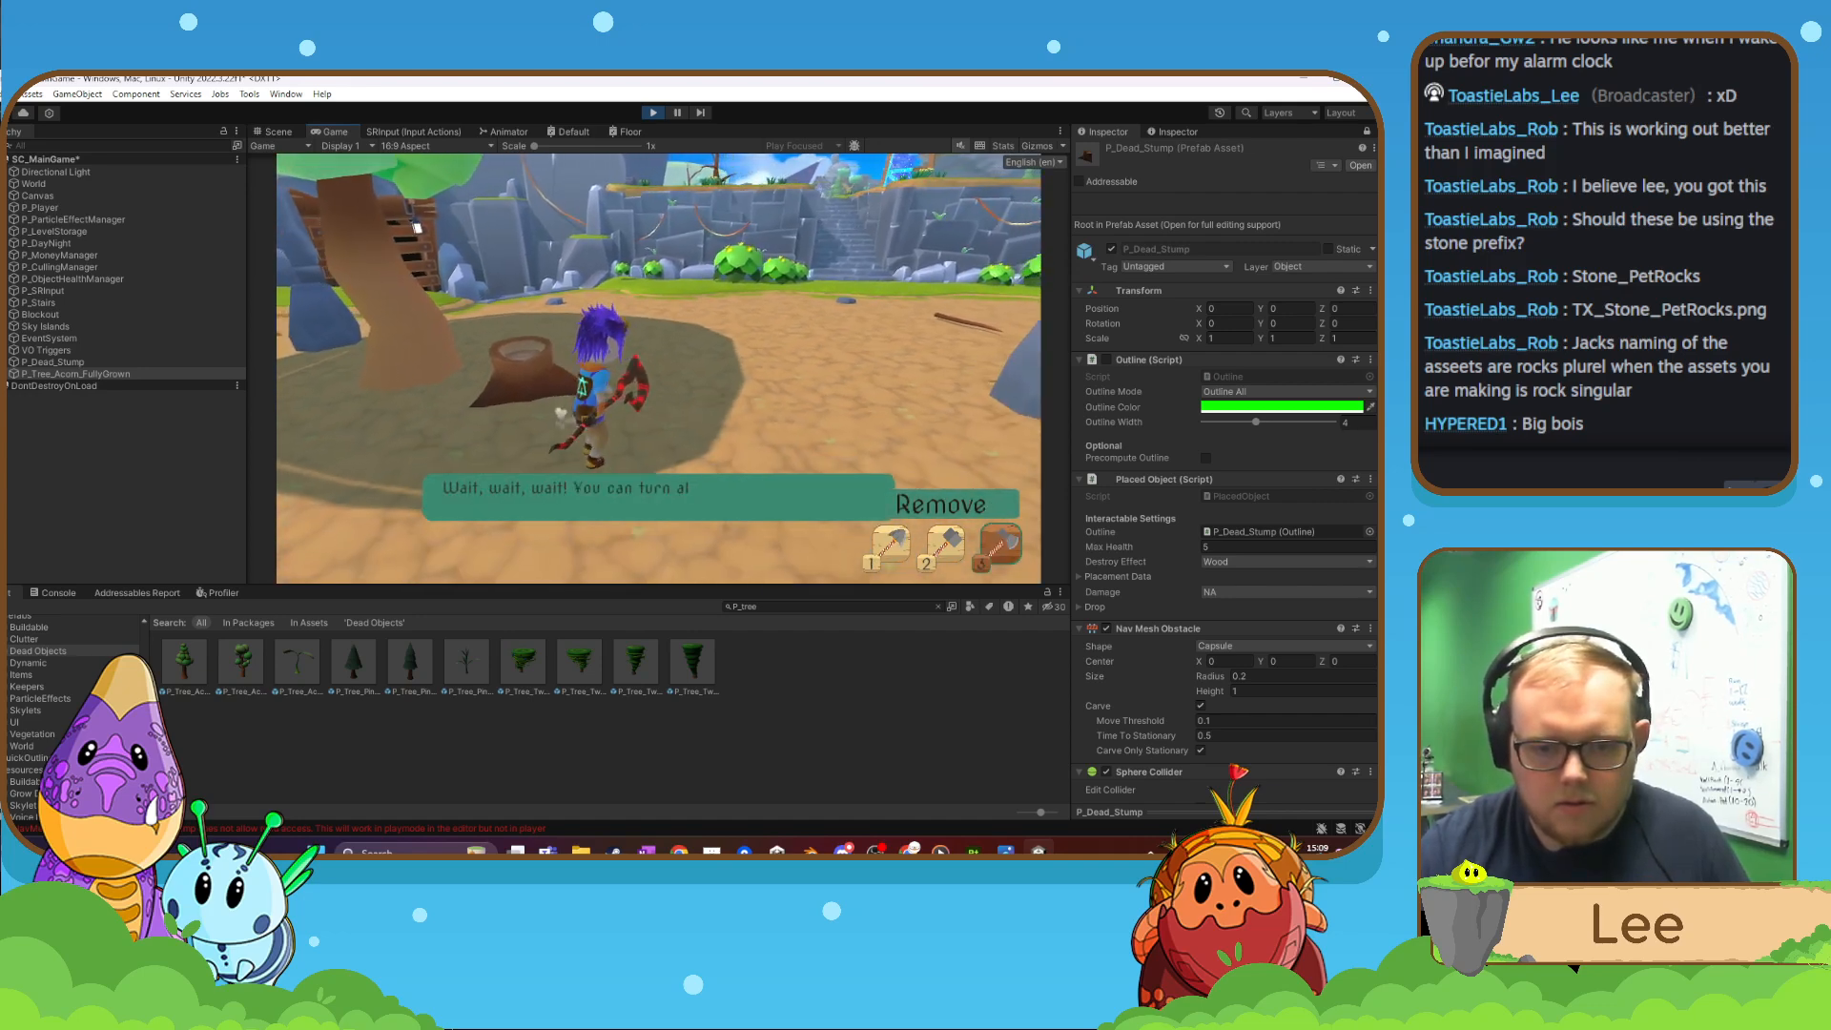
key("w")
key("w")
left_click(424, 228)
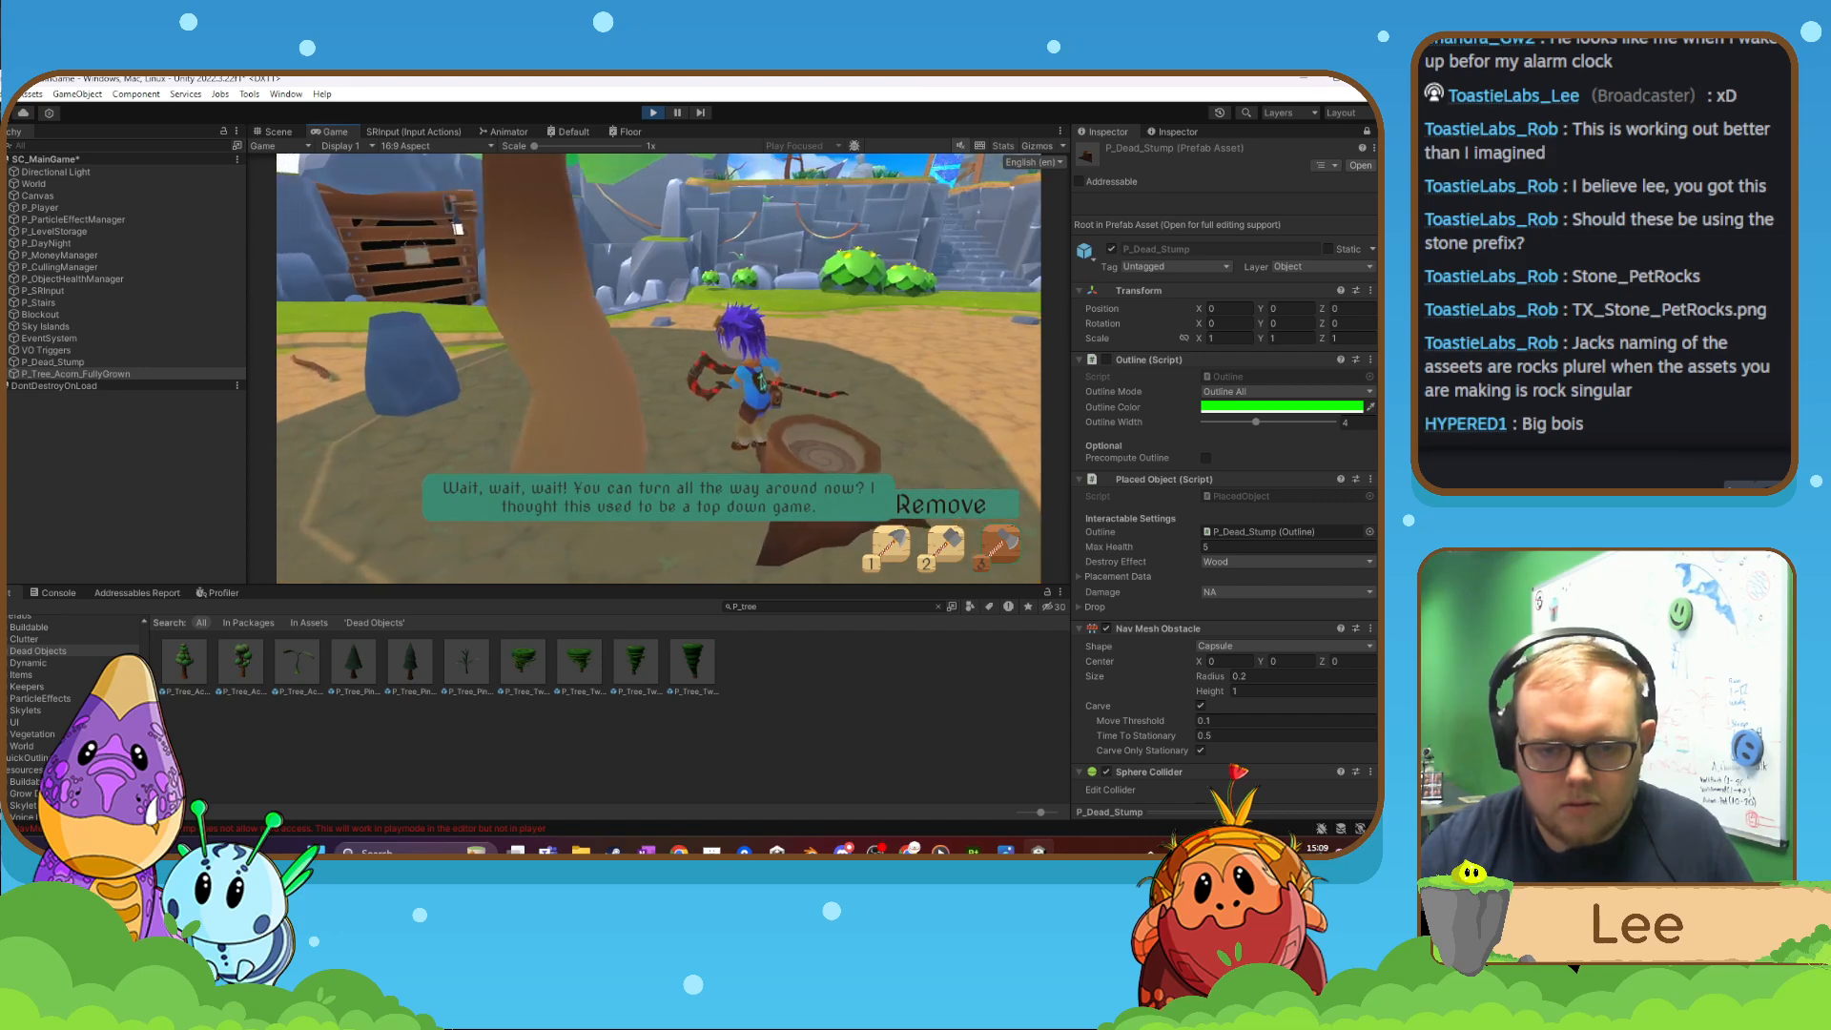
key("d")
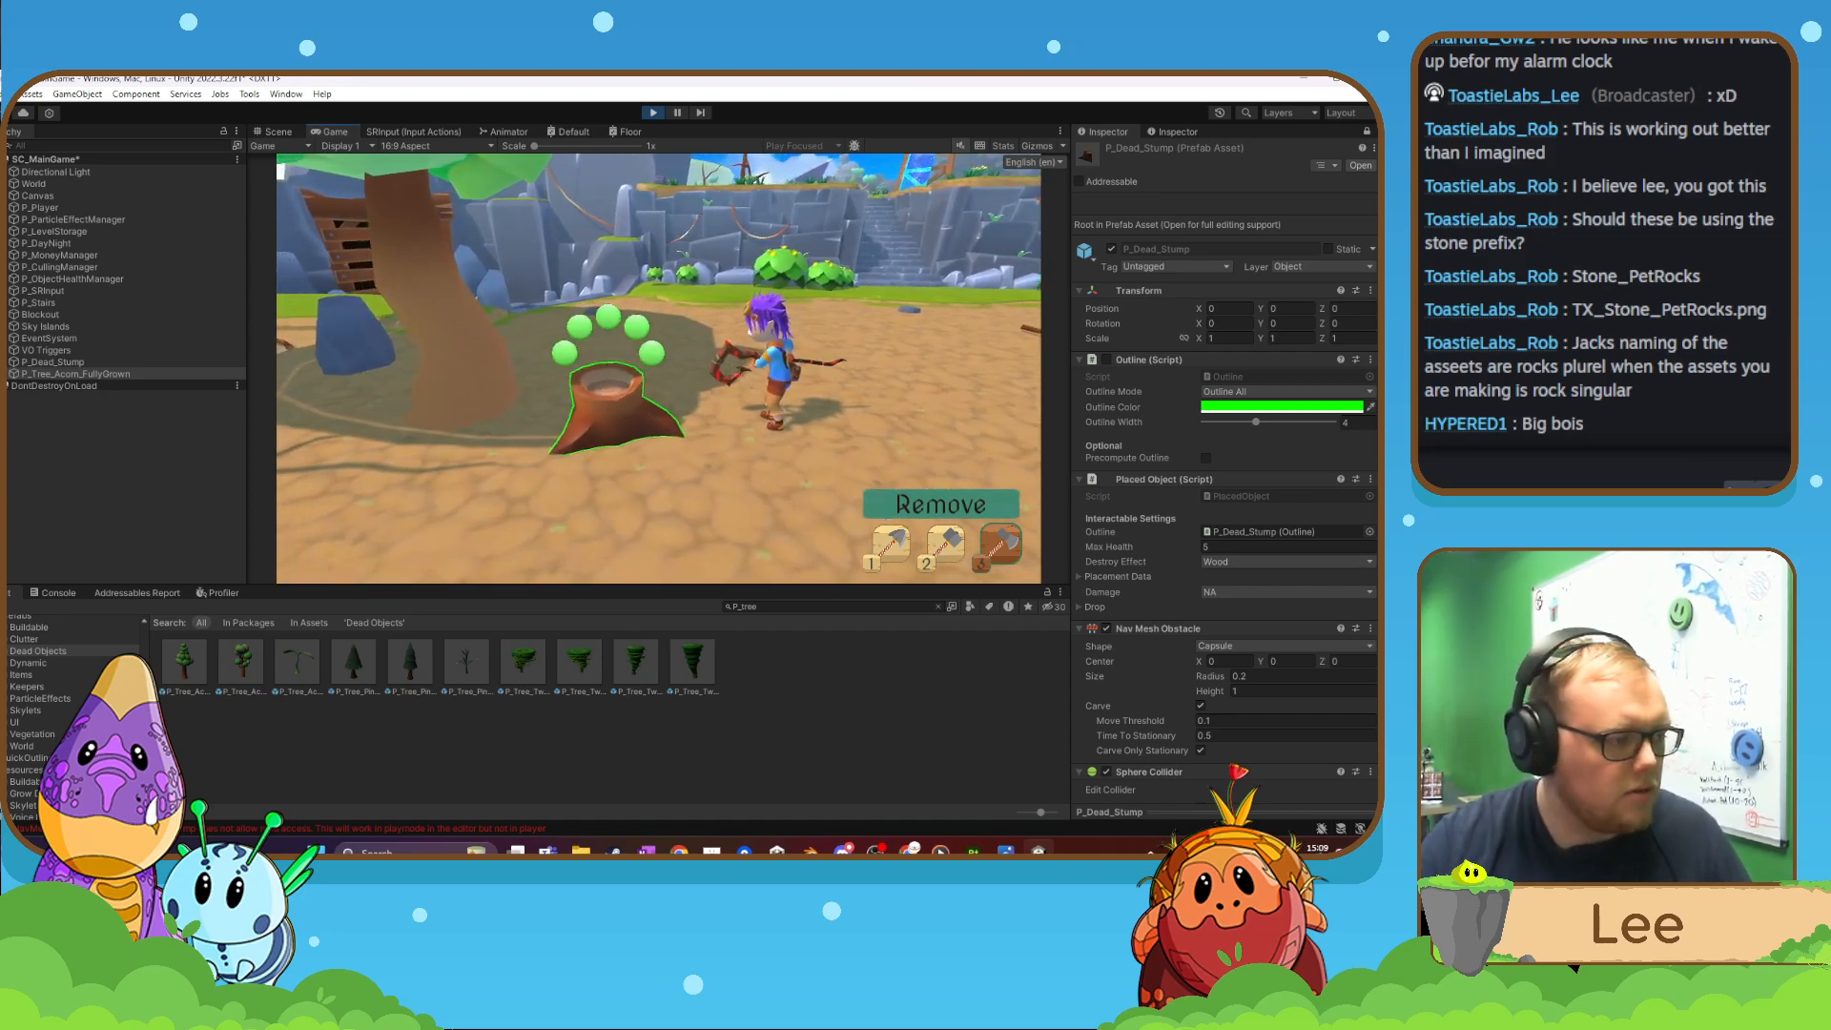
key("a")
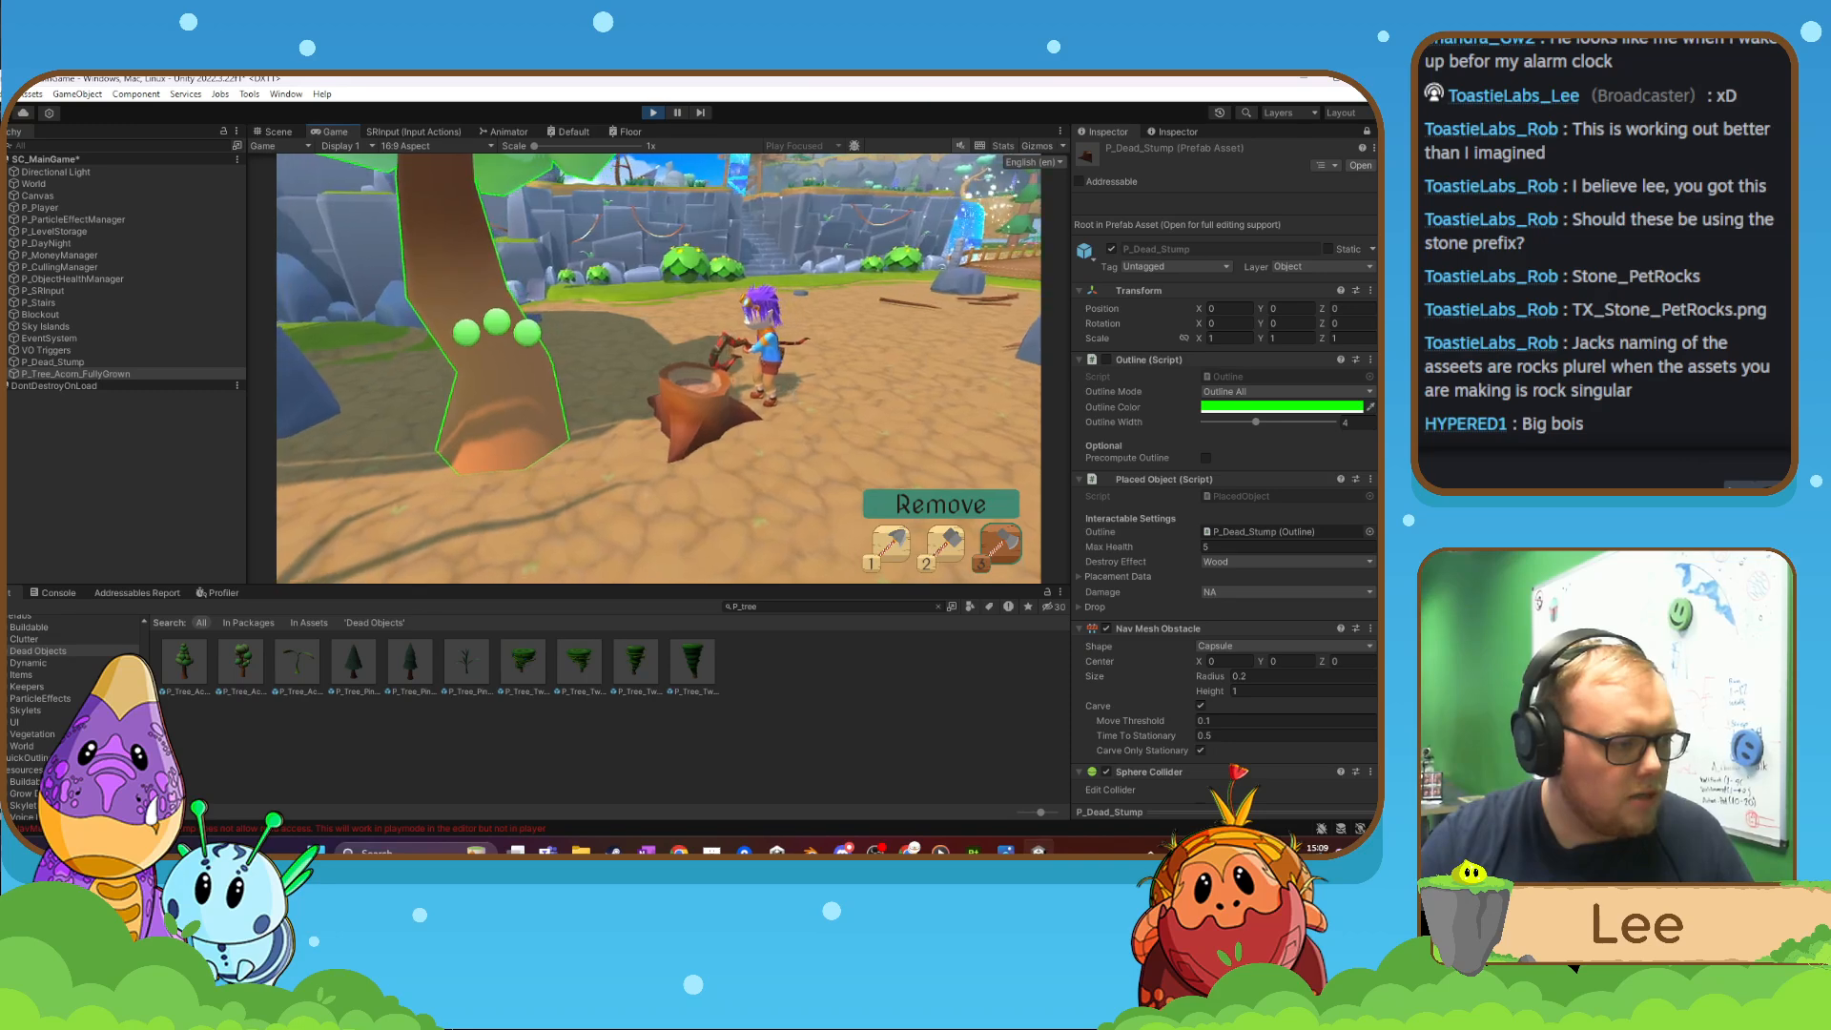
key("d")
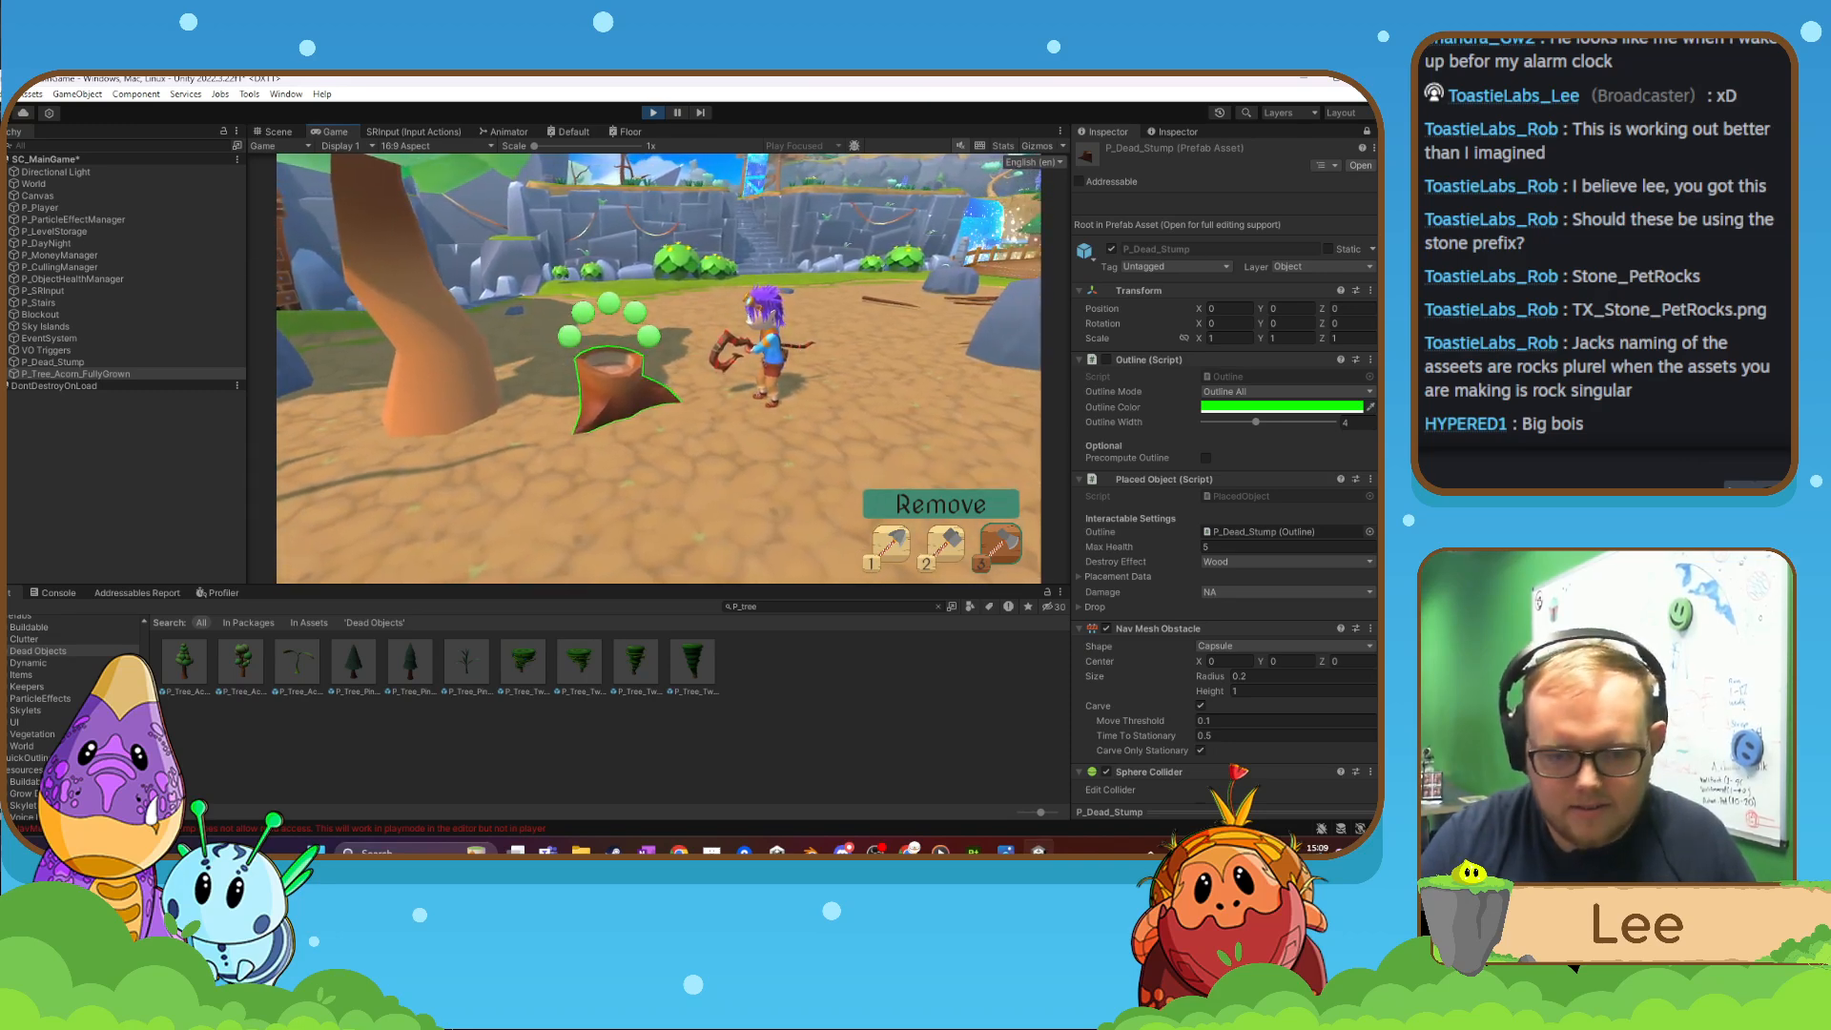
- Hit the dead stump with the Remove tool until it is destroyed, put the tool away, and stop the play test
left_click(658, 369)
left_click(658, 368)
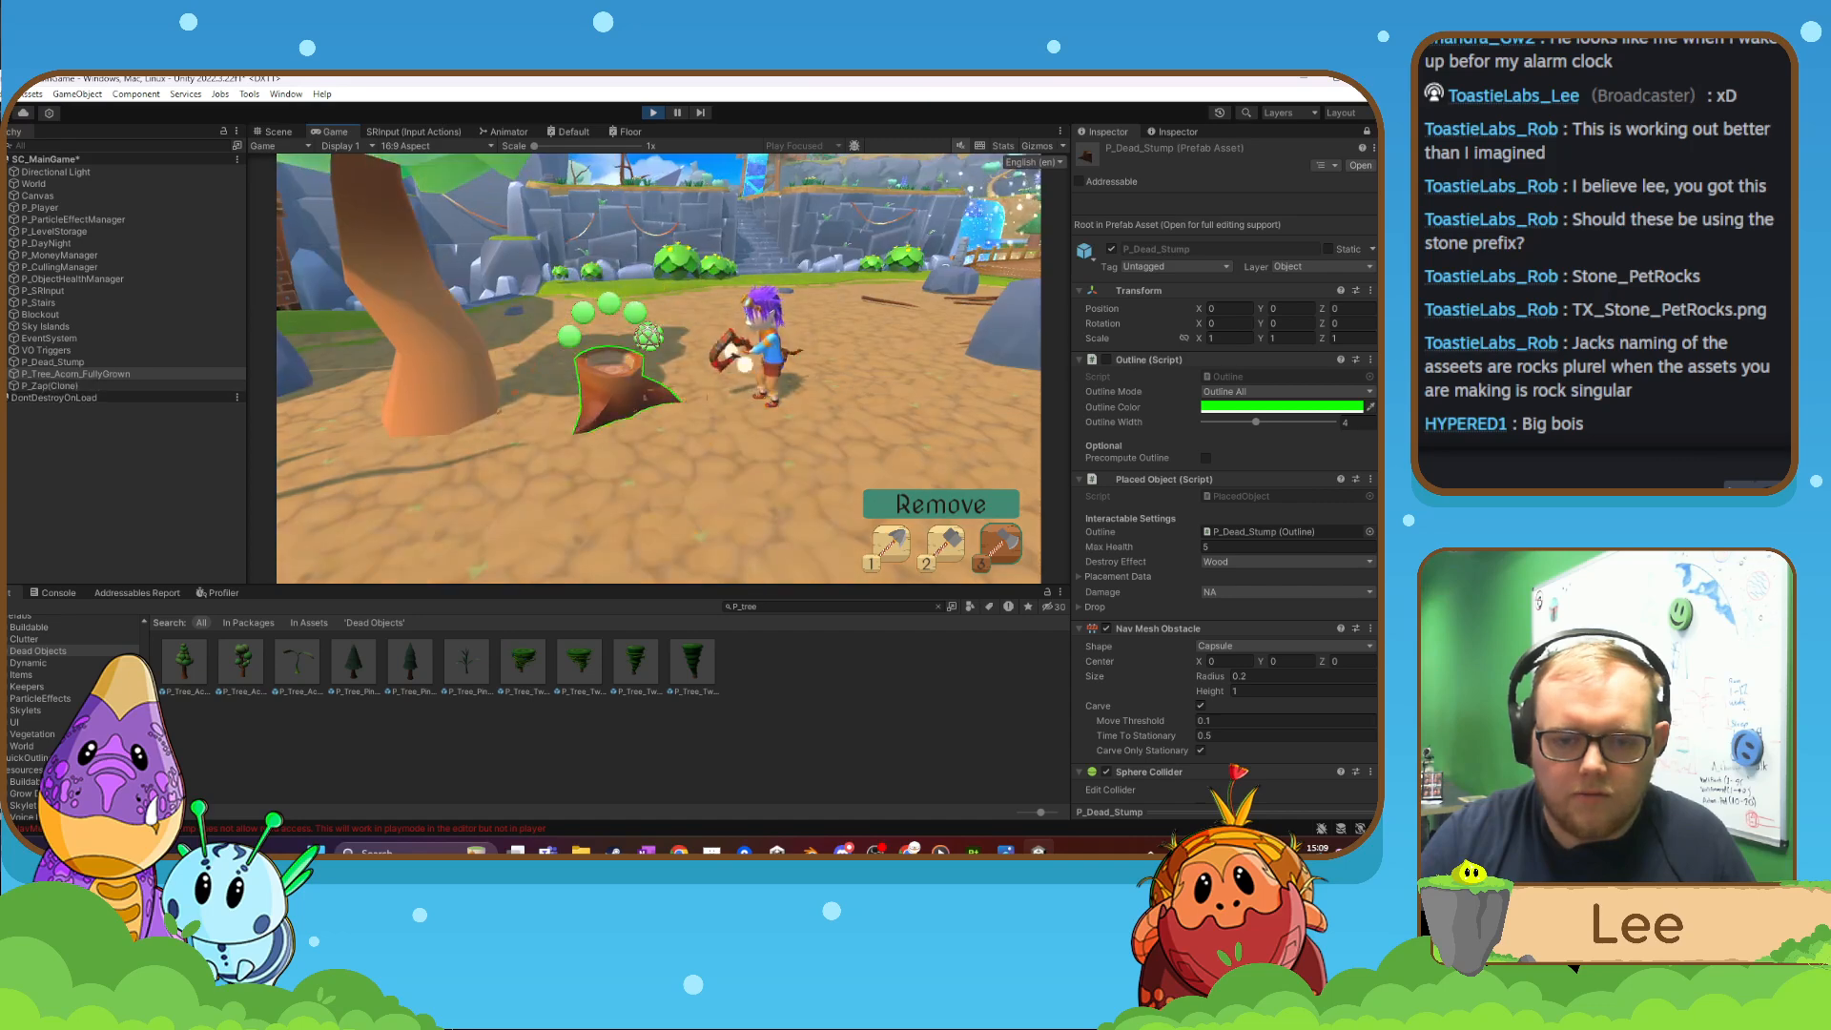
left_click(658, 368)
left_click(658, 368)
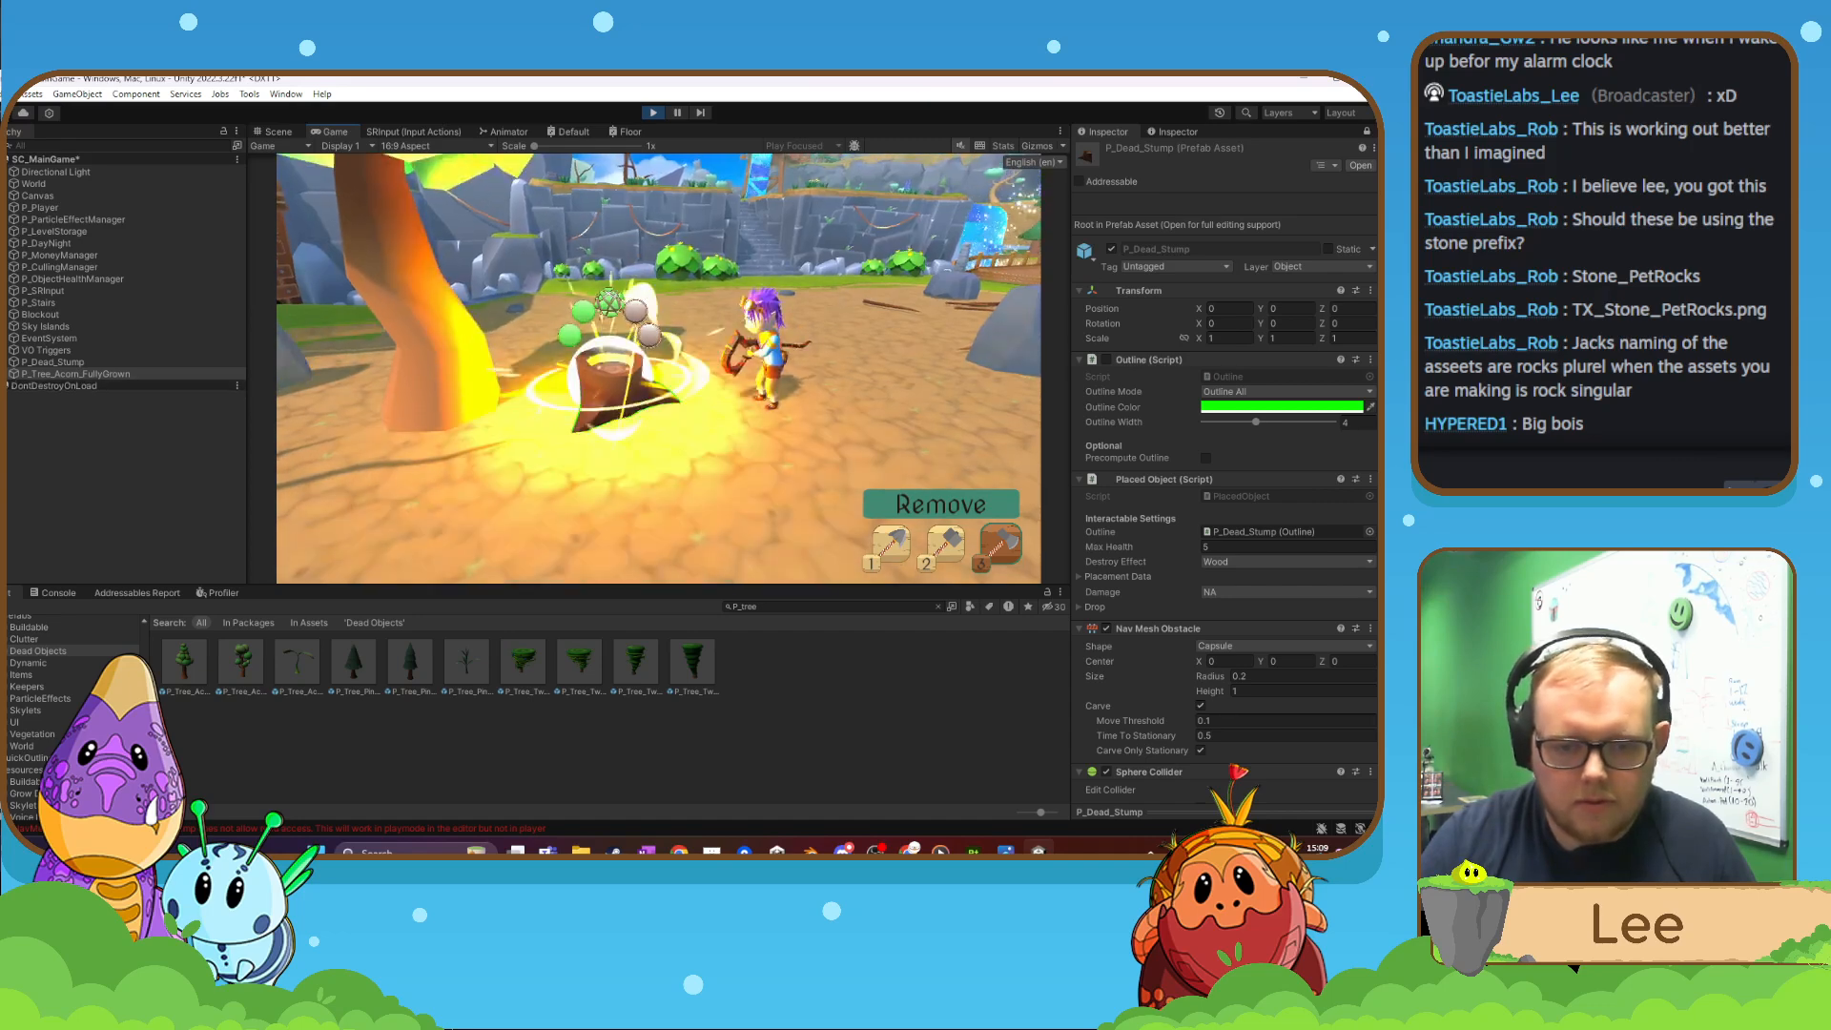
left_click(658, 368)
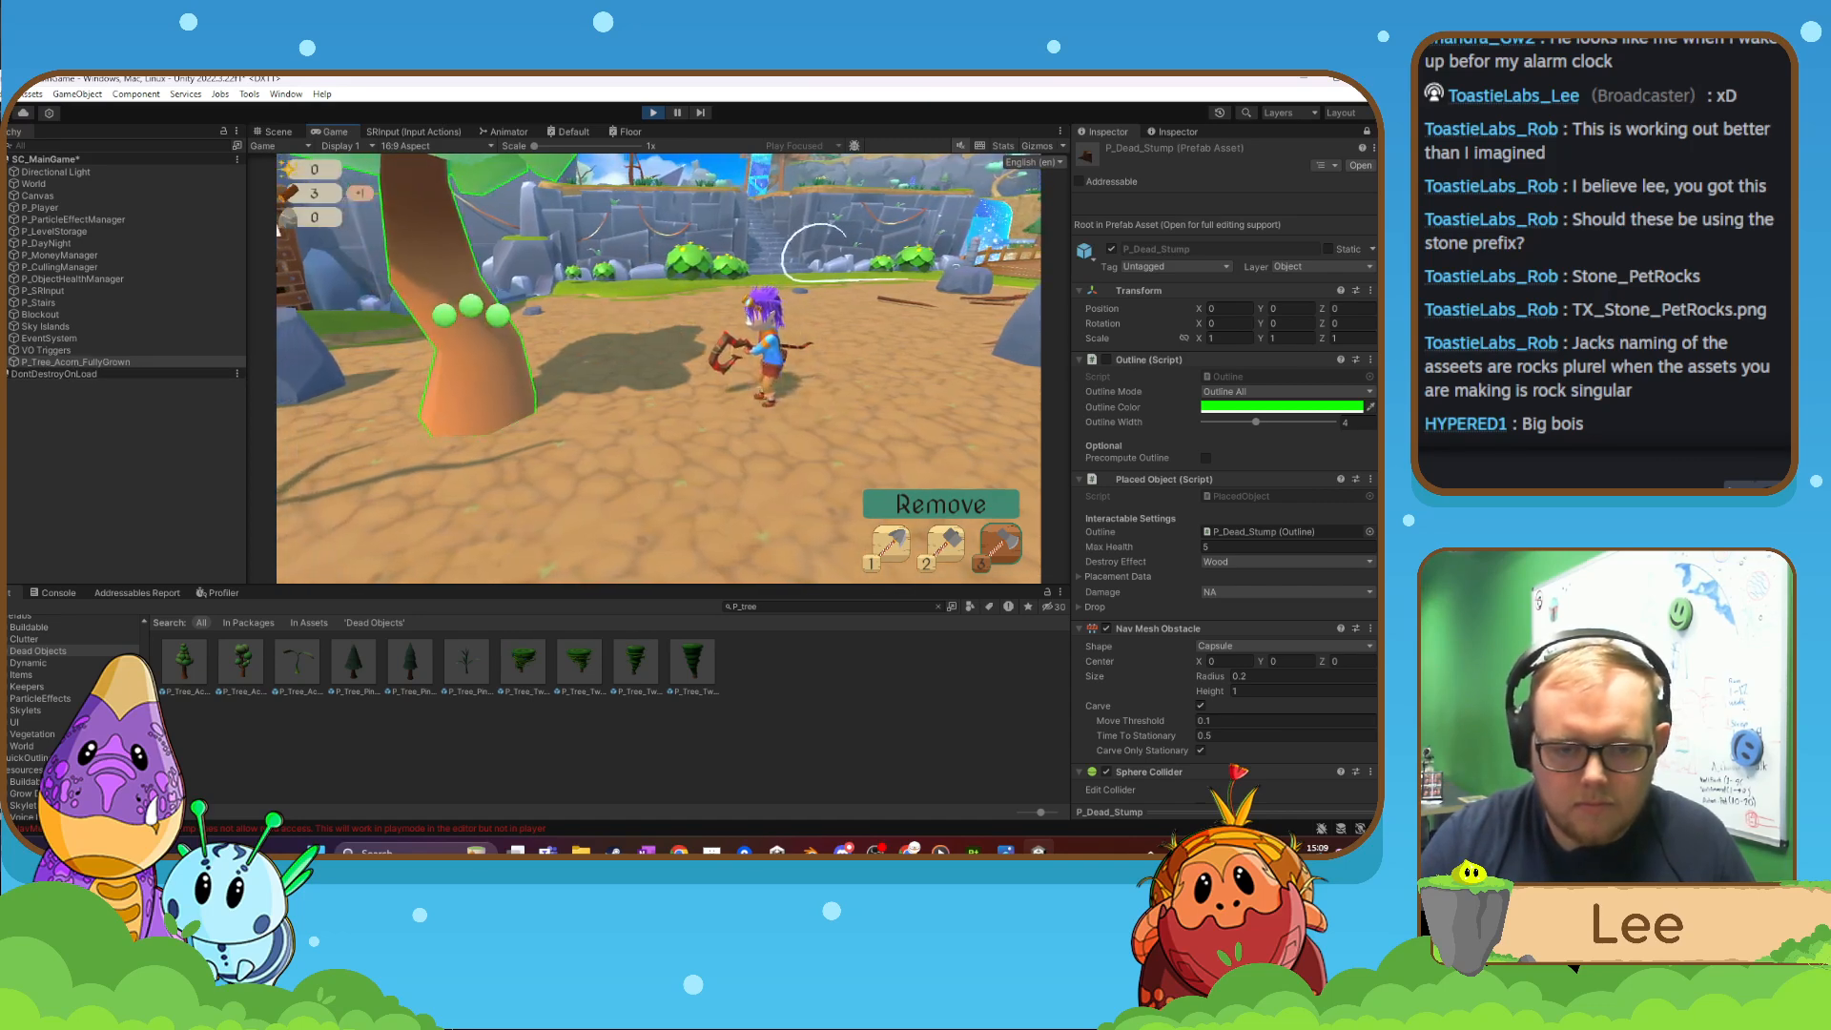
key("3")
key("a")
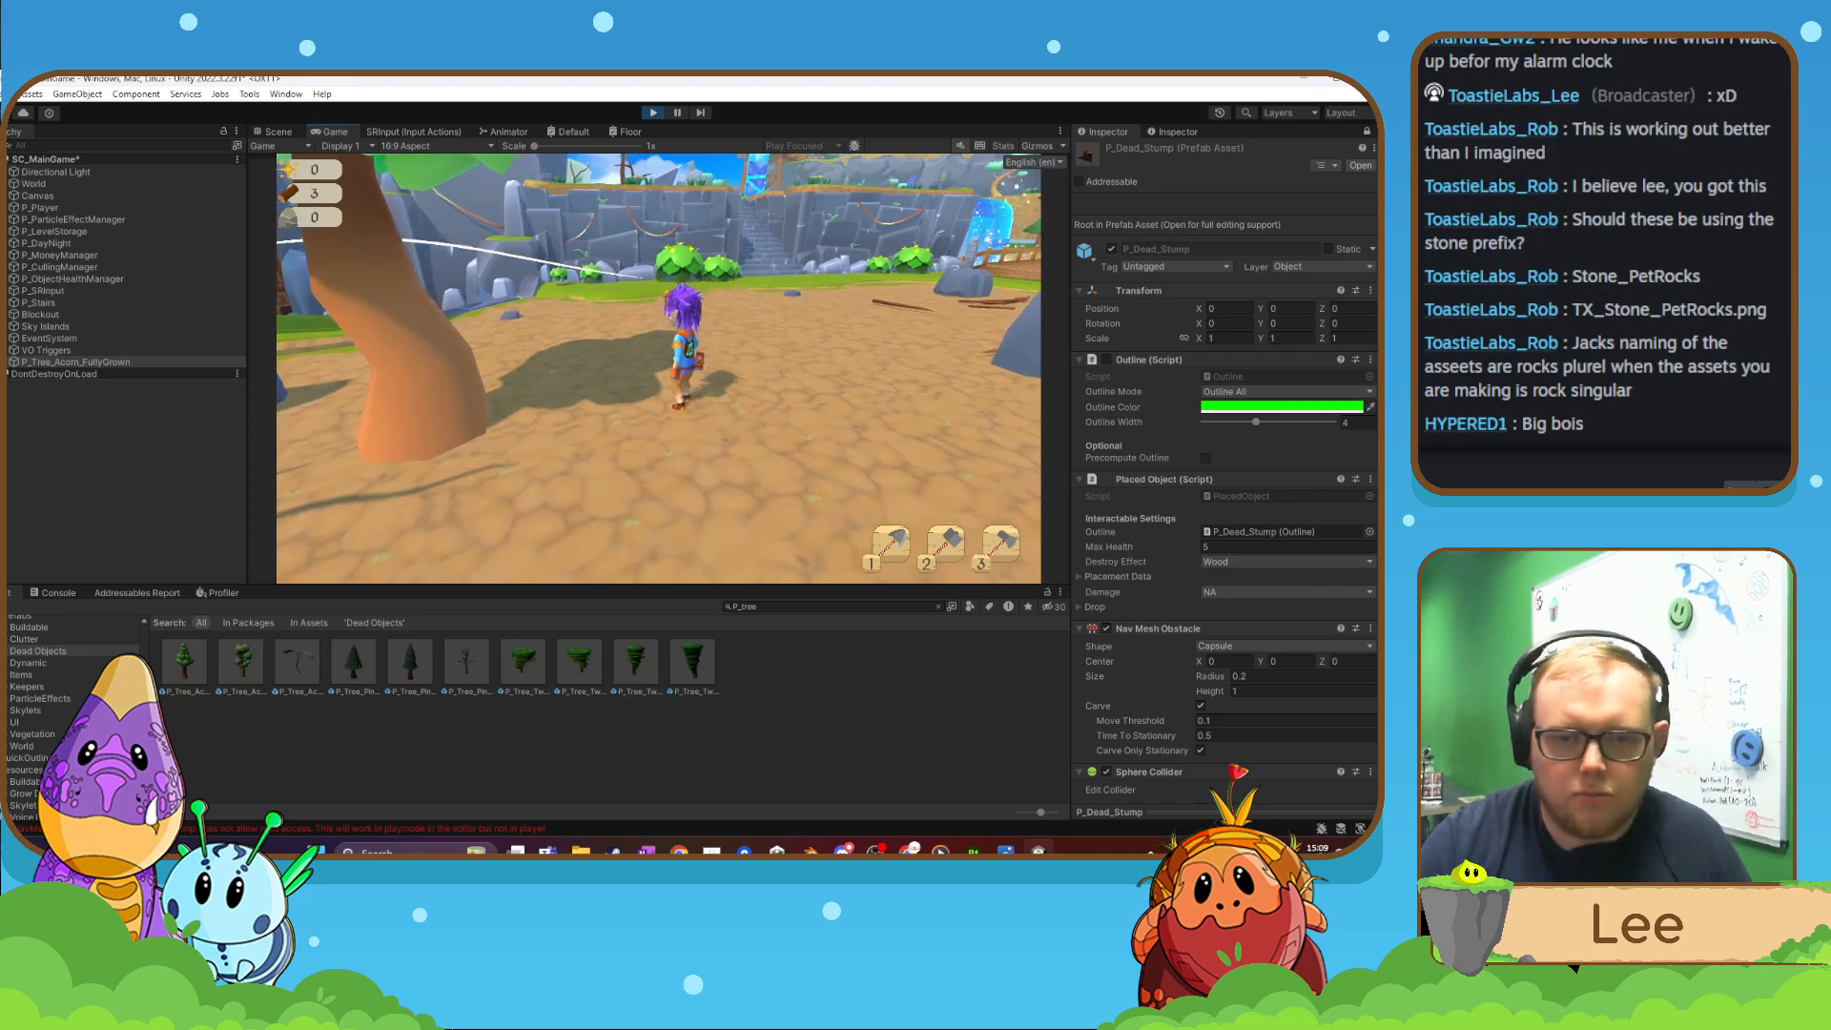
key("Escape")
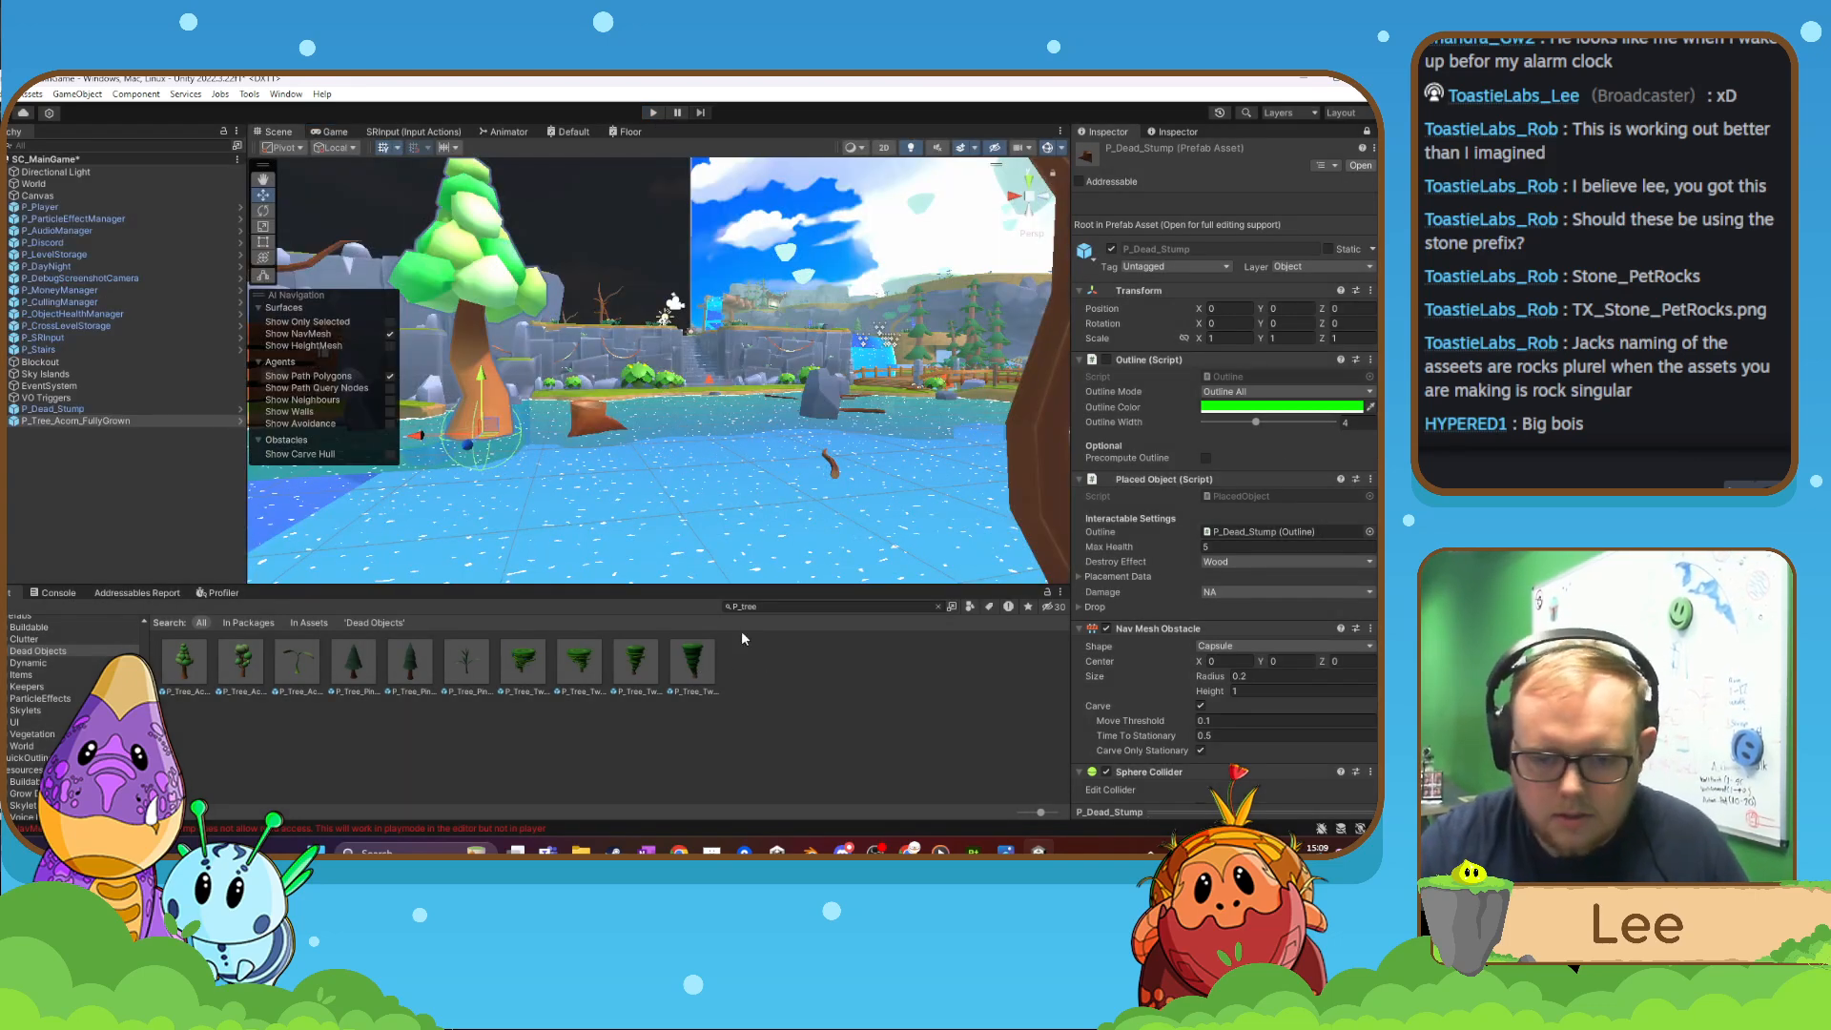
- Review the P_Dead_Stump prefab's component settings, including its Drop values, Nav Mesh Obstacle and Sphere Collider
double_click(748, 606)
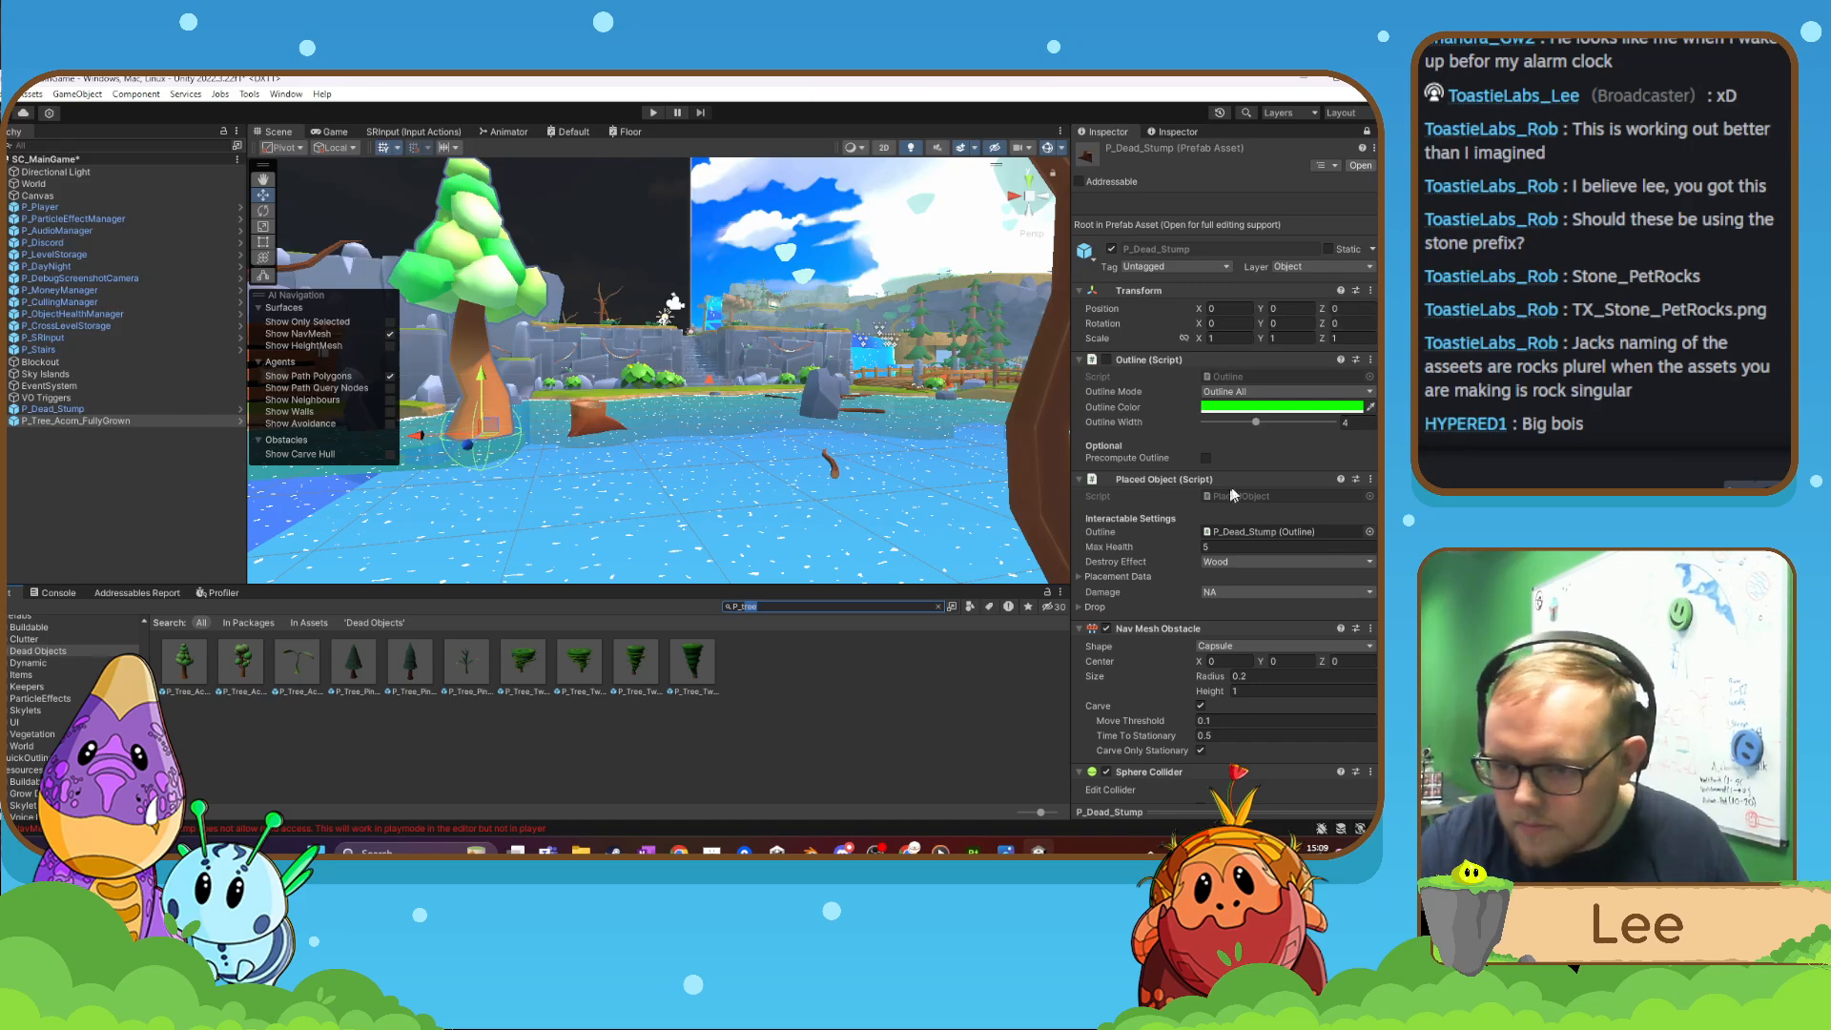
scroll(1227, 573, "down", 3)
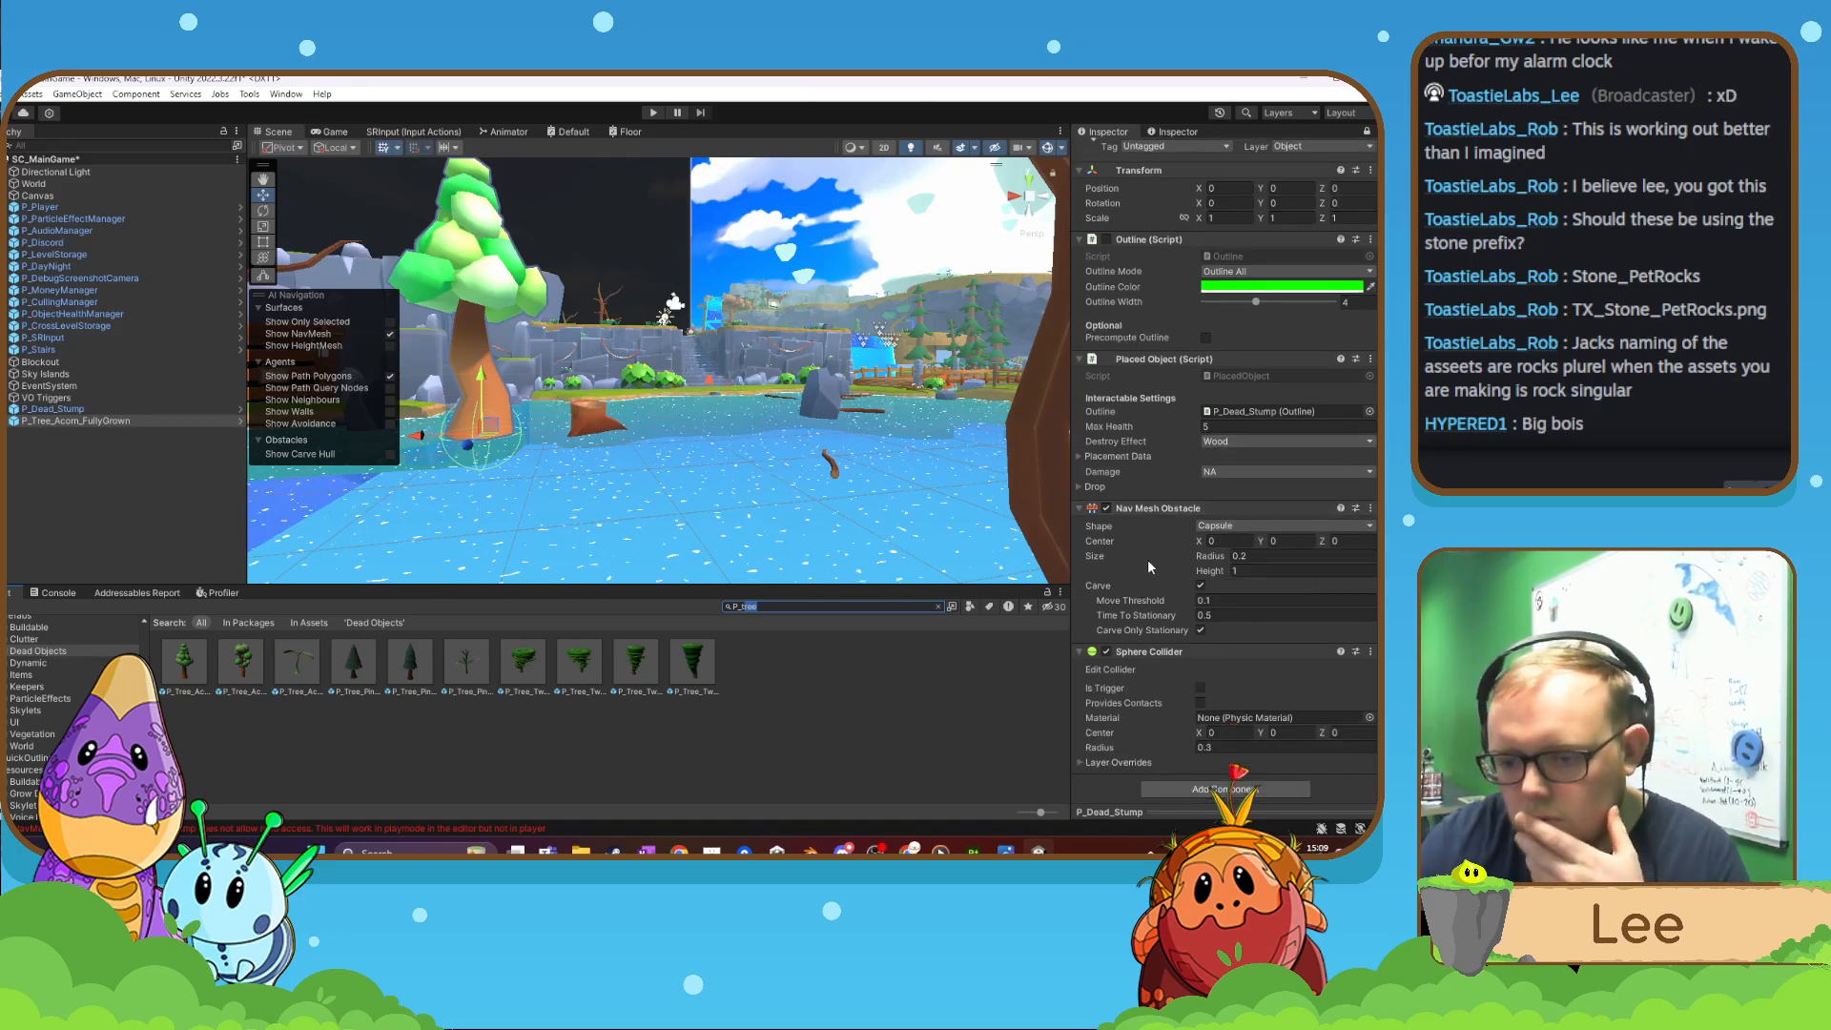
scroll(1183, 561, "down", 1)
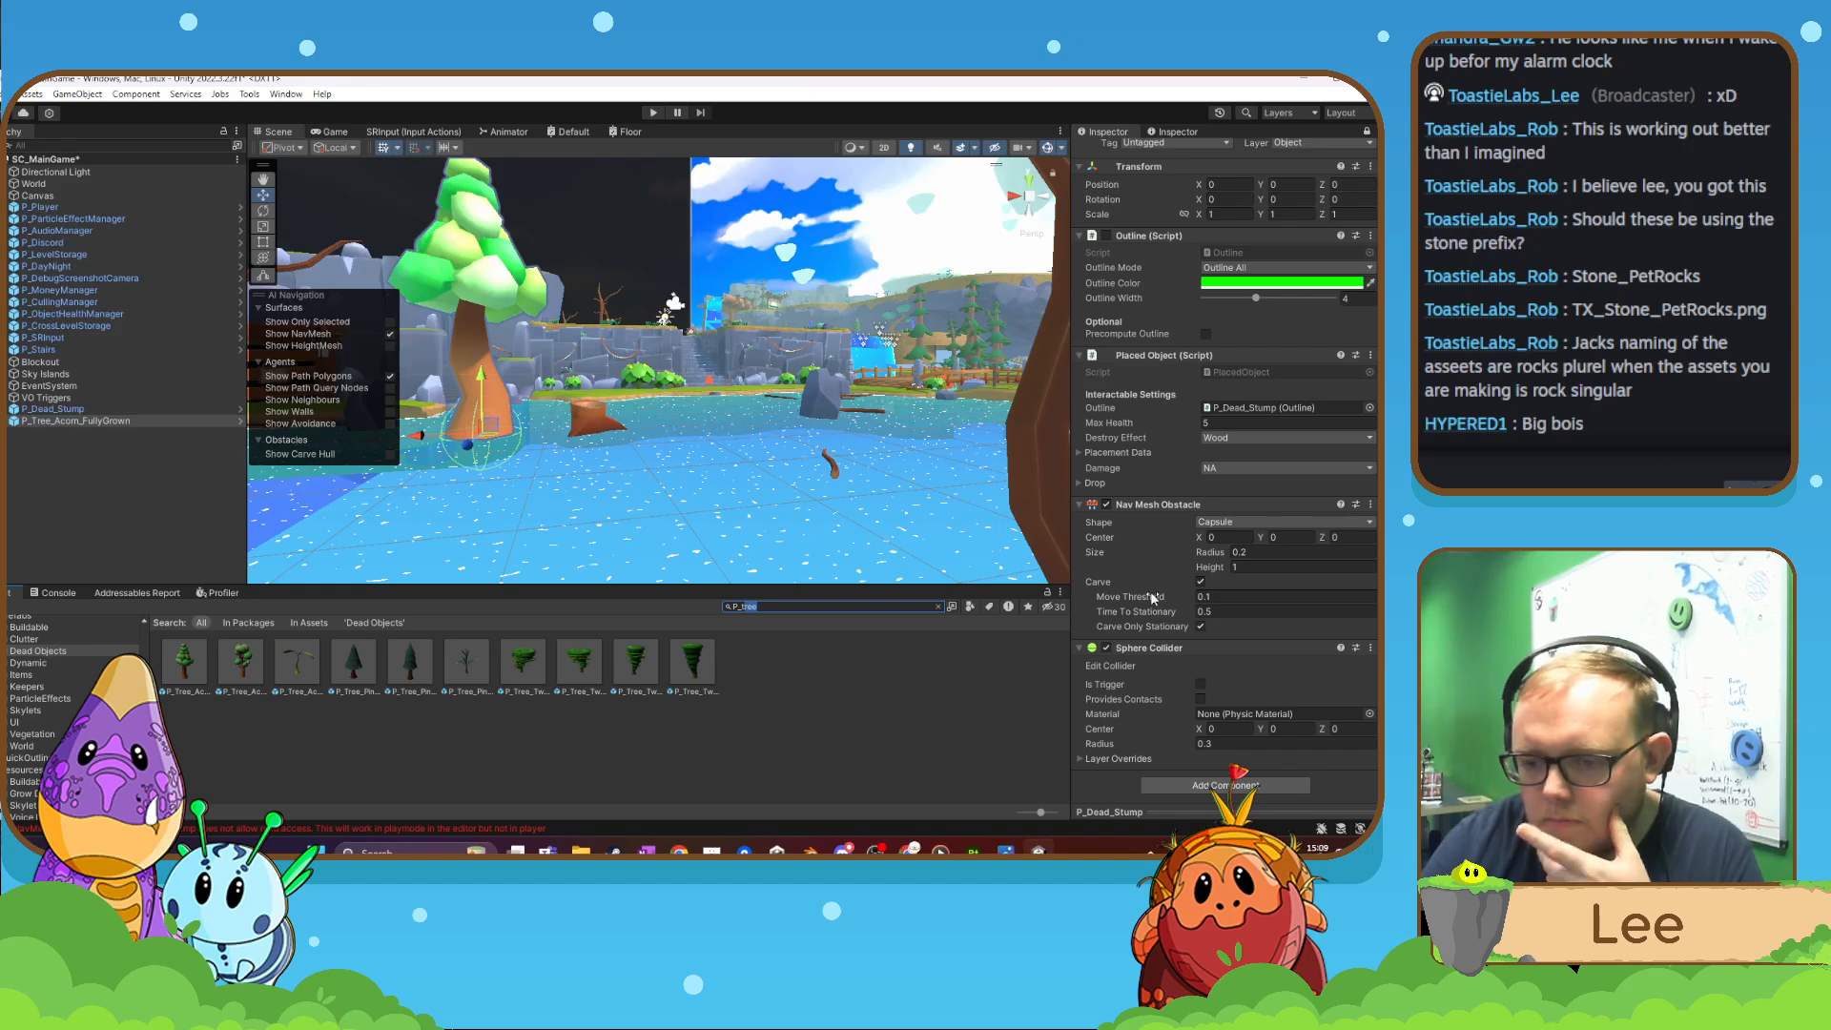
left_click(1079, 484)
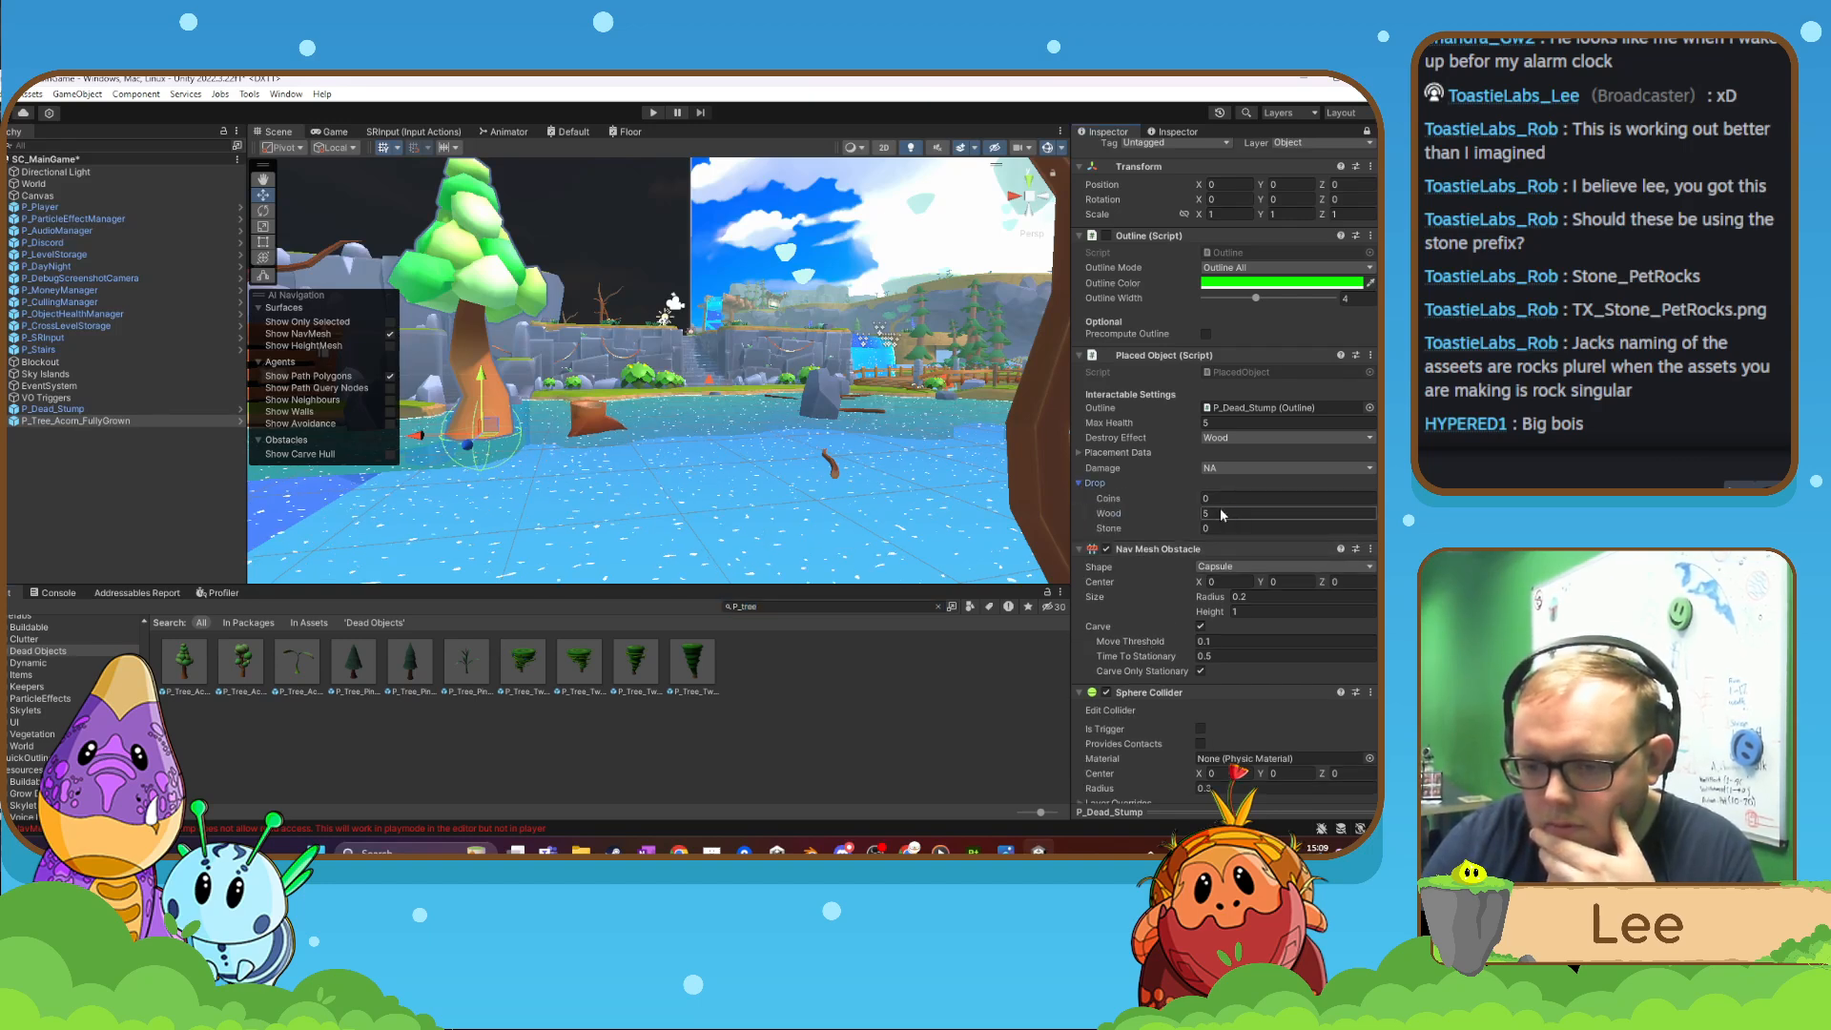
left_click(1081, 481)
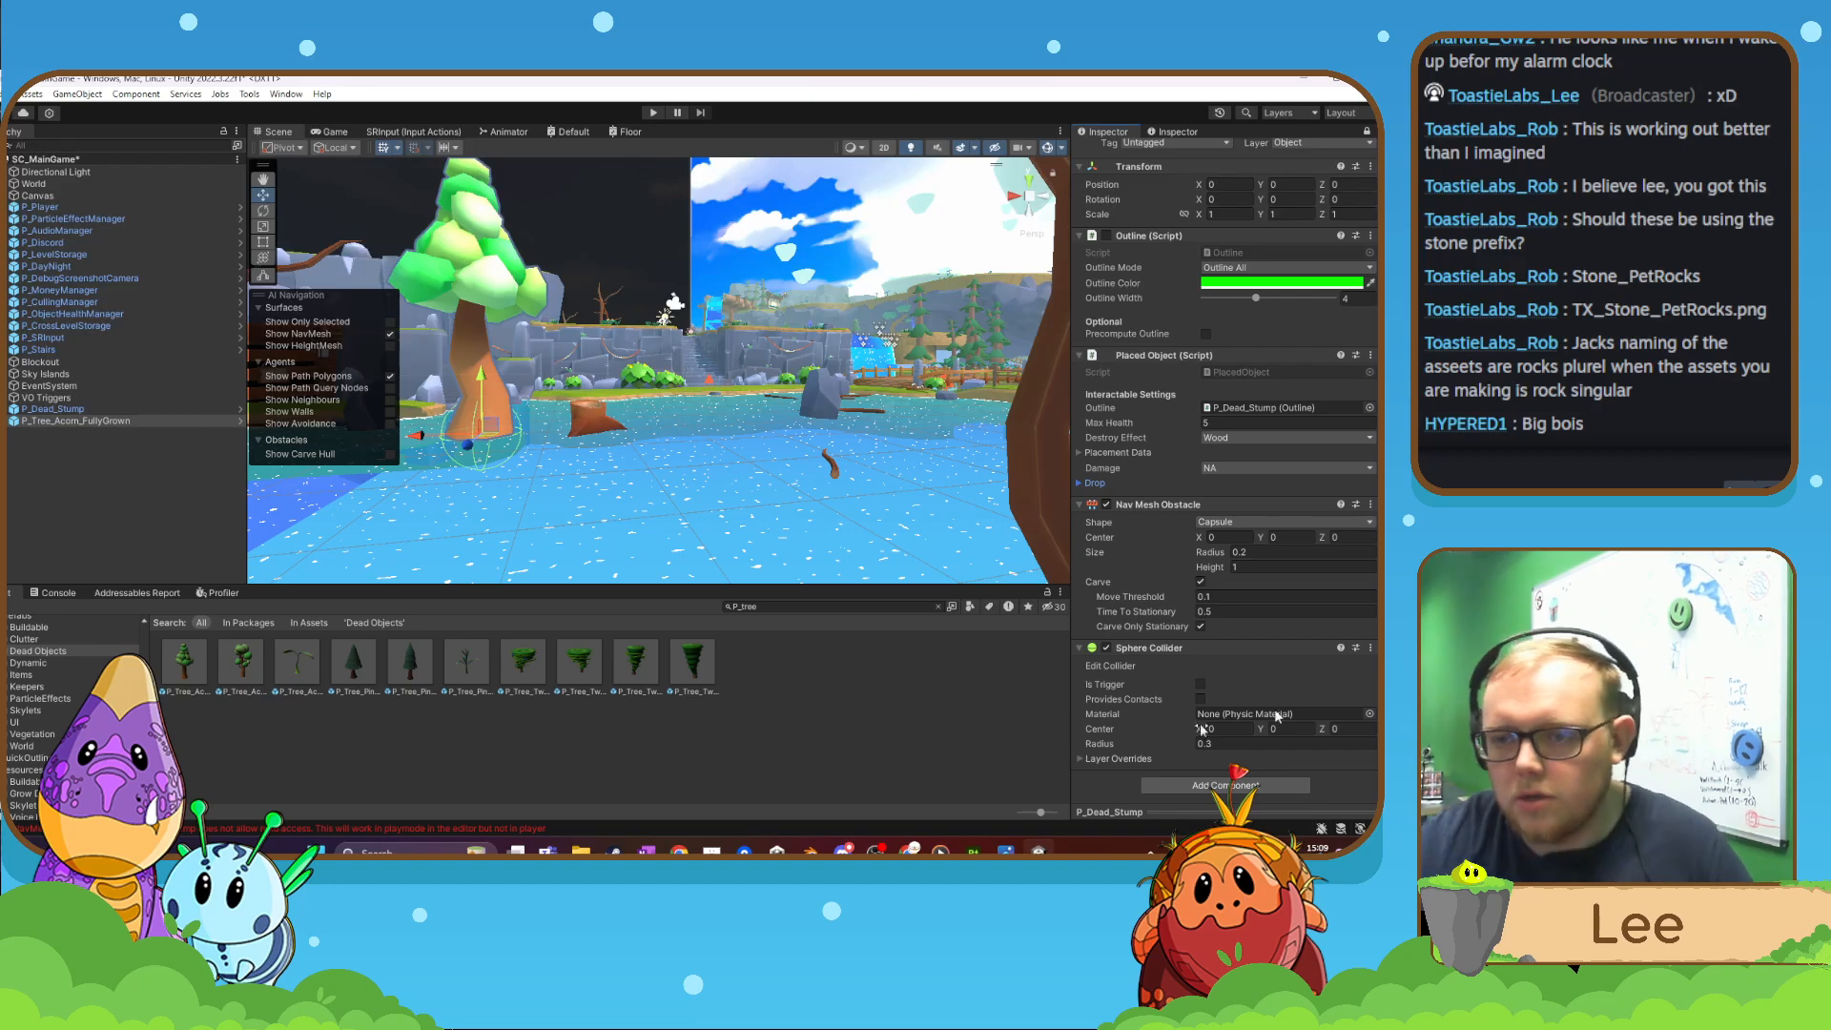
scroll(1224, 615, "up", 3)
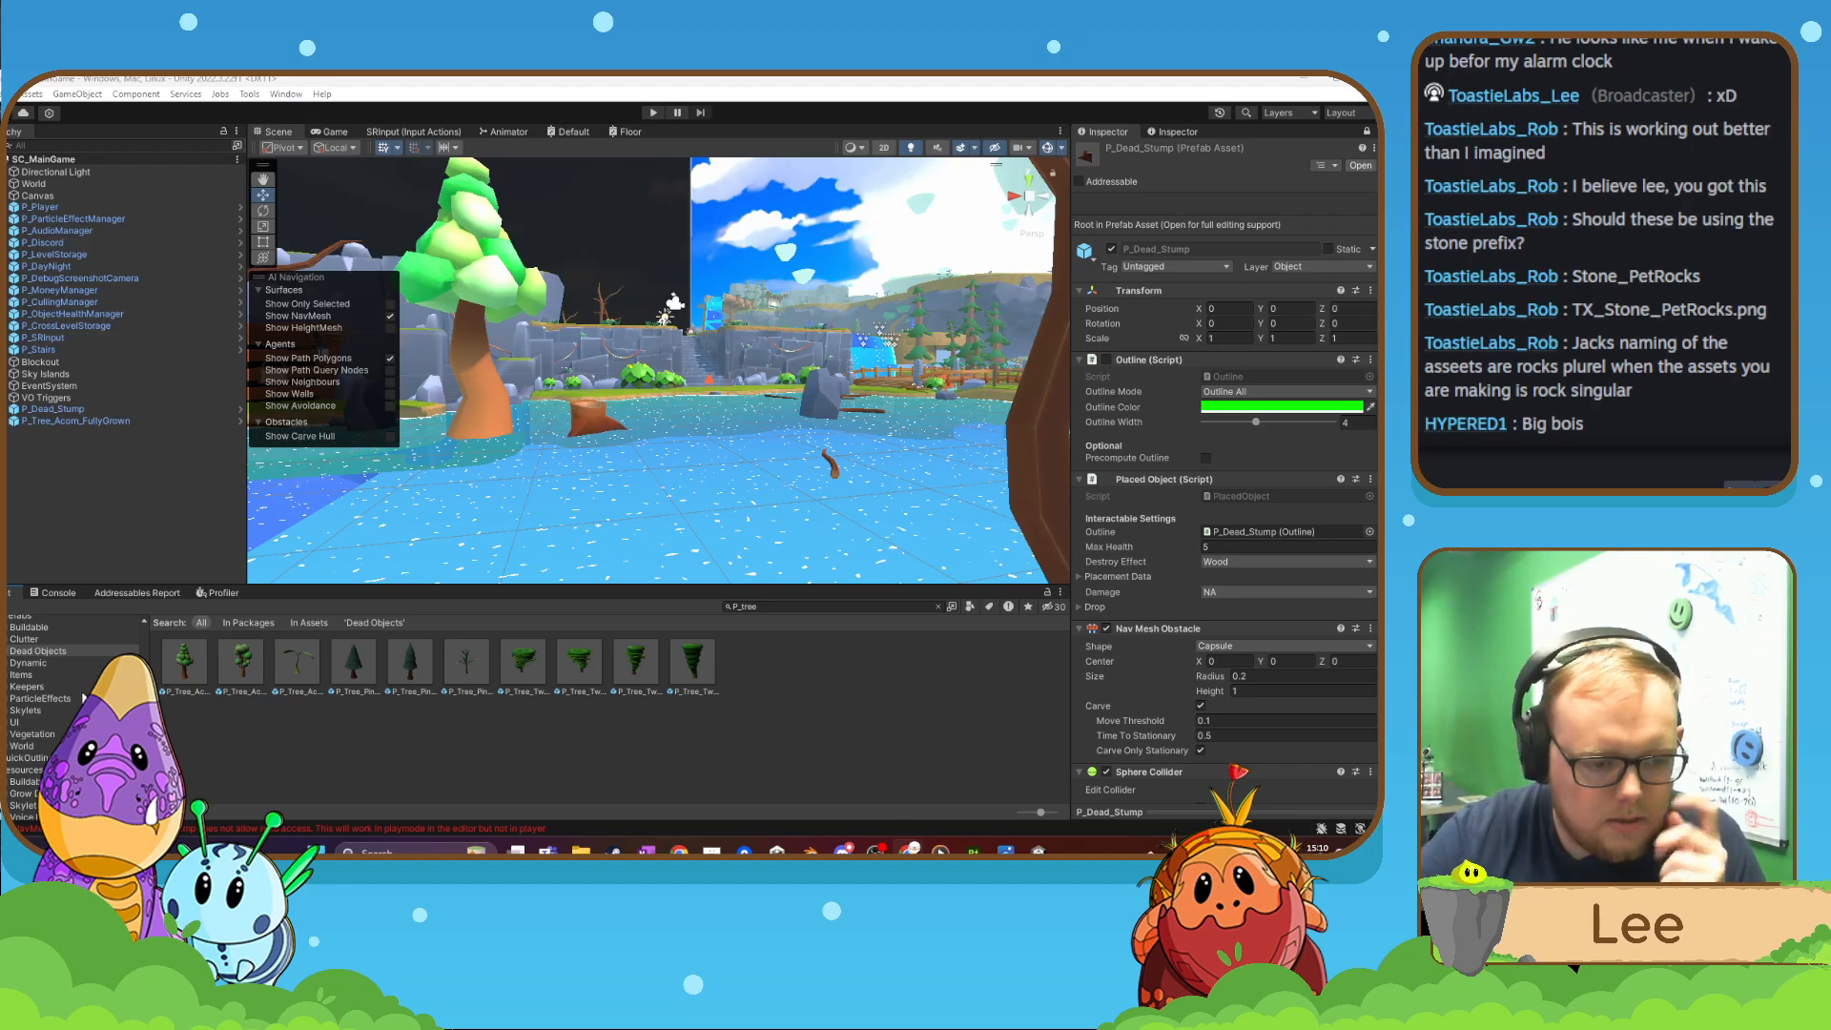
- Go to the Assets/Art/3D/Buildable folder, collapse Dead Objects, and expand Buildable's subfolders
scroll(81, 697, "up", 1)
left_click(41, 673)
scroll(41, 675, "up", 3)
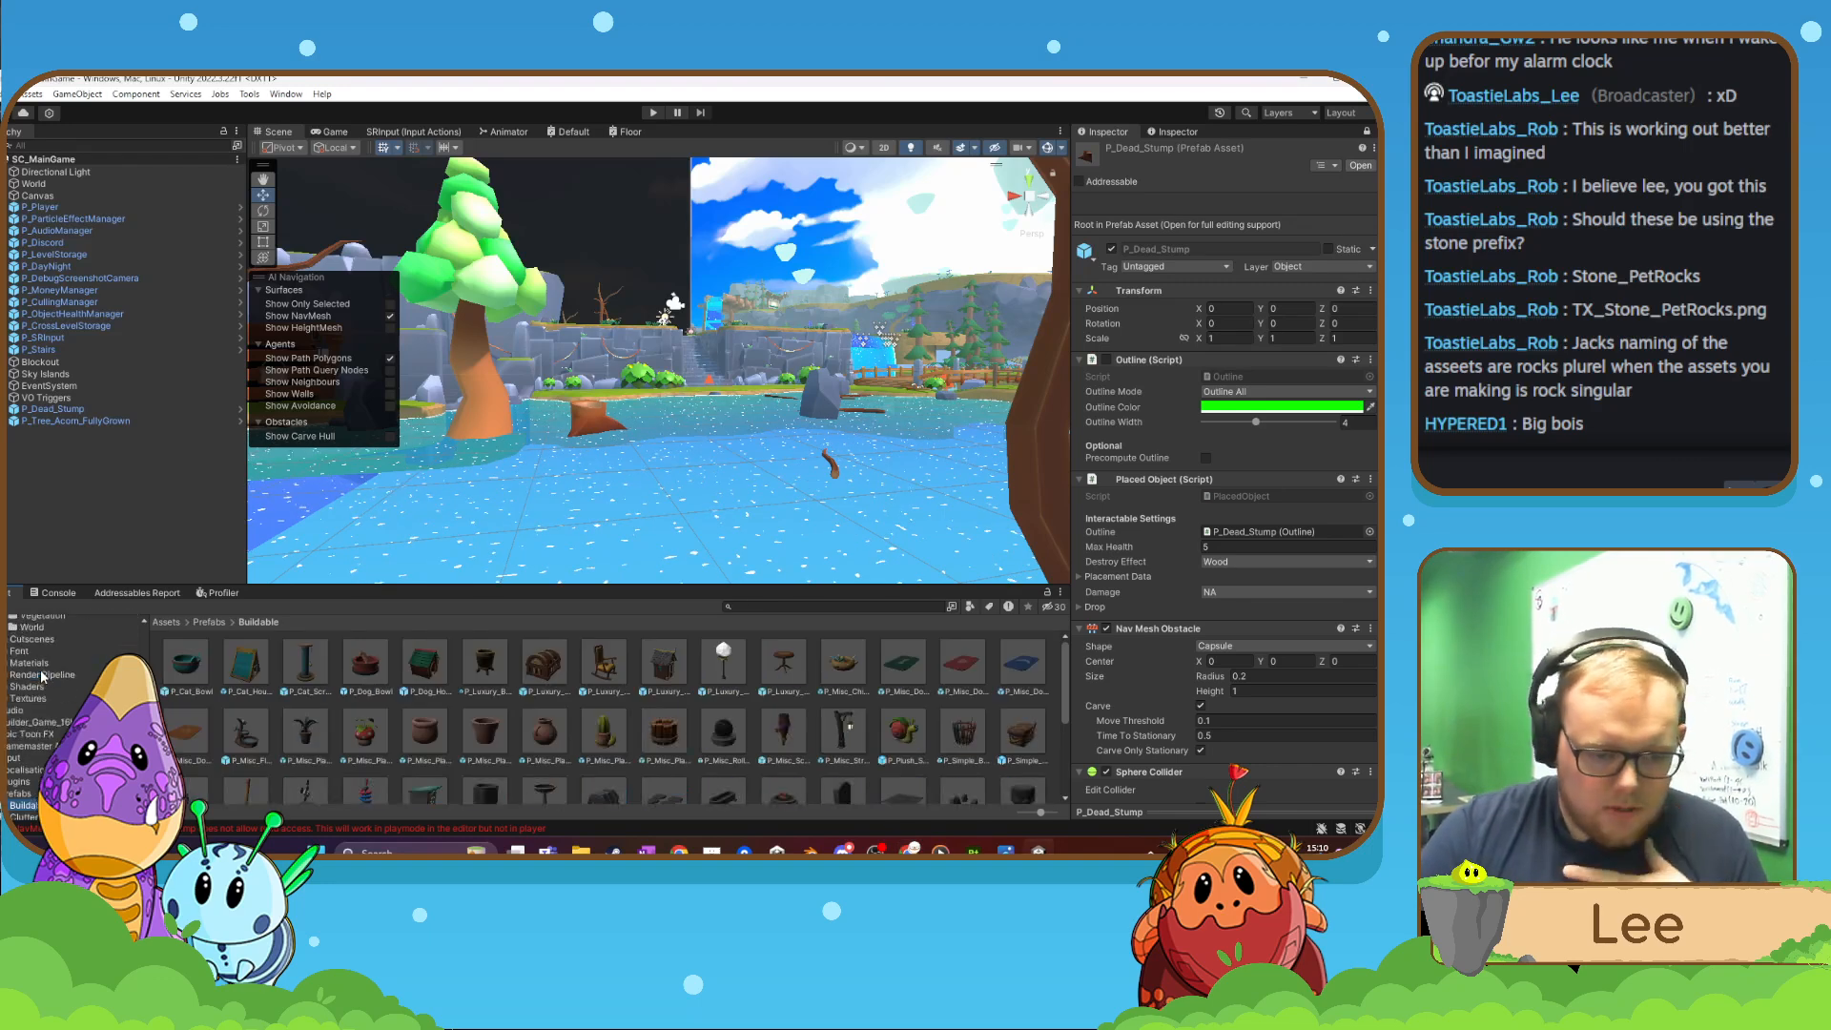
scroll(43, 677, "down", 5)
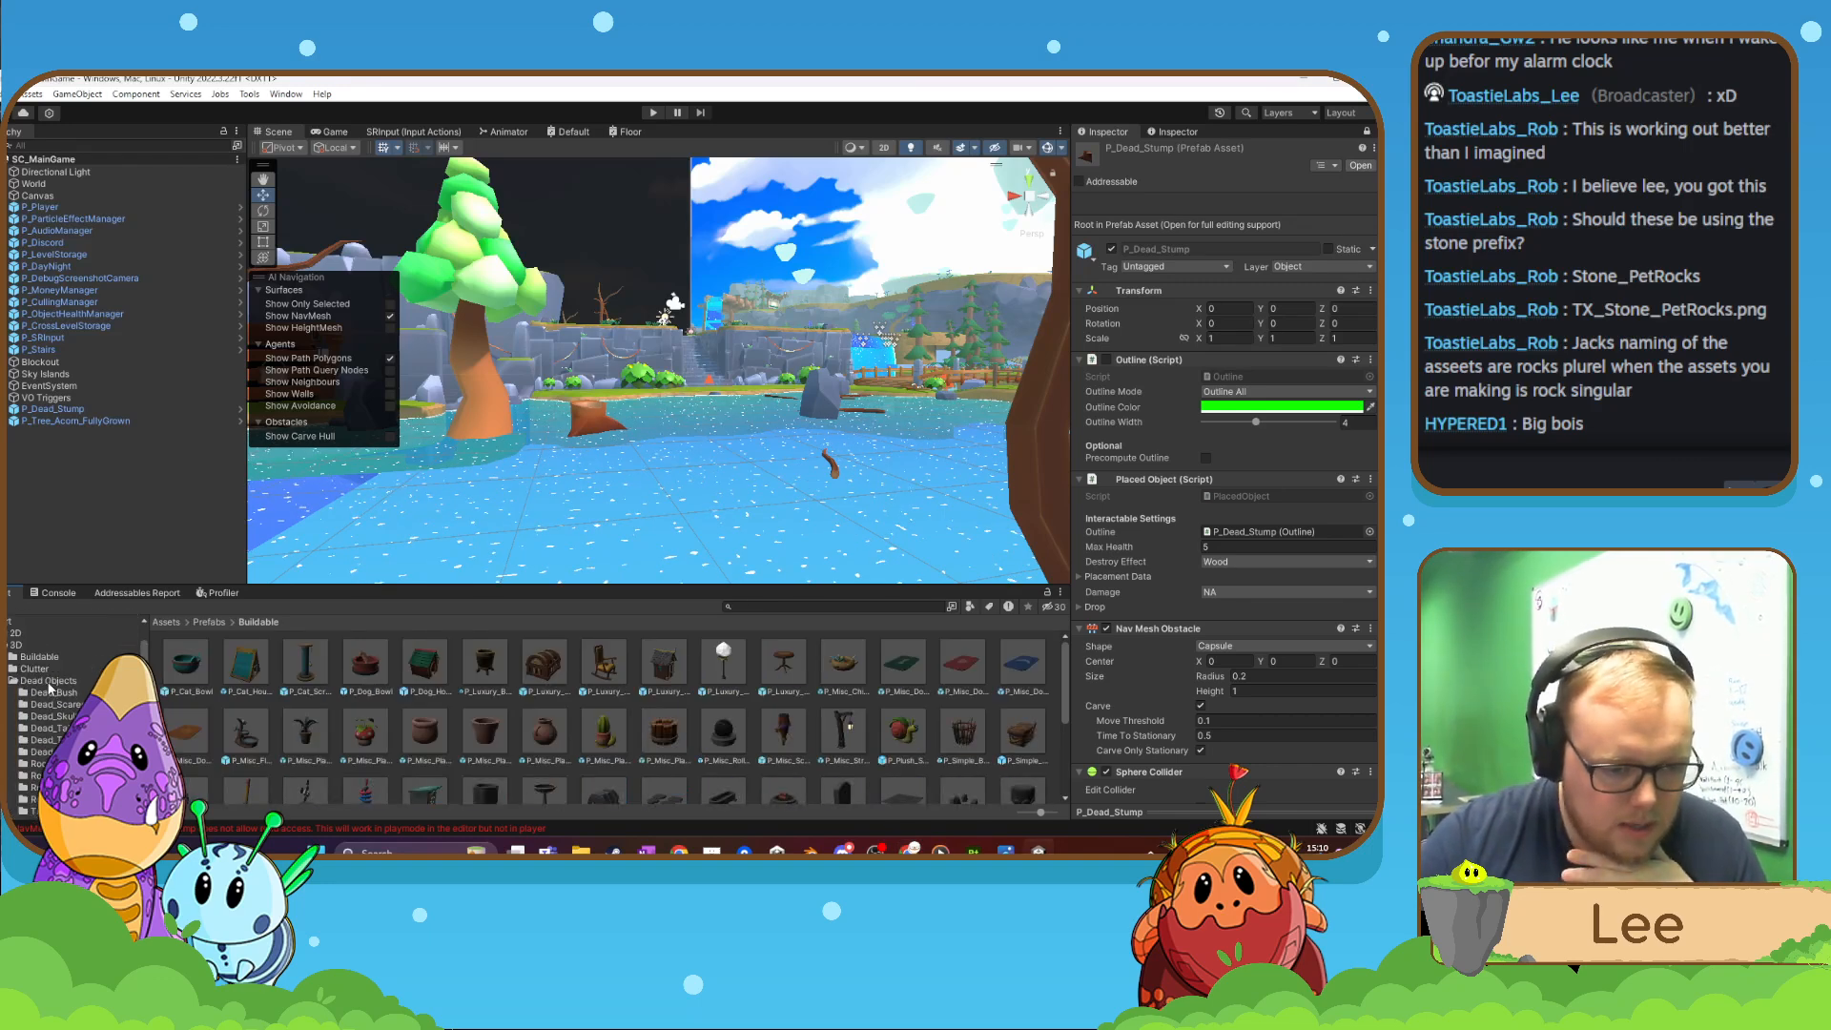
left_click(7, 684)
left_click(8, 660)
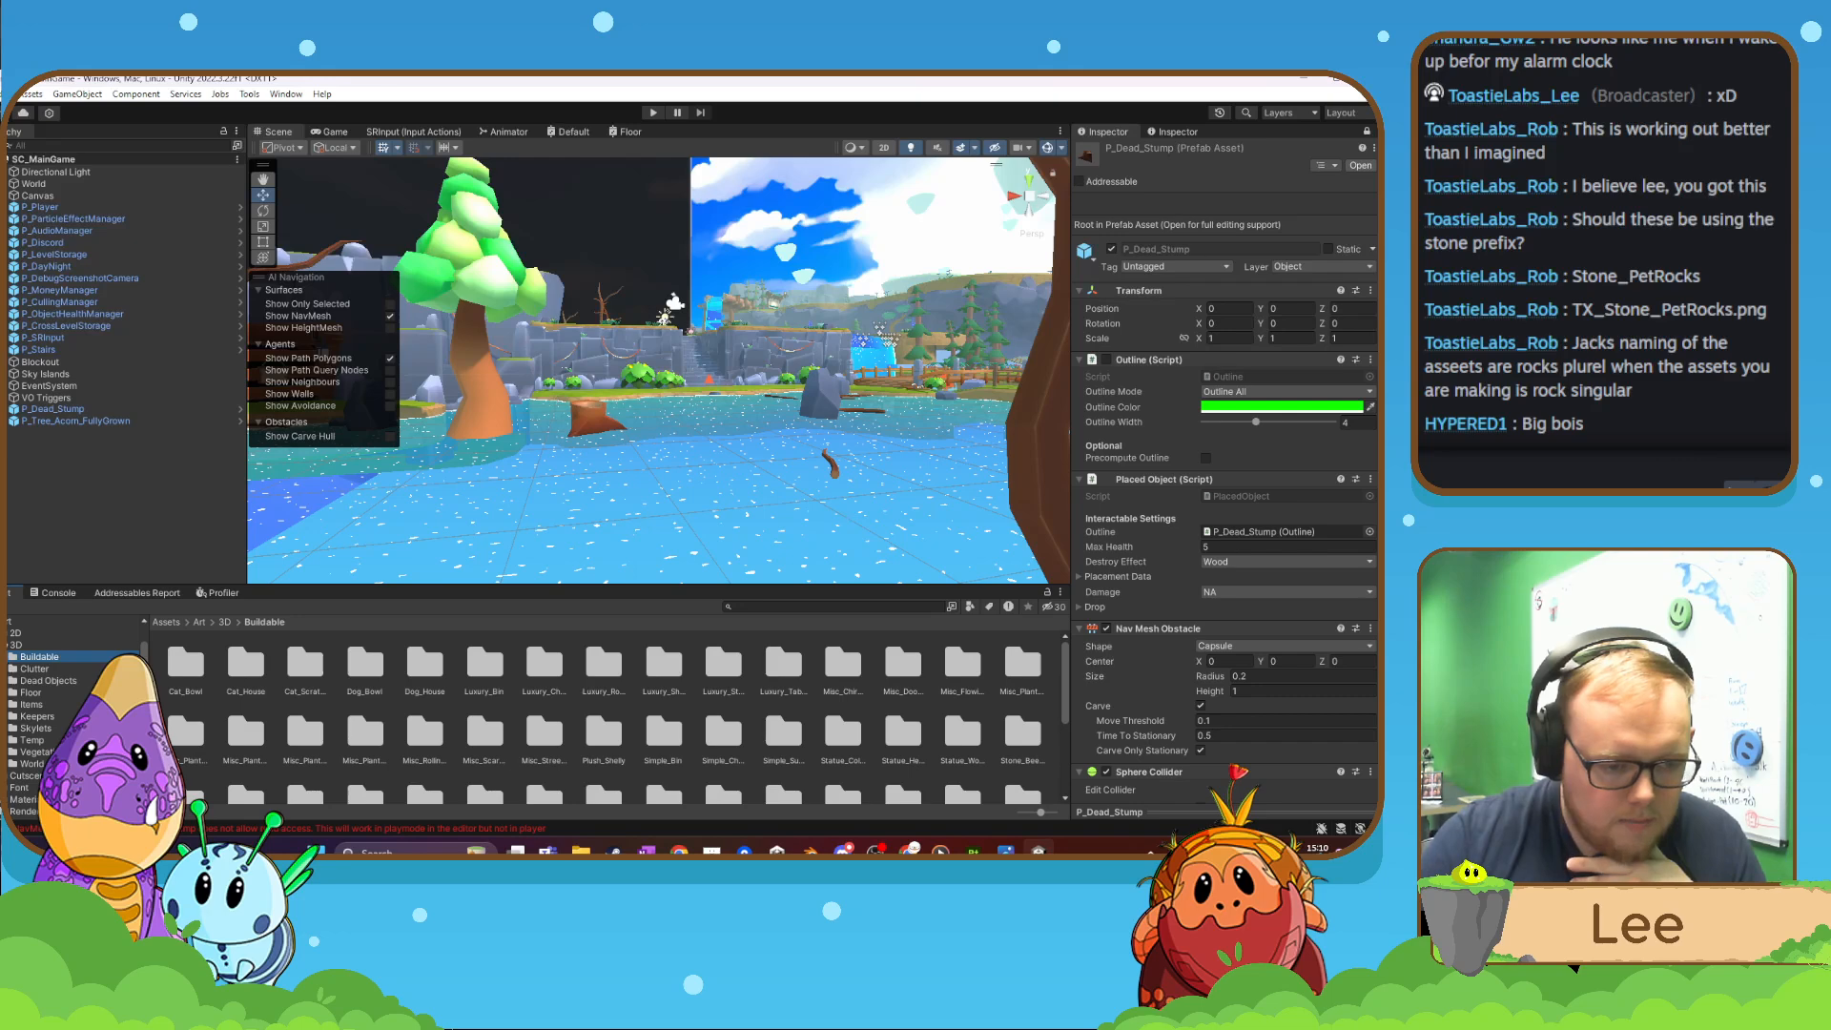
left_click(5, 657)
scroll(58, 696, "down", 6)
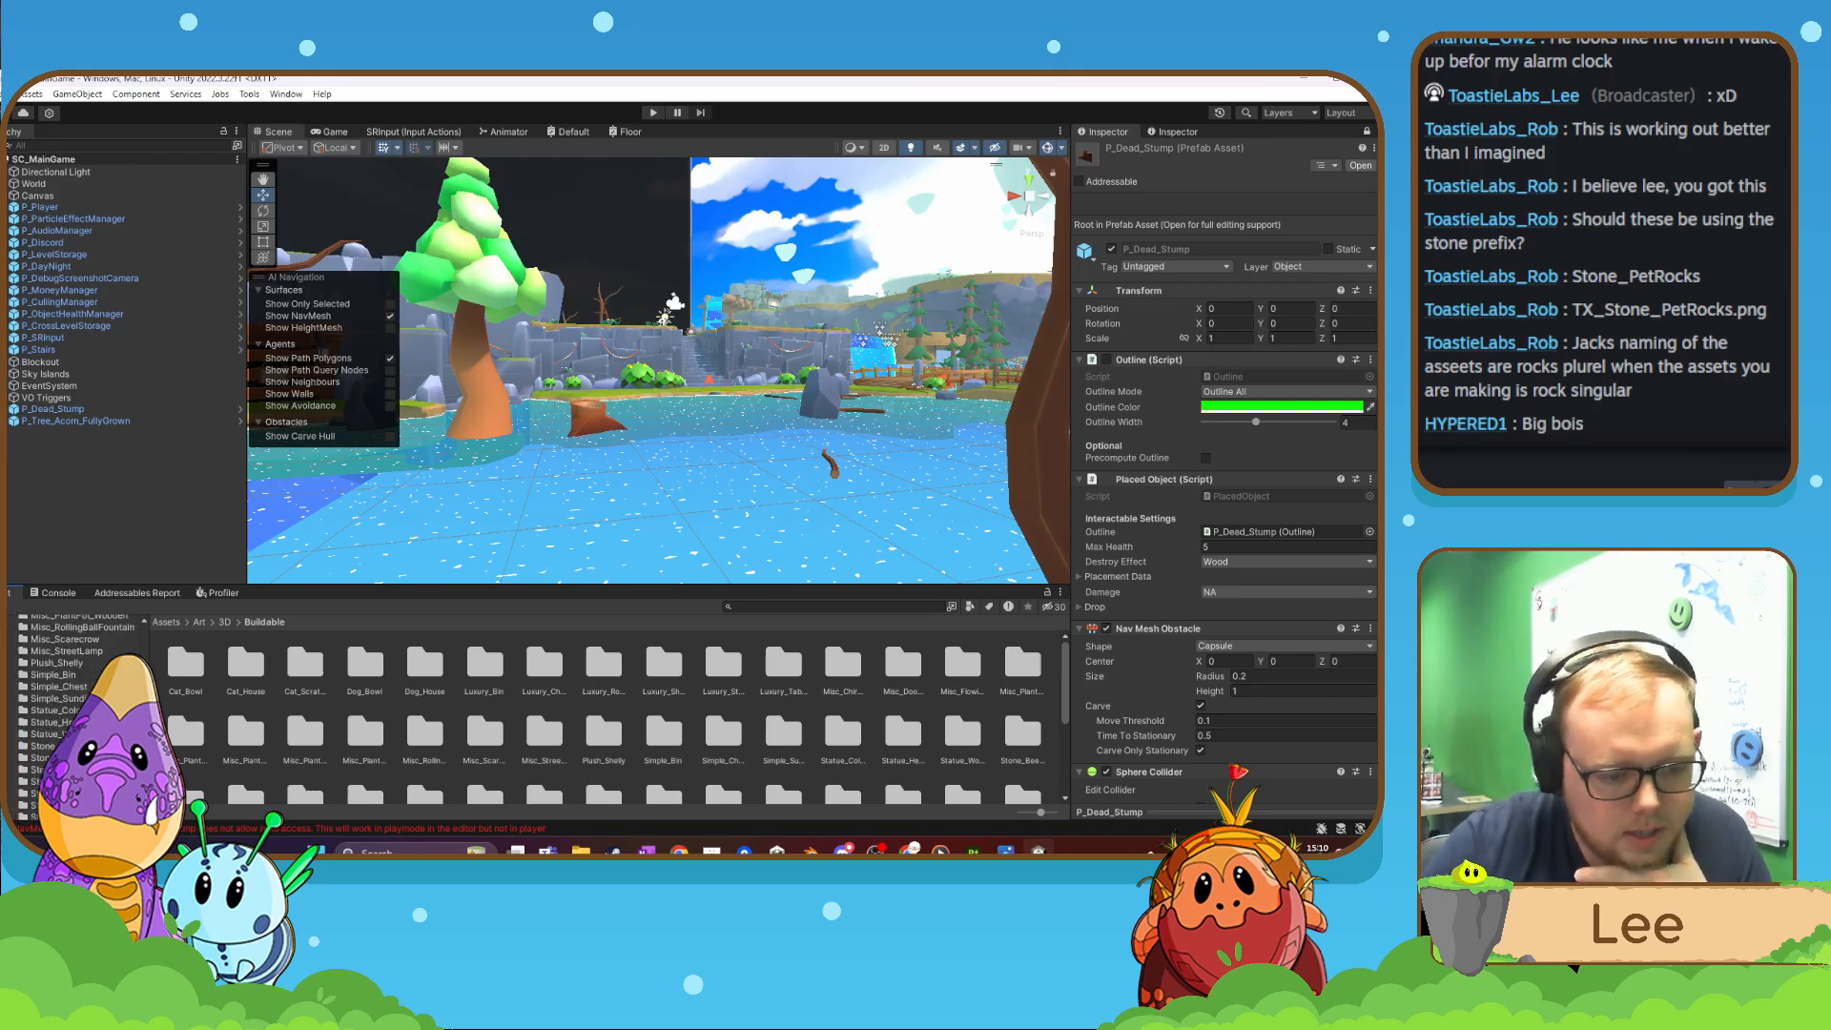
- Check how the assets in the Stone_Beehive and Statue_ColoringPixels folders are organised, and return to the Buildable folder
left_click(43, 746)
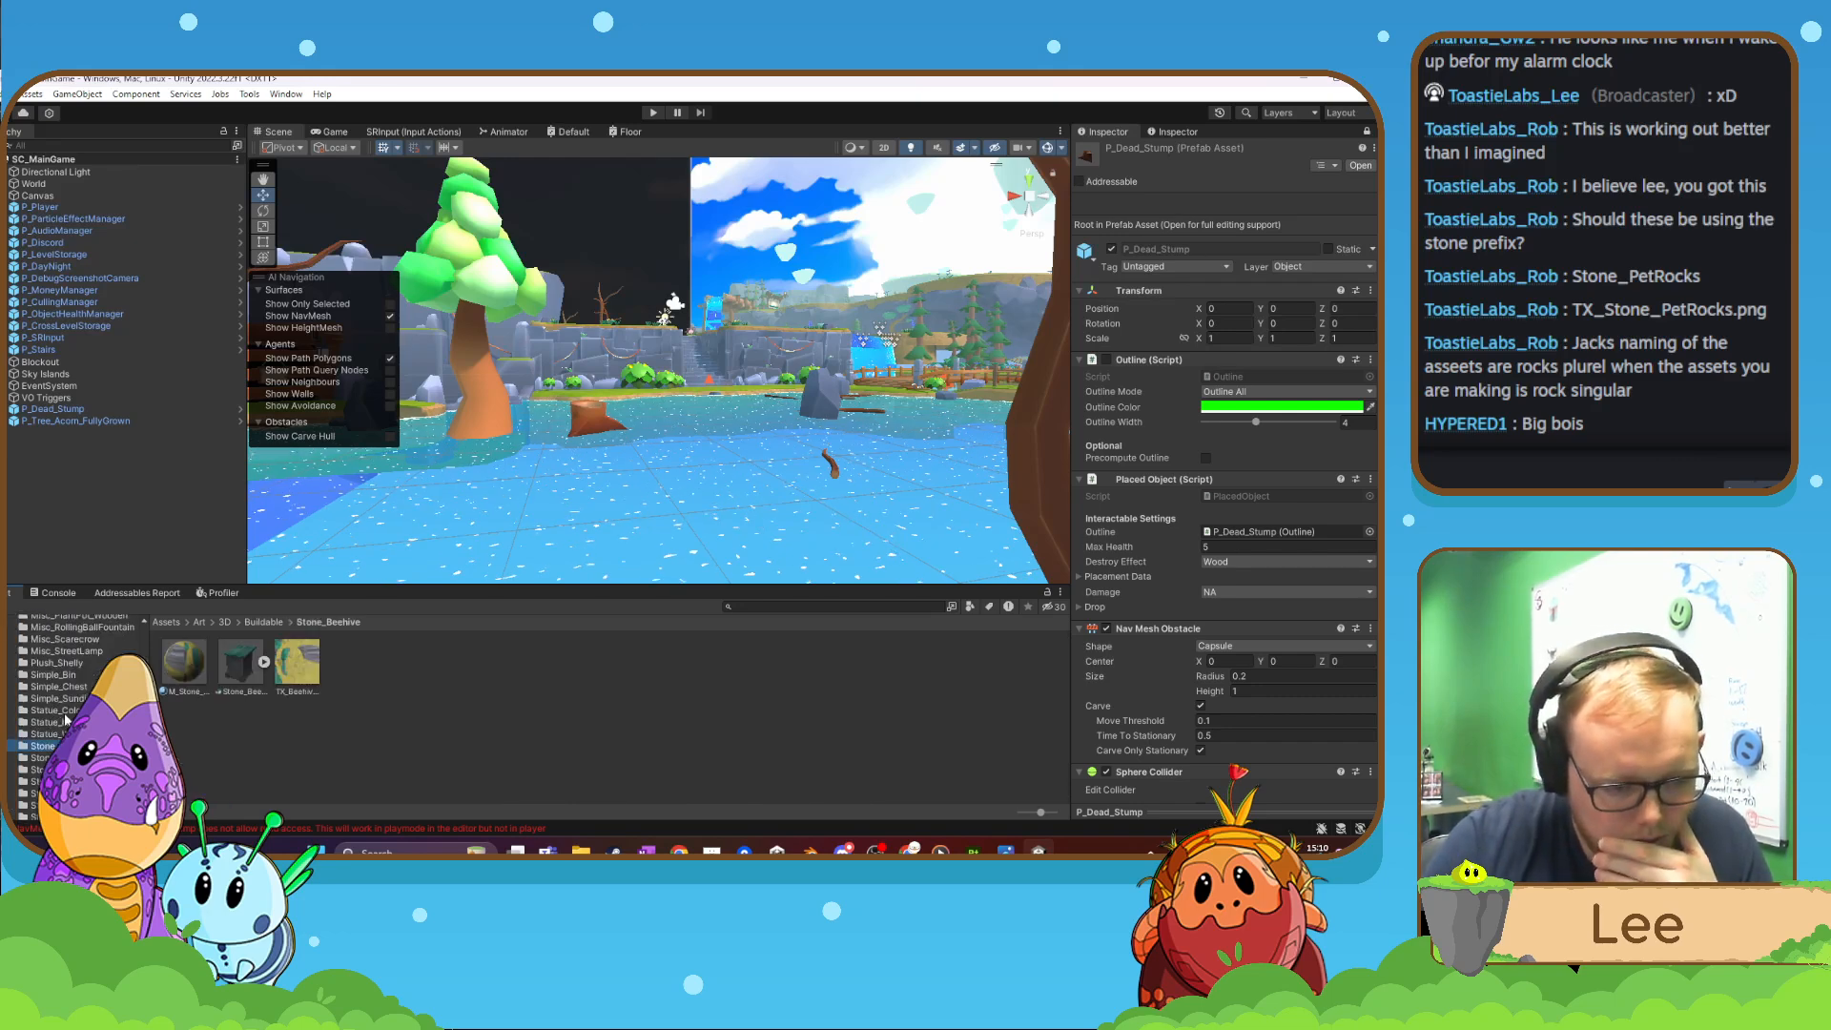
left_click(64, 712)
scroll(57, 713, "up", 8)
left_click(40, 745)
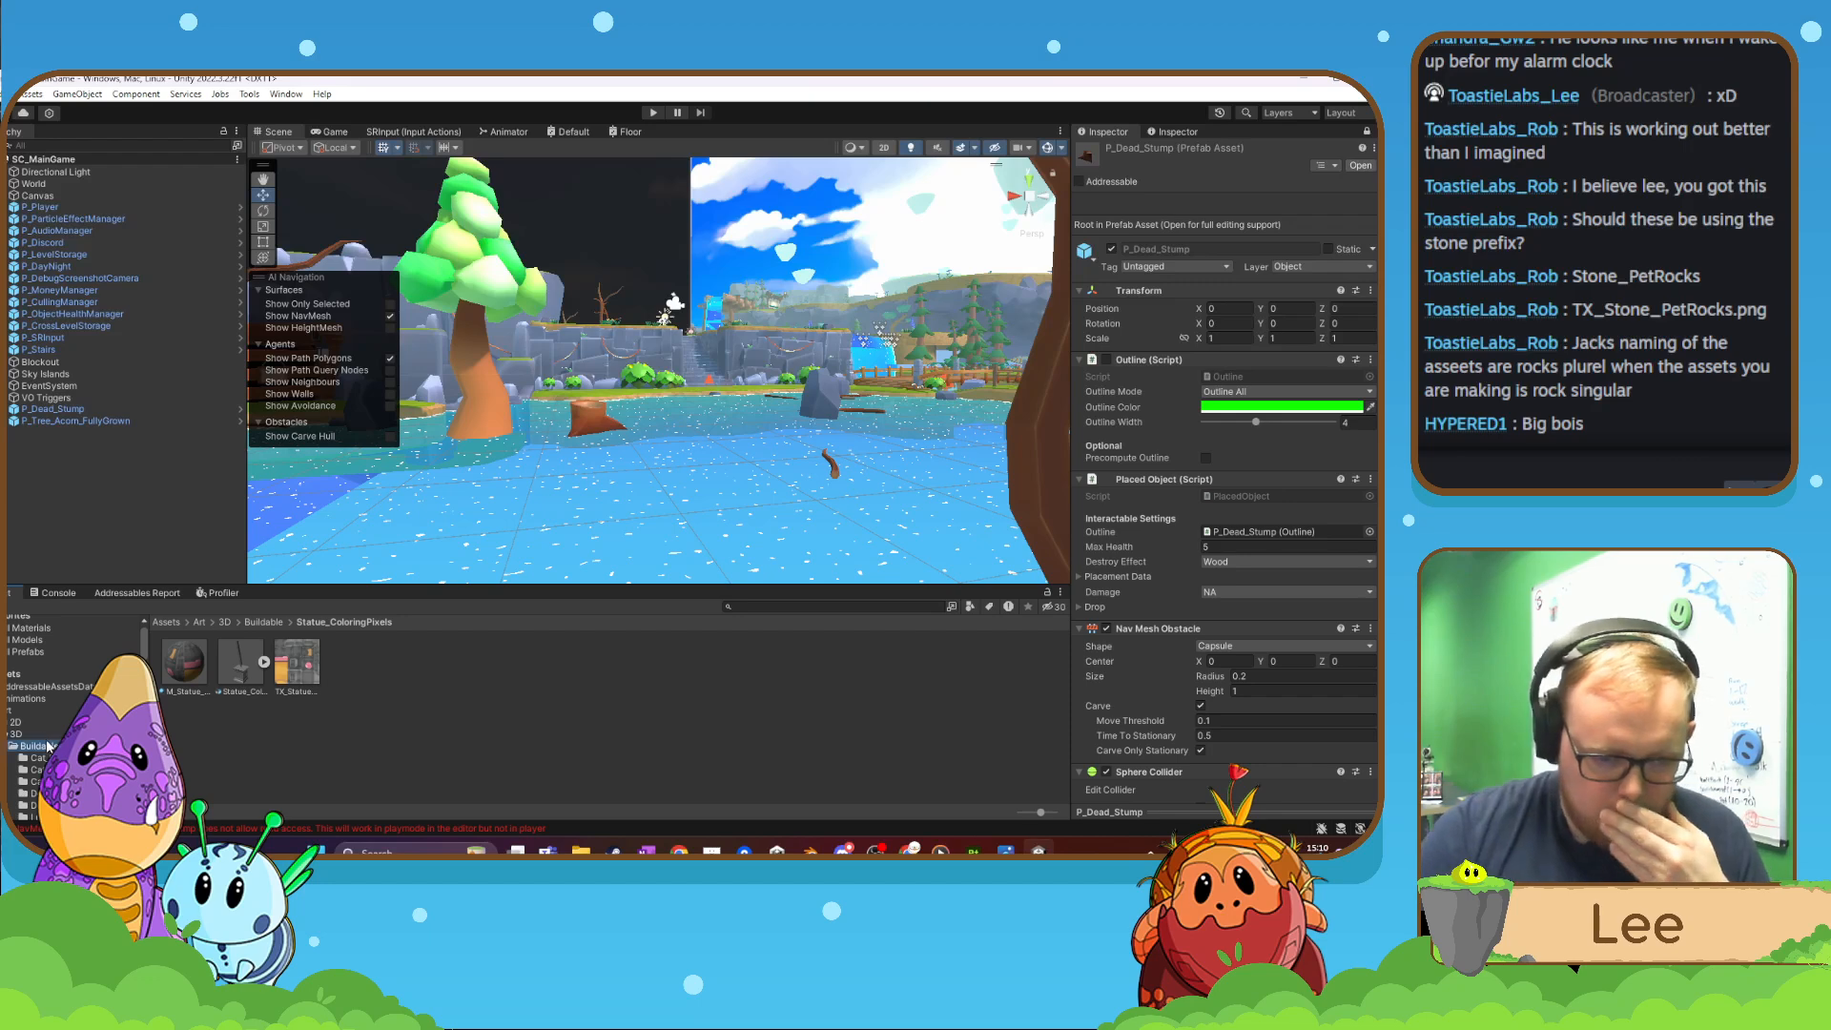
- Create a new folder named Statue_Direct inside the Buildable folder
scroll(474, 727, "down", 2)
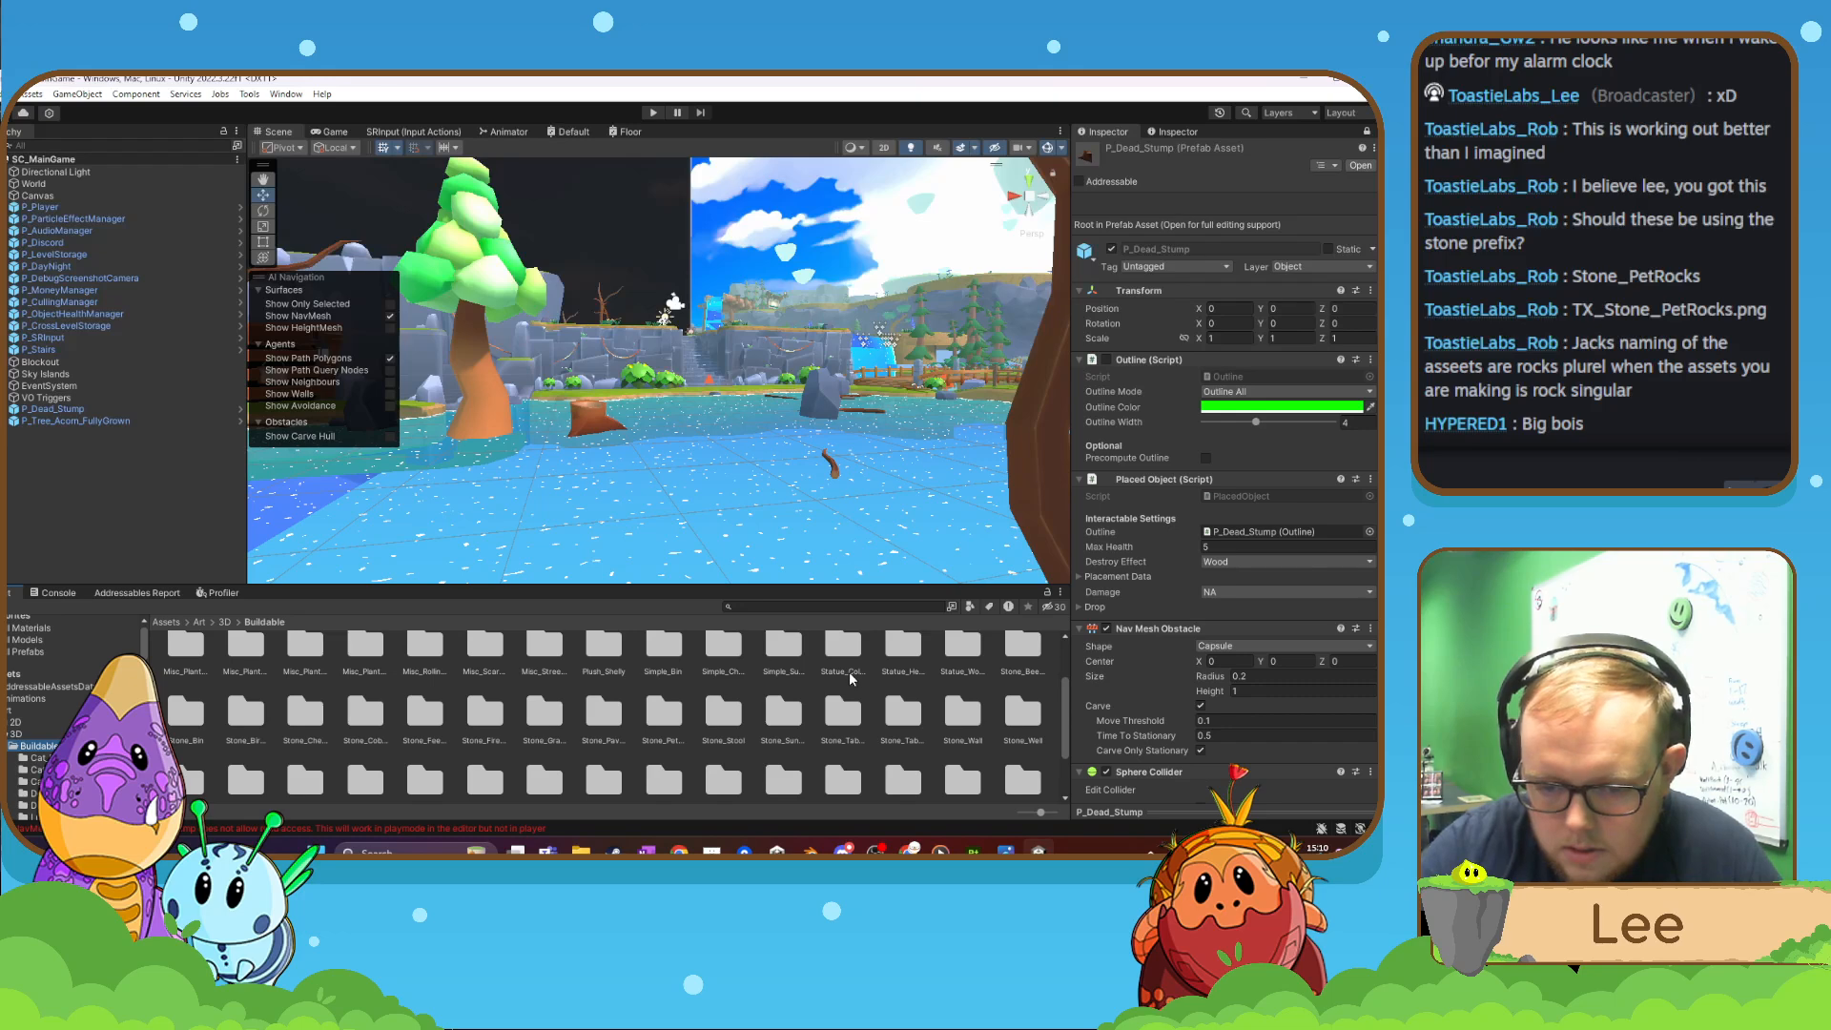
right_click(942, 687)
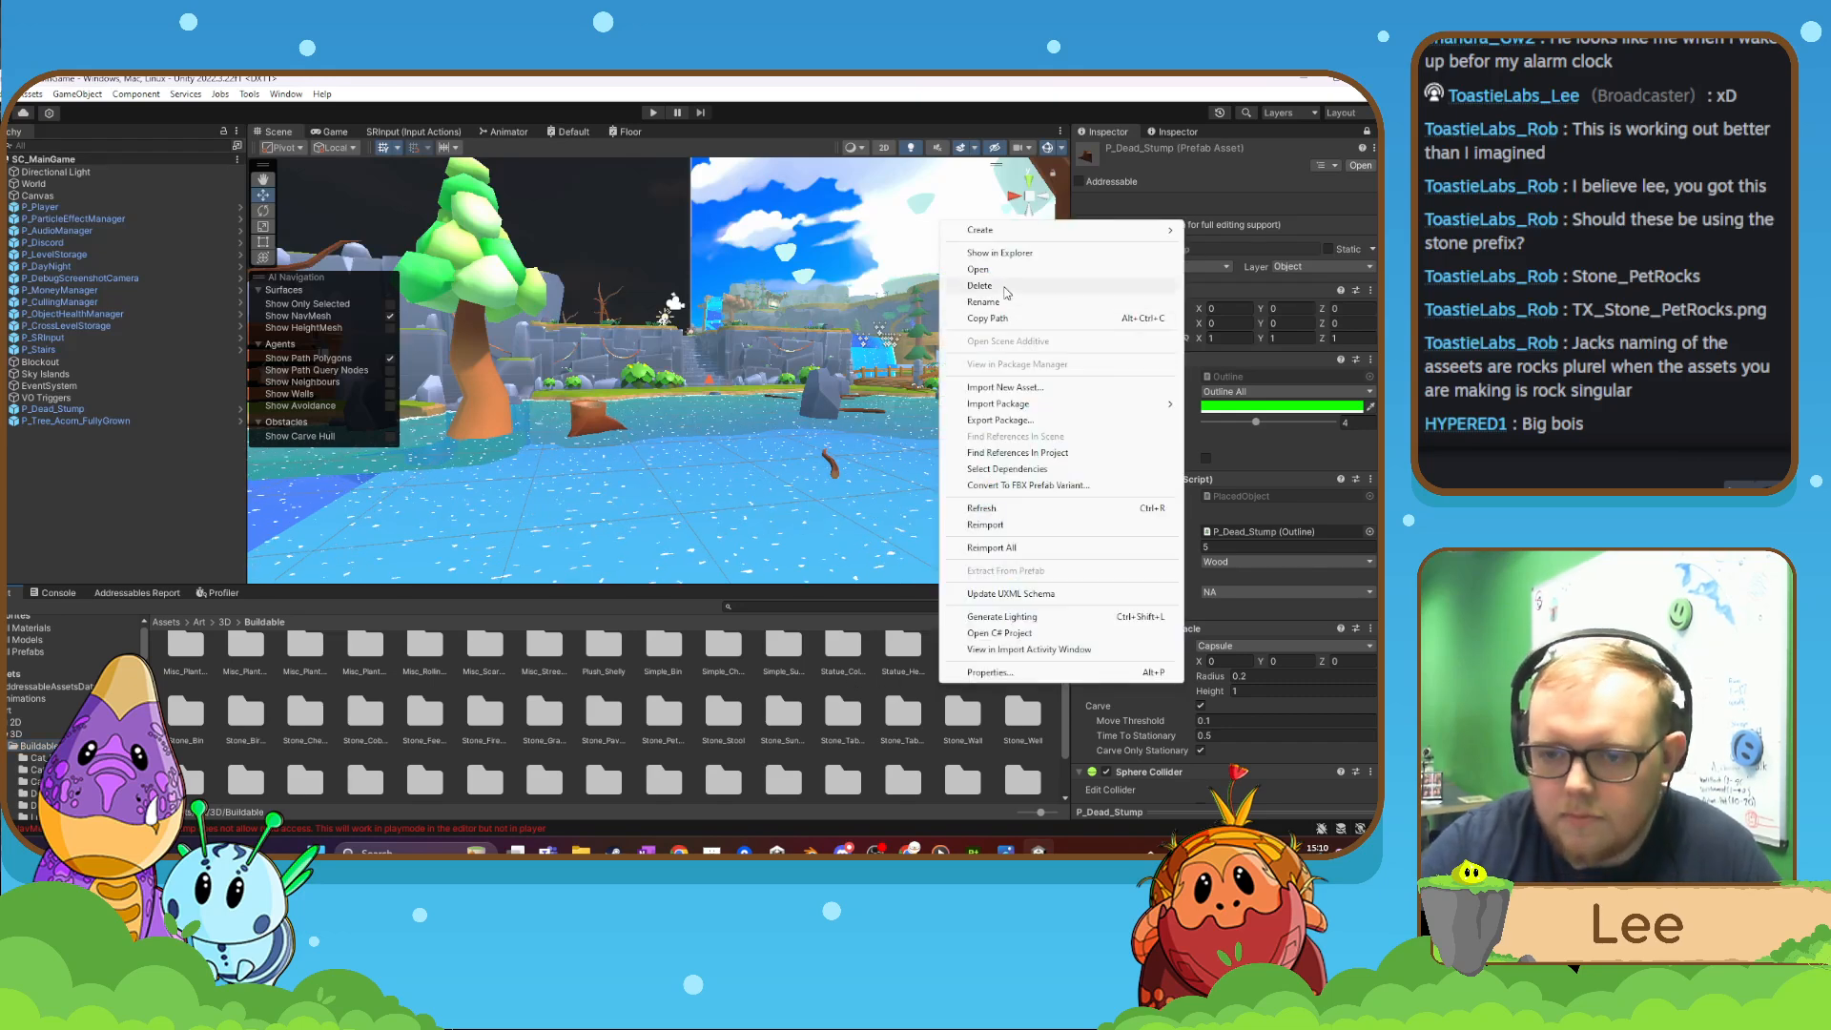
mouse_move(1012, 233)
left_click(1234, 209)
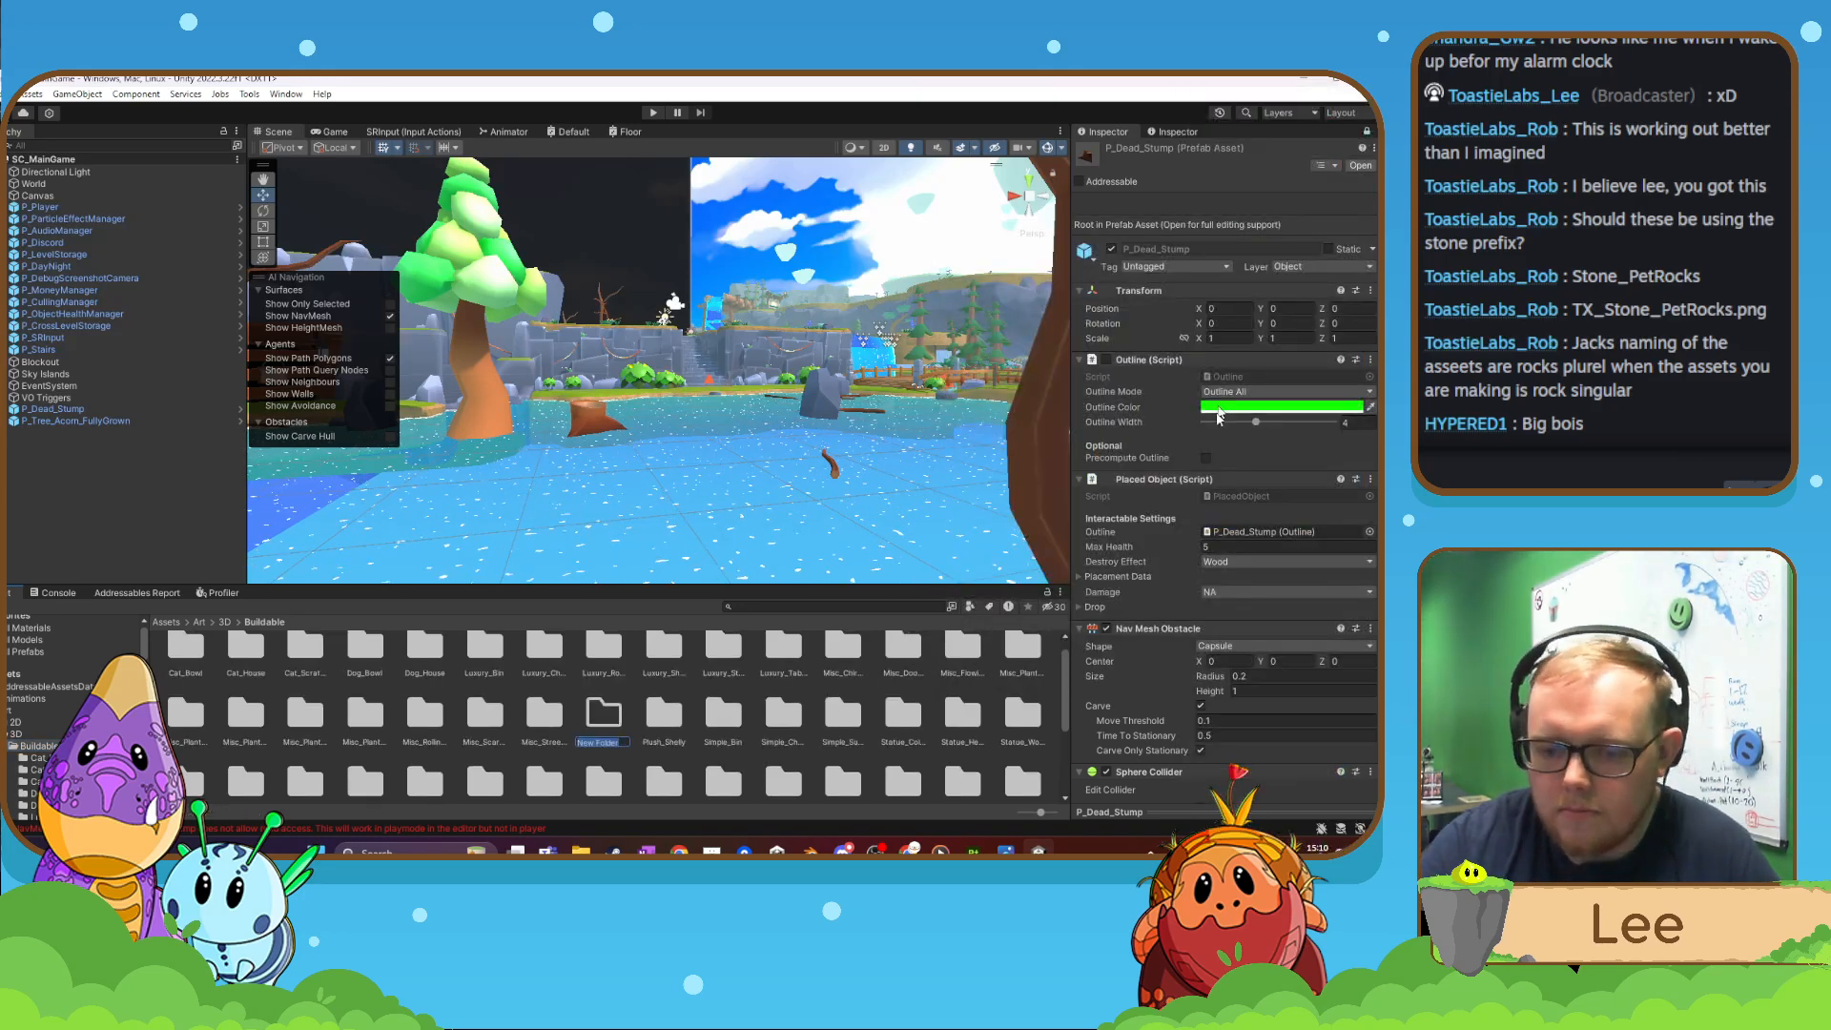
type("Statue_Directi")
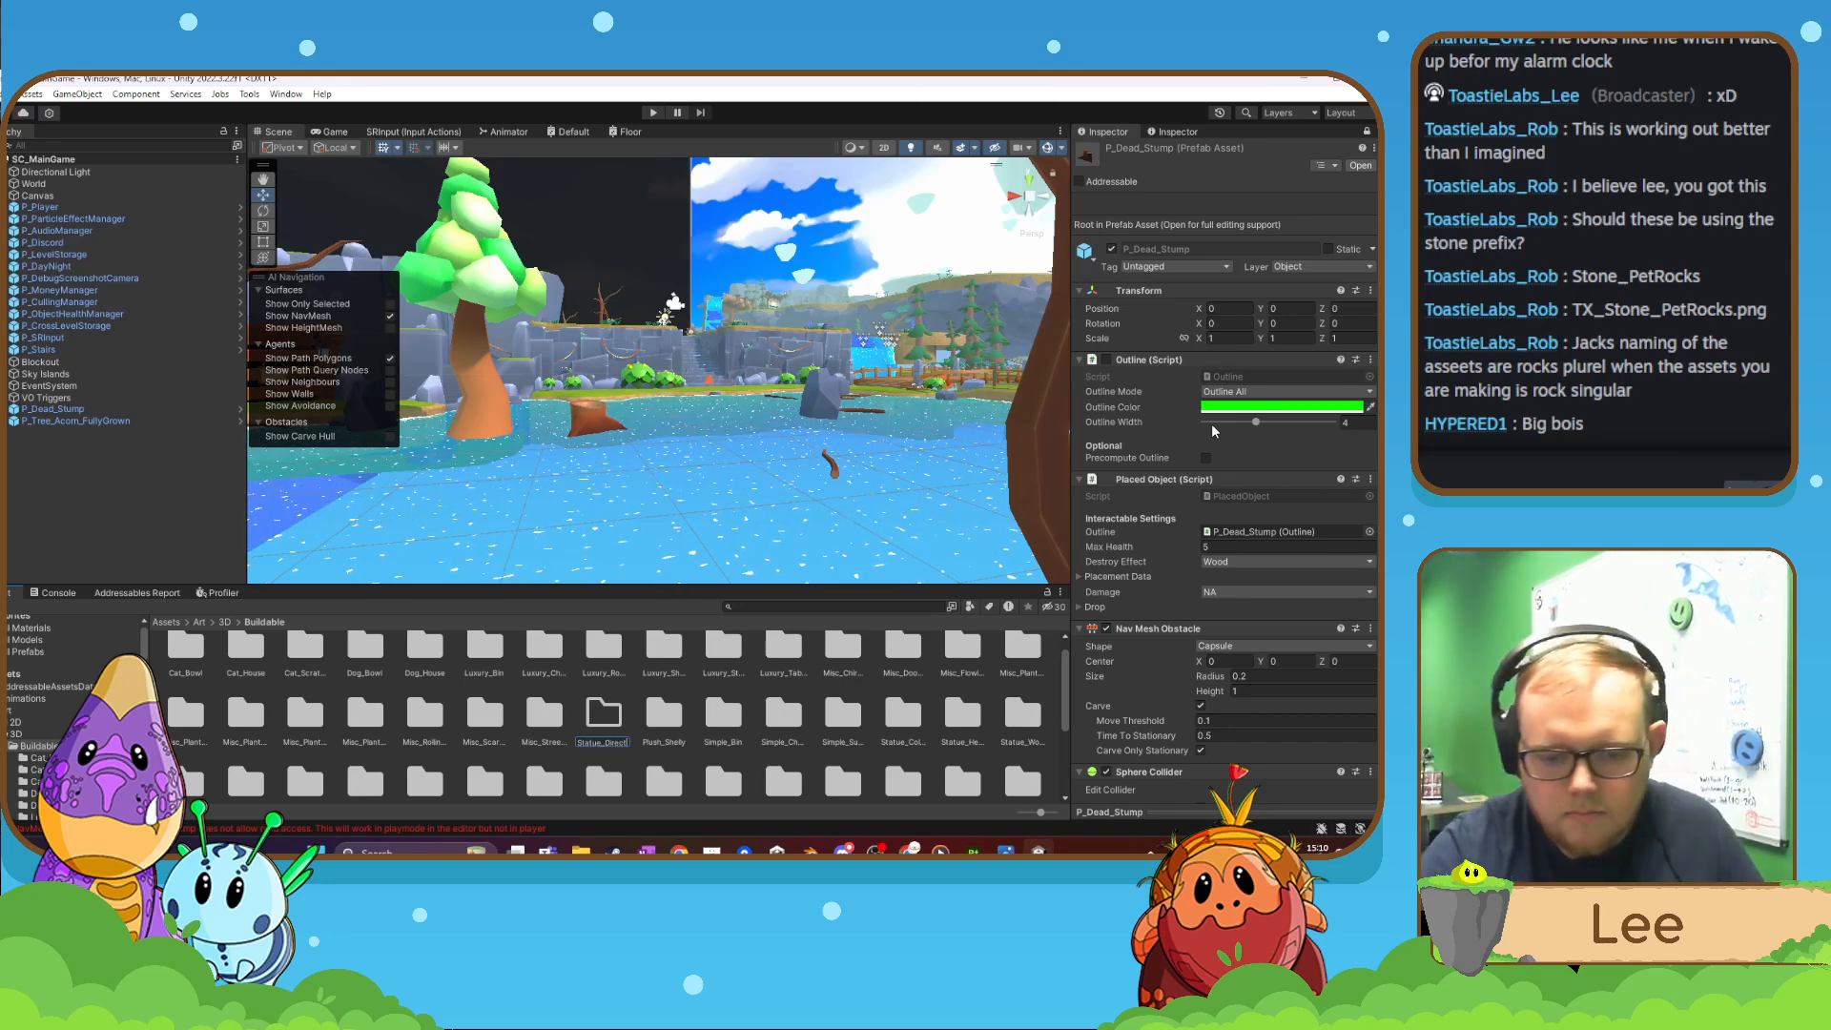
key("Return")
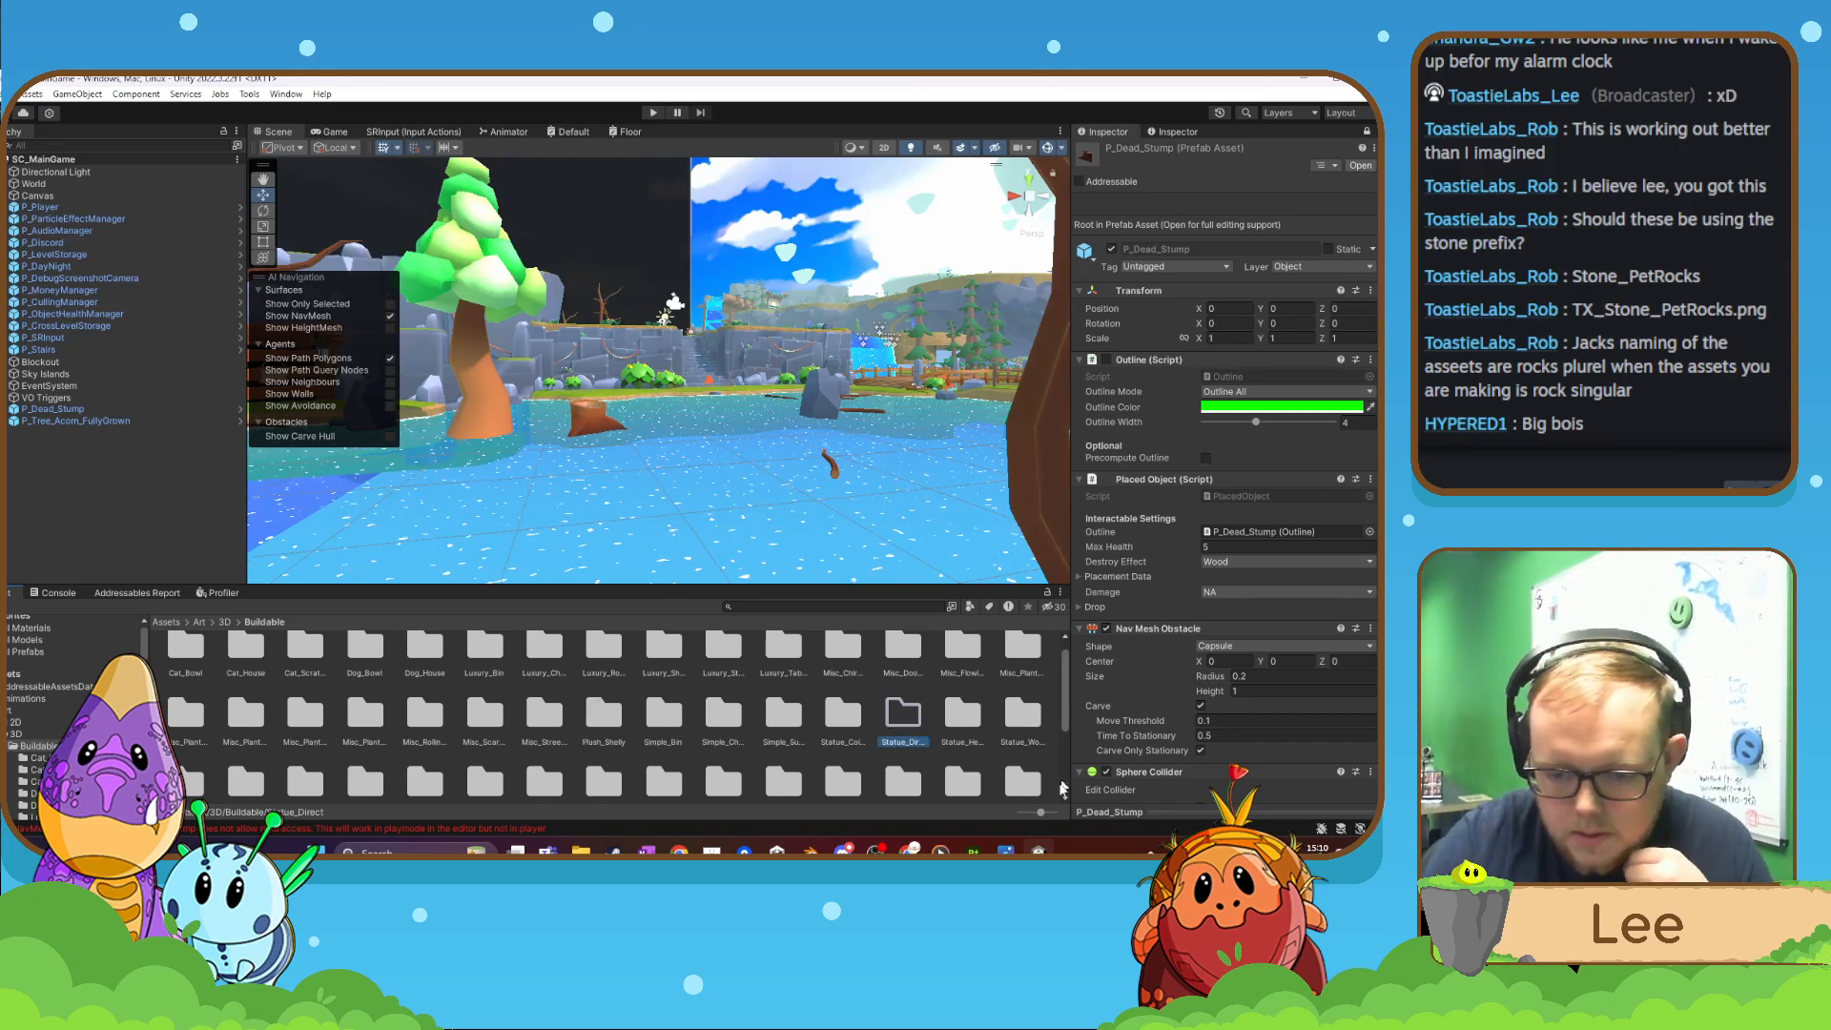
- Open the Statue_Direct folder and bring the statue model and its three TX_Statue textures into it
double_click(901, 718)
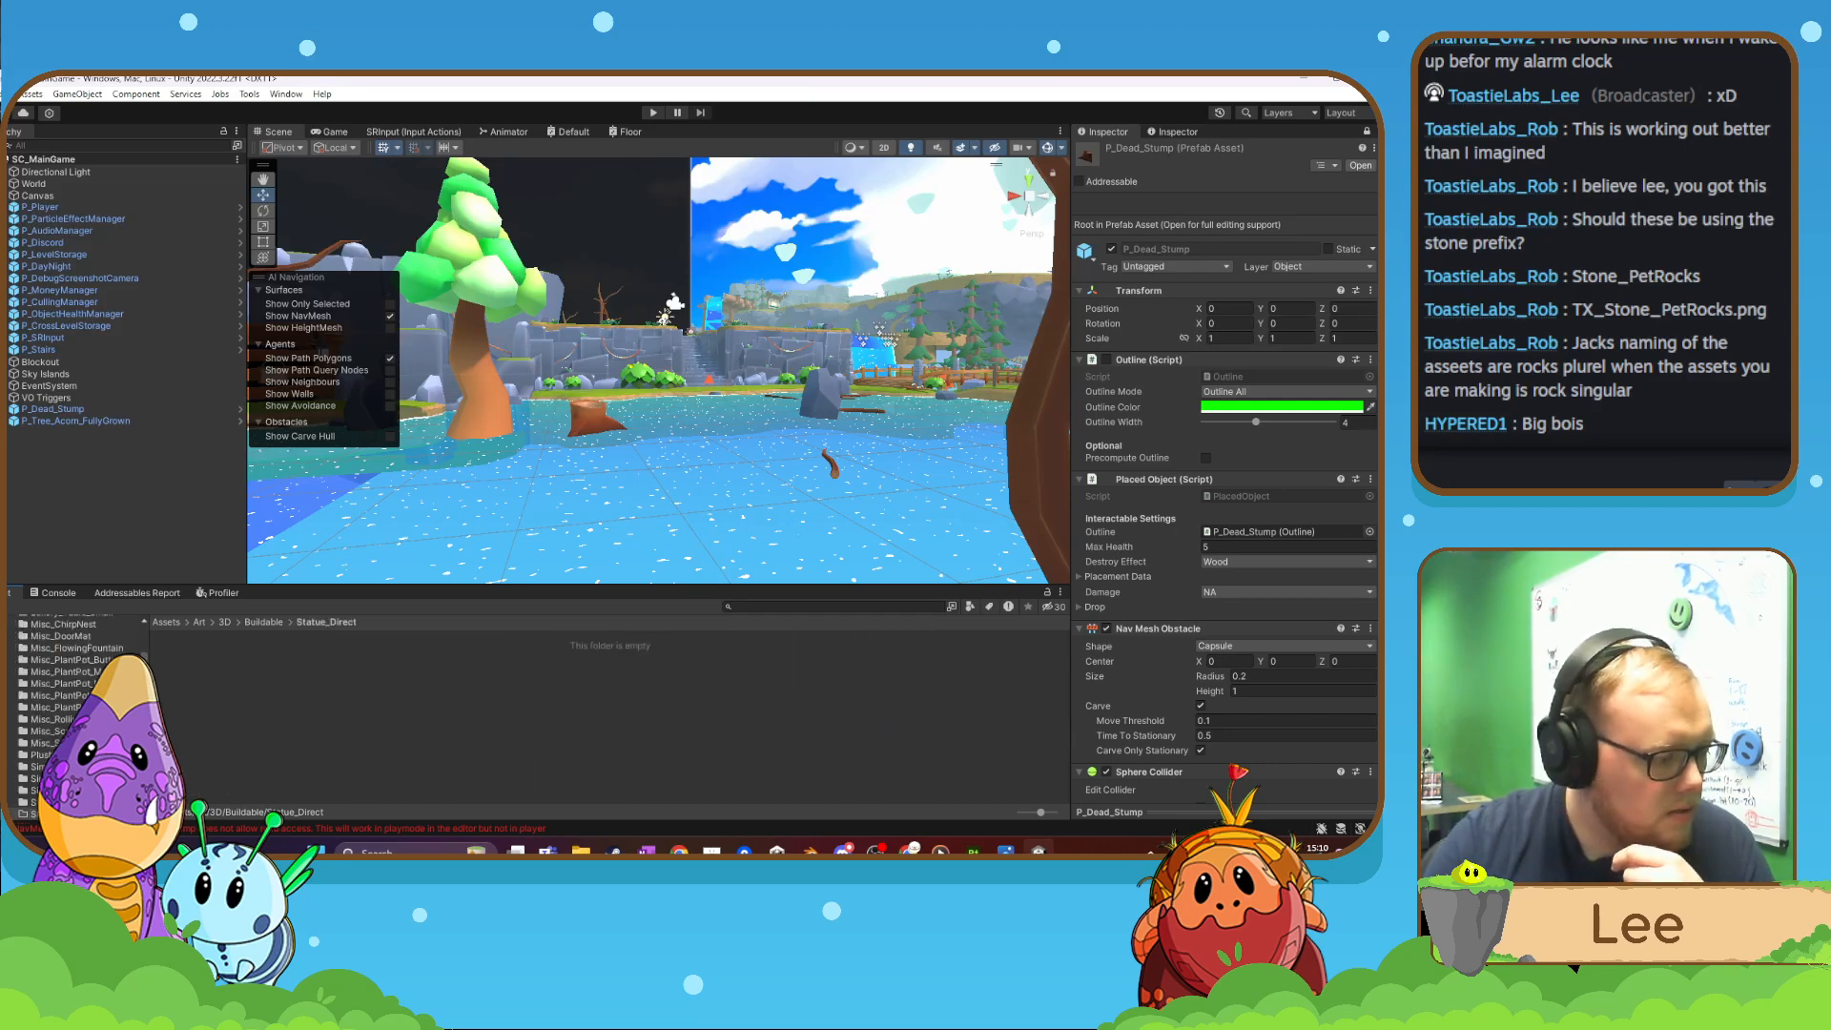
key("super+d")
key("super+d")
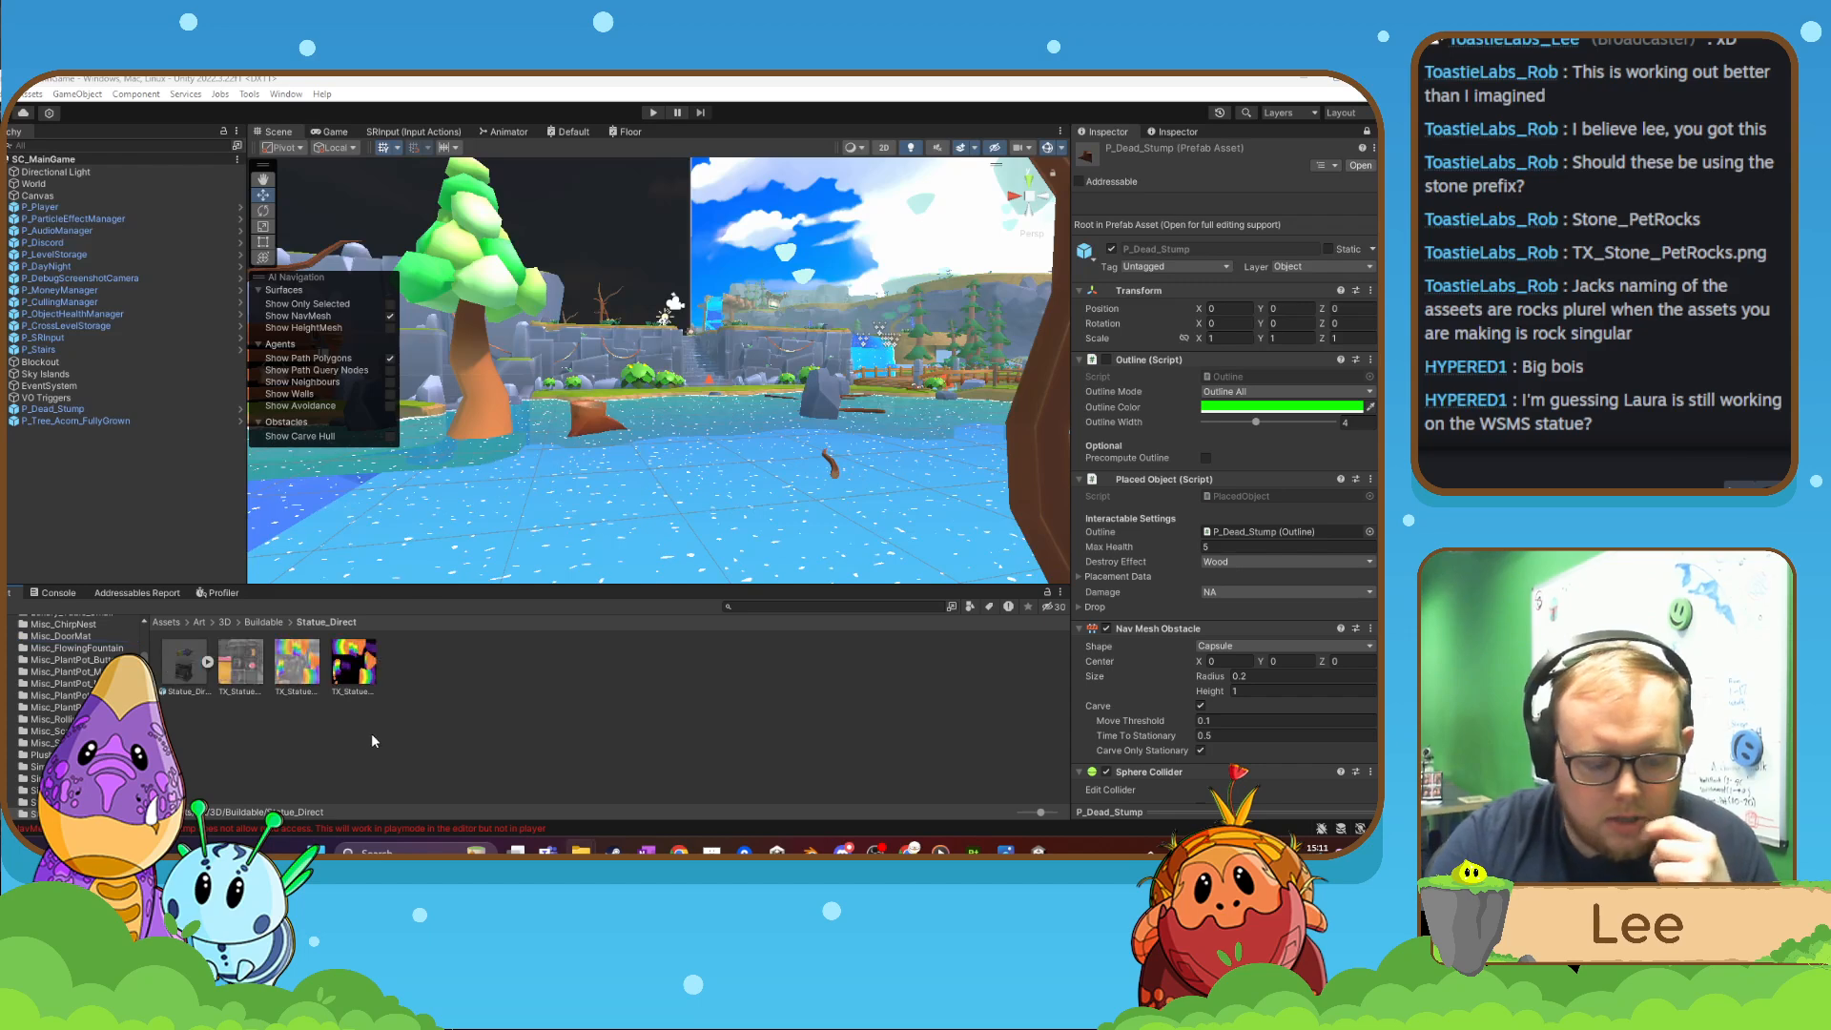
- Create a new material named M_Statue_Direct in the Statue_Direct folder
right_click(506, 732)
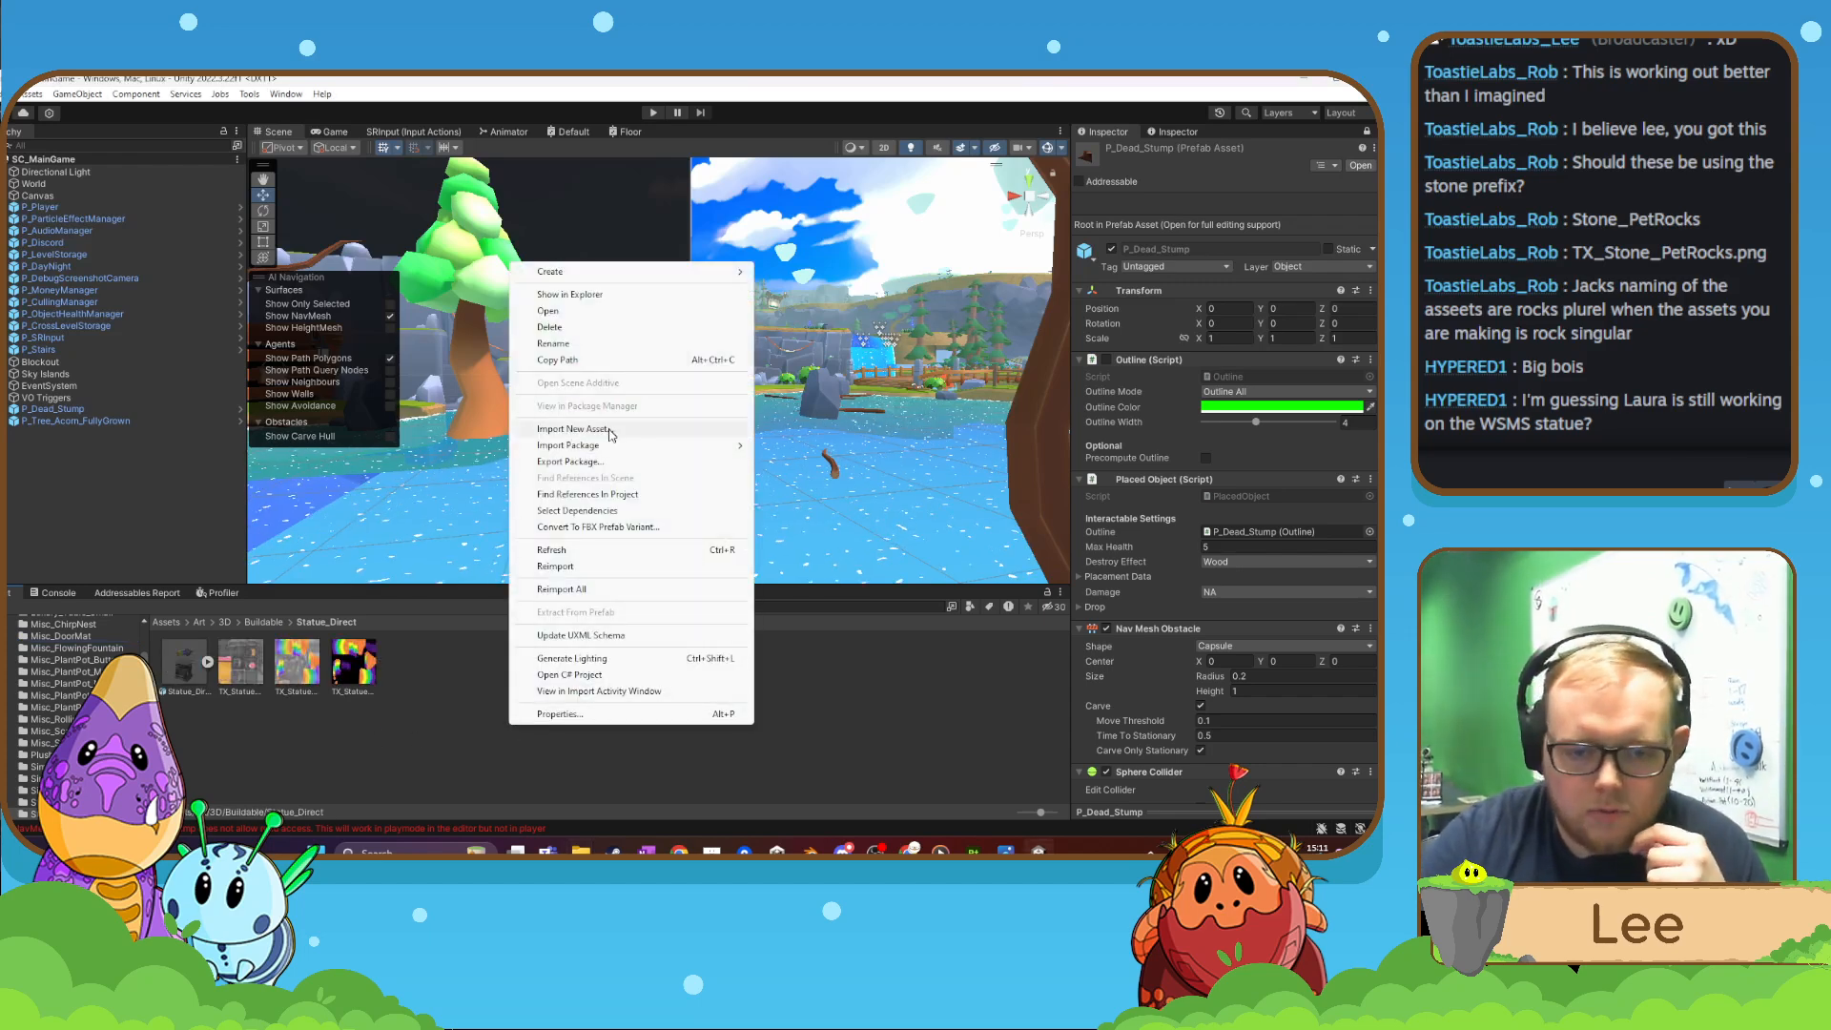
mouse_move(553, 273)
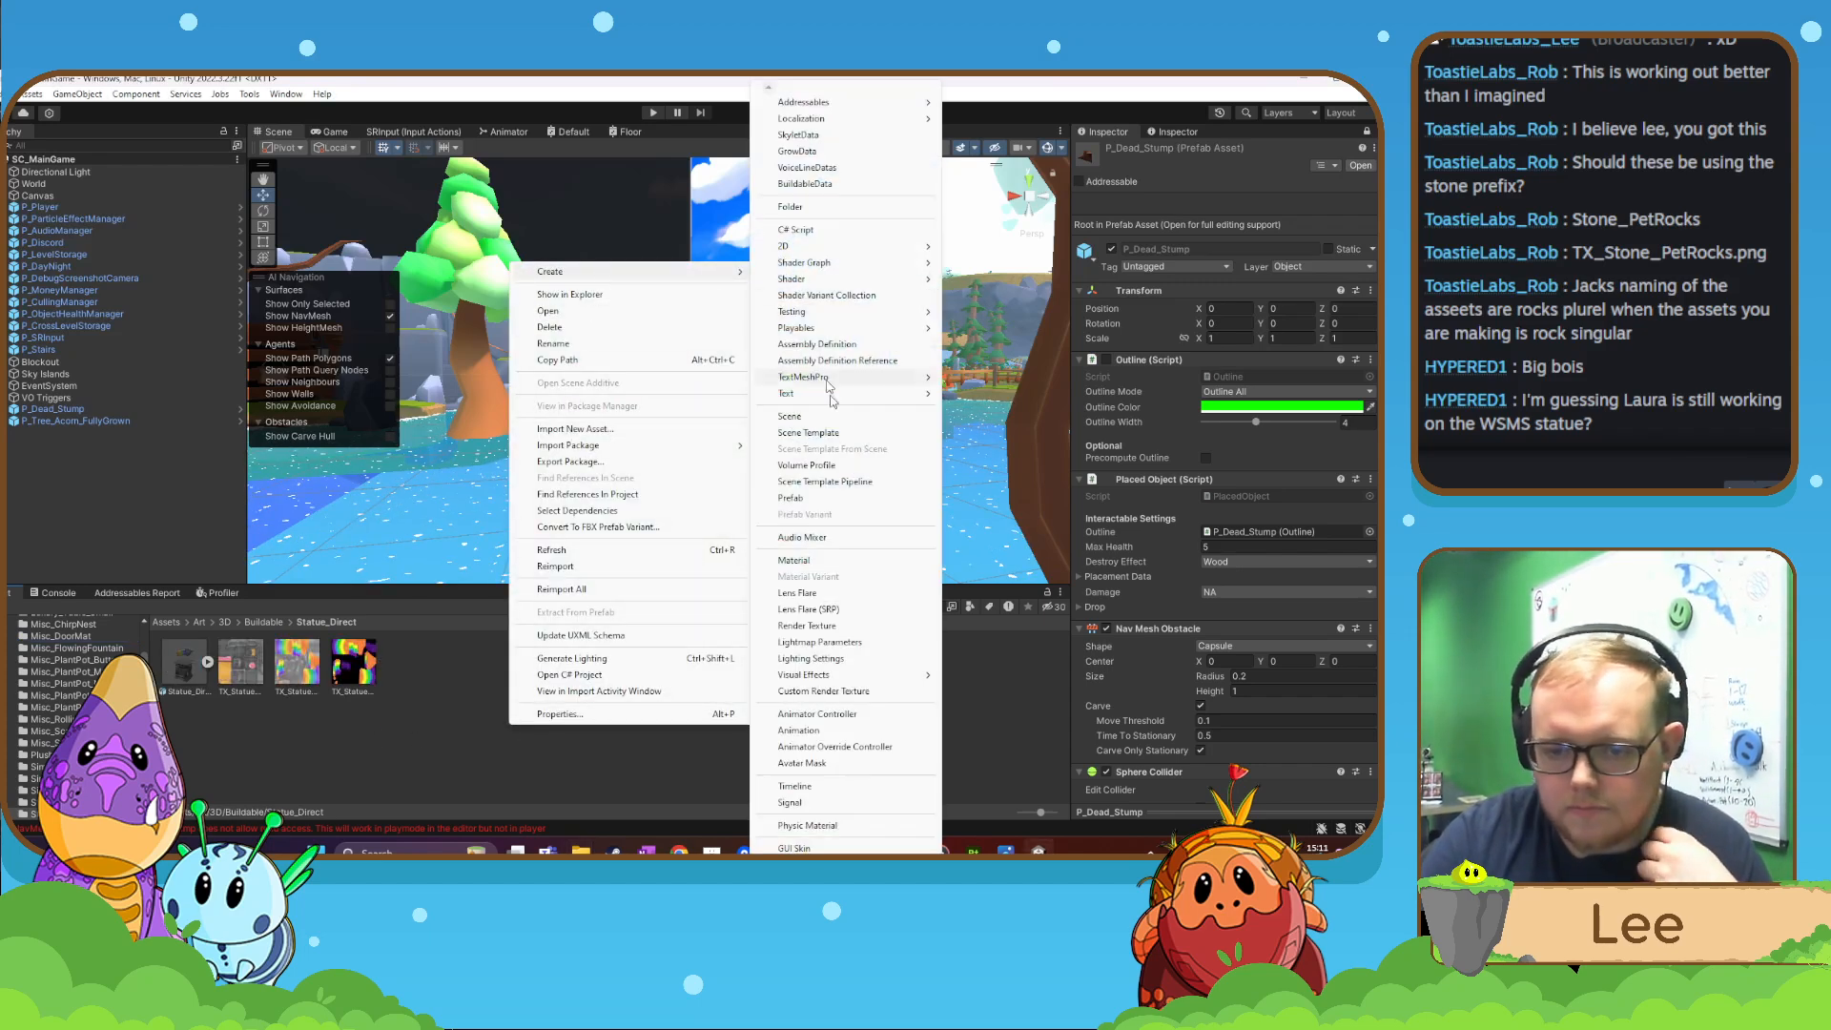
left_click(799, 561)
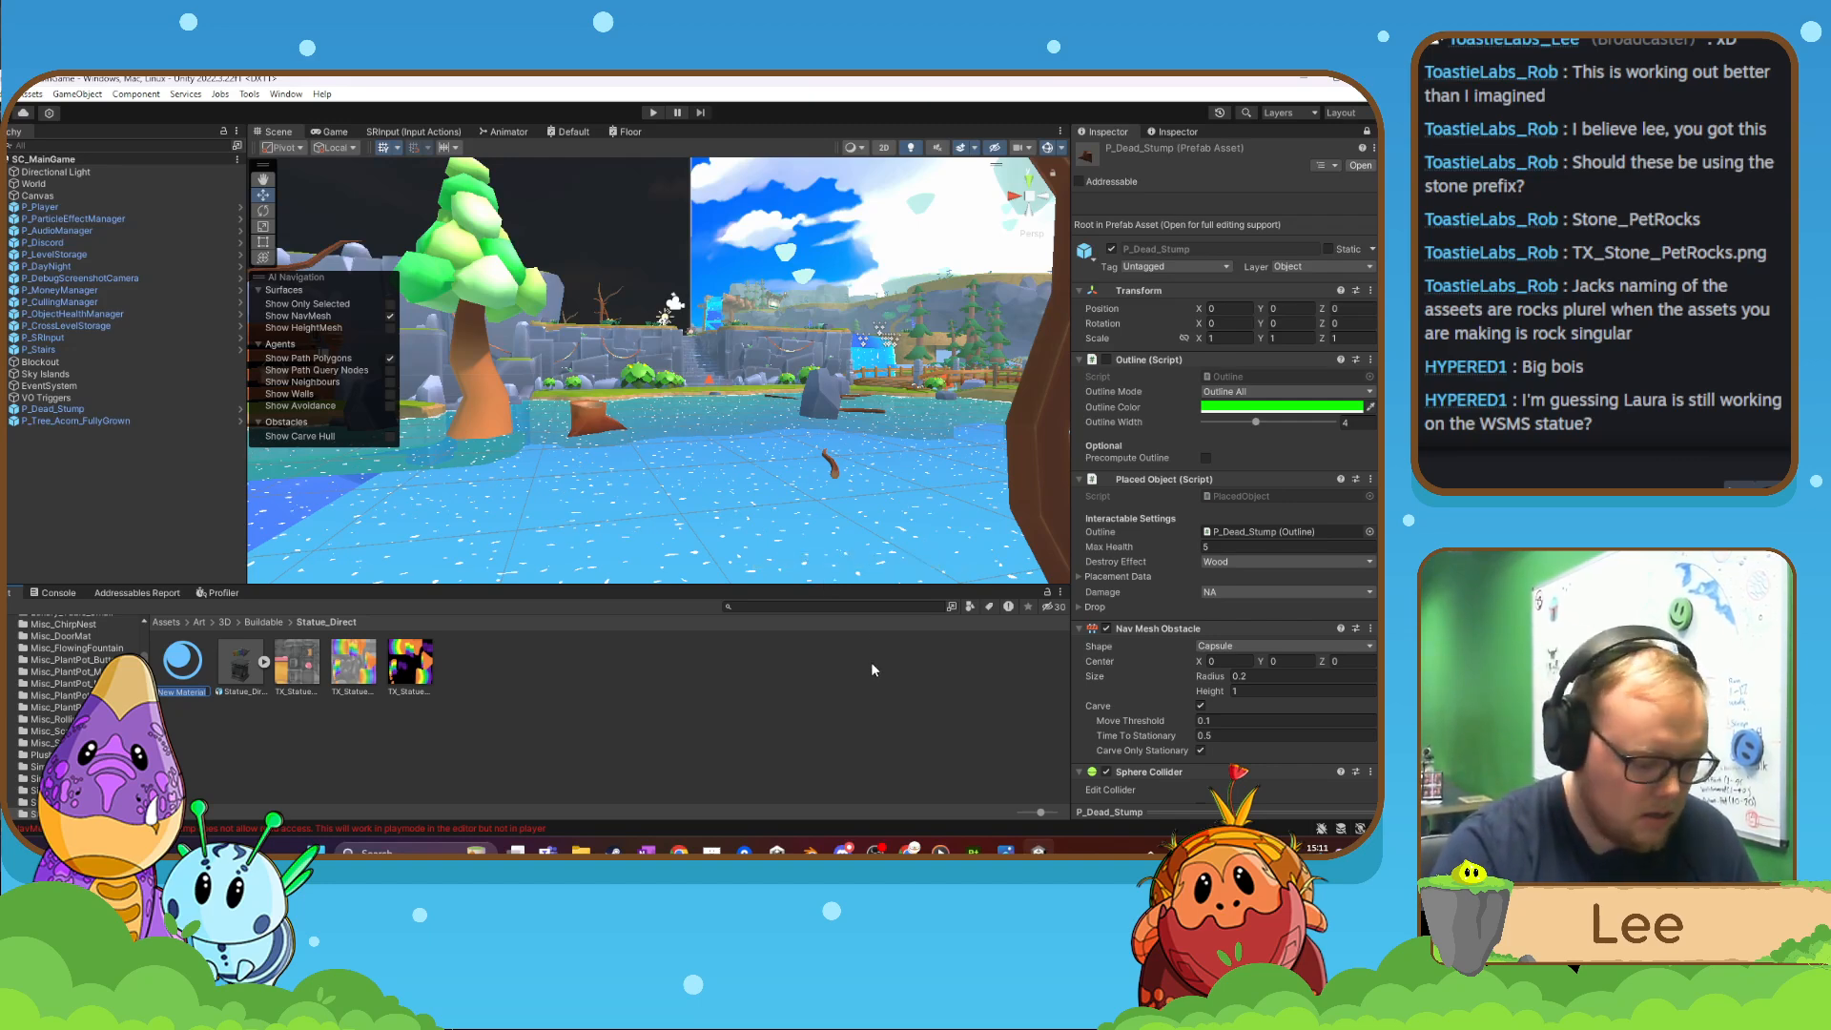
type("M")
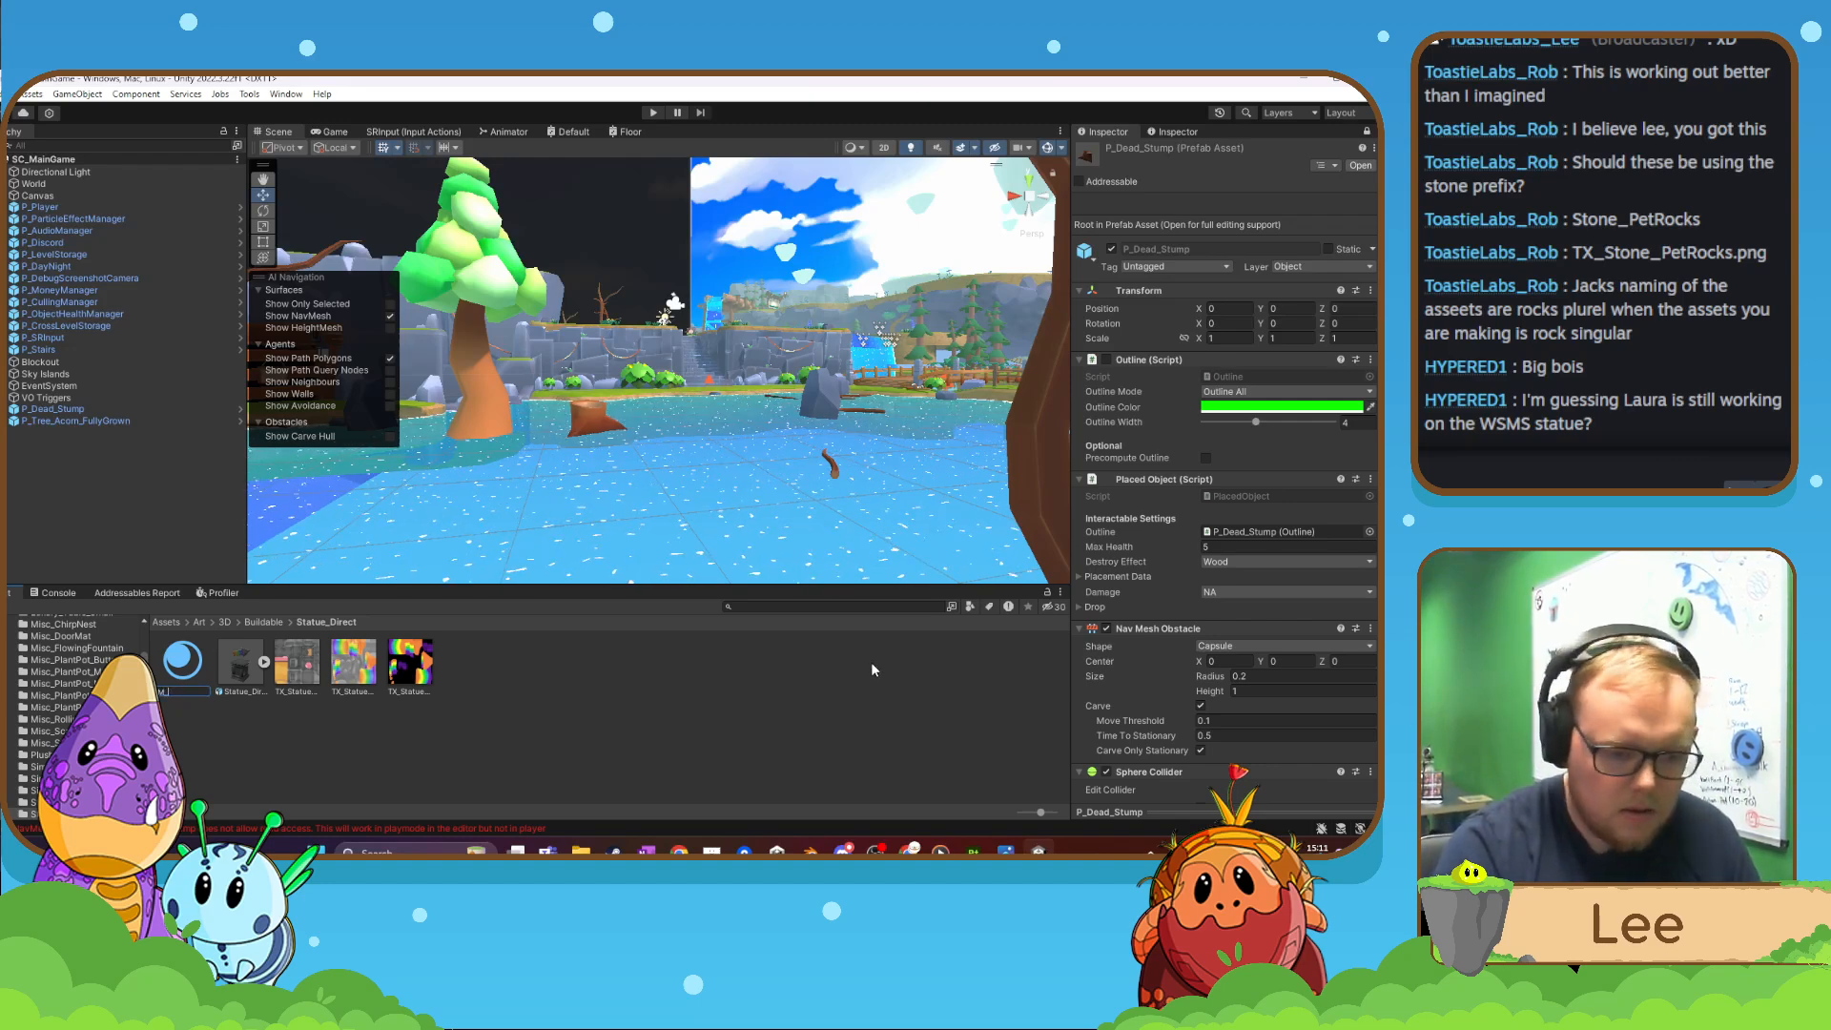
type("_Statue_")
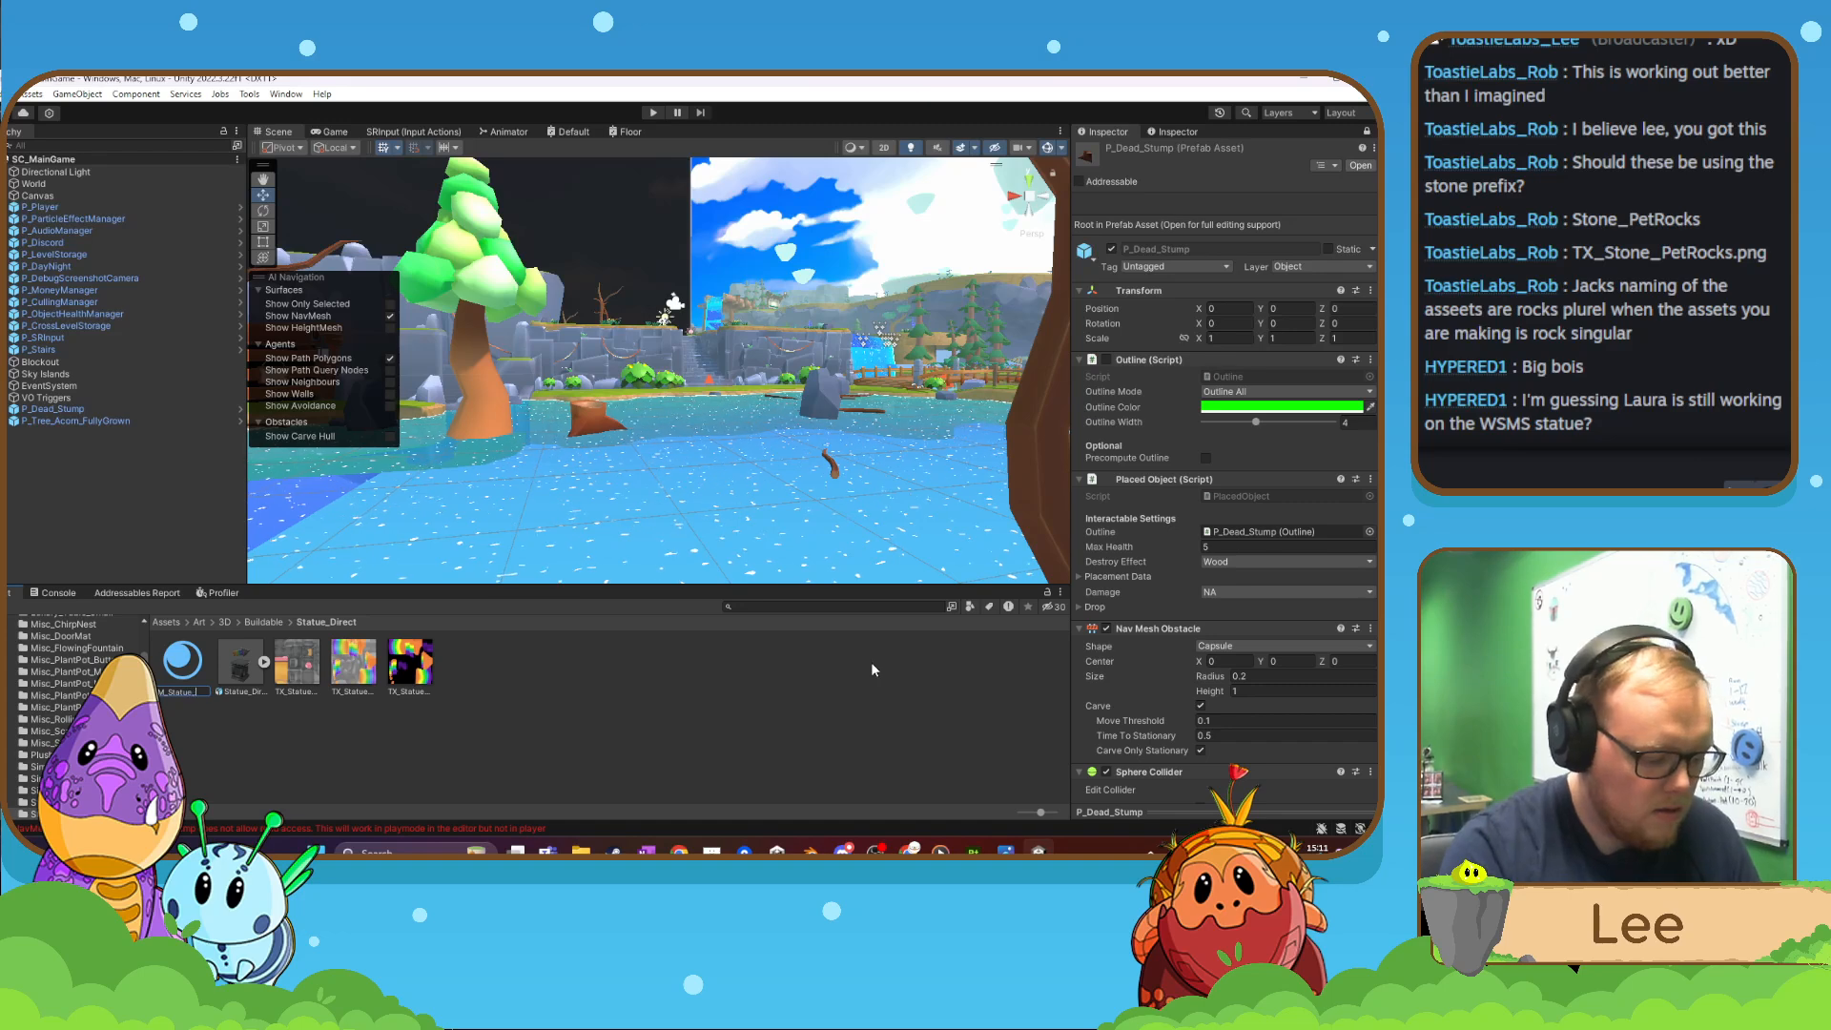
type("Direct")
key("Return")
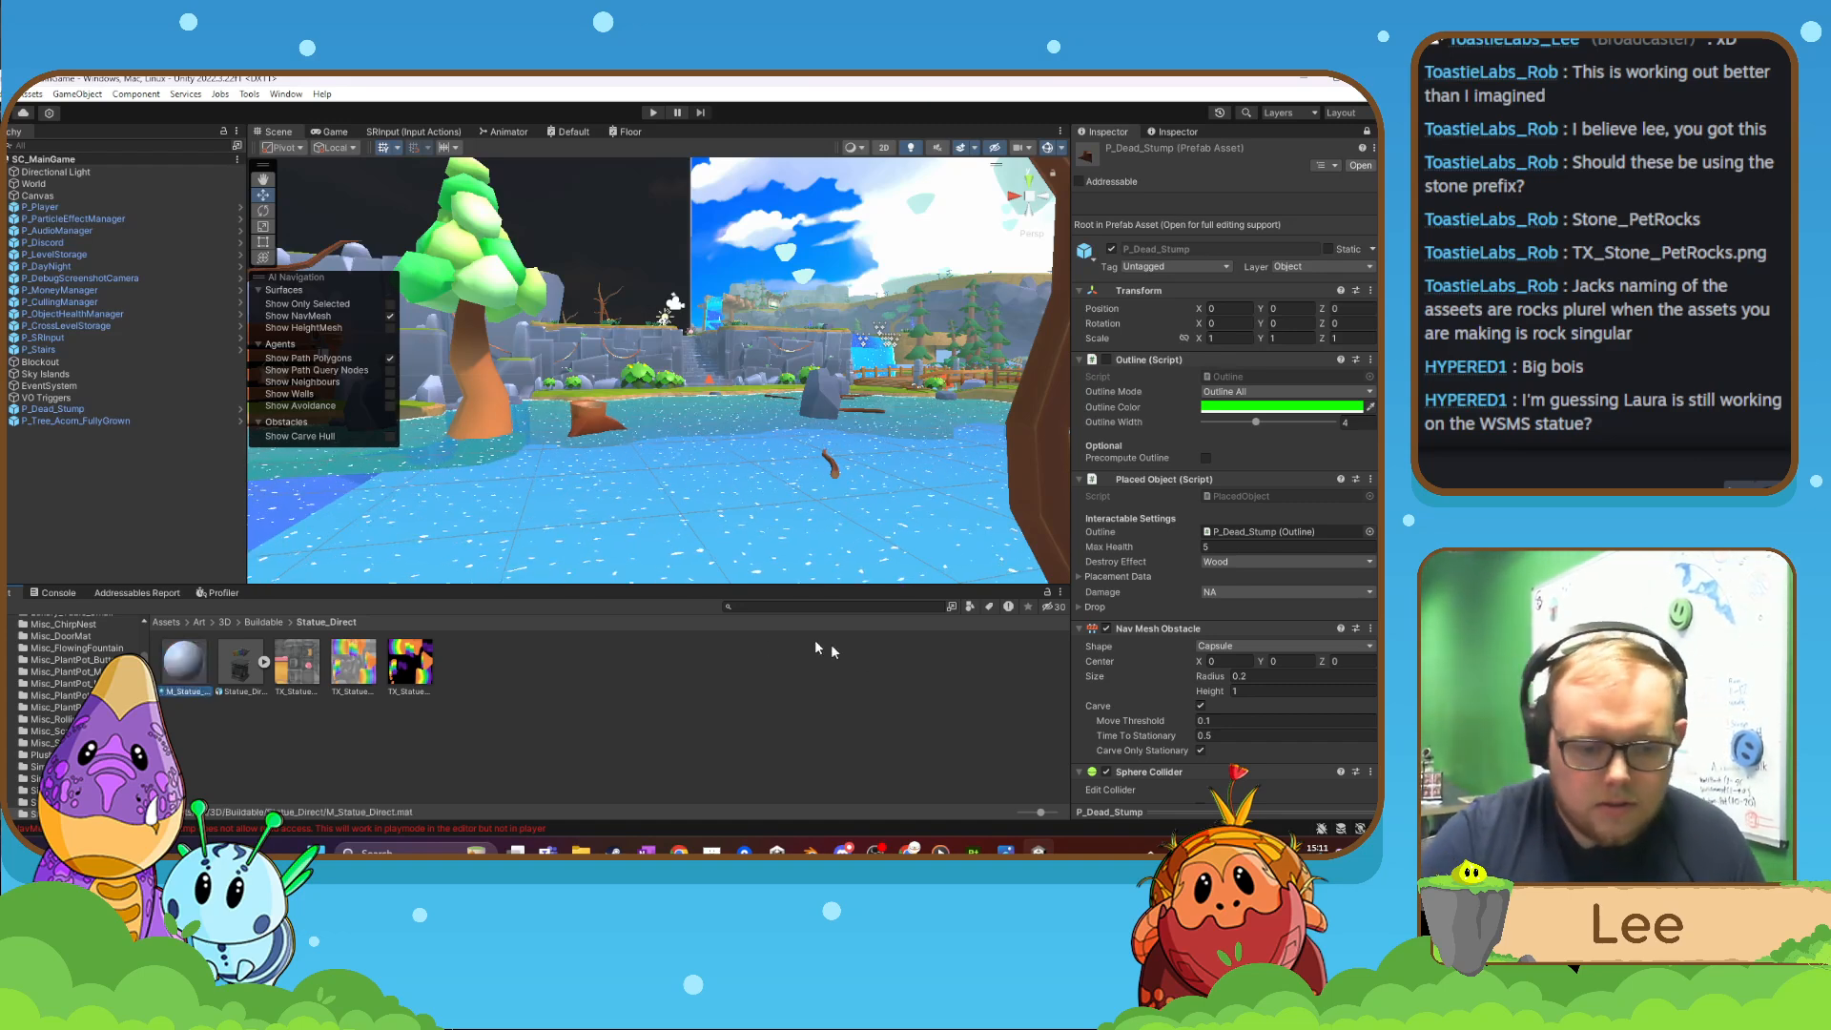
- Enable Read/Write in the import settings of the TX_Statue_Base texture
left_click(297, 665)
left_click(396, 676, "shift")
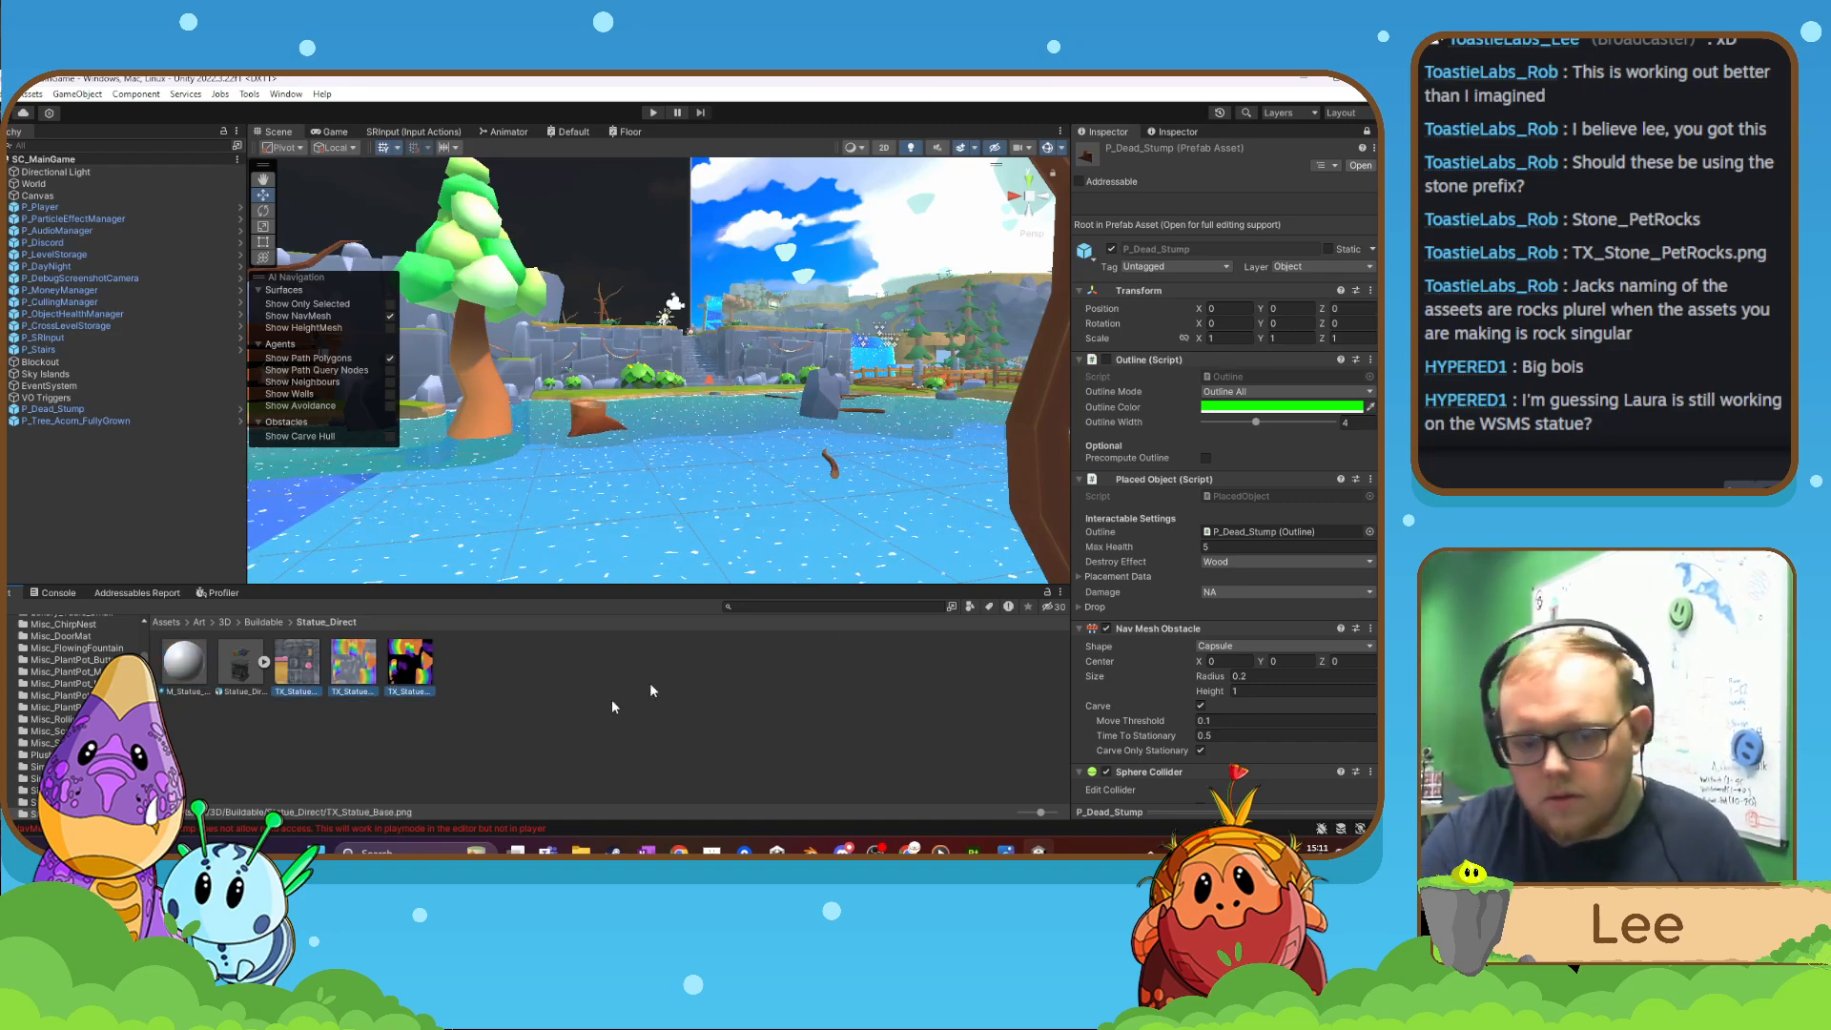
left_click(384, 726)
left_click(306, 682)
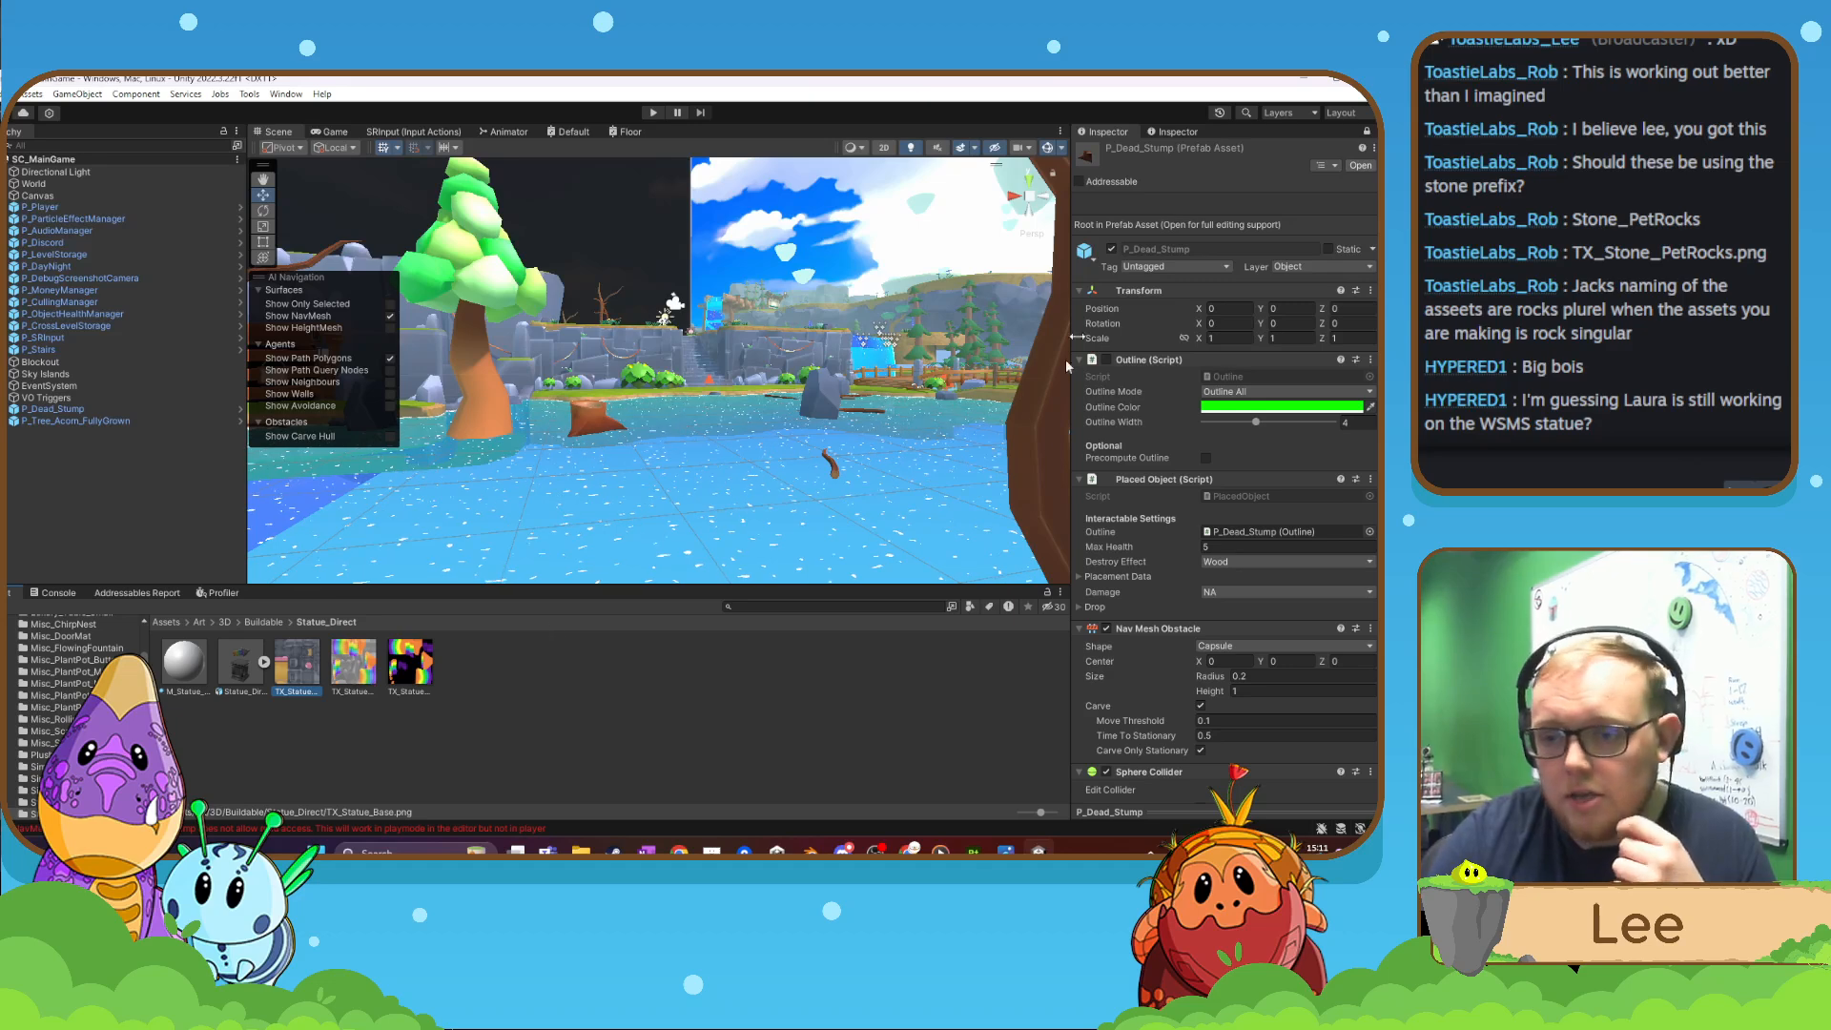
left_click(1176, 133)
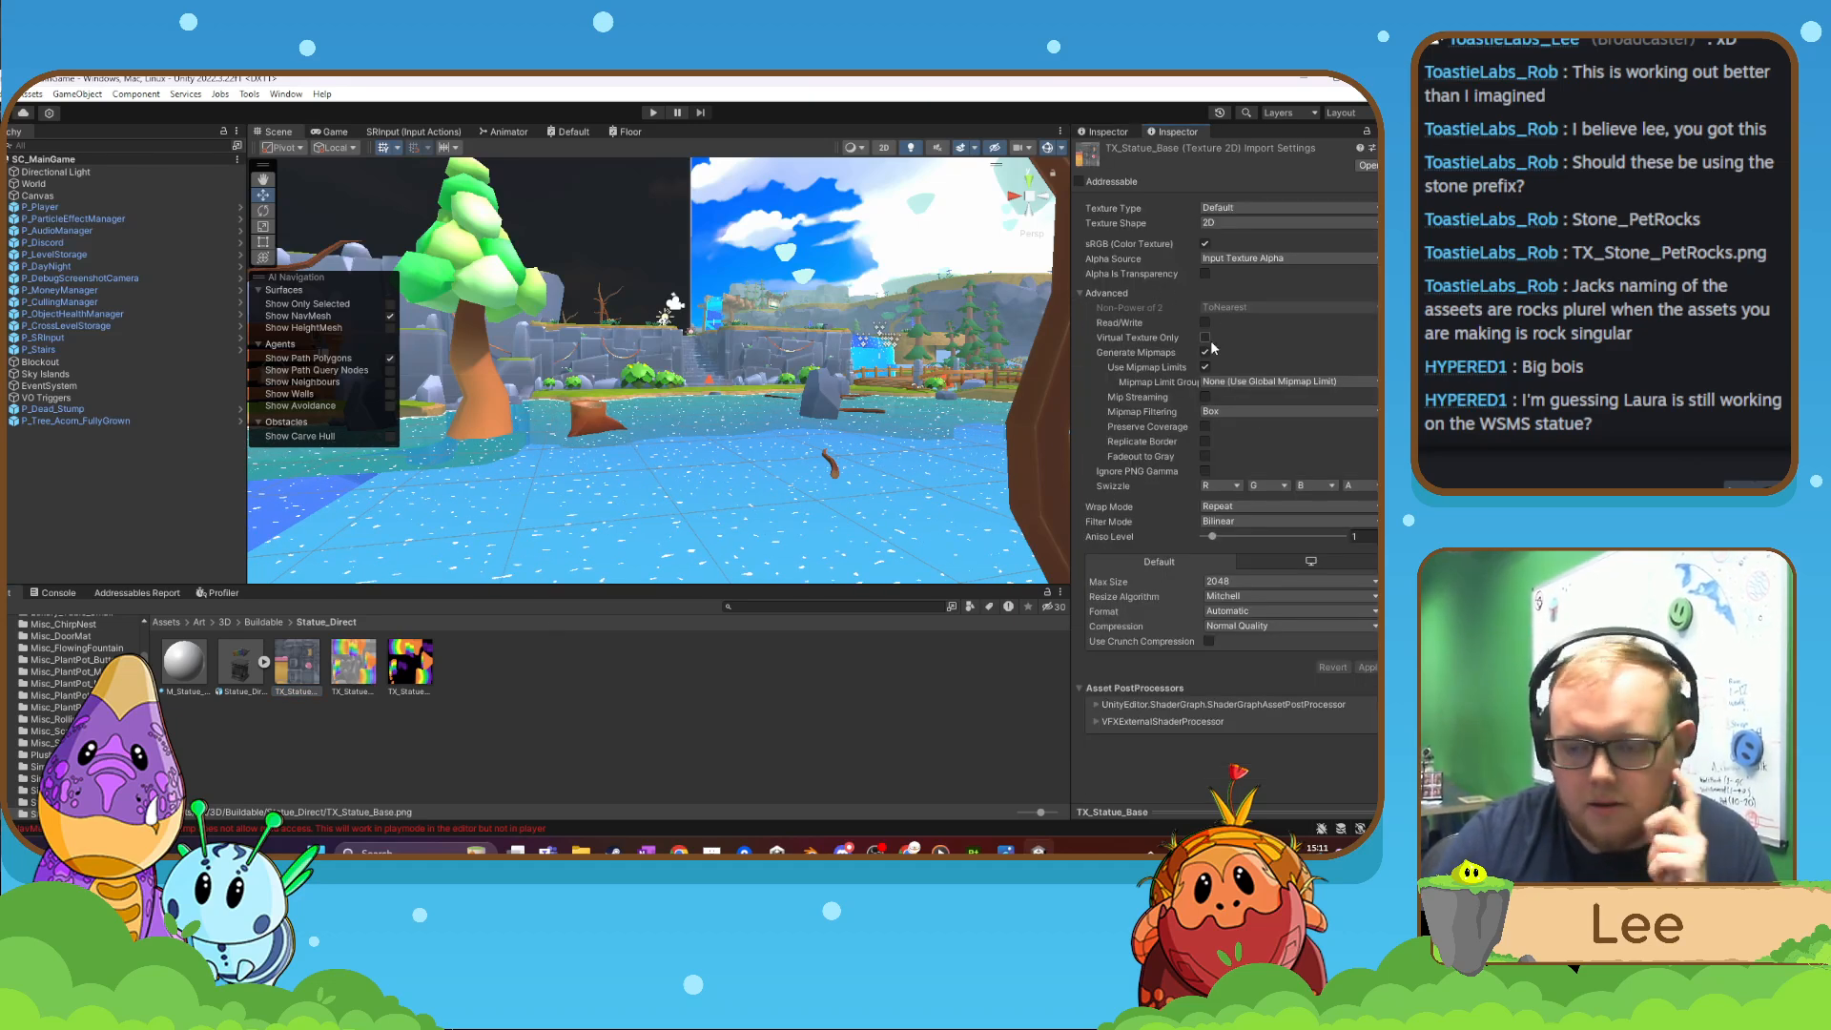
left_click(1204, 322)
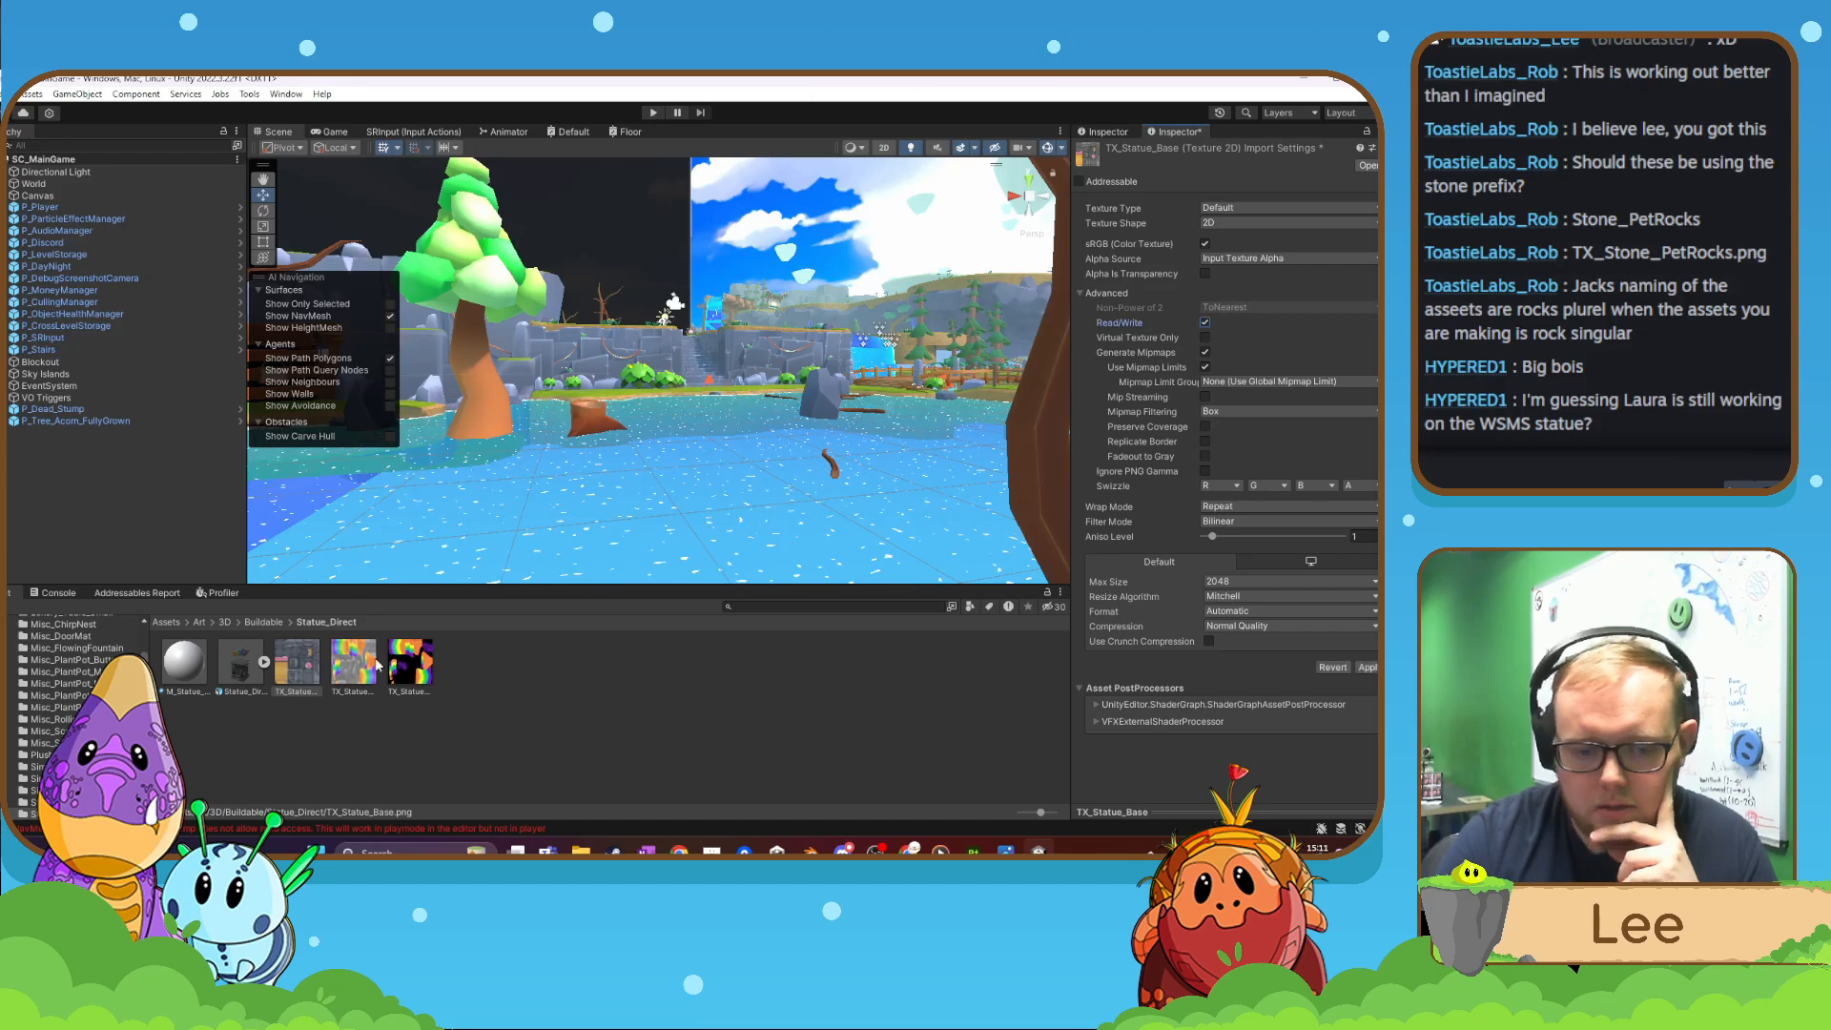
left_click(352, 663)
left_click(677, 490)
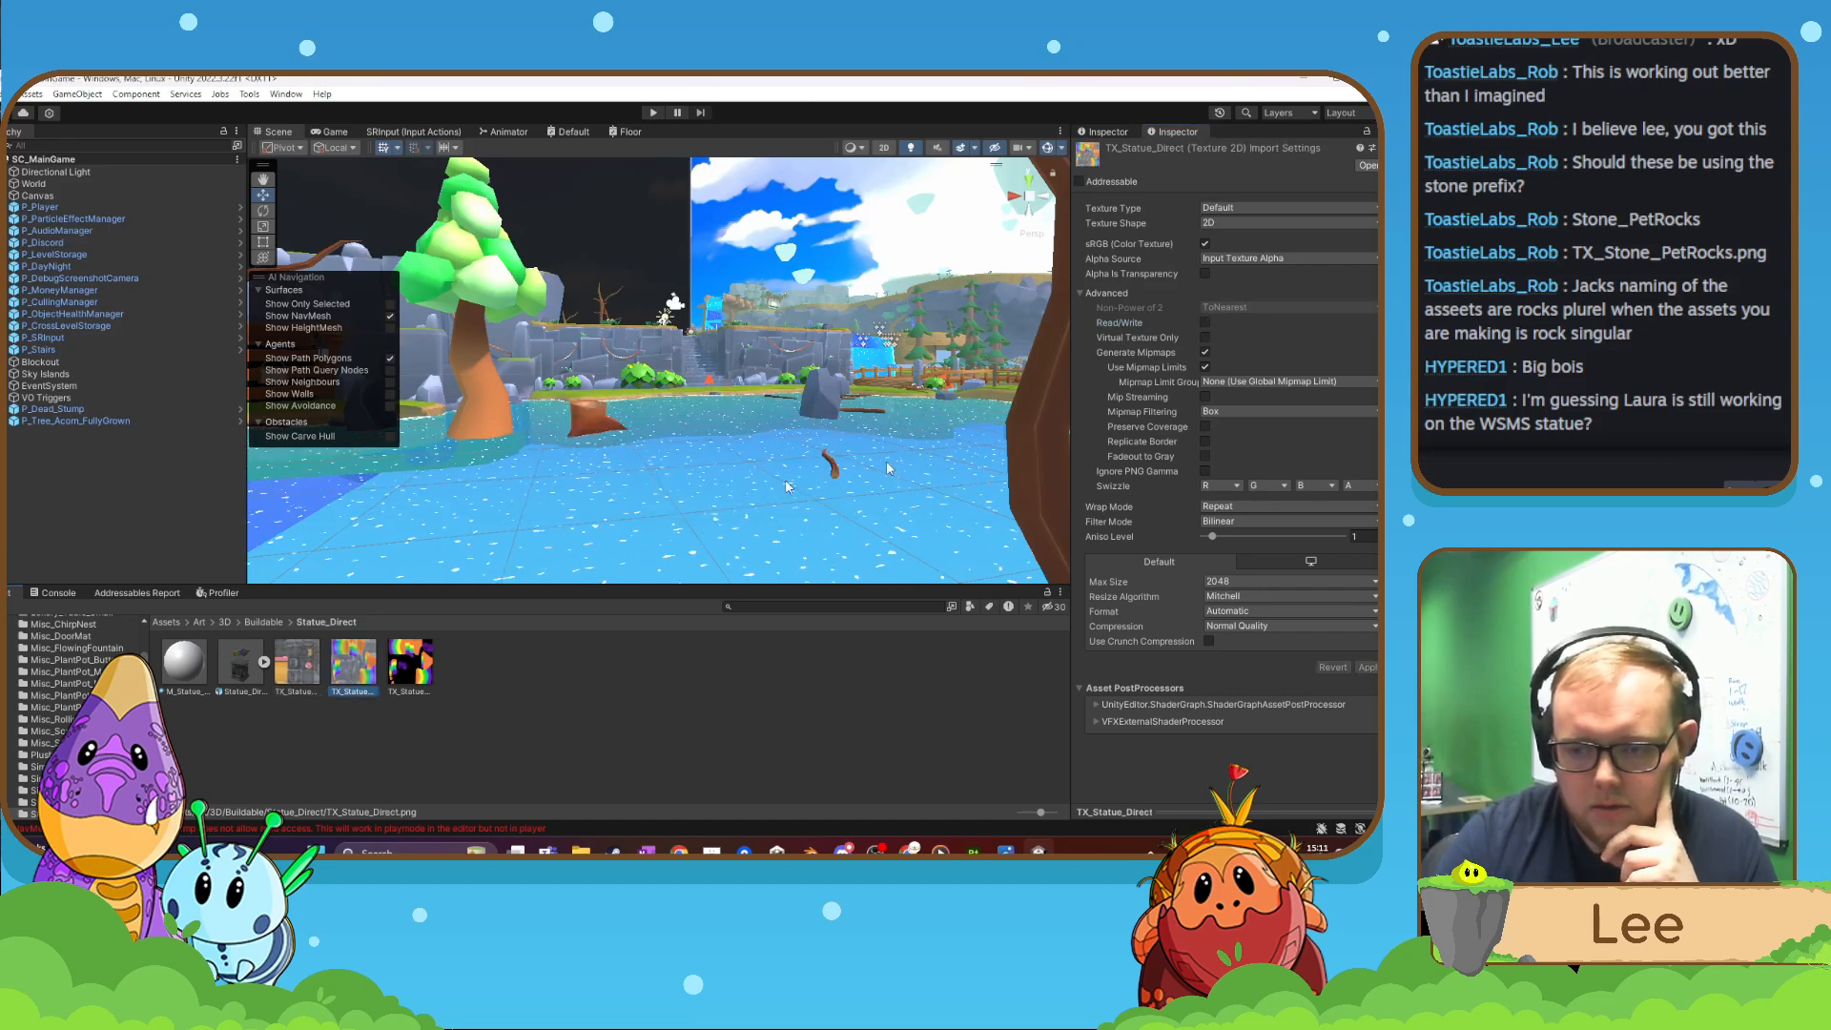
- Enable Read/Write on the TX_Statue_Direct and TX_Statue_Direct_Emissive textures and apply the import settings of each
left_click(1205, 322)
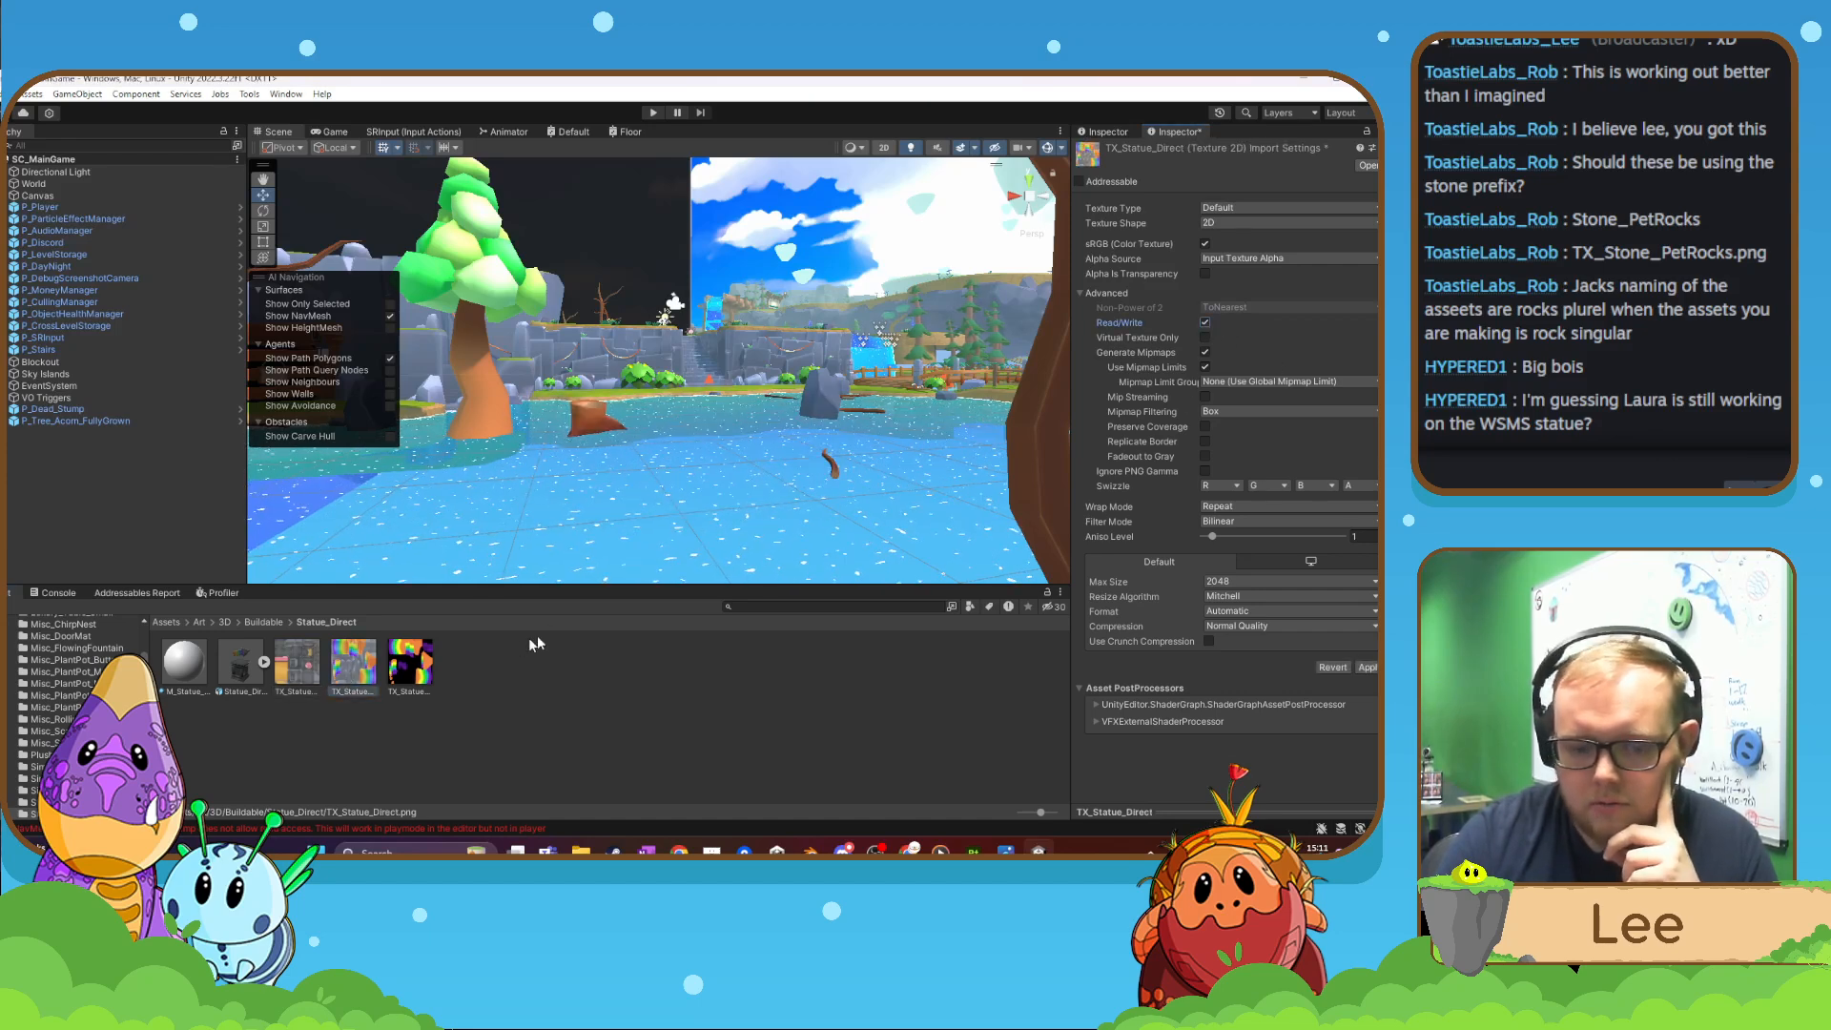
left_click(1366, 667)
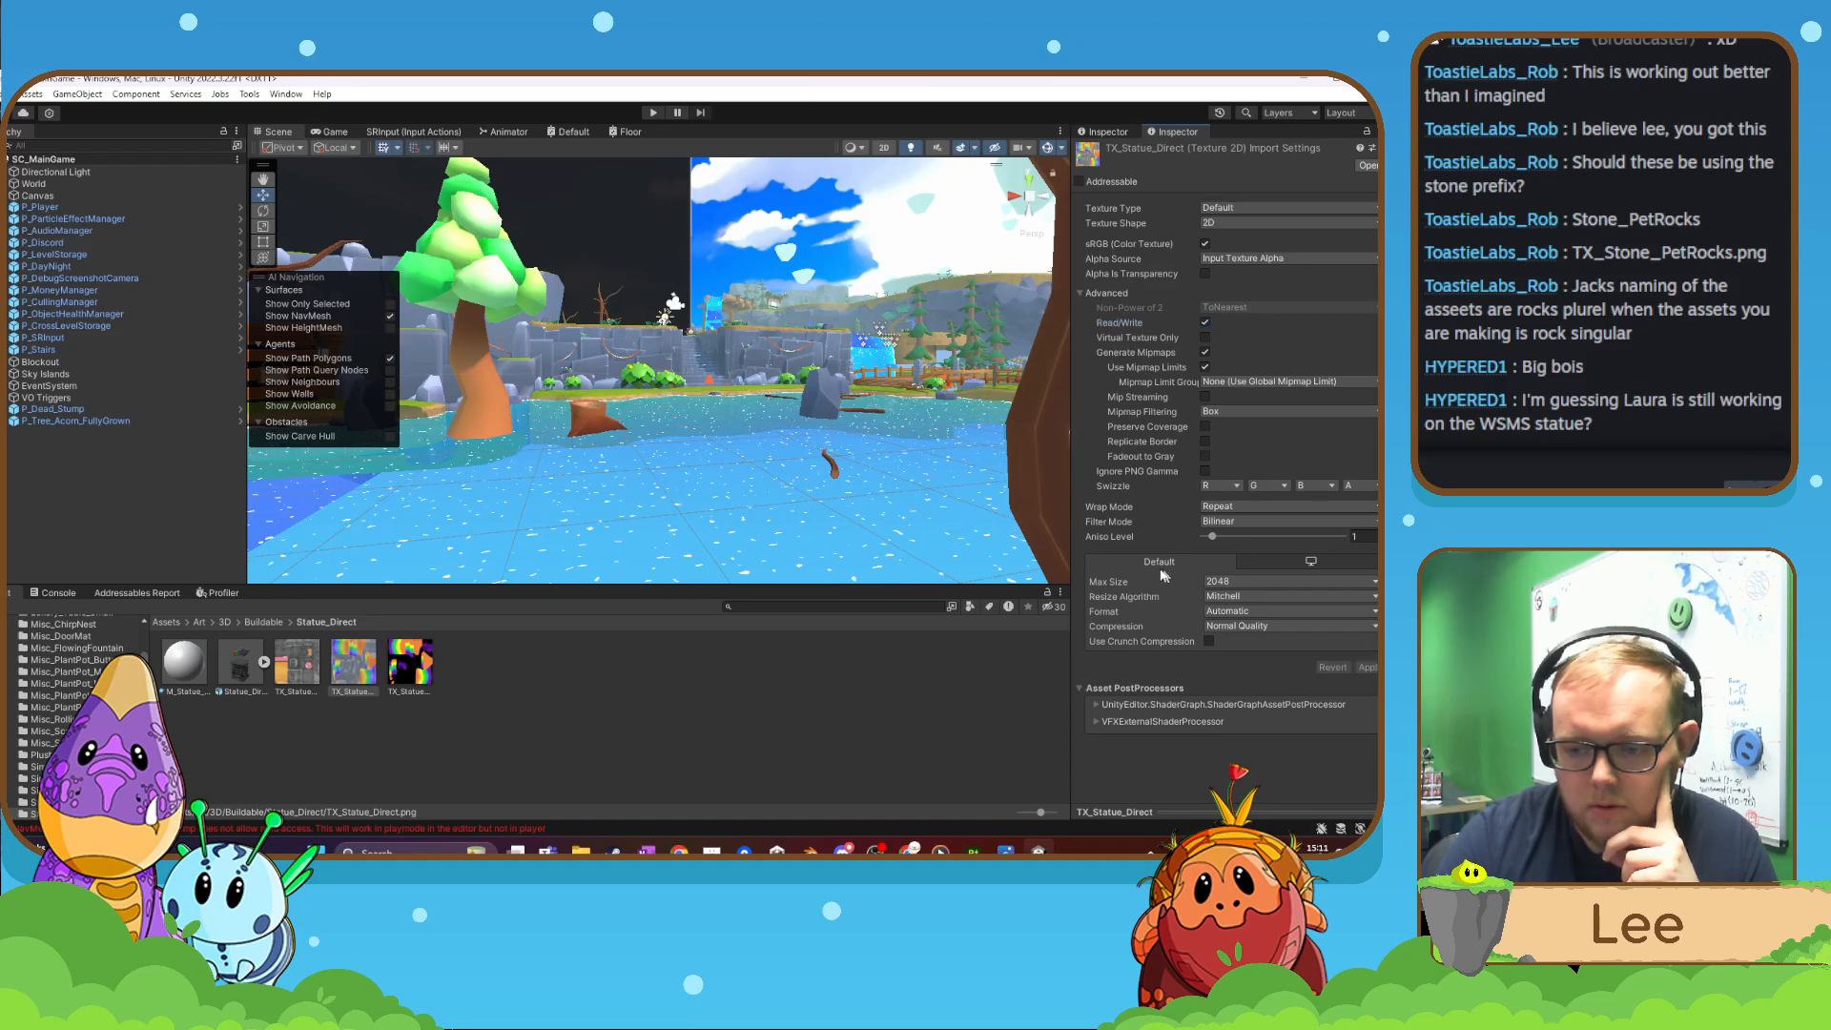
left_click(411, 665)
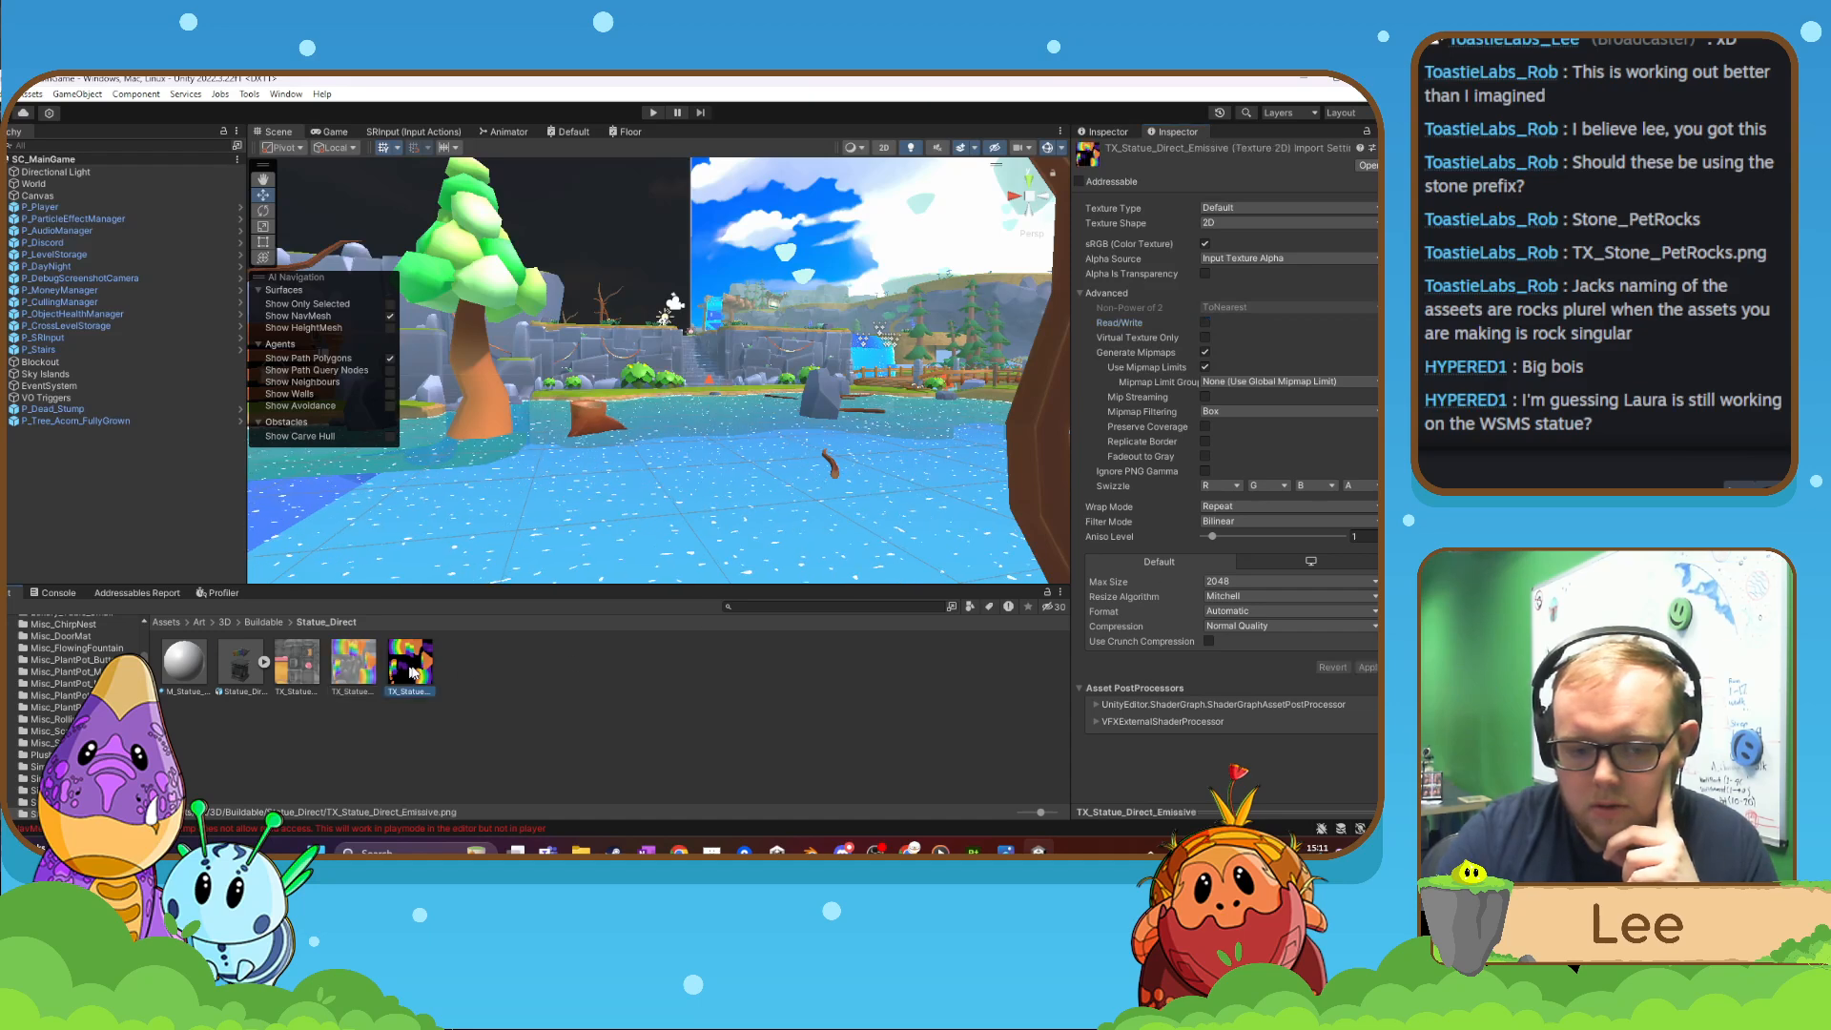
left_click(1204, 324)
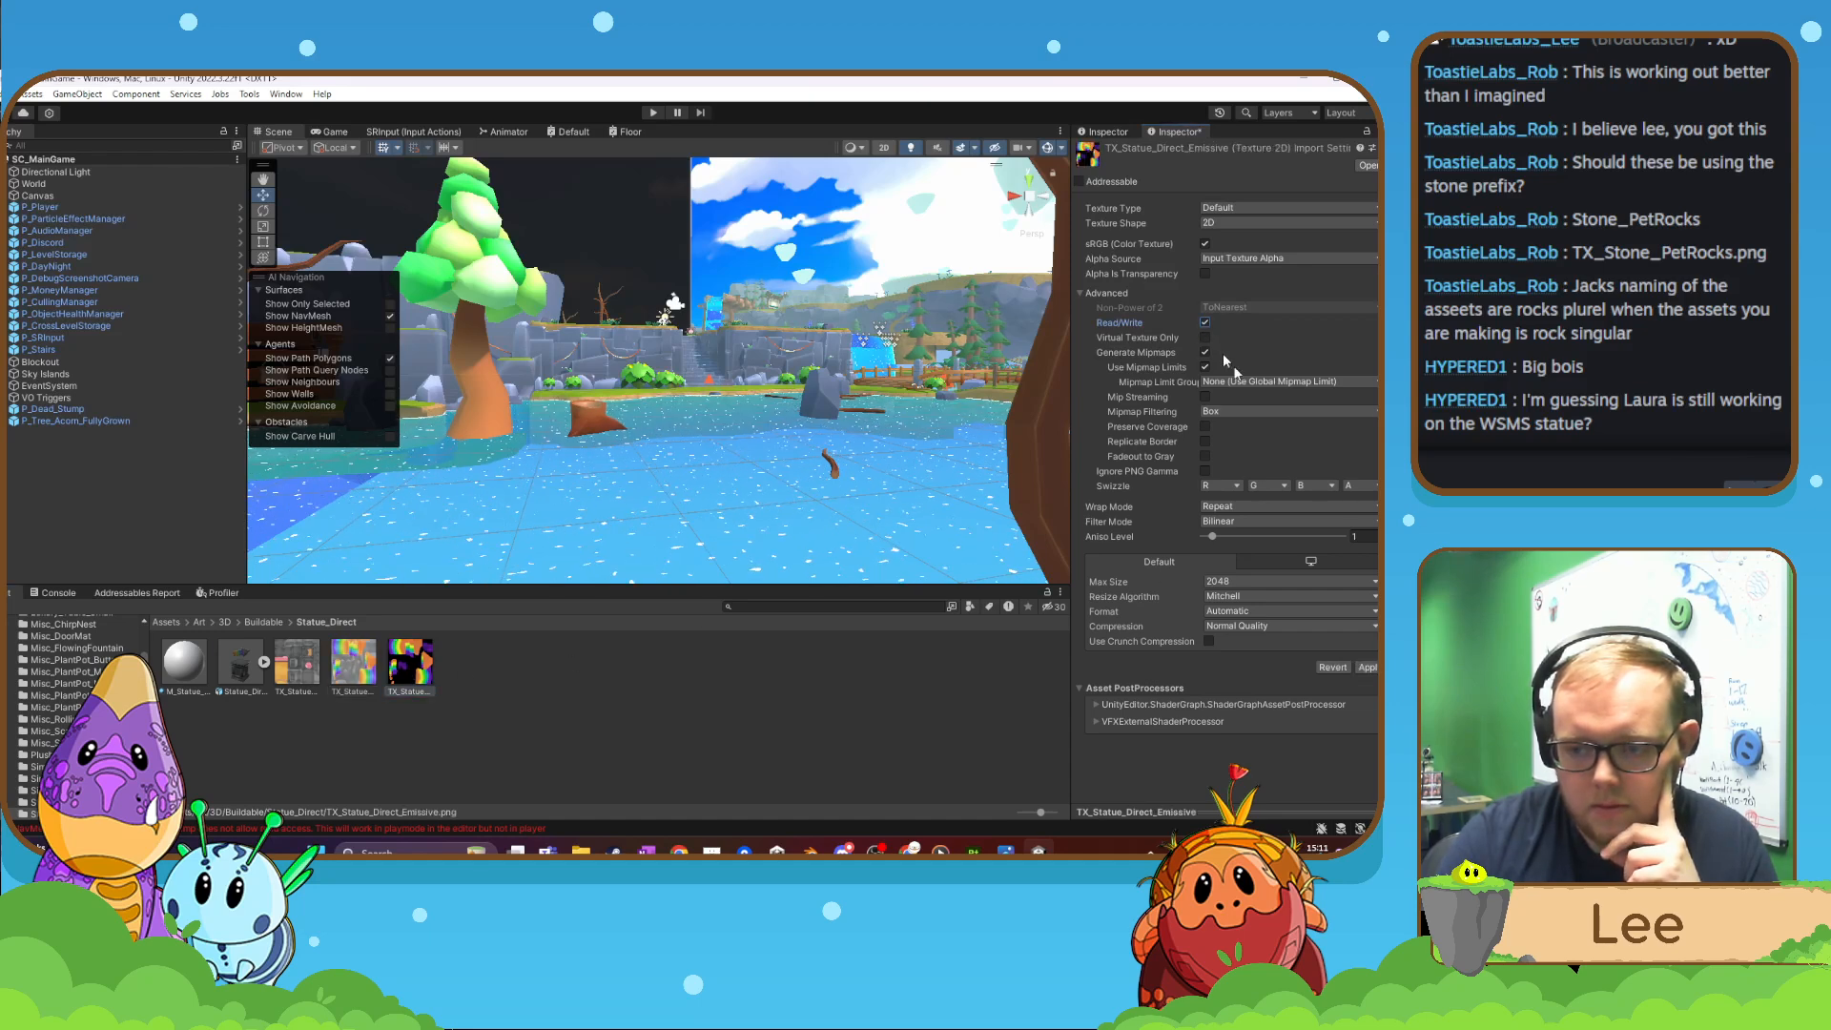
left_click(1366, 667)
- Set the shader of the M_Statue_Direct material to Shader Graphs/DefaultEmissive
left_click(186, 671)
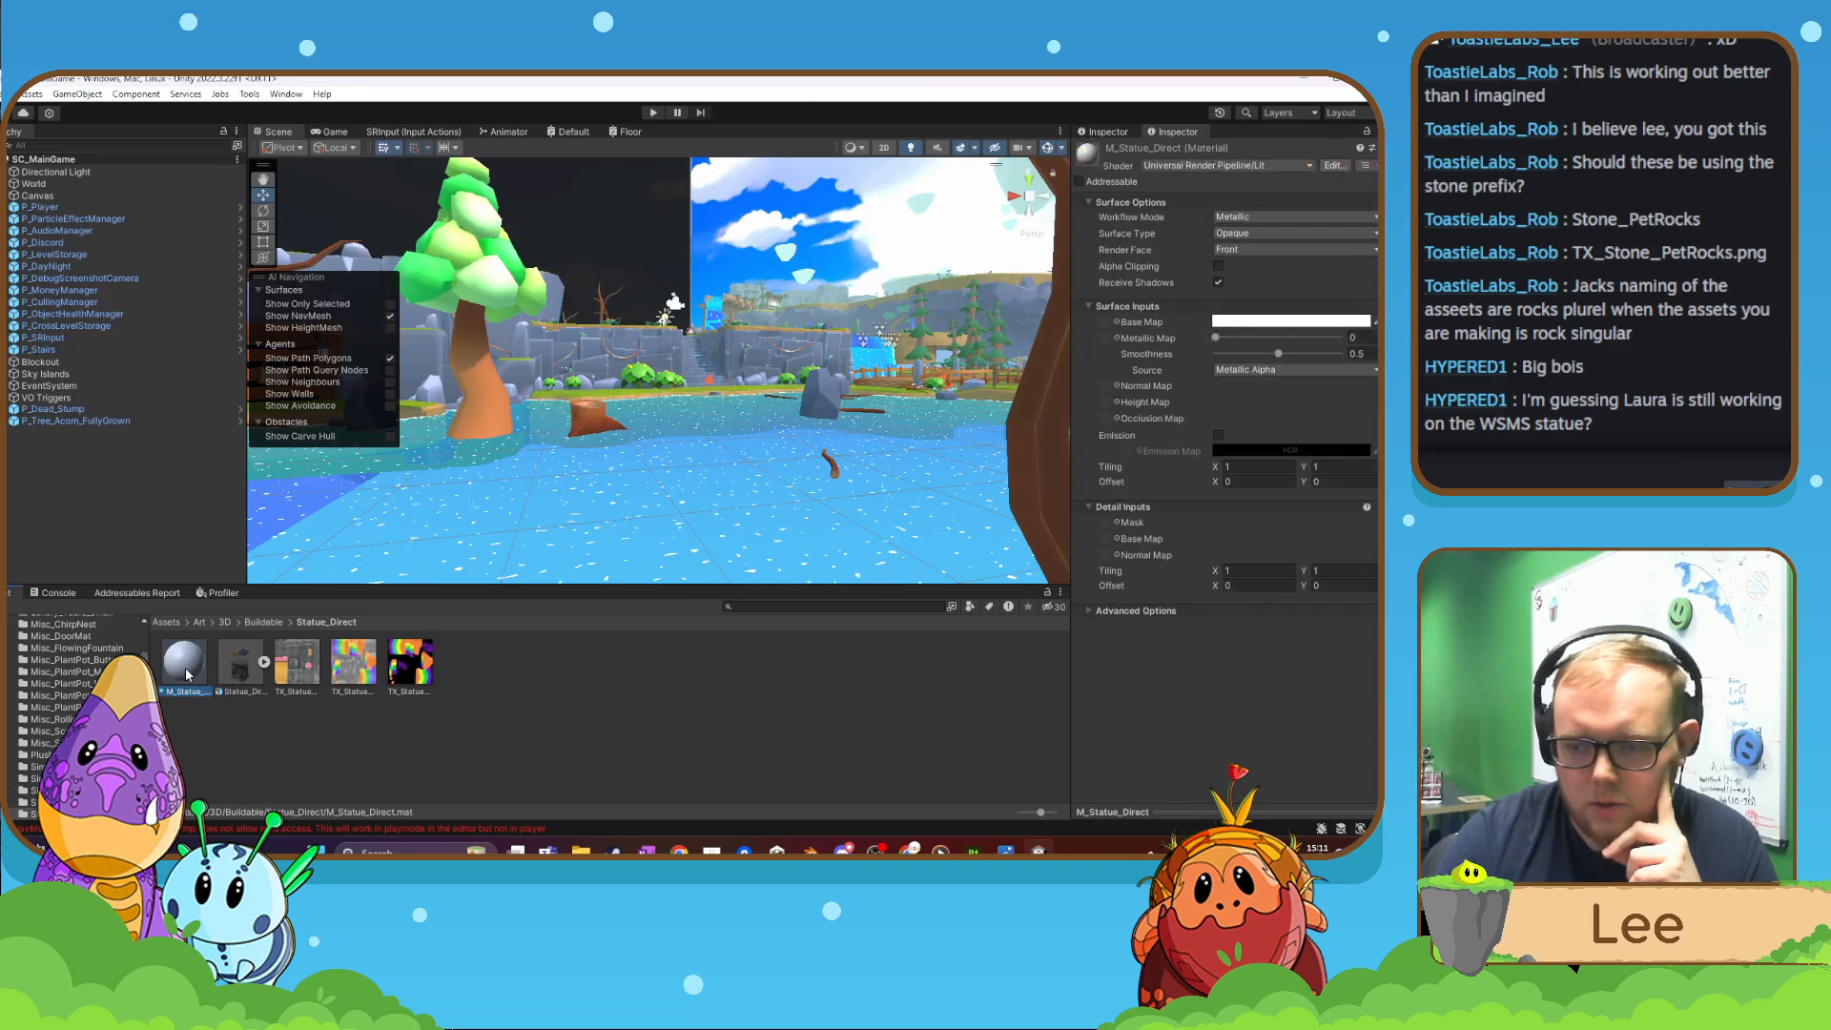
left_click(1221, 168)
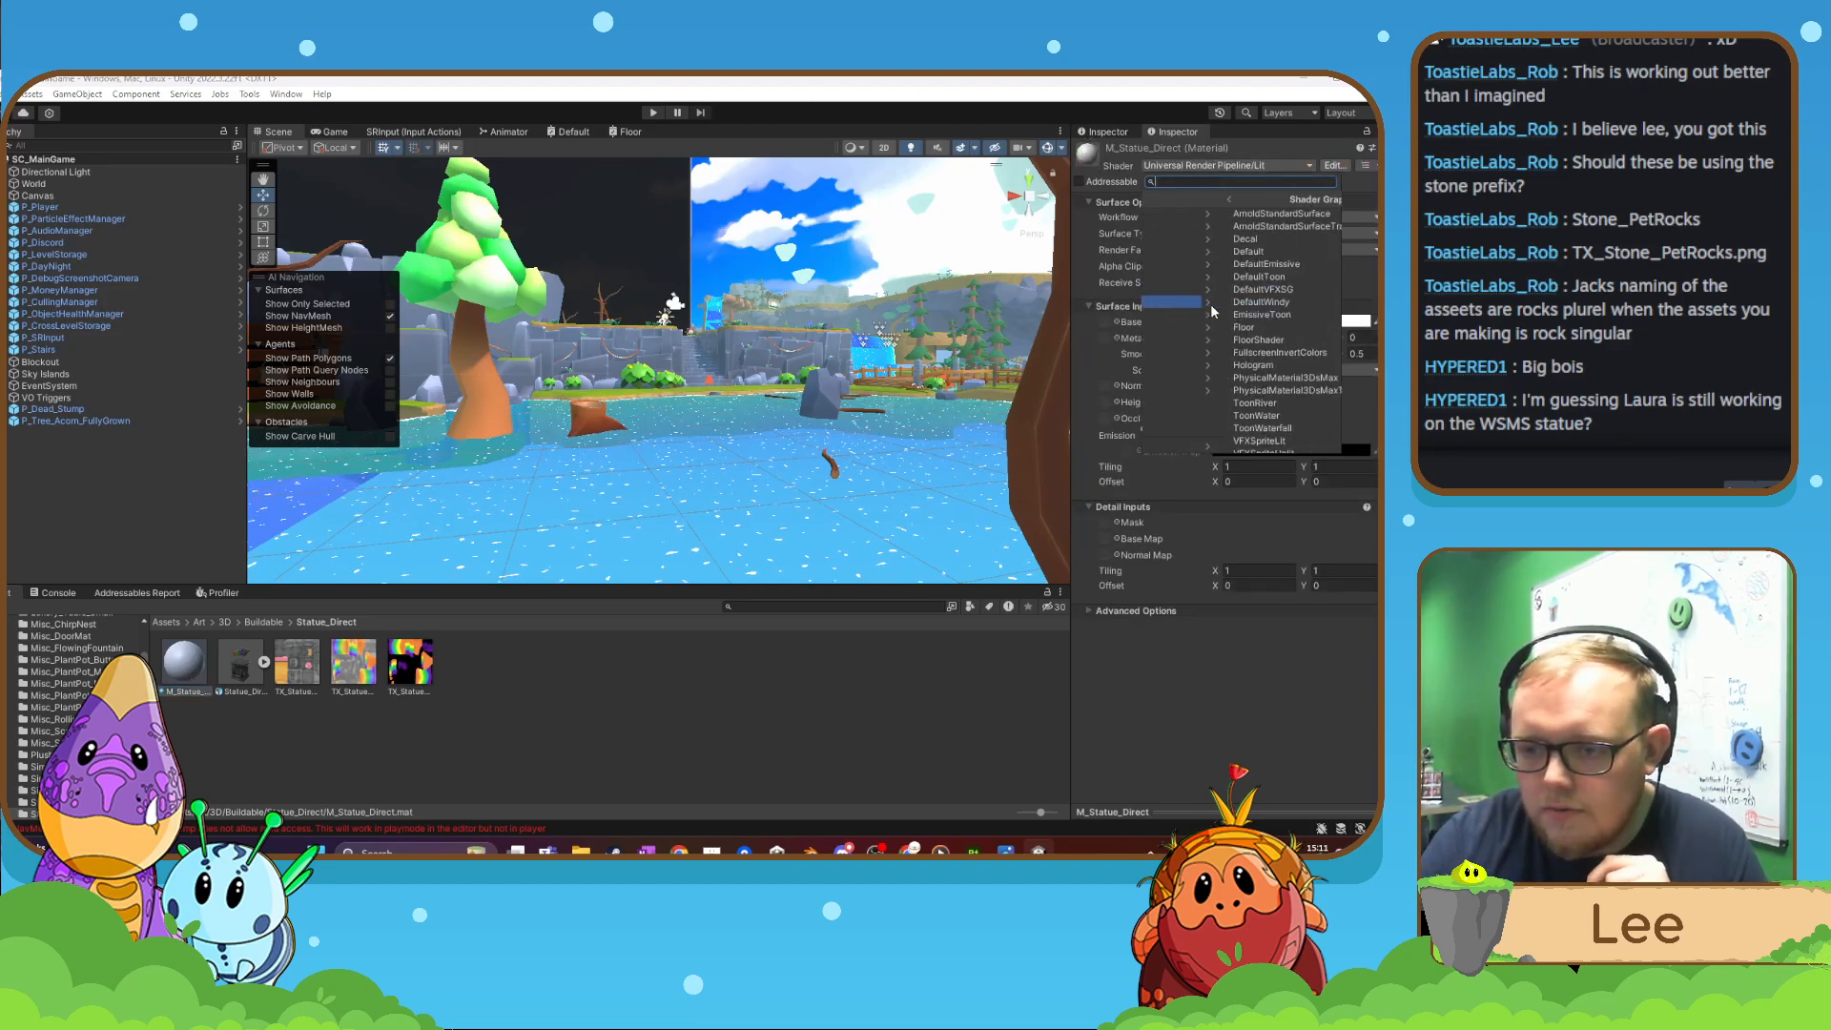
left_click(1211, 304)
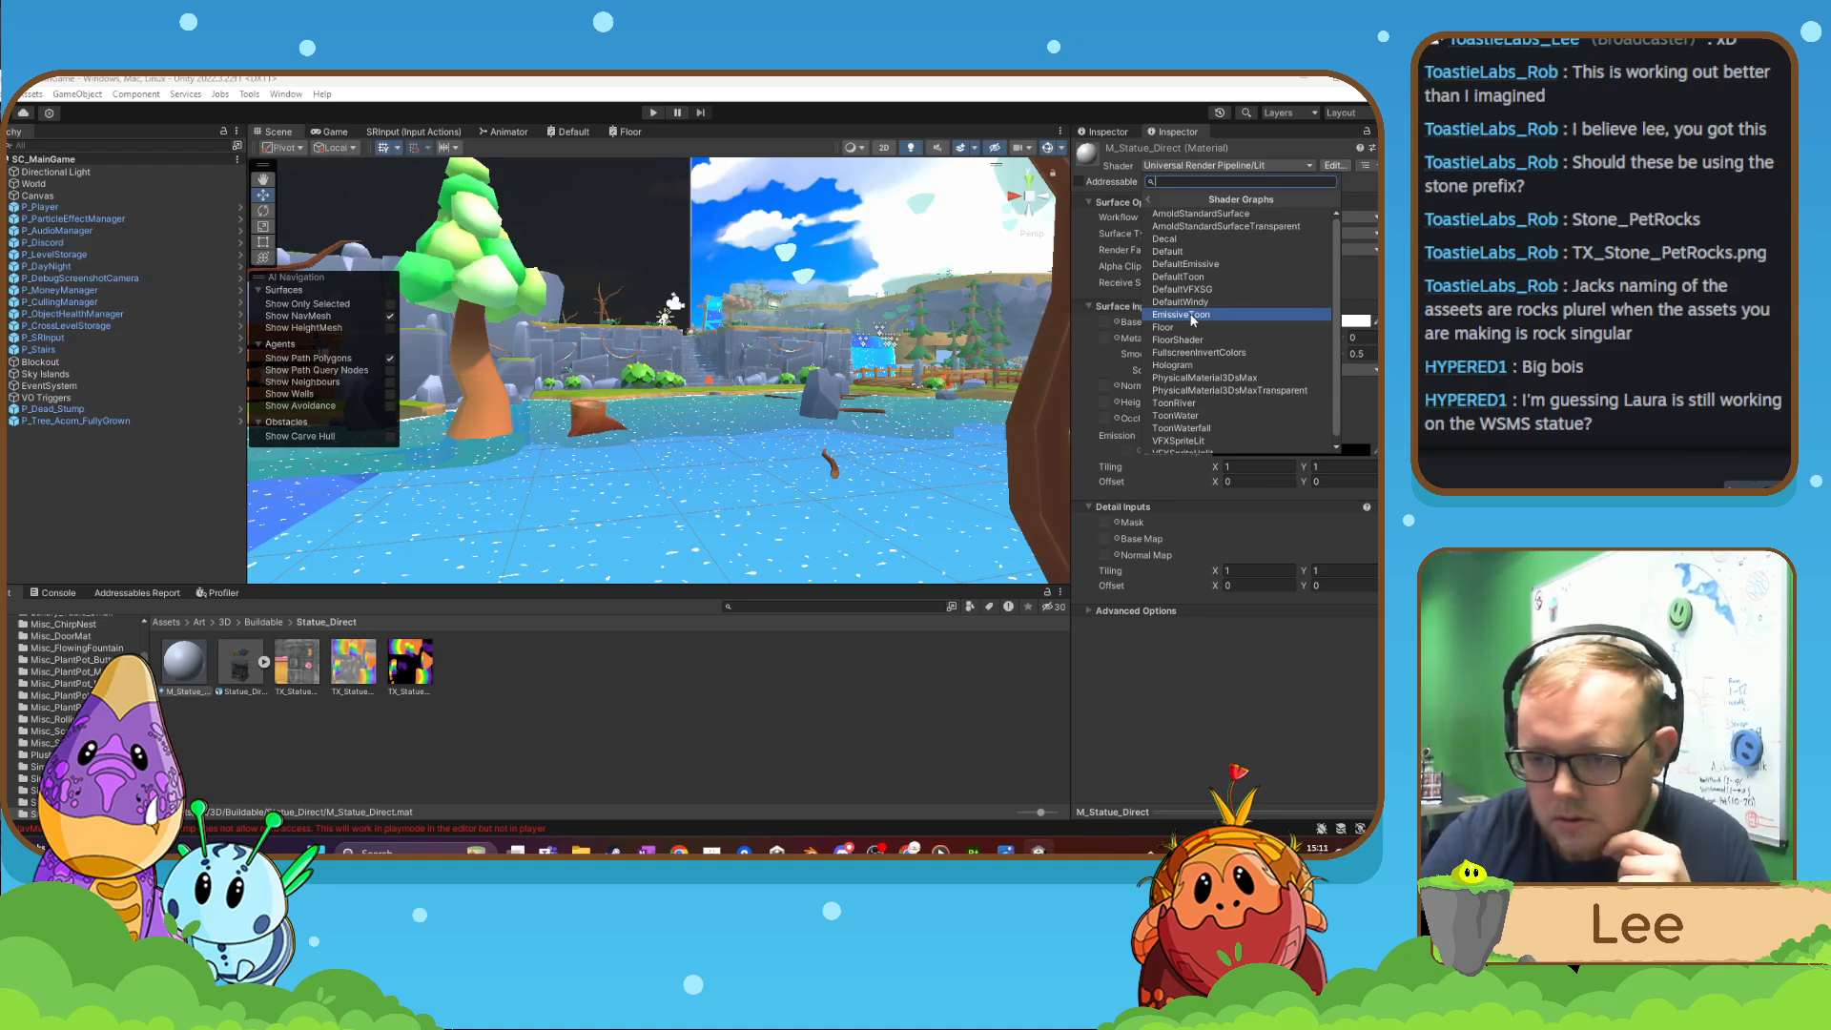
scroll(1192, 320, "down", 1)
scroll(1192, 320, "up", 1)
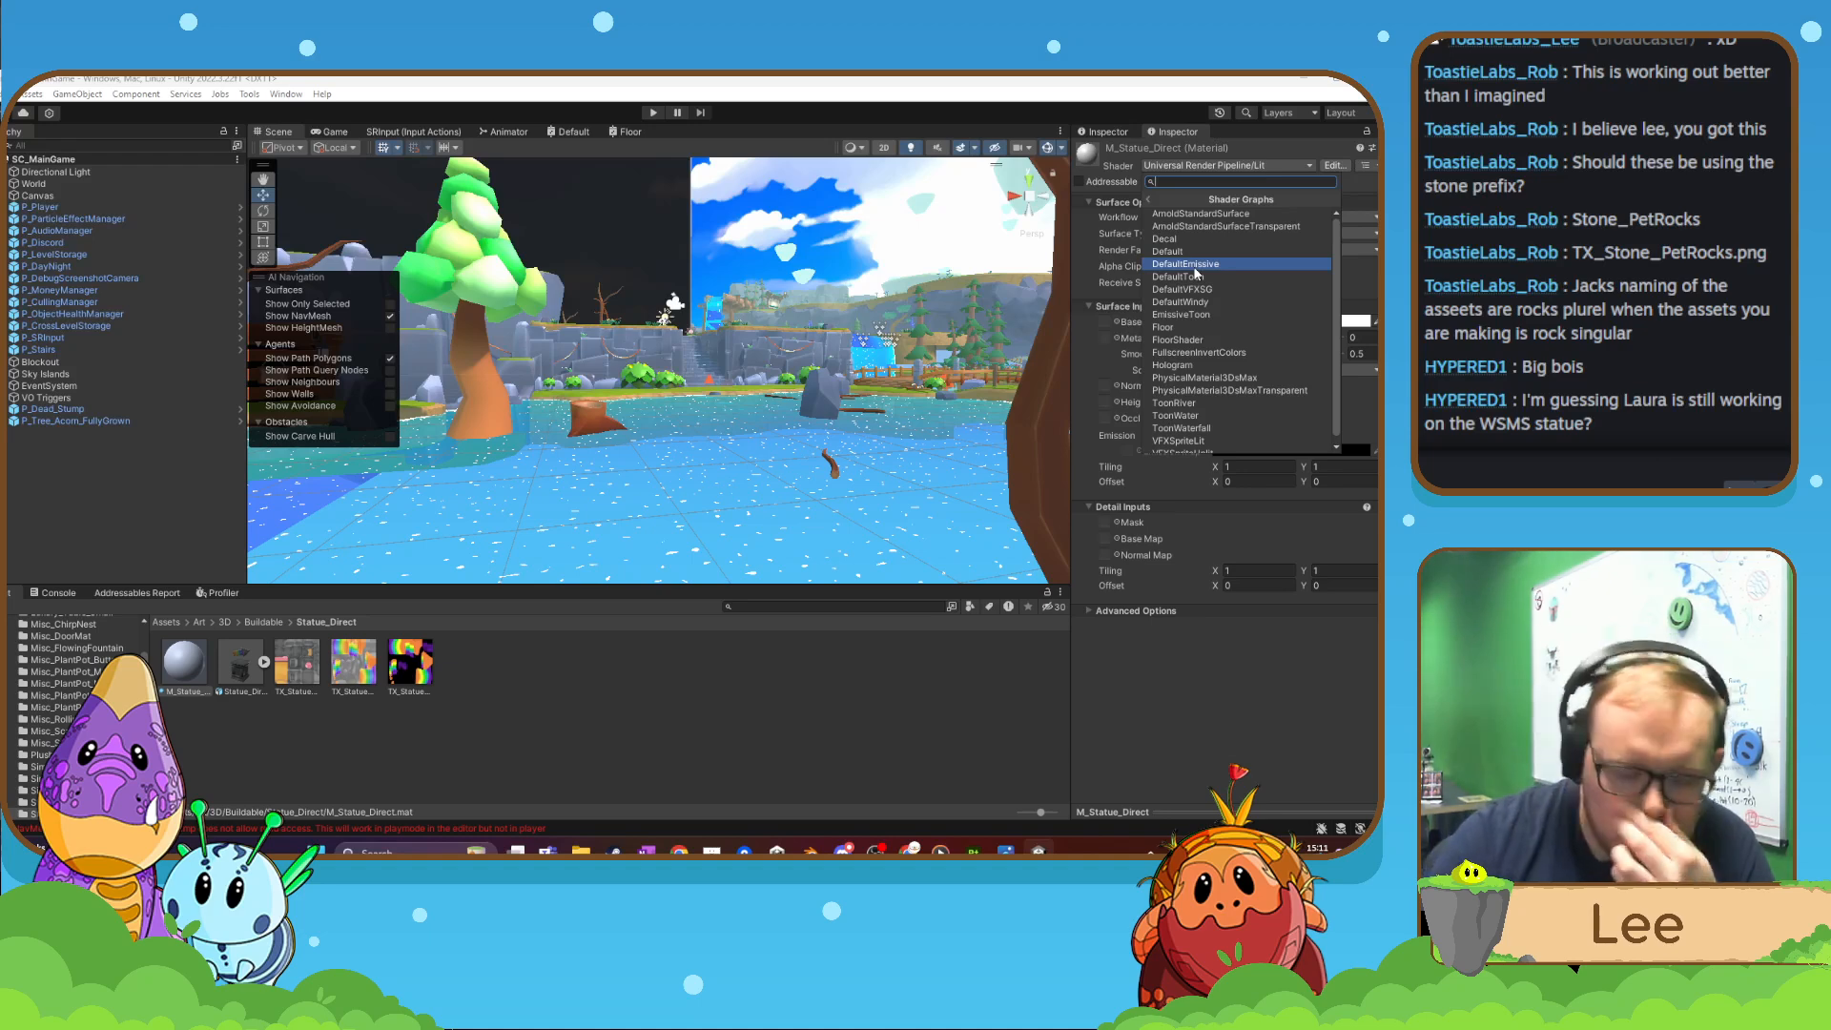
left_click(1193, 266)
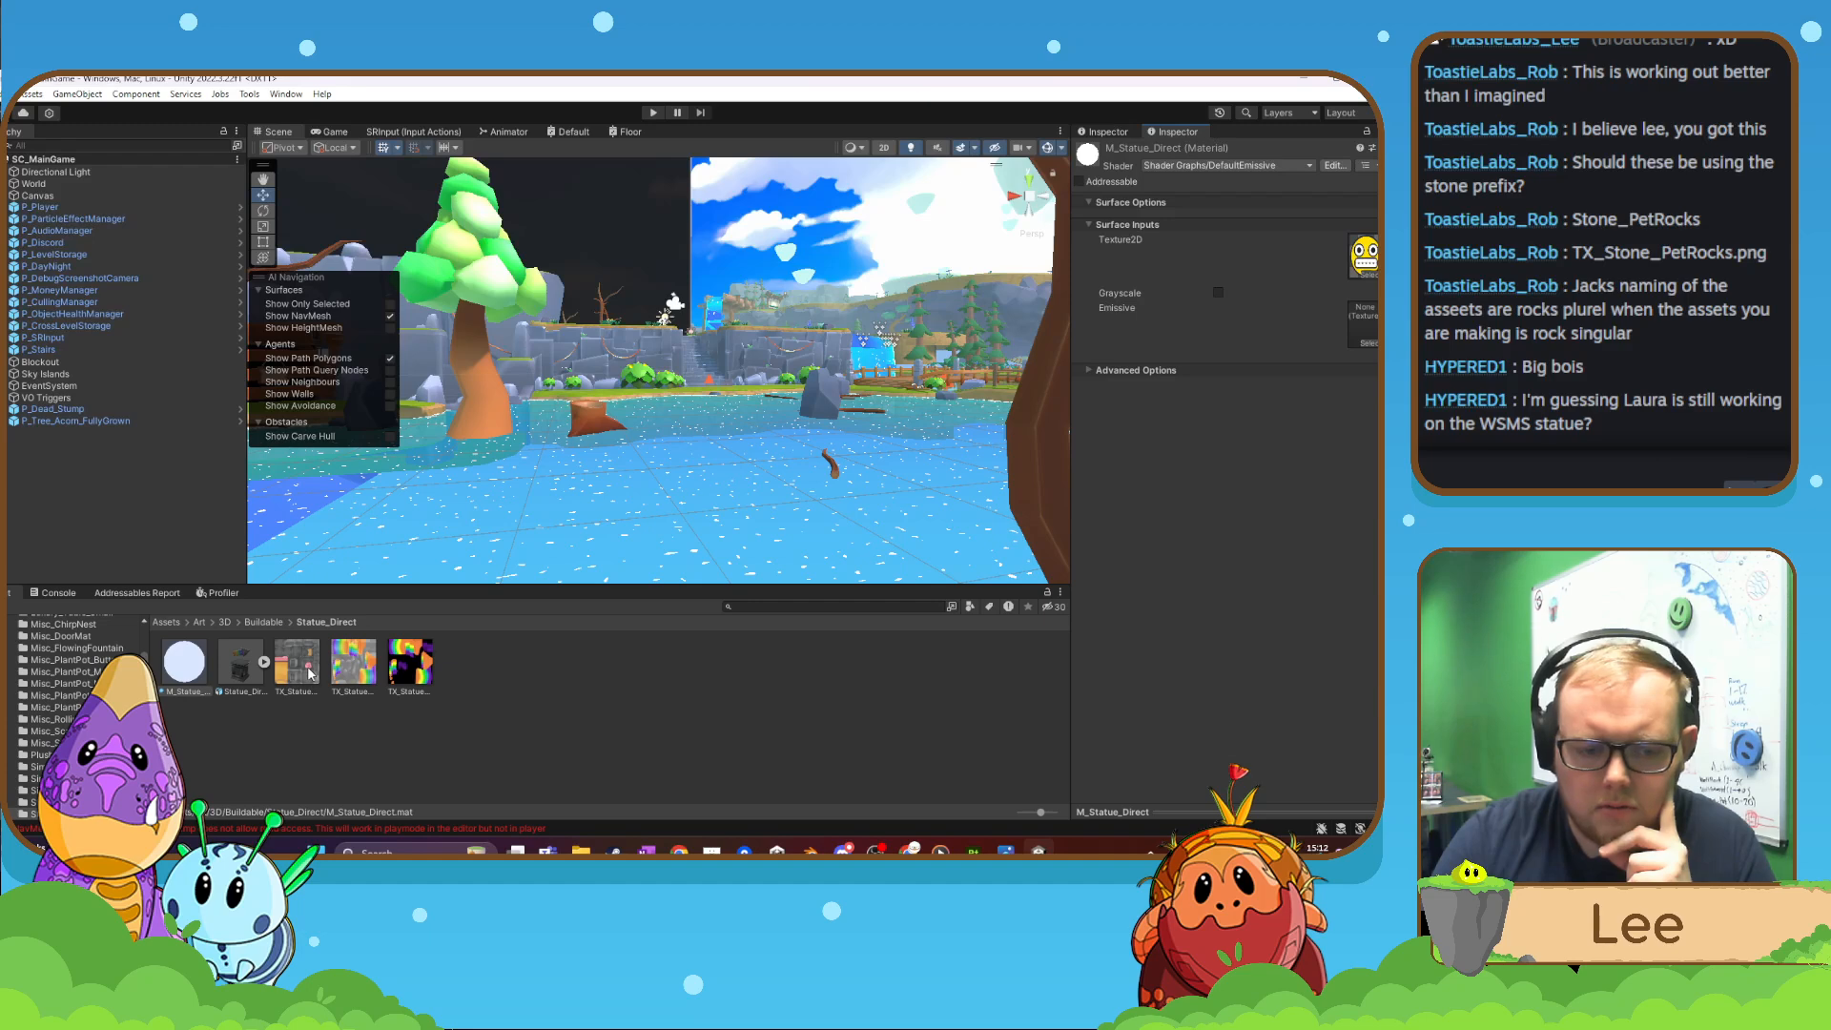
- Assign TX_Statue_Direct_Emissive as the Emissive map and TX_Statue_Direct as the Texture2D of M_Statue_Direct
left_click_drag(329, 676, 1362, 324)
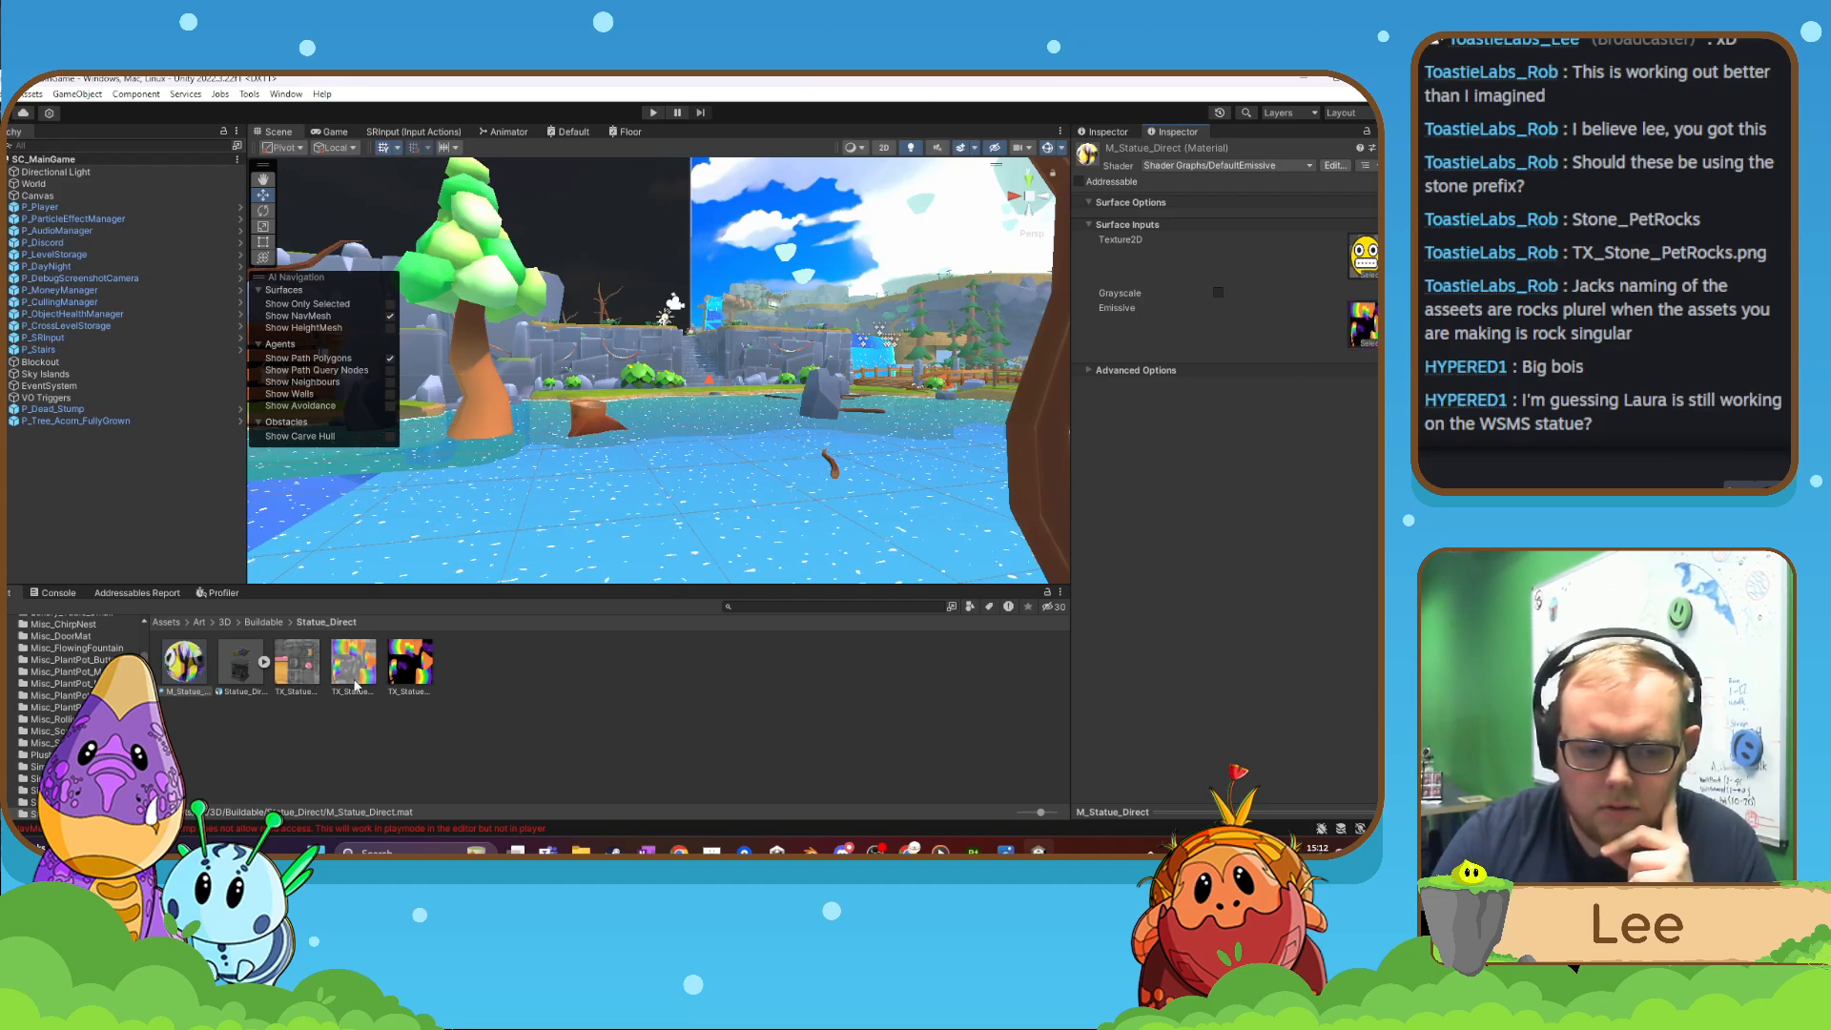
left_click_drag(355, 684, 1364, 256)
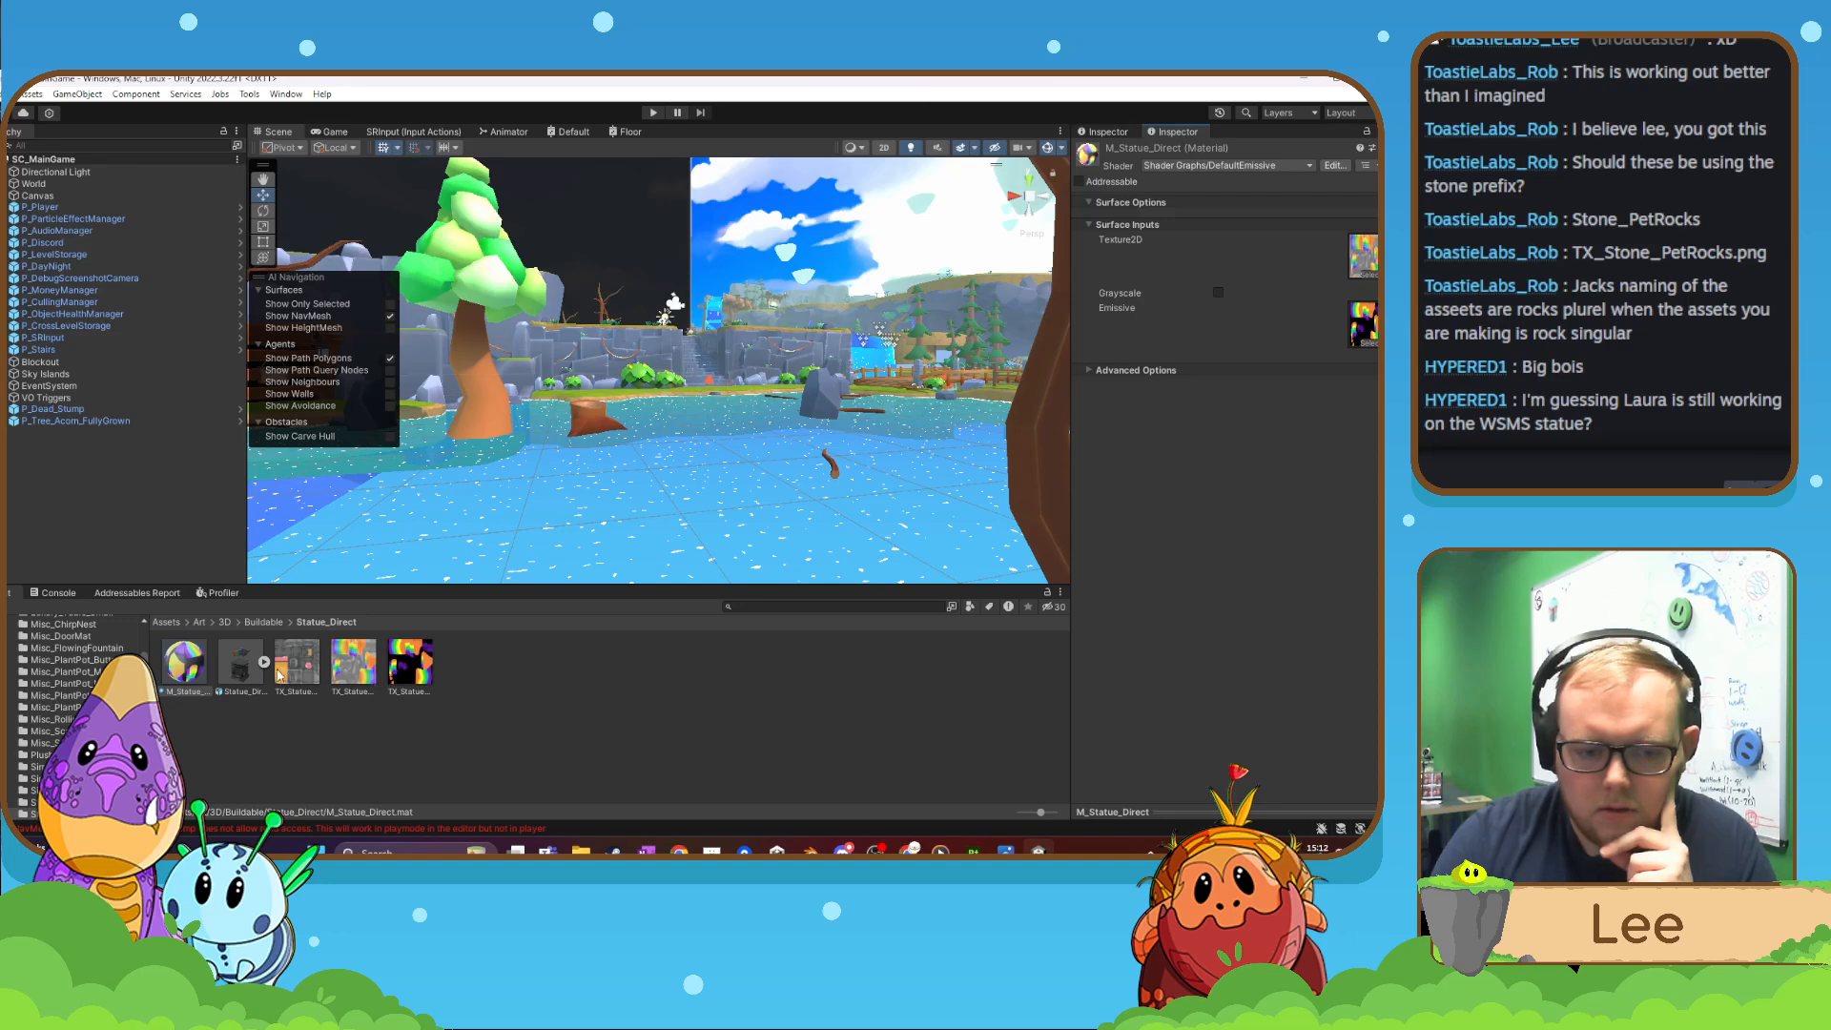
mouse_move(279, 675)
left_mouse_down()
mouse_move(1352, 272)
mouse_move(504, 682)
mouse_move(307, 681)
left_mouse_up()
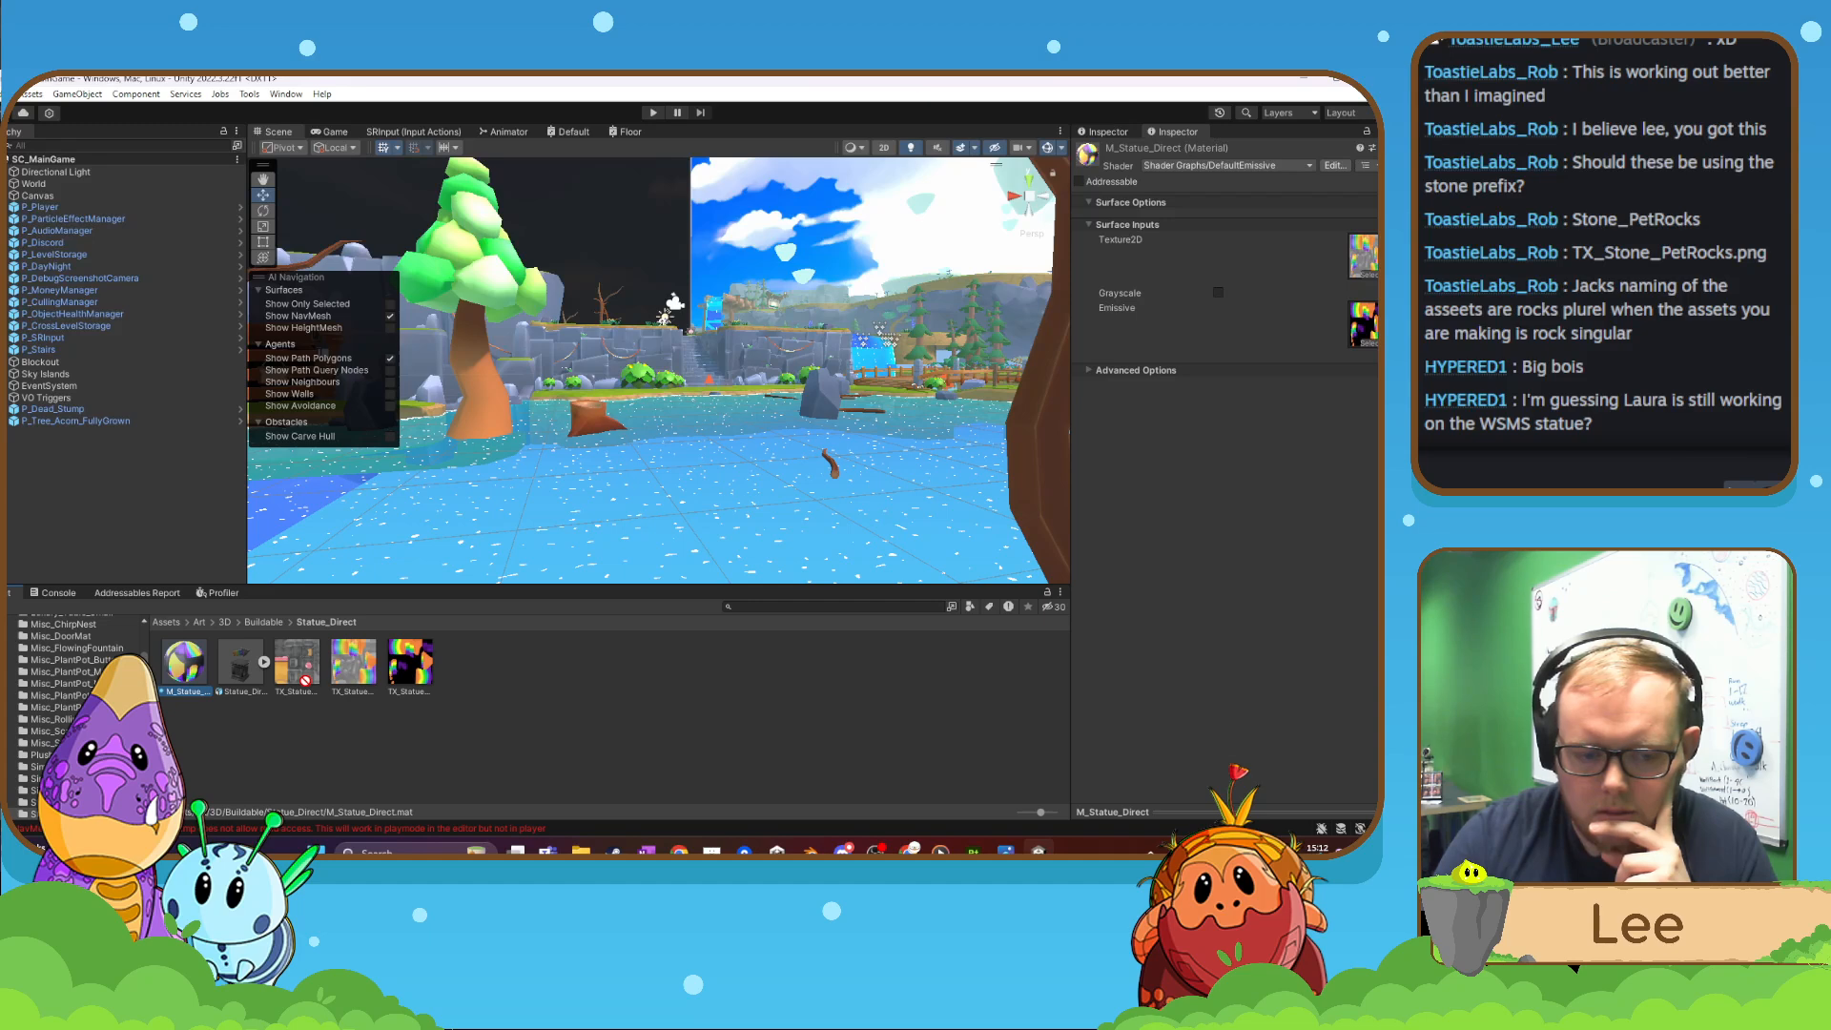
left_click_drag(305, 681, 319, 740)
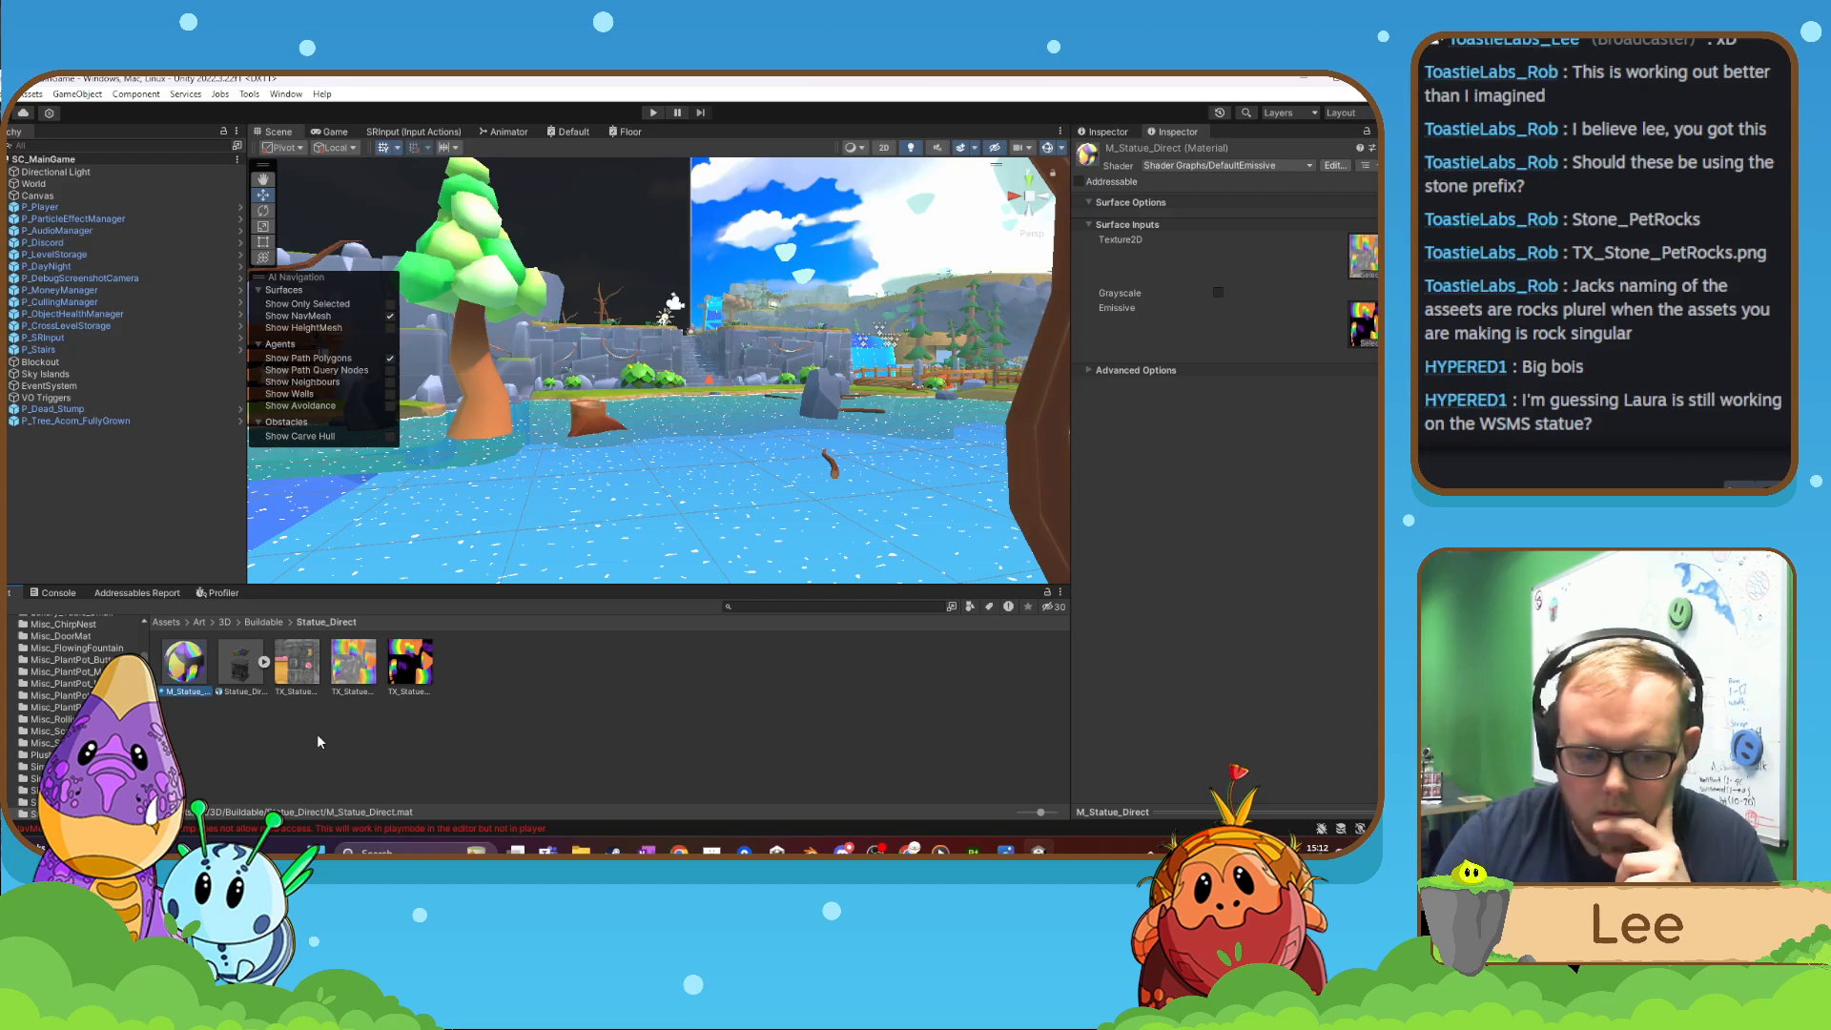
- Create a second material named M_Statue_Direct_Base in the Statue_Direct folder
right_click(499, 703)
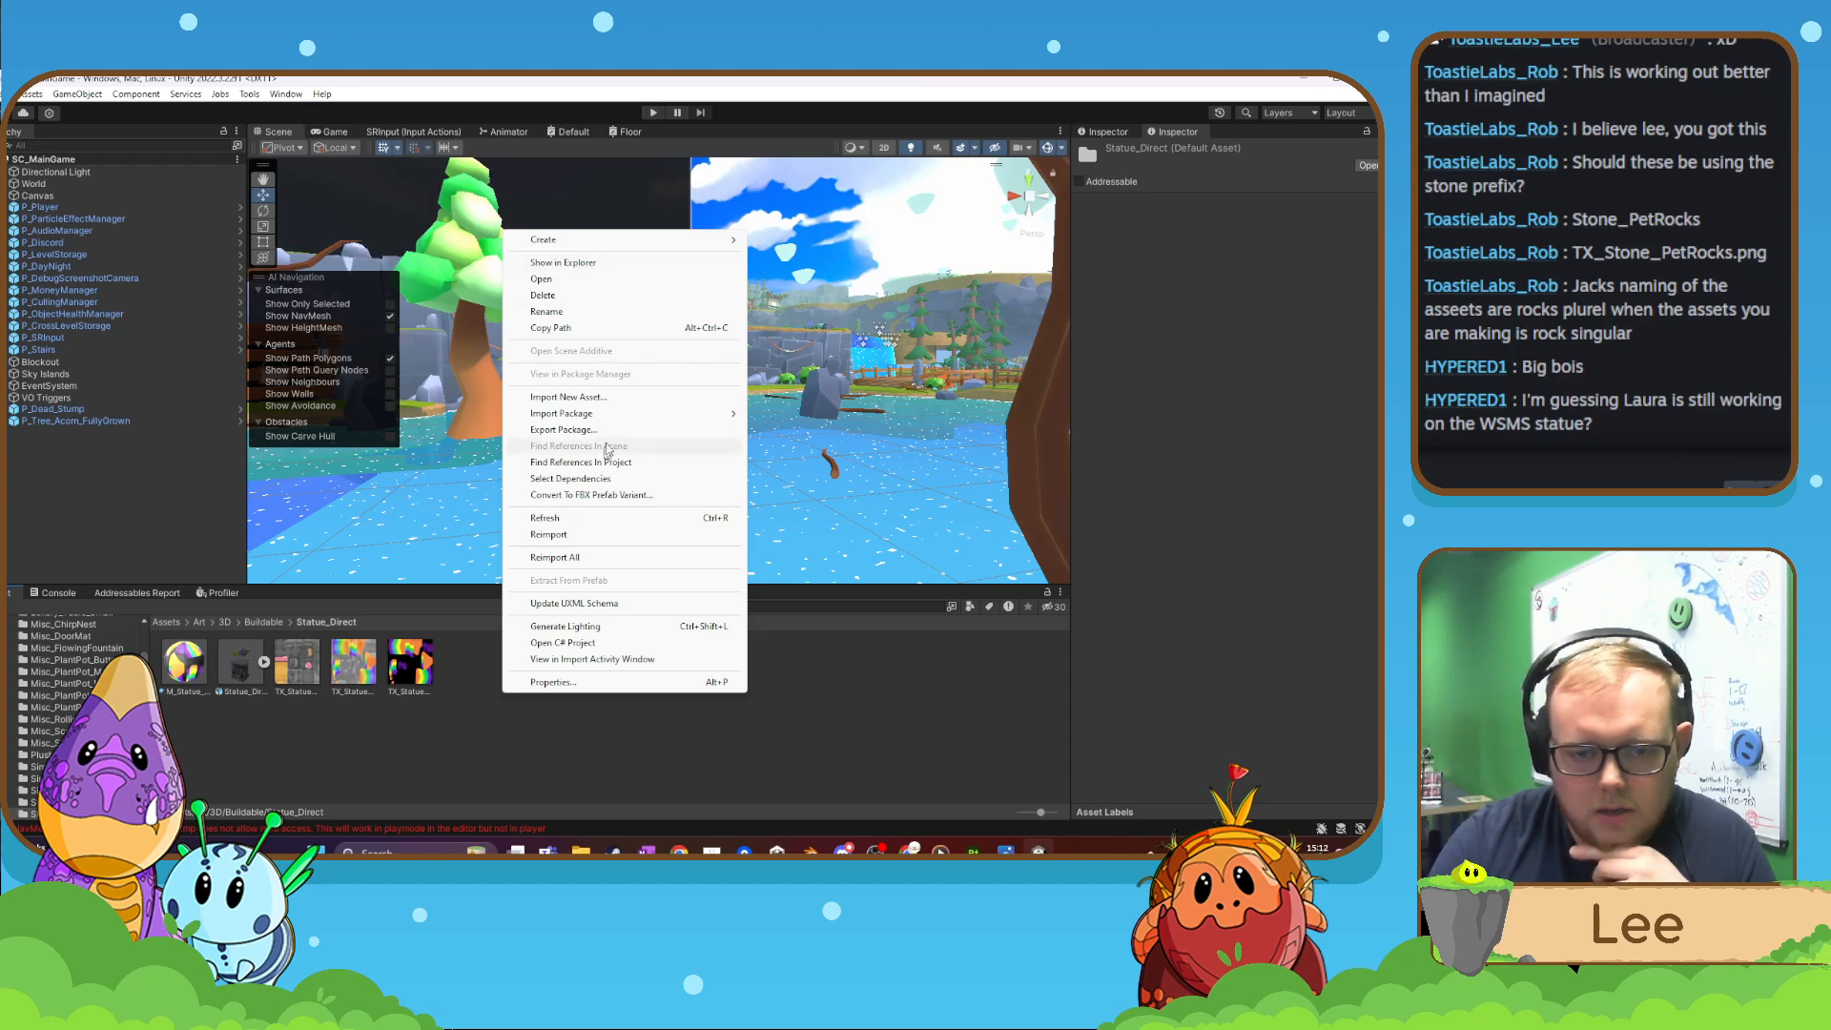
mouse_move(622, 250)
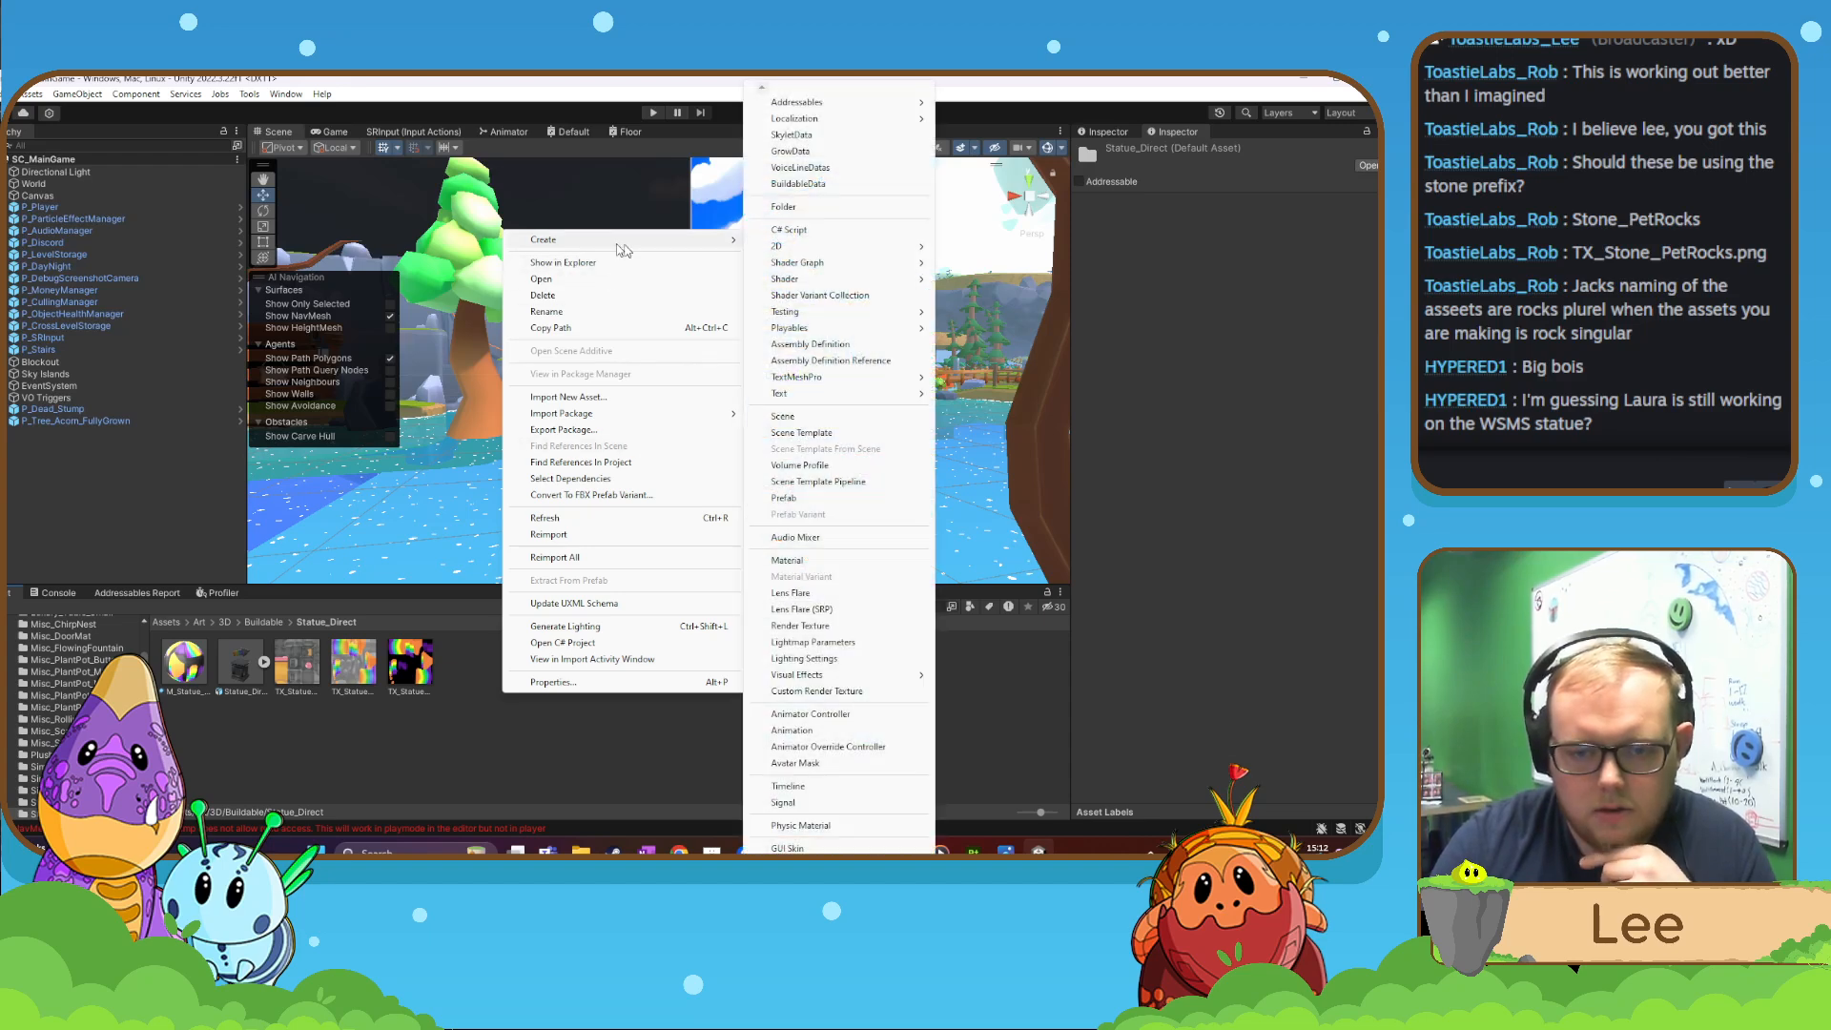
left_click(796, 560)
type("M")
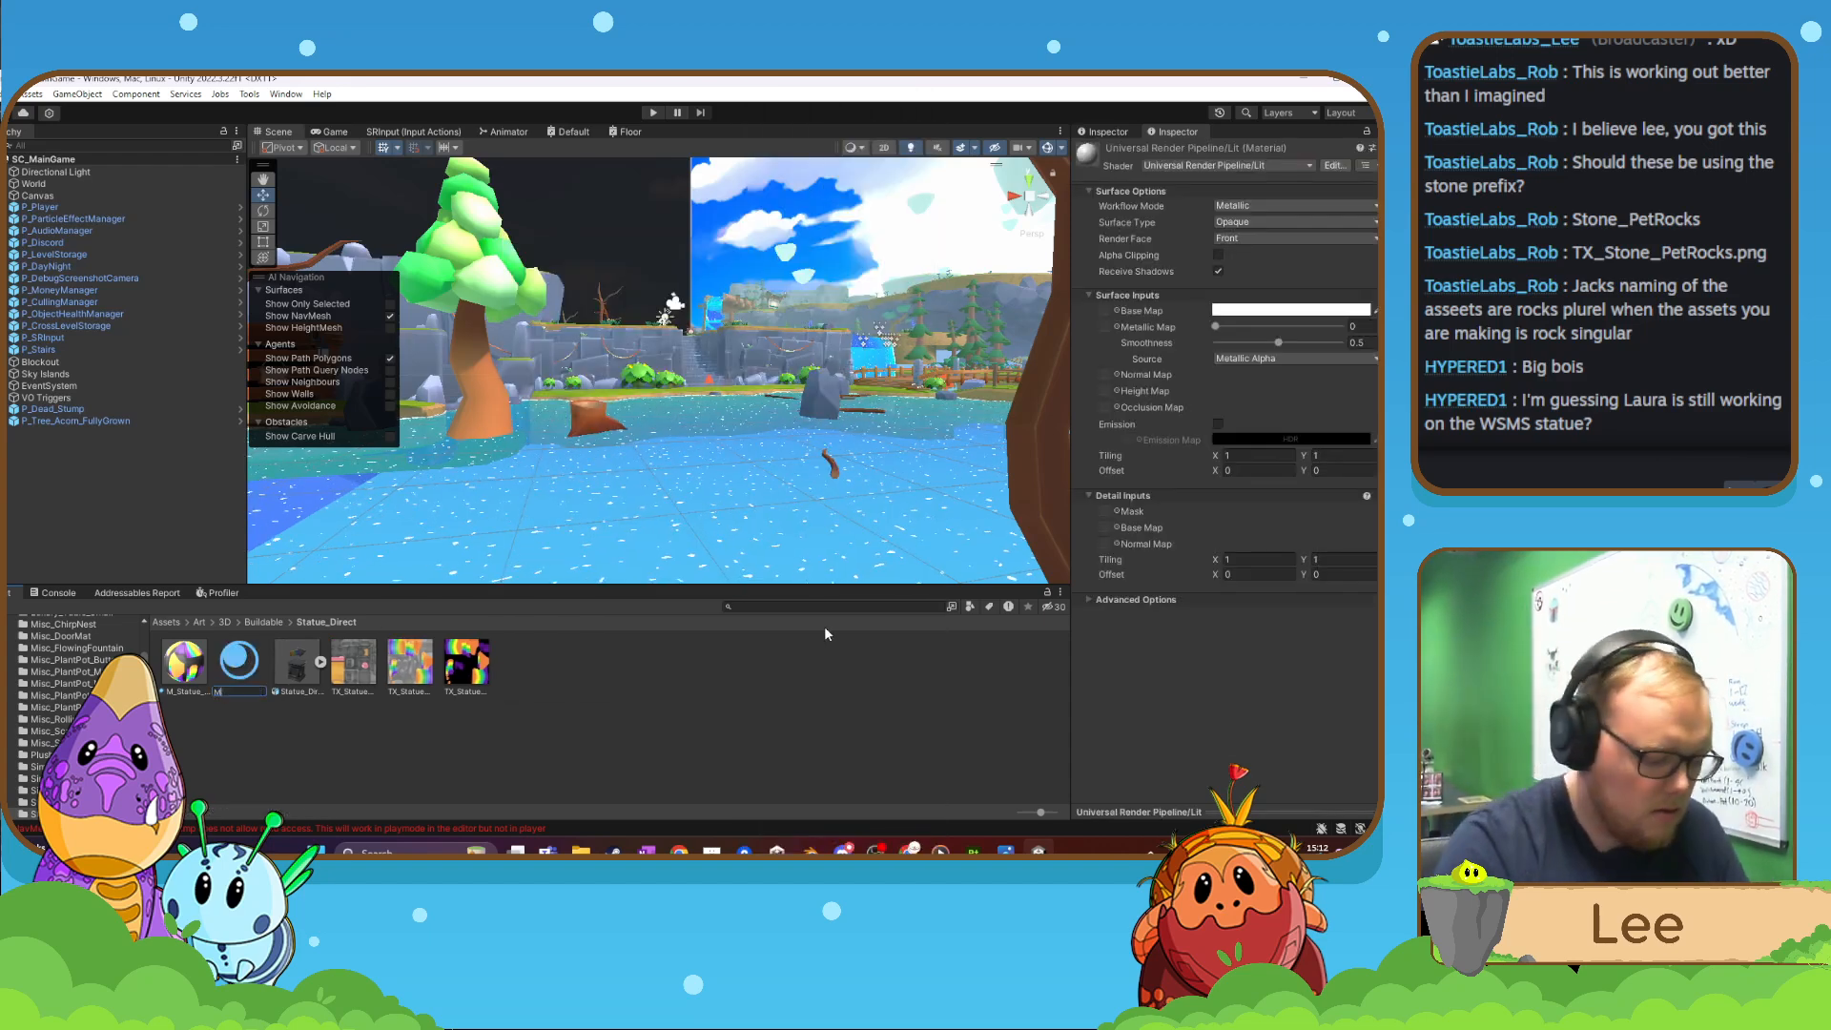
type("_Statue")
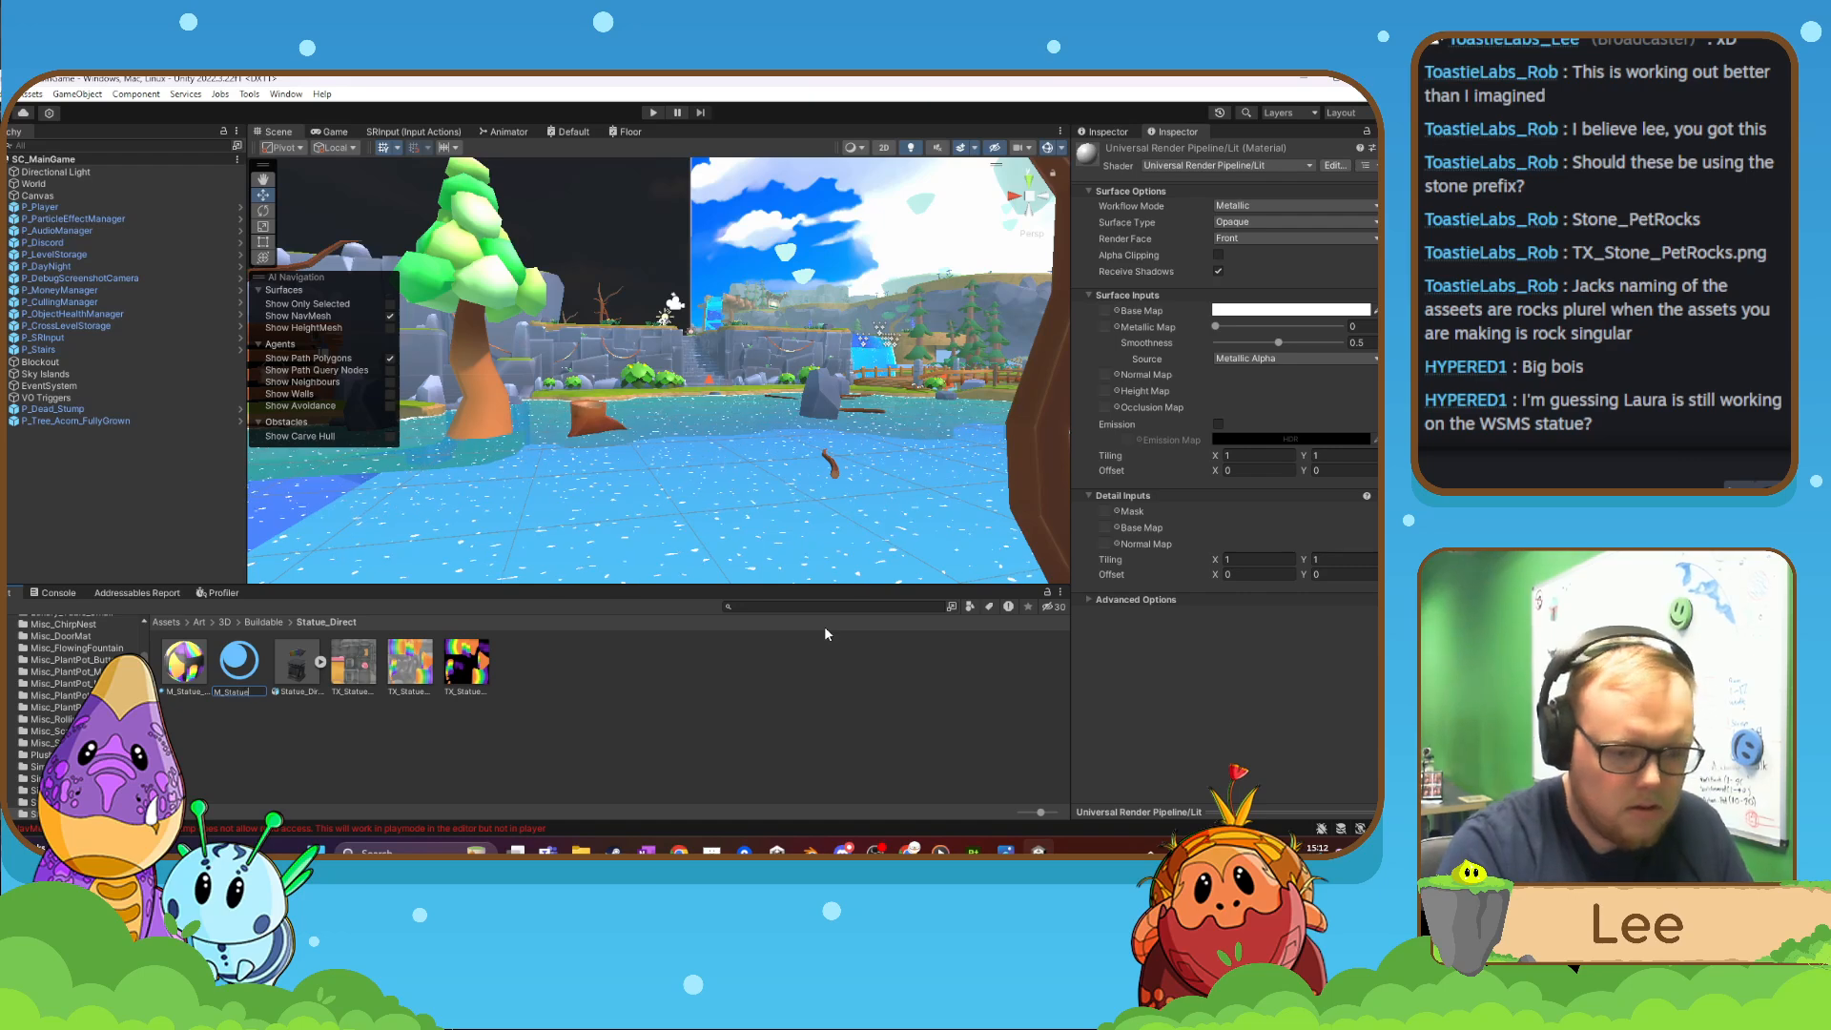
type("_")
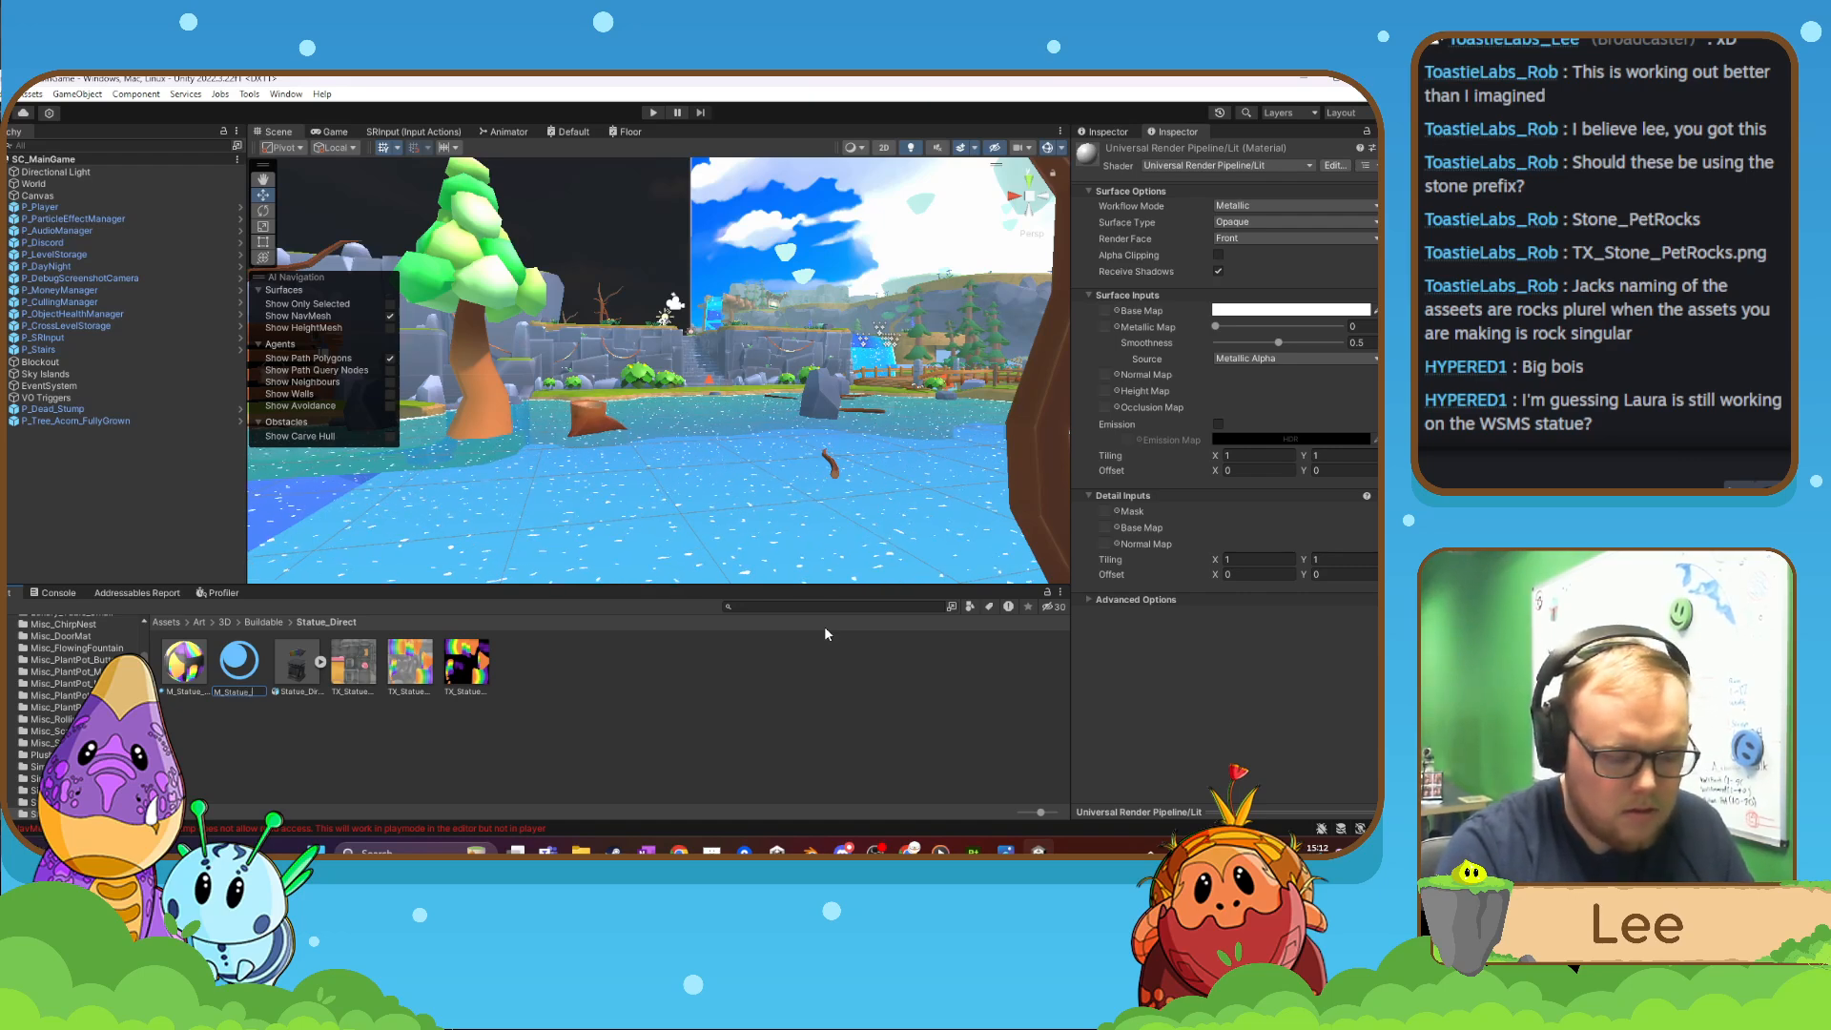
type("Direct_Base")
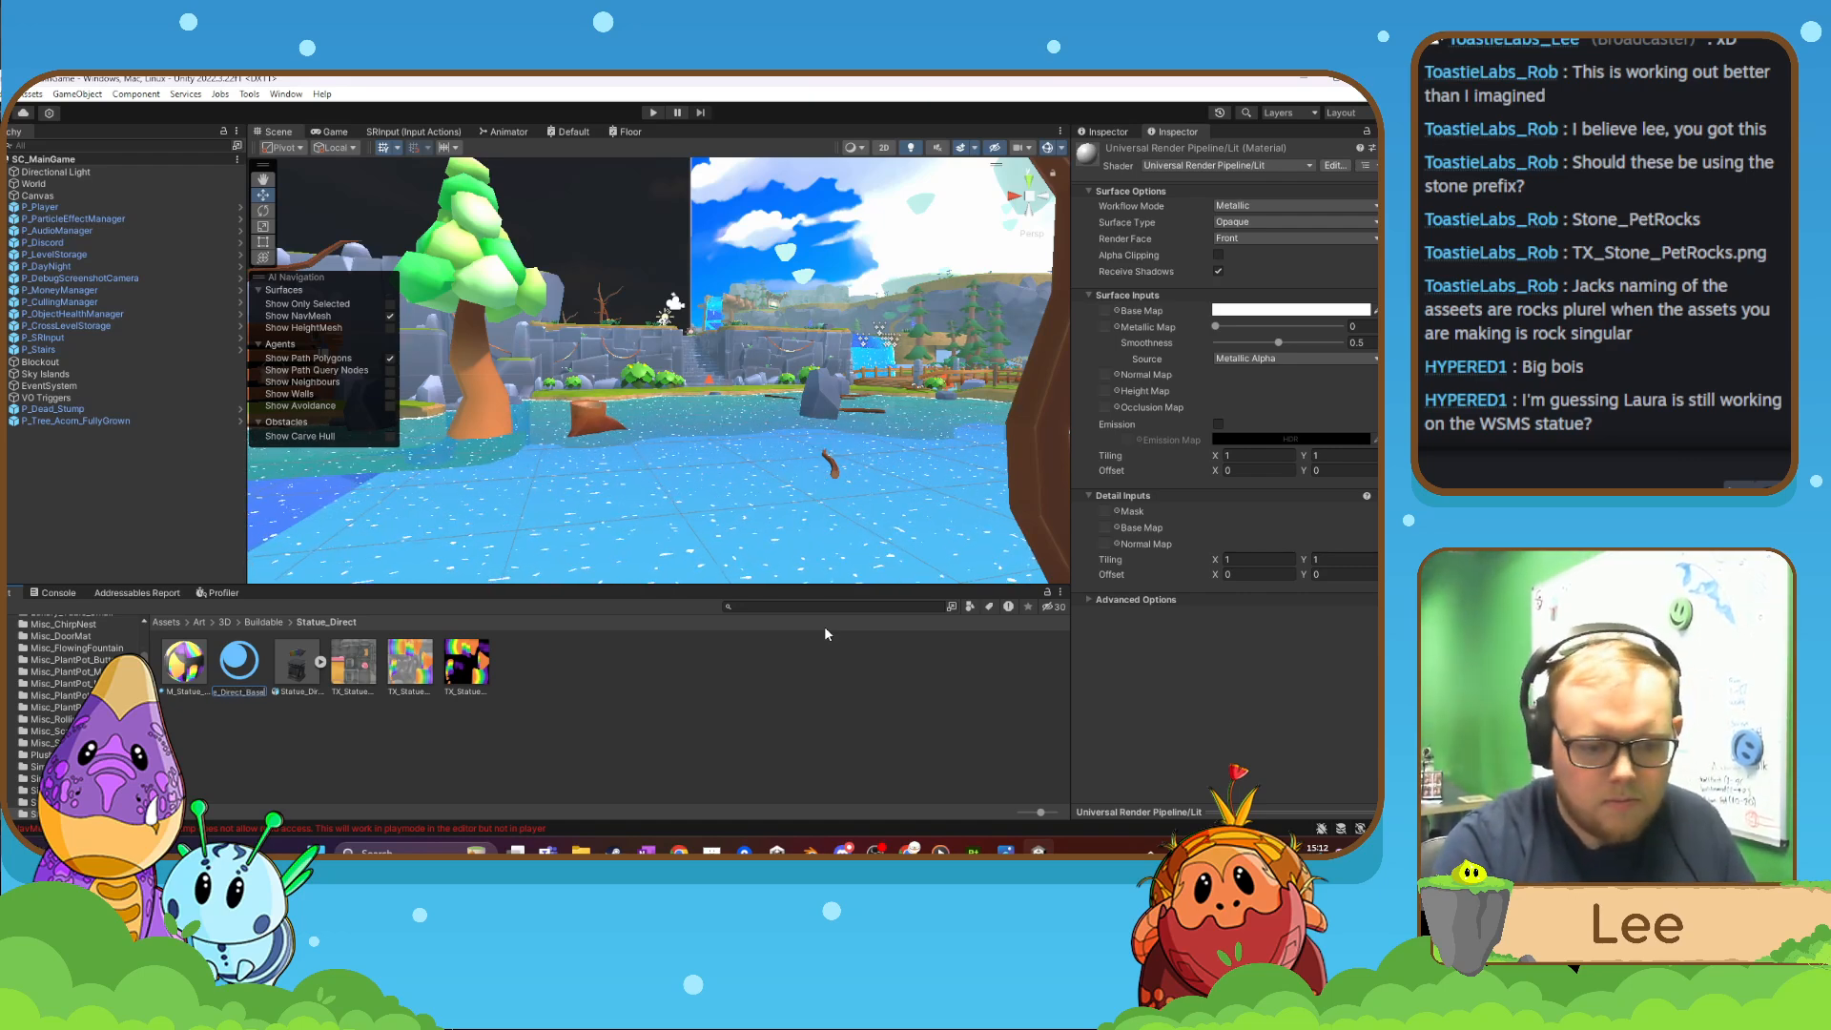
key("Return")
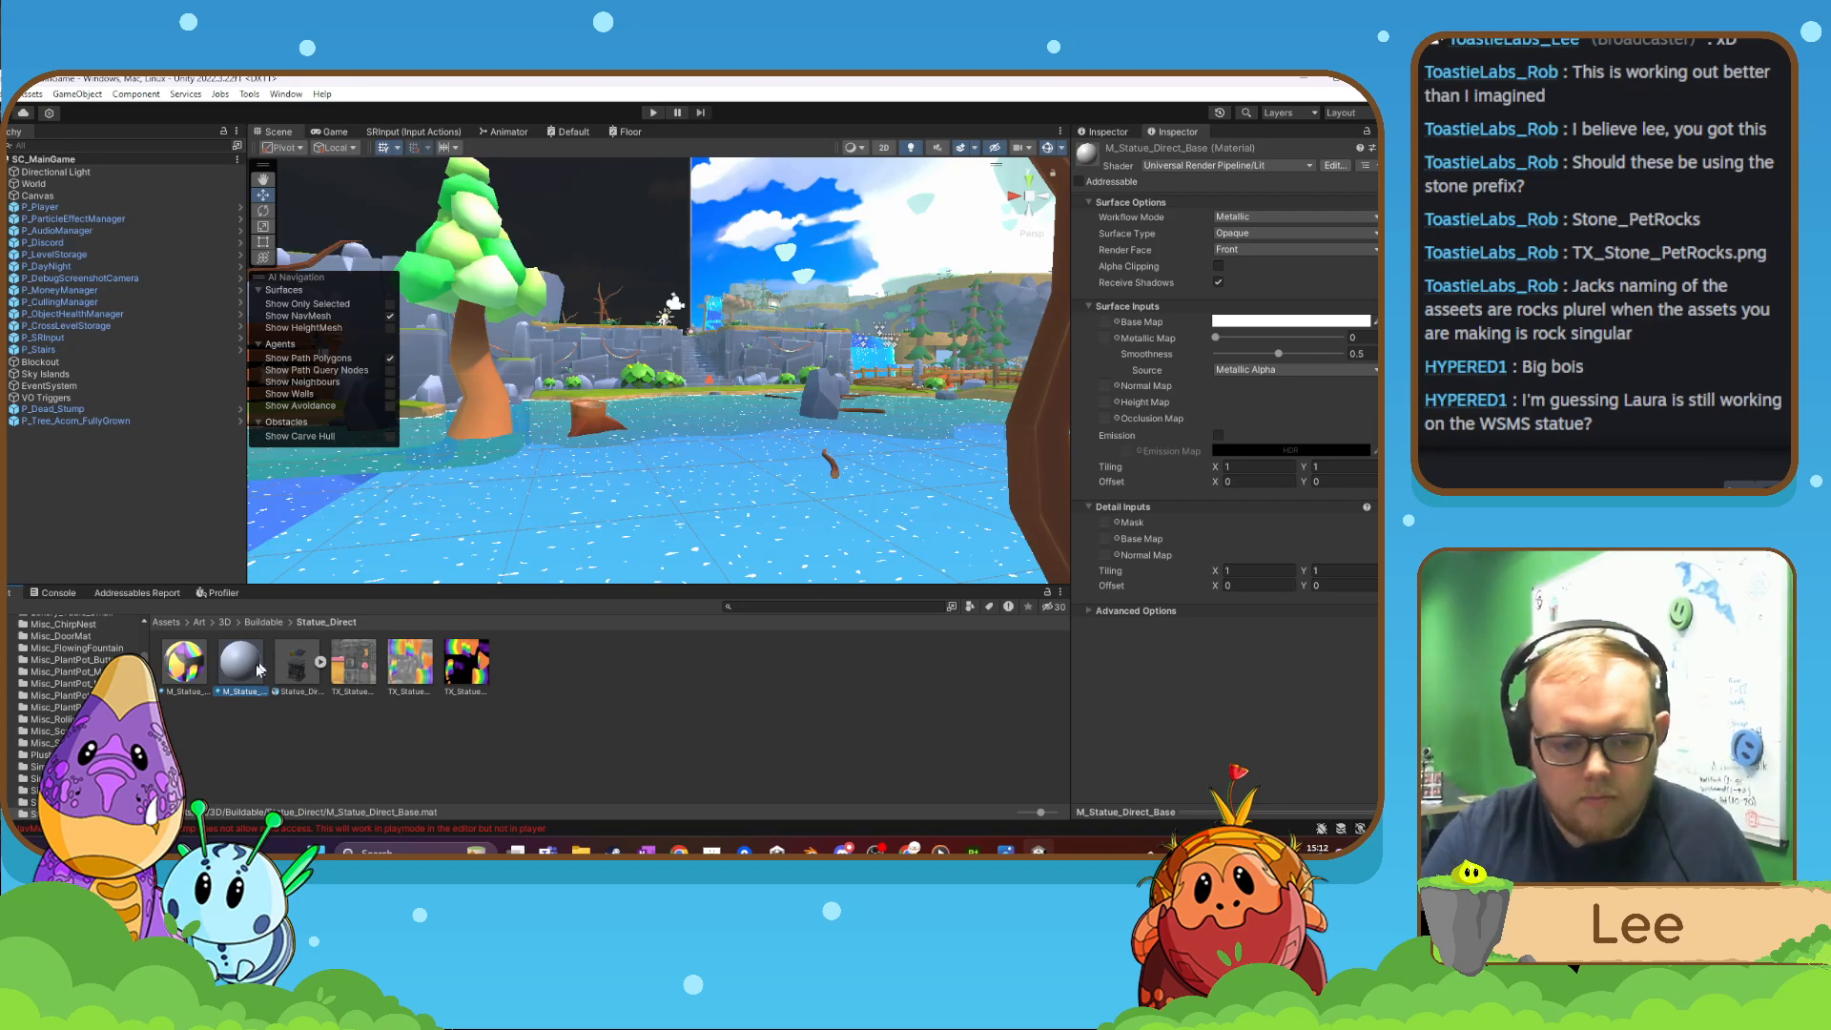
- Set M_Statue_Direct_Base to the Shader Graphs/Default shader and give it the TX_Statue_Base texture
left_click(1186, 168)
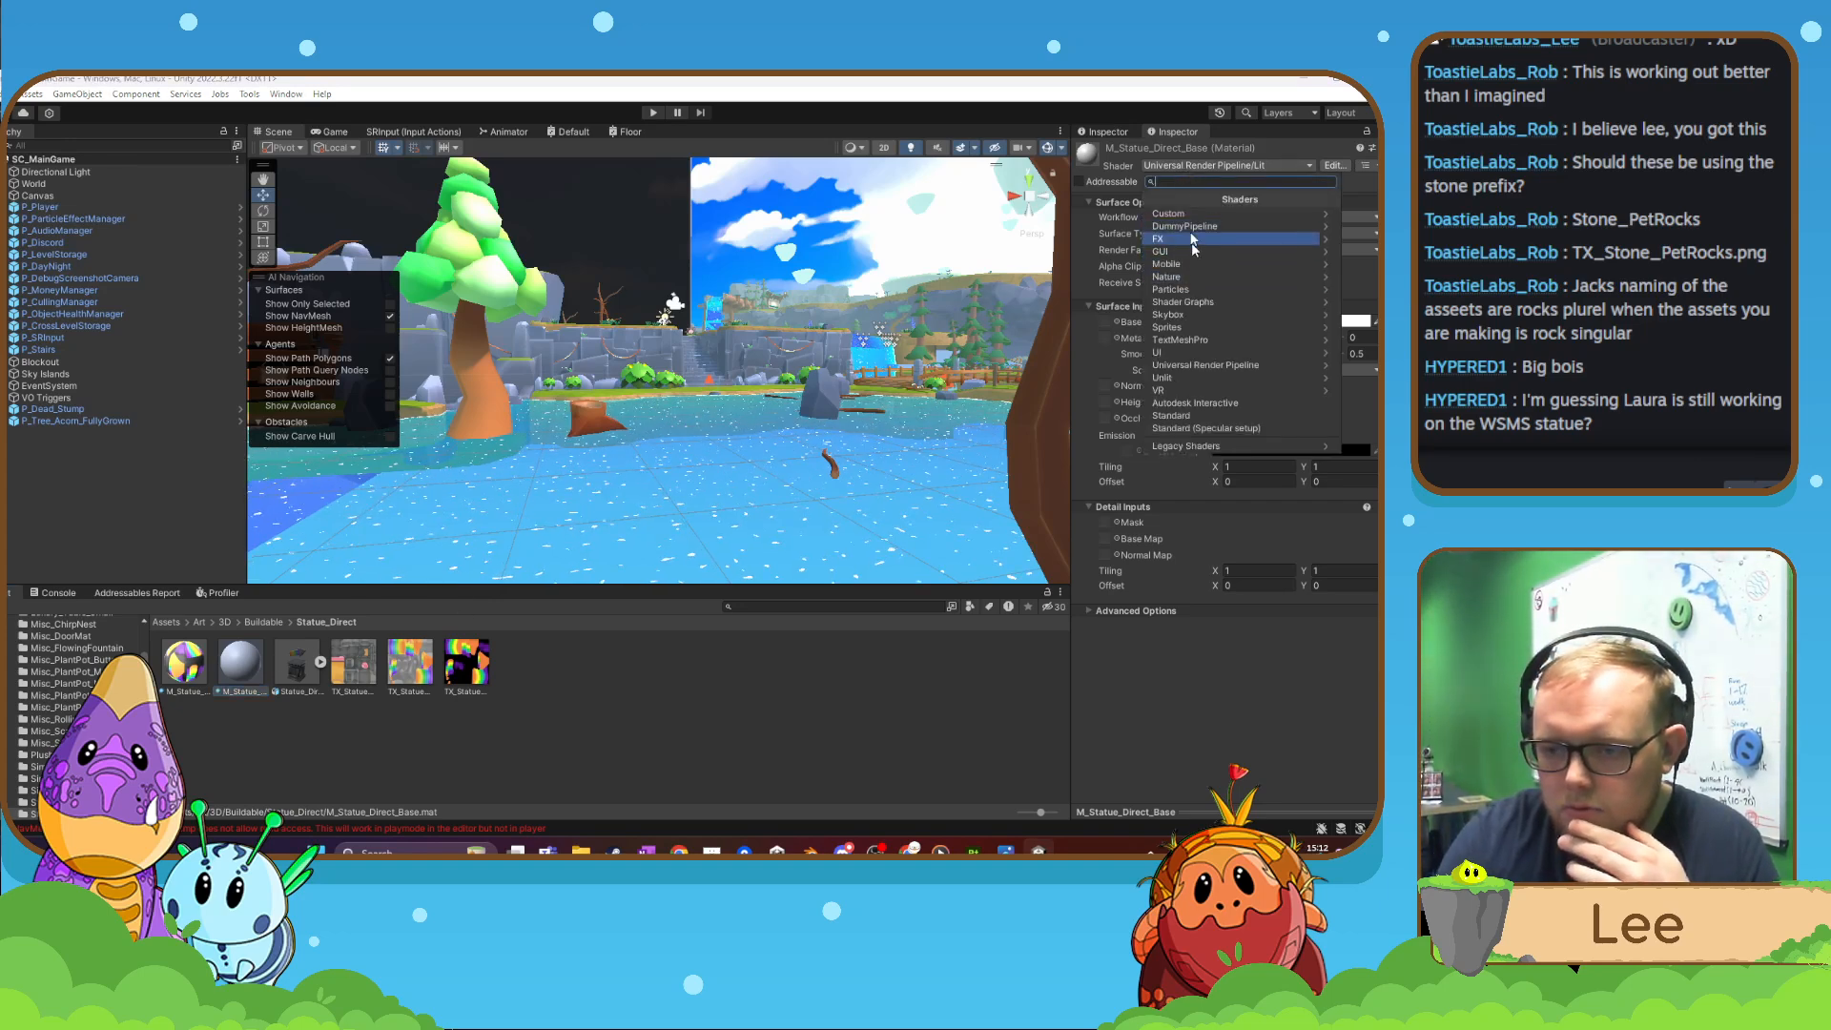
left_click(1186, 303)
left_click(1200, 238)
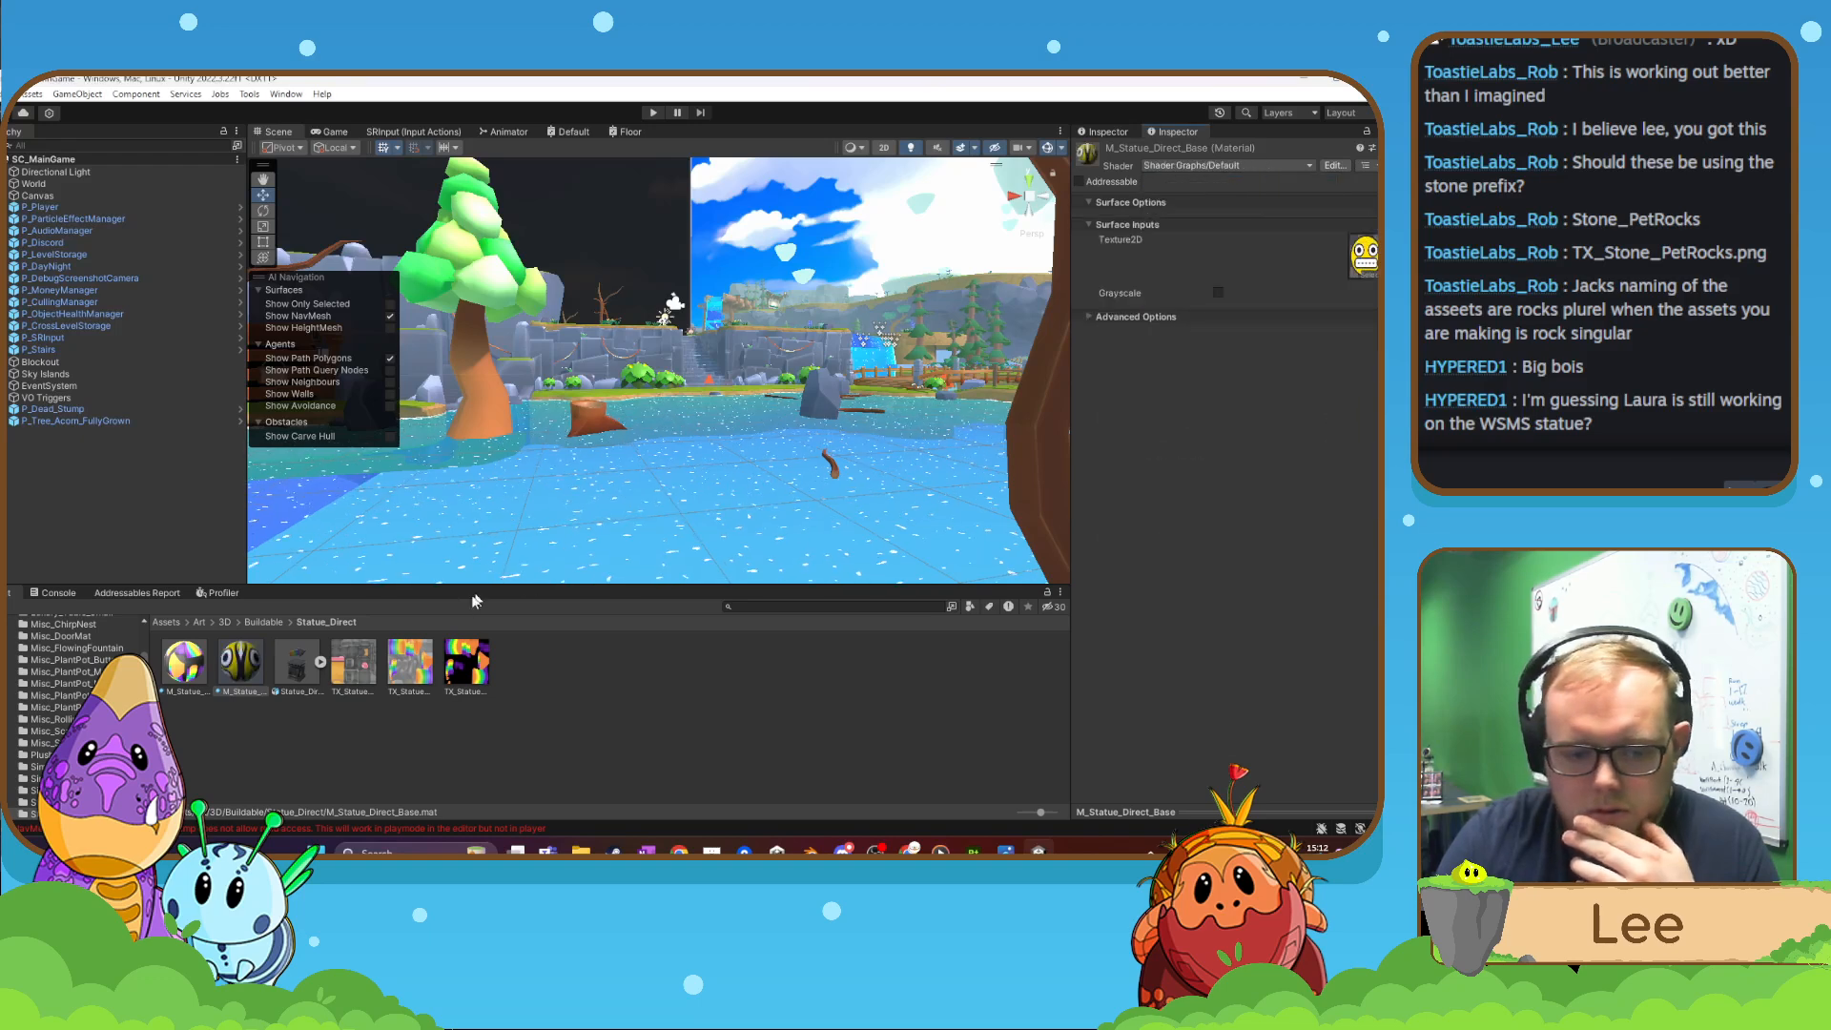
left_click_drag(355, 665, 240, 663)
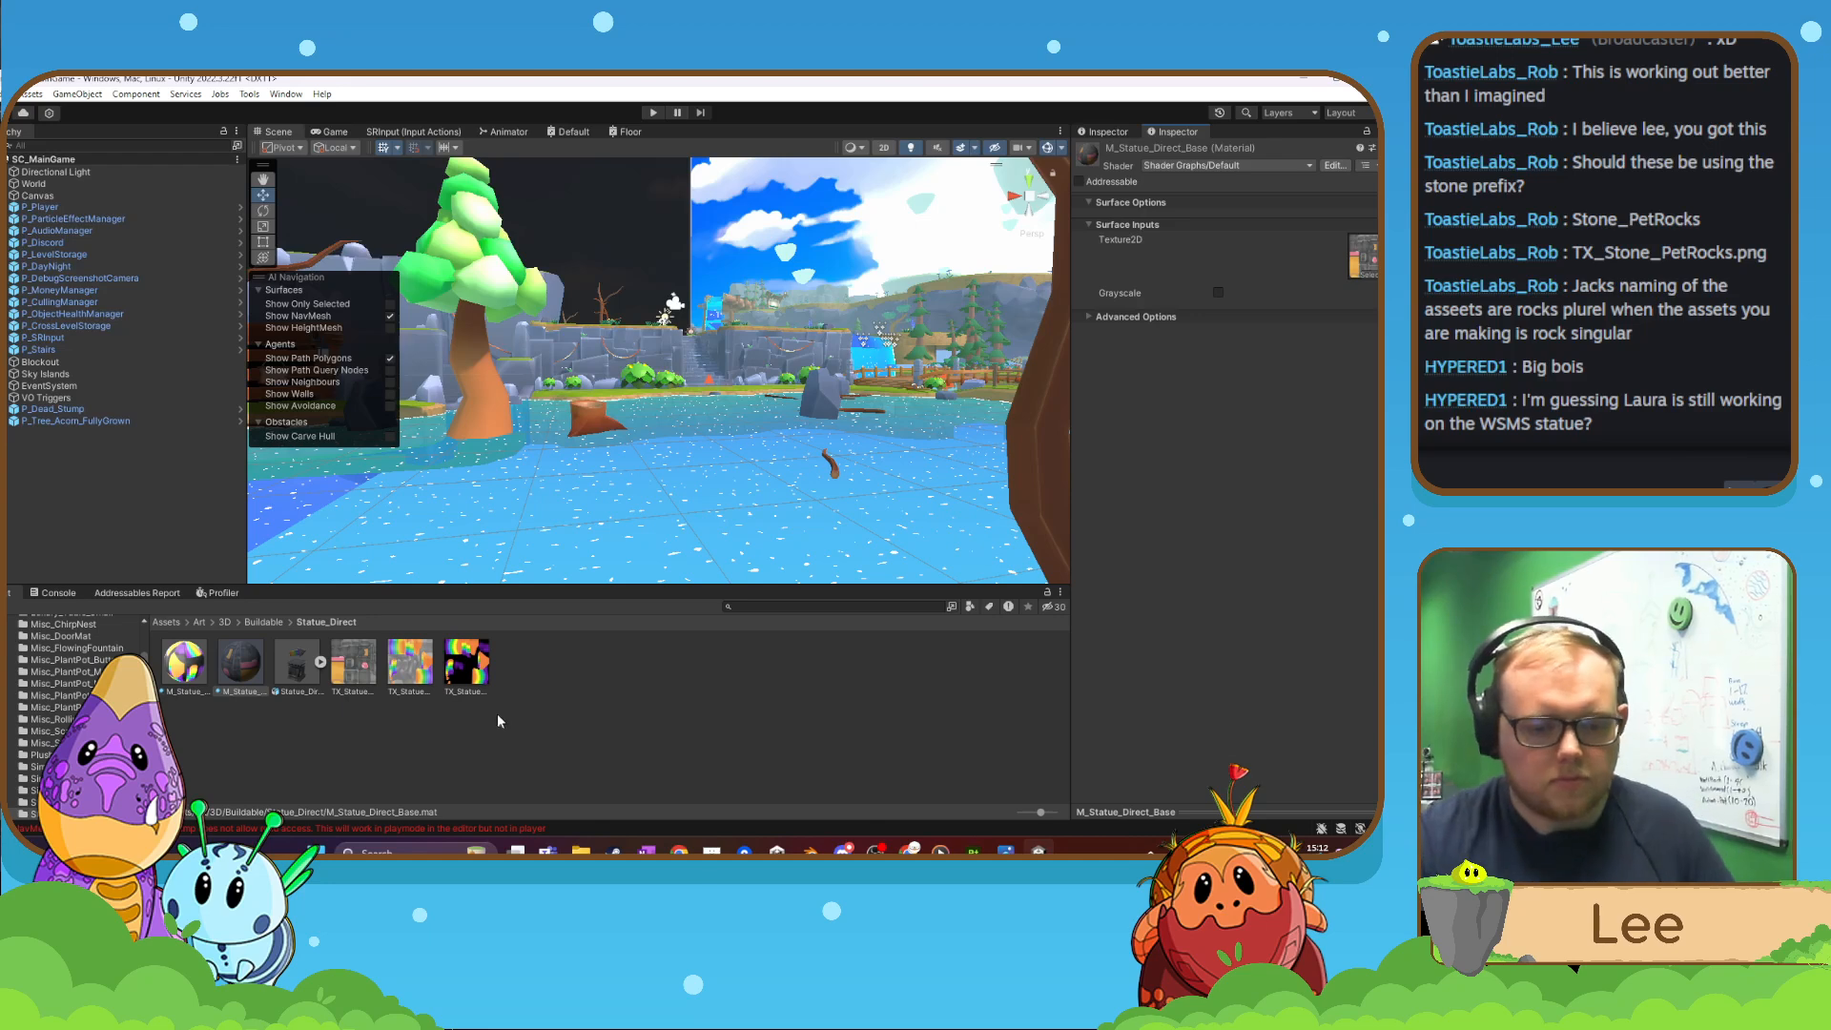
- Go to the Assets/Prefabs/Buildable folder
scroll(55, 739, "down", 2)
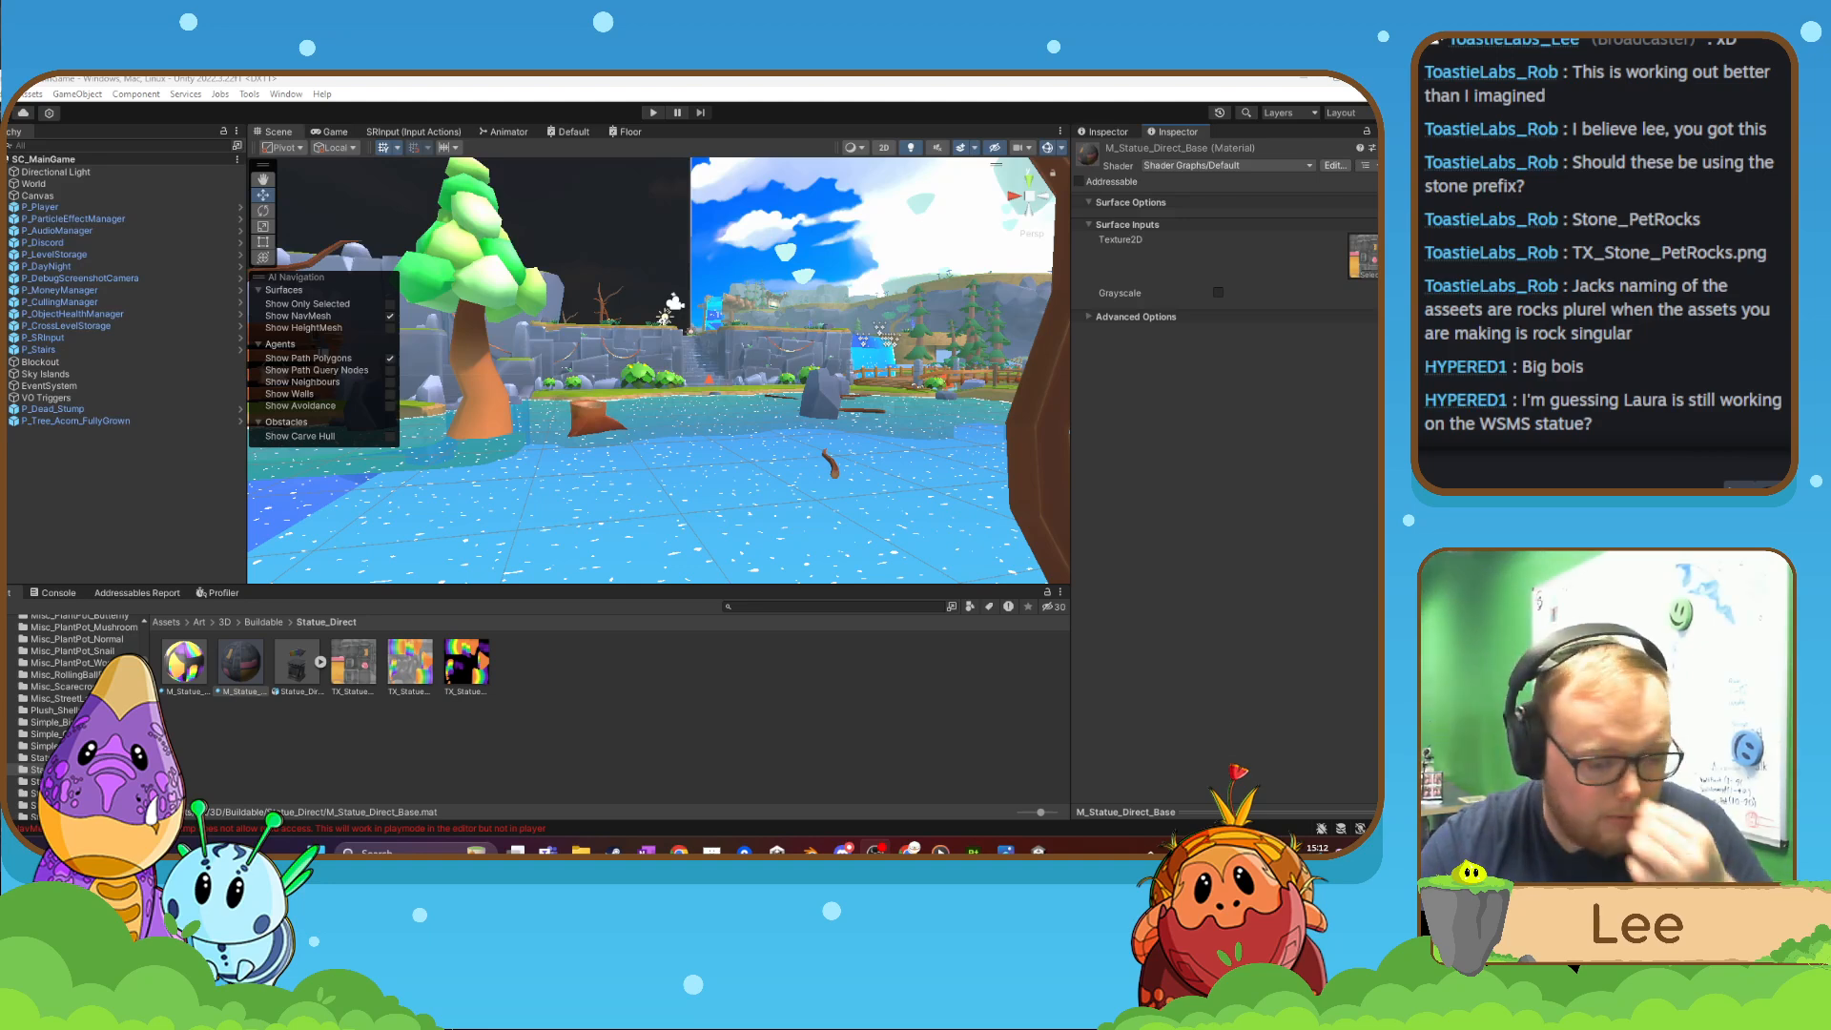
scroll(71, 716, "up", 15)
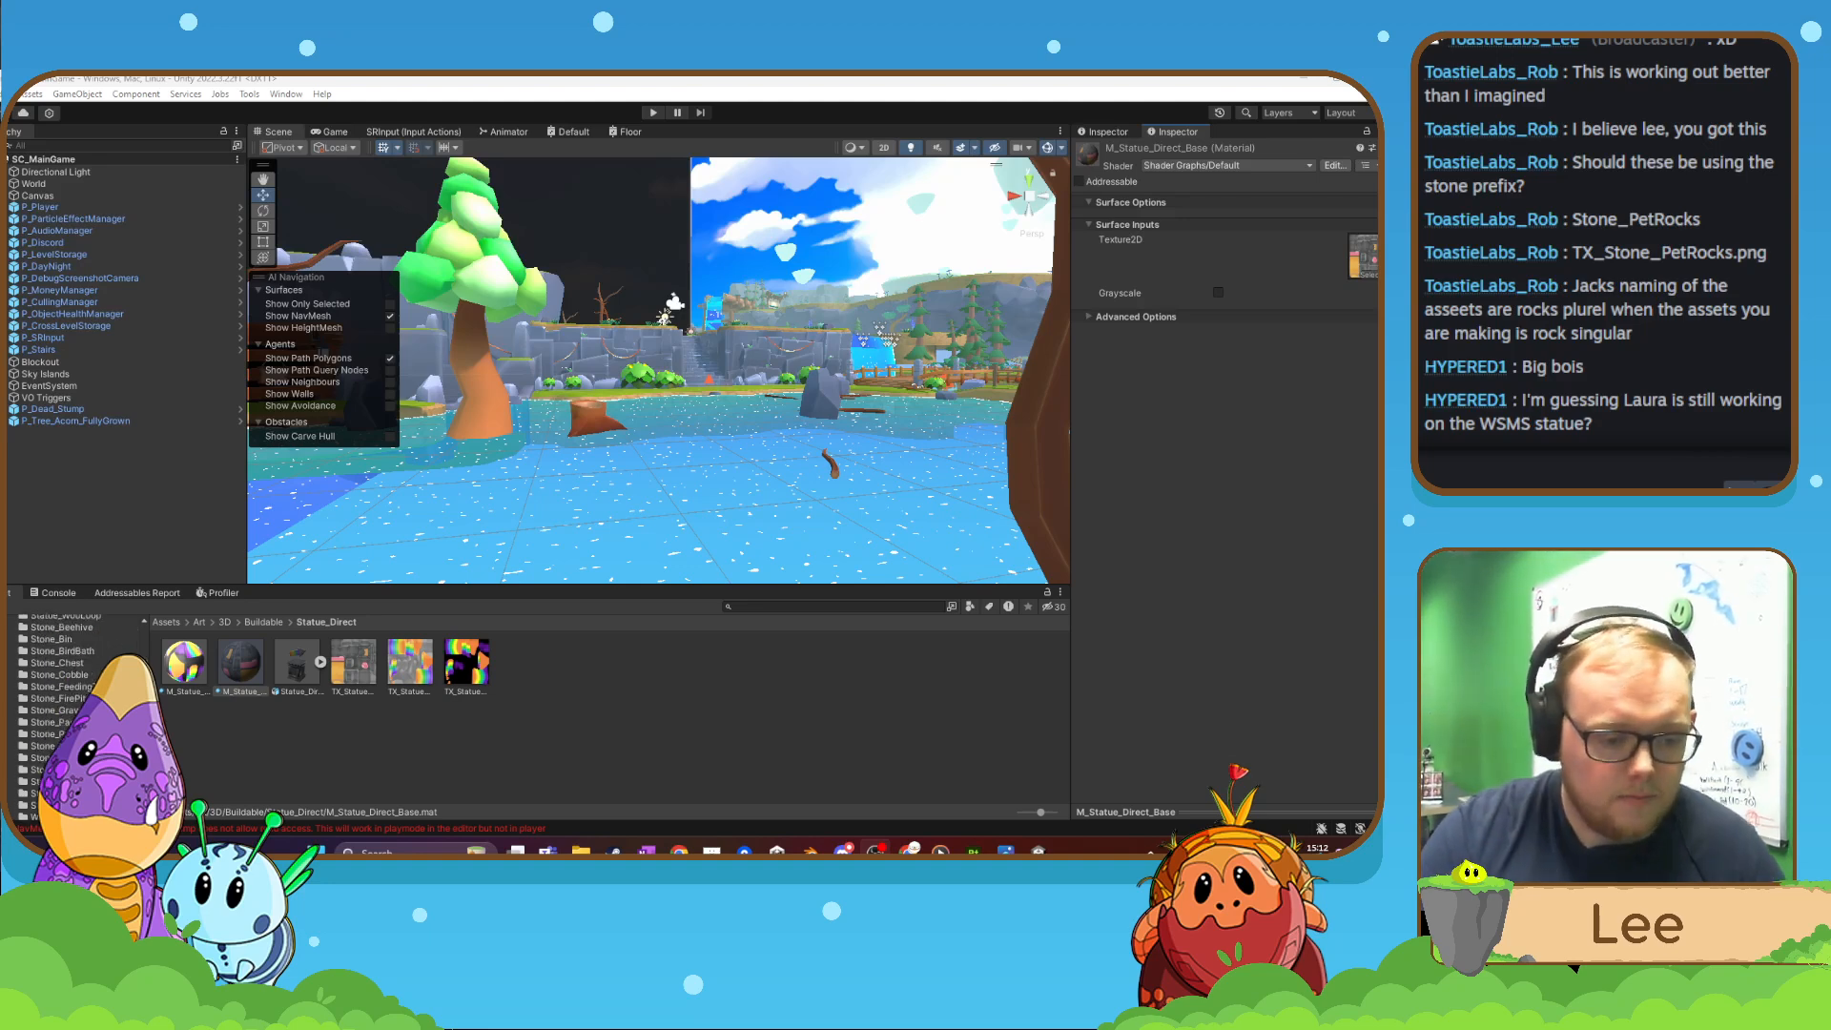
scroll(28, 706, "down", 4)
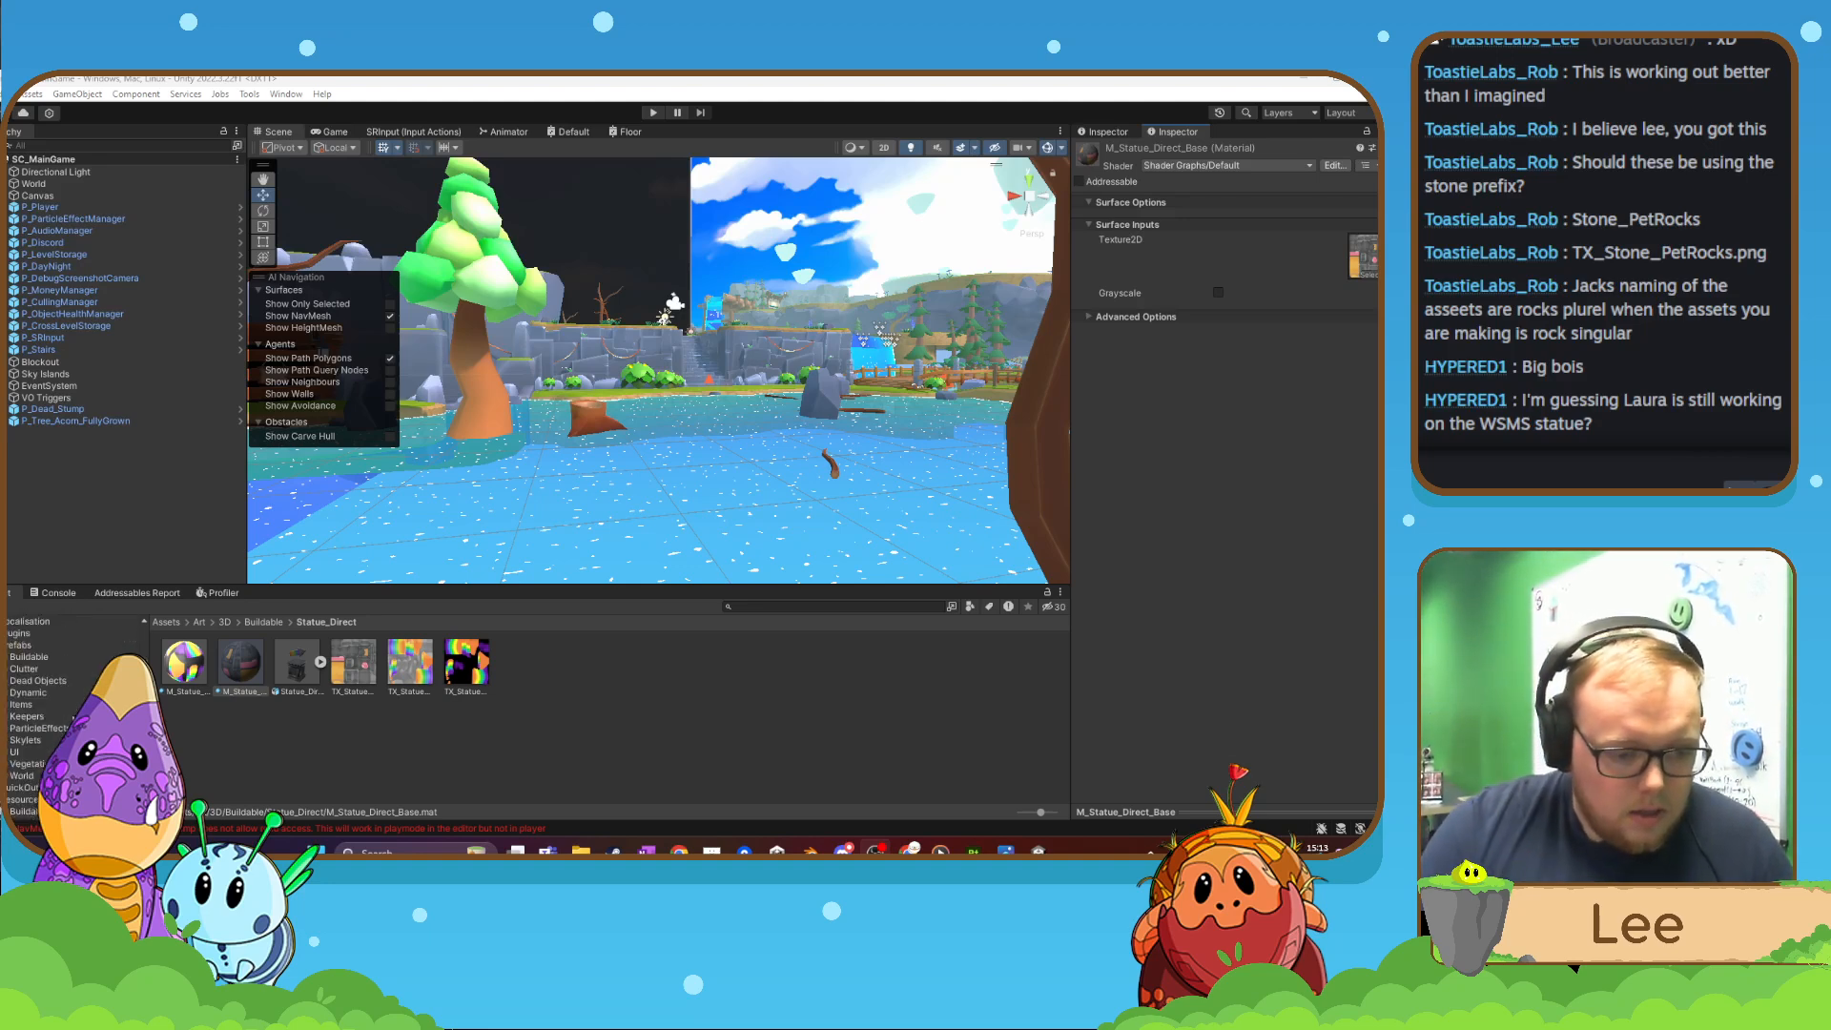
left_click(21, 658)
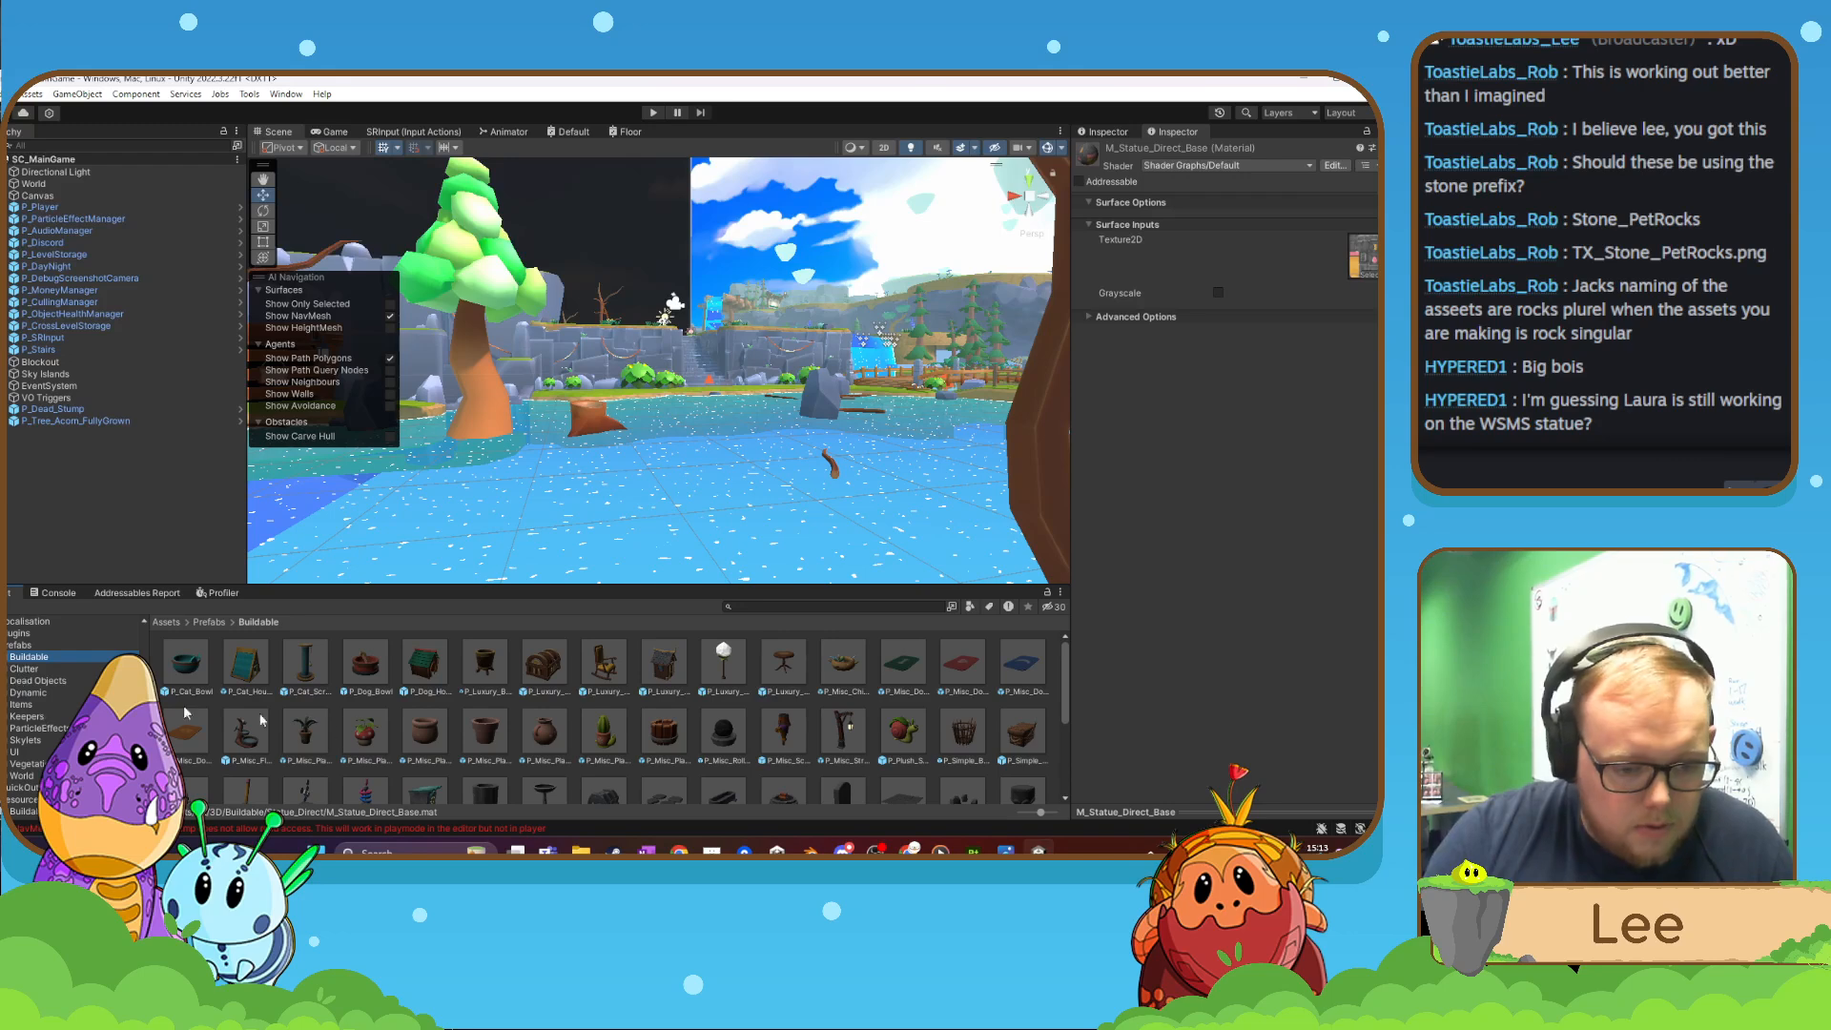
- Duplicate the P_Statue_WooLoop prefab in the Buildable prefabs folder
scroll(476, 725, "down", 2)
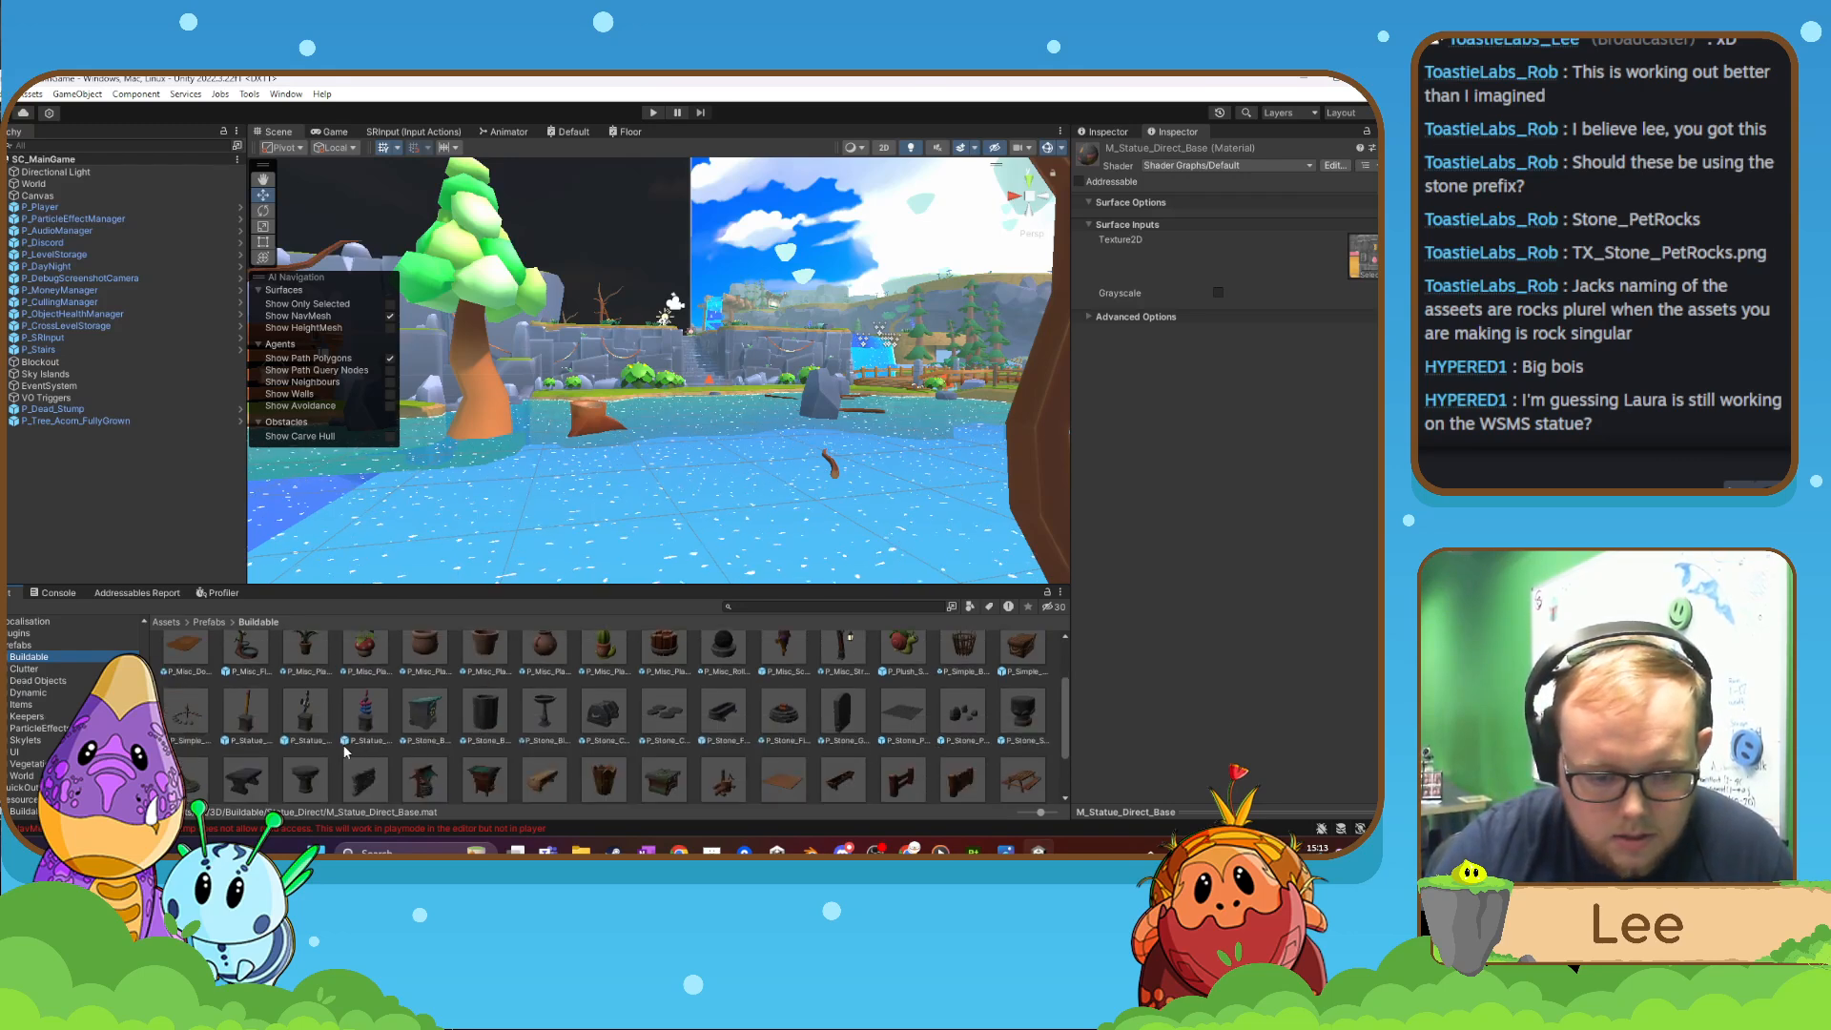
right_click(397, 758)
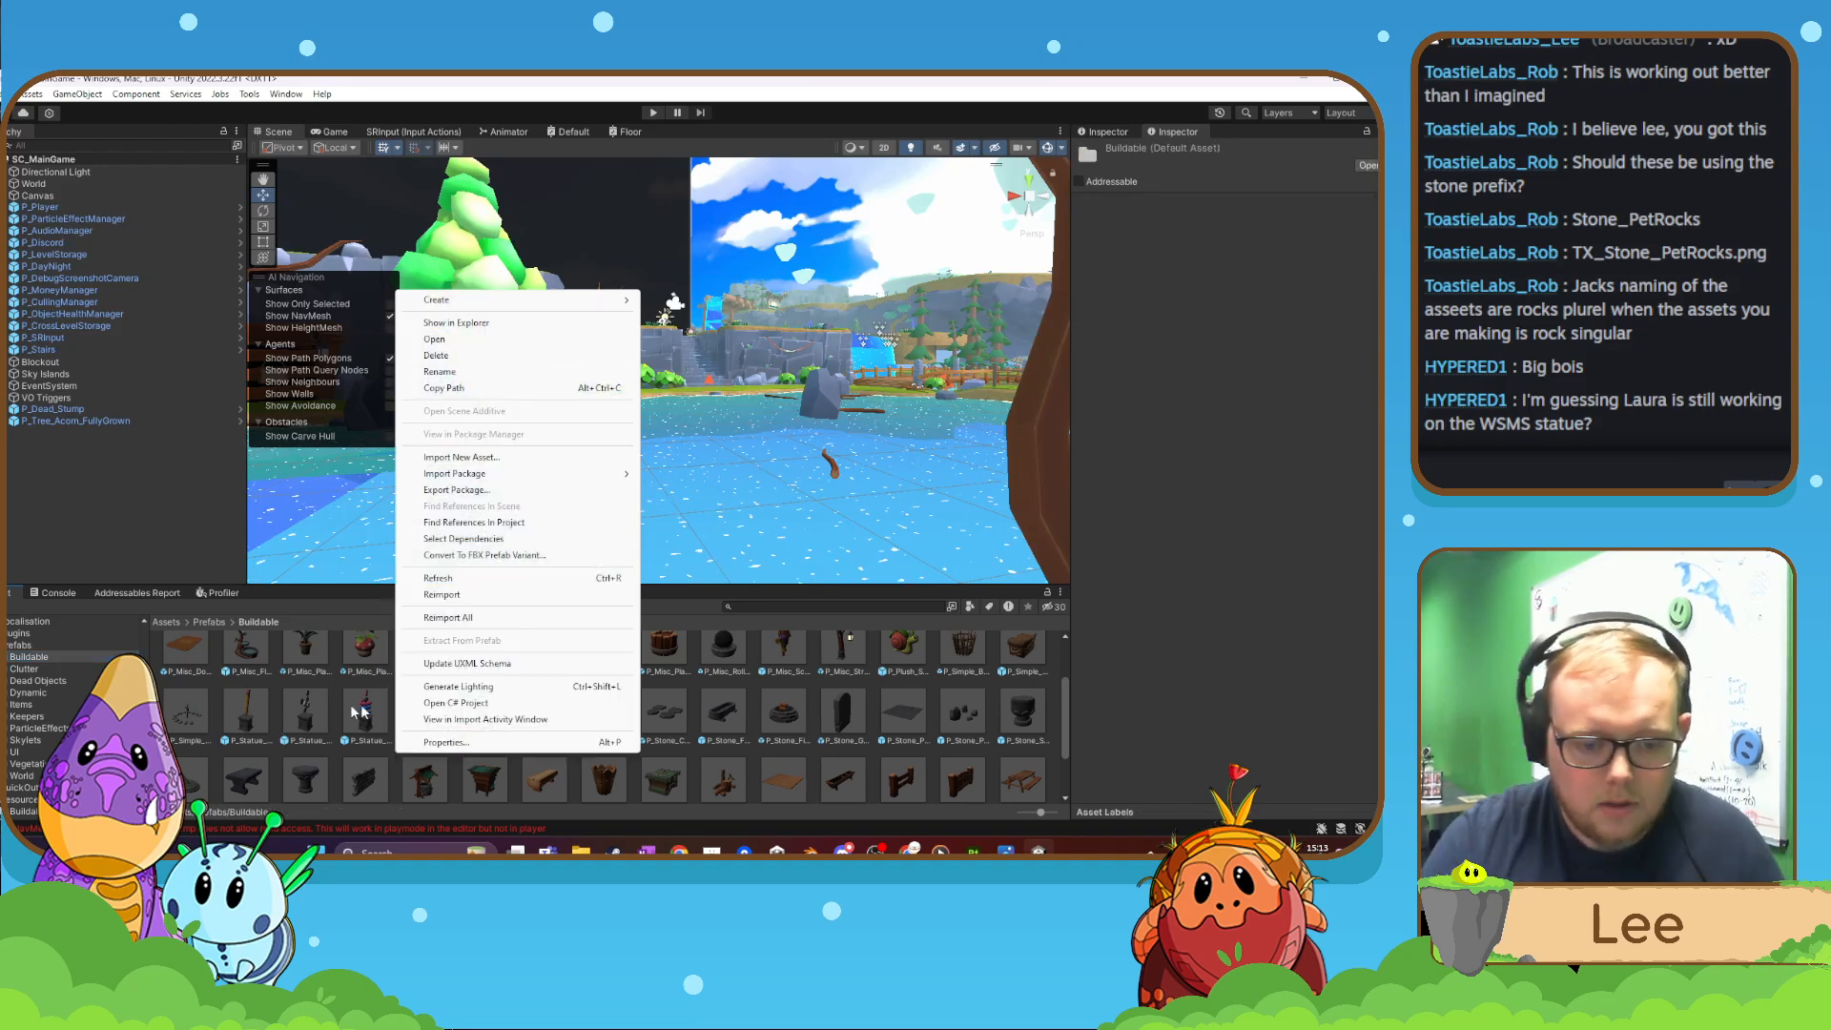
left_click(370, 711)
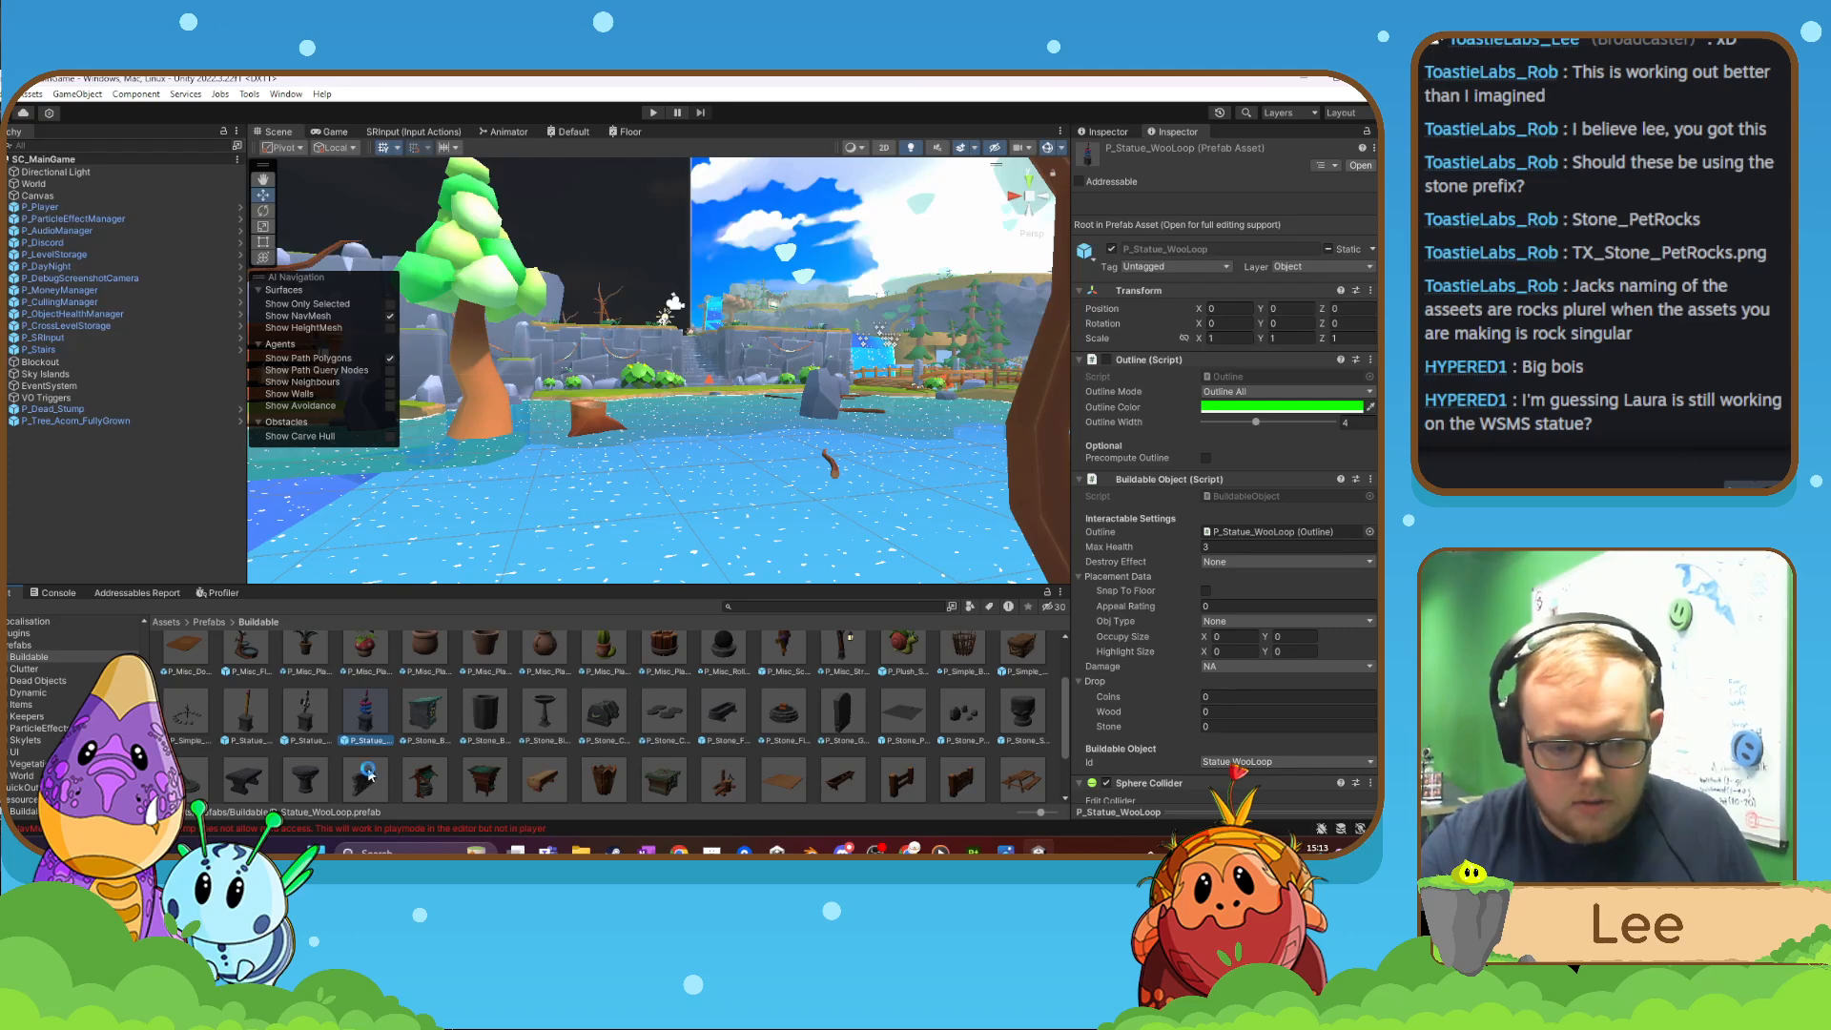
right_click(434, 740)
left_click(493, 350)
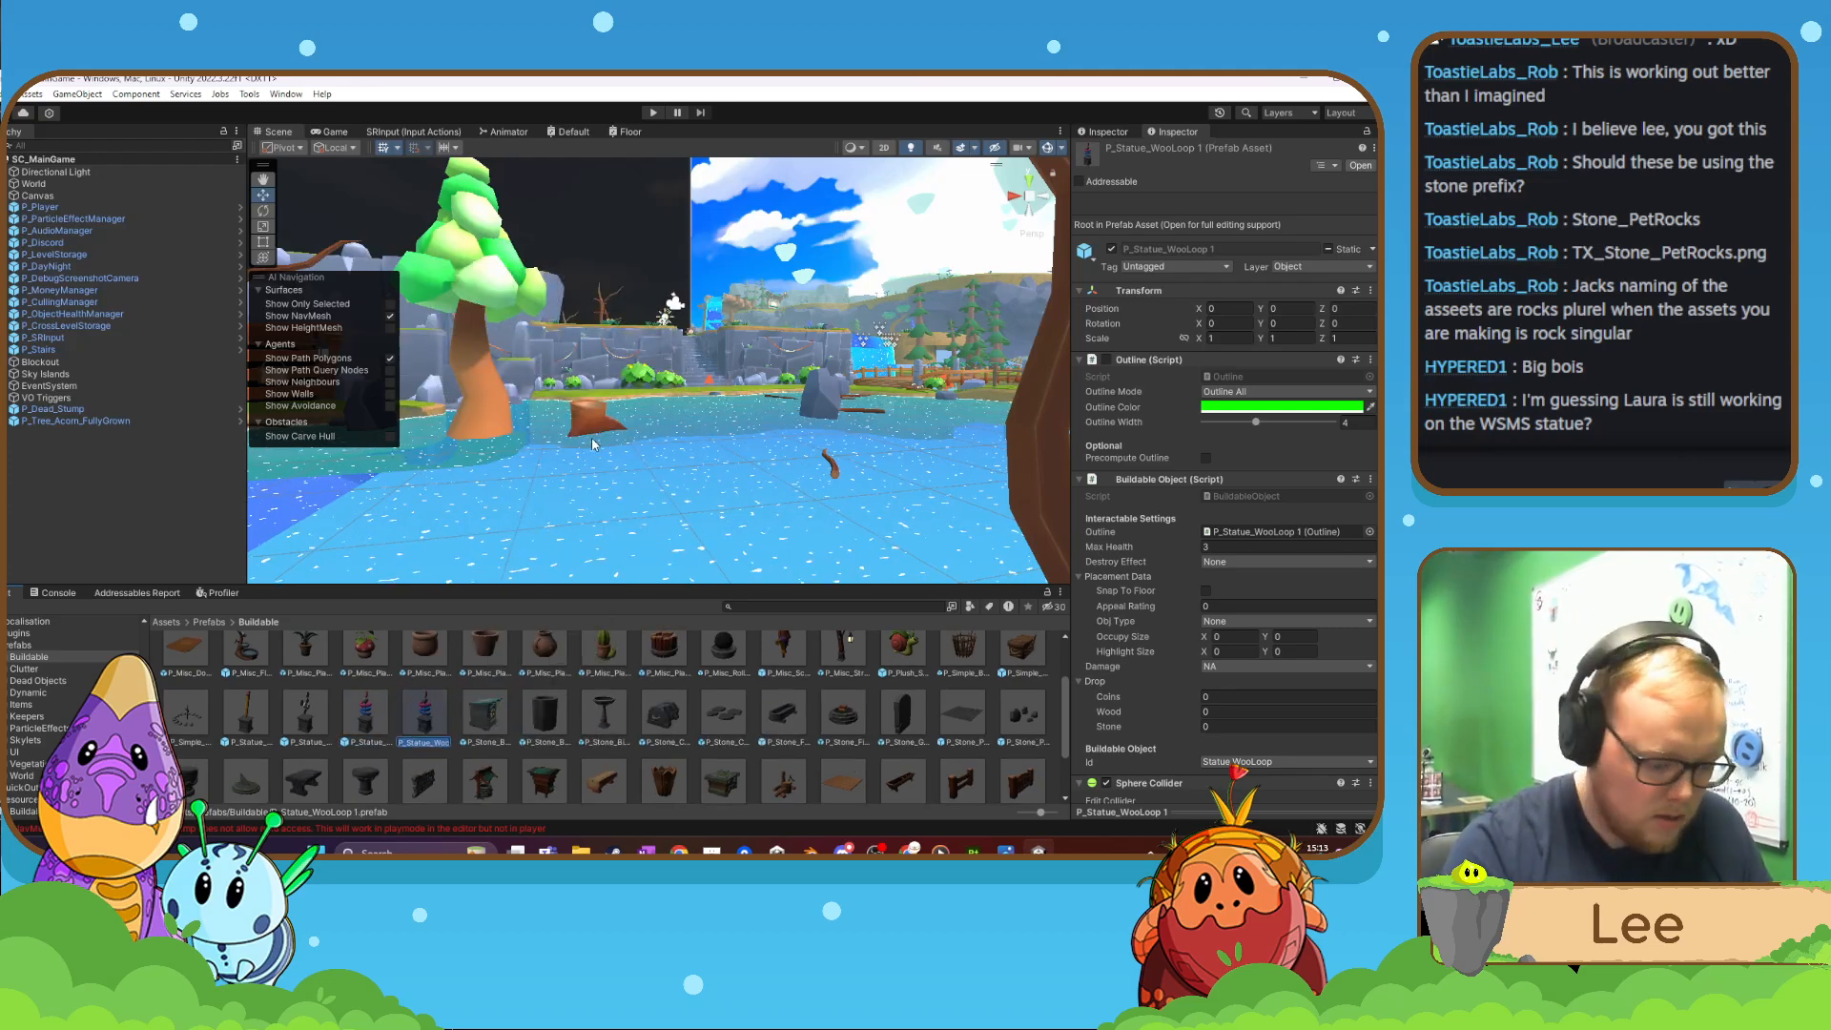
- Name the duplicated statue prefab P_Statue_Direct
type("P_")
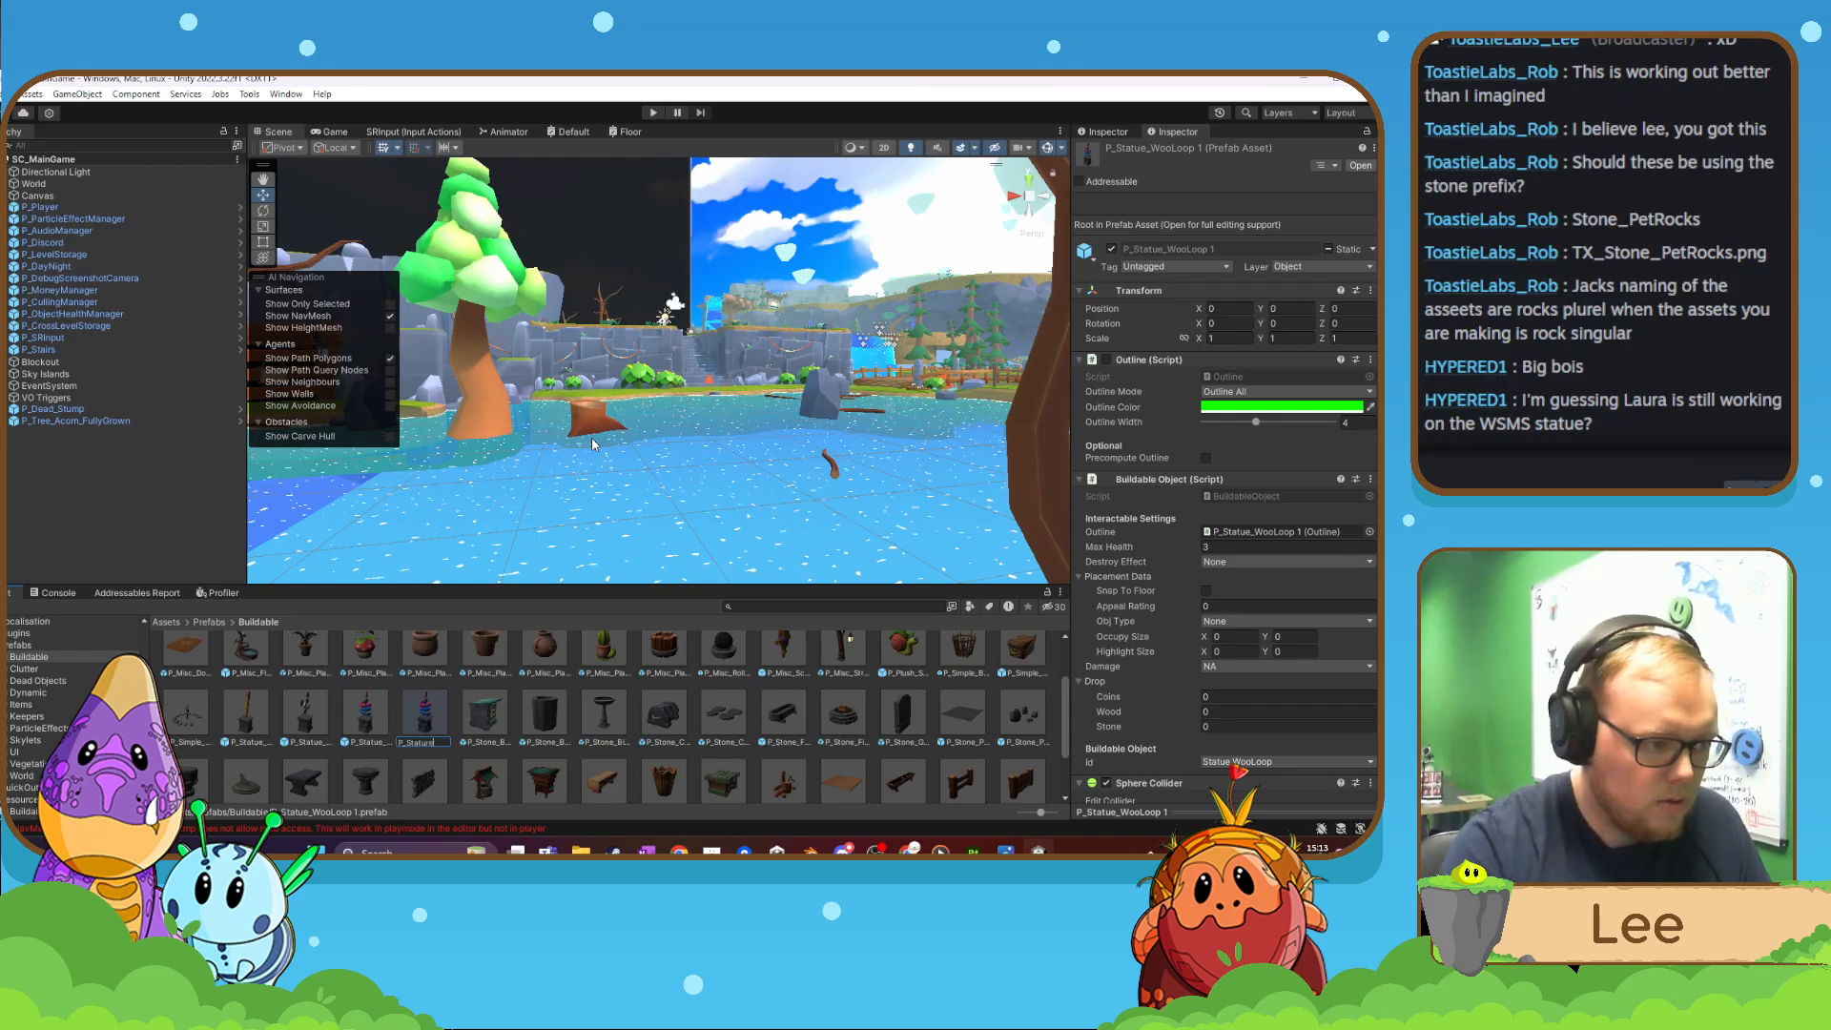
type("Stature")
key("BackSpace")
key("BackSpace")
key("BackSpace")
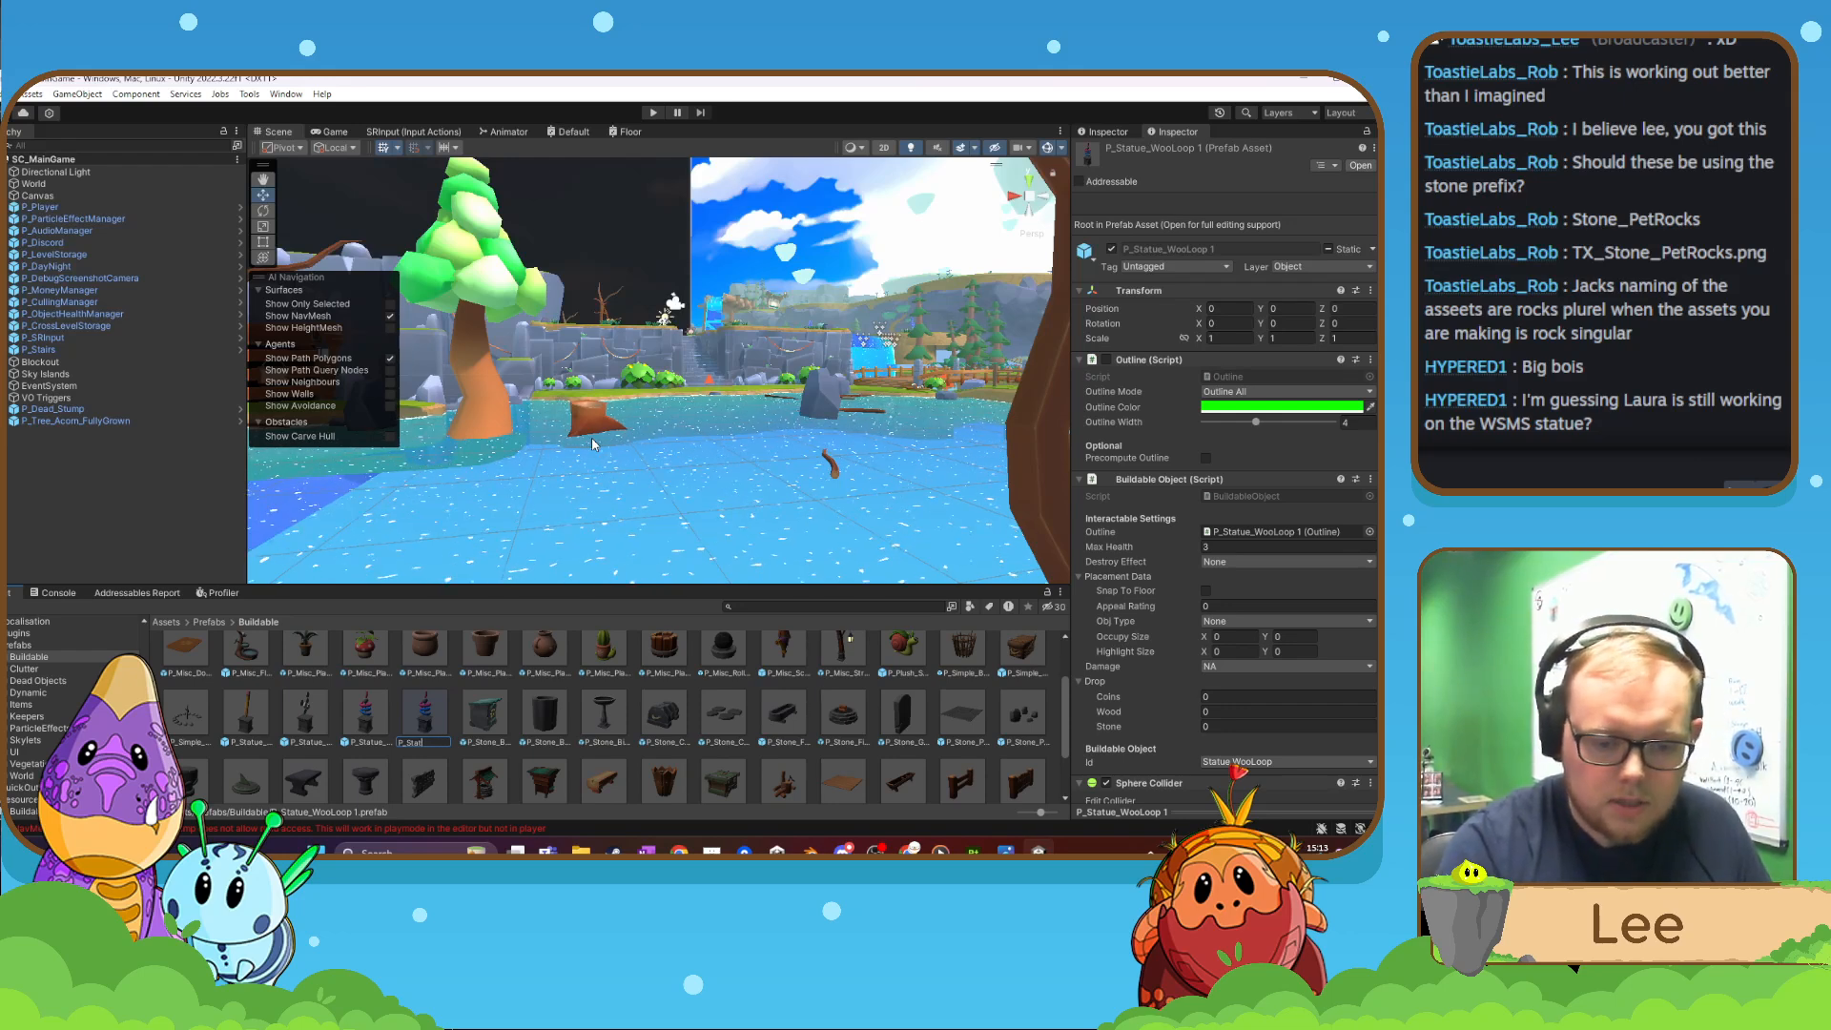
type("ue")
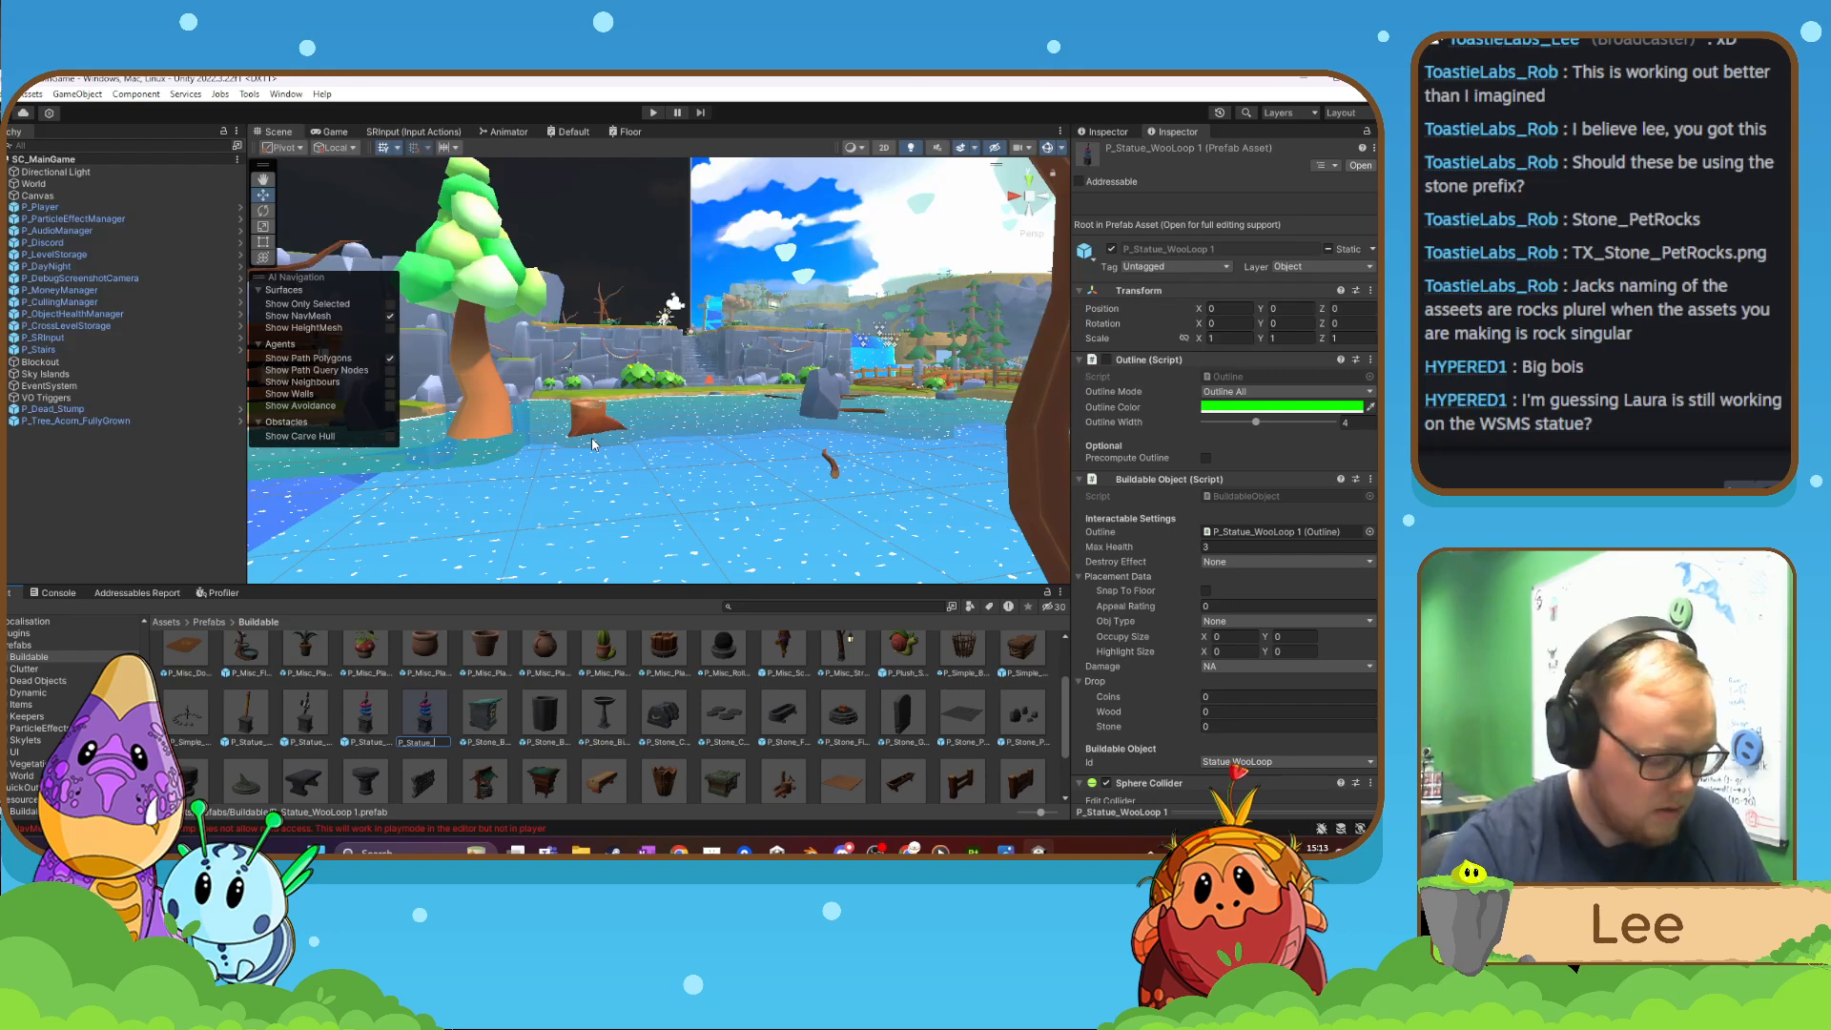
type("_Direct")
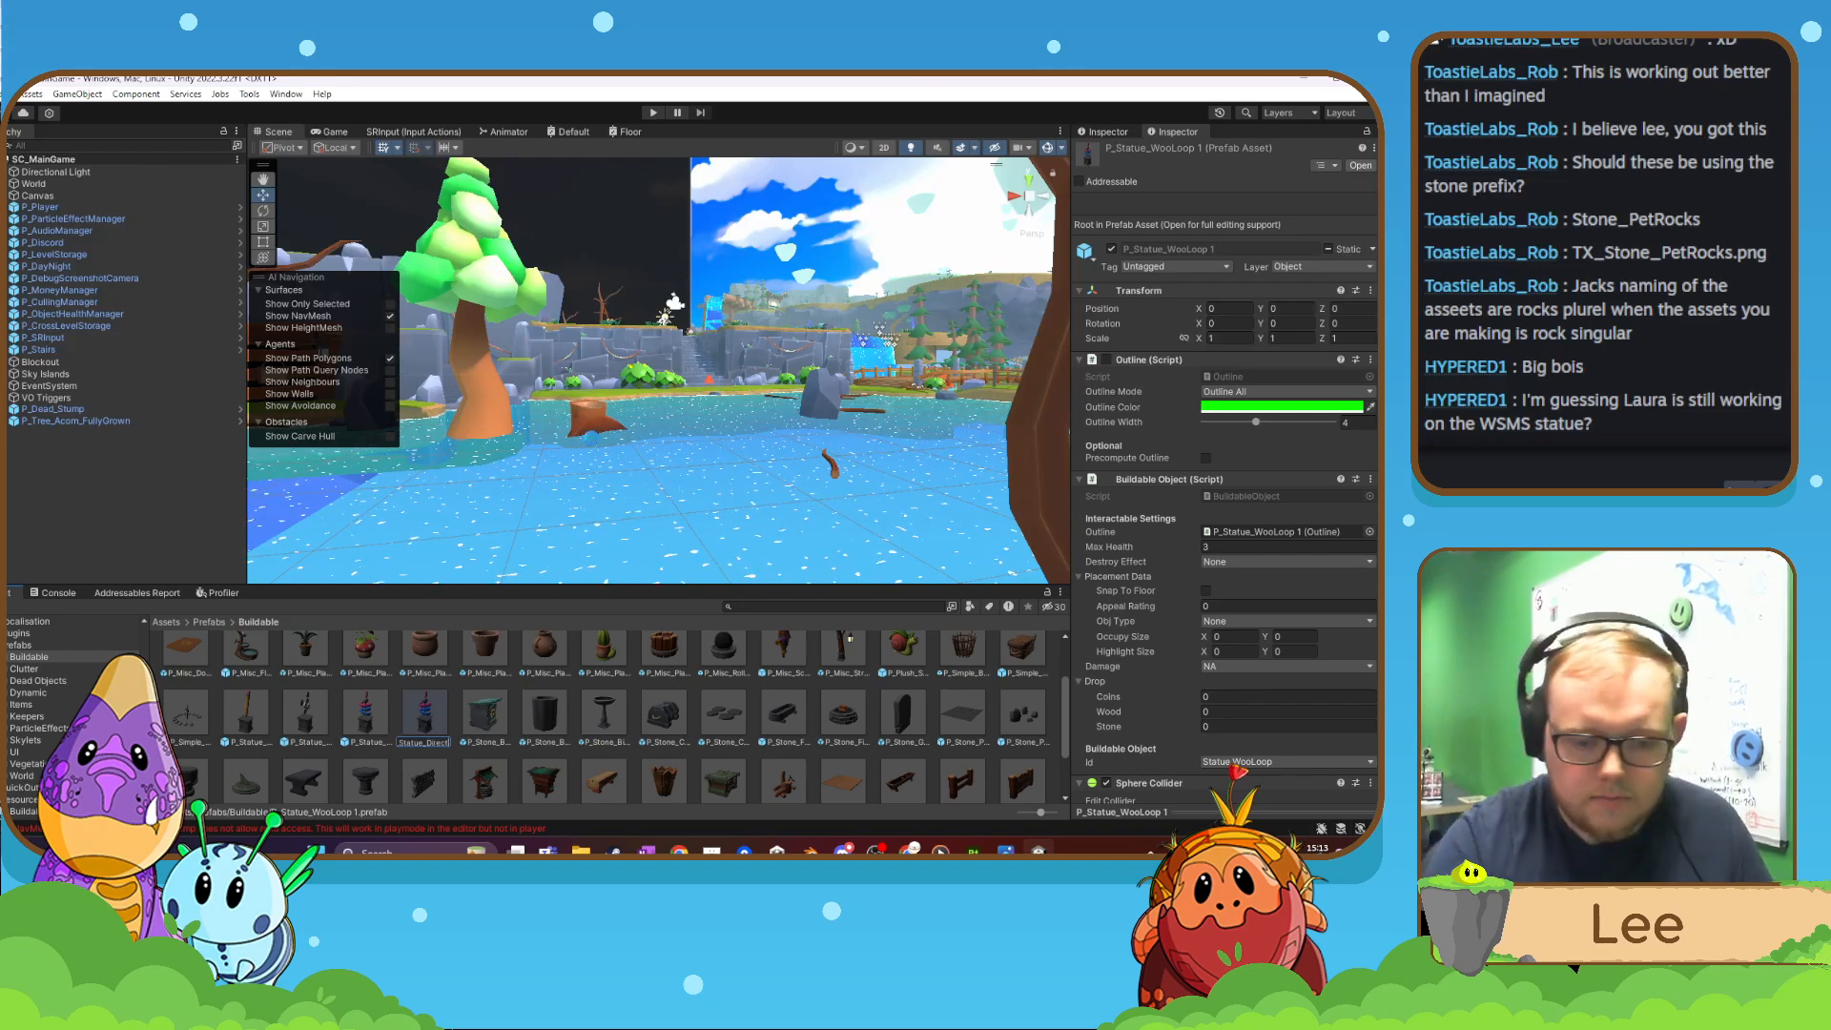
key("Return")
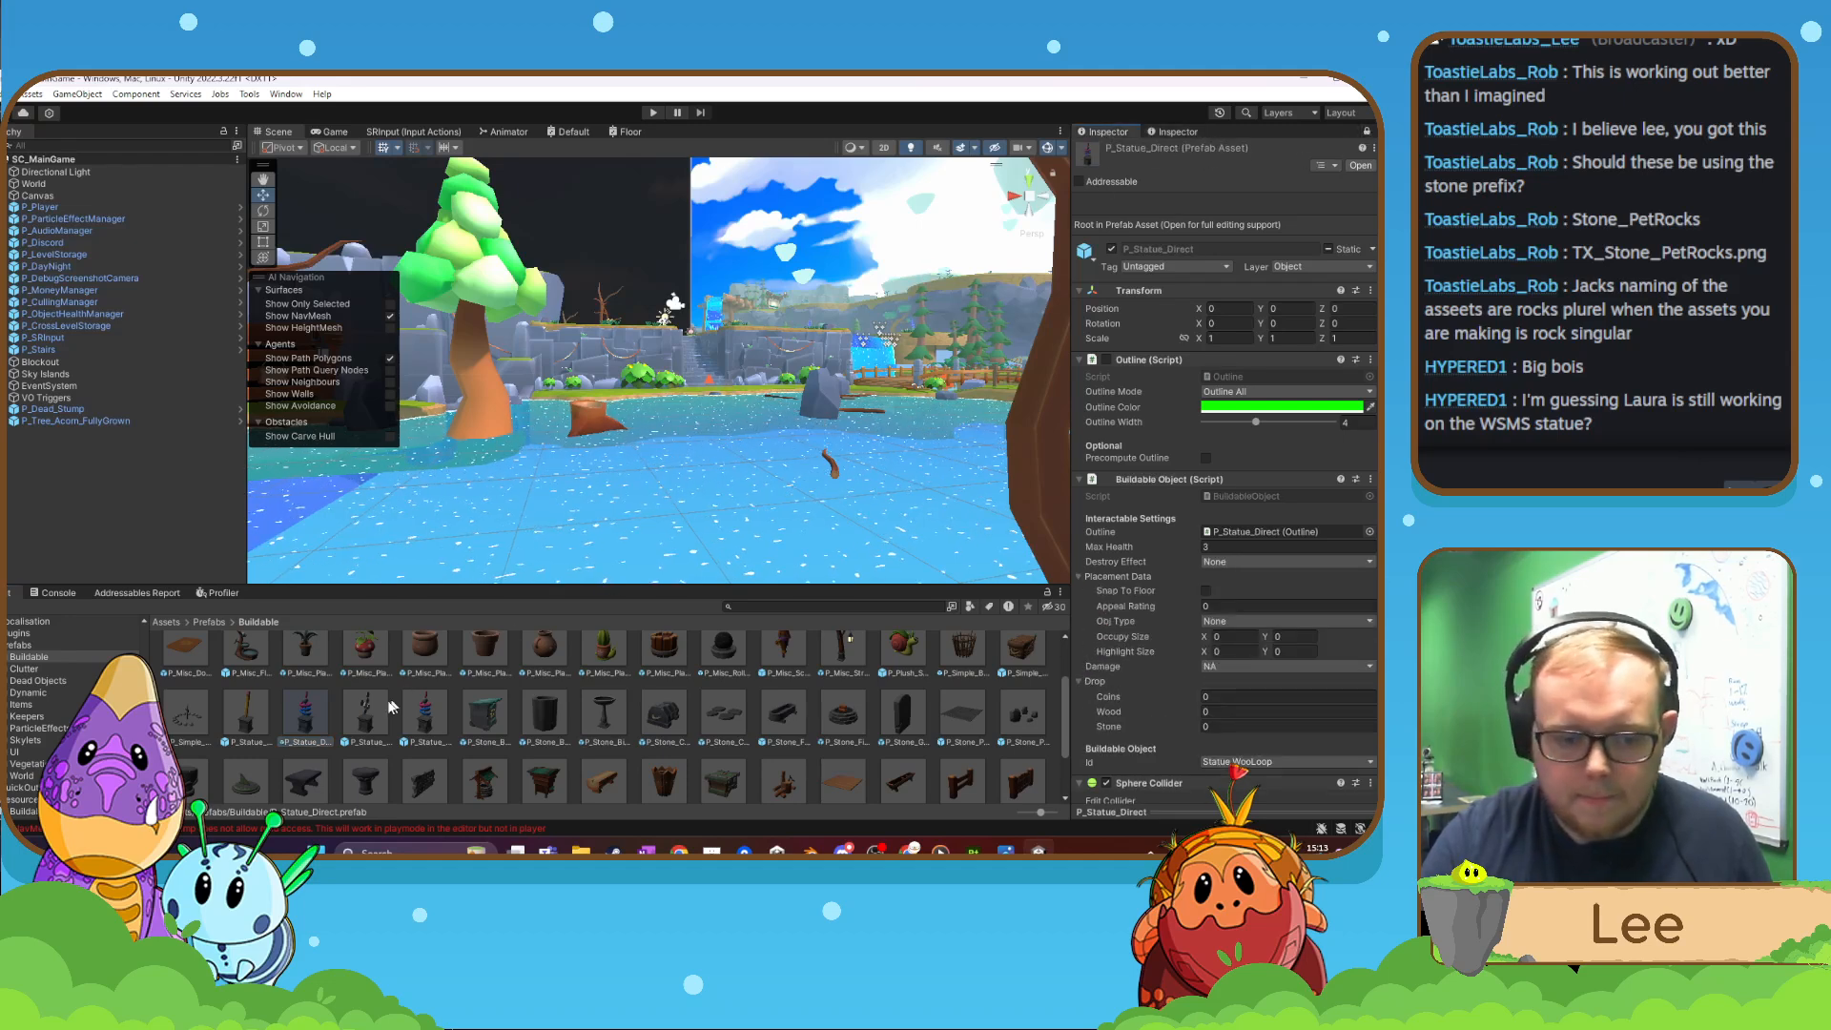
- Open the P_Statue_Direct prefab and delete the Statue_Wooloop model inside it
double_click(309, 720)
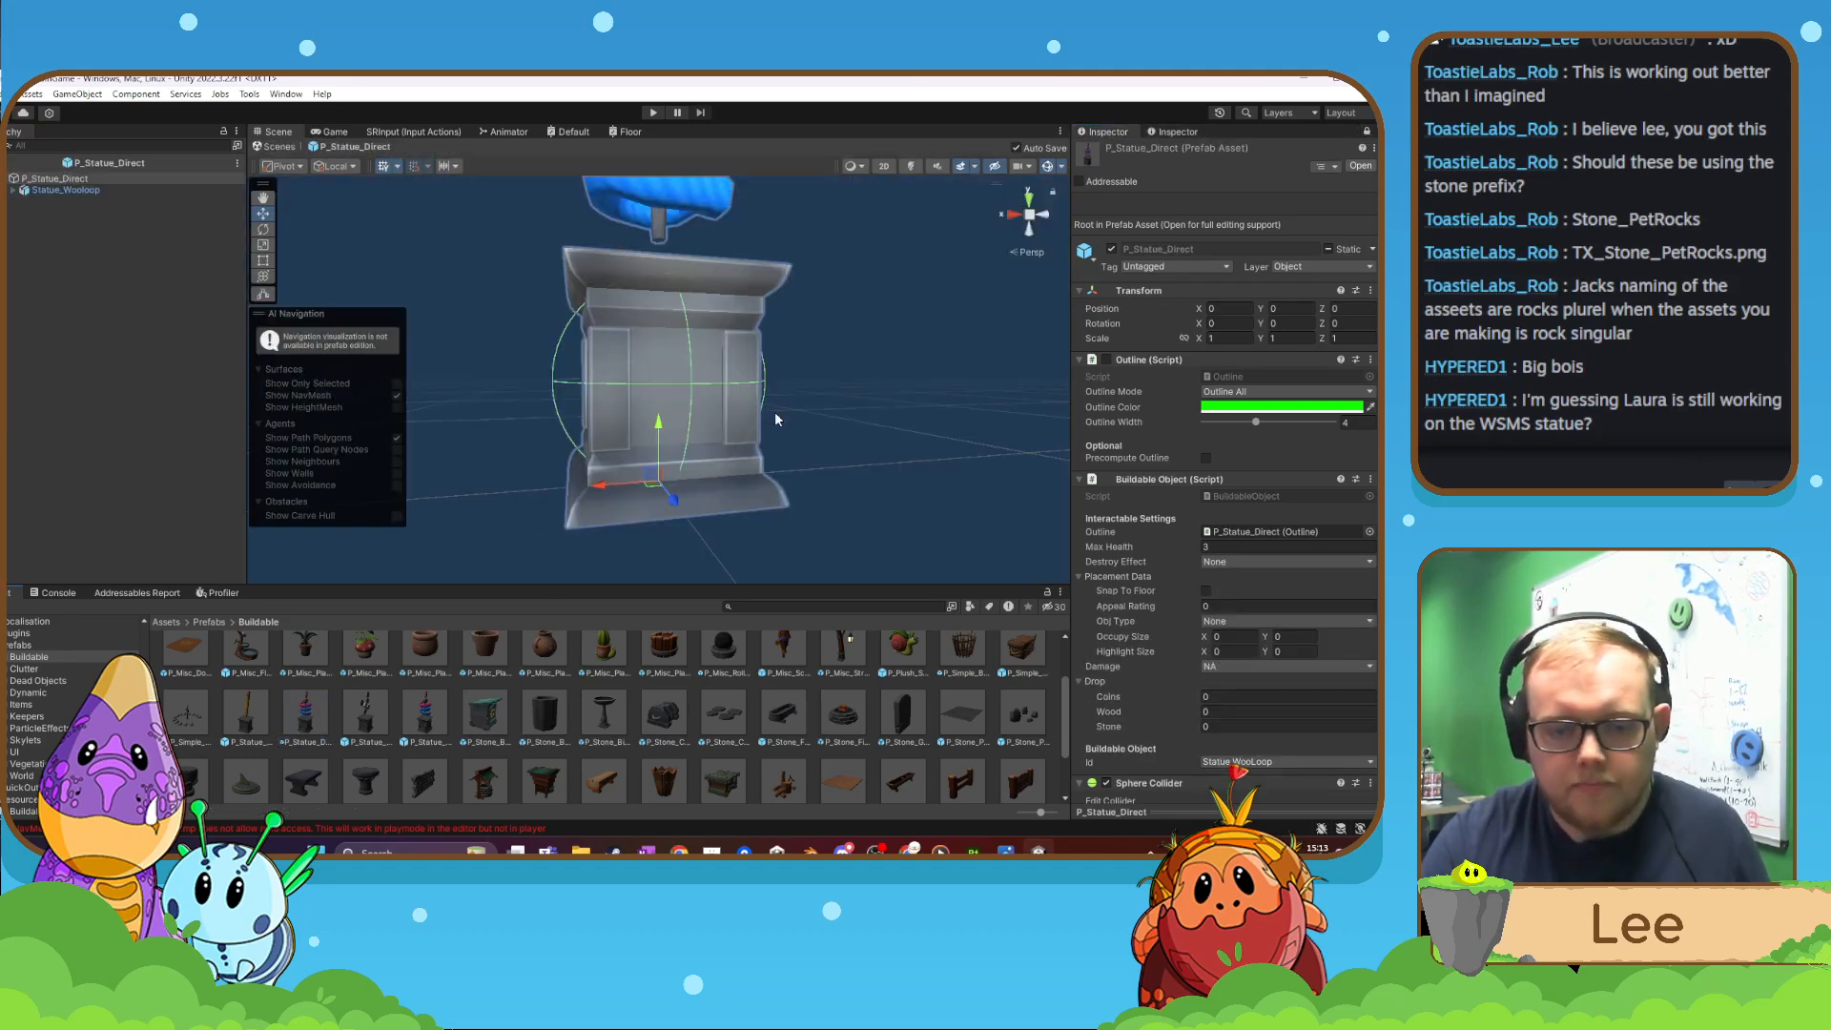
left_click(702, 405)
key("Delete")
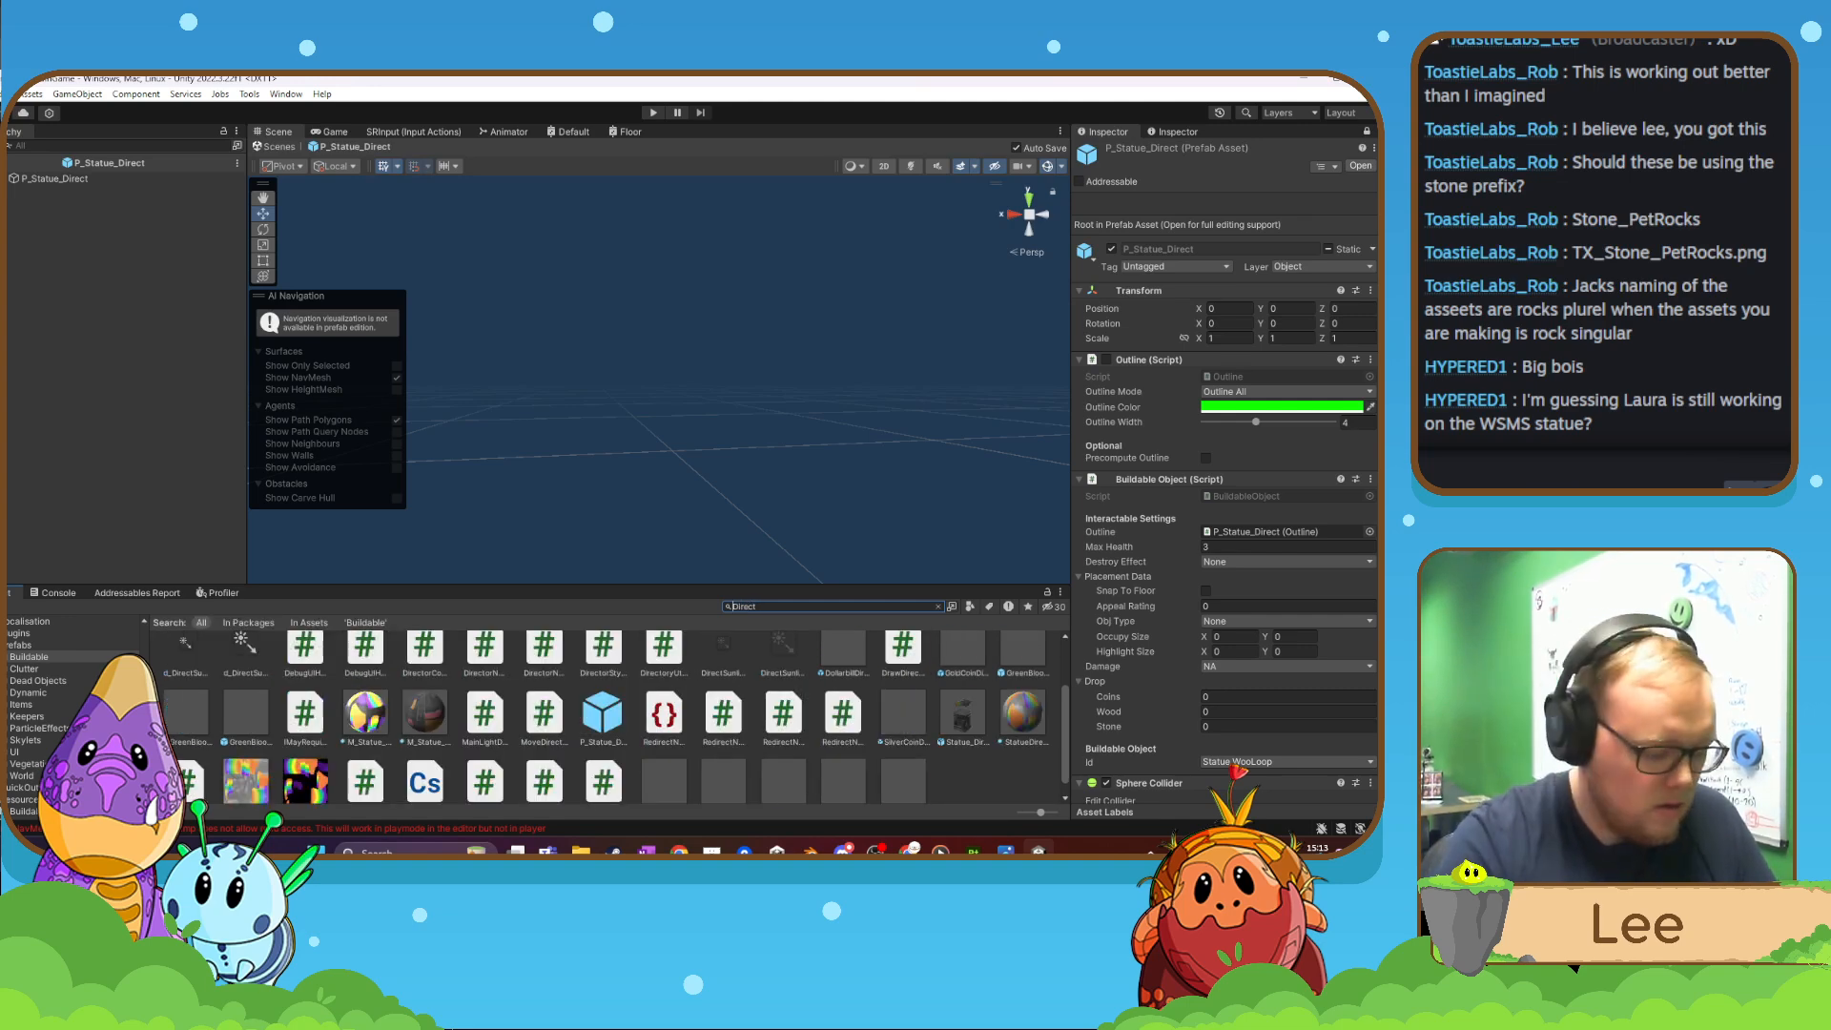
- Search the project for statue_Direct and place the Statue_Direct model in the open prefab
type("ulue_")
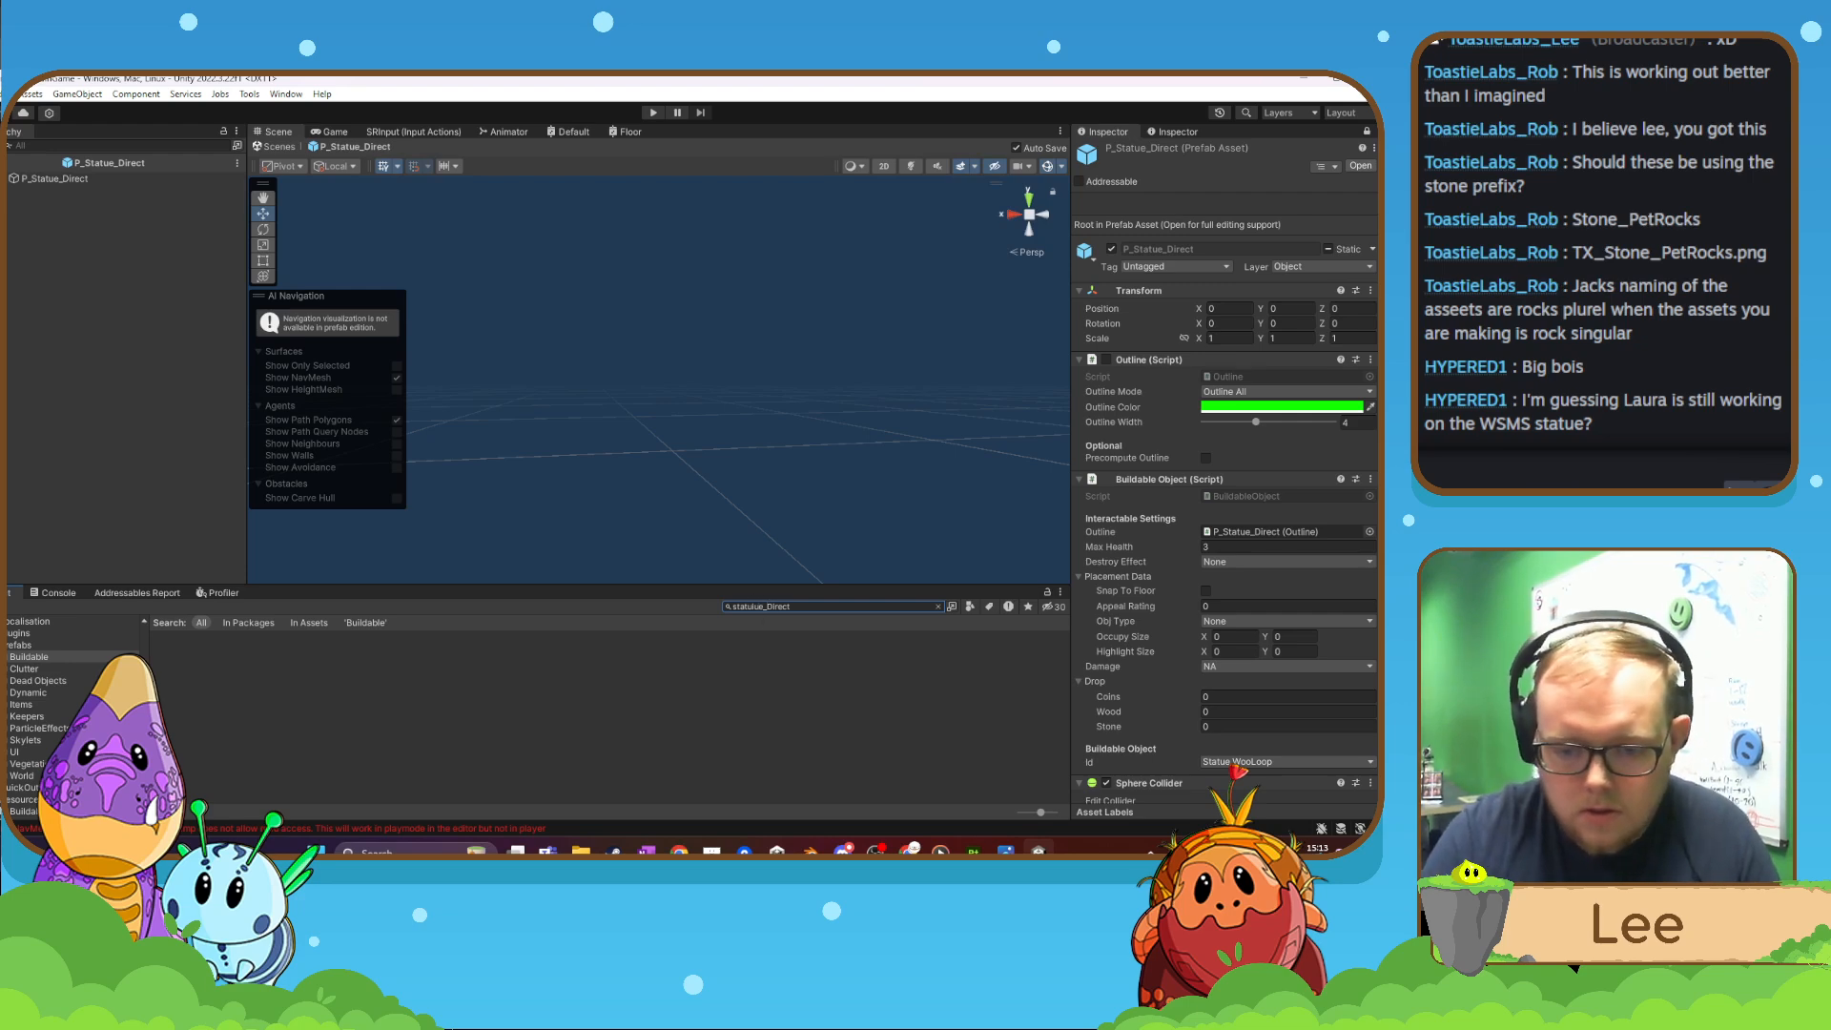
key("BackSpace")
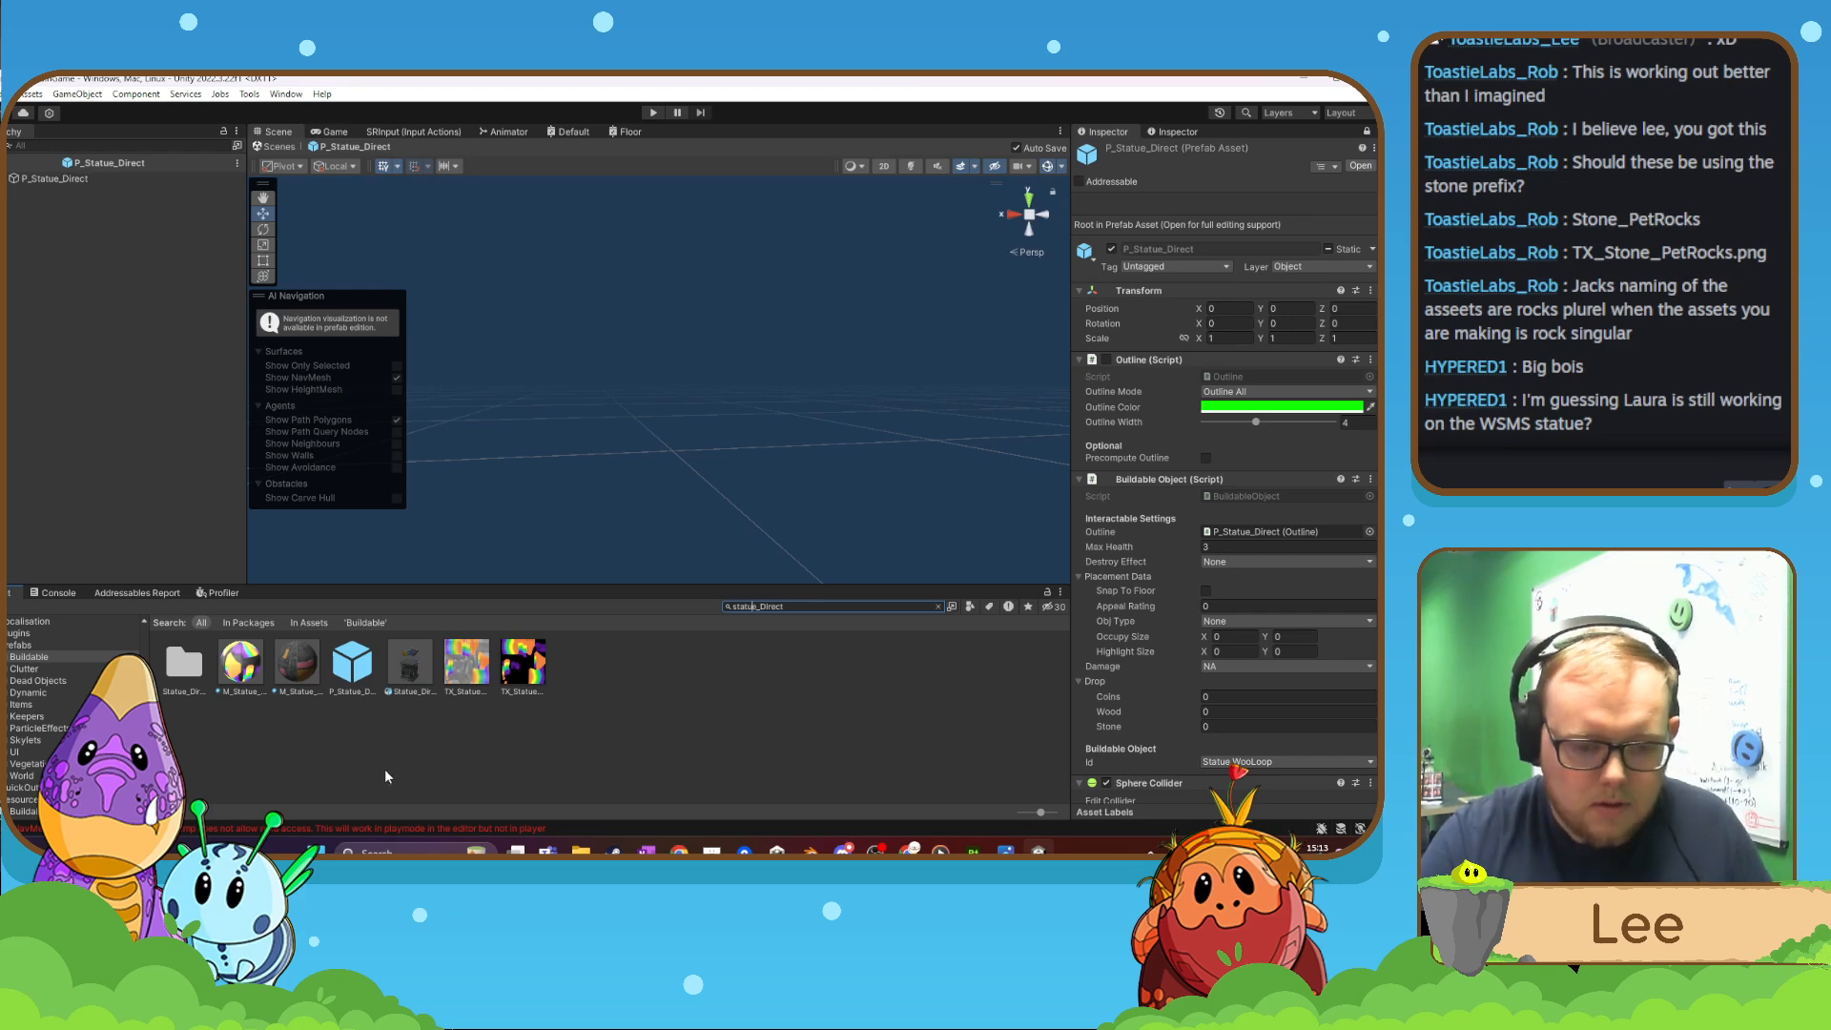
left_click_drag(400, 685, 667, 469)
- Set the Statue_Direct model's X and Z position to 0 within the prefab
left_click(1226, 308)
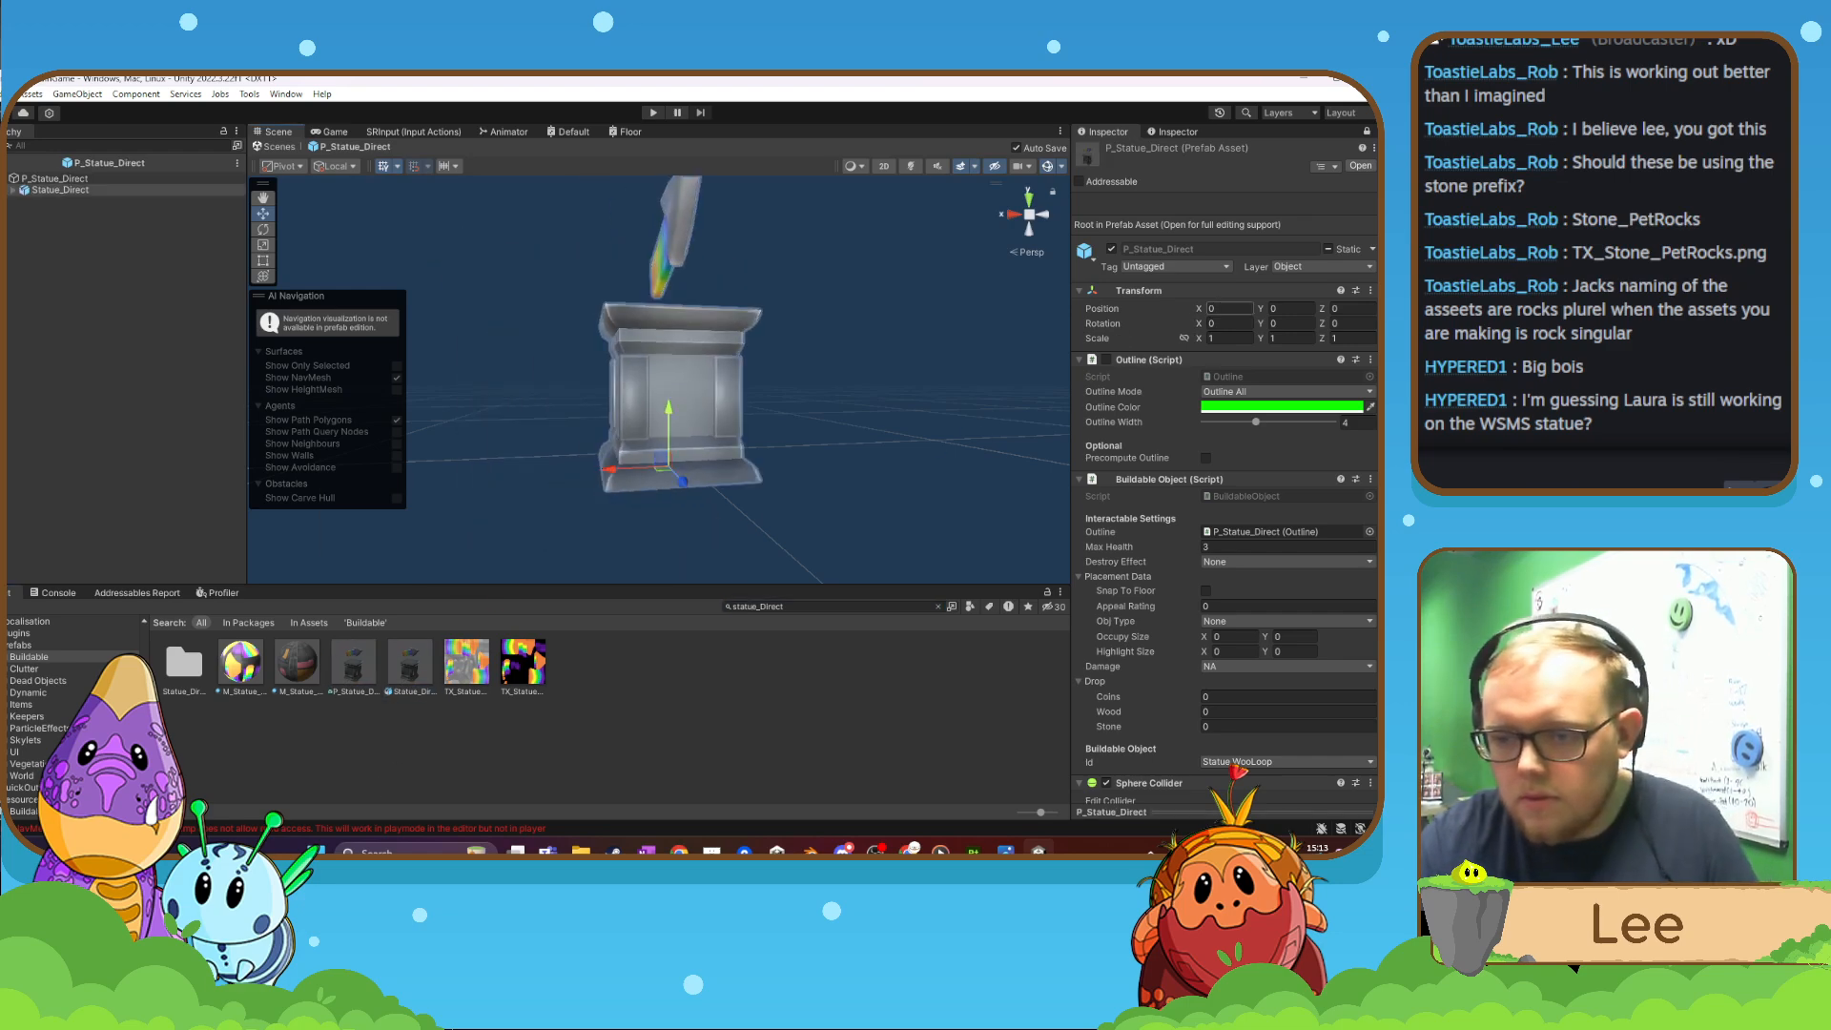
right_click_drag(883, 413, 738, 411)
key("d")
key("s")
key("f")
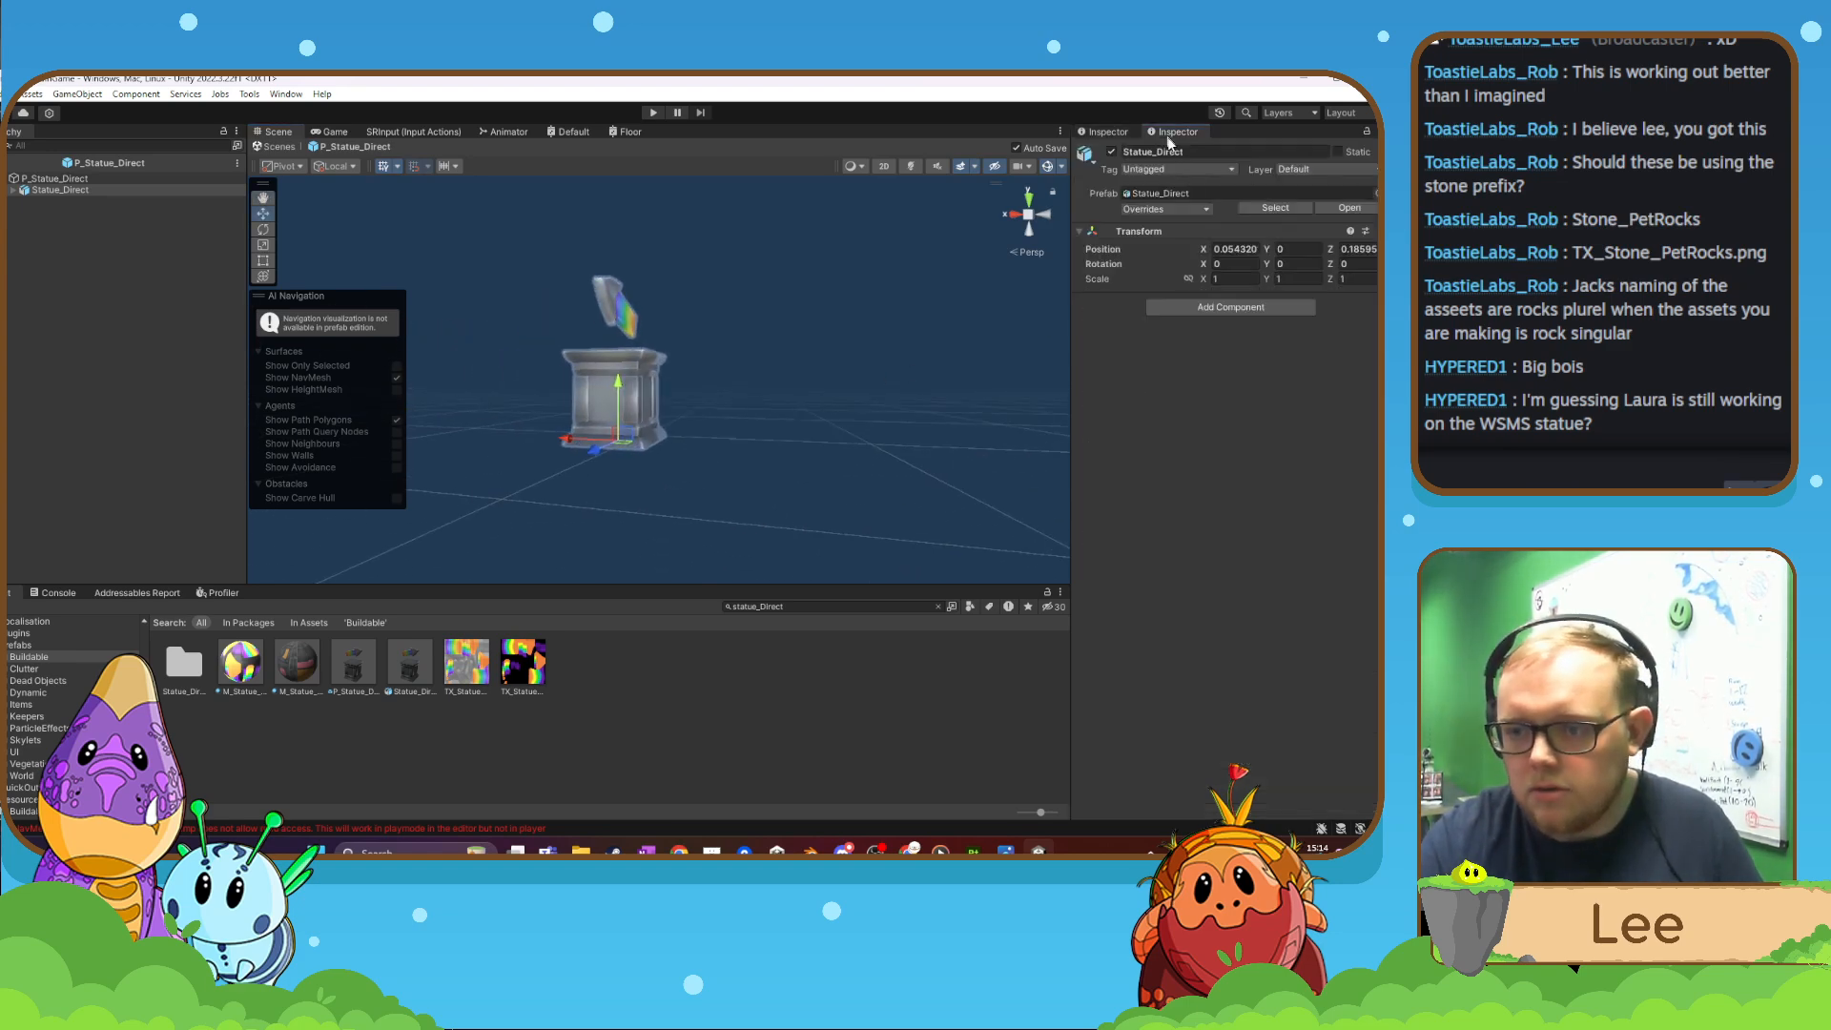
left_click(1171, 133)
left_click(1237, 248)
type("0")
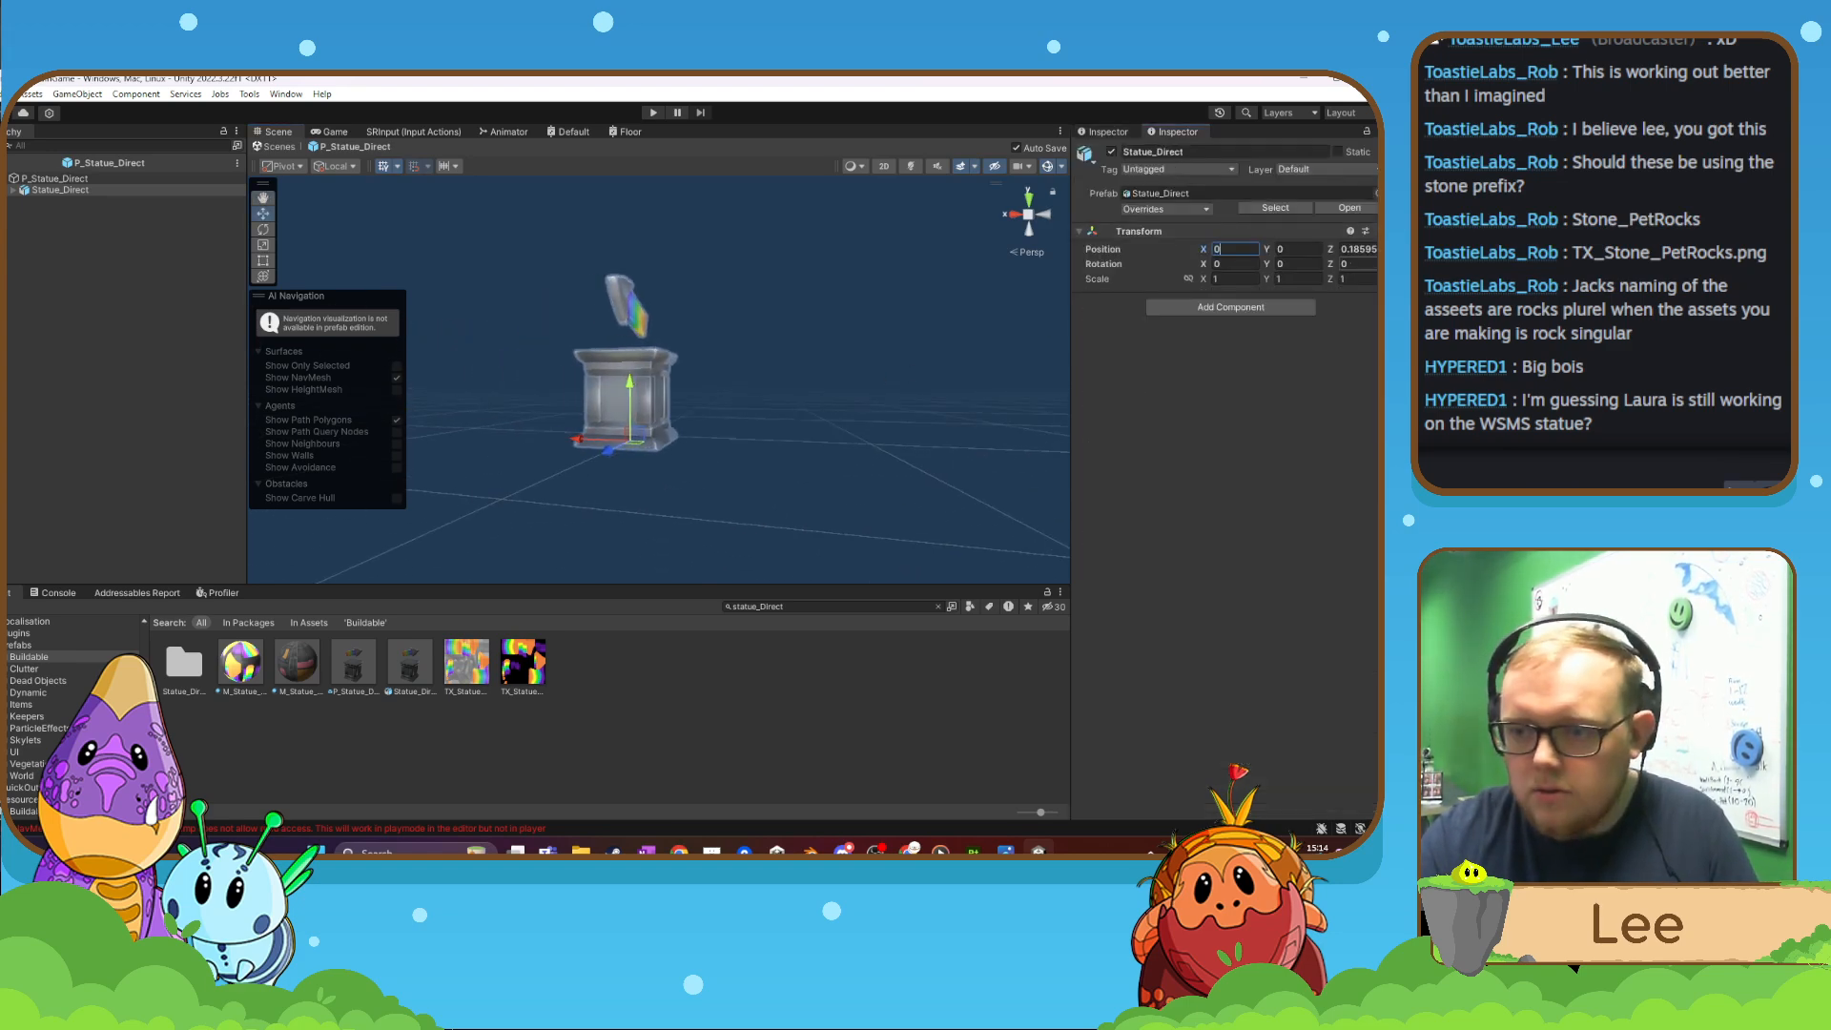
key("Tab")
key("Tab")
type("0")
- Set the Statue_Direct model's Y rotation to 90 and check which way the arrow faces
right_click_drag(745, 499, 821, 520)
left_click(1288, 264)
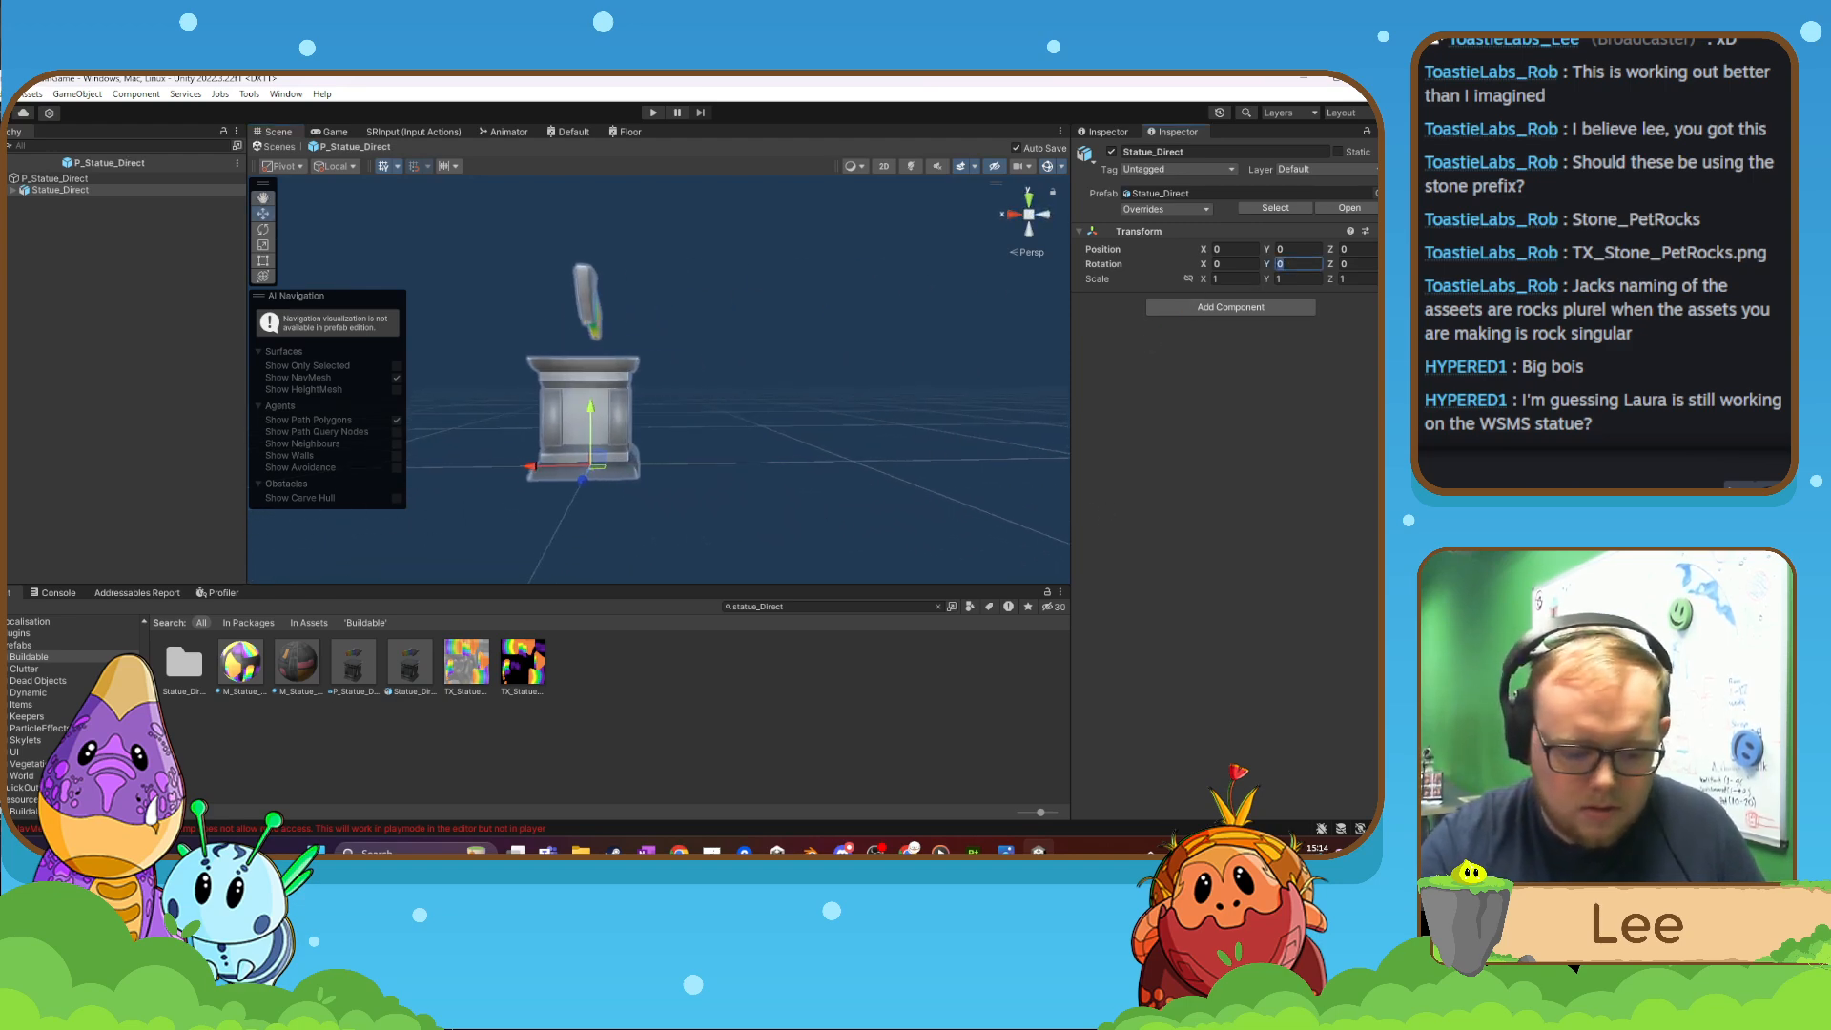
type("90")
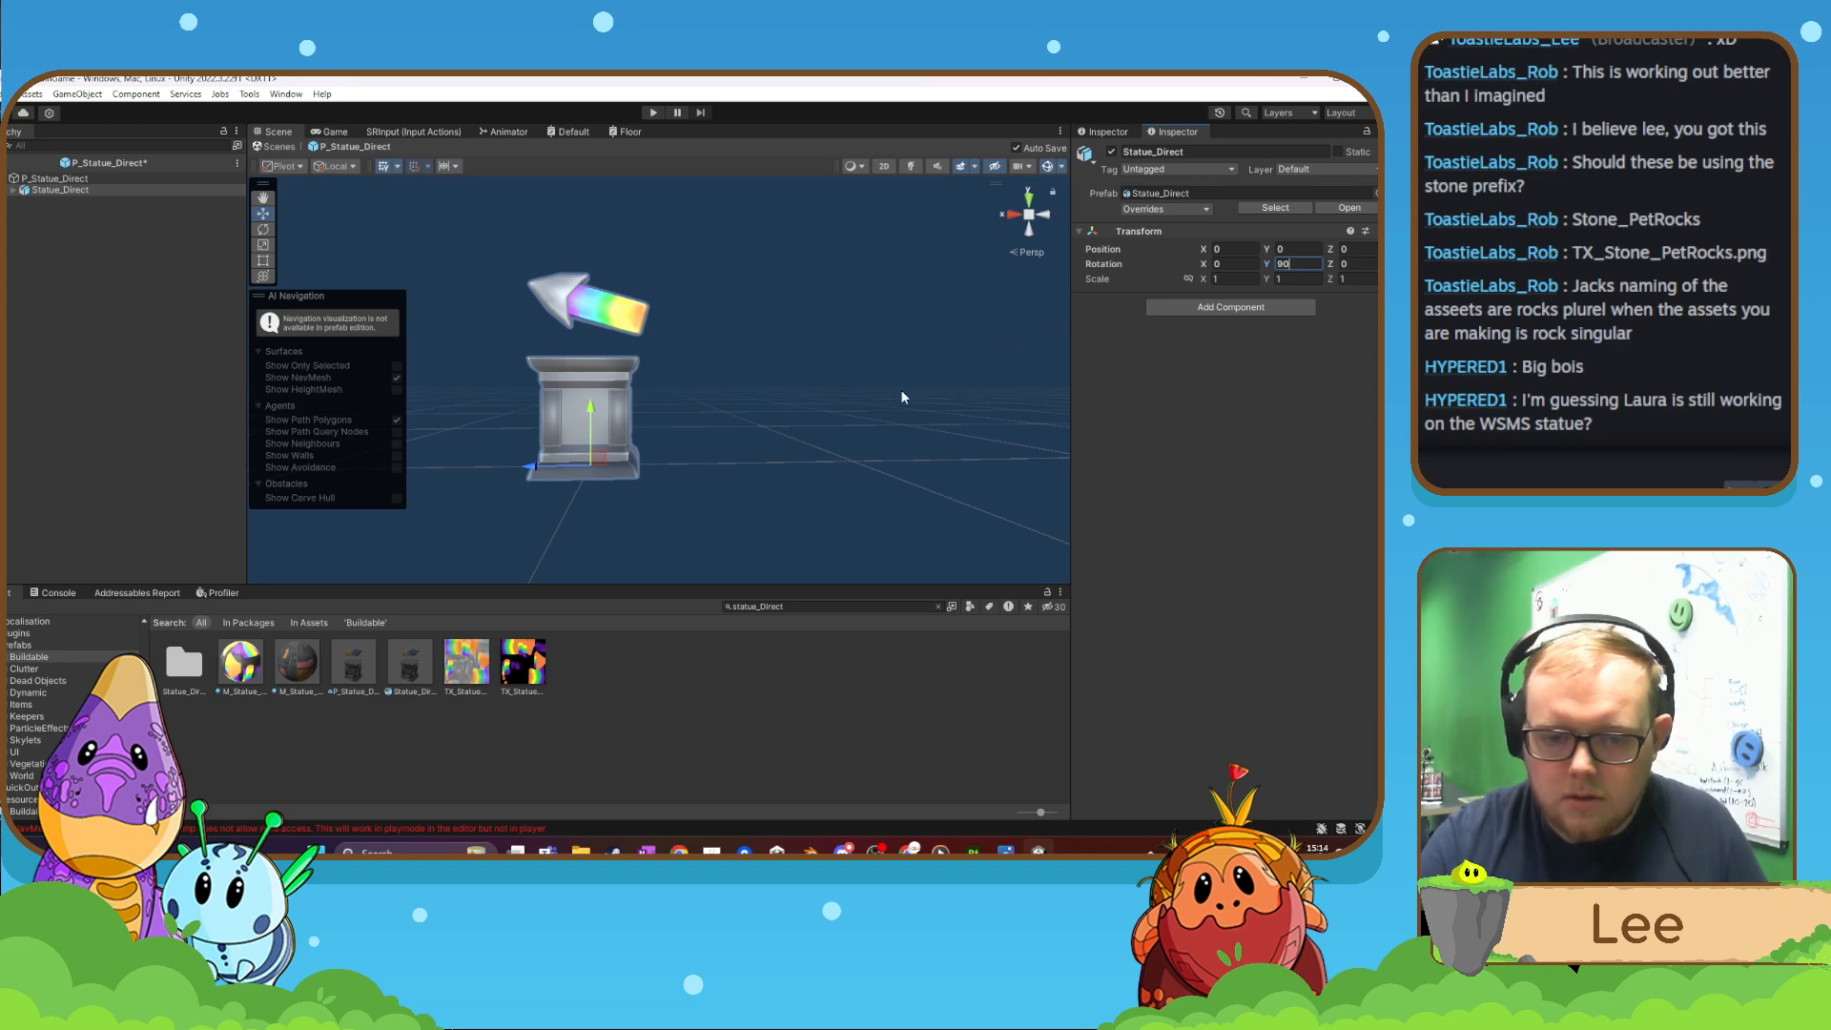
mouse_move(904, 393)
right_mouse_down()
mouse_move(860, 388)
mouse_move(878, 380)
right_mouse_up()
key("w")
key("s")
key("w")
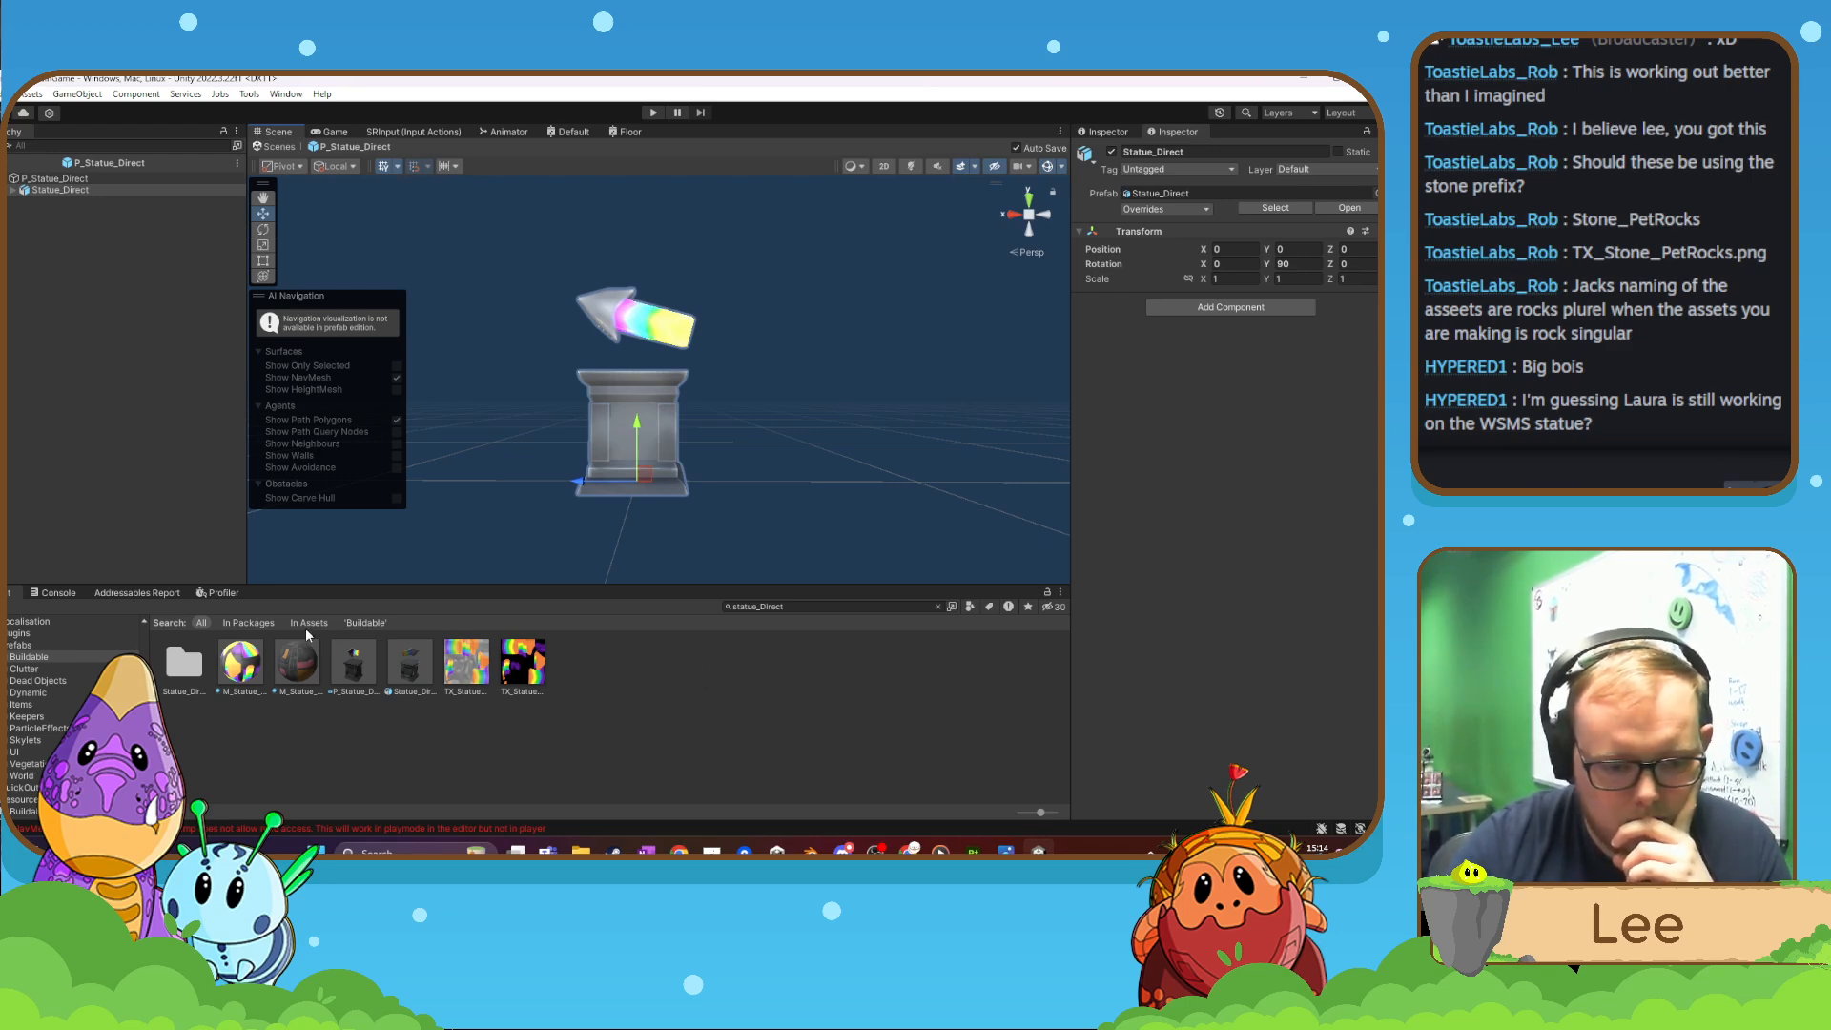
- Clear the asset search, open the P_Statue_WooLoop prefab and review its Buildable Object and Sphere Collider settings
left_click(365, 623)
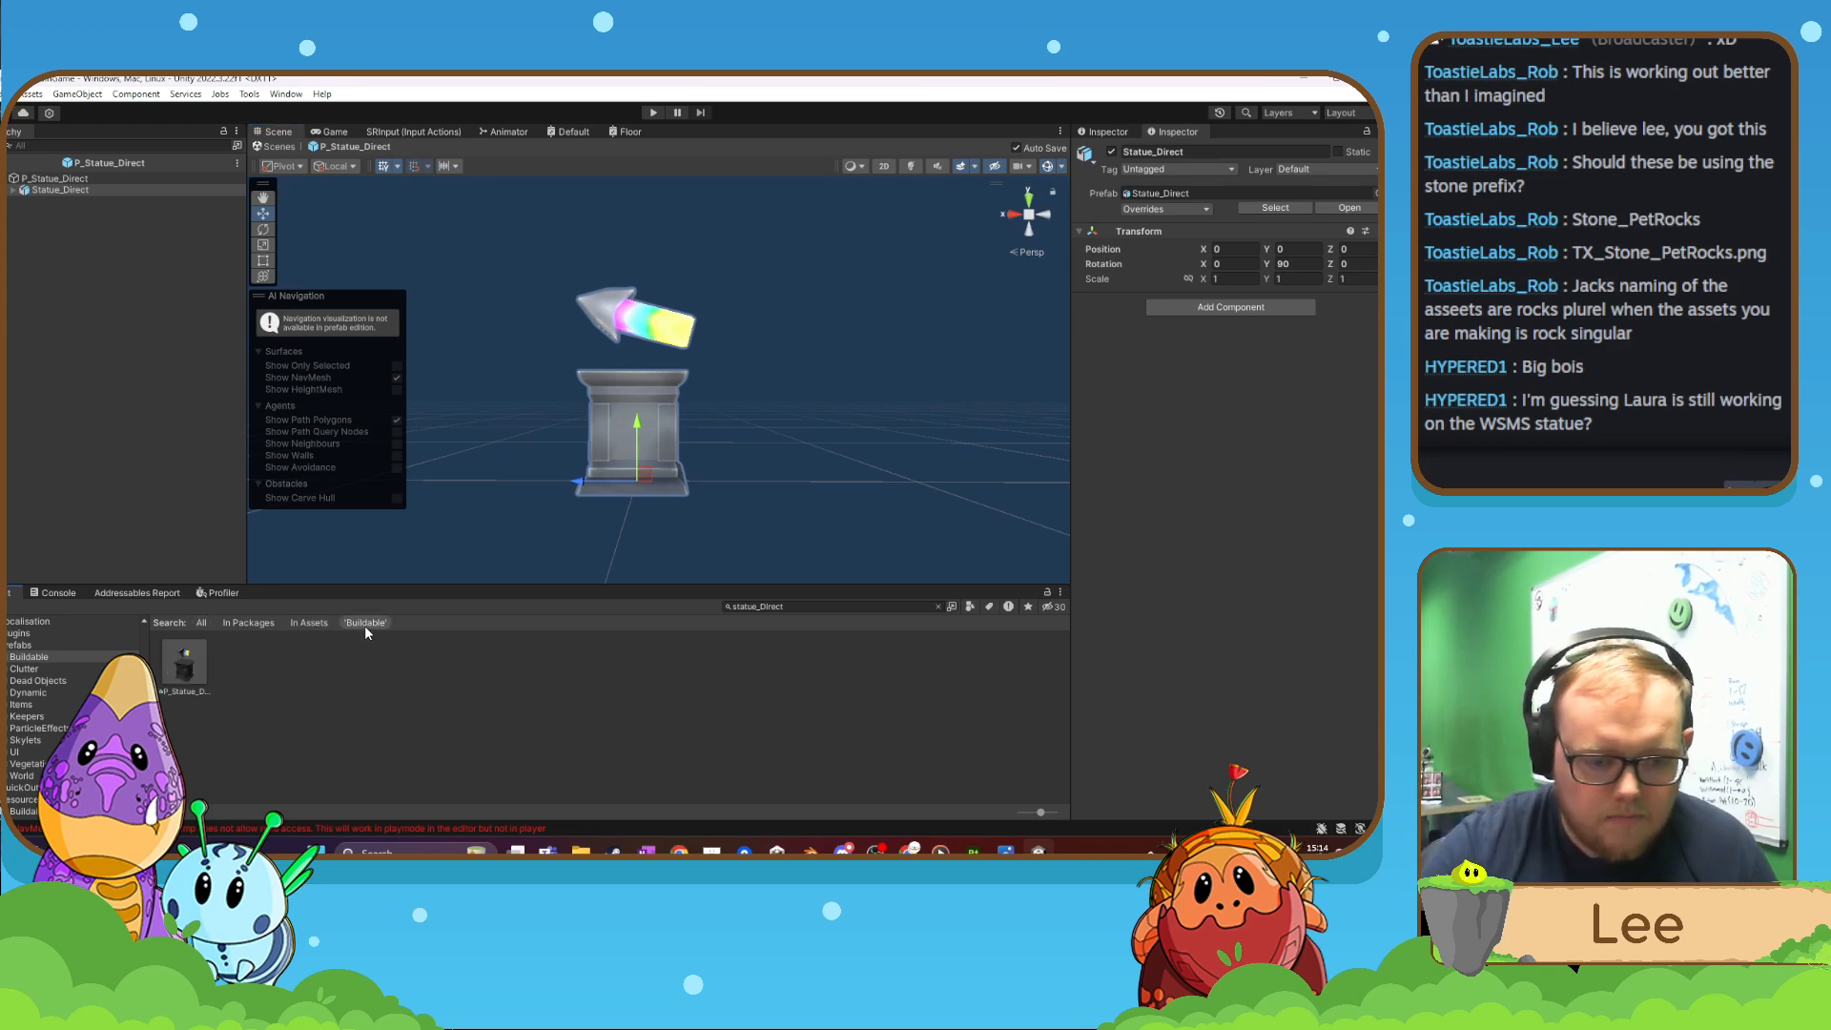
left_click(940, 607)
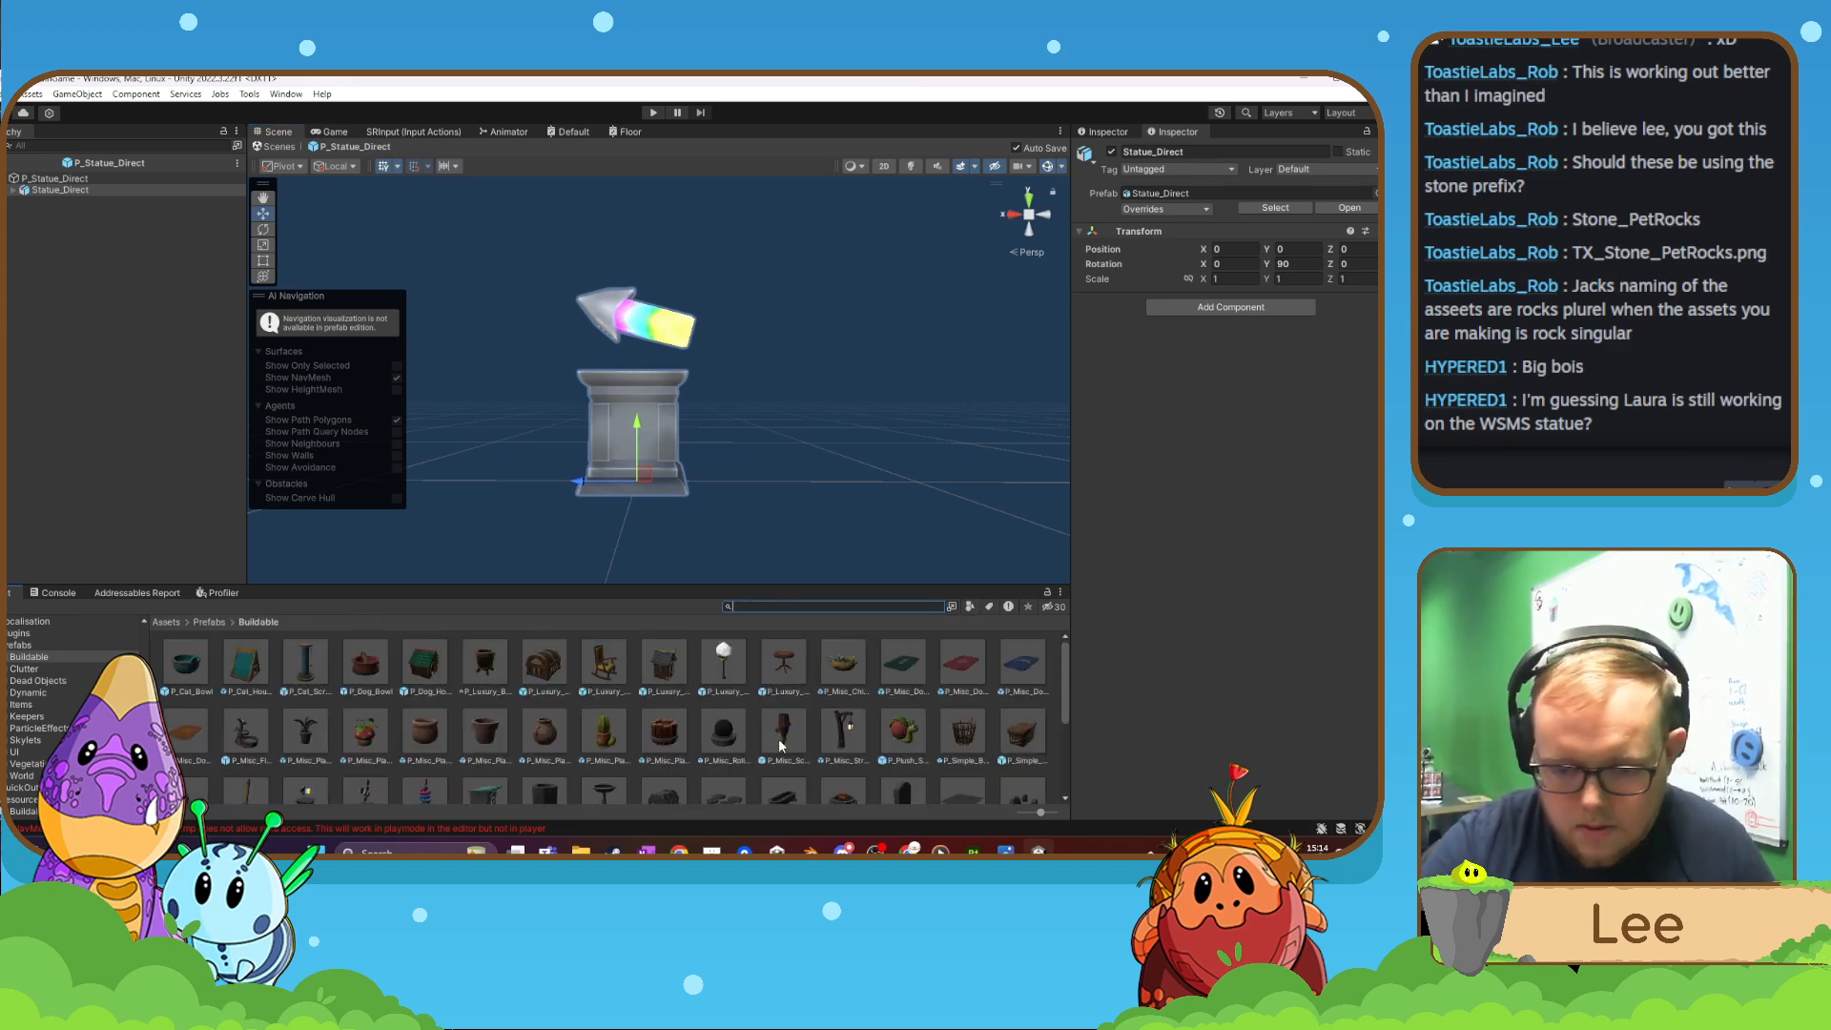
scroll(689, 736, "down", 2)
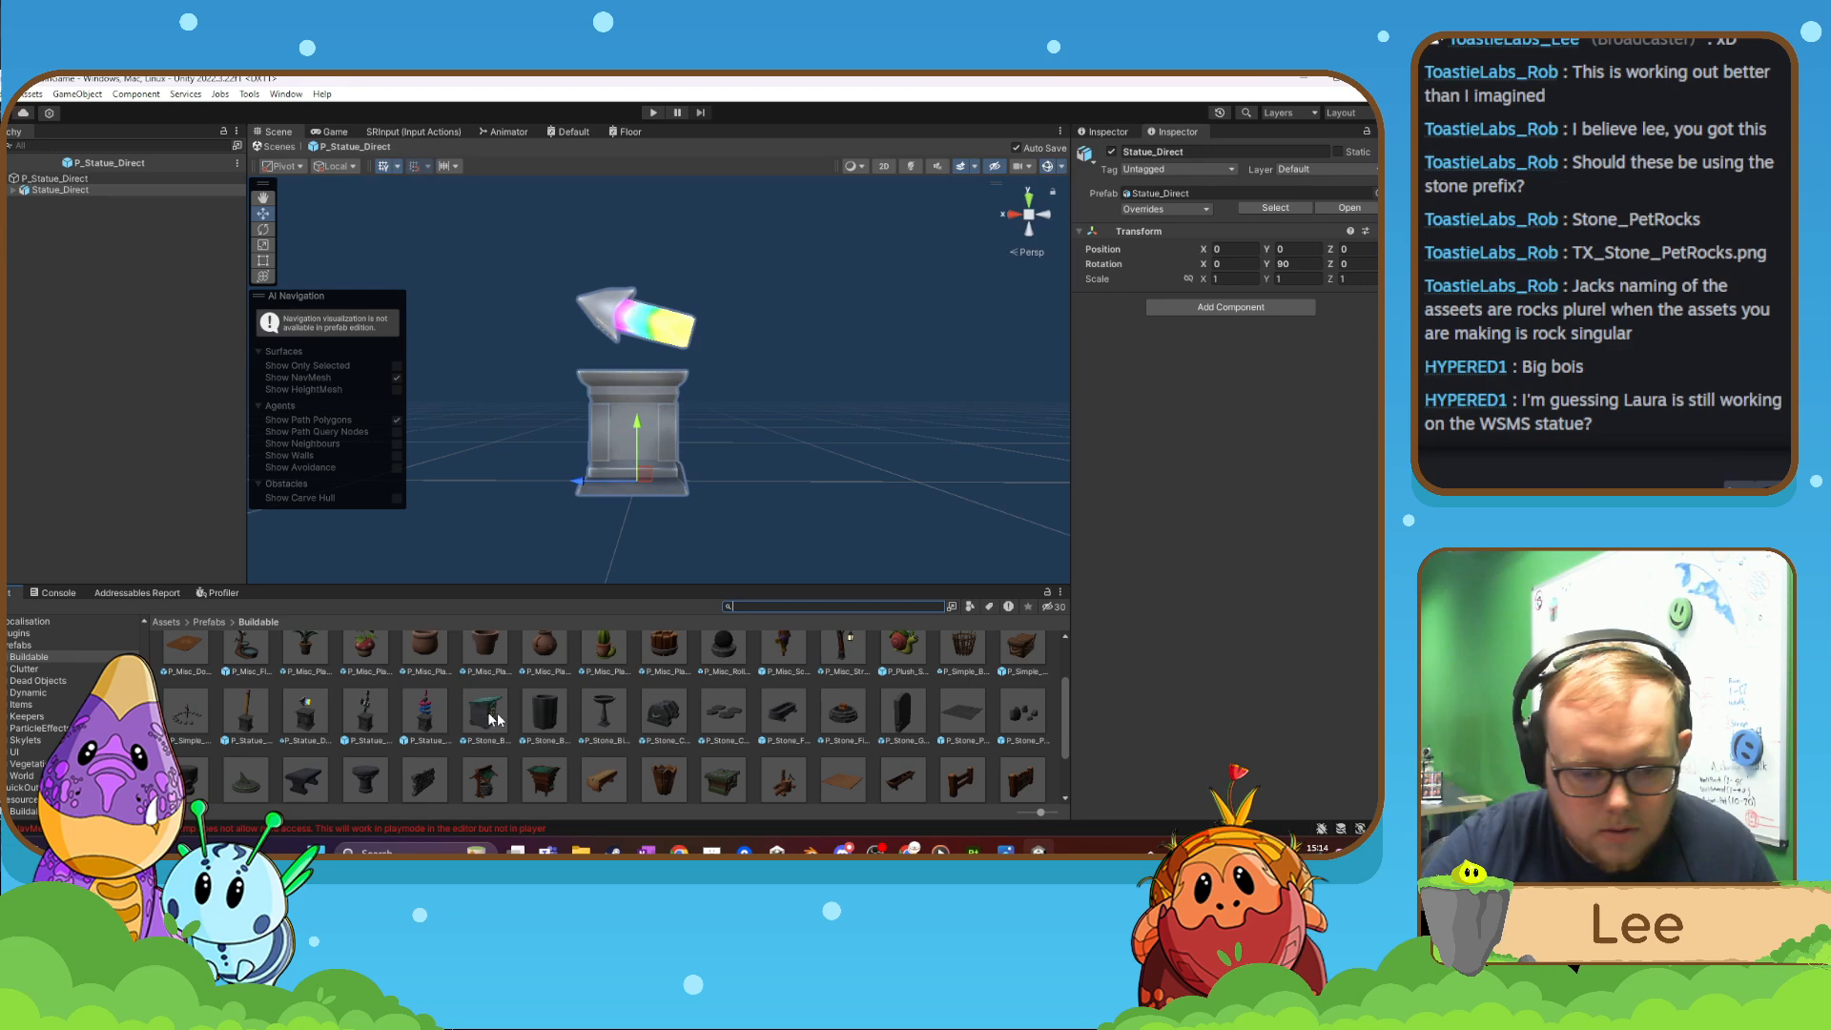
double_click(417, 717)
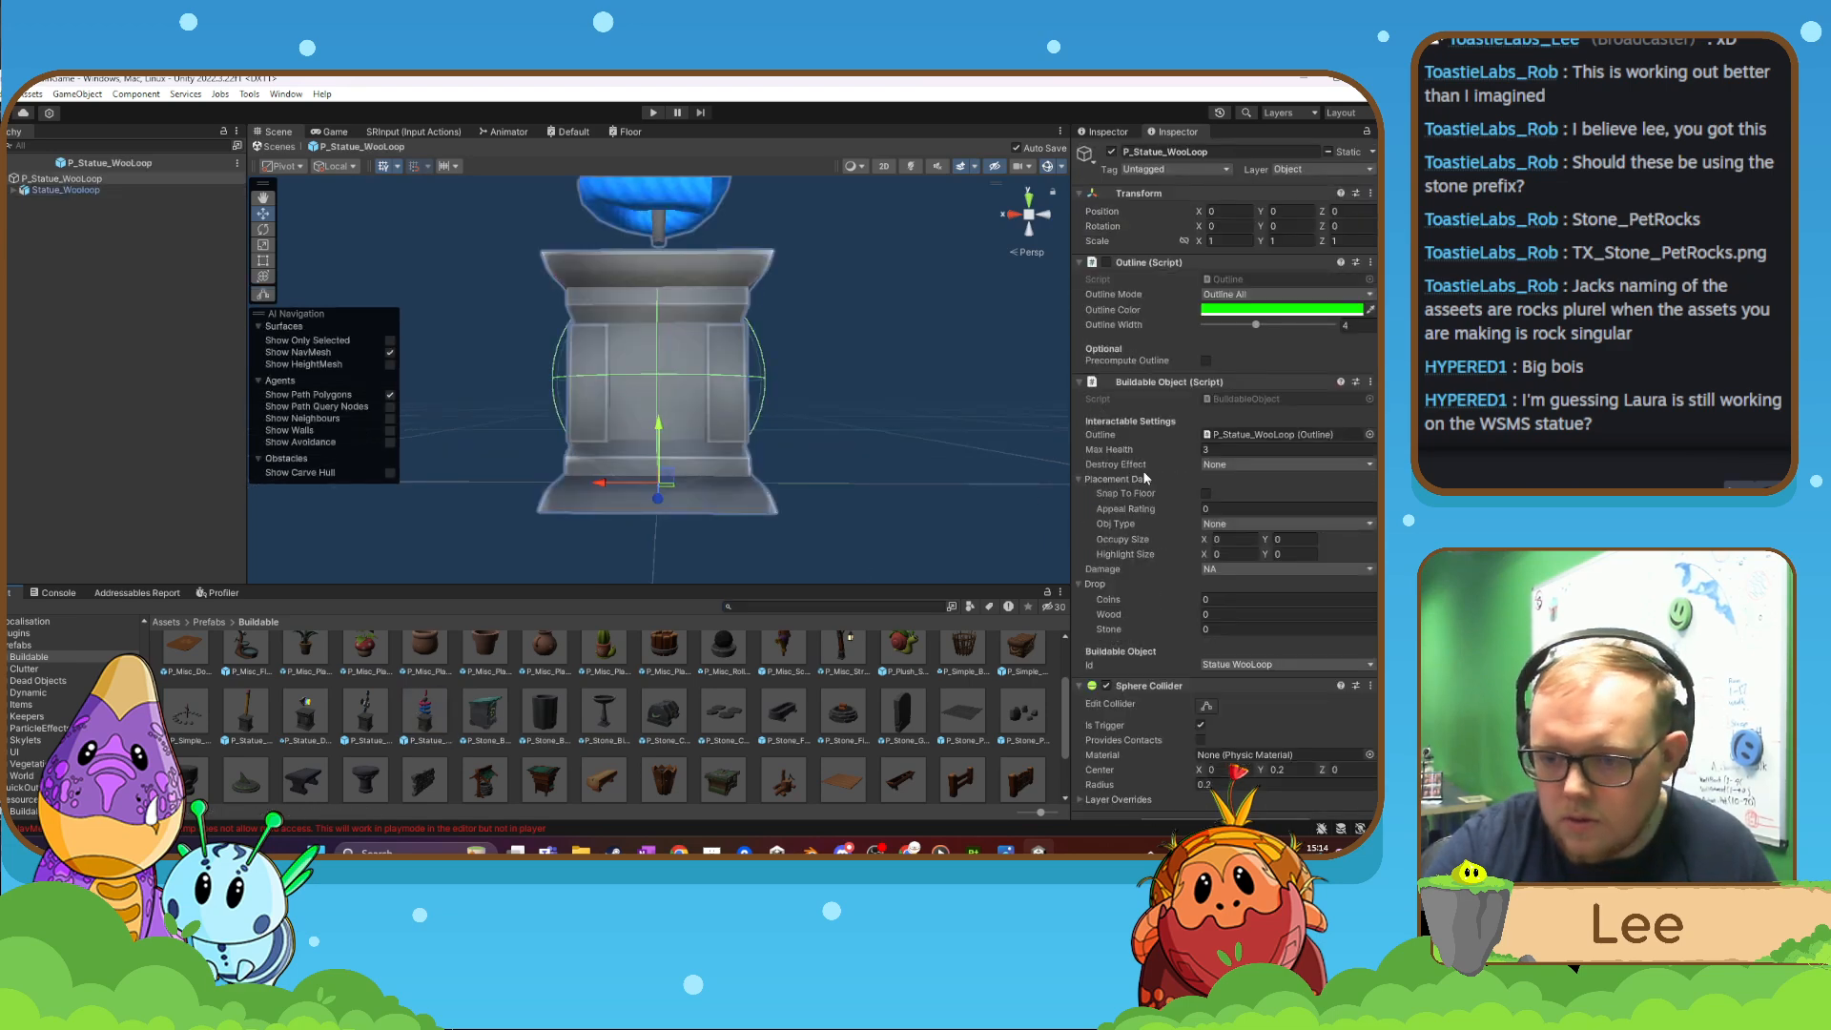
scroll(1142, 586, "down", 1)
scroll(1142, 577, "up", 1)
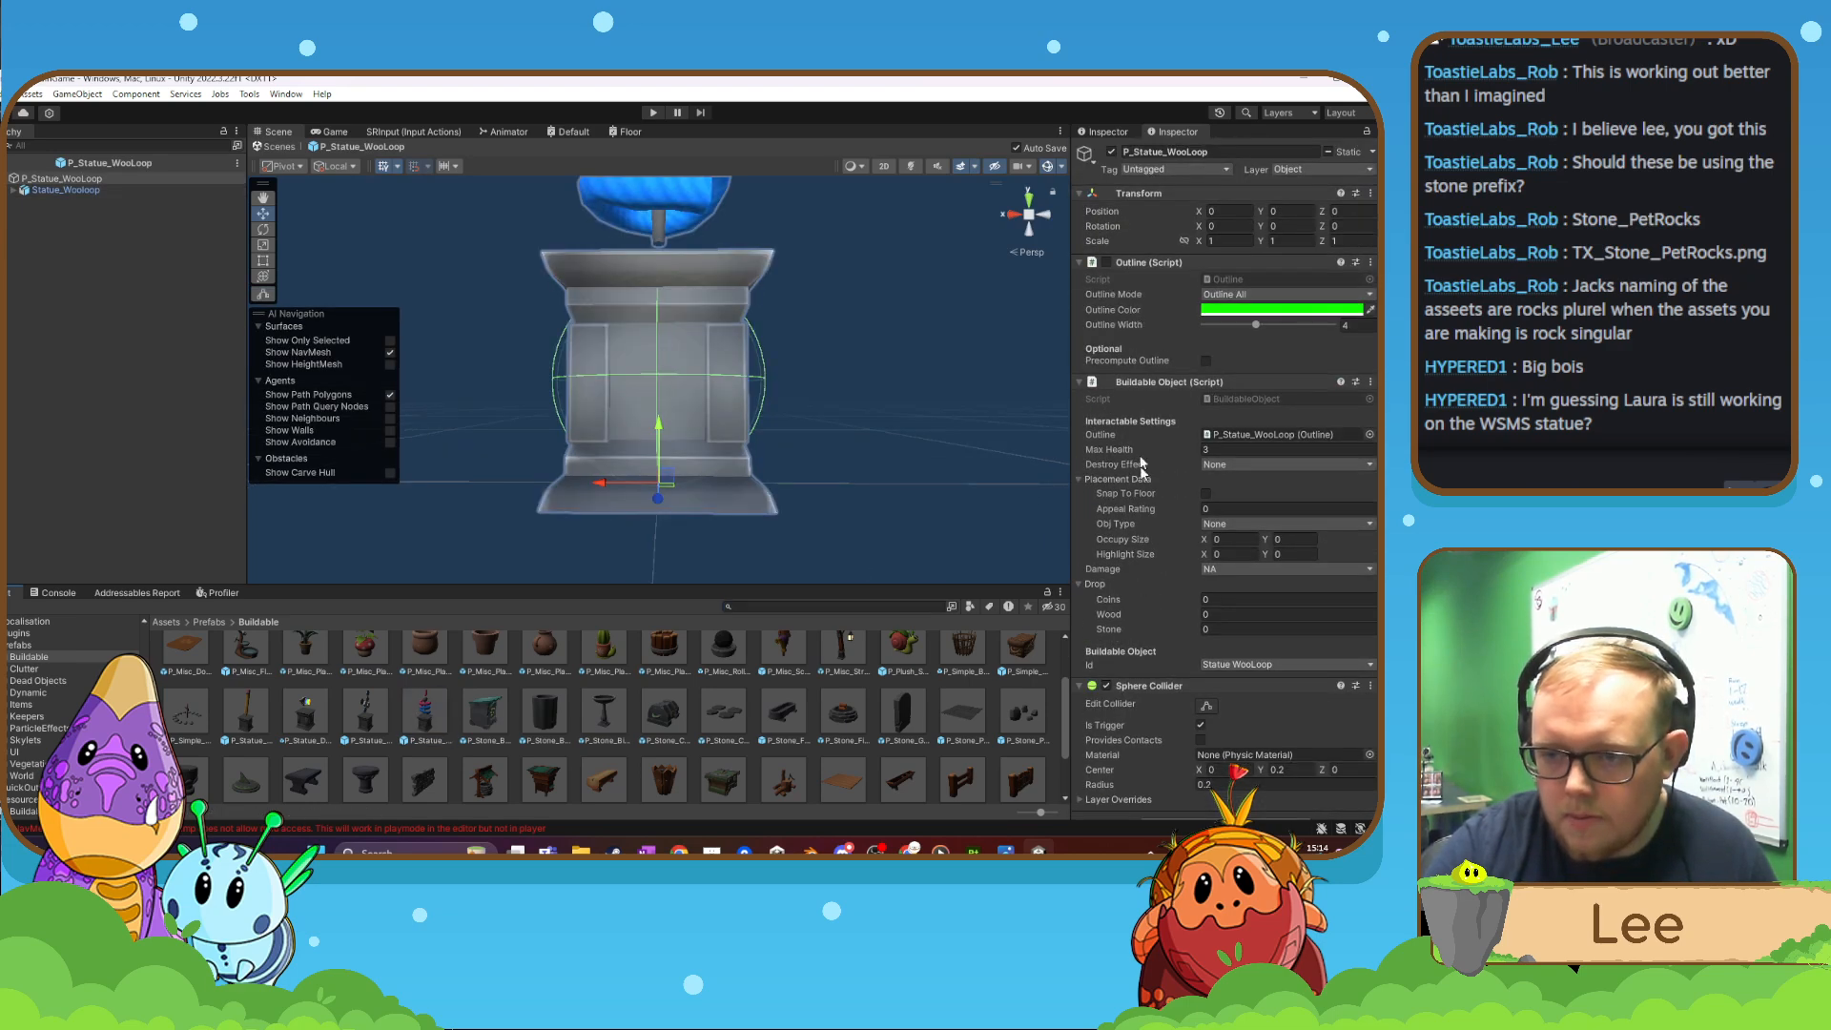
scroll(1139, 538, "down", 1)
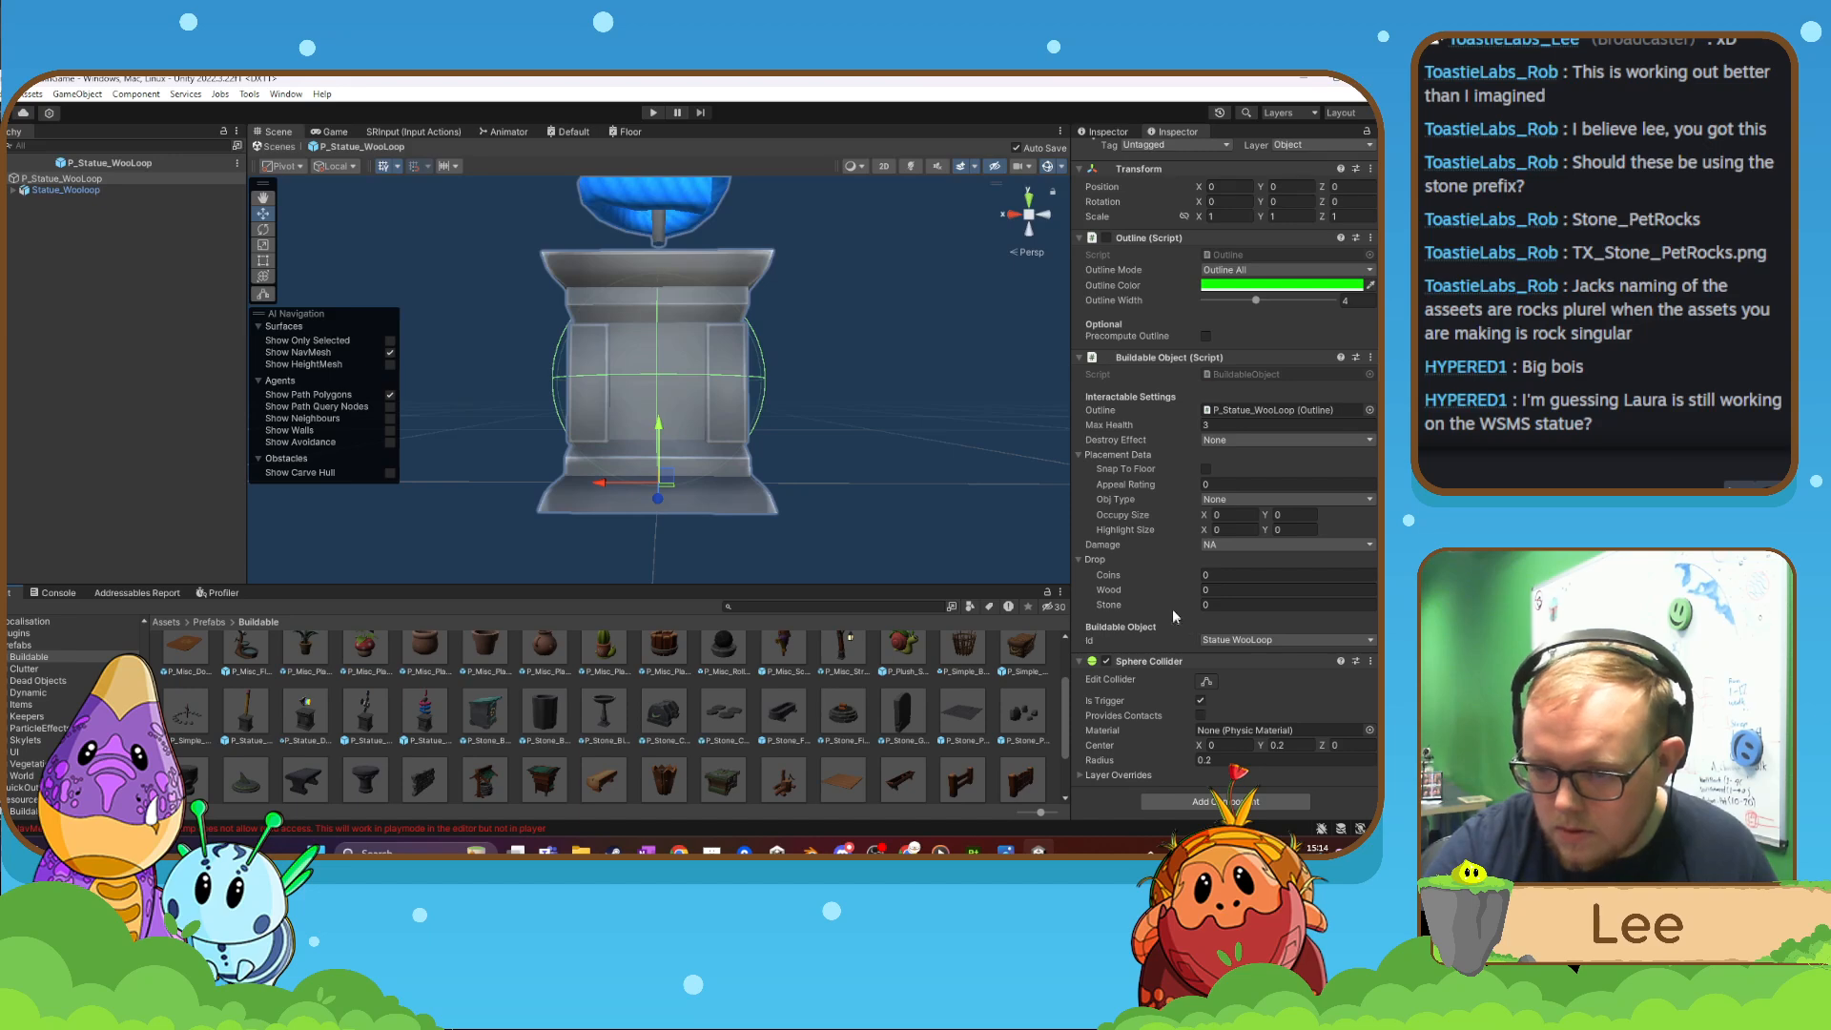
scroll(1171, 609, "up", 1)
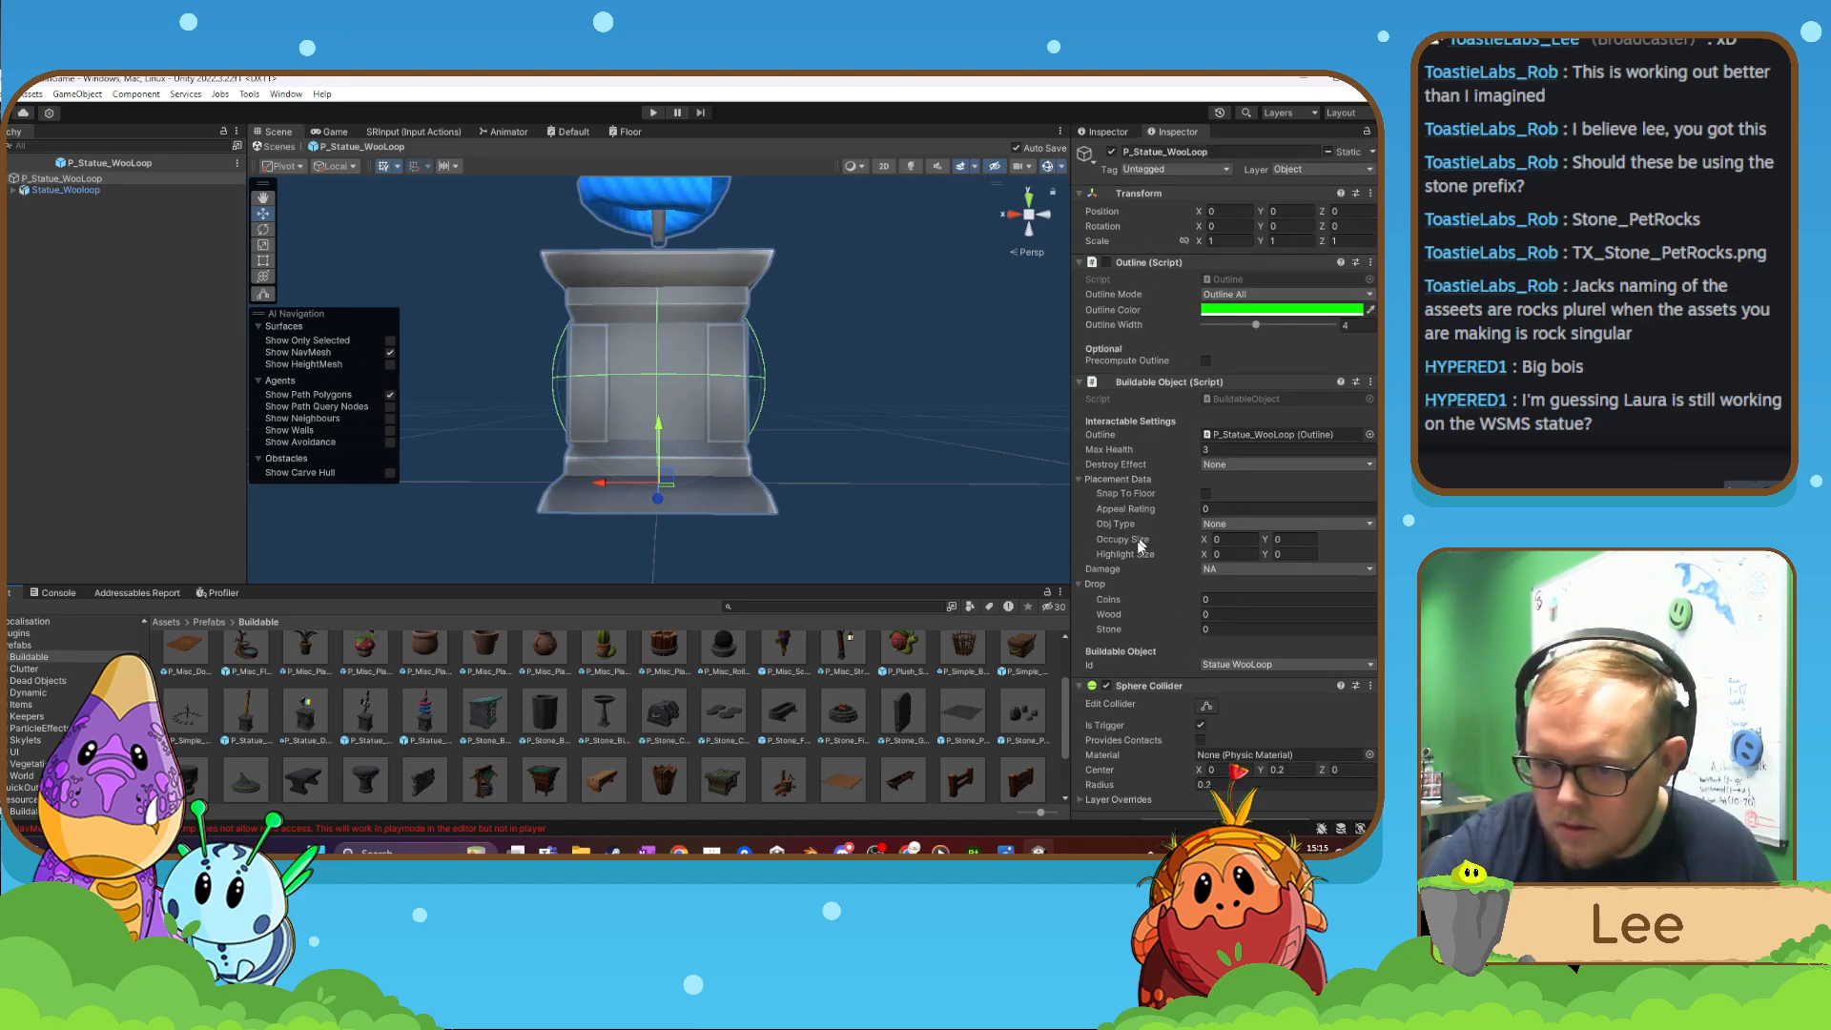
scroll(1140, 544, "down", 1)
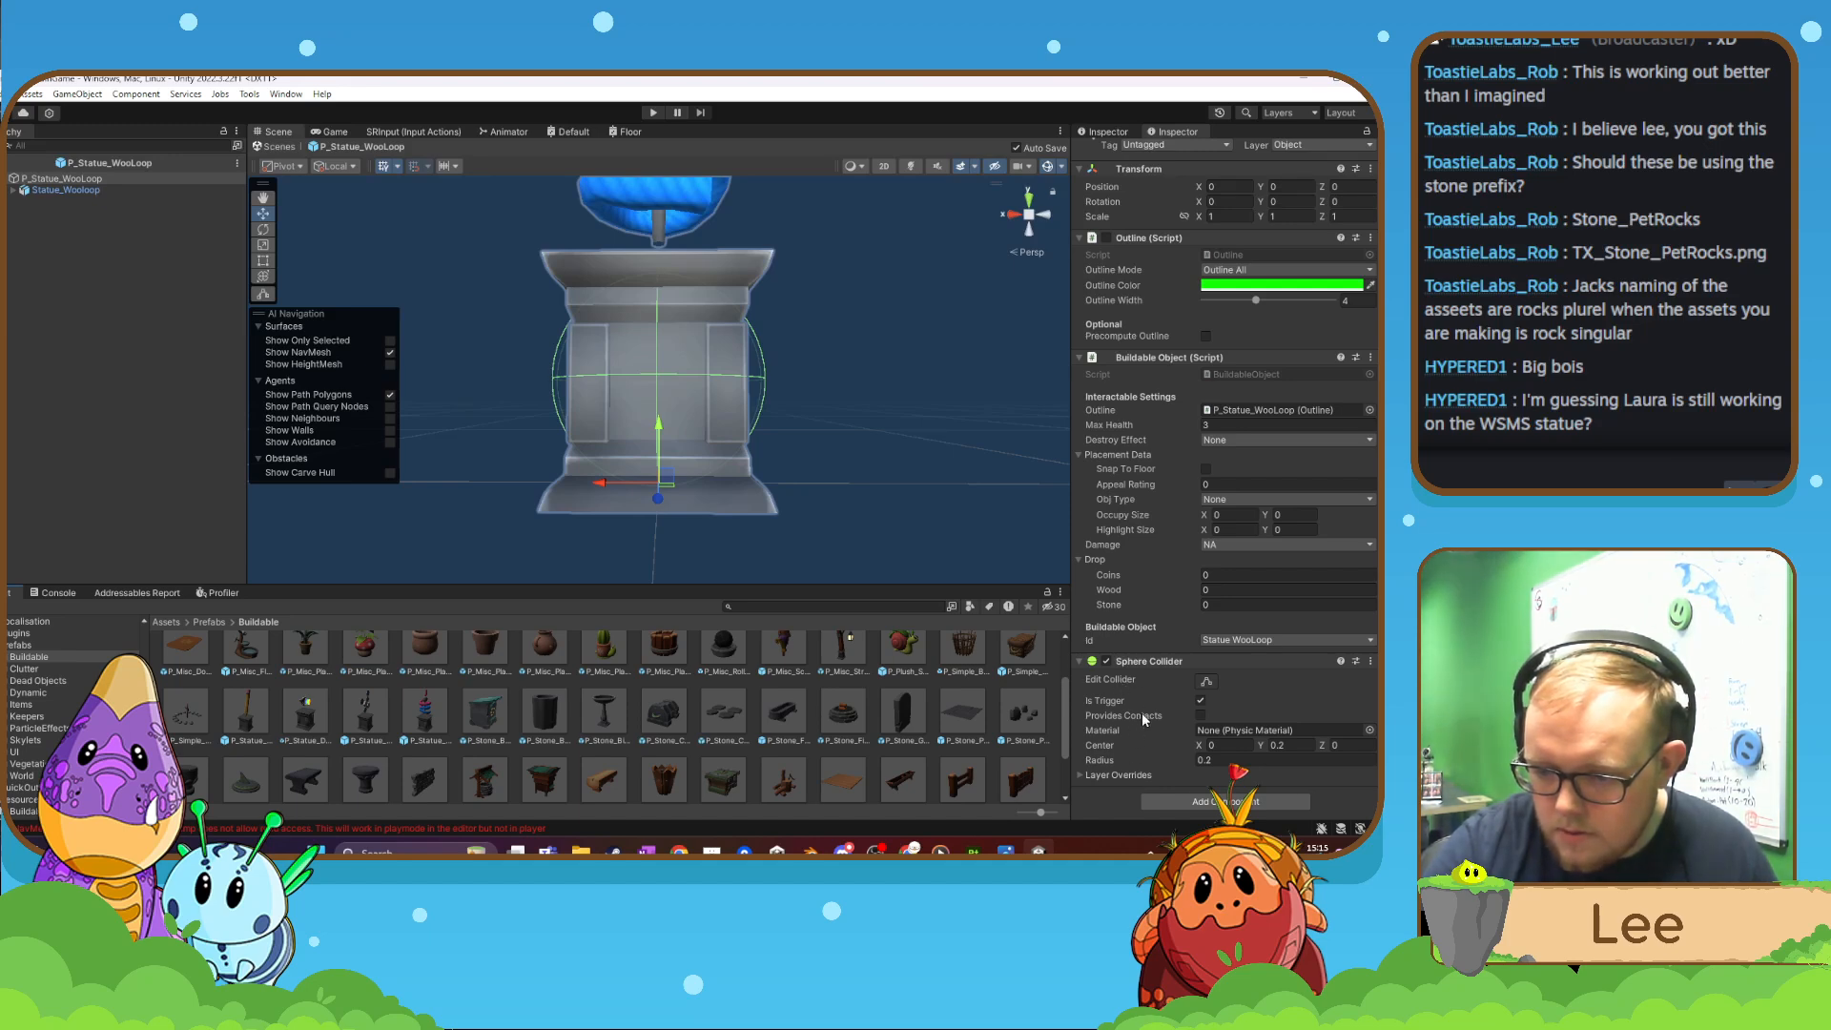
scroll(1158, 715, "up", 1)
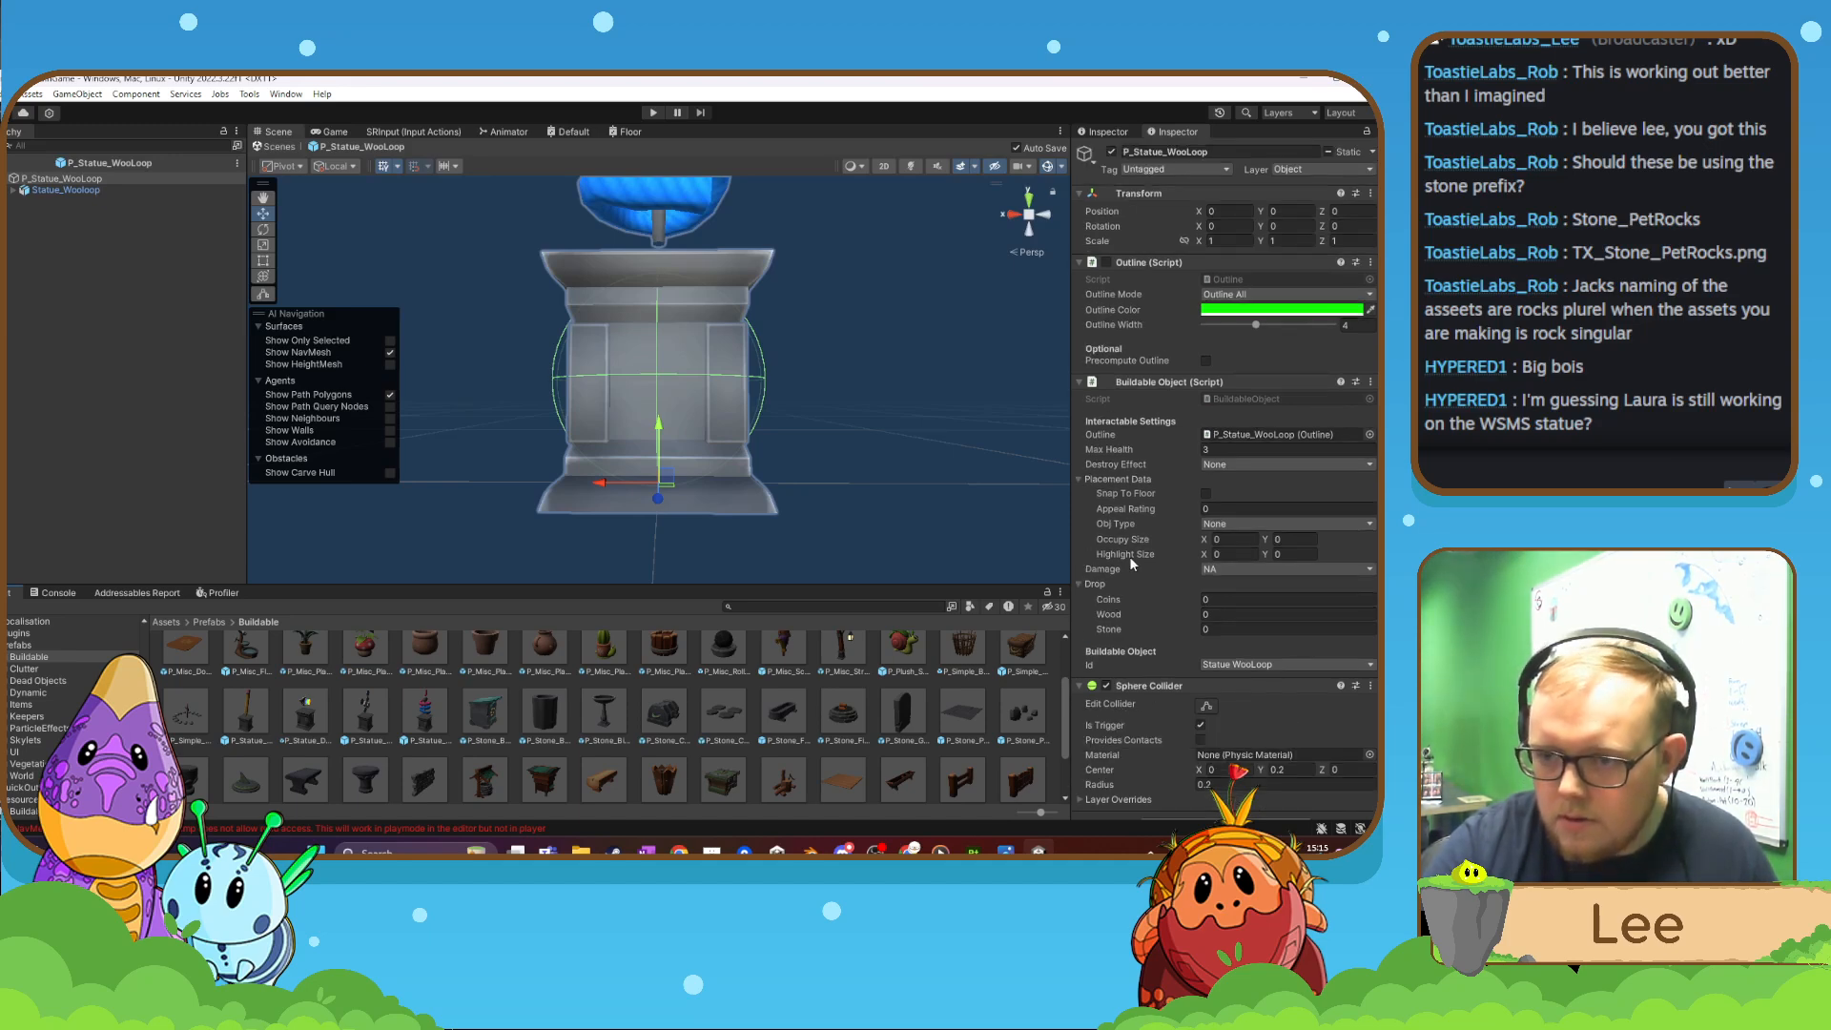
- Copy the Floaty Rock script component from the WooLoop statue's coiled top piece, Cylinder.038
right_click_drag(903, 325, 897, 254)
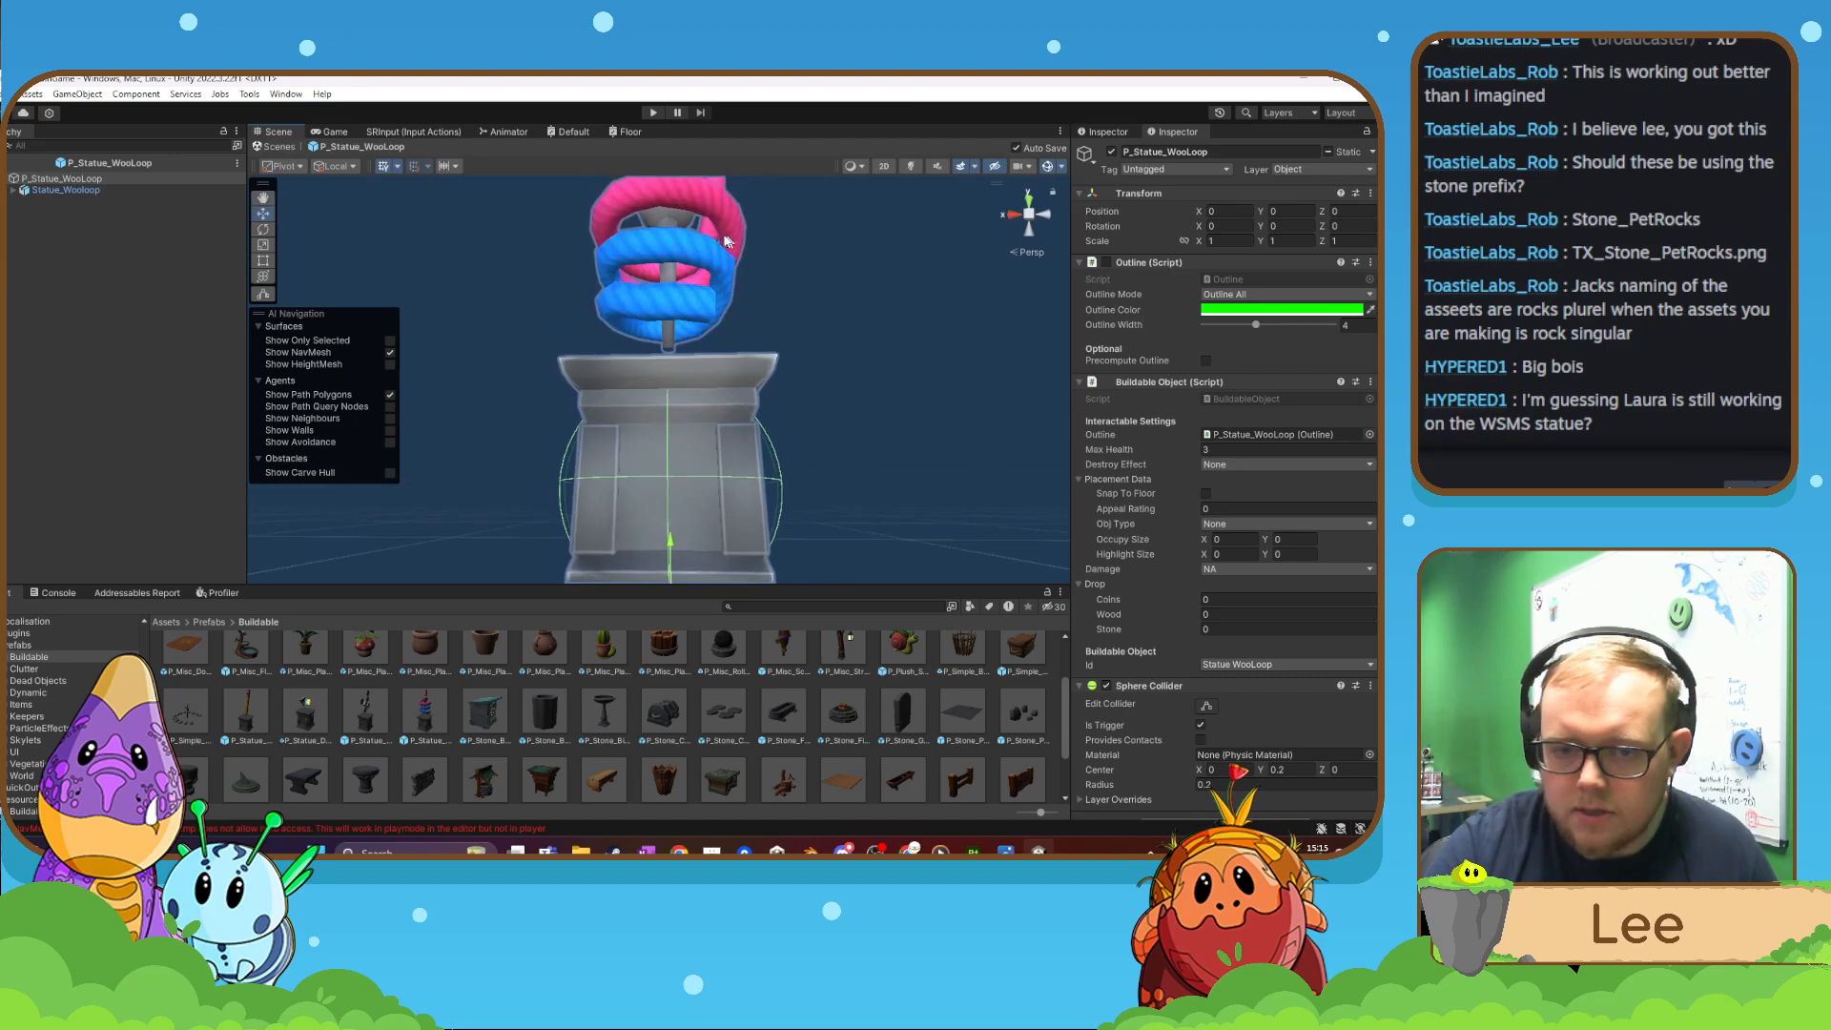
left_click(690, 235)
left_click(684, 245)
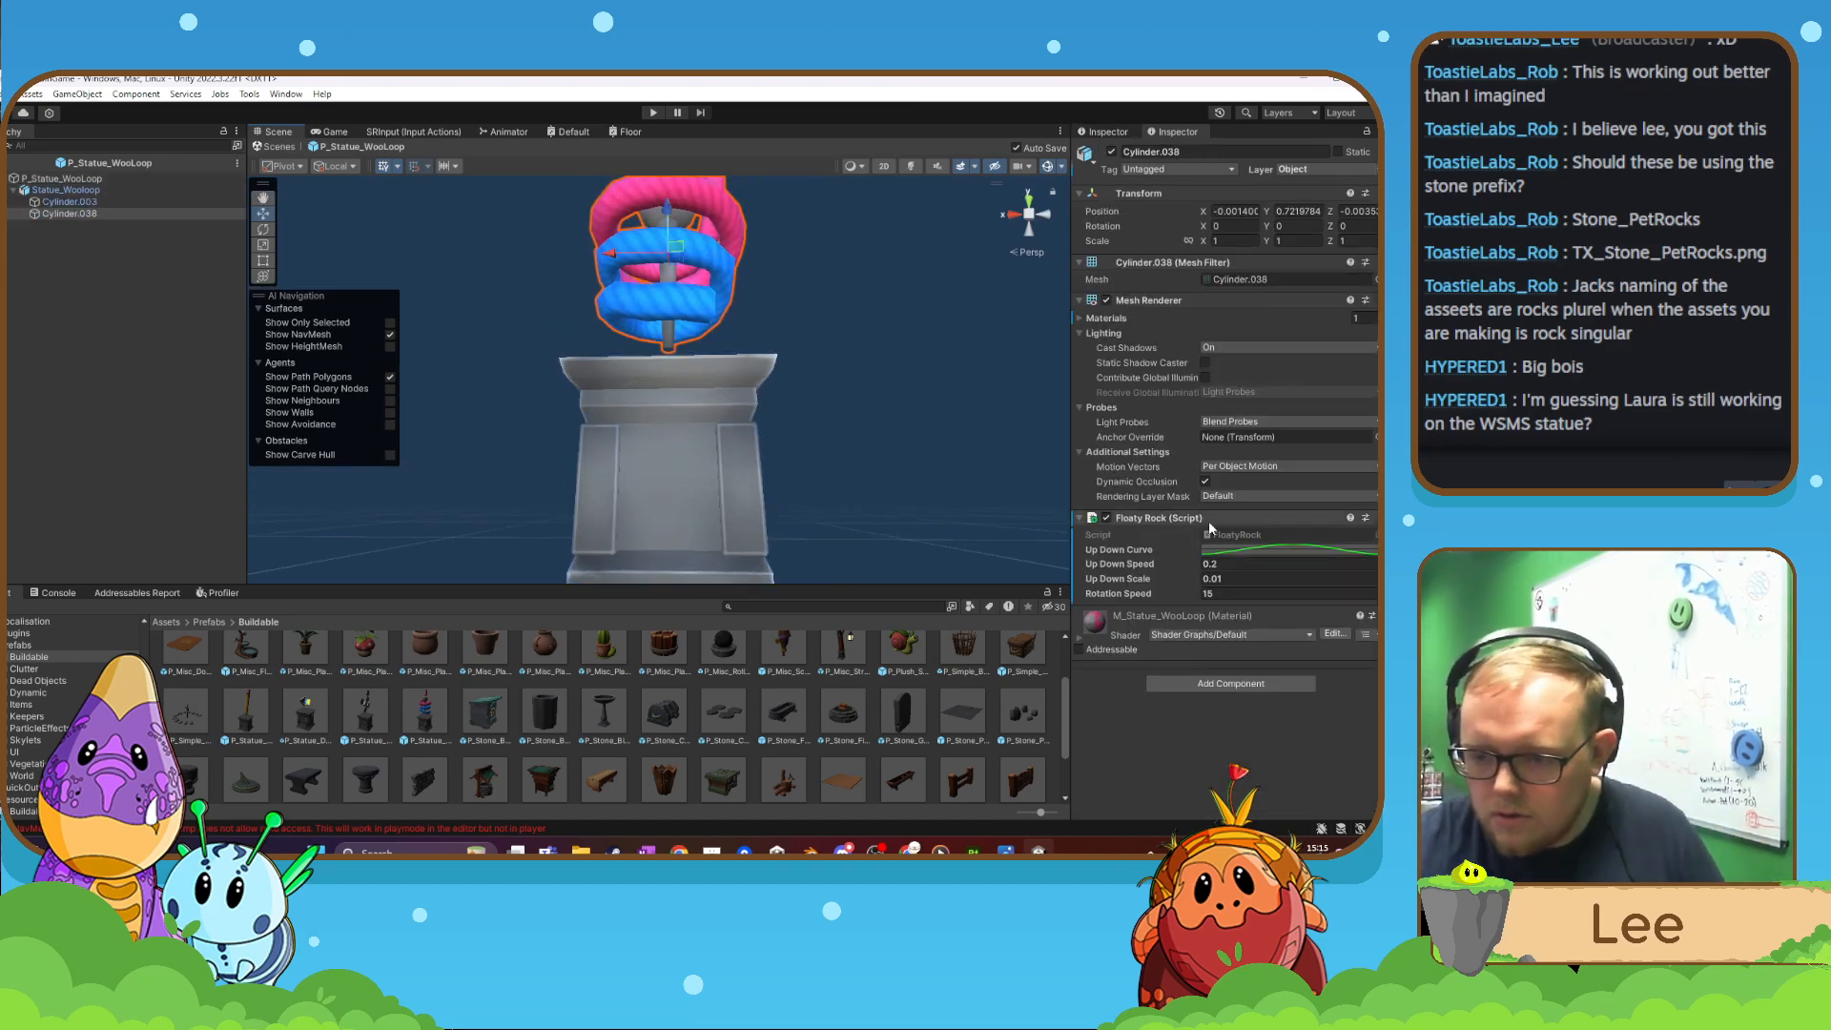
left_click(1165, 519)
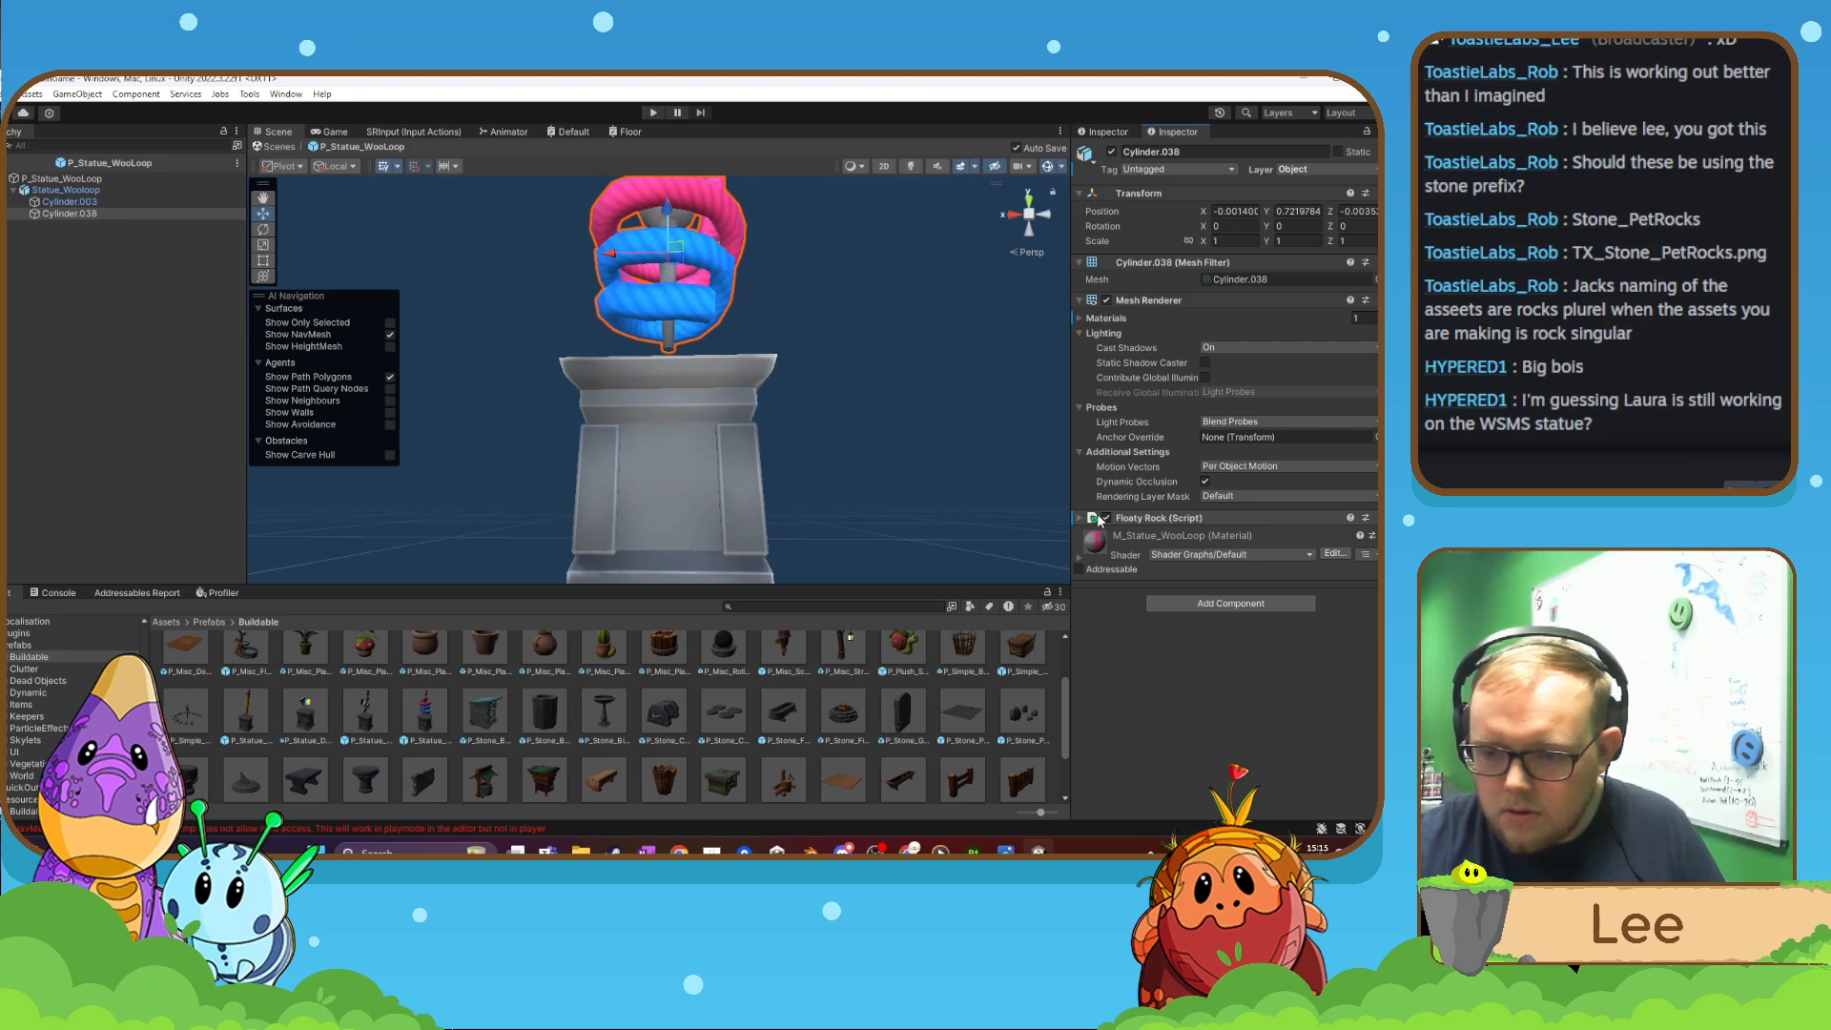
left_click(1099, 520)
right_click(1224, 520)
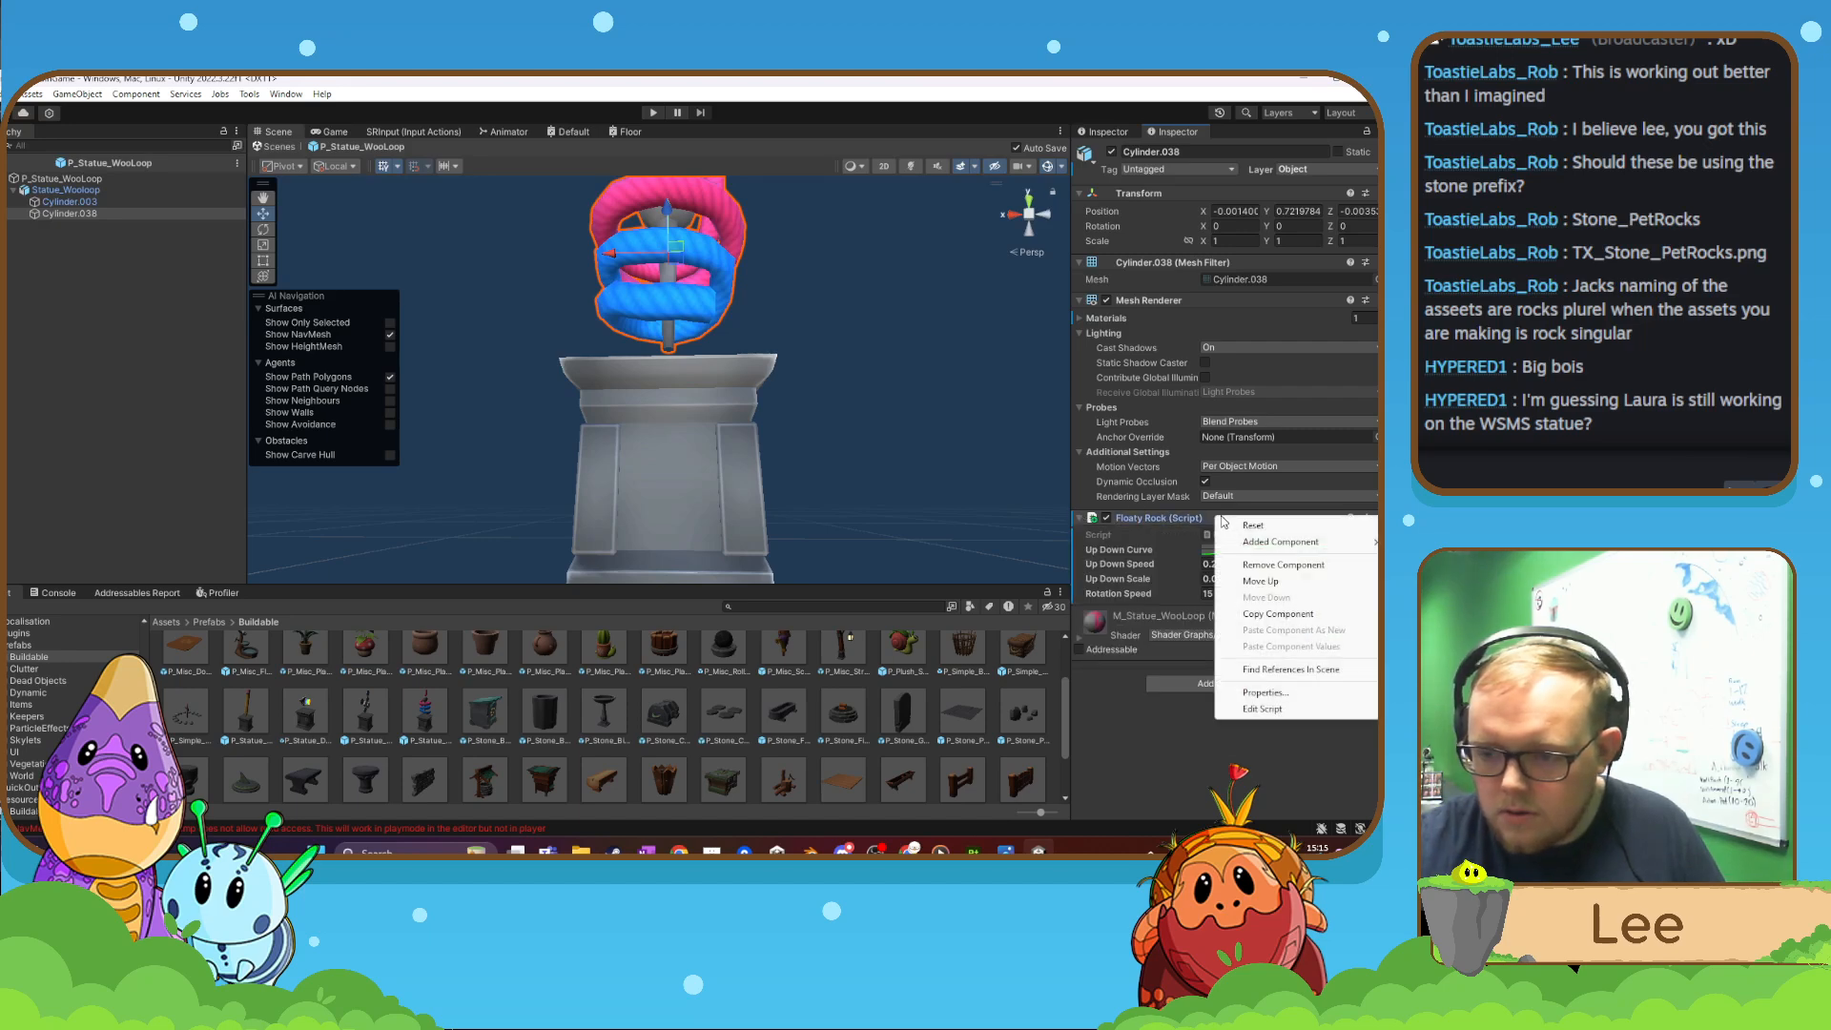
left_click(1278, 615)
- Reopen the P_Statue_Direct prefab for editing
left_click(1116, 133)
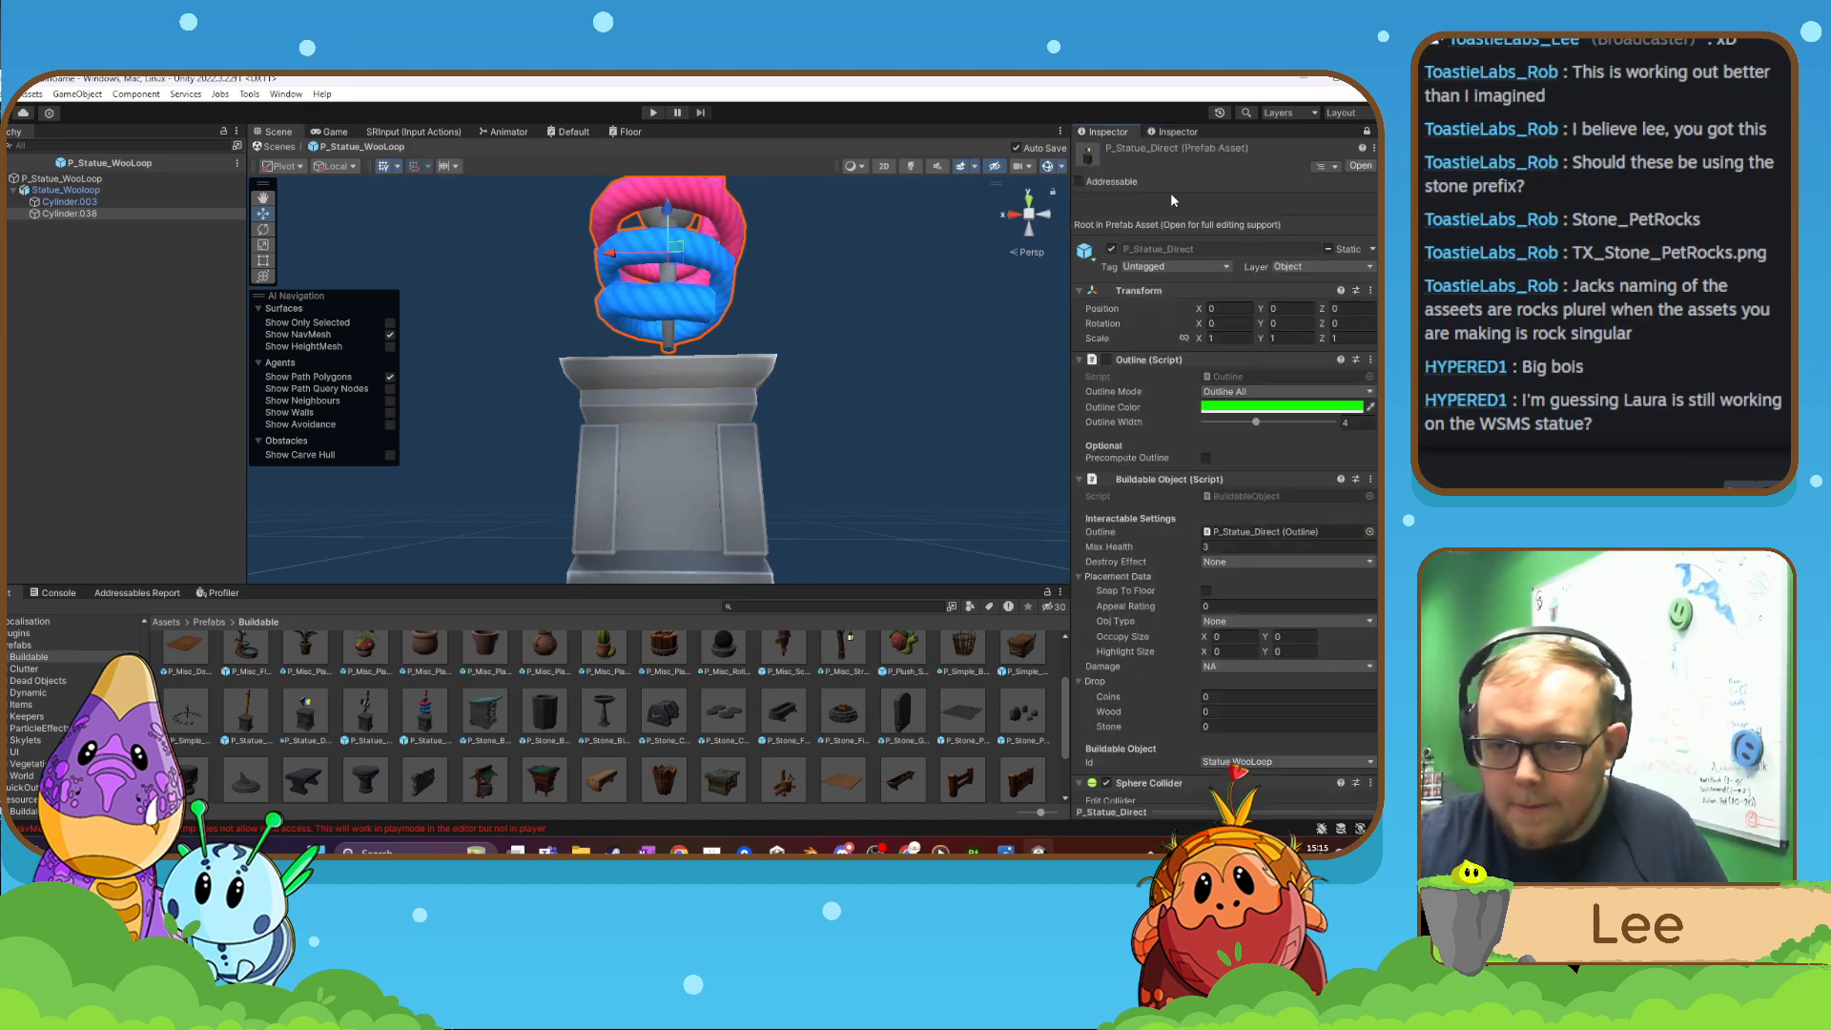
left_click(1179, 132)
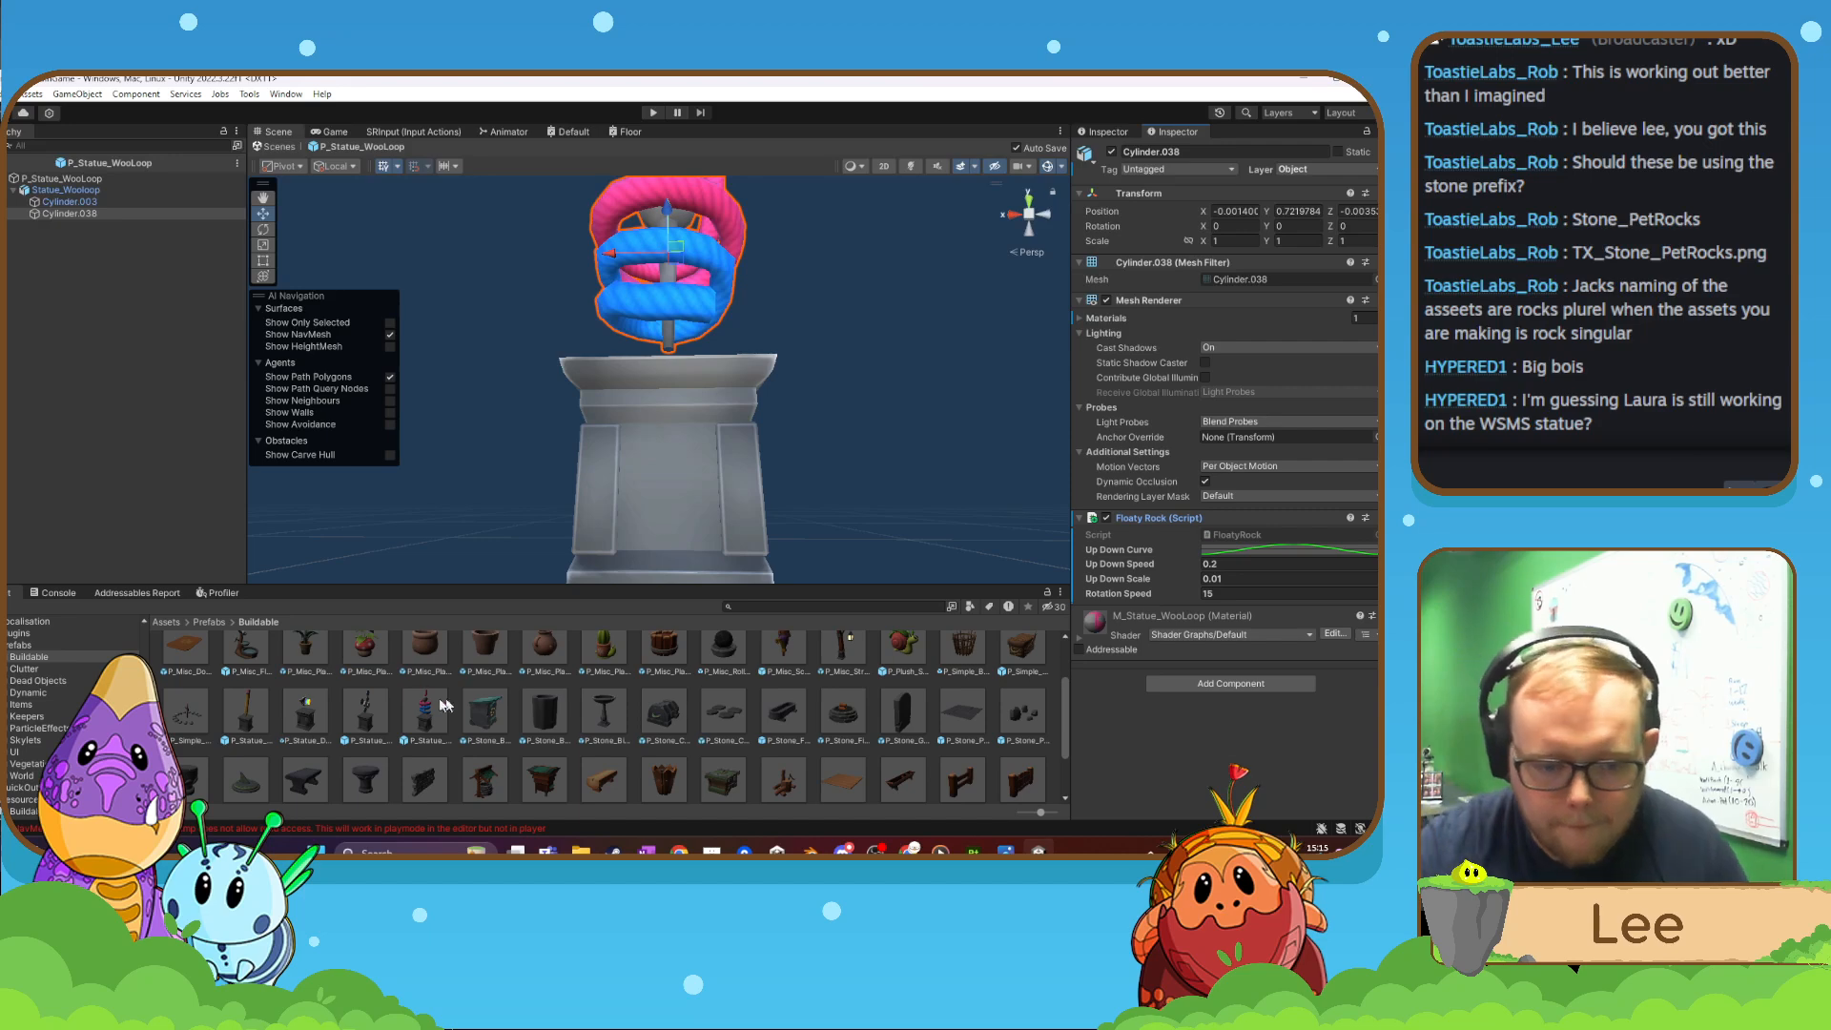
double_click(307, 713)
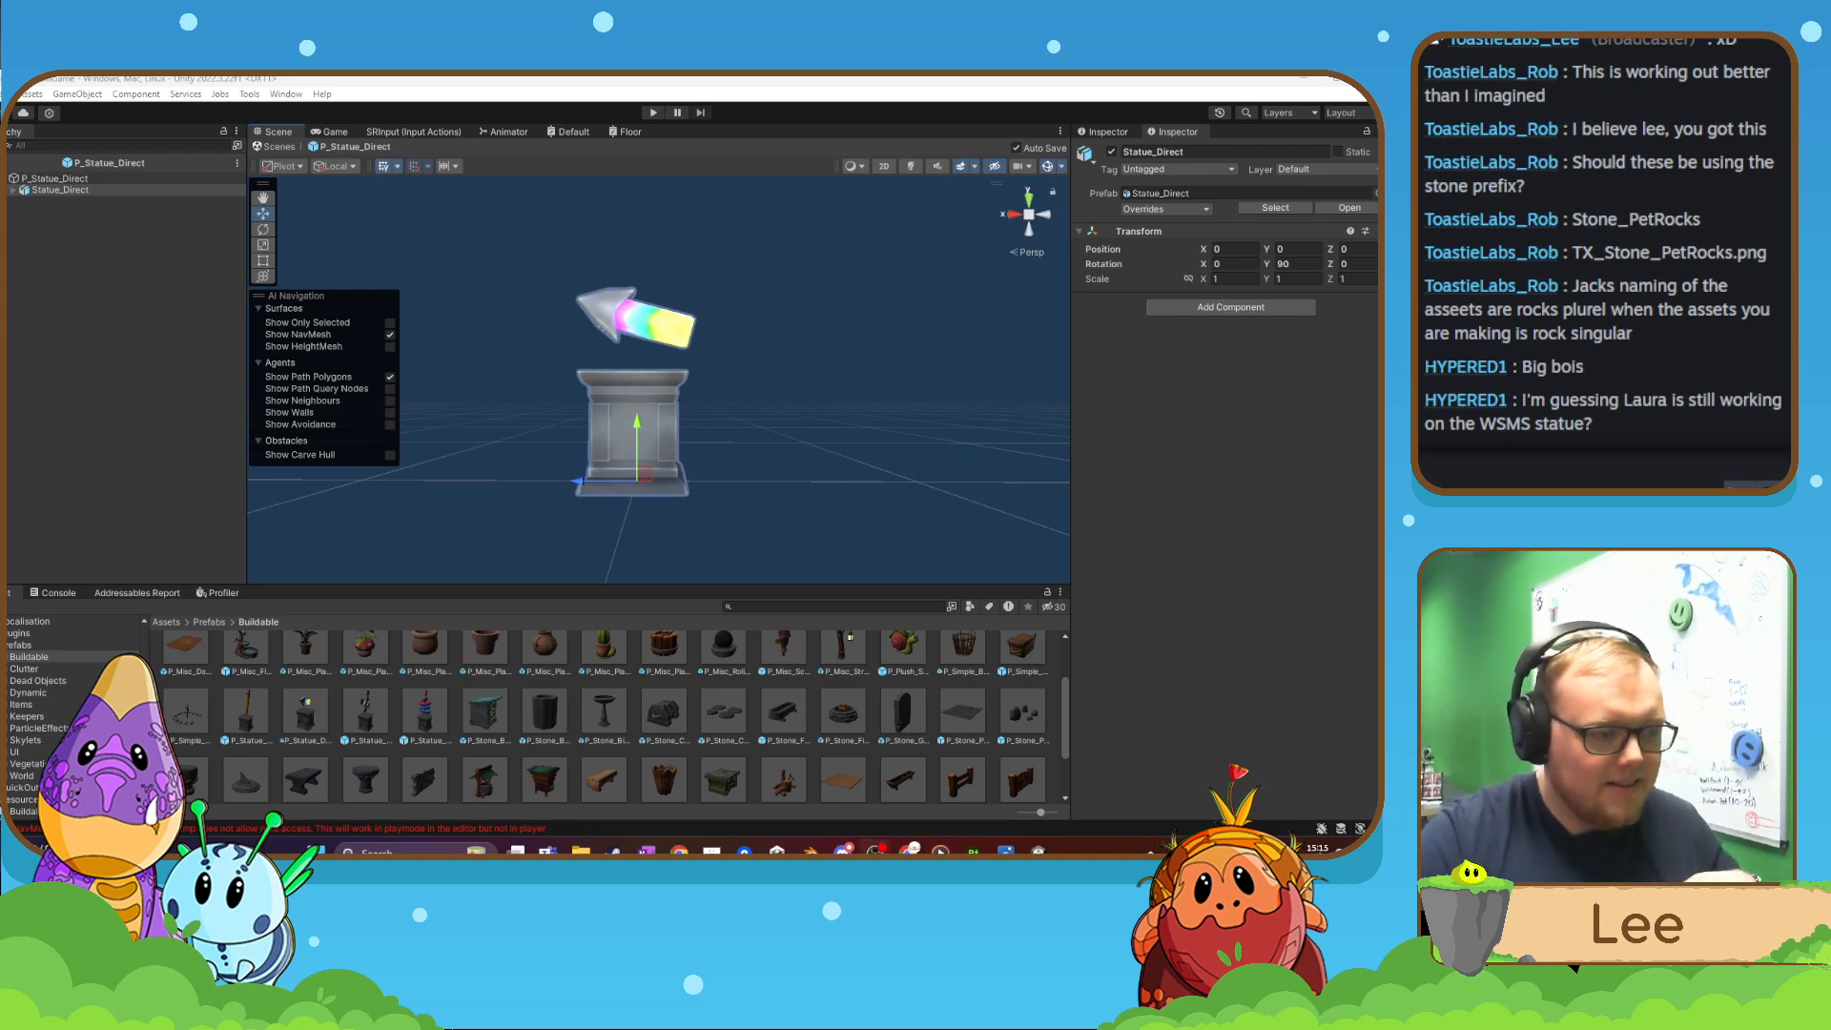
- Paste the copied Floaty Rock script as a new component on the statue's floating arrow piece, Plane
left_click(638, 314)
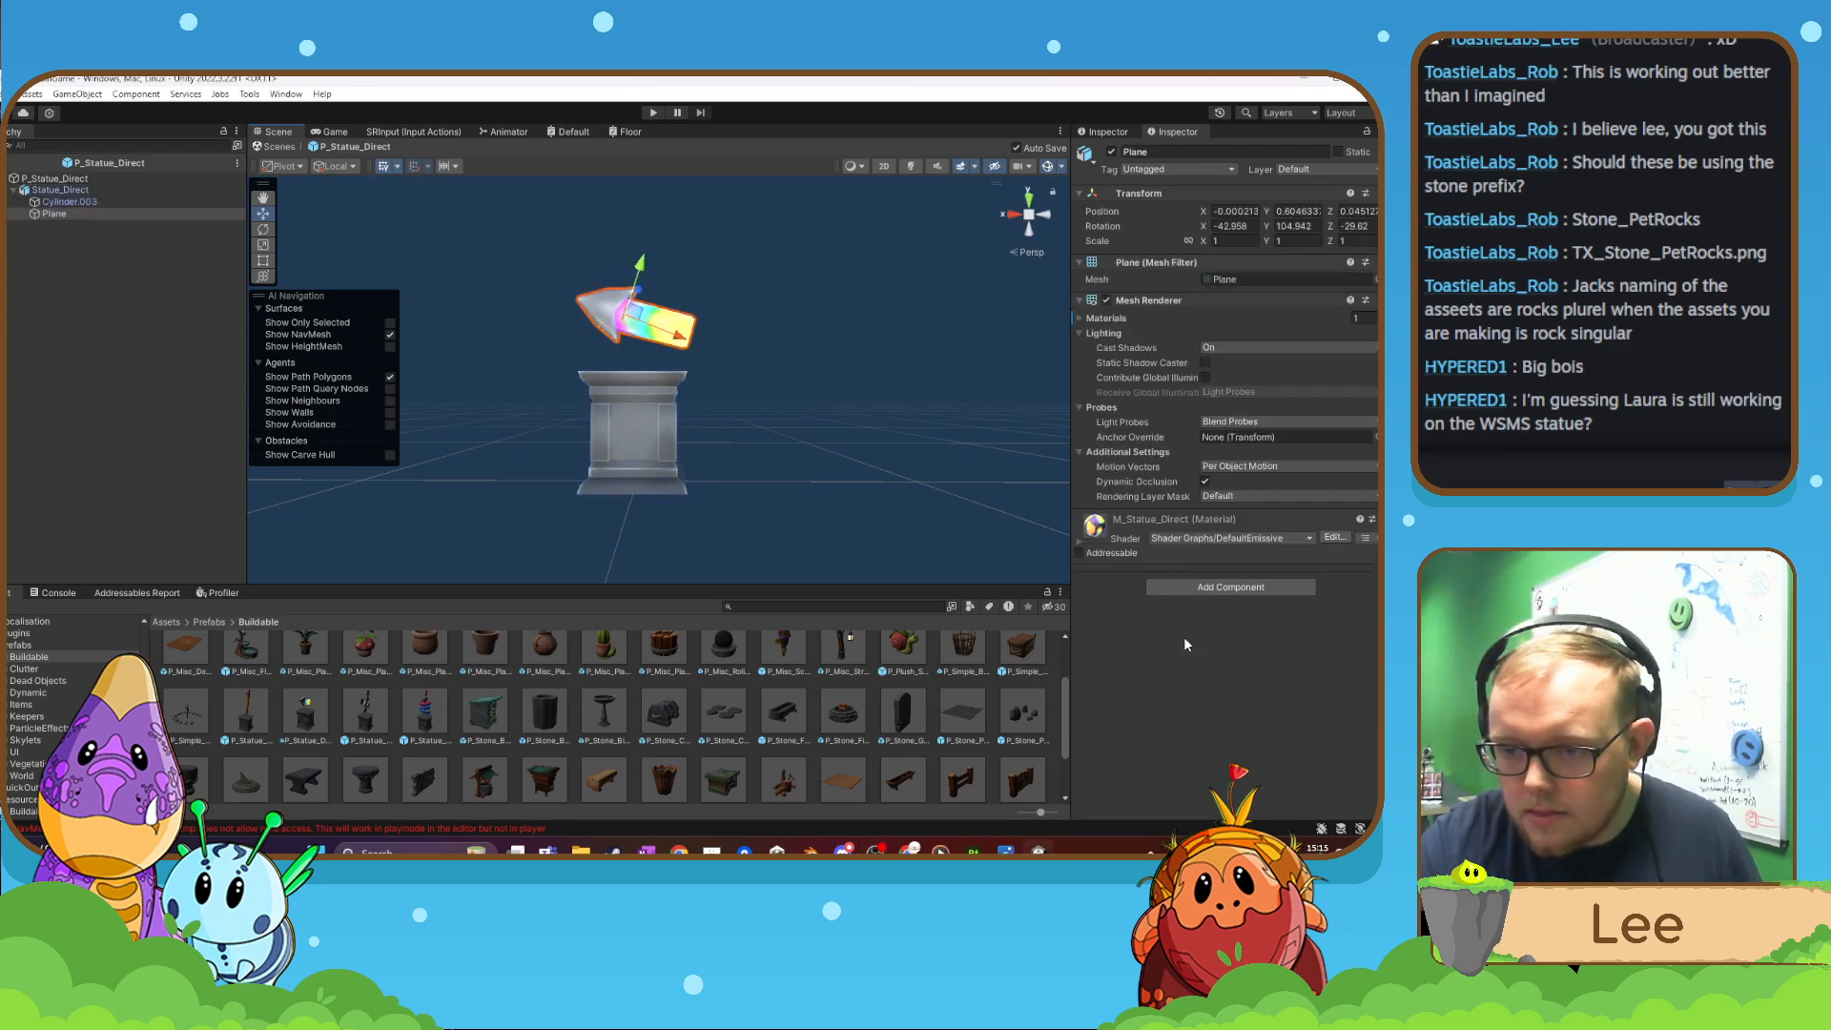
left_click(1209, 589)
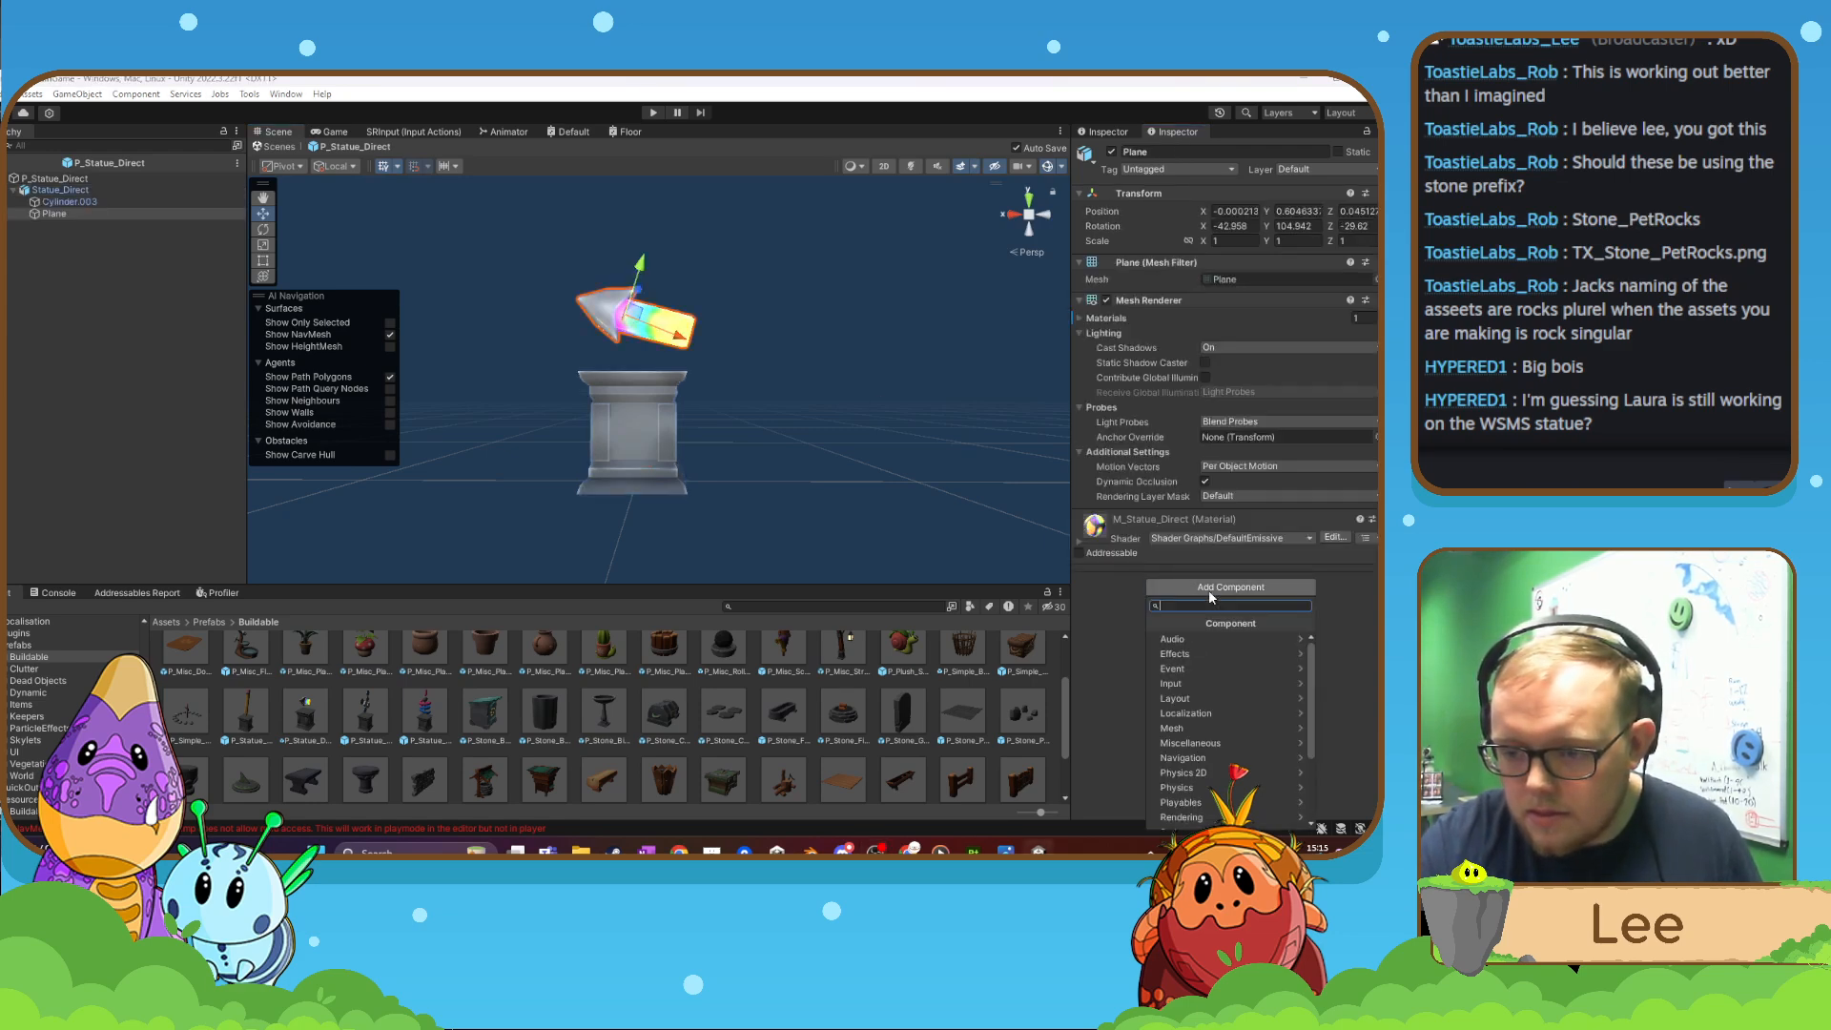
left_click(1332, 592)
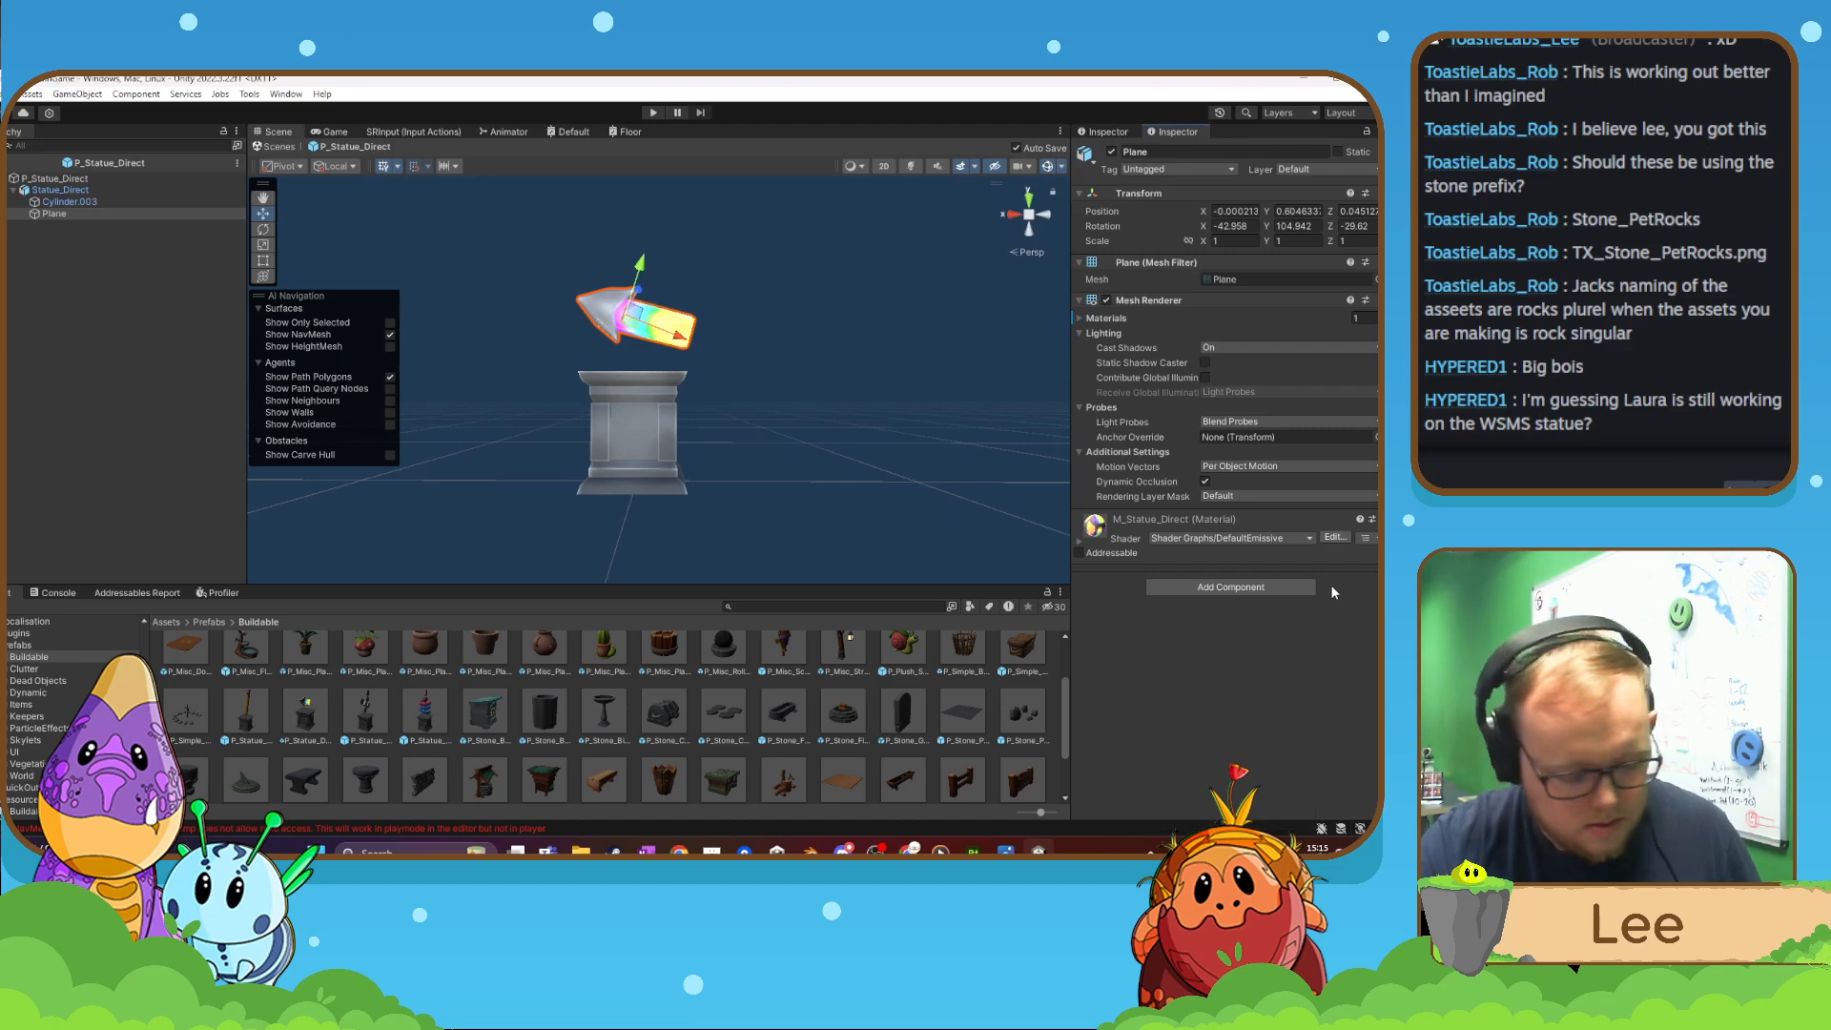
right_click(1200, 531)
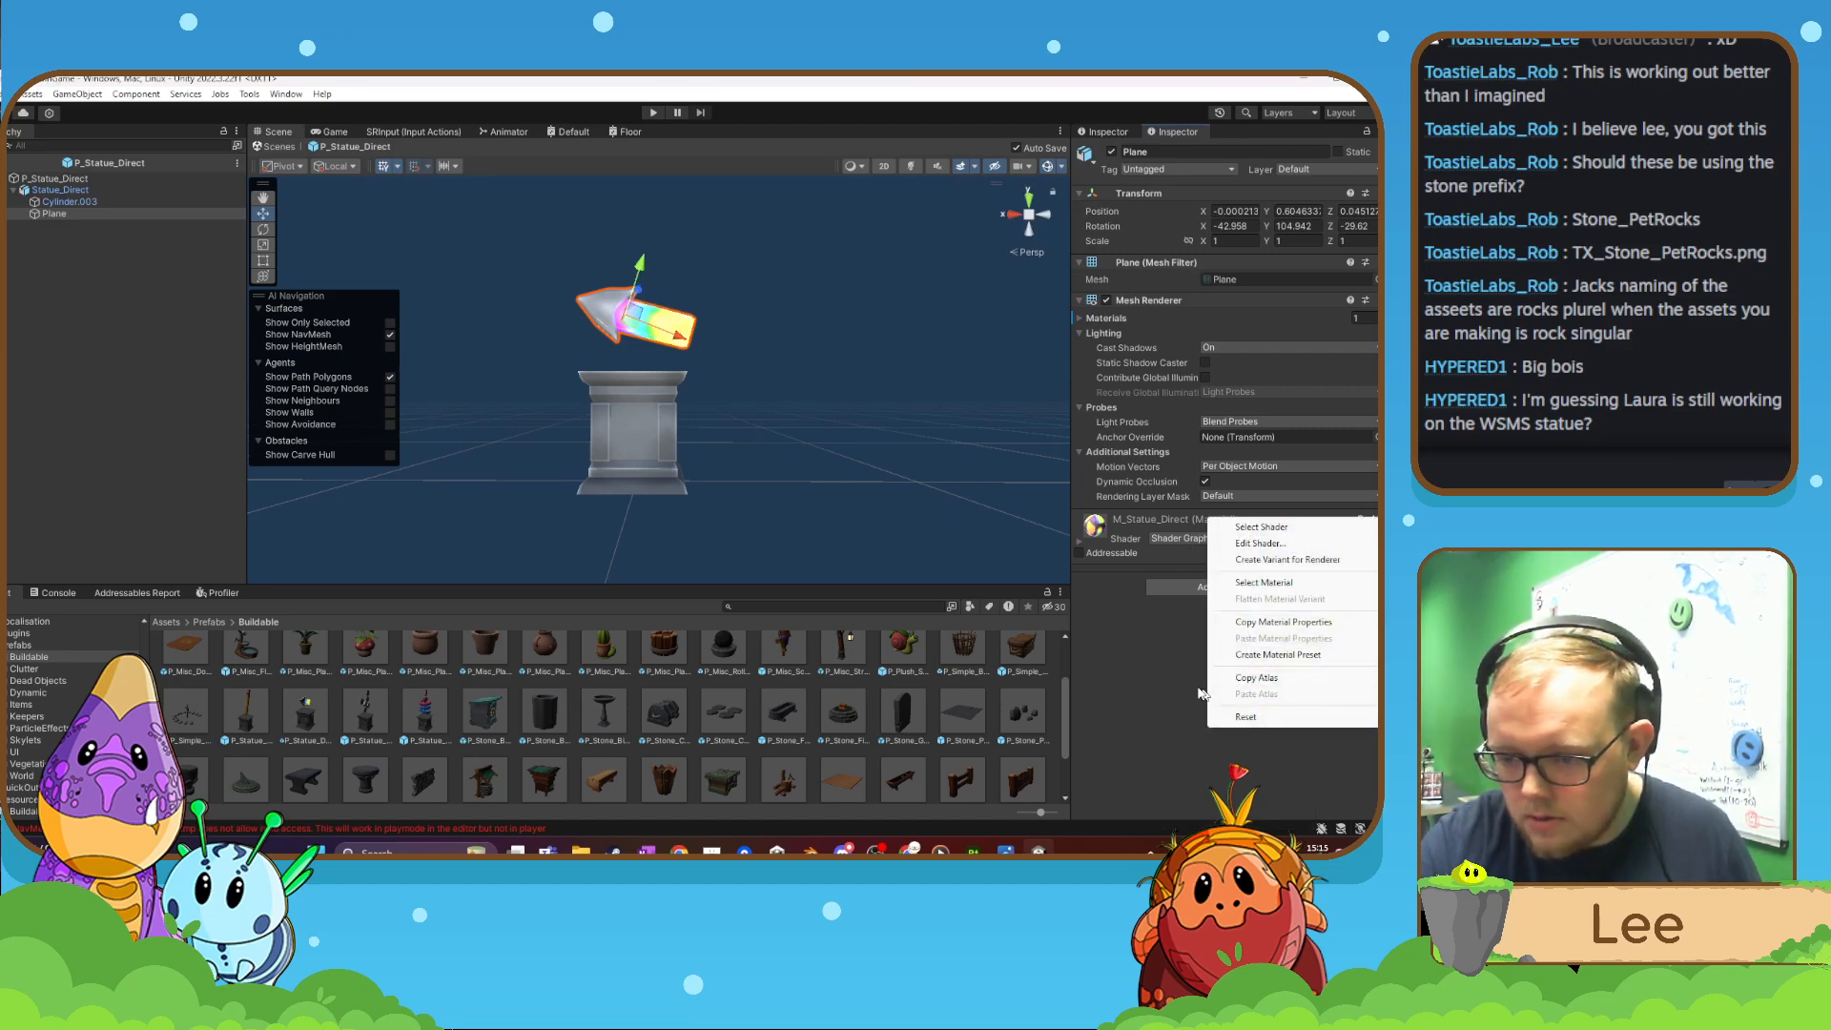
left_click(1156, 679)
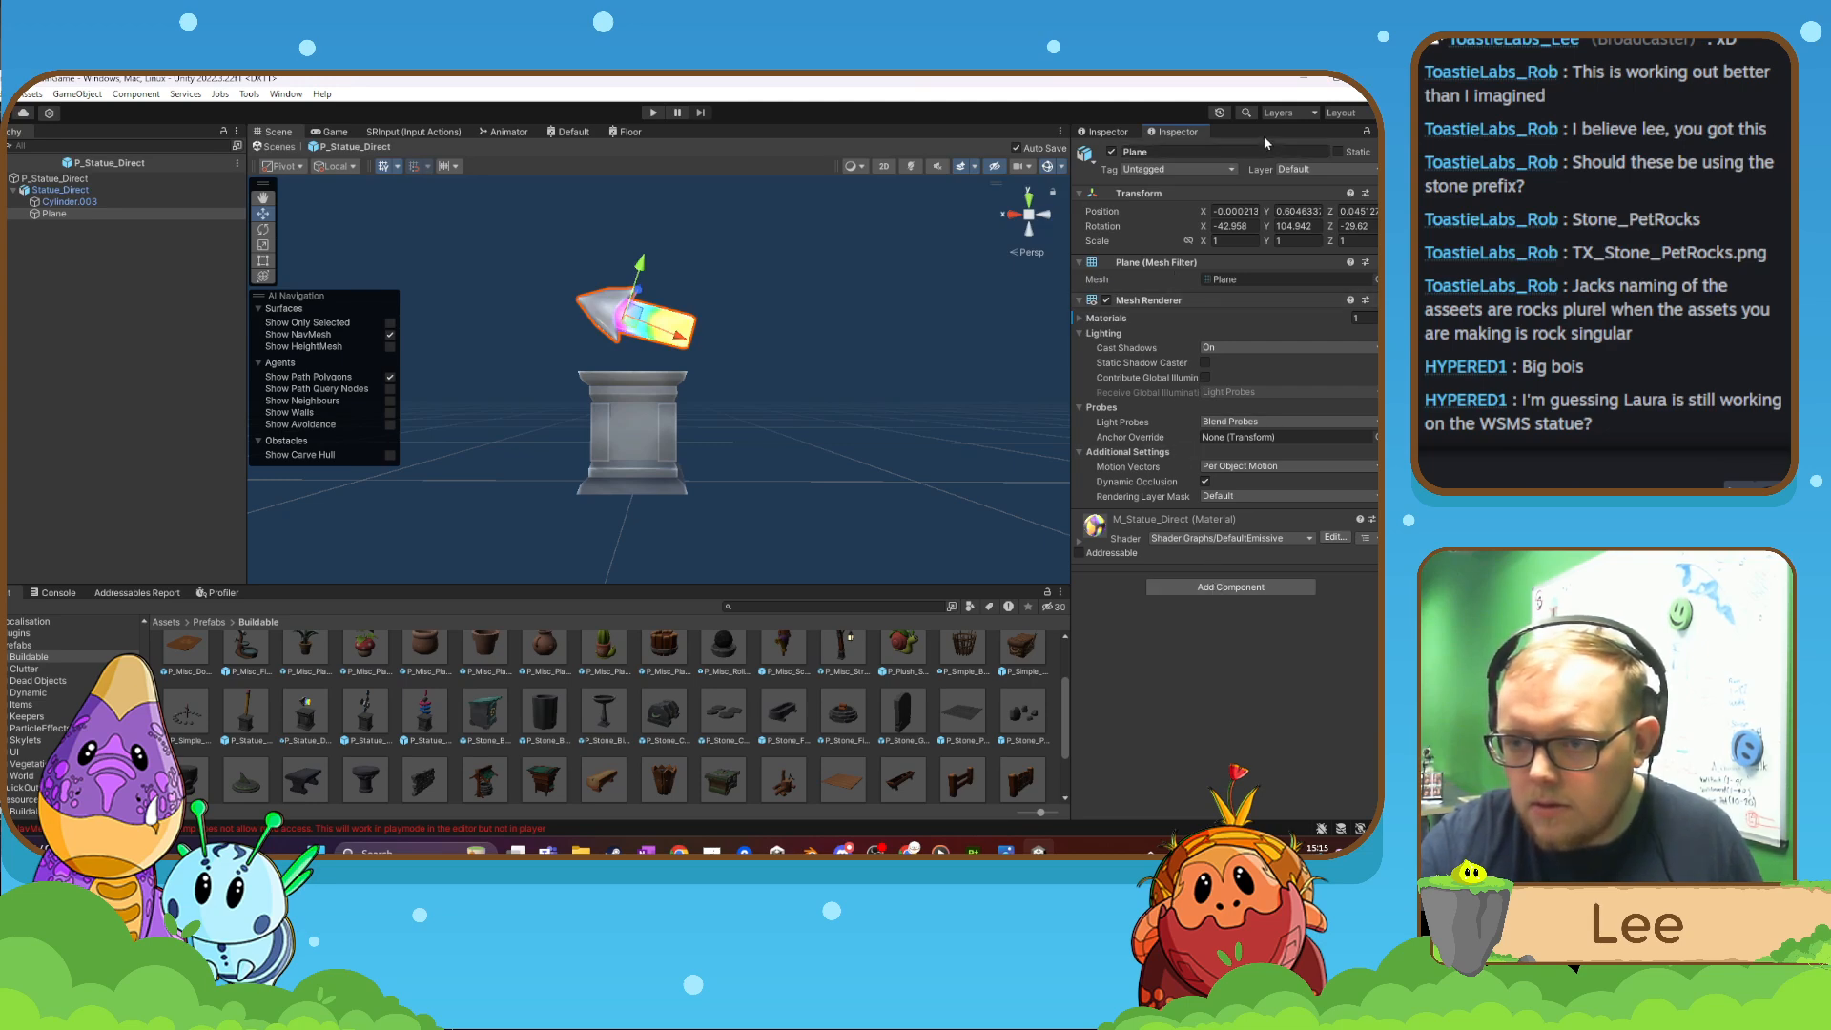
right_click(1261, 192)
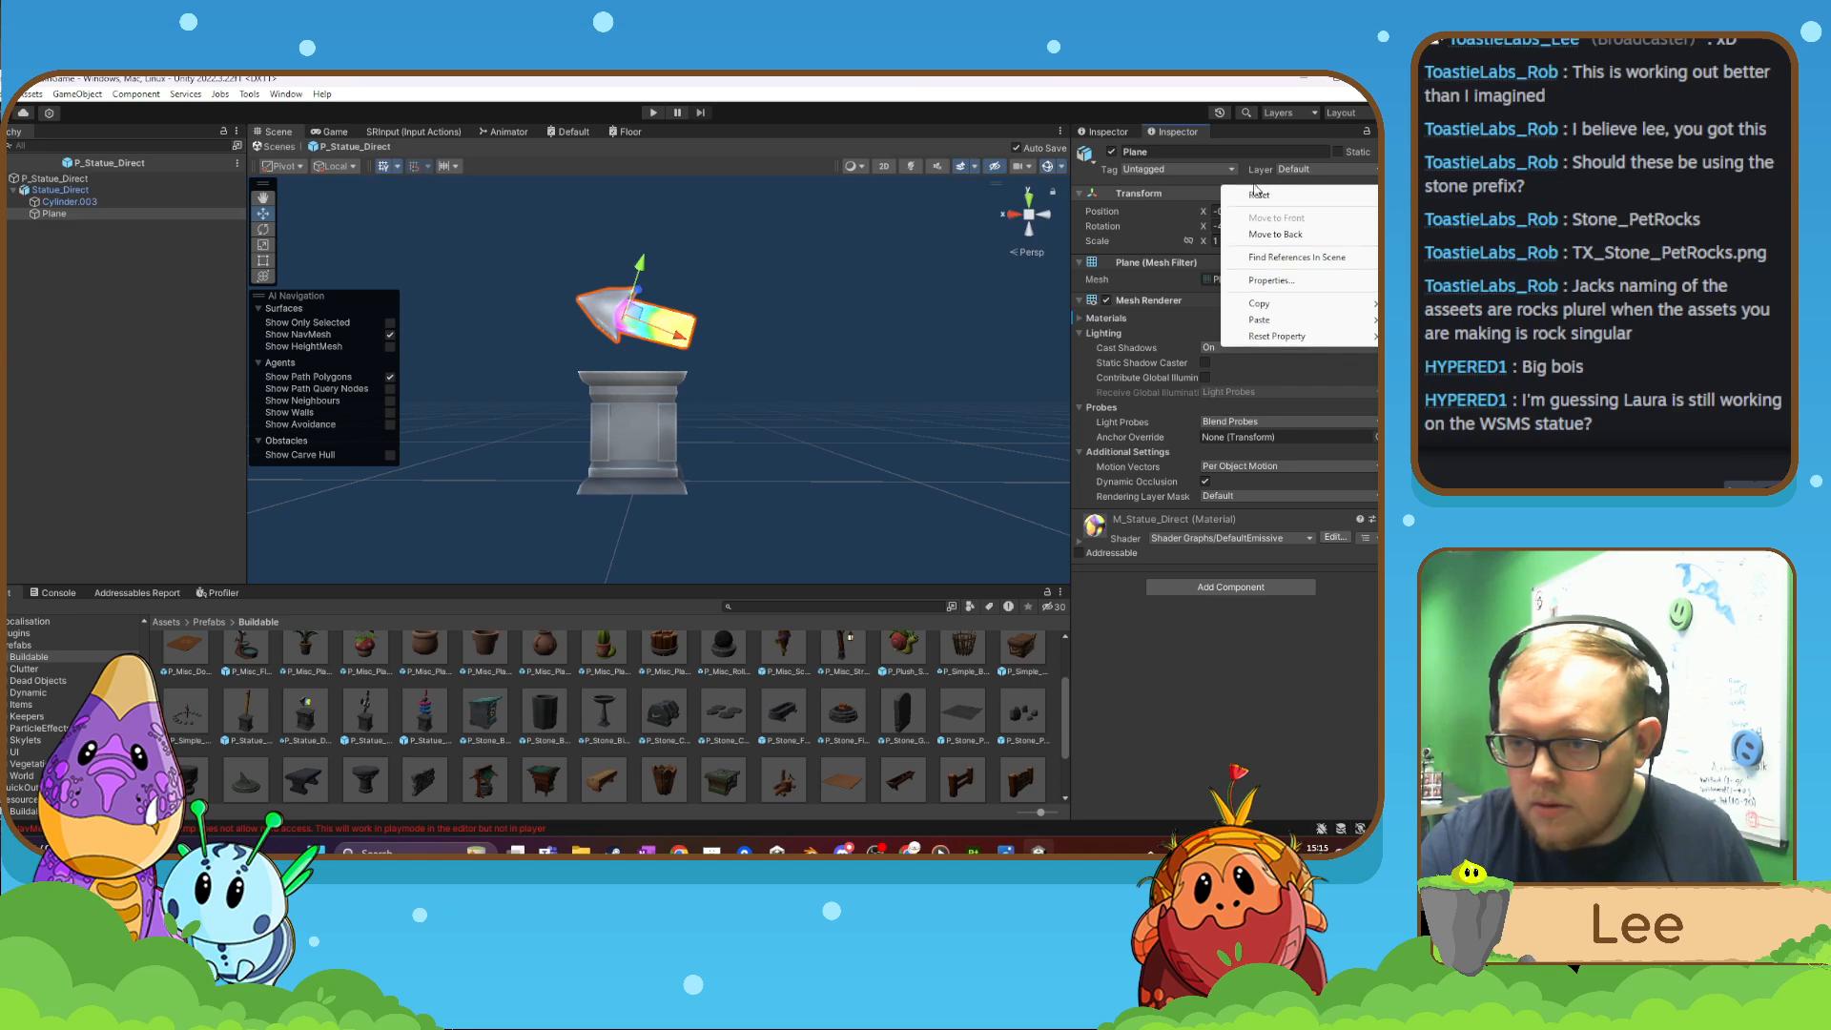
mouse_move(1261, 320)
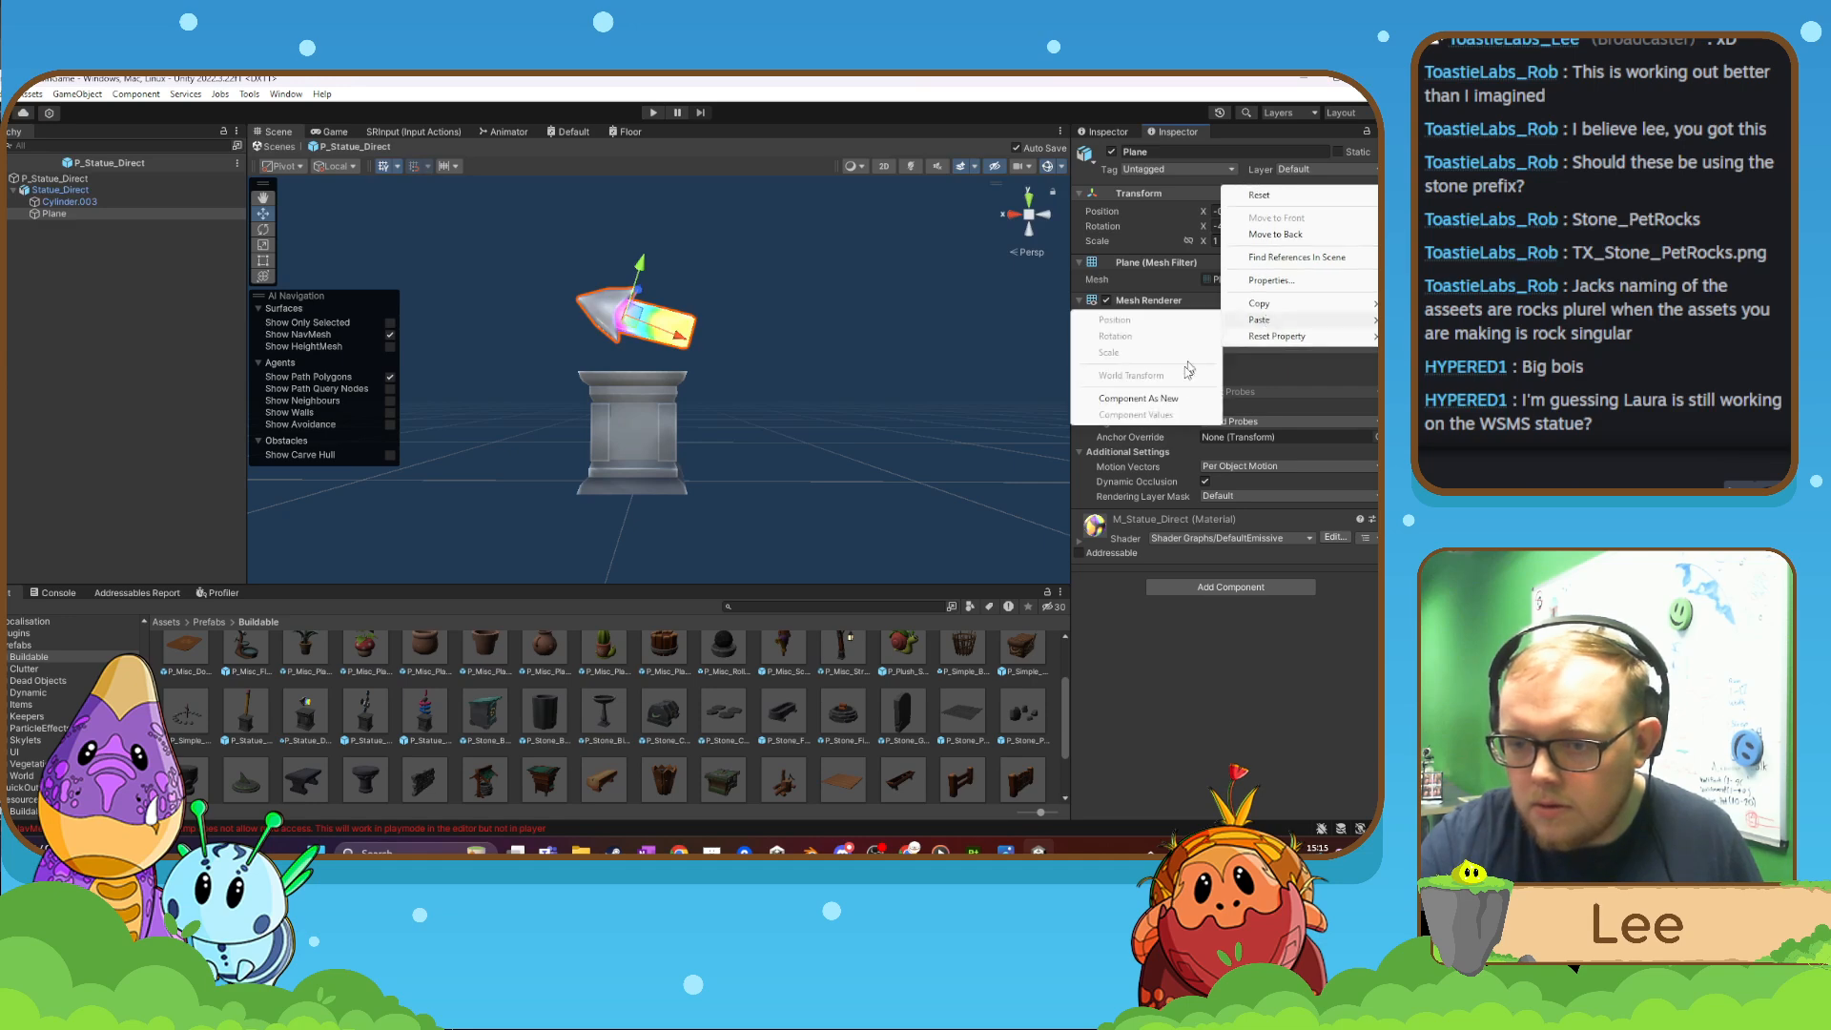
left_click(1170, 398)
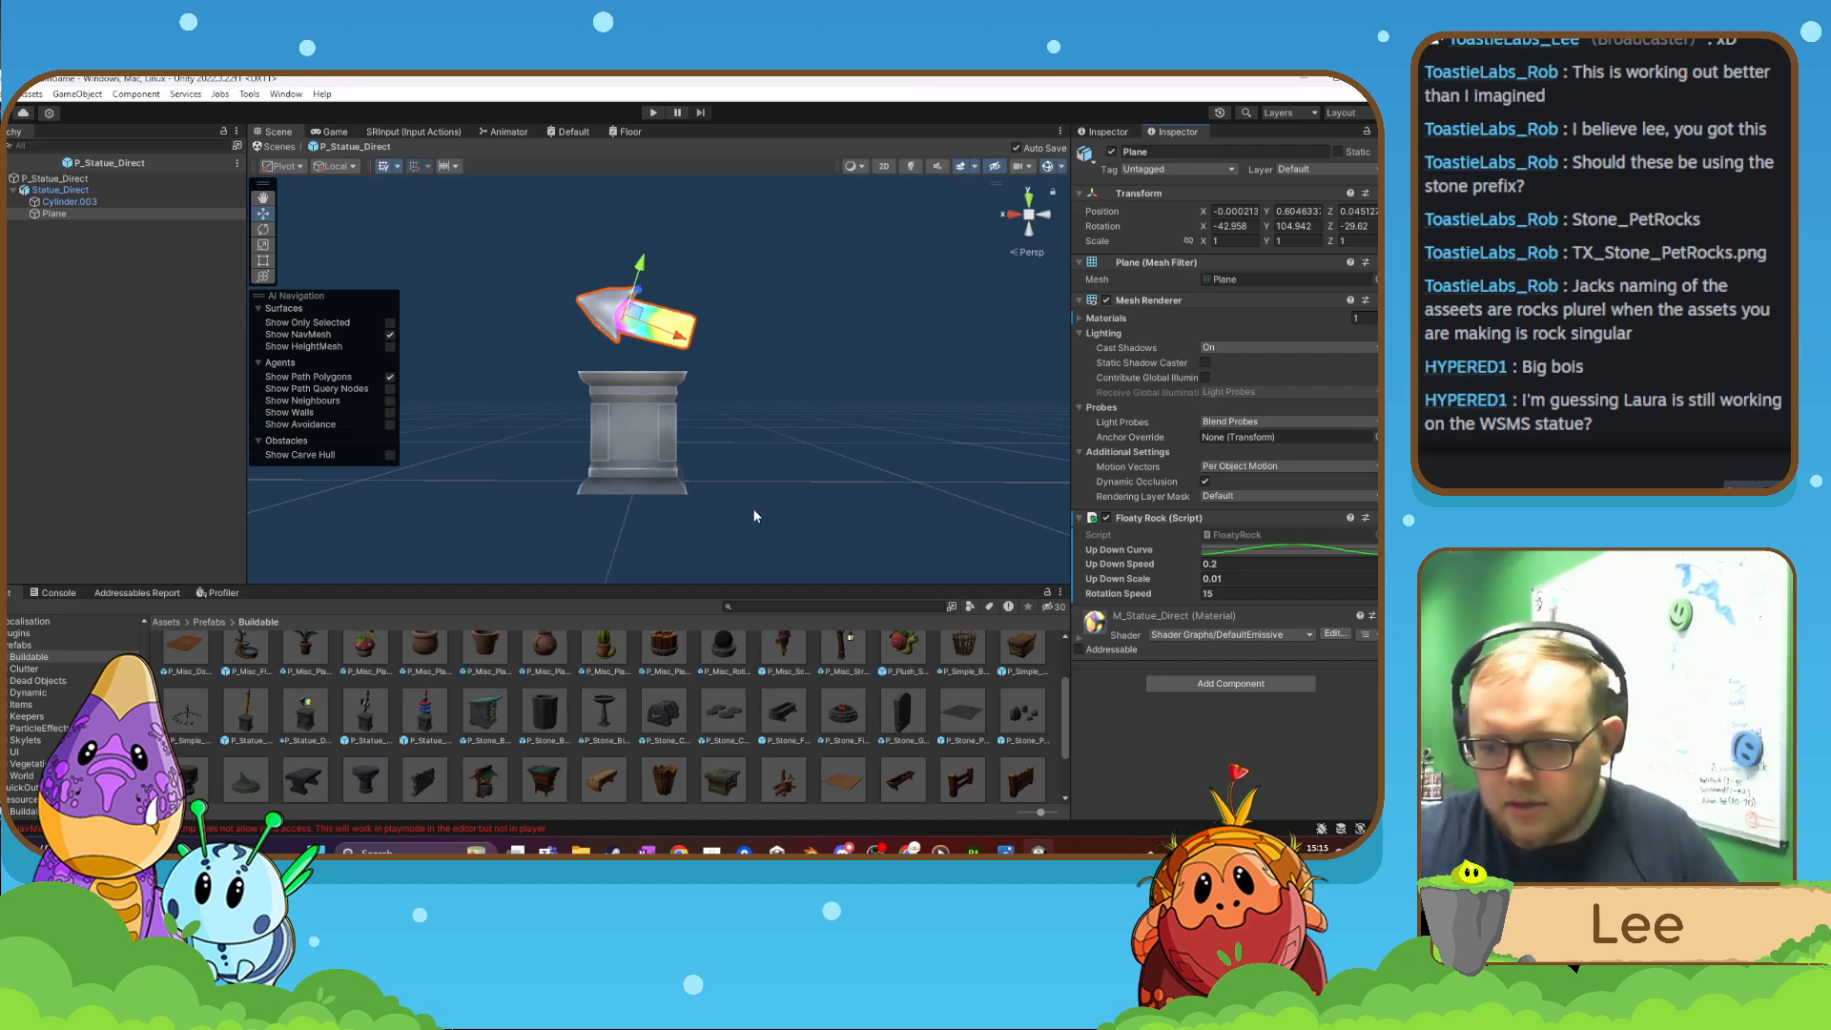
- Switch the prefab scene view's shading mode to Shaded Wireframe
key("w")
mouse_move(754, 516)
right_mouse_down()
mouse_move(796, 490)
mouse_move(757, 464)
mouse_move(769, 499)
mouse_move(907, 511)
mouse_move(769, 527)
right_mouse_up()
key("s")
key("w")
key("a")
key("d")
key("a")
key("d")
key("s")
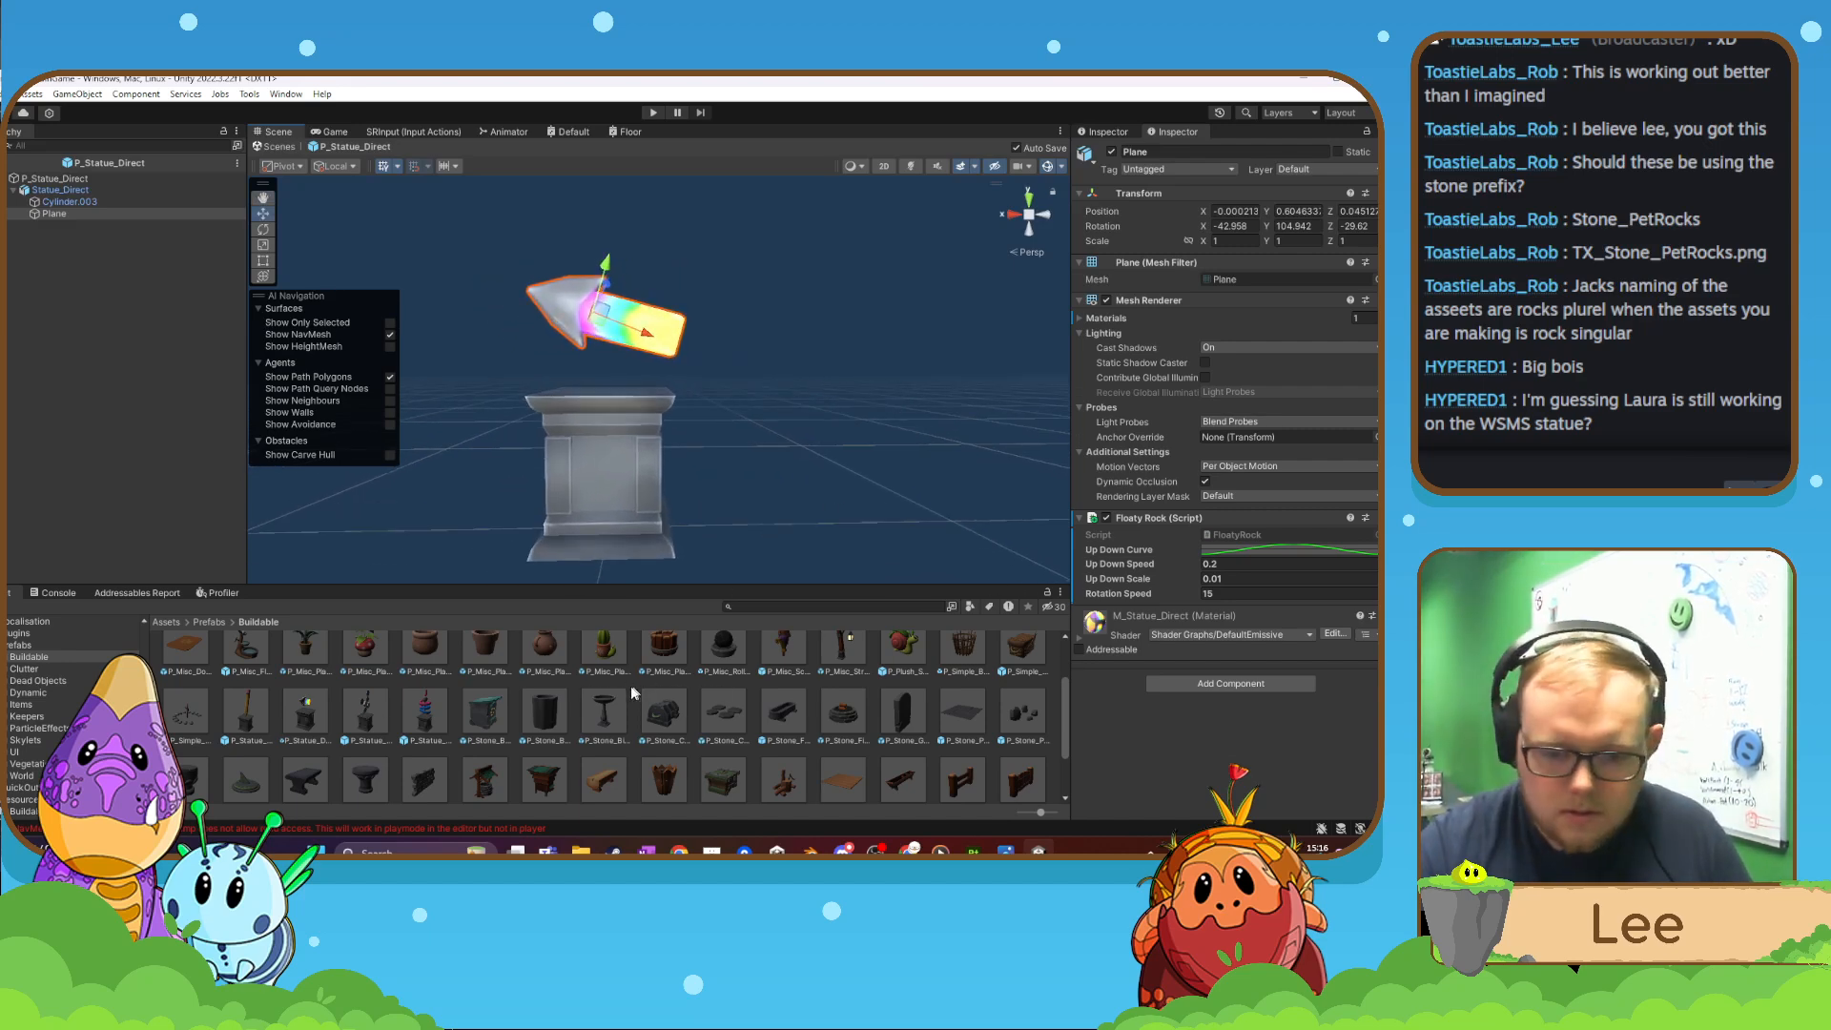
scroll(95, 725, "down", 2)
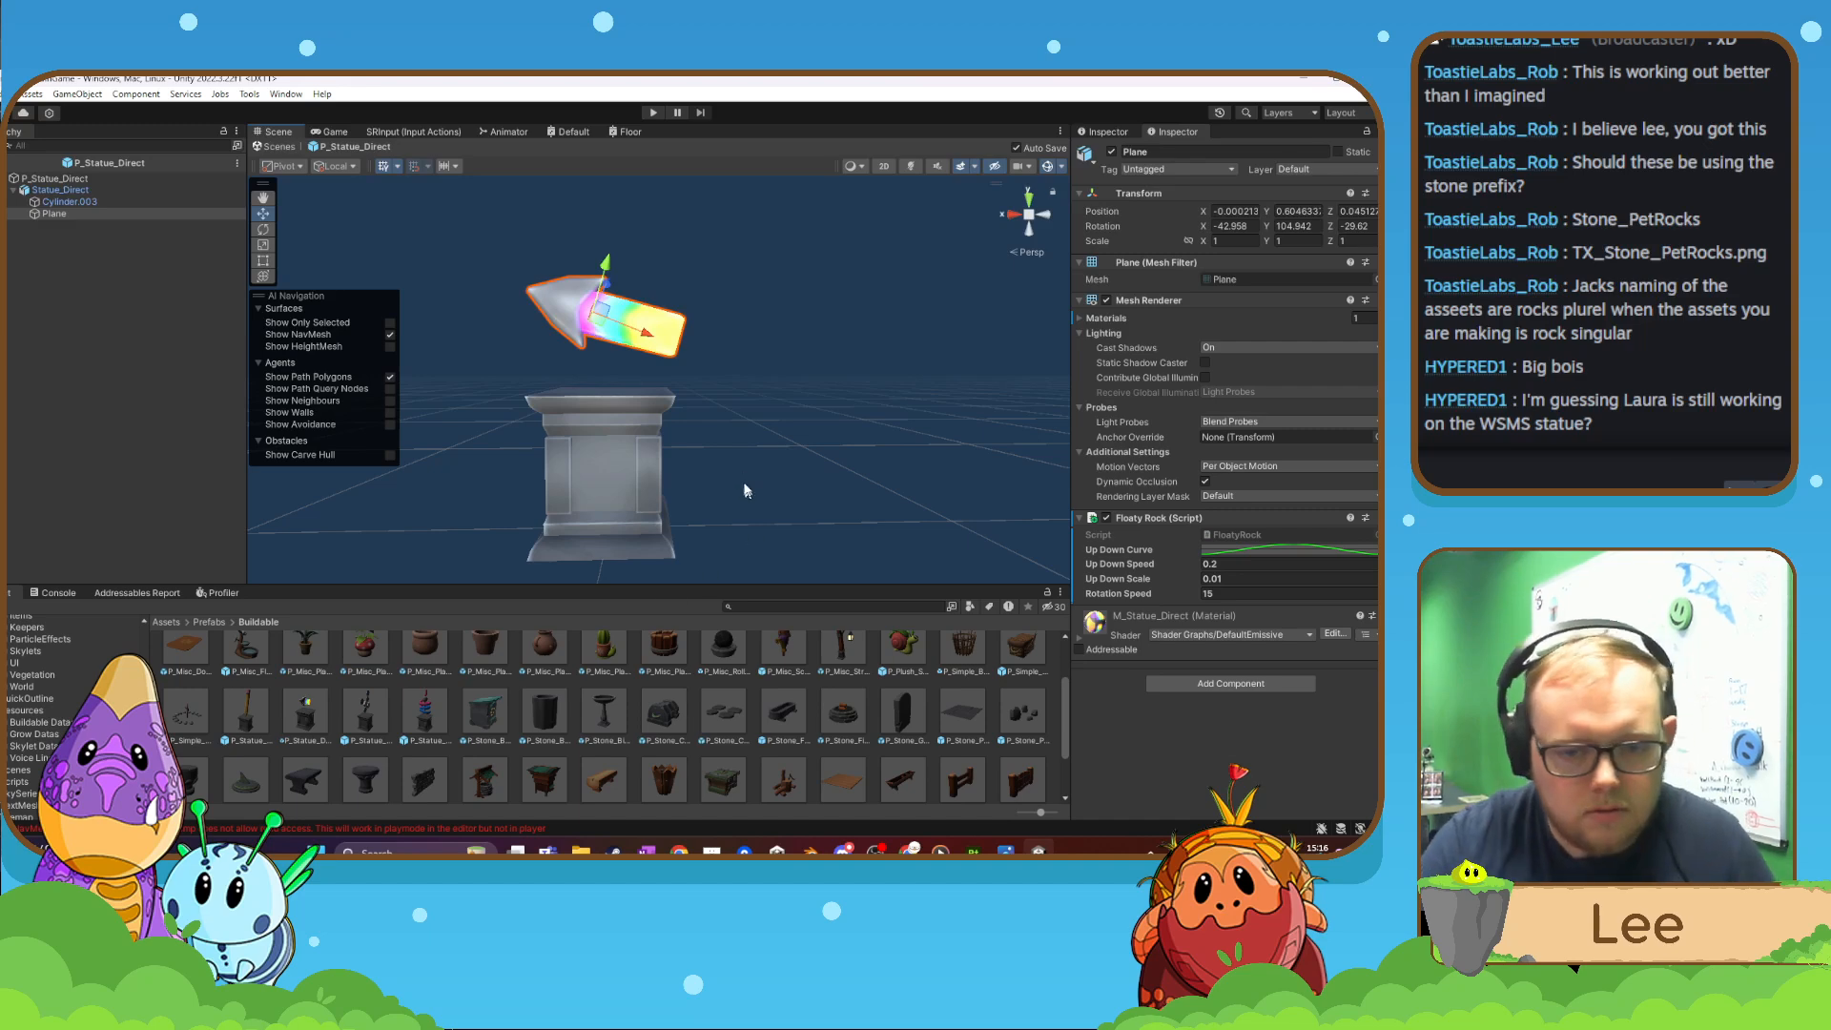
right_click_drag(745, 488, 785, 573)
left_click(854, 167)
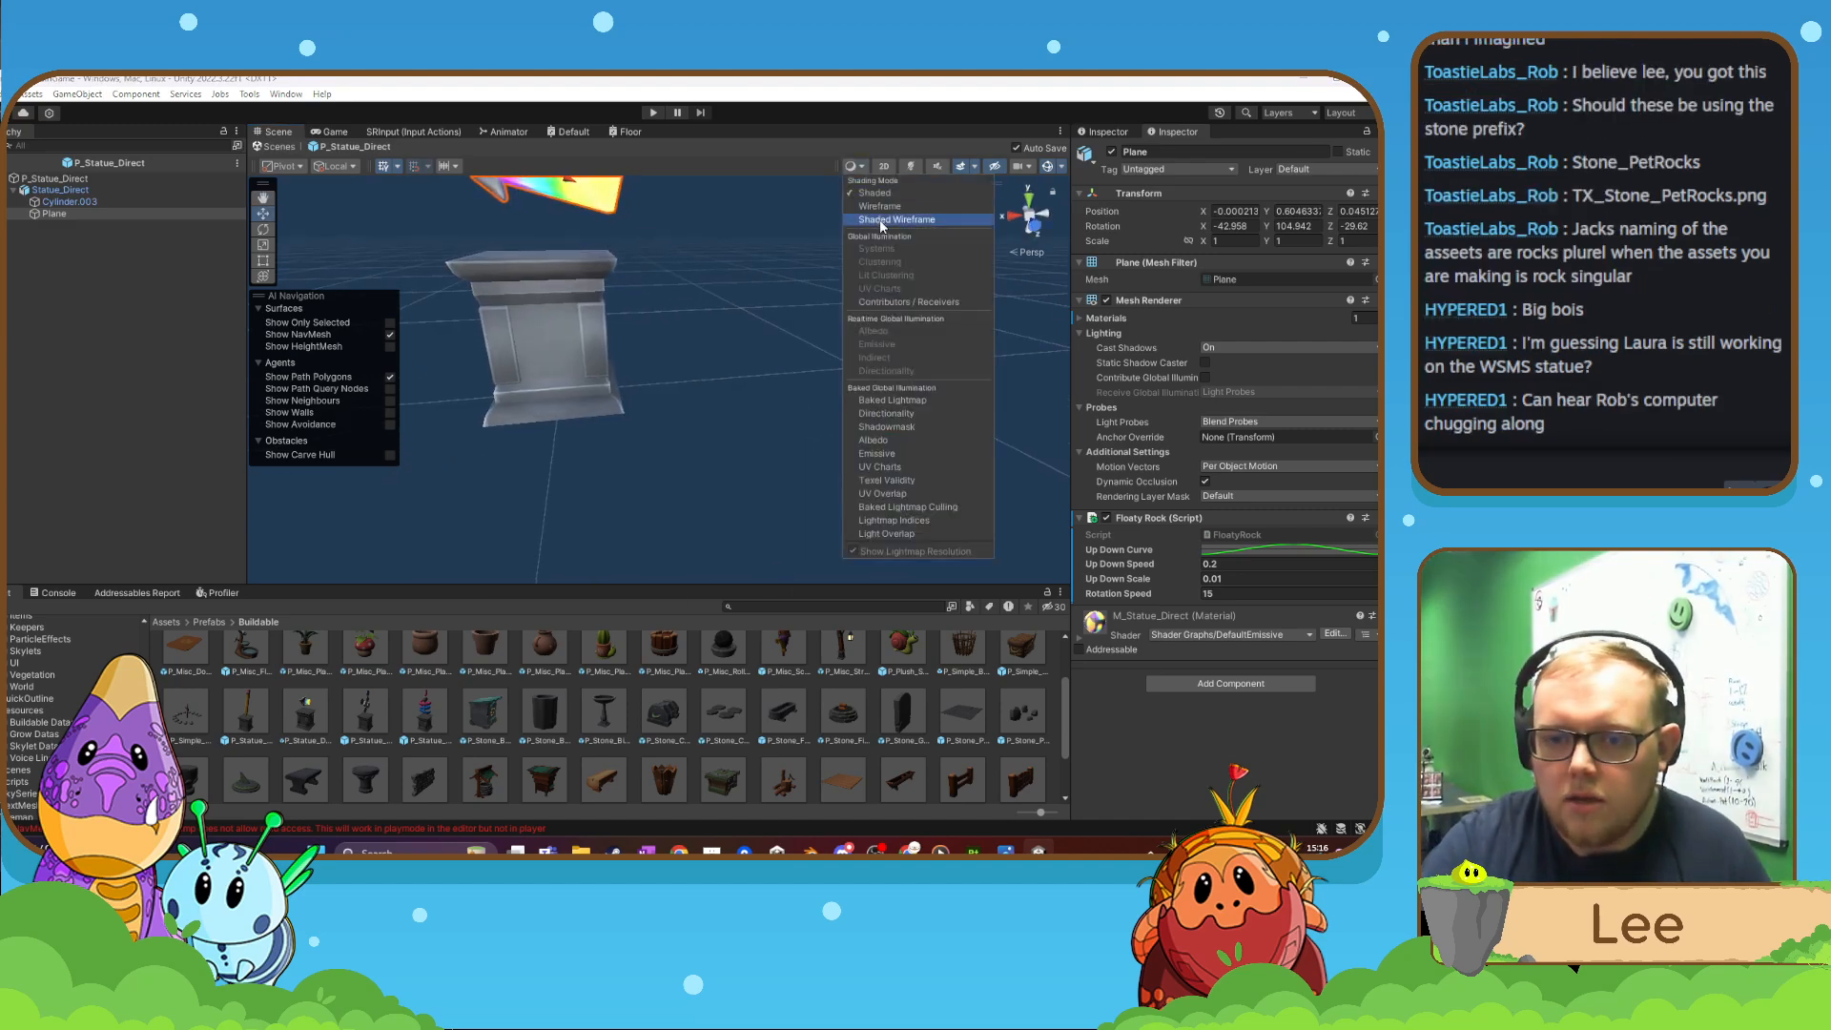
left_click(896, 223)
- Examine the floating arrow's mesh wireframe up close from its front, back and sides
mouse_move(728, 324)
right_mouse_down()
mouse_move(723, 259)
mouse_move(754, 234)
mouse_move(907, 335)
mouse_move(1140, 374)
mouse_move(925, 378)
mouse_move(952, 409)
mouse_move(355, 414)
mouse_move(380, 660)
mouse_move(89, 260)
mouse_move(1349, 168)
mouse_move(953, 458)
mouse_move(875, 478)
mouse_move(973, 491)
mouse_move(1039, 390)
mouse_move(1007, 310)
mouse_move(1022, 501)
mouse_move(1080, 510)
right_mouse_up()
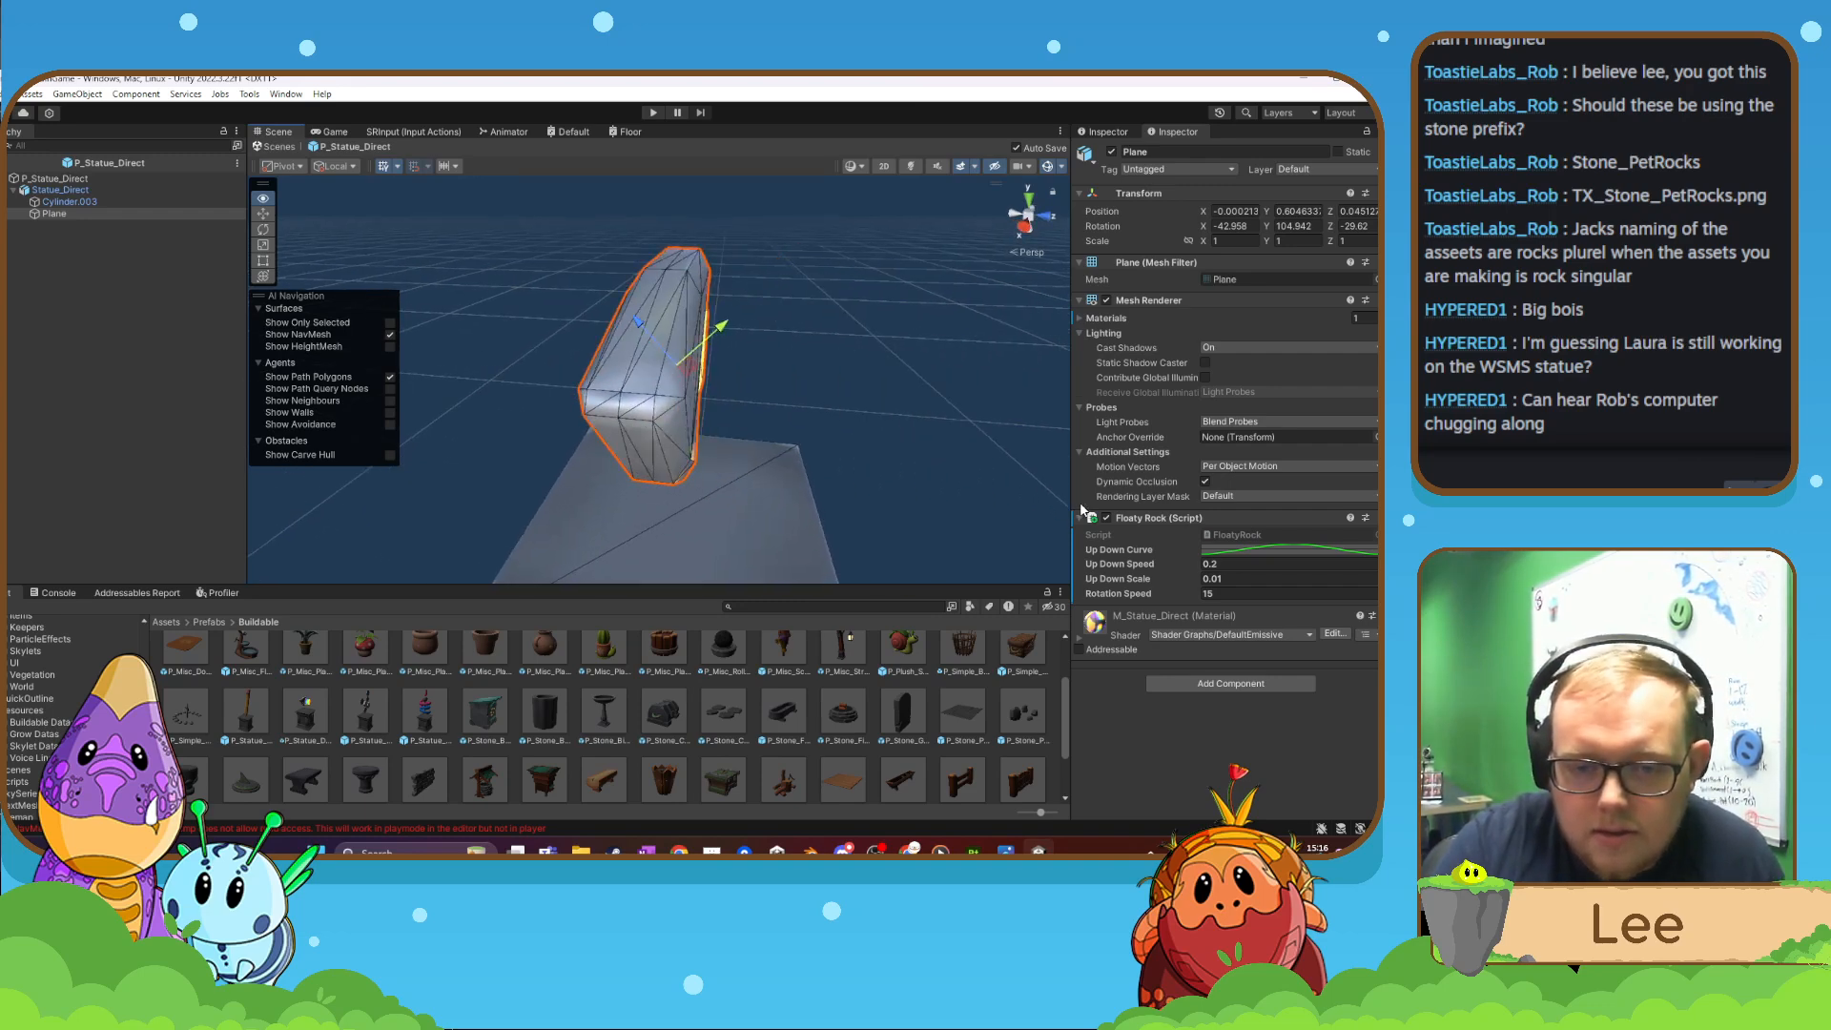
right_click_drag(1082, 511, 1093, 426)
key("d")
key("w")
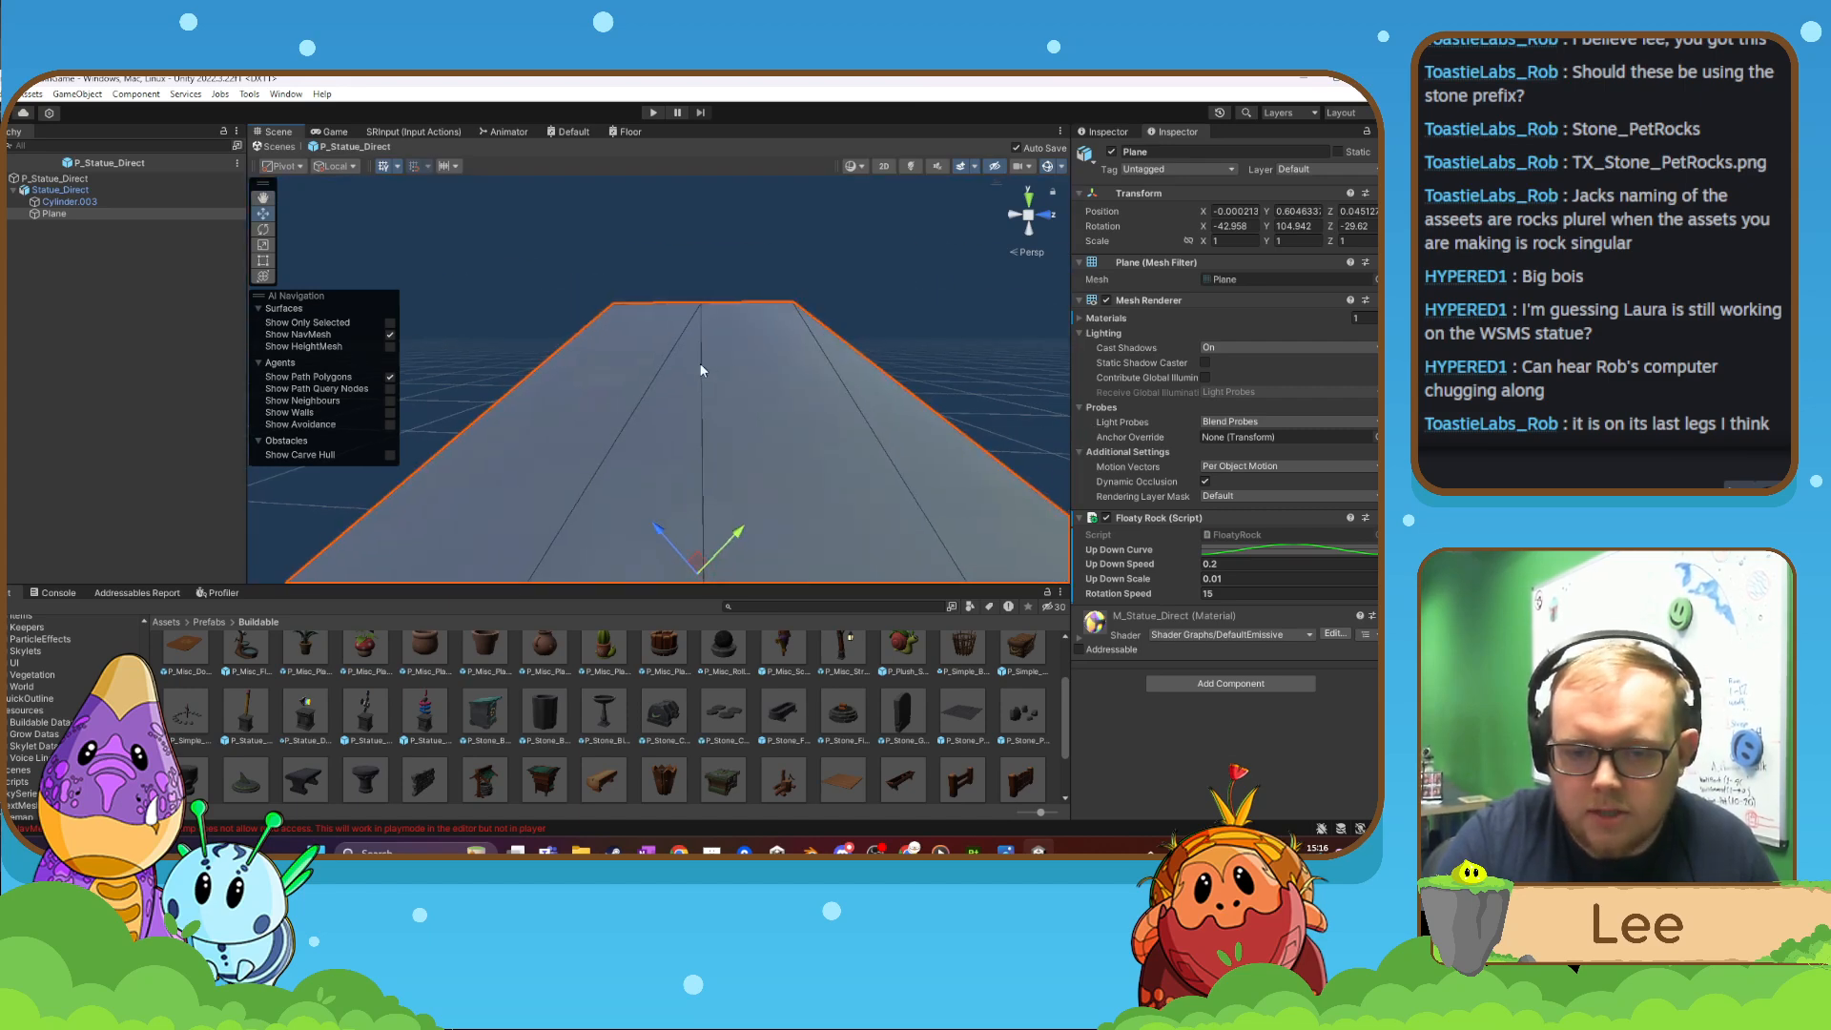
key("s")
right_click_drag(875, 329, 633, 271)
key("w")
key("s")
key("w")
key("s")
key("w")
key("w")
key("s")
key("w")
key("s")
key("w")
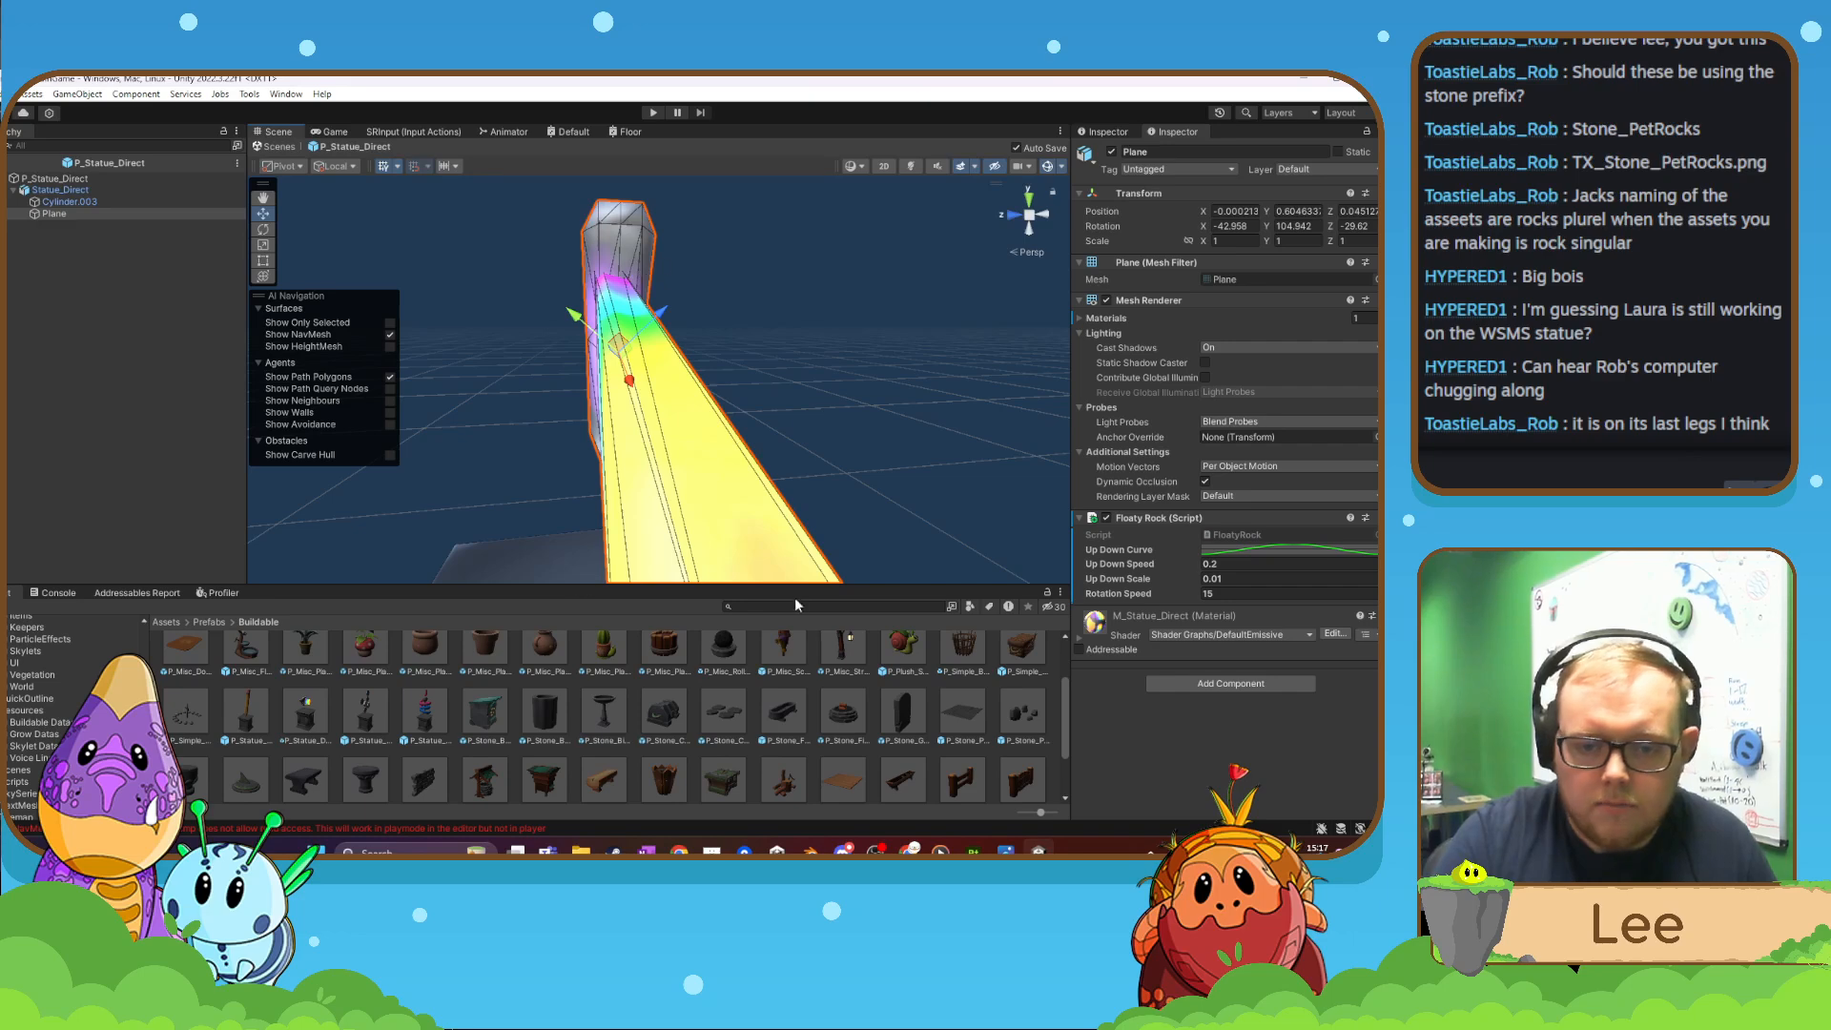
key("a")
right_click_drag(779, 316, 105, 268)
right_click_drag(520, 343, 716, 418)
key("w")
key("d")
key("s")
key("w")
key("d")
key("a")
key("w")
key("w")
key("s")
key("a")
key("w")
key("s")
key("a")
key("d")
key("a")
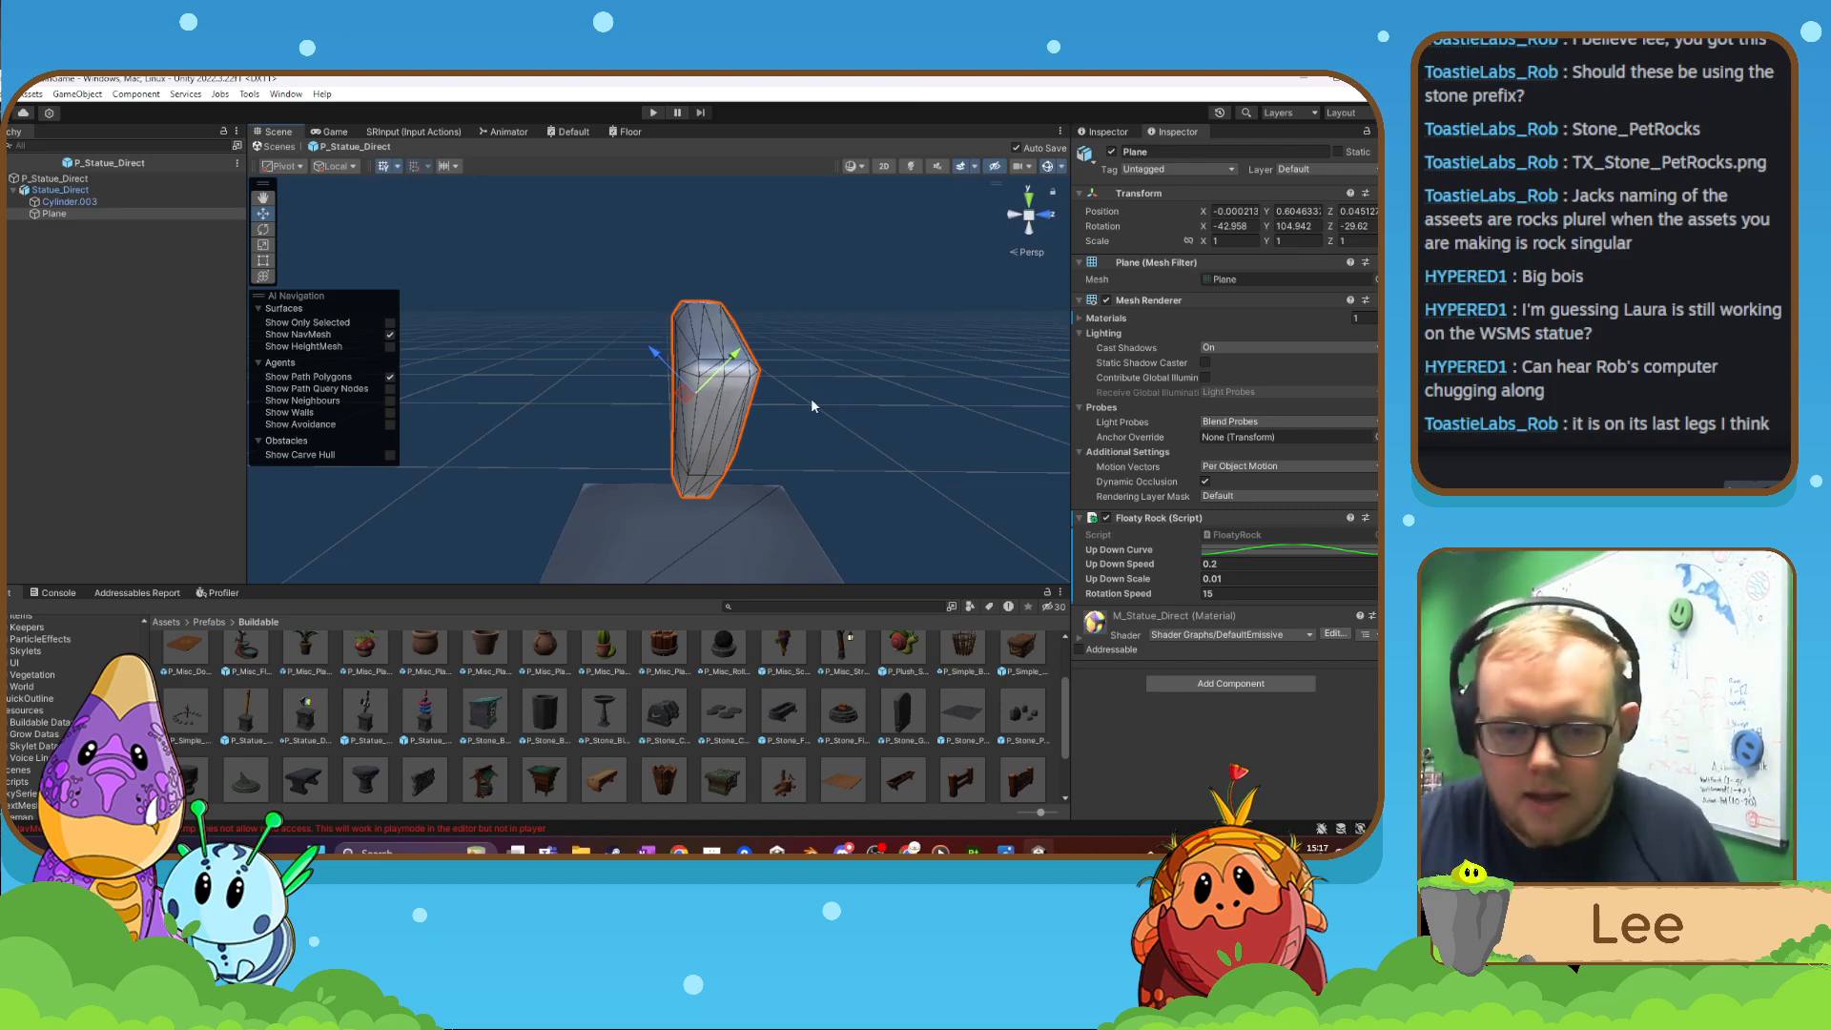
right_click_drag(806, 400, 512, 423)
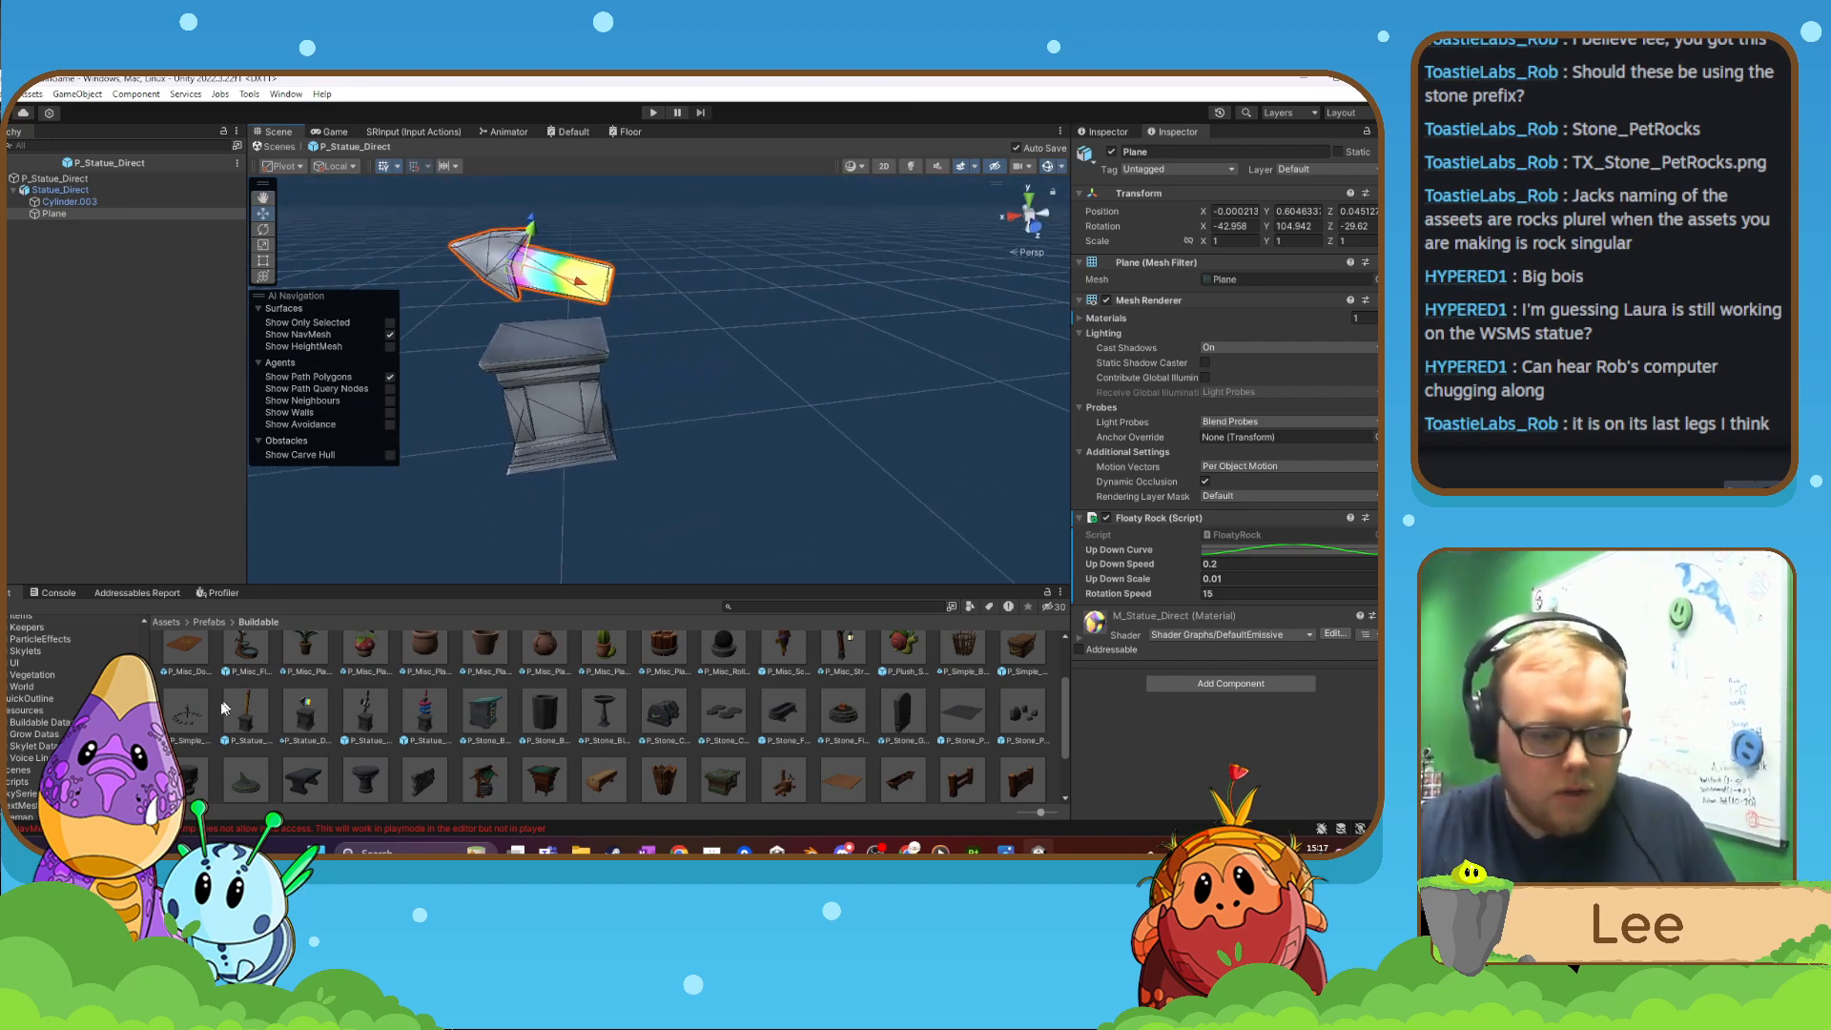
- Review the P_Statue_Direct prefab's Buildable Object and Sphere Collider settings, including the available Id options
scroll(43, 715, "down", 2)
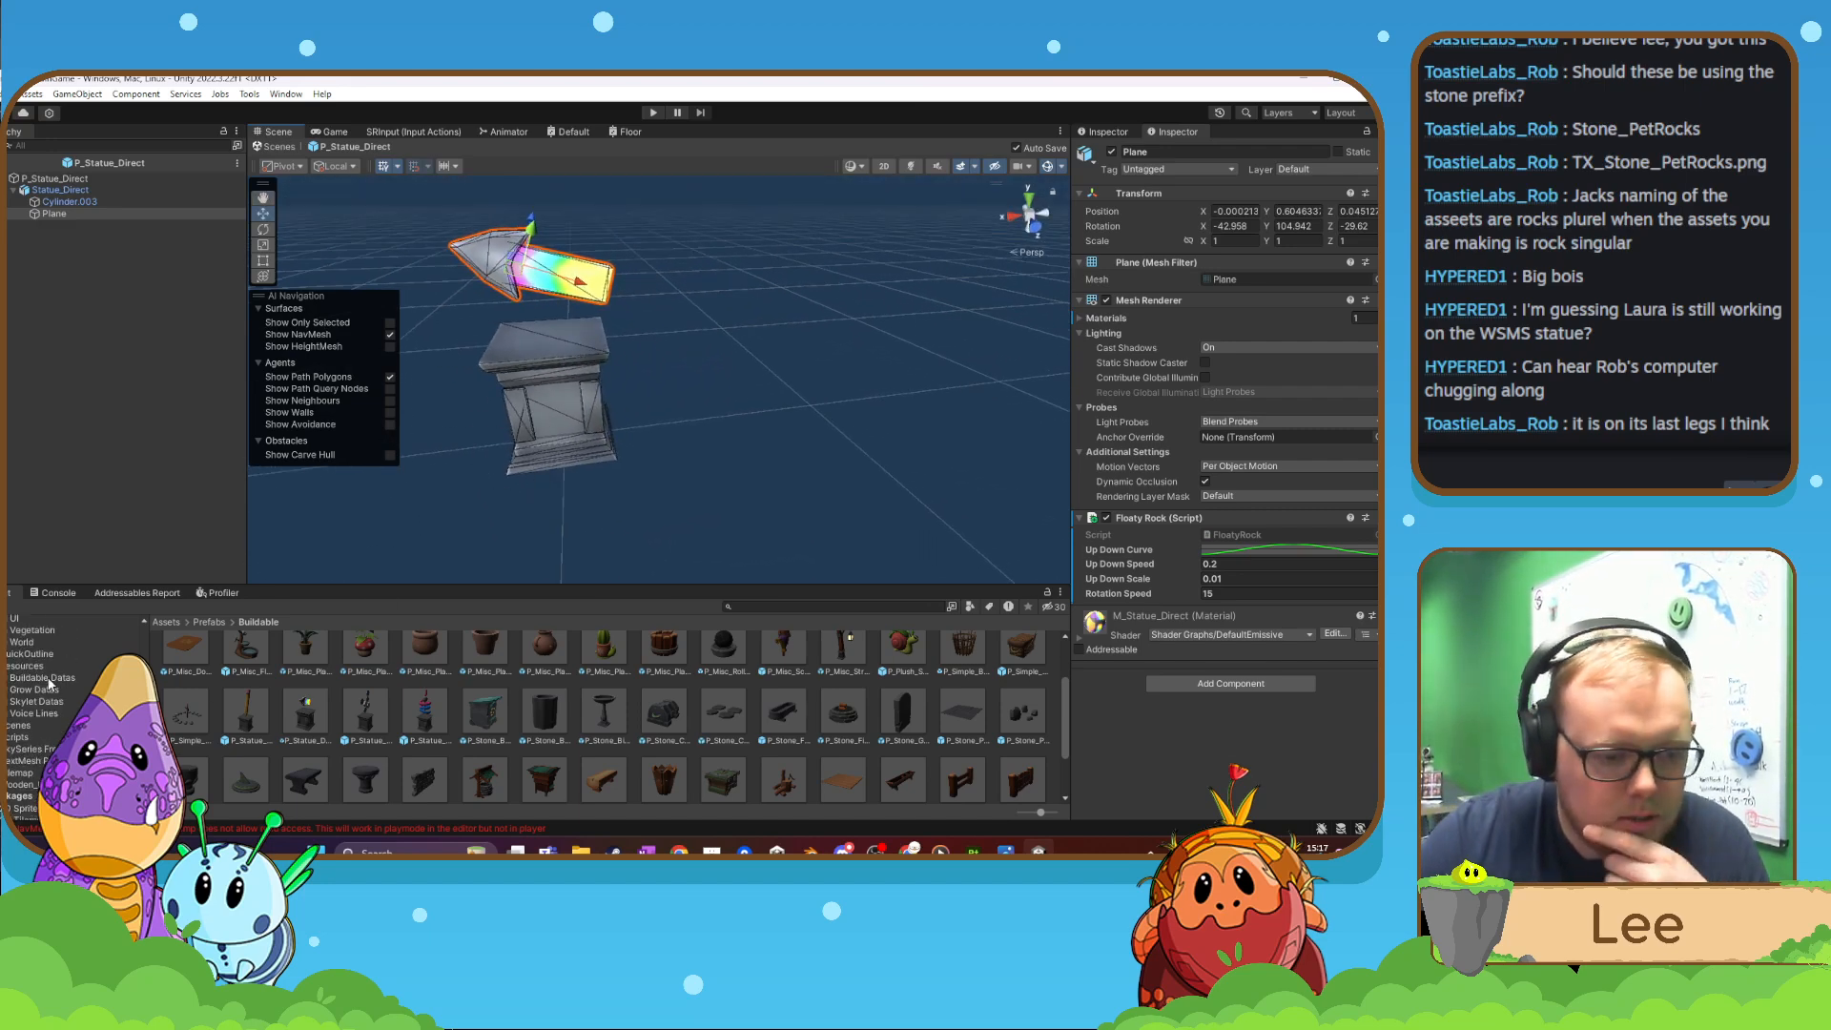
left_click(1102, 134)
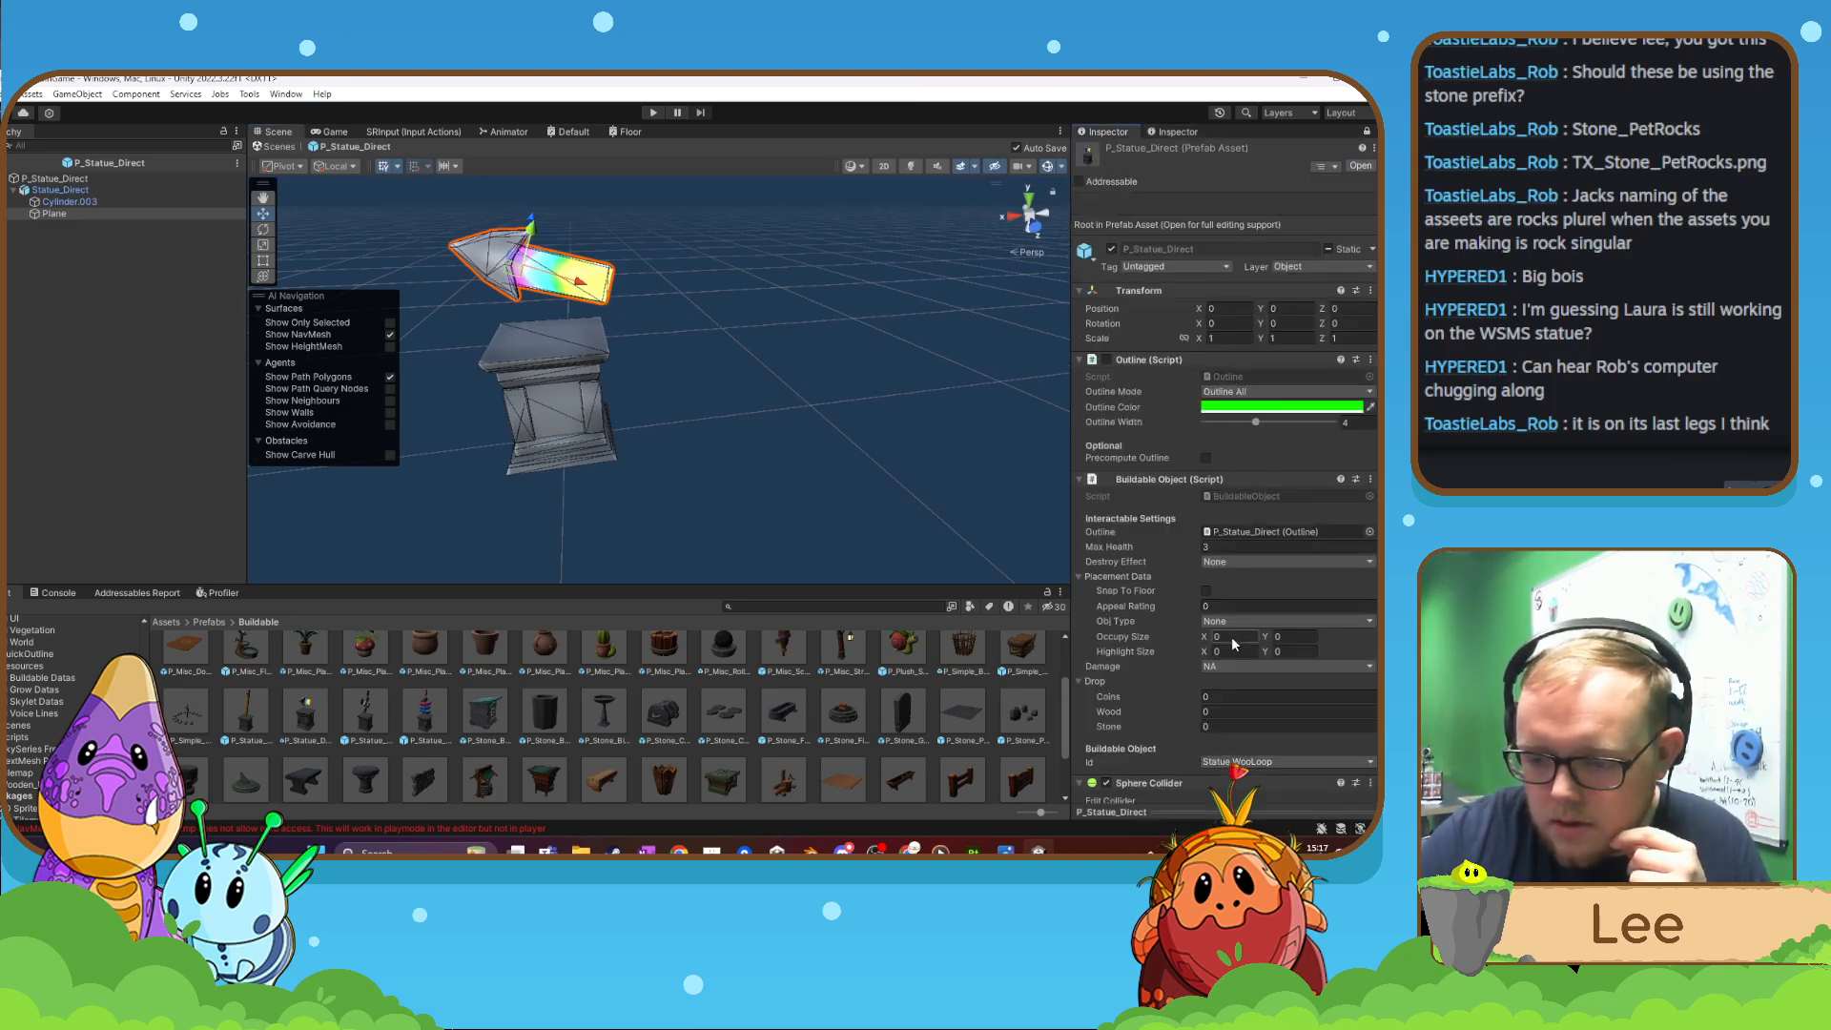
scroll(1232, 639, "down", 2)
left_click(1227, 681)
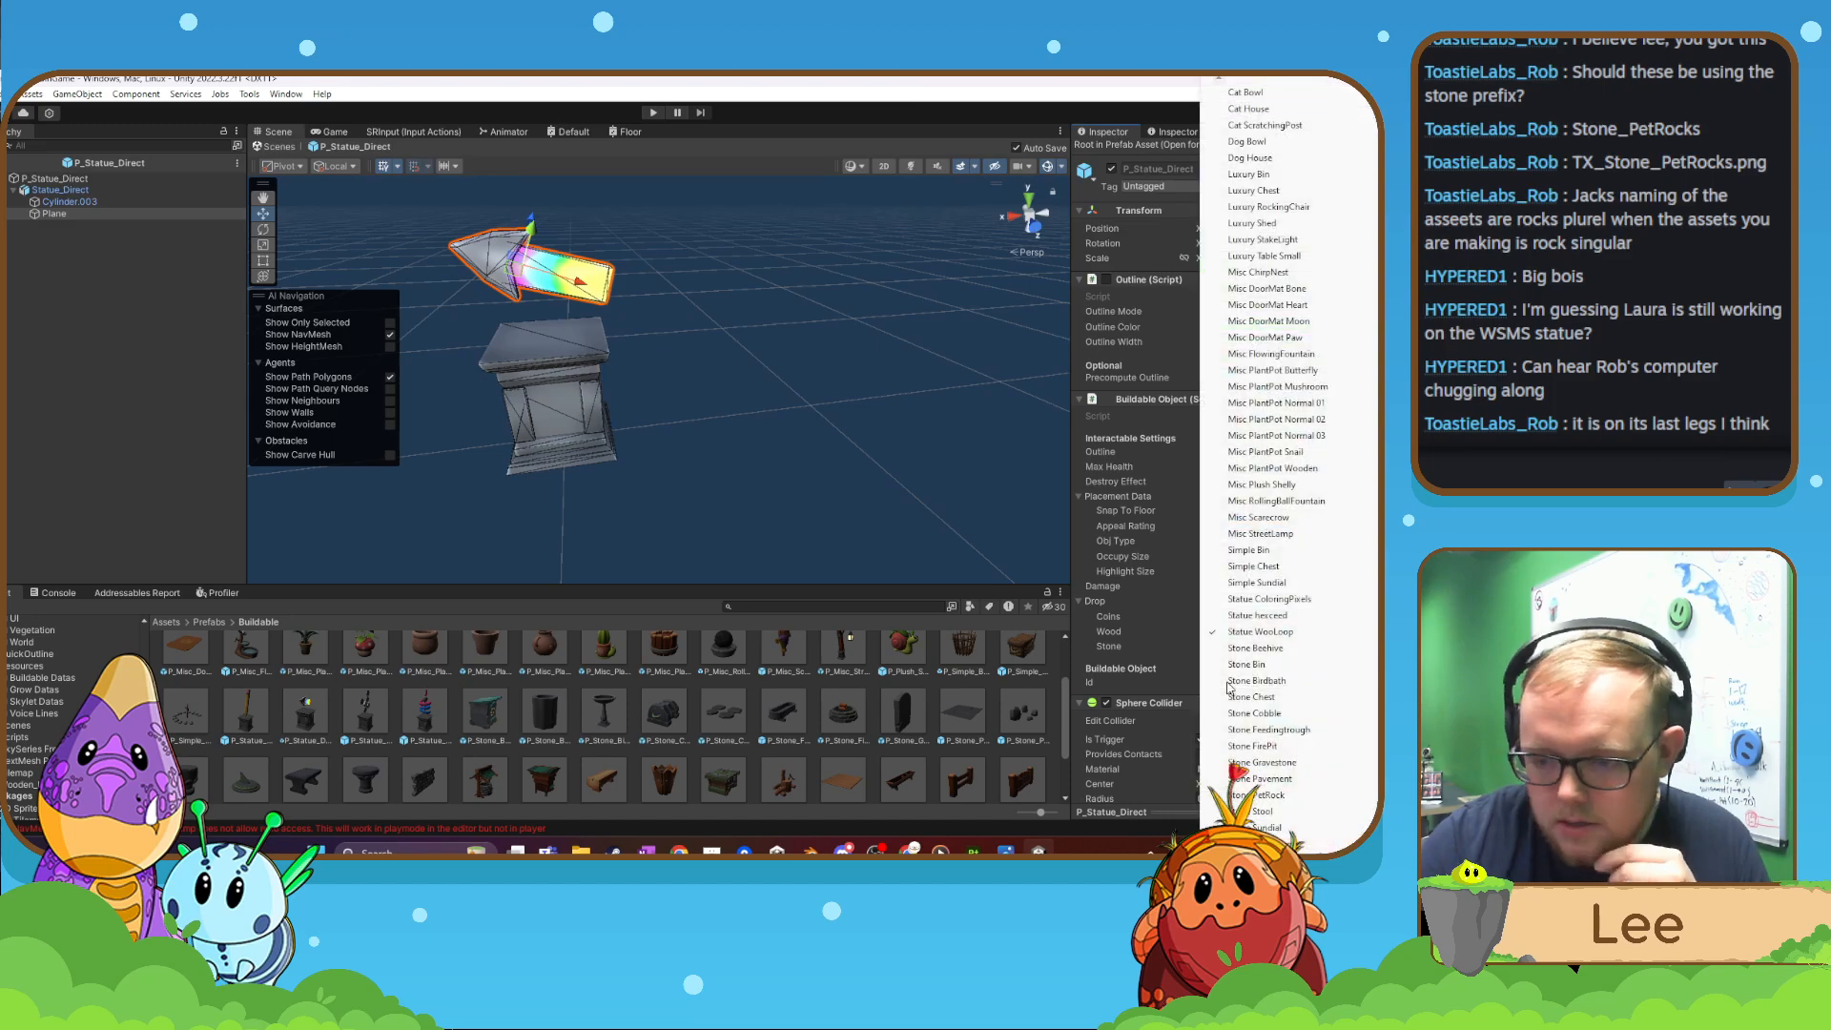
left_click(1189, 674)
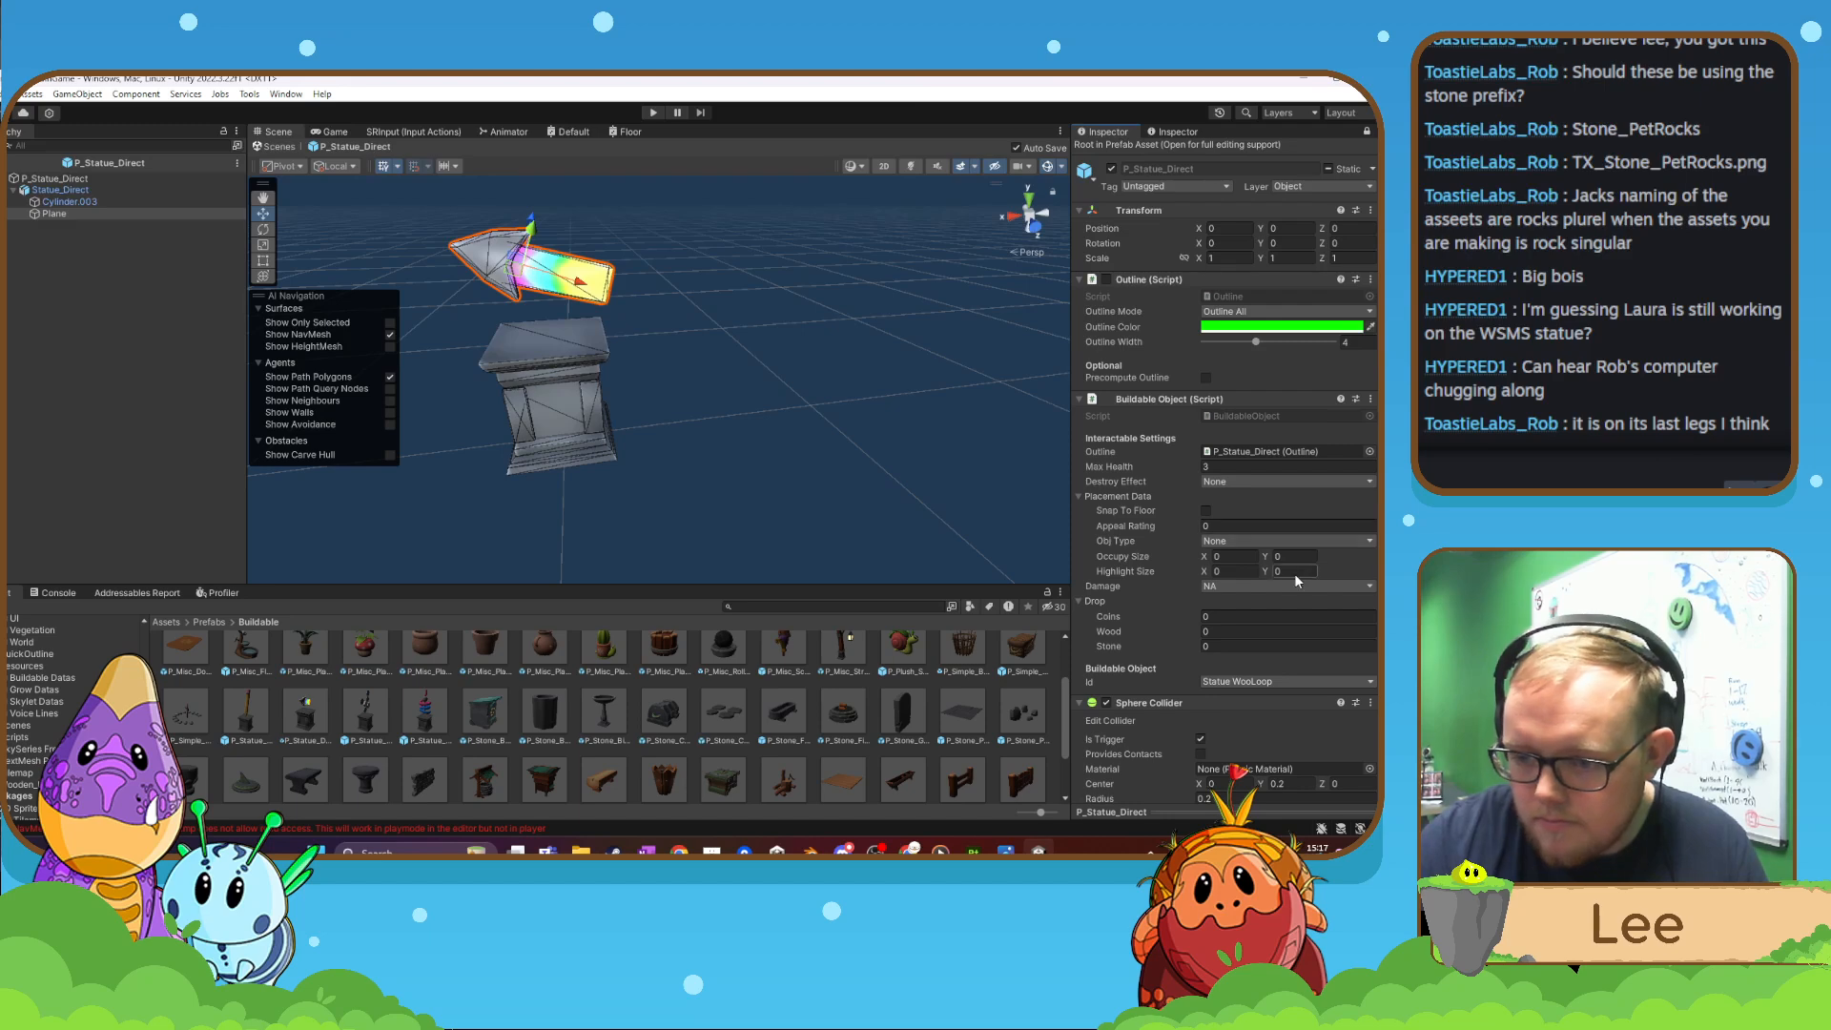
scroll(1330, 575, "down", 2)
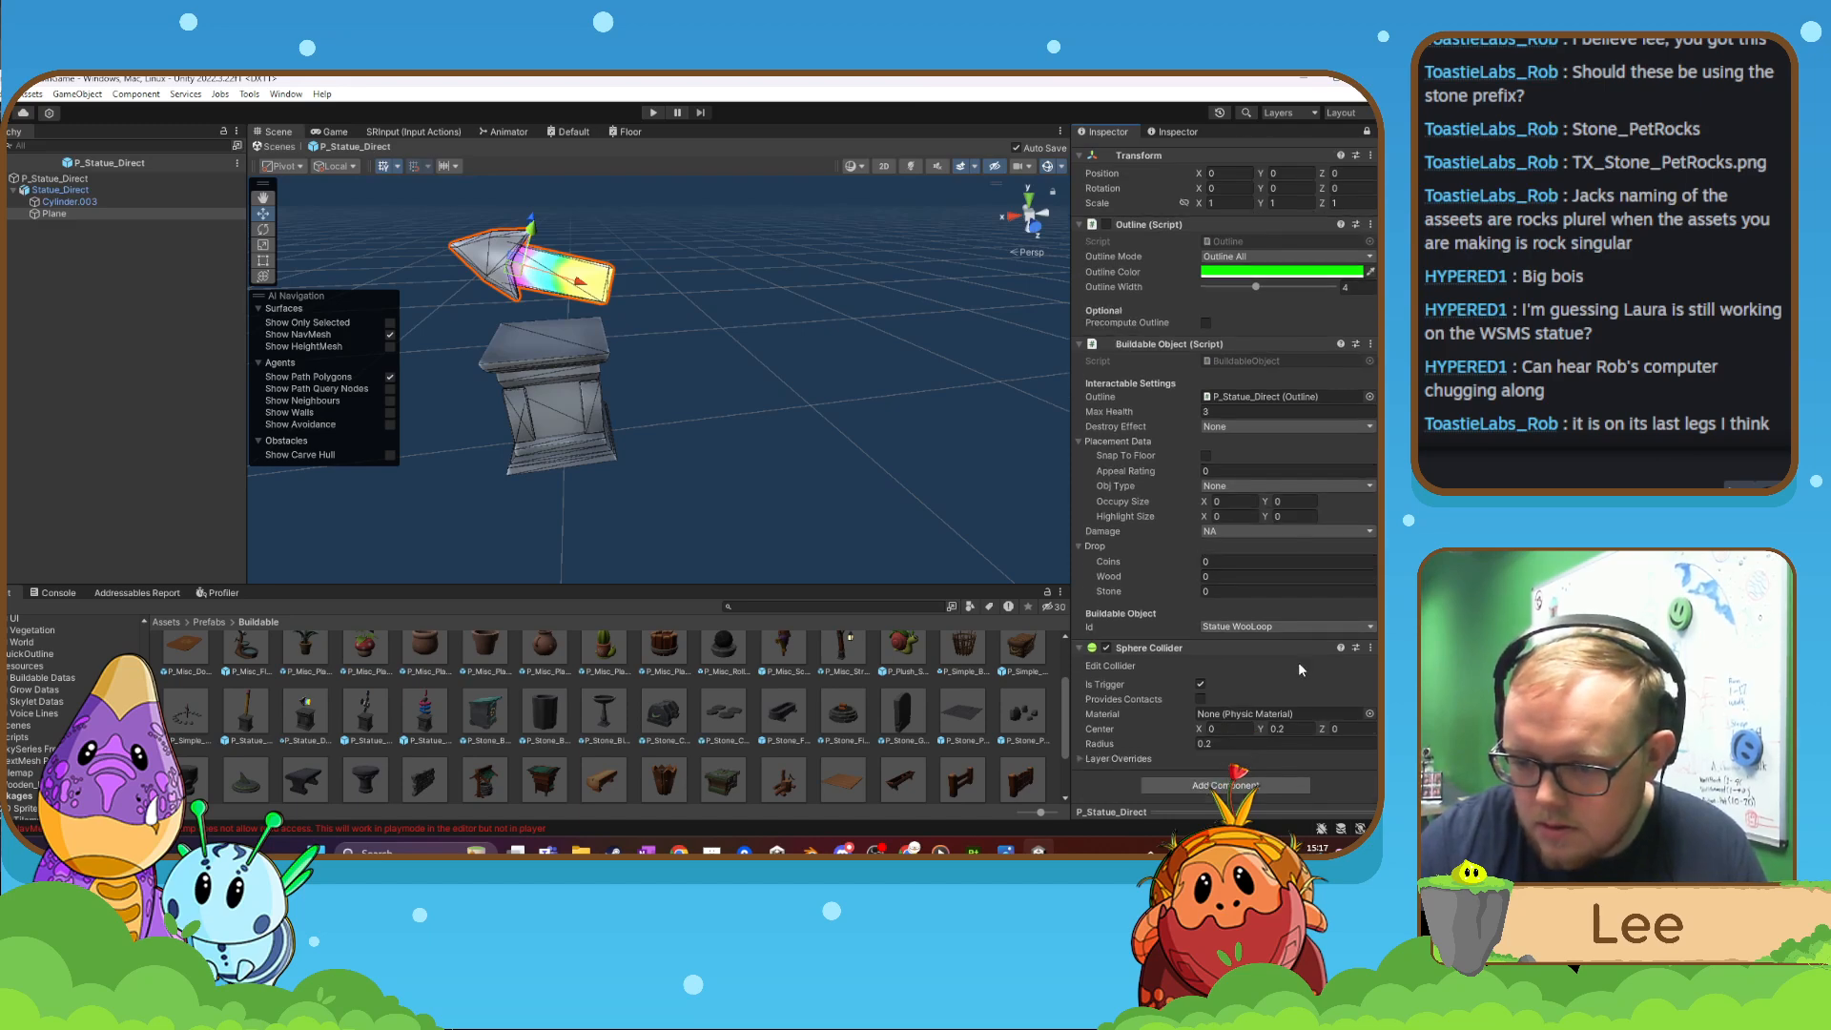
scroll(1297, 662, "up", 5)
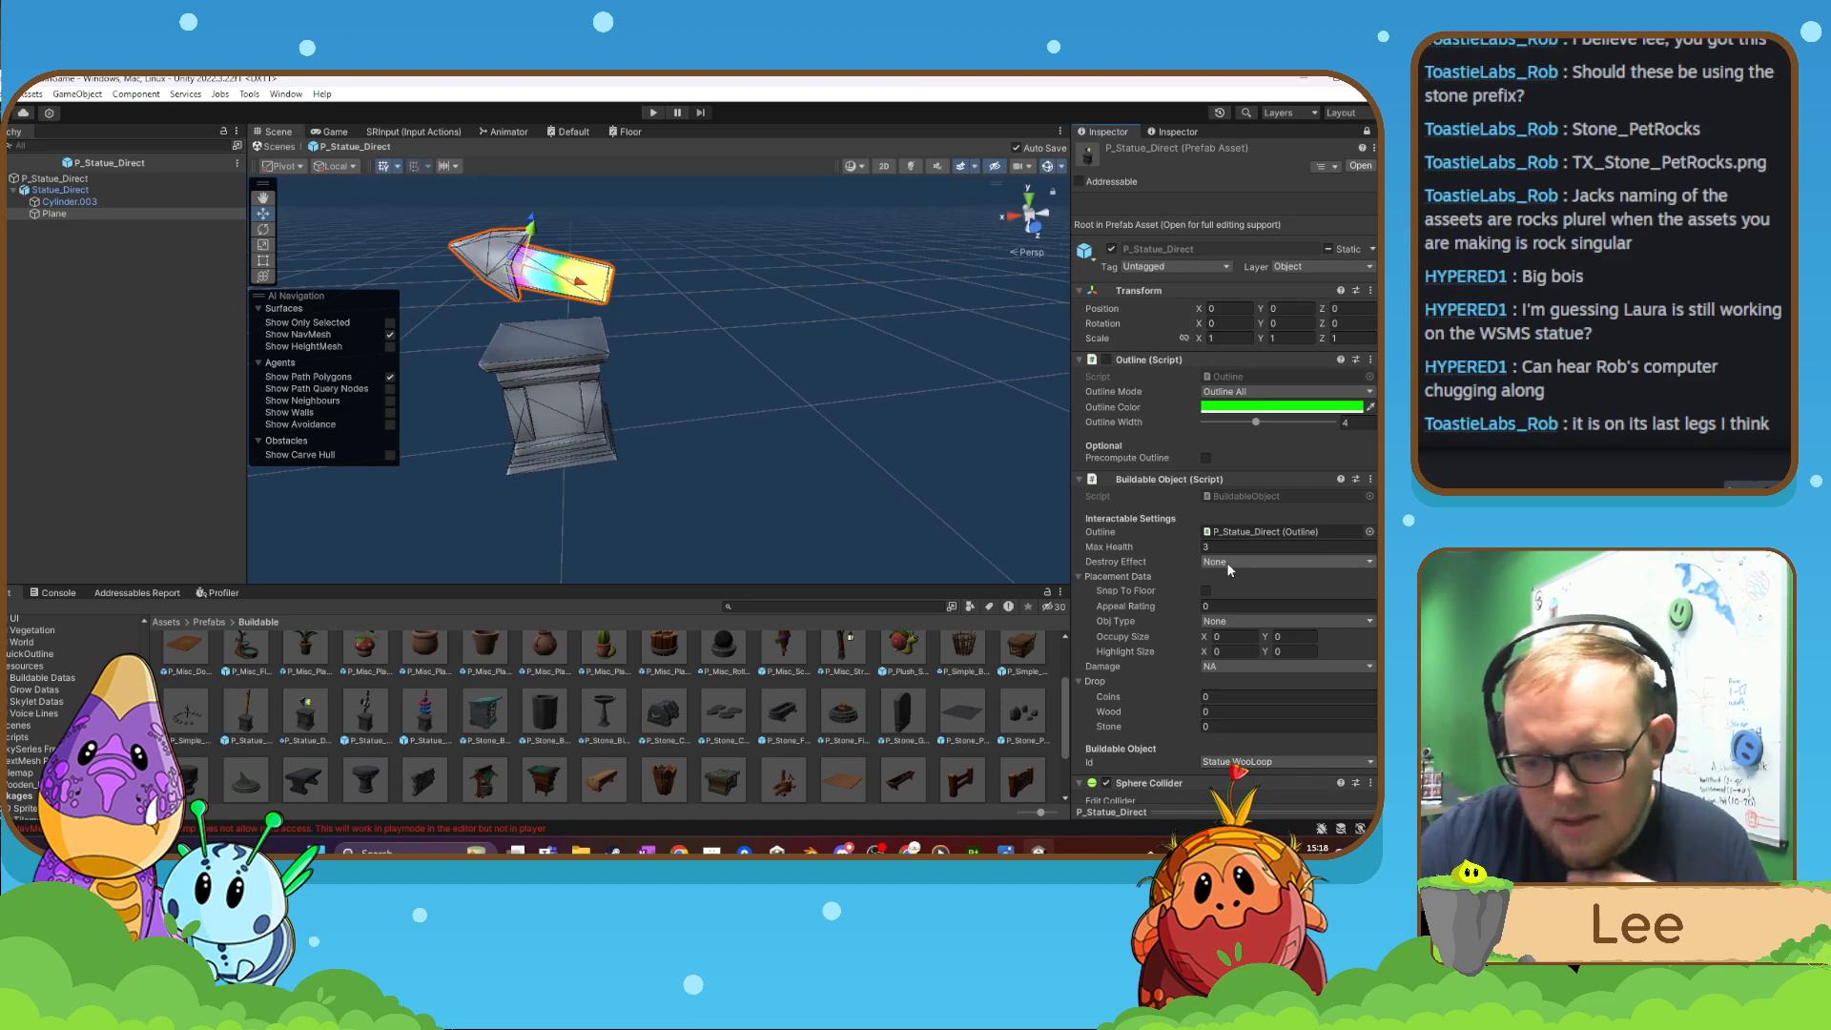
- Set the Buildable Object's Obj Type to Player Built and check the available Damage options
left_click(1225, 622)
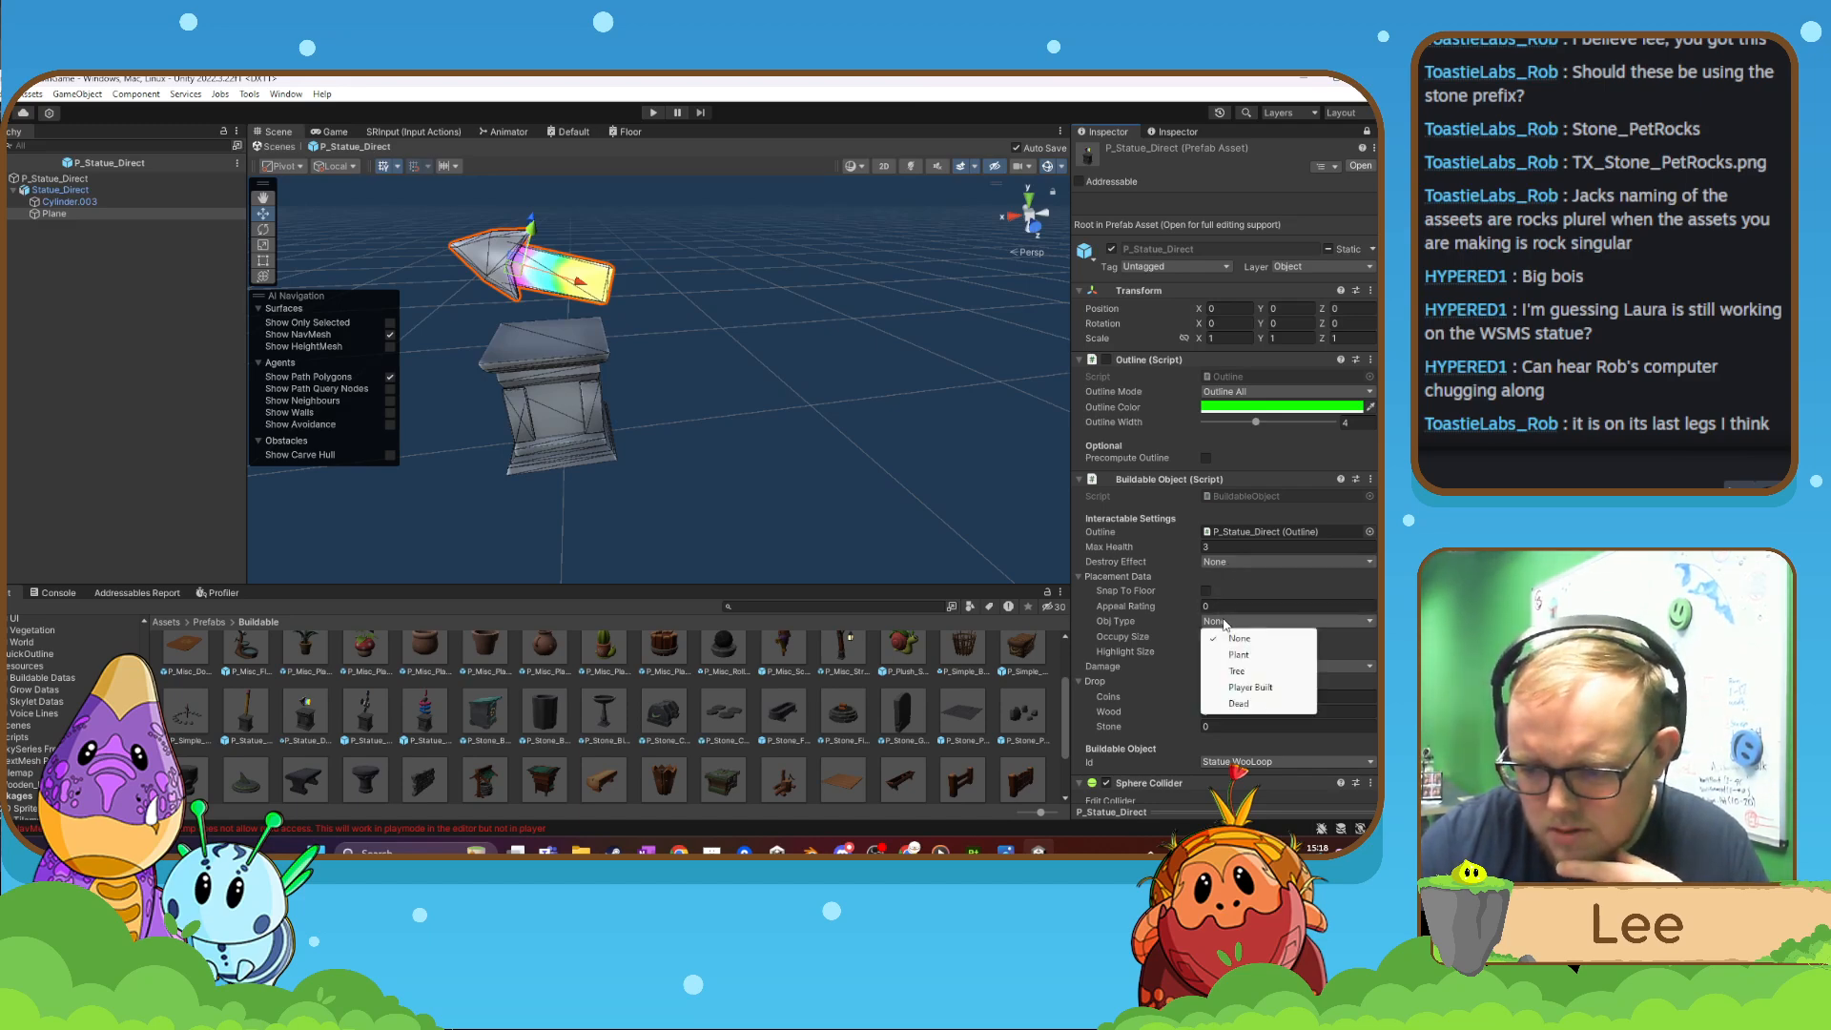
left_click(1245, 687)
left_click(1204, 668)
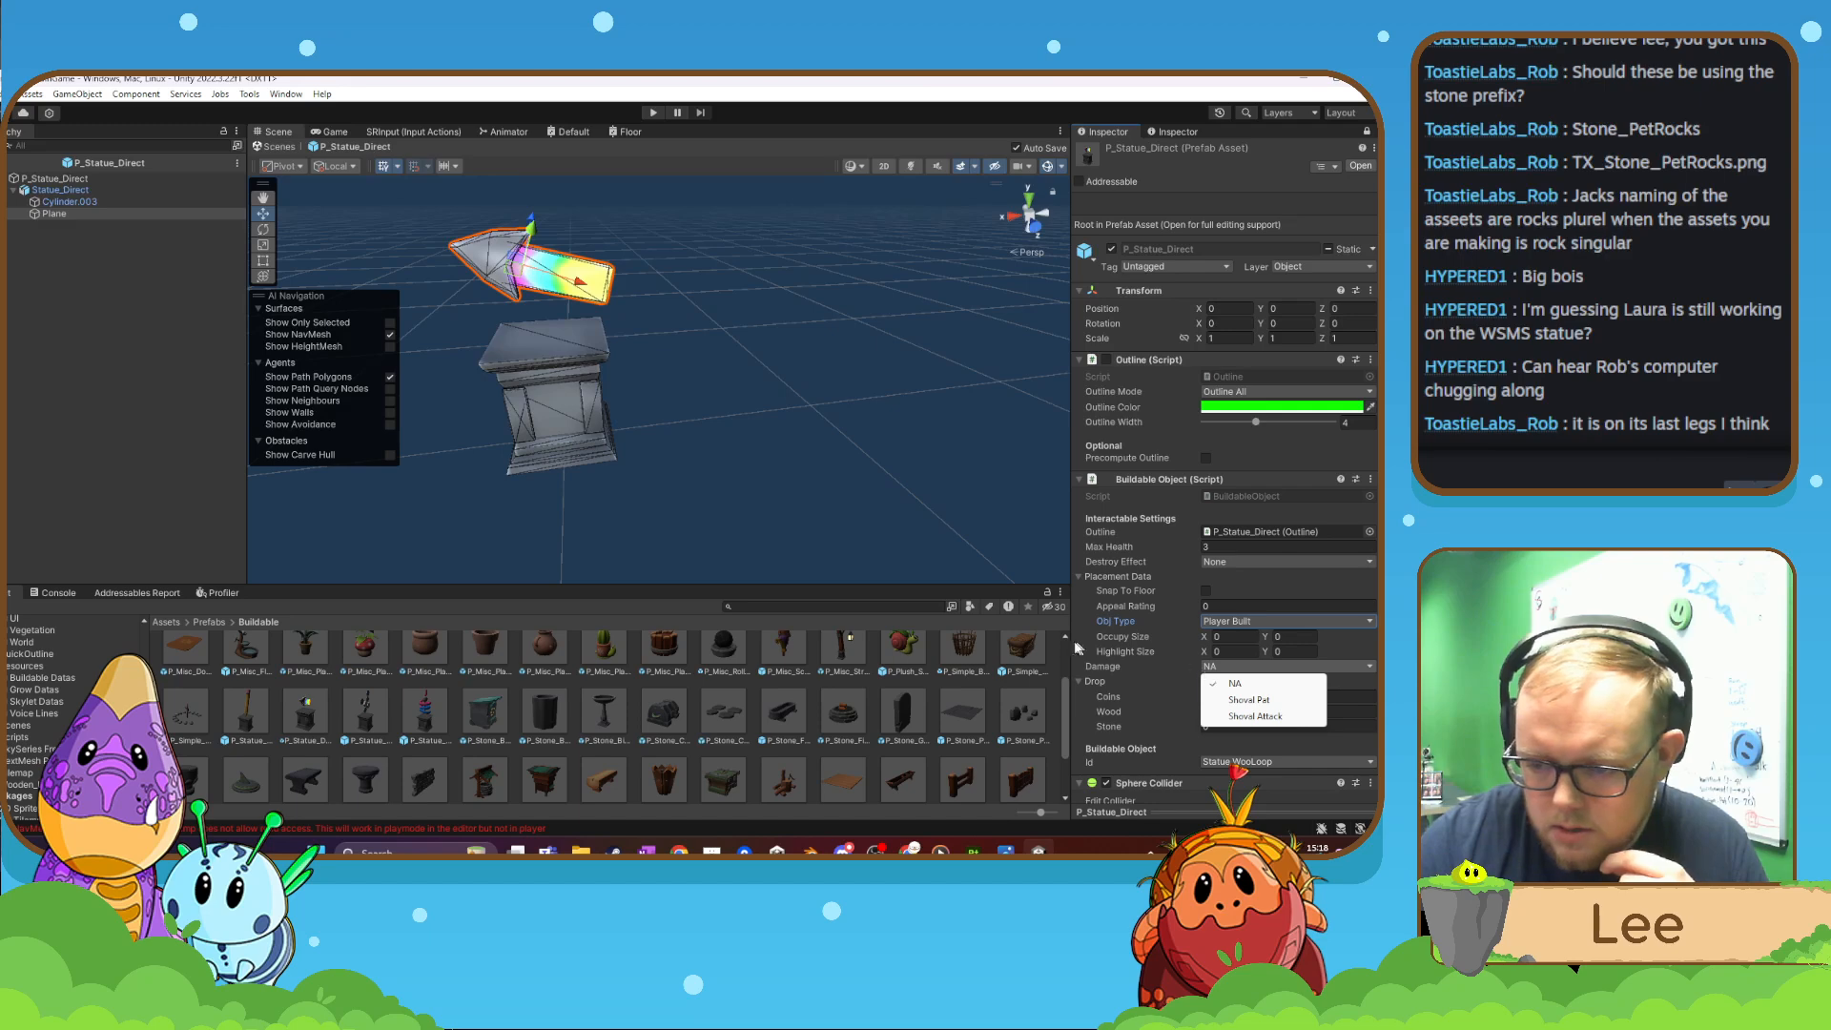
left_click(1313, 580)
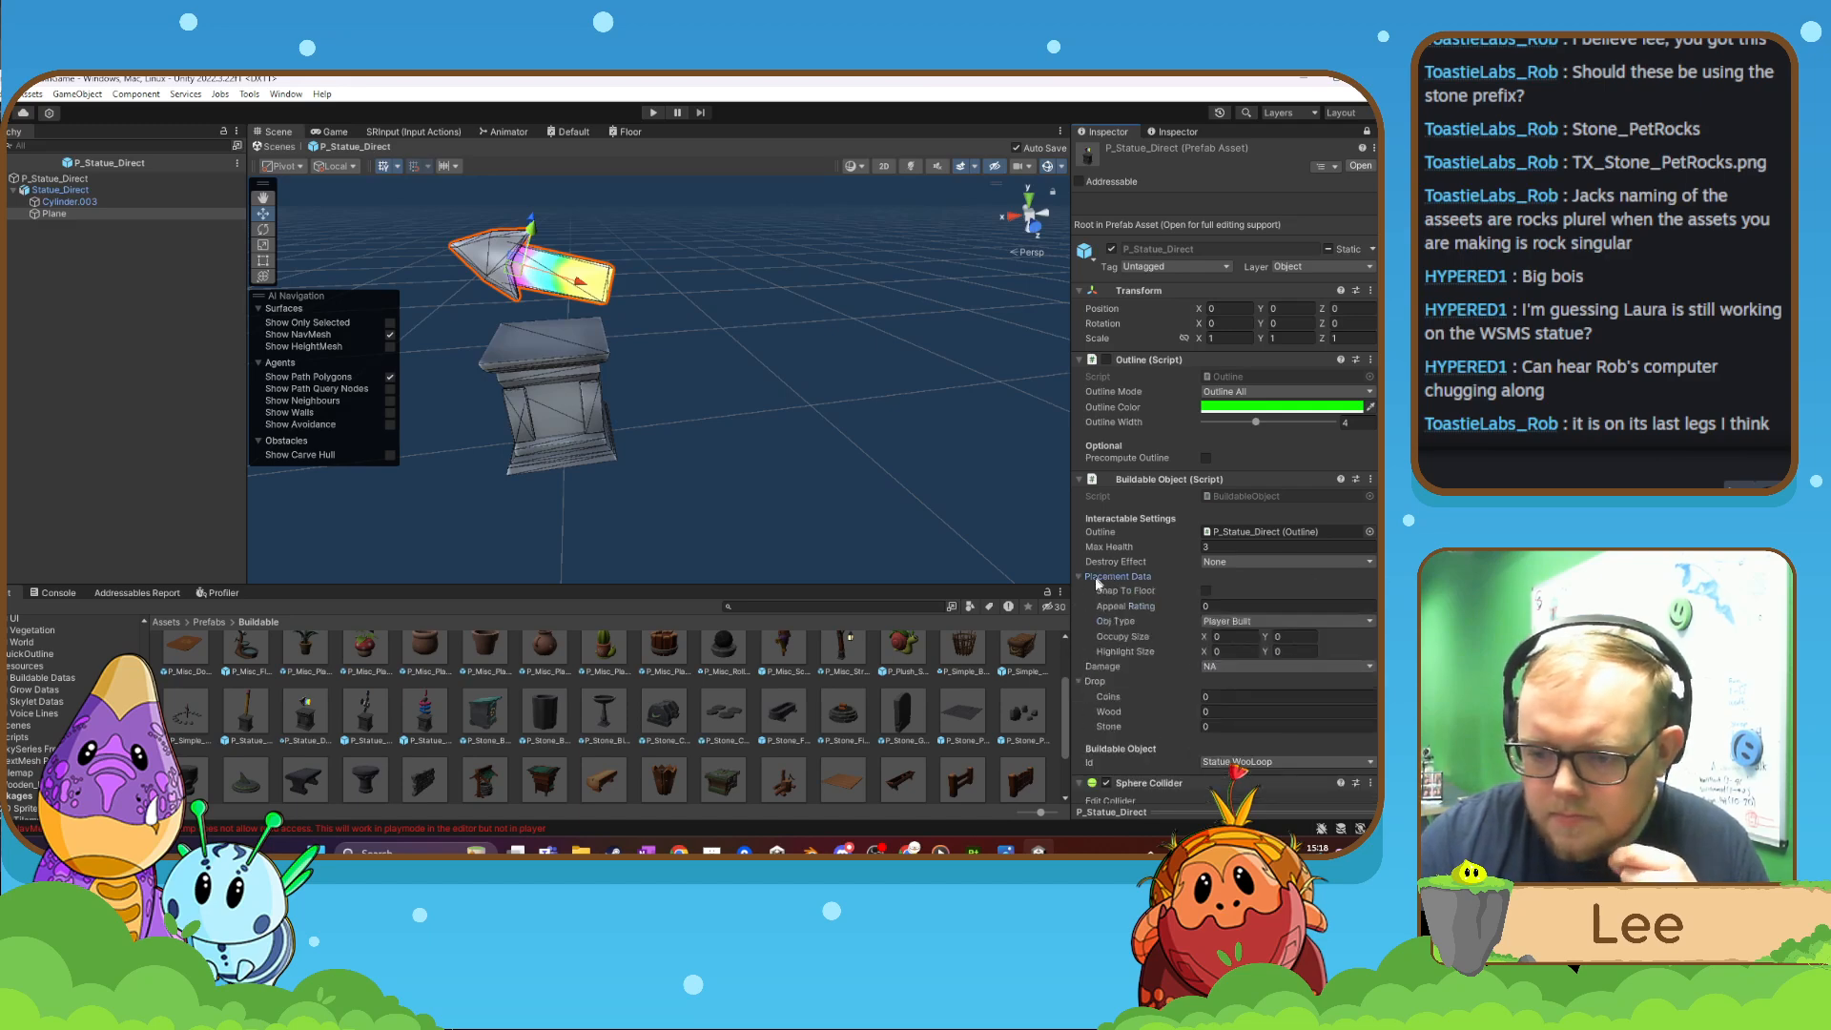
- Duplicate the Statue_WooLoop buildable data asset as Statue_Direct and set the prefab's Buildable Object Id to Statue Direct
left_click(34, 679)
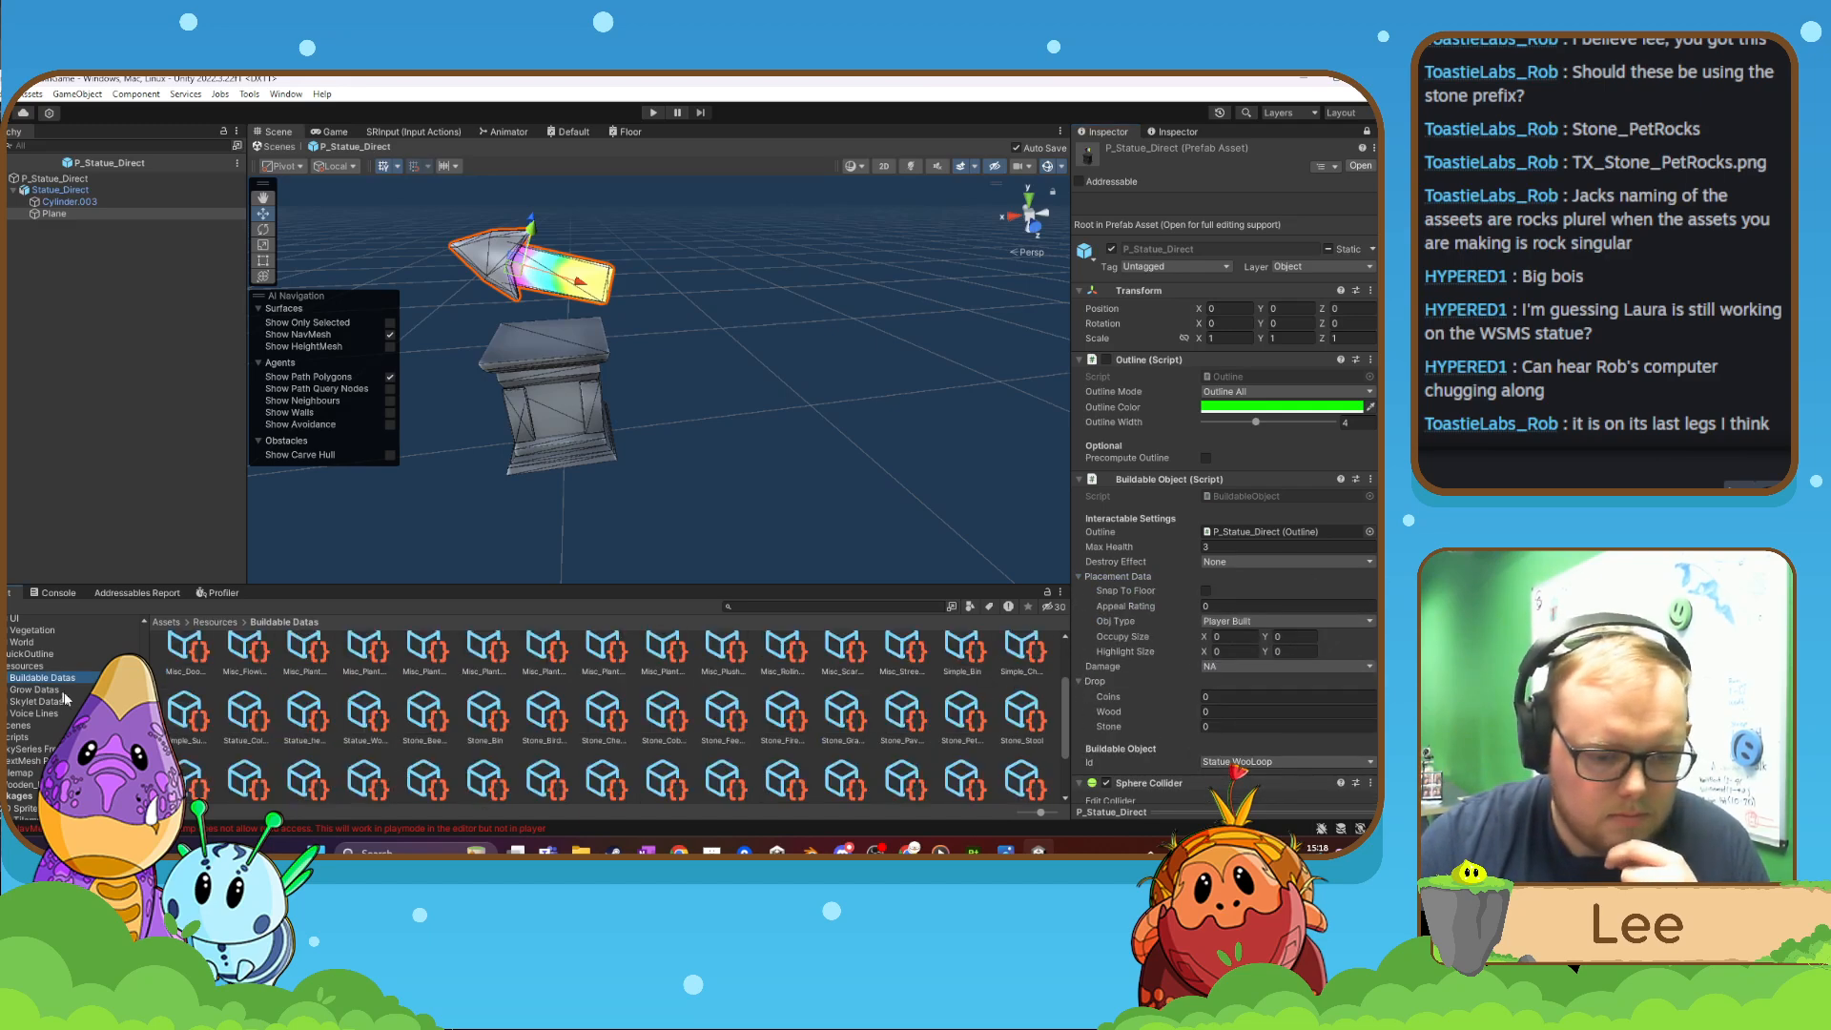
left_click(362, 716)
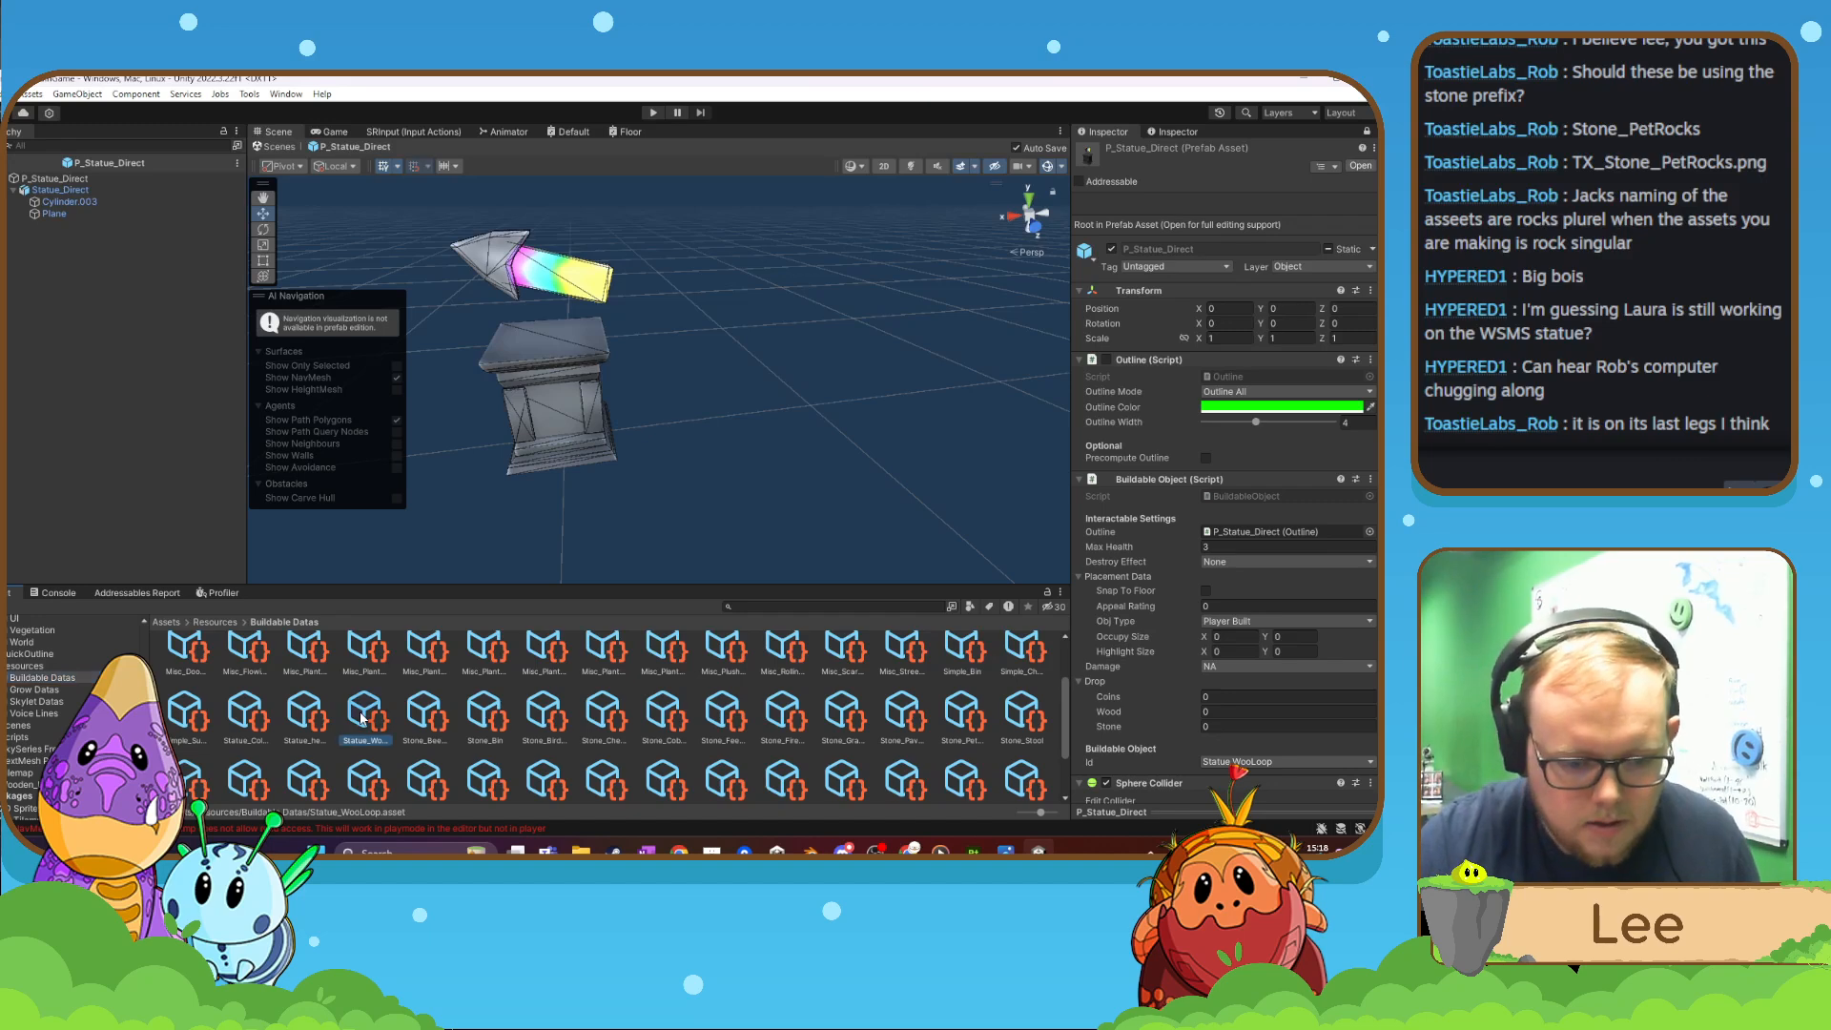
key("ctrl+d")
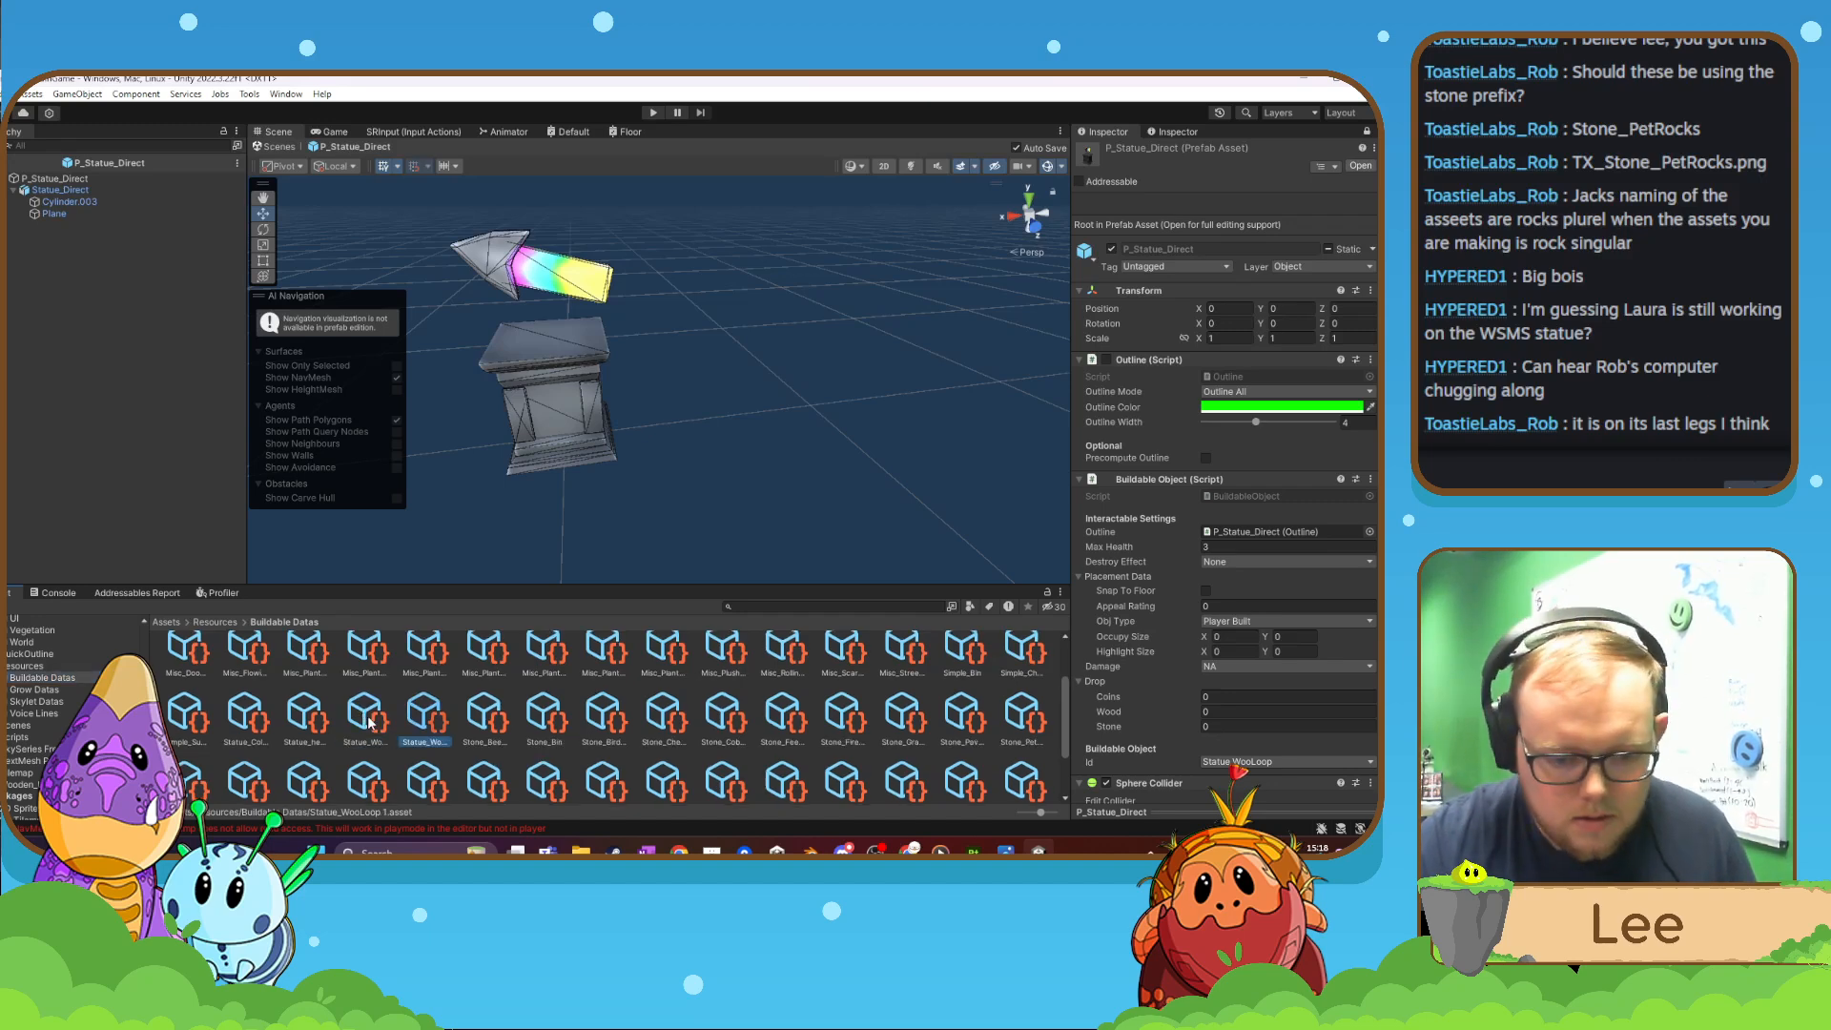
right_click(416, 725)
left_click(480, 348)
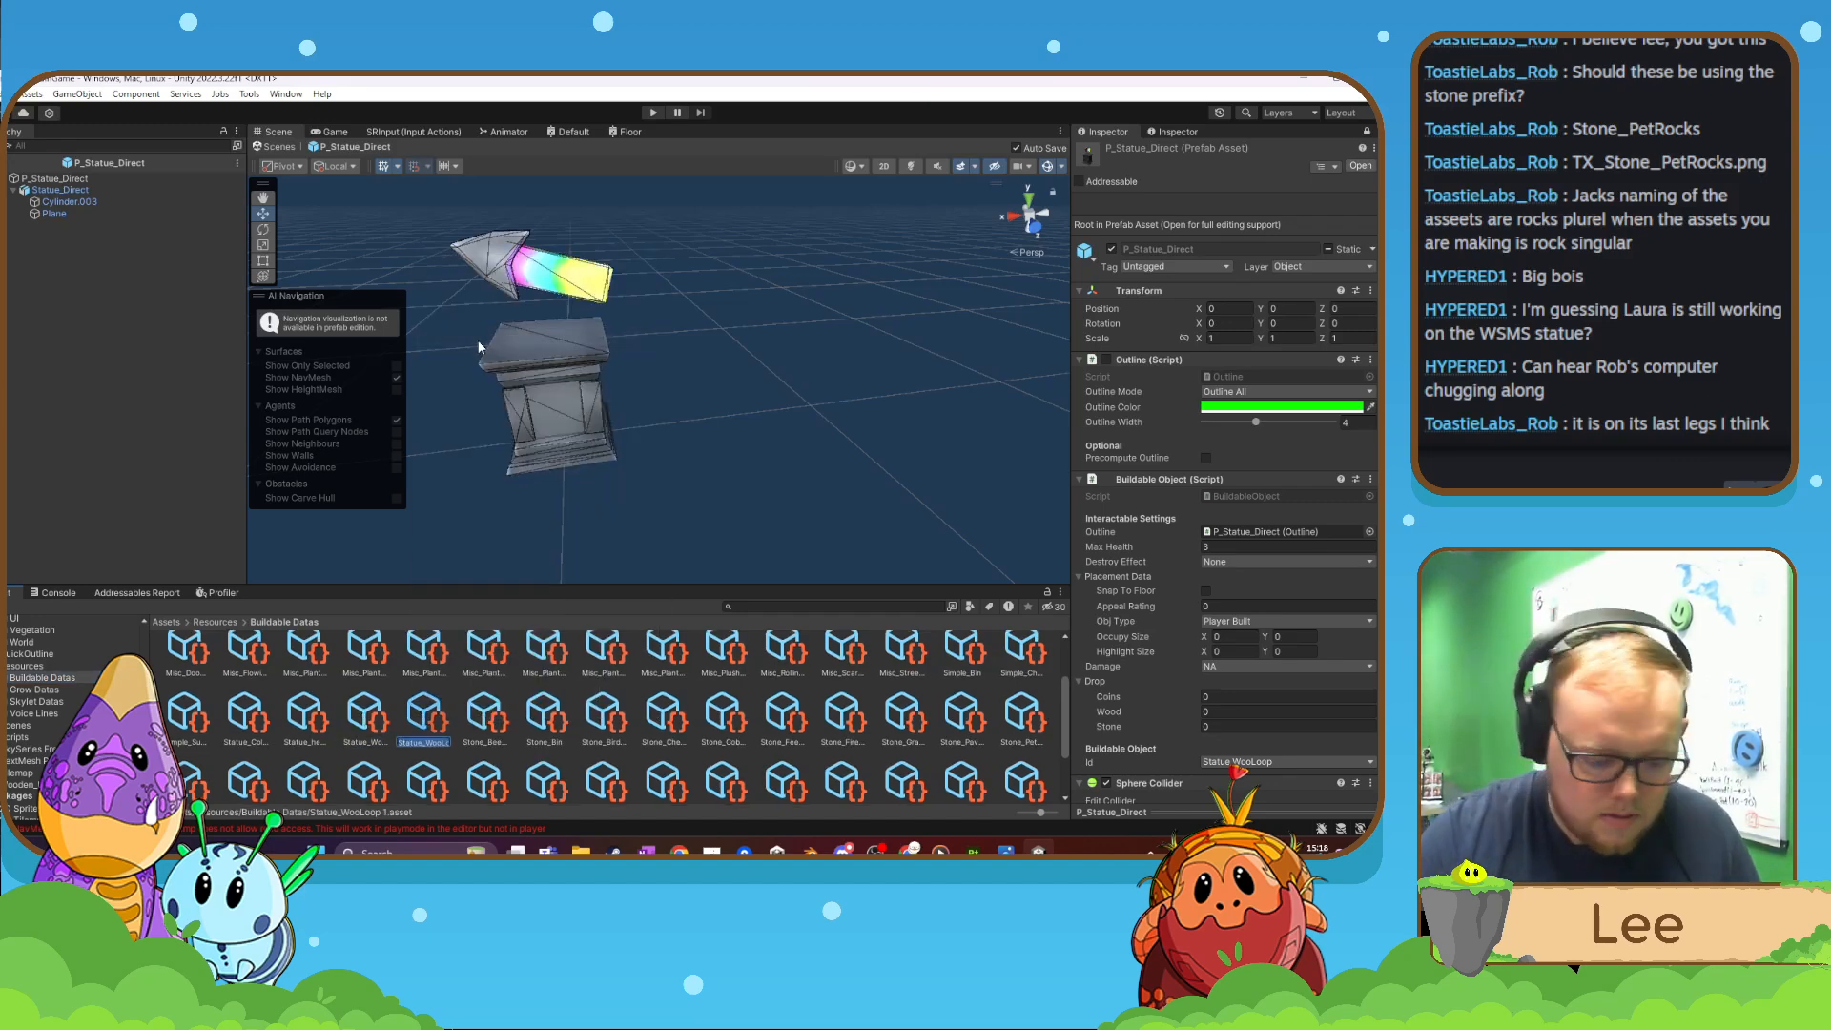
key("End")
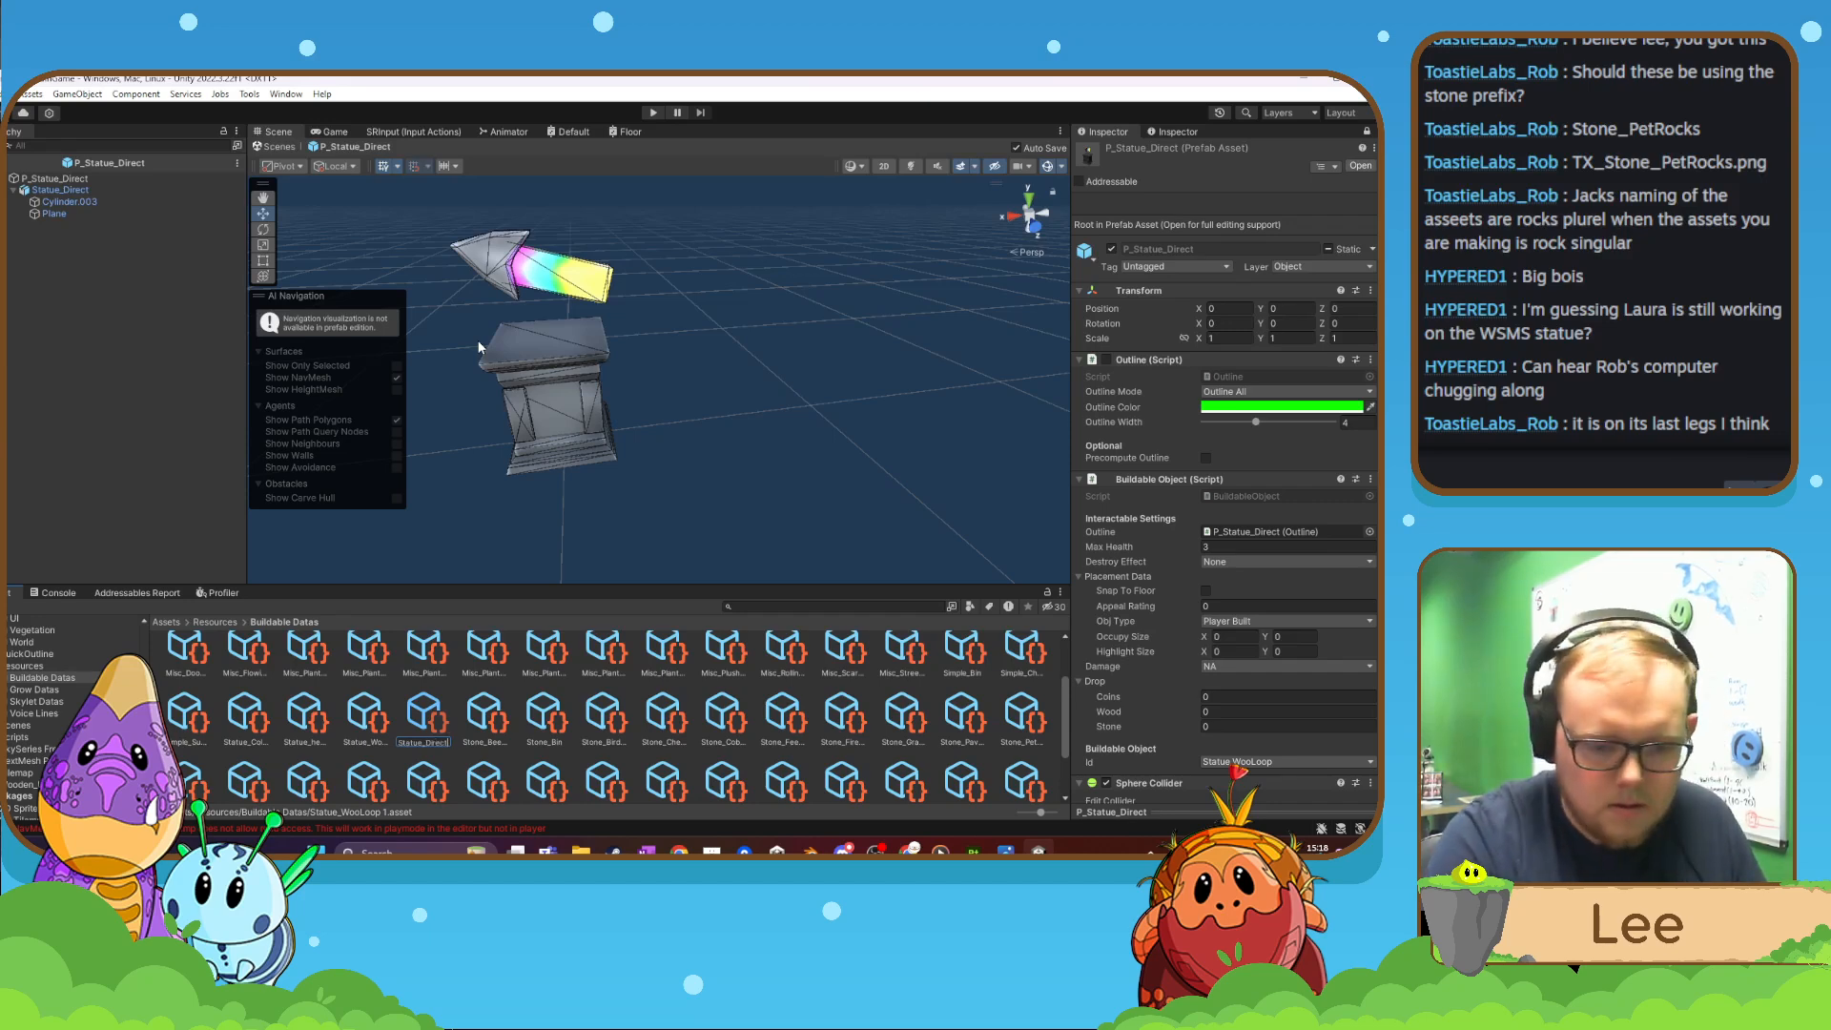
key("Return")
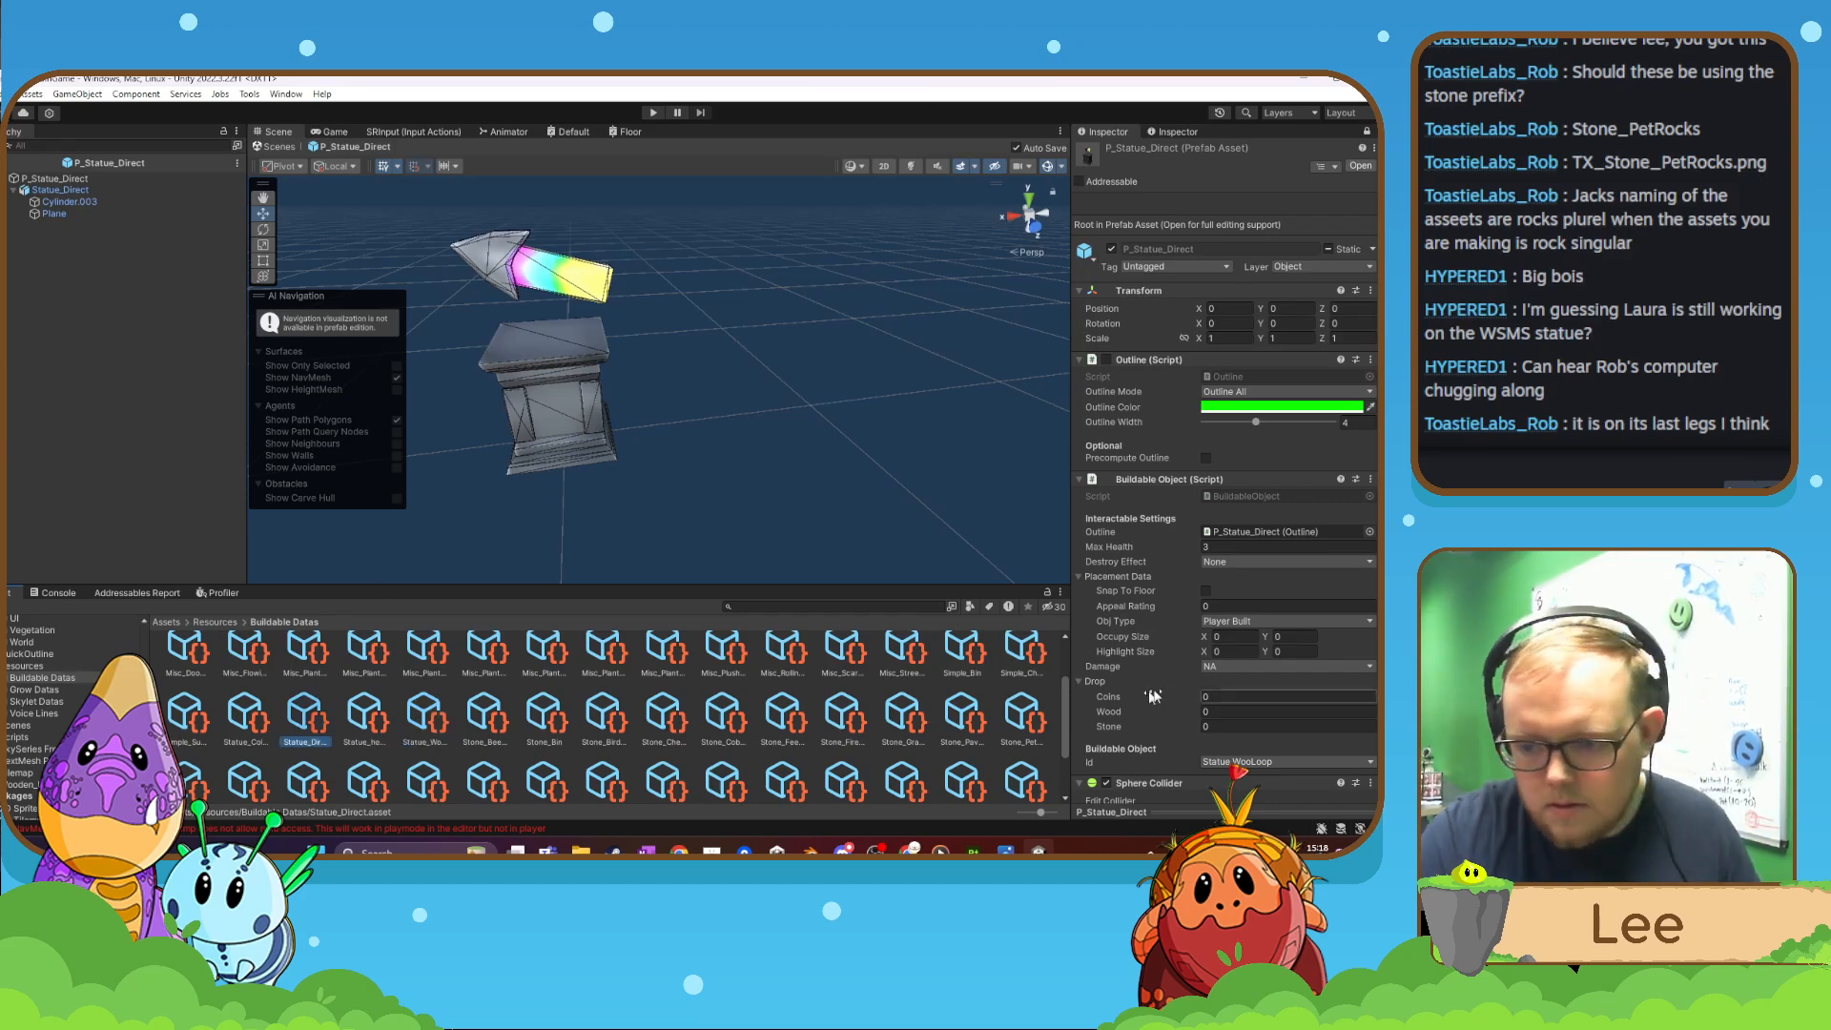
left_click(1257, 761)
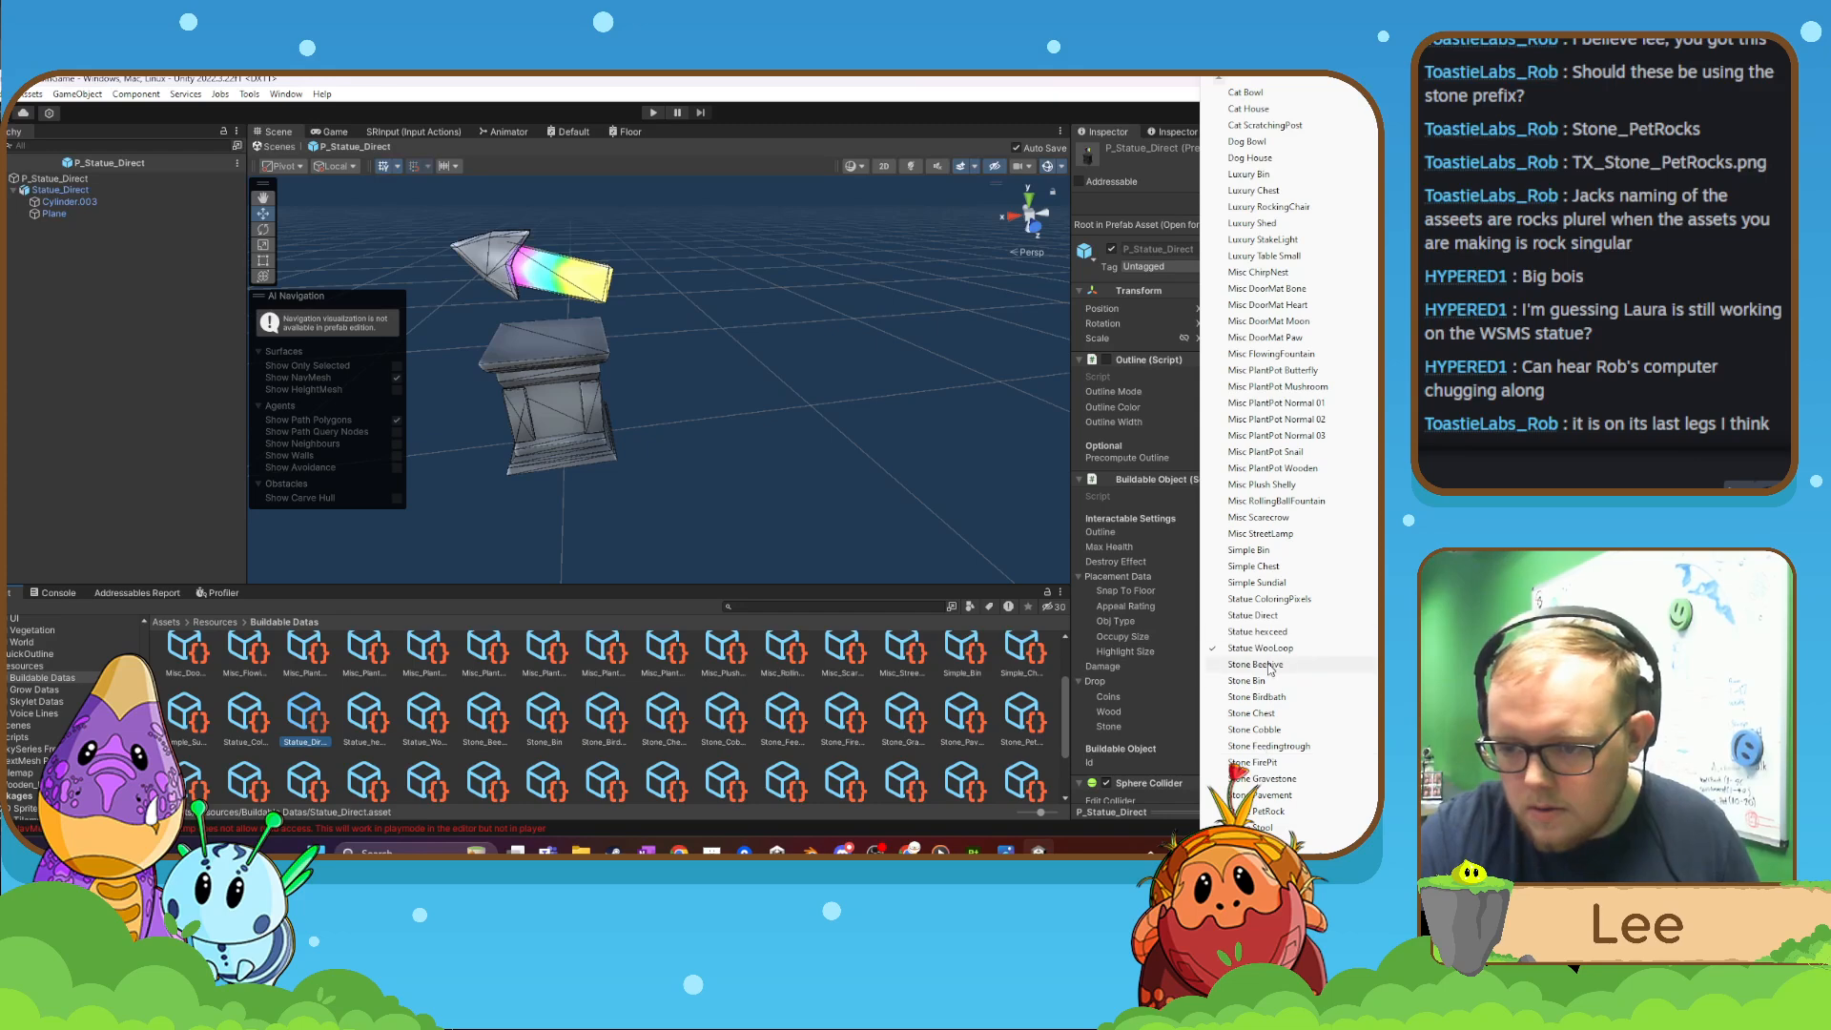
left_click(1255, 616)
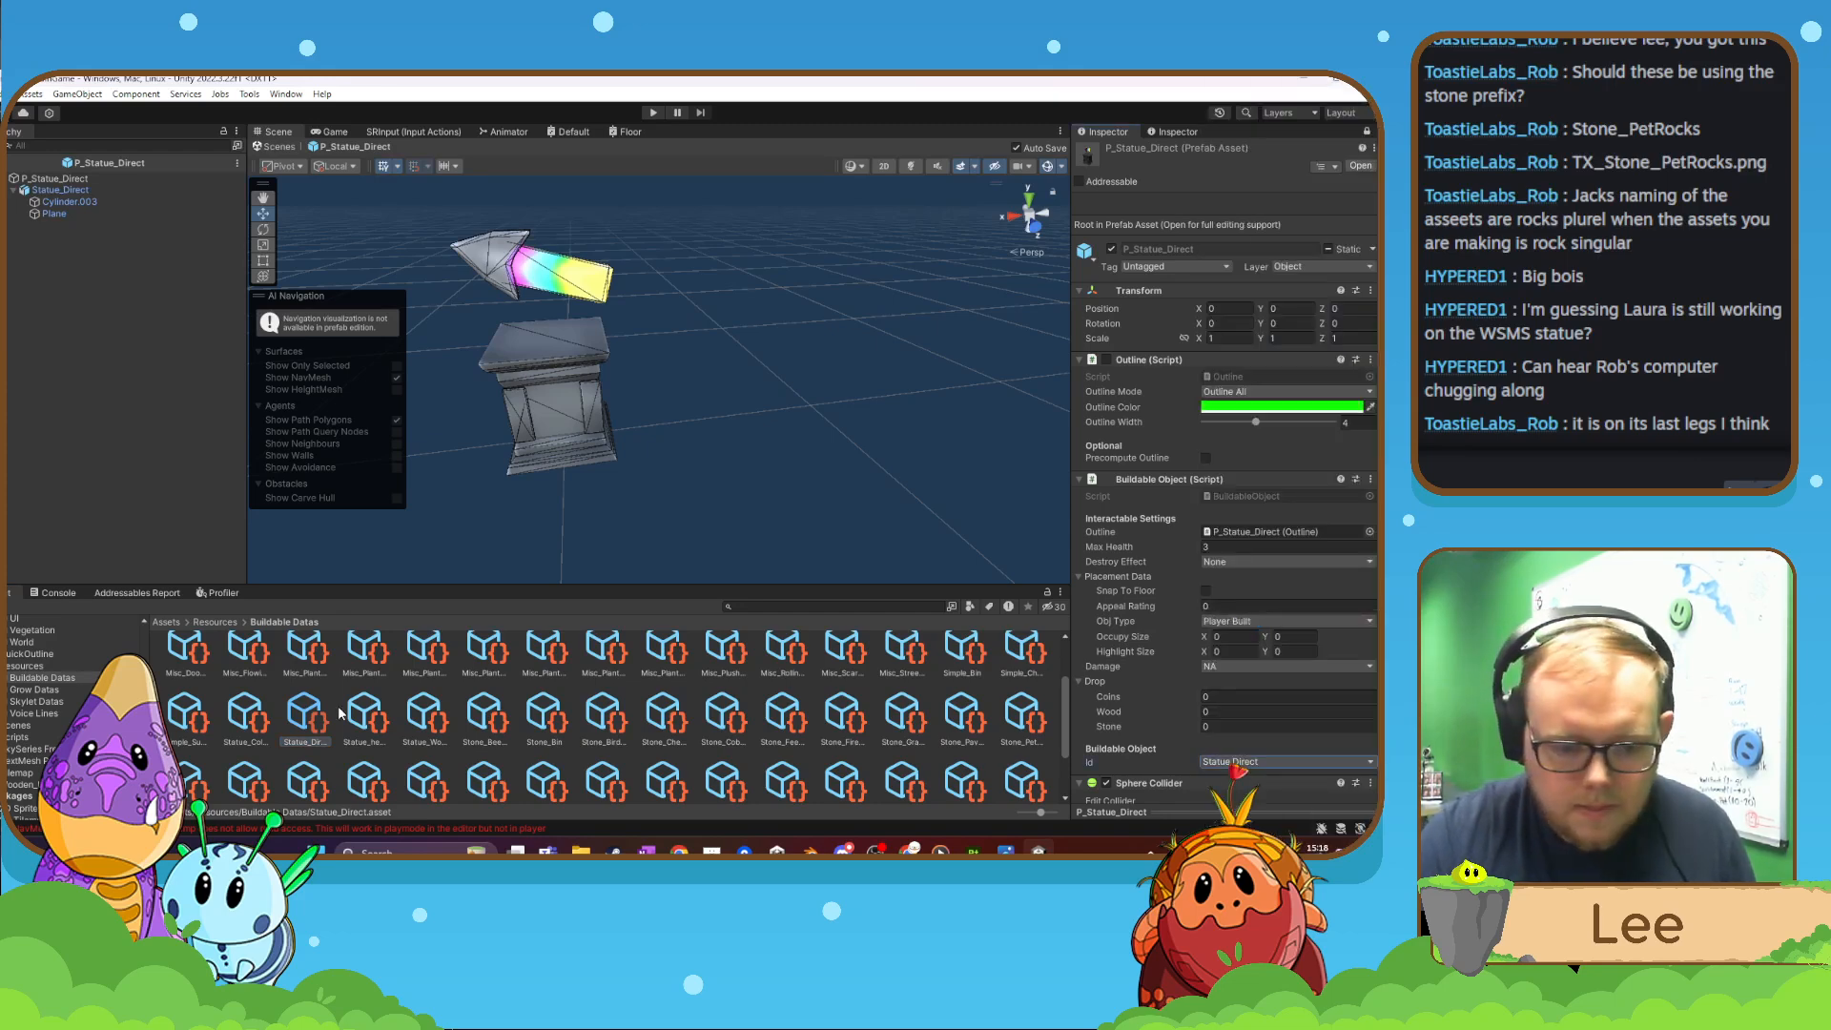
- Assign P_Statue_Direct as the Prefab in the Statue_Direct buildable data
left_click(1179, 132)
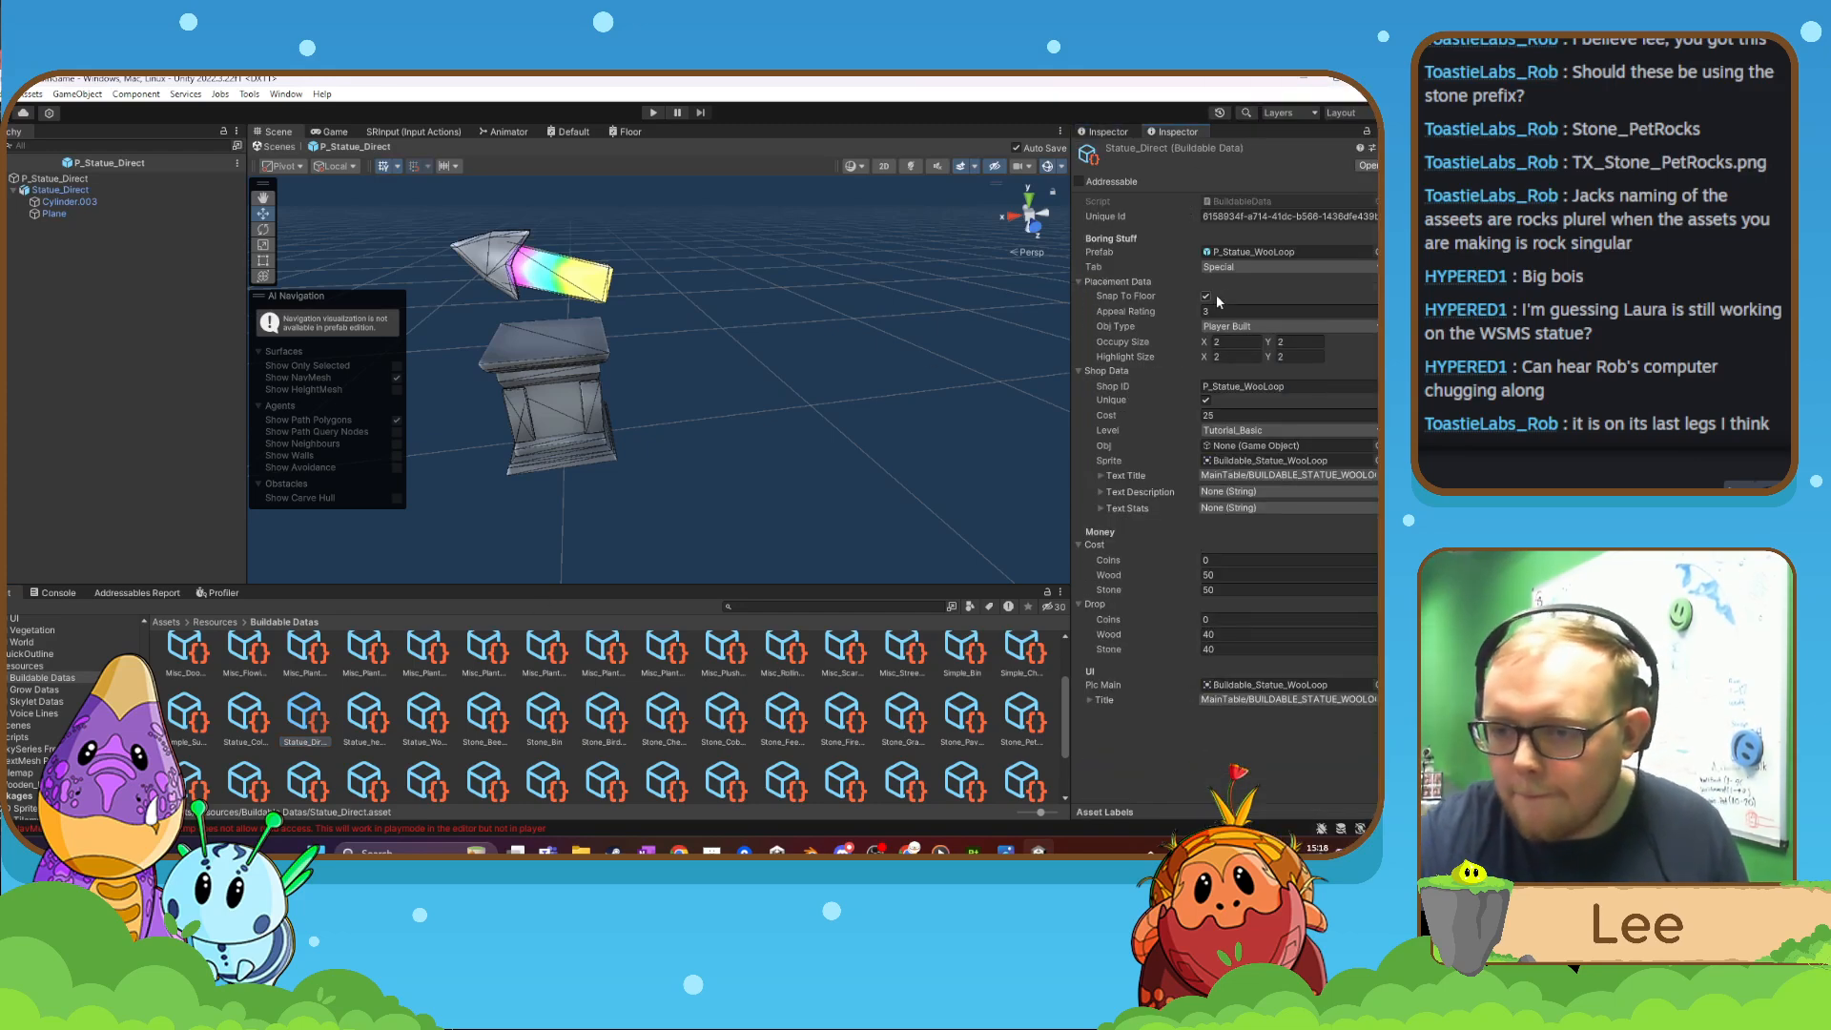
left_click(1377, 252)
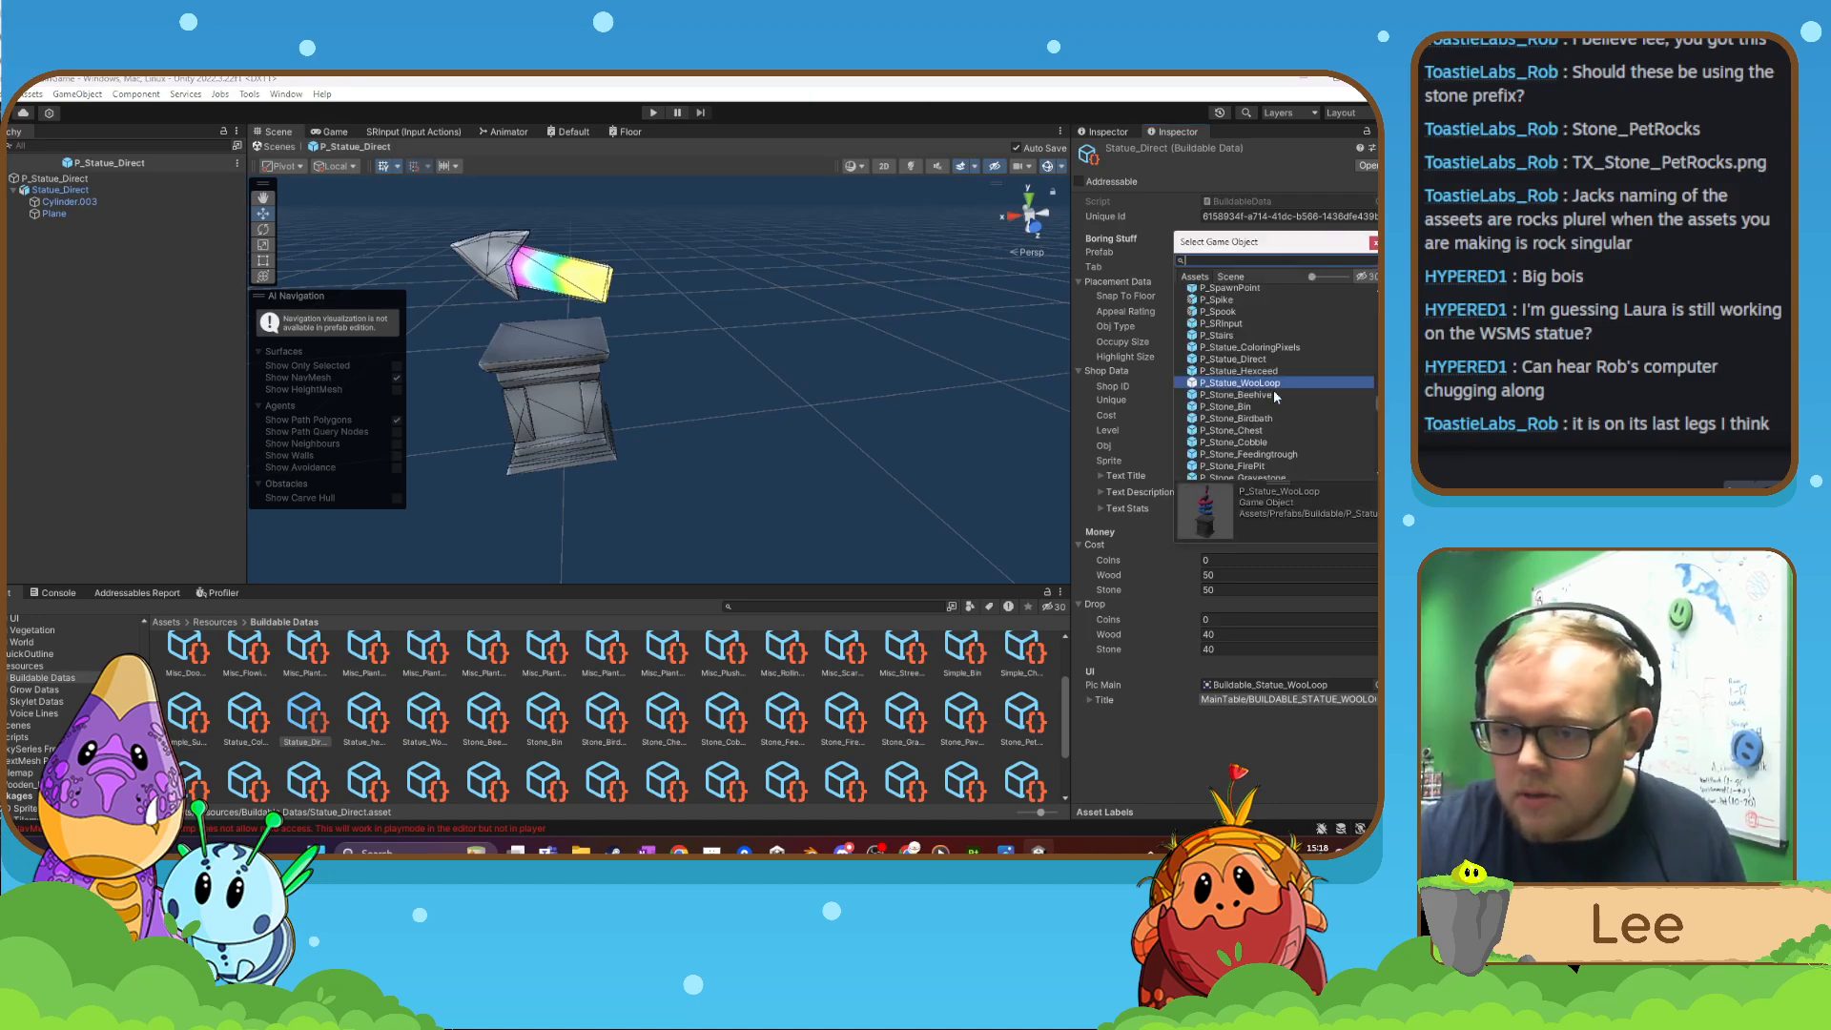
double_click(1255, 359)
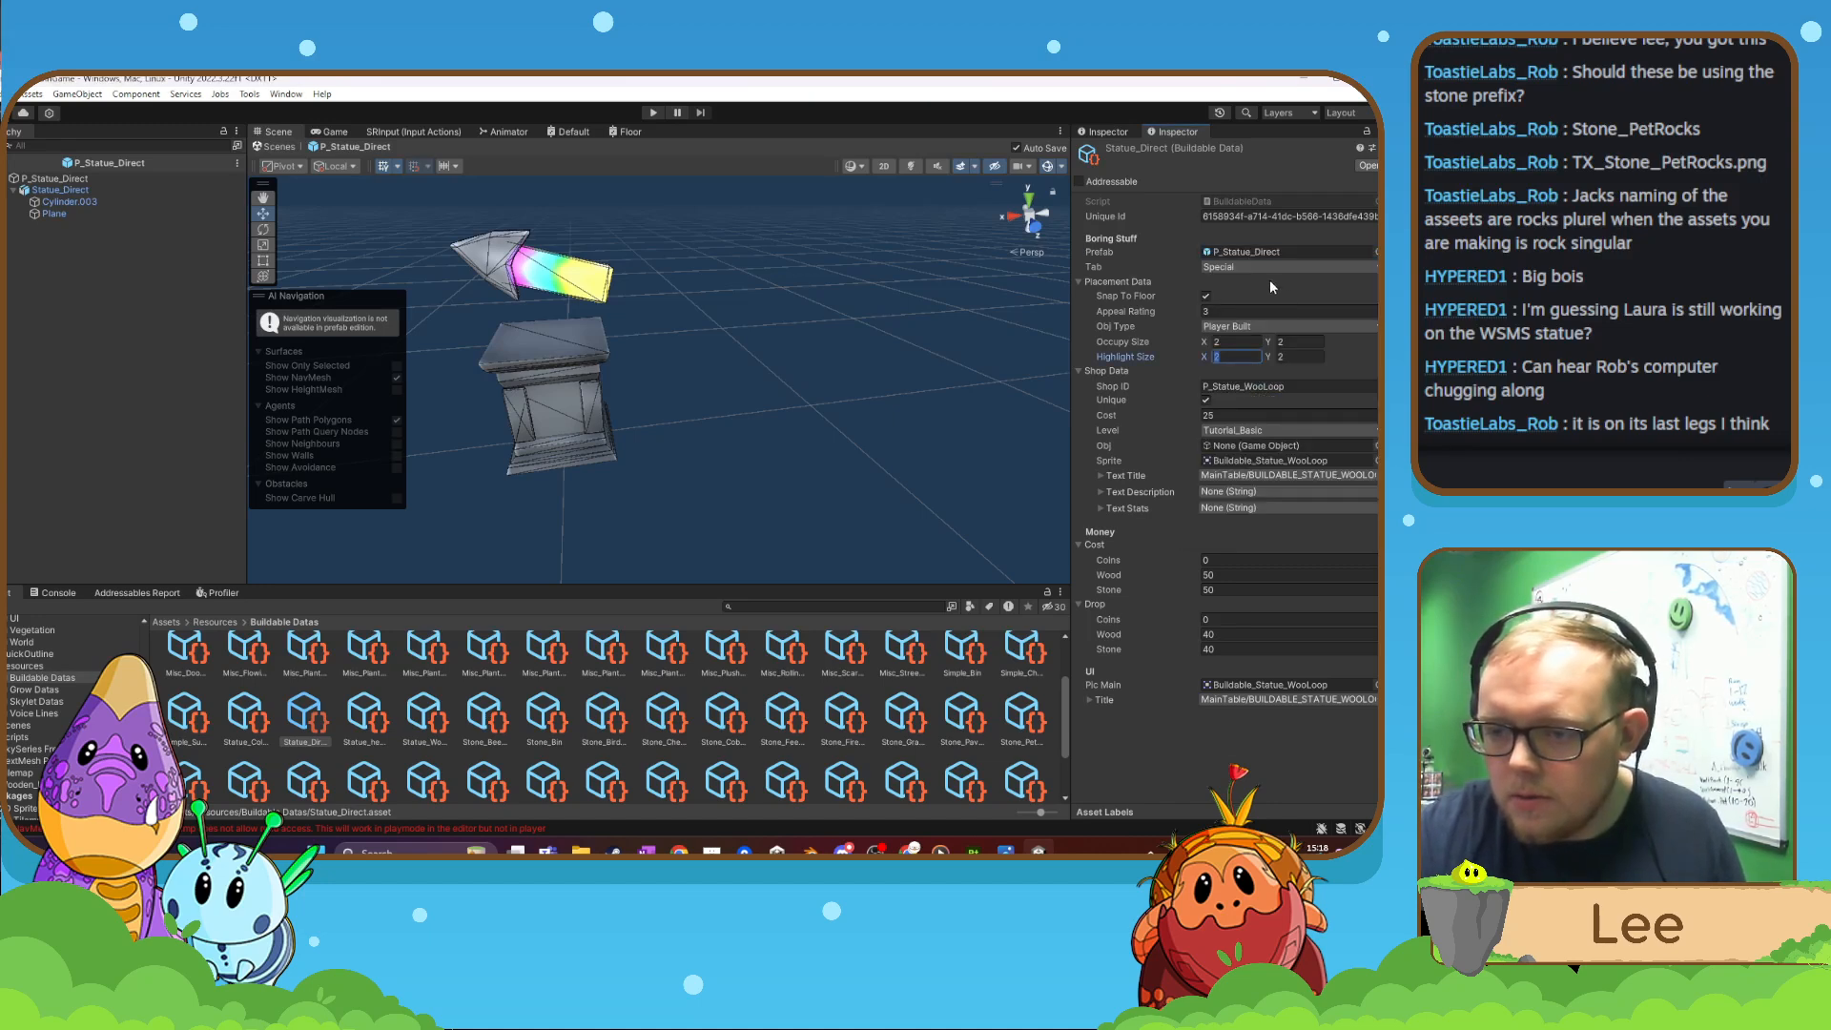
- Change the Statue_Direct data's Shop ID to P_Statue_Direct
left_click(1112, 282)
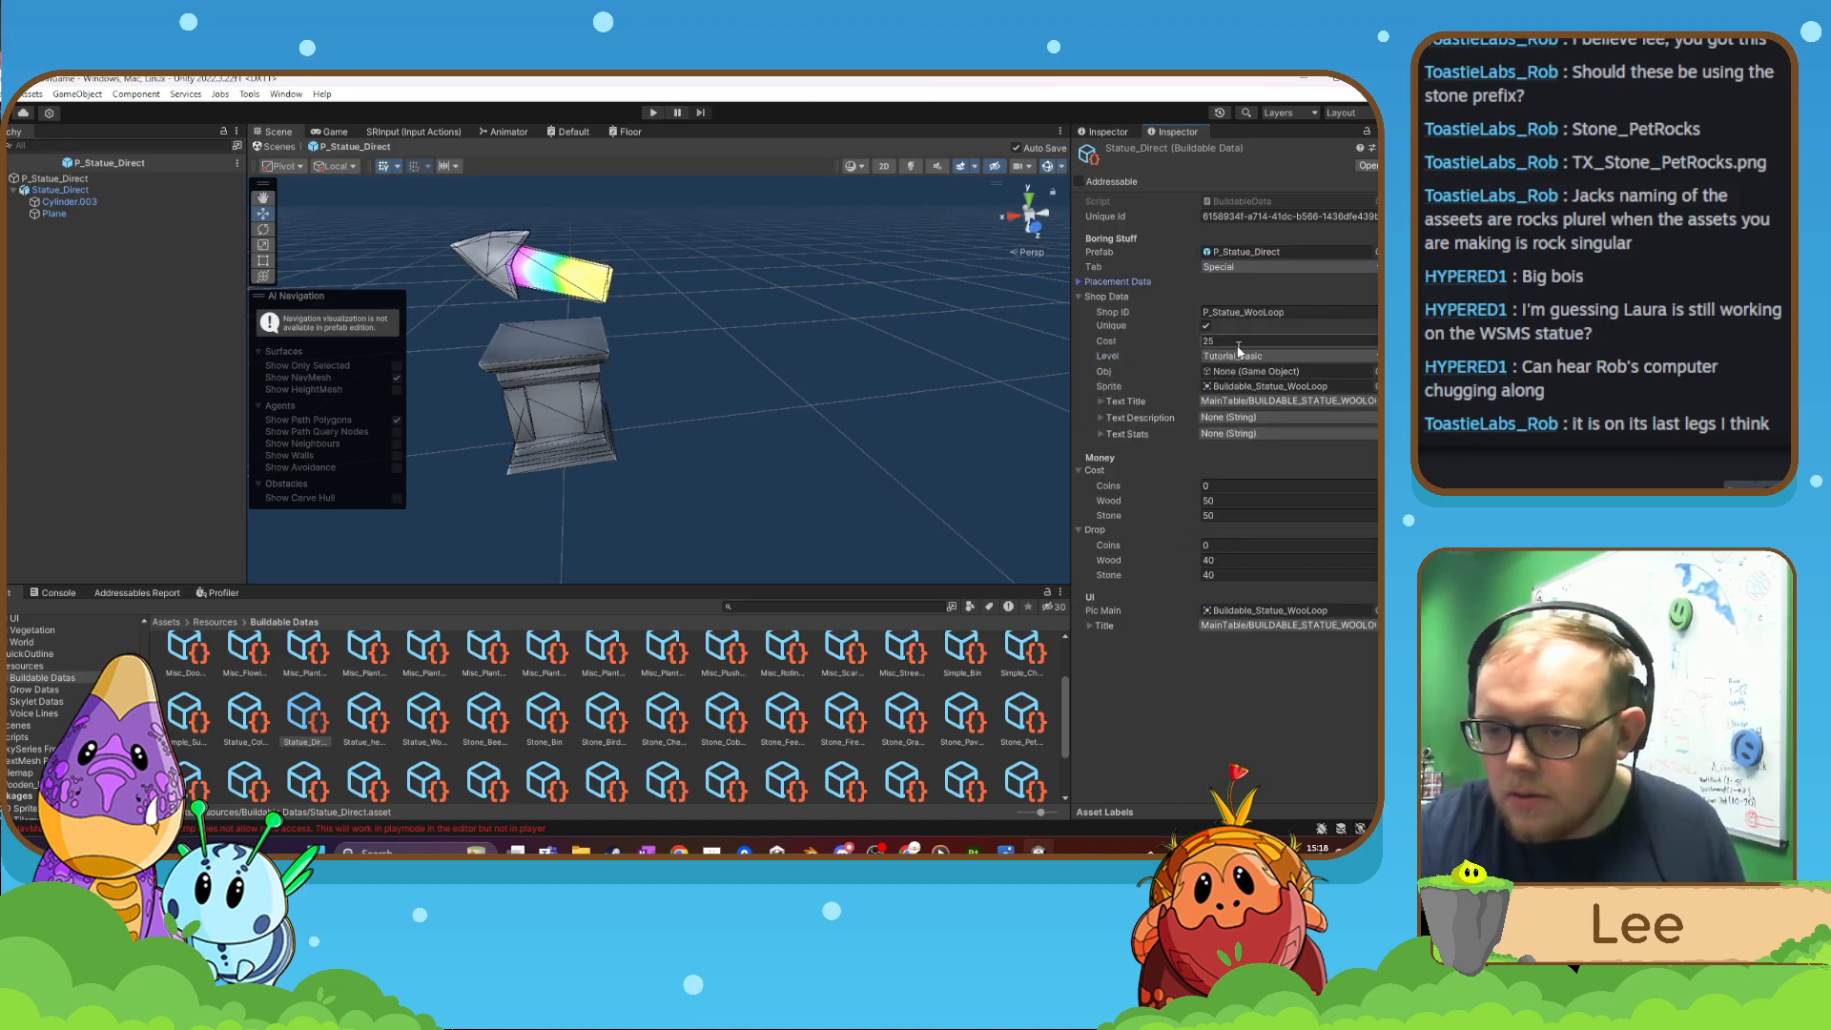
left_click(1081, 281)
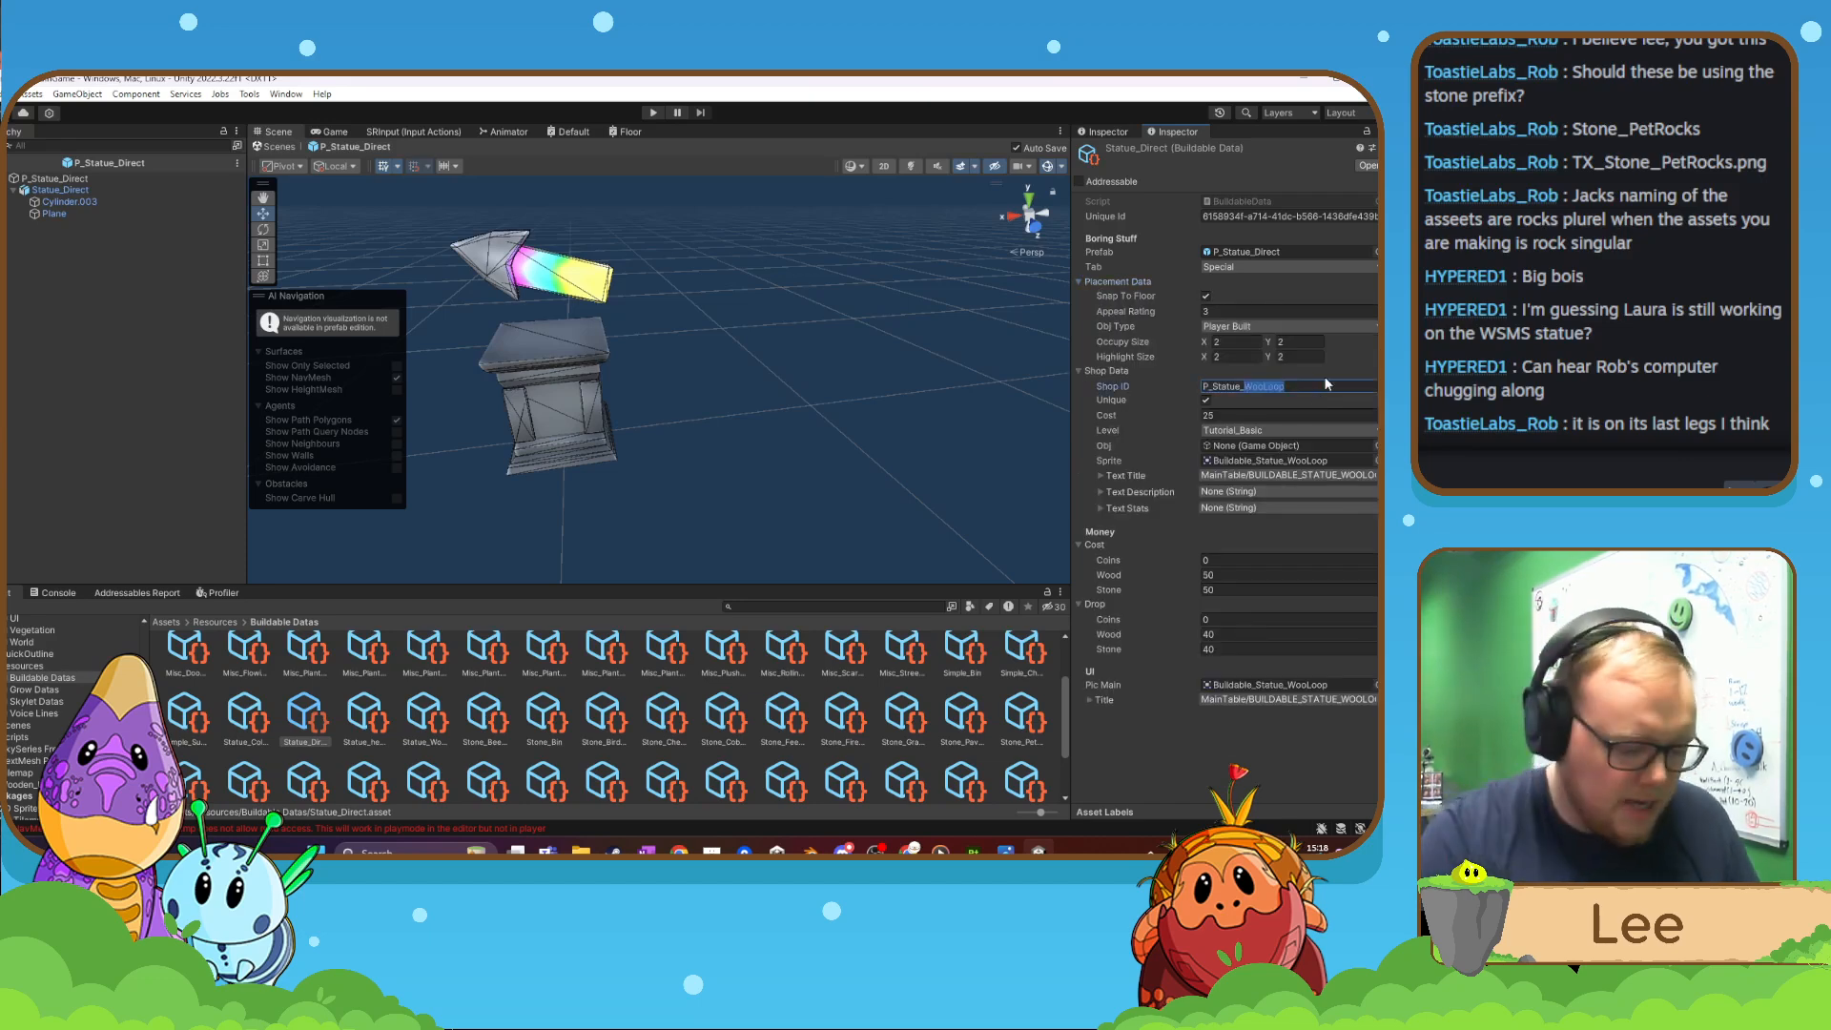
type("Direct")
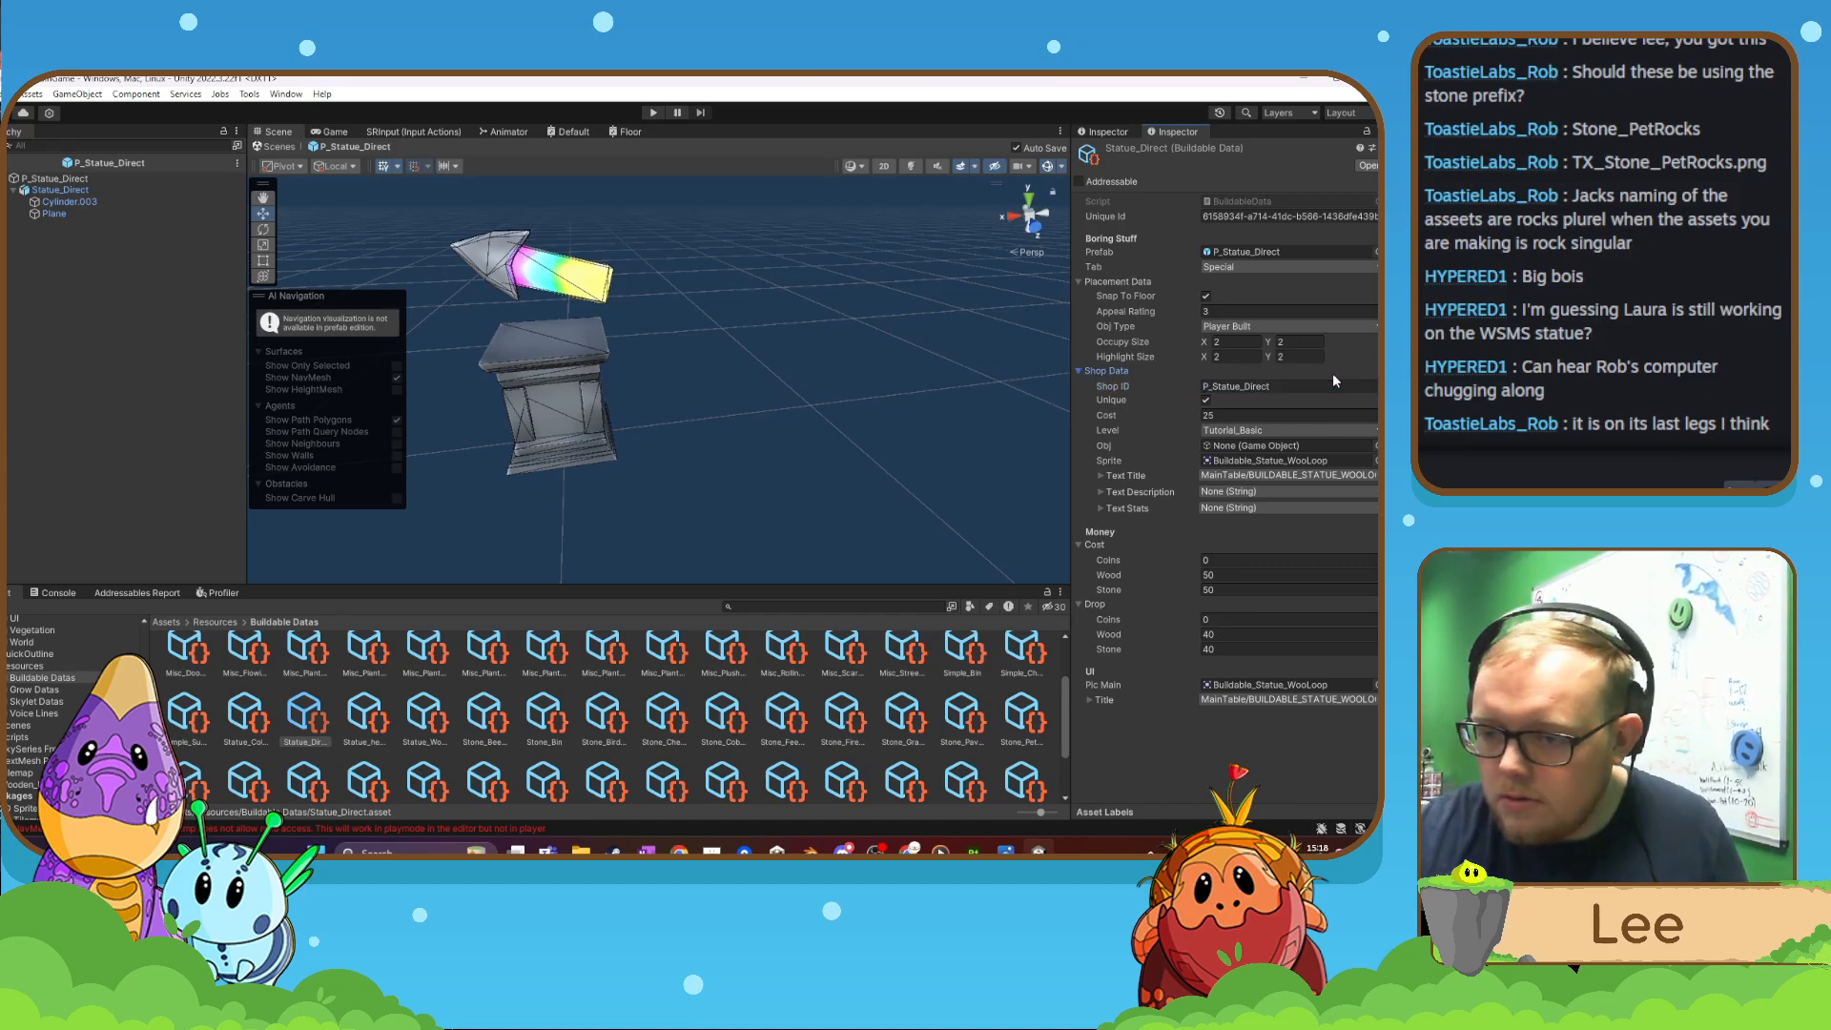
left_click(1329, 374)
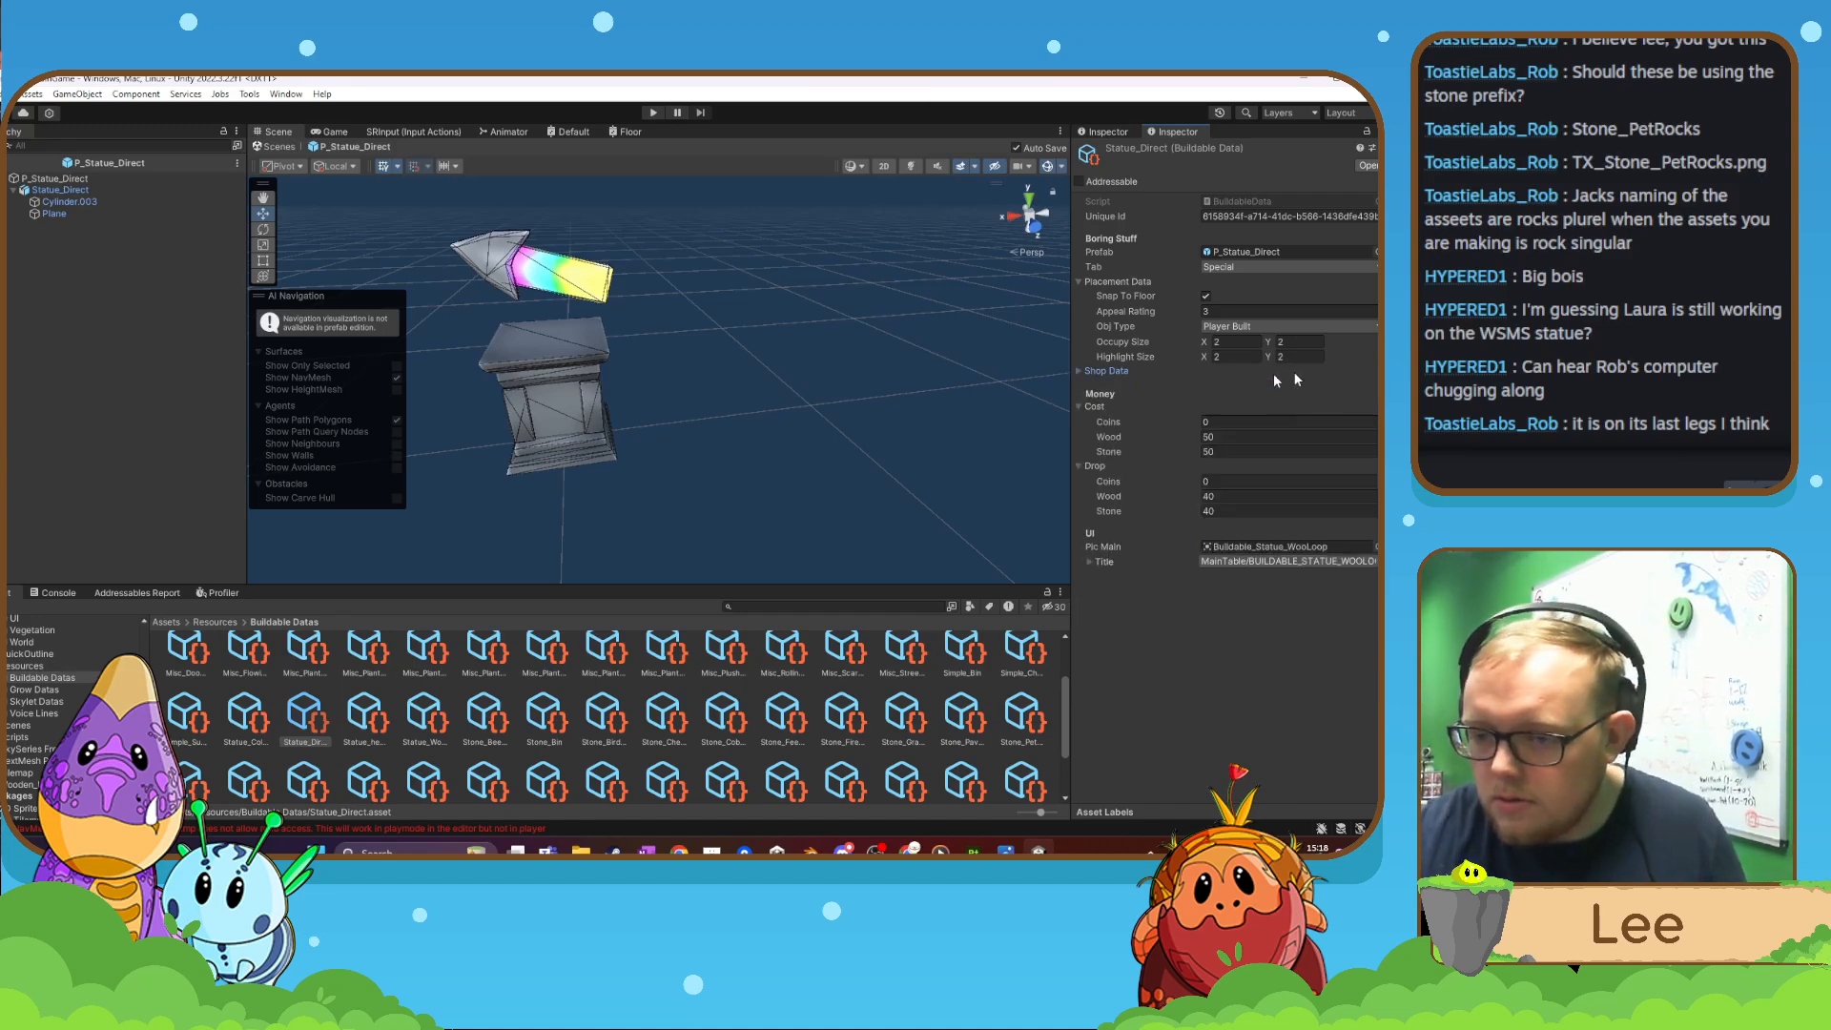
left_click(1122, 373)
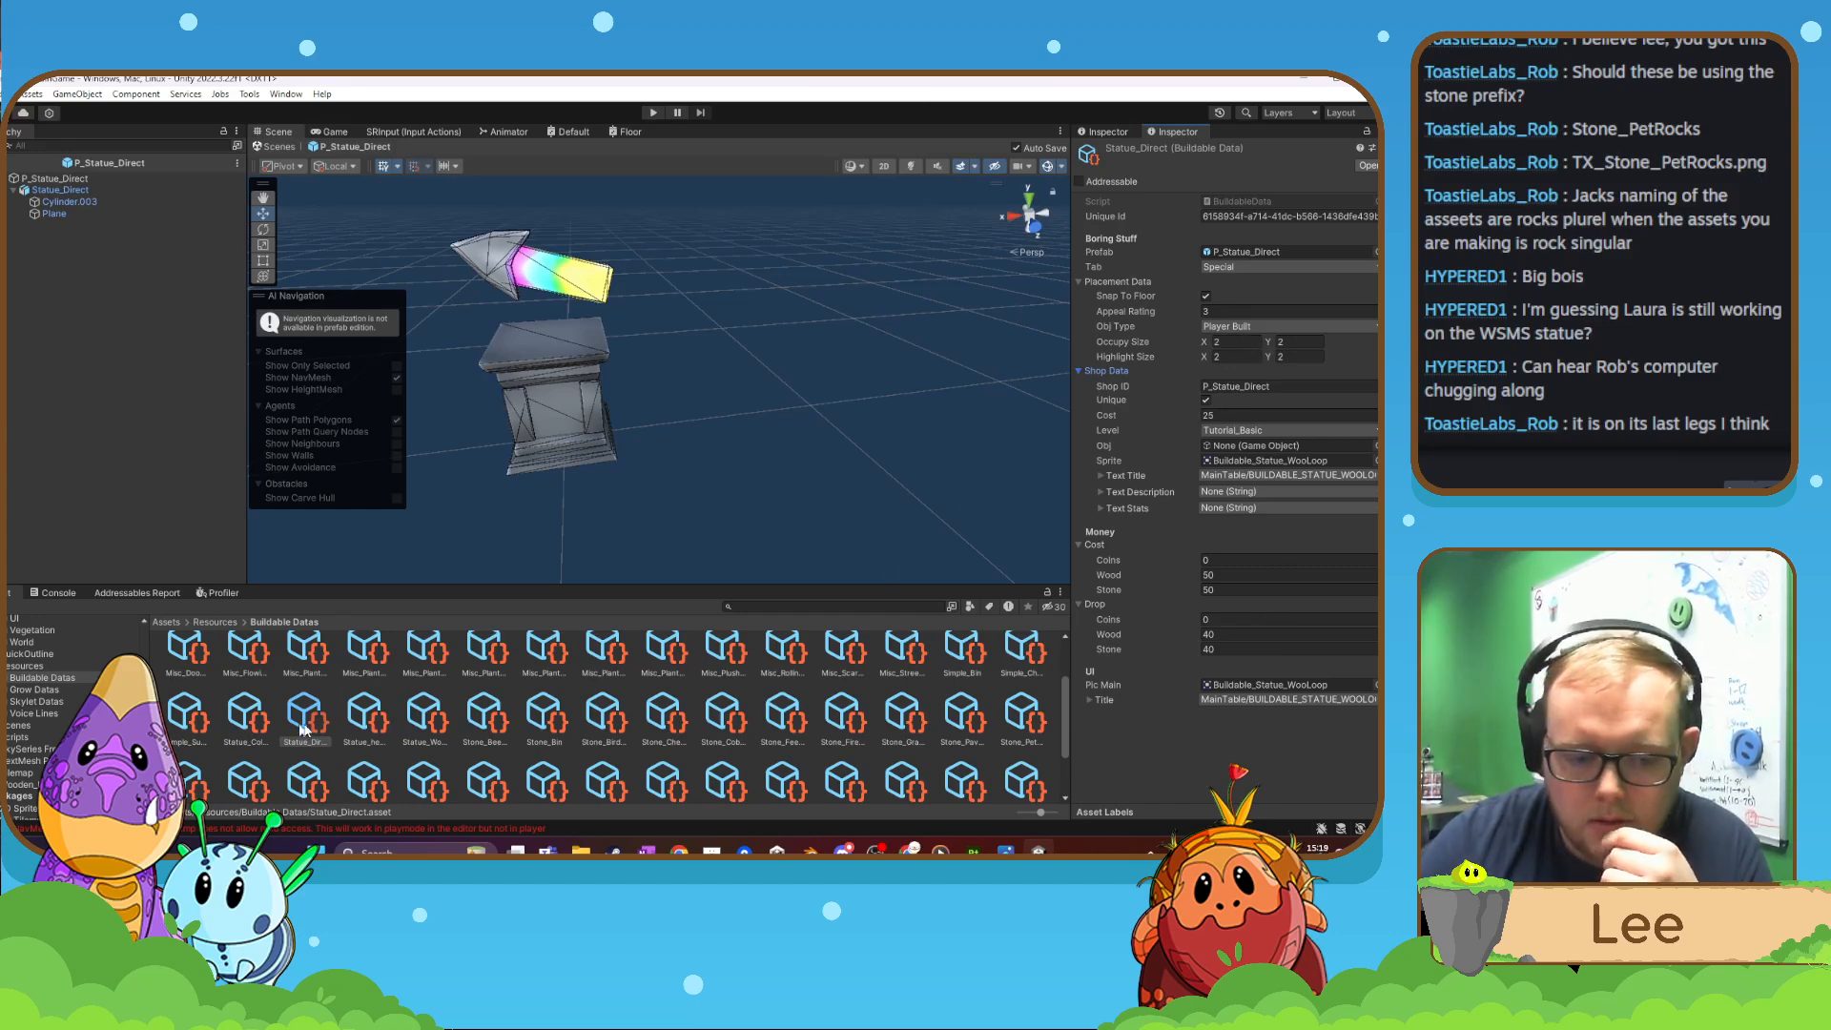
- Compare the Statue_Direct buildable data's settings with those of the Statue_WooLoop asset
left_click(425, 715)
left_click(305, 715)
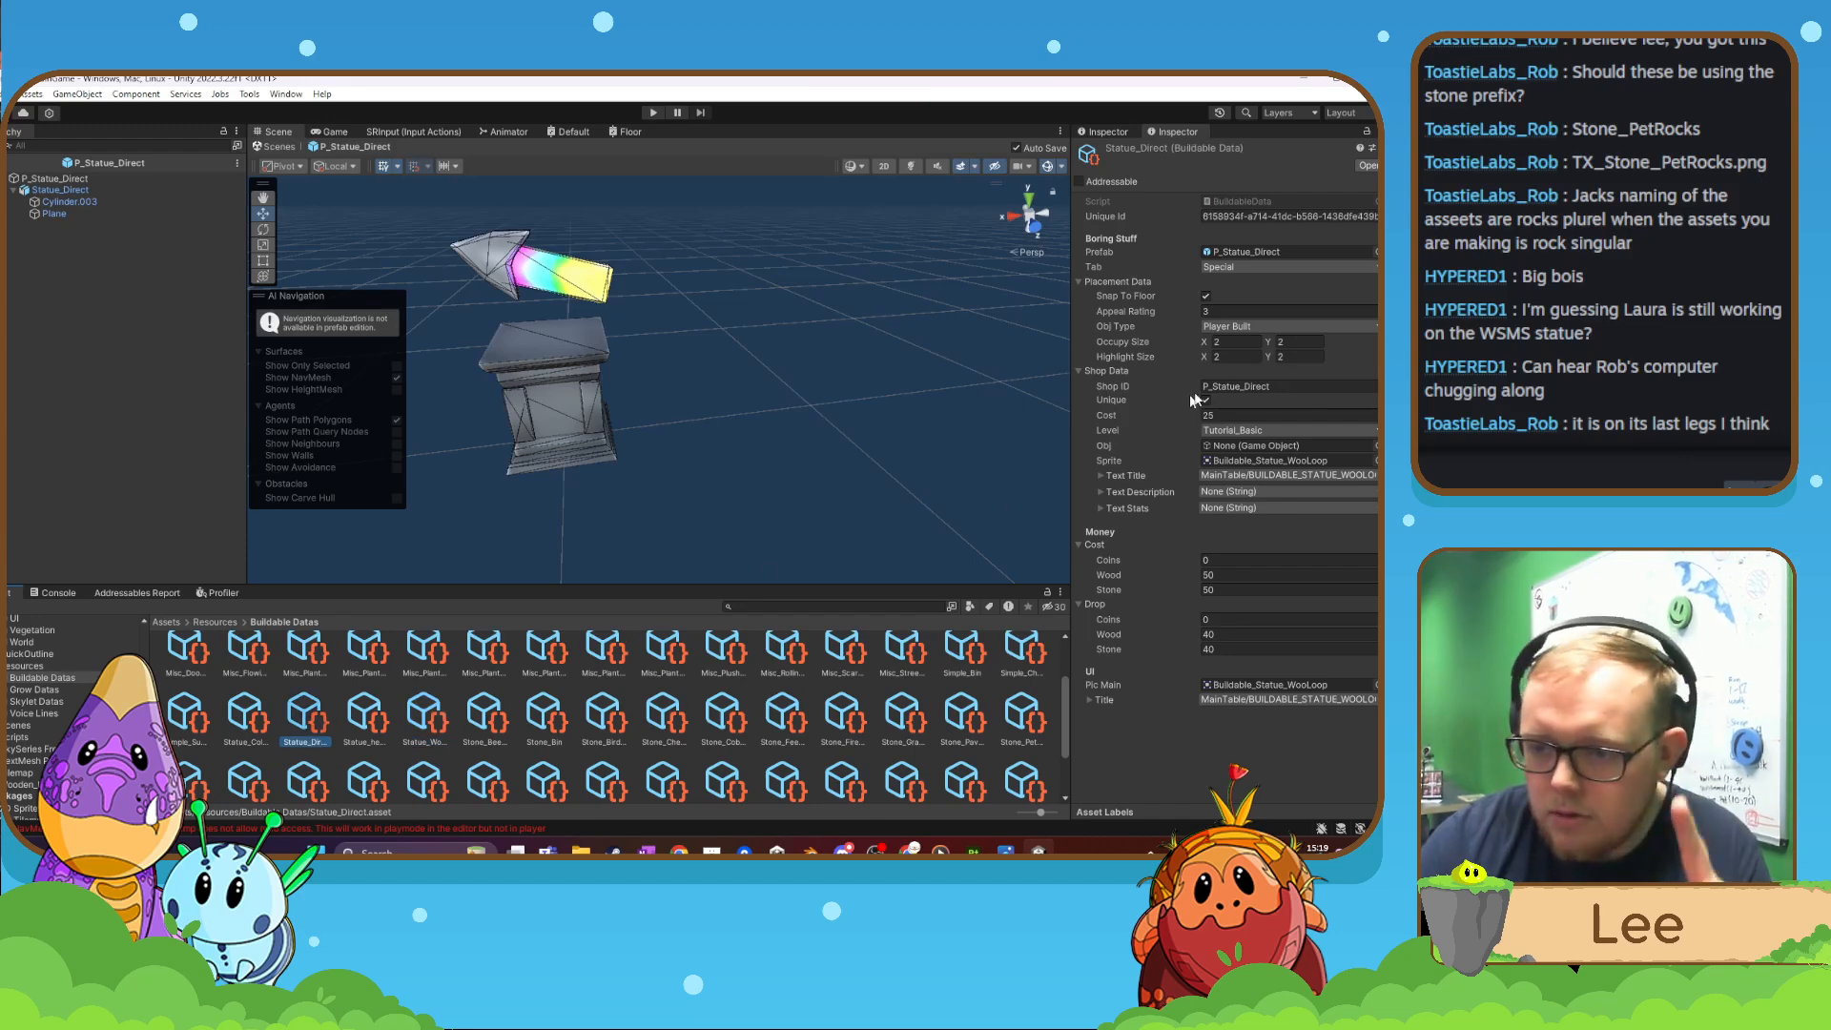
left_click(427, 725)
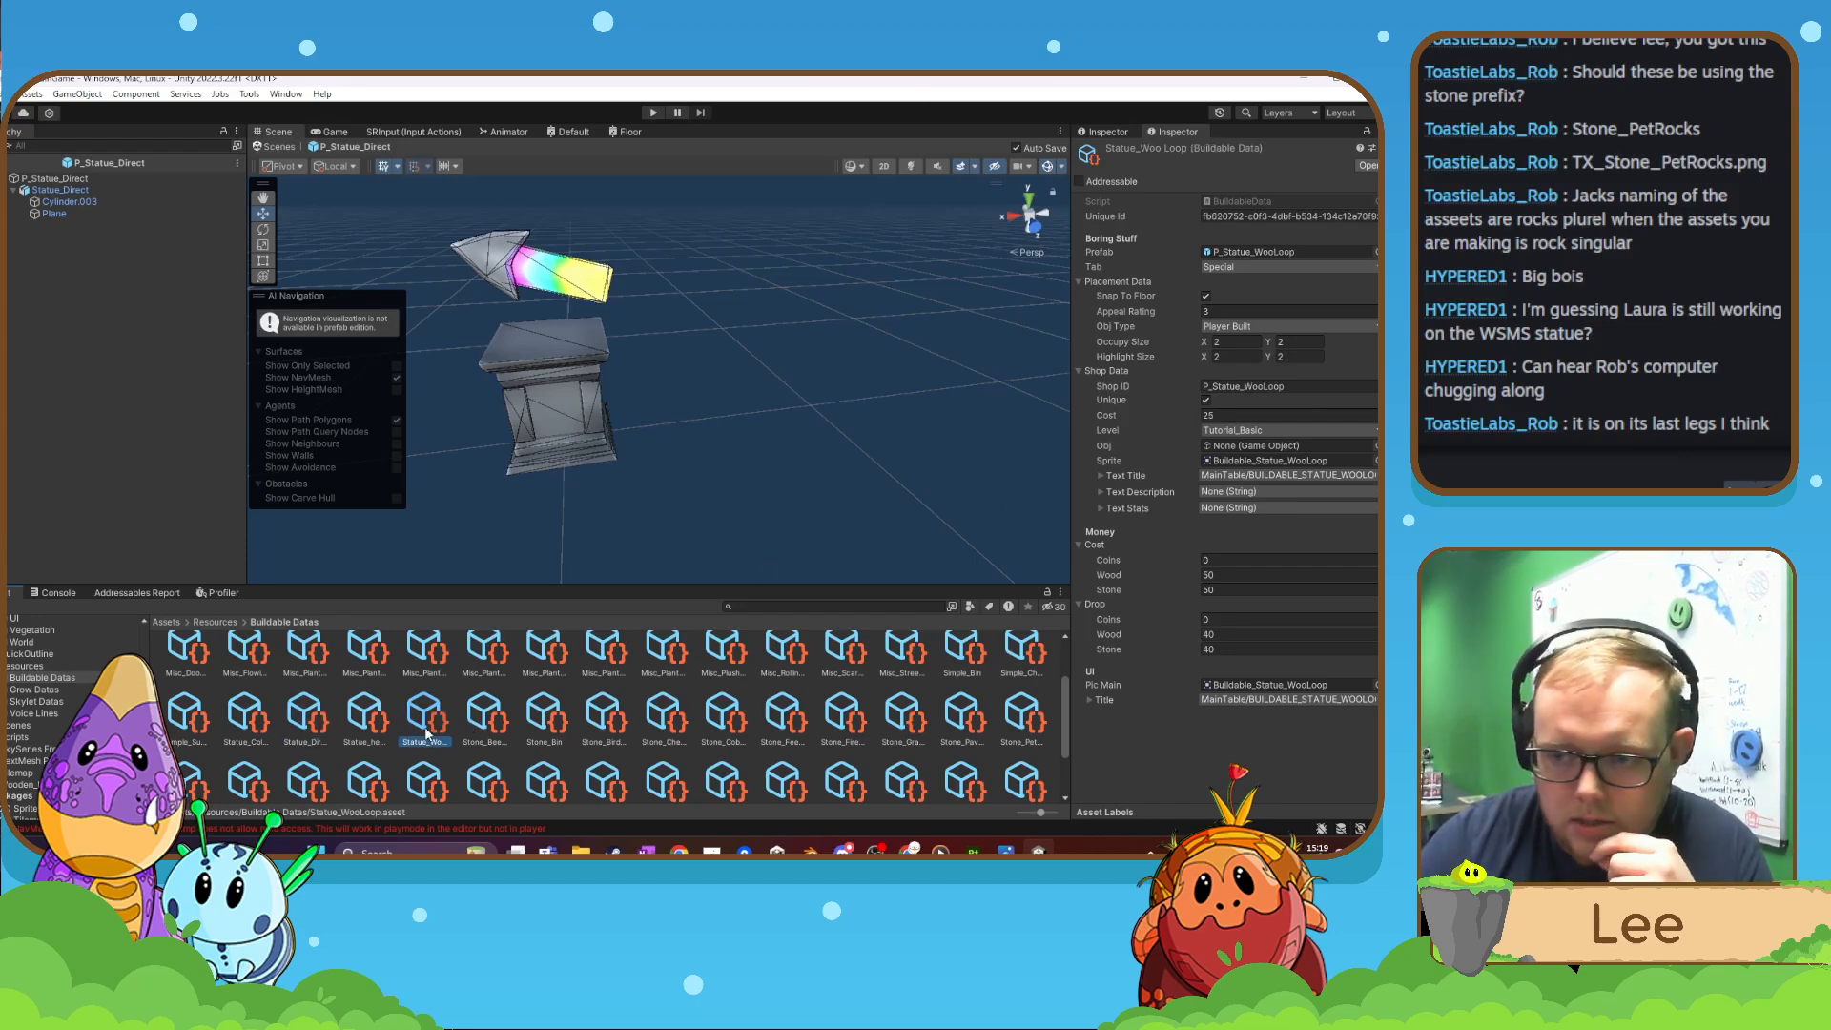
left_click(305, 717)
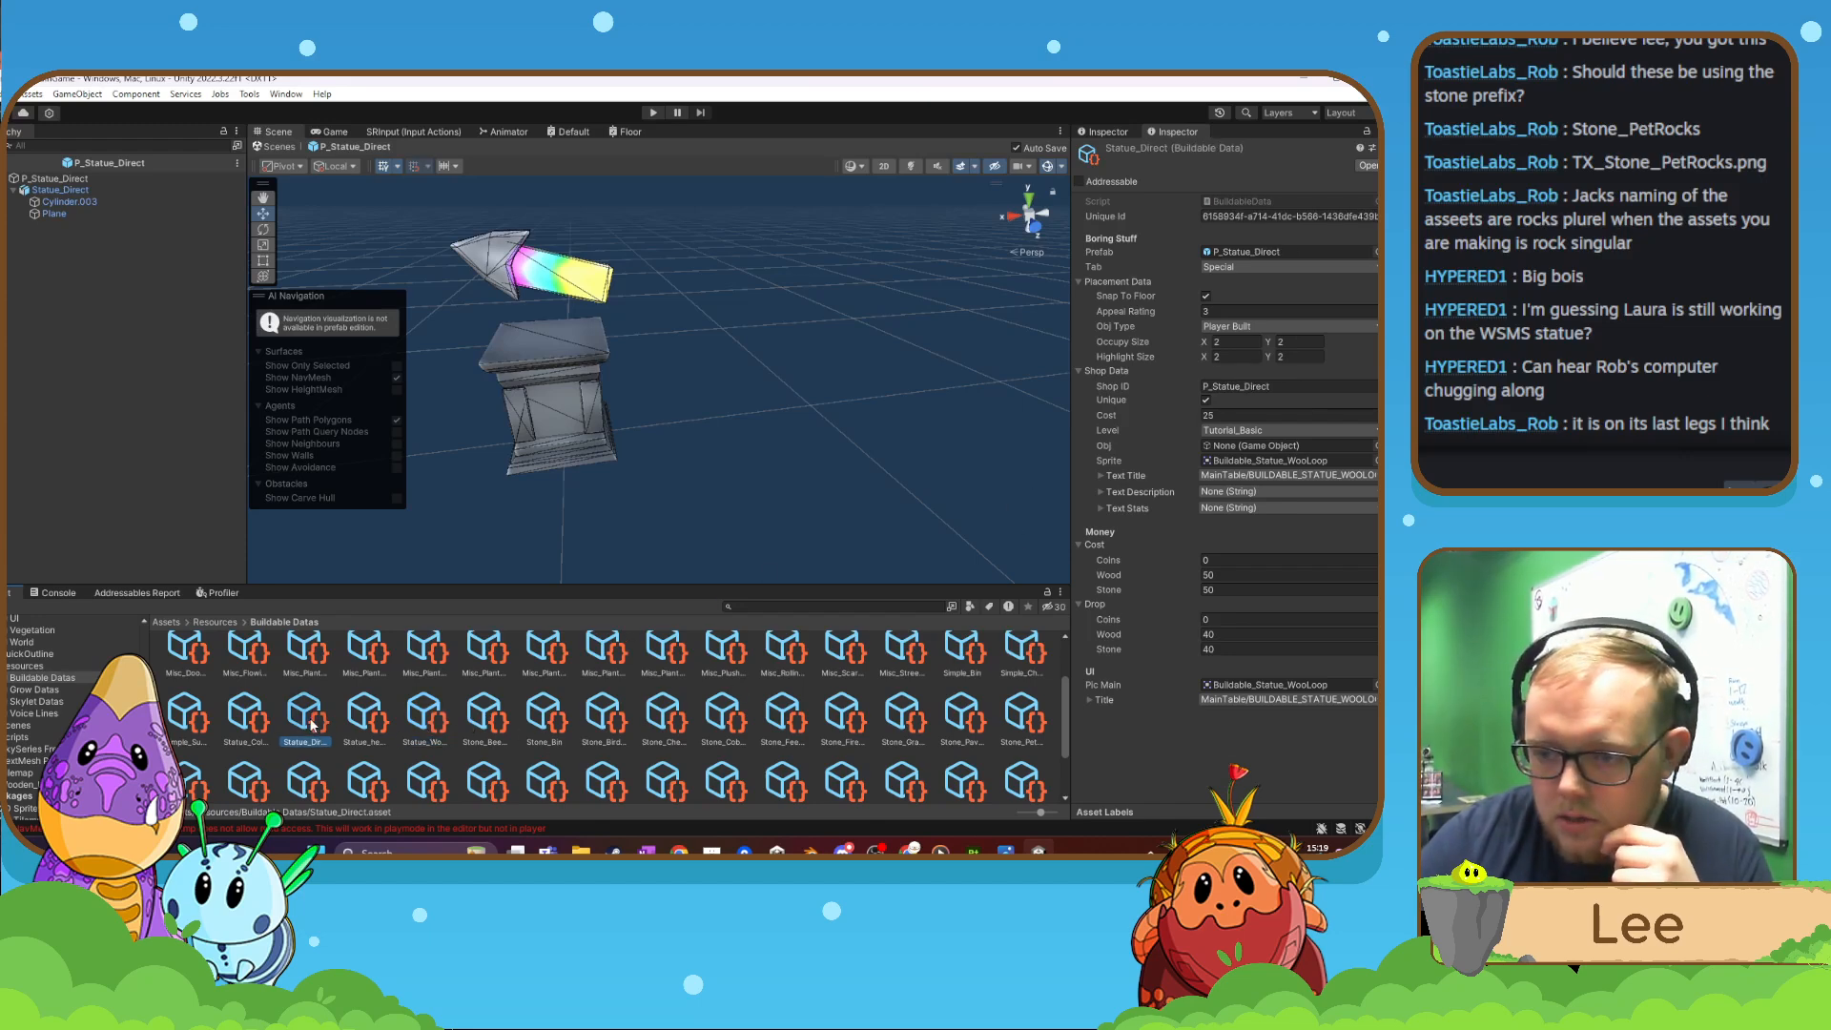
left_click(414, 725)
left_click(303, 722)
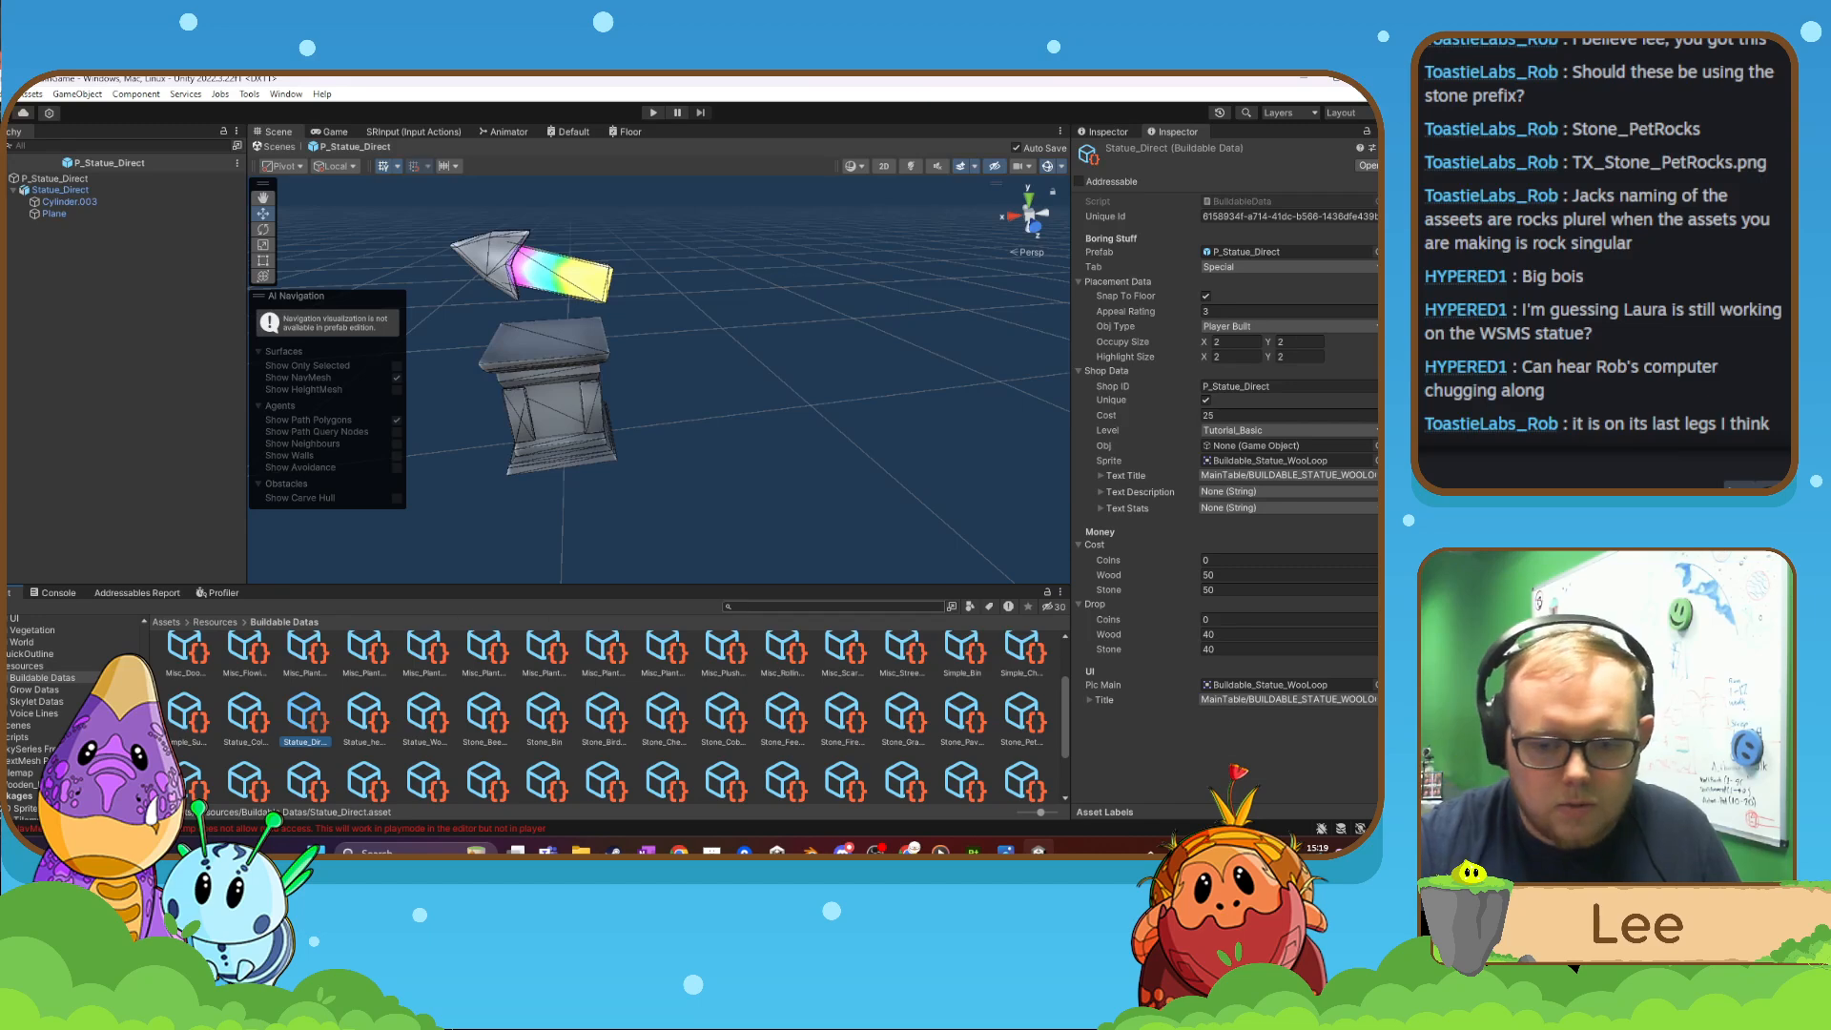
- Find and open the SC_MainGame_Sandbox scene and run it in Play mode
left_click(776, 603)
type("SC_")
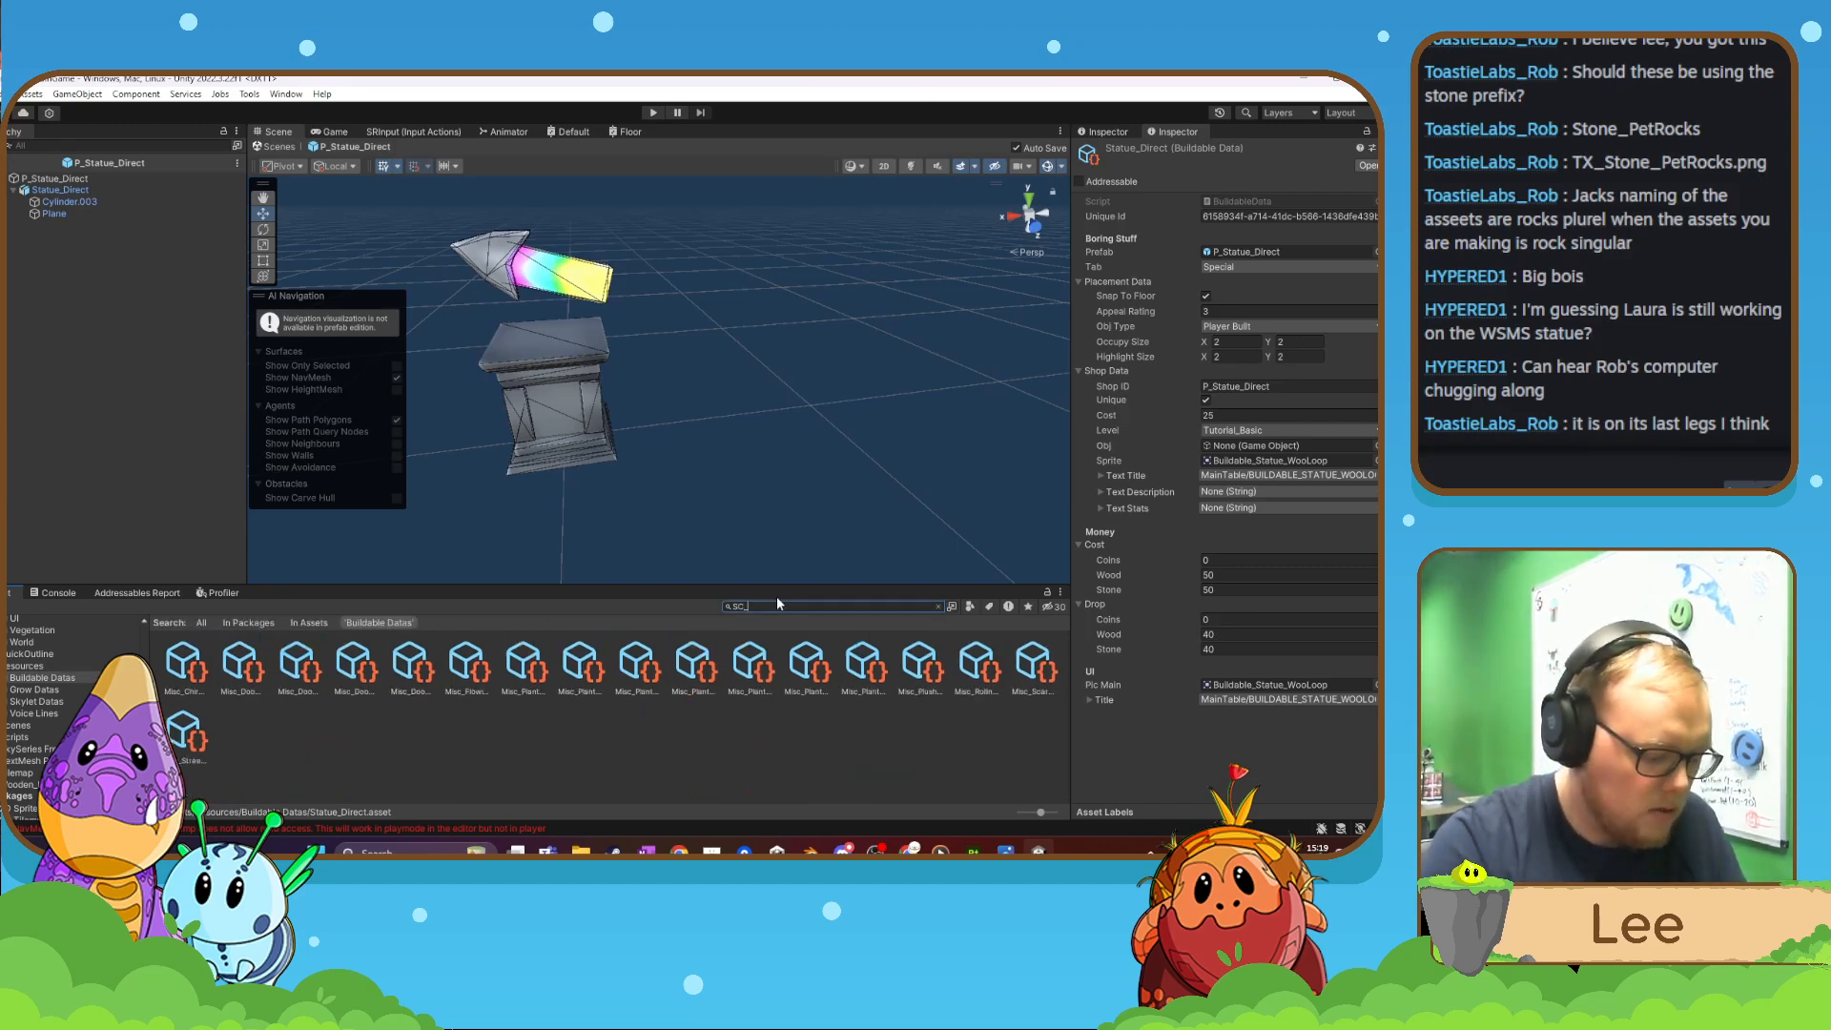
type("Maingame")
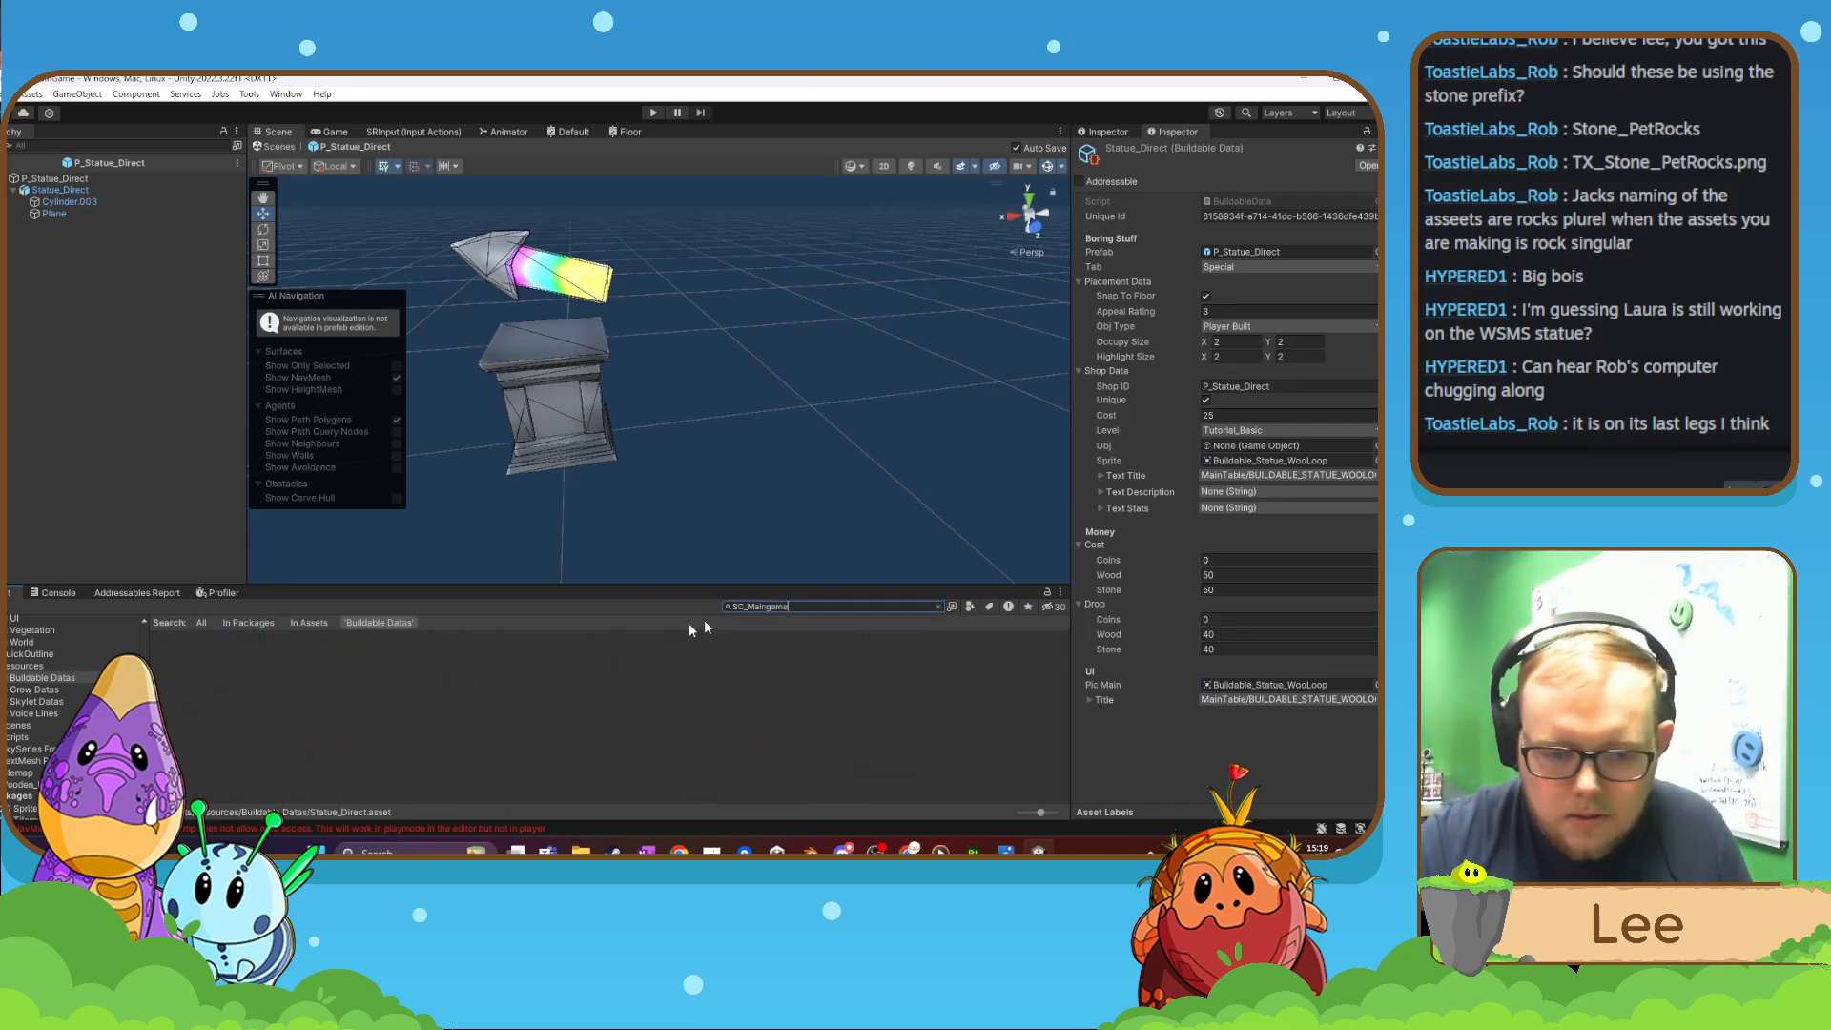
double_click(296, 668)
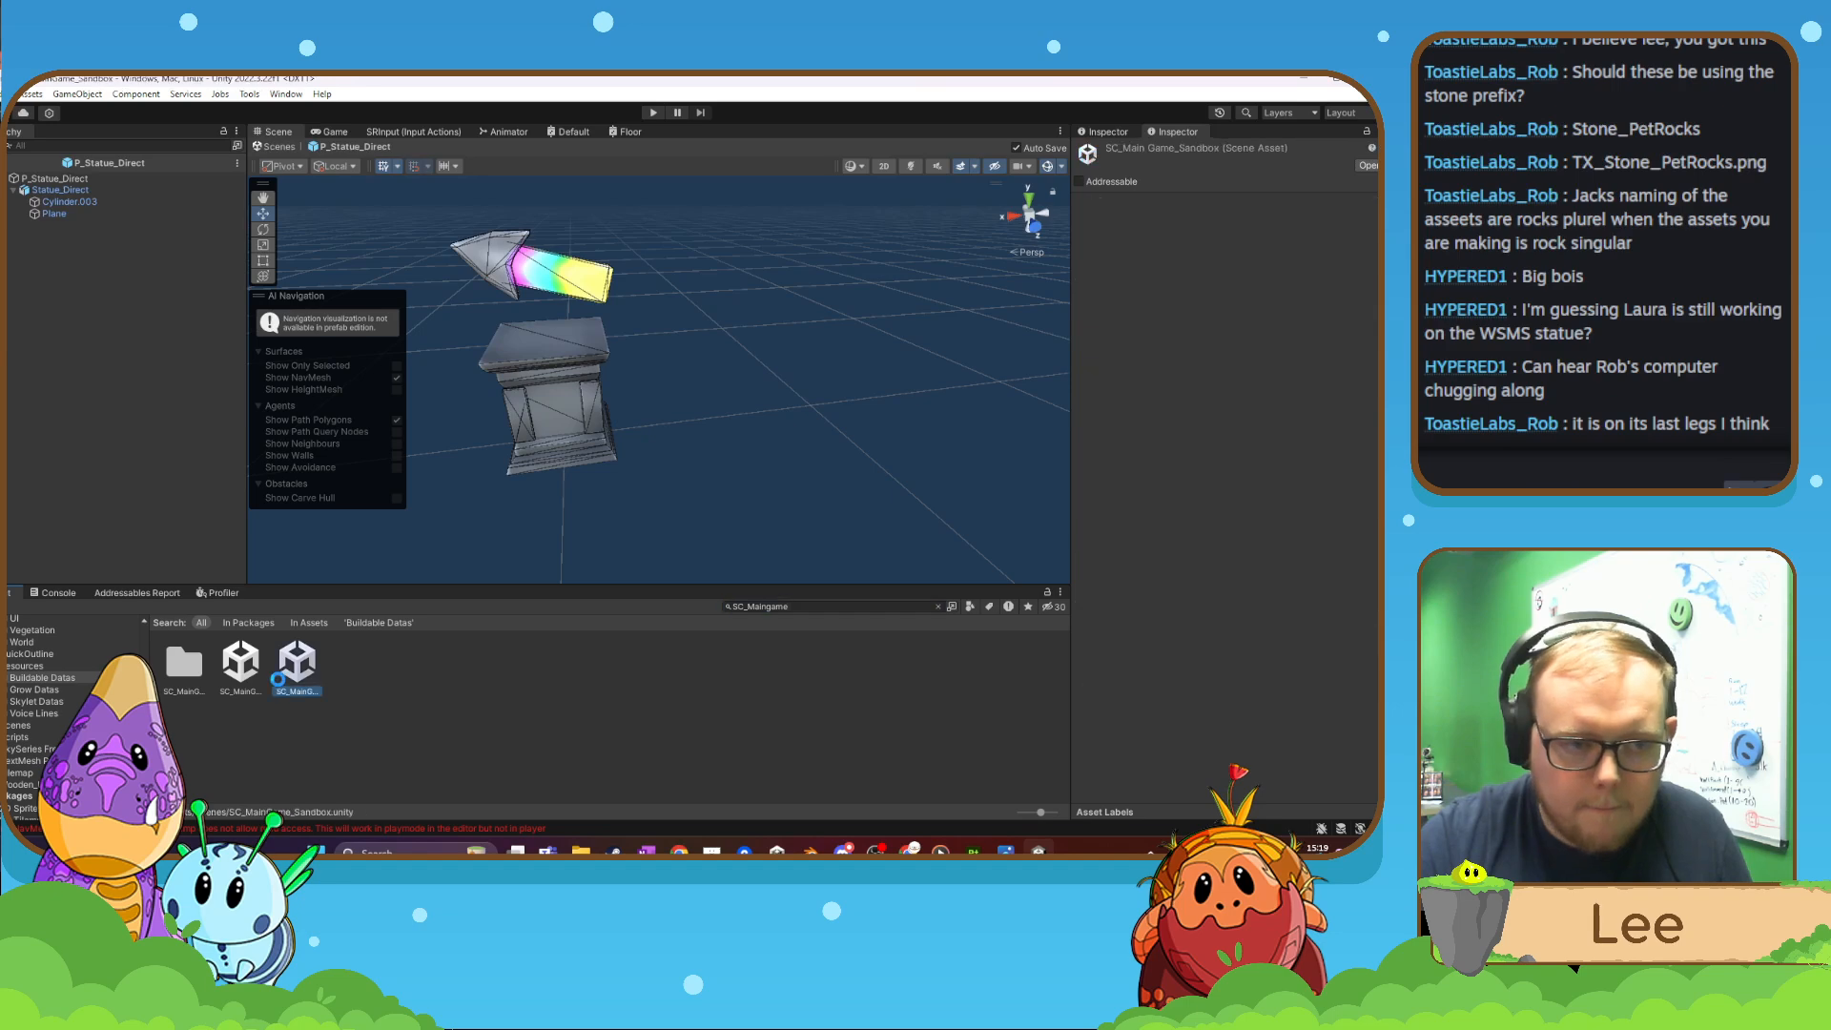
left_click(652, 113)
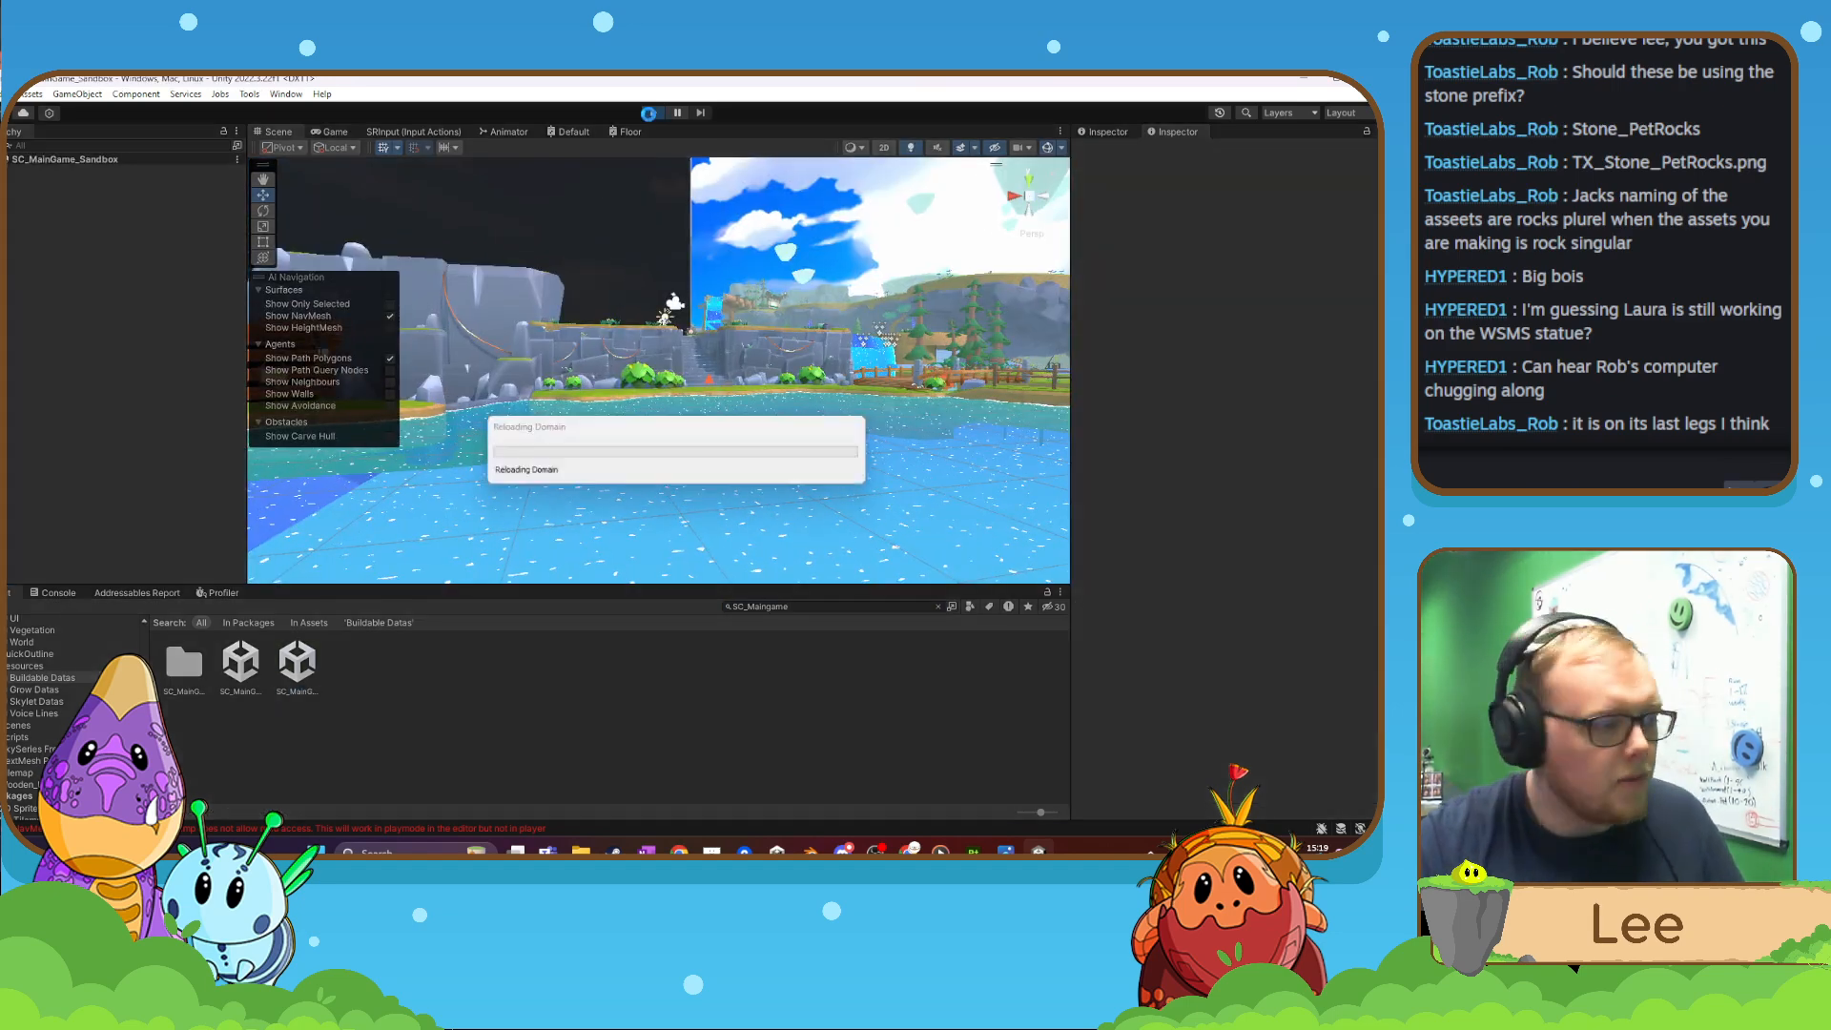
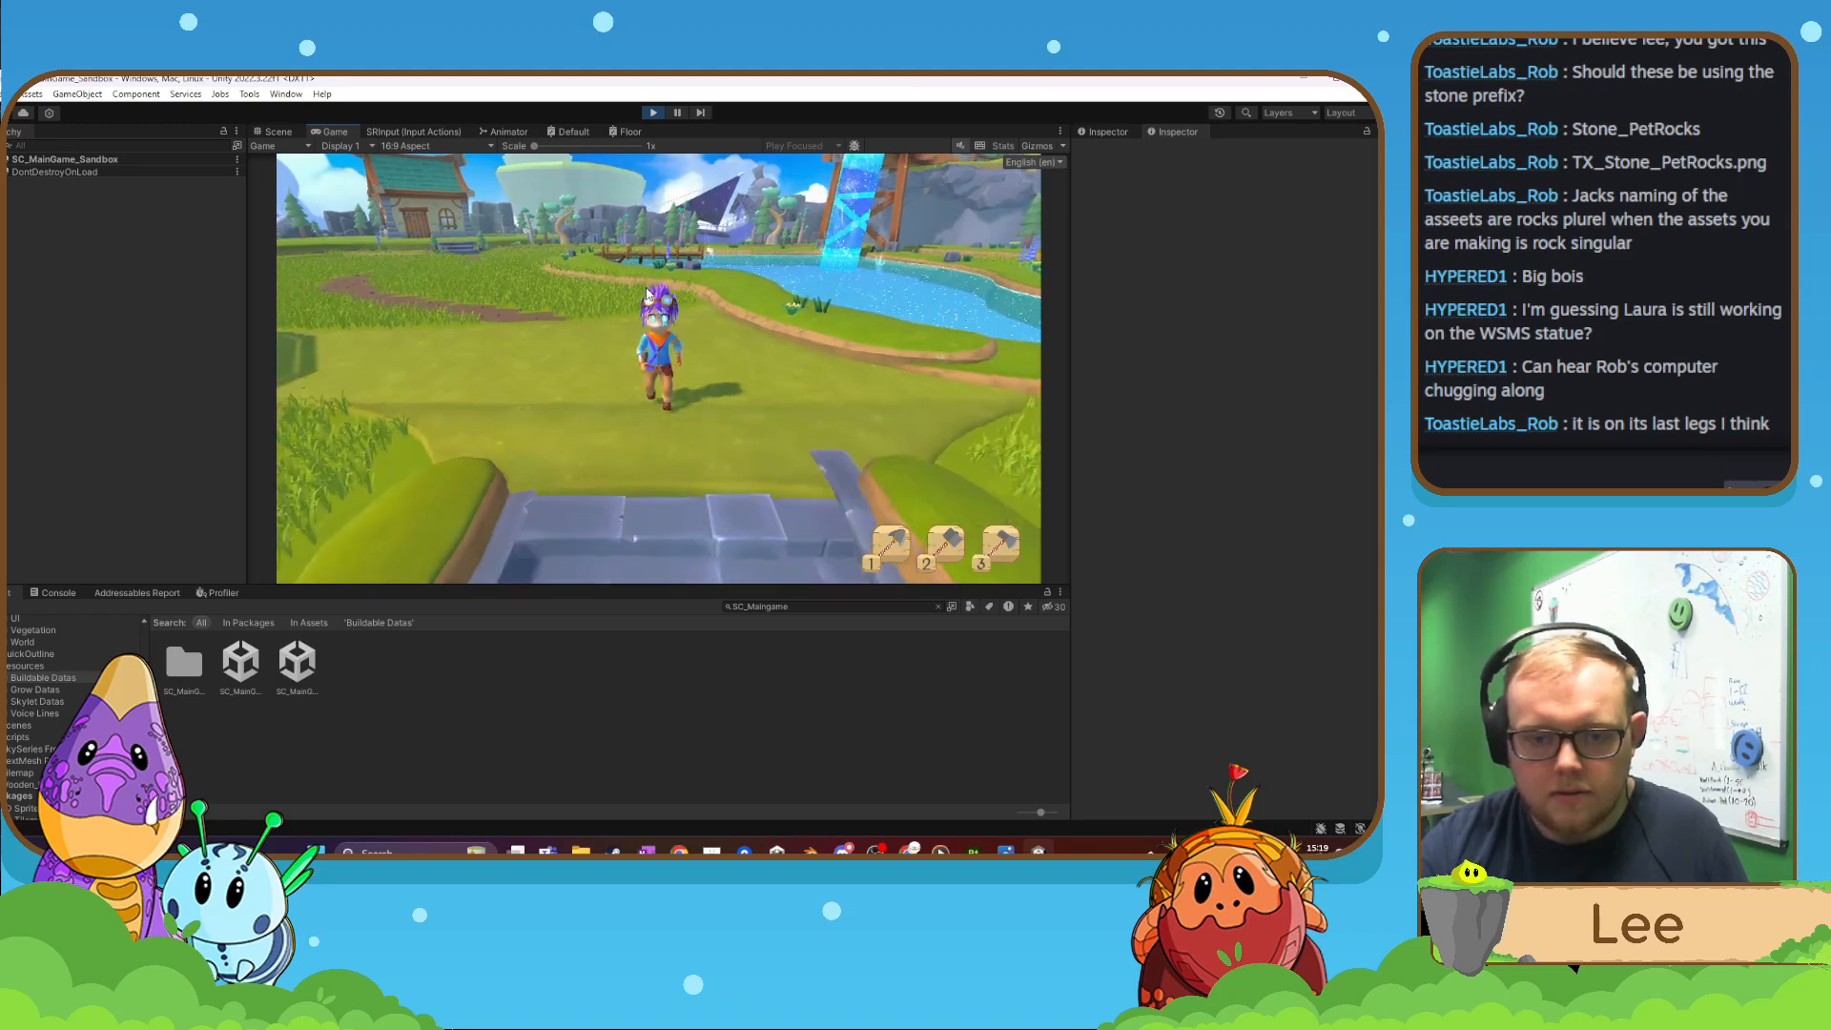
- In the running game, equip the build tool and bring up the Special category of buildables
key("s")
key("2")
key("Tab")
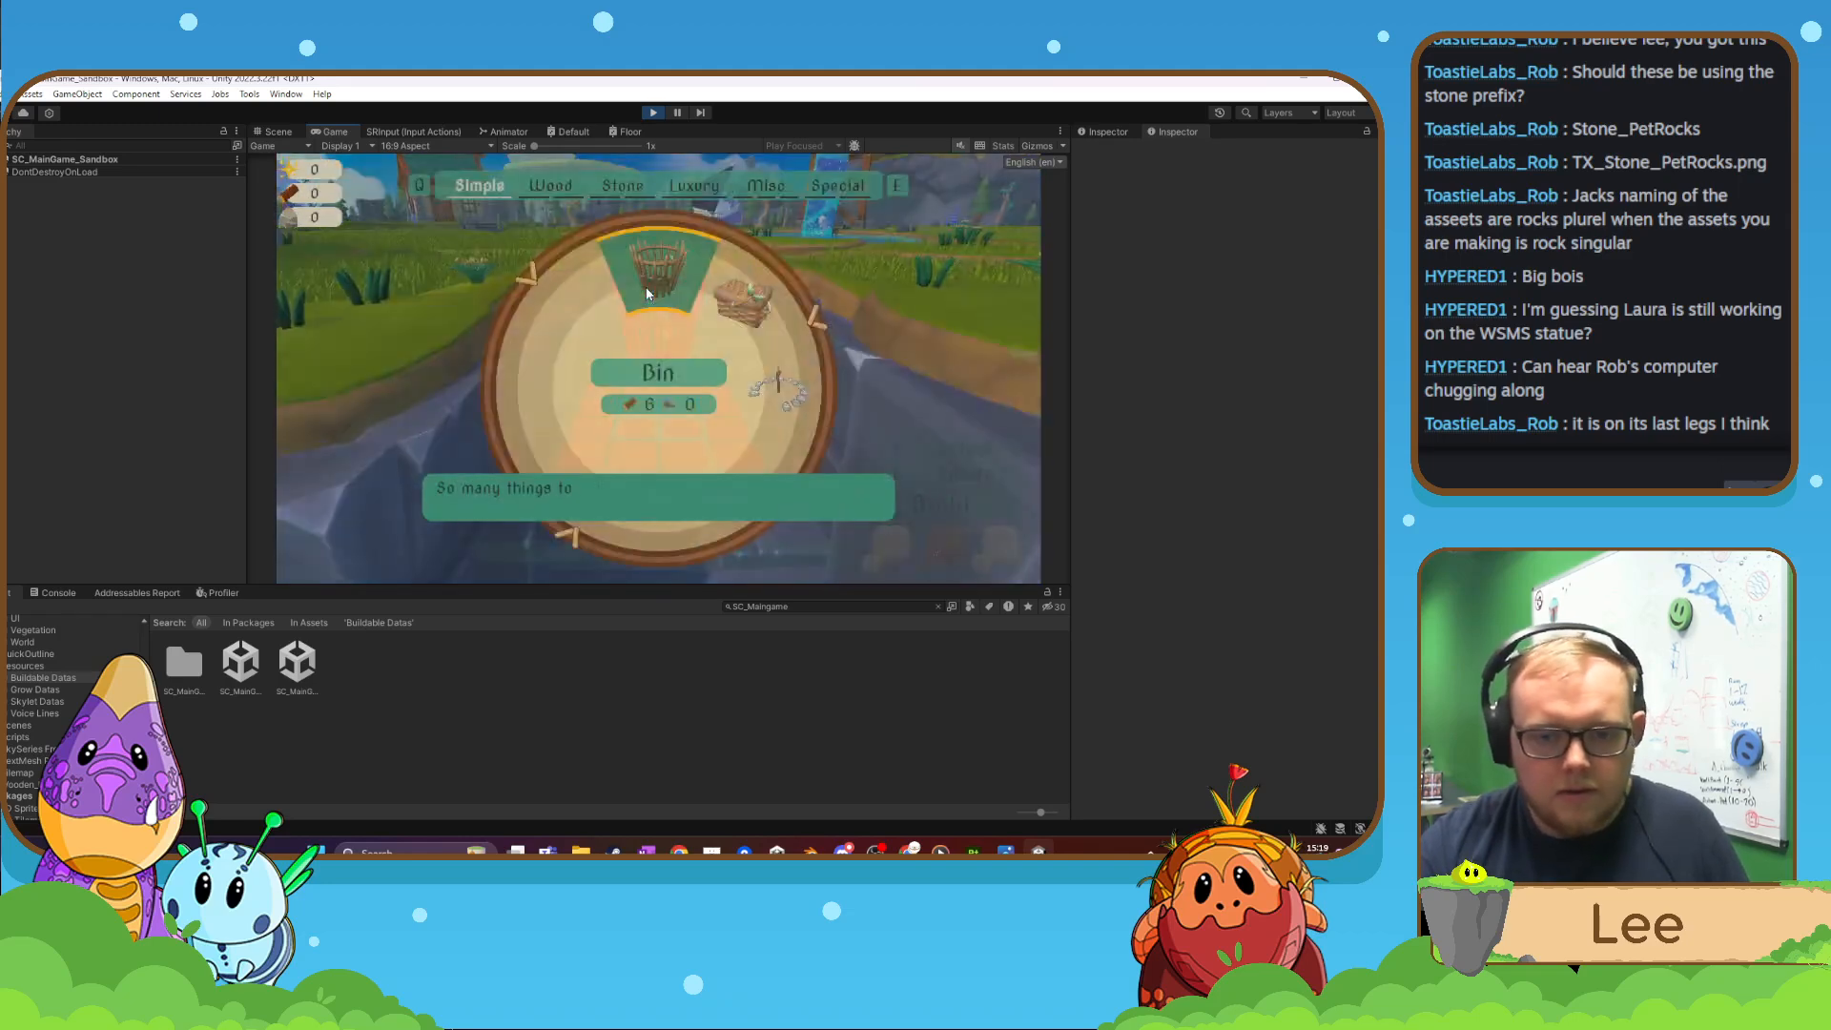
key("e")
key("e")
key("e")
key("e")
key("e")
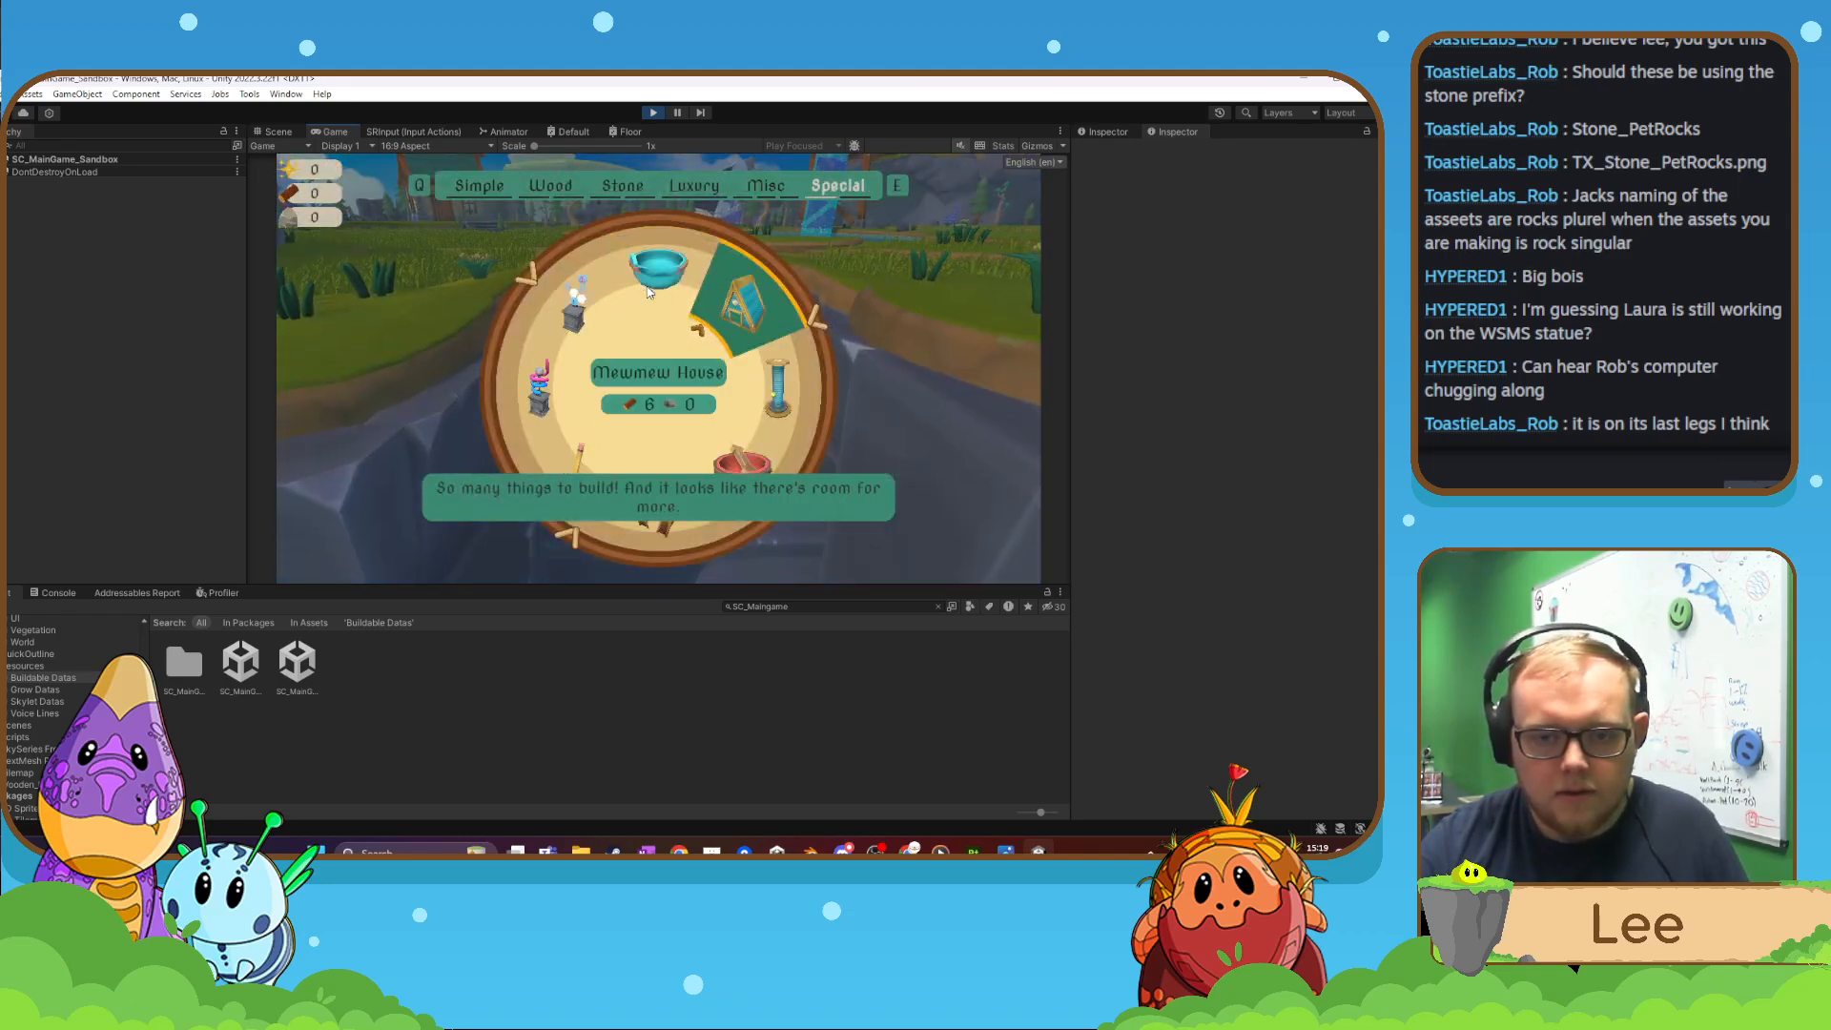
key("e")
left_click(653, 268)
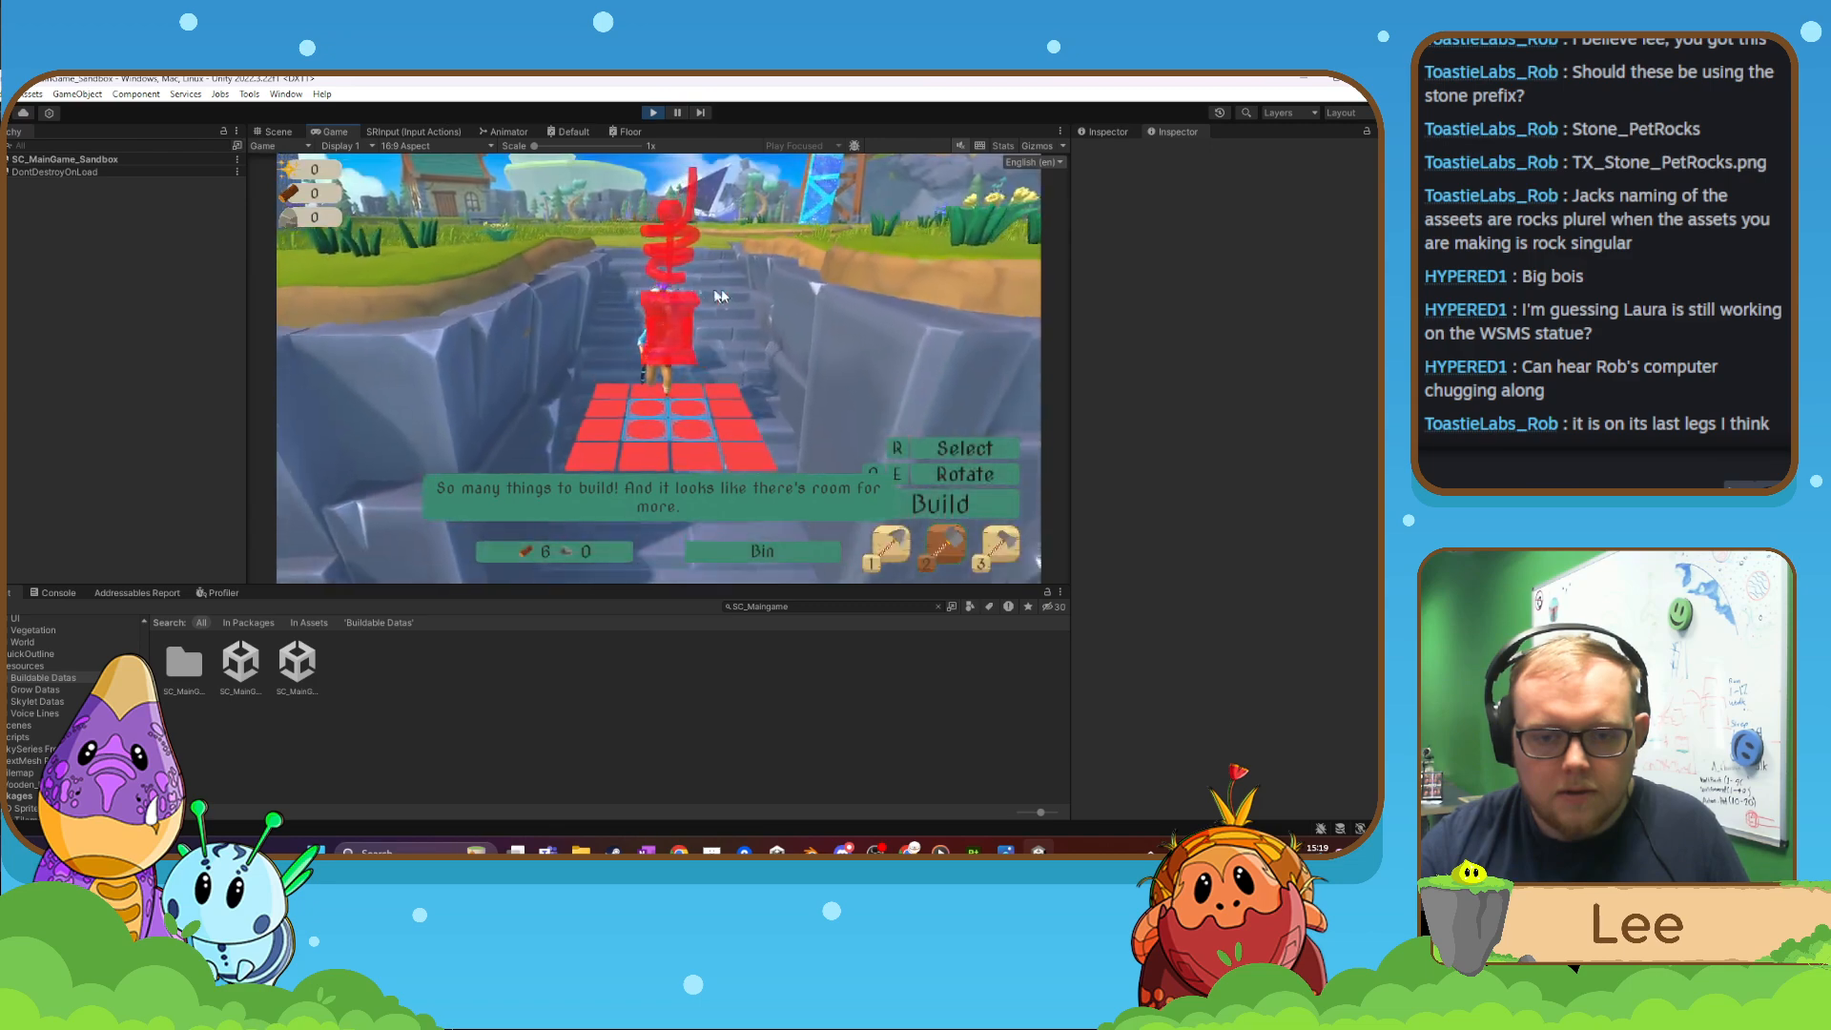
- Choose the floating arrow statue from the Special buildables and place it on the open grass away from the cliff steps
key("Tab")
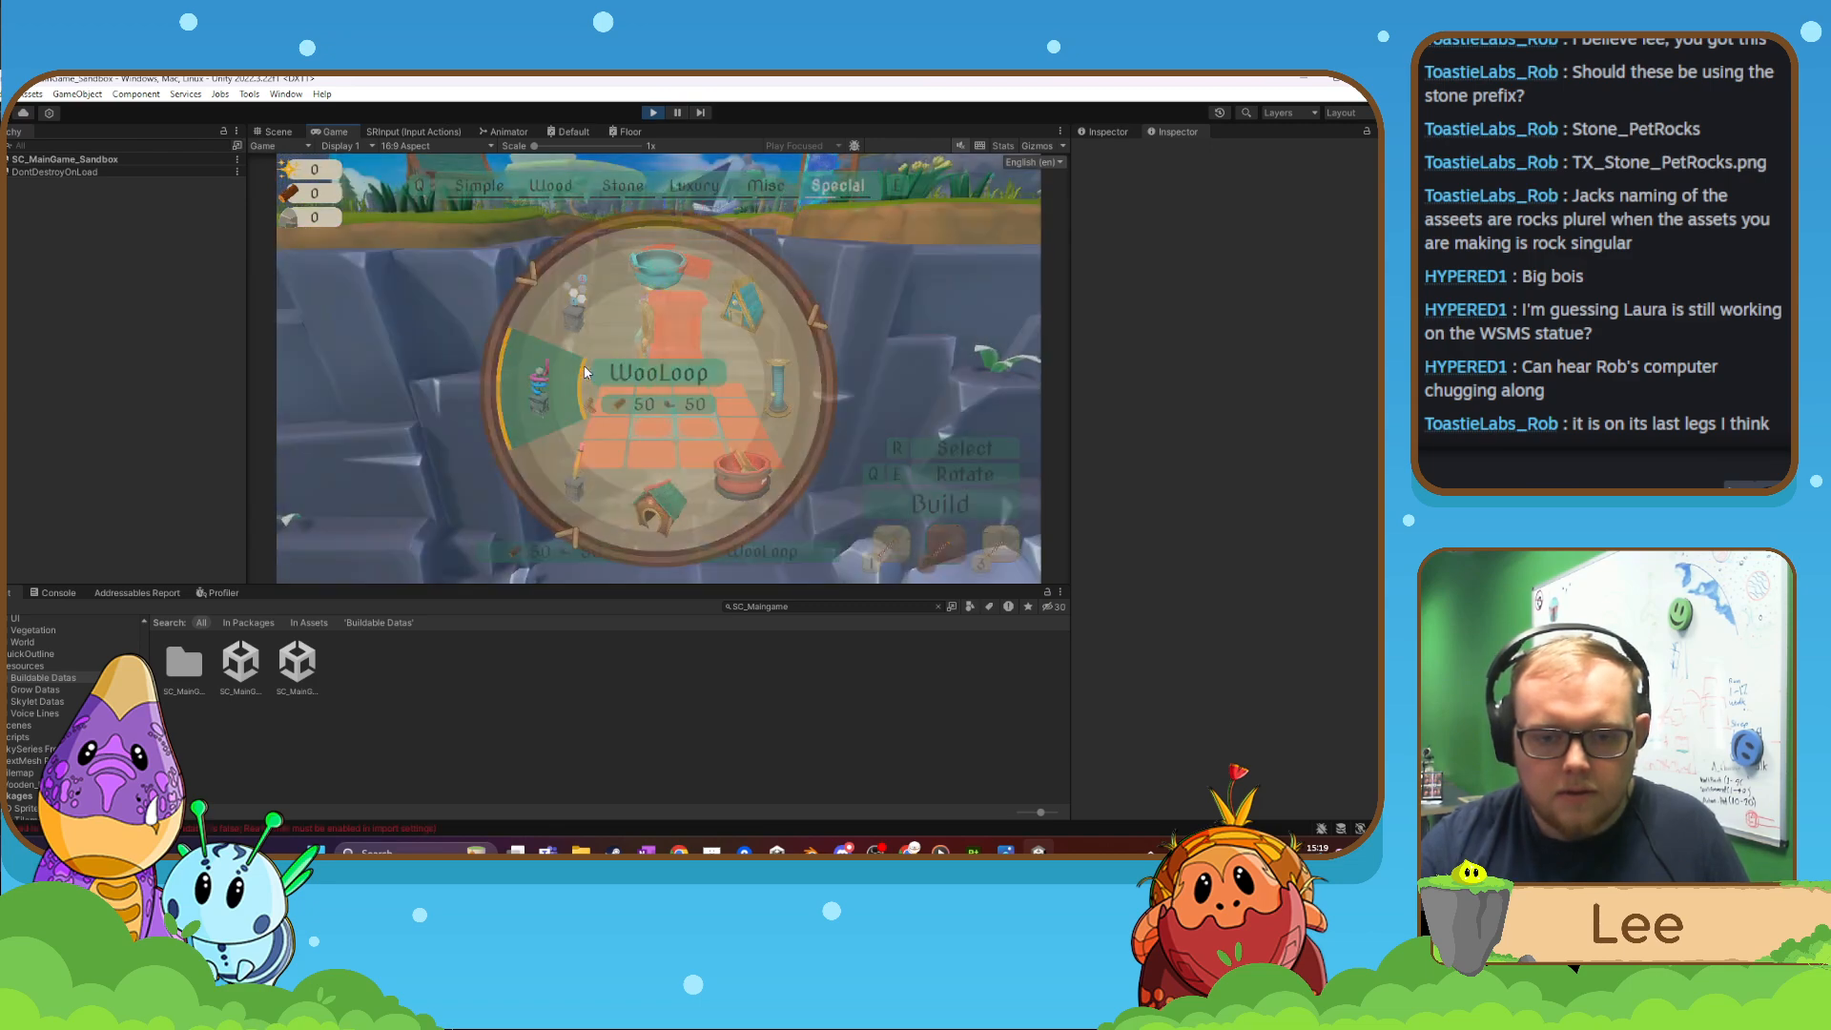
key("Tab")
key("s")
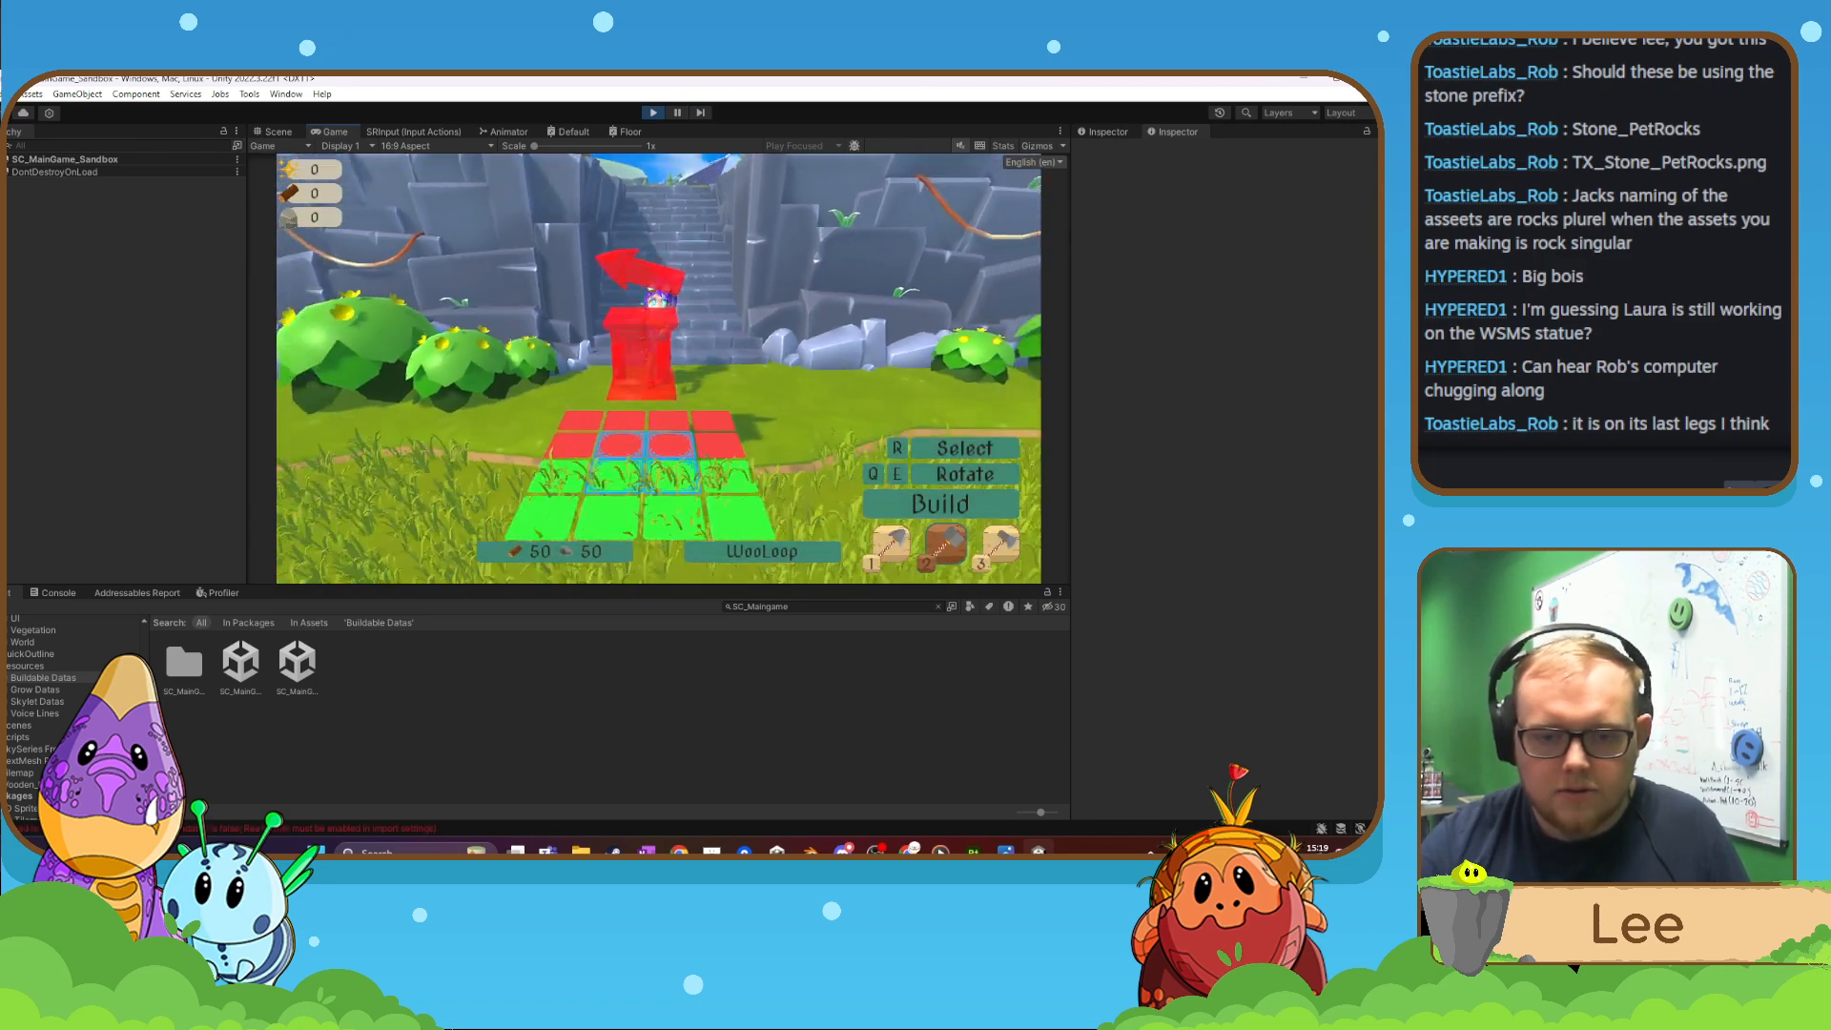
key("s")
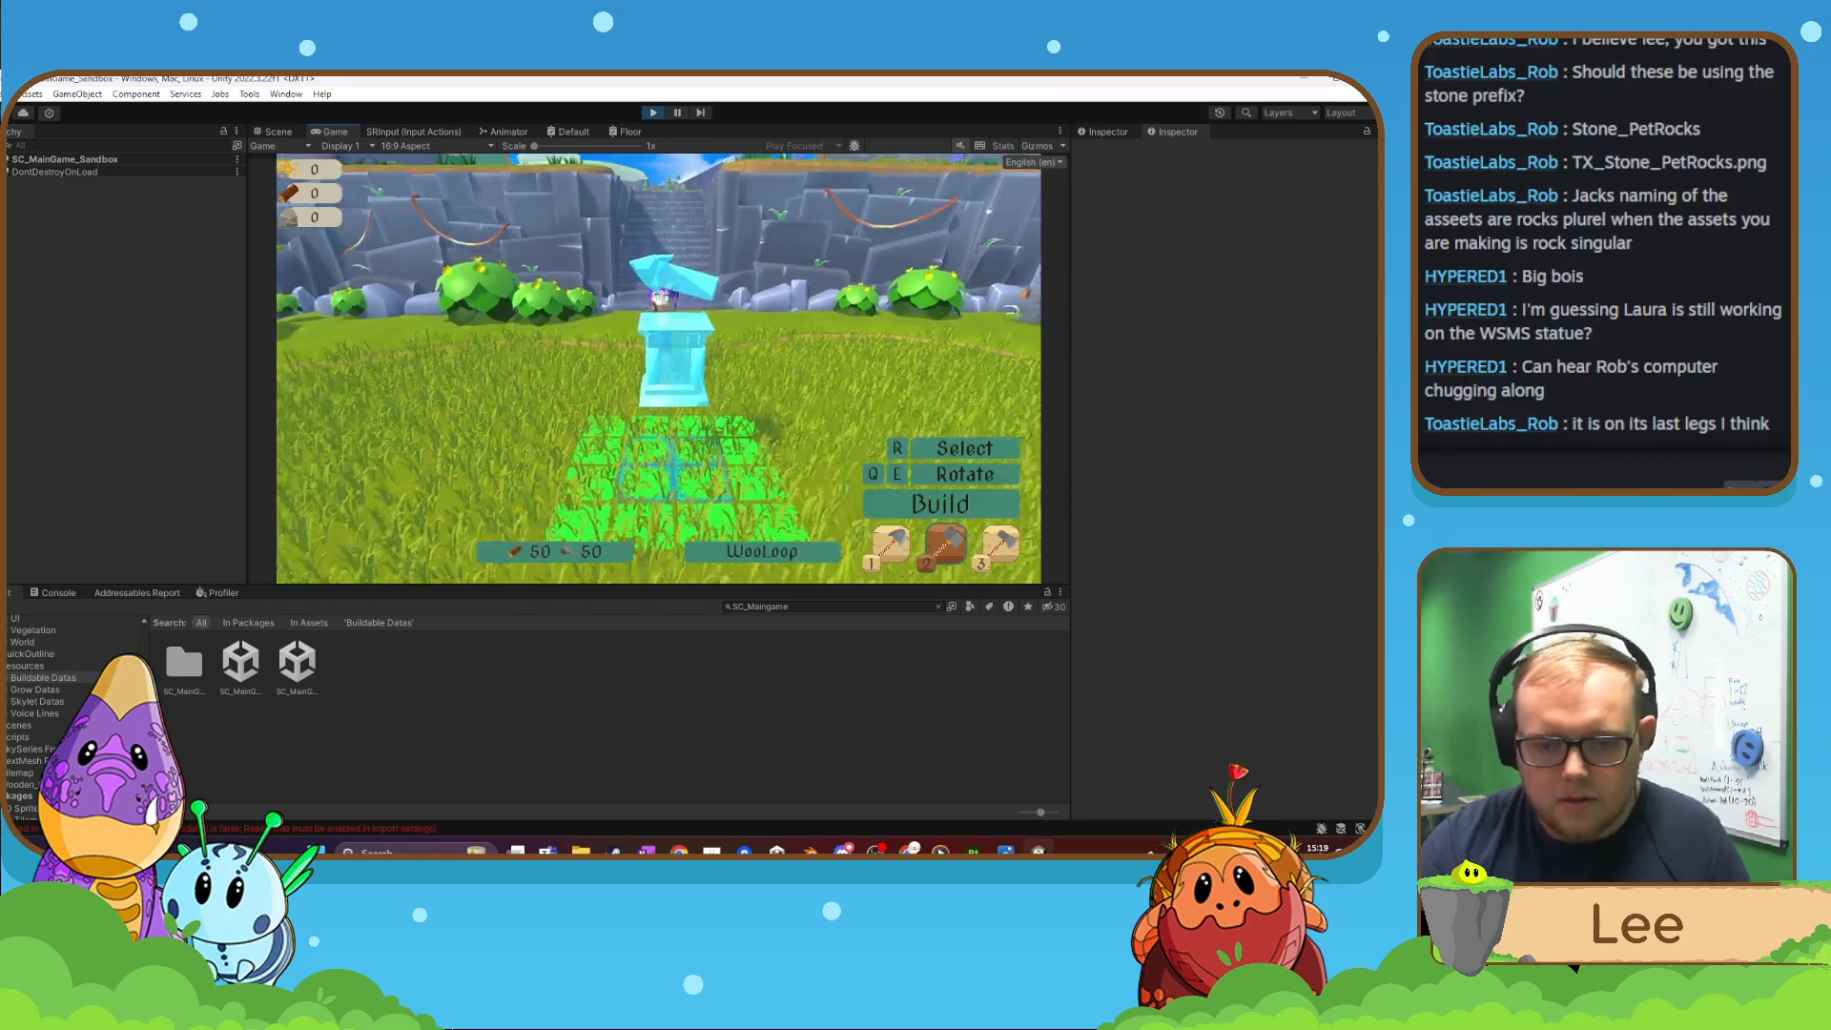
left_click(647, 463)
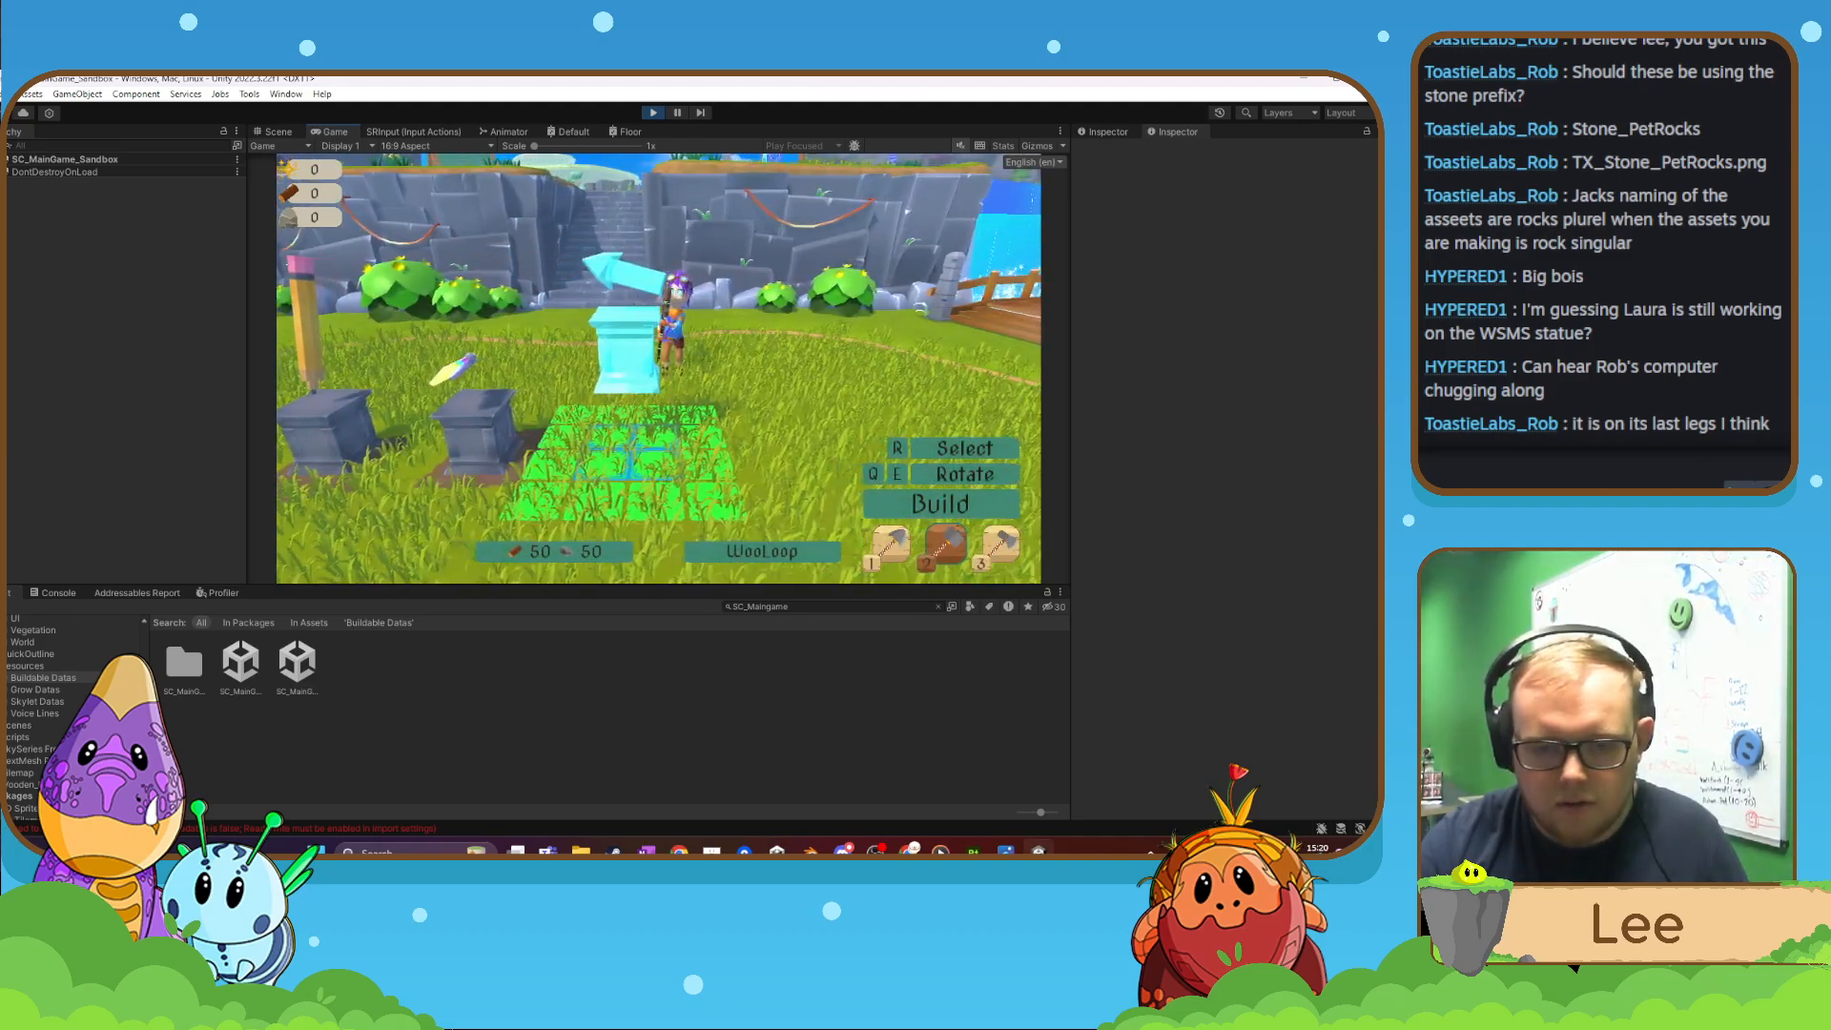
- Place the hexceed statue and a second floating arrow statue near the other statues, and pause the game
left_click(603, 345)
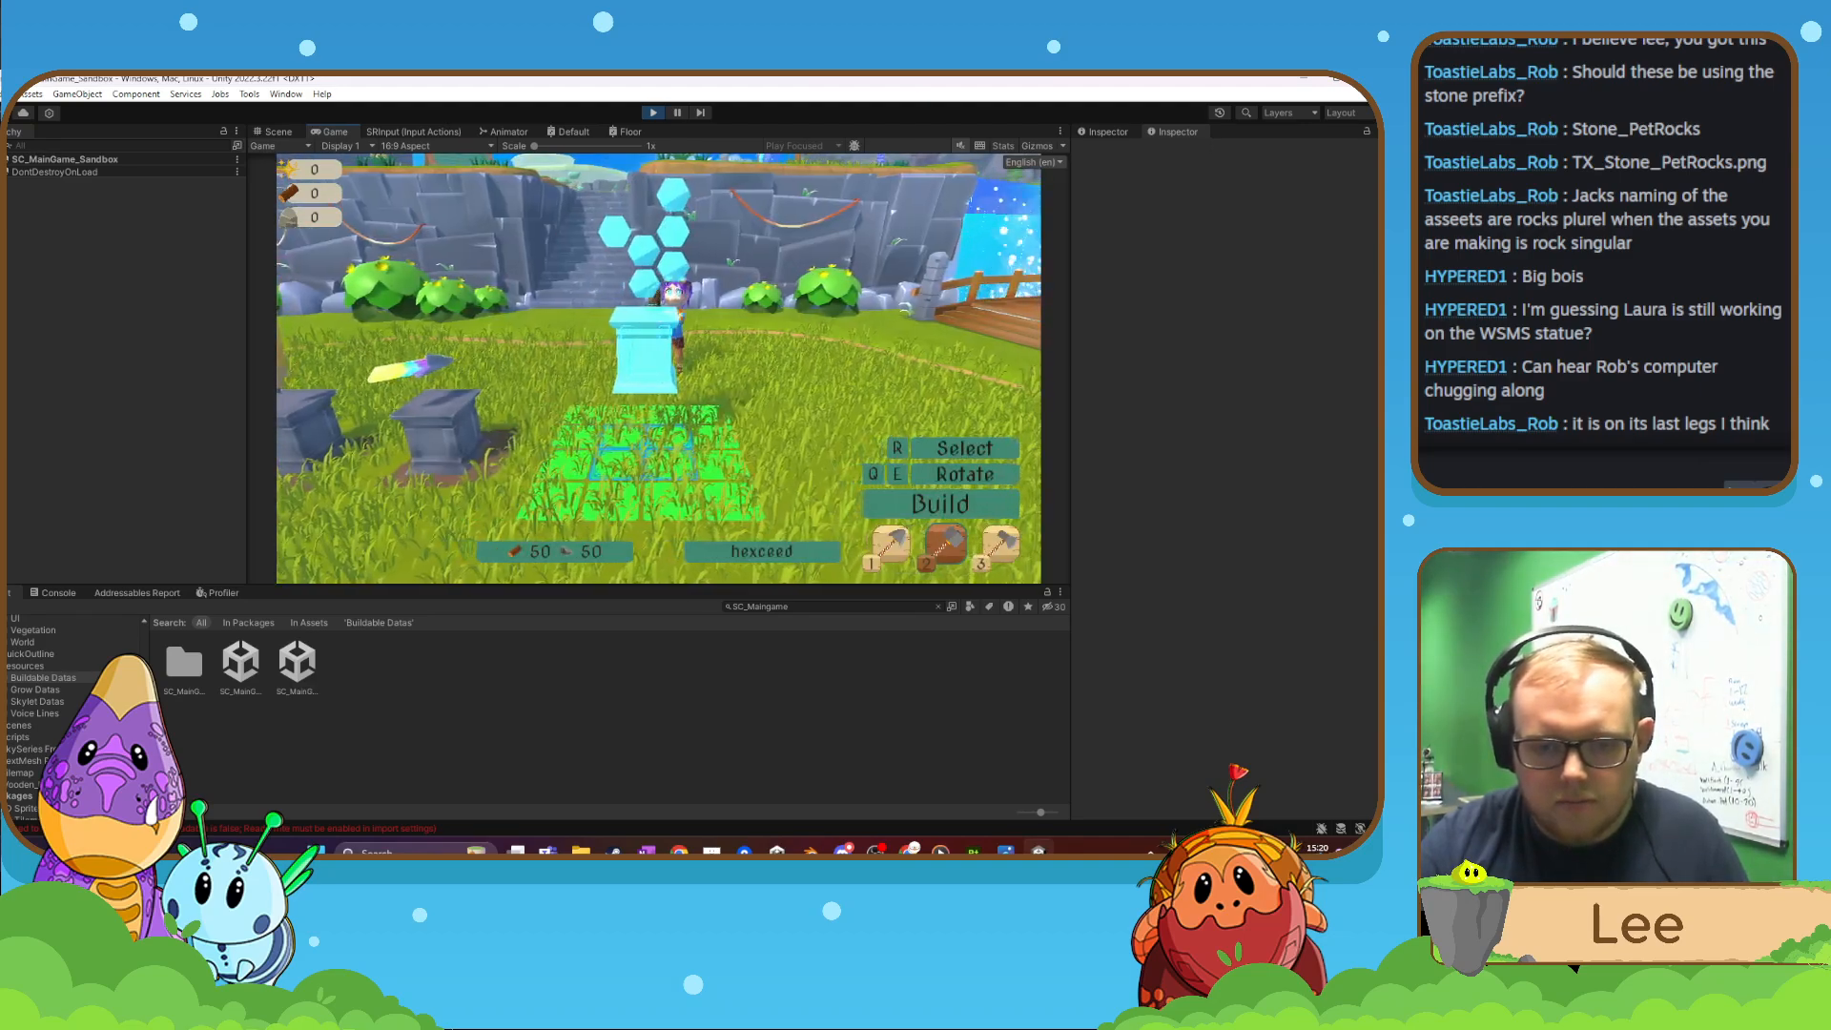
left_click(658, 369)
key("r")
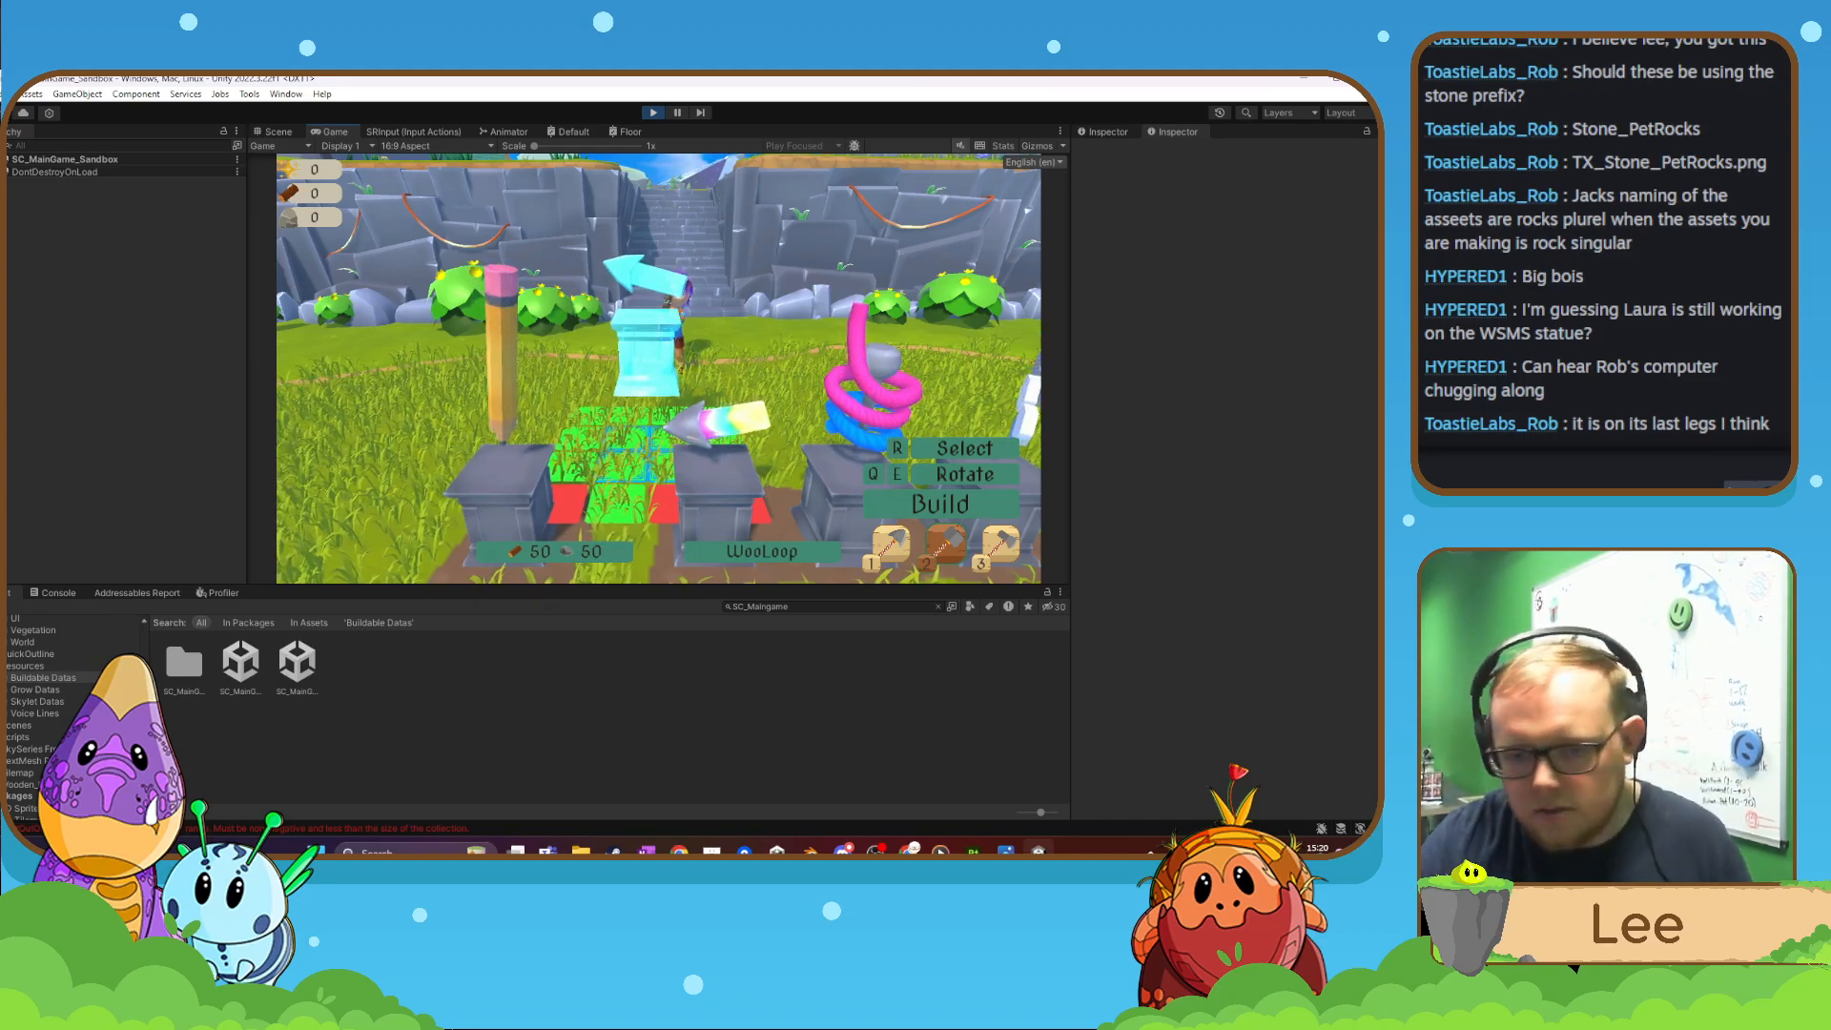
left_click(658, 369)
key("1")
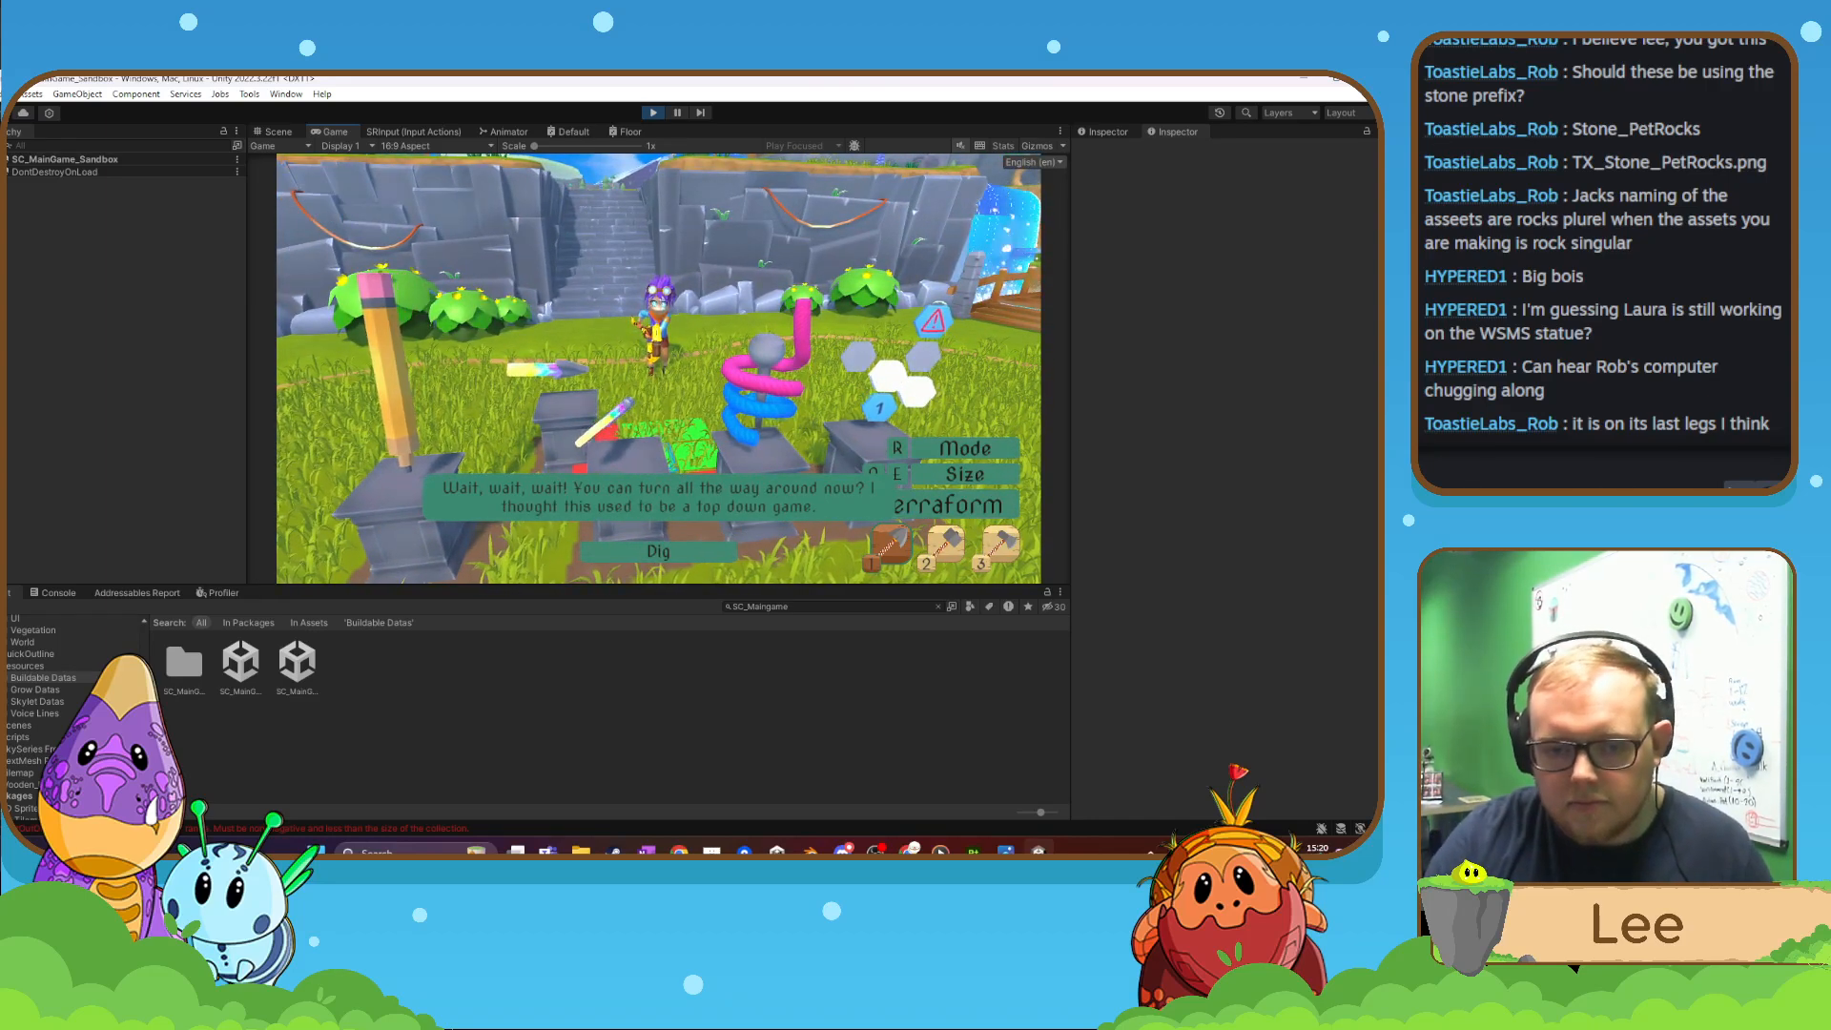
key("d")
key("Escape")
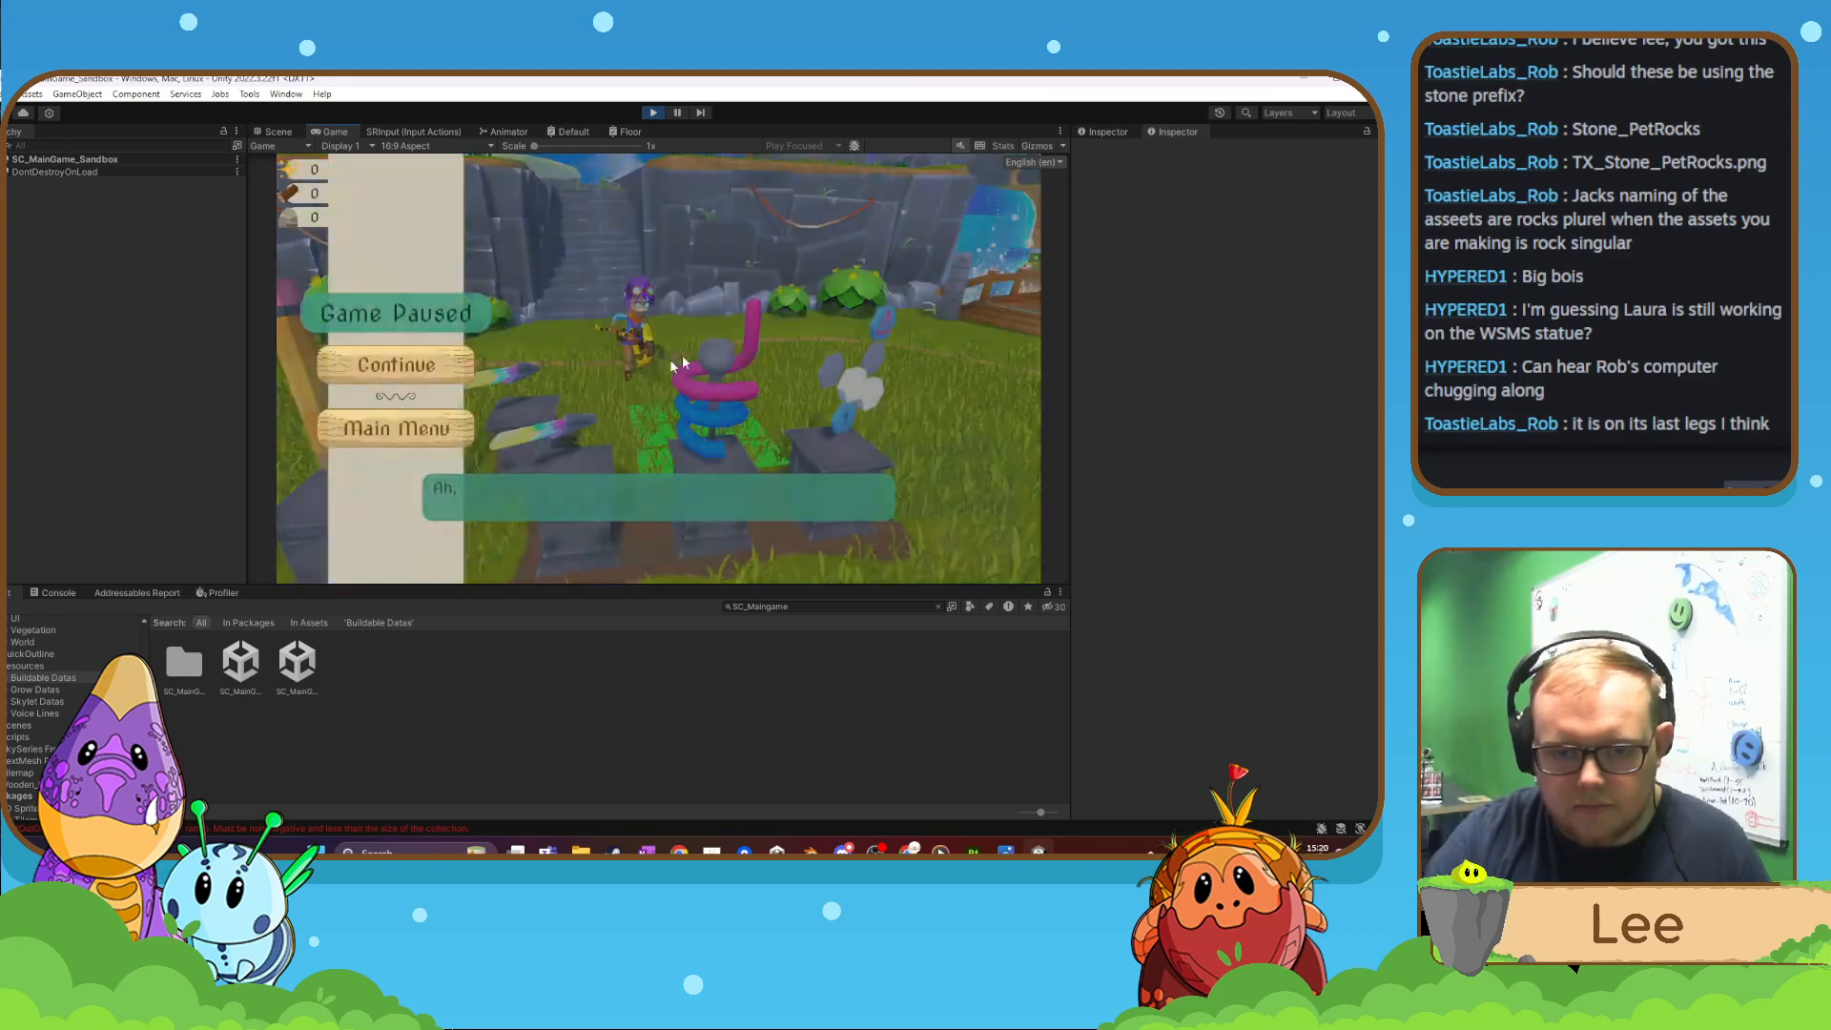
- Review the P_Statue_Direct prefab's Outline, Buildable Object and Sphere Collider settings
left_click(1113, 135)
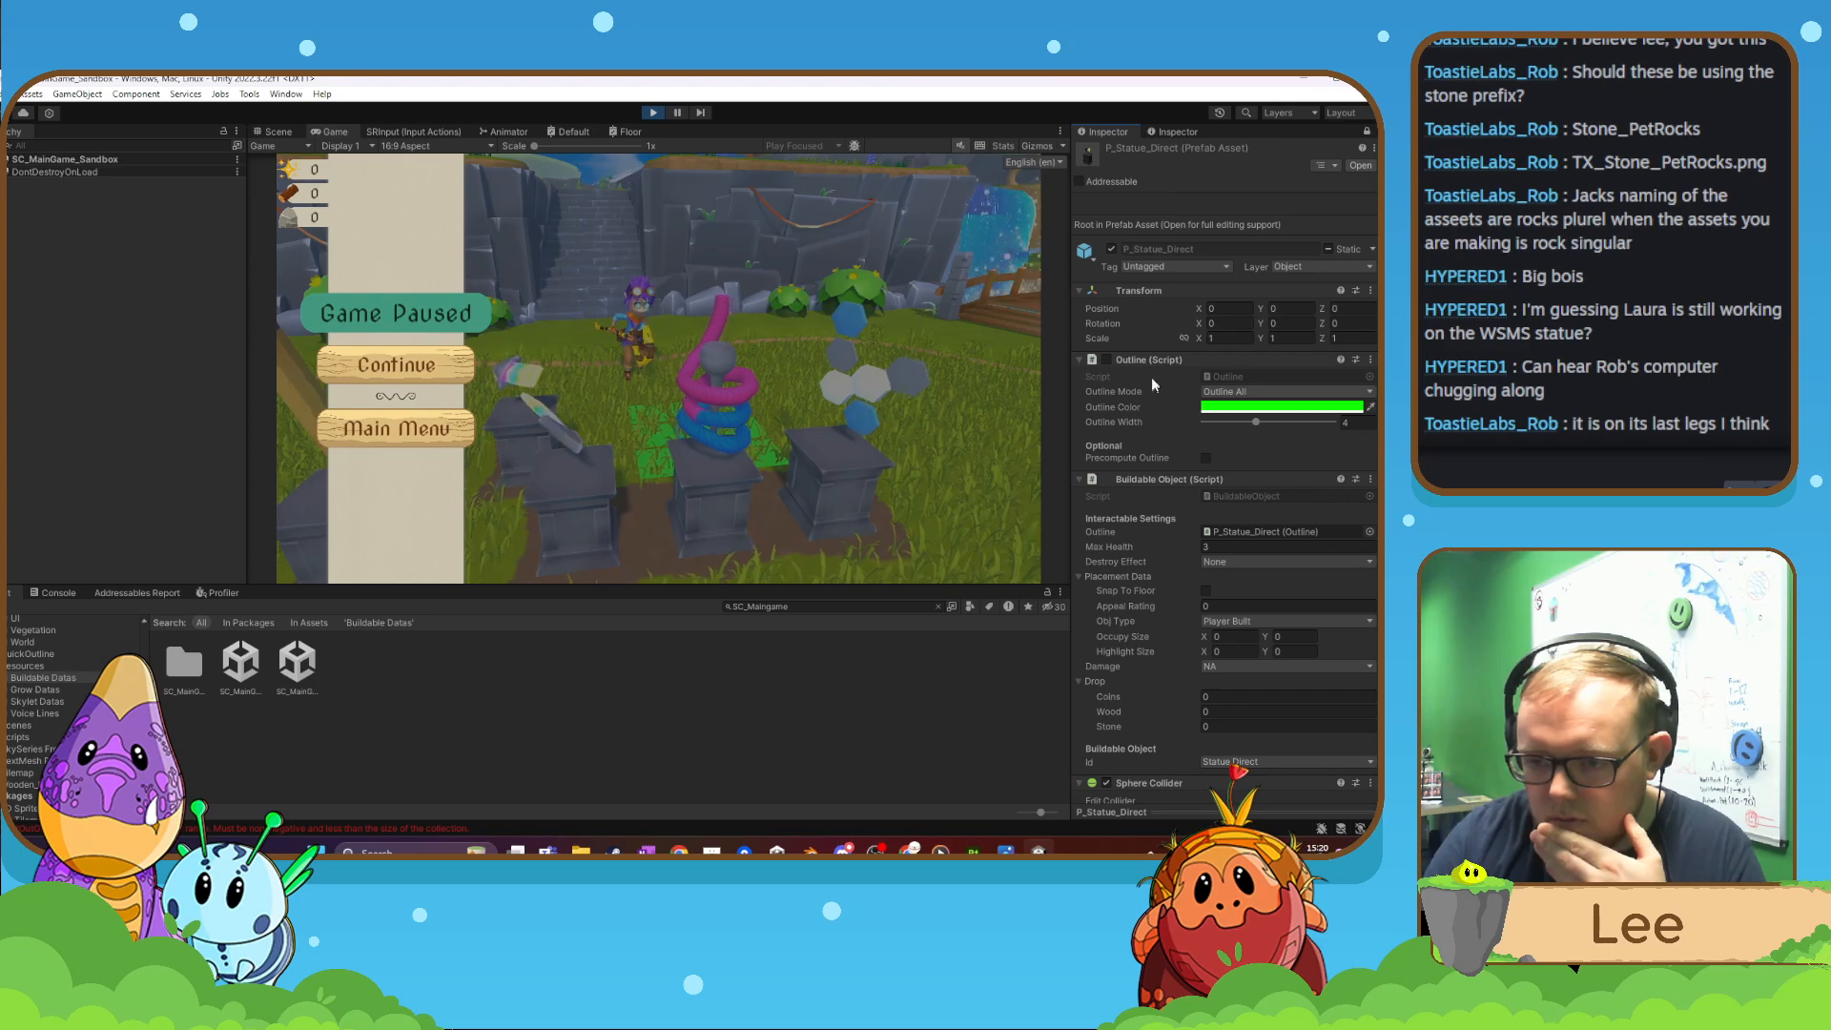
scroll(1152, 474, "down", 2)
scroll(1152, 474, "down", 1)
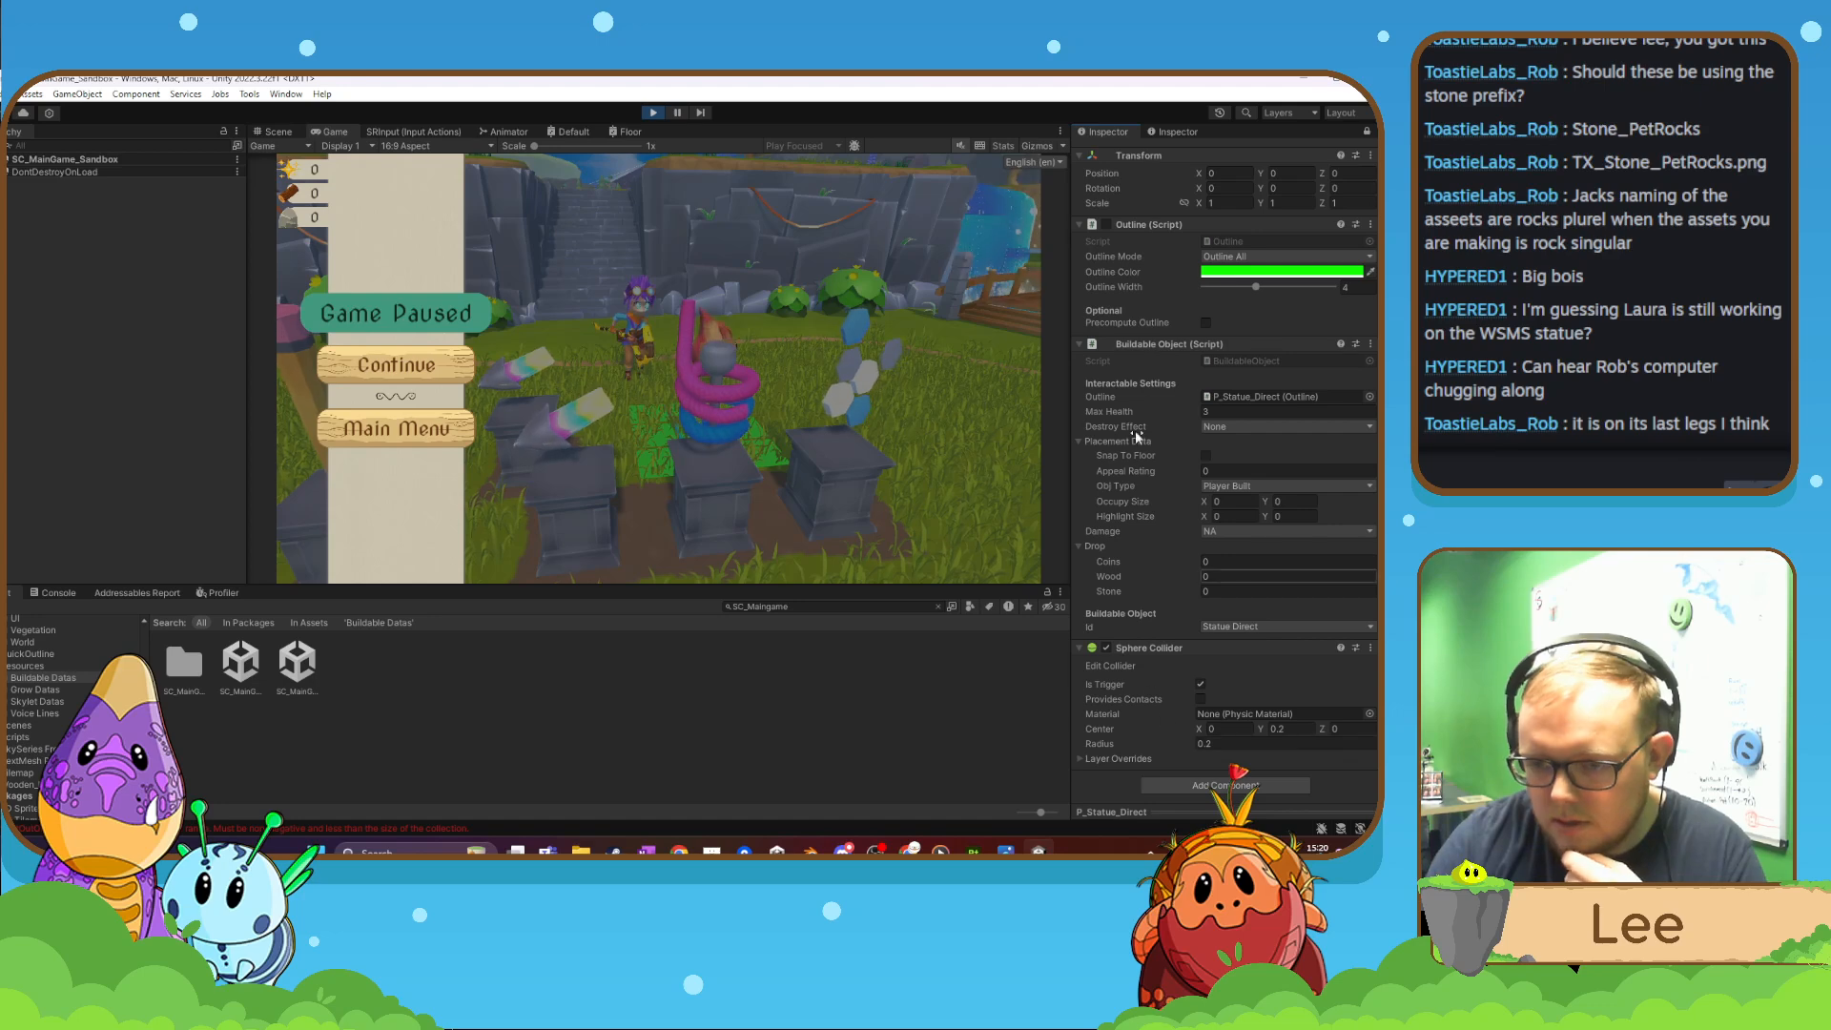
scroll(1137, 437, "up", 3)
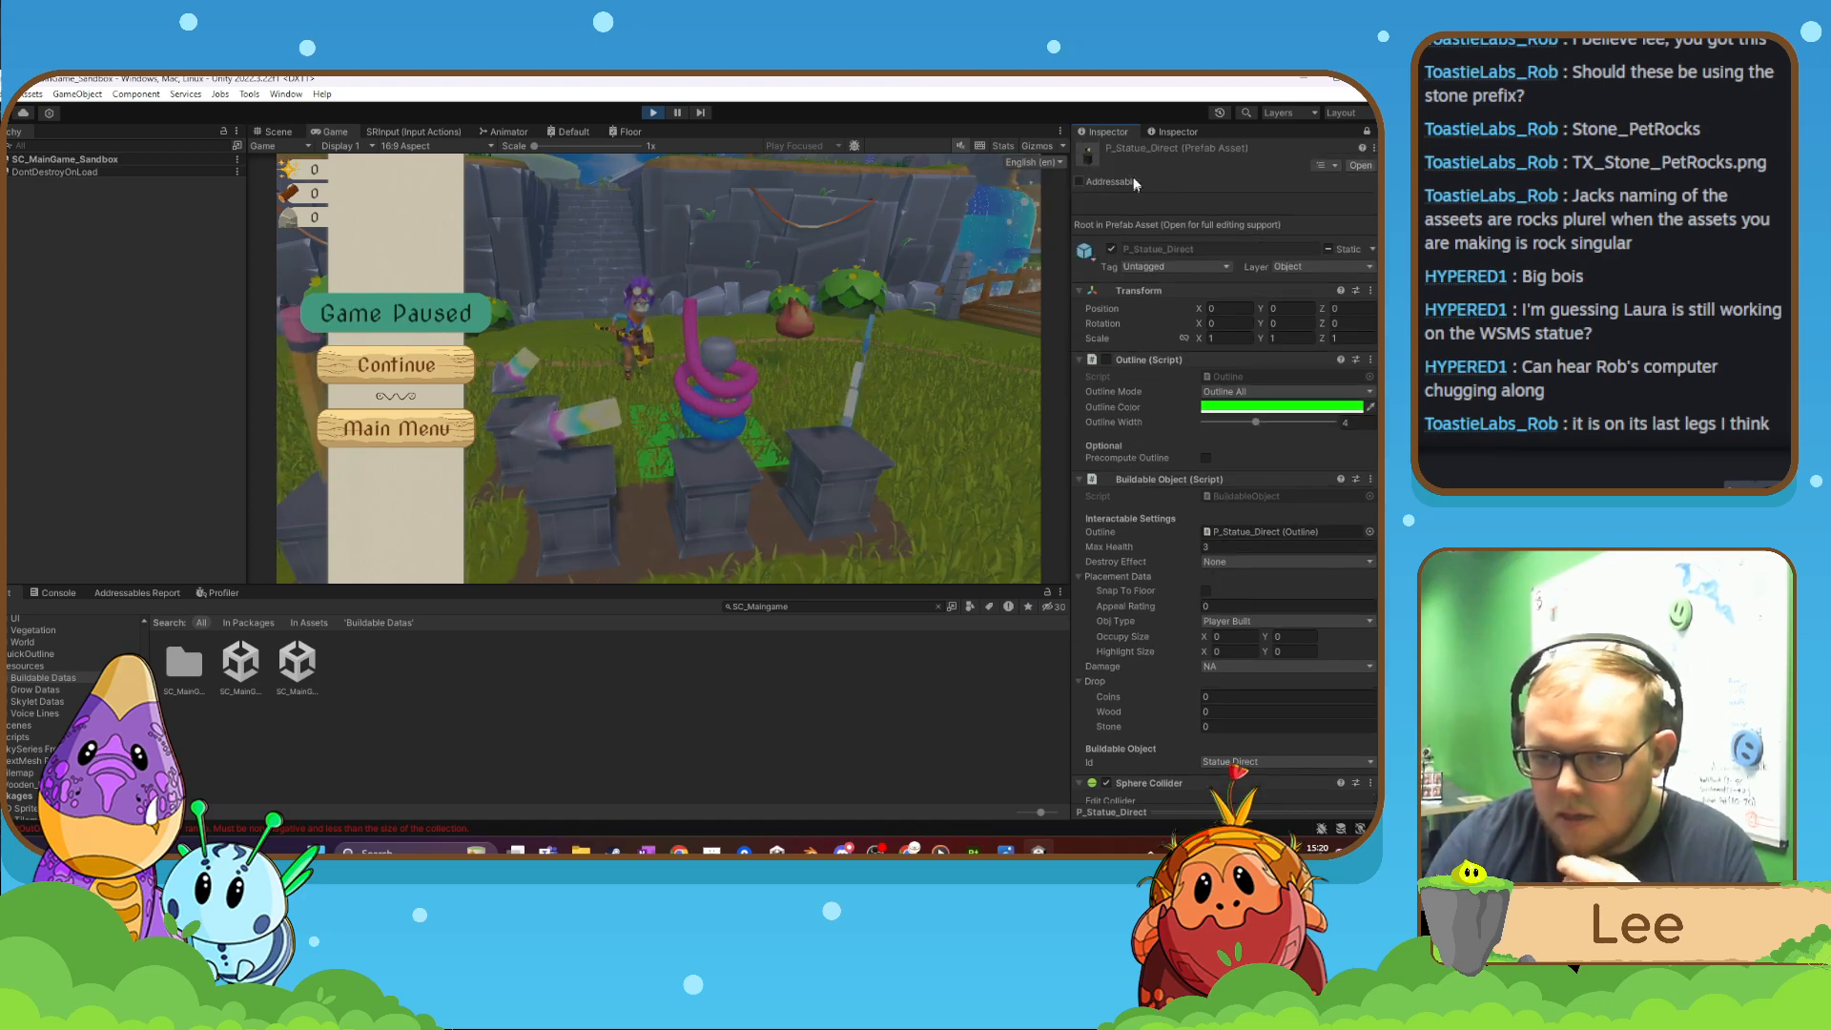
- Search the project assets for "statue_direct" and select the P_Statue_Direct prefab
left_click(830, 606)
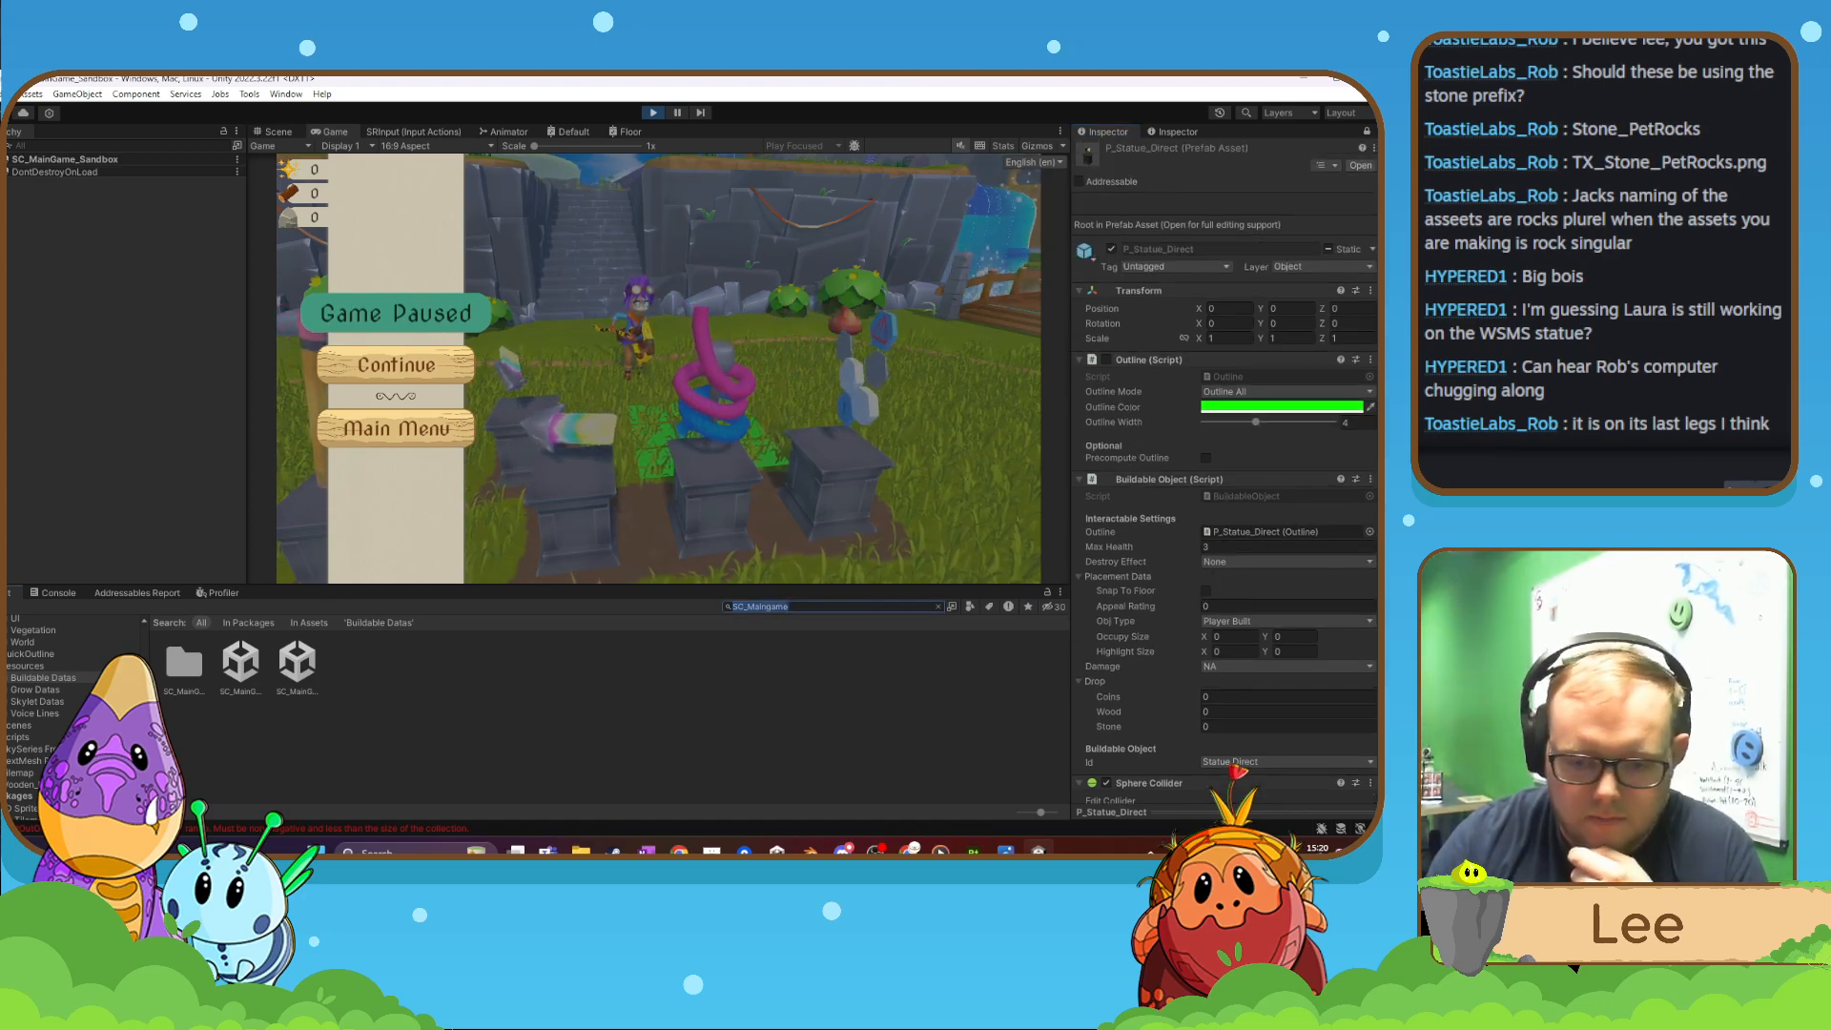
type("status")
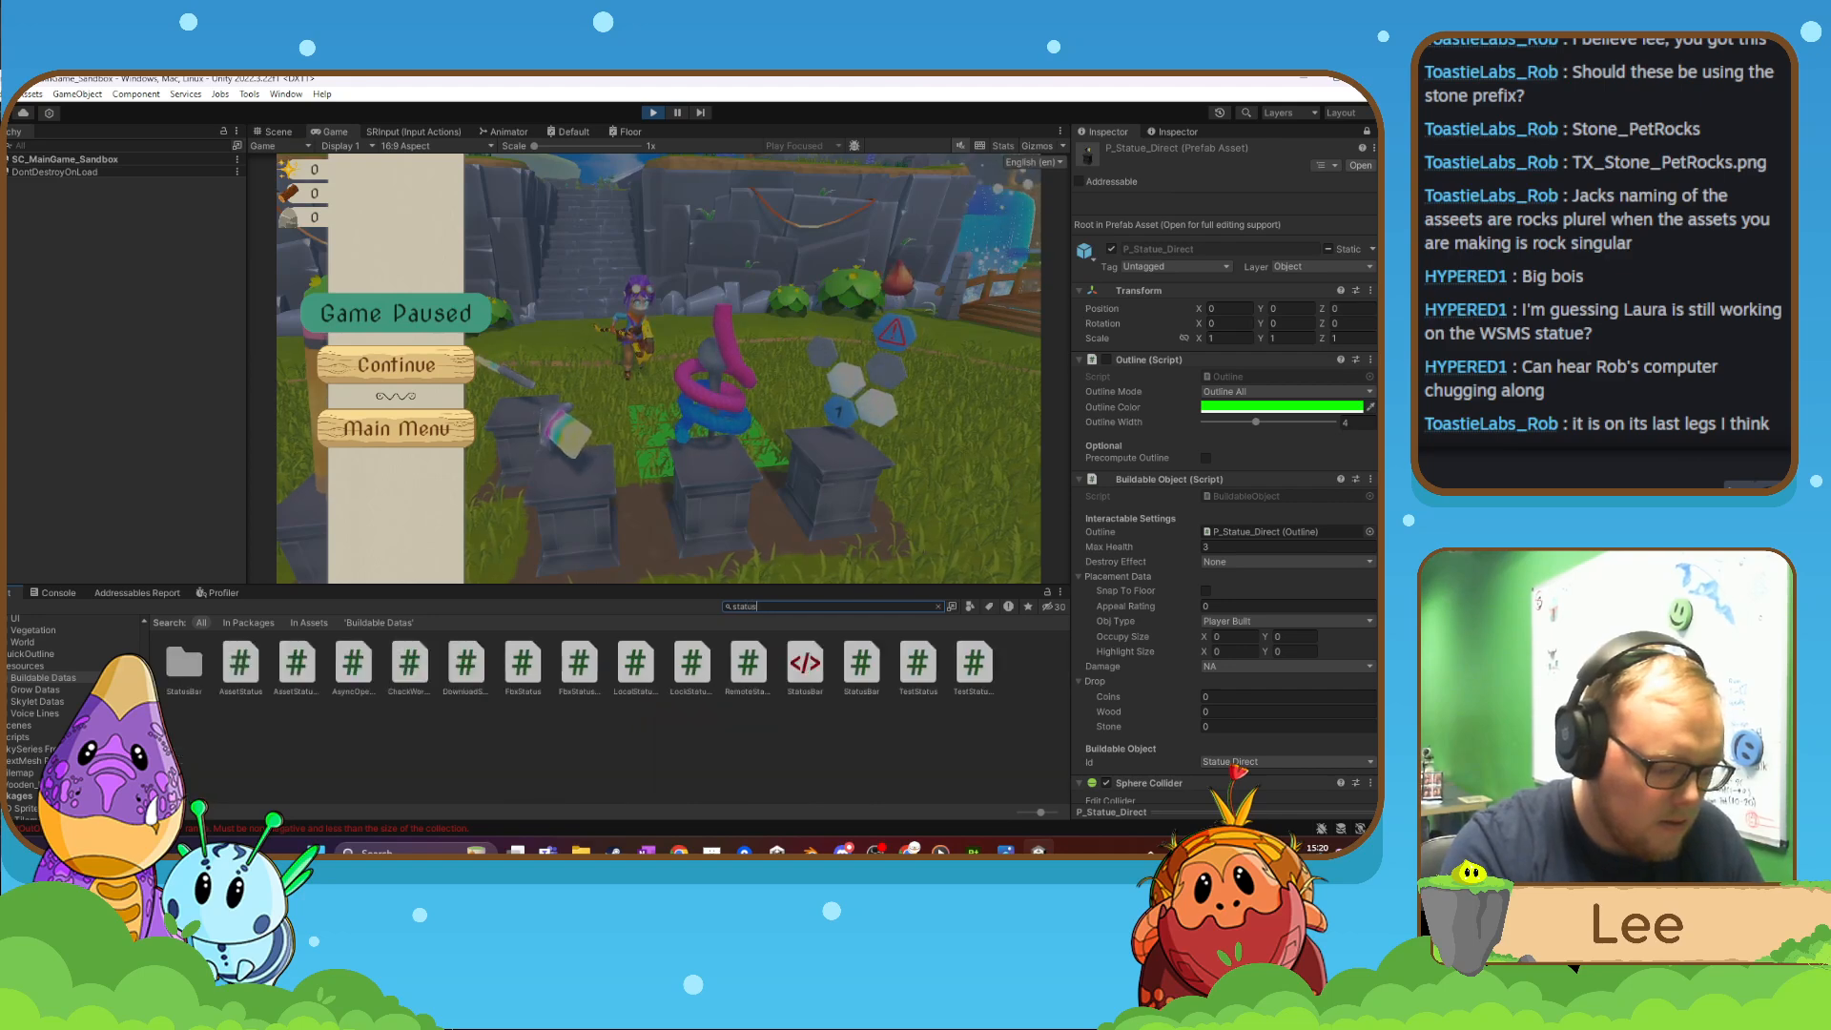
key("BackSpace")
type("e_direct")
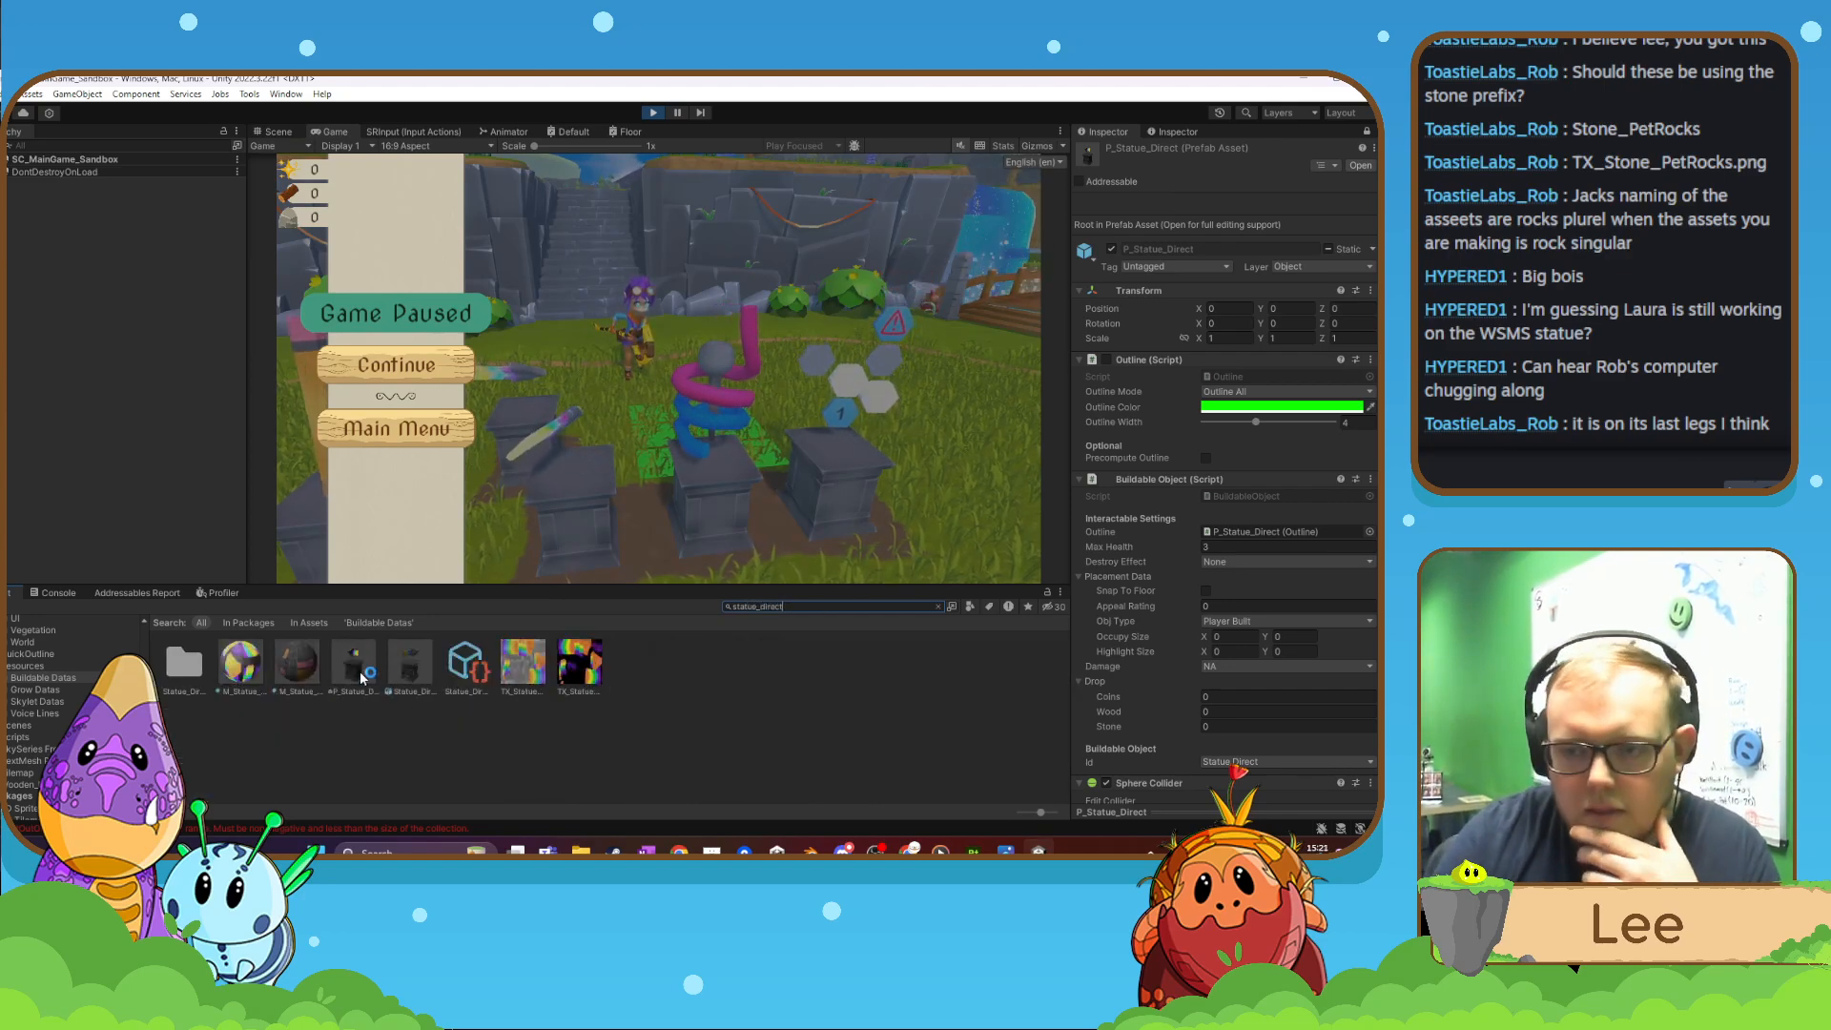
left_click(369, 673)
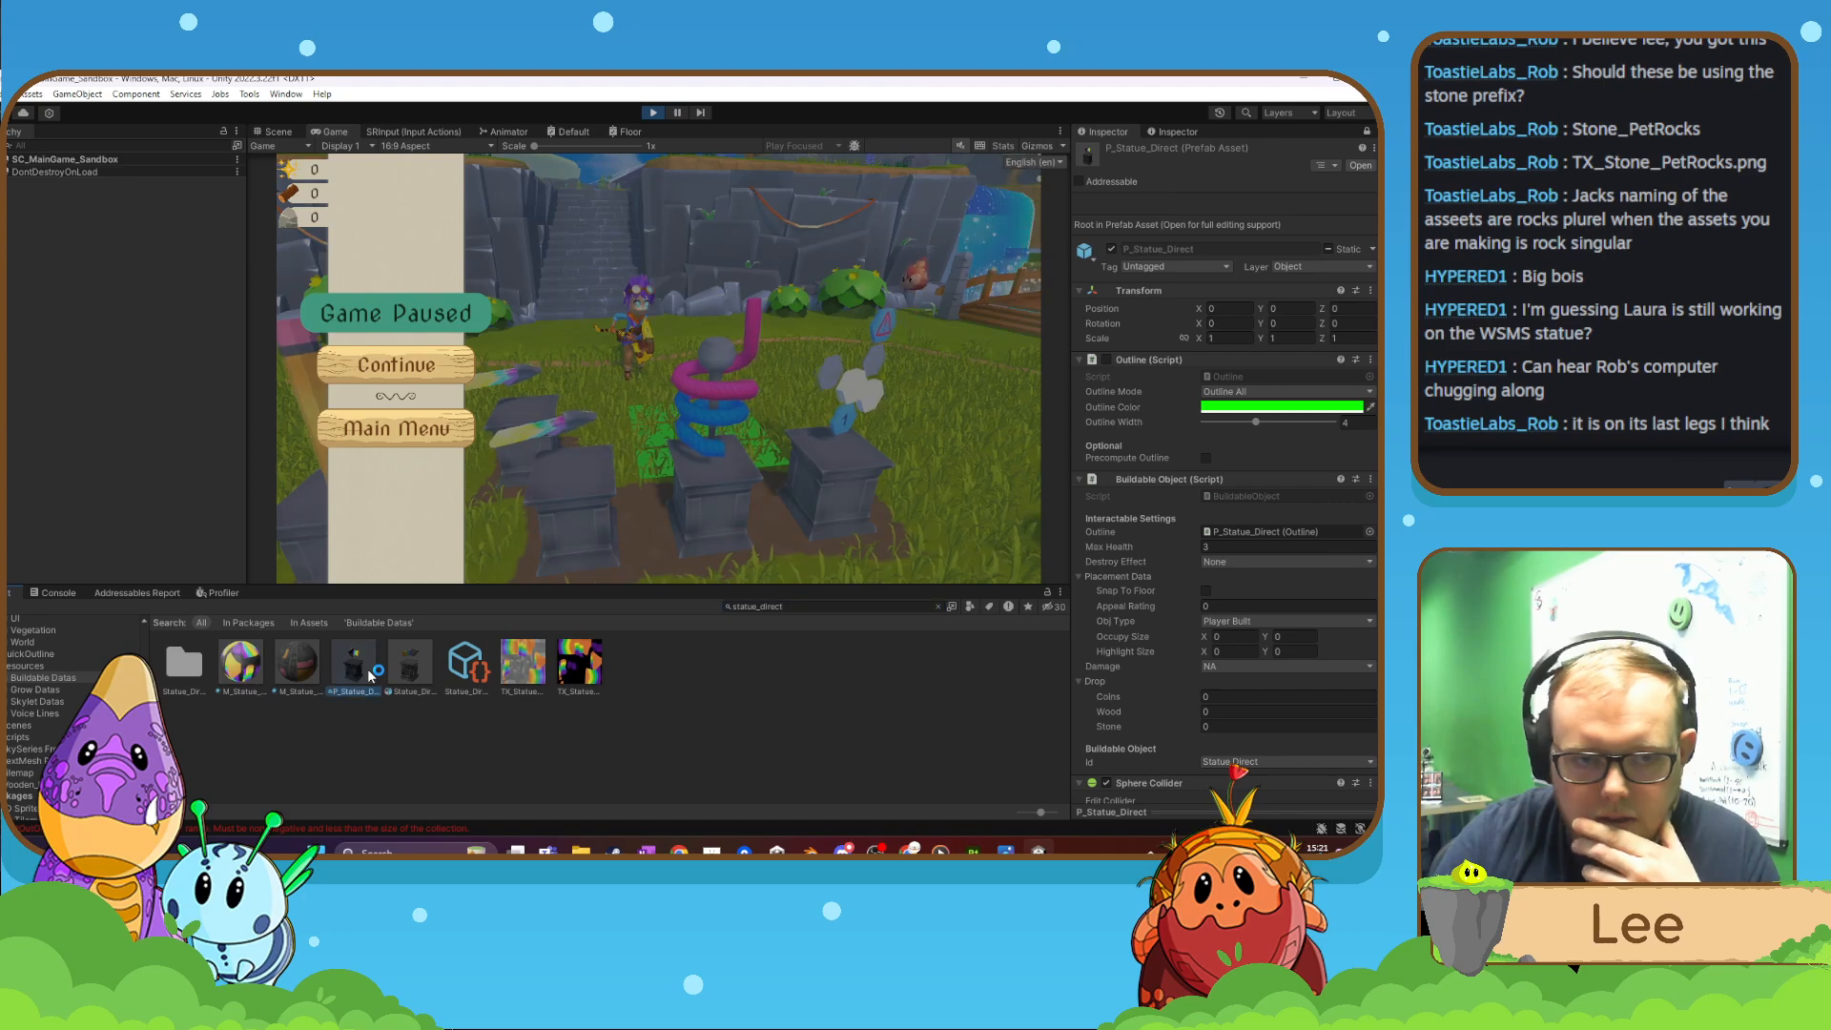
- Open the P_Statue_Direct prefab for editing with play mode stopped, and select its floating arrow mesh, Plane
double_click(369, 673)
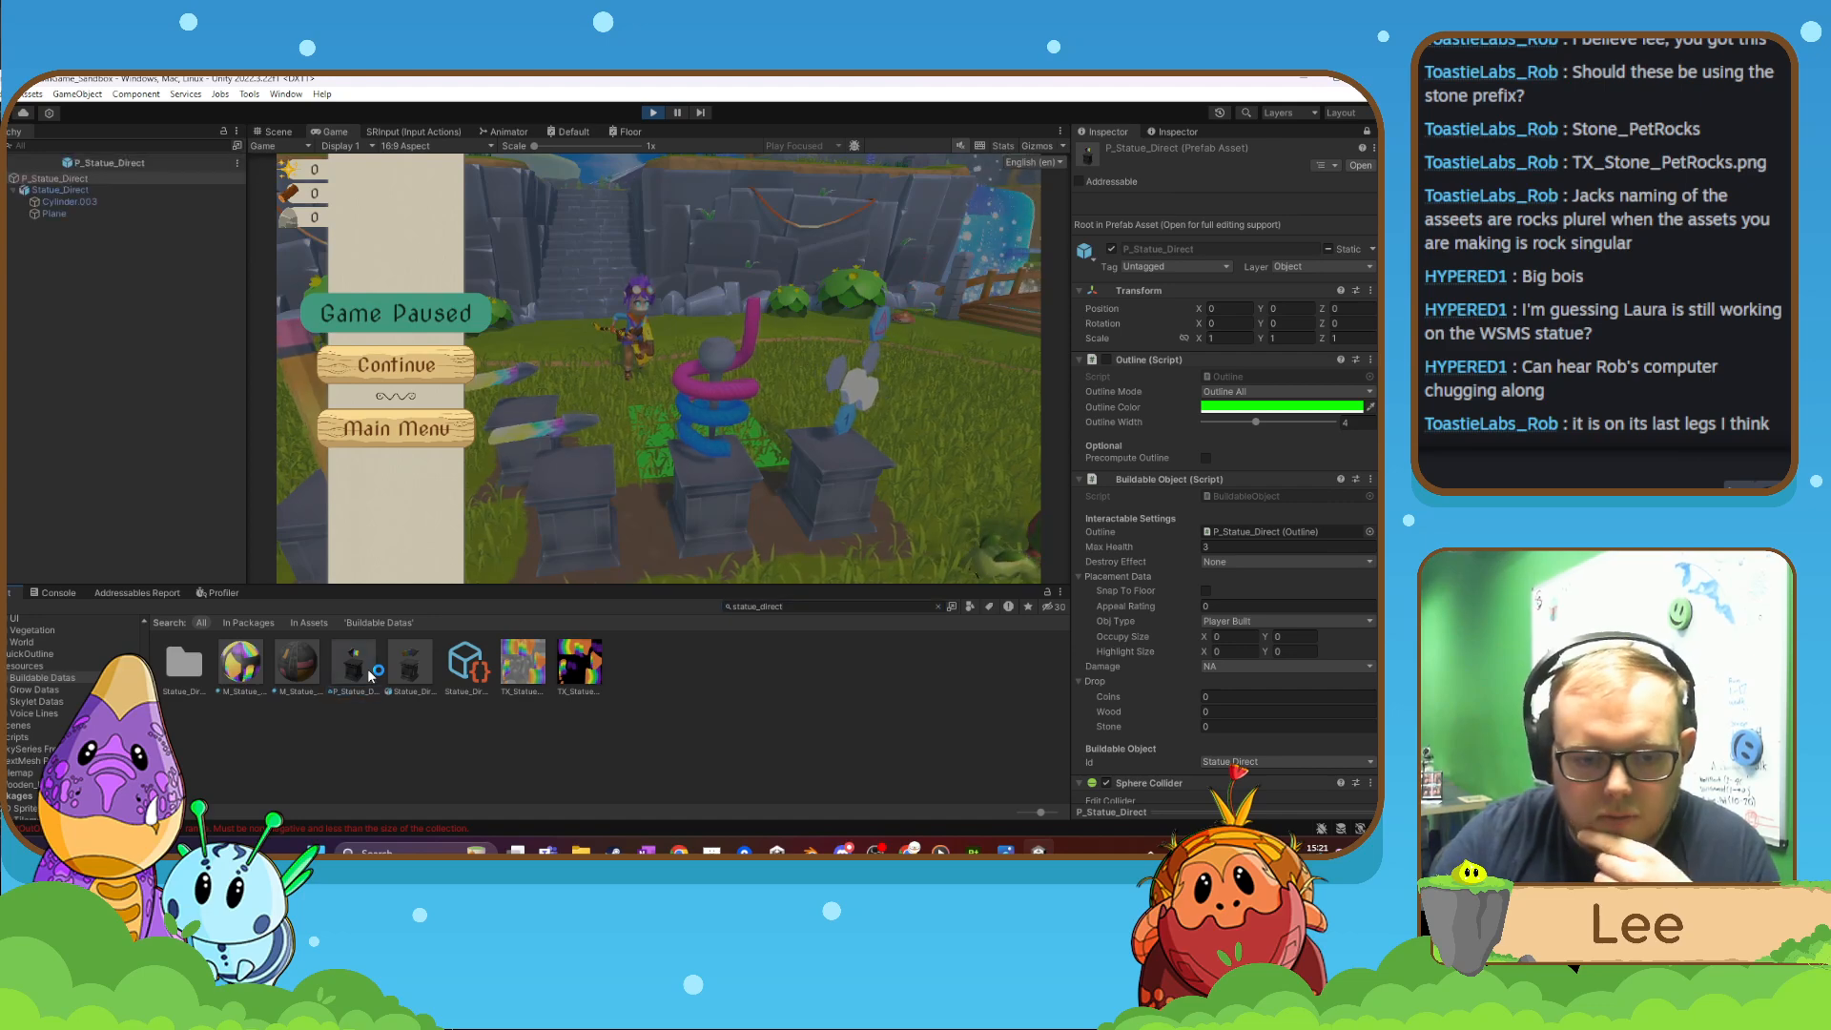
left_click(654, 114)
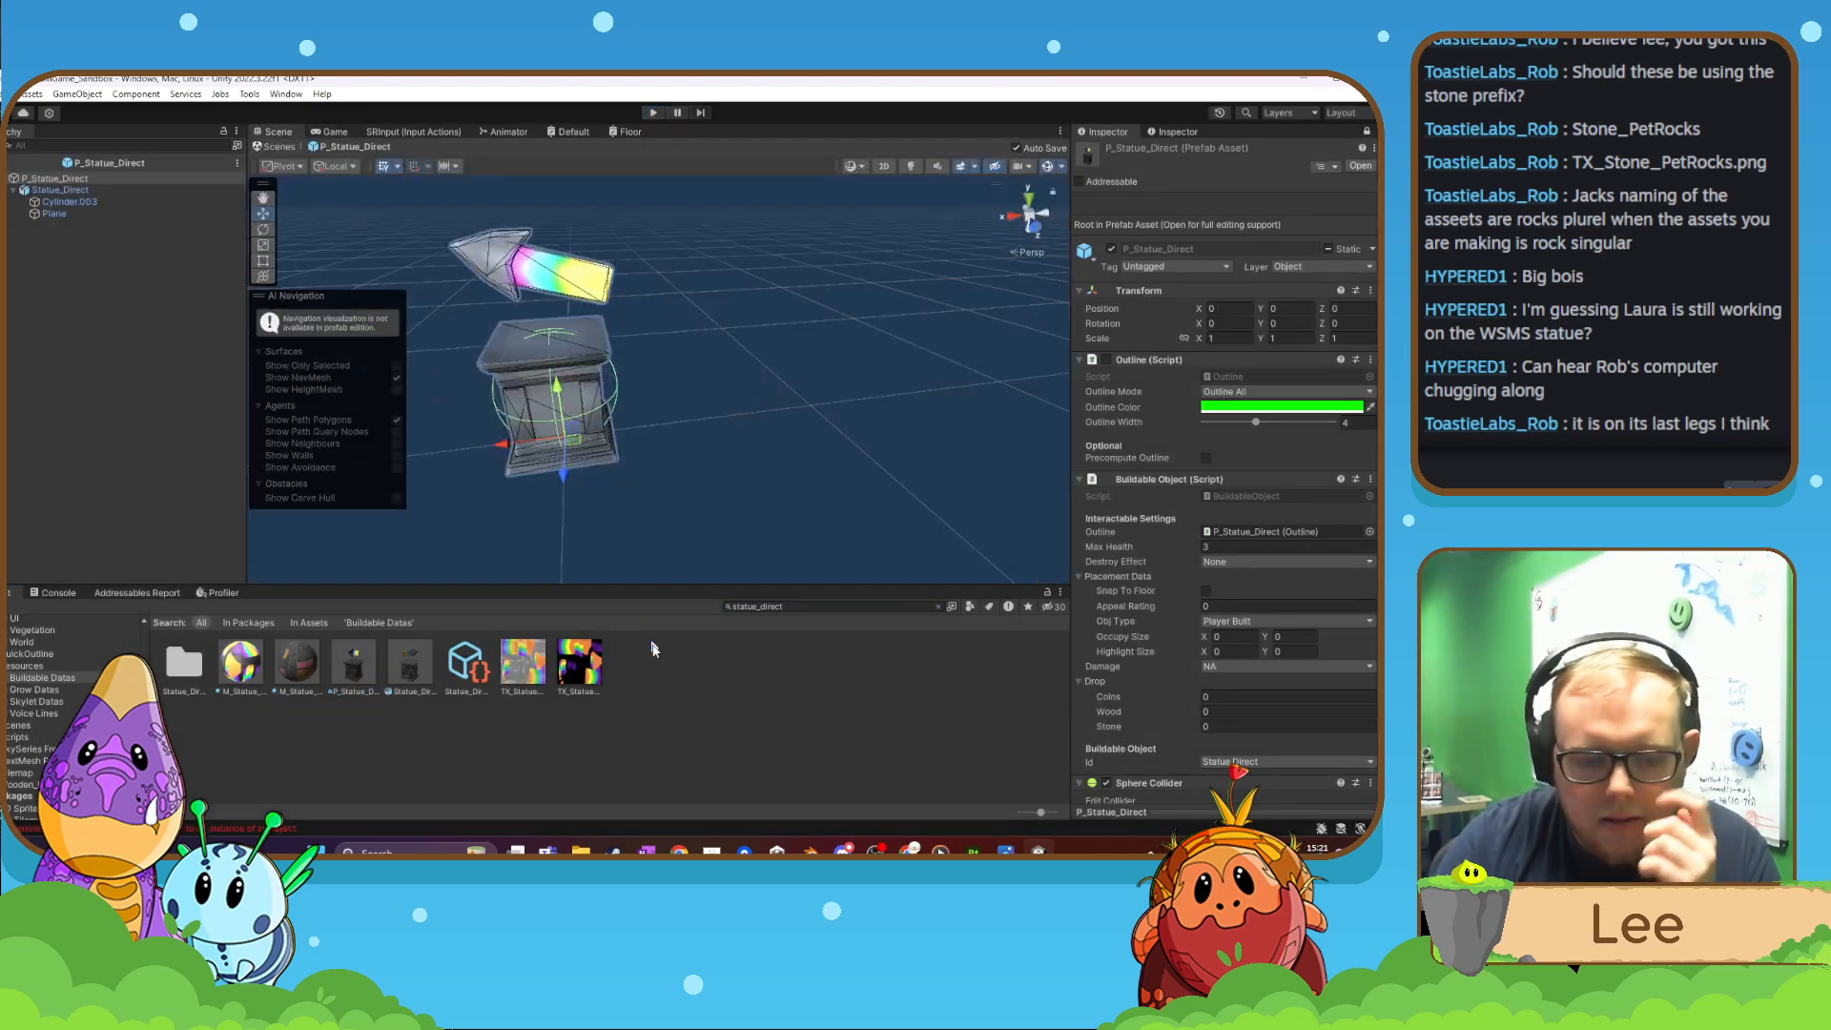
left_click(505, 254)
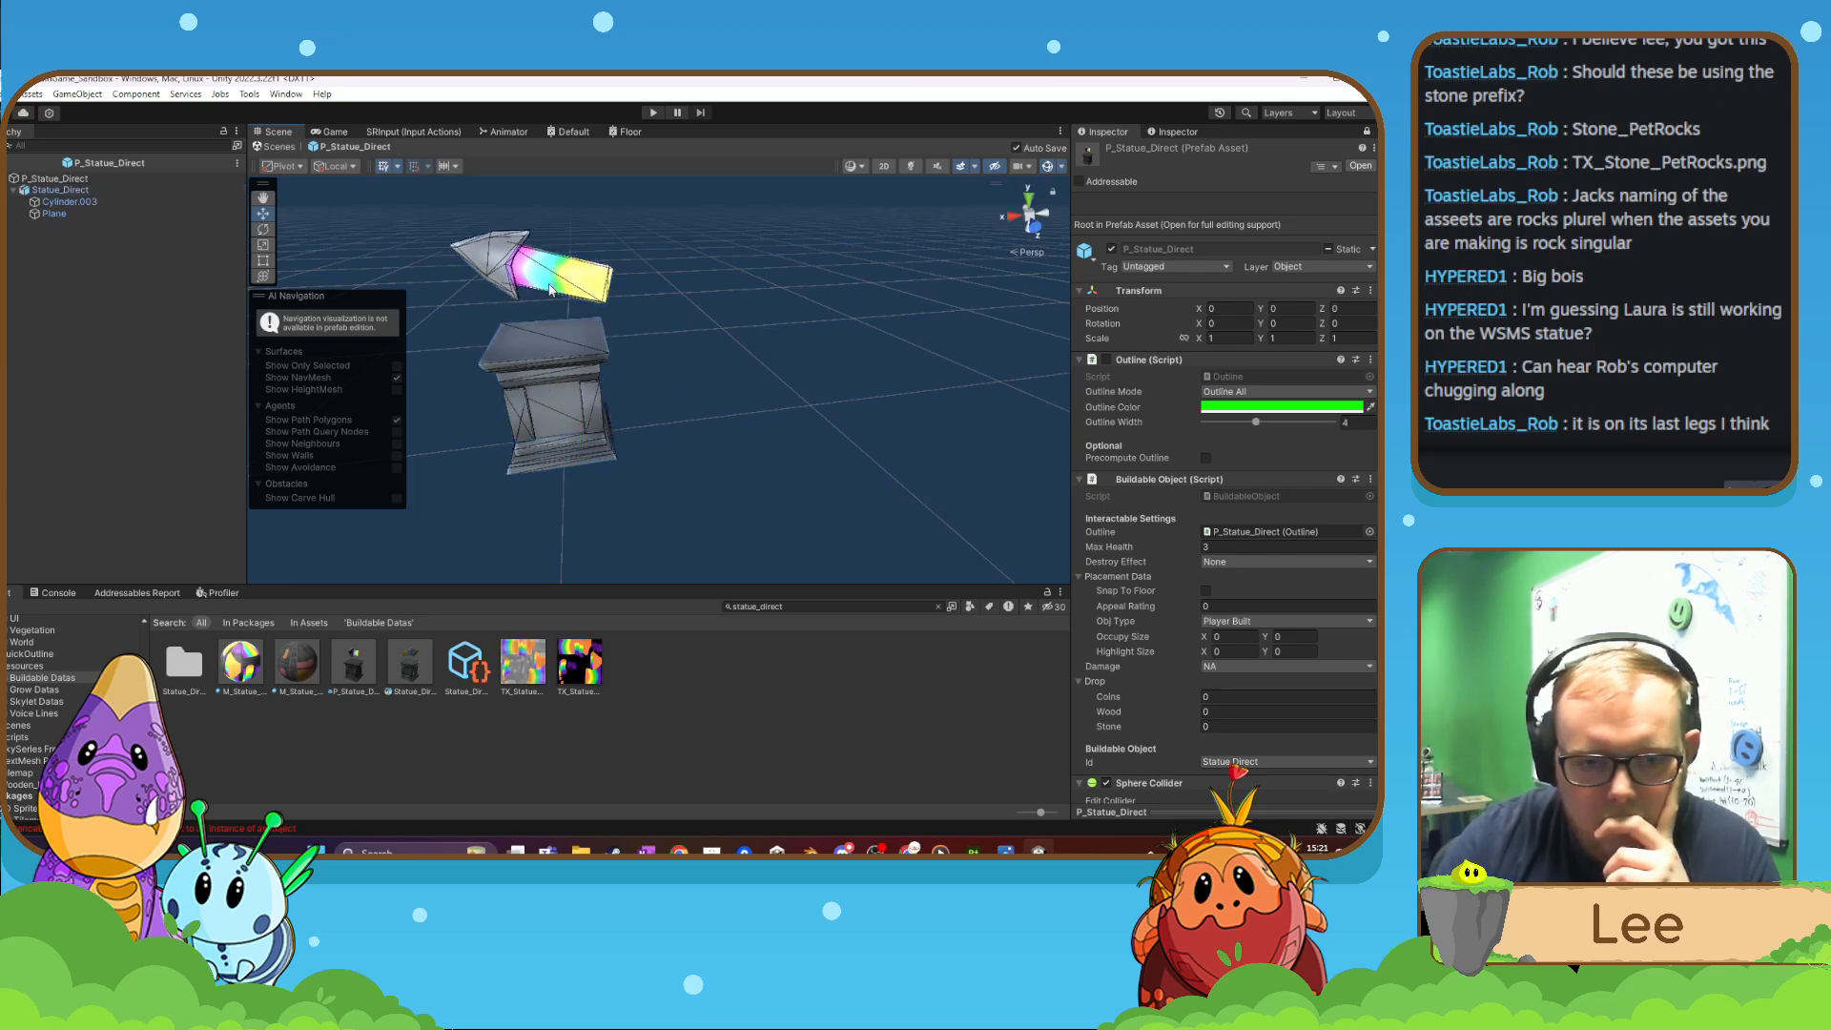
left_click(1179, 134)
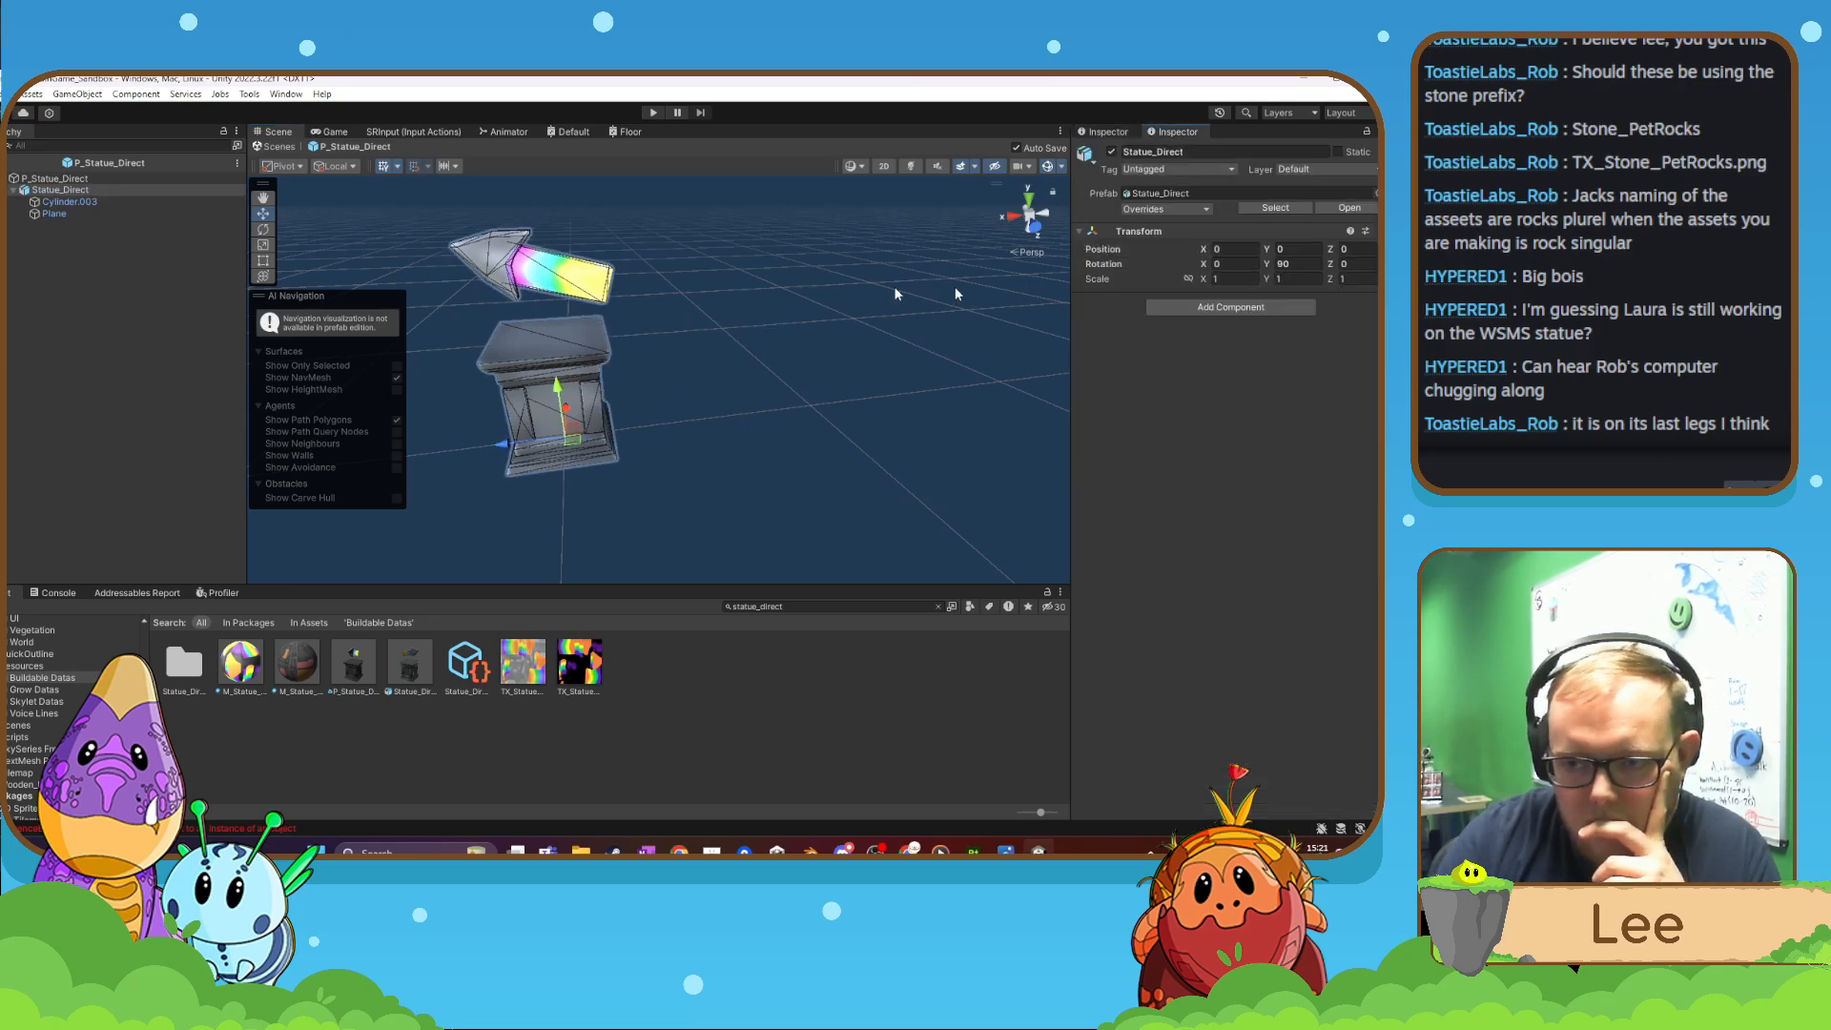
left_click(587, 289)
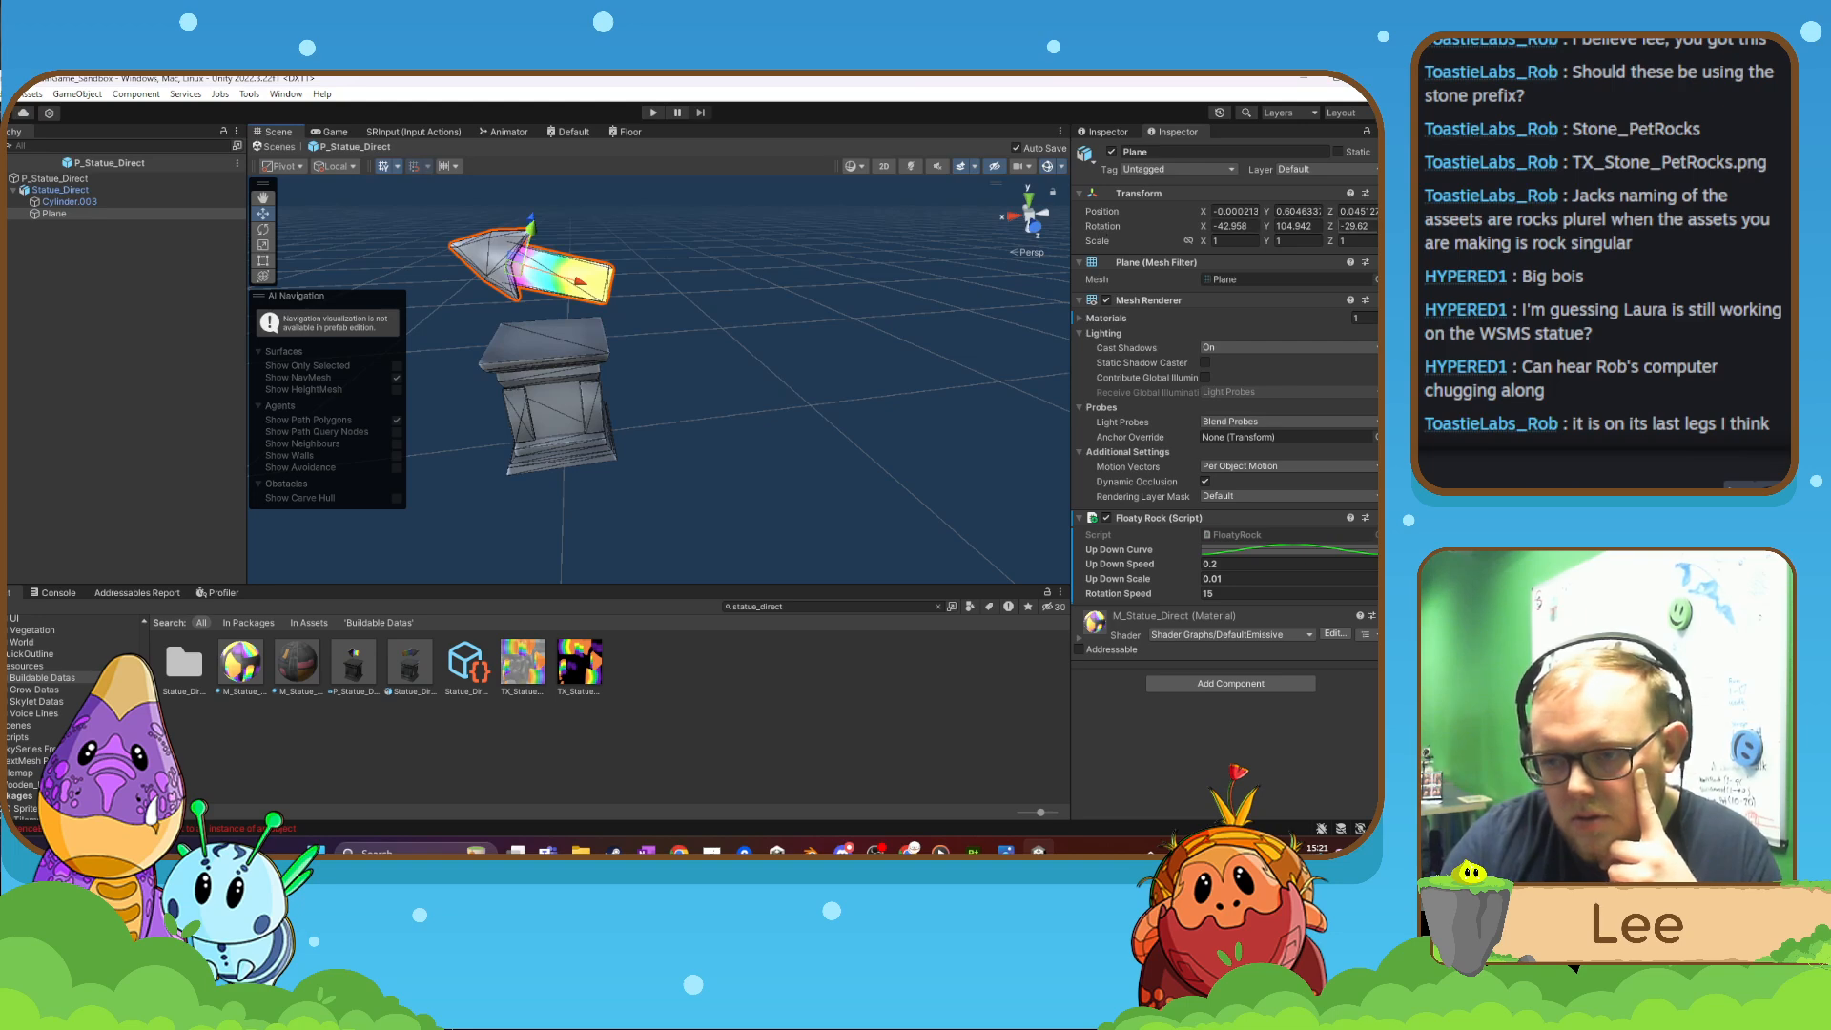
- Try setting the arrow Plane's rotation to 0 on the X, Y and Z axes
left_click(1354, 226)
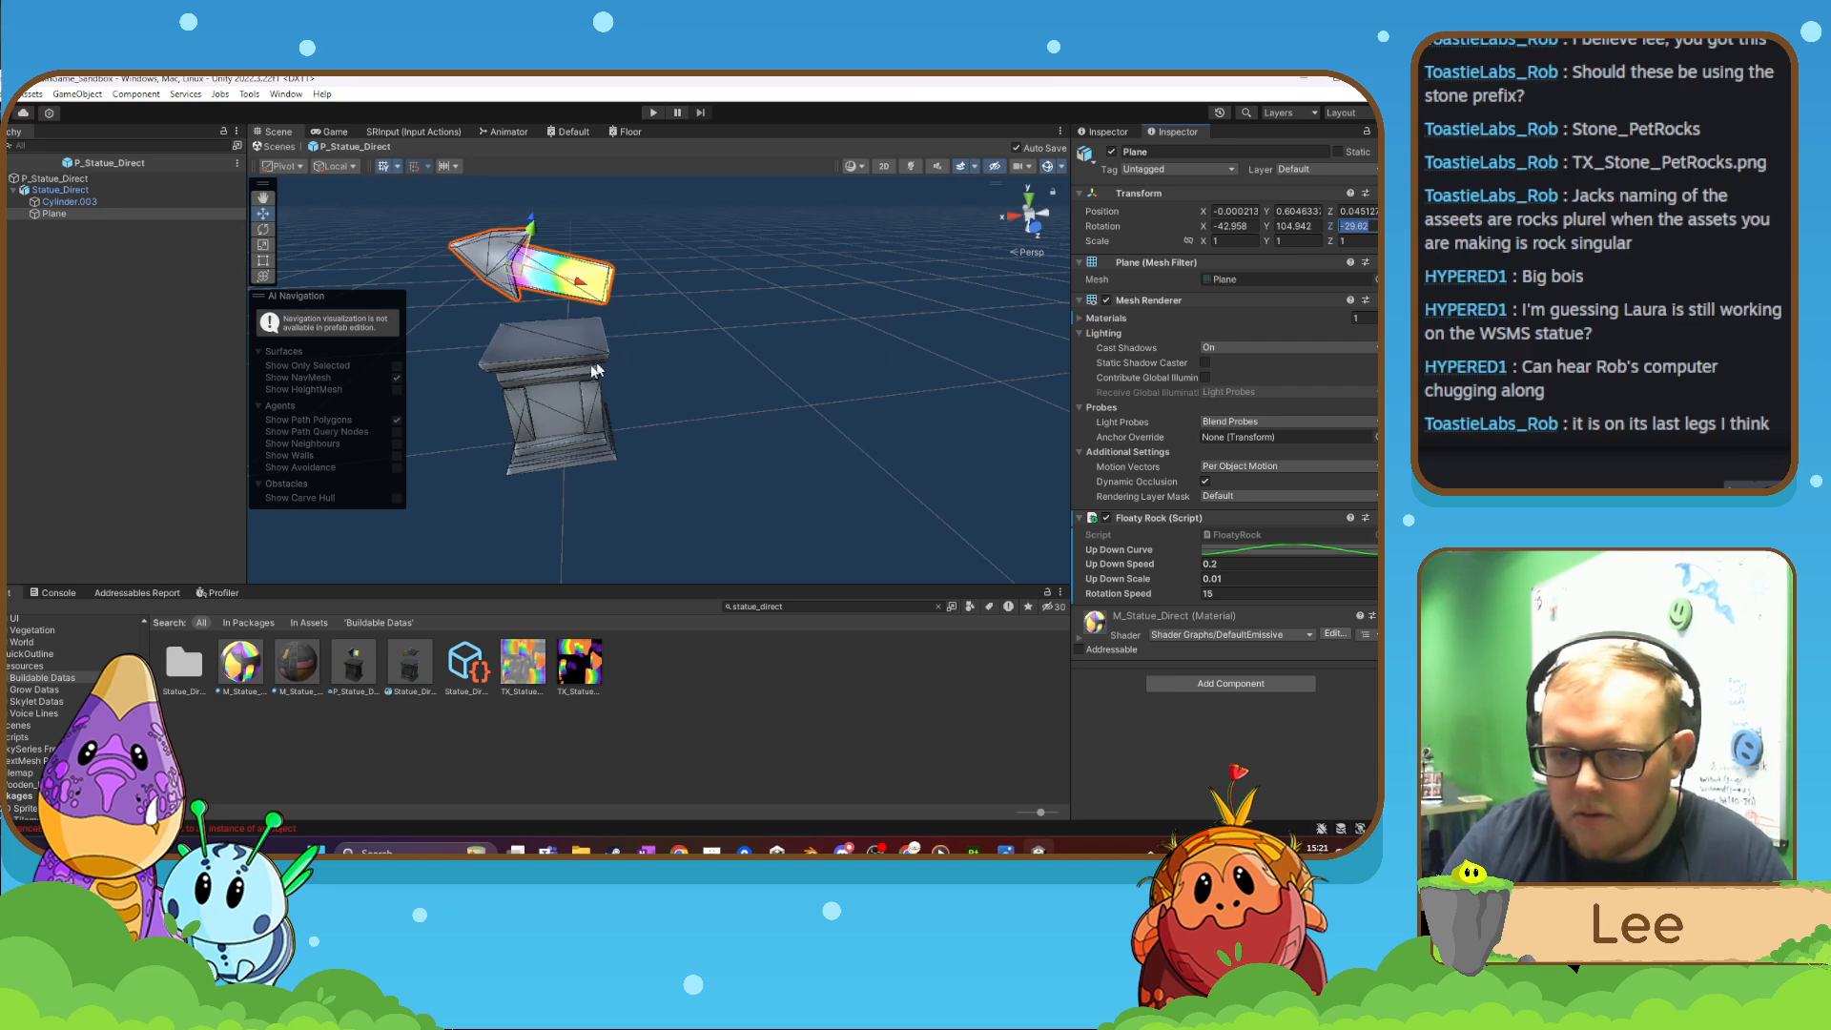
left_click(568, 382)
left_click(579, 278)
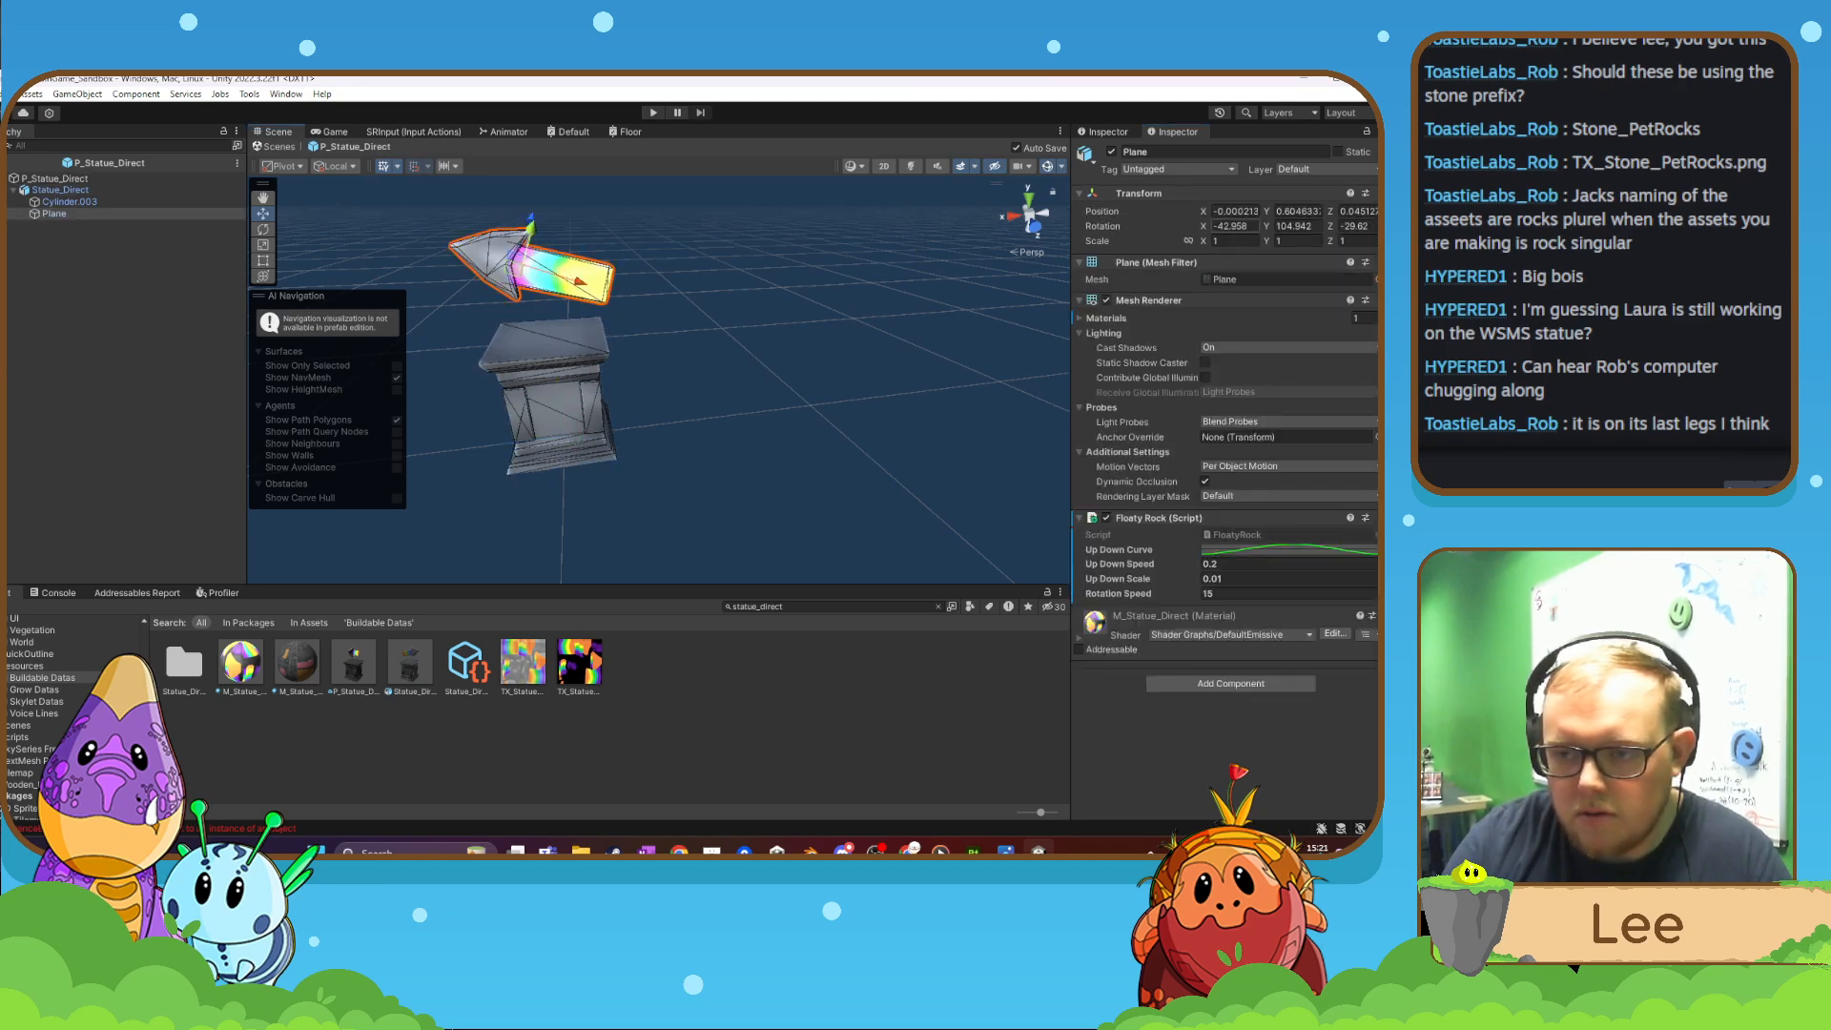
type("0")
key("Tab")
type("0")
key("Tab")
type("0")
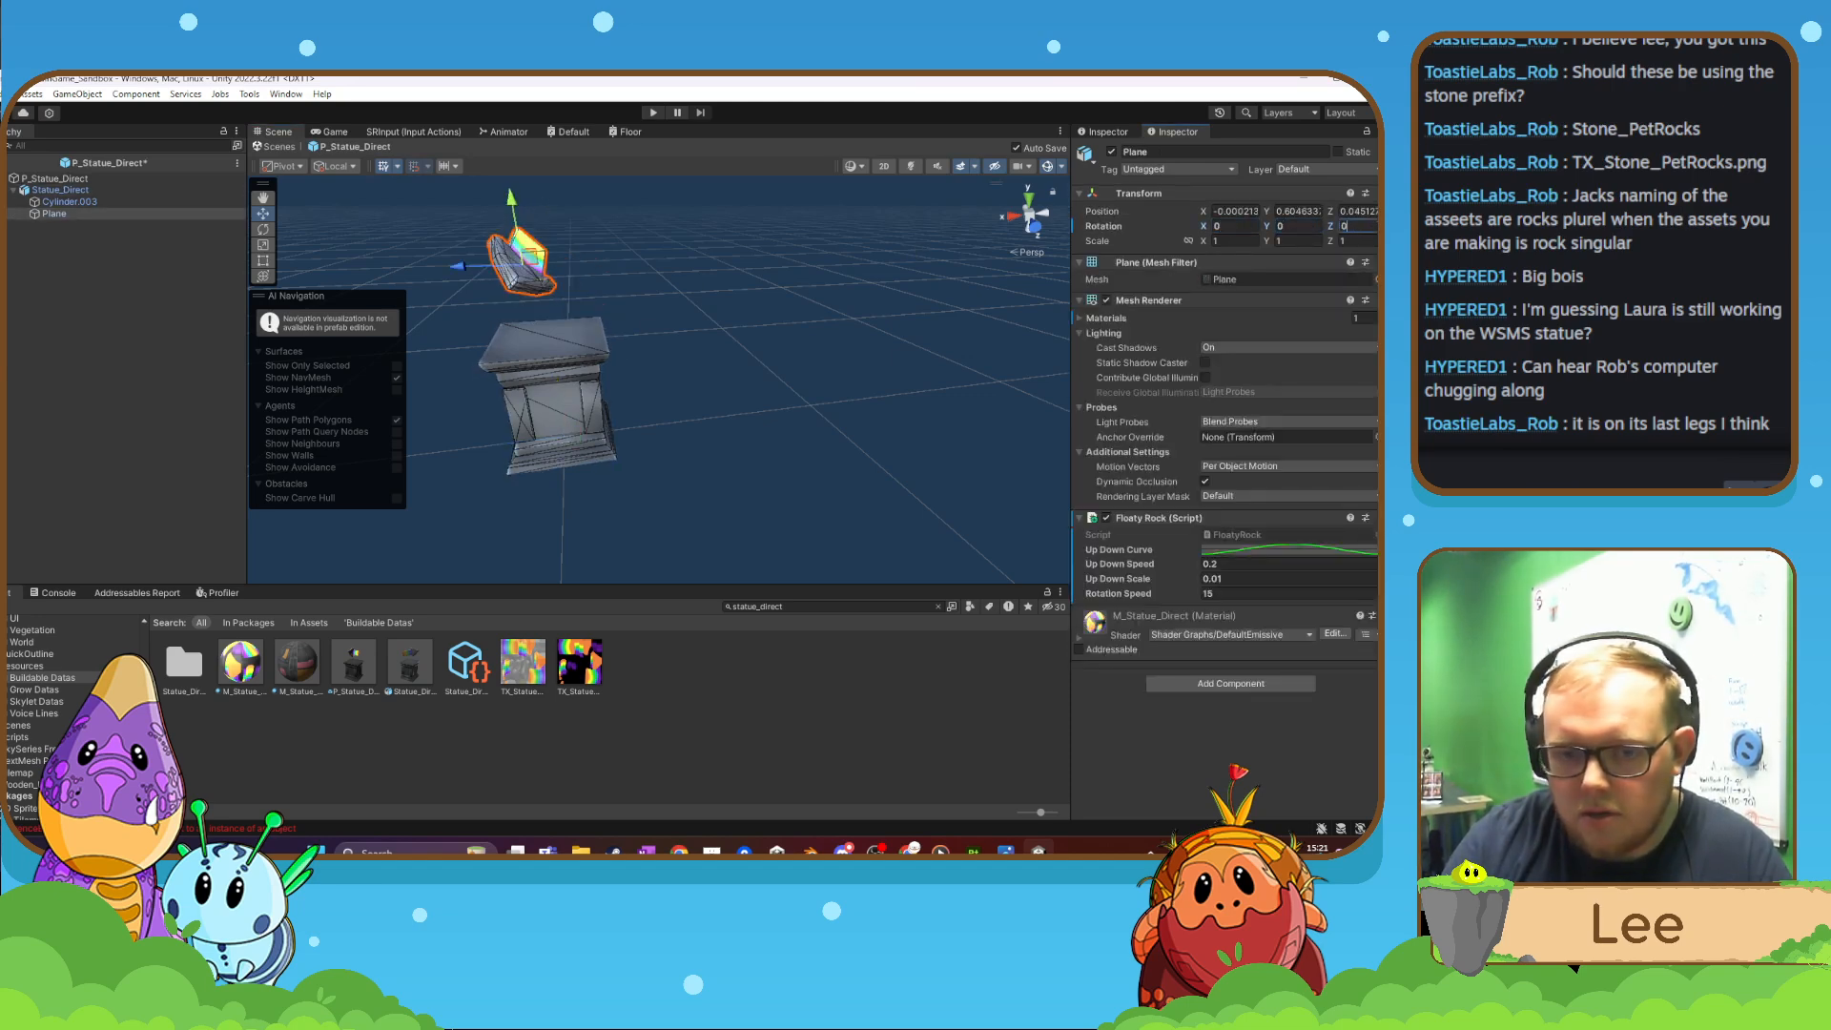
- Capture a screen snip of the floating arrow seen edge-on from behind, above its pedestal
right_click_drag(911, 340, 847, 330)
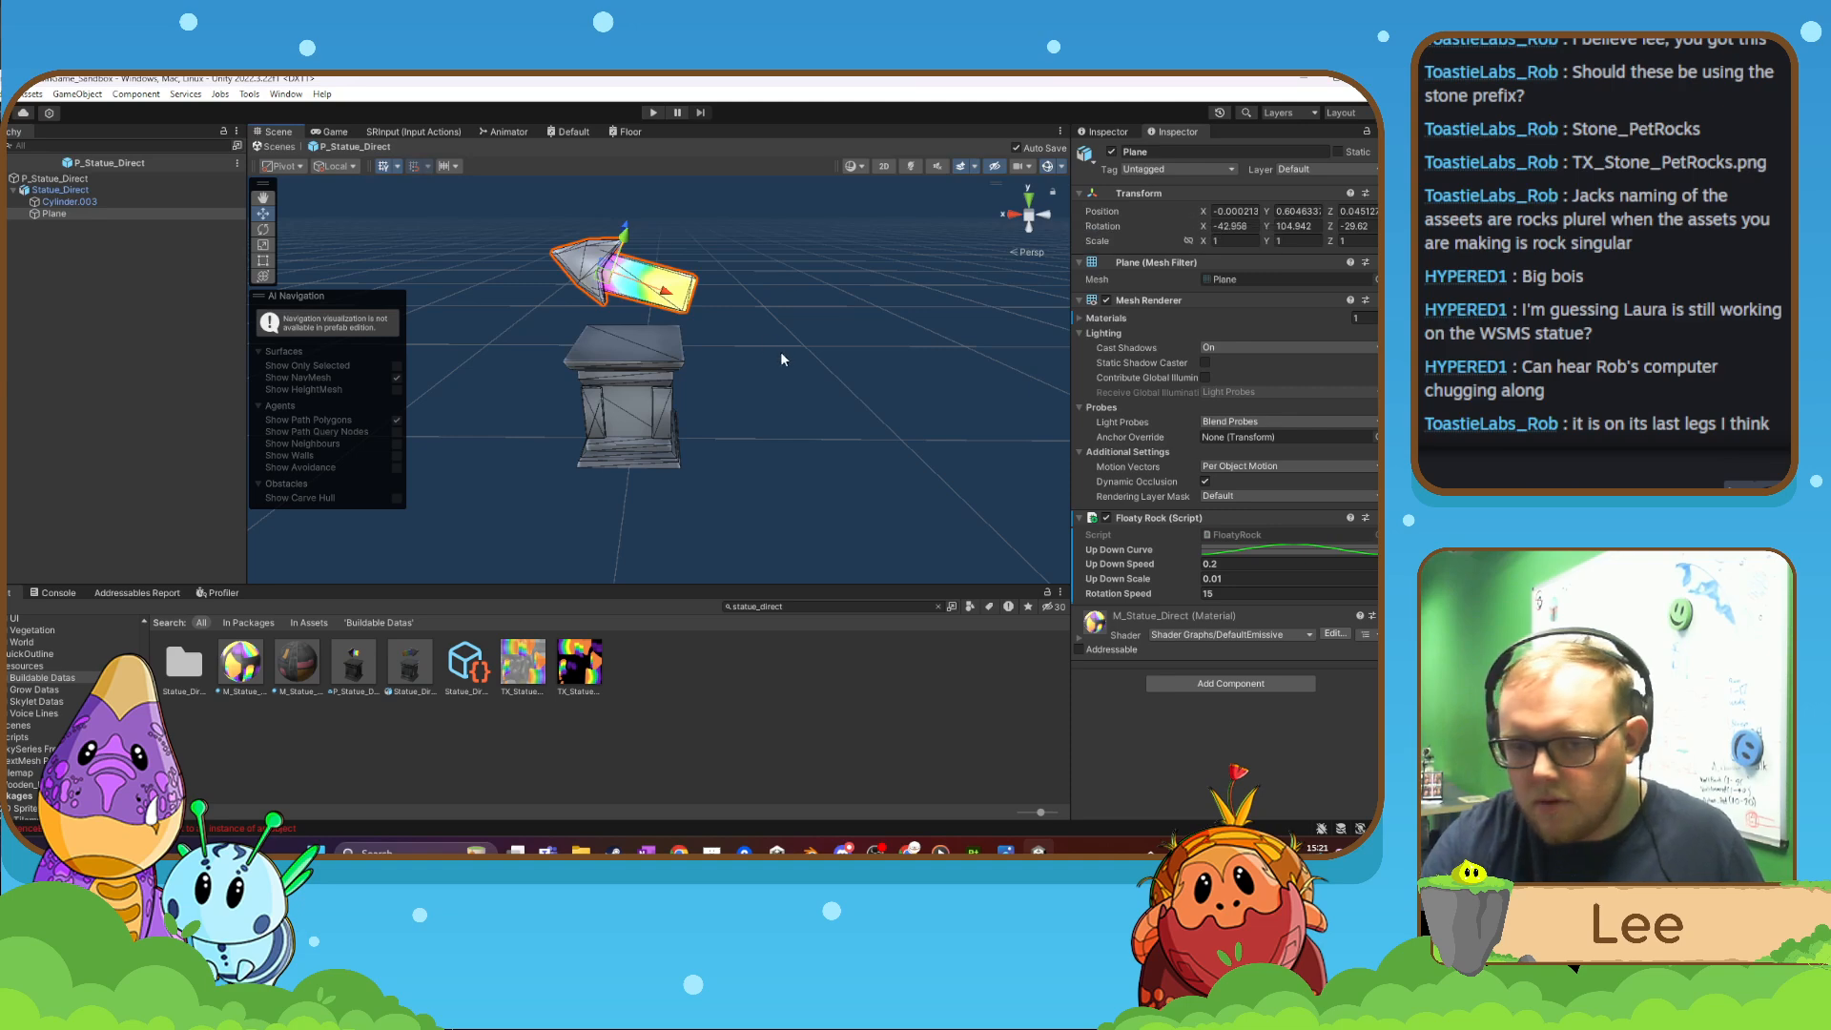
right_click_drag(780, 360, 1098, 202)
key("w")
key("a")
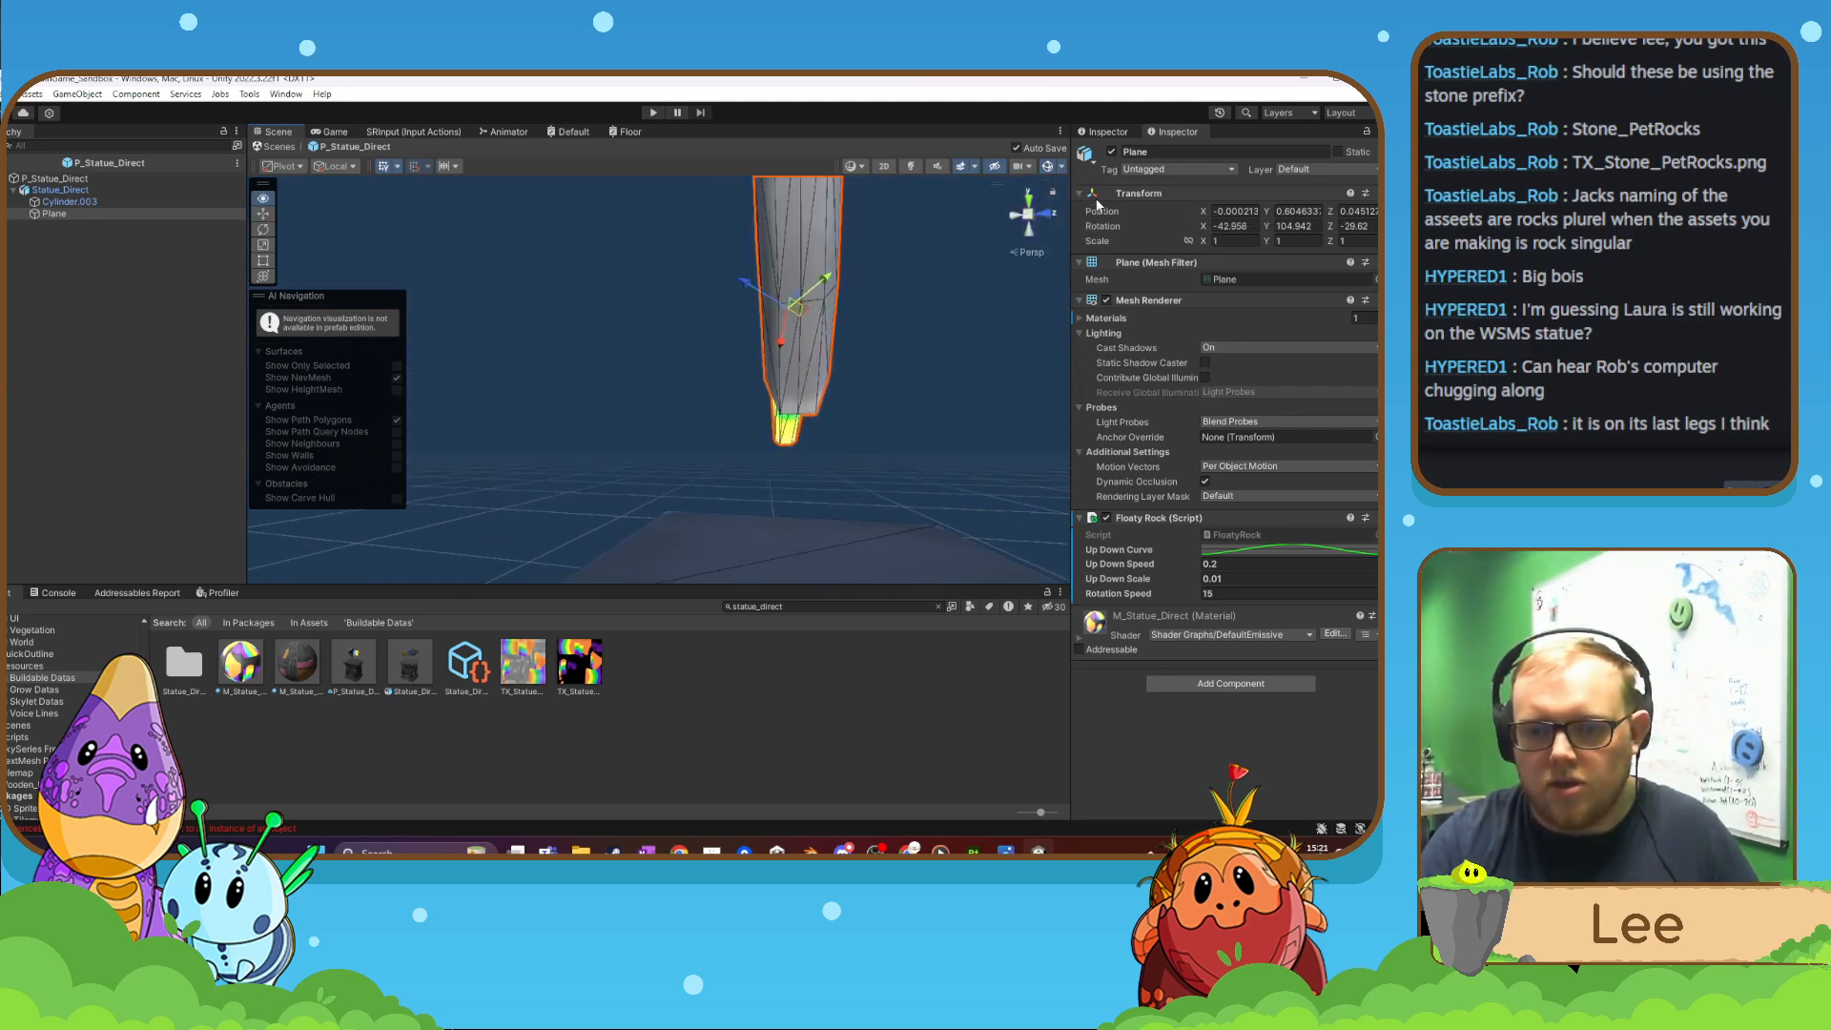
mouse_move(802, 260)
right_mouse_down()
mouse_move(887, 216)
mouse_move(867, 200)
mouse_move(830, 252)
right_mouse_up()
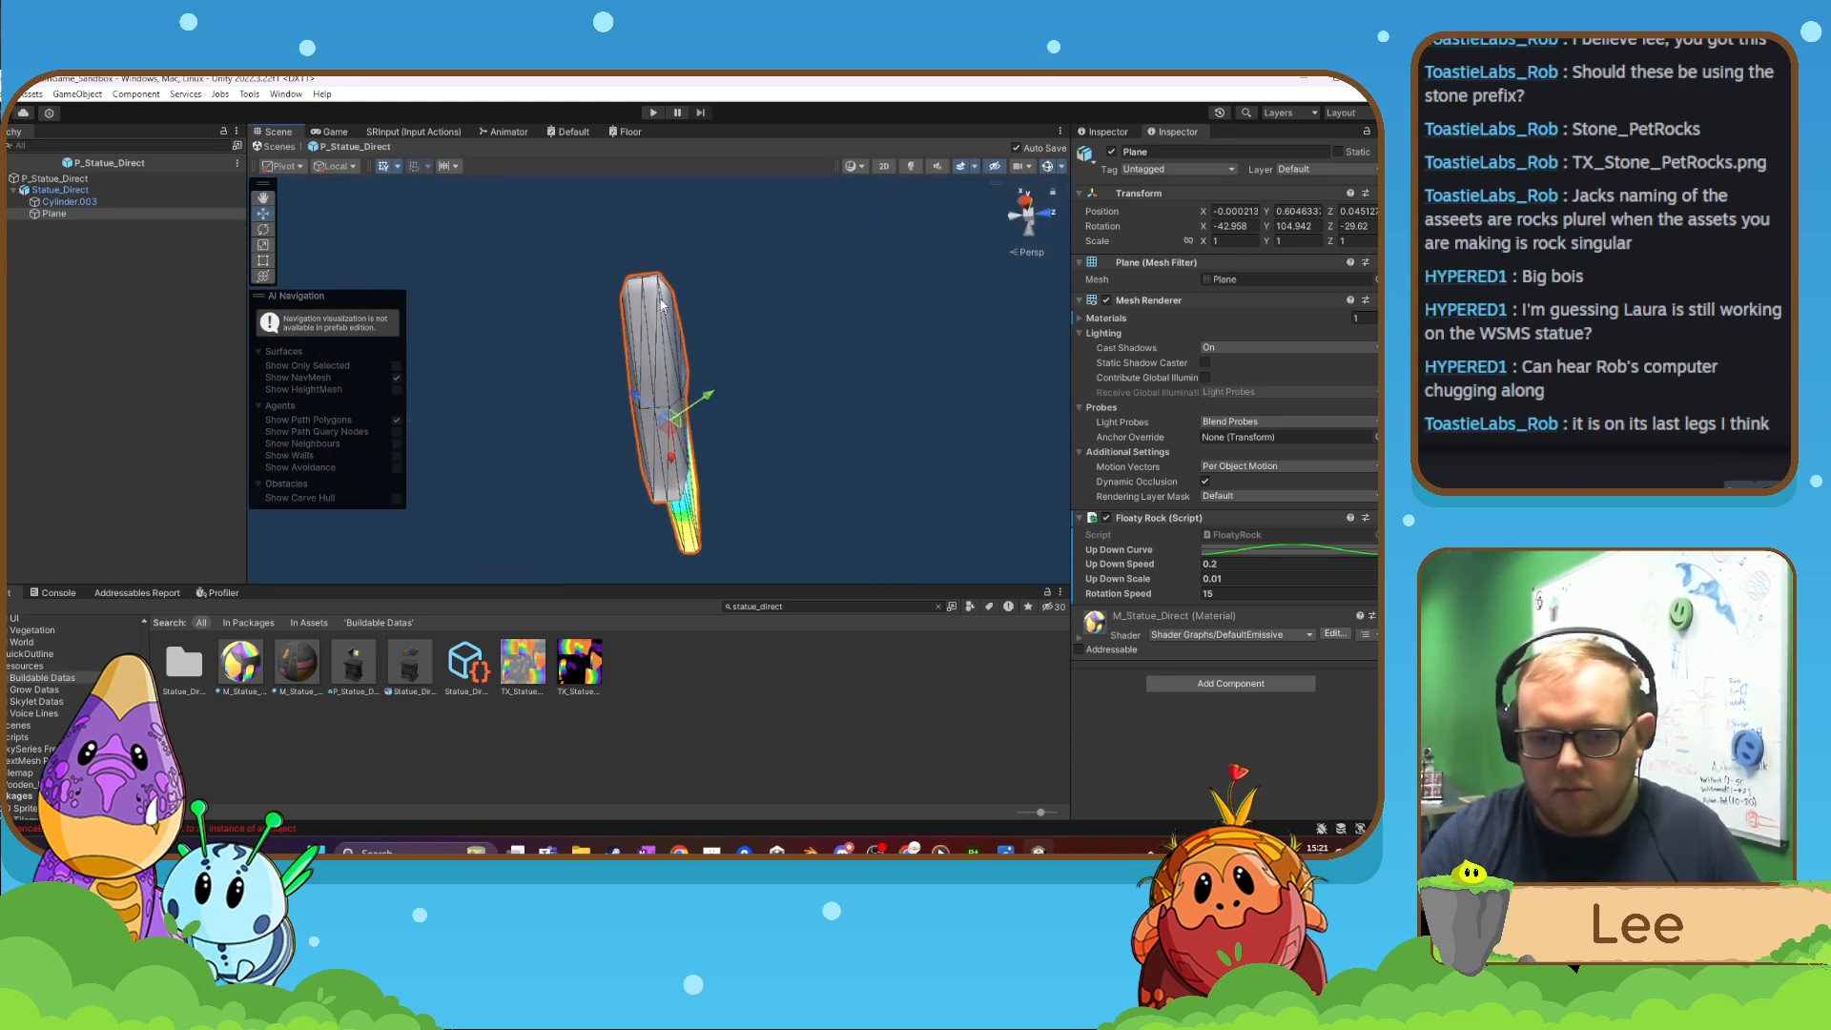
right_click_drag(664, 306, 688, 432)
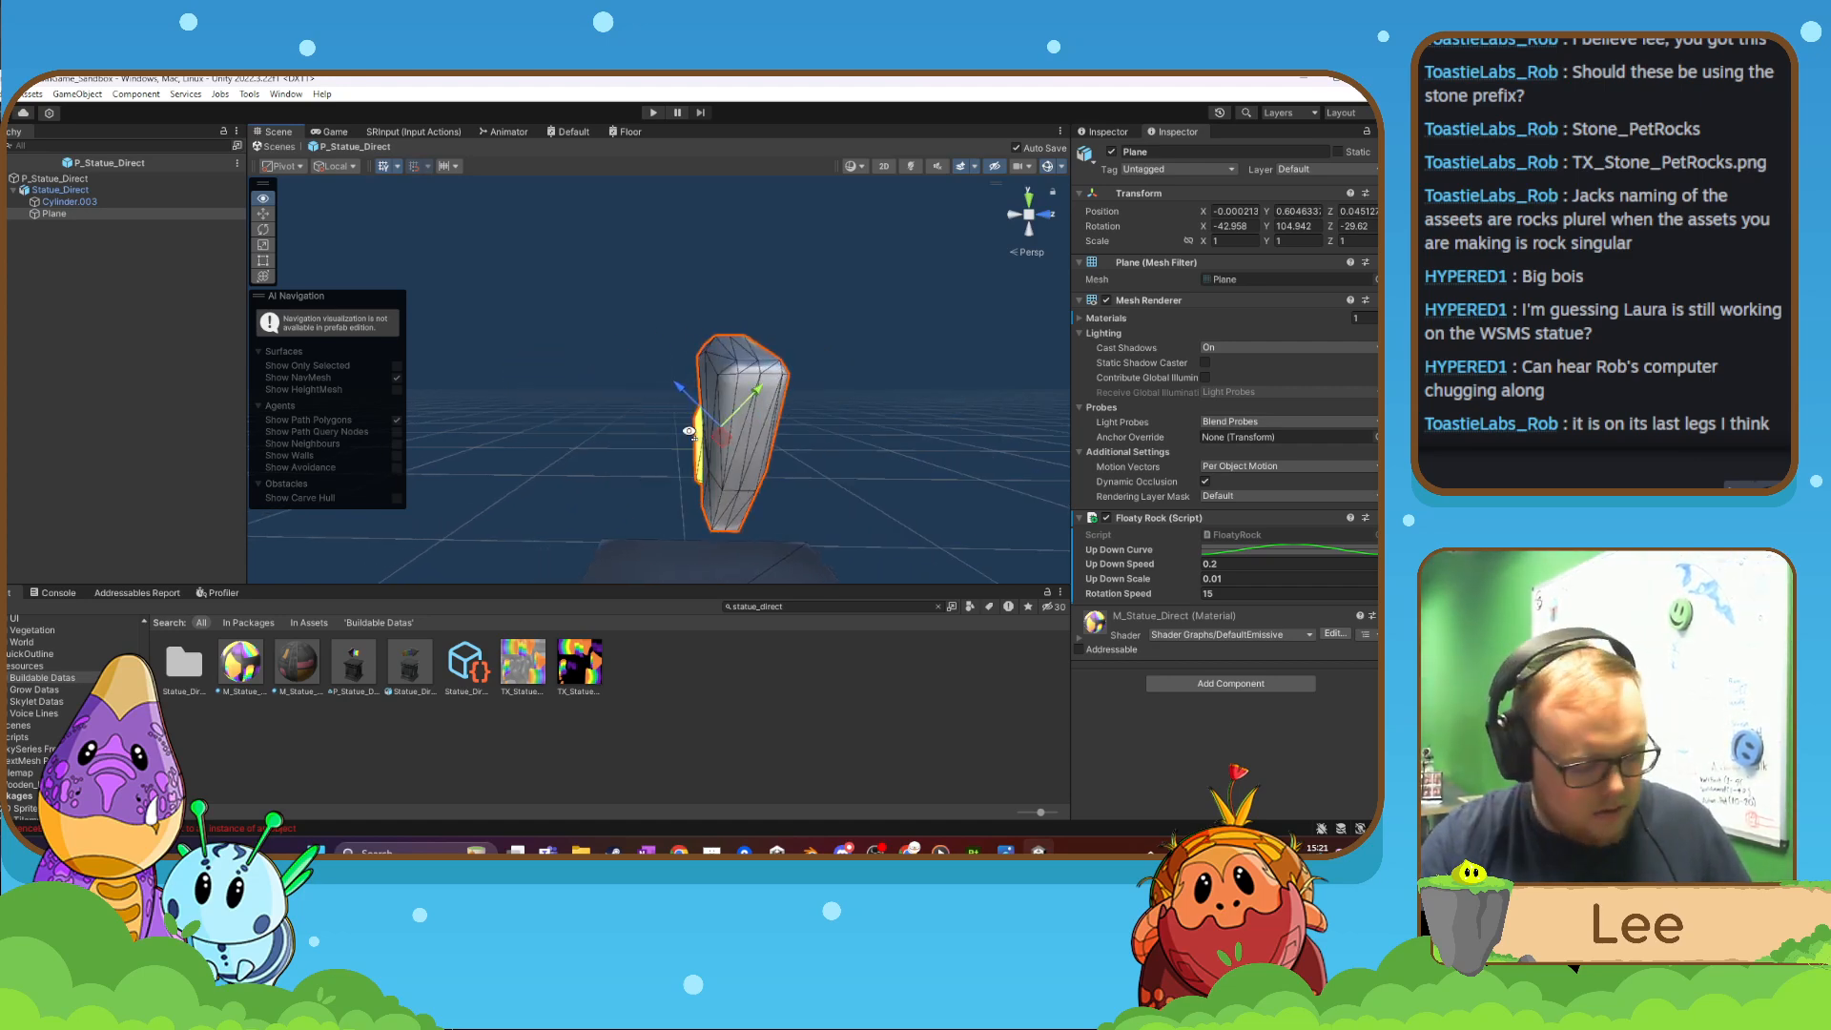
key("super+shift+s")
left_click_drag(637, 308, 806, 578)
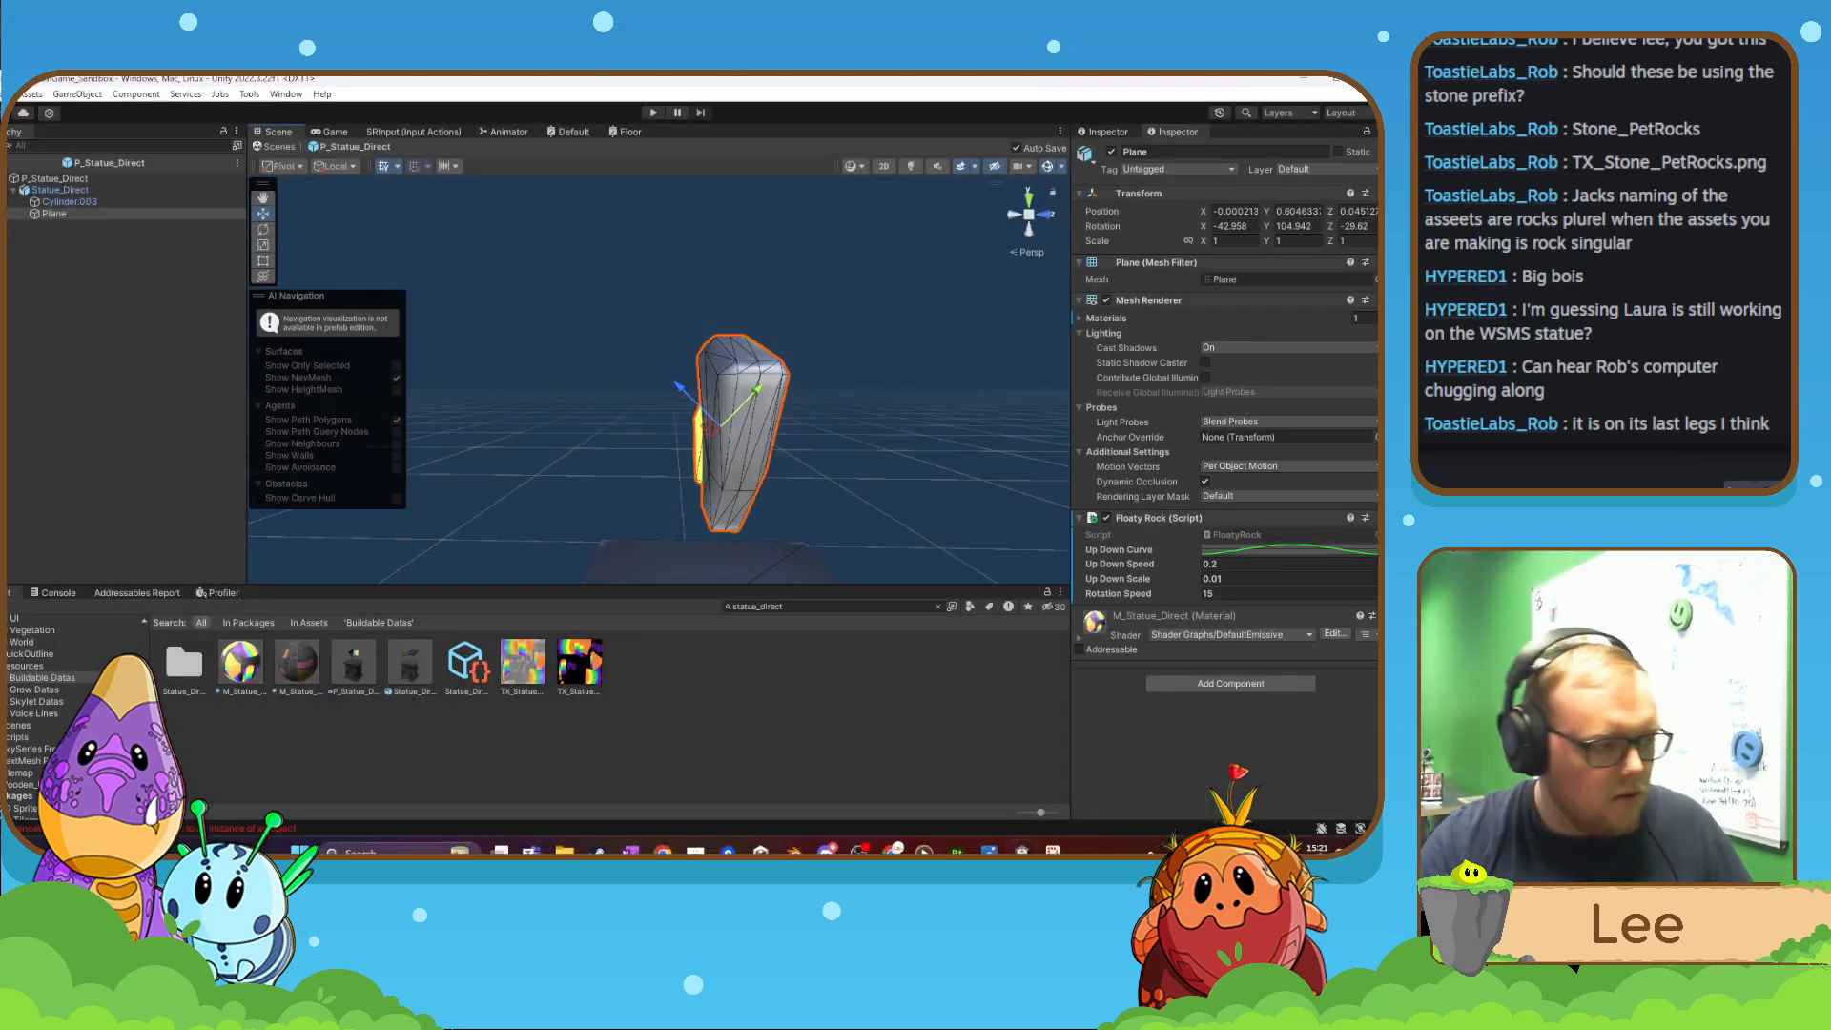
key("super+d")
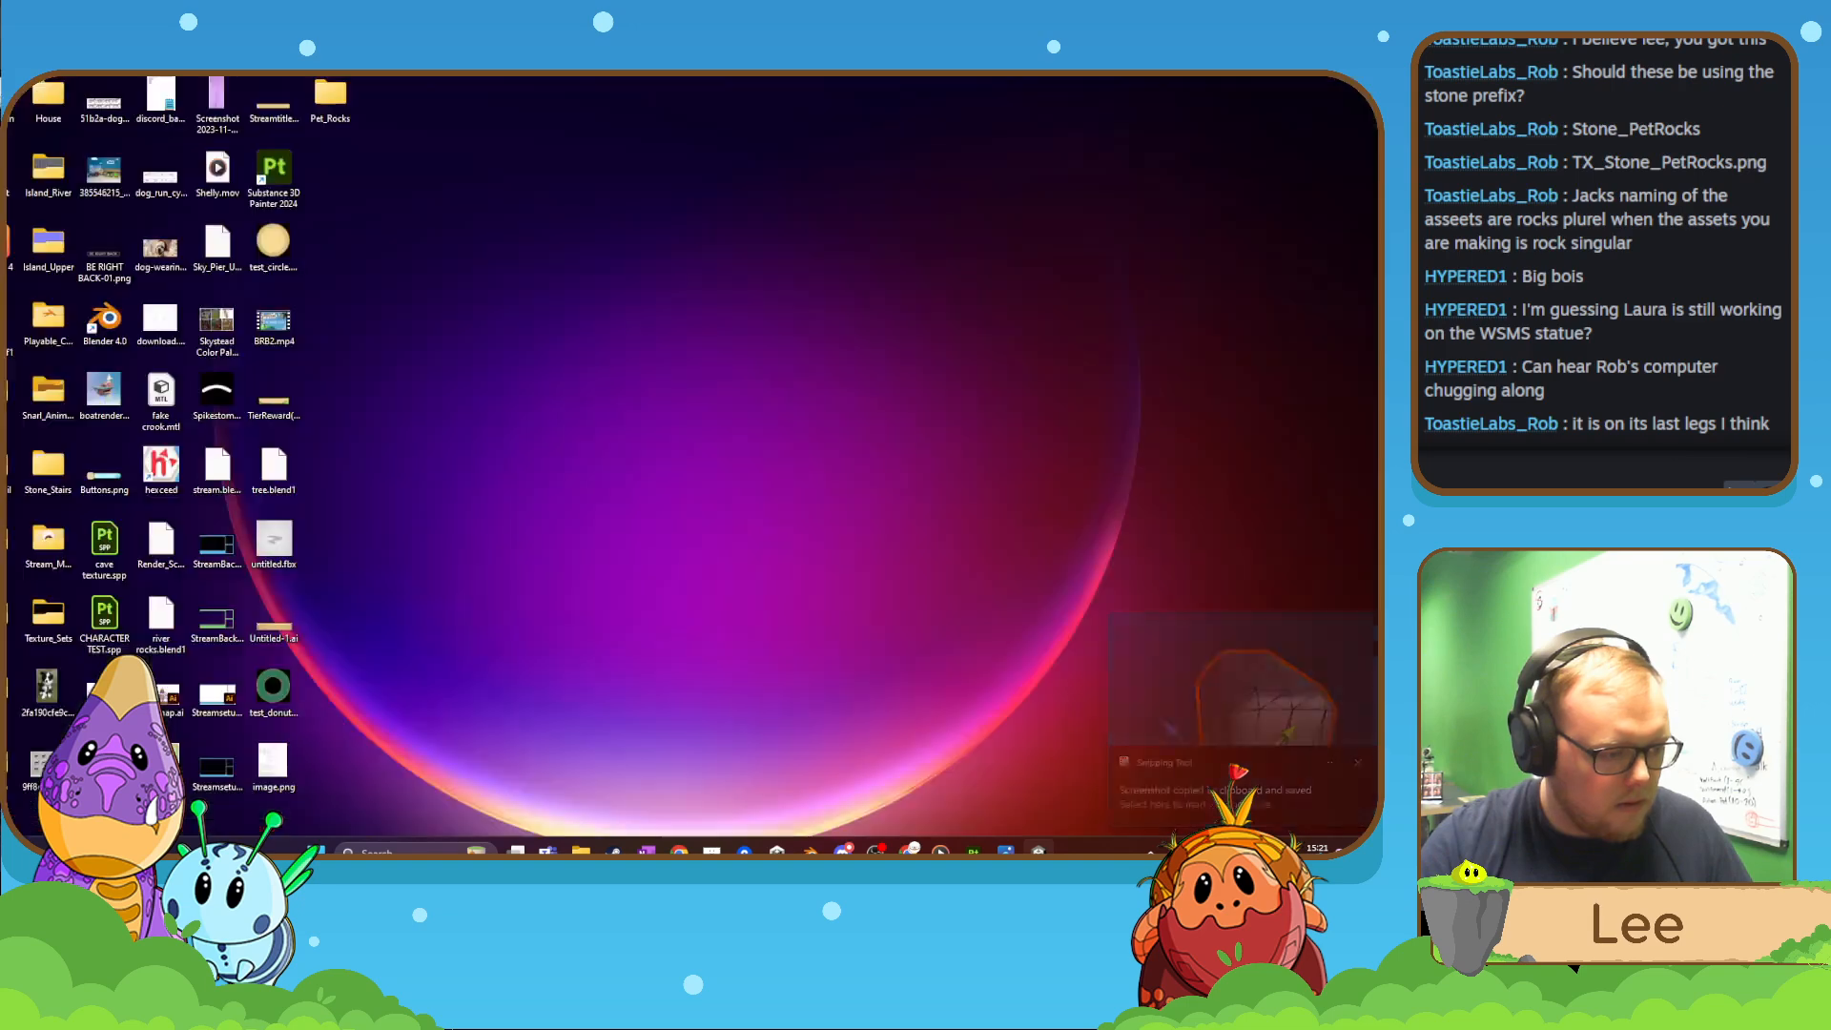
key("super+d")
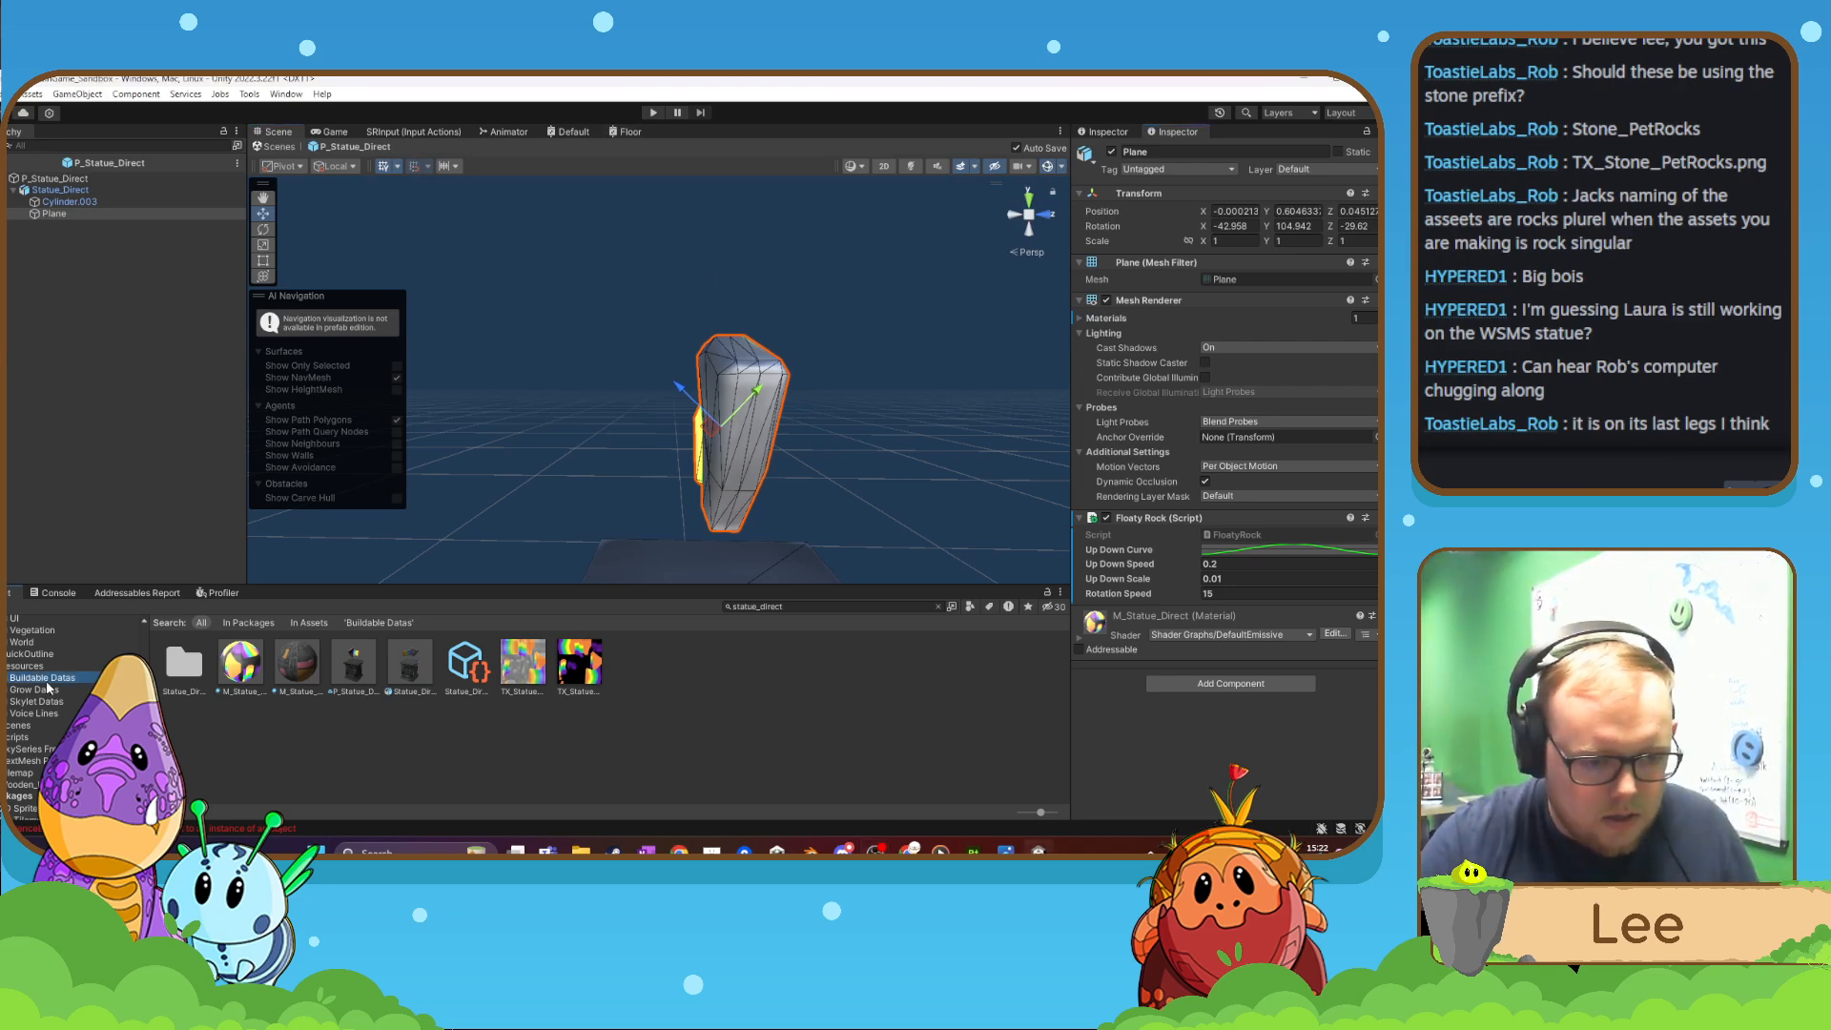
- Open the Assets/Art/3D/Buildable folder in the project assets
scroll(47, 687, "up", 10)
scroll(38, 734, "down", 10)
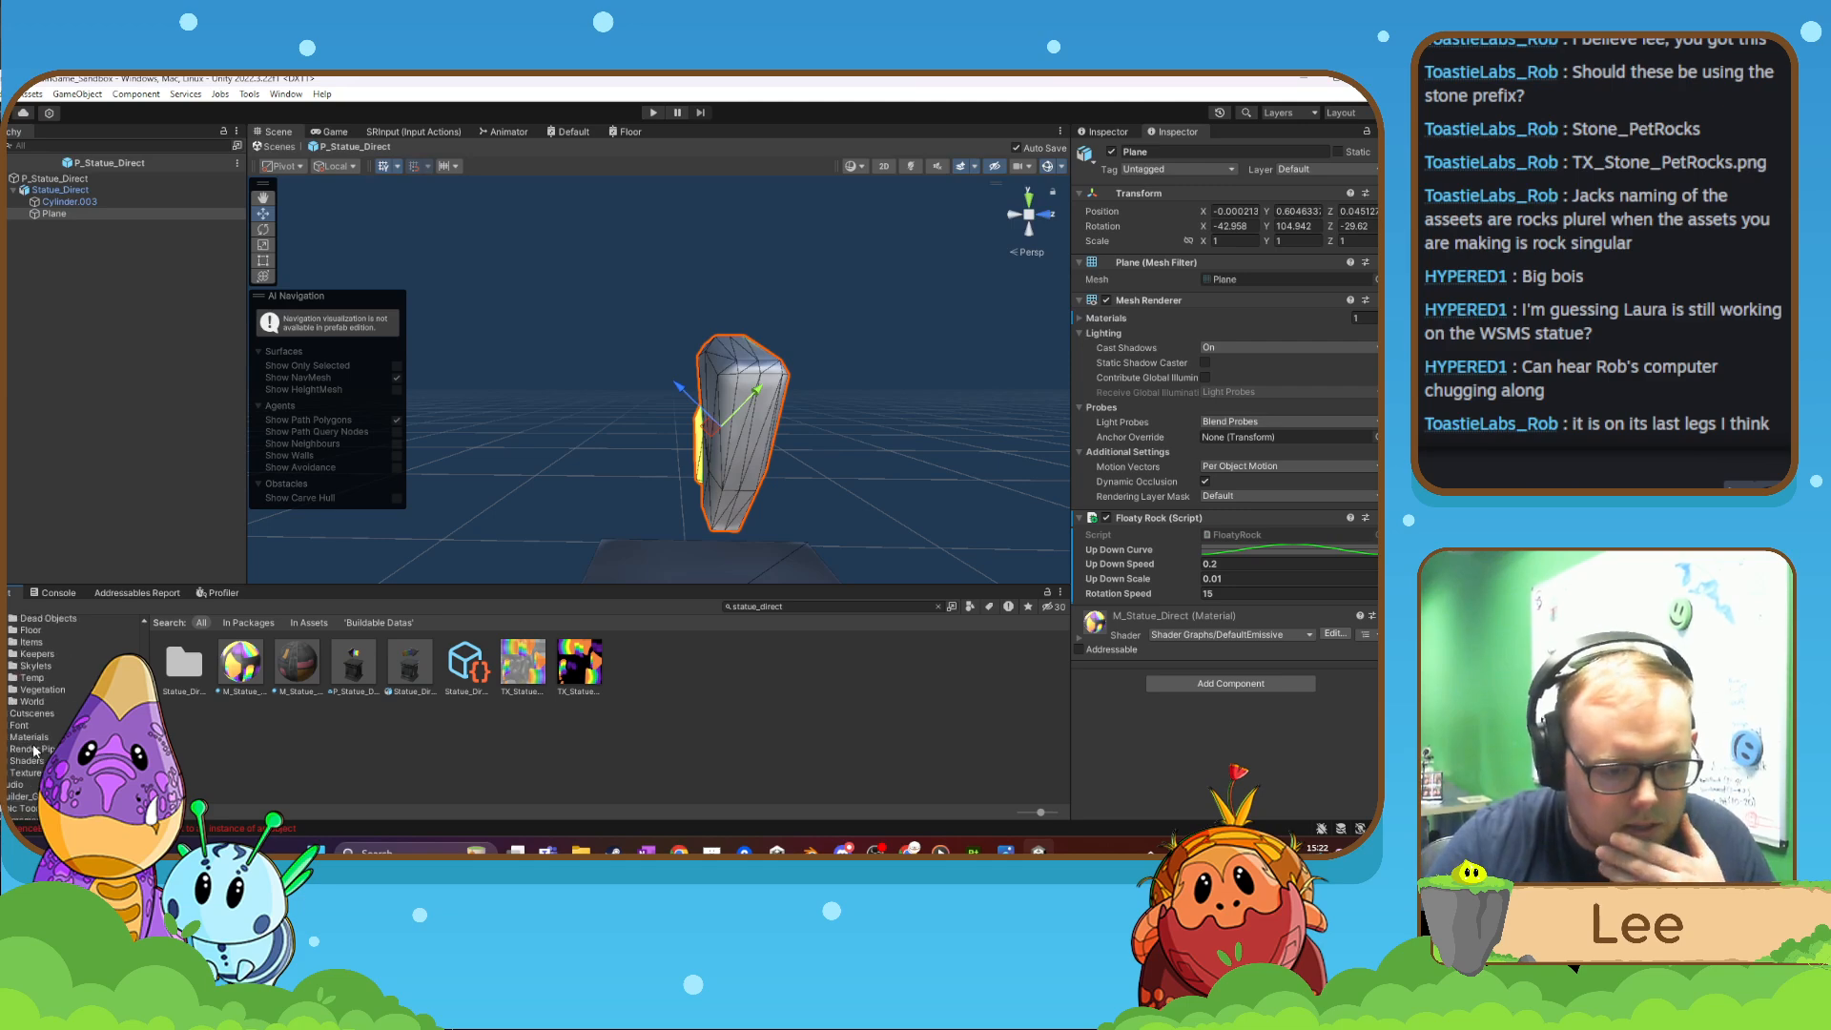
scroll(43, 725, "up", 15)
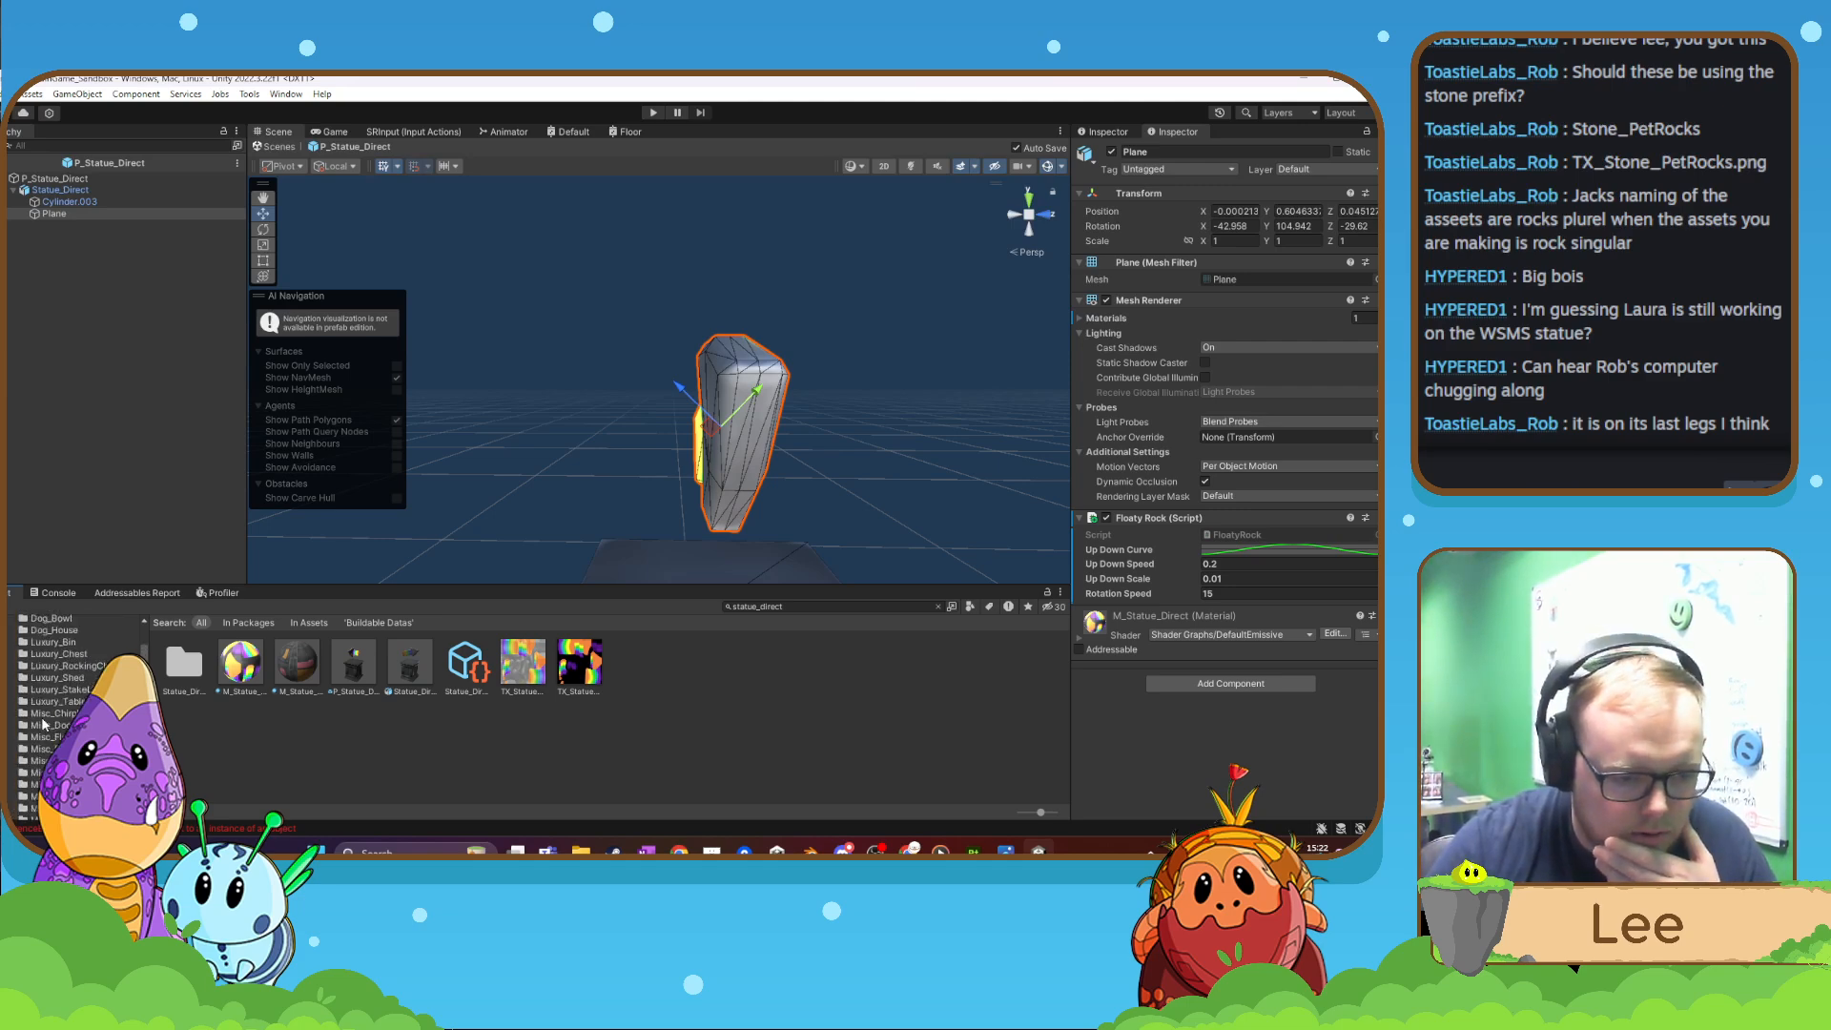
left_click(44, 711)
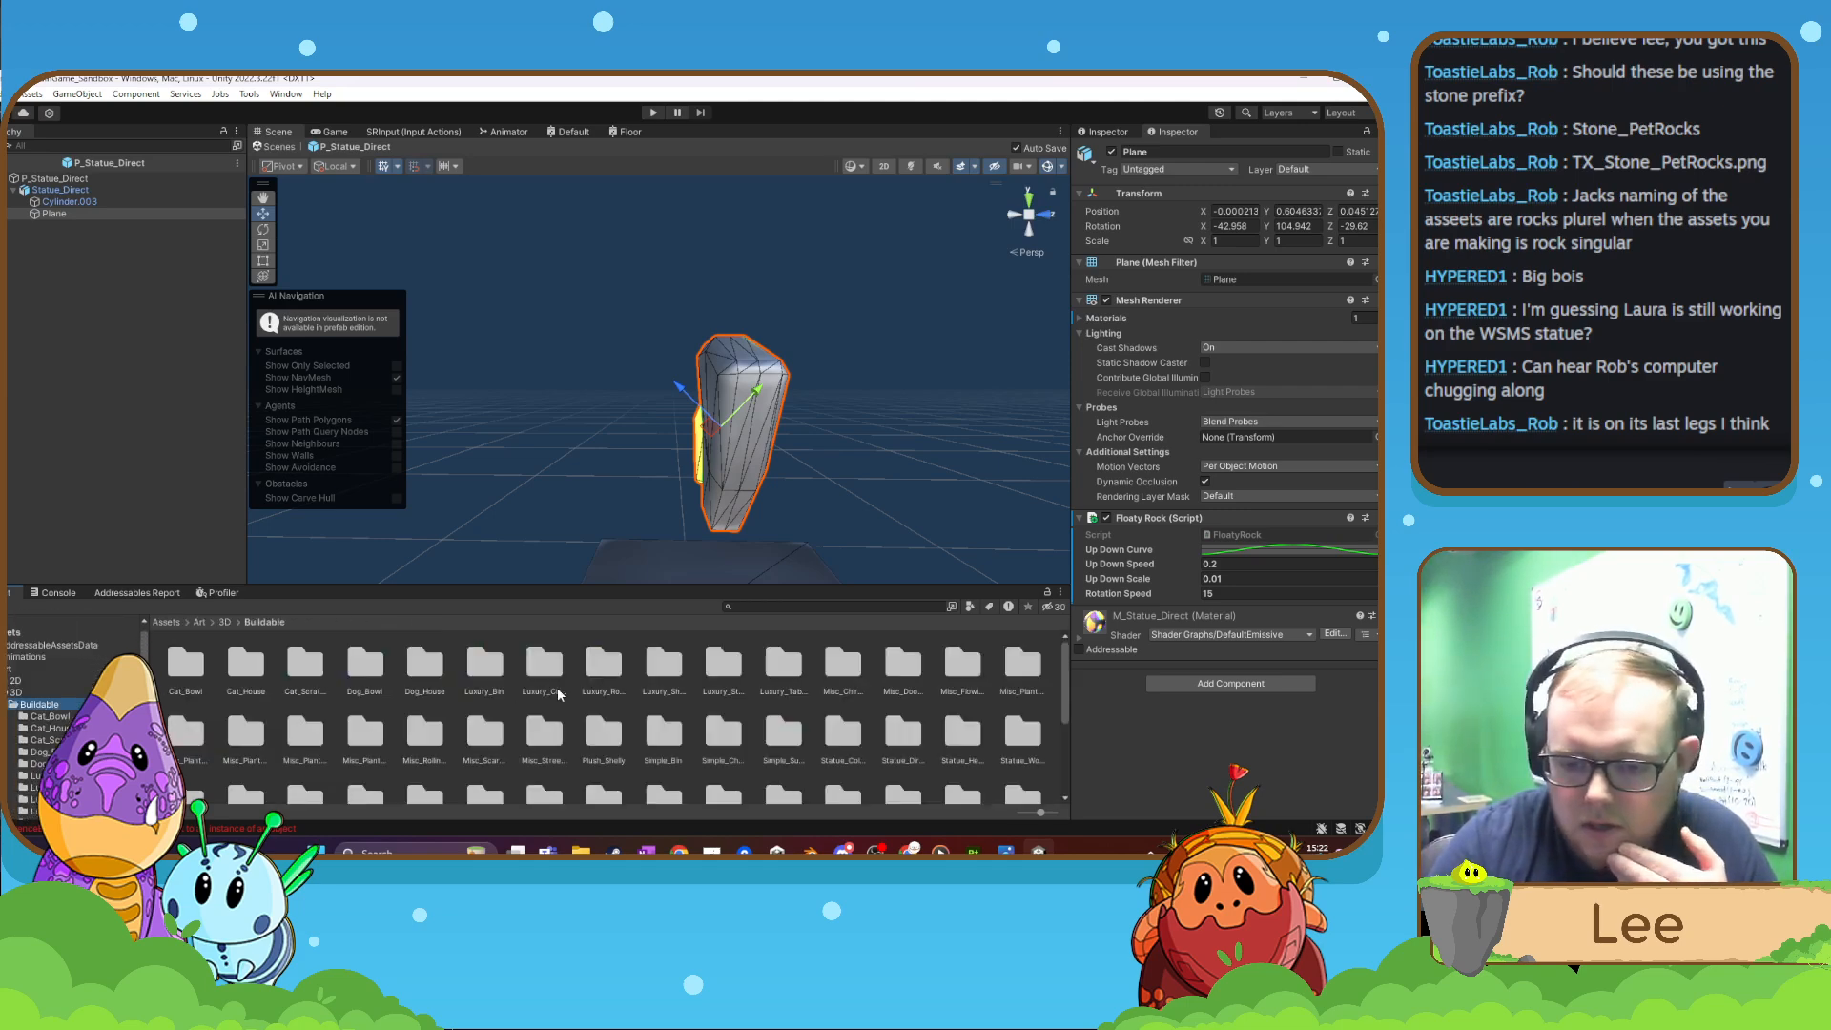
- Create a folder named Statue_WSMS inside the Buildable folder
scroll(558, 694, "down", 1)
scroll(747, 763, "down", 2)
right_click(747, 763)
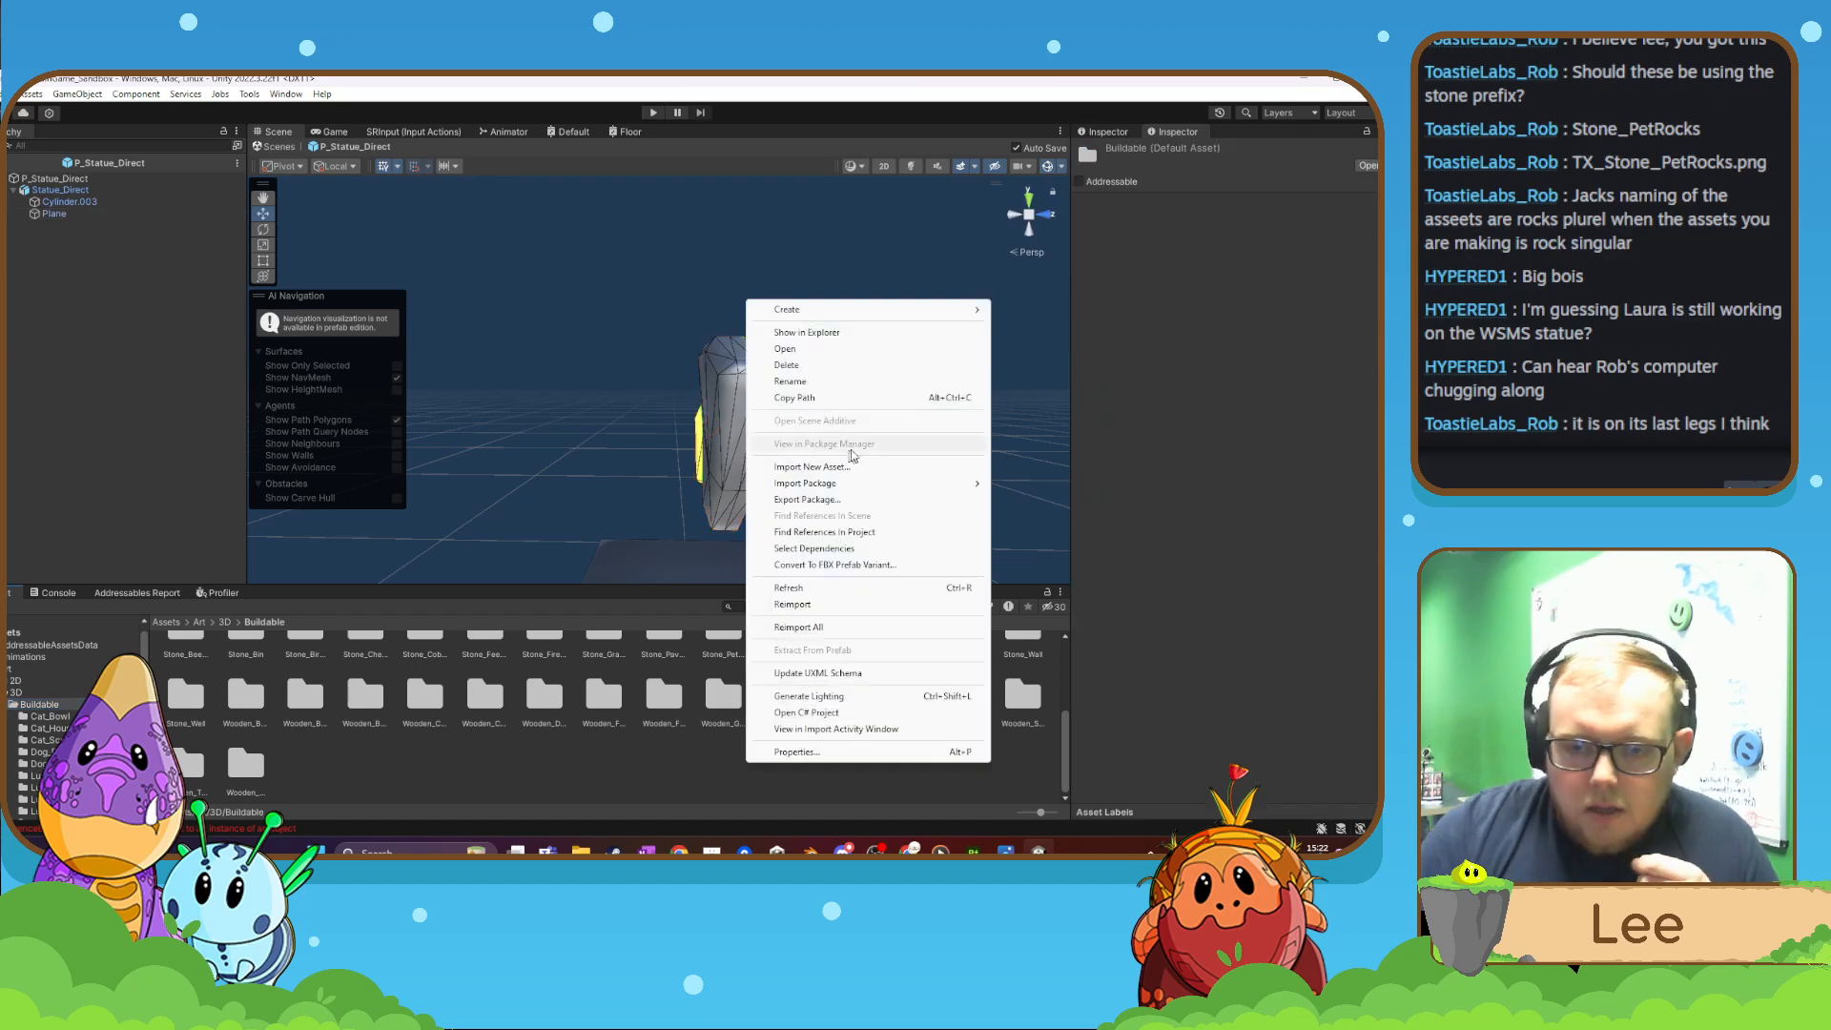
mouse_move(852, 315)
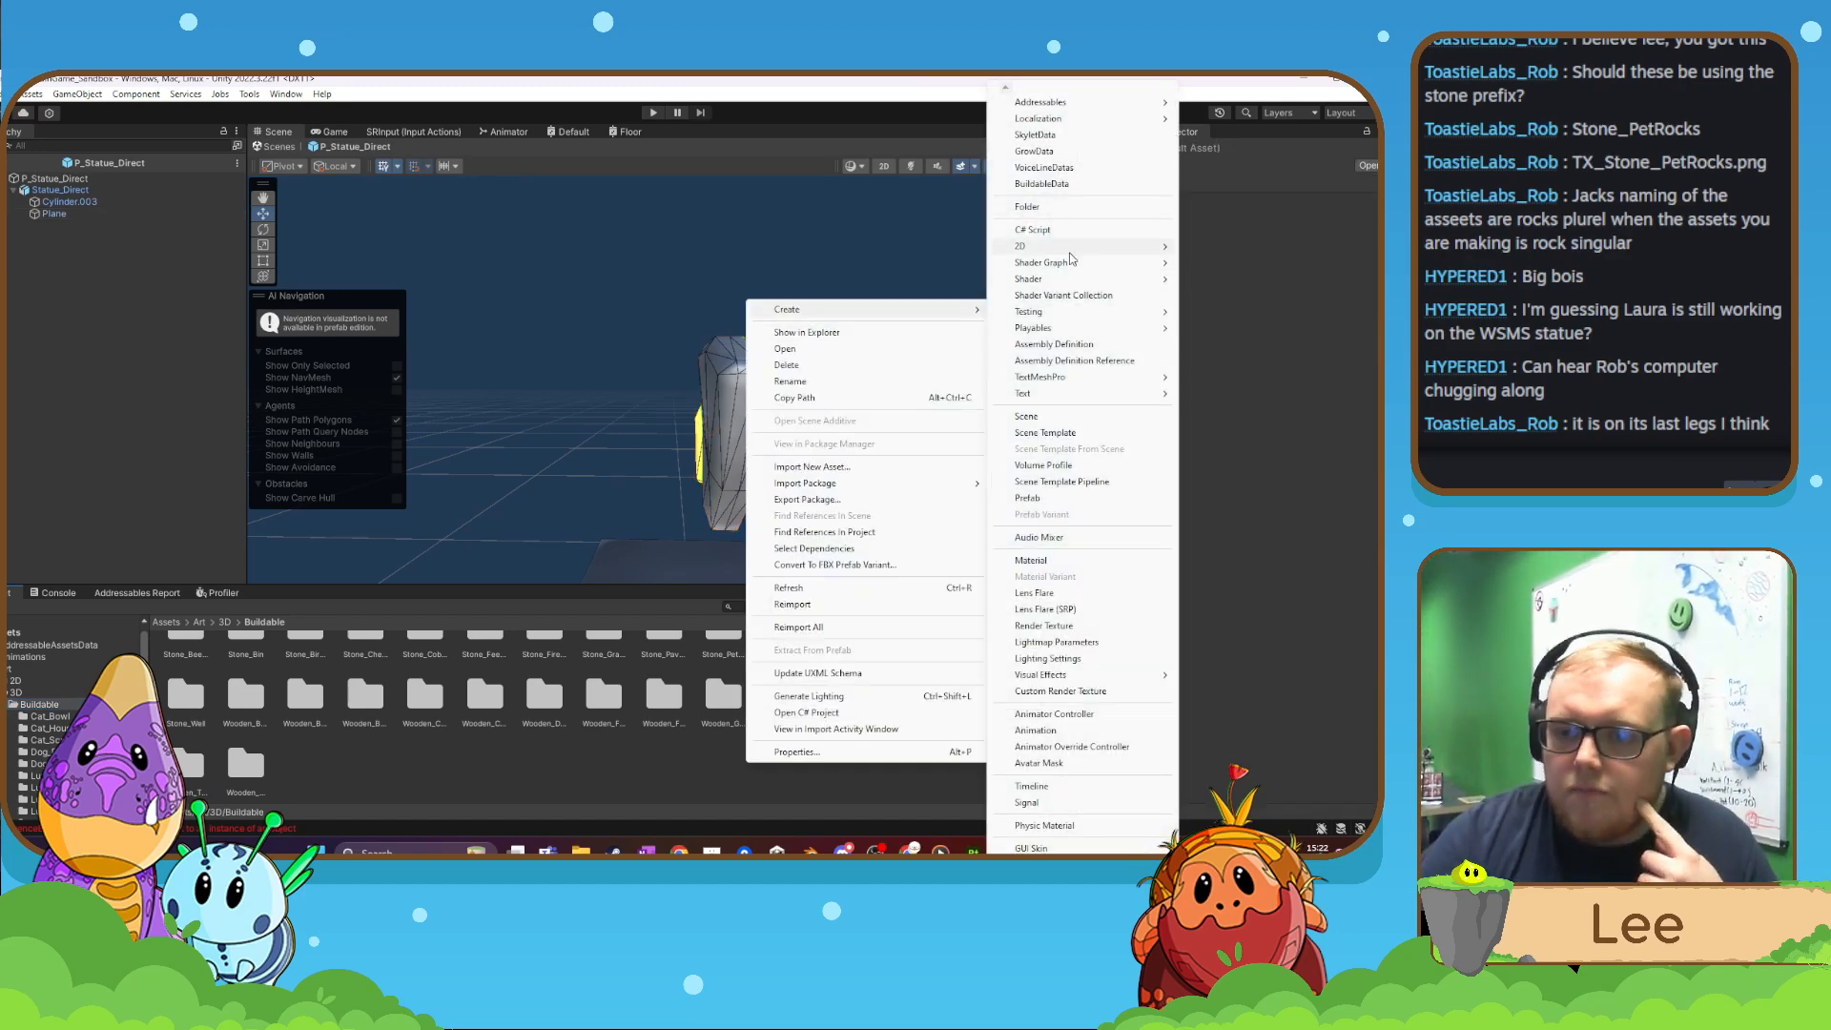
left_click(1031, 206)
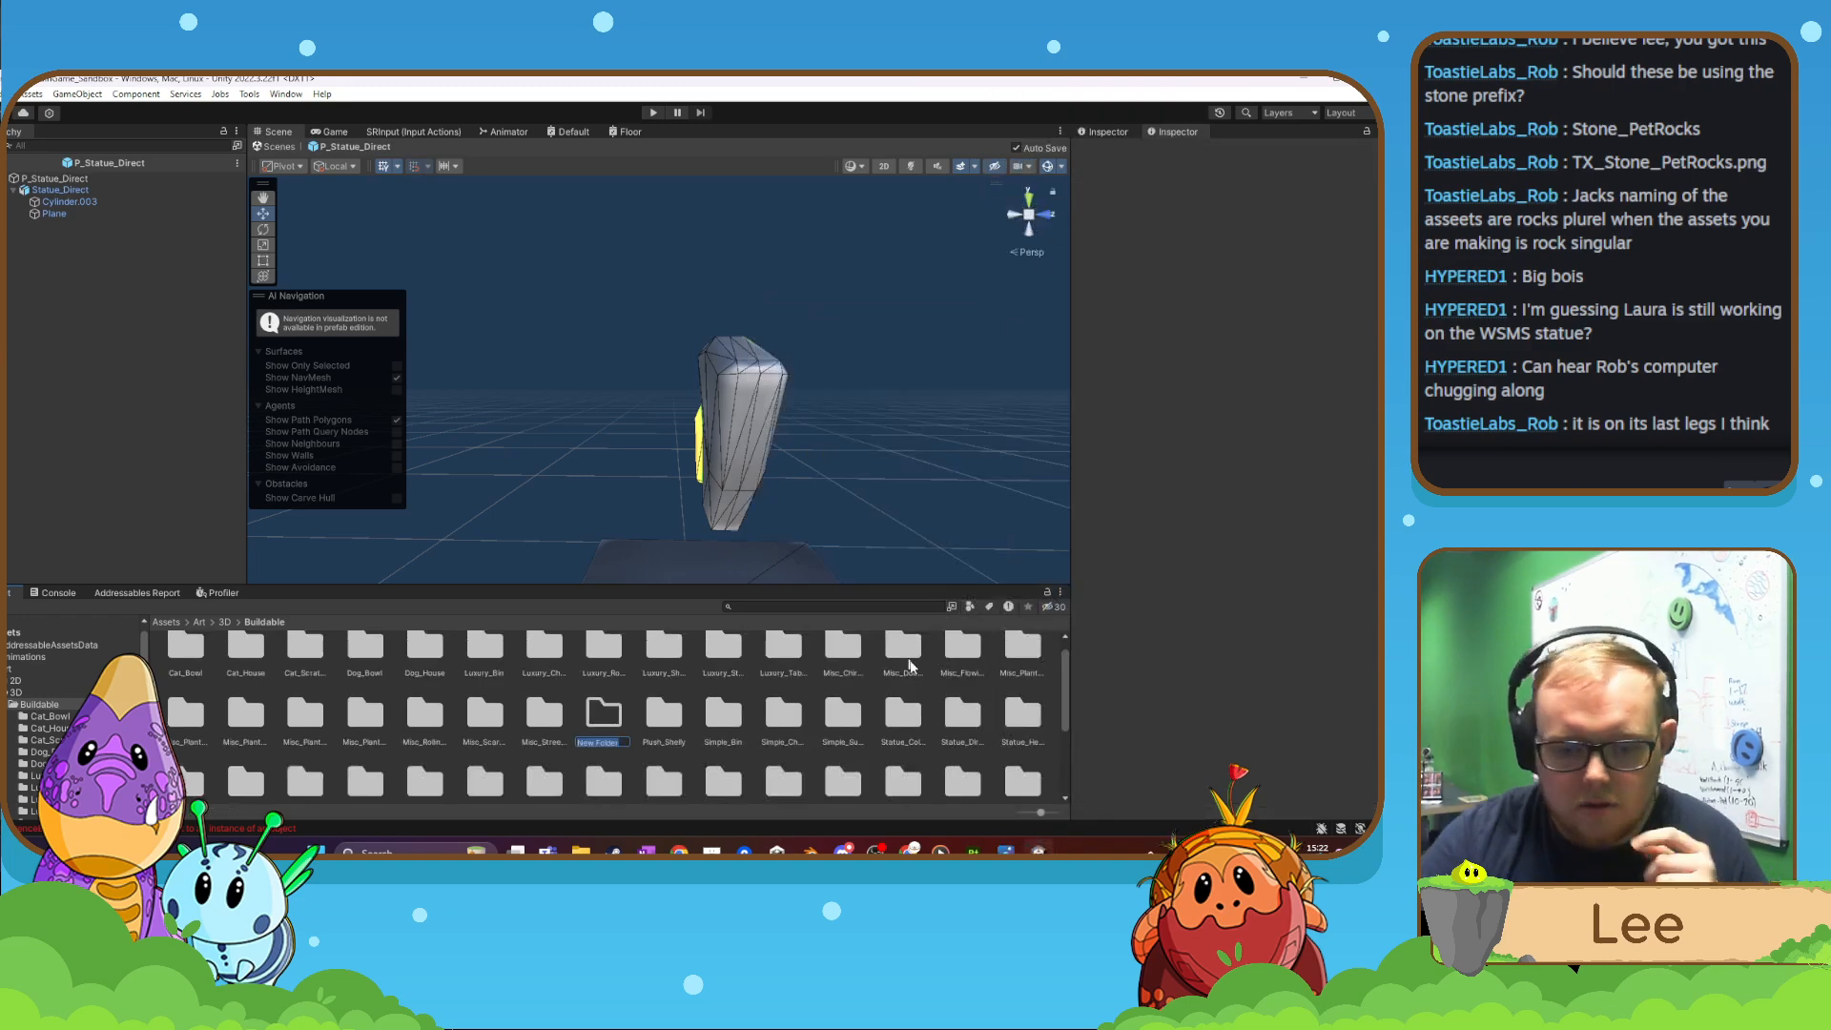
type("Statu")
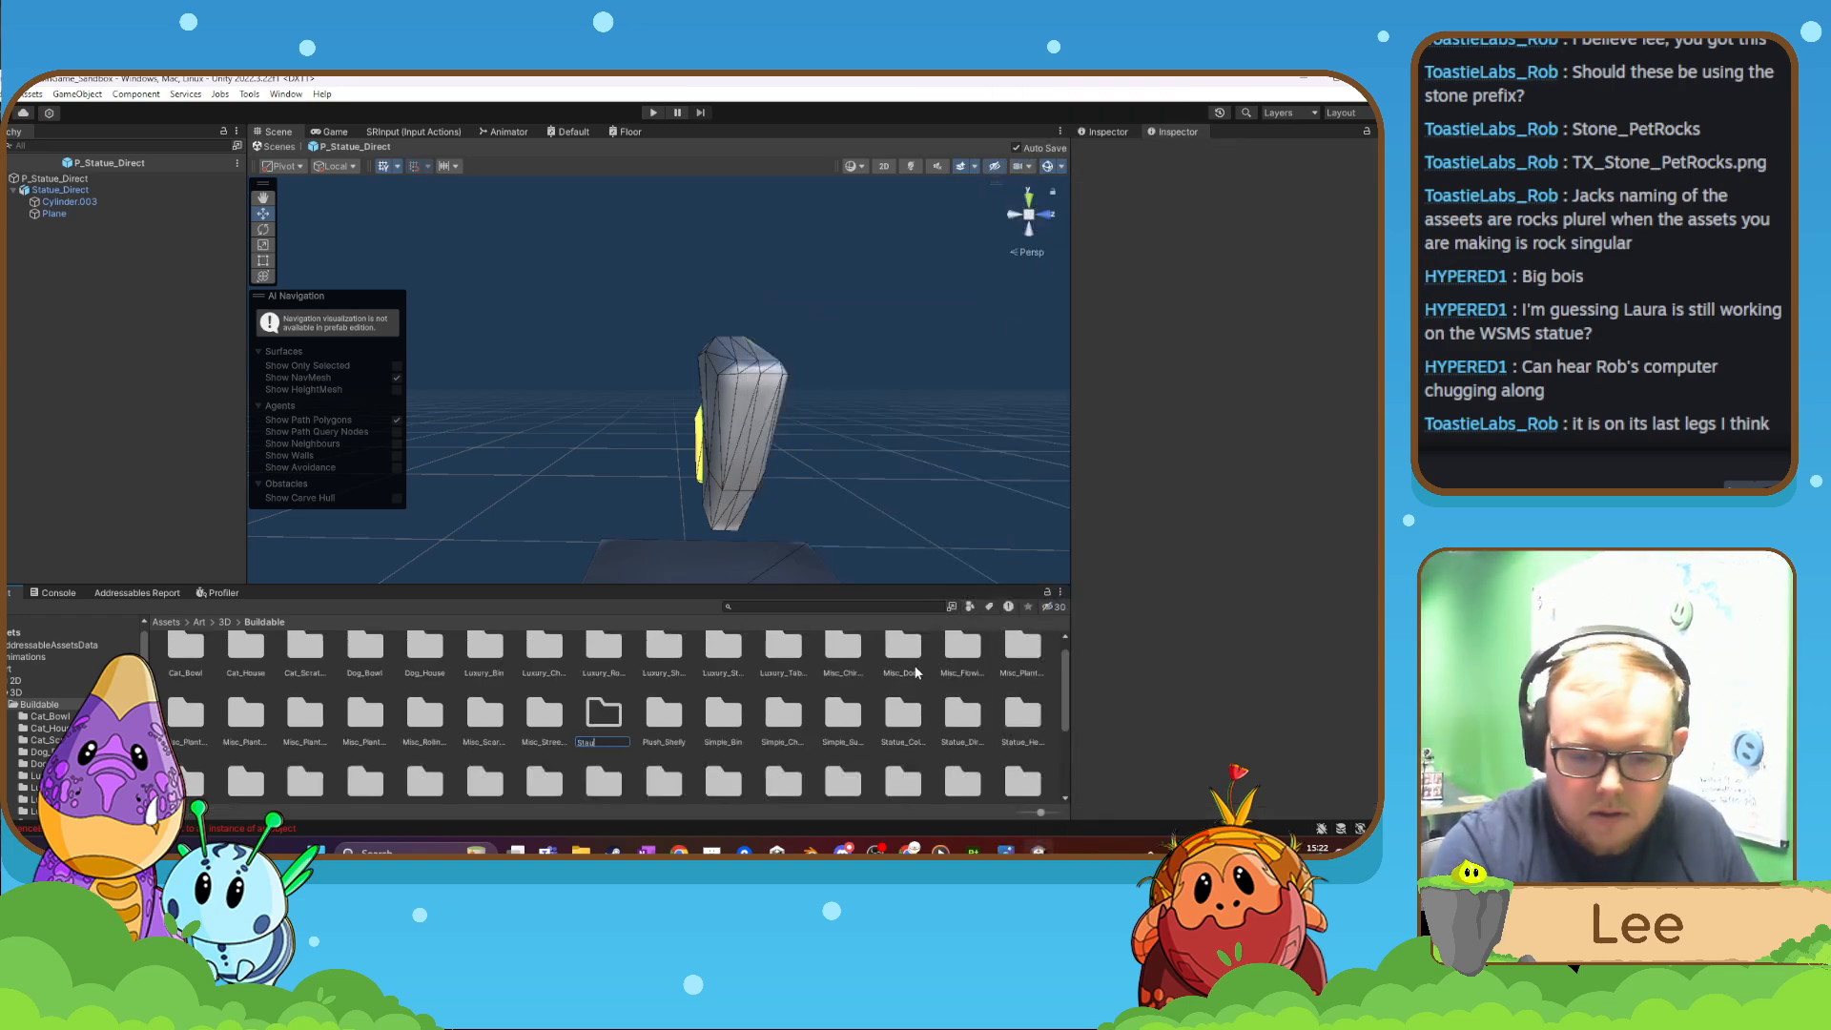
key("BackSpace")
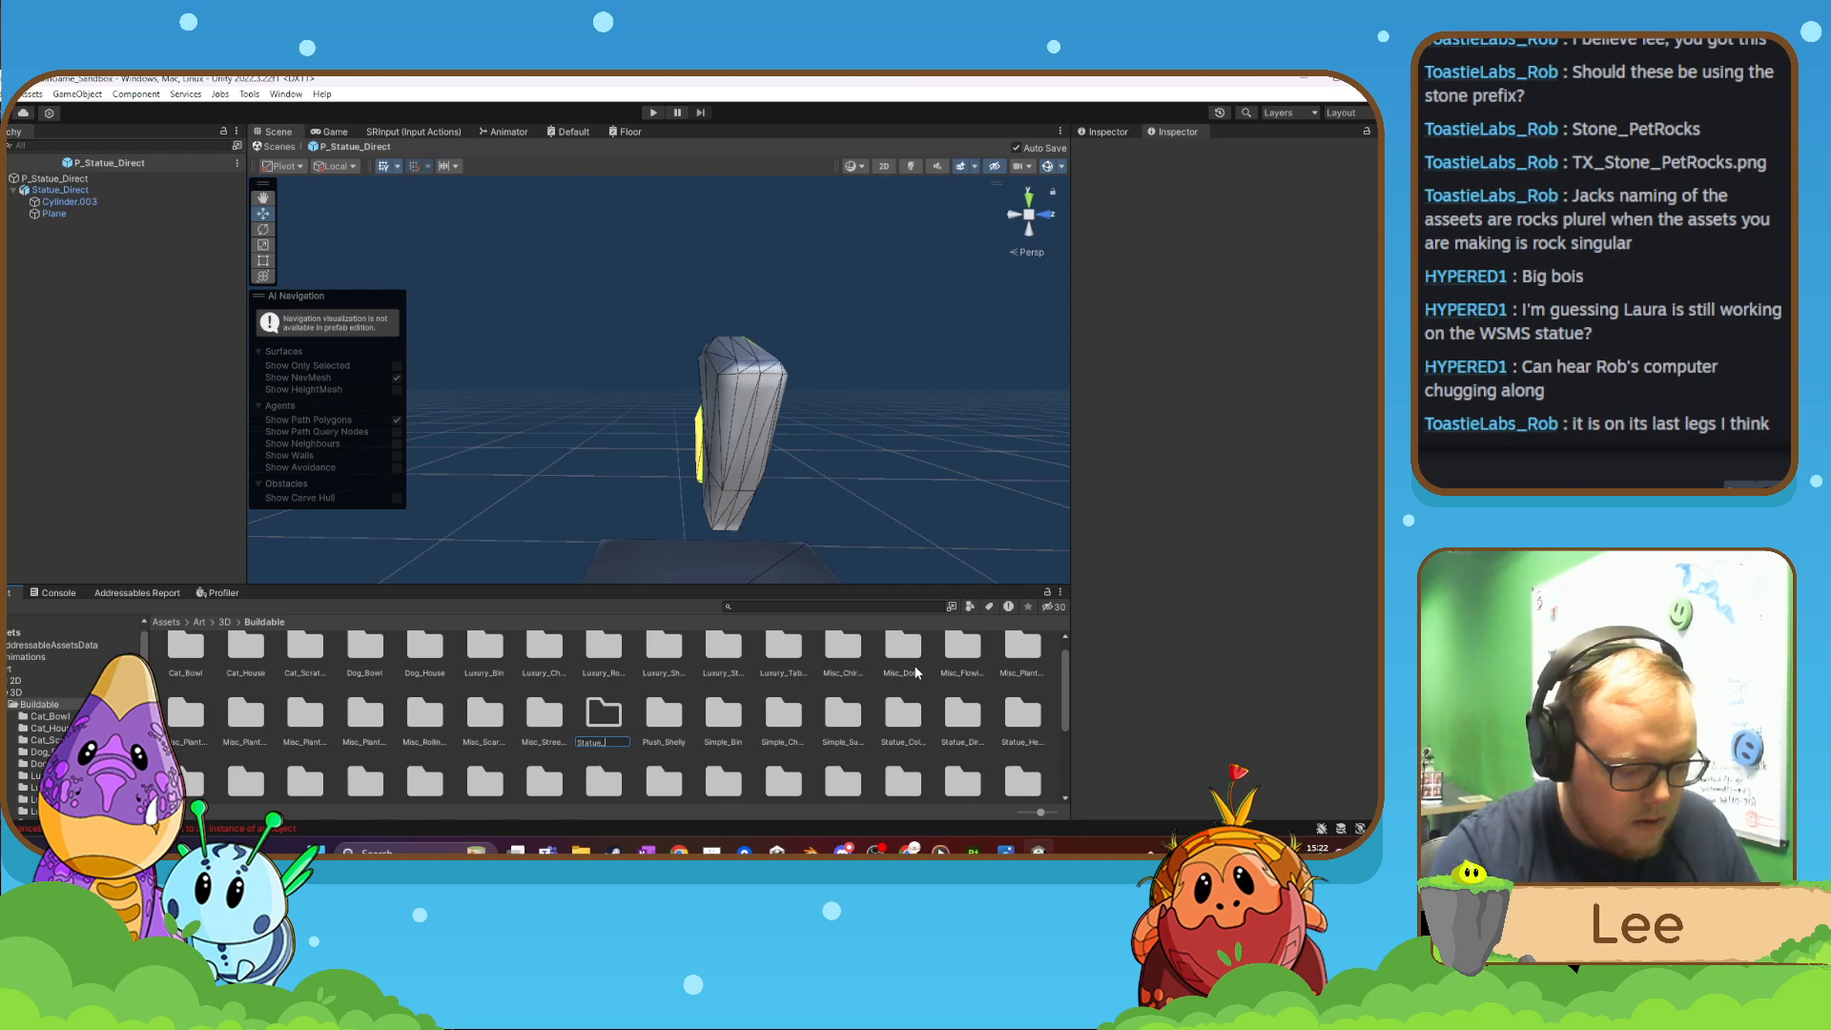
type("tue_WSMS")
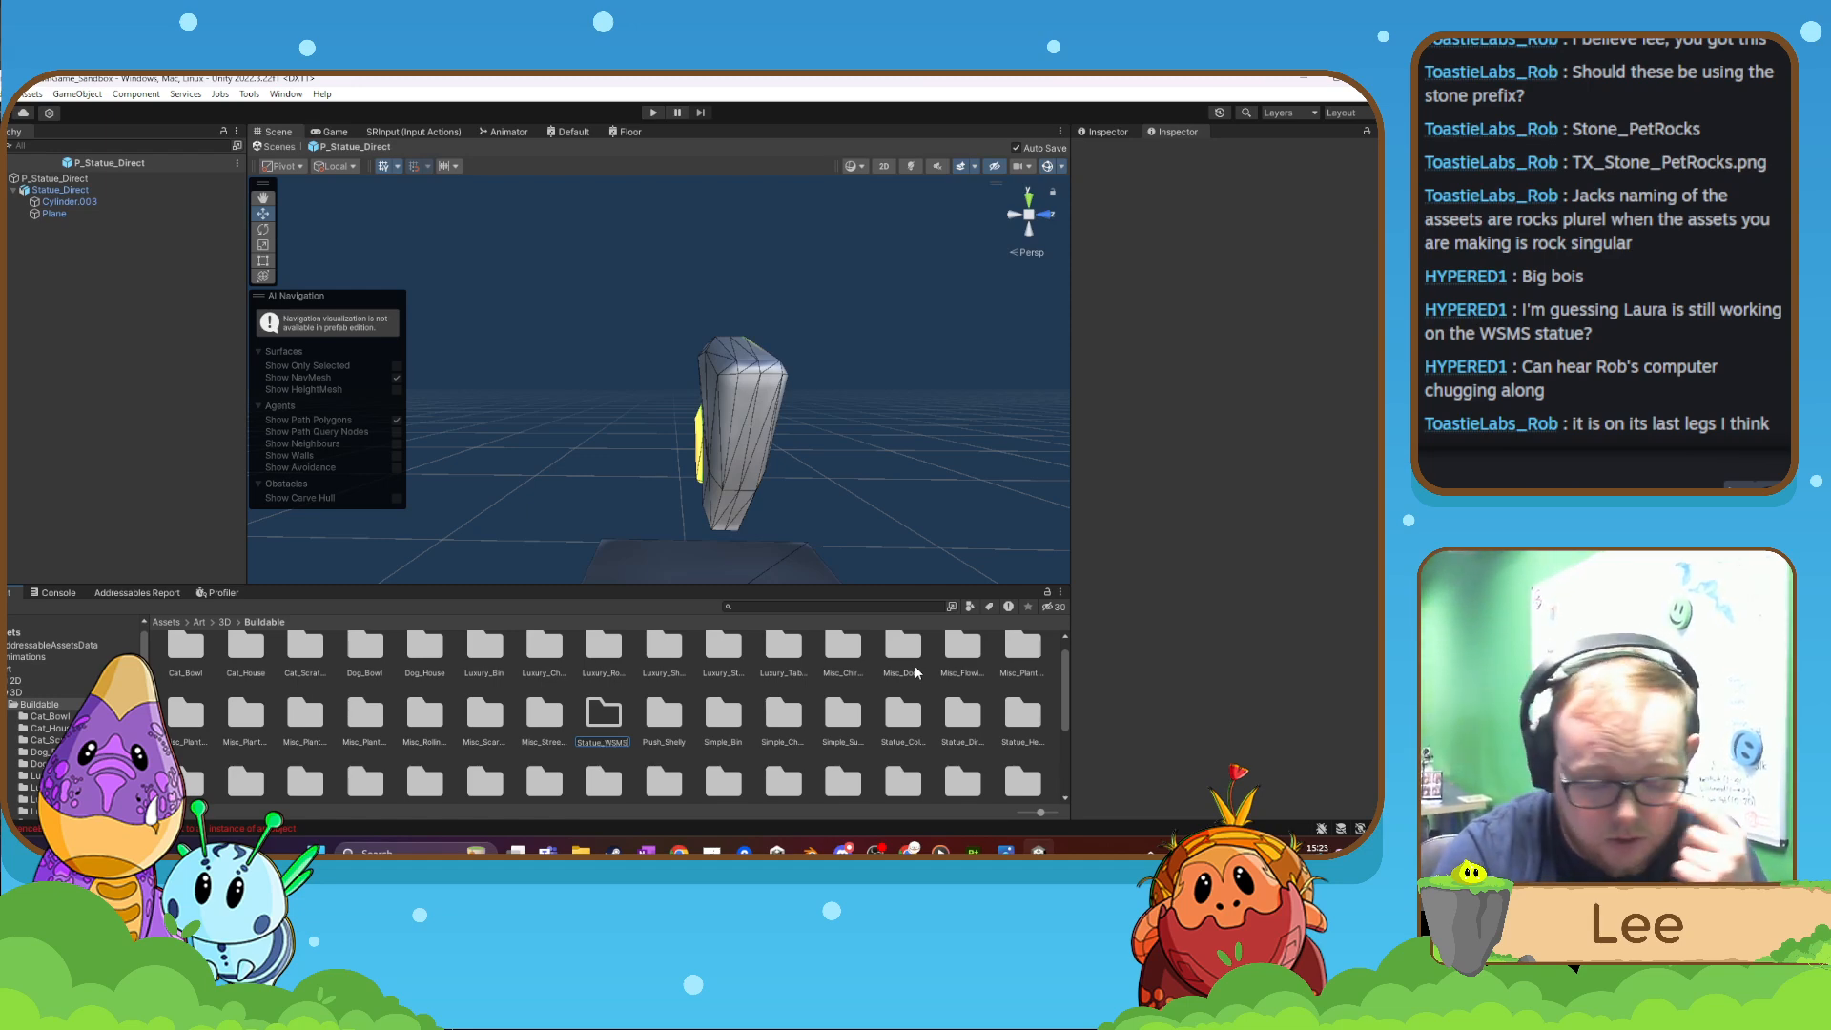
key("Return")
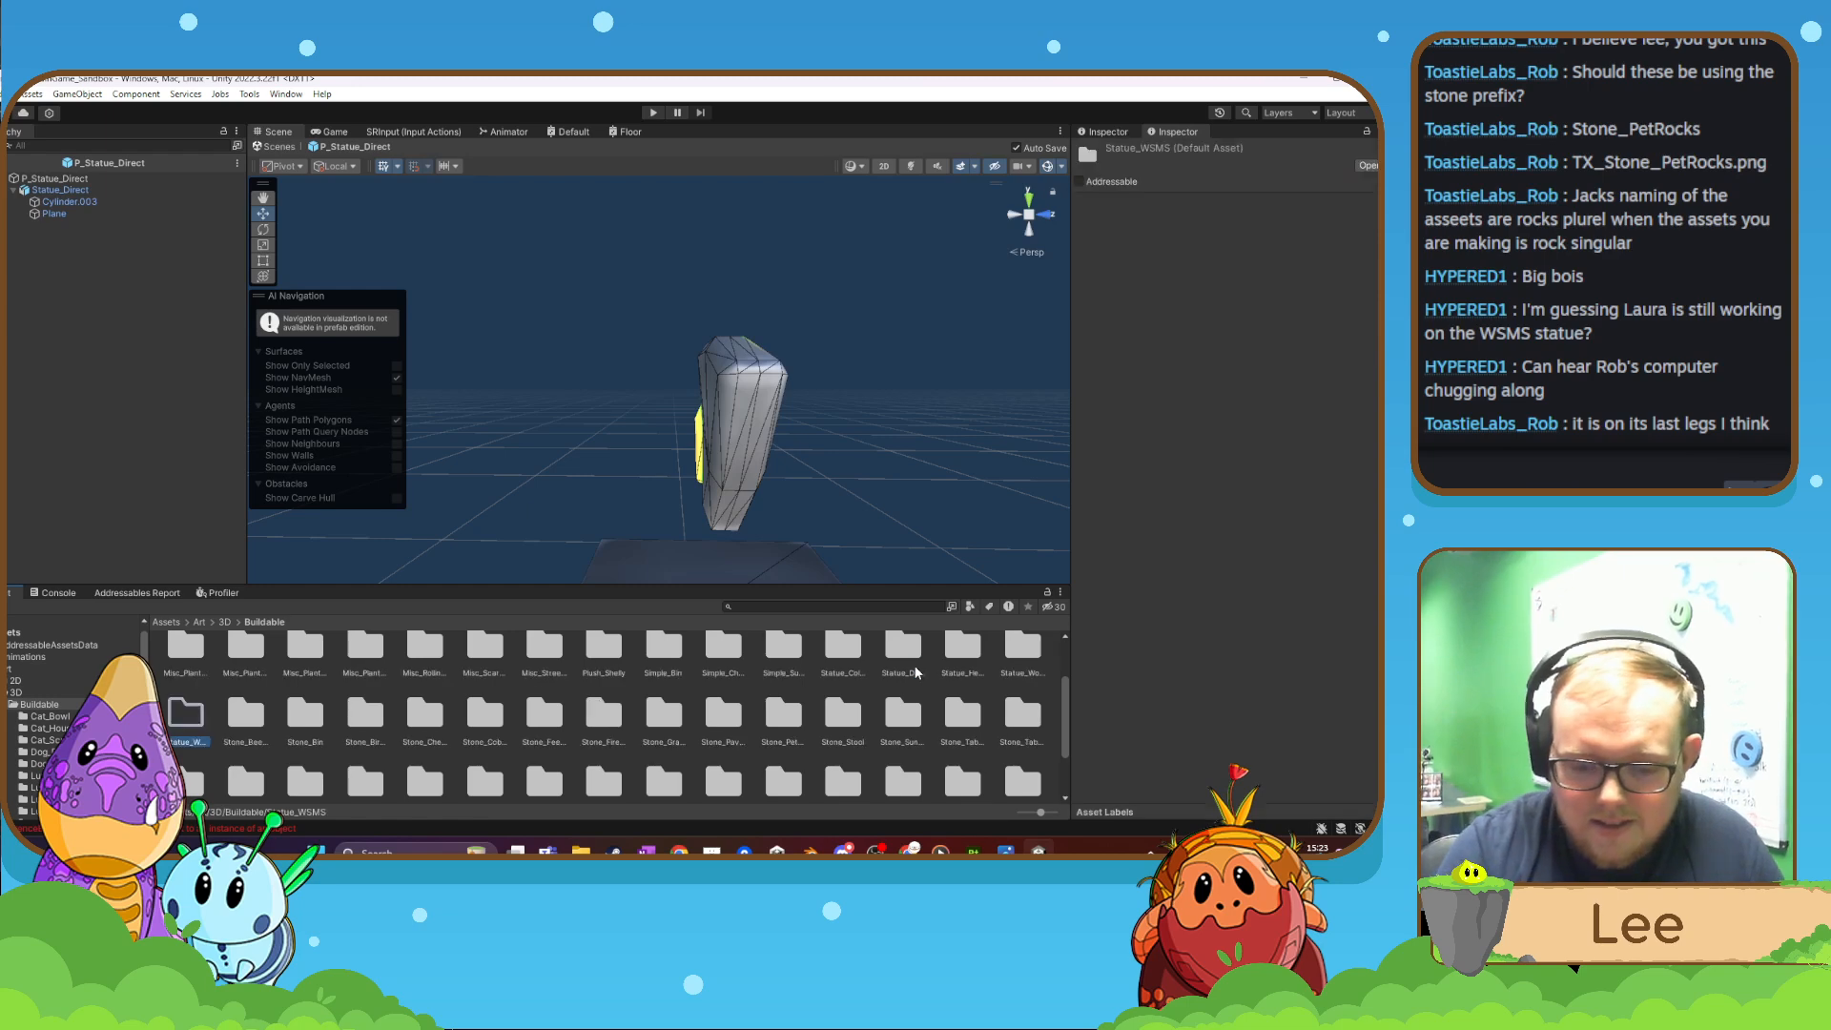
- Import the Statue_WSMS model and its two textures into the Statue_WSMS folder, and enable Read/Write on both textures
double_click(187, 716)
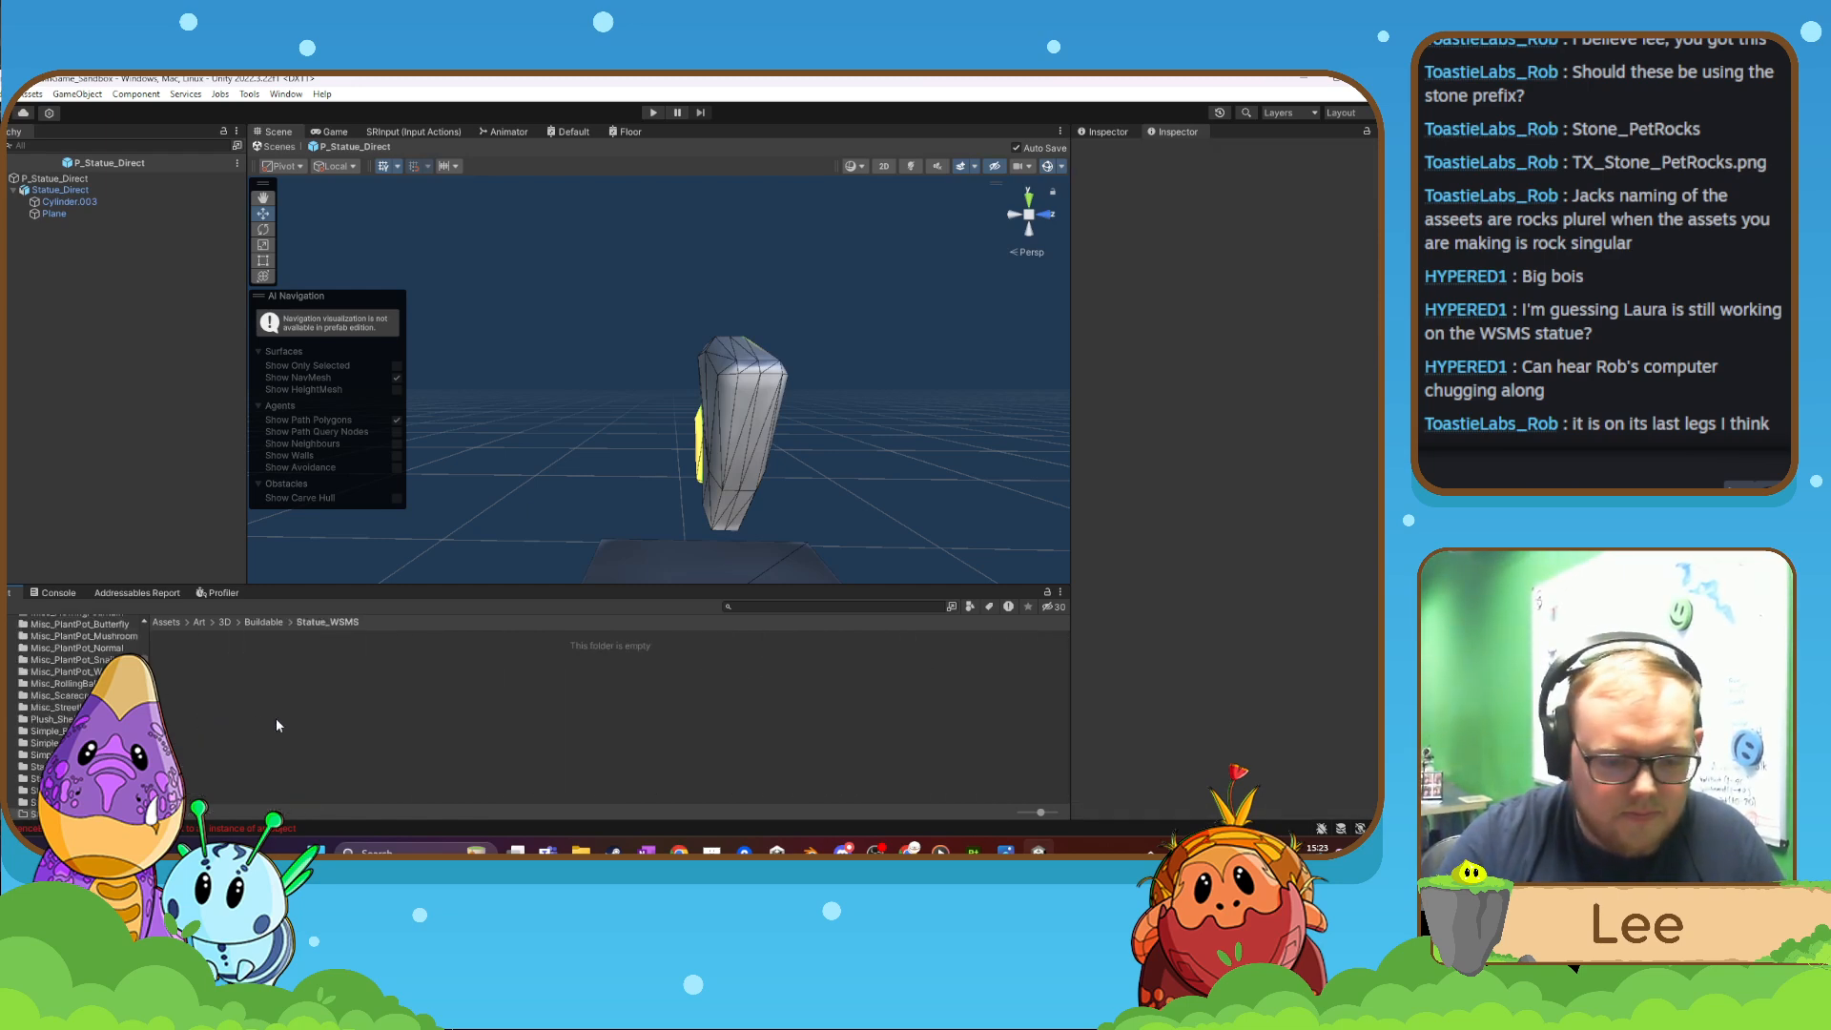
mouse_move(586, 847)
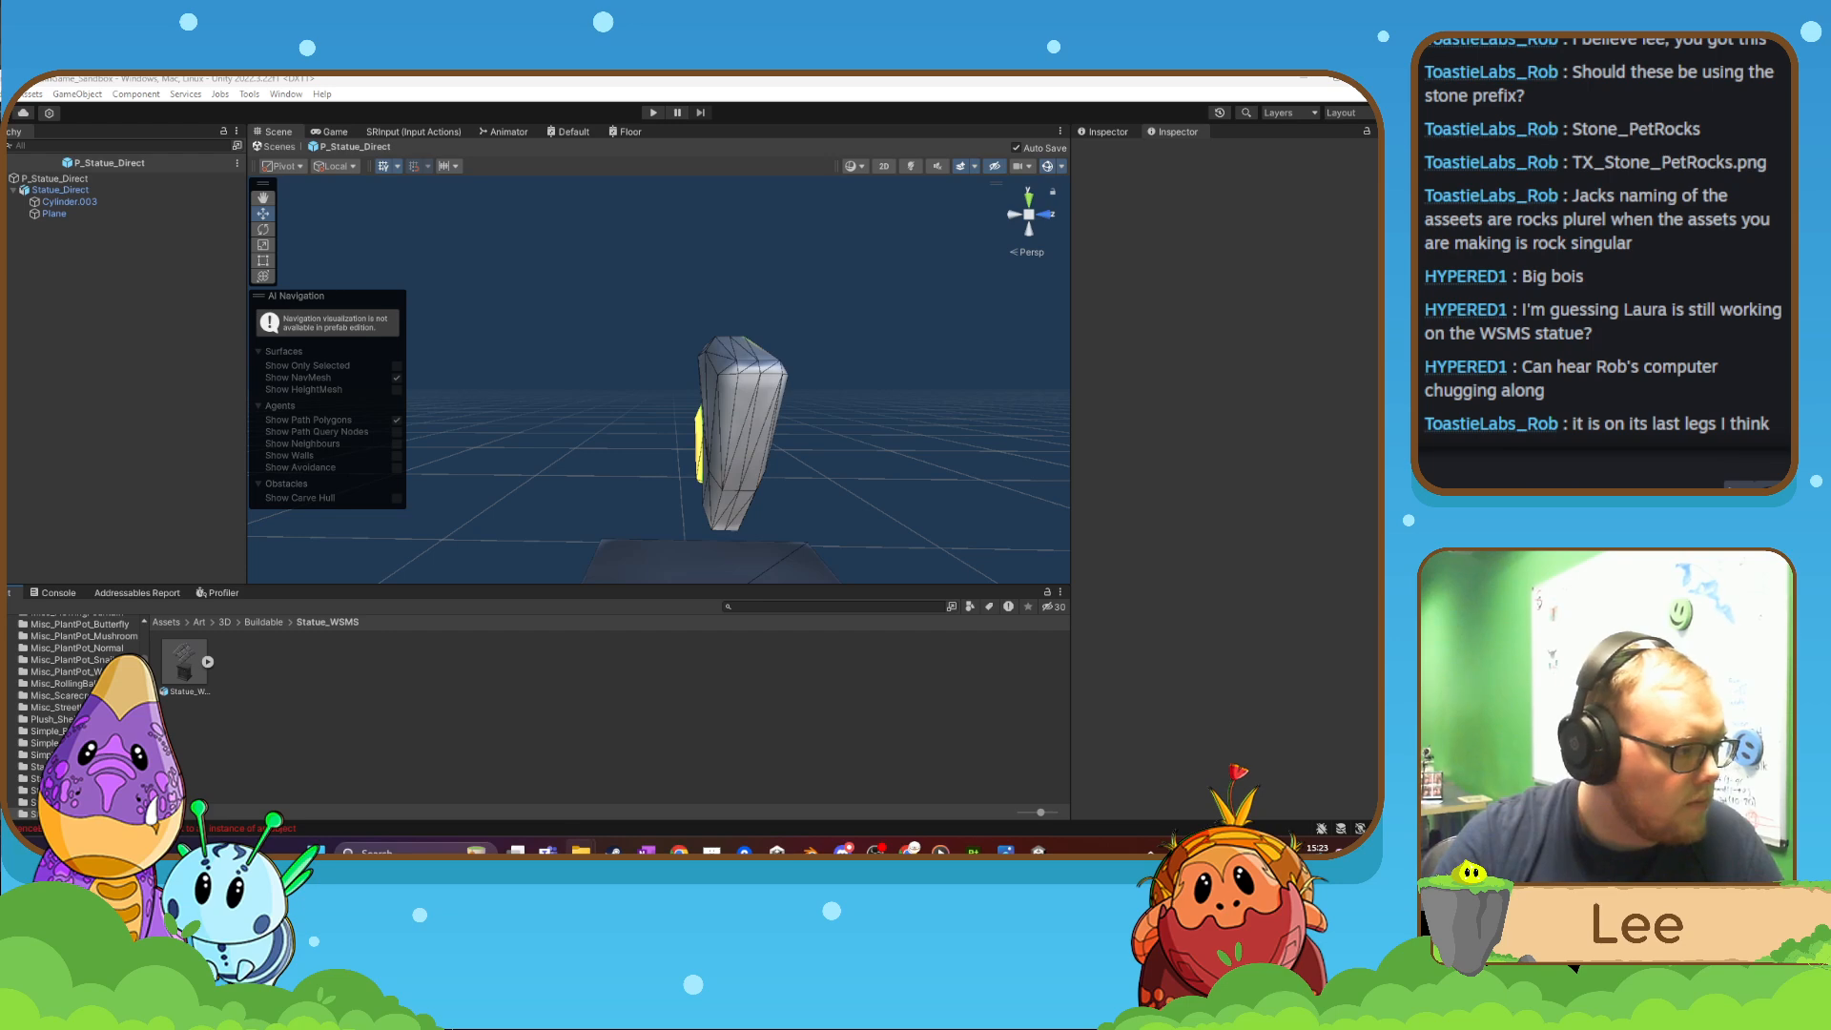
left_click_drag(55, 618, 320, 722)
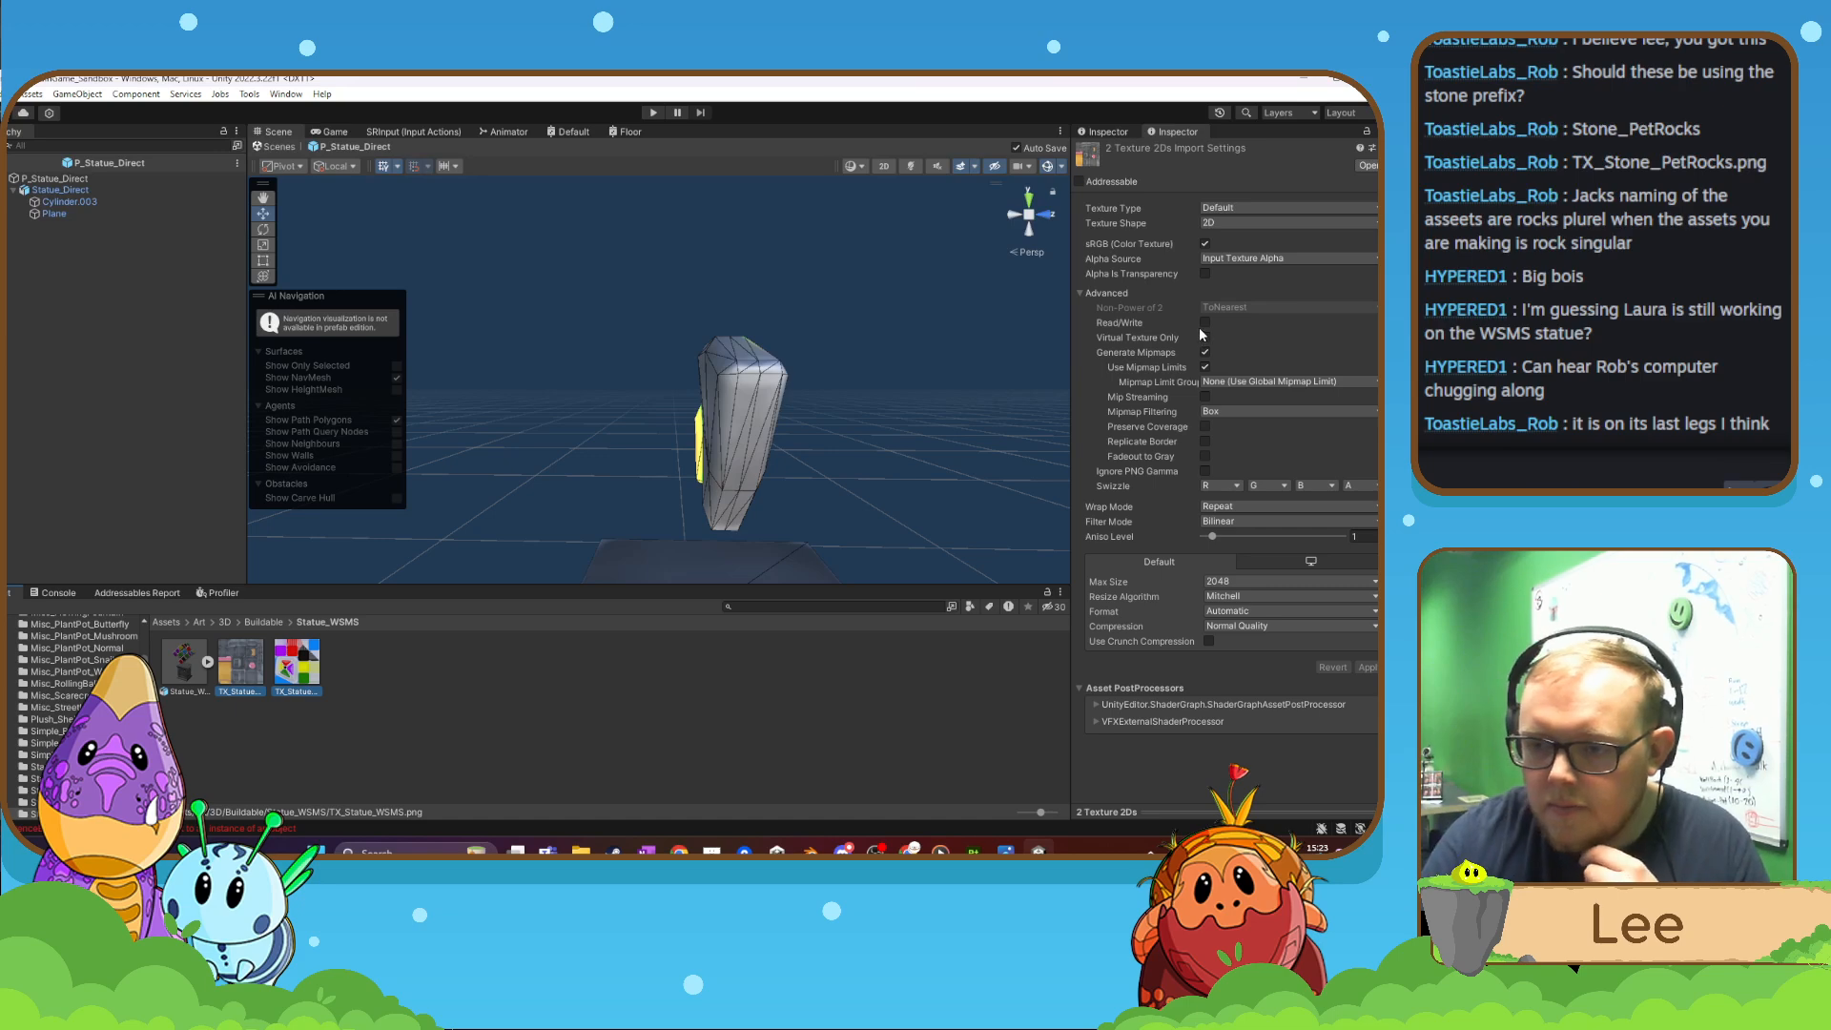
left_click(1204, 322)
left_click(1366, 667)
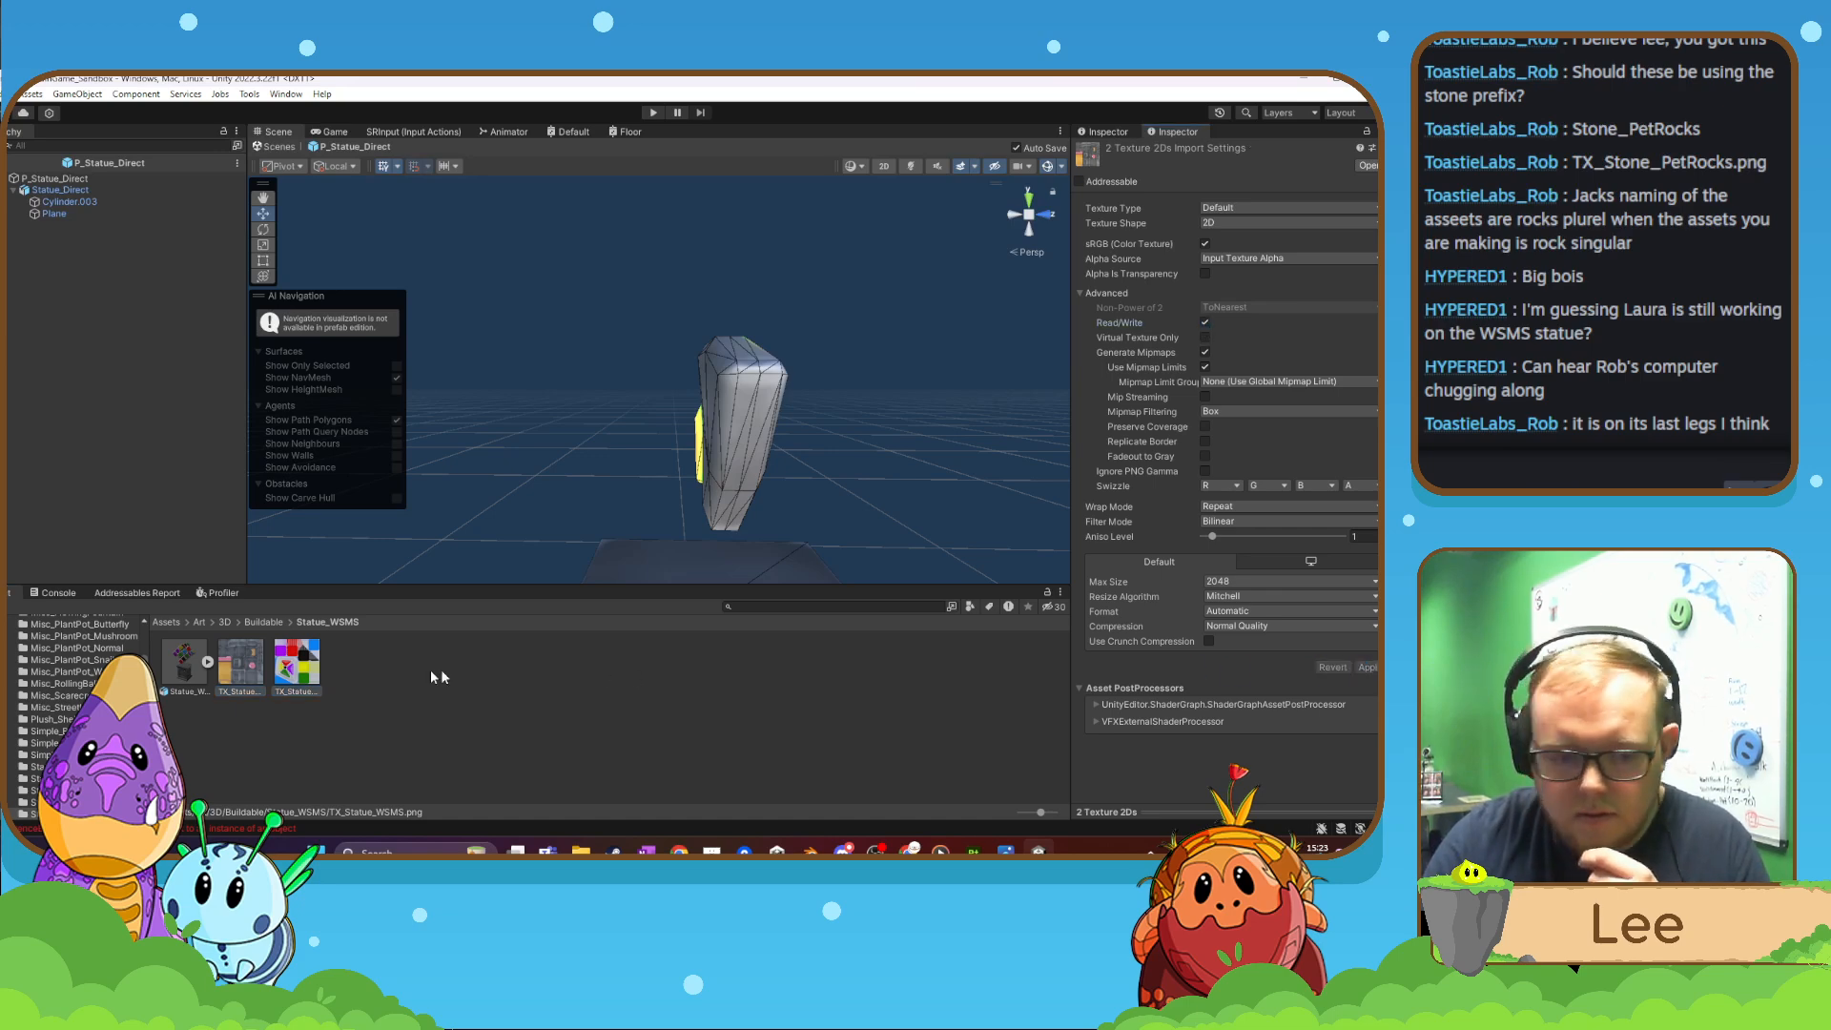
- Create a material named M_Statue_WSMS in the Statue_WSMS folder
left_click(188, 679)
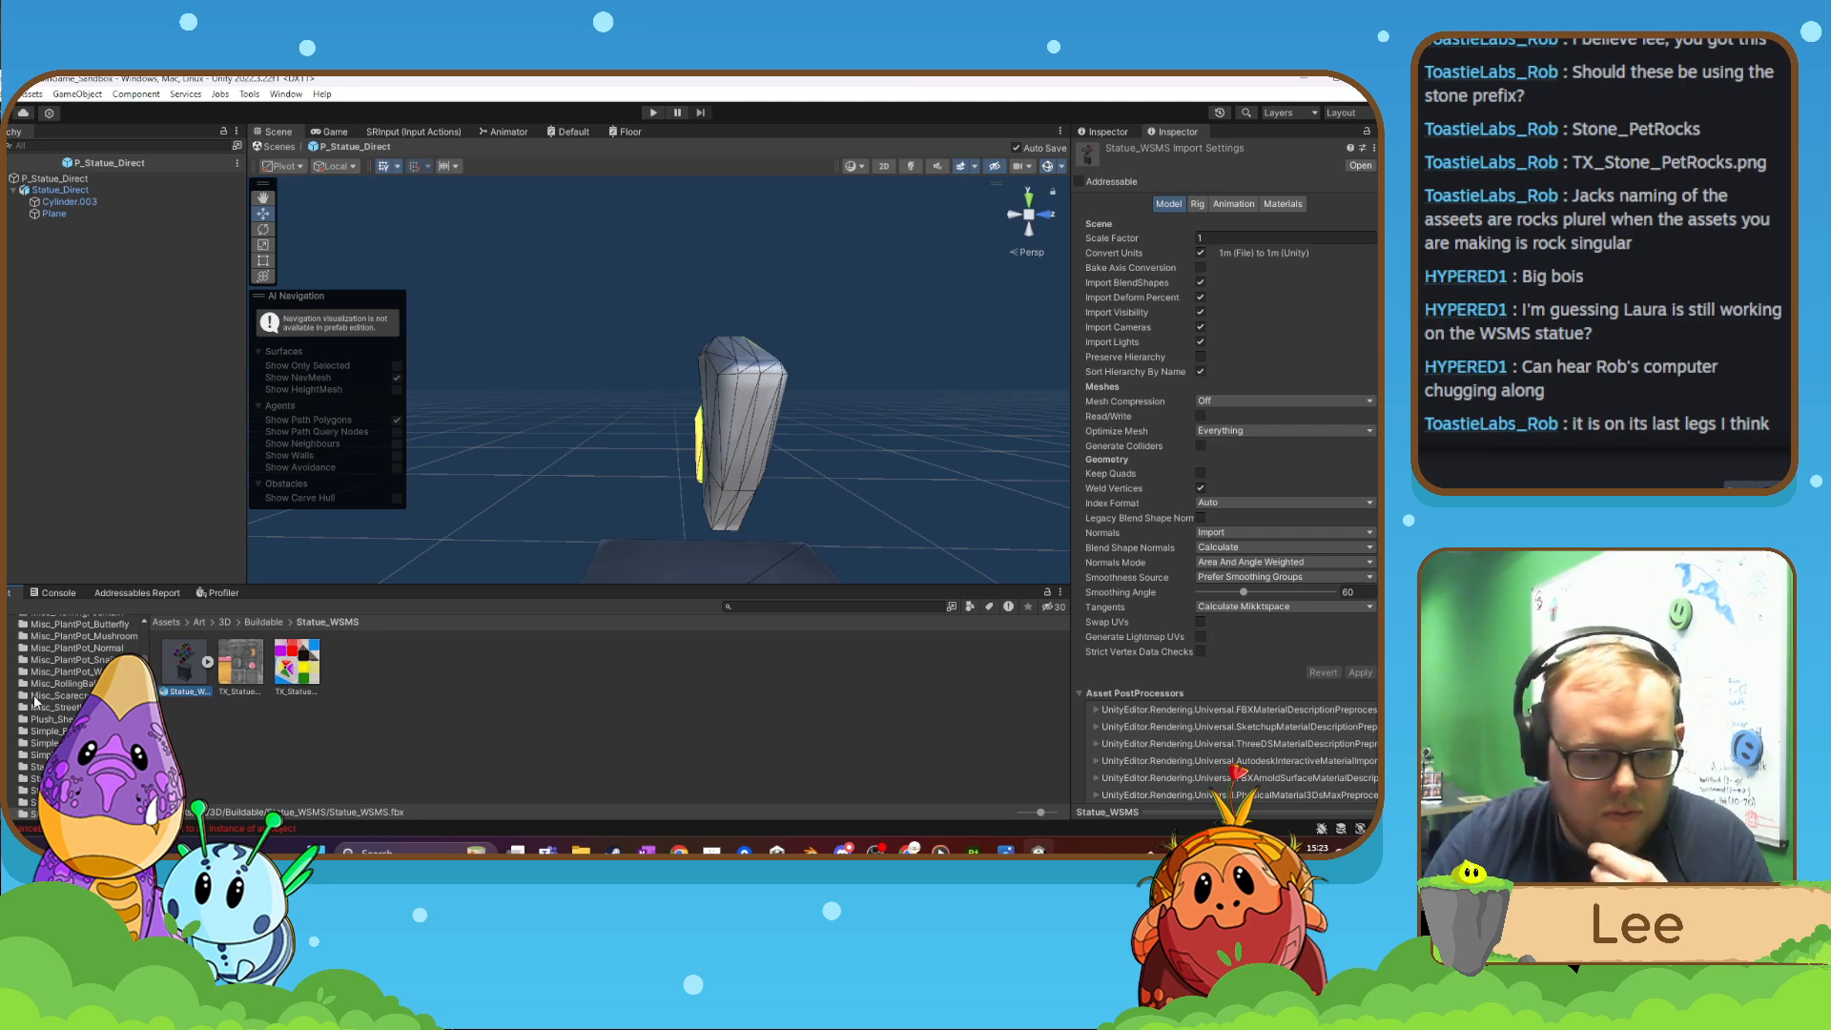
scroll(34, 701, "up", 5)
scroll(34, 701, "up", 2)
right_click(413, 760)
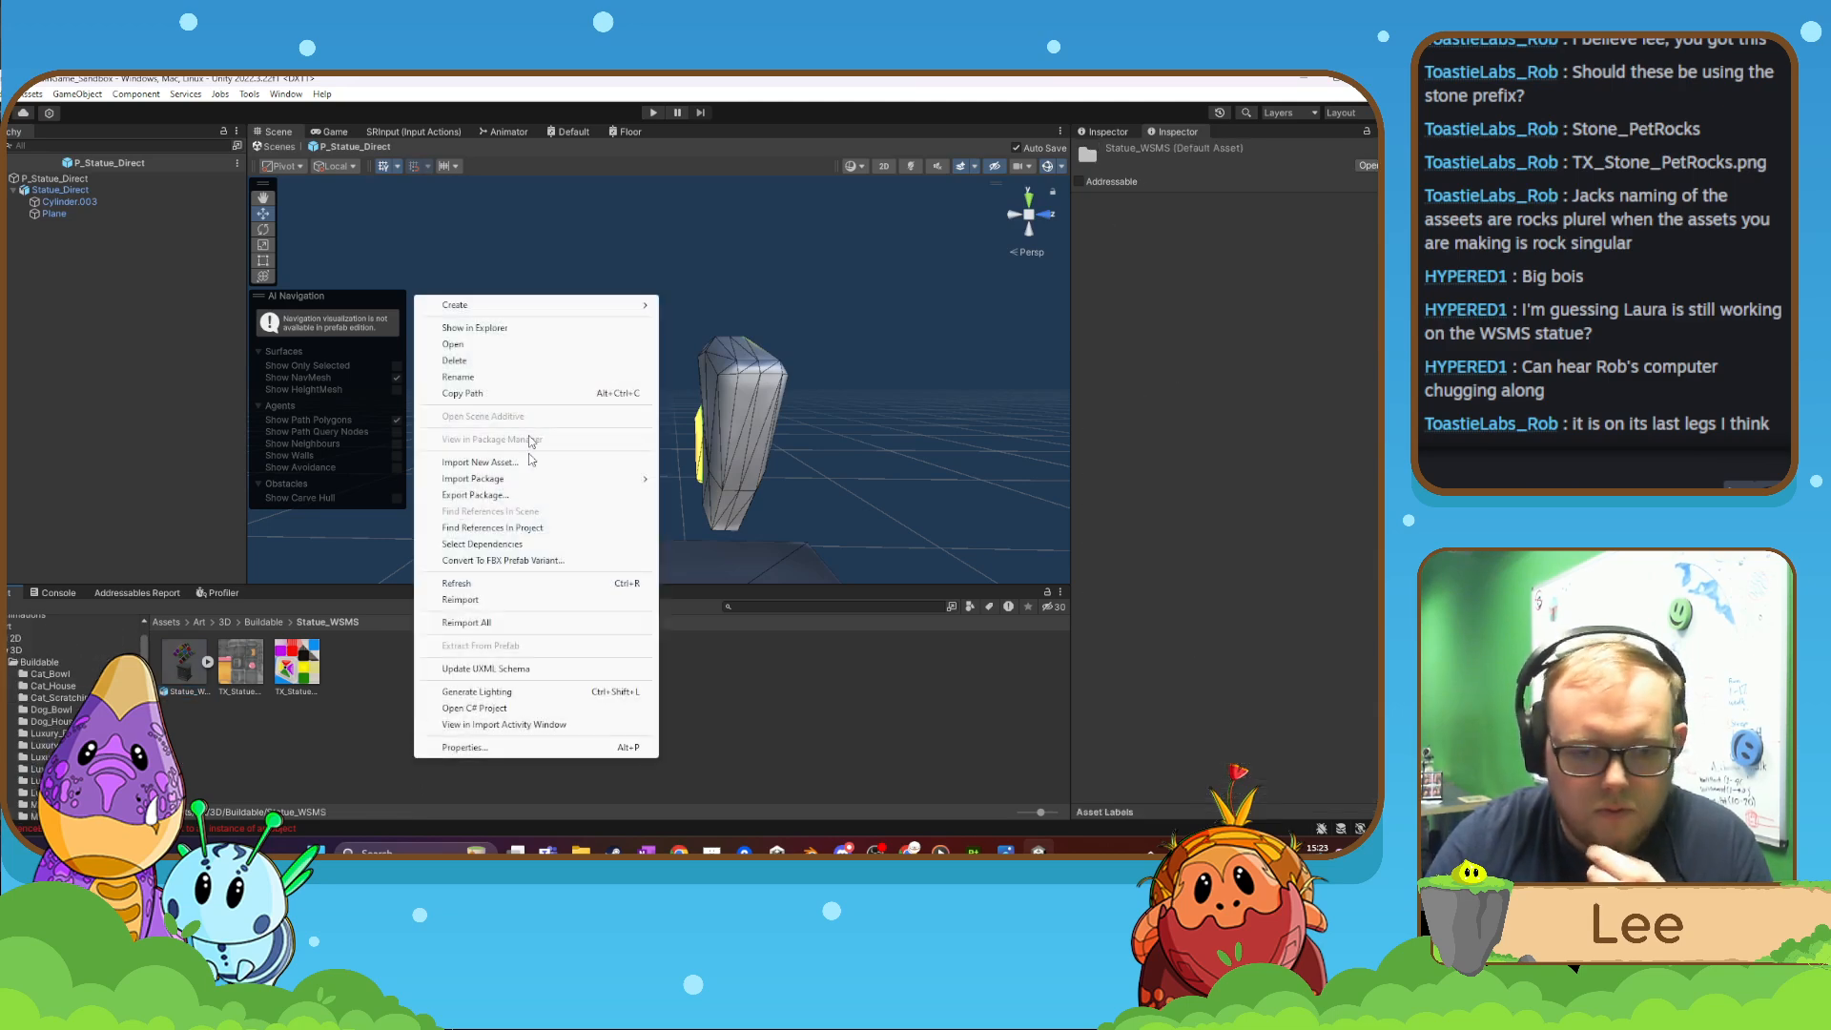
mouse_move(577, 307)
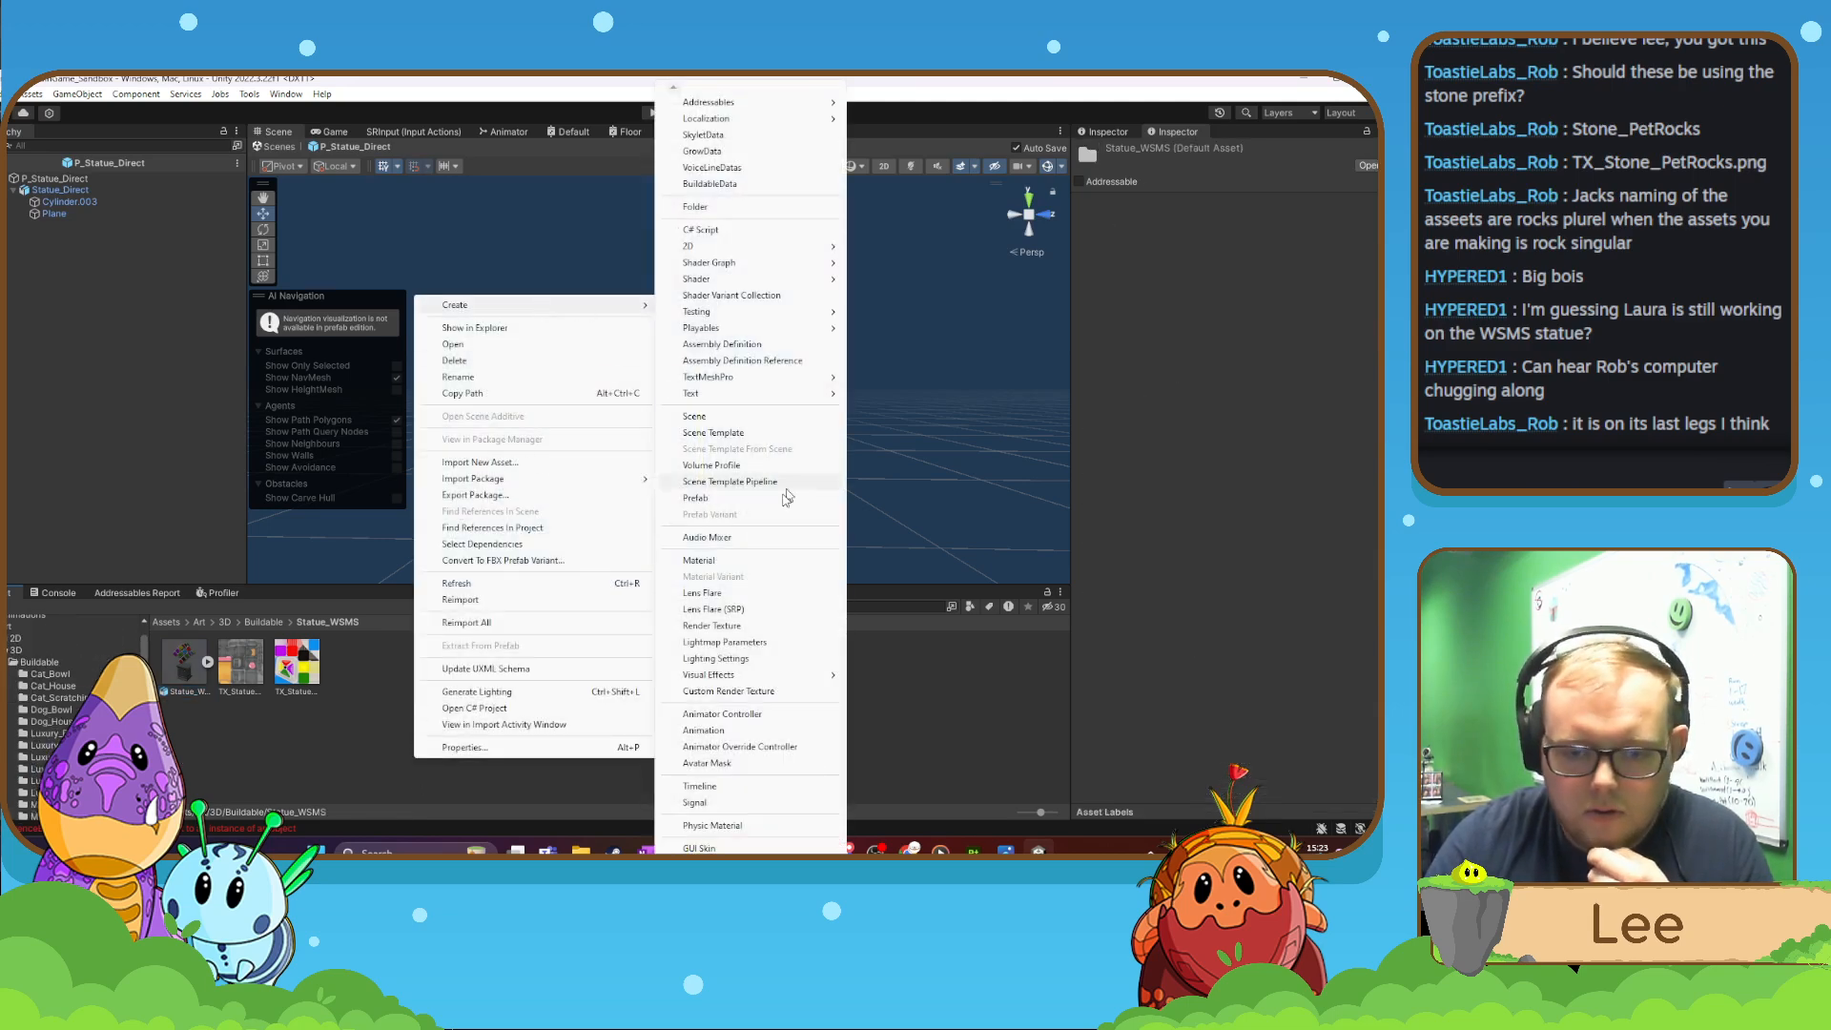
left_click(752, 562)
key("Return")
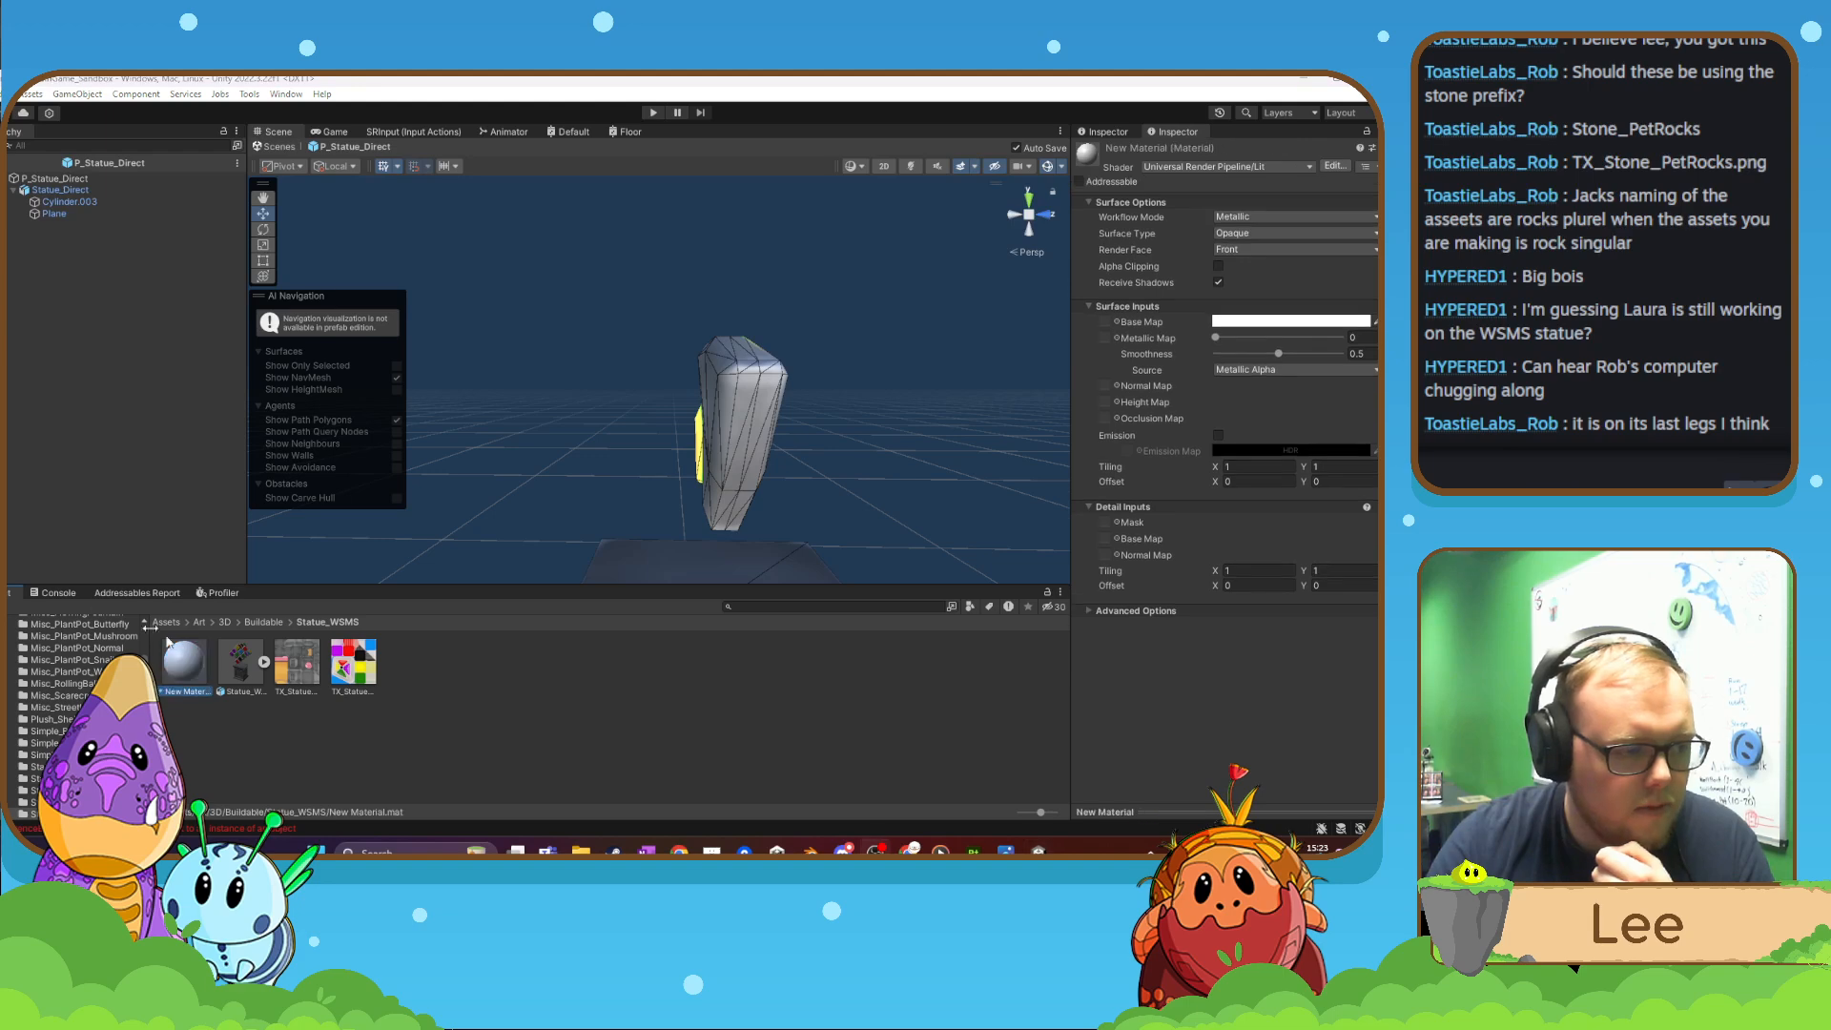
right_click(184, 676)
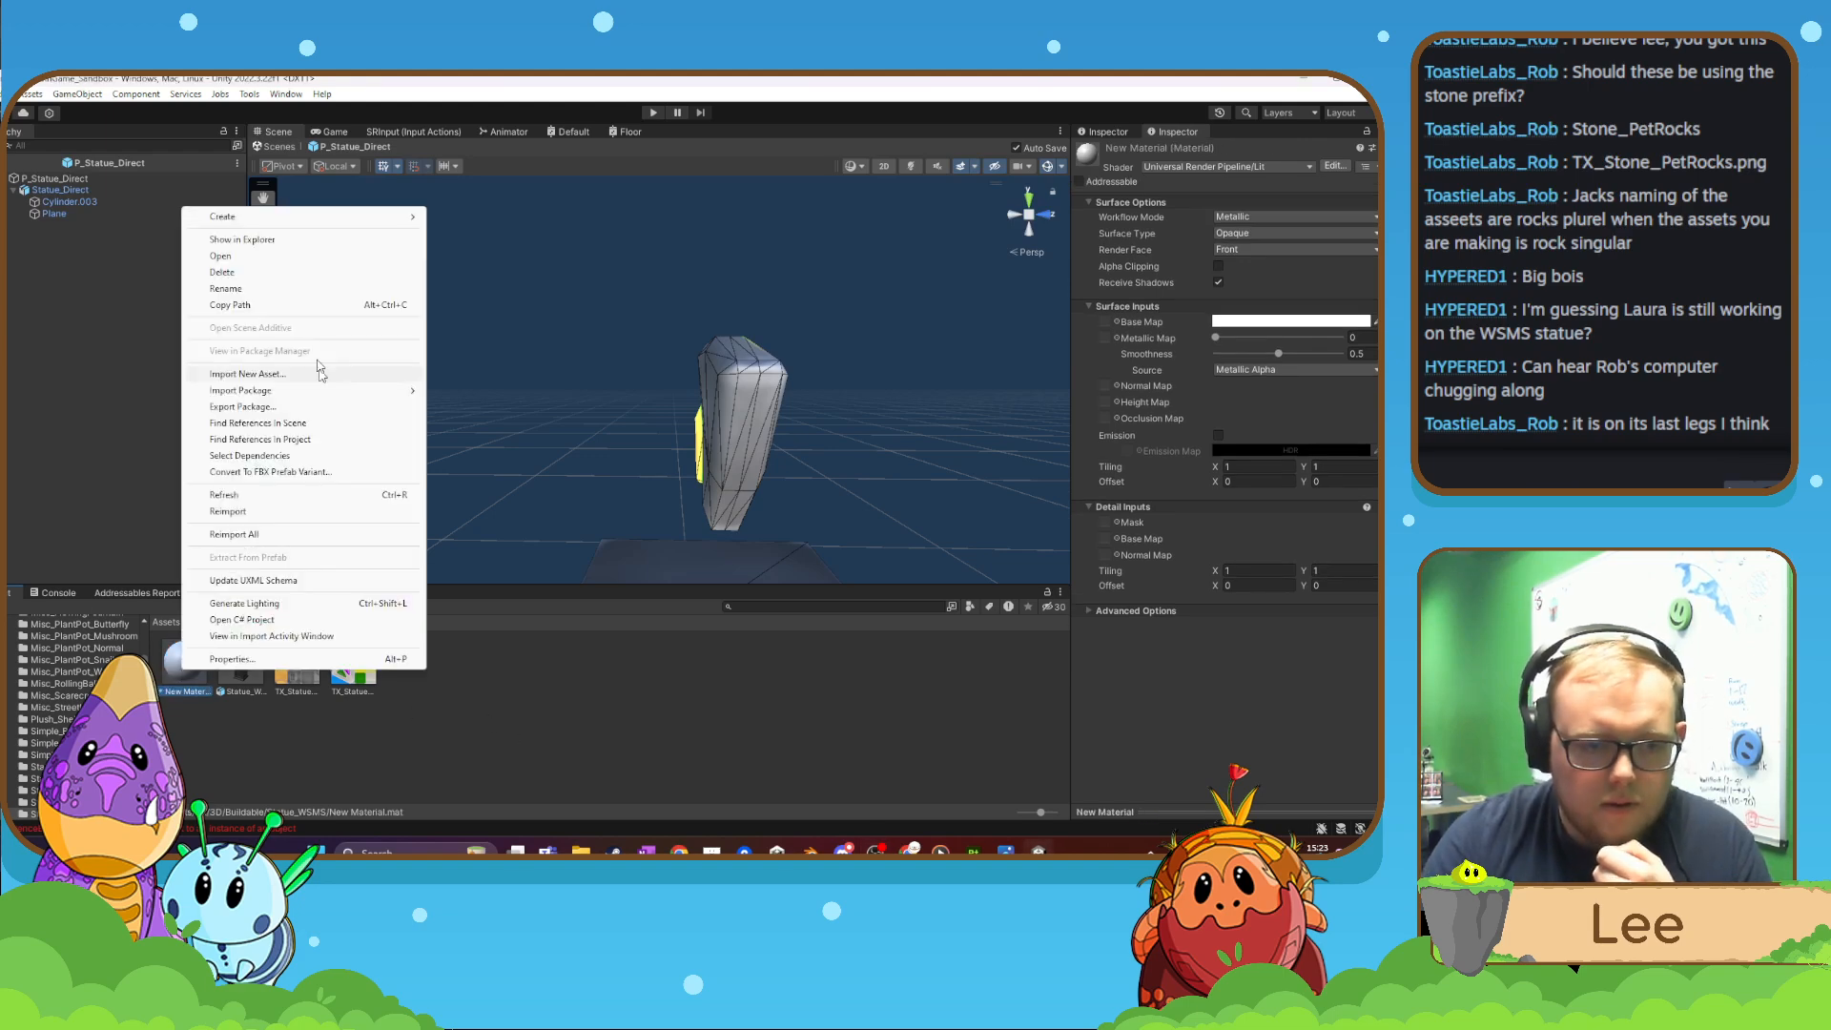
left_click(256, 294)
type("M_Statue")
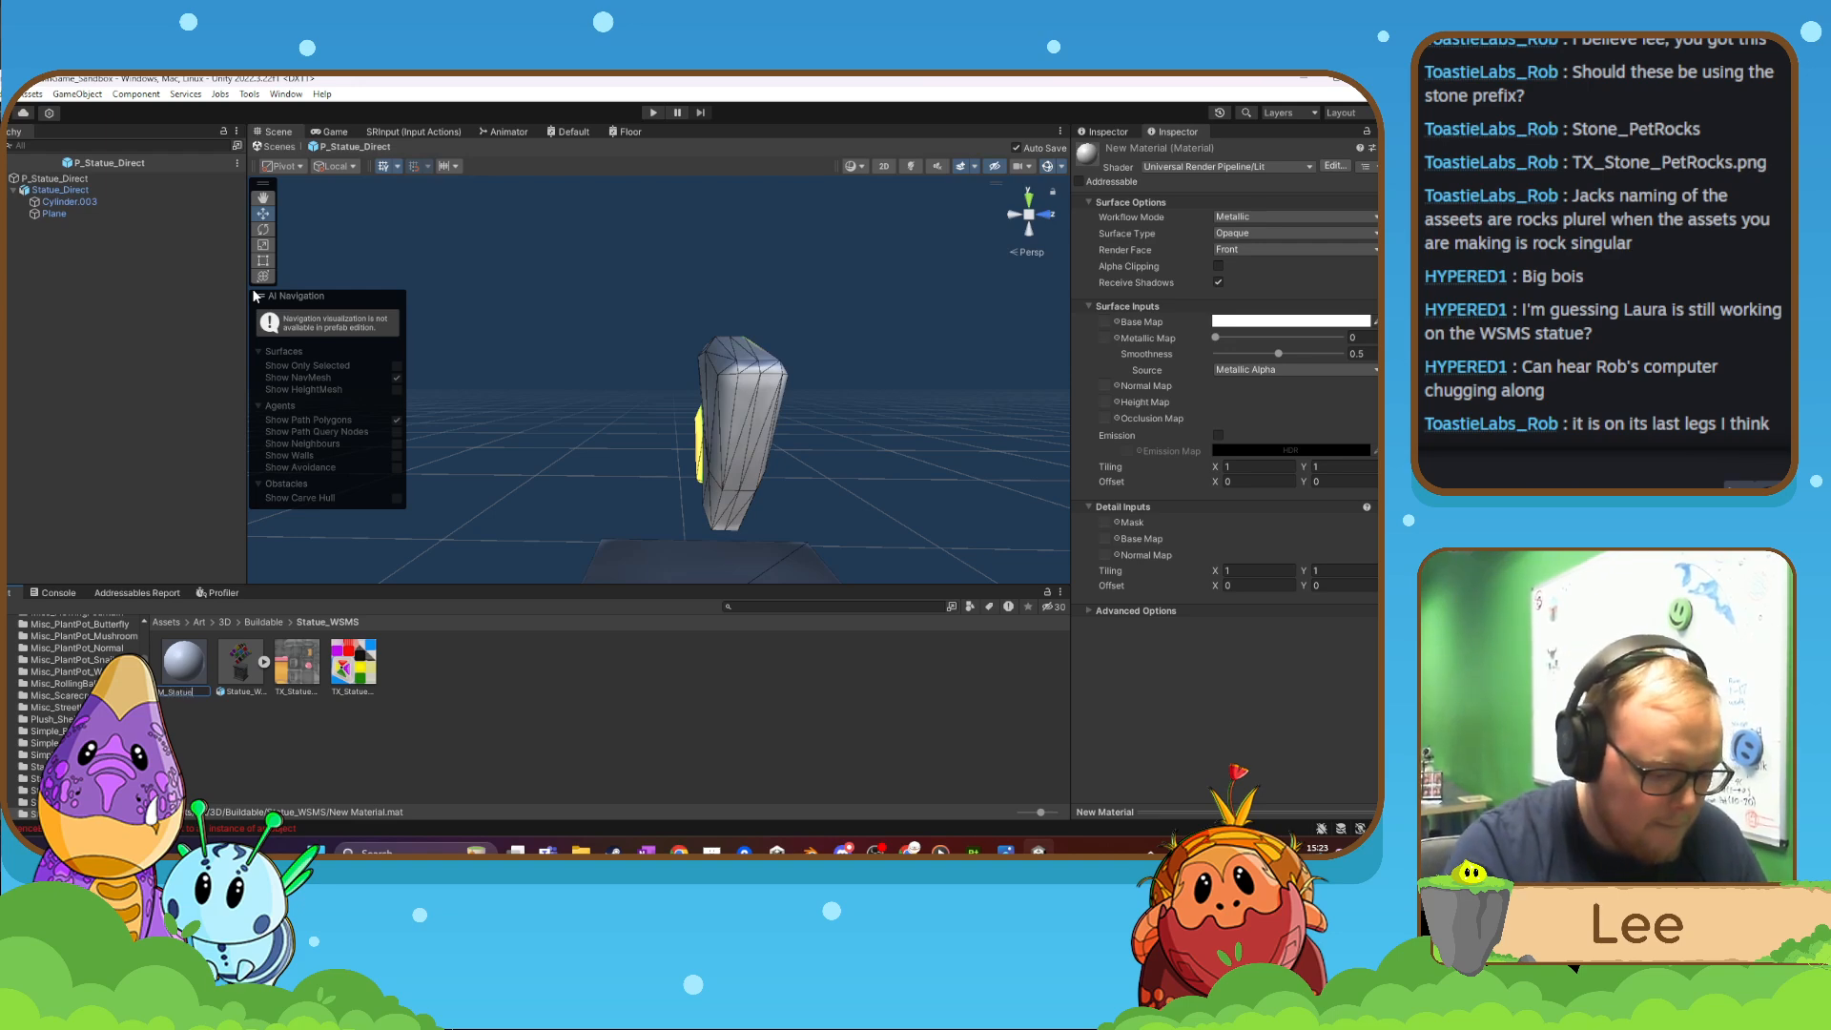
type("_WSMS")
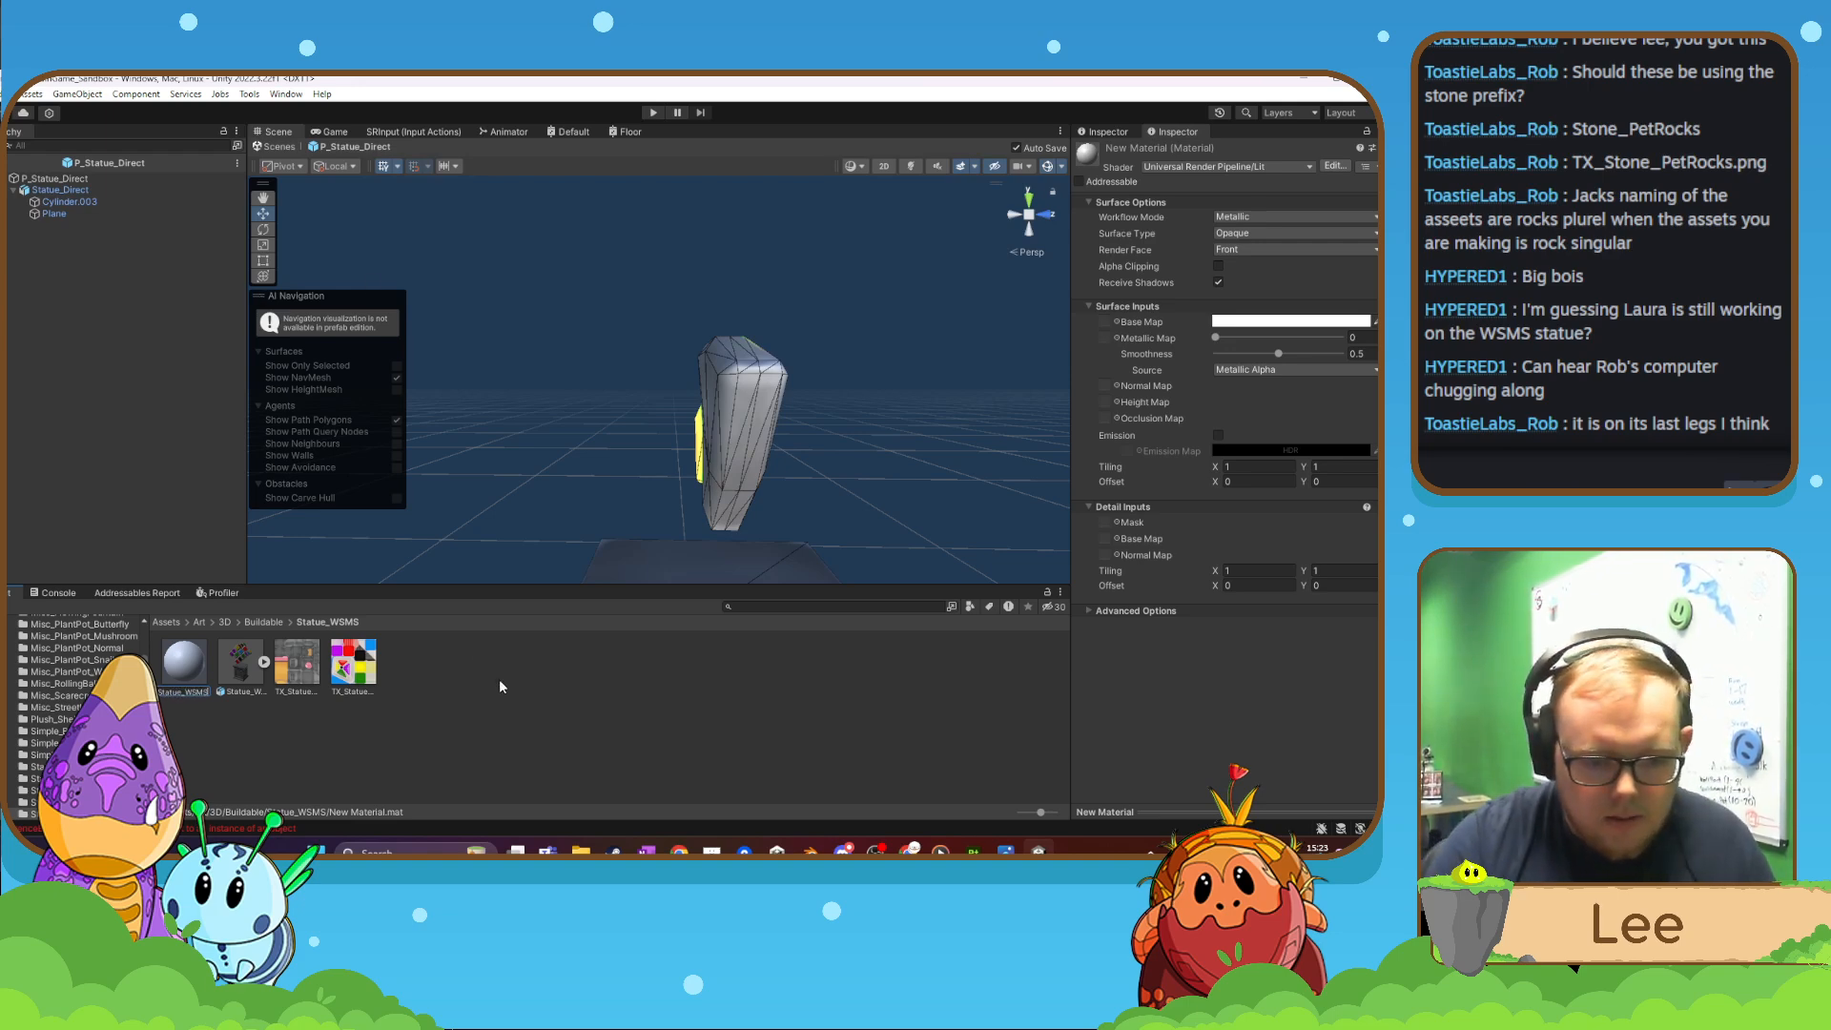
key("Return")
- Examine how the existing materials in the Statue_Hexceed and Statue_ColoringPixels folders are set up
left_click(262, 622)
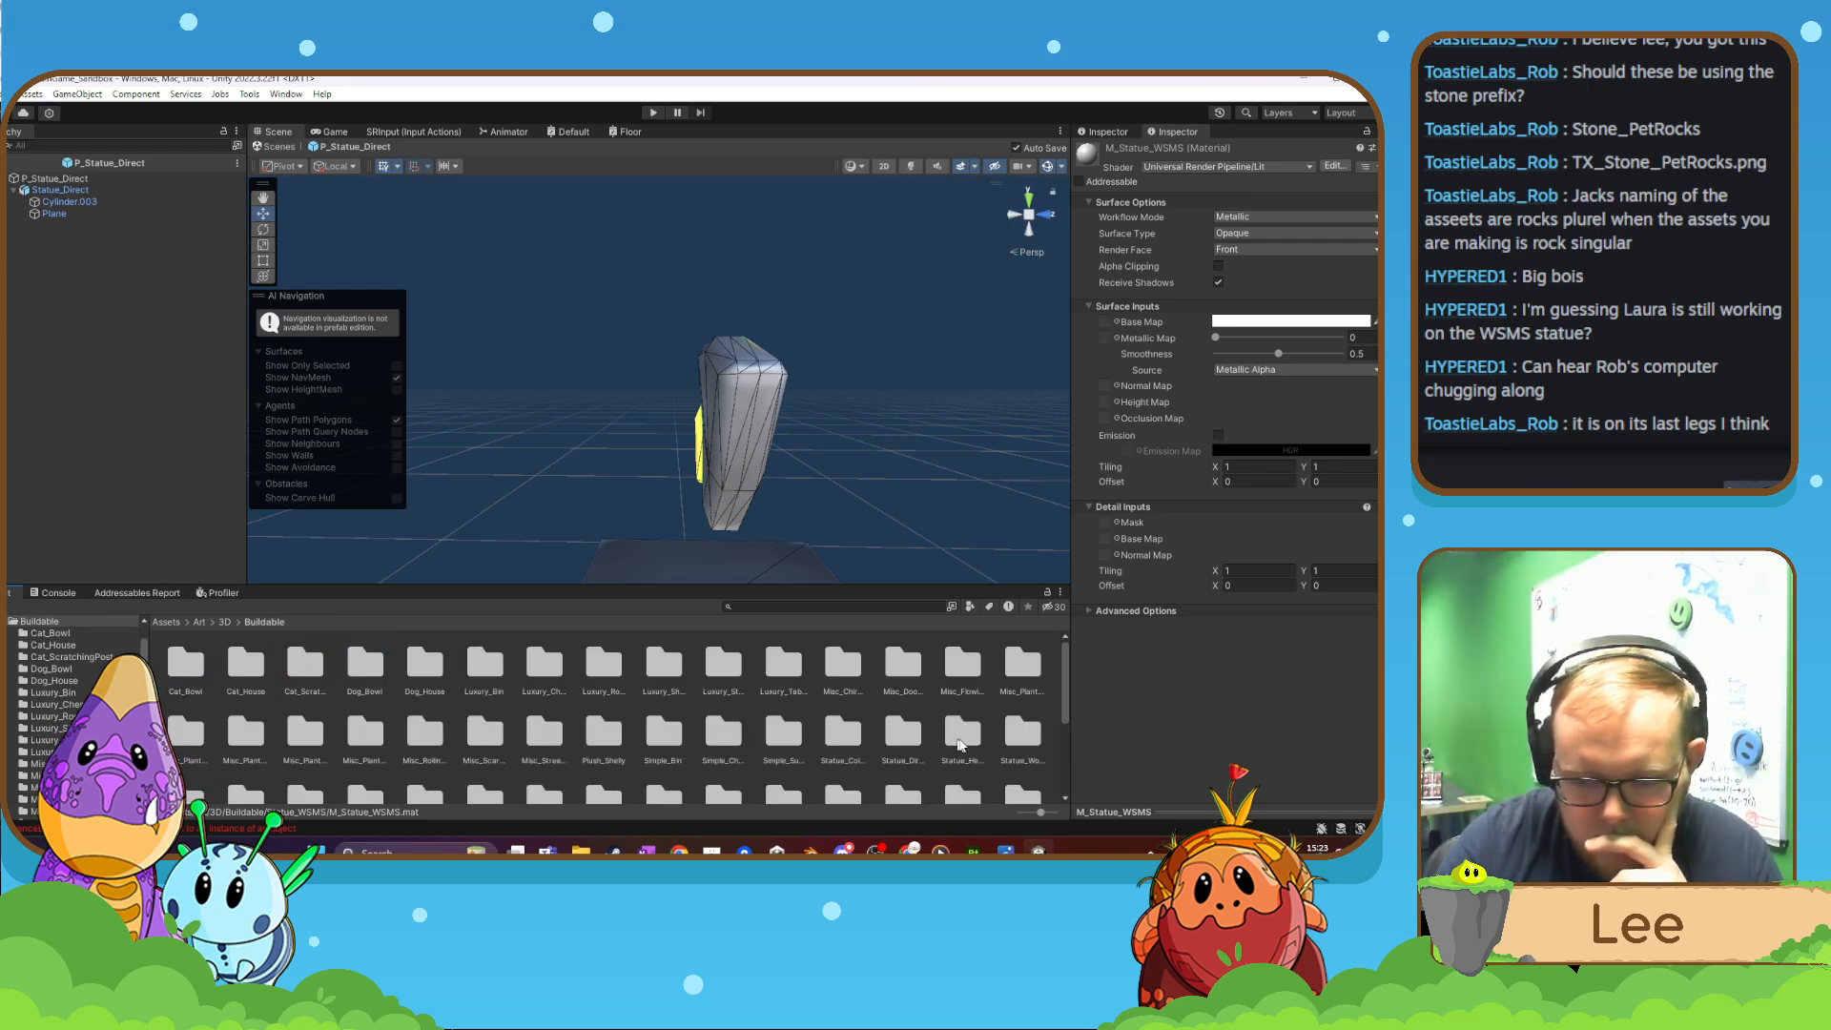
double_click(962, 742)
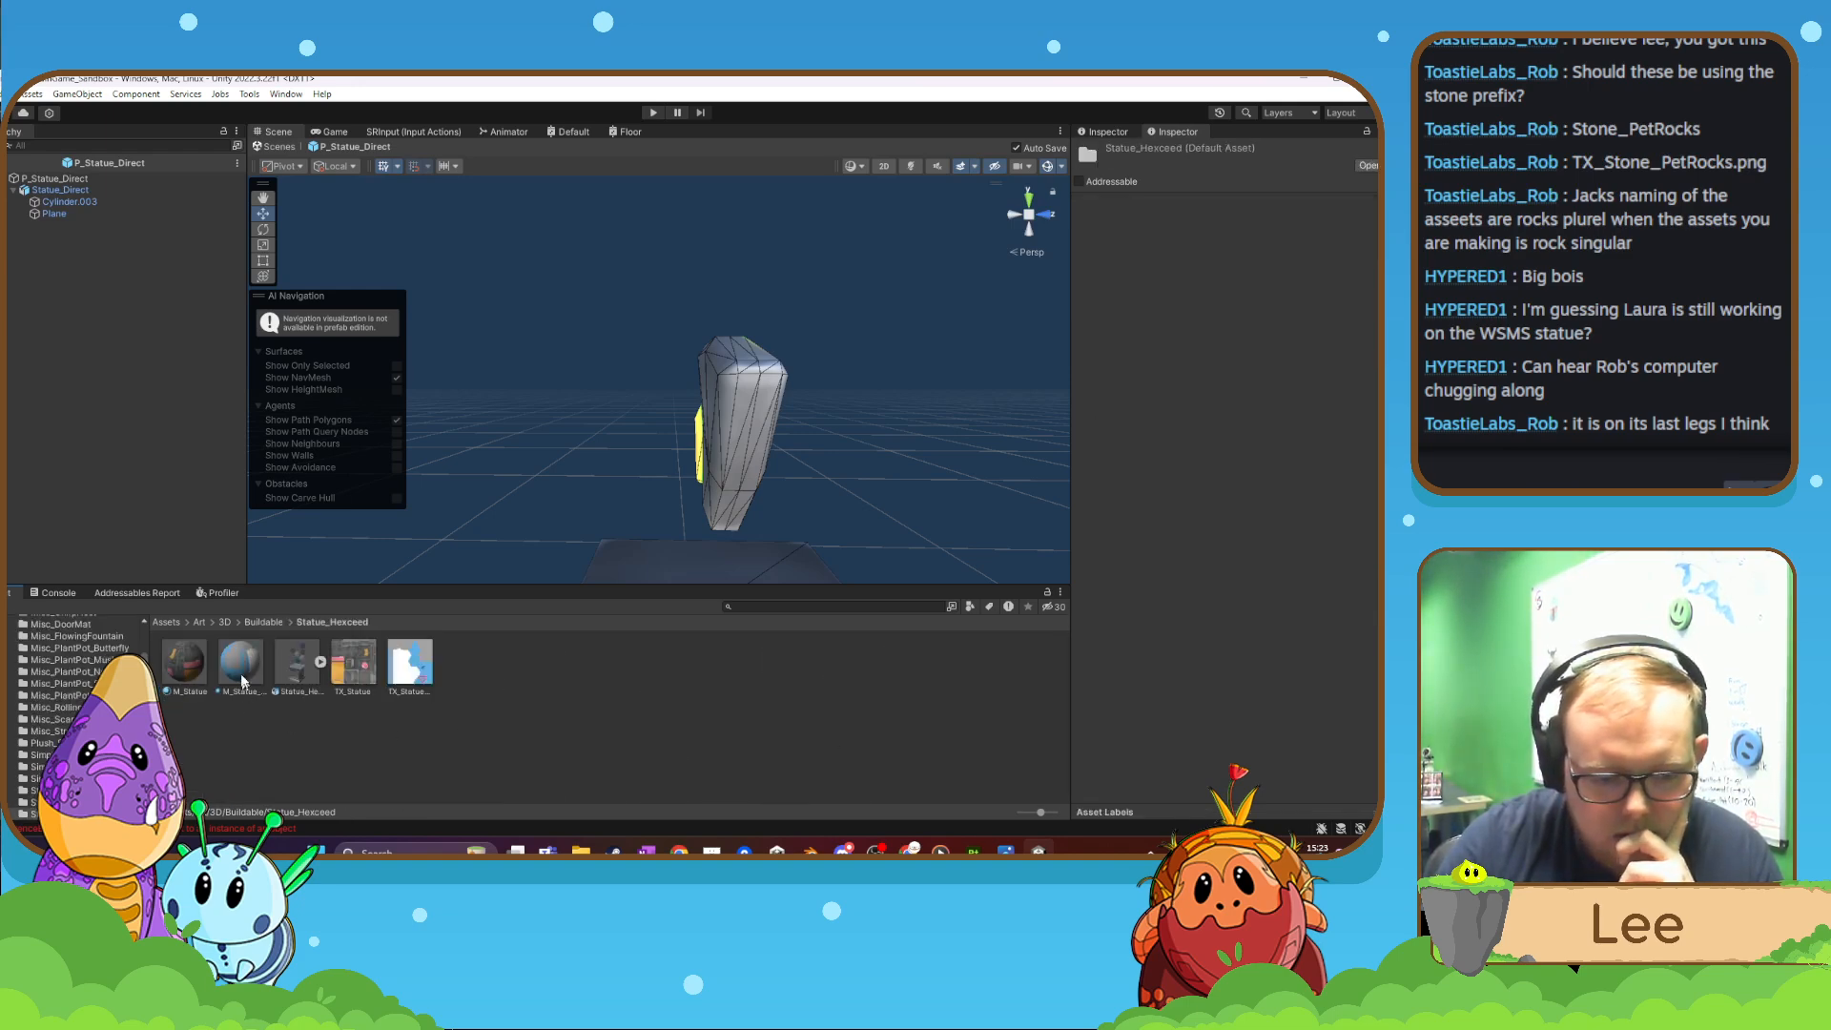
left_click(187, 664)
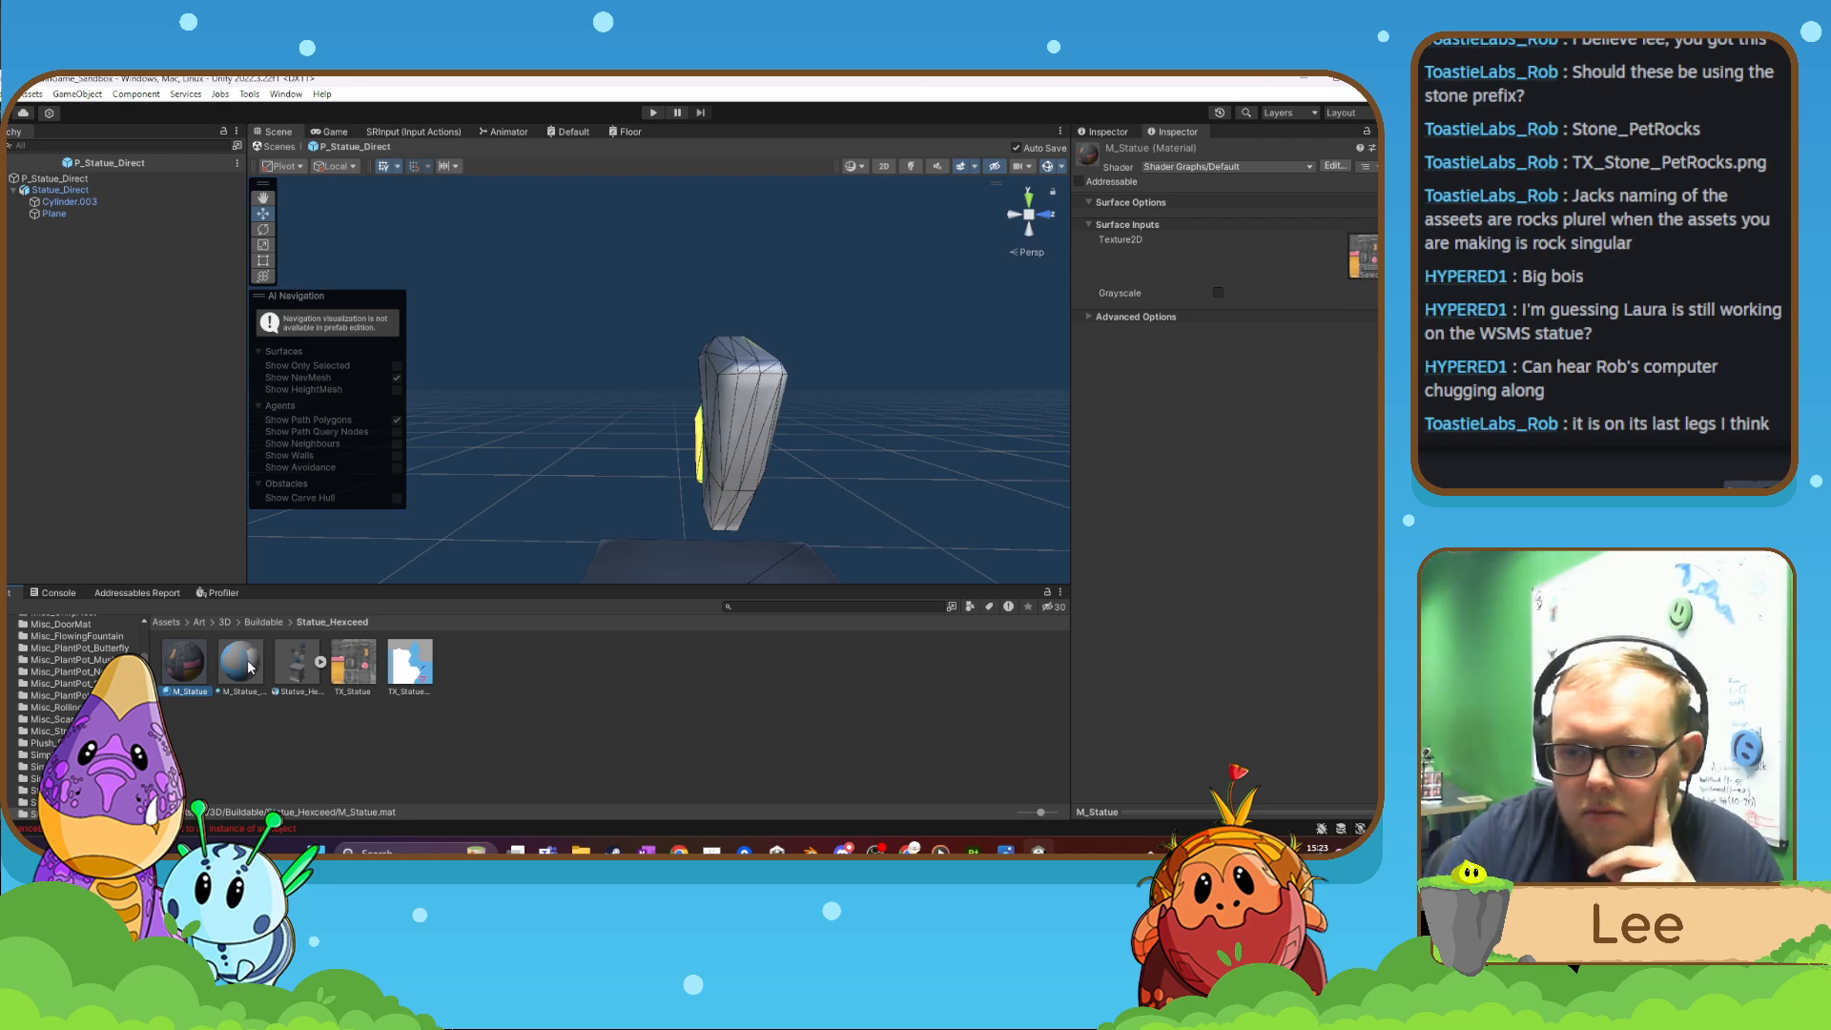
left_click(238, 670)
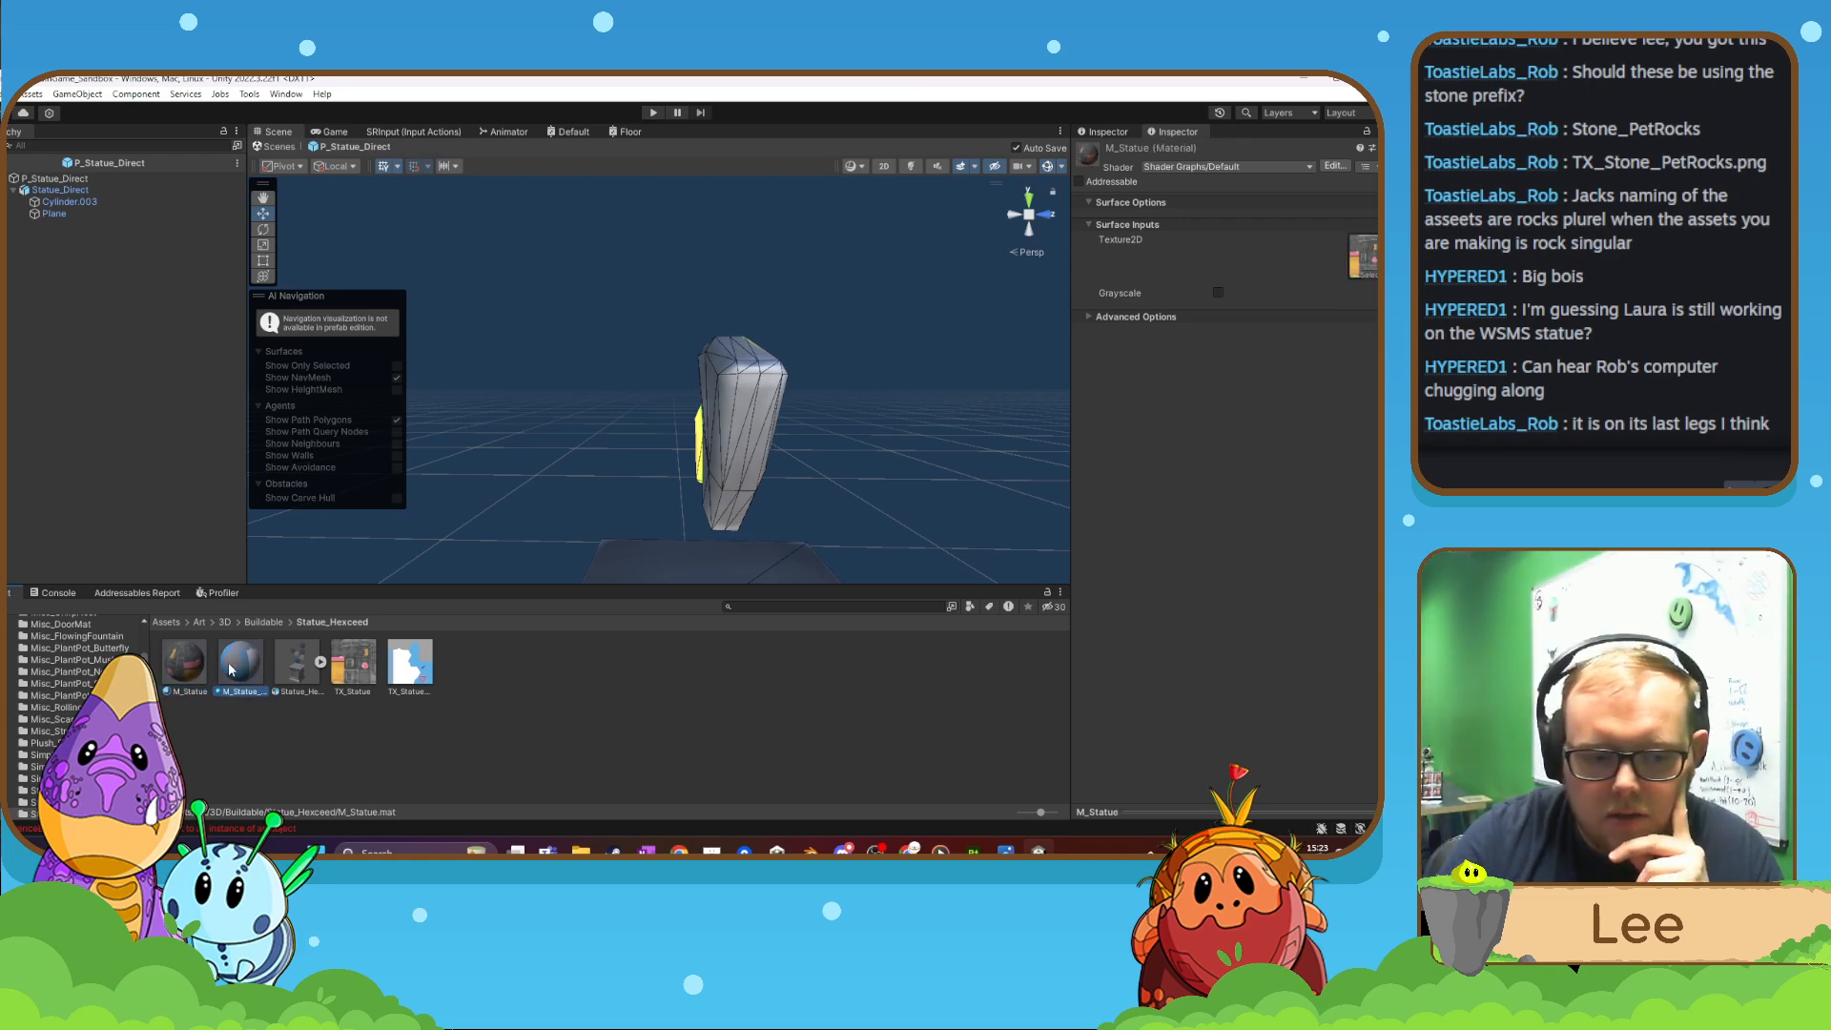
left_click(262, 624)
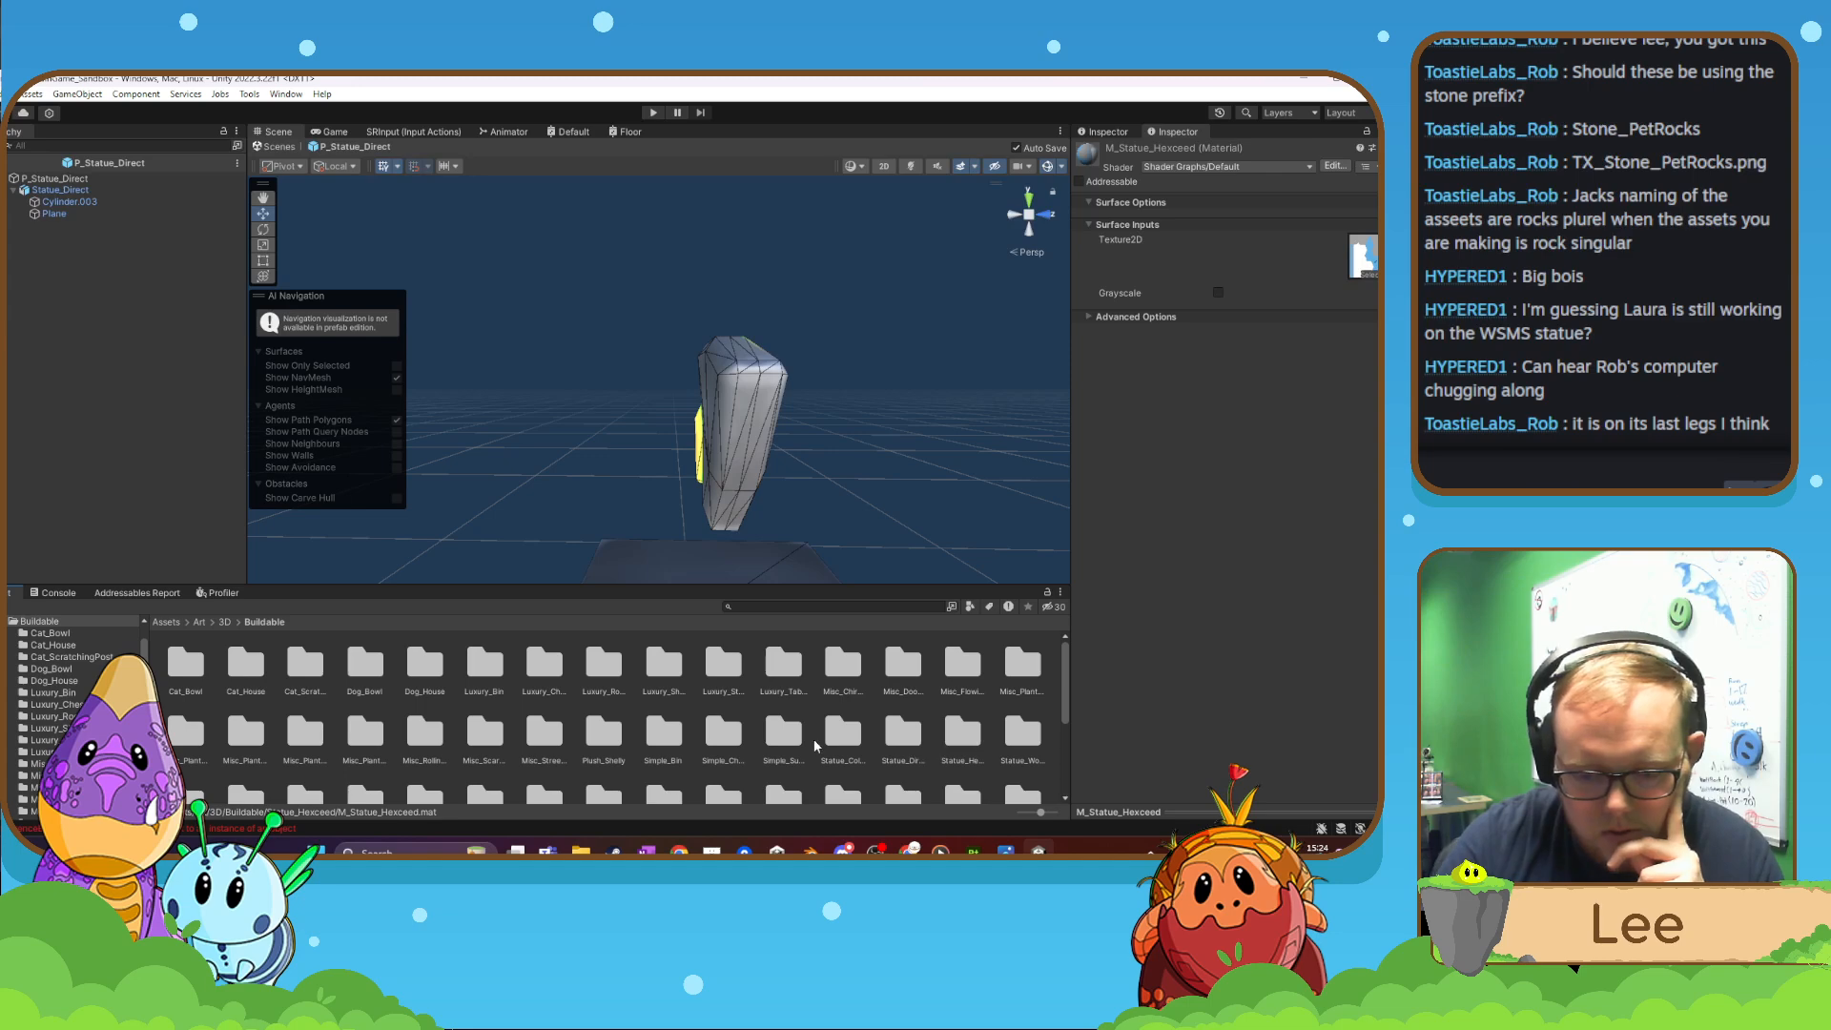
double_click(845, 737)
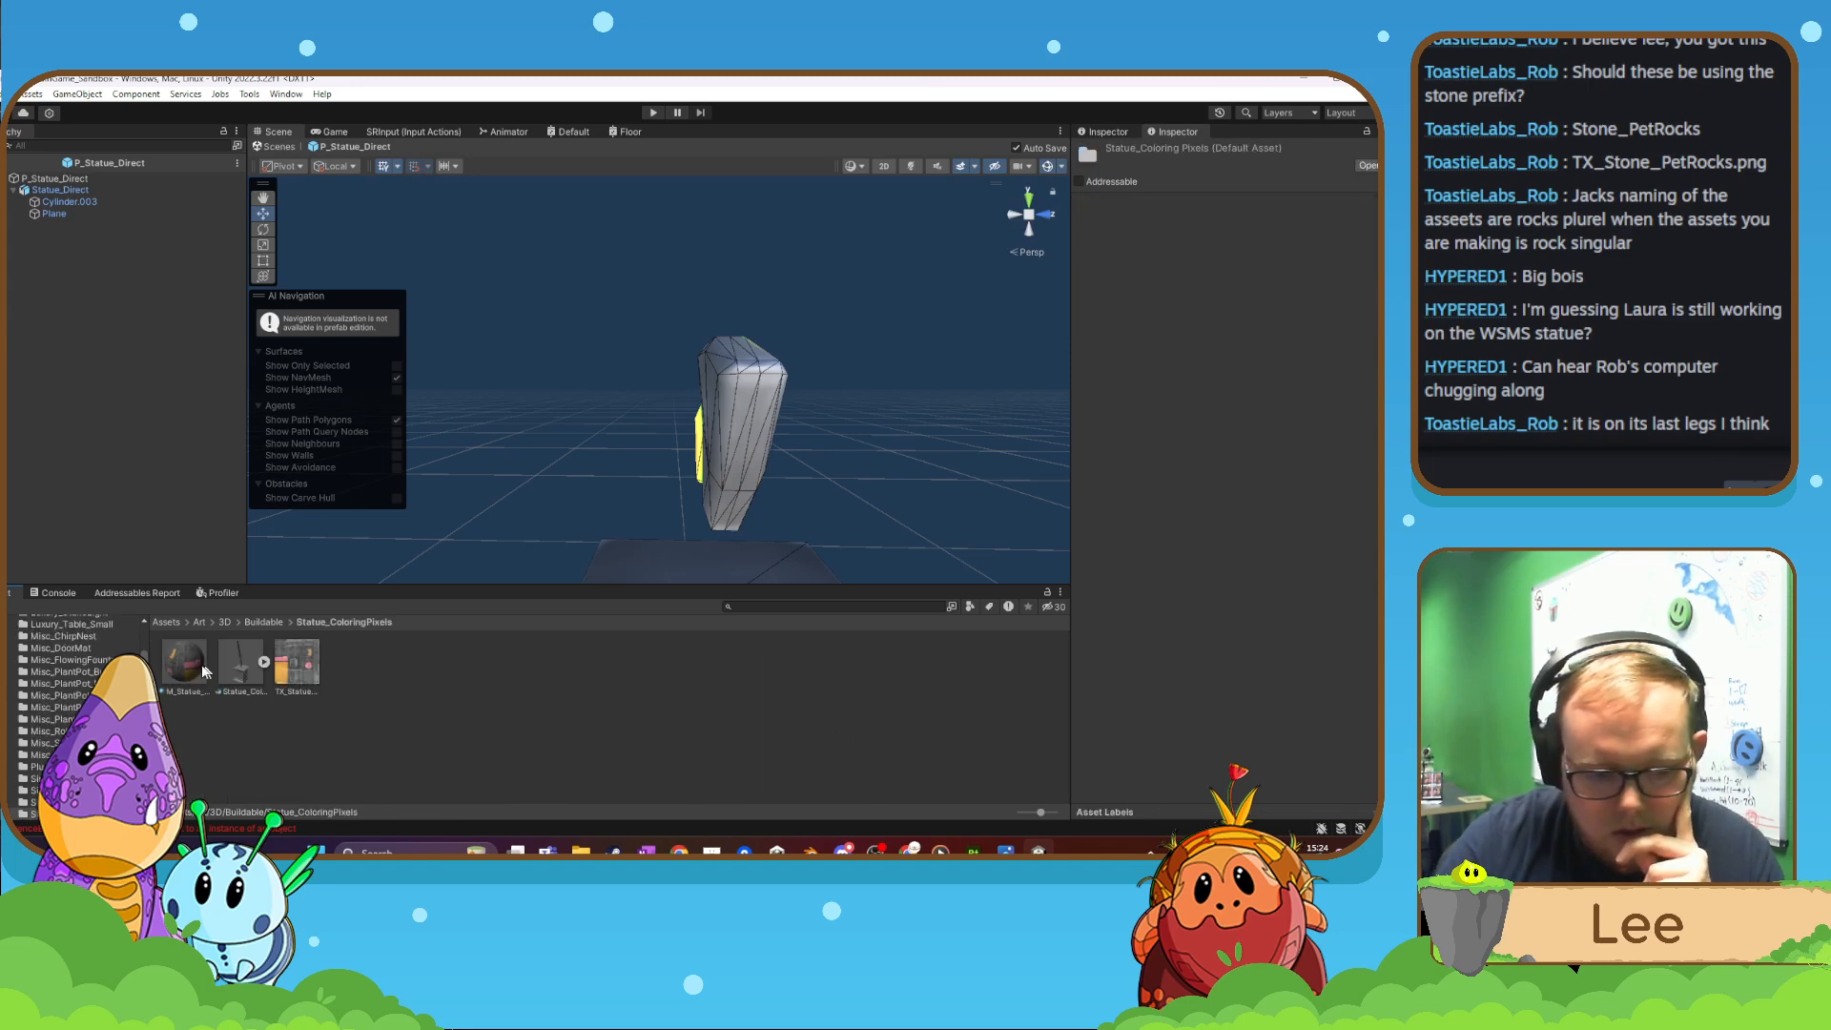
left_click(188, 668)
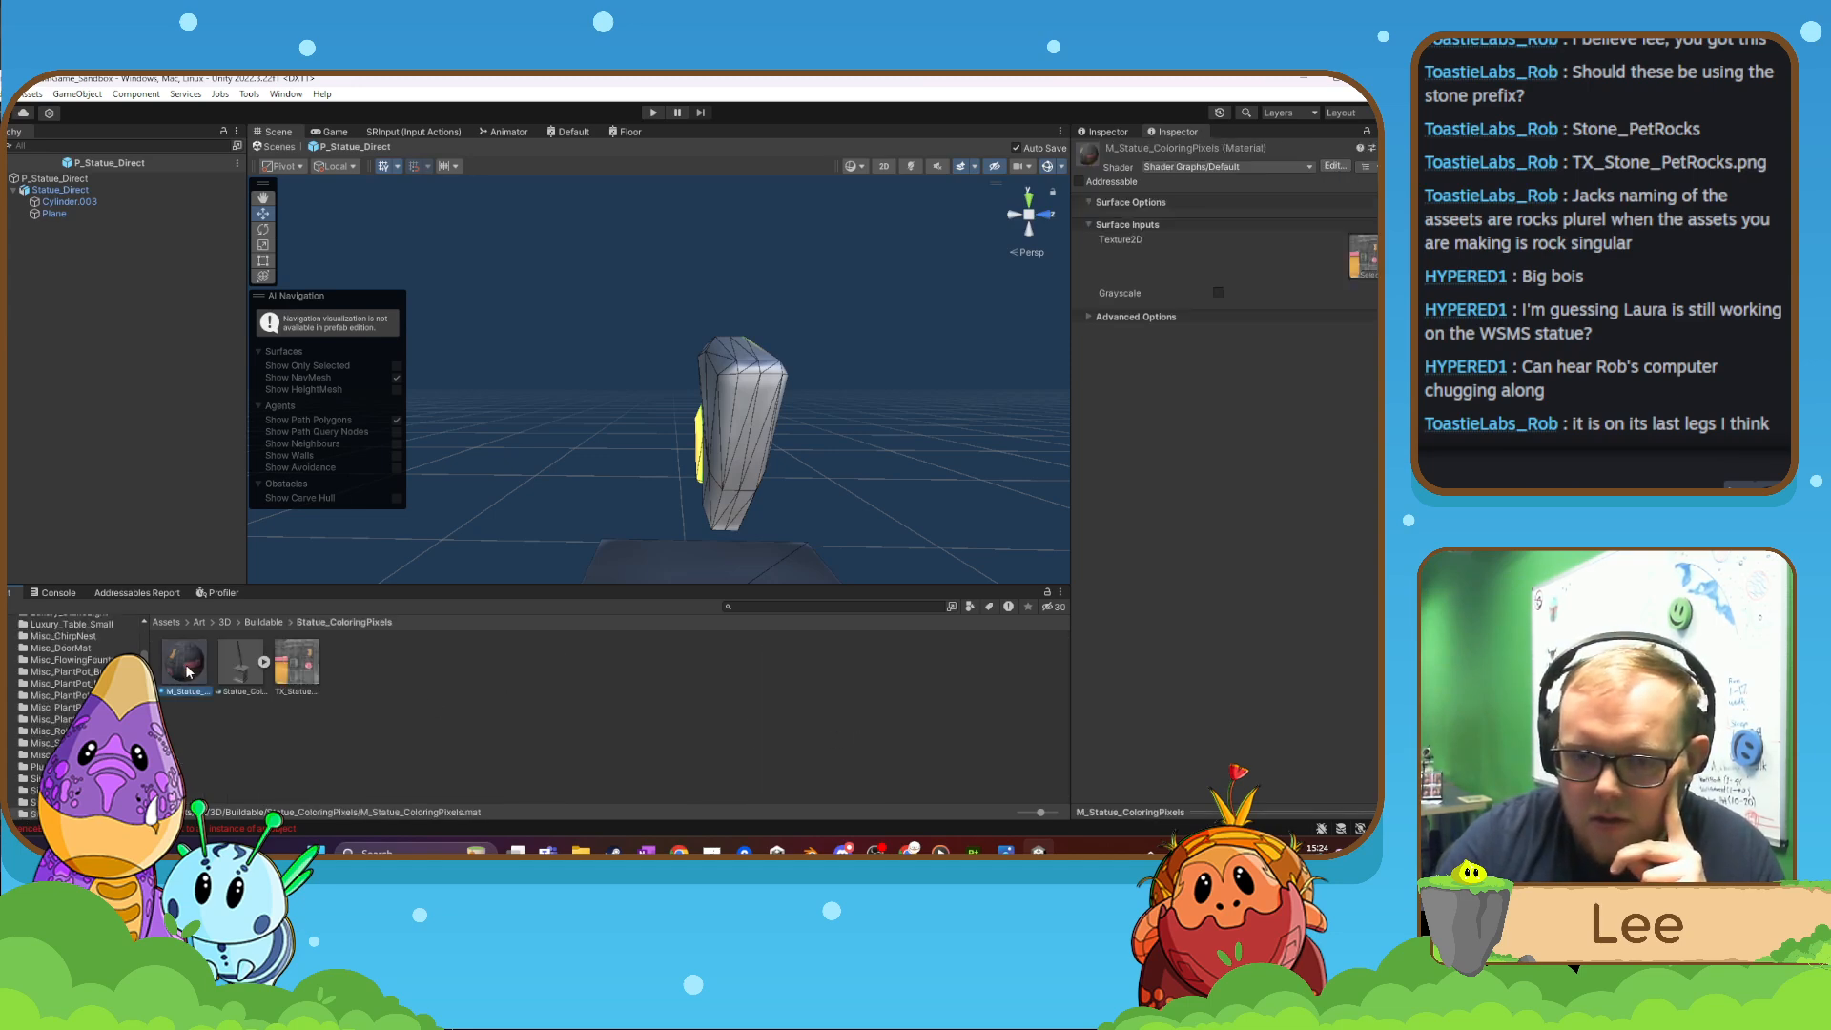
left_click(267, 623)
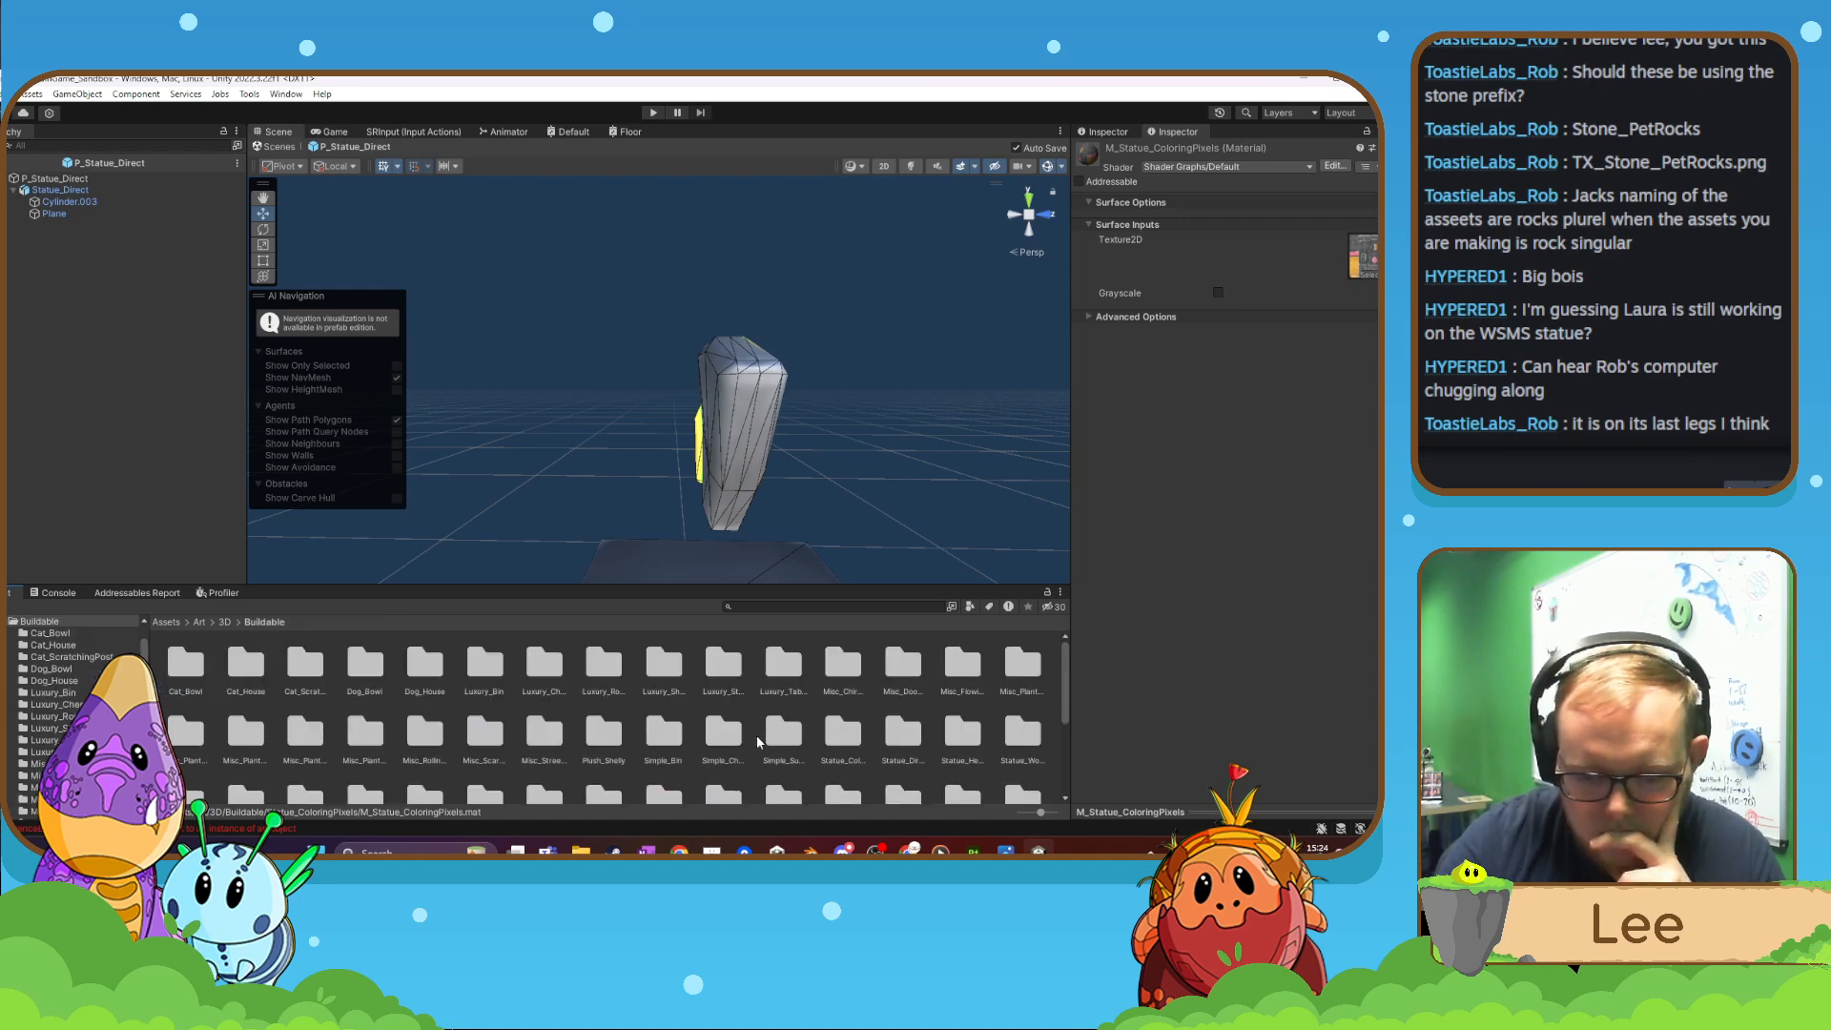
- Set the M_Statue_WSMS material's shader to Shader Graphs/Default and assign the multicoloured statue texture as its Texture2D
scroll(374, 743, "down", 1)
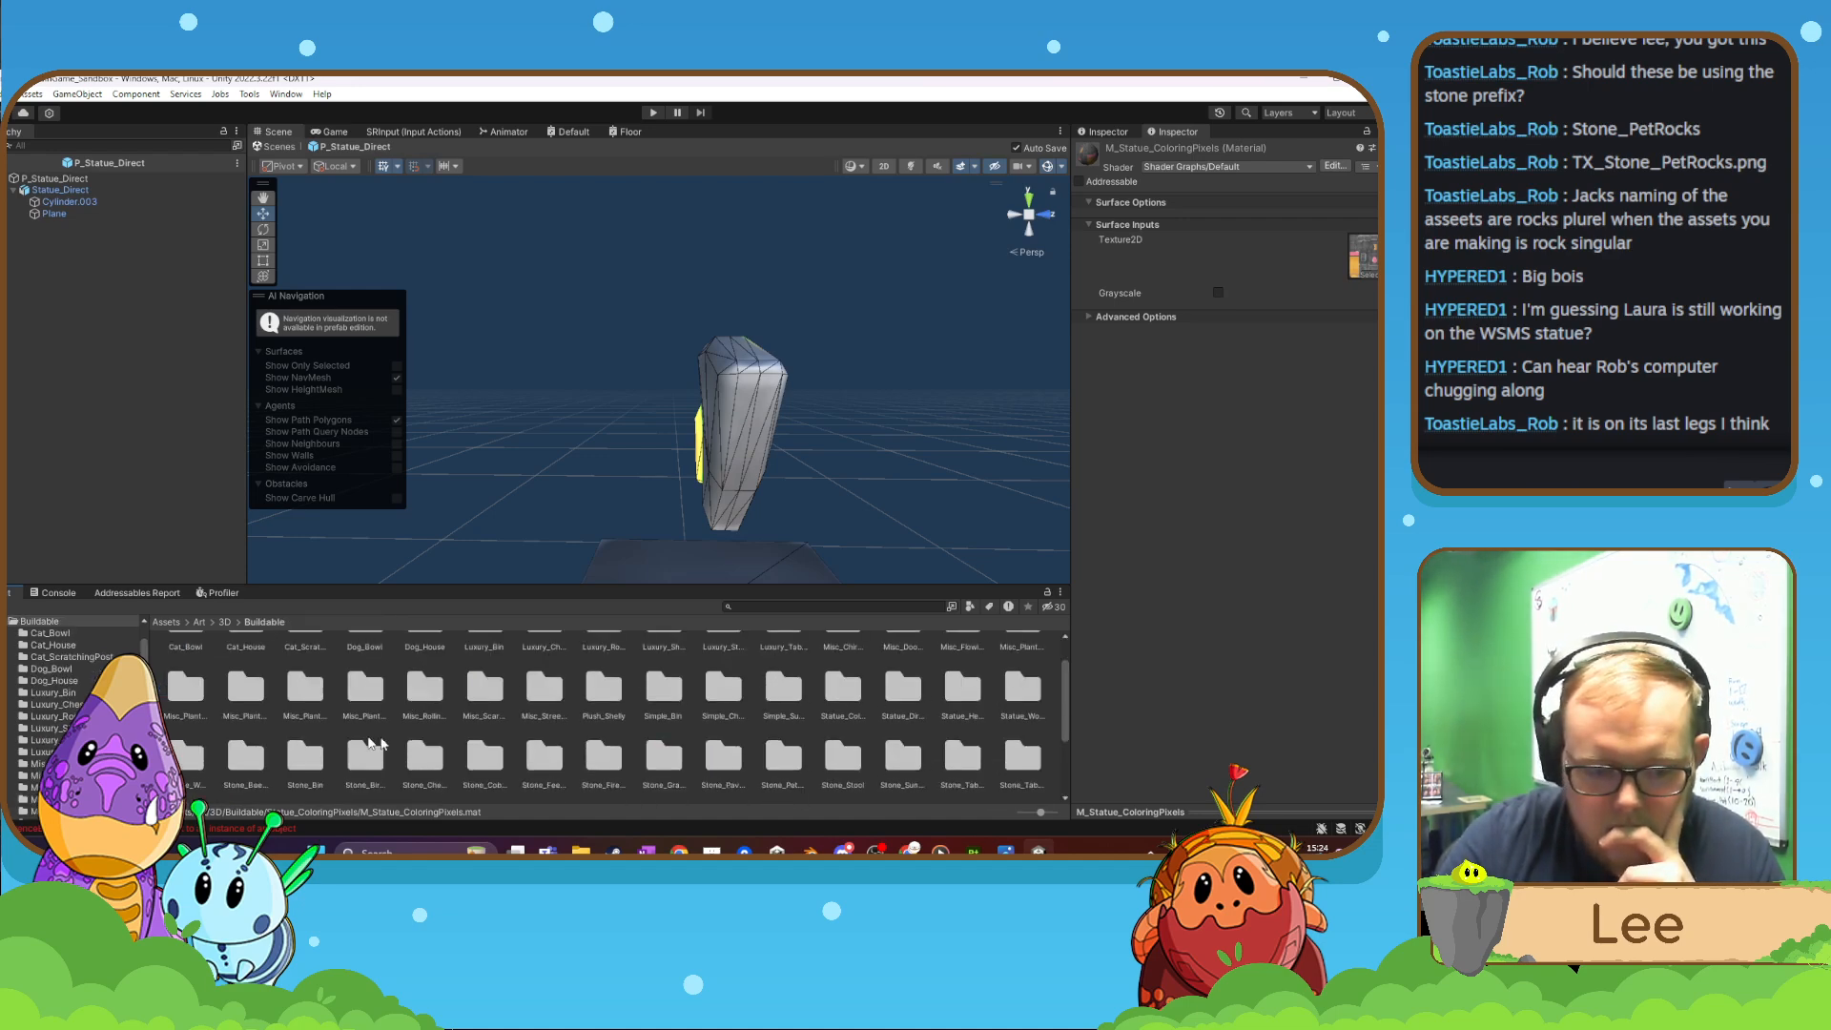
double_click(189, 758)
left_click(243, 725)
left_click(180, 673)
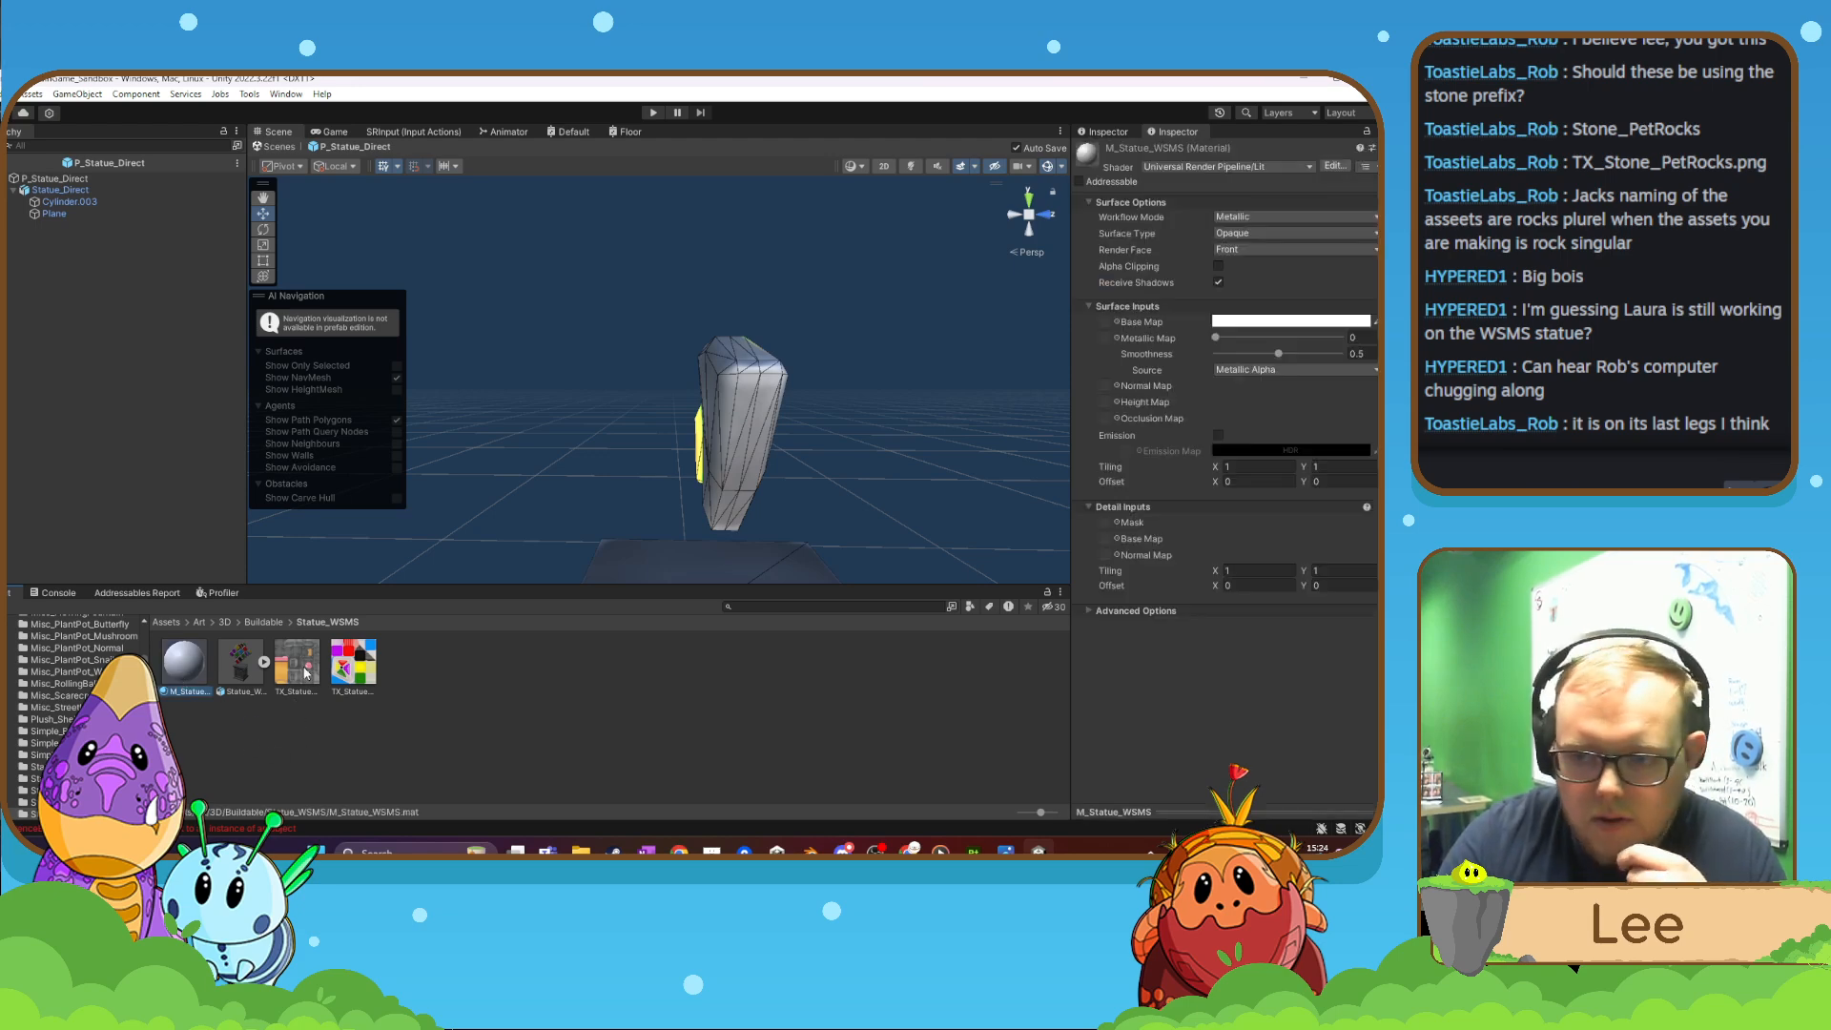
left_click(1193, 166)
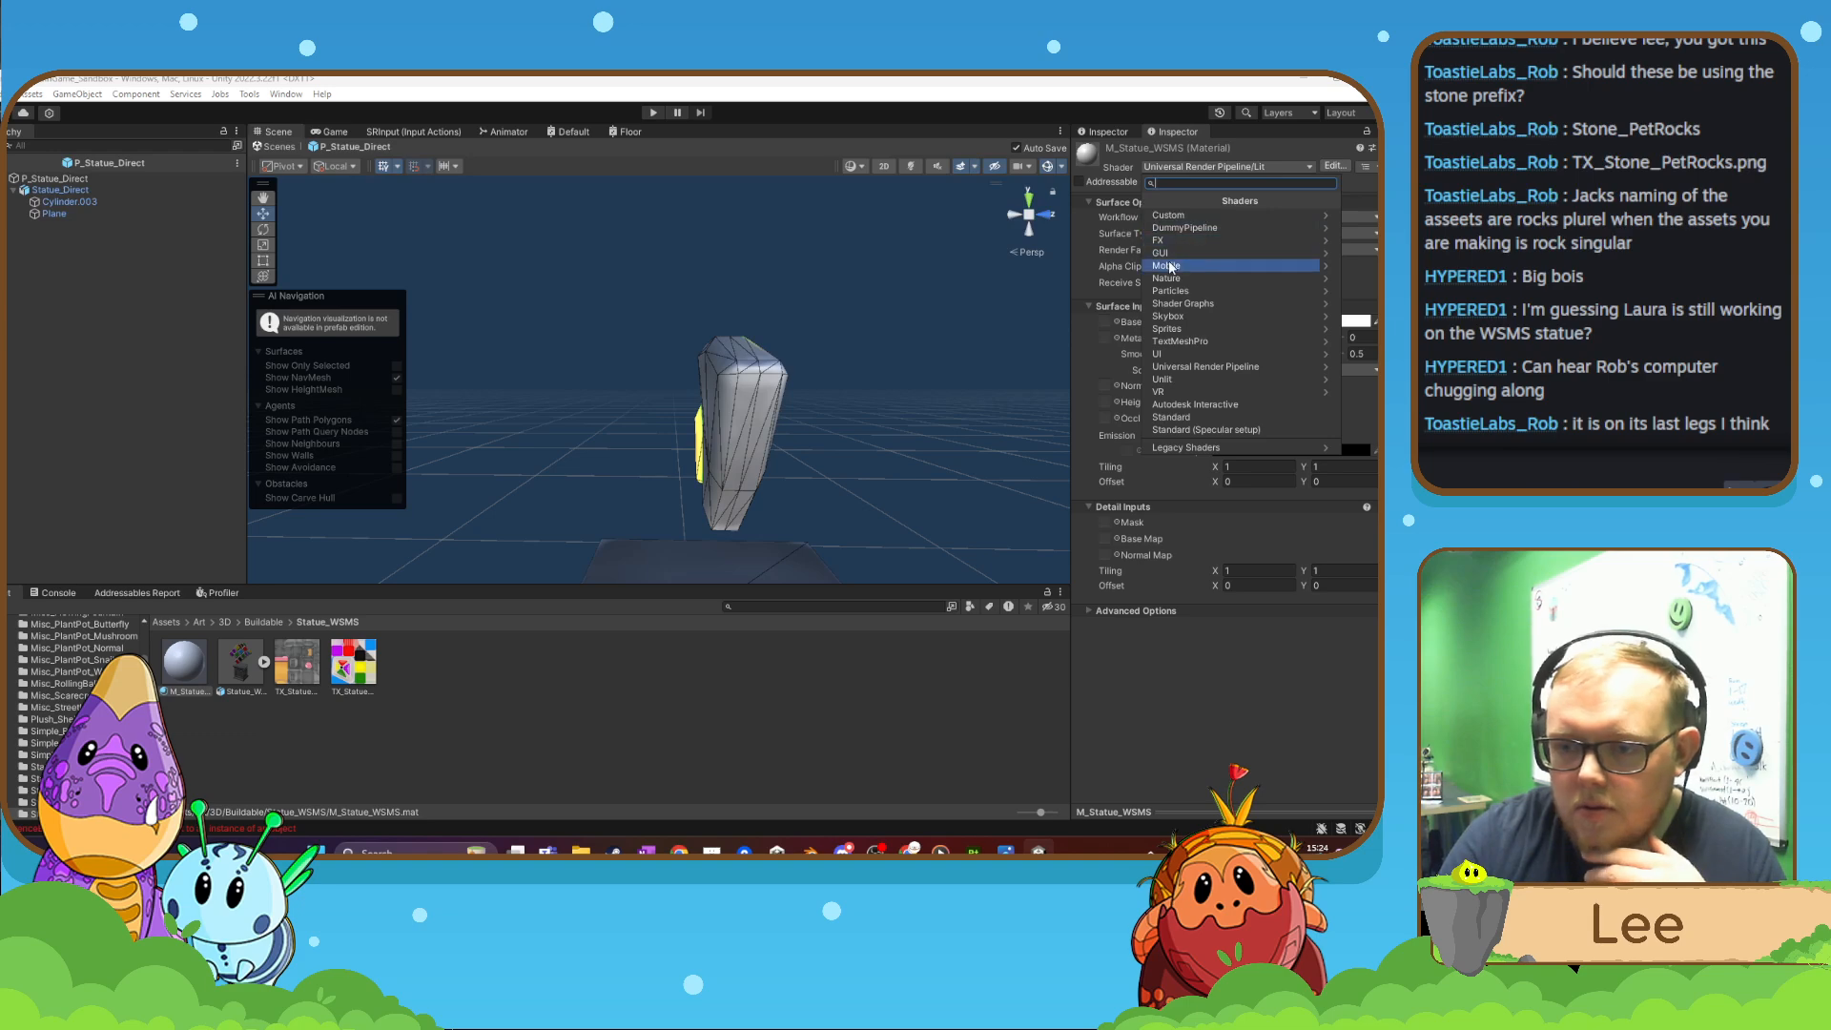
left_click(1171, 303)
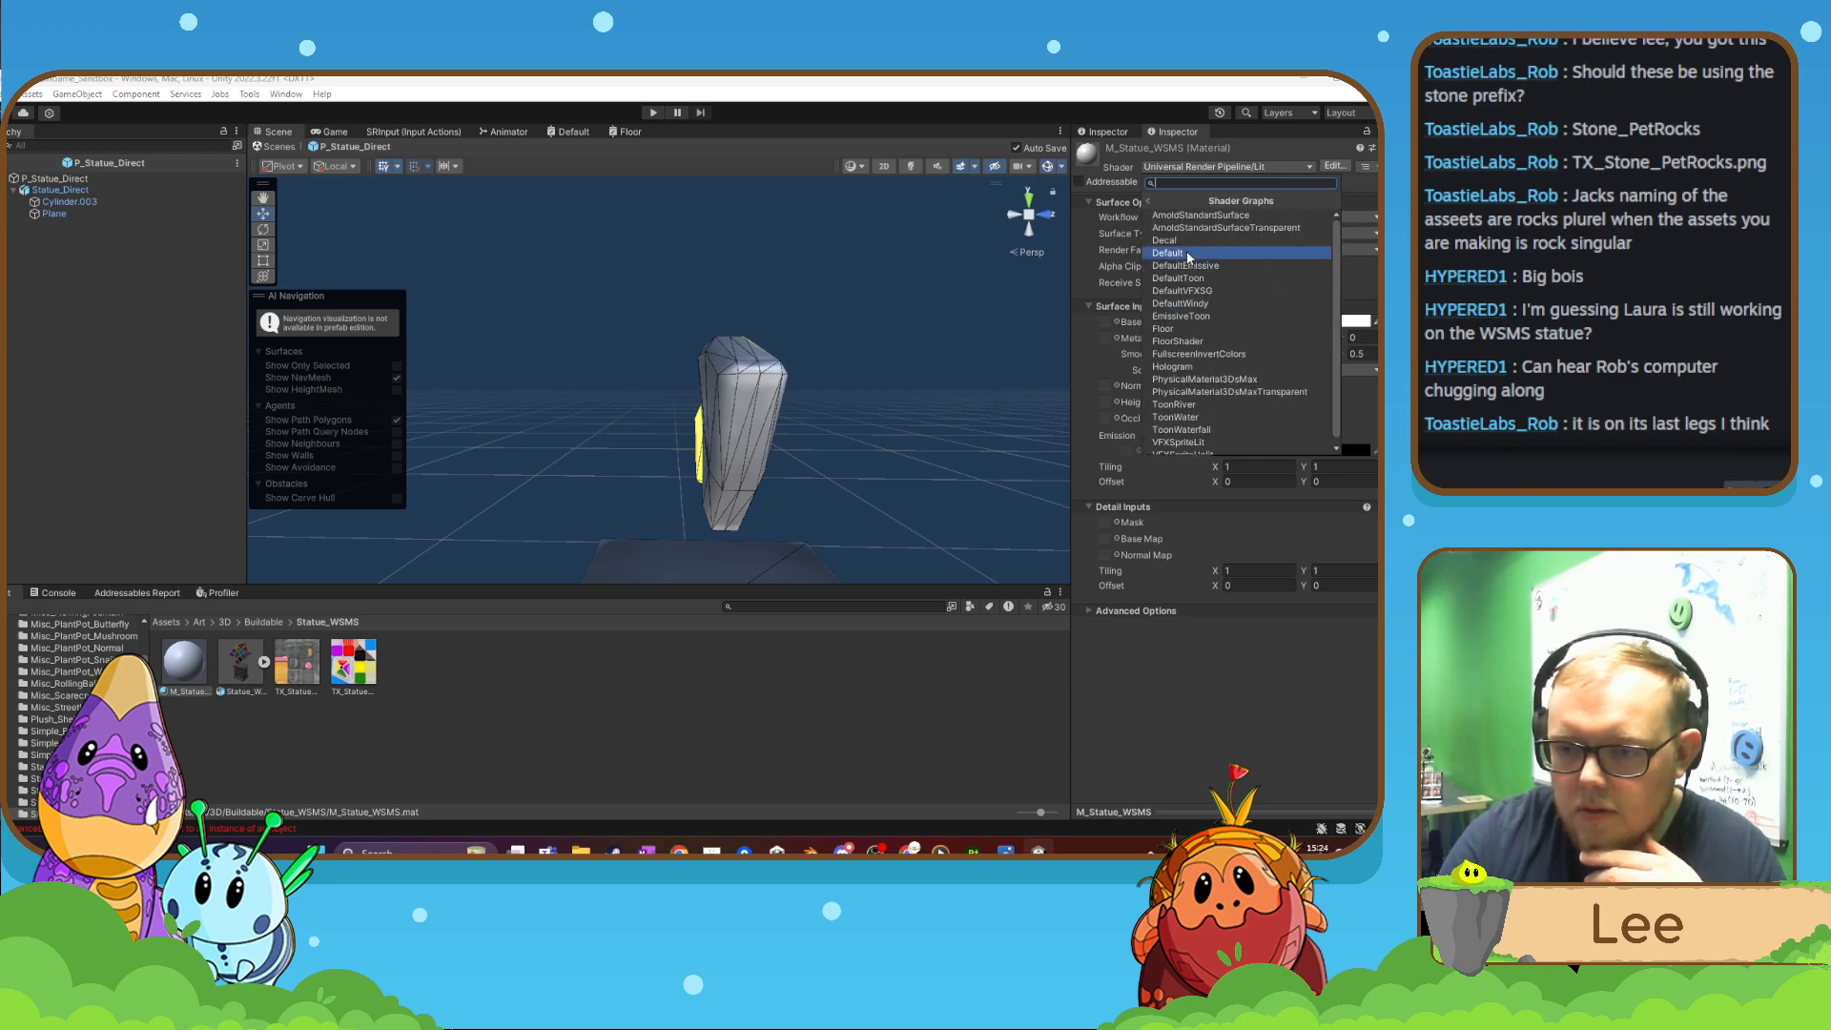
left_click(1183, 253)
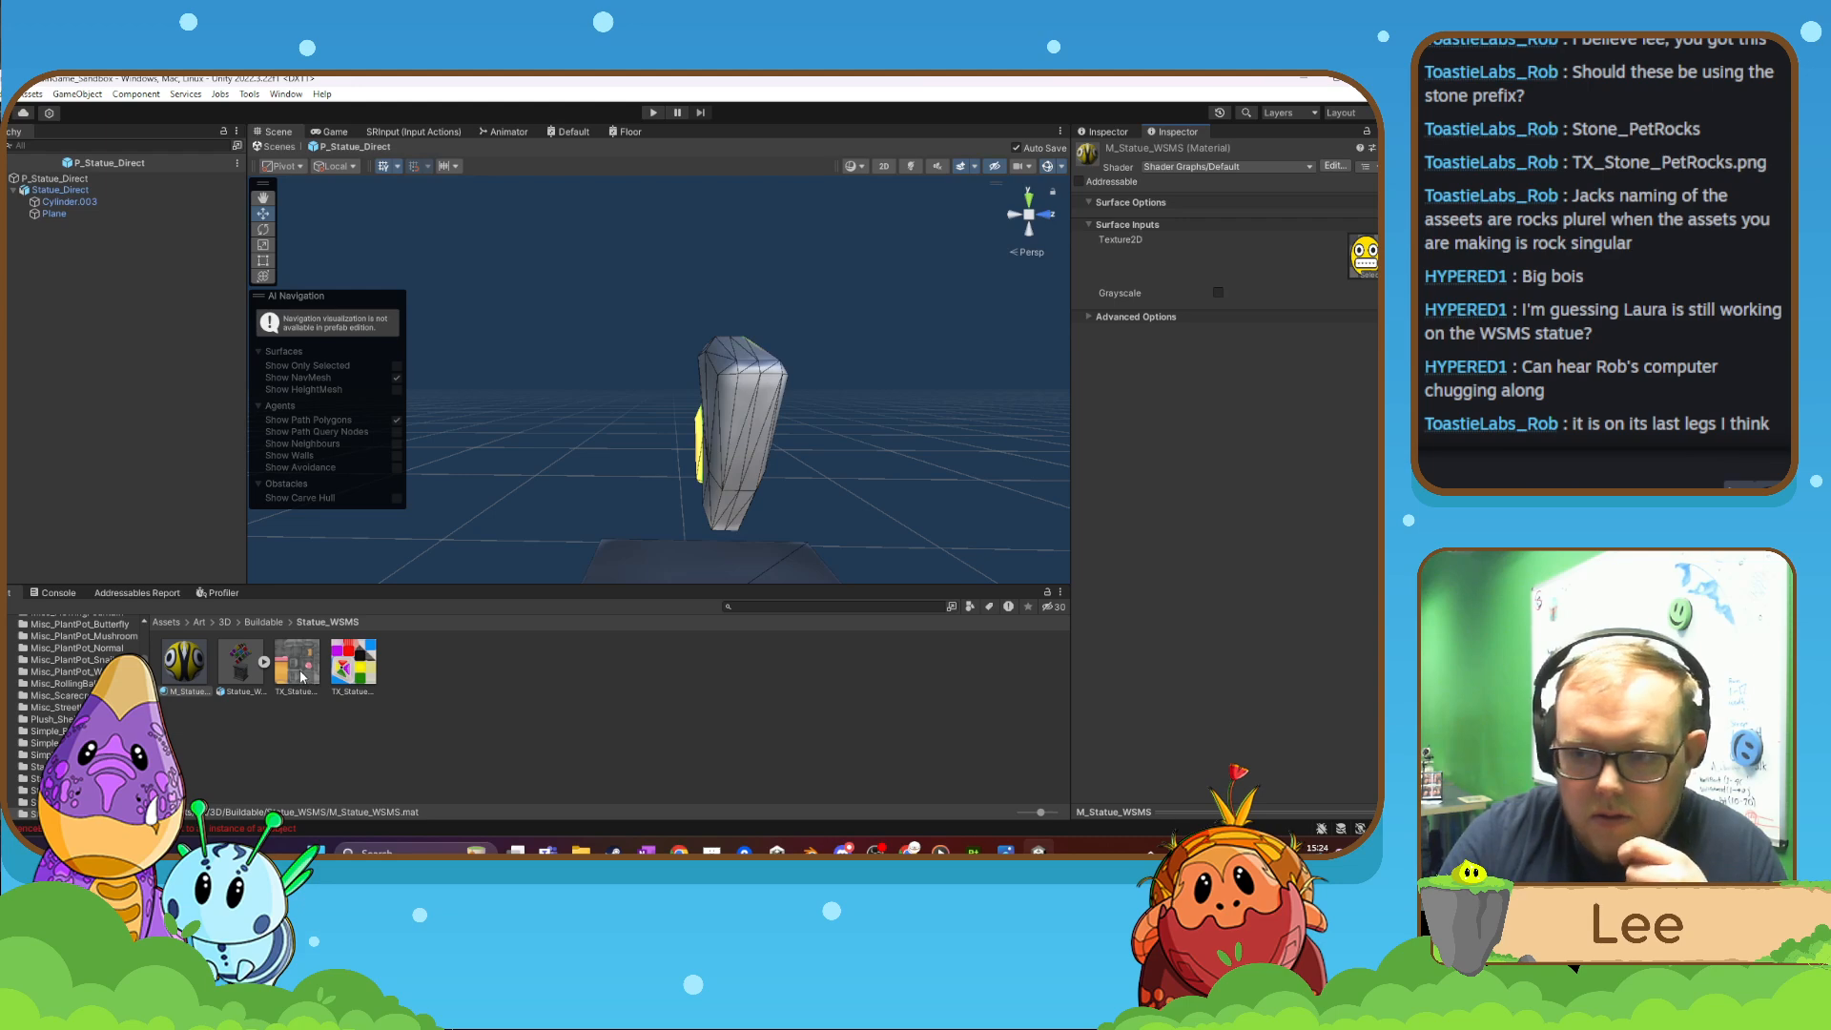
left_click_drag(303, 672, 1355, 275)
- Create a second material named M_Statue_WSMS_Base in the Statue_WSMS folder
right_click(542, 654)
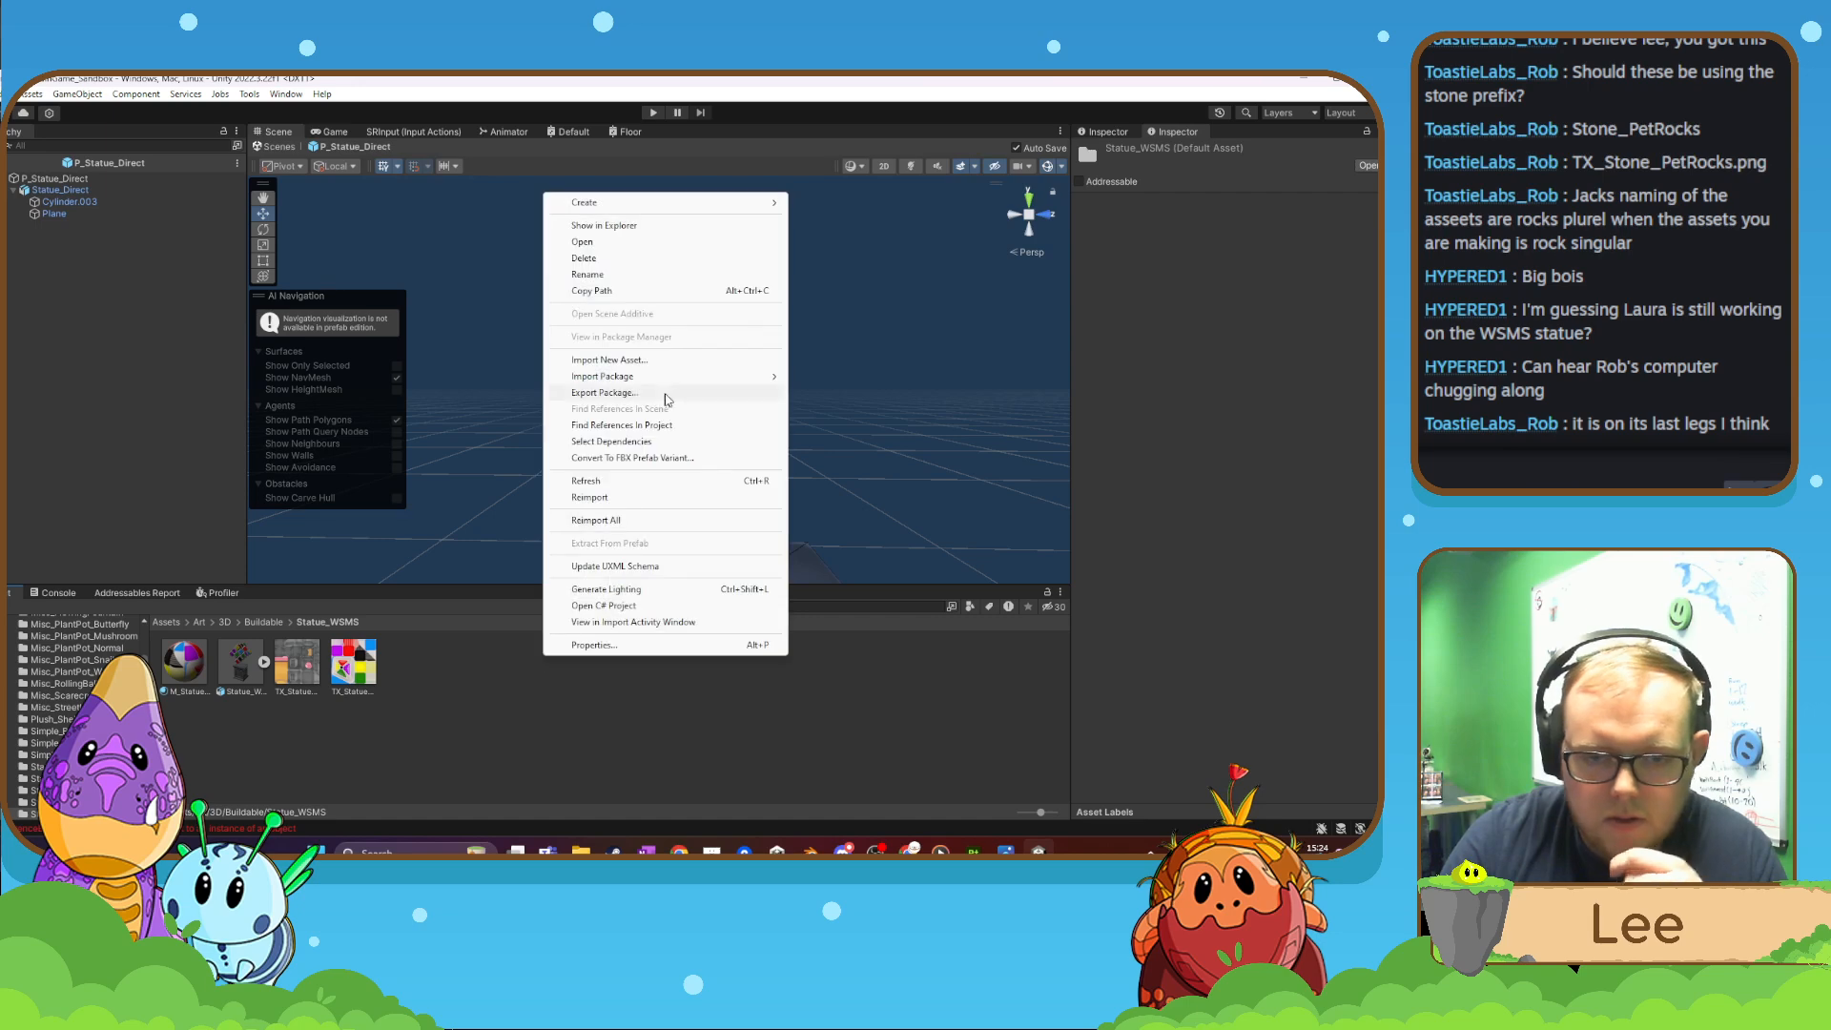
mouse_move(701, 203)
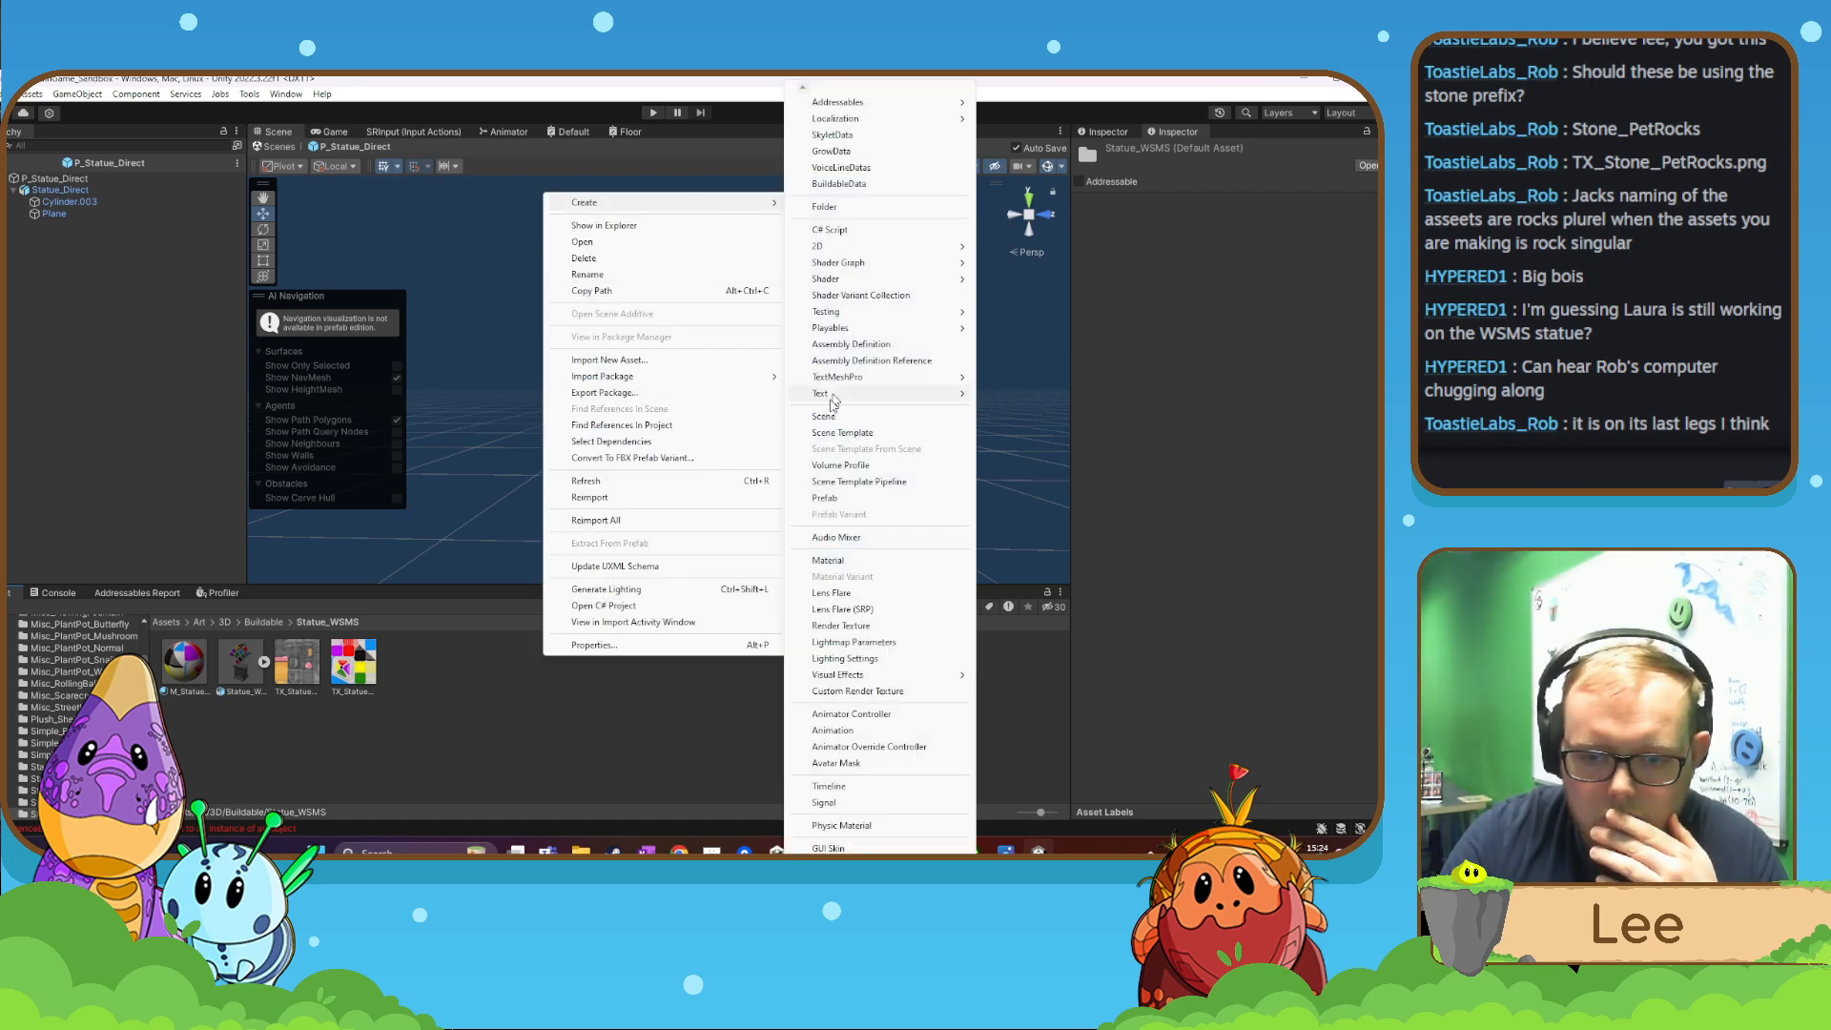
left_click(845, 561)
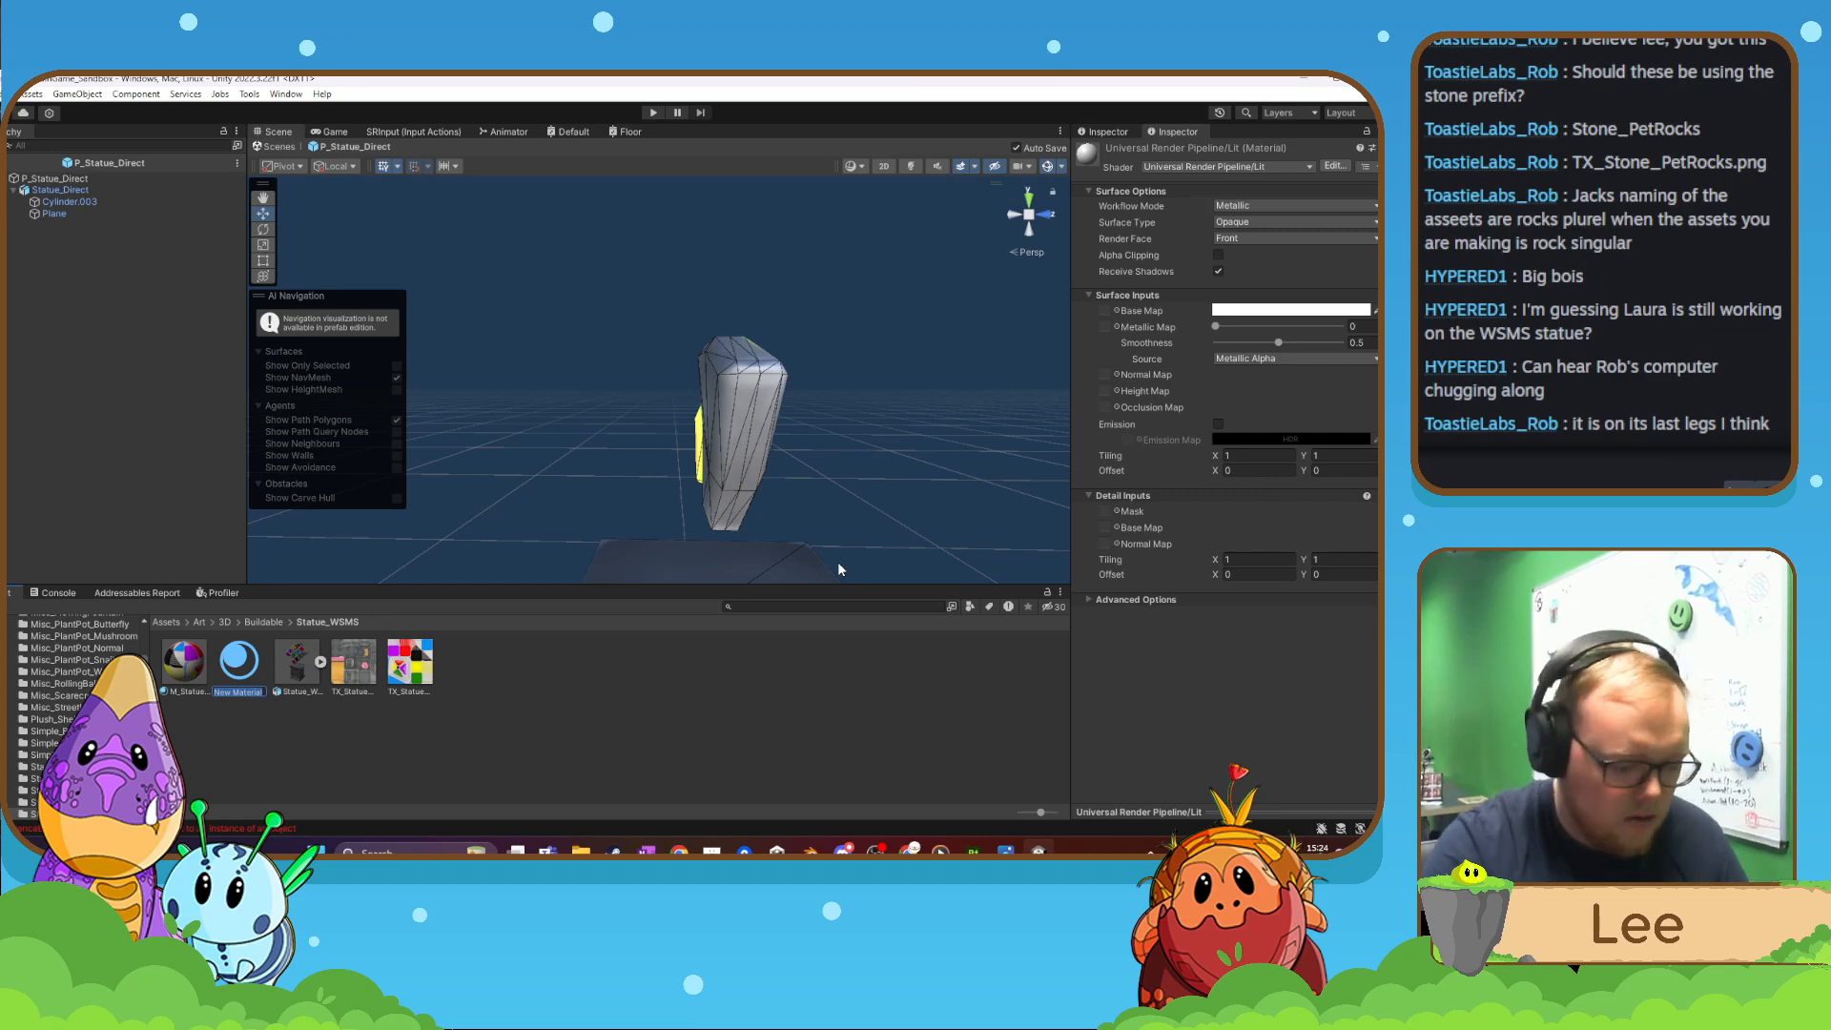
type("M_")
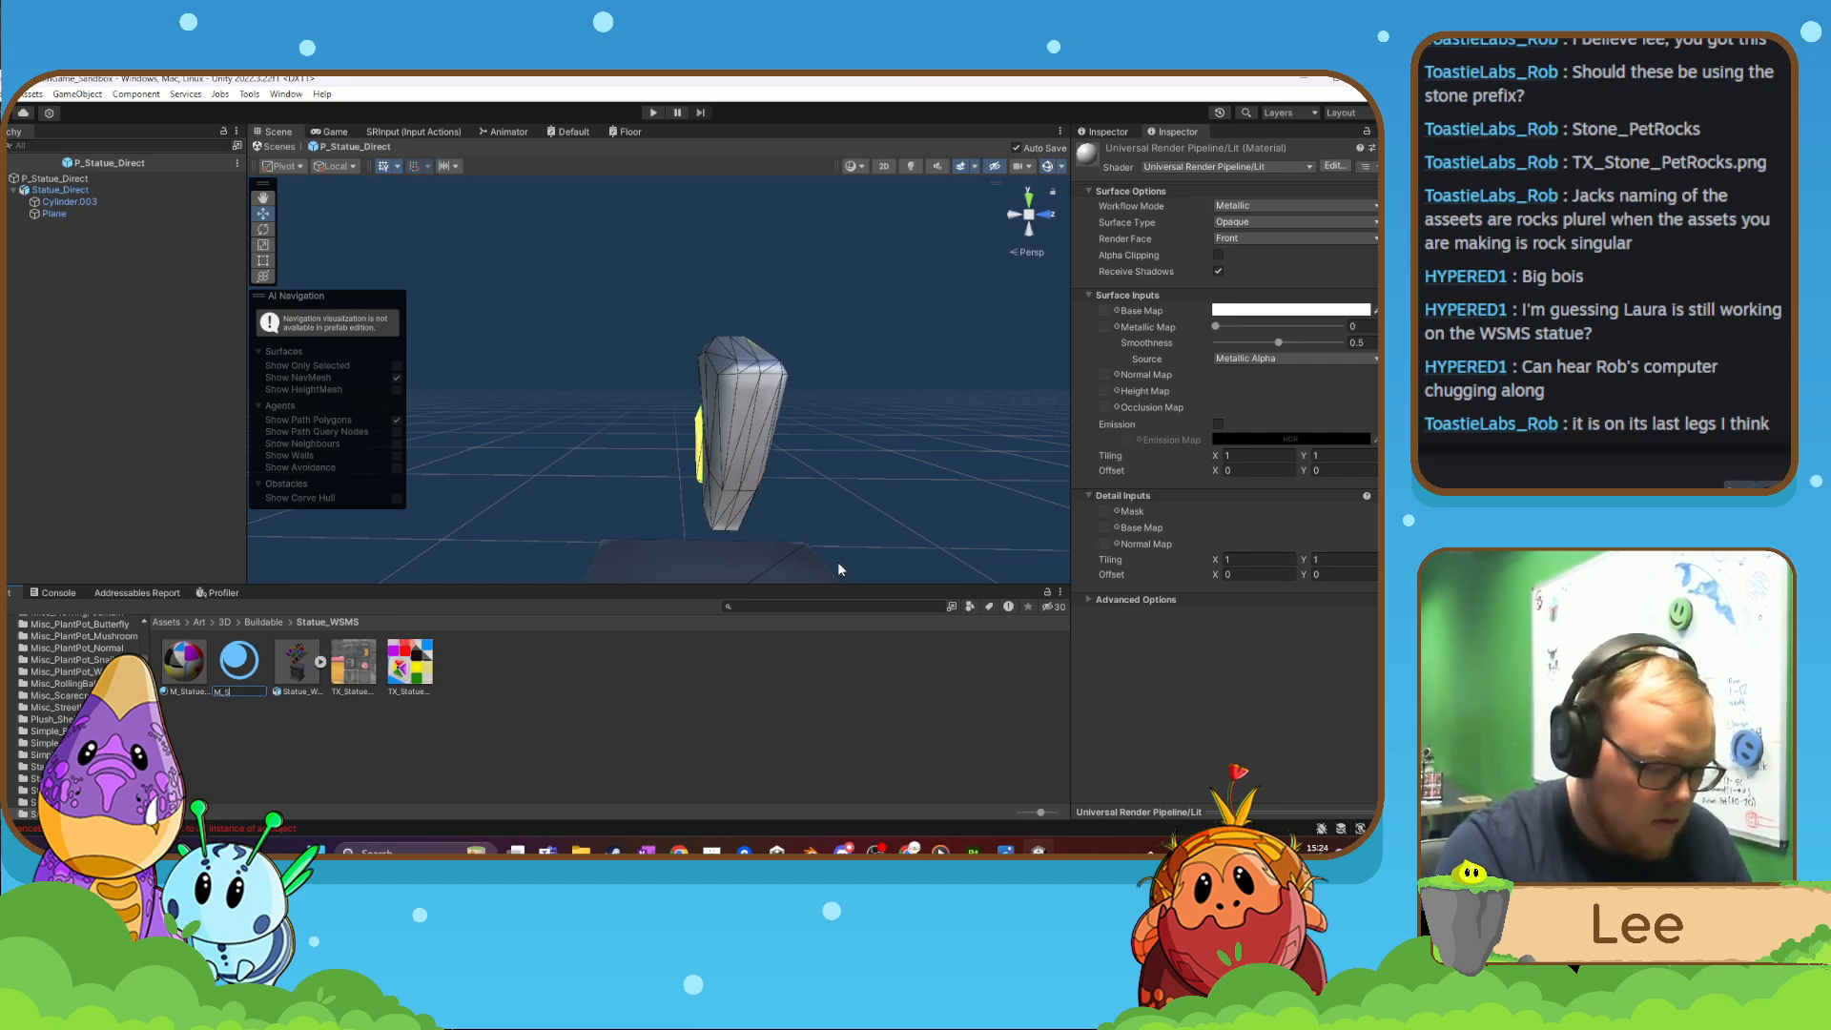
type("Statue")
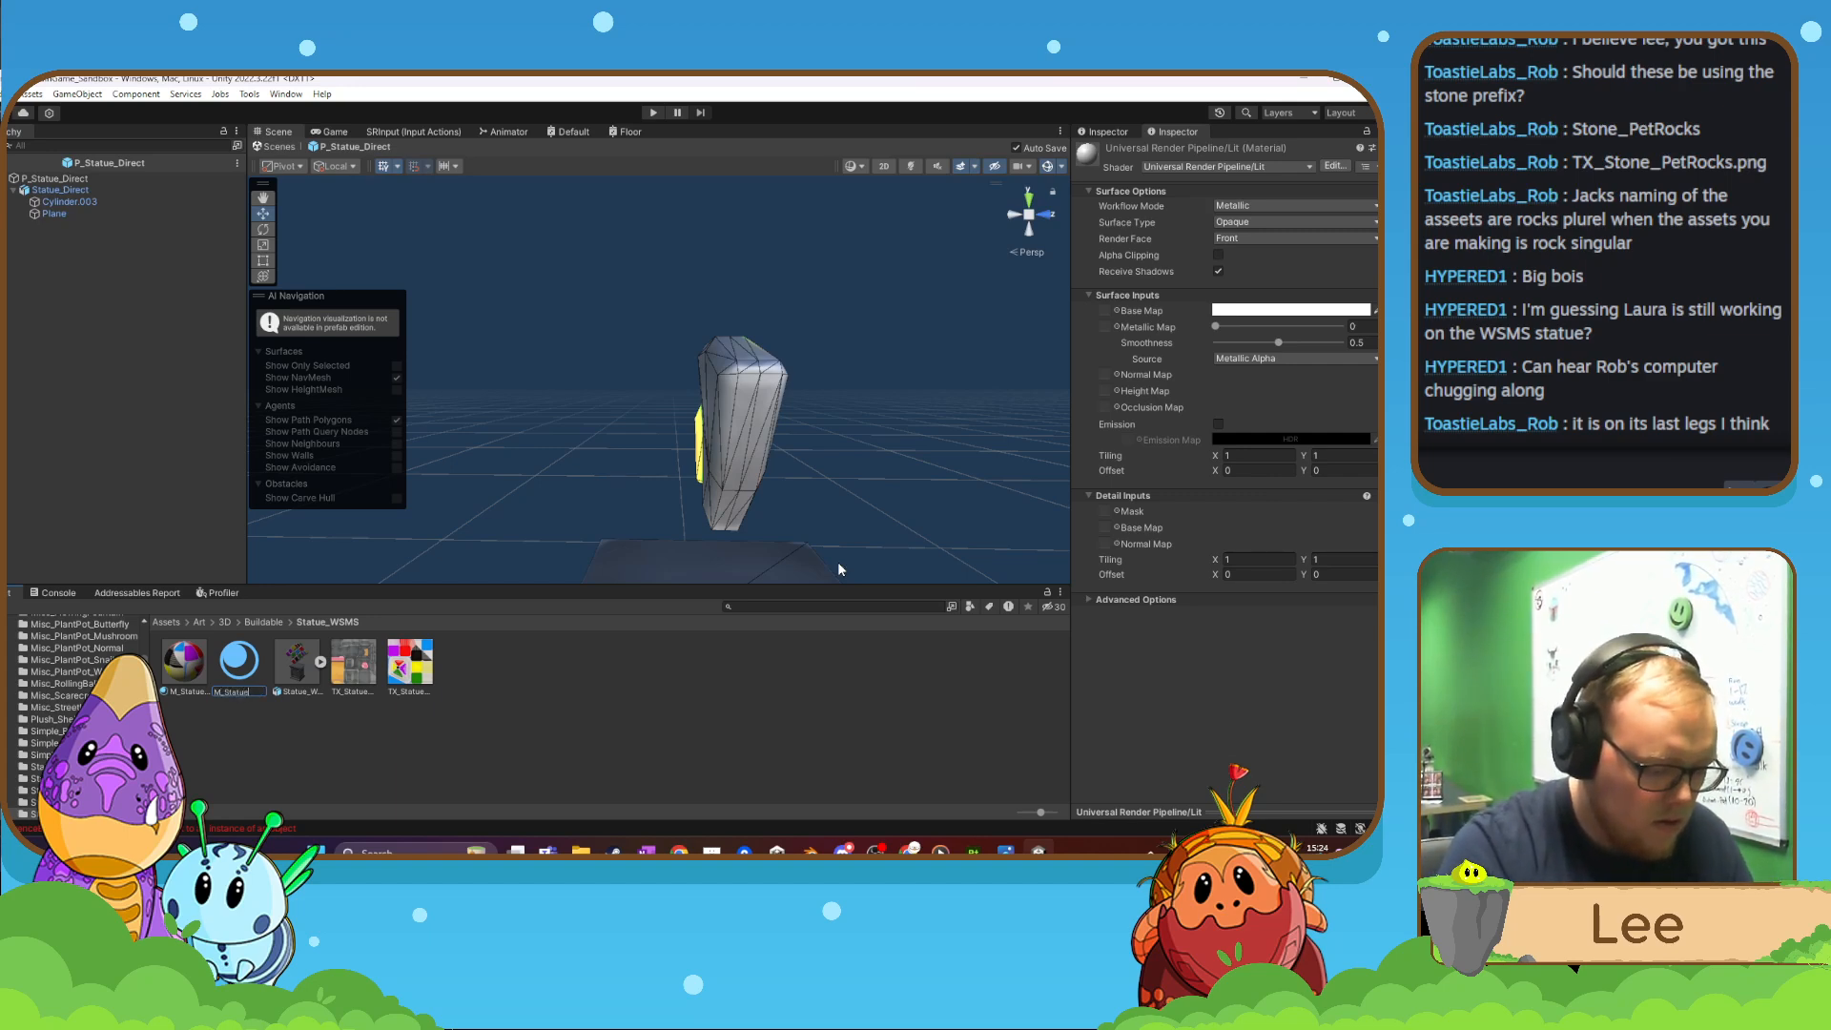
type("_WSMS_Base")
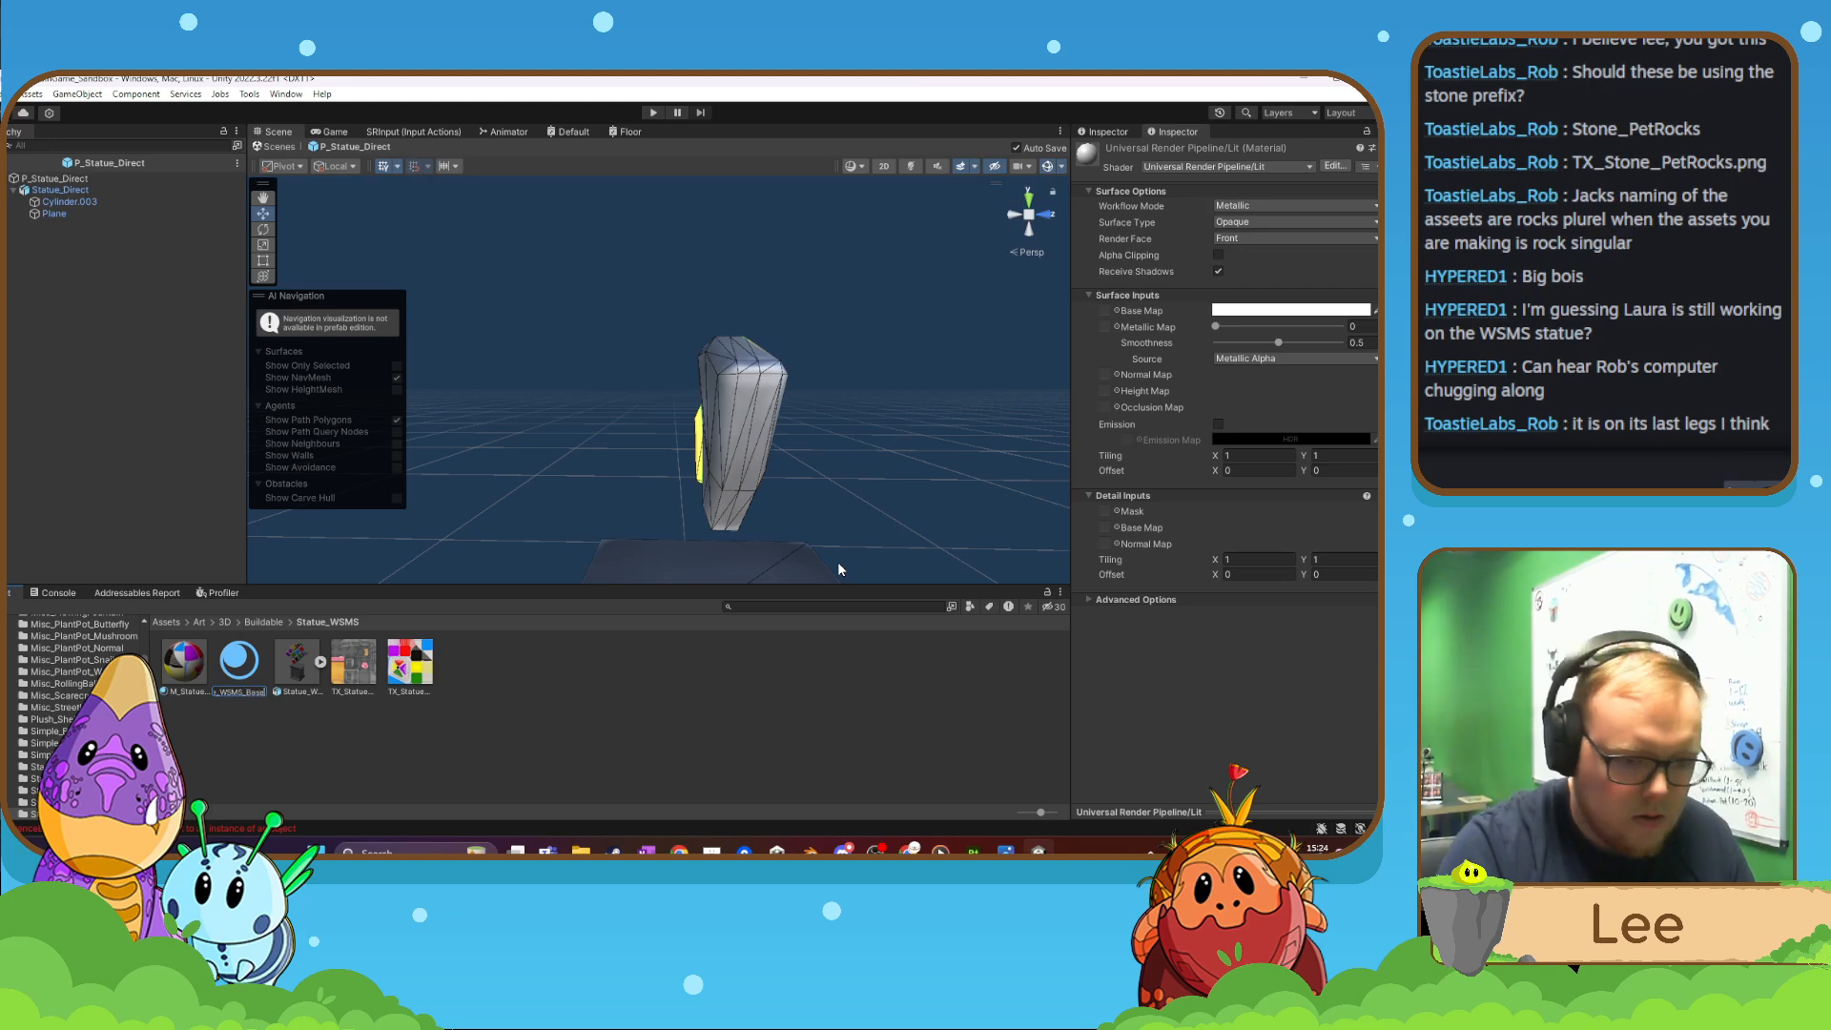
key("Return")
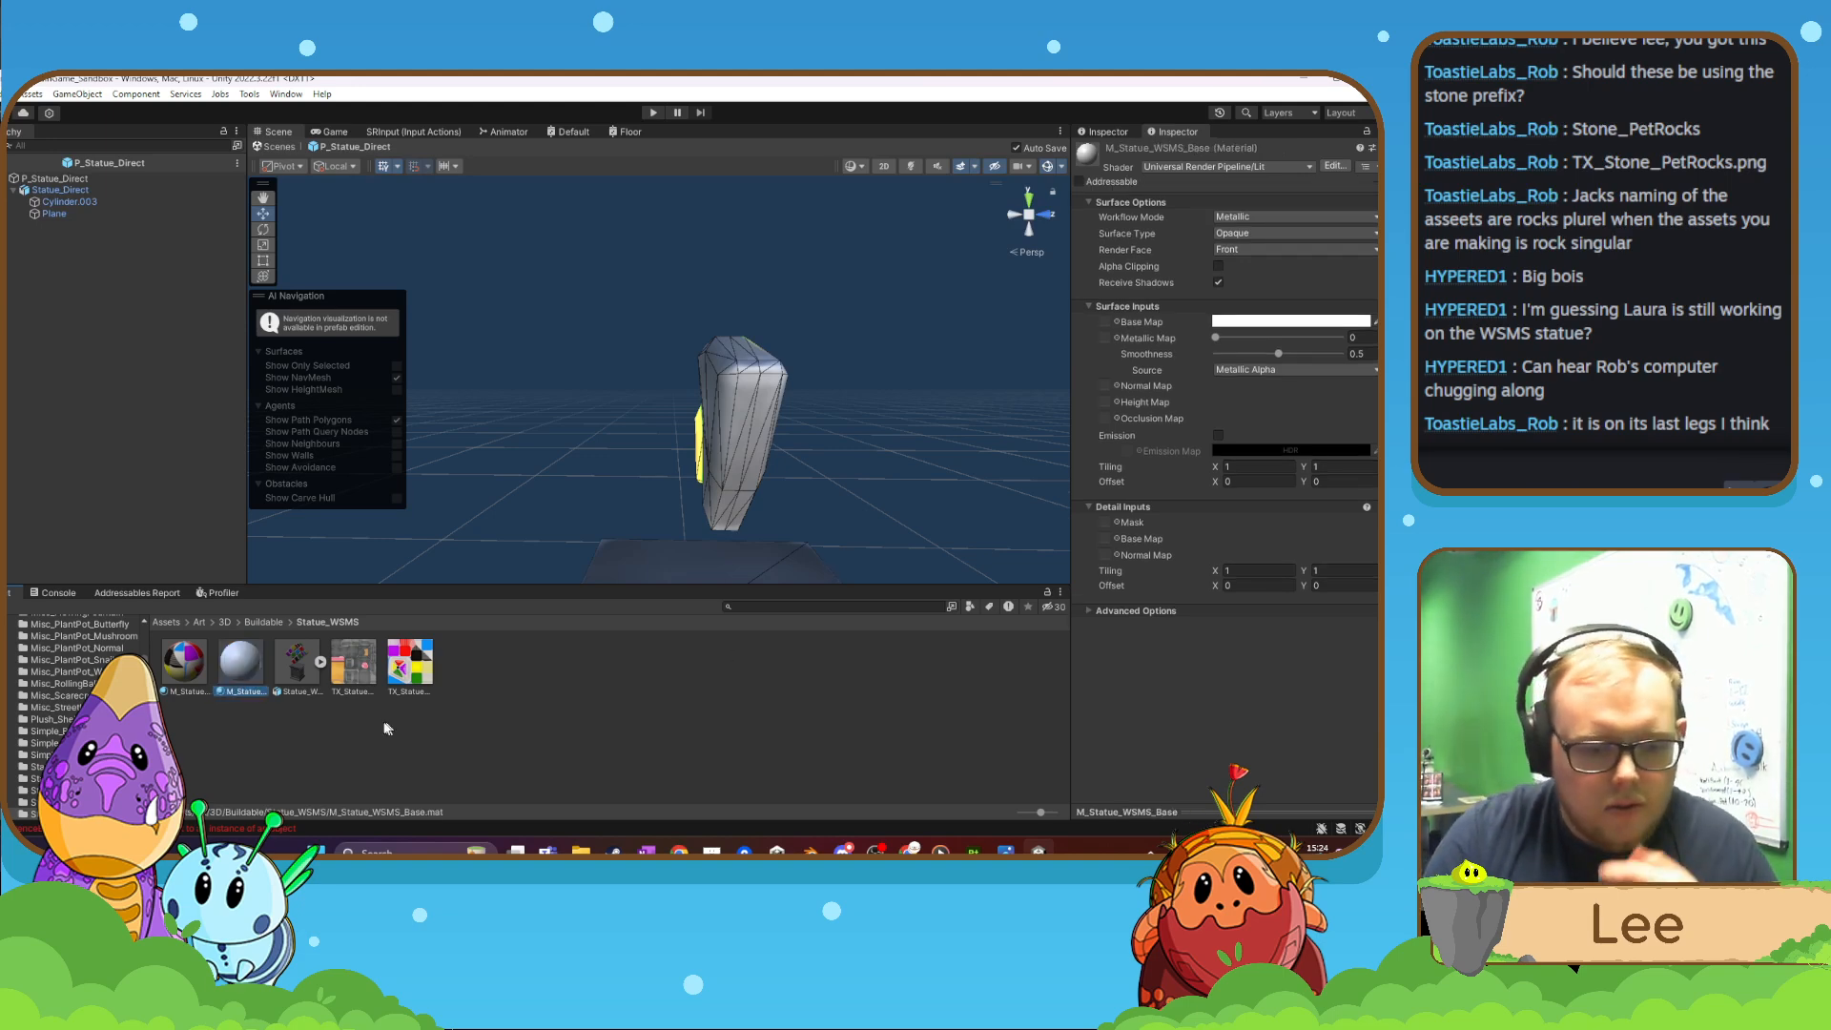
- Set the M_Statue_WSMS_Base material's shader to Shader Graphs/Default and assign the grey base texture as its Texture2D
left_click(1250, 169)
left_click(1188, 304)
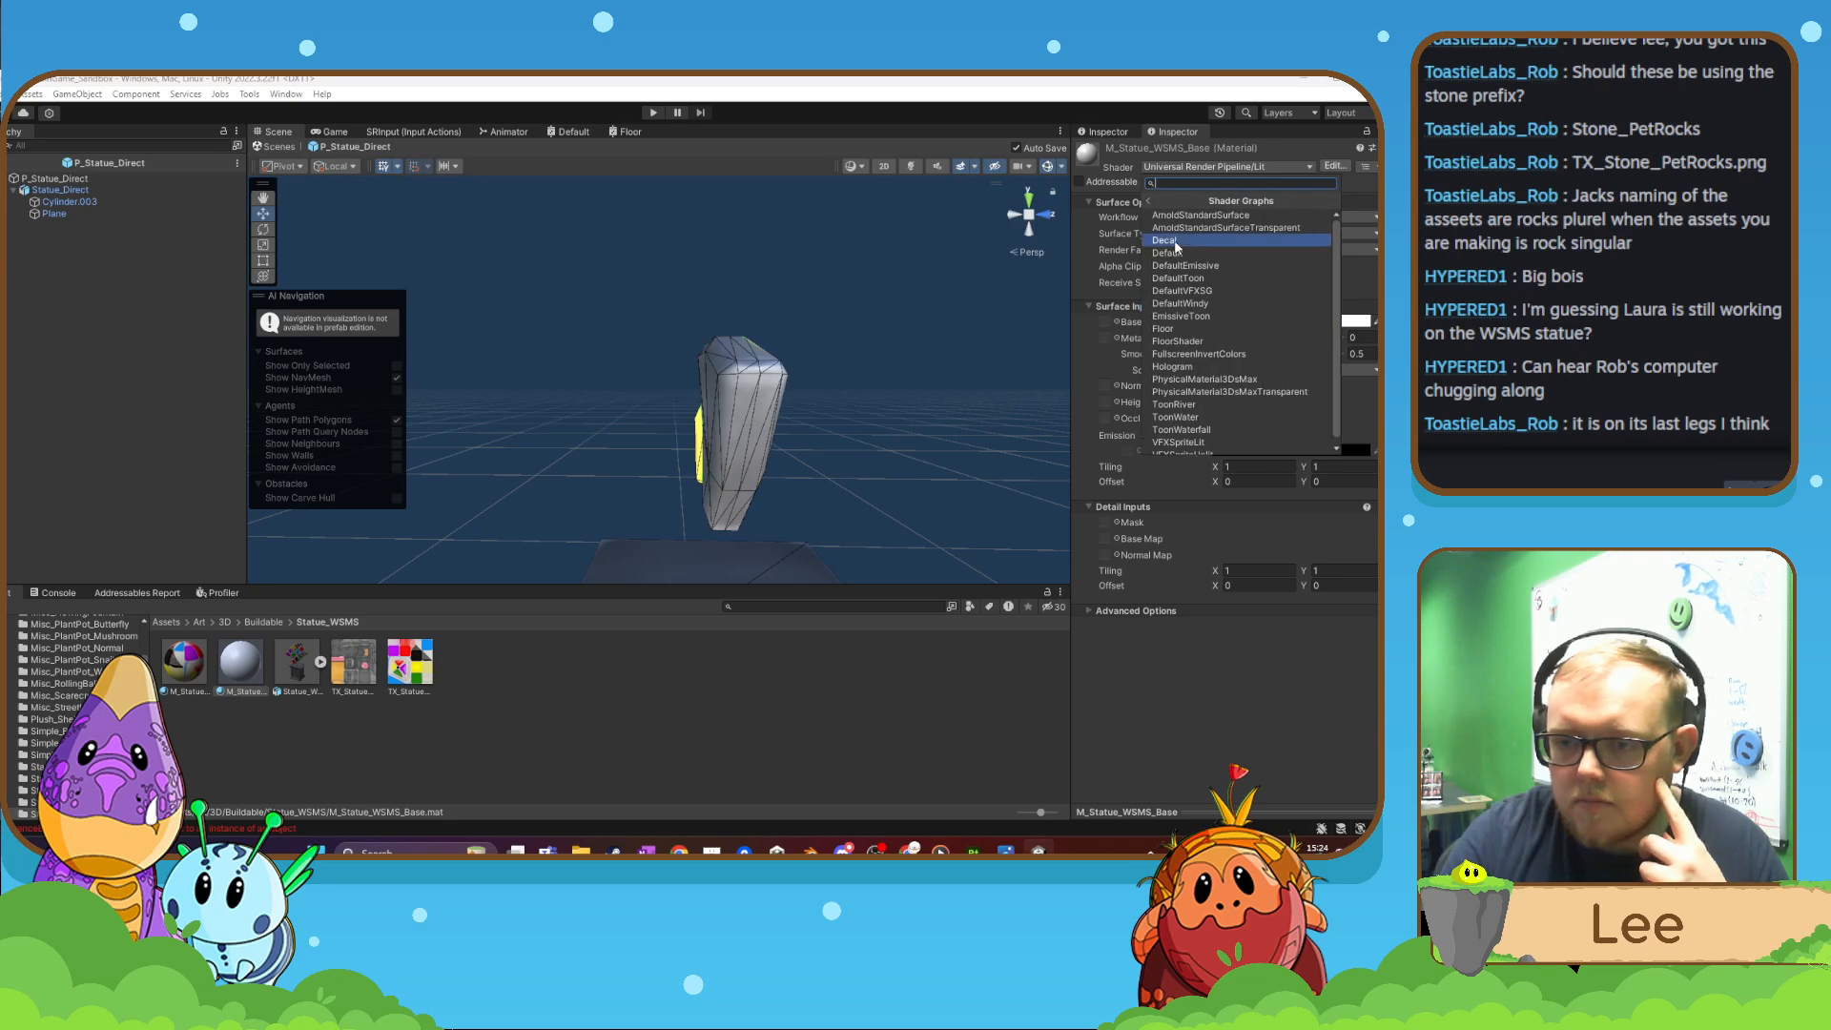
left_click(1173, 252)
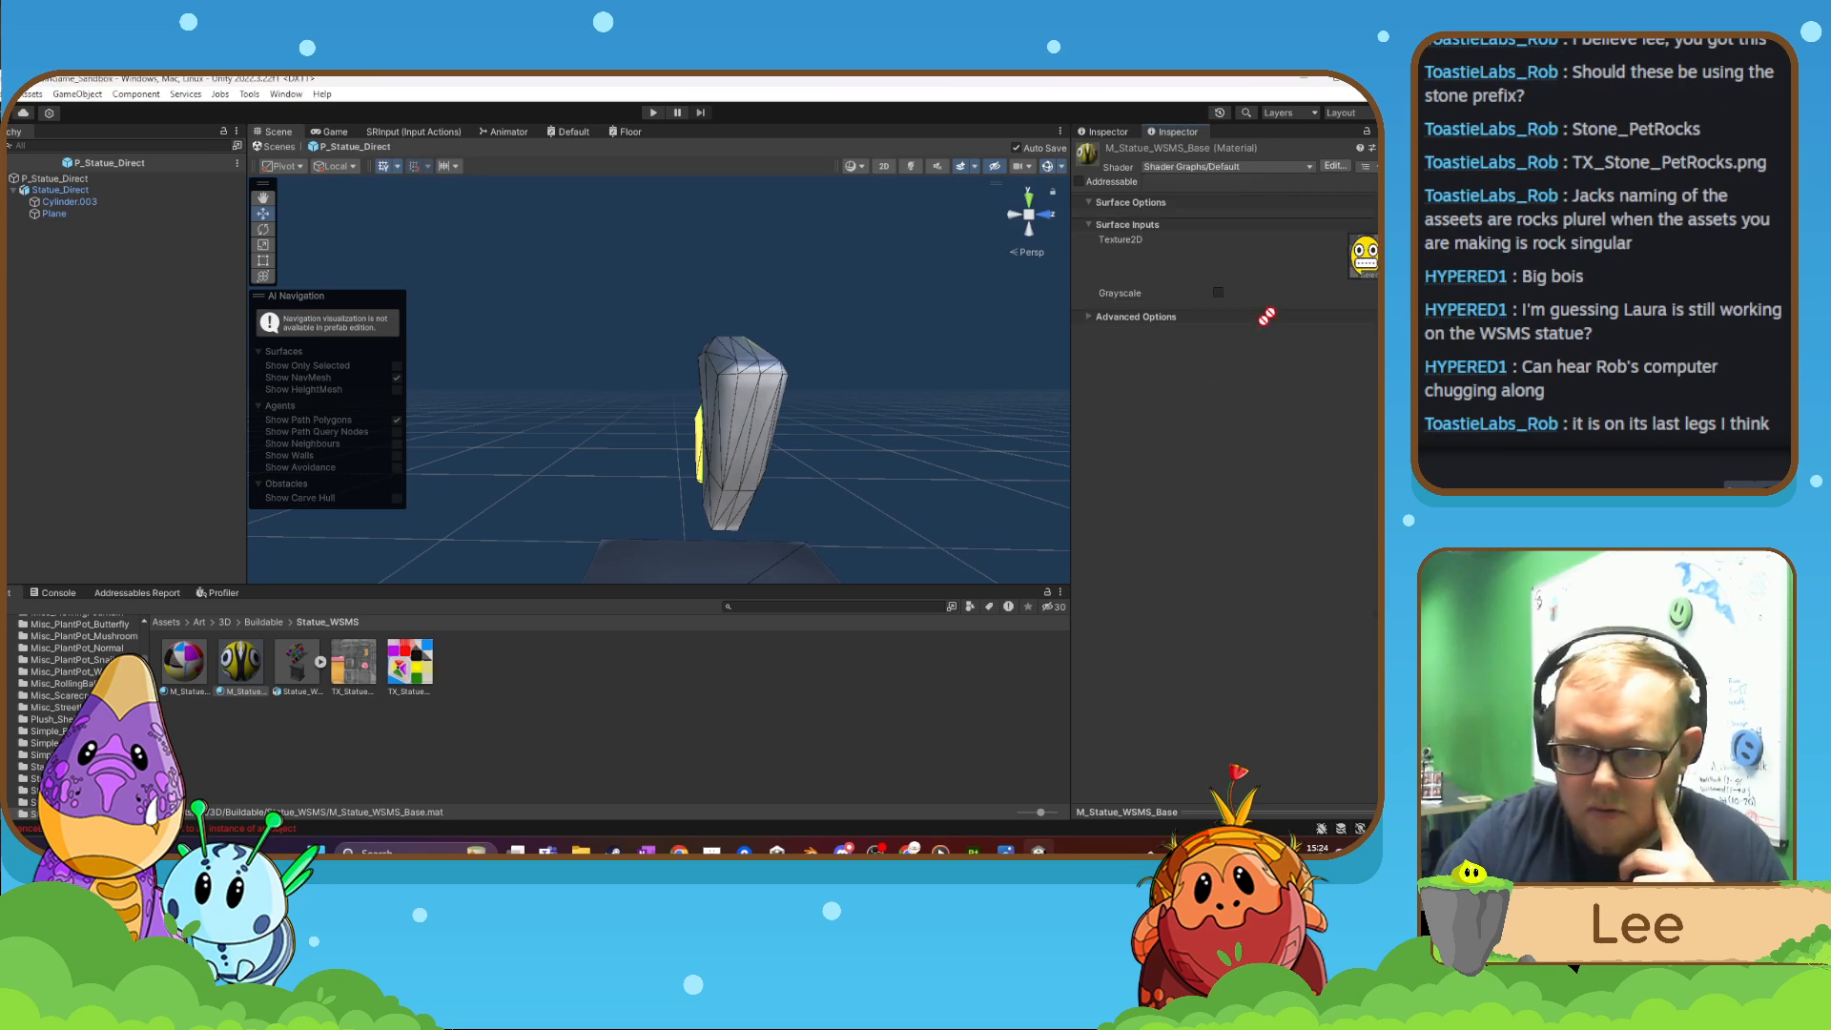
left_click_drag(1267, 317, 1364, 256)
- Duplicate the P_Statue_WooLoop prefab in the Prefabs/Buildable folder
scroll(86, 720, "down", 2)
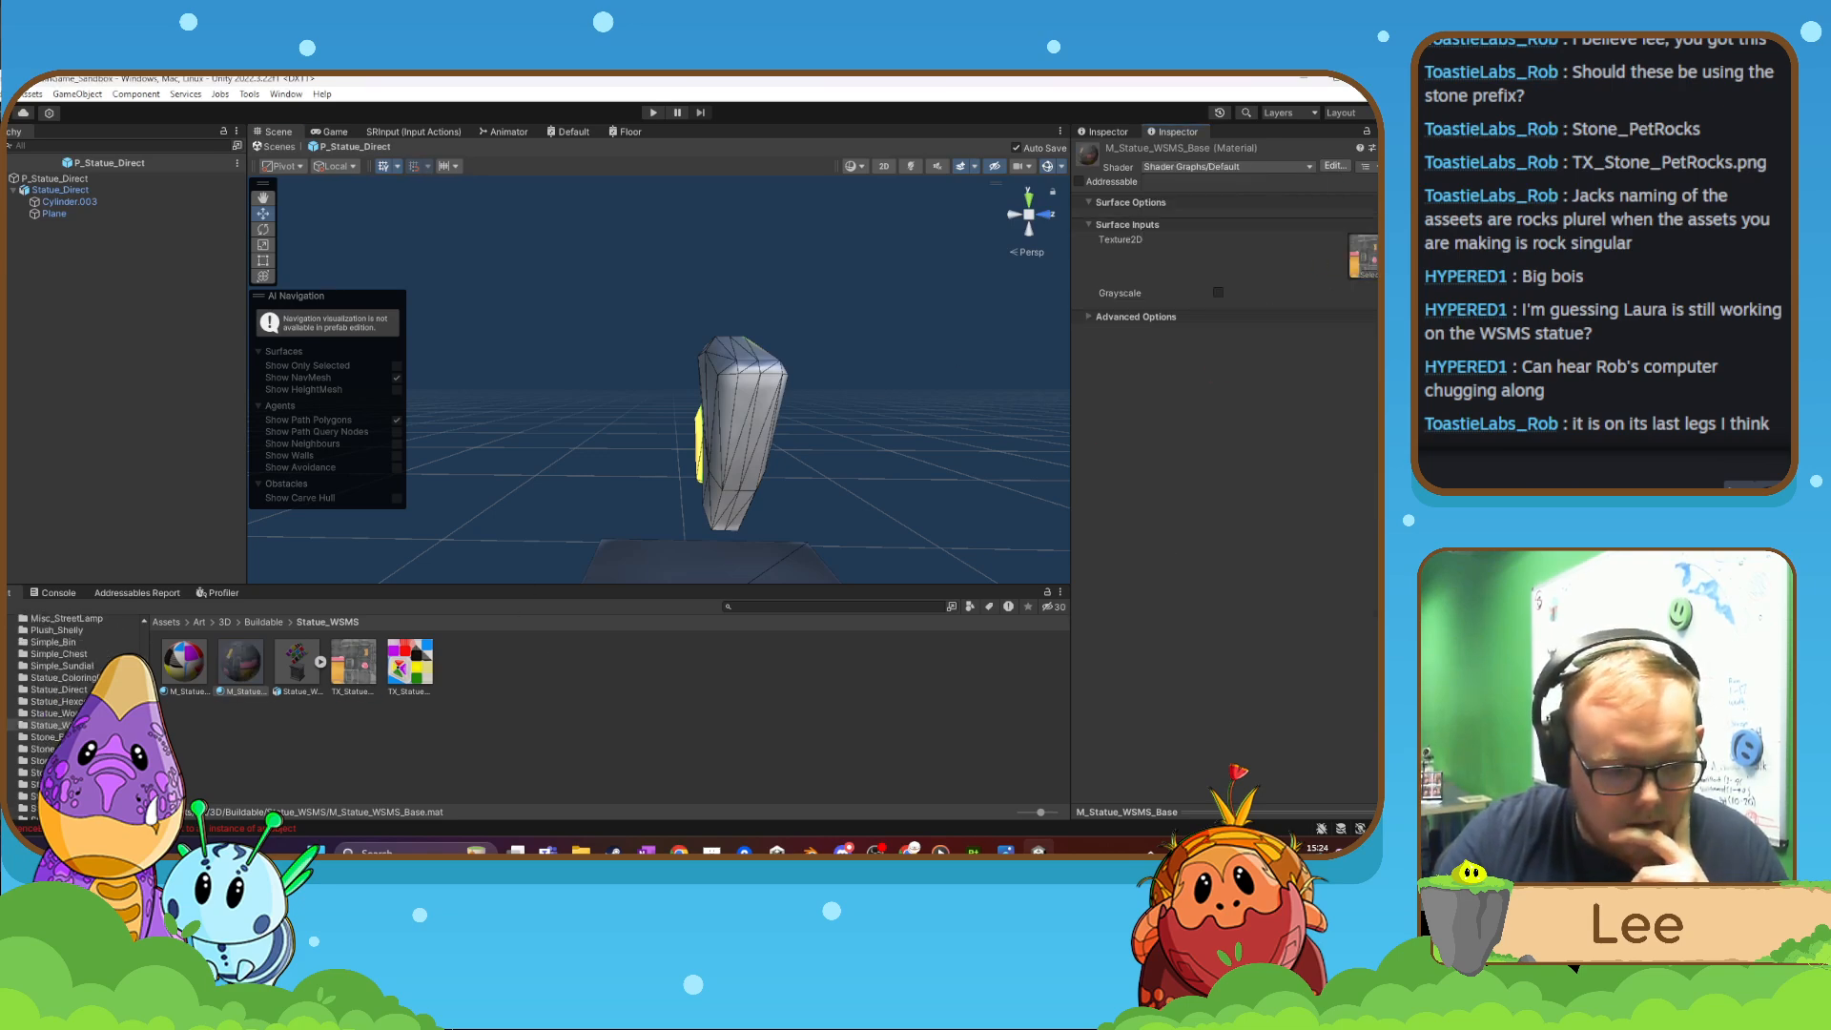
scroll(49, 740, "down", 10)
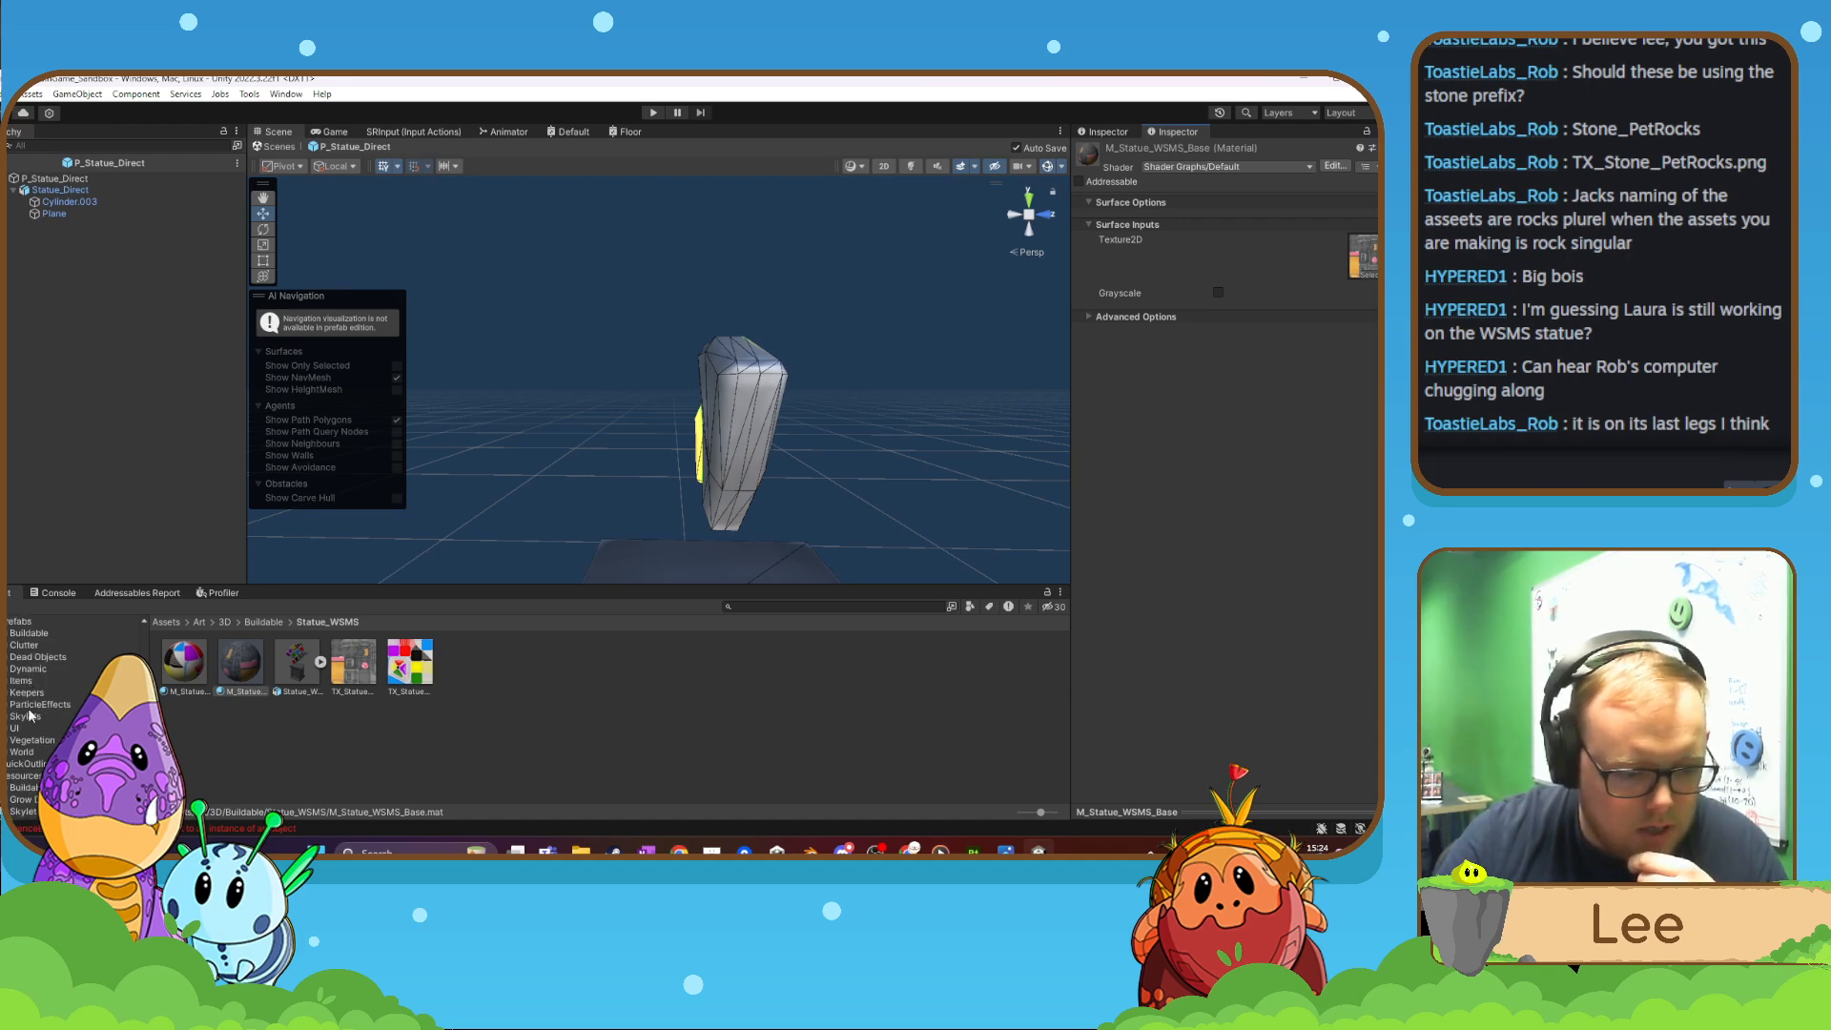
left_click(29, 634)
scroll(553, 730, "down", 1)
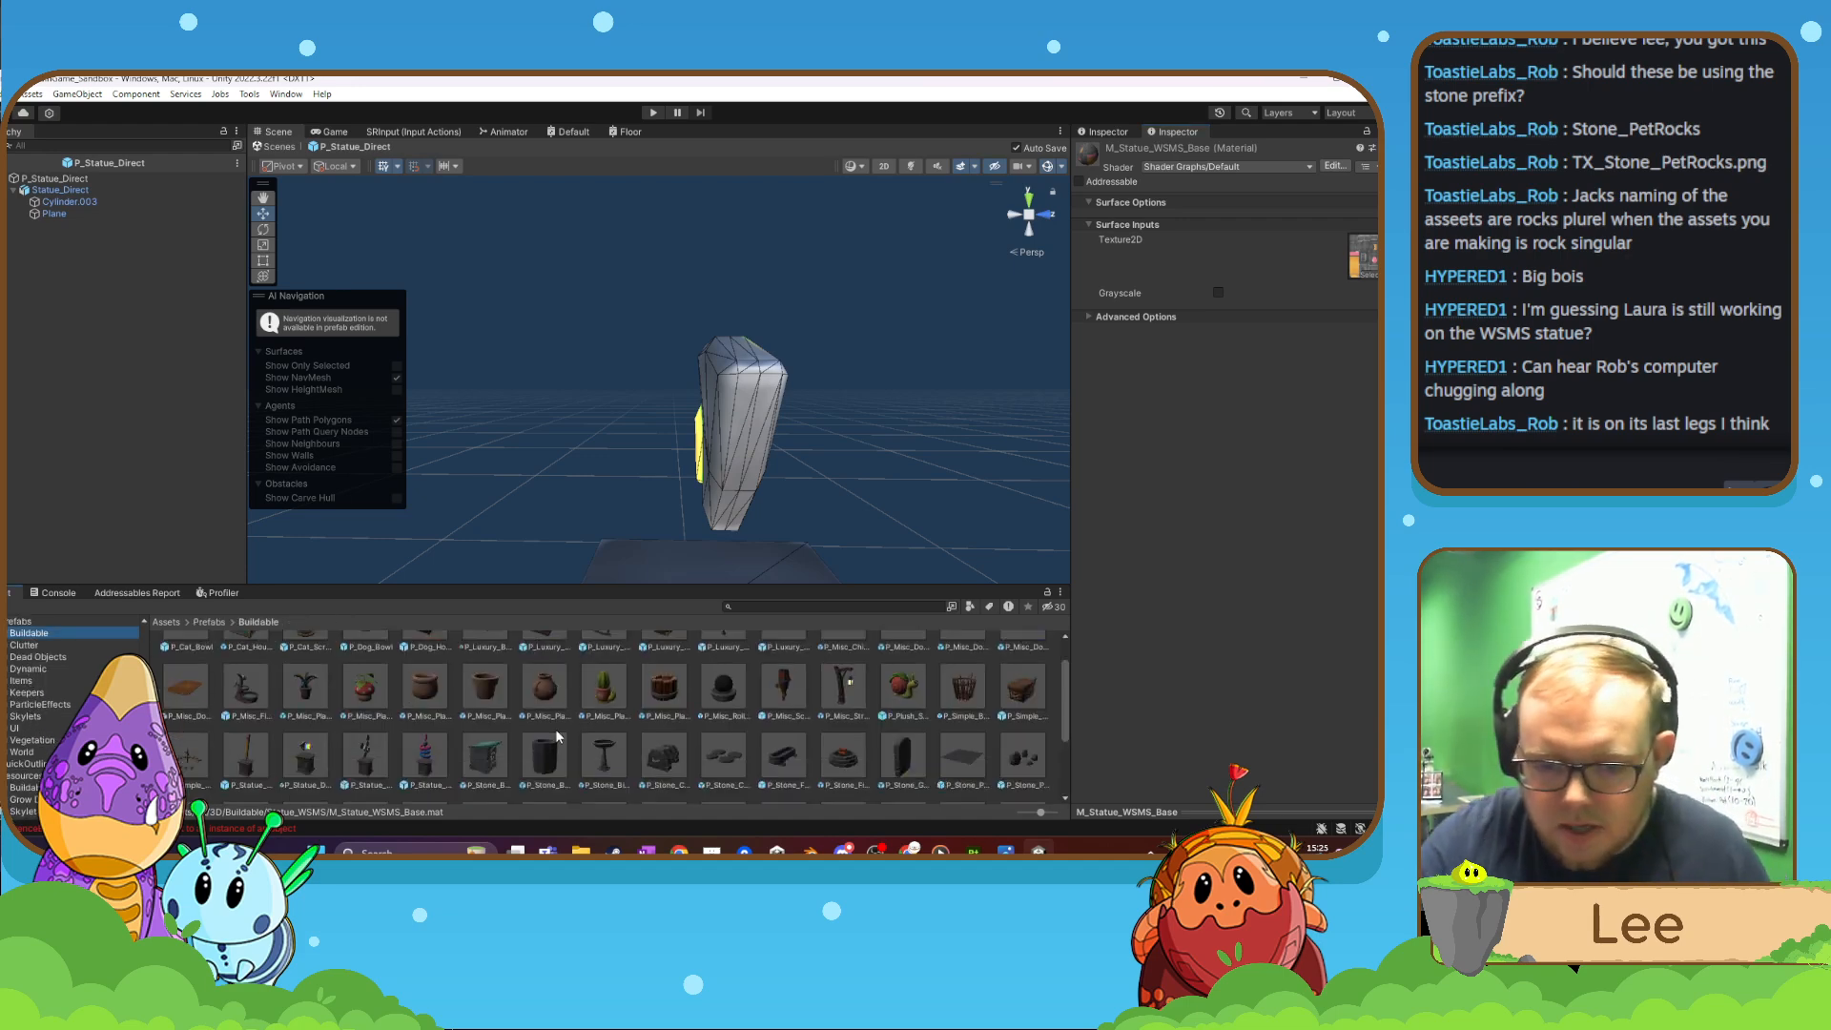
scroll(553, 728, "down", 1)
left_click(419, 718)
key("ctrl+d")
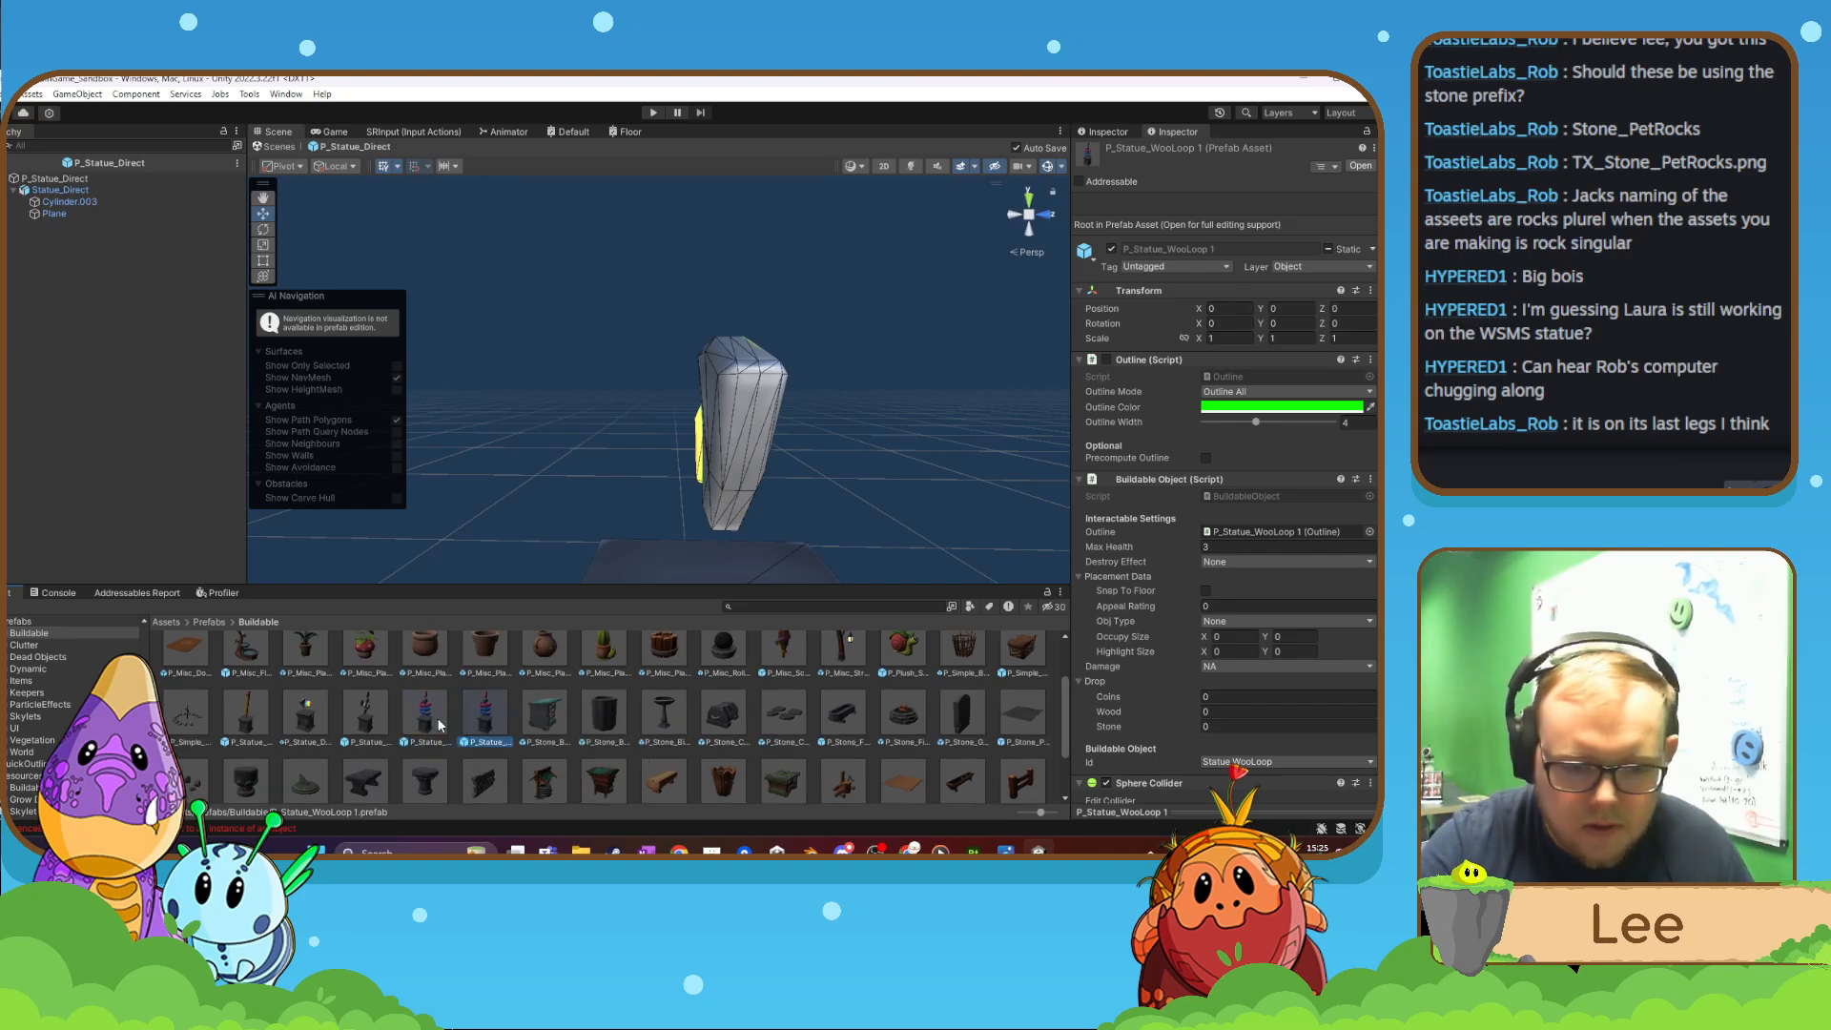
- Rename the duplicated prefab as P_Statue_WSMS
right_click(492, 720)
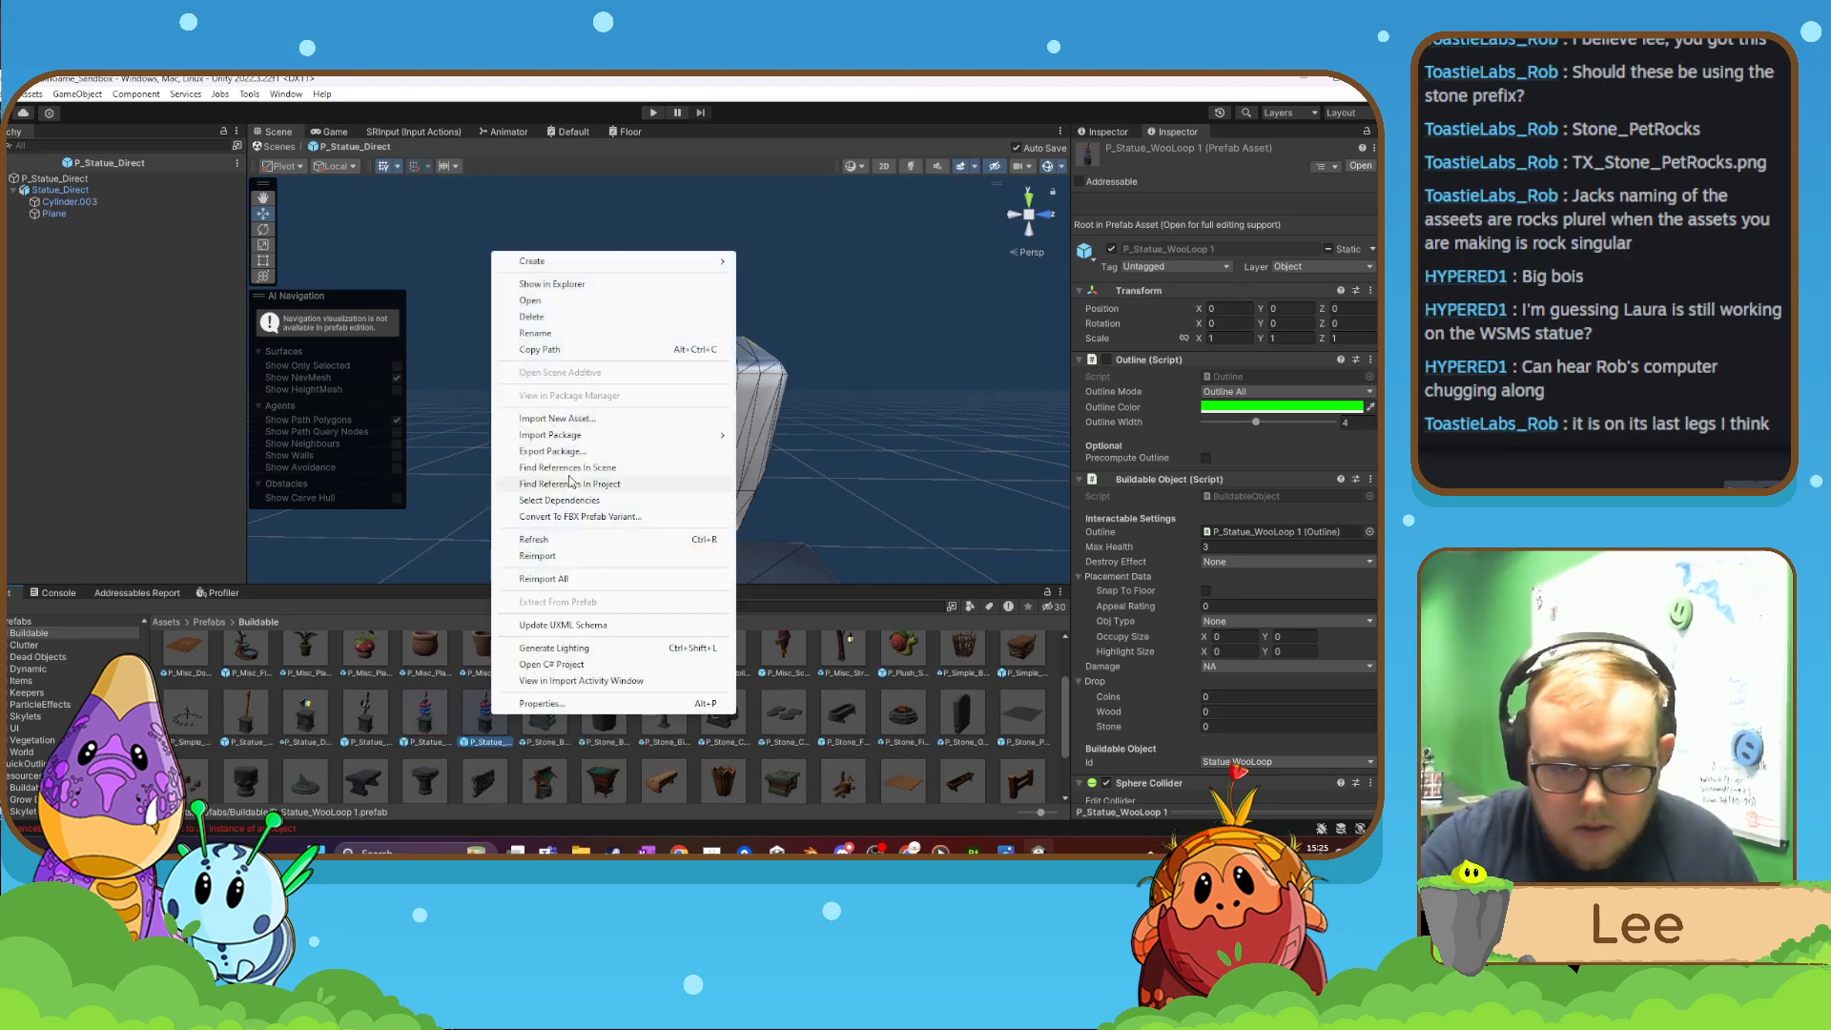
left_click(550, 343)
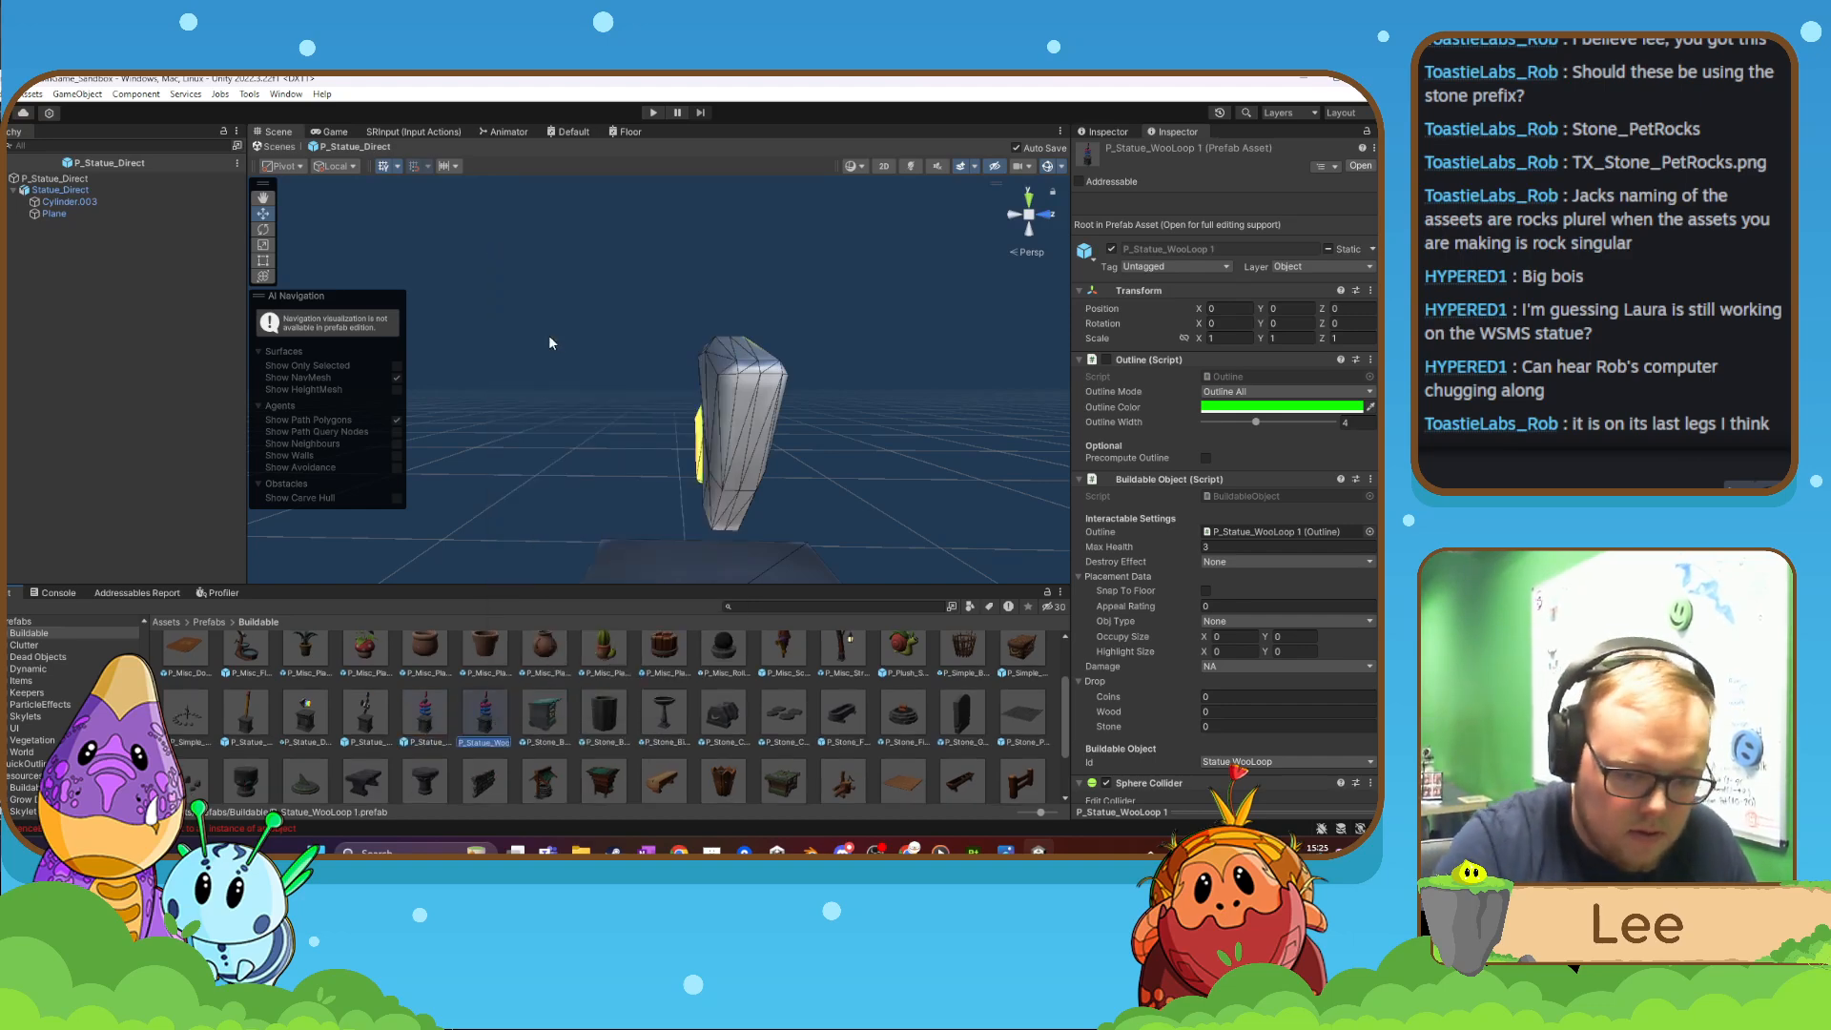
key("Right")
key("Home")
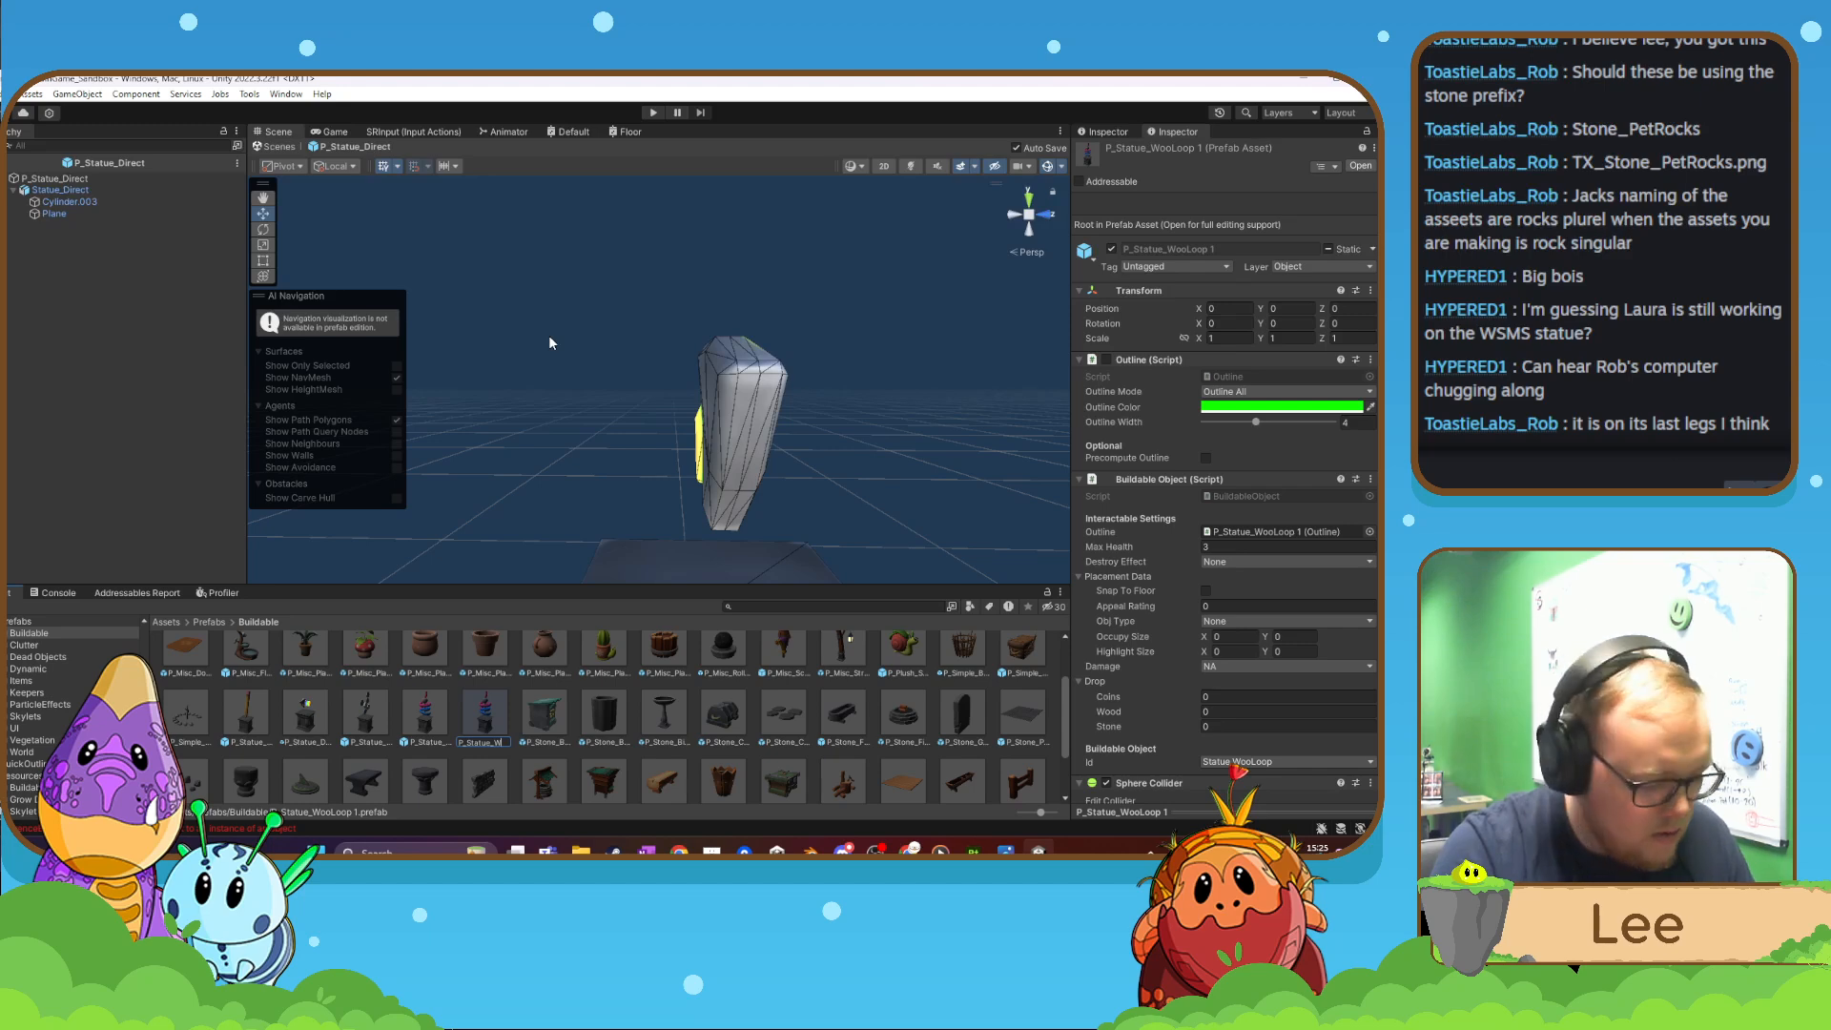
type("SMS")
key("Return")
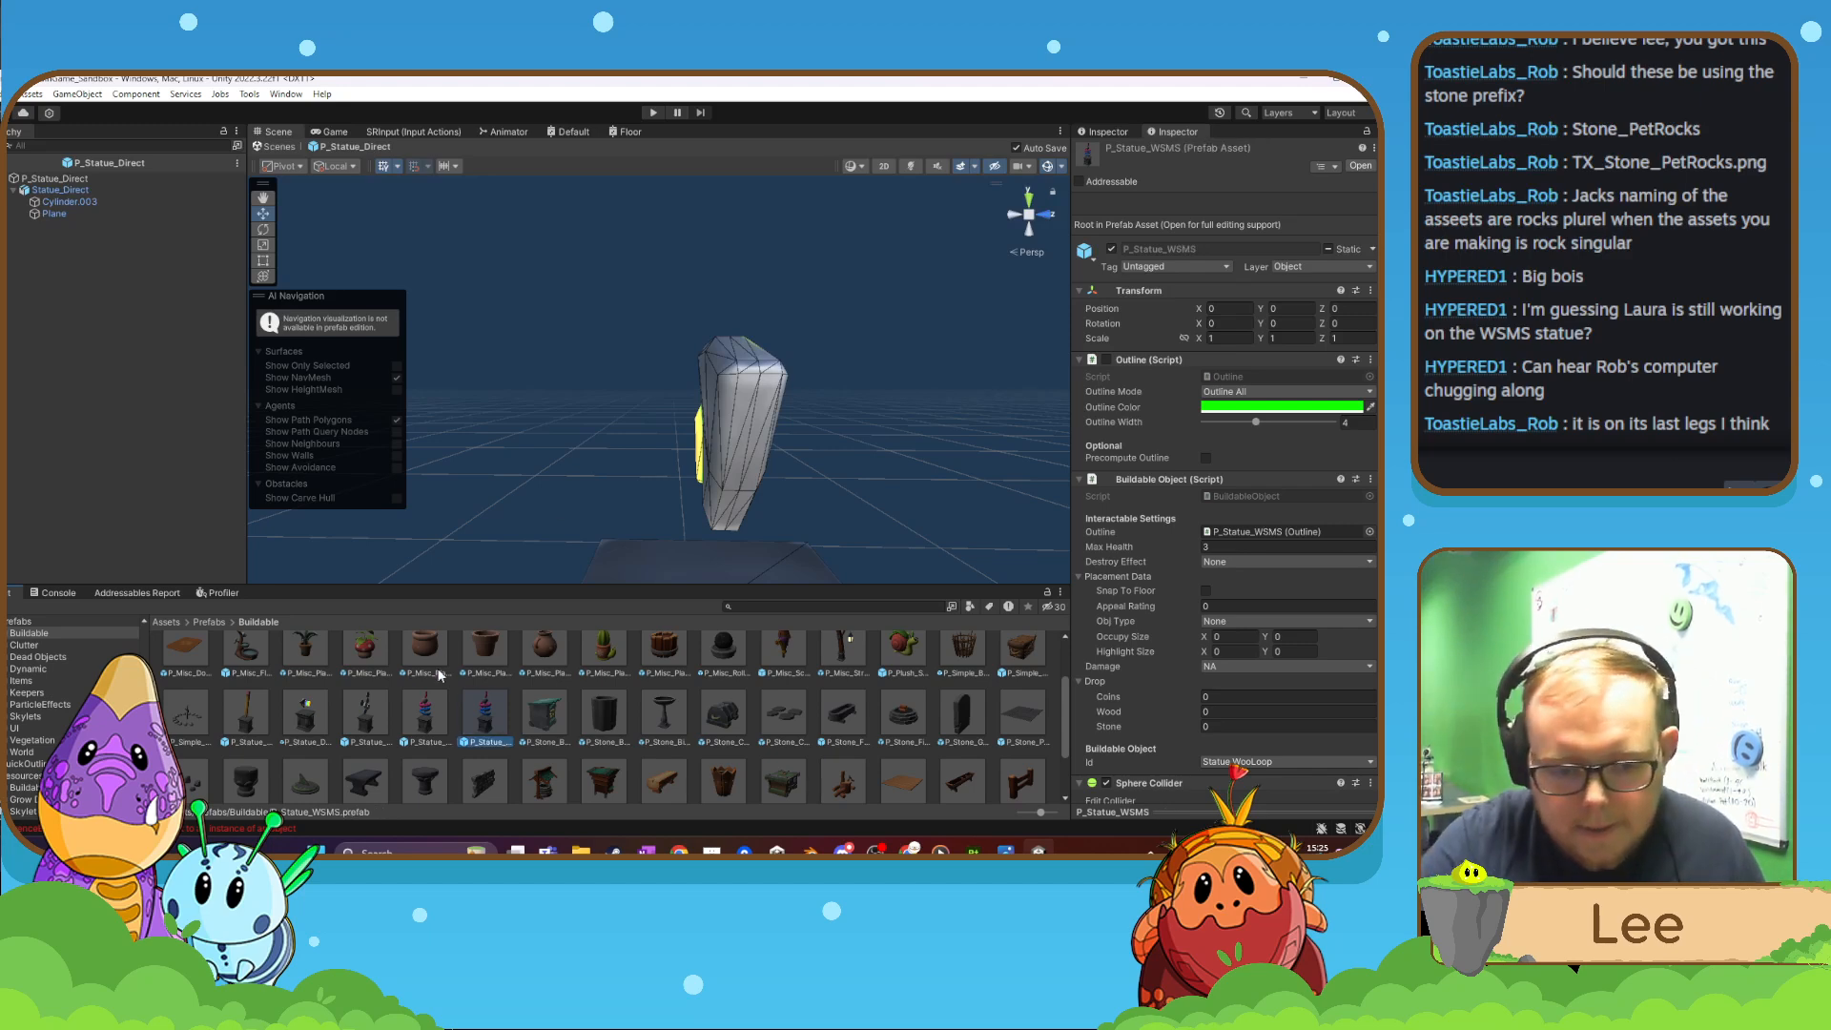
- Open P_Statue_WSMS for editing with its root locked in one Inspector, and delete the Statue_Wooloop model from it
right_click_drag(854, 434, 800, 389)
left_click(1109, 132)
left_click(1369, 131)
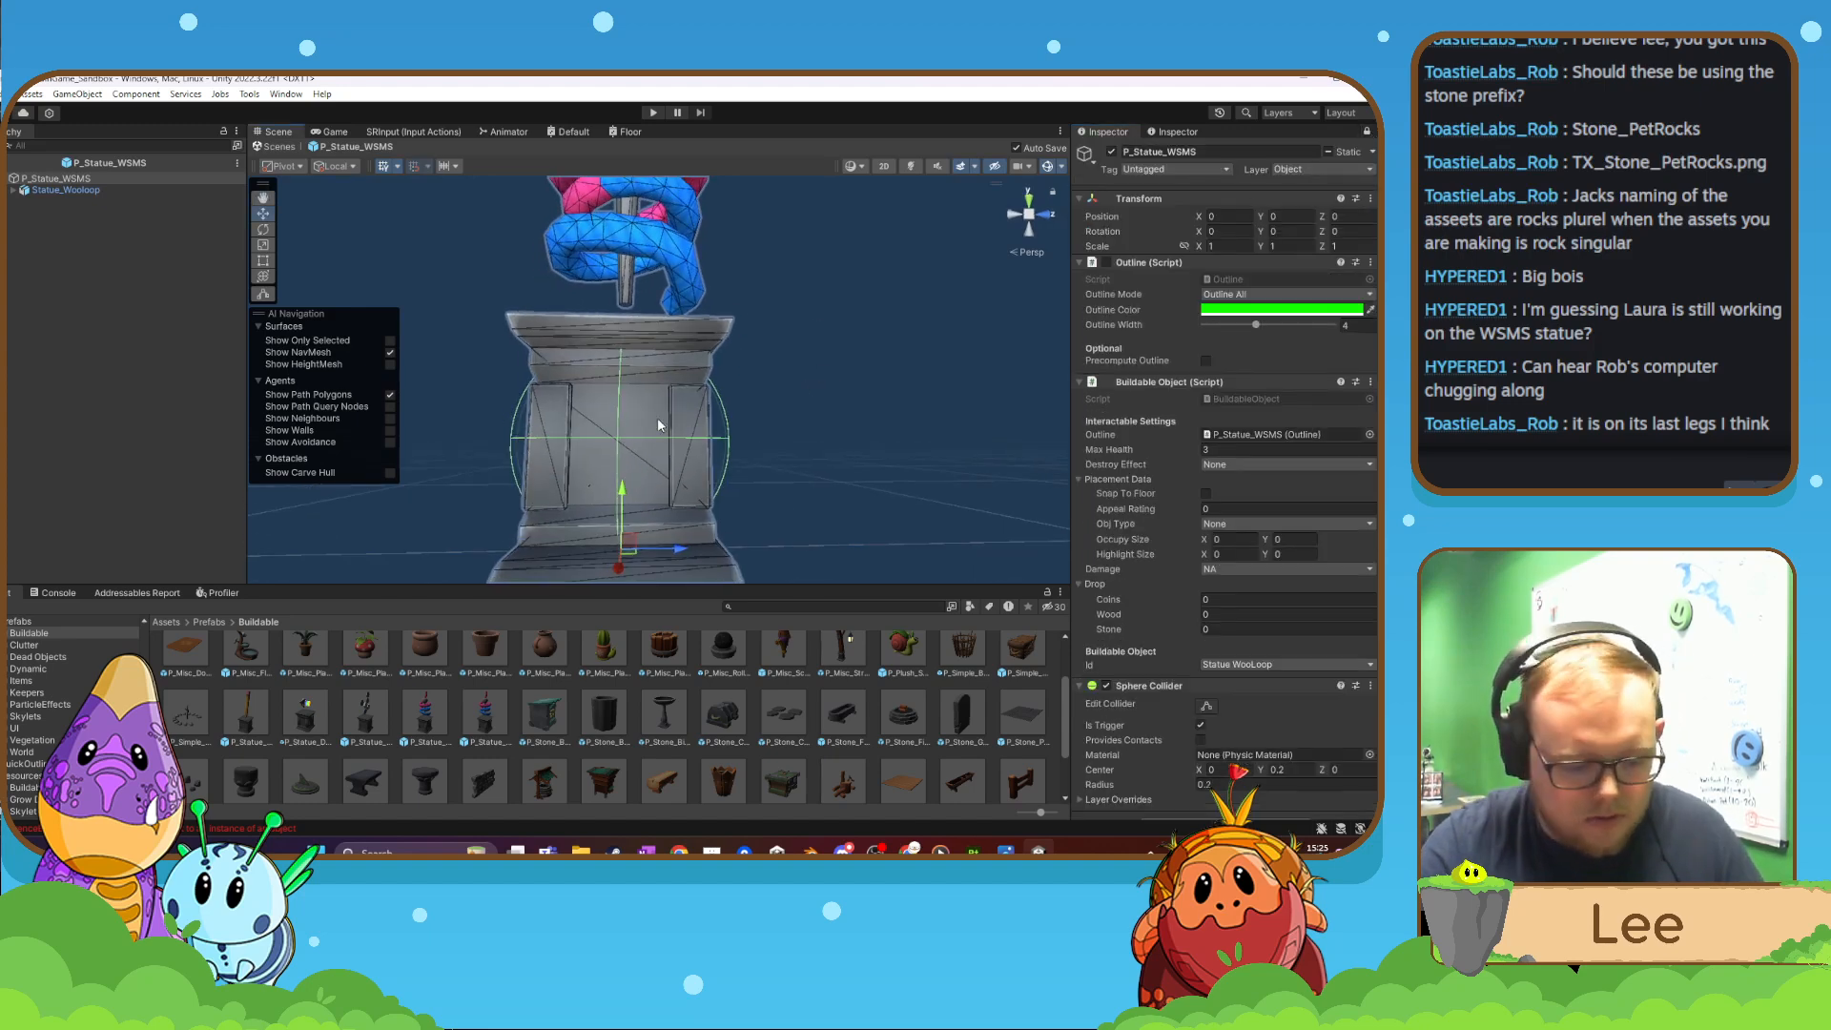
left_click(659, 420)
key("Delete")
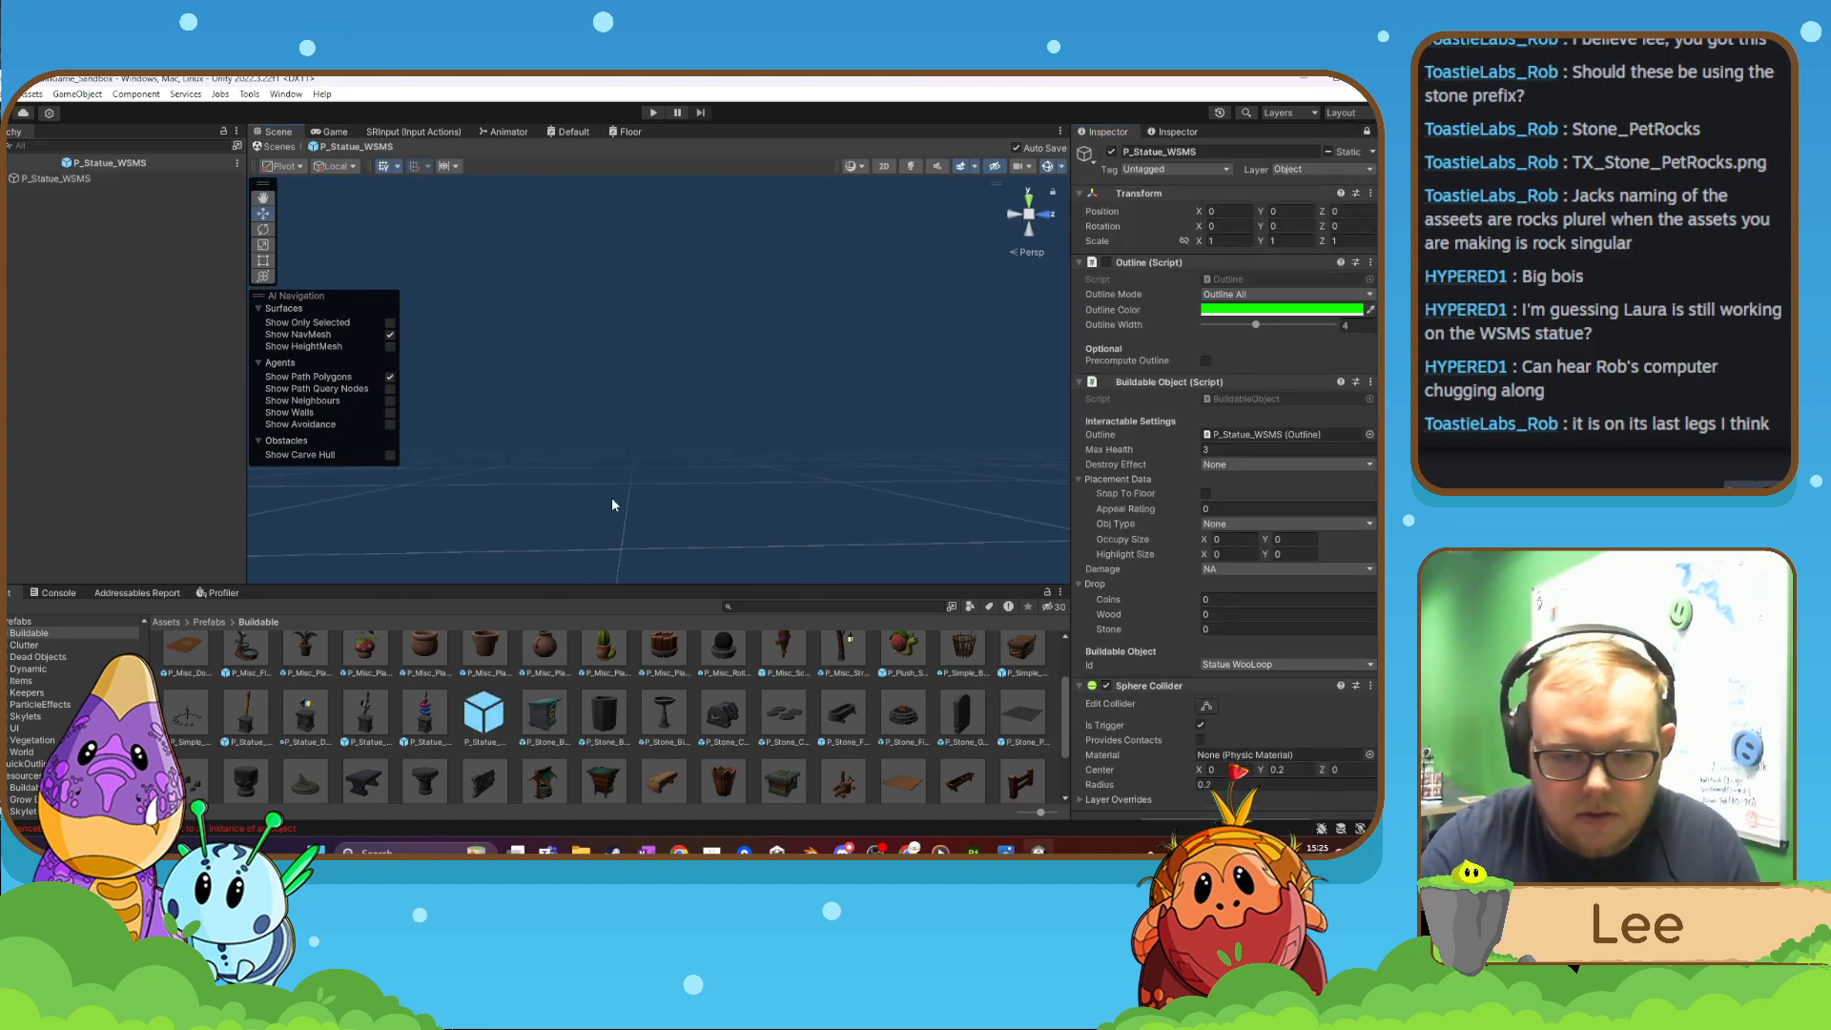
- Find the Statue_WSMS model, add it to the P_Statue_WSMS prefab and set its position to 0, 0, 0
left_click(796, 606)
type("statue_WSMS")
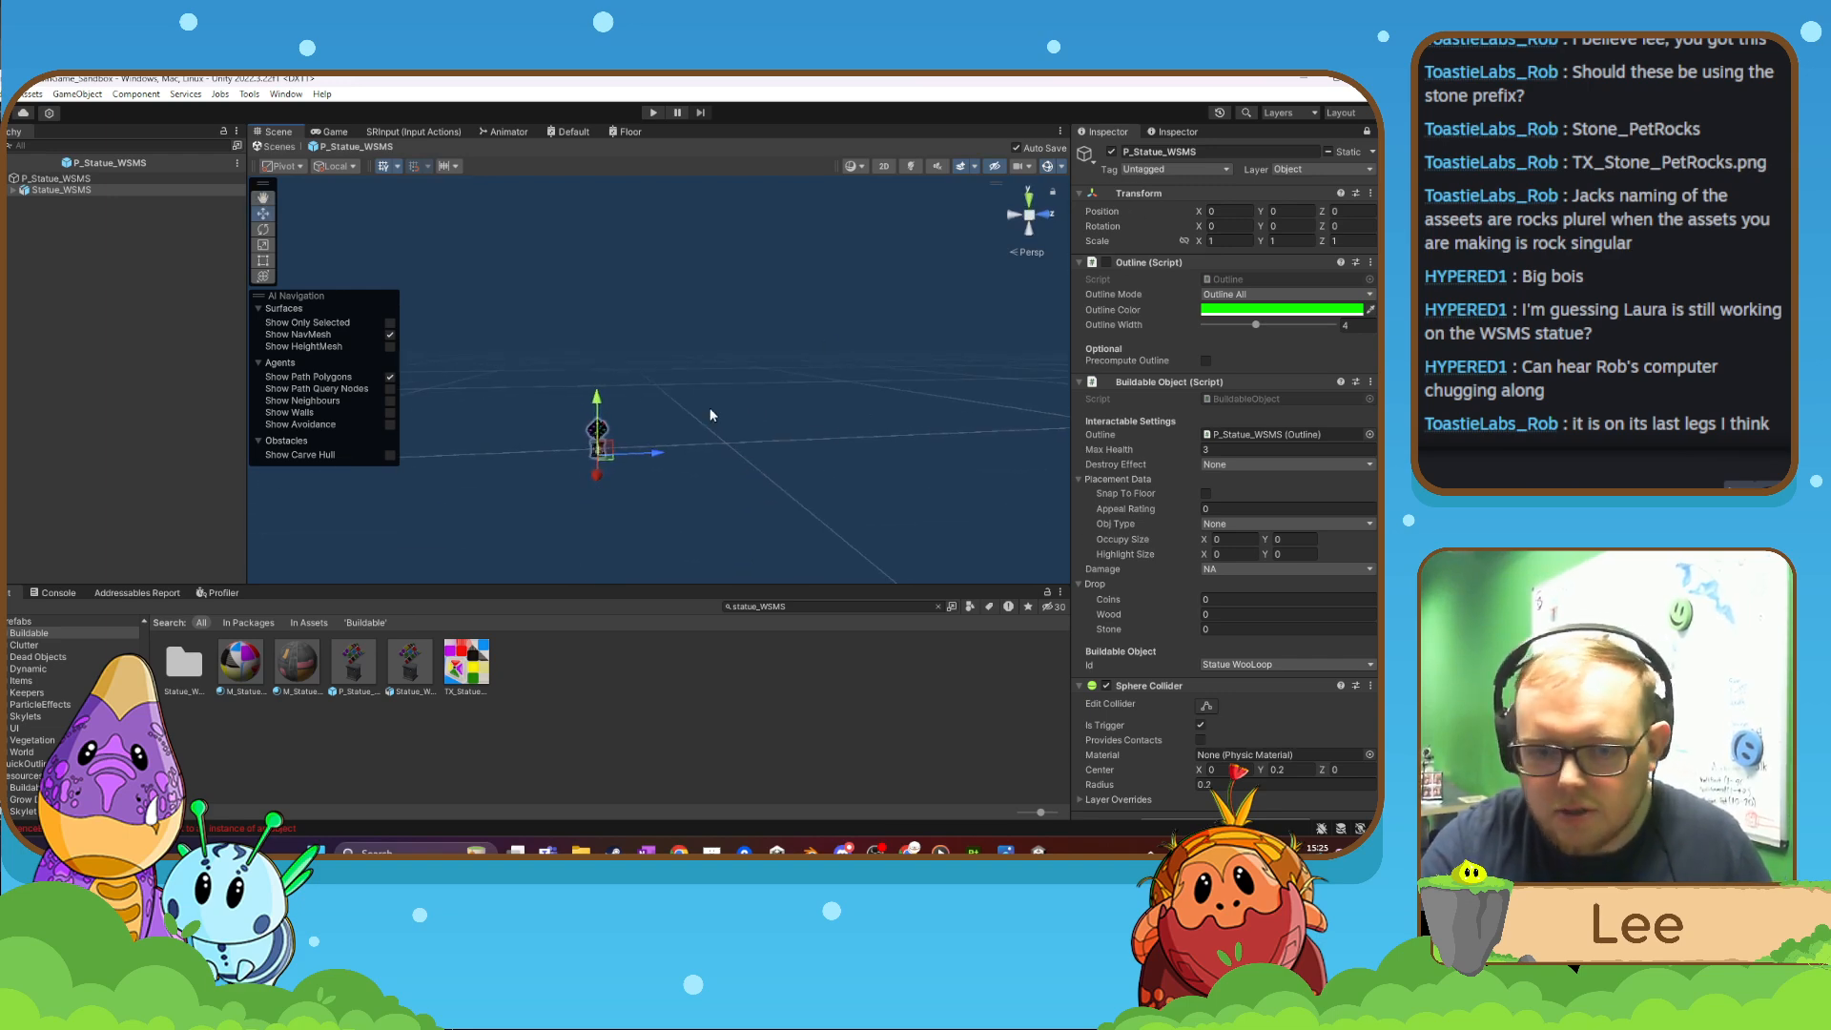
left_click(1176, 133)
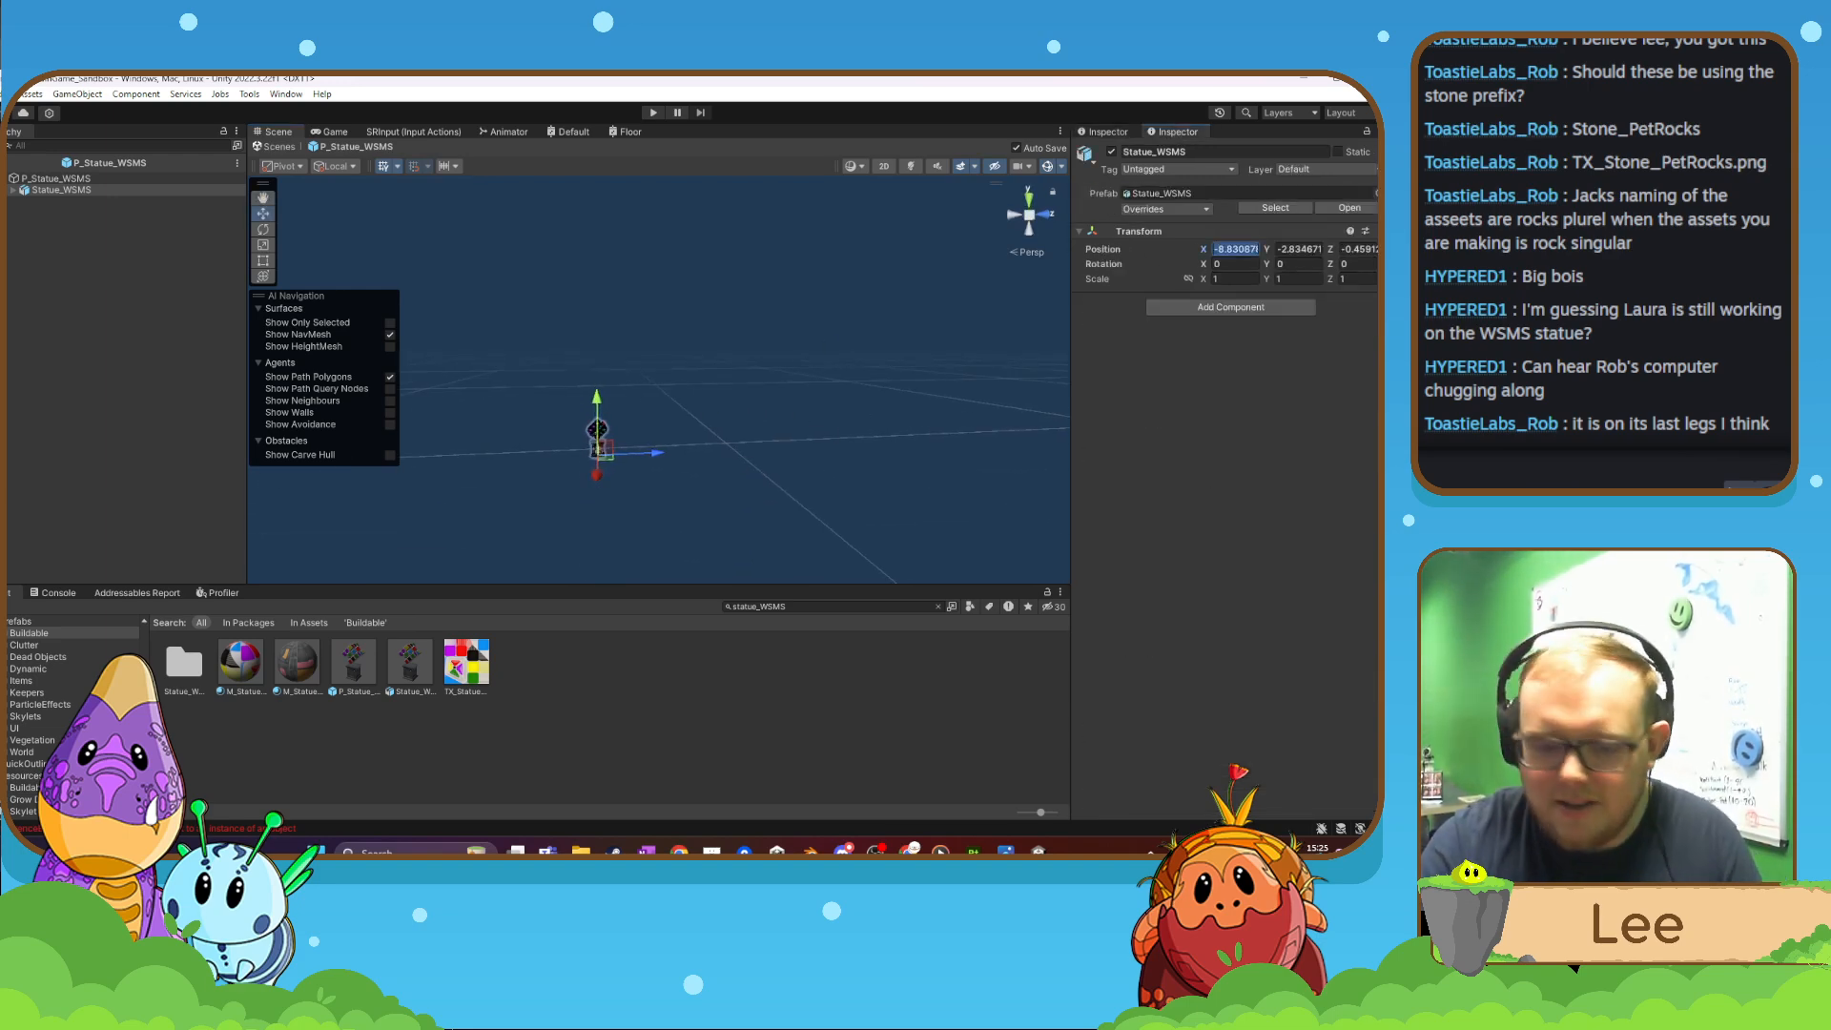
type("0")
key("Tab")
type("0")
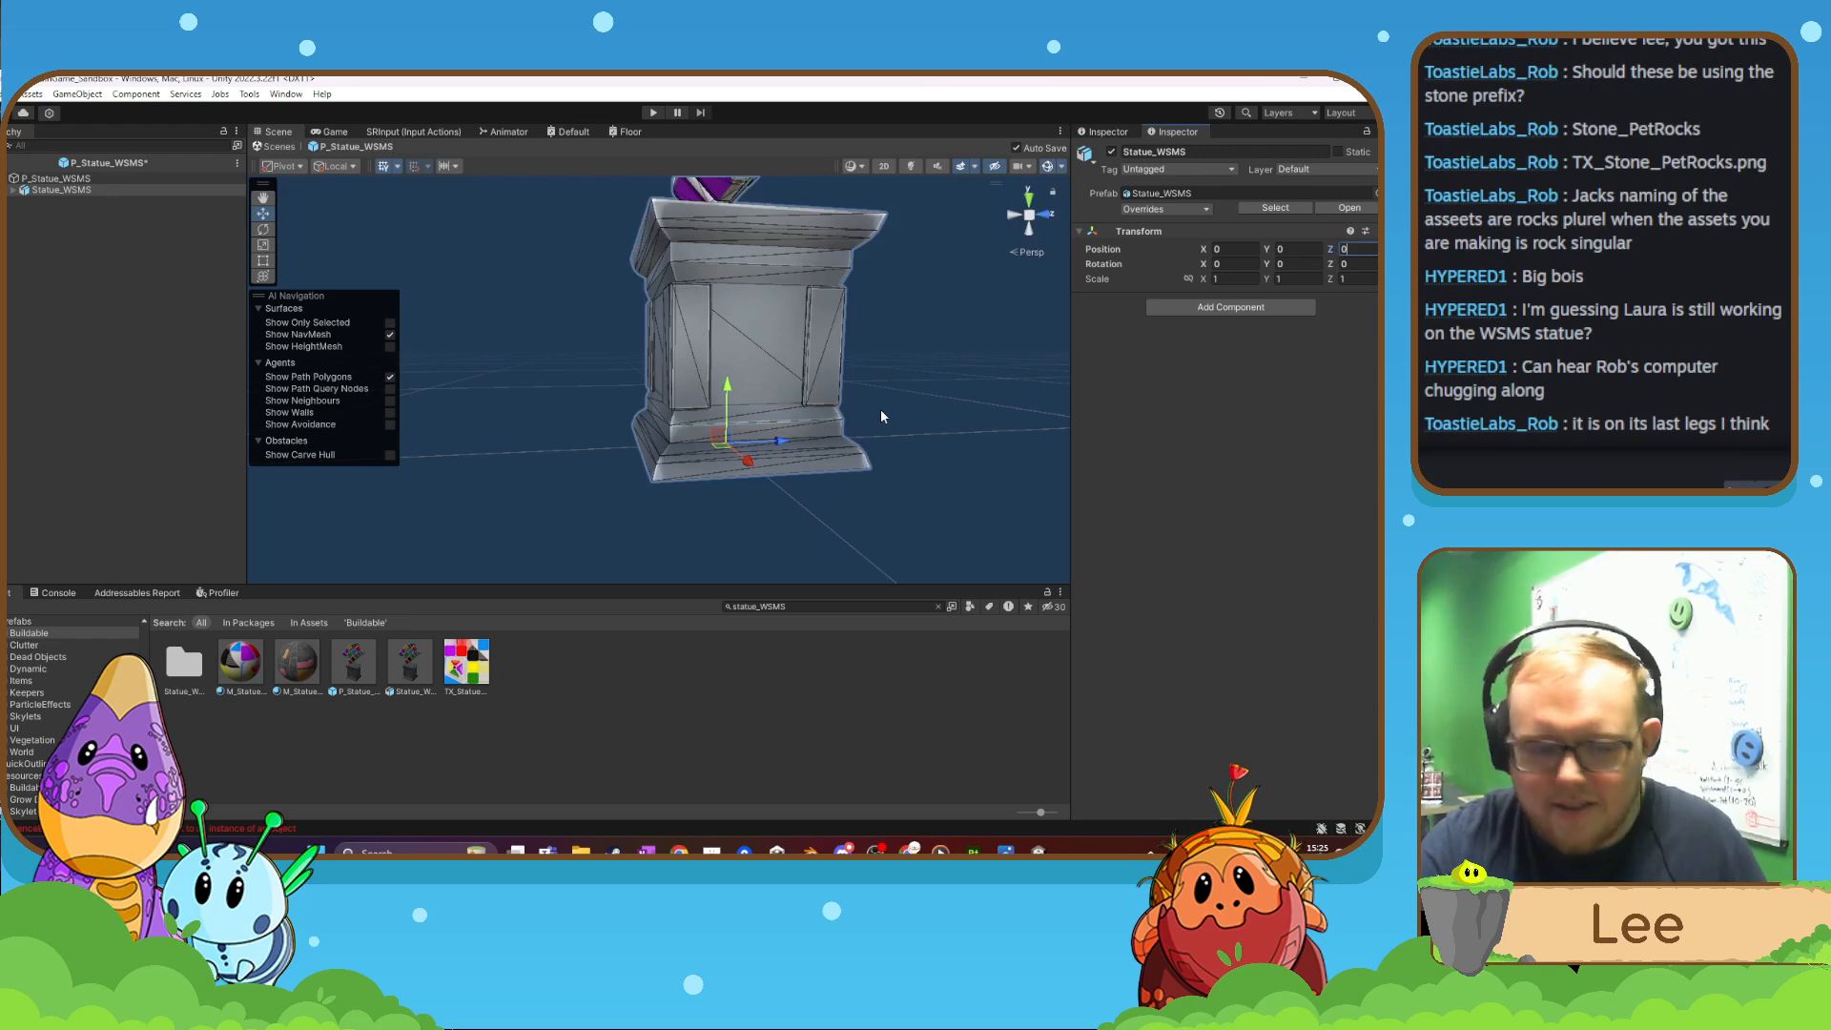
- Examine the textured puzzle cube and pedestal of the WSMS statue from several sides and close up
right_click_drag(881, 411, 800, 429)
key("d")
key("s")
key("w")
key("a")
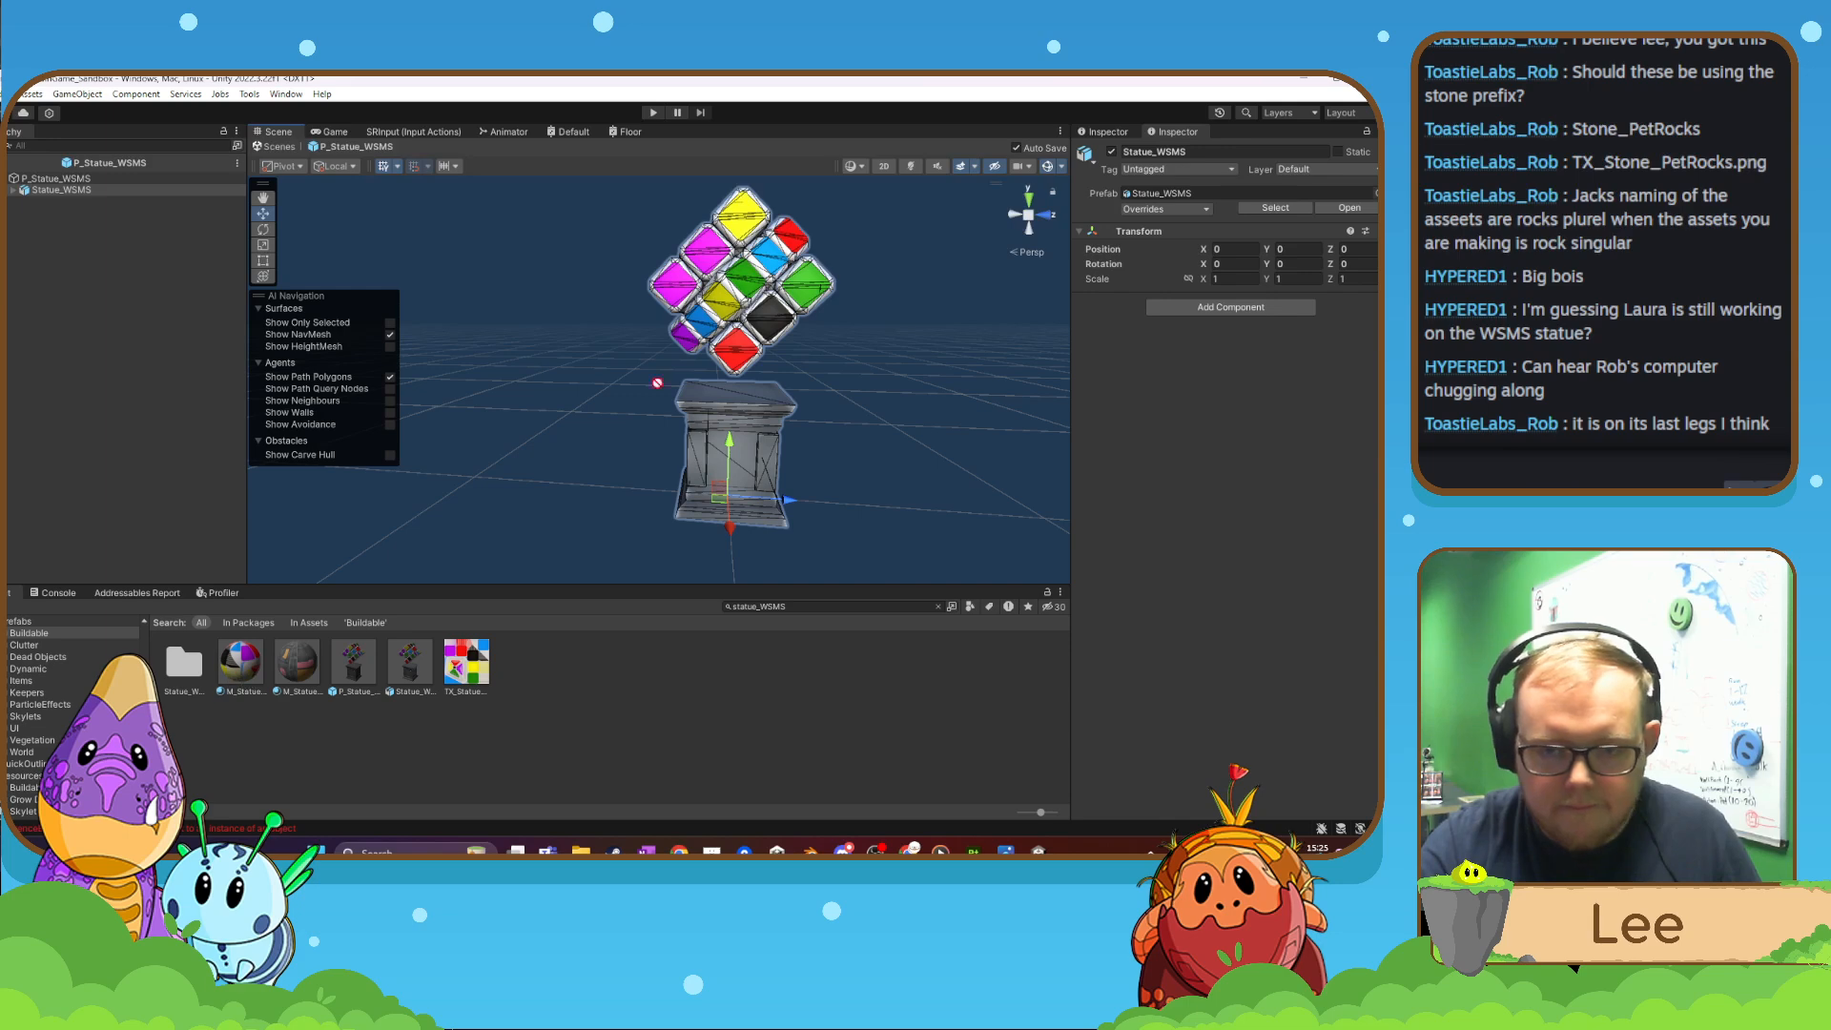
key("w")
right_click_drag(743, 315, 1299, 393)
right_click_drag(658, 382, 653, 313)
right_click_drag(658, 506, 118, 440)
right_click_drag(369, 476, 267, 476)
right_click_drag(629, 339, 584, 382)
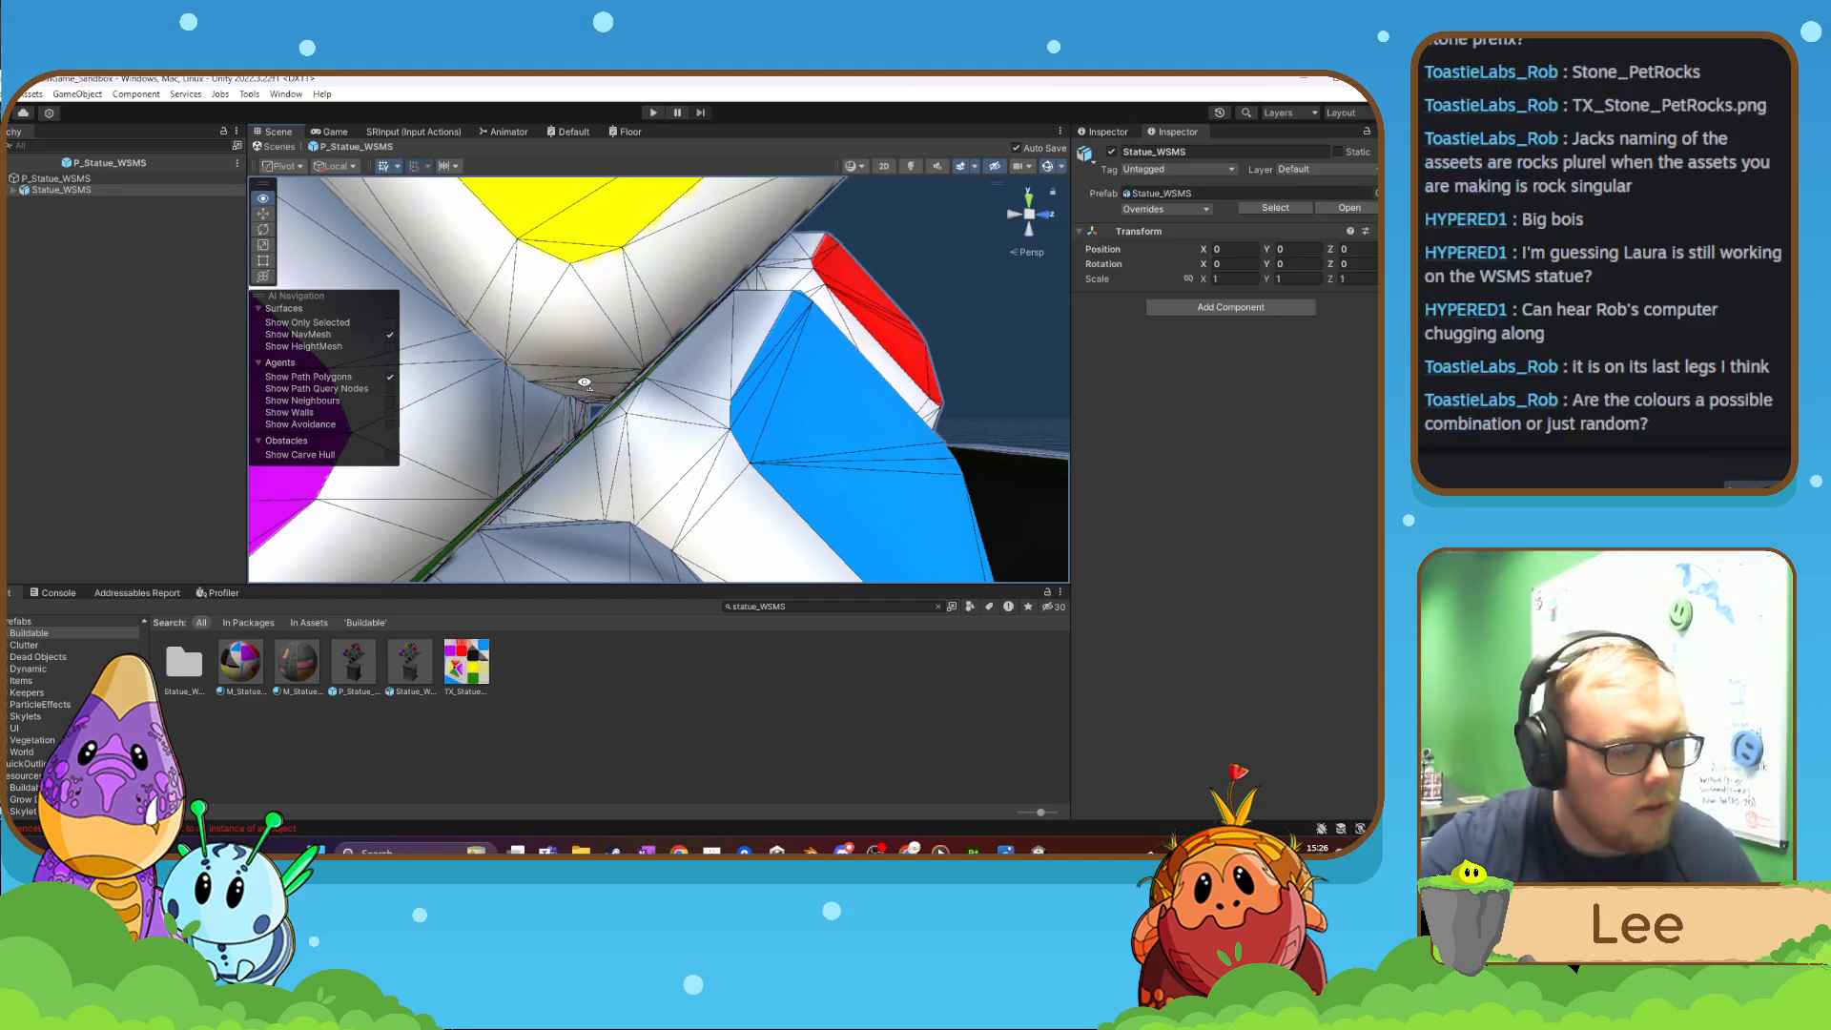
key("f")
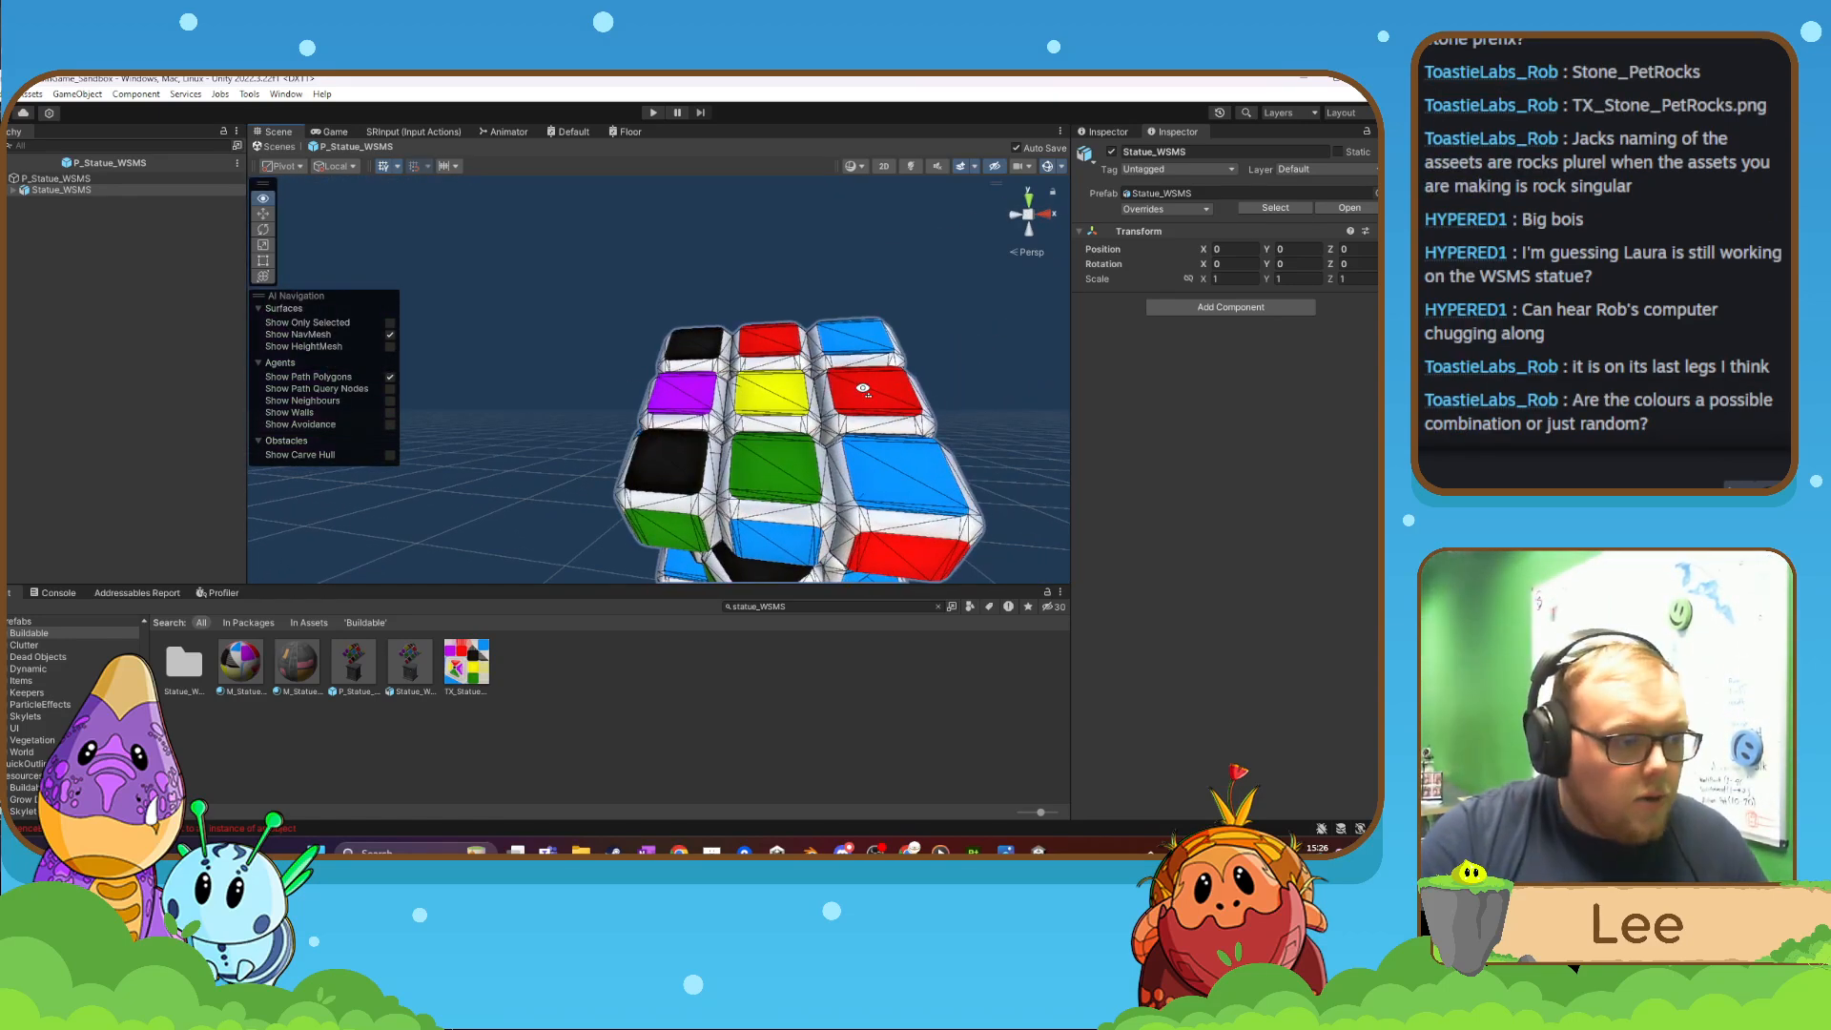
right_click_drag(863, 388, 1011, 386)
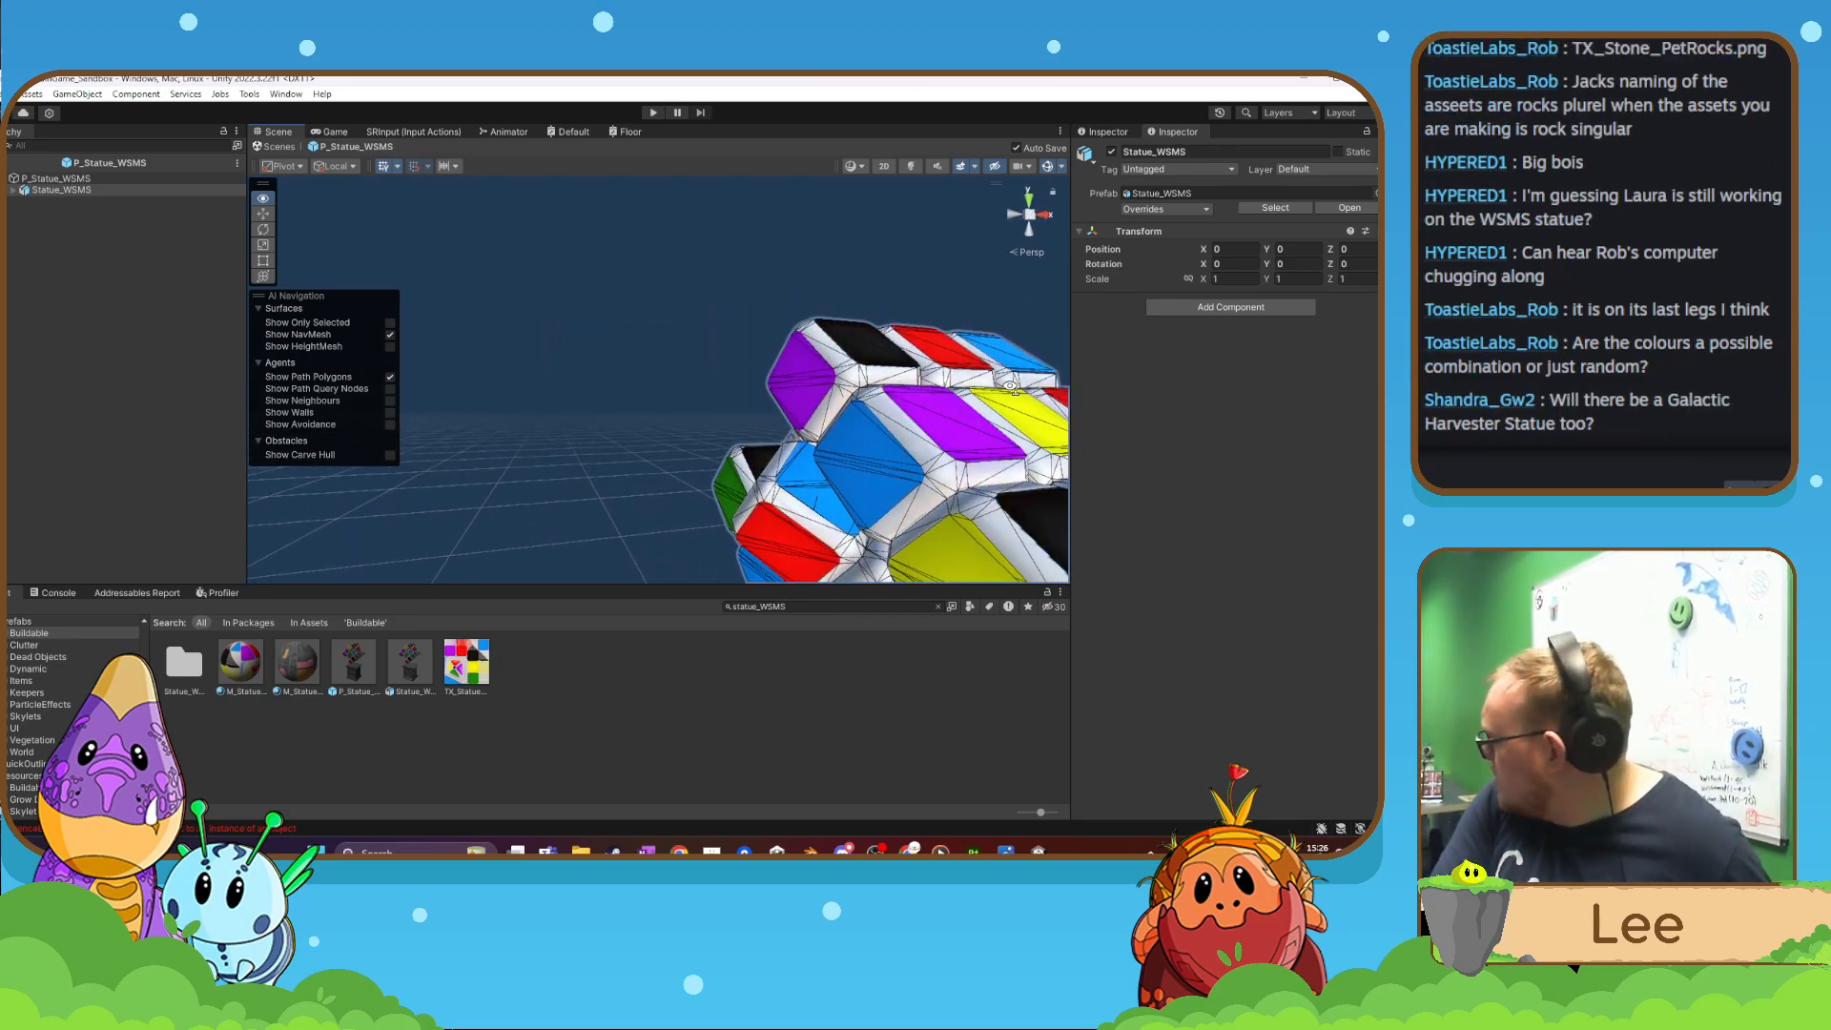
right_click_drag(1009, 385, 1063, 409)
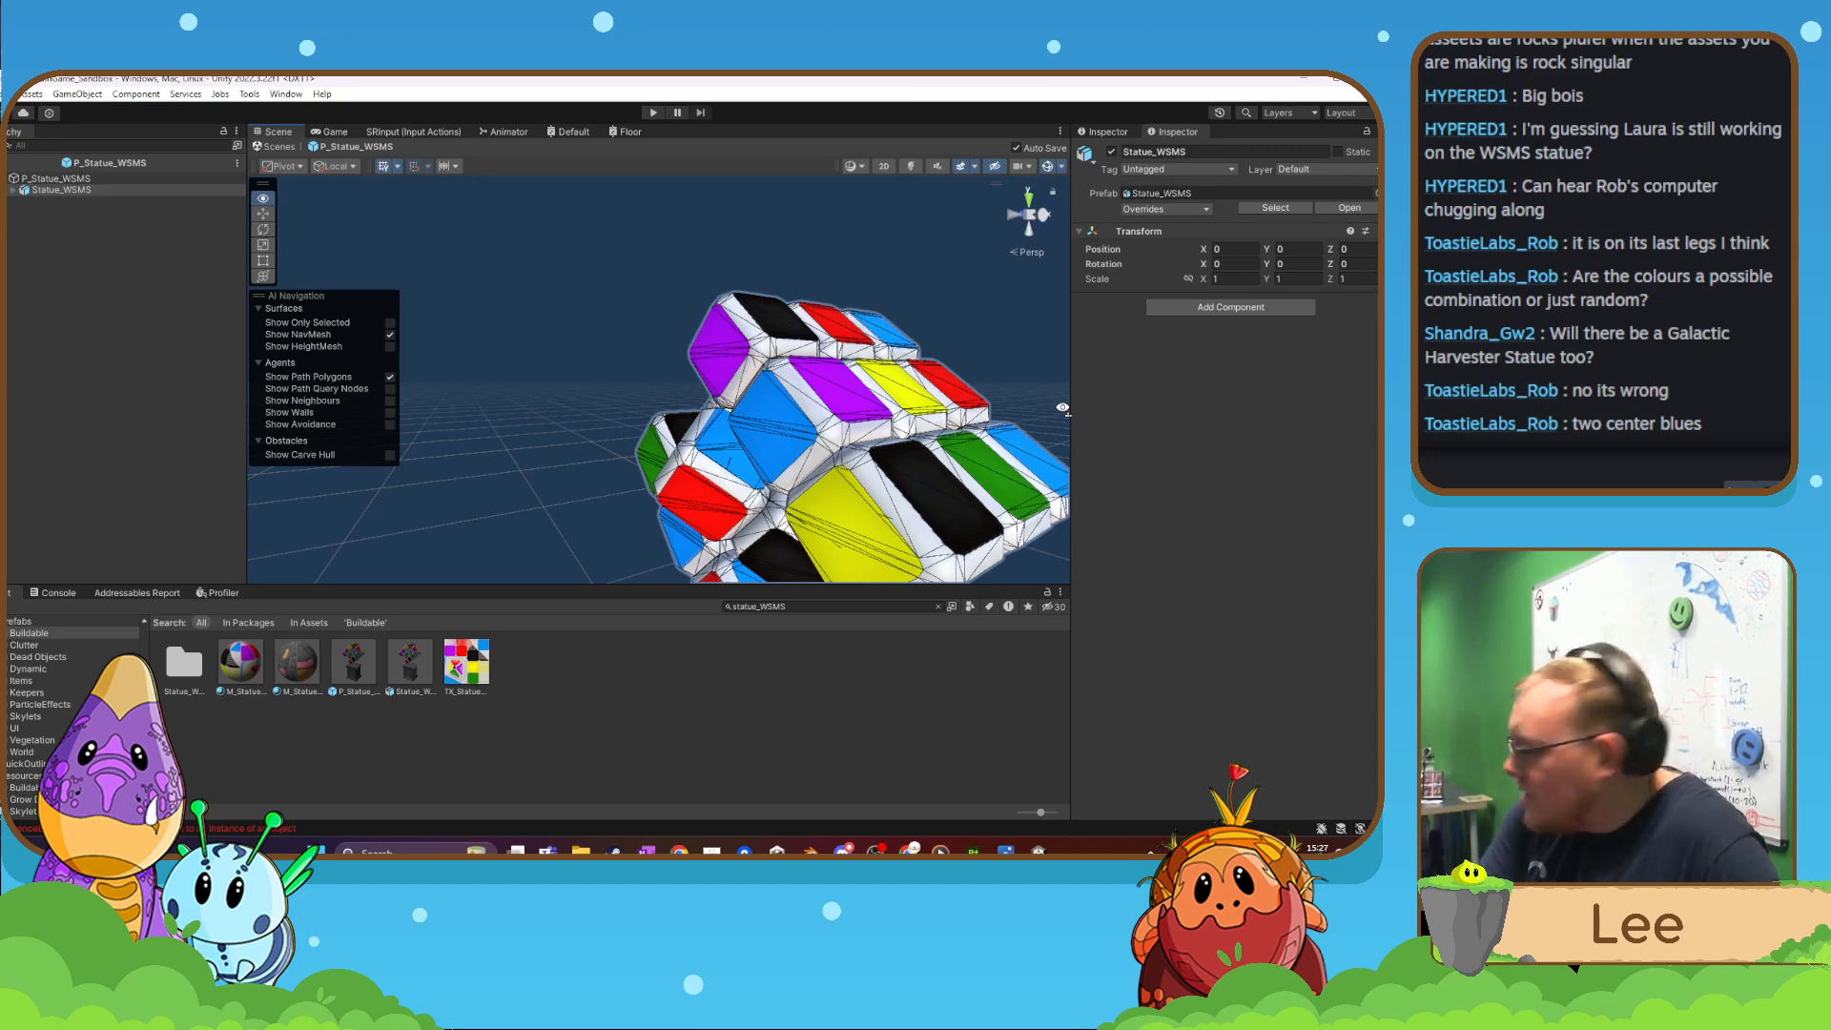
right_click_drag(1062, 408, 1138, 426)
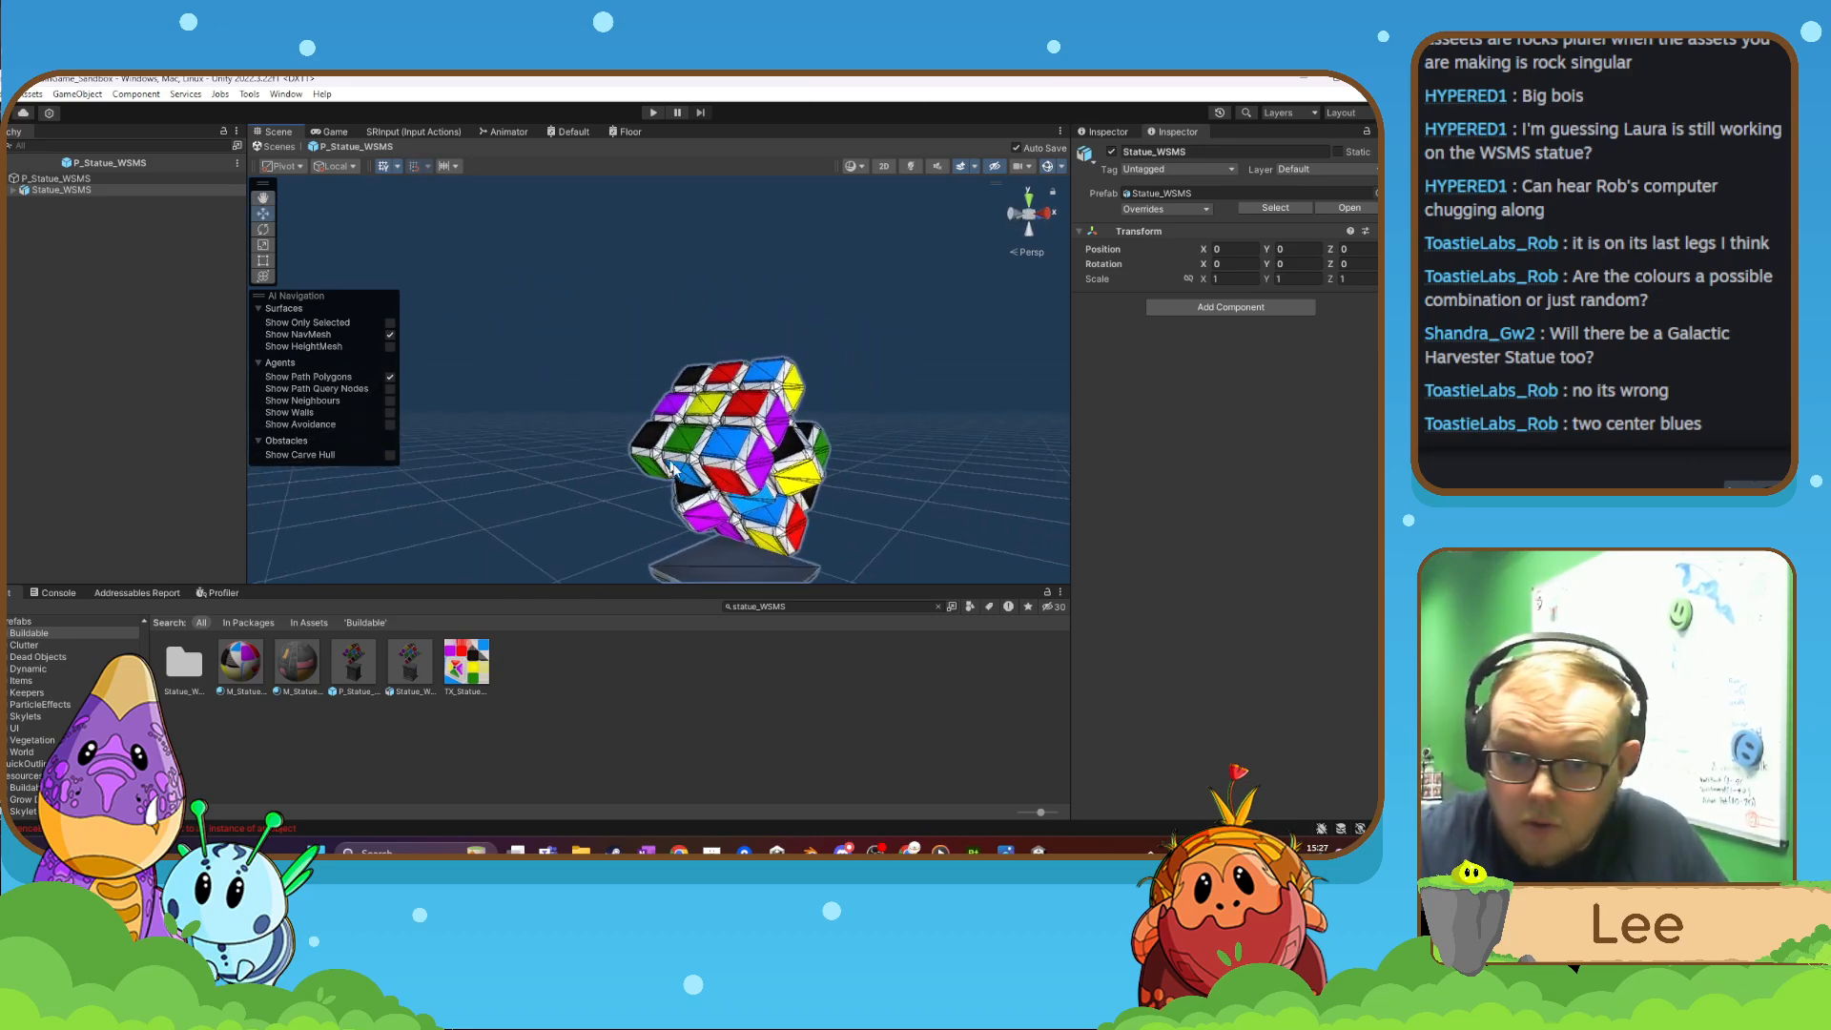
right_click_drag(743, 471, 741, 520)
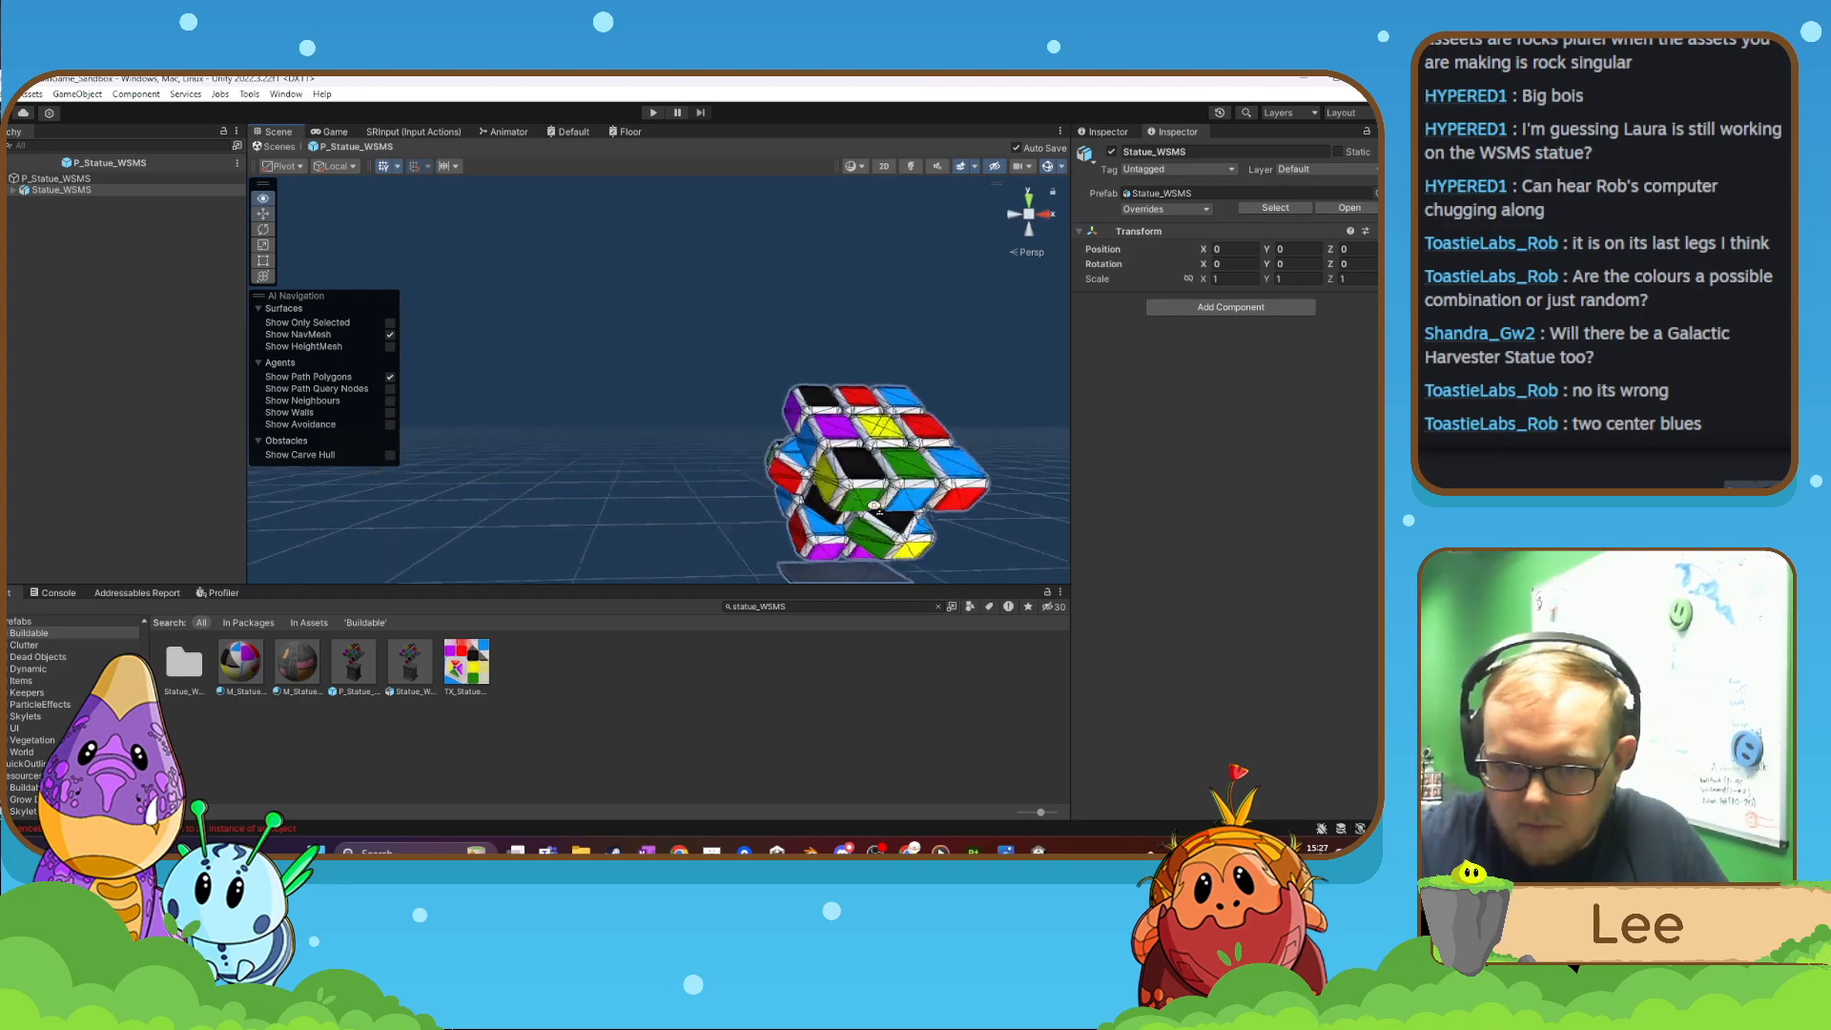
right_click_drag(953, 520, 798, 355)
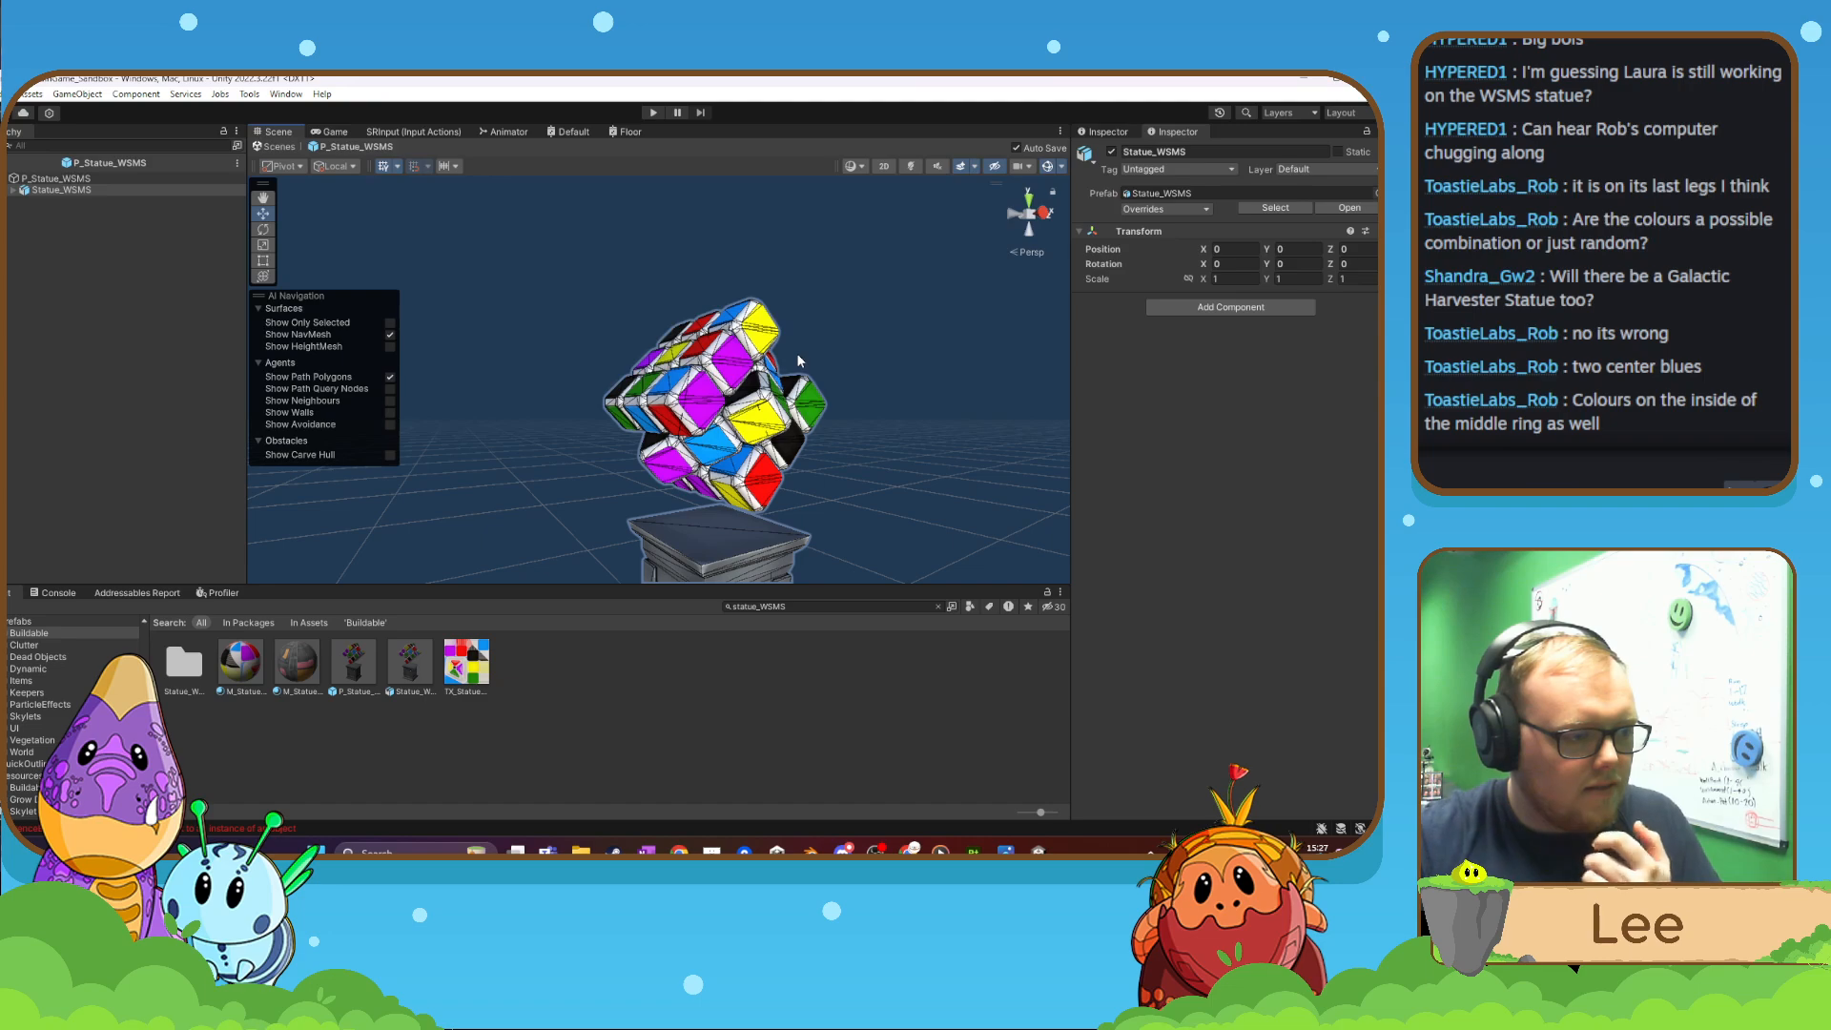
right_click_drag(798, 354, 1256, 399)
- Check the statue's cube and pedestal as separate parts, including the mesh and material assigned to the cube
left_click(707, 351)
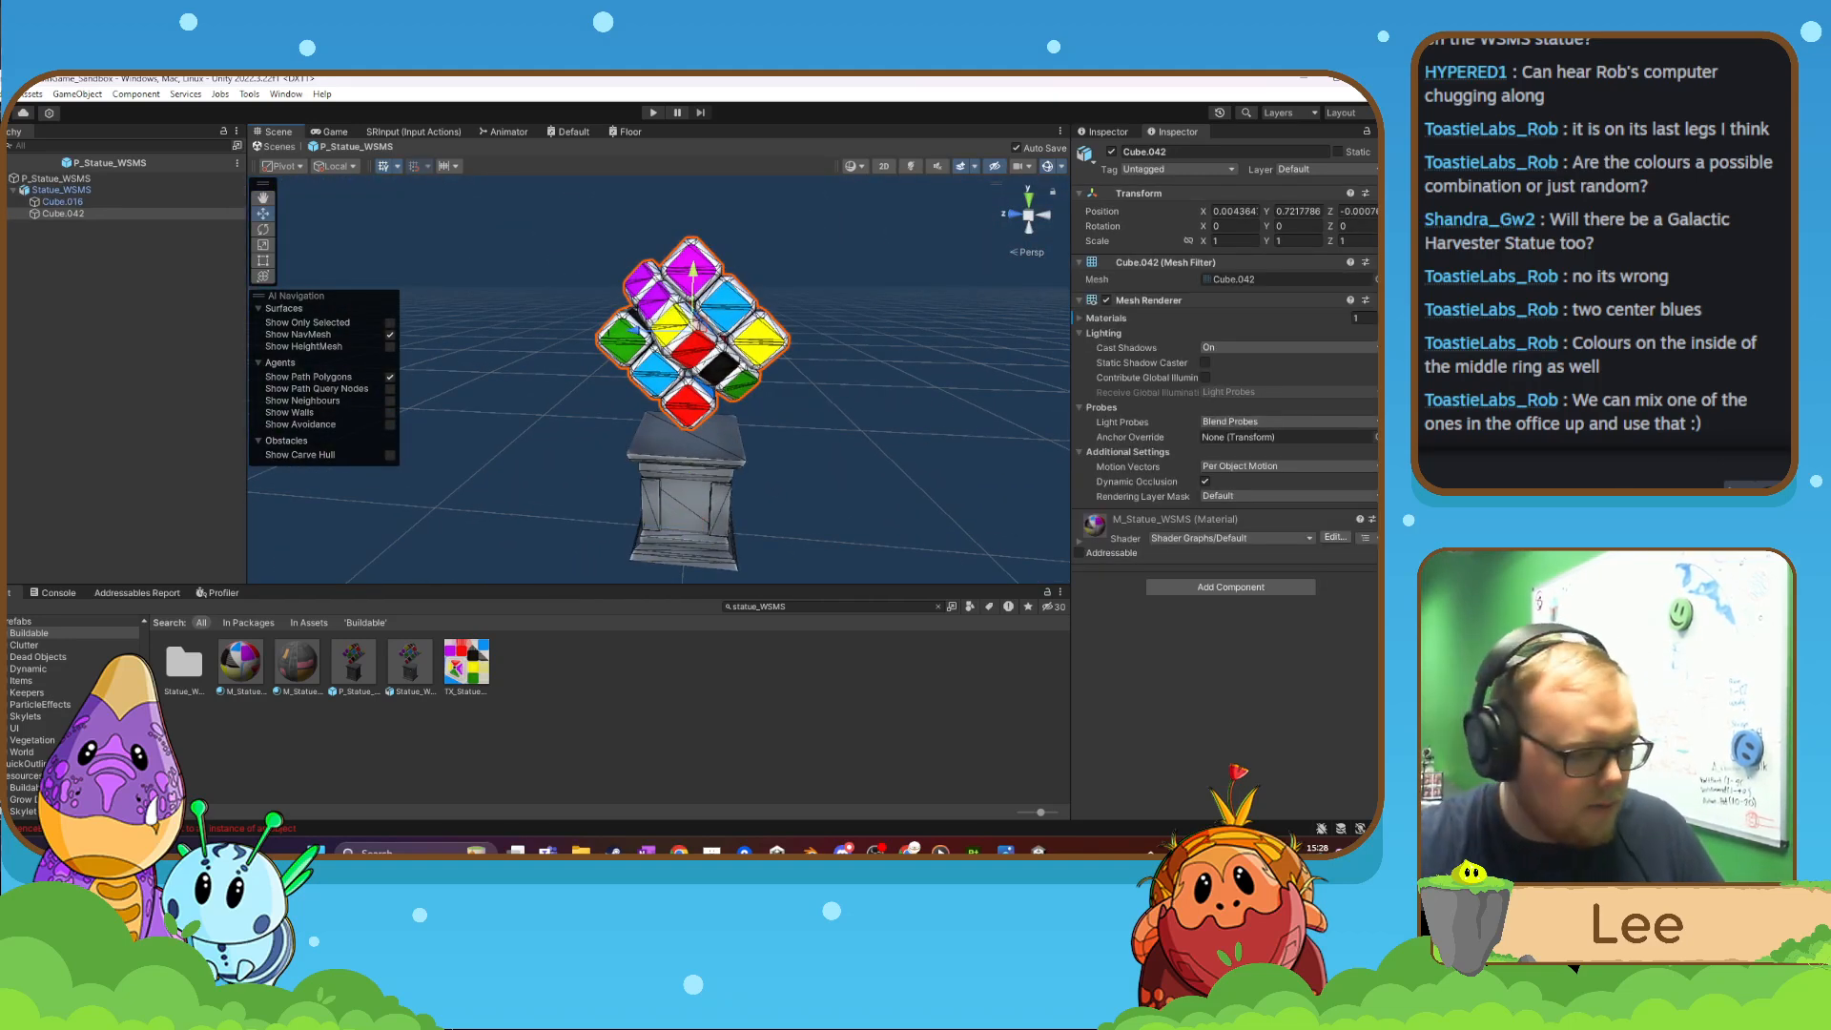
right_click_drag(576, 445, 26, 387)
left_click(740, 754)
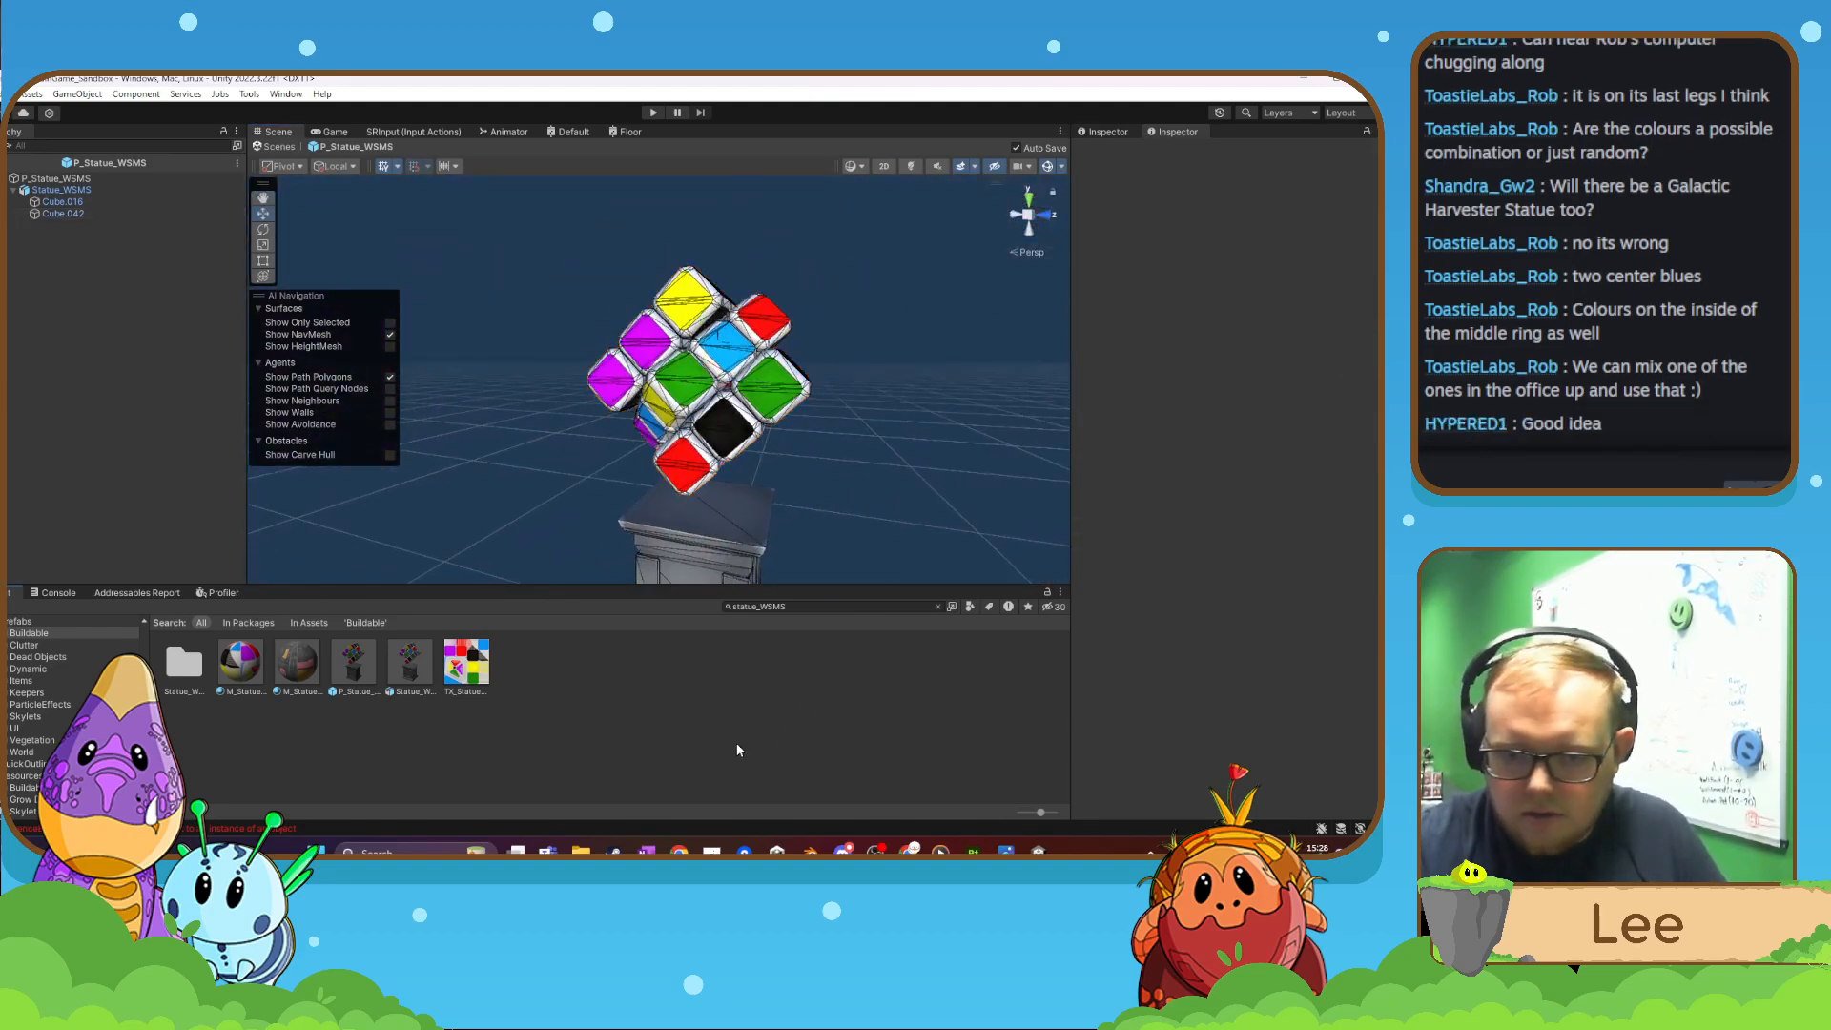
left_click(750, 408)
right_click_drag(939, 374, 892, 476)
left_click(775, 510)
left_click(752, 361)
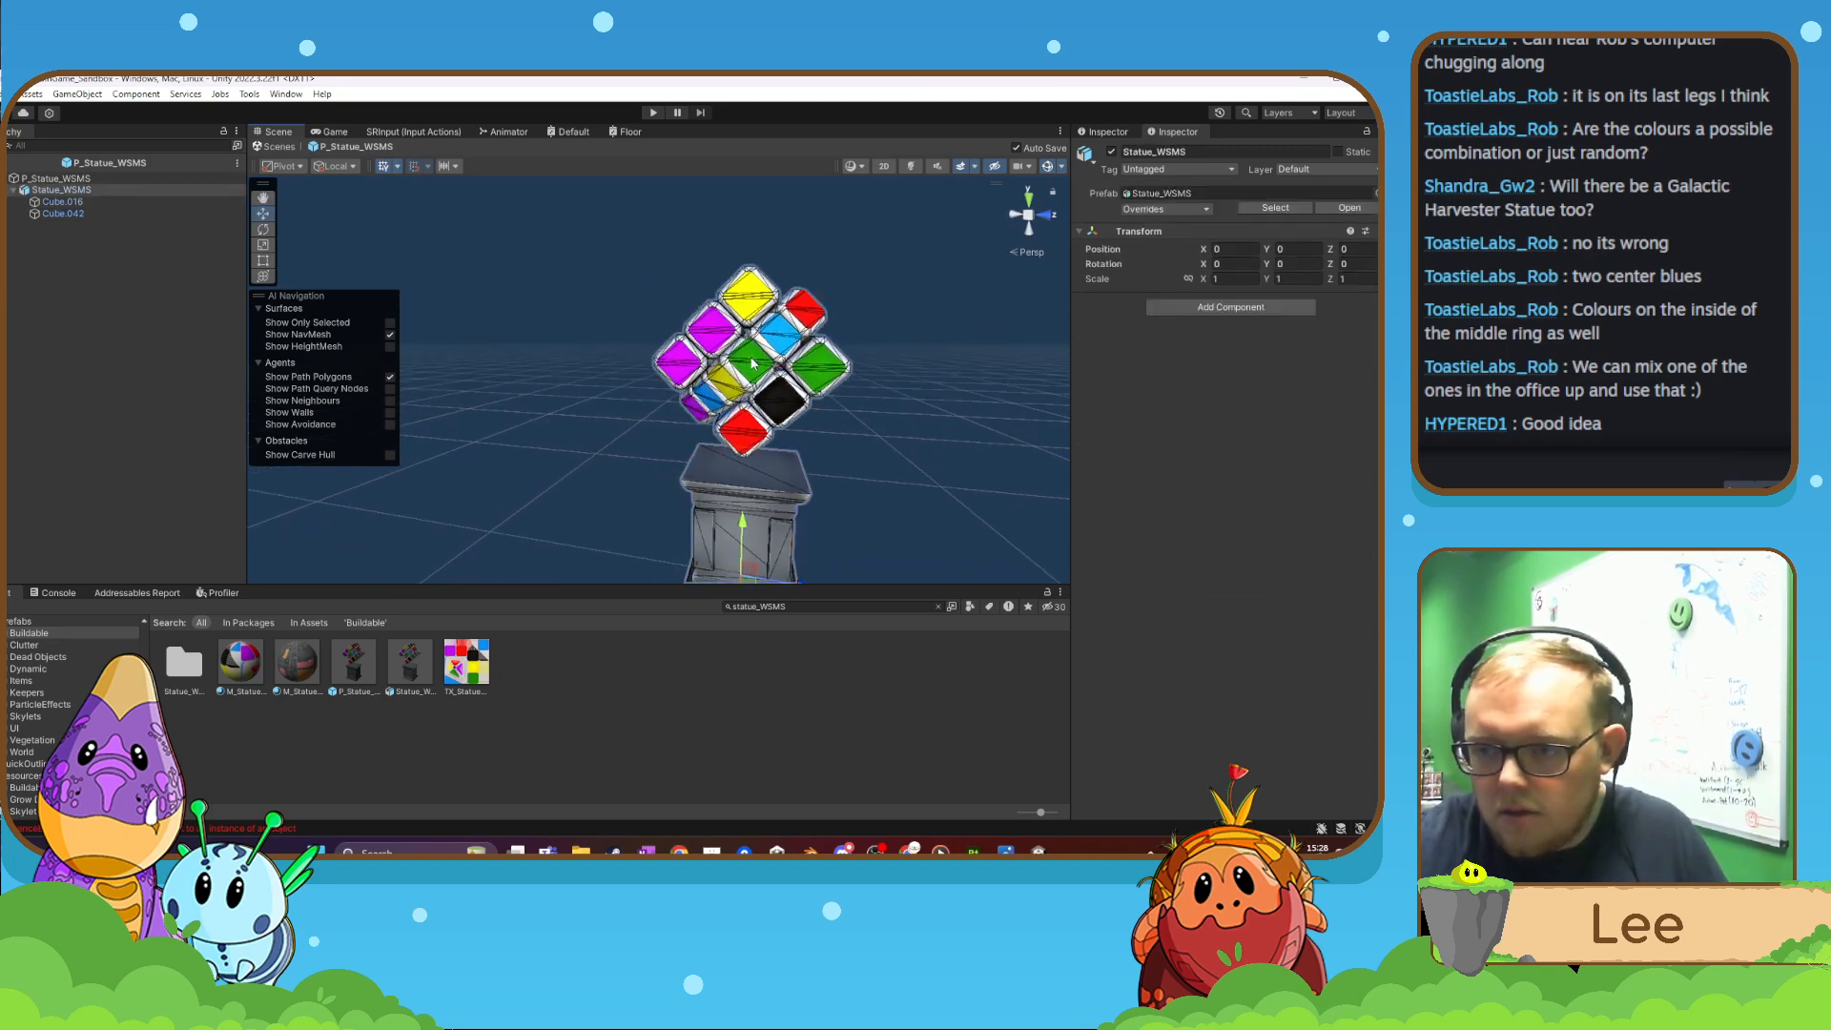
left_click(768, 523)
left_click(760, 408)
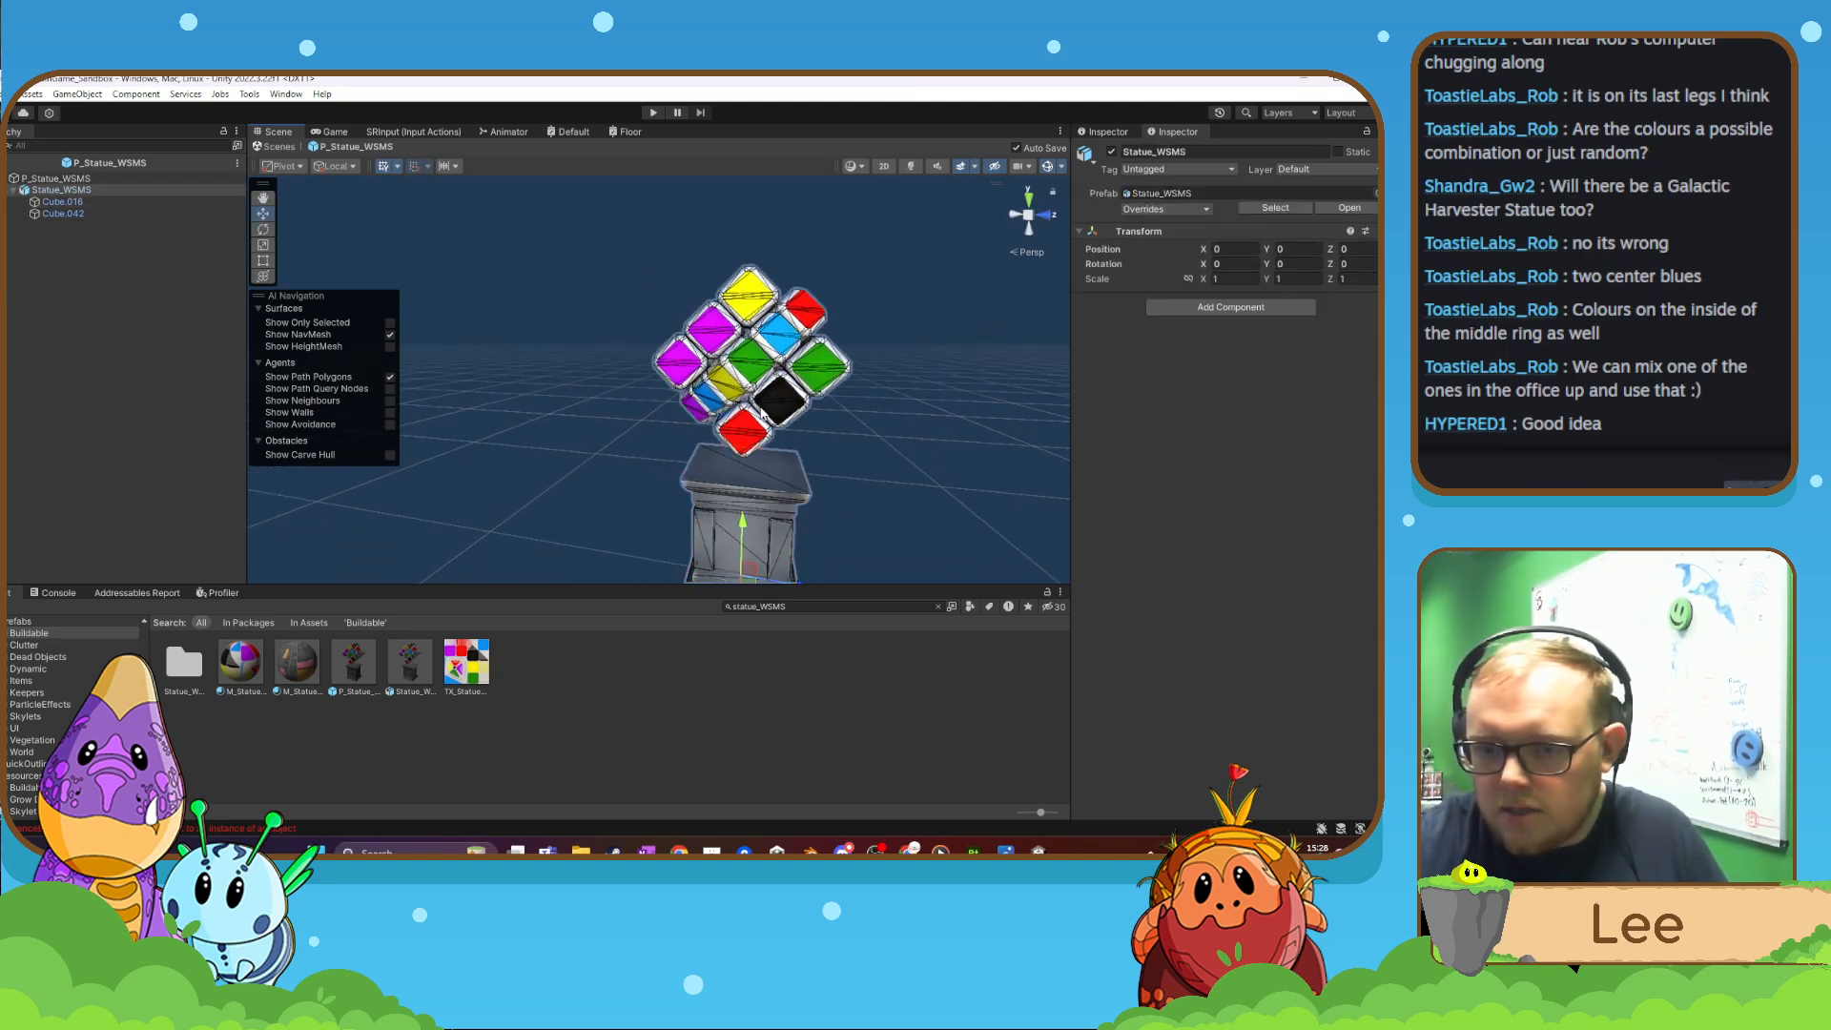
left_click(772, 356)
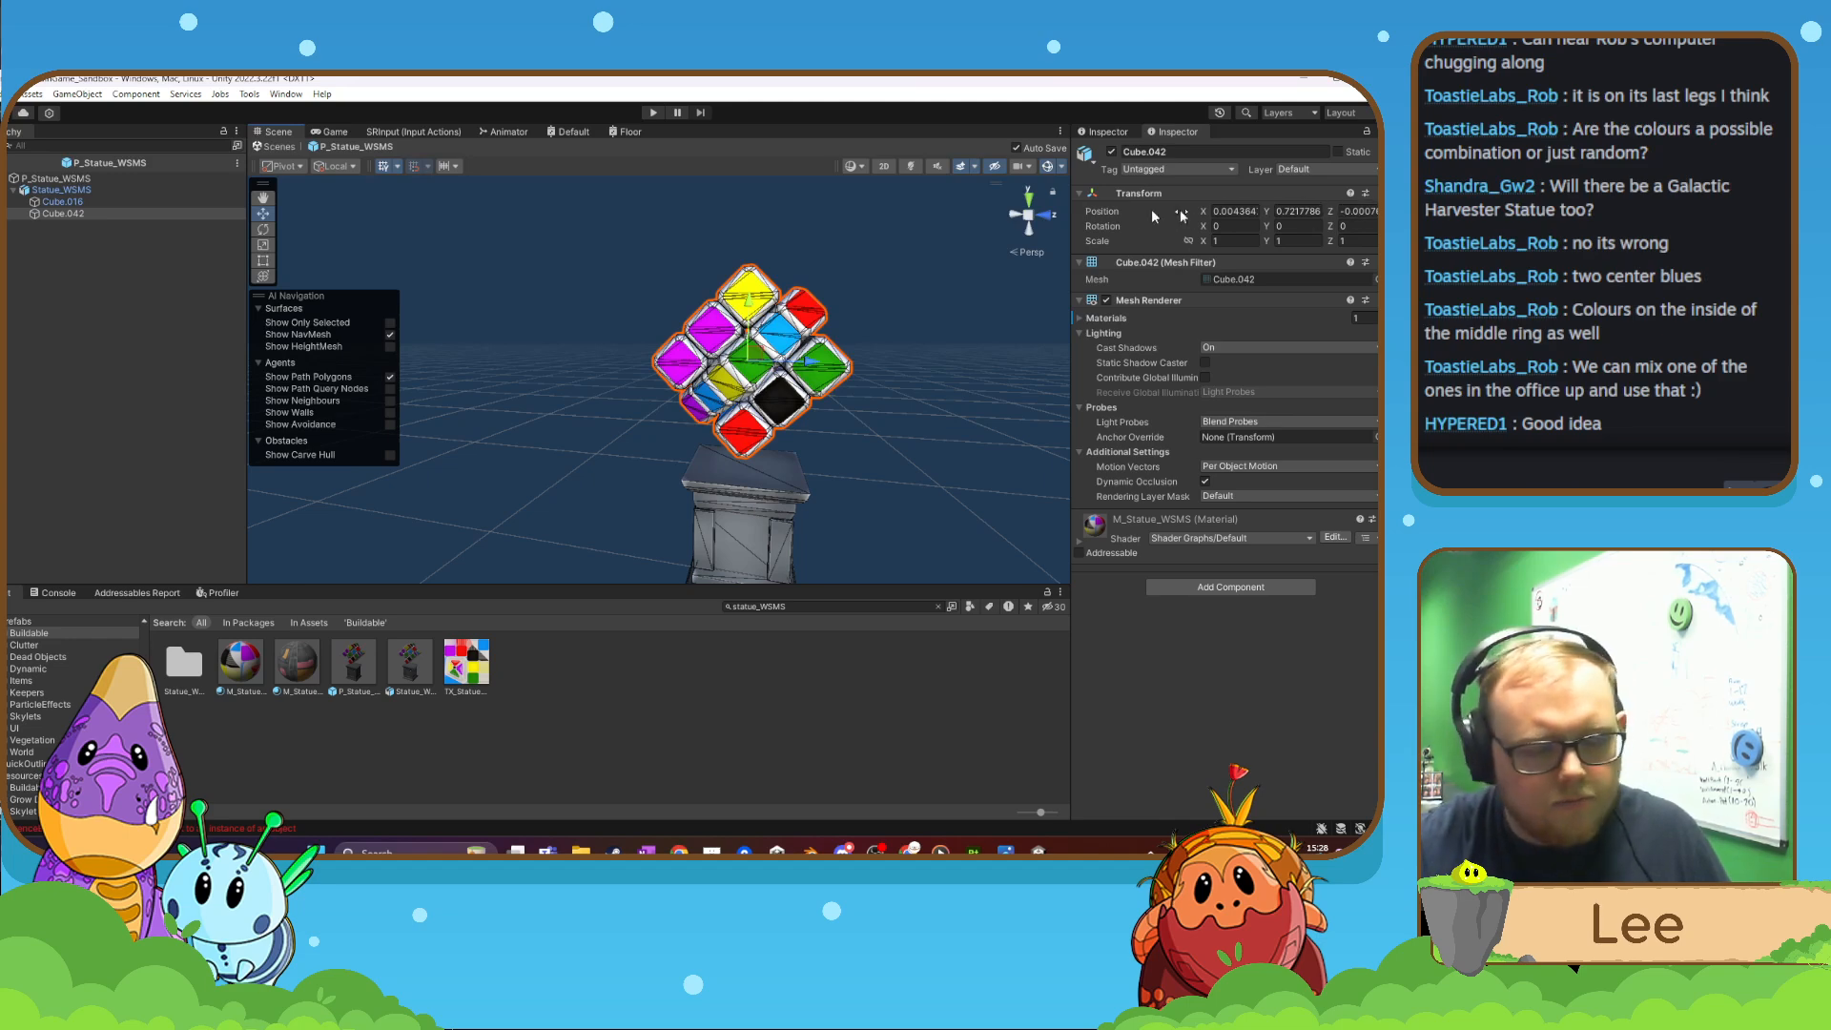
left_click(784, 528)
left_click(779, 390)
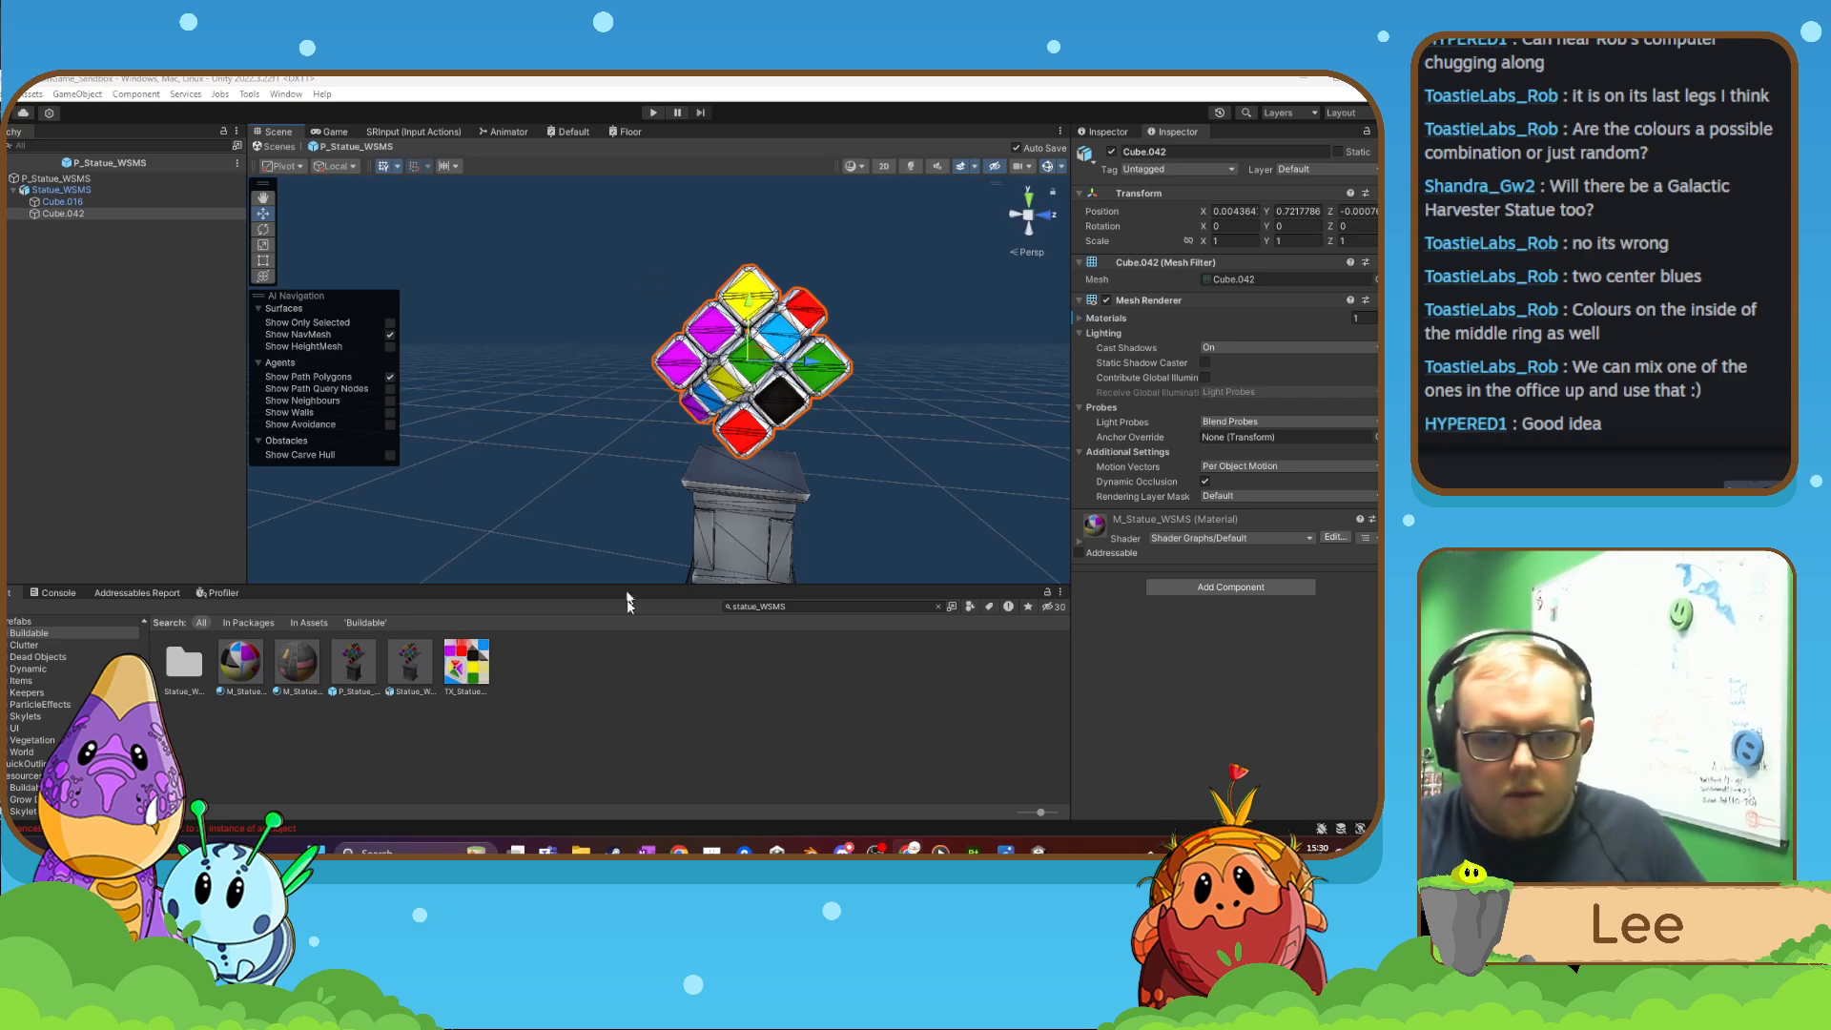
left_click(607, 662)
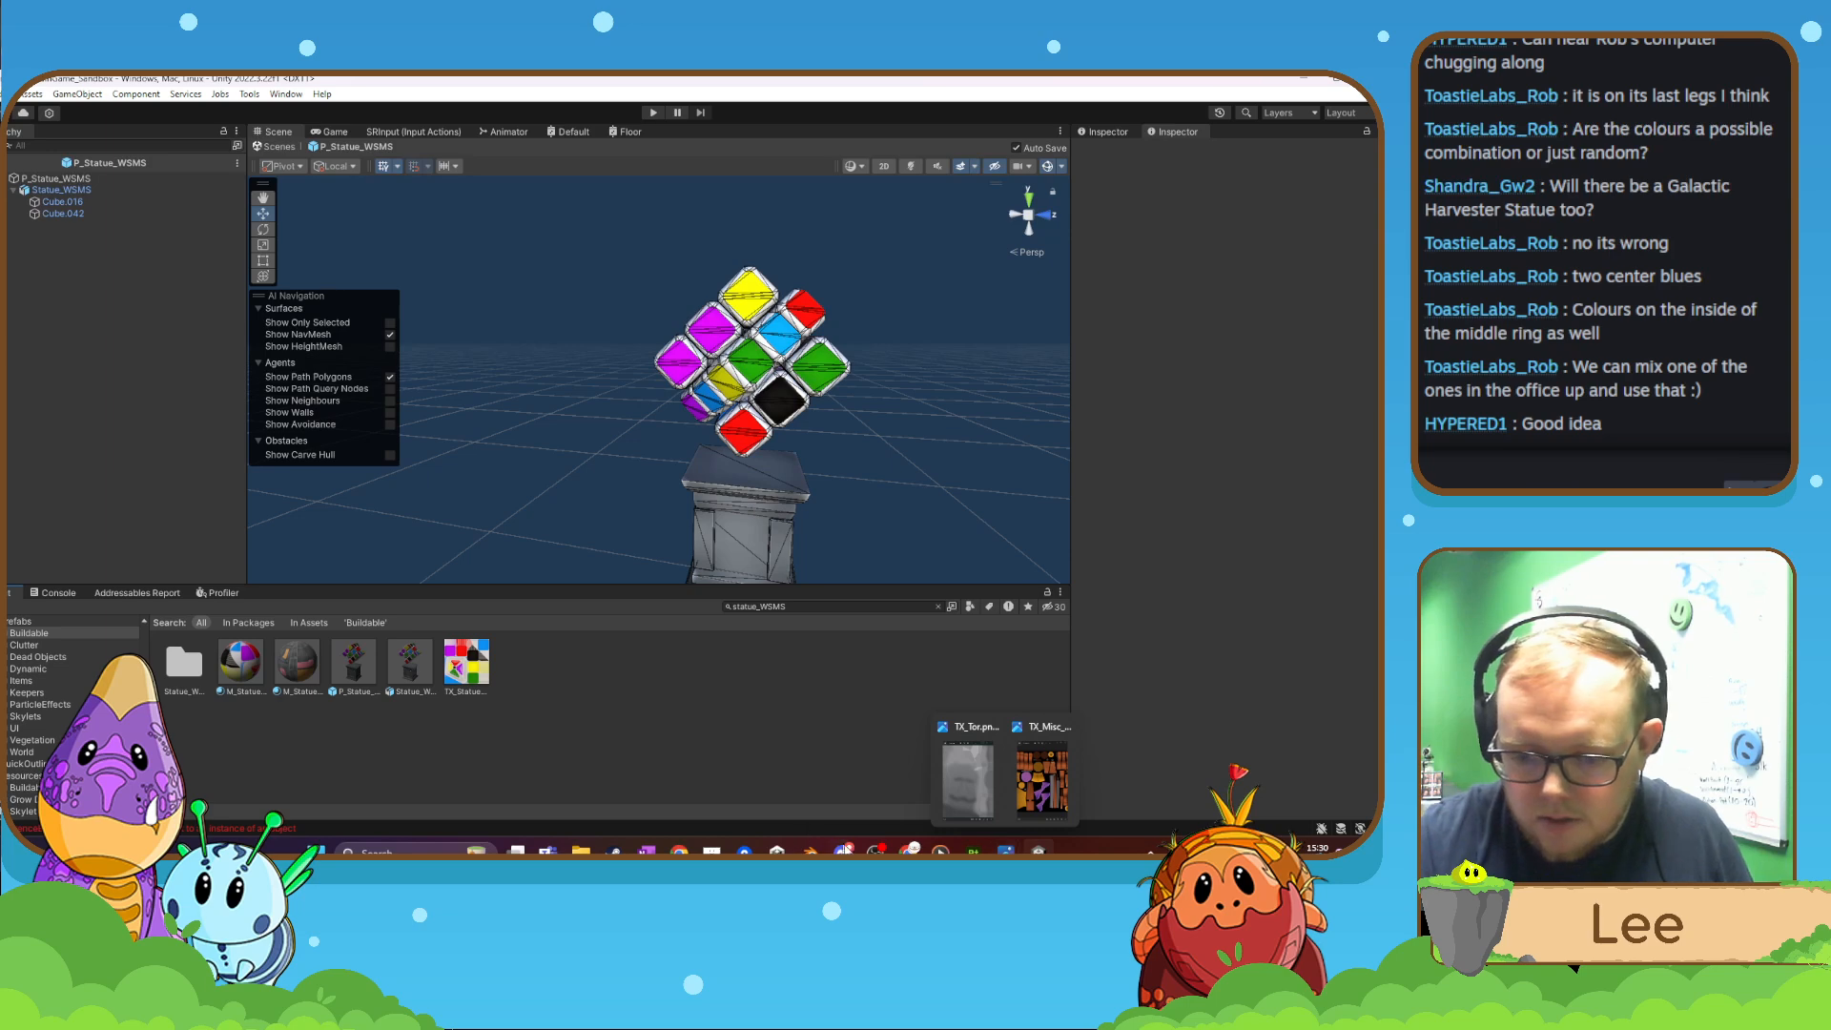
mouse_move(843, 849)
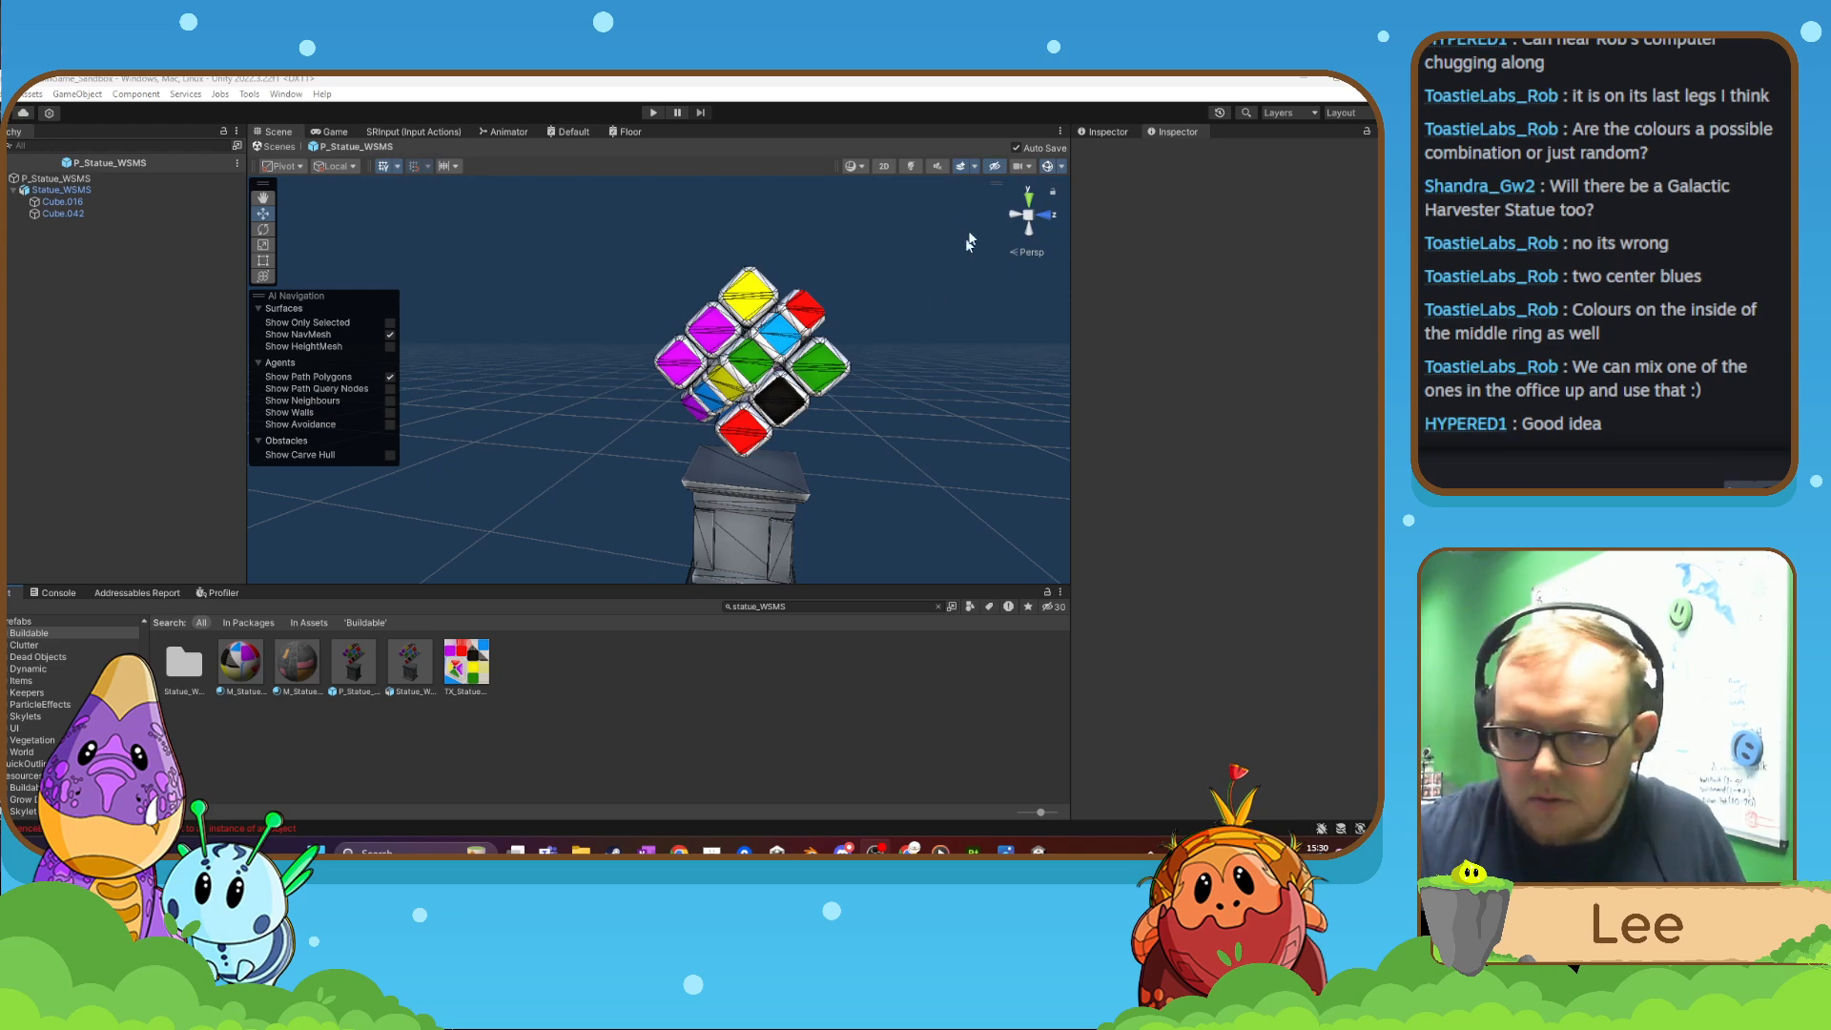
- Duplicate the Statue_WooLoop data asset in the Resources/Buildable Datas folder
left_click(1089, 134)
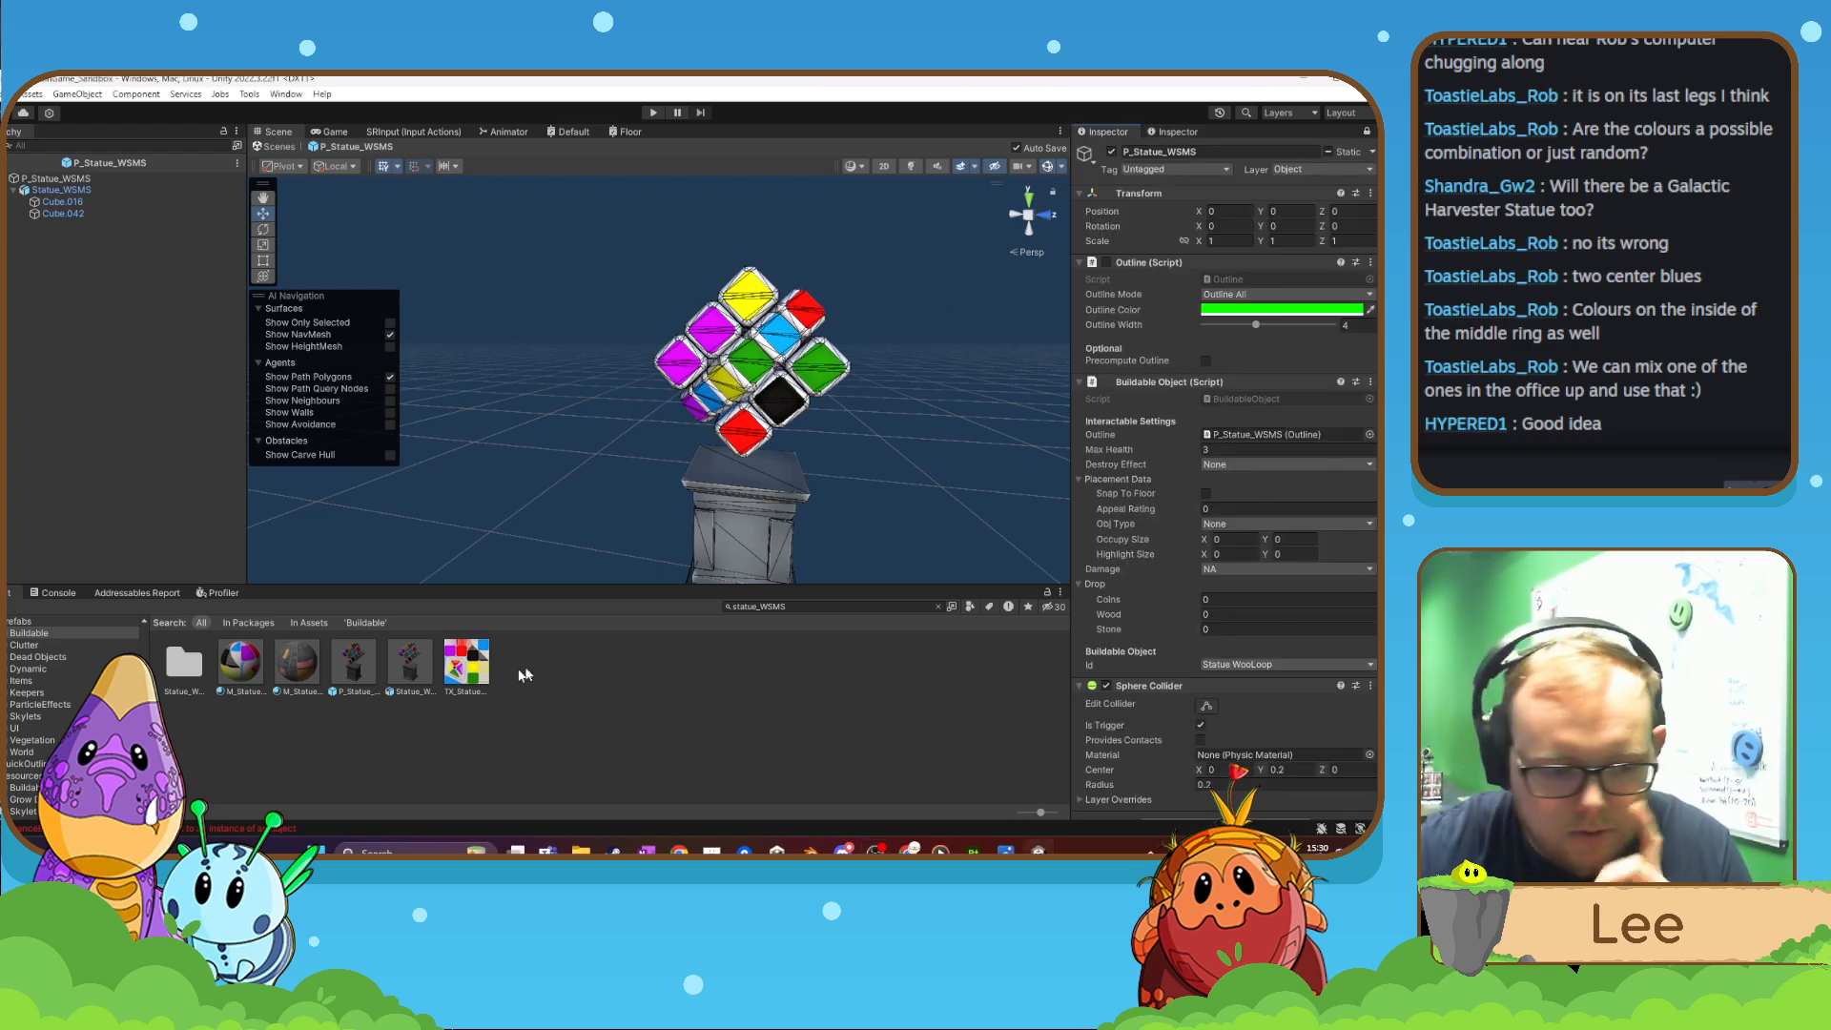
left_click(24, 788)
scroll(475, 718, "down", 5)
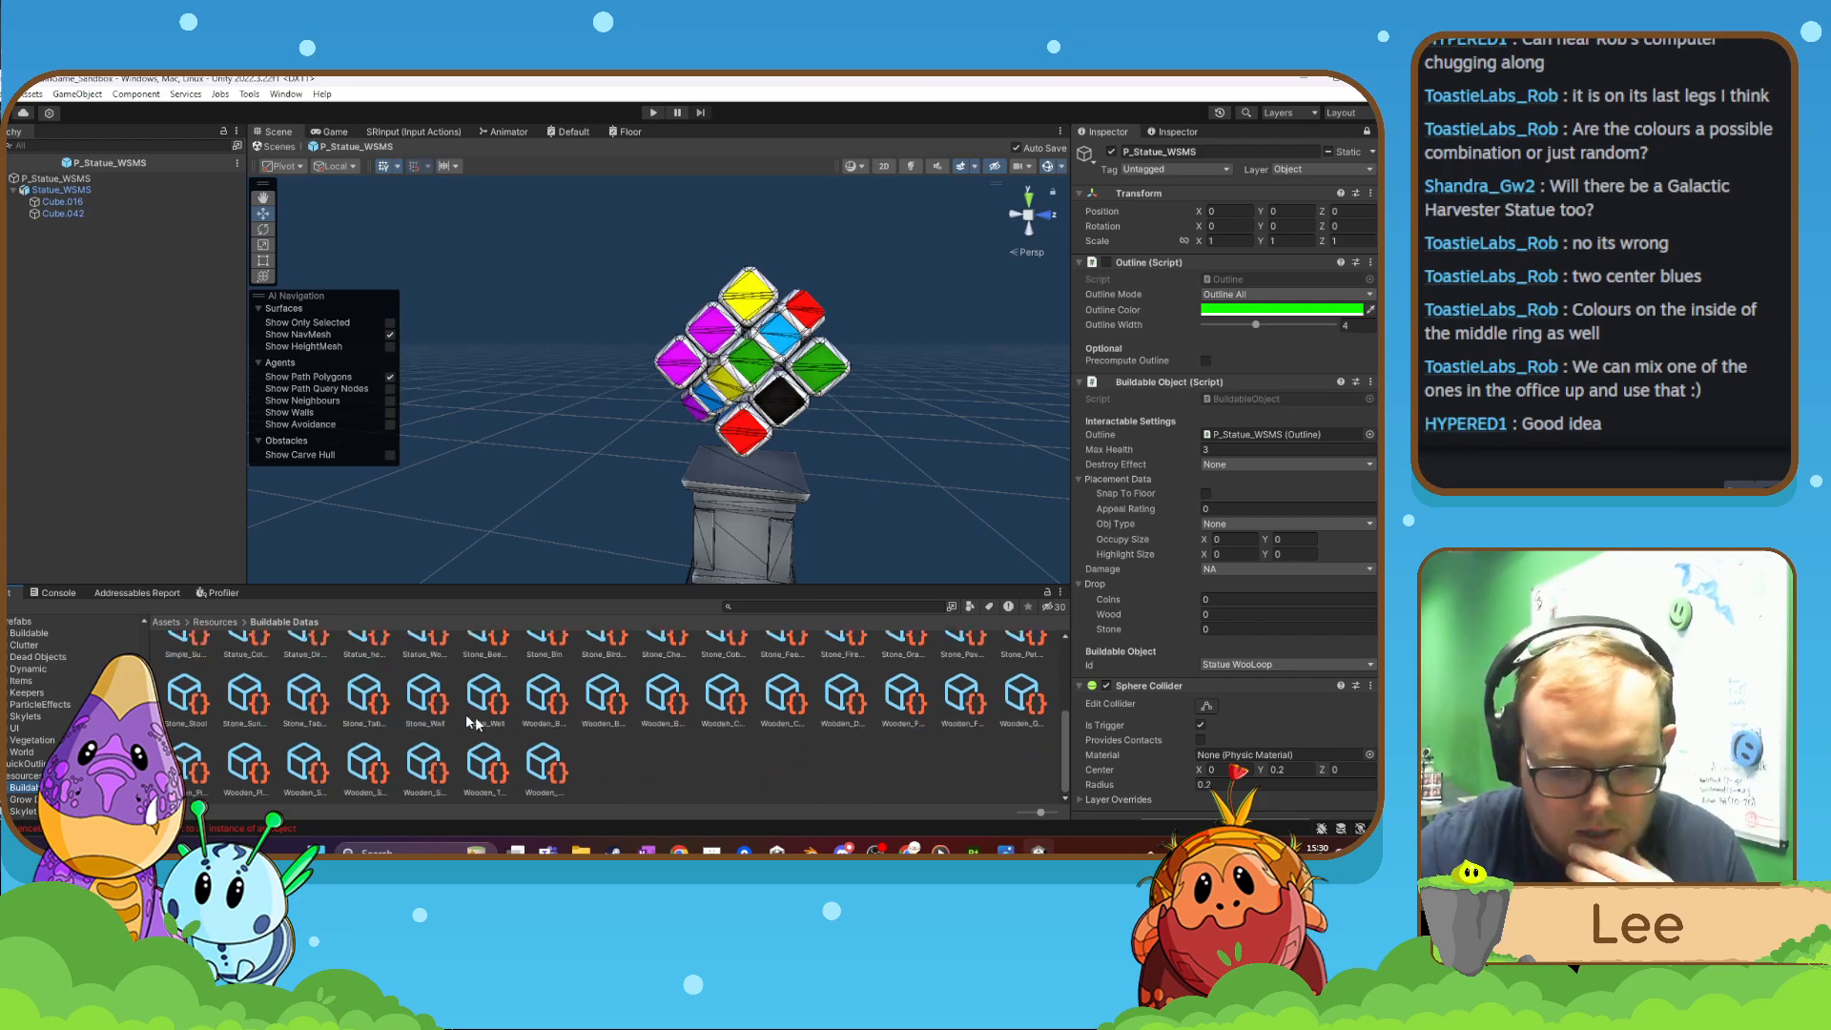
left_click(601, 765)
scroll(603, 764, "up", 2)
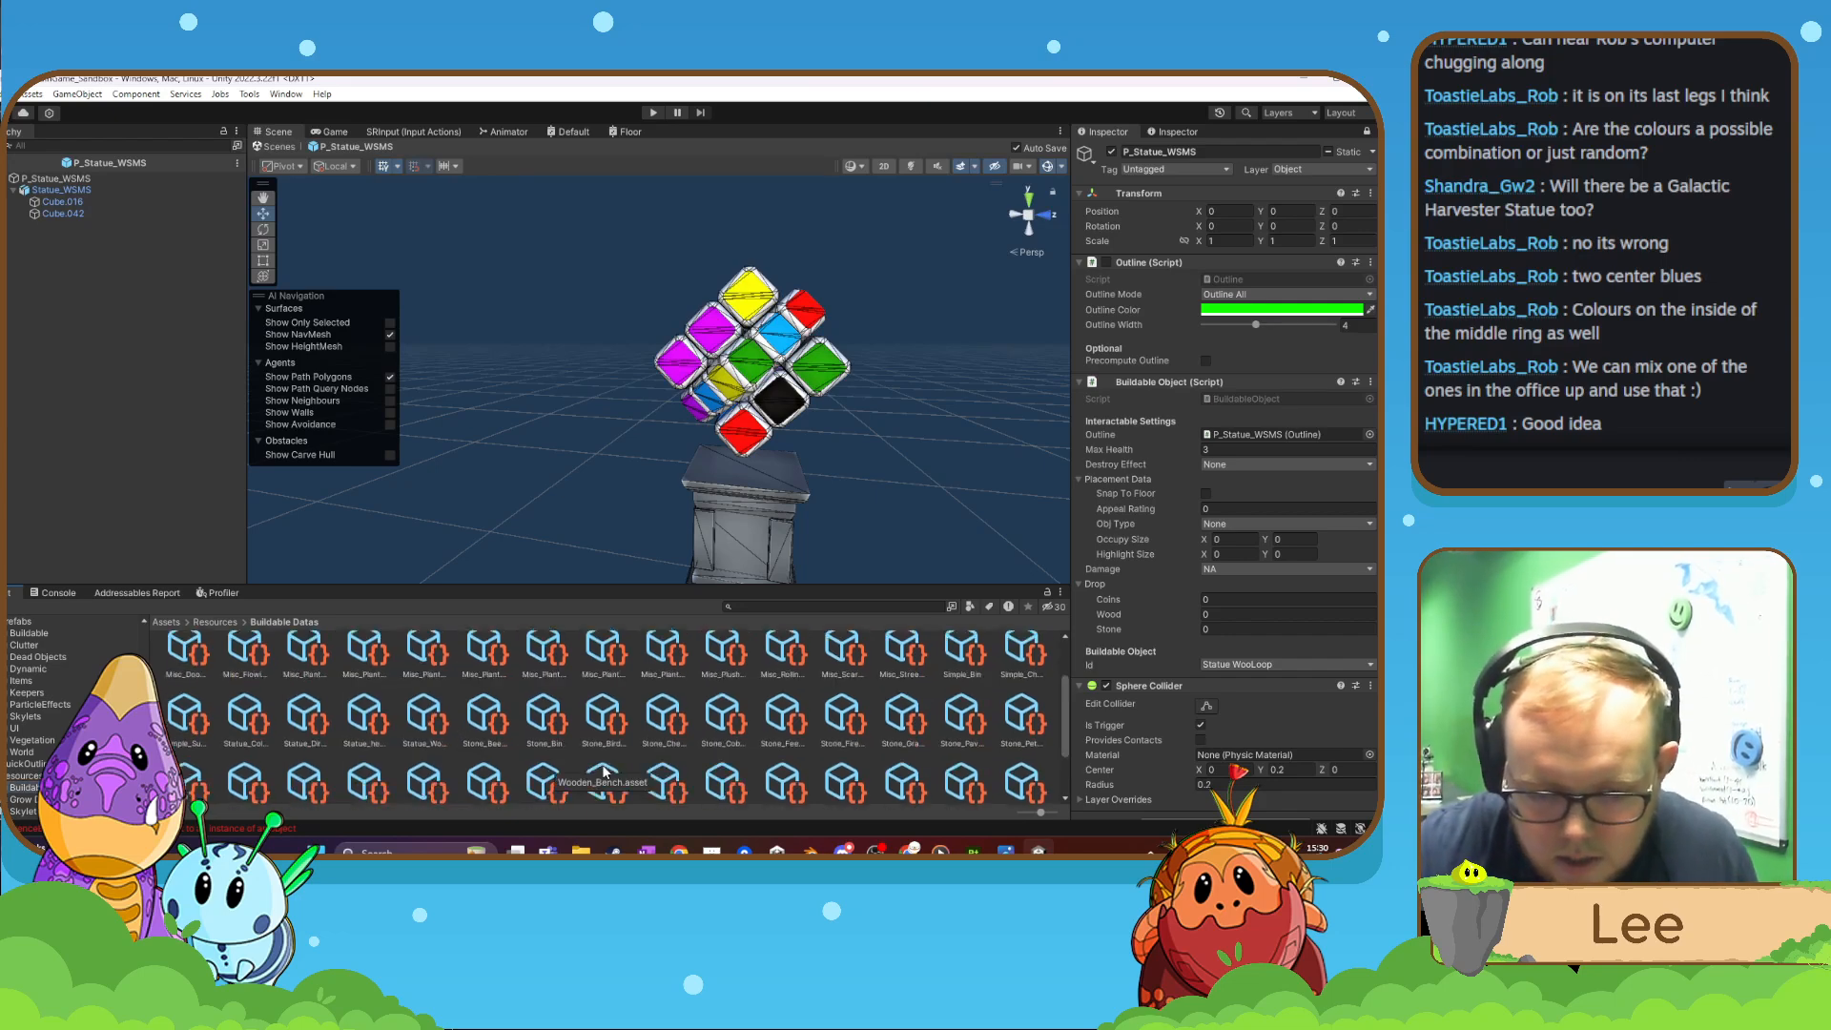
left_click(442, 726)
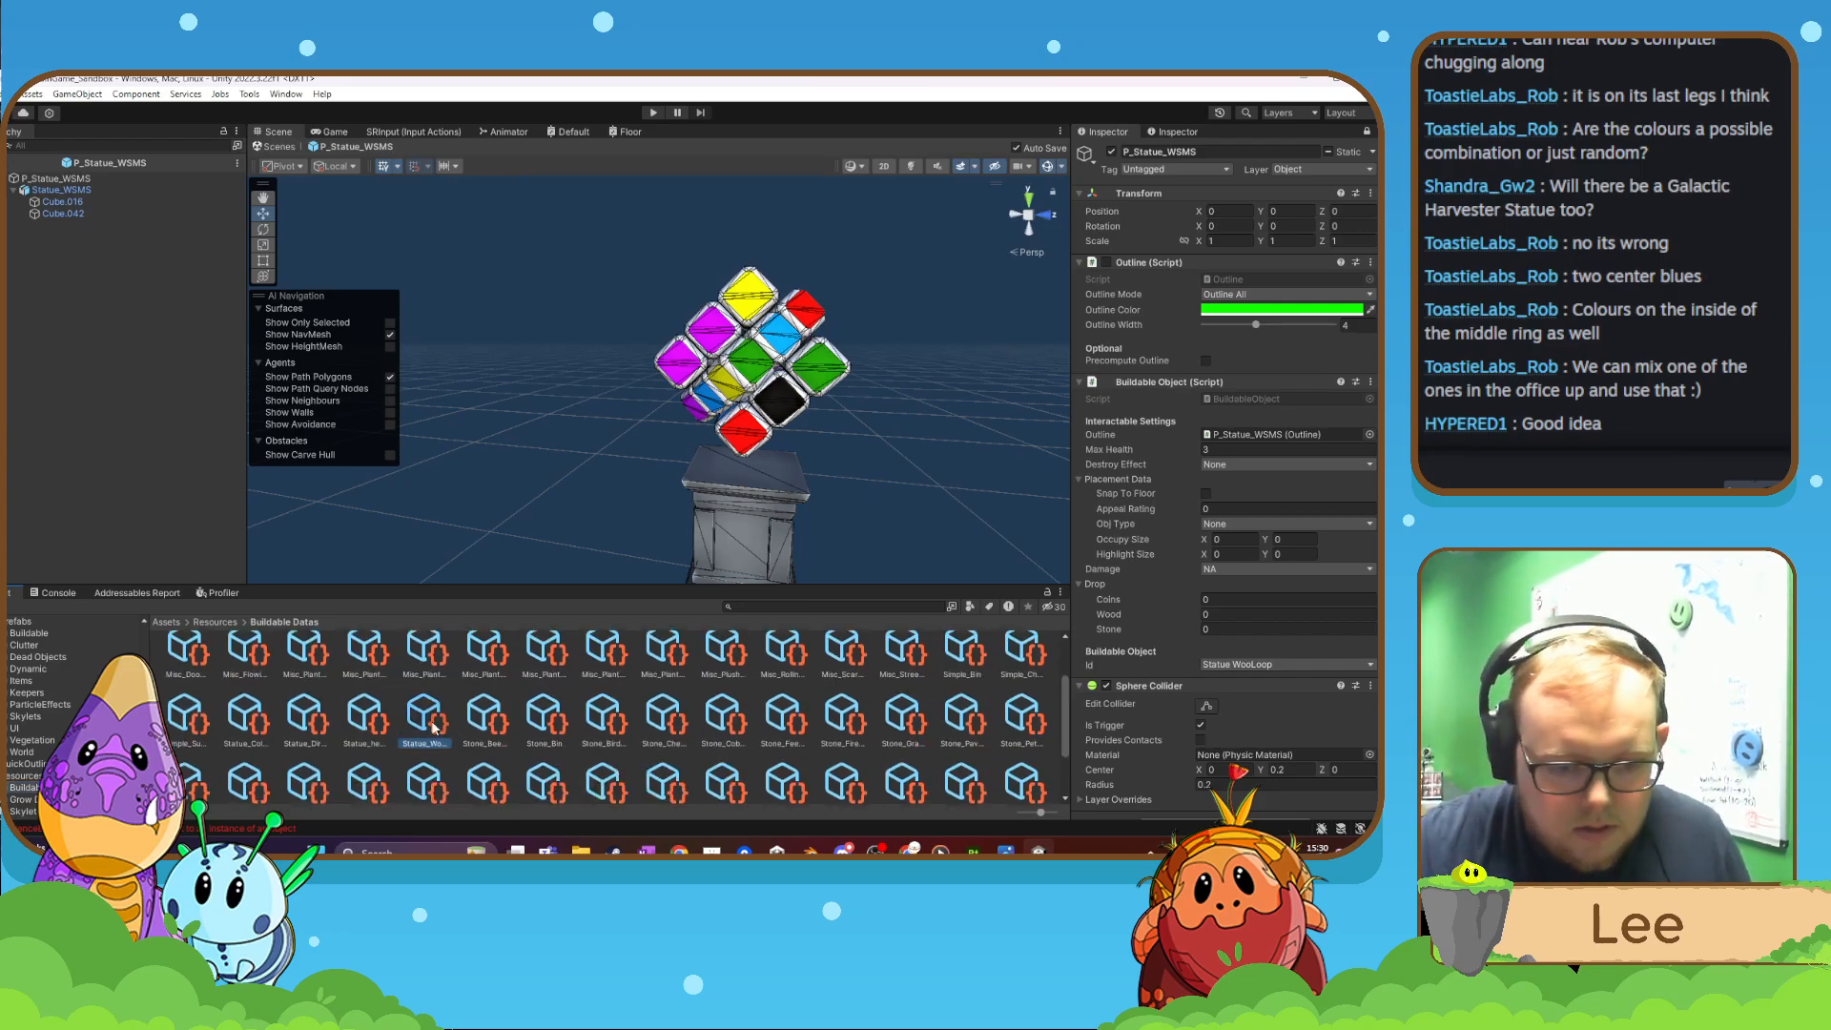
key("ctrl+d")
- Rename the duplicated WooLoop data asset as Statue_WSMS
right_click(489, 720)
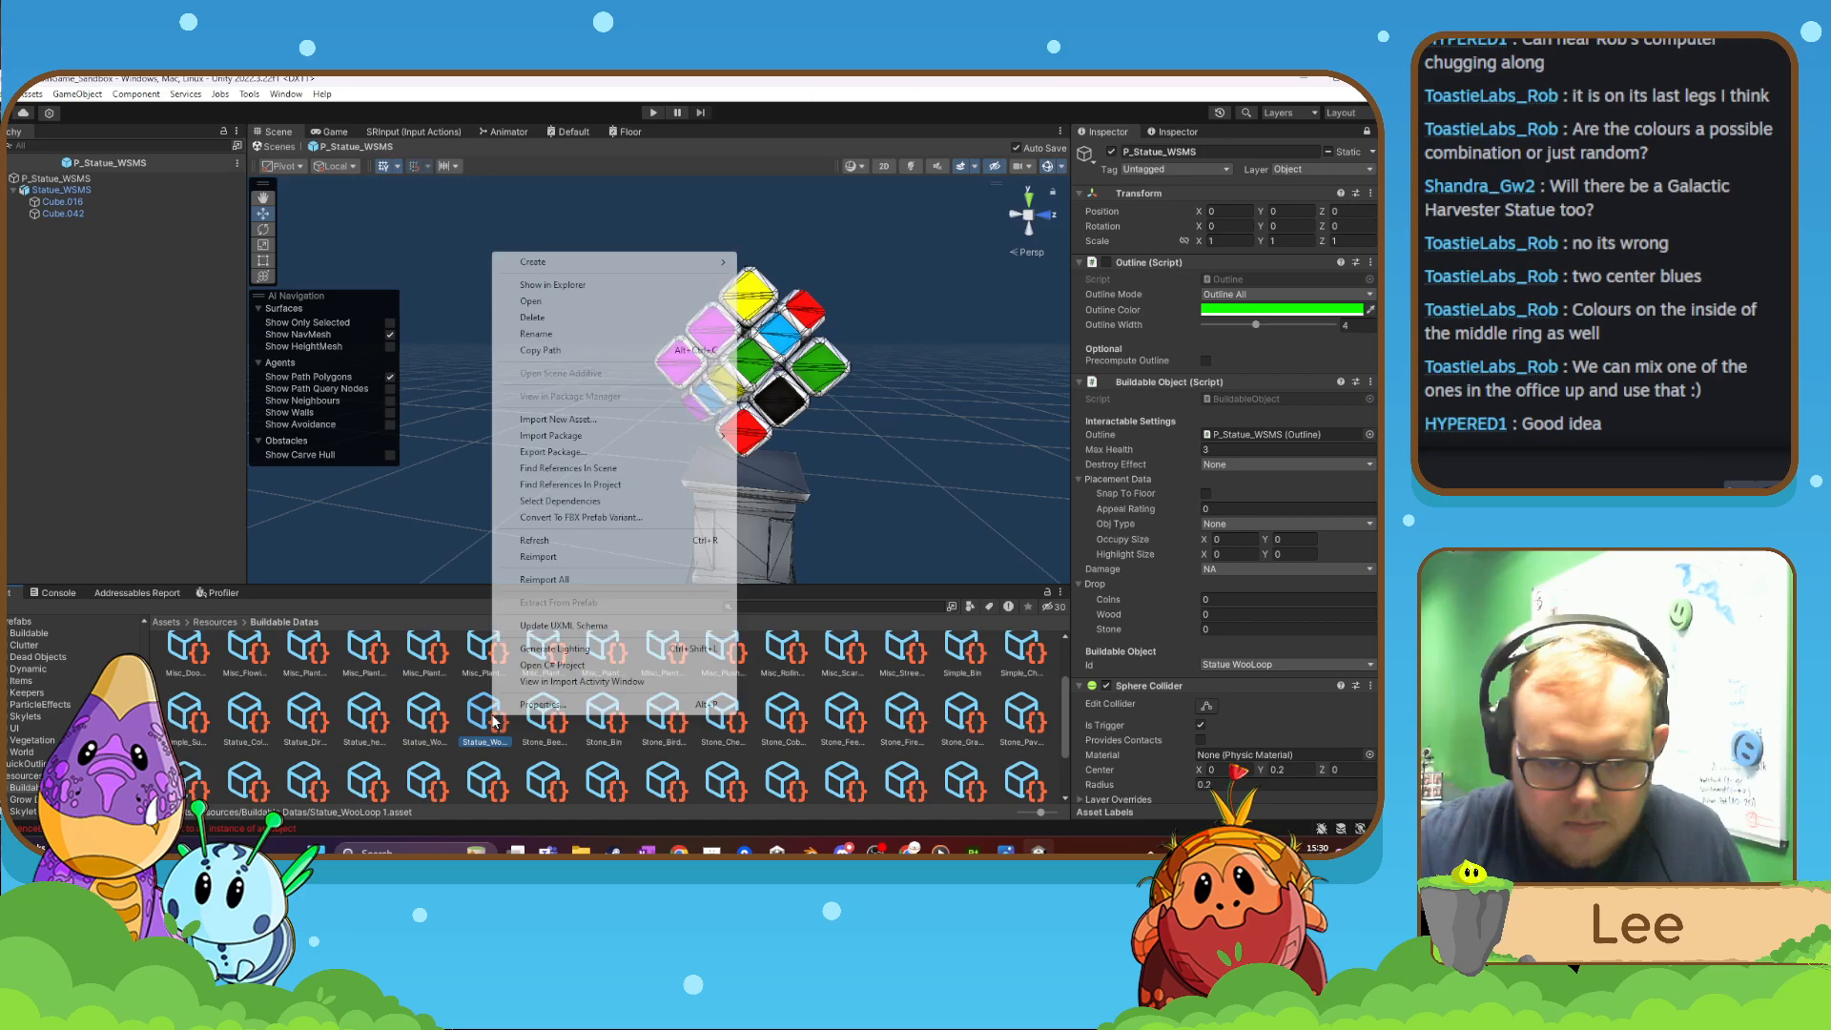
left_click(558, 345)
key("Right")
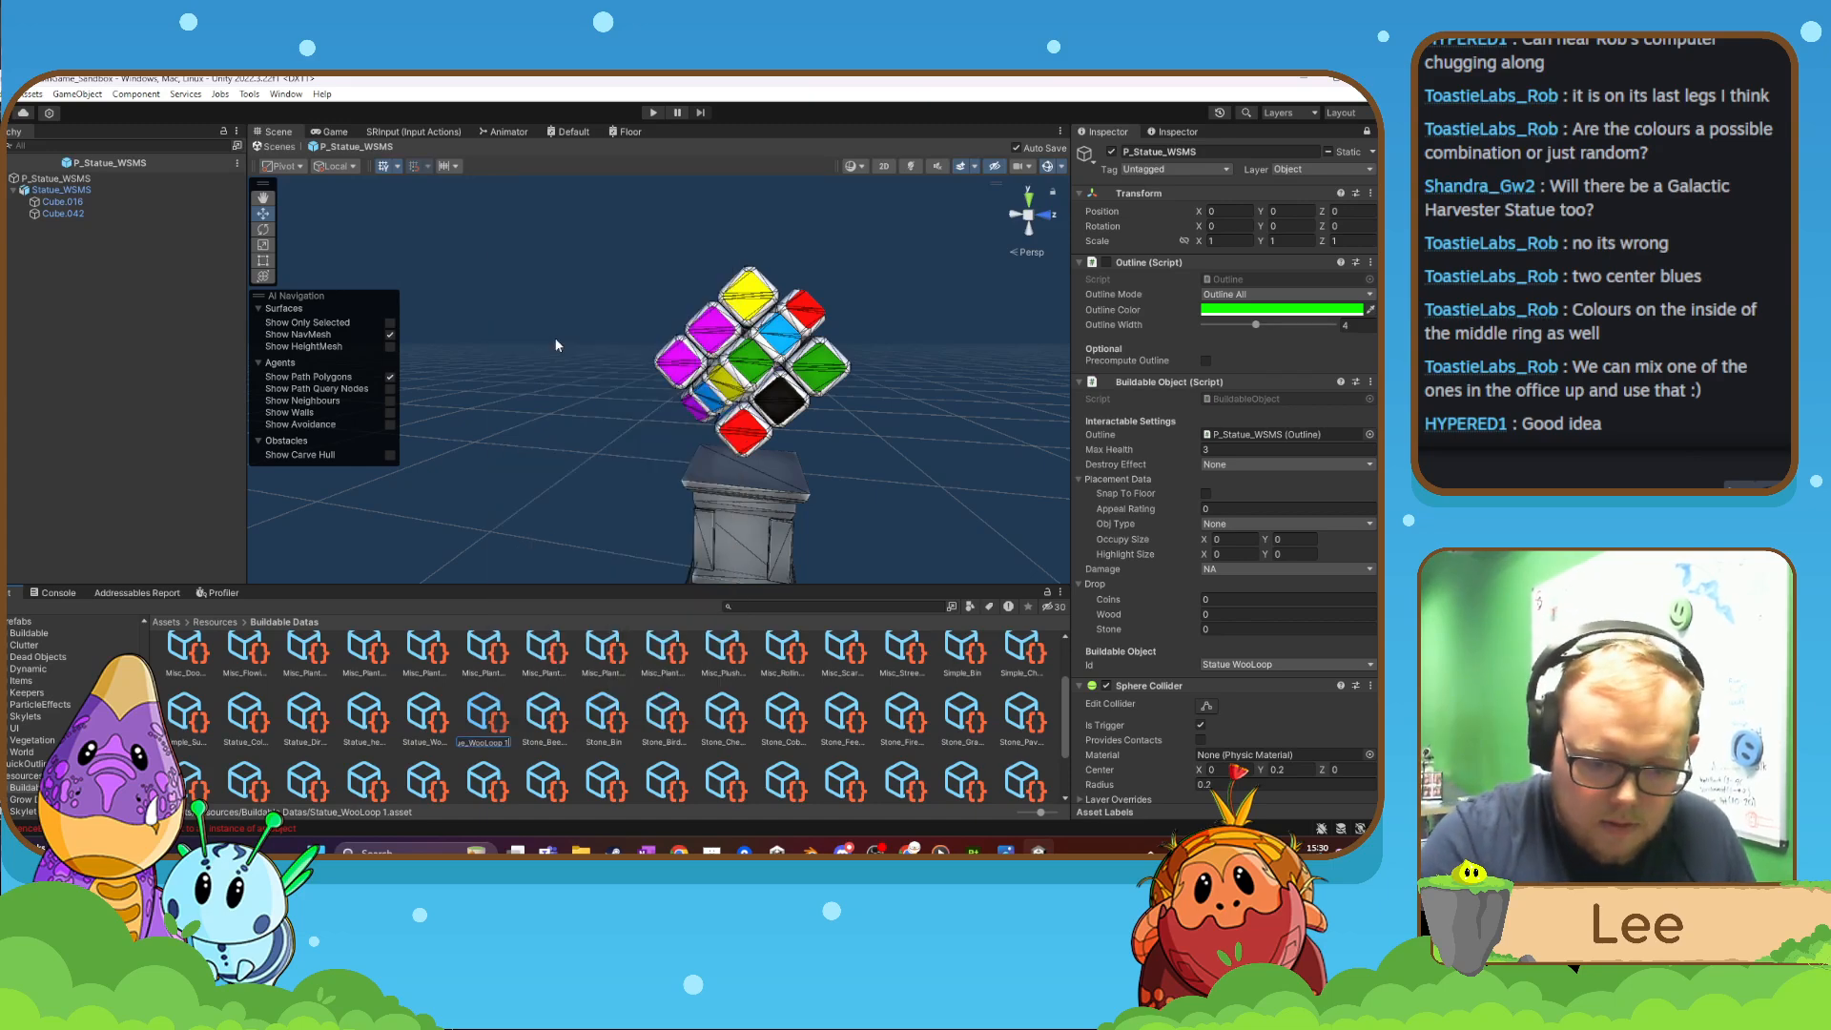
key("ctrl+shift+Left")
type("WSMS")
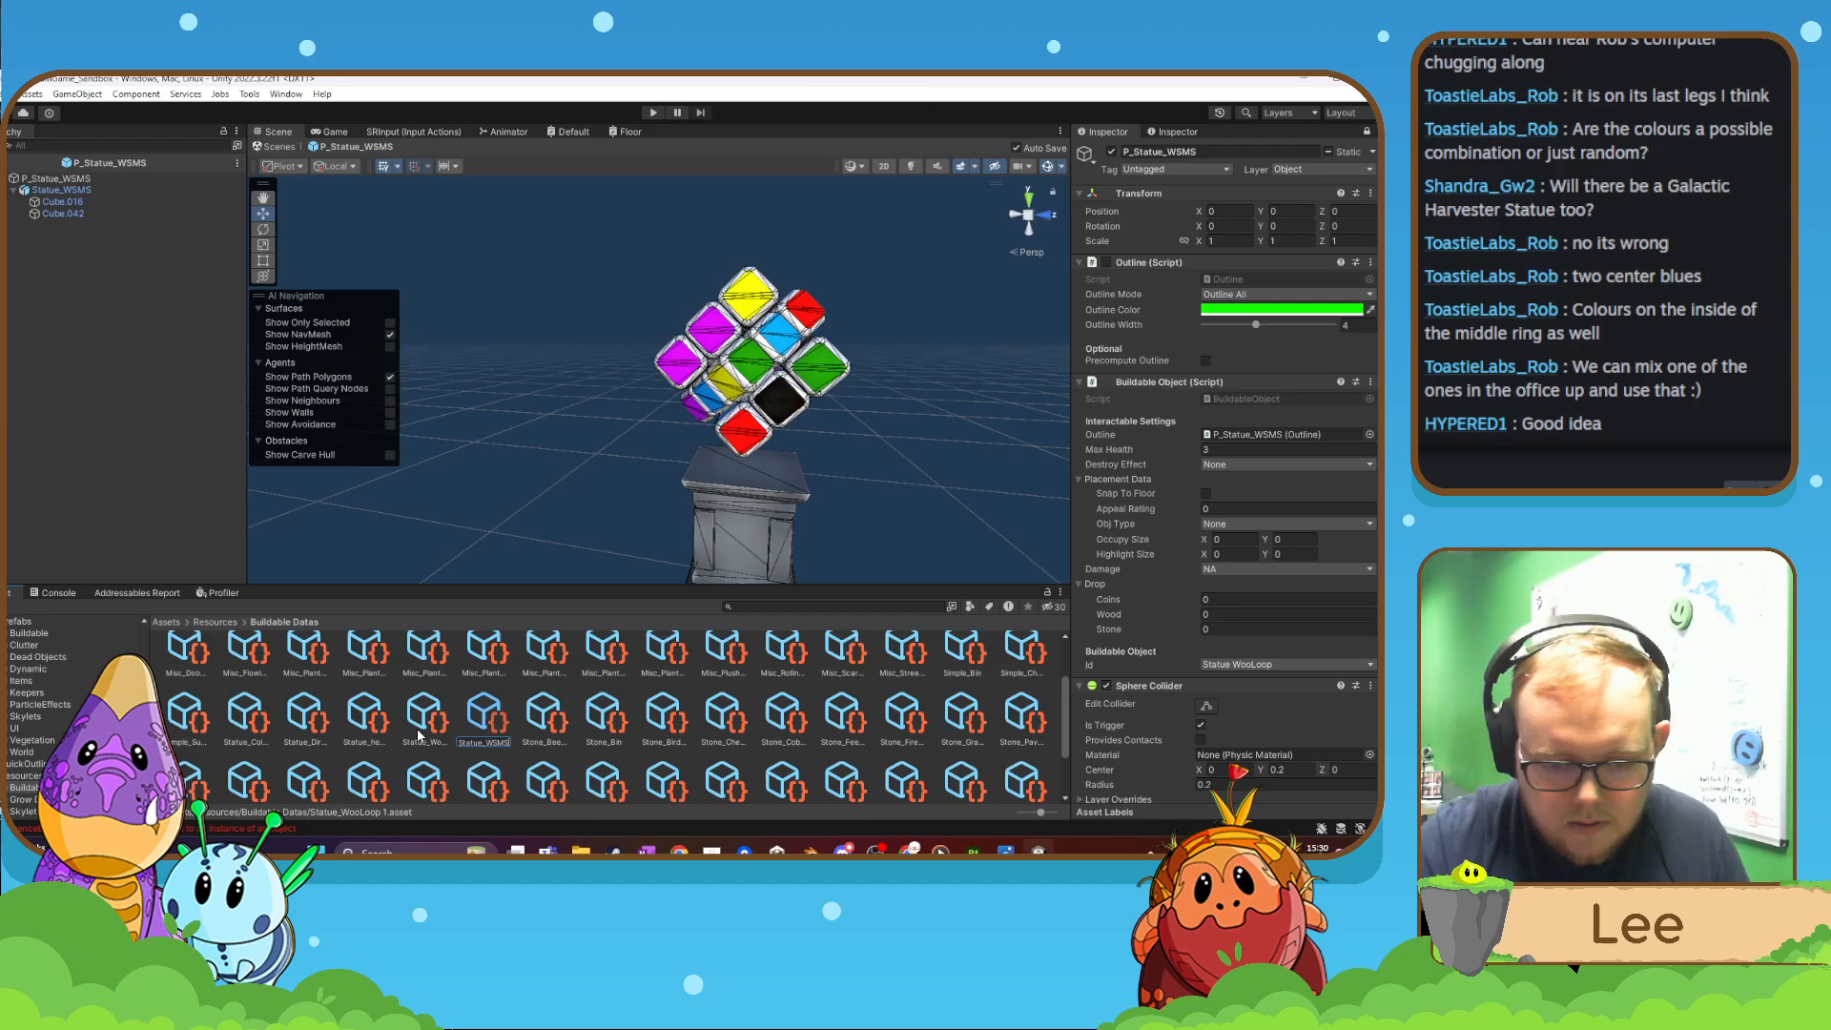
key("Return")
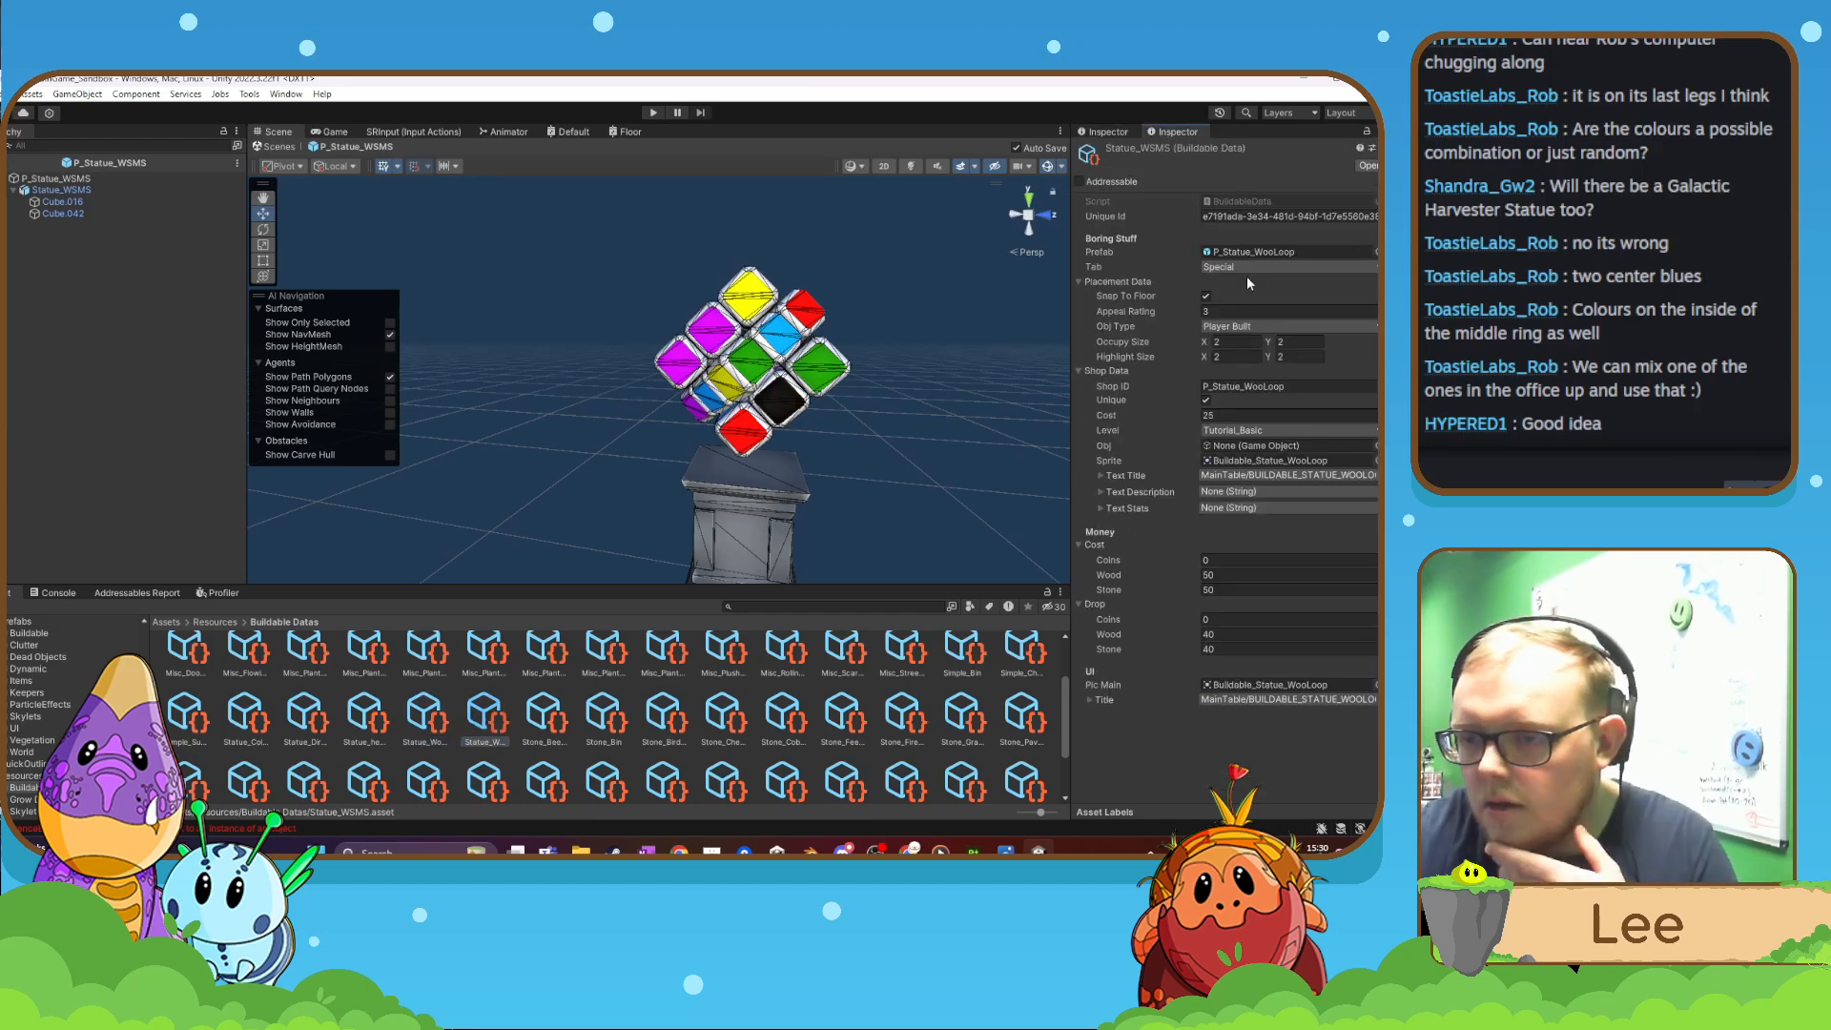
- Assign P_Statue_WSMS as the prefab of the Statue_WSMS data asset
left_click(1376, 251)
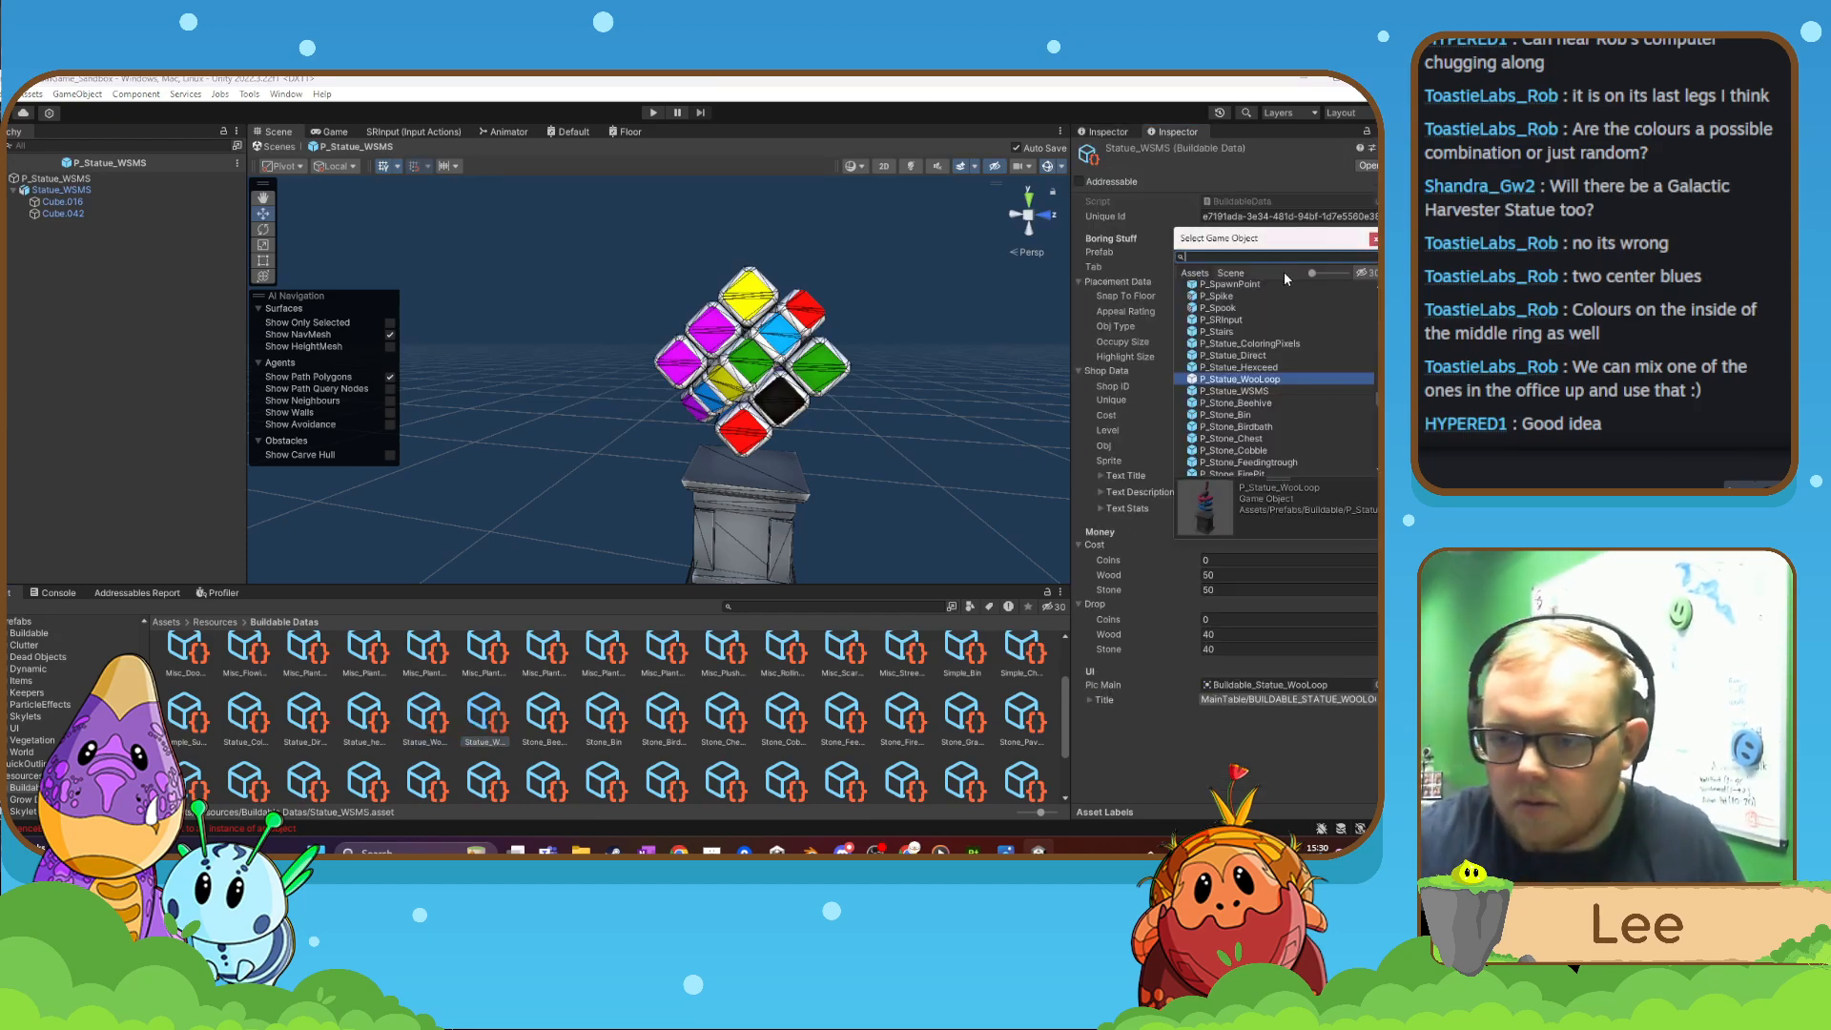
double_click(1257, 392)
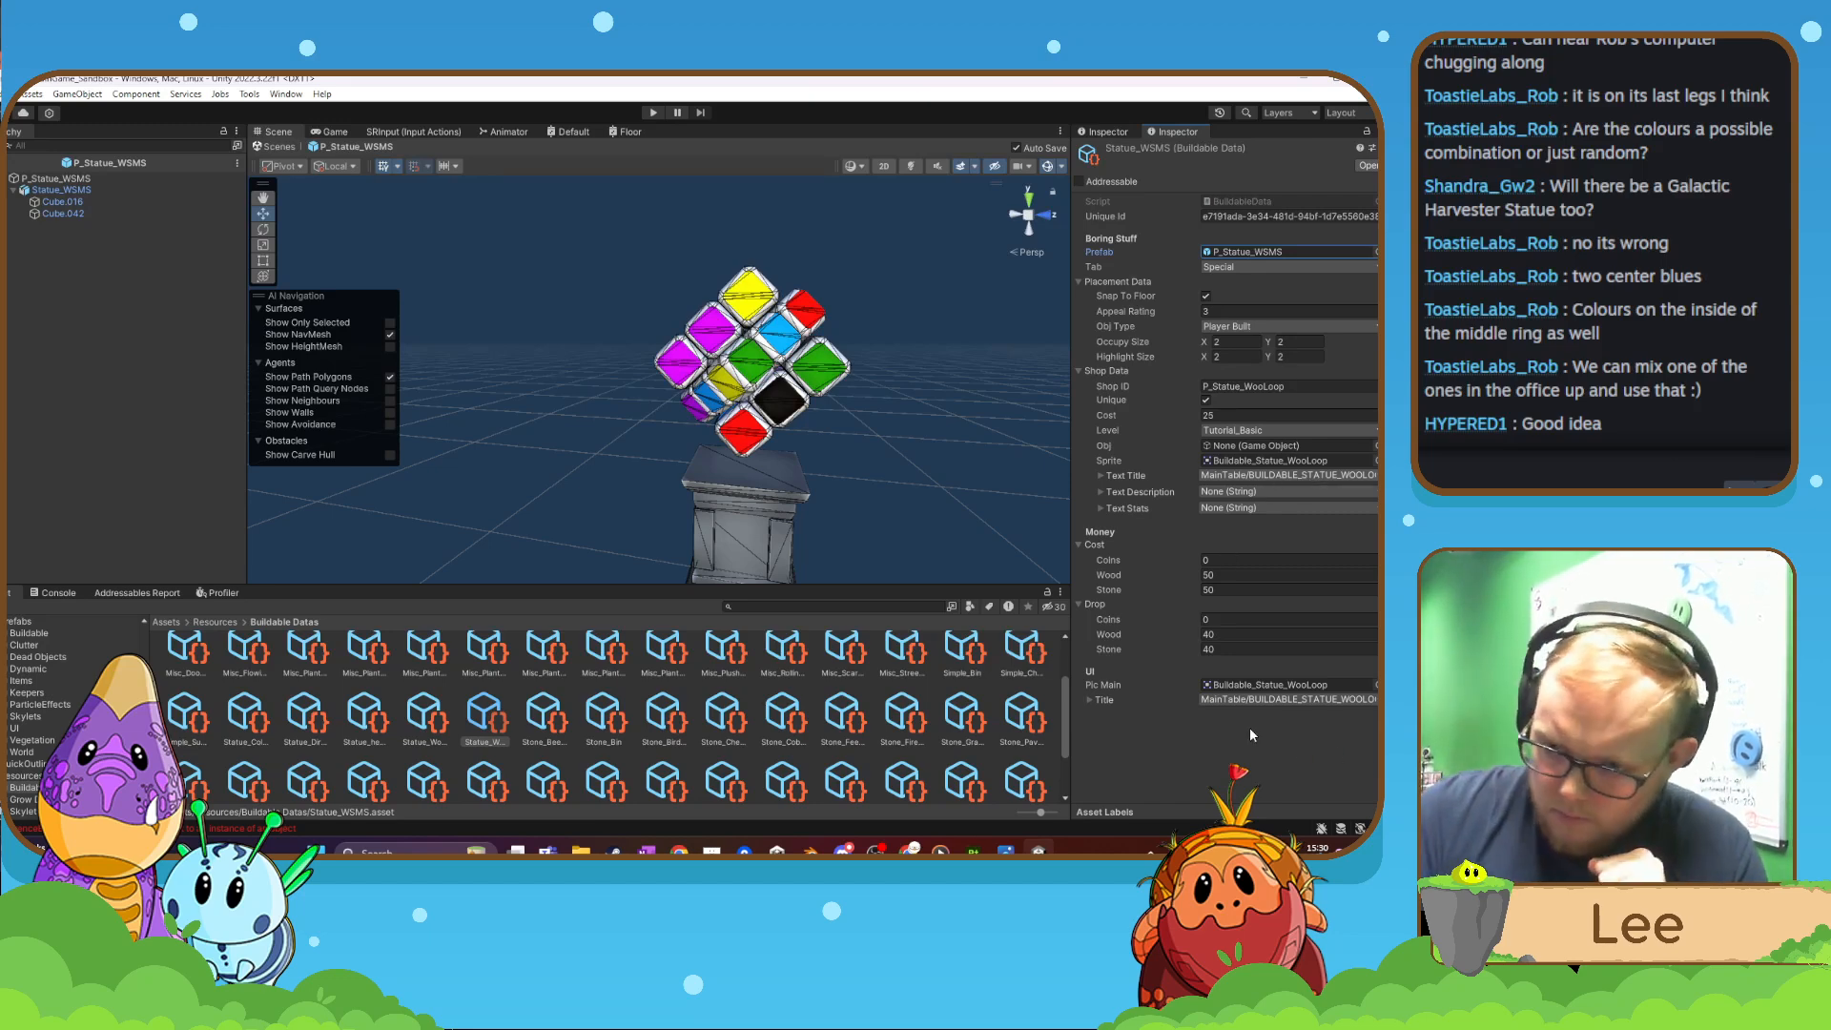
scroll(29, 727, "up", 3)
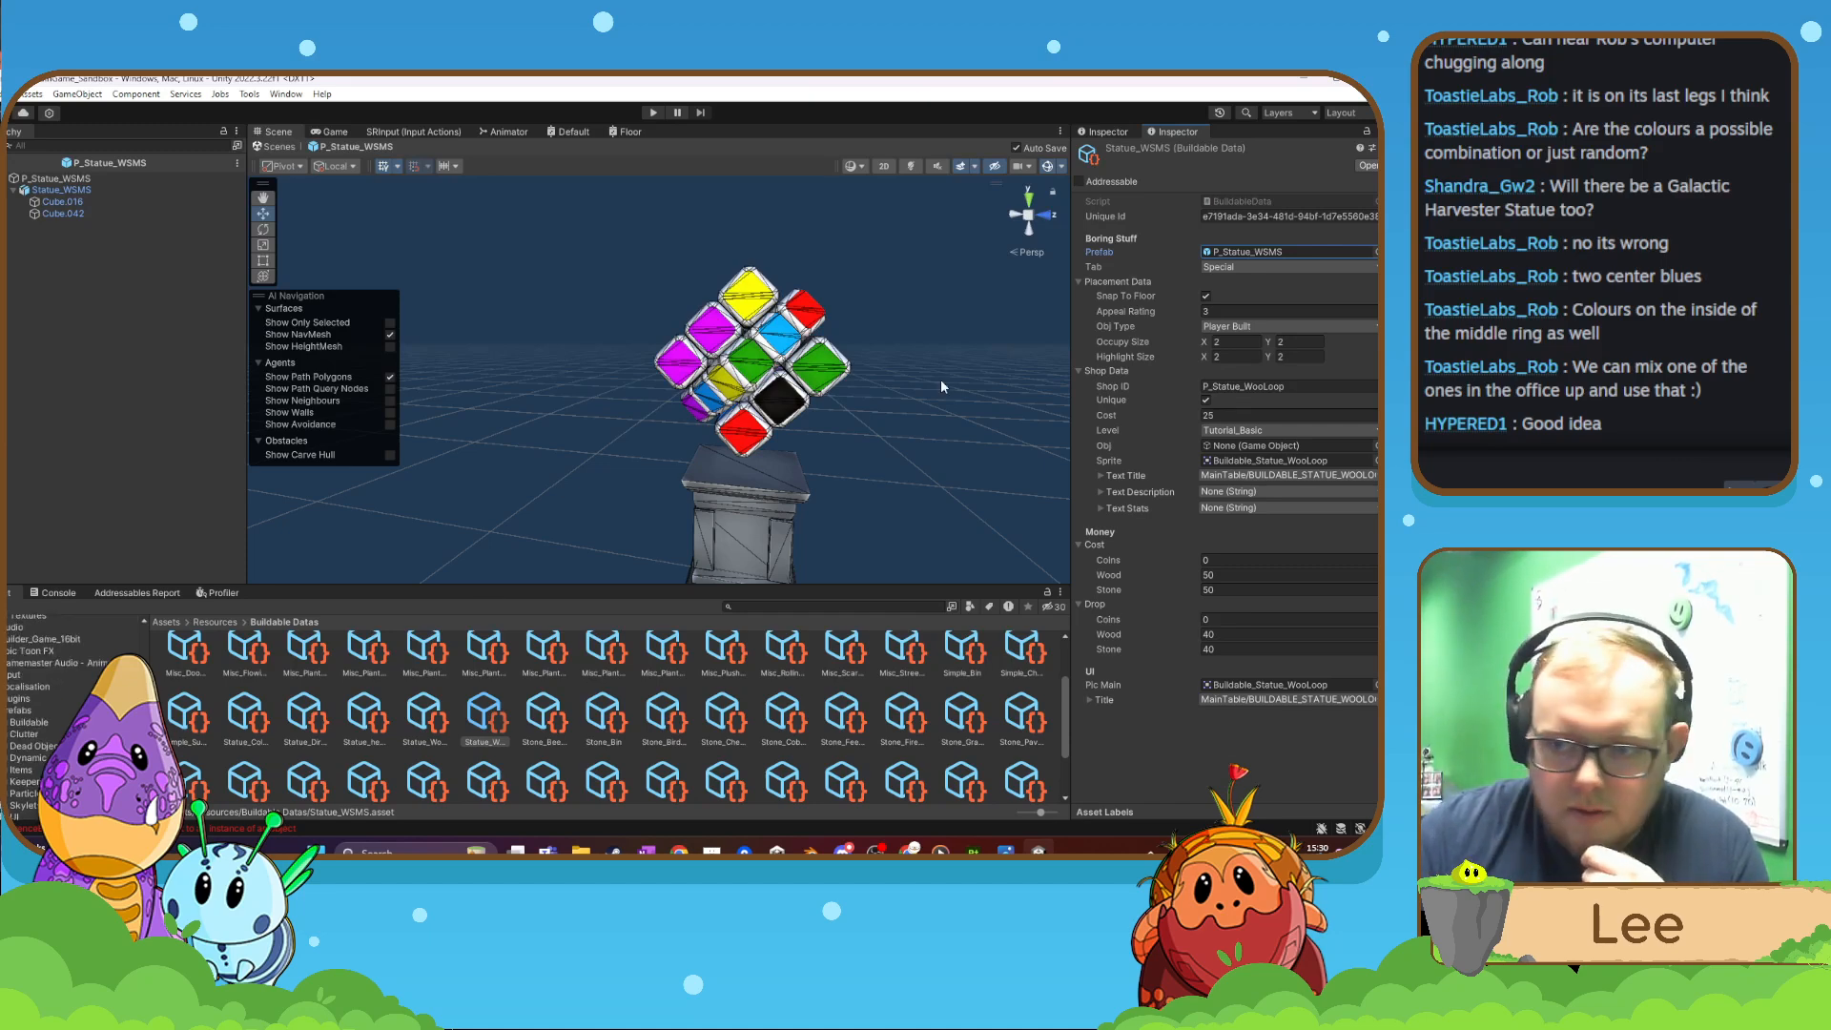
- Set the Buildable Object Id on the P_Statue_WSMS prefab to Statue WSMS
left_click(1099, 133)
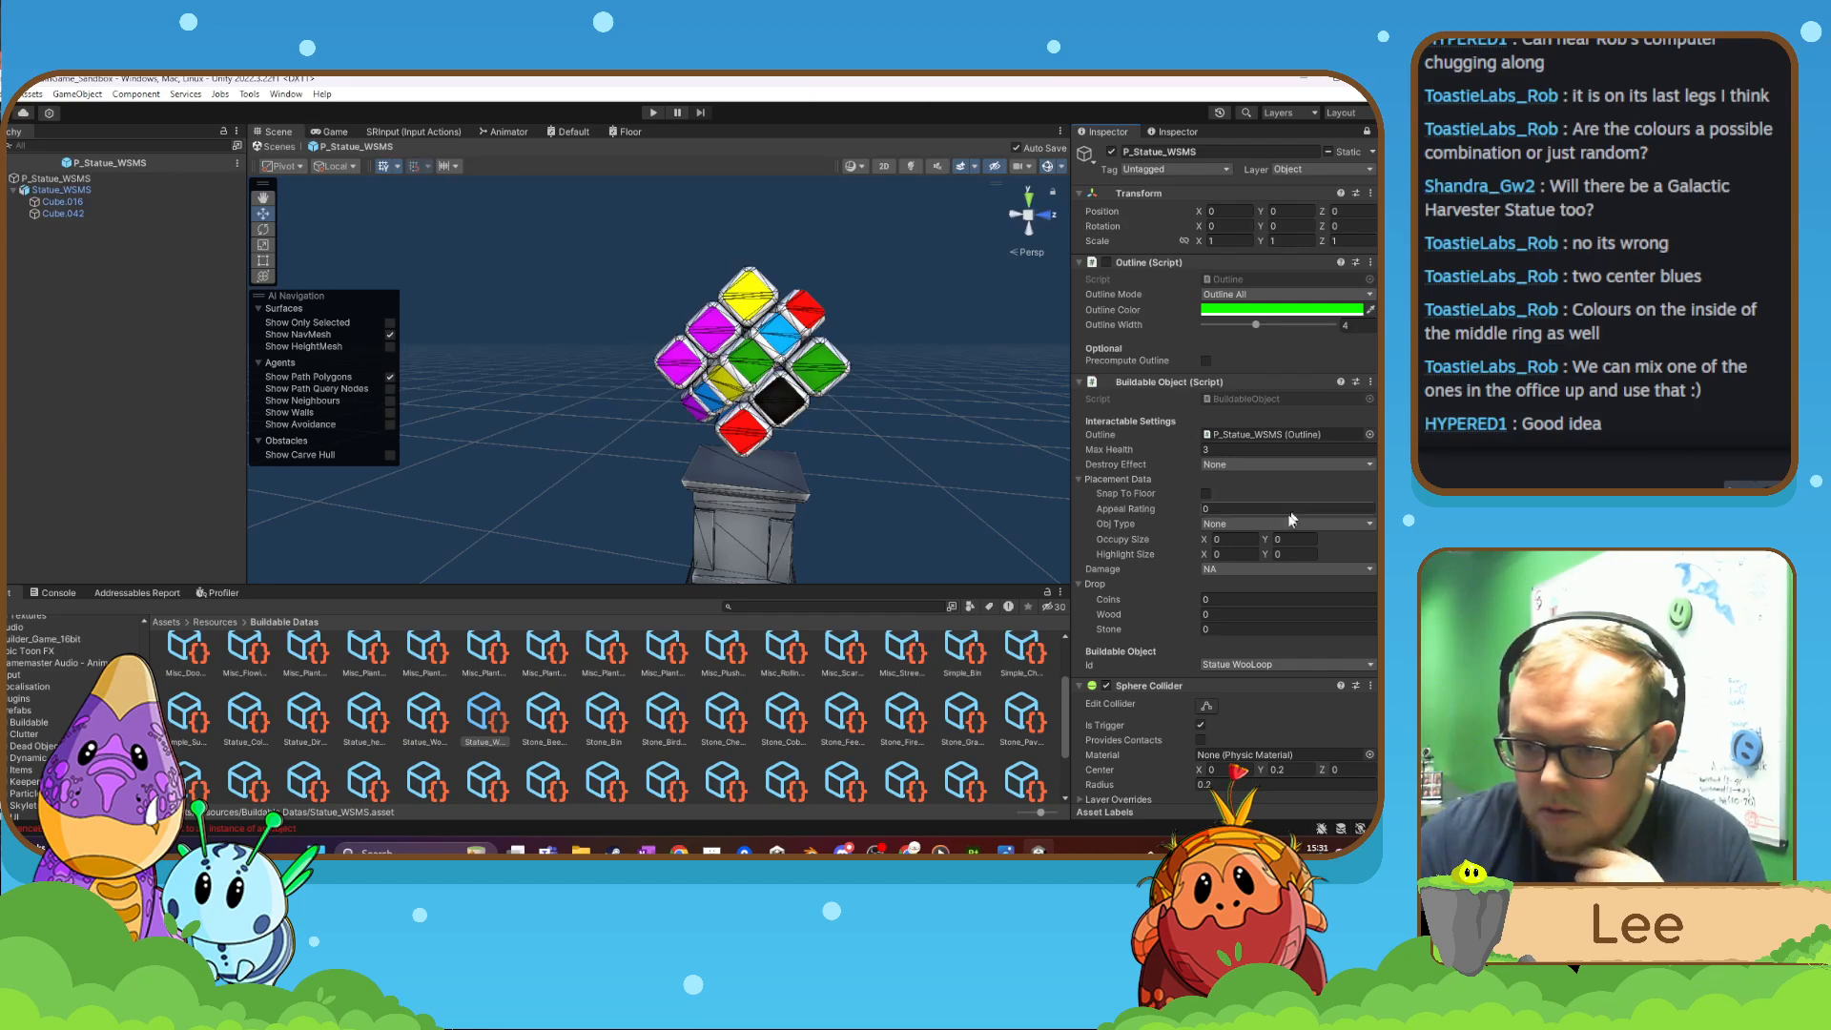
left_click(1261, 665)
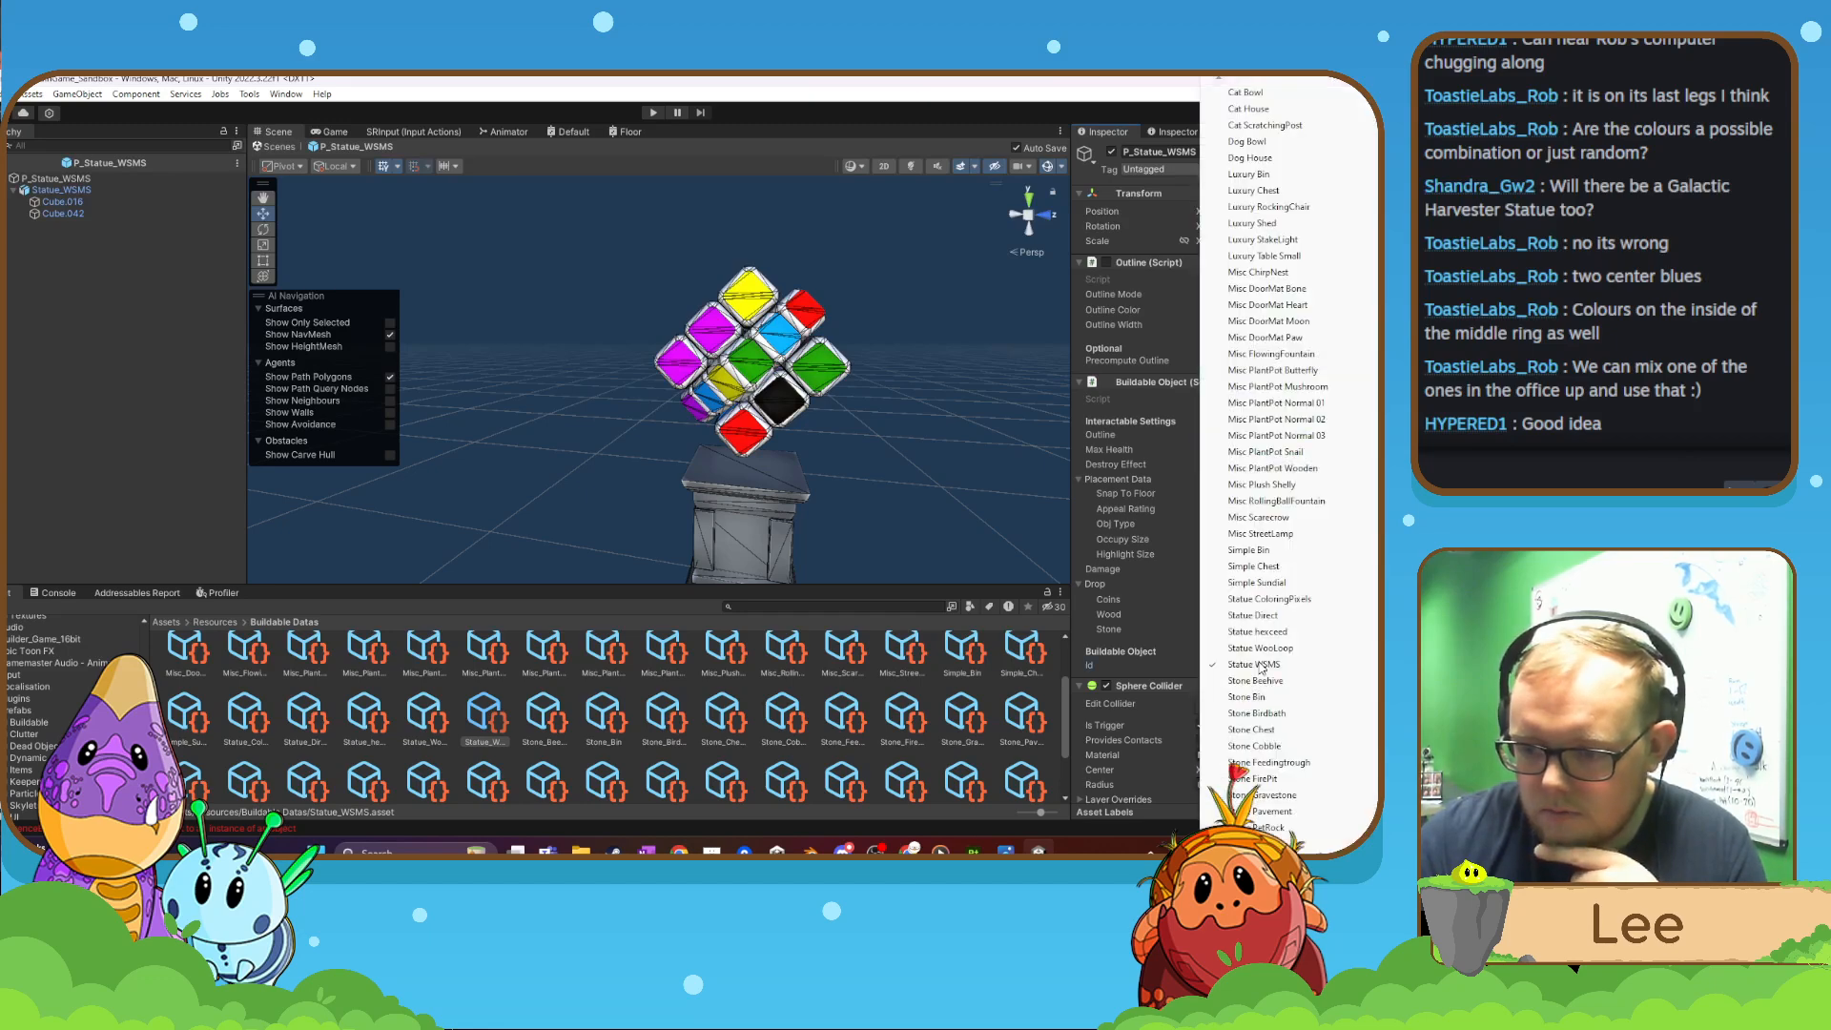
left_click(1261, 666)
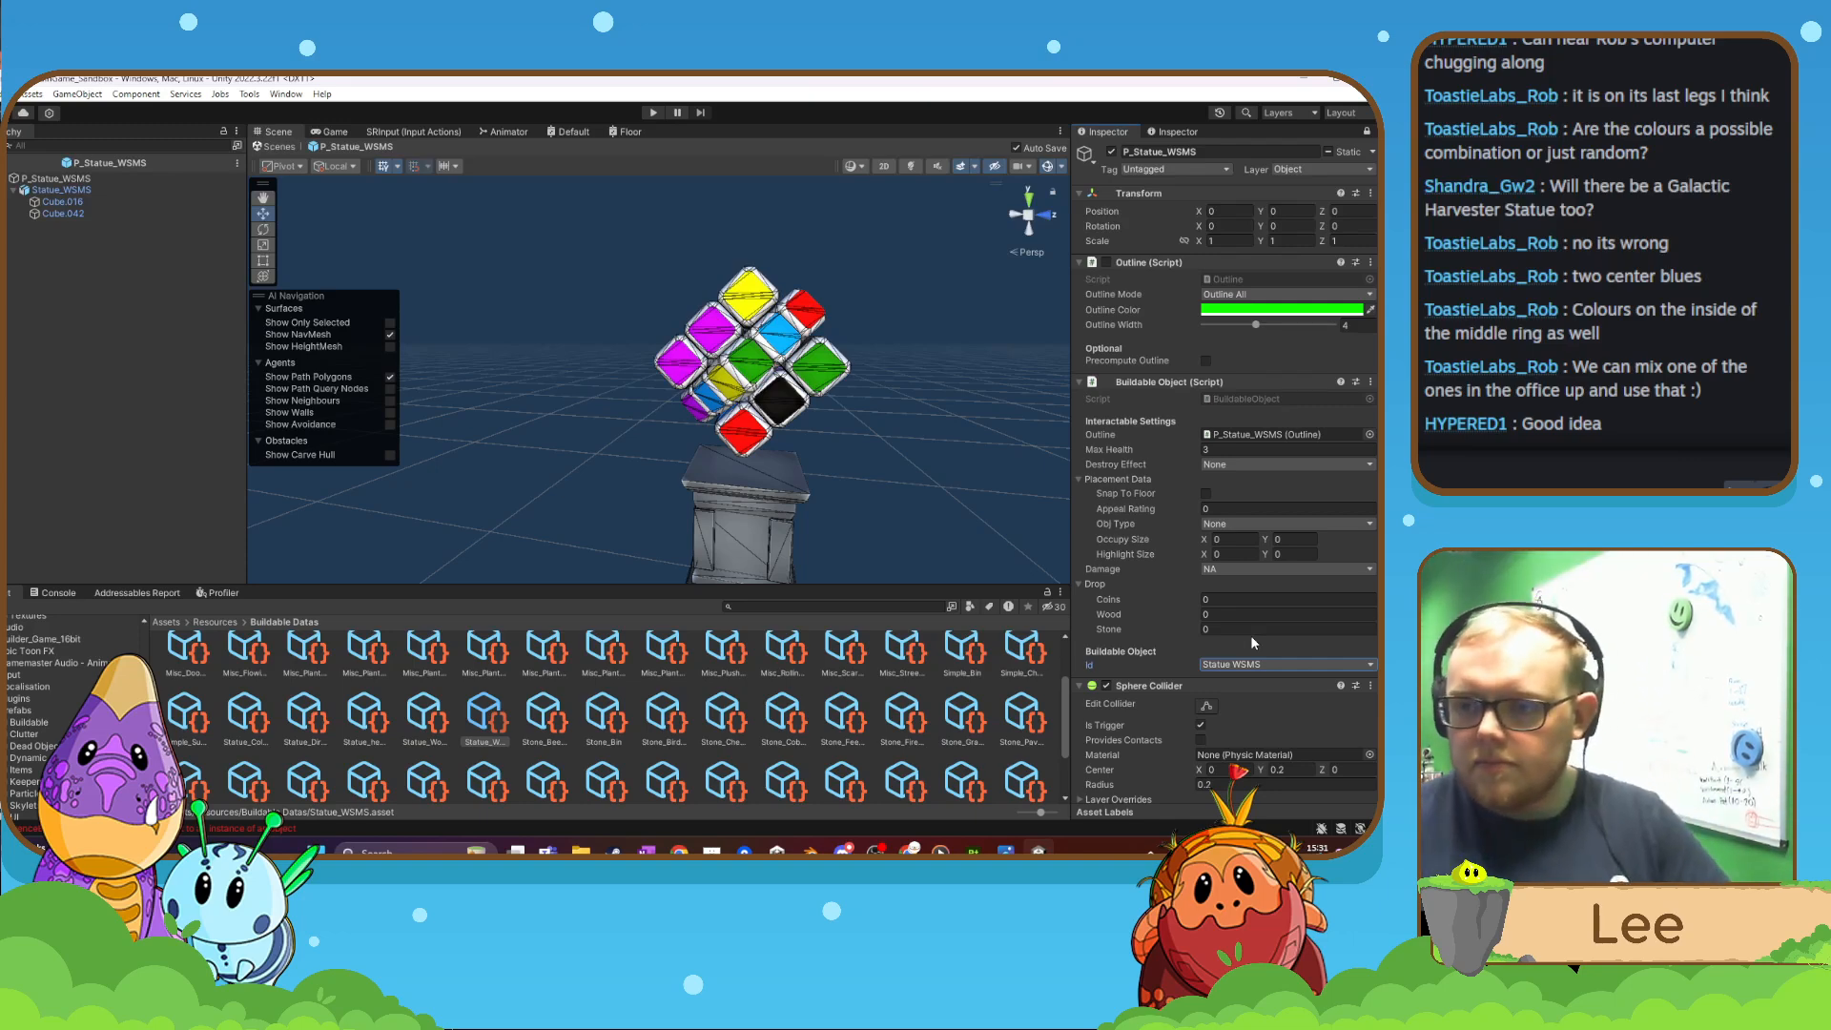
scroll(1251, 636, "down", 1)
scroll(1248, 668, "up", 1)
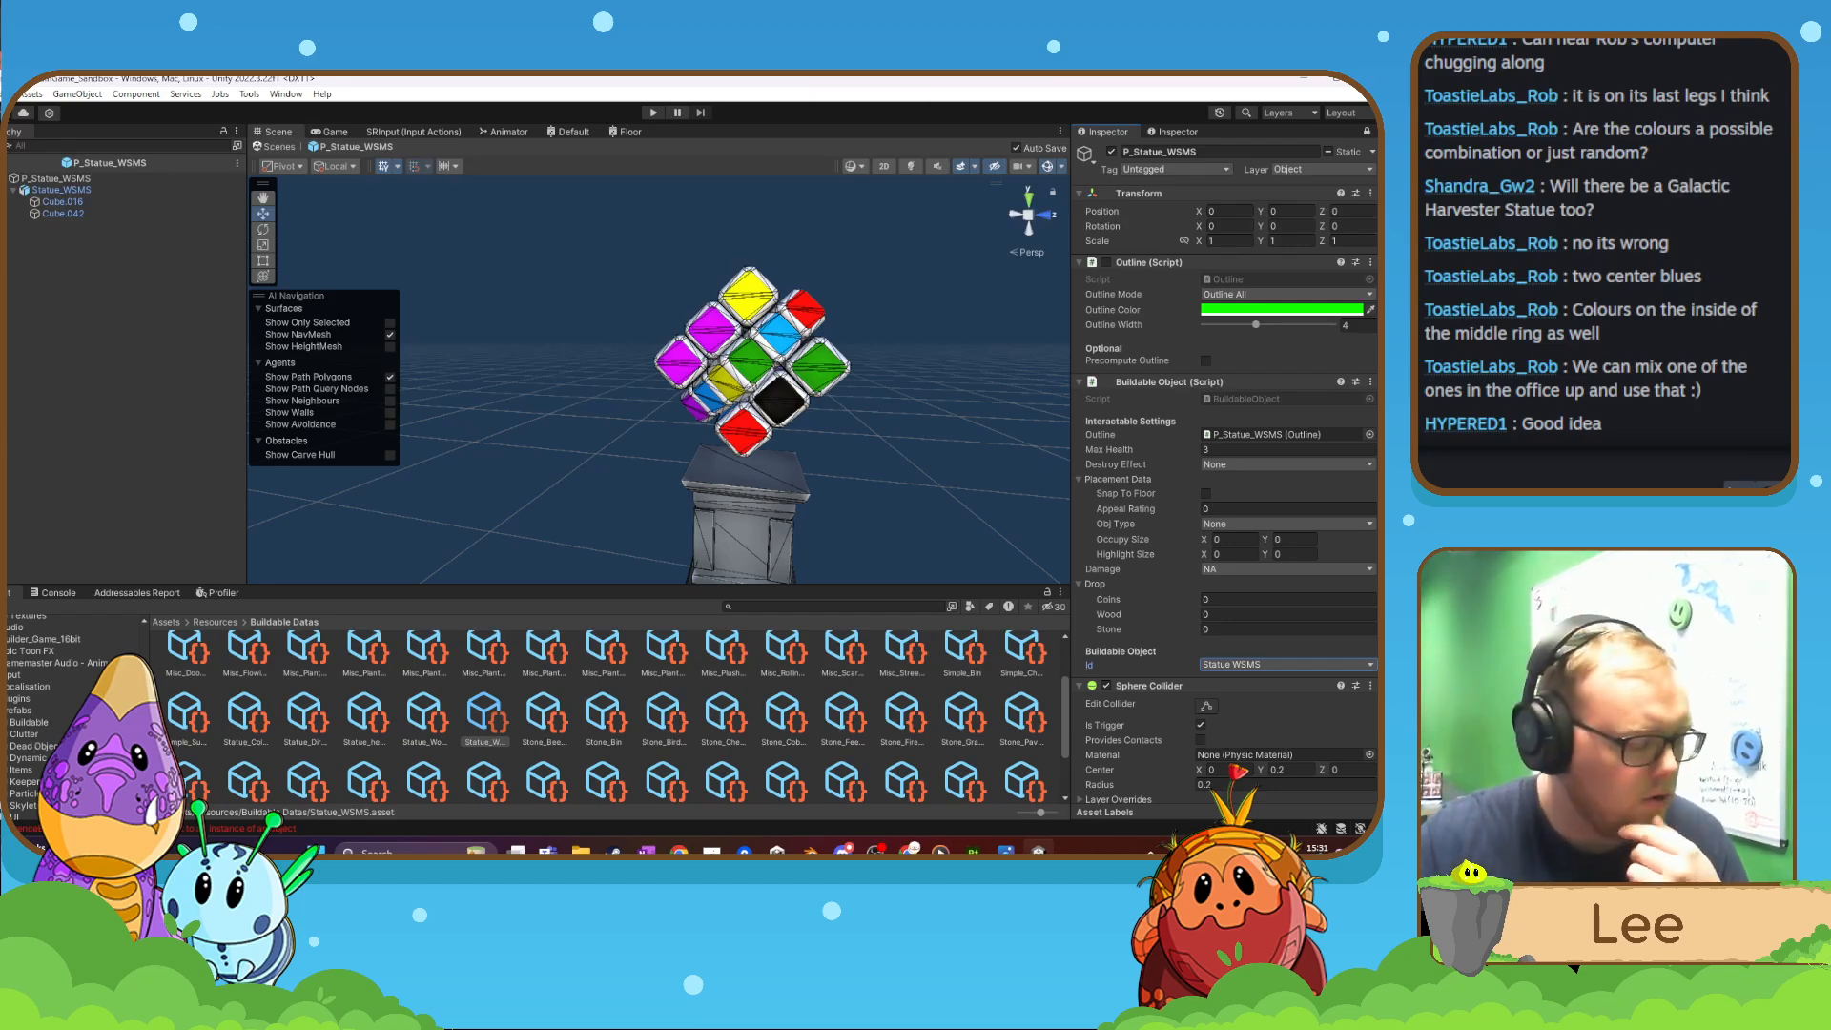
- Find the Dead Objects folder under Art/3D and check the contents of its Tree_Stump folder
scroll(63, 702, "up", 7)
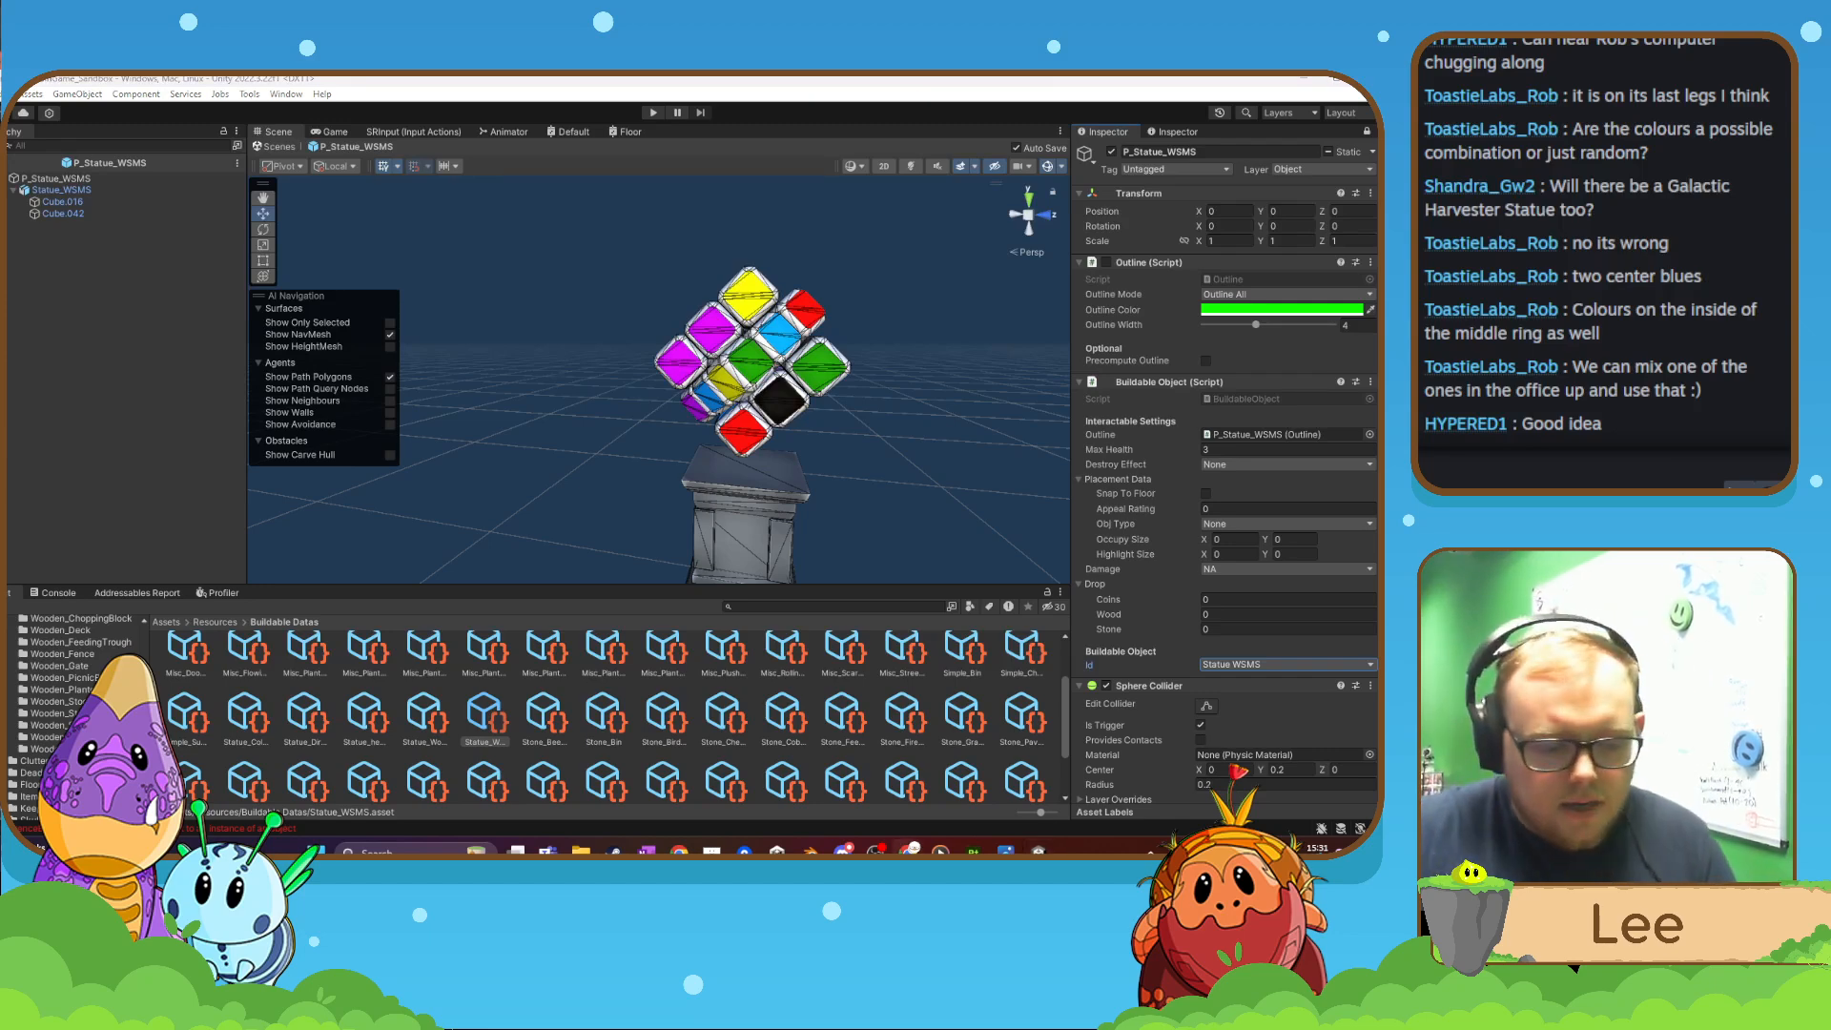
scroll(71, 710, "up", 10)
scroll(57, 715, "down", 3)
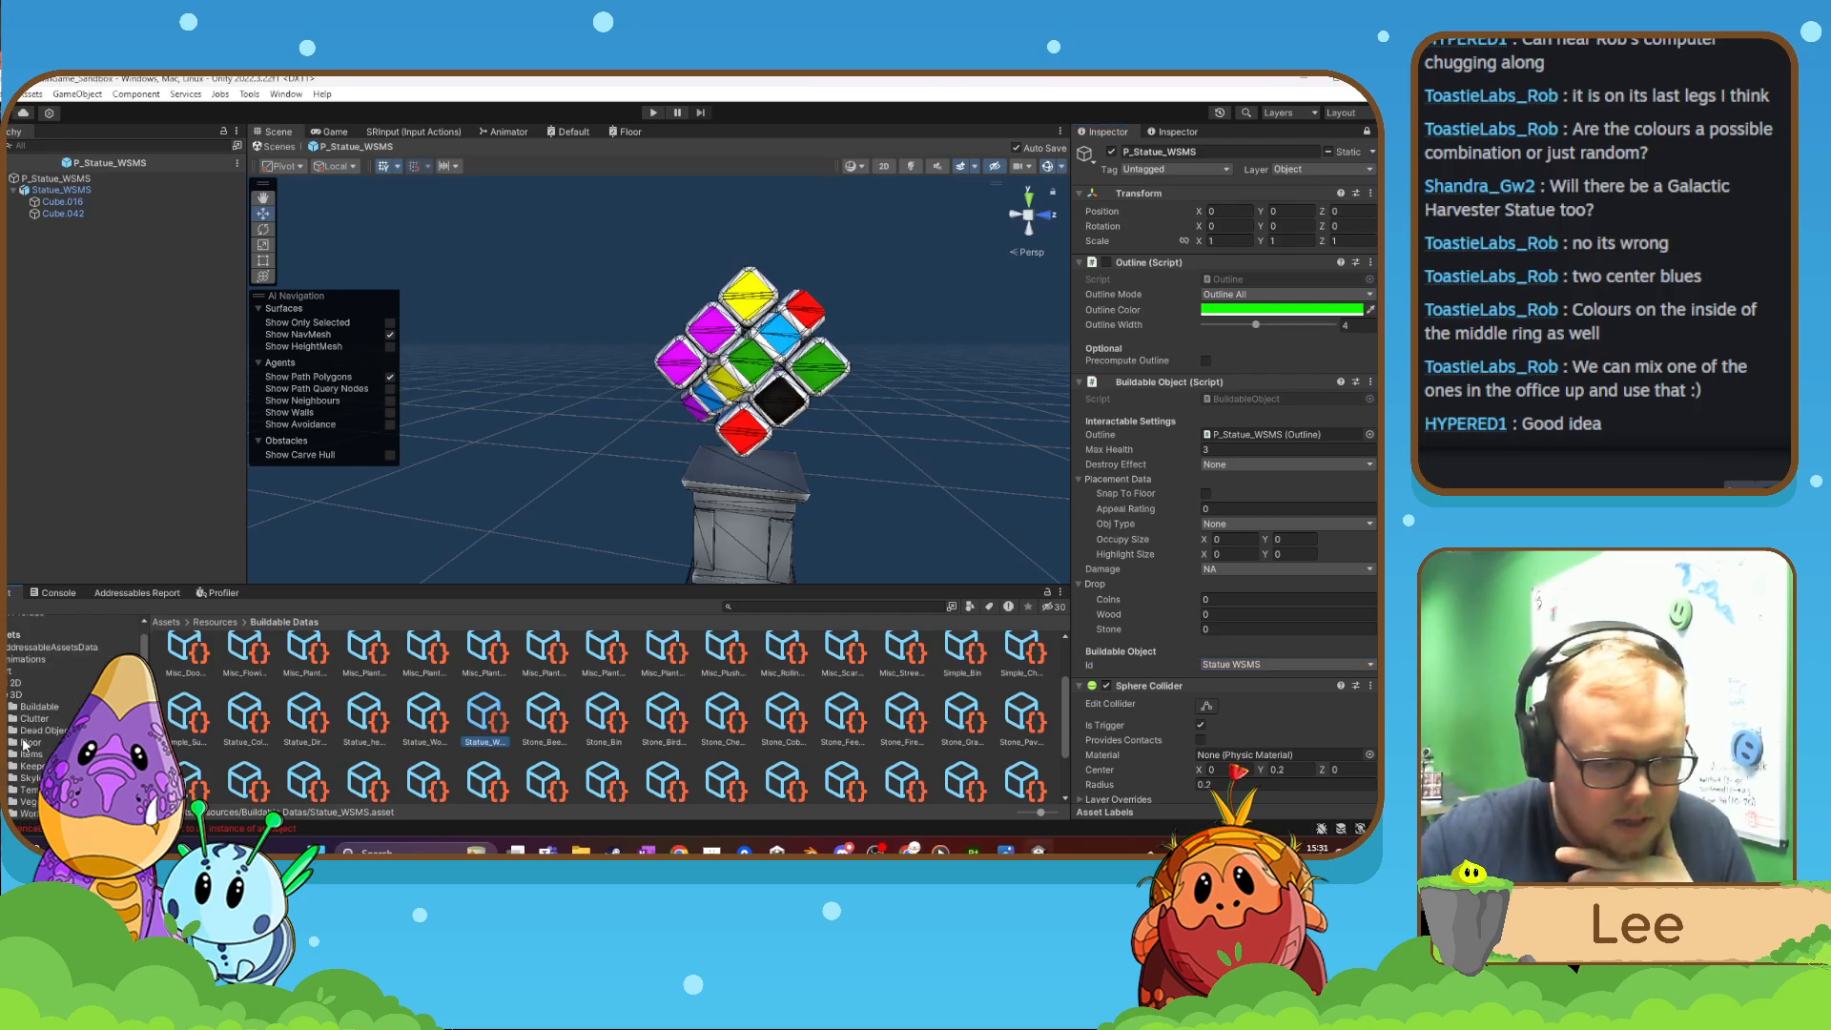
left_click(10, 705)
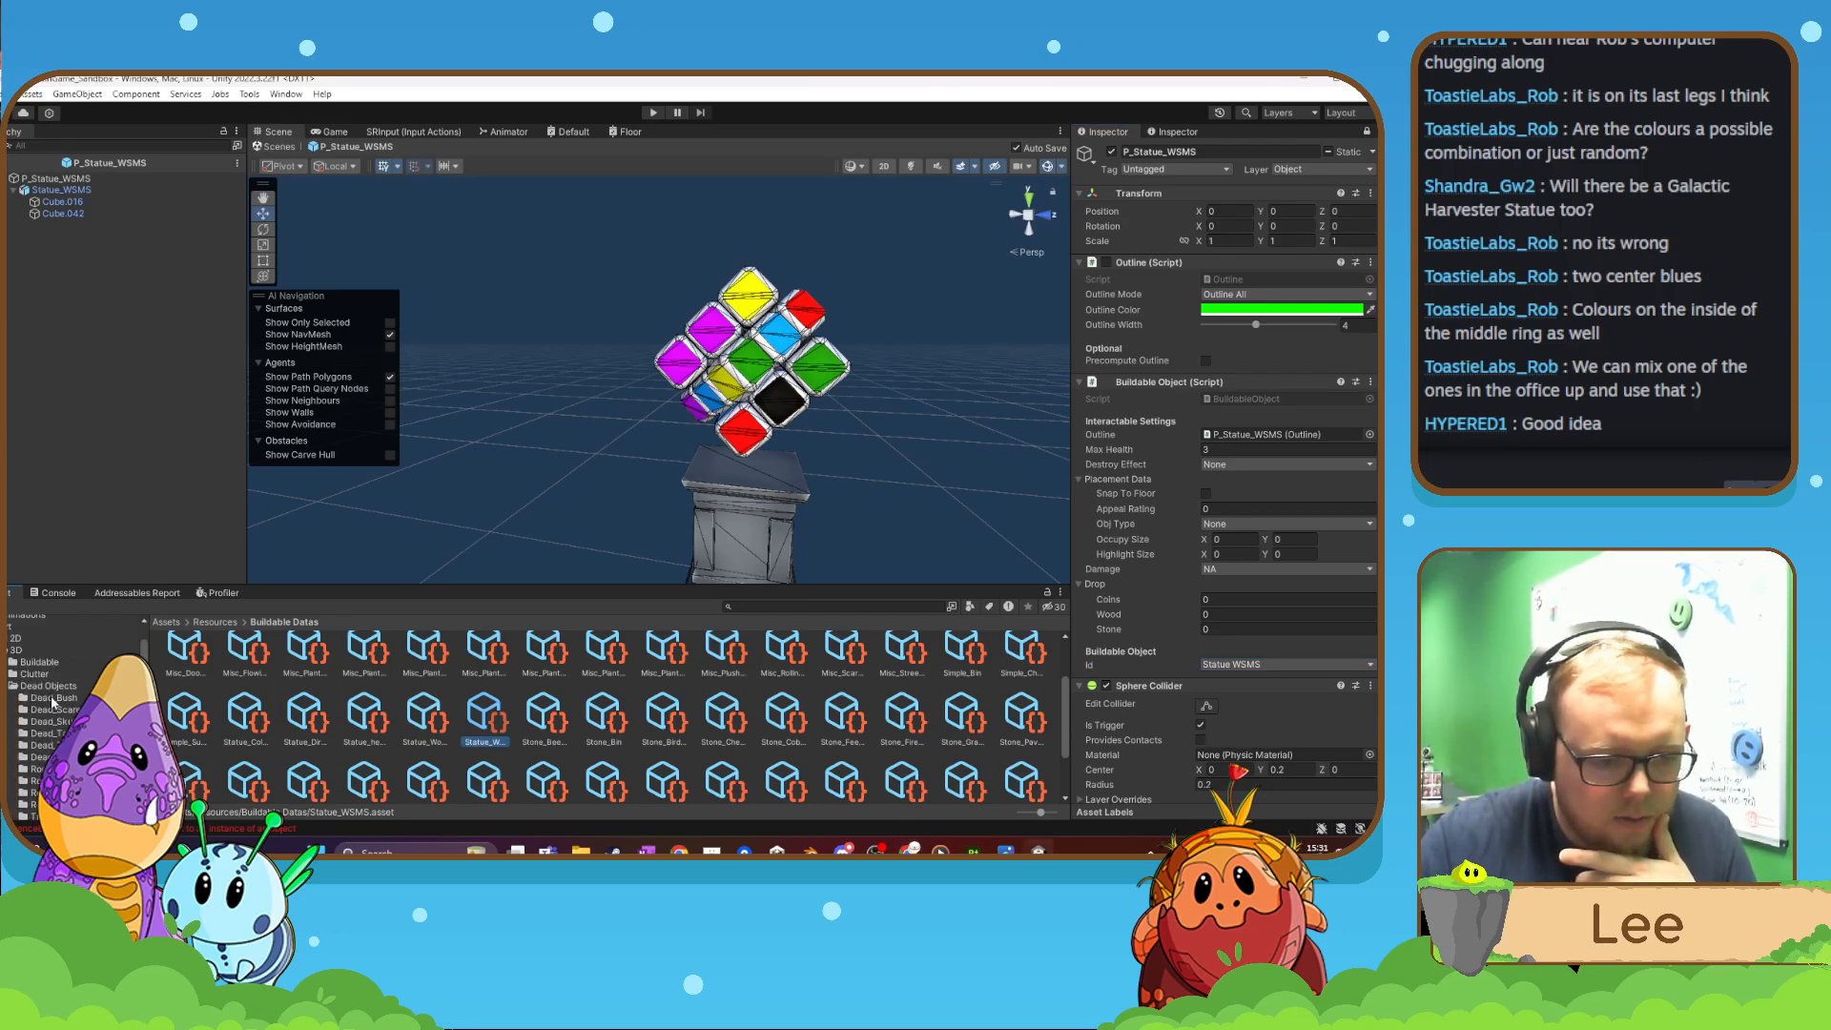
left_click(12, 686)
left_click(48, 641)
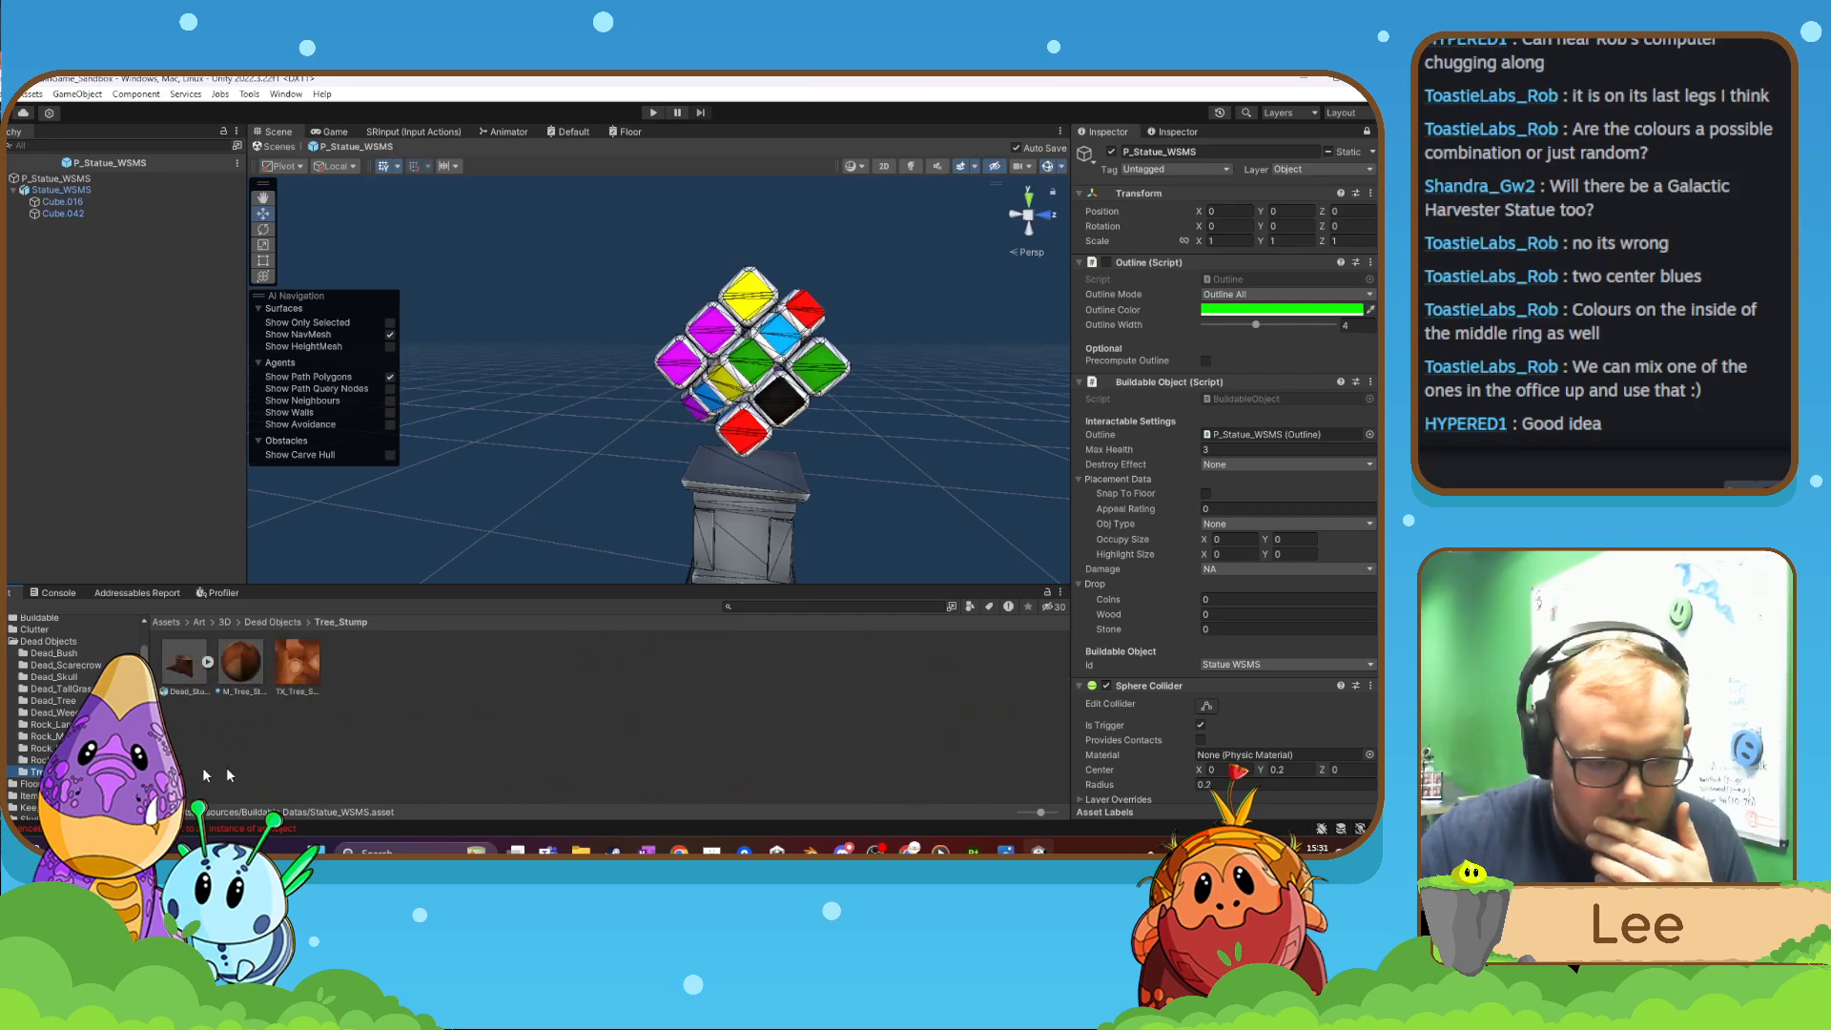
right_click(410, 771)
right_click(362, 749)
right_click(358, 747)
key("Escape")
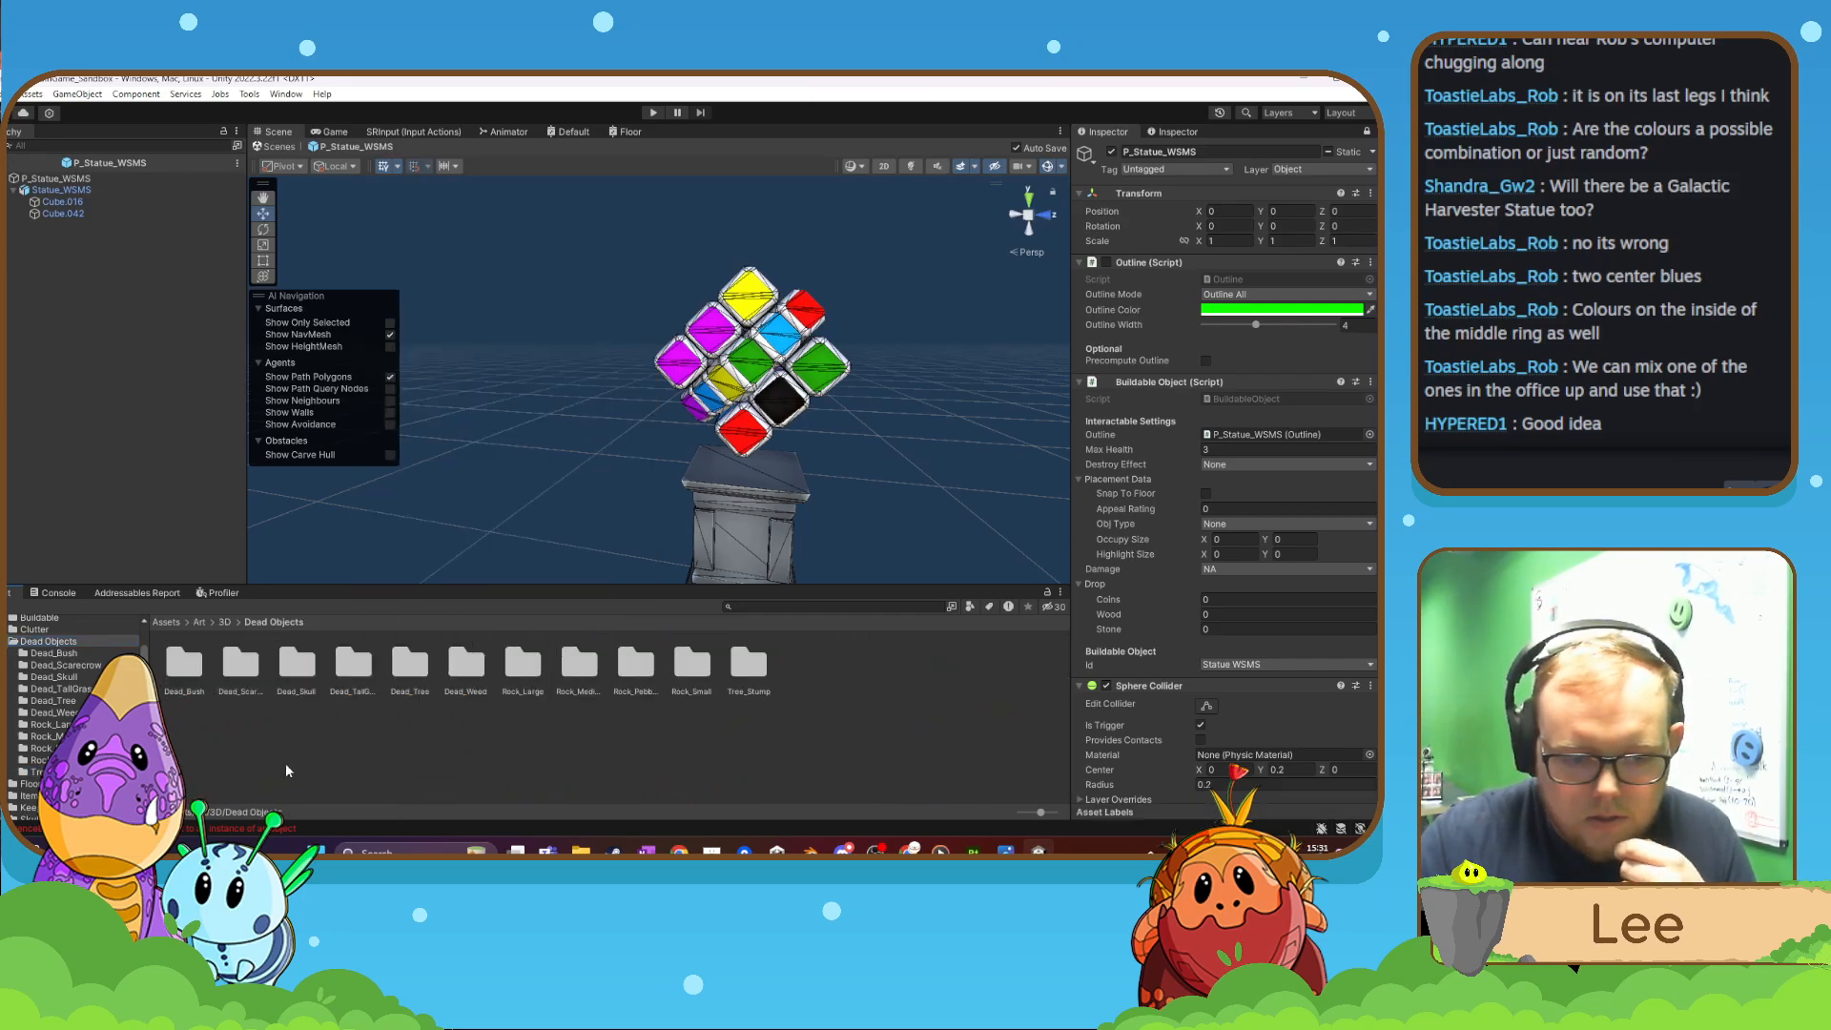
double_click(755, 682)
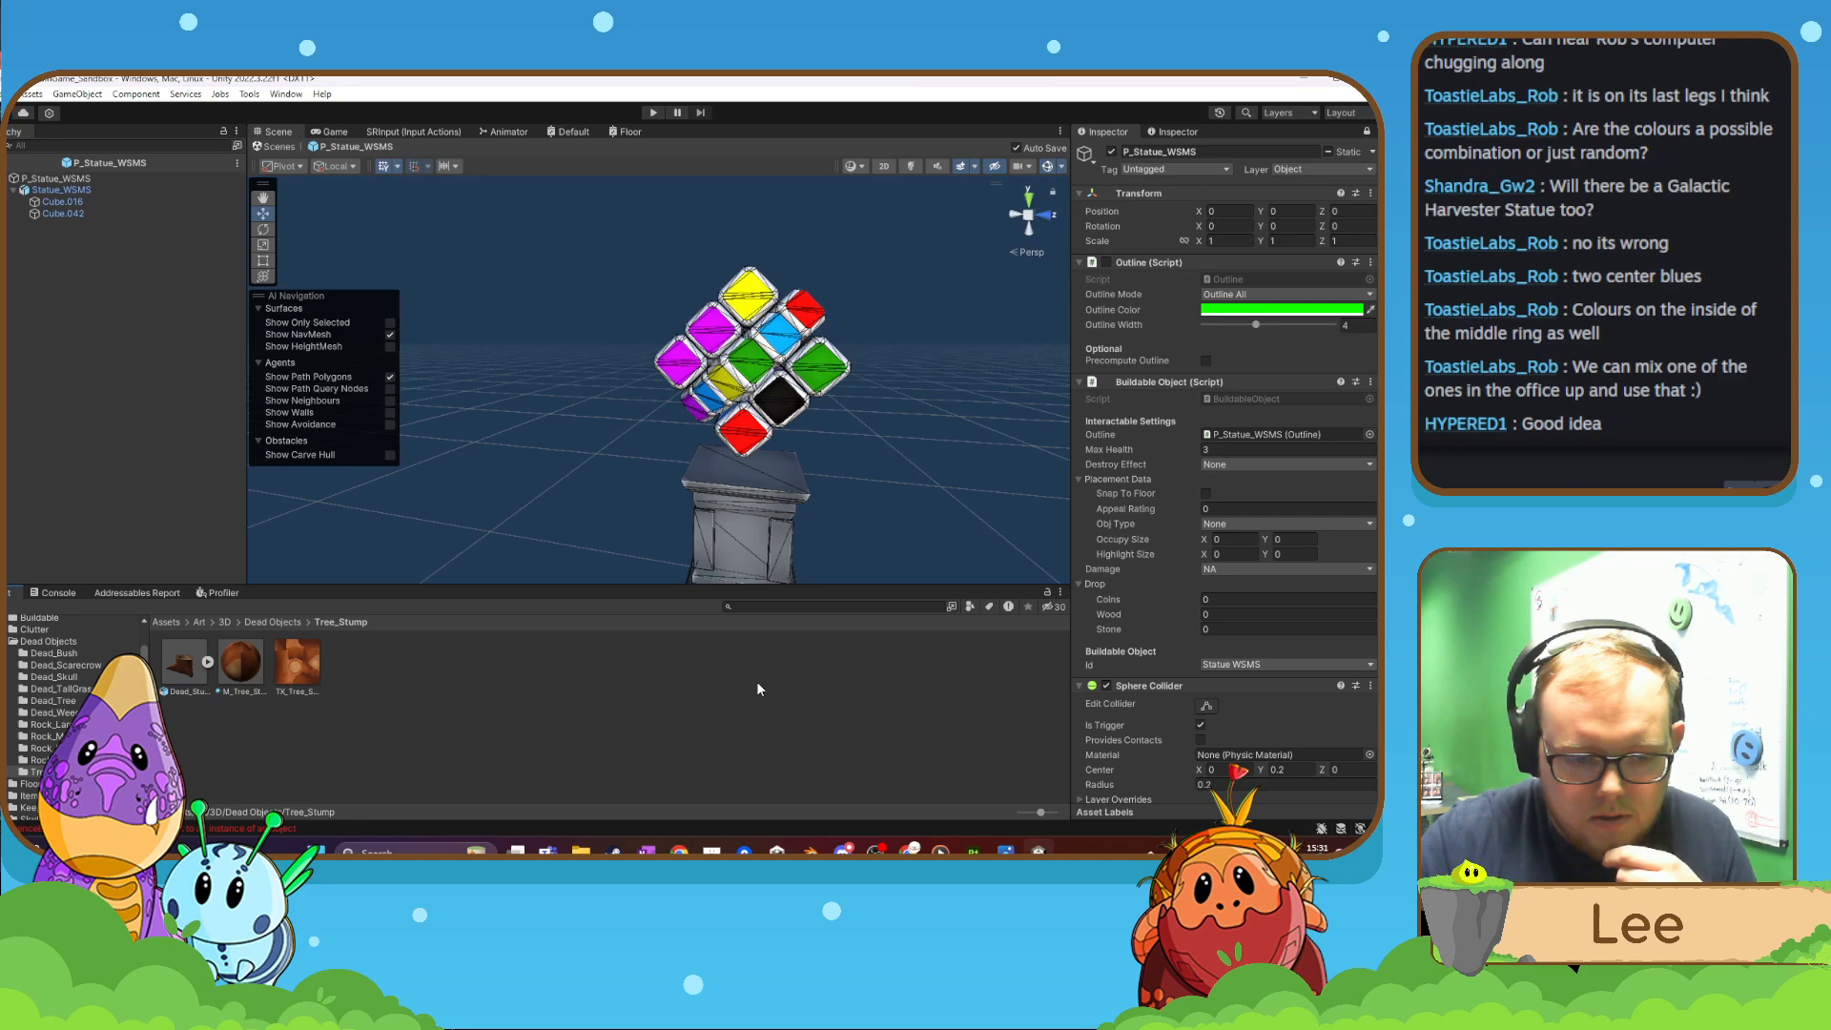
left_click(284, 621)
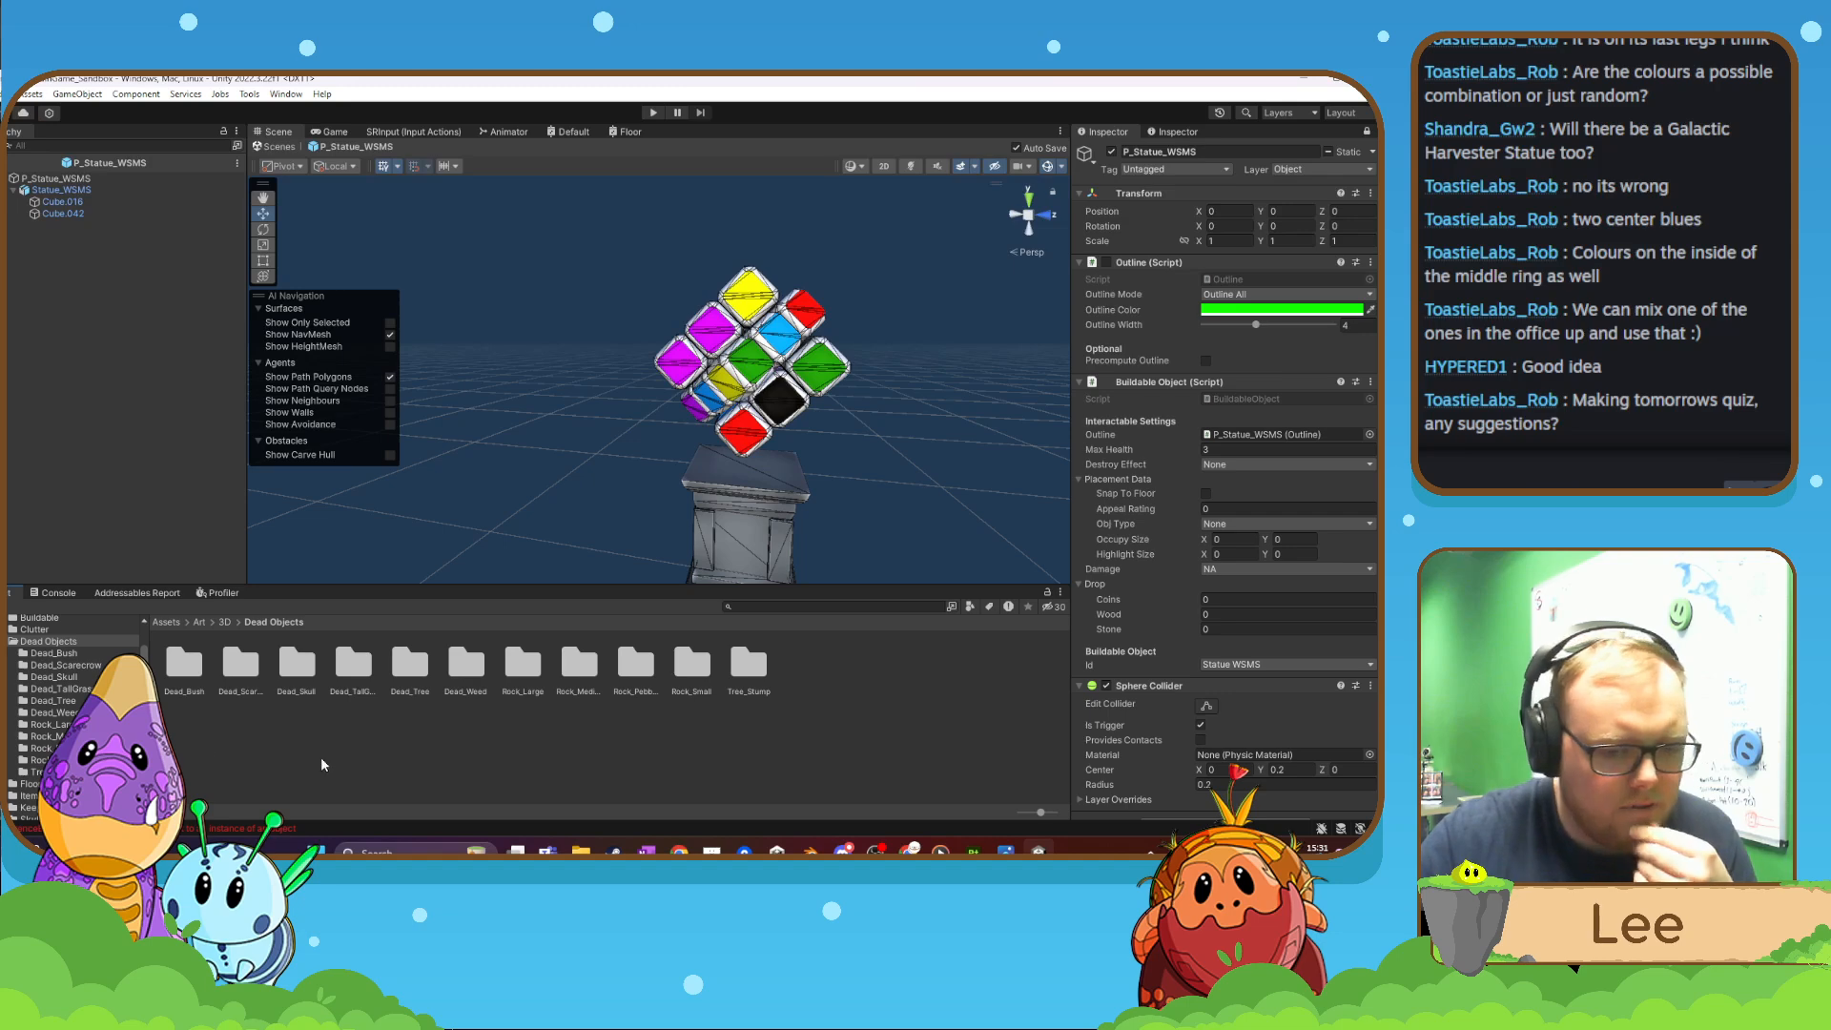
- Create a folder named Dead_Vines inside the Dead Objects folder
right_click(549, 763)
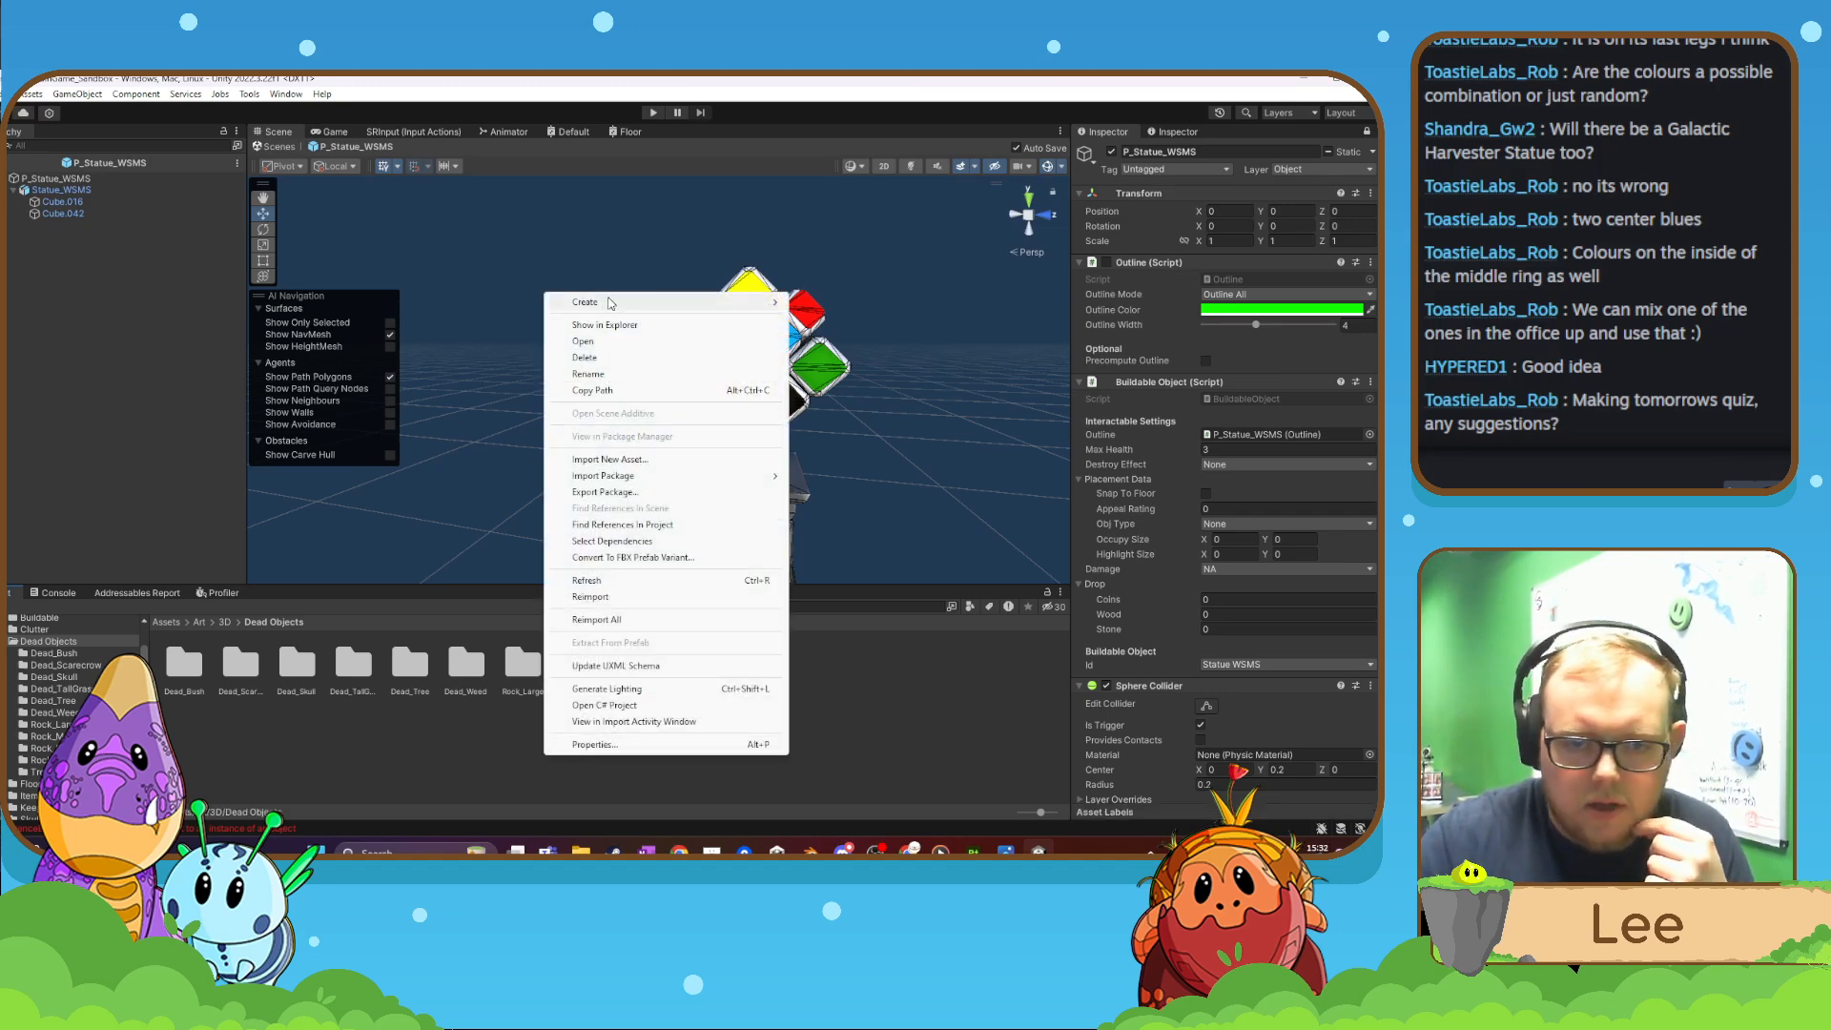
mouse_move(611, 301)
left_click(847, 206)
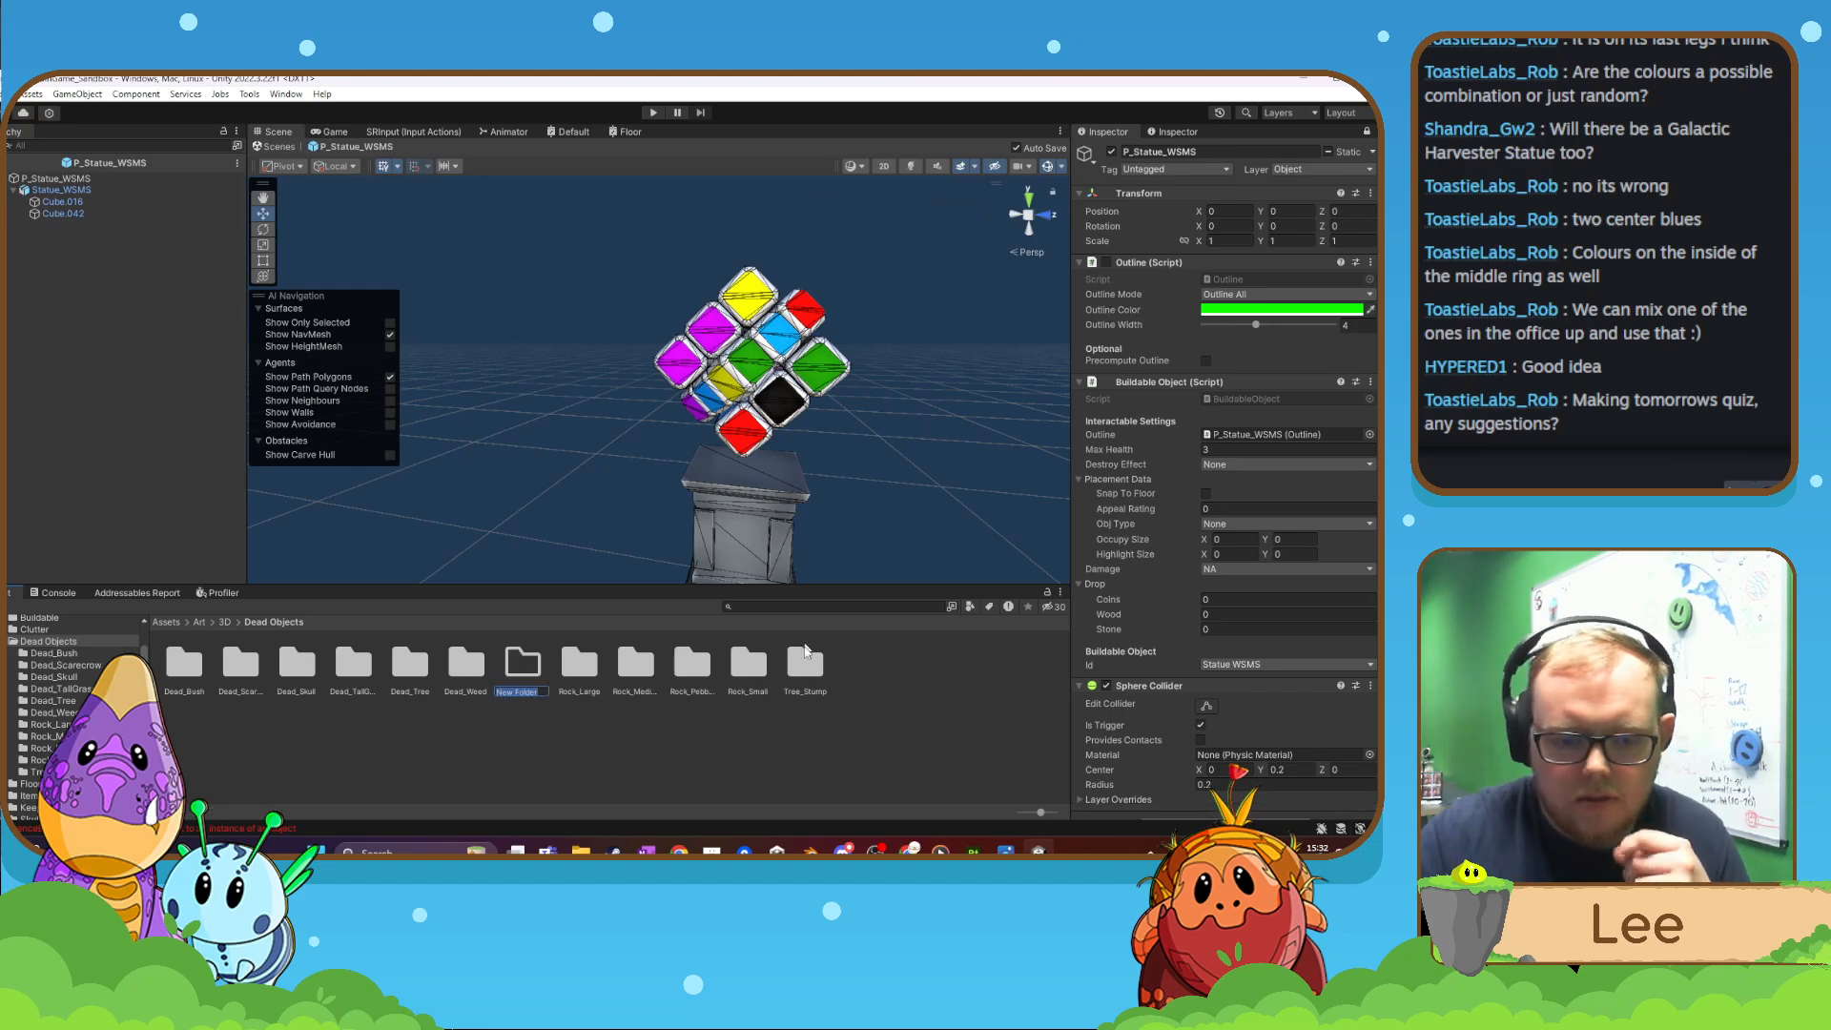
type("De")
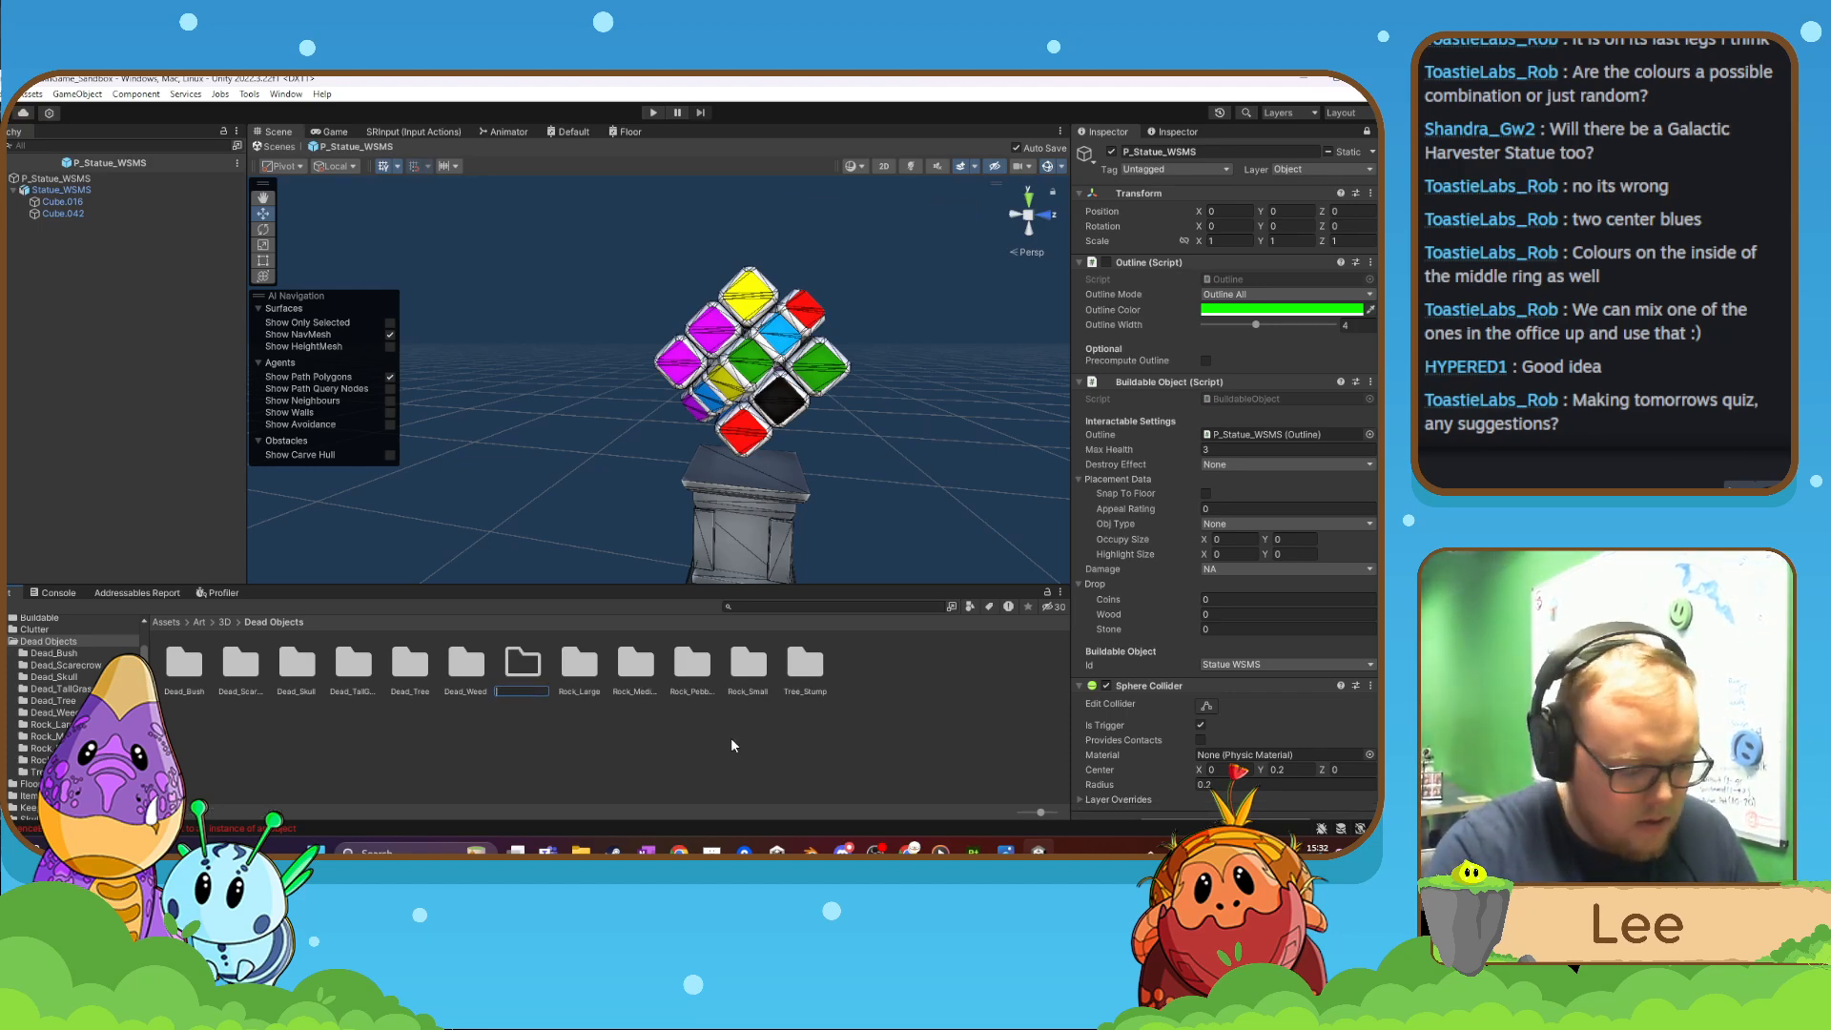
type("Dead_Vine")
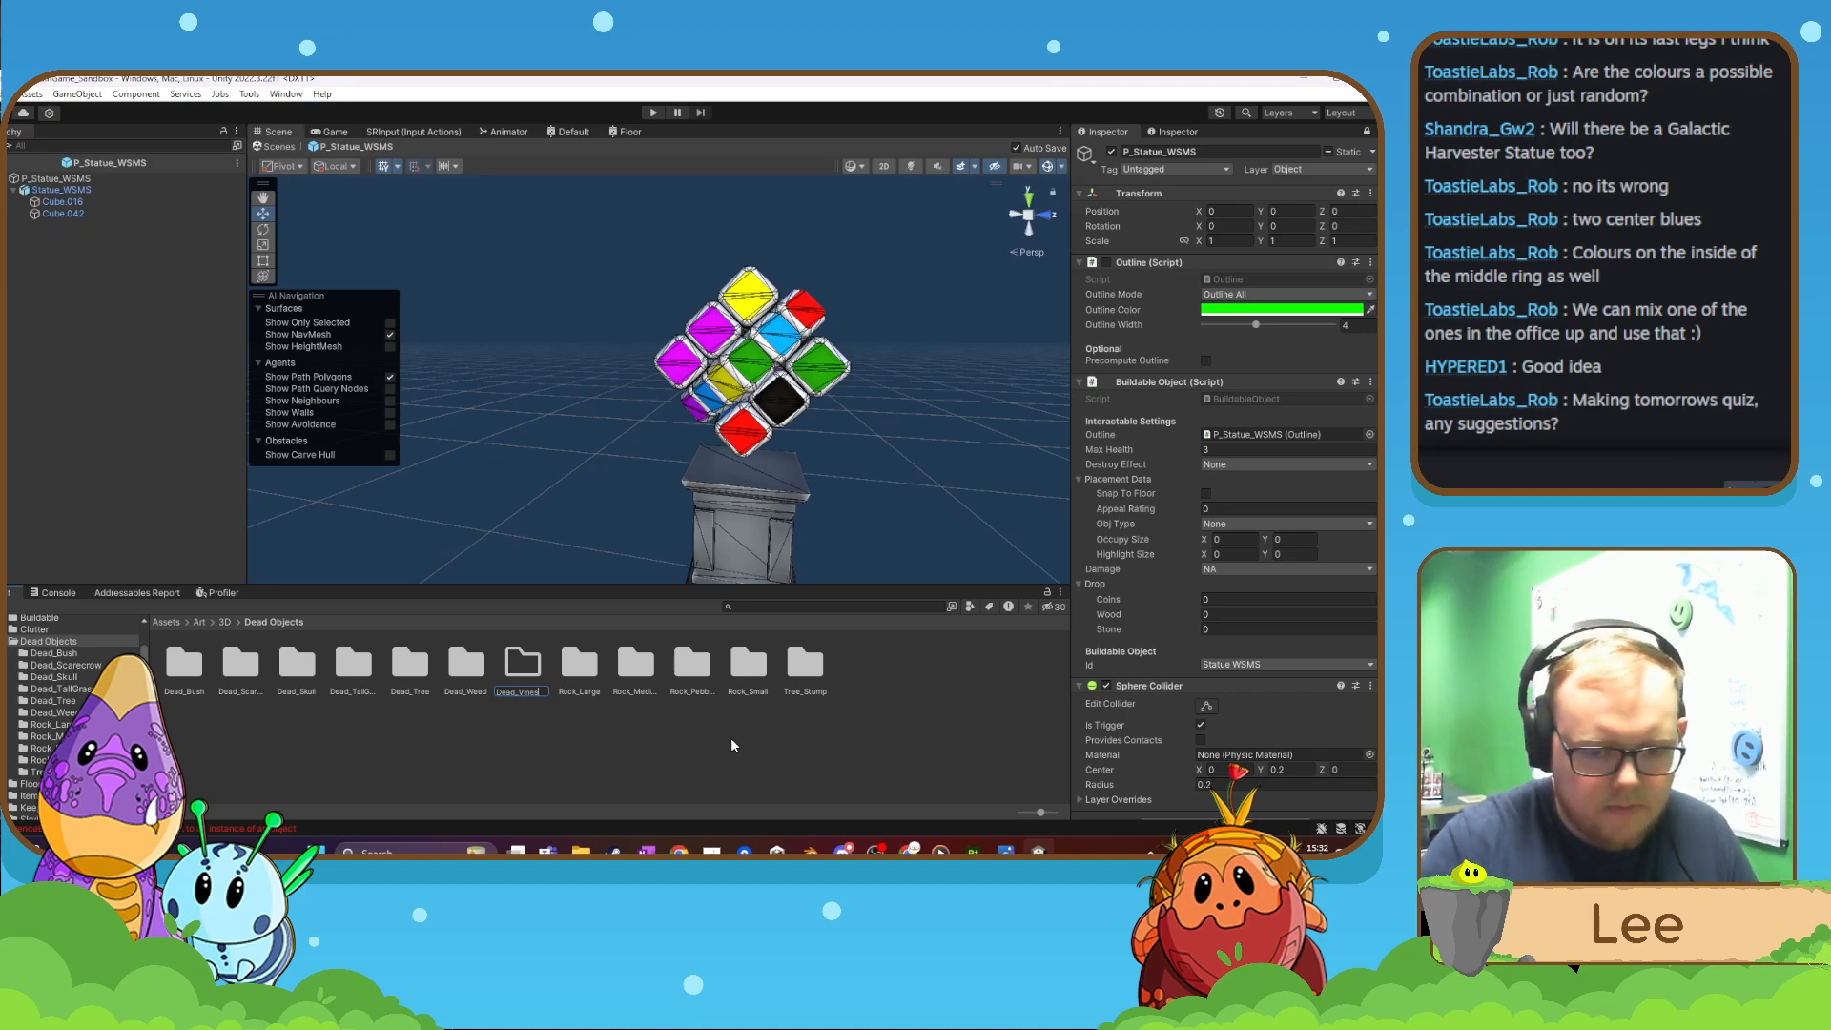
type("s")
key("Return")
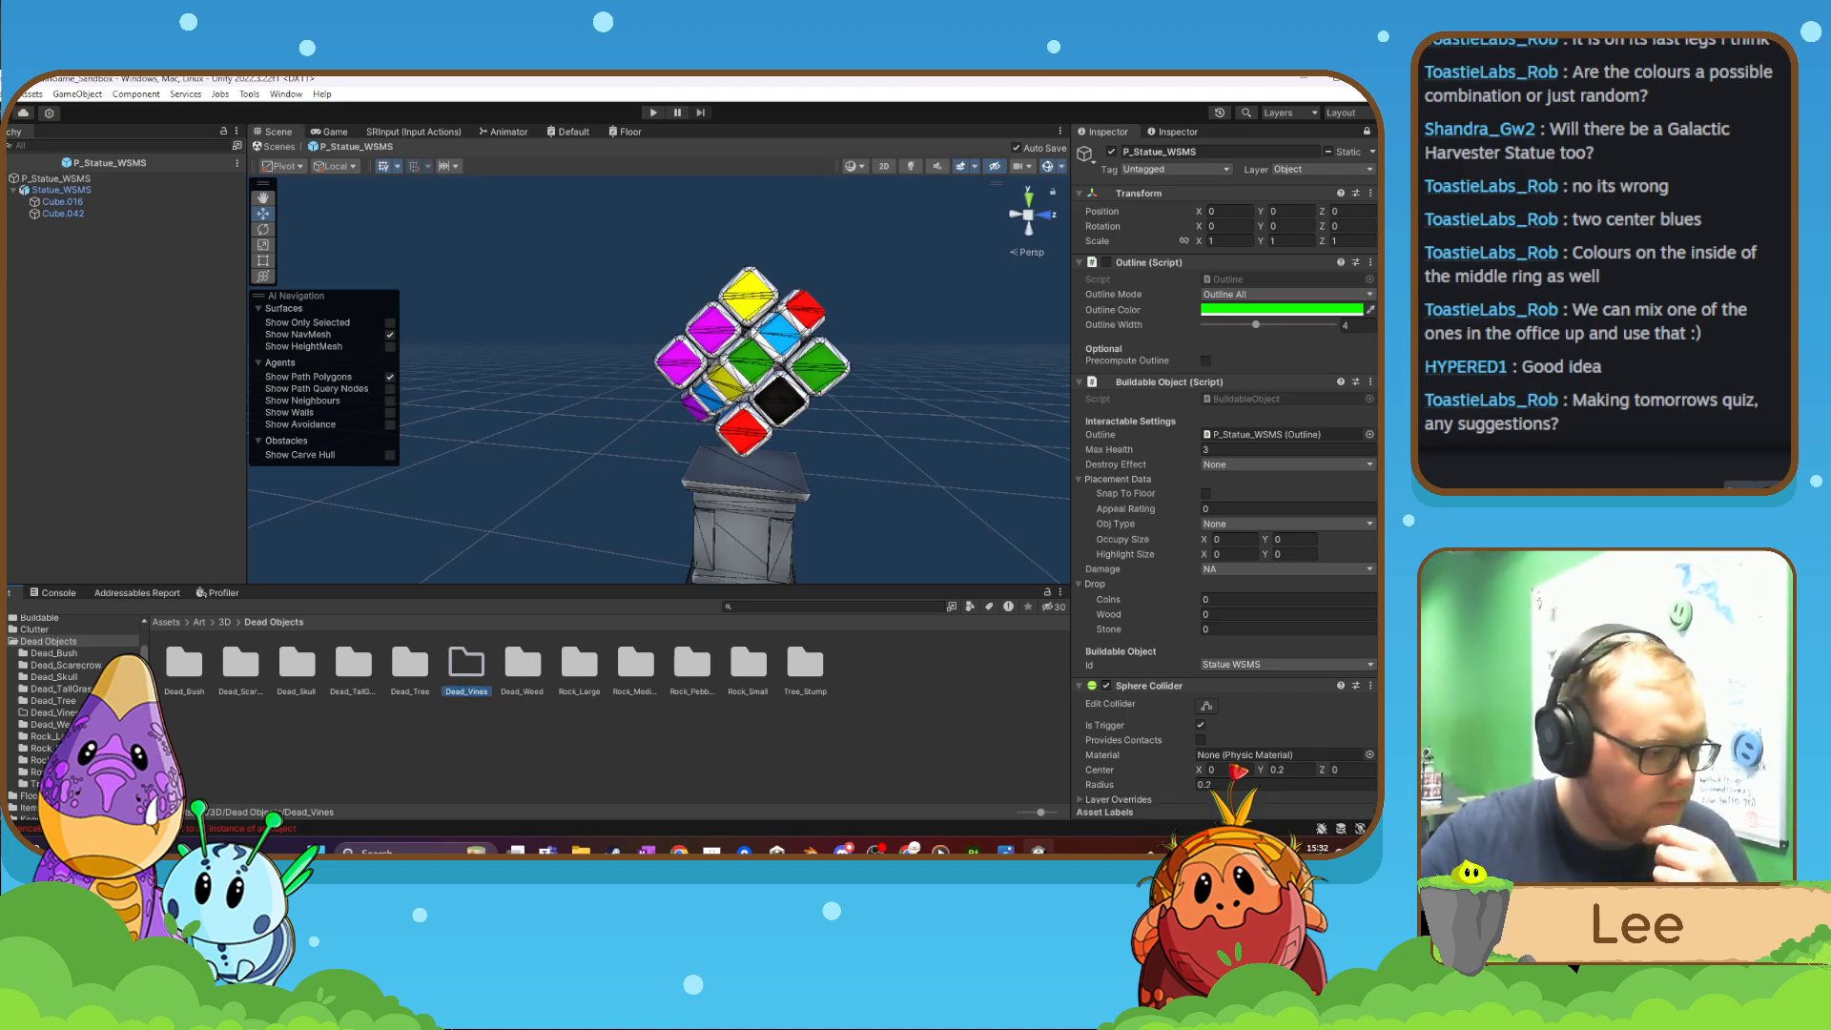
key("super+d")
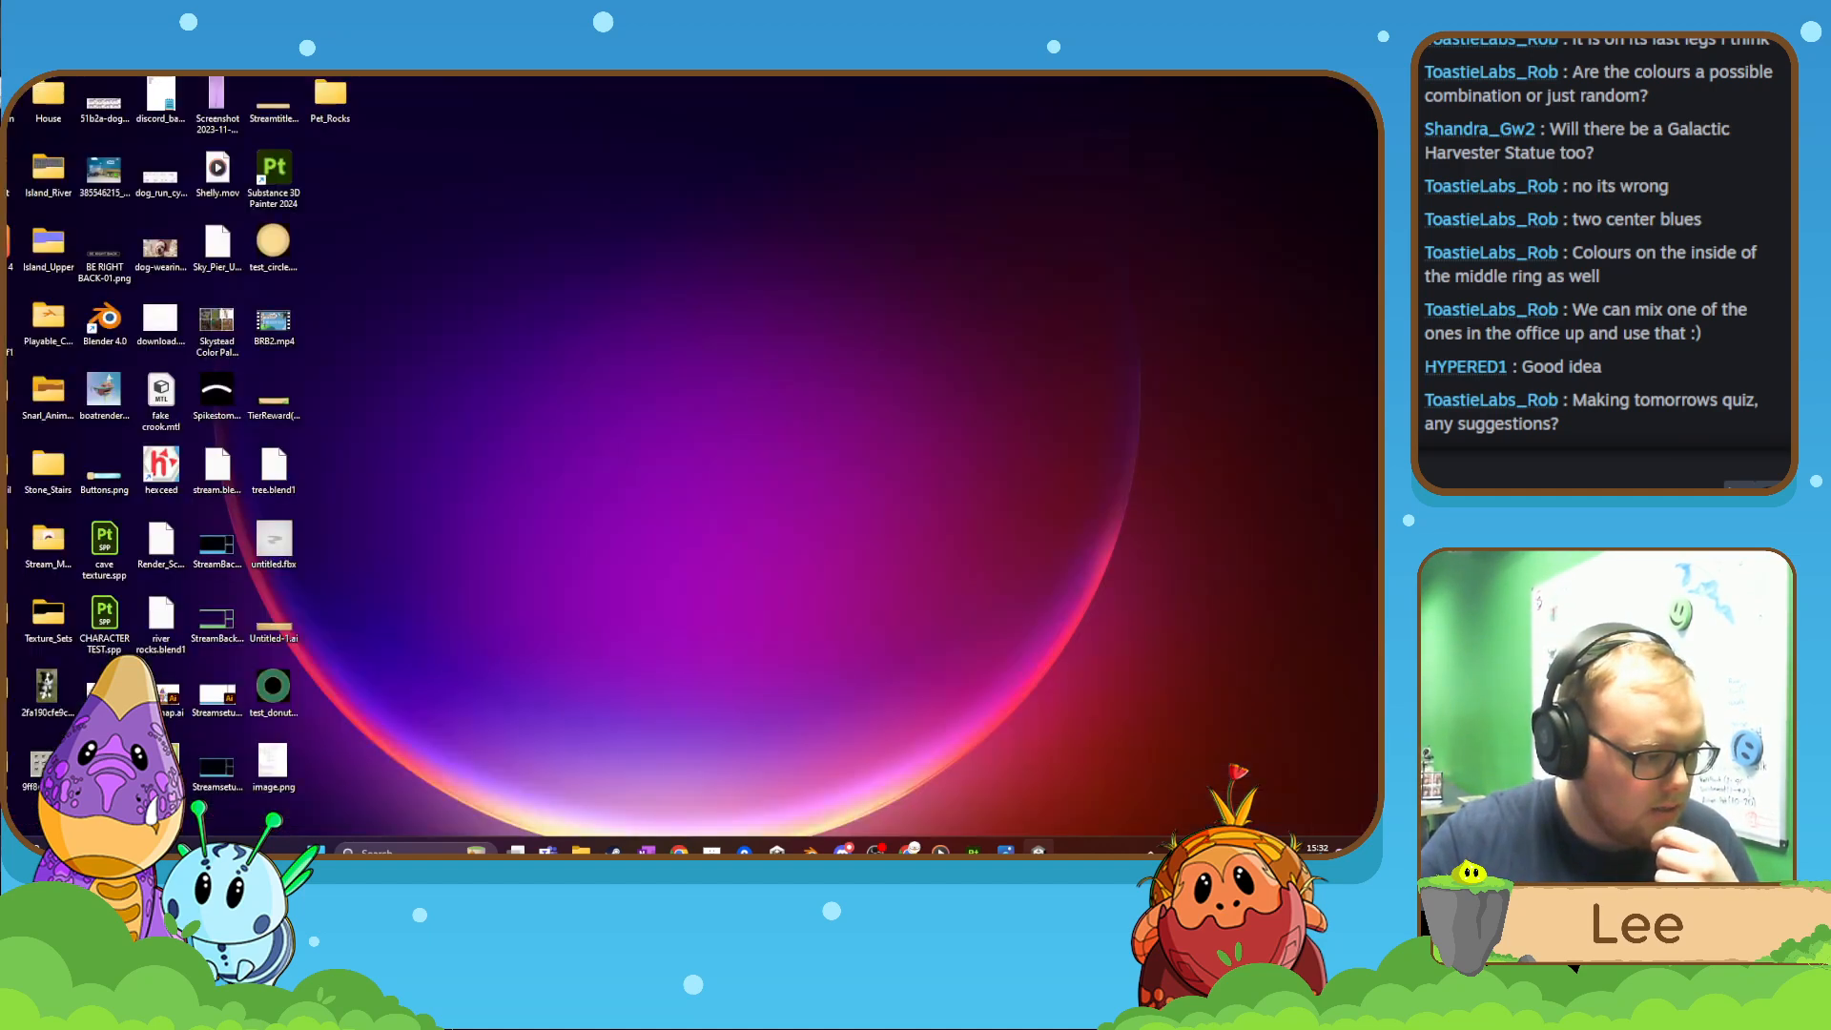
key("super+d")
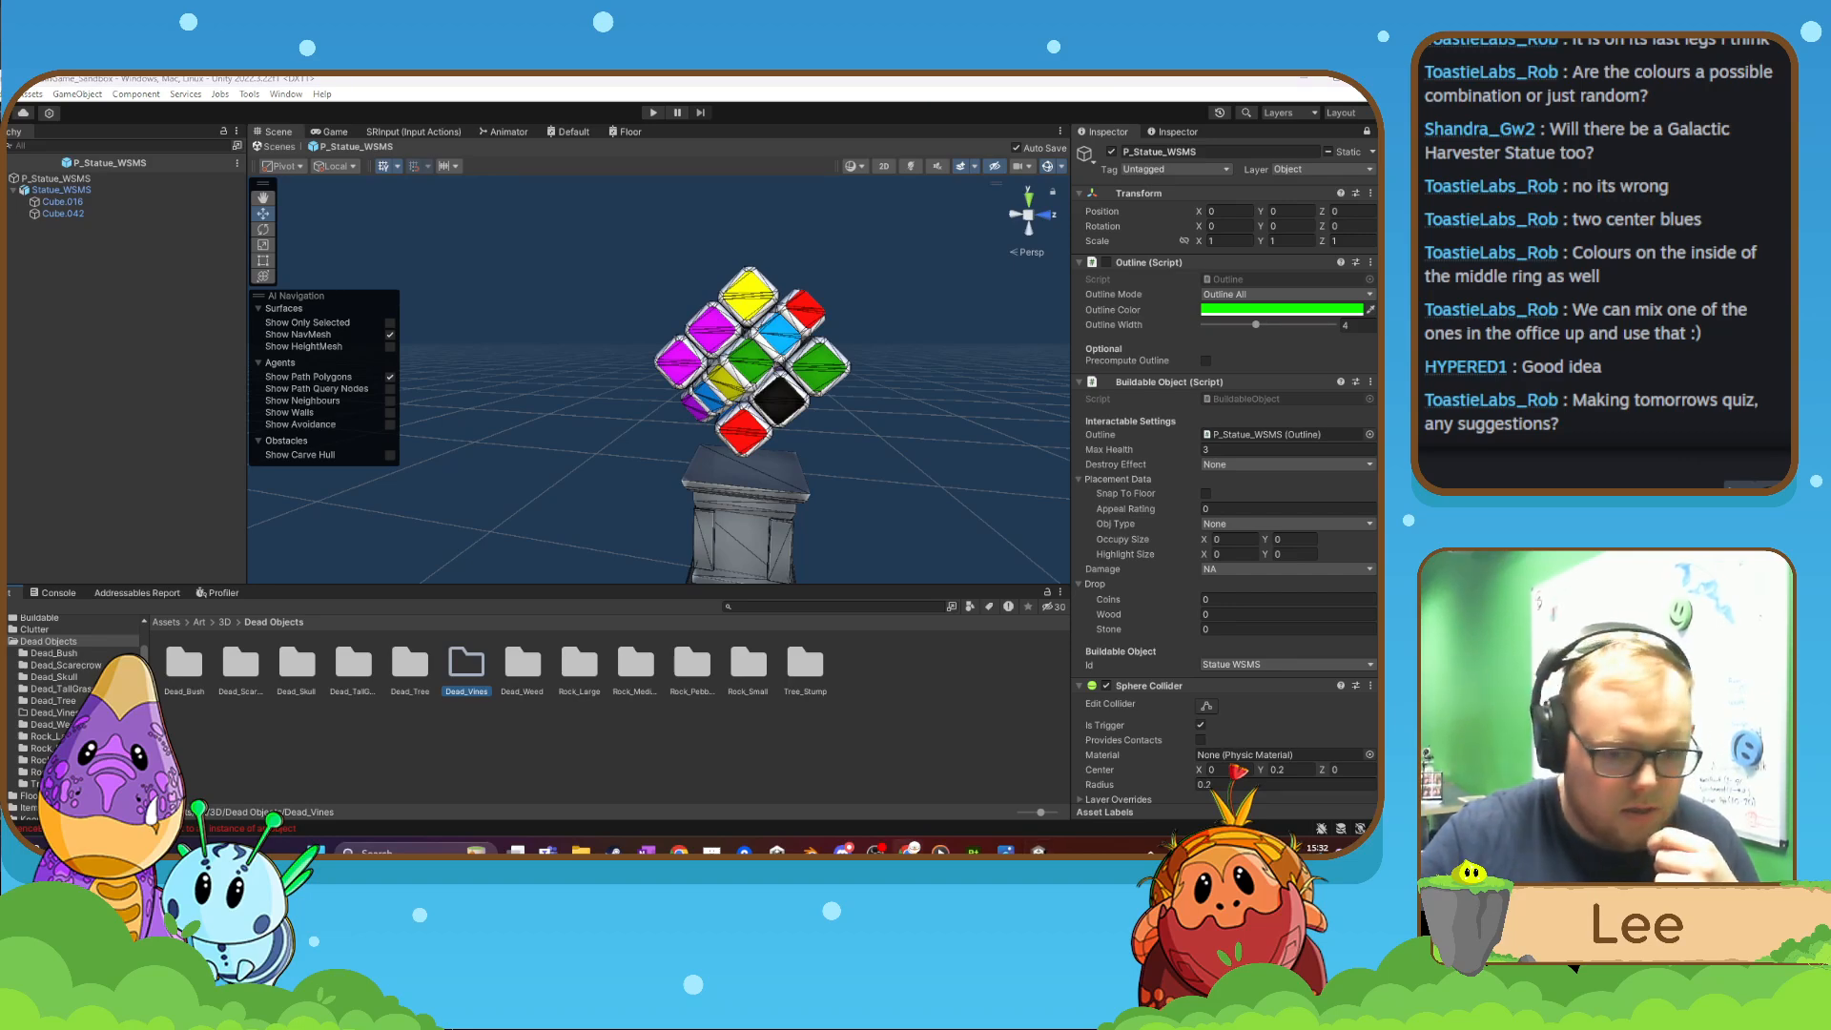
- Rename the Tree_Stump folder as Dead_Tree_Stump
right_click(805, 664)
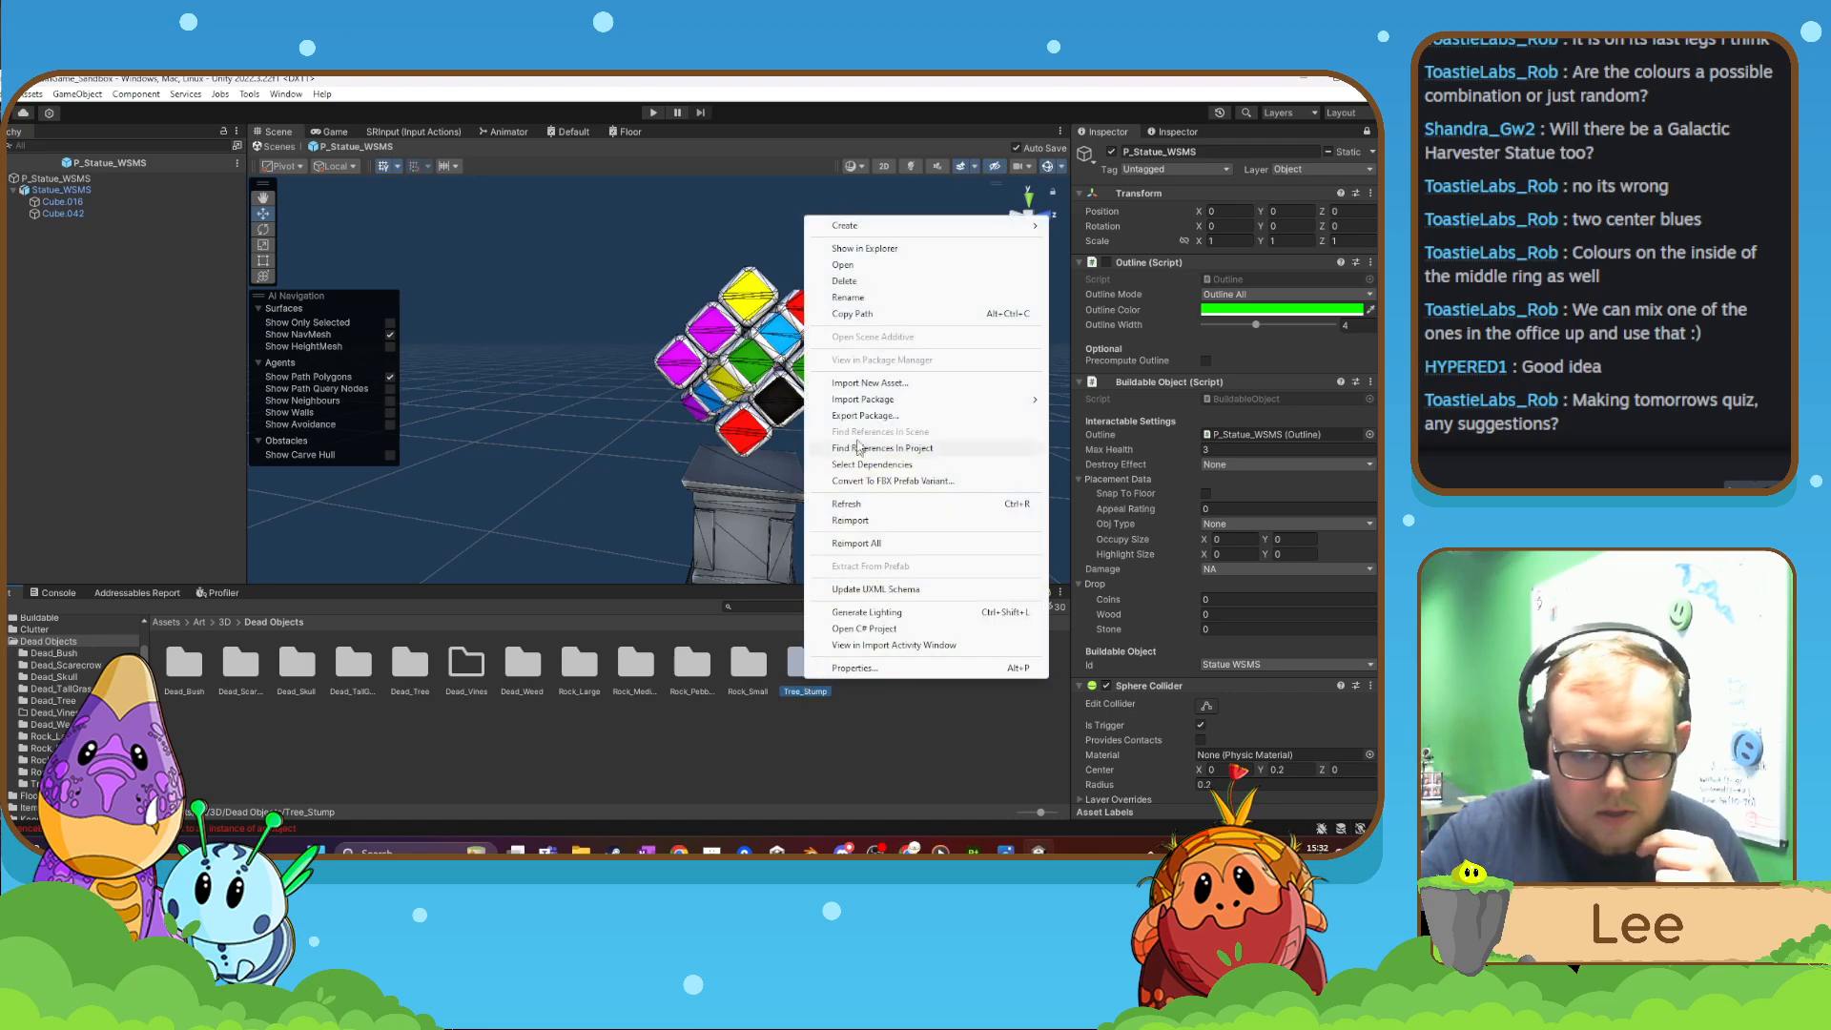
left_click(848, 297)
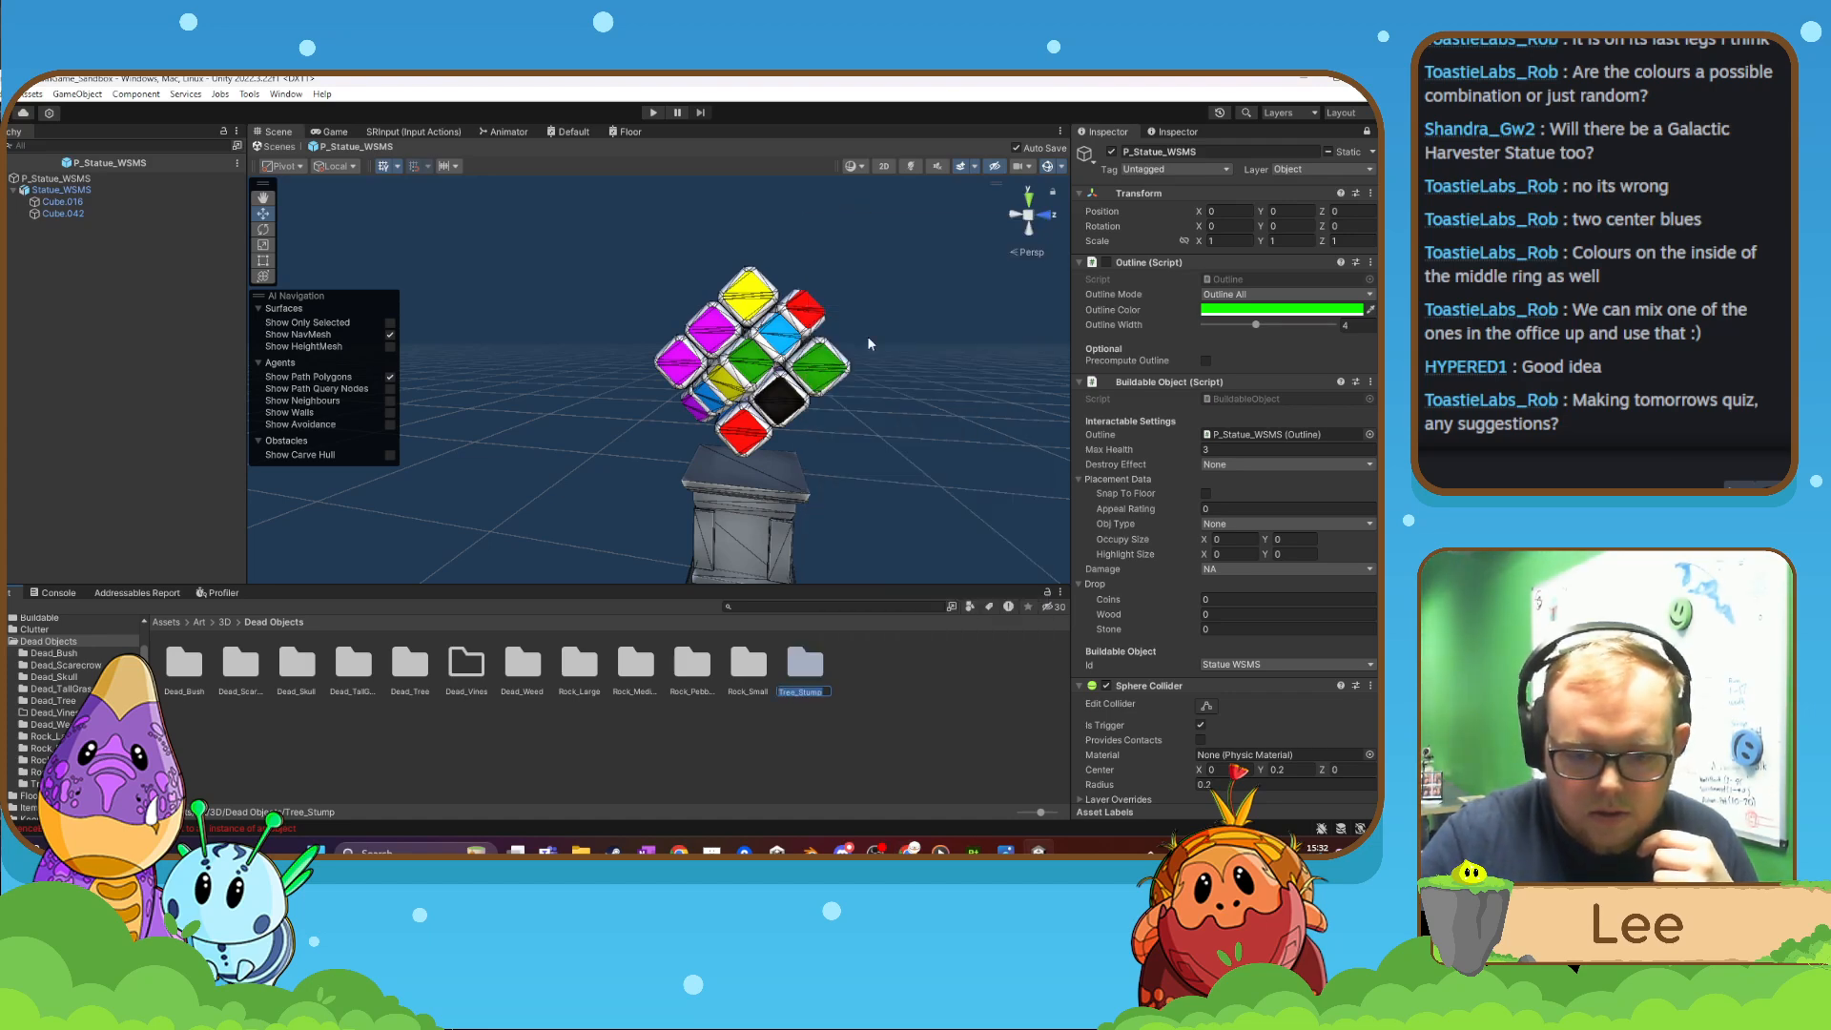
key("Home")
type("Dead_")
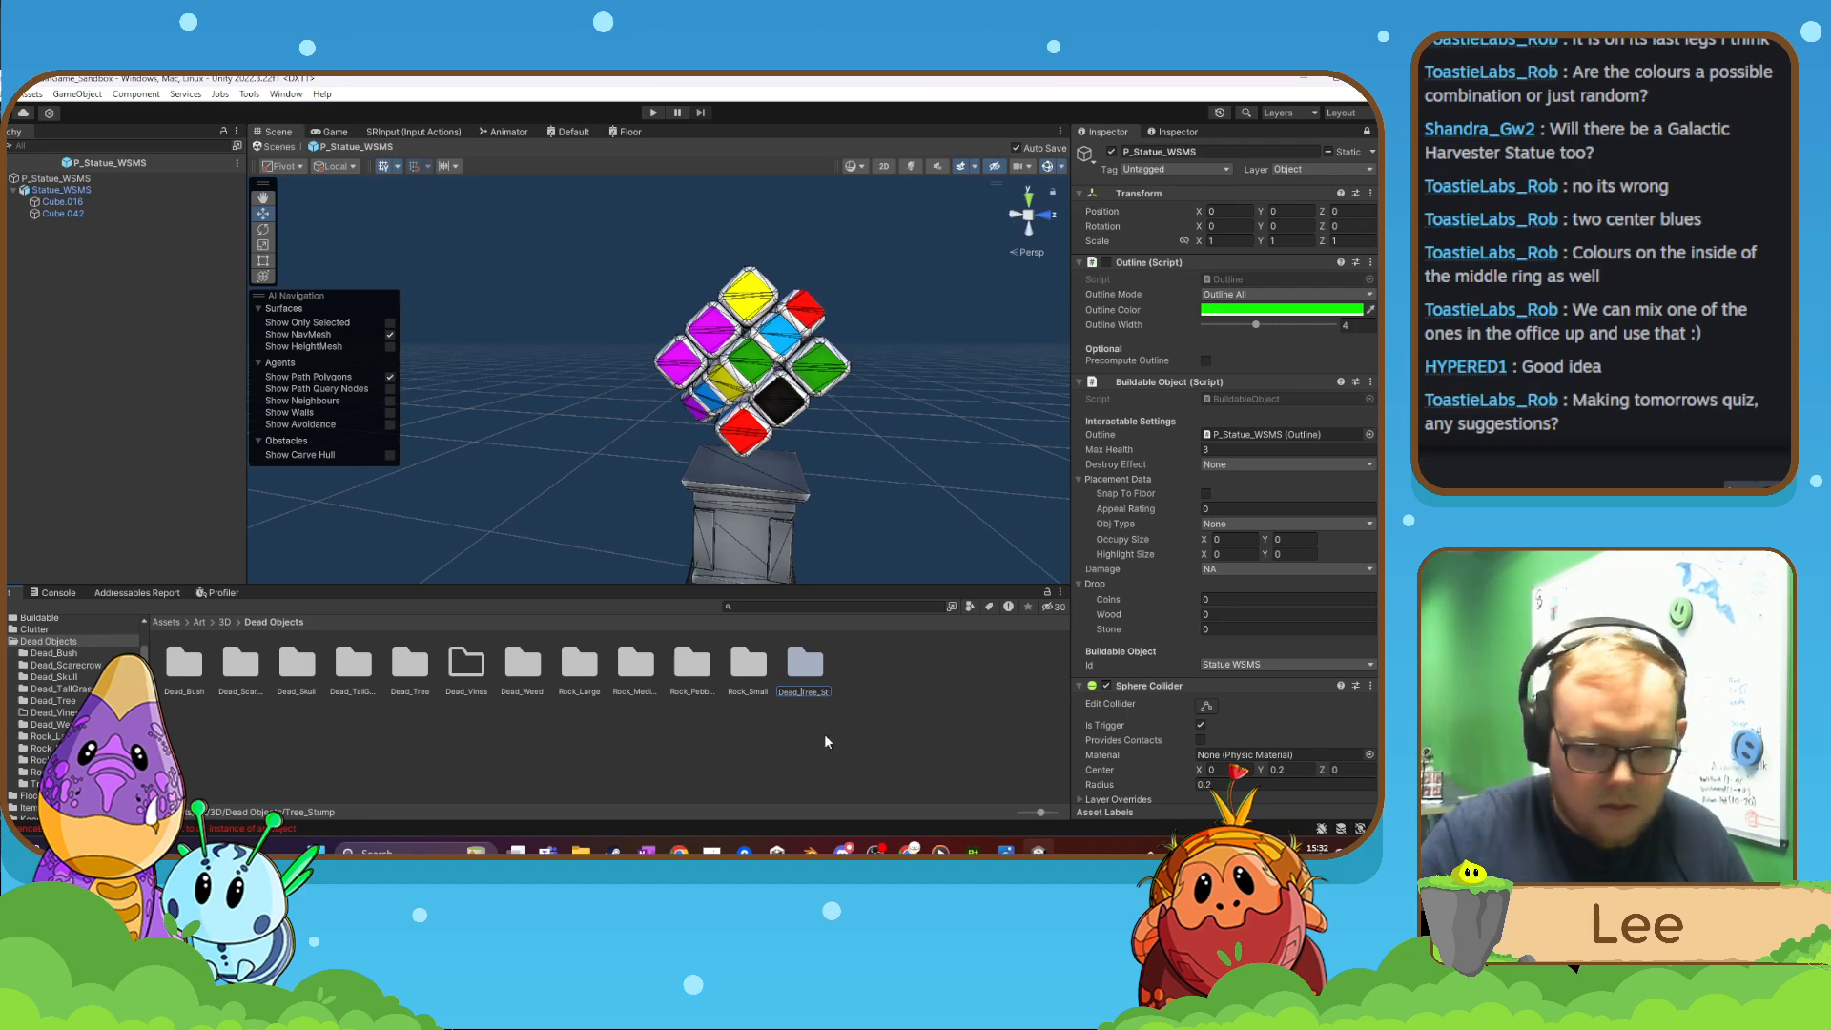
key("Return")
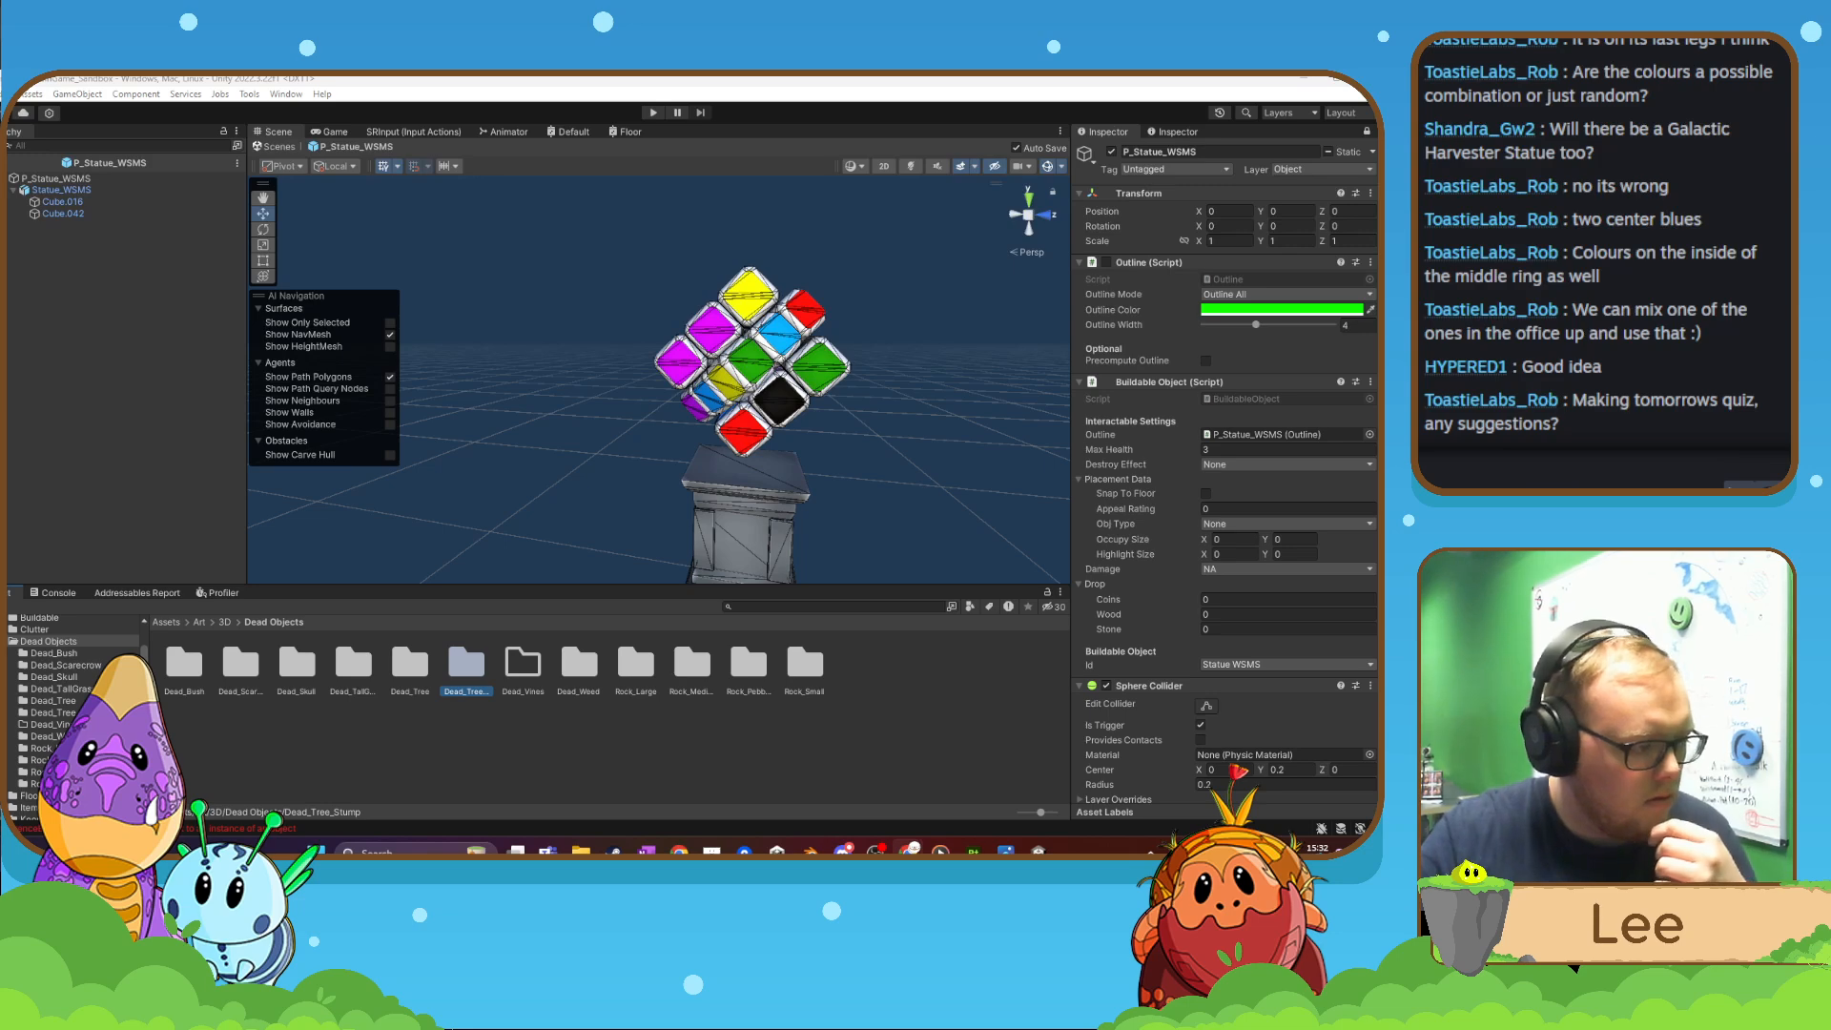
- Open the Dead_Vines folder and bring the three dead vine models into it
left_click(547, 747)
double_click(527, 685)
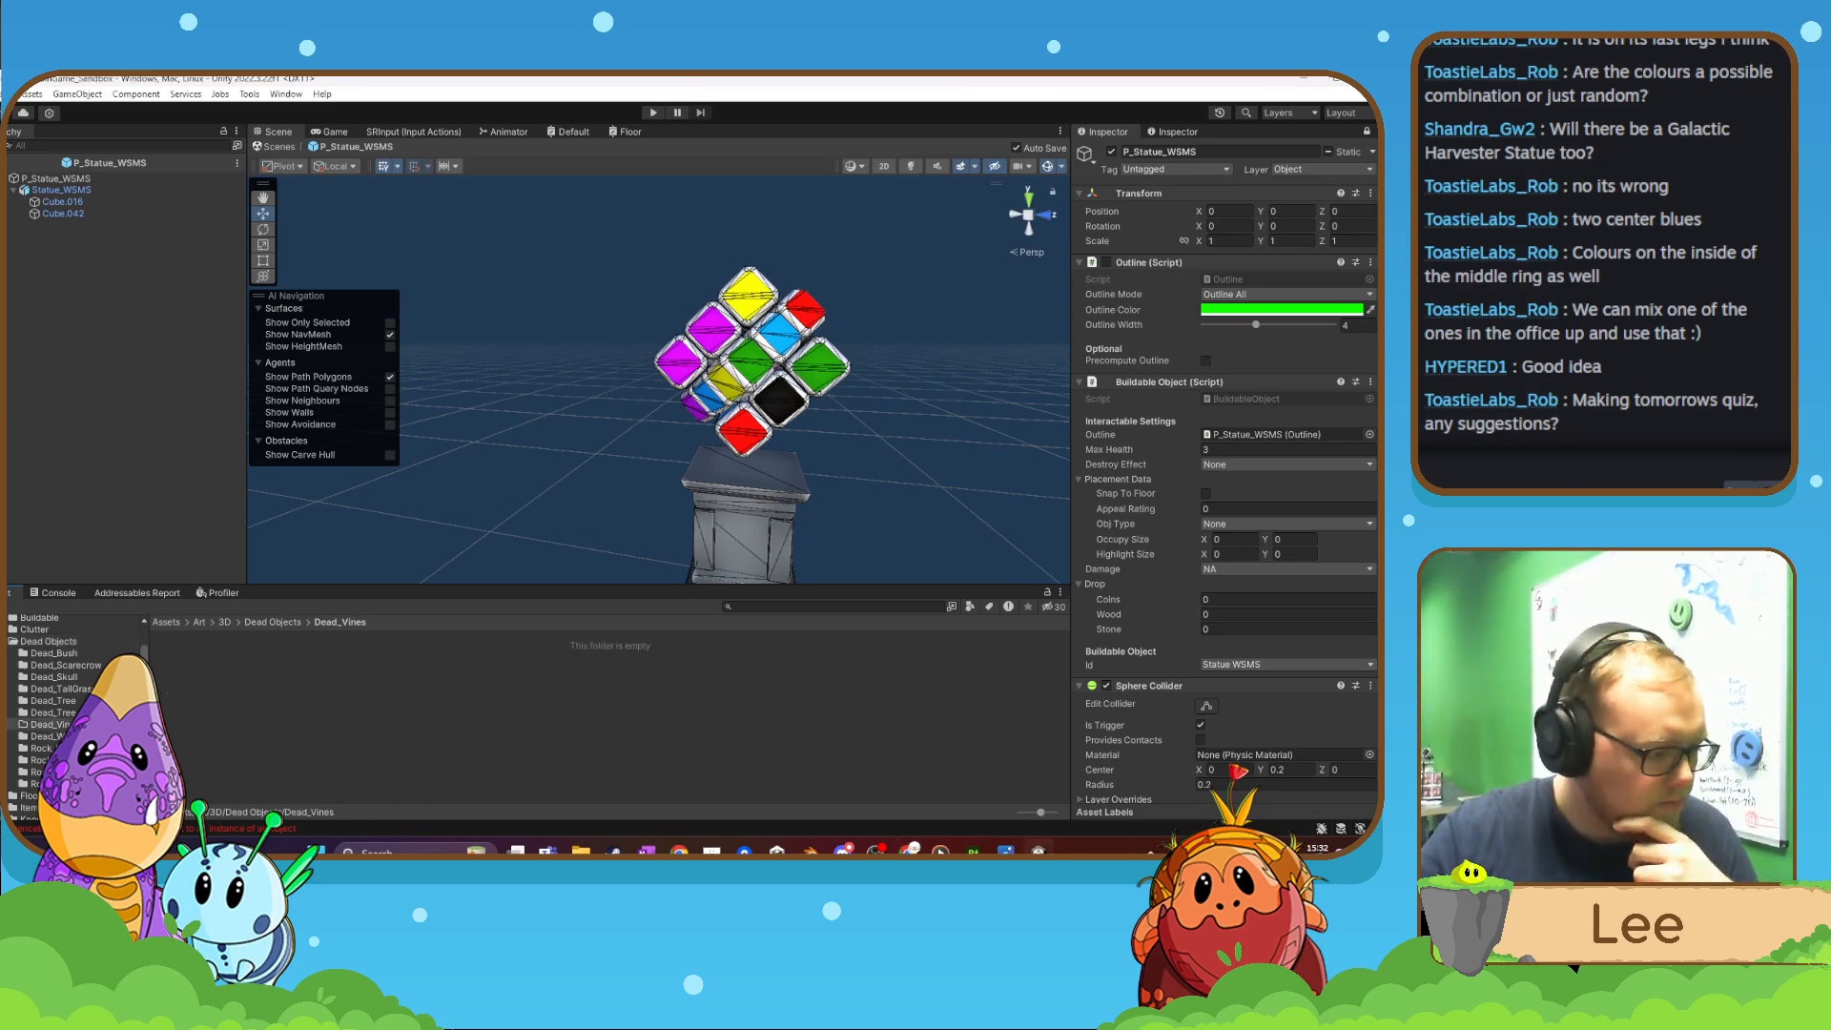
key("super+d")
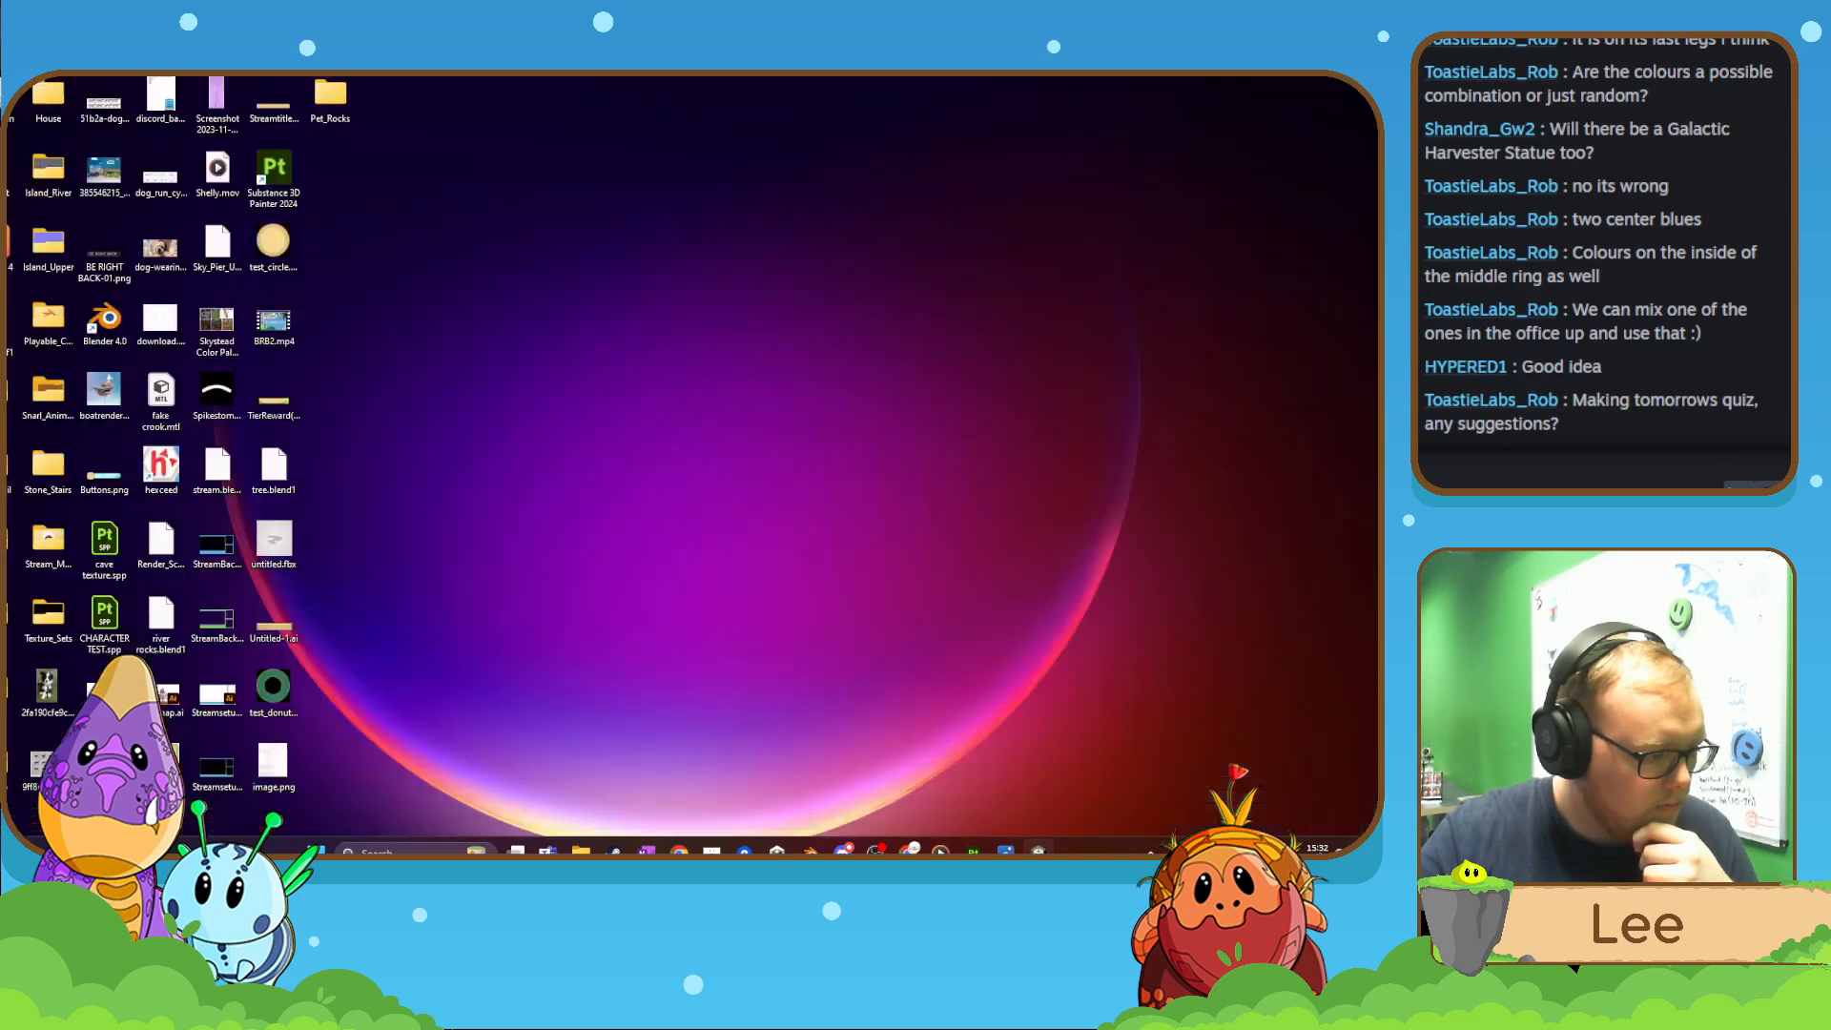
key("super+d")
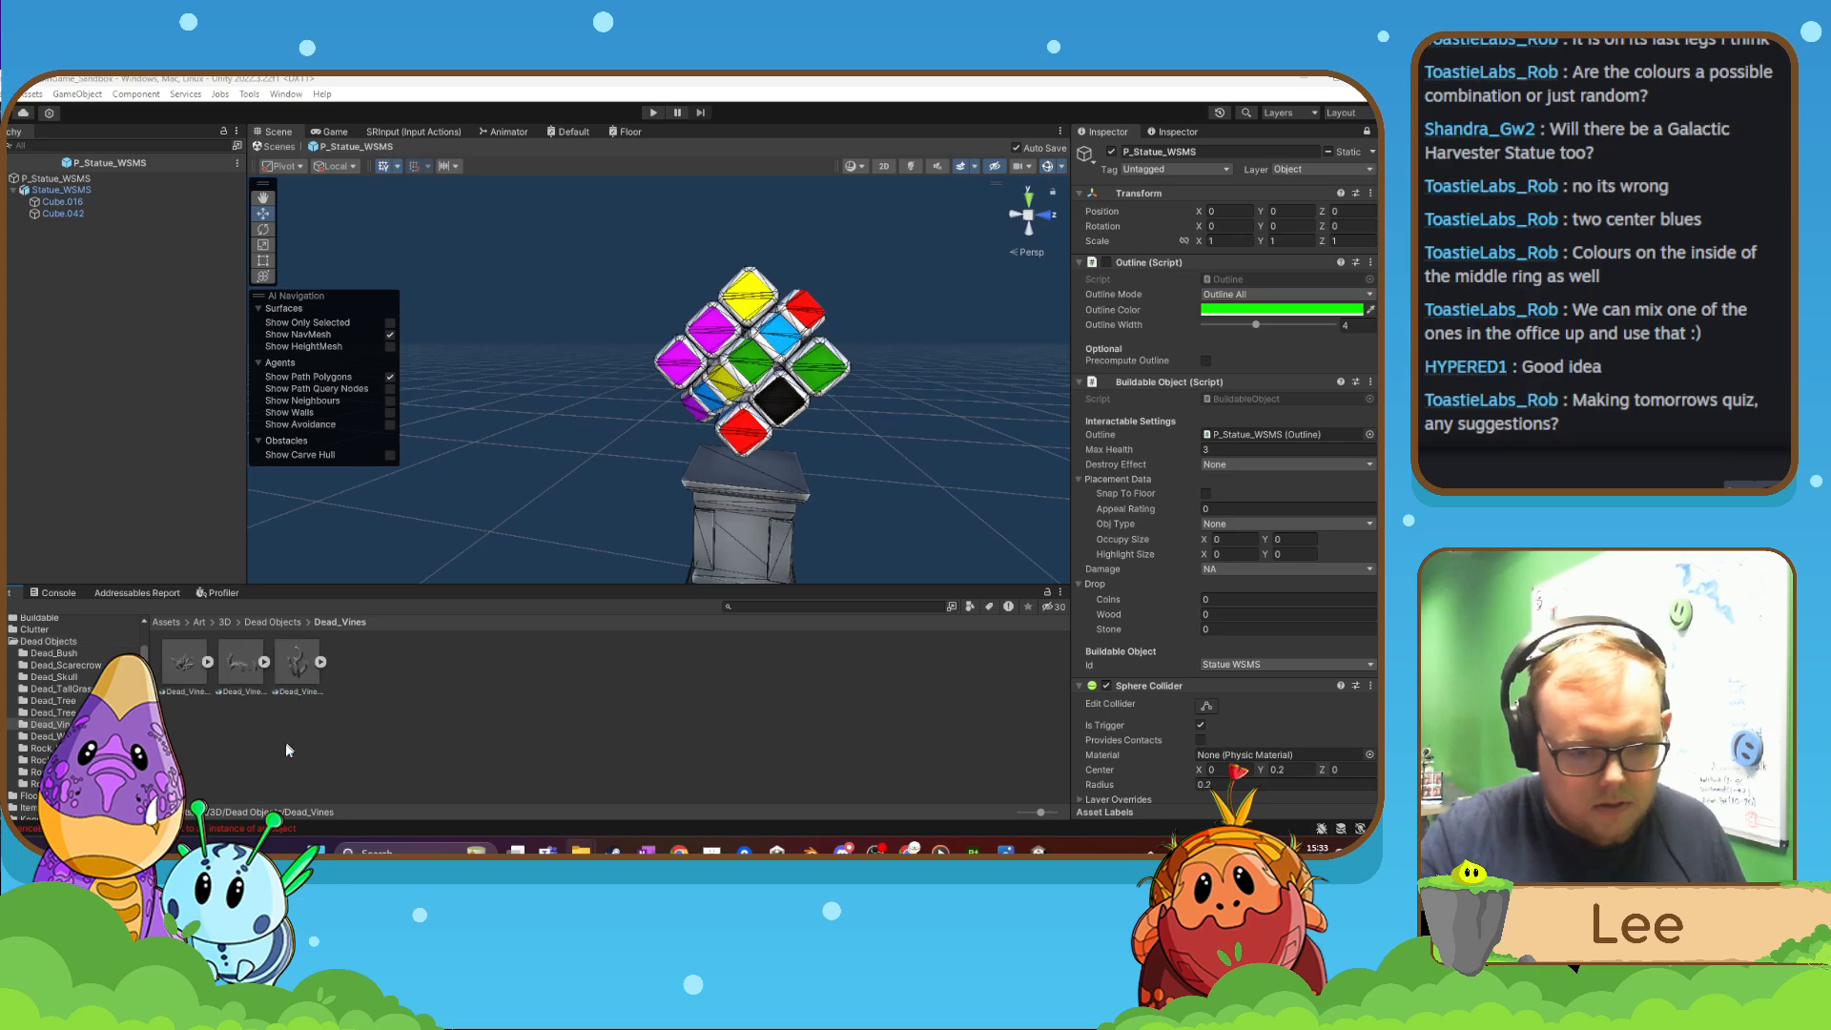
- Look through the Dead Objects subfolders and check the contents of the Dead_Bush folder
left_click(275, 622)
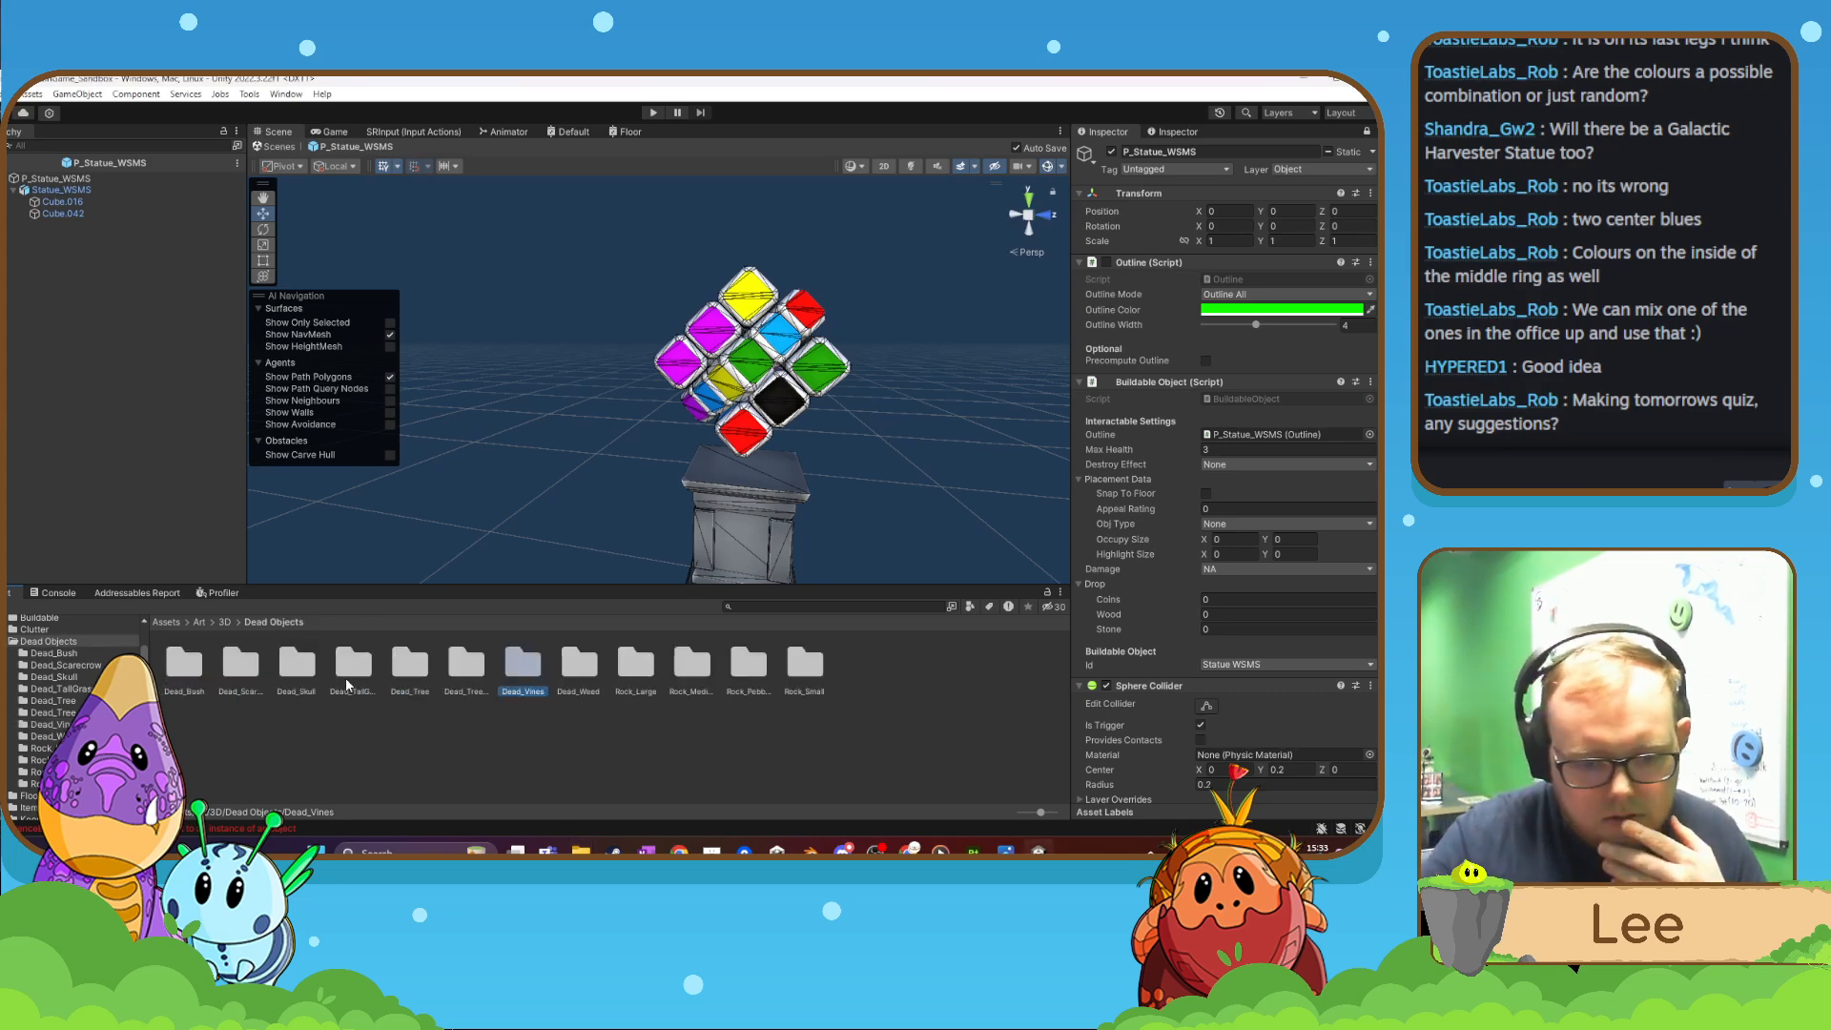
left_click(411, 668)
left_click(454, 669)
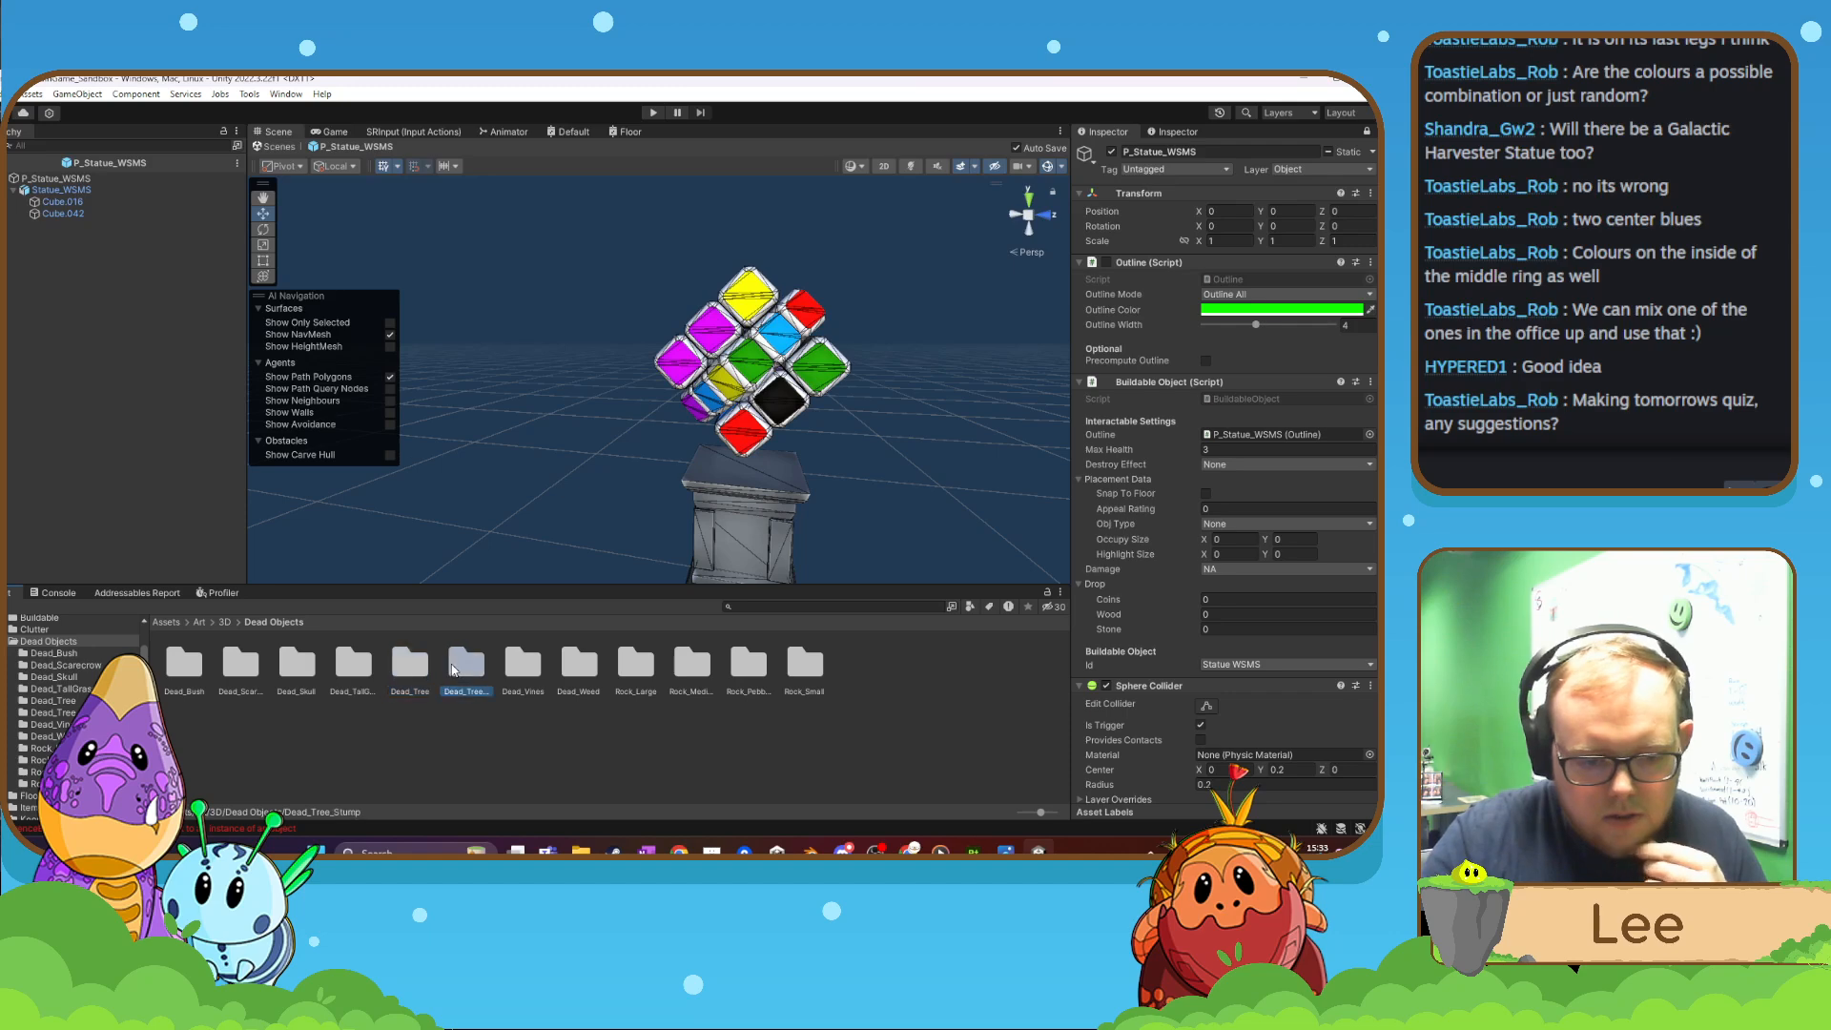
left_click(415, 675)
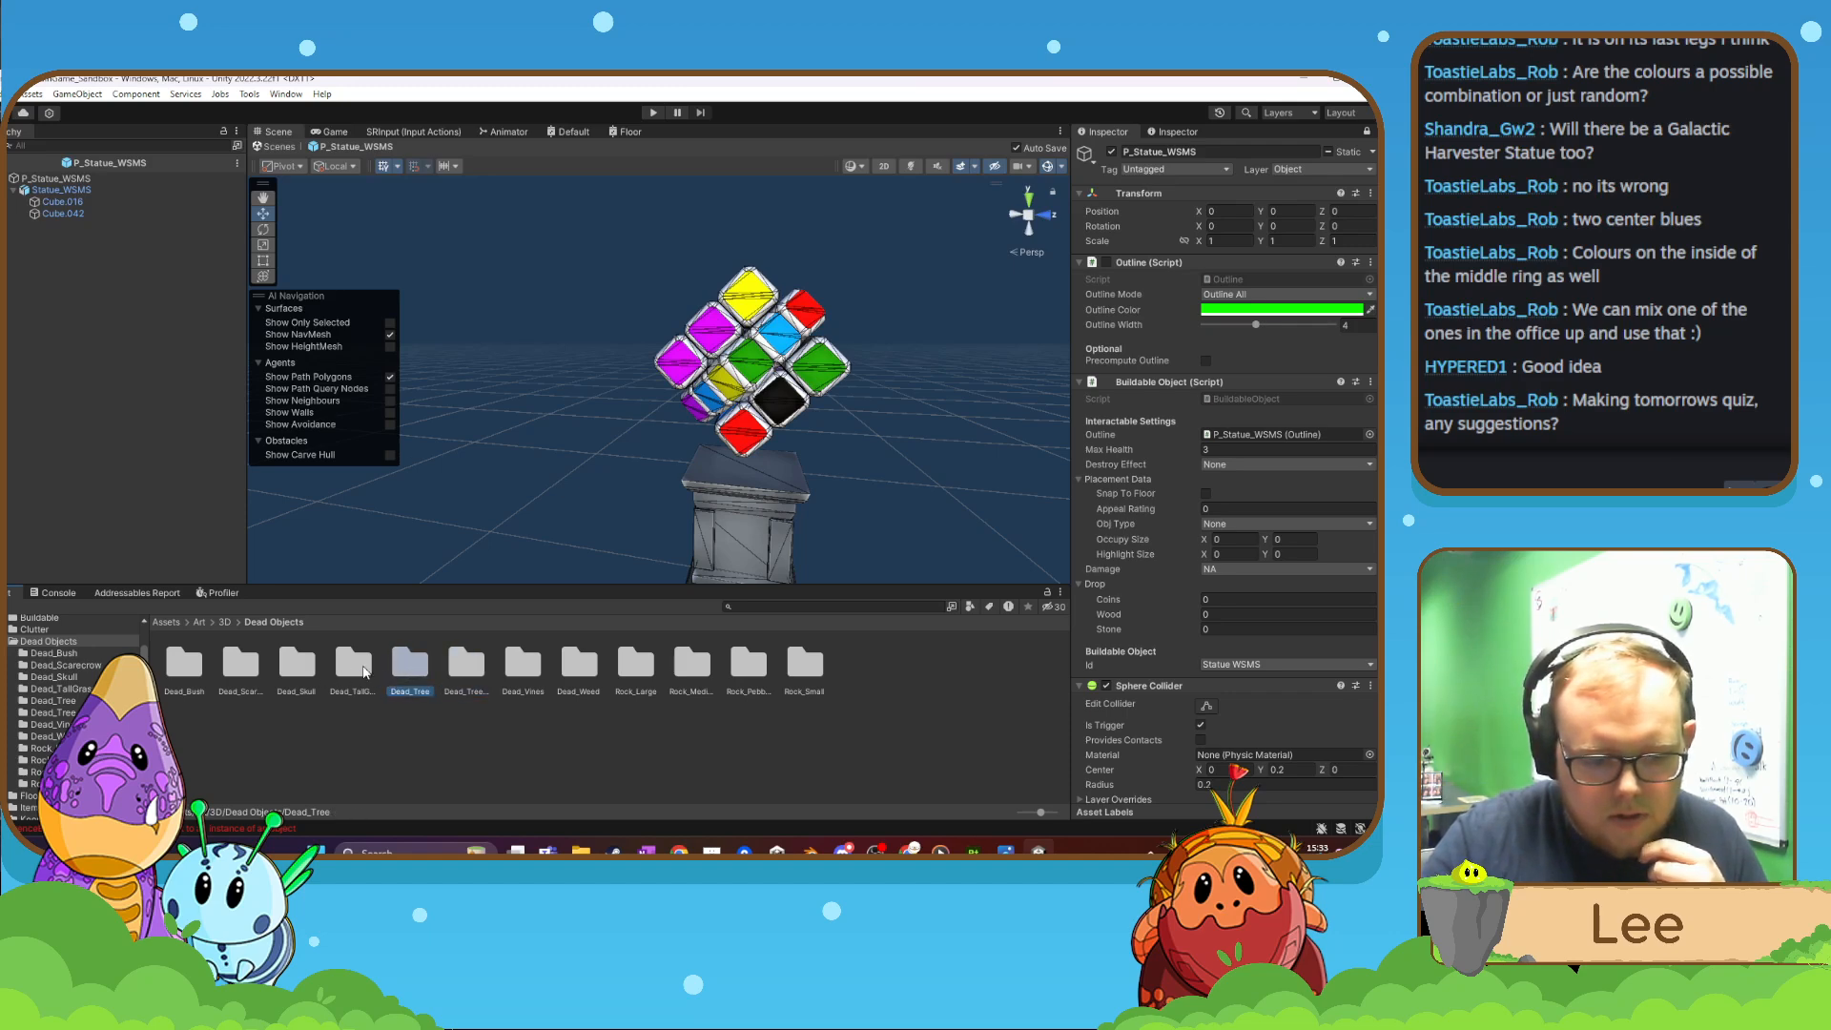
double_click(187, 675)
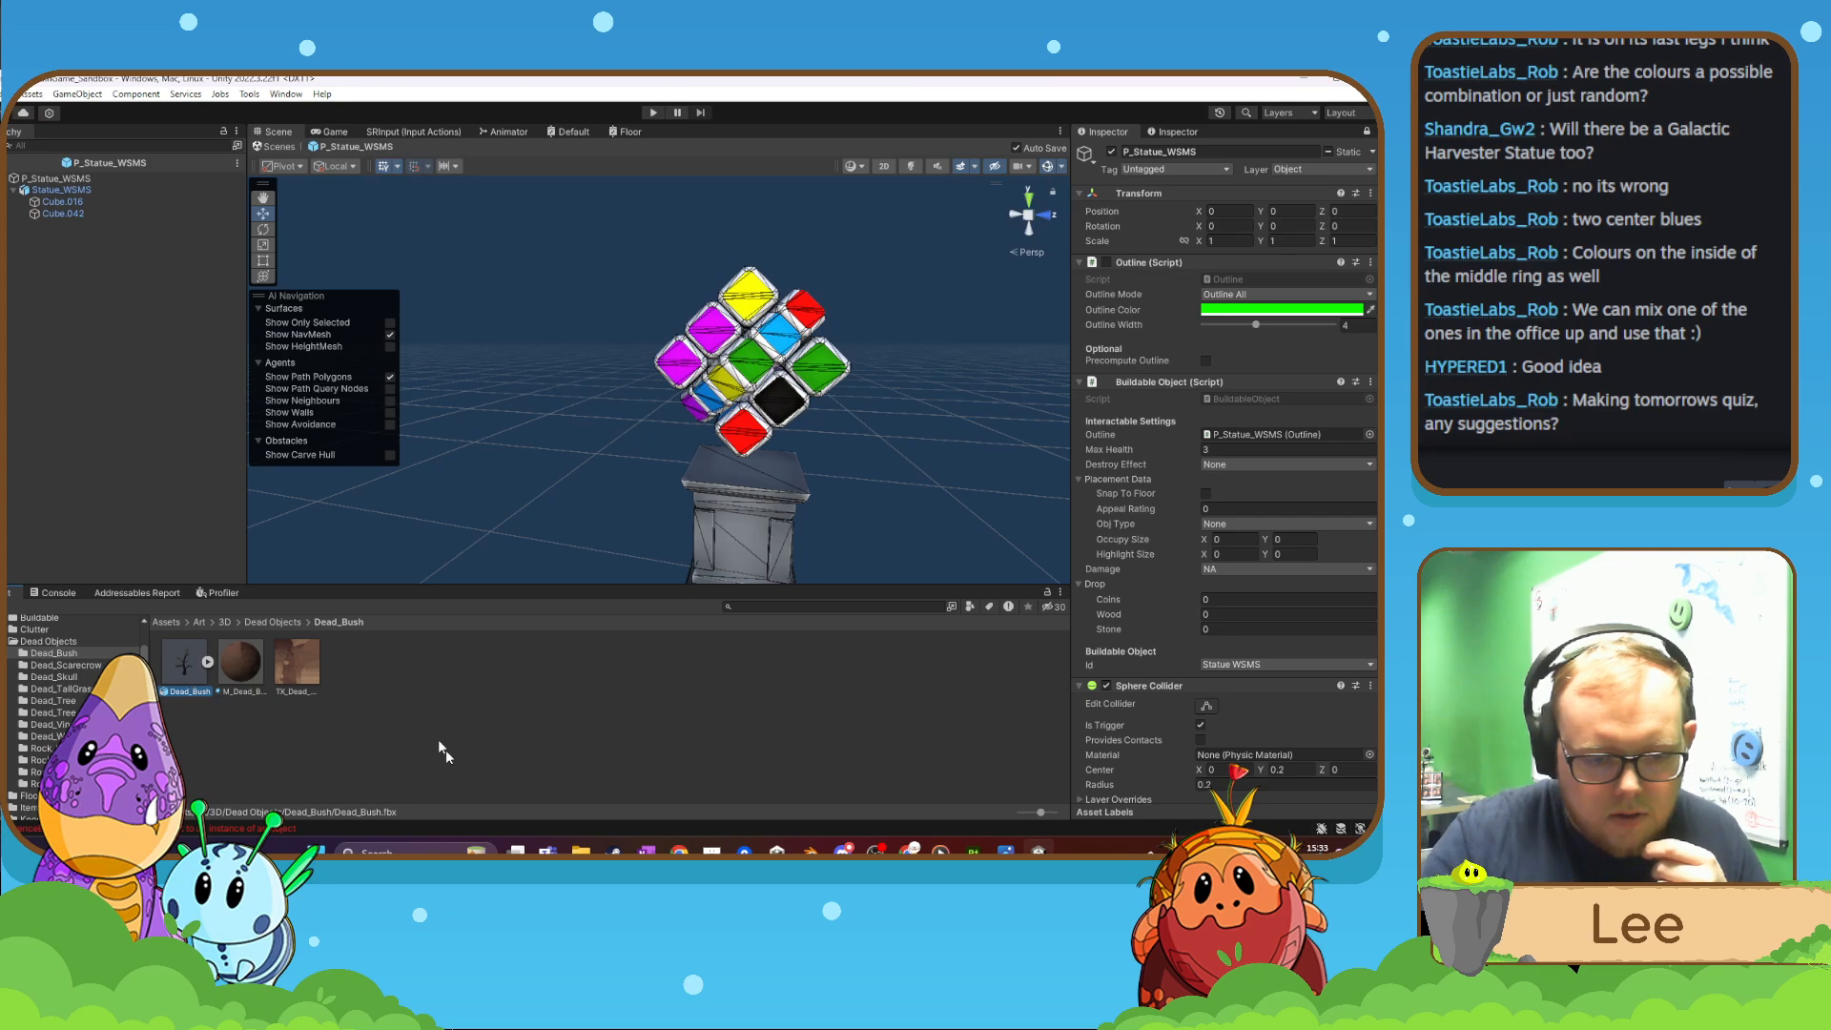
left_click(271, 622)
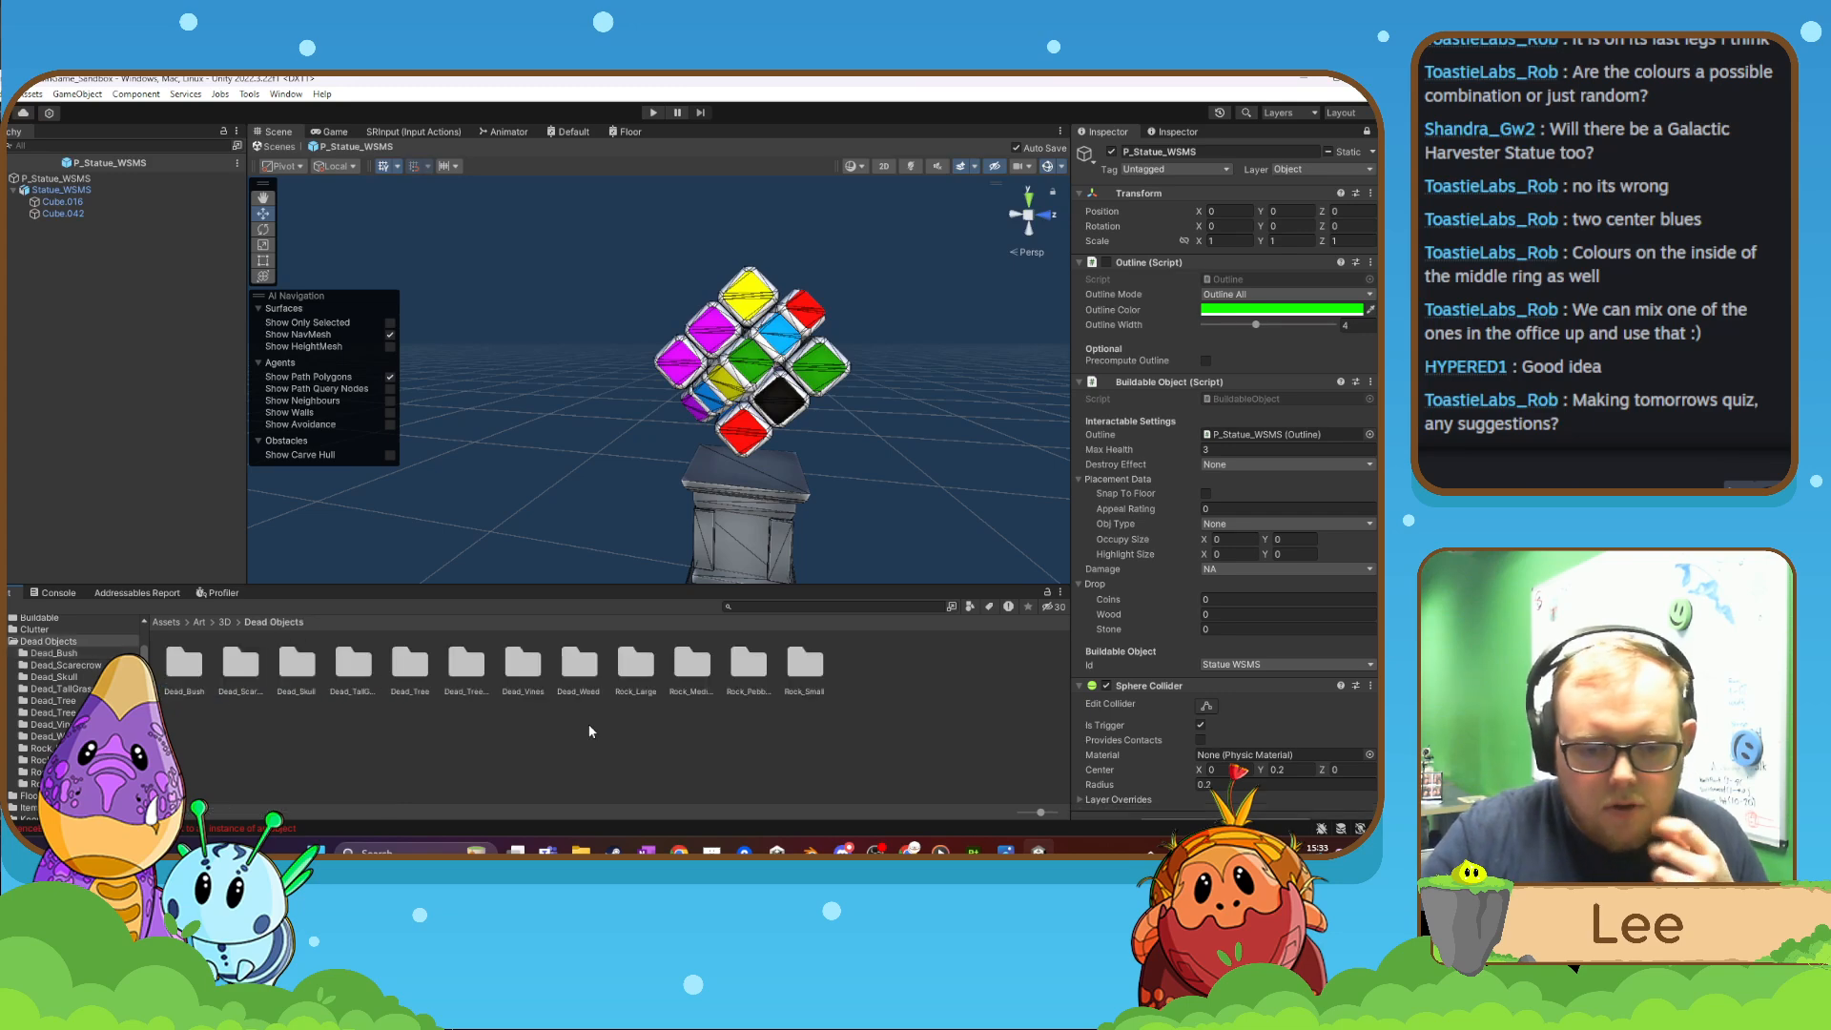
- Reopen the Dead_Vines folder and bring the three dead vine textures into it
double_click(523, 665)
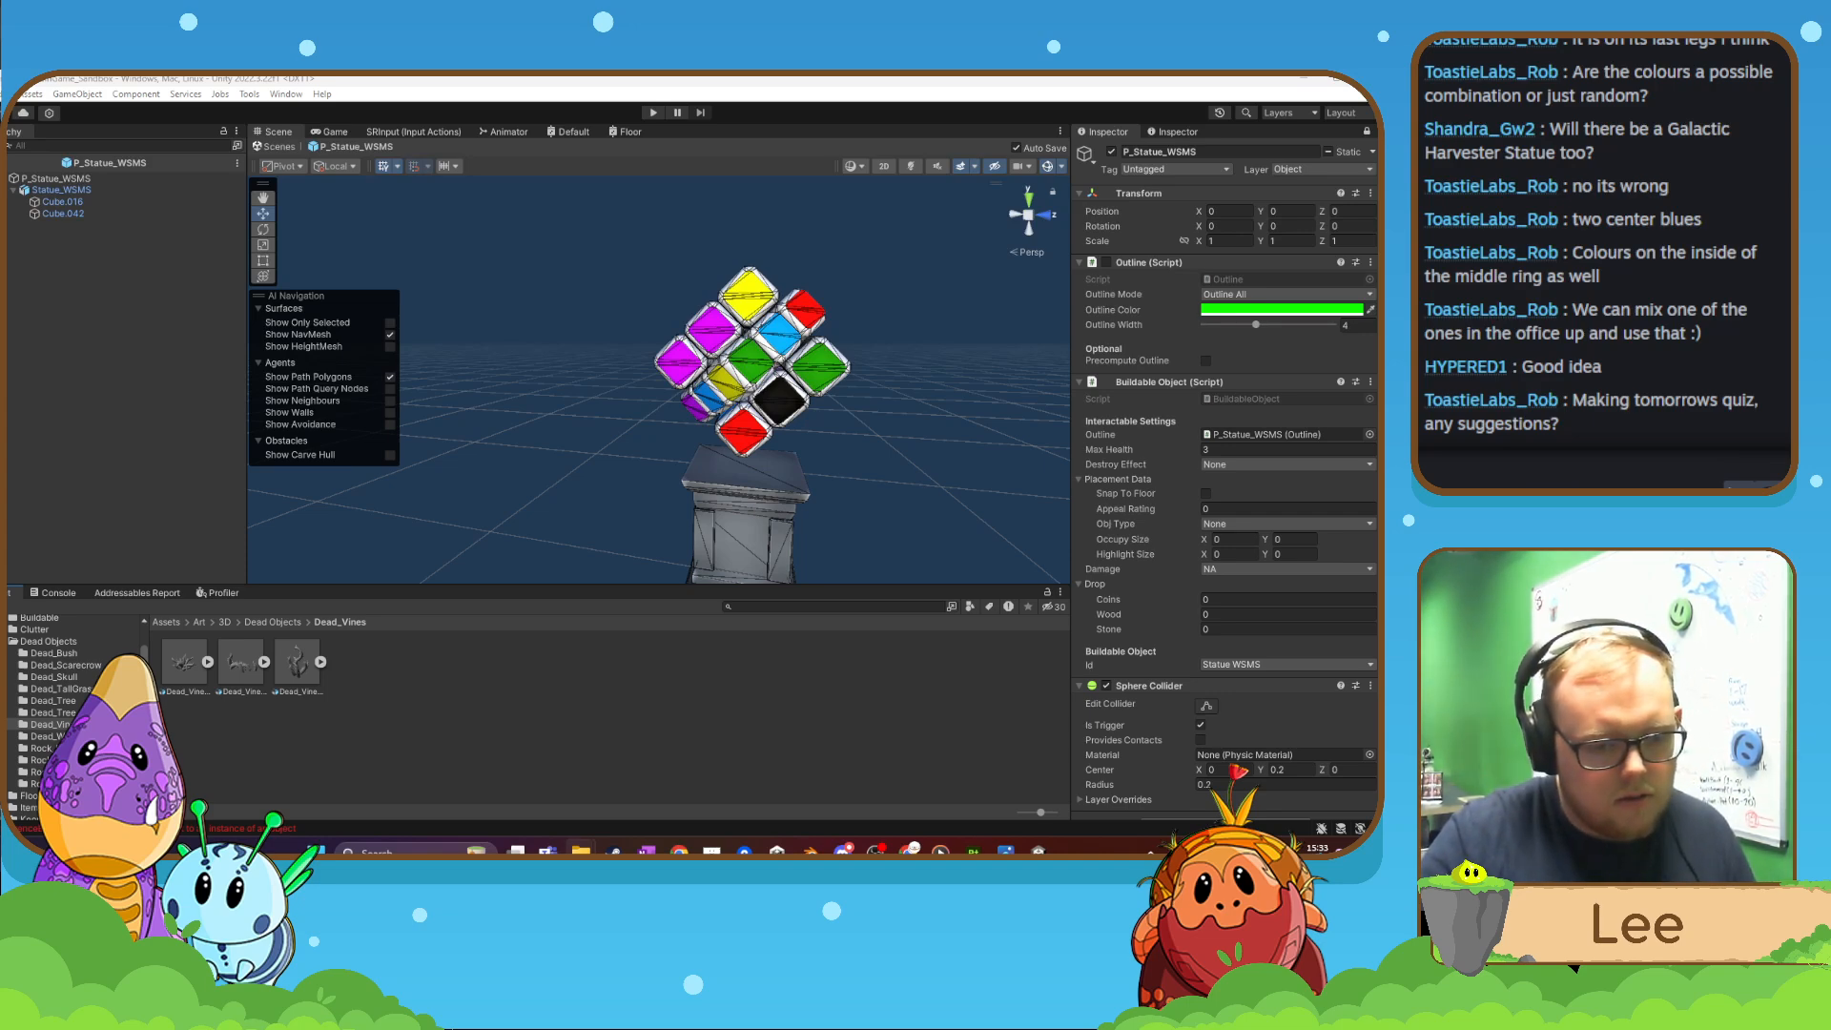
left_click_drag(341, 701, 346, 707)
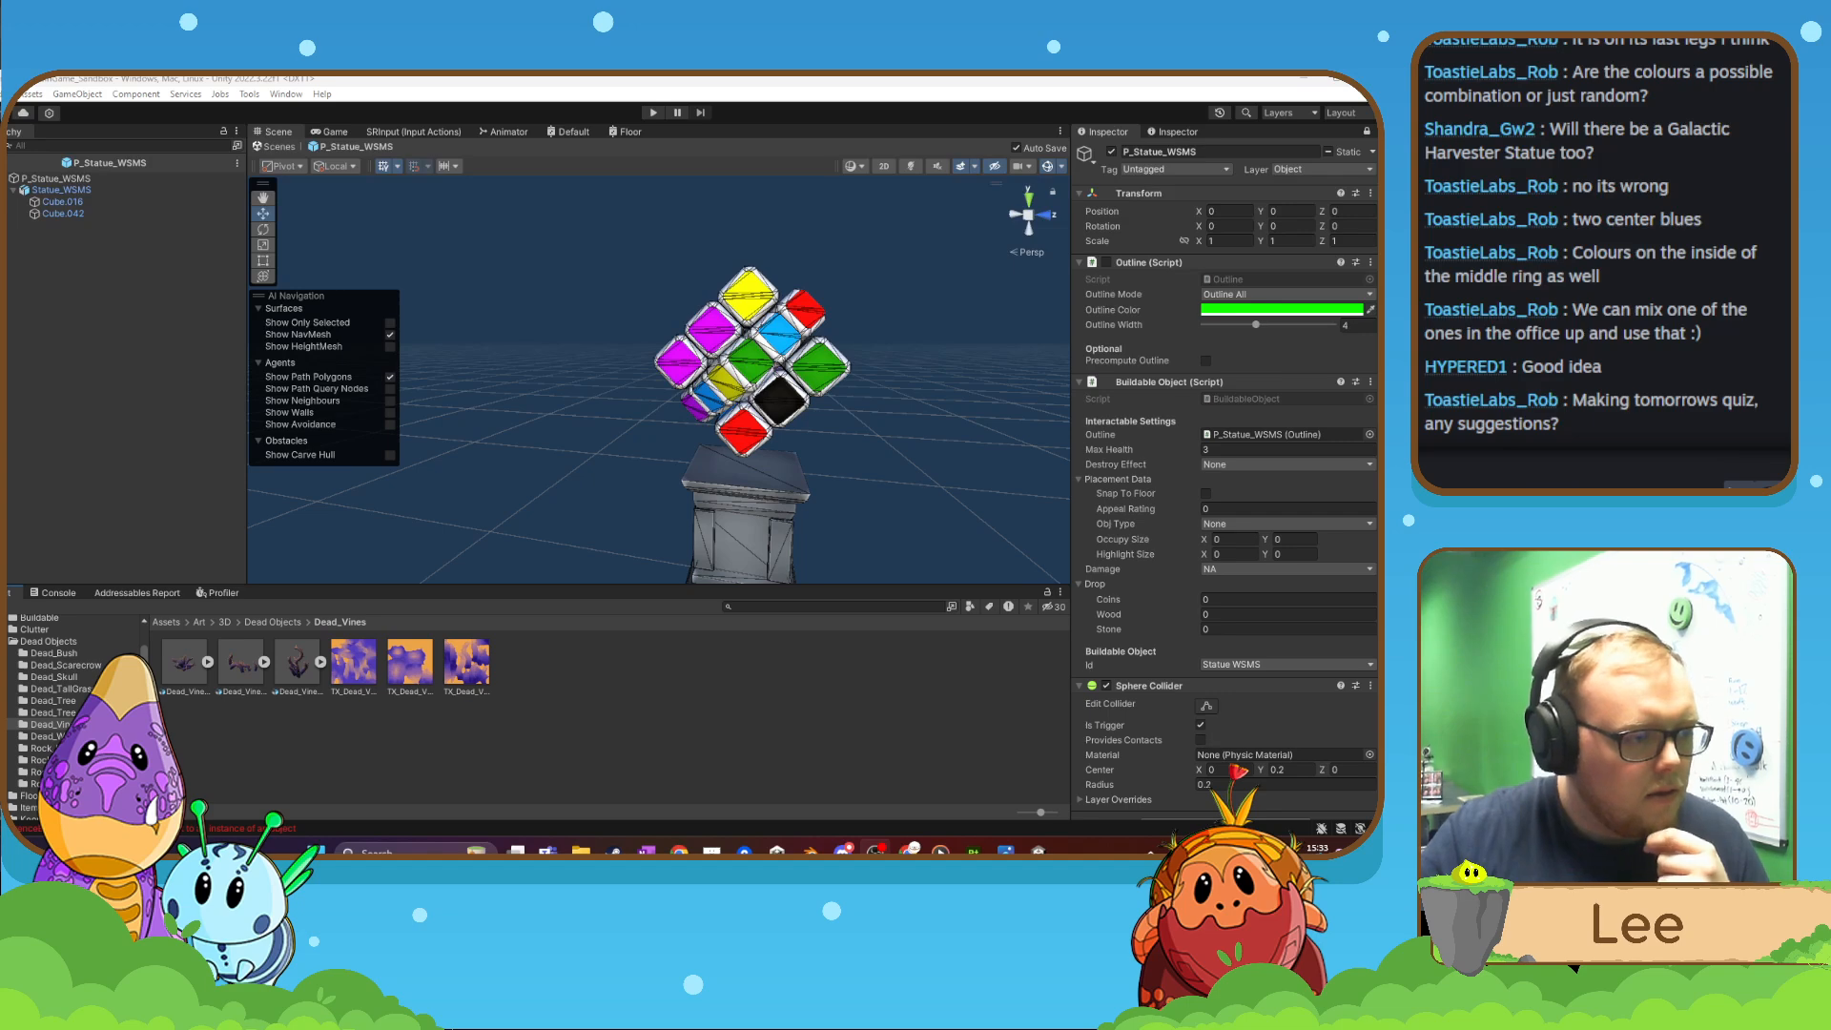
- Create a material named M_Dead_Vine1 in the Dead_Vines folder
right_click(313, 760)
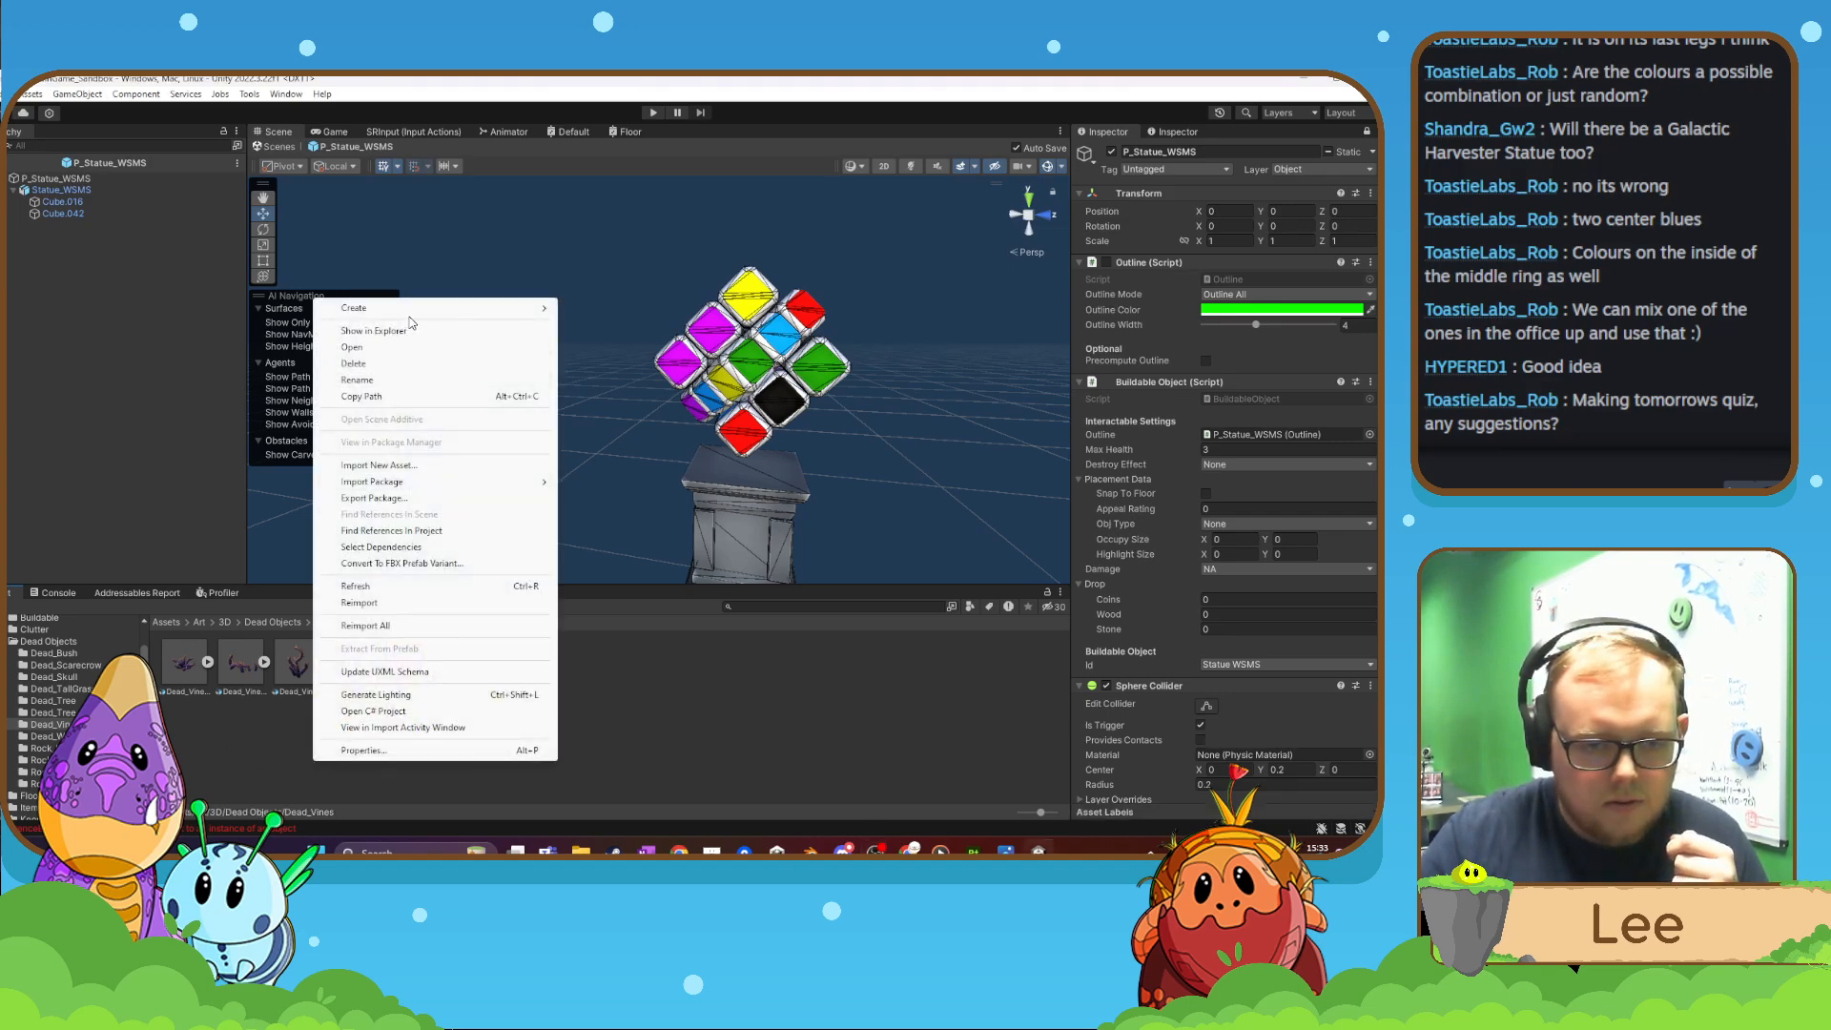
mouse_move(416, 319)
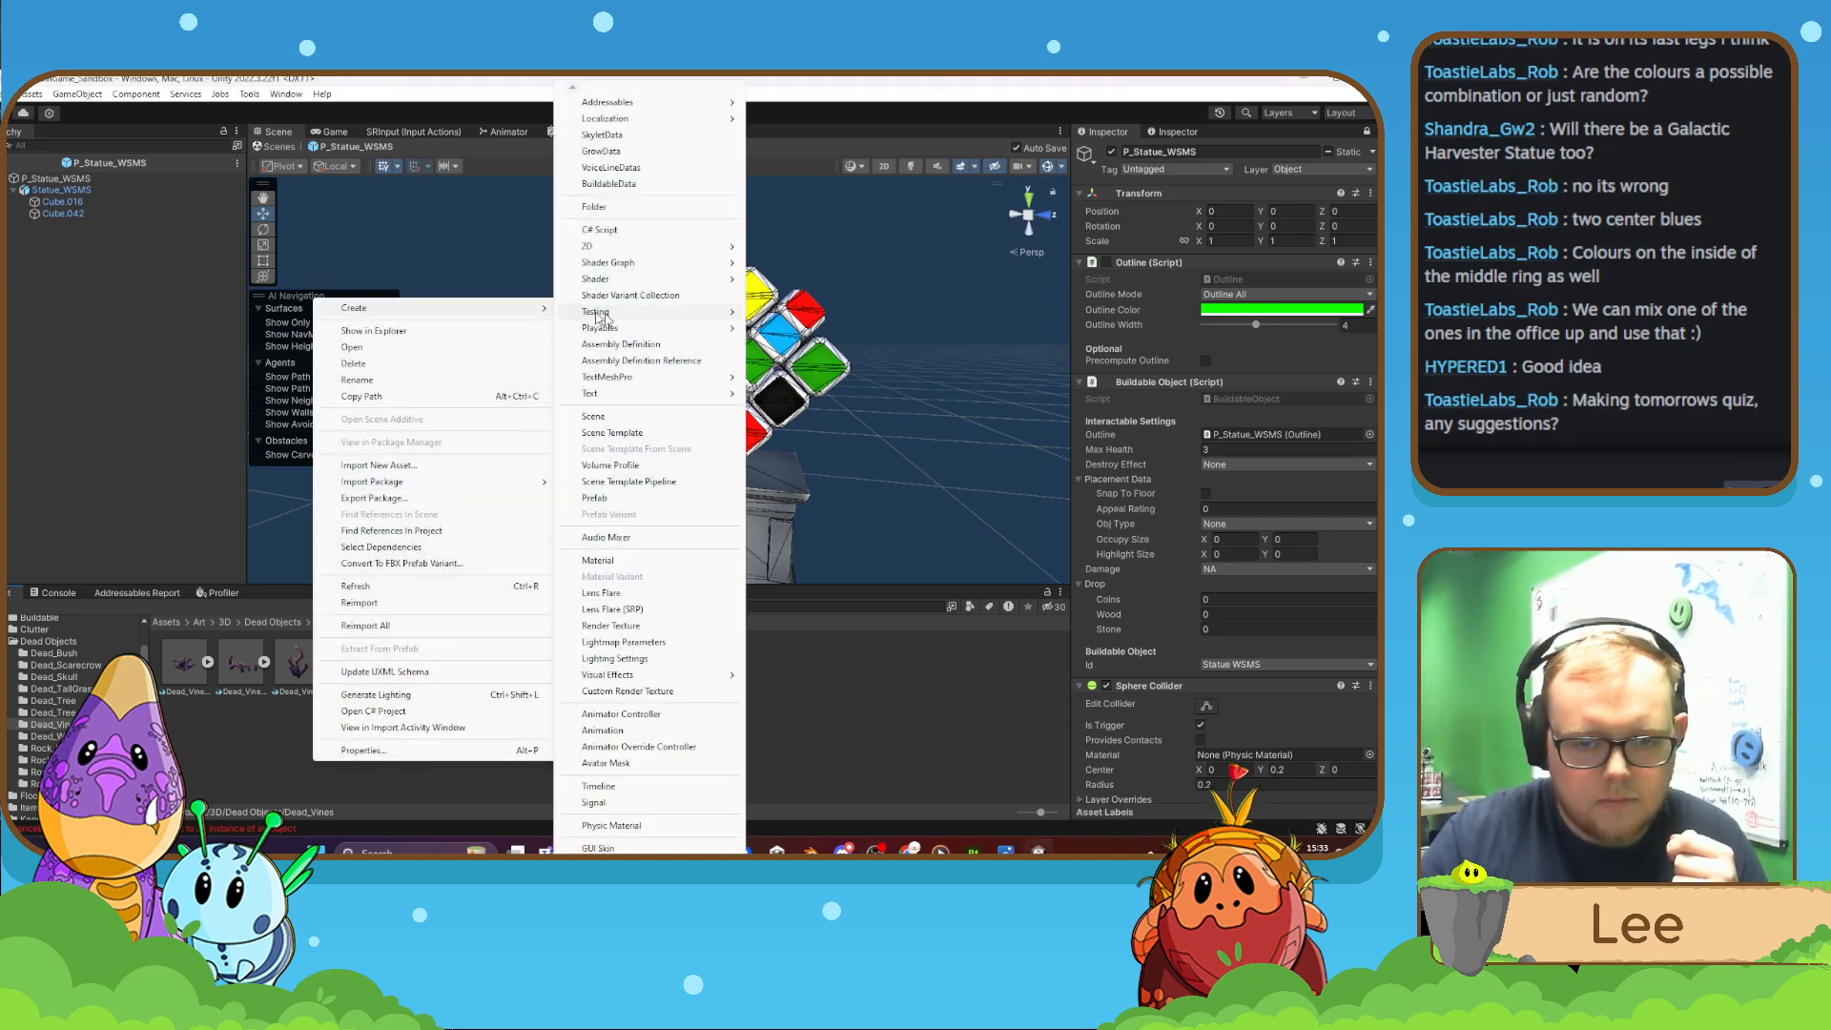
left_click(620, 561)
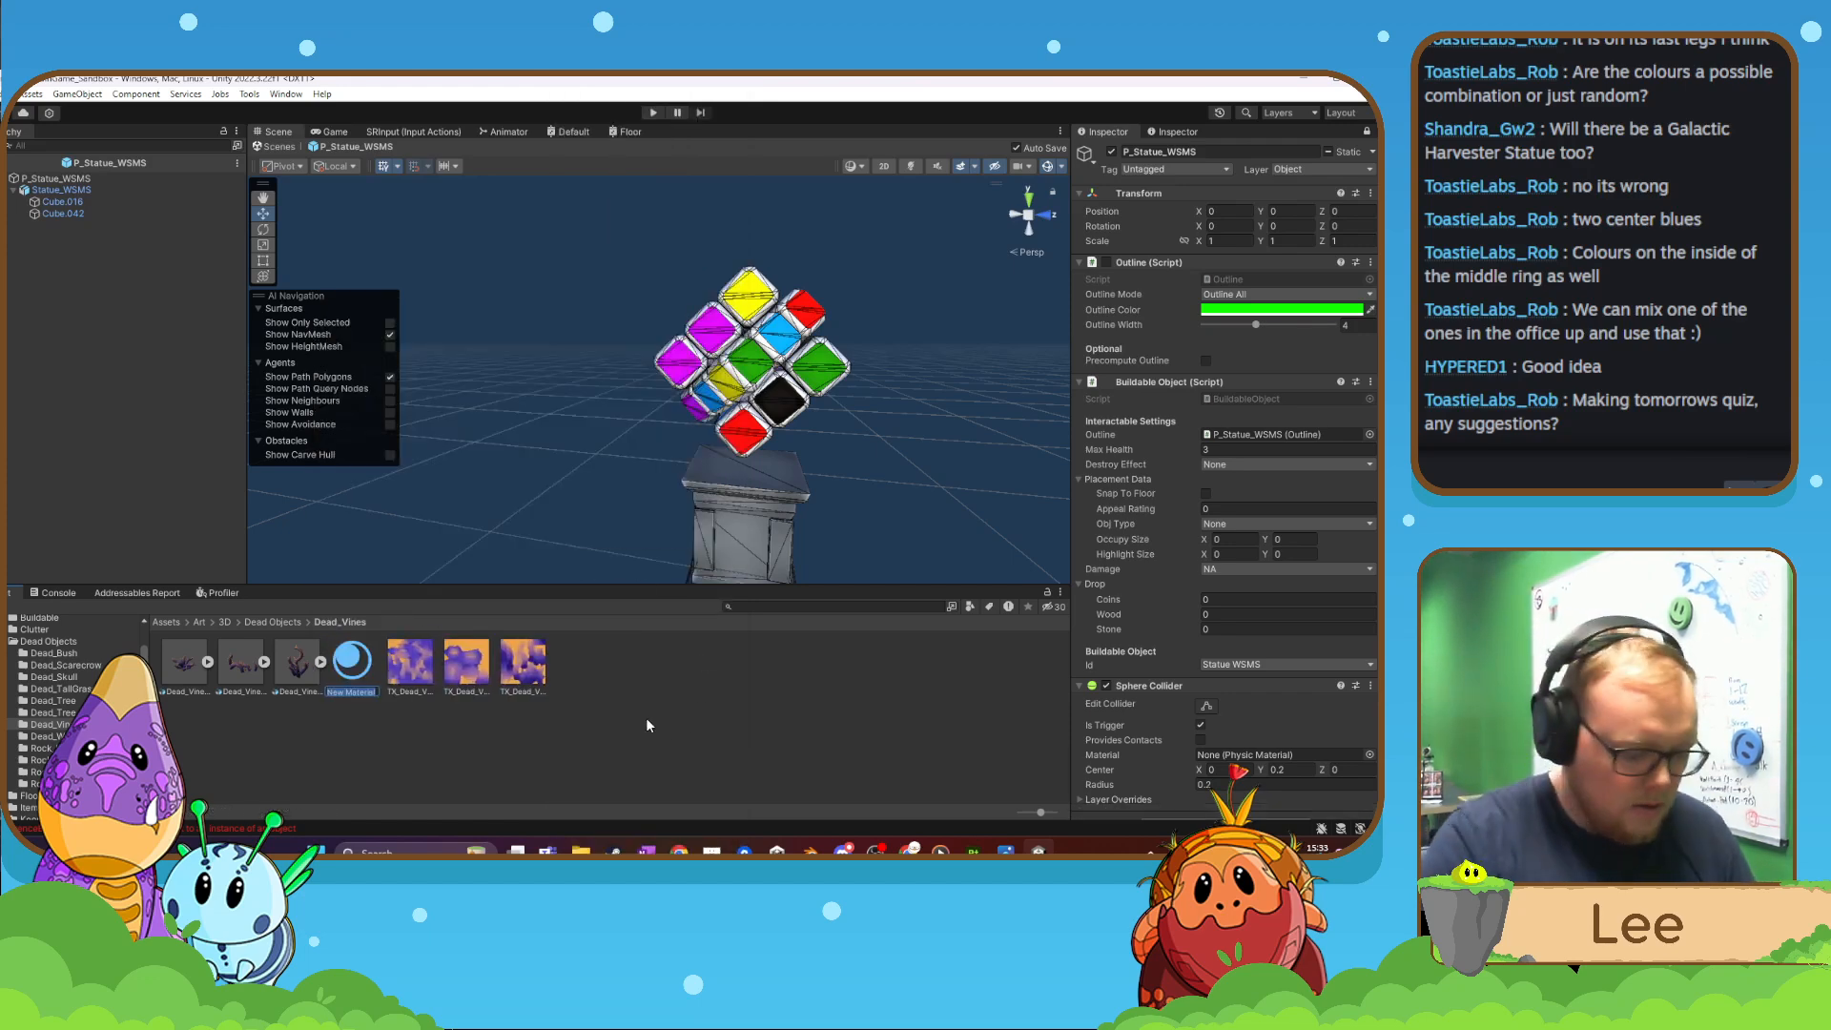
type("M_")
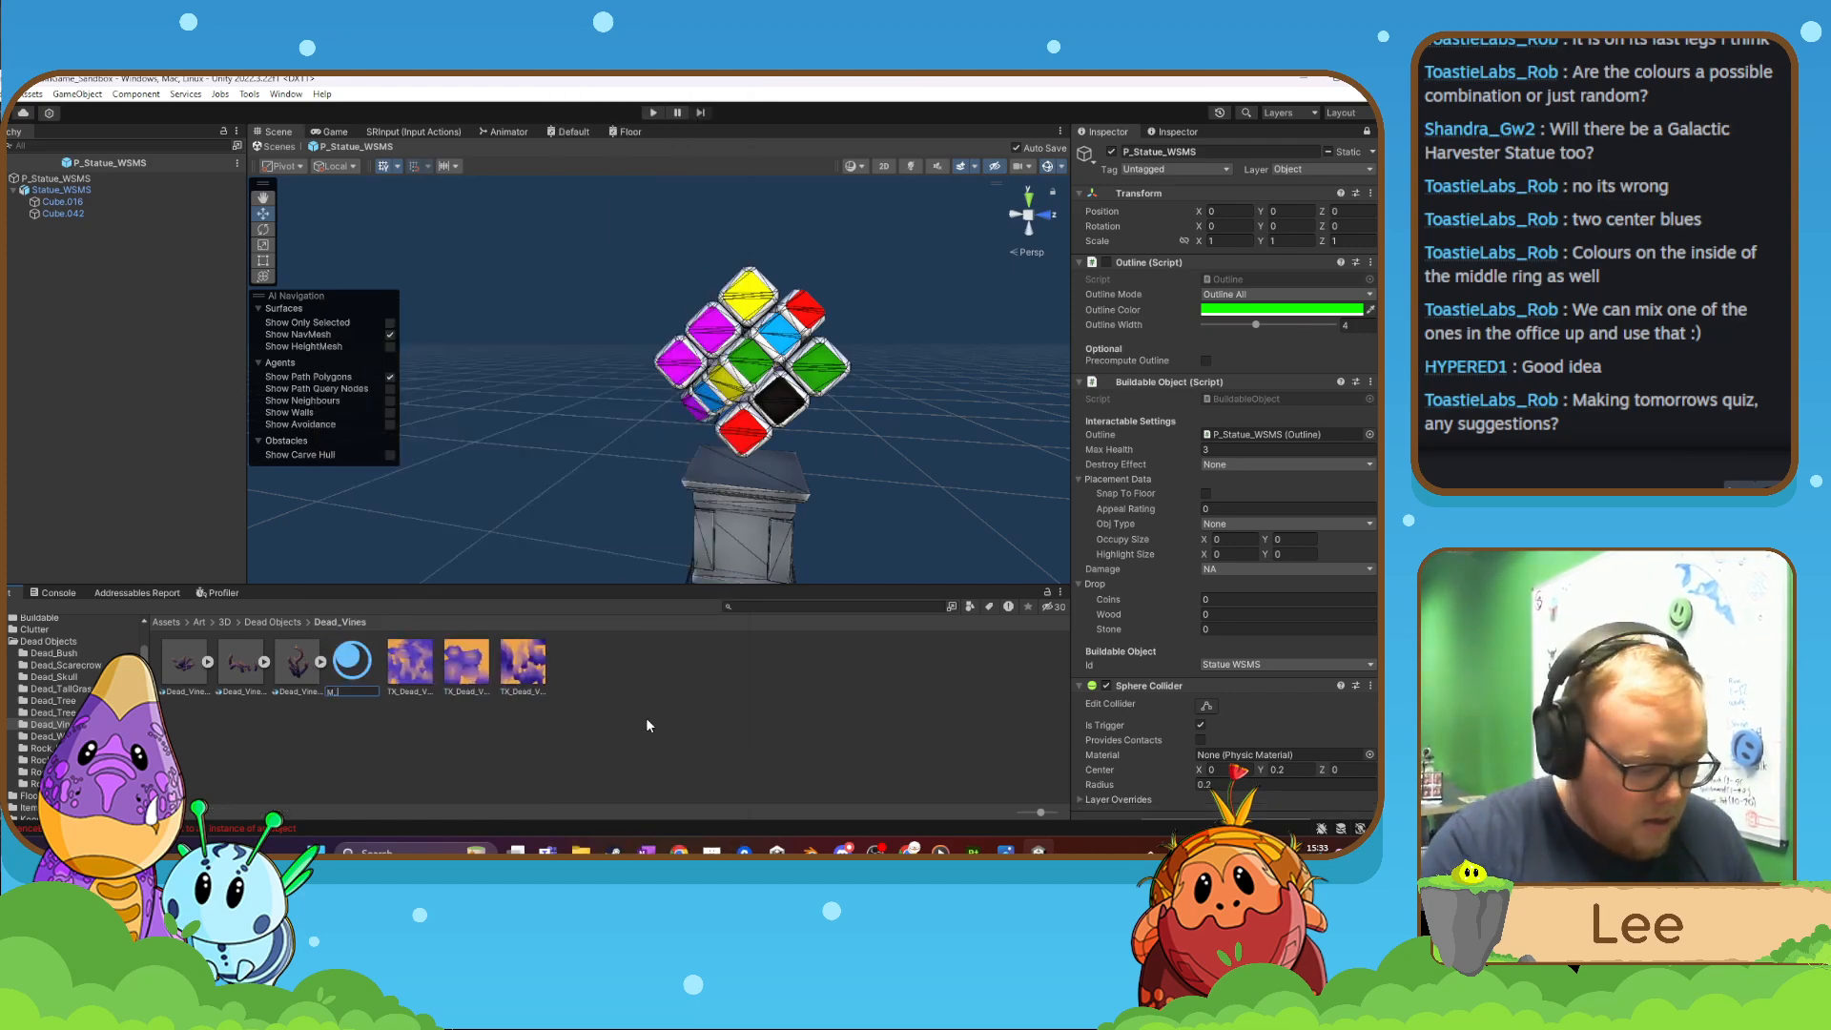
type("Dead_Vin")
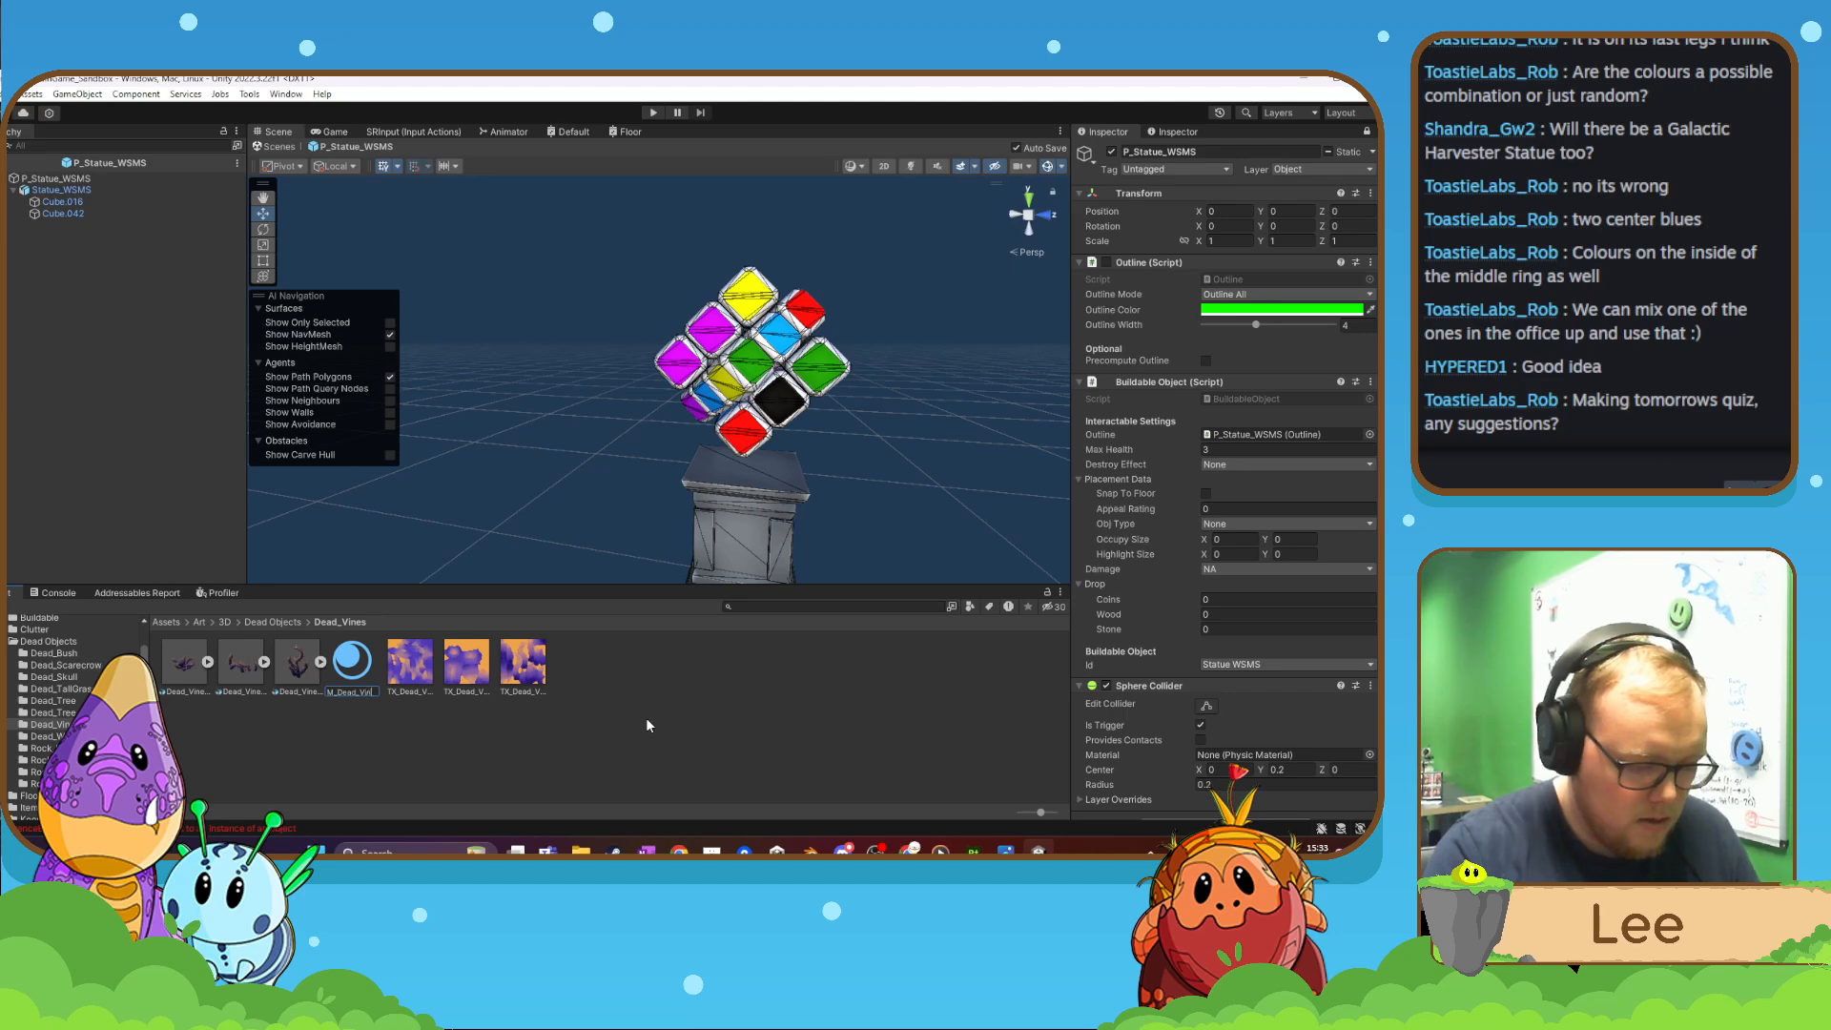
type("es")
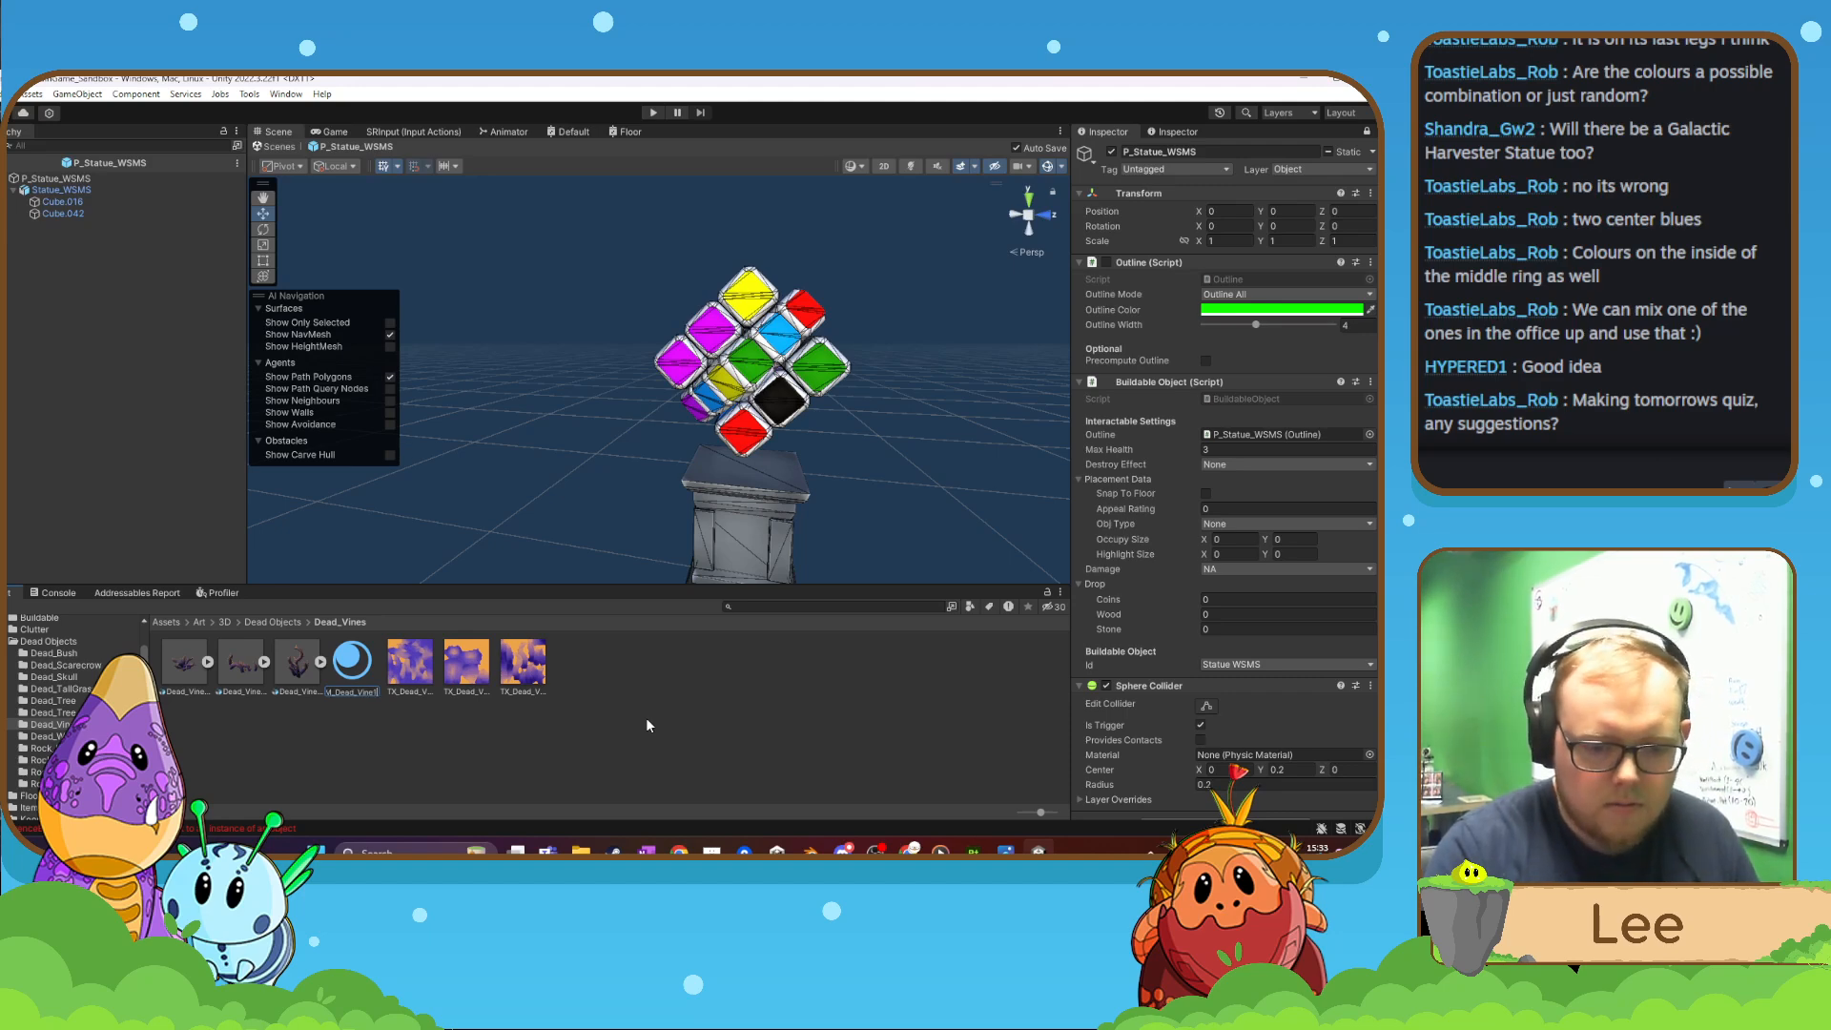
key("Return")
- Duplicate the M_Dead_Vine1 material and rename the copy as M_Dead_Vine2
right_click(645, 717)
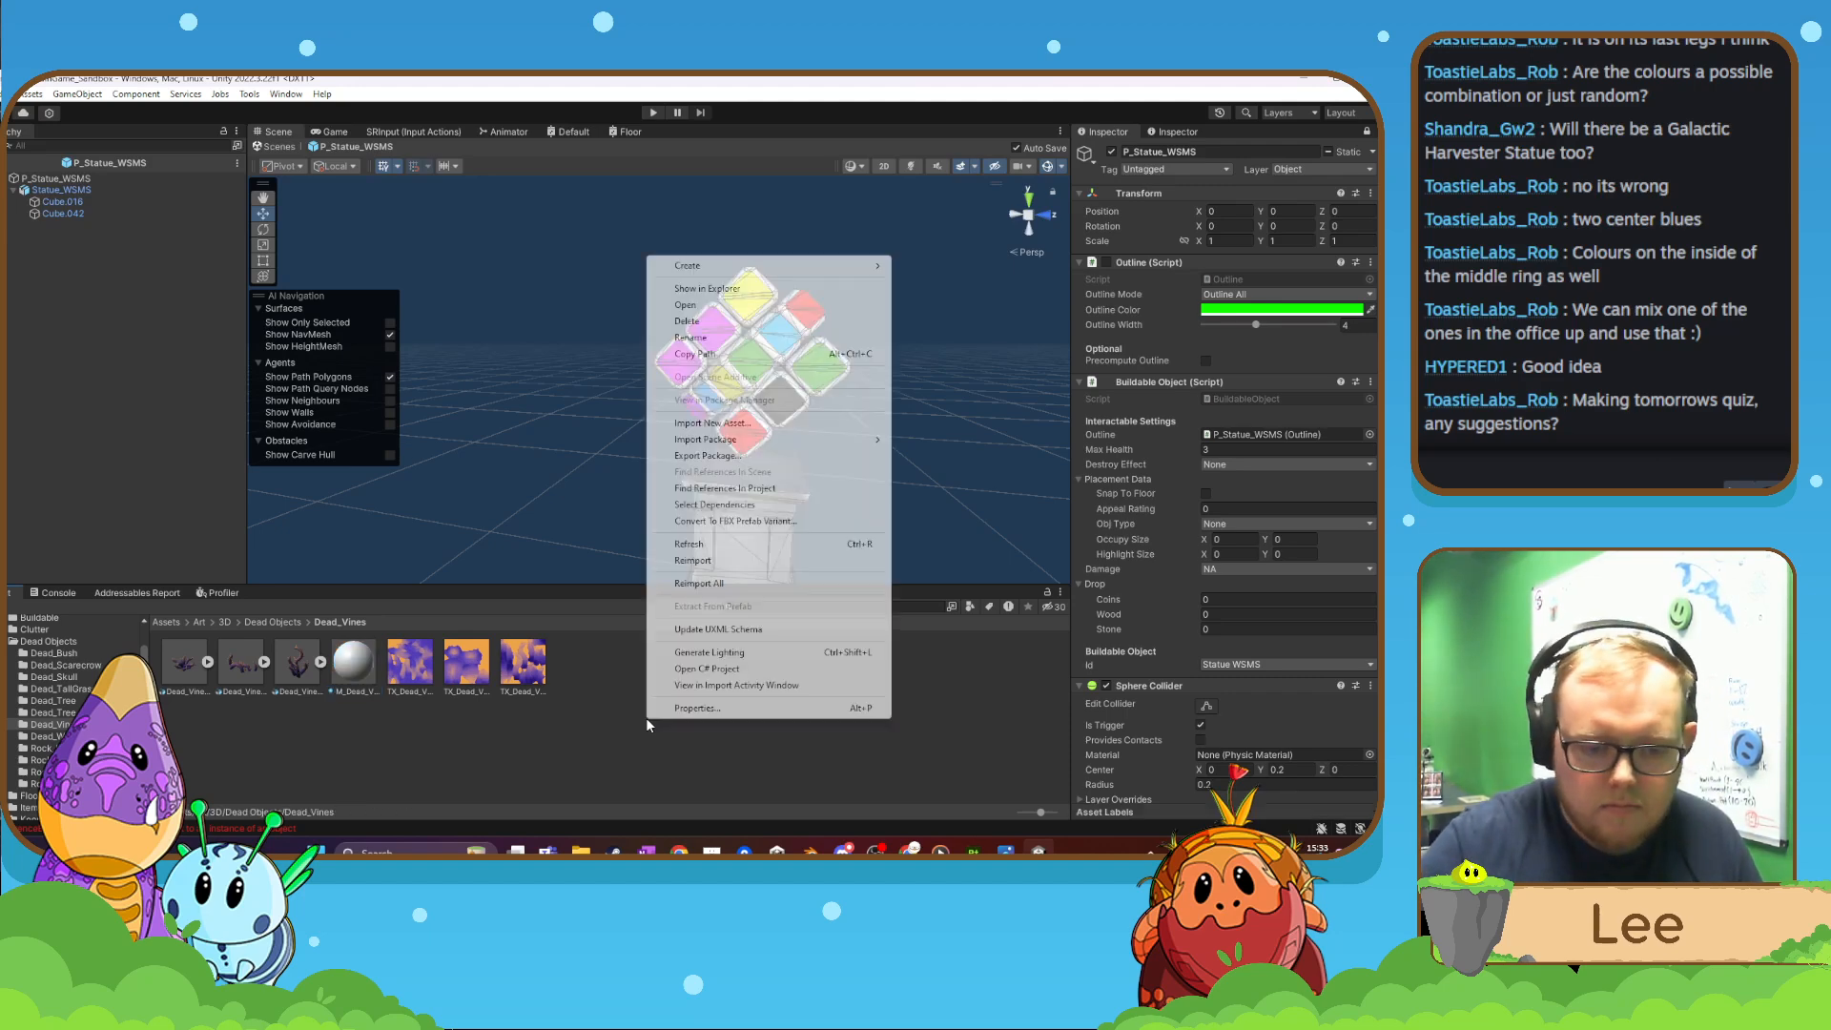
left_click(545, 757)
left_click(352, 669)
key("ctrl+d")
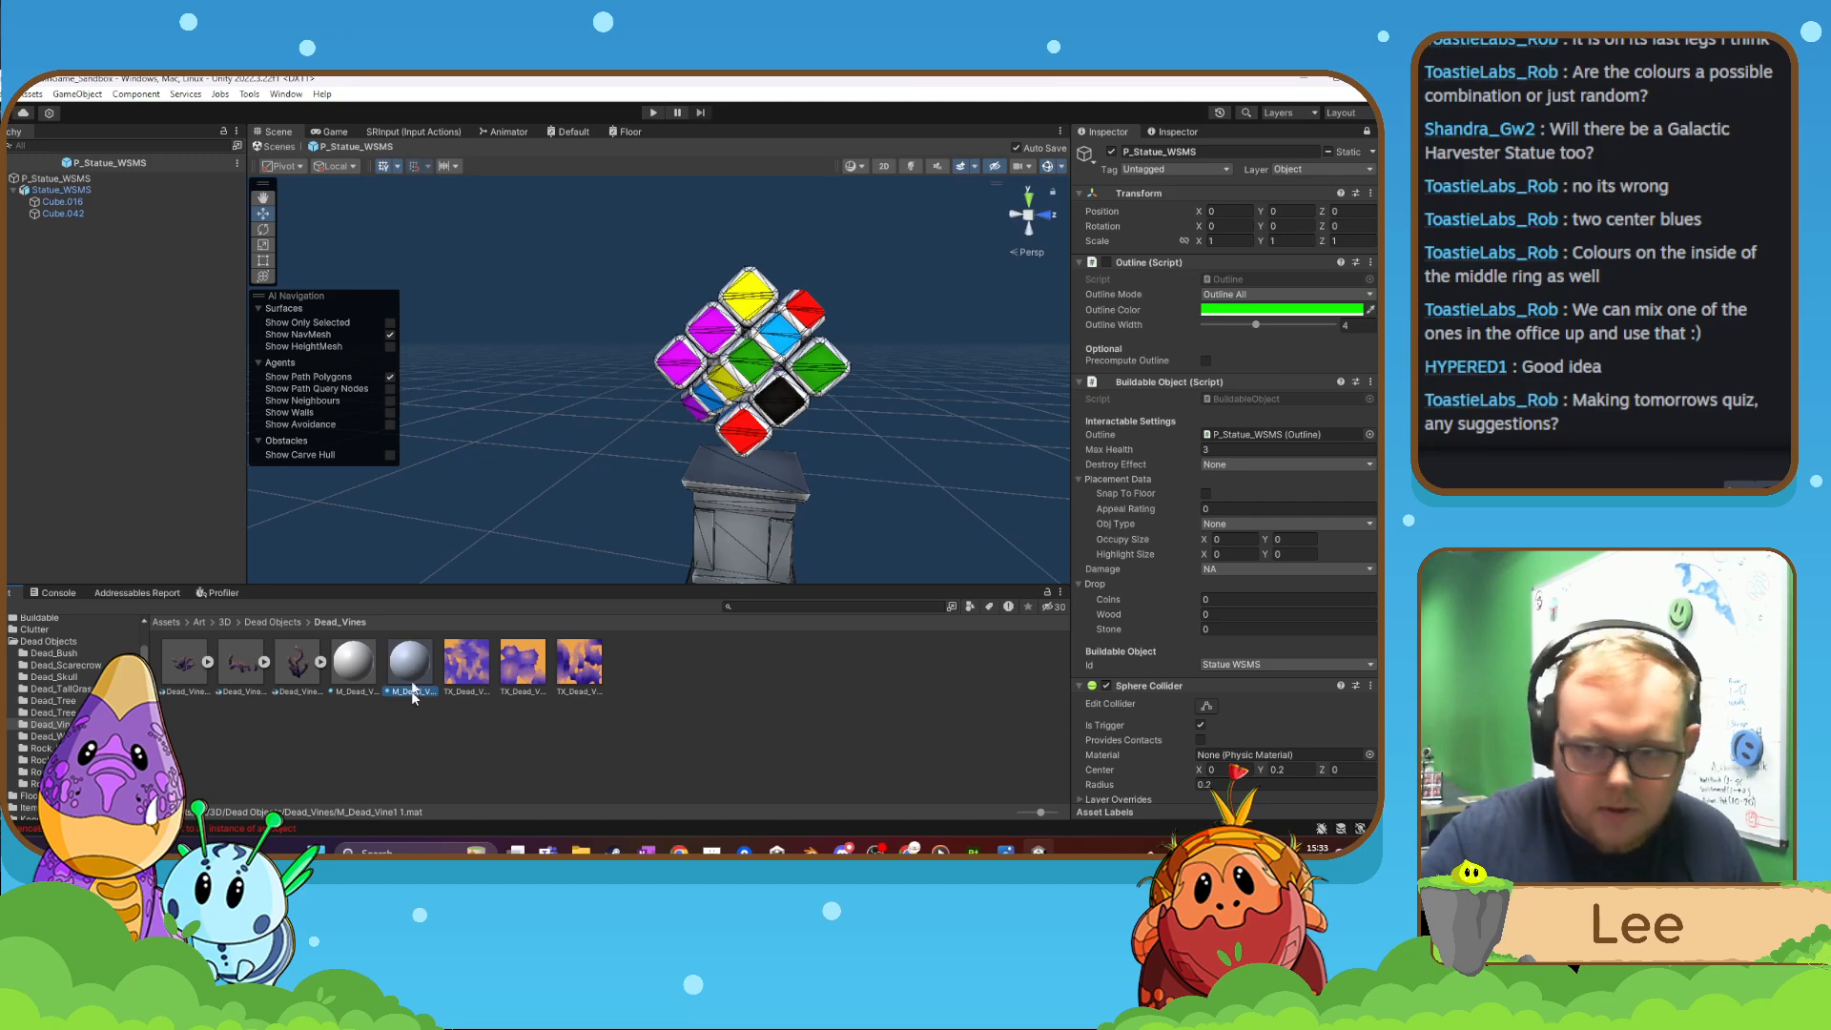
left_click(362, 689)
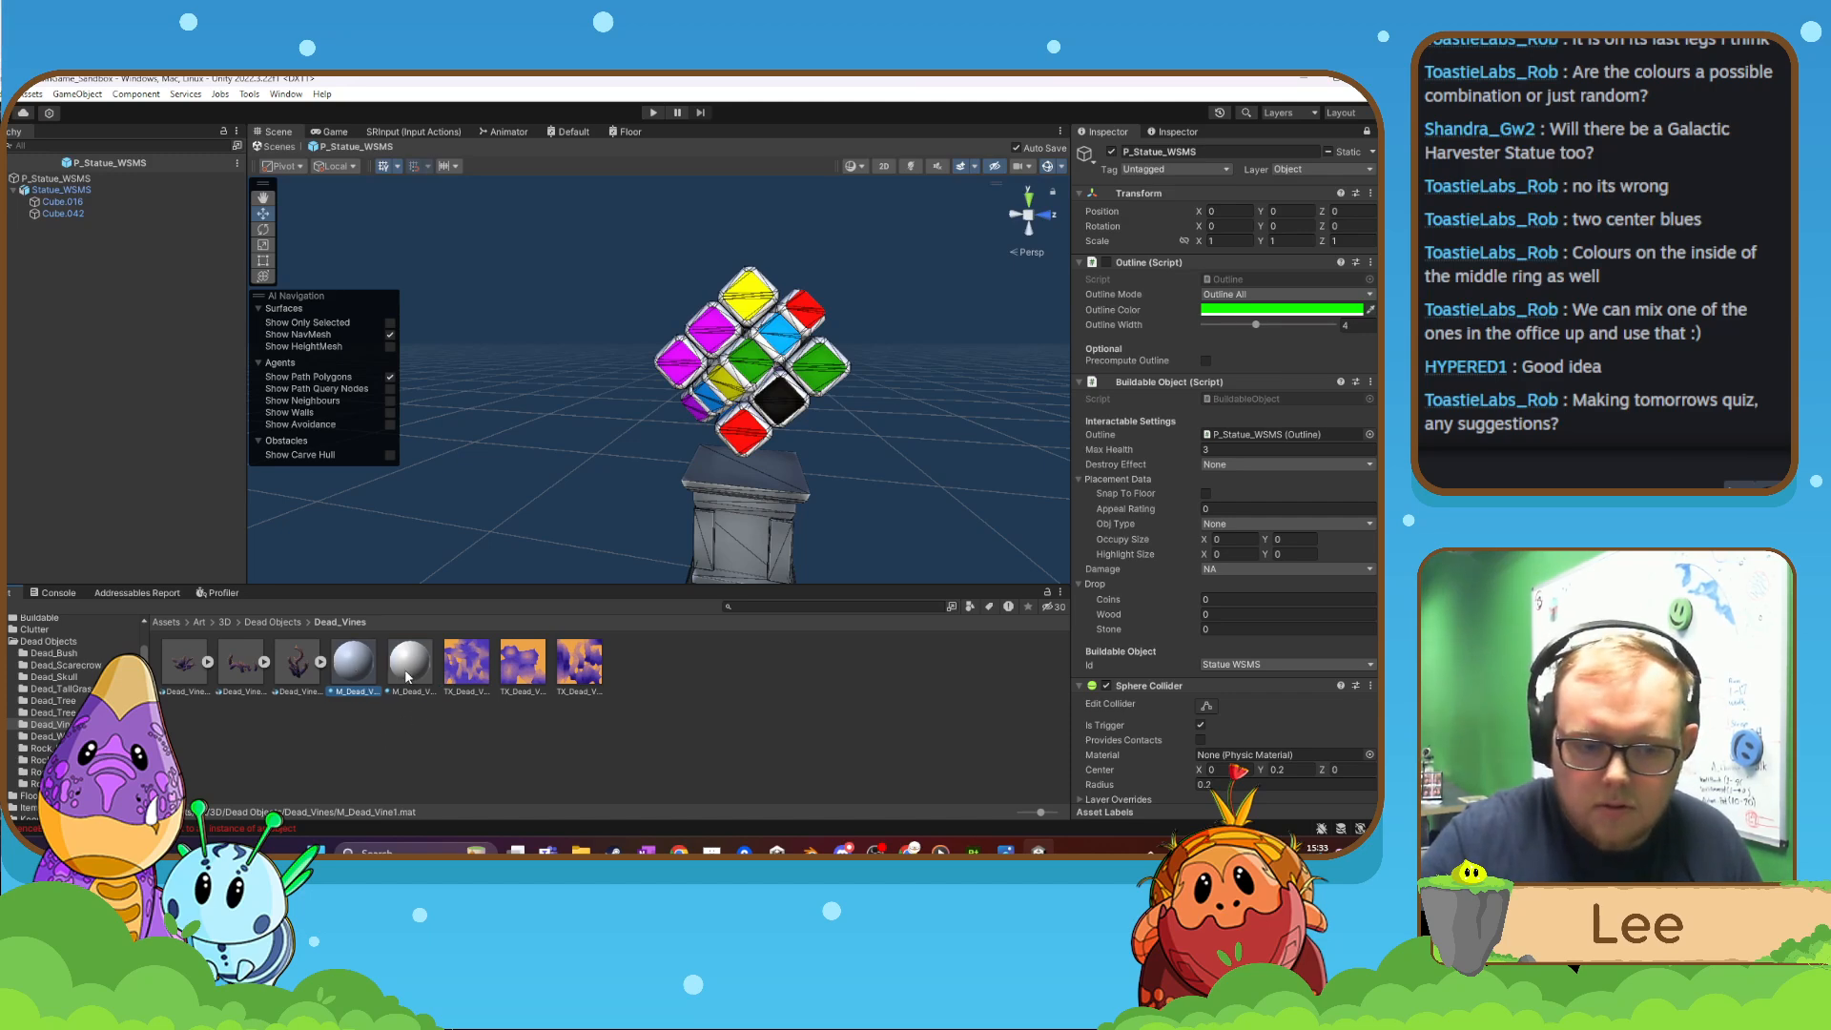
left_click(405, 671)
right_click(404, 669)
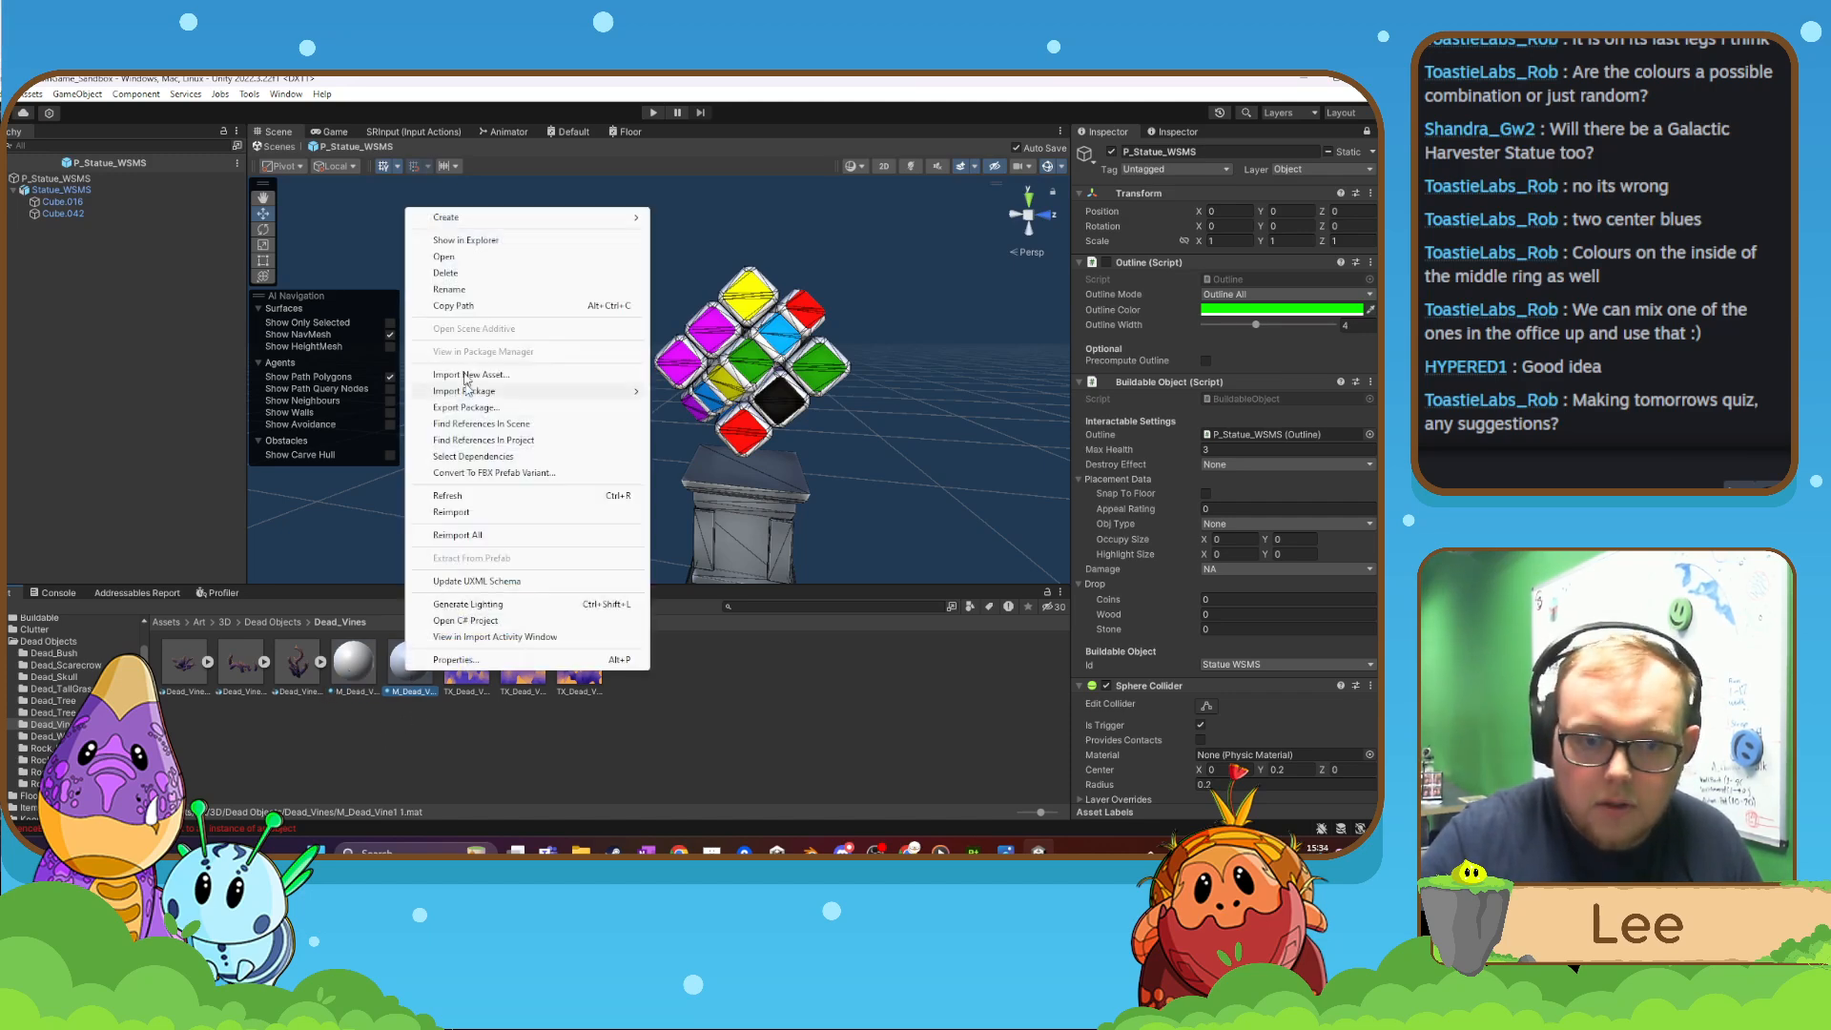
left_click(453, 289)
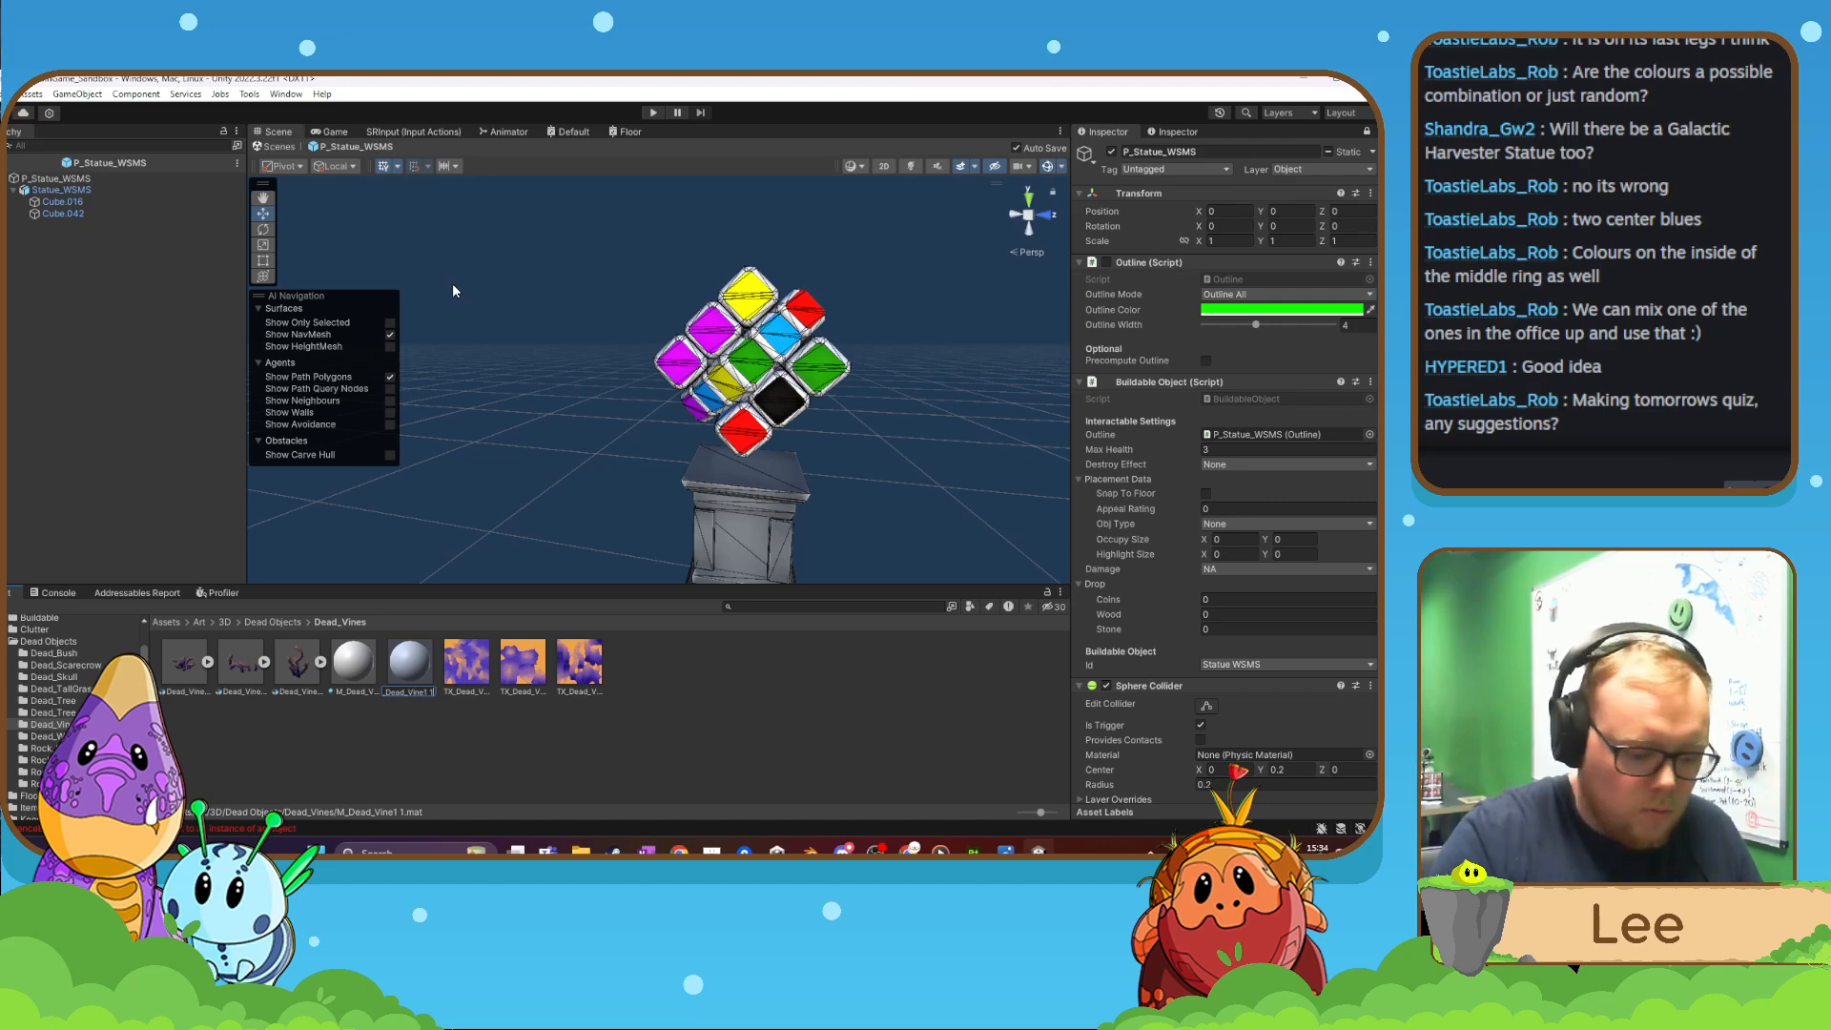
key("BackSpace")
type("2")
key("Return")
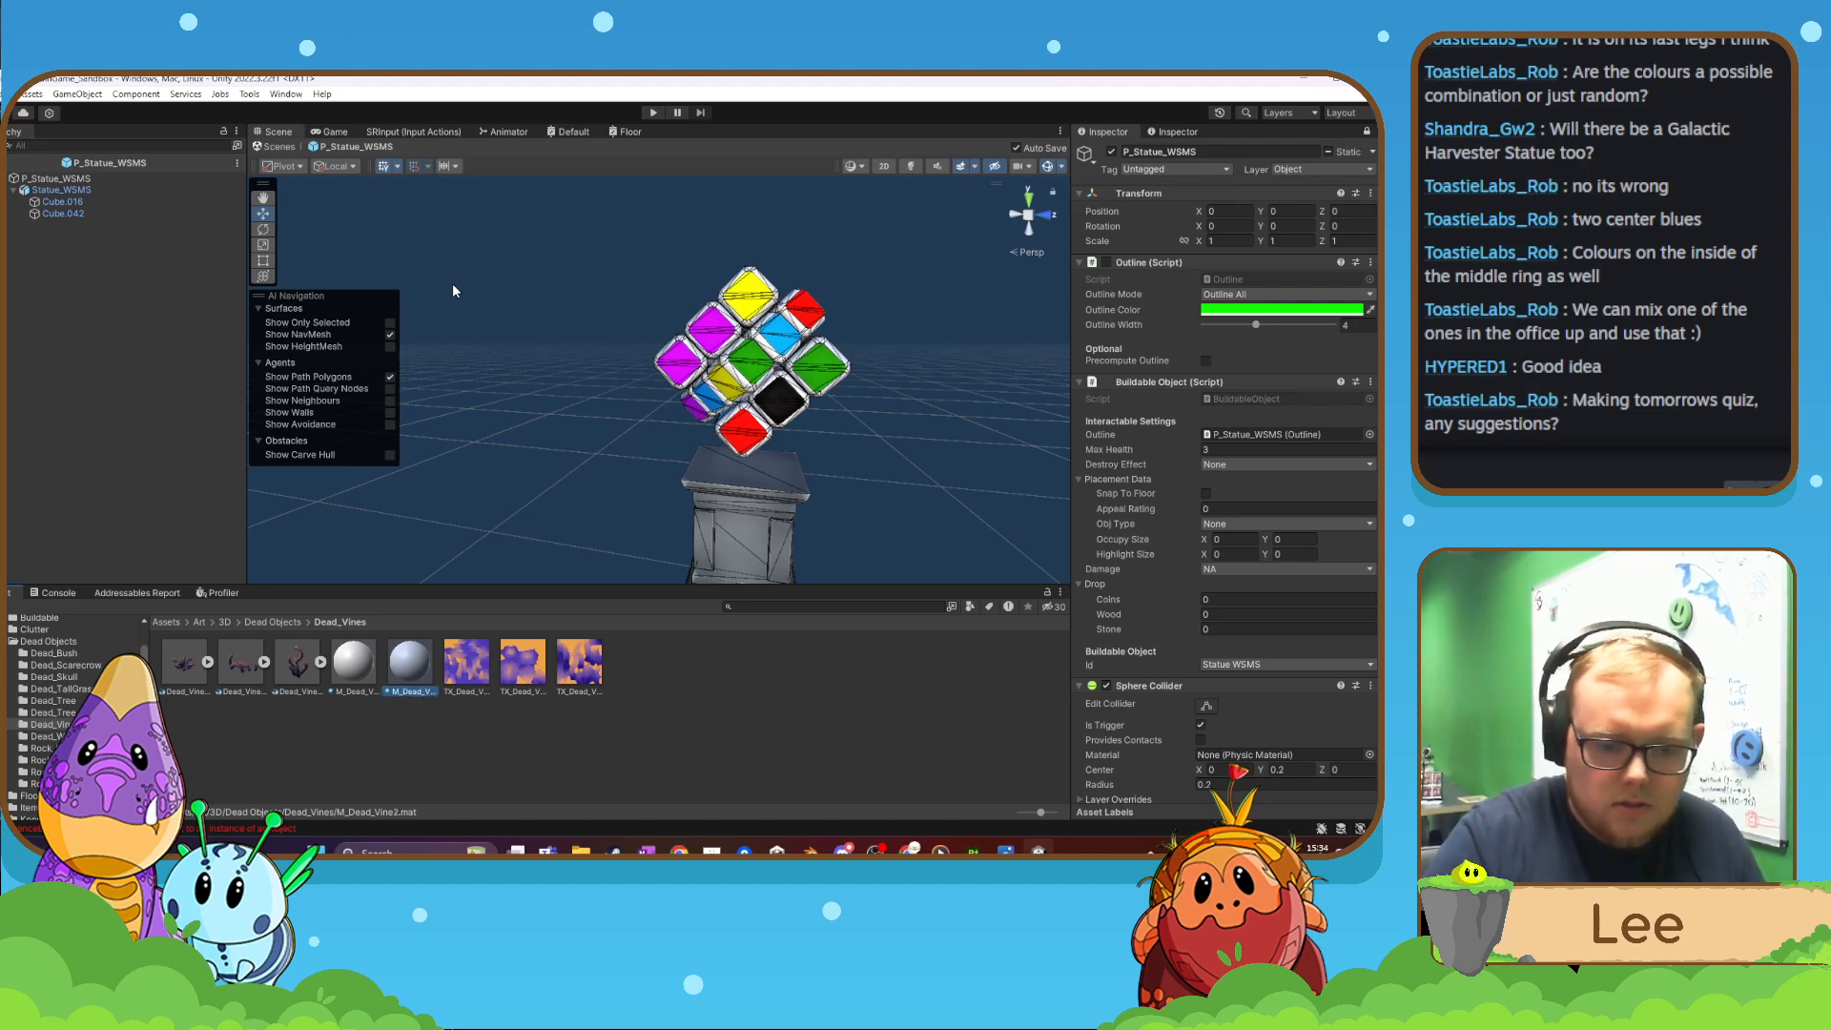
- Rename the M_Dead_Vine1 material as M_Dead_Vine_01
left_click(301, 674)
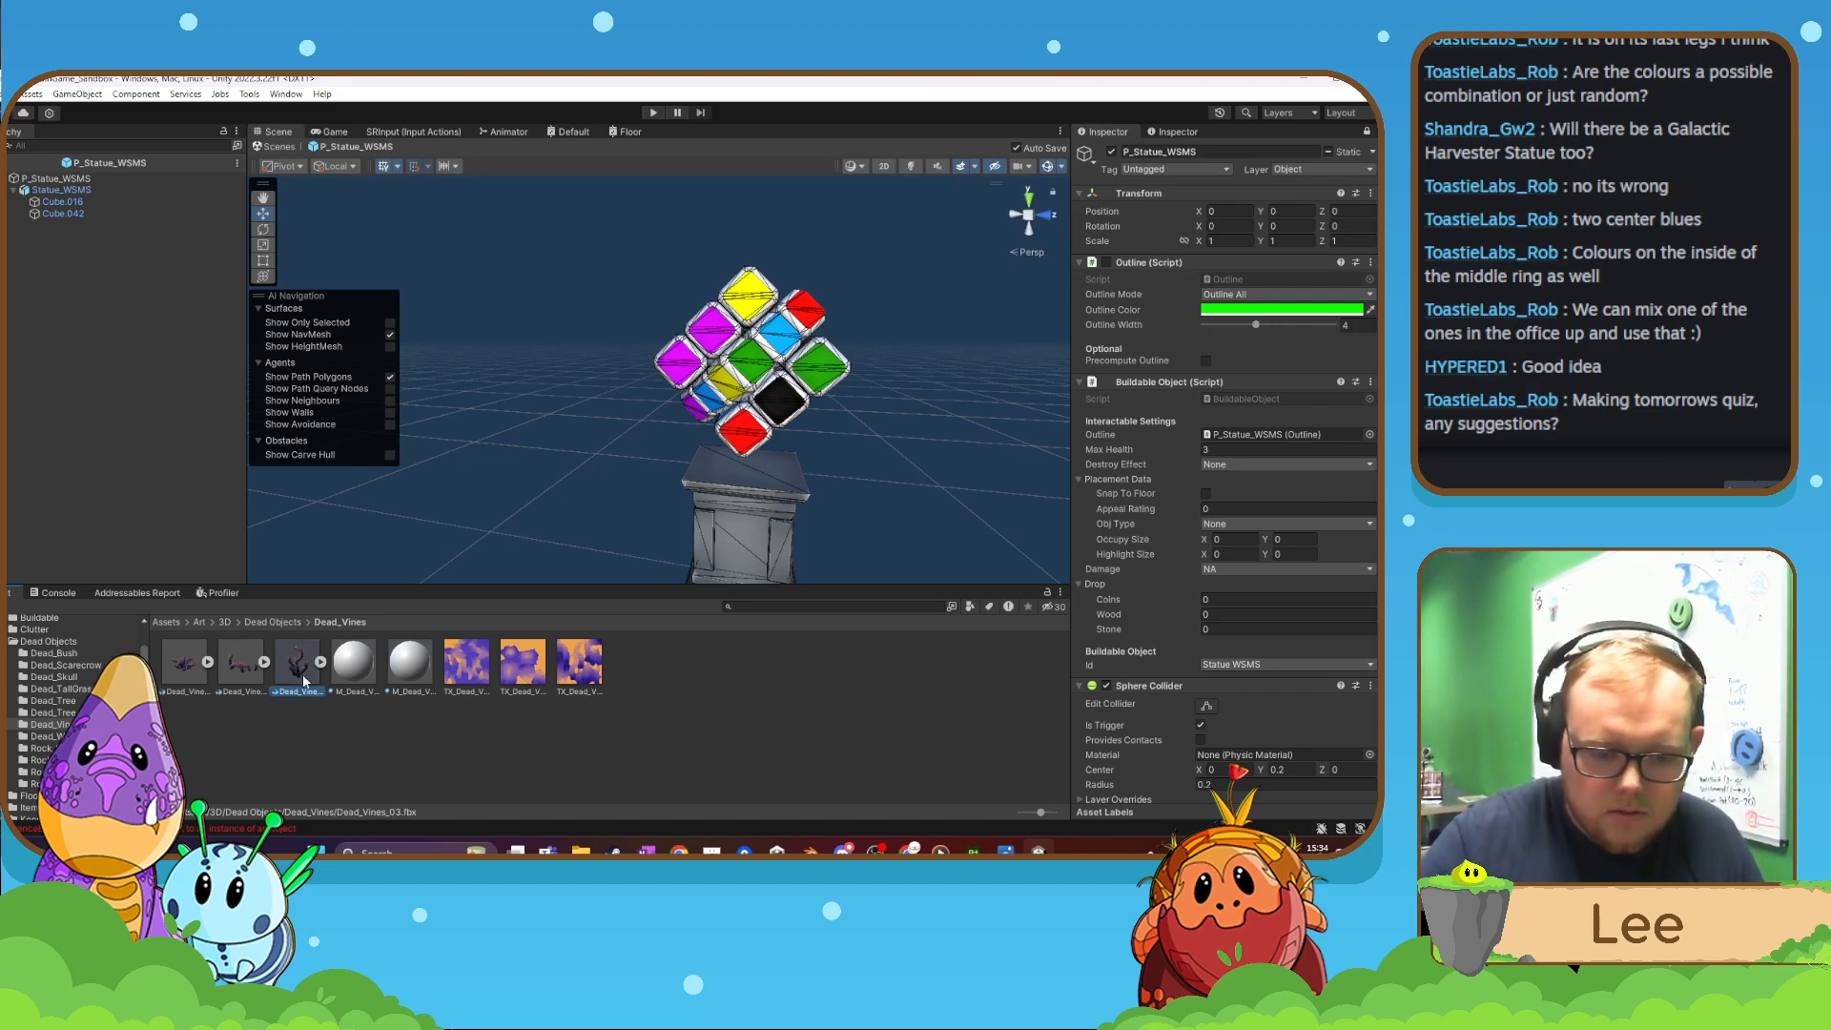
right_click(363, 668)
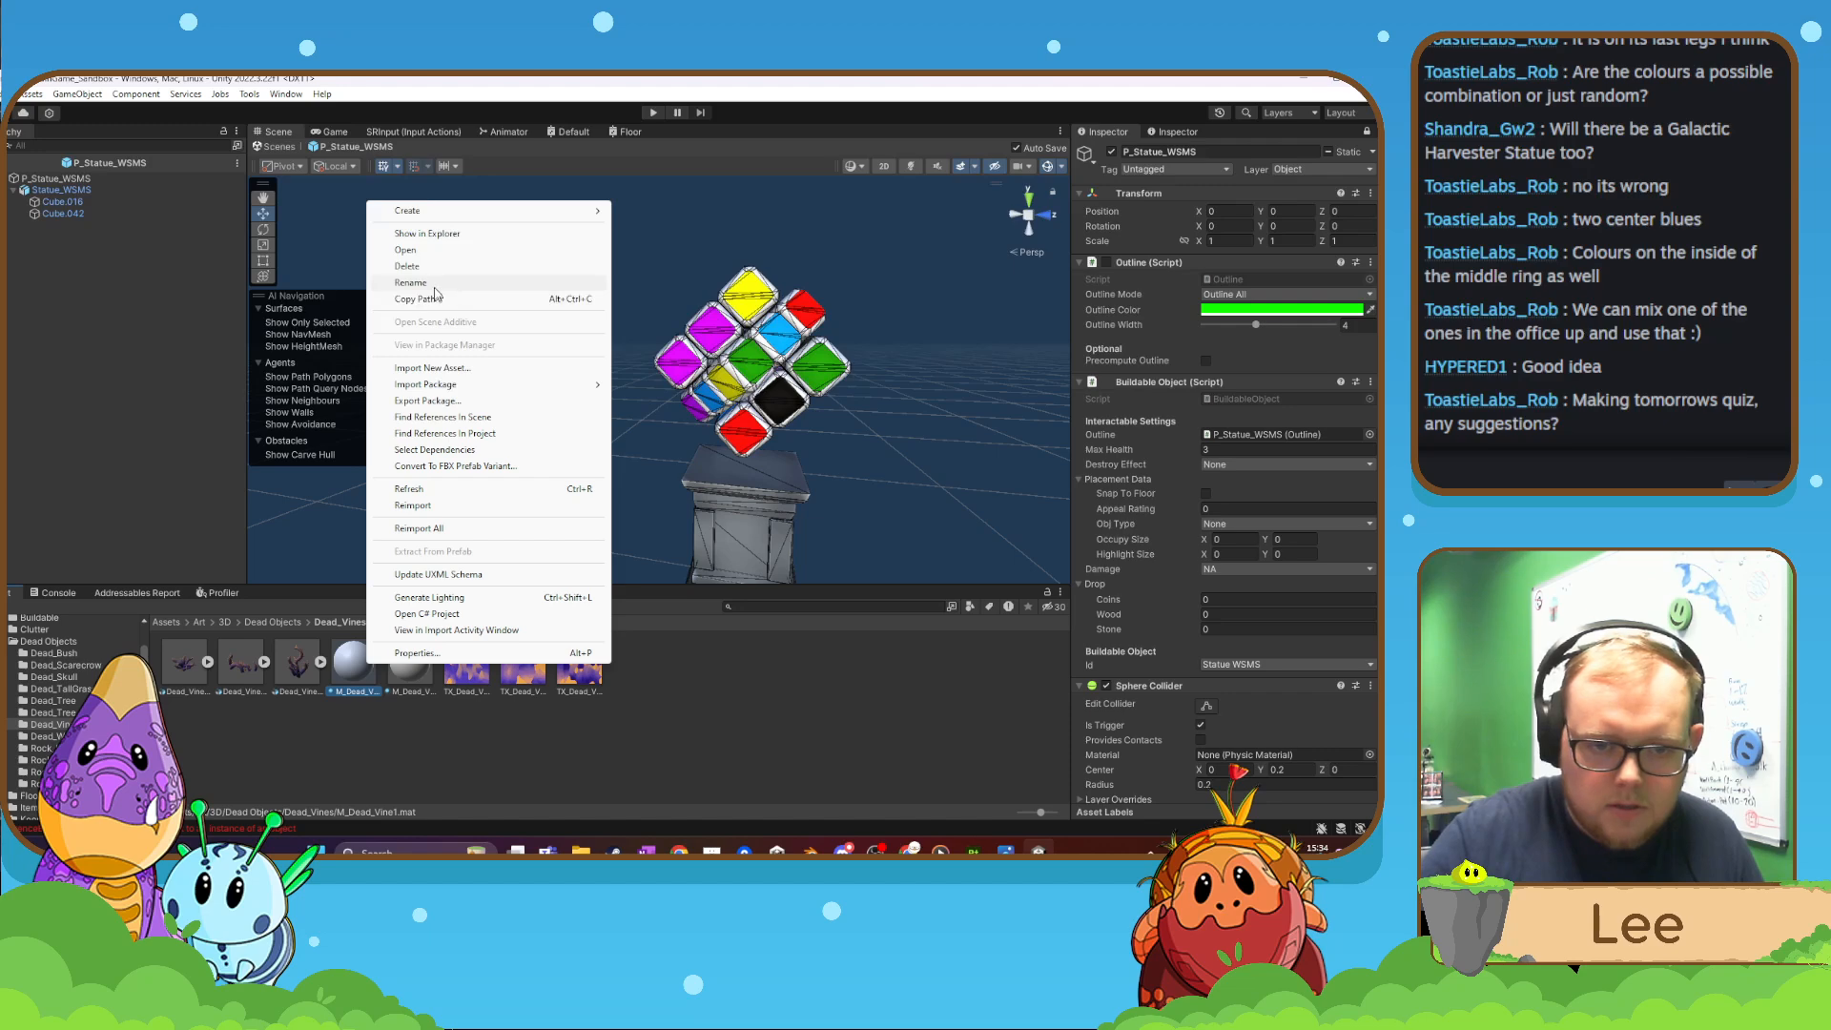
left_click(411, 283)
type("_01")
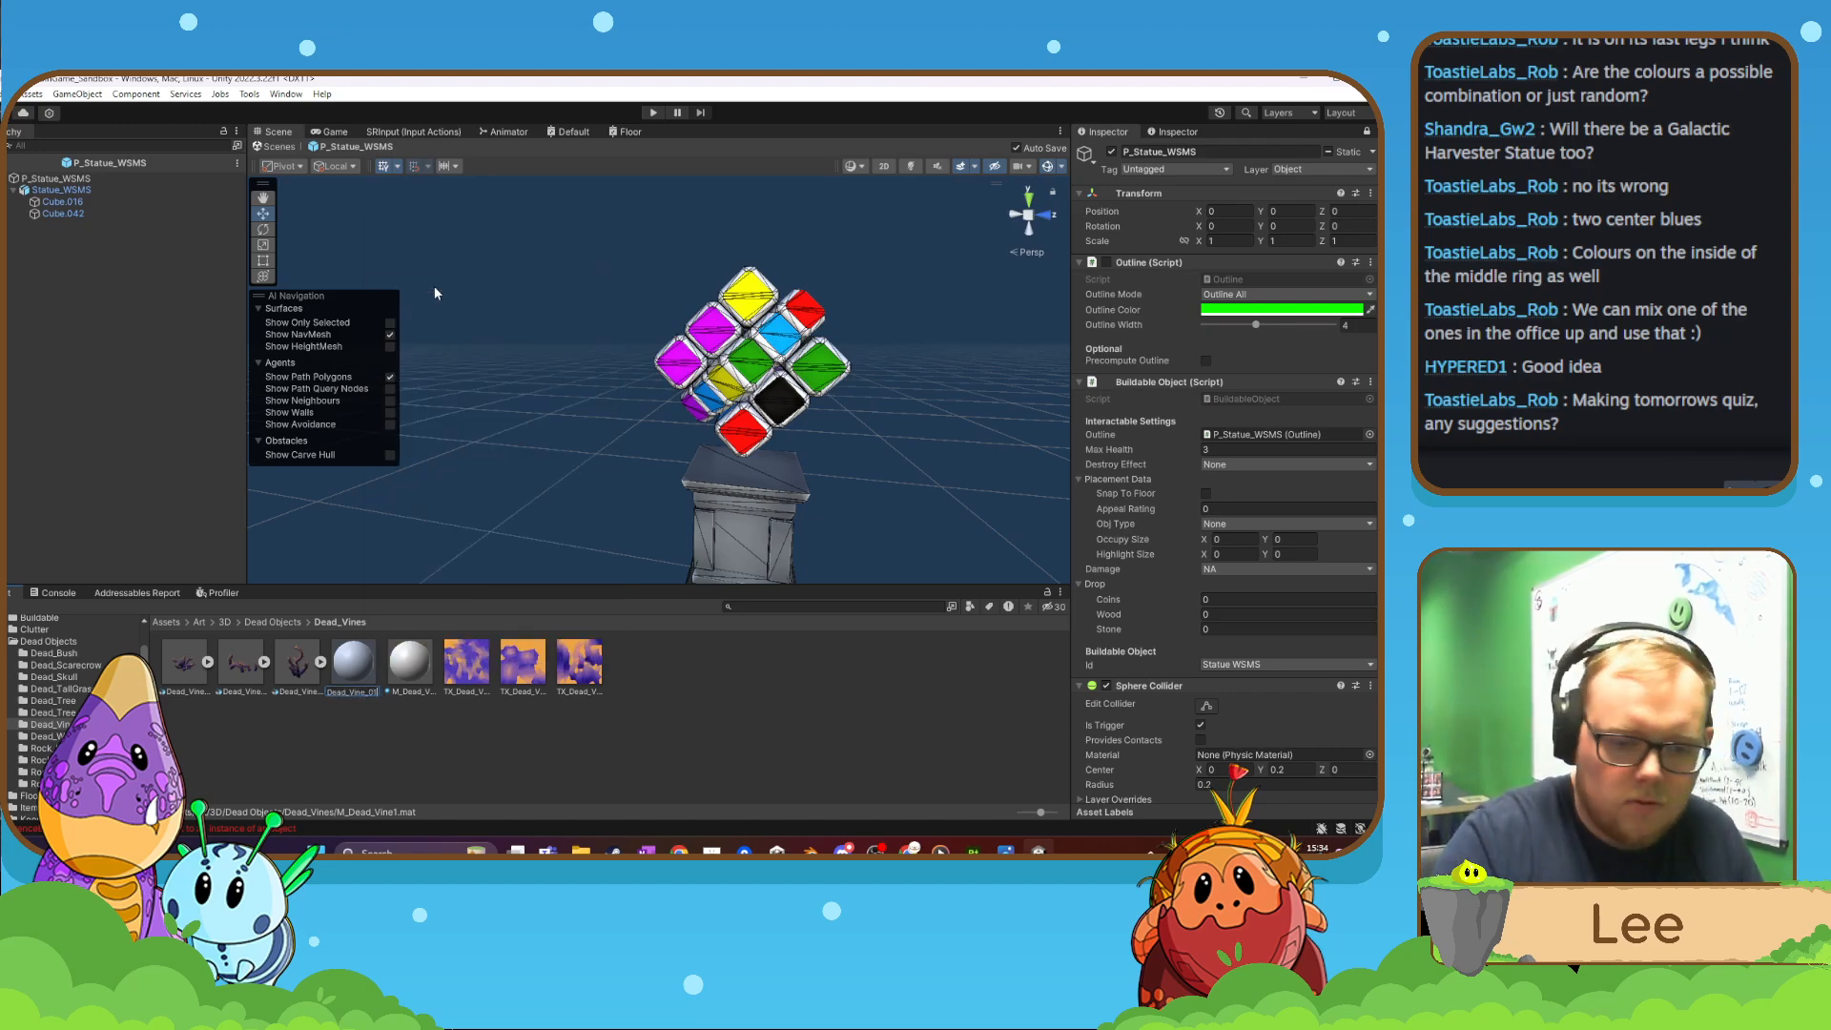
key("Return")
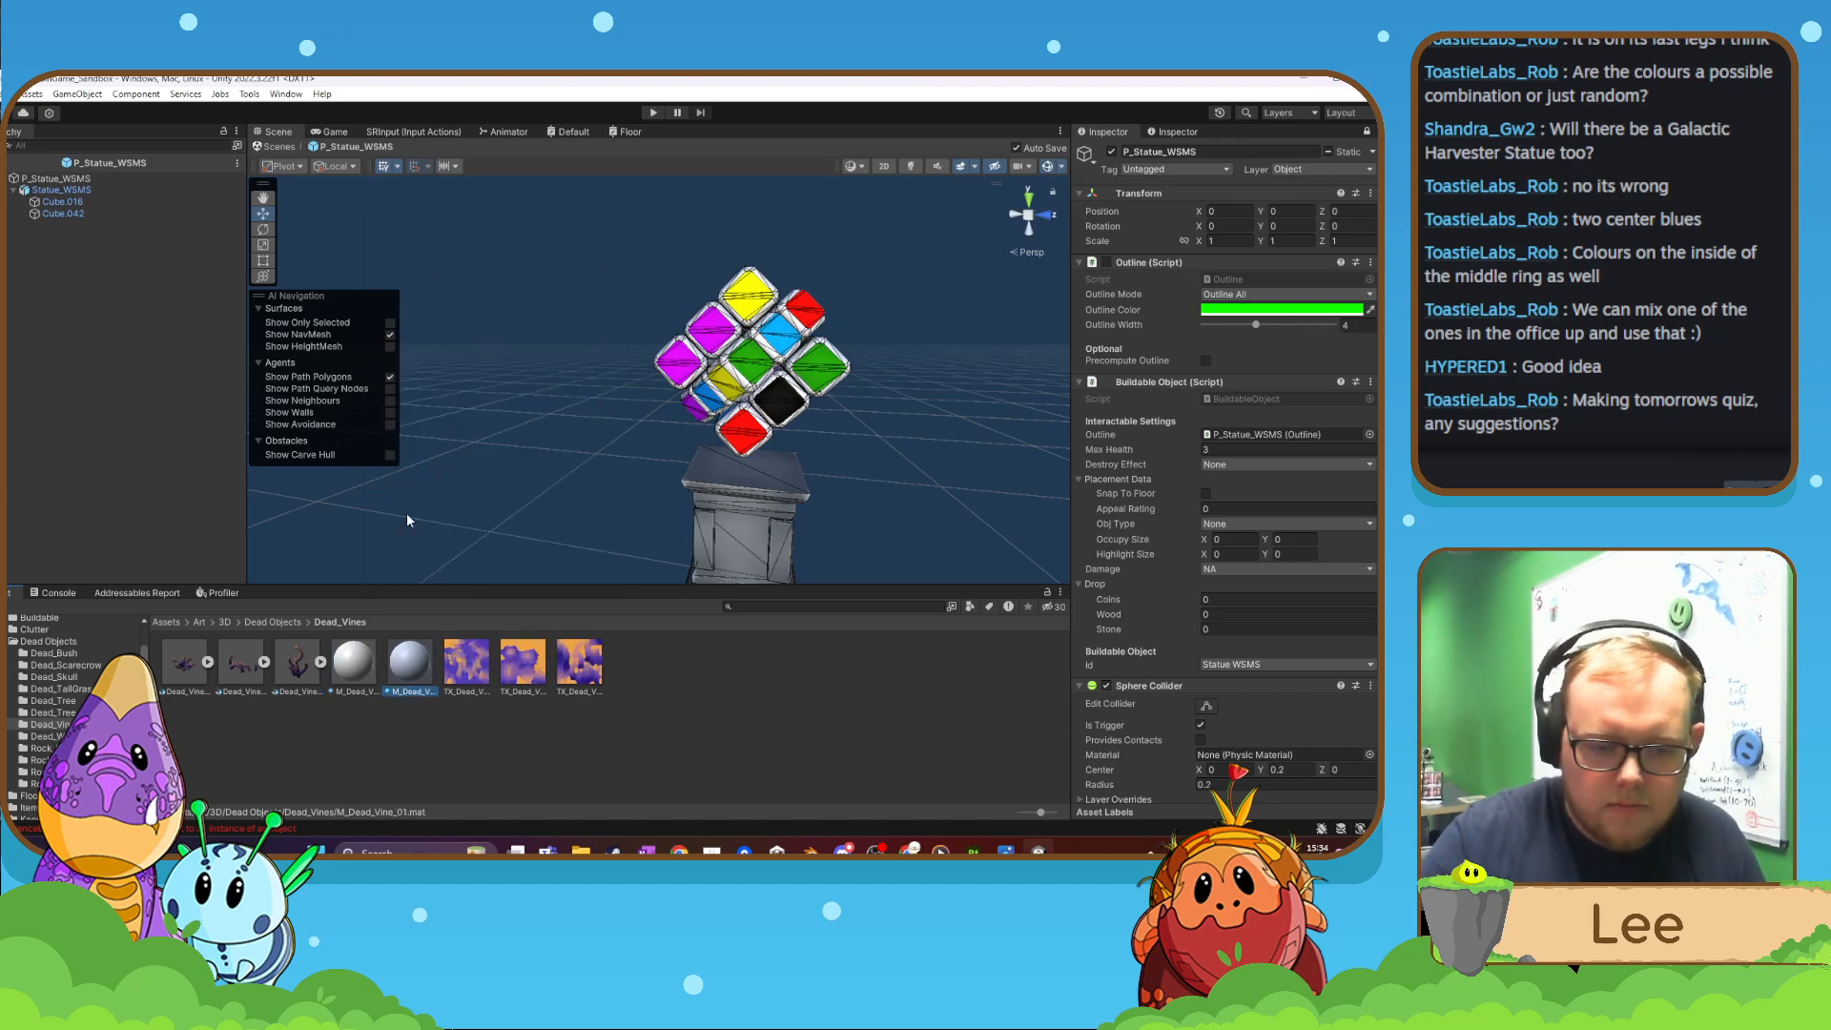
- Rename the M_Dead_Vine2 material as M_Dead_Vine_02
right_click(368, 649)
left_click(422, 272)
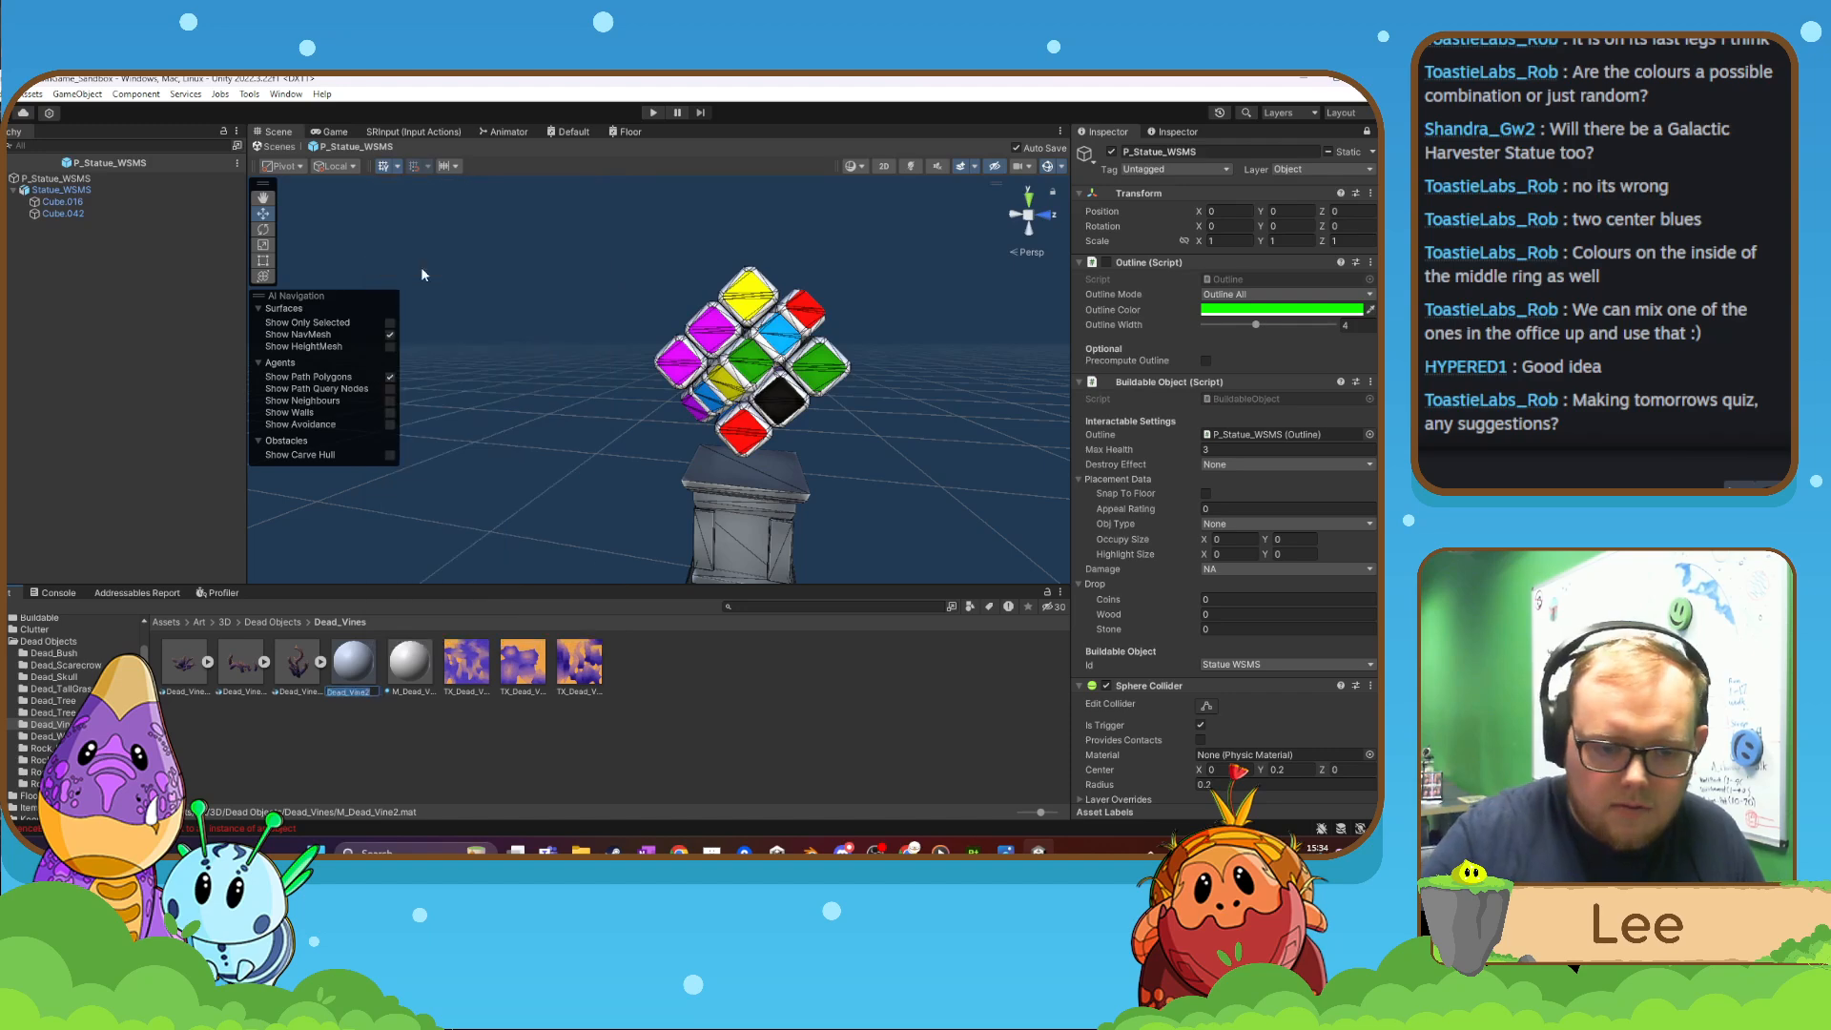
key("Right")
key("BackSpace")
type("_0")
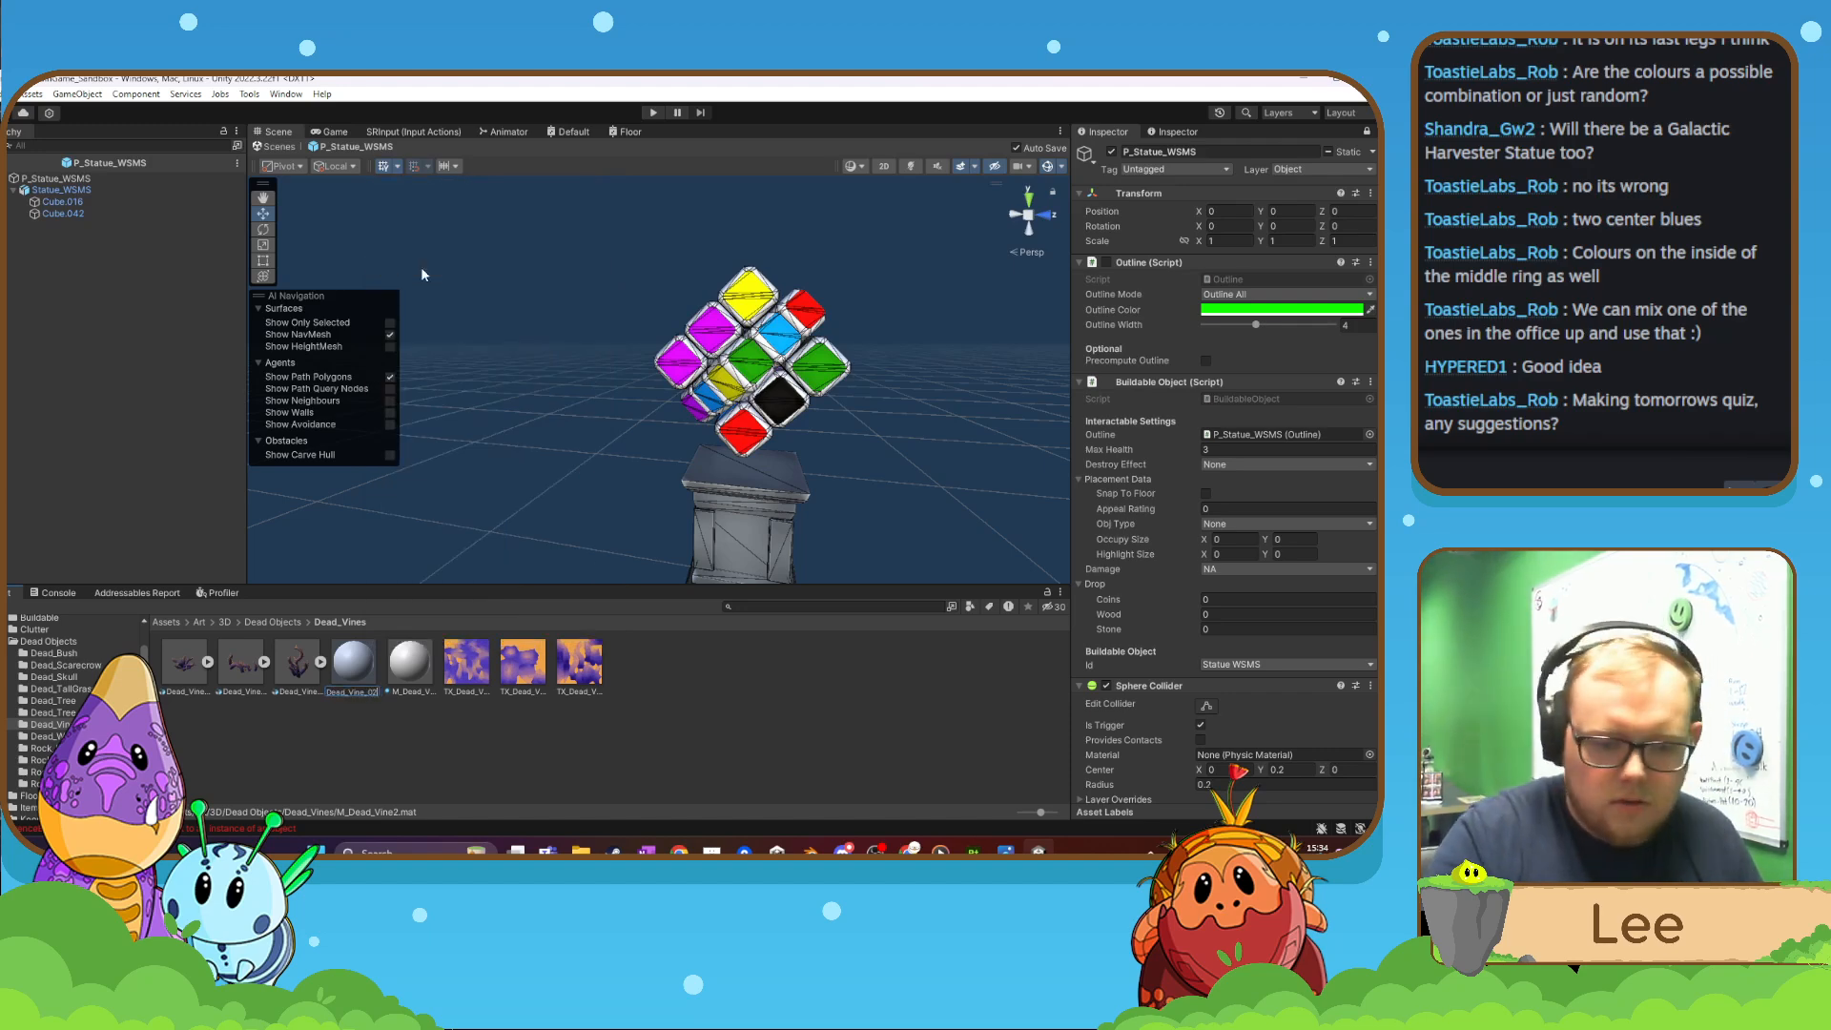
type("2")
key("Return")
- Duplicate the M_Dead_Vine_02 material and rename the copy as M_Dead_Vine_03
left_click(417, 672)
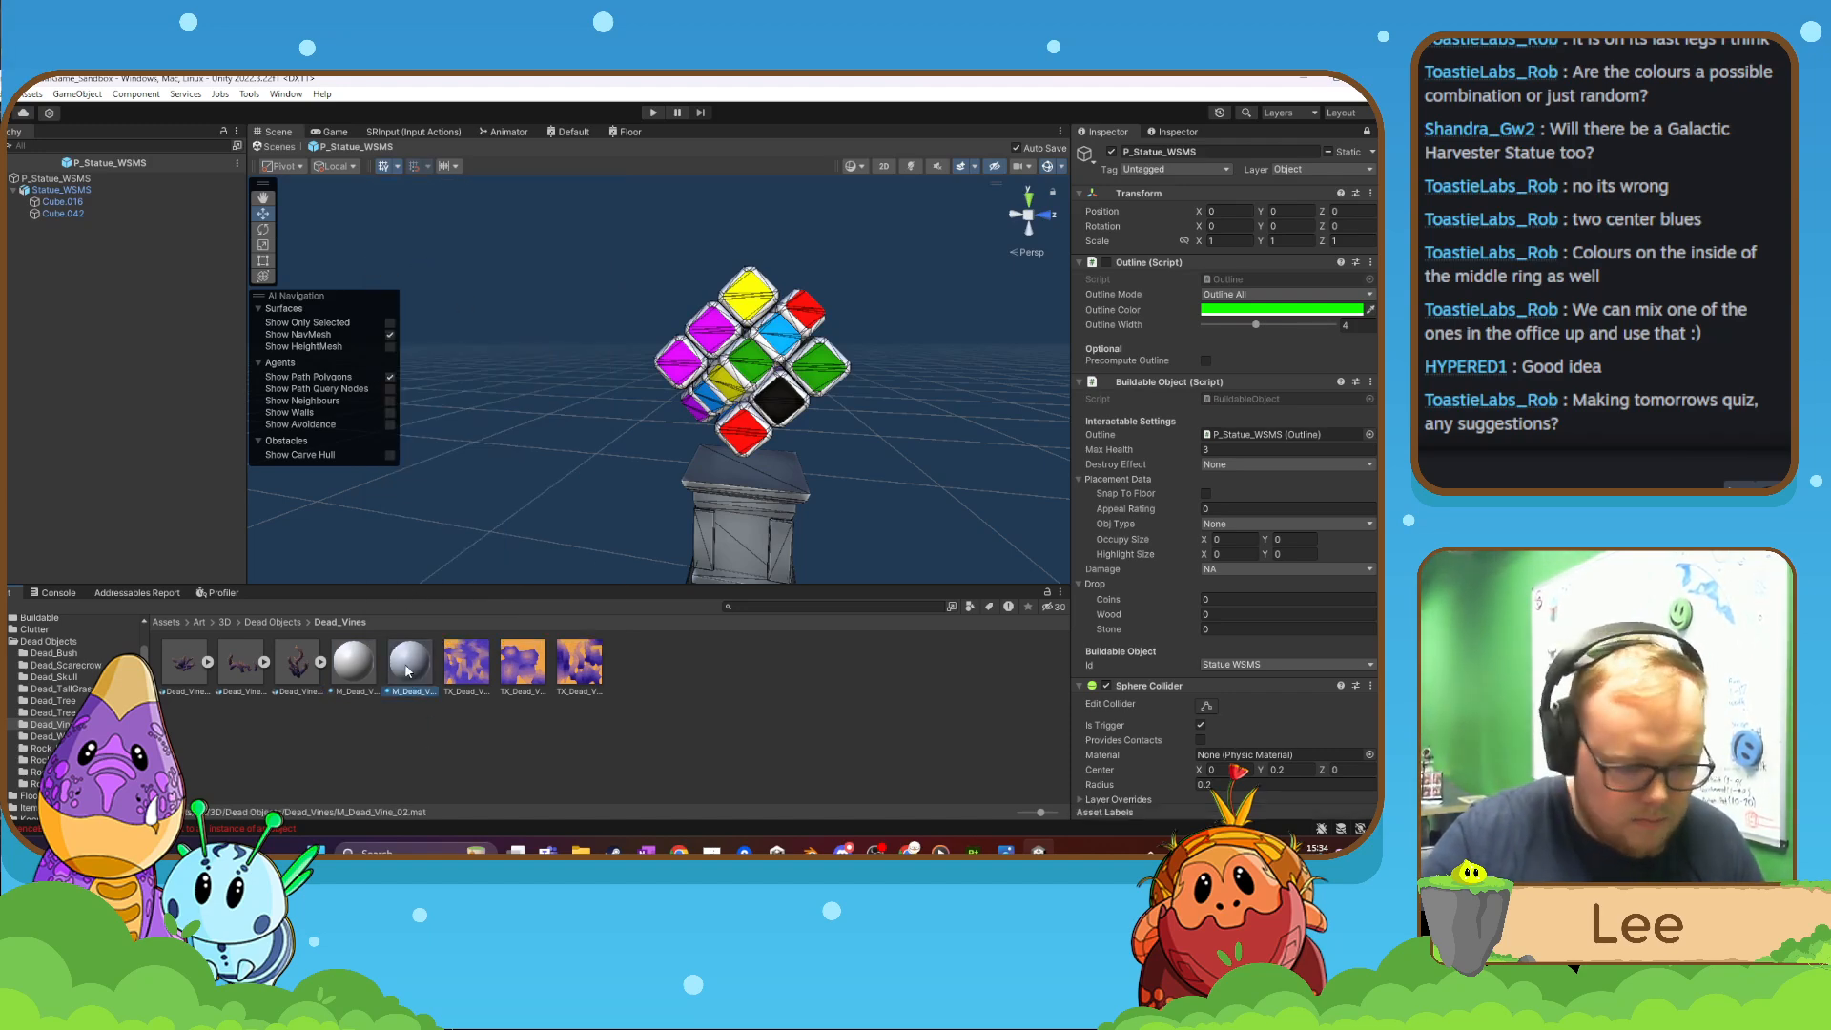
key("ctrl+d")
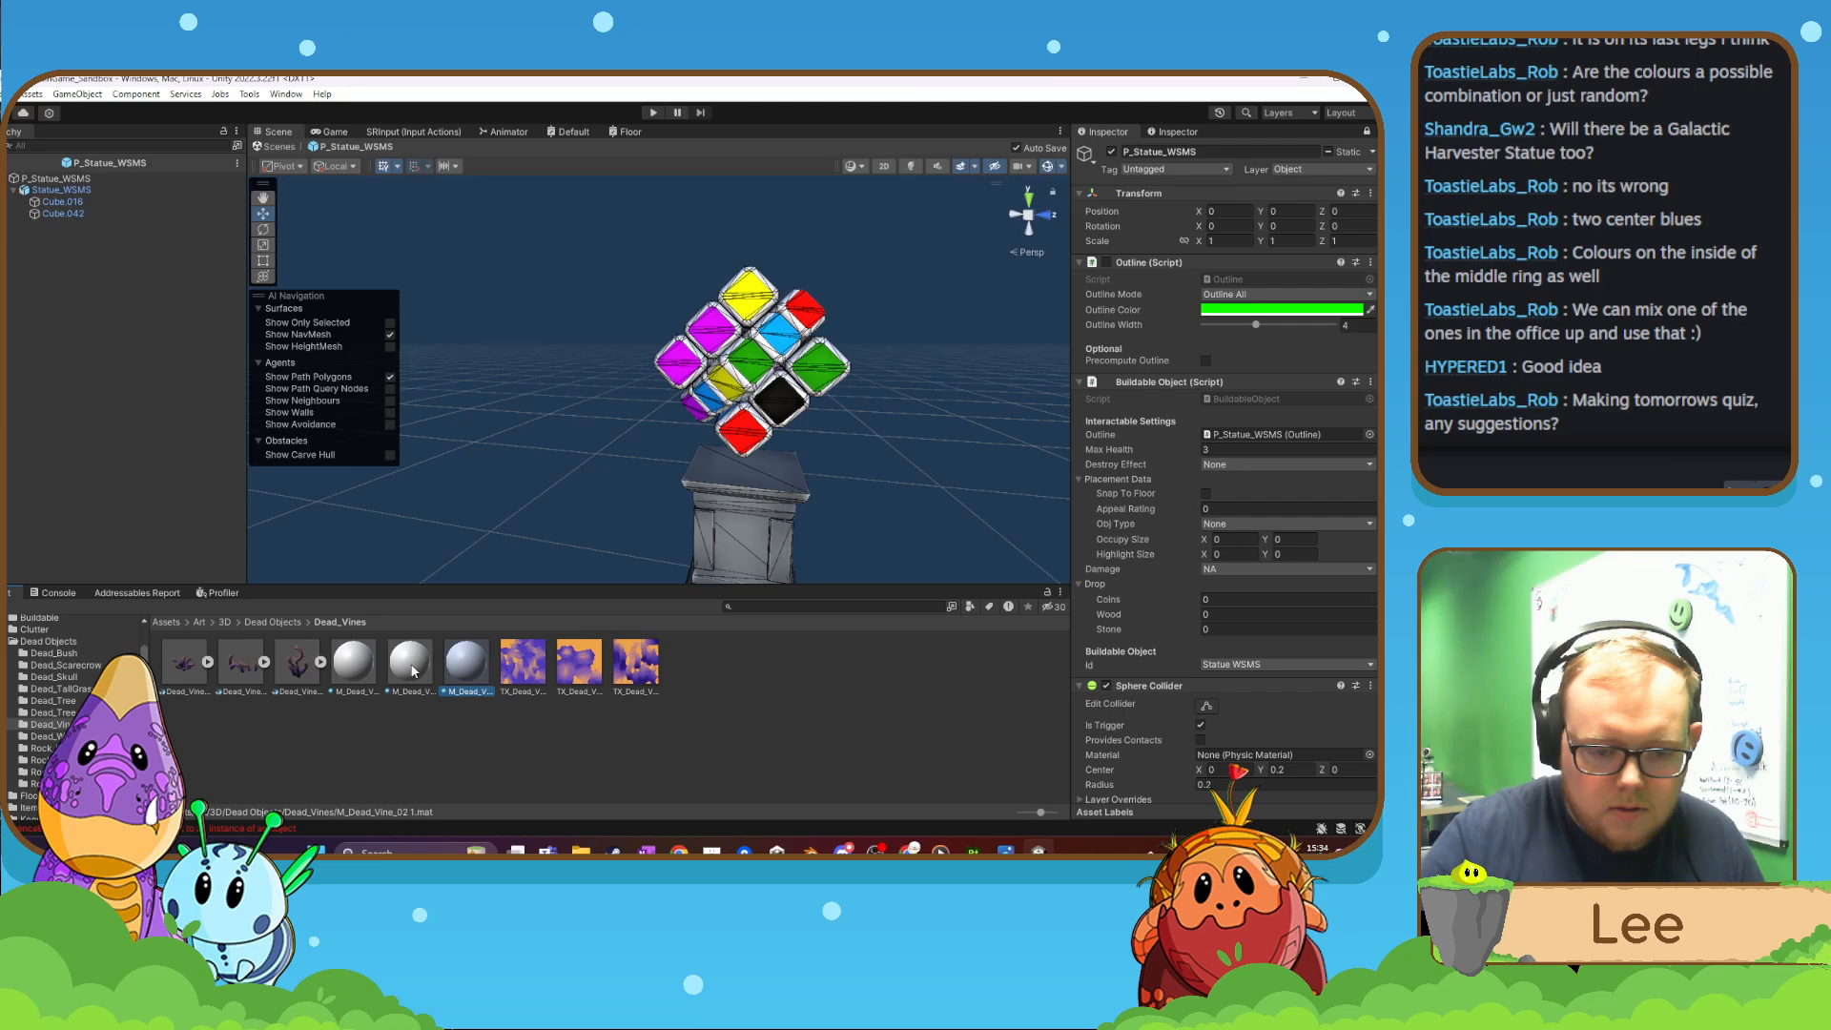
right_click(481, 673)
left_click(528, 288)
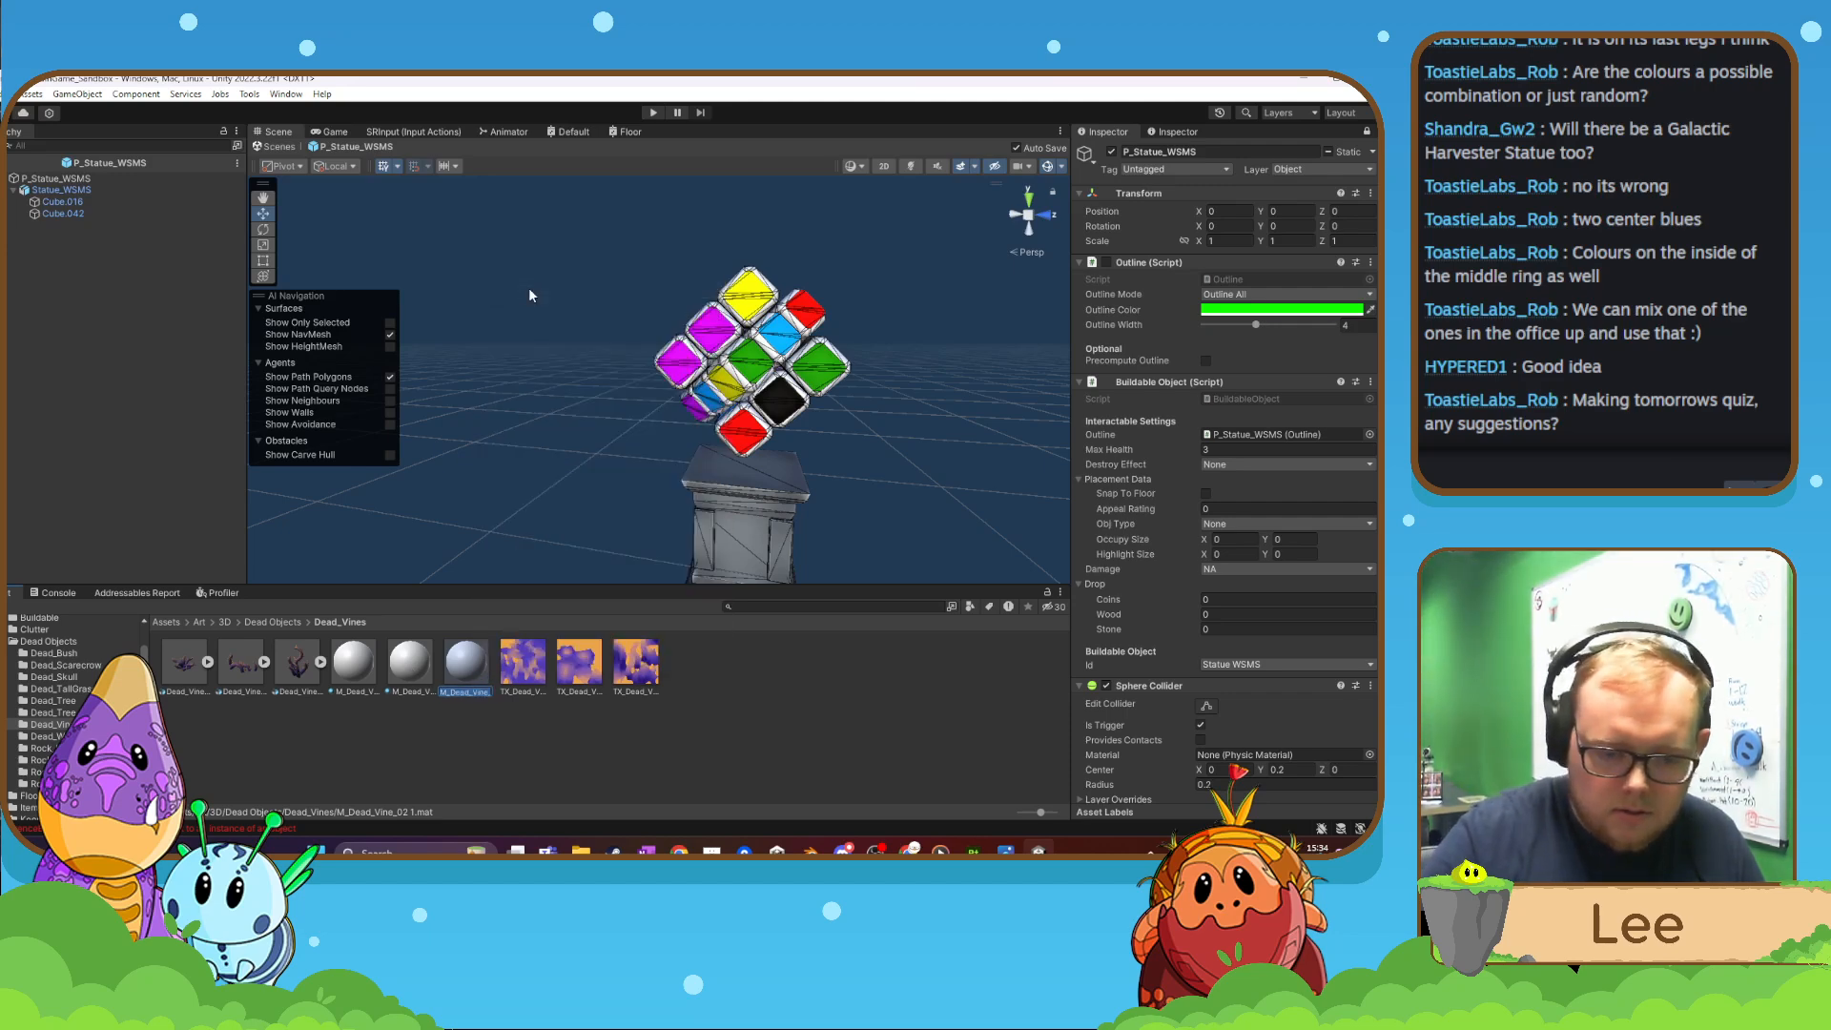
key("End")
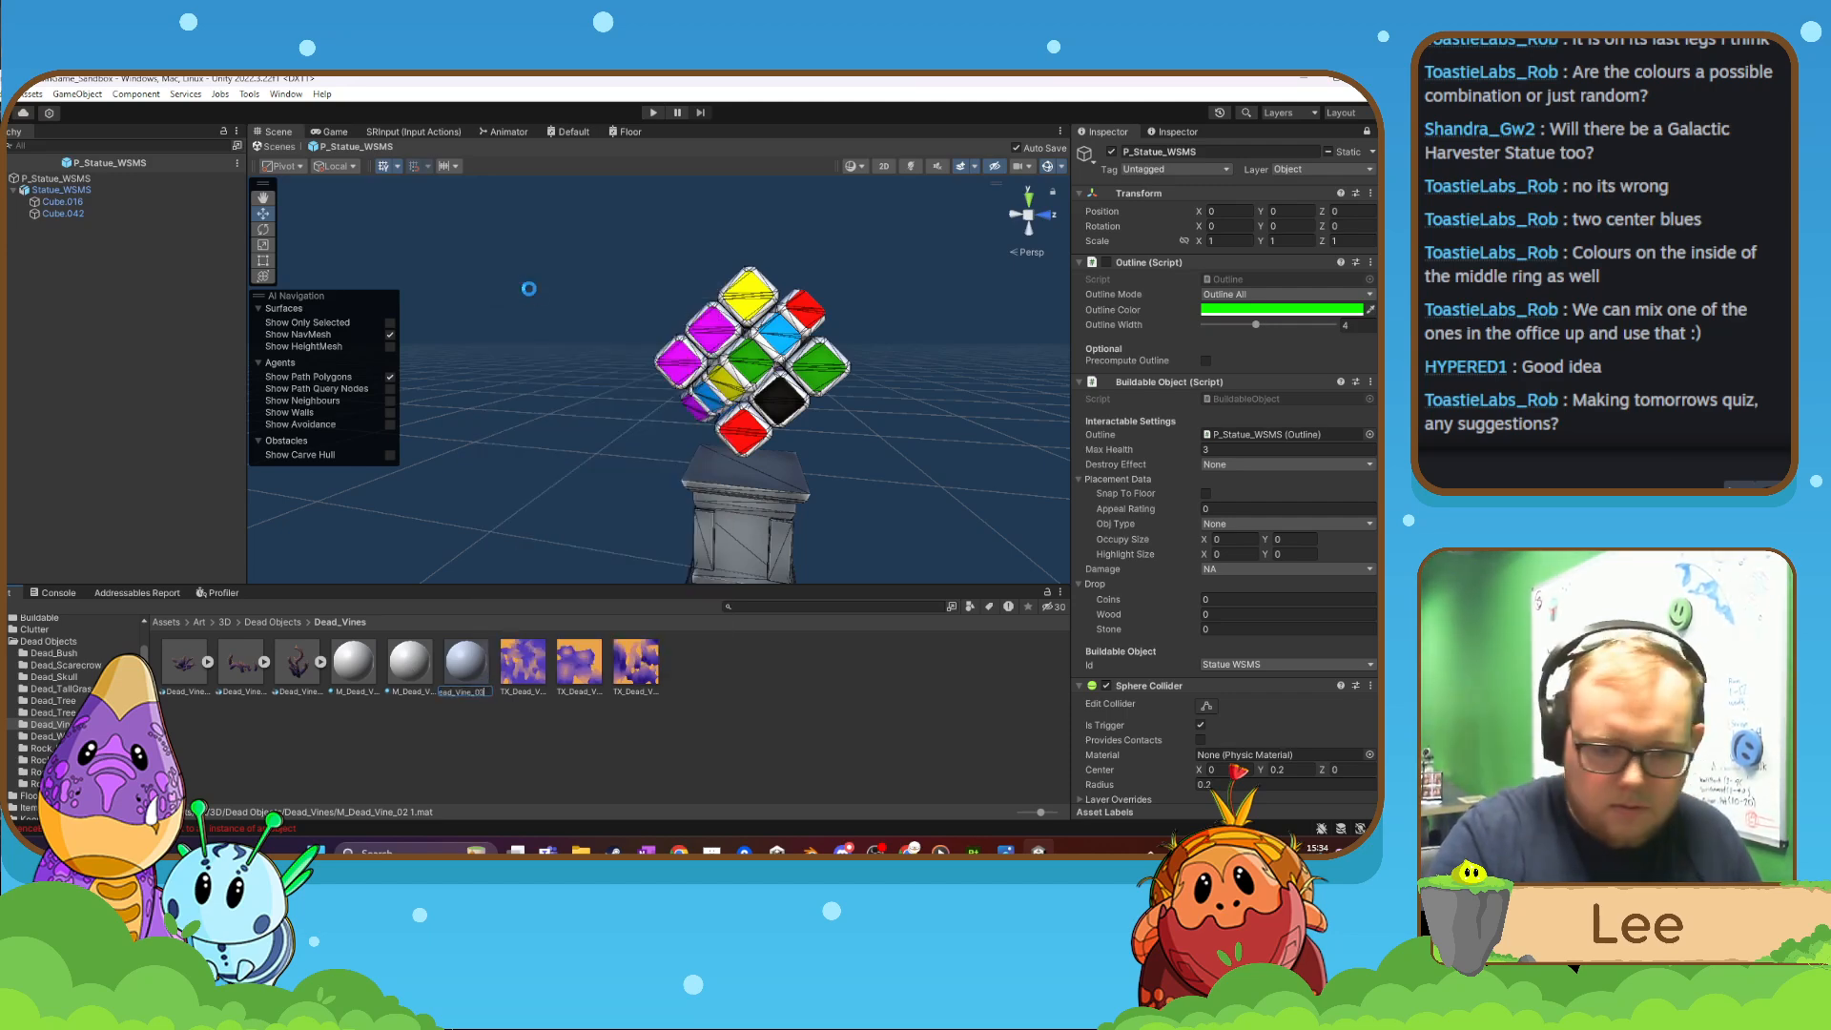
key("Return")
- Enable Read/Write in the import settings of all three dead vine textures and apply the change
left_click(522, 664)
left_click(636, 665, "shift")
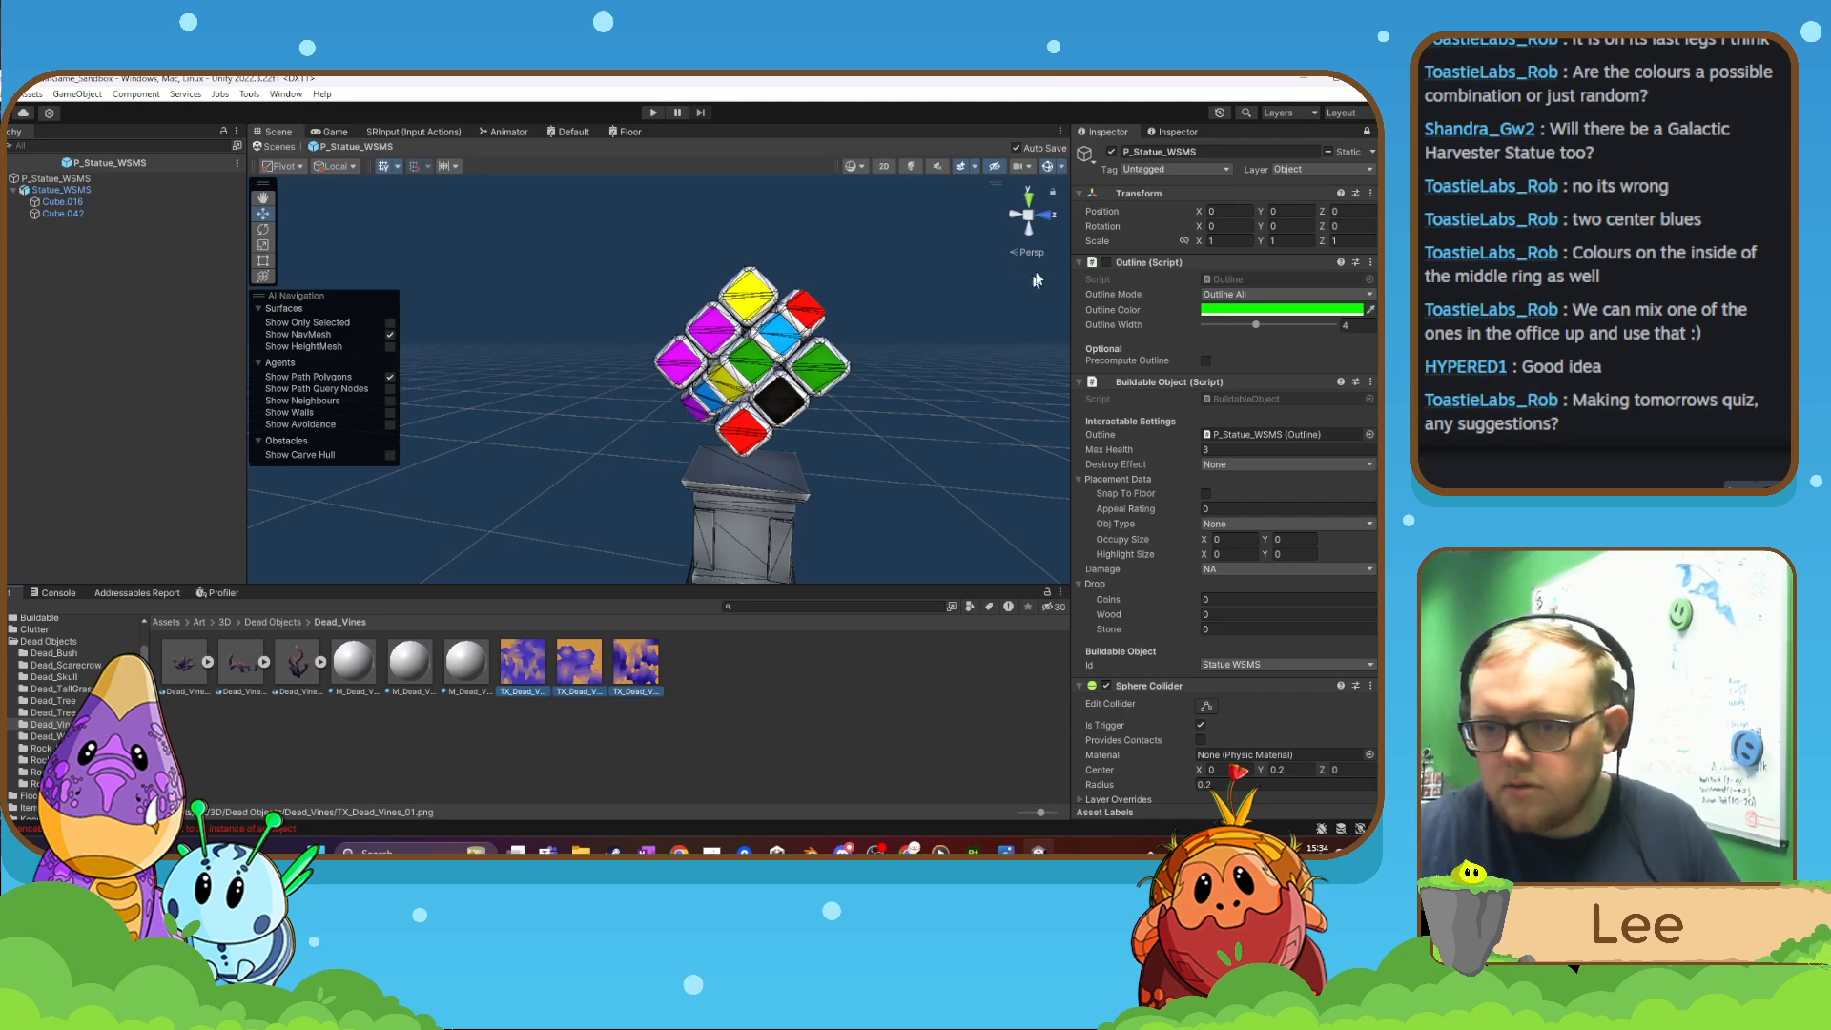
left_click(1171, 133)
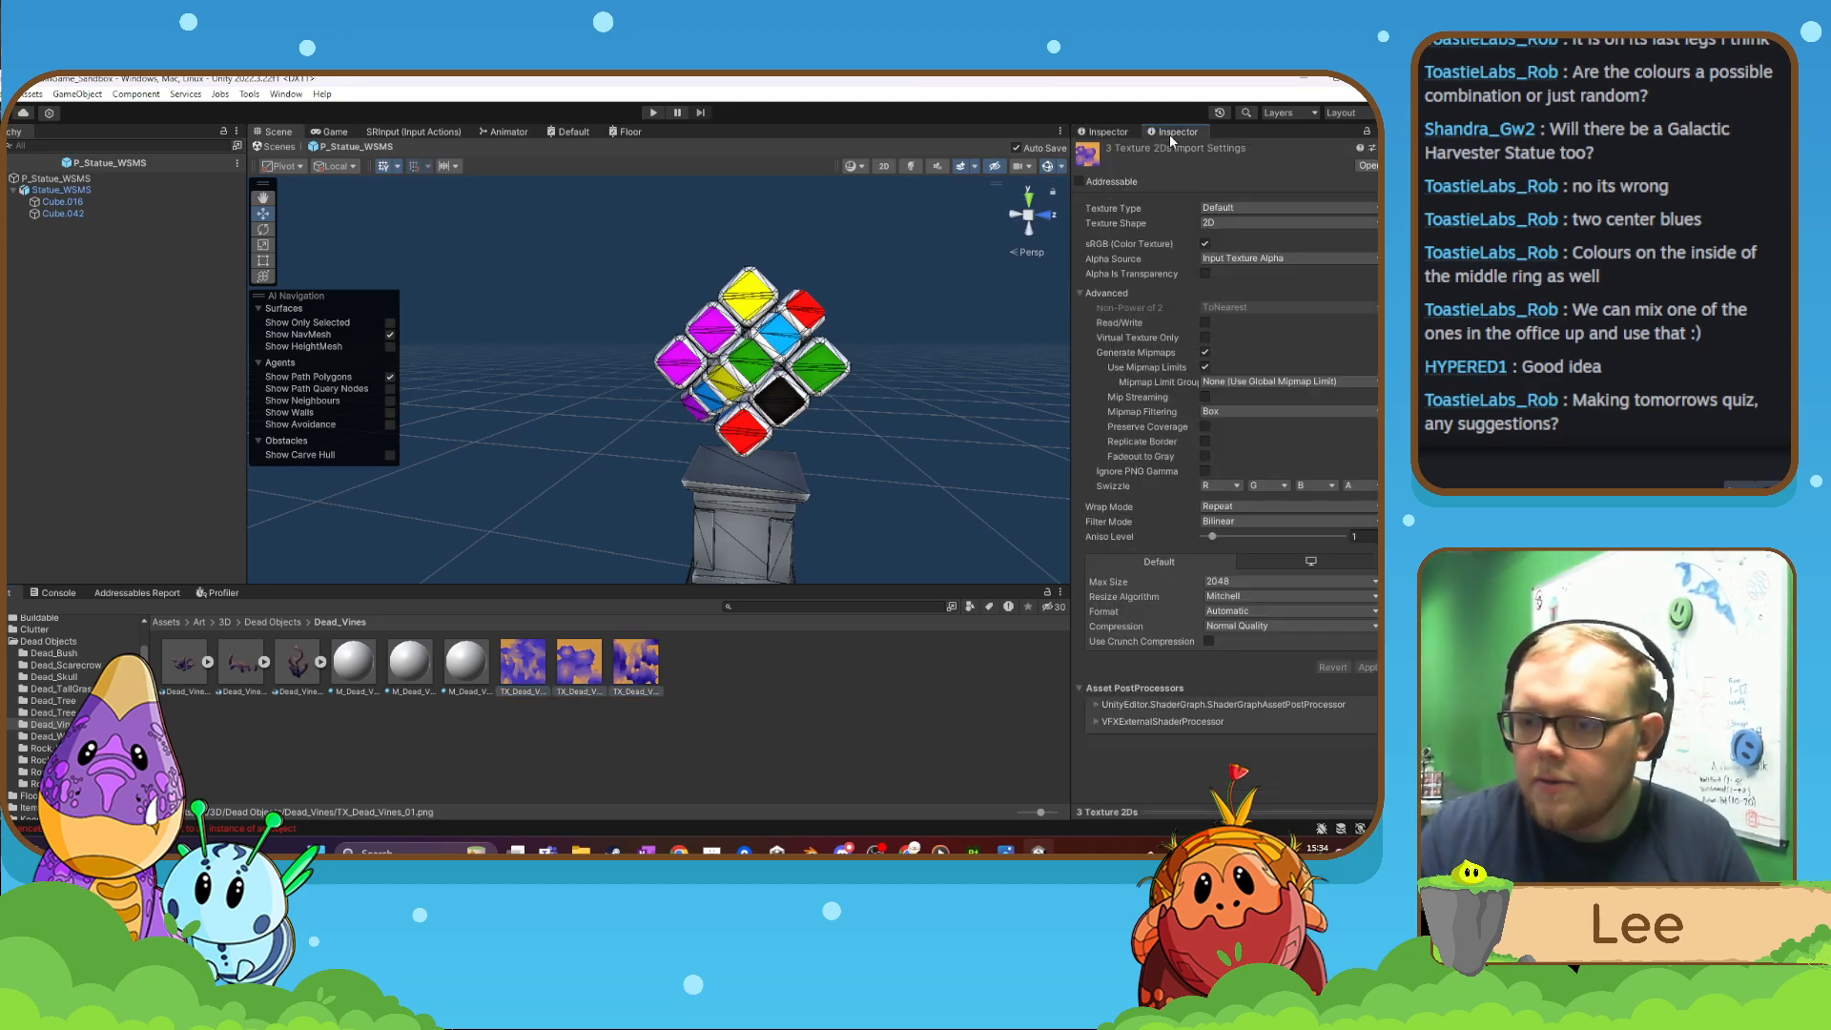
left_click(1205, 323)
left_click(1367, 667)
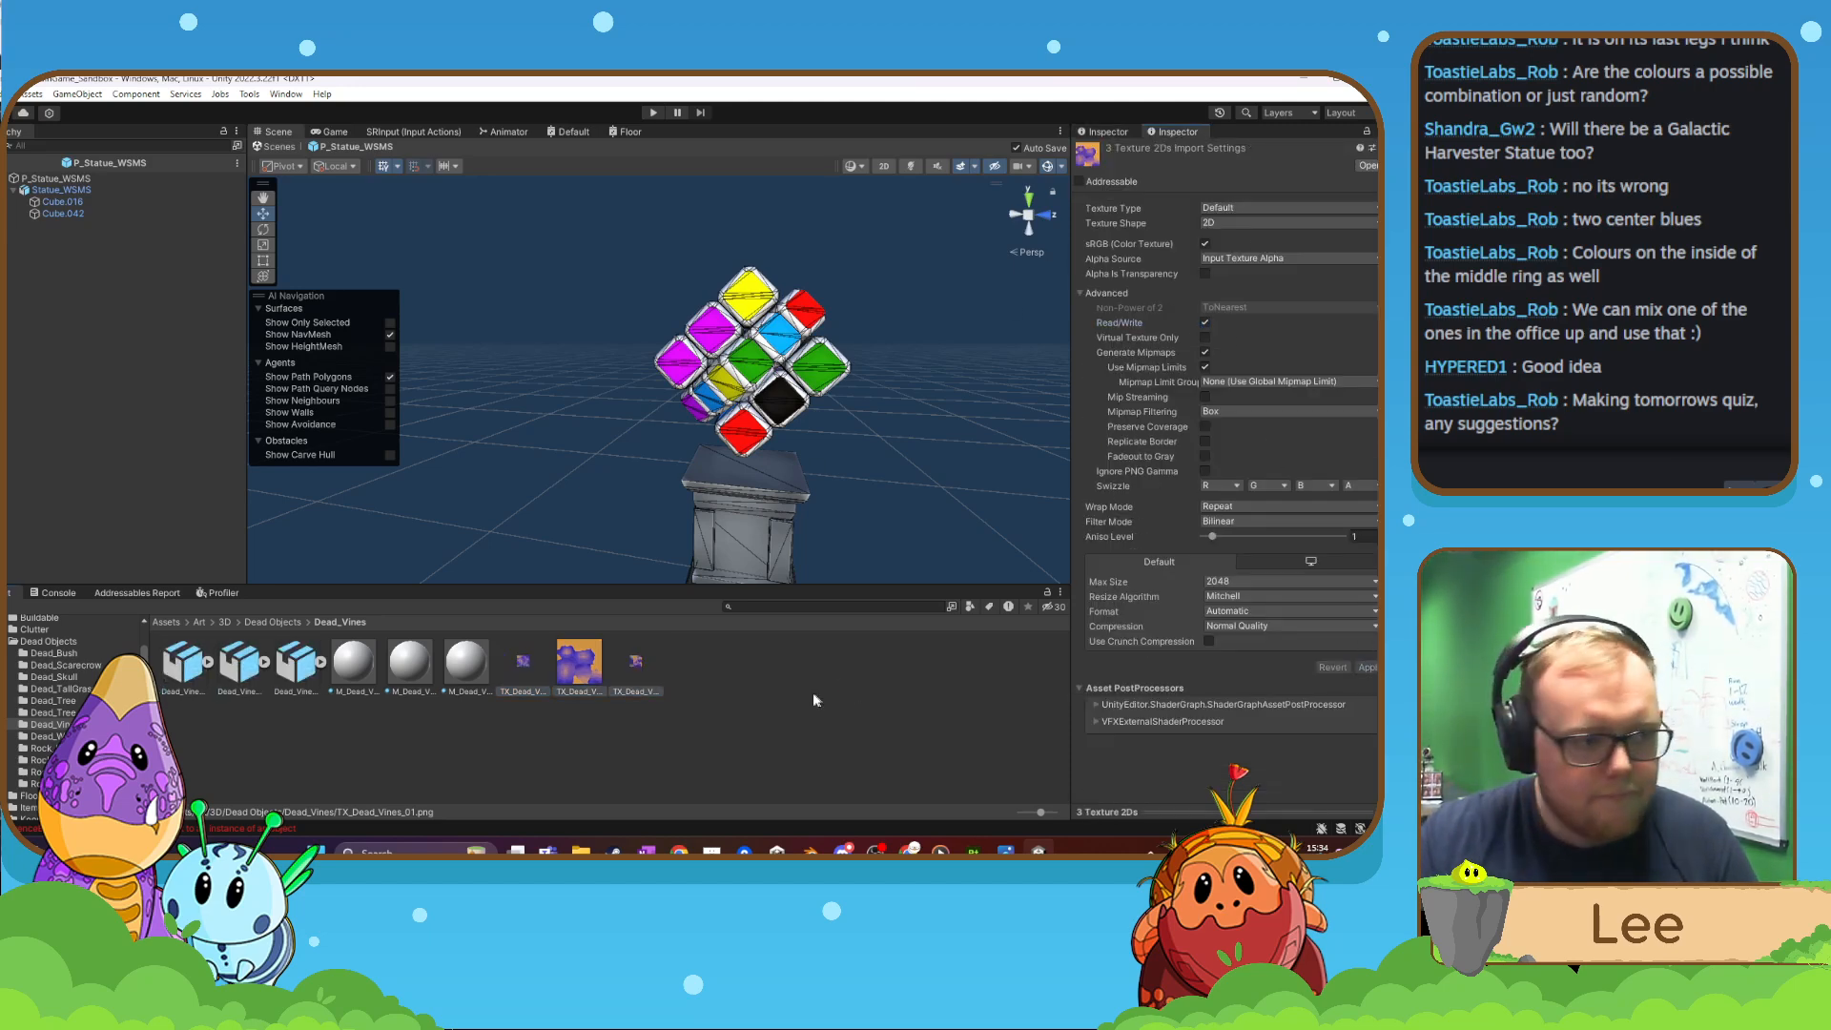
- Set the M_Dead_Vine_01 material's shader to Shader Graphs/Default and assign the TX_Dead_Vines_01 texture to its Texture2D slot
left_click(356, 666)
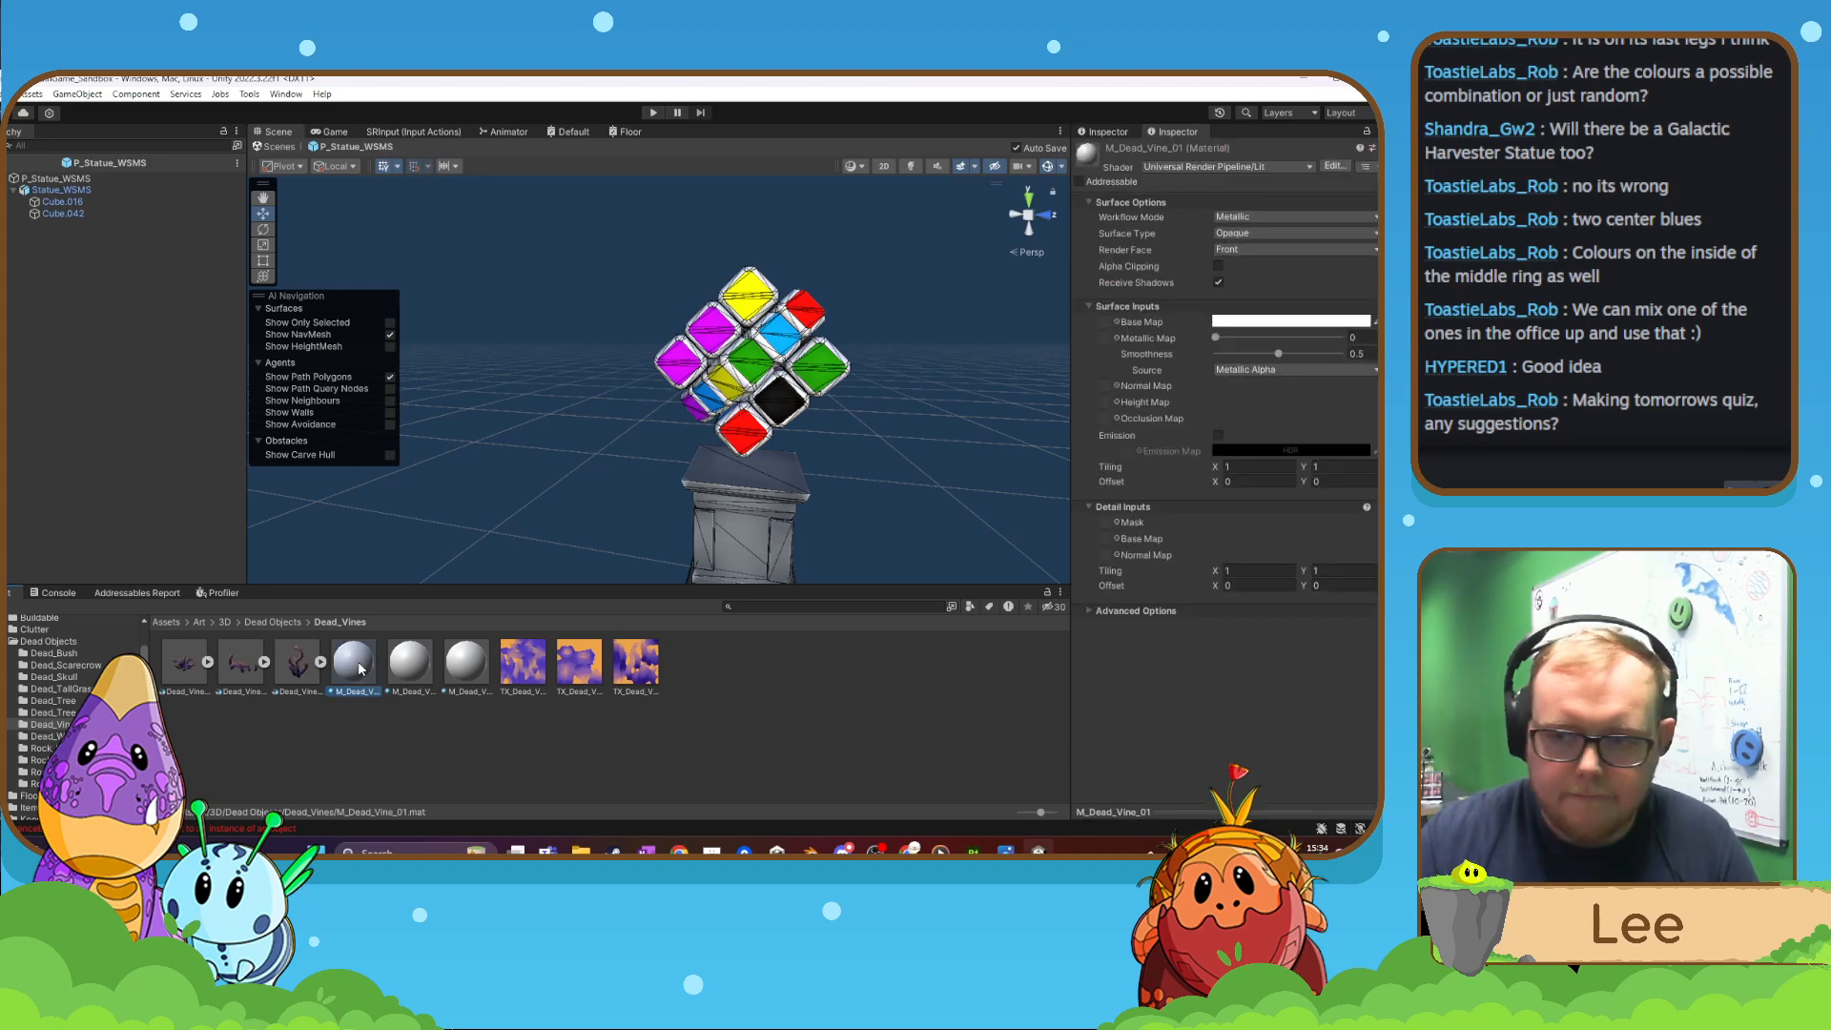
left_click(1198, 166)
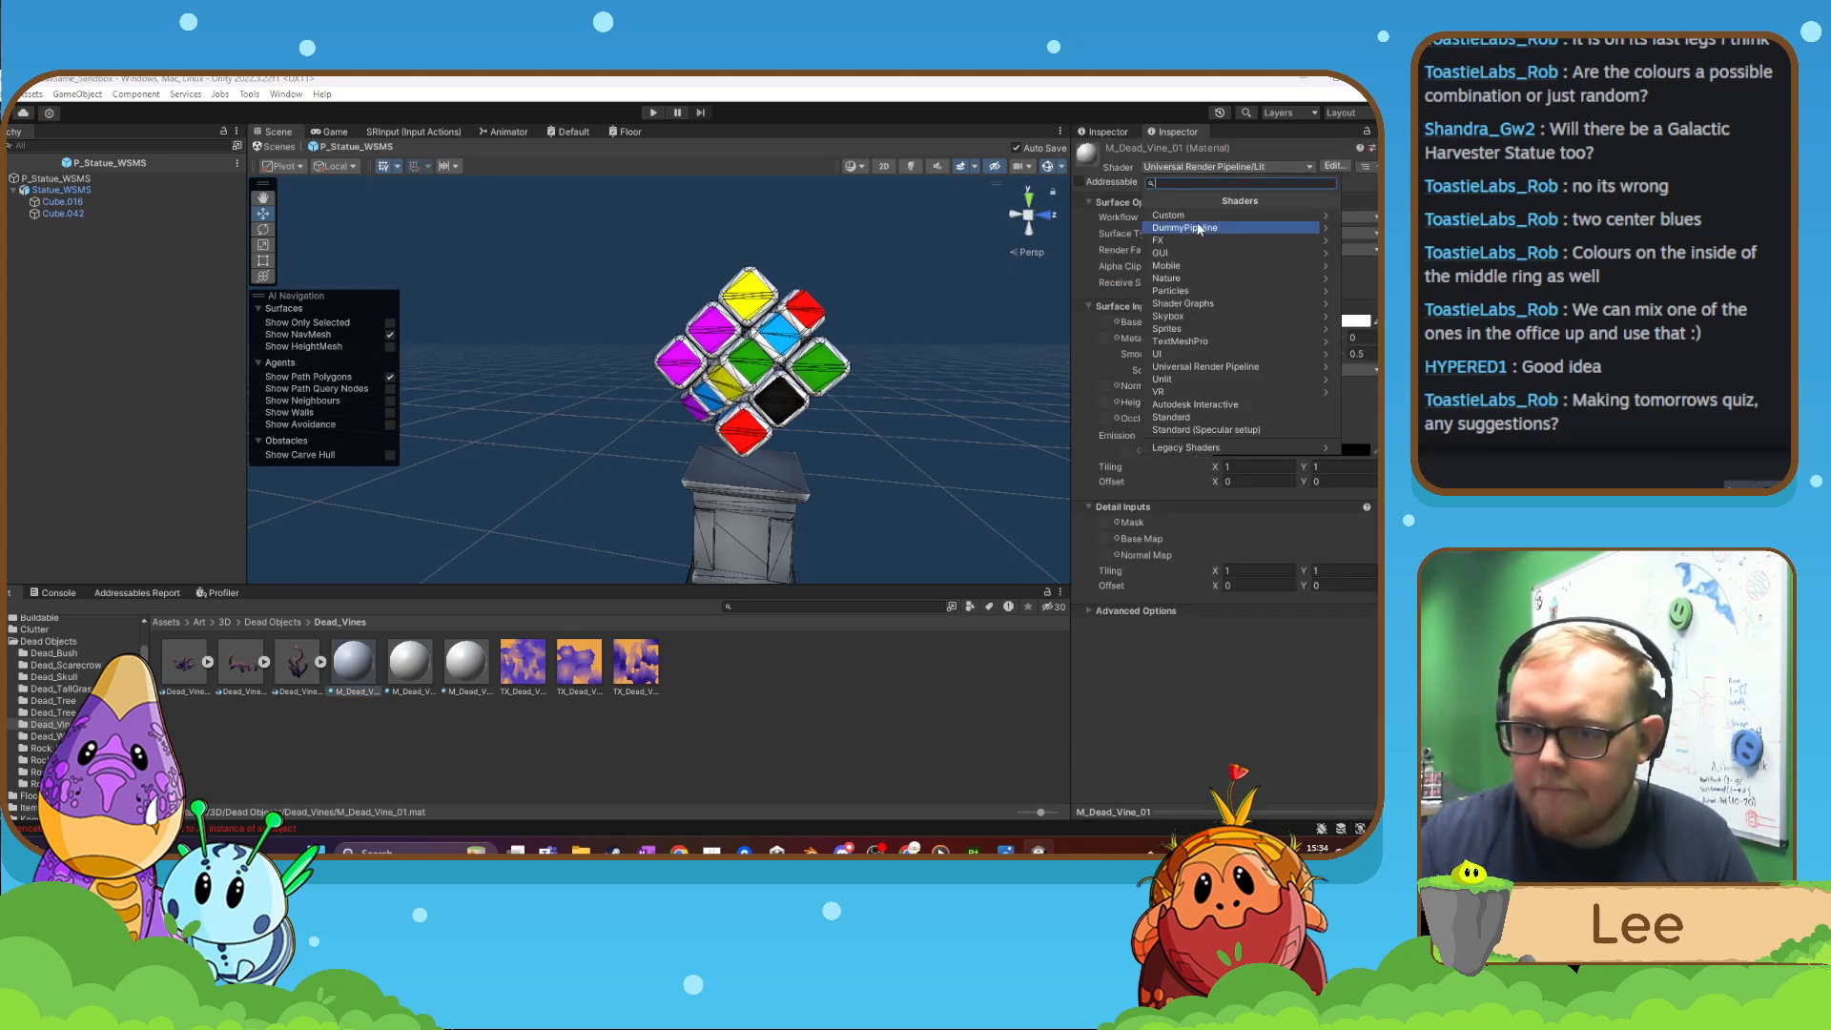
left_click(1182, 303)
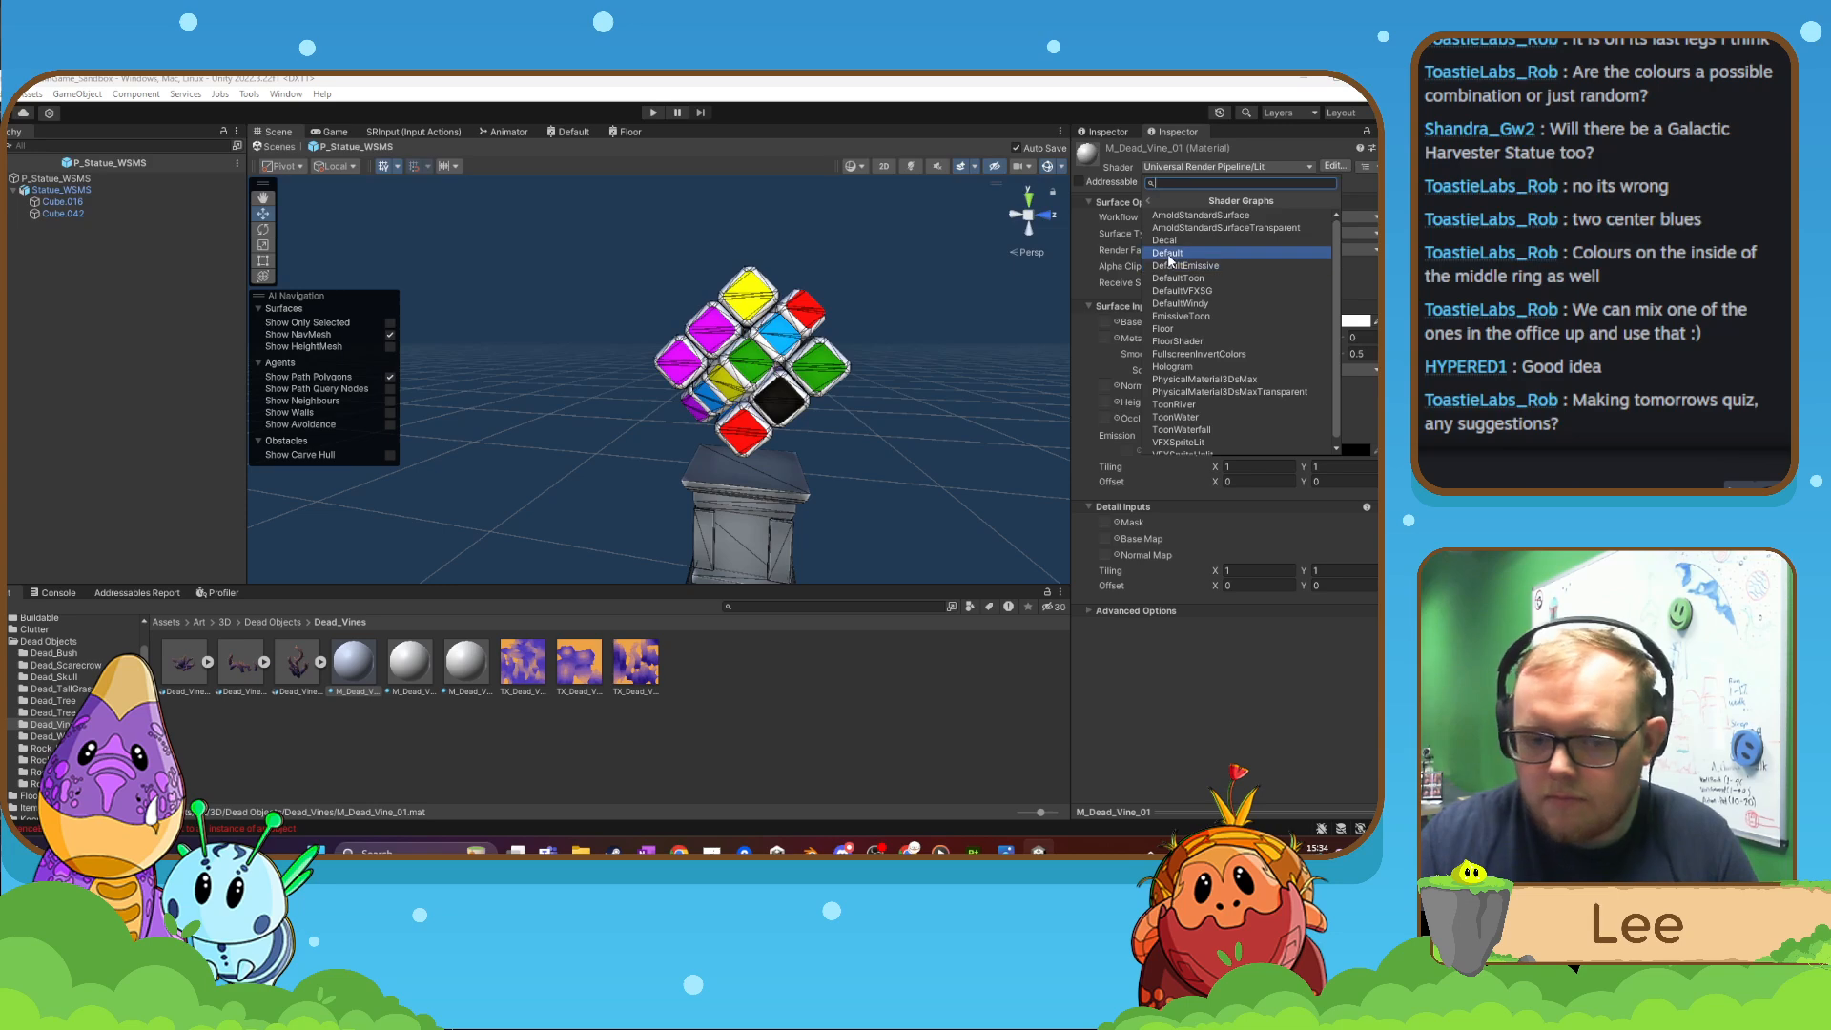
left_click(1166, 252)
left_click_drag(532, 671, 1362, 255)
left_click(526, 688)
left_click(367, 680)
- Switch the M_Dead_Vine_02 material to the Shader Graphs/Default shader and give it the second dead vine texture
left_click(410, 667)
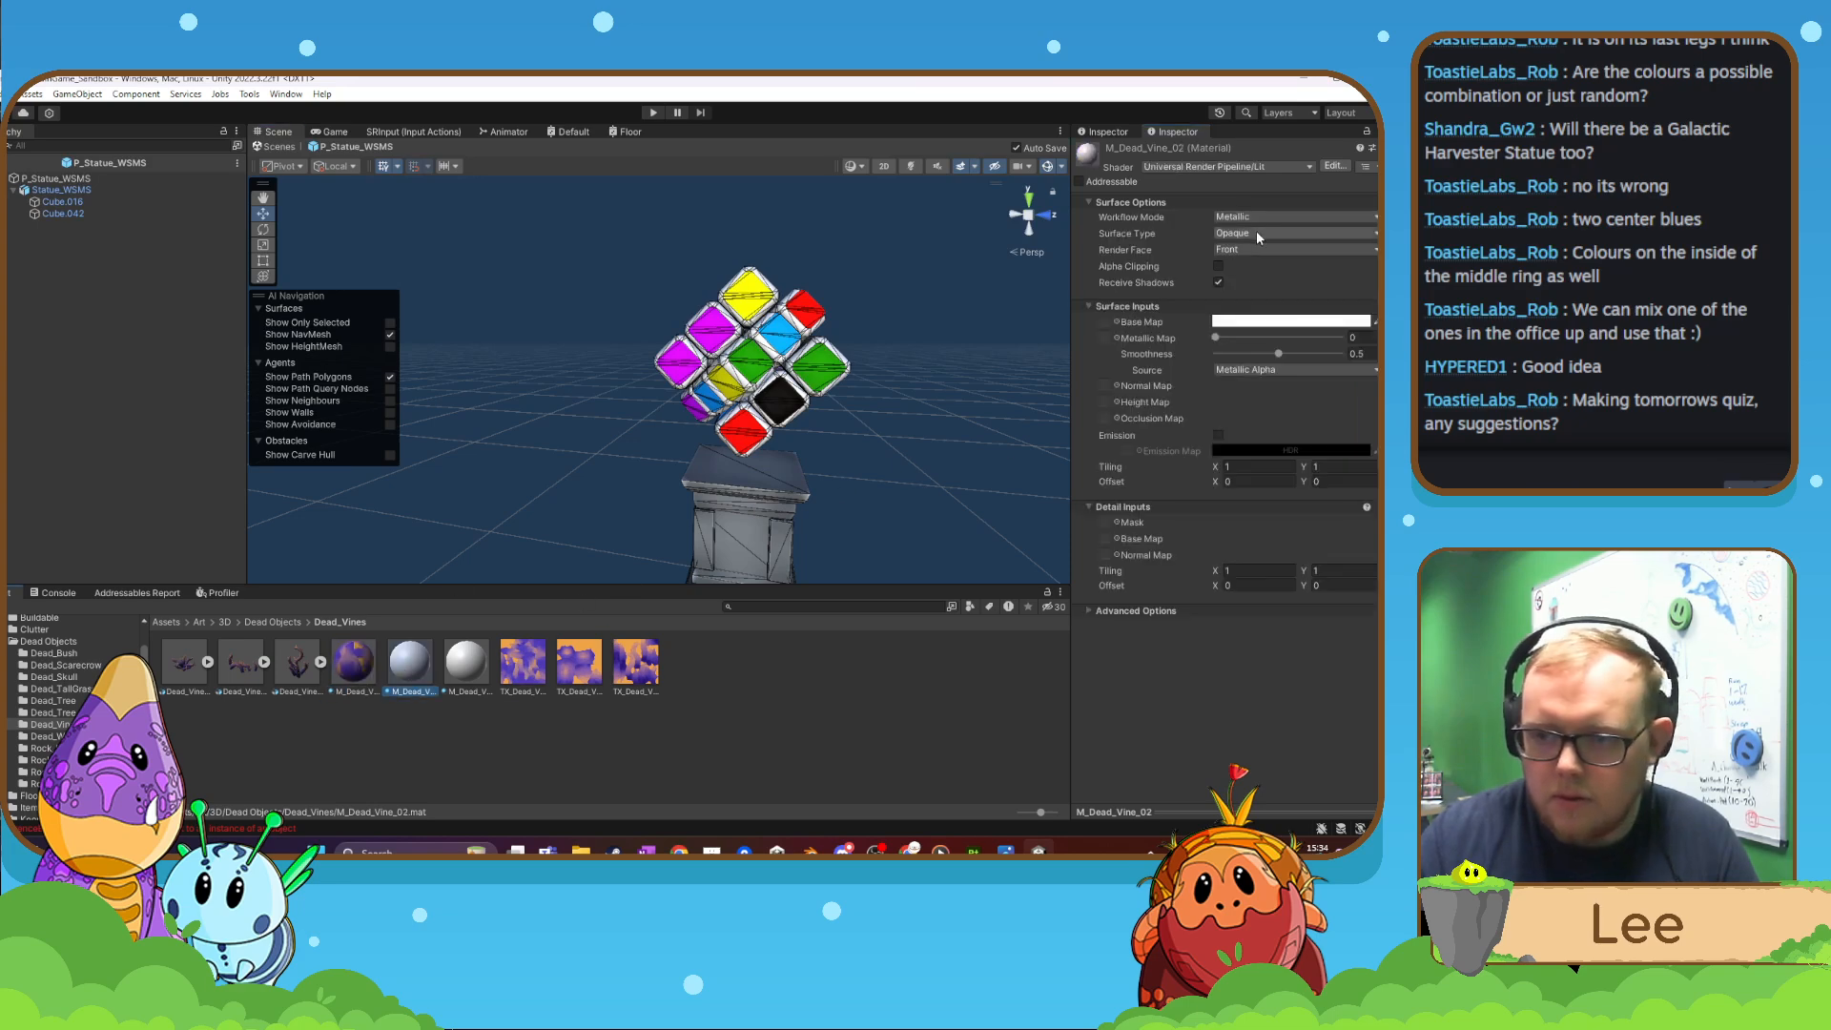
left_click(1223, 169)
left_click(1182, 304)
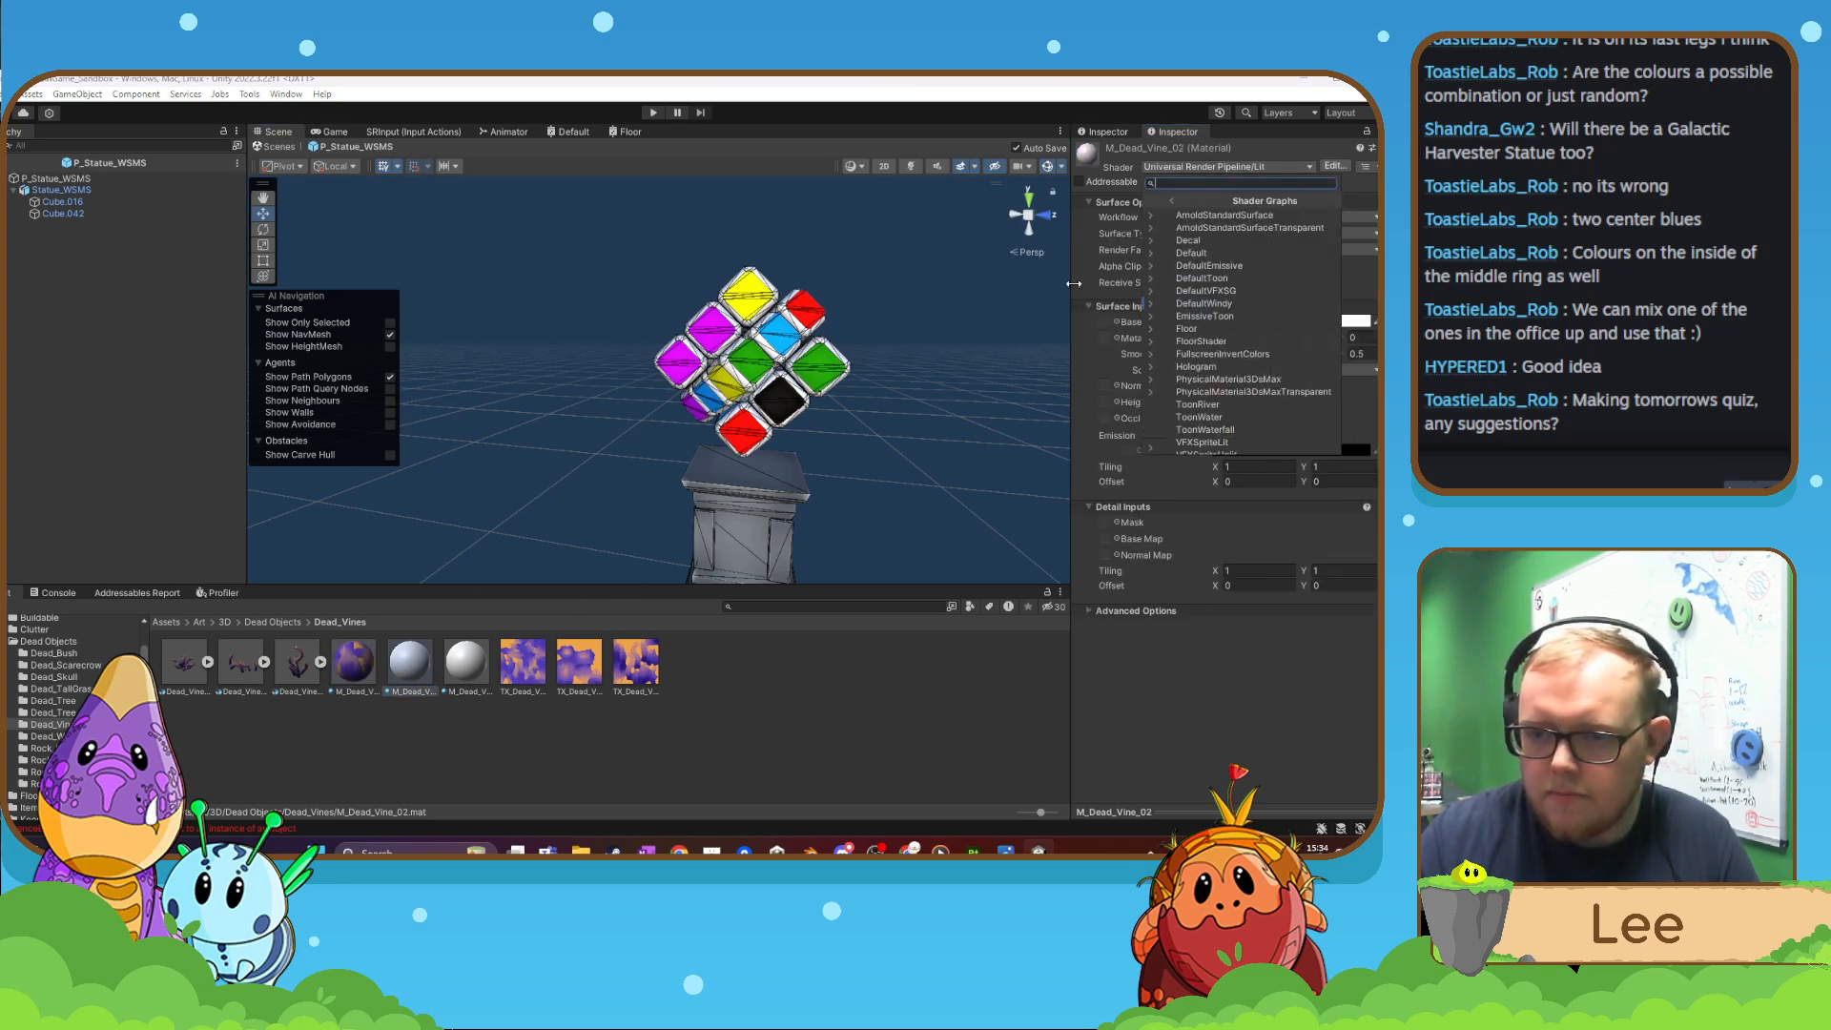
left_click(1187, 253)
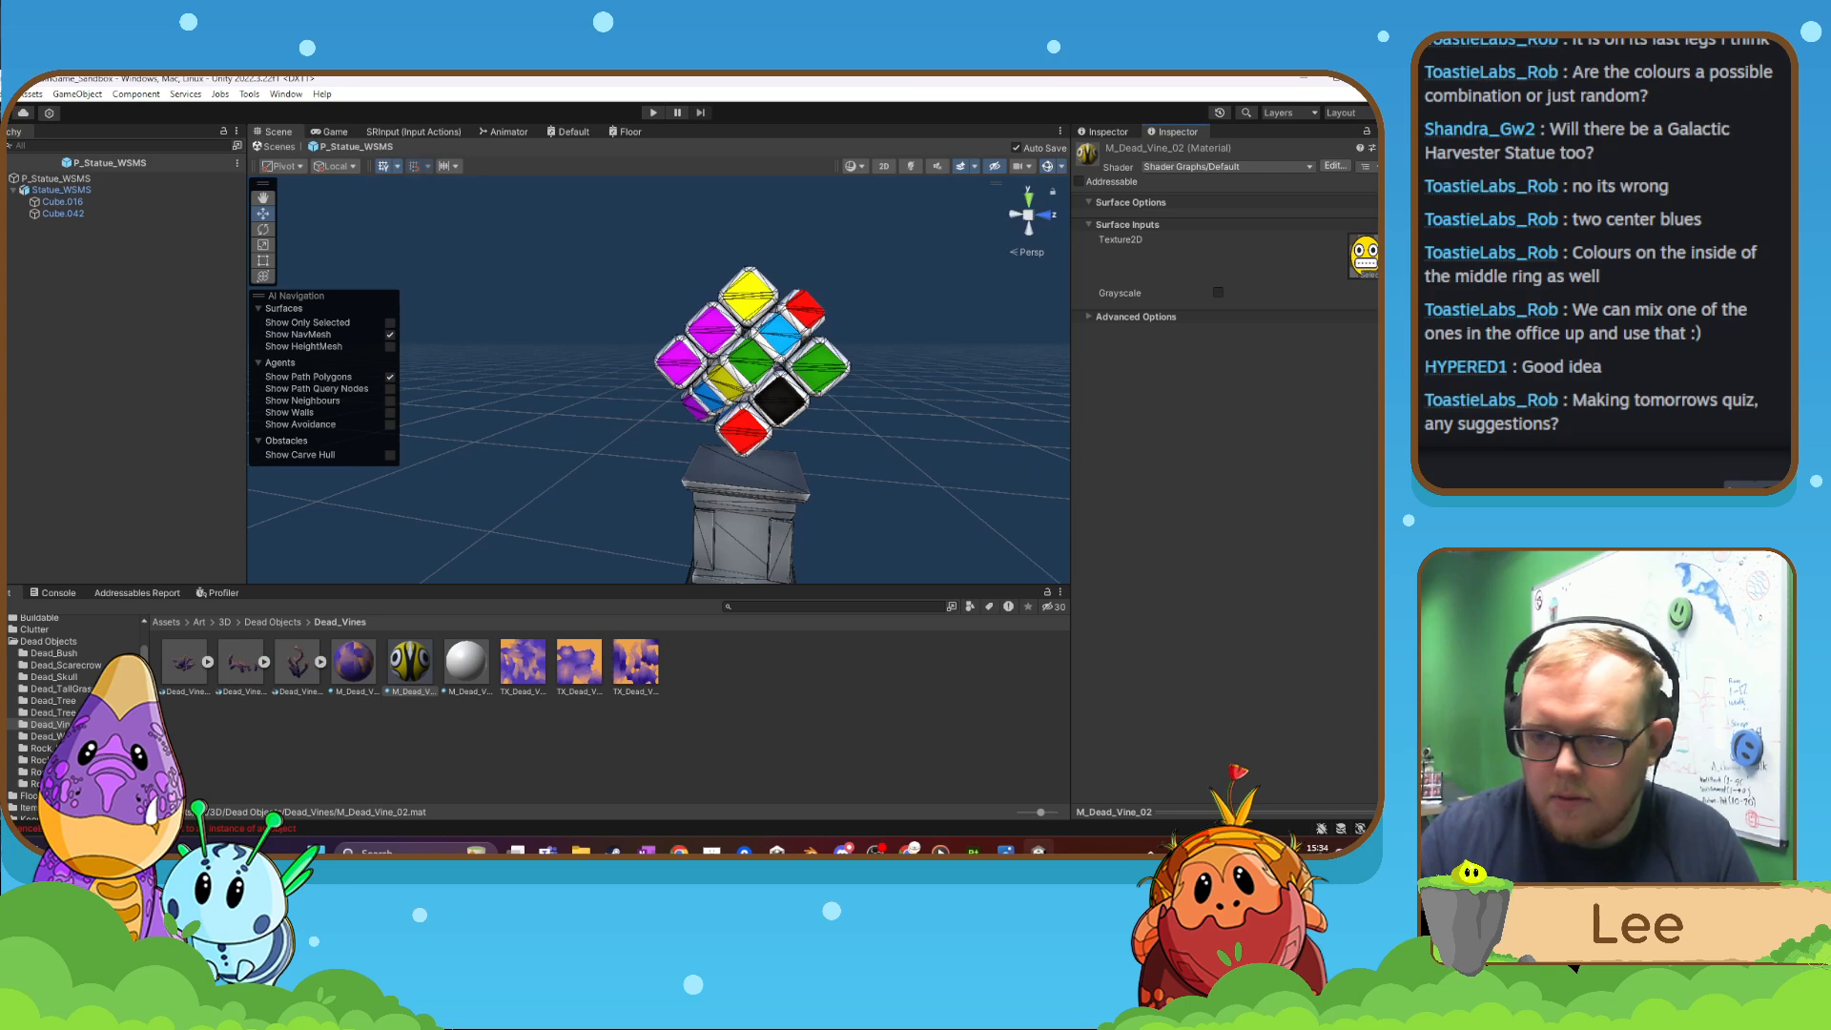
- Switch the M_Dead_Vine_03 material to the Shader Graphs/Default shader and give it the third dead vine texture
left_click(468, 672)
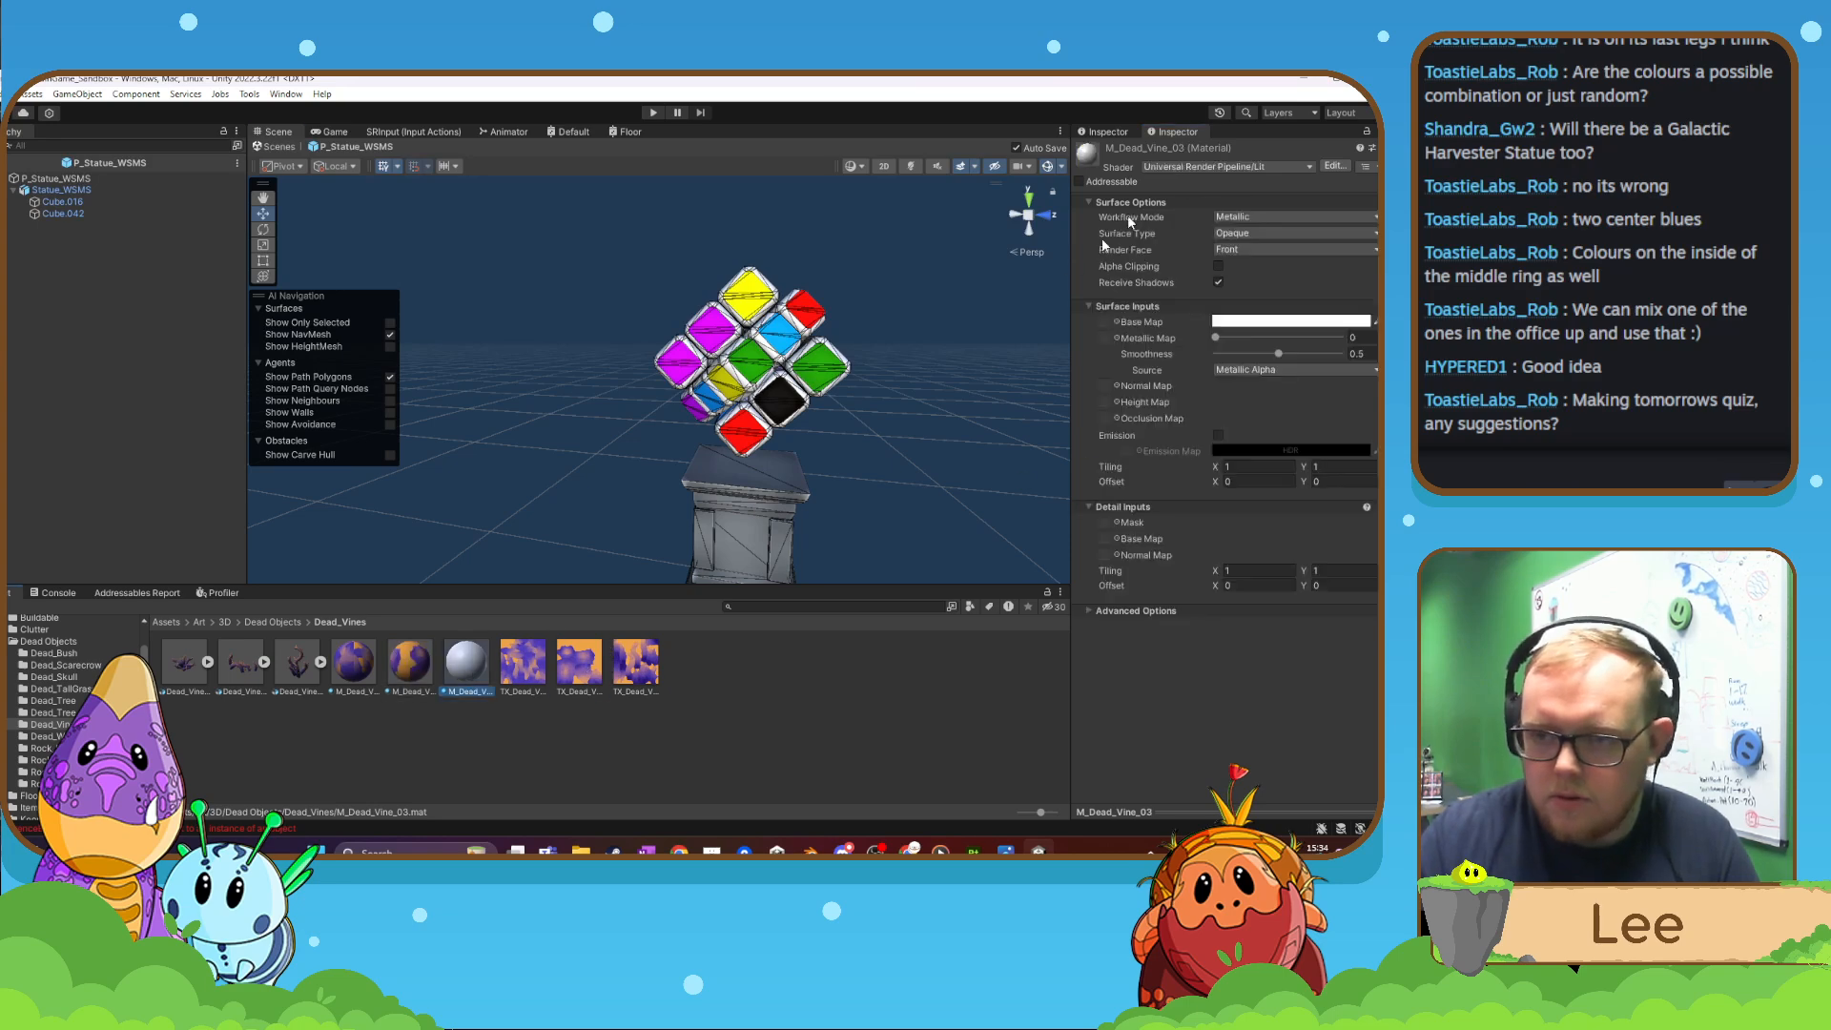
left_click(1212, 170)
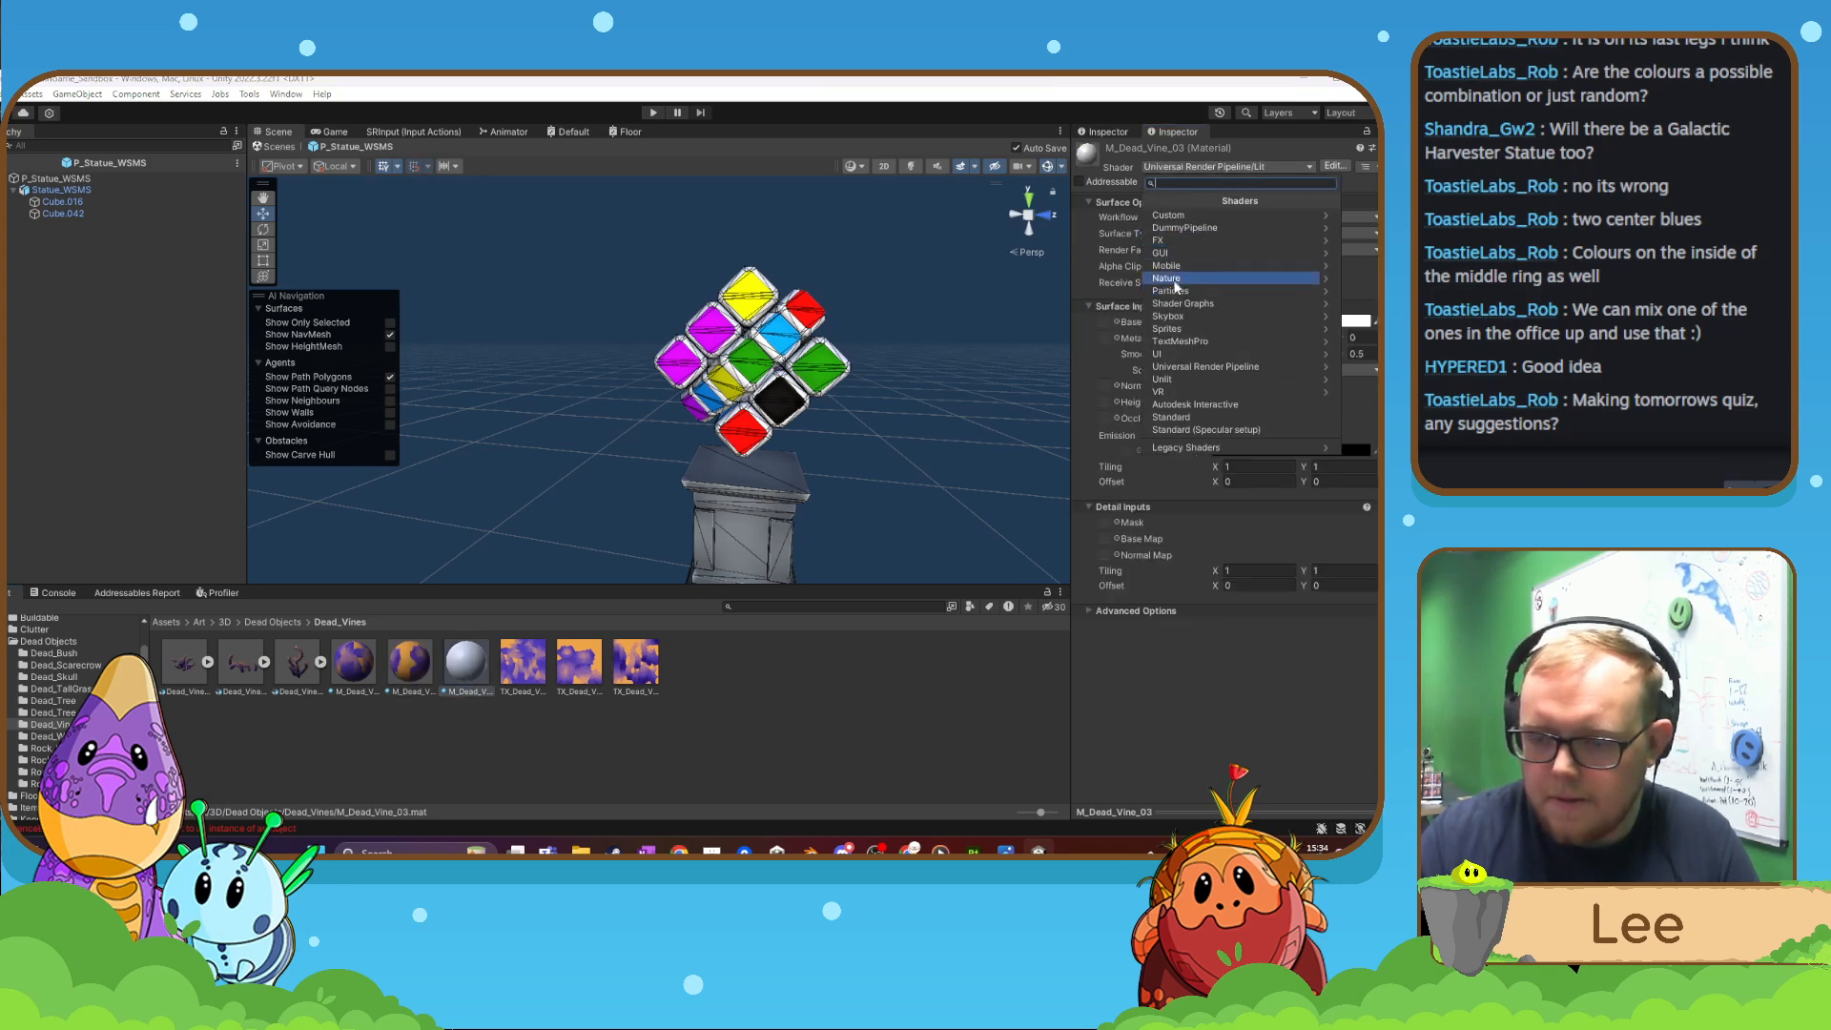
left_click(1183, 303)
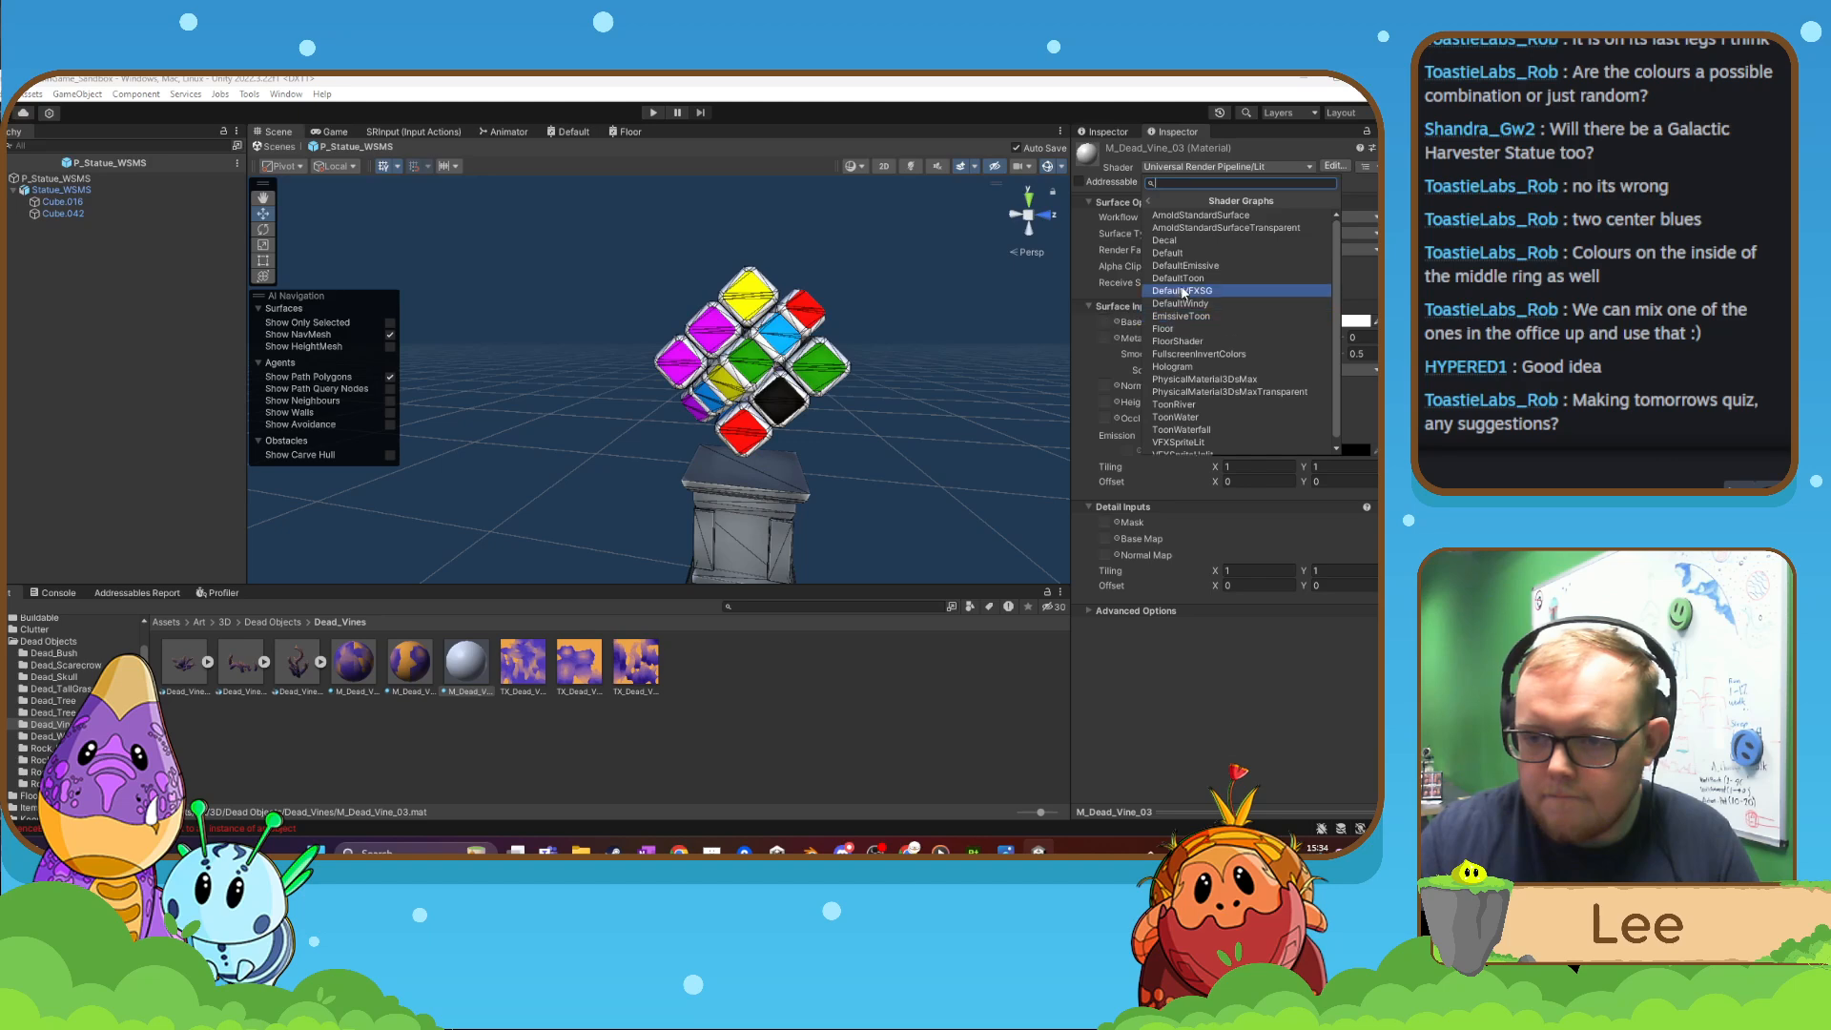
left_click(1174, 255)
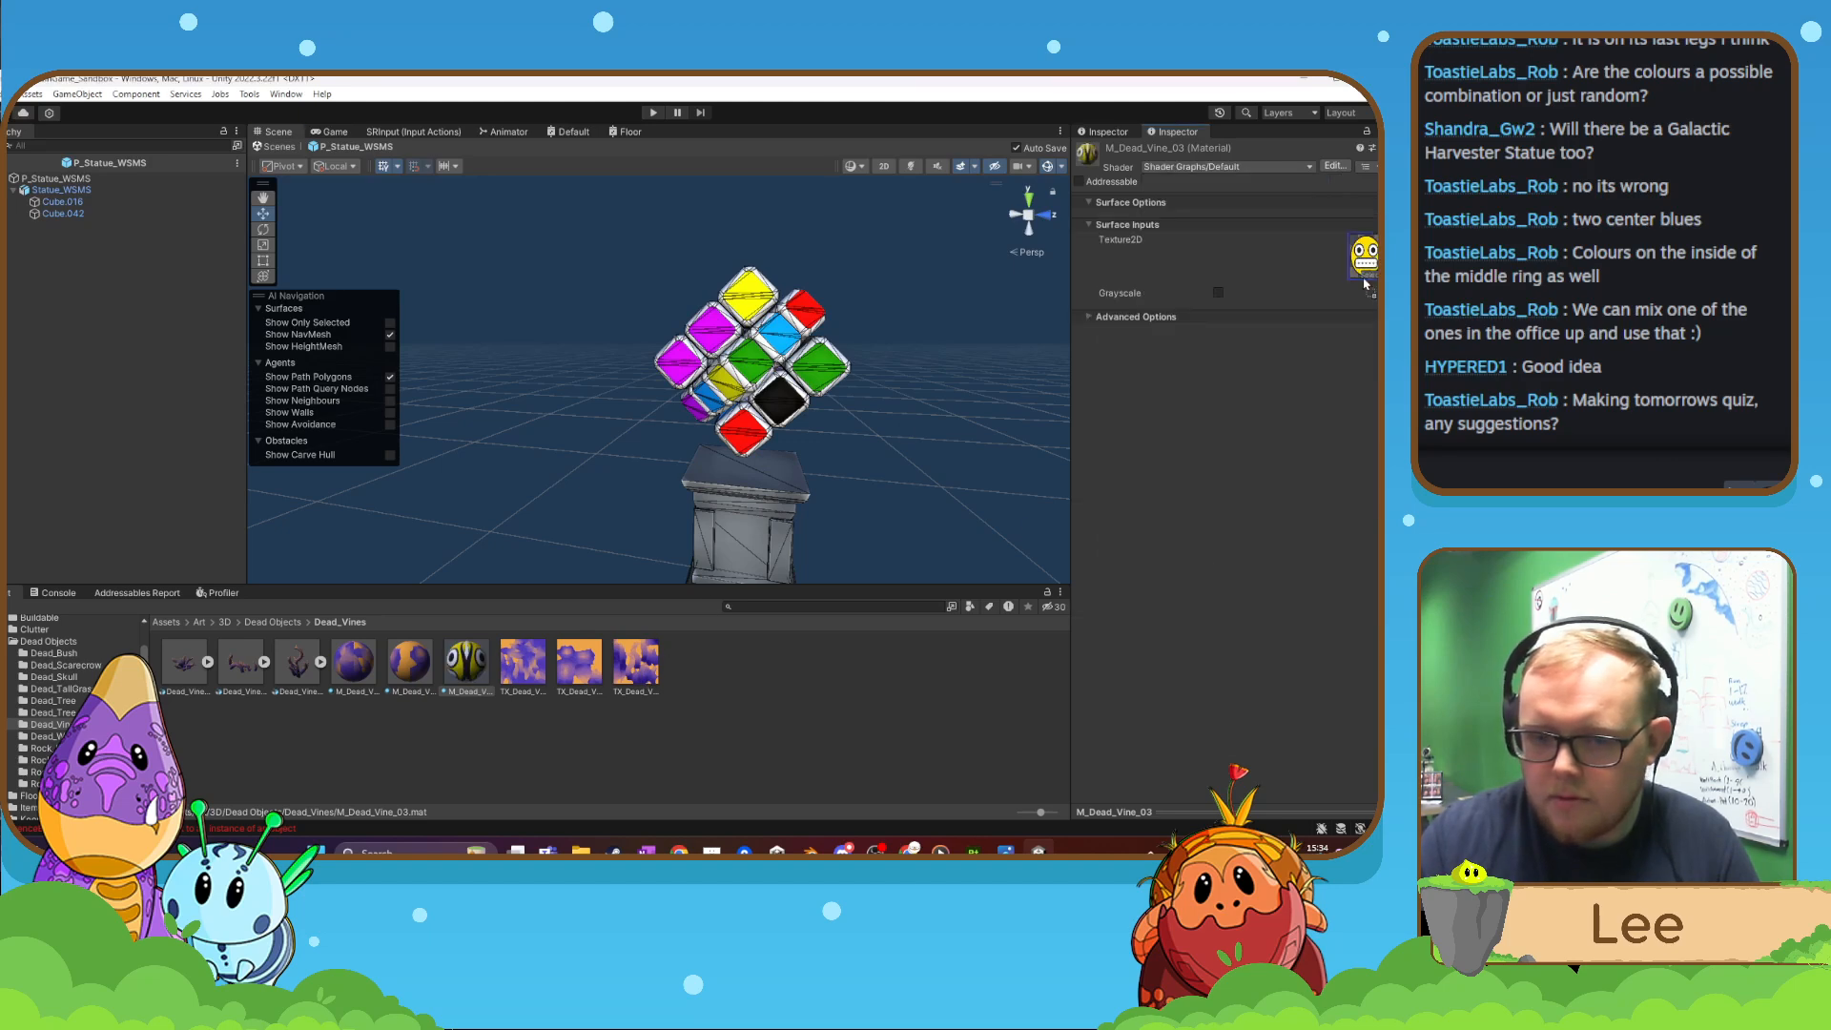
left_click(435, 754)
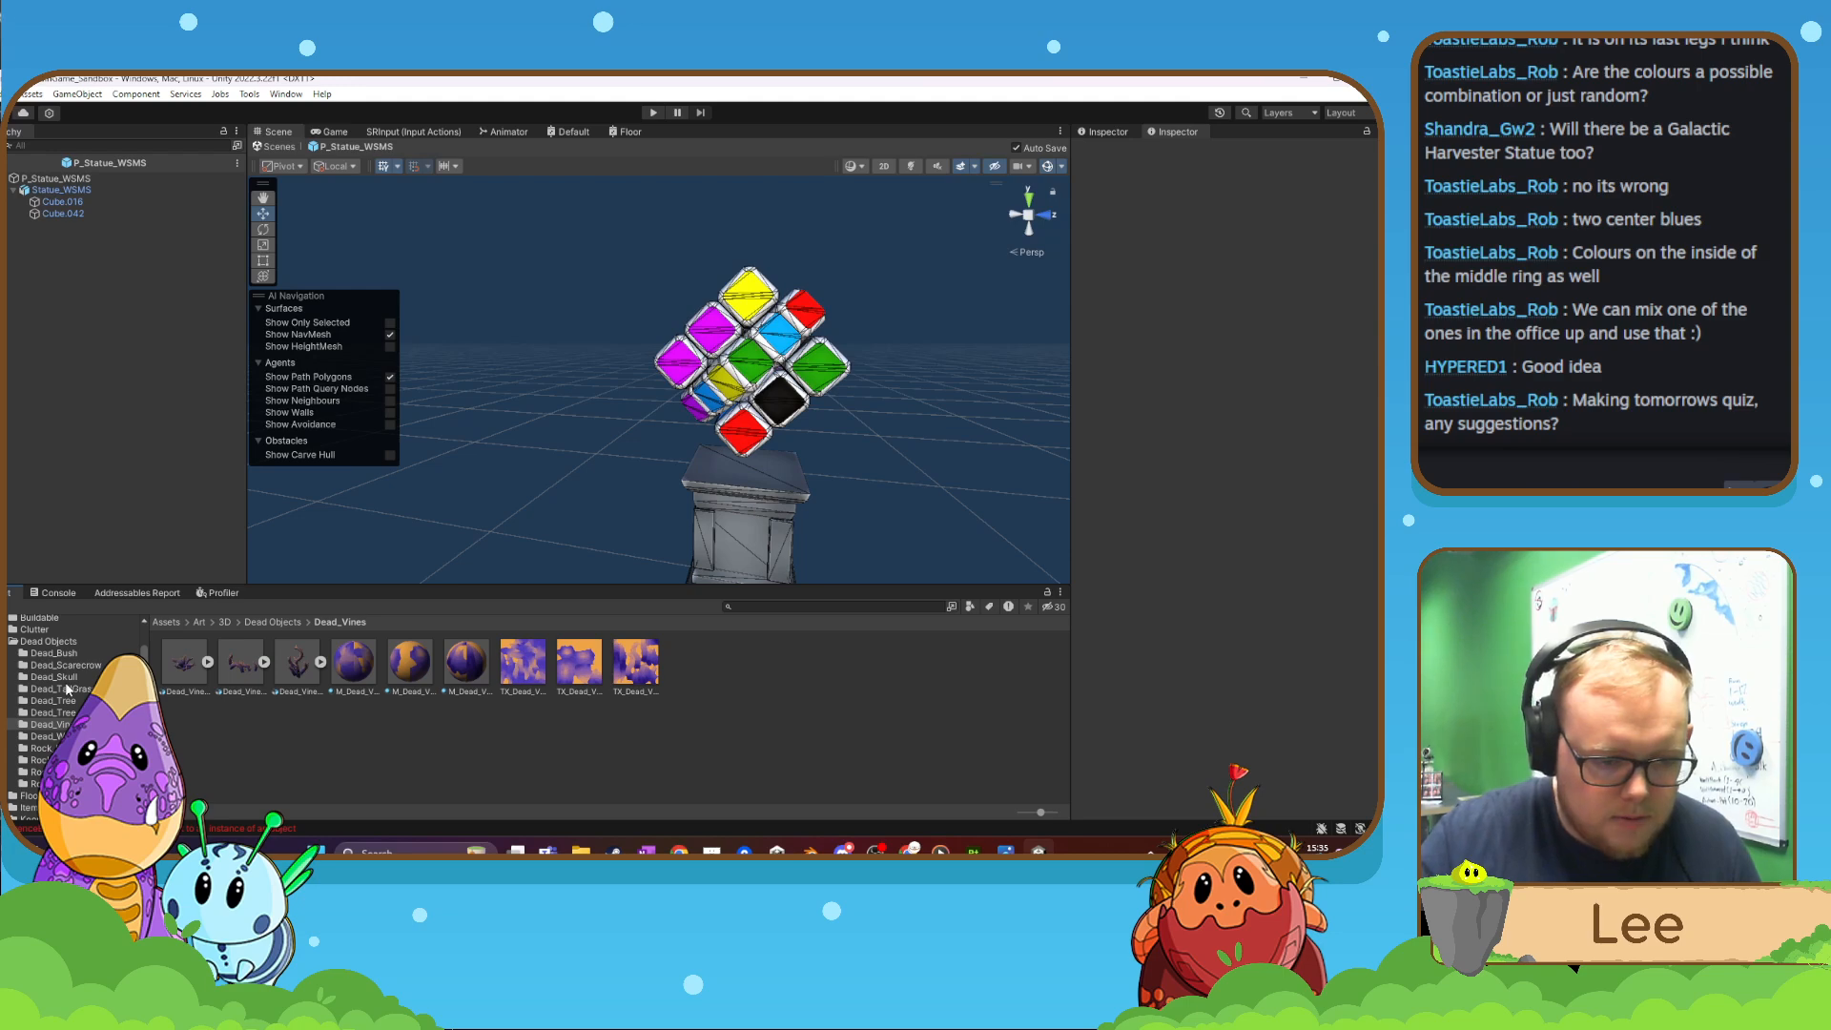
- Duplicate the P_Dead_Bush prefab in the Prefabs > Dead Objects folder
scroll(67, 694, "up", 5)
scroll(38, 711, "down", 4)
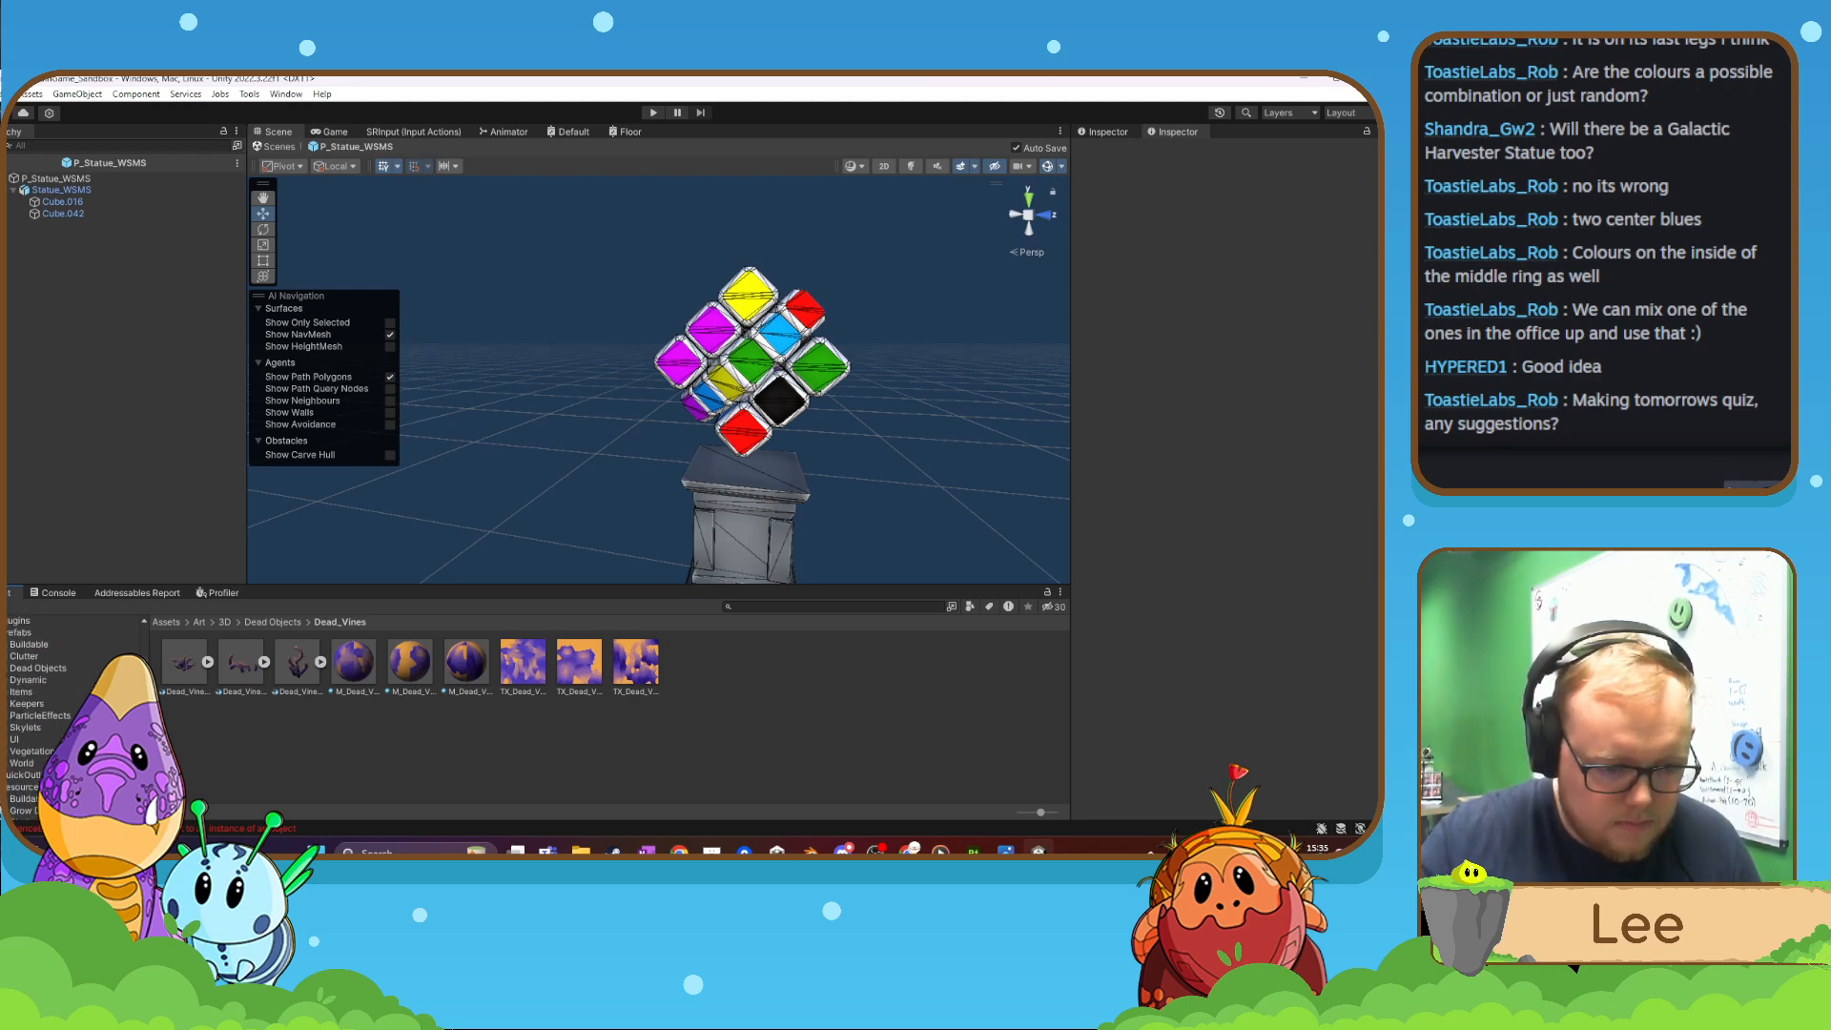
left_click(39, 668)
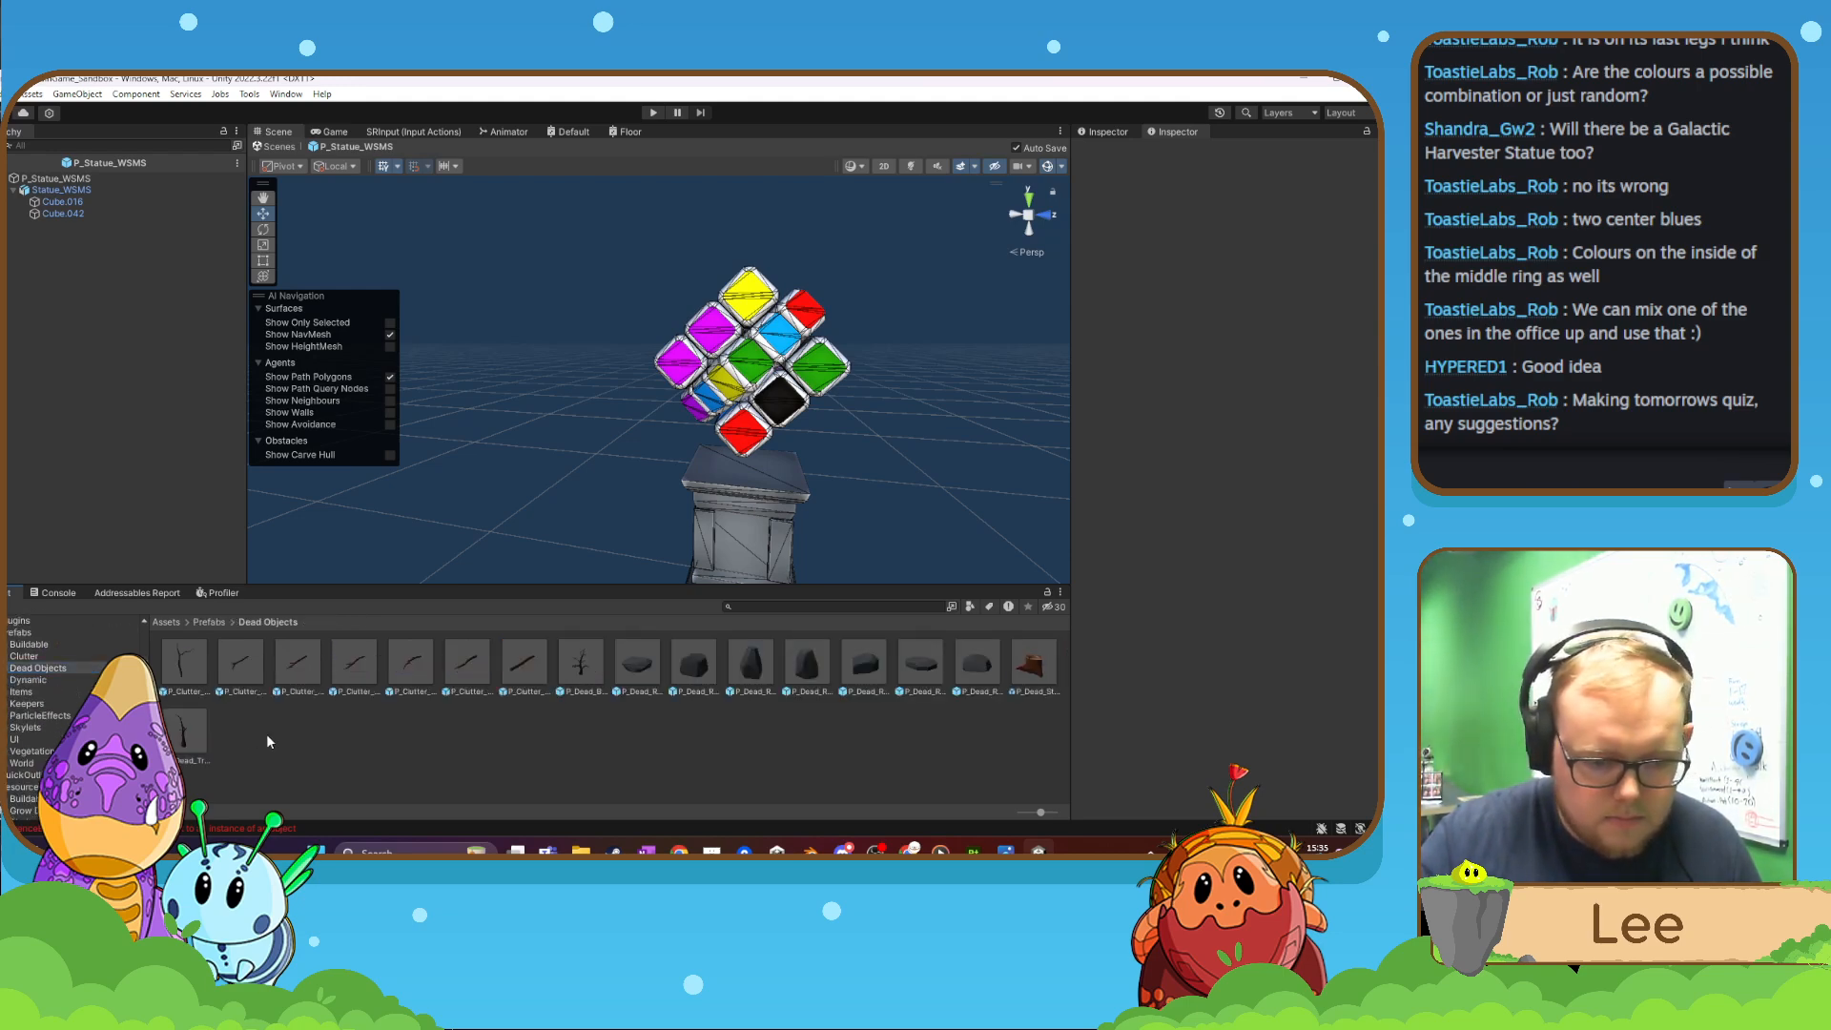
right_click(266, 735)
left_click(536, 736)
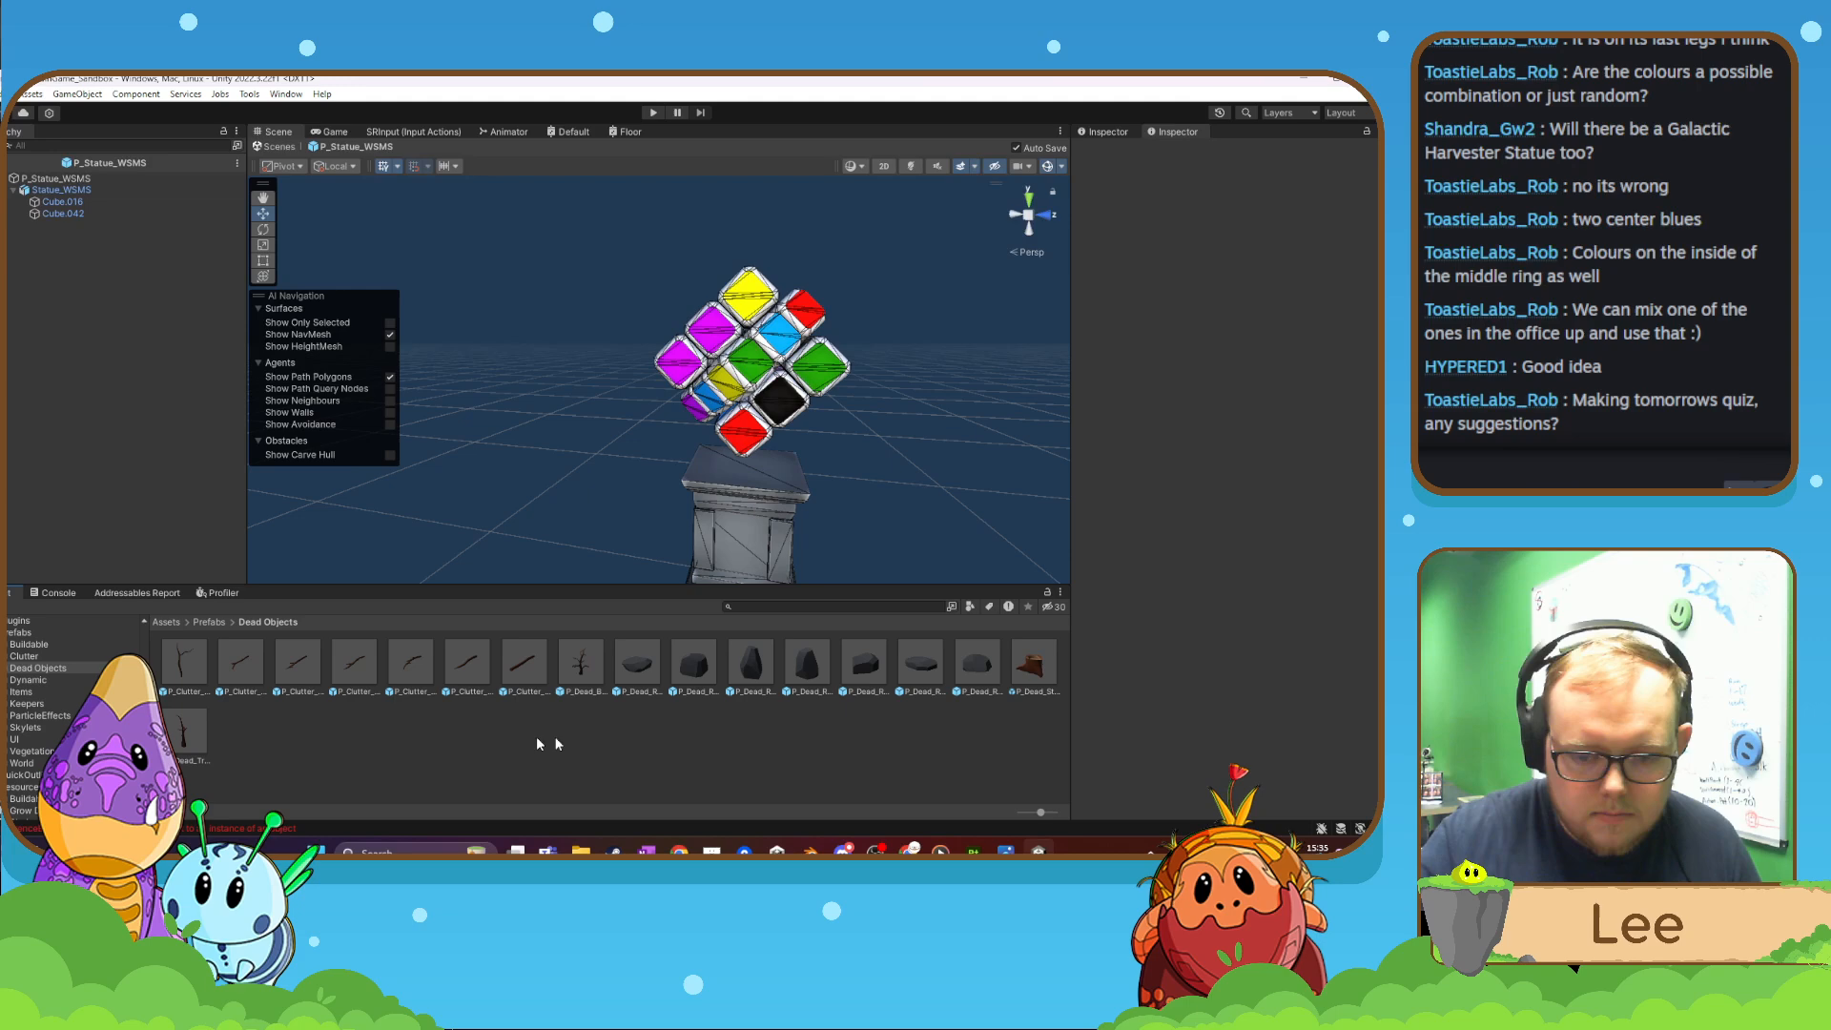
left_click(187, 731)
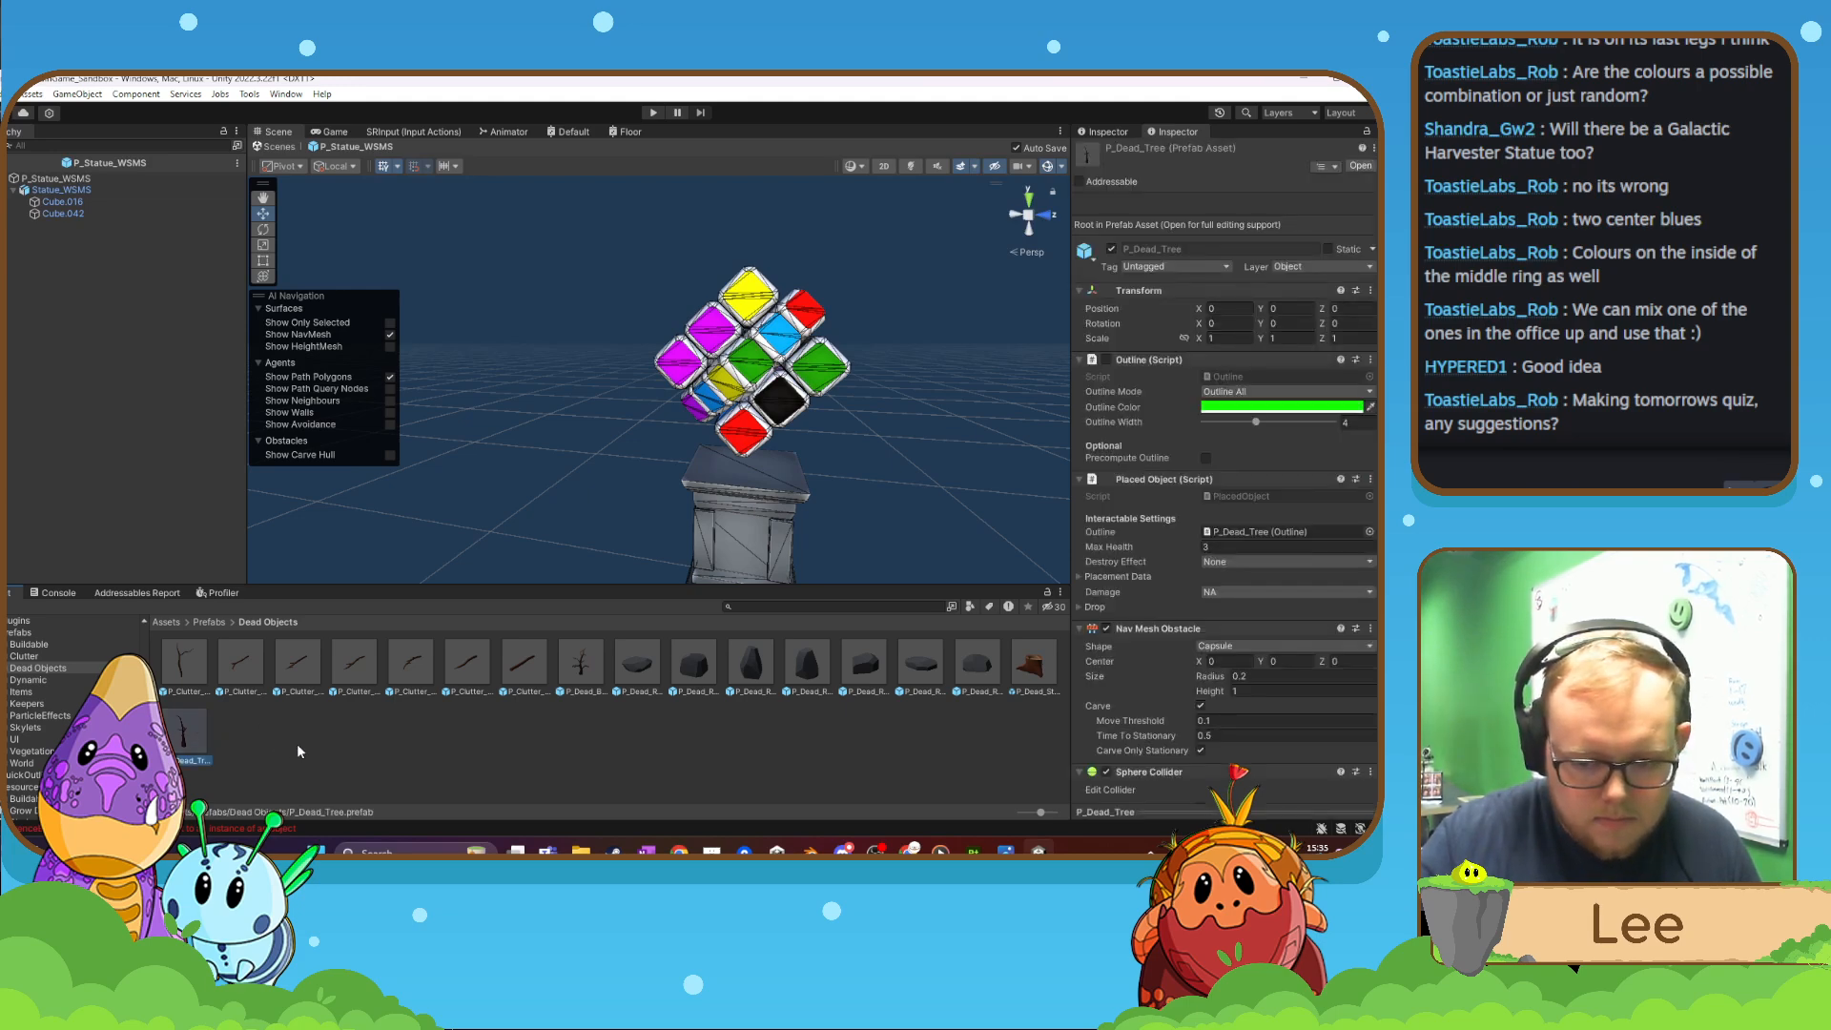
left_click(590, 679)
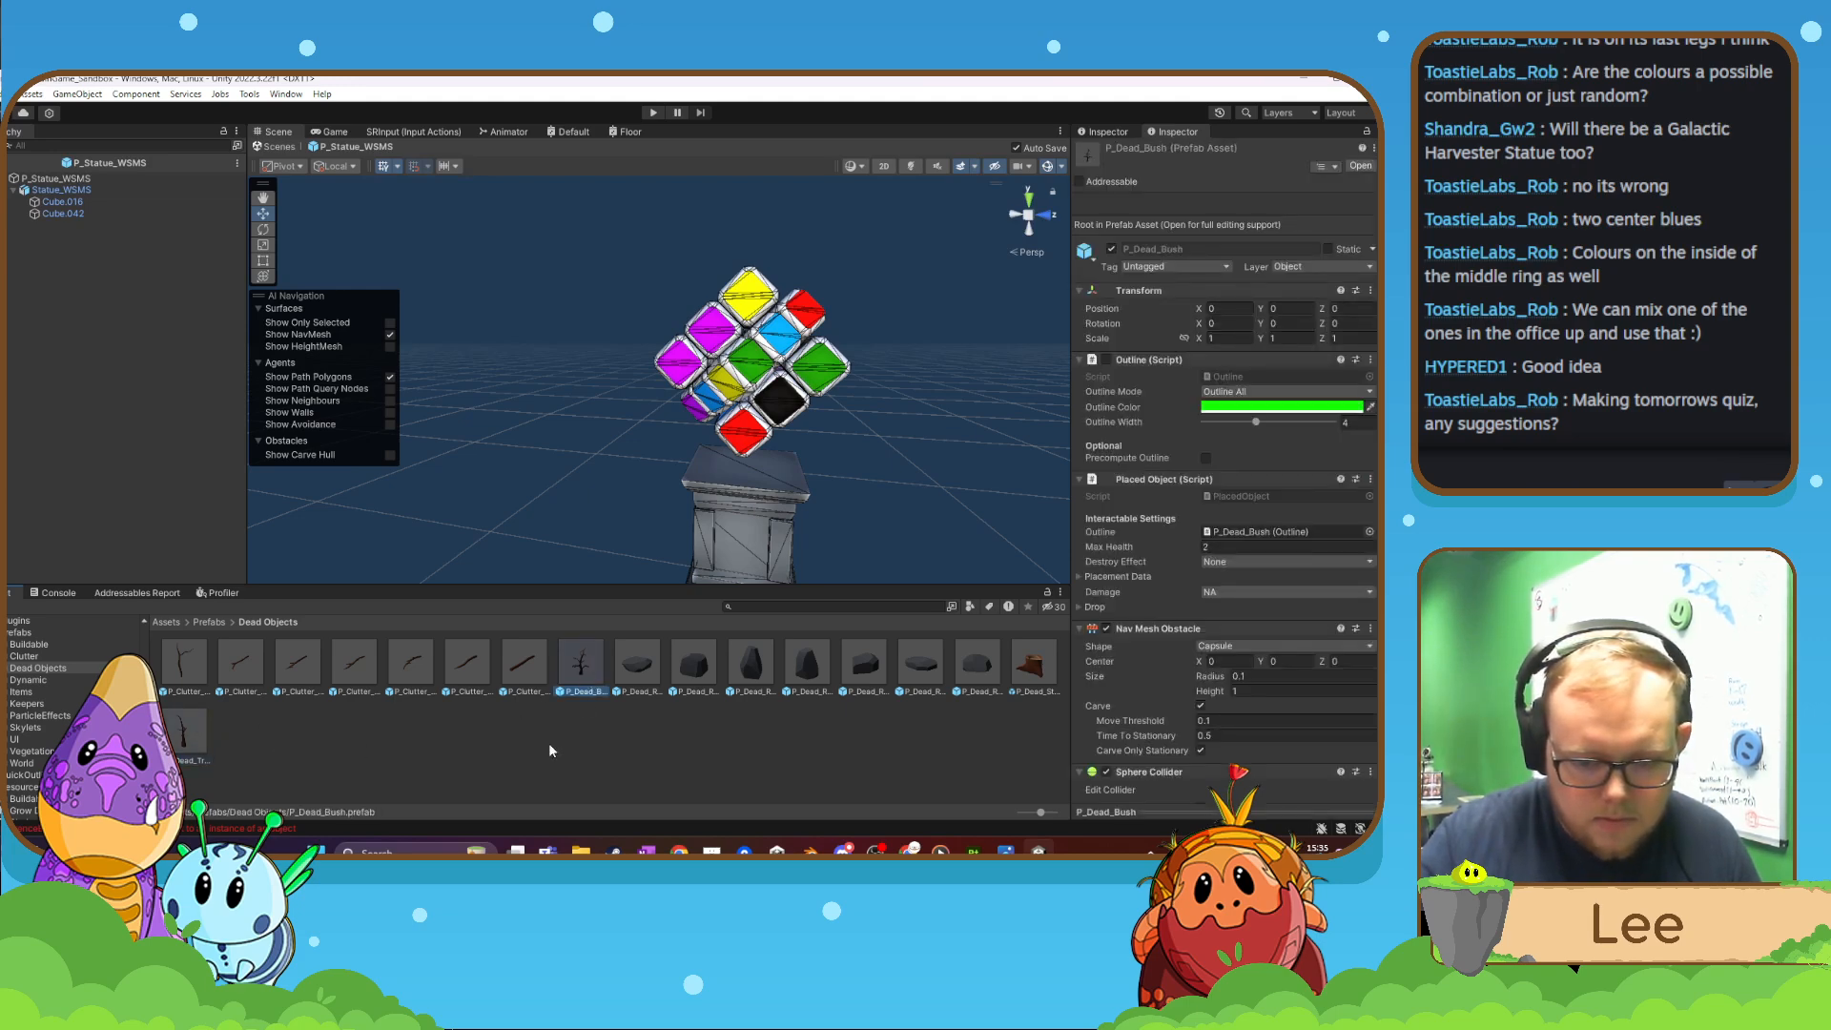
key("ctrl+d")
- Rename the duplicated dead bush prefab as P_Dead_Vine_01
right_click(629, 673)
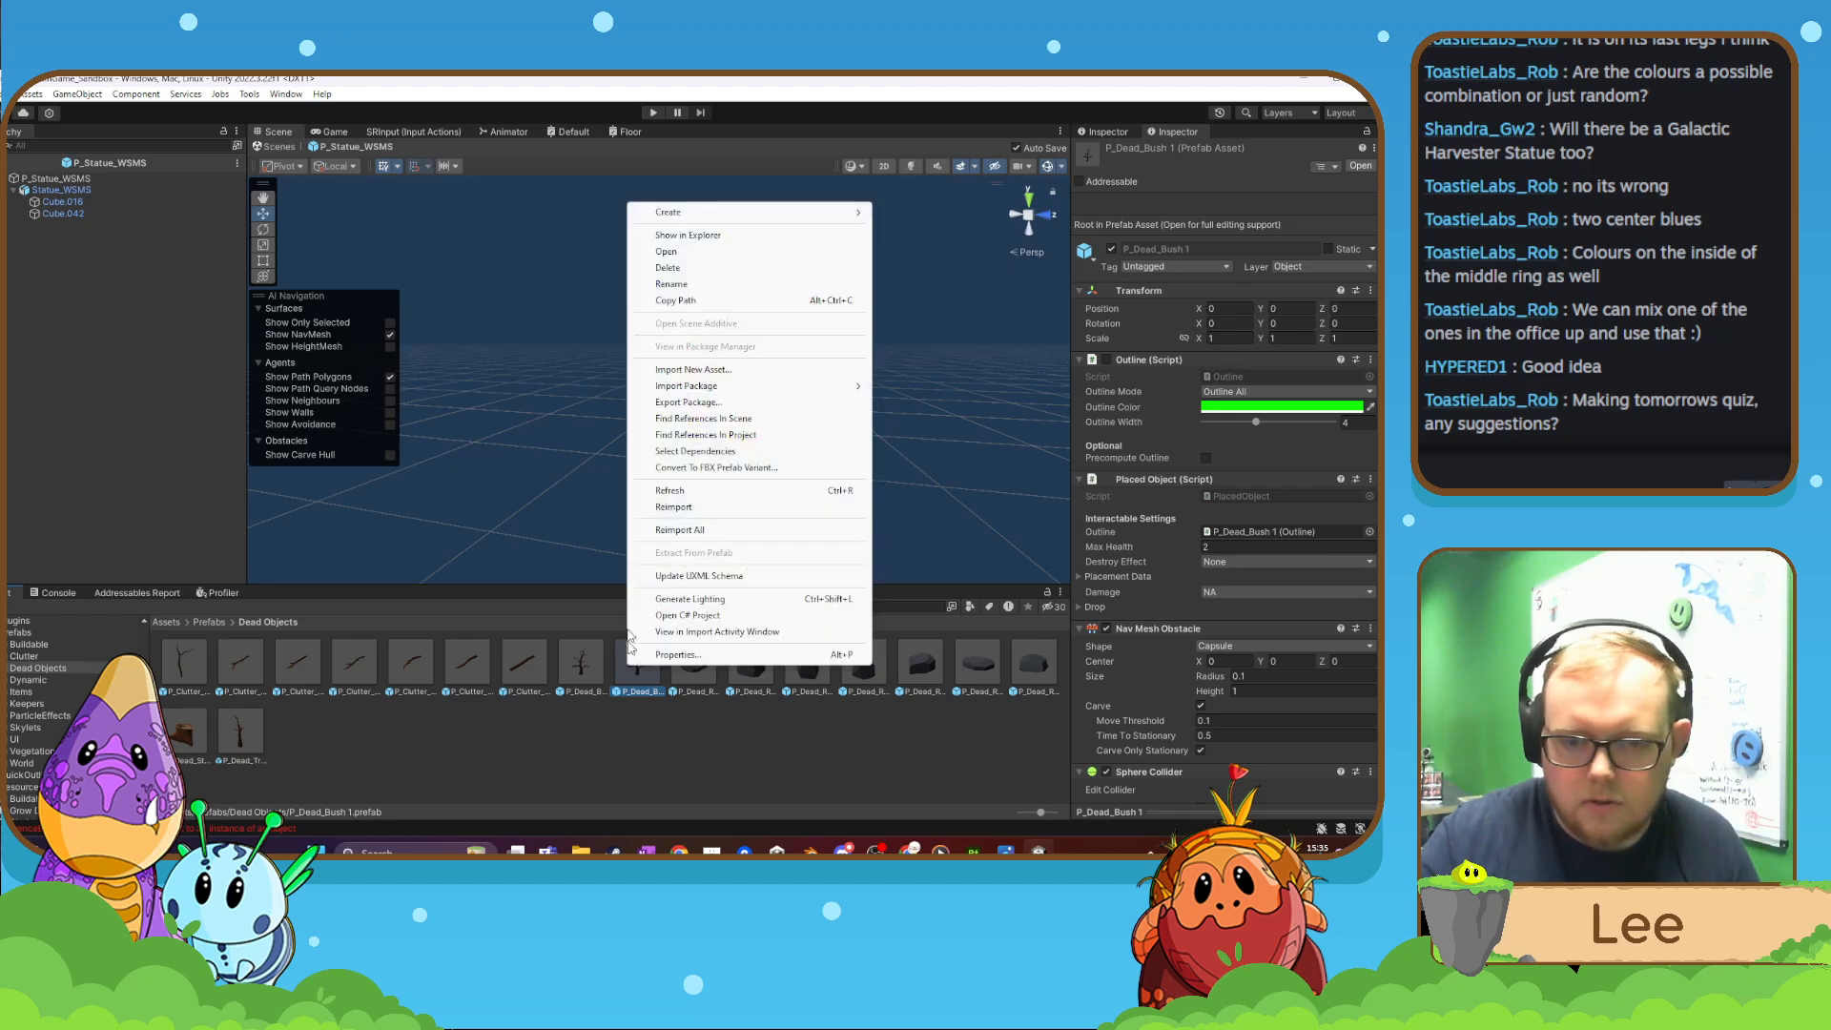
left_click(683, 288)
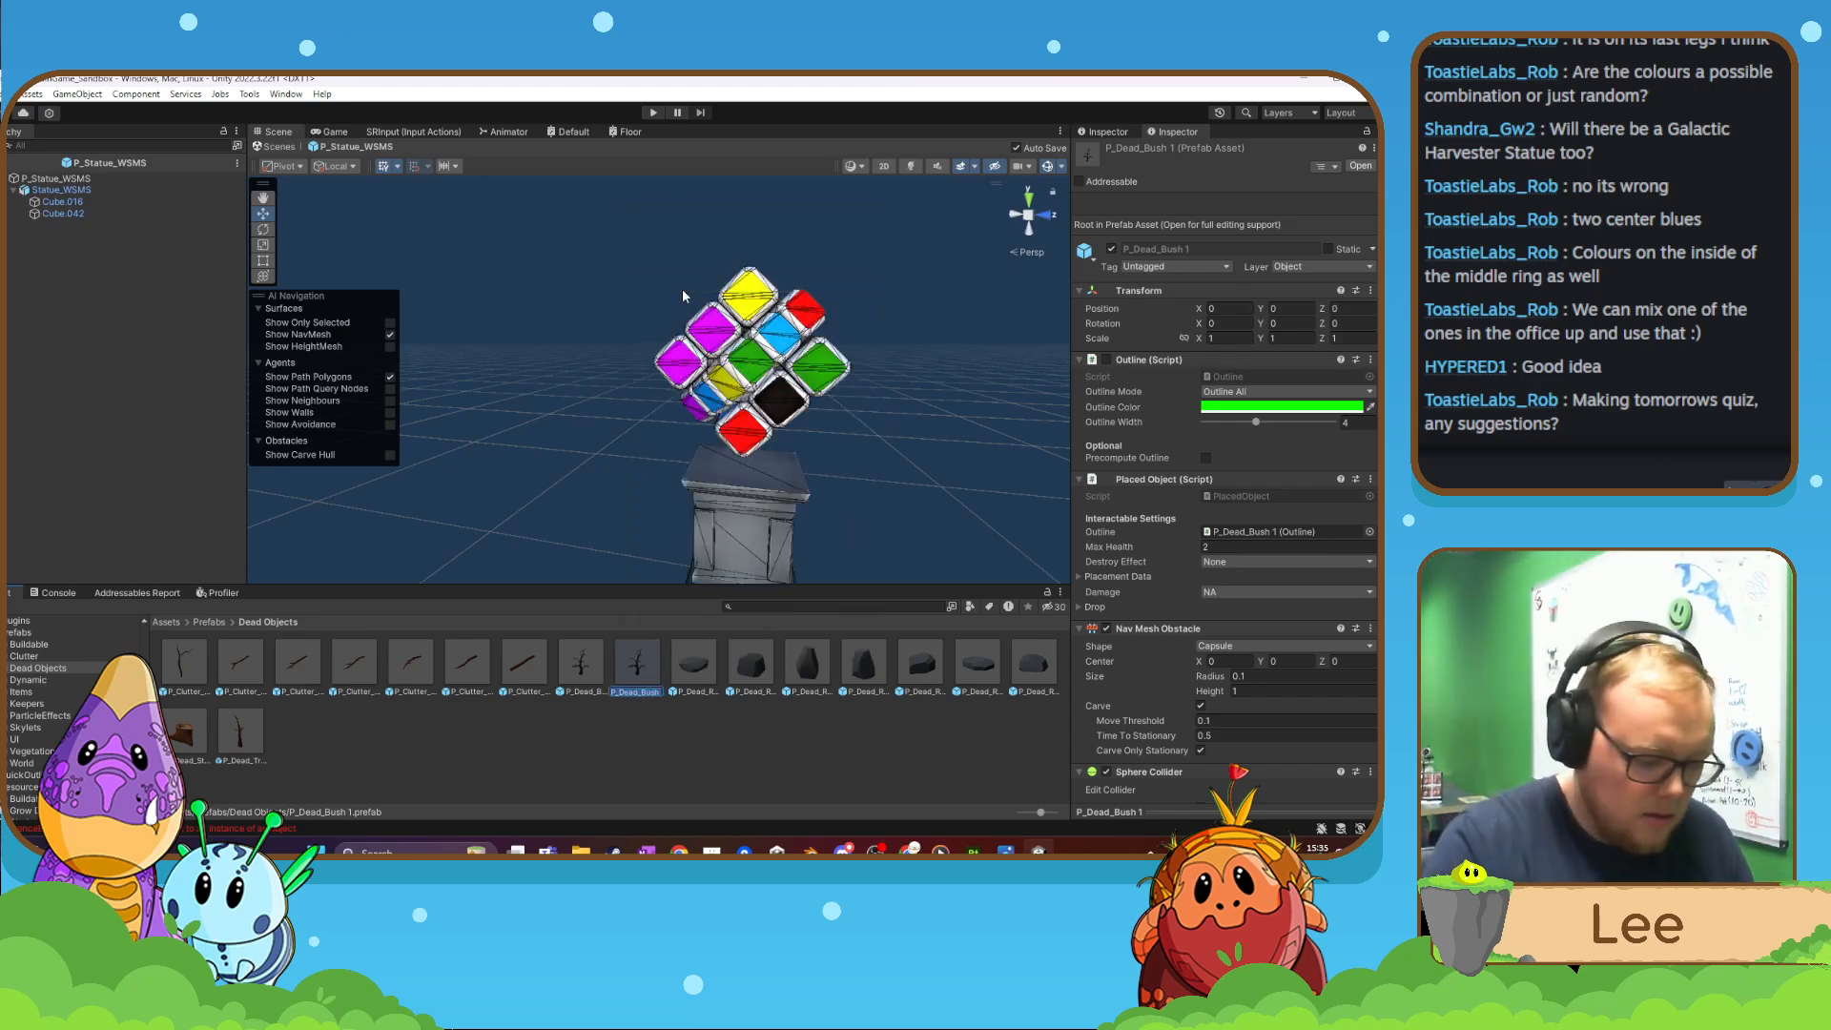
type("P_")
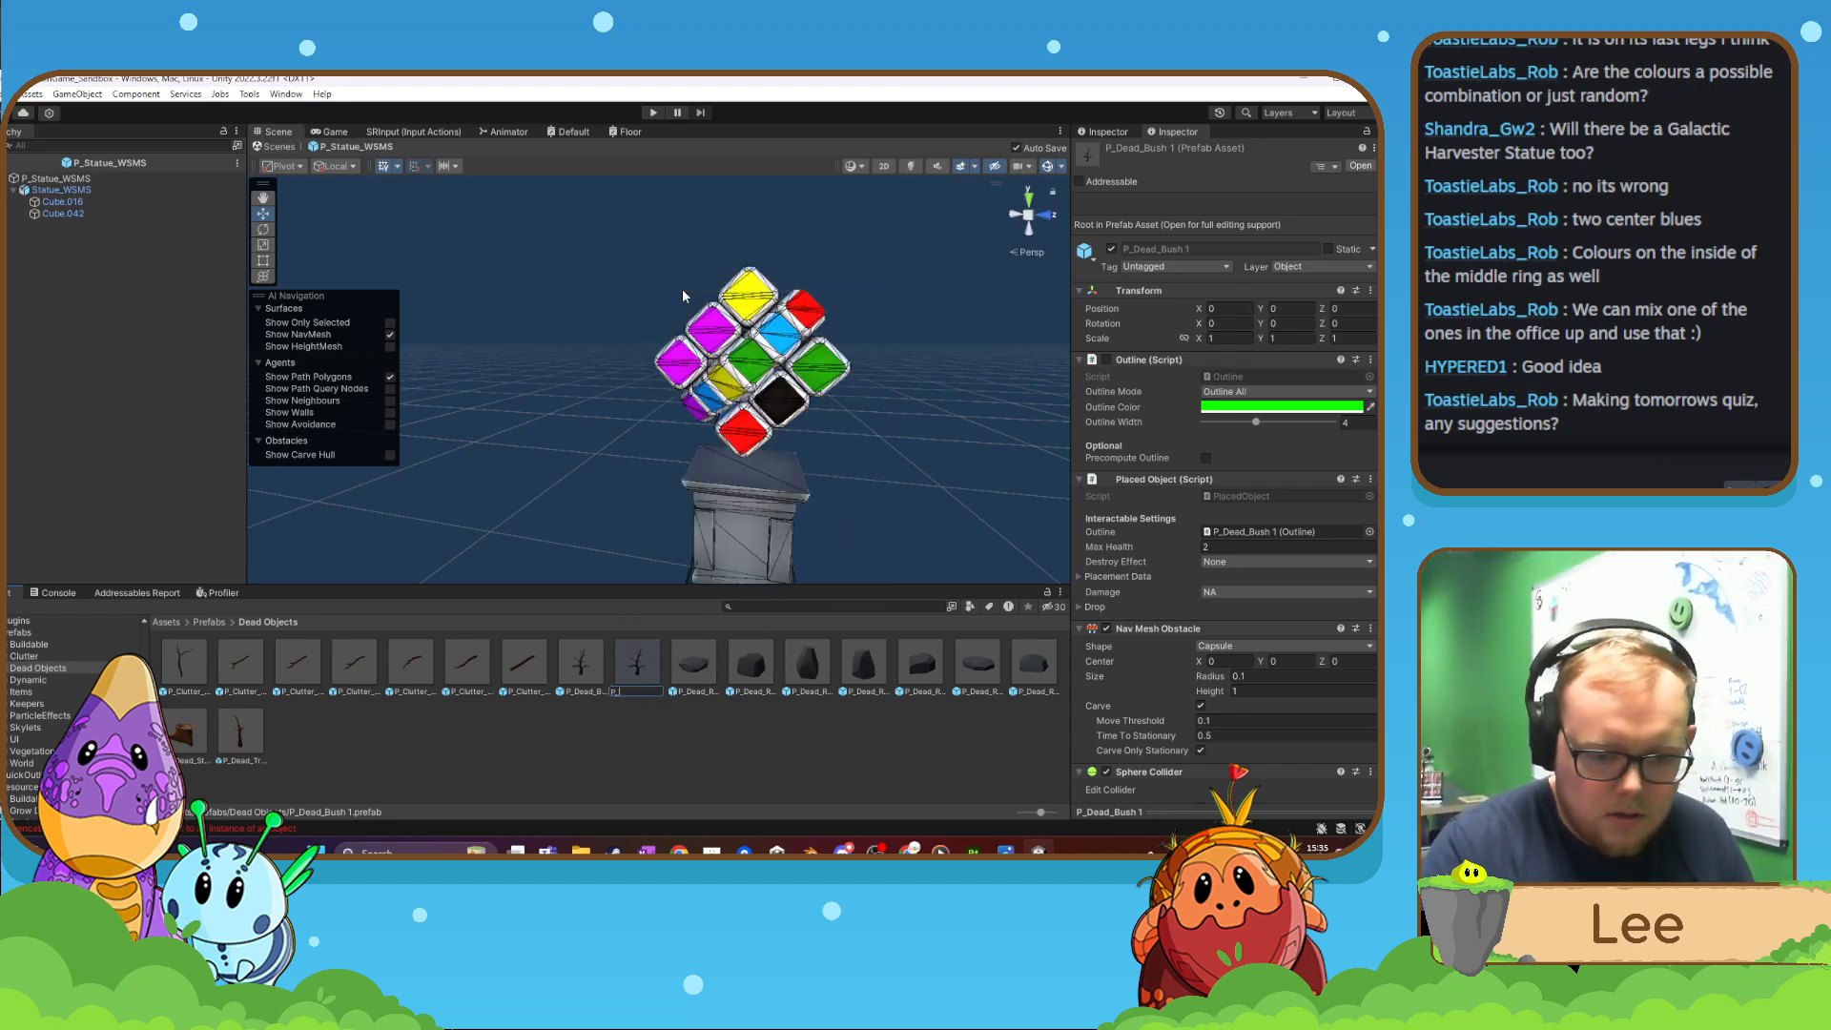
type("Dead_Vine")
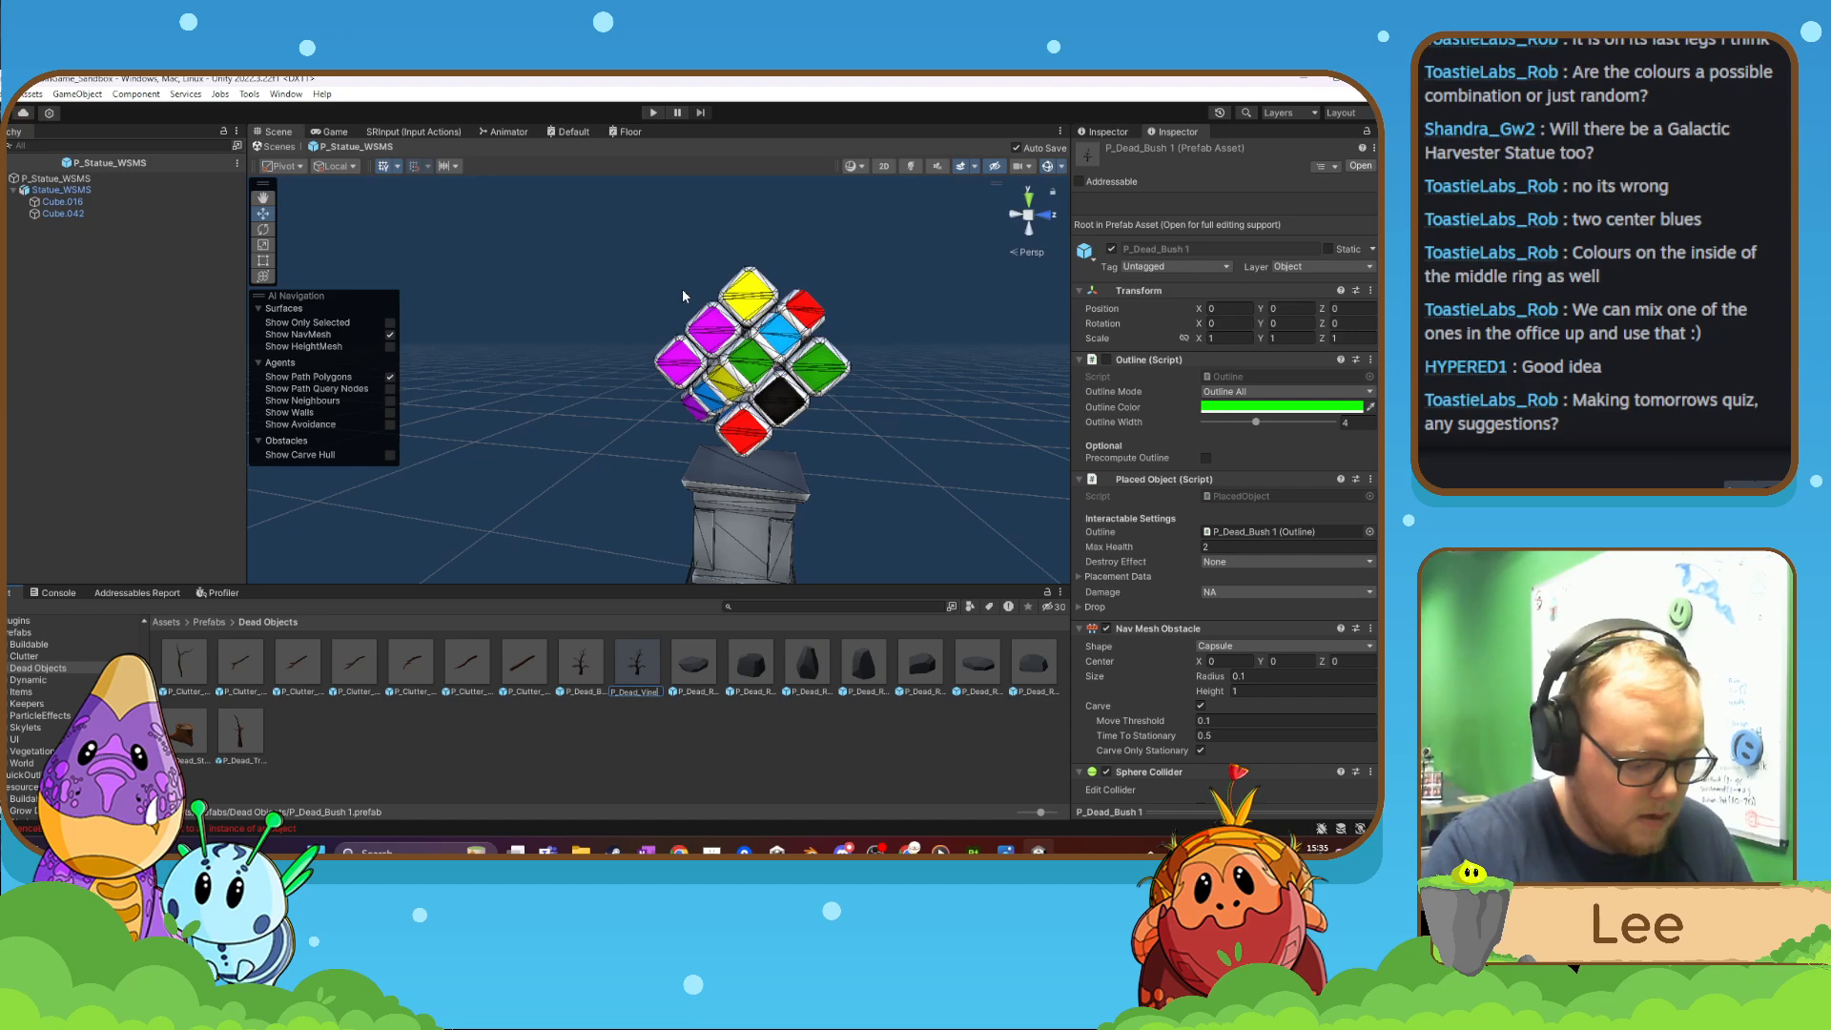
type("_1")
key("BackSpace")
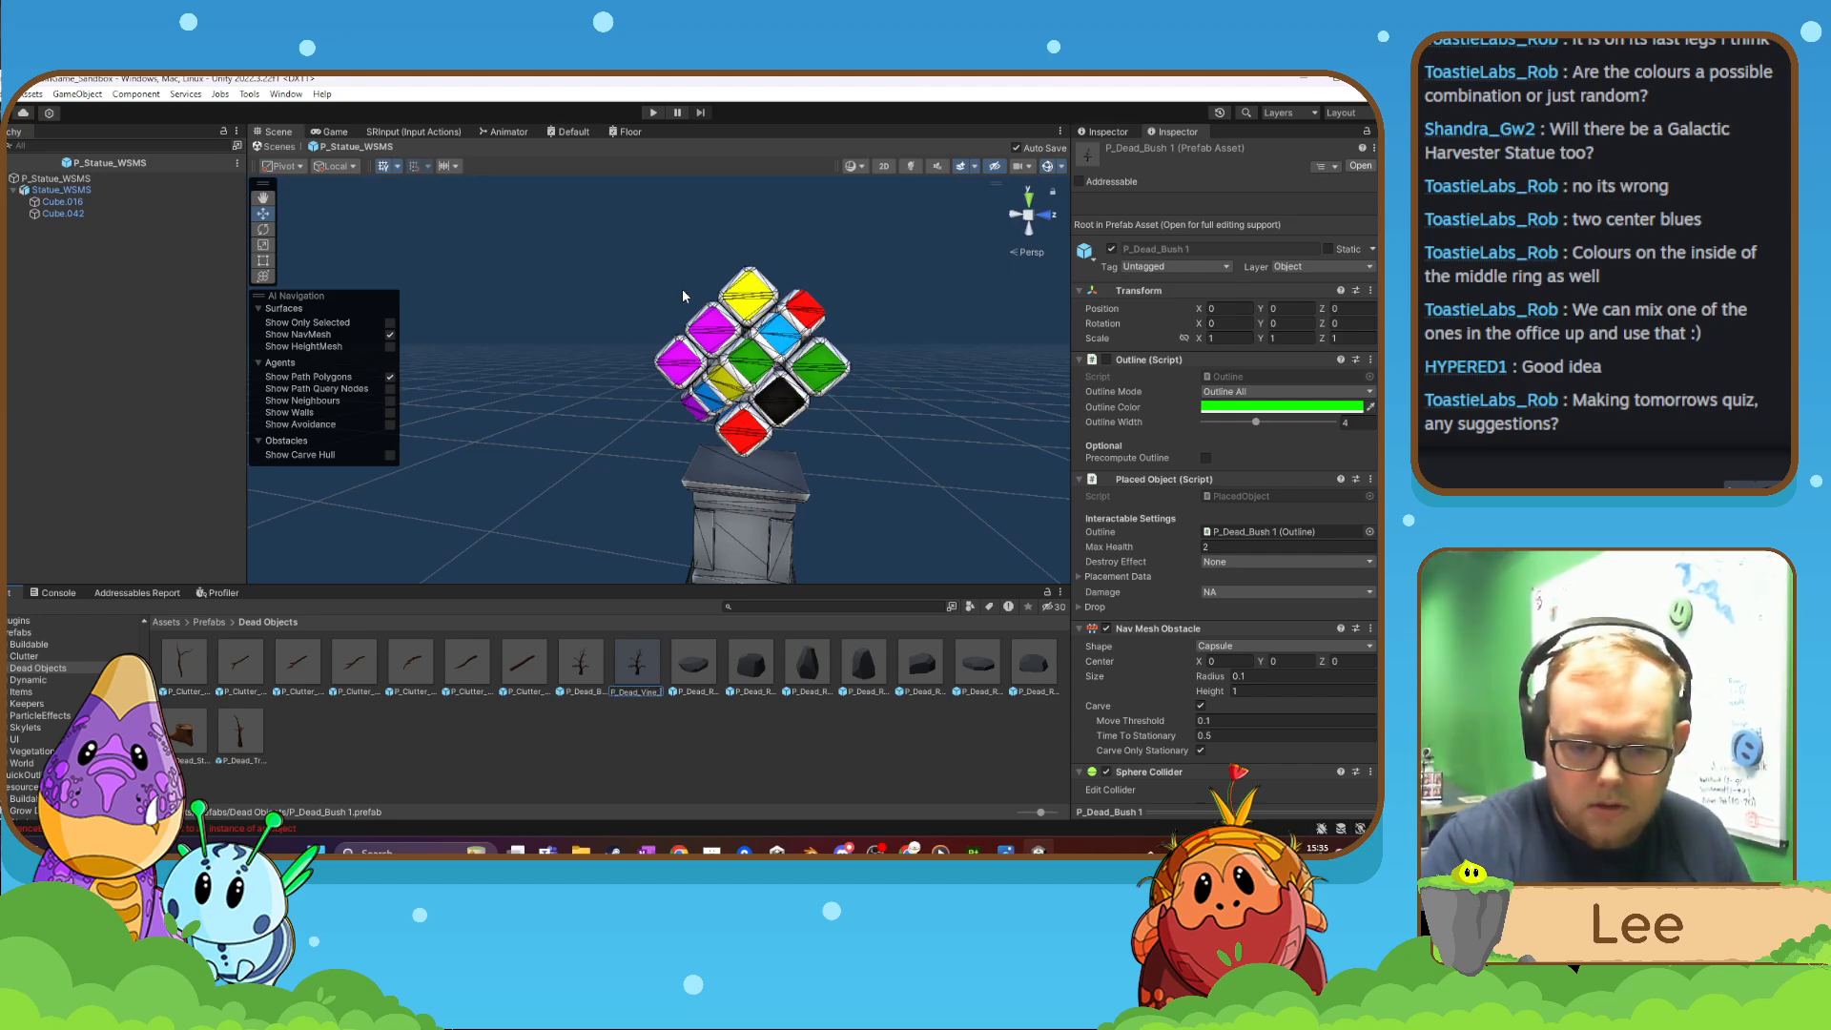
key("Return")
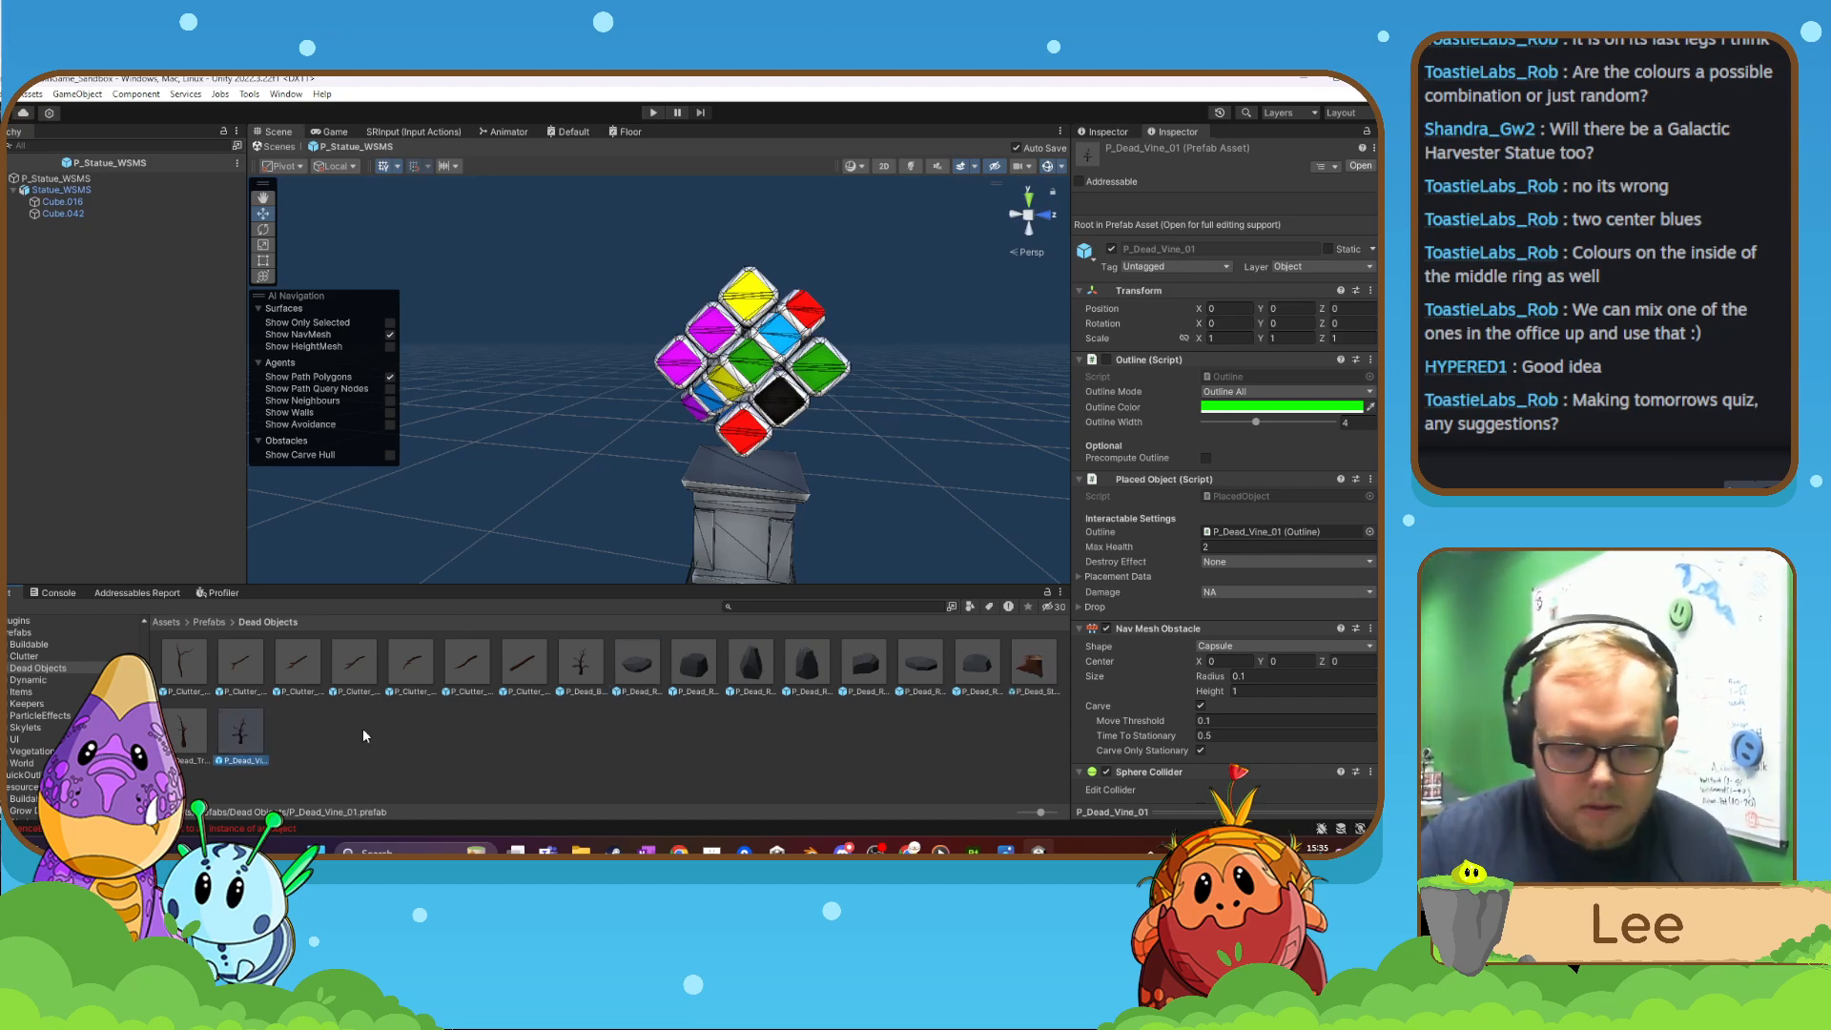
- Open the P_Dead_Vine_01 prefab for editing and delete the Dead_Bush model from it
double_click(238, 731)
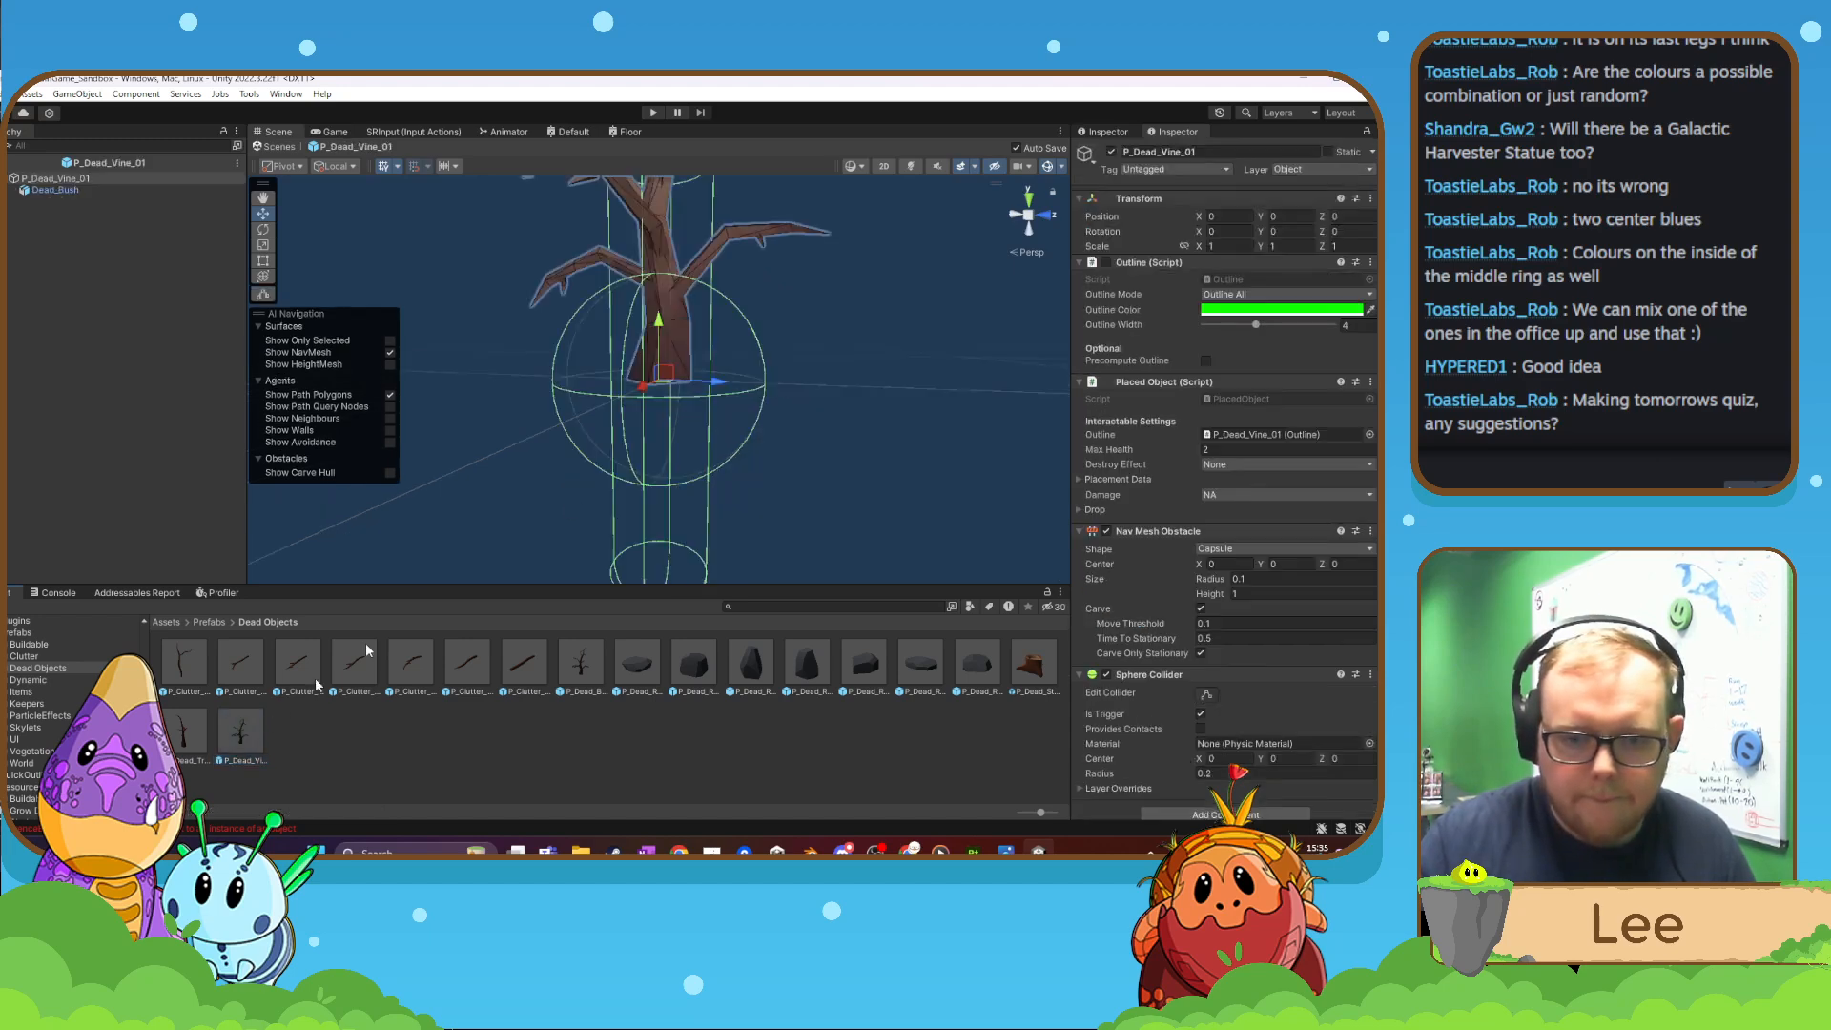
left_click(655, 336)
key("Delete")
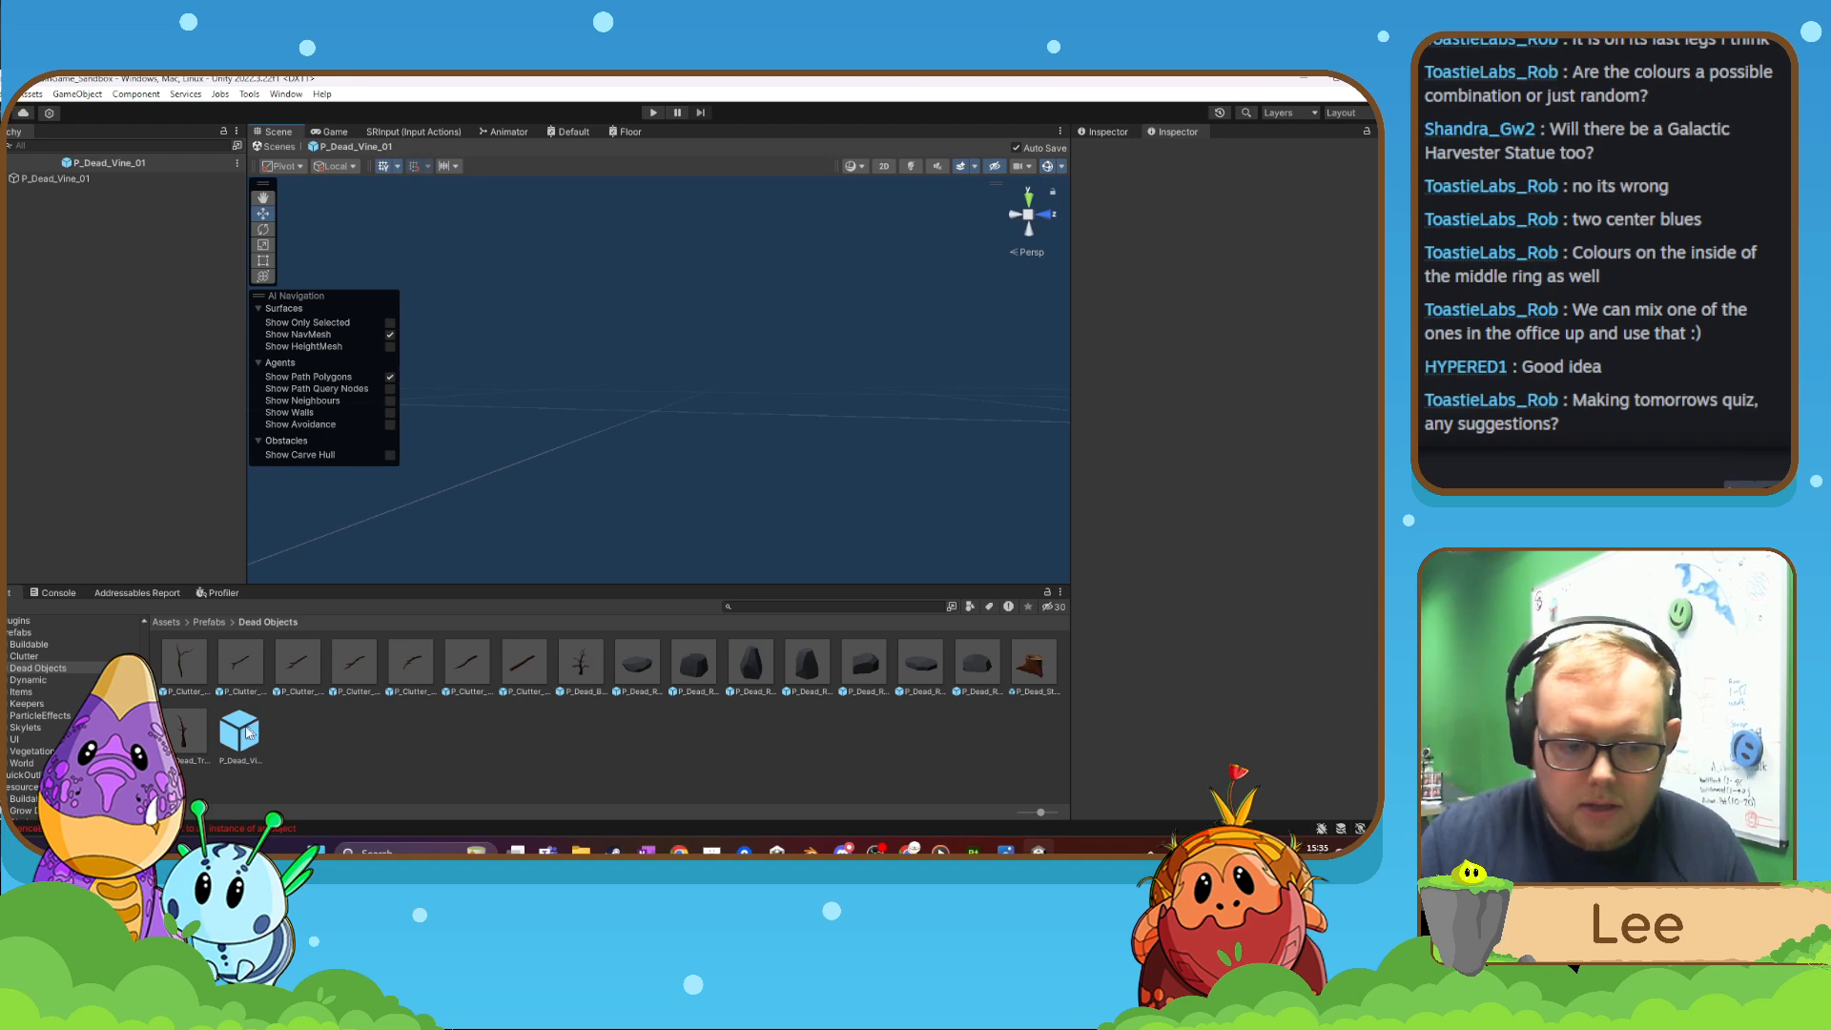
- Search the project for dead_vine and place the Dead_Vines_01 model in the P_Dead_Vine_01 prefab
left_click(82, 180)
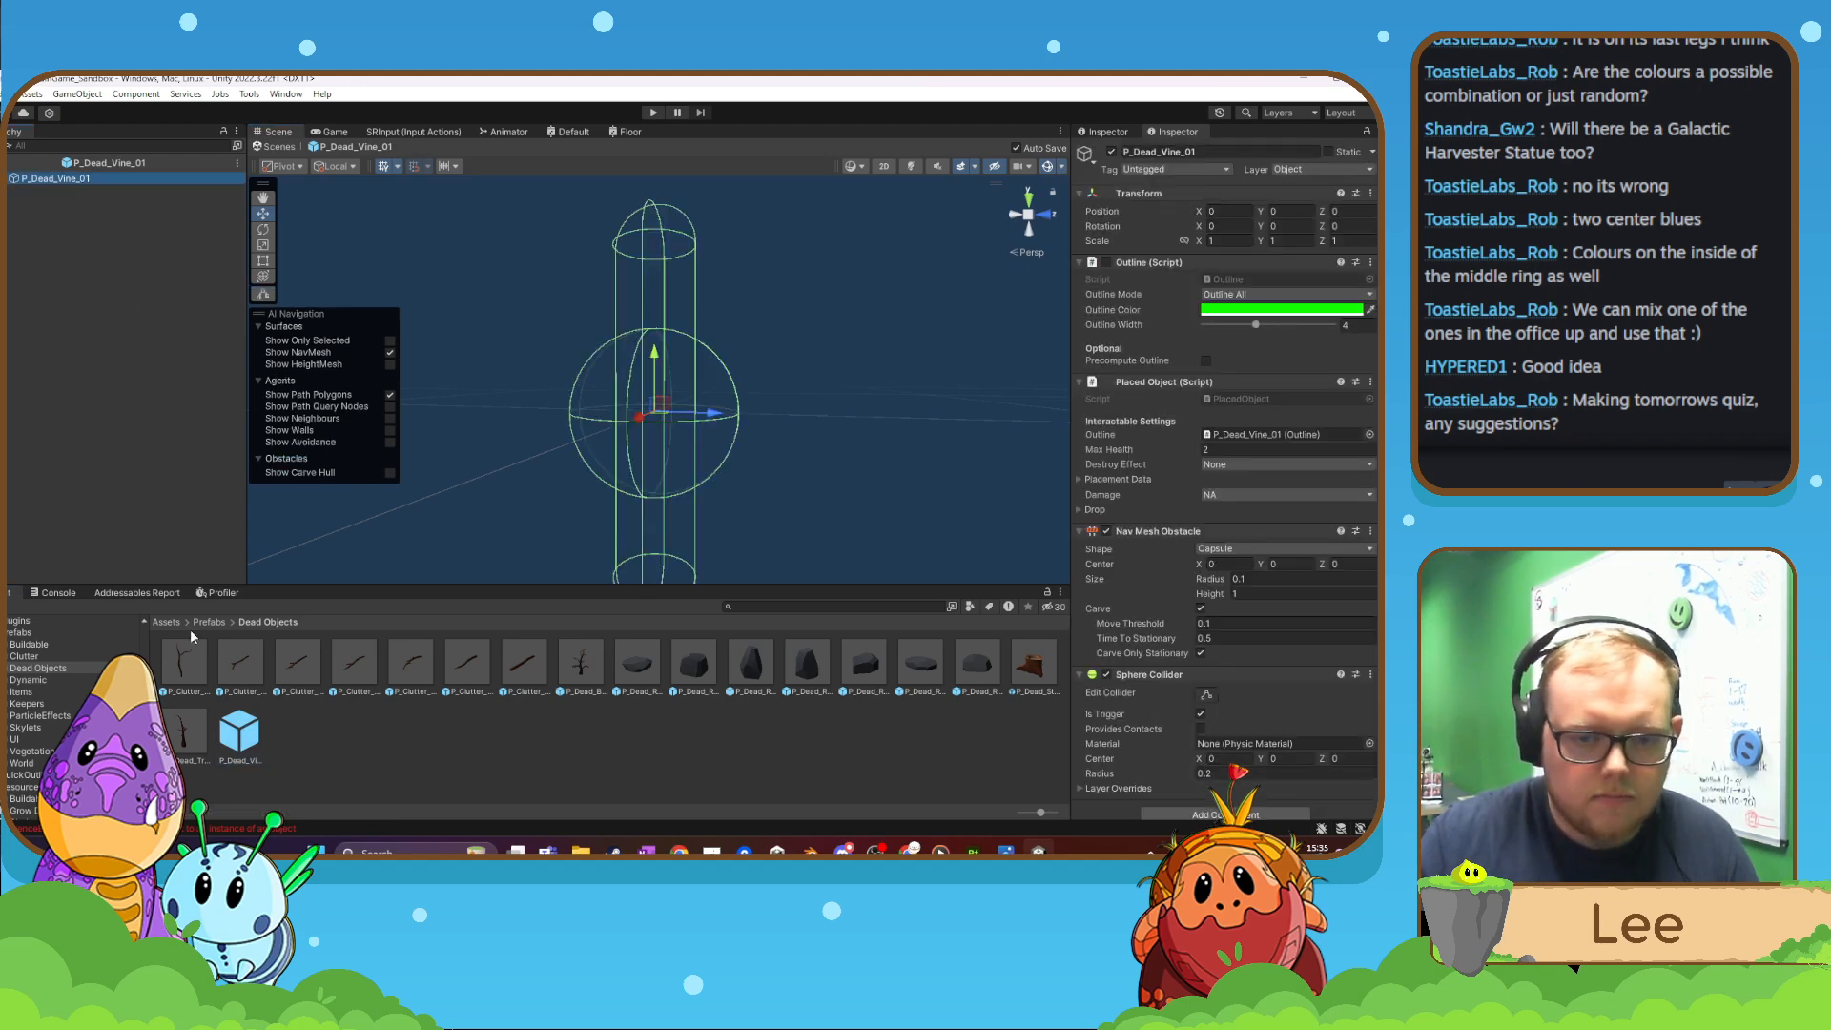
left_click(241, 732)
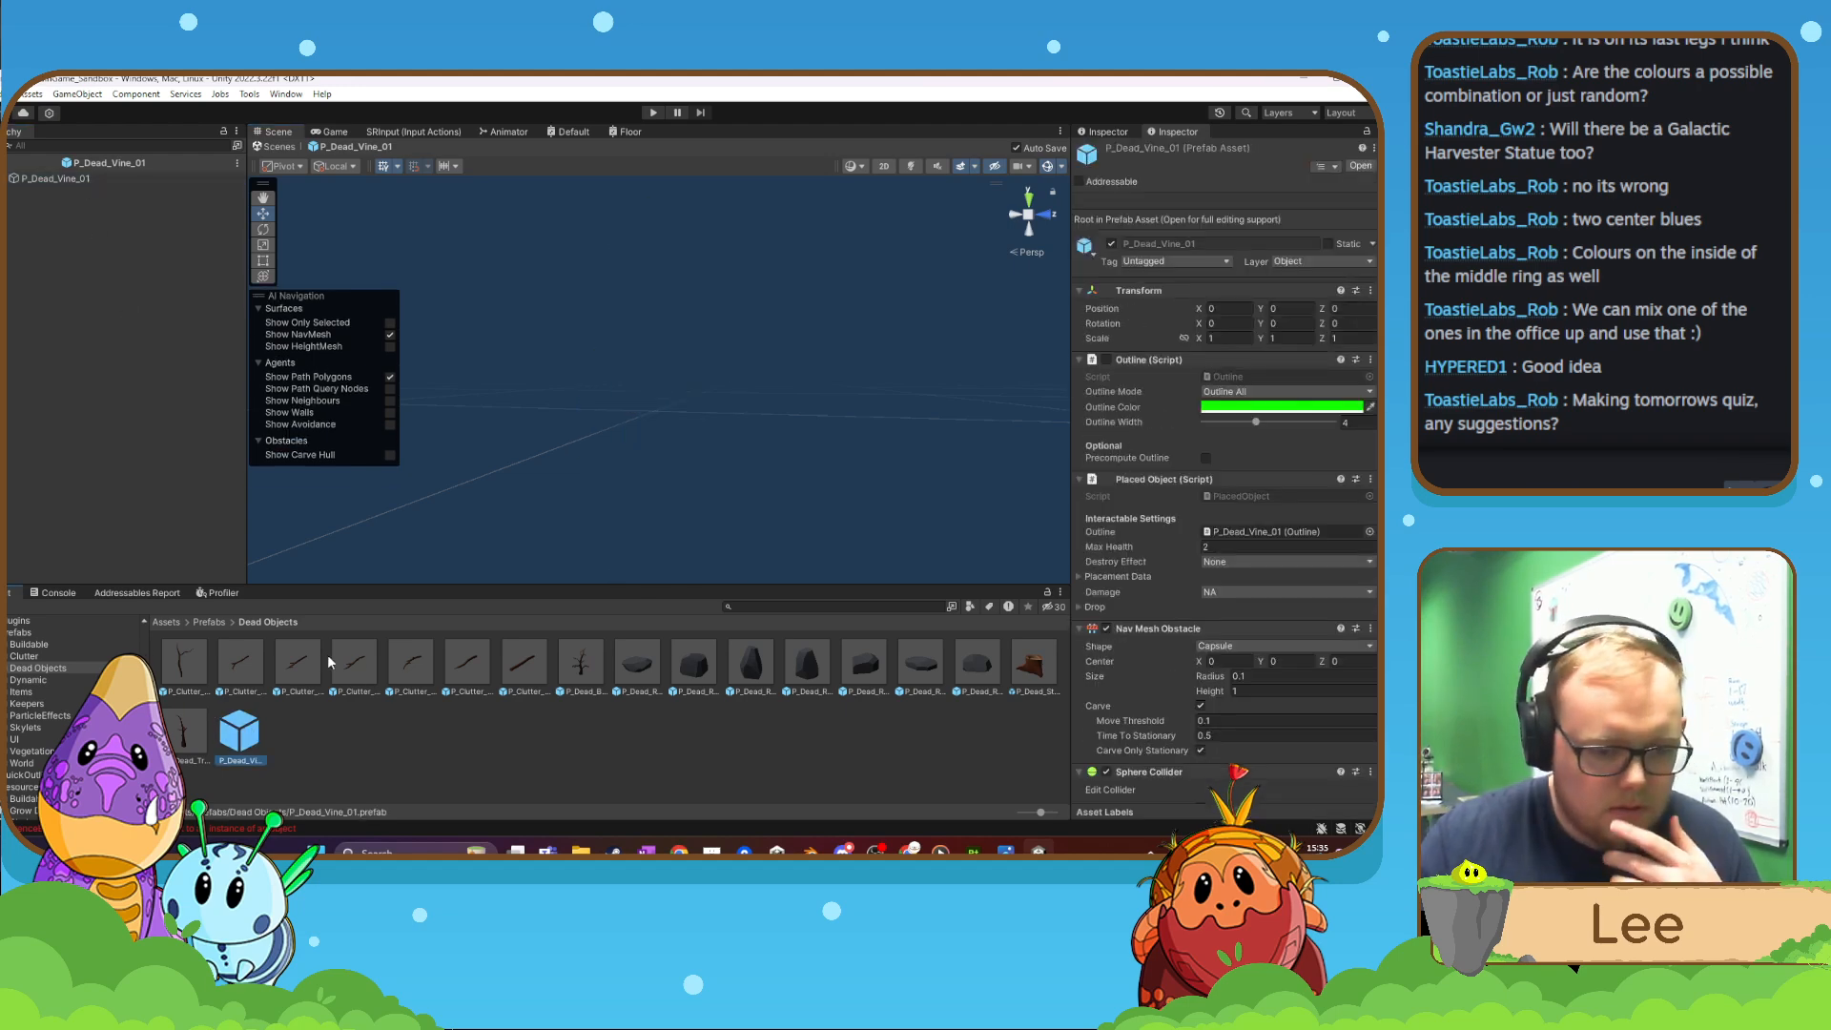
key("ctrl+f")
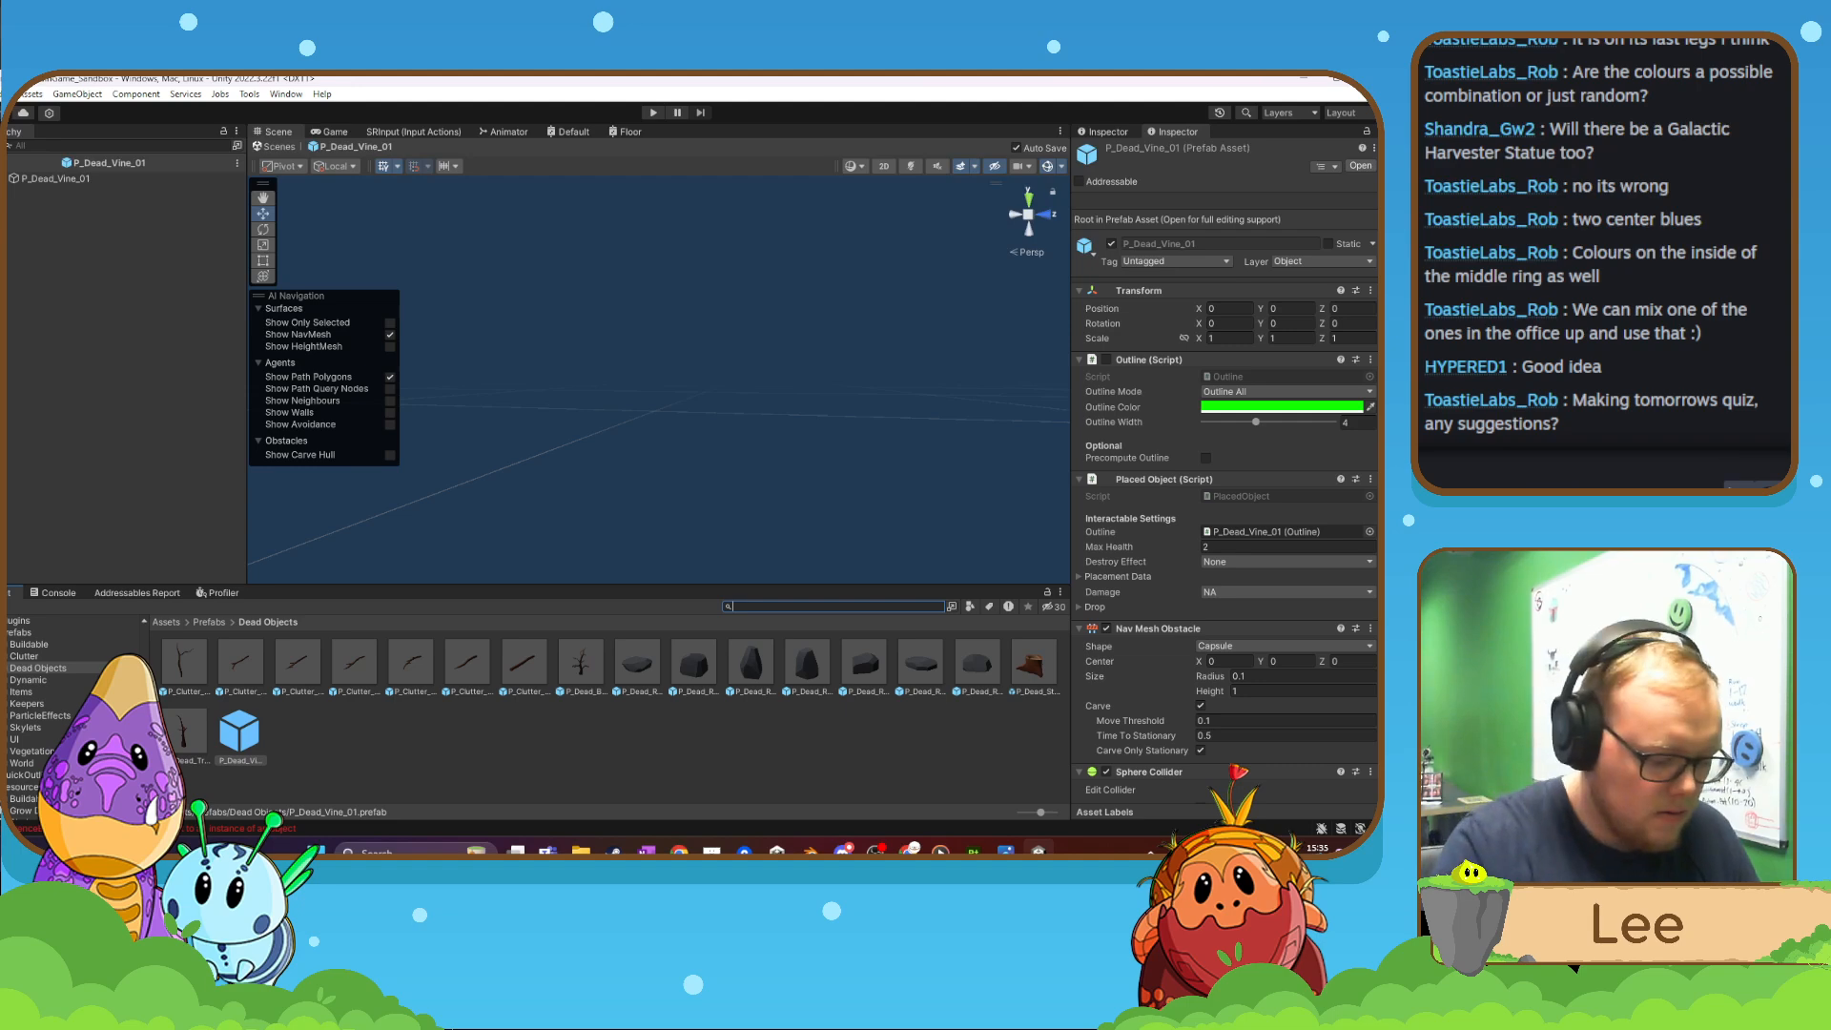
type("dead_vine")
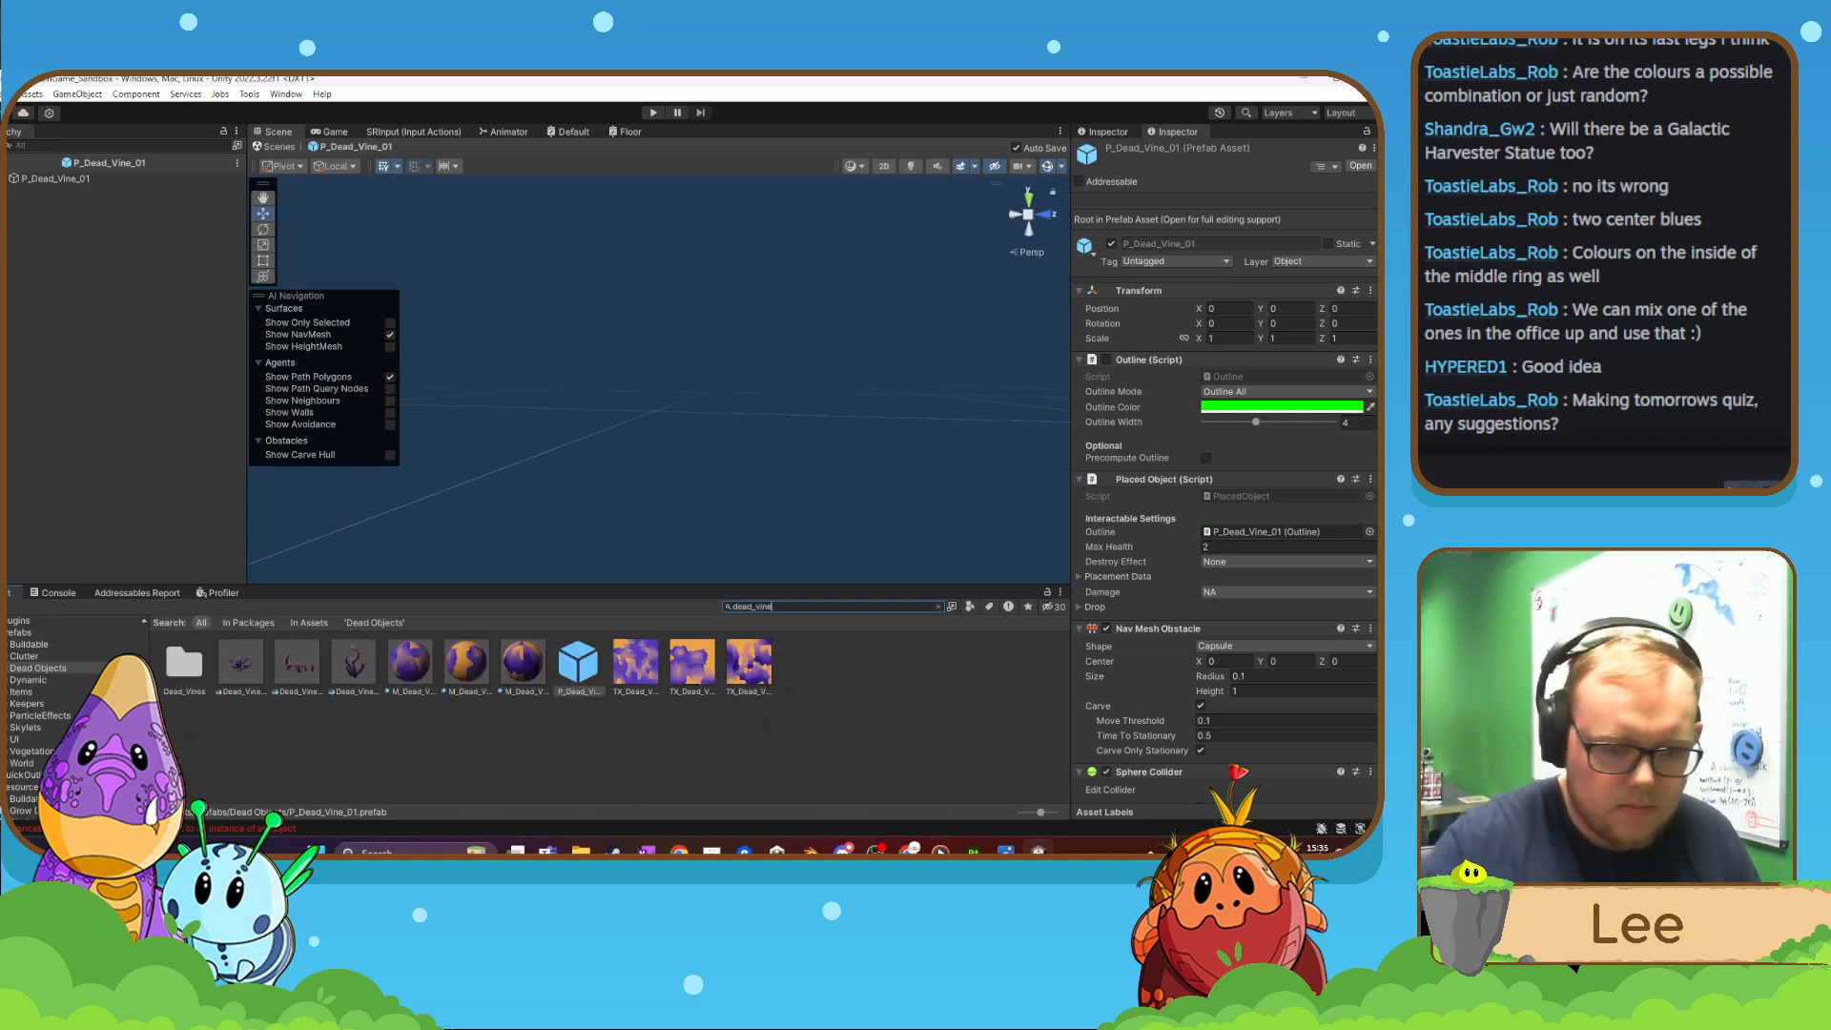
left_click_drag(252, 674, 673, 417)
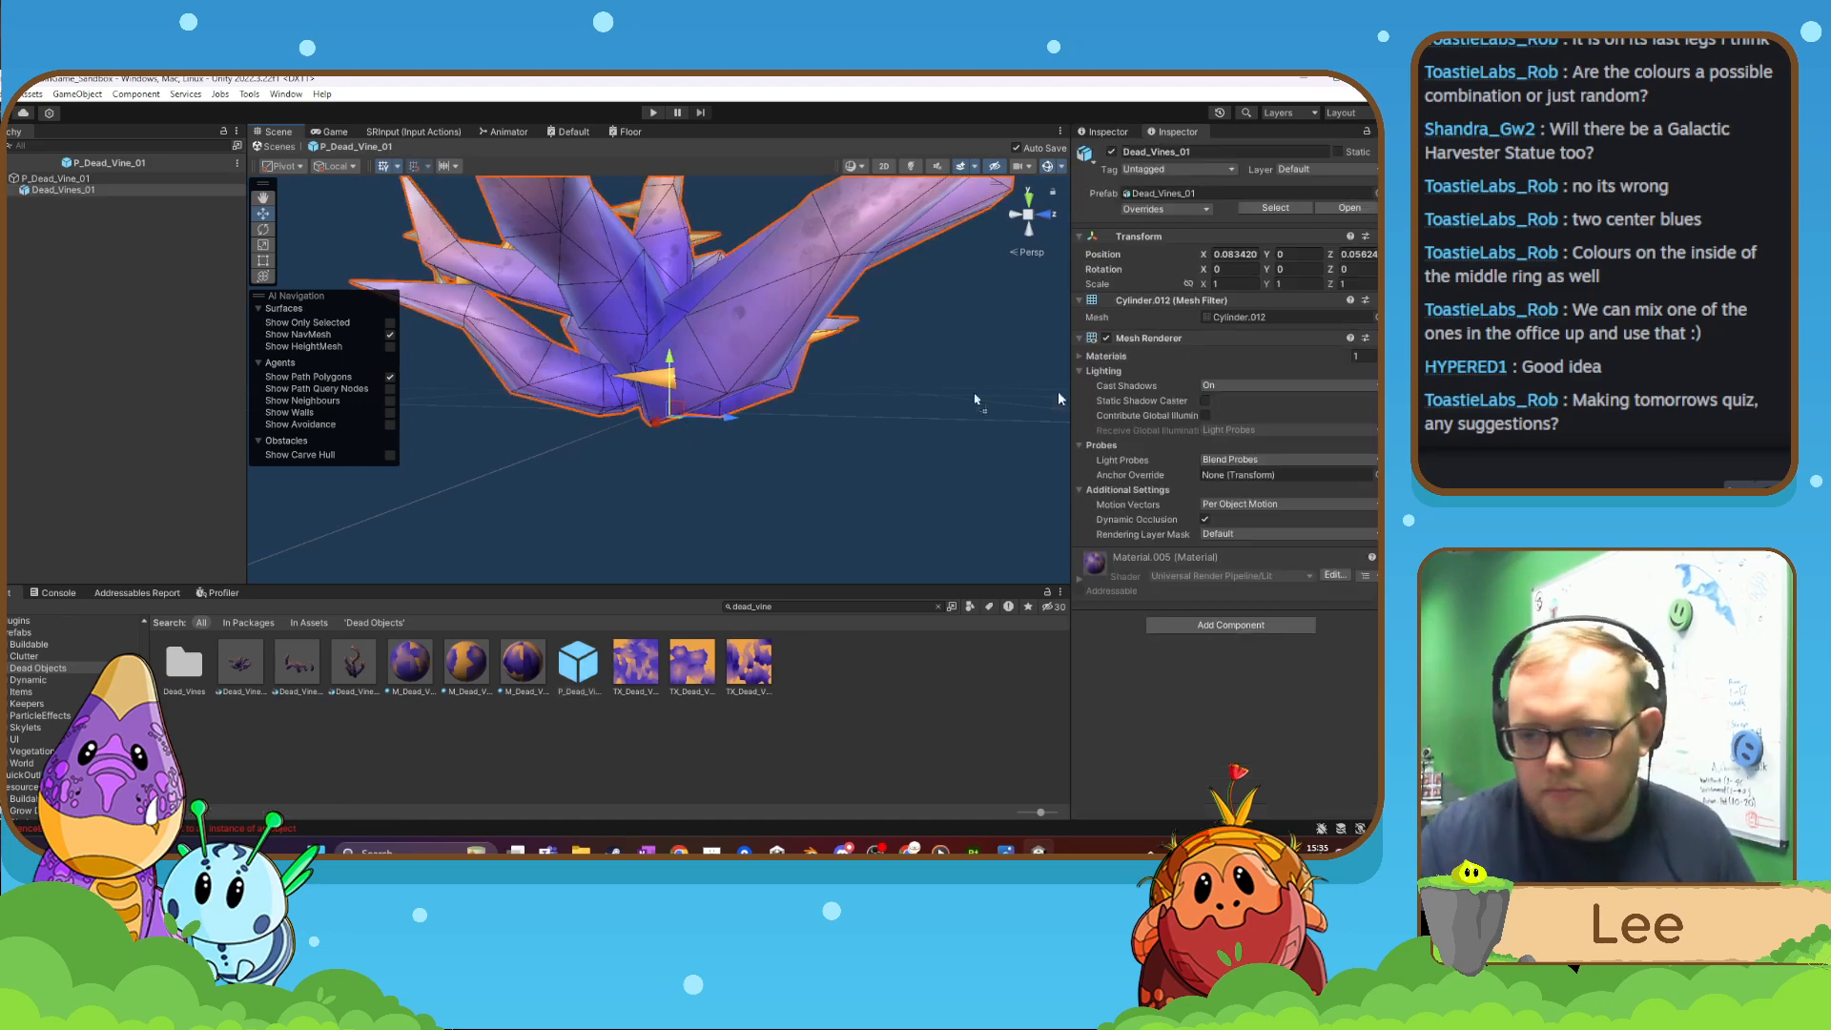
- Set the Dead_Vines_01 model's X and Z position to 0 inside the prefab
left_click(1232, 254)
key("Tab")
key("Tab")
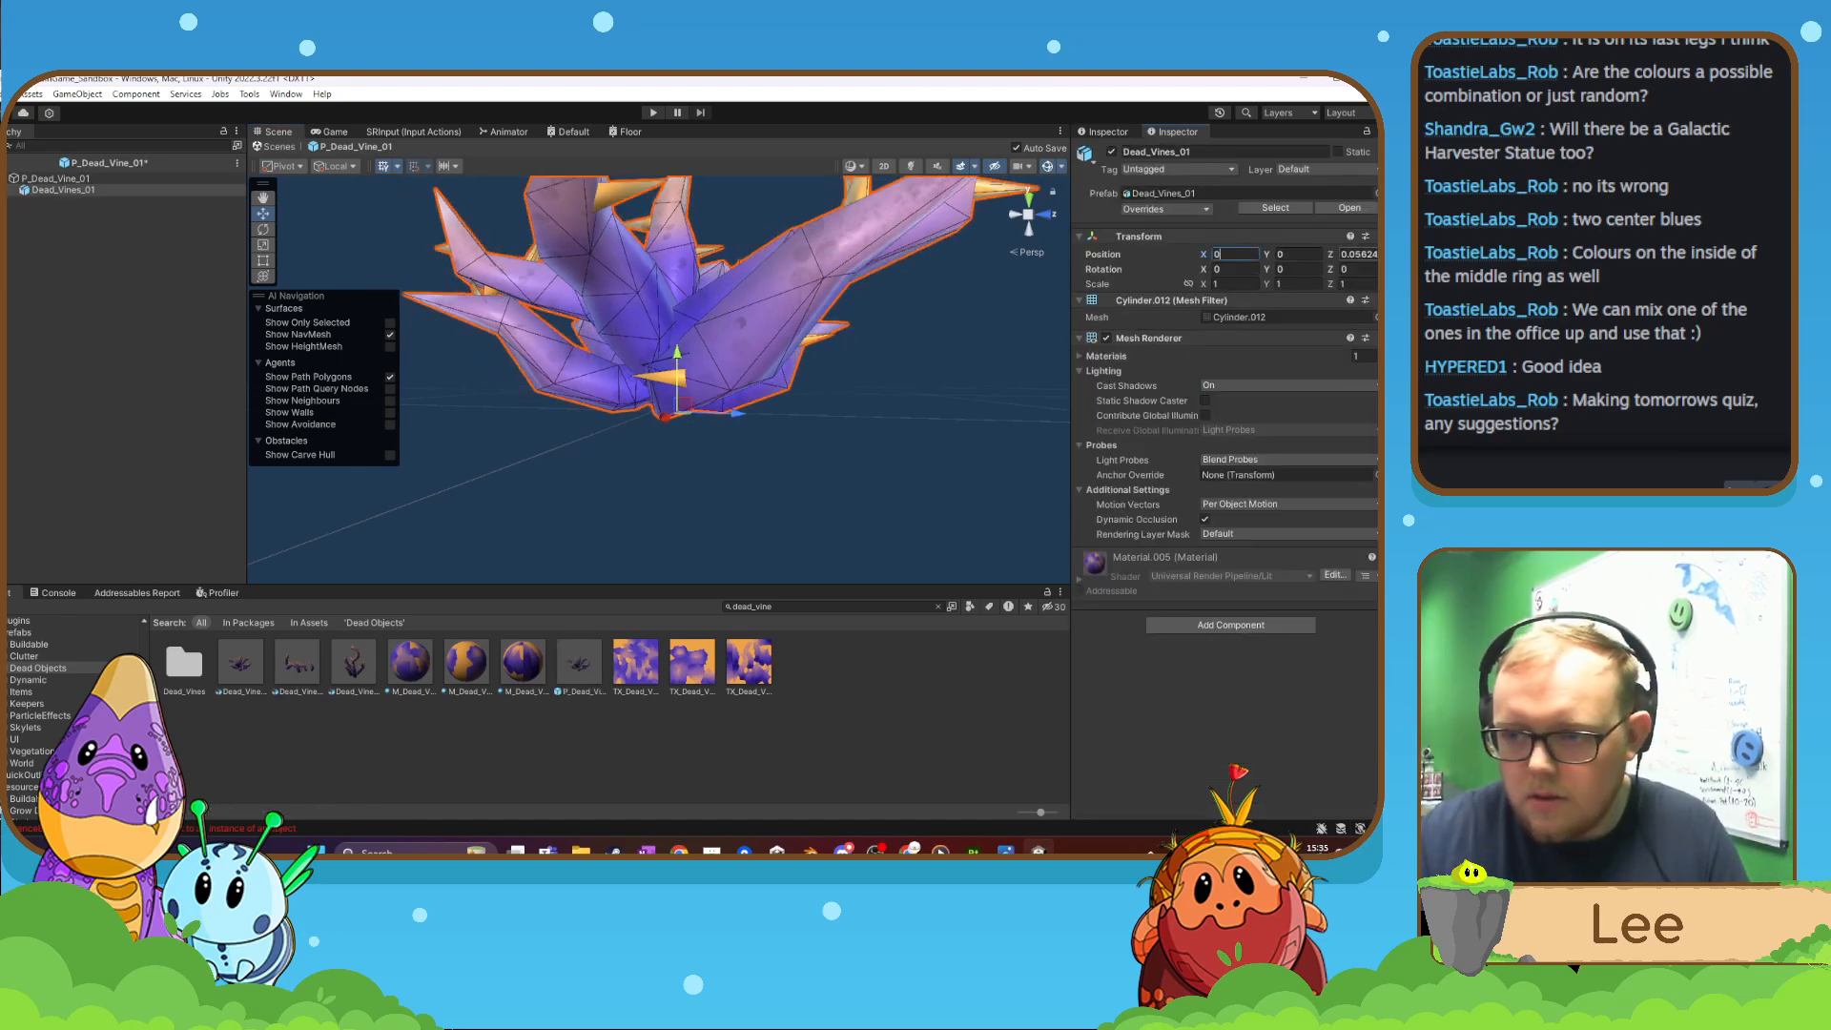
type("0")
- Apply the M_Dead_Vine_01 material to the Dead_Vines_01 model in the scene
mouse_move(908, 424)
right_mouse_down()
mouse_move(908, 306)
mouse_move(932, 425)
mouse_move(906, 448)
right_mouse_up()
key("s")
left_click_drag(426, 671, 784, 454)
- Inspect the textured dead vine model from several angles and distances in the scene
right_click_drag(784, 454, 1359, 633)
key("d")
key("w")
key("s")
key("s")
key("q")
key("w")
key("d")
key("a")
key("w")
key("s")
key("w")
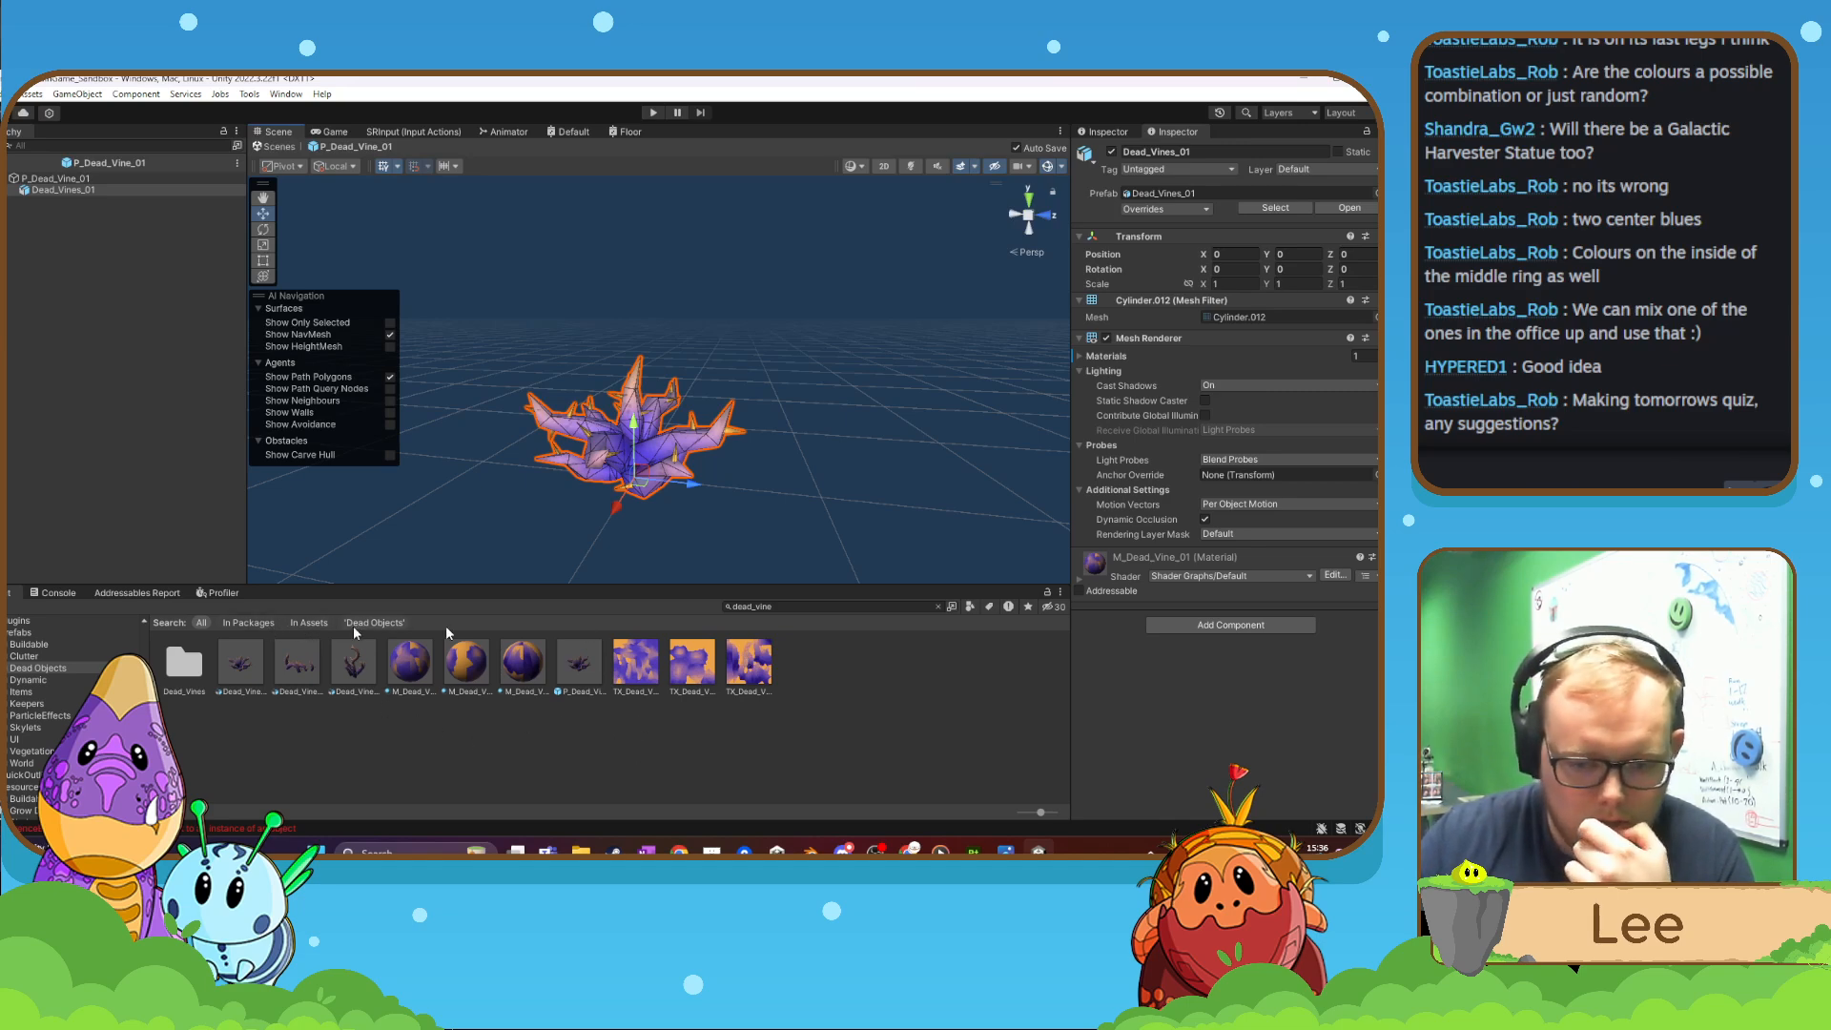
- Duplicate the P_Dead_Vine_01 prefab in the Dead Objects folder and rename the copy P_Dead_Vine_02
left_click(942, 607)
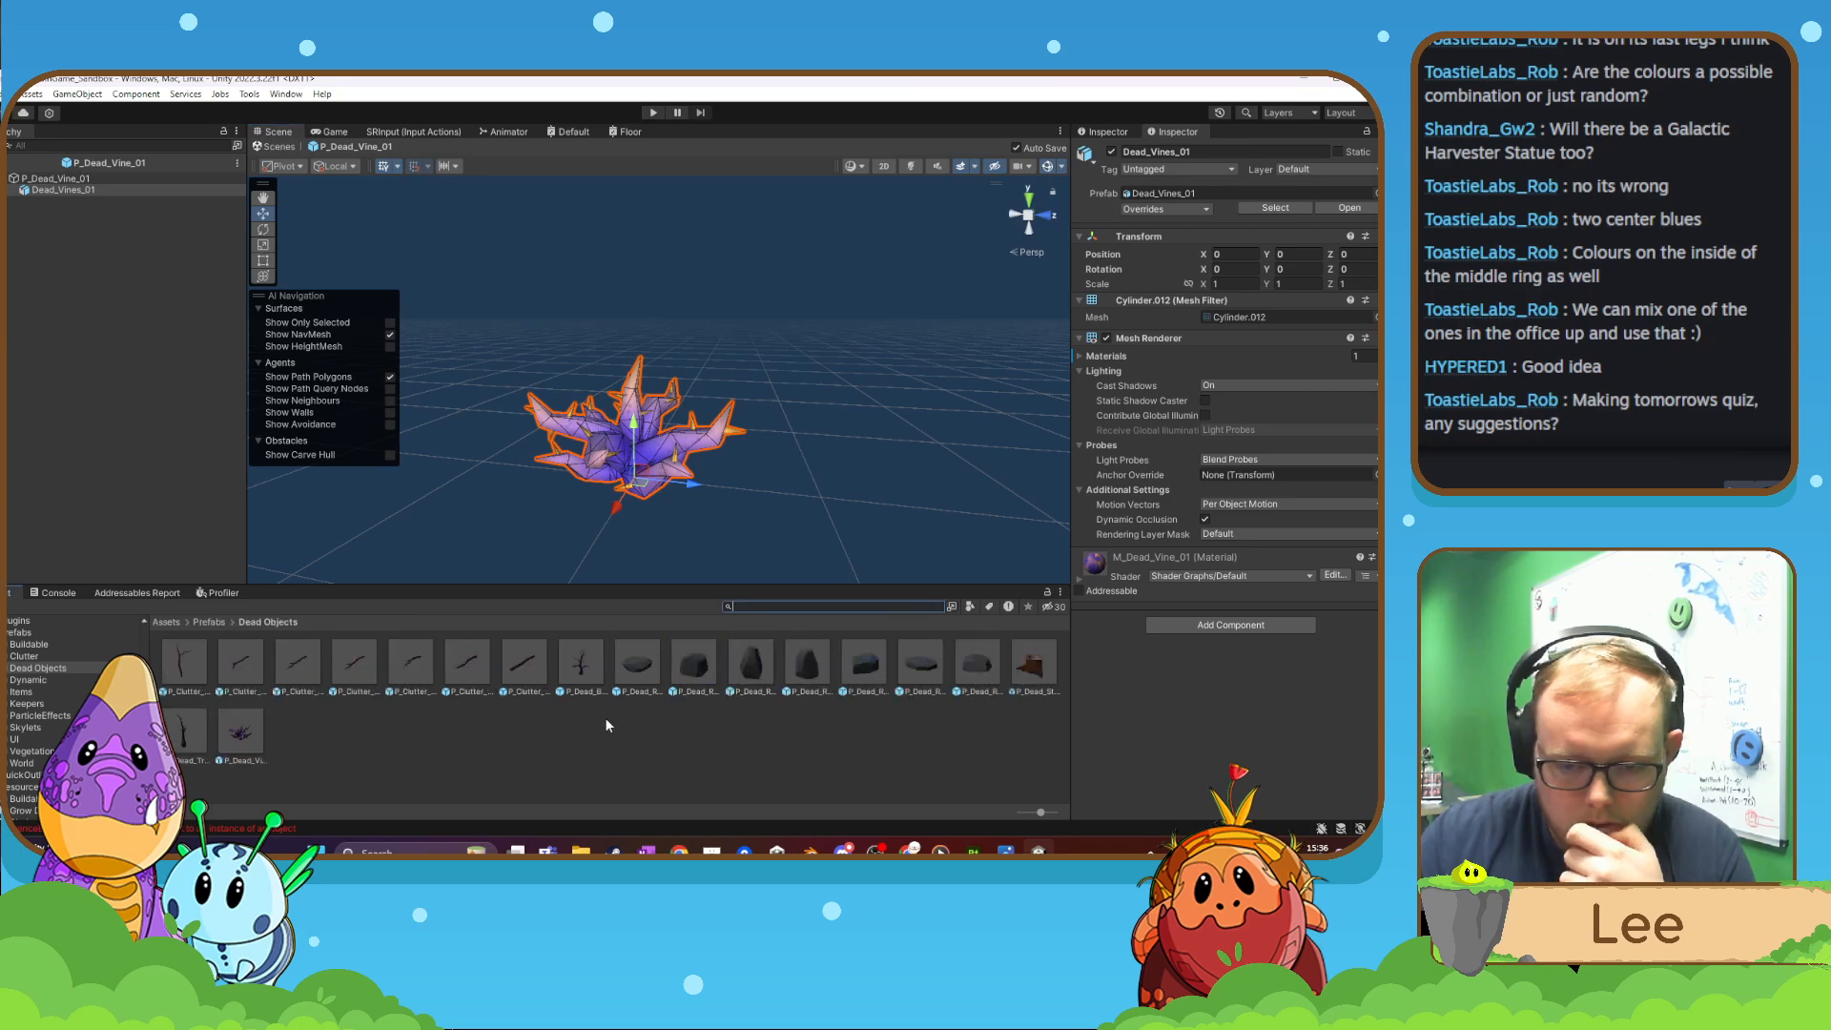
left_click(603, 742)
left_click(242, 738)
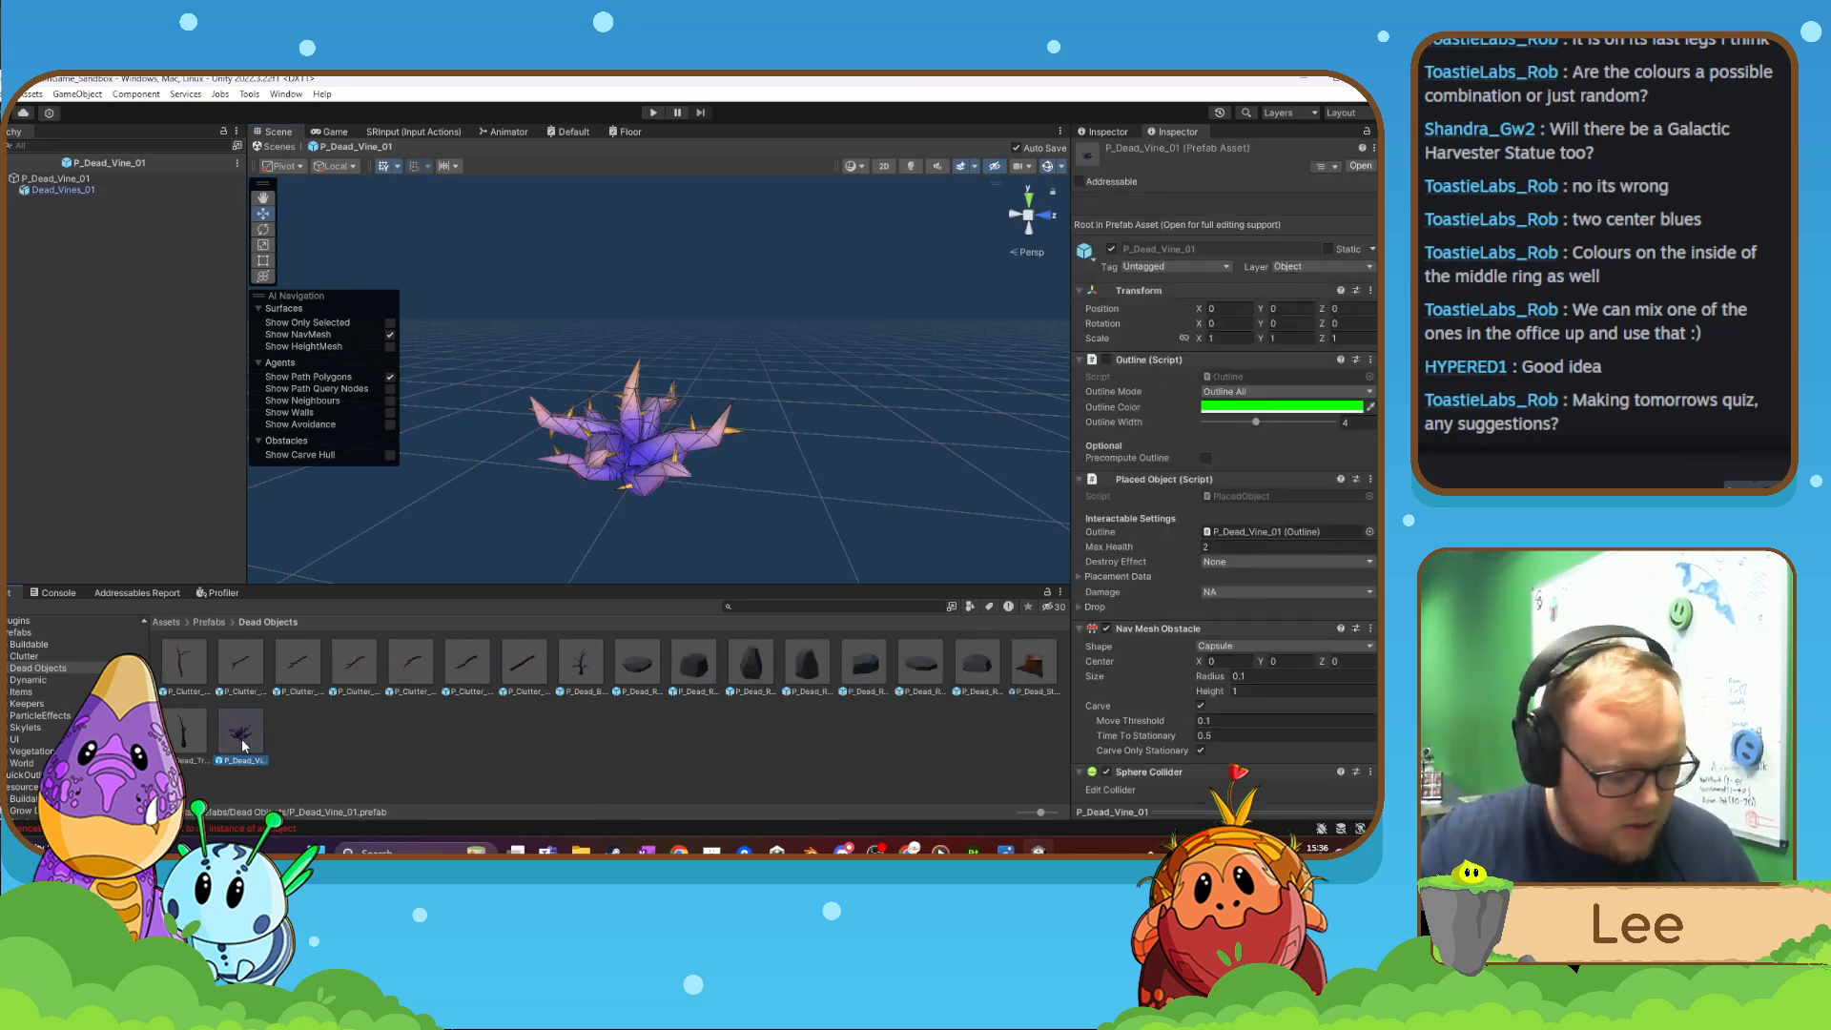
key("ctrl+d")
right_click(305, 748)
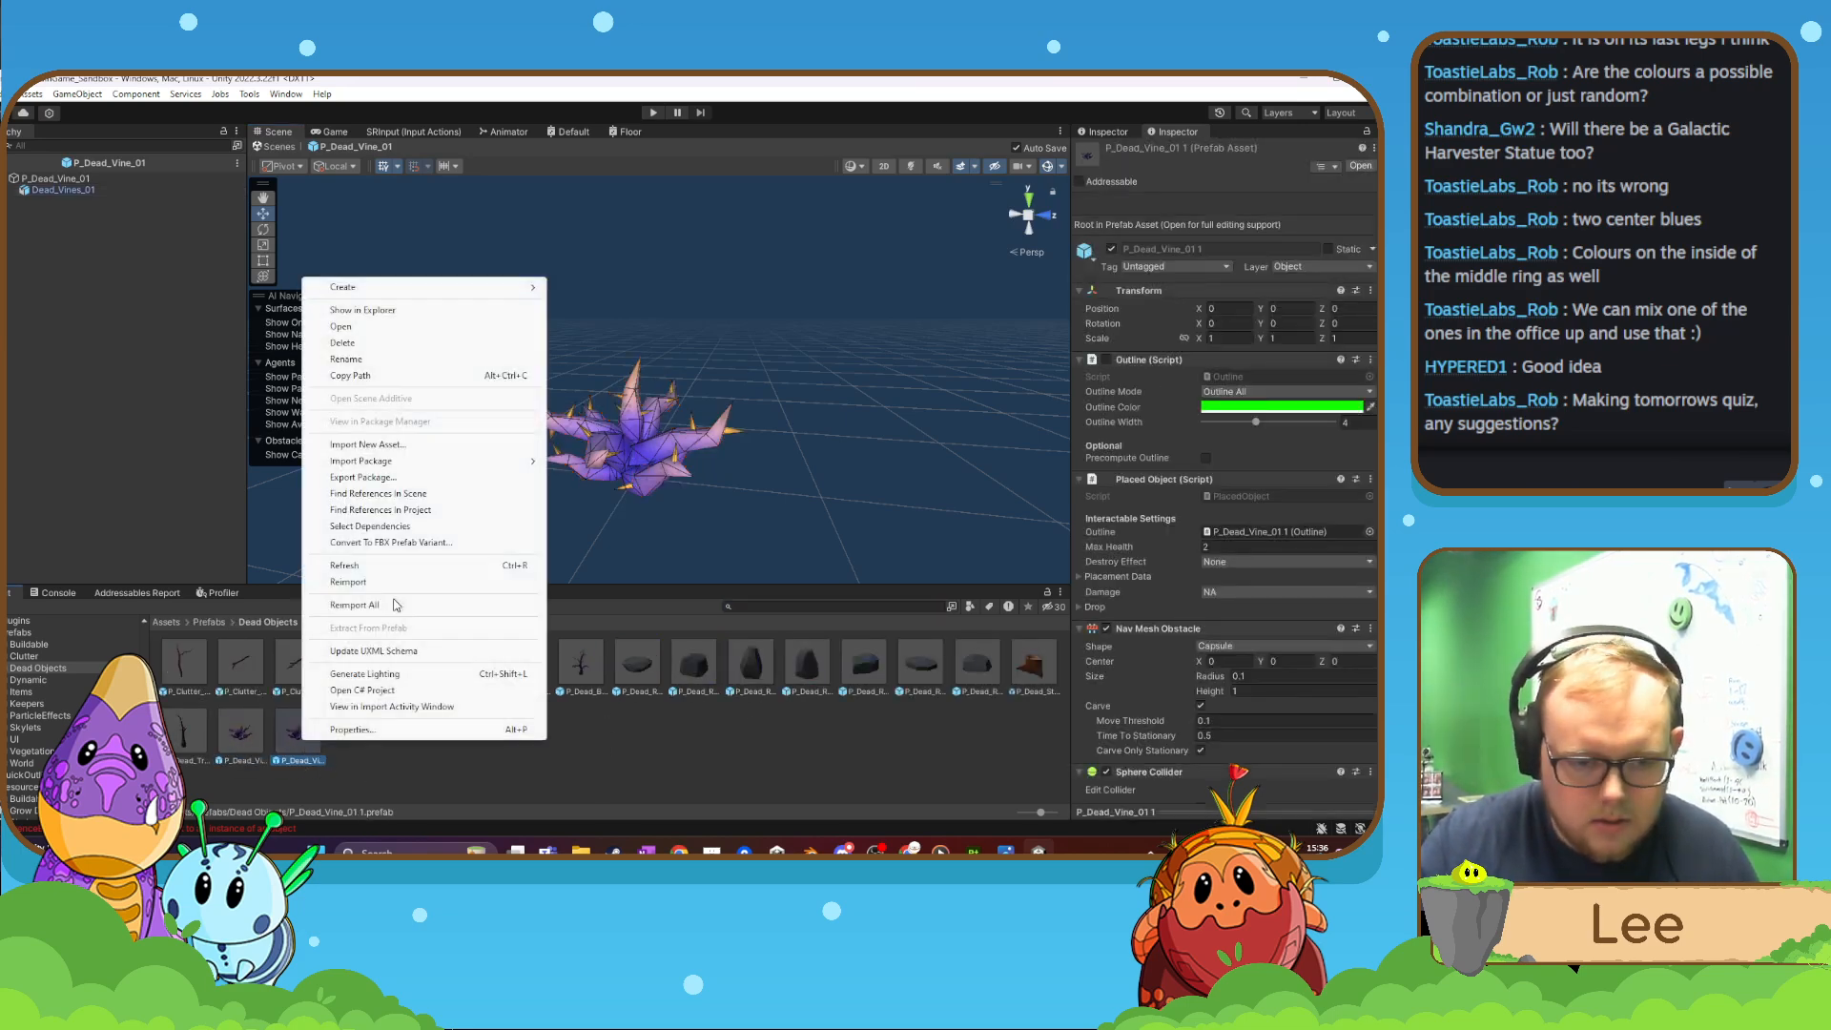
left_click(358, 359)
key("Right")
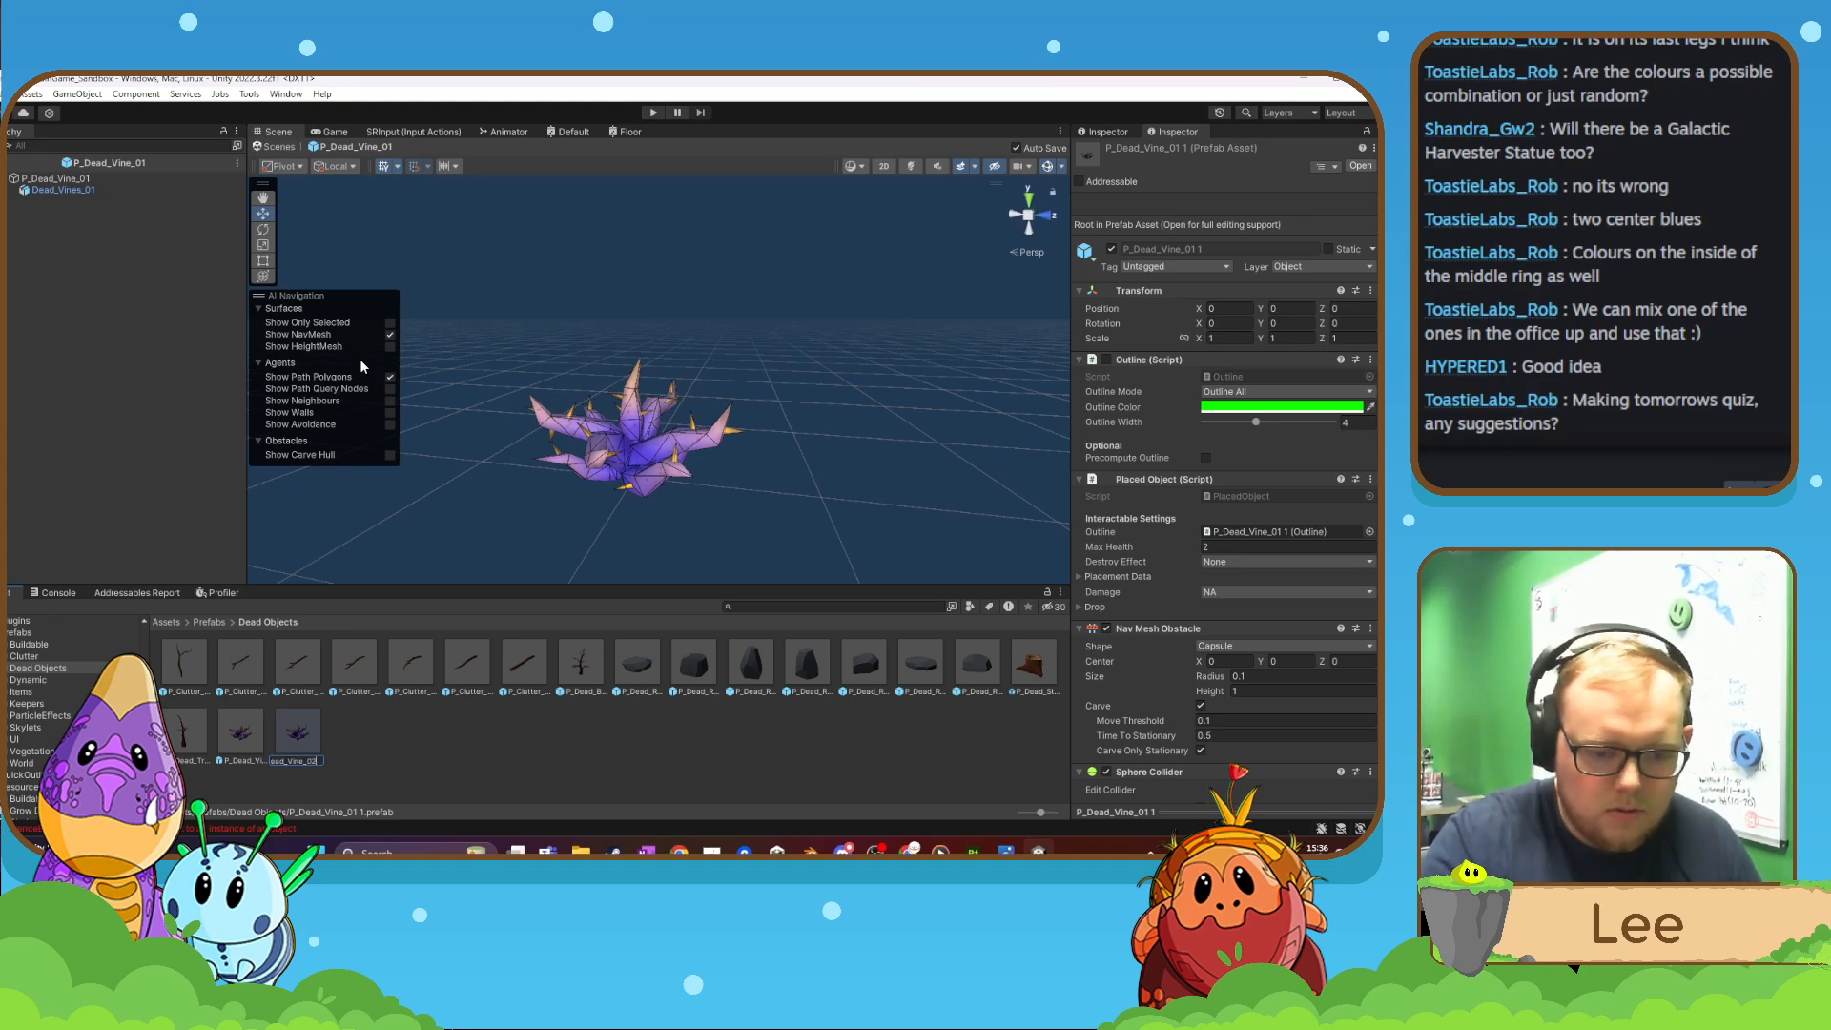
key("Return")
- Open the P_Dead_Vine_02 prefab and delete the Dead_Vines_01 model from it
double_click(306, 735)
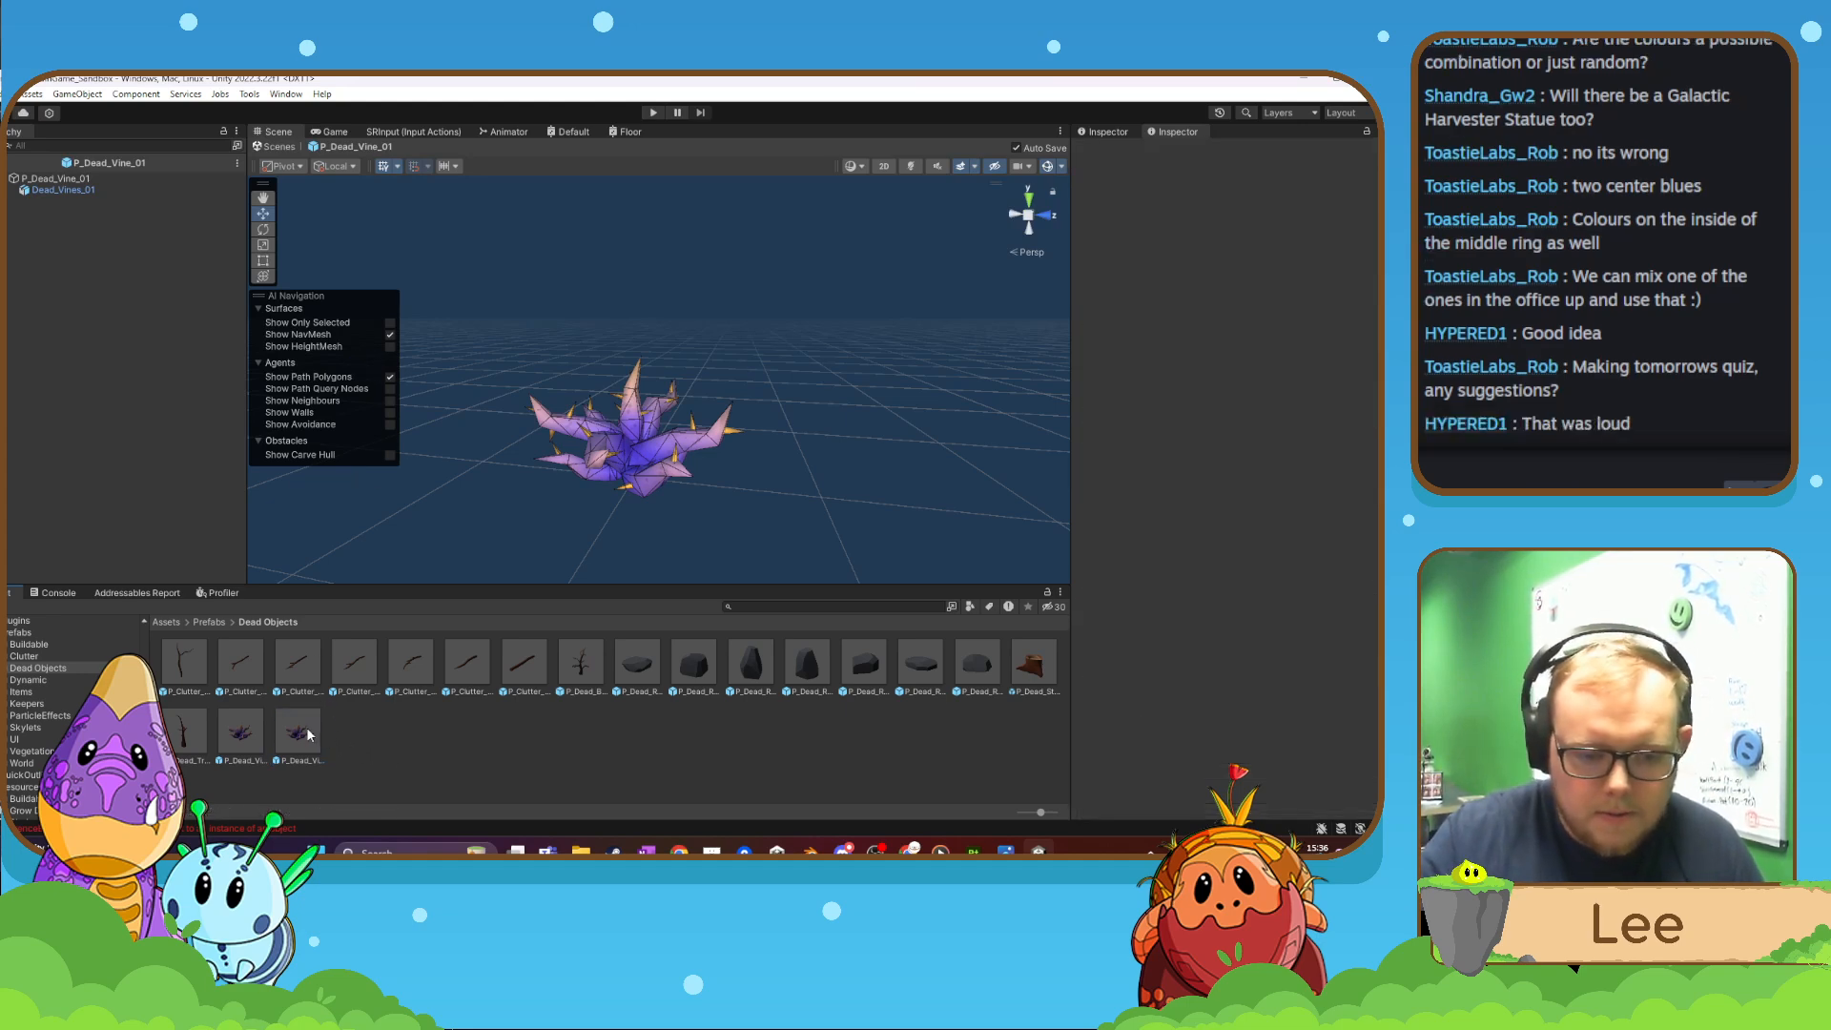
key("f")
left_click(725, 323)
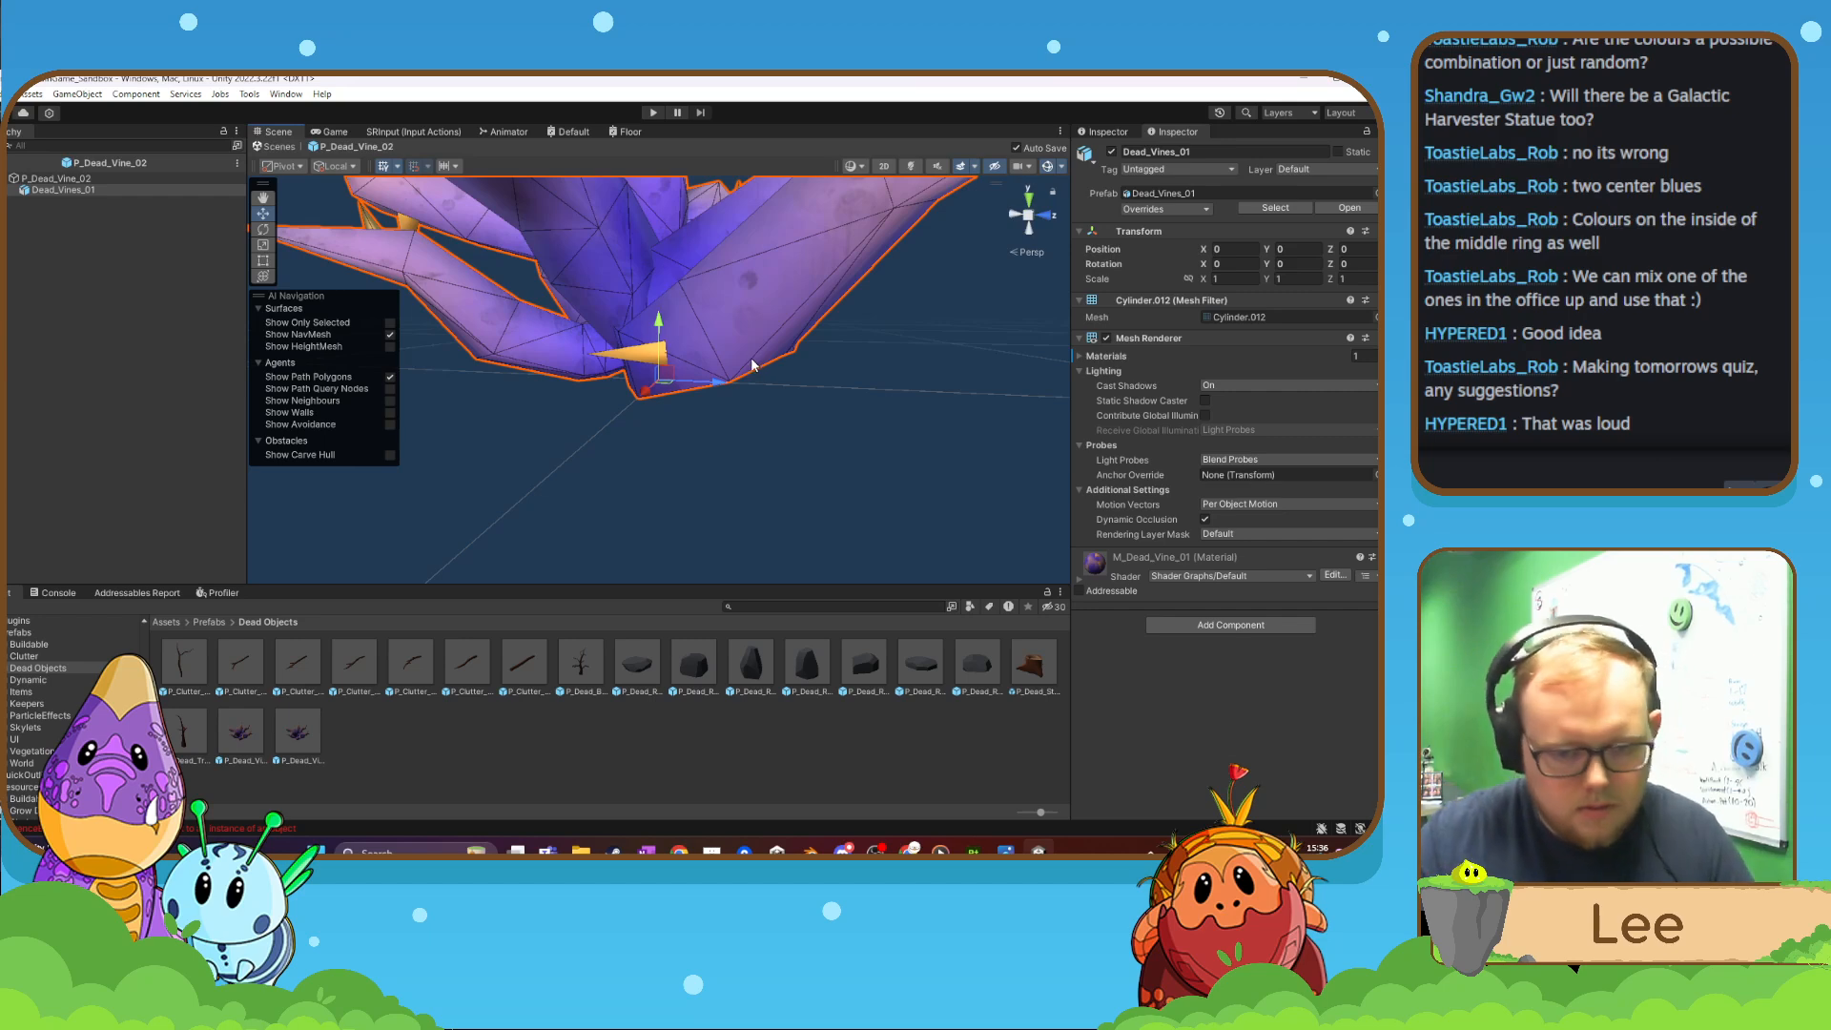
key("Delete")
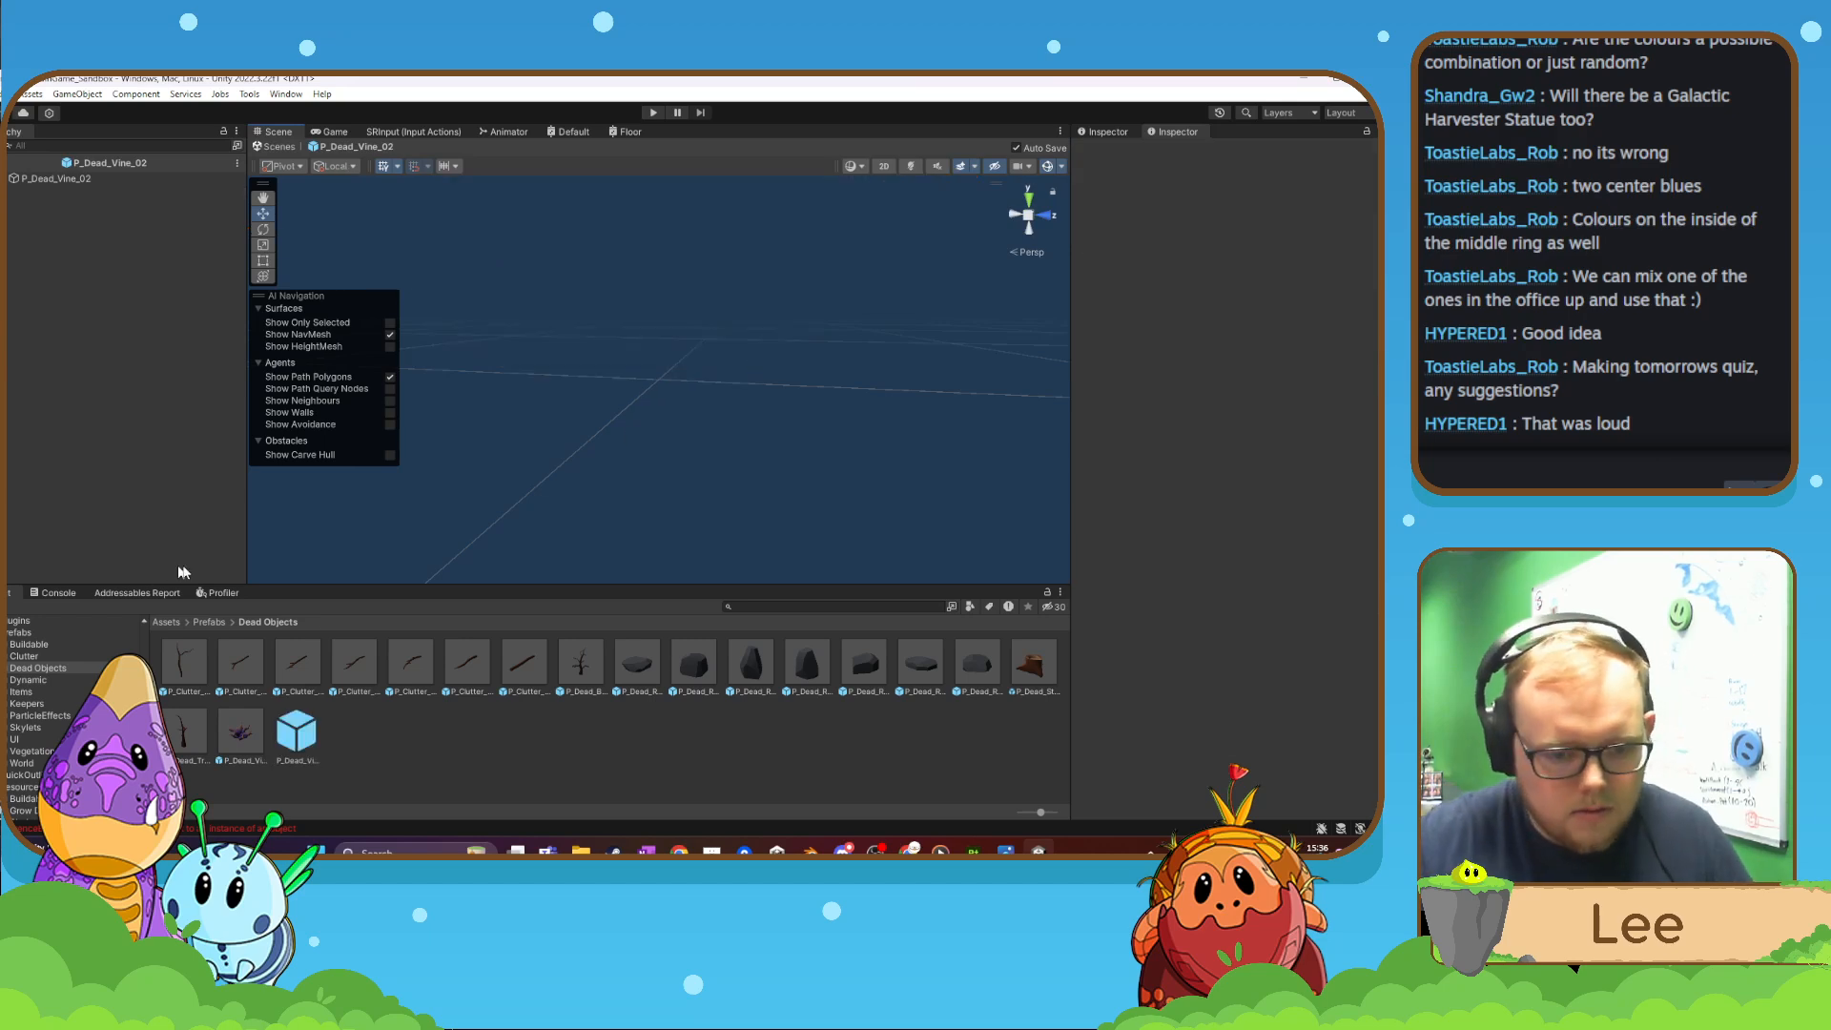
- Search the project for dead_vine and place the Dead_Vines_02 model in the P_Dead_Vine_02 prefab
left_click(757, 607)
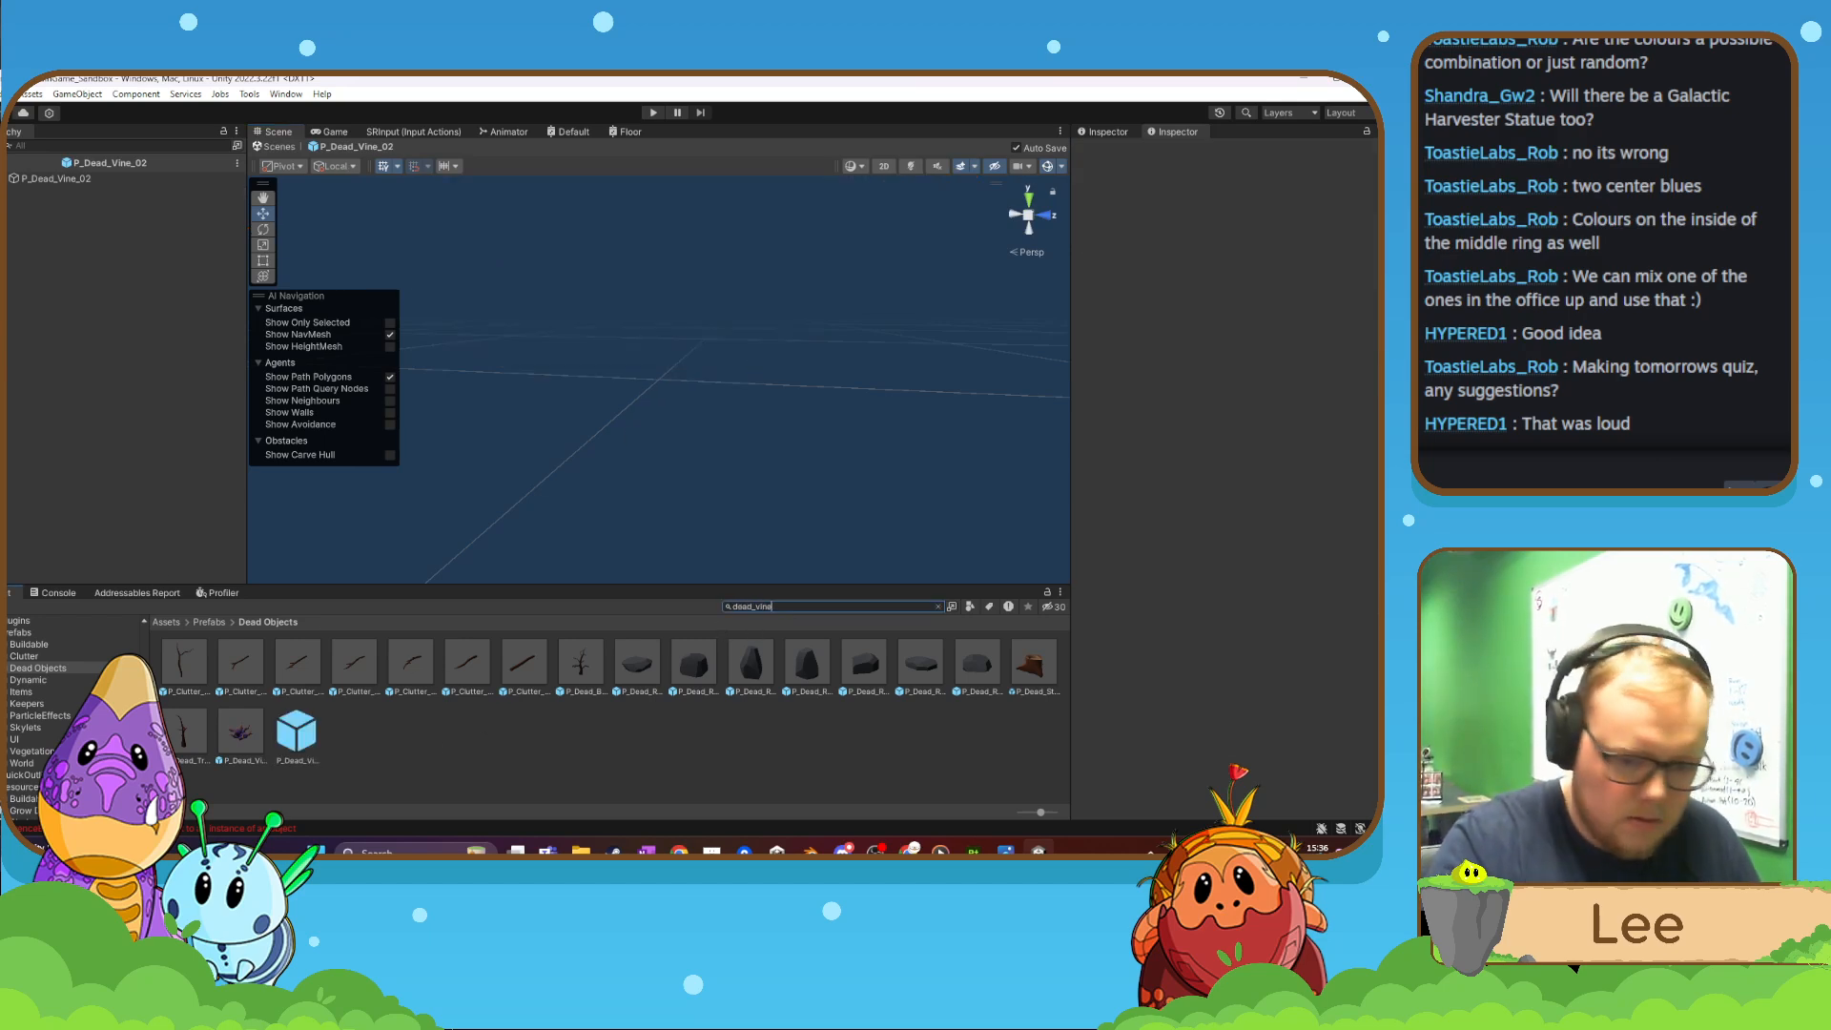
left_click_drag(350, 671, 601, 439)
key("f")
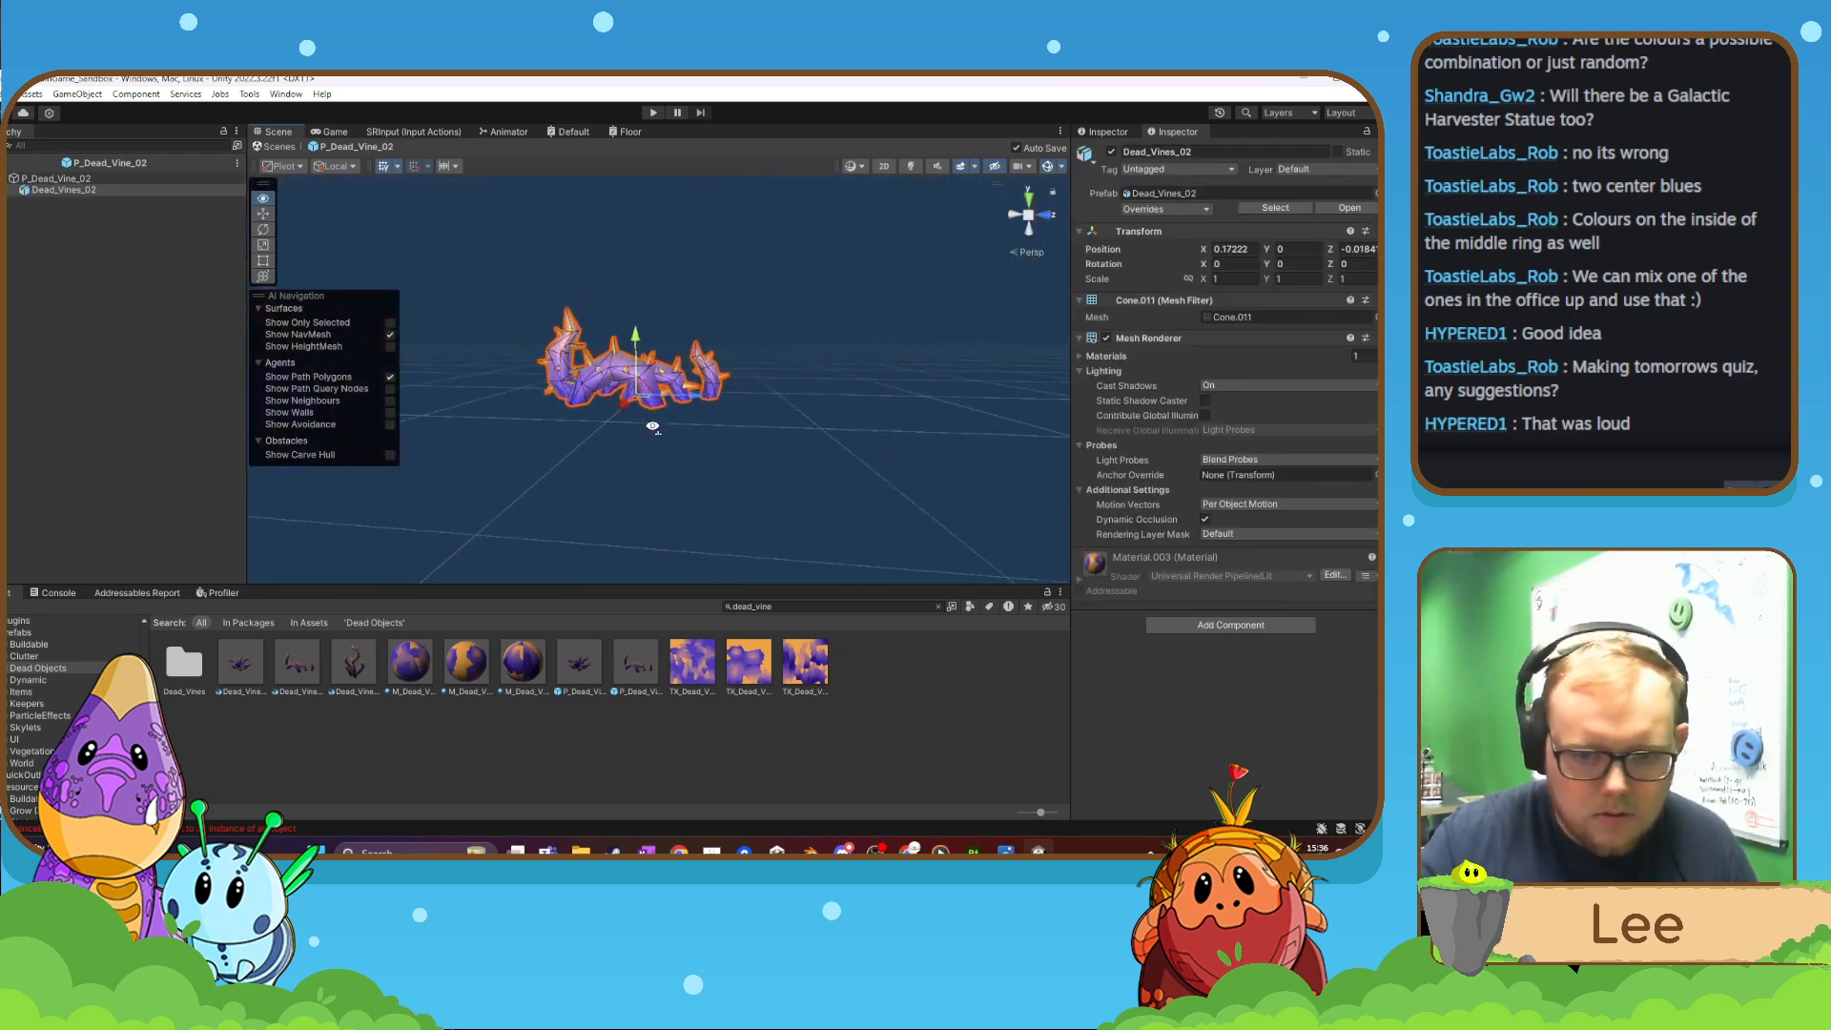
- Set the Dead_Vines_02 model's X and Z position to 0
left_click(1238, 250)
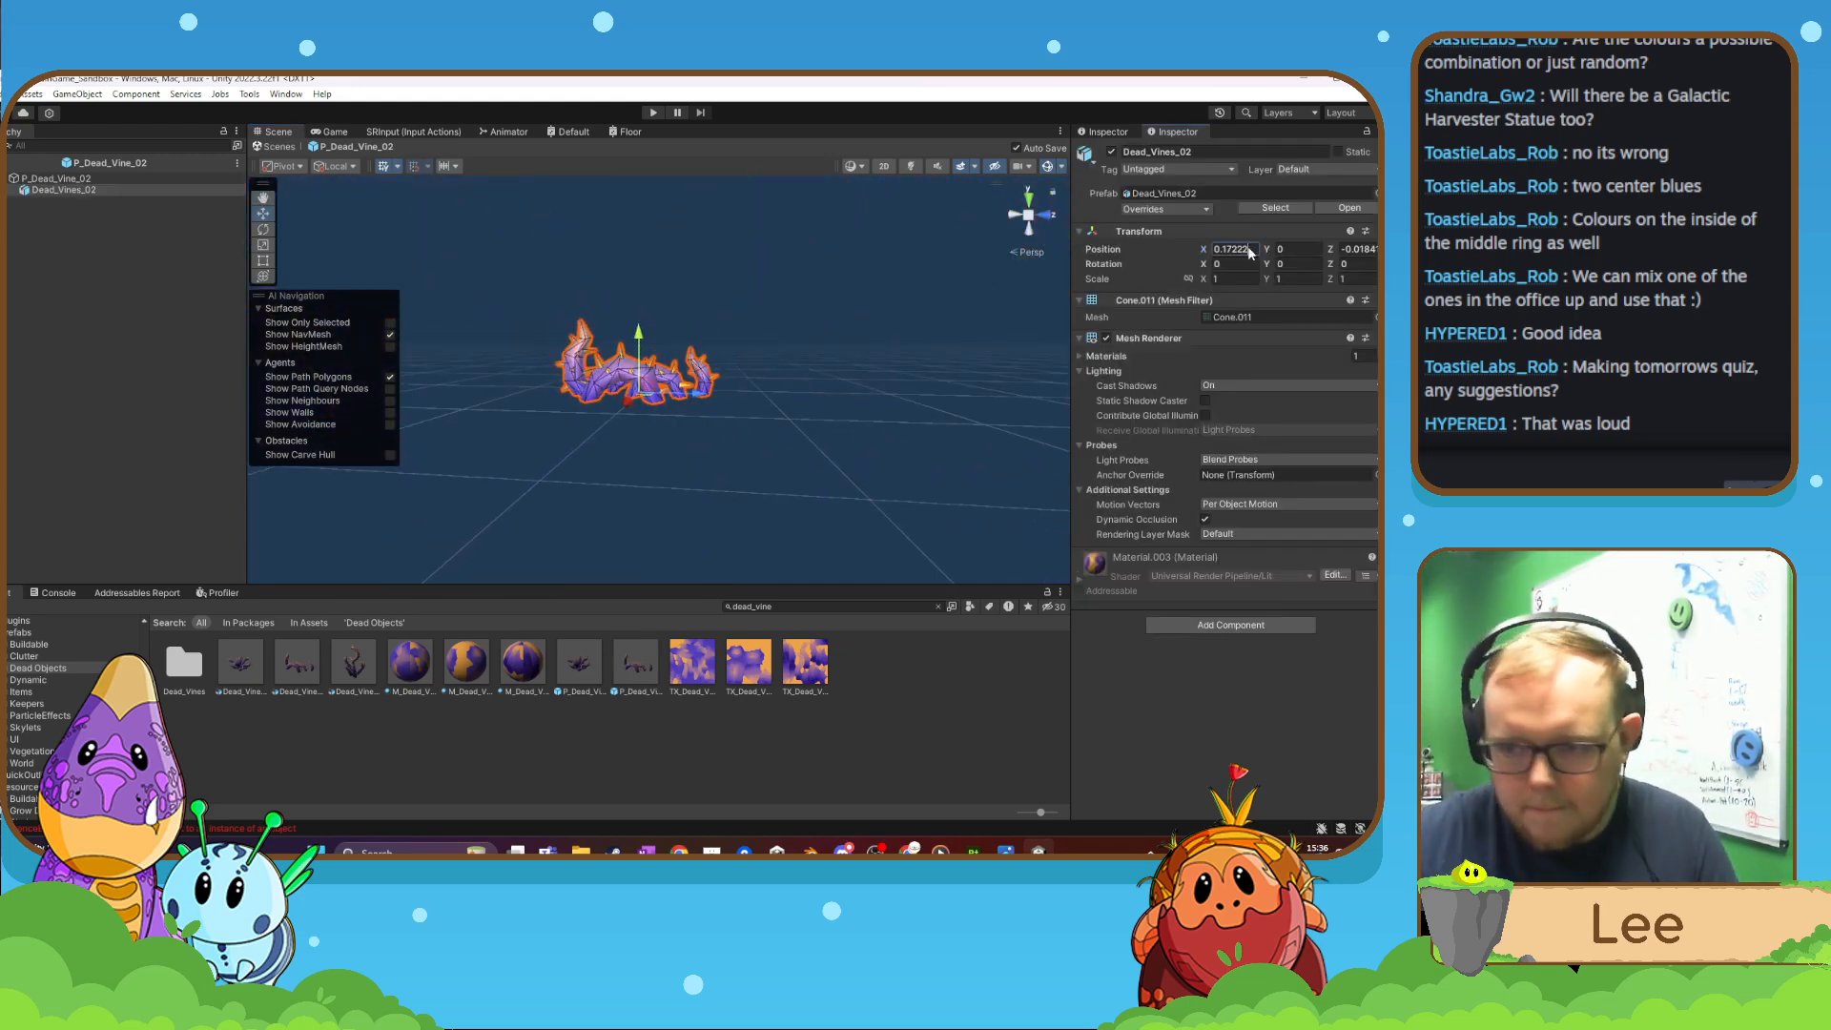
type("0")
key("Tab")
key("Tab")
type("0")
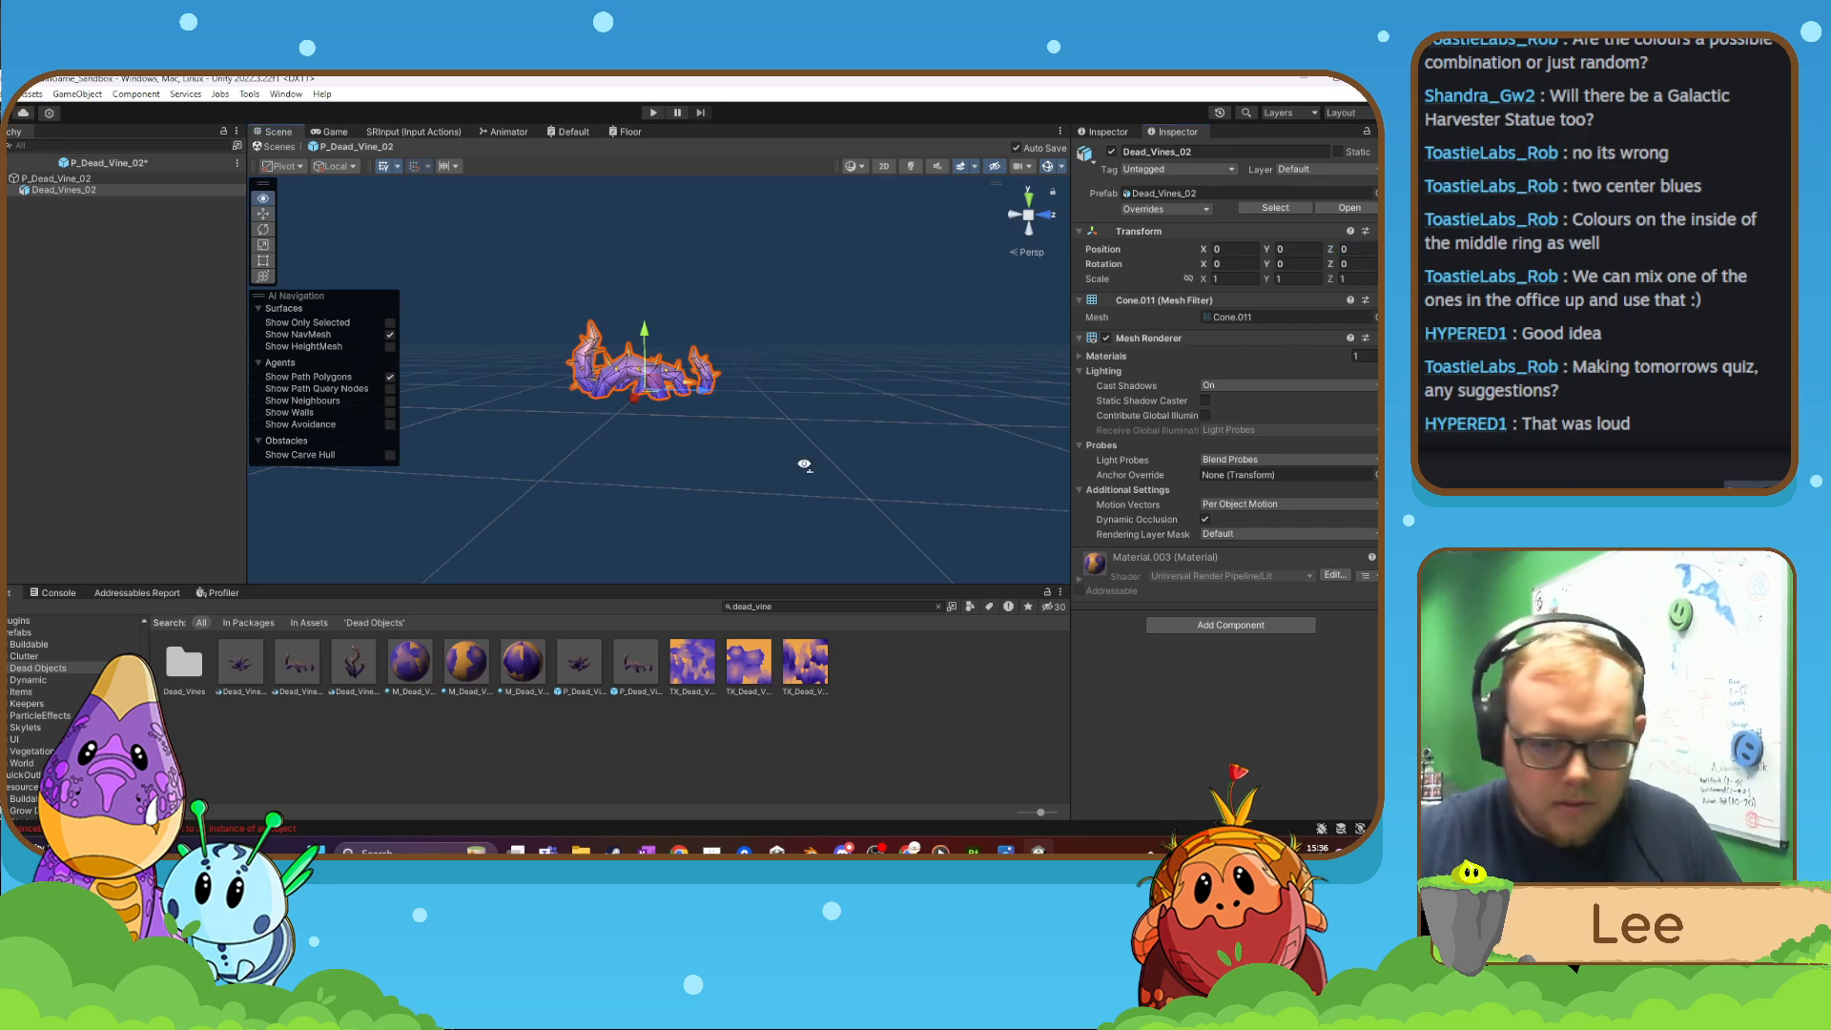
- Apply the M_Dead_Vine_02 material to the Dead_Vines_02 model and check its textured look up close
scroll(807, 462, "up", 10)
left_click_drag(884, 454, 1369, 549, "alt")
right_click_drag(1370, 550, 765, 458)
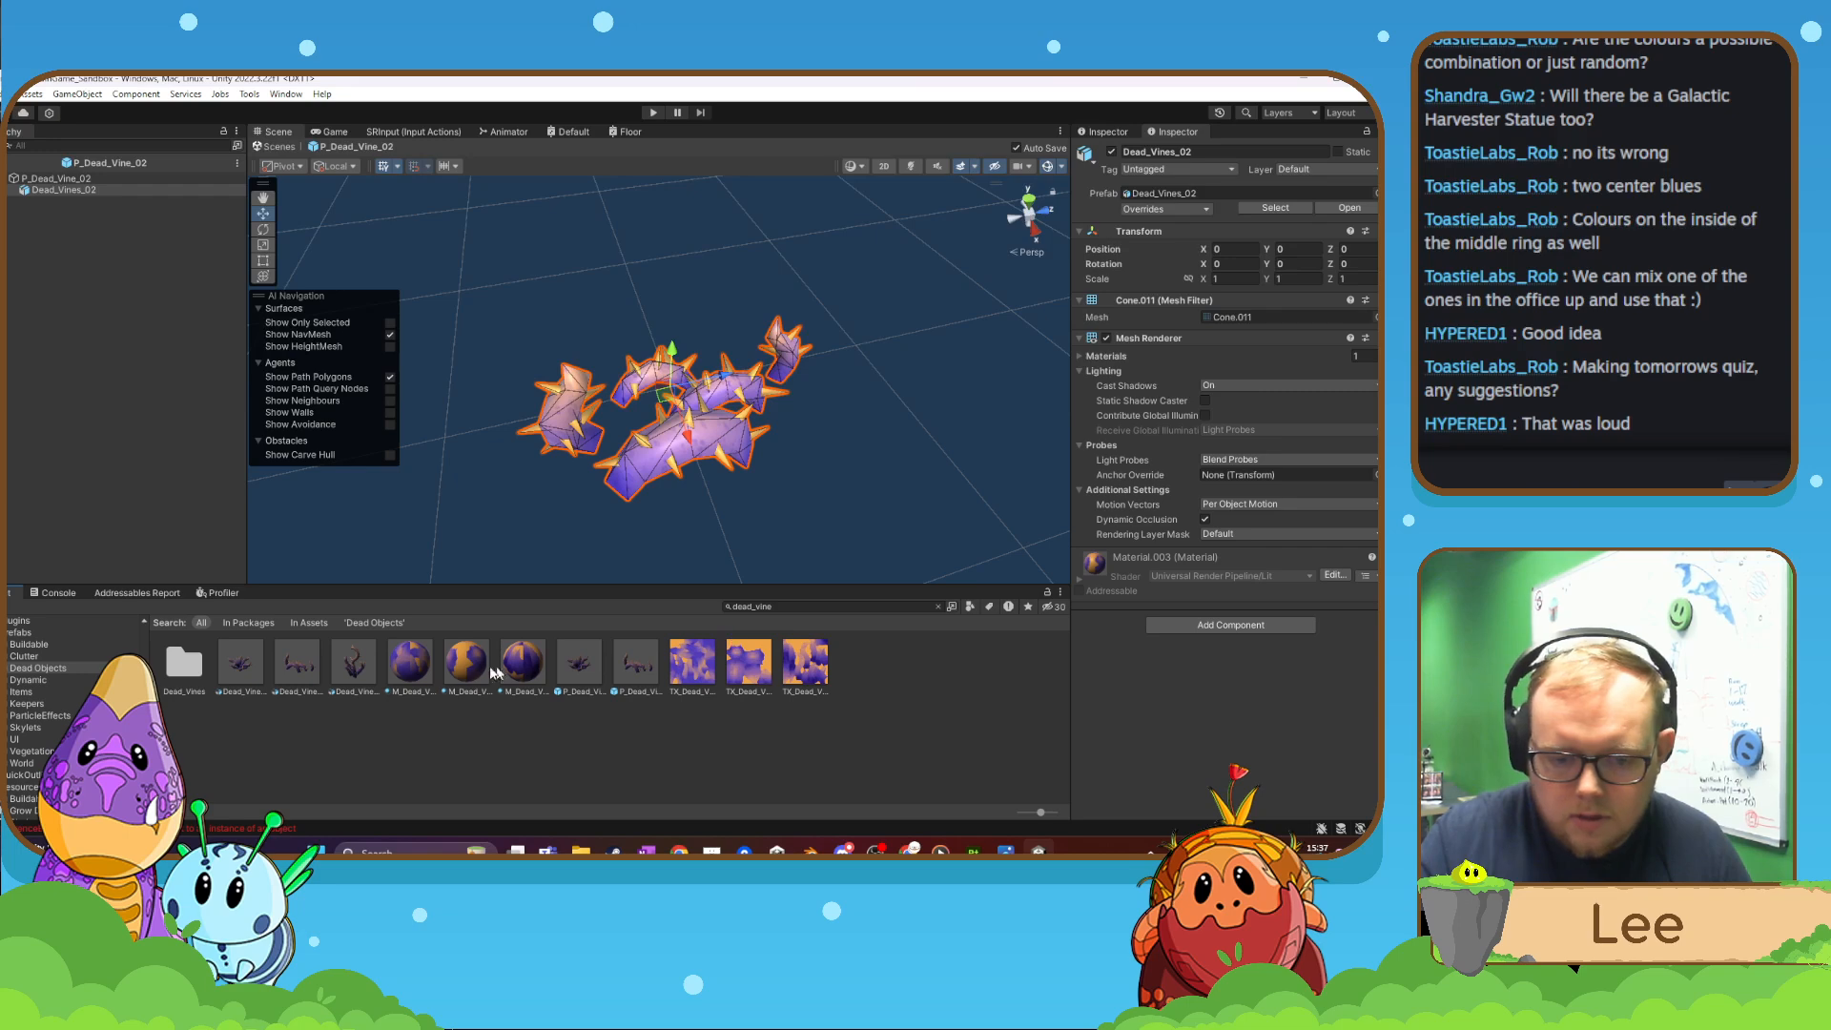
left_click_drag(467, 668, 711, 410)
right_click_drag(717, 440, 706, 296)
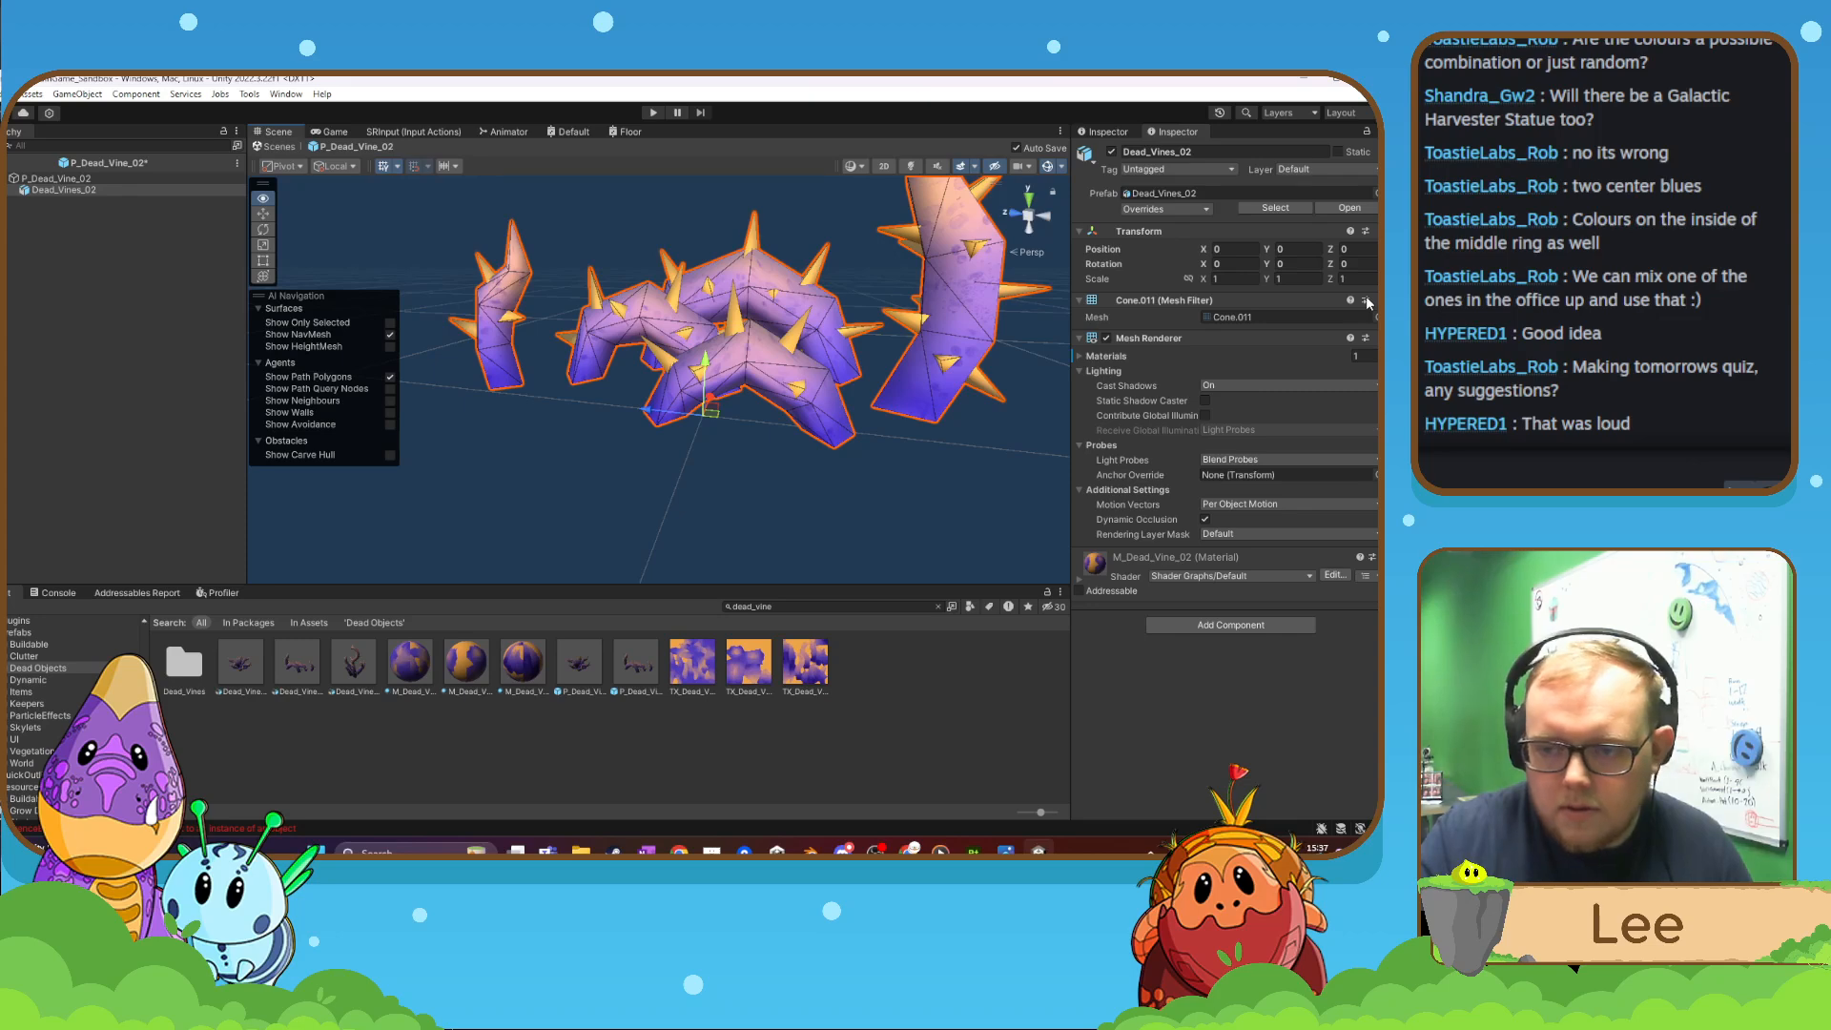
left_click(930, 780)
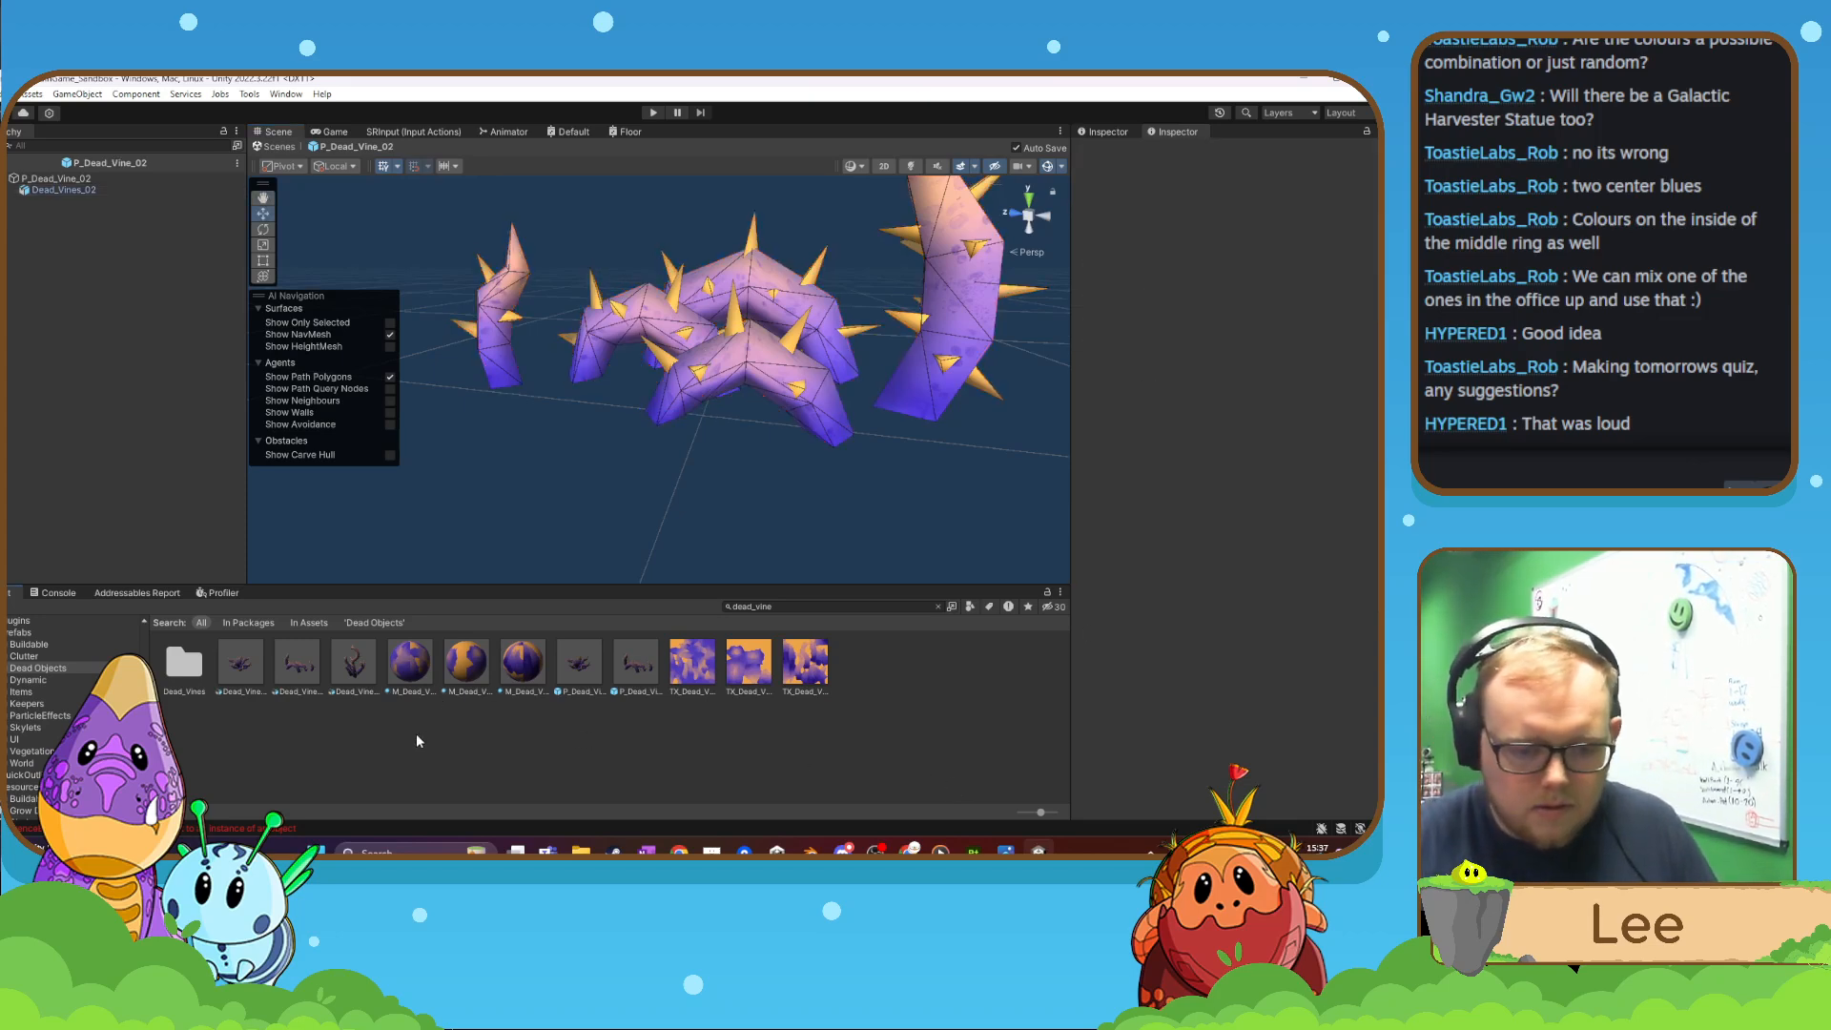
- Duplicate the P_Dead_Vine_02 prefab in the Dead Objects folder and rename the copy P_Dead_Vine_03
left_click(939, 606)
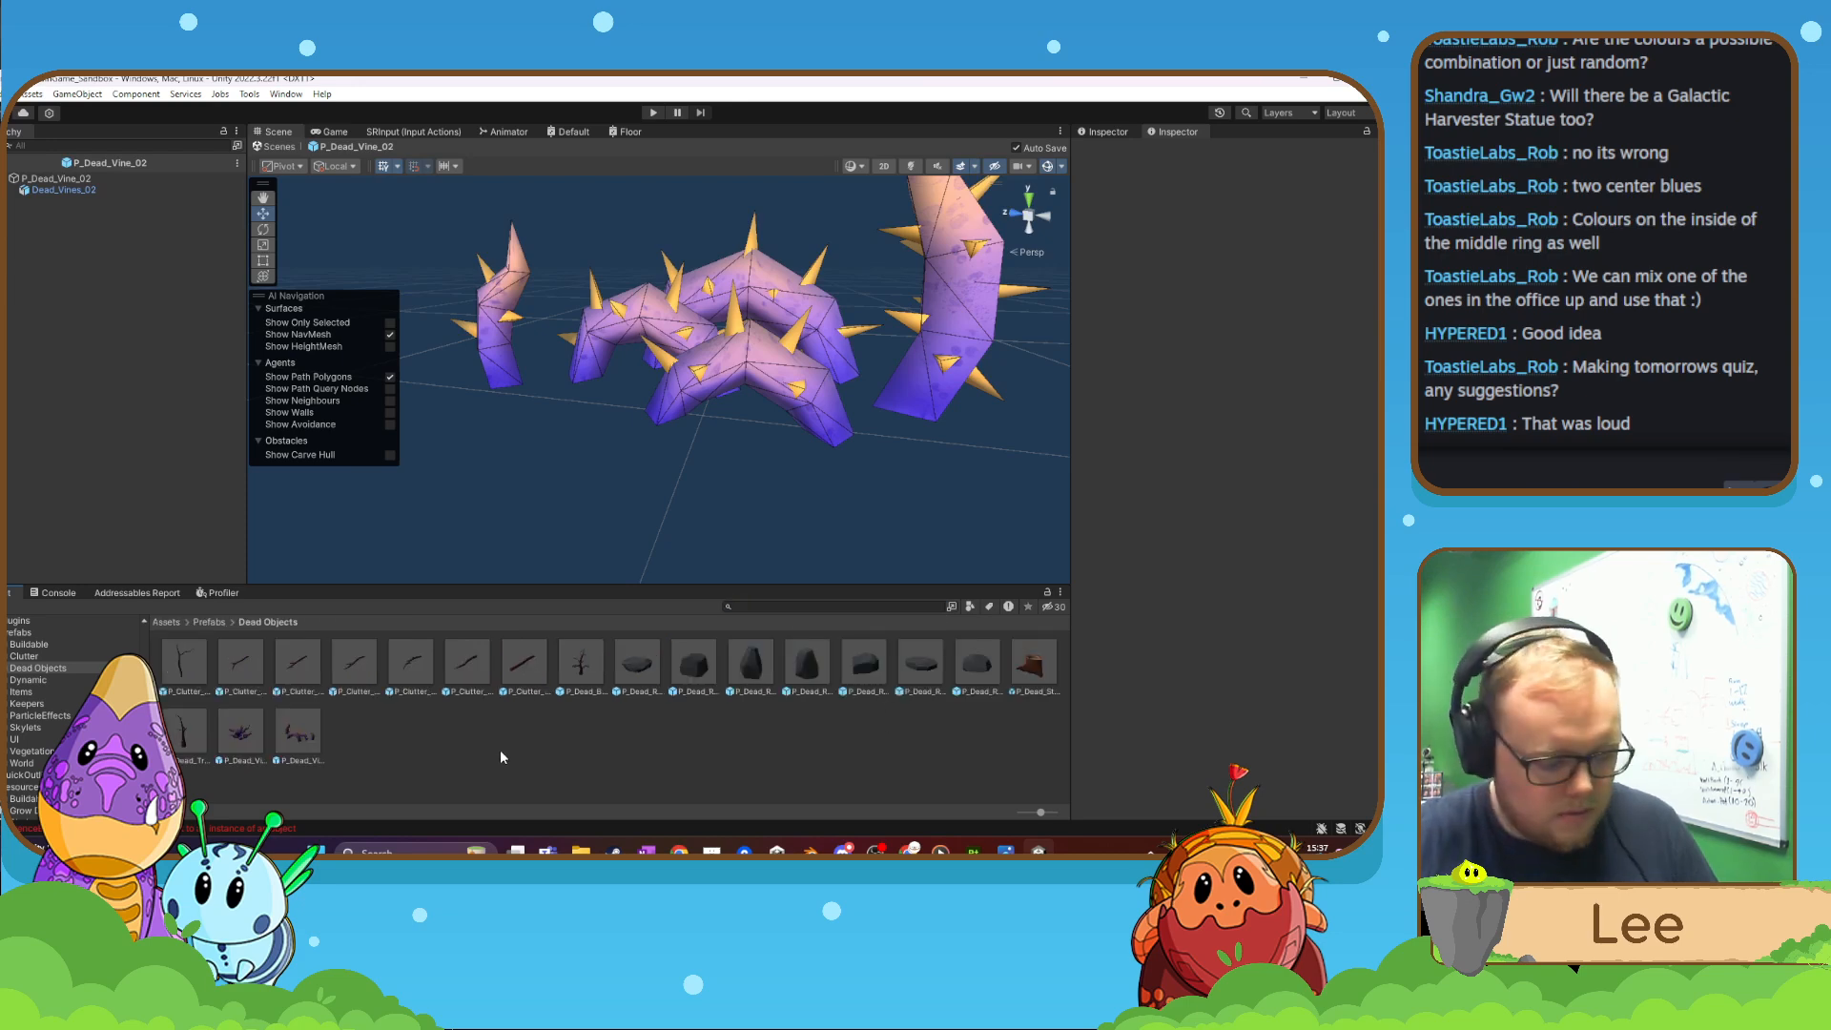
right_click(359, 740)
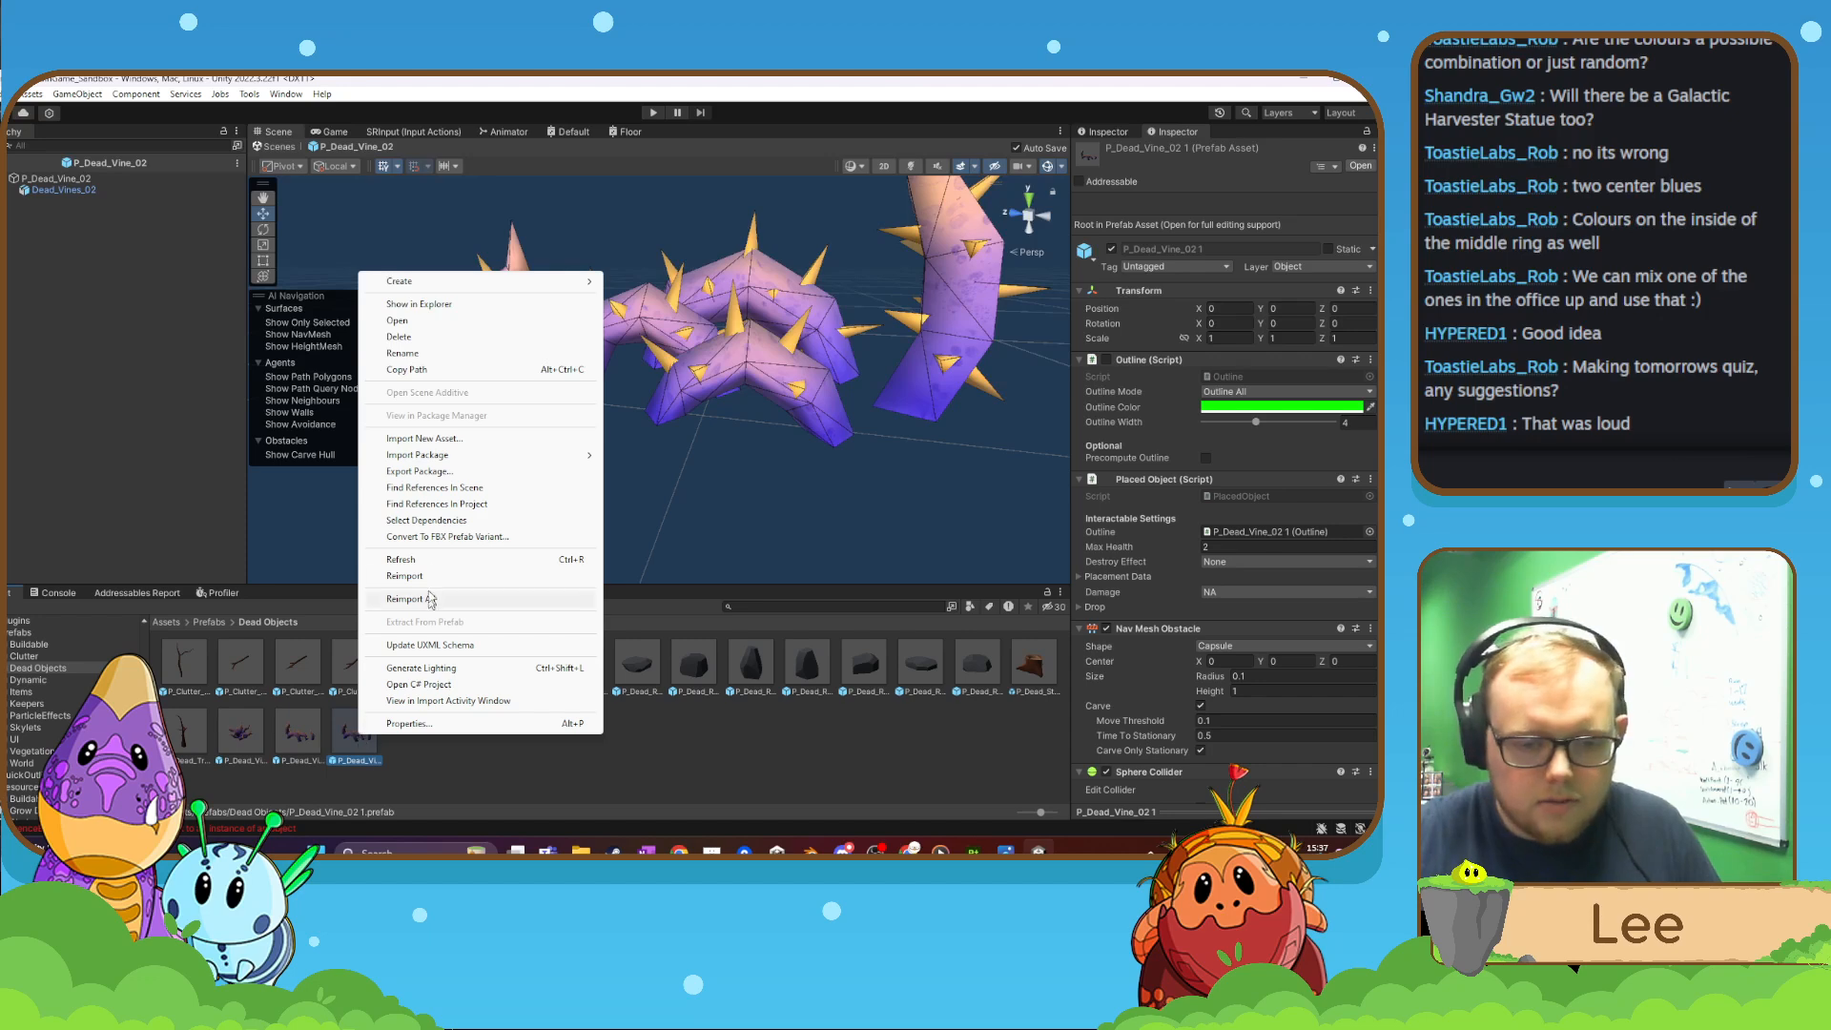
left_click(403, 353)
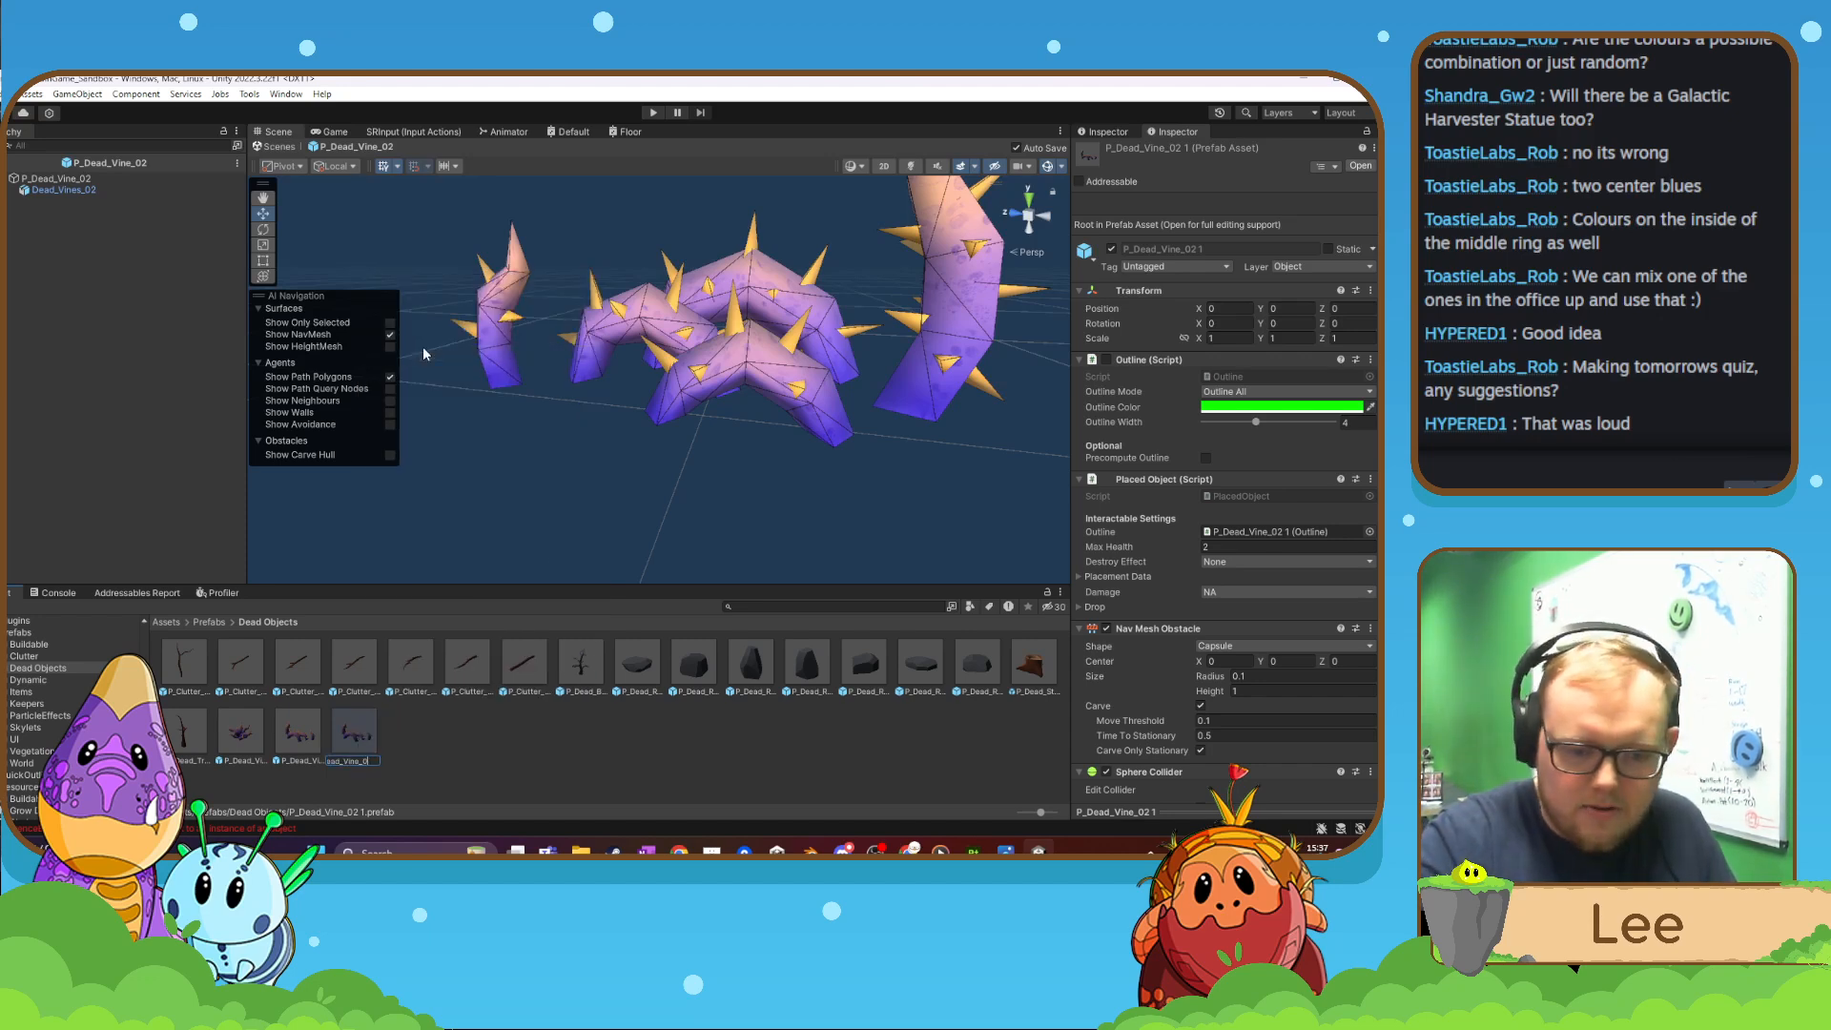
type("3")
key("Return")
- Open the P_Dead_Vine_03 prefab and delete the Dead_Vines_02 model from it
double_click(355, 733)
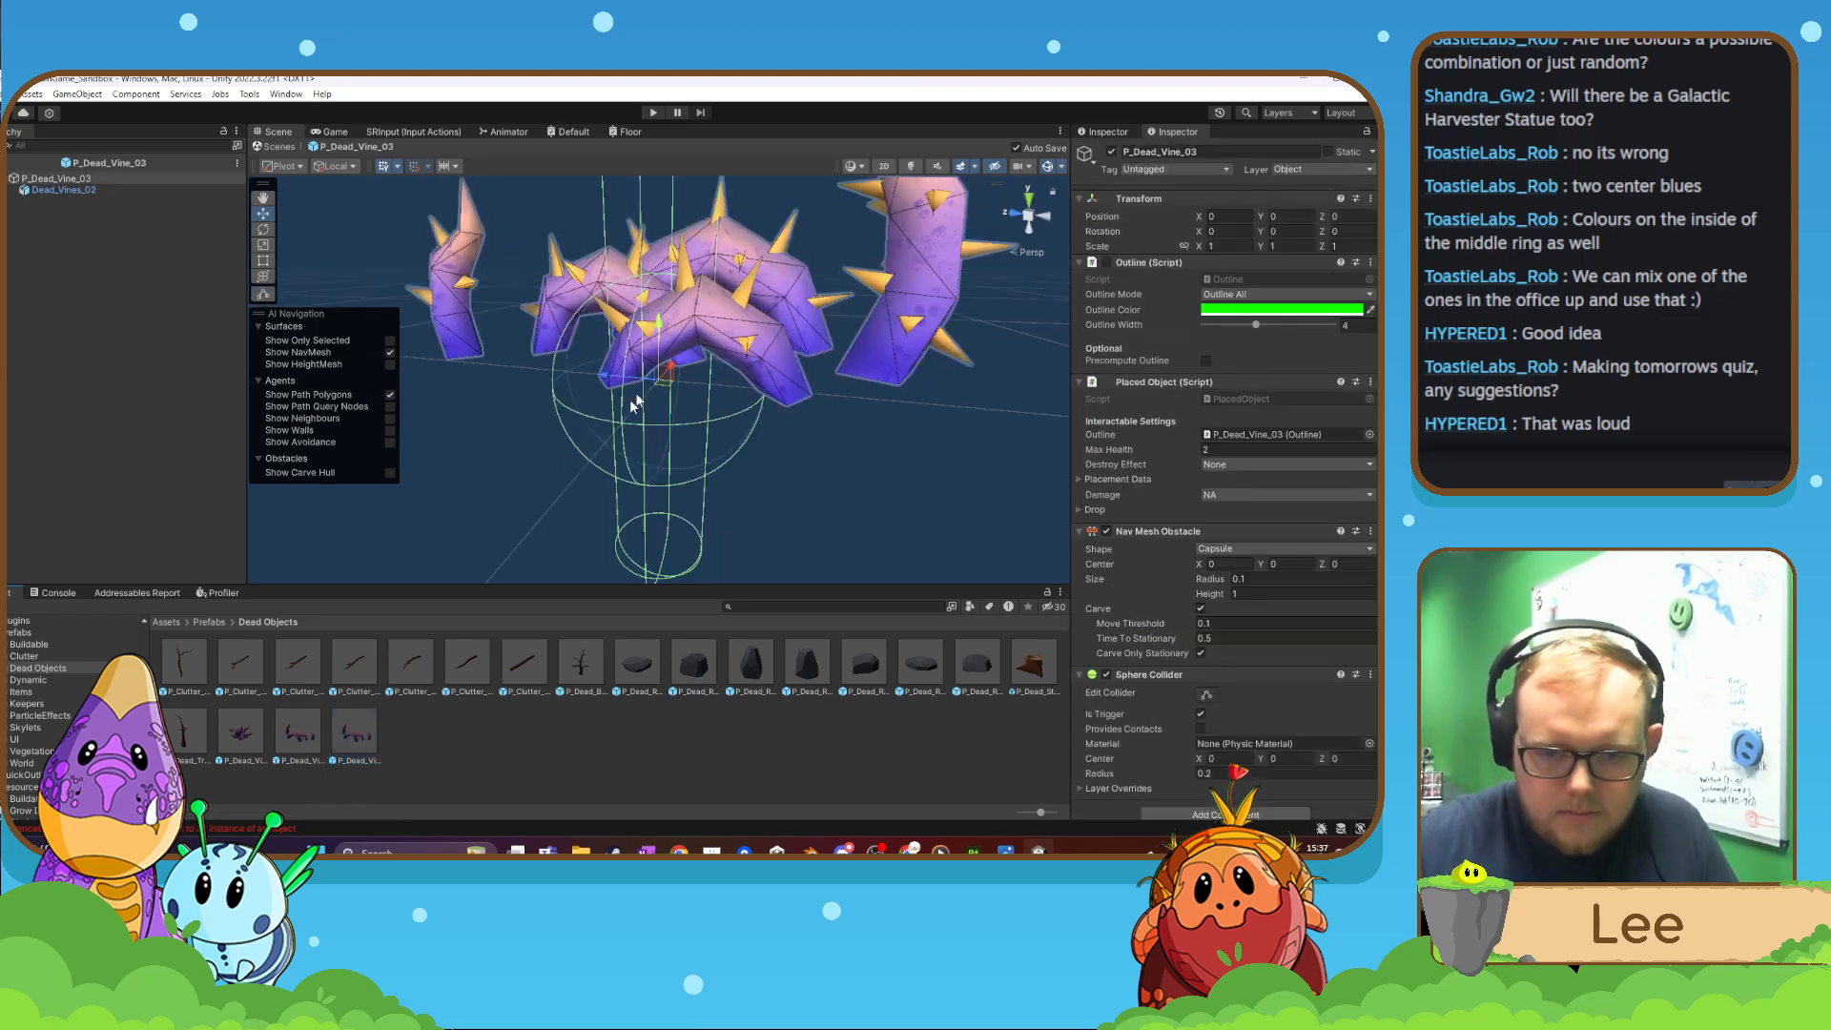
left_click(763, 497)
left_click(710, 353)
key("Delete")
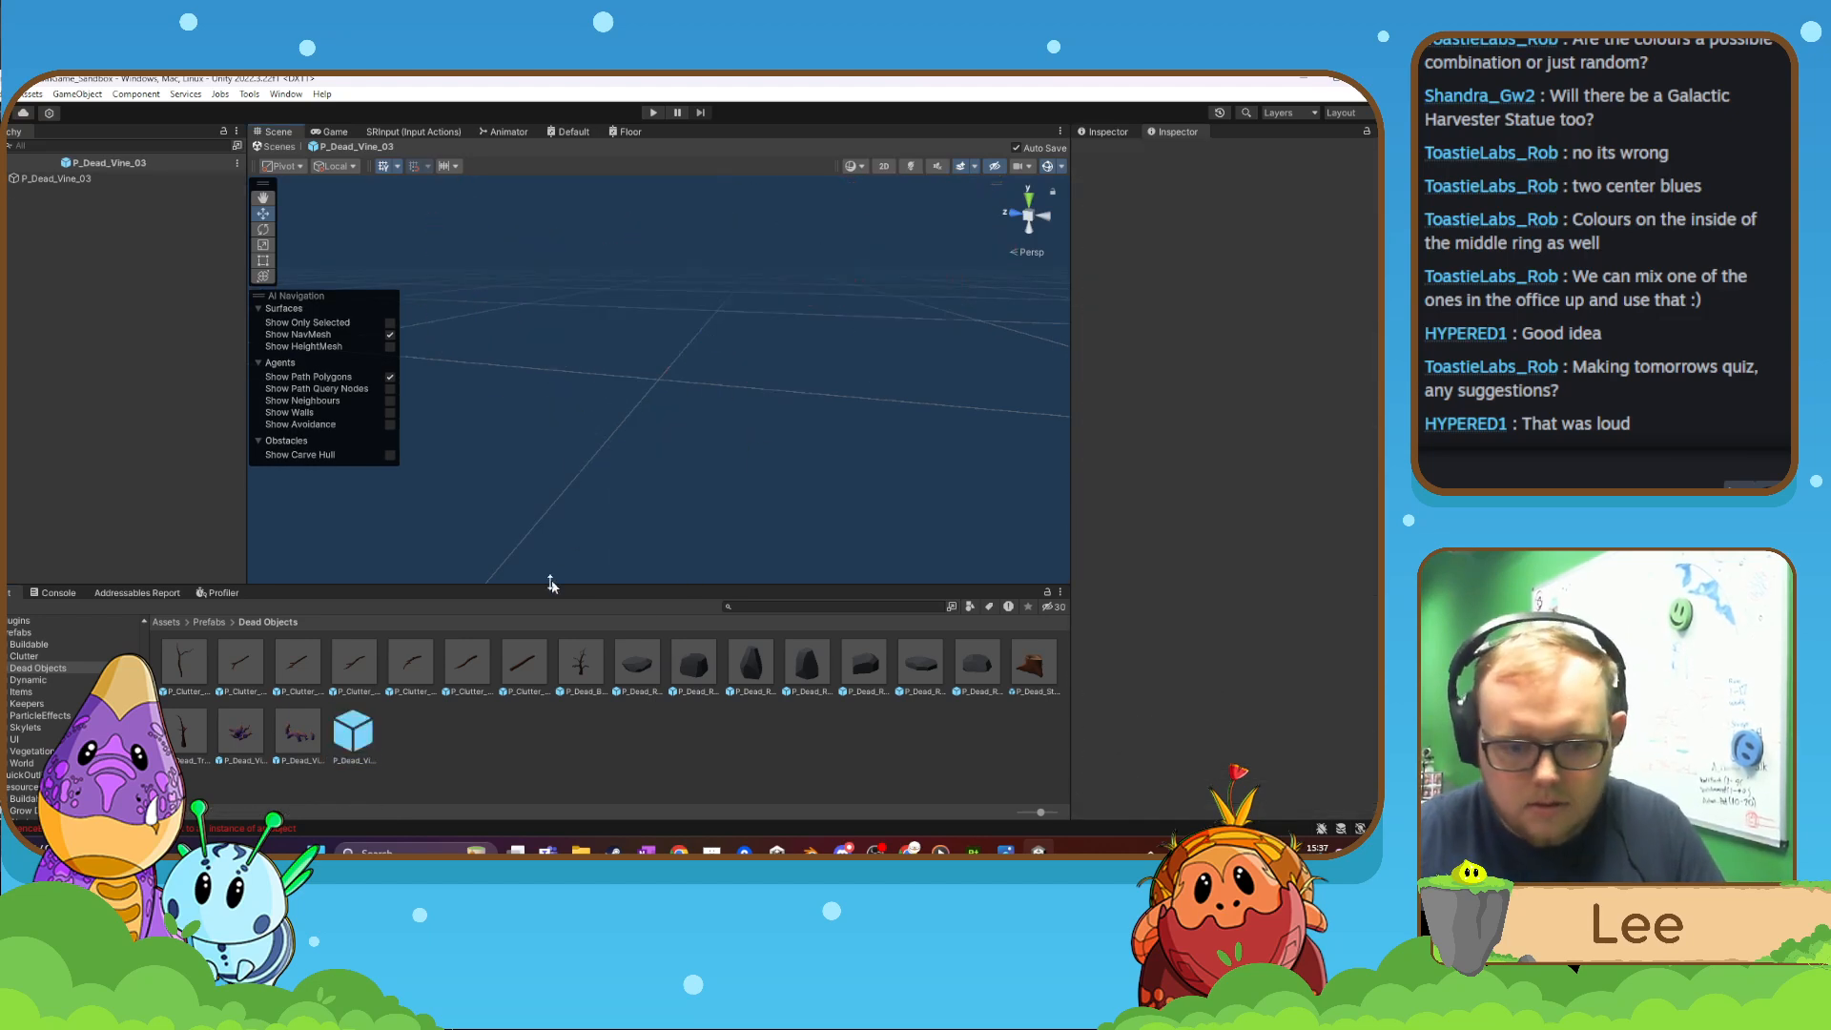
- Search the project for dead_vine and place the Dead_Vines_03 model in the P_Dead_Vine_03 prefab
type("dead_v")
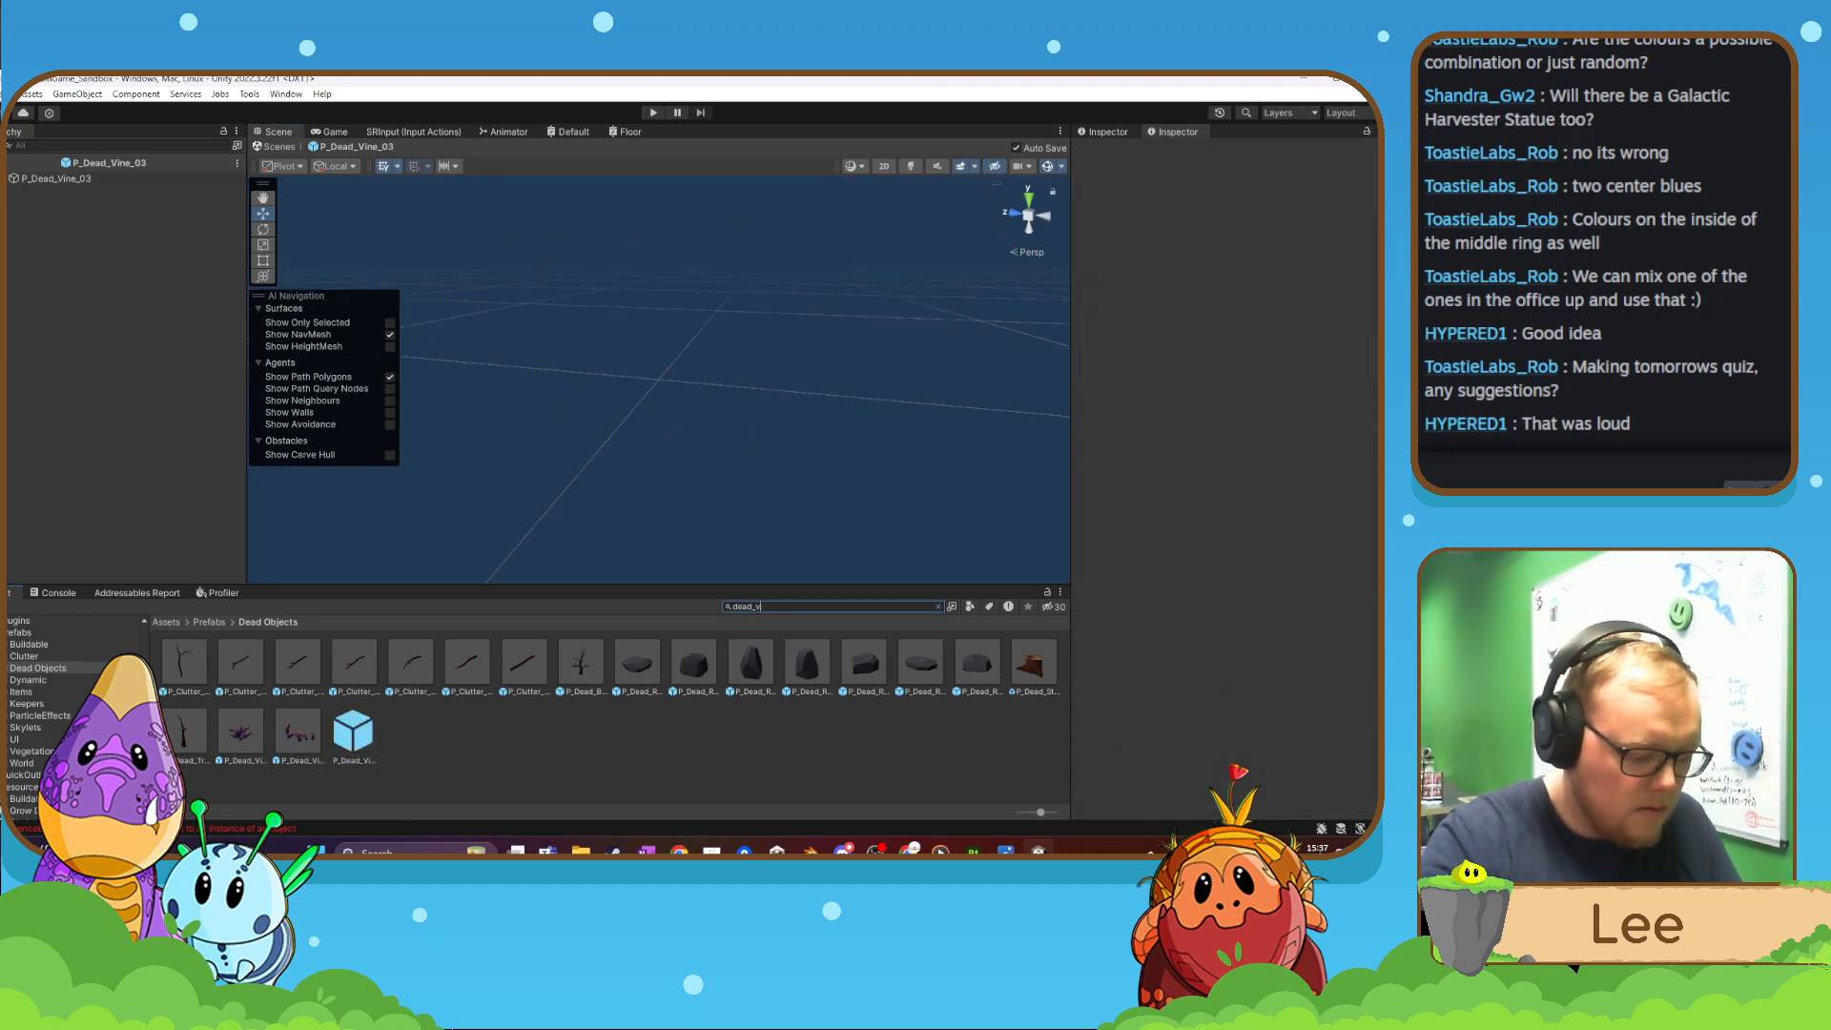
type("ine")
left_click_drag(353, 663, 586, 450)
- Set the Dead_Vines_03 model's X and Z position to 0
left_click(1231, 249)
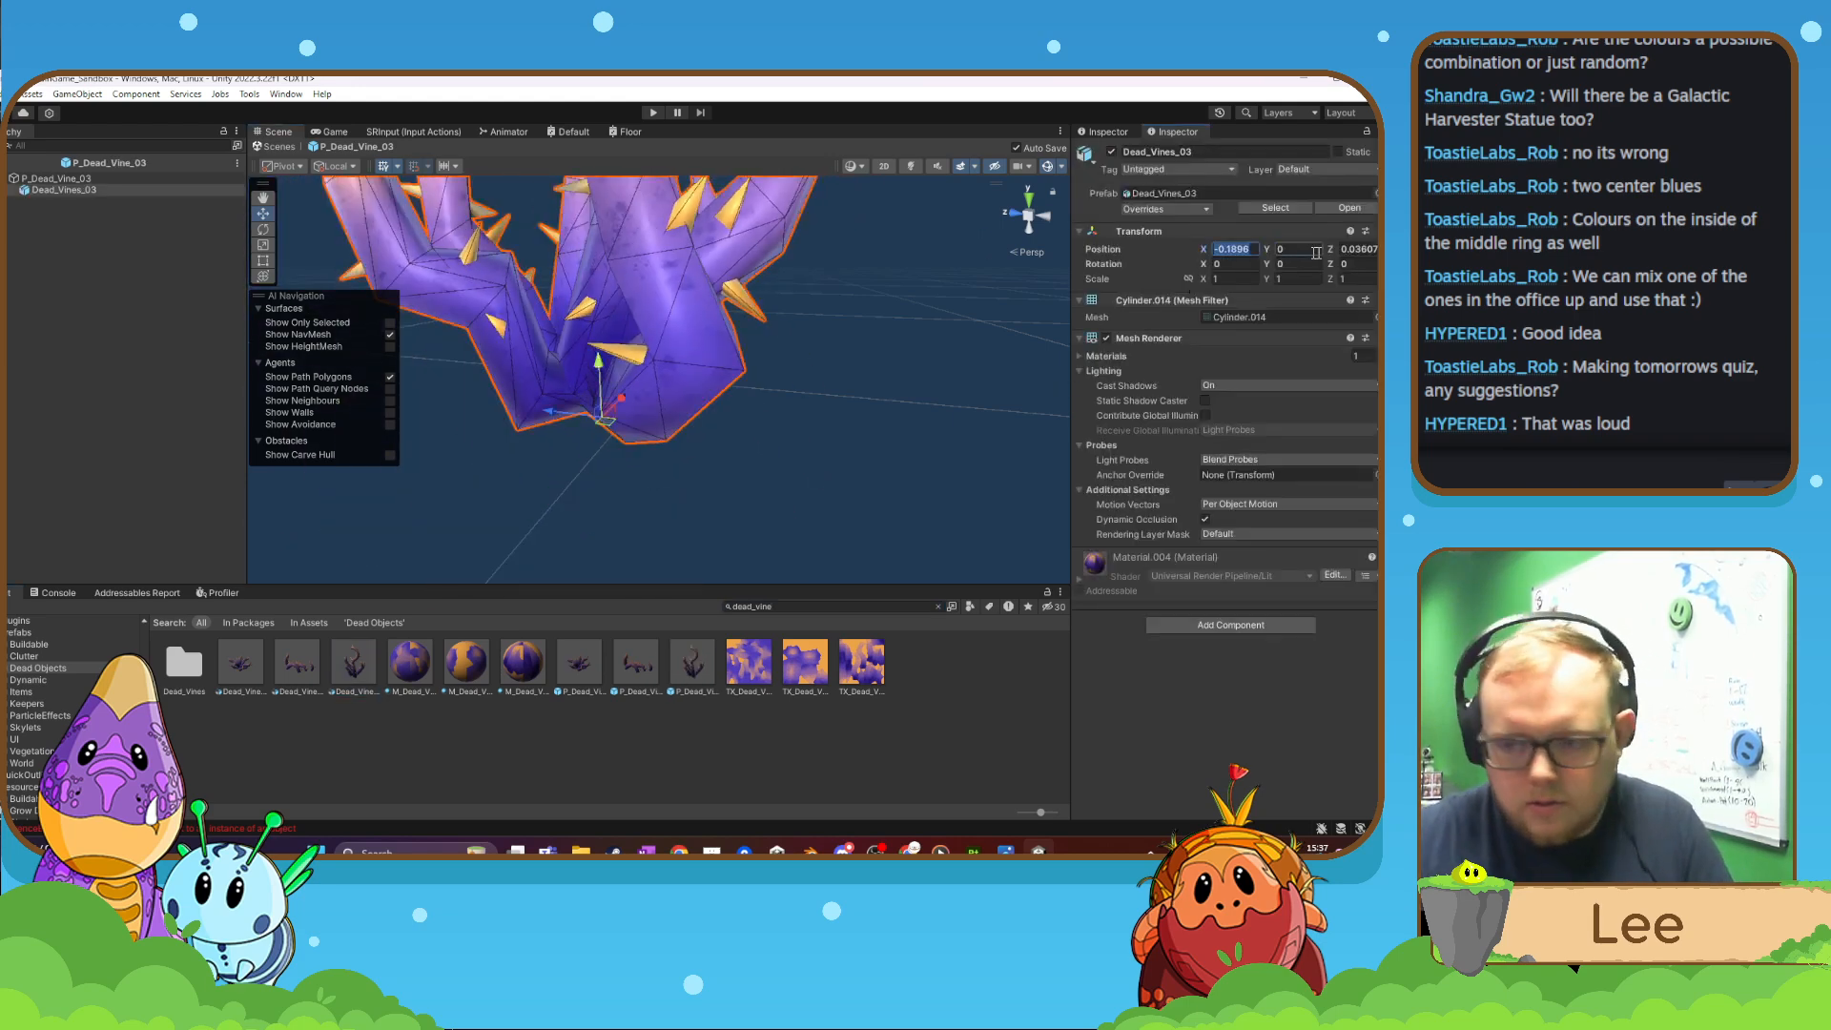
type("0")
left_click(1357, 250)
type("0")
- Apply the M_Dead_Vine_03 material to the Dead_Vines_03 model in the scene
left_click(788, 440)
key("s")
right_click_drag(785, 440, 1381, 347)
key("a")
key("w")
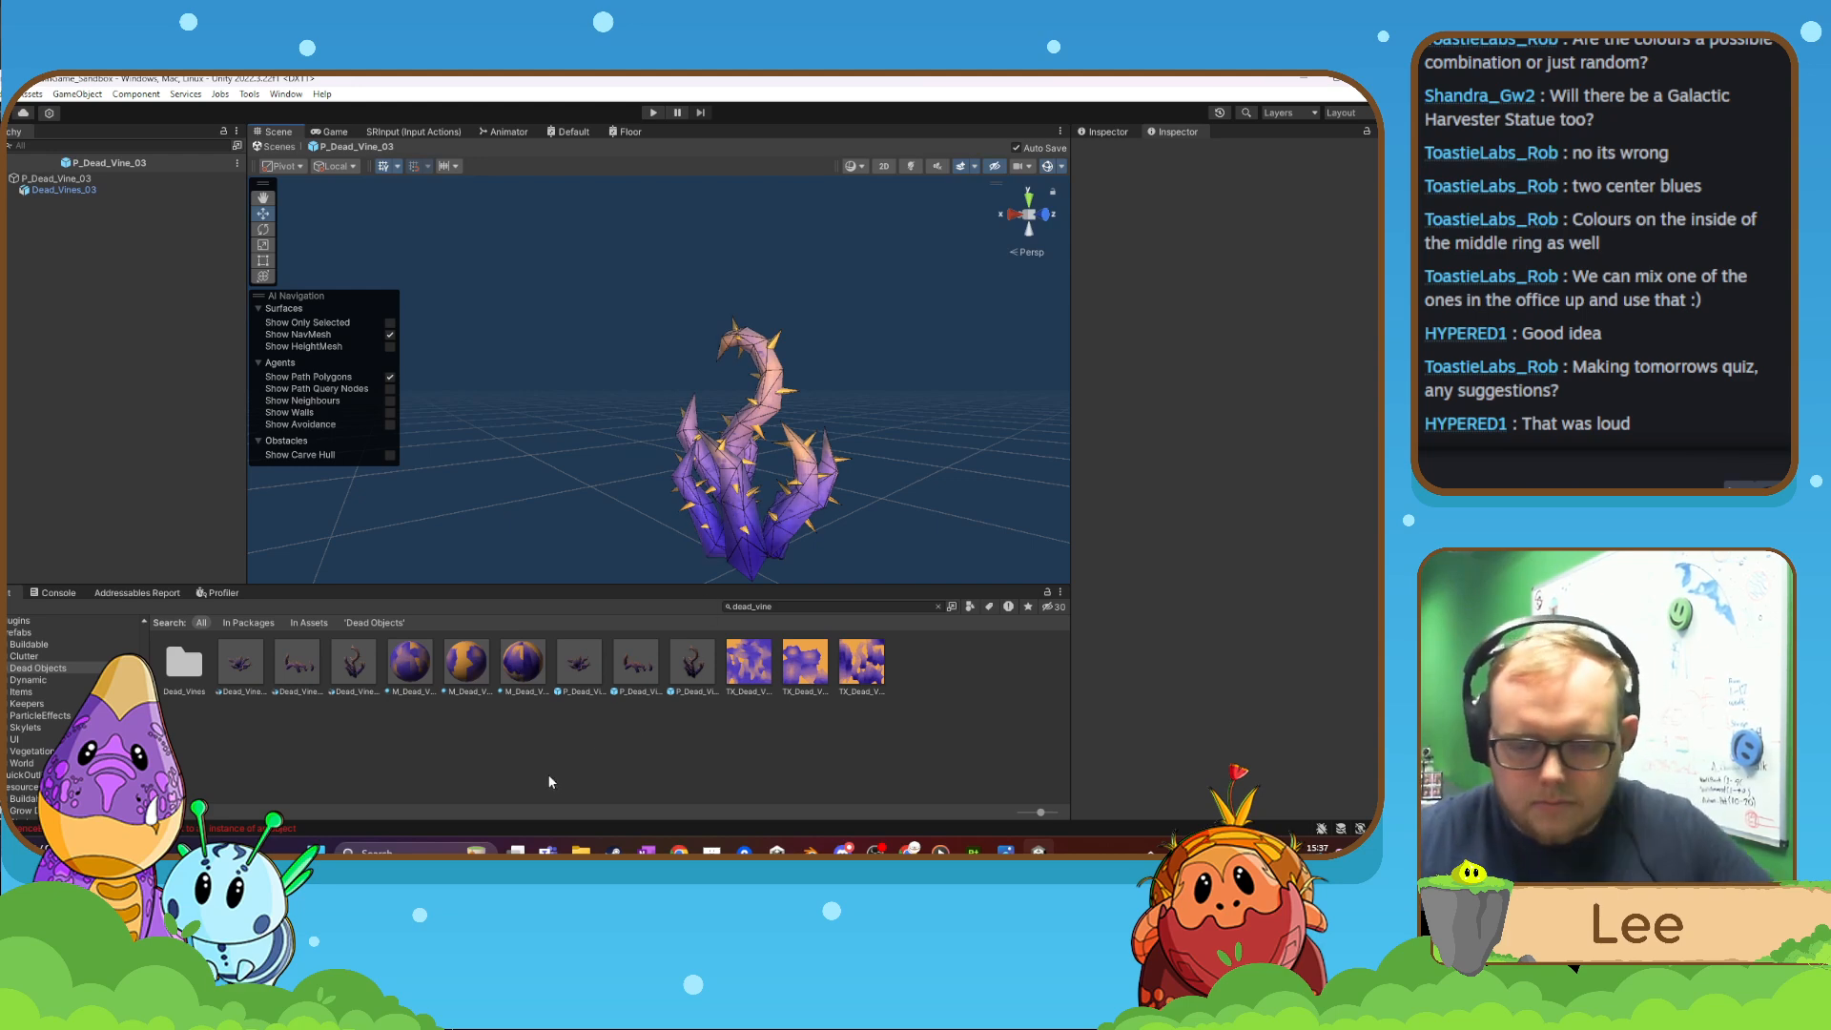
right_click_drag(584, 551, 721, 520)
- Check the material assigned to the Dead_Vines_03 model's Mesh Renderer
left_click(716, 499)
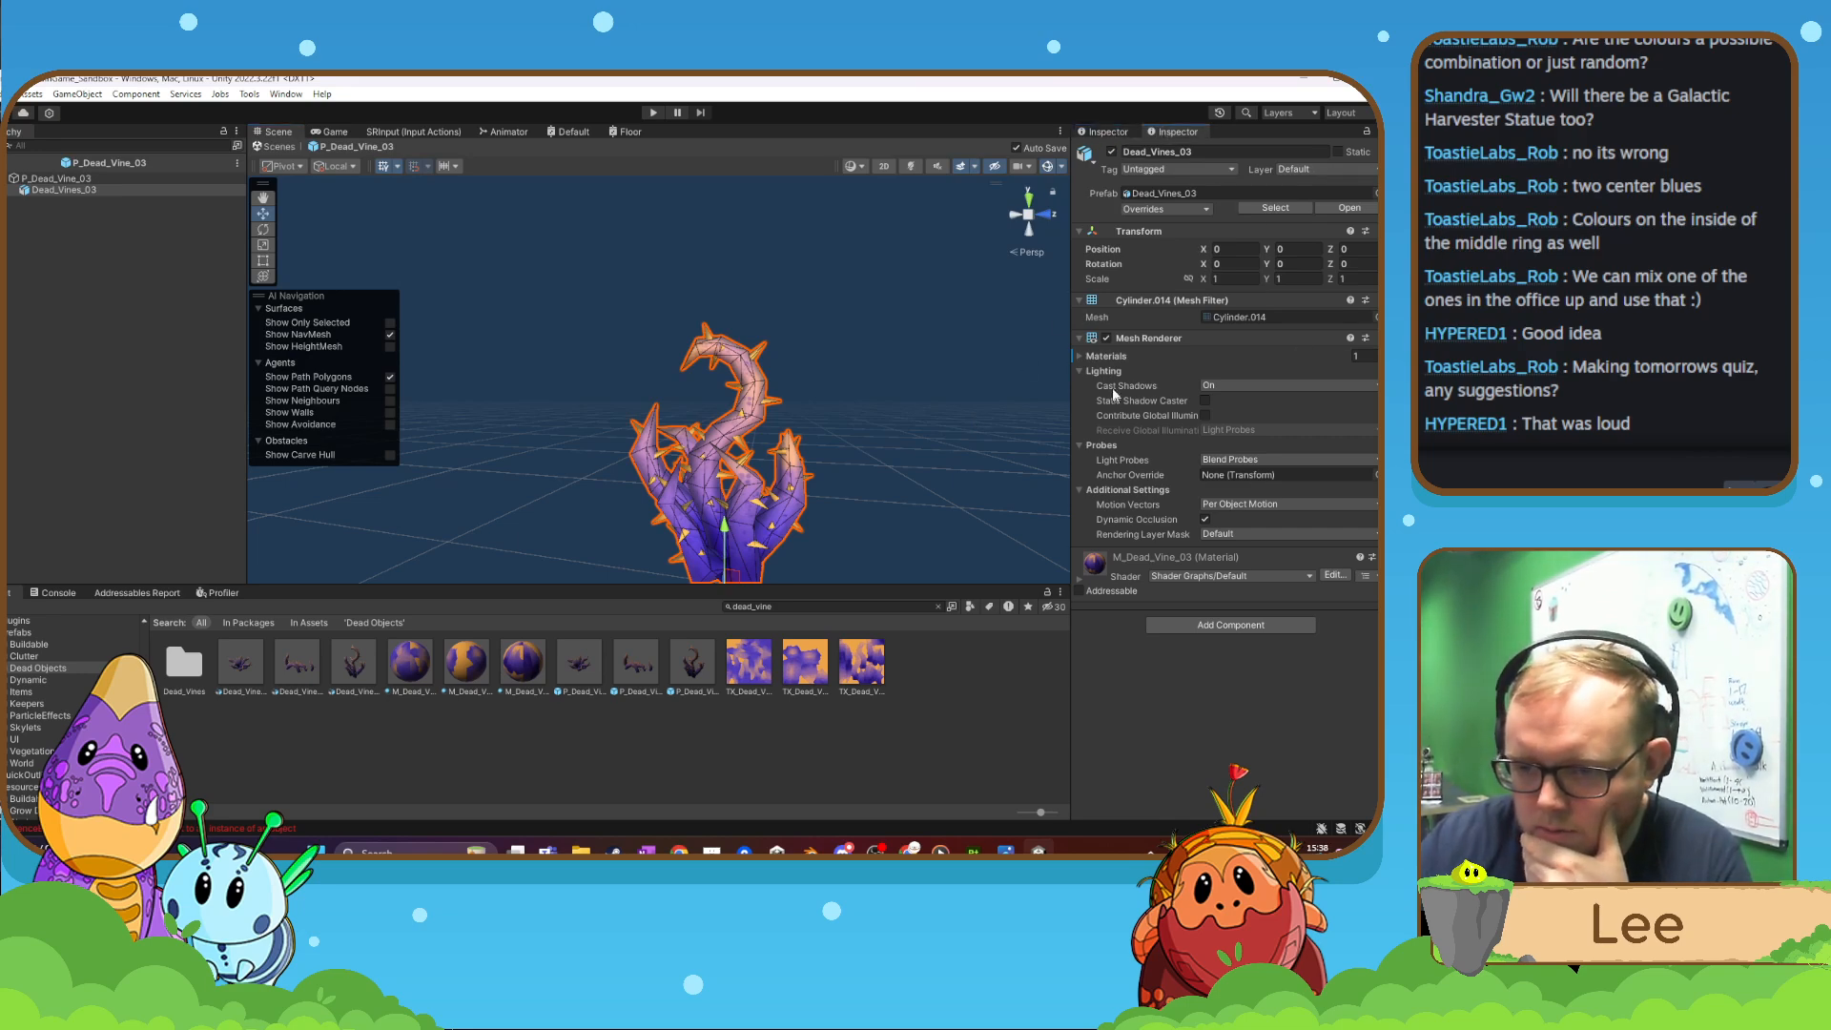
left_click(1078, 356)
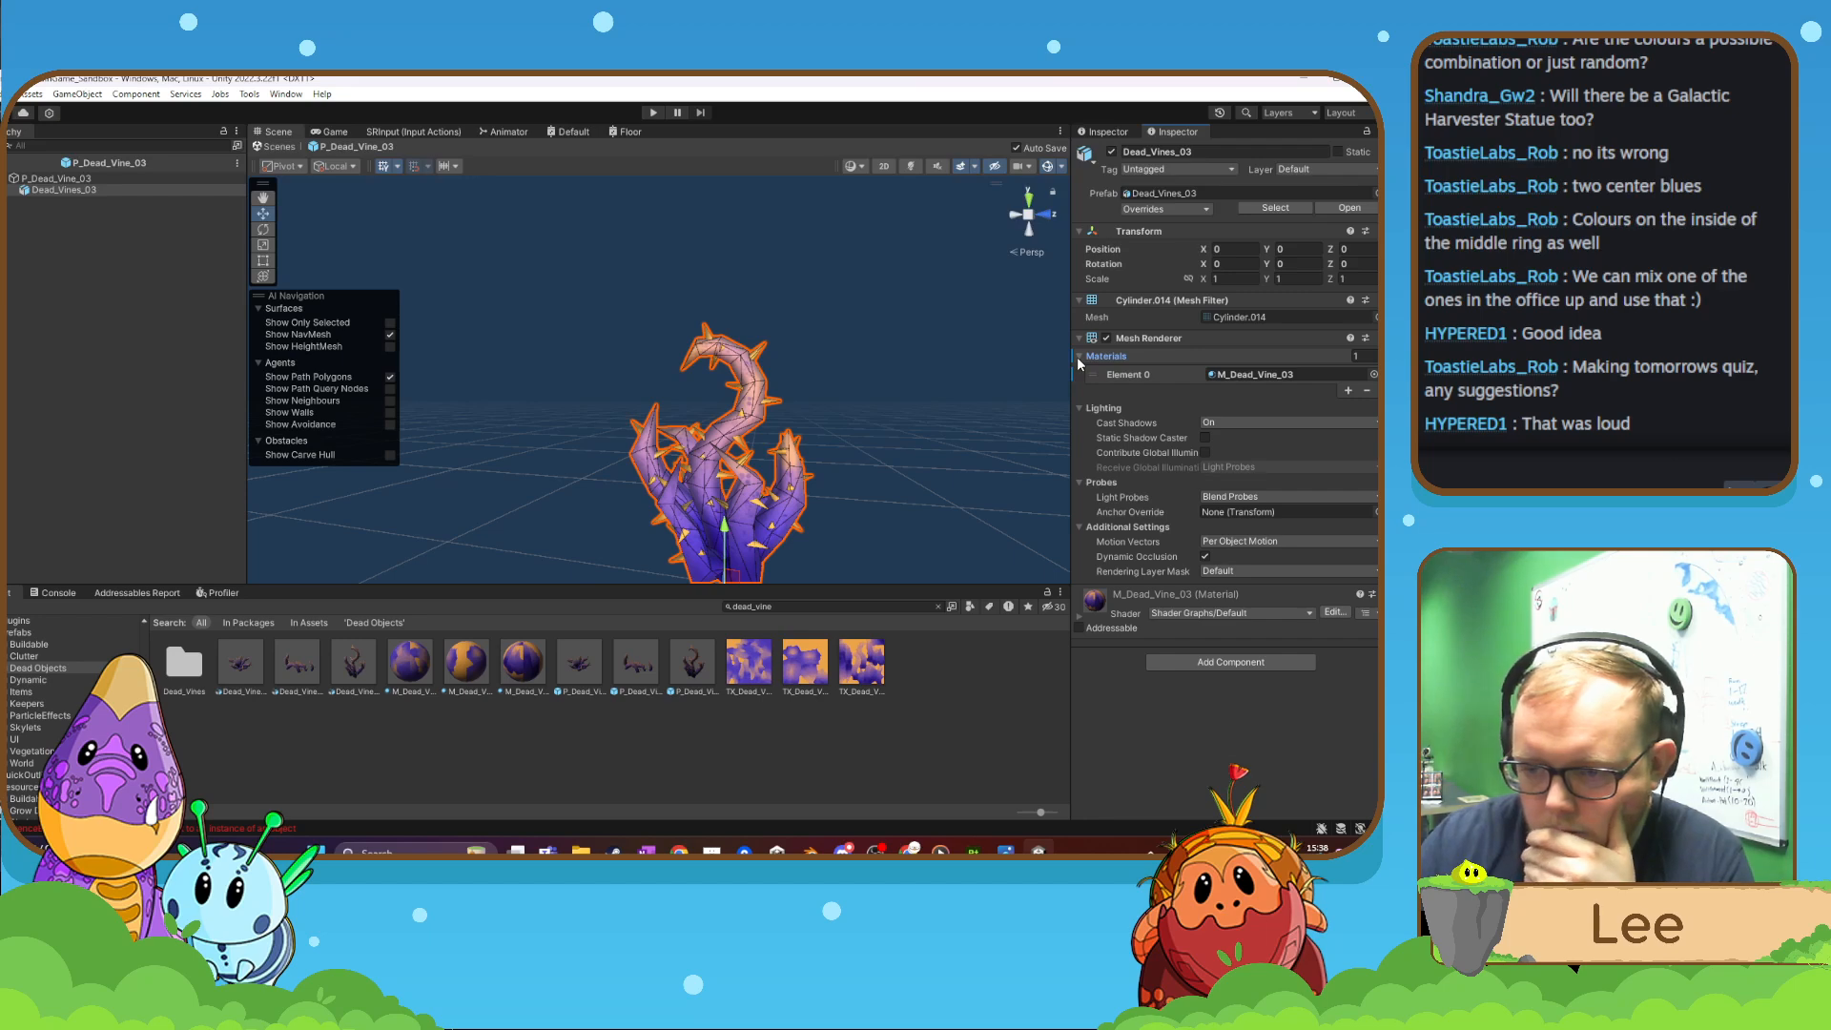
left_click(1079, 357)
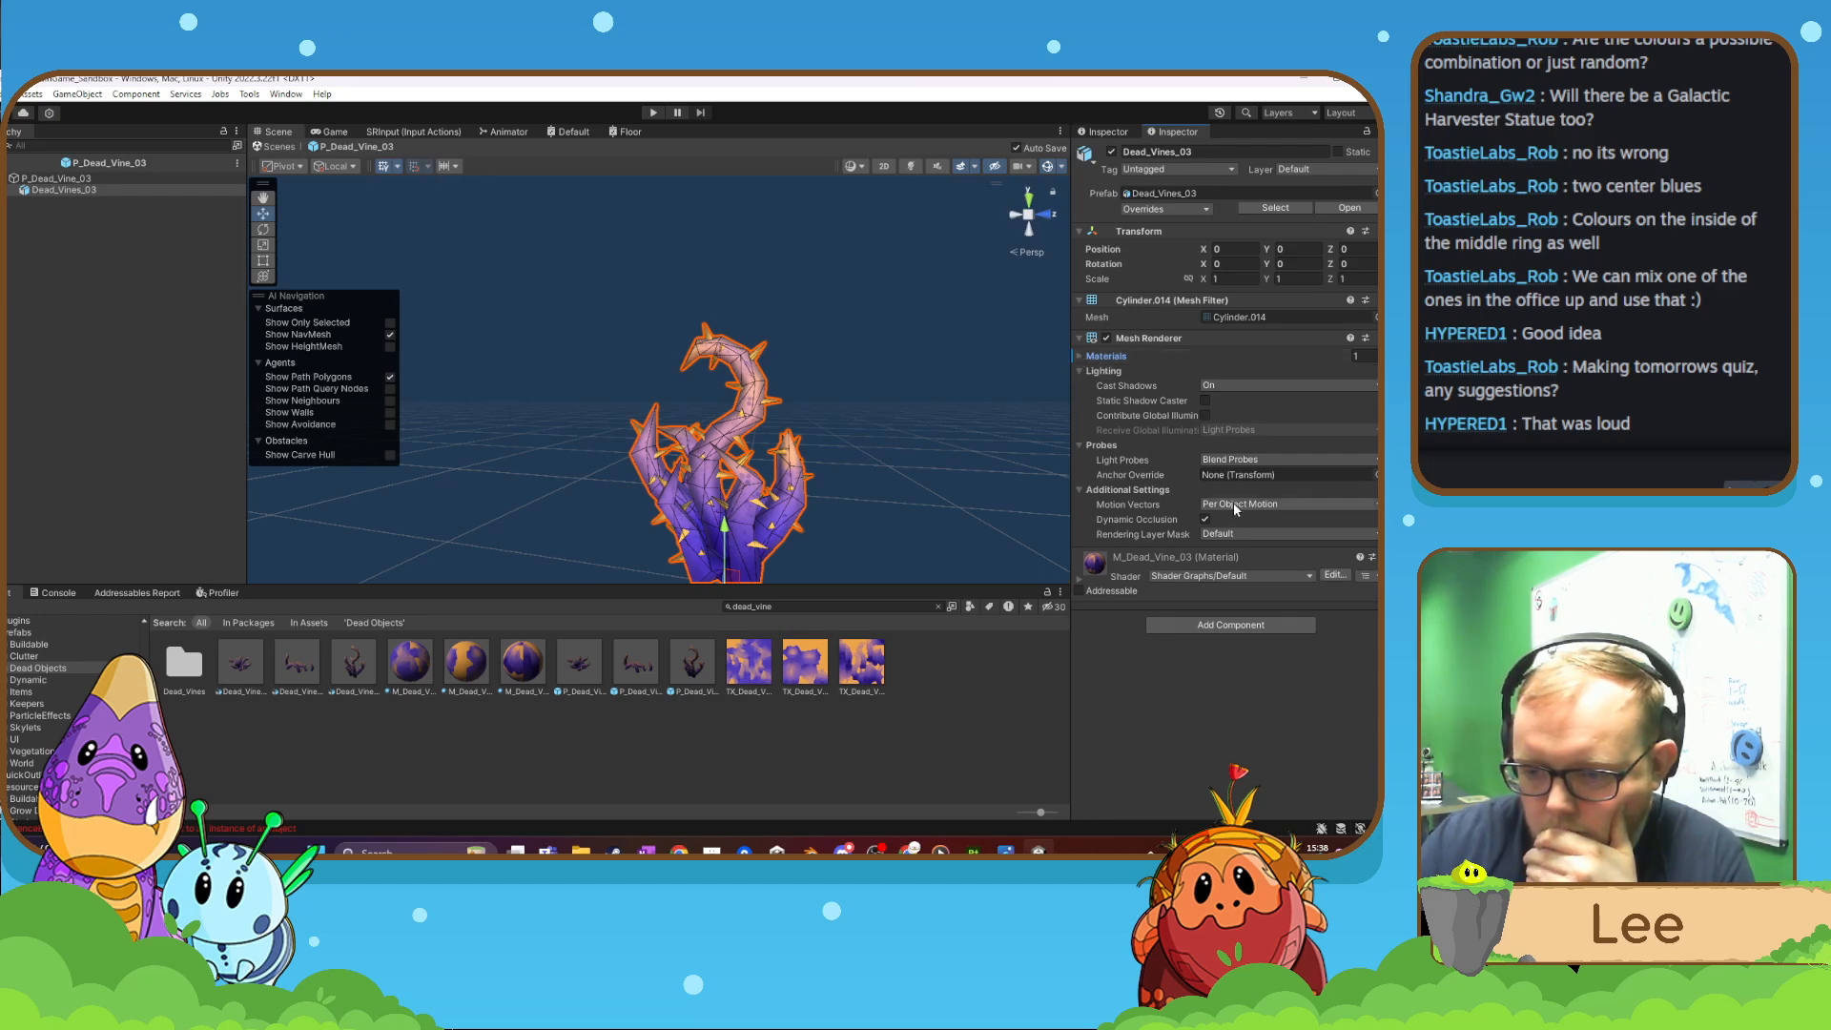
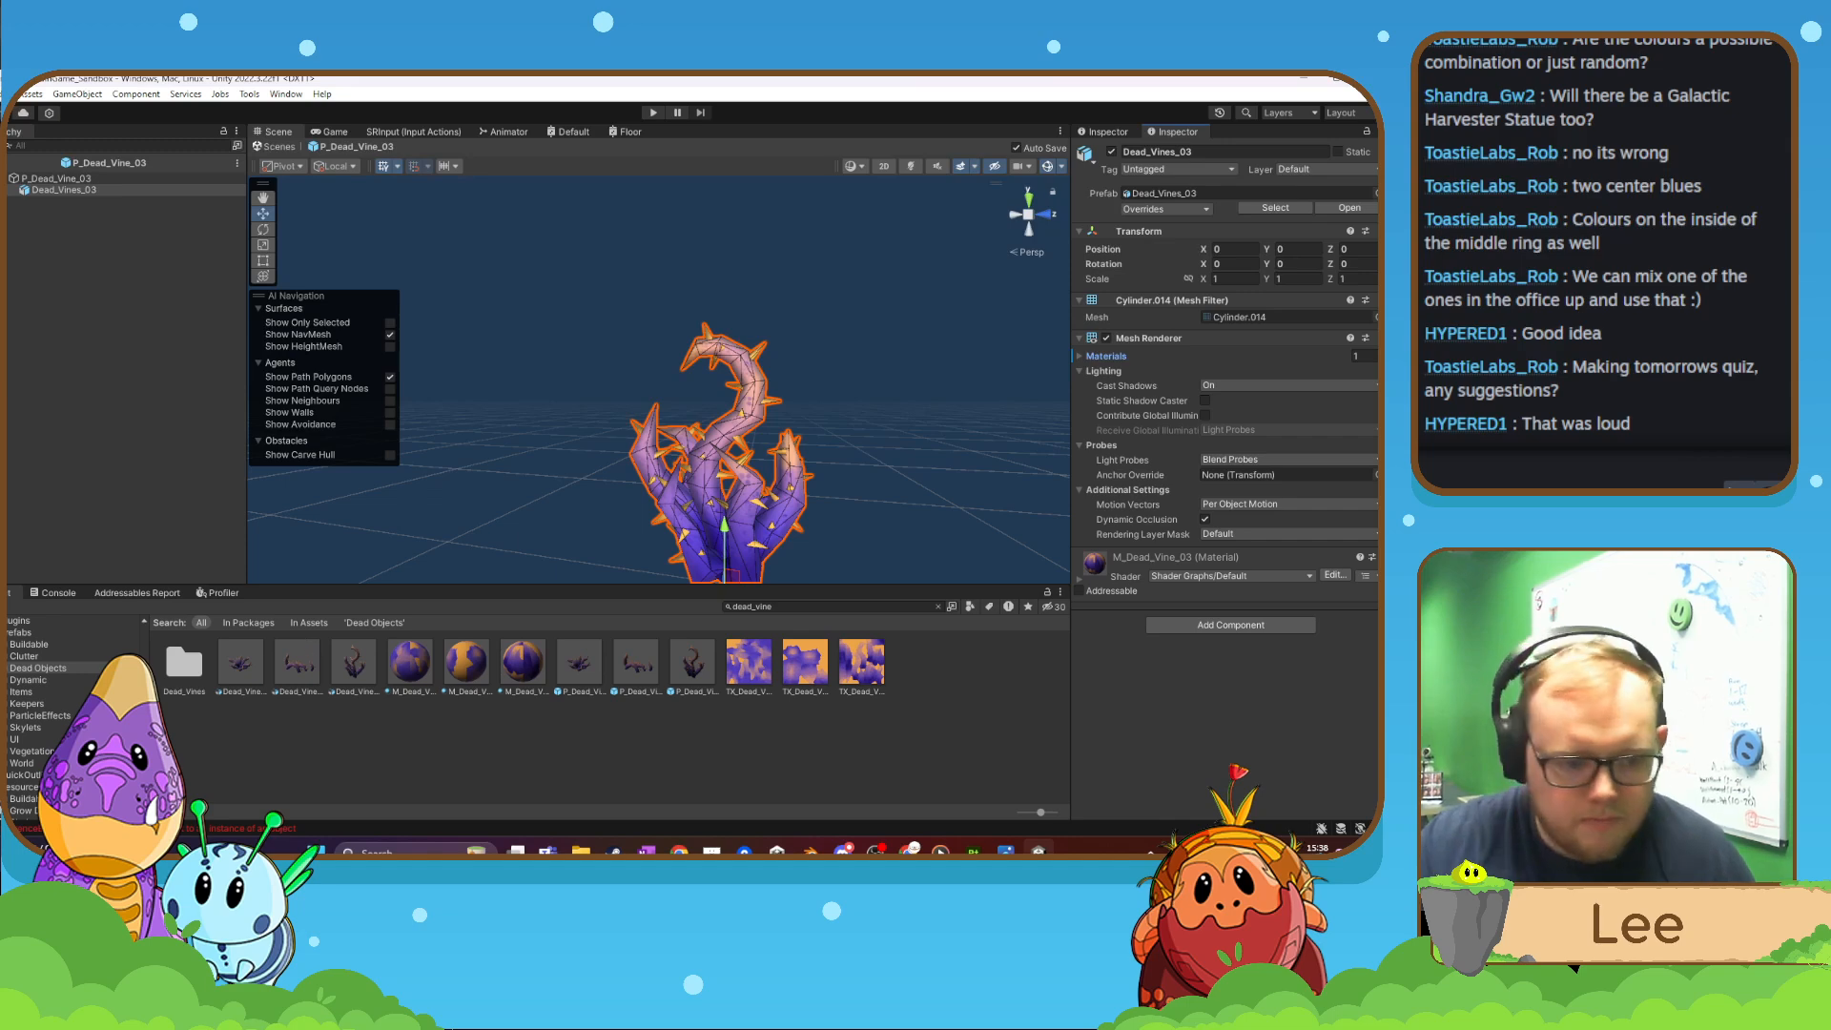
- Compare the component settings of the P_Dead_Vine_03 prefab with those of P_Dead_Bush and P_Clutter_Branch_7 in the Dead Objects folder
scroll(19, 739, "down", 8)
scroll(19, 739, "up", 8)
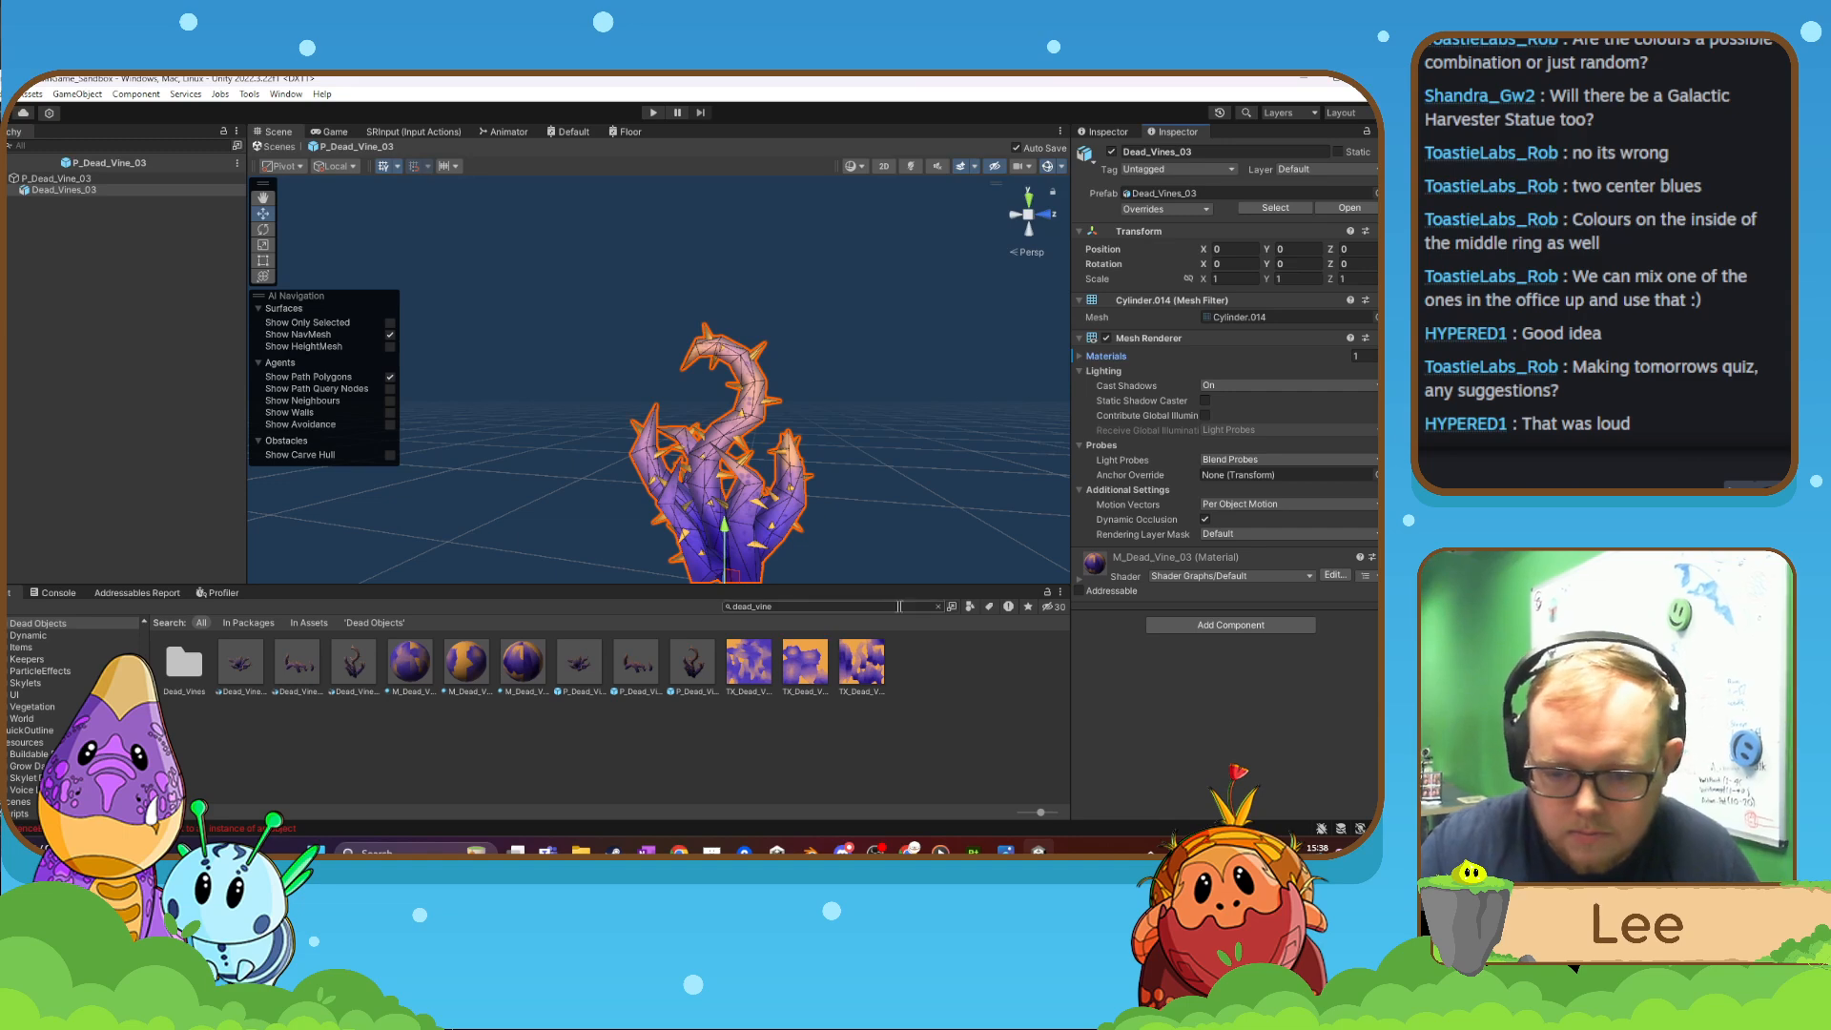
left_click(938, 607)
left_click(580, 670)
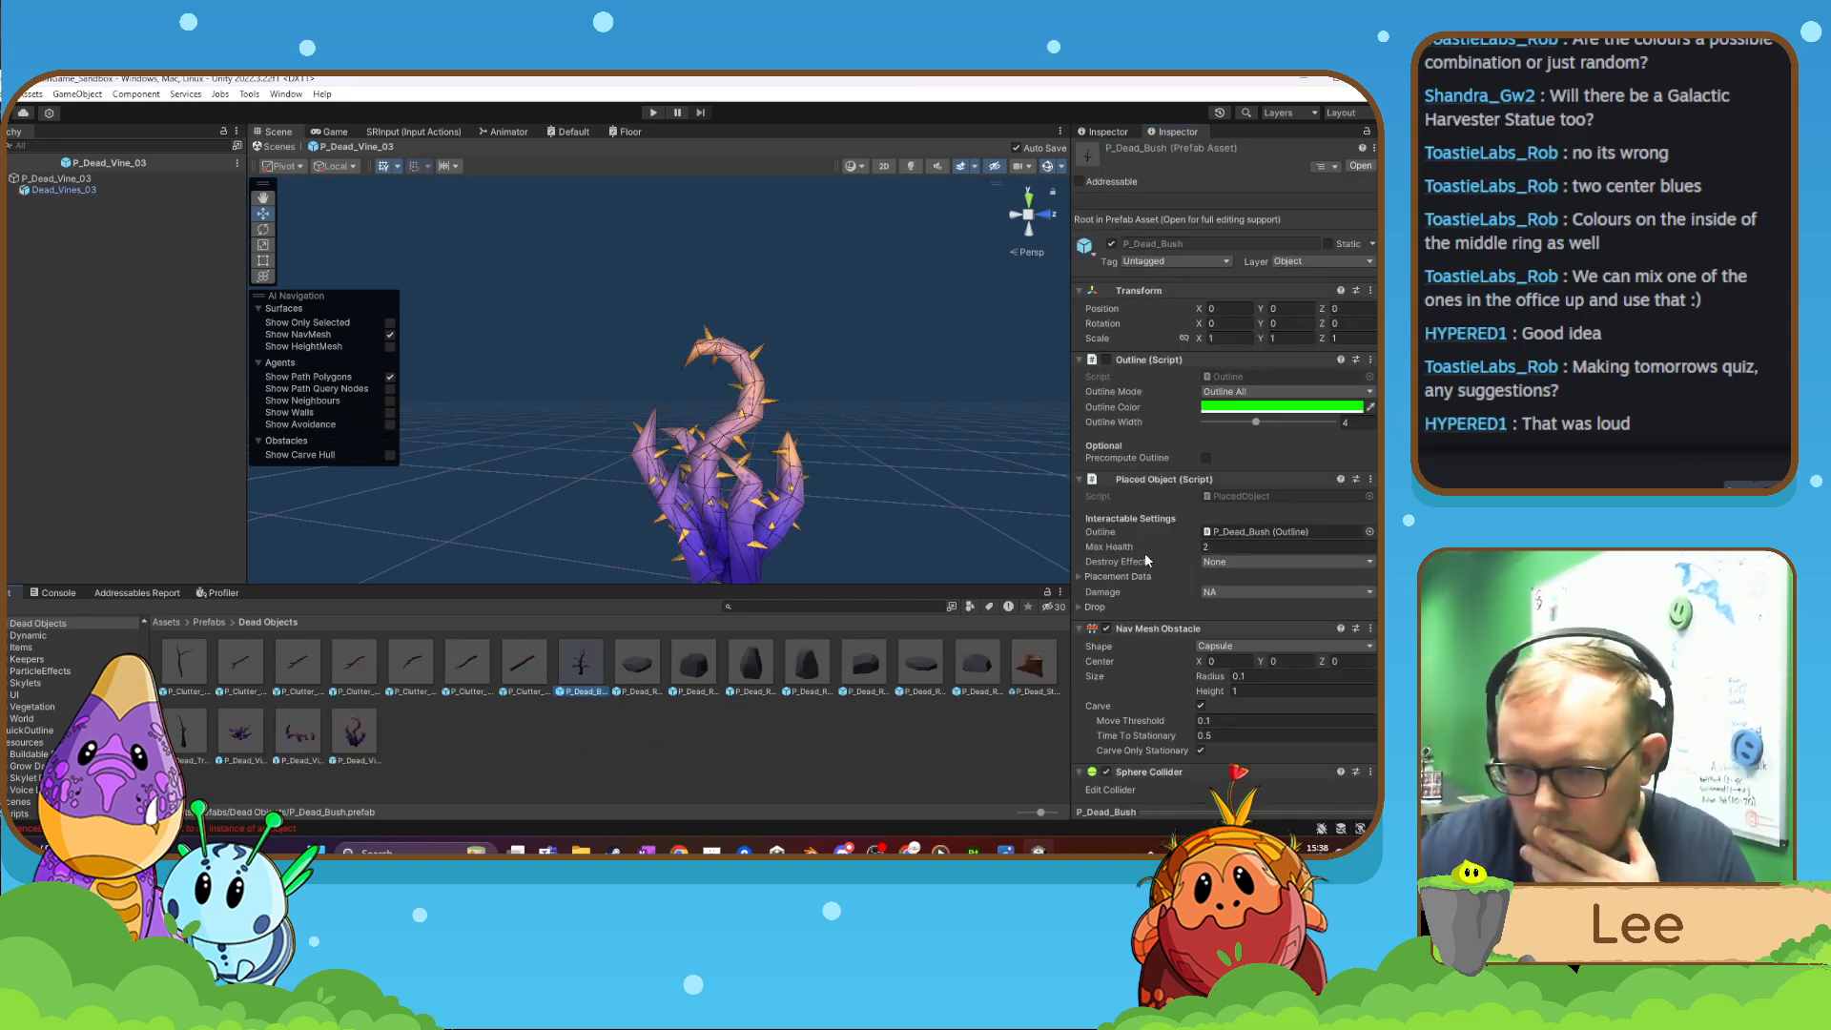
scroll(1146, 558, "down", 1)
left_click(355, 733)
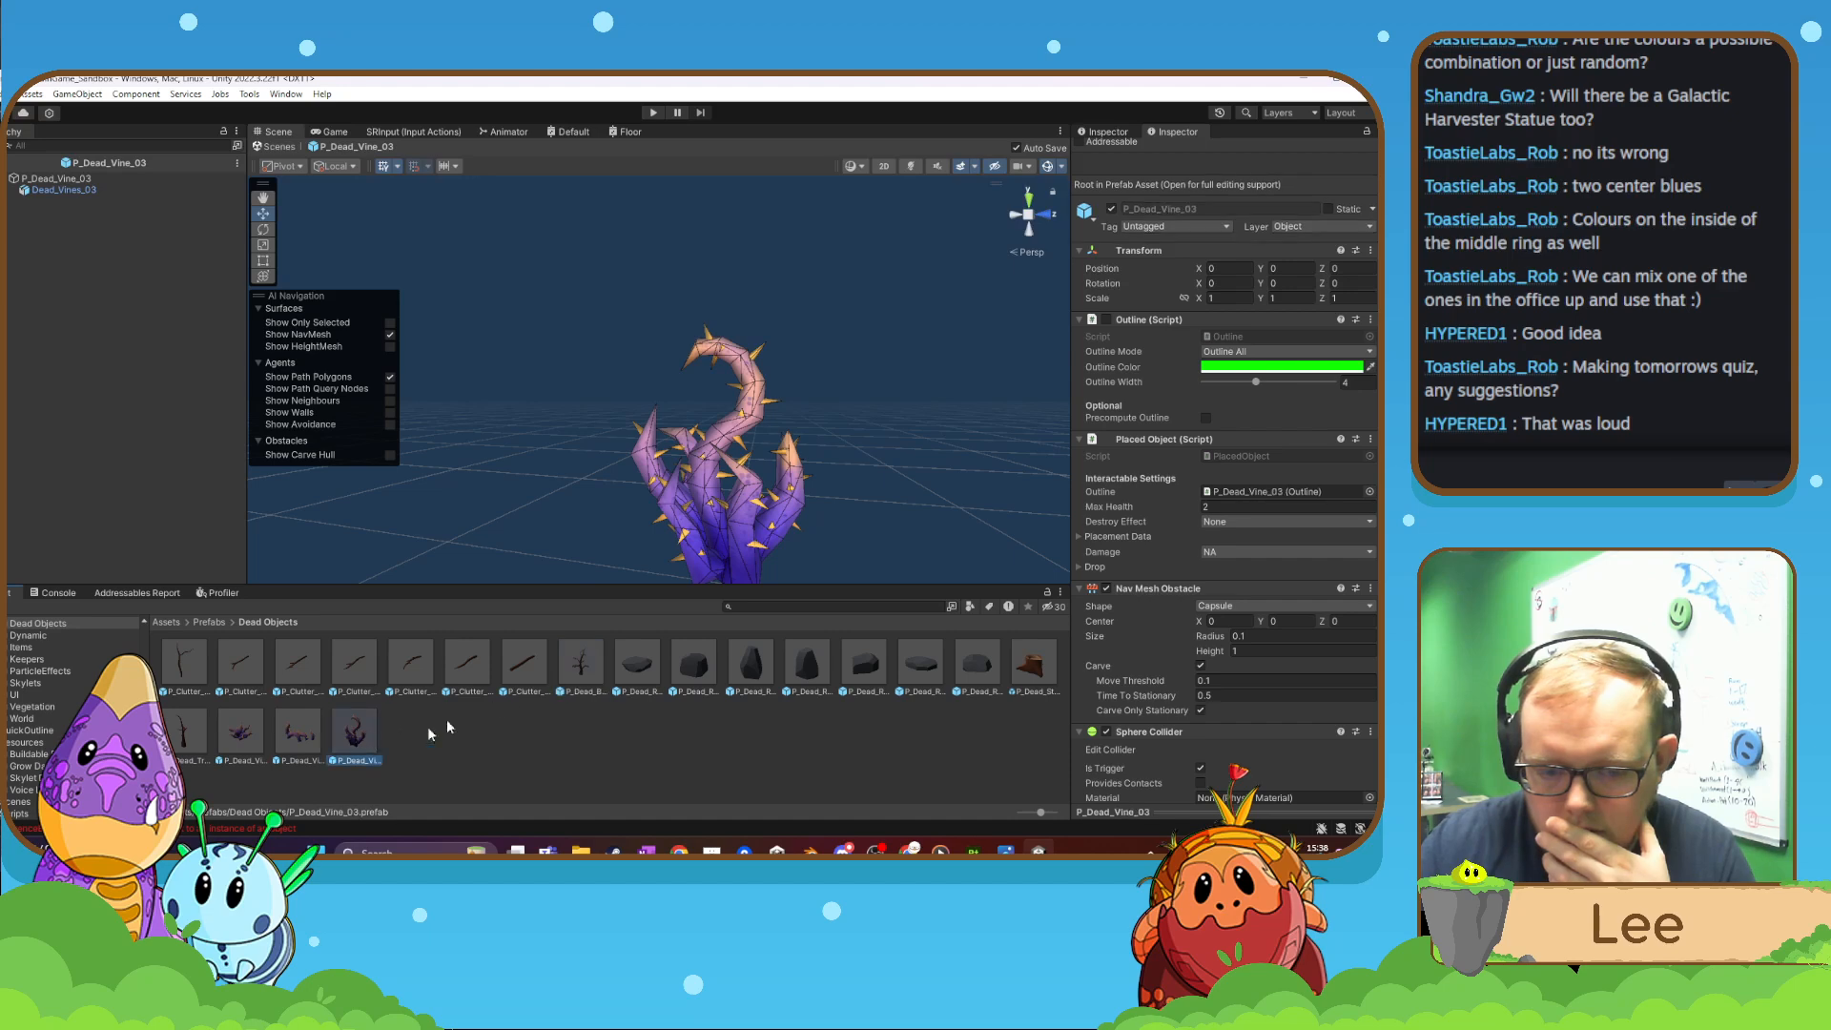
left_click(580, 667)
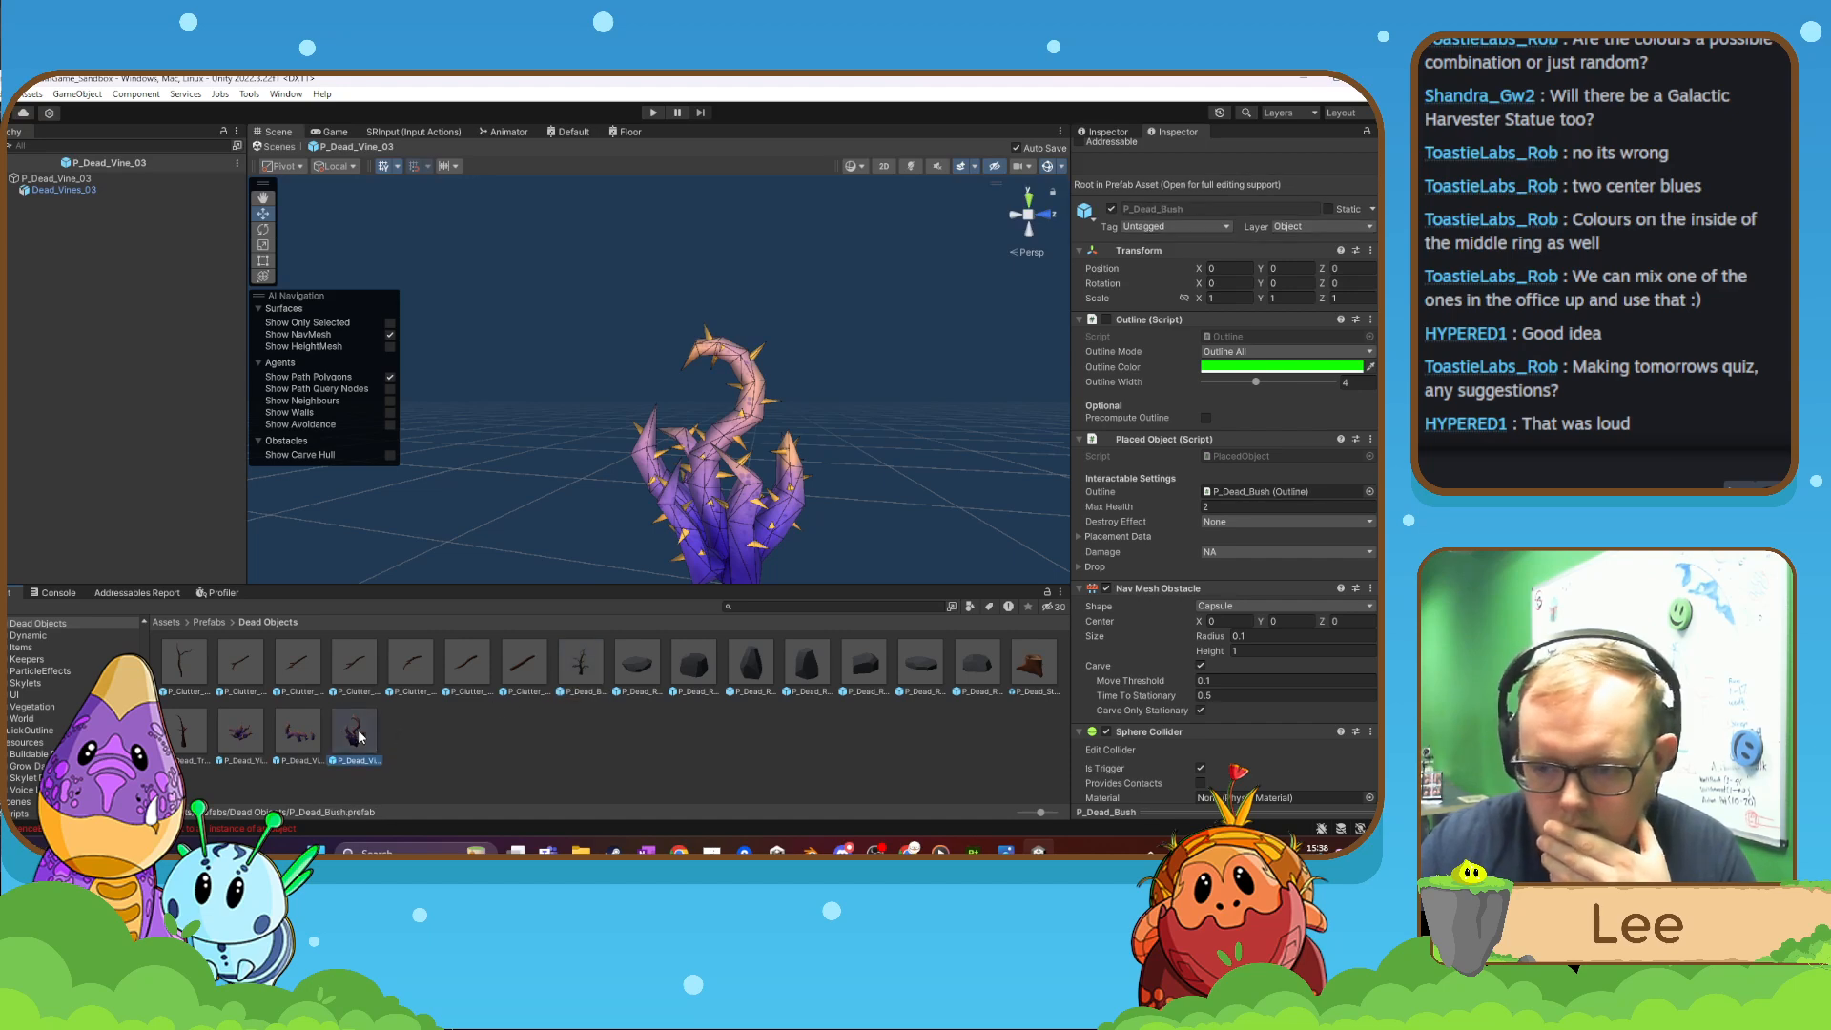
left_click(357, 734)
left_click(580, 670)
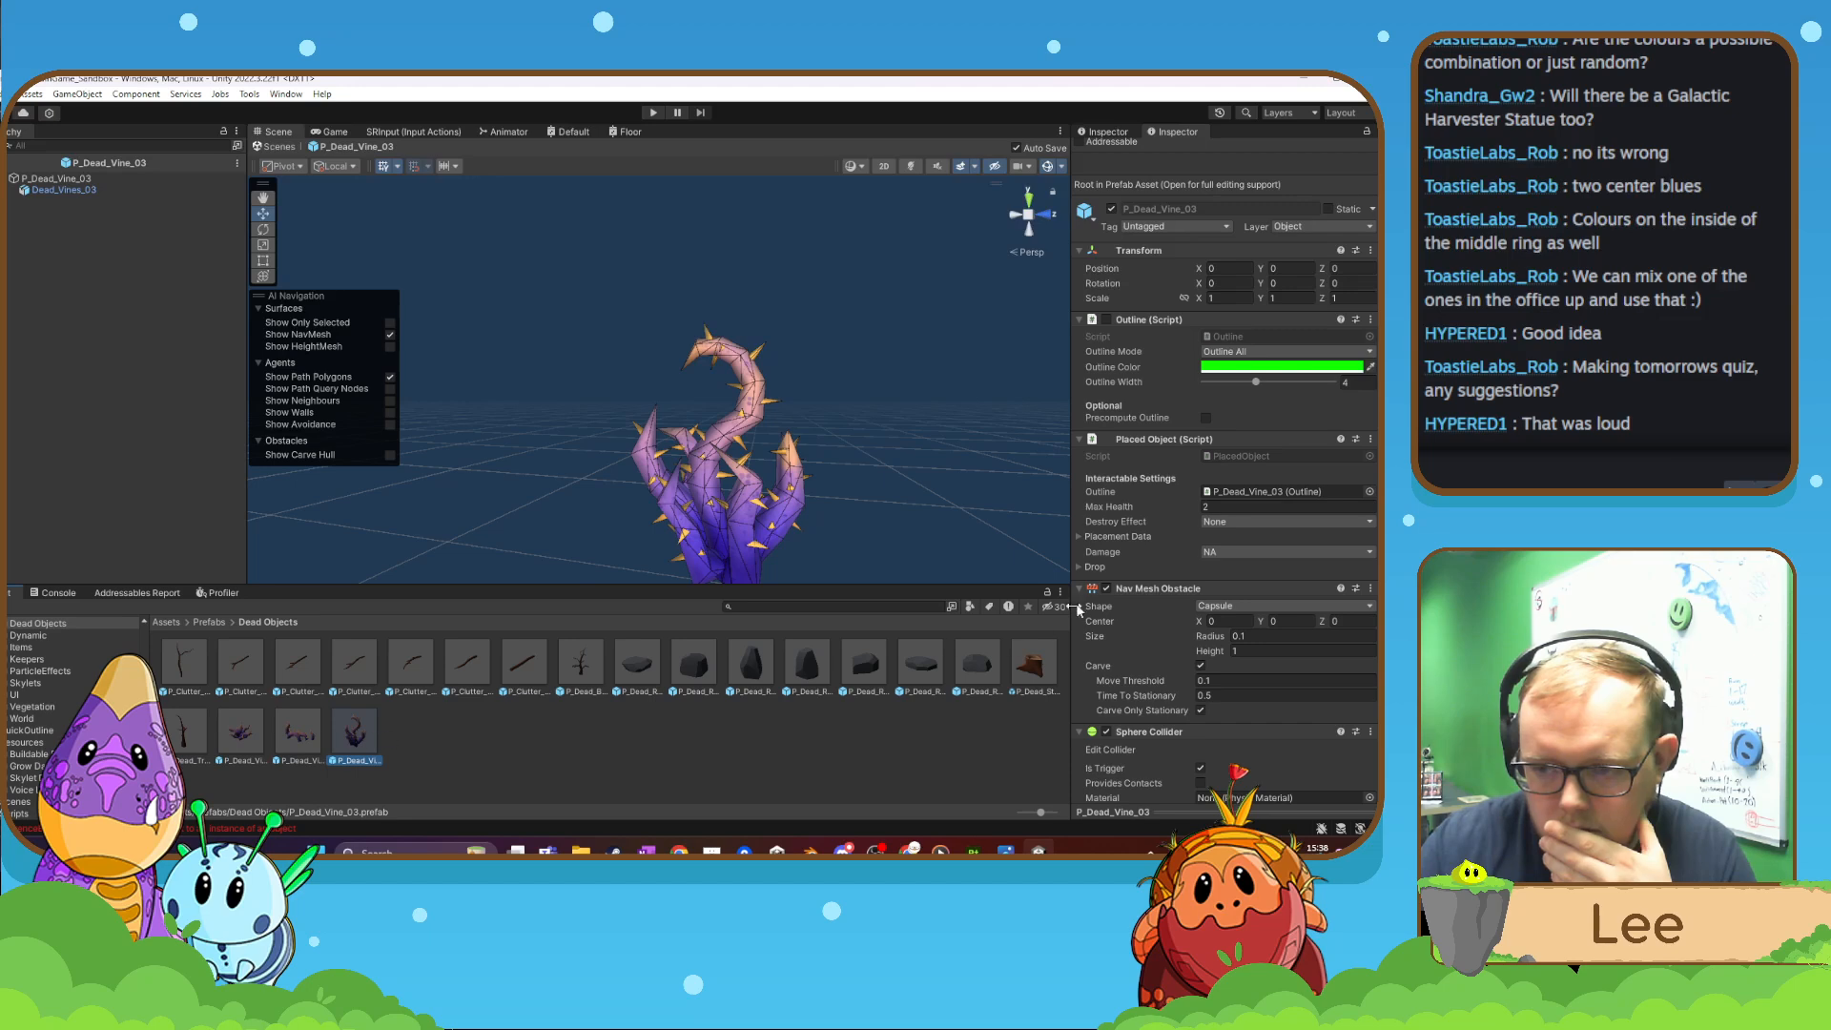
scroll(1137, 562, "down", 2)
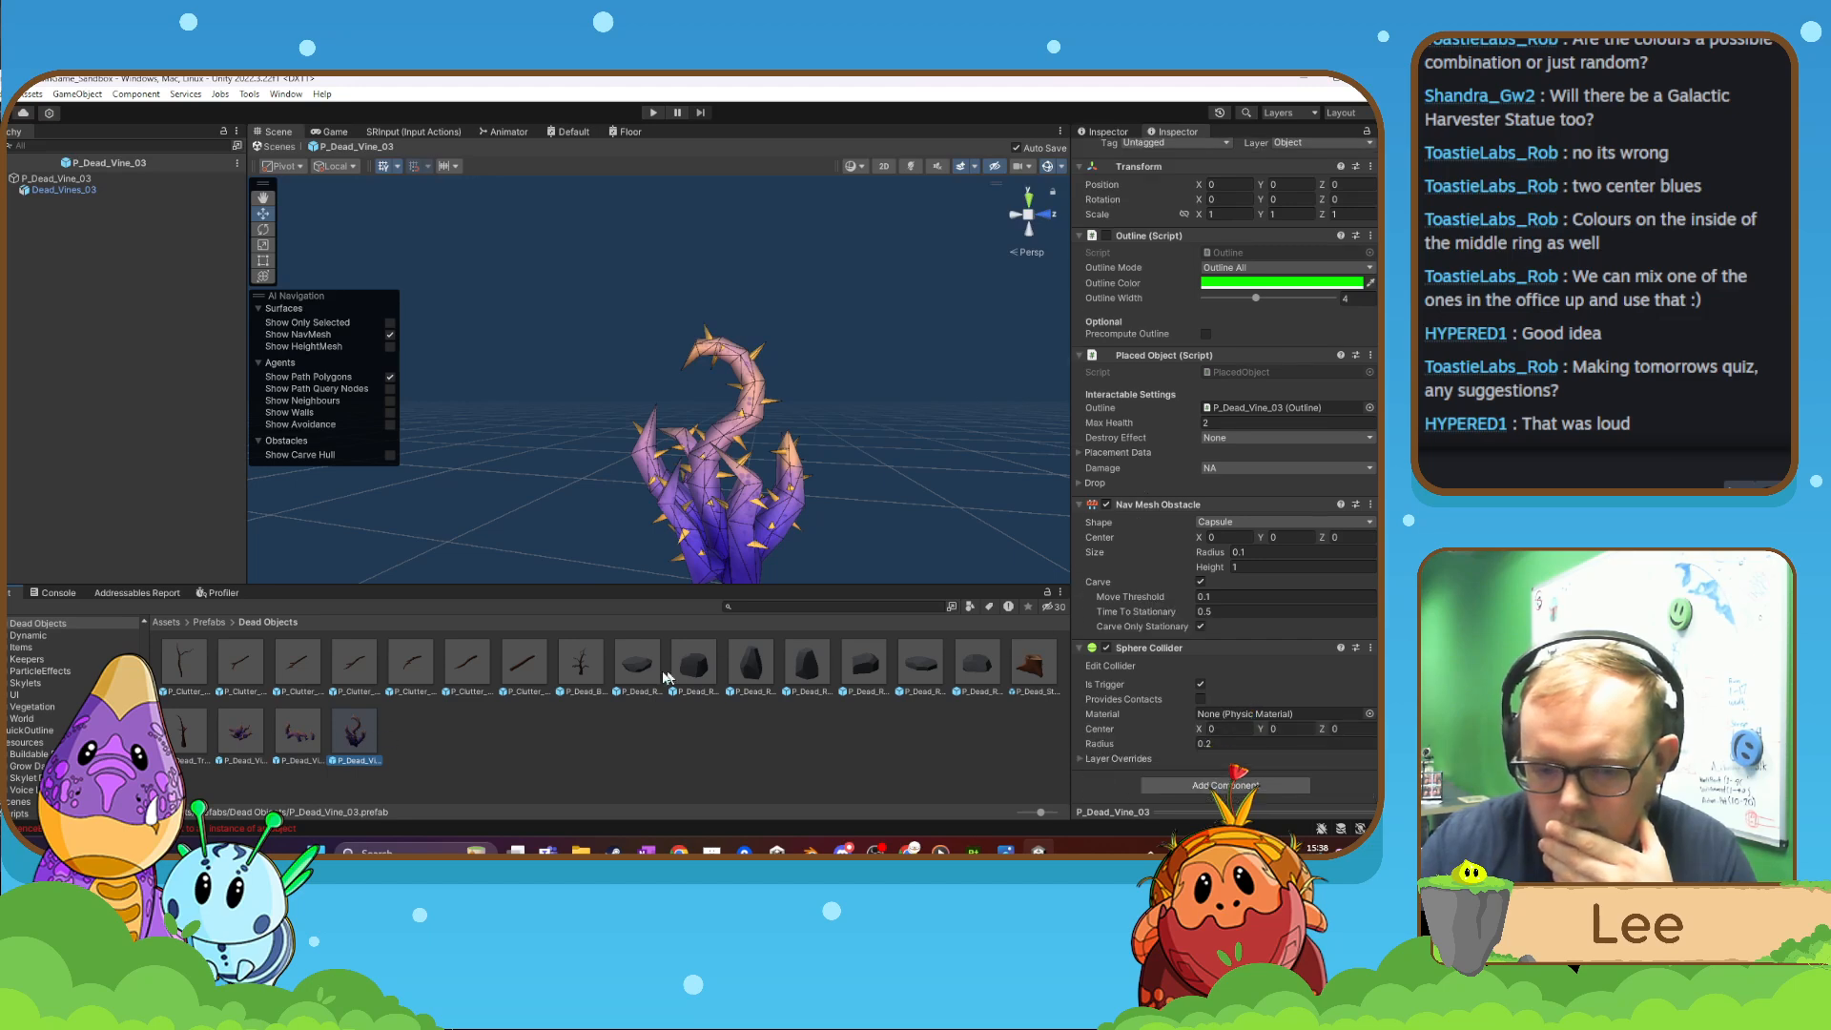
left_click(581, 665)
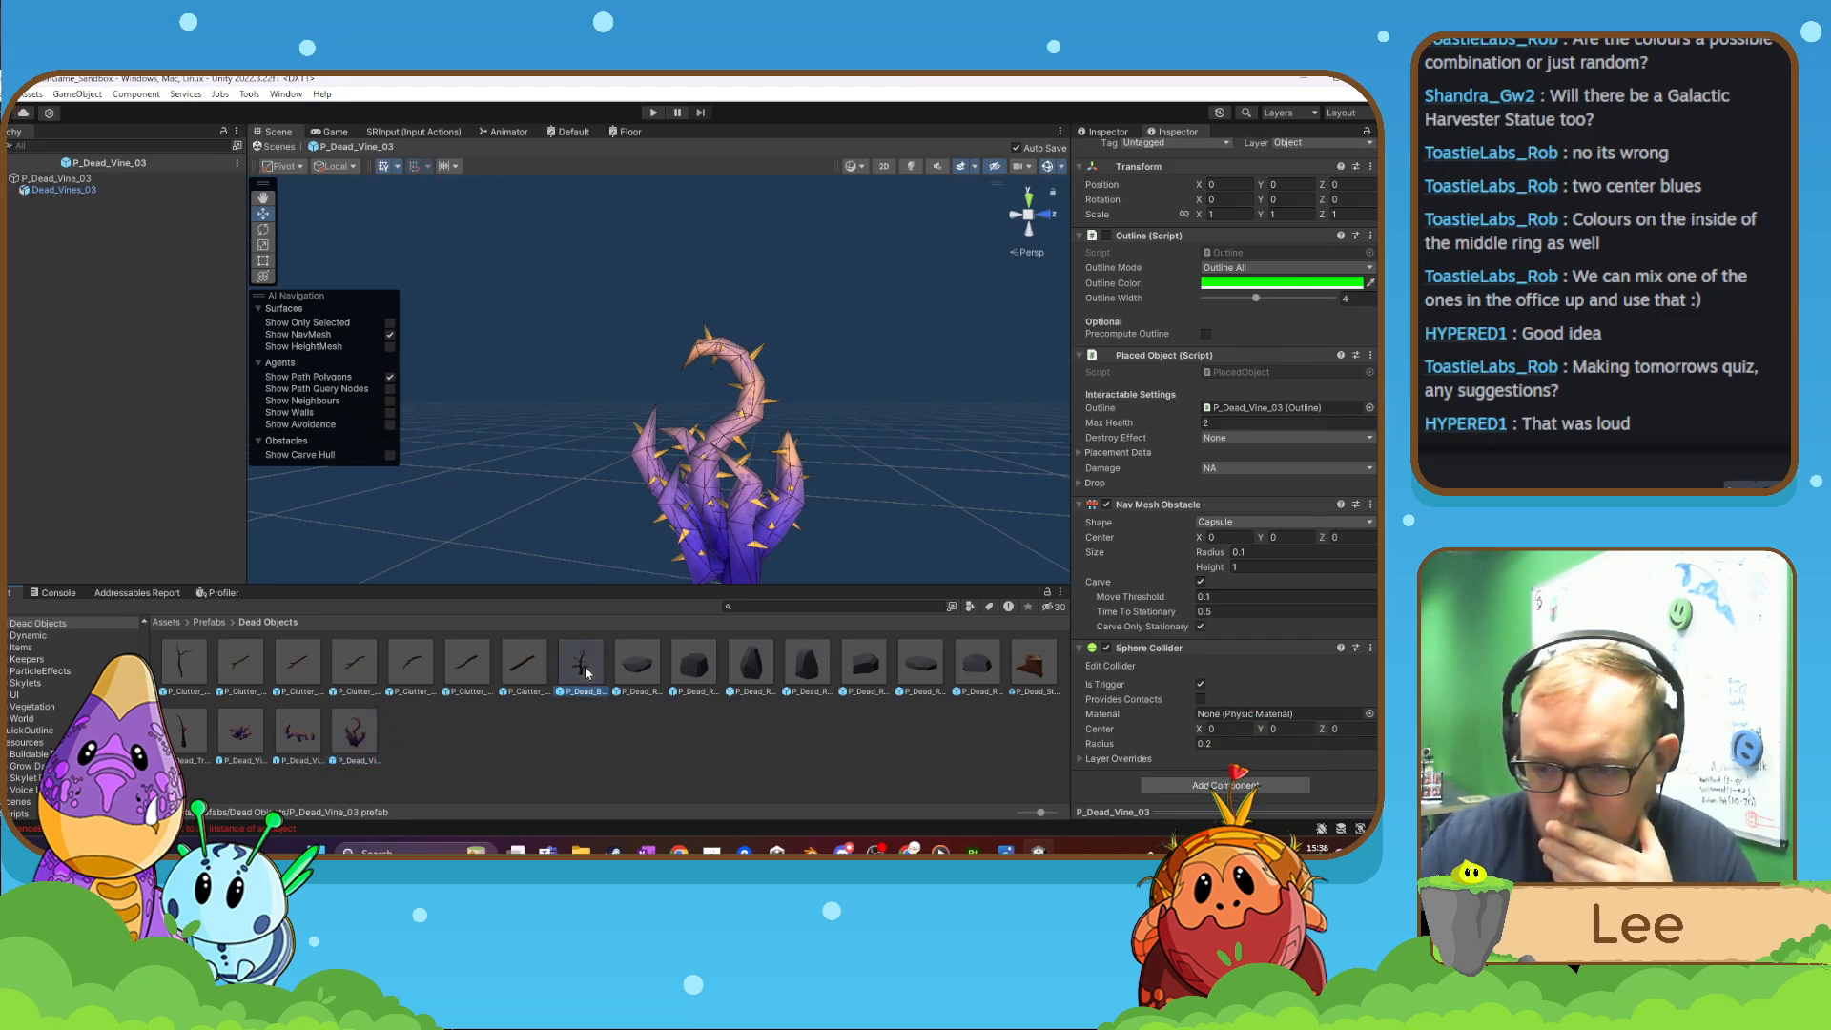
left_click(526, 665)
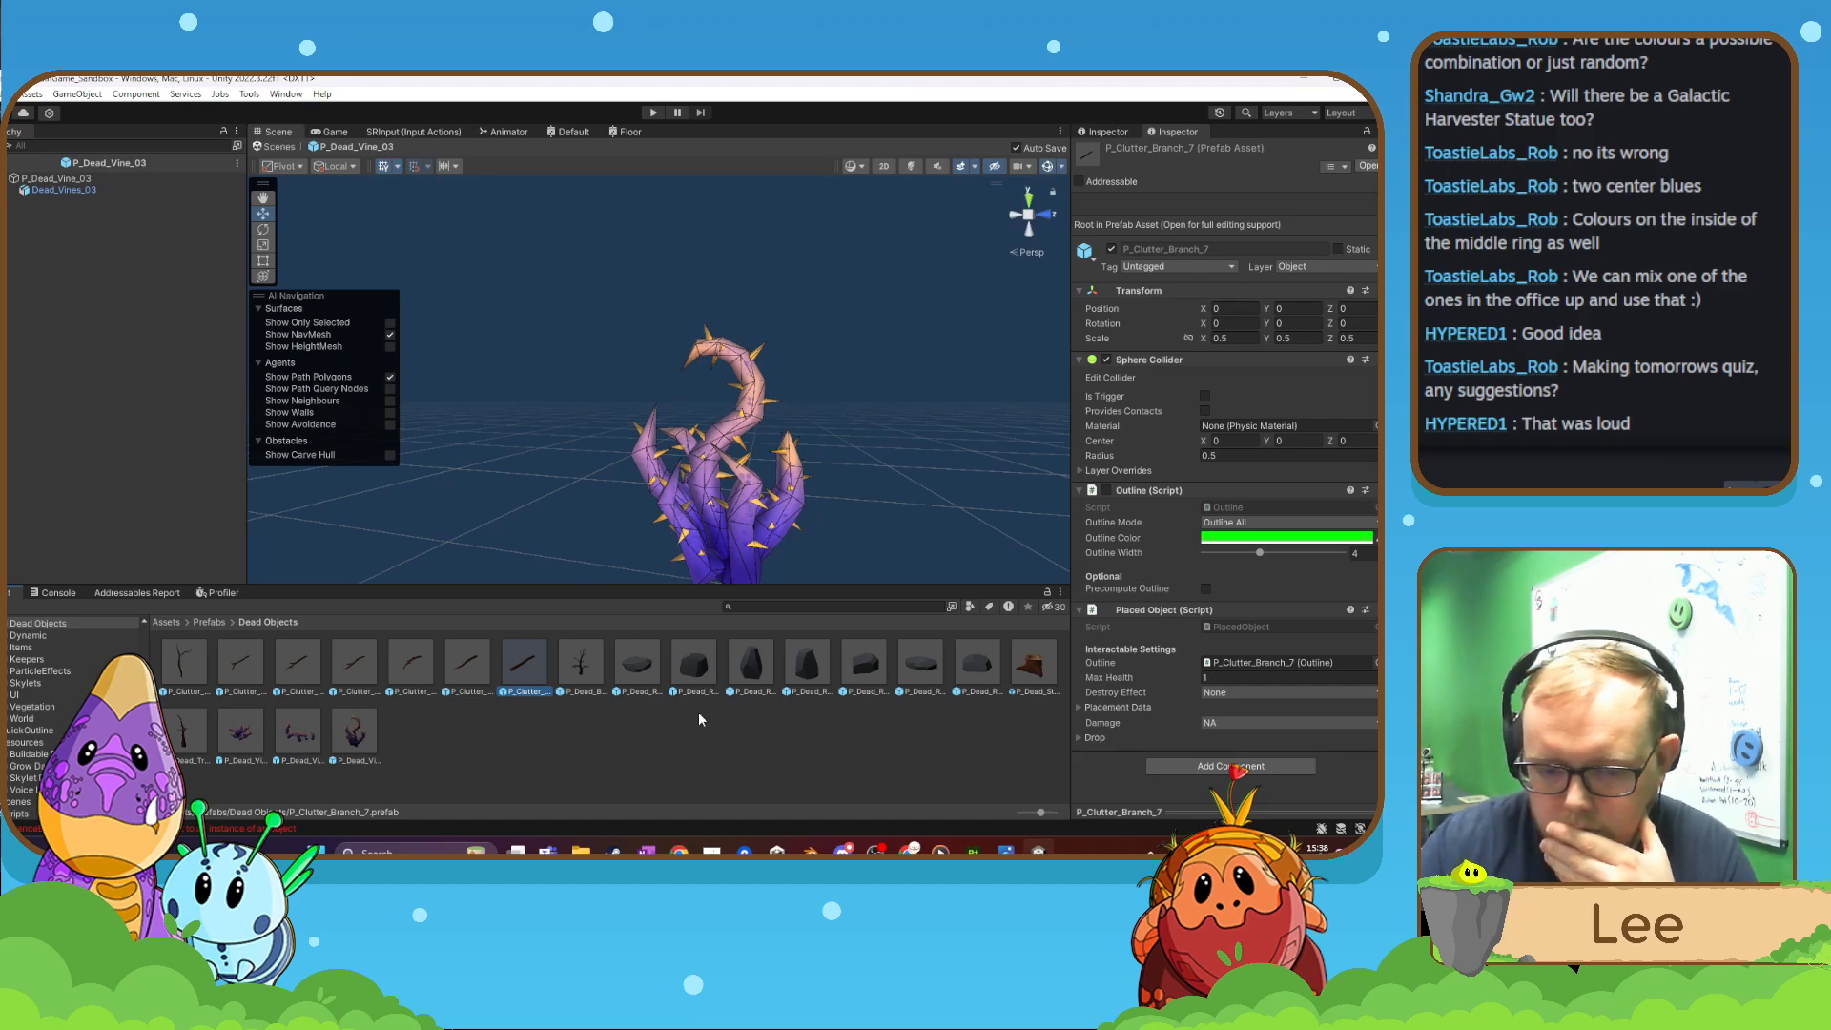
left_click(368, 745)
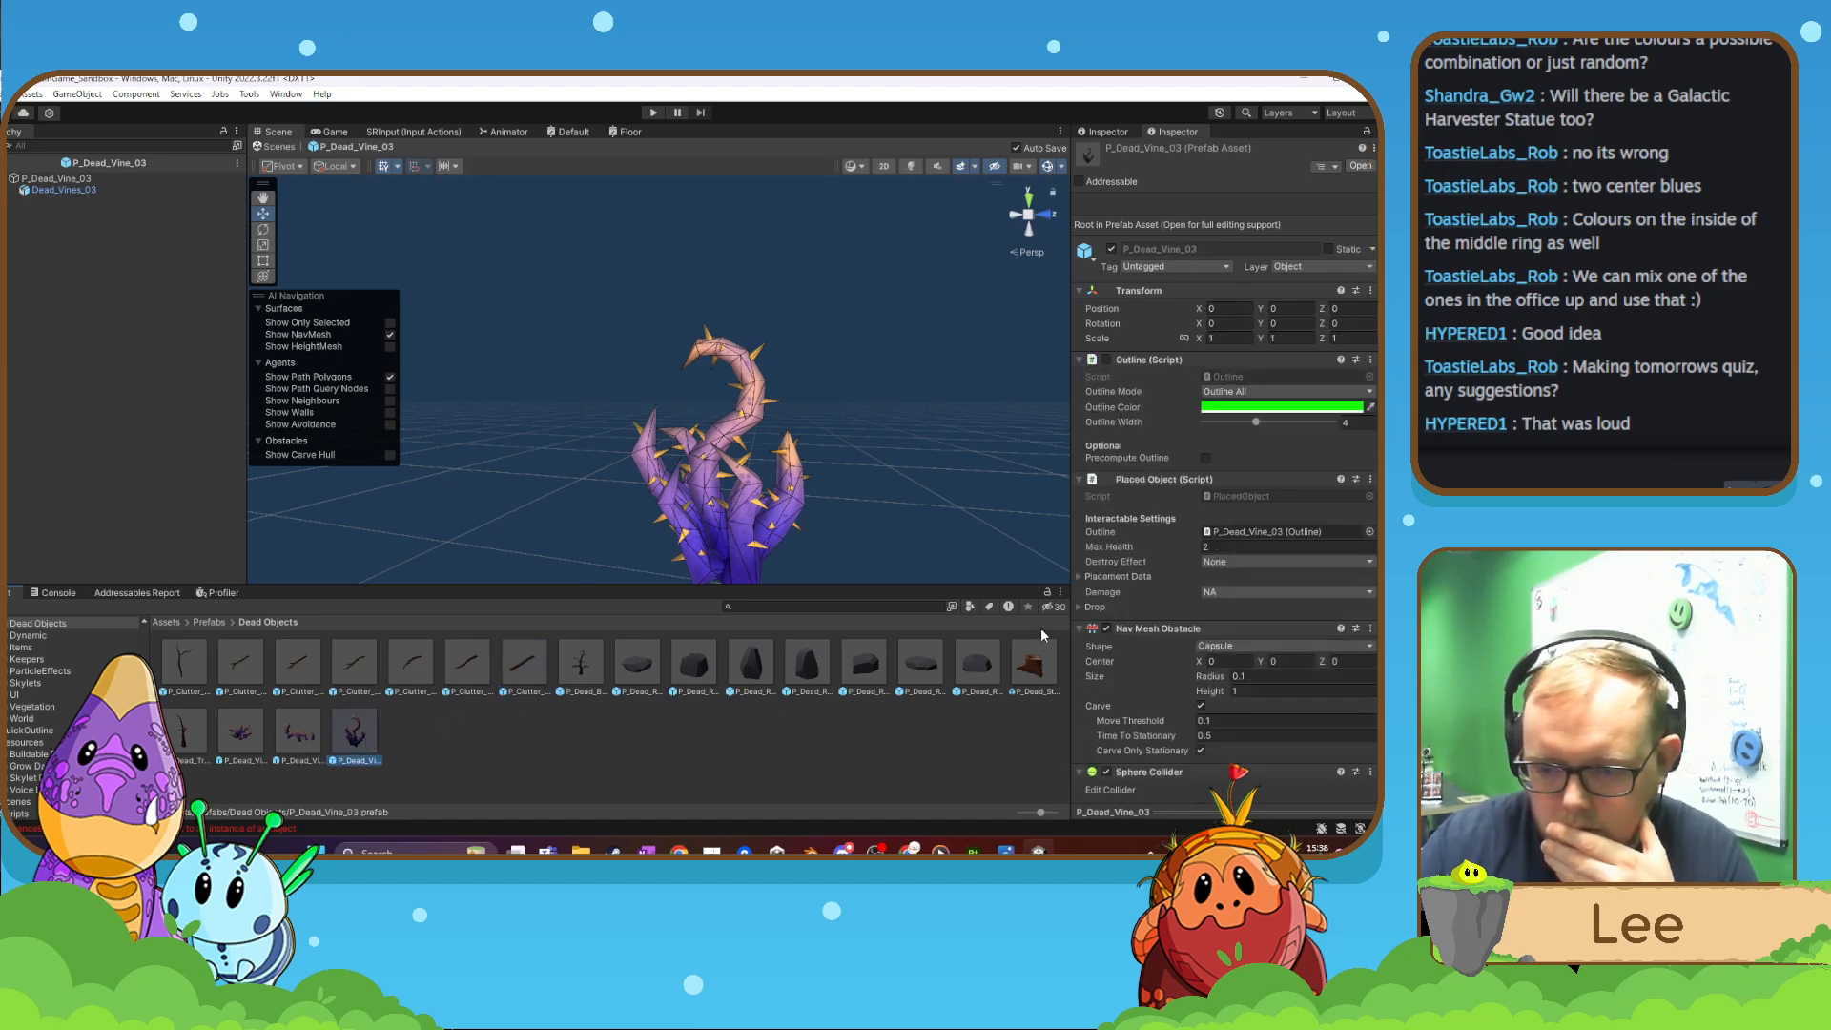
- Compare the Placed Object settings of P_Dead_Vine_03, including its Placement Data, with those of P_Clutter_Branch_7
scroll(1176, 633, "down", 3)
scroll(1175, 638, "up", 2)
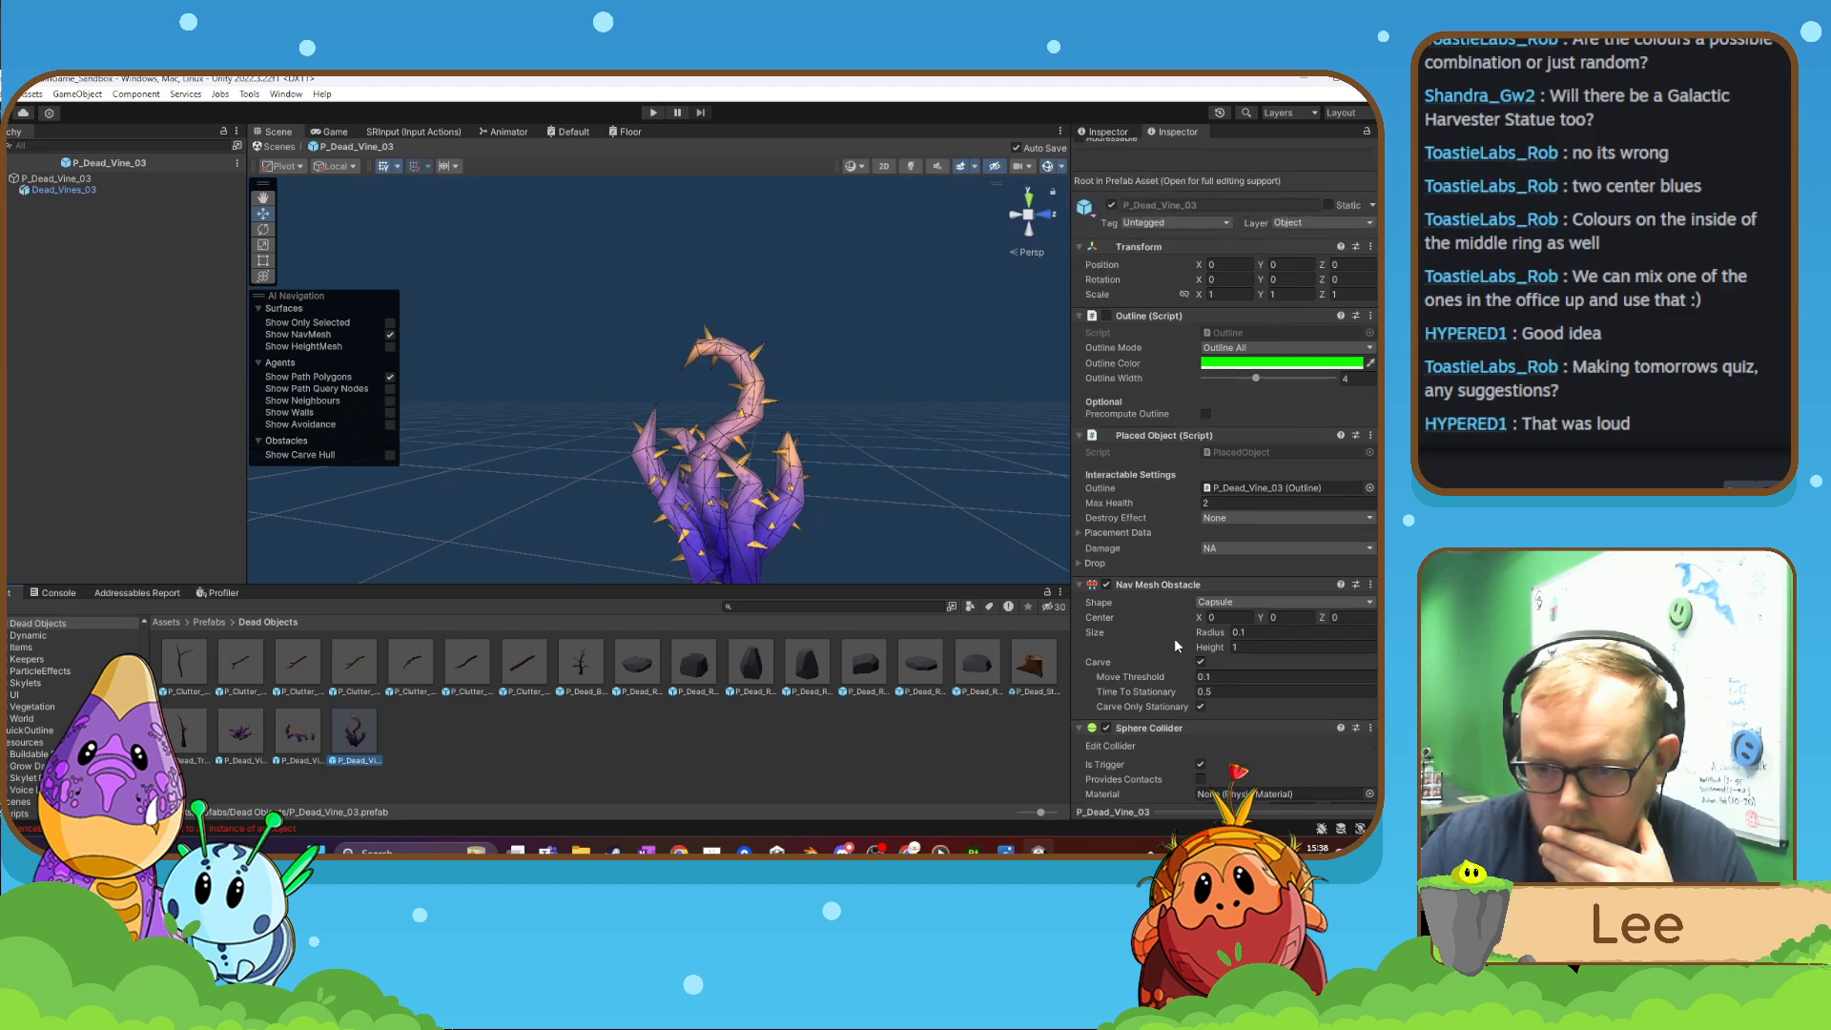
left_click(1084, 535)
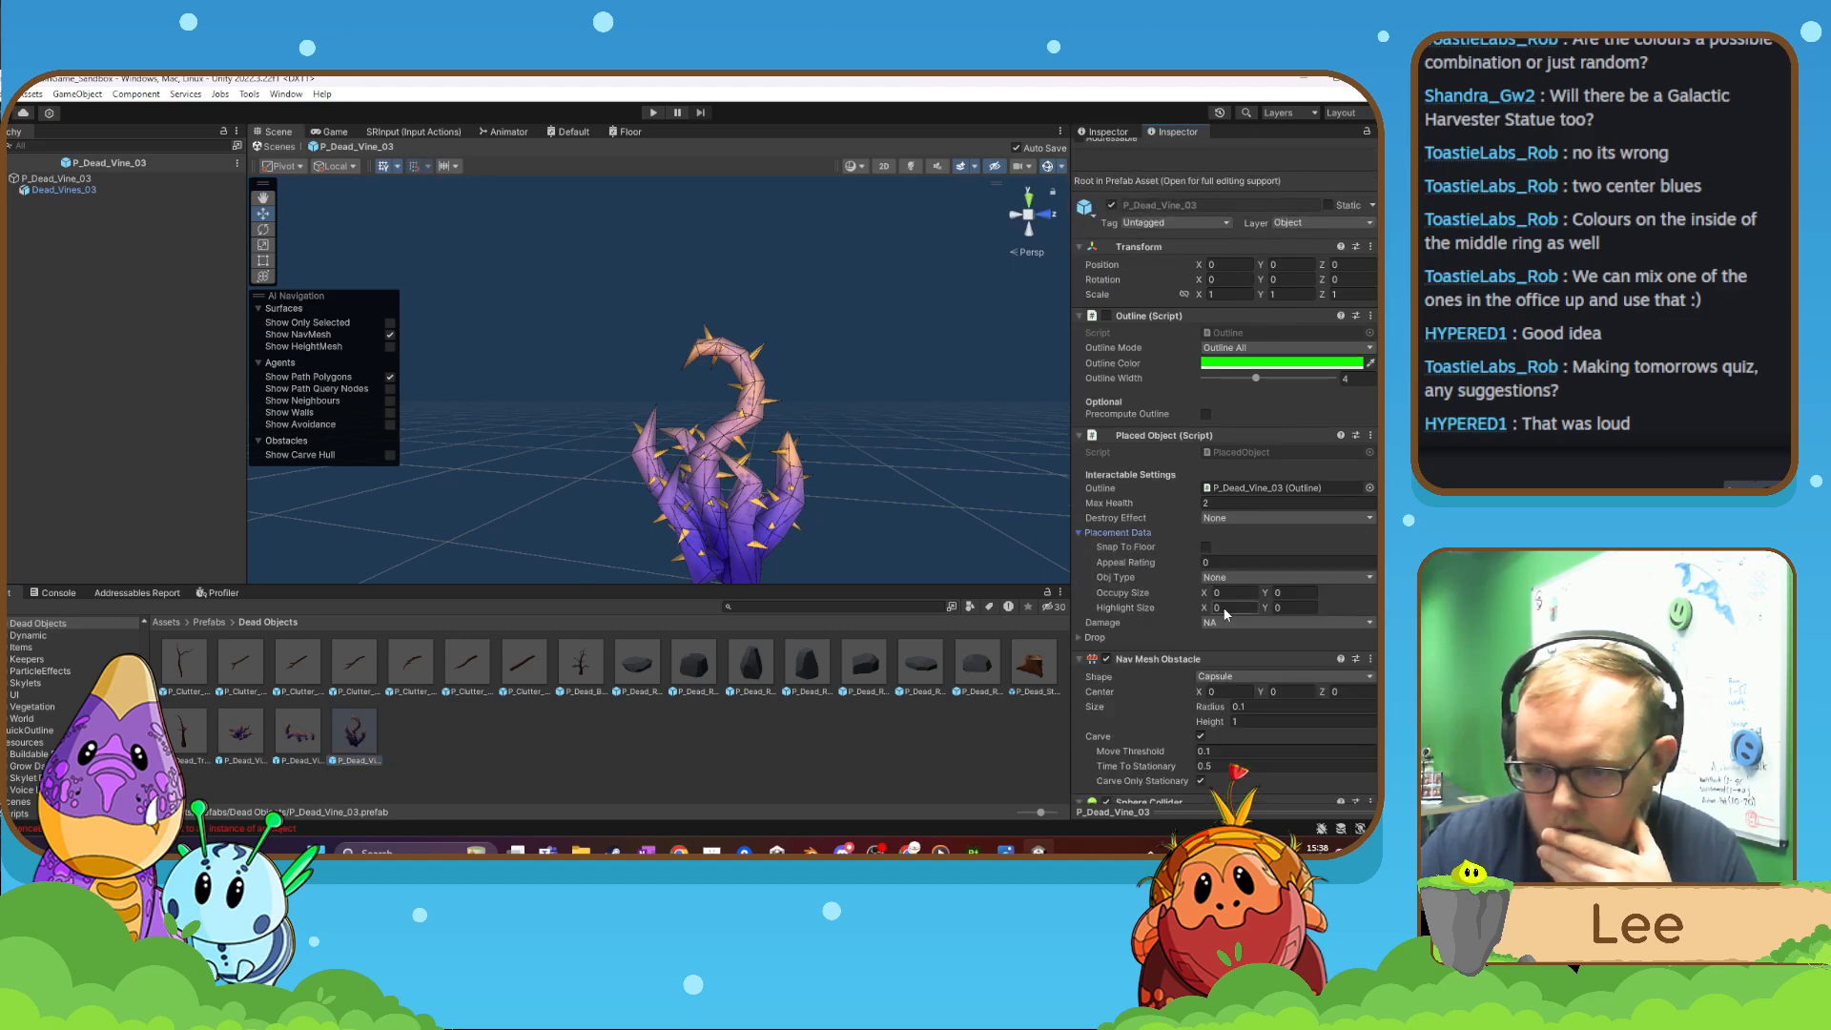
left_click(523, 664)
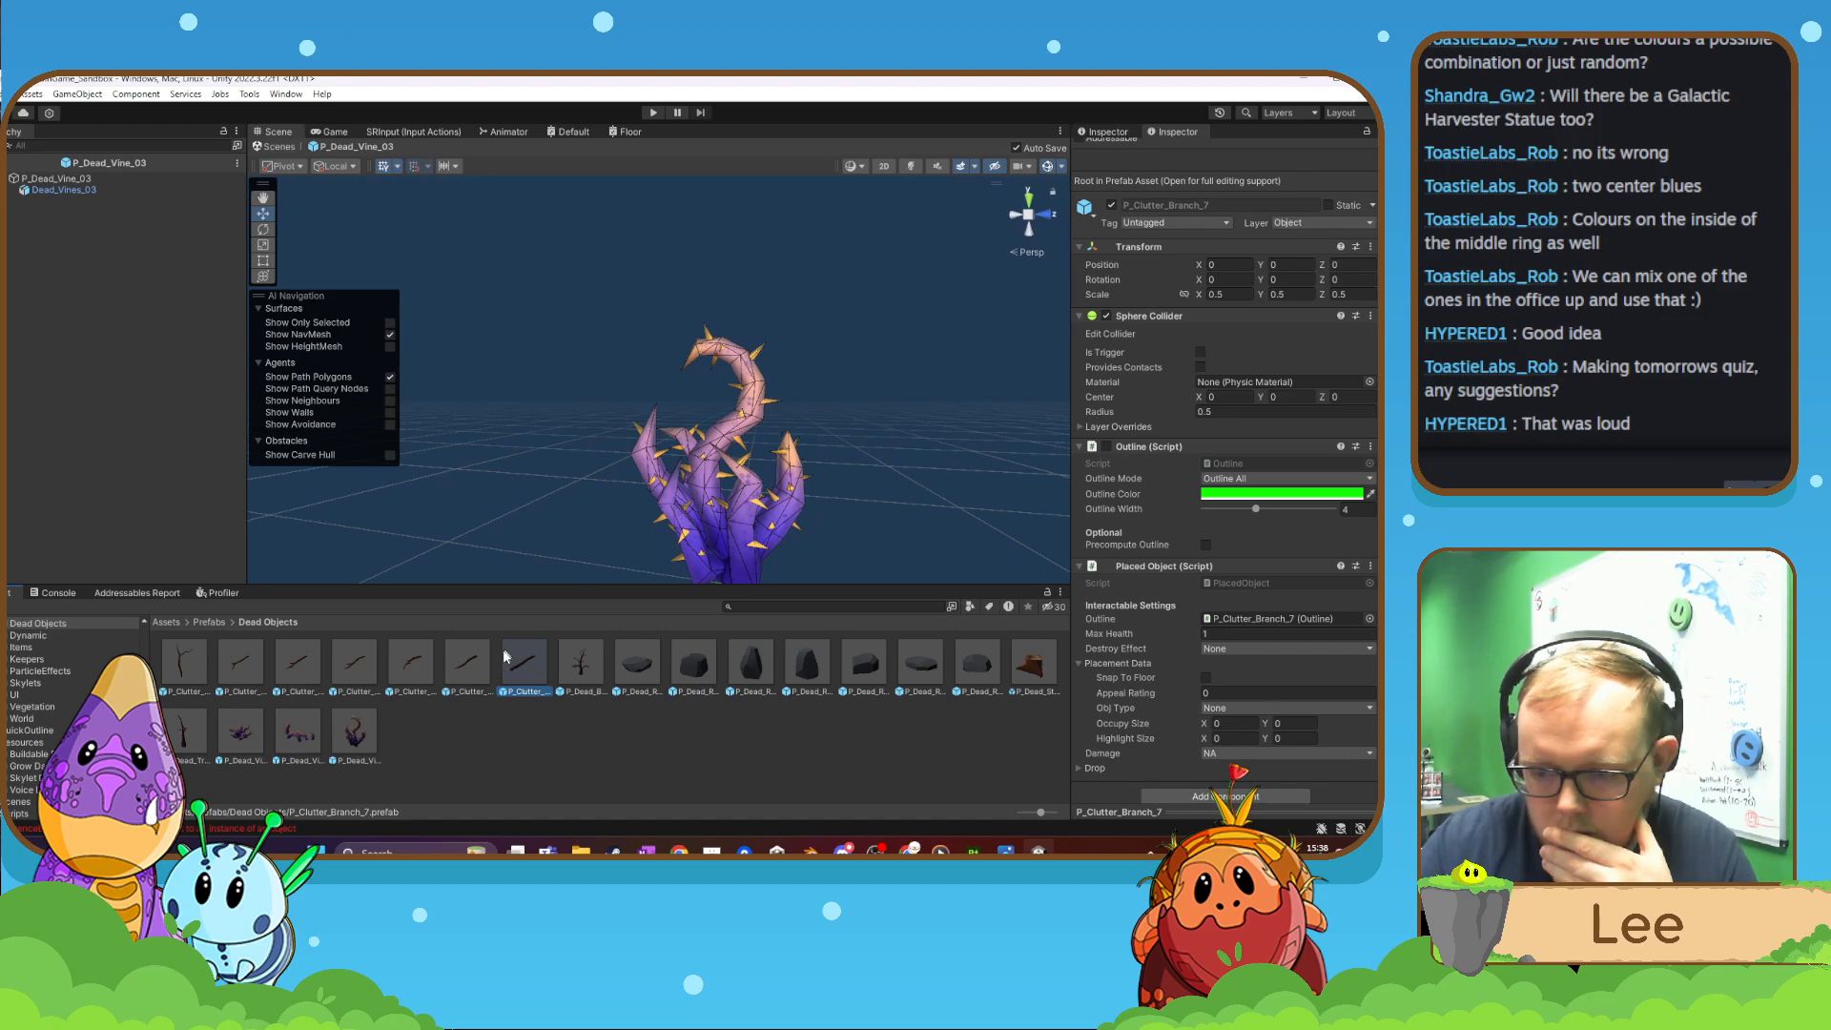
left_click(366, 733)
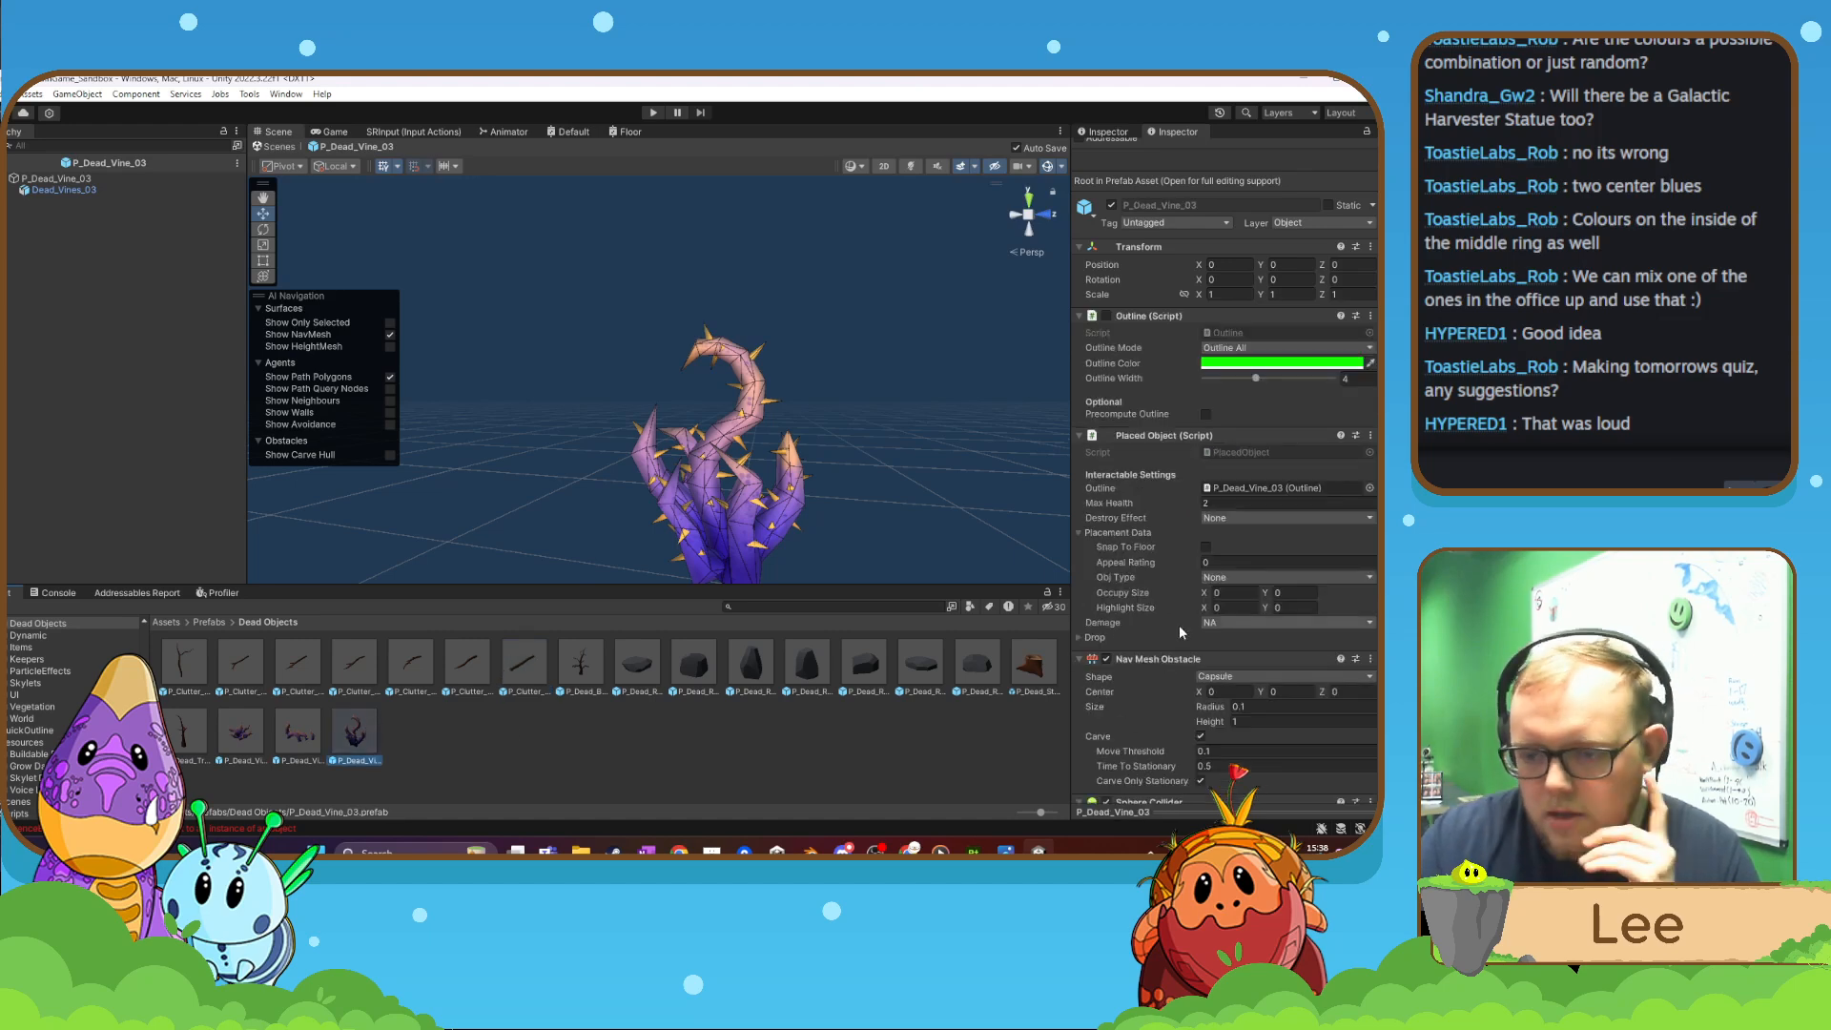
left_click(531, 667)
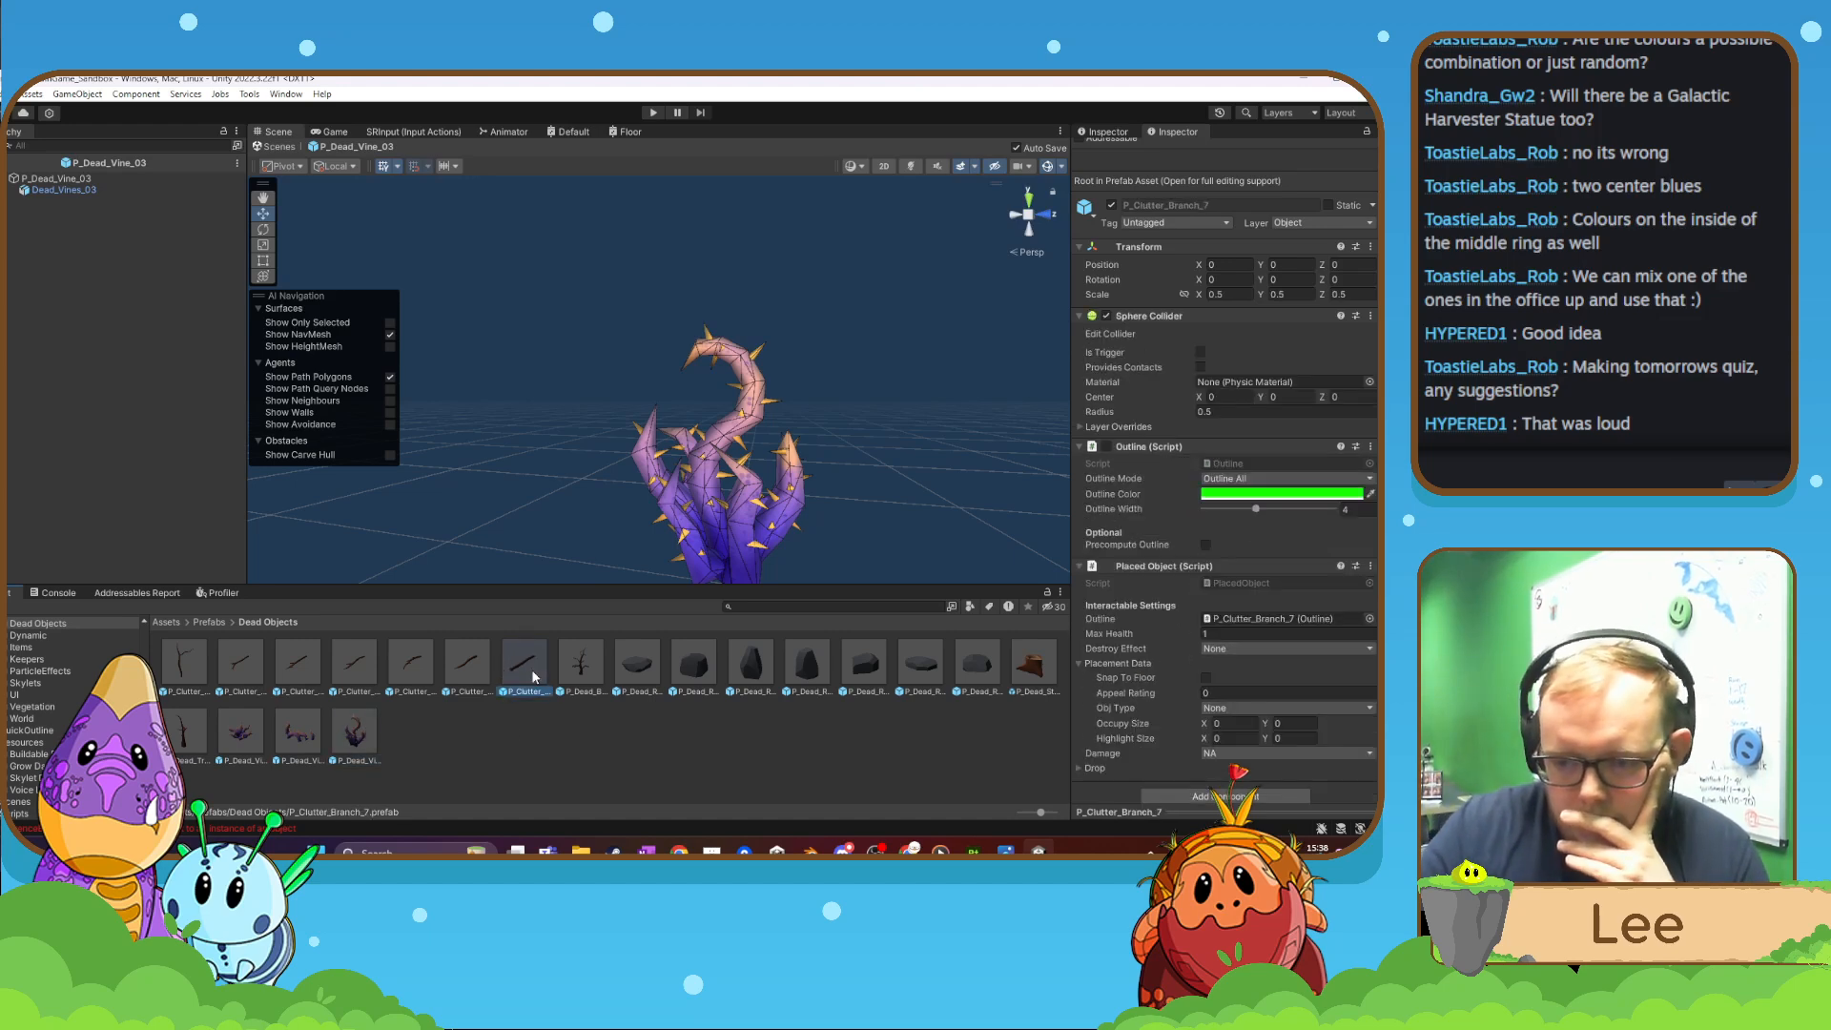
left_click(356, 735)
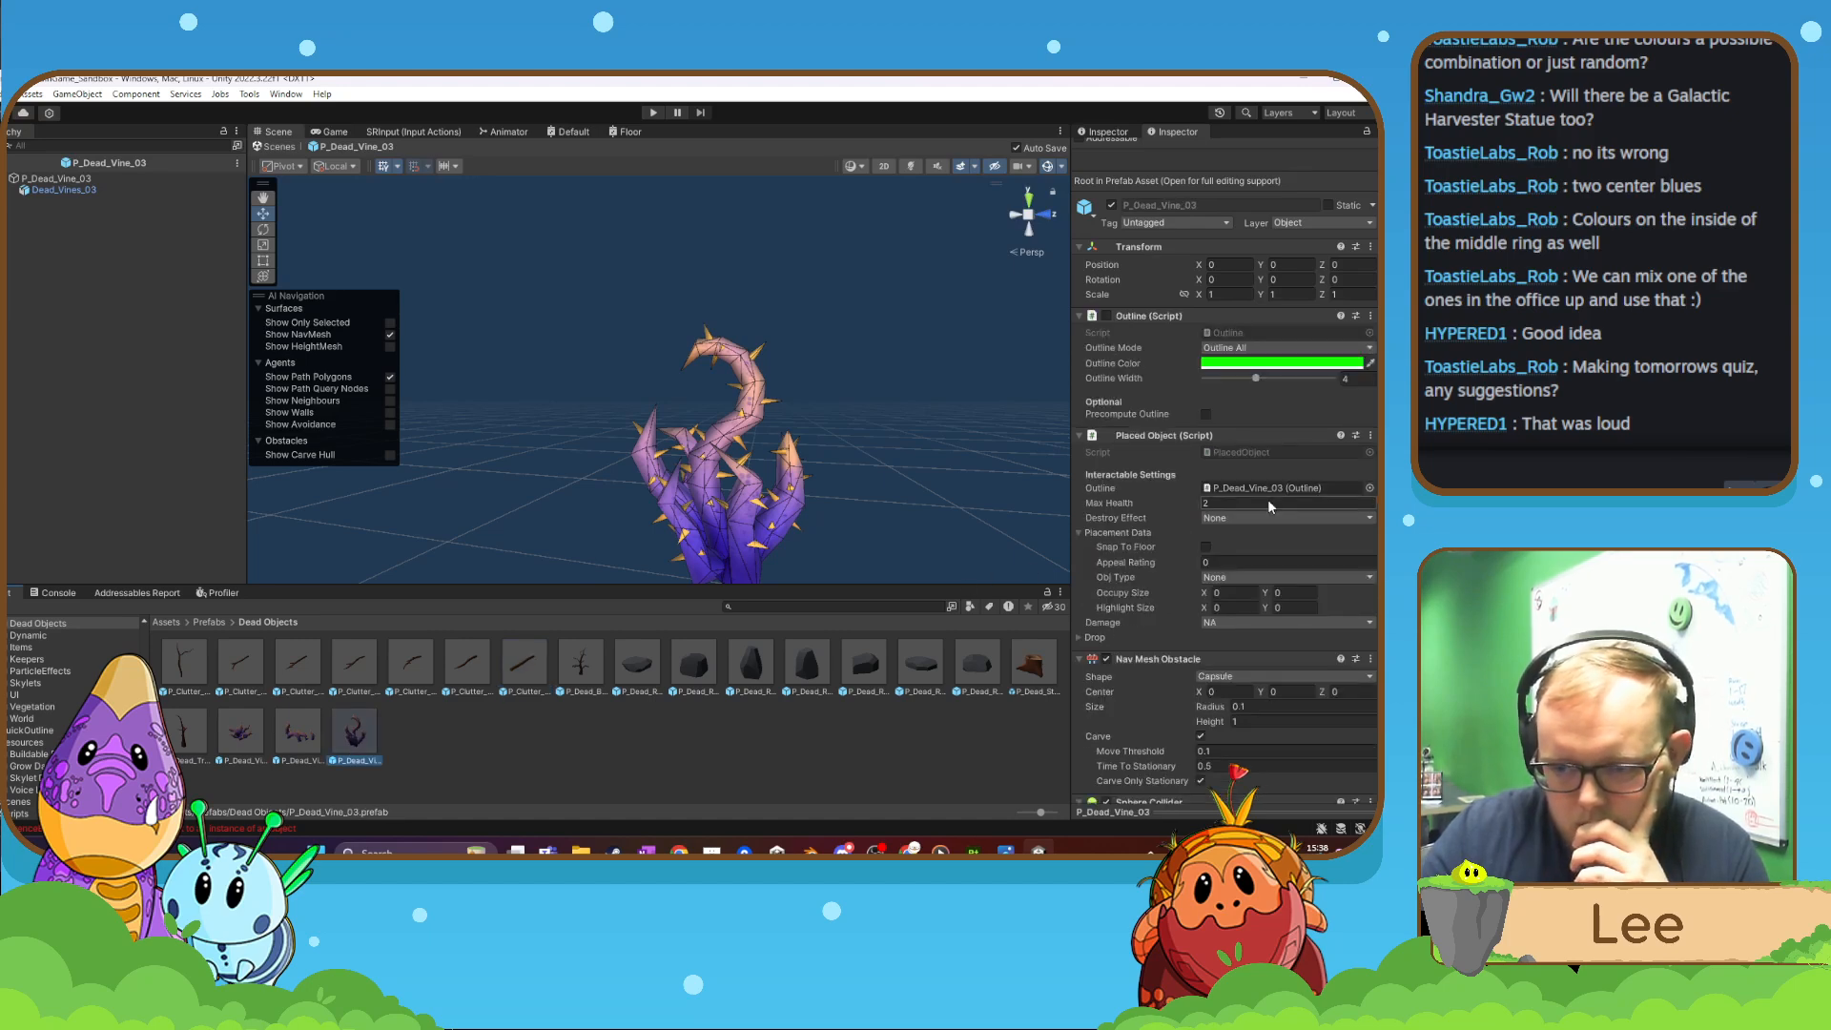
- Set the Max Health of the P_Dead_Vine_02 prefab to 3
left_click(258, 735)
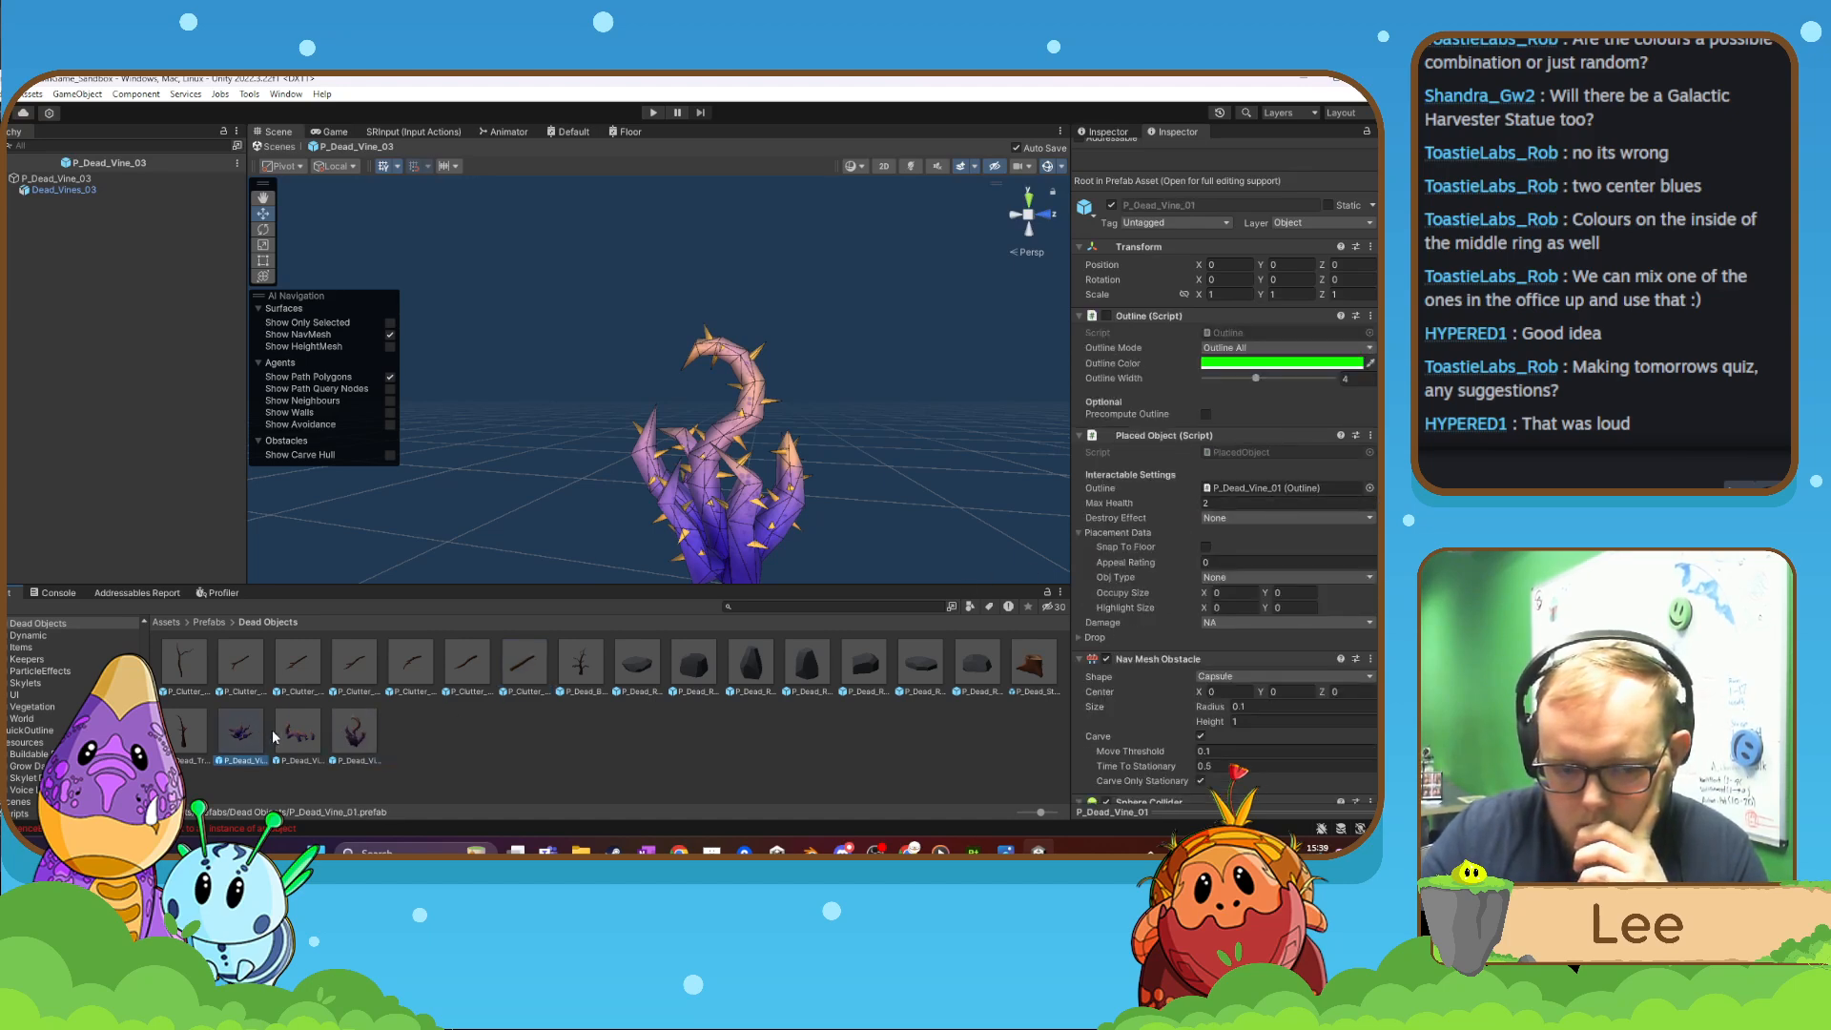
left_click(299, 732)
left_click(1232, 504)
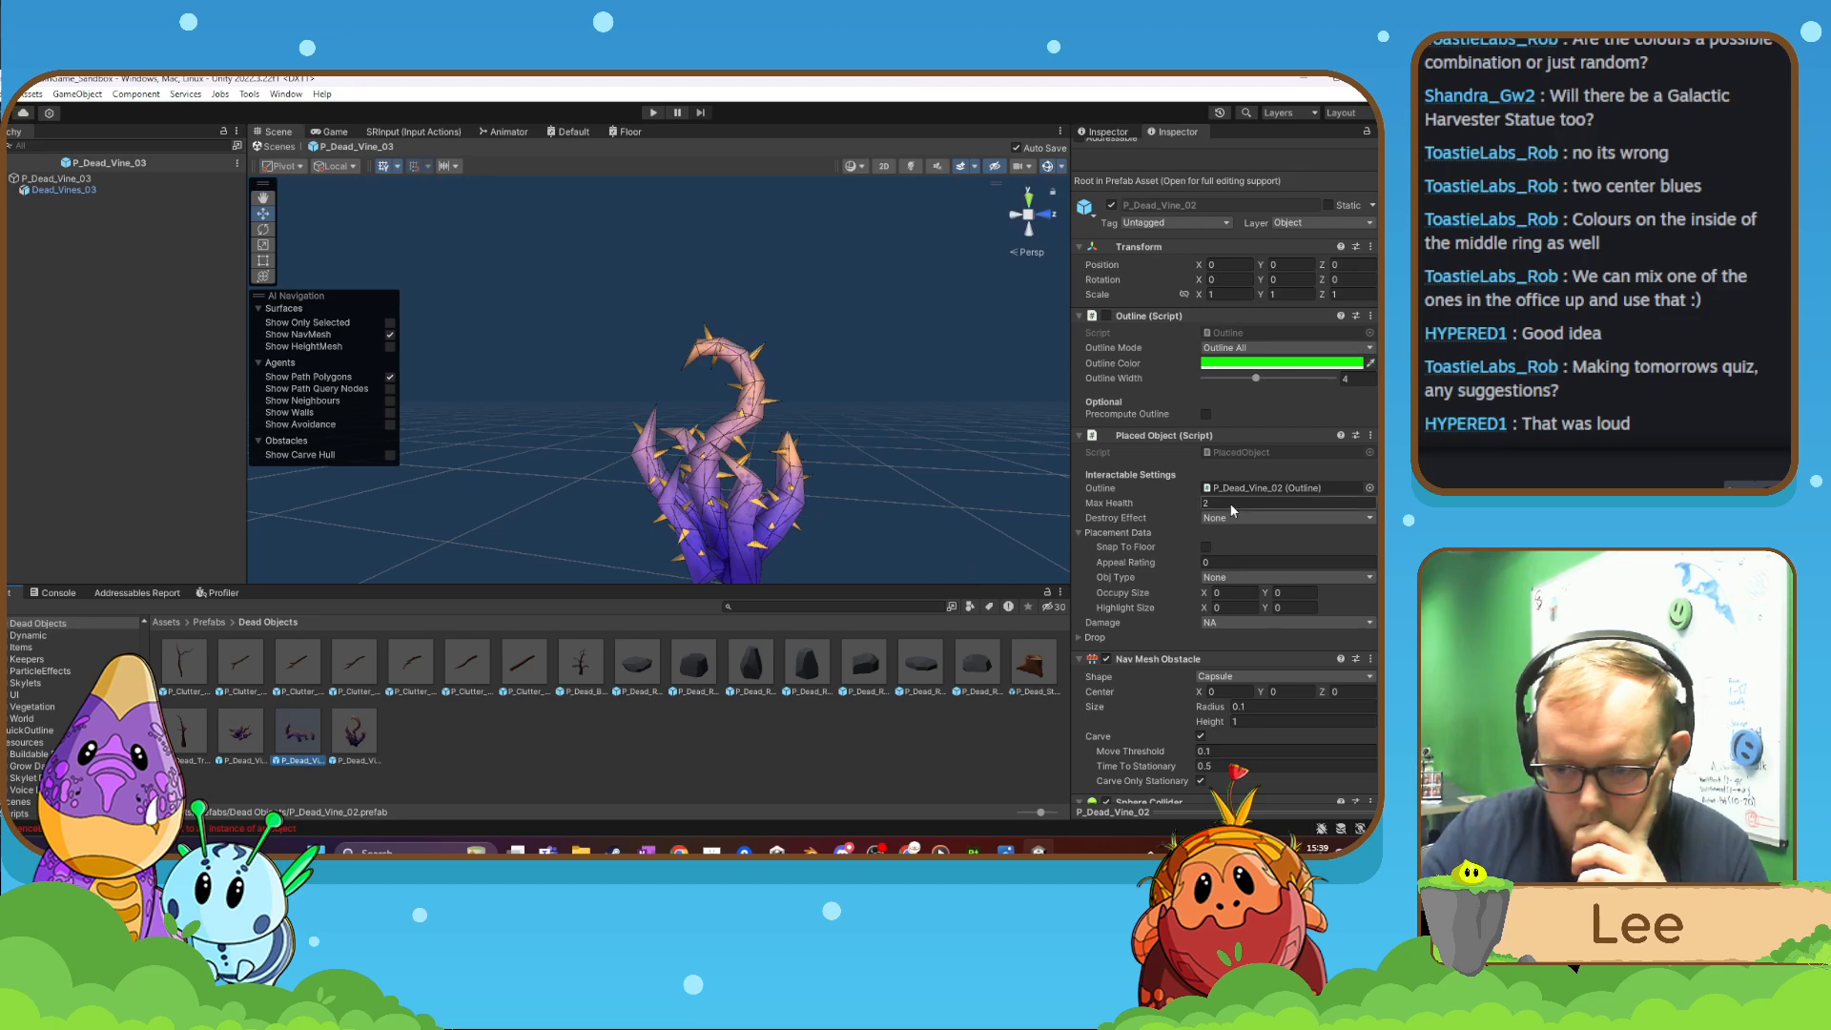
type("3")
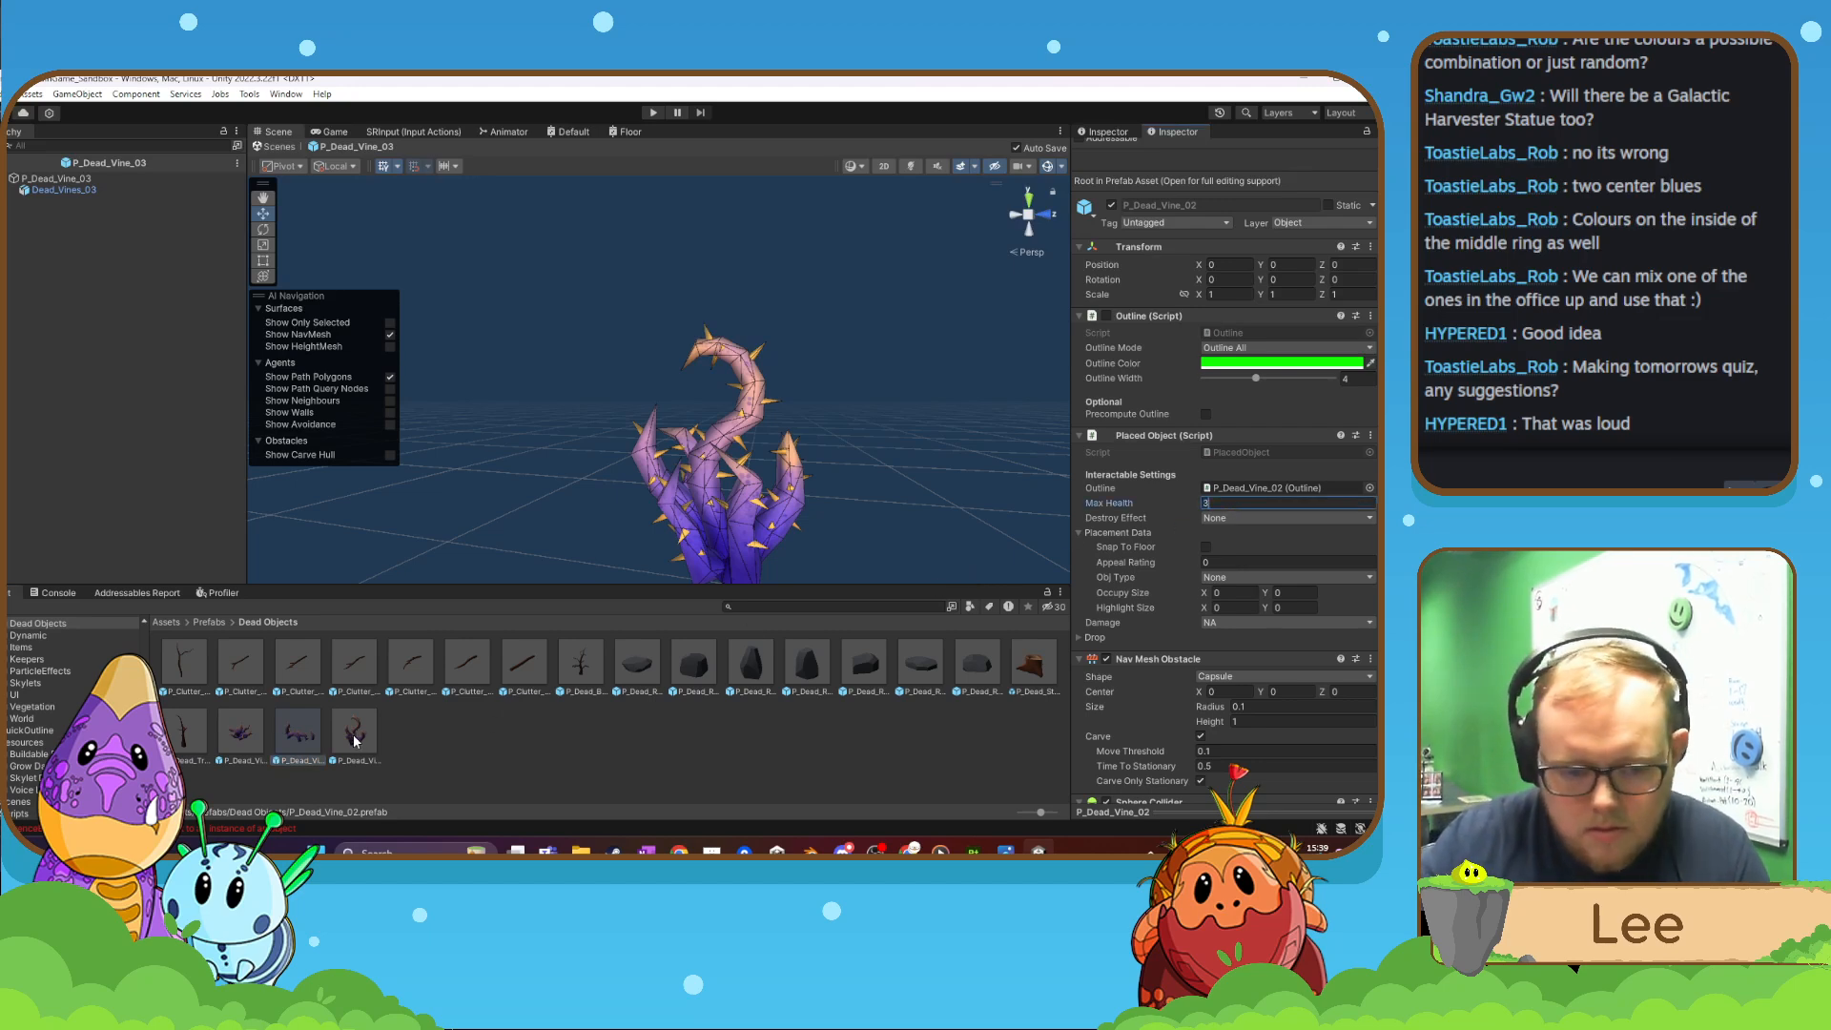
- Expand the Placed Object's Drop settings and set the Wood drop of P_Dead_Vine_02 to 2
left_click(354, 737)
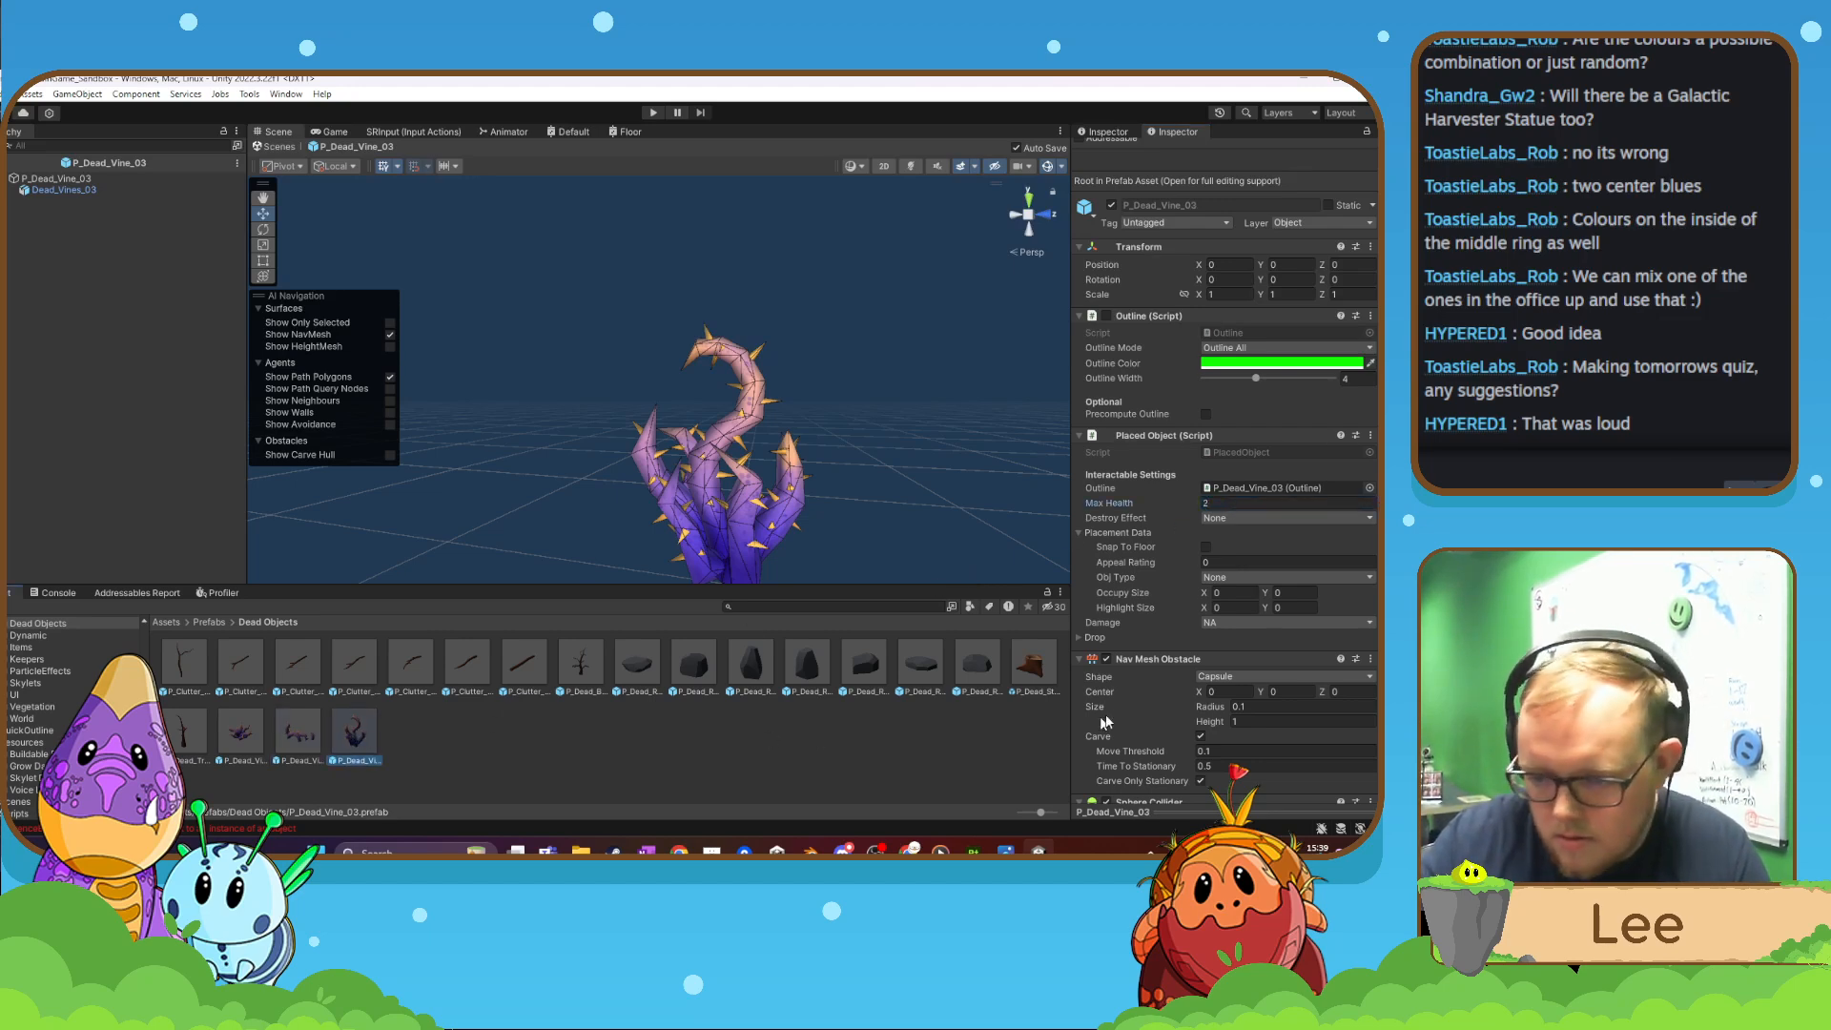
left_click(1078, 637)
scroll(1141, 610, "down", 1)
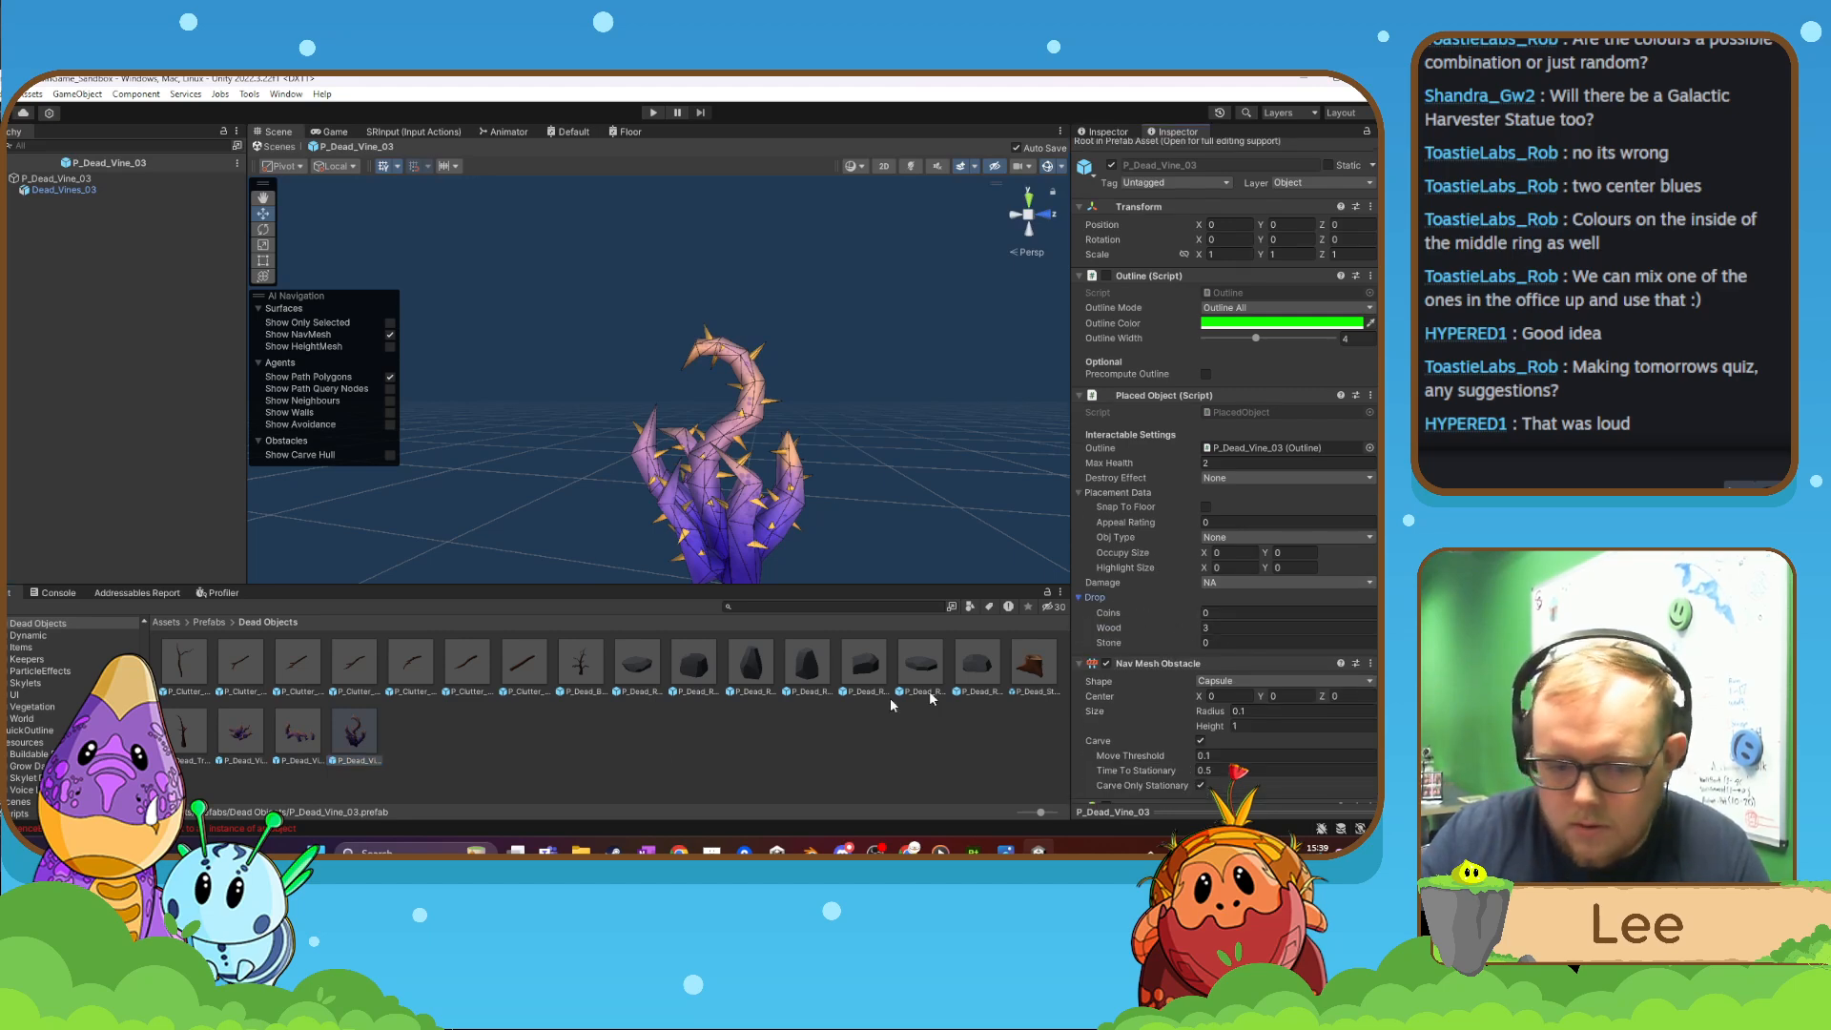
left_click(289, 727)
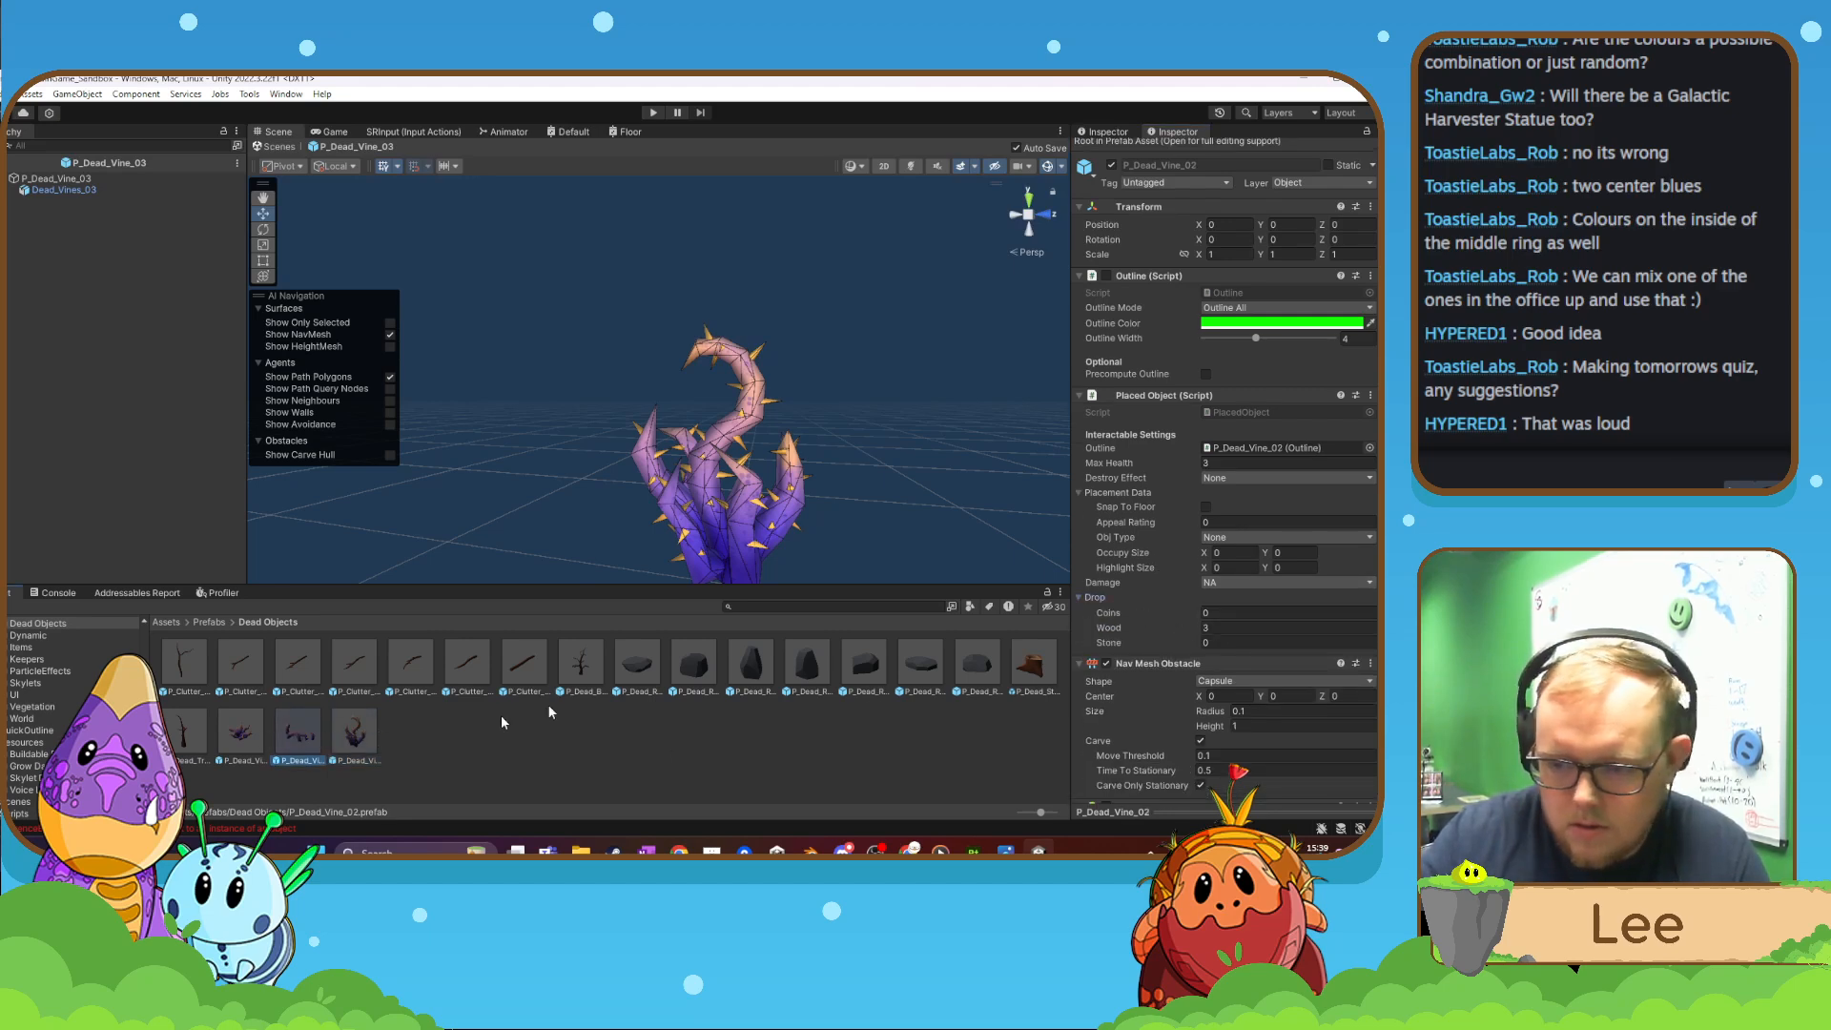
left_click(1215, 626)
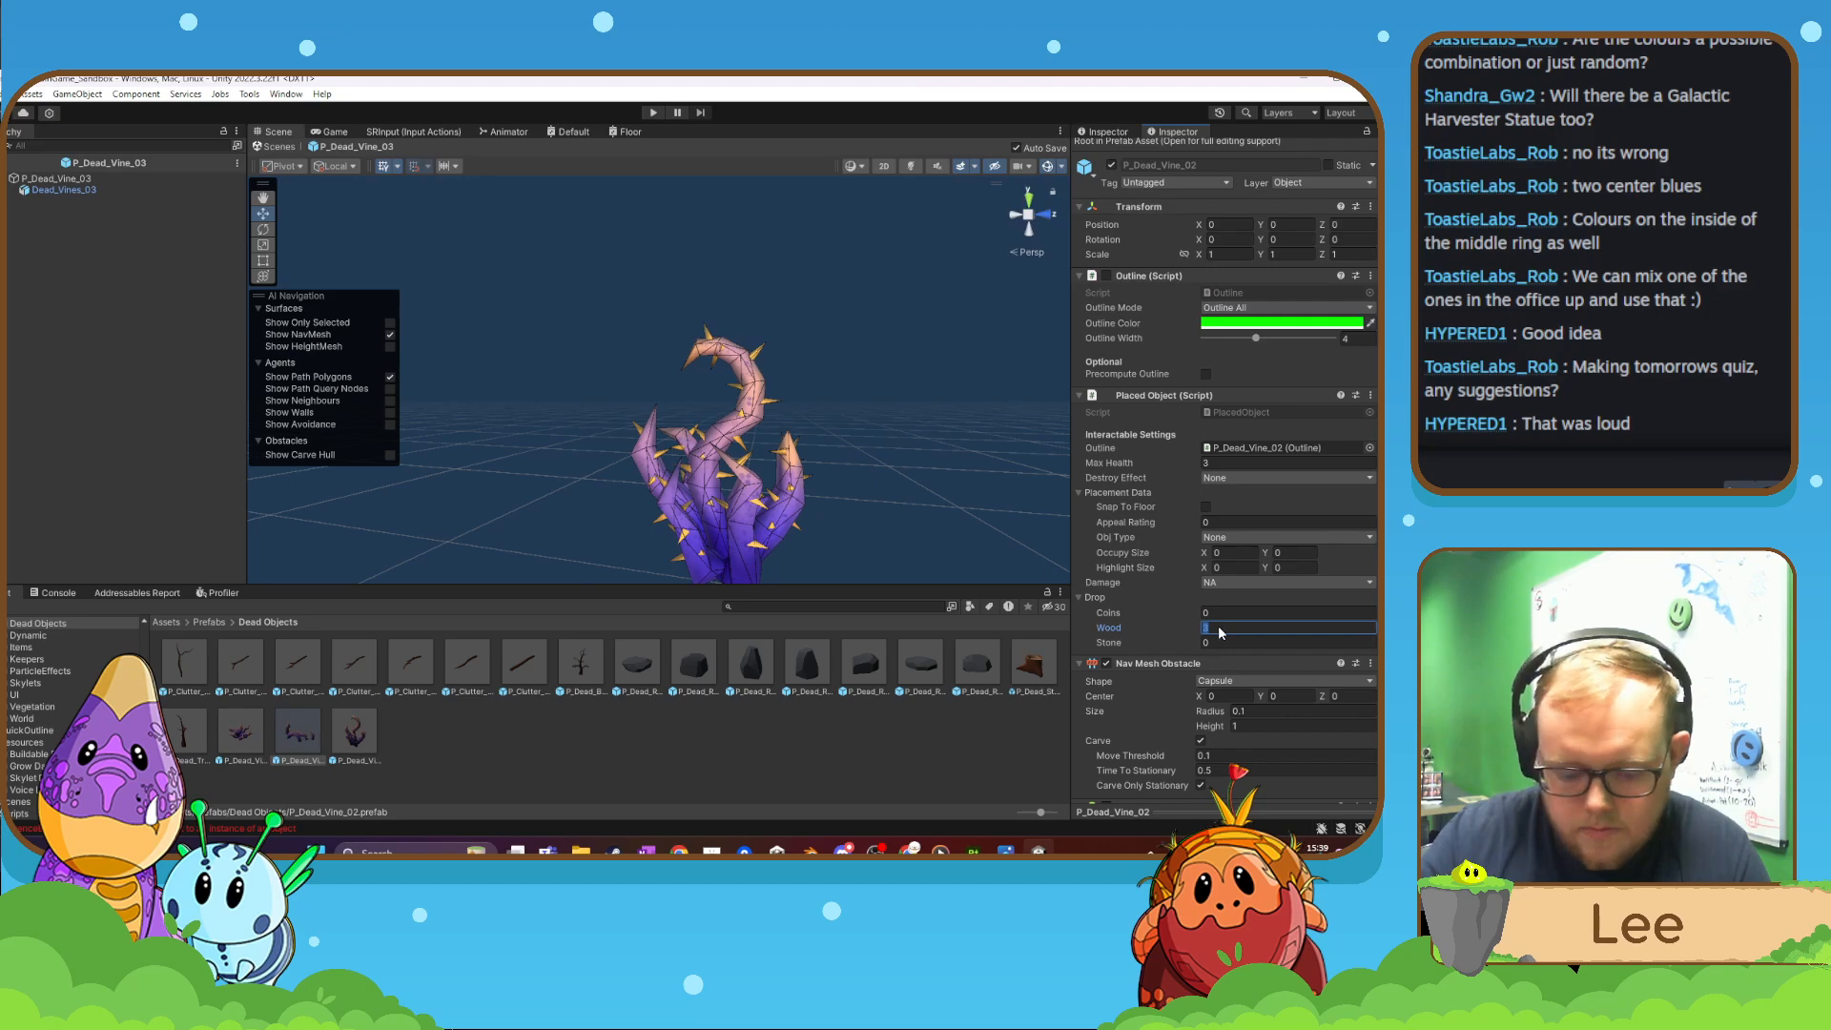
left_click_drag(363, 734, 448, 723)
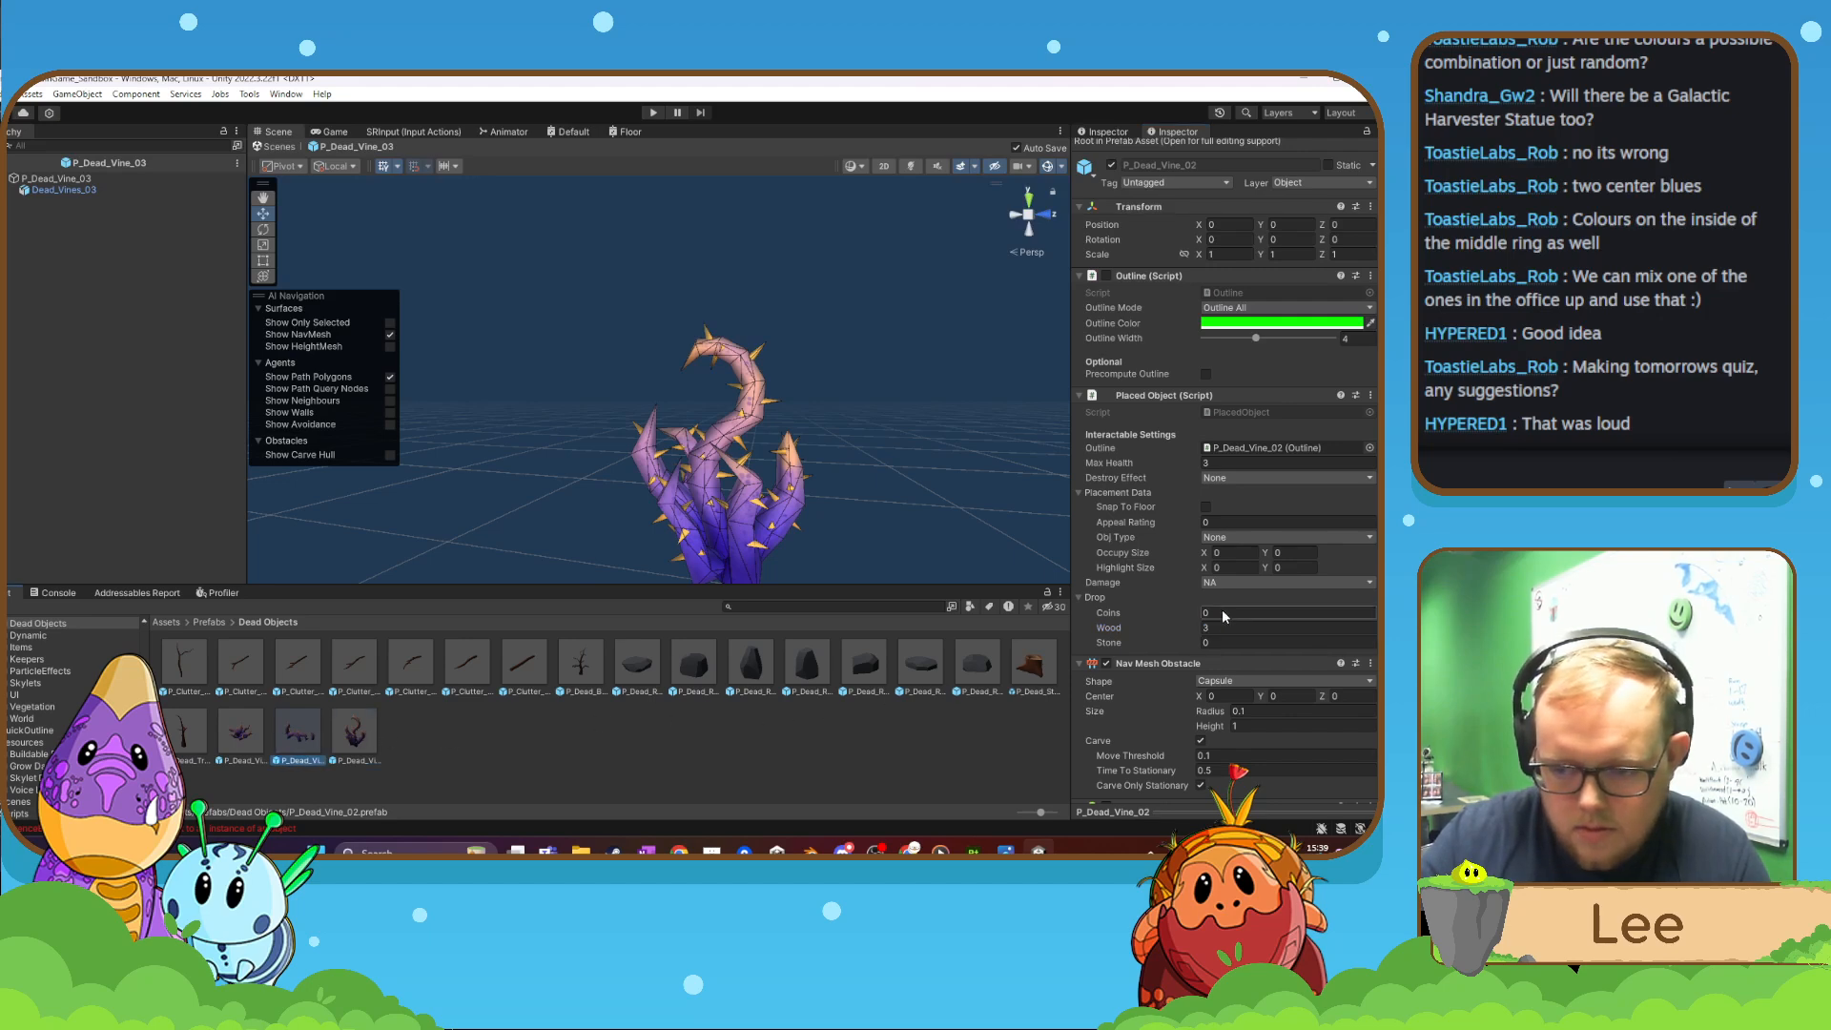
left_click(1217, 628)
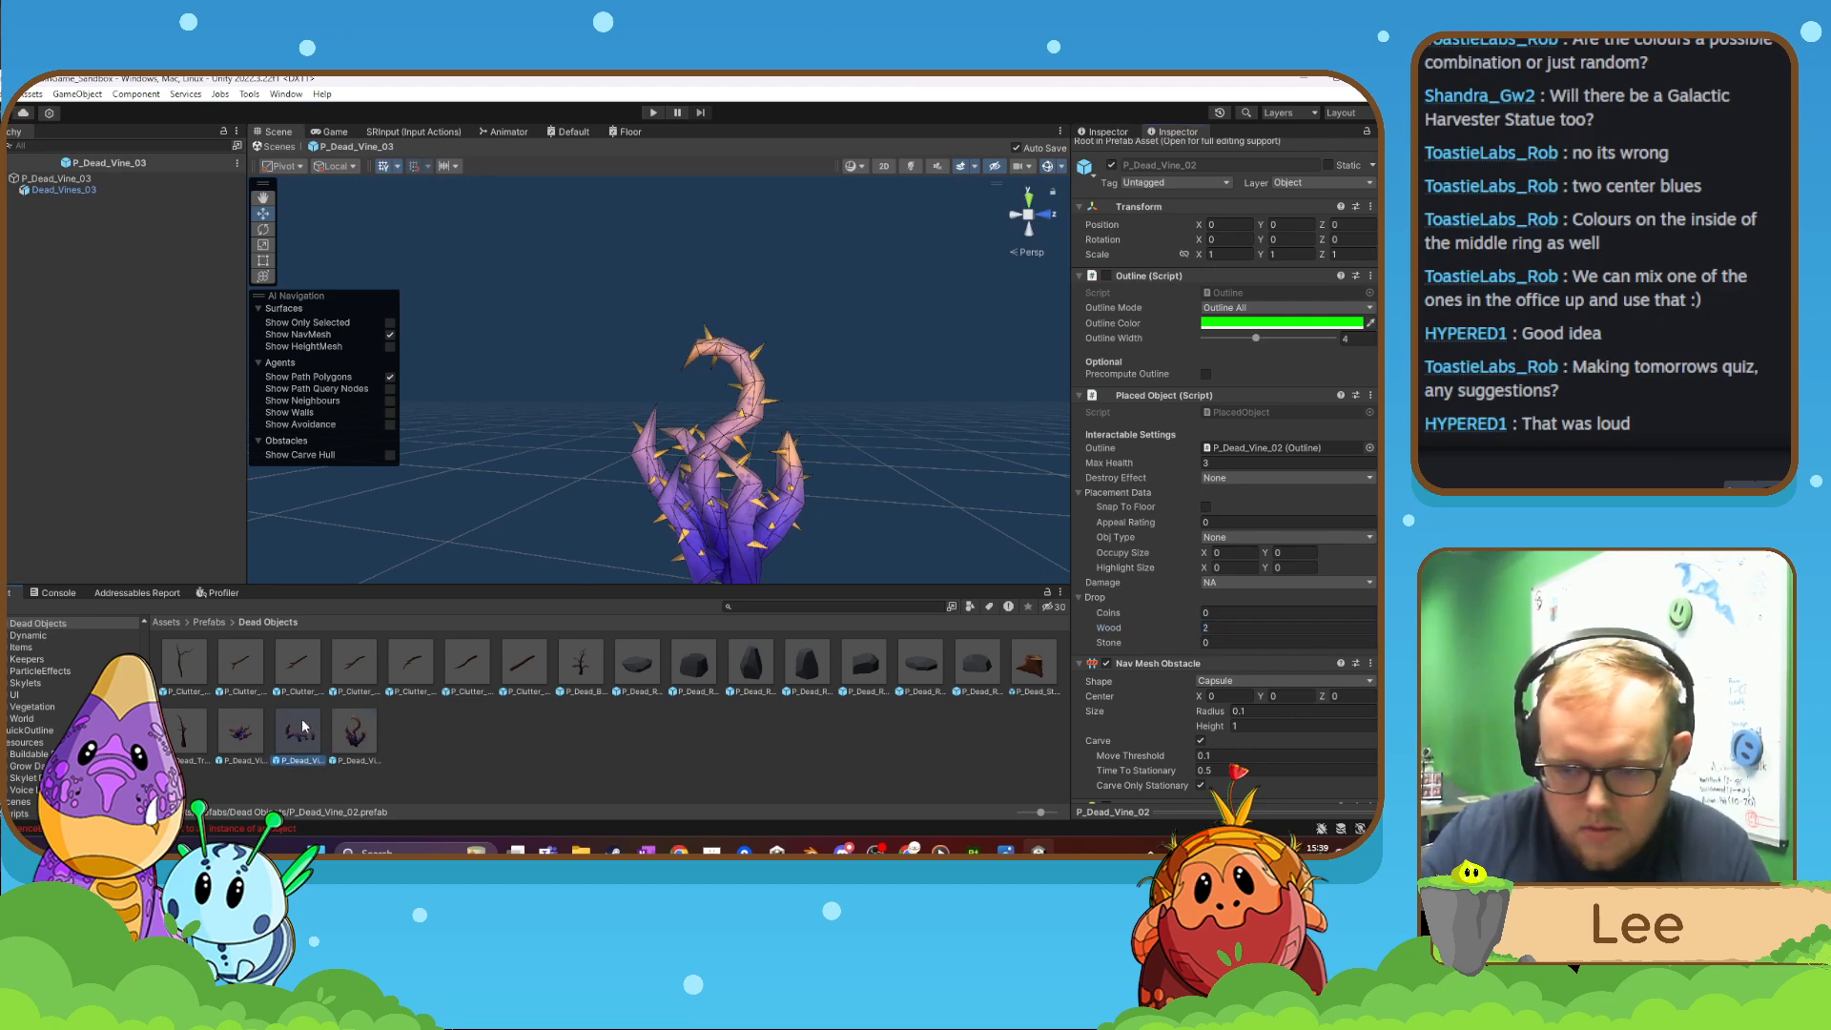
- Set the Wood drop of the P_Dead_Vine_02 prefab to 4
left_click(1226, 628)
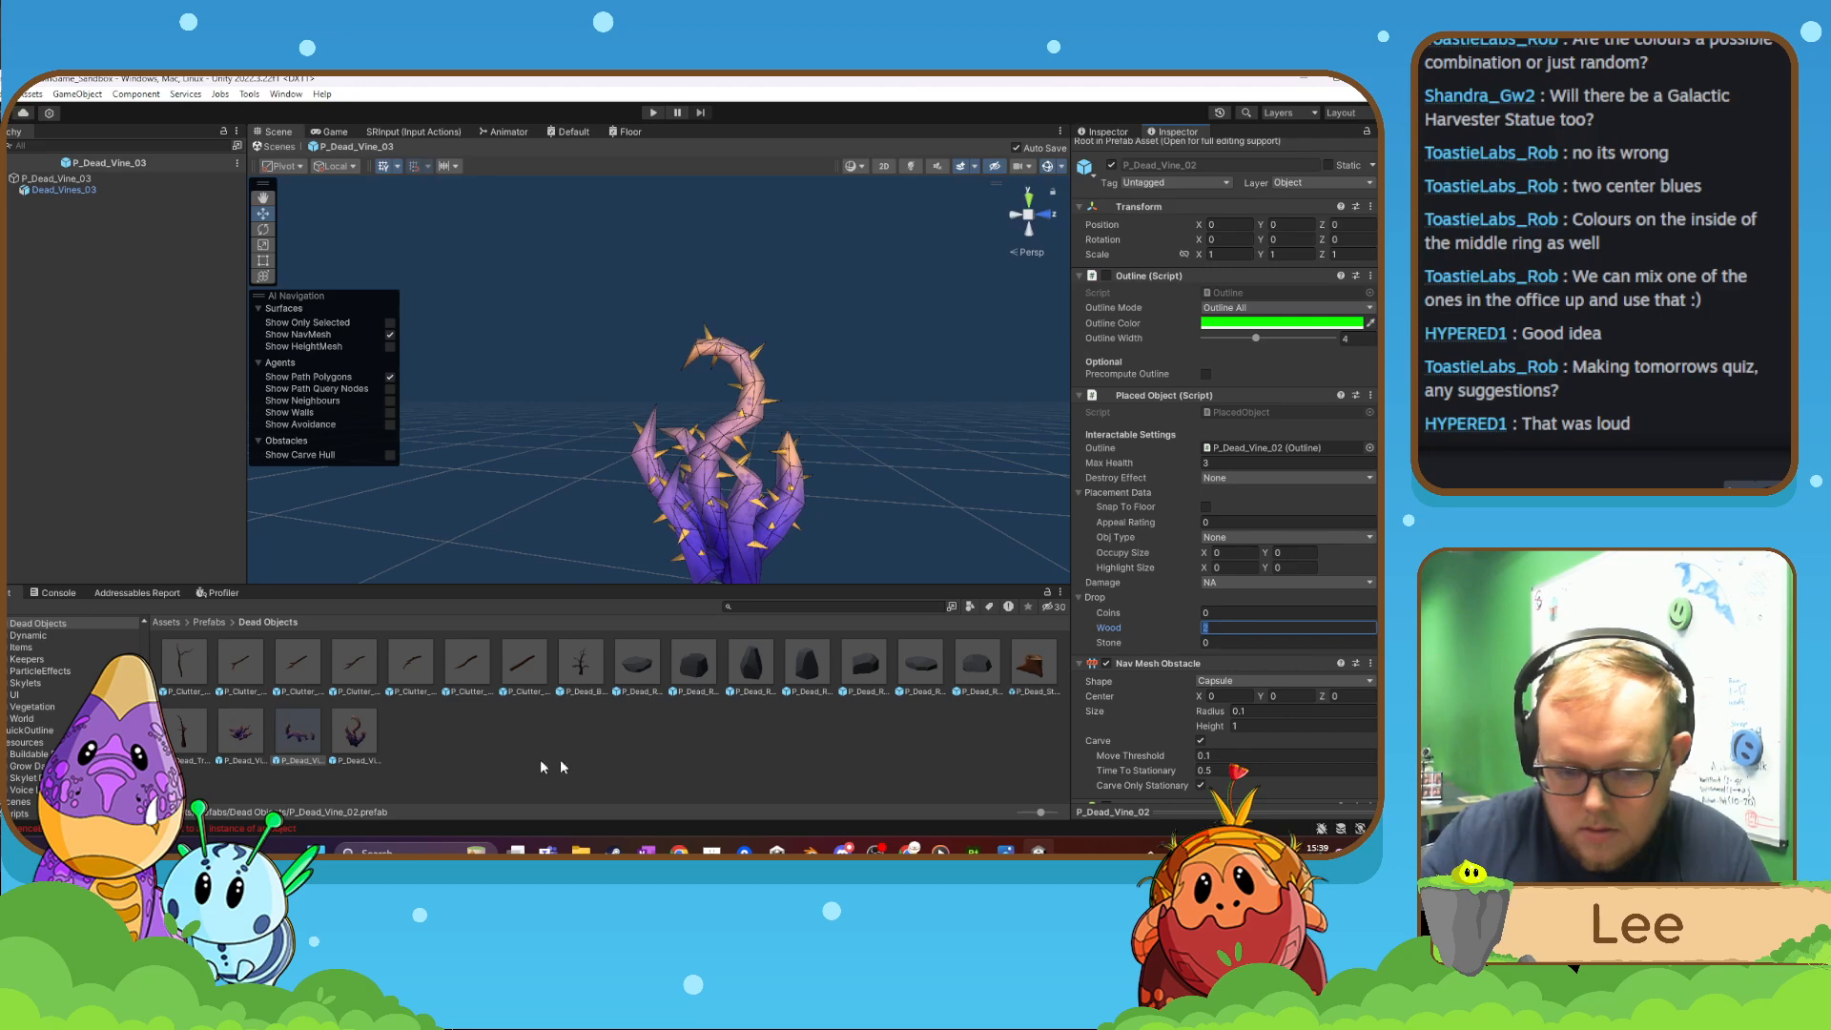
left_click(355, 746)
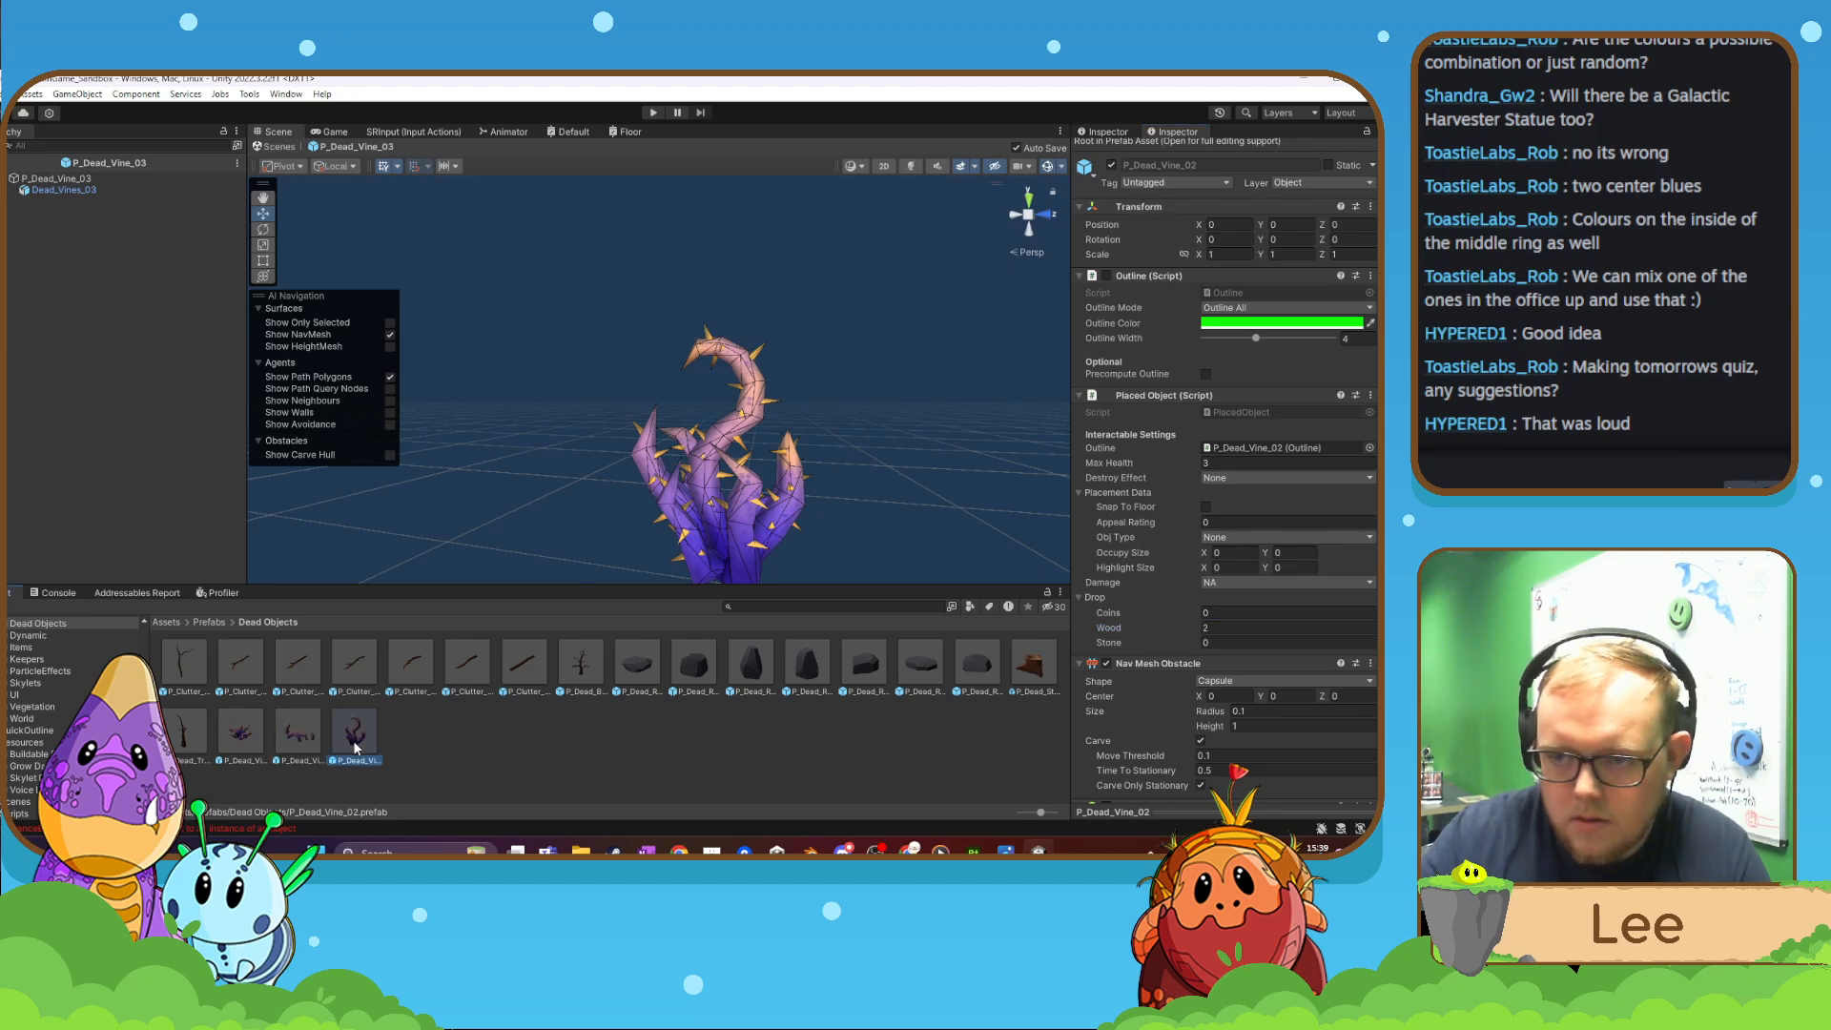
left_click(301, 740)
left_click(1234, 629)
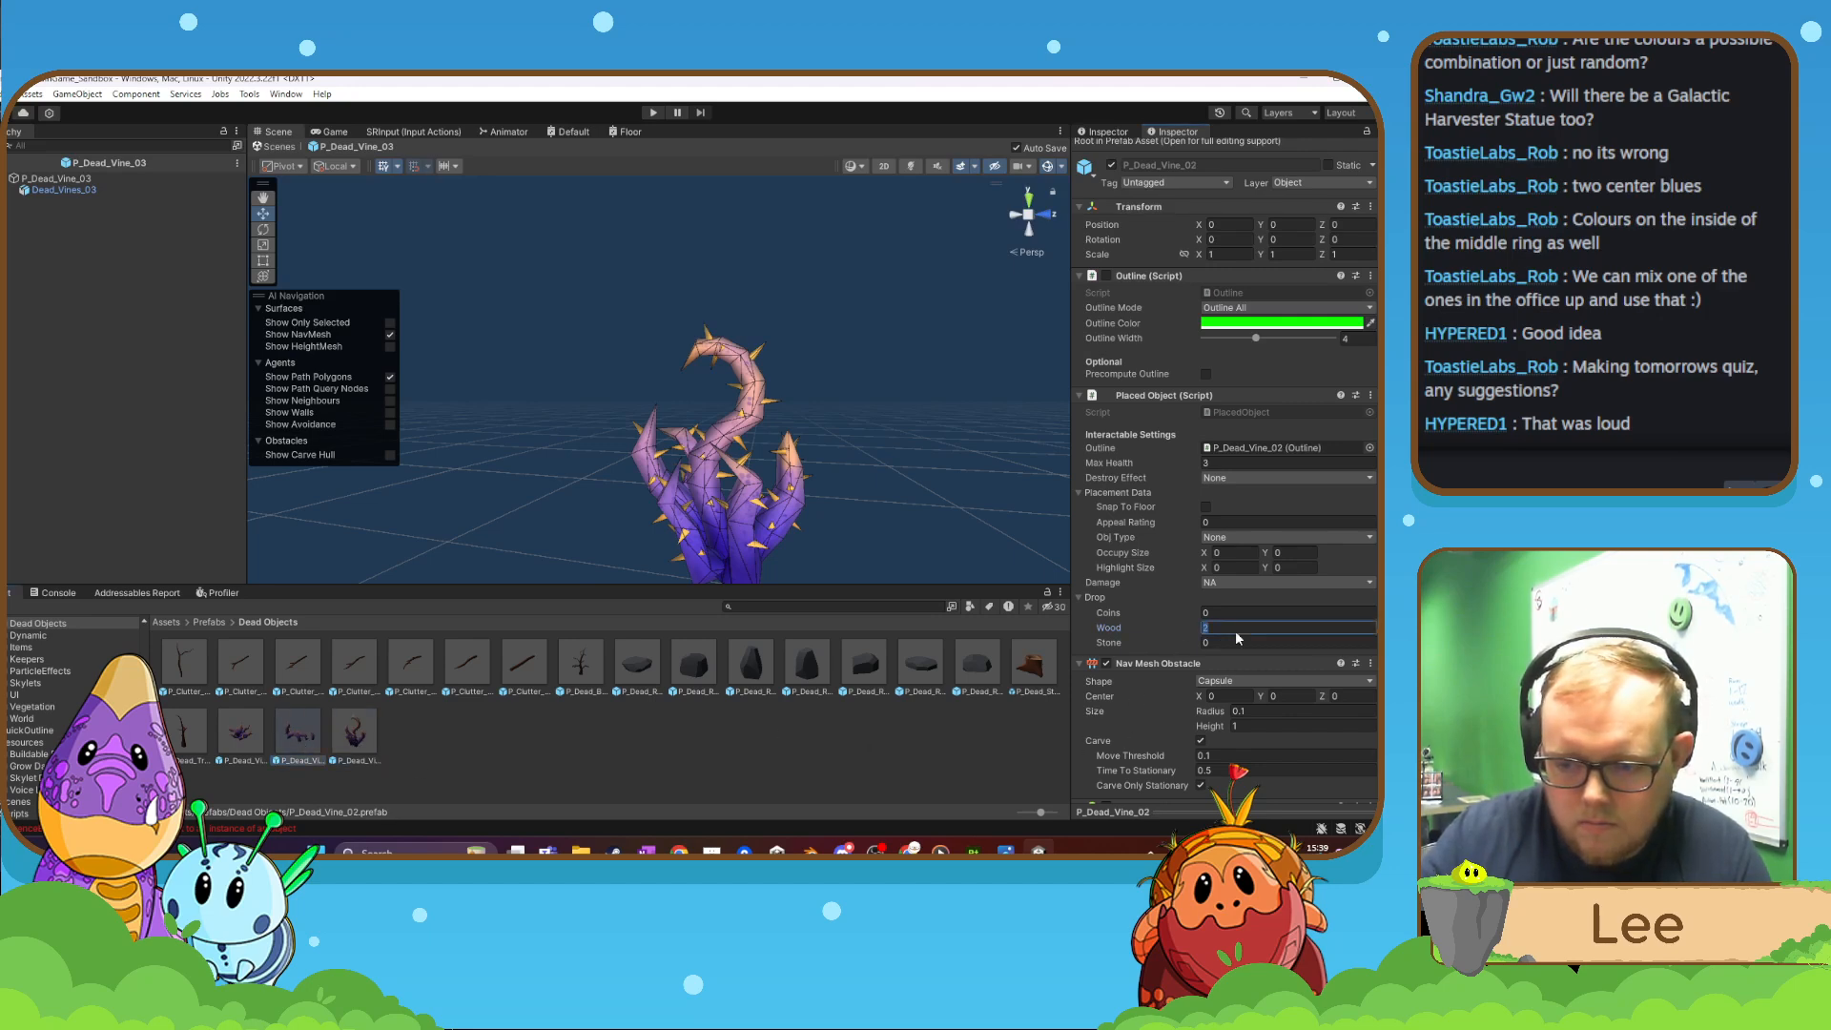
type("4")
- Set the Wood drop of P_Dead_Vine_01 to 2 and its Destroy Effect to Grass
left_click(240, 735)
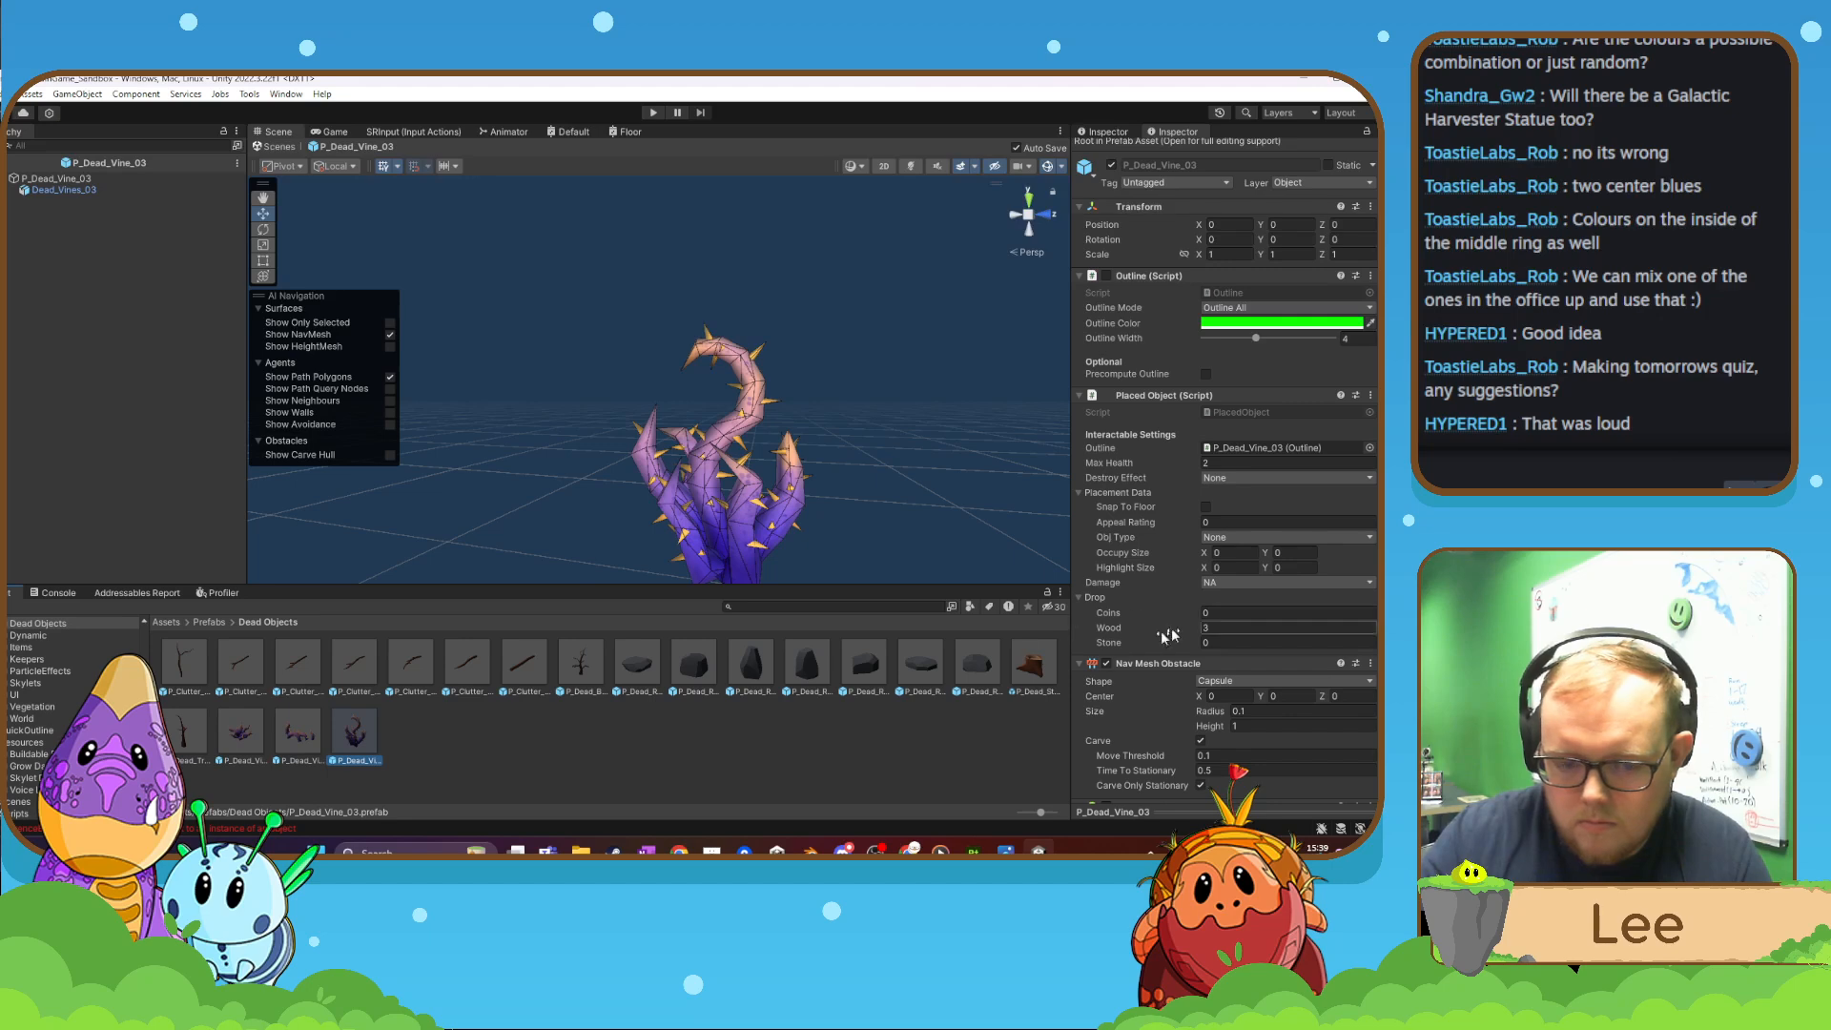
left_click(835, 753)
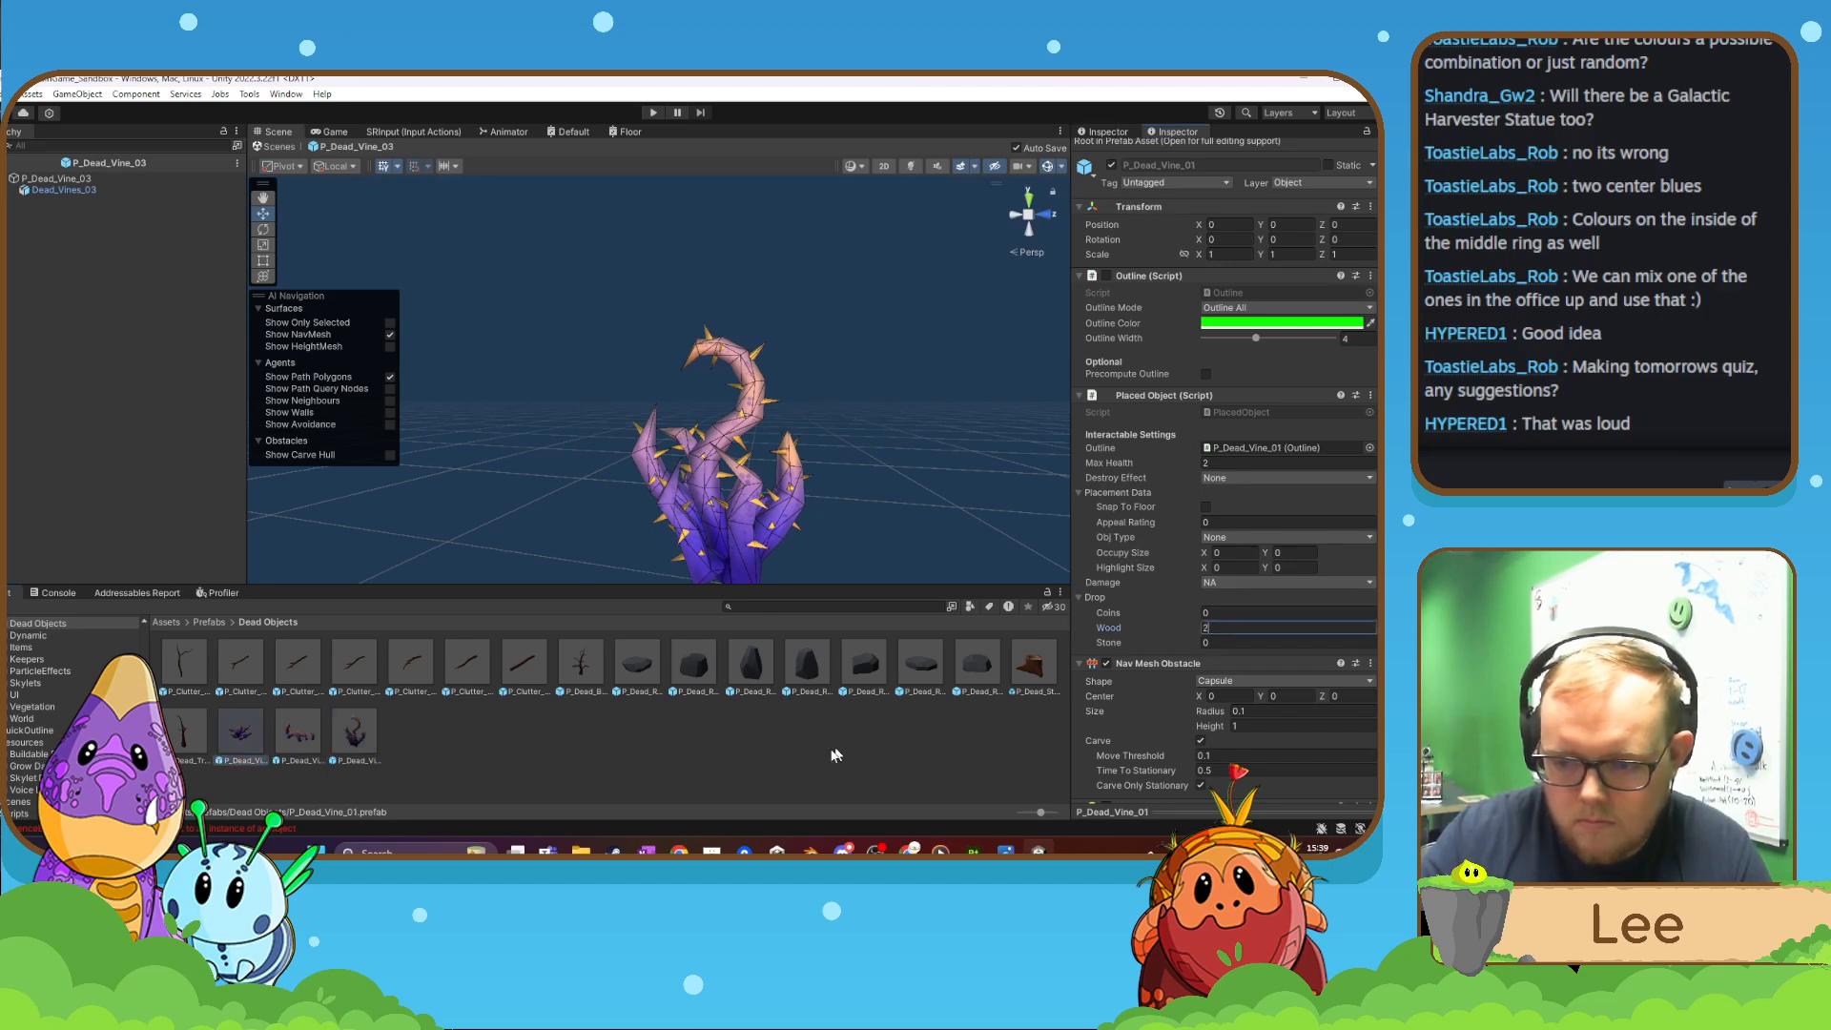
left_click(244, 740)
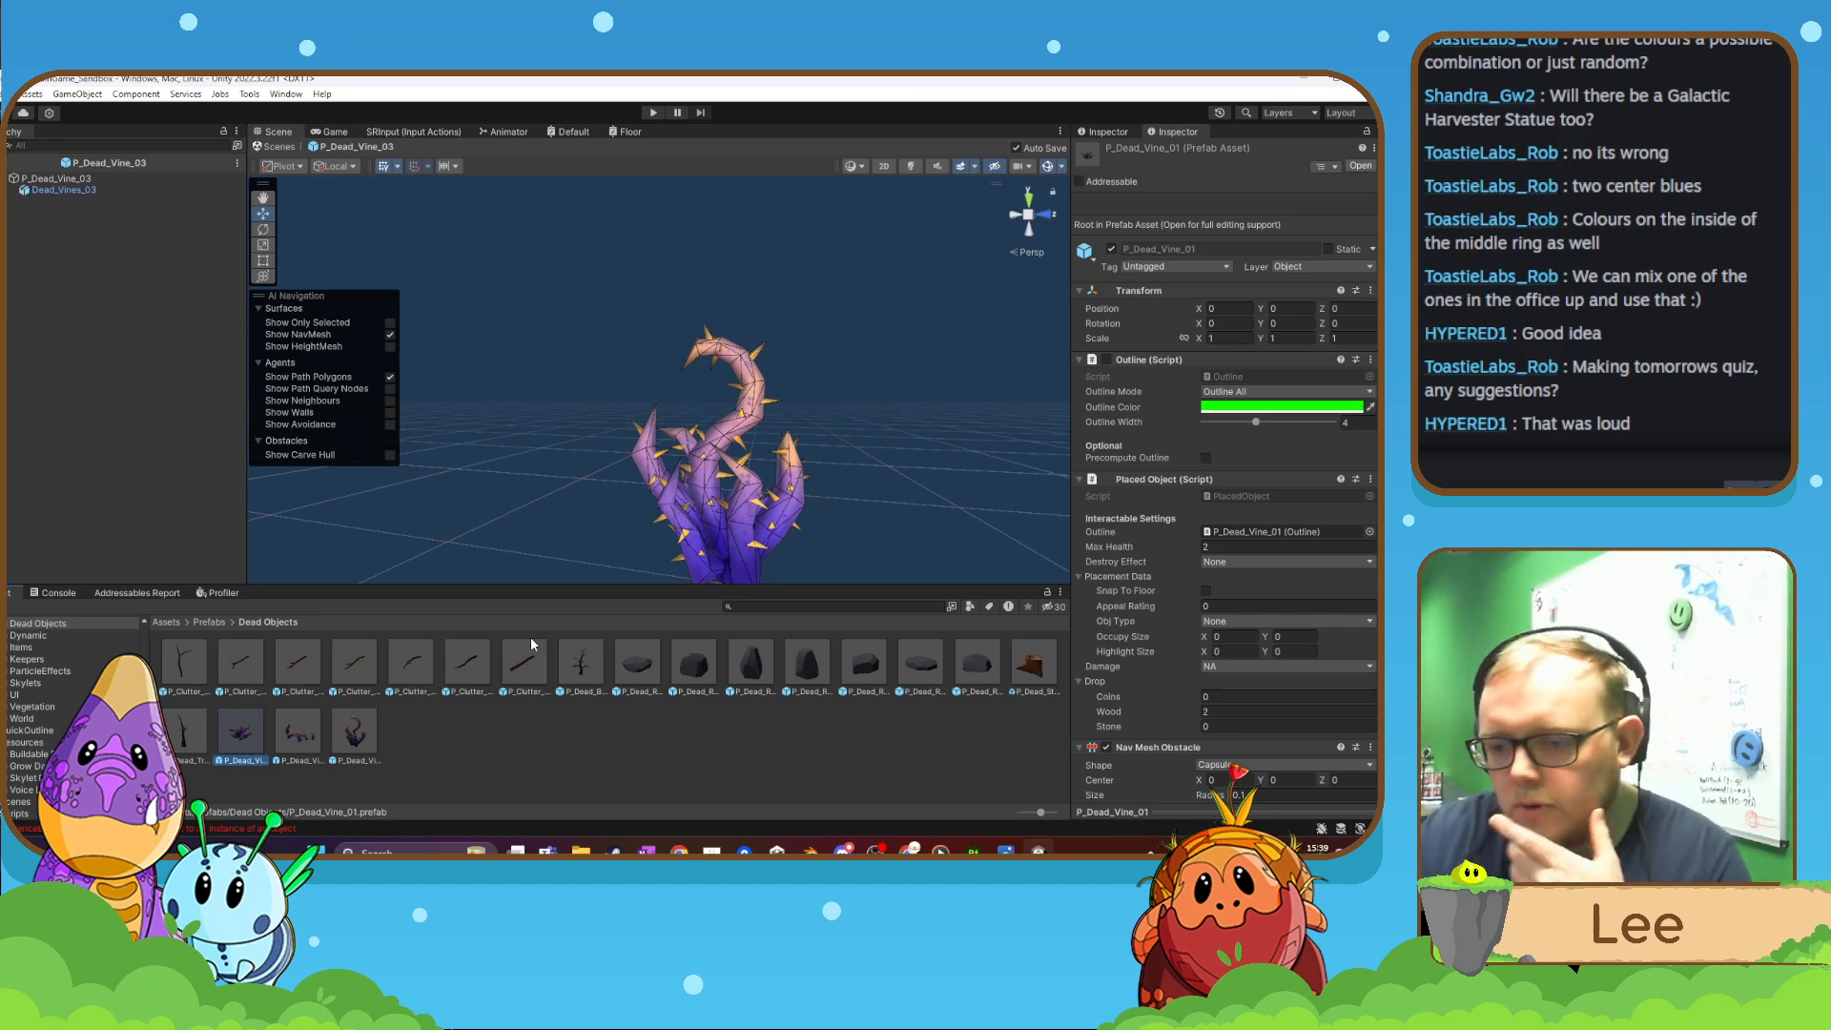
left_click(1228, 562)
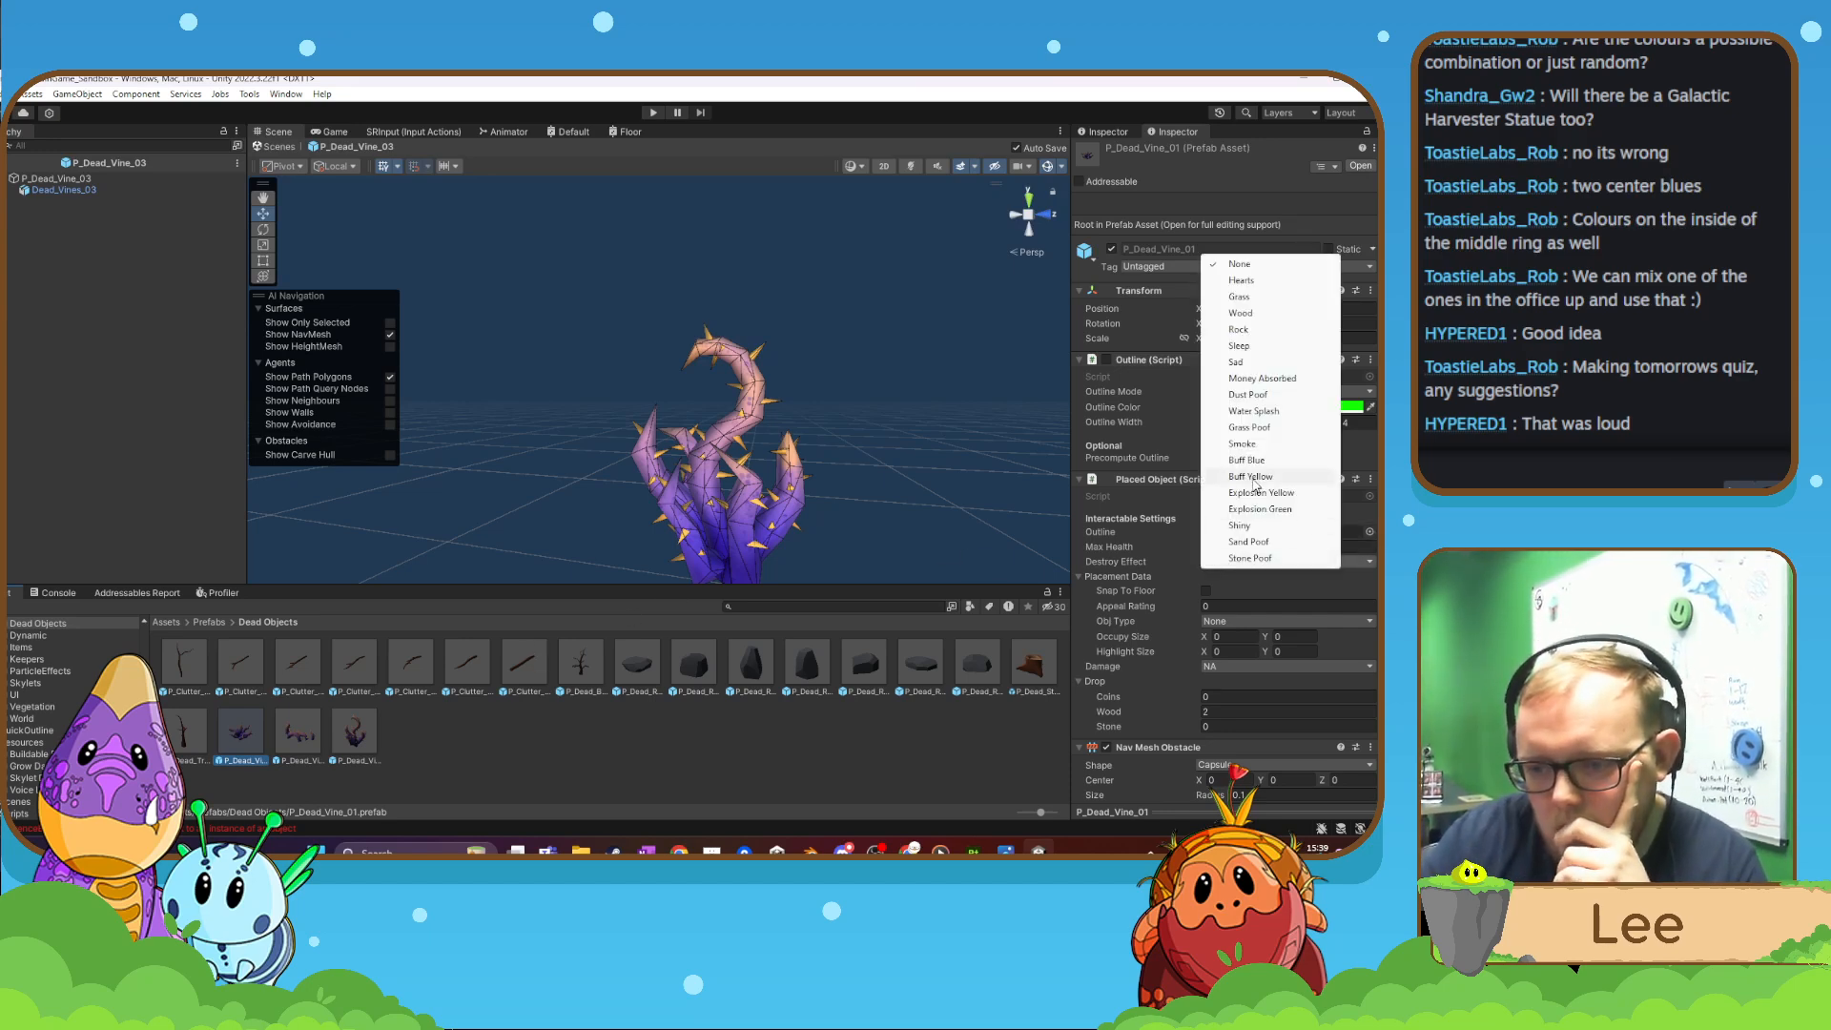
left_click(1239, 297)
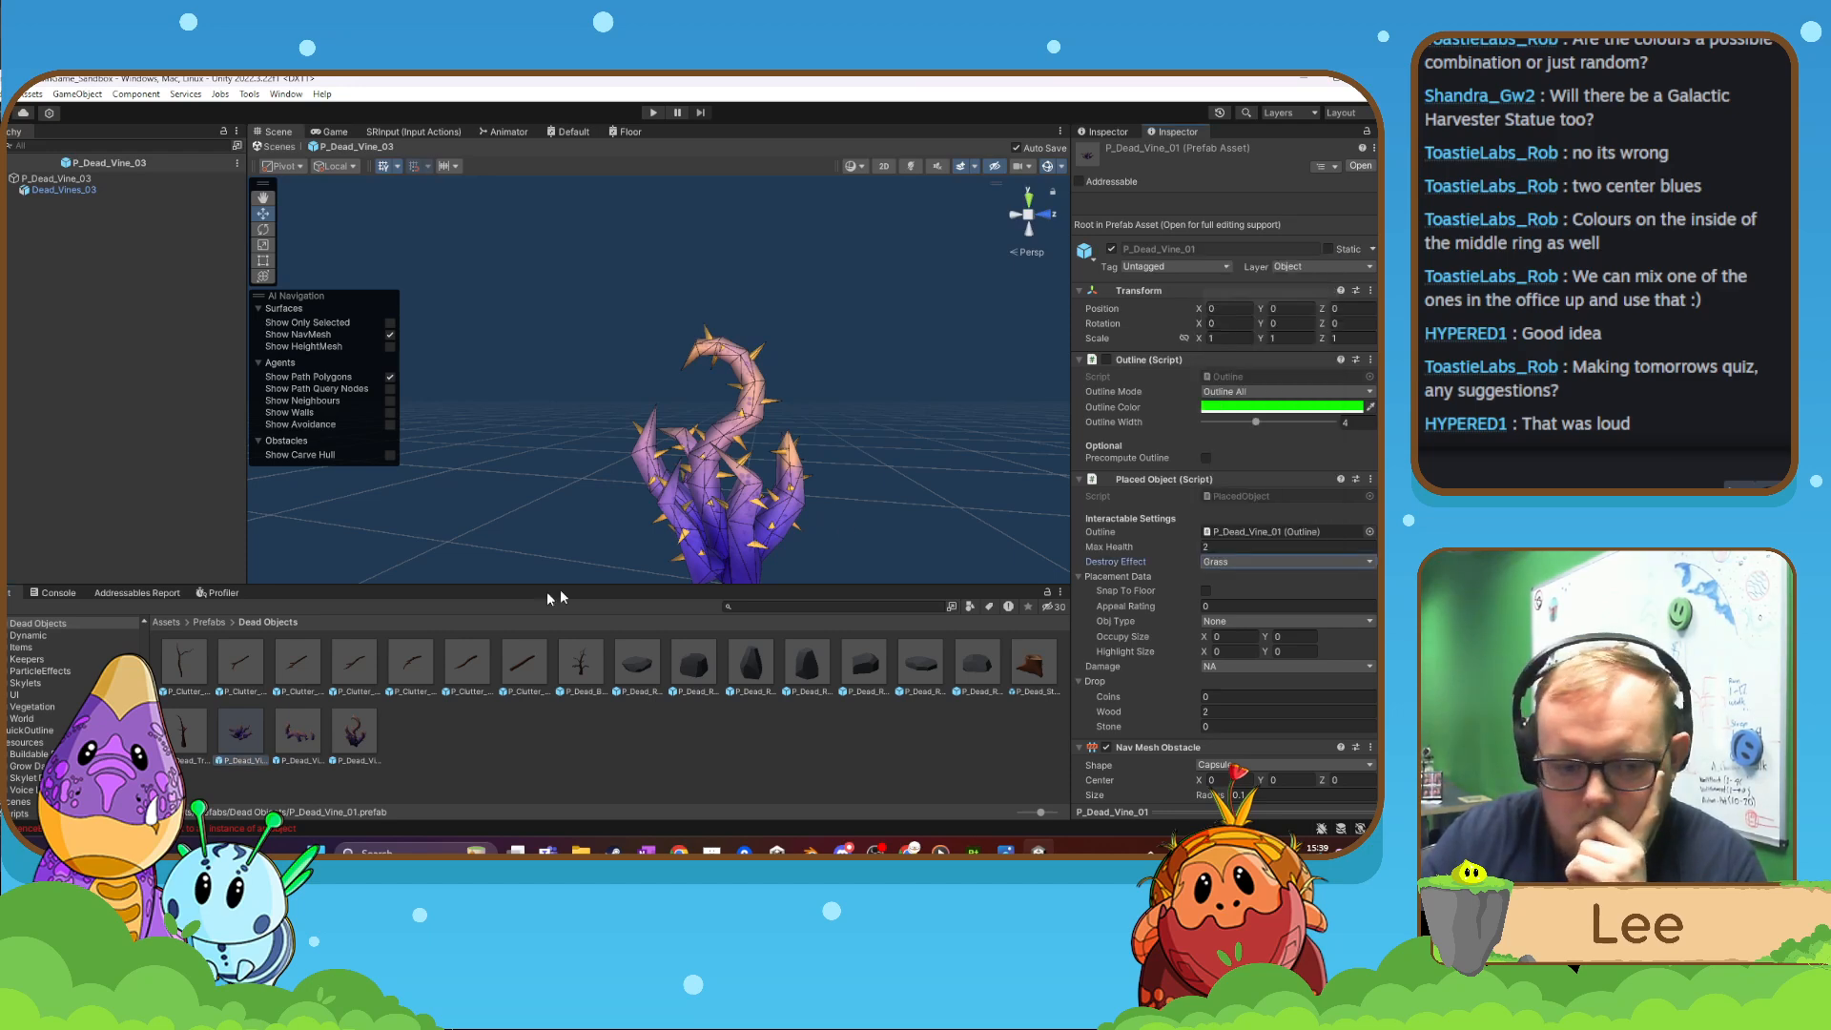
- Set the Destroy Effect of both P_Dead_Vine_02 and P_Dead_Vine_03 to Grass
left_click(318, 733)
left_click(1216, 564)
left_click(1233, 379)
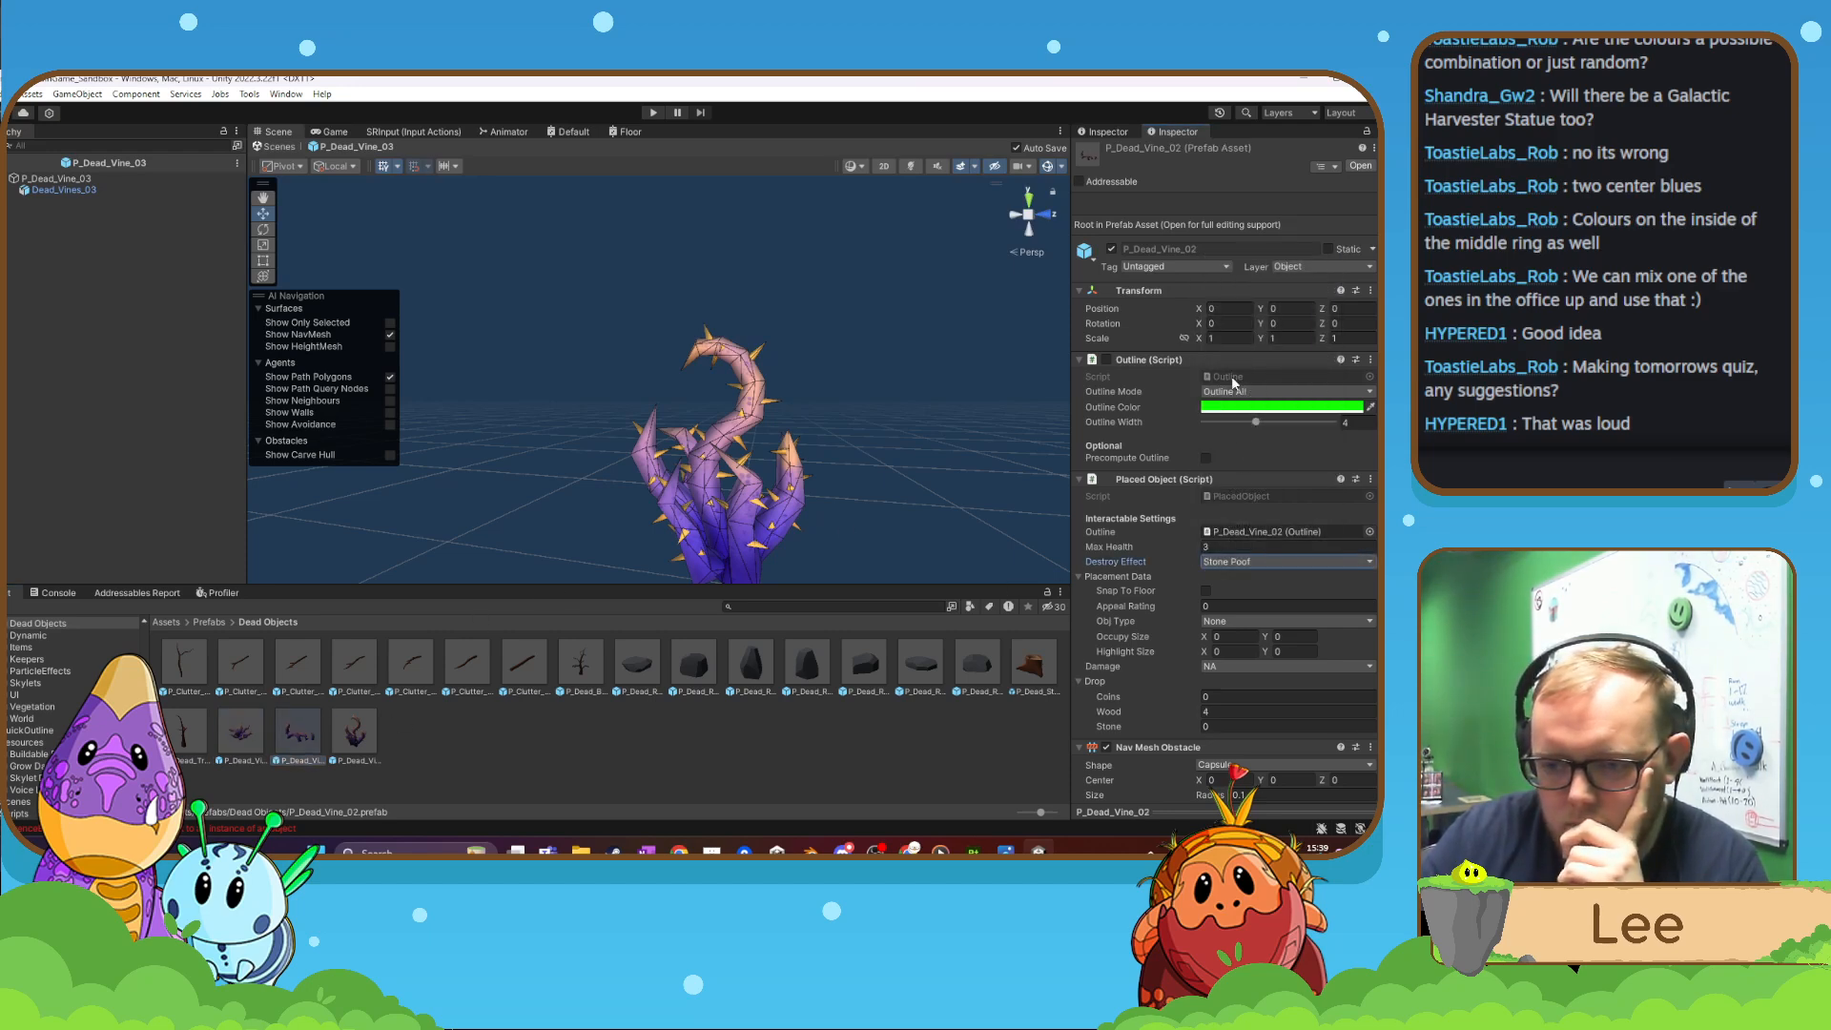
left_click(1255, 565)
left_click(1240, 297)
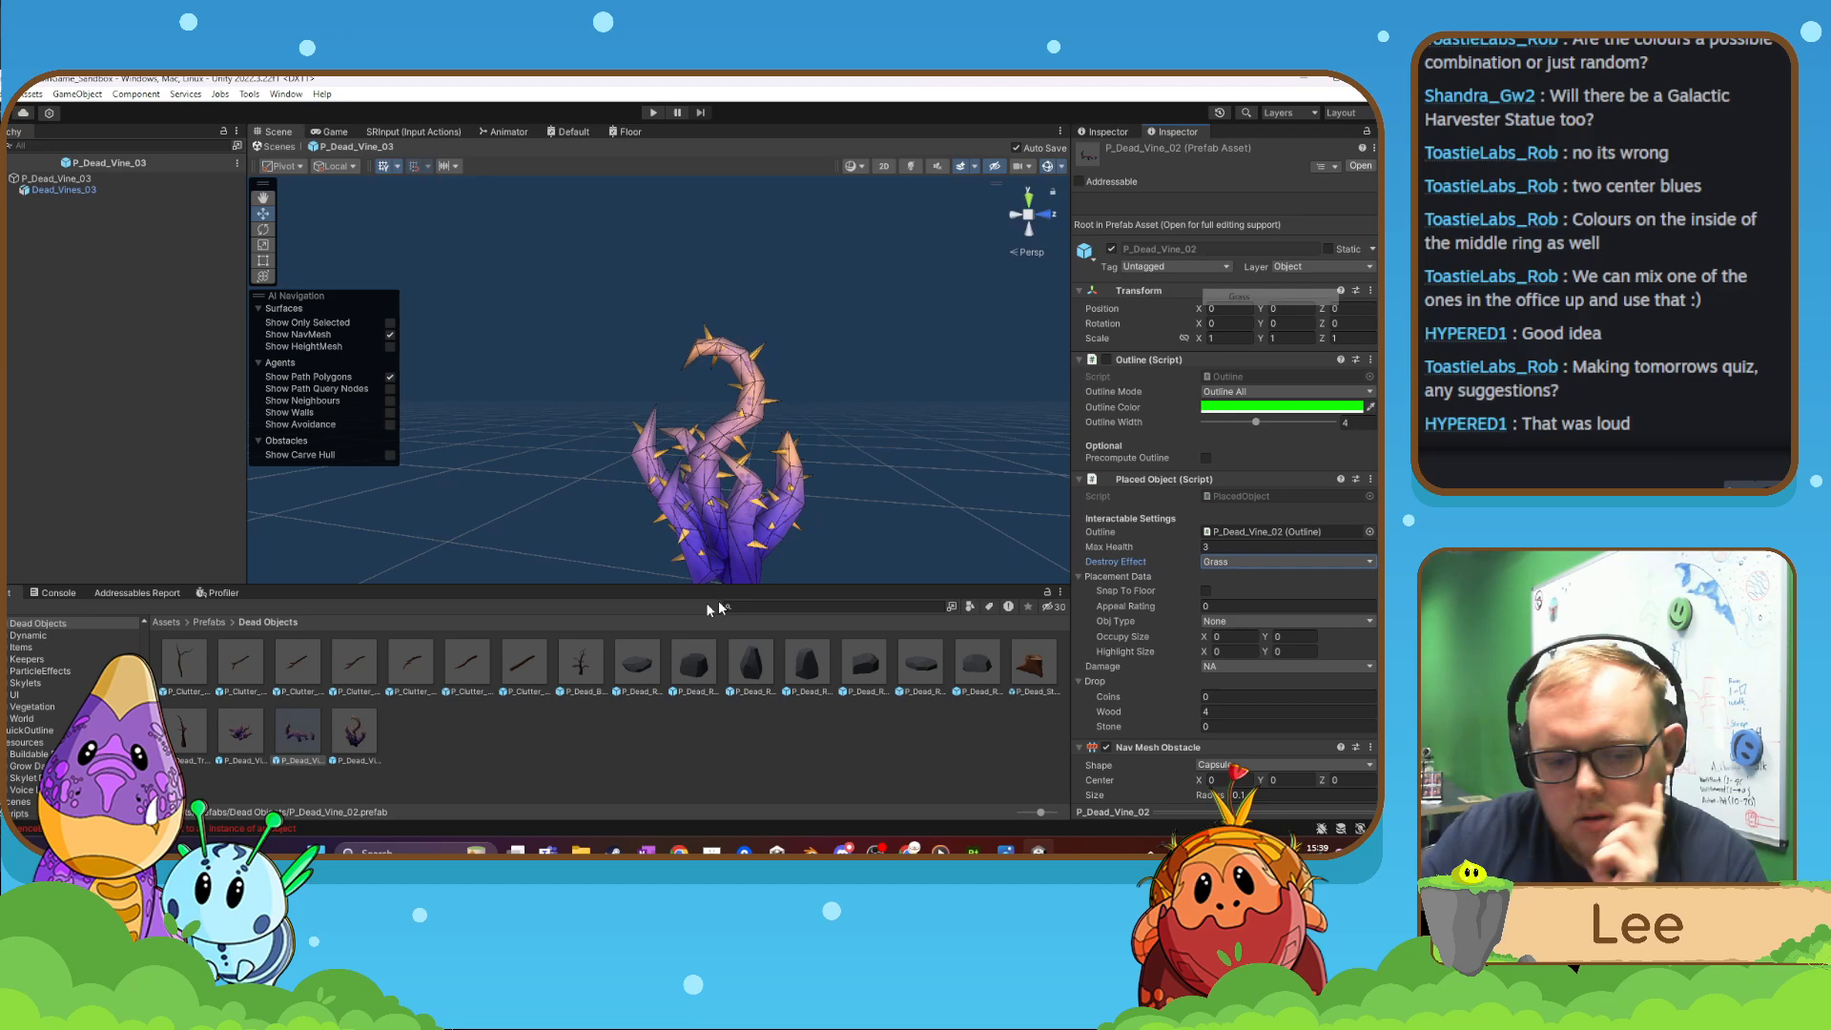
left_click(351, 754)
left_click(1261, 564)
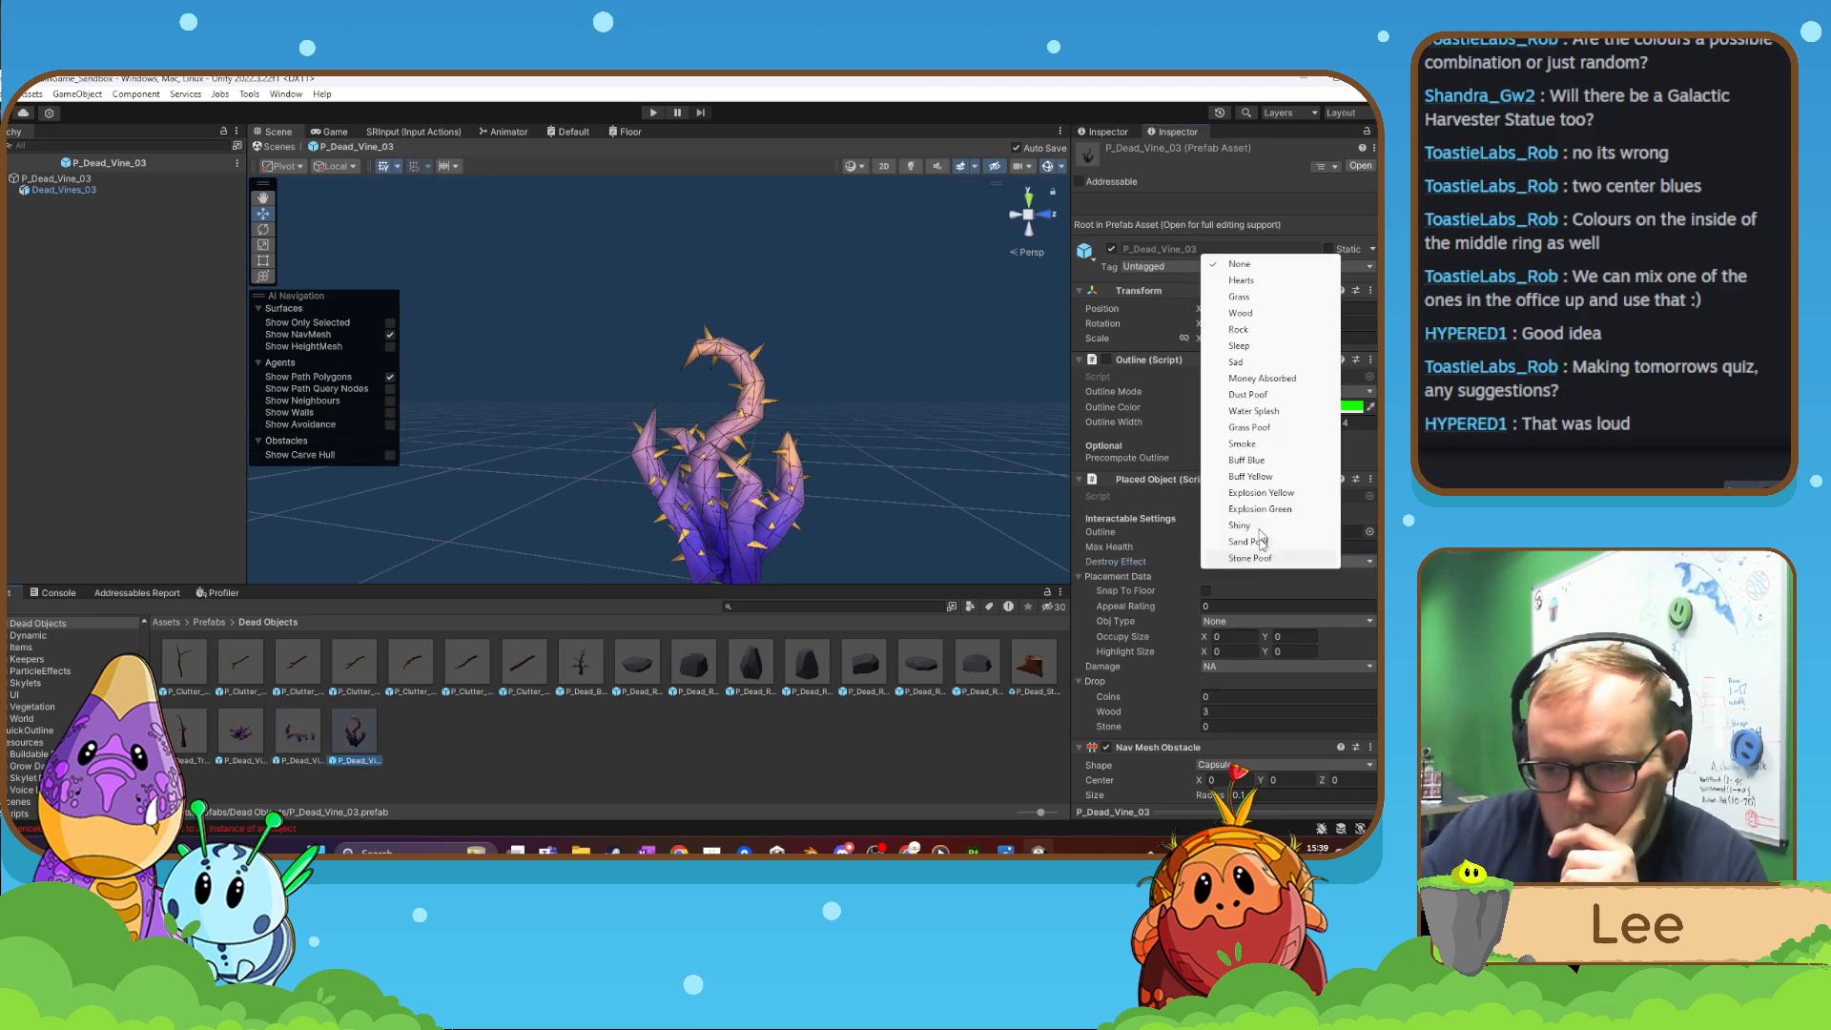
left_click(1244, 298)
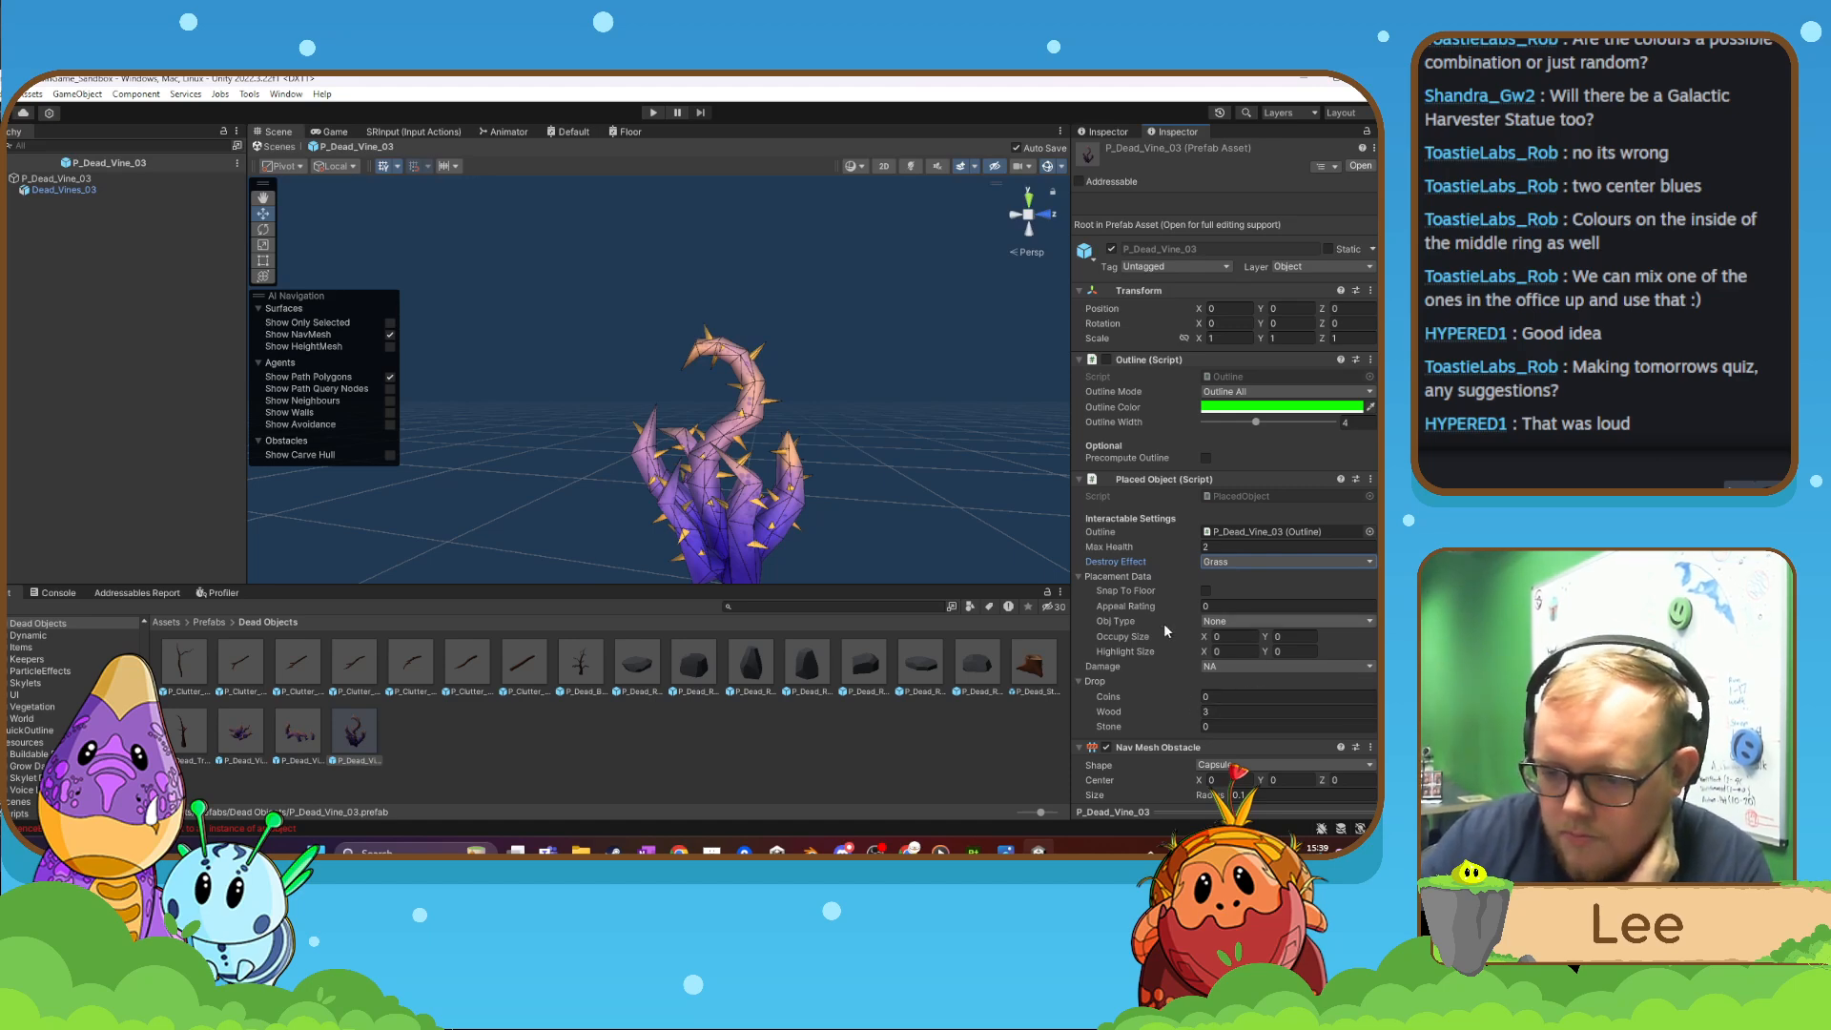
- Review the P_Dead_Vine_03 prefab's components and layer options, and check the material assigned to its Dead_Vines_03 model
scroll(1163, 618, "down", 1)
scroll(1164, 614, "down", 5)
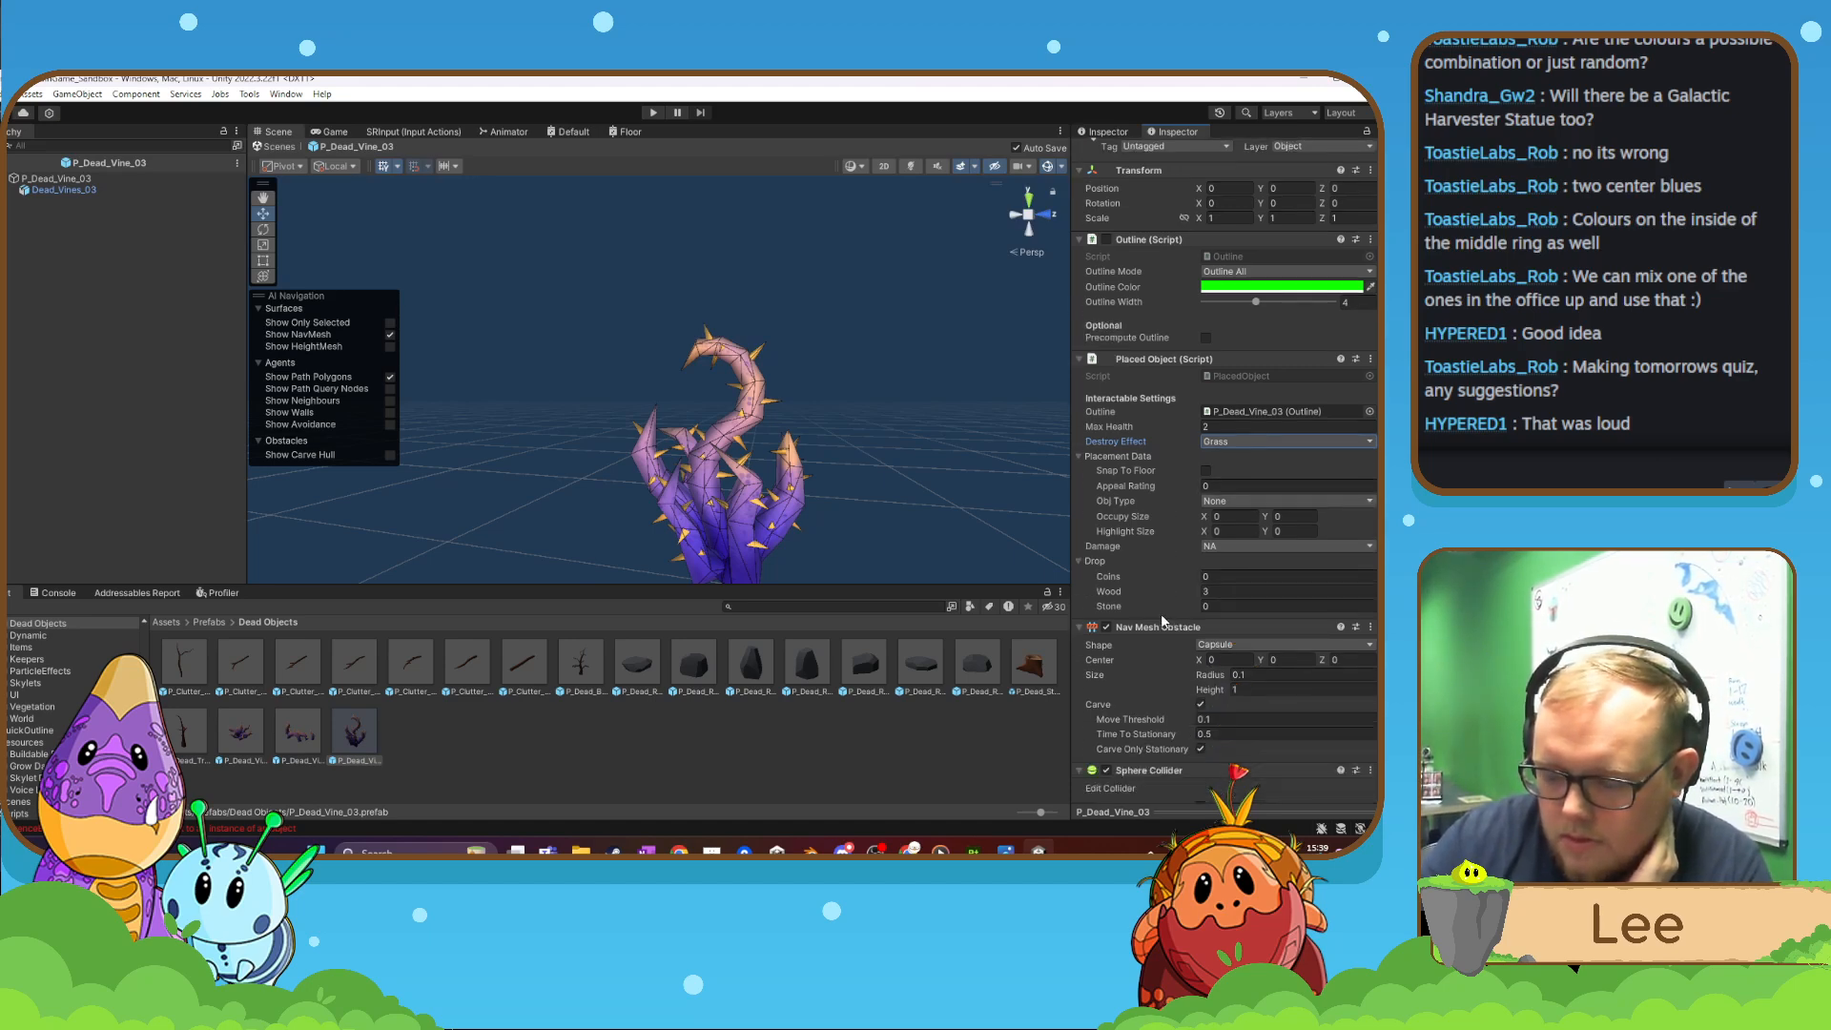
scroll(1161, 620, "down", 1)
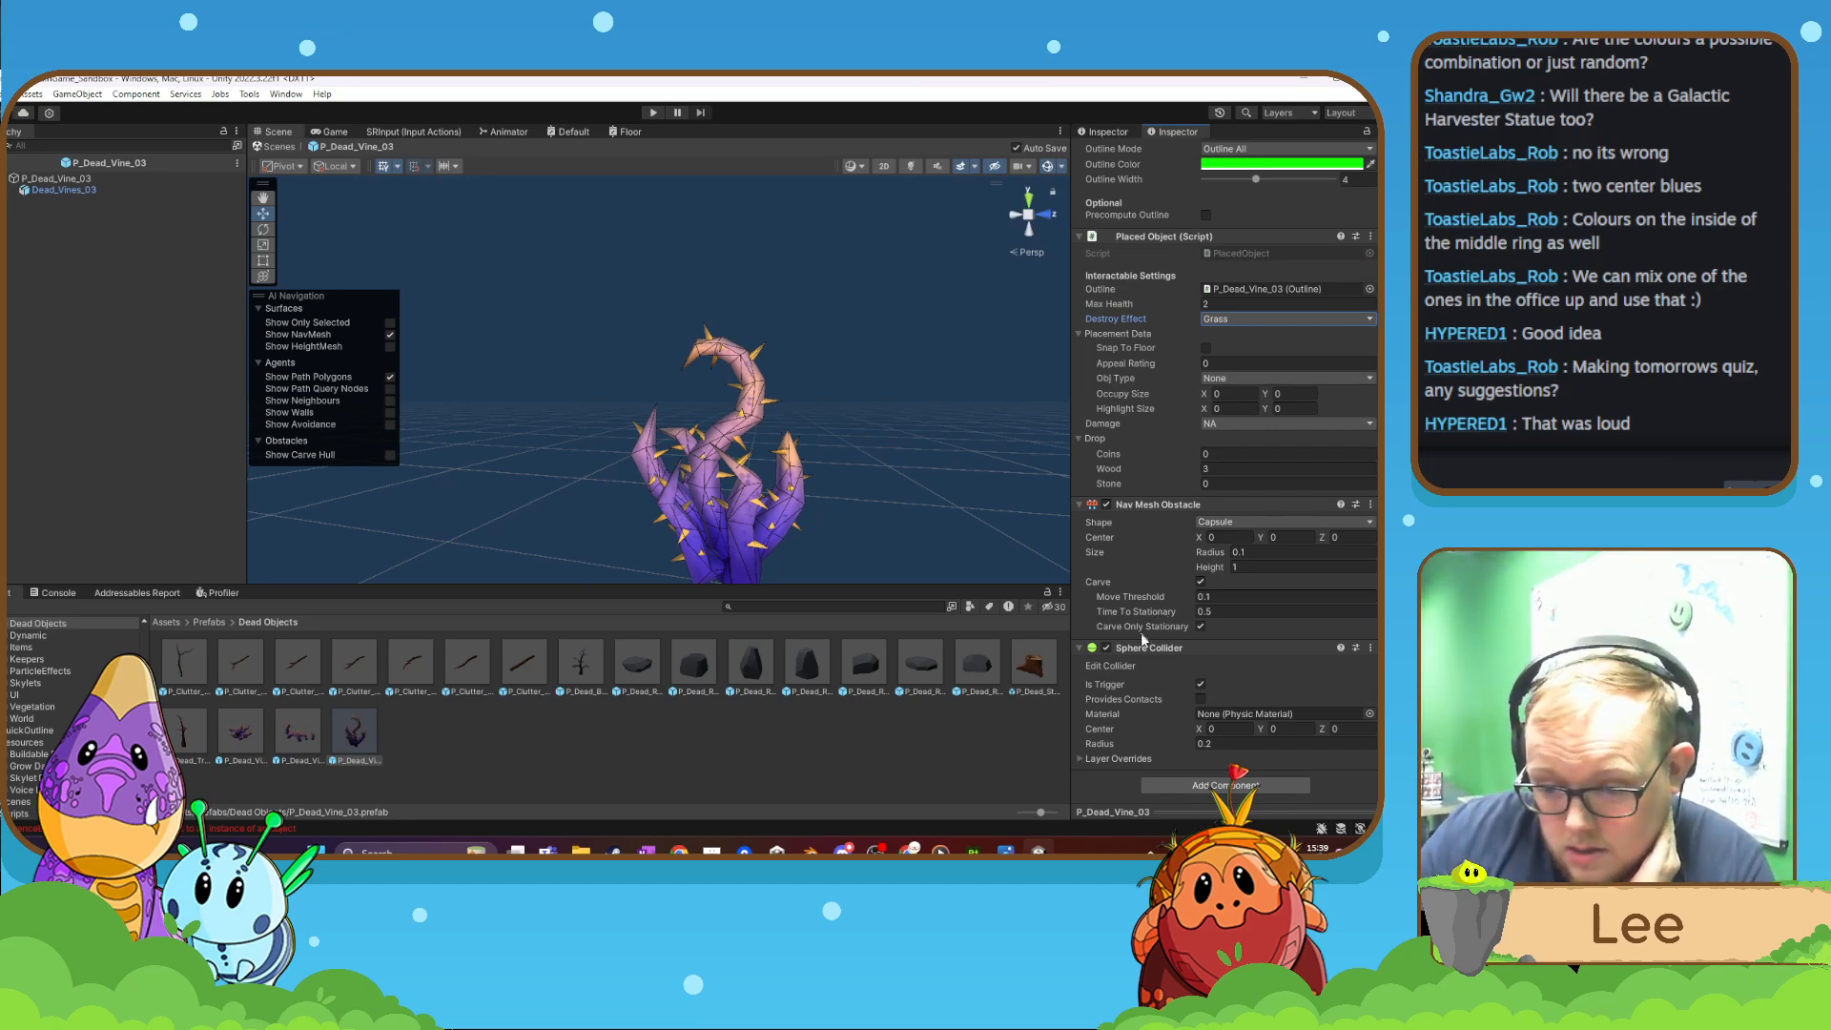
scroll(1165, 692, "up", 4)
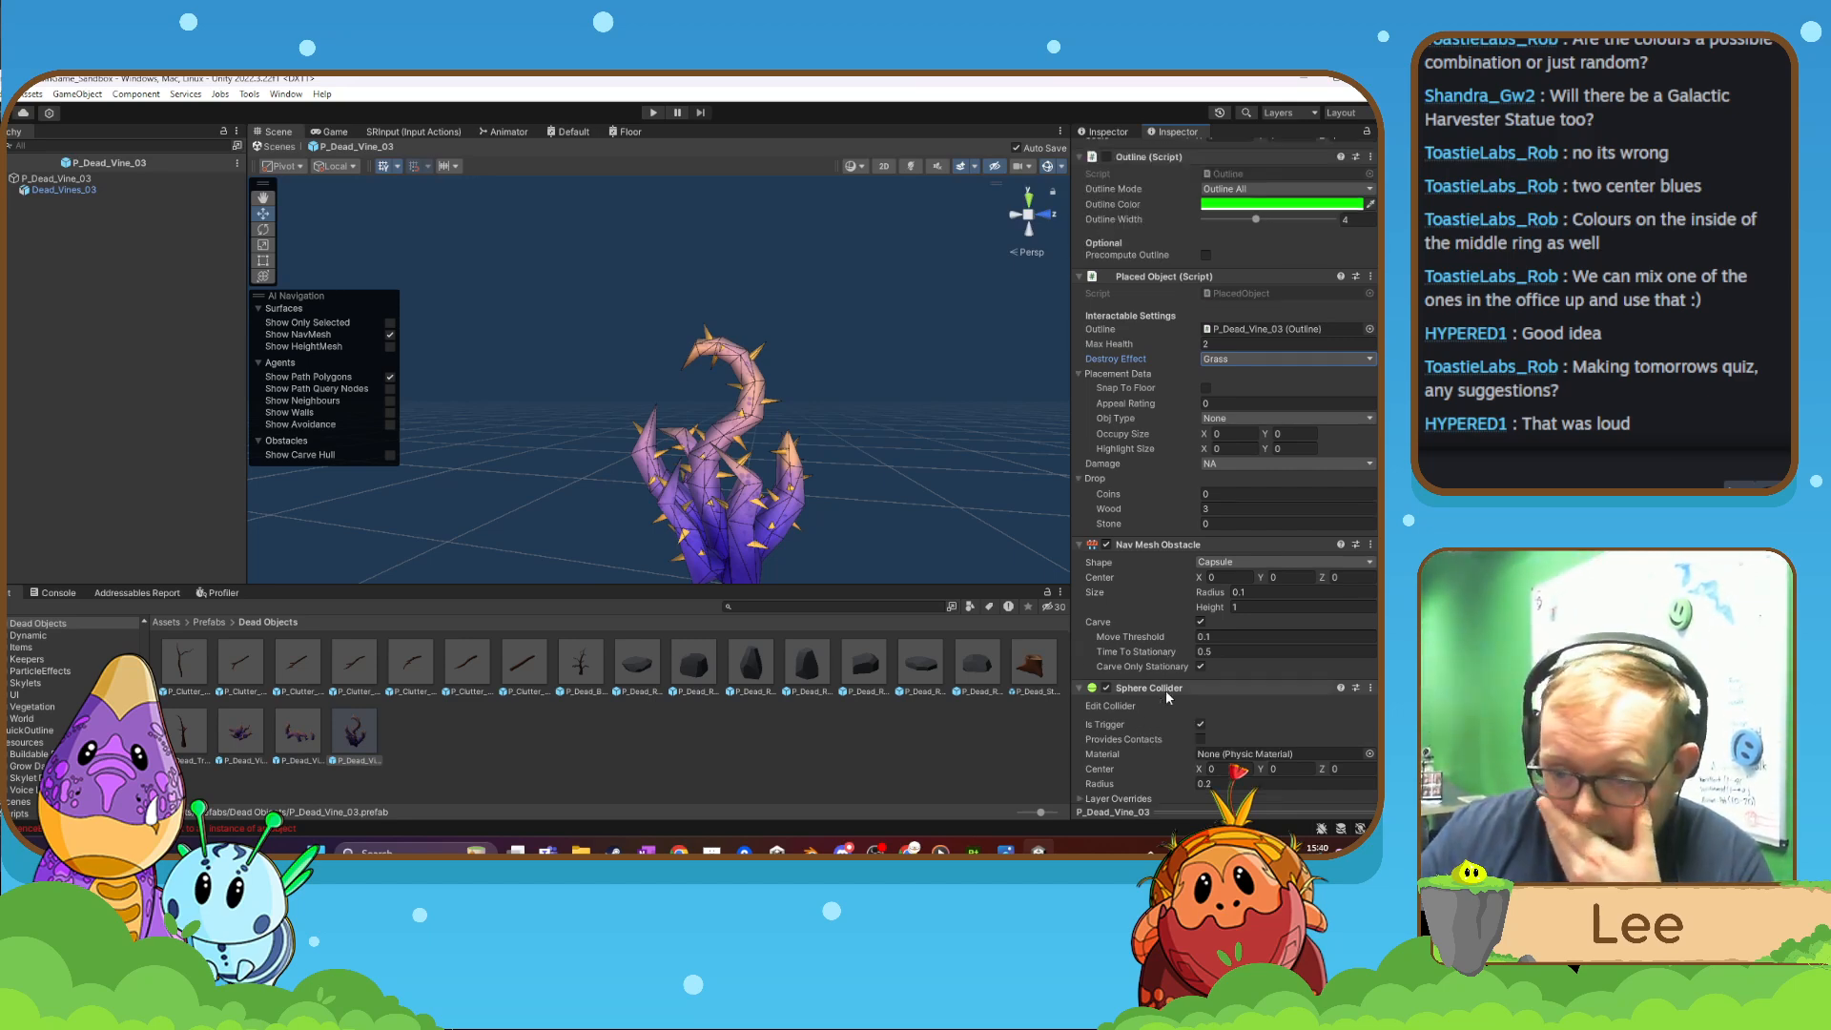
scroll(1159, 649, "up", 2)
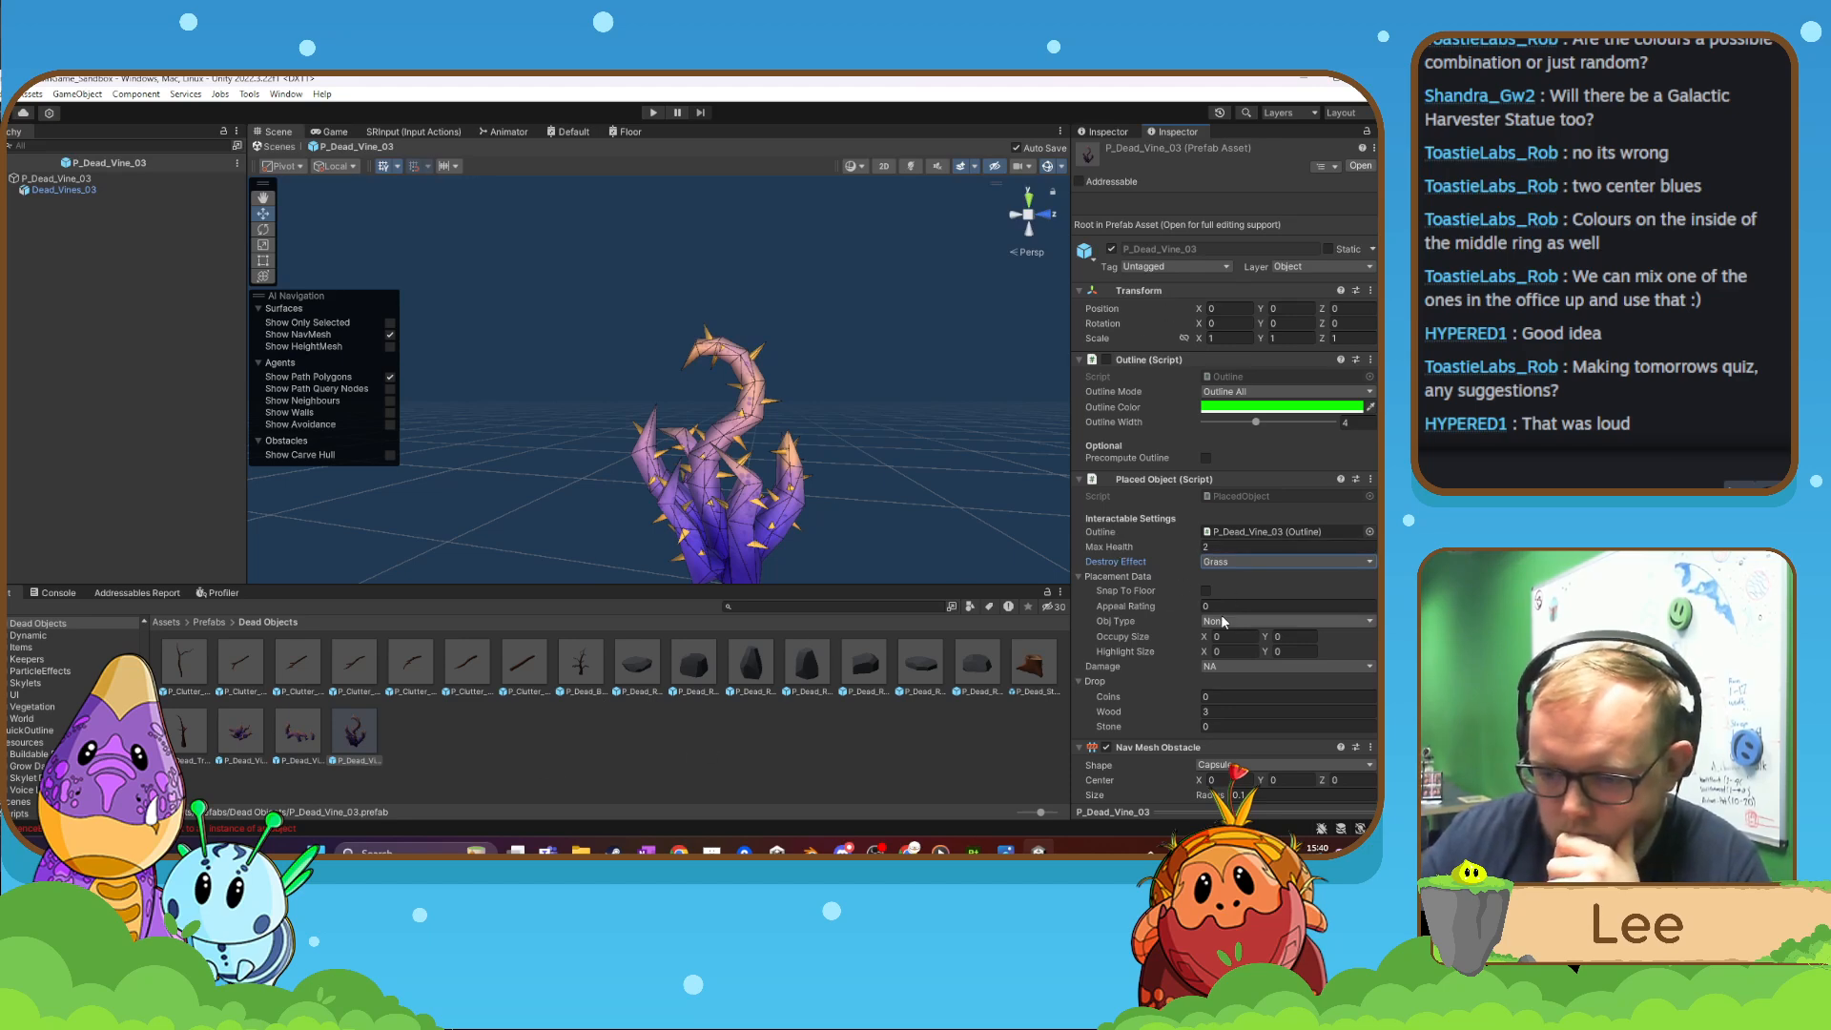
left_click(1294, 267)
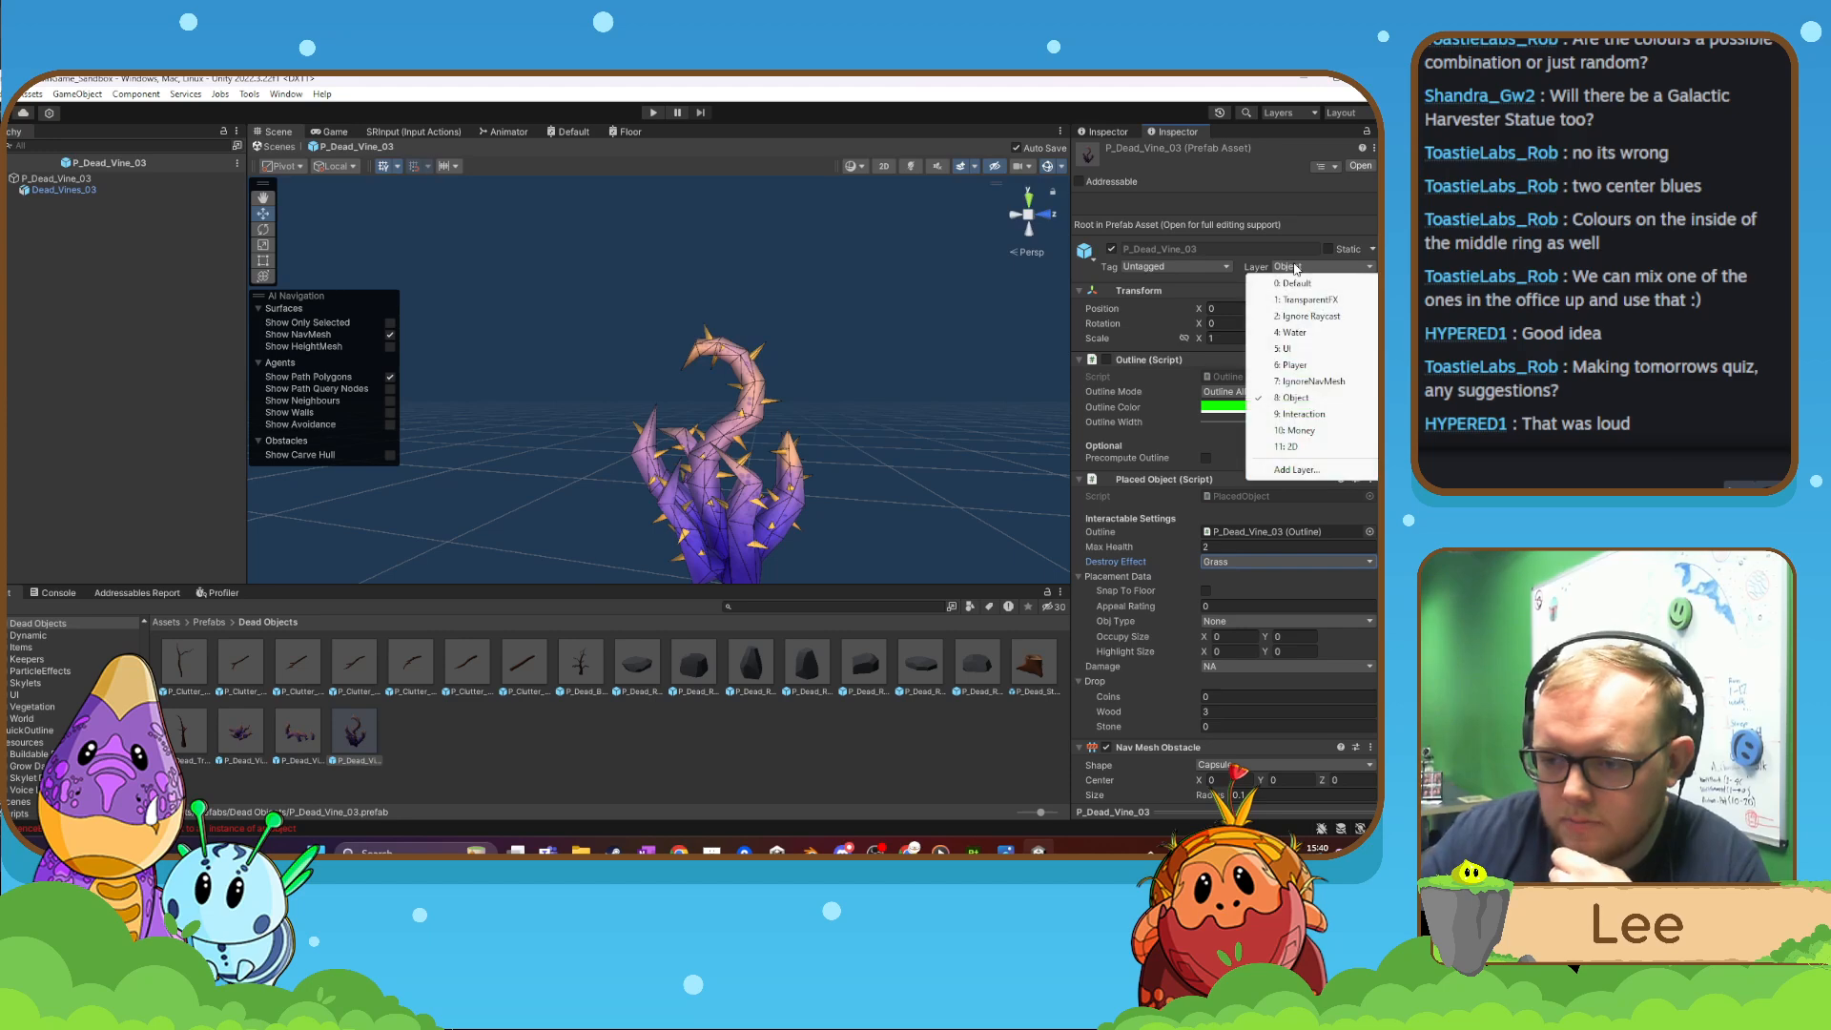
left_click(1205, 267)
left_click(1269, 449)
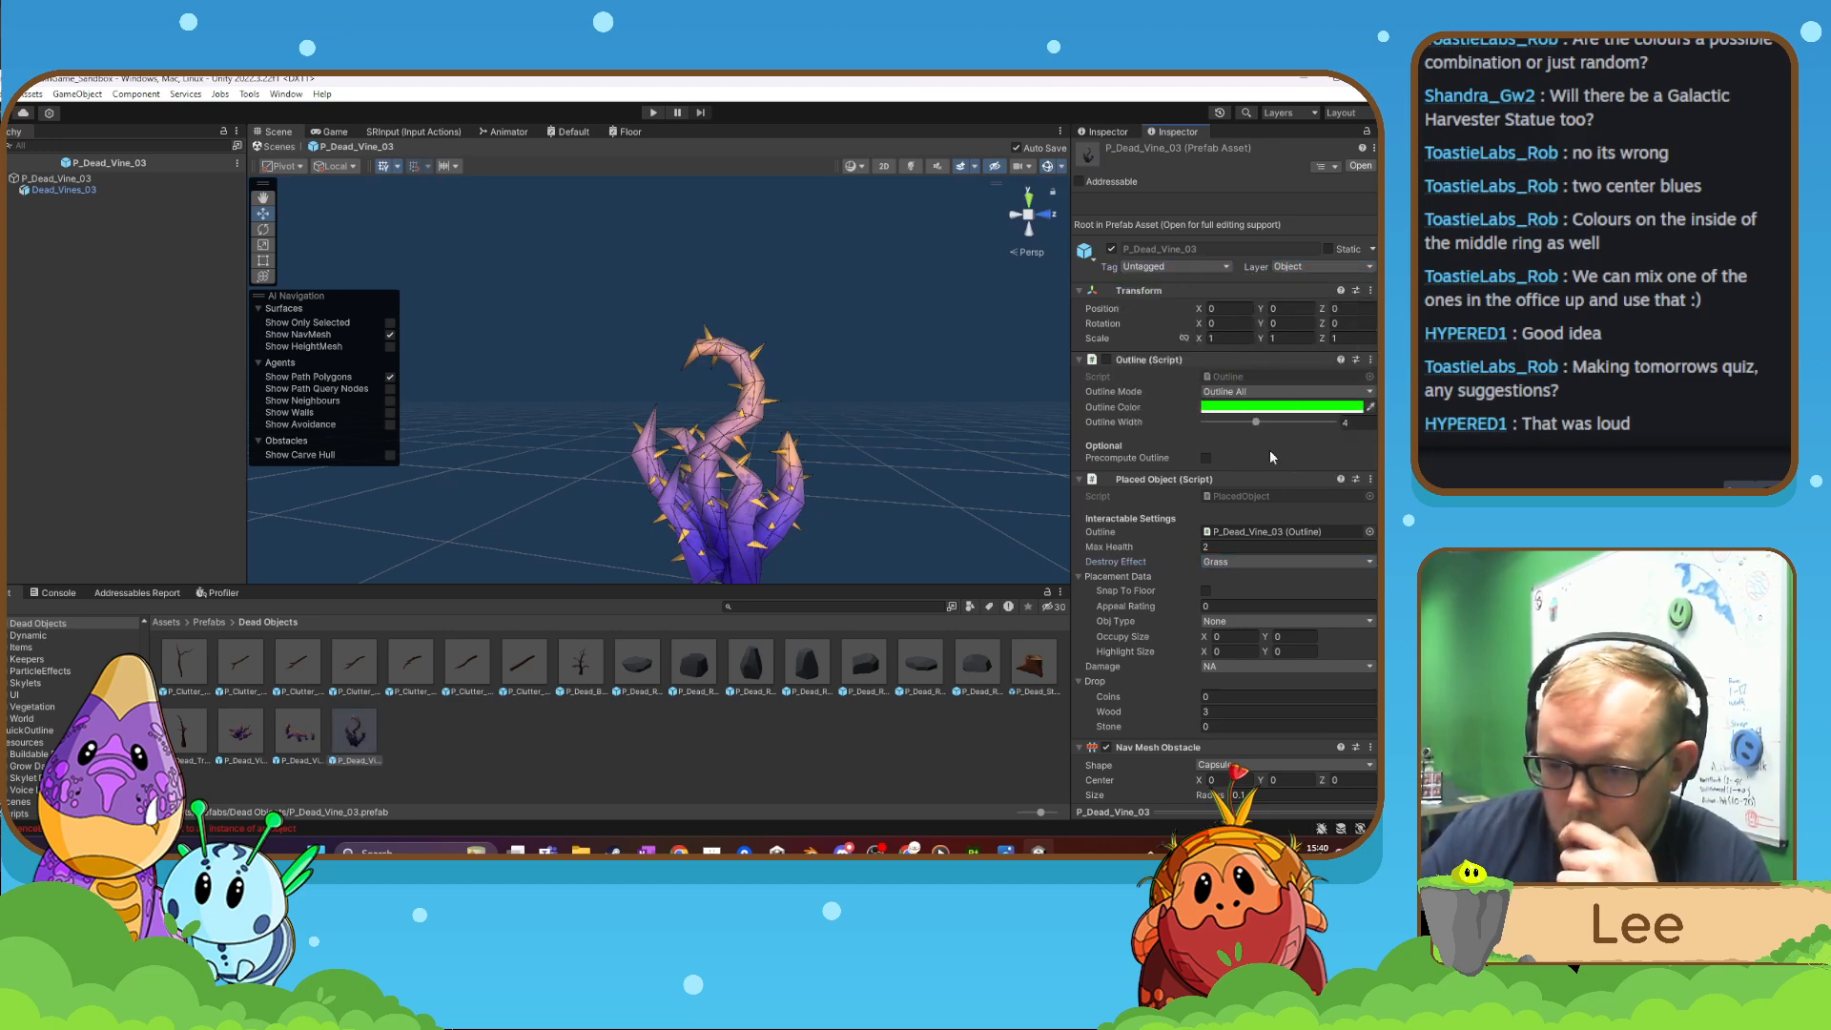
left_click(734, 482)
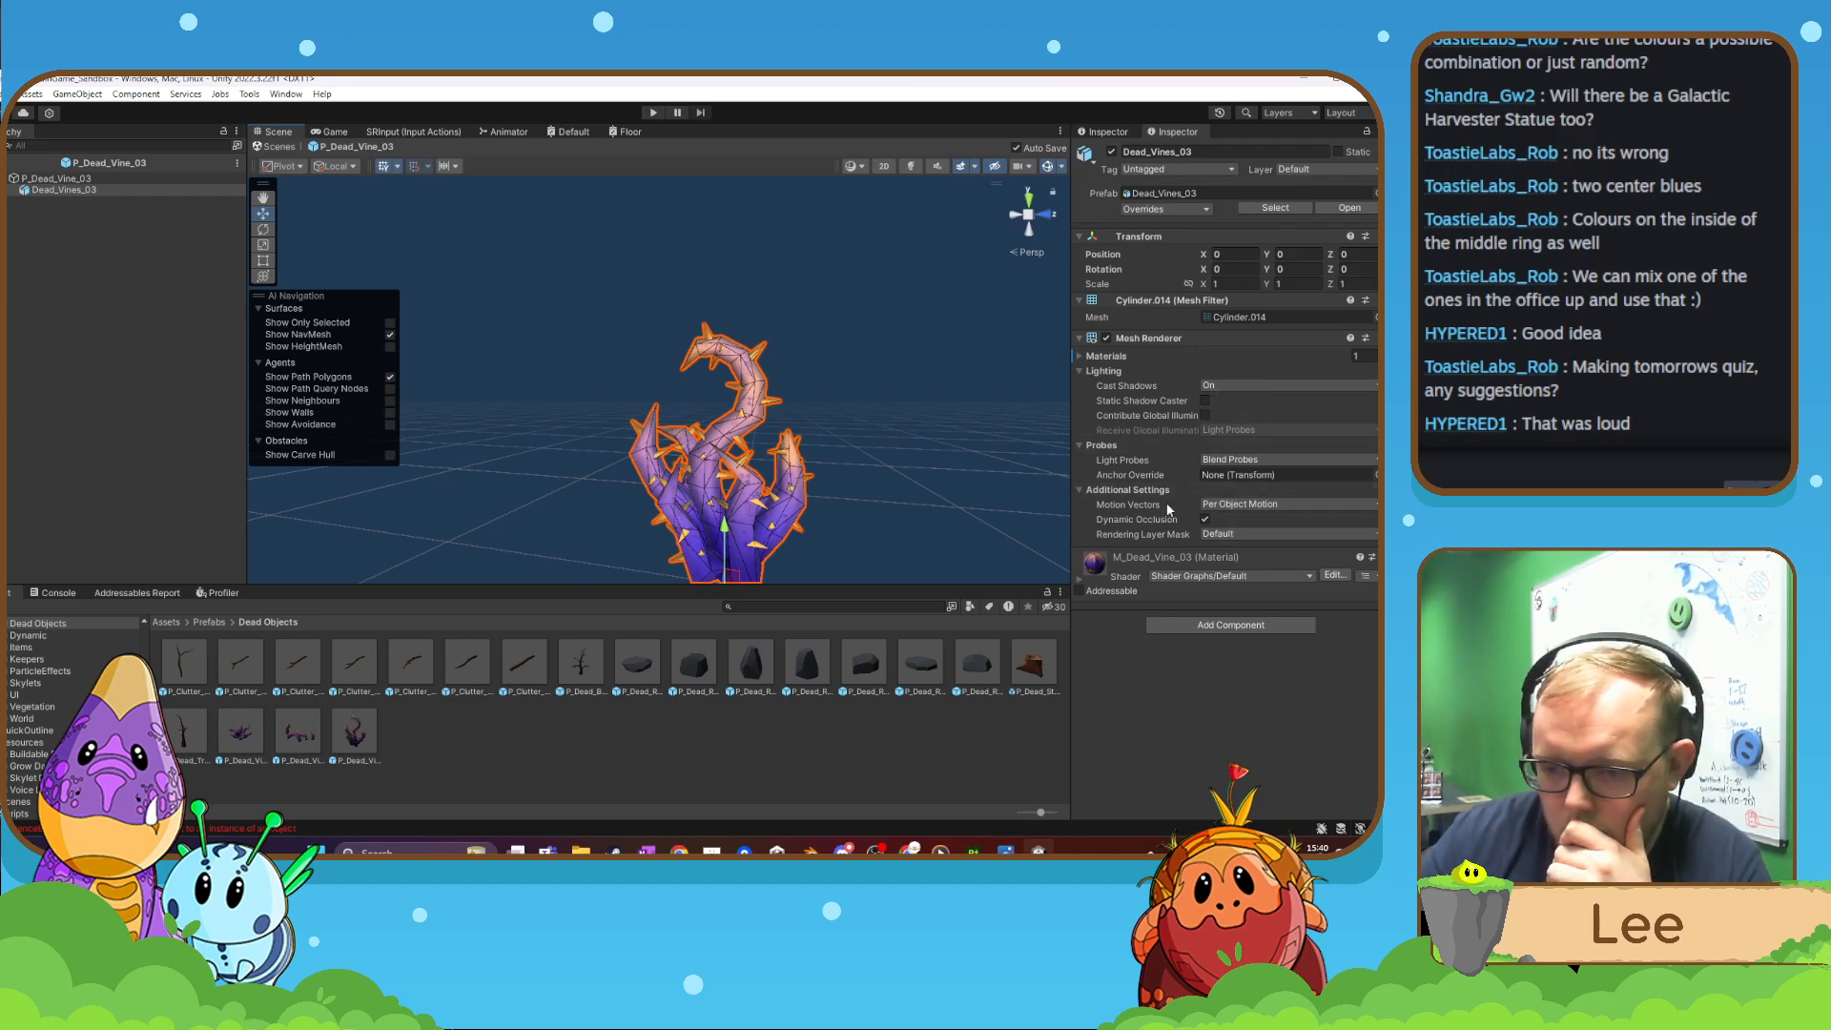
left_click(1078, 356)
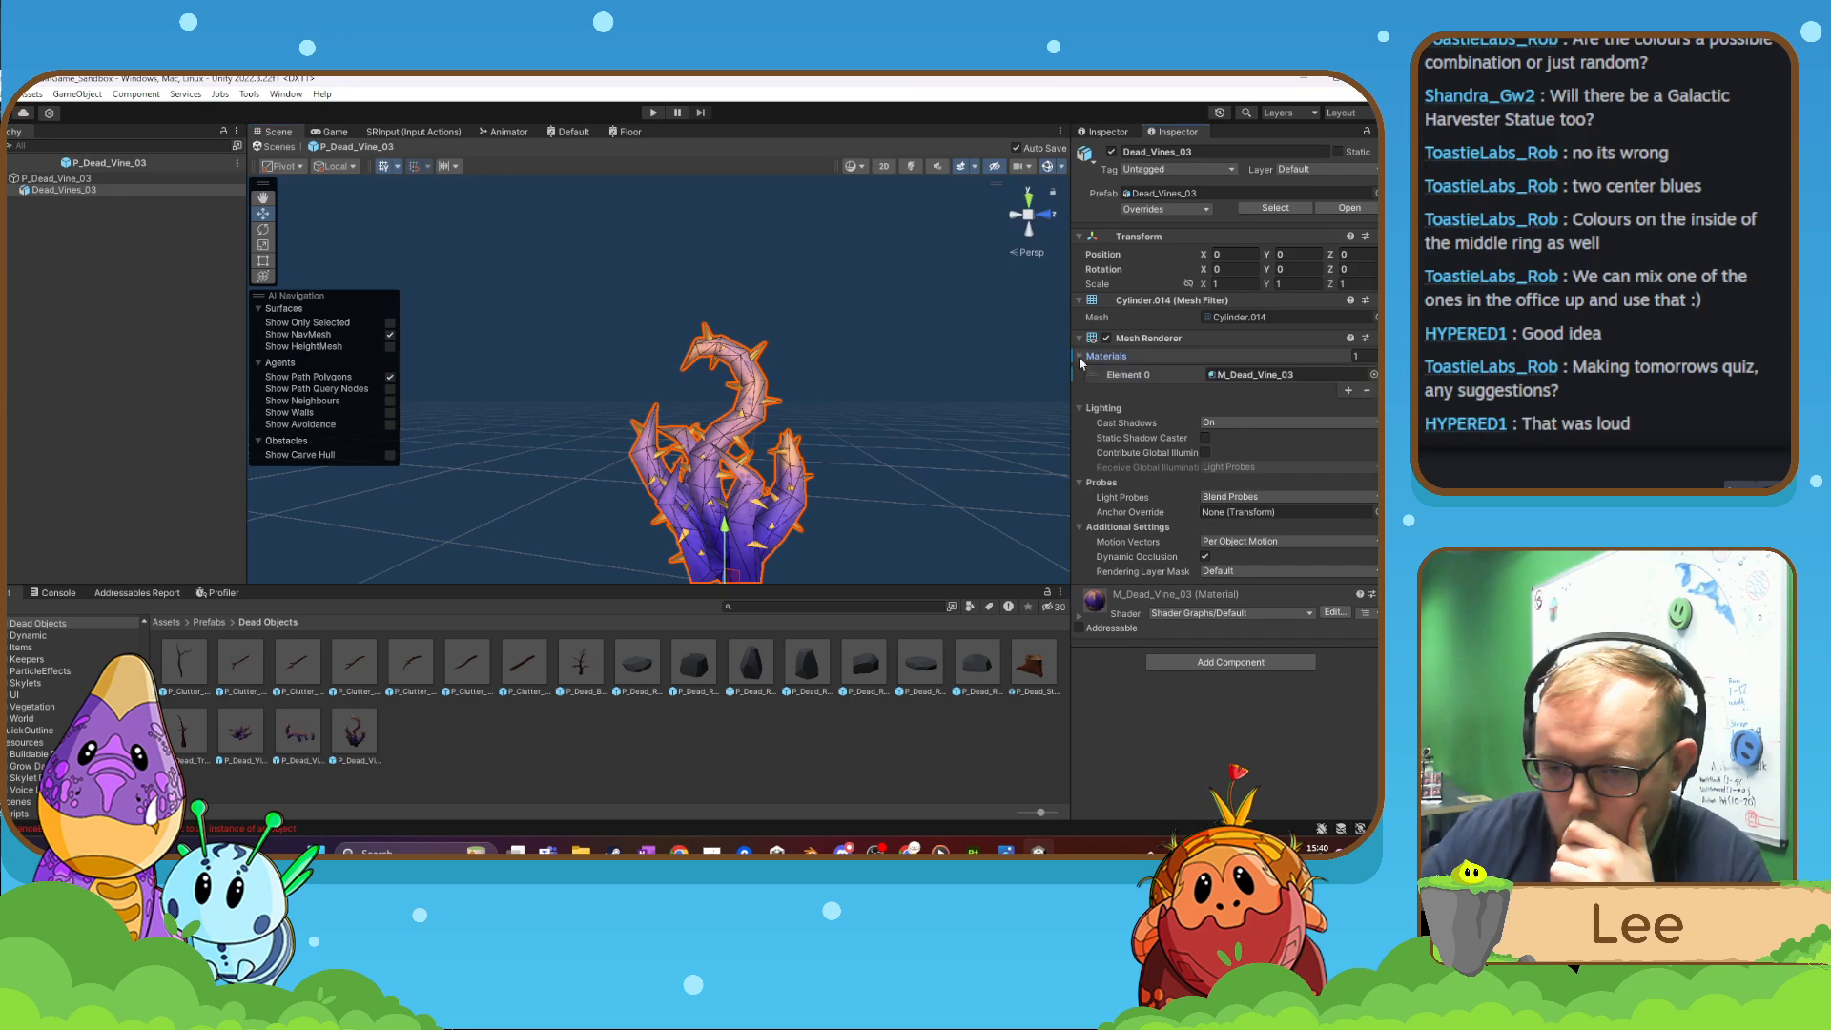
- Set the Obj Type of the P_Dead_Vine_03 prefab to Dead in its Placed Object component
left_click(1079, 357)
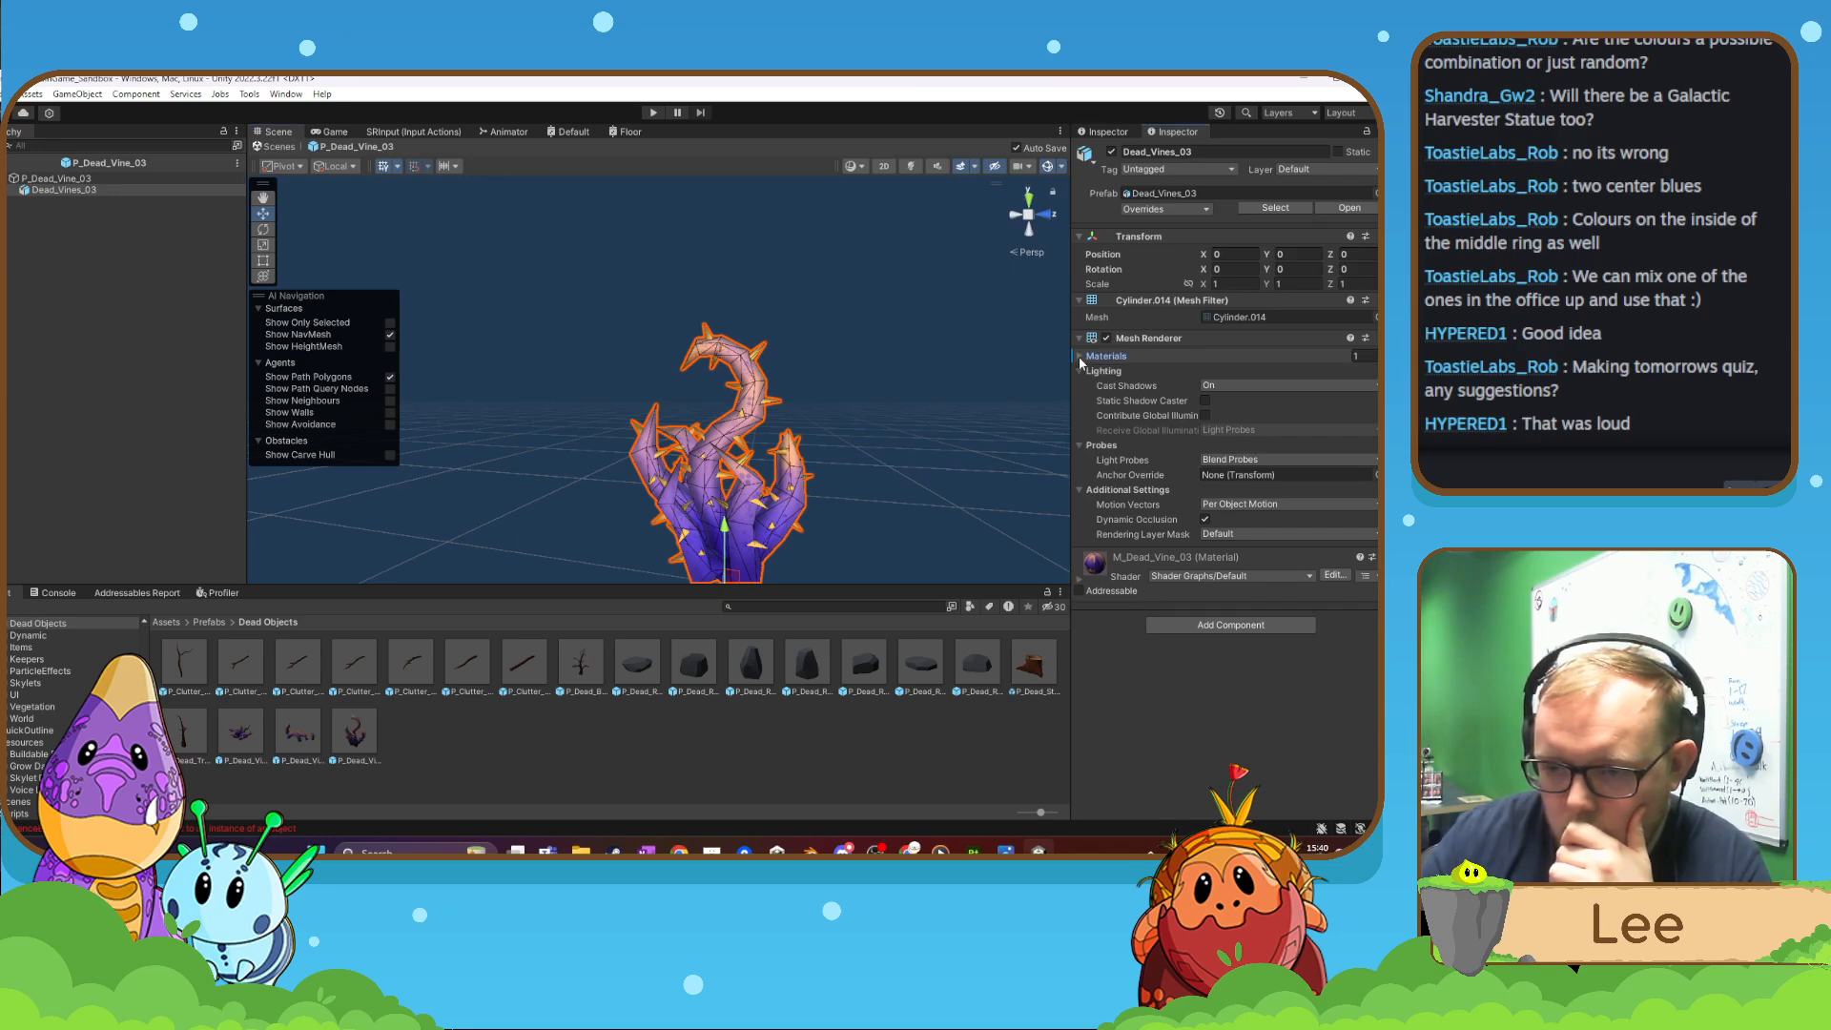
left_click(1181, 210)
left_click(1181, 210)
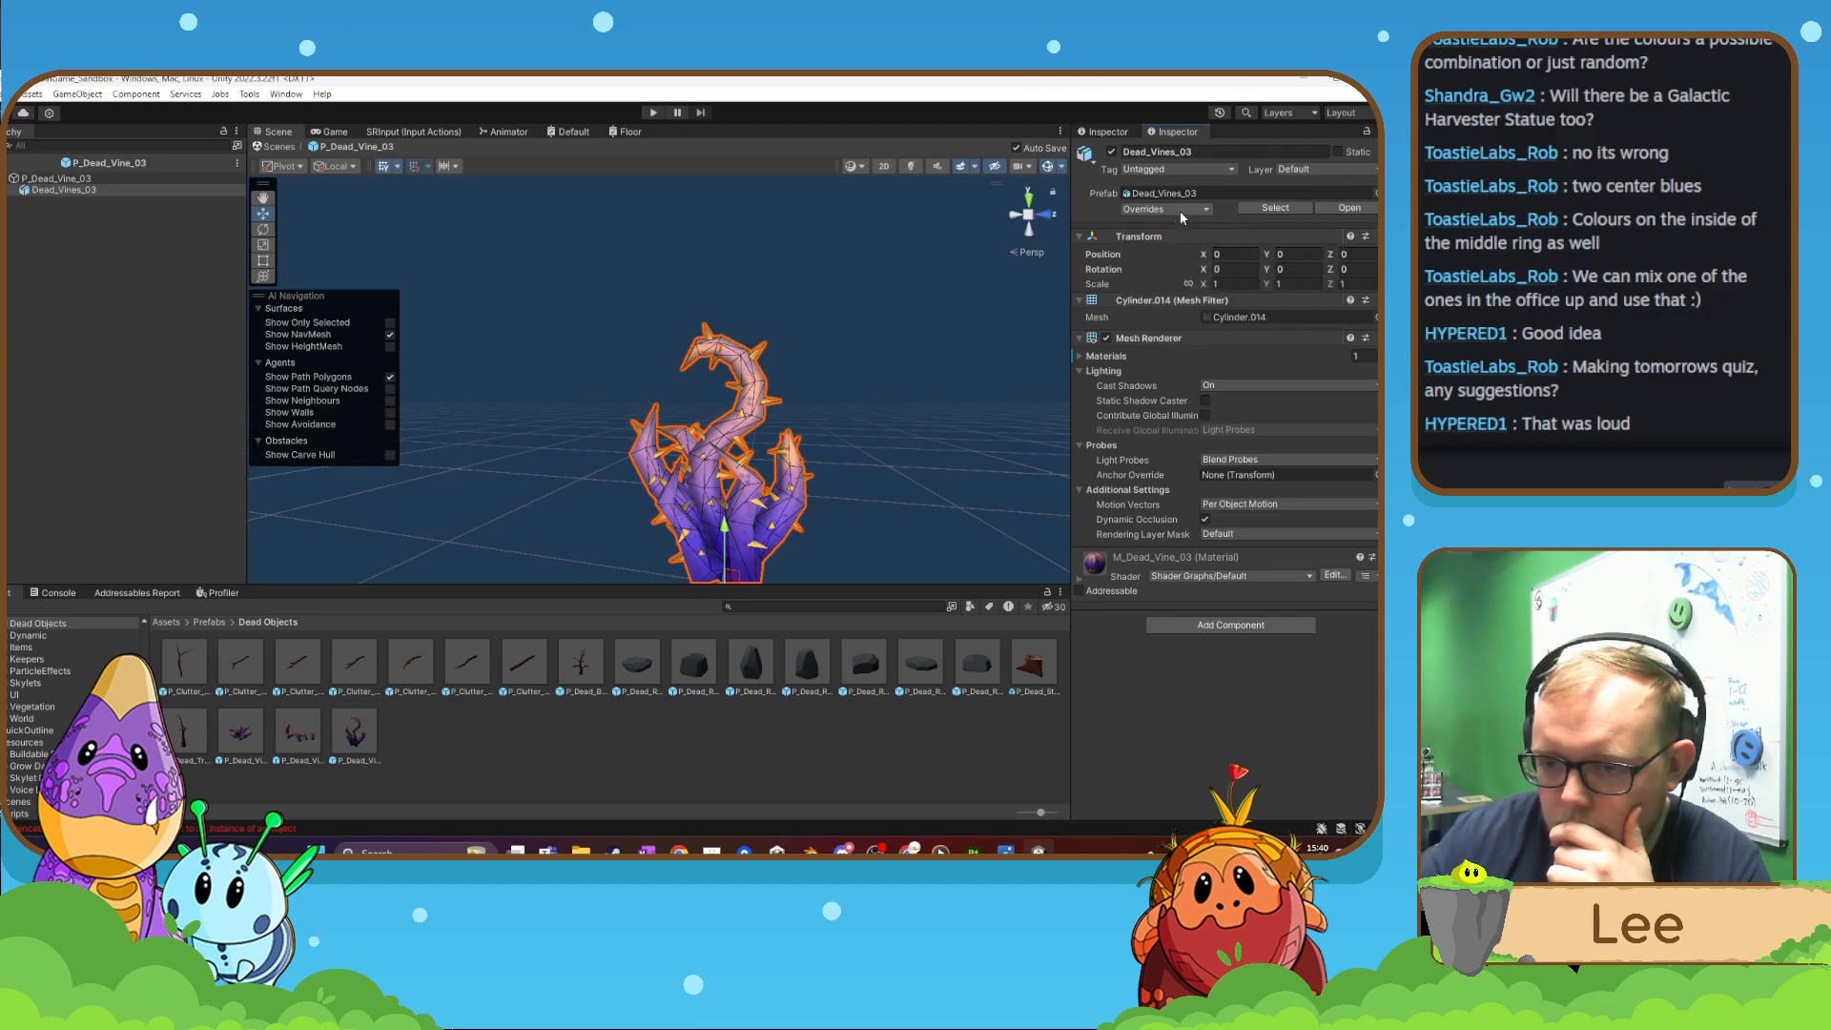
left_click(362, 739)
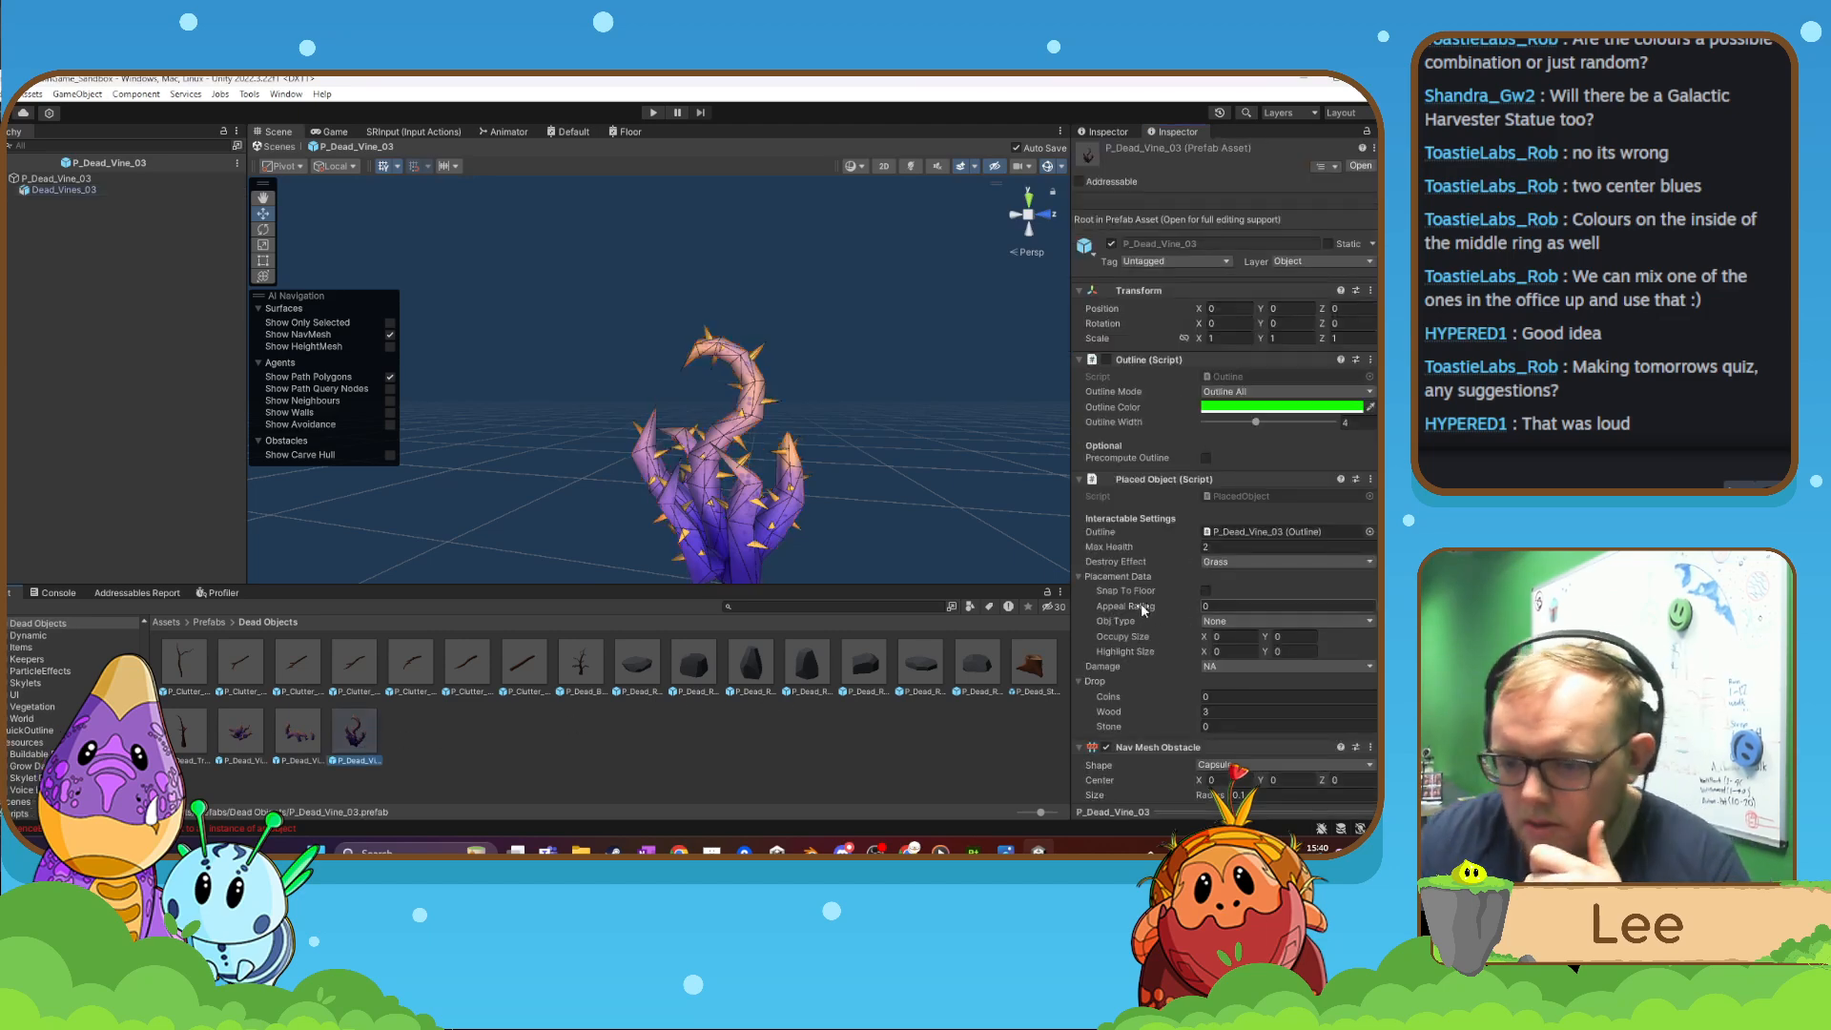
left_click(1227, 623)
left_click(1242, 704)
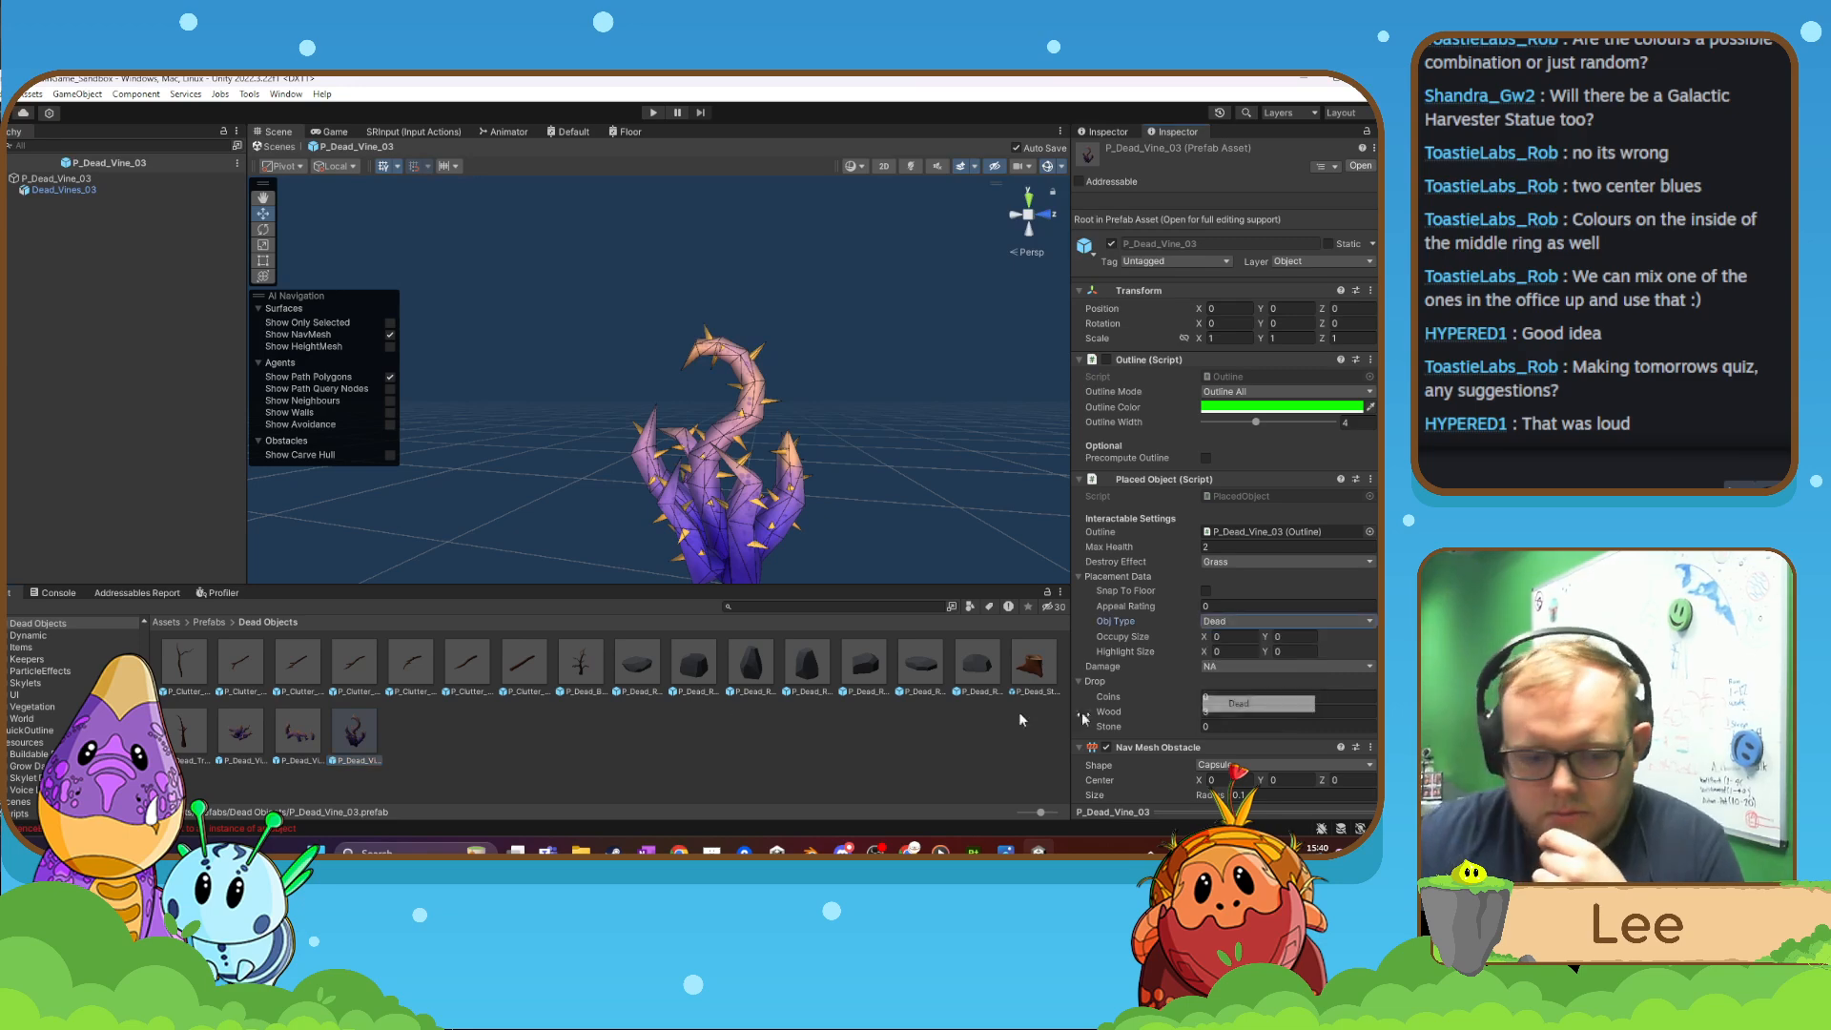
- Set the Obj Type of both P_Dead_Vine_02 and P_Dead_Vine_01 to Dead
left_click(289, 741)
left_click(1226, 621)
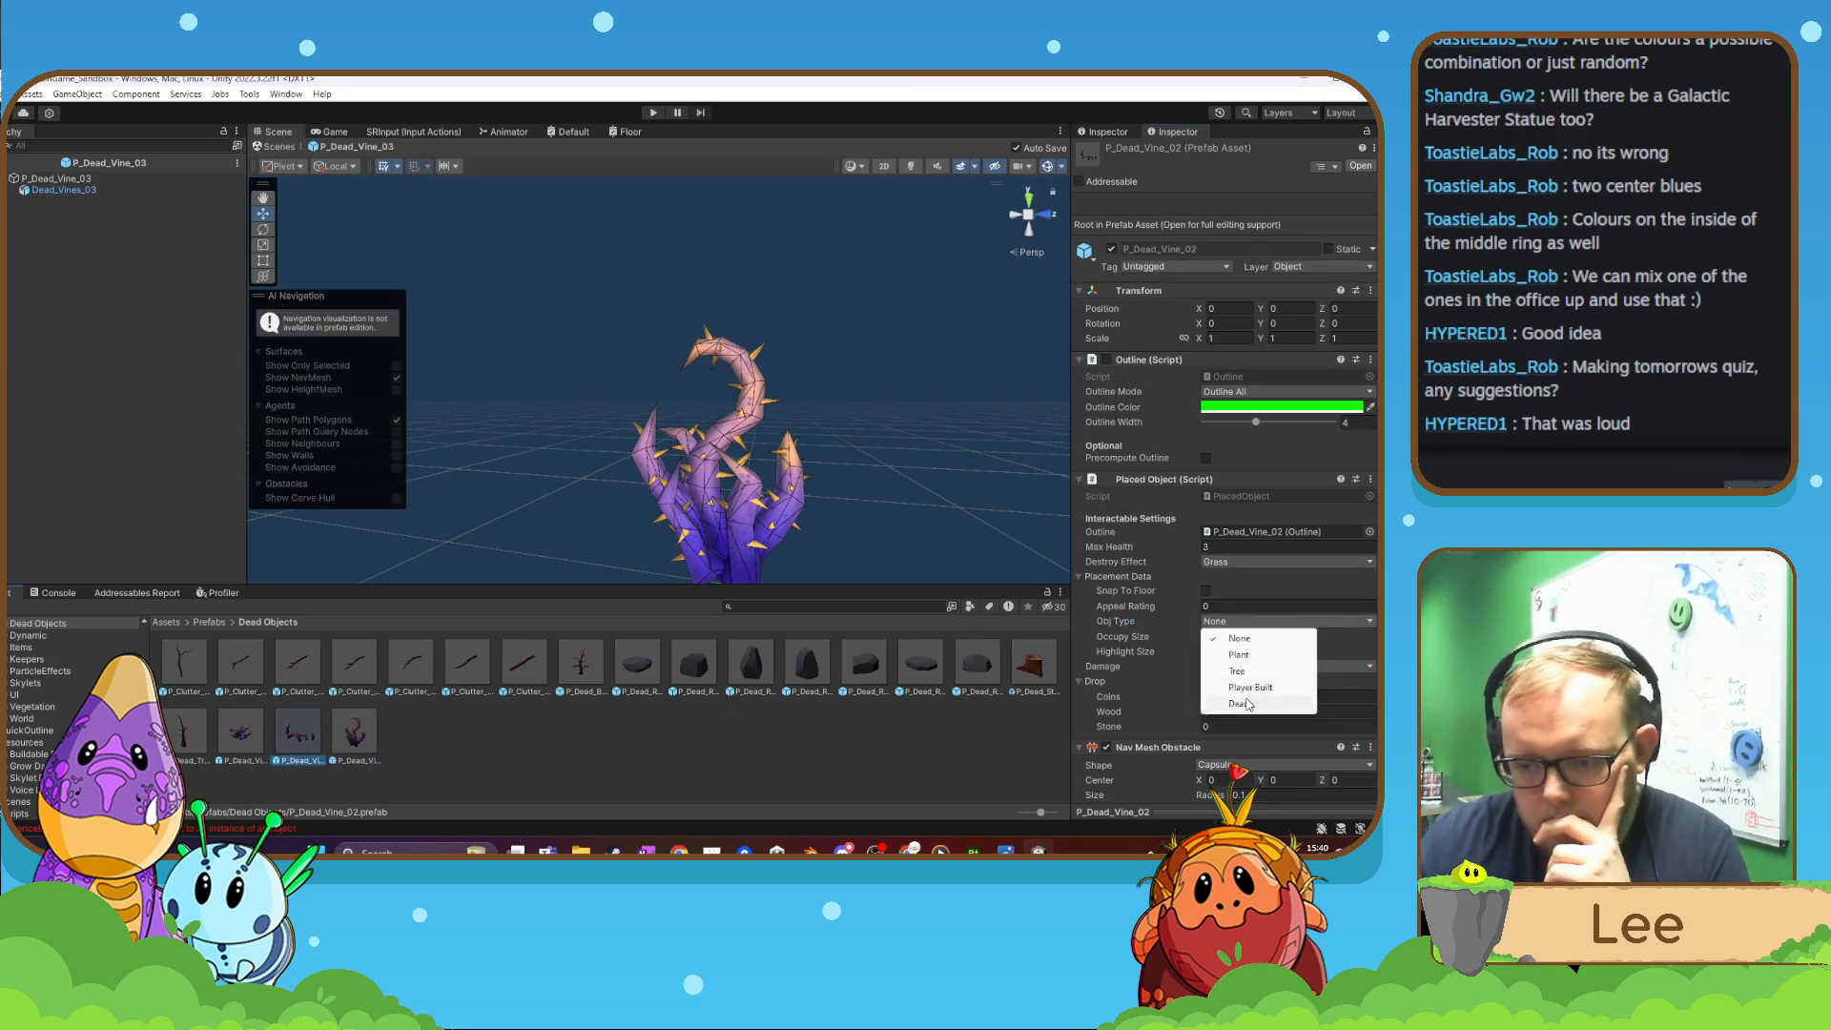
left_click(1245, 706)
left_click(260, 740)
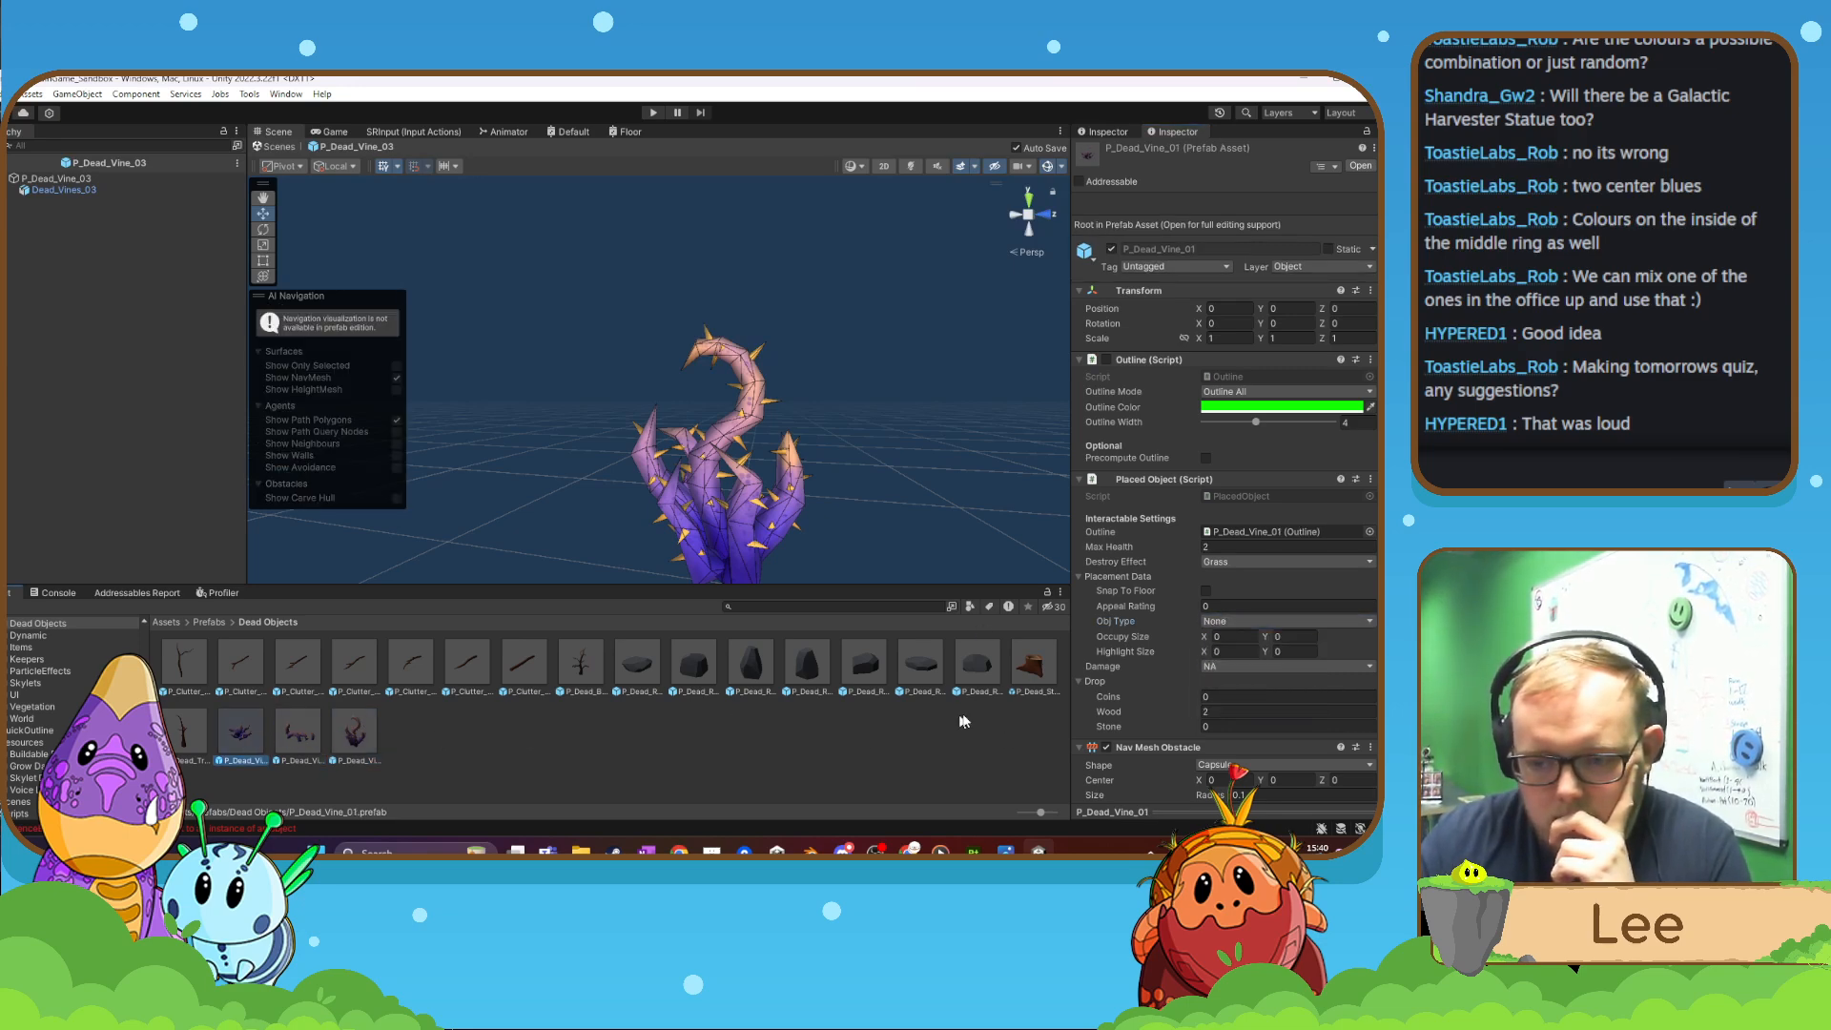
left_click(1231, 621)
left_click(1242, 703)
left_click(734, 524)
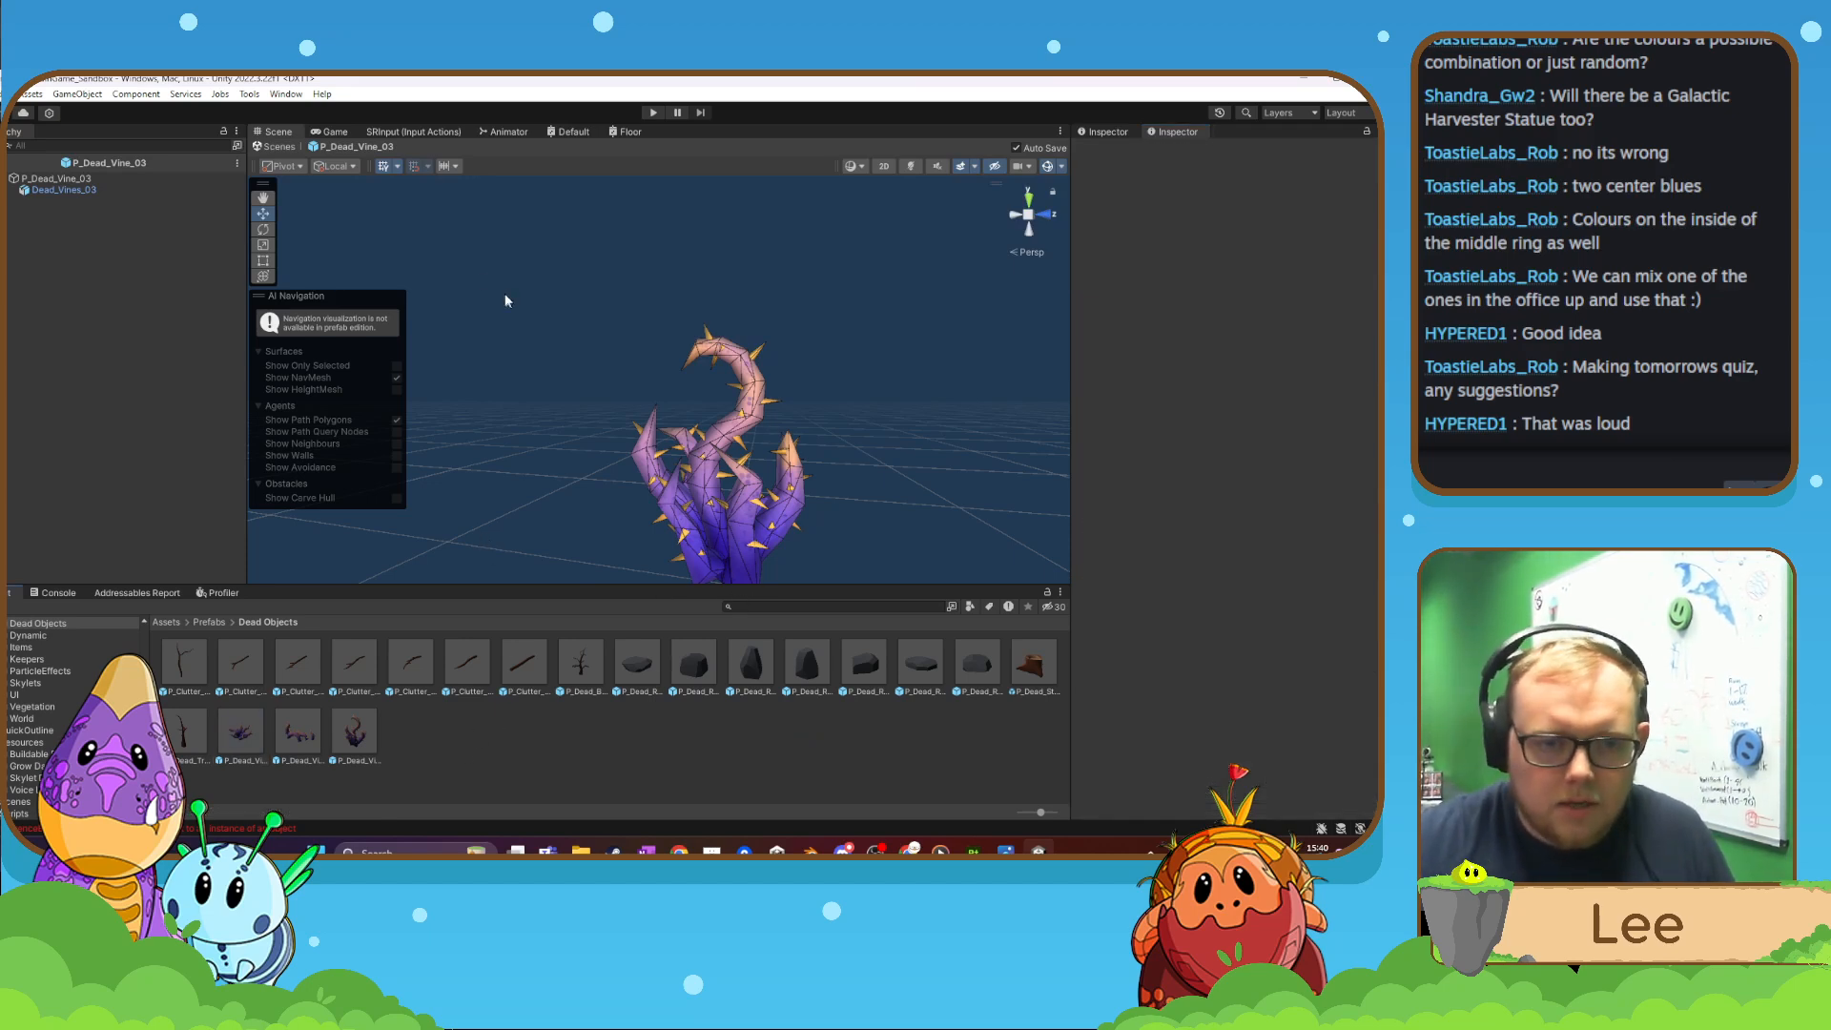
- Leave the vine prefab, search the project for sc_maingame and open the SC_MainGame scene
left_click(283, 147)
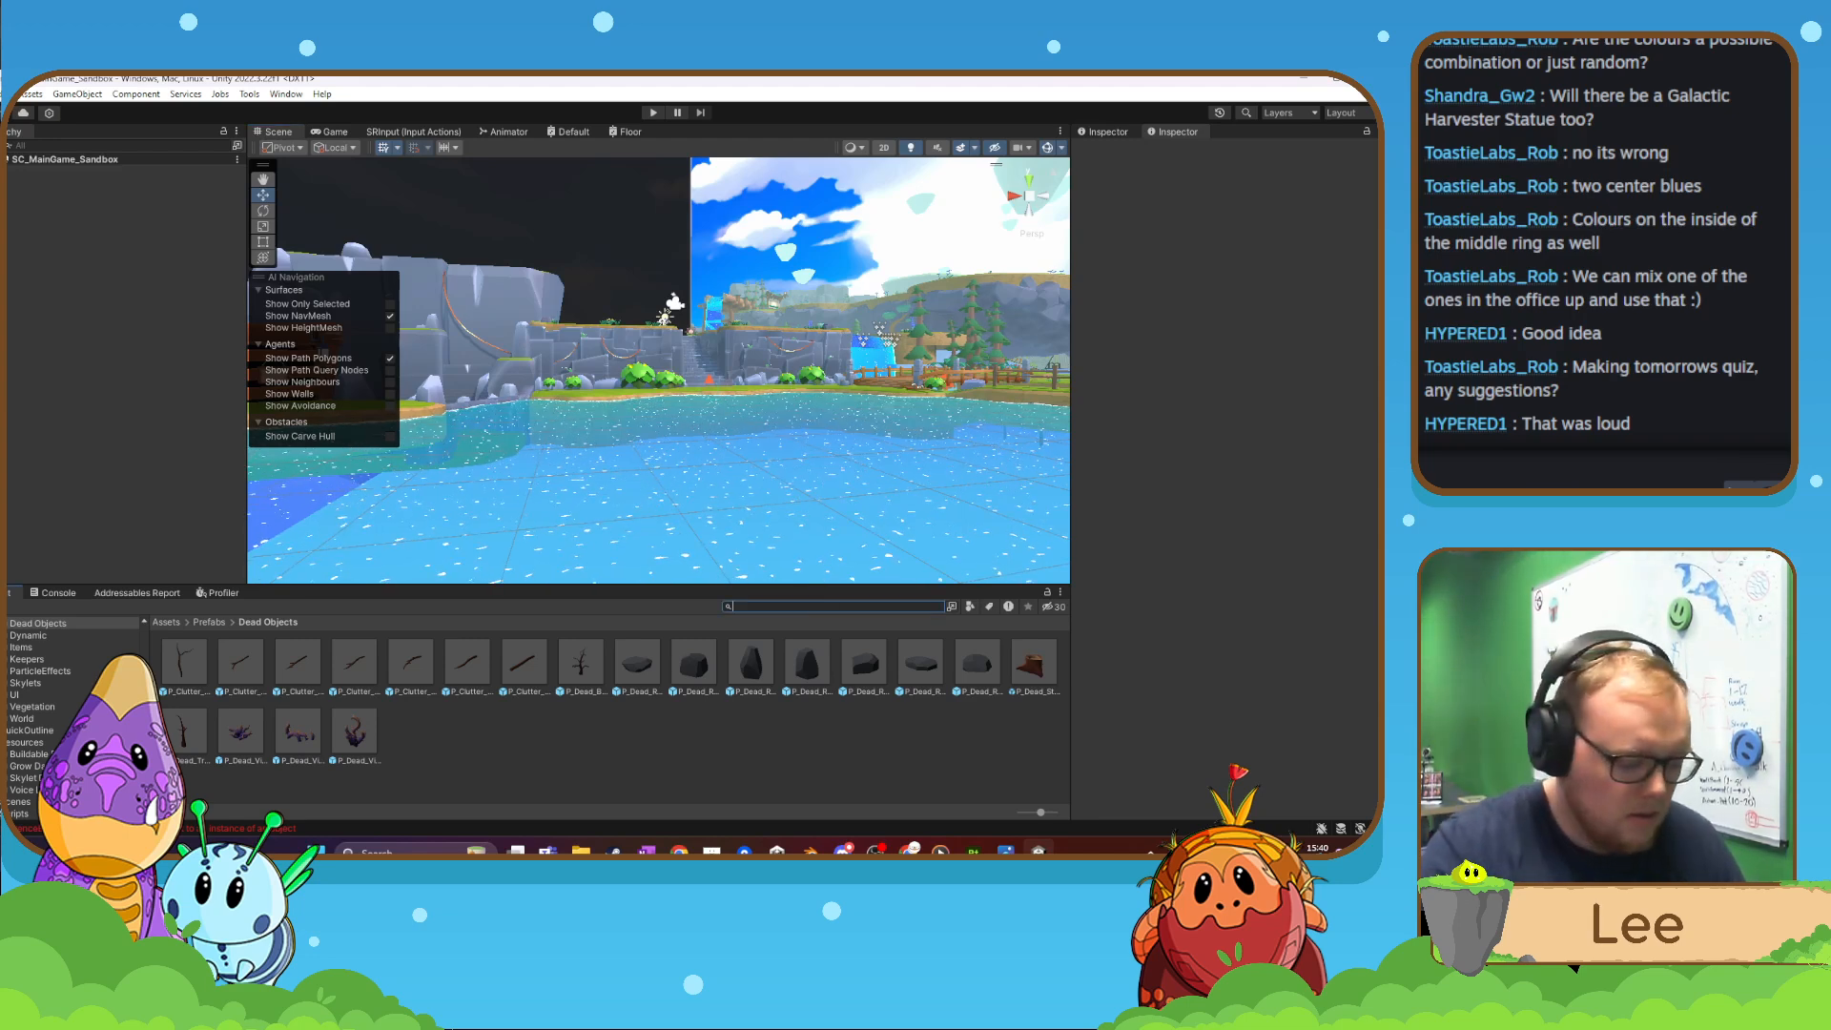
type("mc")
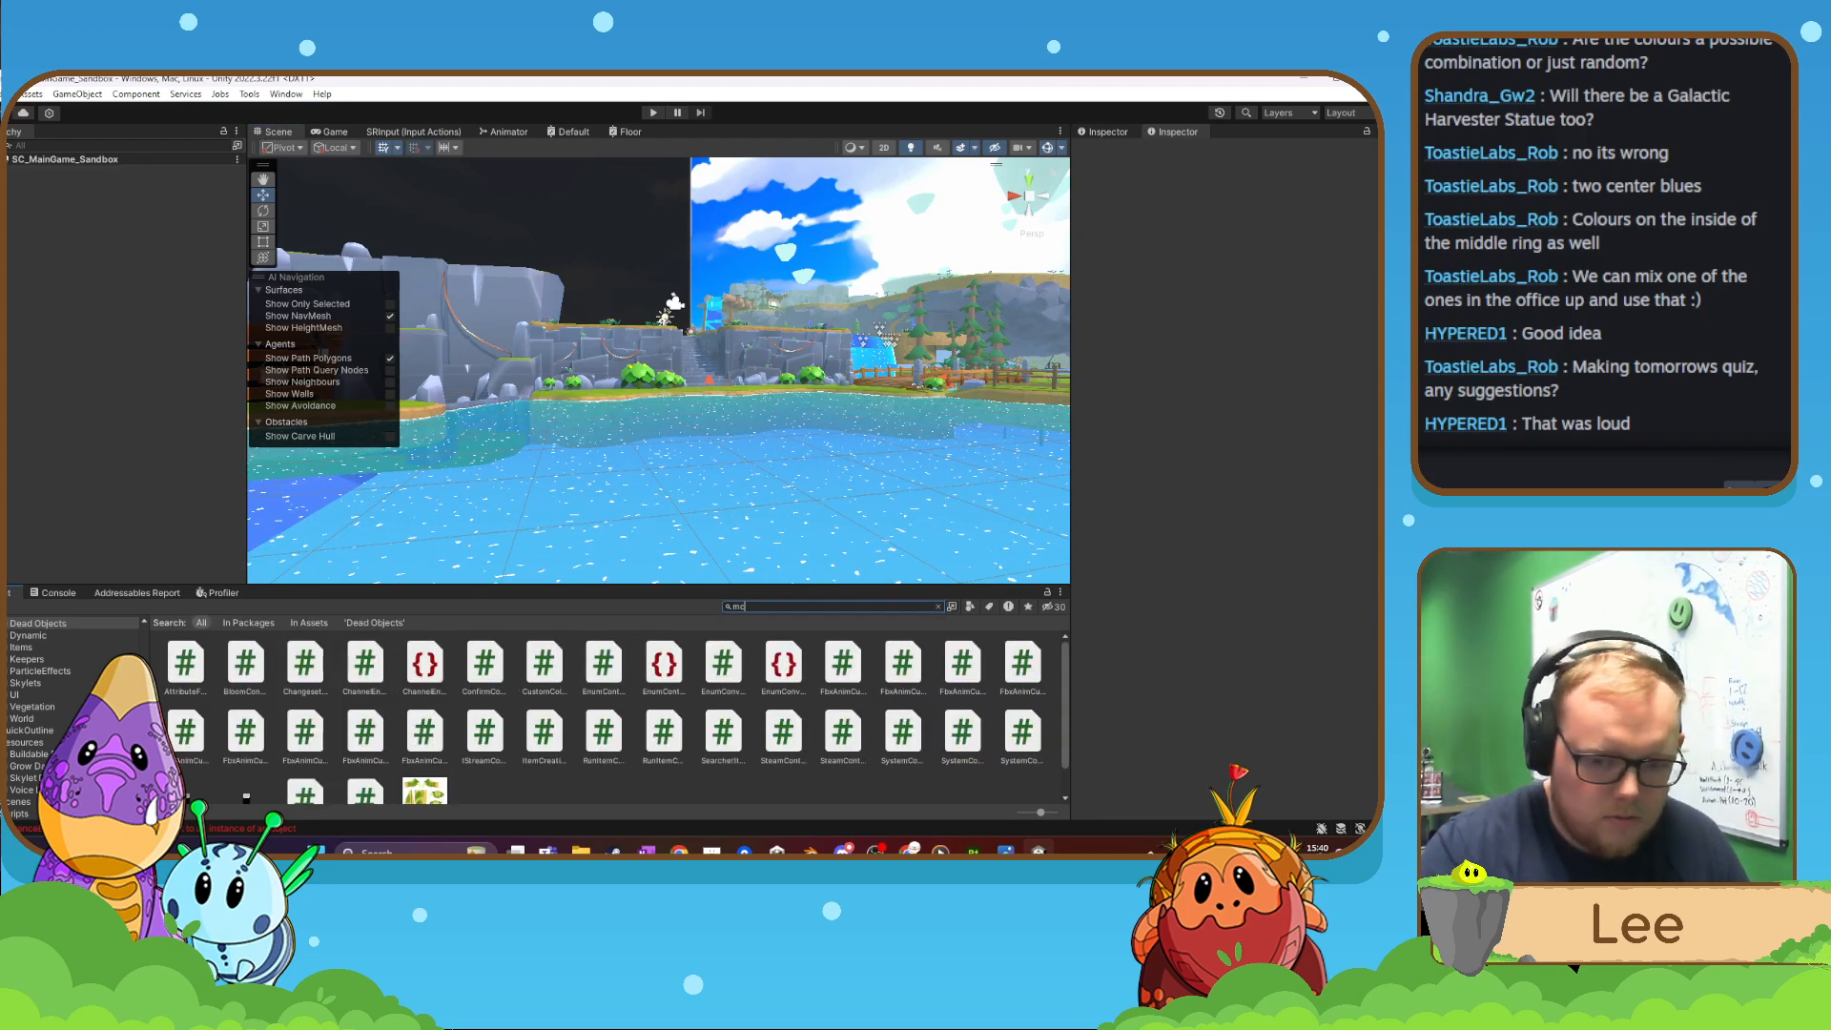
key("BackSpace")
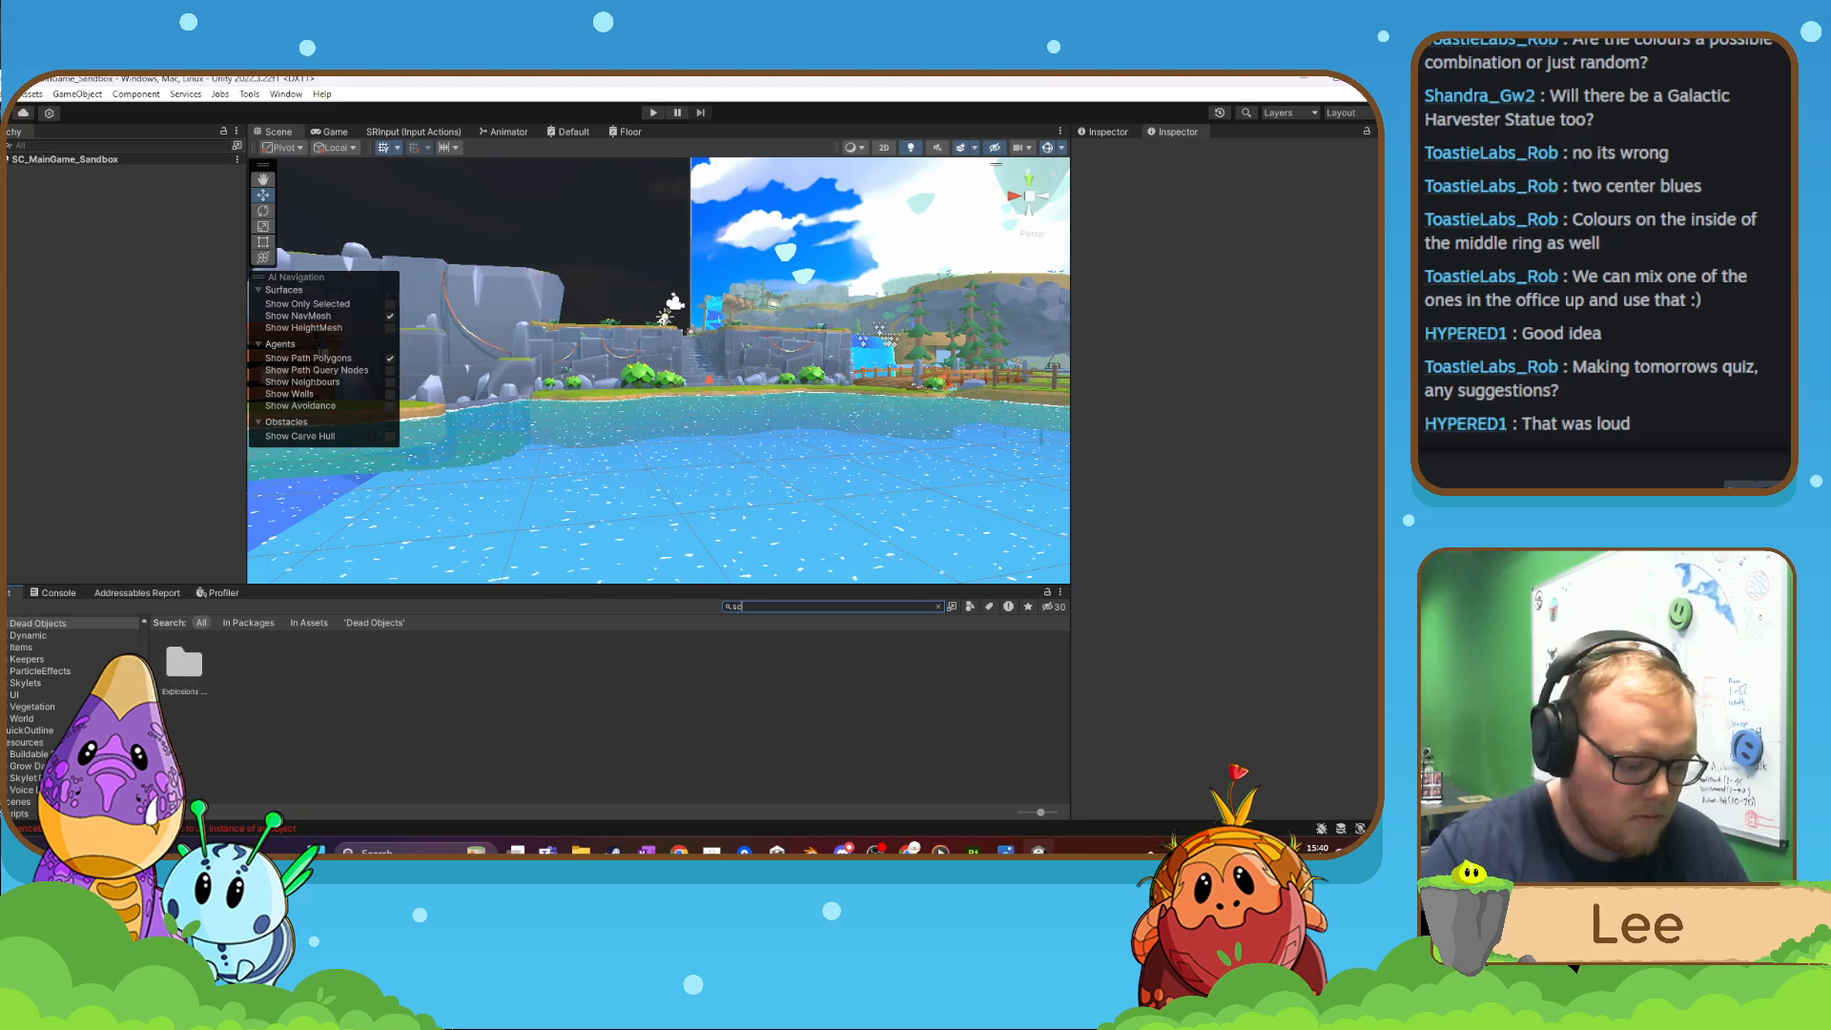
type("_maingam")
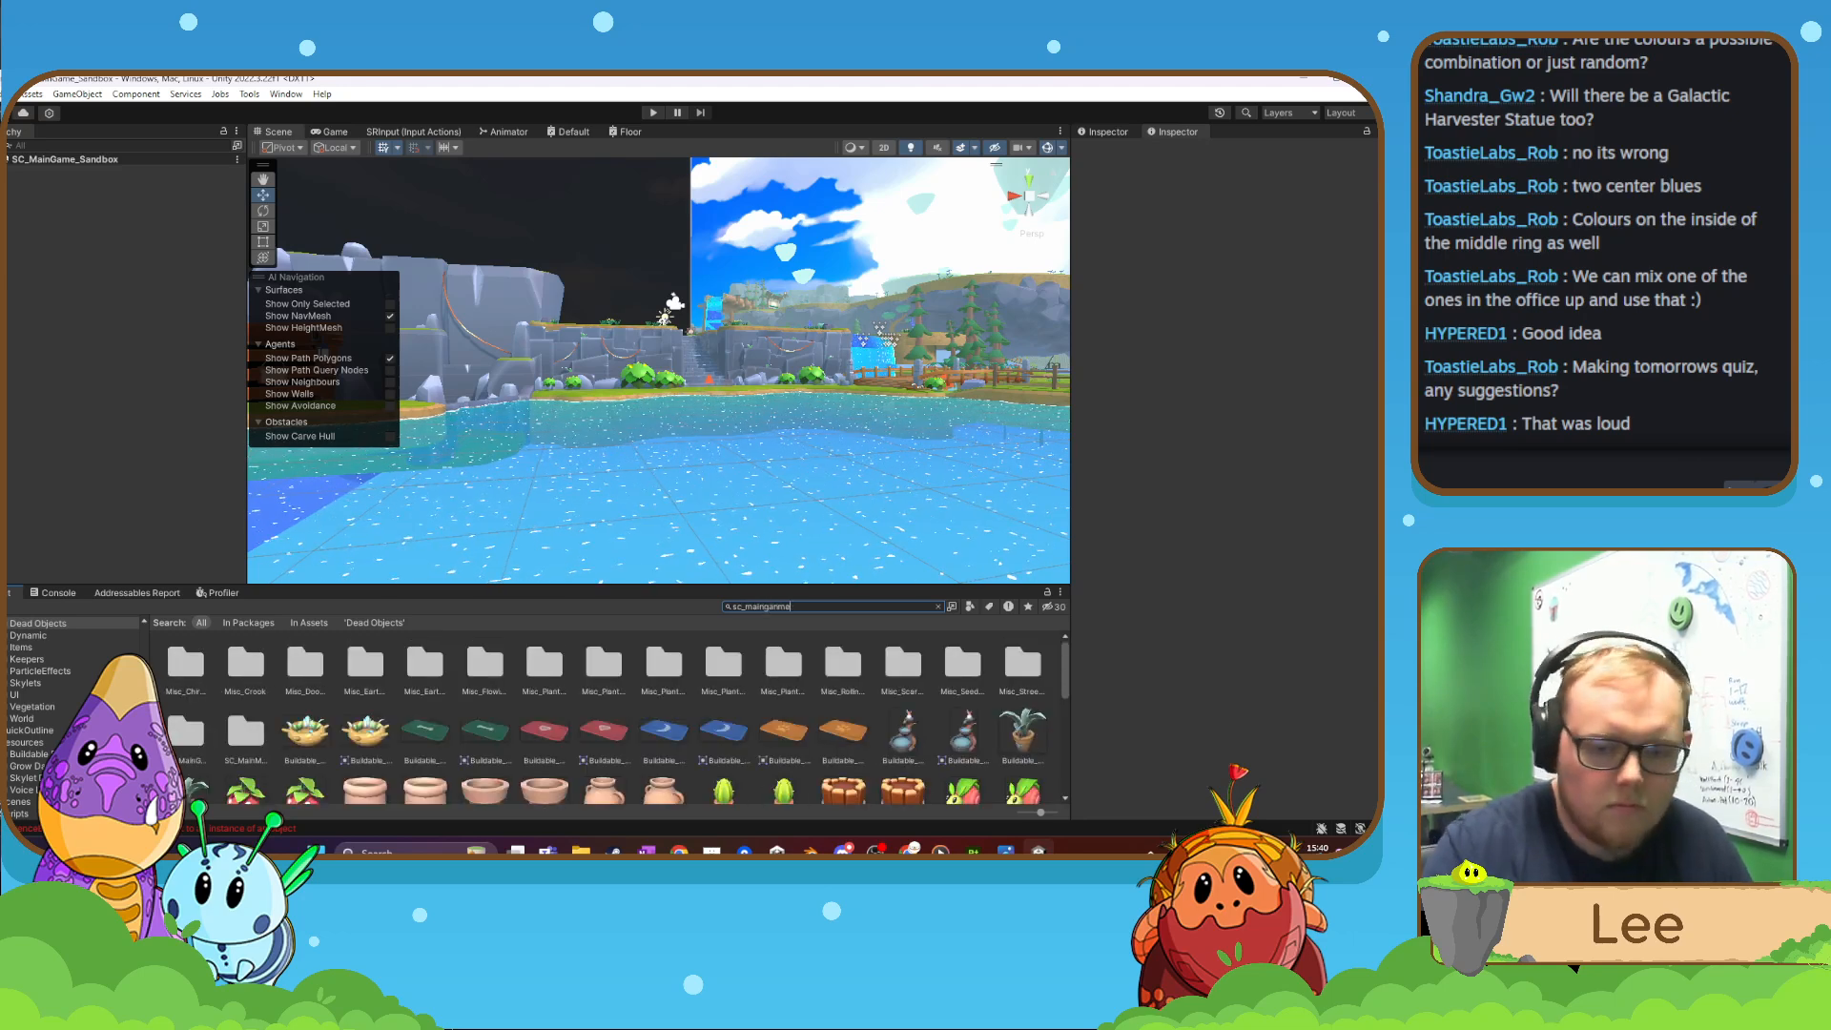
type("a")
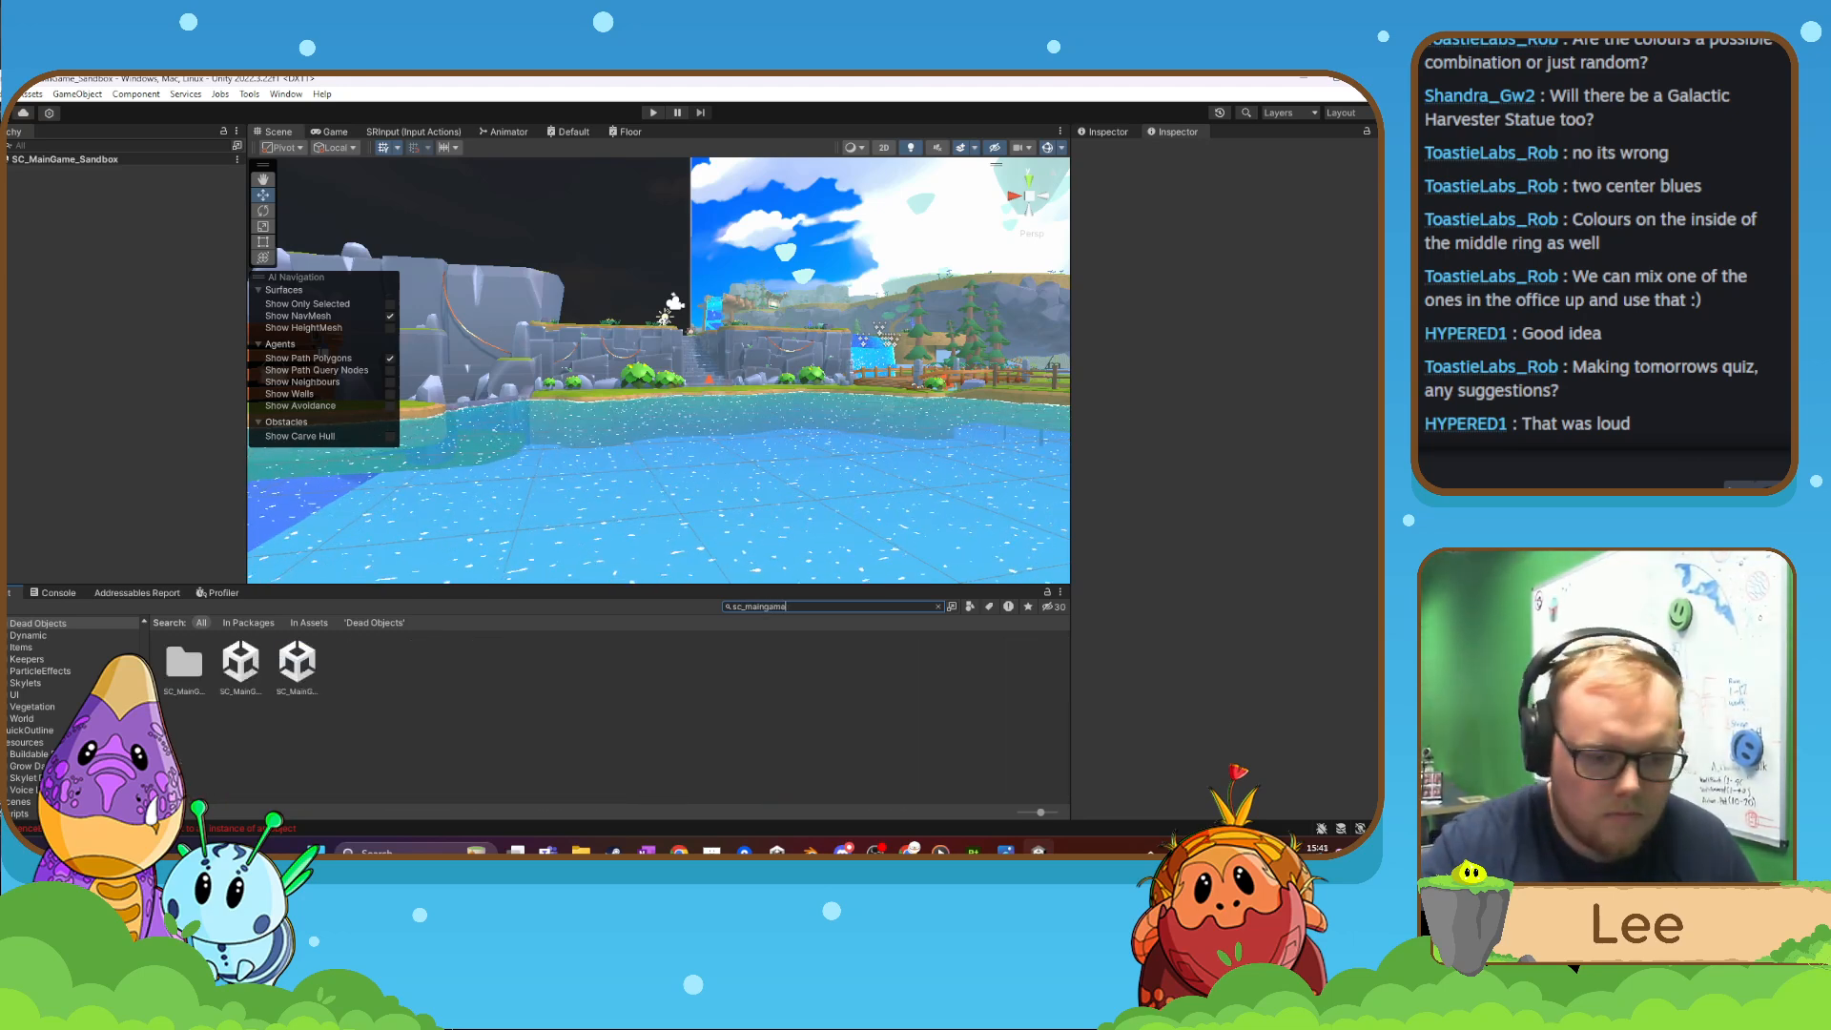
double_click(231, 660)
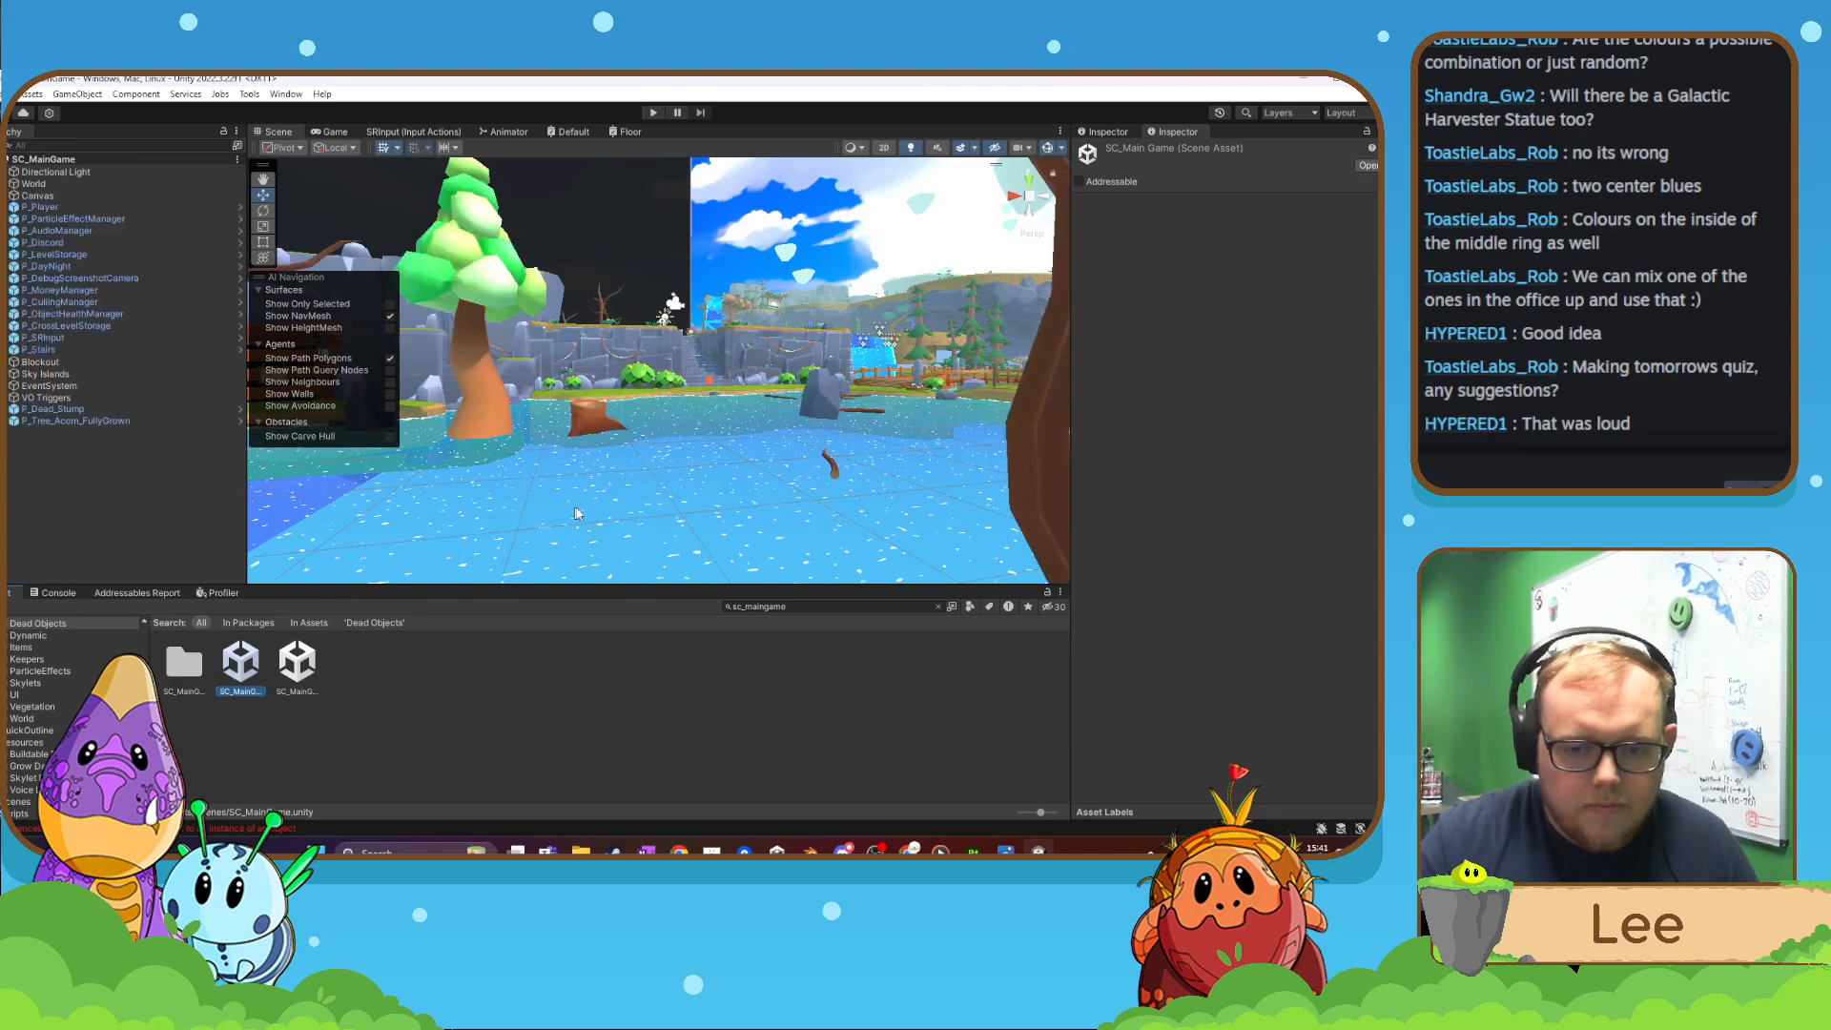
- Delete the P_Tree_Acorn_FullyGrown tree from the SC_MainGame scene
key("w")
right_click_drag(574, 508, 909, 517)
left_click(642, 458)
key("Delete")
left_click(808, 608)
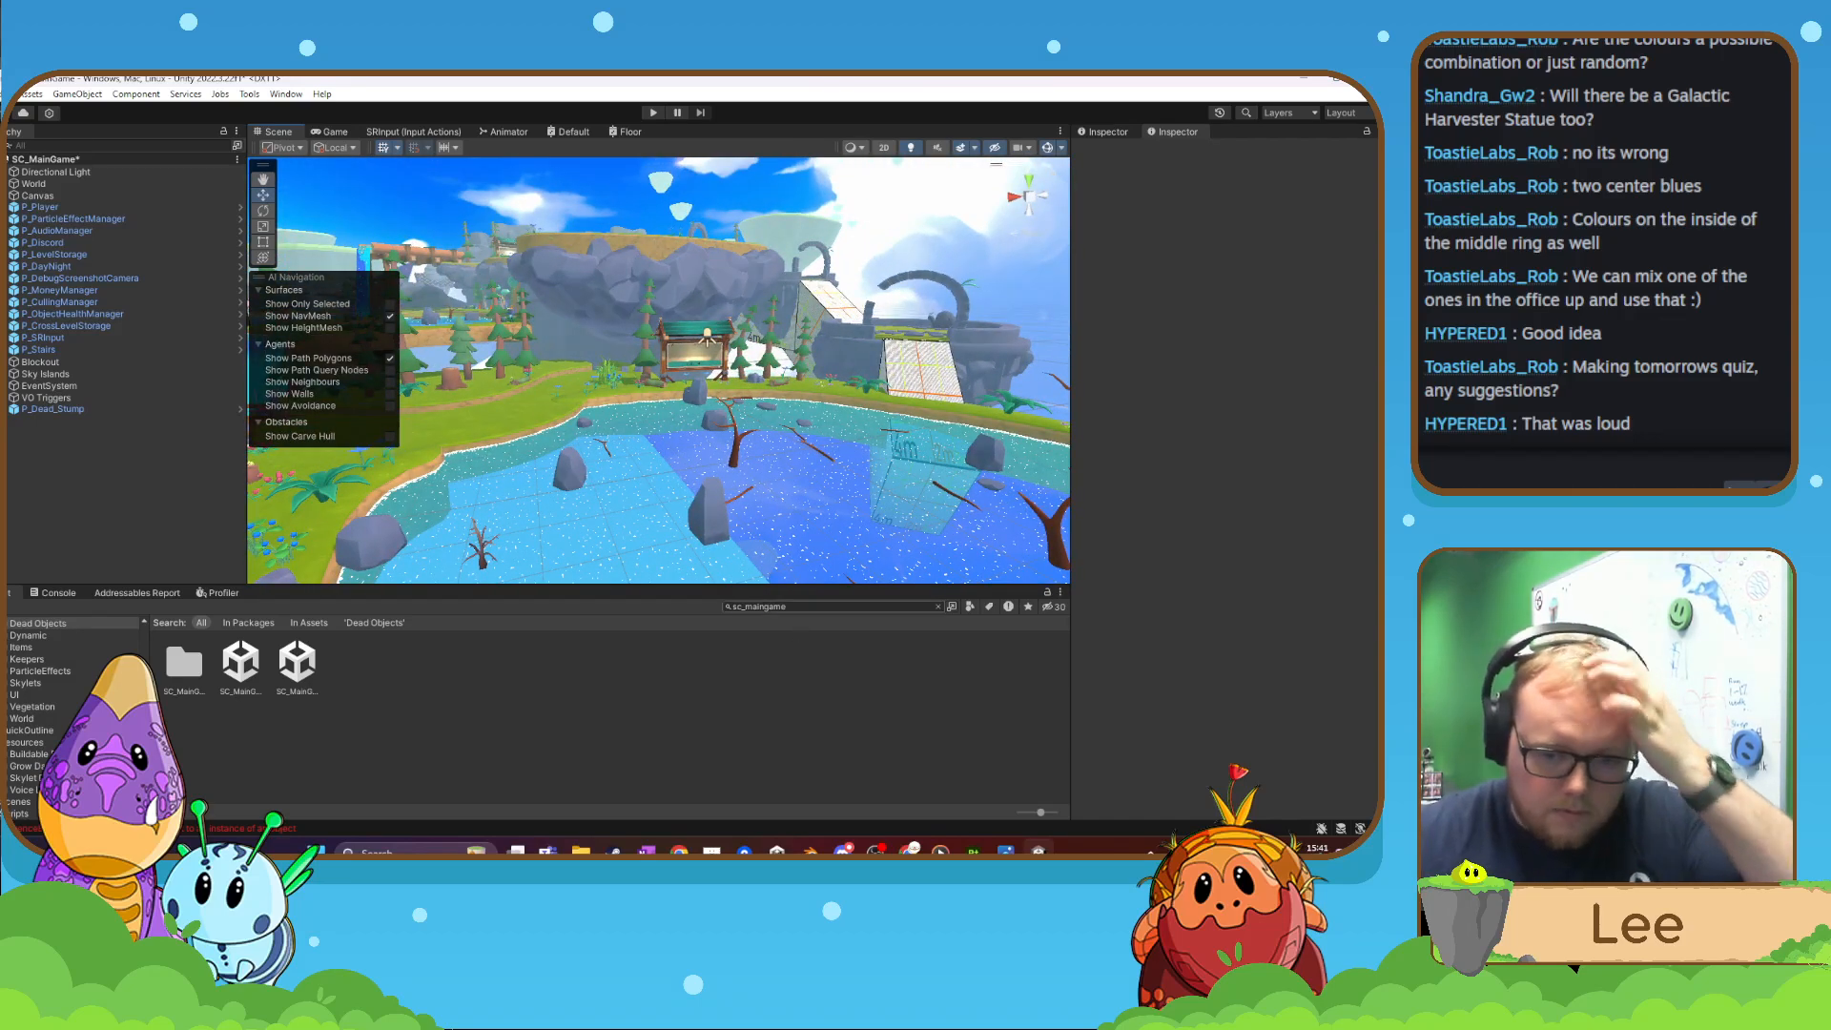
- Find the dead vine prefabs in the project's Dead Objects folder and place P_Dead_Vine_01 in the lake area
type("dead_vines")
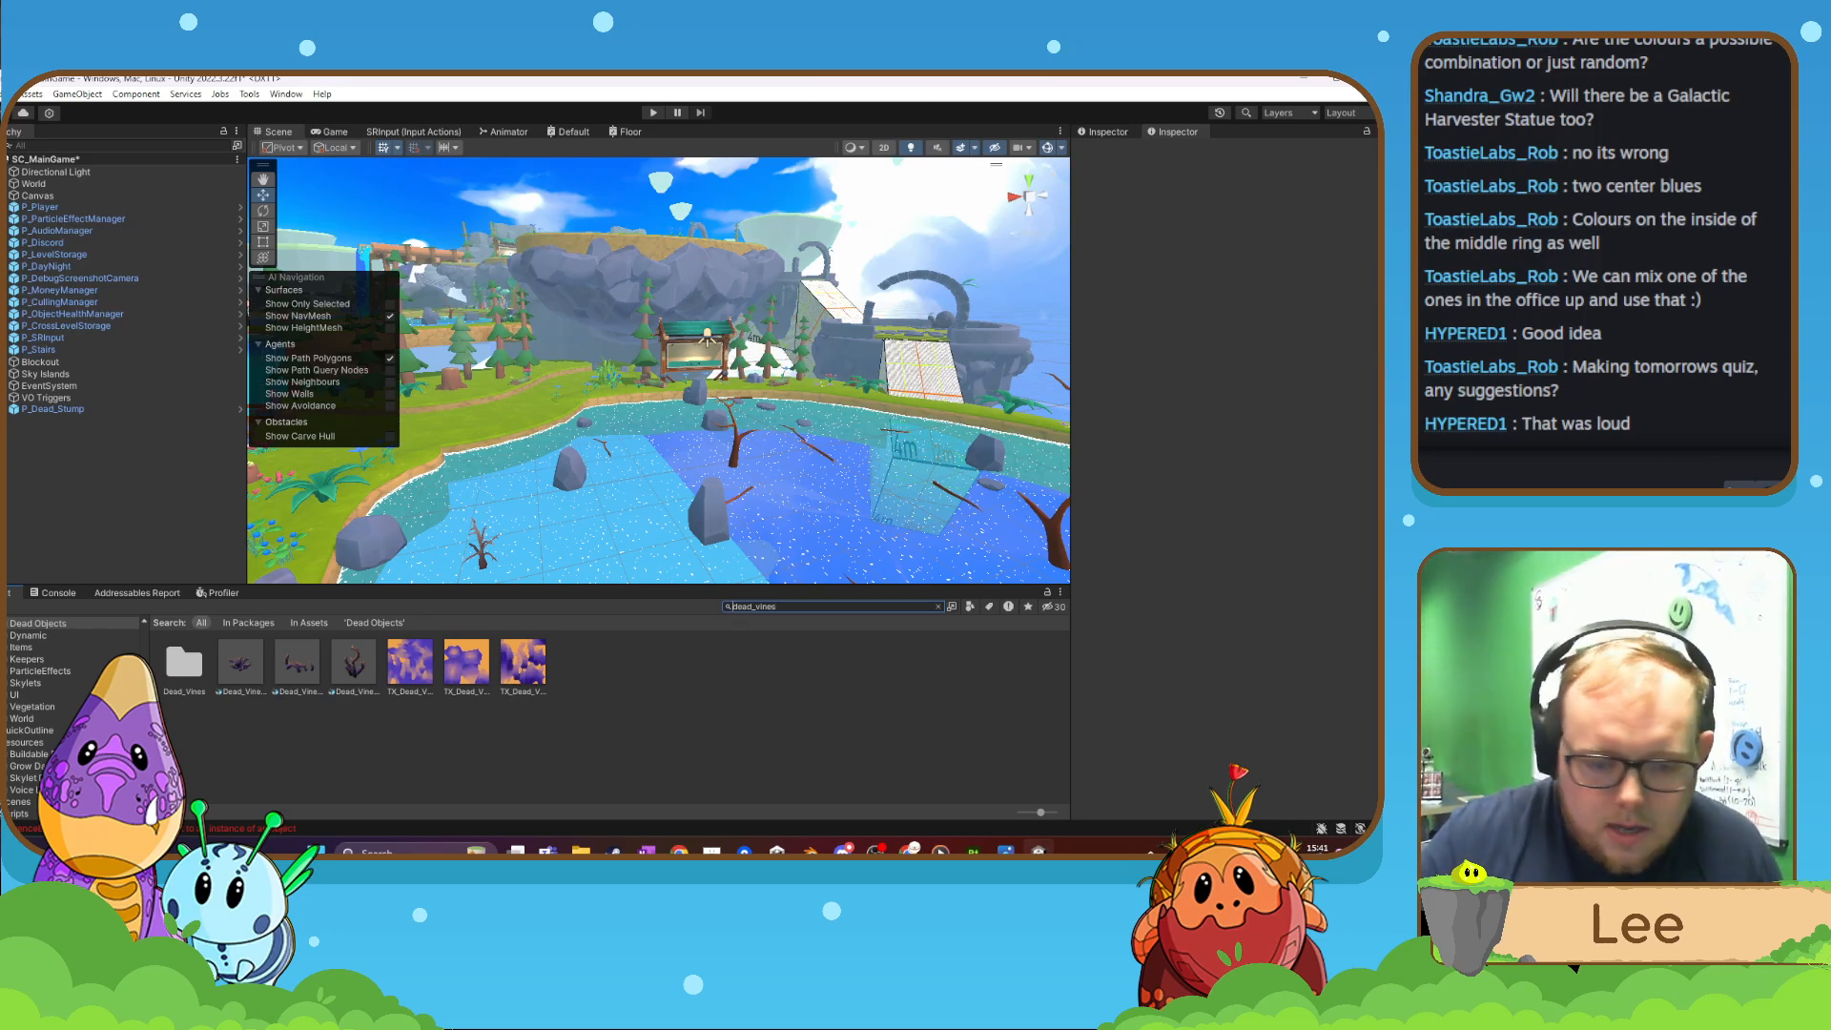
type("P_")
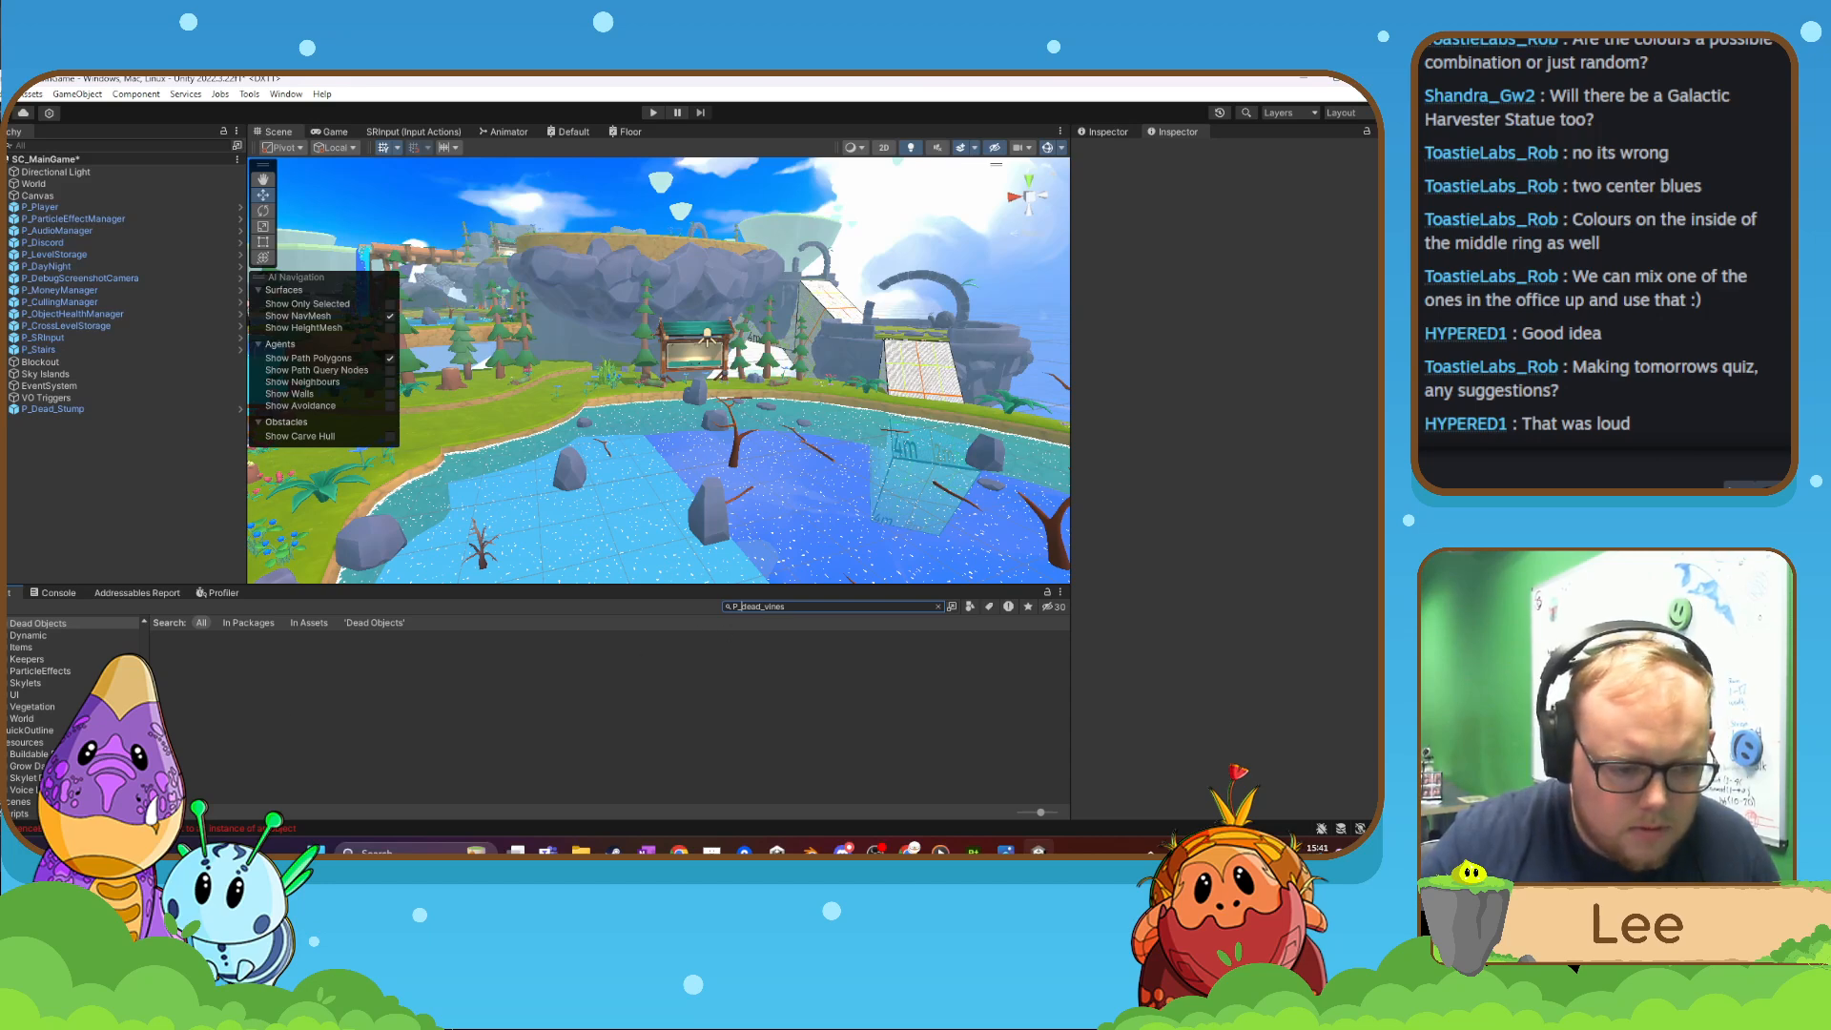
scroll(44, 757, "down", 10)
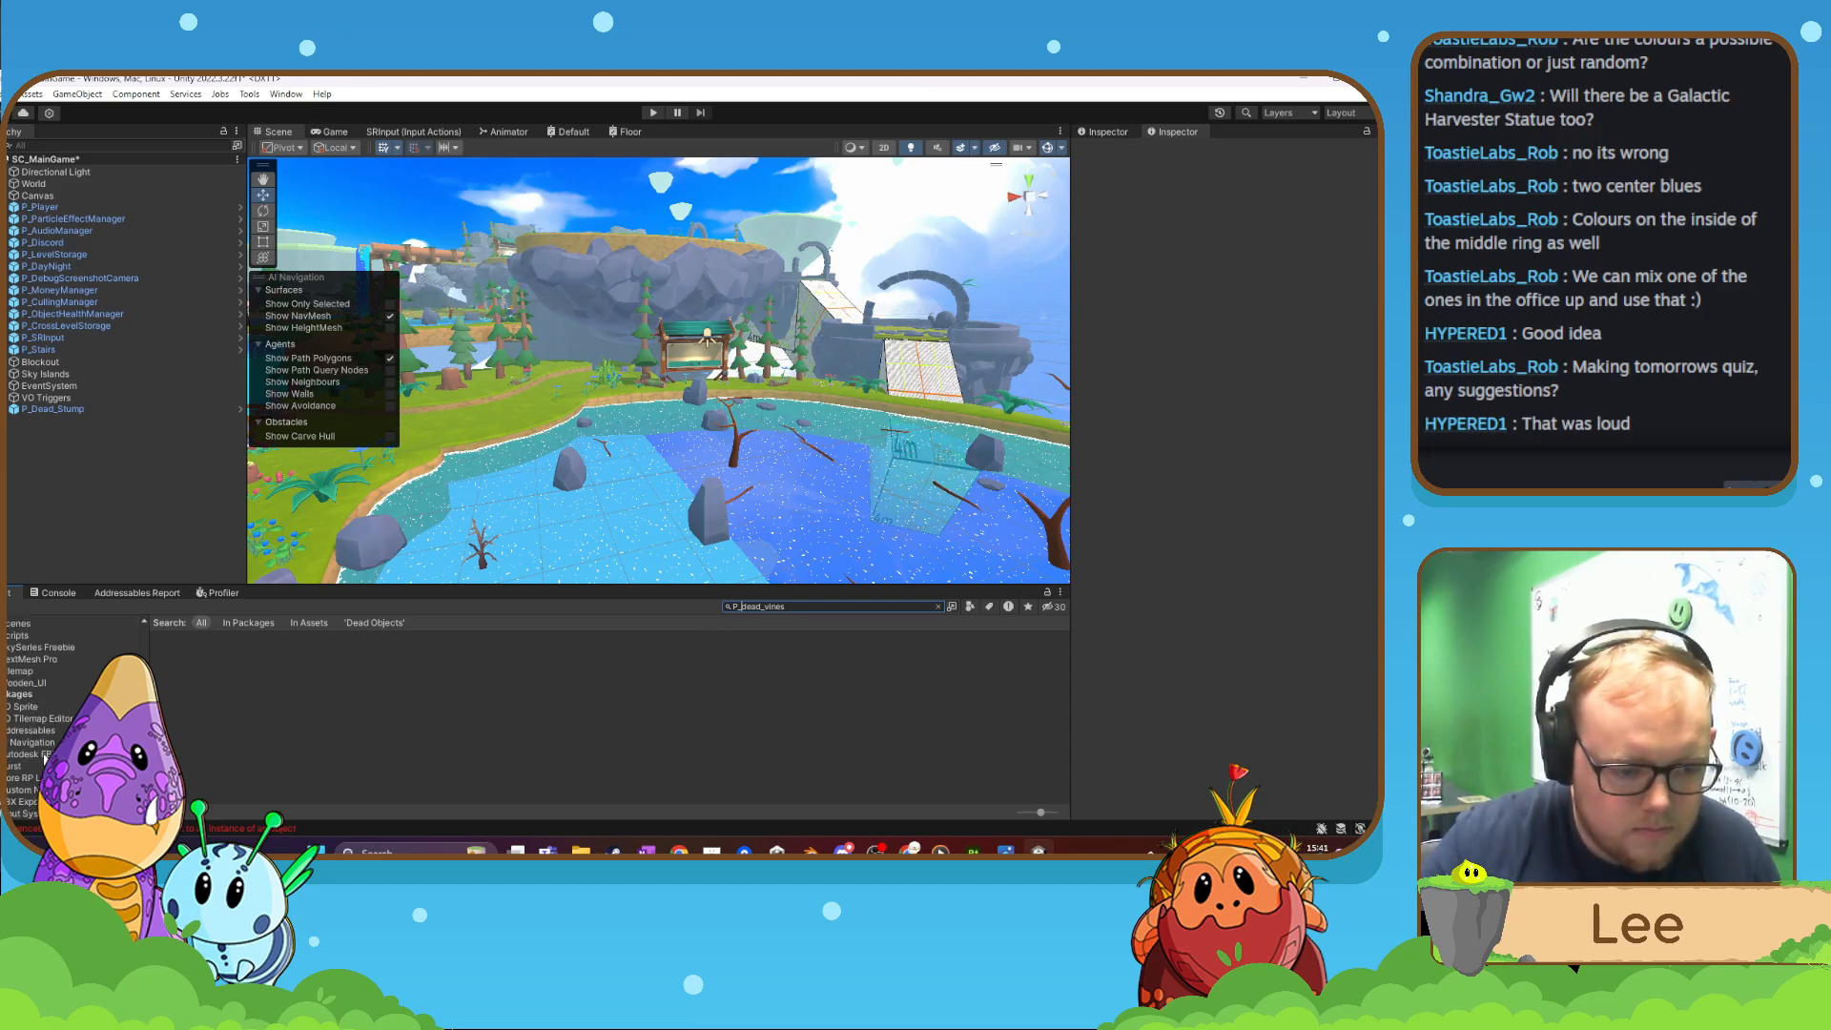
scroll(44, 760, "up", 8)
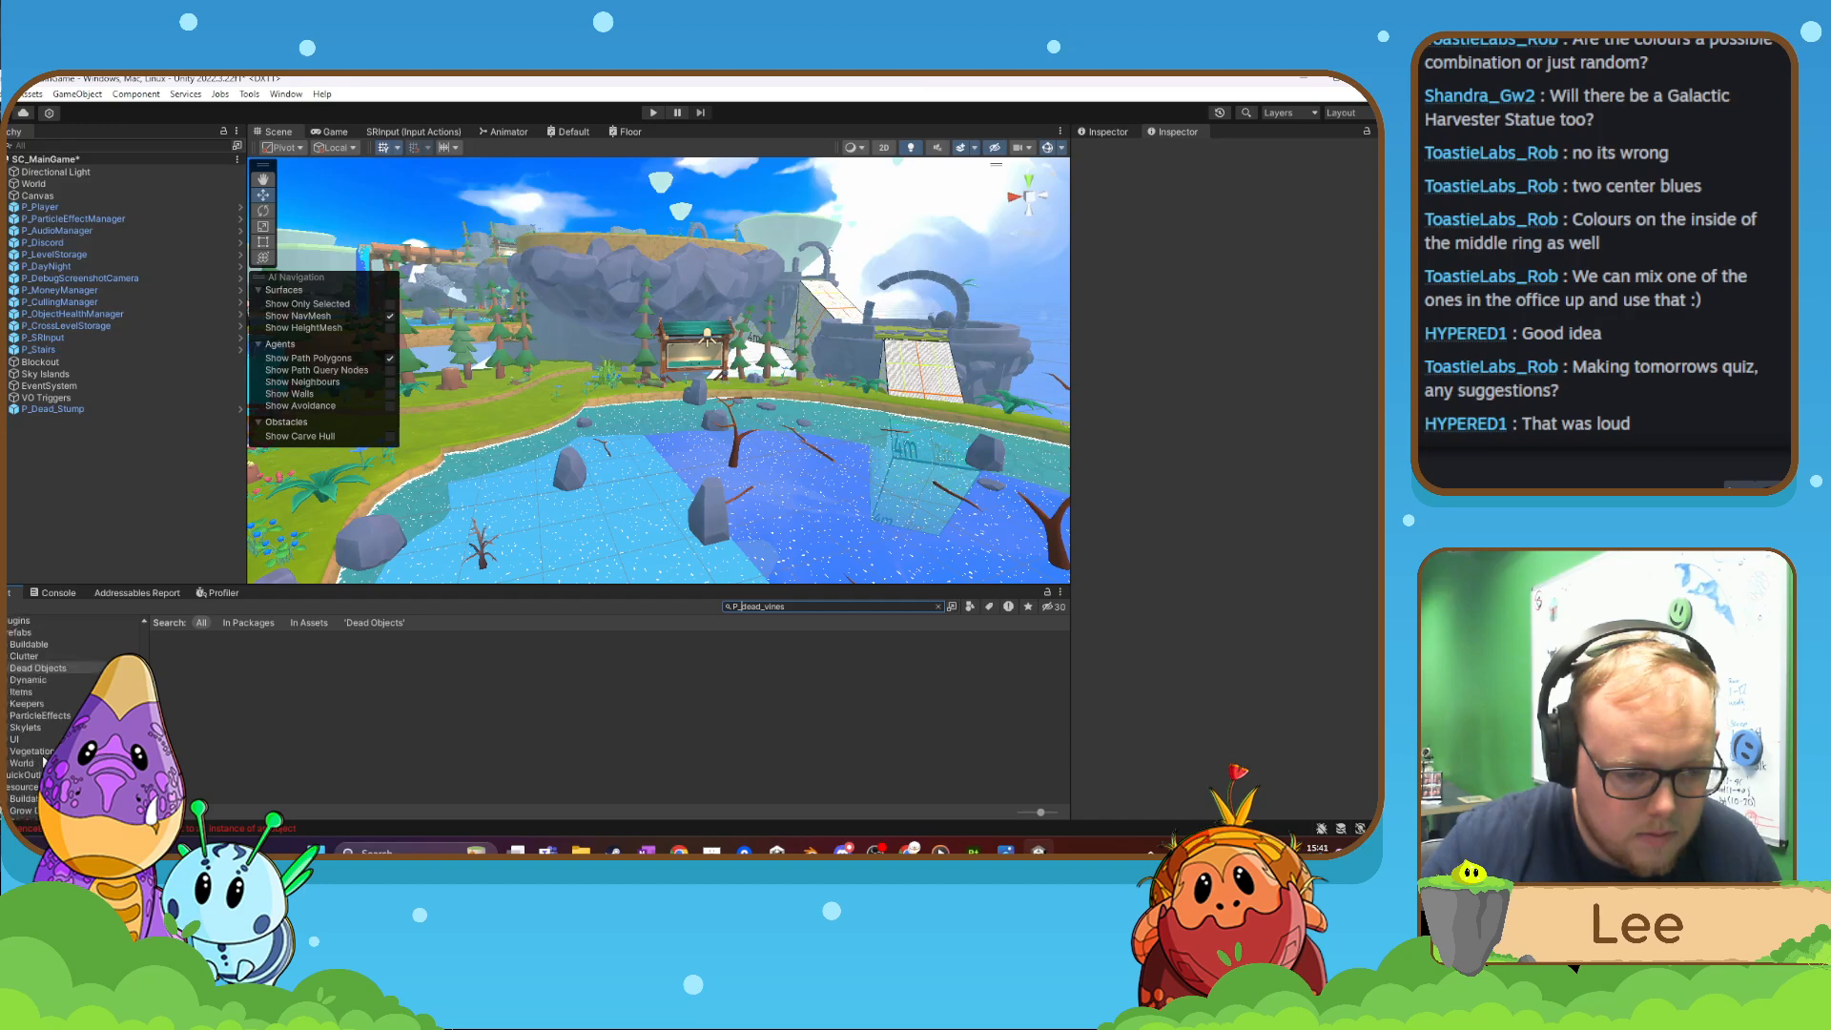
left_click(38, 668)
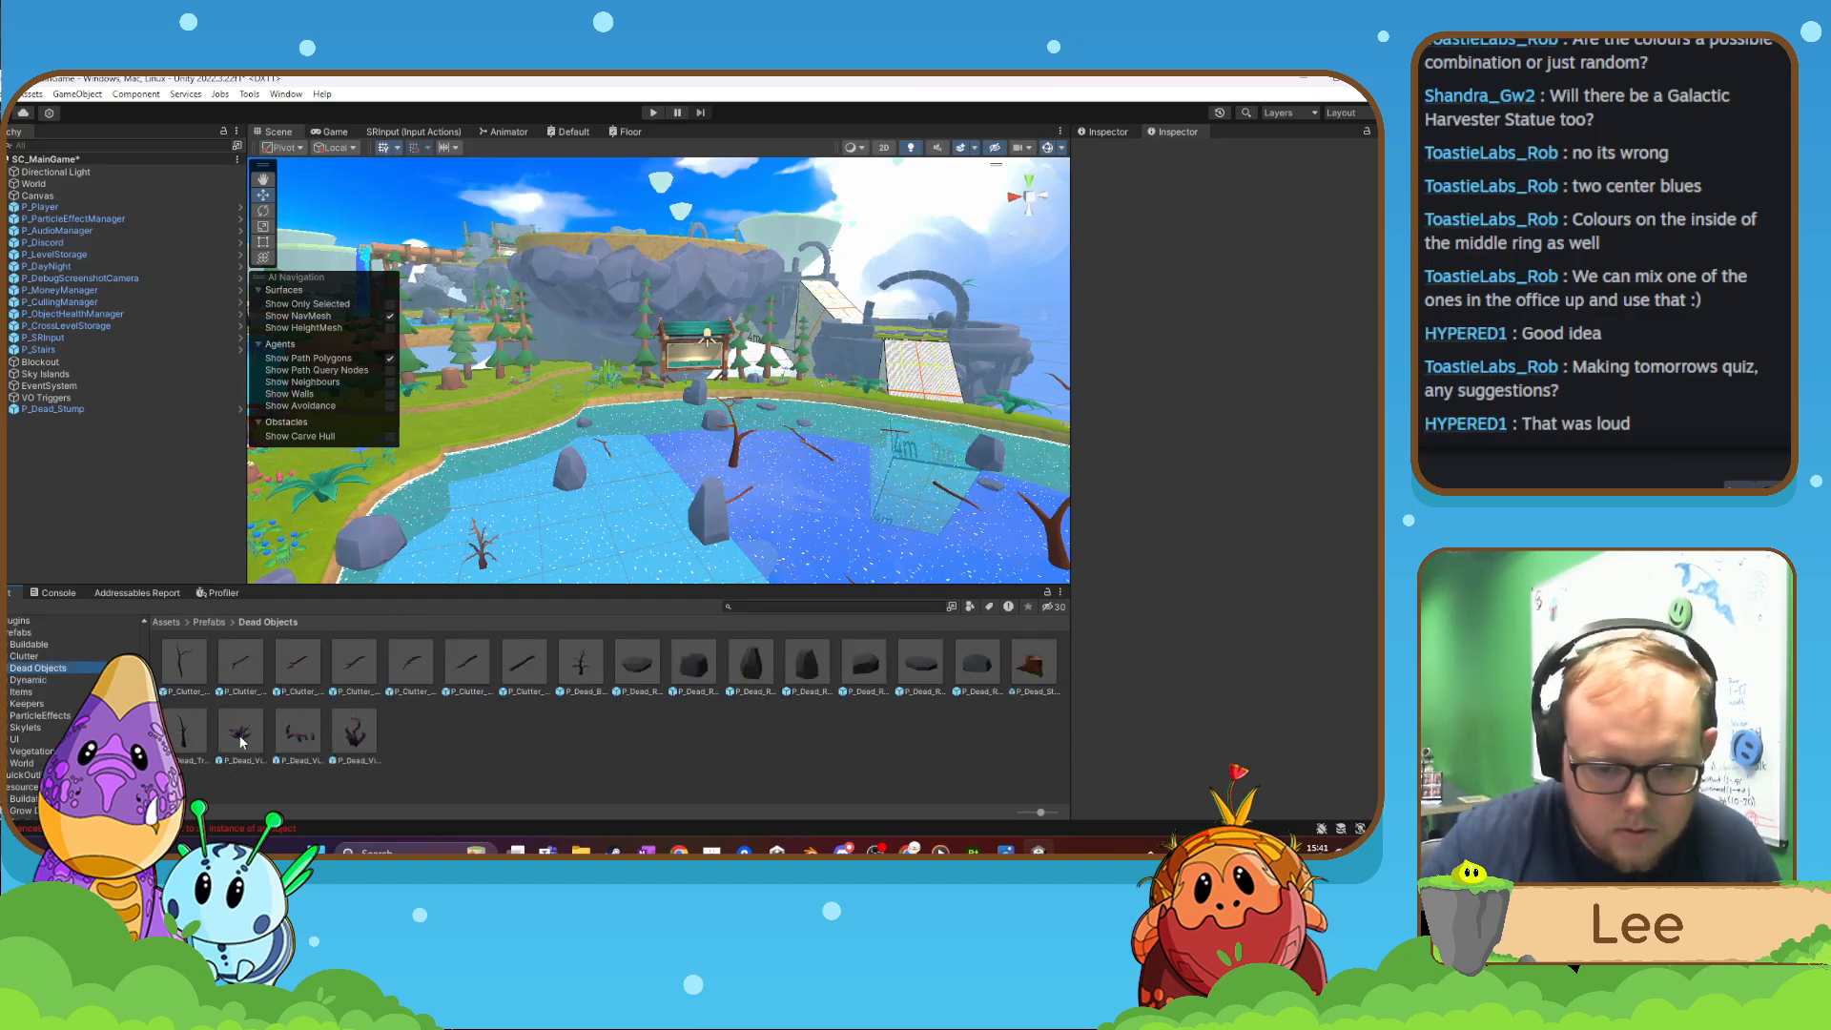
left_click_drag(240, 741, 818, 482)
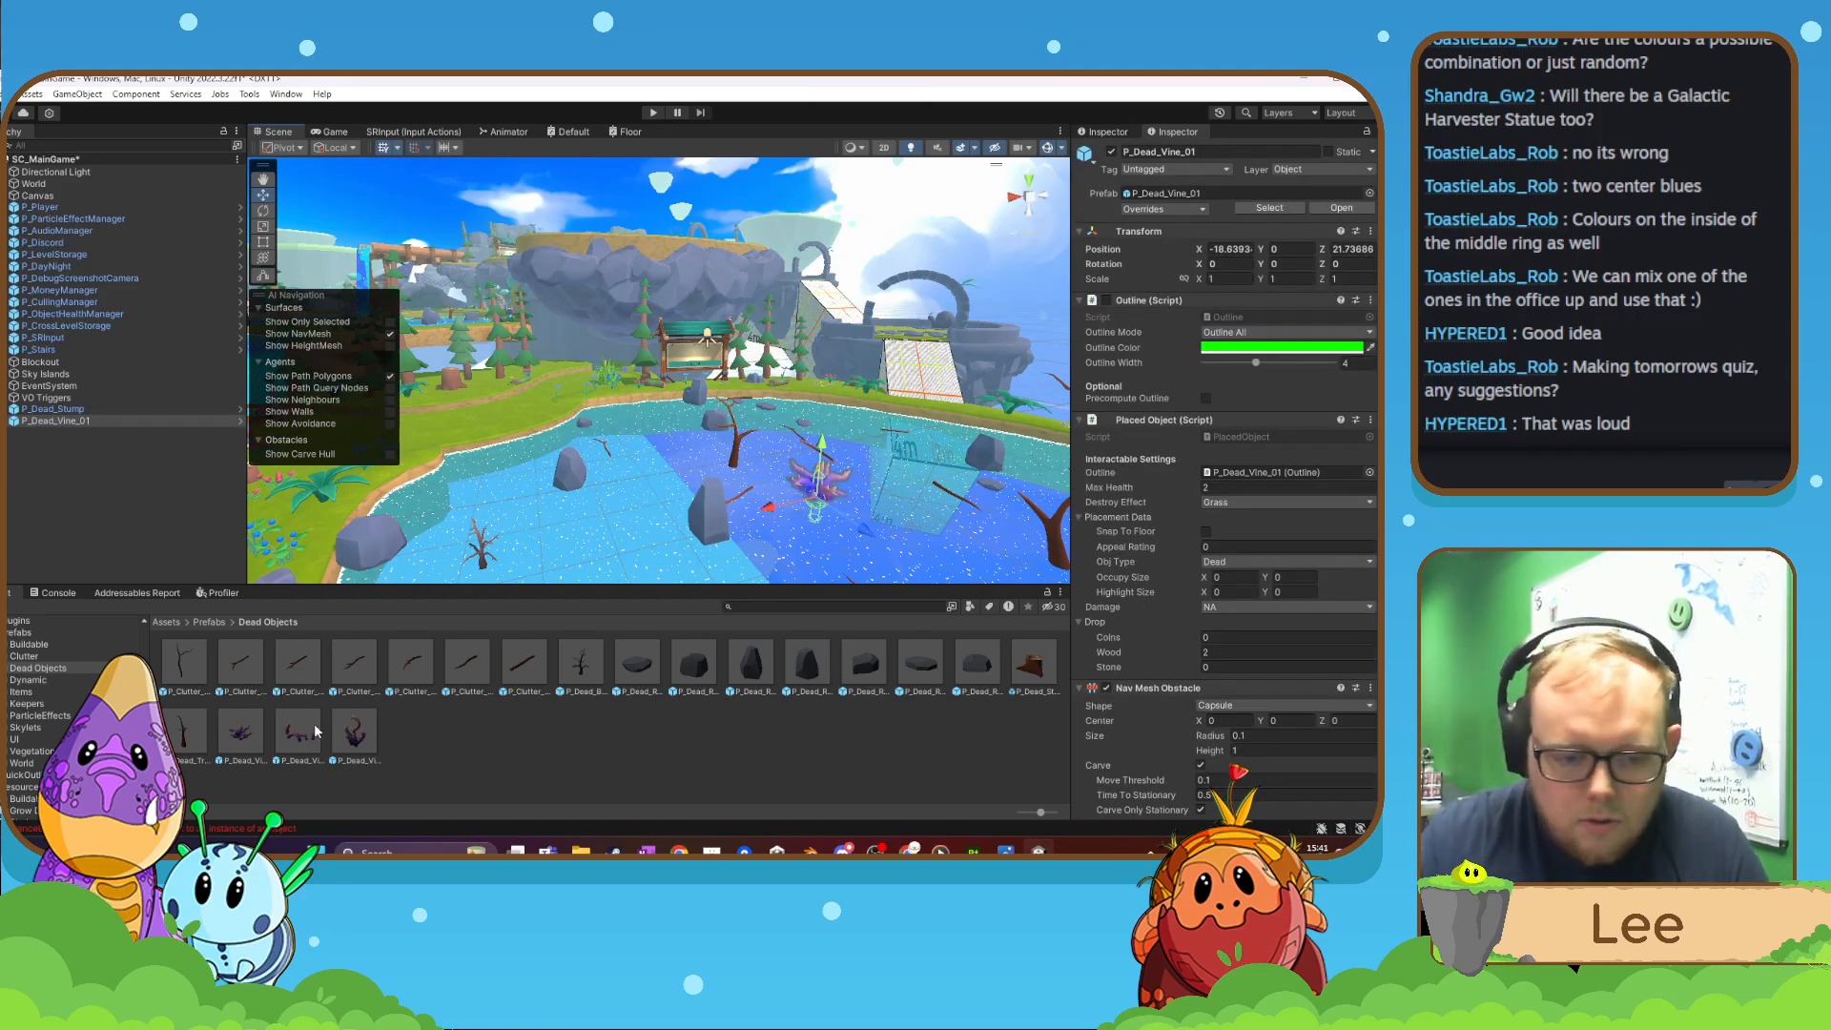
- Place P_Dead_Vine_02 in the lake area near the notice board and set its Y position to 0
left_click_drag(303, 733, 649, 479)
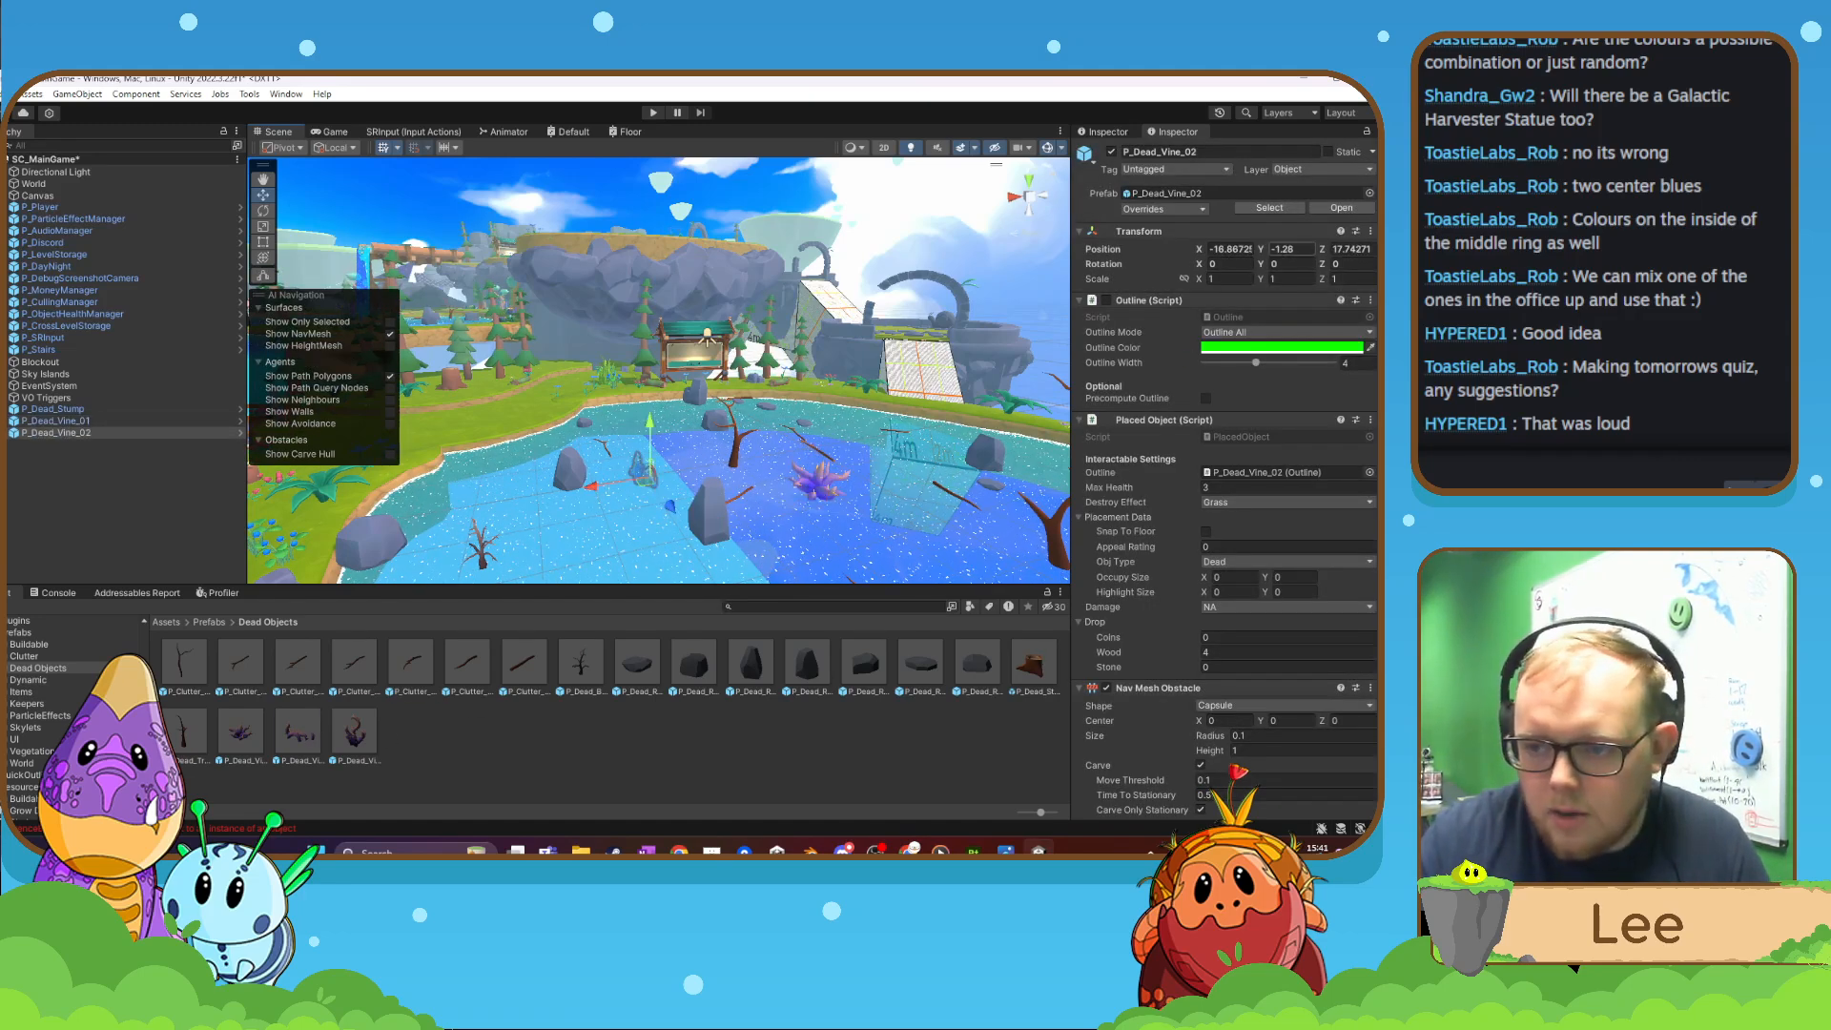
left_click(1289, 249)
type("0")
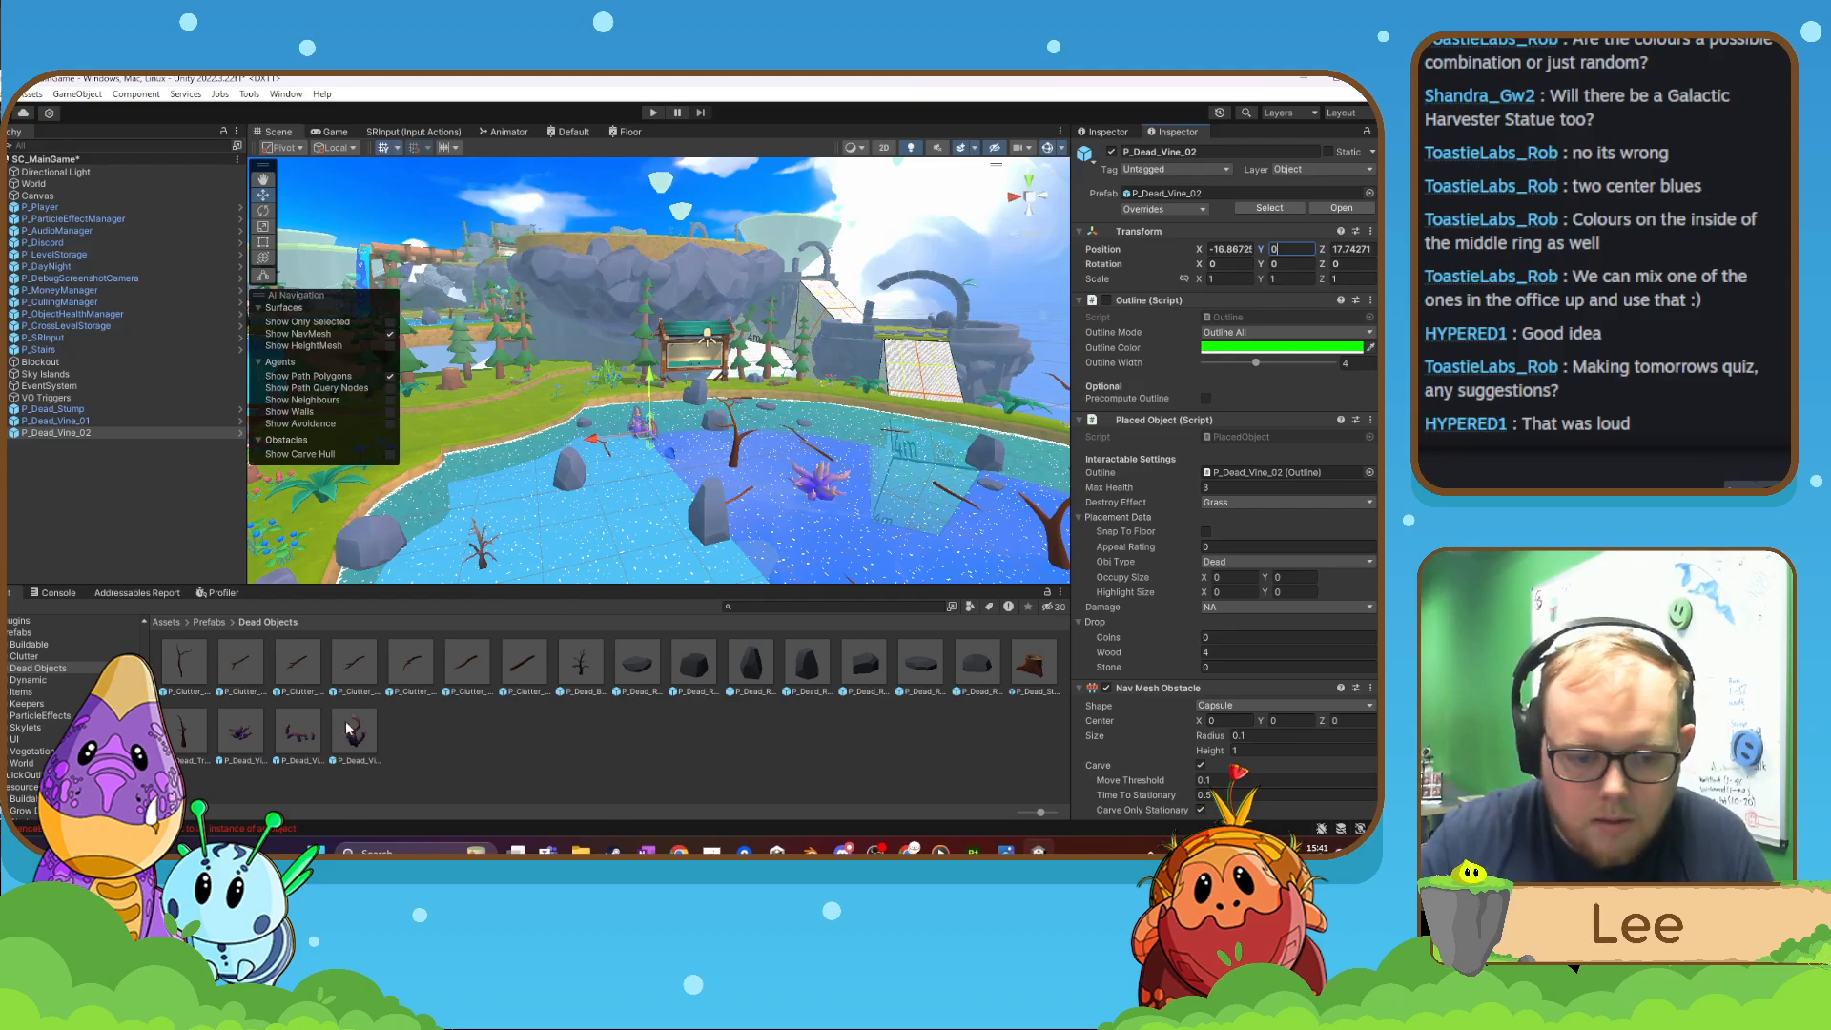
- Place P_Dead_Vine_03 in the lake area and set its position to Y 0 and Z 21.16
left_click_drag(349, 728, 616, 539)
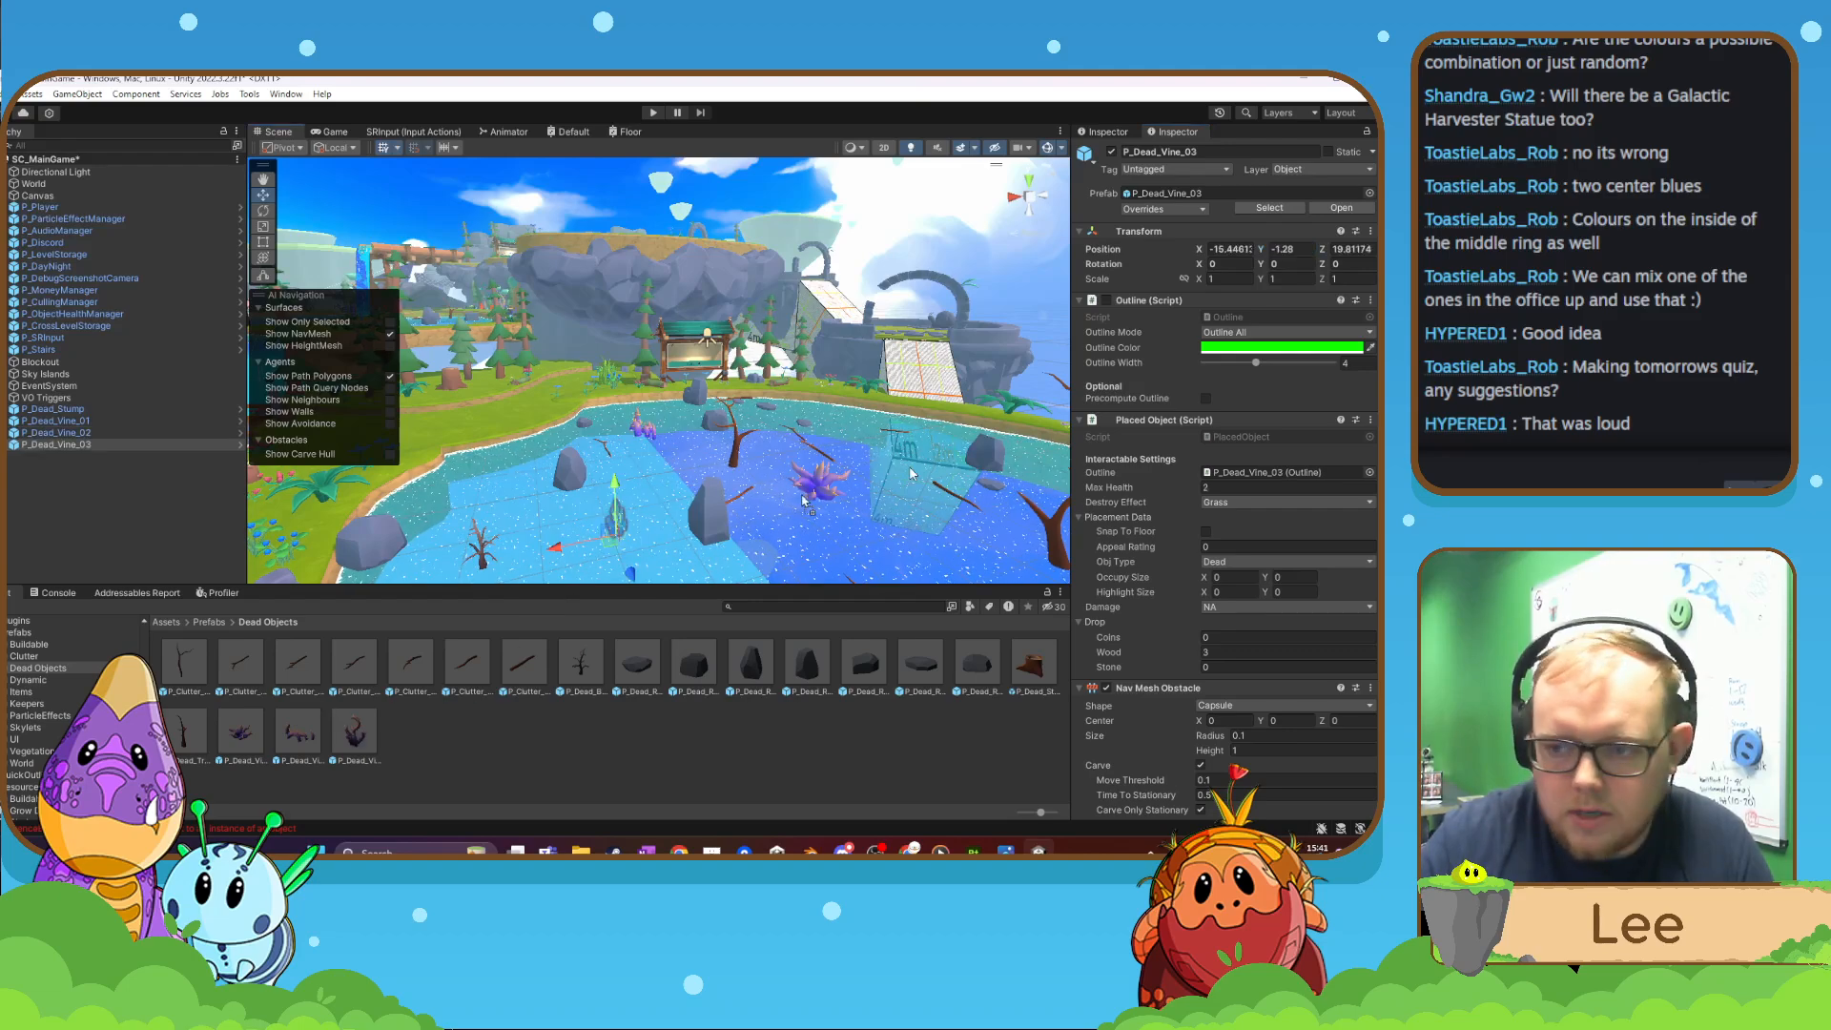
left_click(1285, 249)
type("0")
key("Tab")
type("21.16")
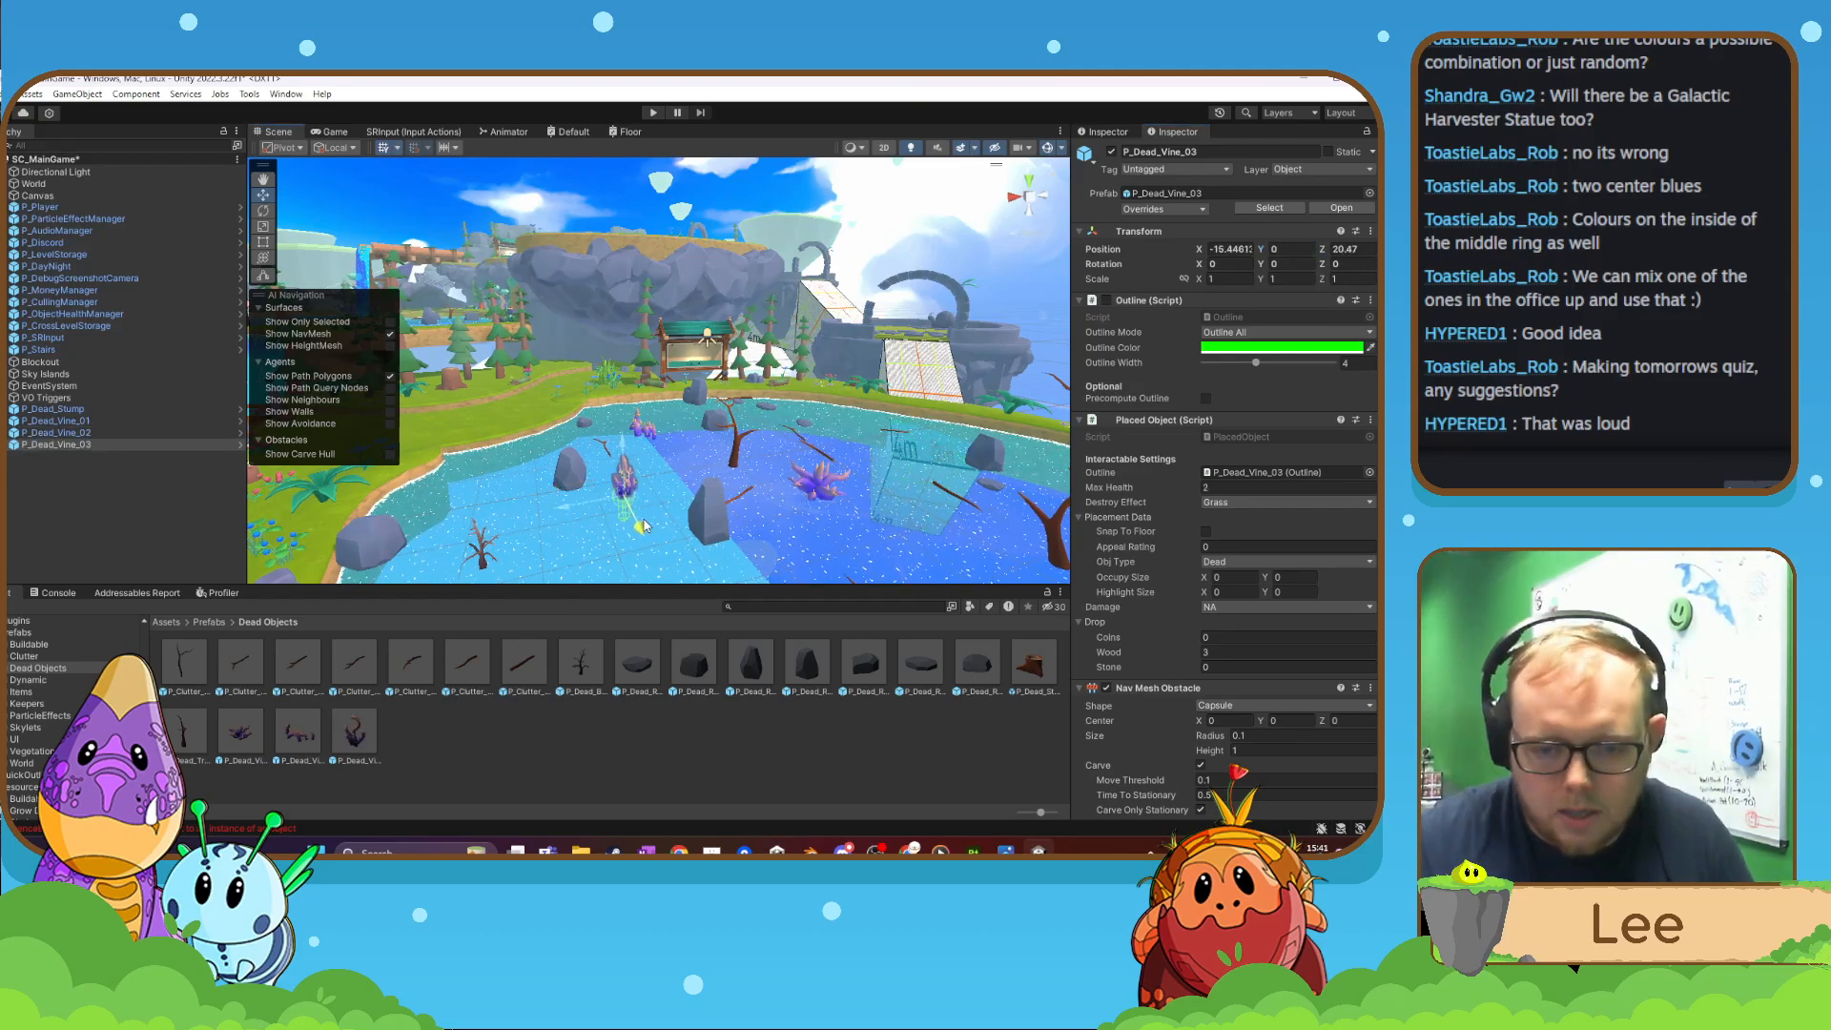
- Start play mode and walk the character over the bridge to the dead vines near the notice board
right_click_drag(701, 527, 626, 522)
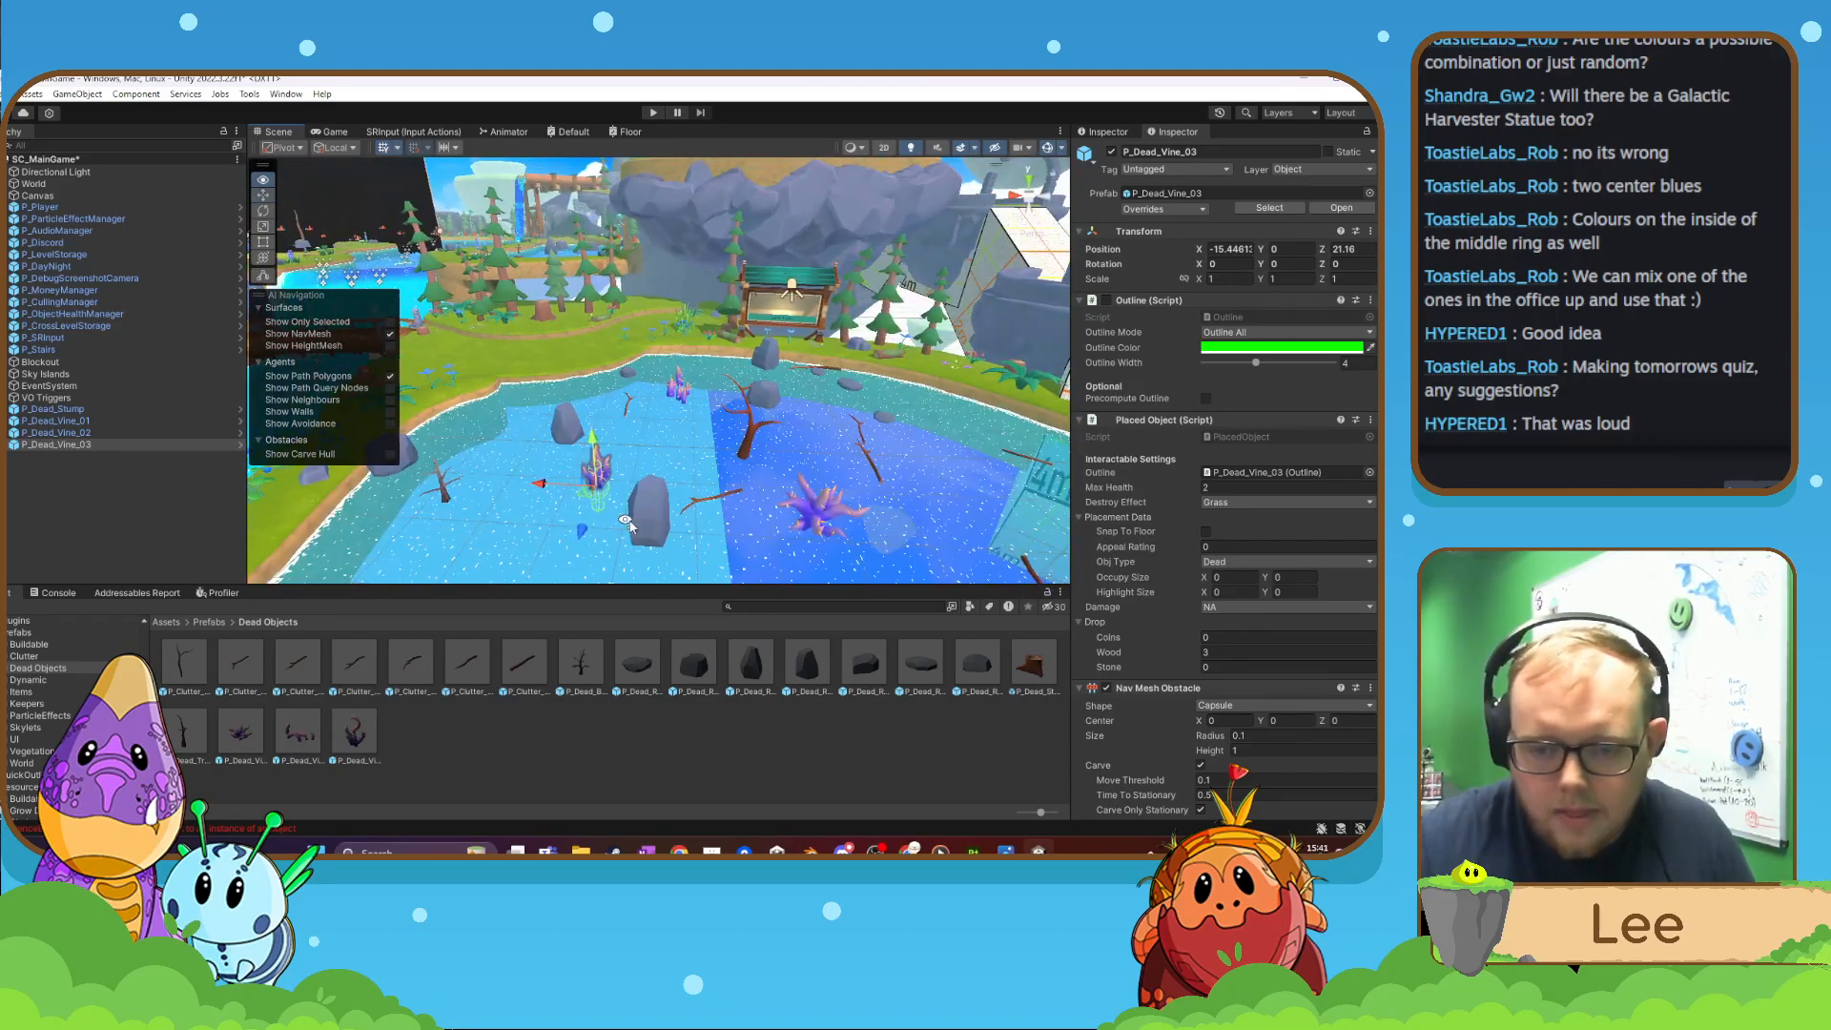
left_click(653, 114)
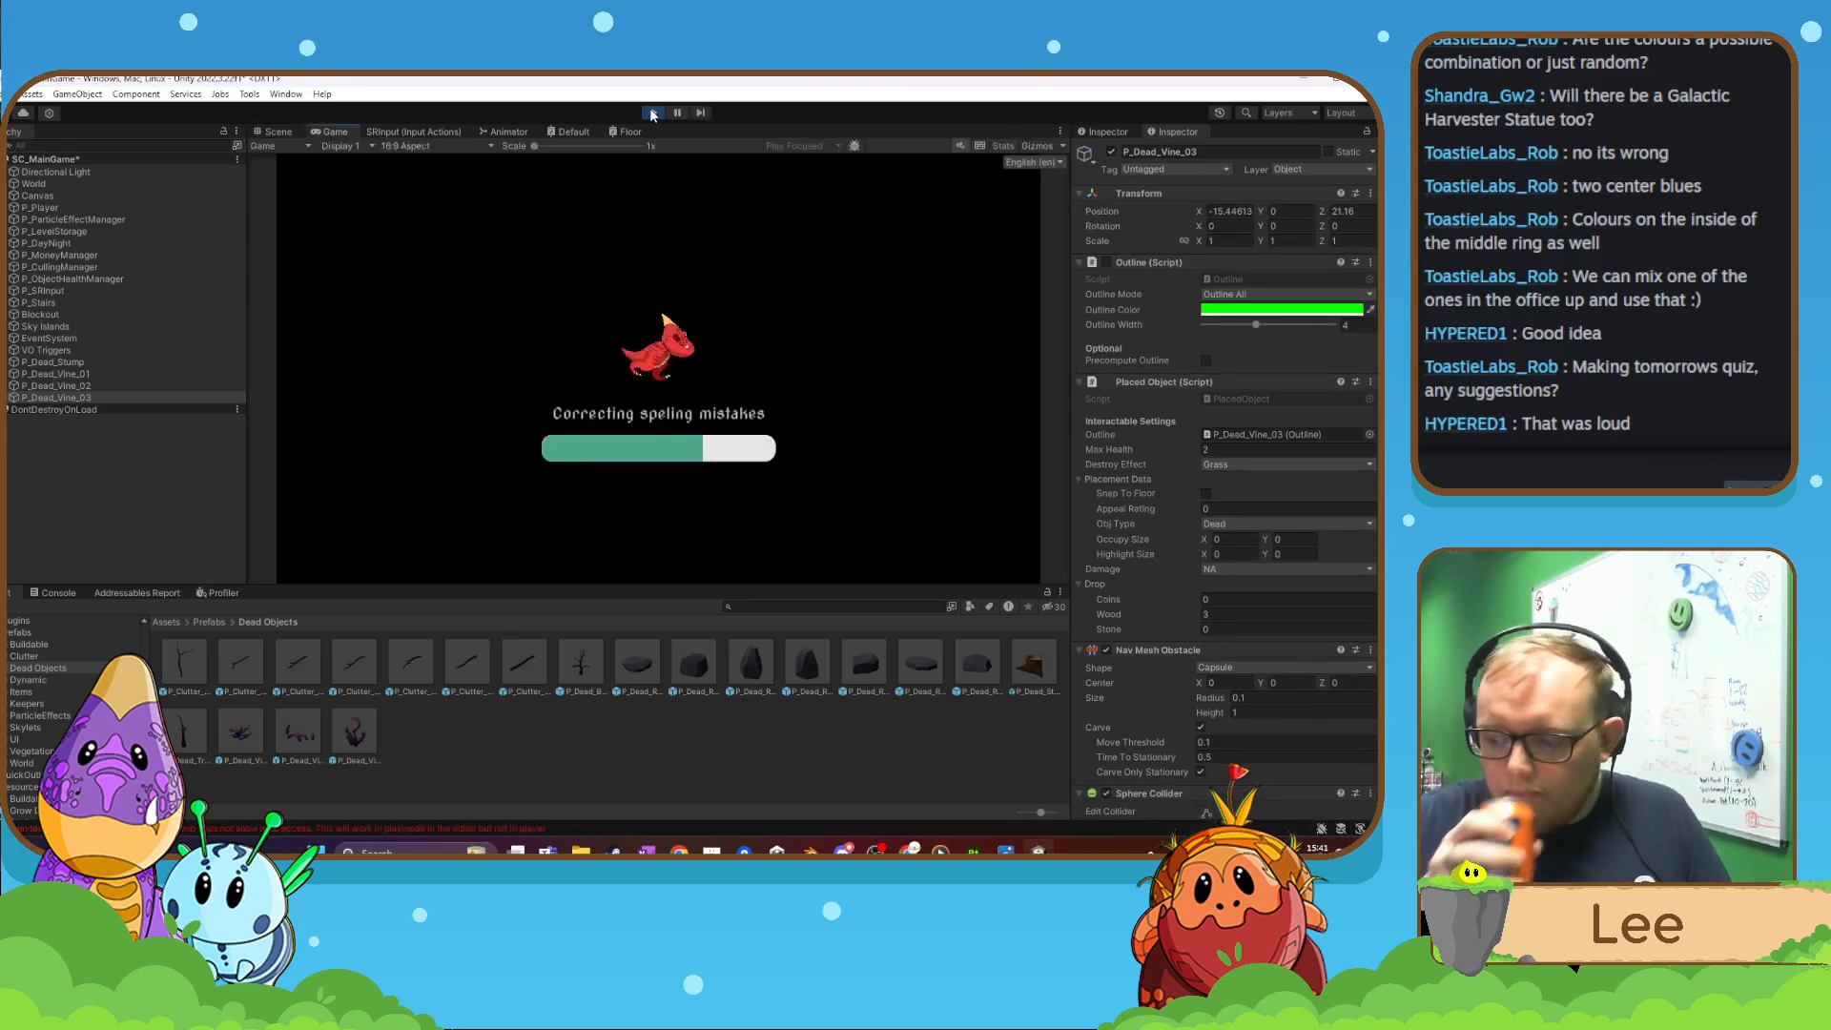
key("s")
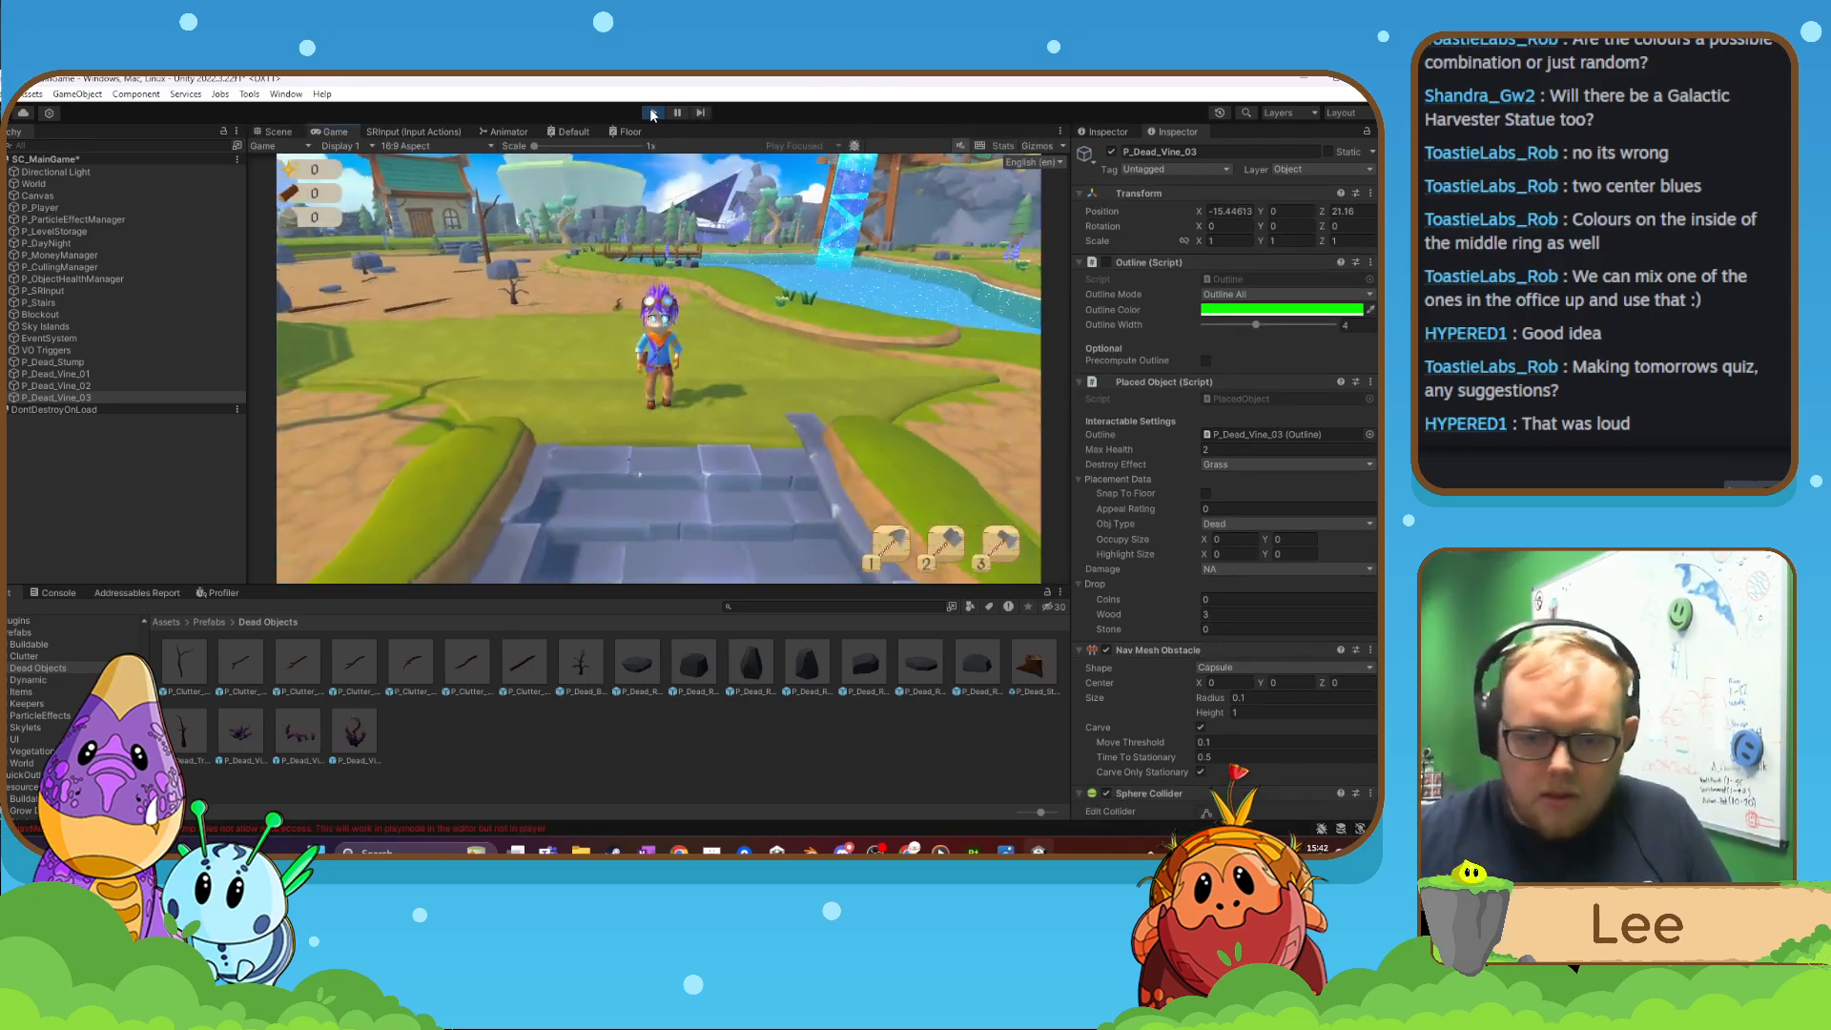
key("s")
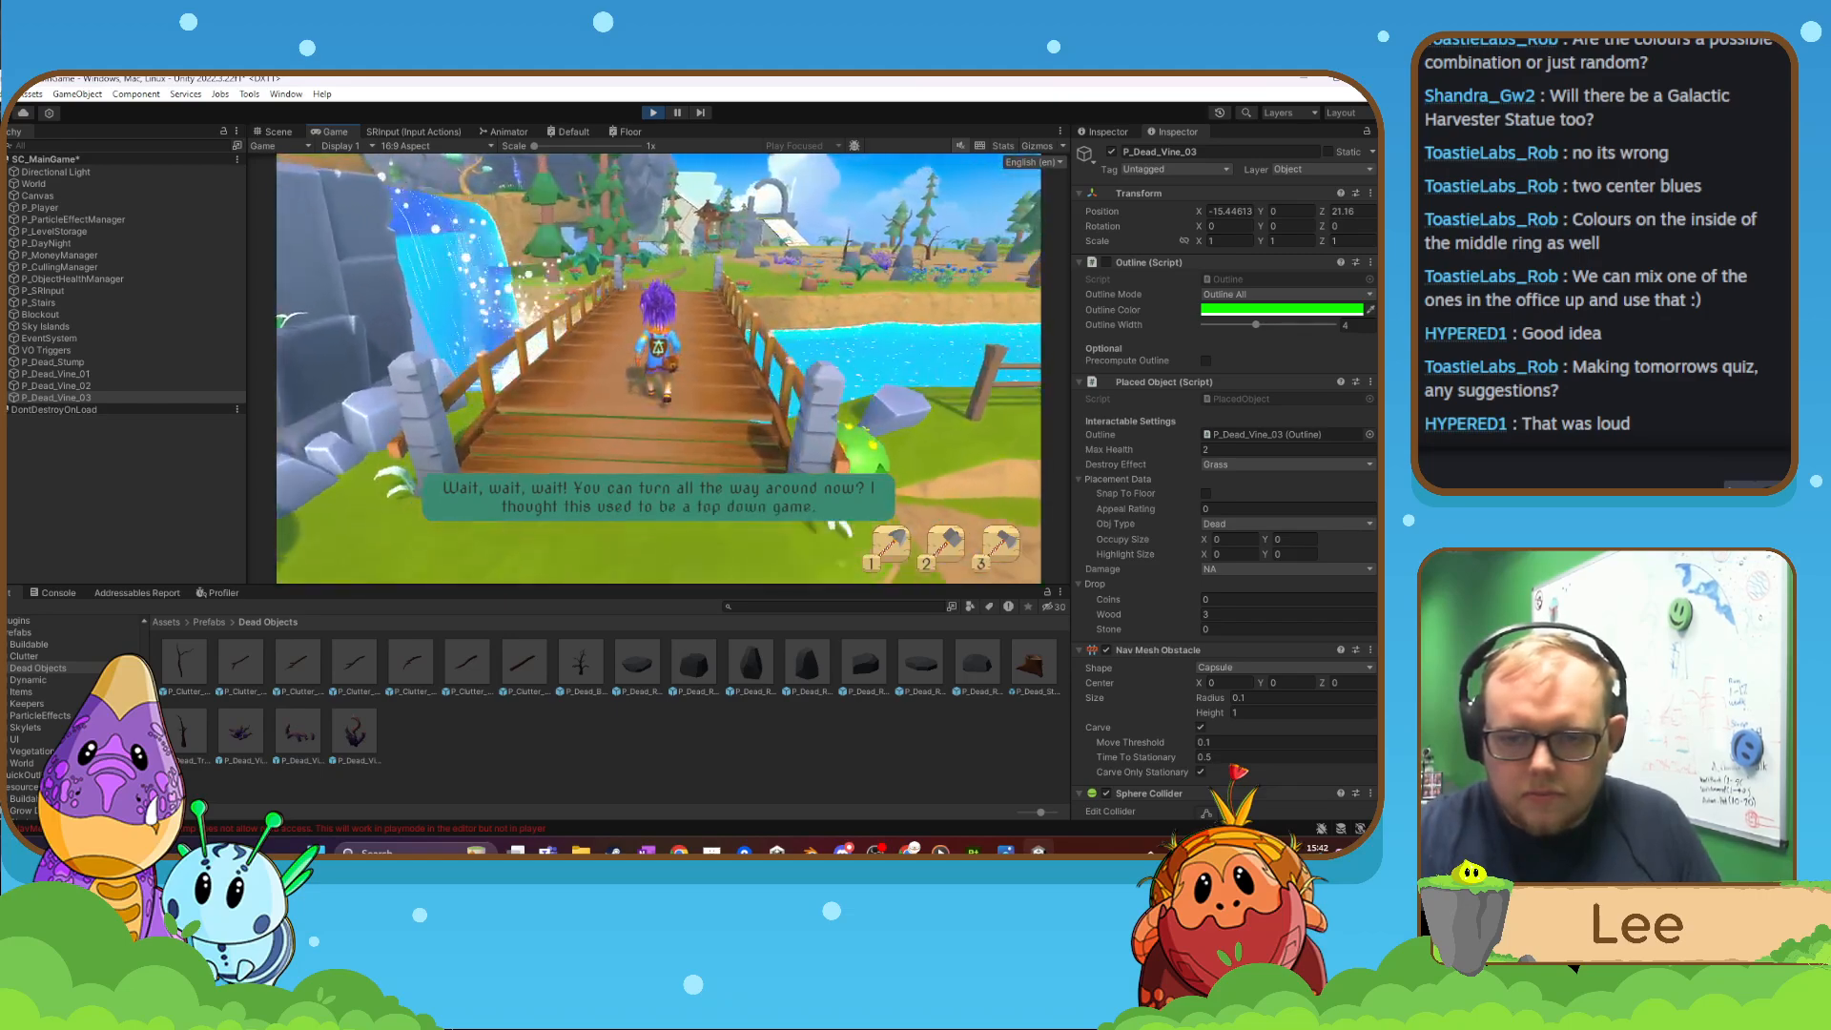
key("w")
key("w")
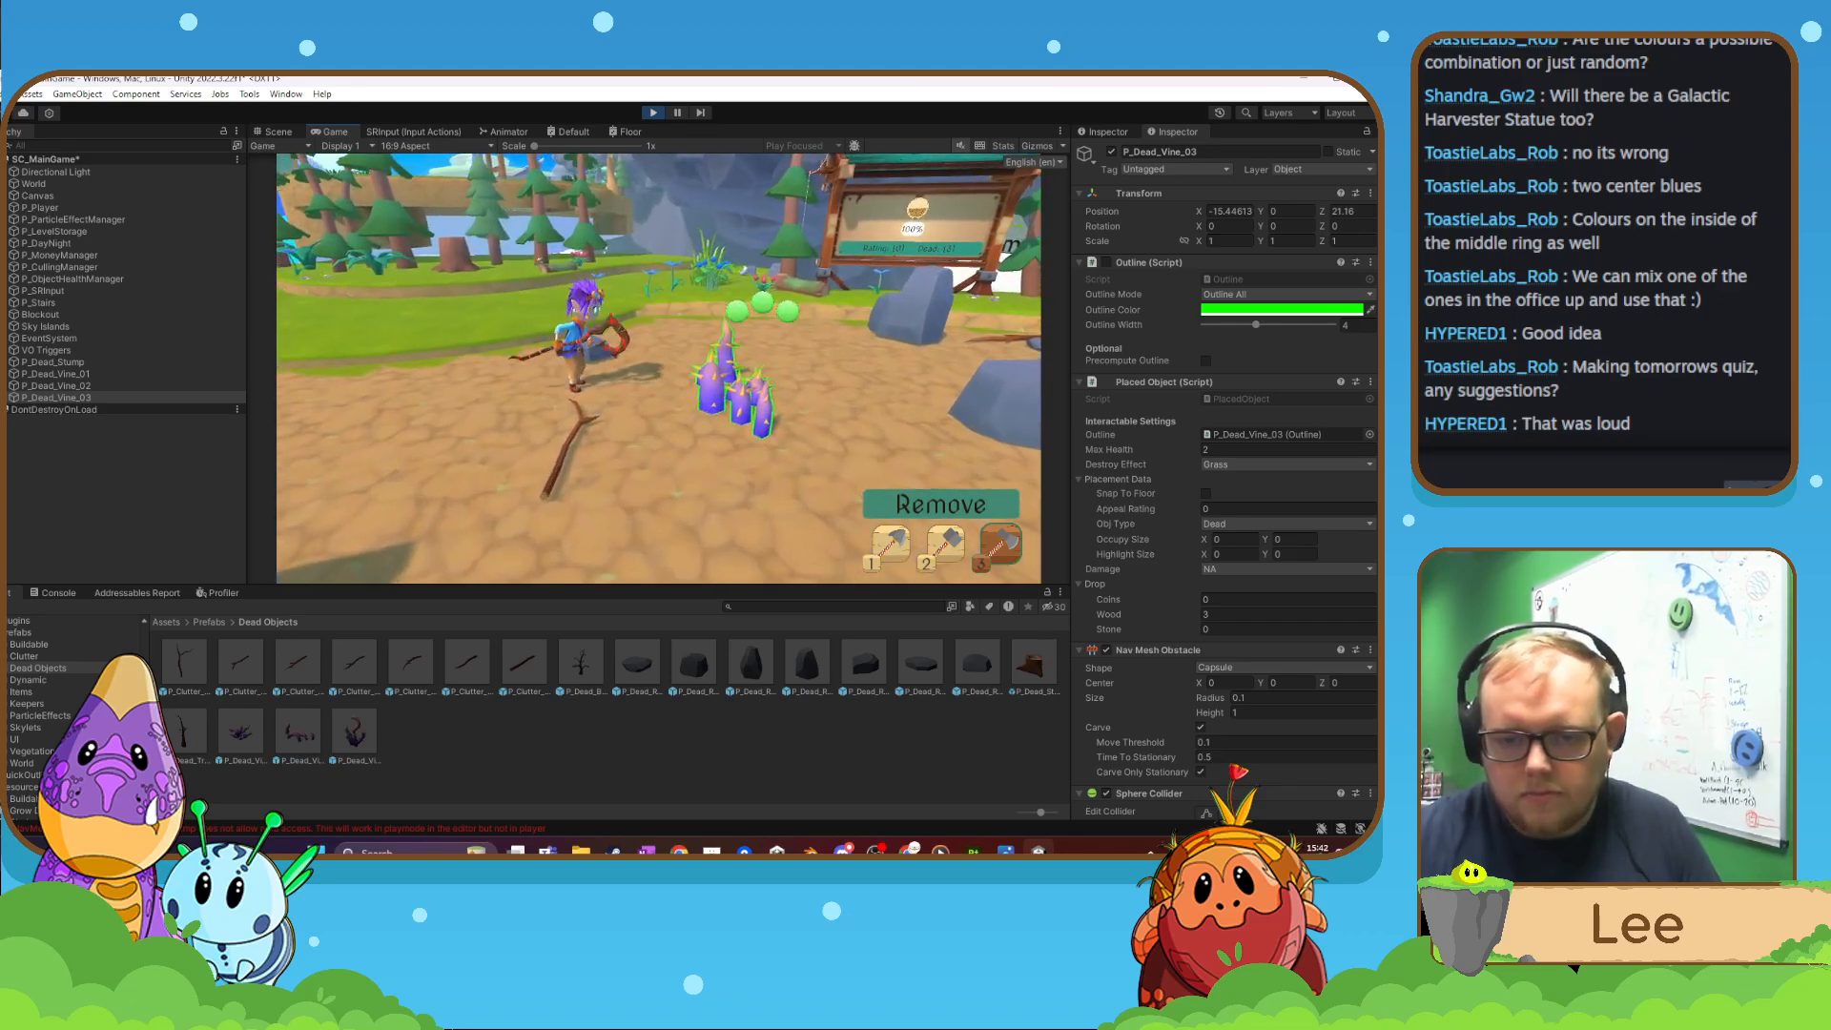
- Test removing P_Dead_Vine_02 and P_Dead_Vine_03 in the running game with the Remove tool
left_click(659, 369)
left_click(660, 369)
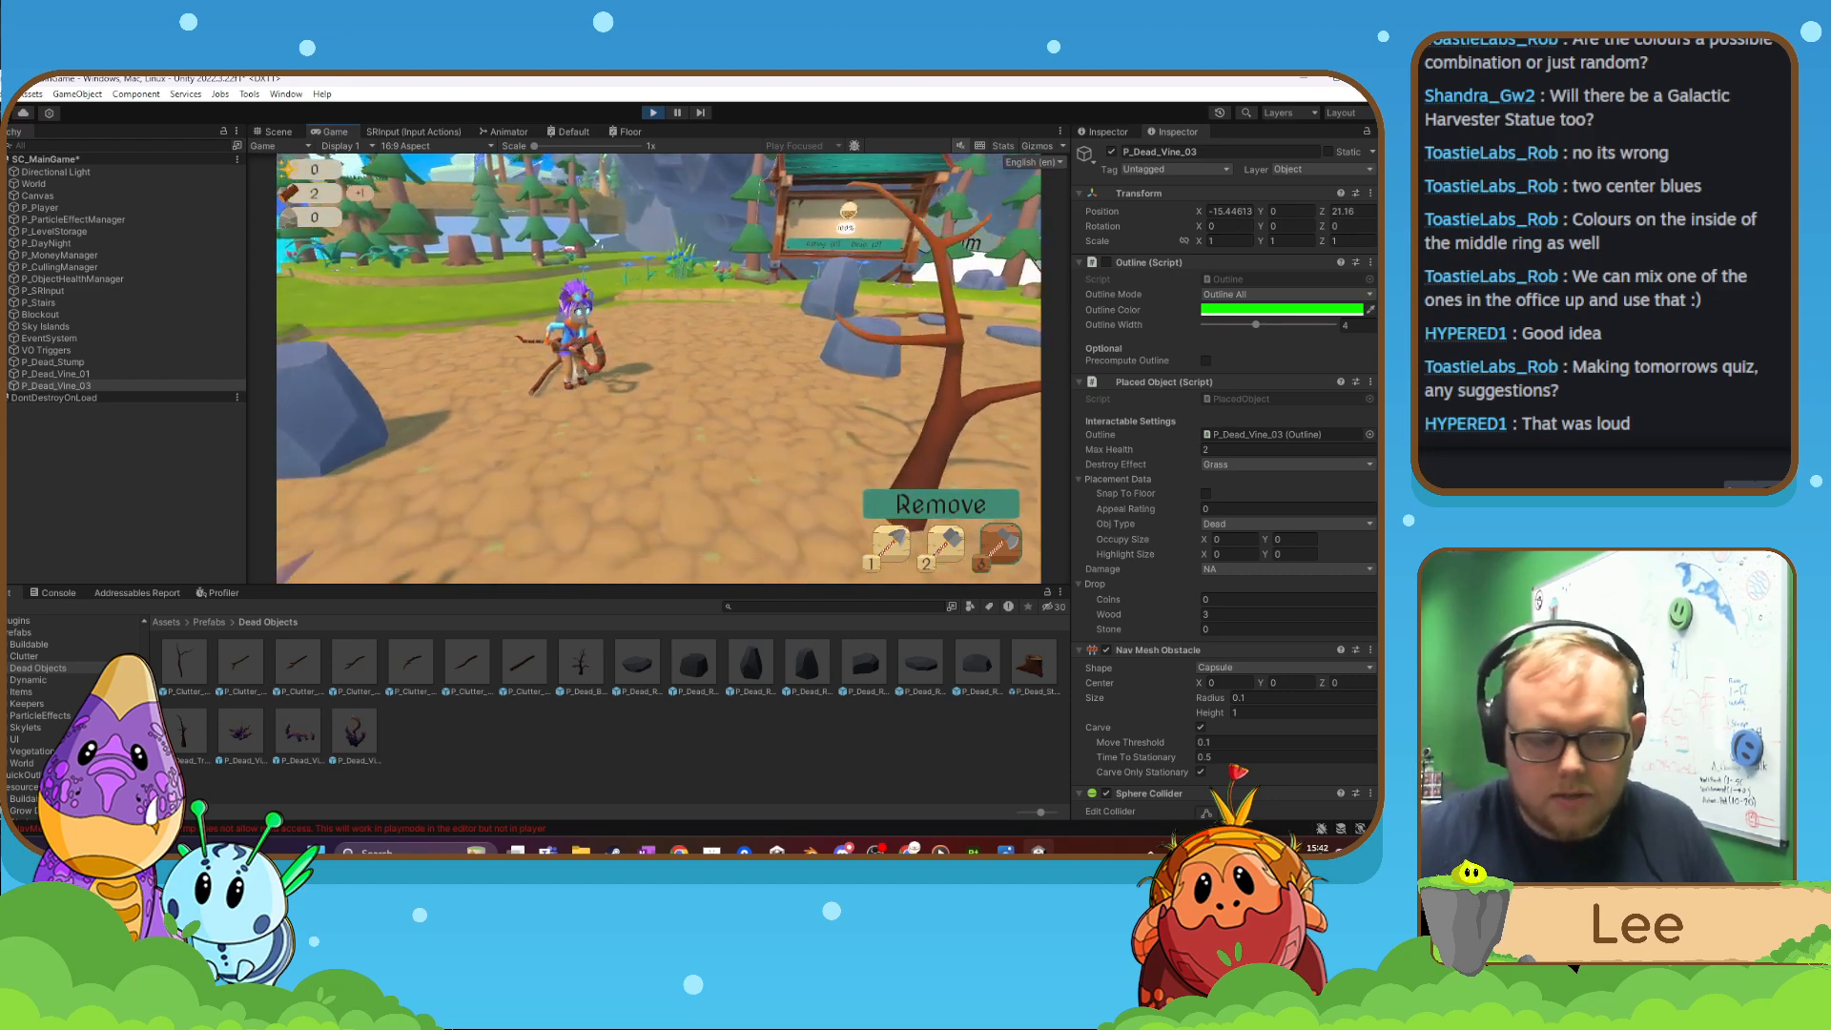
key("s")
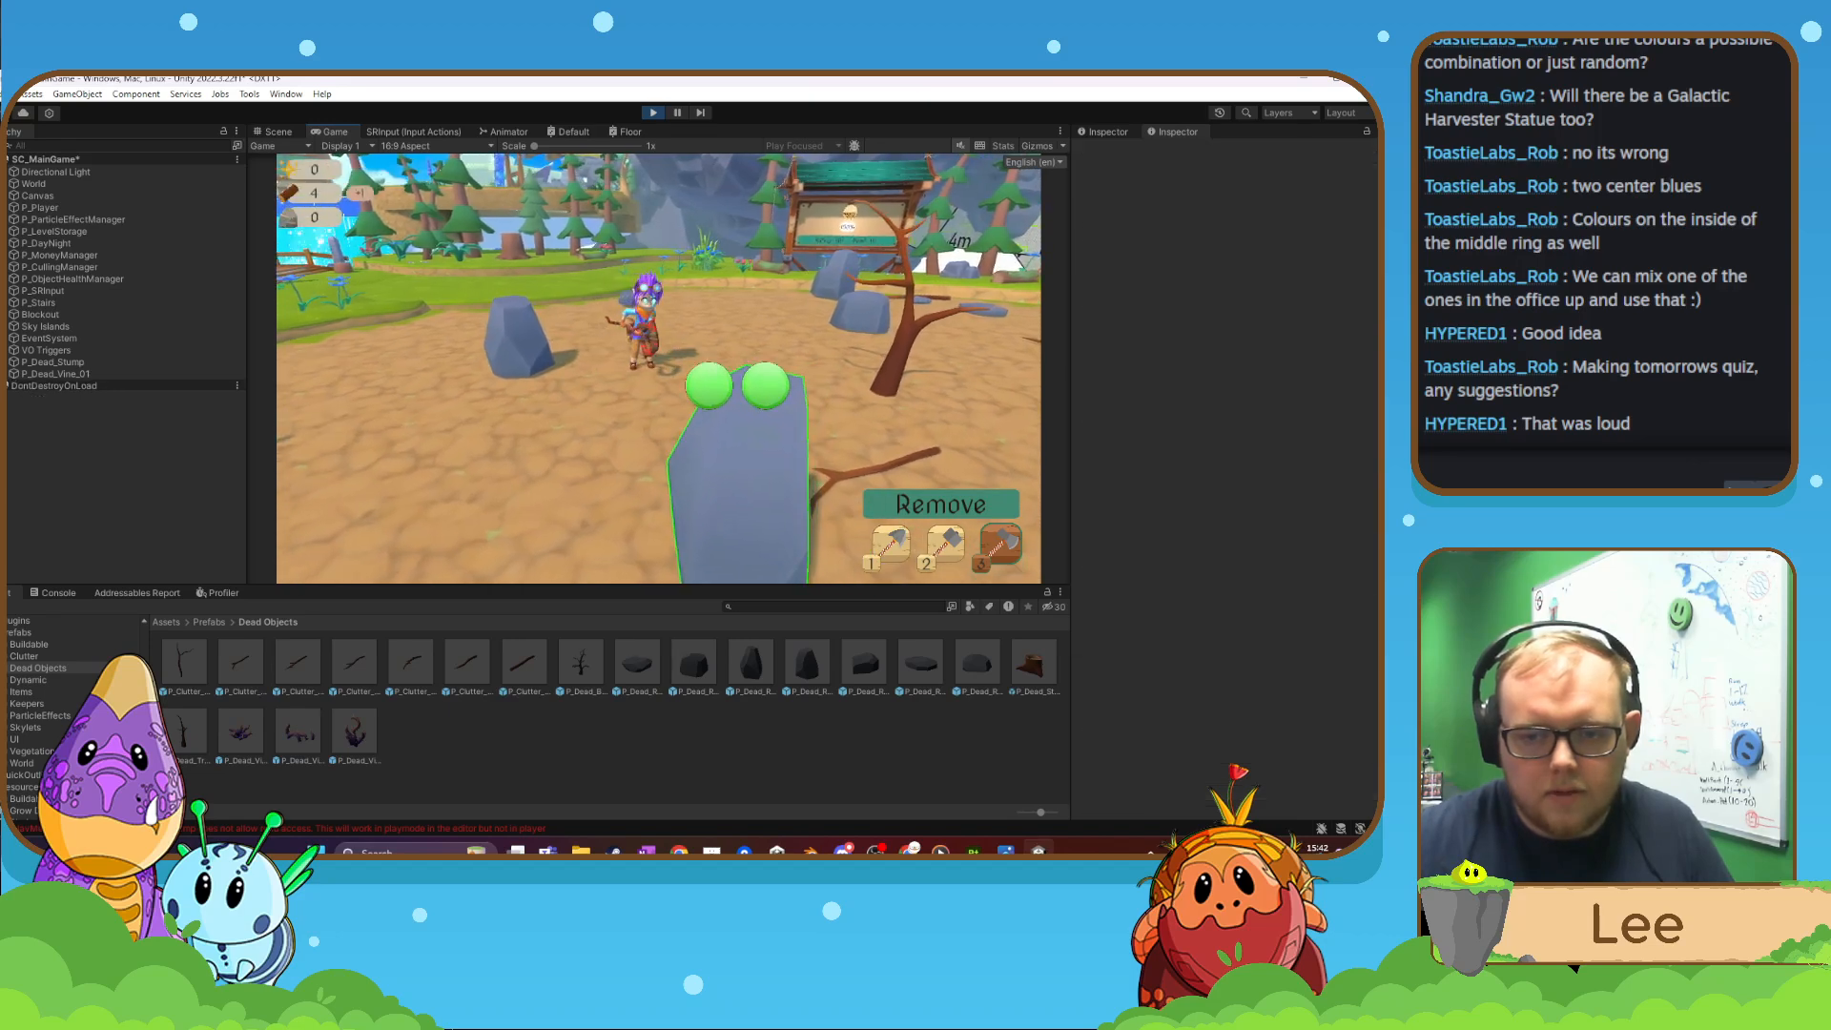
- Walk past the dead tree to P_Dead_Vine_01 and test removing it with the Remove tool
key("d")
key("w")
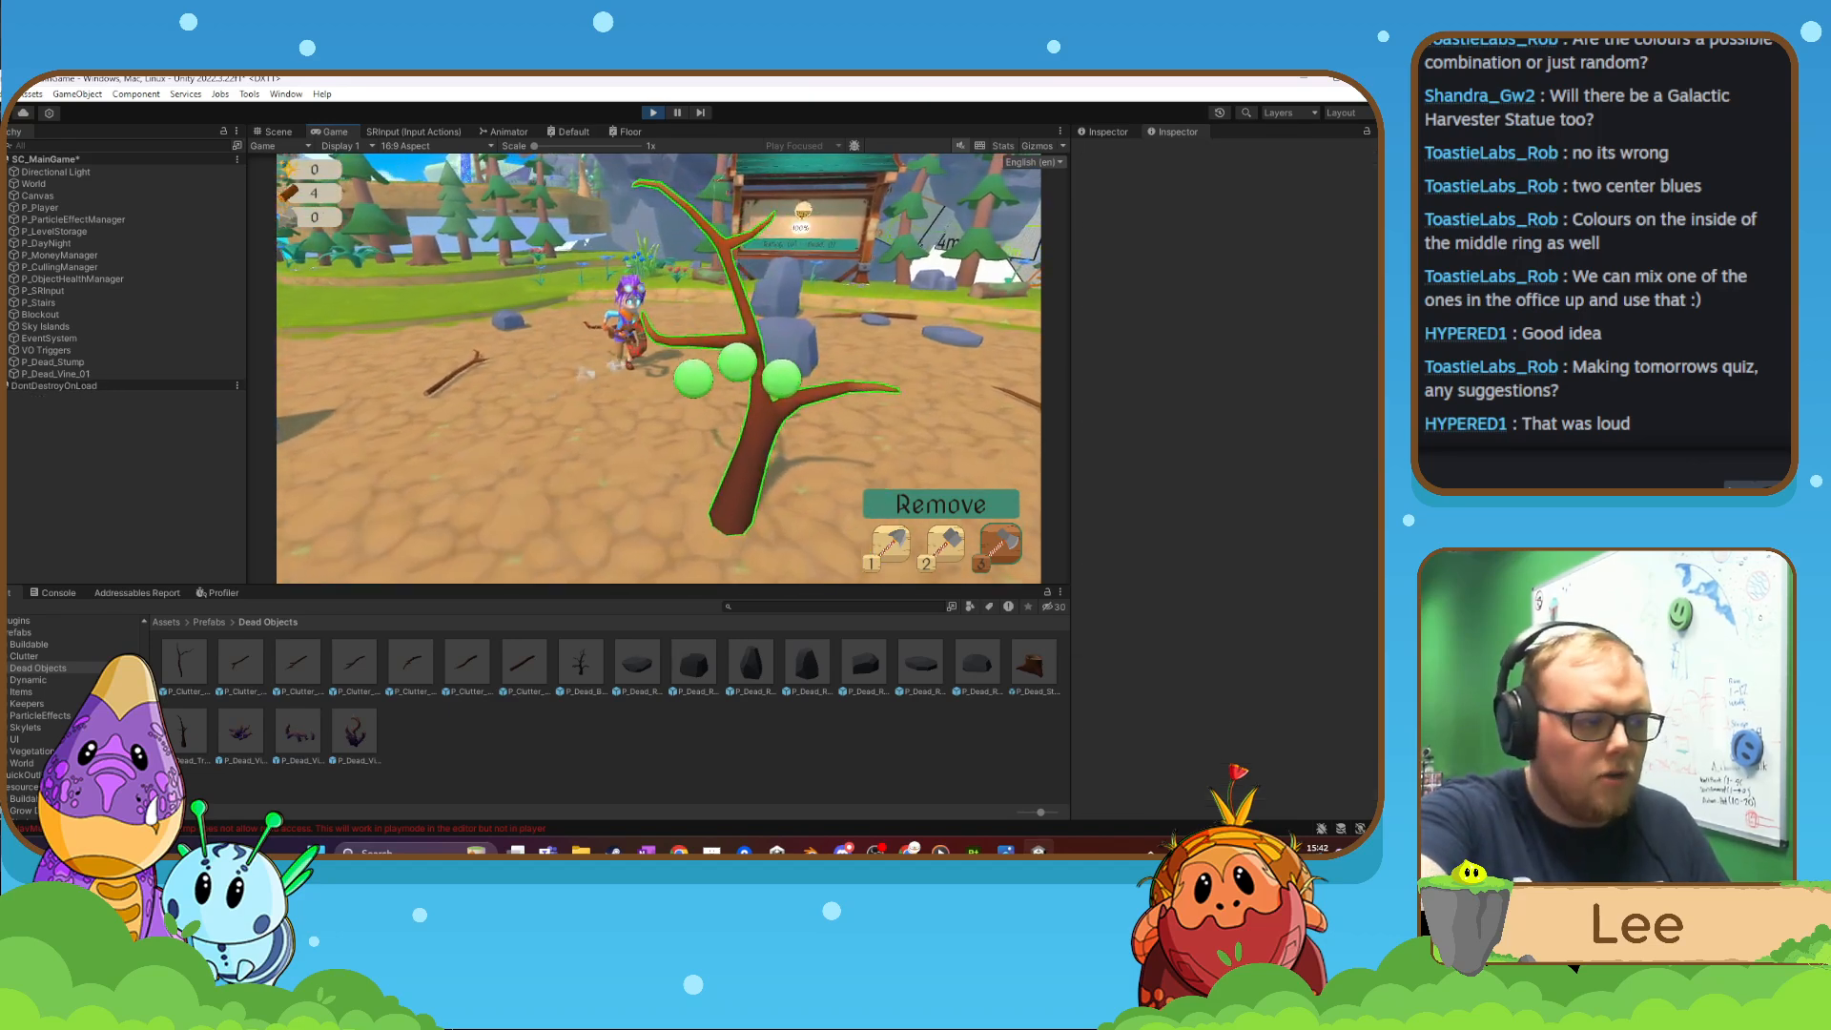
key("s")
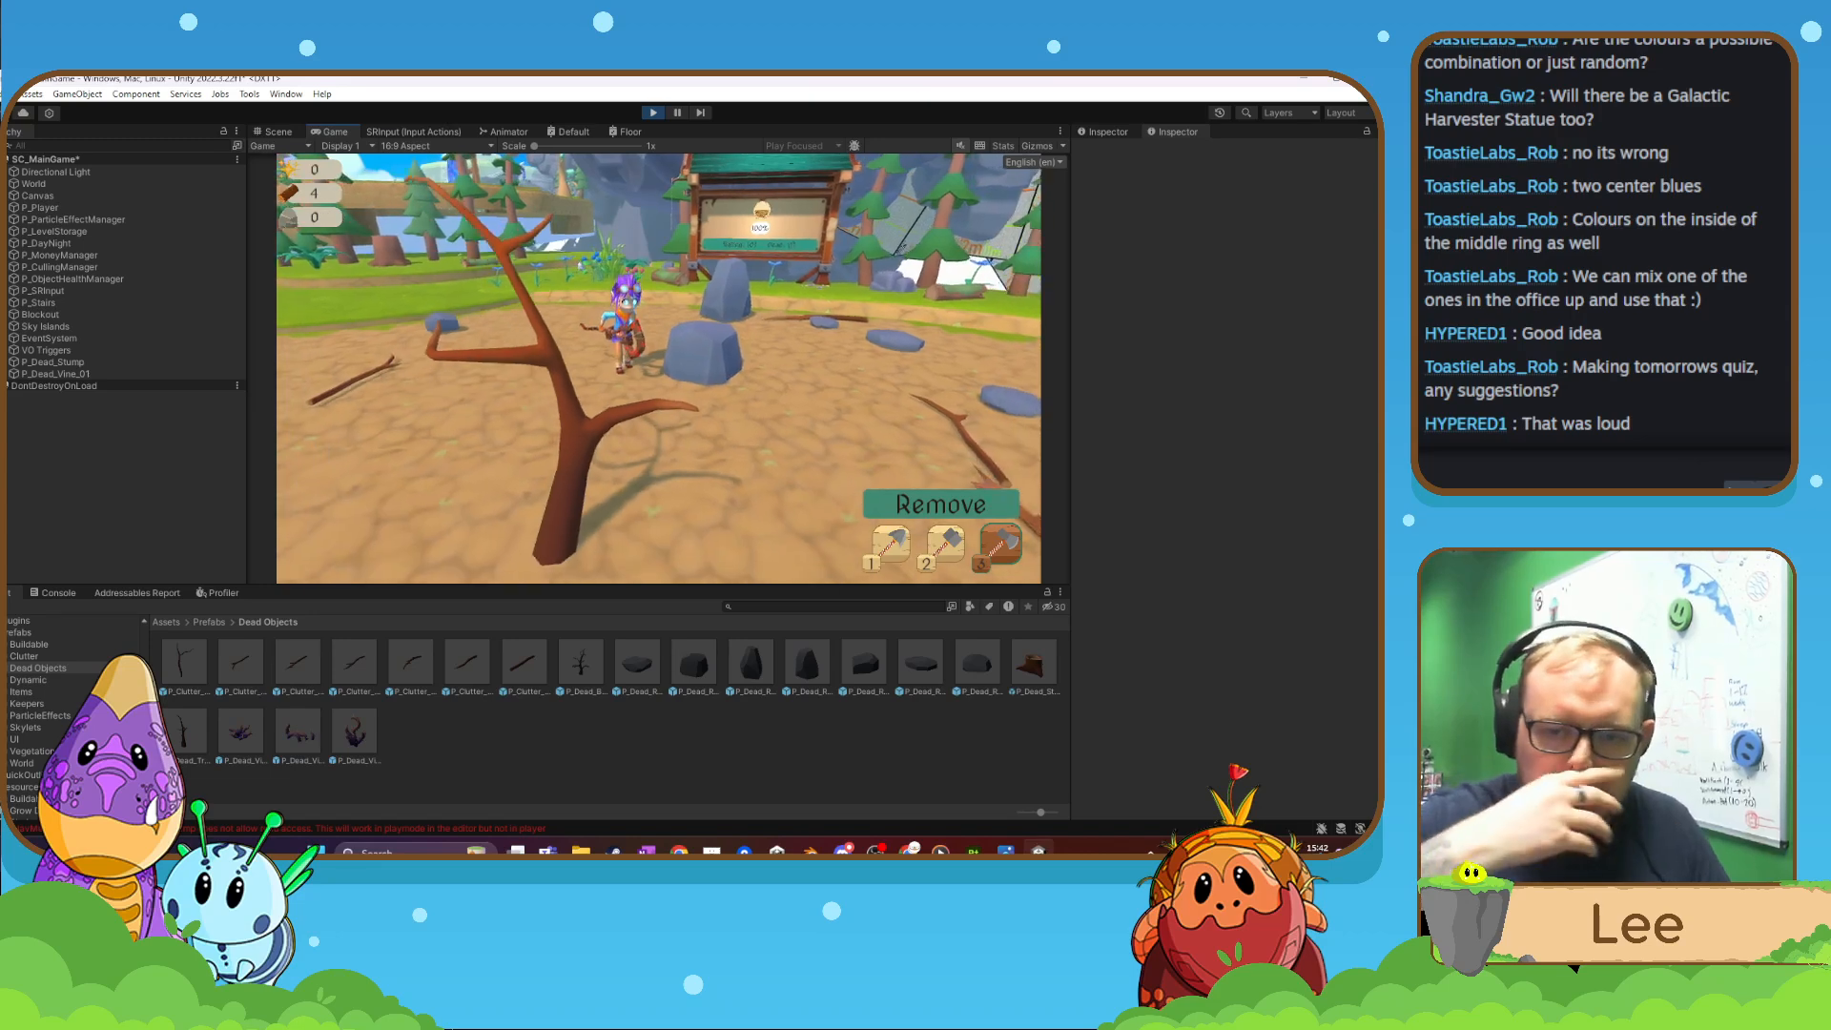
key("s")
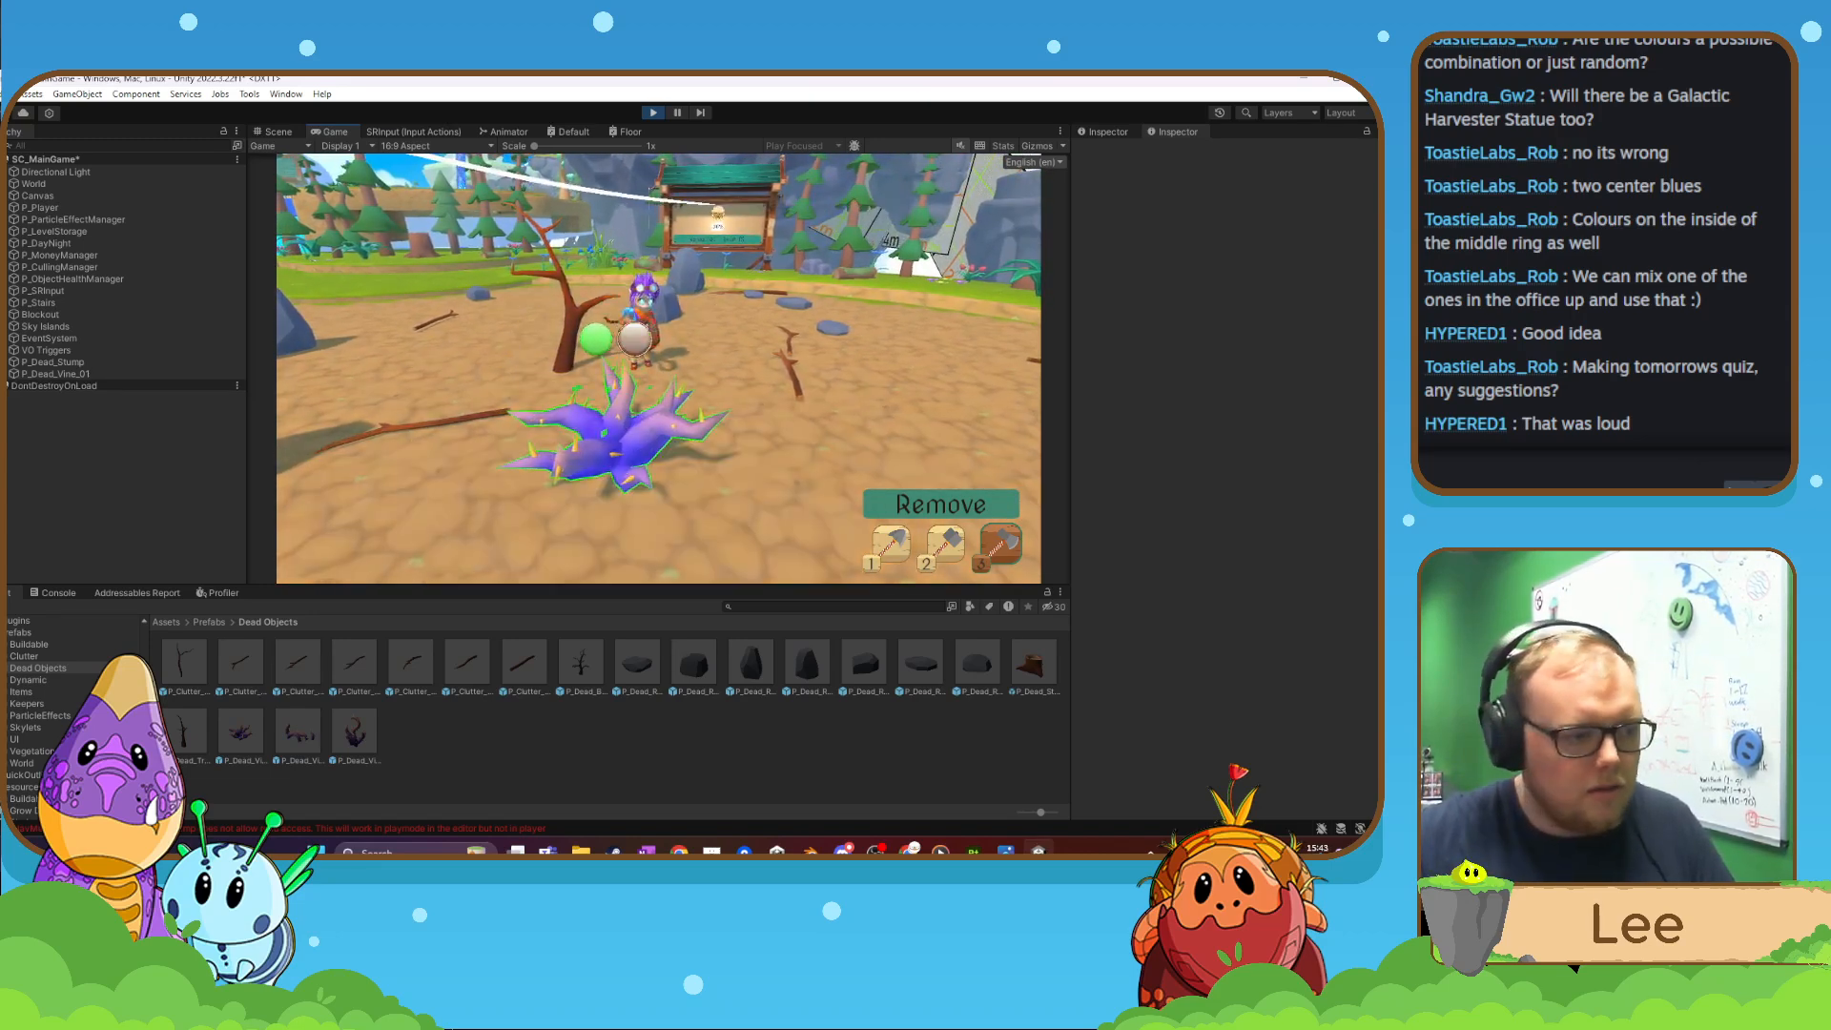
key("e")
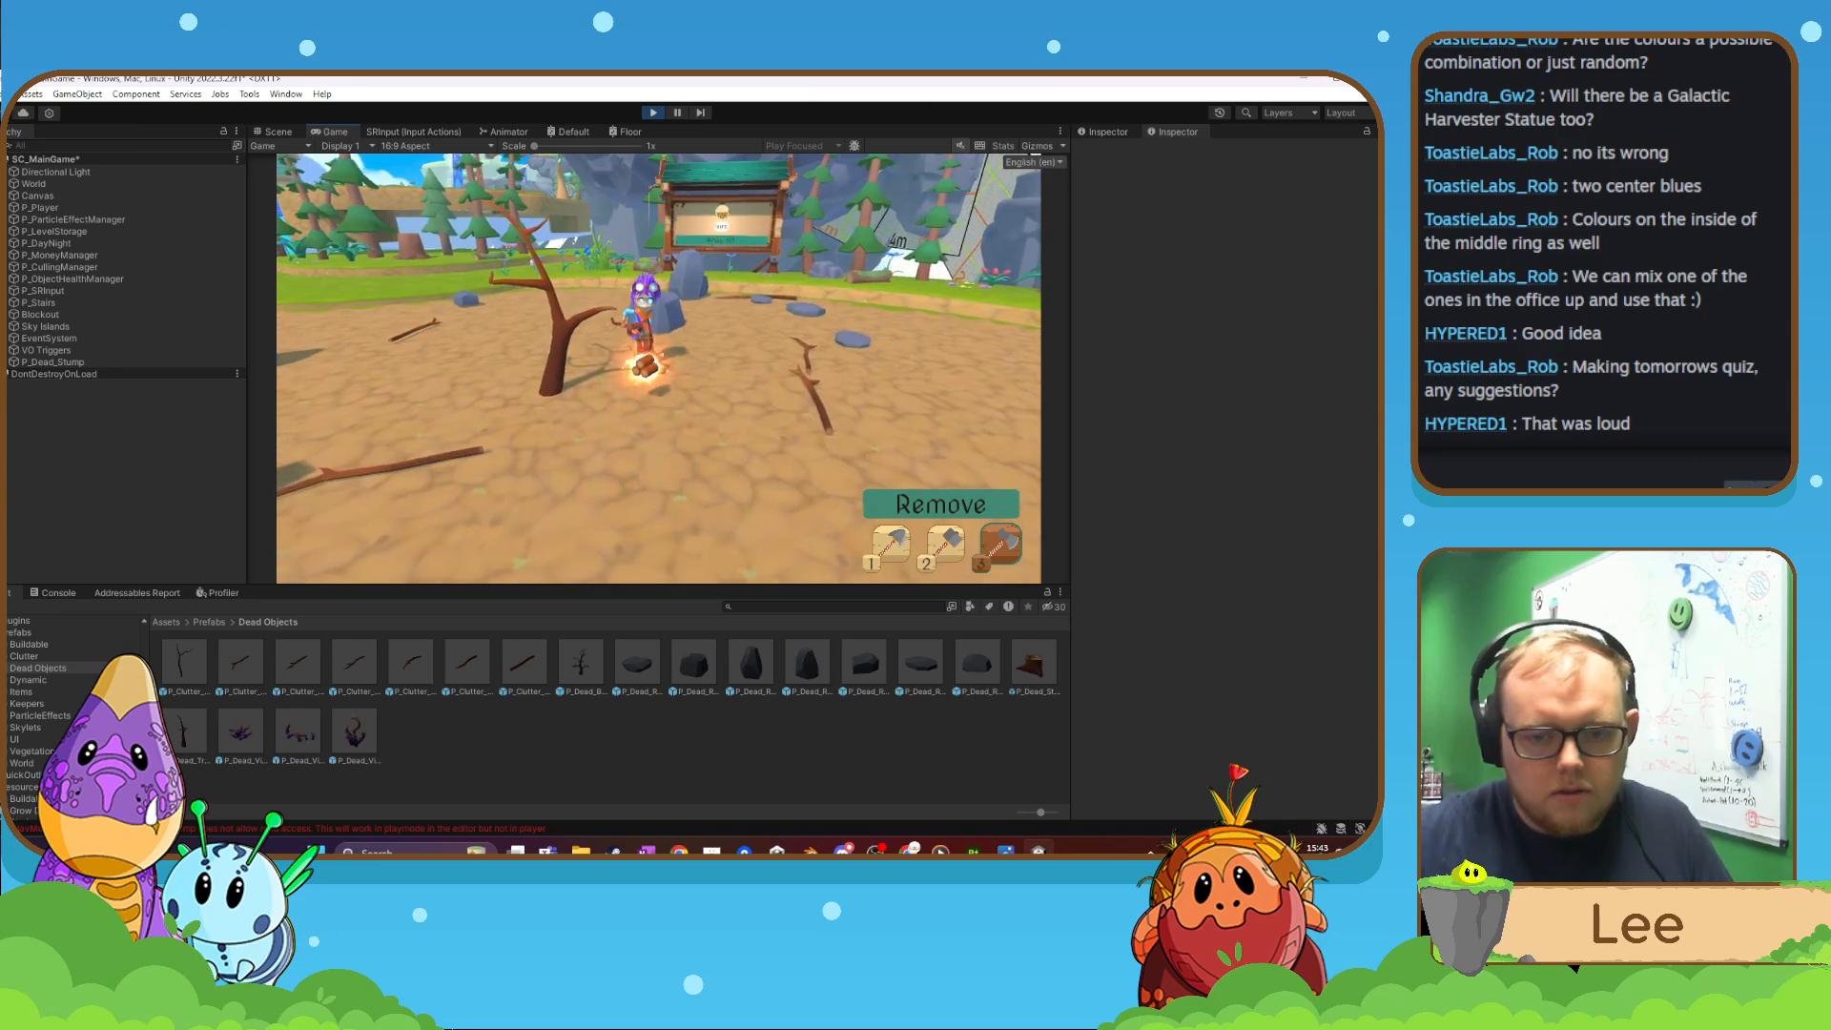
- Put the Remove tool away, walk across the cleared area, and pause and exit the play test
key("1")
key("1")
key("w")
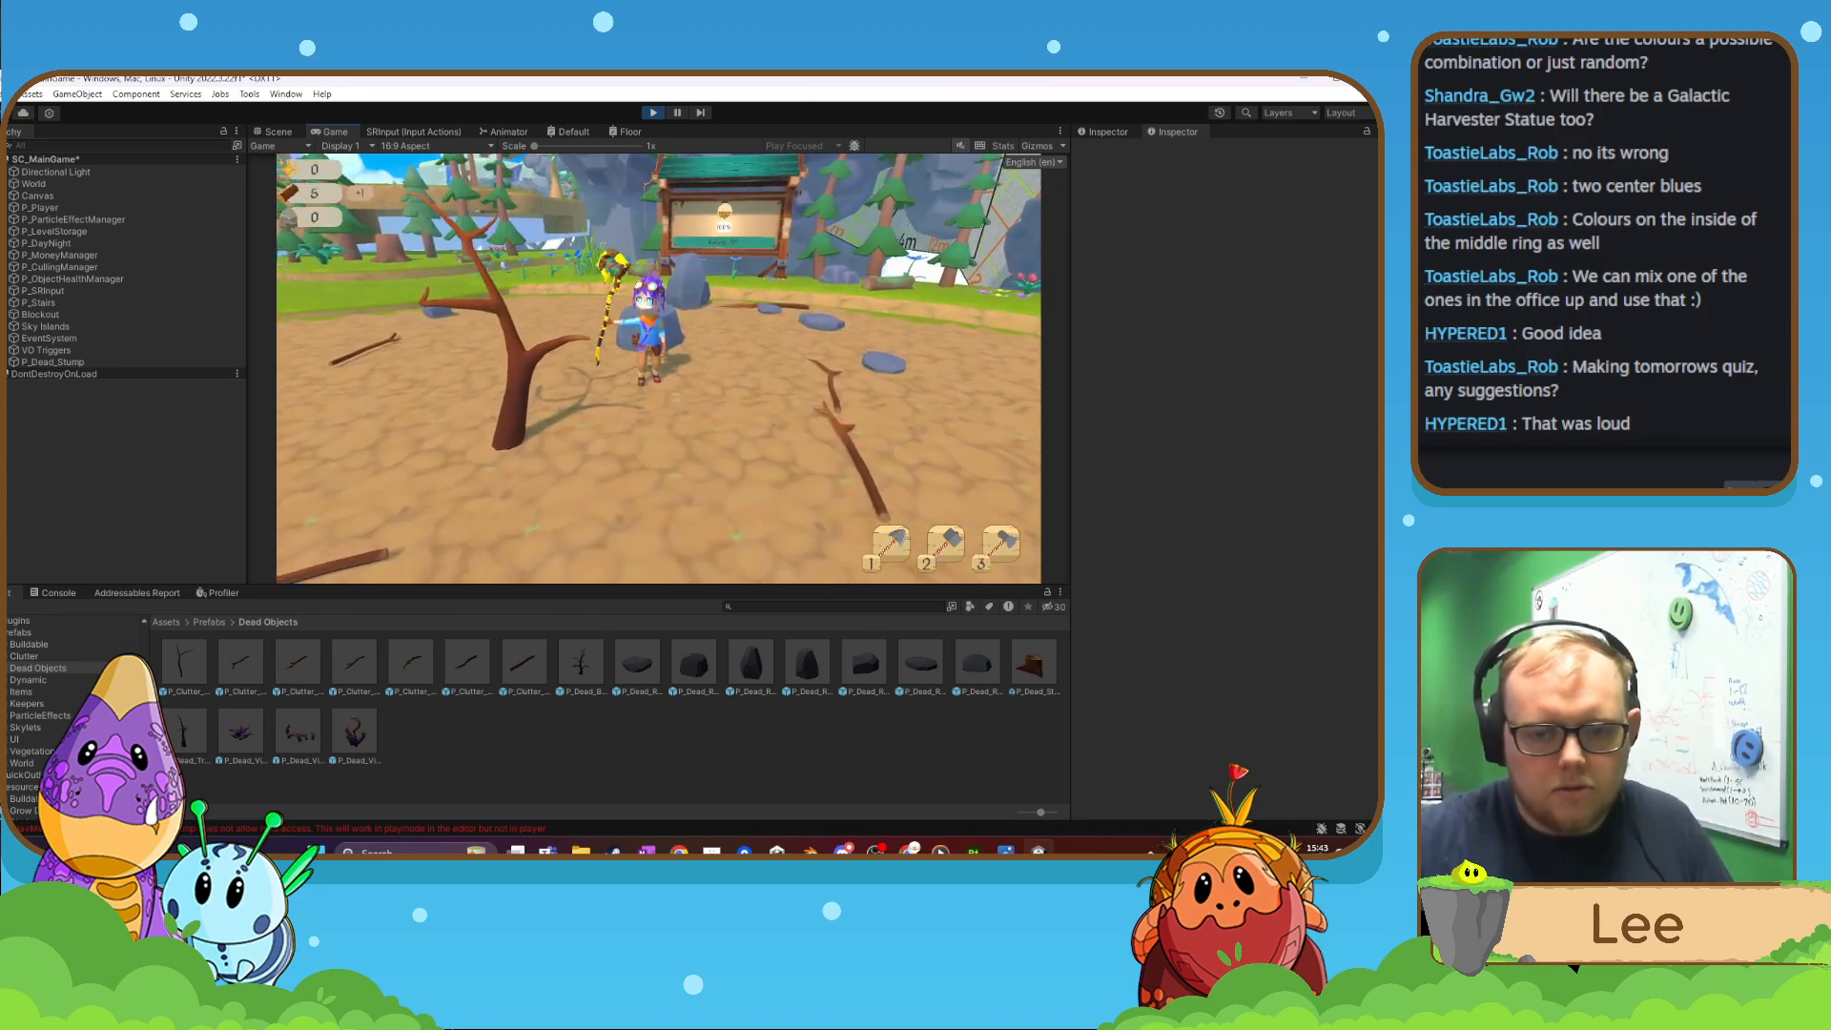
key("a")
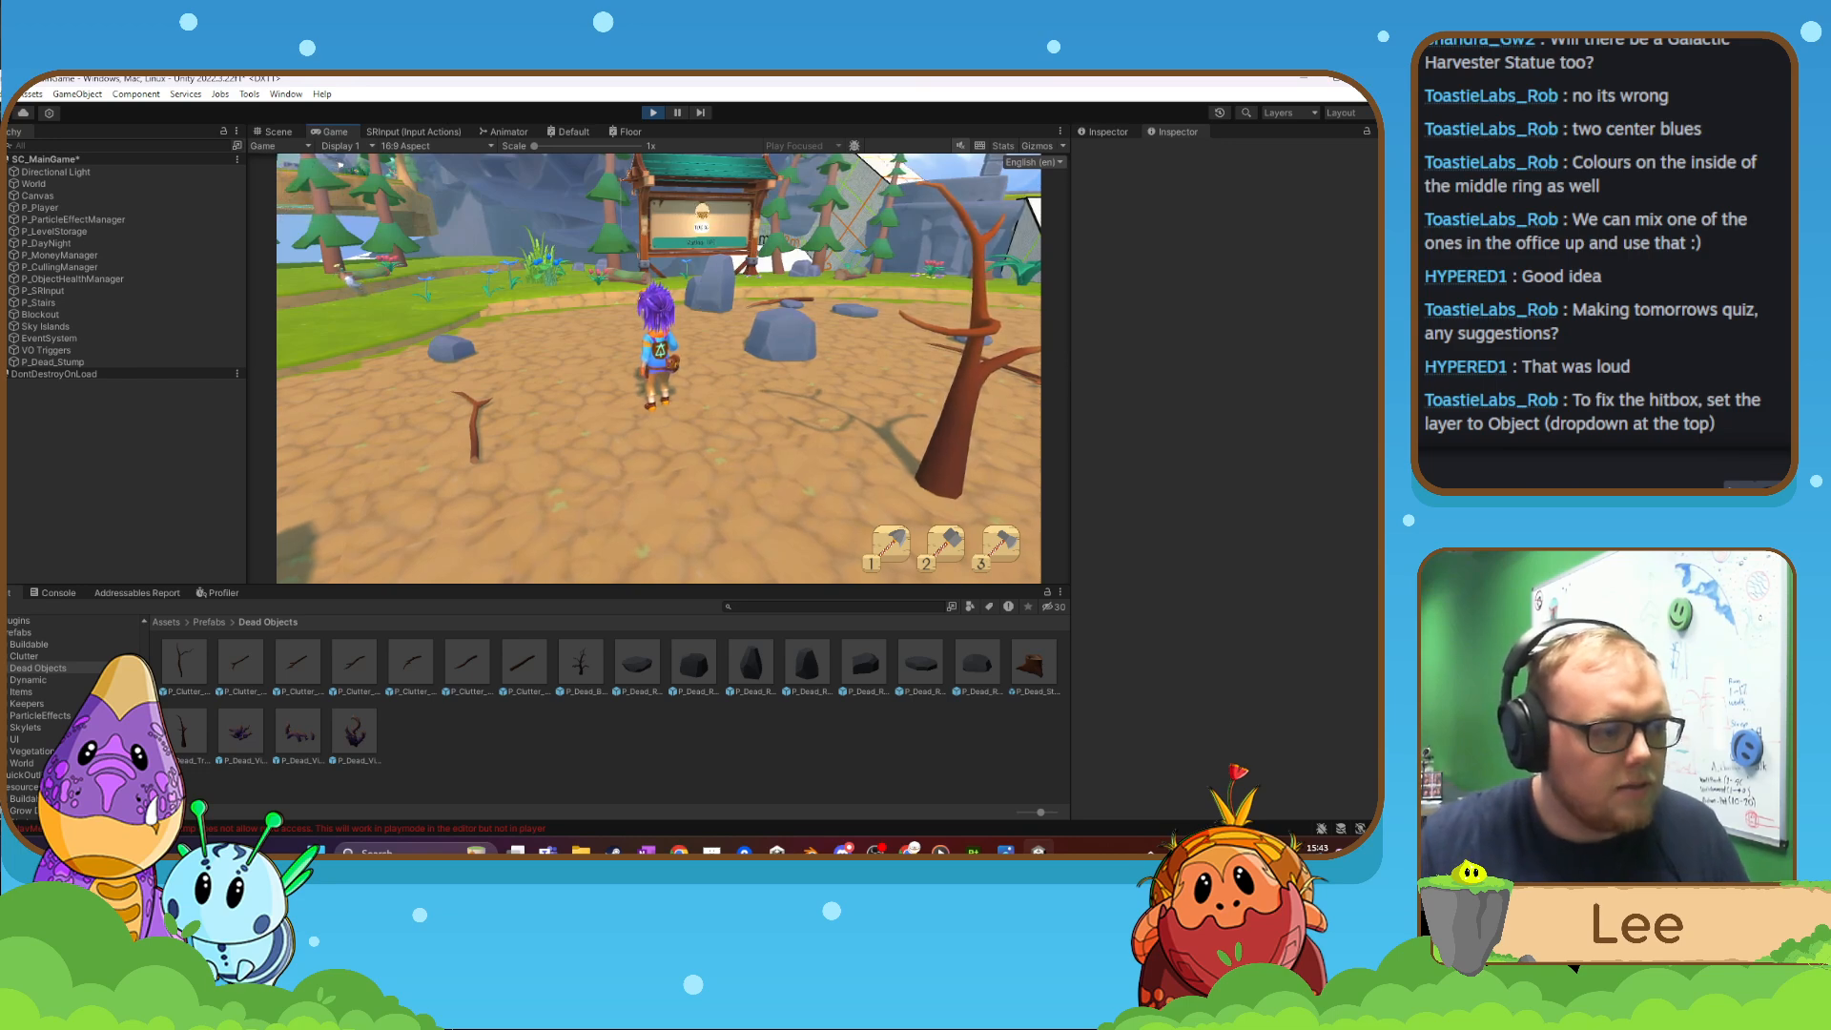
key("Escape")
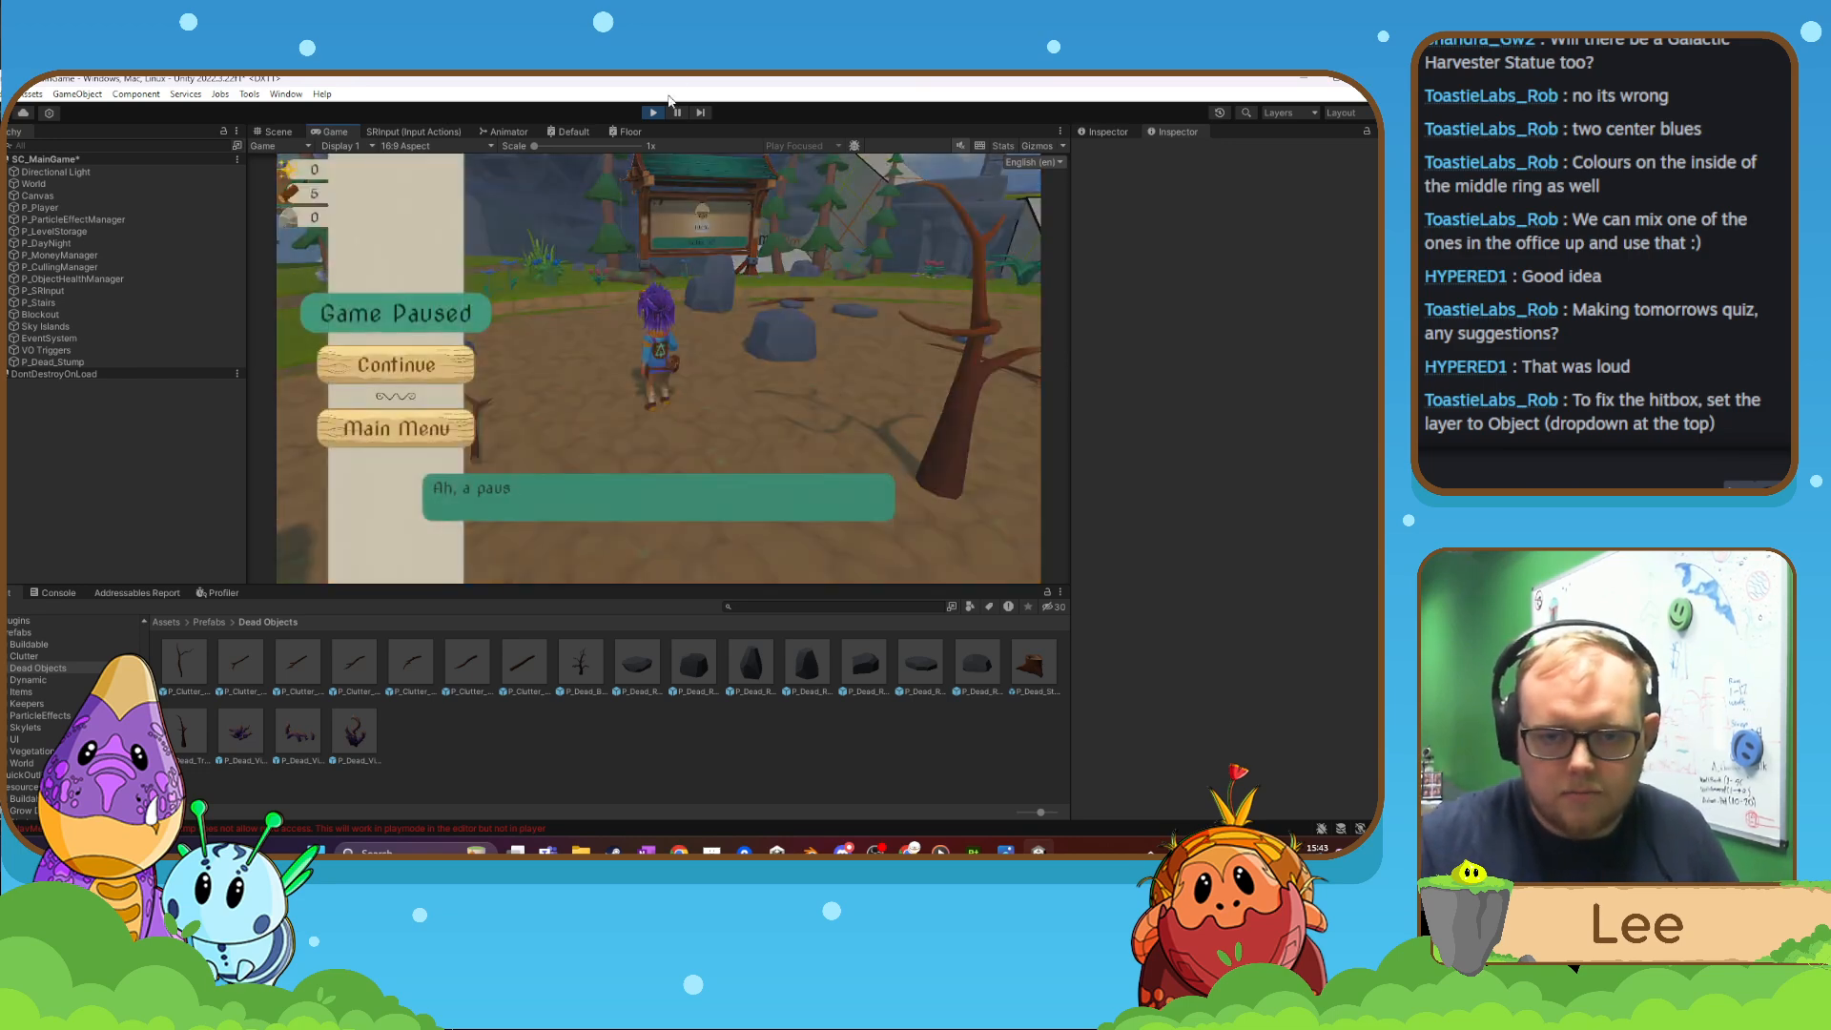
key("ctrl+p")
- Examine the tag and layer settings of the three dead vine prefabs, including the options available for P_Dead_Vine_01
left_click(240, 733)
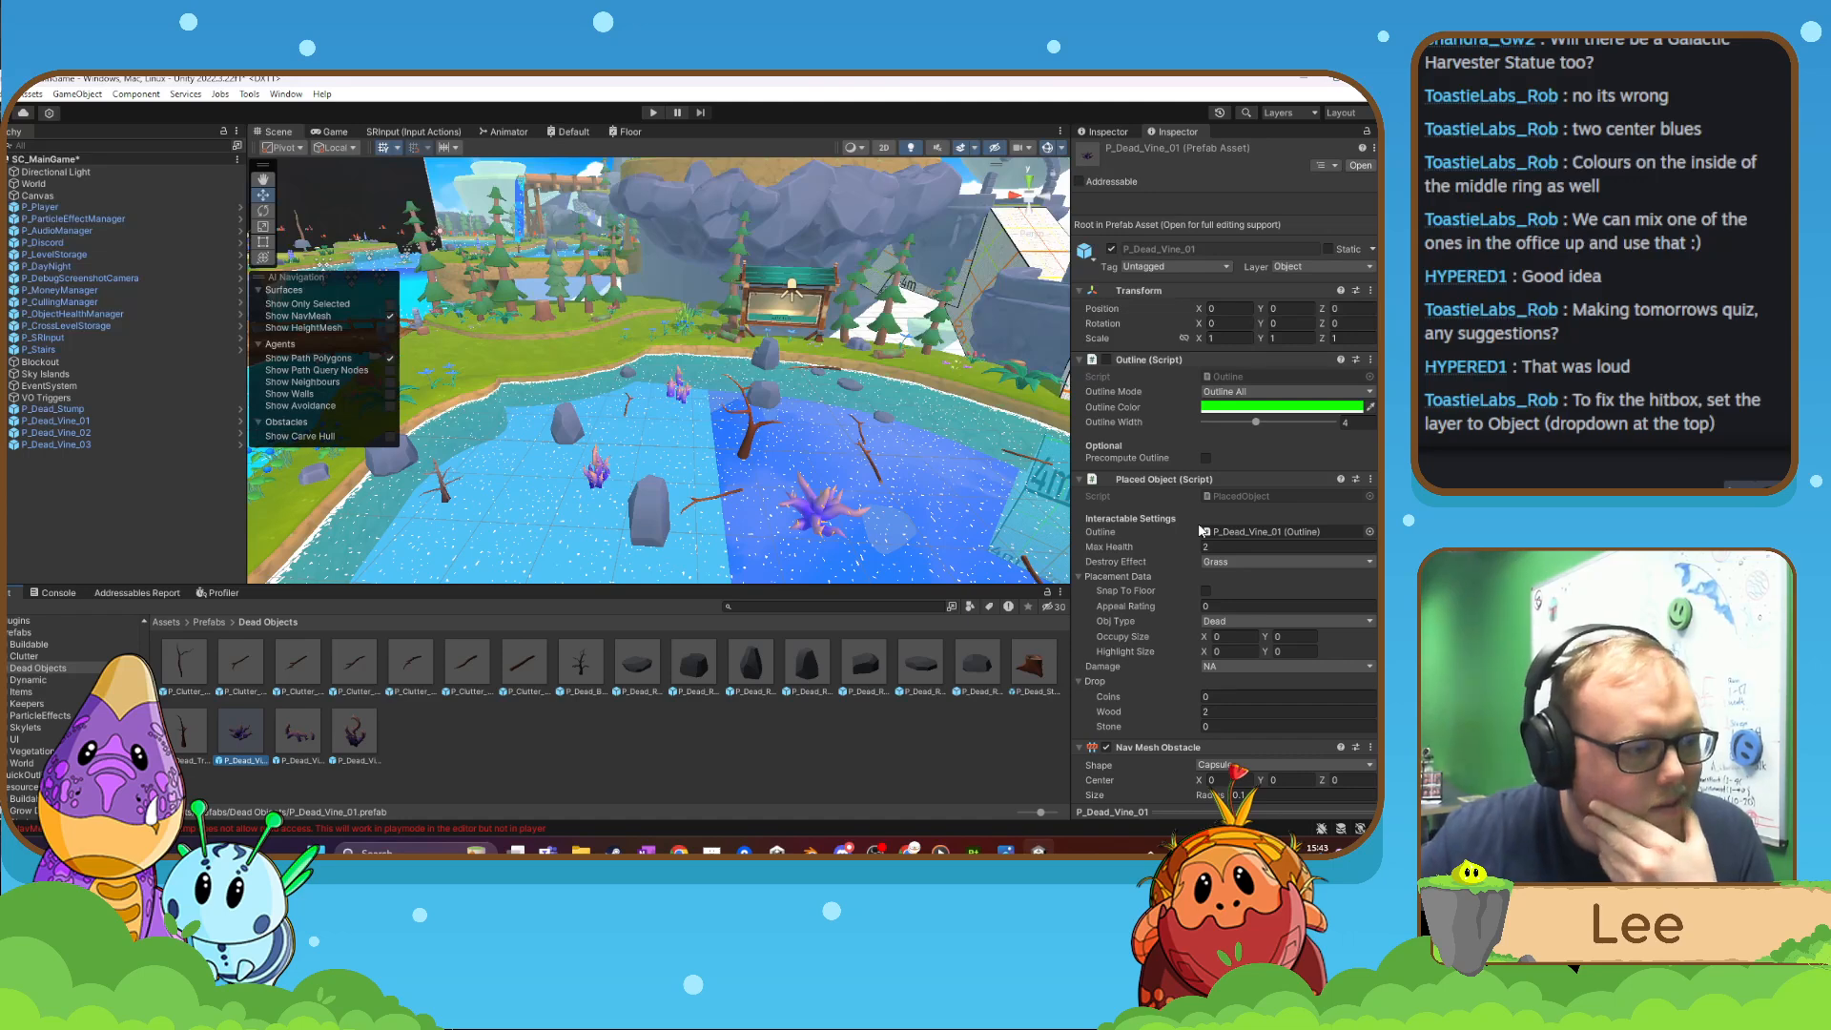
left_click(1173, 265)
left_click(1174, 271)
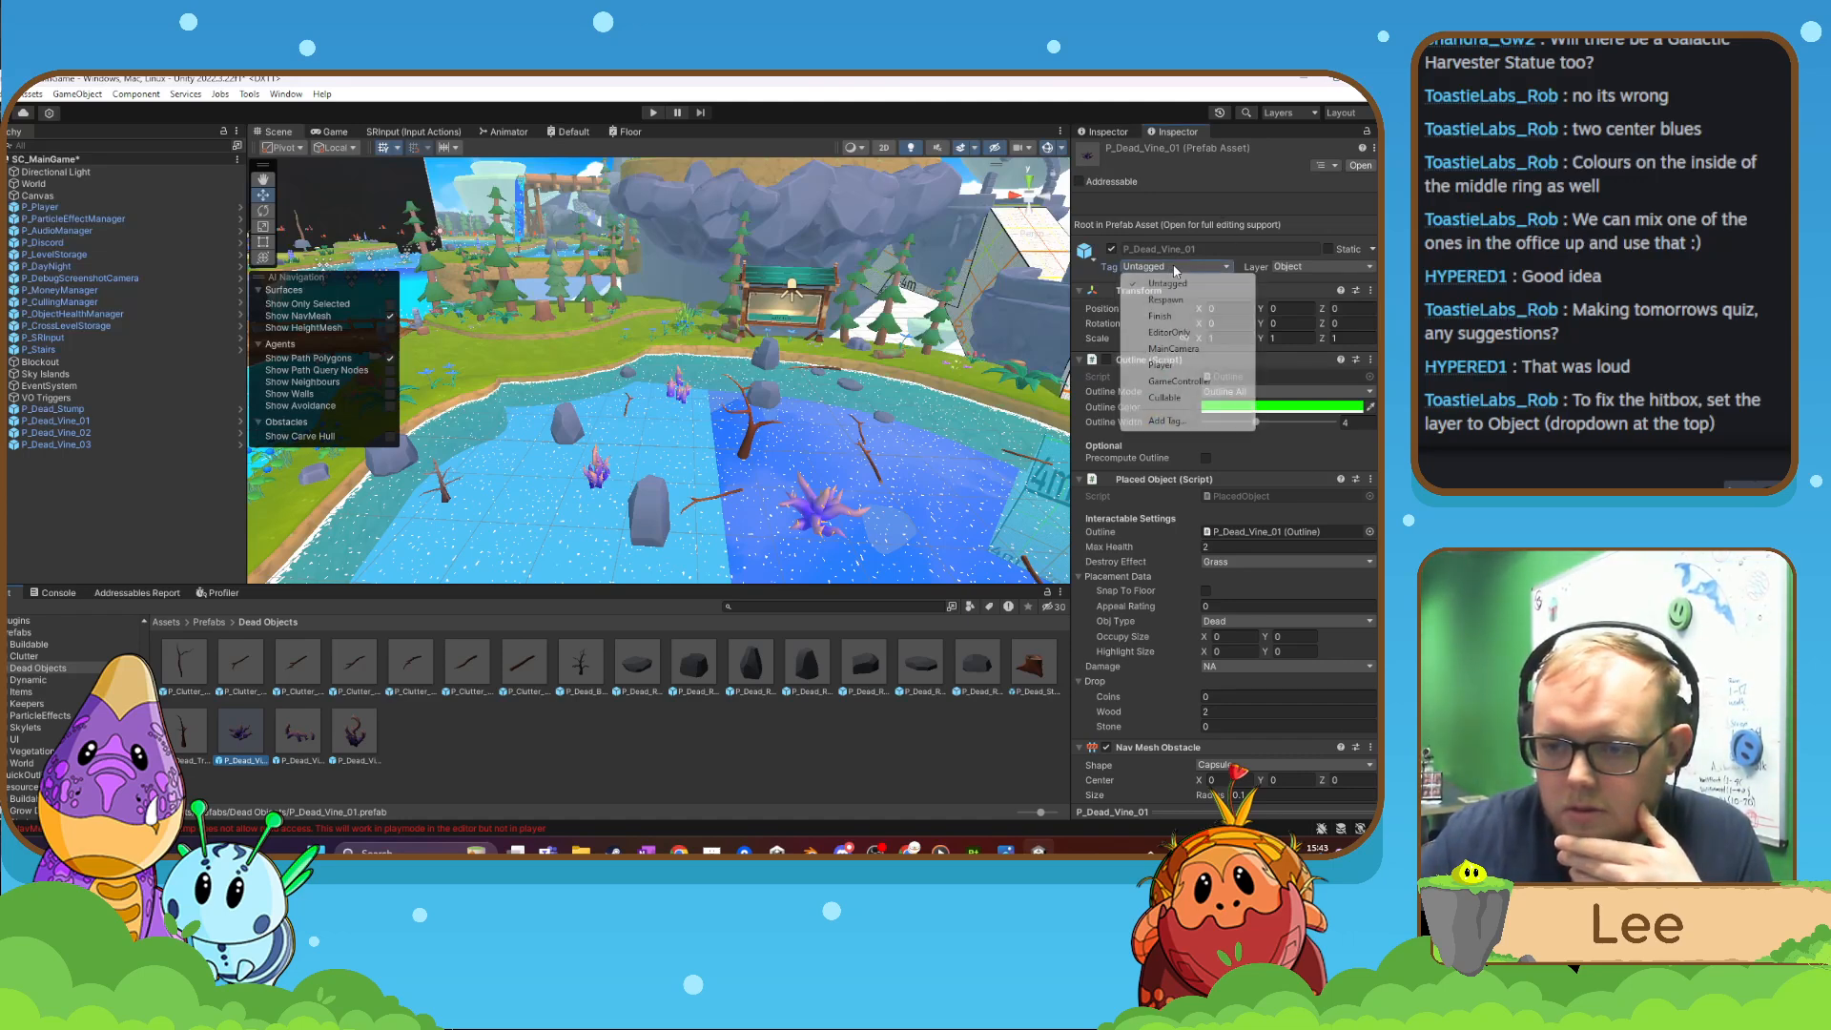
left_click(1175, 209)
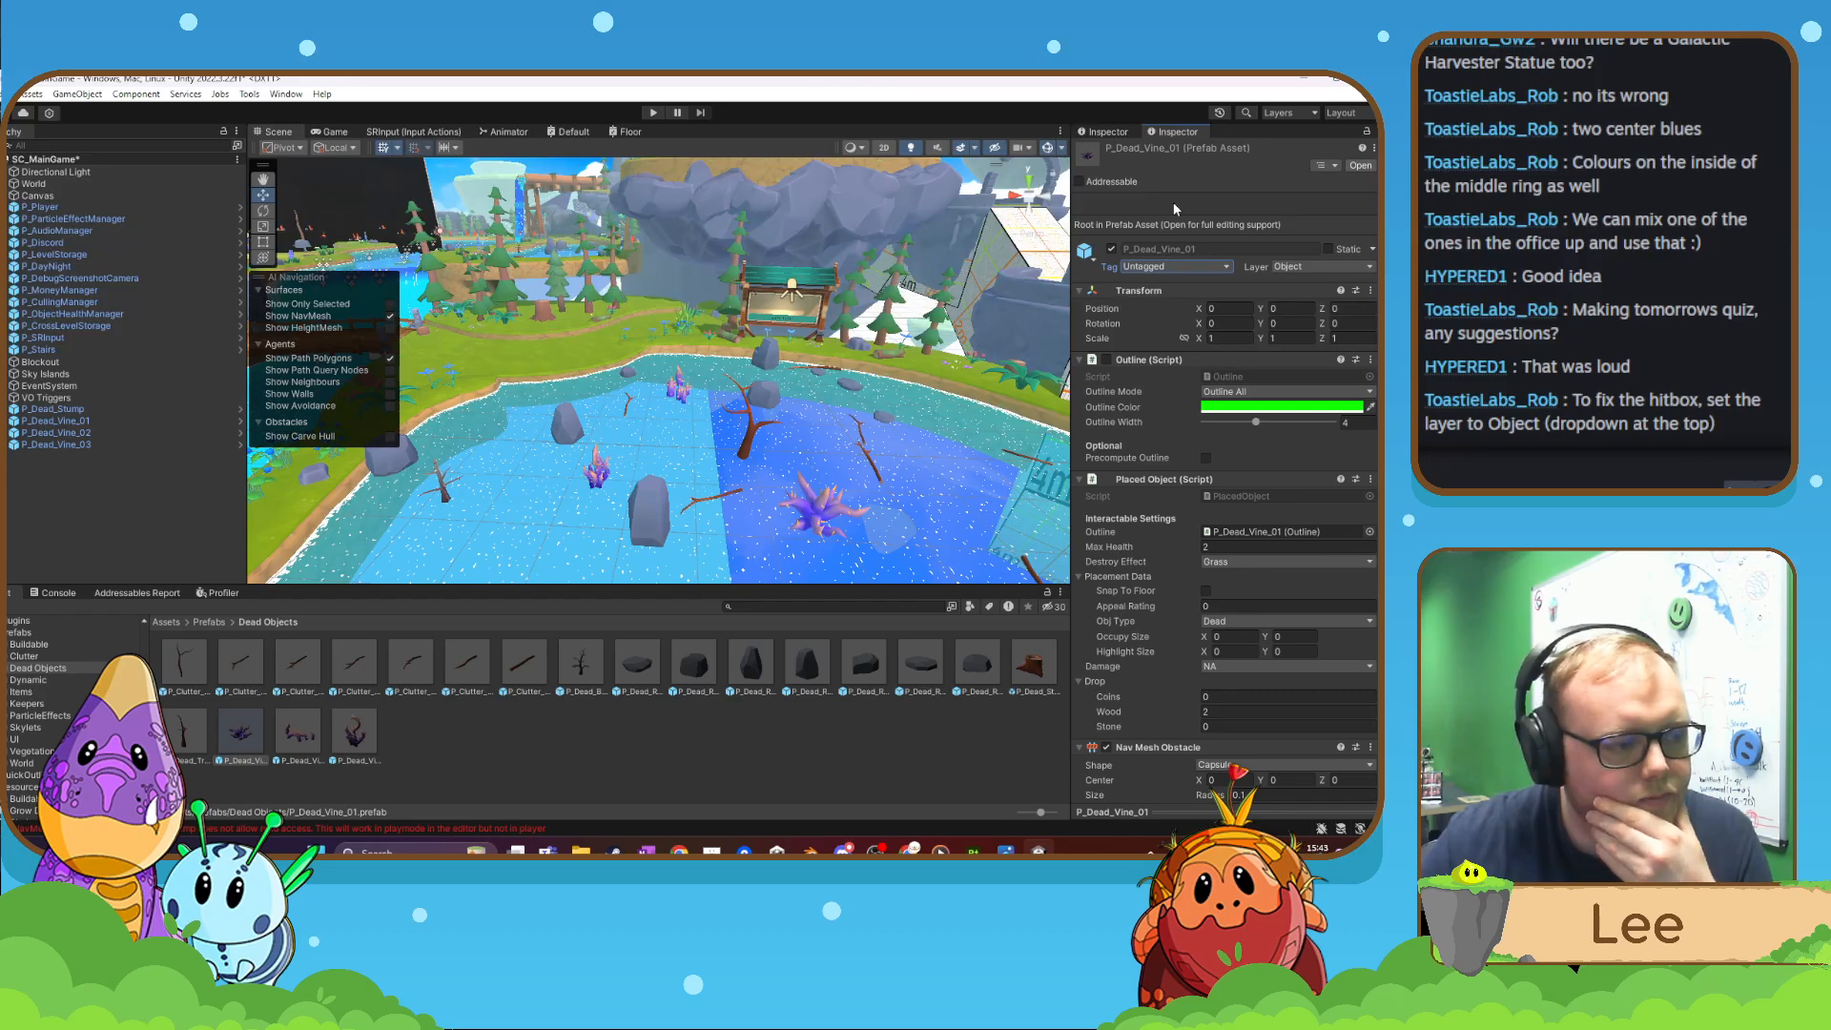
left_click(1350, 269)
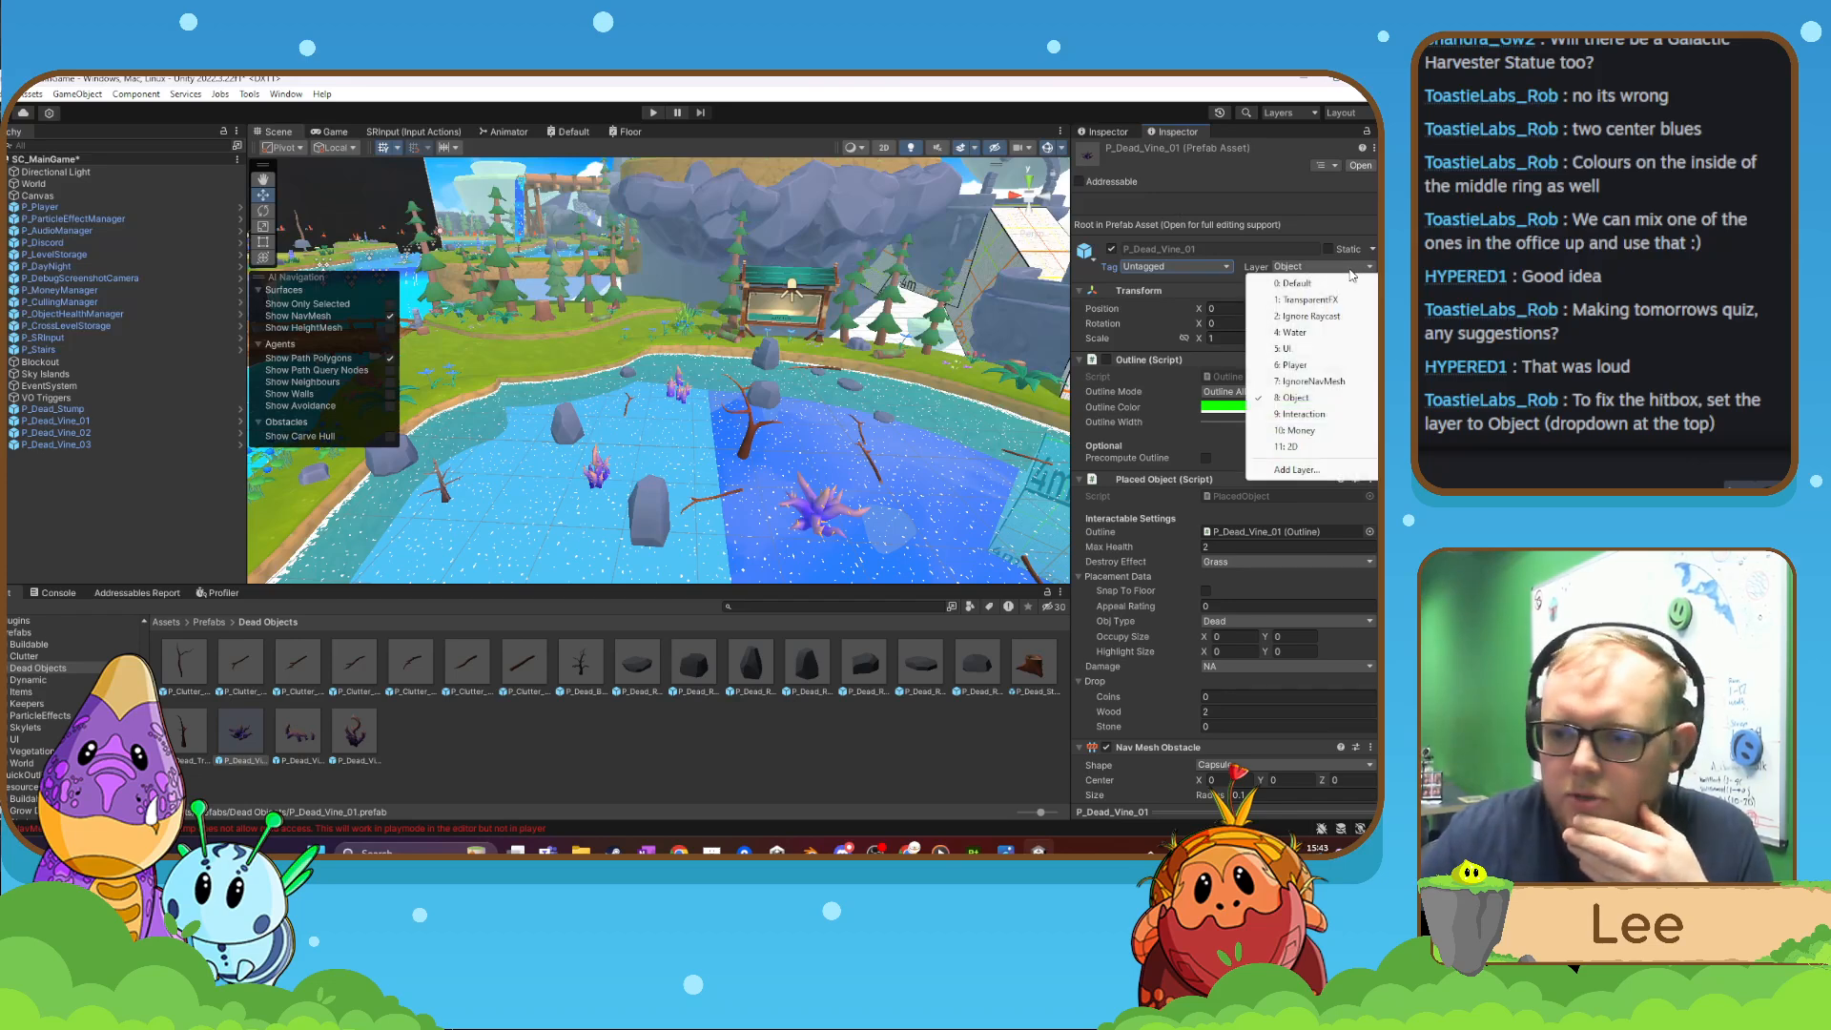
left_click(302, 739)
left_click(370, 736)
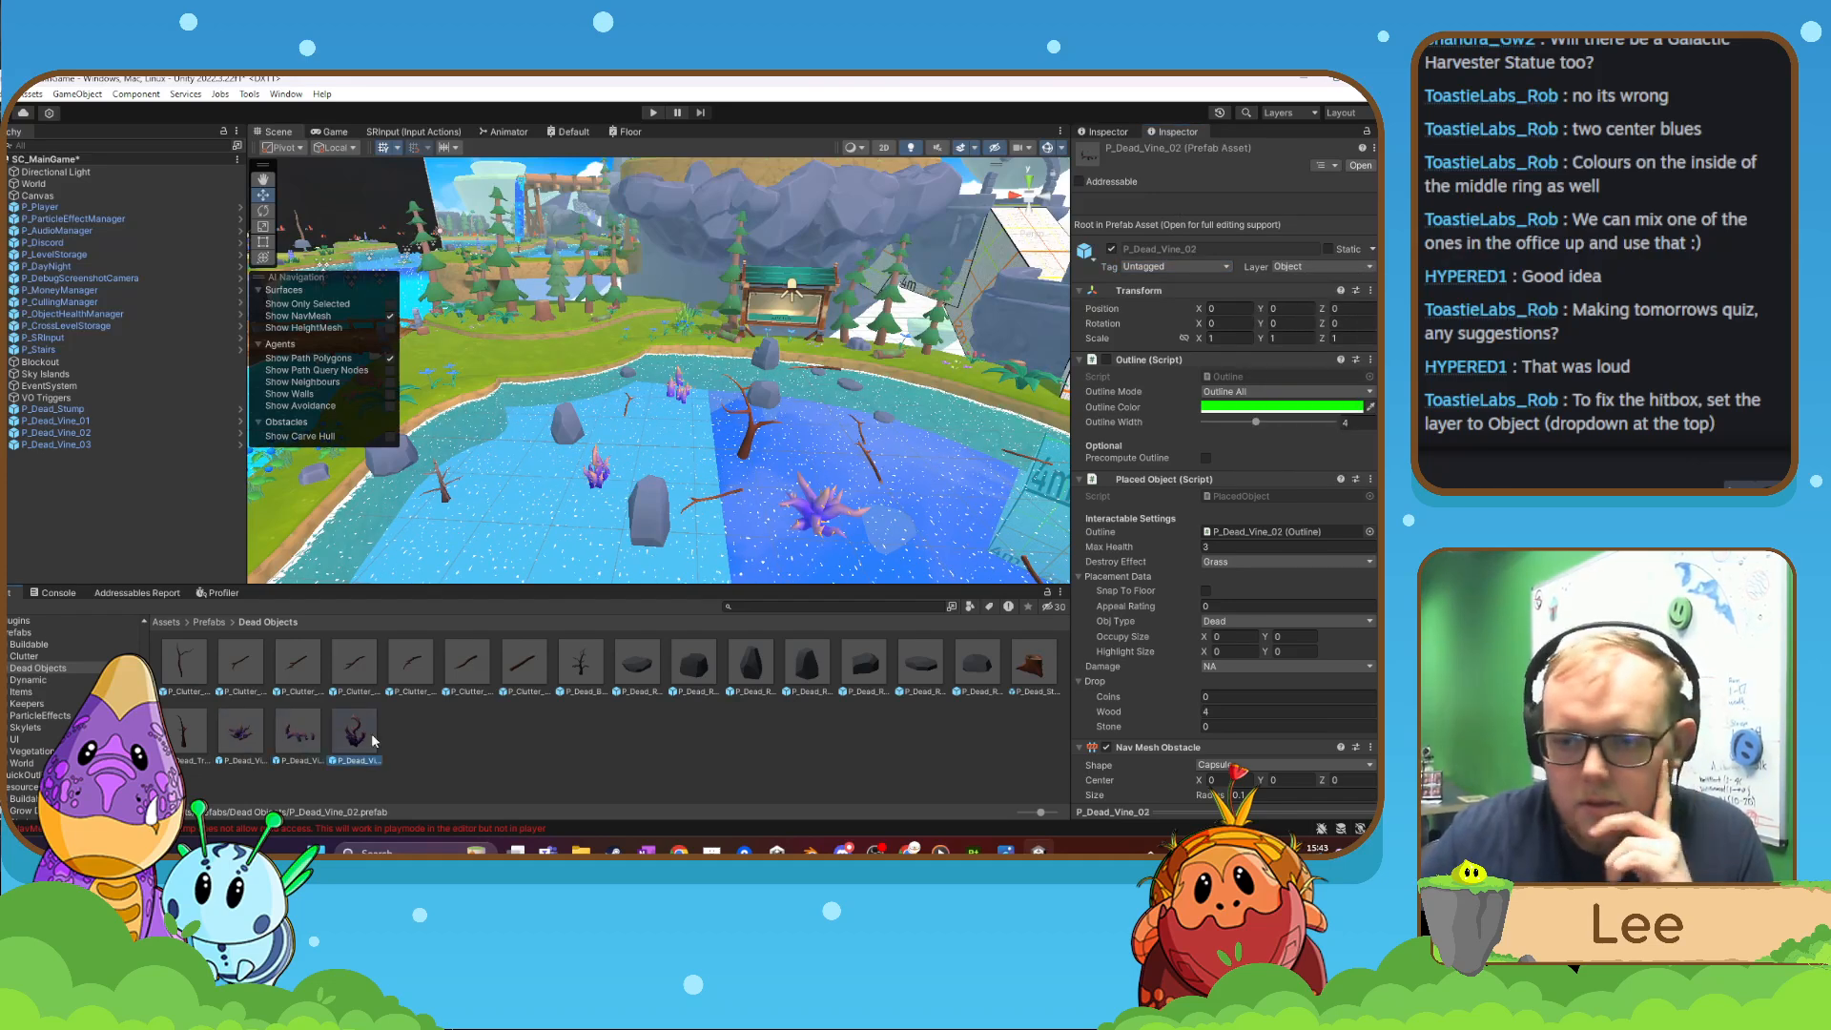
left_click(240, 733)
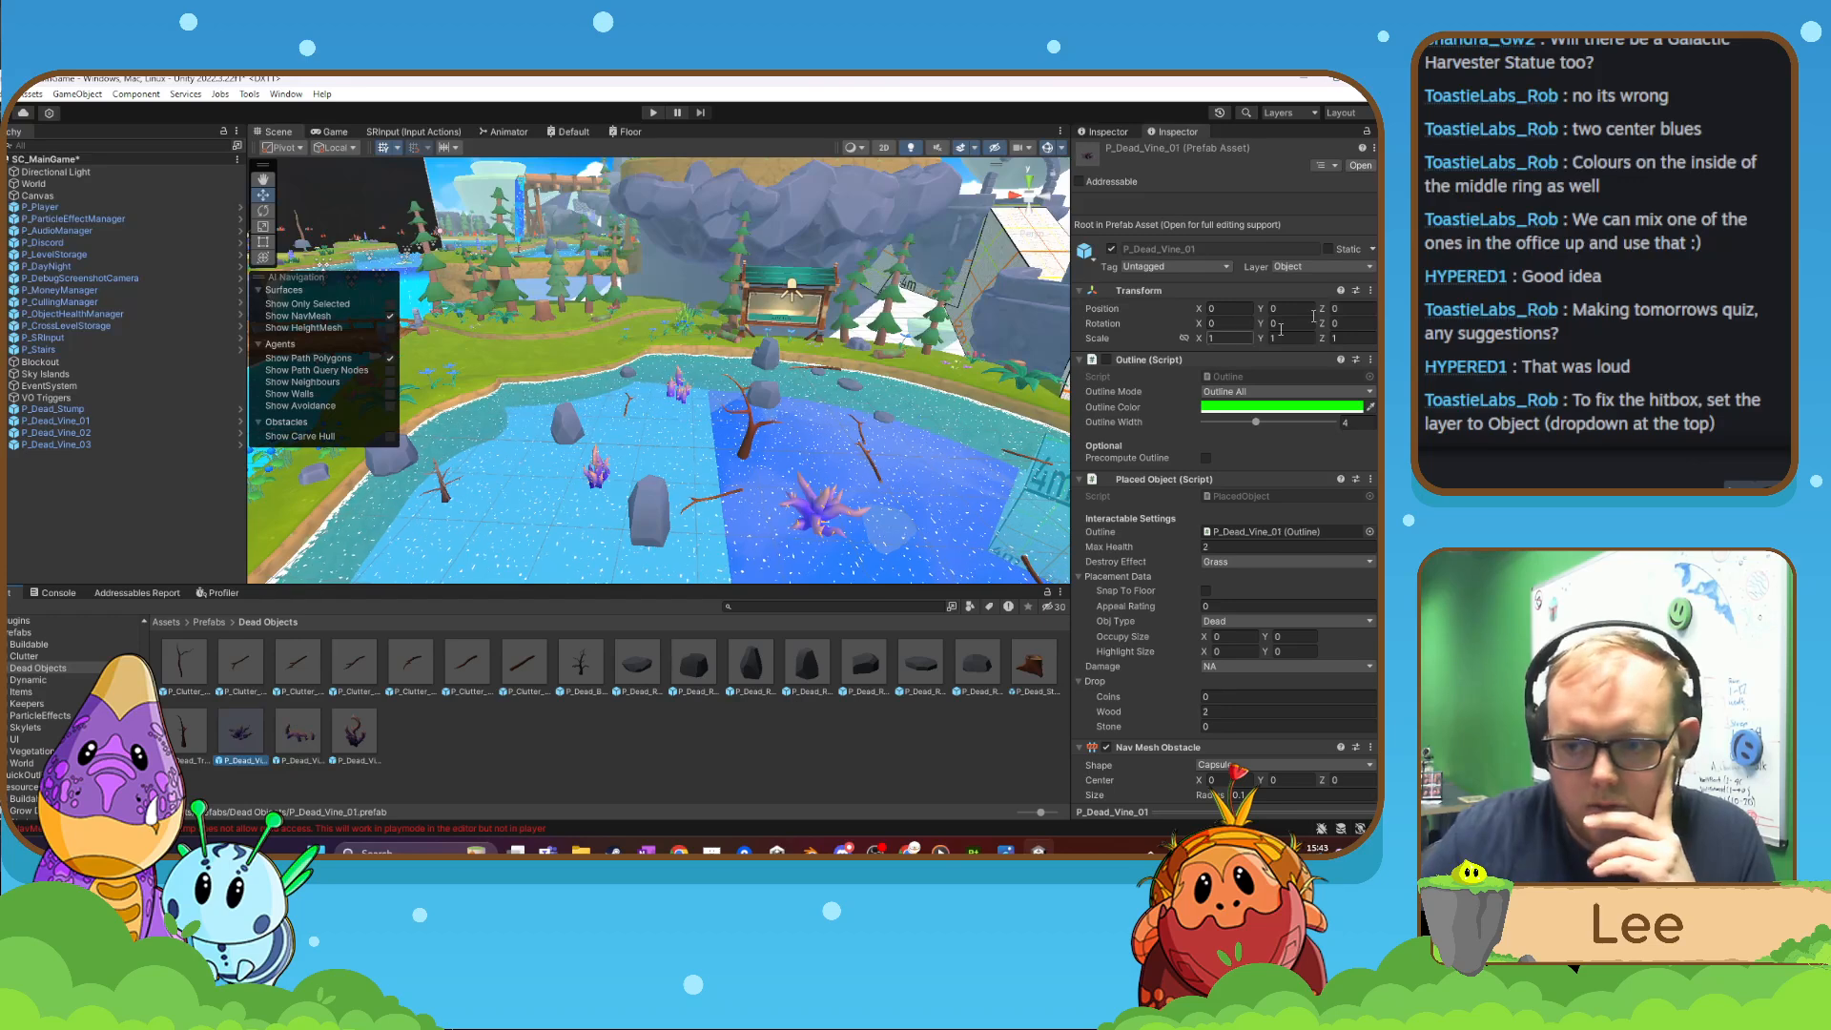
left_click(1367, 269)
left_click(1363, 267)
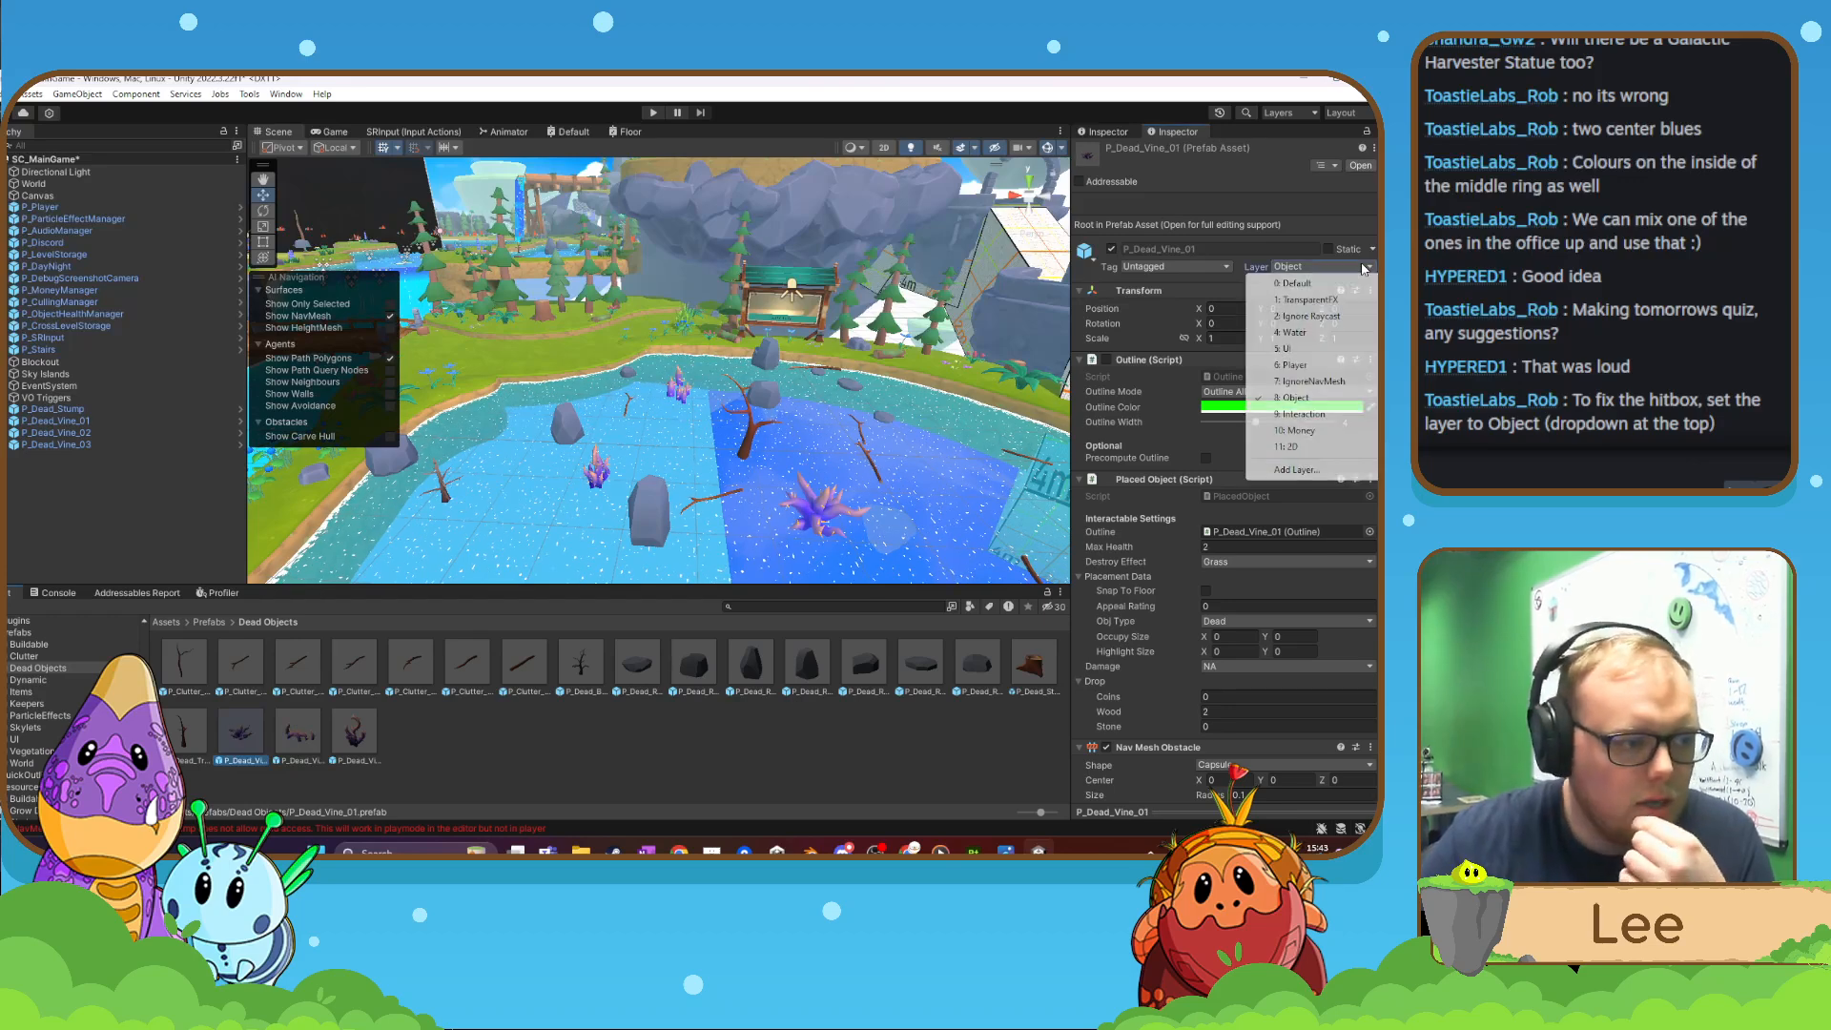
left_click(1326, 200)
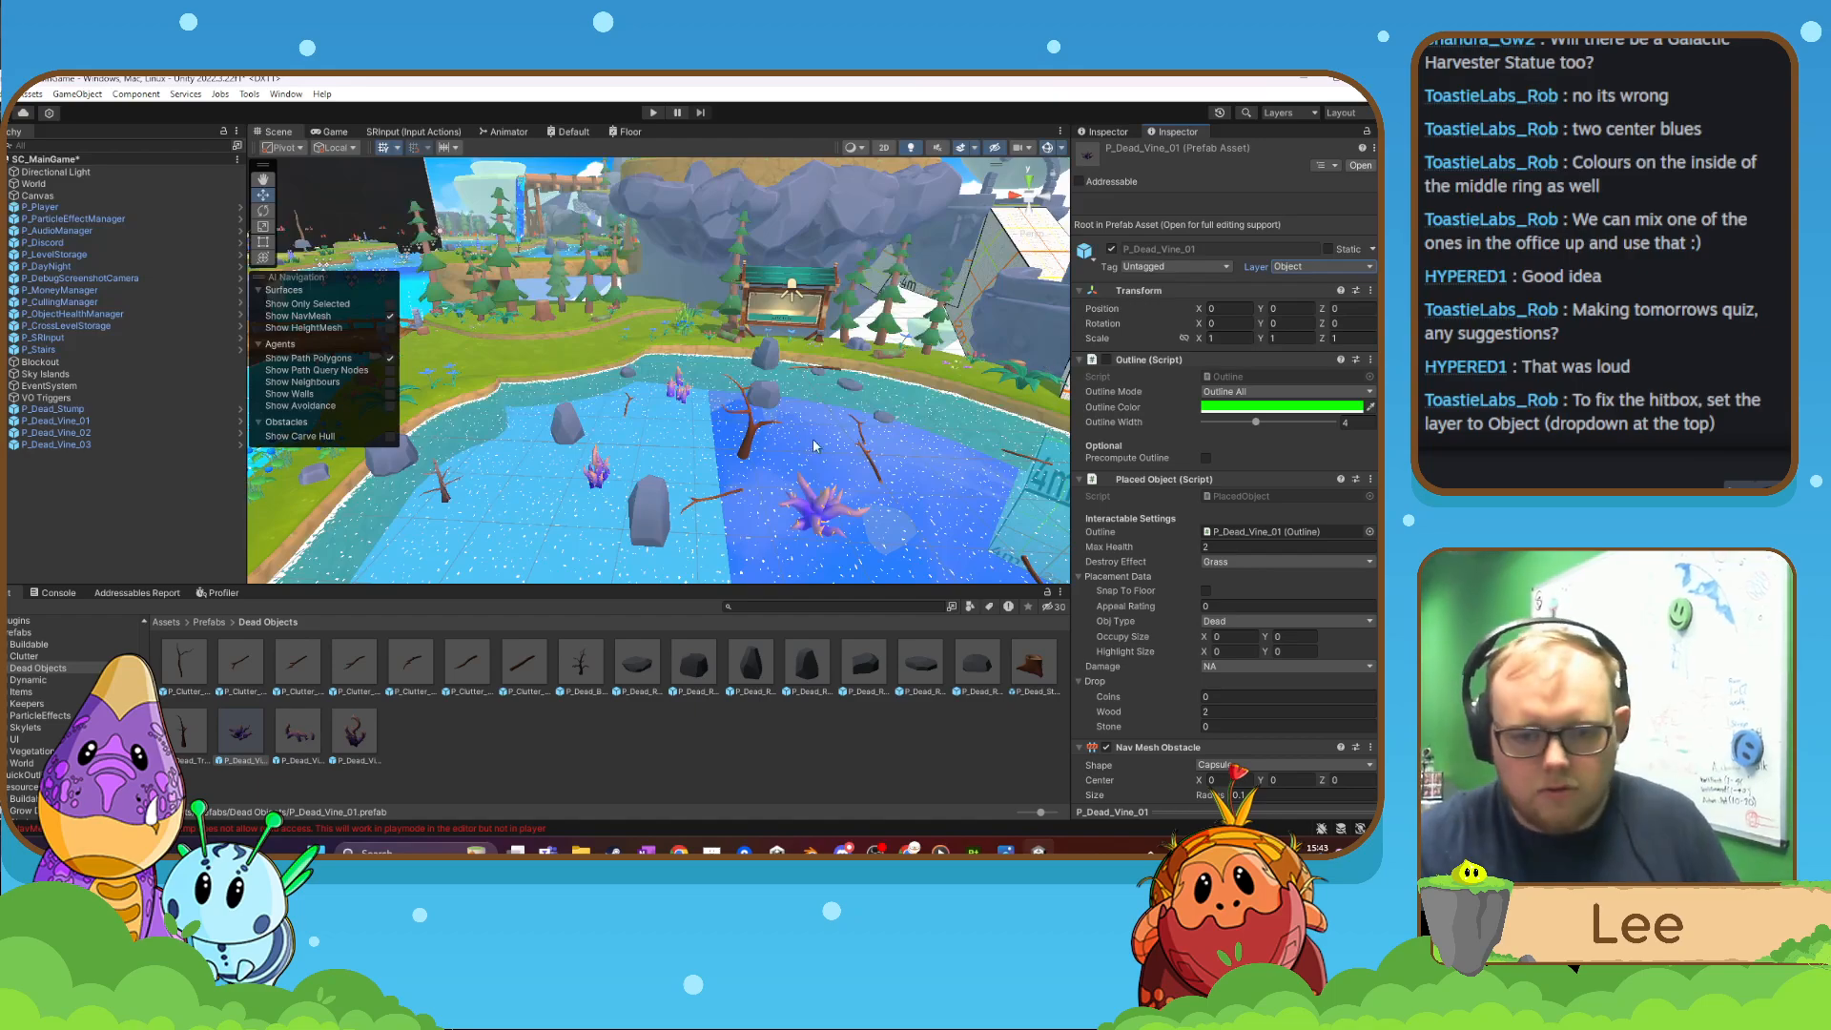
- Examine the collider shape of the P_Dead_Vine_02 instance in the scene up close and restart play mode
right_click_drag(1046, 361, 496, 470)
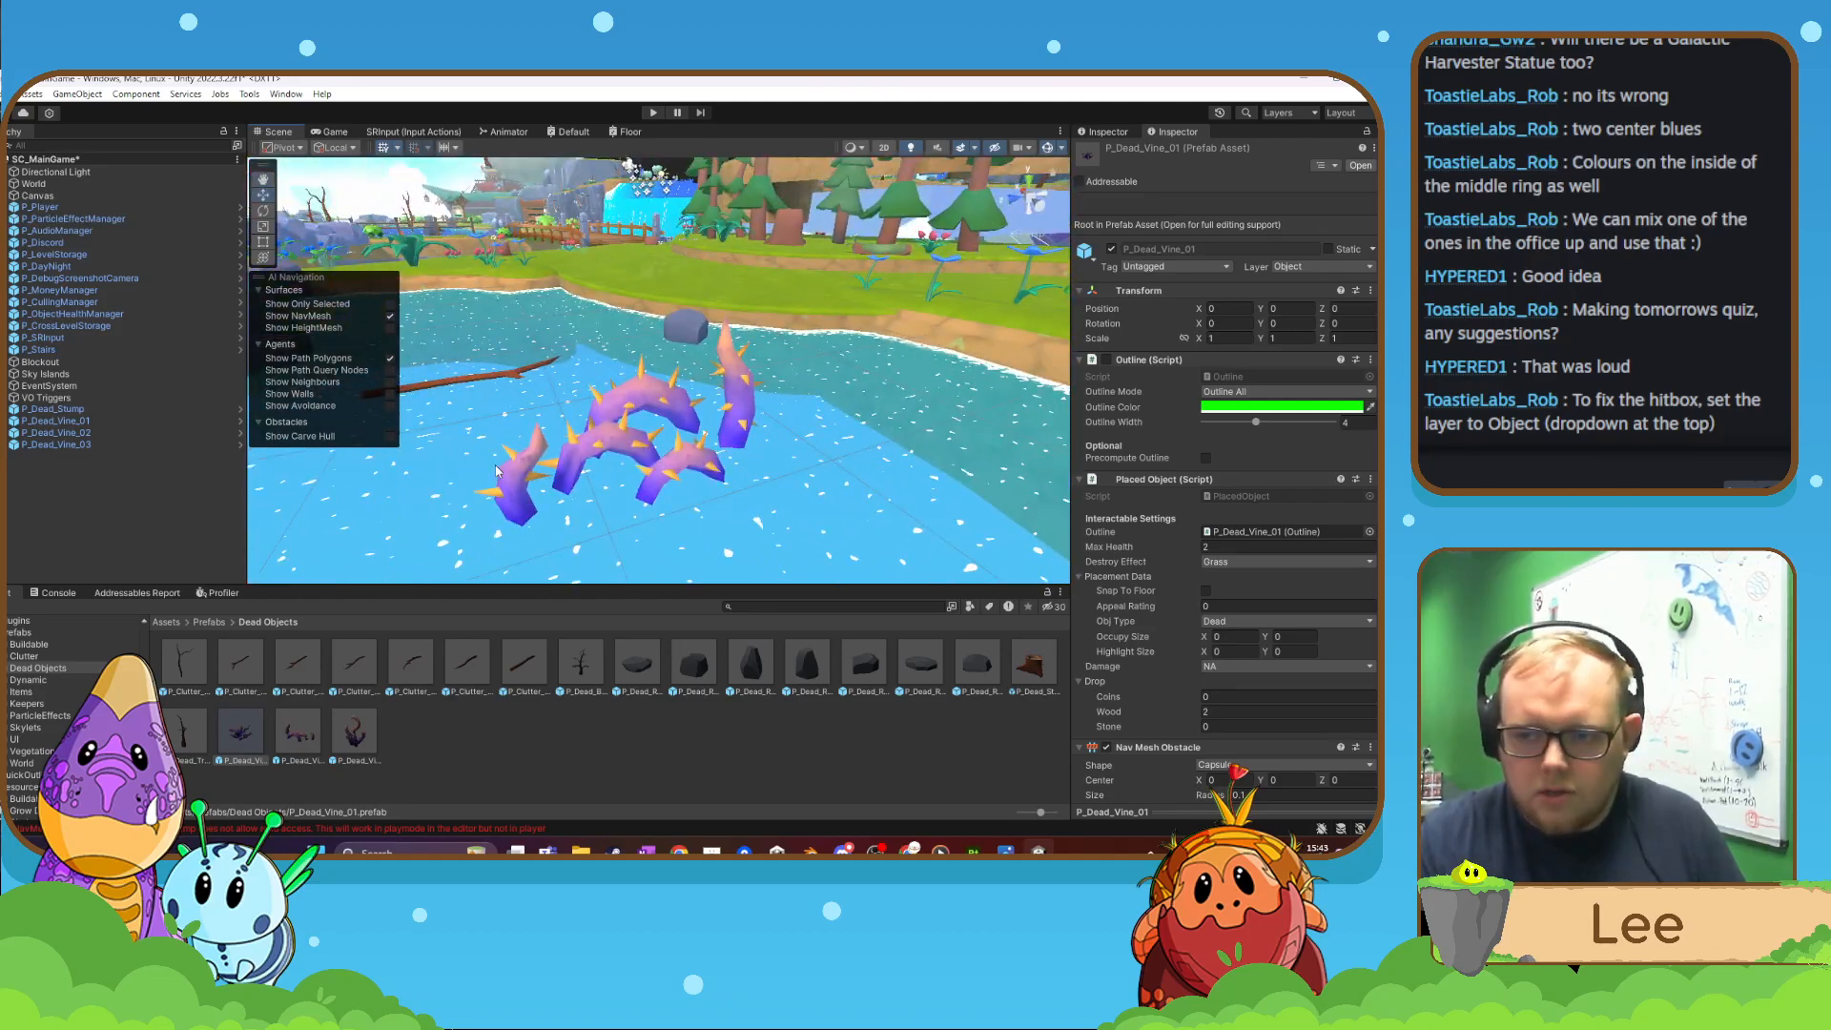
left_click(614, 459)
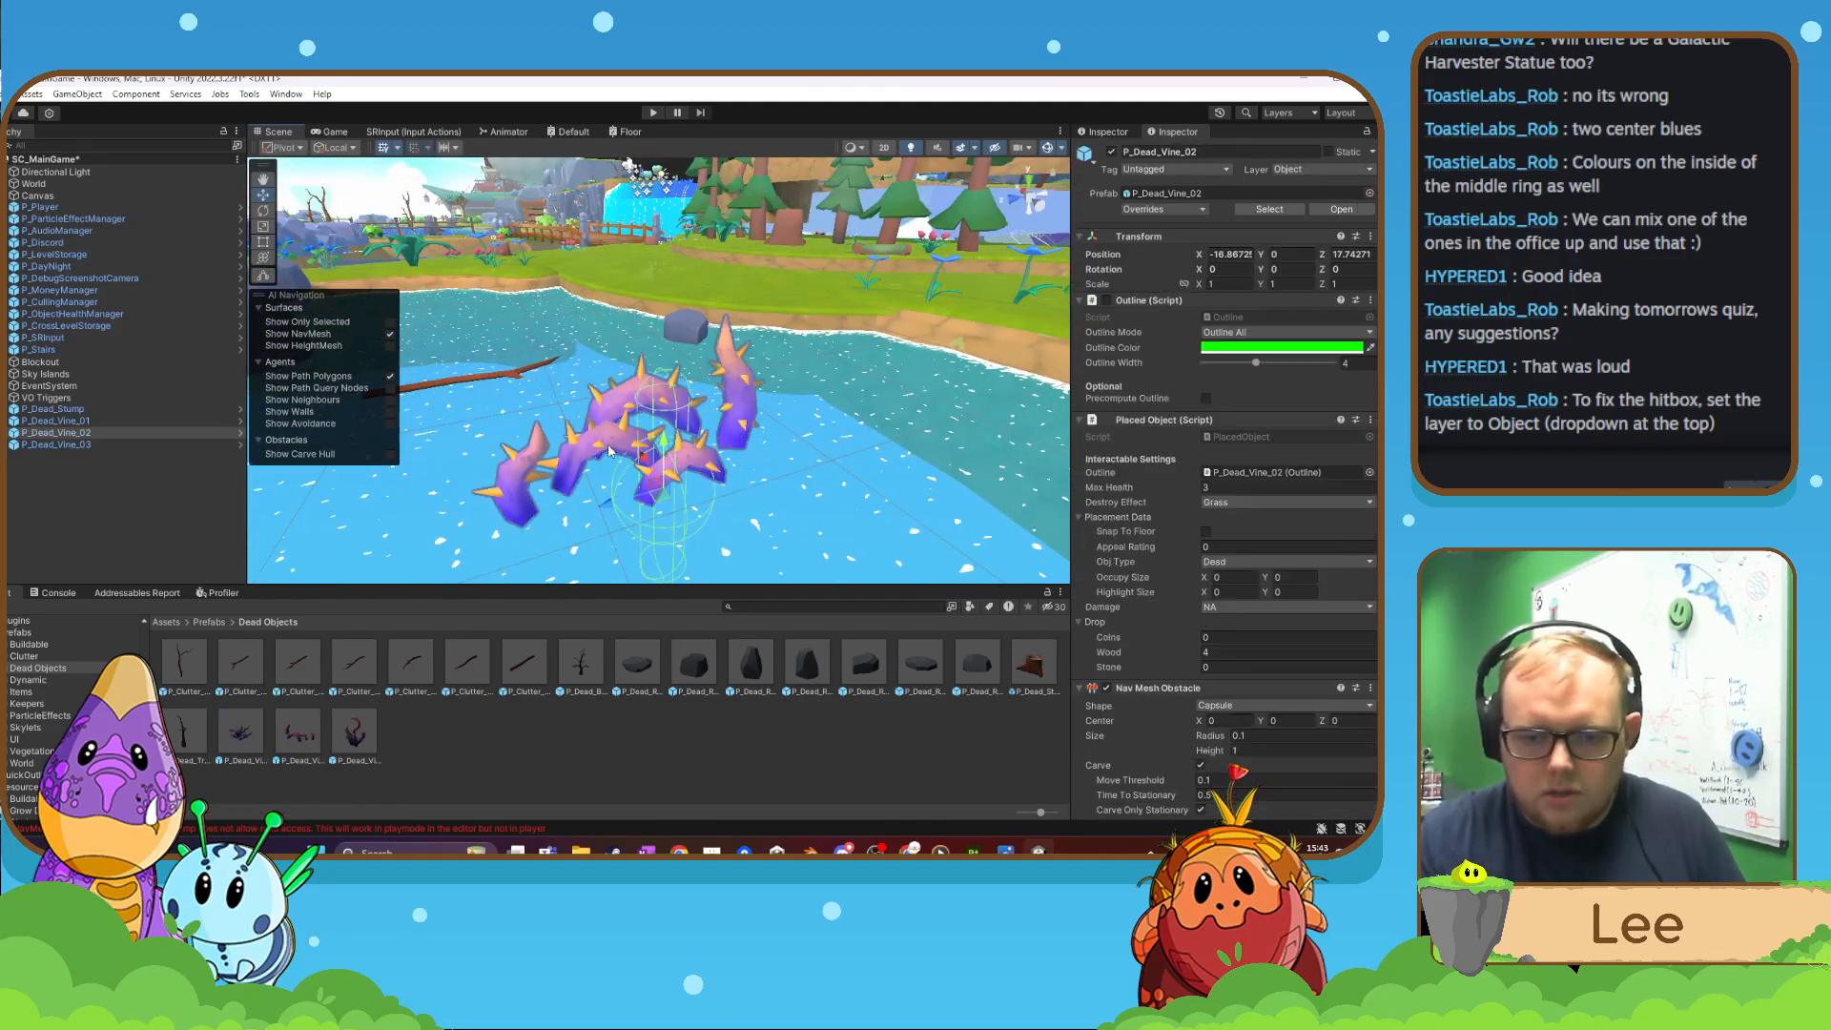
left_click(653, 113)
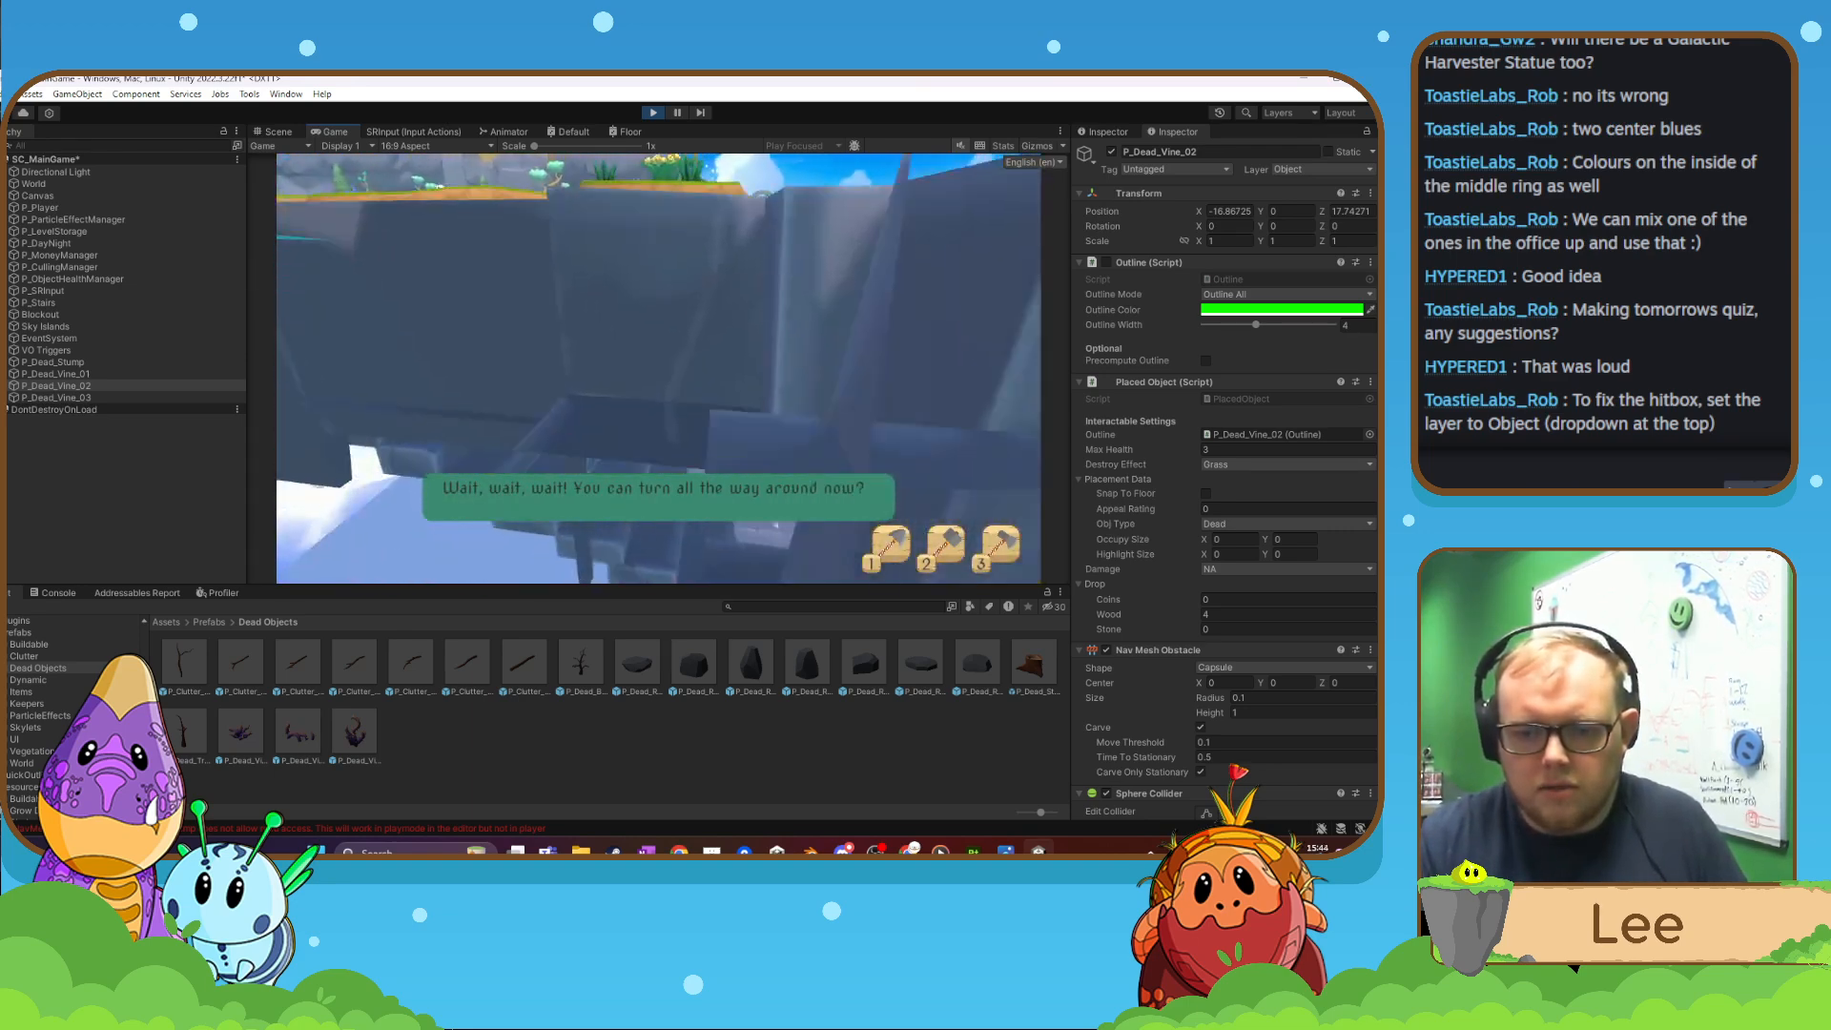
- Walk the player across the bridge and up to the purple dead vine near the notice board
key("w")
key("w")
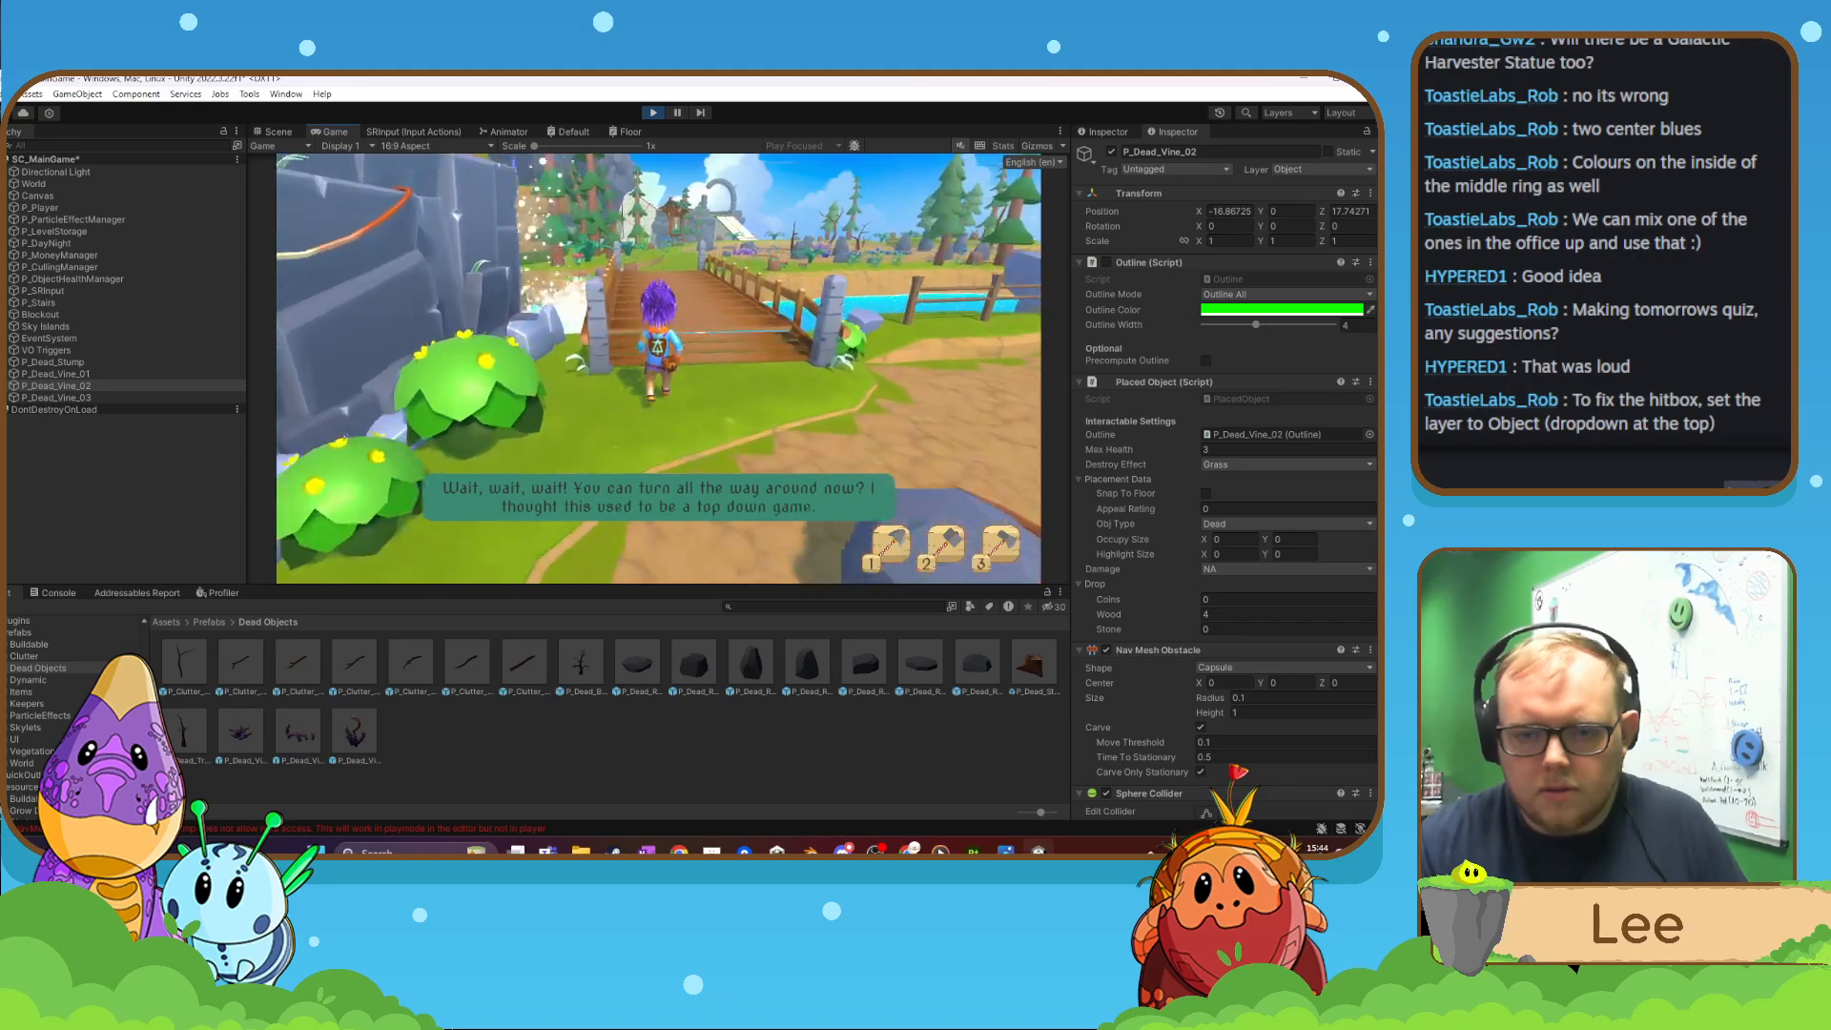
key("w")
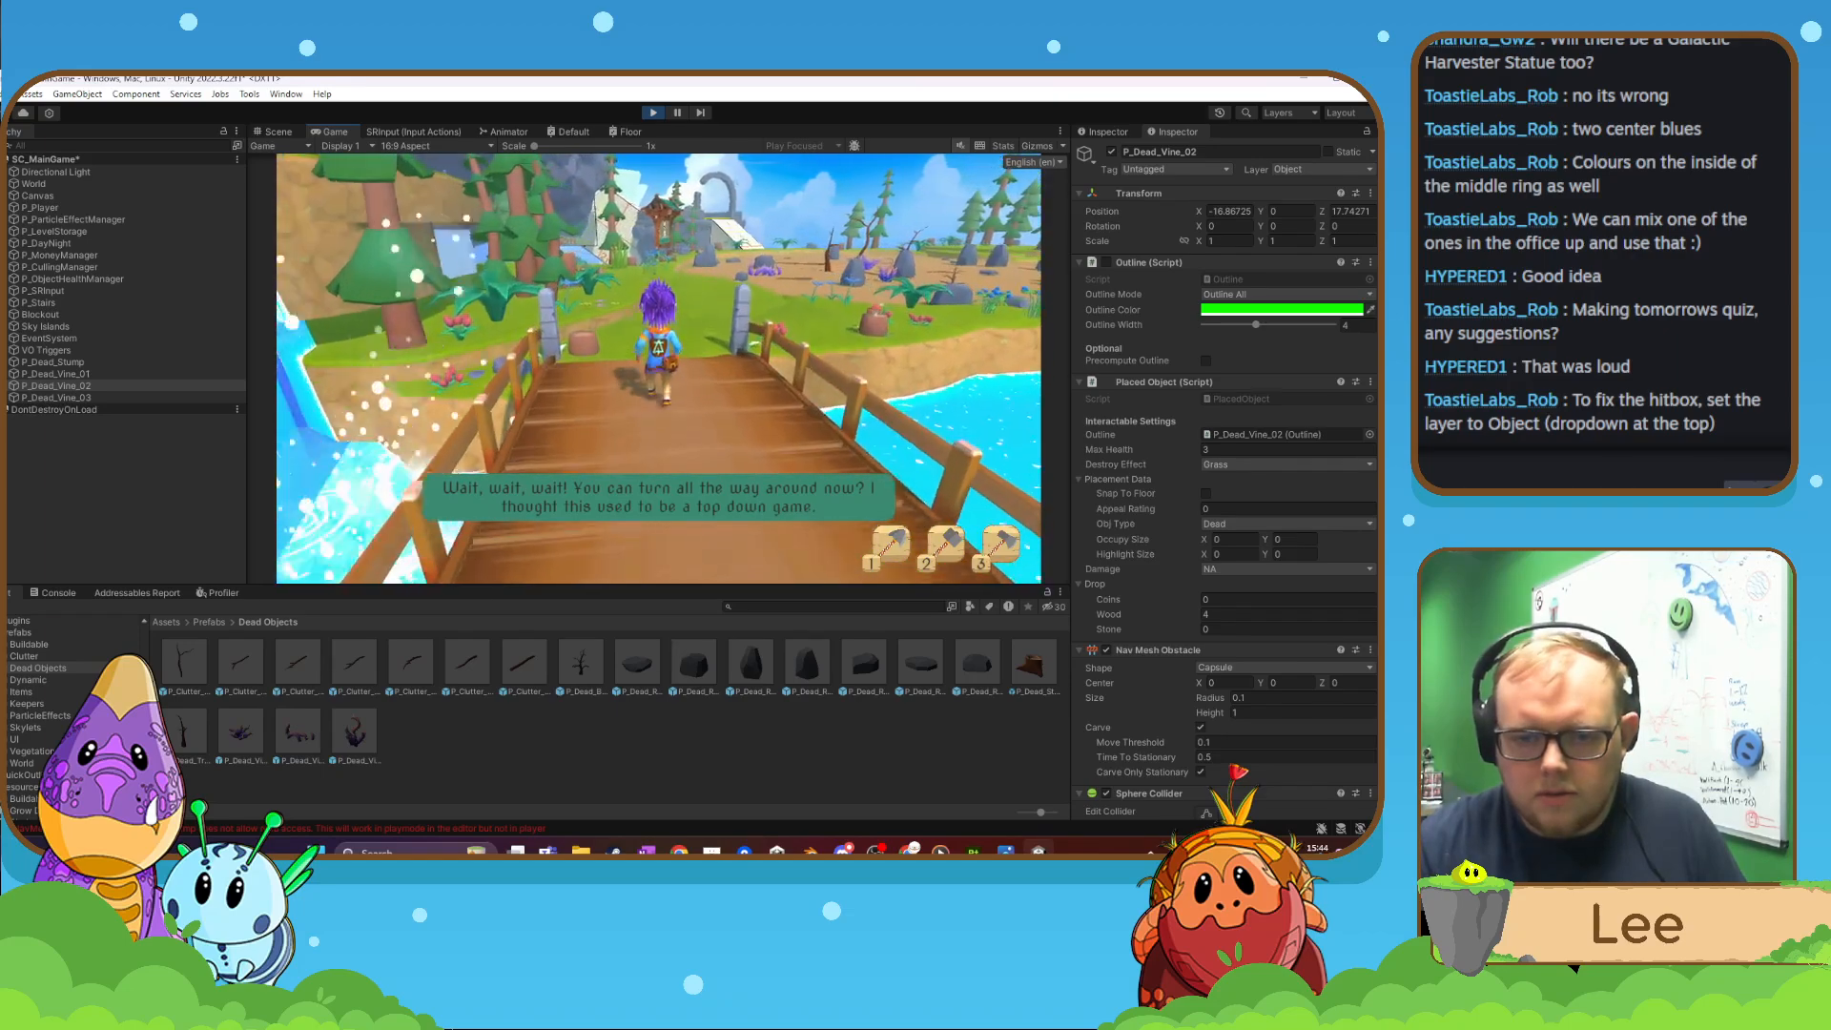
key("w")
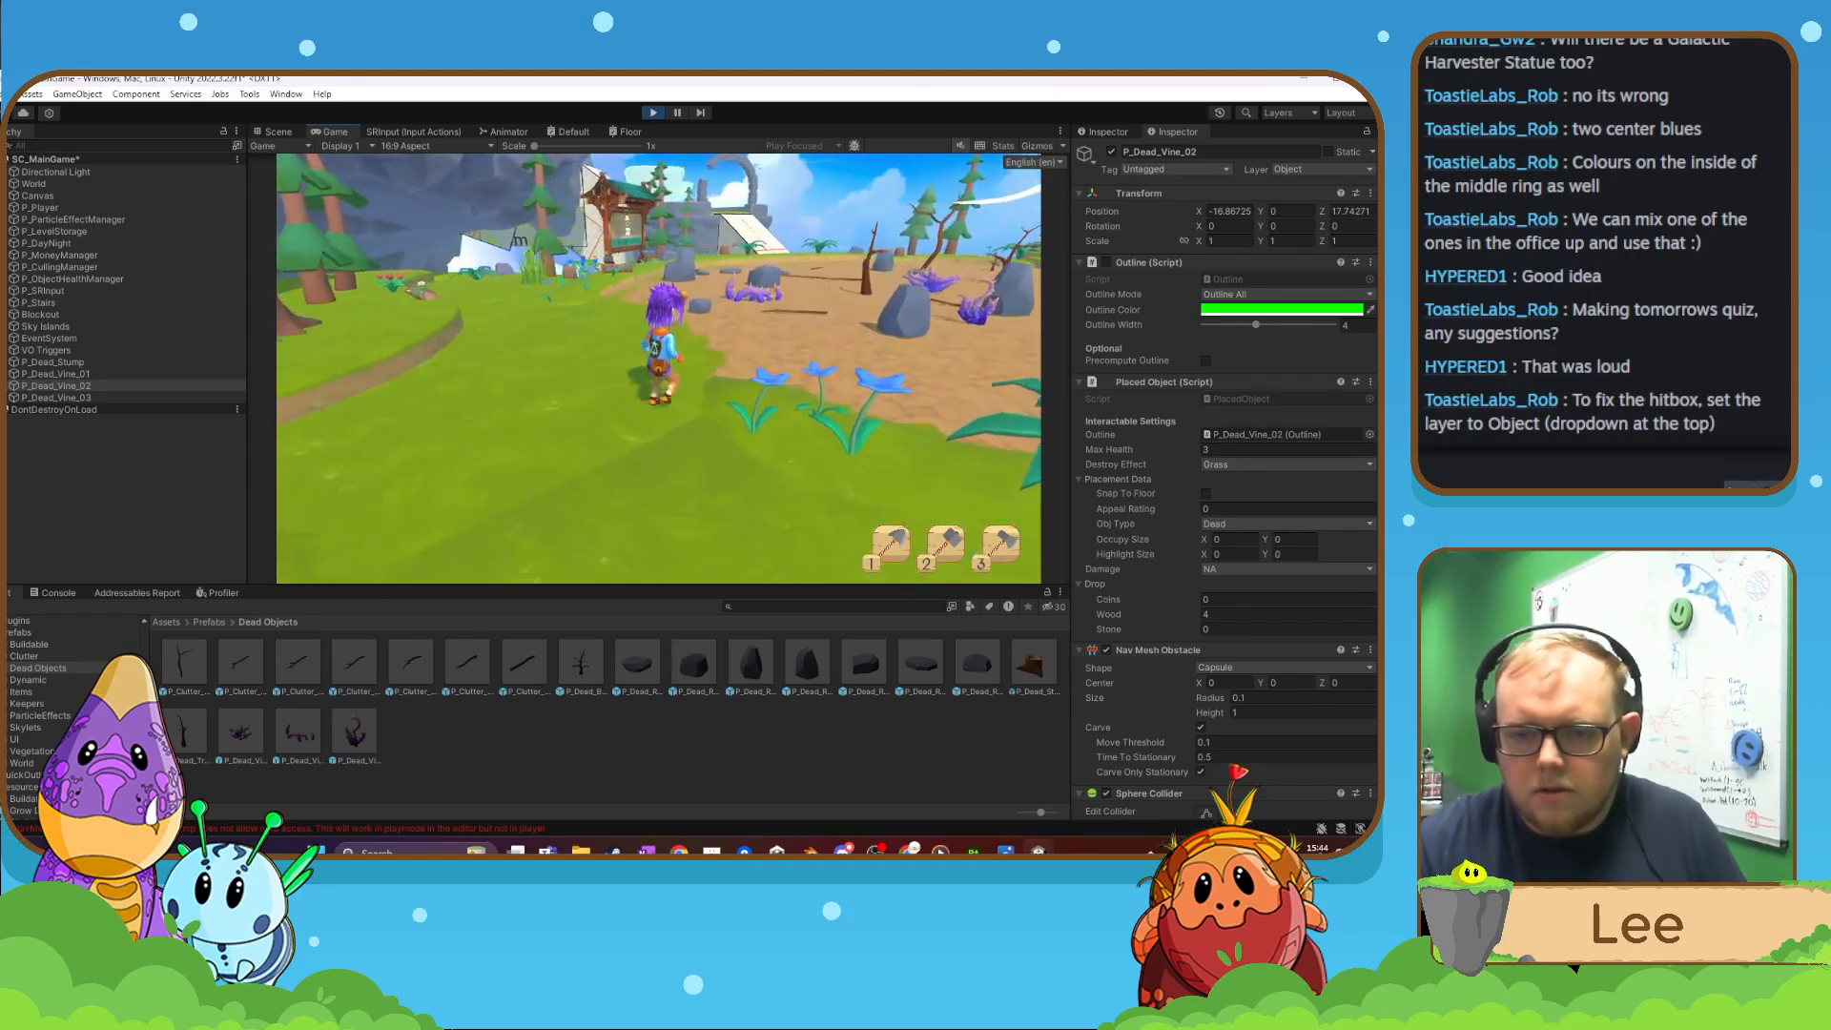
key("w")
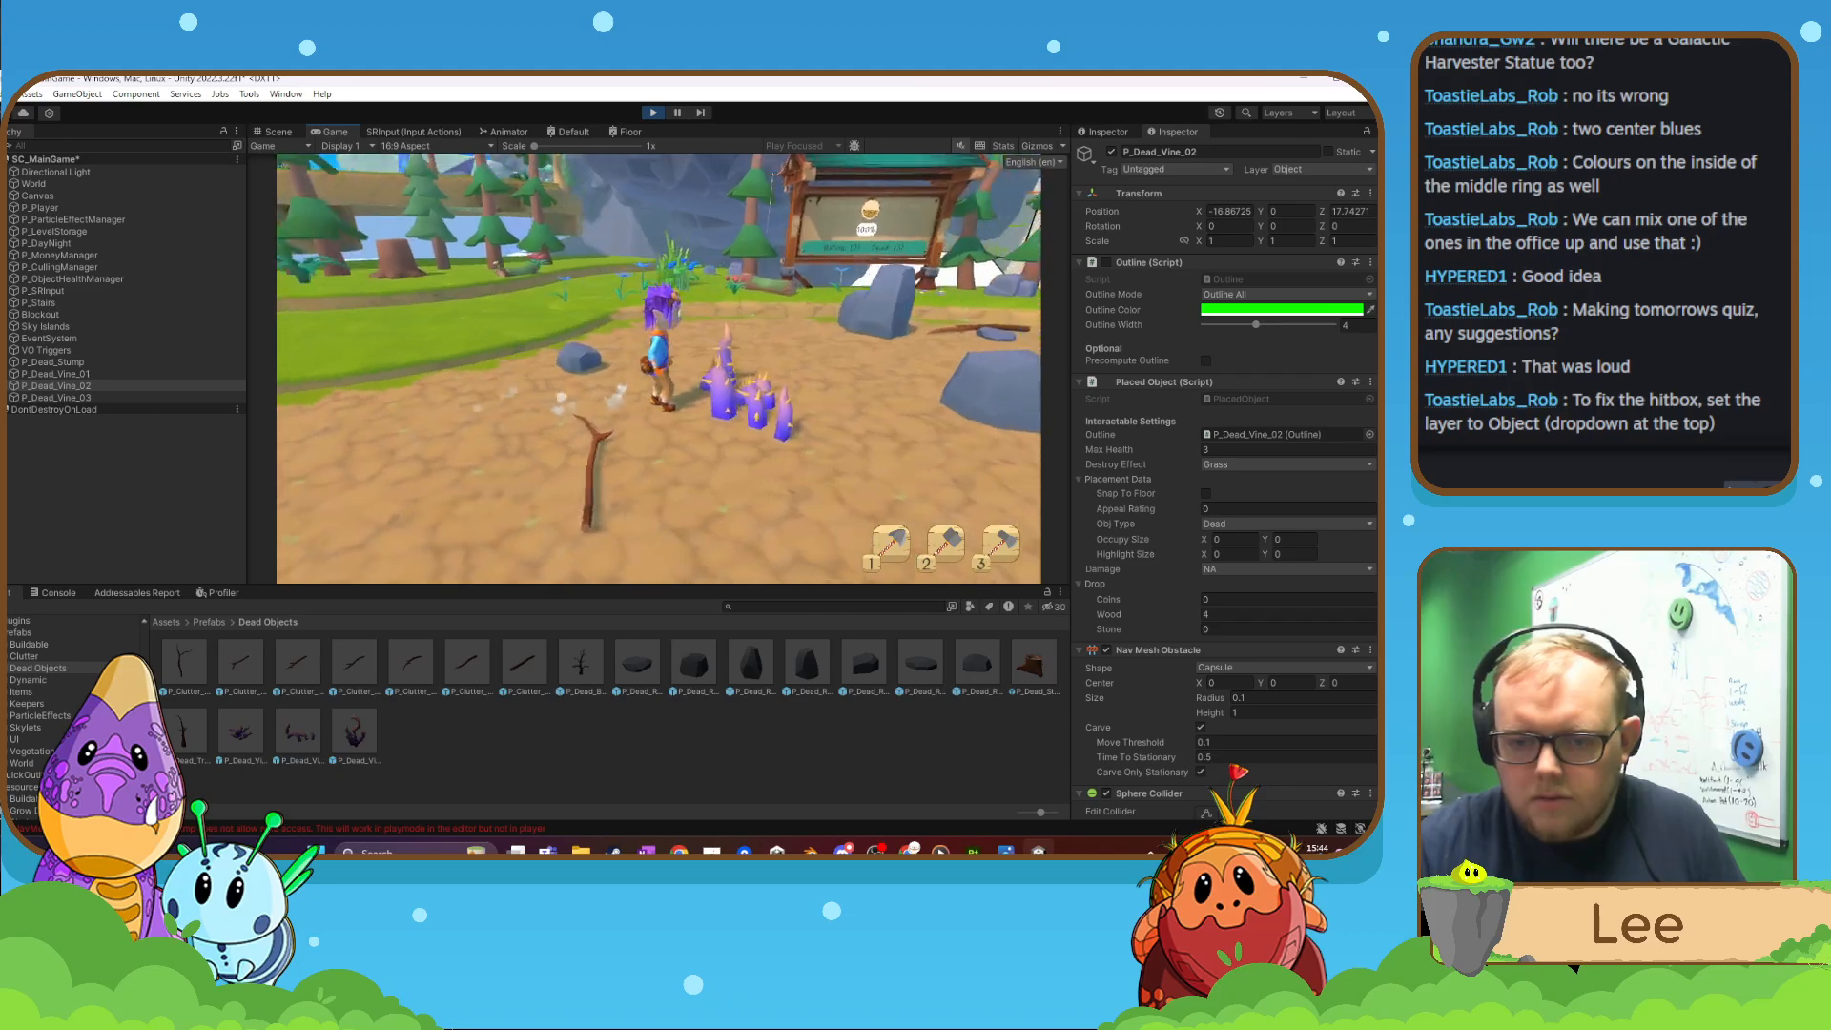
- Test moving the player against the dead vine, and pause and exit the play test
key("s")
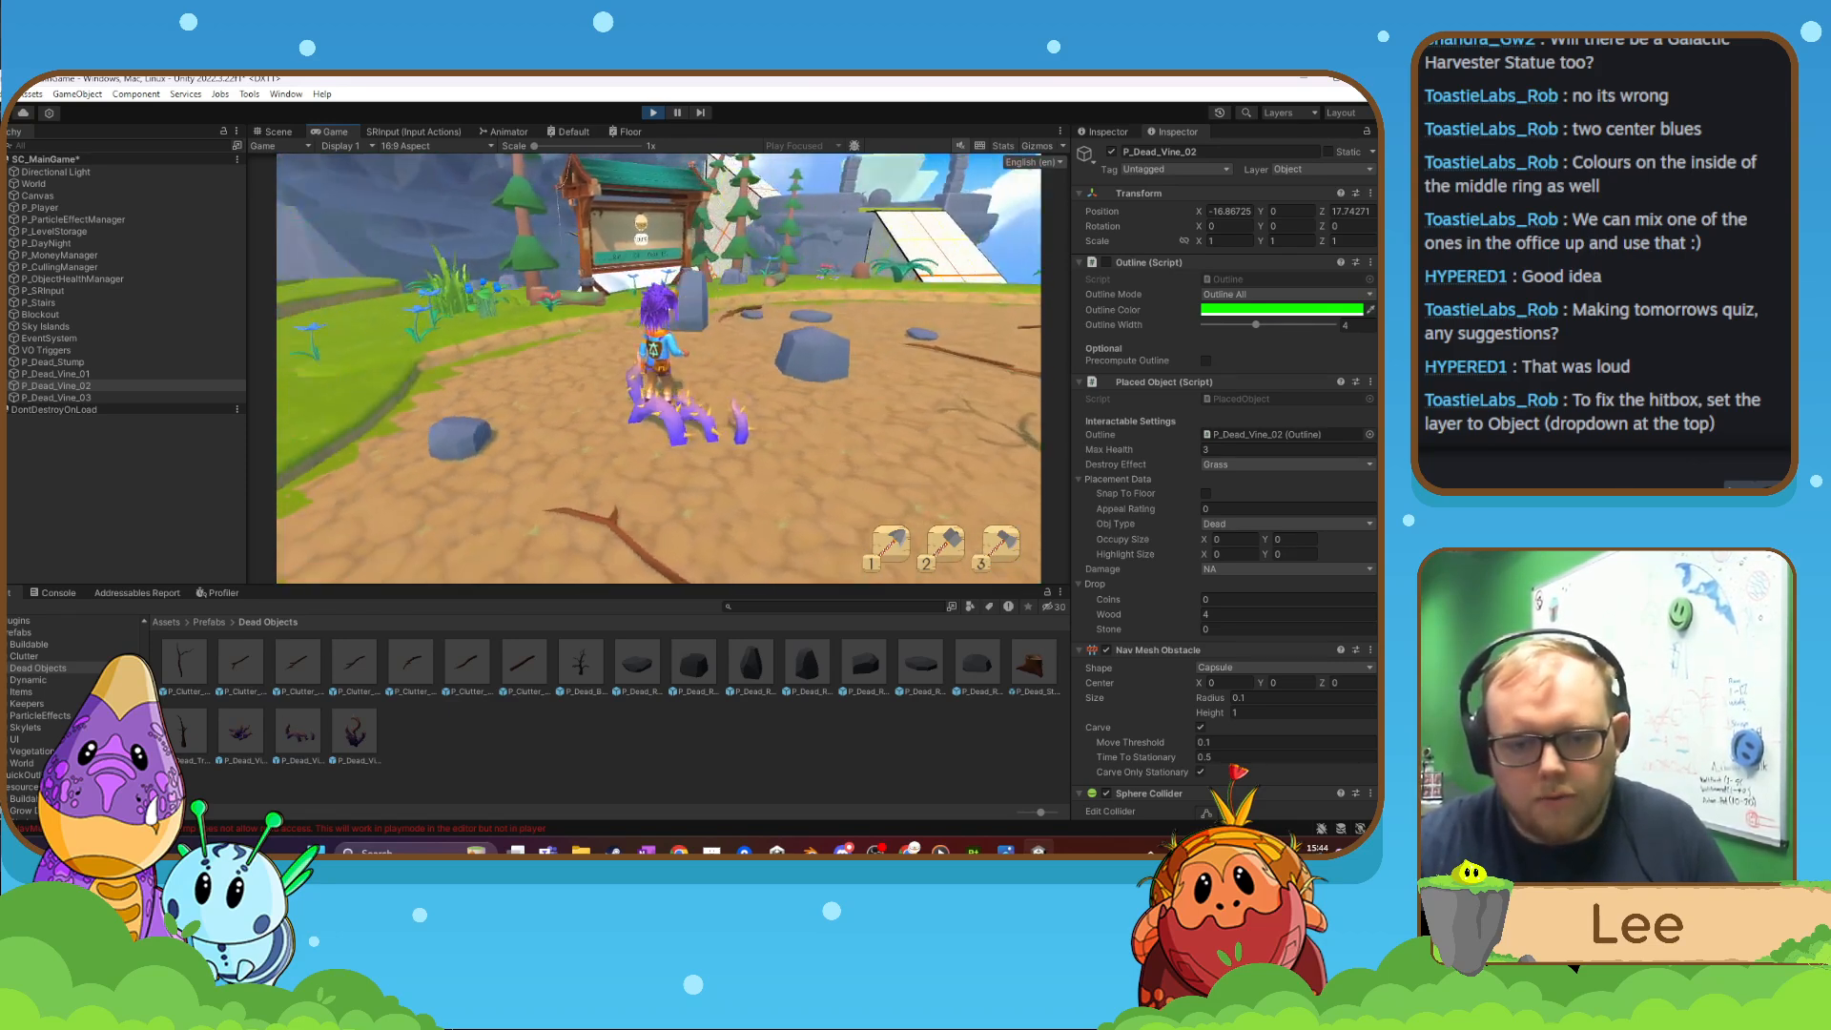
key("d")
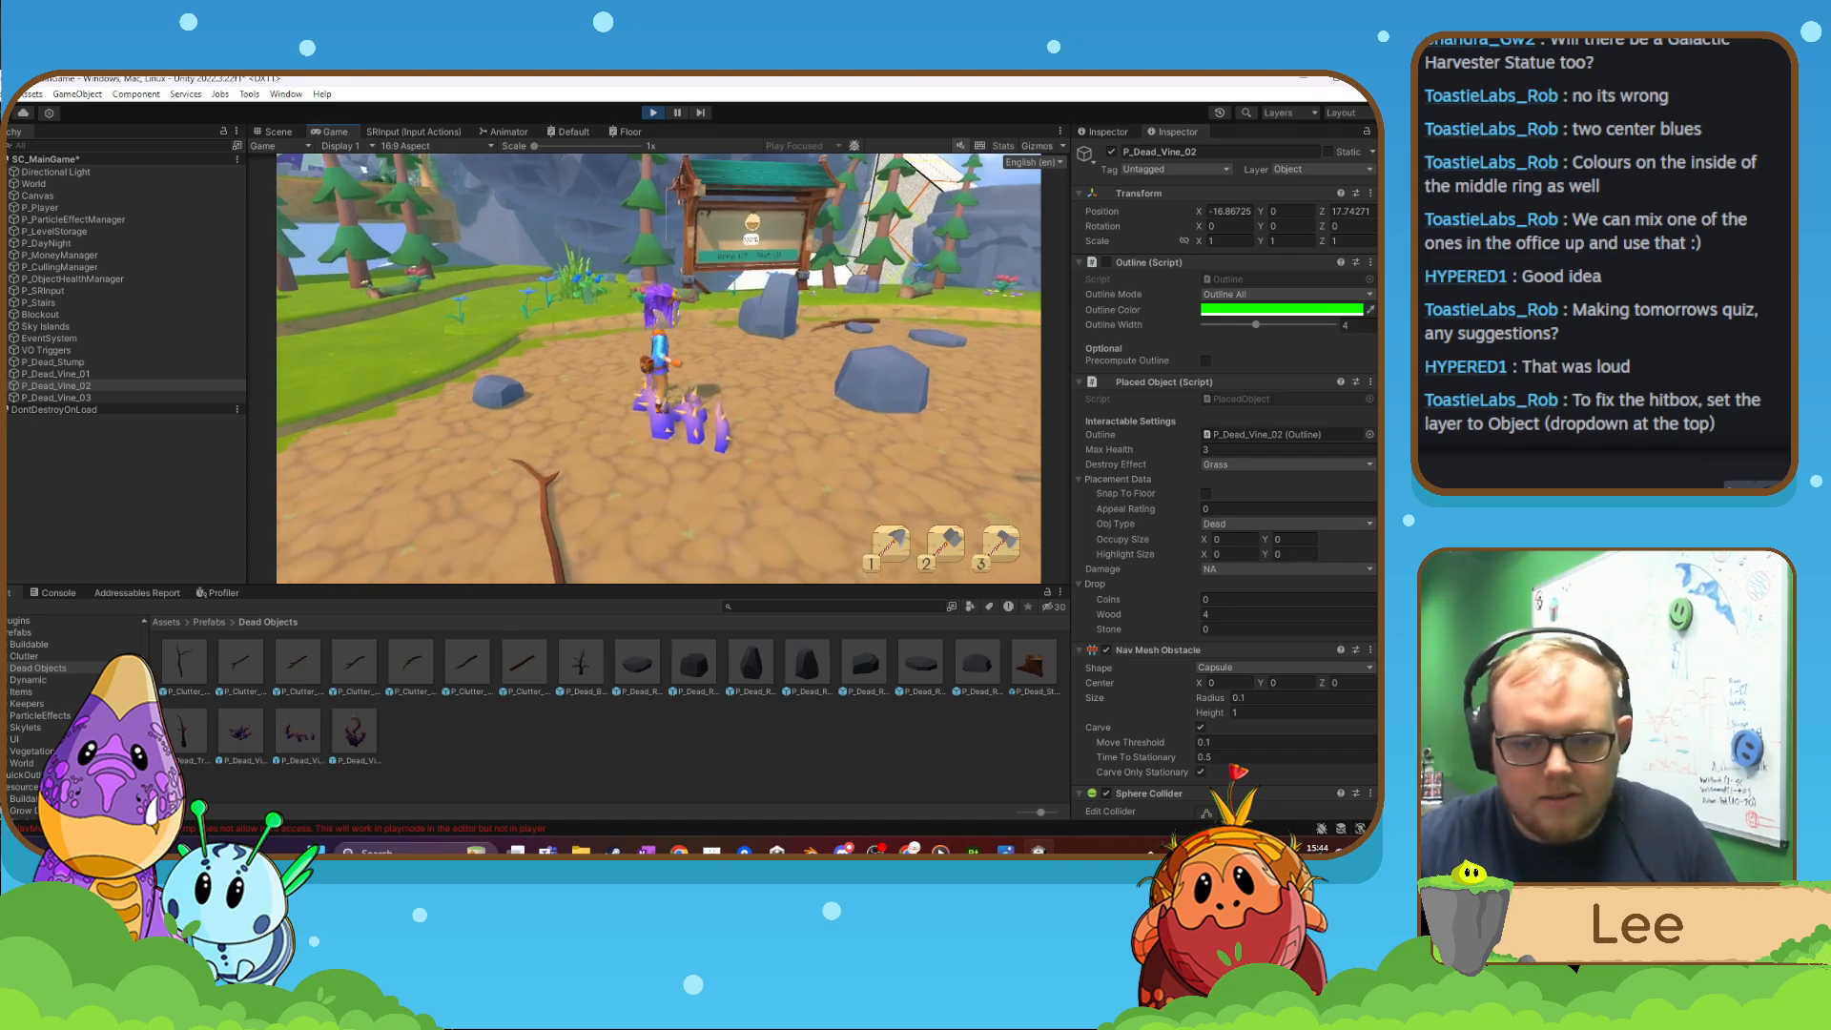
key("Escape")
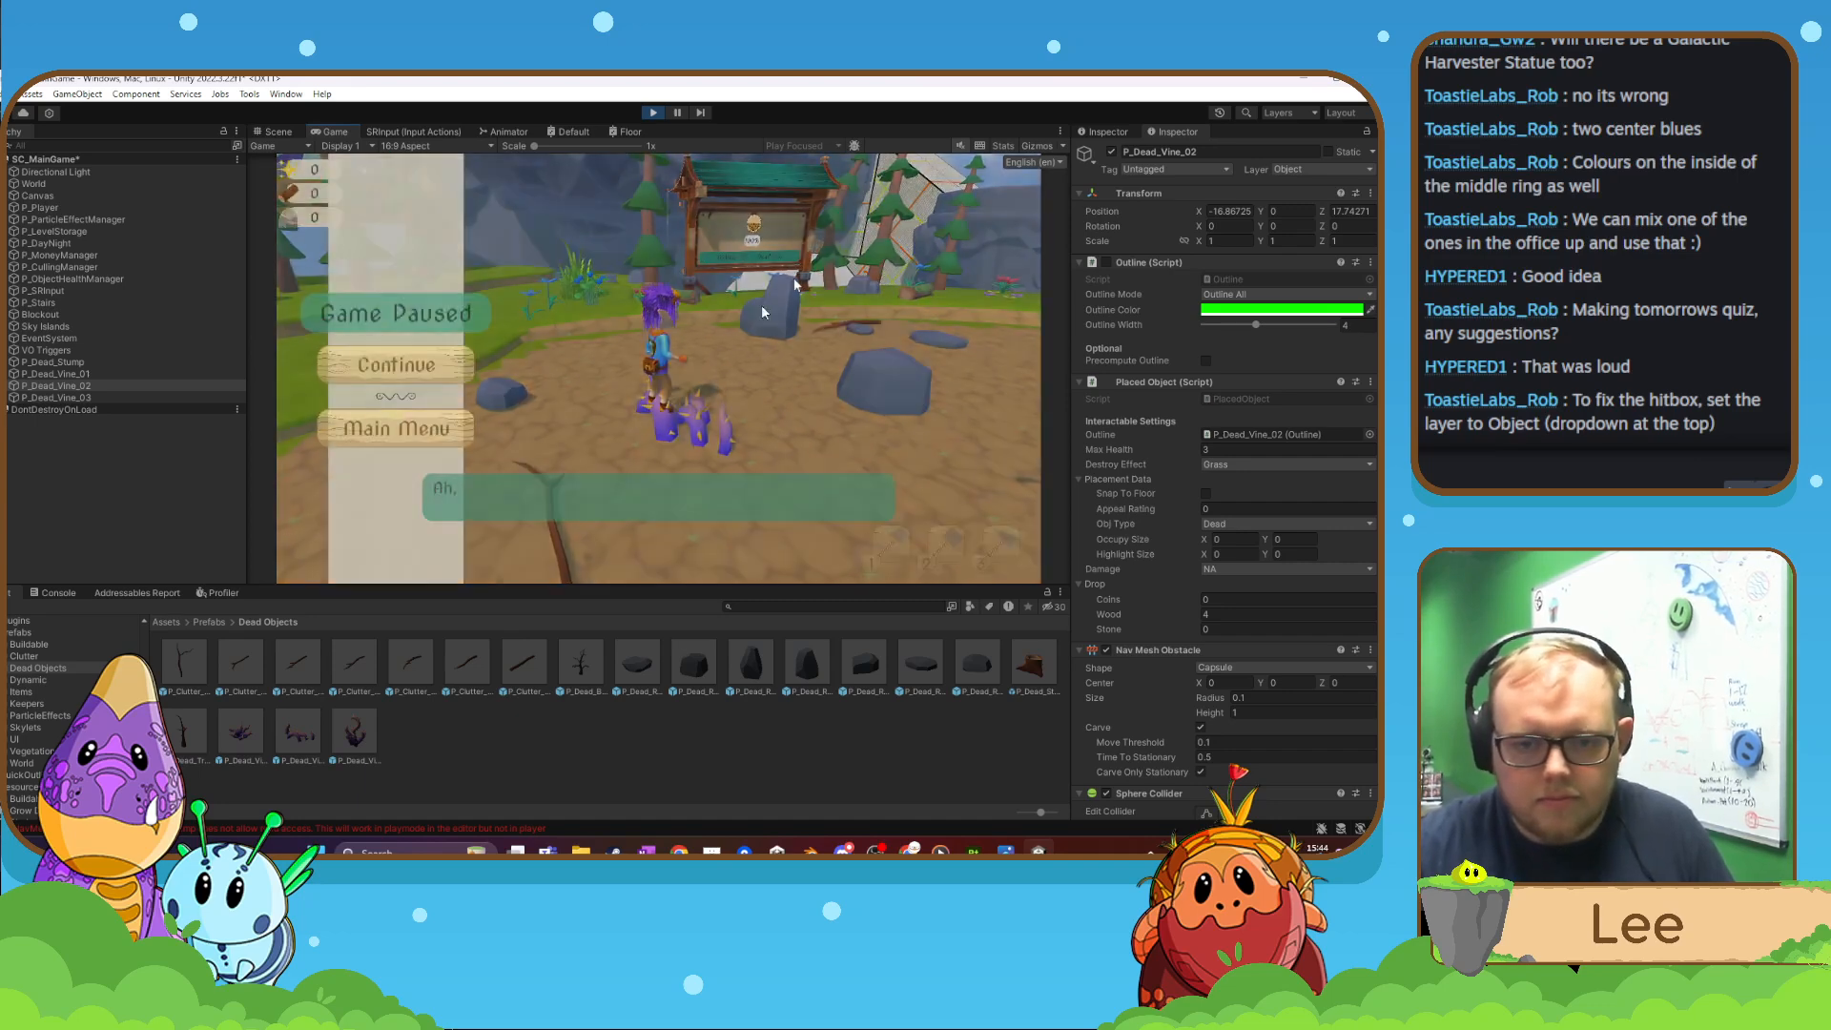
left_click(653, 113)
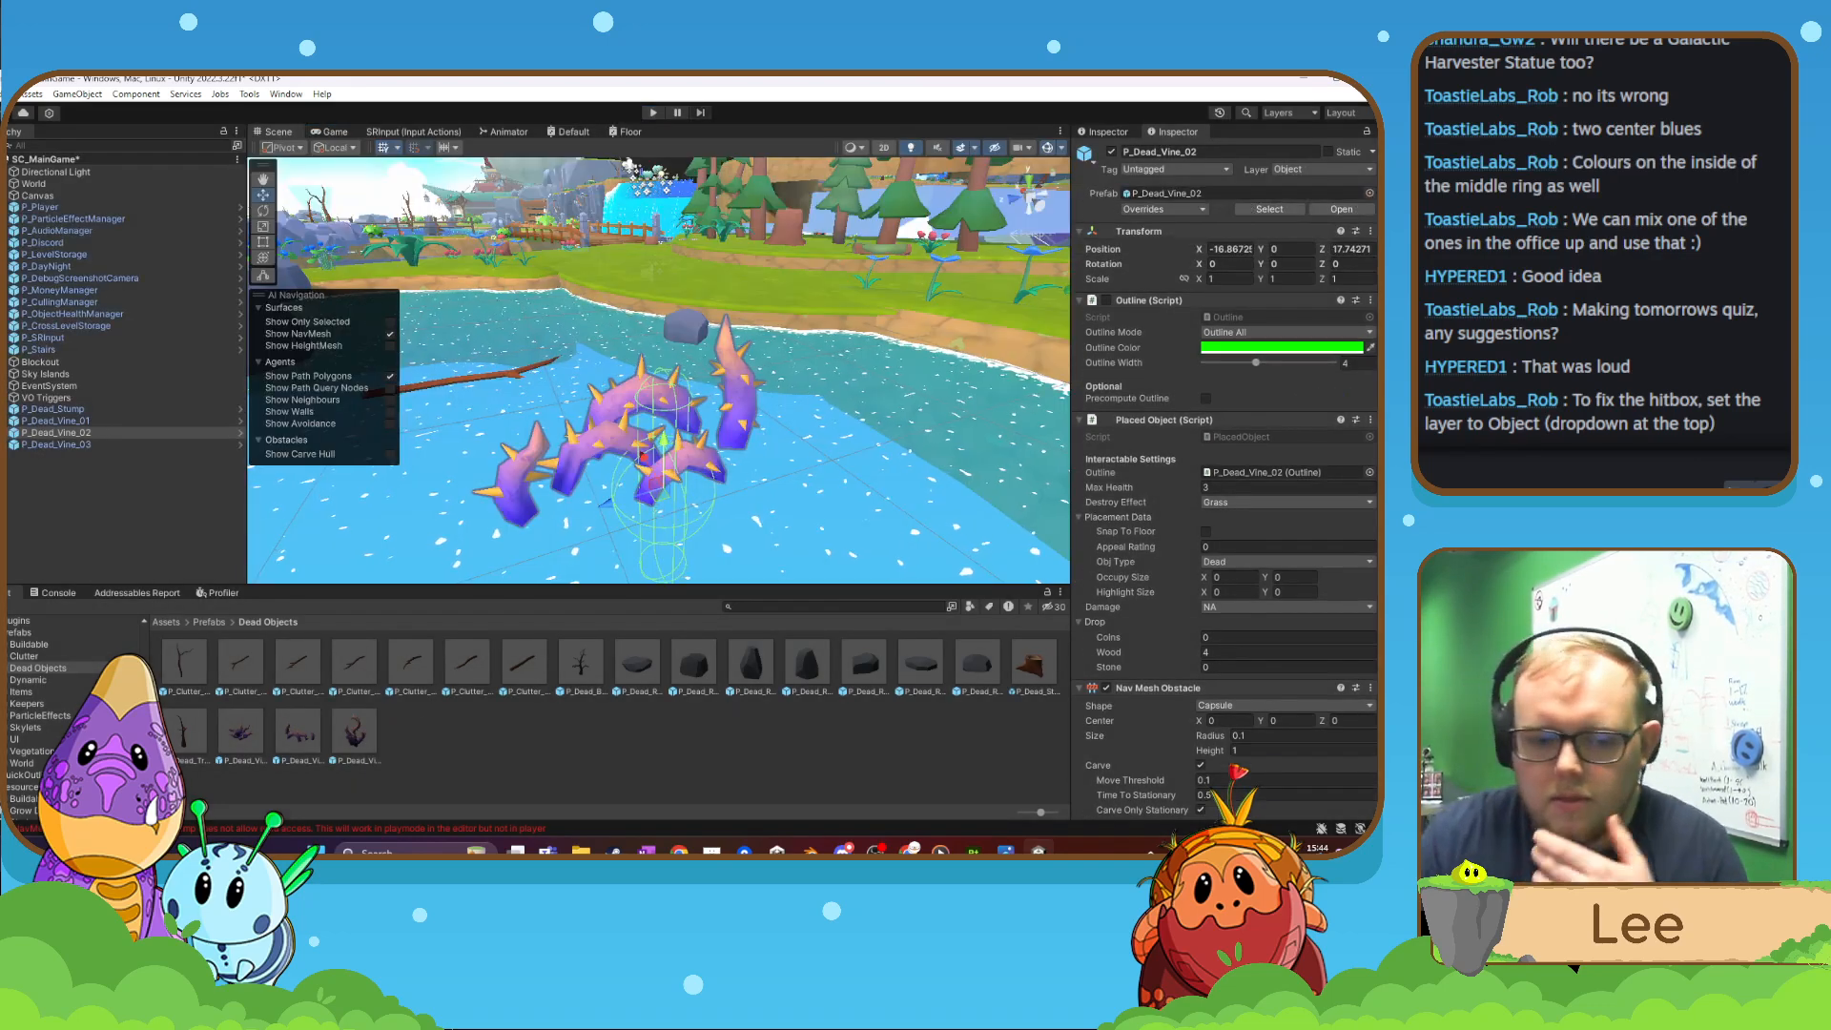
- Examine the P_Dead_Vine_01 prefab's layer options and its Placed Object, Nav Mesh Obstacle and Sphere Collider settings
left_click(240, 732)
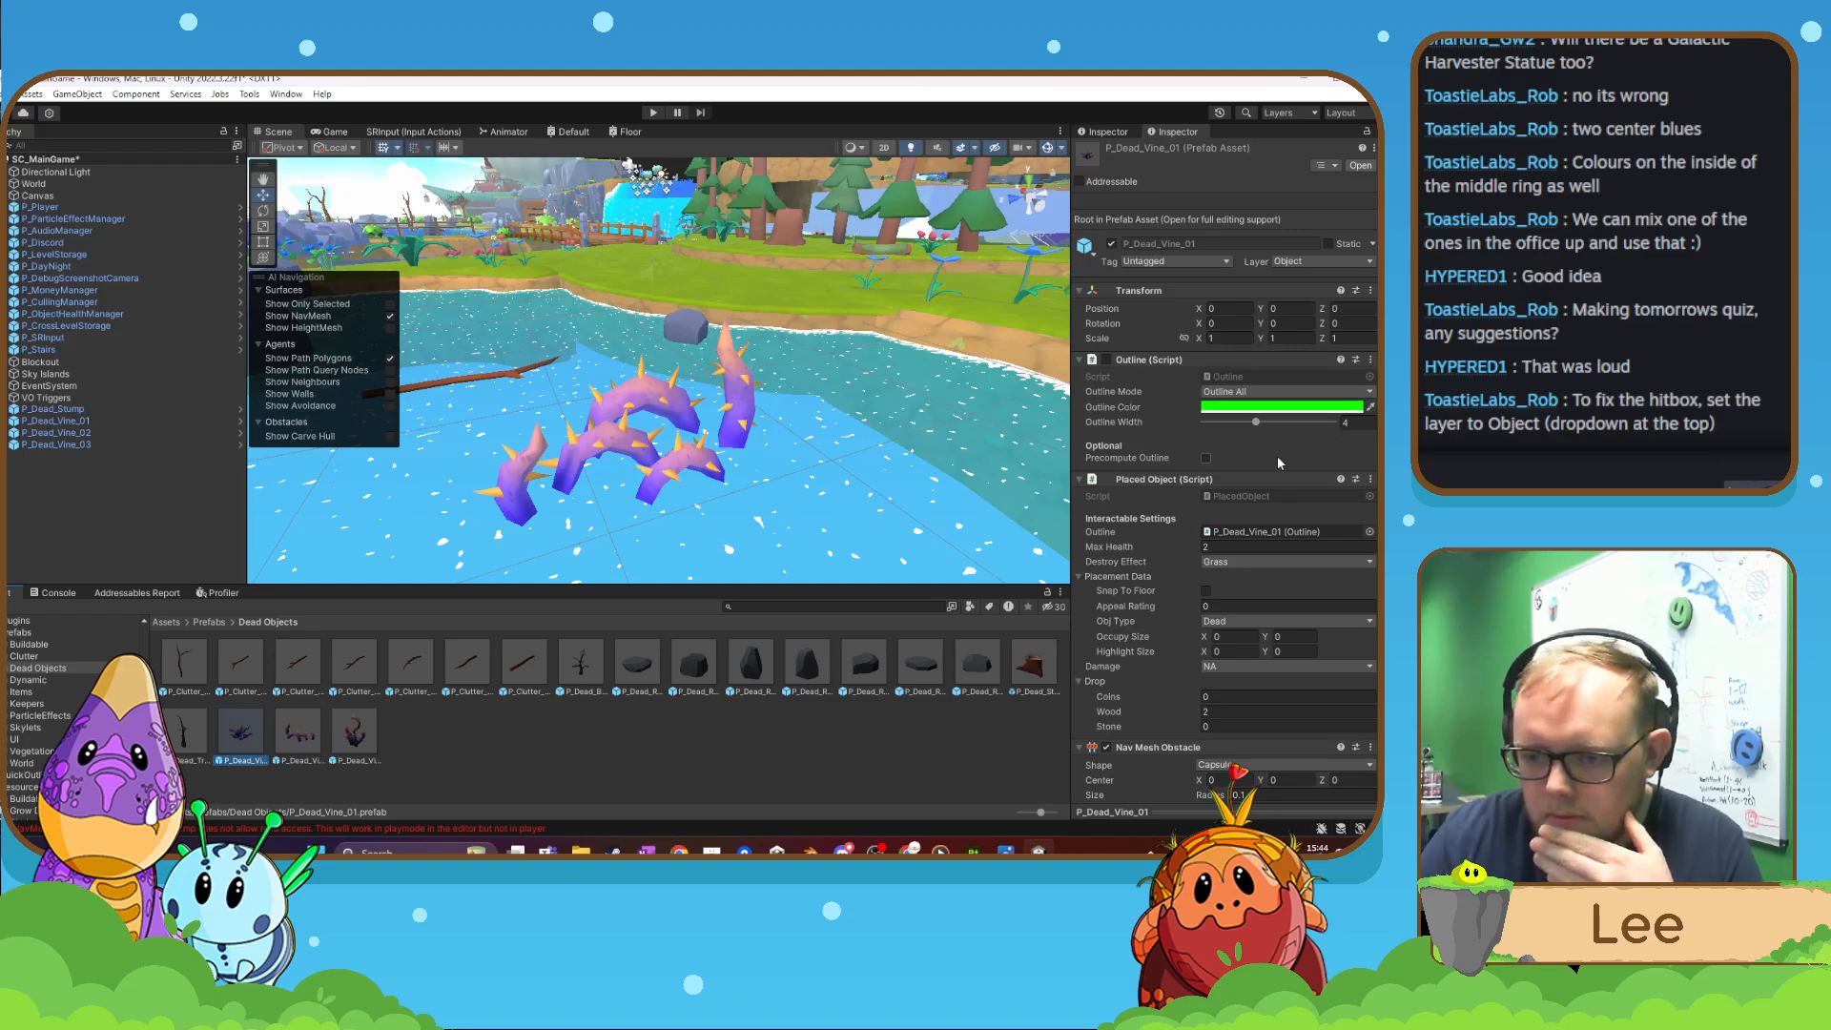
scroll(1284, 458, "down", 3)
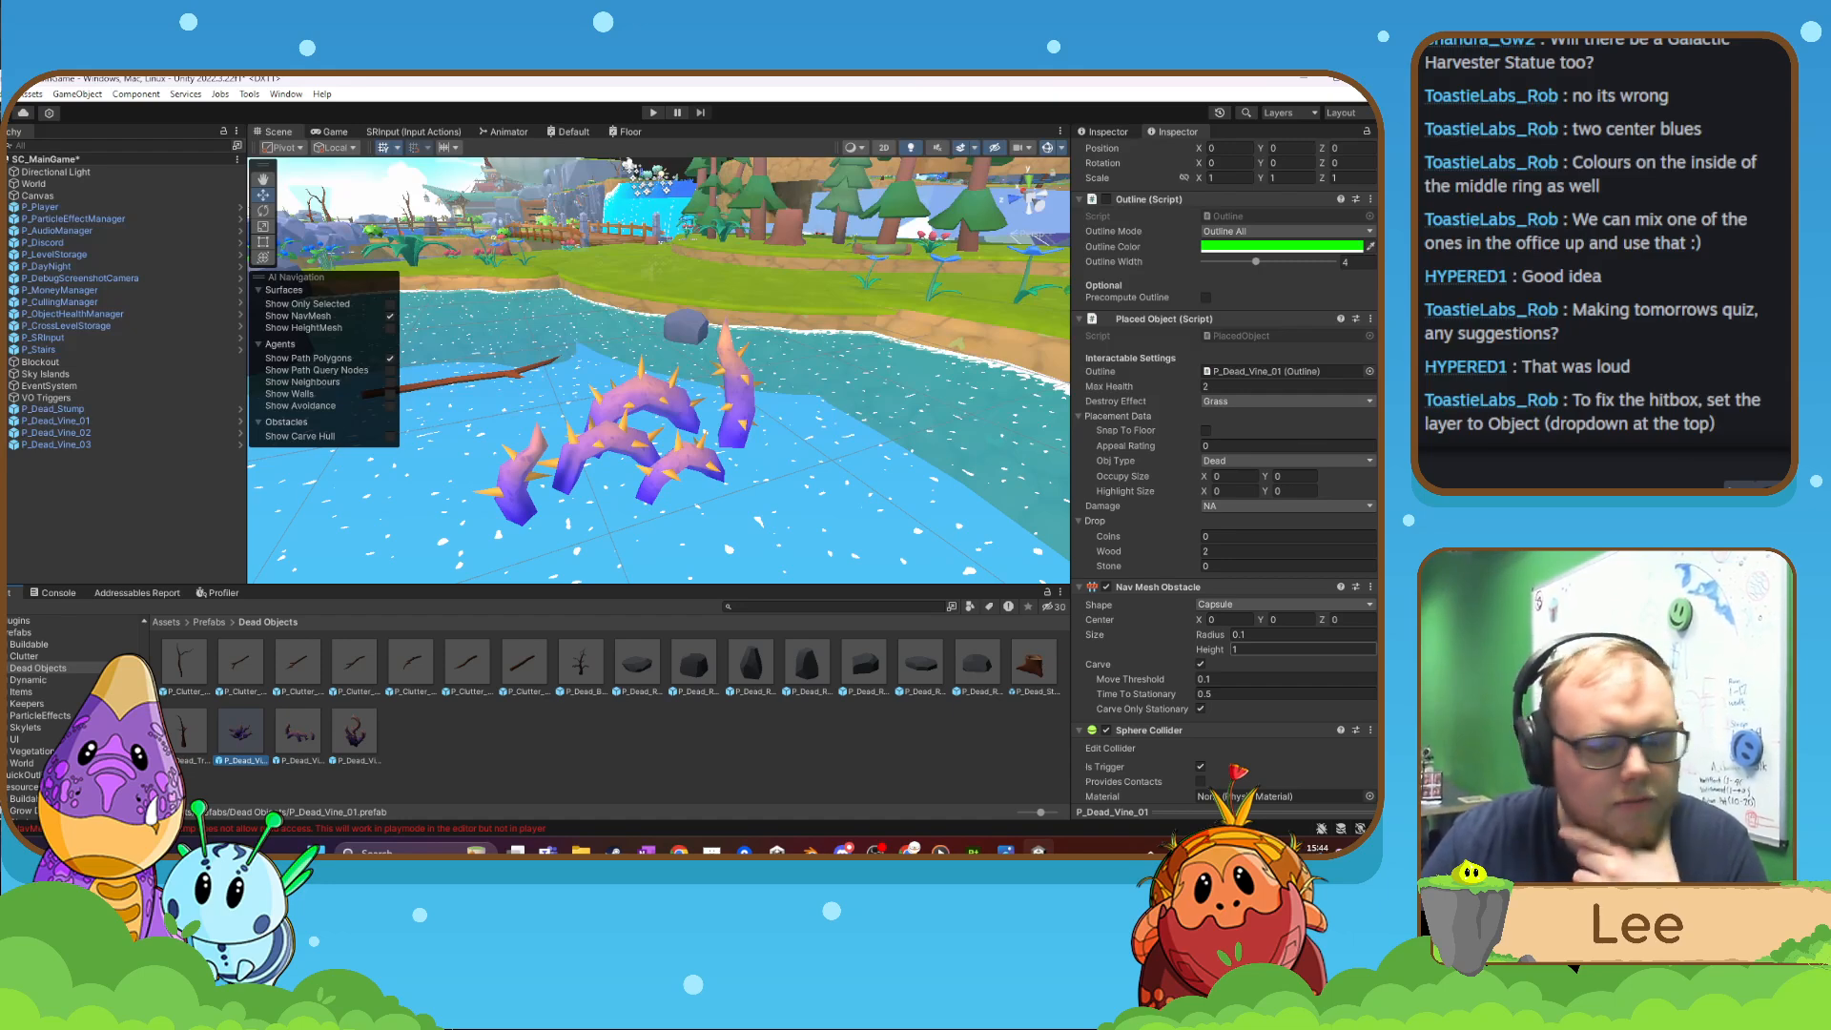
scroll(1247, 649, "down", 1)
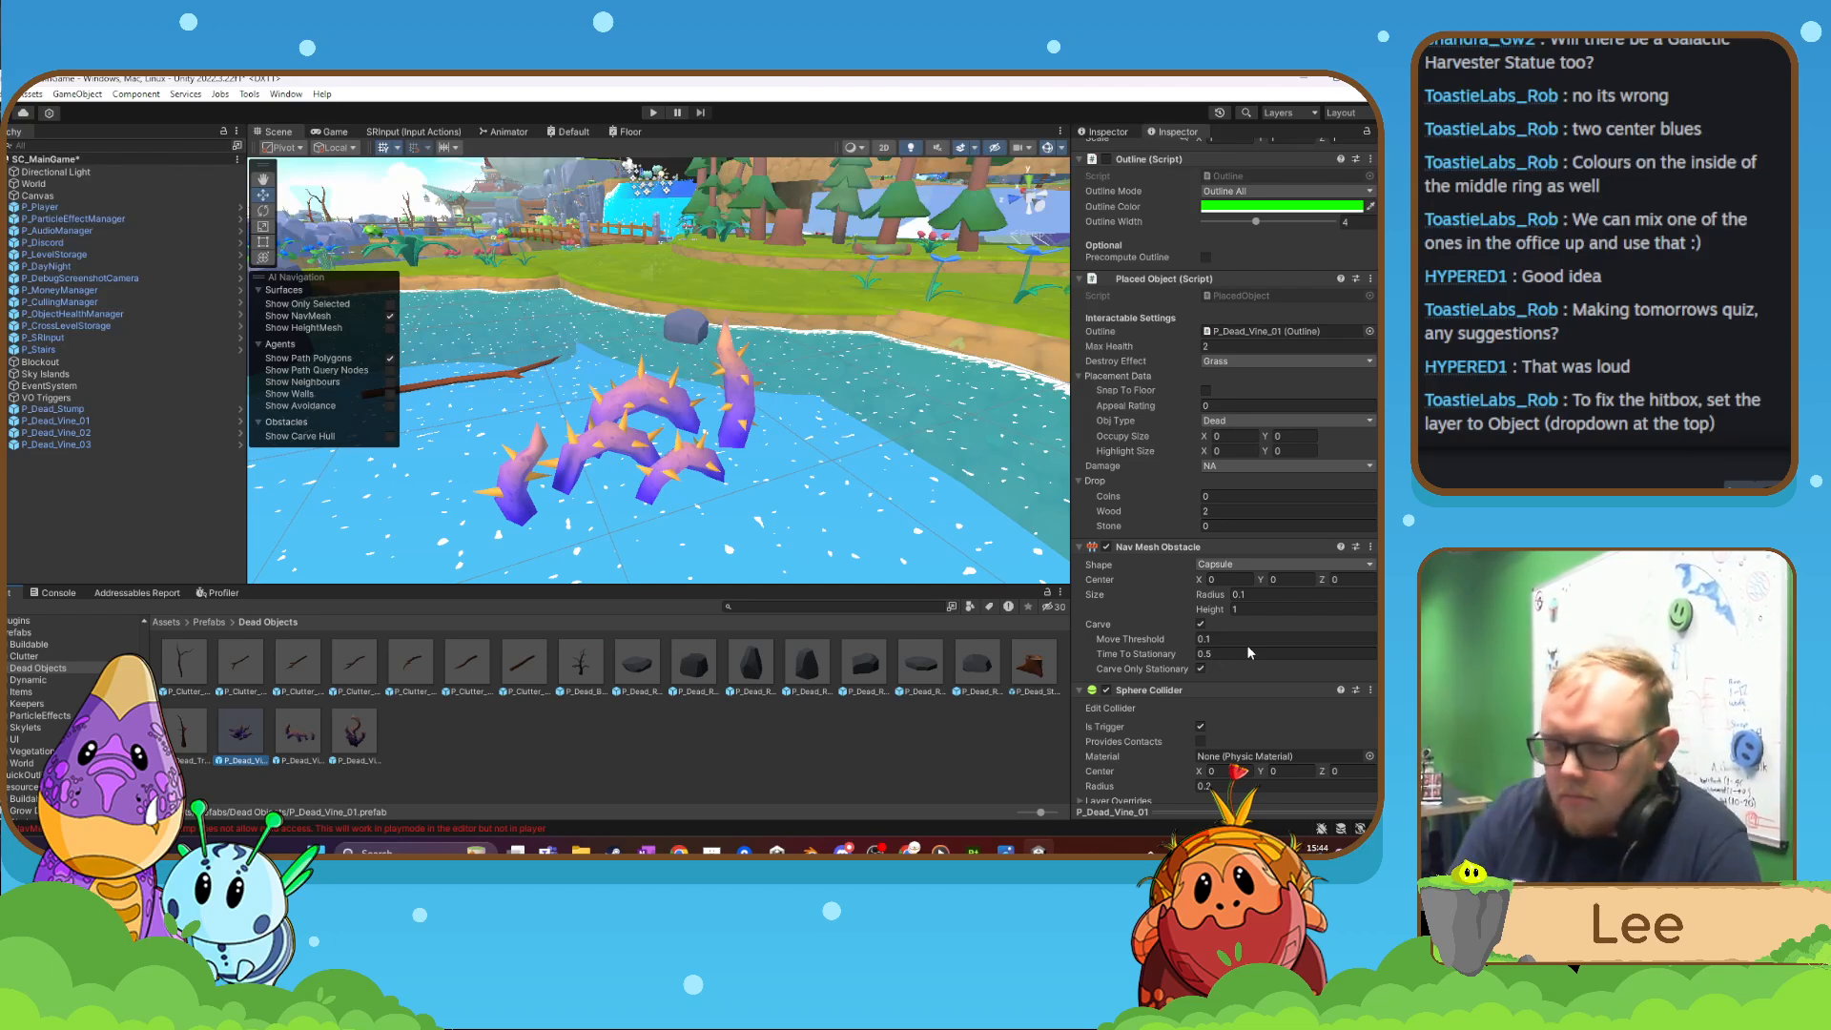
scroll(1225, 613, "up", 4)
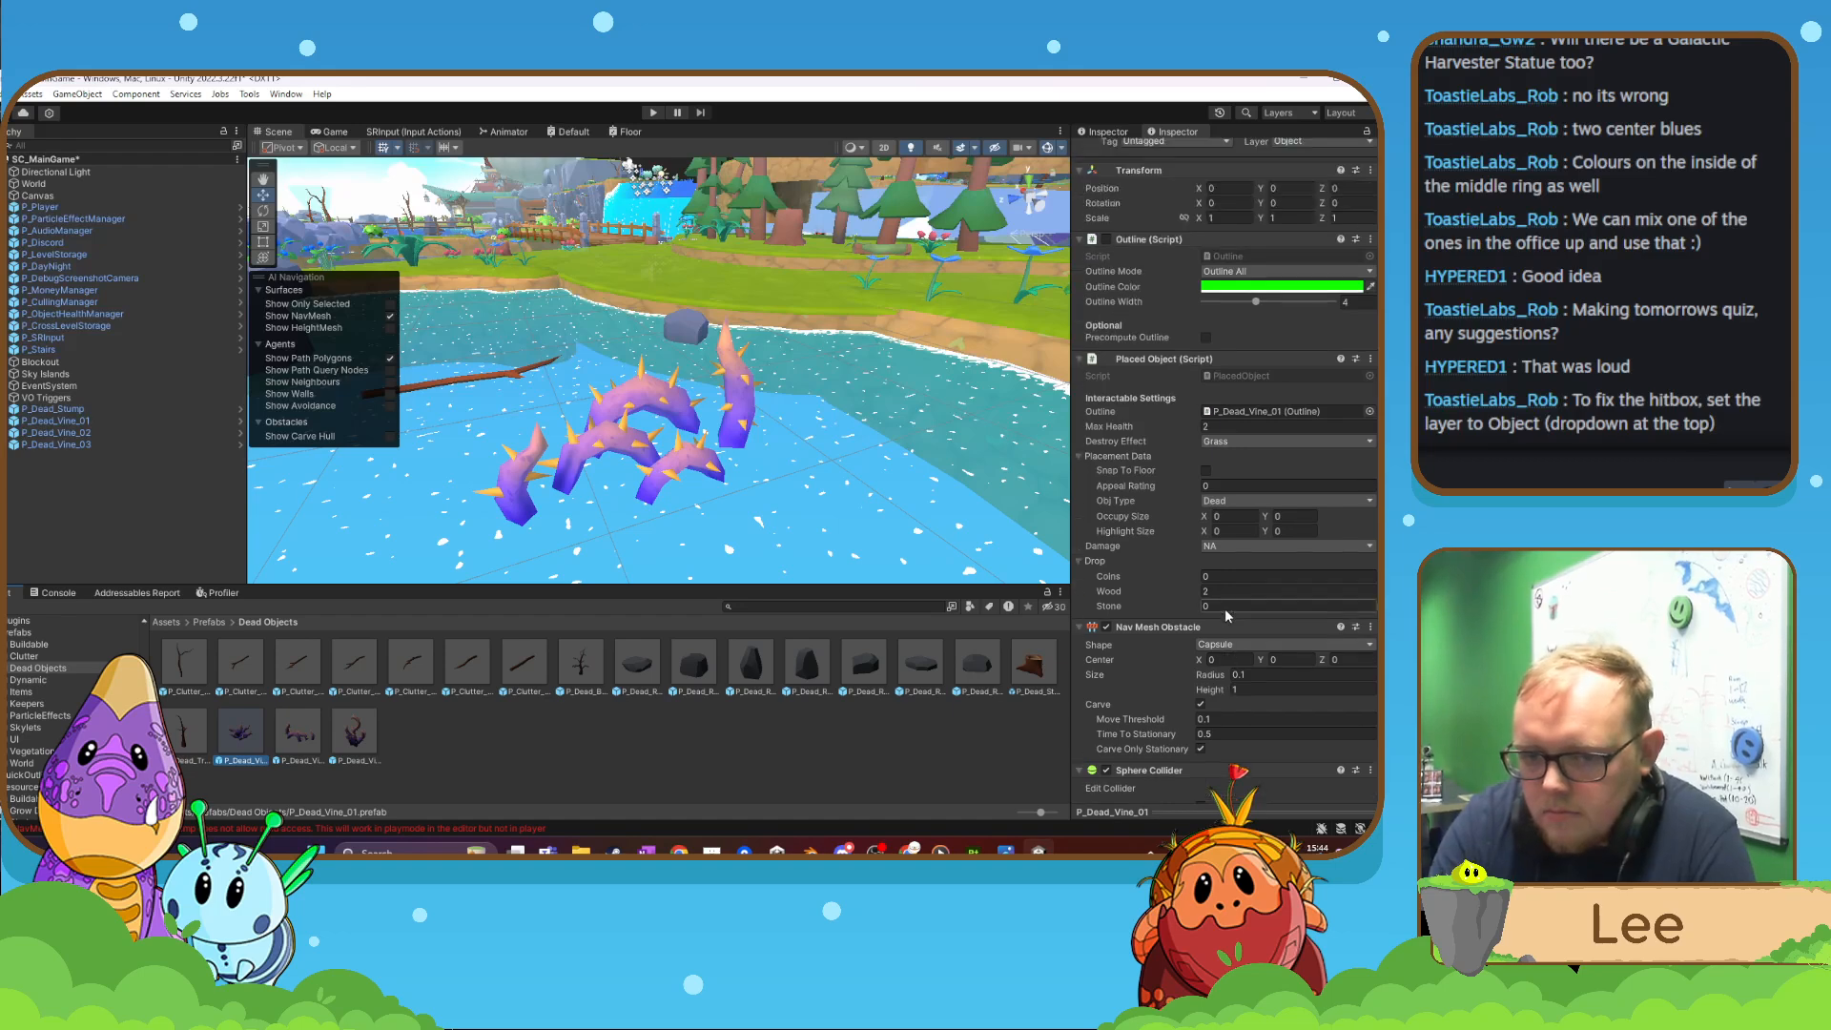
left_click(1325, 263)
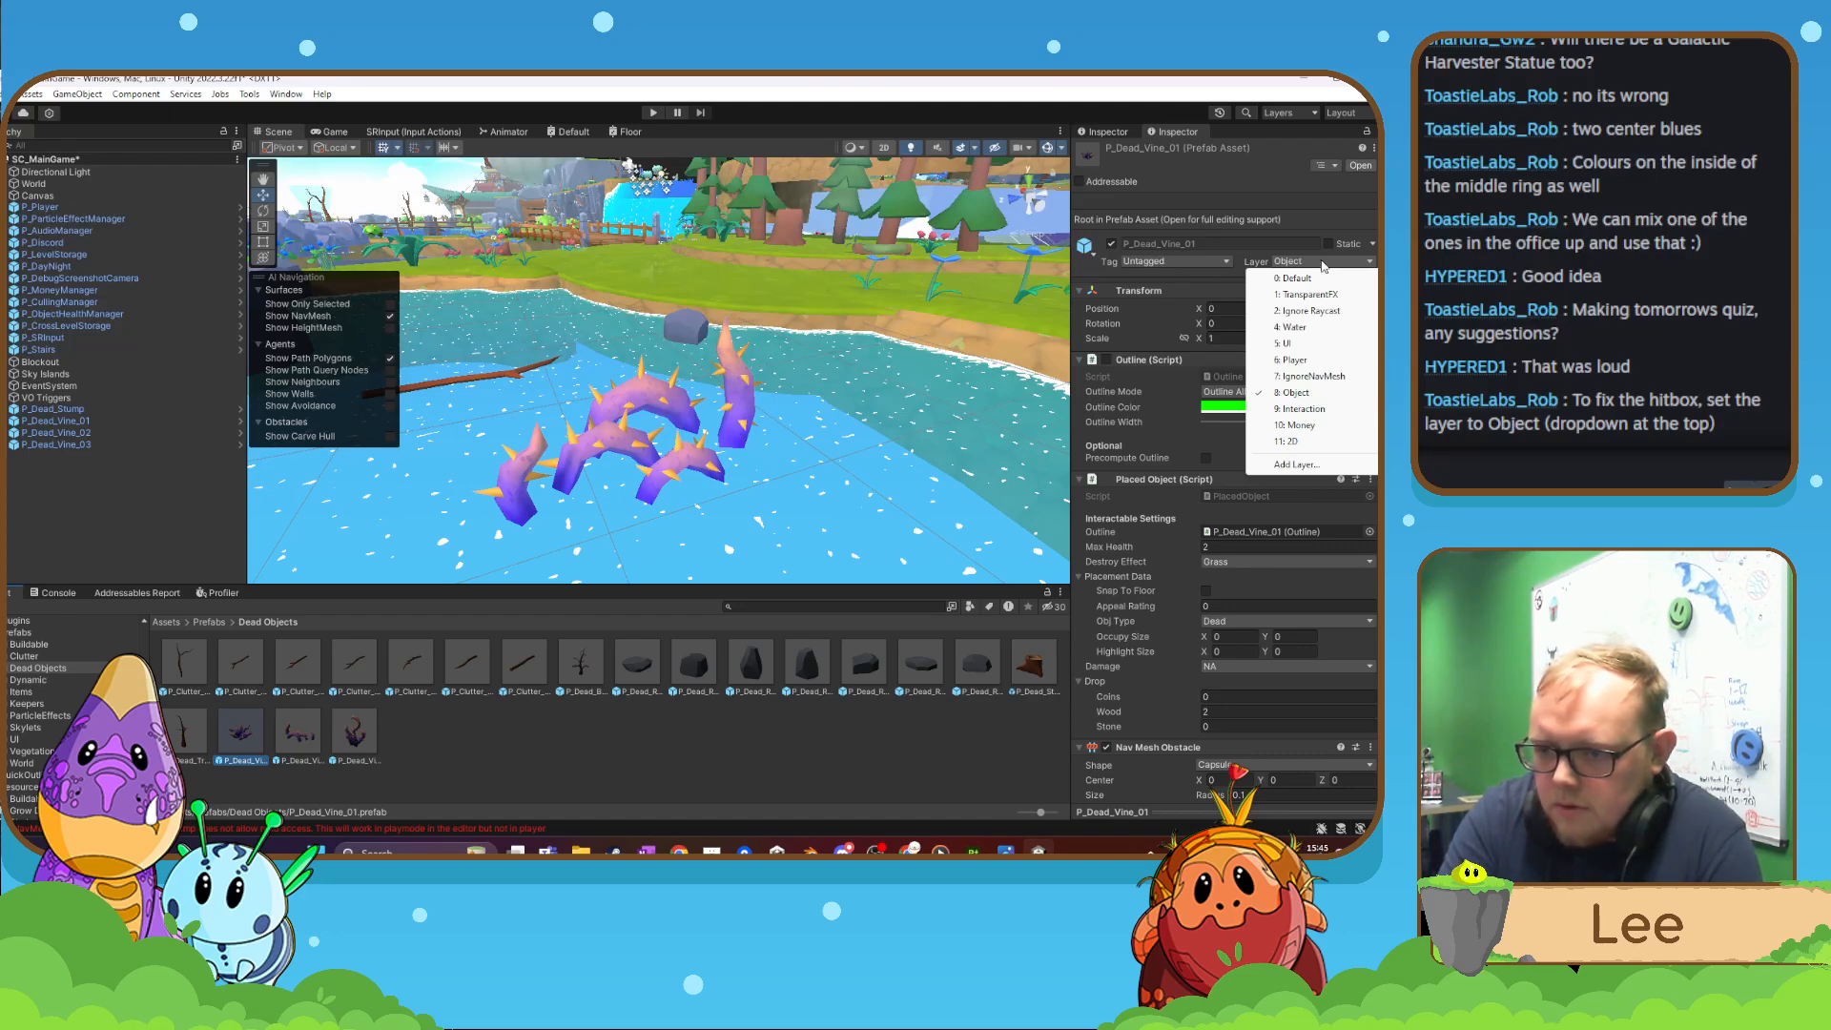
left_click(1230, 286)
scroll(1206, 572, "down", 5)
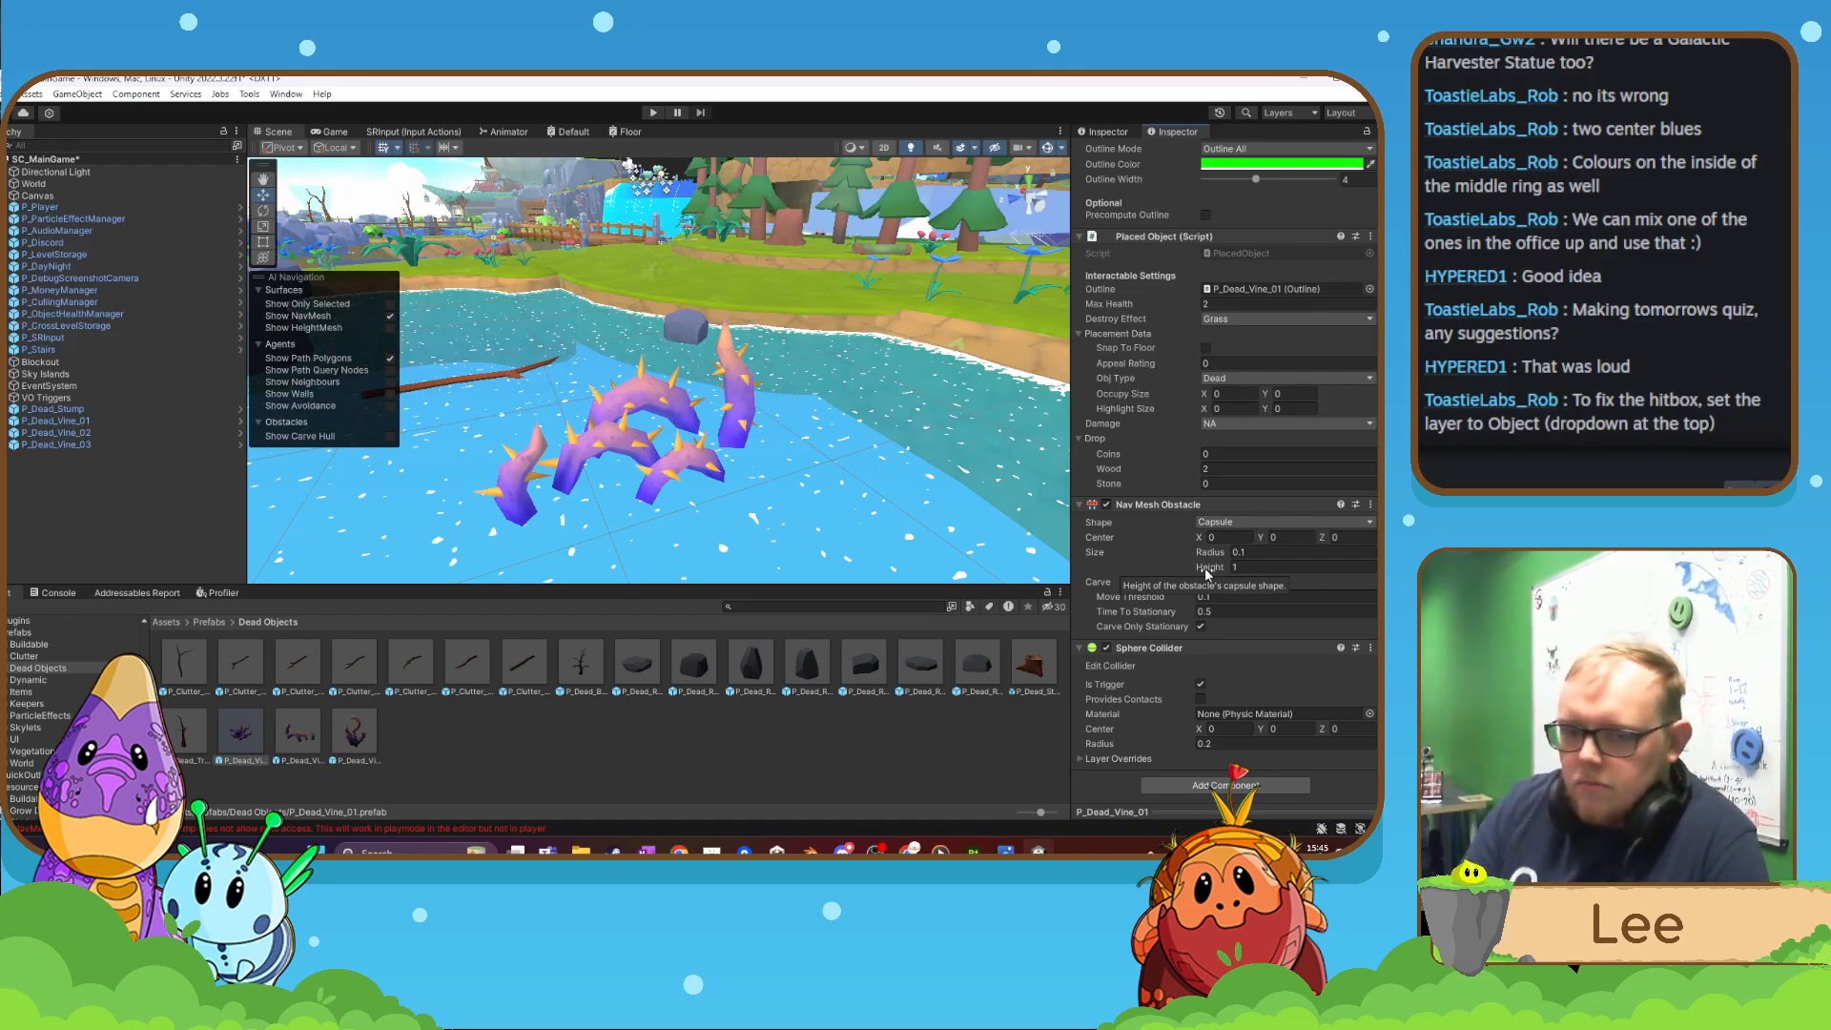
scroll(1210, 496, "up", 5)
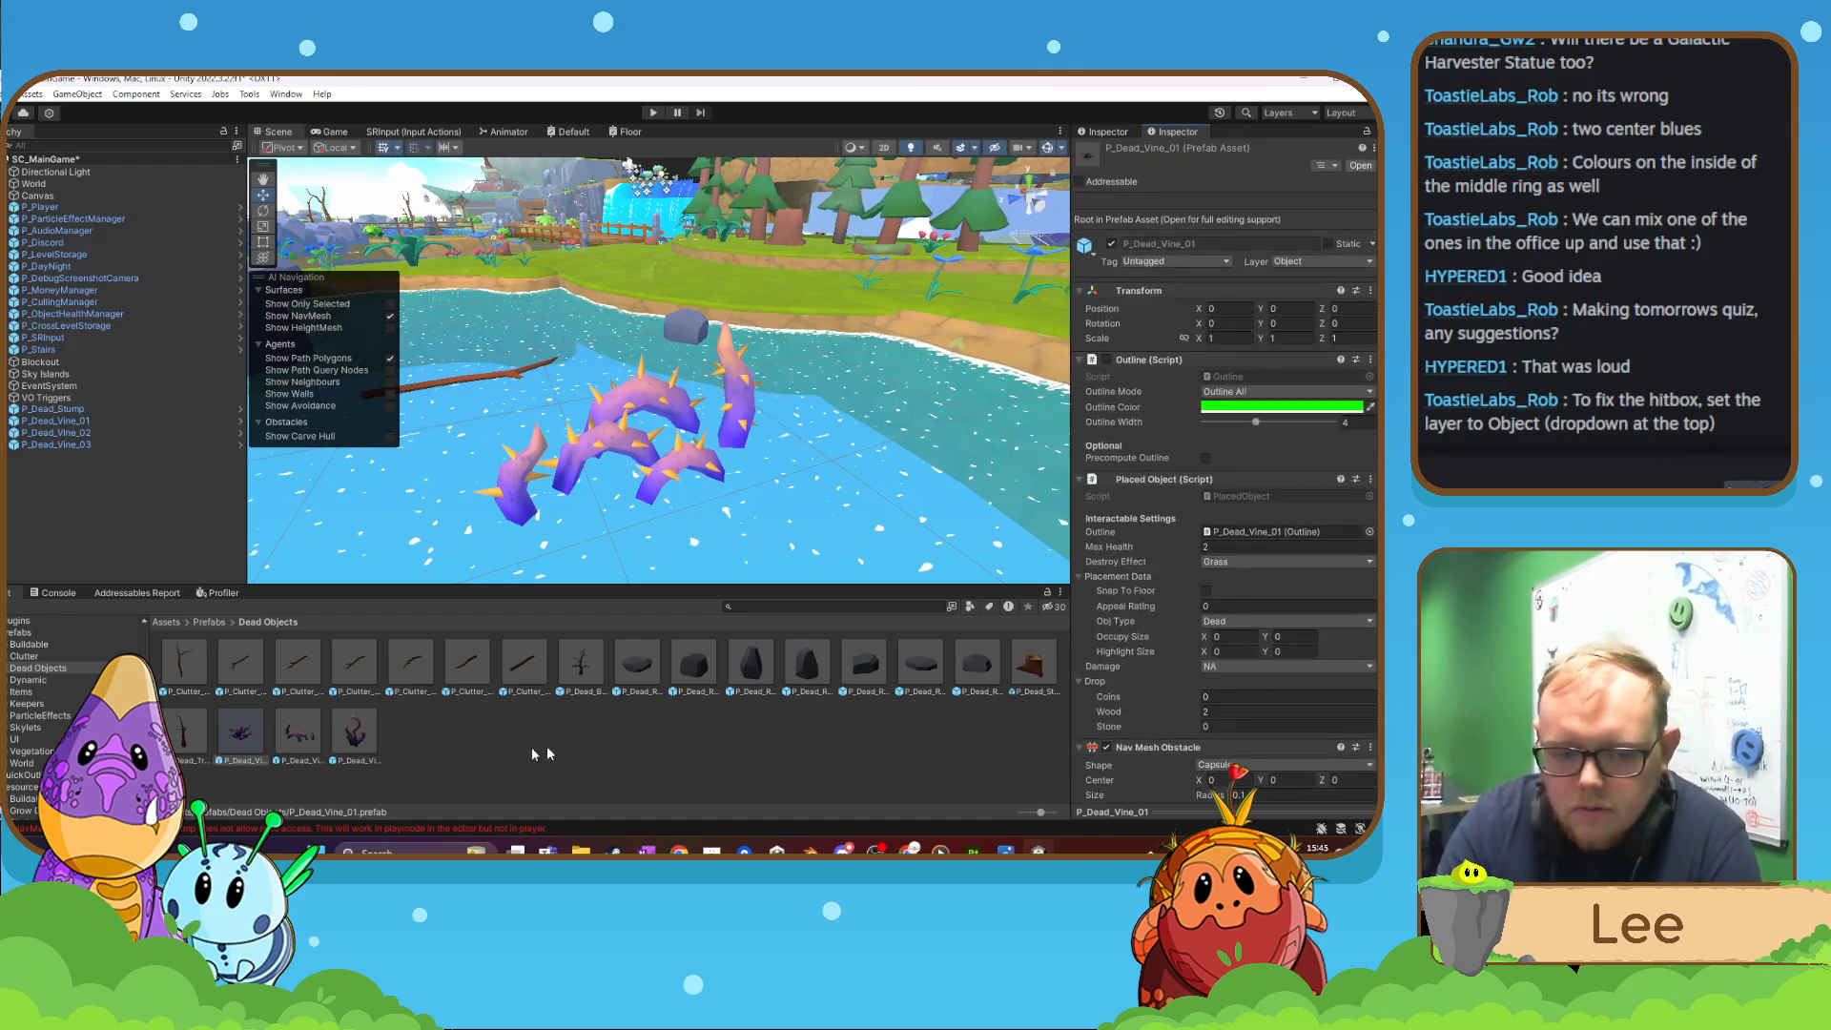
- Reapply P_Dead_Vine_01's layer by switching it to Default for this object only and back to Object including its children
left_click(1324, 261)
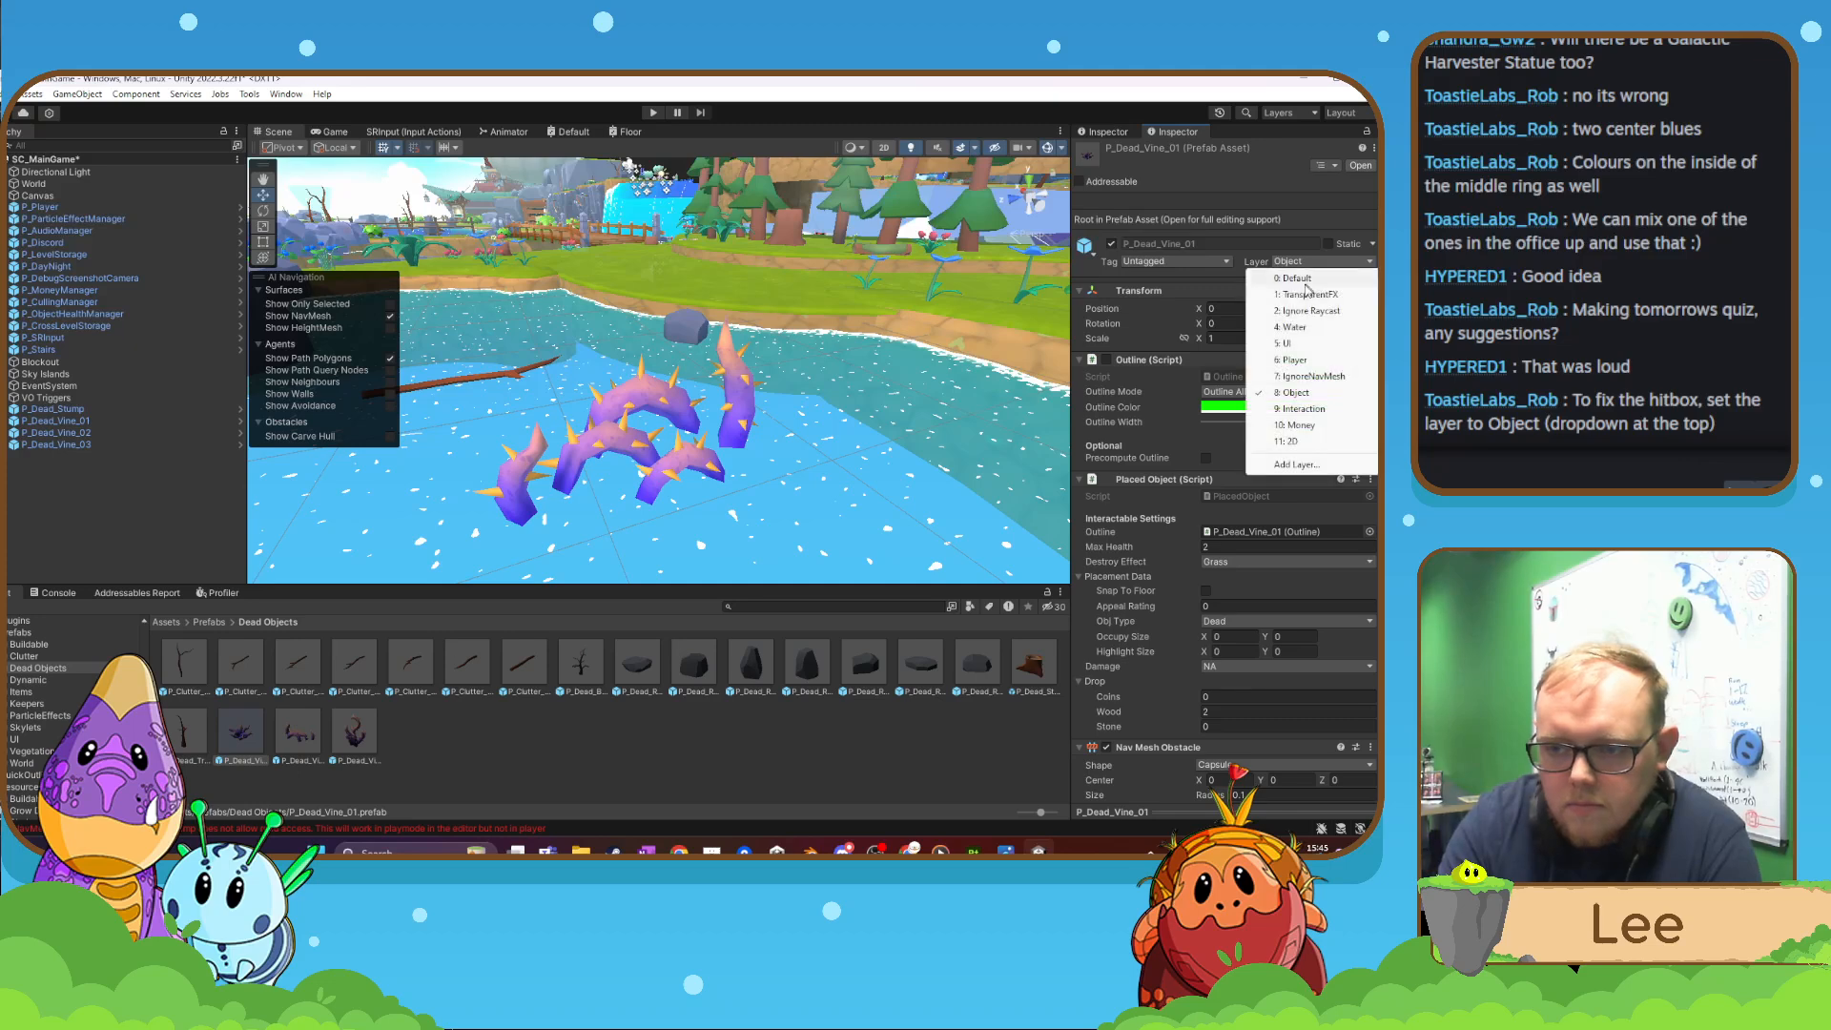
left_click(1297, 279)
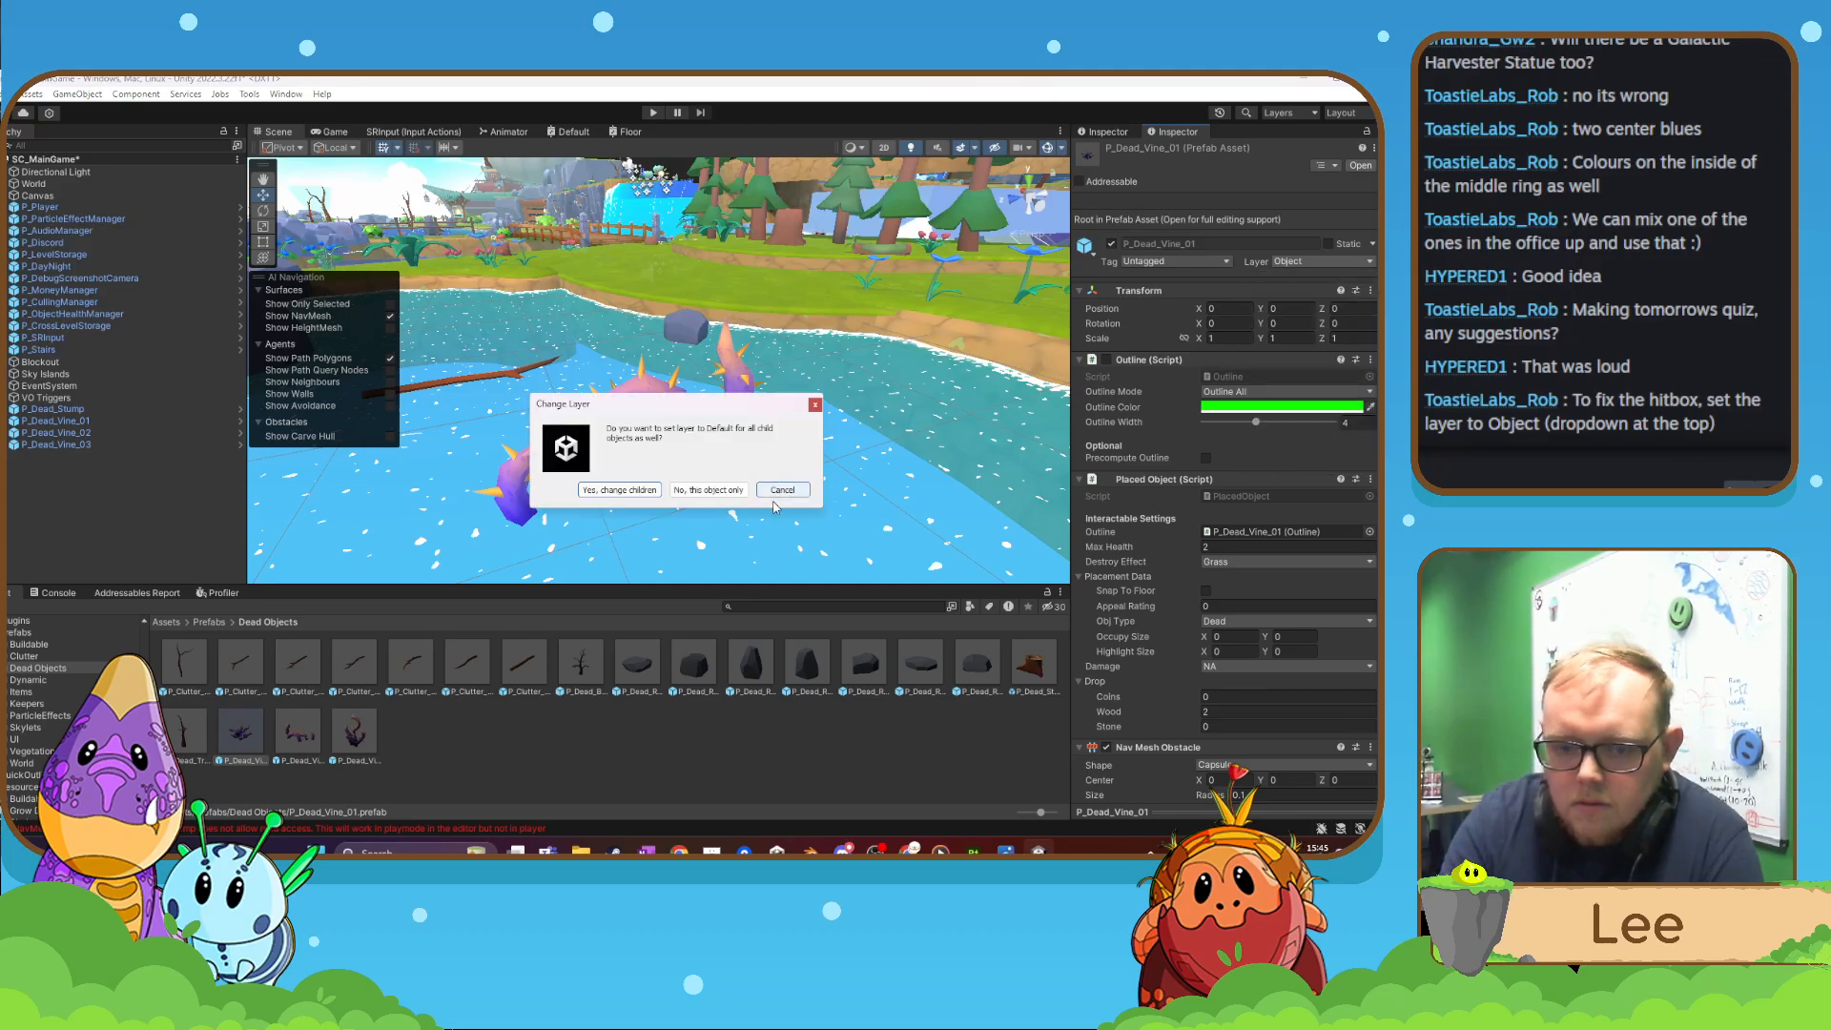
left_click(724, 490)
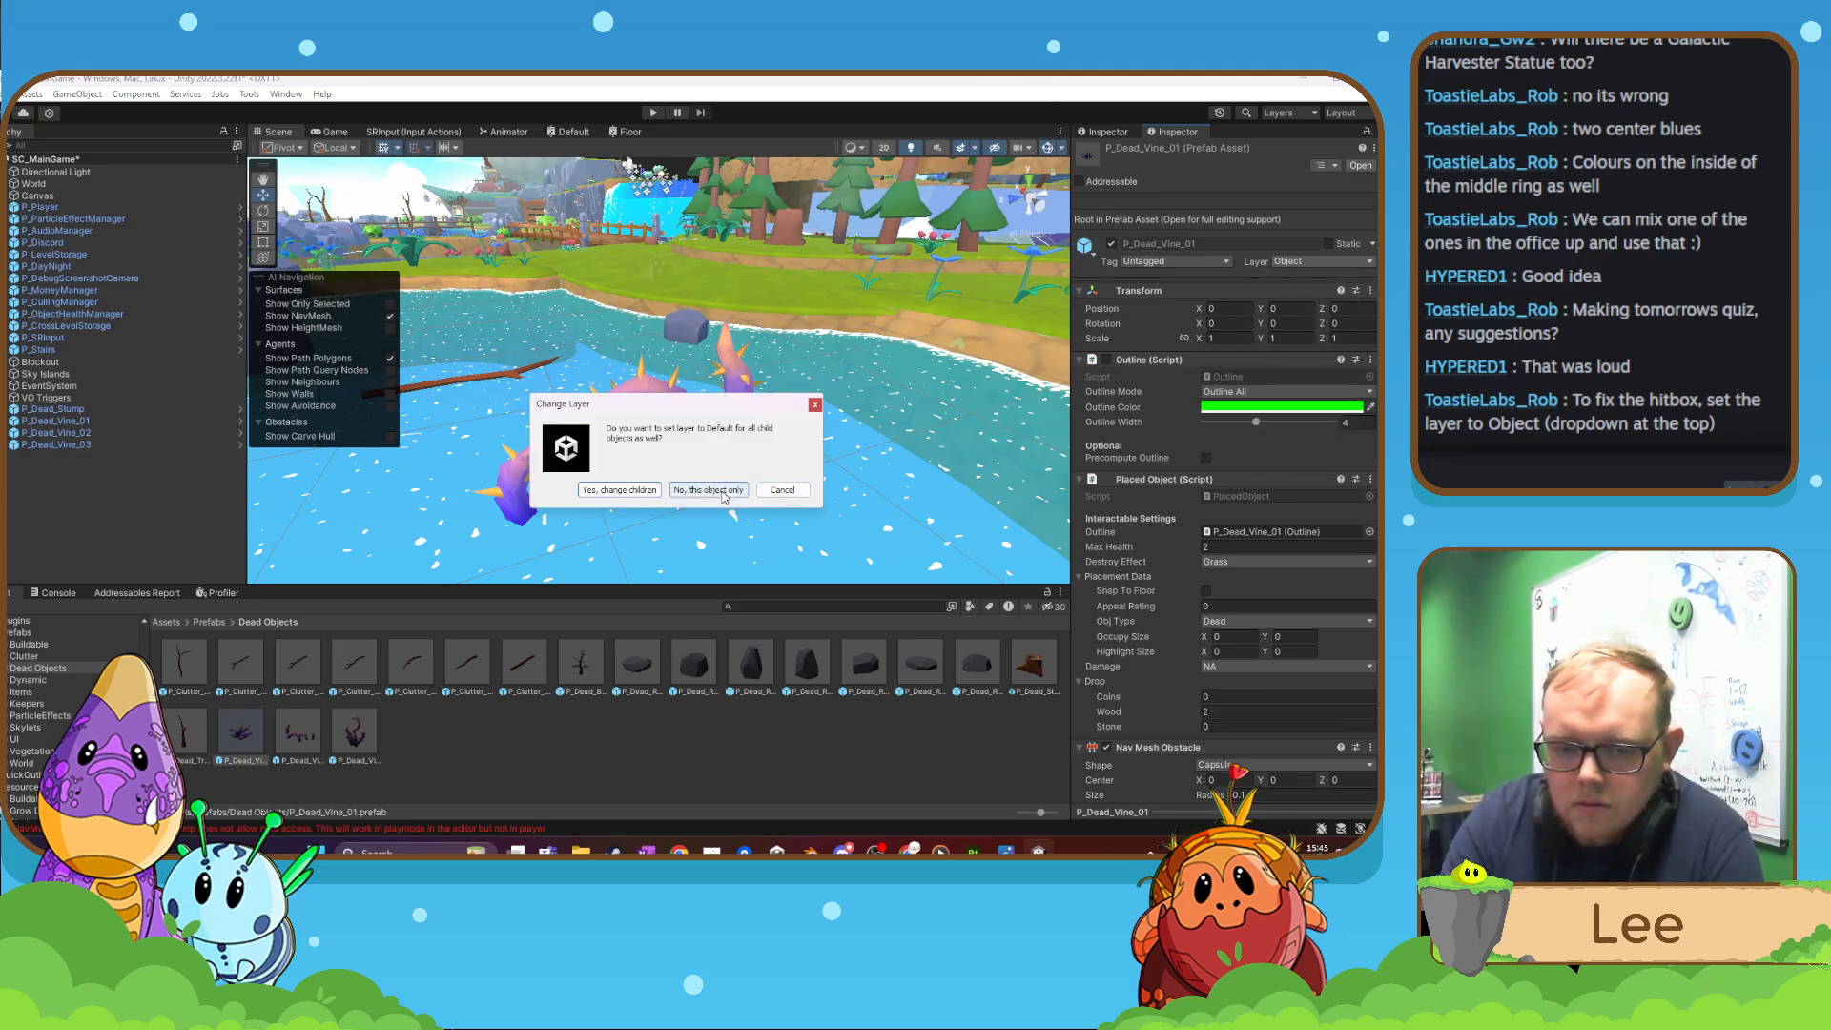
left_click(724, 490)
left_click(1322, 261)
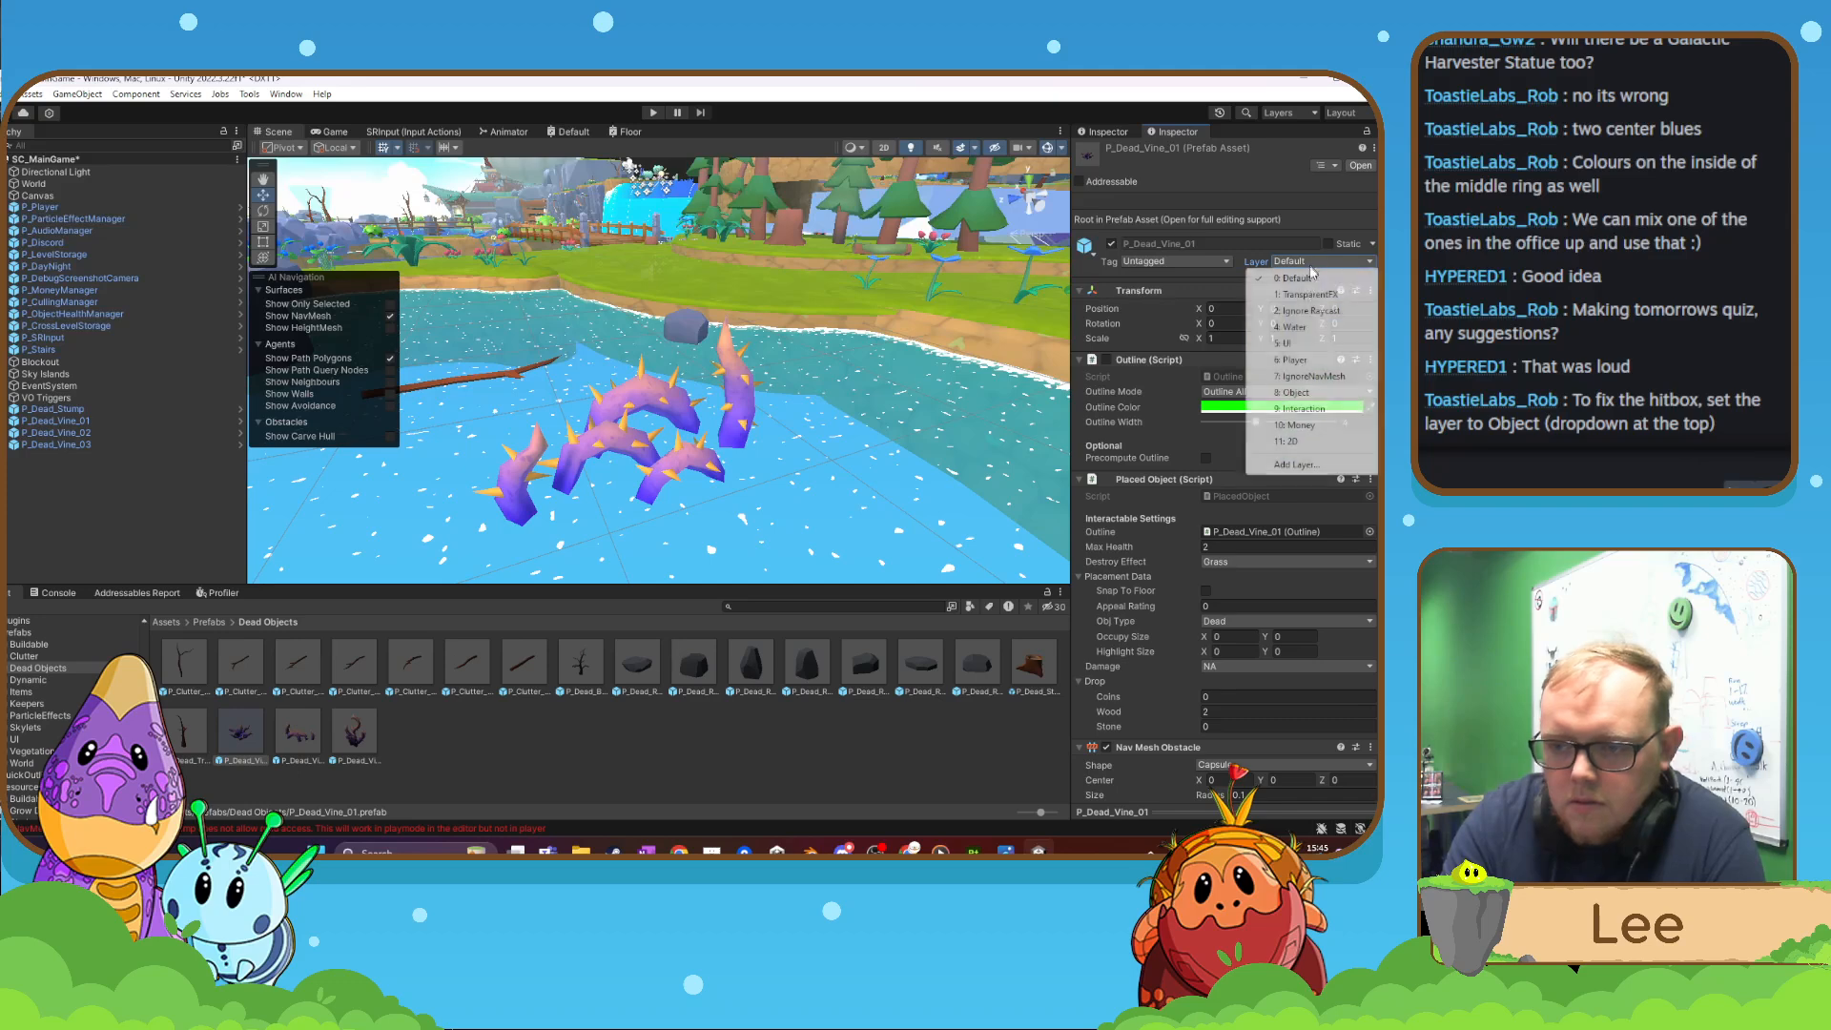
left_click(1295, 392)
left_click(599, 491)
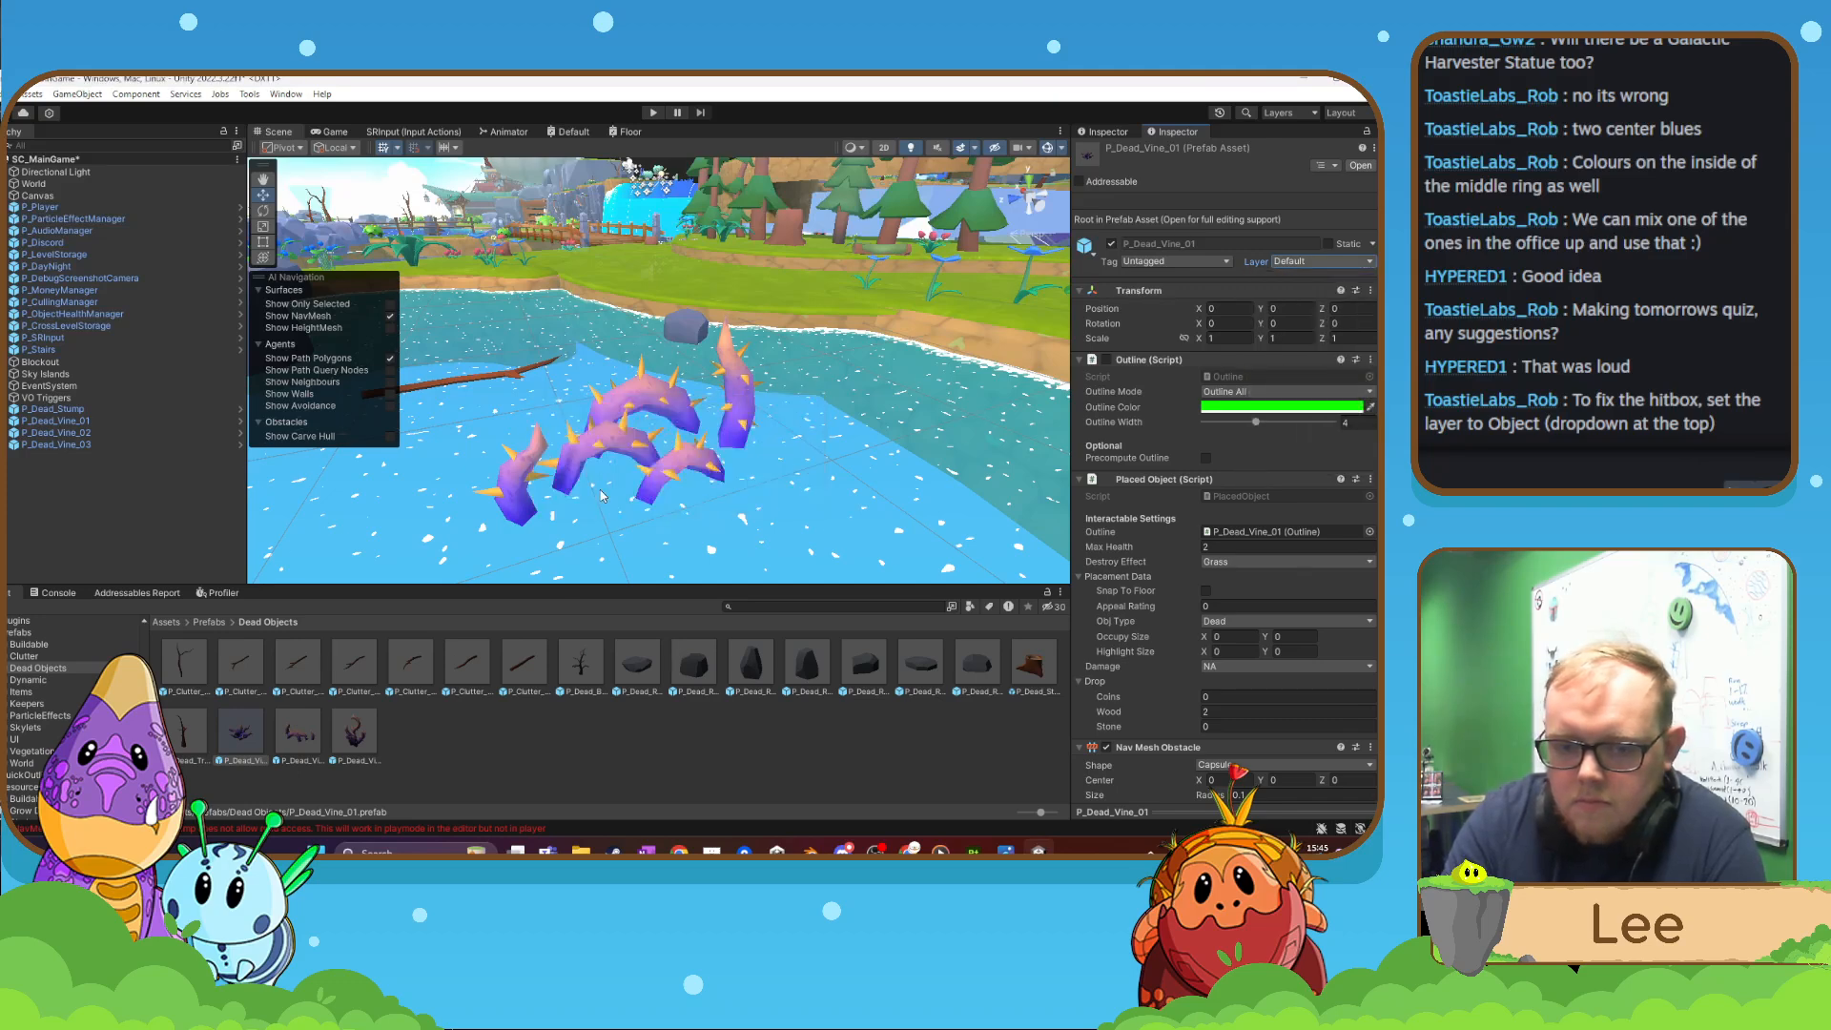
- Start a play test, walk across the bridge to the nearest dead vine to check its collision, and exit play mode
left_click(650, 114)
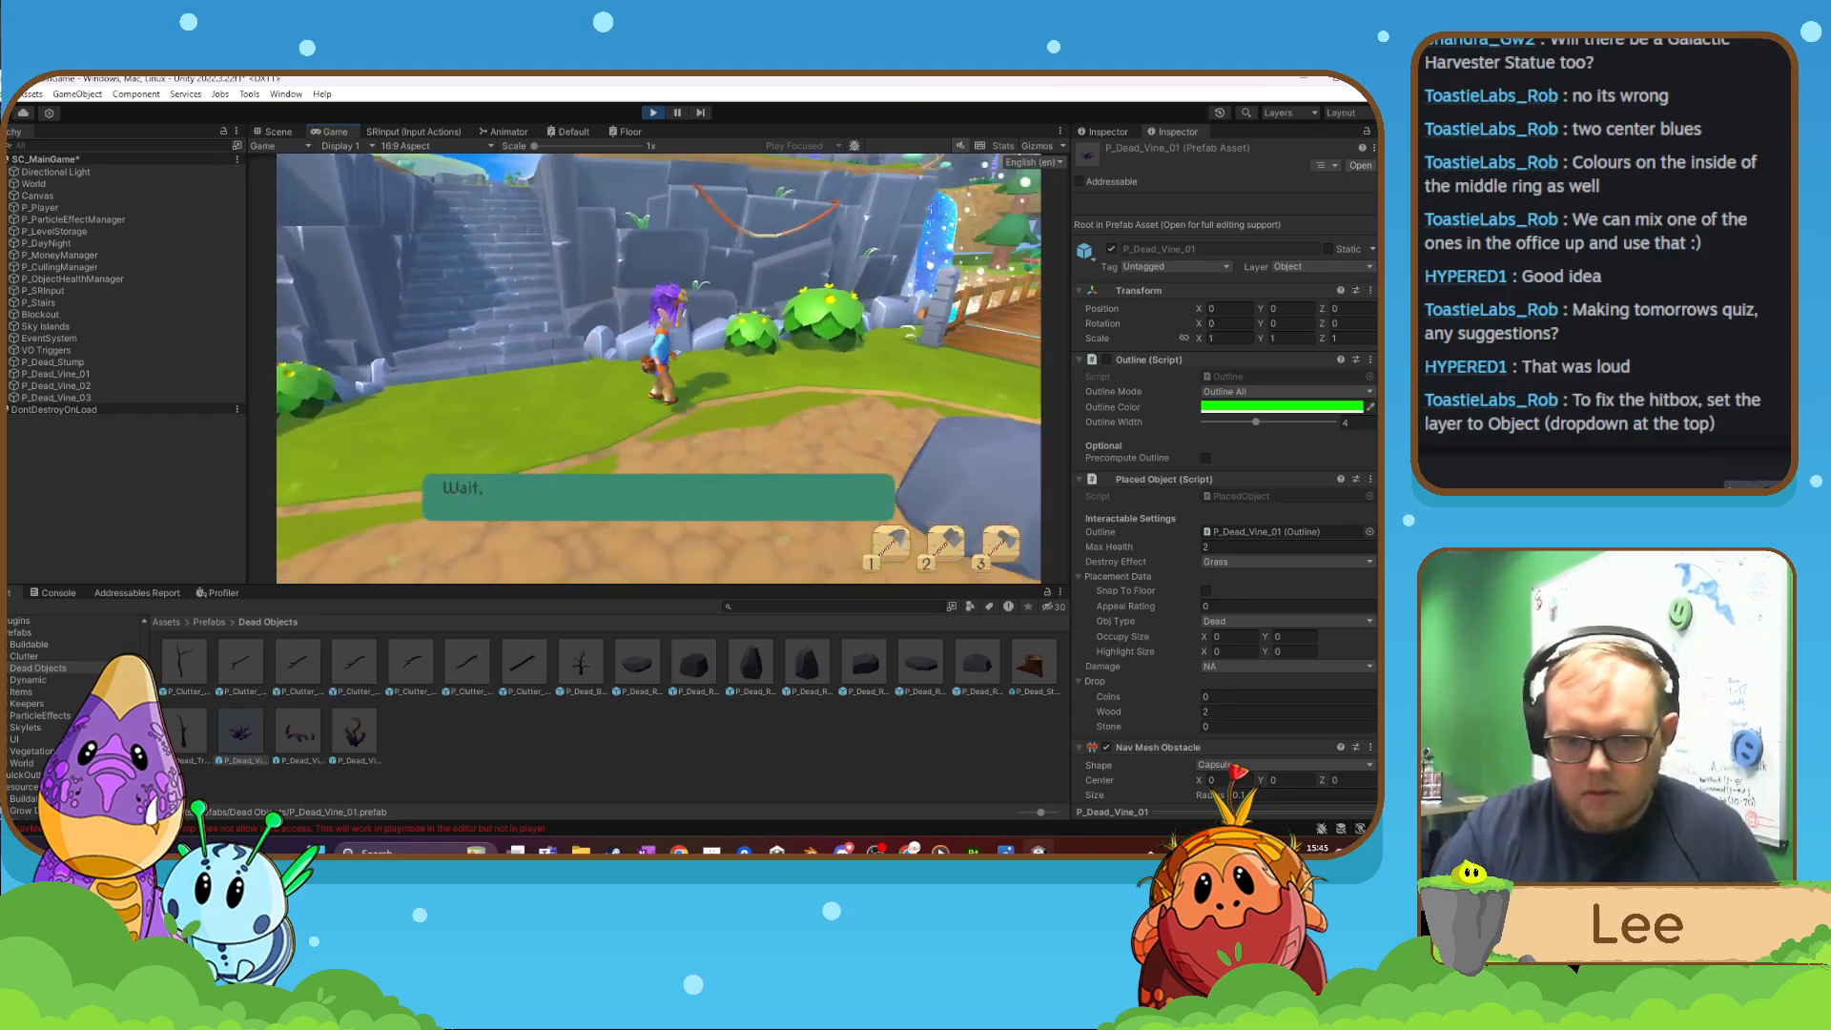
key("w")
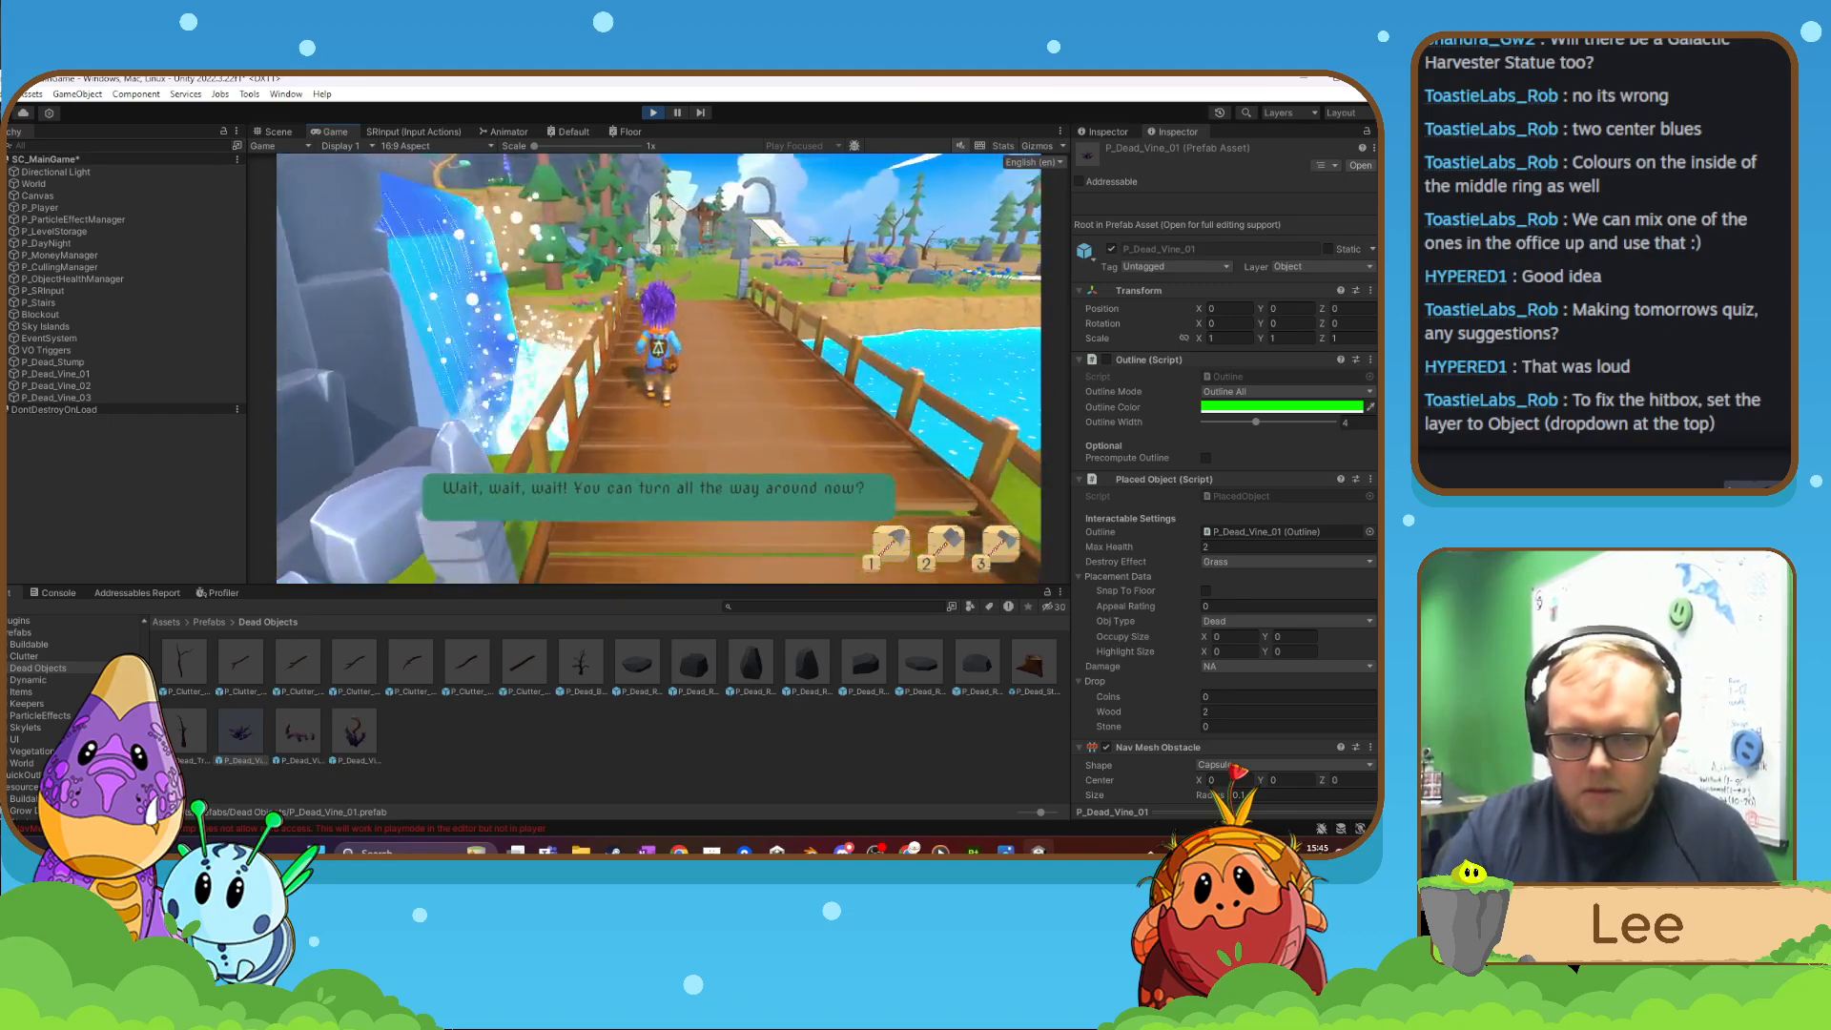
key("w")
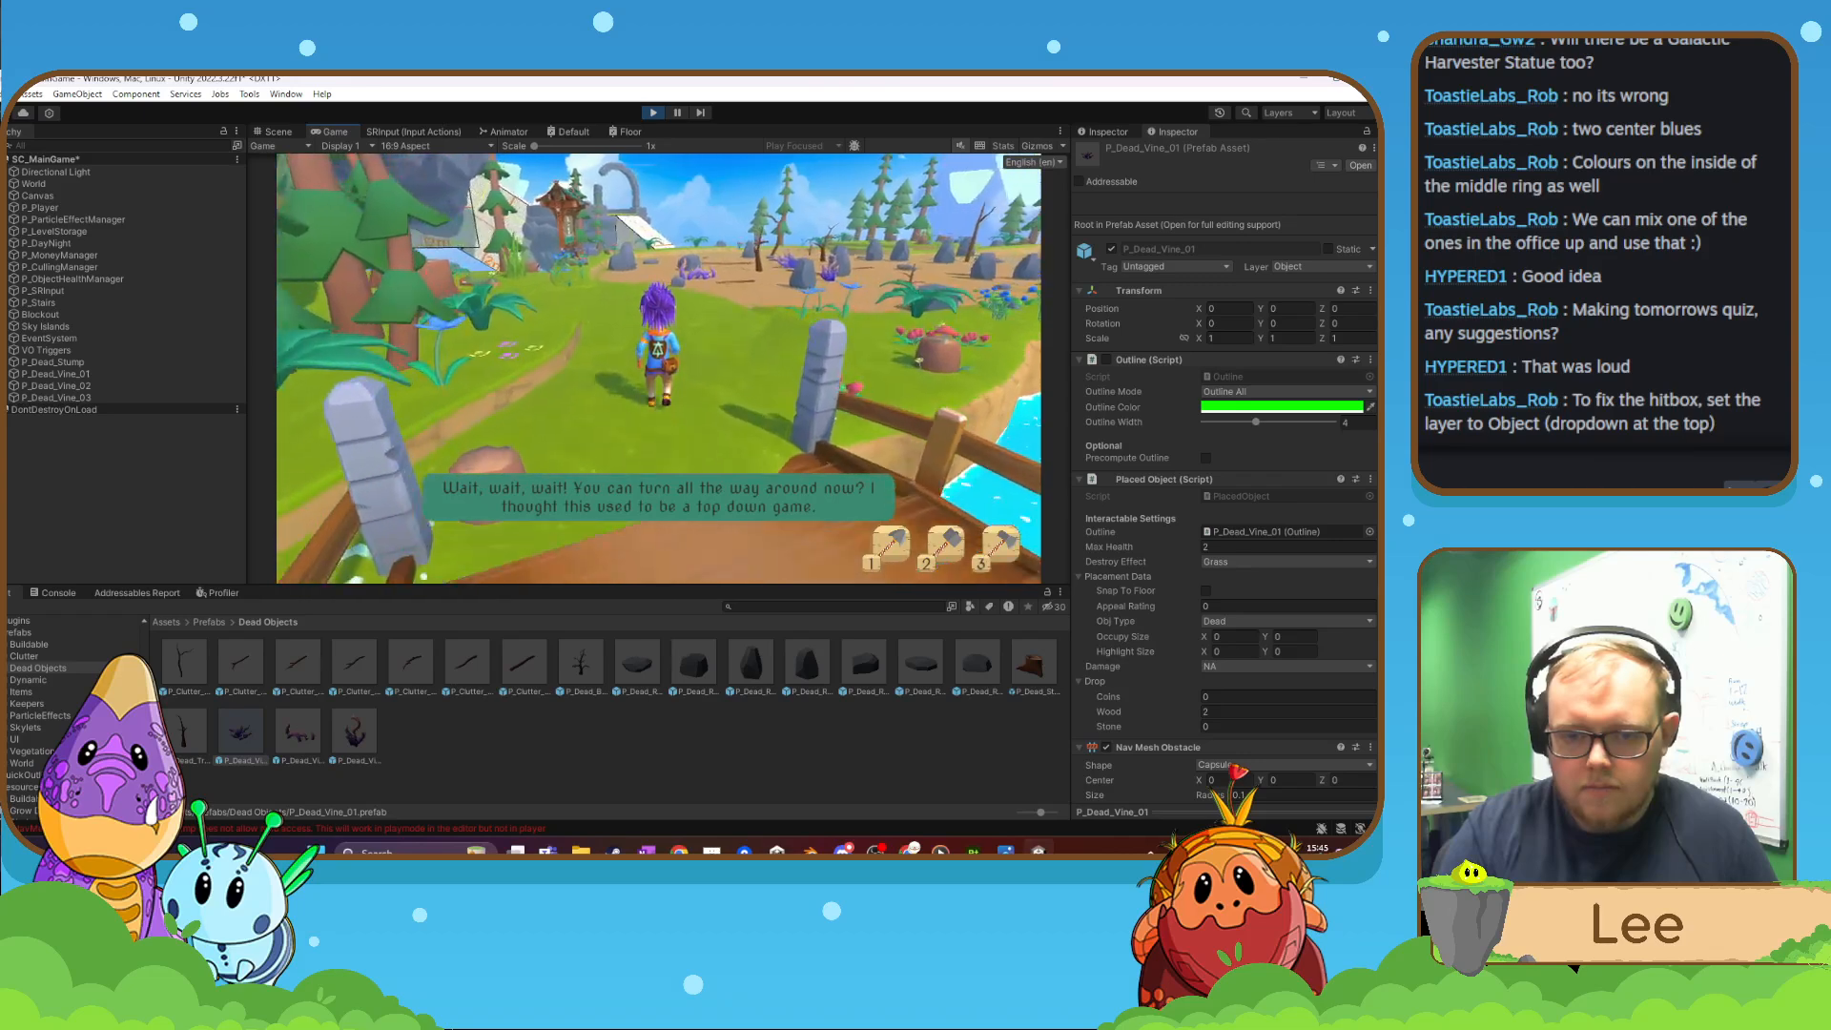
key("w")
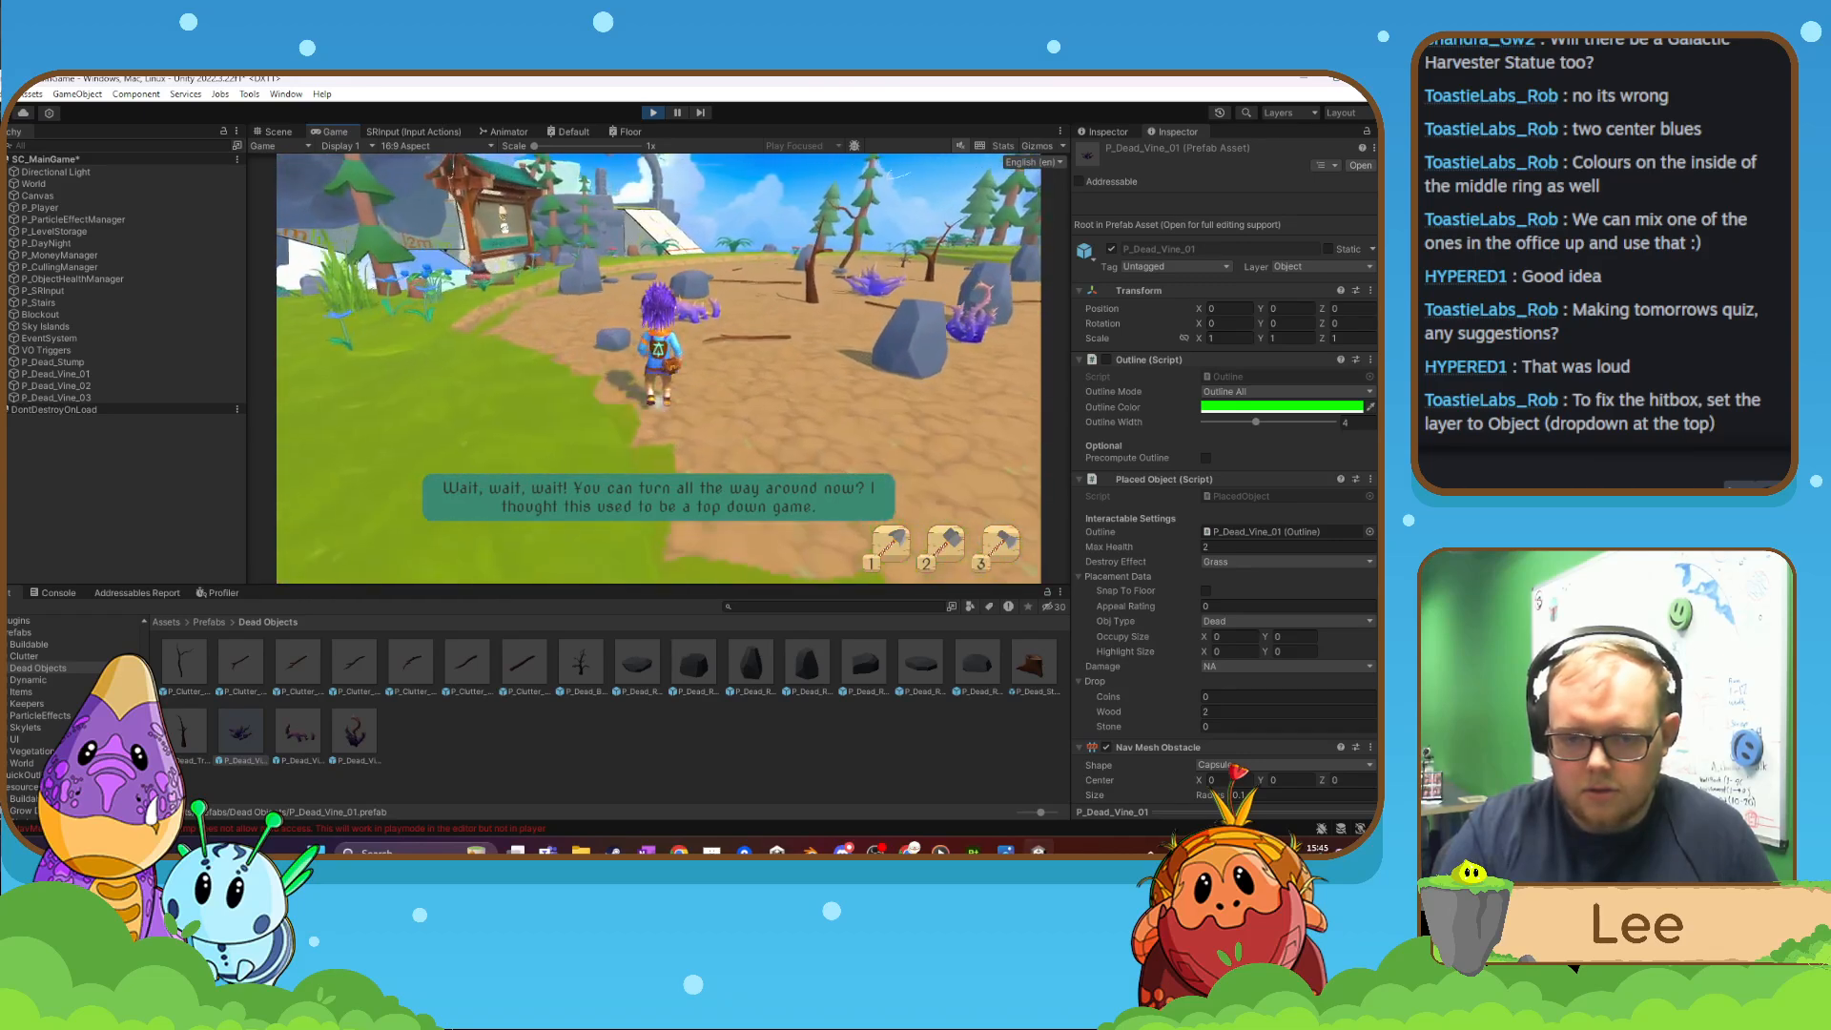
key("w")
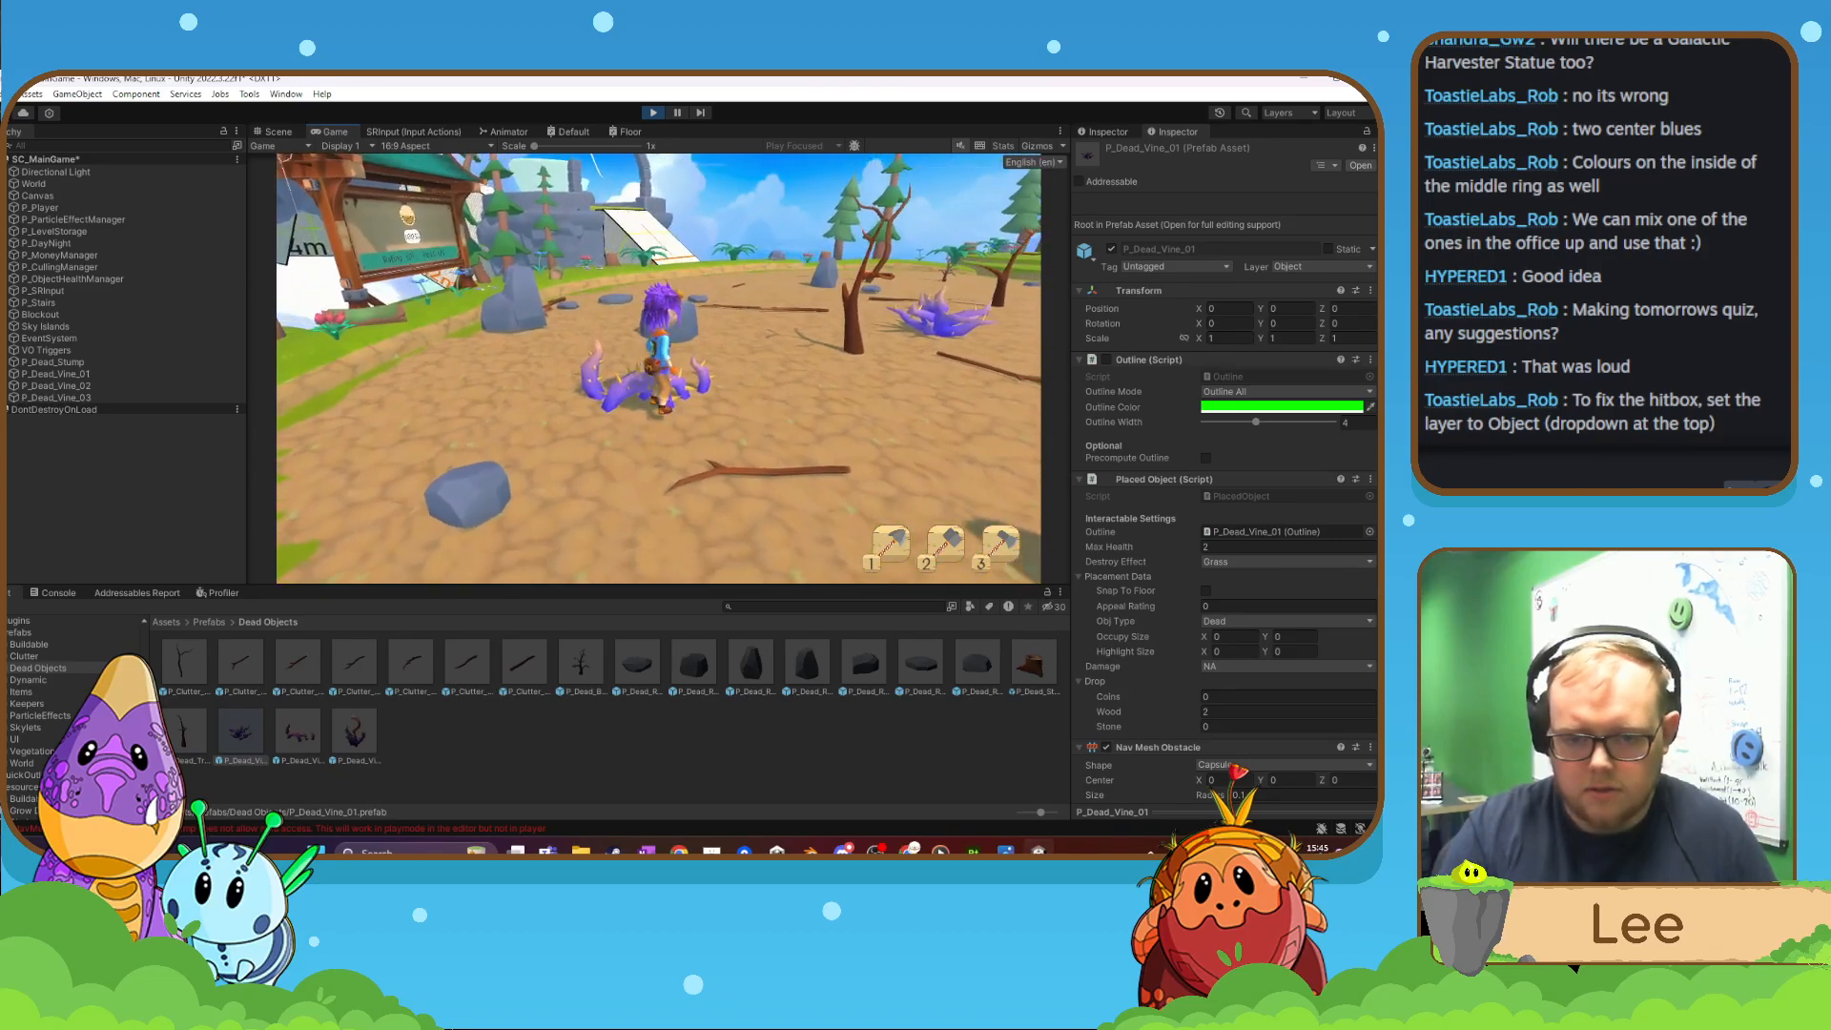
key("Escape")
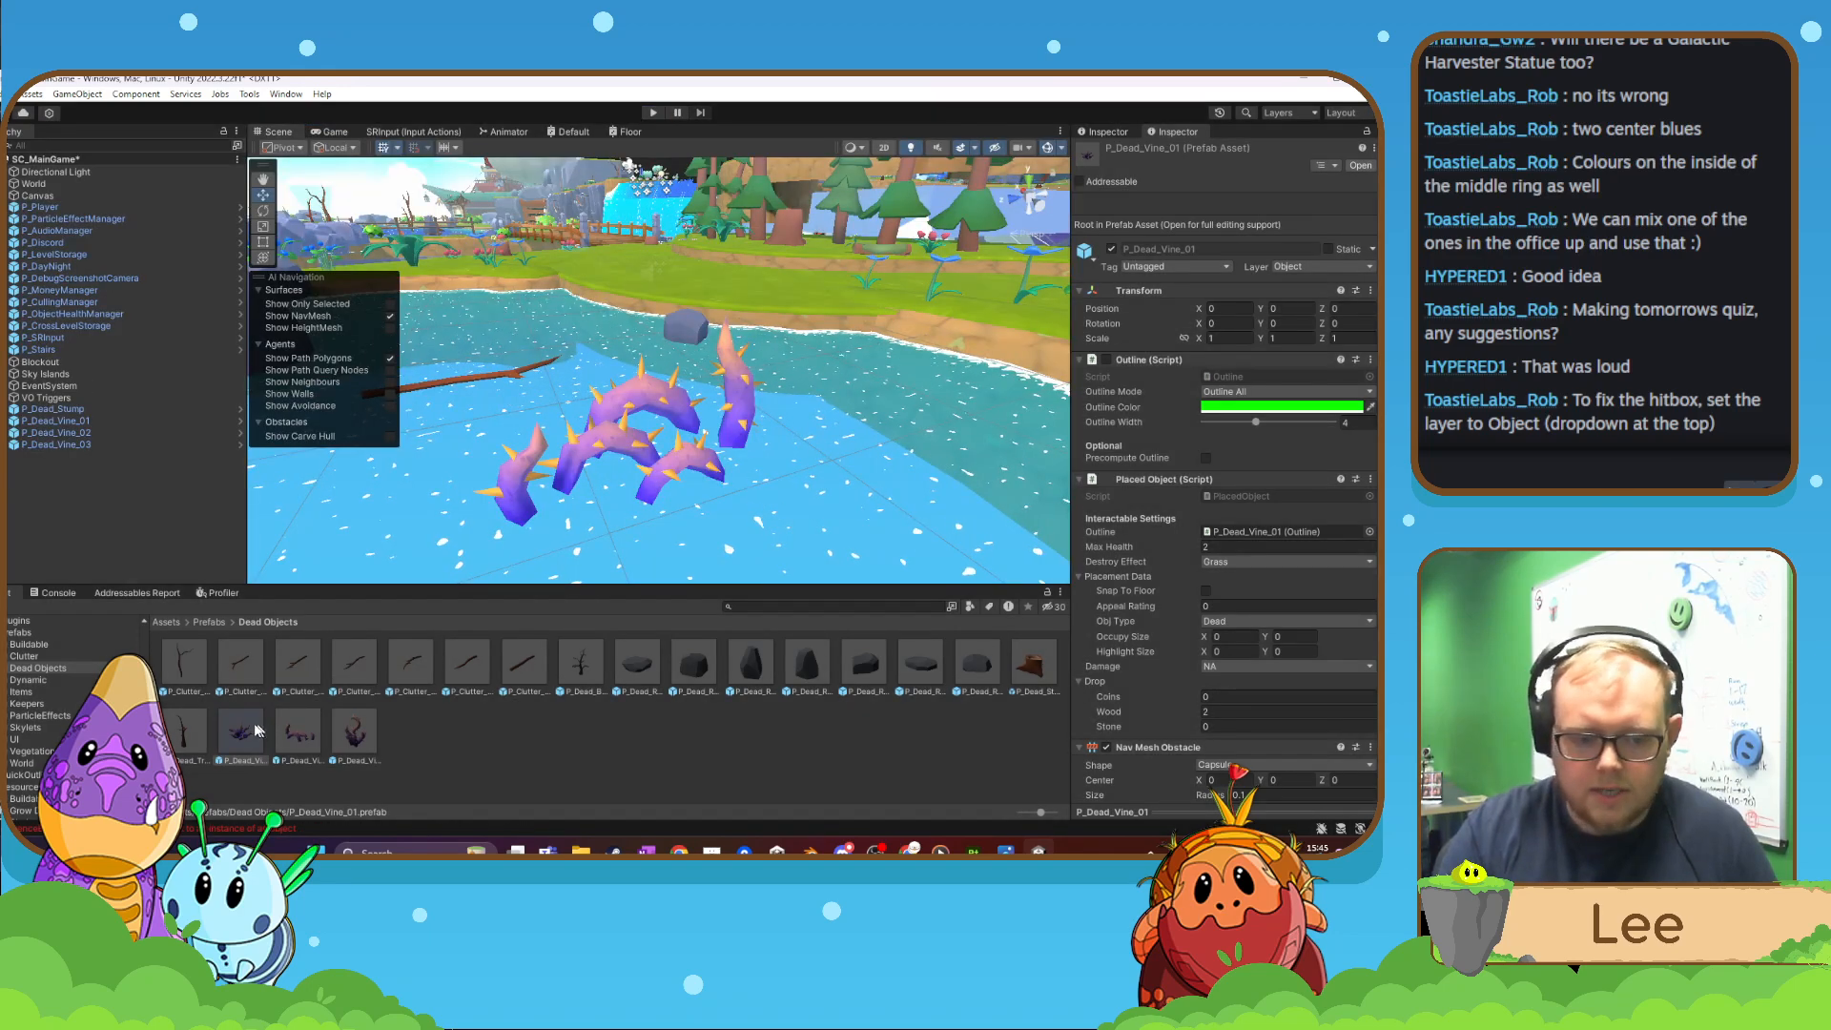
- Place another P_Dead_Vine_02 instance in the scene near the existing vines and set its Y position to 0
left_click_drag(254, 731, 472, 439)
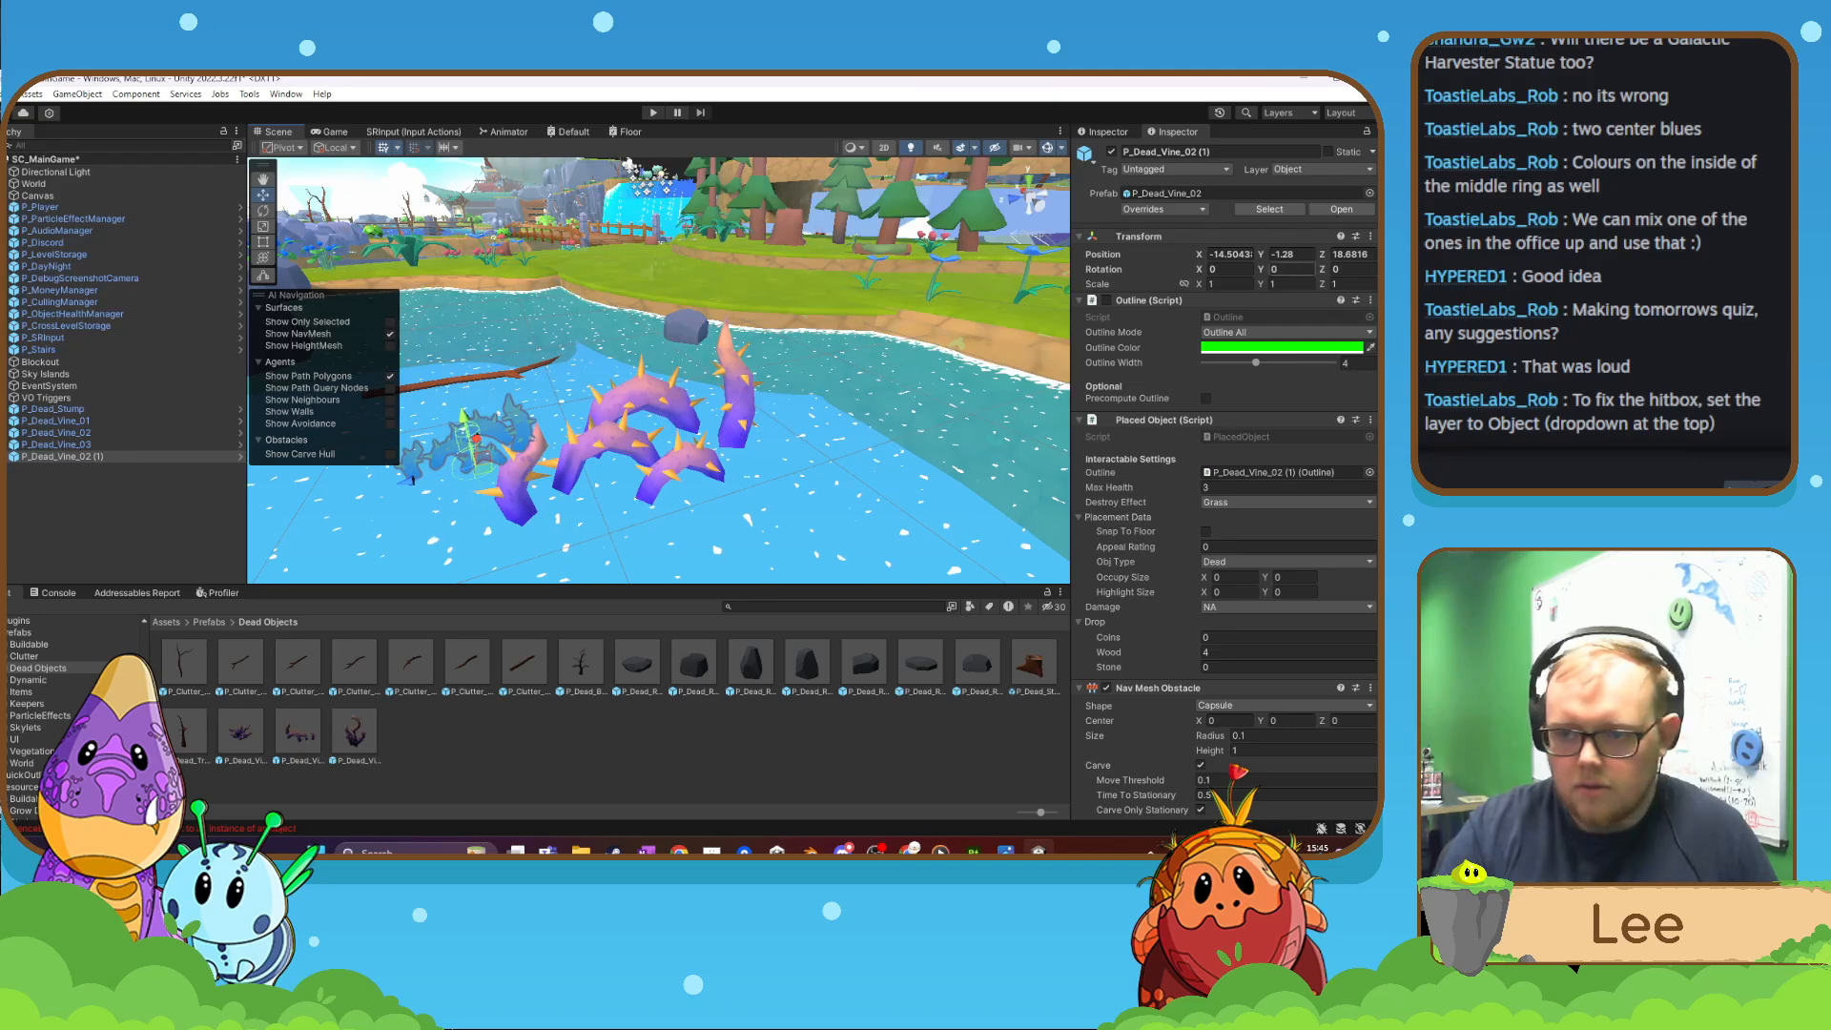
left_click(1287, 254)
type("0")
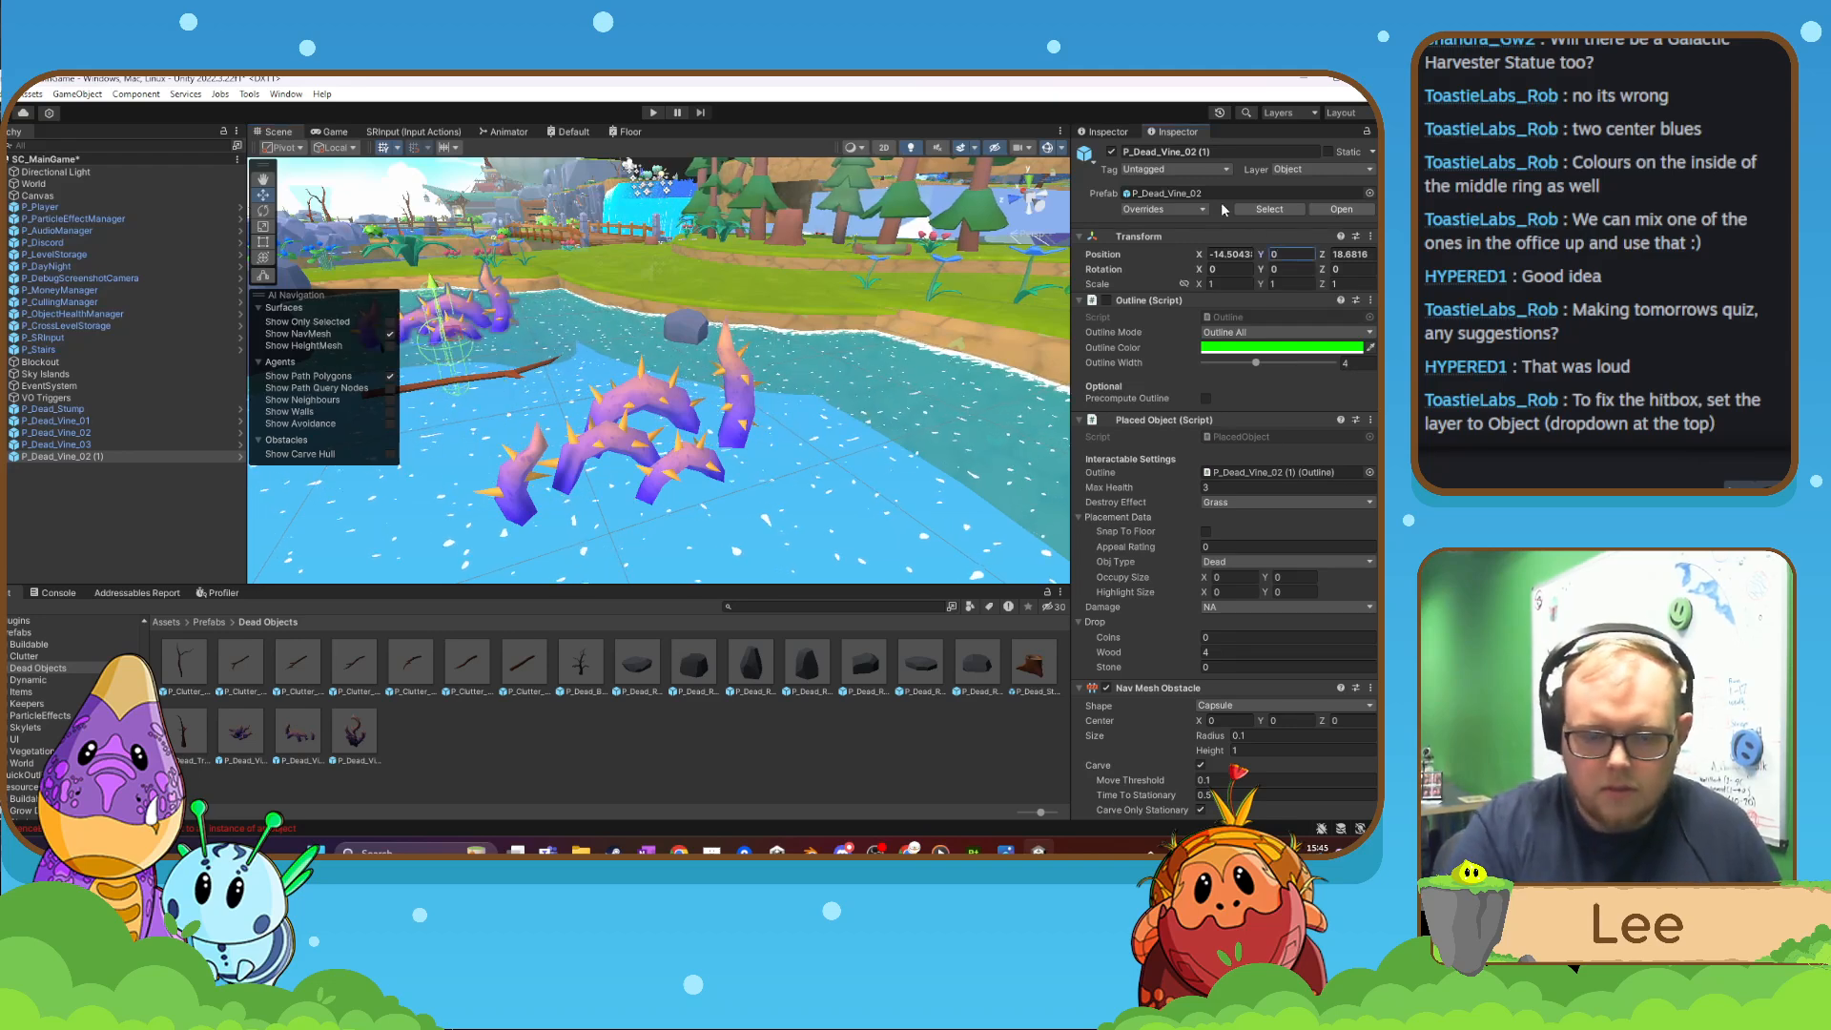
left_click(652, 113)
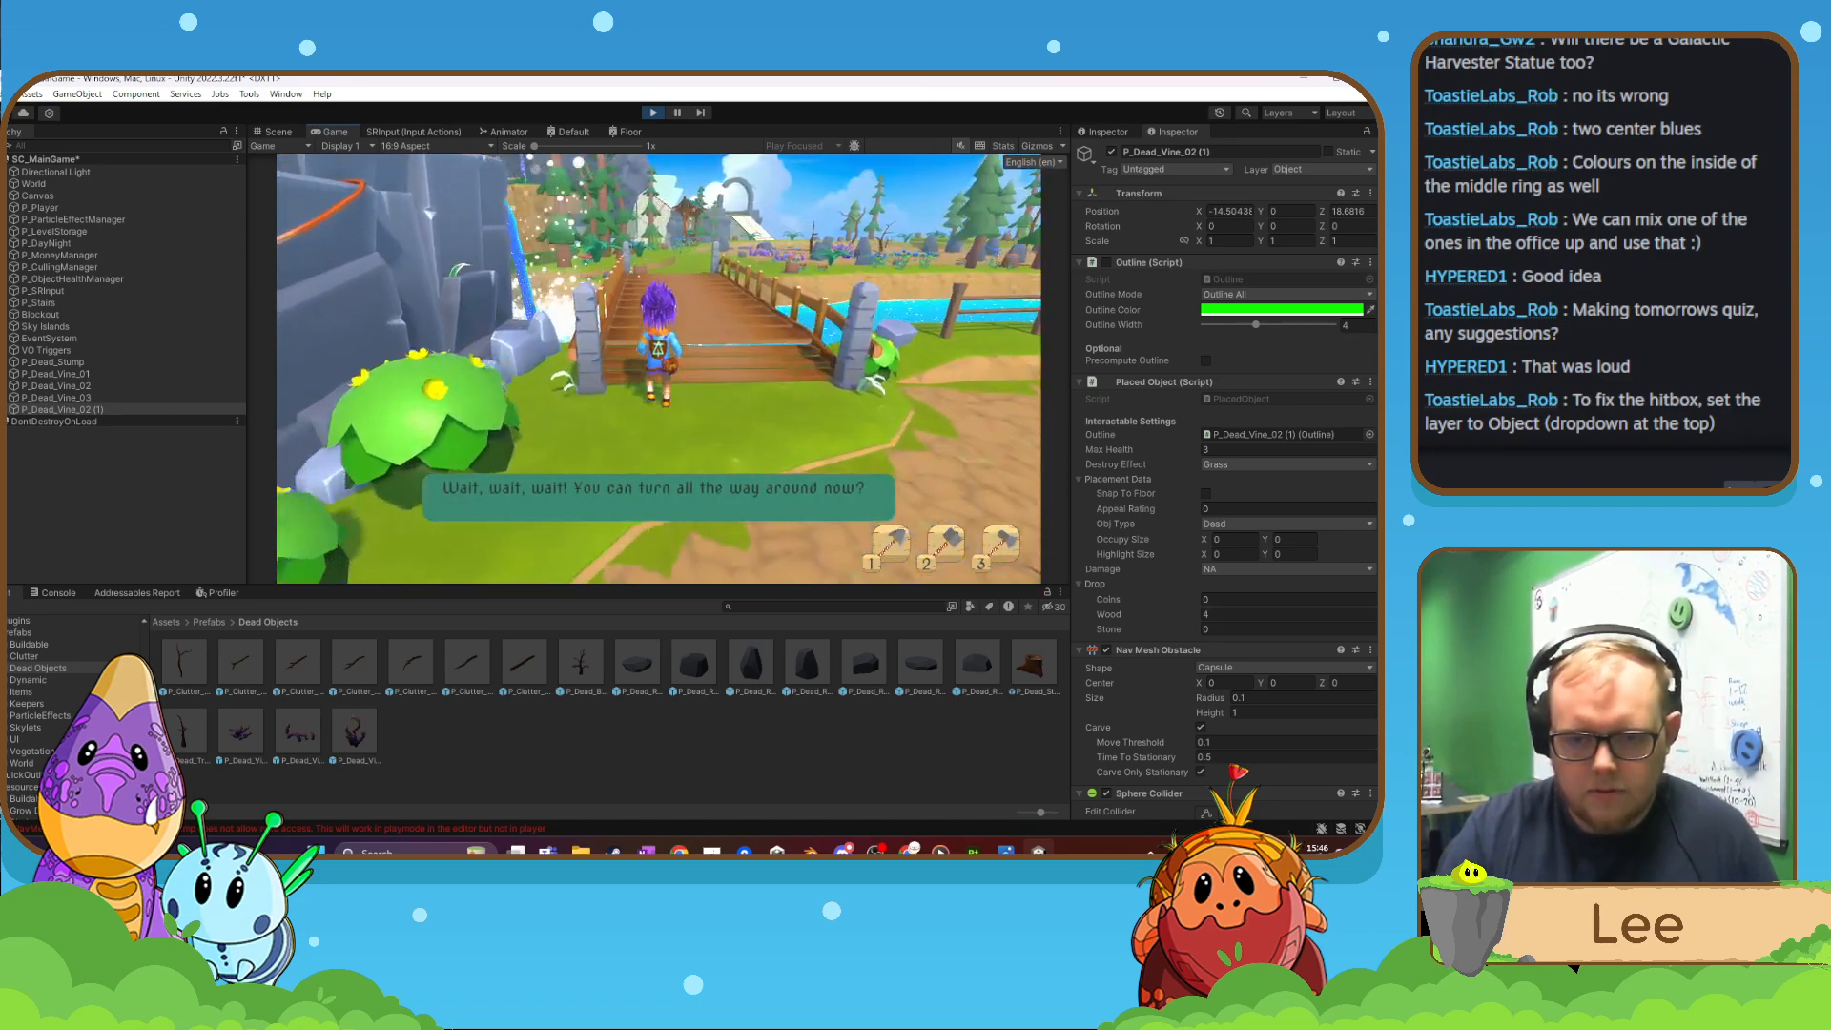
key("Escape")
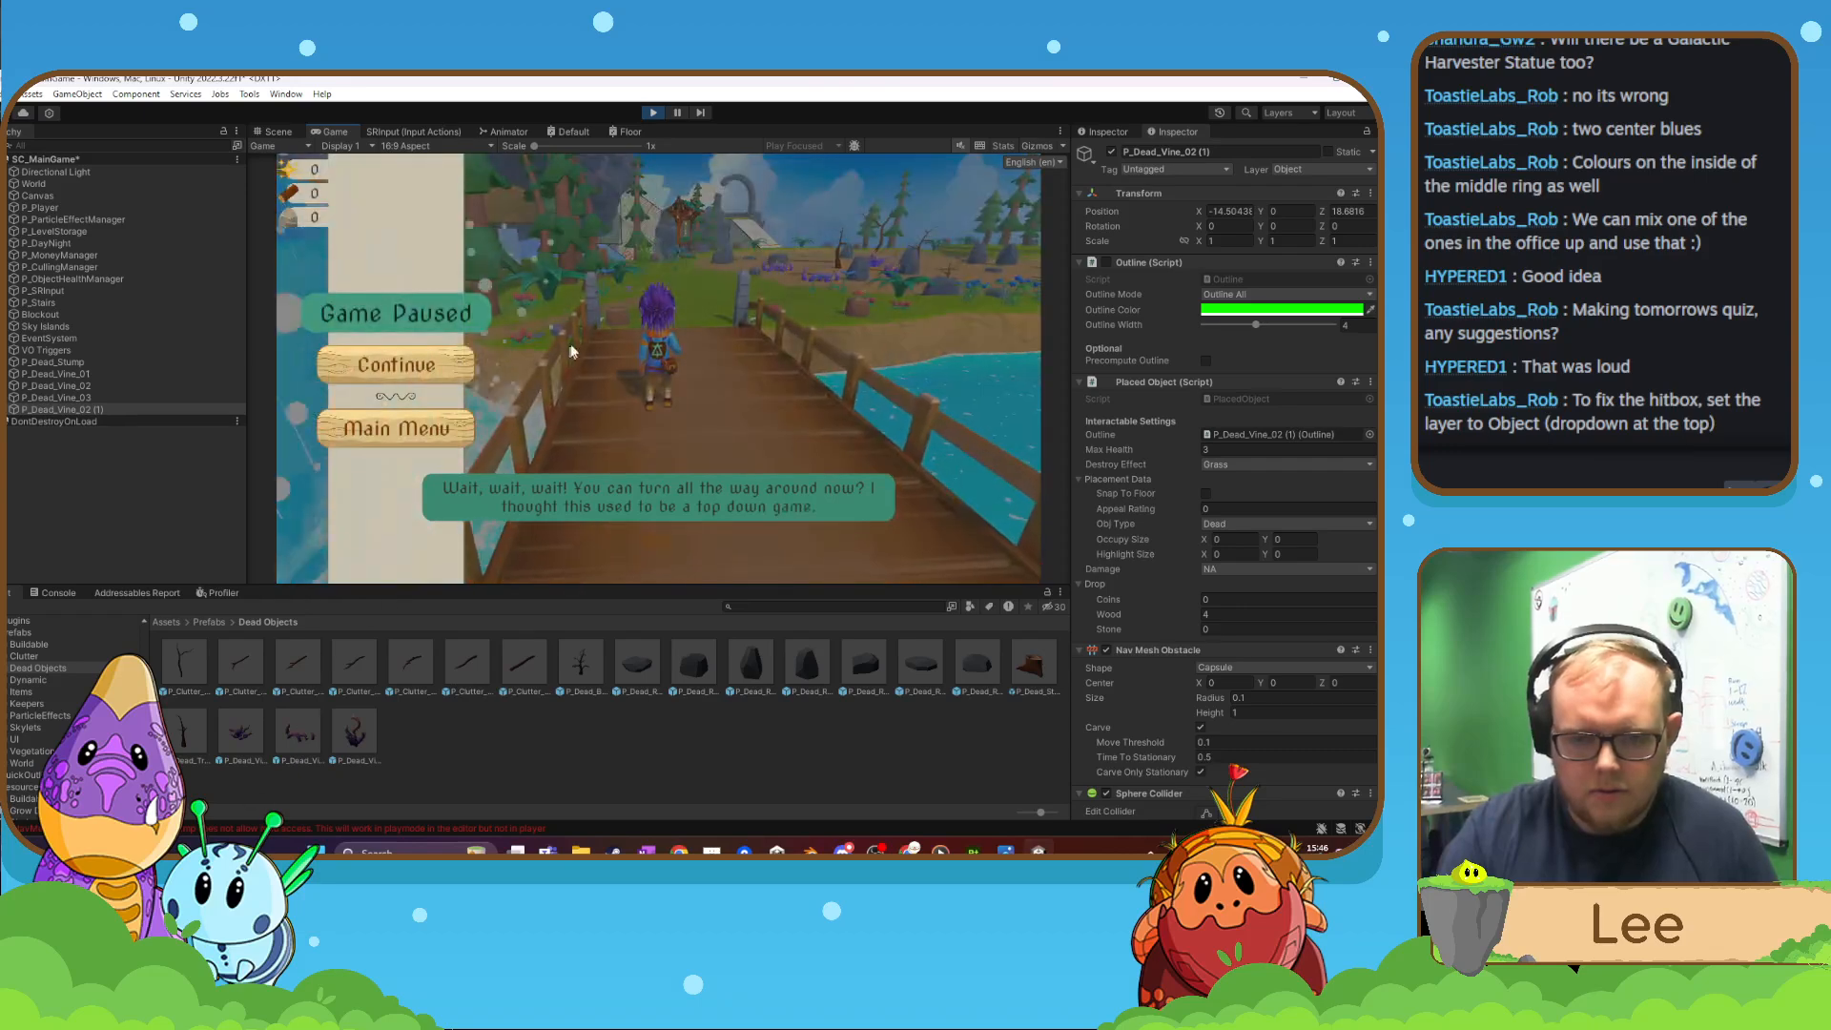
key("ctrl+p")
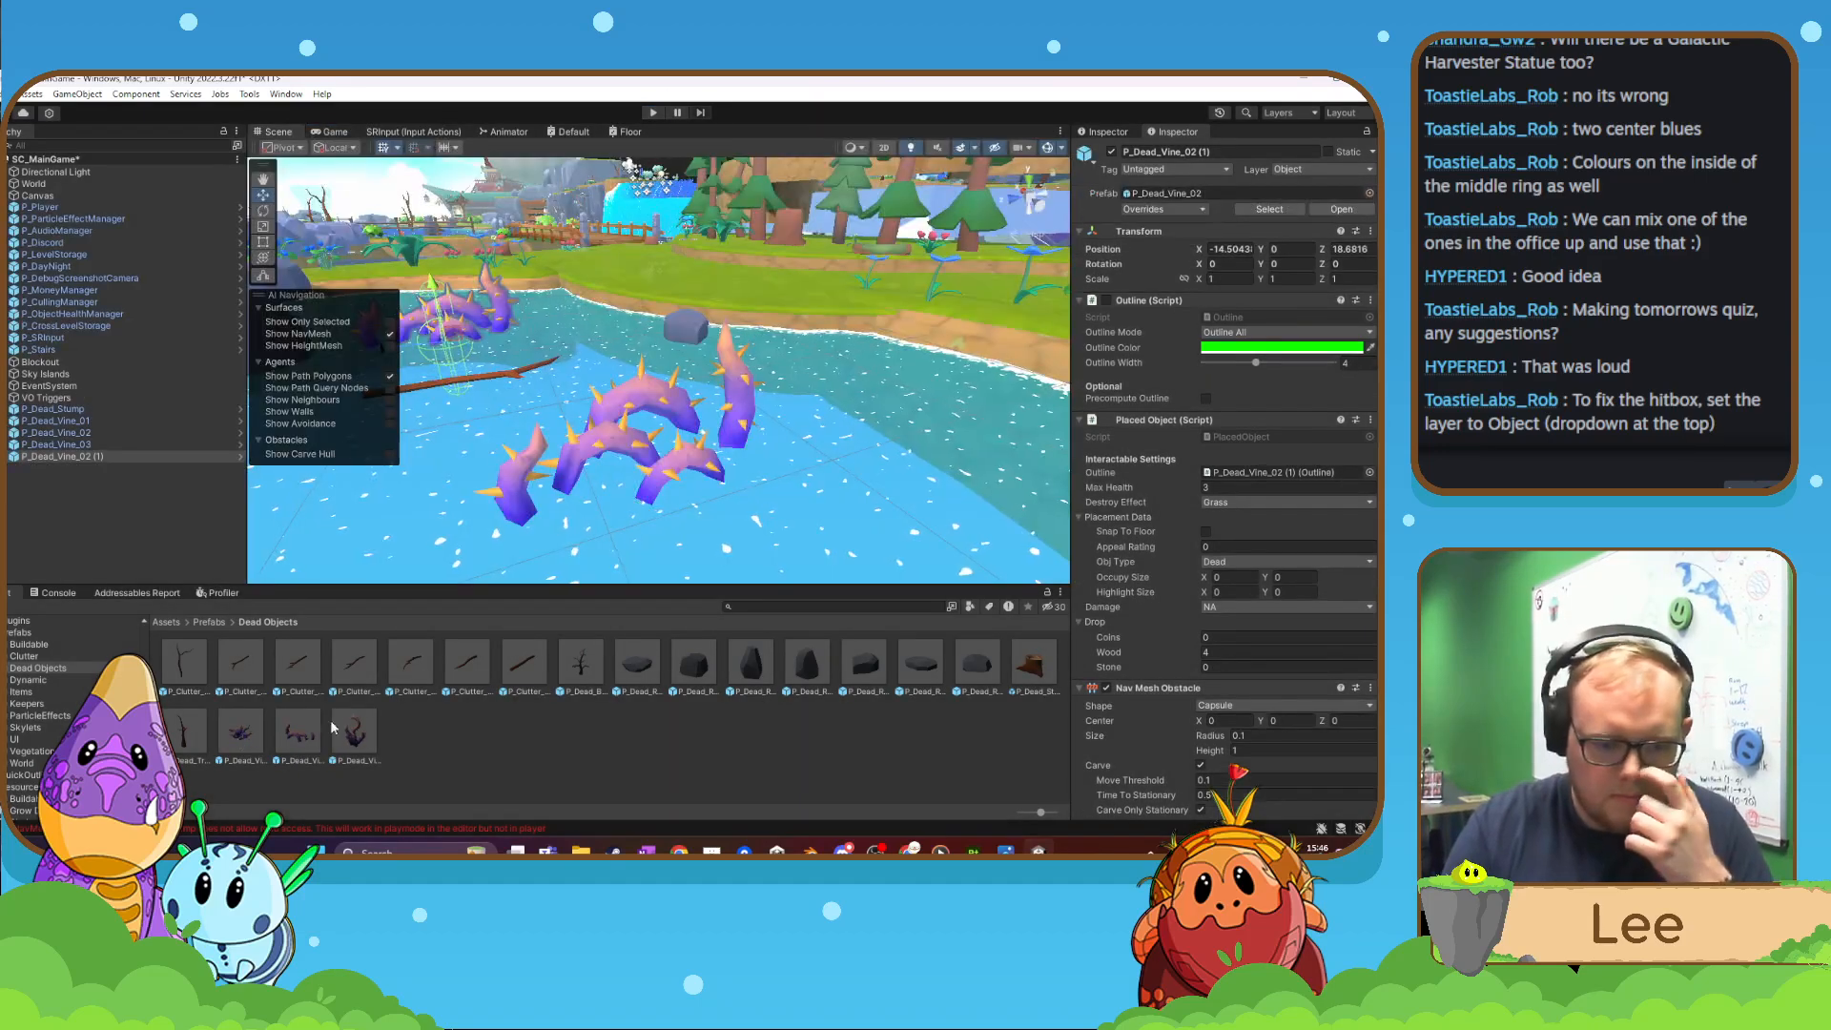
- Open the P_Dead_Vine_02 prefab for editing and set the layer of its Dead_Vines_02 child mesh to Object
double_click(313, 717)
right_click_drag(466, 551, 563, 458)
key("s")
key("d")
key("a")
key("d")
left_click(608, 395)
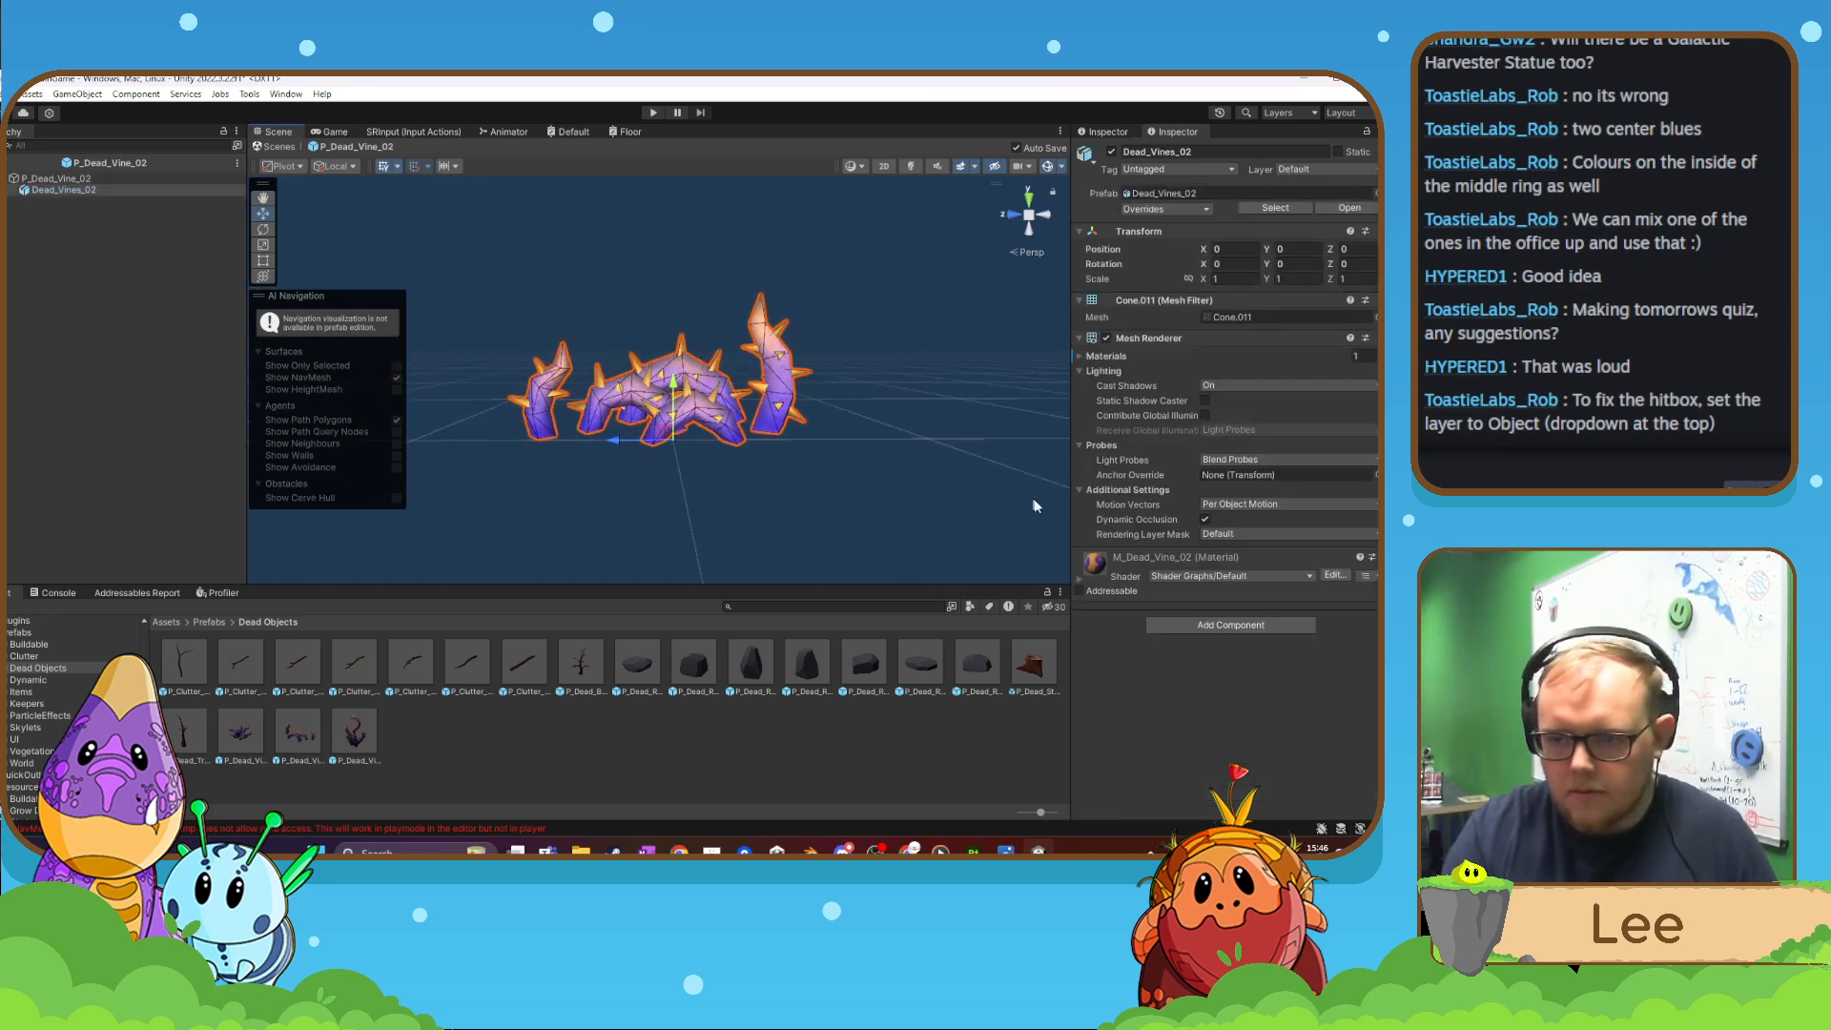
left_click(1301, 173)
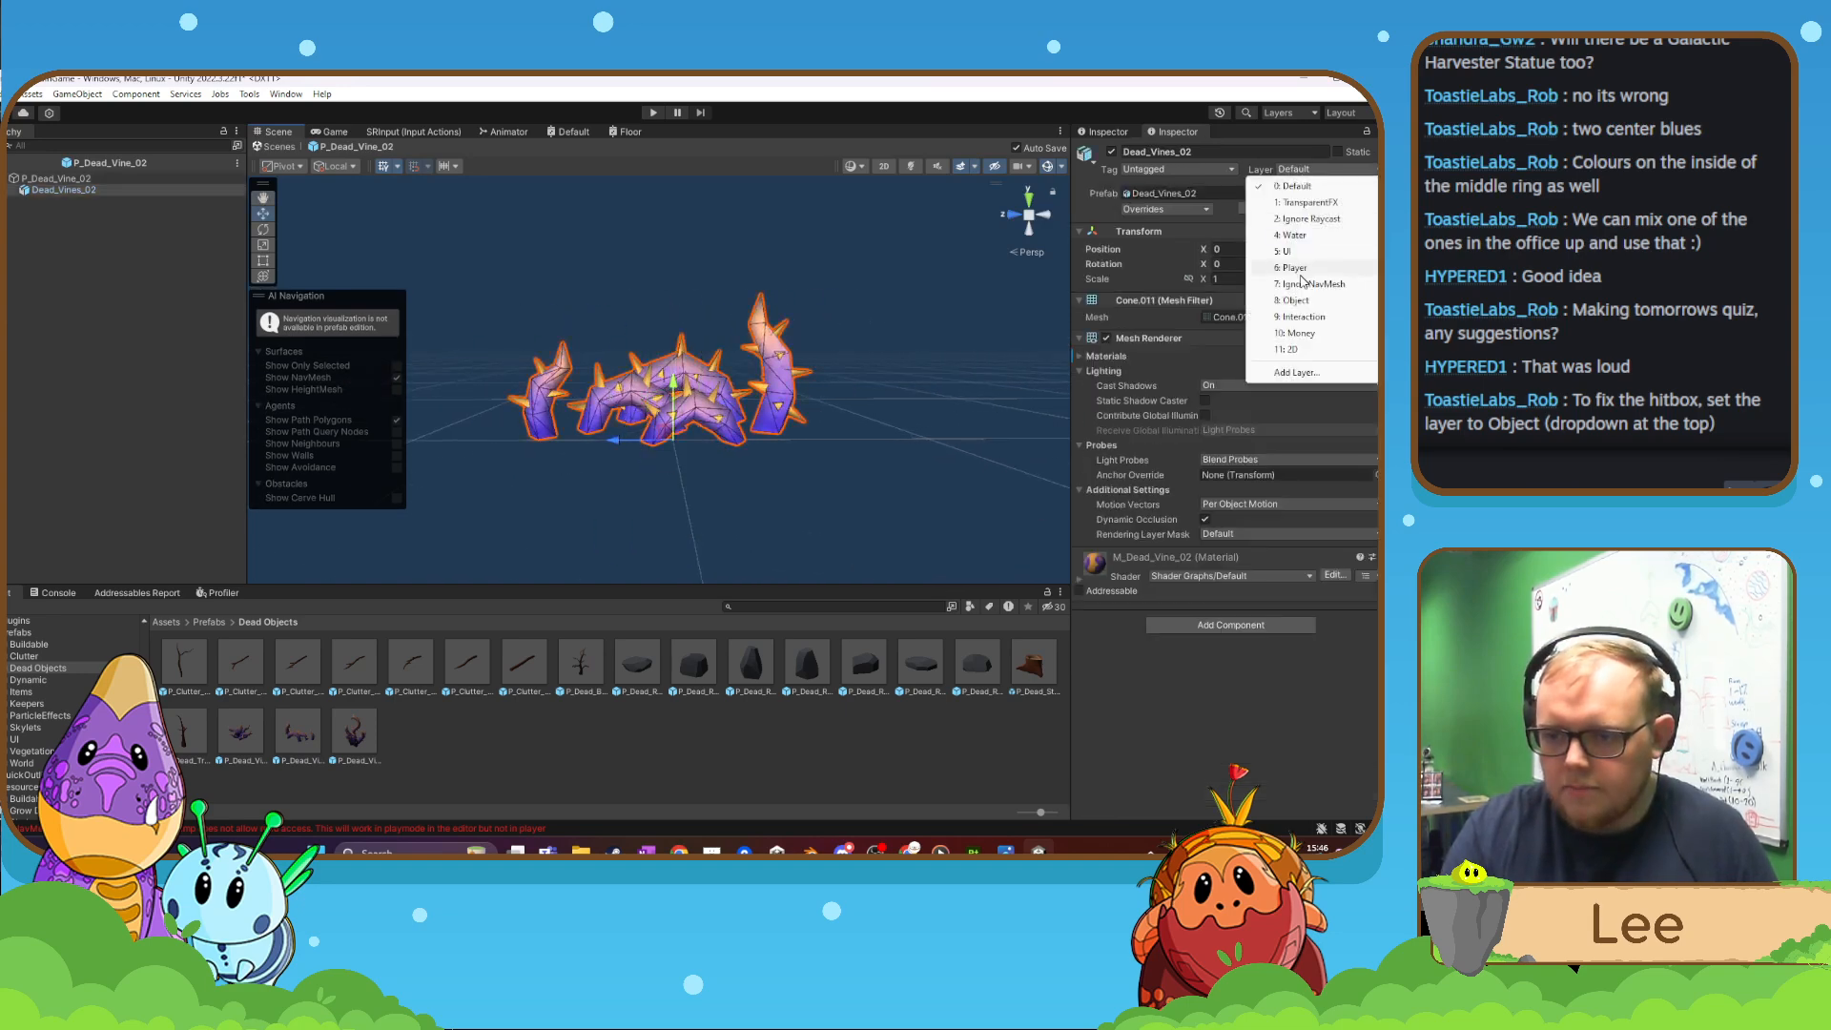
left_click(1295, 300)
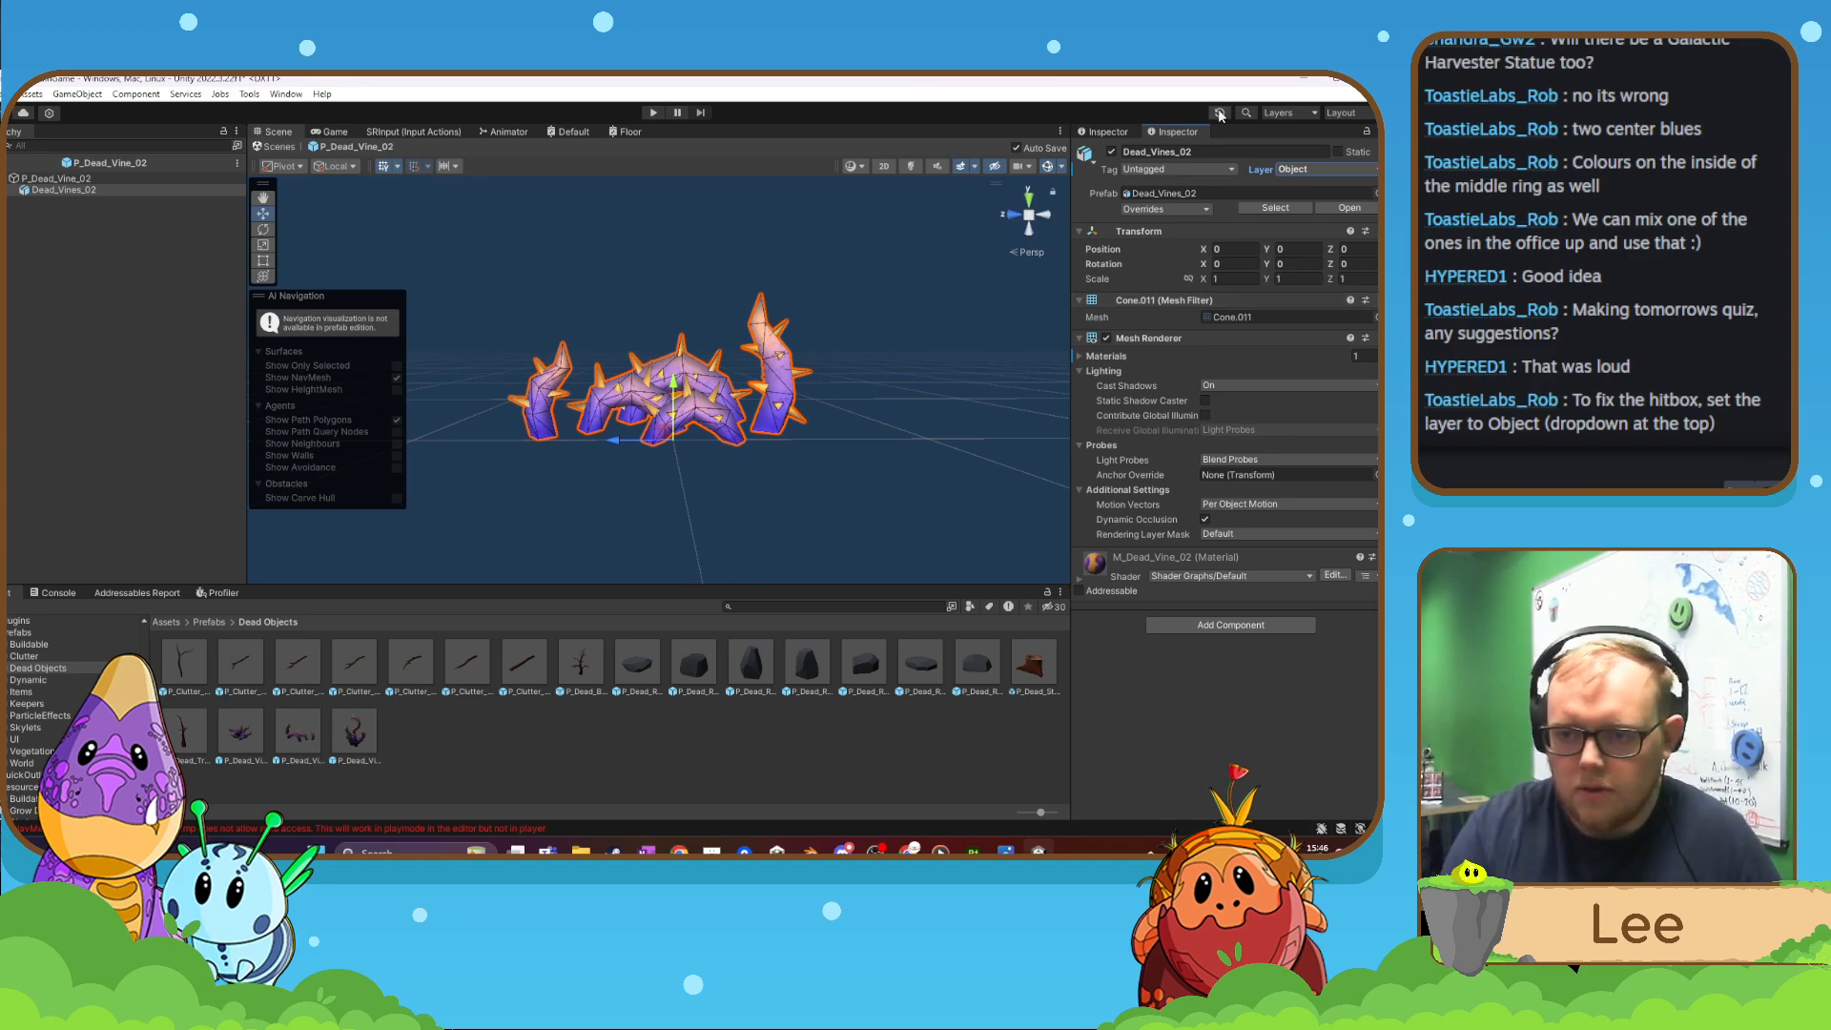
- Open the P_Dead_Vine_01 prefab and check the layer assigned to its child mesh
left_click(241, 734)
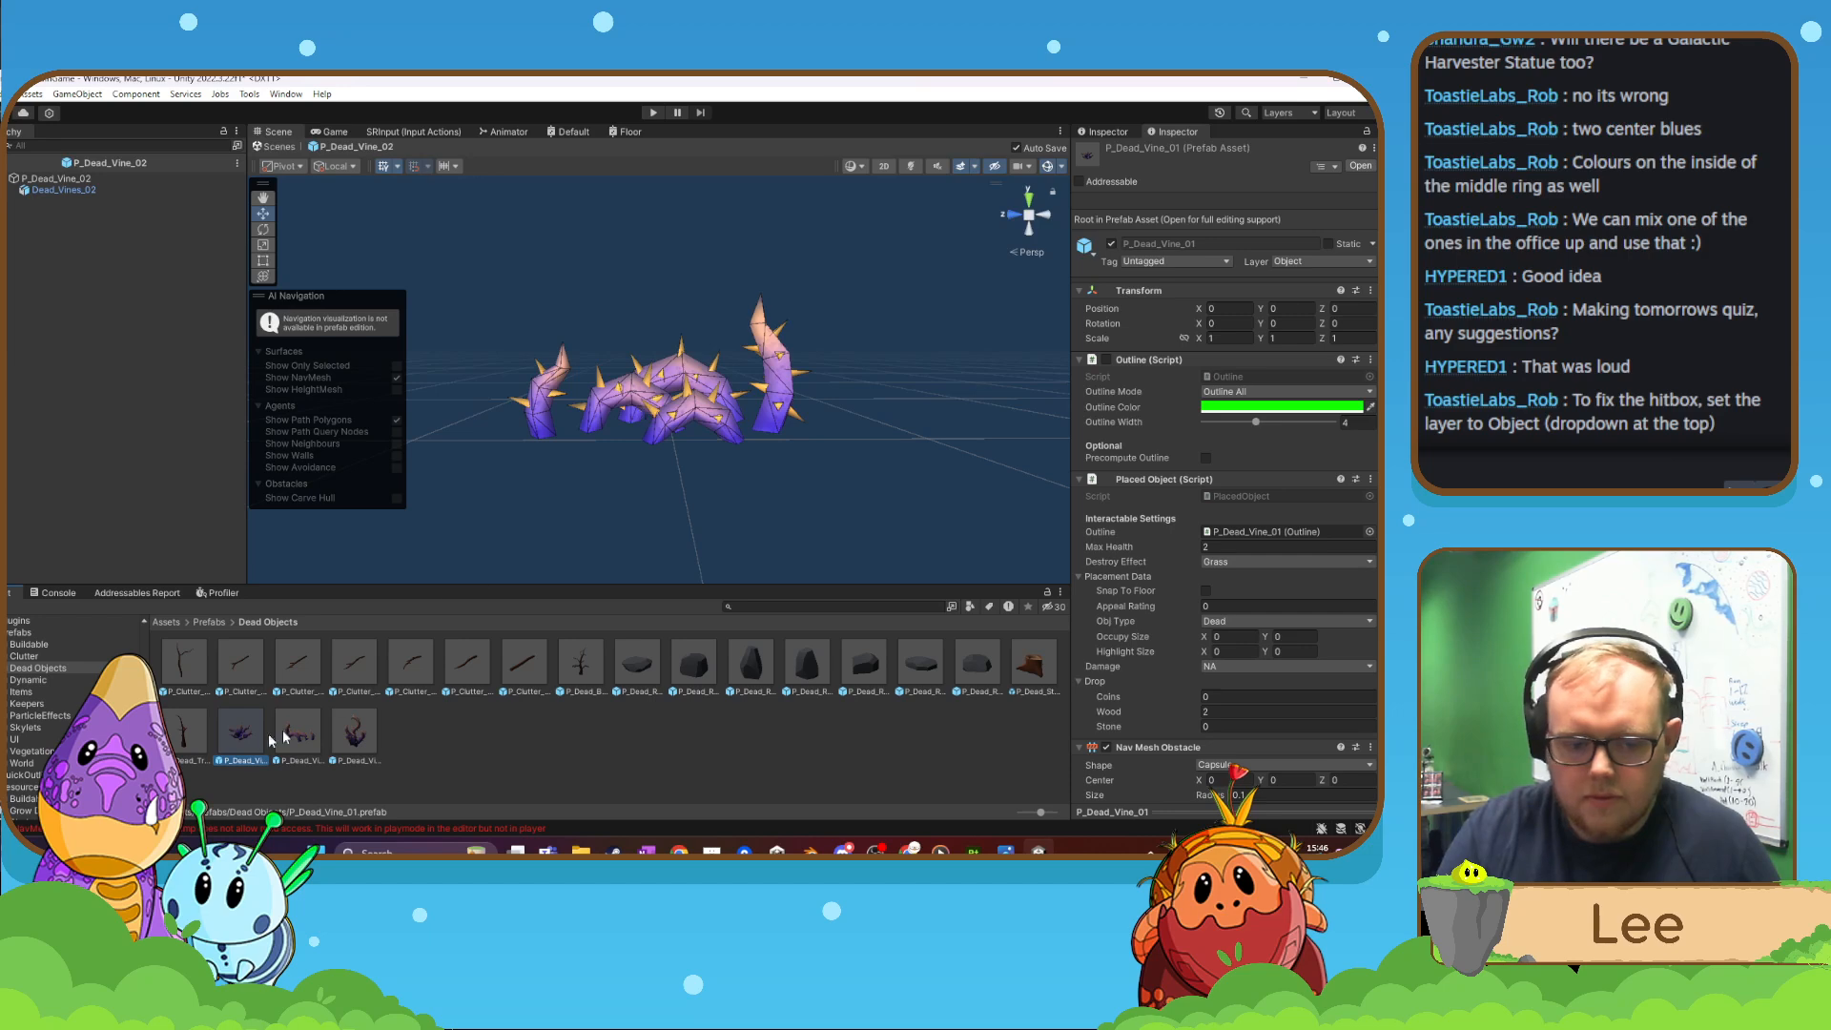
double_click(240, 747)
left_click(597, 444)
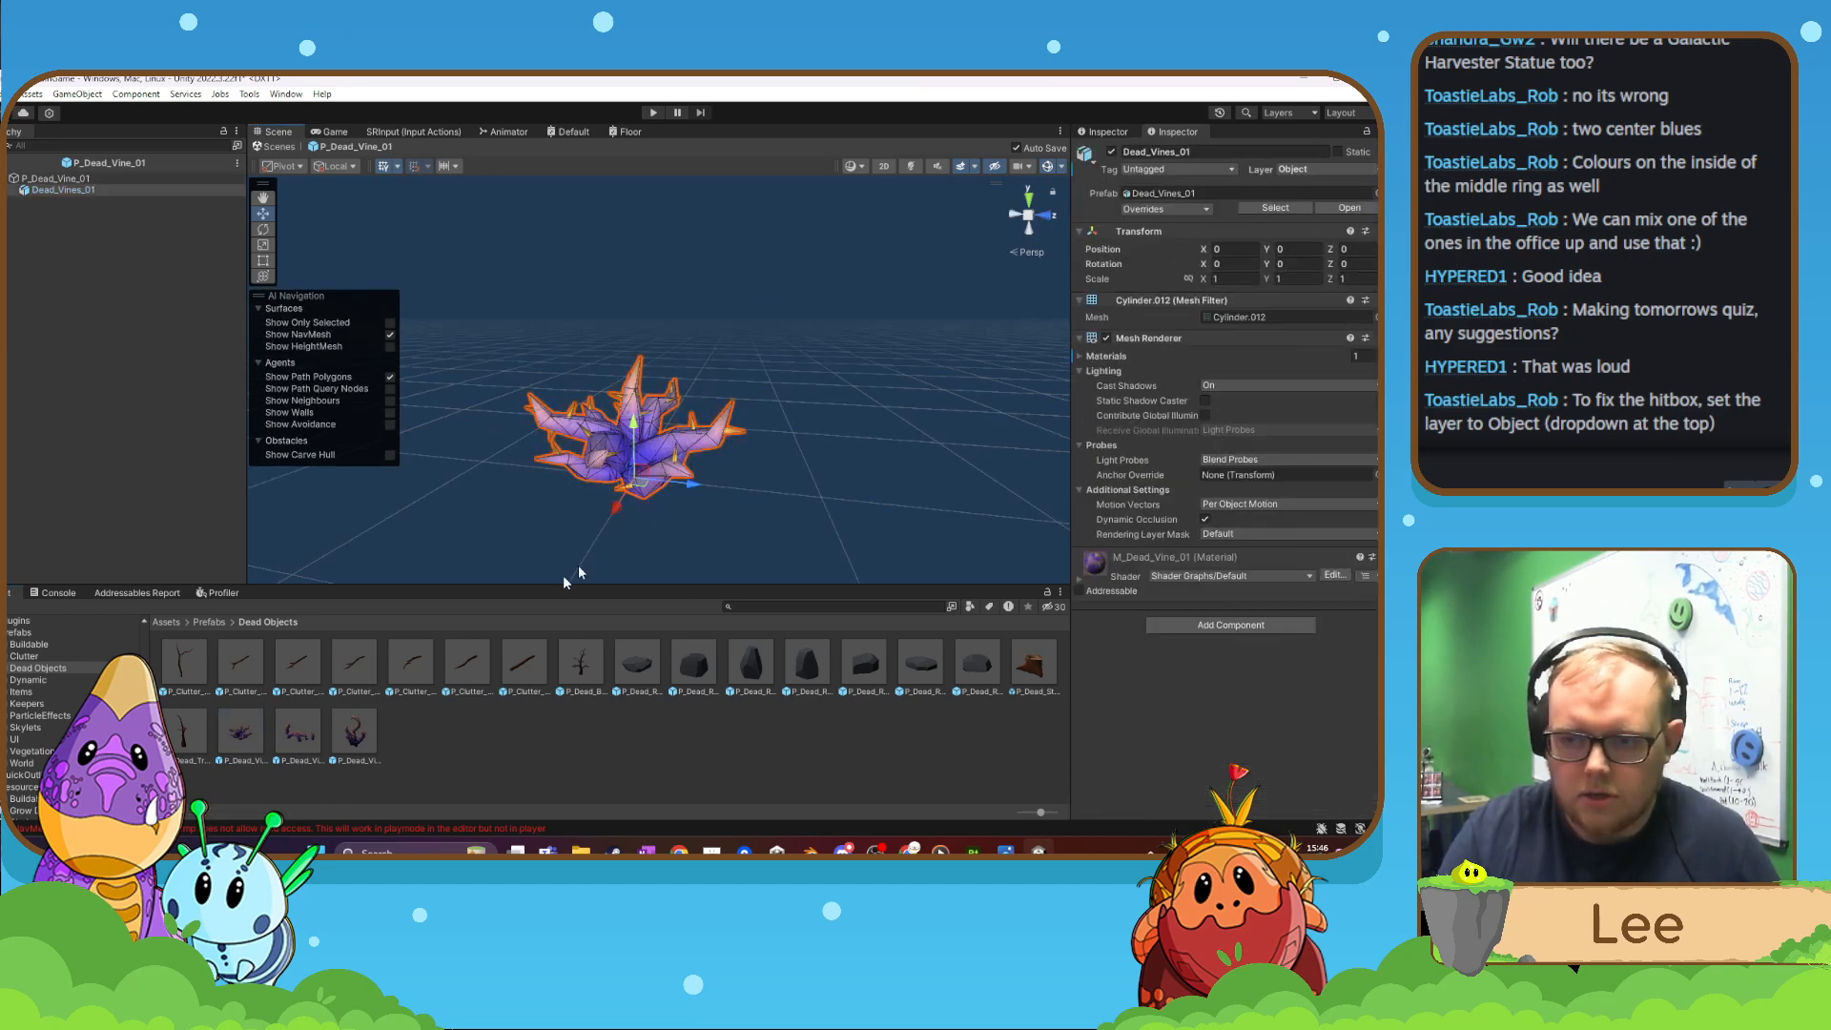
- Open the P_Dead_Vine_03 prefab and set the layer of its Dead_Vines_03 child mesh to Object
double_click(355, 737)
left_click(721, 490)
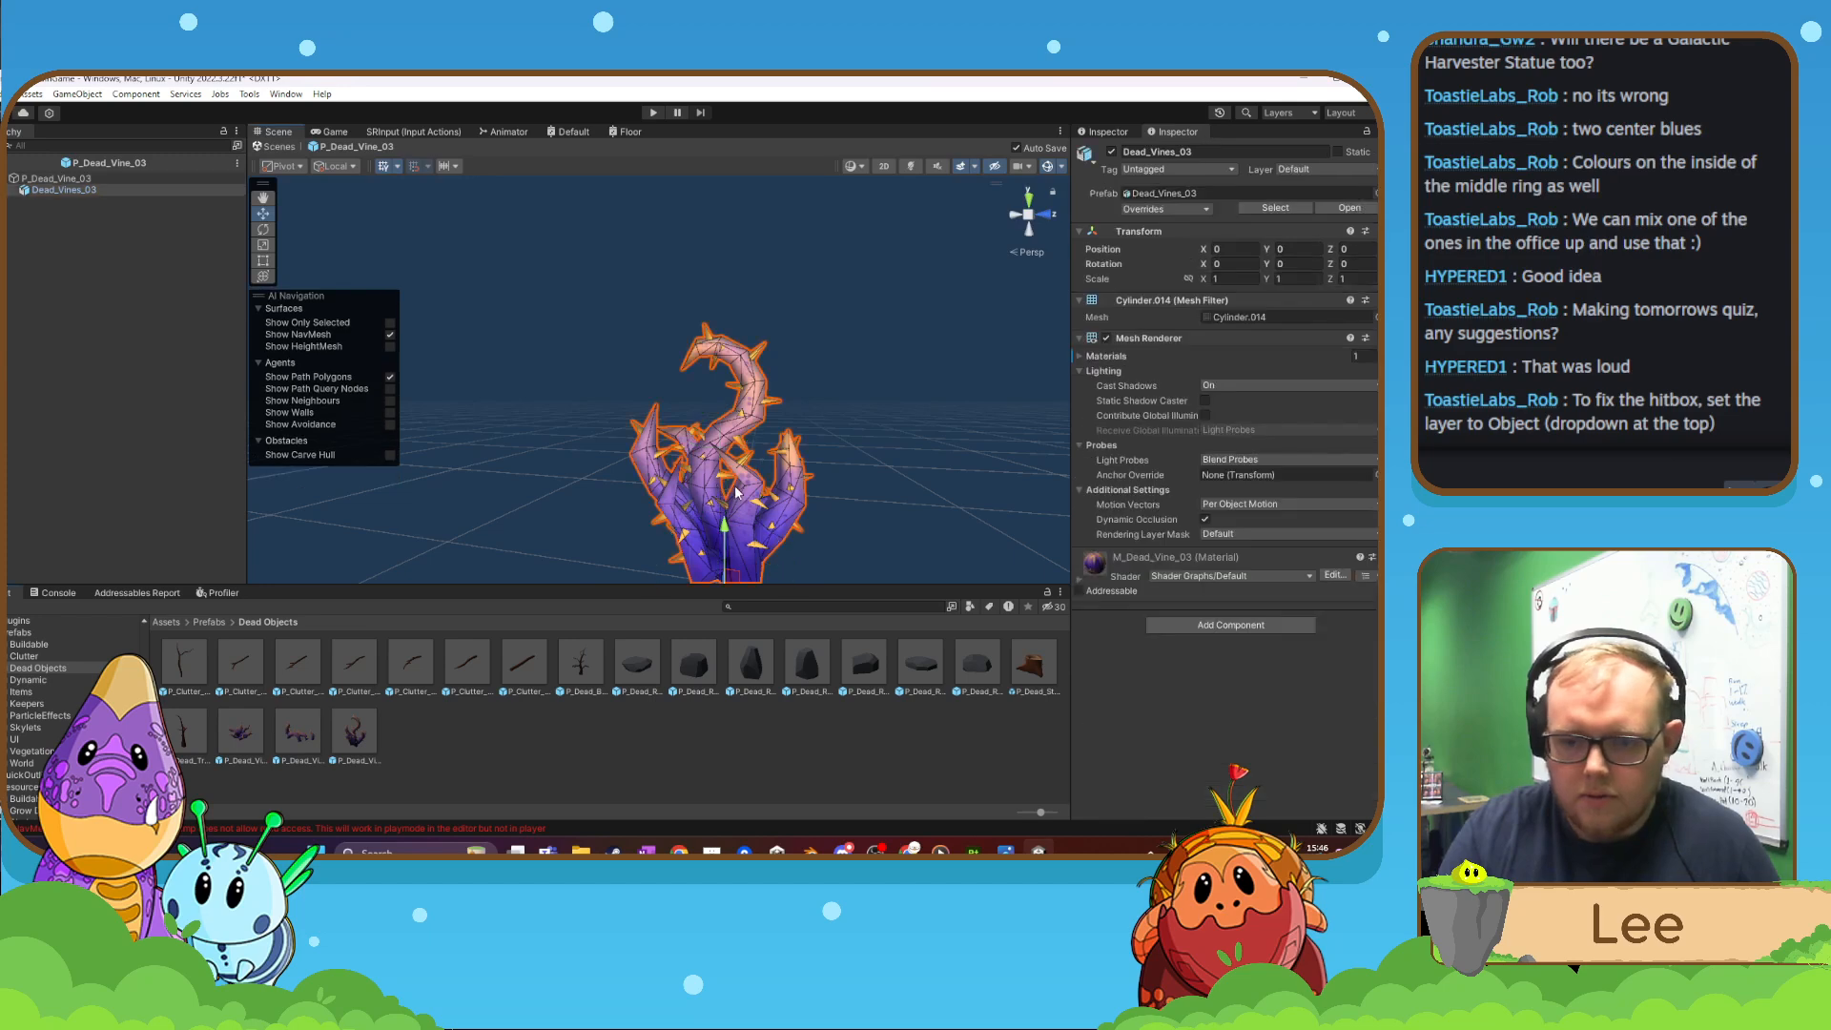
left_click(1297, 171)
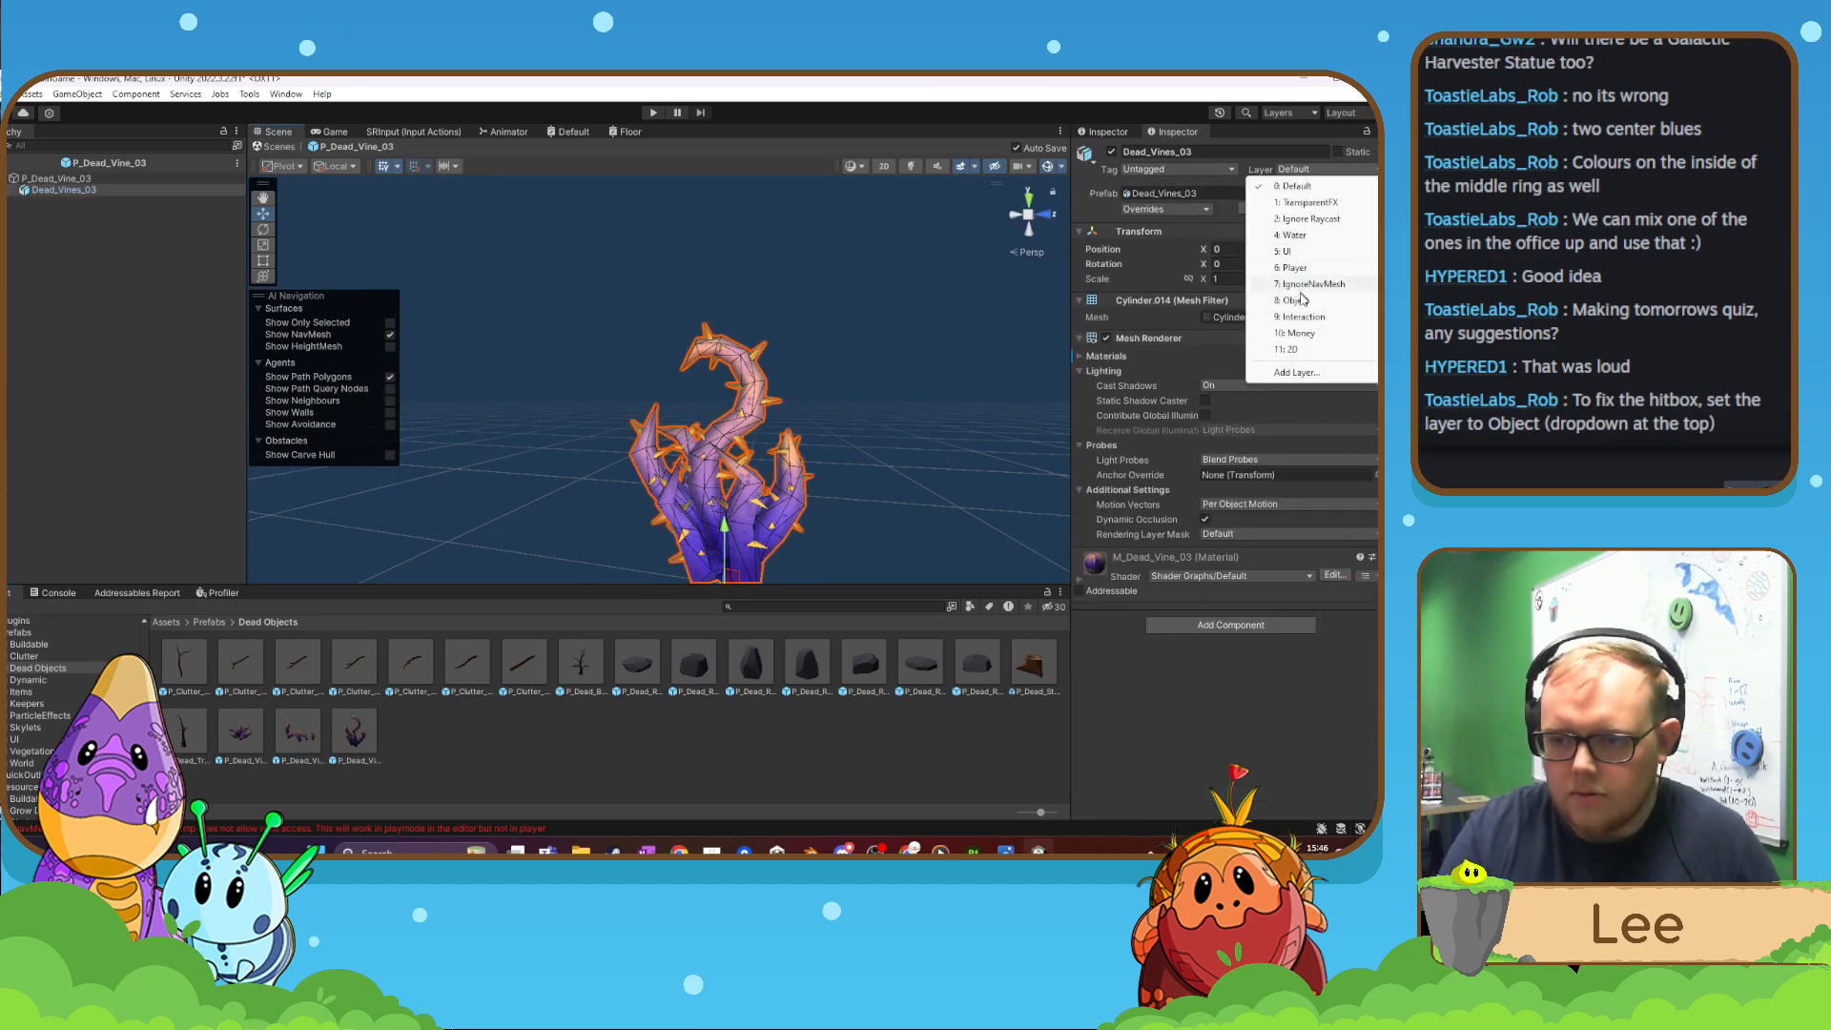
left_click(1331, 284)
- Recheck the layers of the child meshes in the P_Dead_Vine_01 and P_Dead_Vine_02 prefabs
double_click(240, 732)
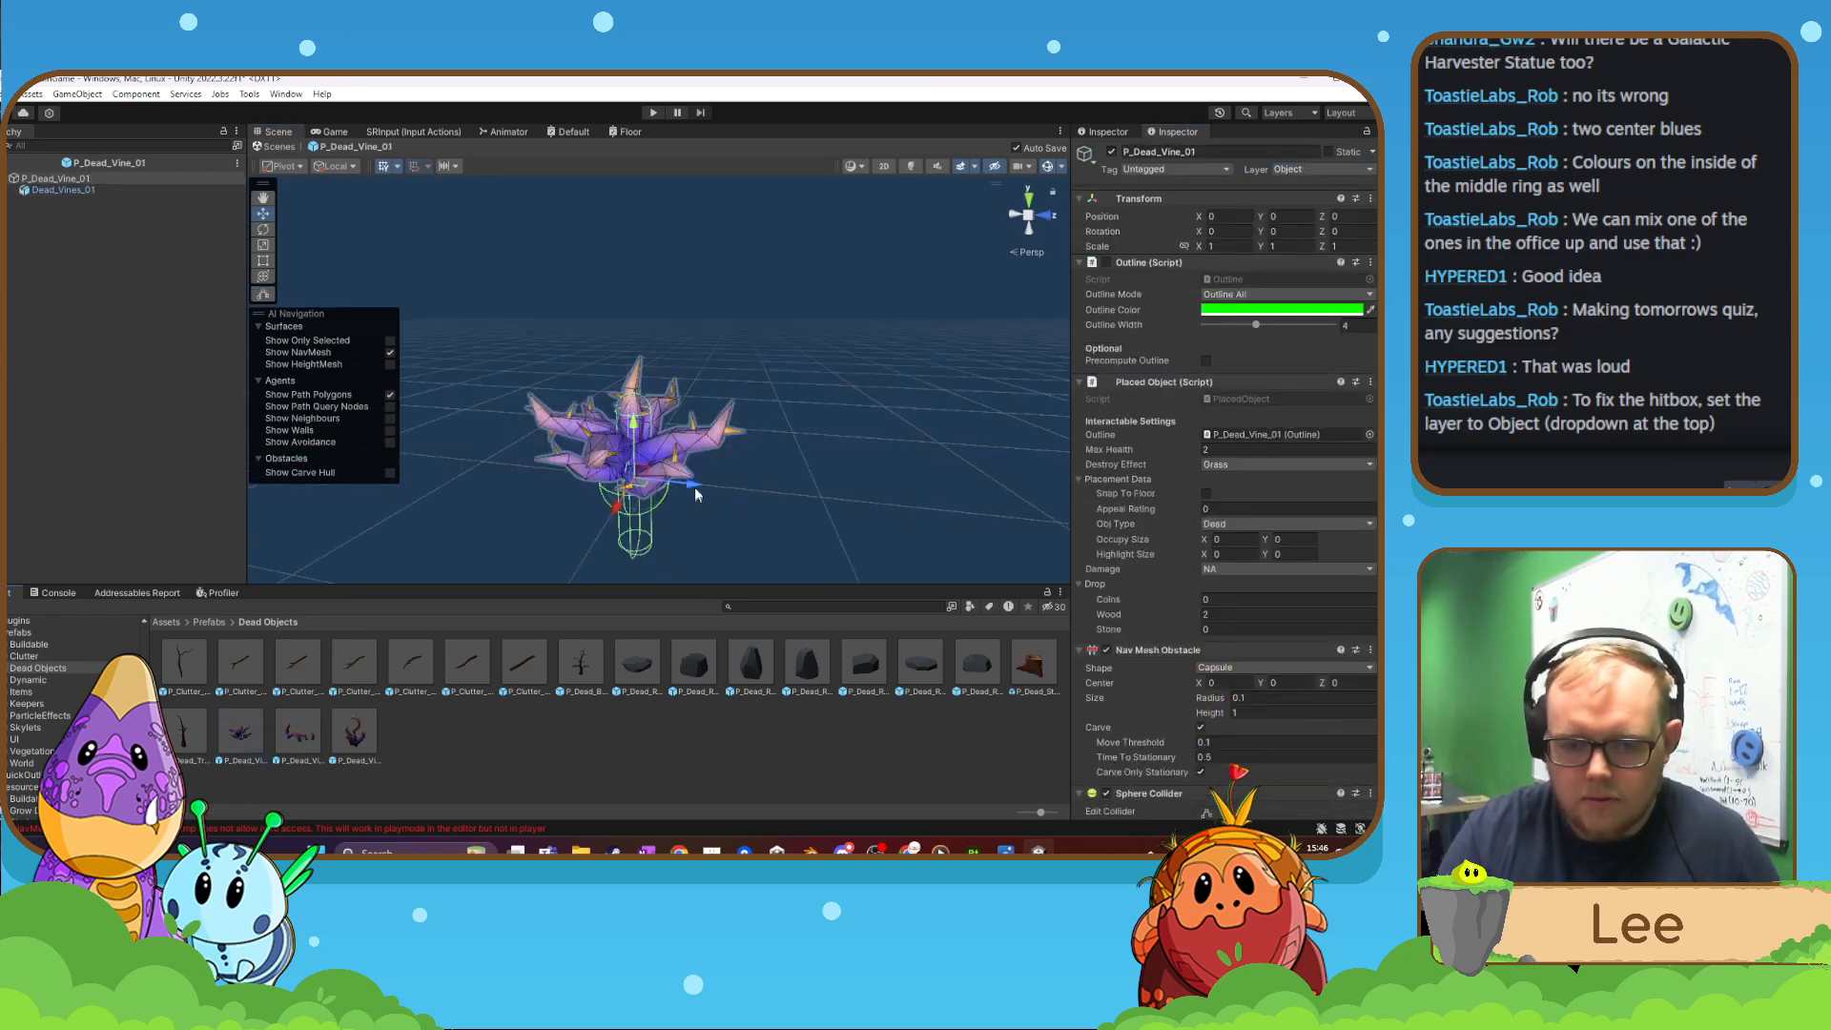
left_click(671, 456)
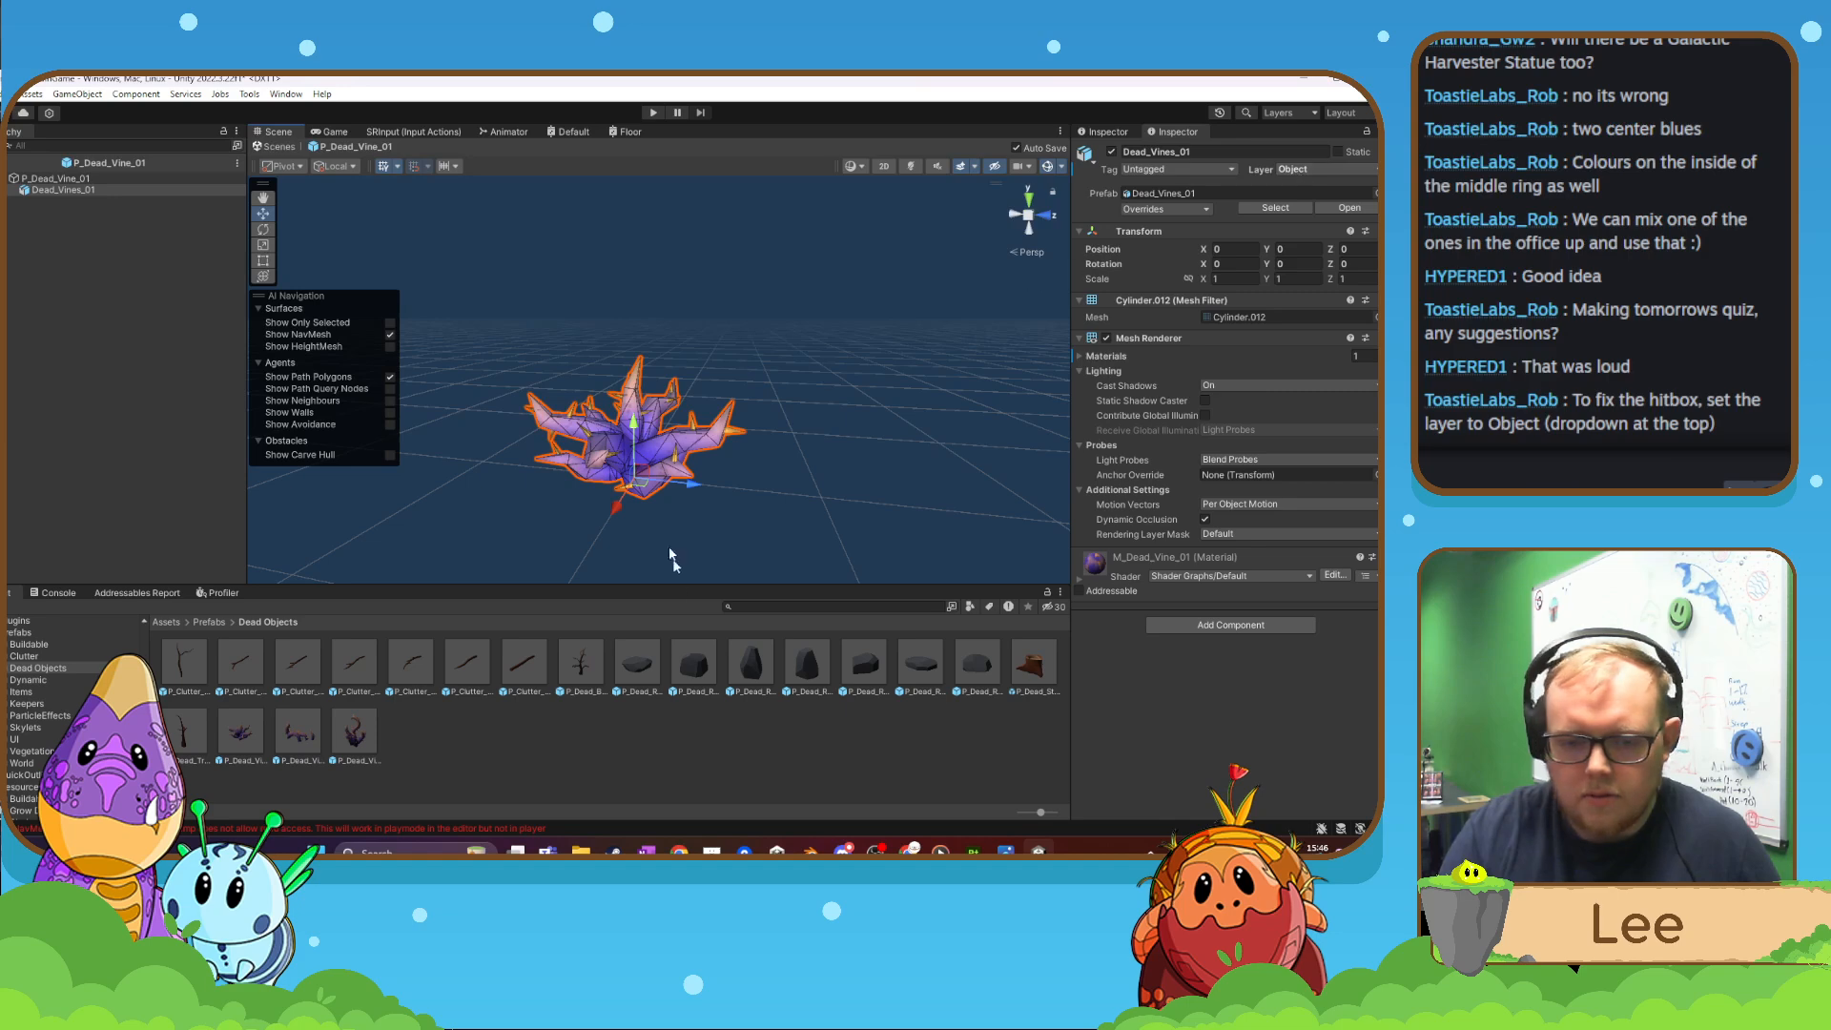
double_click(288, 745)
left_click(759, 393)
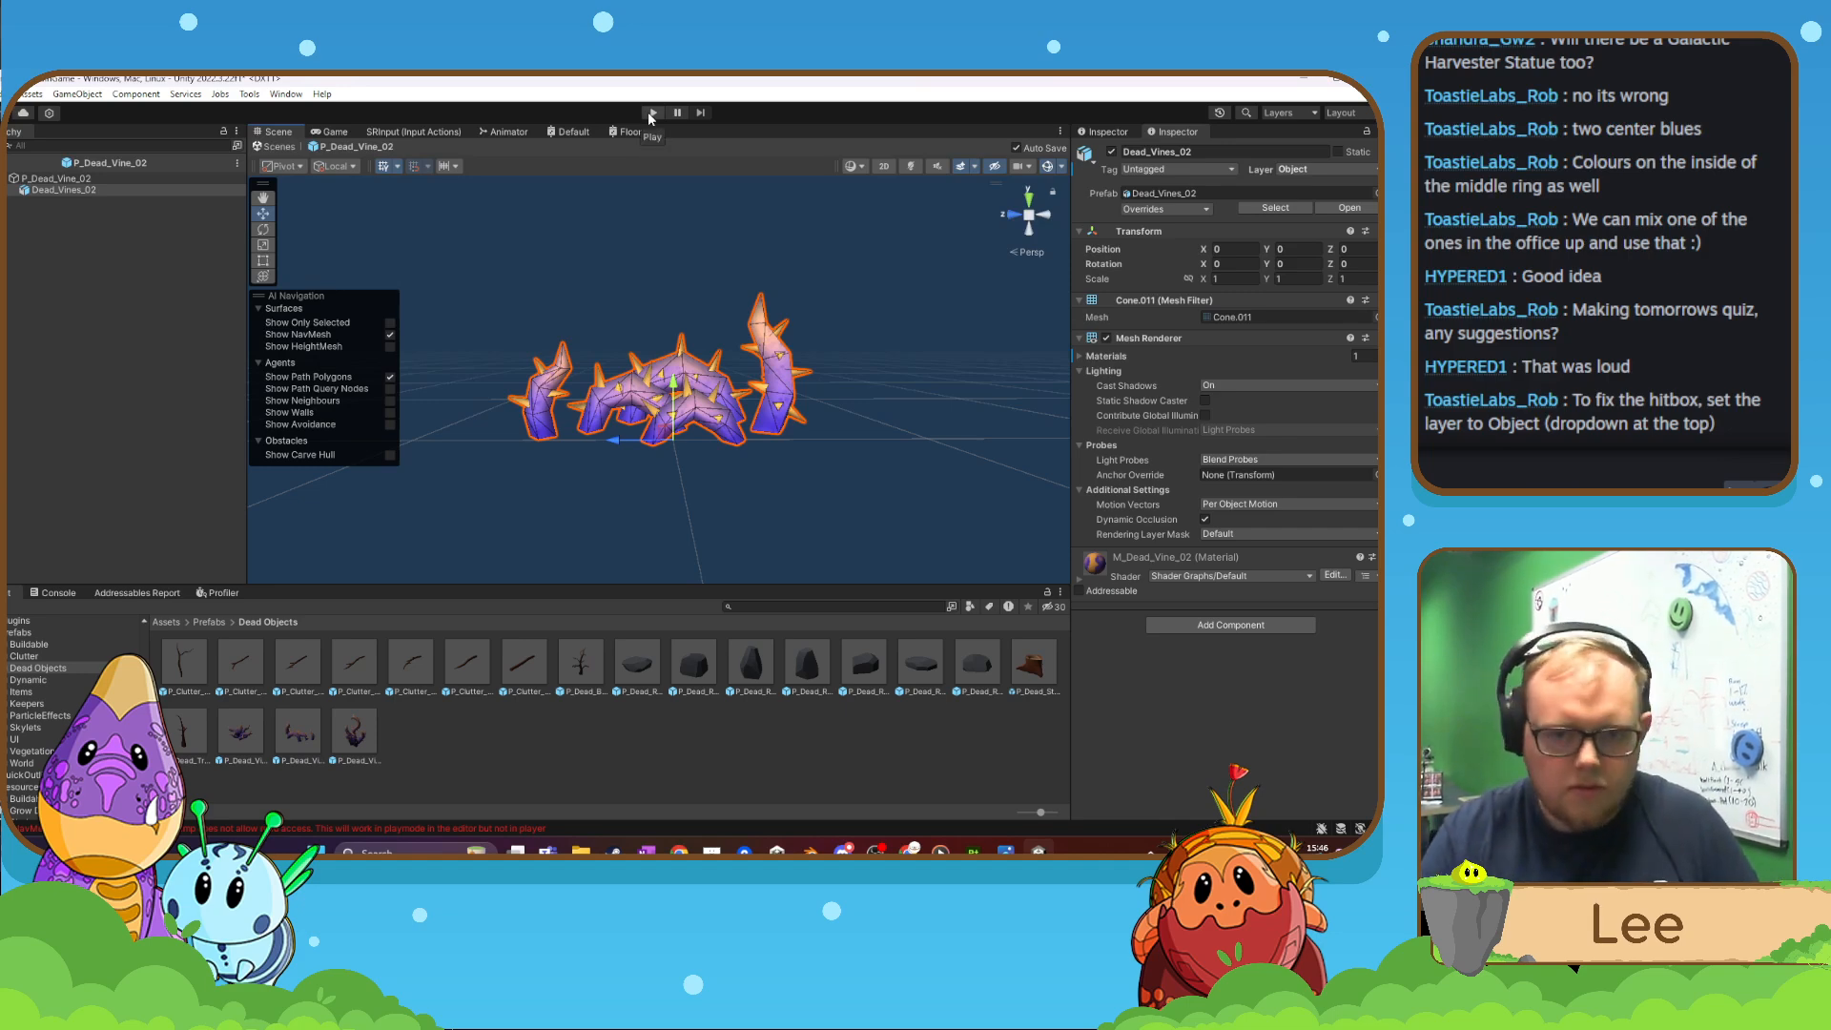
- Return to the main game scene and replace the existing P_Dead_Vine_02 instances with a fresh one at Y position 0
left_click(279, 147)
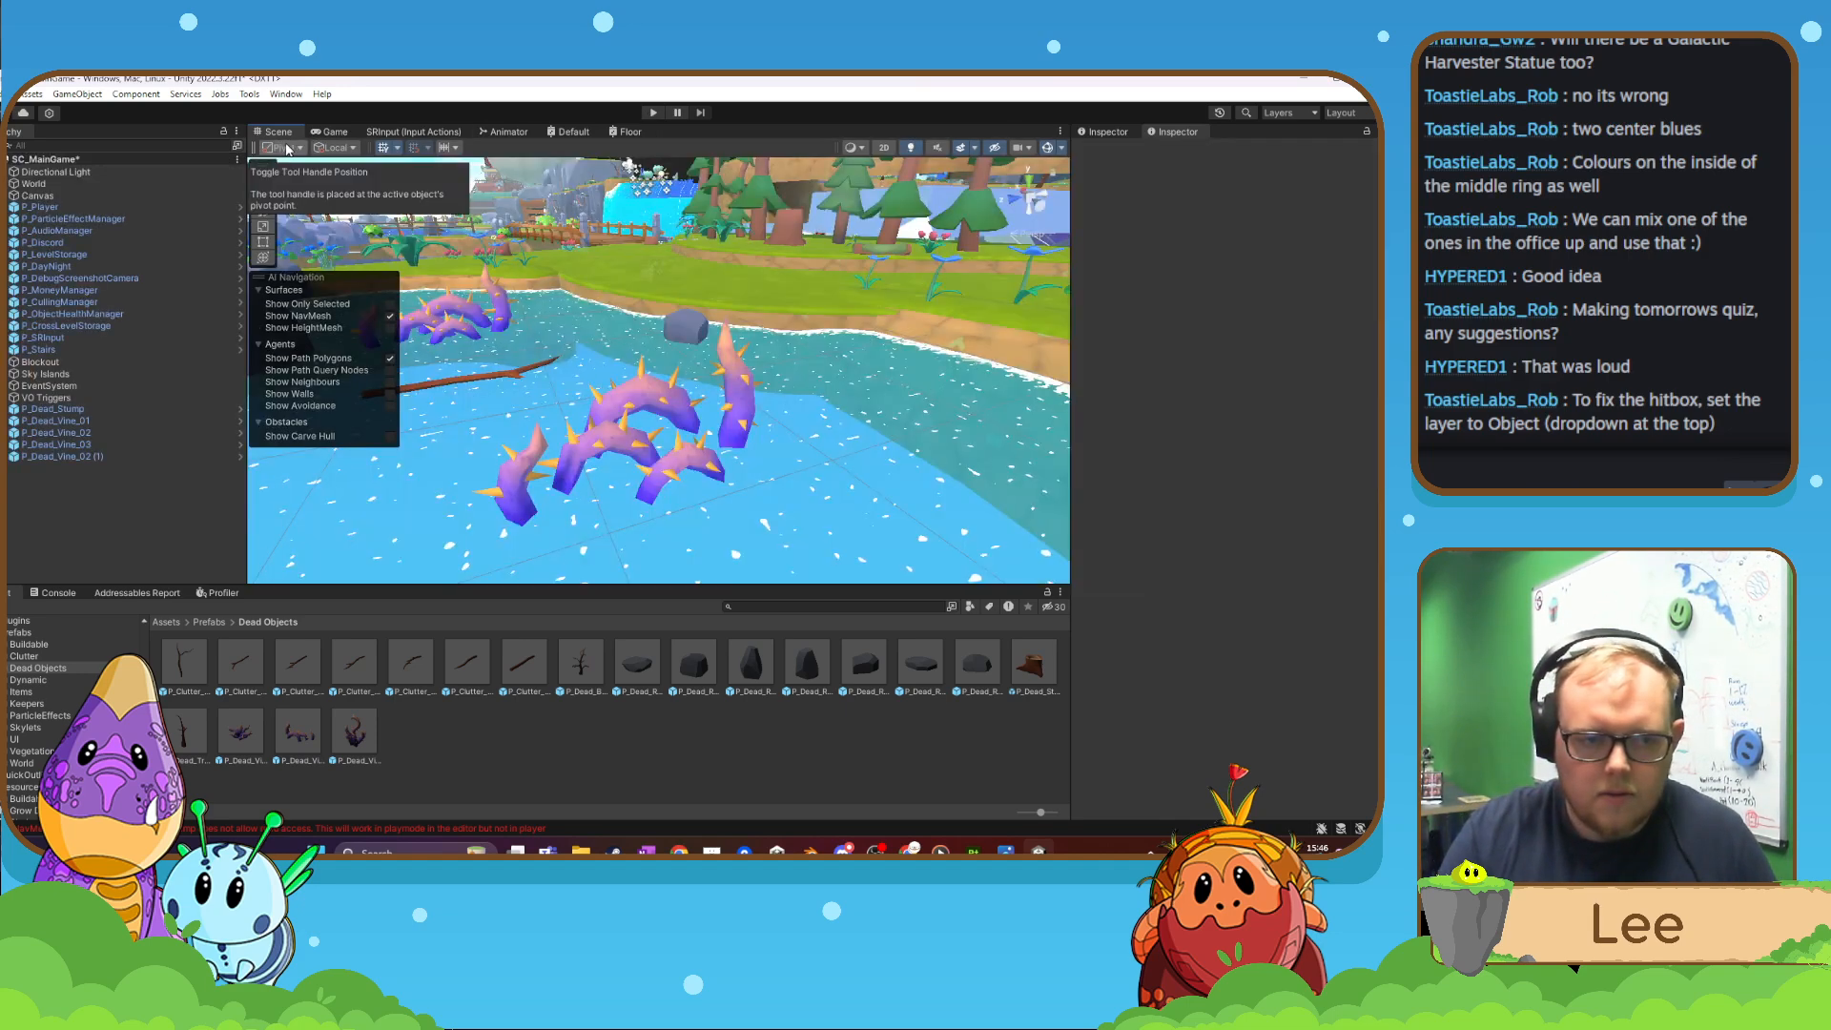
left_click(454, 305)
key("Delete")
left_click_drag(298, 729, 538, 438)
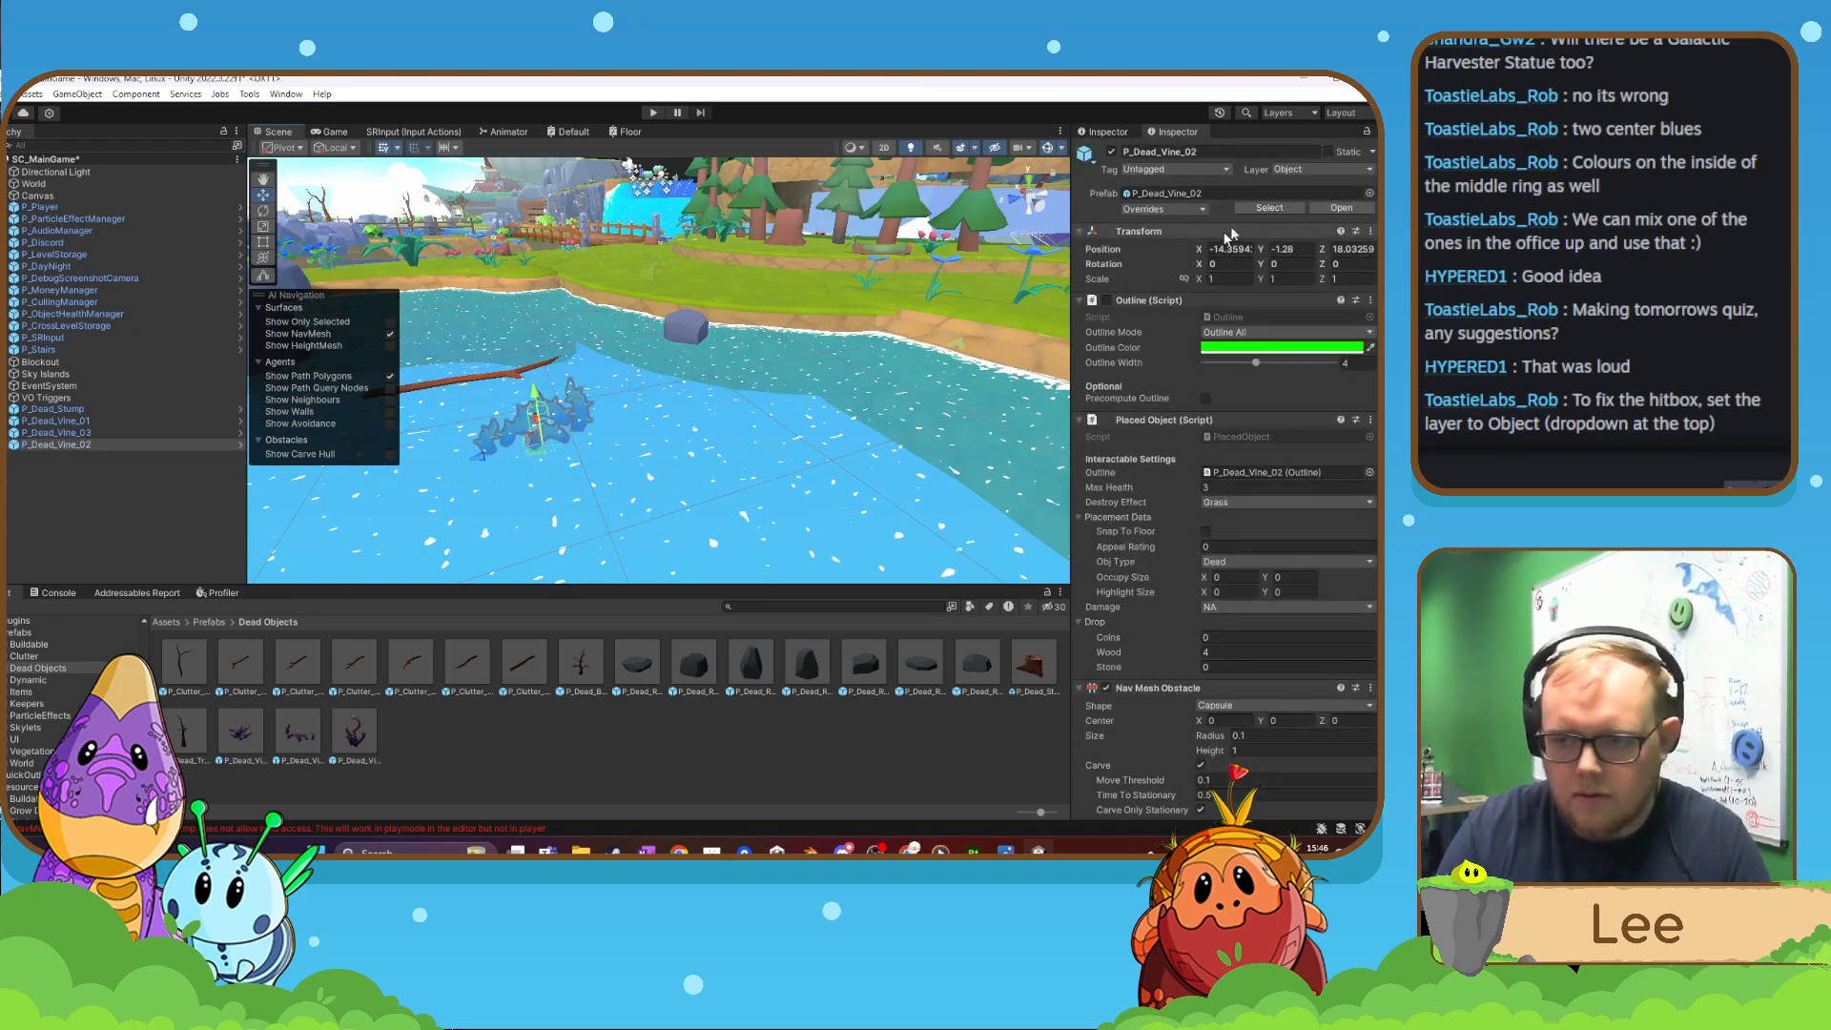
left_click(1292, 249)
type("0")
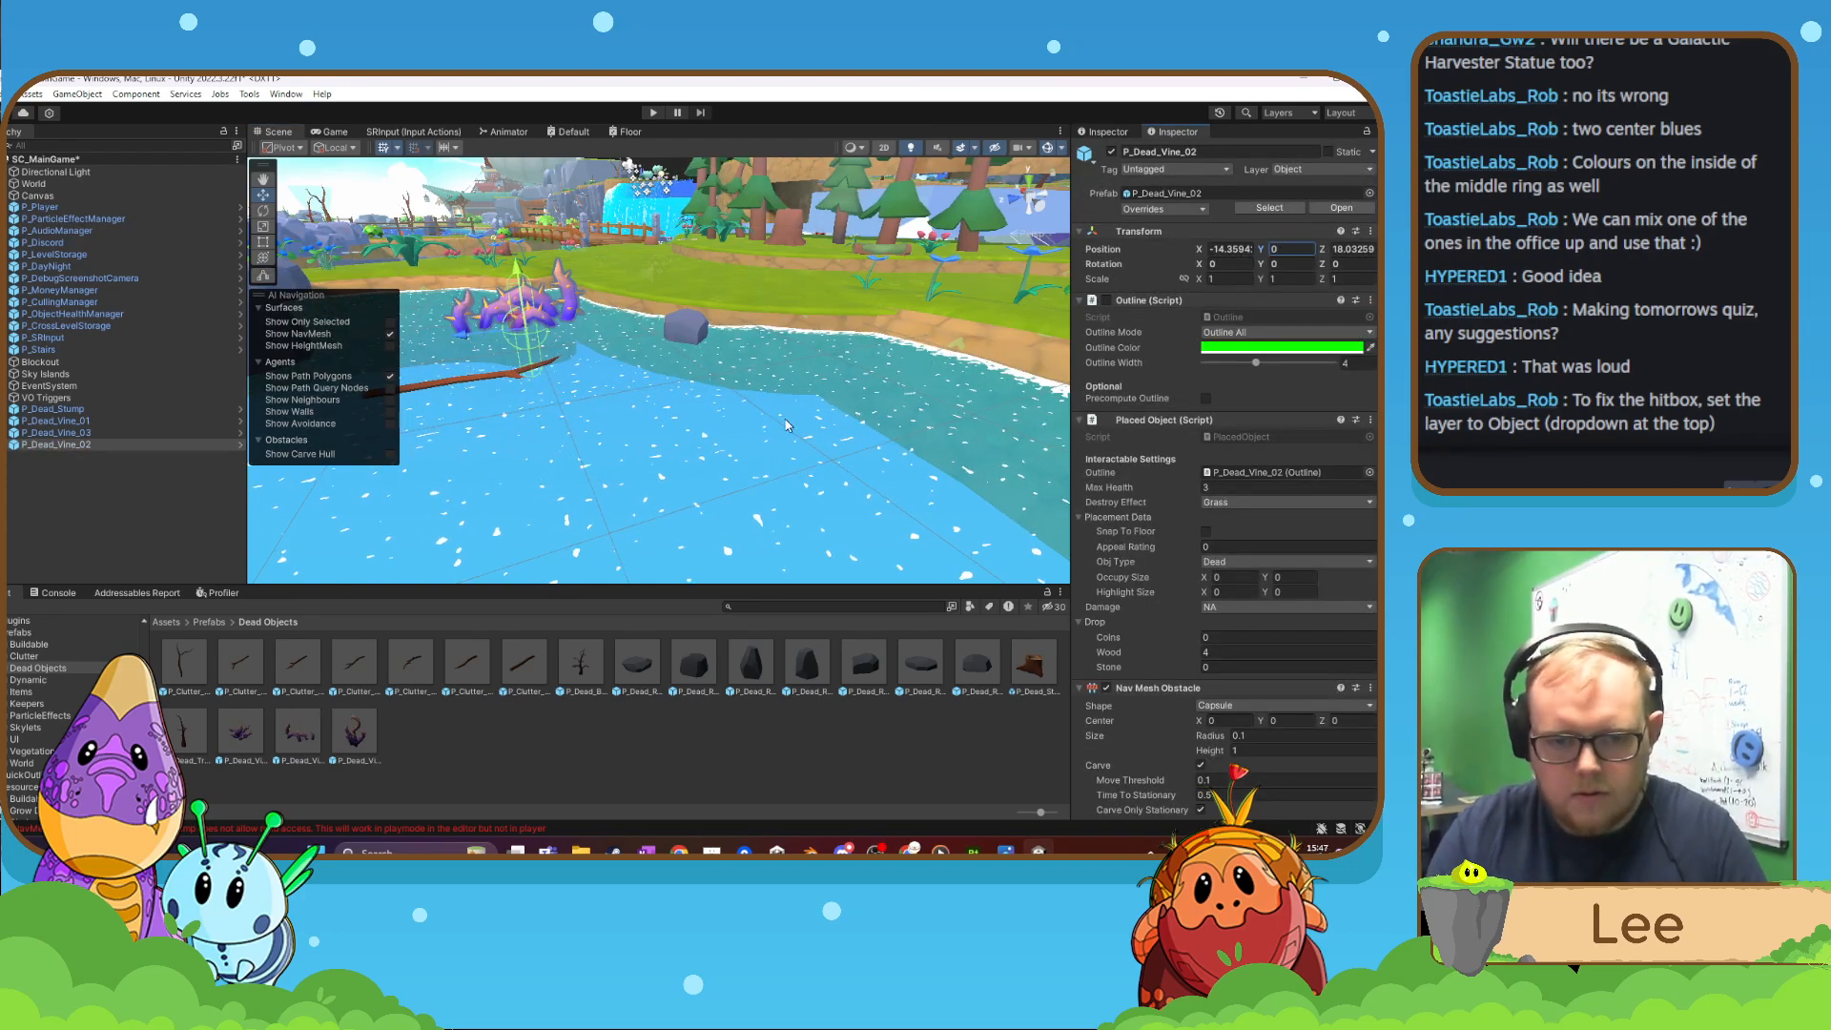
- Replace the P_Dead_Vine_03 instance near the rocks with a fresh one from the prefab and set its Y position to 0
right_click_drag(786, 420, 734, 397)
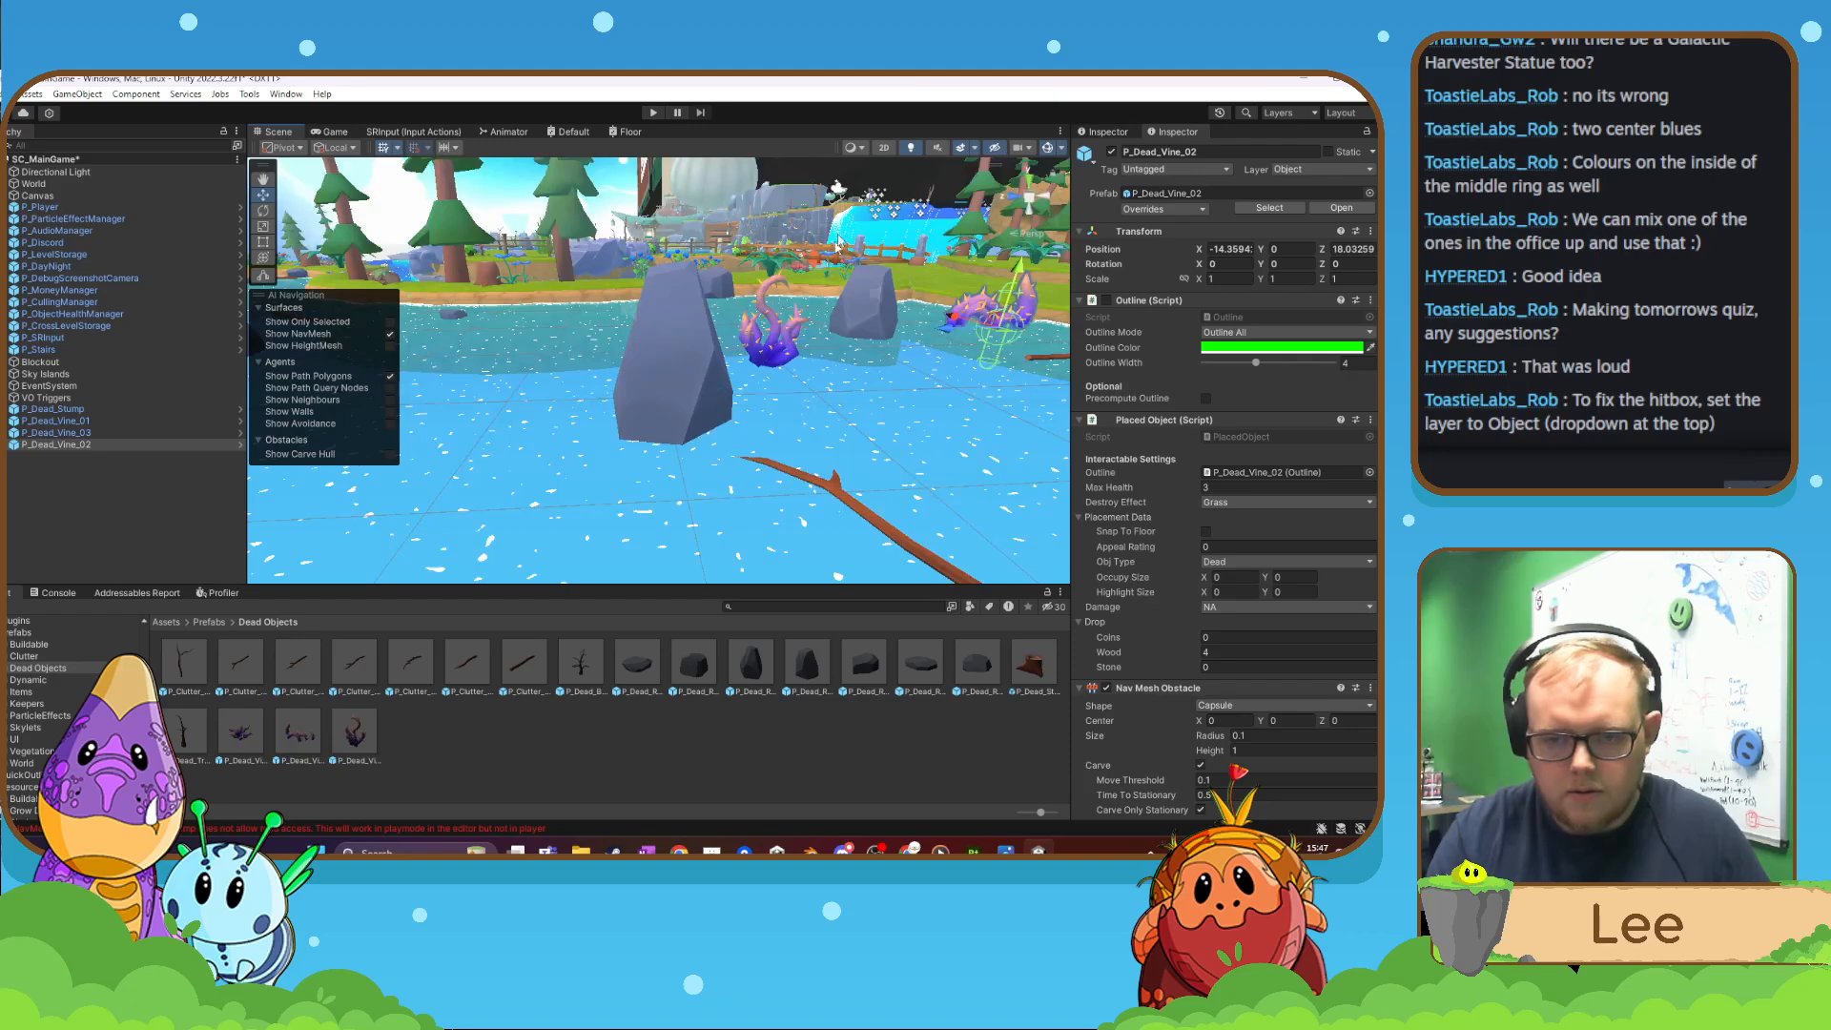
left_click(766, 353)
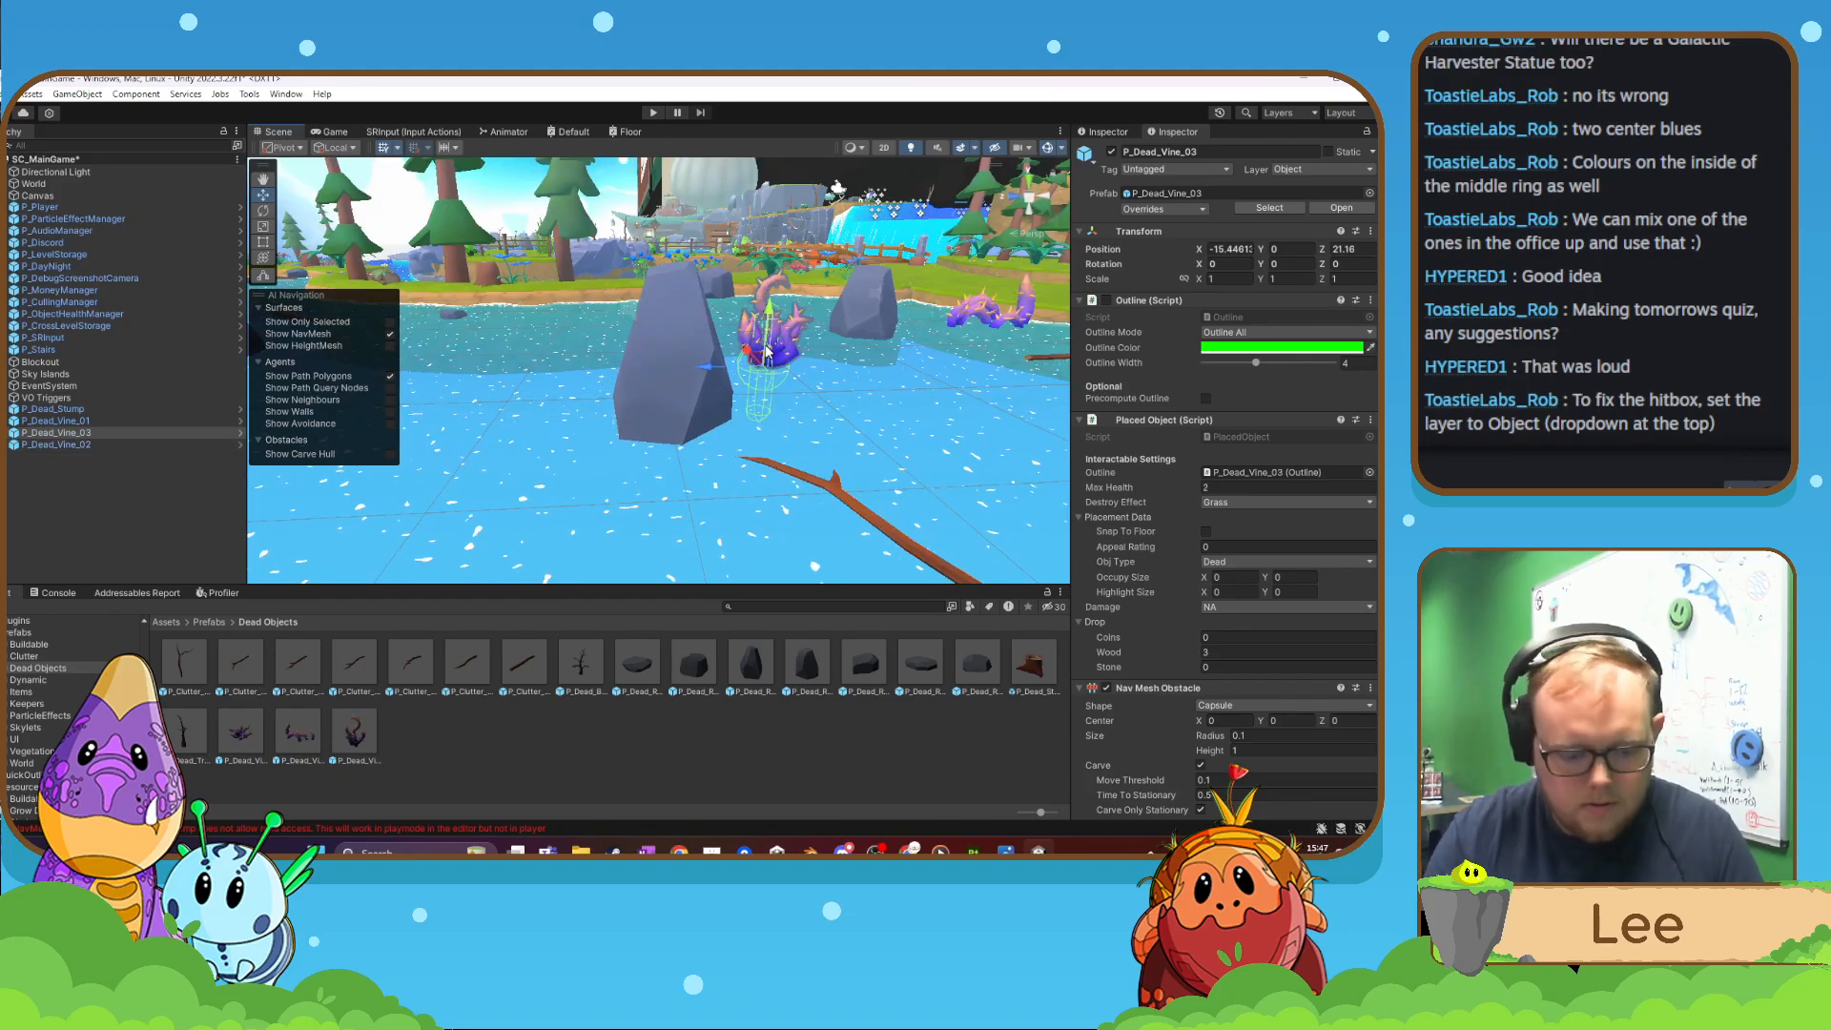
key("Delete")
left_click_drag(355, 730, 806, 413)
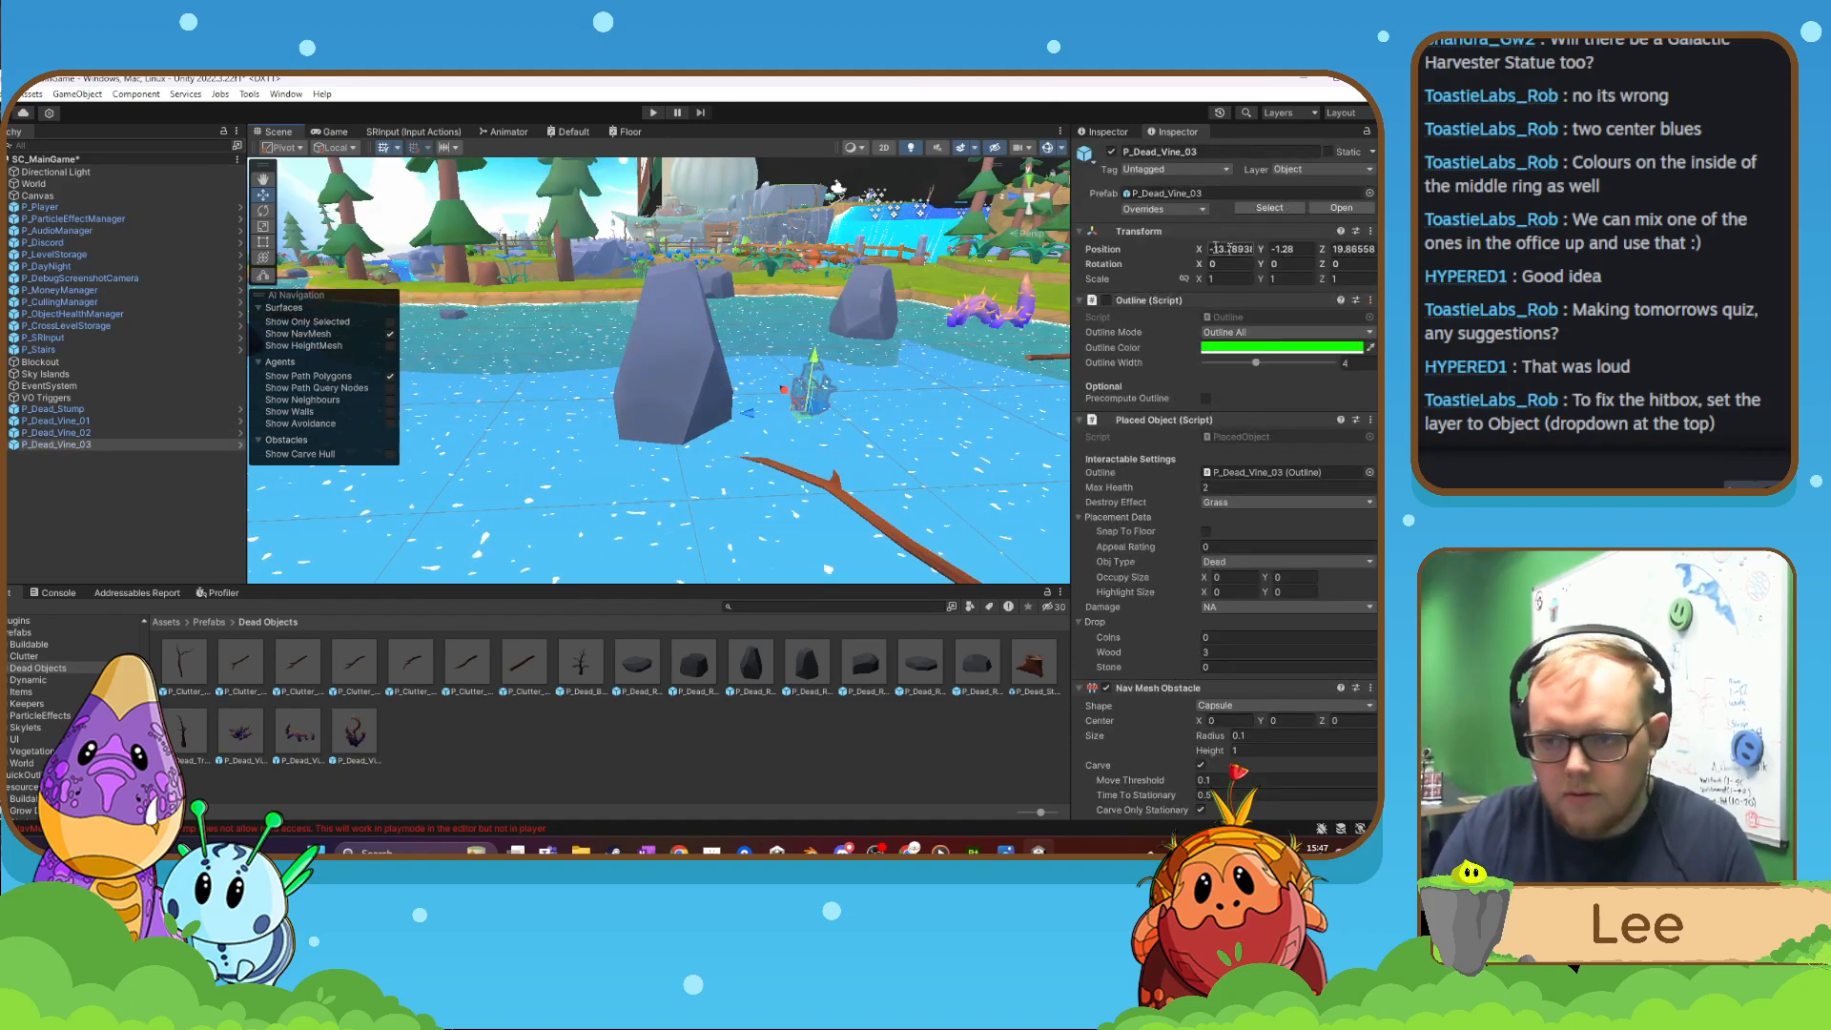
left_click(1293, 249)
type("0")
- Replace the P_Dead_Vine_01 instance with a fresh one at Y position 0 and move it along Z to about 22.06
right_click_drag(888, 373, 1101, 375)
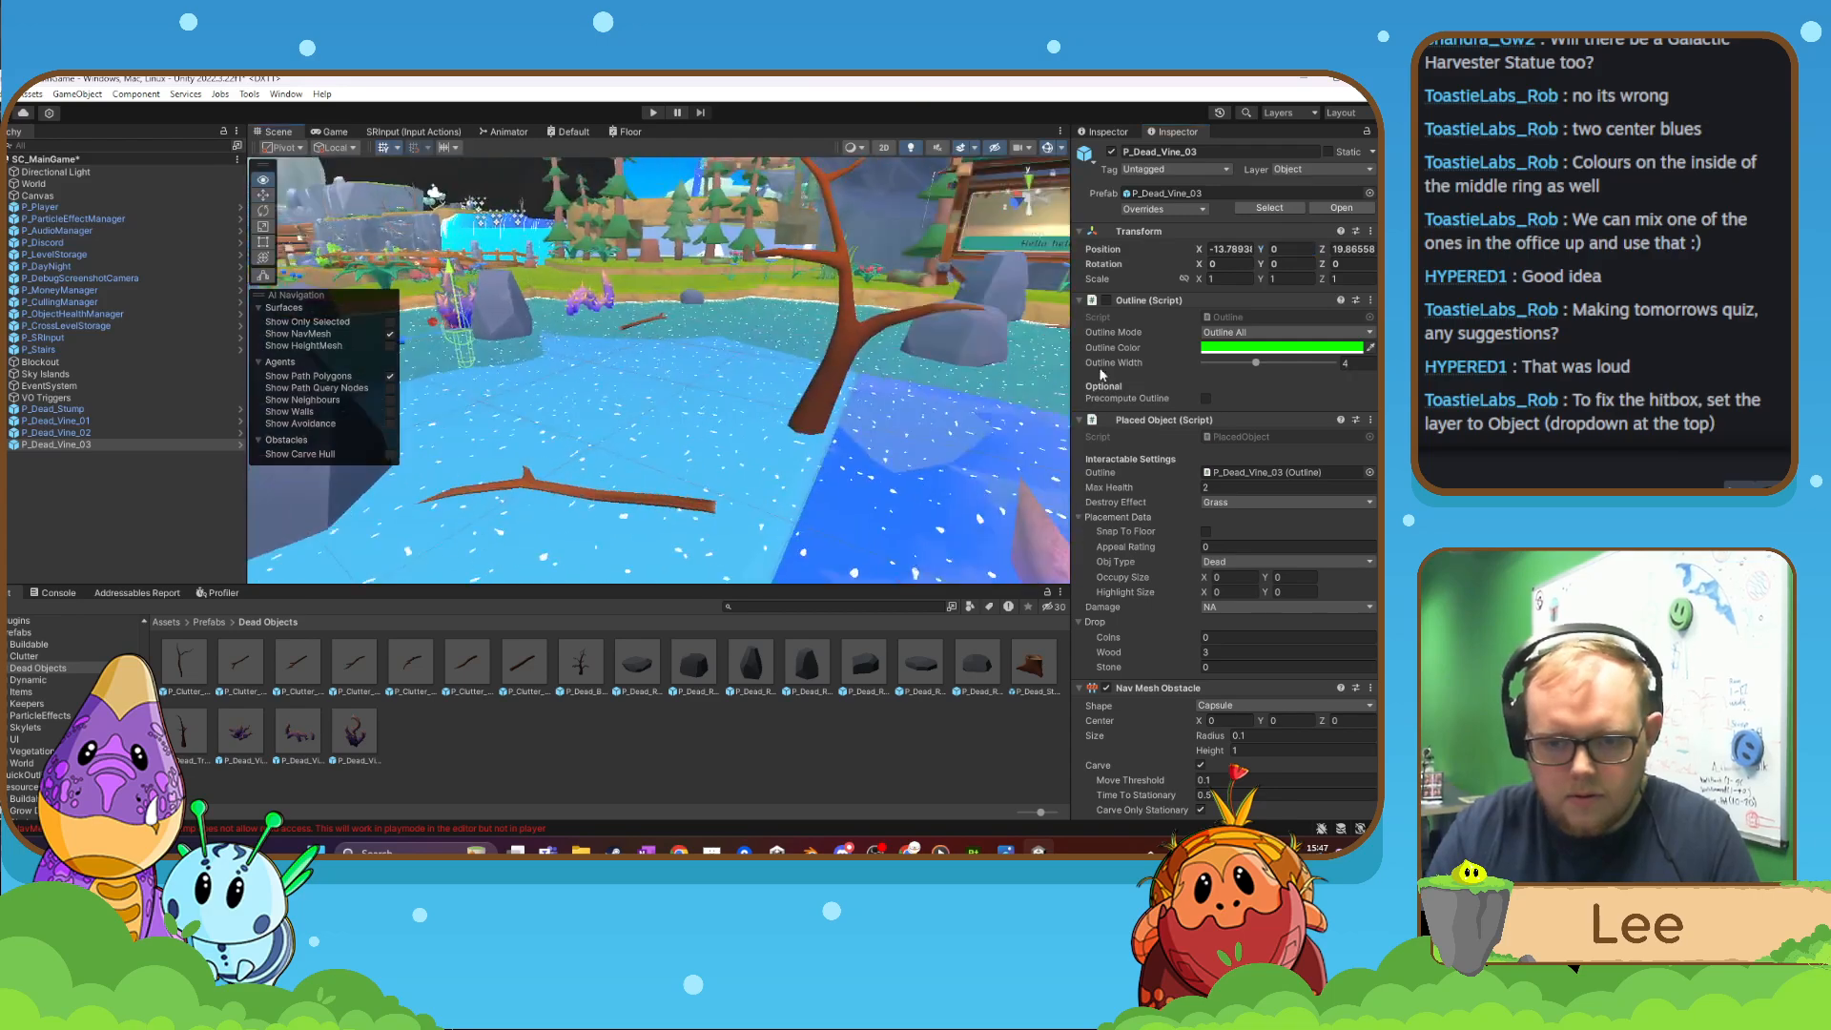
key("s")
right_click_drag(705, 408, 820, 425)
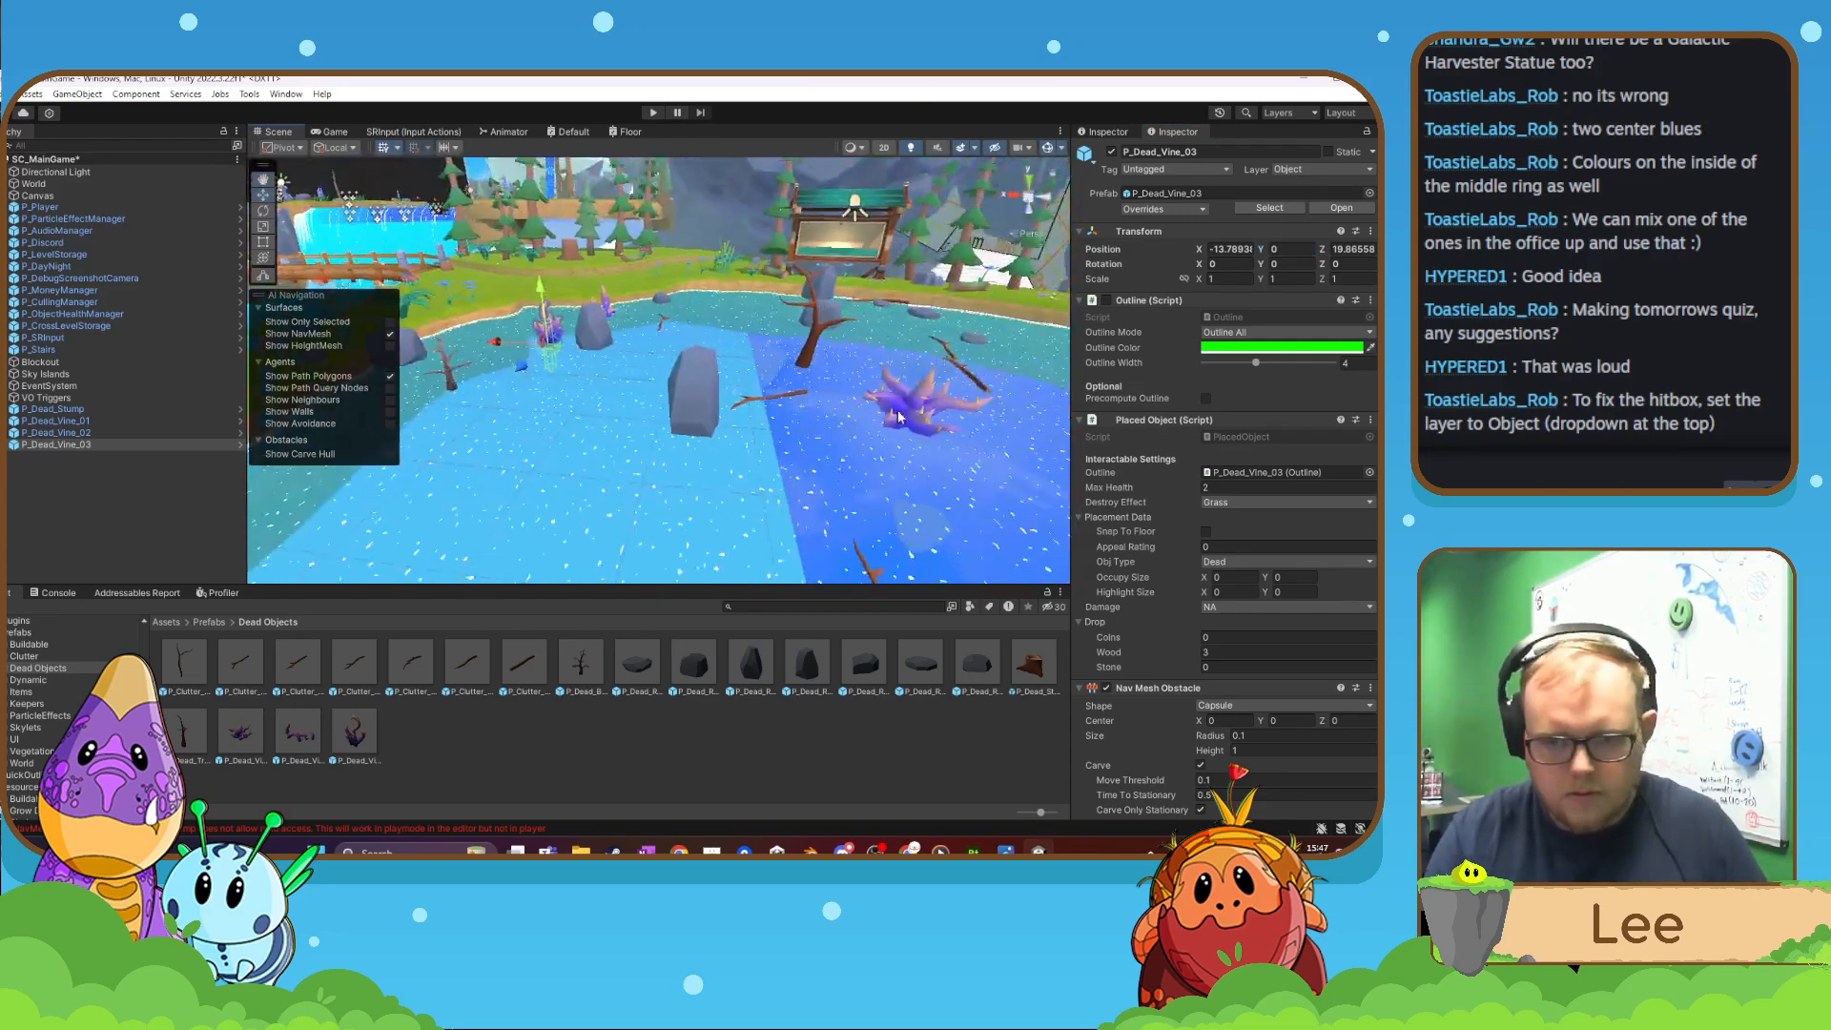
left_click(904, 413)
key("Delete")
left_click_drag(242, 735, 569, 449)
left_click(1309, 255)
type("0")
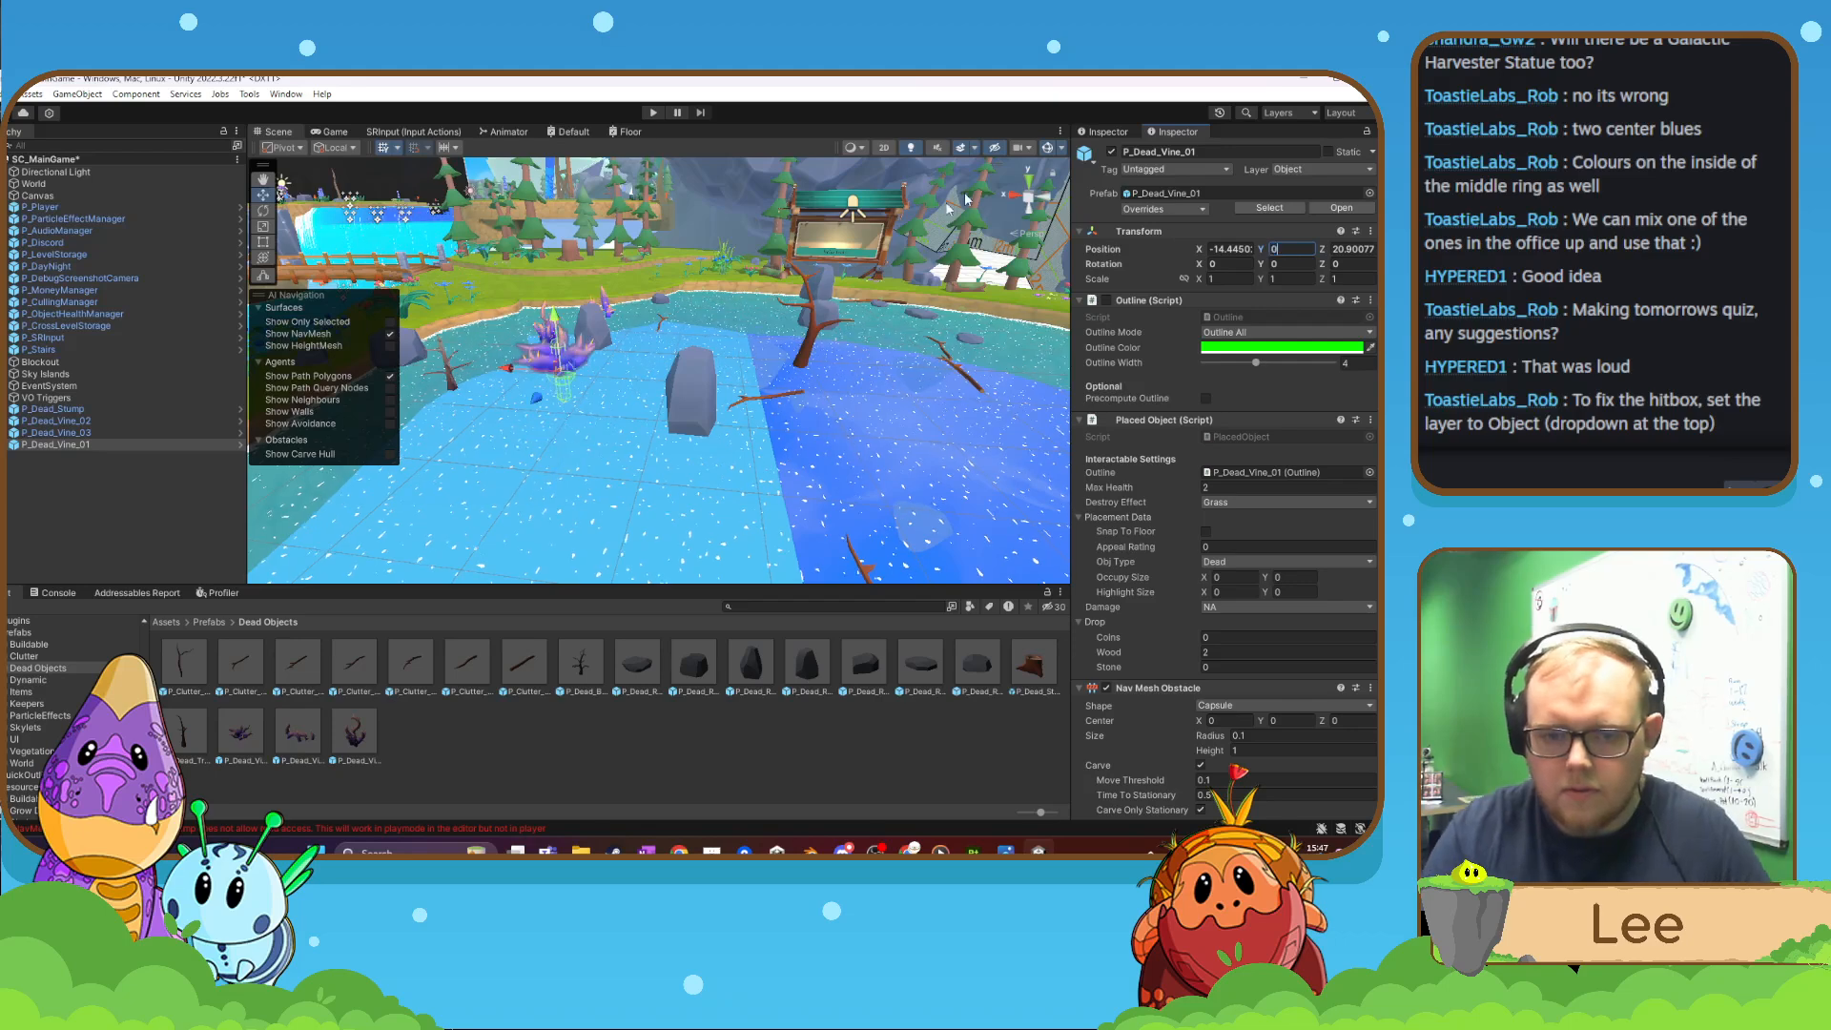
left_click_drag(539, 401, 539, 417)
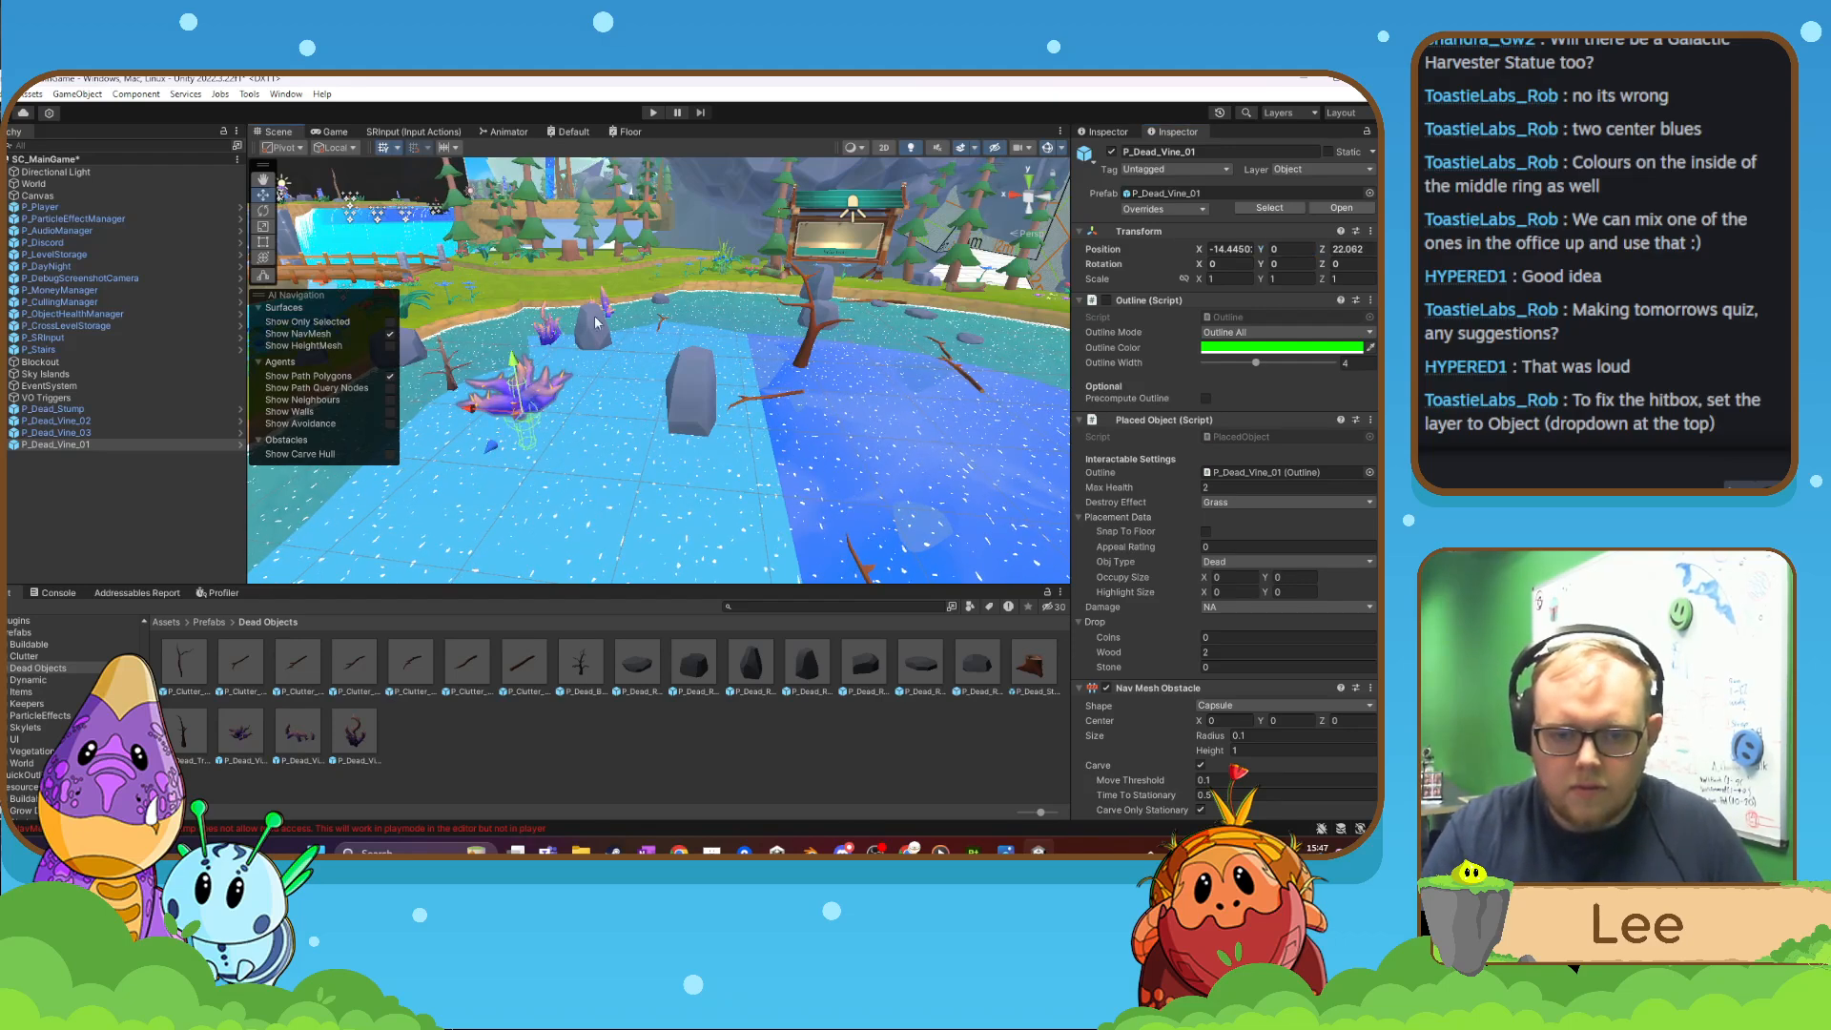
- Start a play test and walk the character into and around the P_Dead_Vine_02 instance to check its collision
left_click(653, 113)
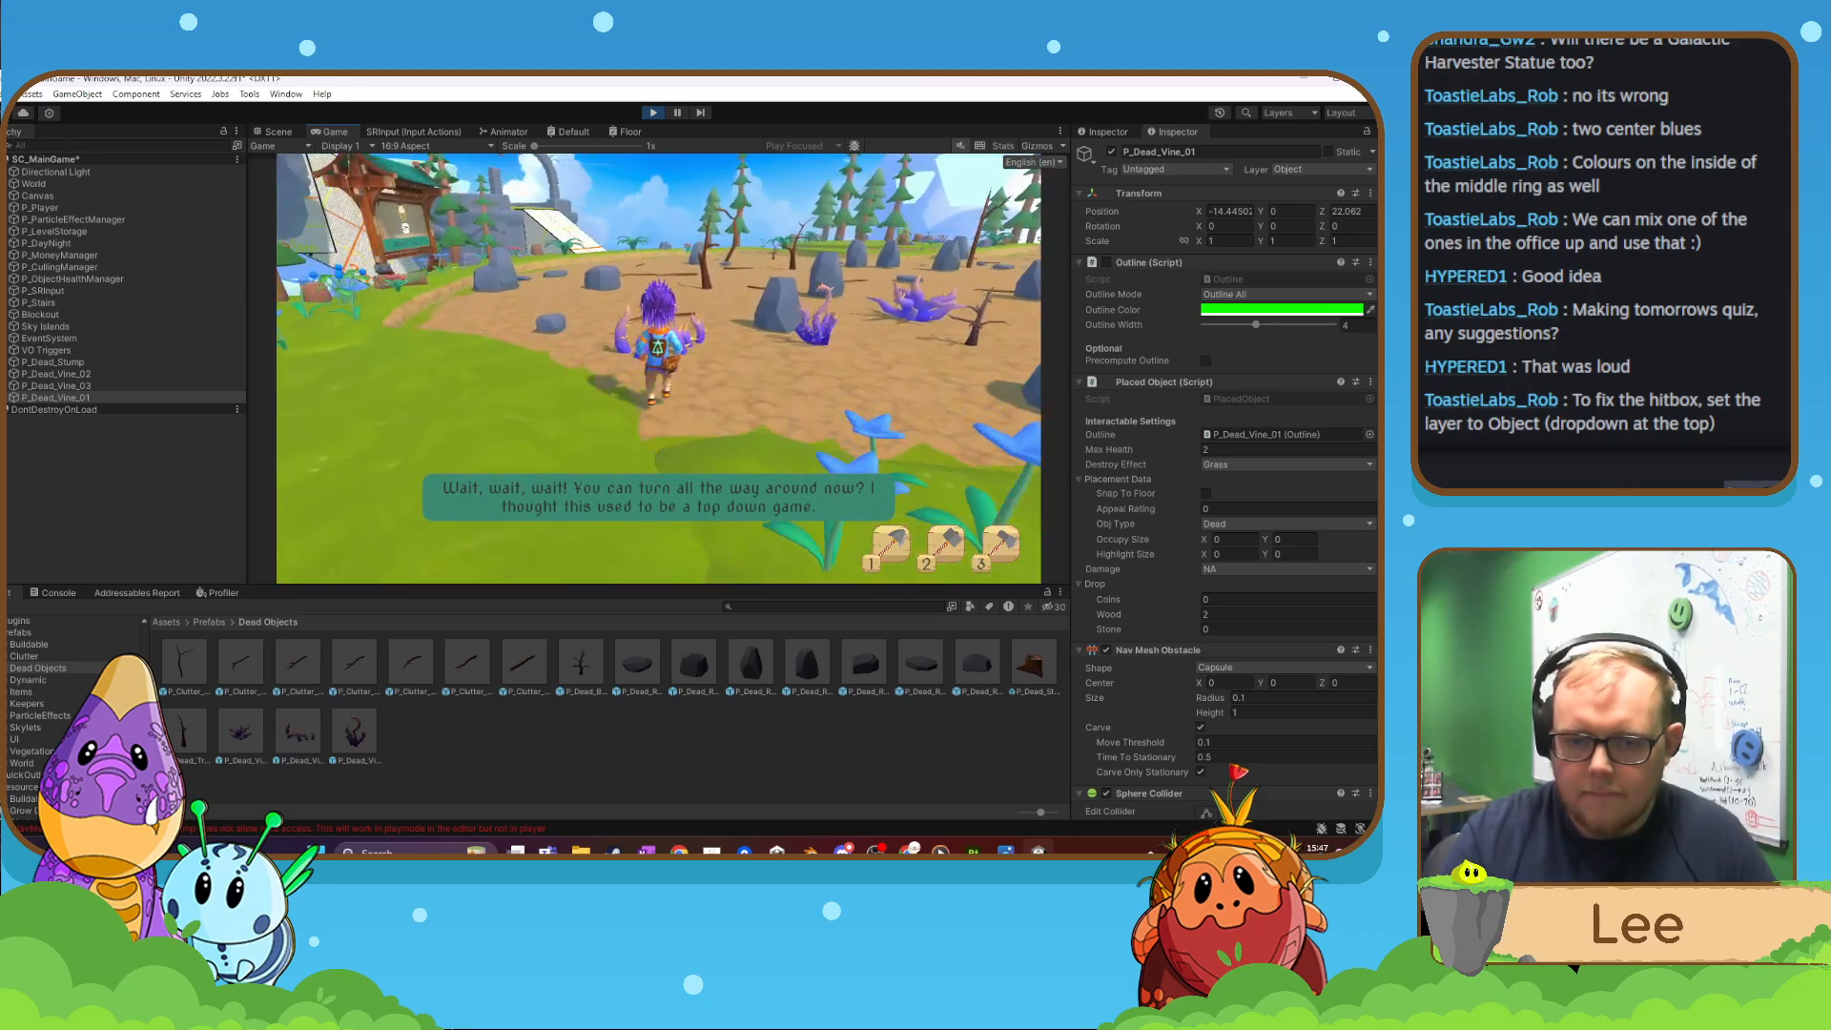
key("a")
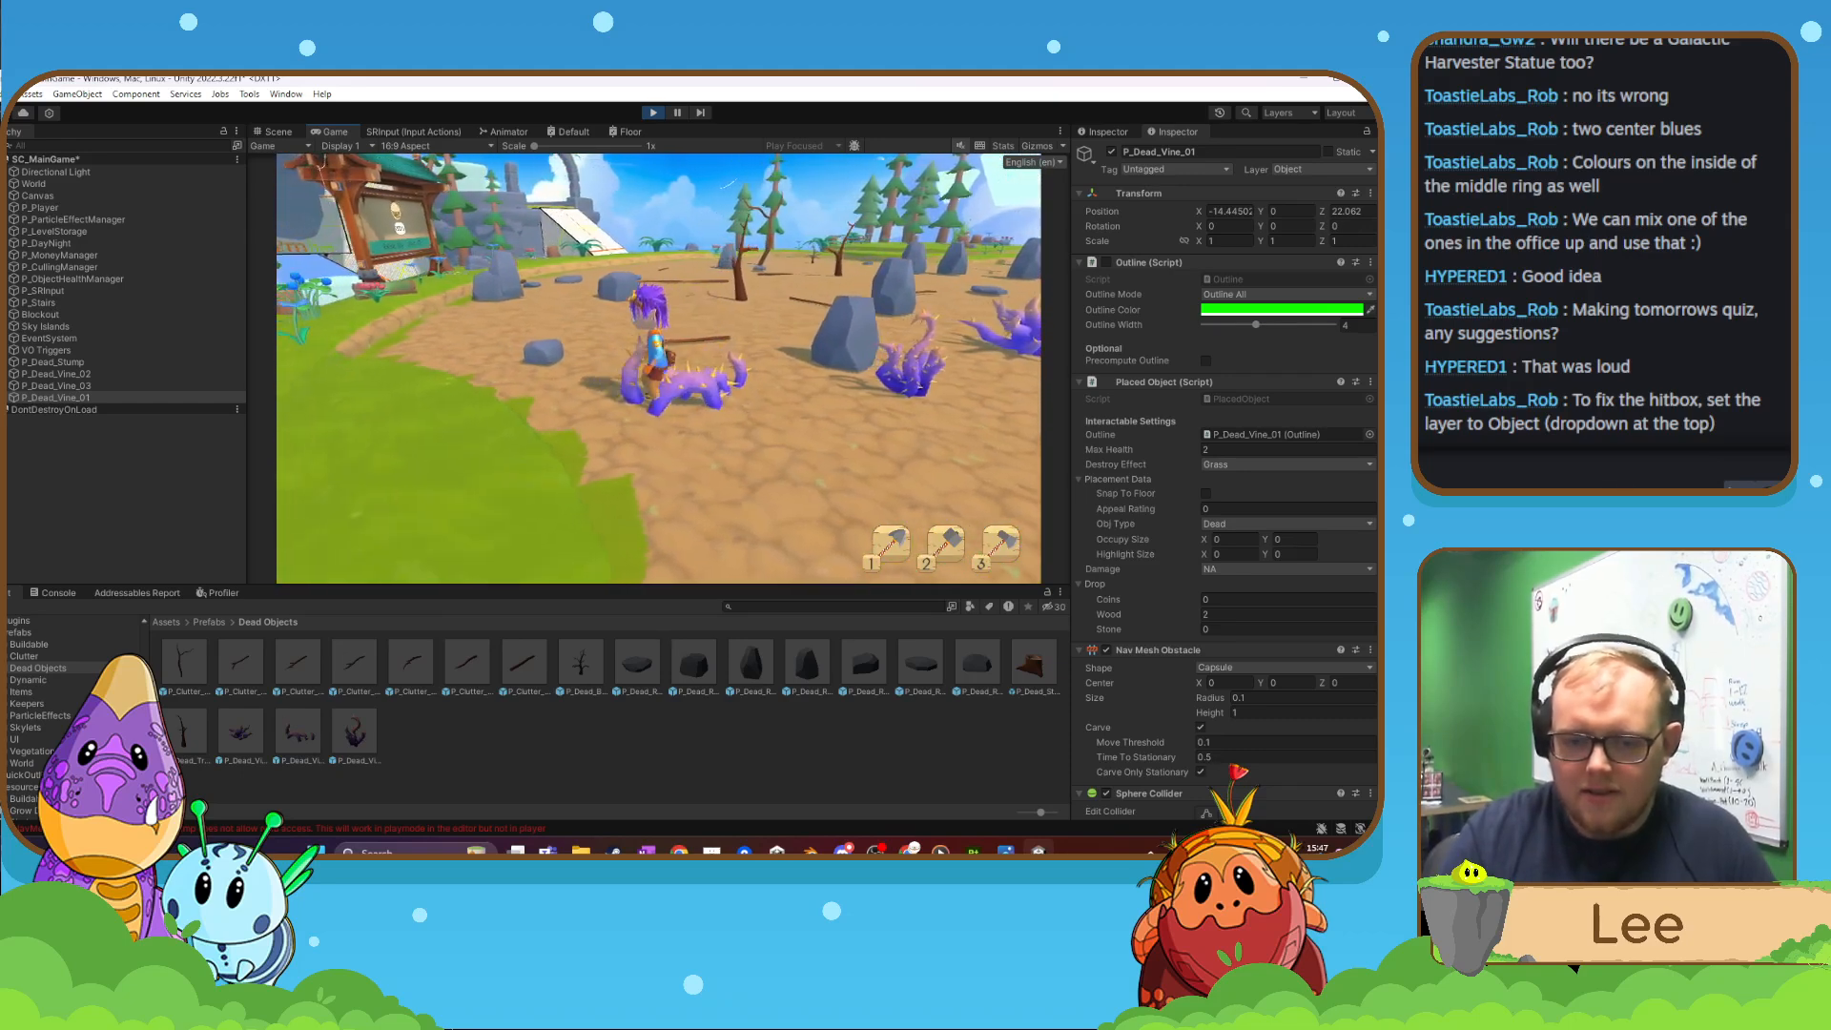
key("a")
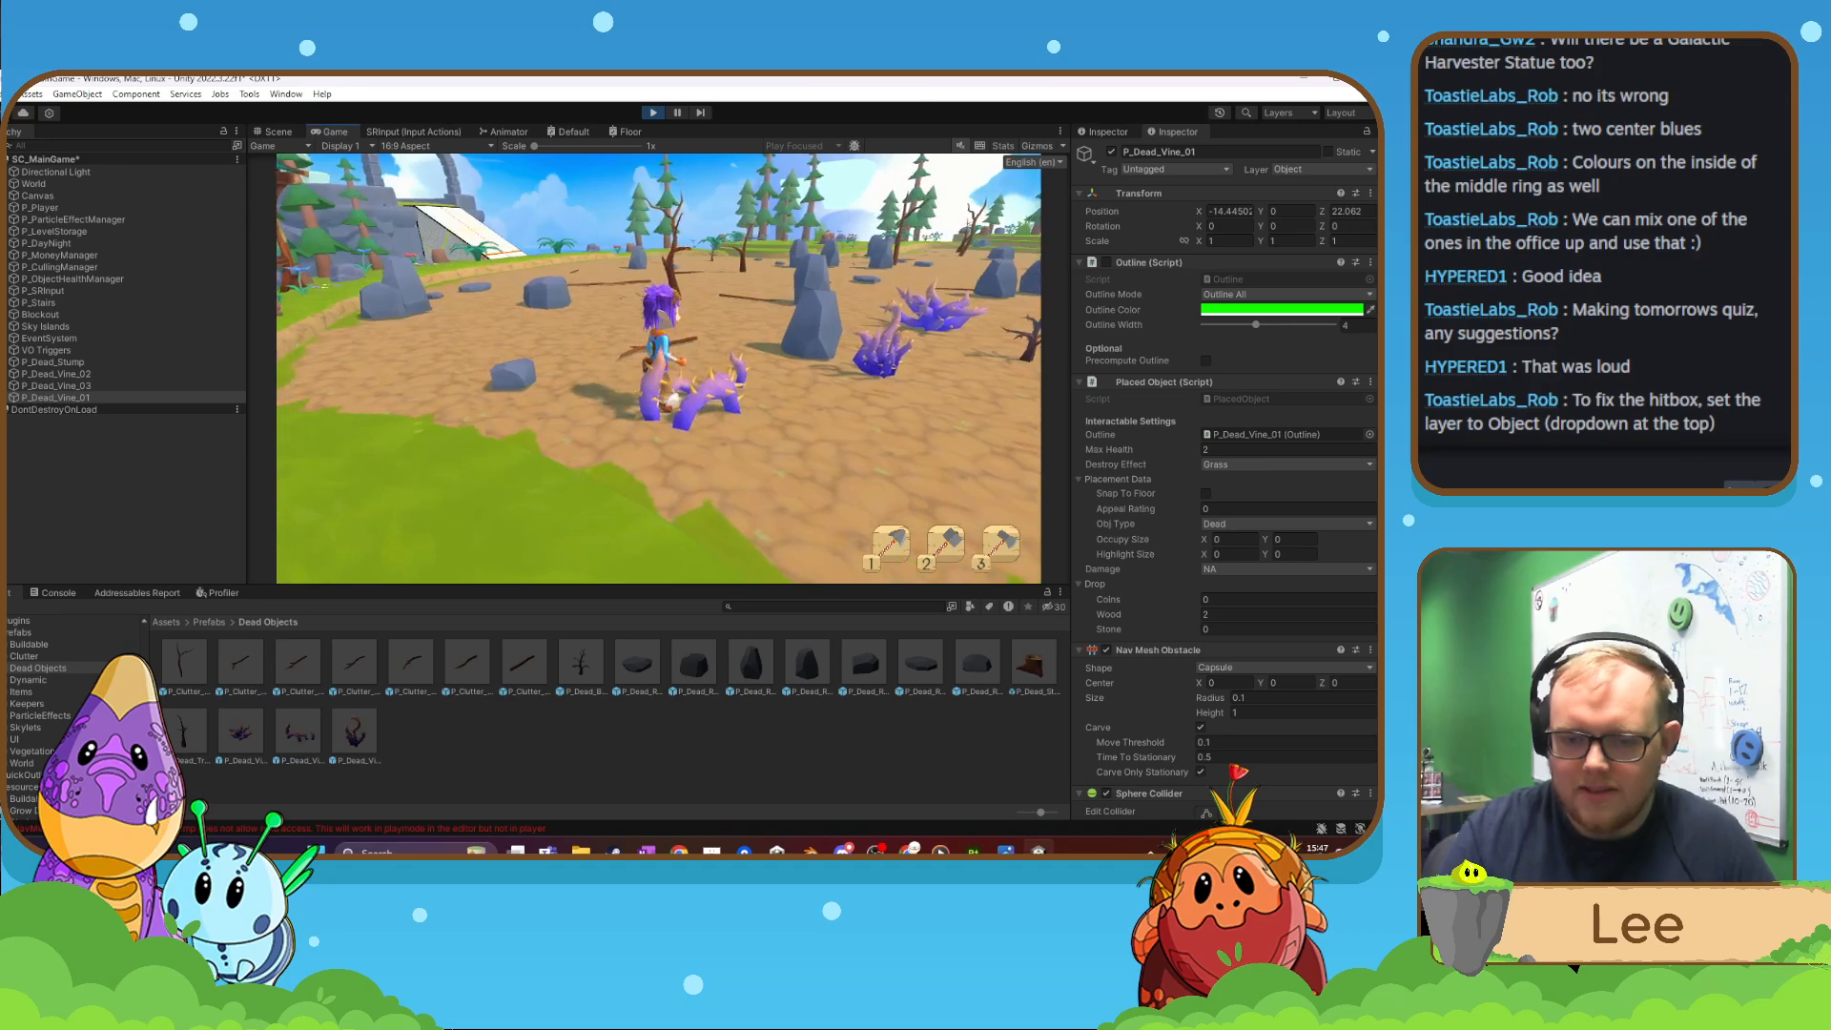
key("w")
key("d")
key("s")
key("a")
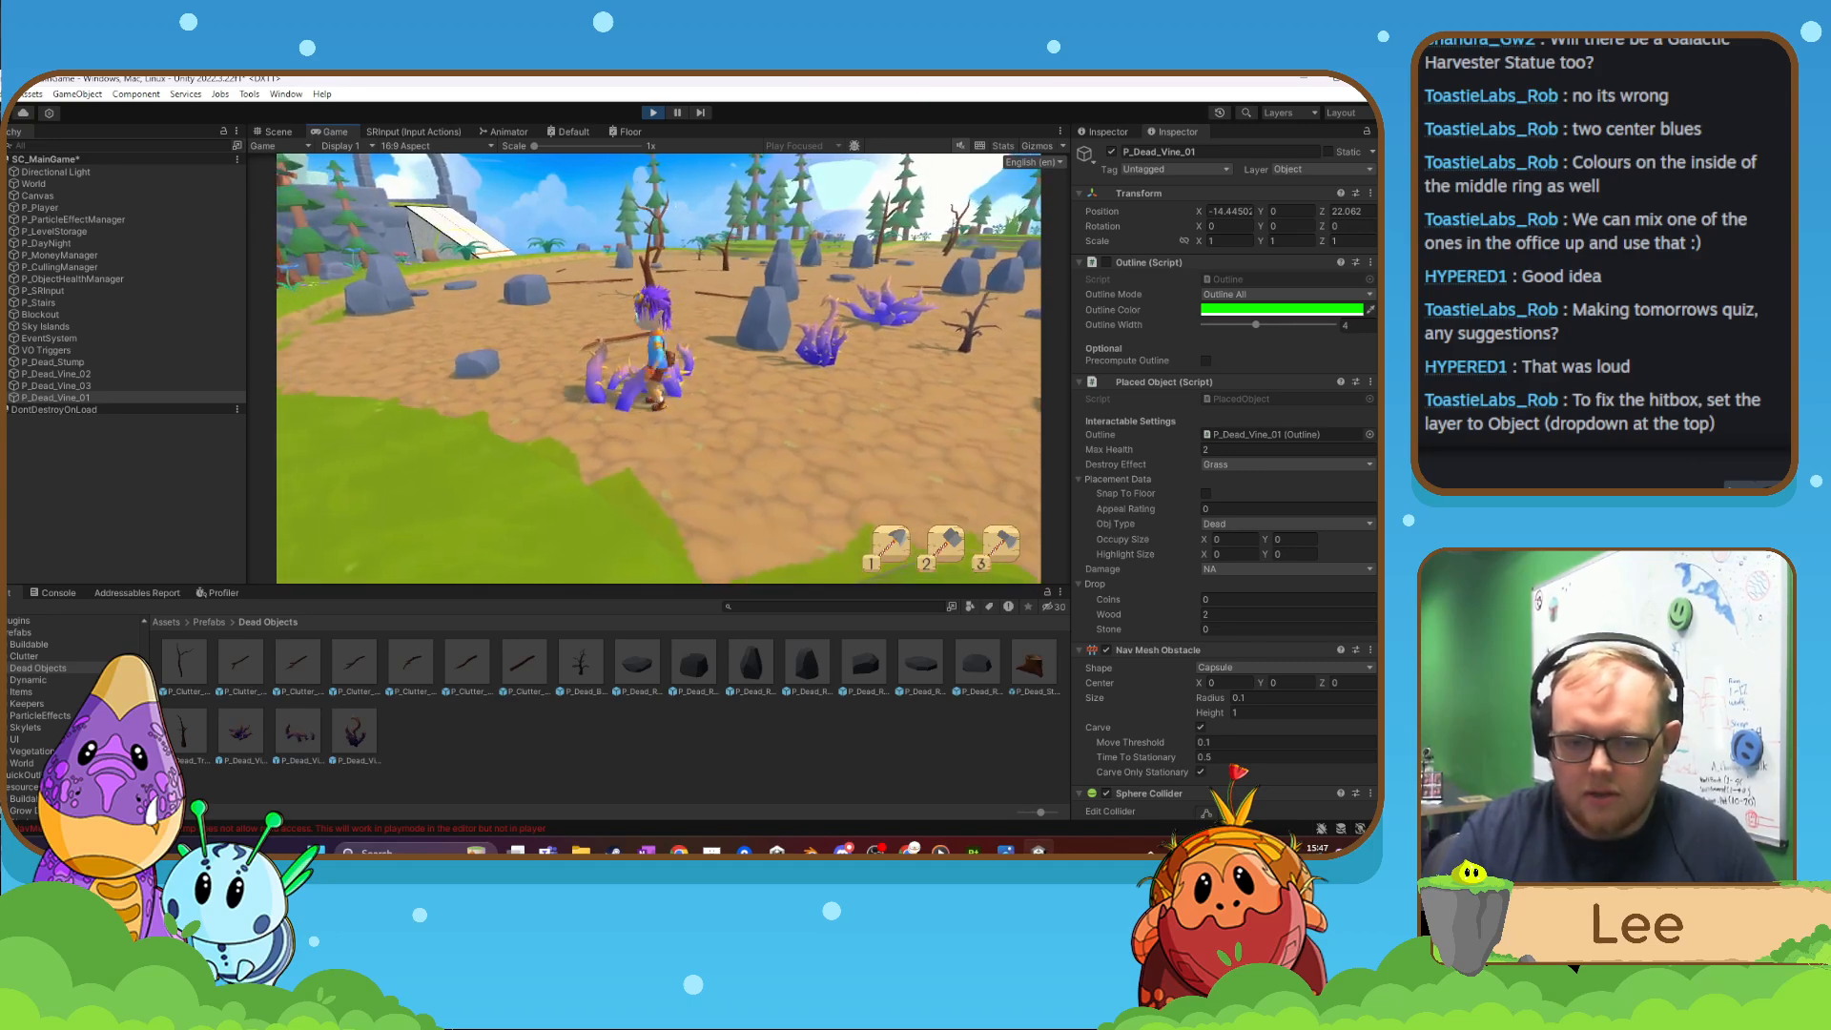
key("d")
key("d")
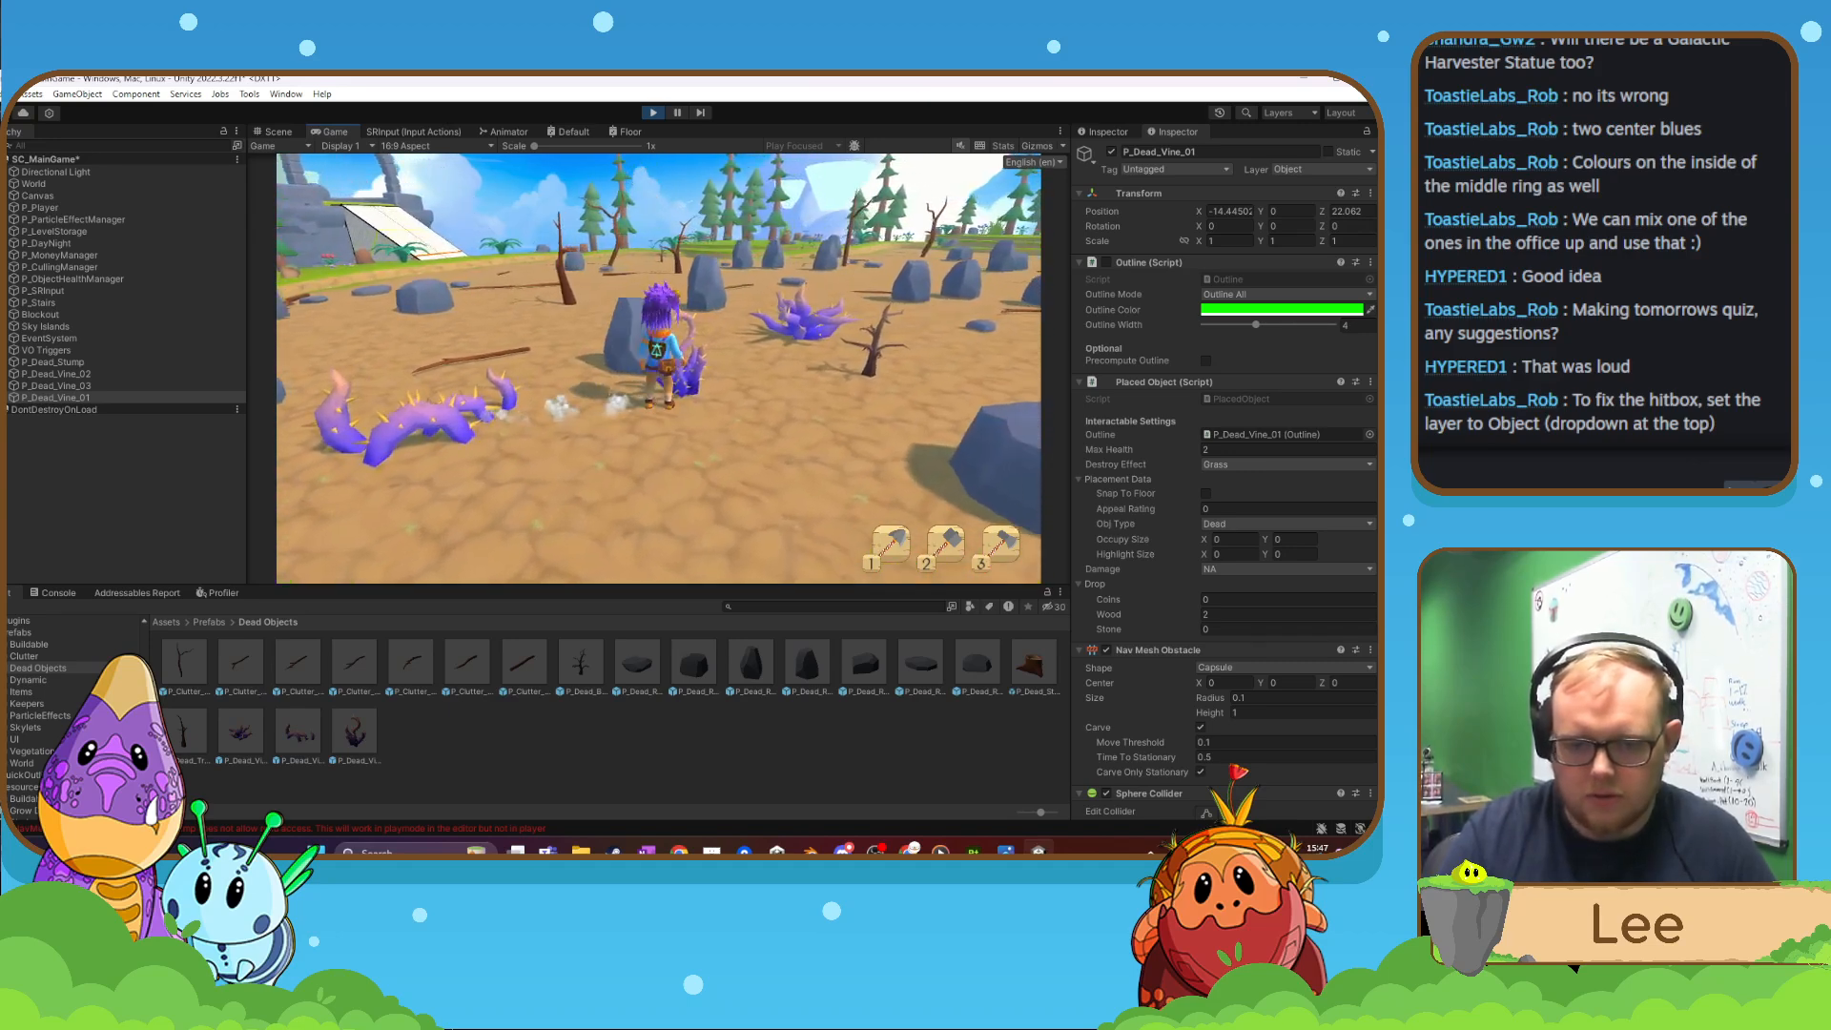
- Walk around the P_Dead_Vine_03 and P_Dead_Vine_01 instances to check their collision, and exit play mode
key("w")
key("s")
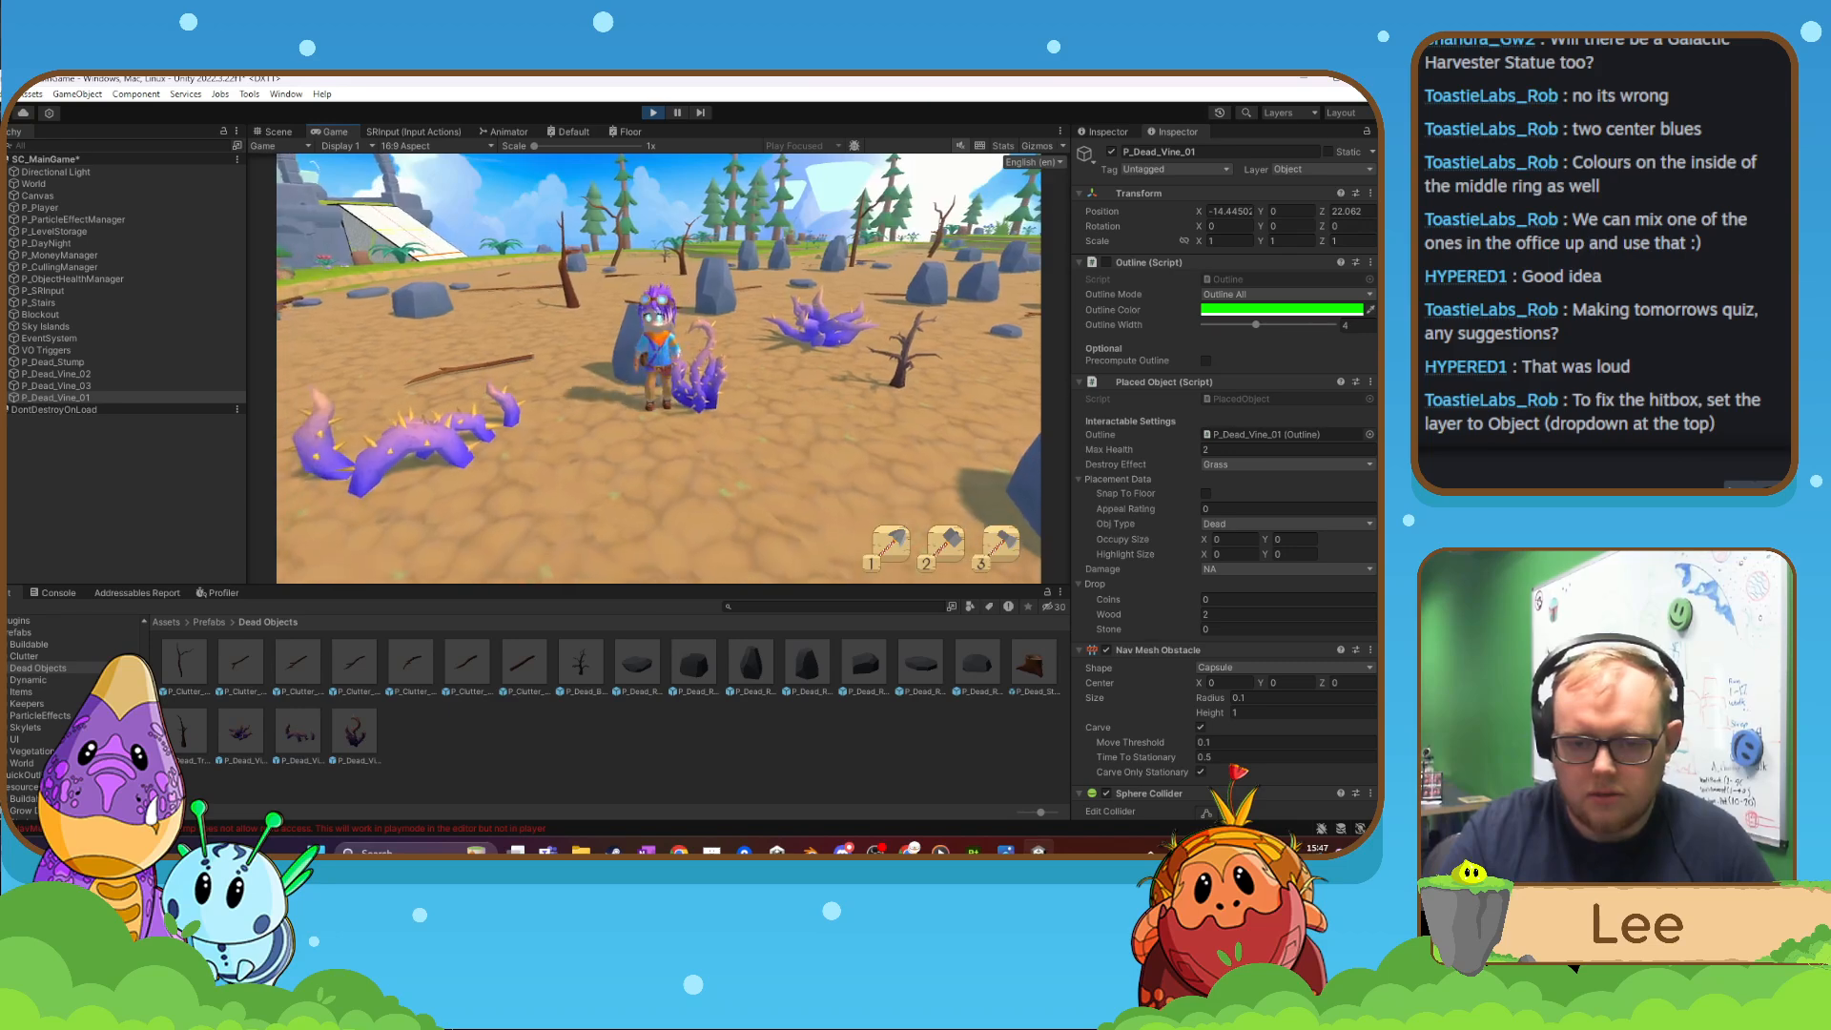
key("d")
key("a")
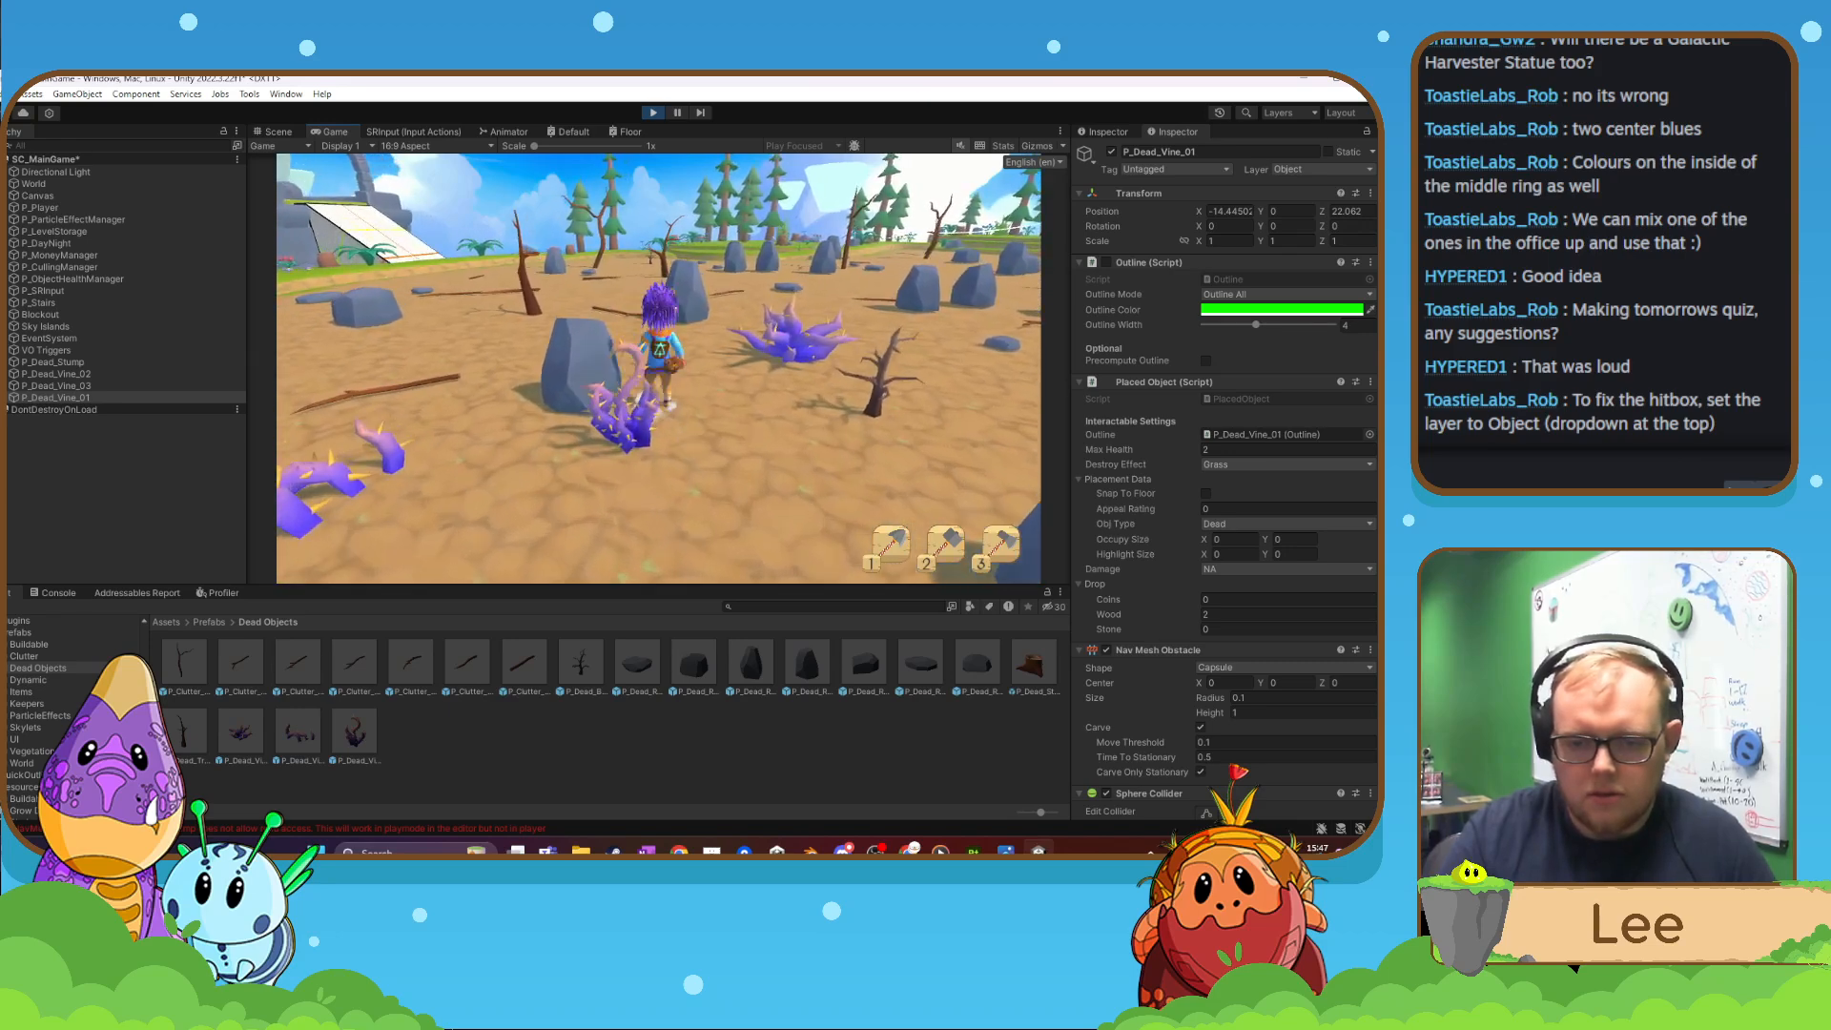
key("d")
key("w")
key("s")
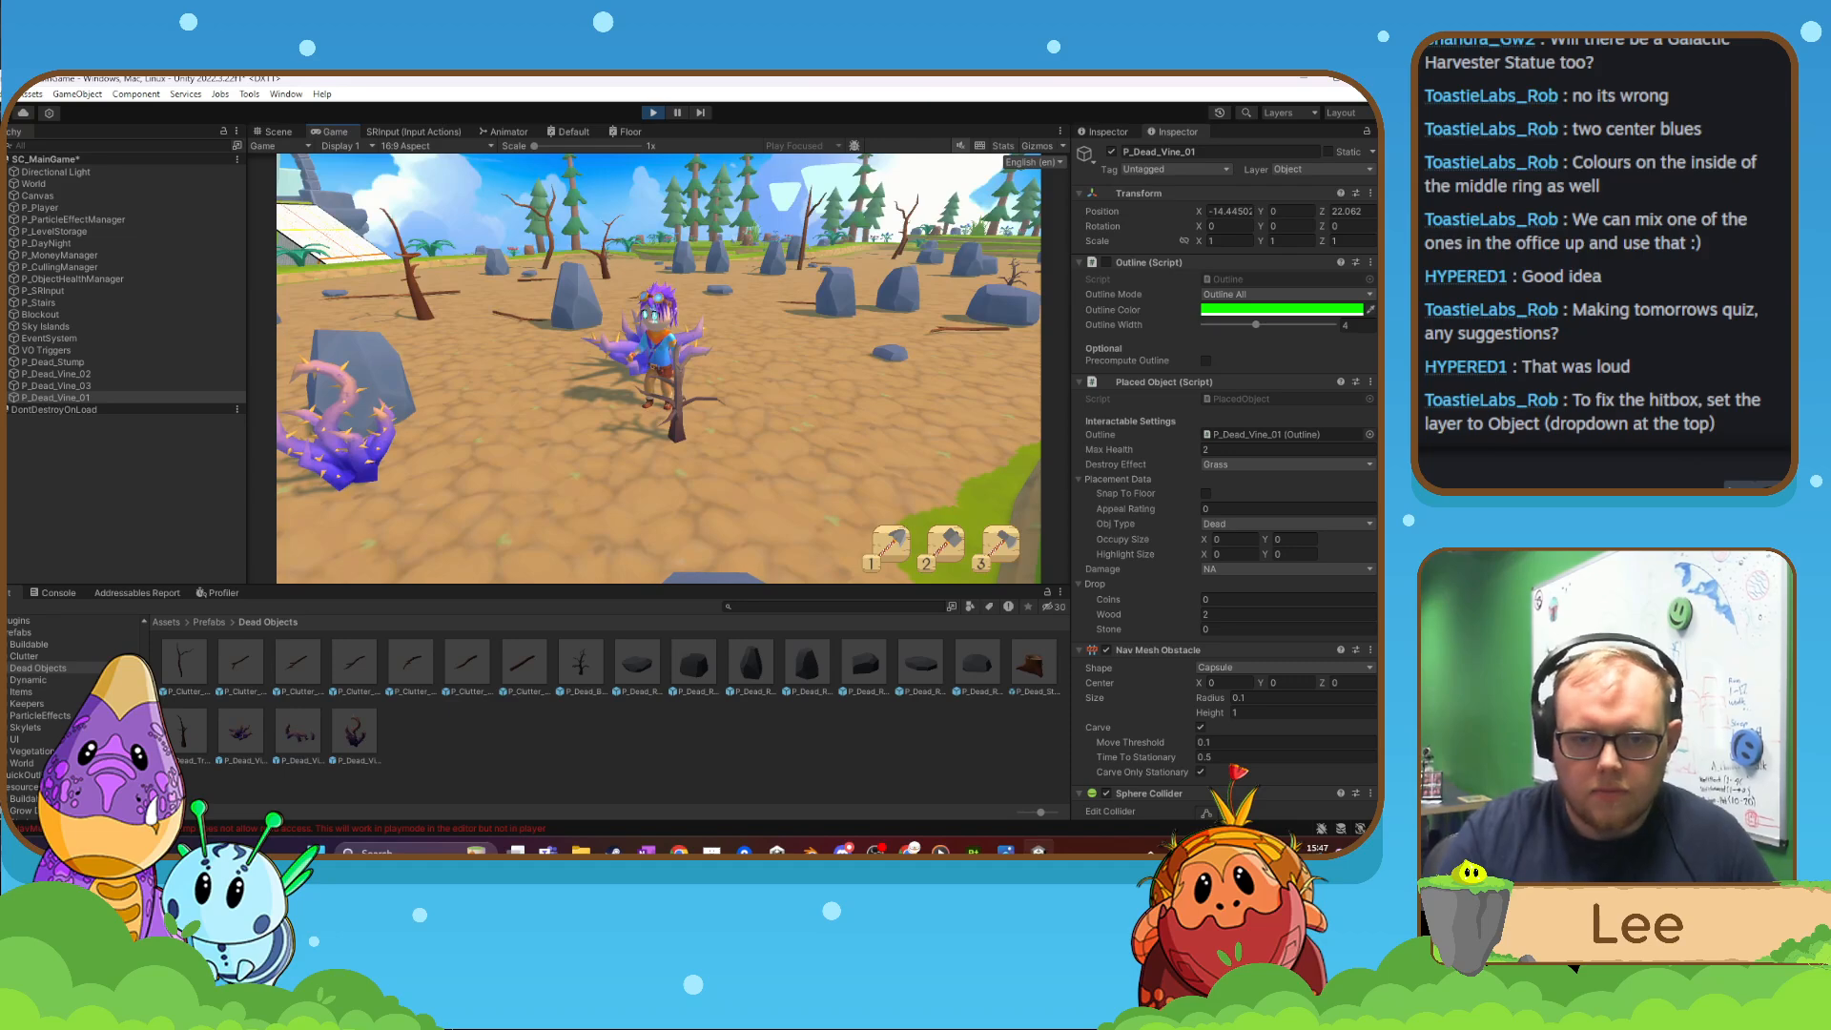
key("Escape")
left_click(652, 113)
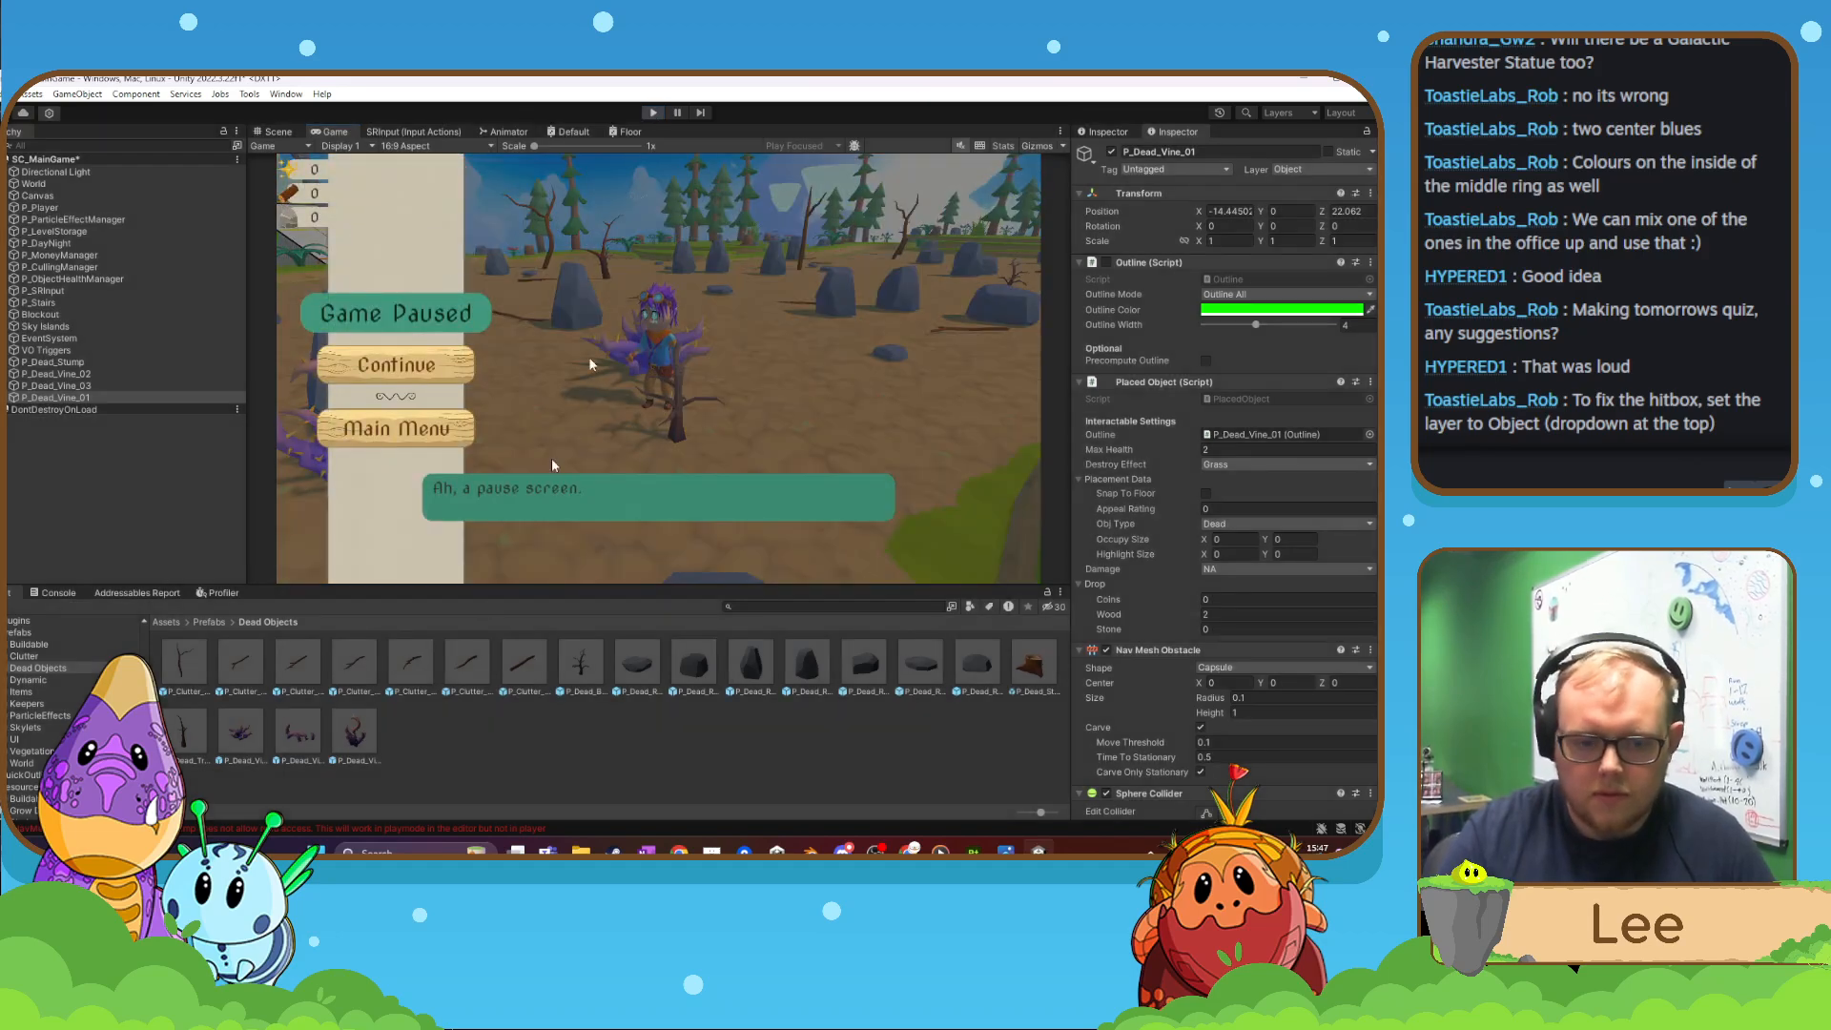
- Open the P_Dead_Vine_02 prefab and examine how its obstacle and collider shapes fit the vine mesh from several angles
double_click(246, 738)
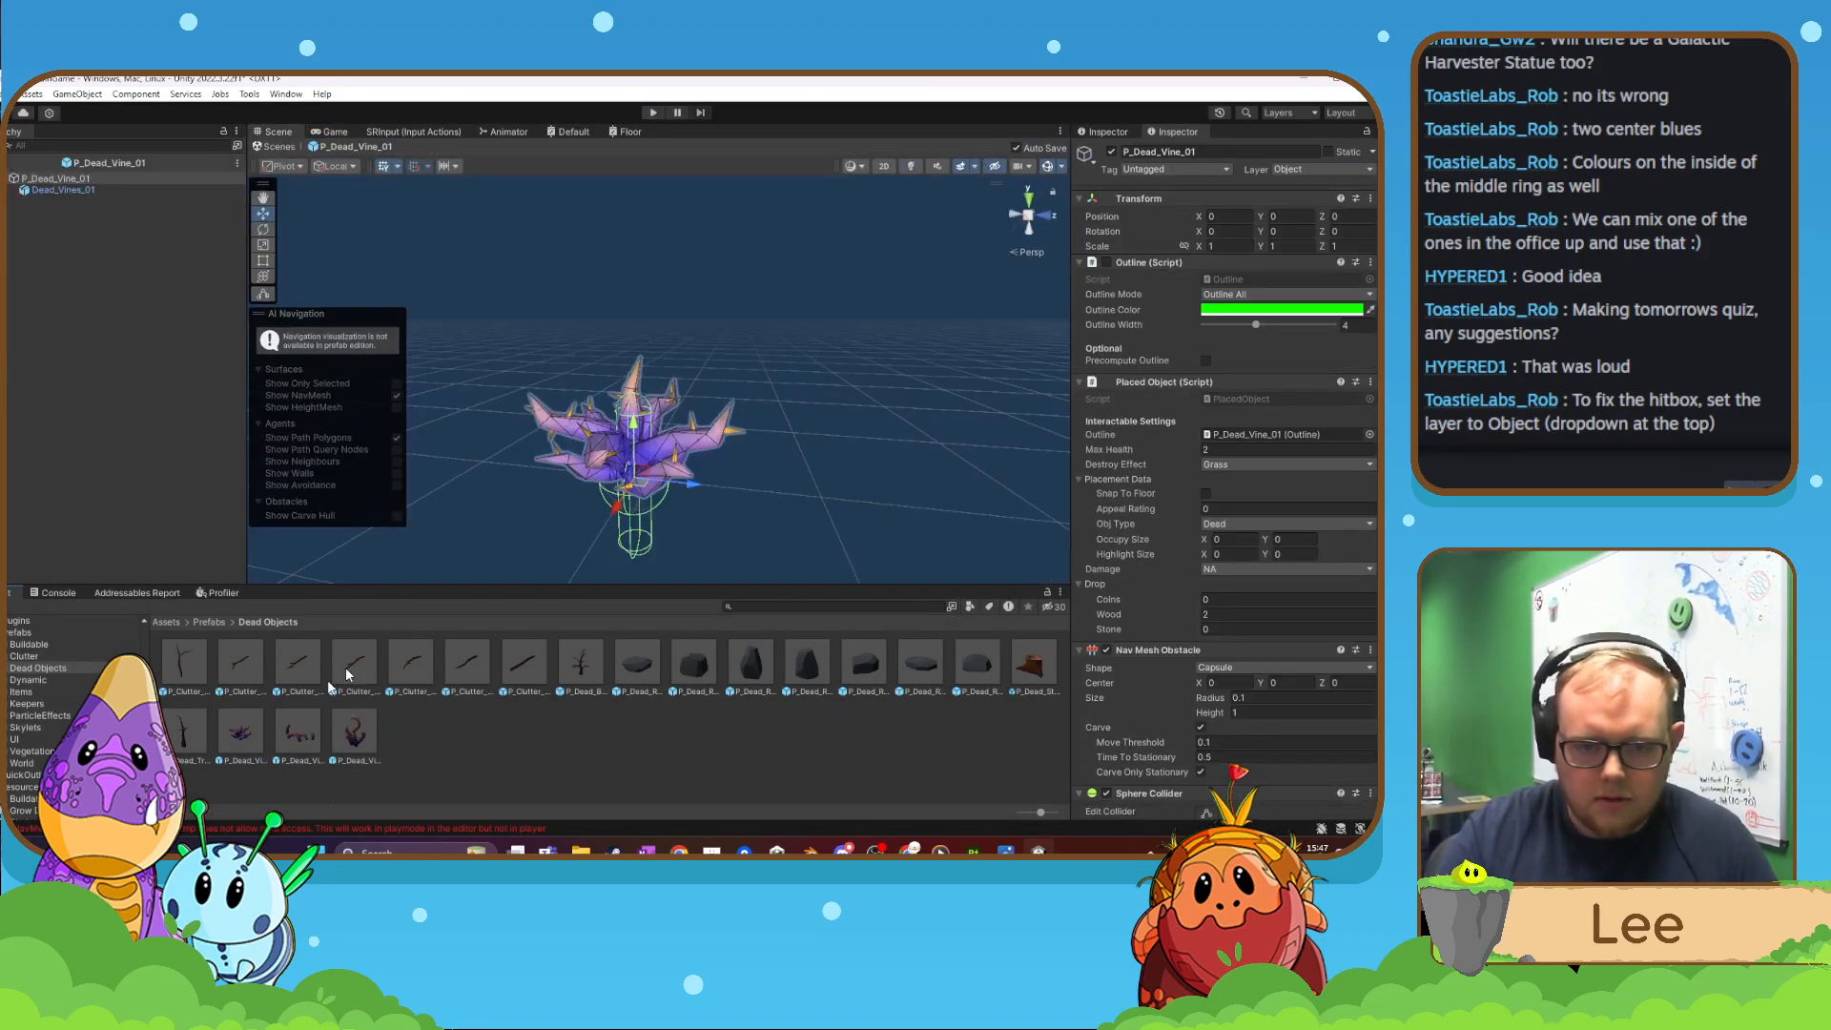
double_click(298, 731)
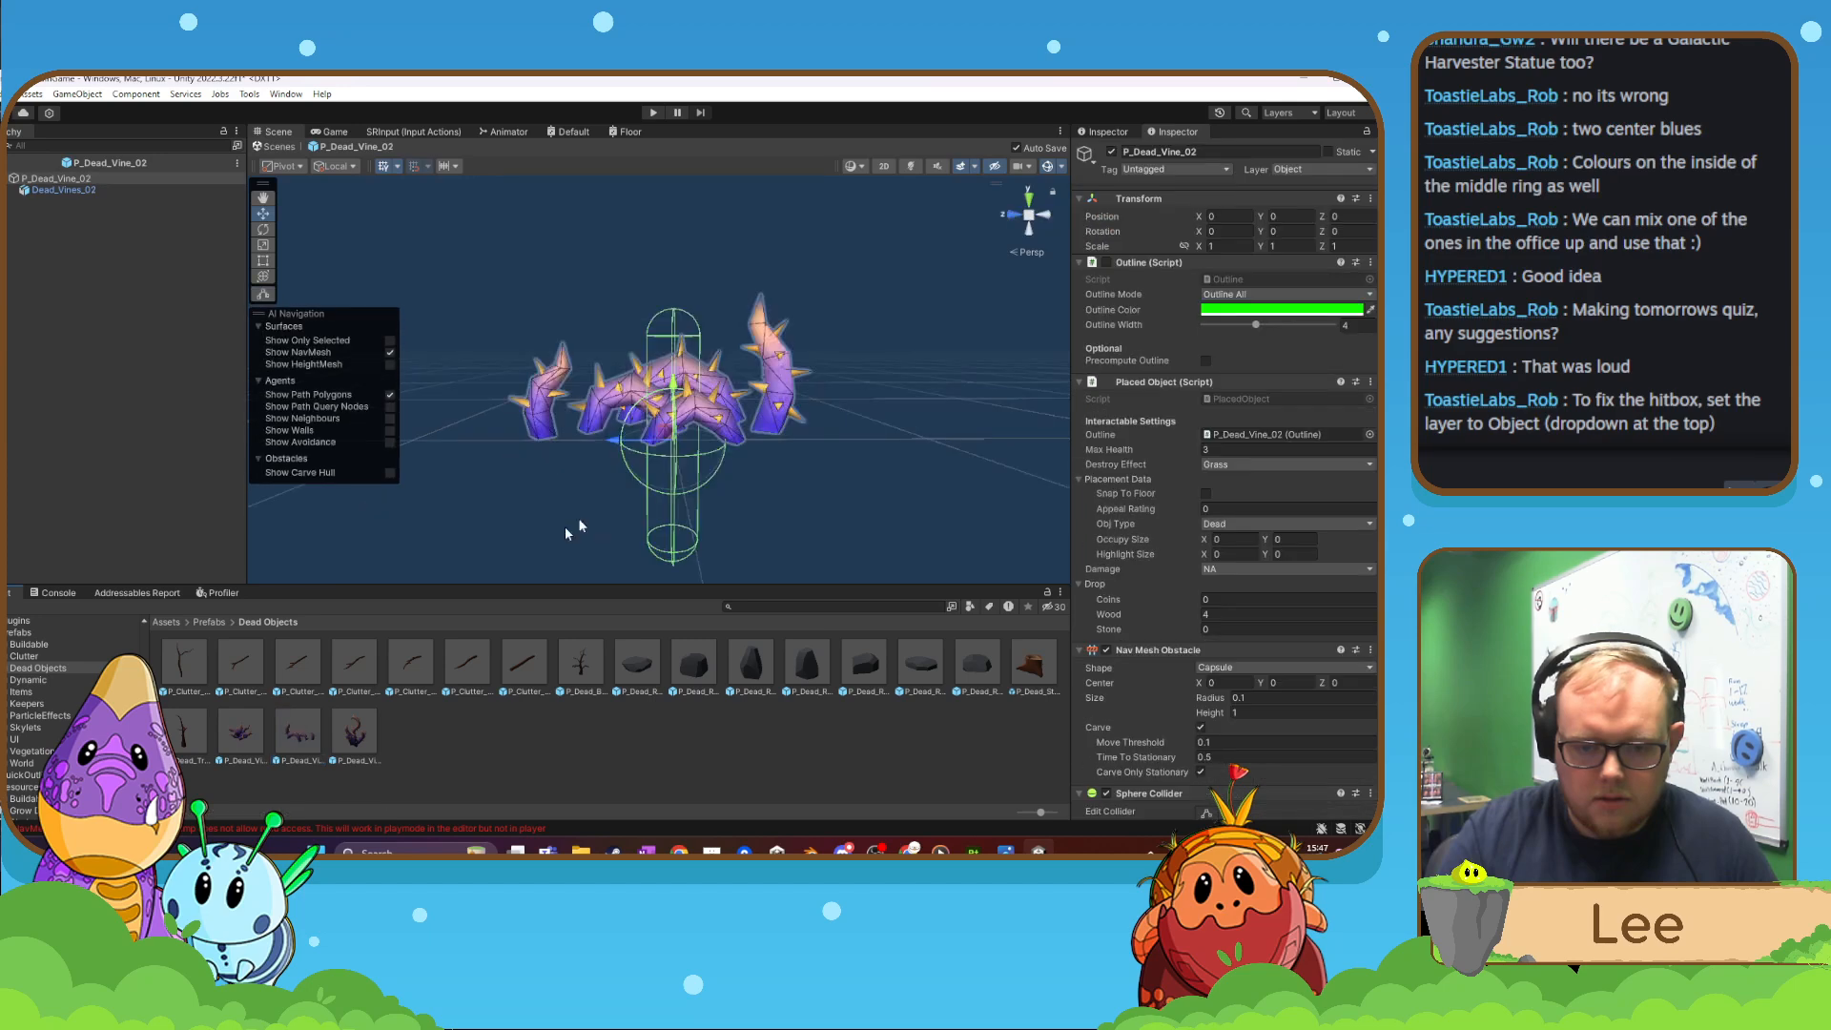
left_click_drag(565, 527, 340, 526, "alt")
right_click_drag(339, 527, 334, 526)
key("a")
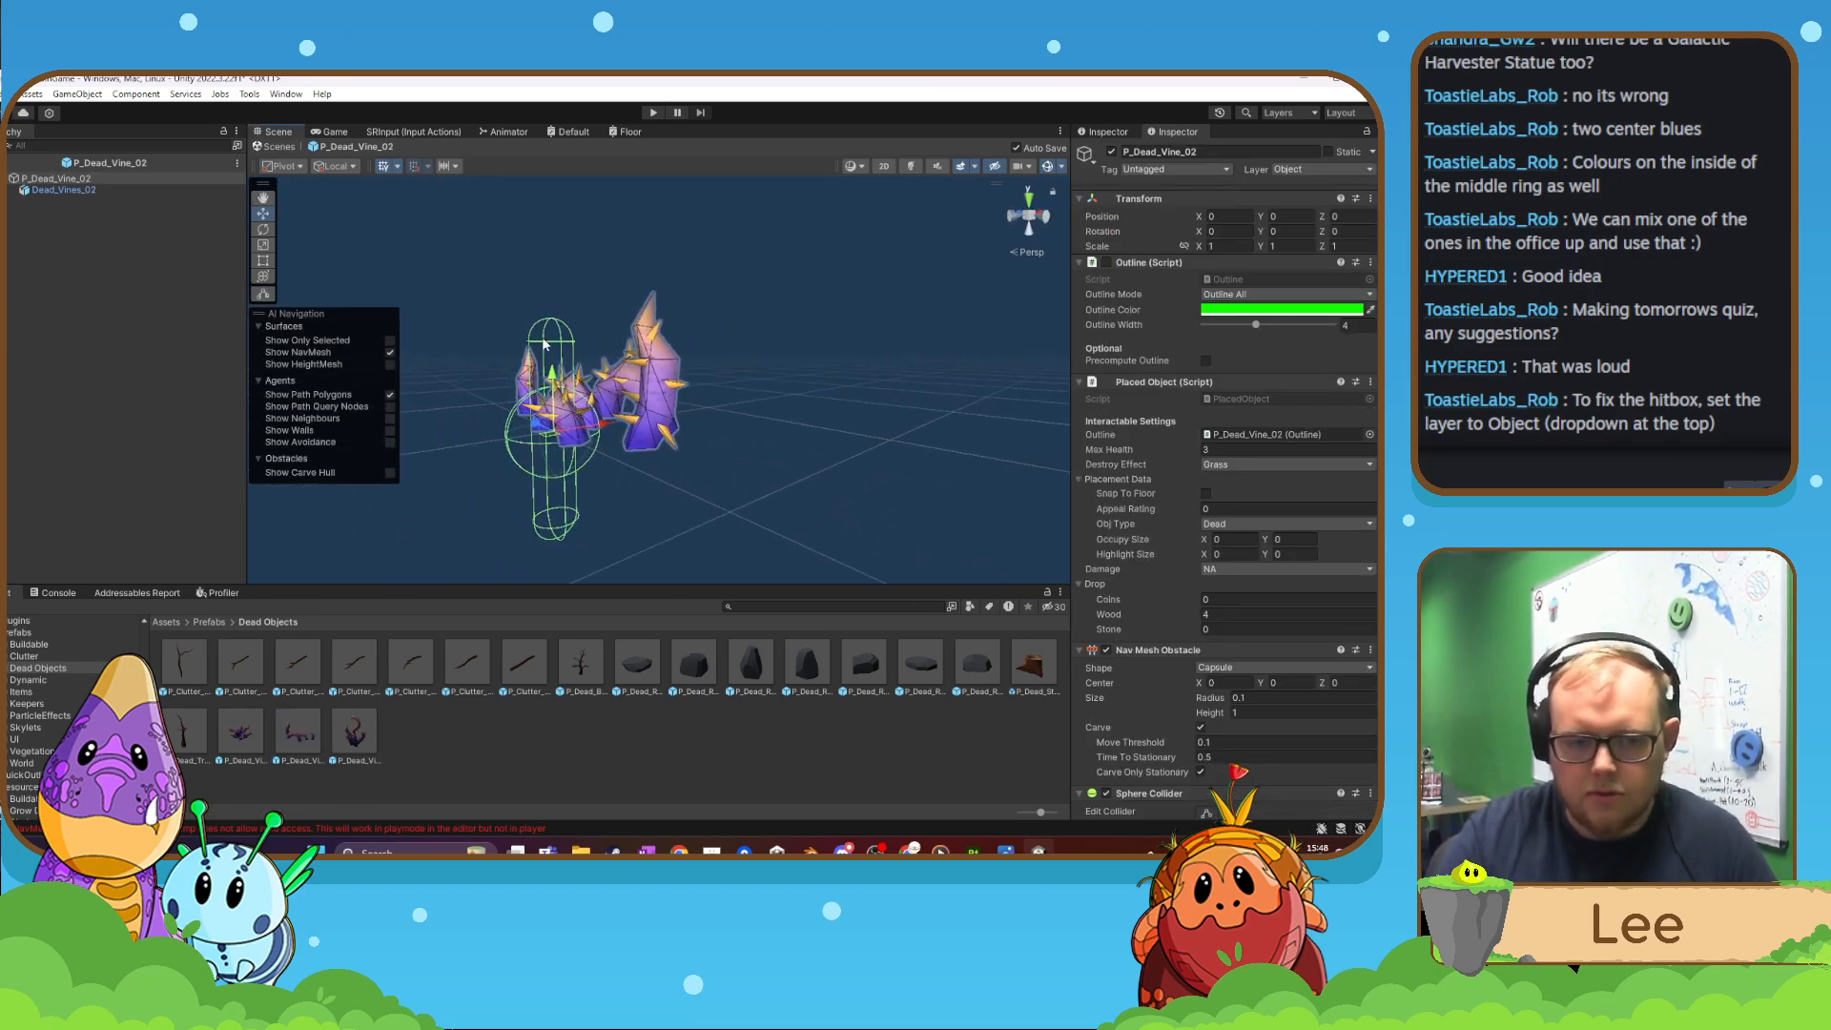
key("f")
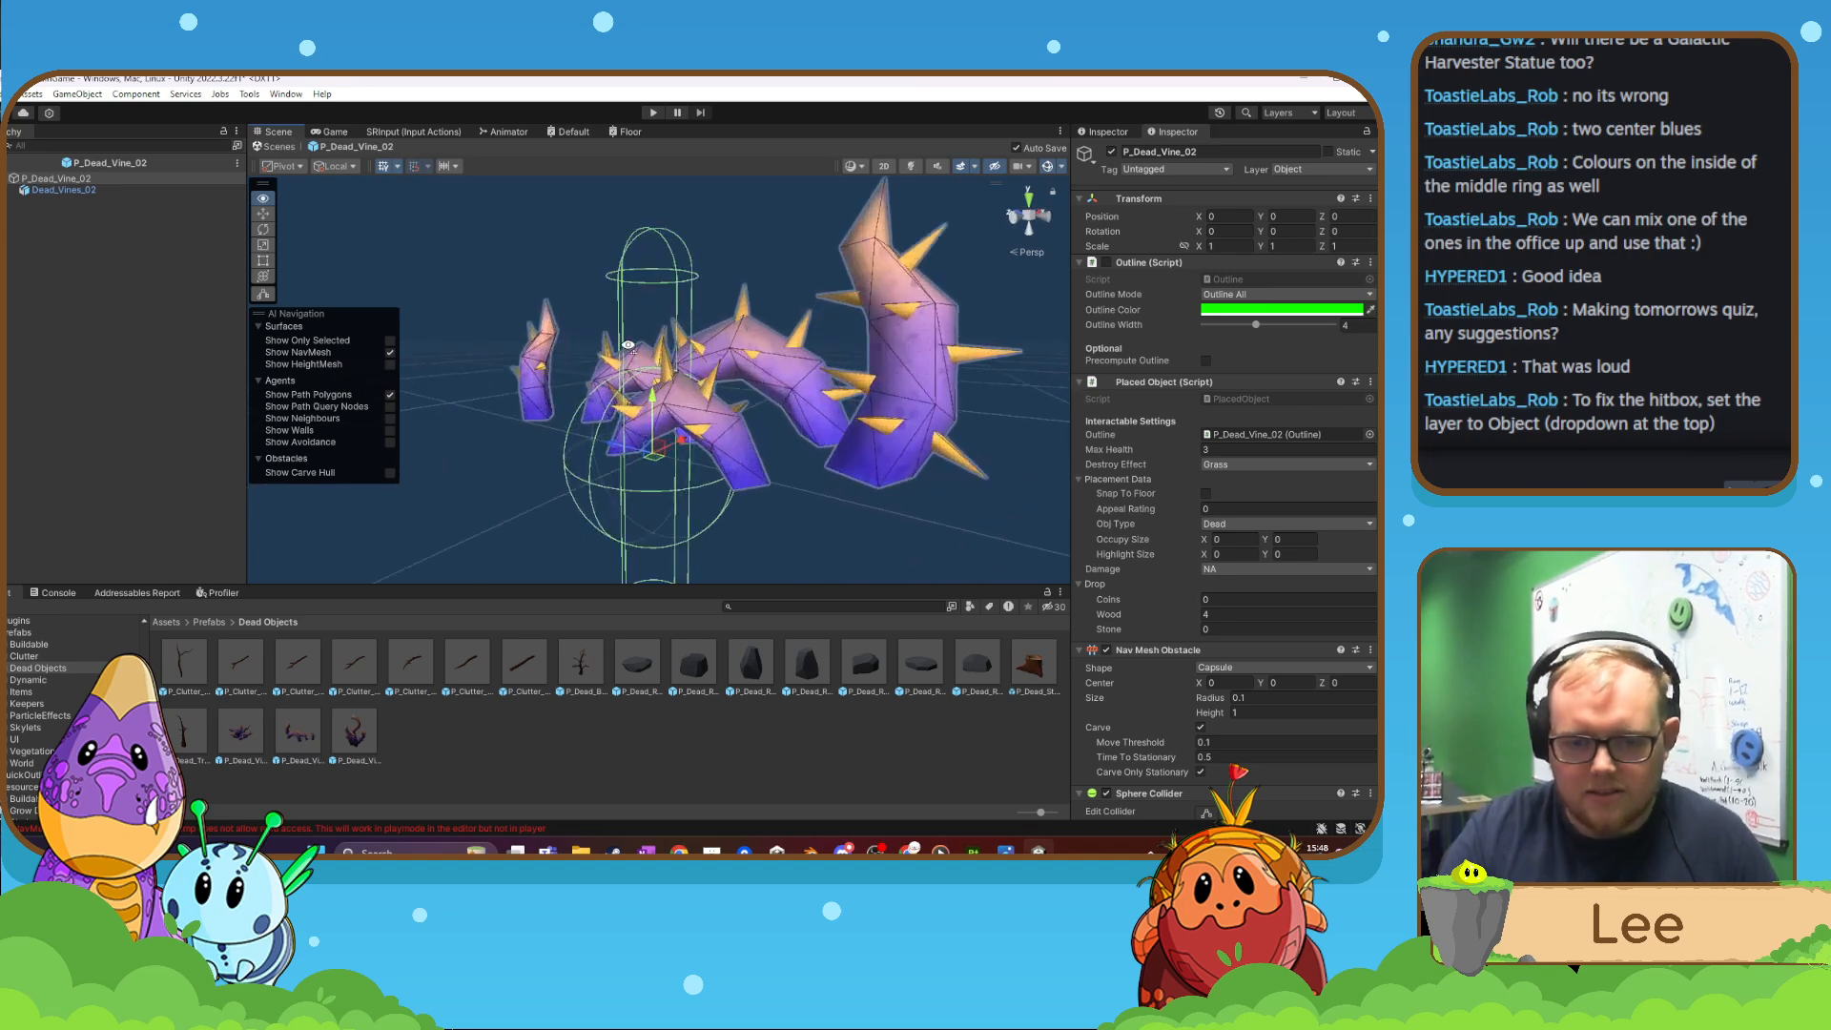
right_click_drag(661, 267, 662, 285)
key("s")
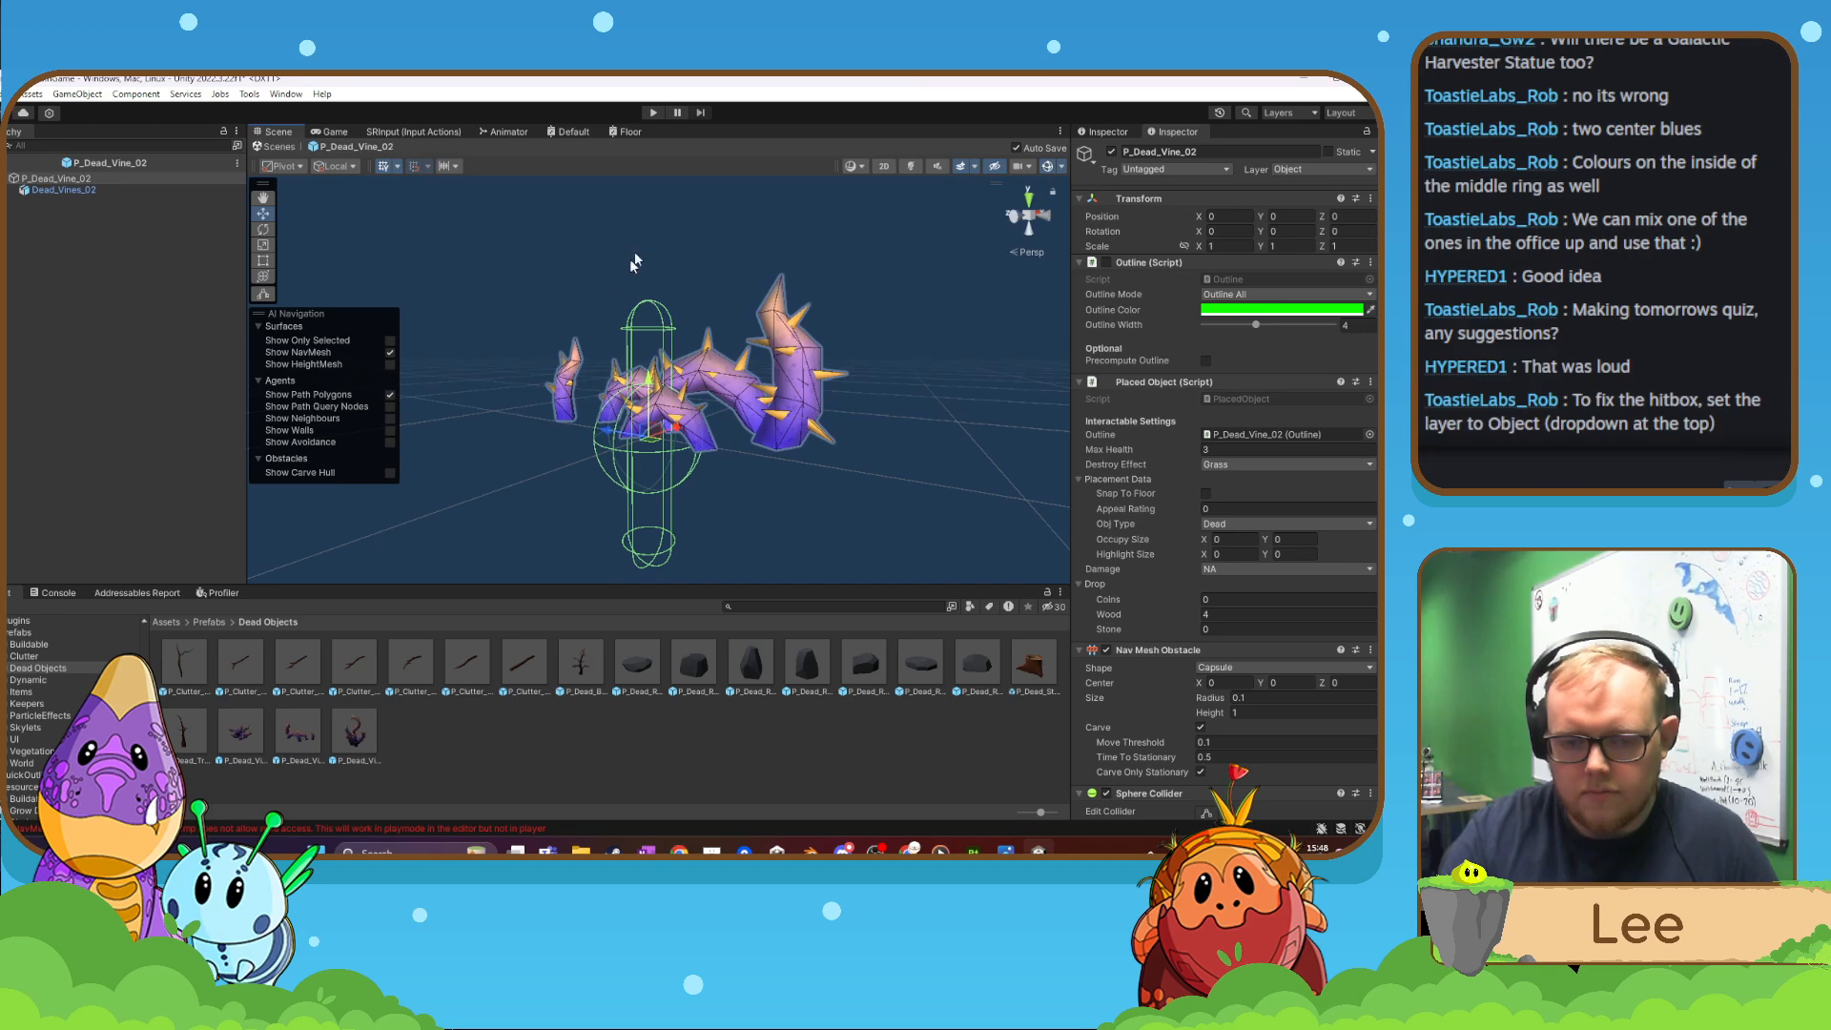
left_click_drag(649, 297, 1167, 315, "alt")
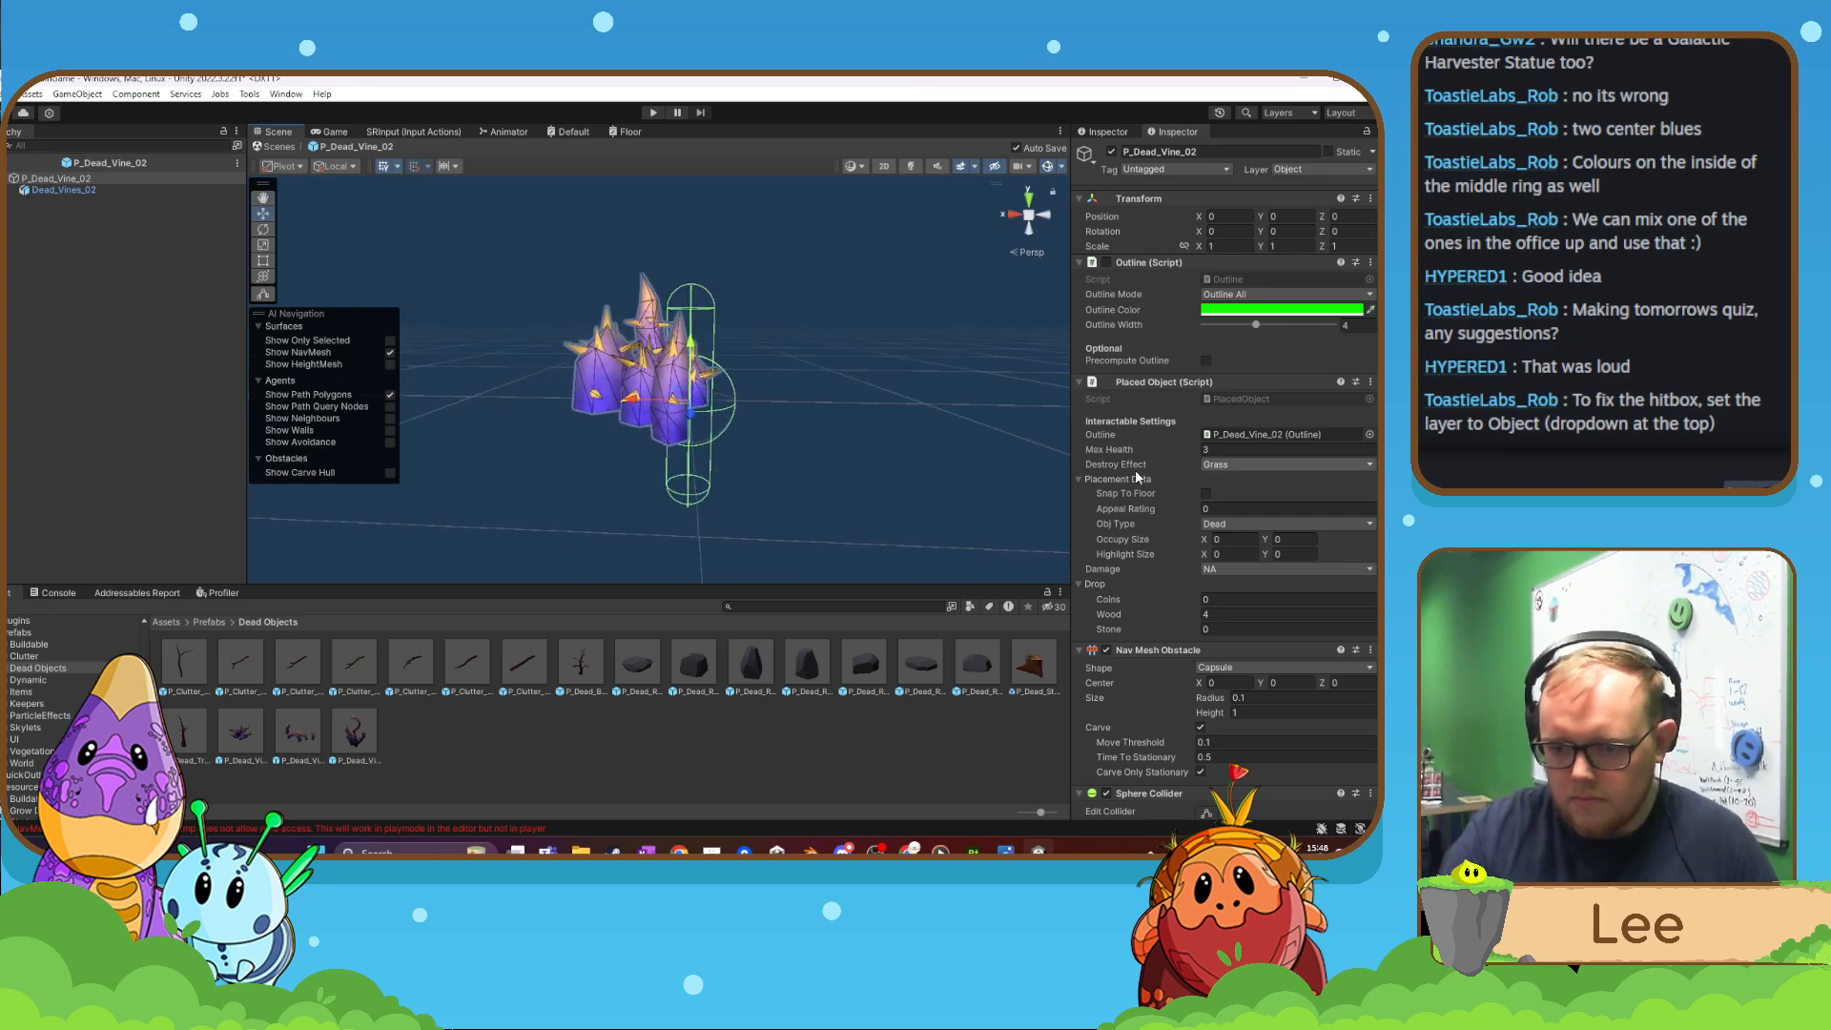
- Change the shape of P_Dead_Vine_02's Nav Mesh Obstacle to Box
left_click(1242, 669)
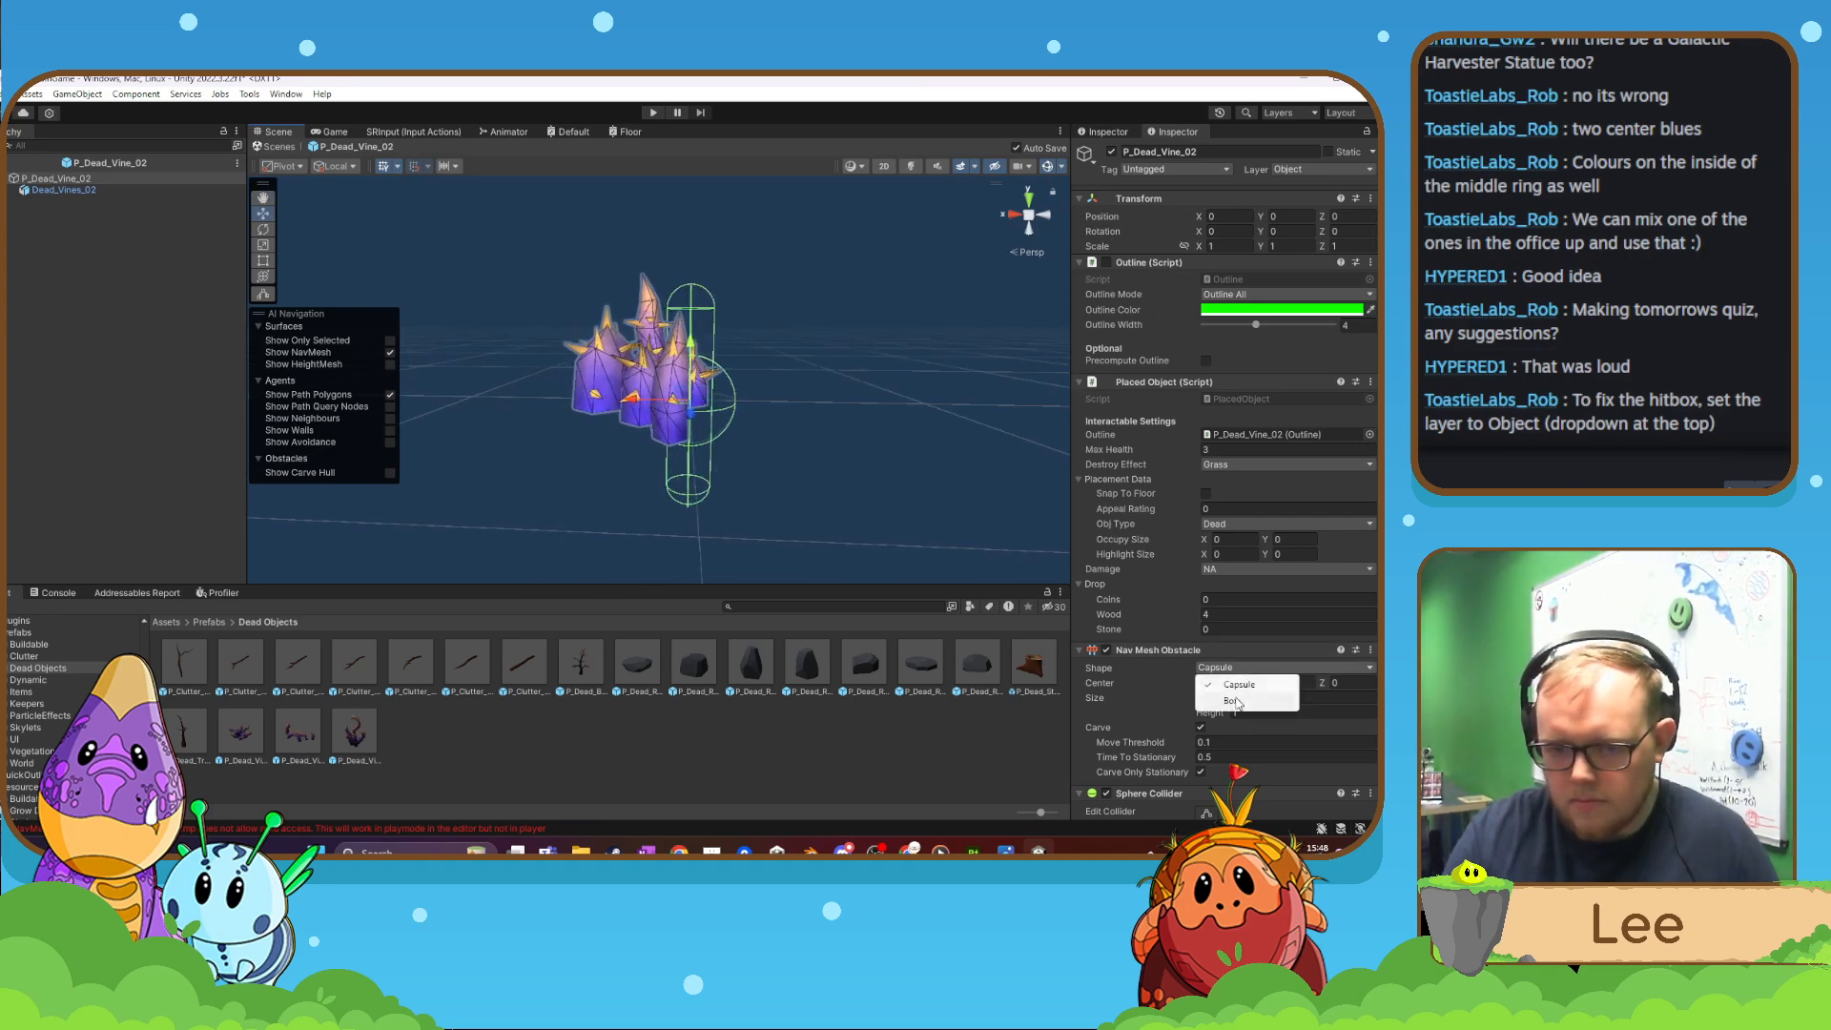
left_click(1232, 701)
mouse_move(901, 492)
left_mouse_down("alt")
mouse_move(767, 473)
mouse_move(1360, 471)
mouse_move(907, 463)
left_mouse_up("alt")
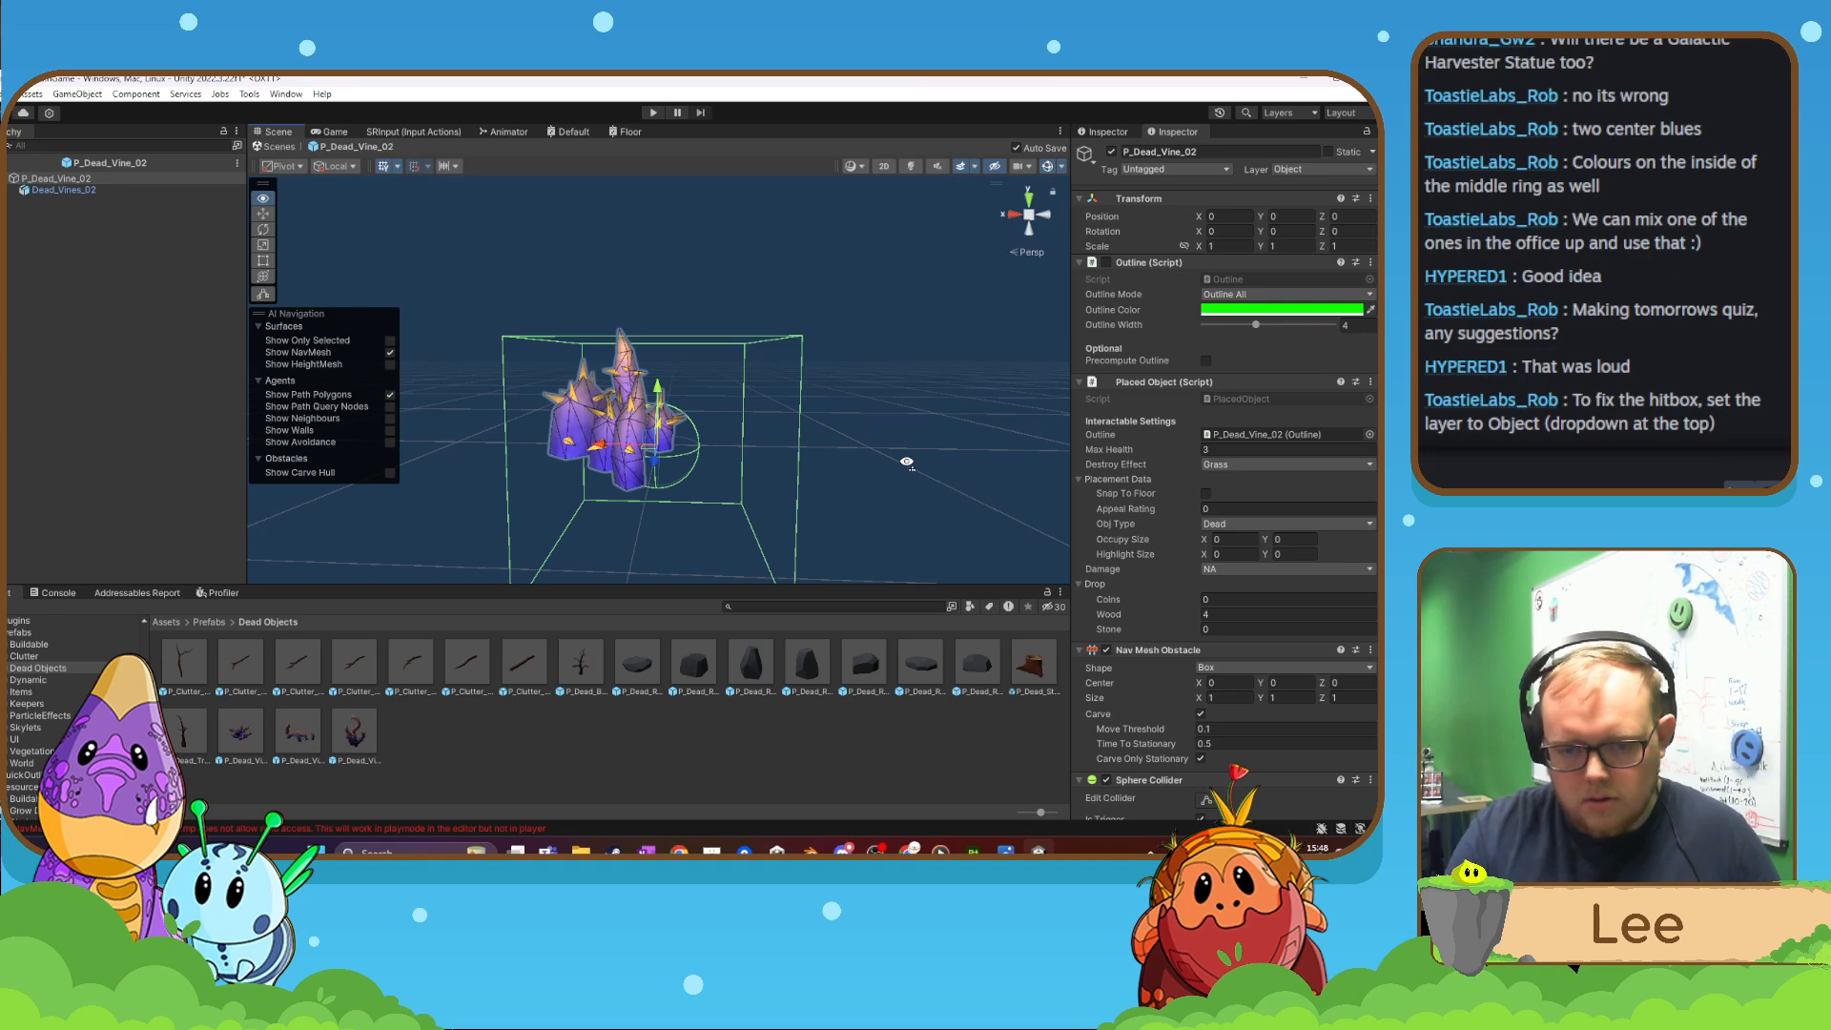
key("a")
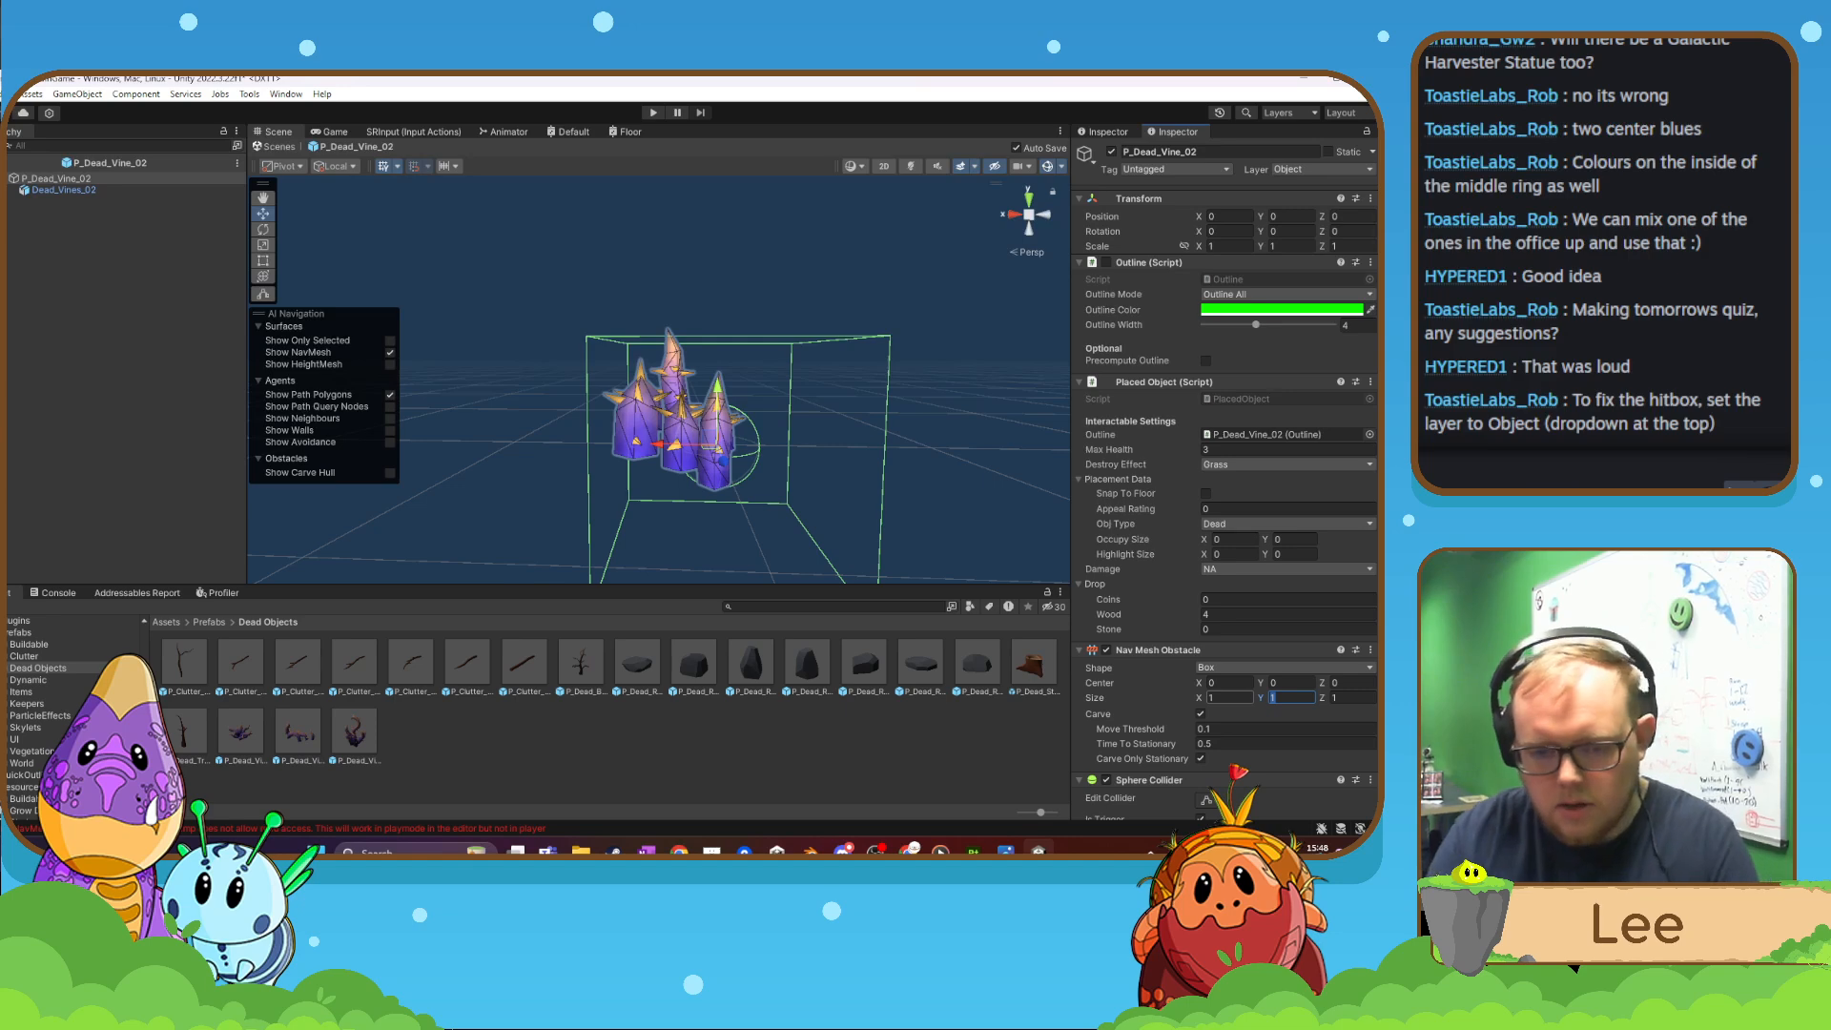
- Try a size of 0.5 on the Nav Mesh Obstacle's Y axis and on its Z axis, undoing each change
type(".5")
key("ctrl+z")
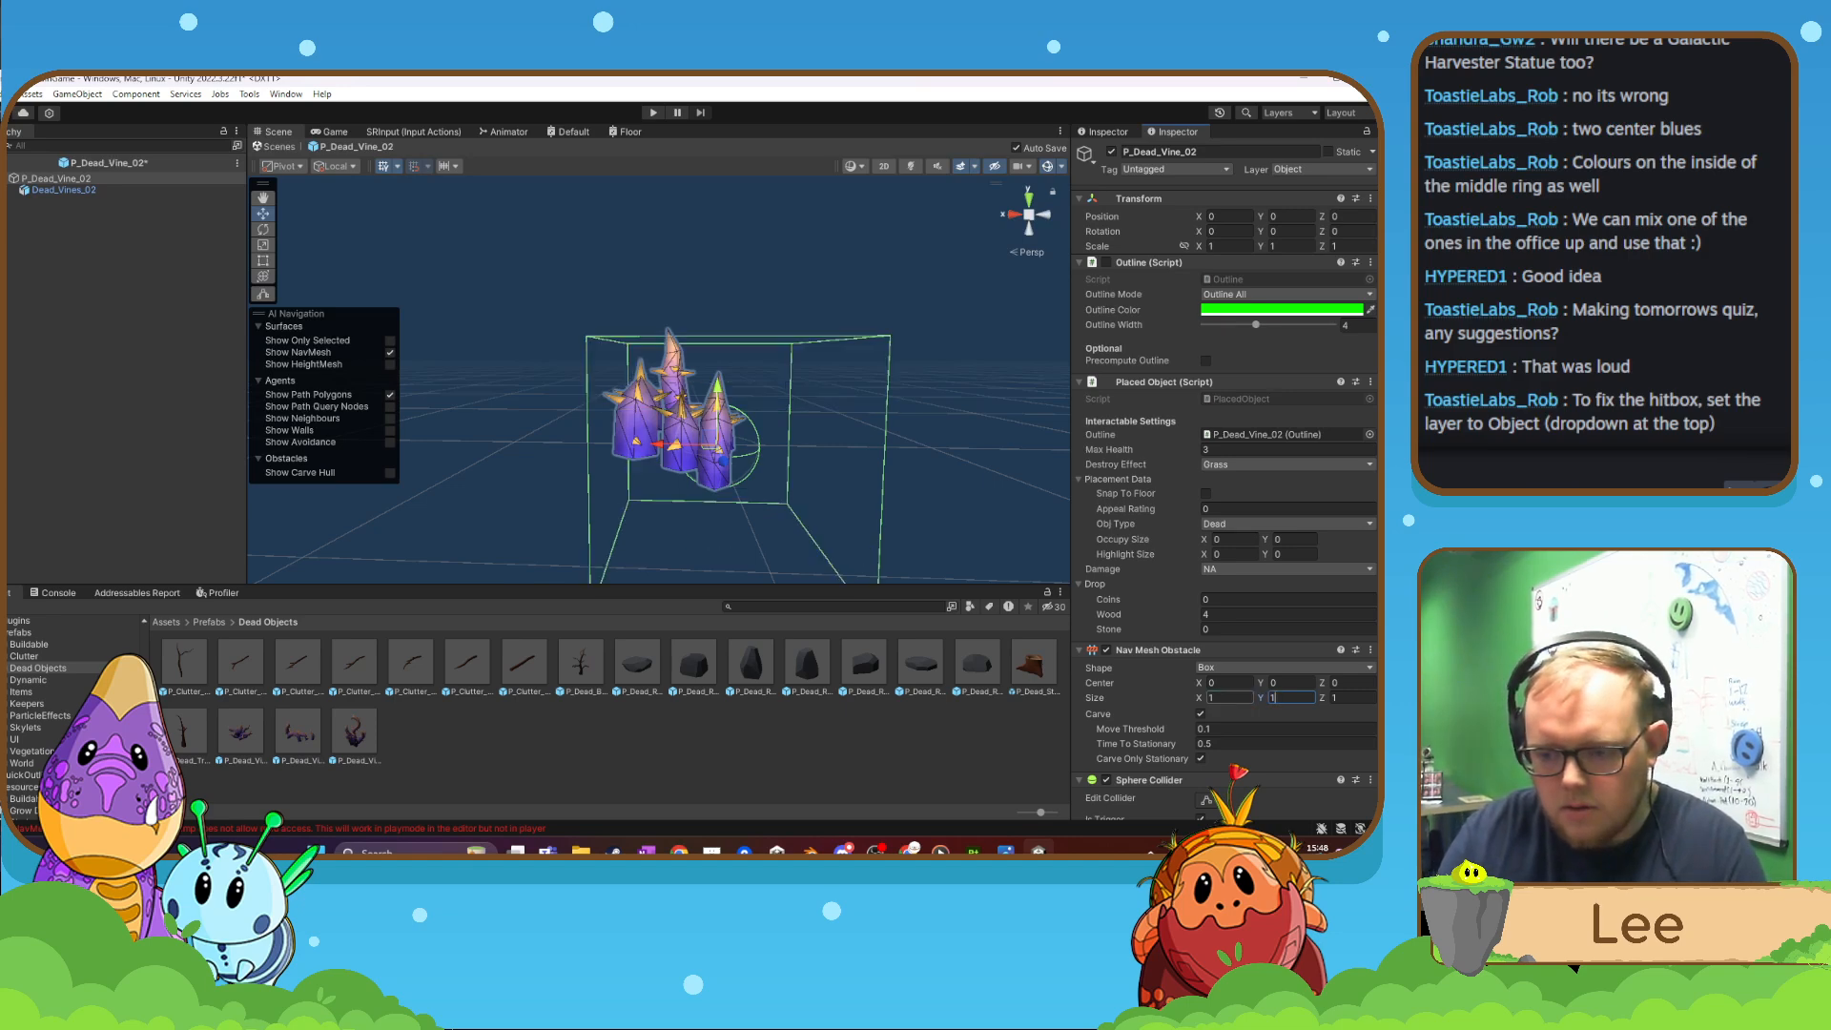
left_click(1349, 698)
type(".5")
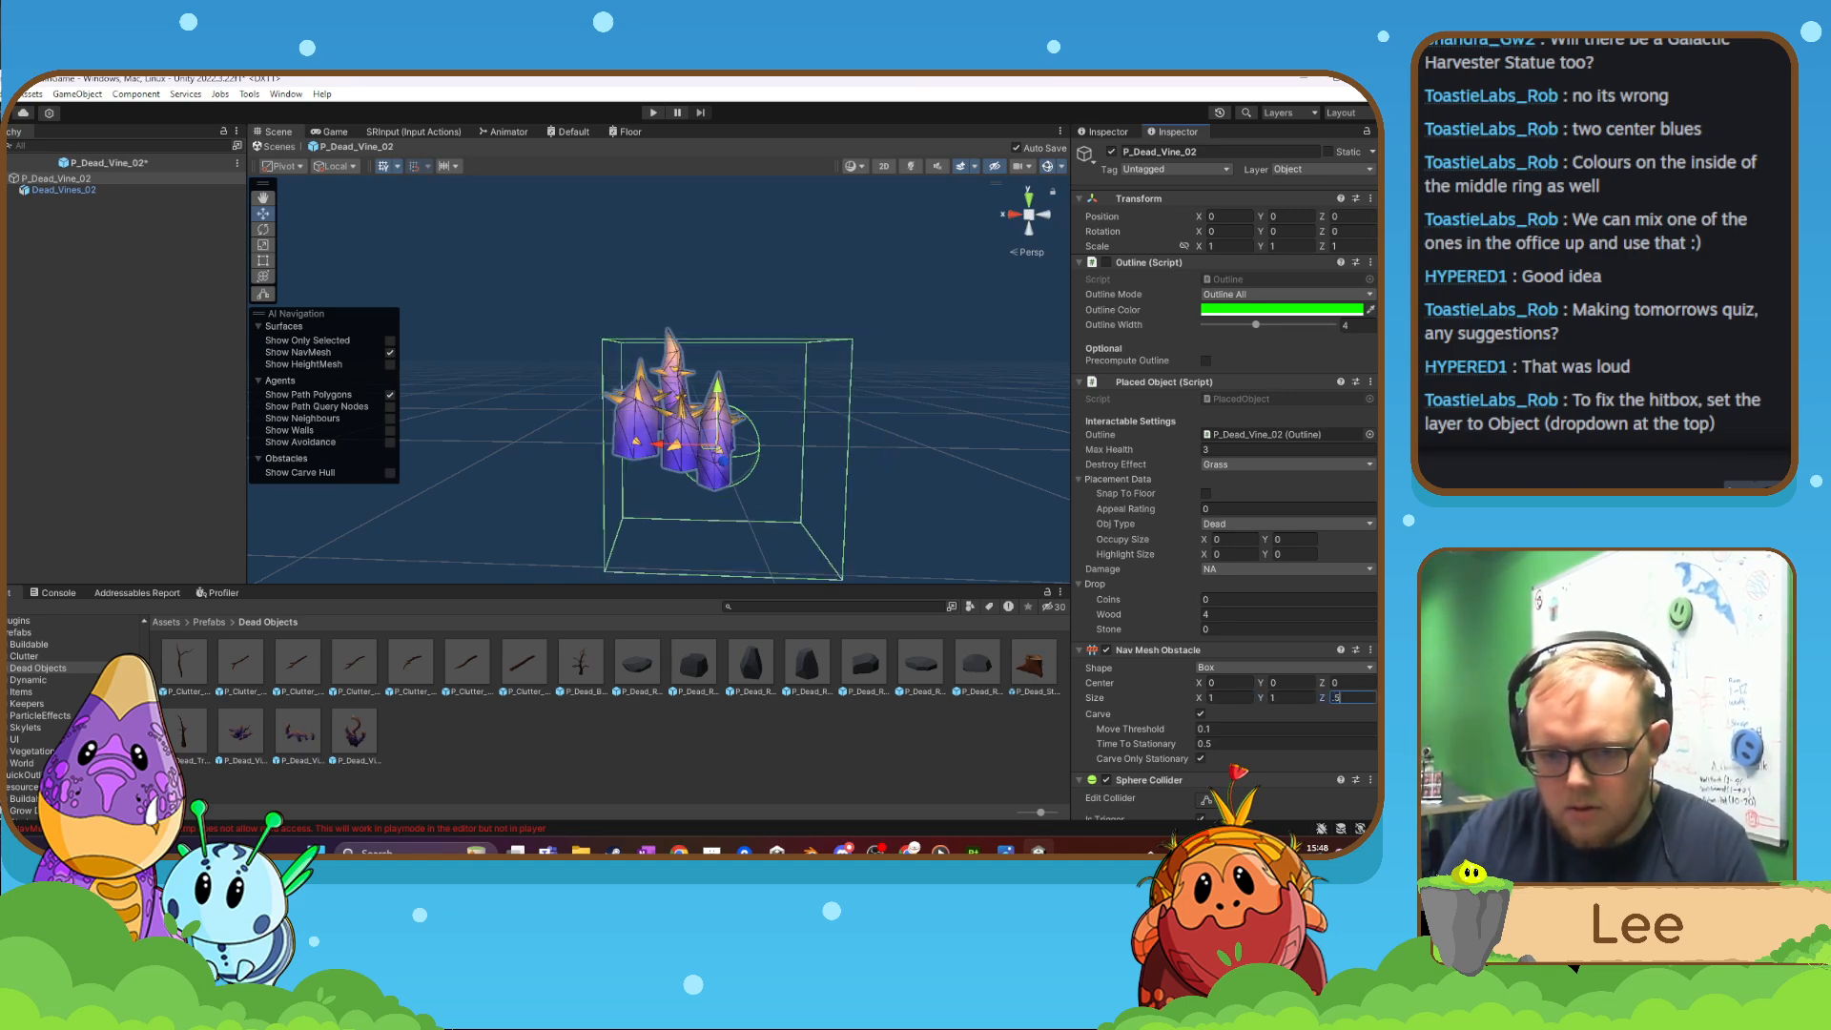
key("ctrl+z")
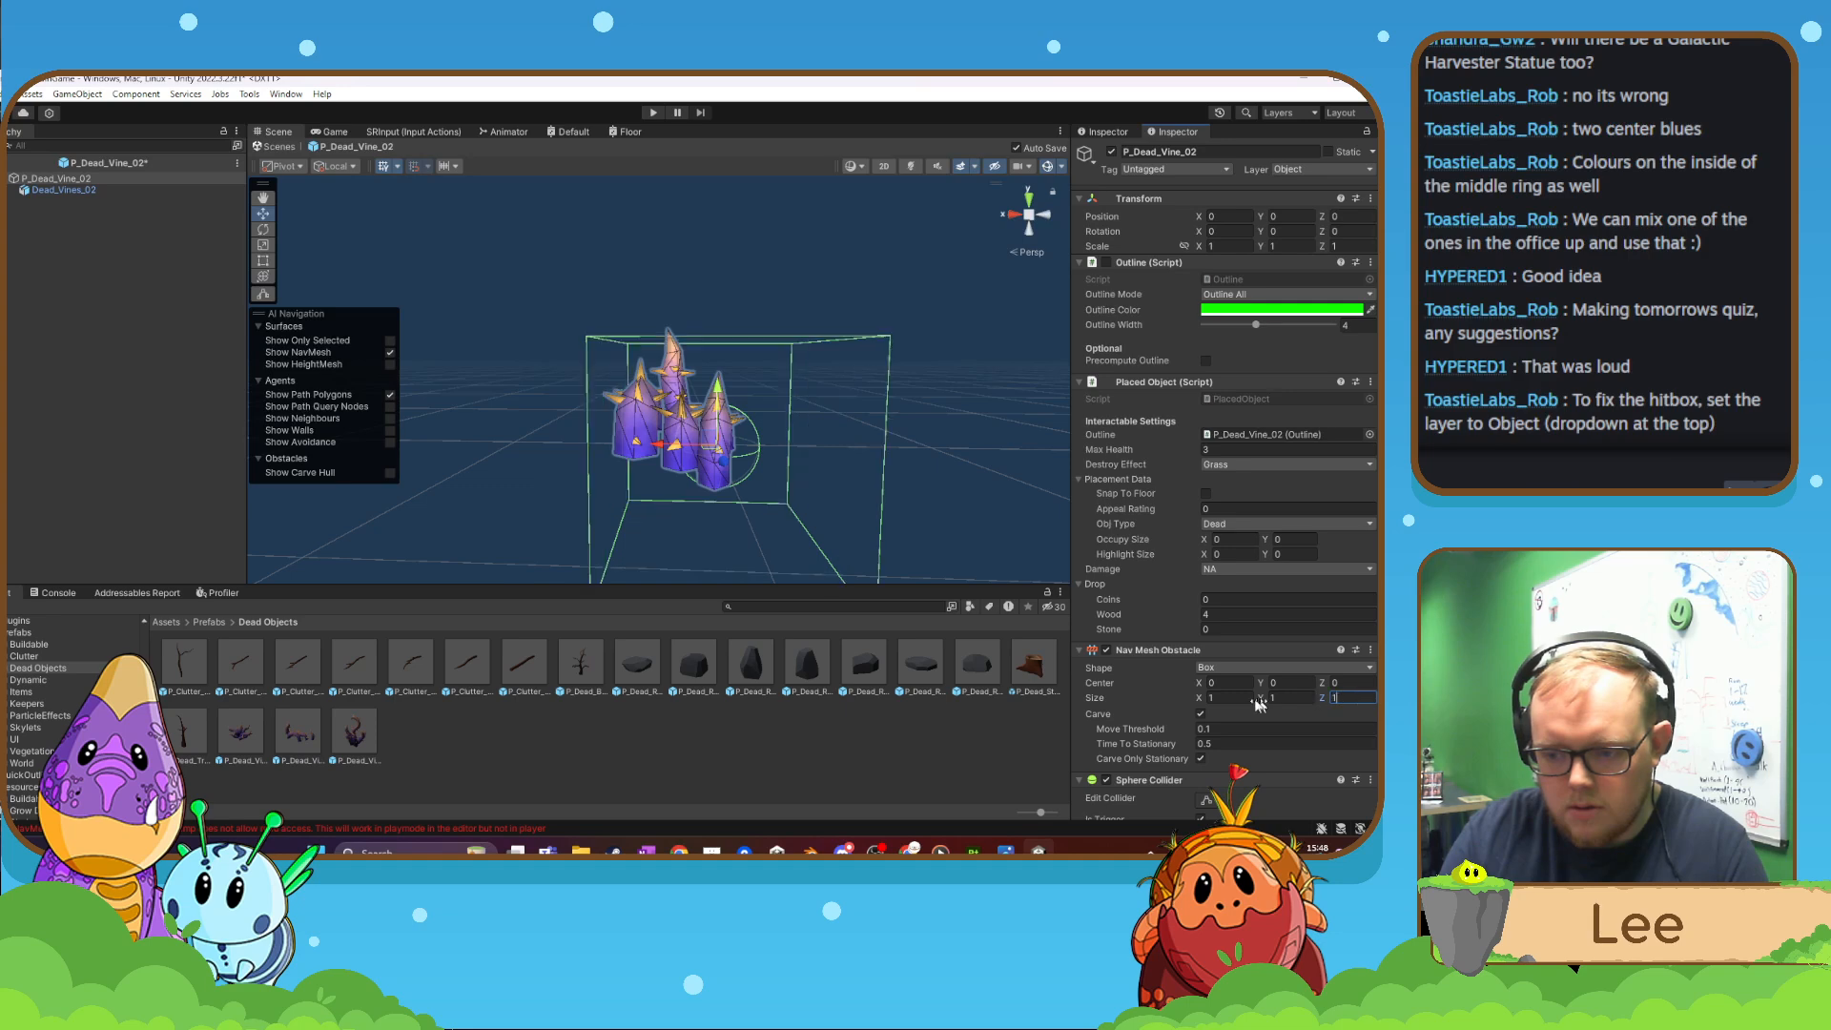
- Set the X size of P_Dead_Vine_02's box-shaped Nav Mesh Obstacle to 0.5 and check the fit around the vine mesh
left_click(1229, 699)
type(".5")
key("Return")
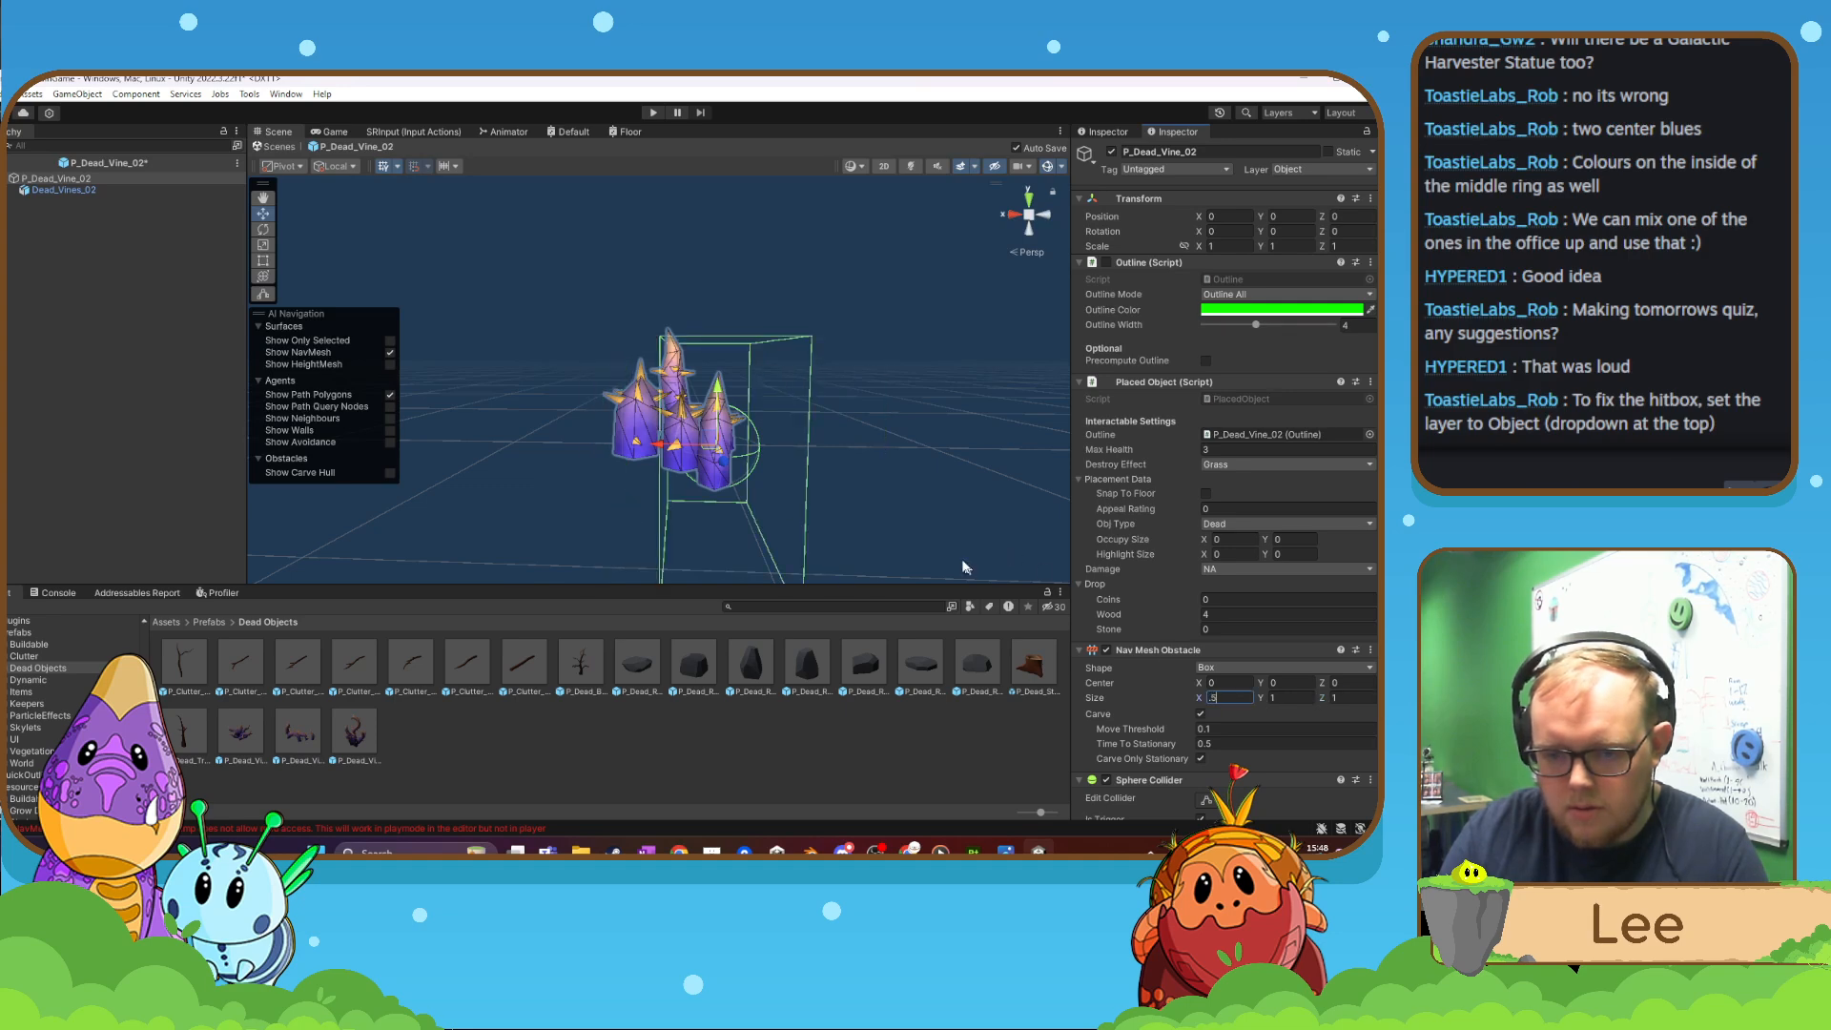
left_click_drag(884, 512, 701, 469, "alt")
scroll(867, 505, "up", 5)
left_click(720, 468)
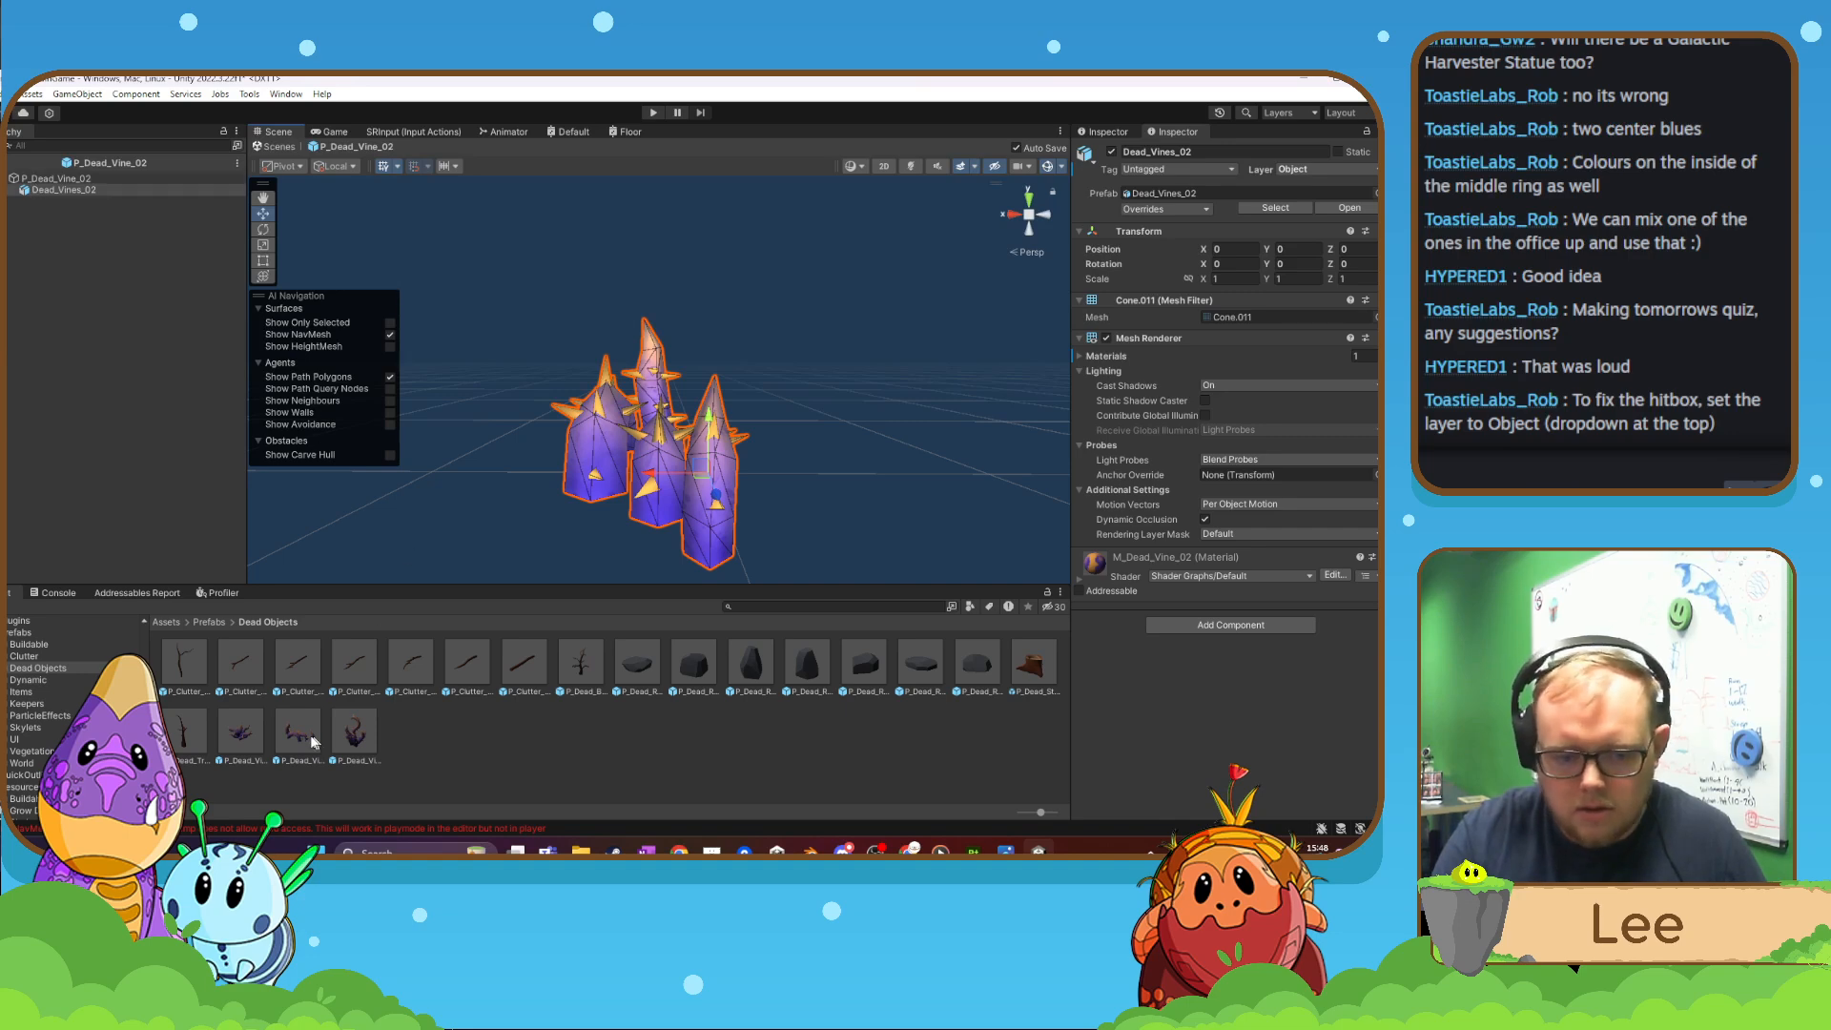
- Examine the obstacle and collider shapes of the P_Dead_Vine_01 and P_Dead_Vine_03 prefabs, and return to the P_Dead_Vine_02 prefab
double_click(250, 733)
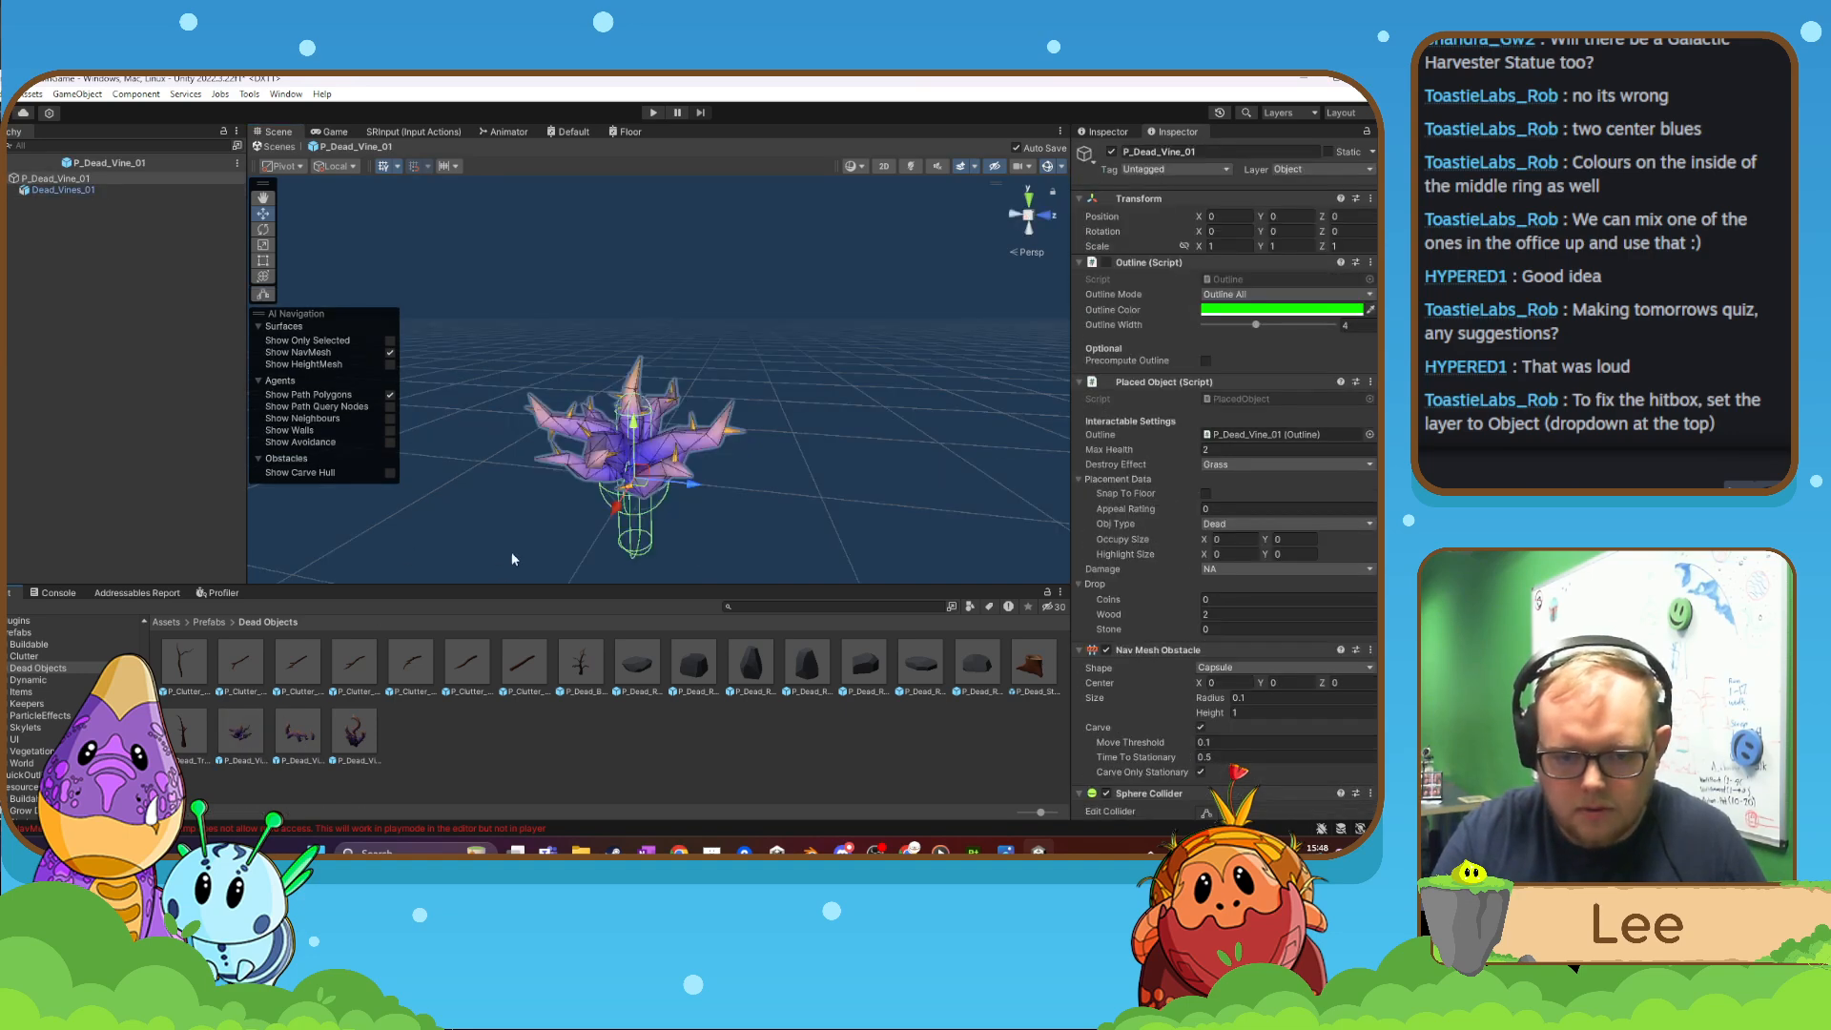
left_click_drag(511, 551, 1286, 602, "alt")
double_click(360, 736)
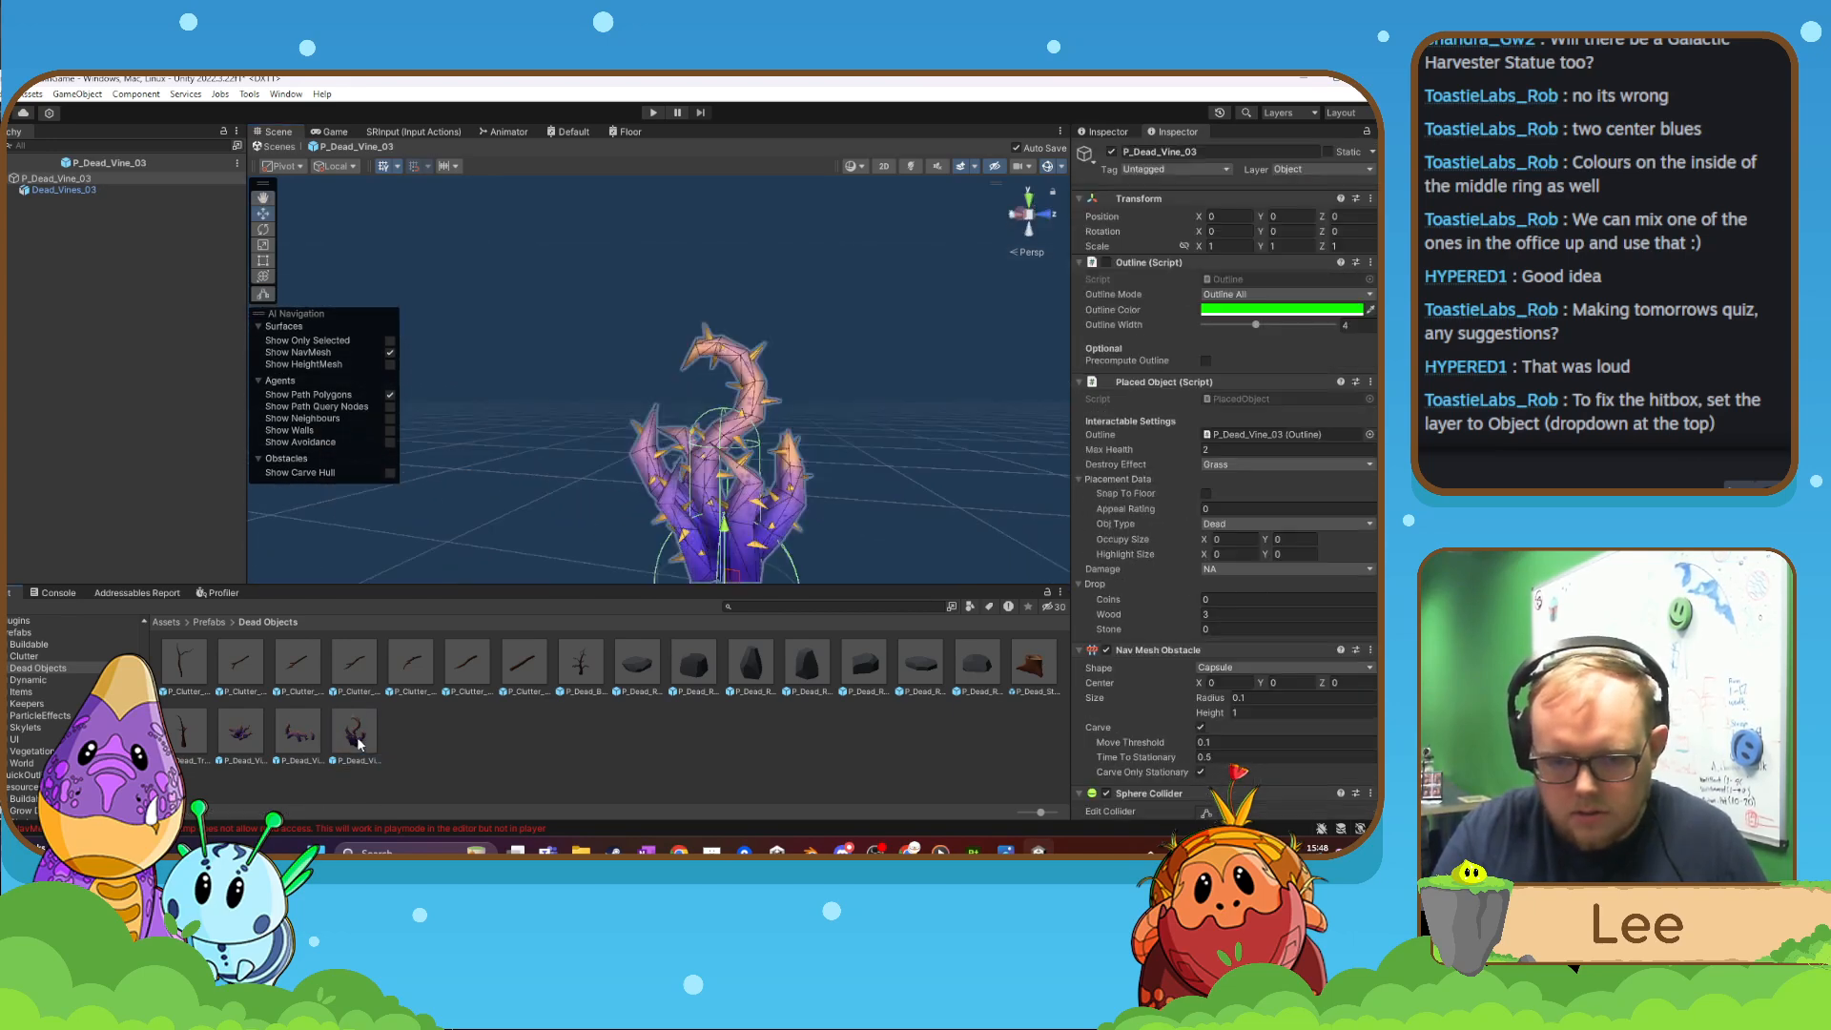
left_click_drag(601, 520, 1354, 553, "alt")
double_click(315, 734)
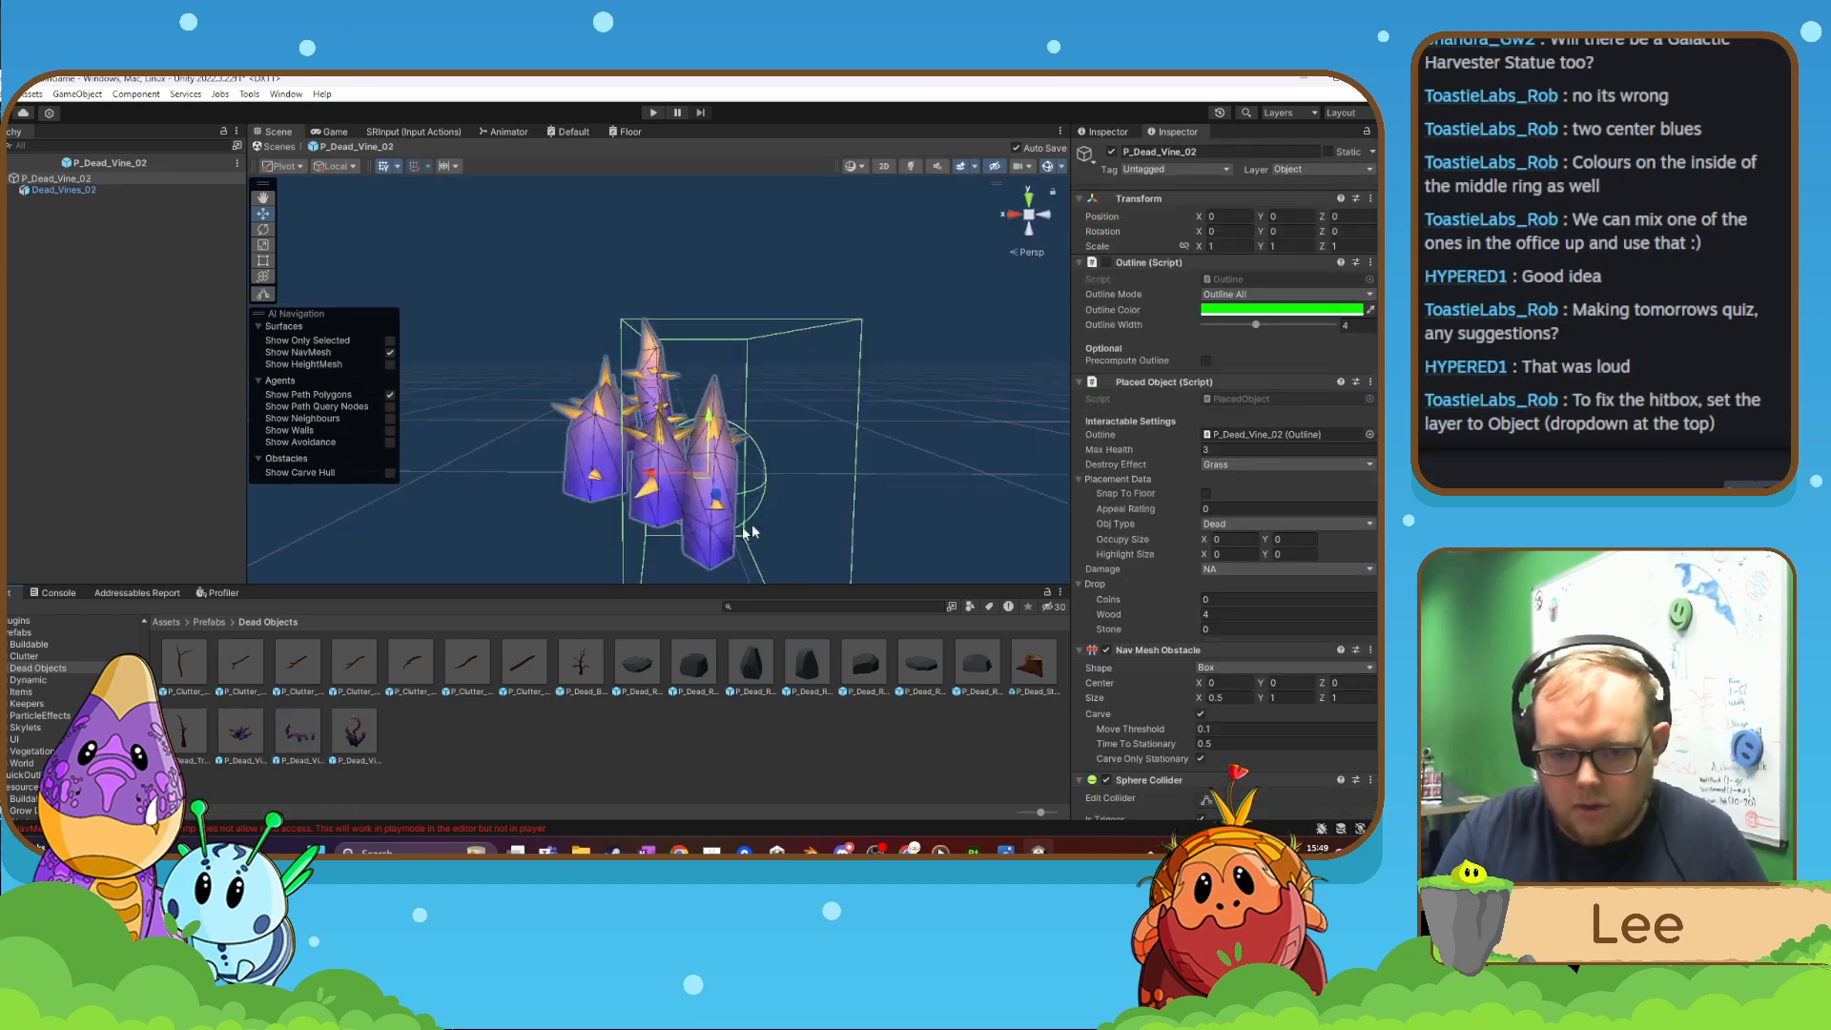
left_click_drag(901, 471, 893, 496, "alt")
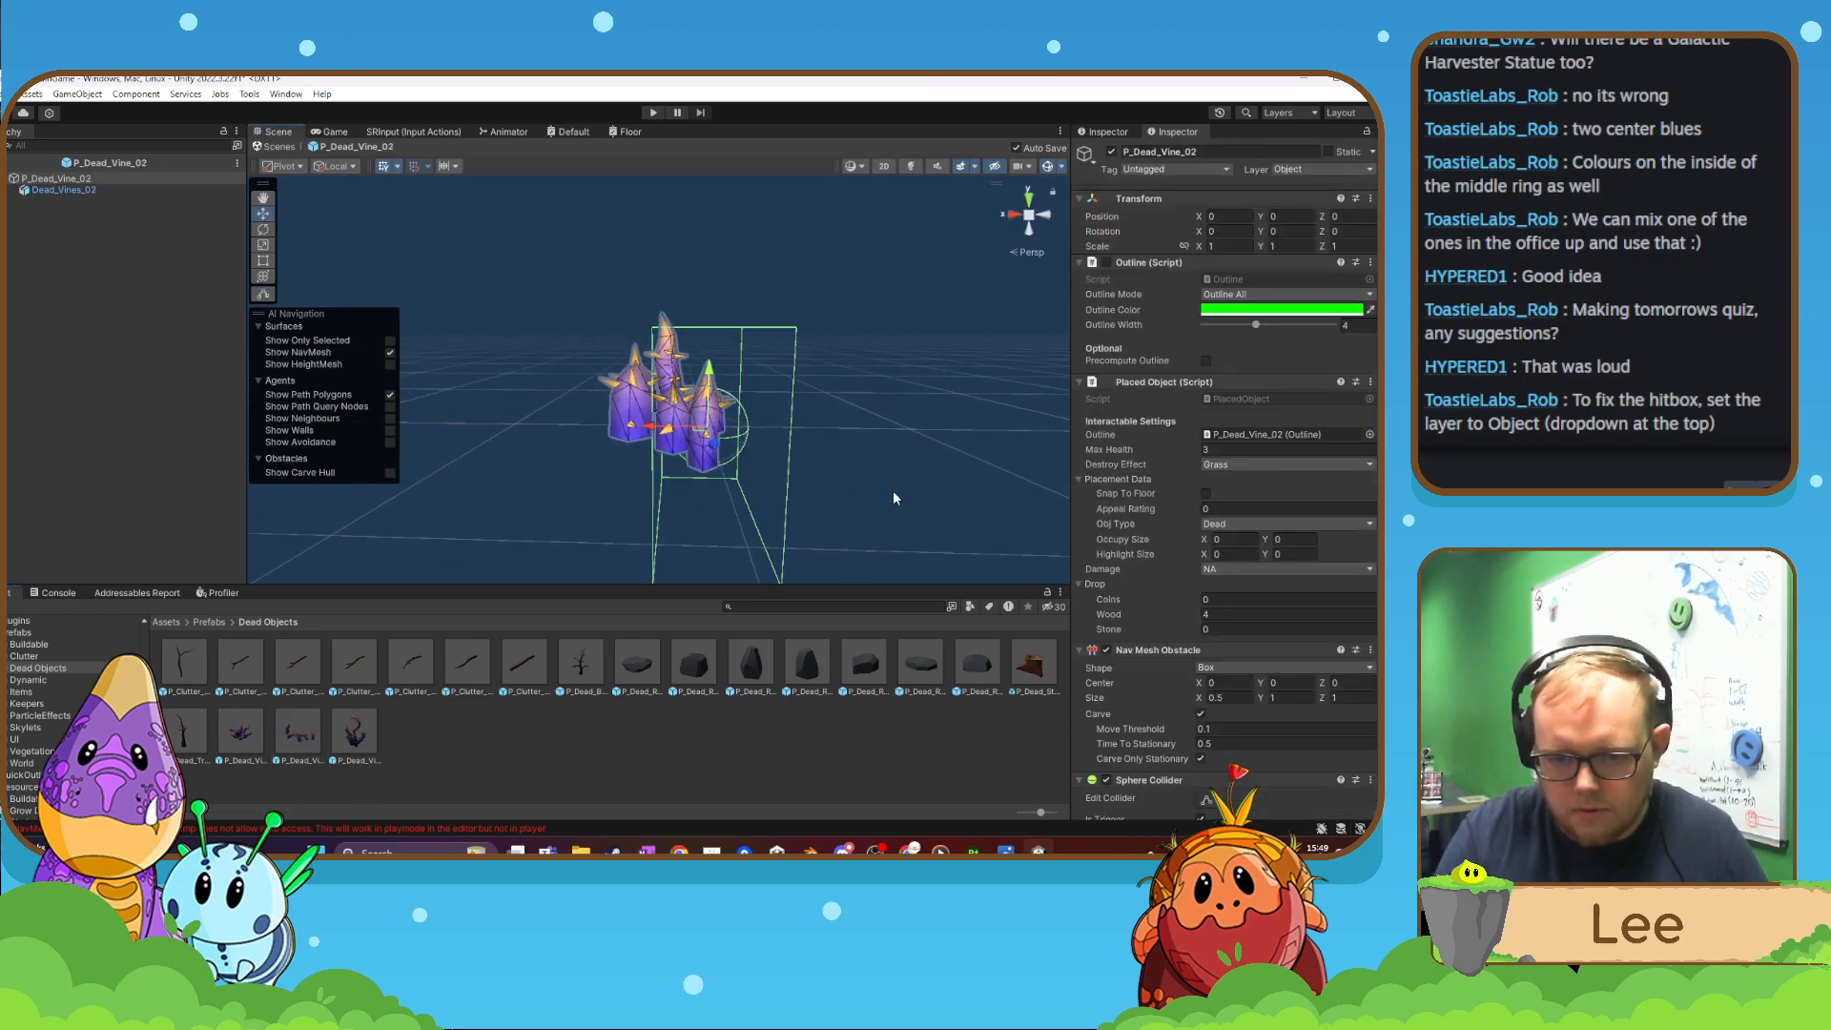
- Move the Dead_Vines_02 mesh to about -0.188 on the X axis and inspect its fit in the obstacle box from several angles
left_click(636, 411)
left_click_drag(659, 429, 689, 435)
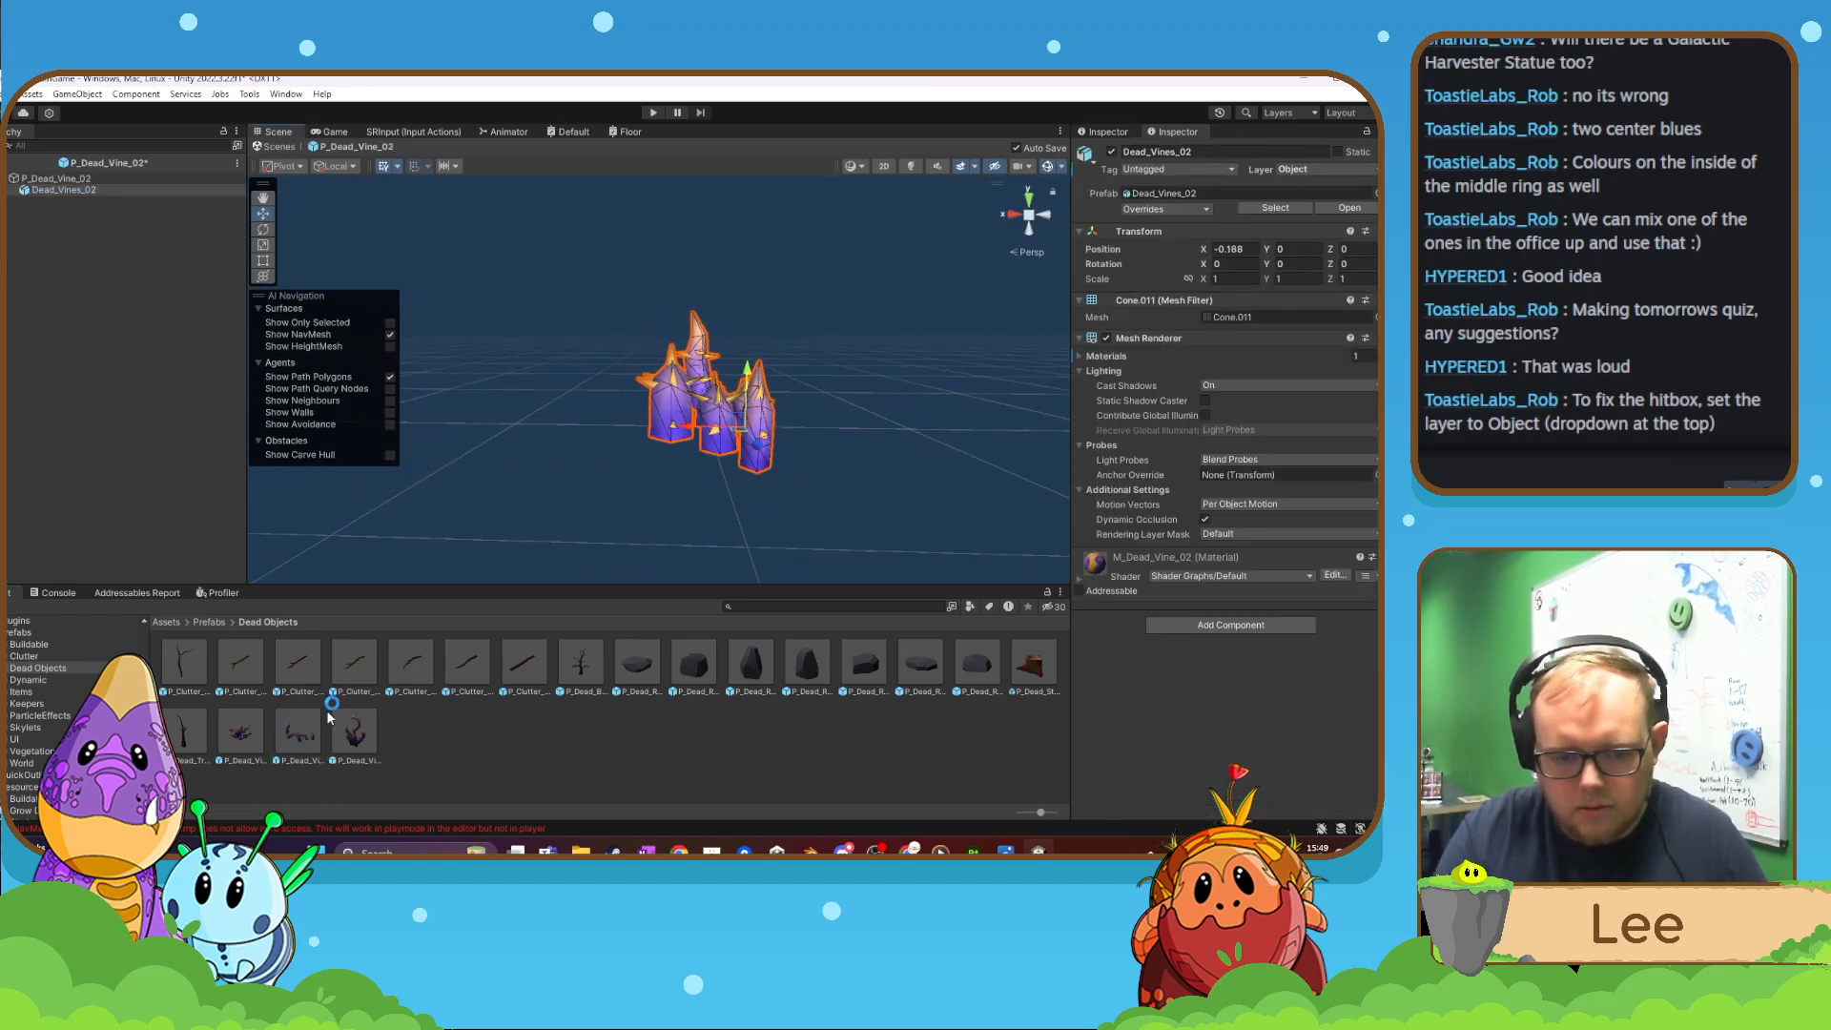
left_click(63, 179)
left_click_drag(795, 453, 467, 447, "alt")
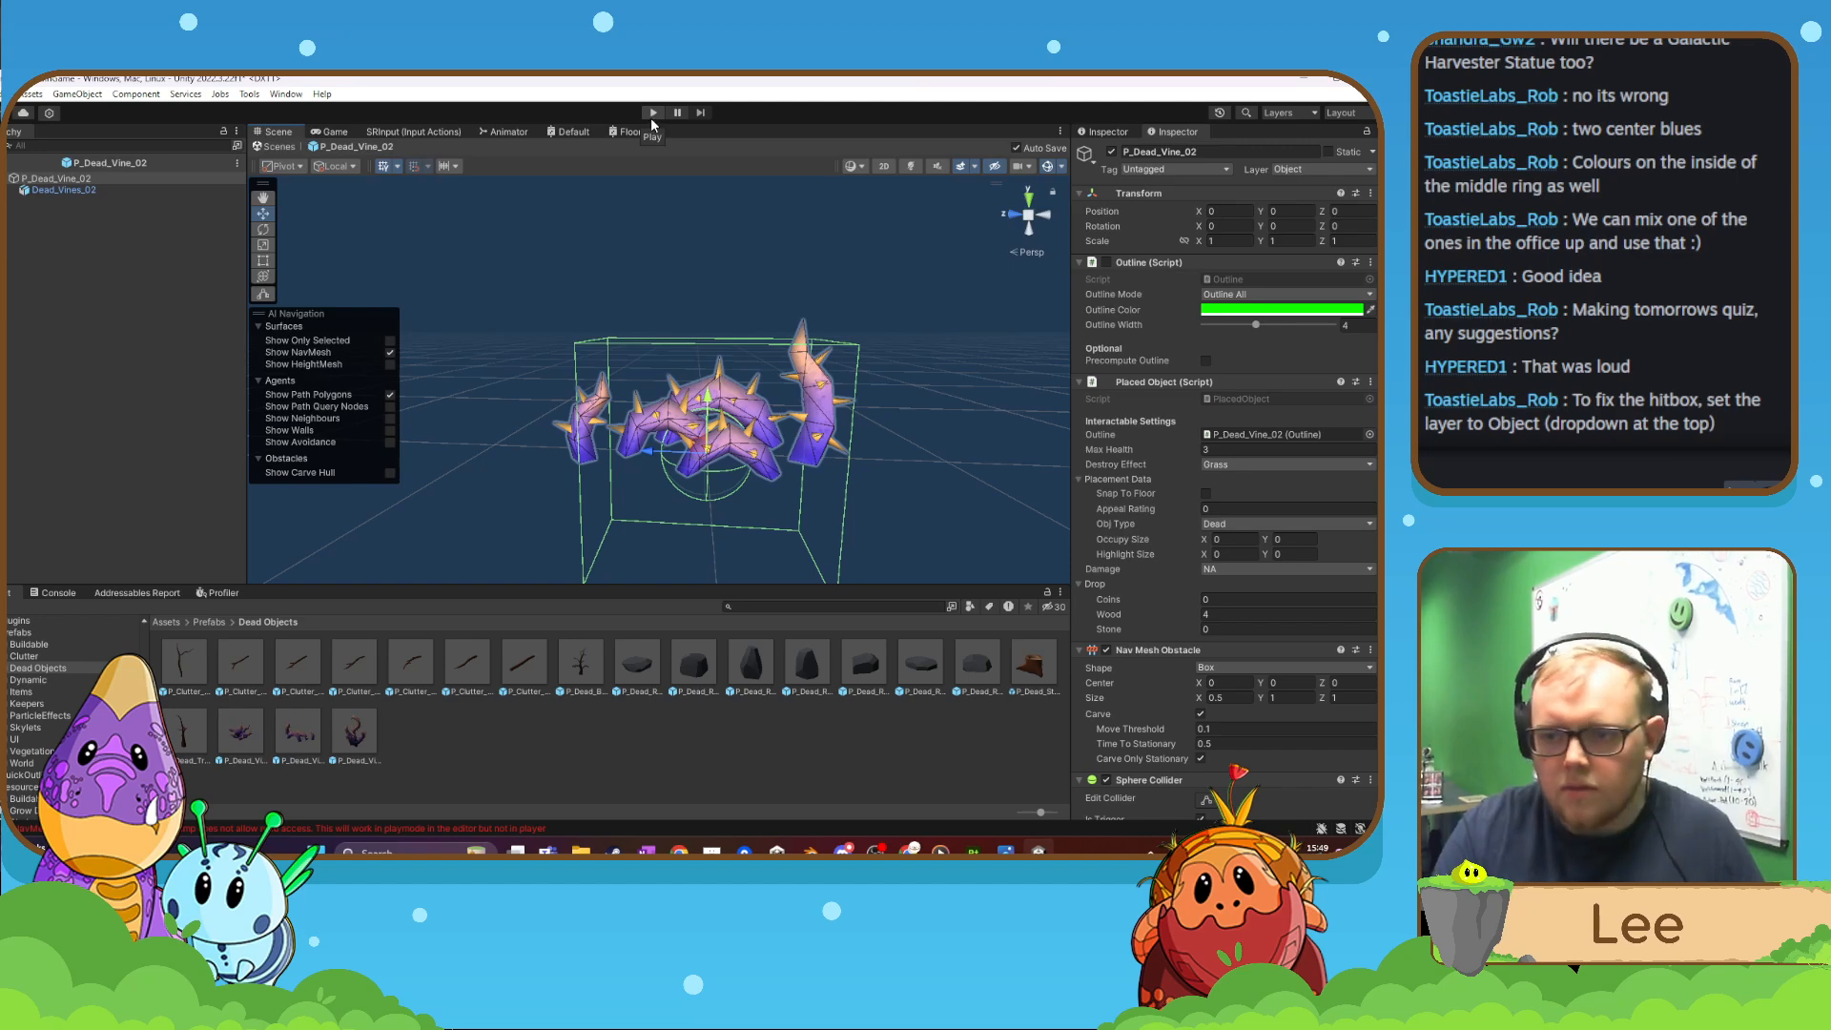
left_click(293, 730)
left_click_drag(502, 488, 848, 475, "alt")
left_click(602, 481)
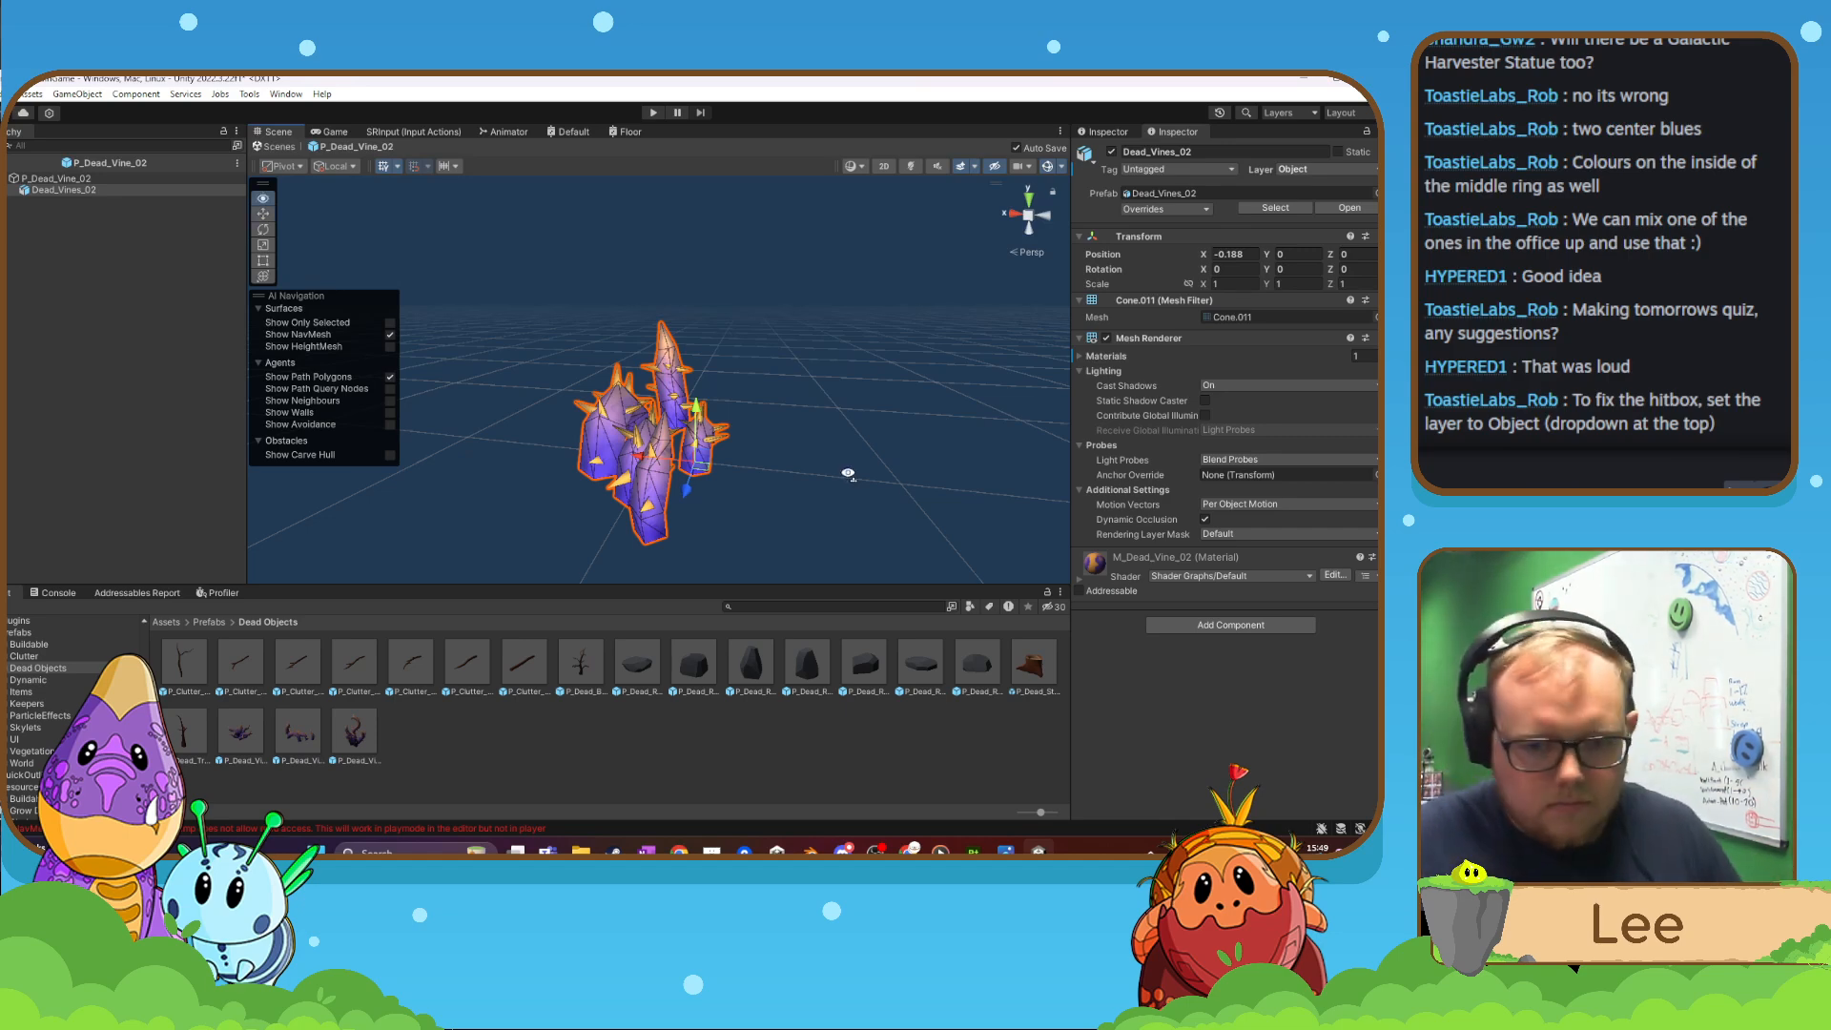
left_click_drag(848, 474, 885, 480, "alt")
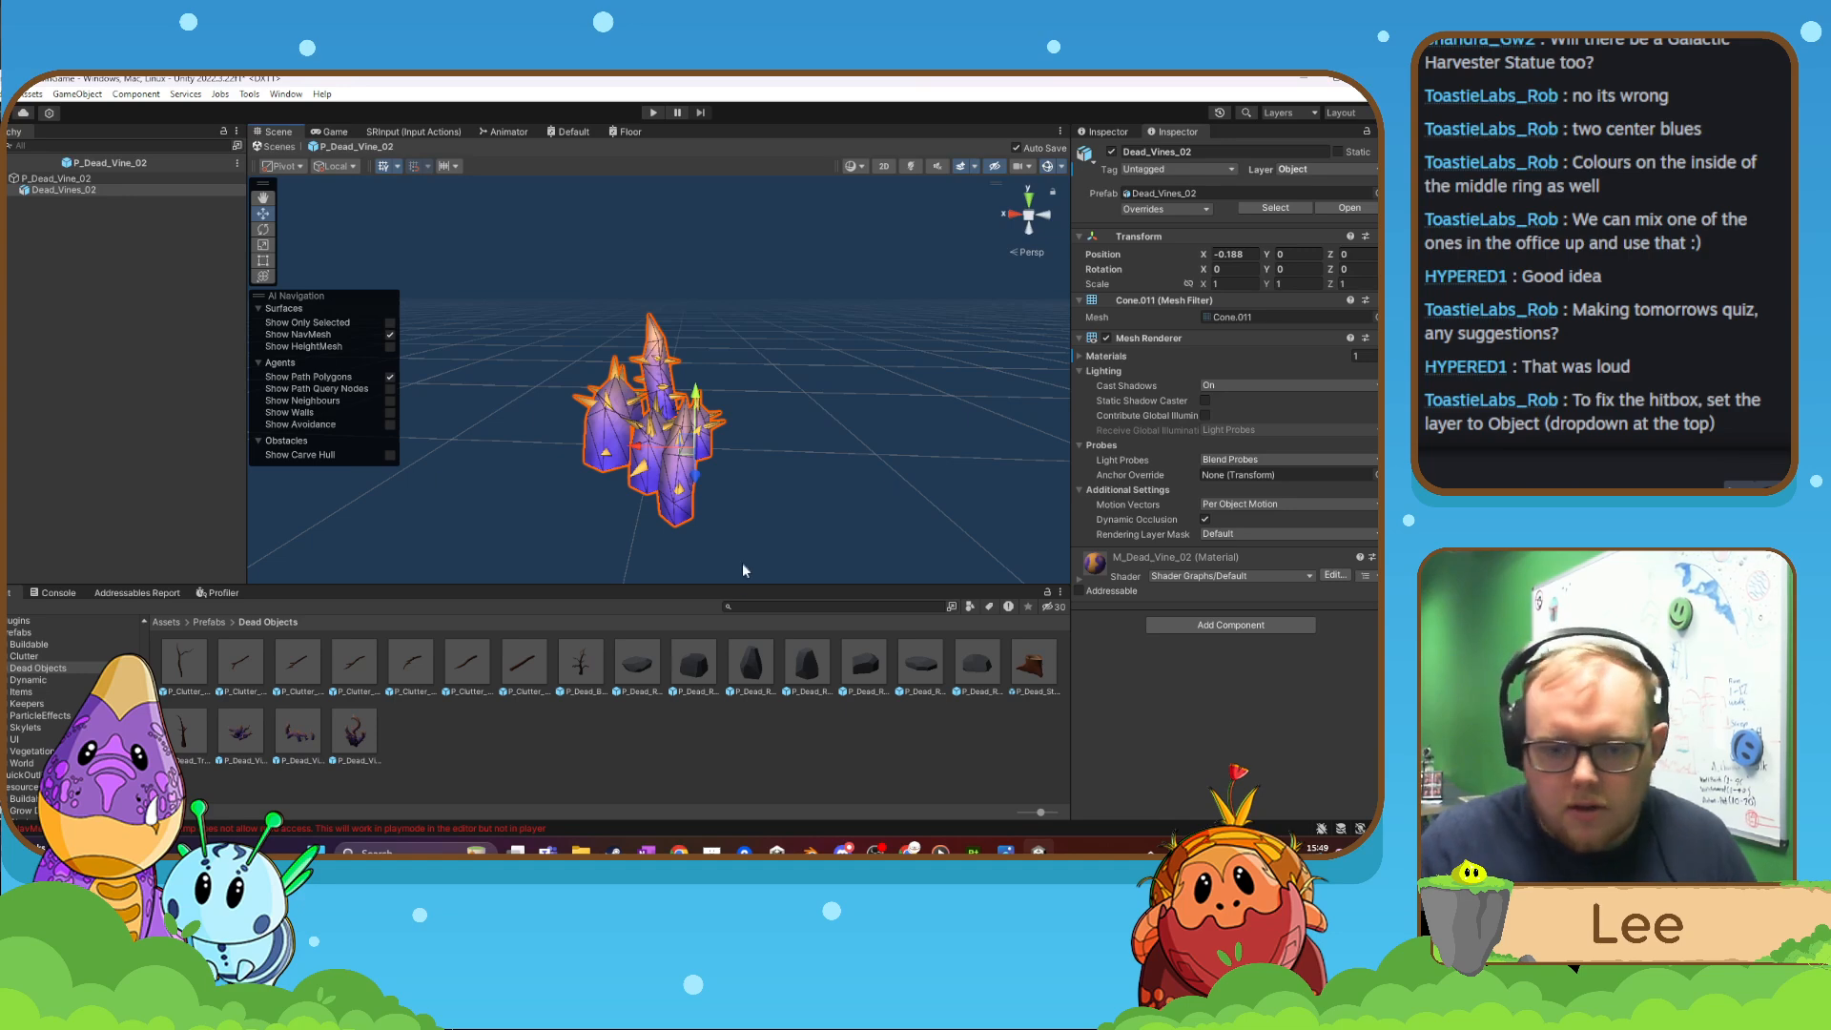
- Start a play test and walk the character over the bridge to the P_Dead_Vine_02 instance to test the reshaped obstacle
left_click(655, 113)
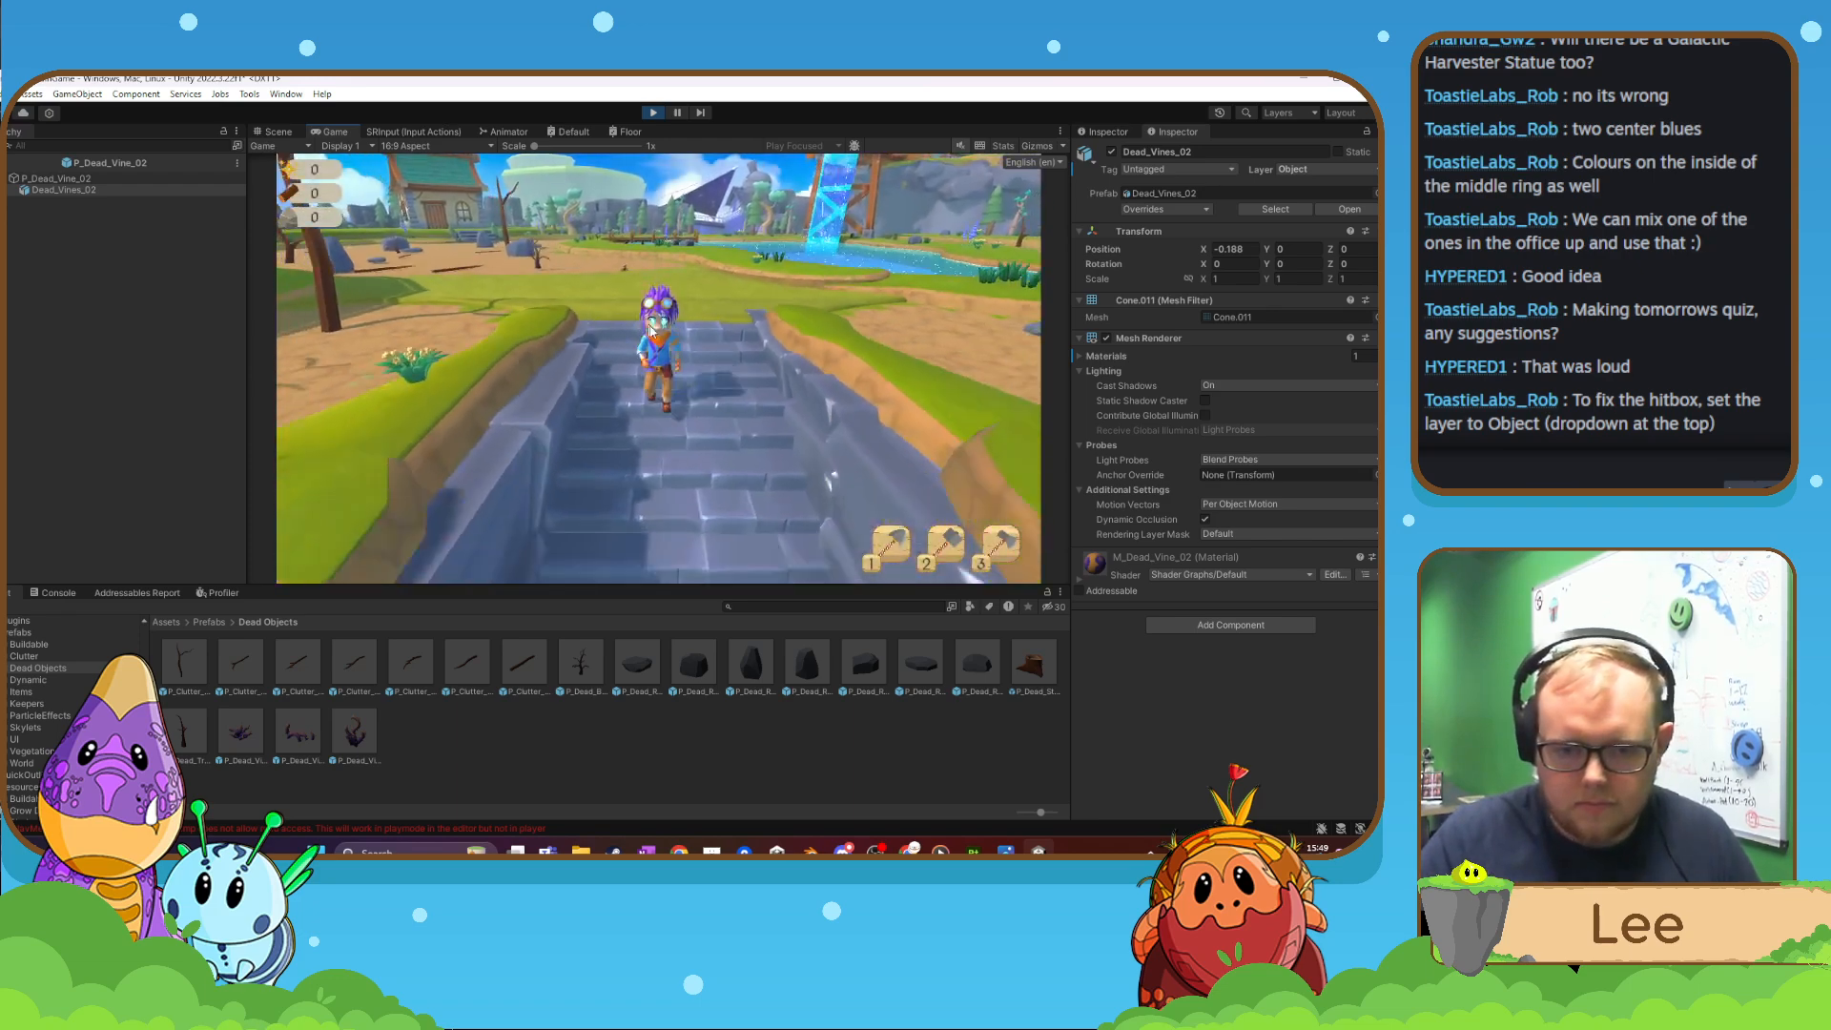
key("w")
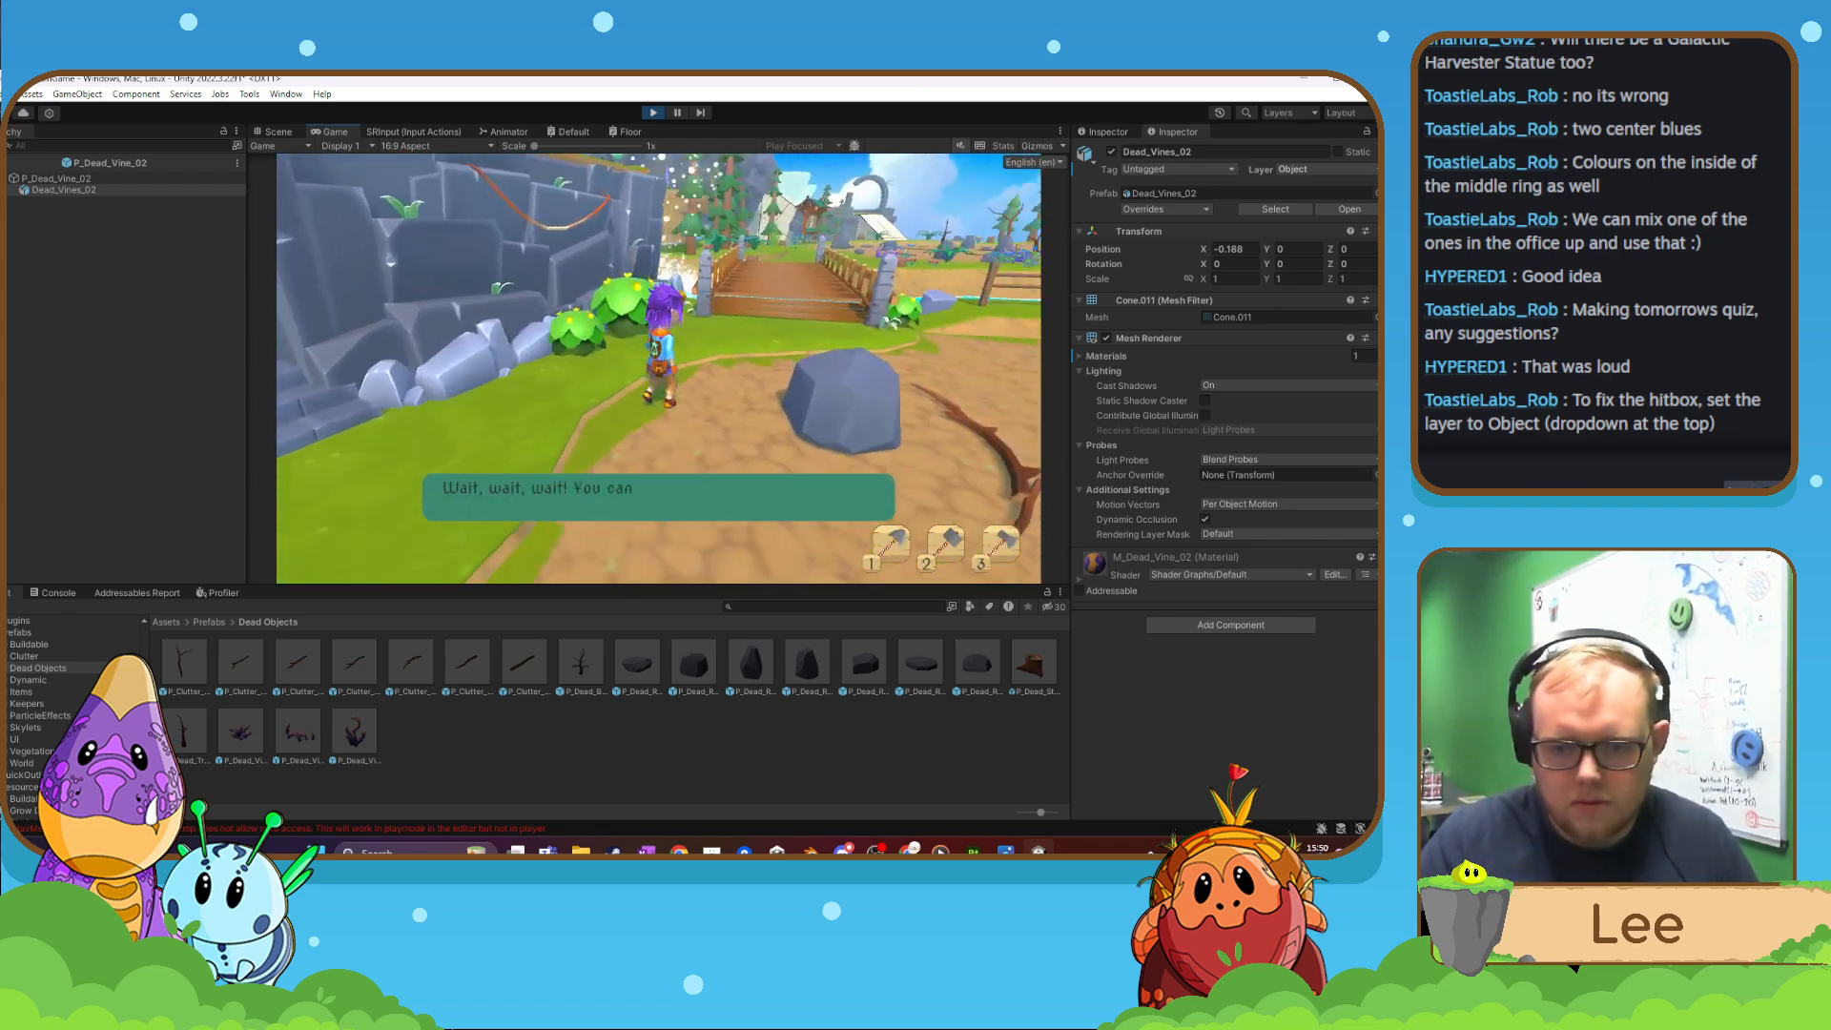
key("w")
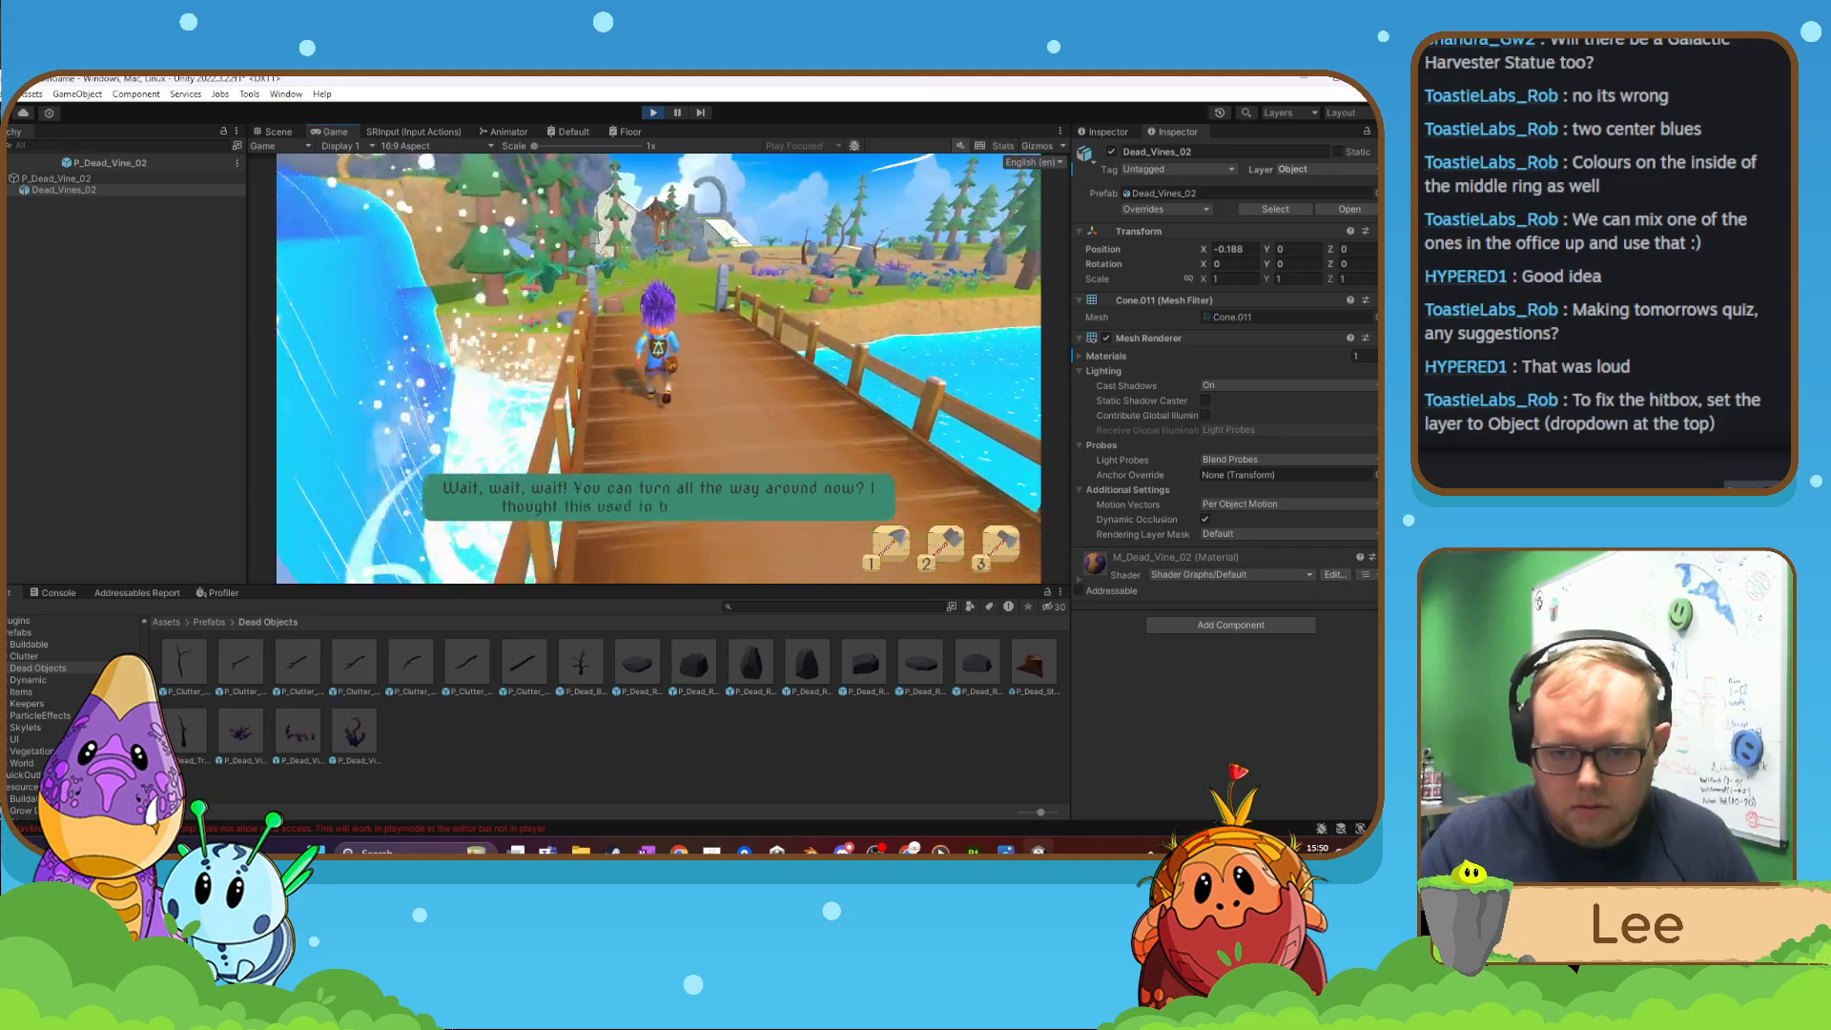
key("w")
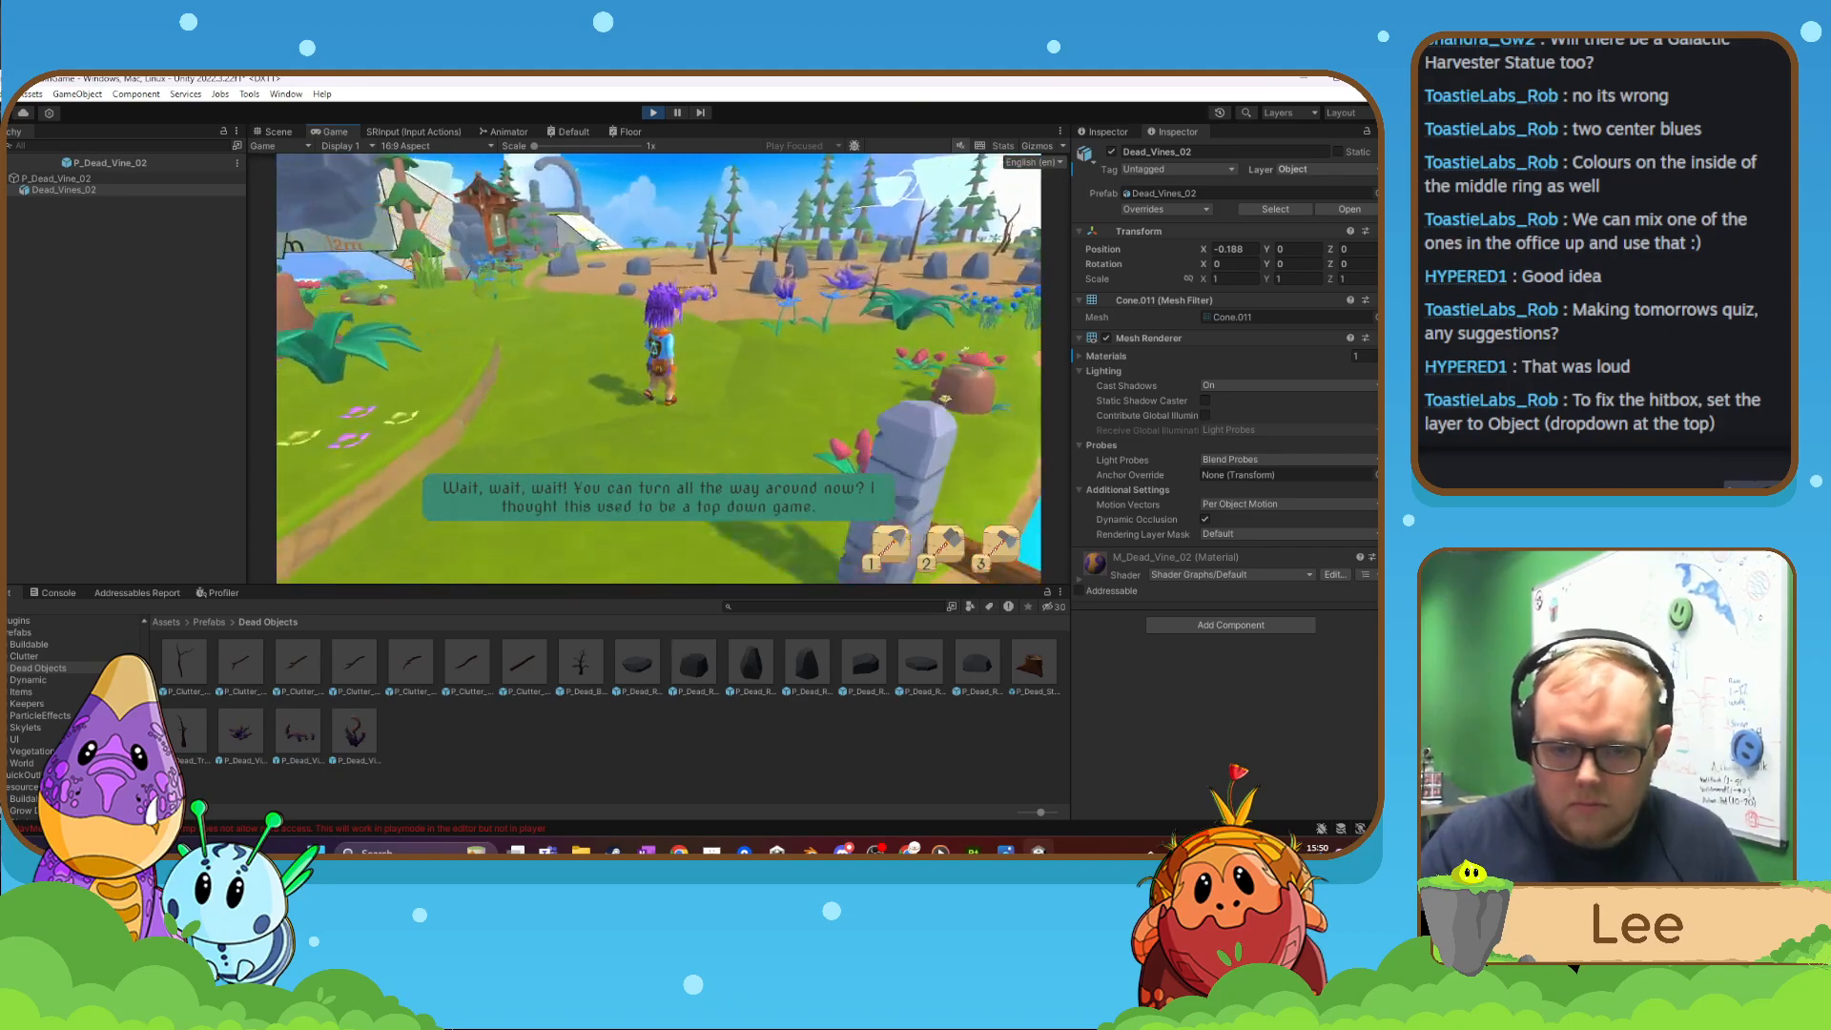
key("w")
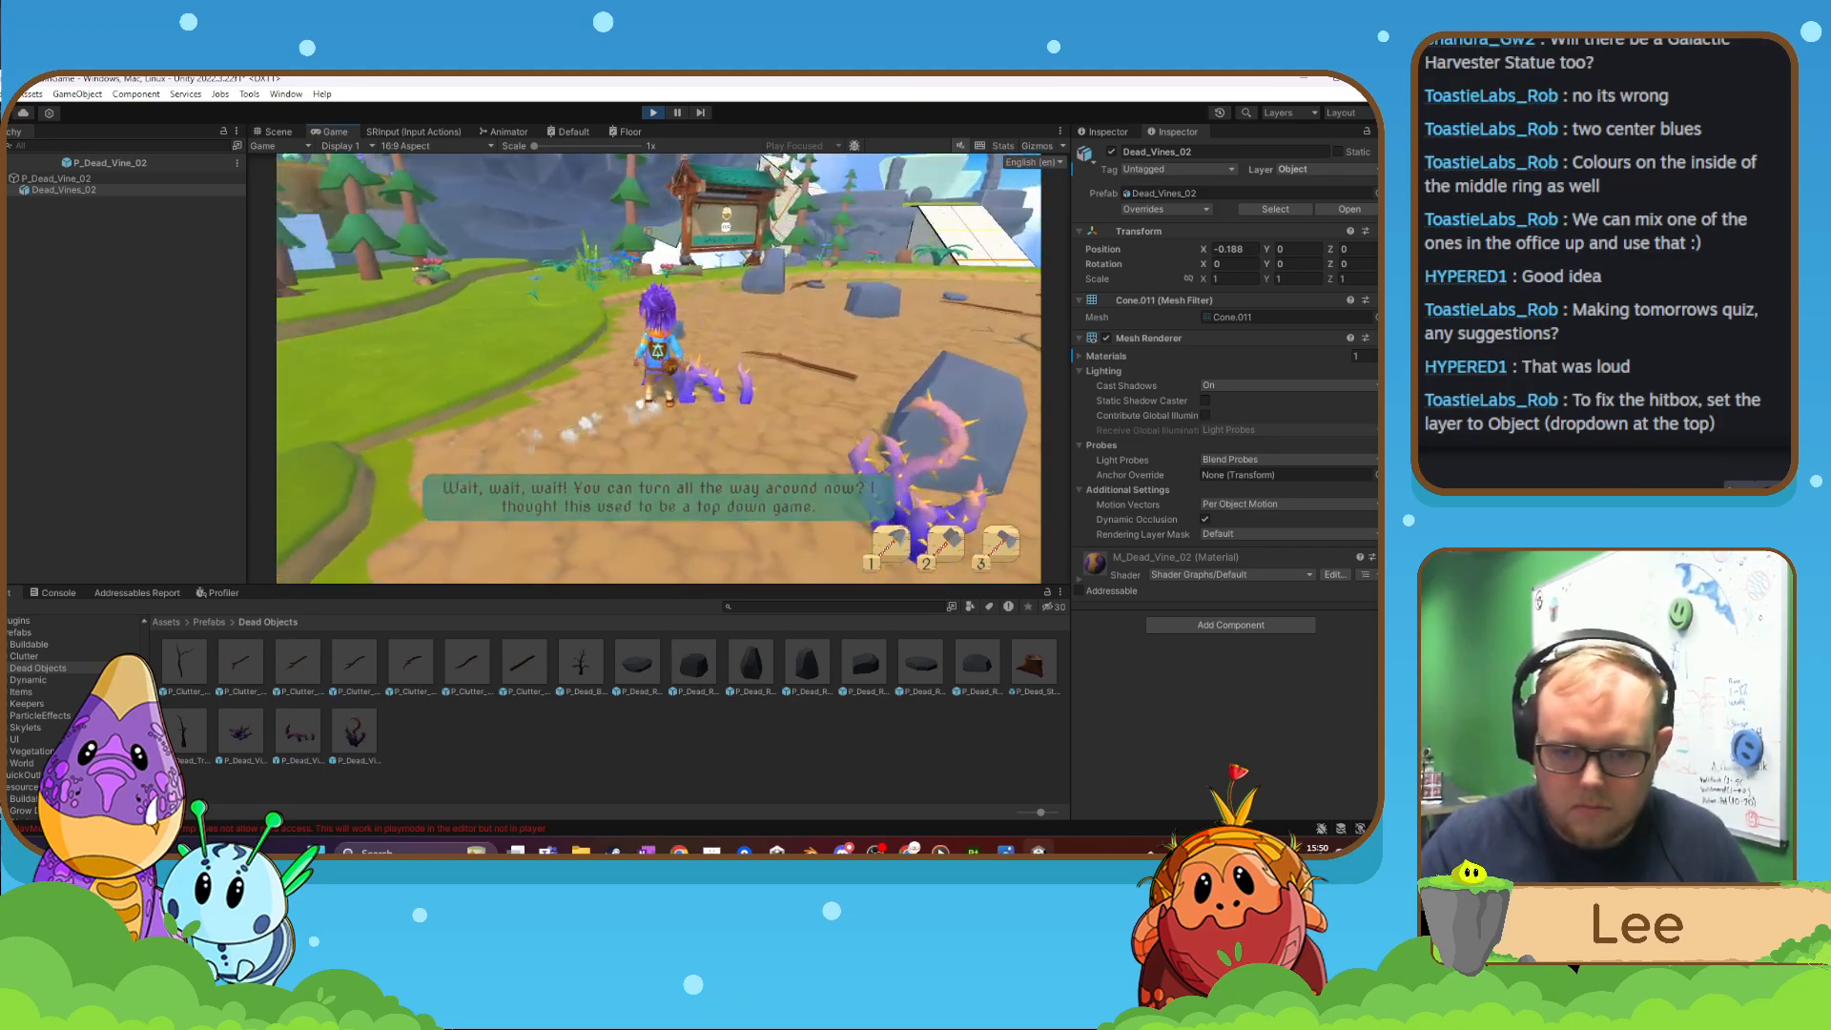
key("d")
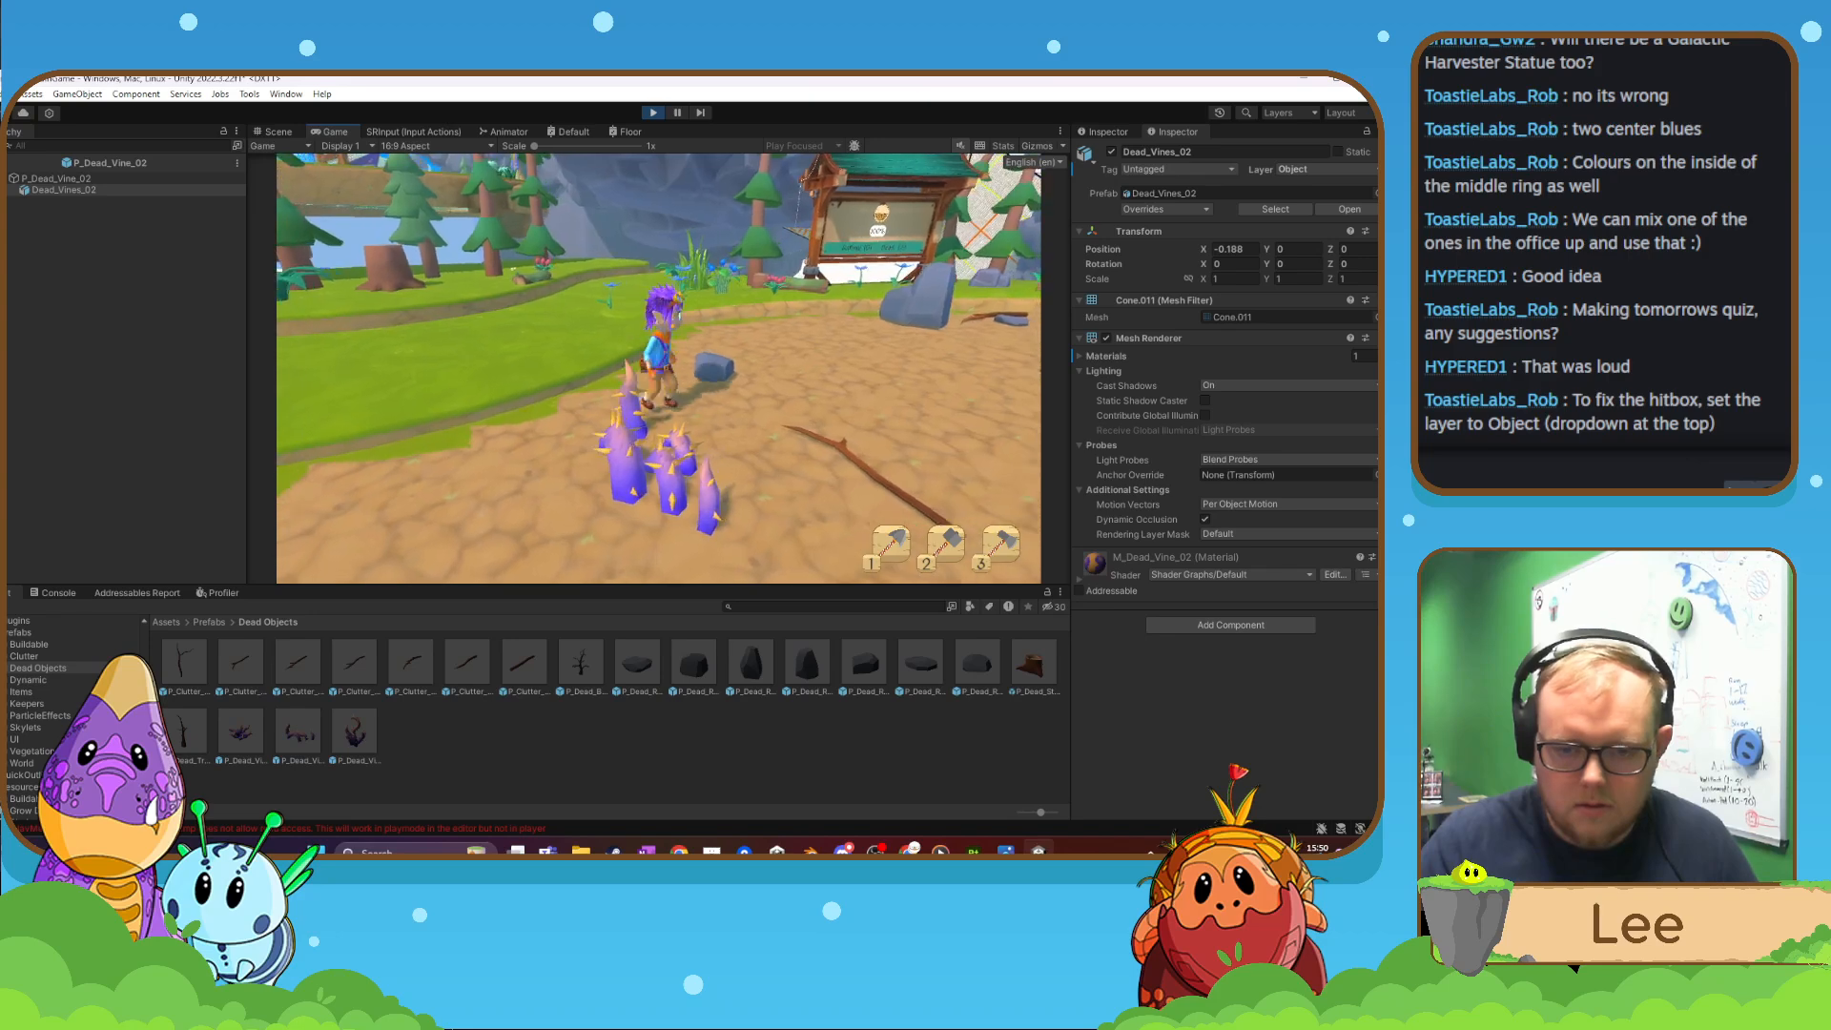
key("s")
key("s")
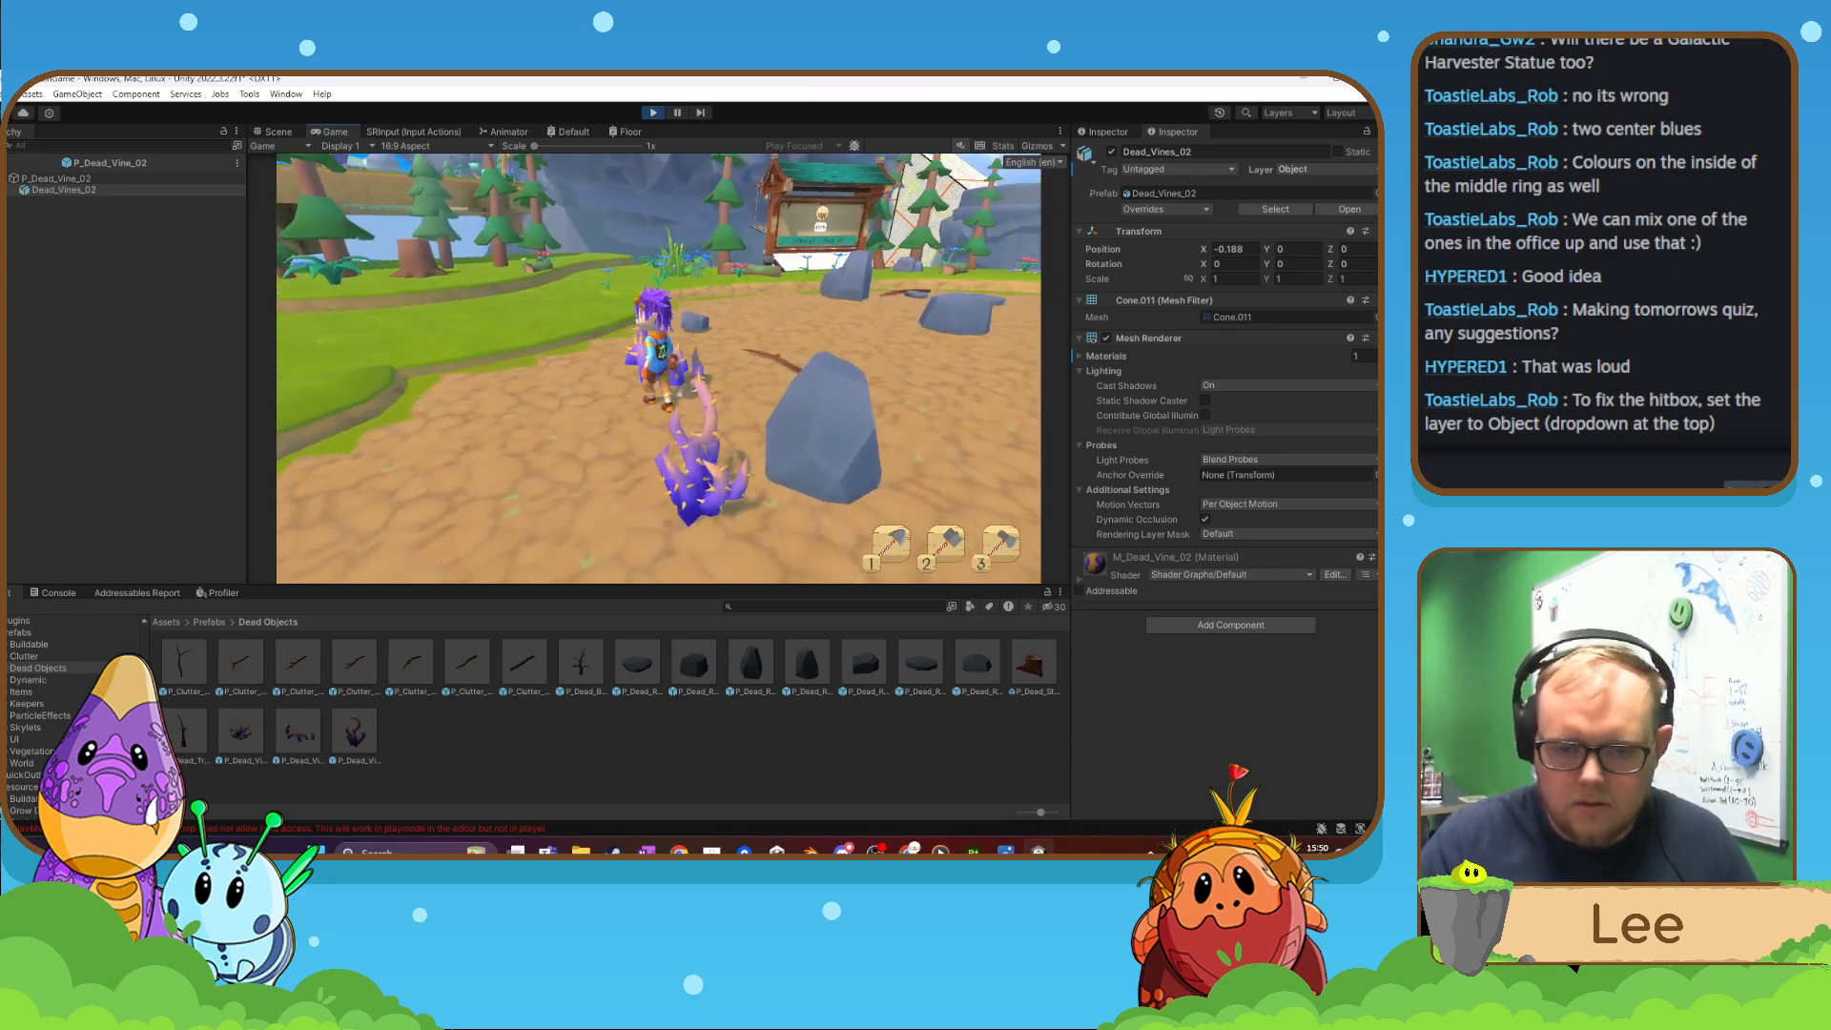
- Walk the character up to the P_Dead_Vine_03 and P_Dead_Vine_01 instances to test their collision, pause the game, and exit play mode
key("d")
key("d")
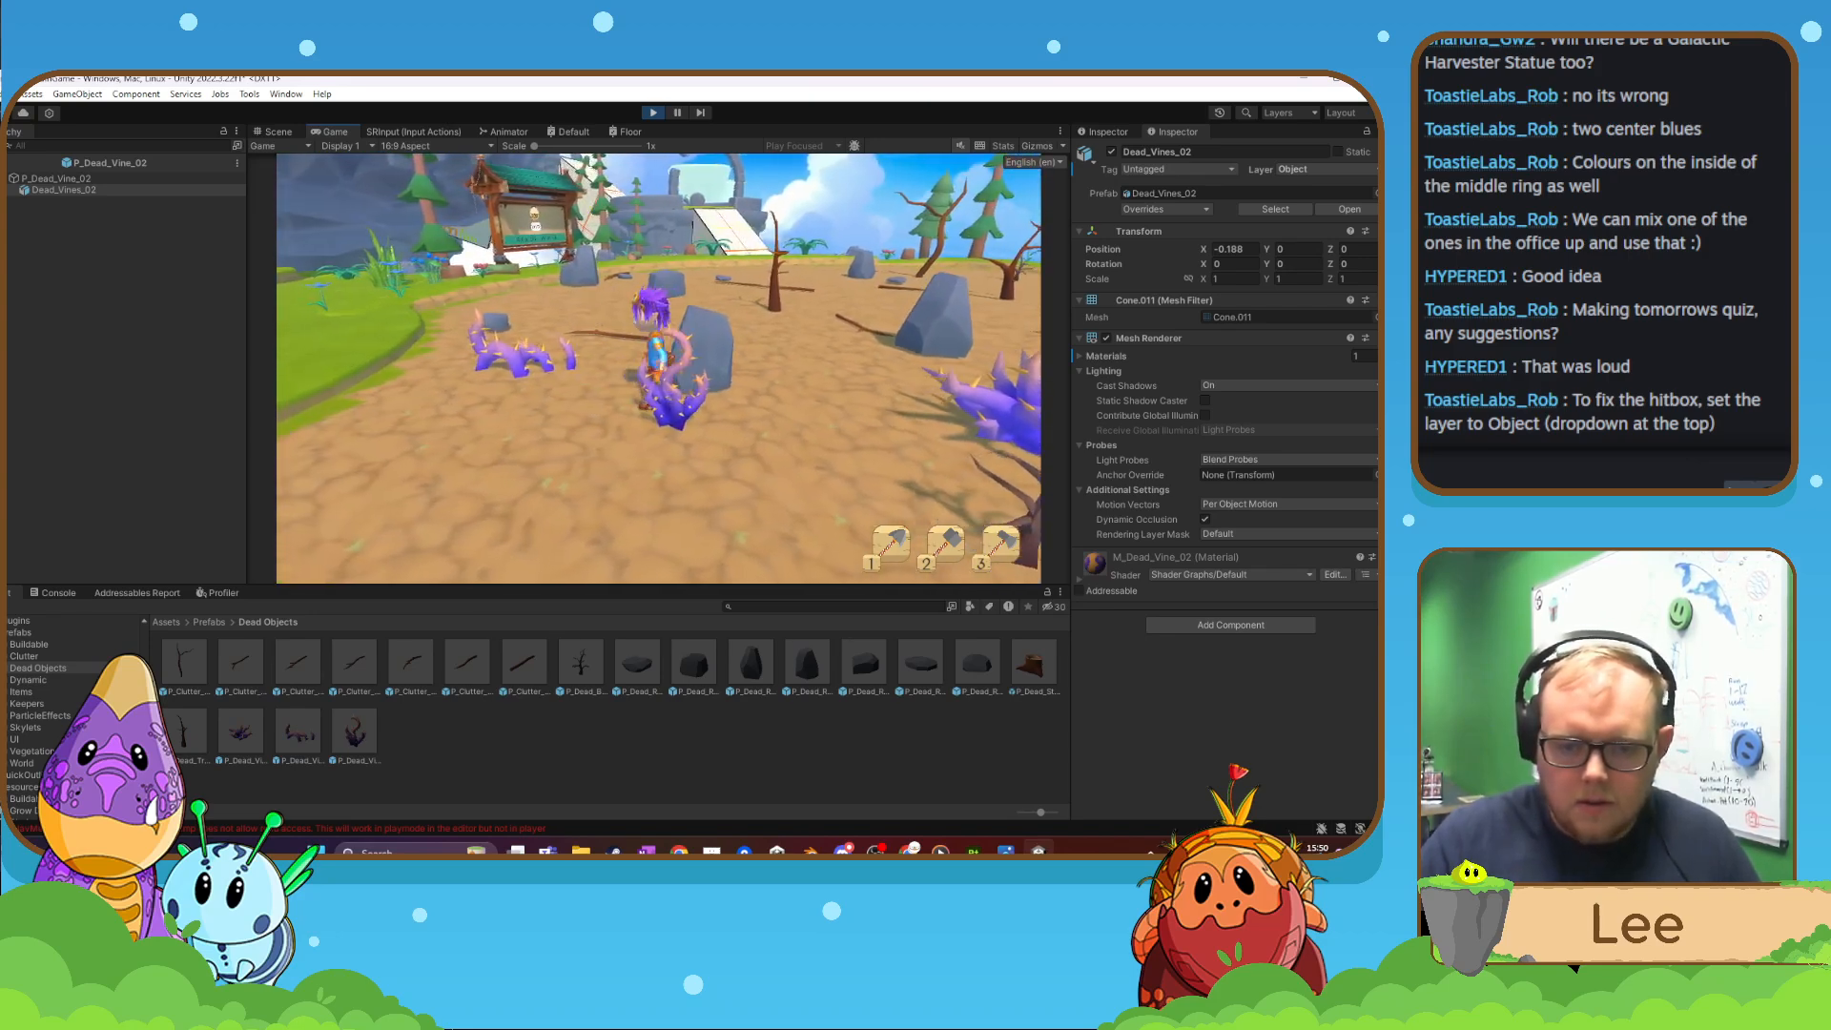
key("w")
key("d")
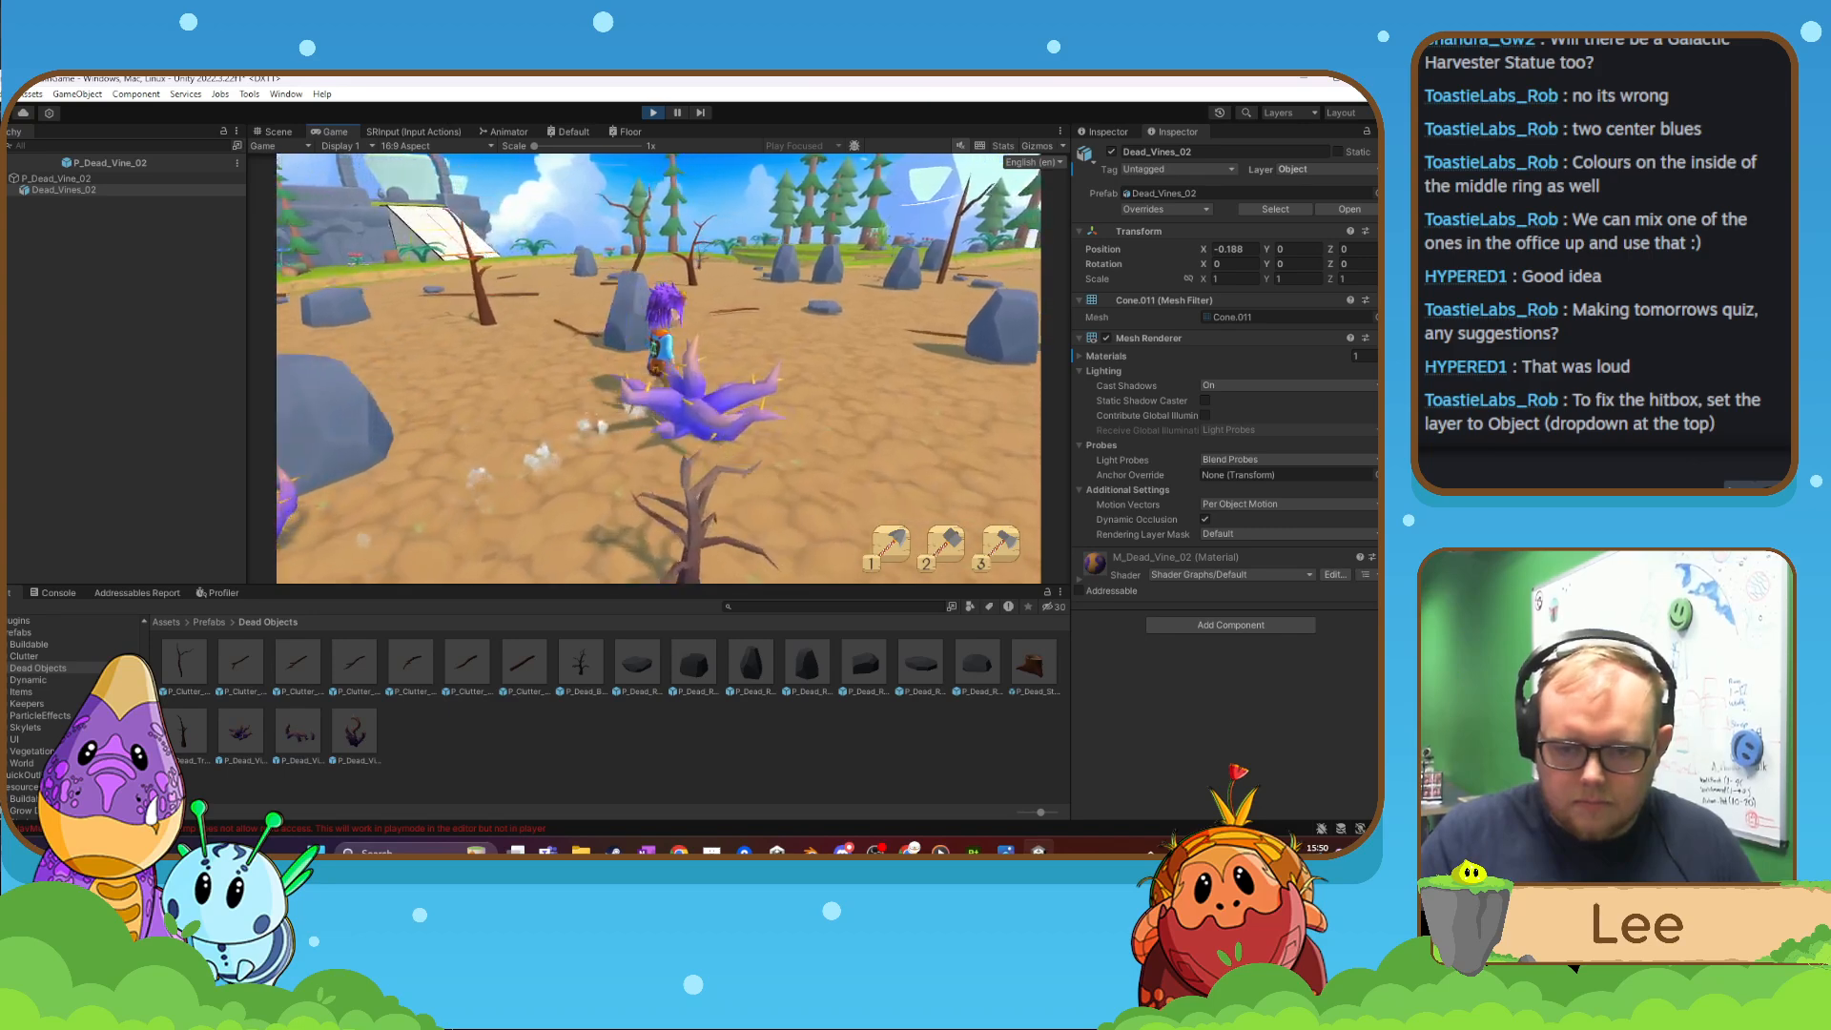
key("s")
key("a")
key("w")
key("Escape")
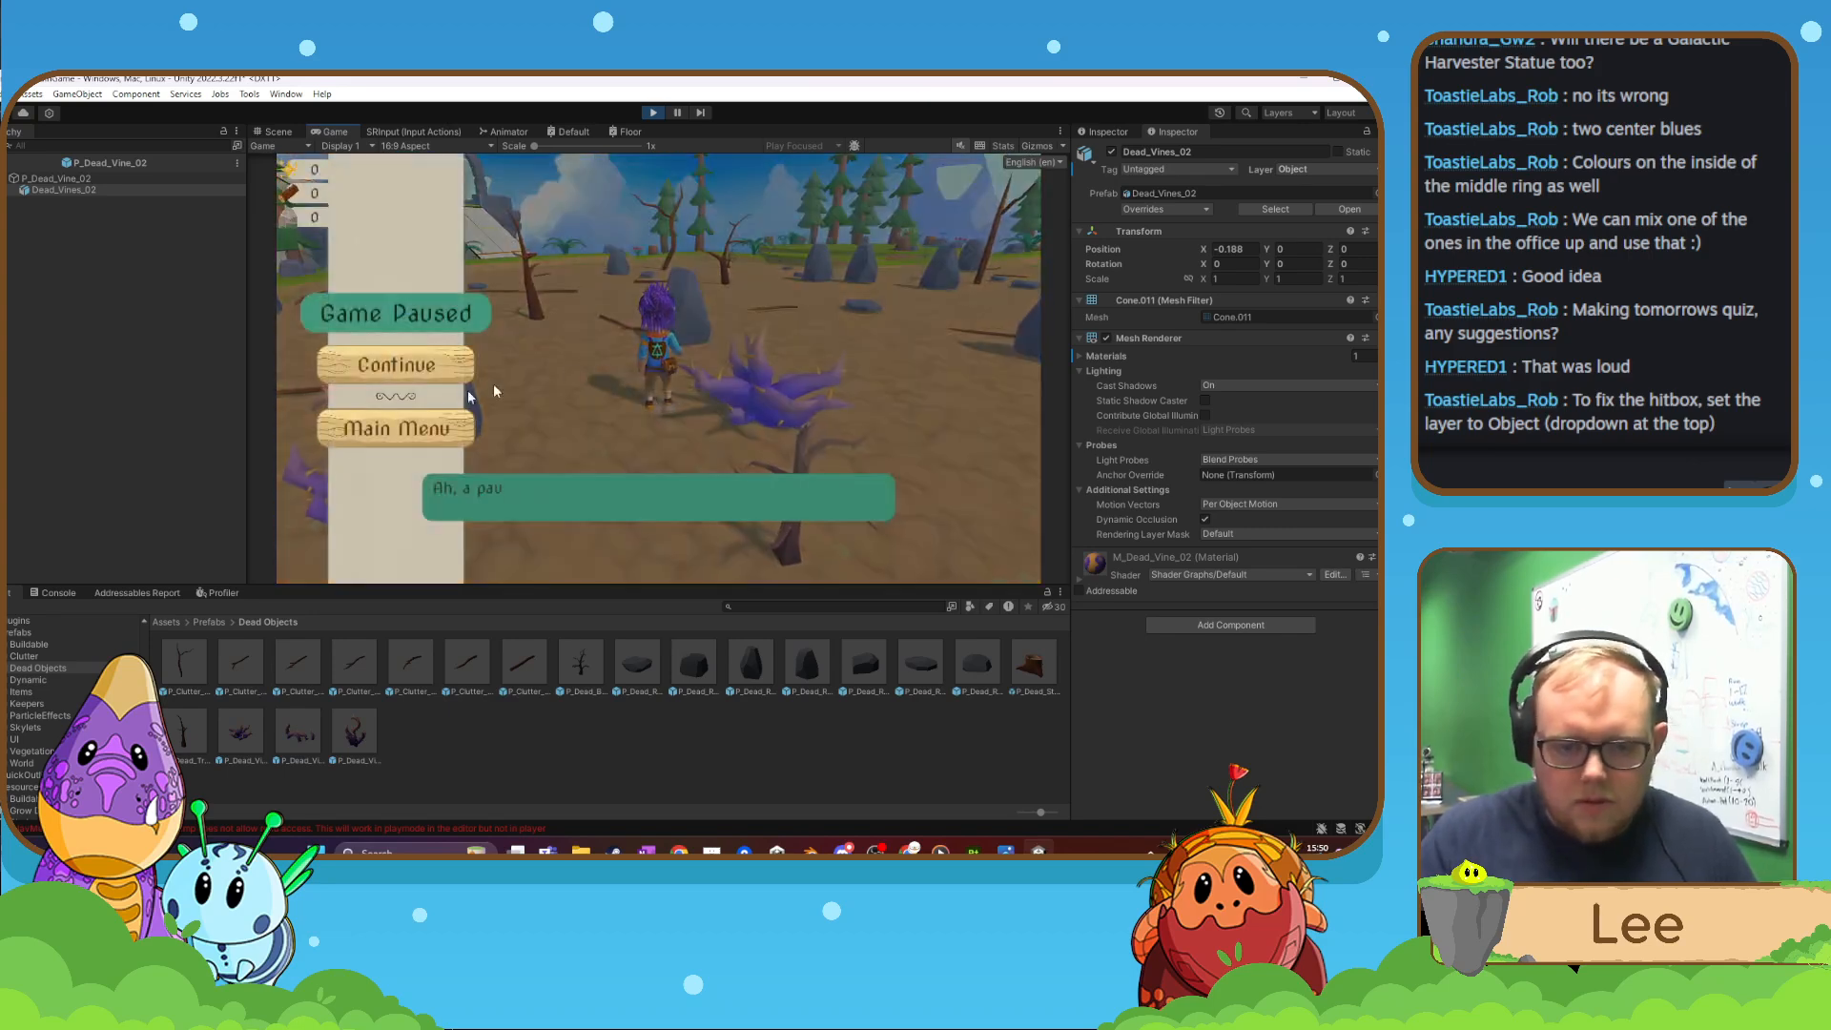
left_click(652, 114)
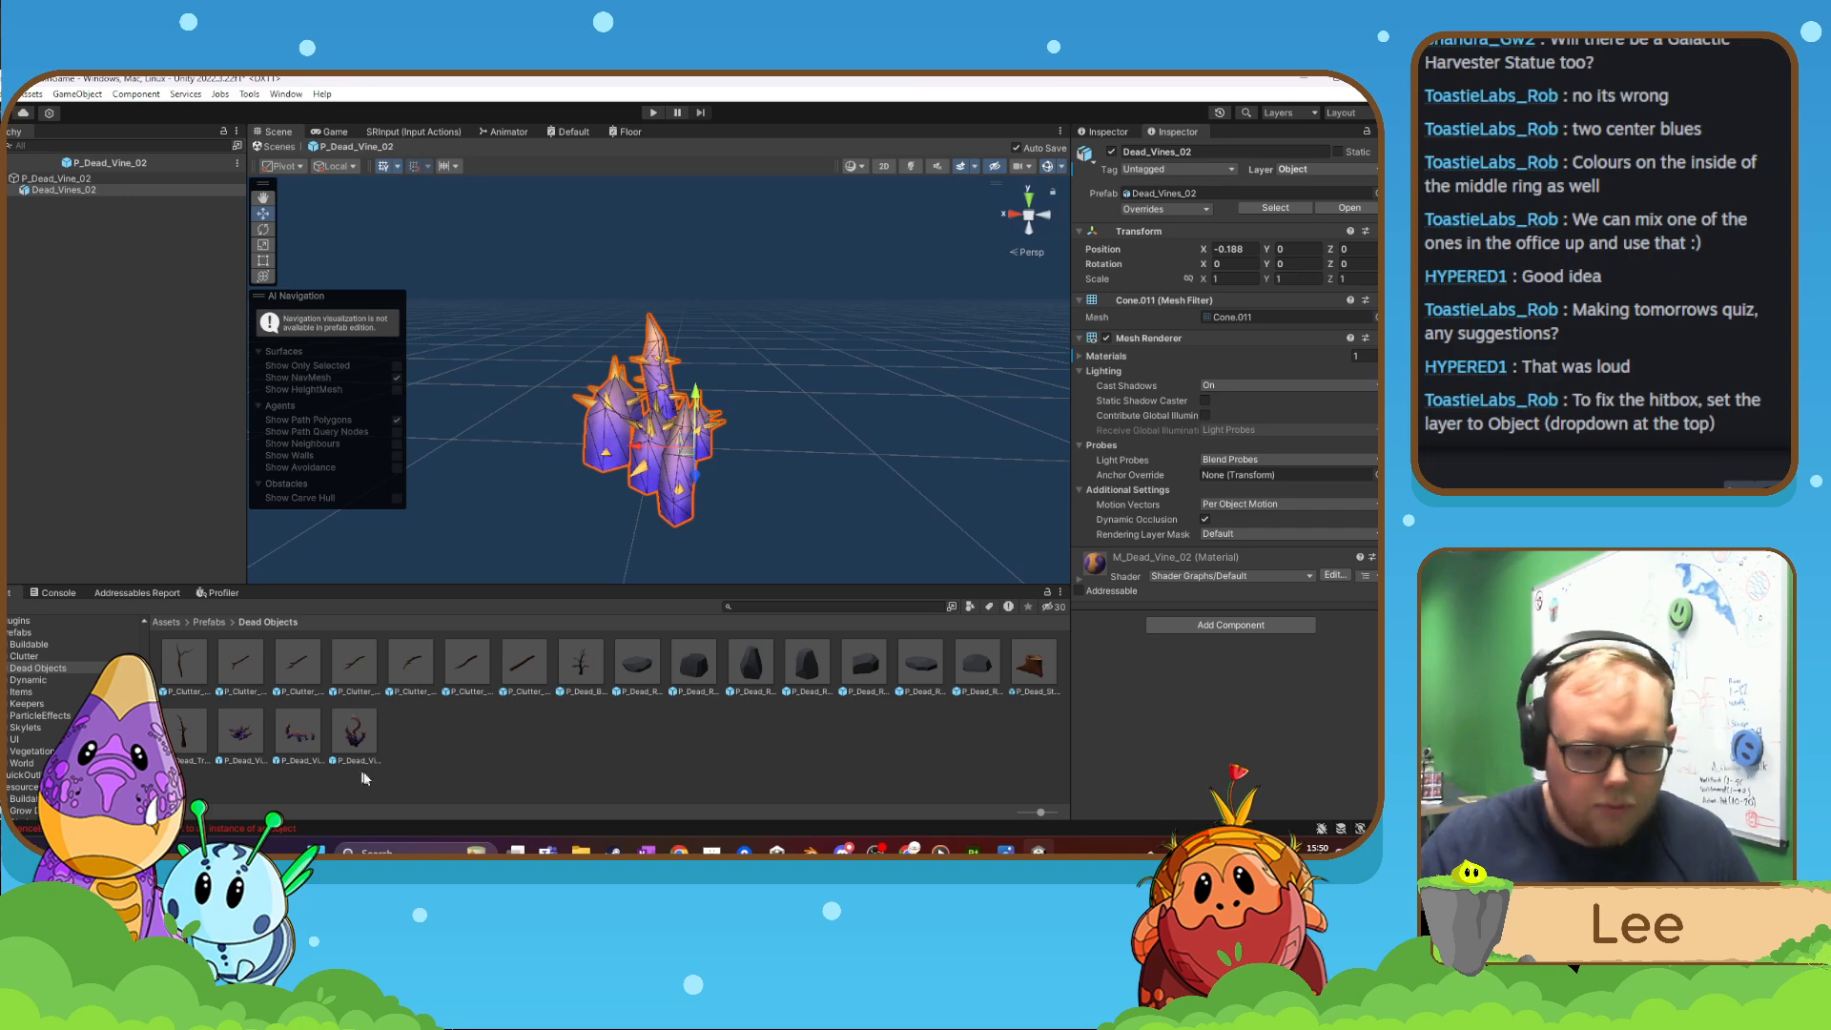
left_click(559, 763)
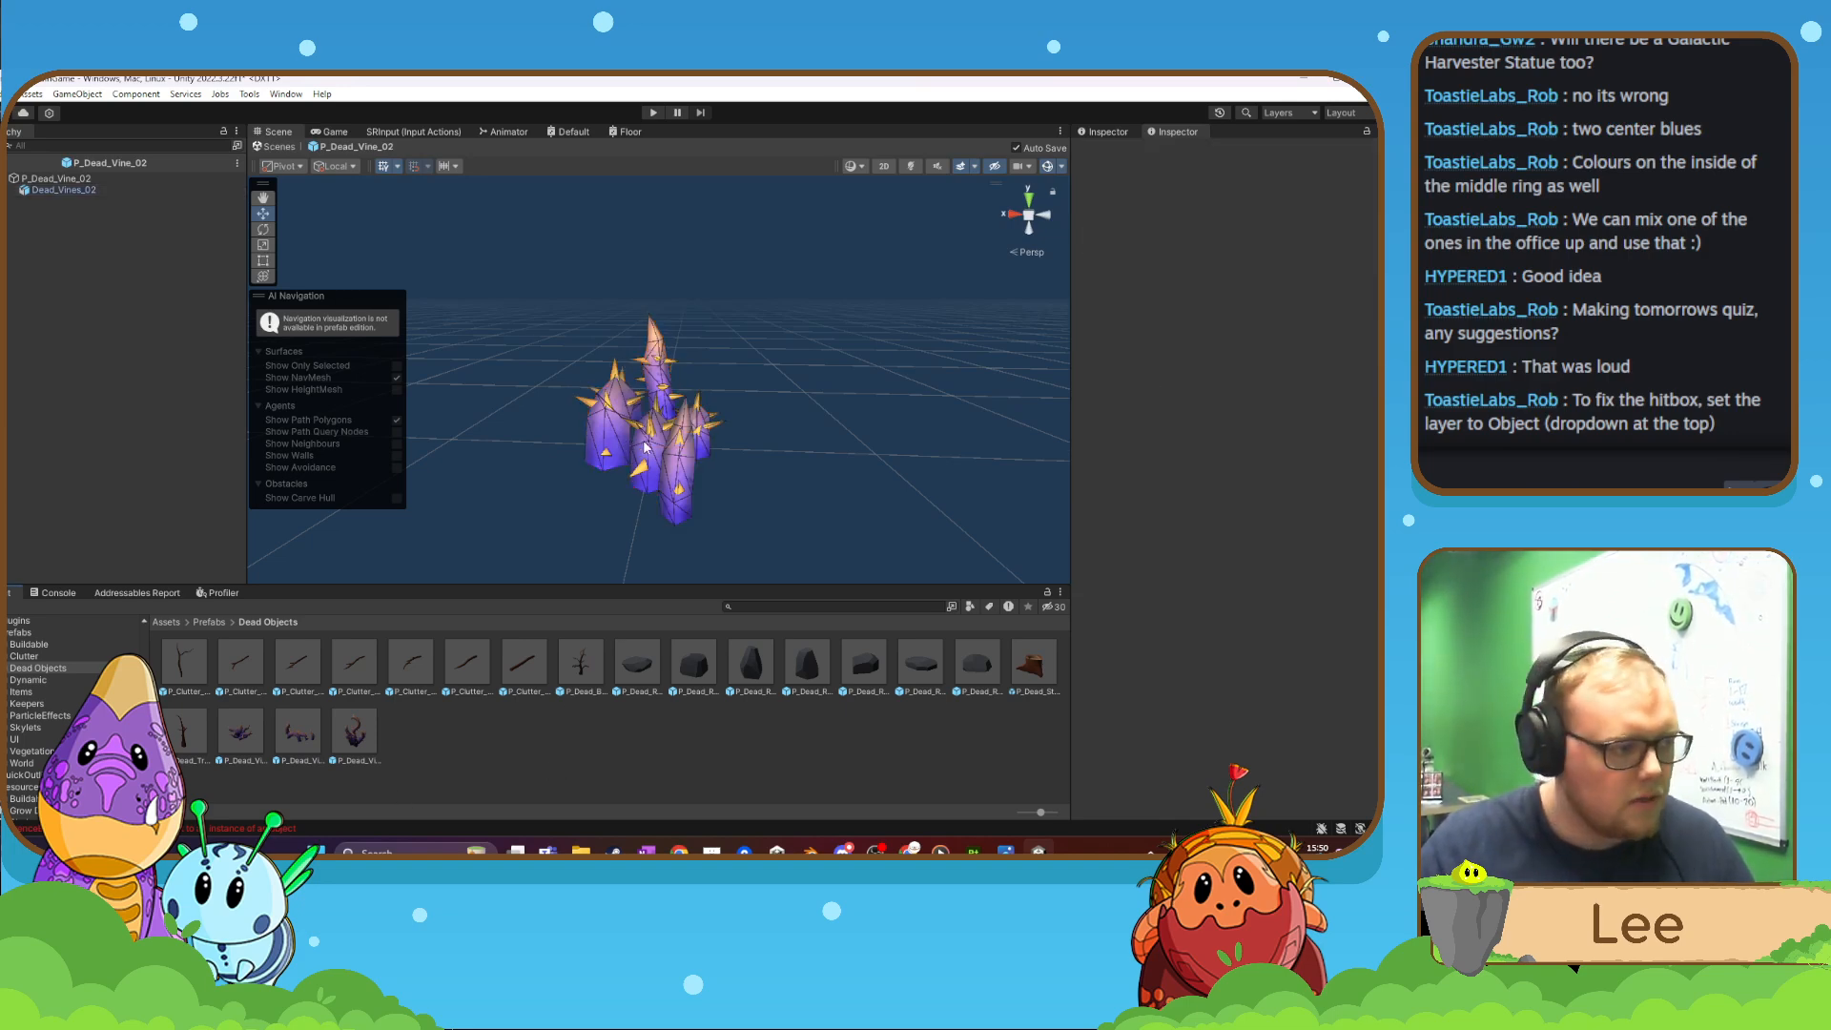
left_click_drag(686, 474, 563, 483, "alt")
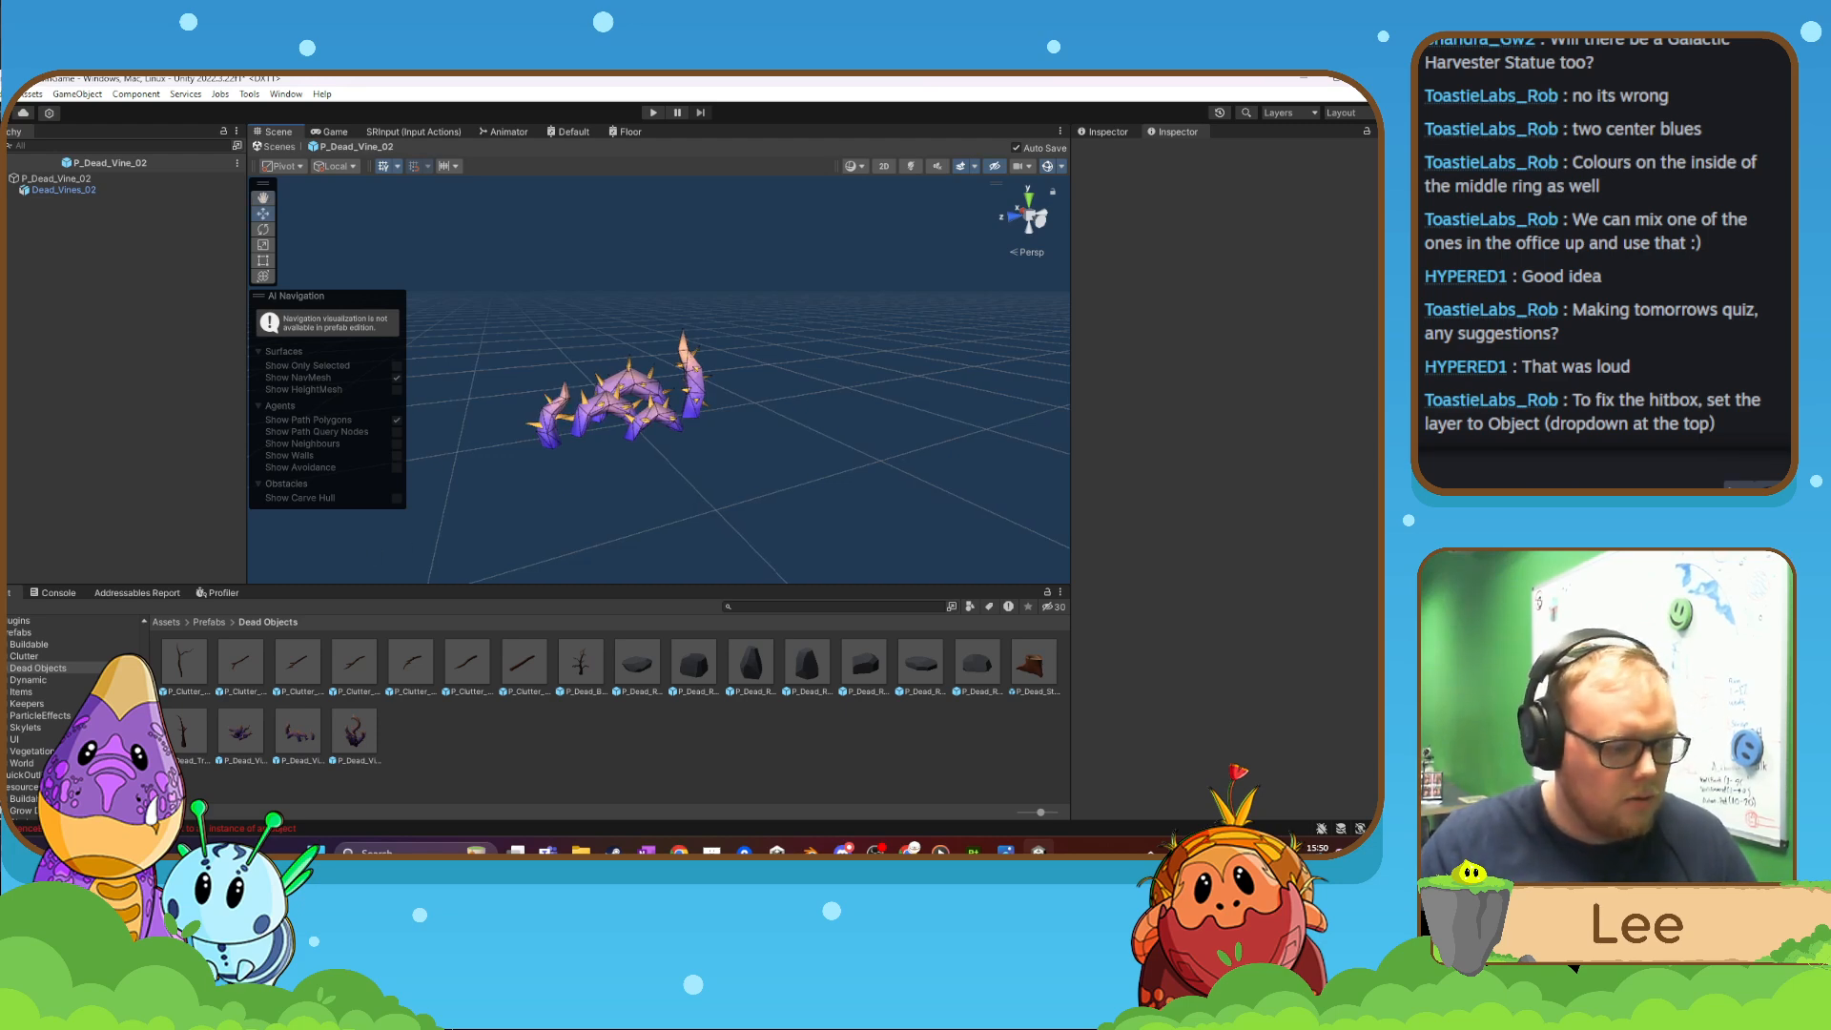
key("super+d")
key("super+d")
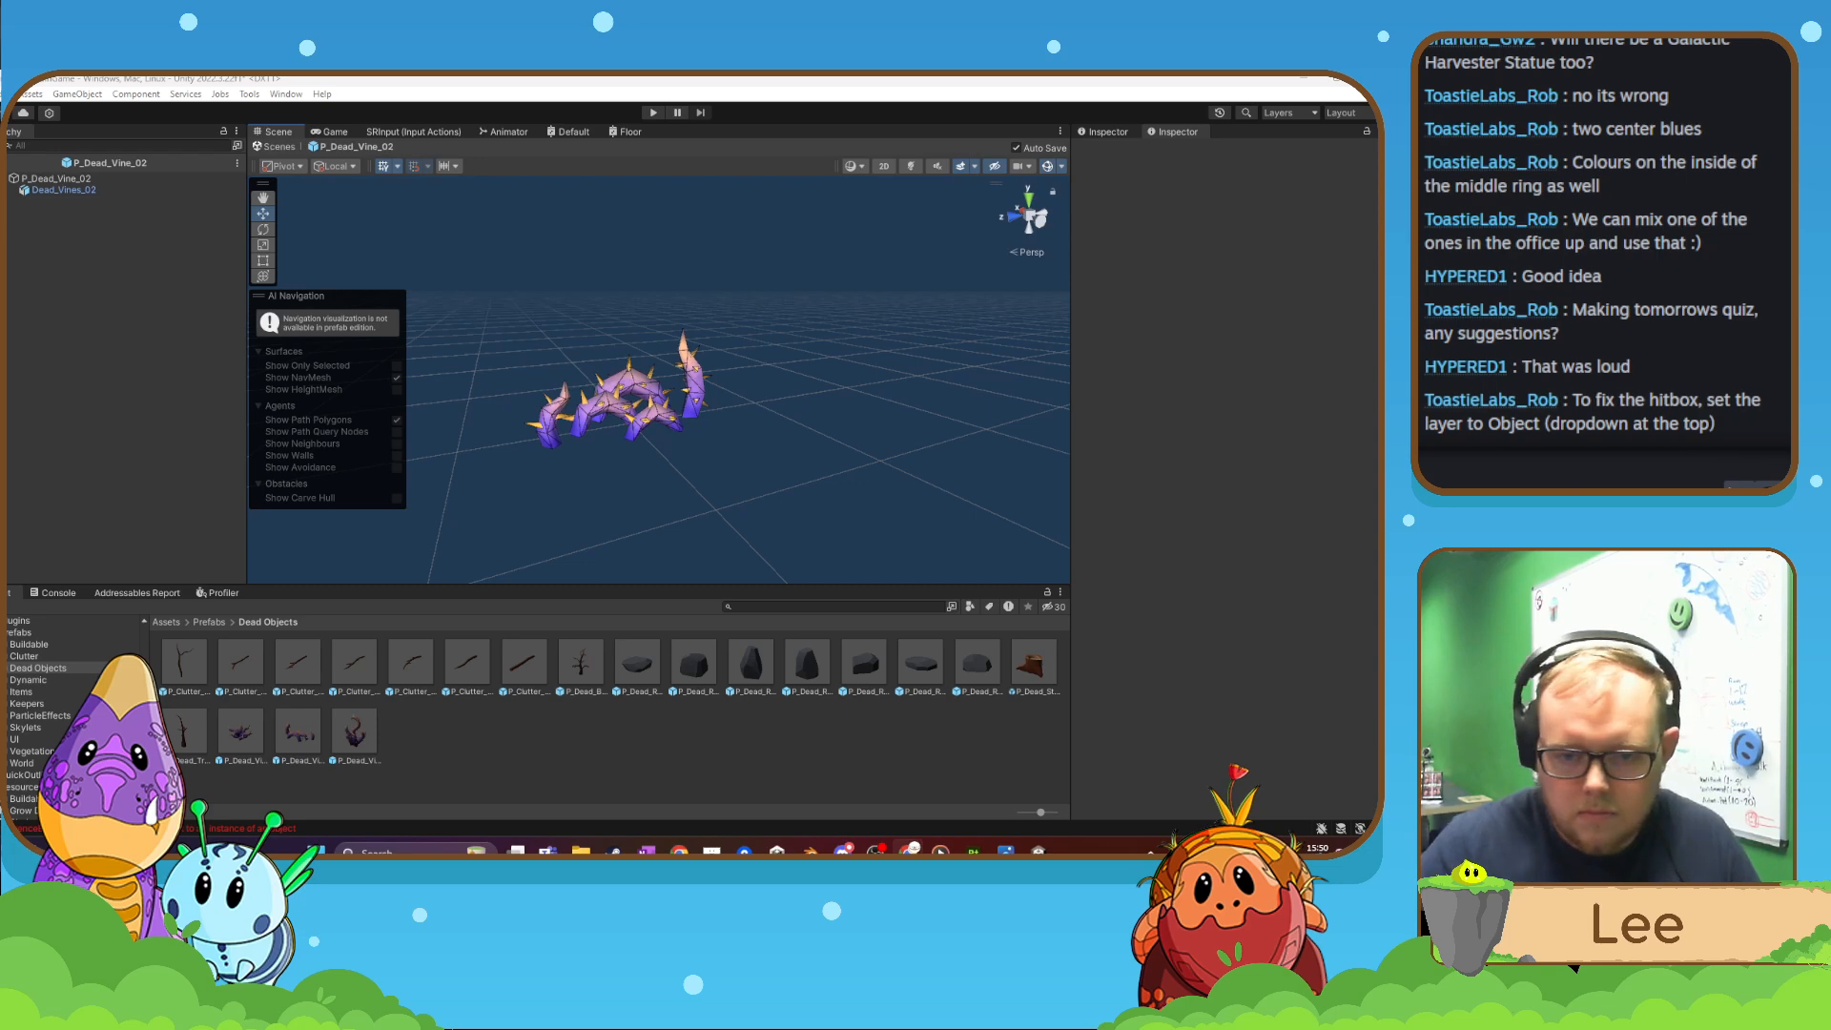
- Reset the X position of the Dead_Vines_02 mesh to 0 in the P_Dead_Vine_02 prefab and deselect it
left_click(584, 407)
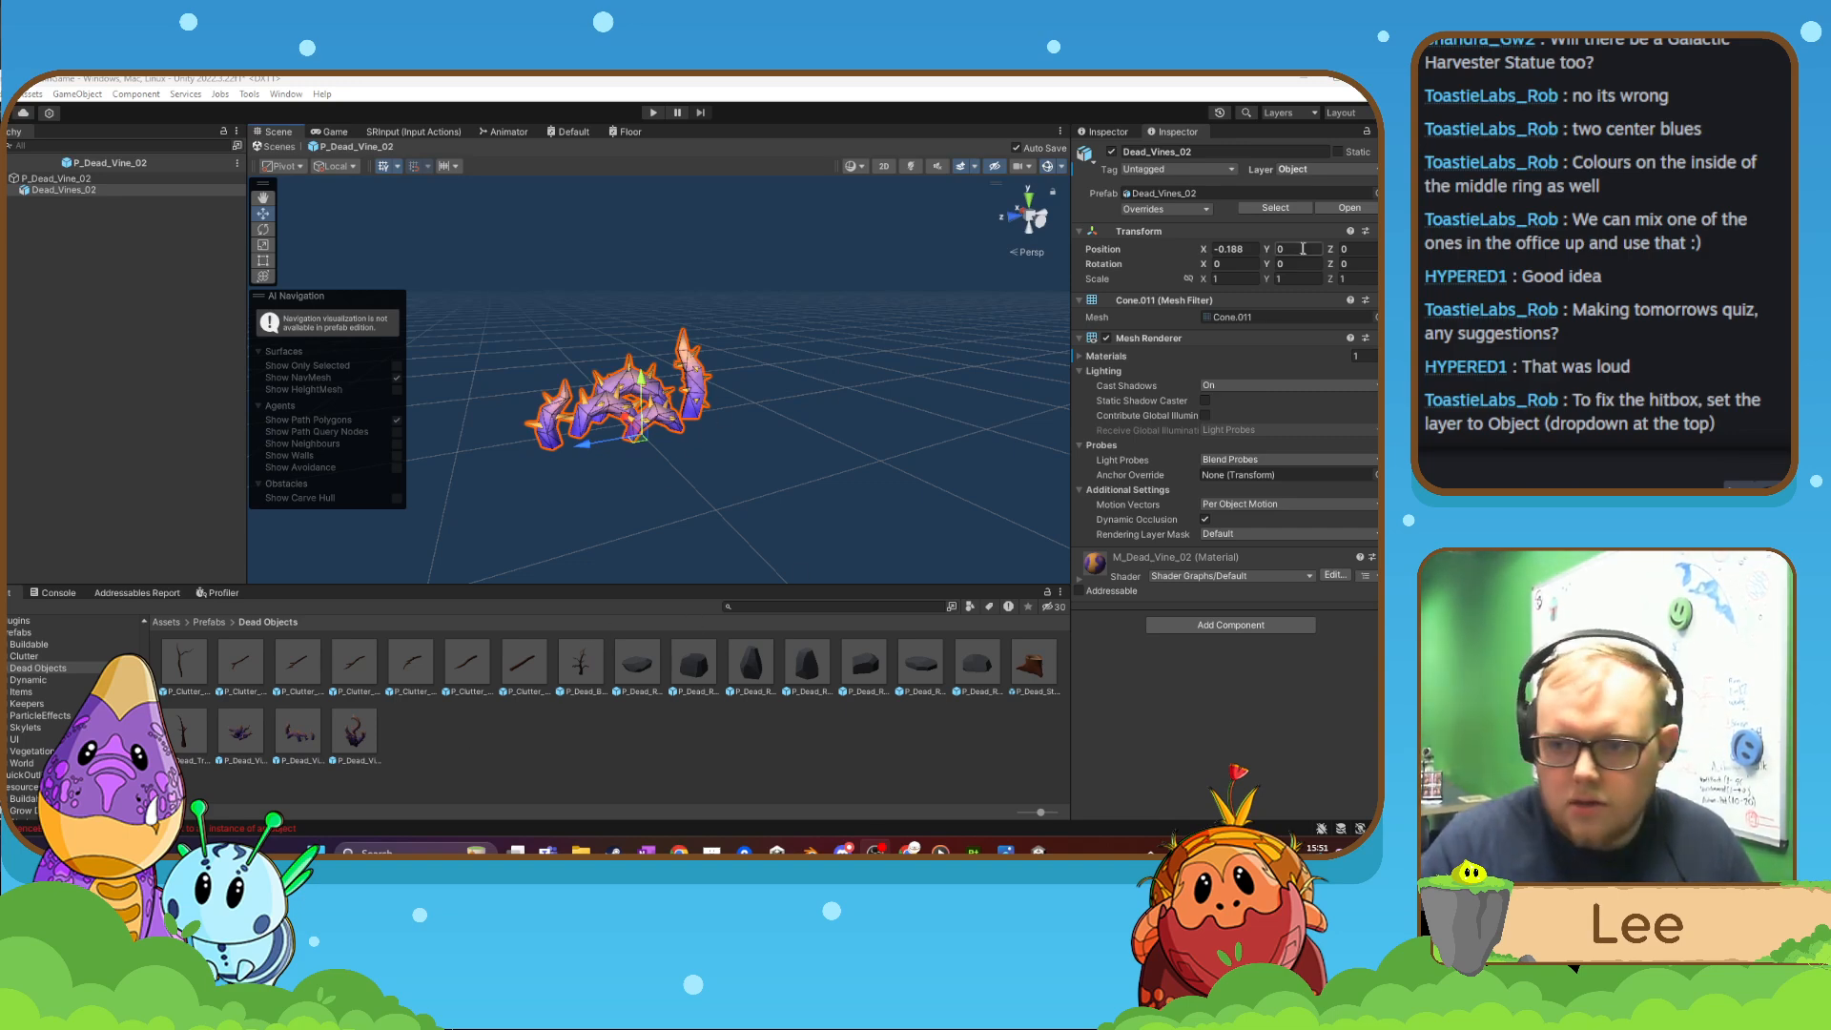
left_click(1233, 248)
type("0")
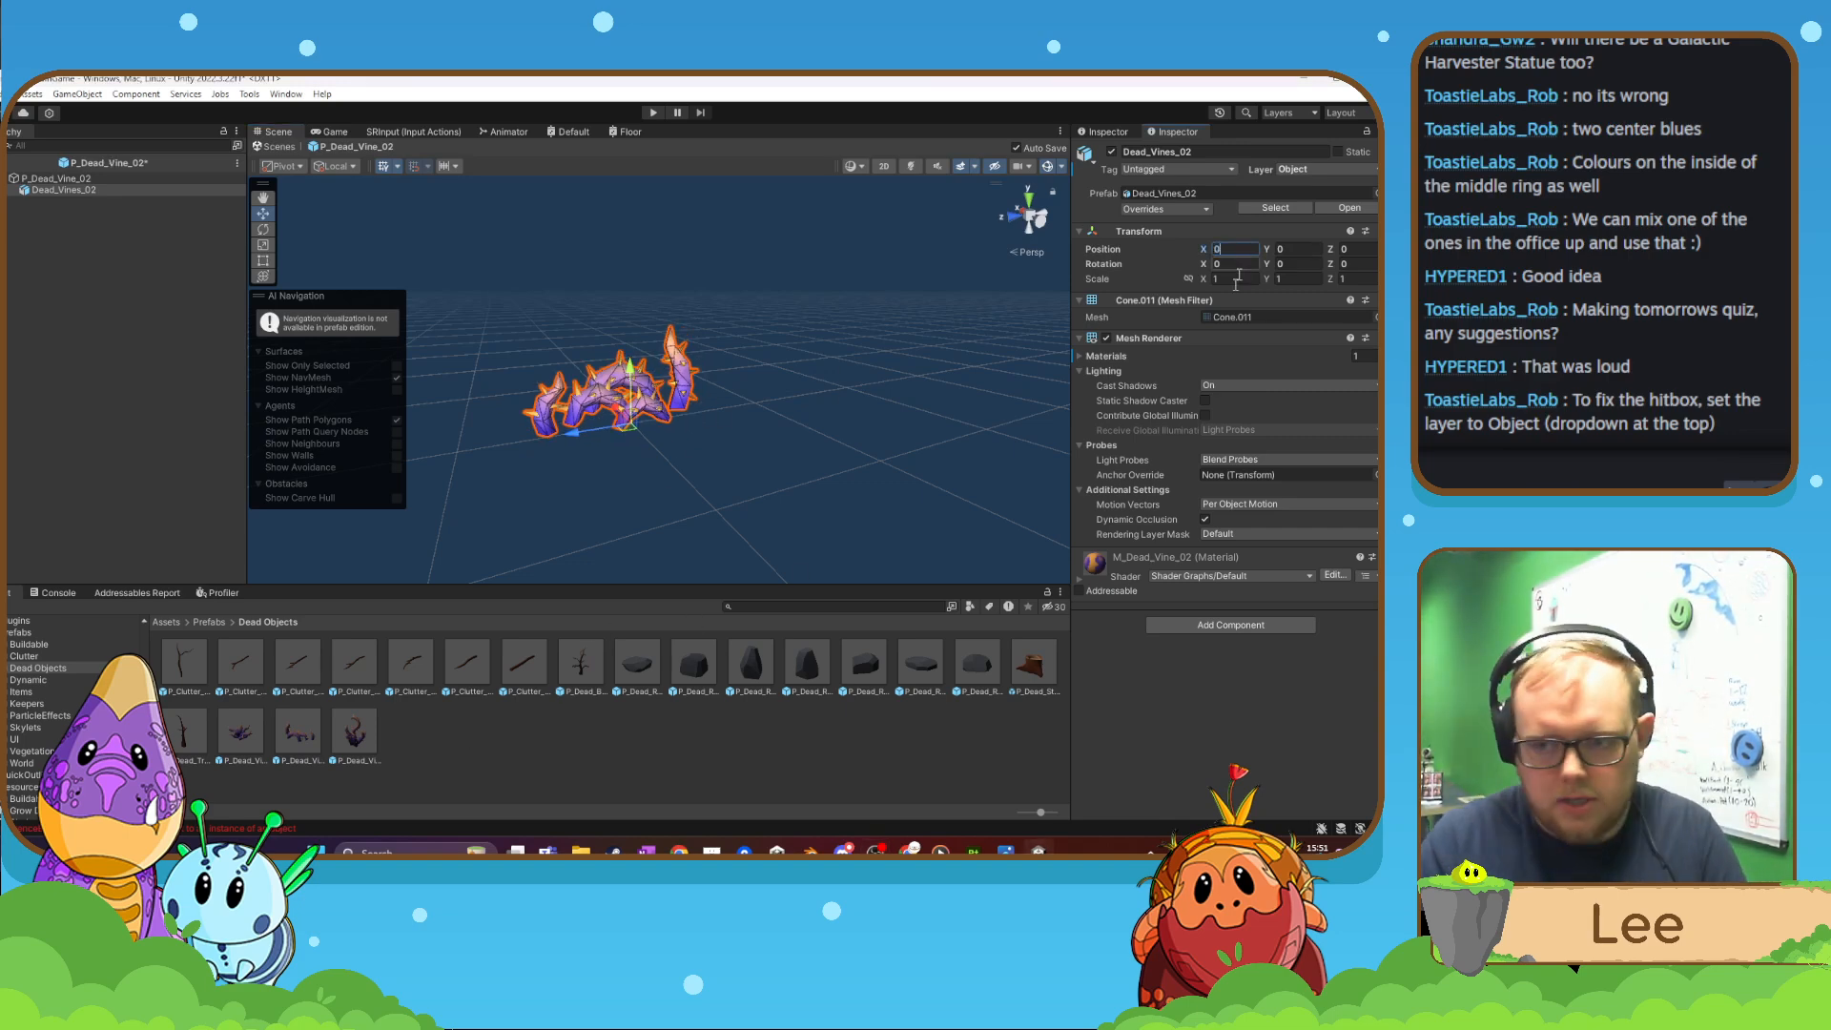
left_click(883, 723)
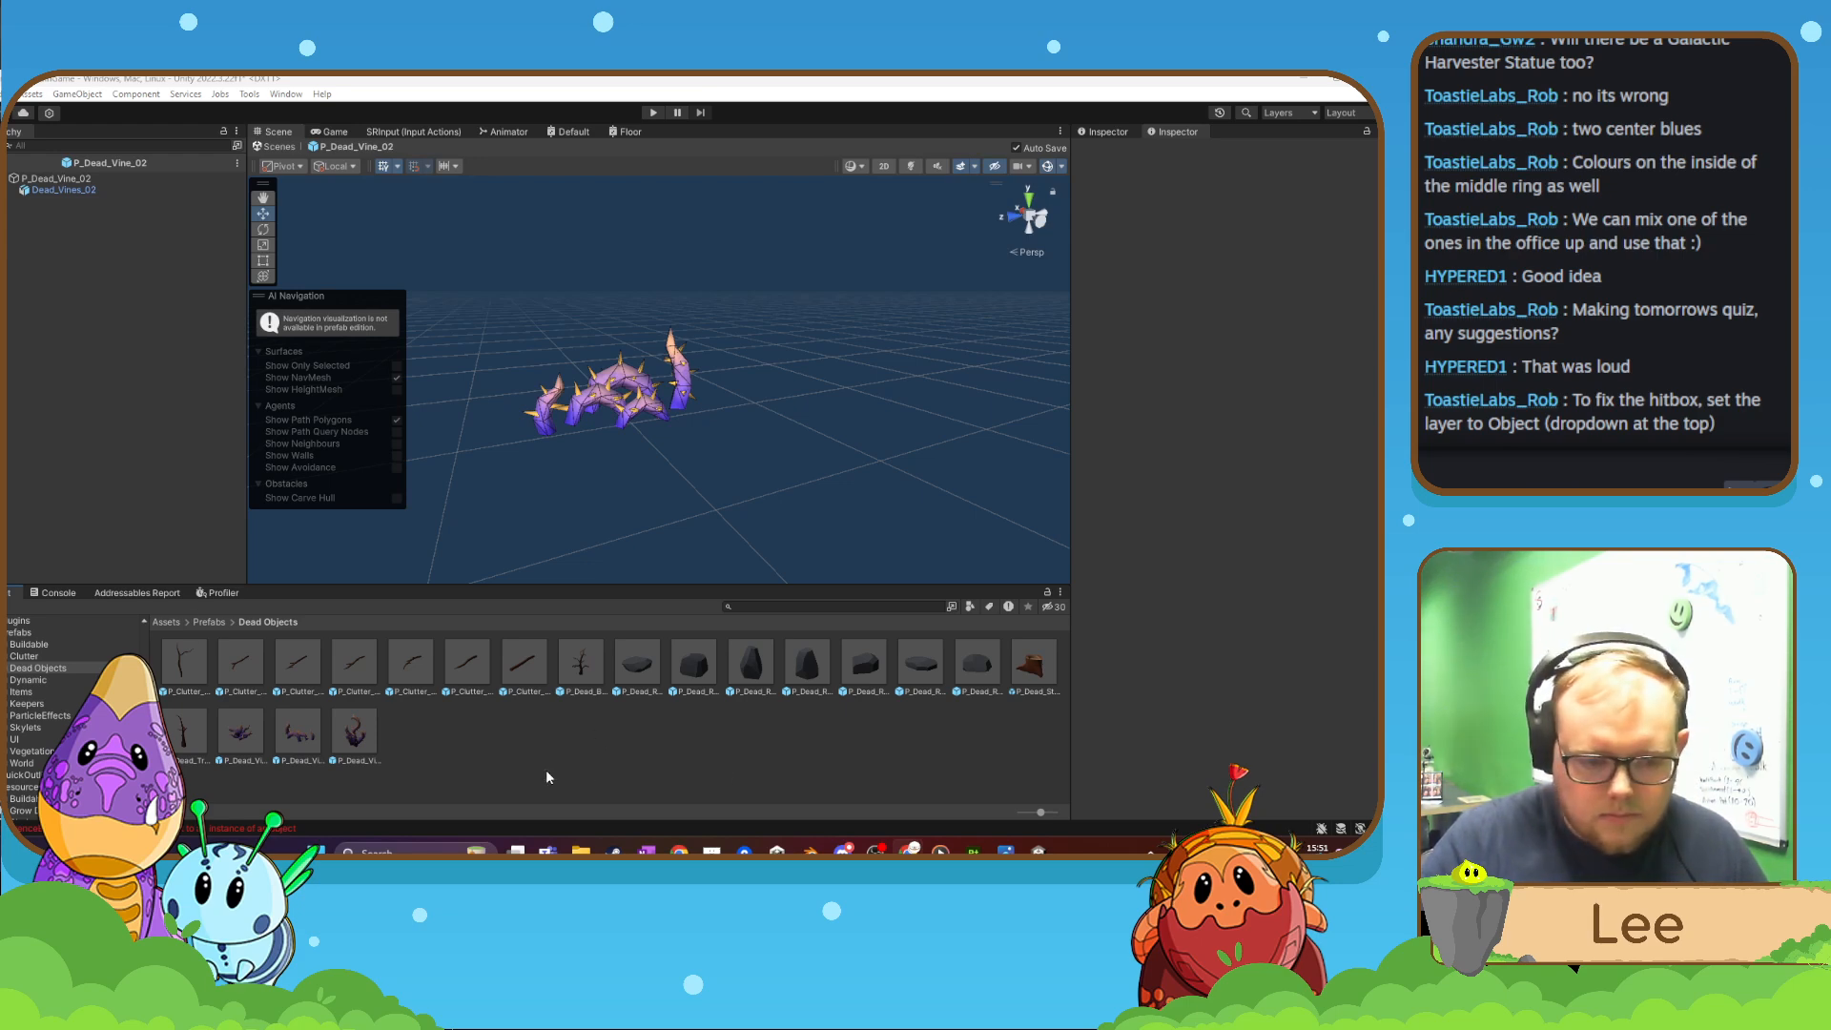
- Open the Crop_Carrot folder under the Vegetation prefabs to view the carrot prefab
left_click(33, 751)
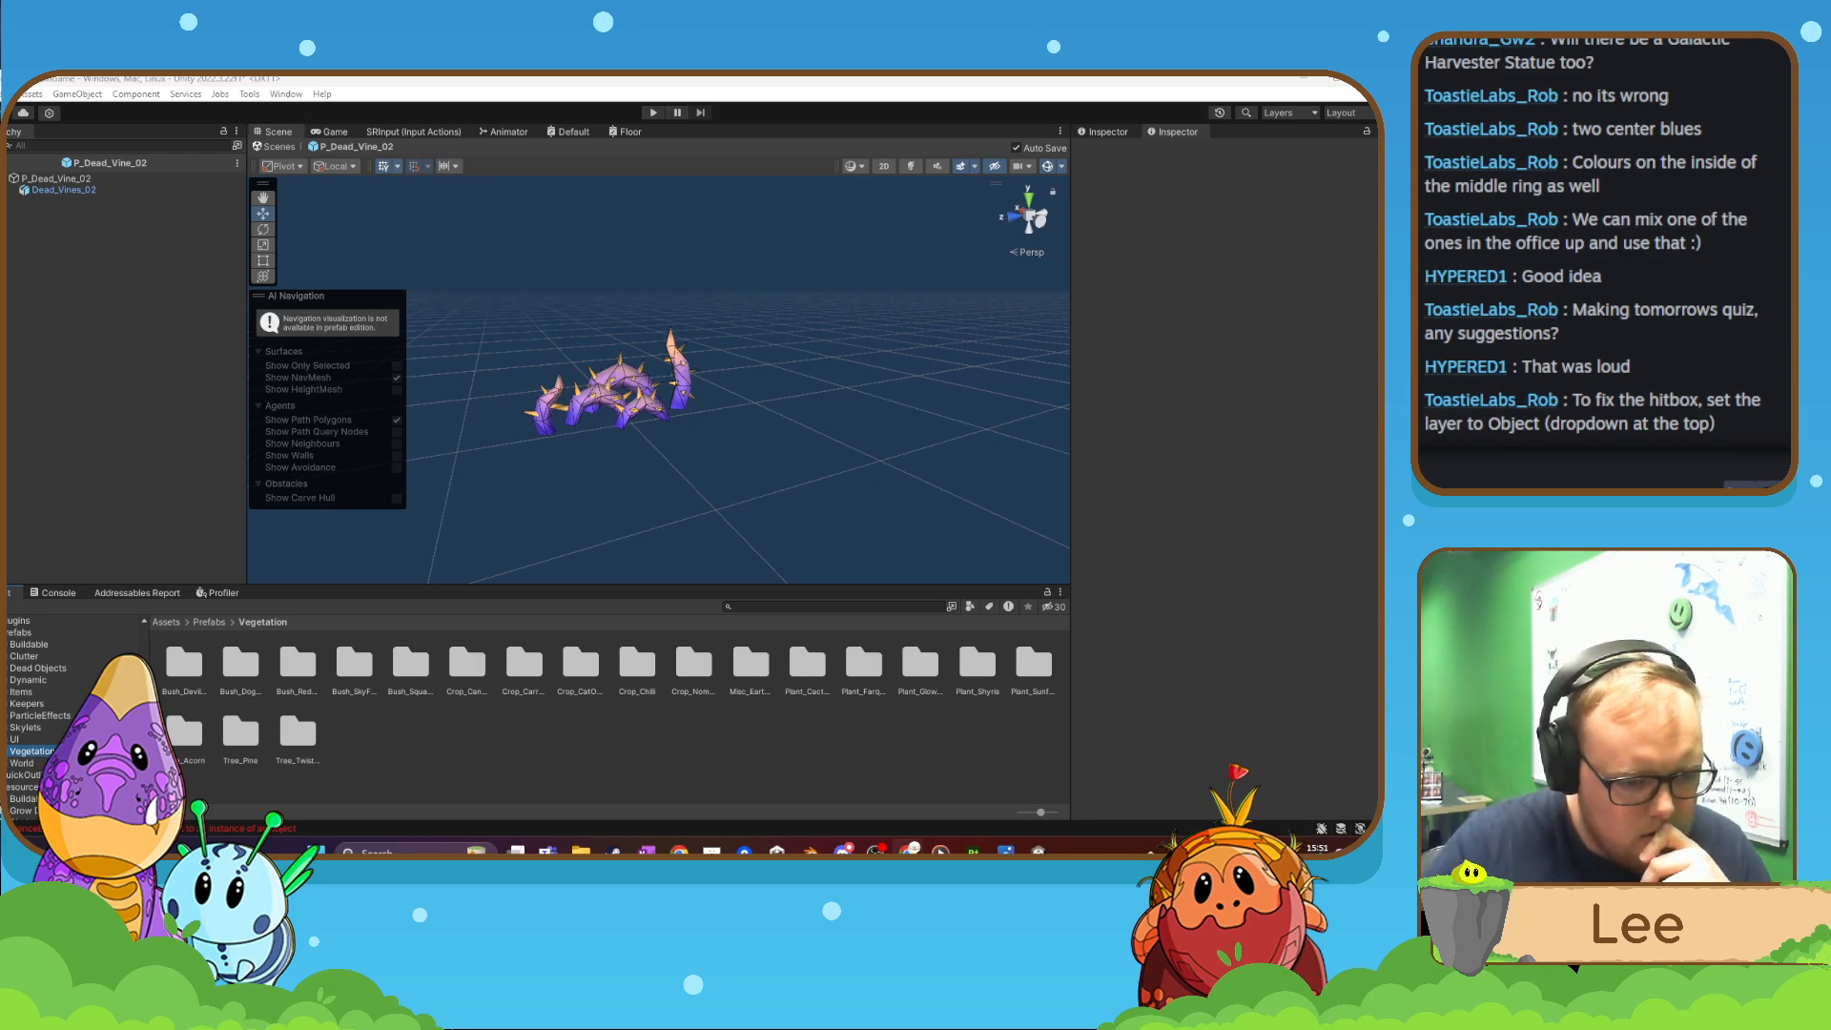
left_click(3, 752)
left_click(3, 752)
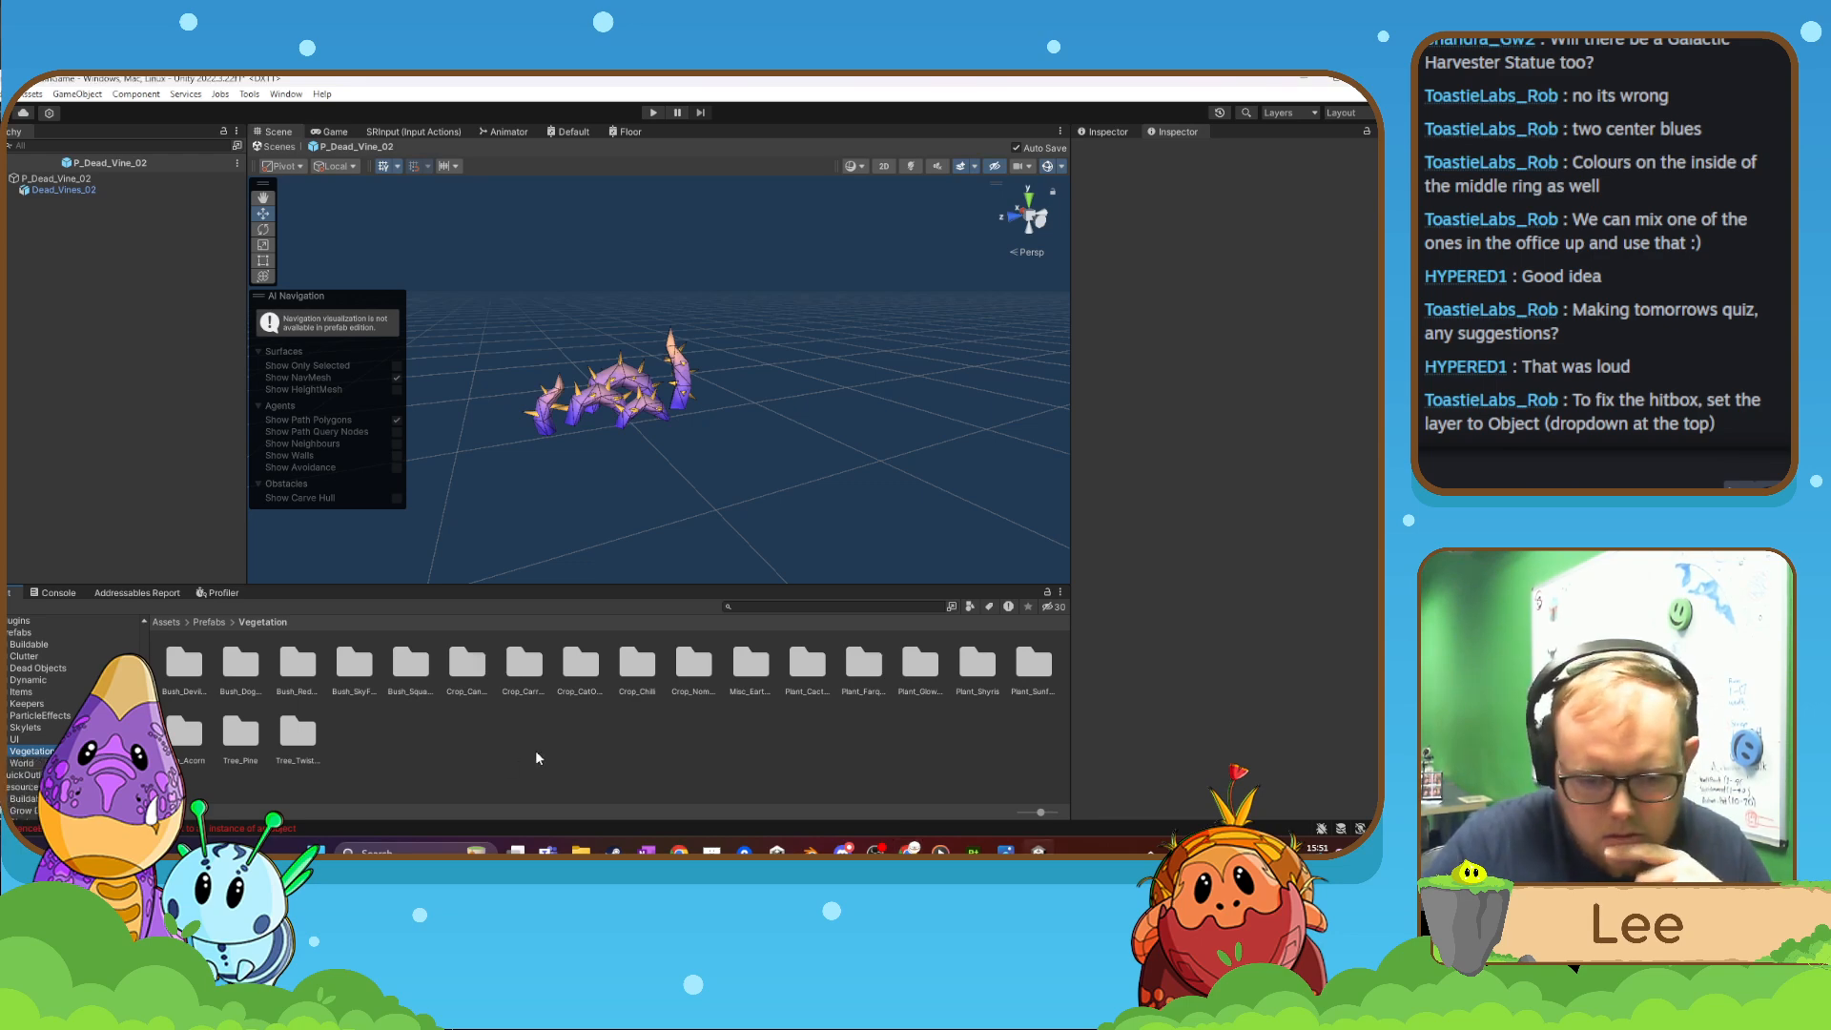
double_click(483, 688)
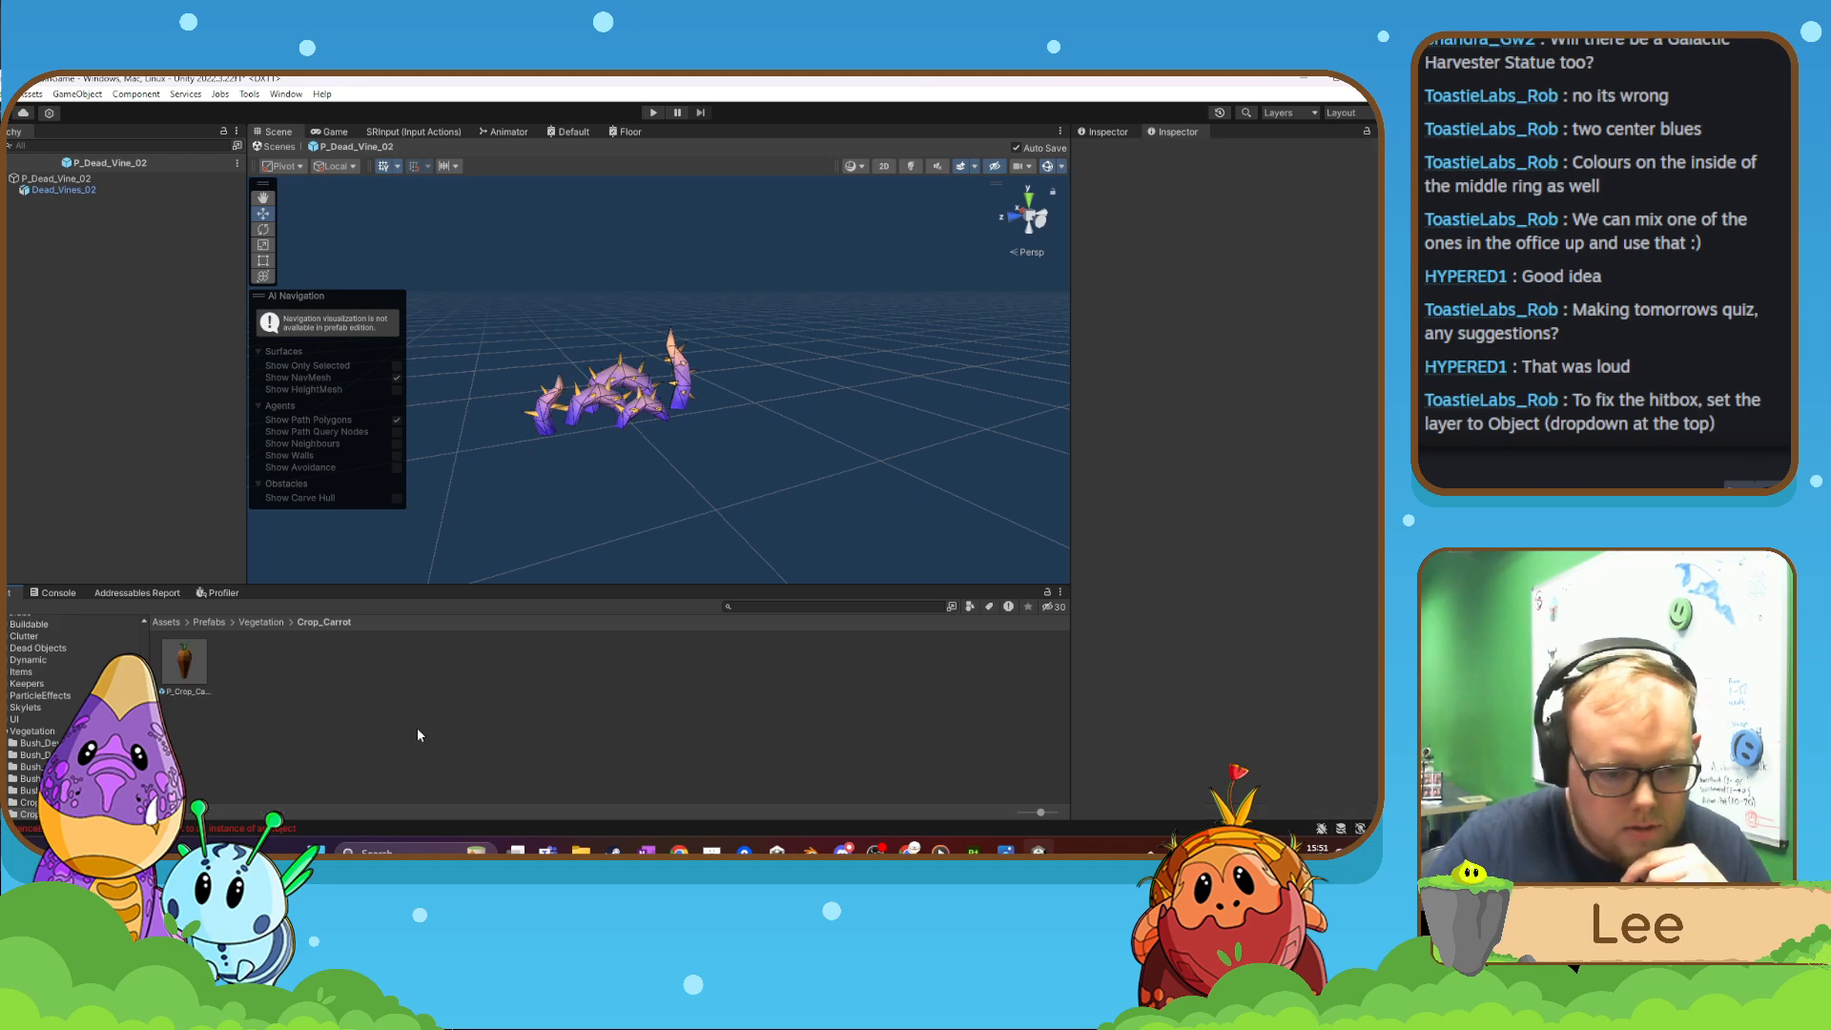
- Go to the Crop_Carrot art folder under Assets/Art/3D/Vegetation, which holds the carrot's model, material and texture
scroll(31, 748, "up", 10)
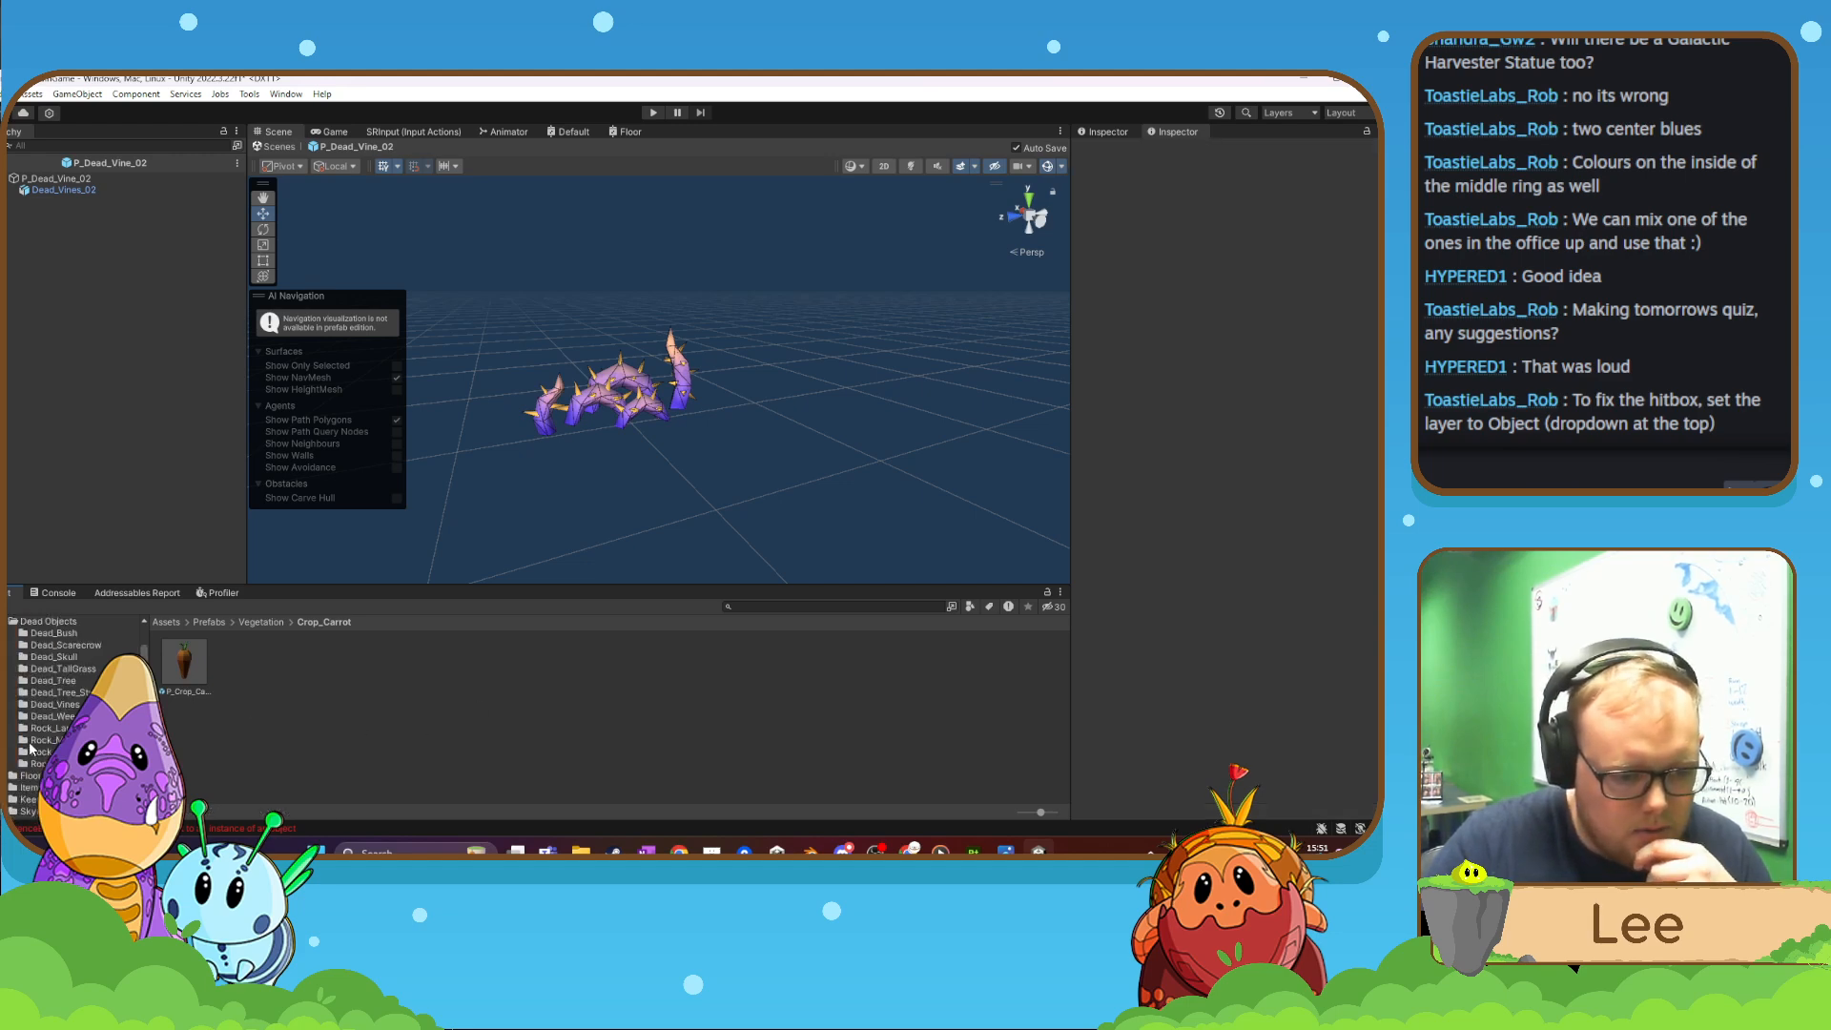
left_click(13, 666)
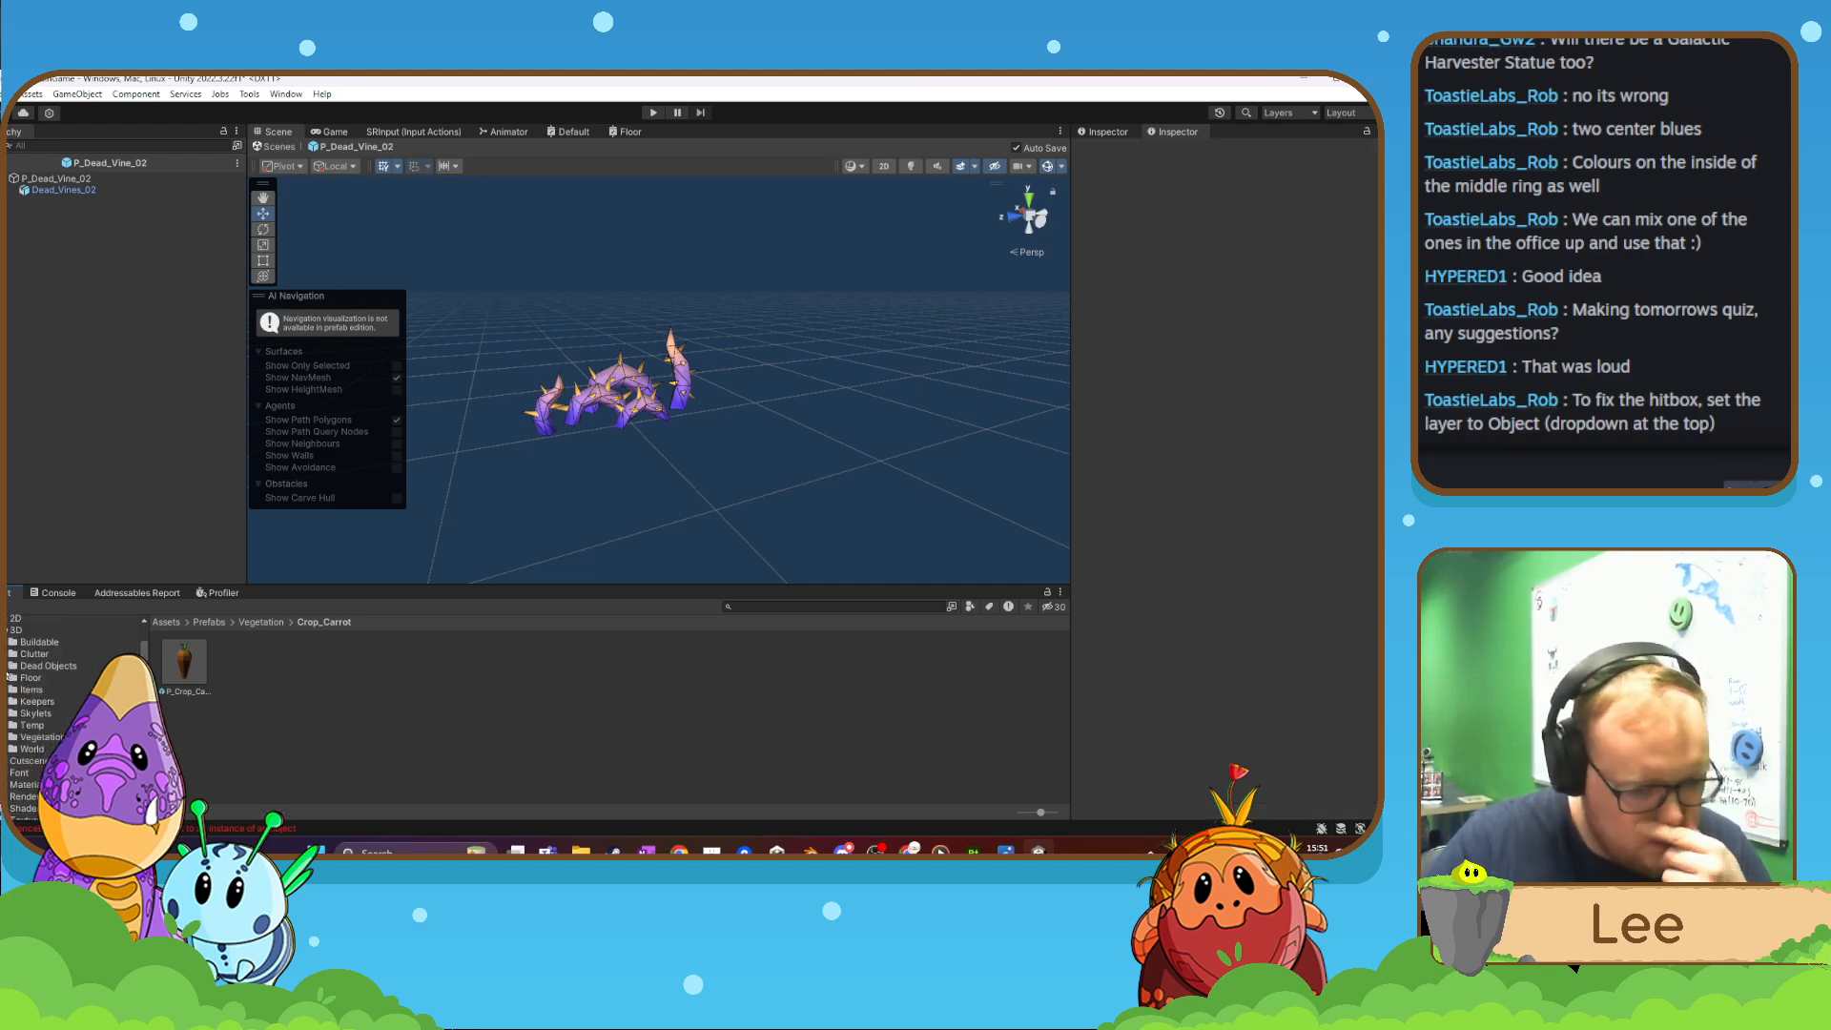
scroll(38, 715, "down", 8)
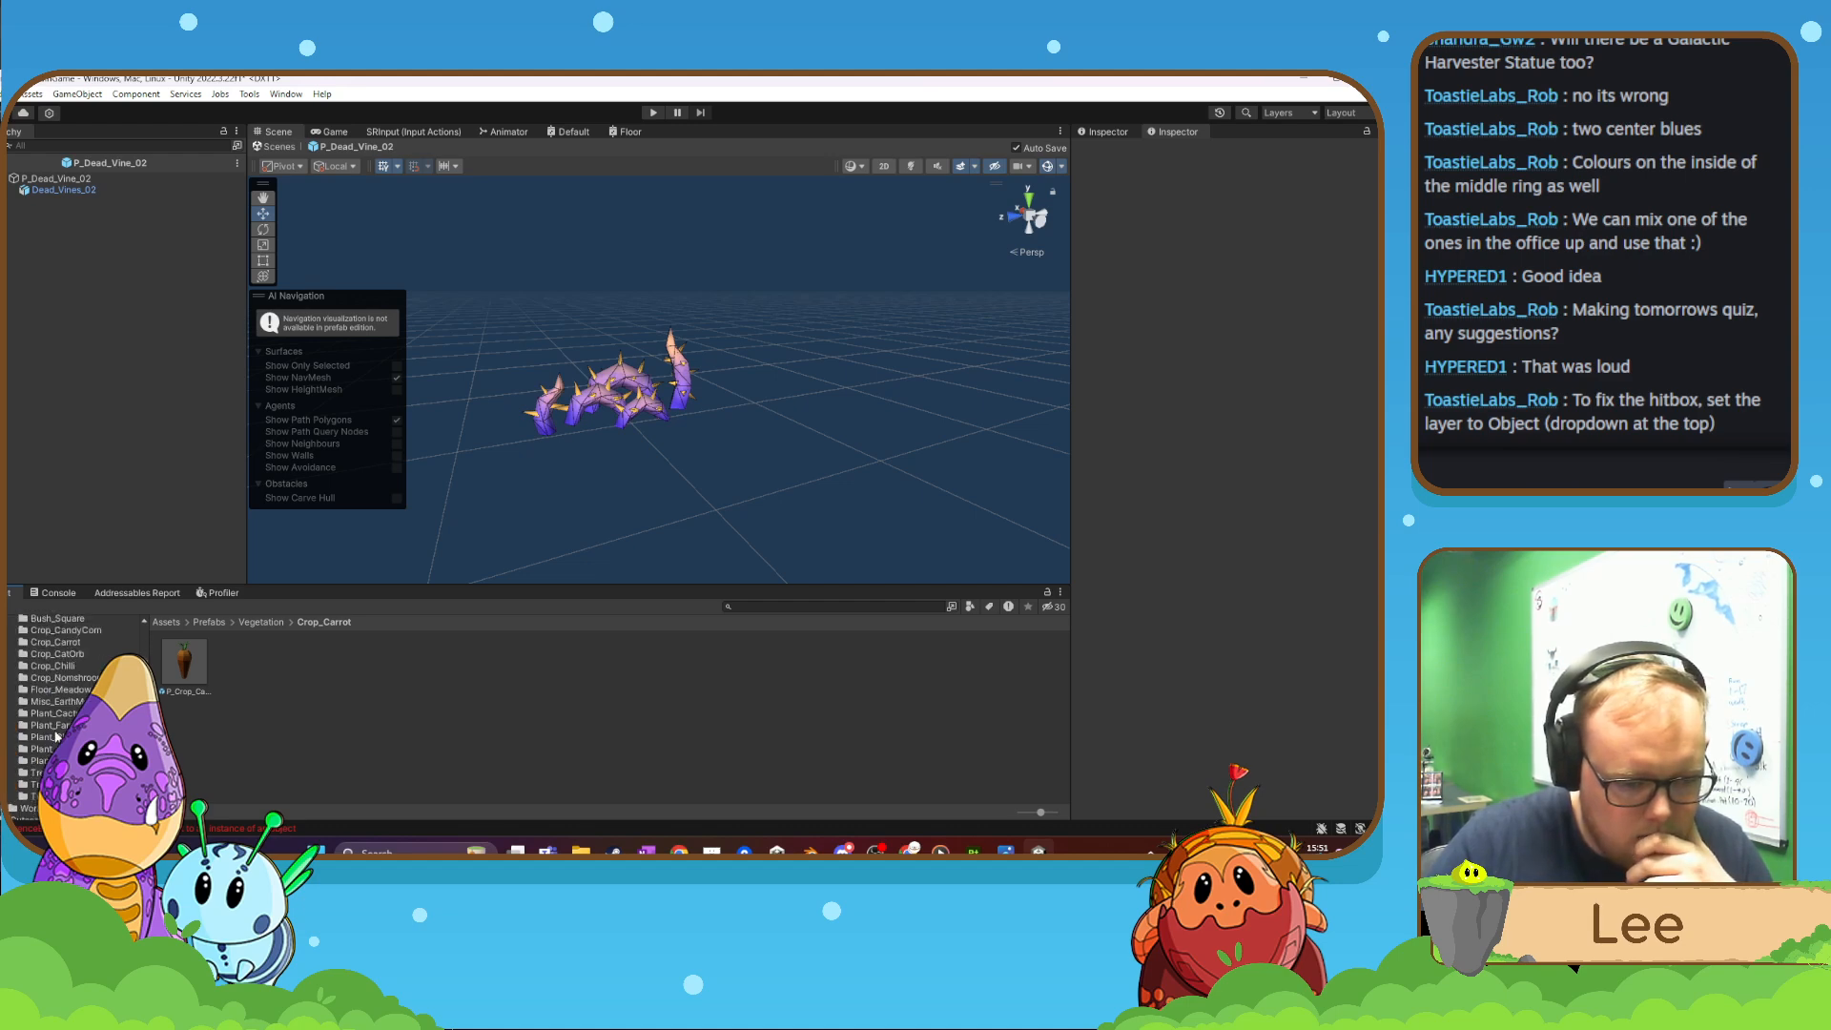
left_click(54, 643)
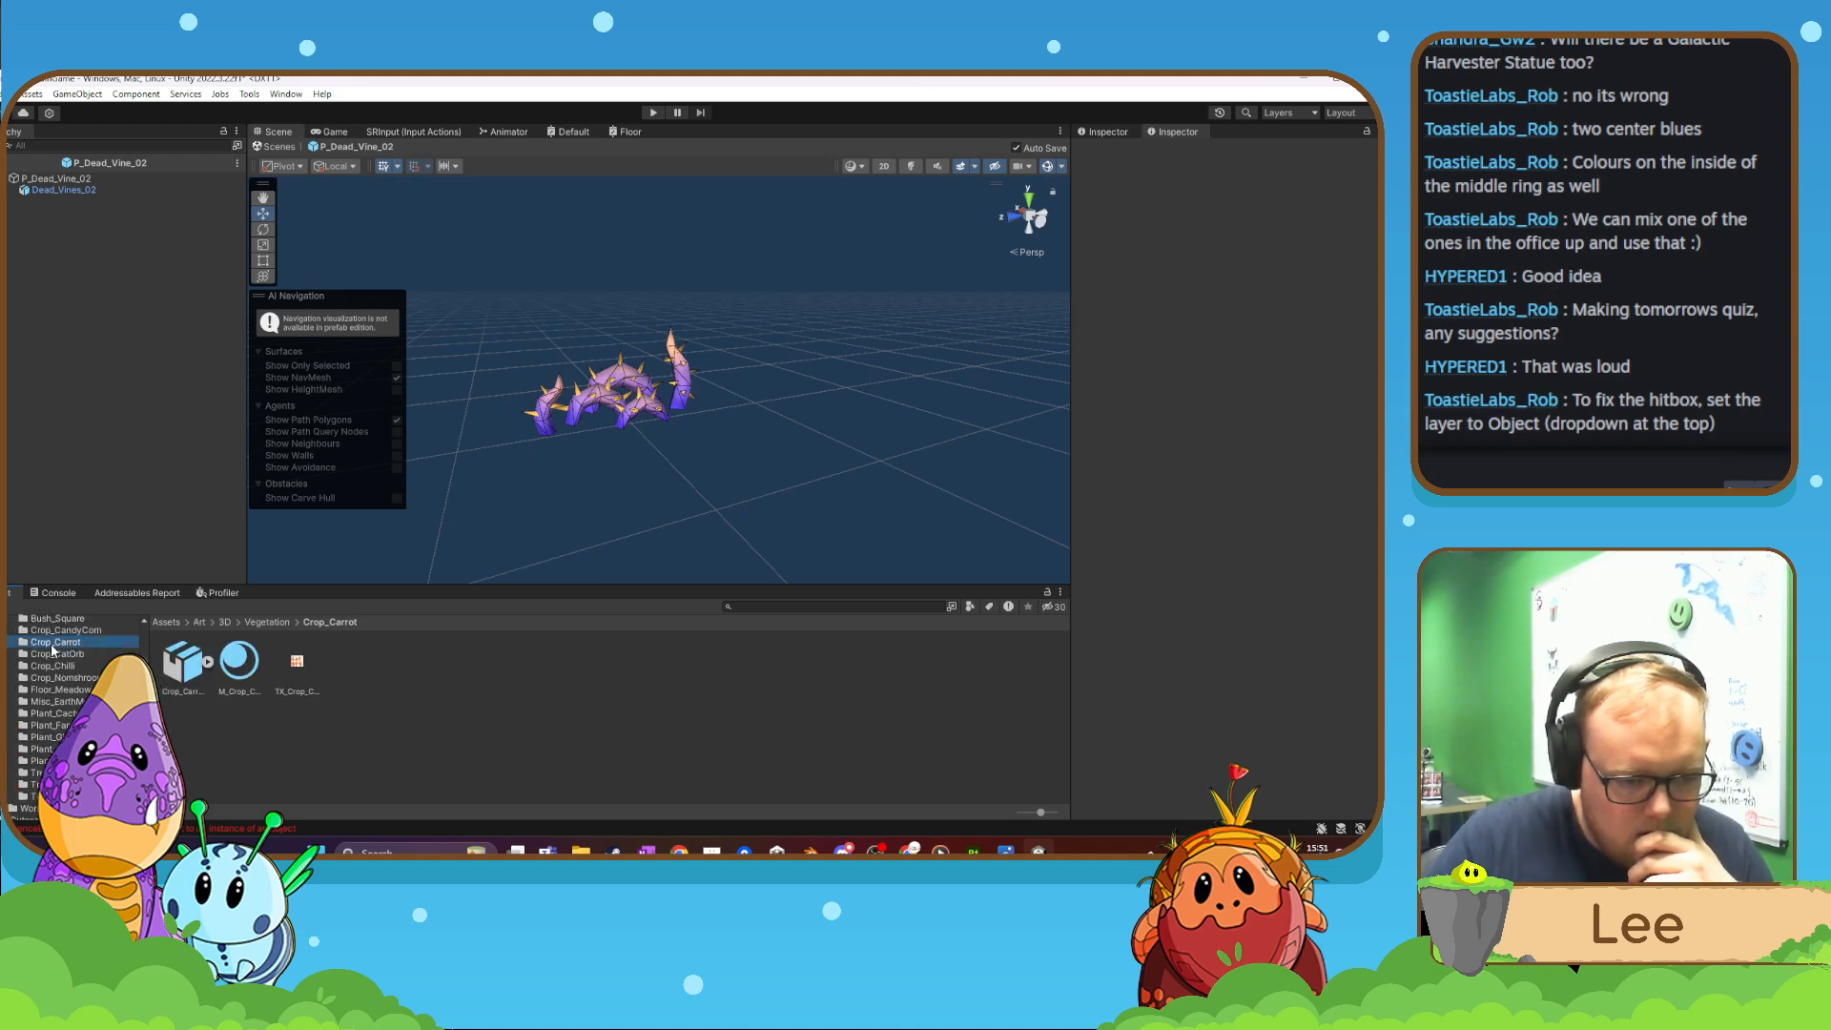
left_click(296, 788)
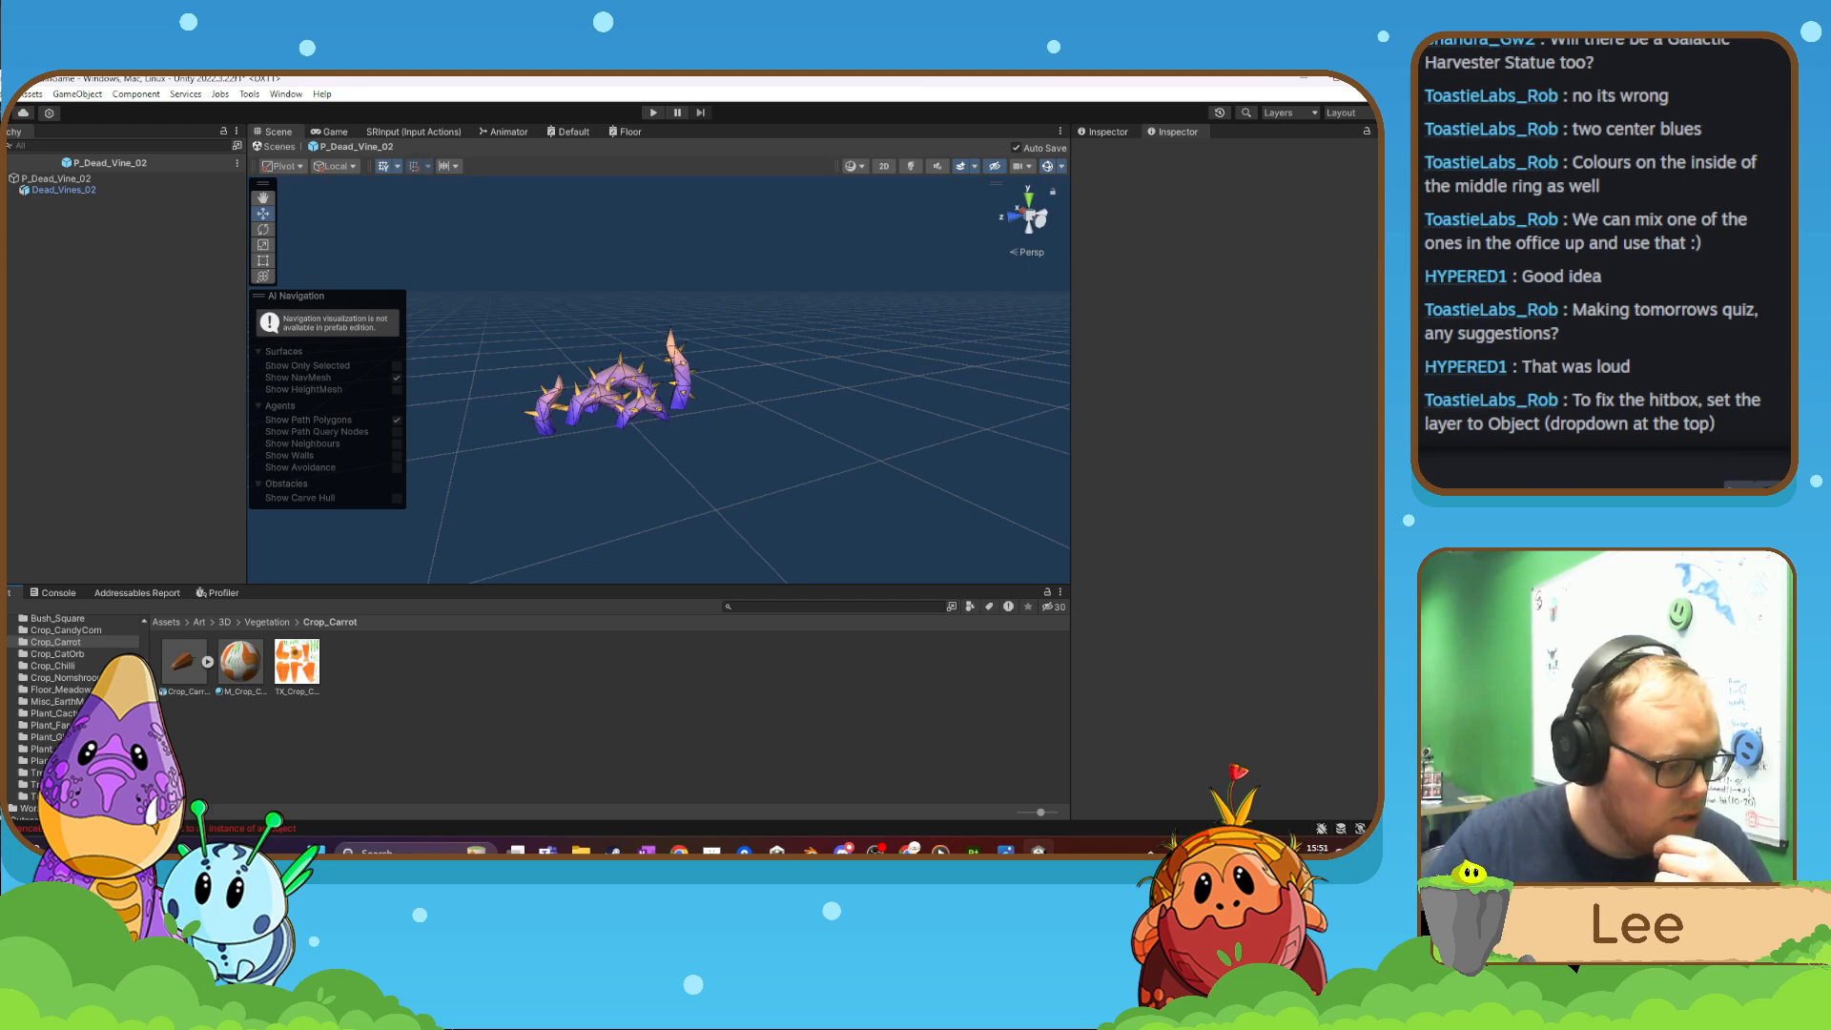
- Import the carrot FBX into the Crop_Carrot art folder alongside the existing model
key("super+d")
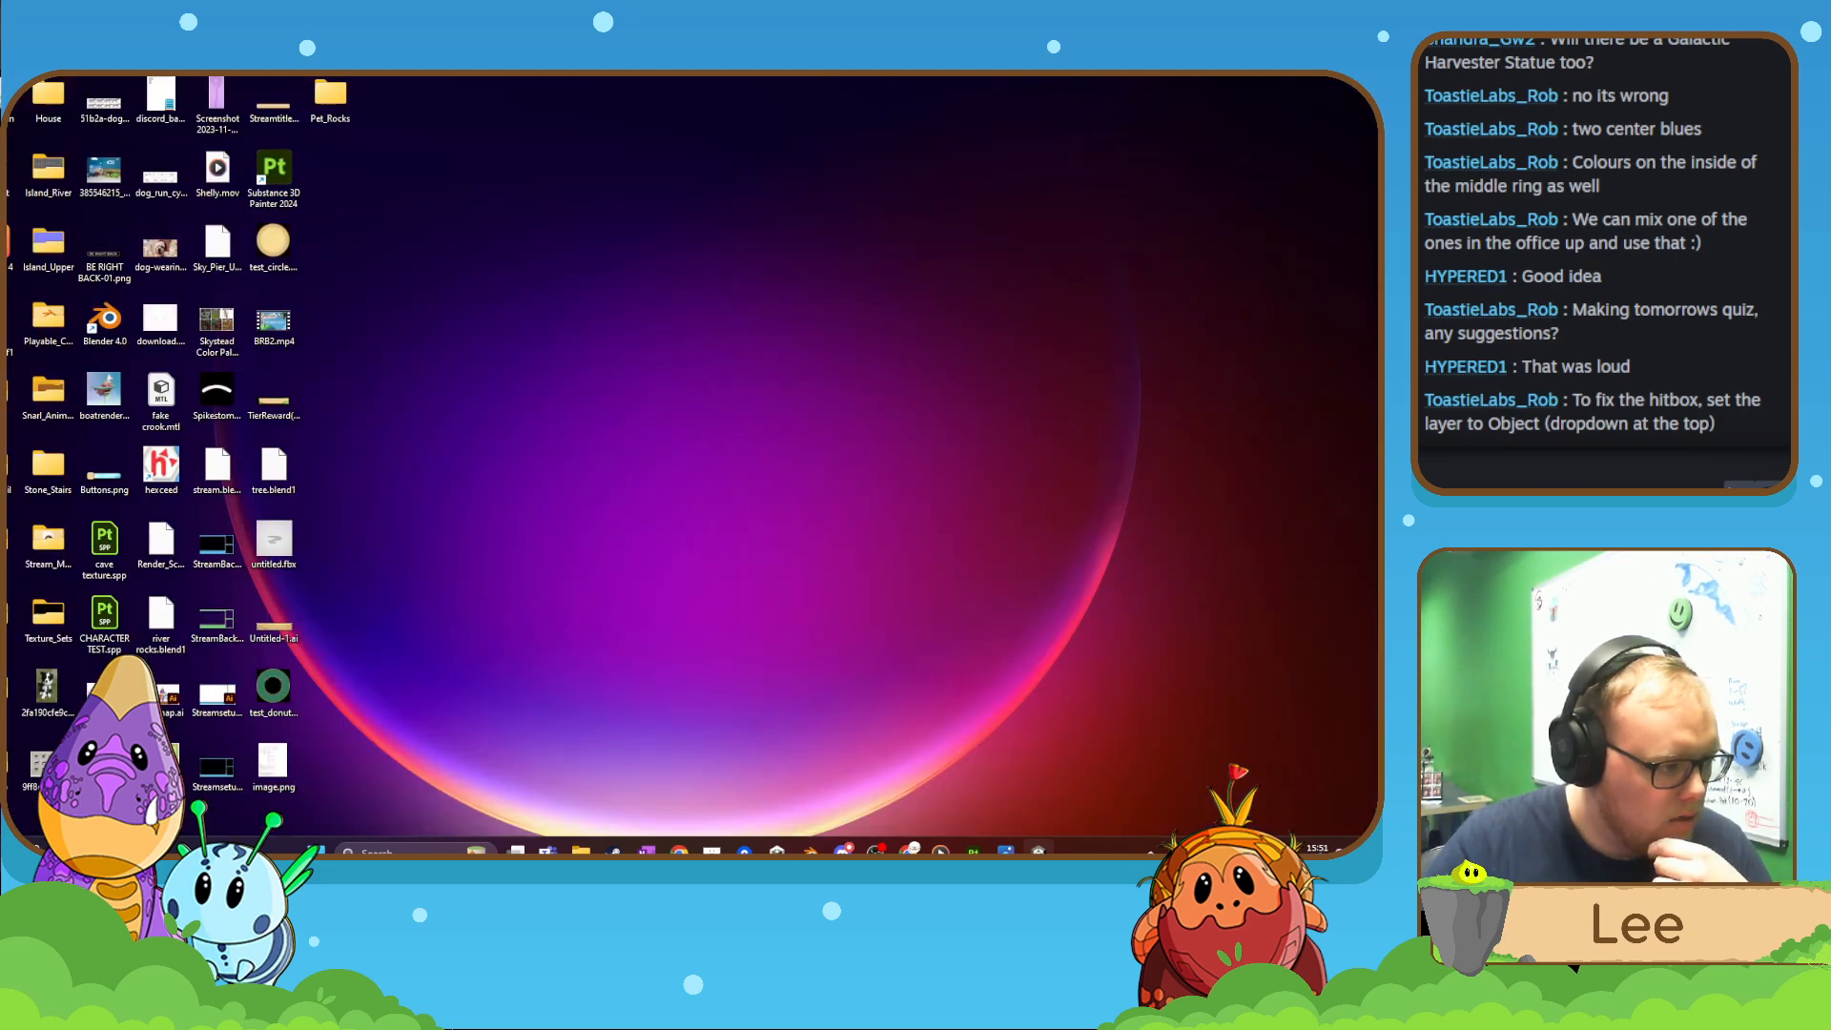
key("super+d")
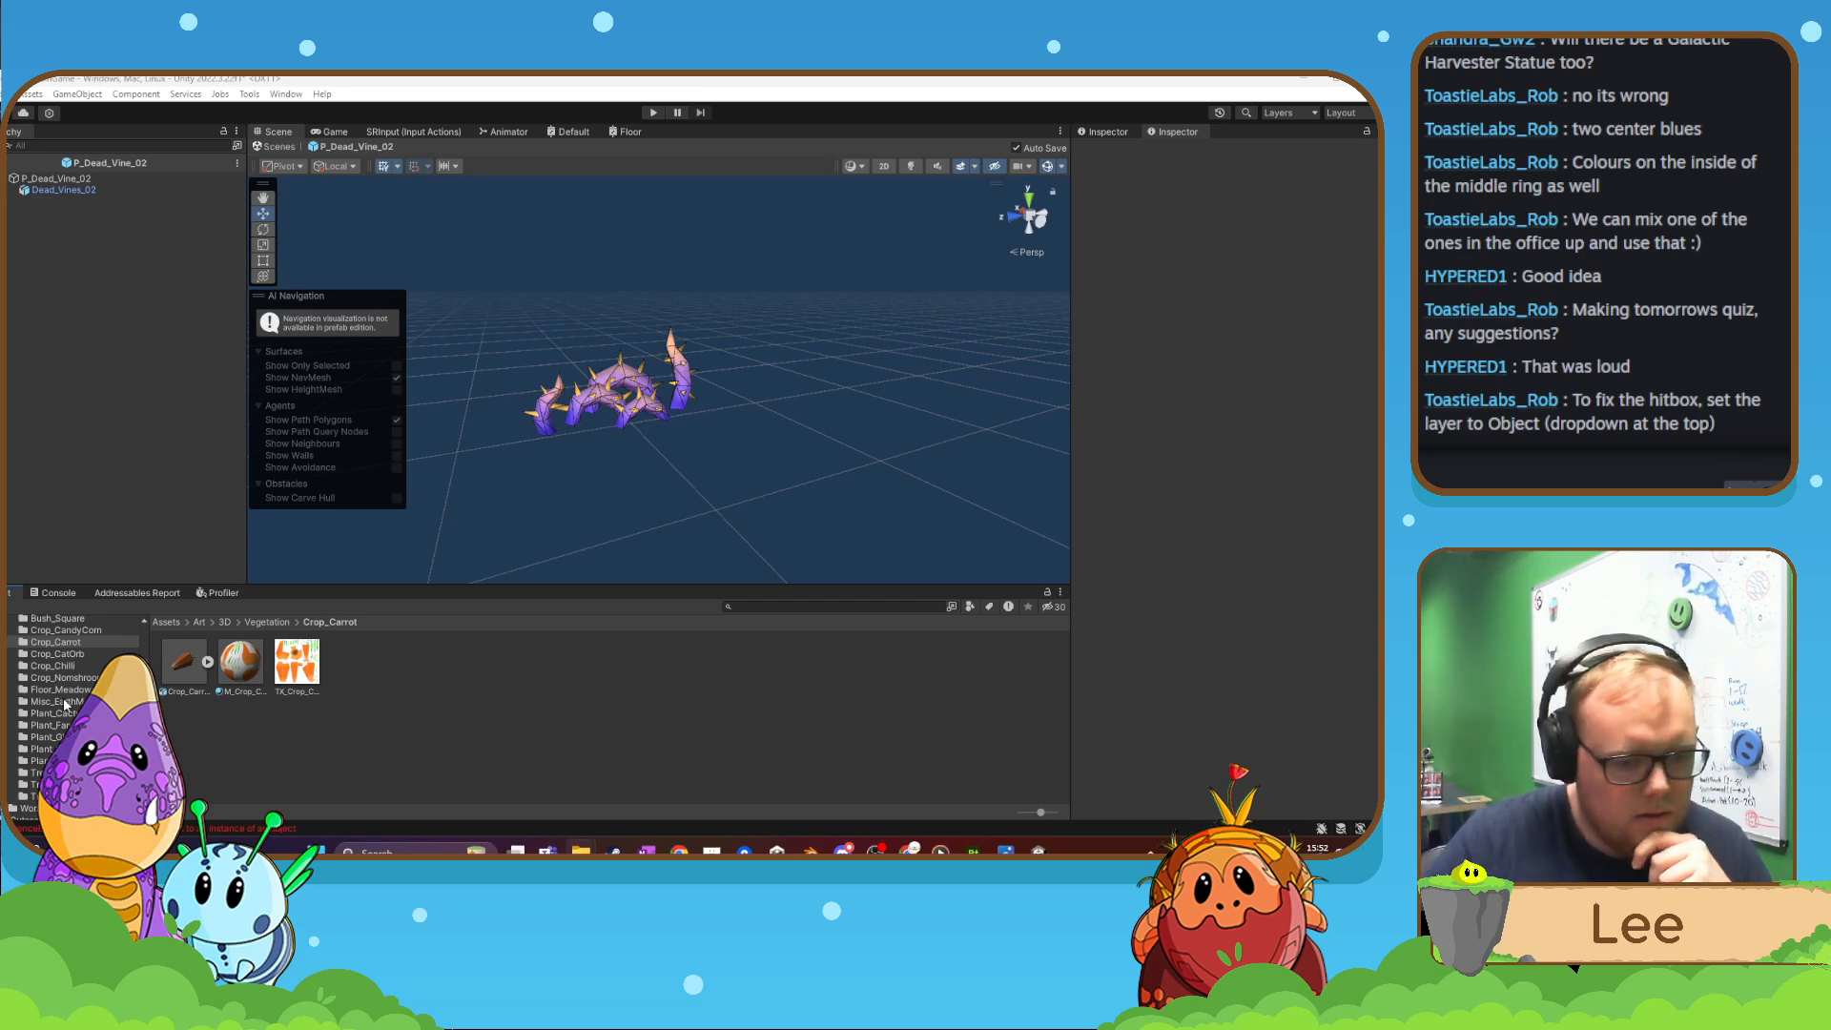
left_click(286, 730)
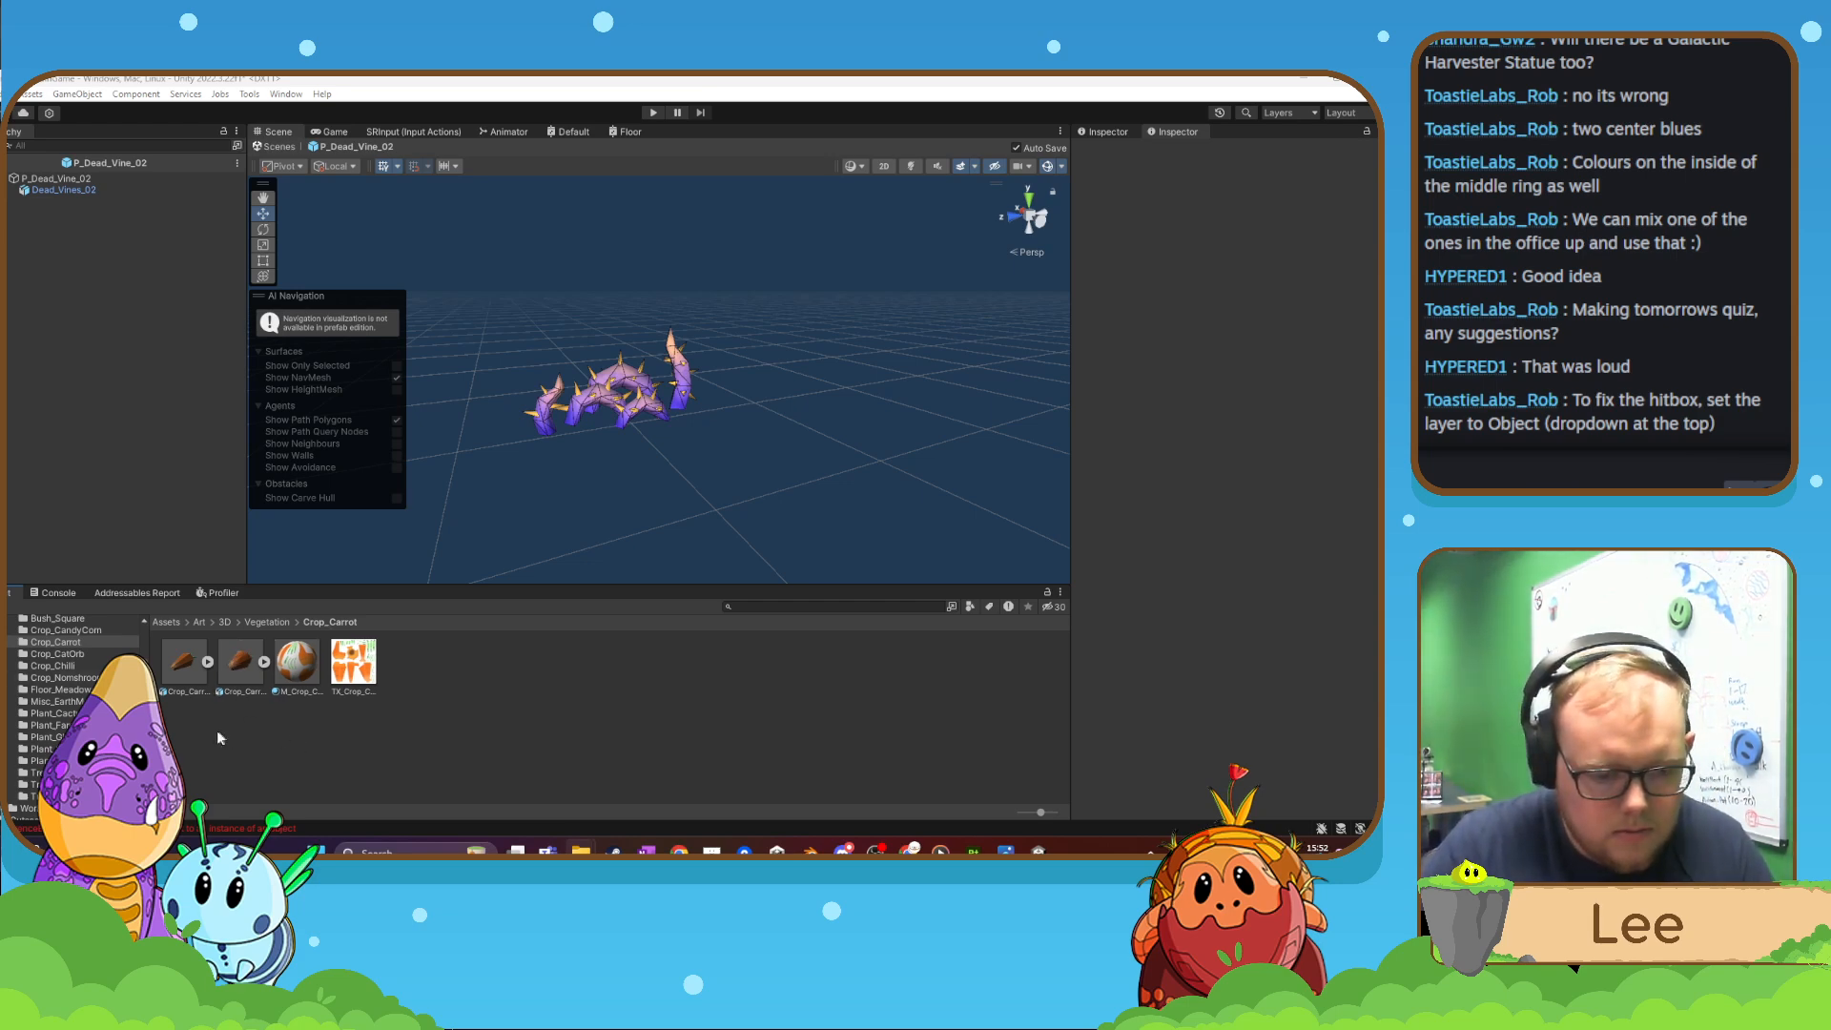
- Delete the duplicate Crop_Carrot 1 and the old Crop_Carrot model, and bring in the replacement Crop_Carrot FBX
left_click(239, 668)
key("Delete")
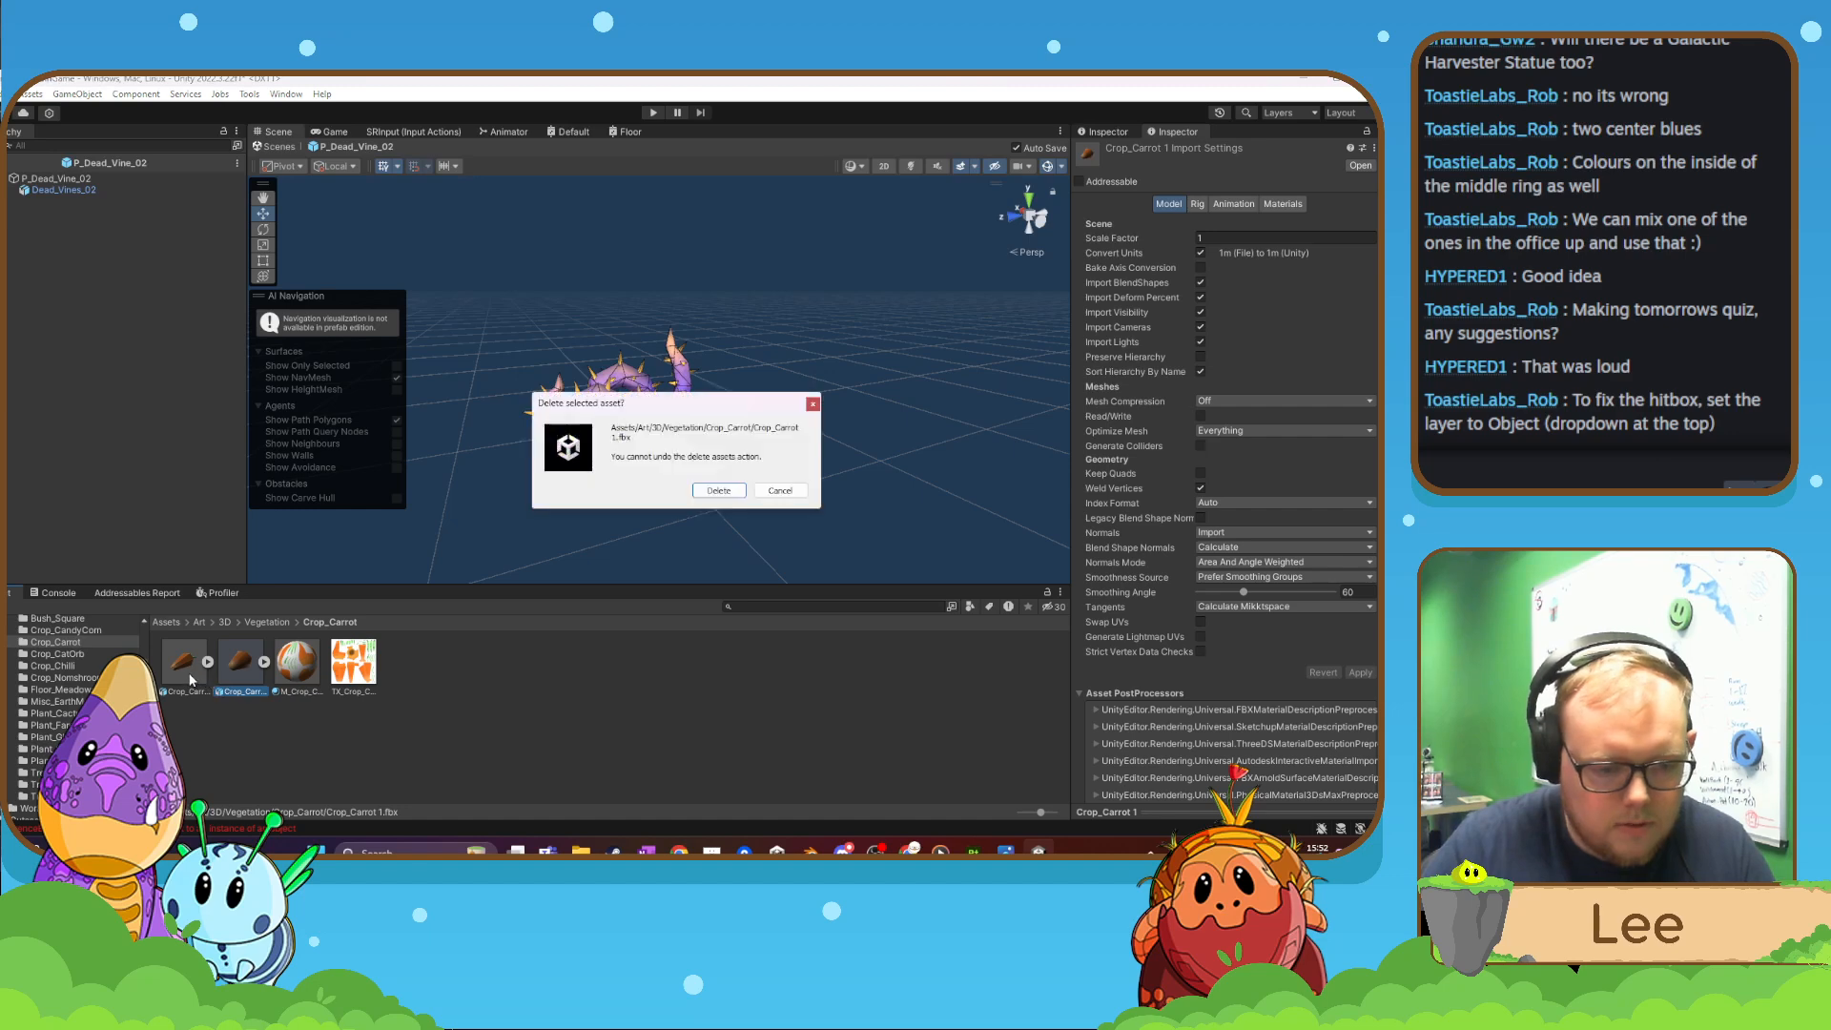
left_click(718, 491)
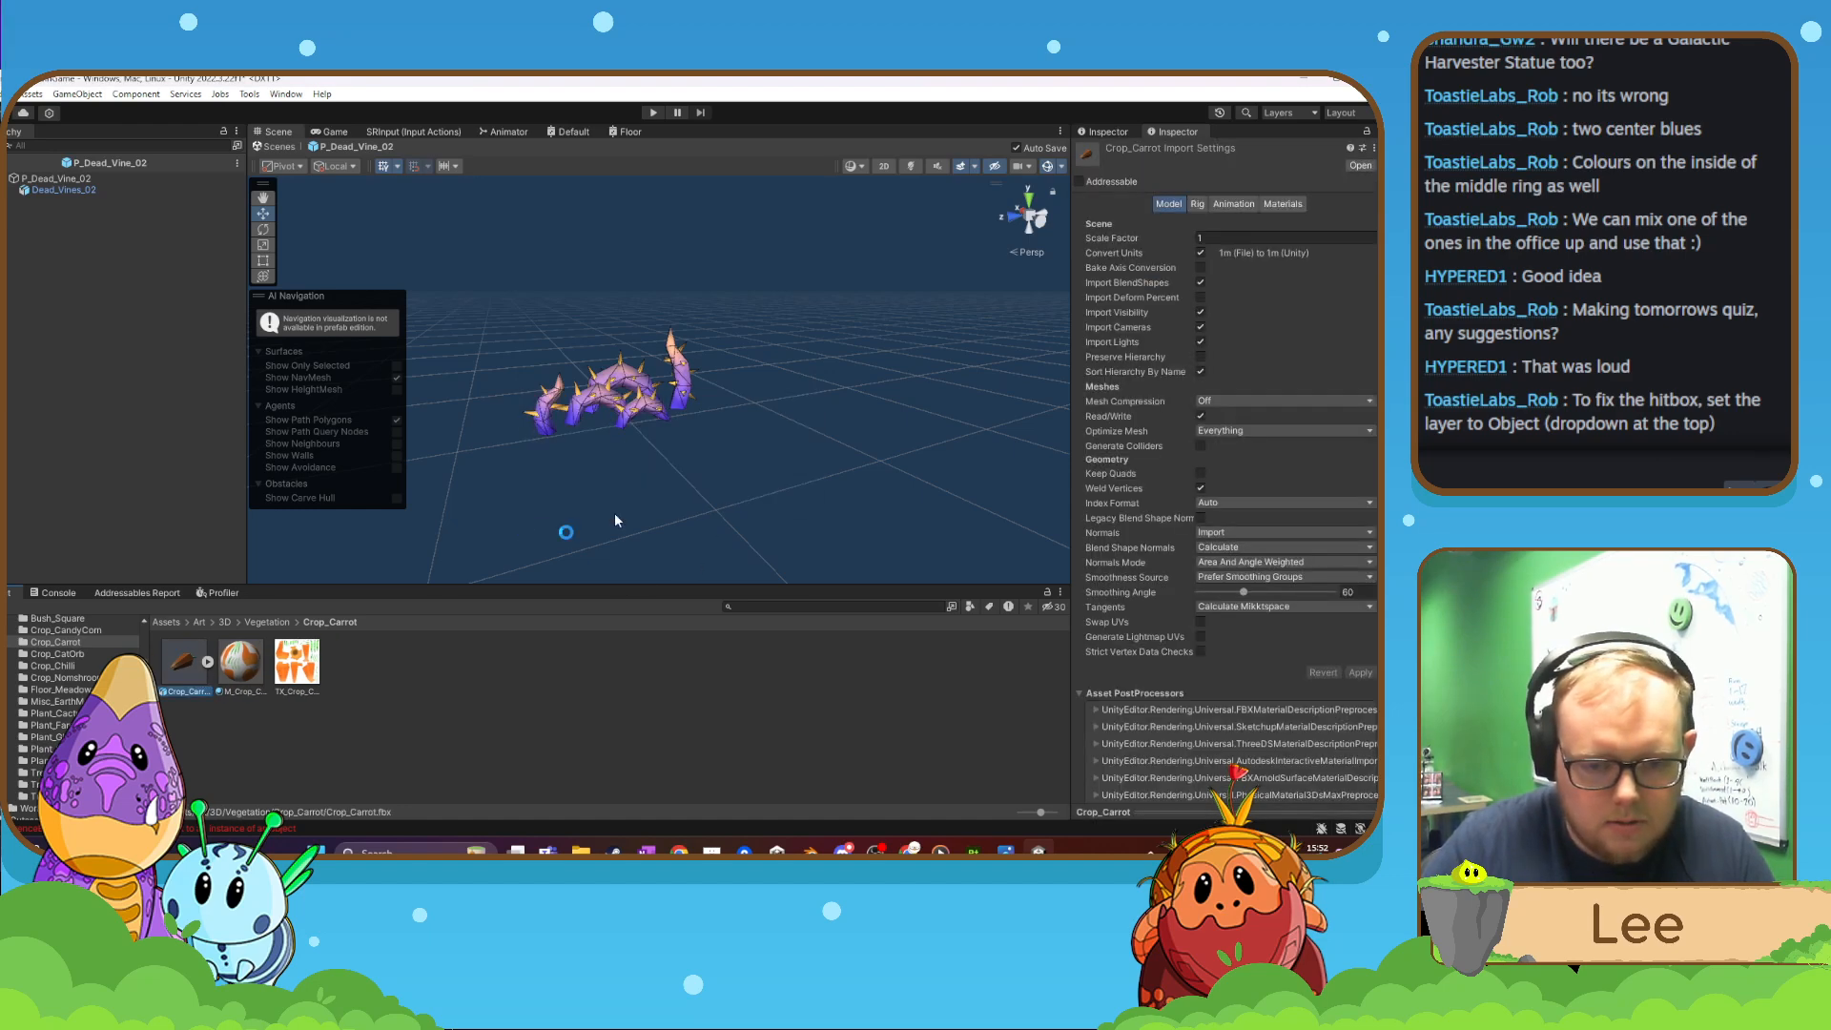
key("Delete")
left_click(718, 491)
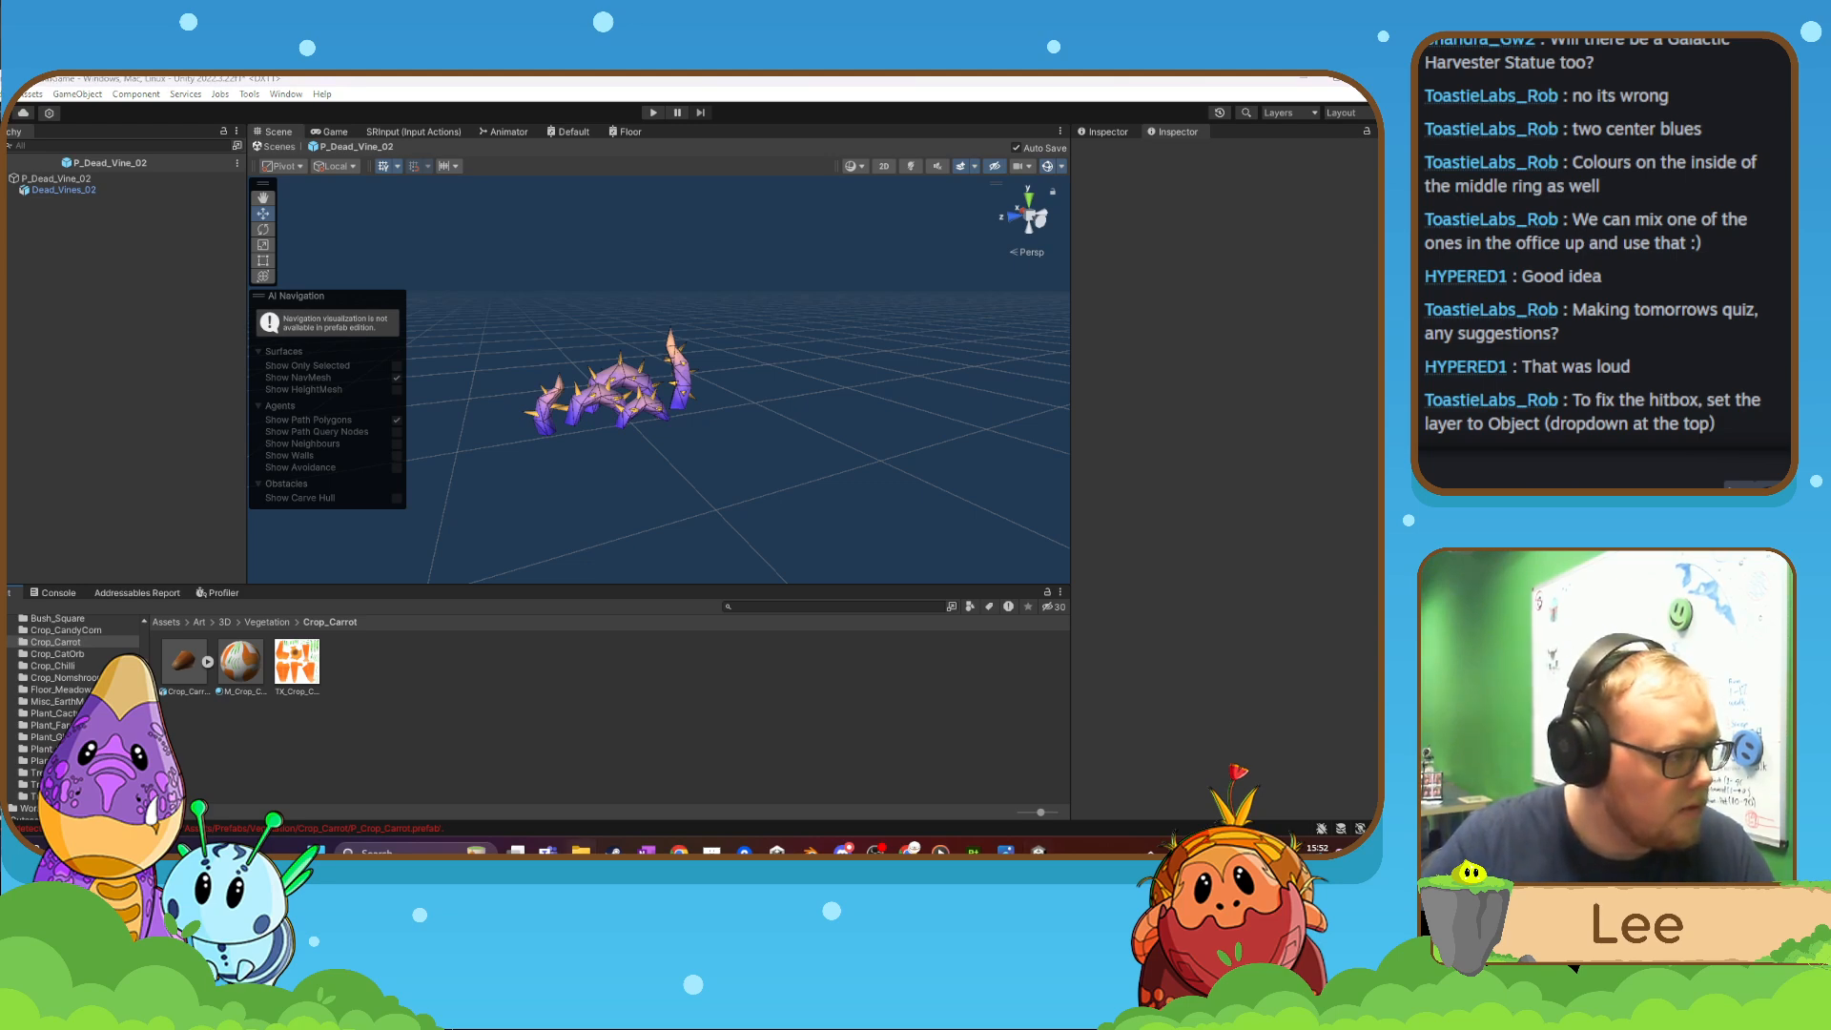
- Delete the TX_Crop_Carrot texture and import its new version into the Crop_Carrot art folder
left_click(291, 680)
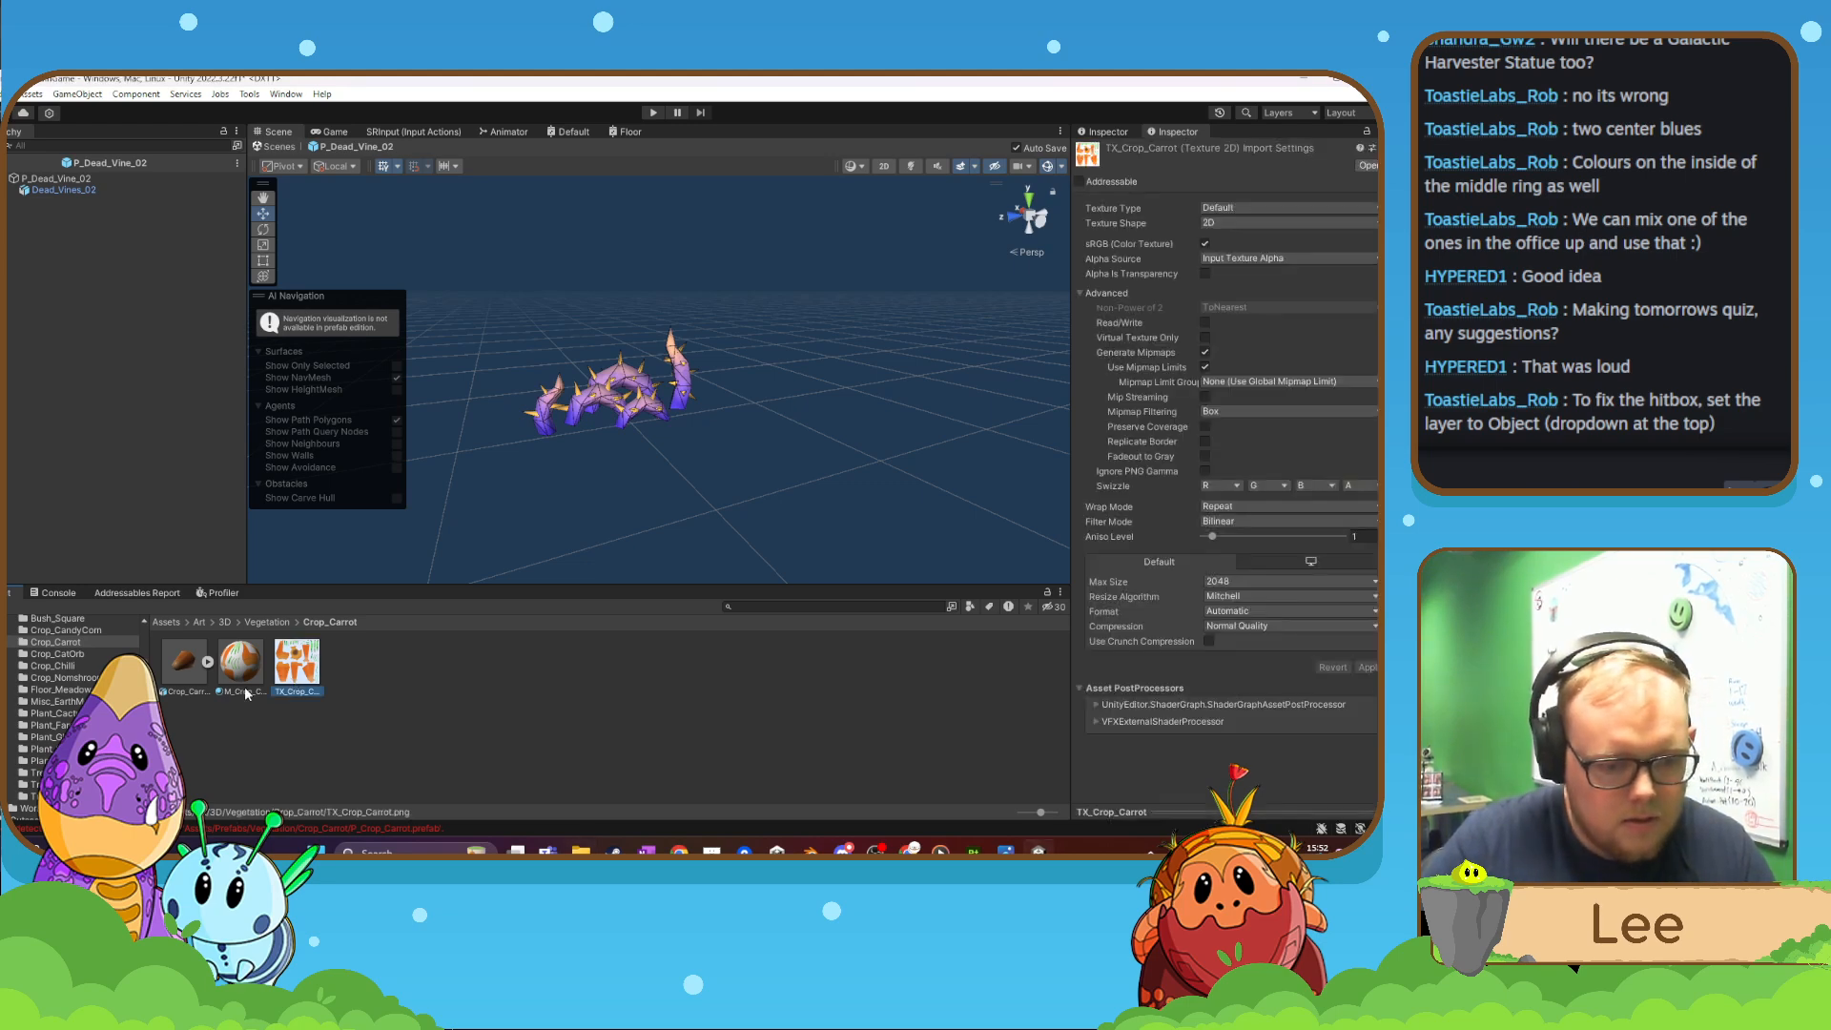
key("Delete")
left_click(729, 489)
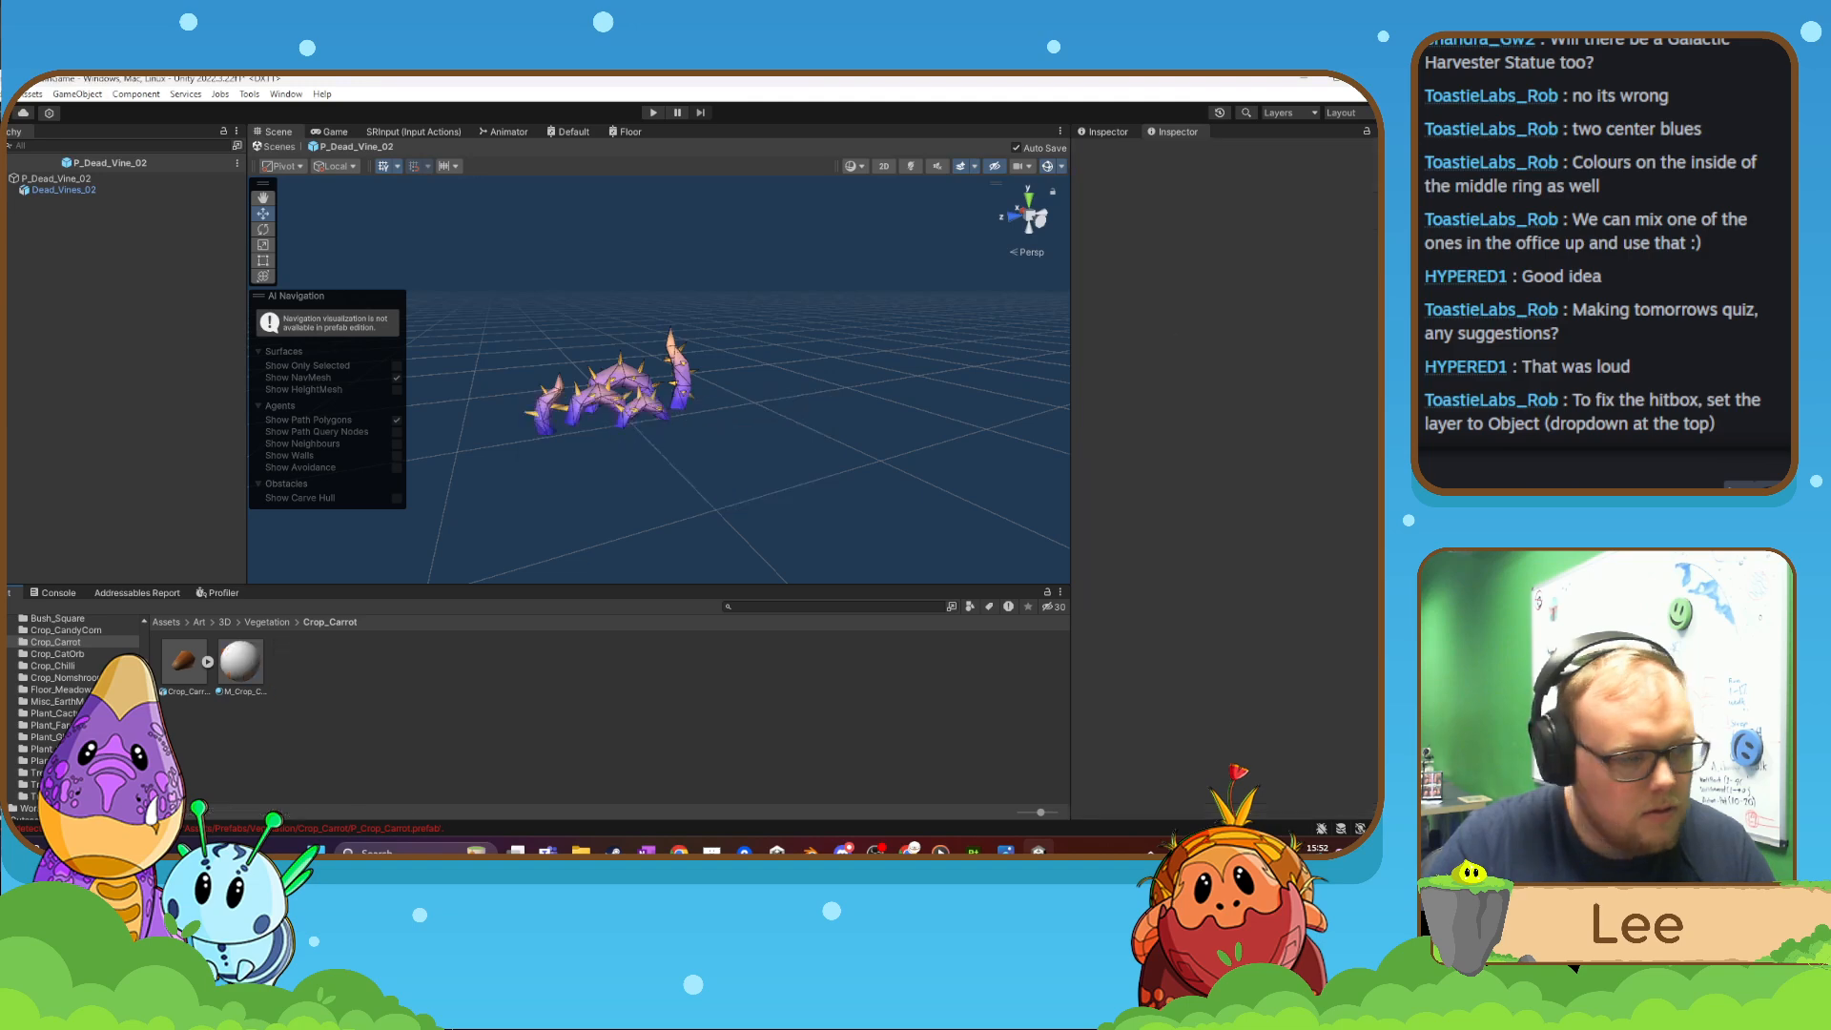
left_click_drag(496, 800, 338, 666)
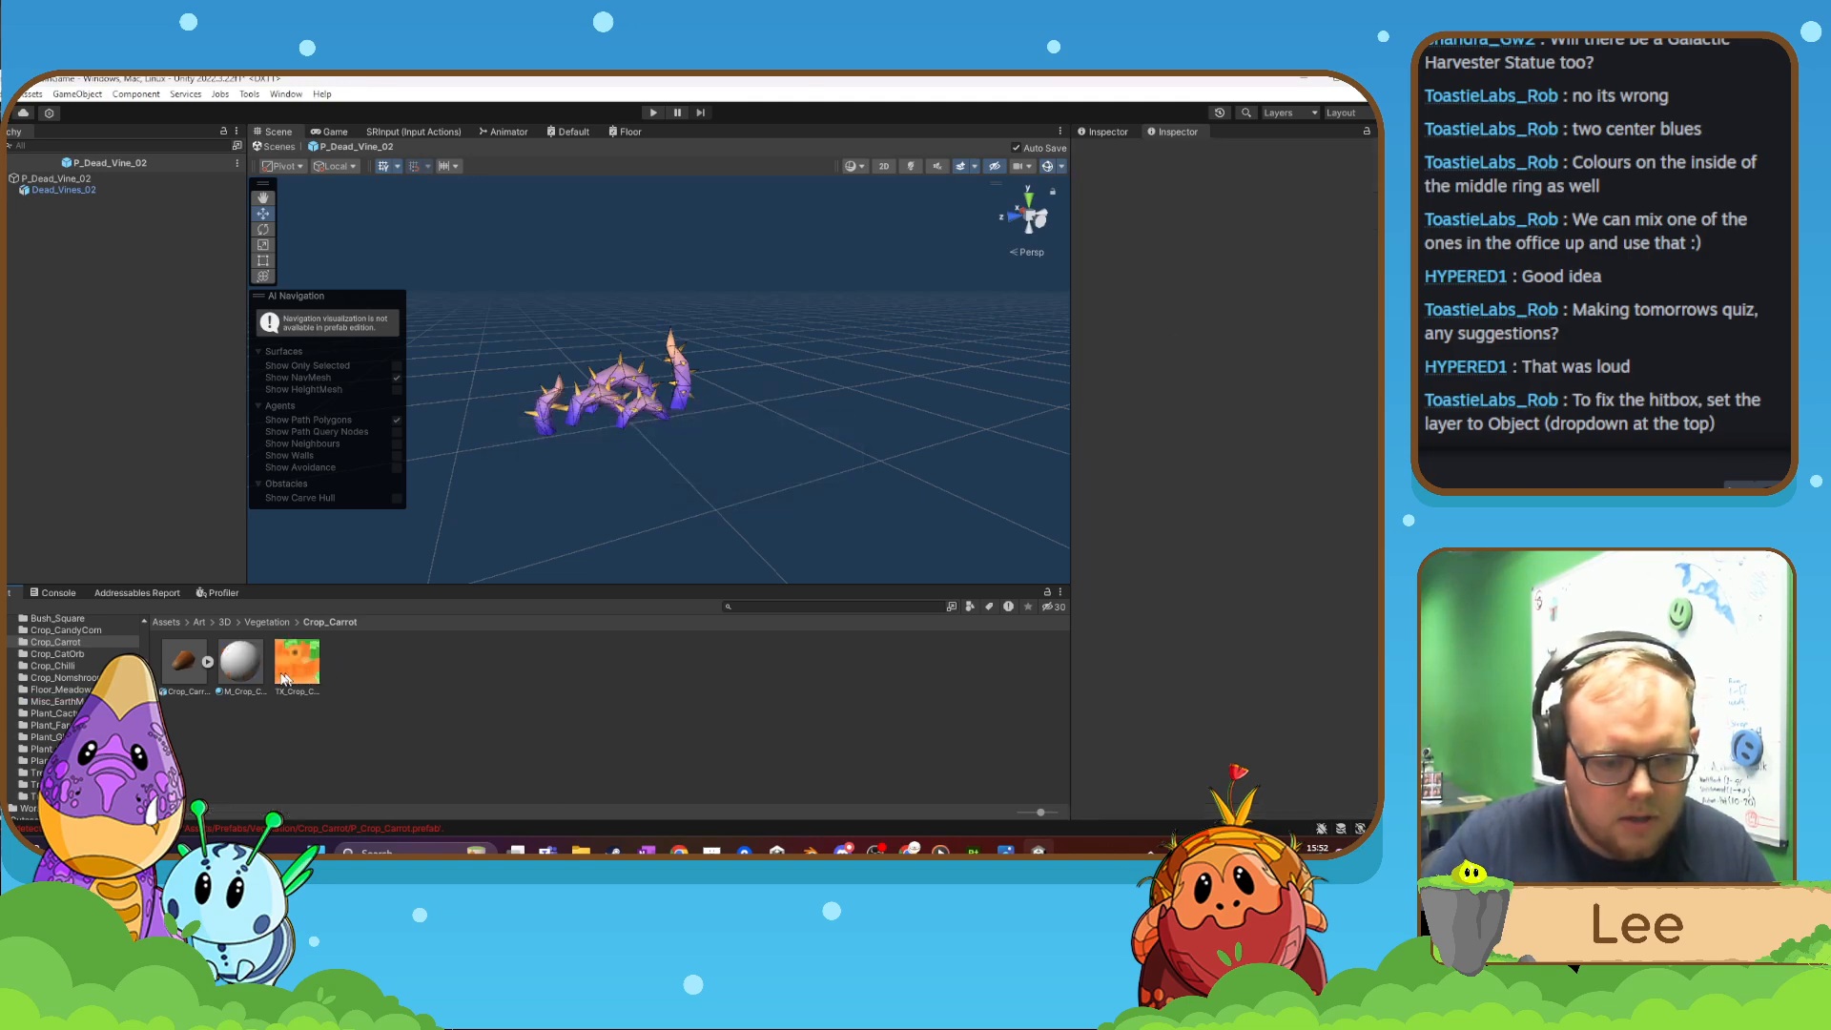
- Enable Read/Write for the new TX_Crop_Carrot texture and apply the import settings
left_click(300, 665)
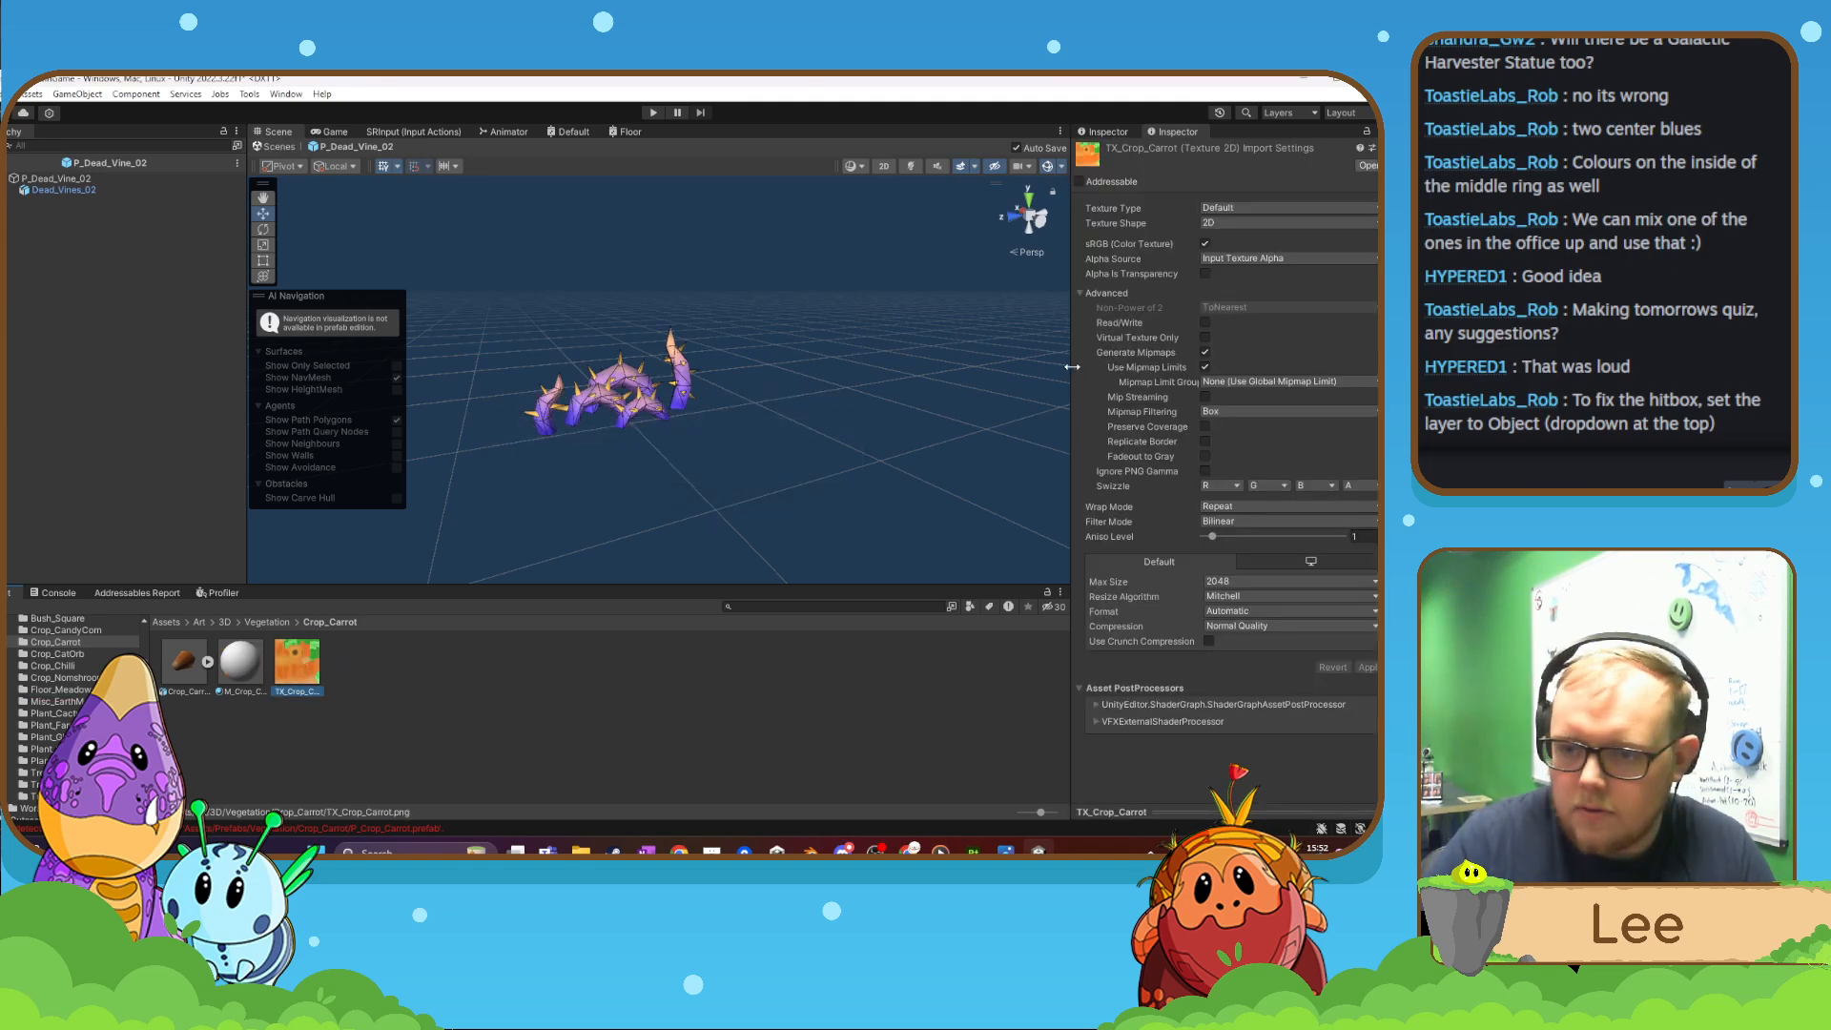
left_click(1207, 322)
left_click(1365, 667)
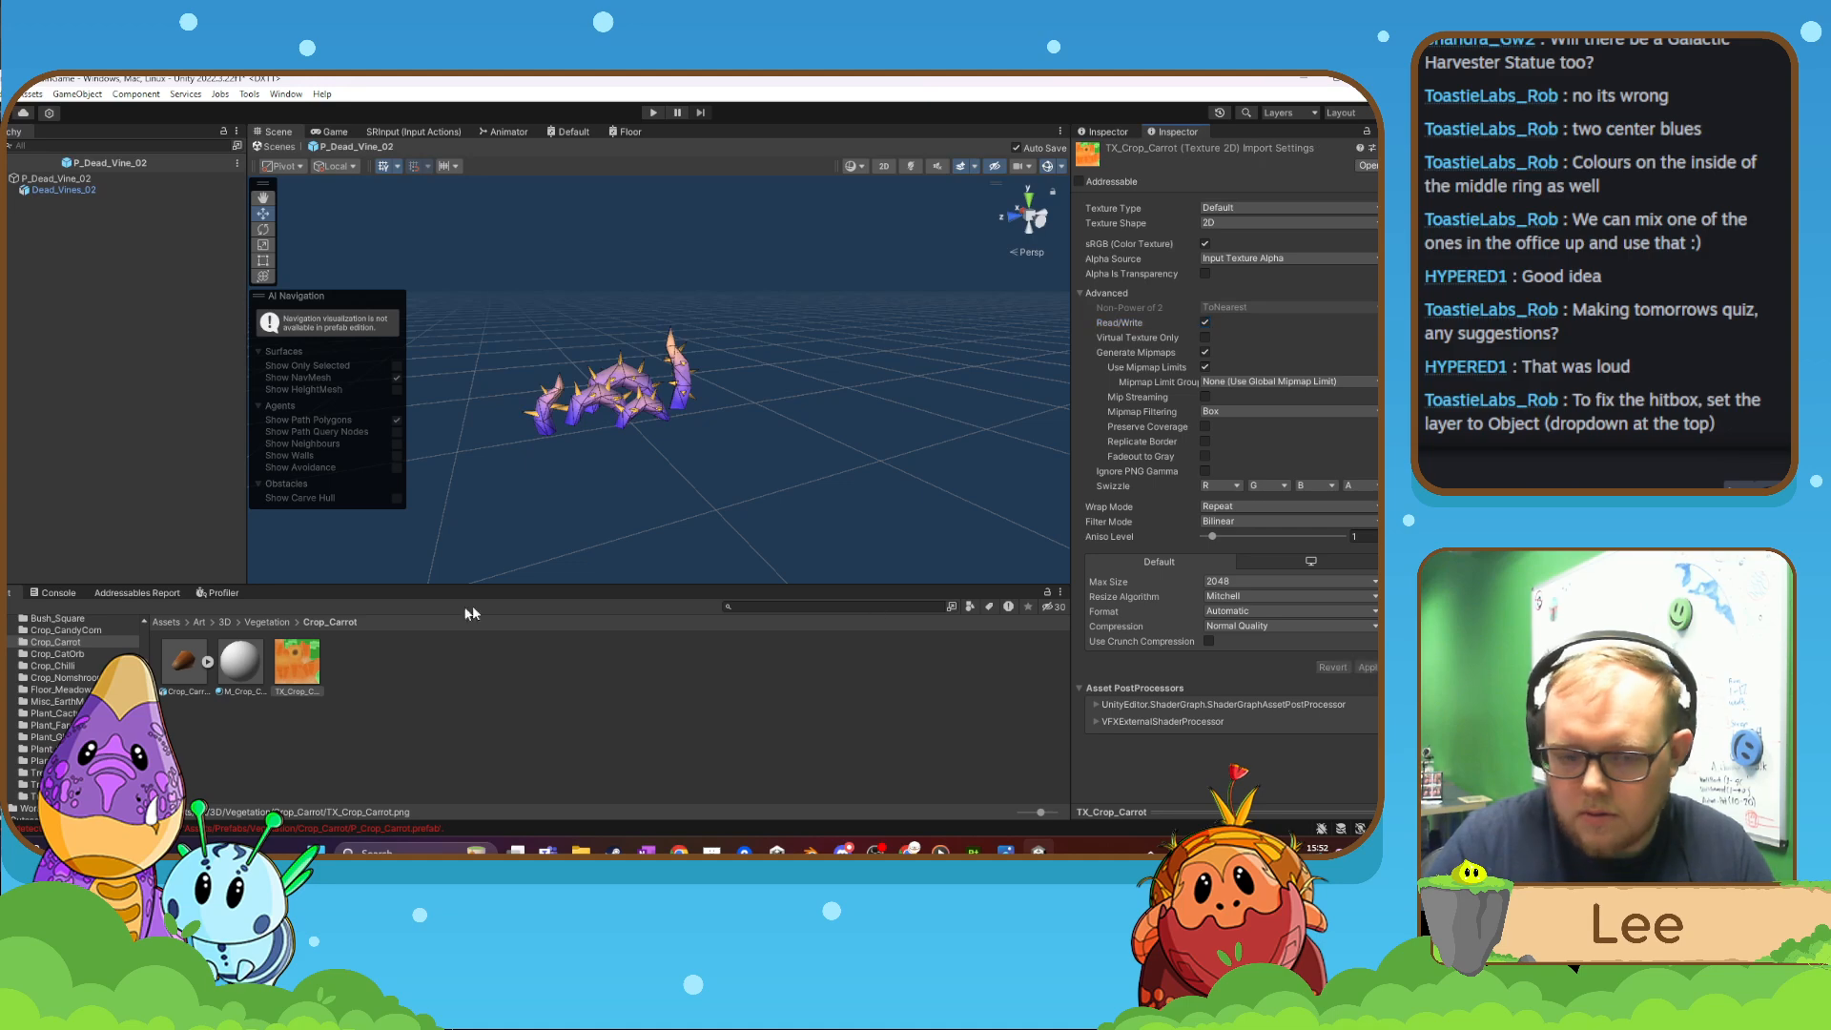
- Open the M_Crop_Carrot material's Default shader graph for inspection and return to the scene view
left_click(240, 662)
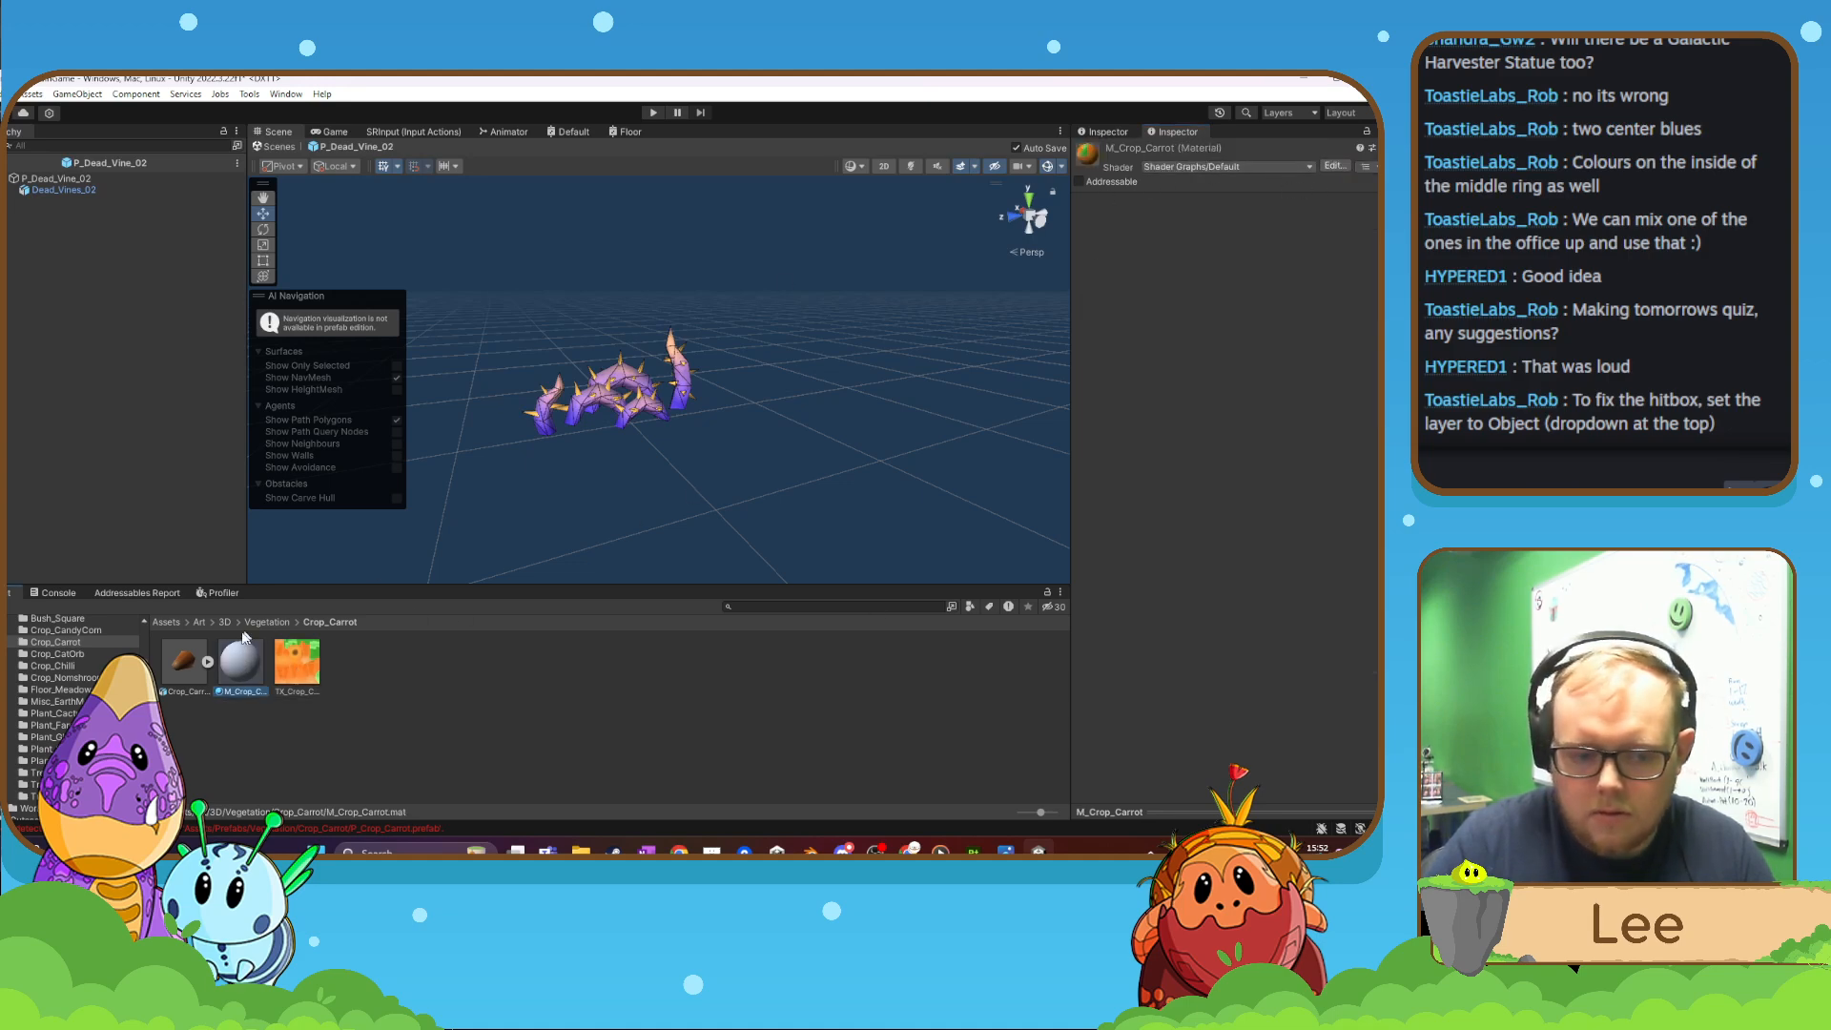
left_click(1333, 166)
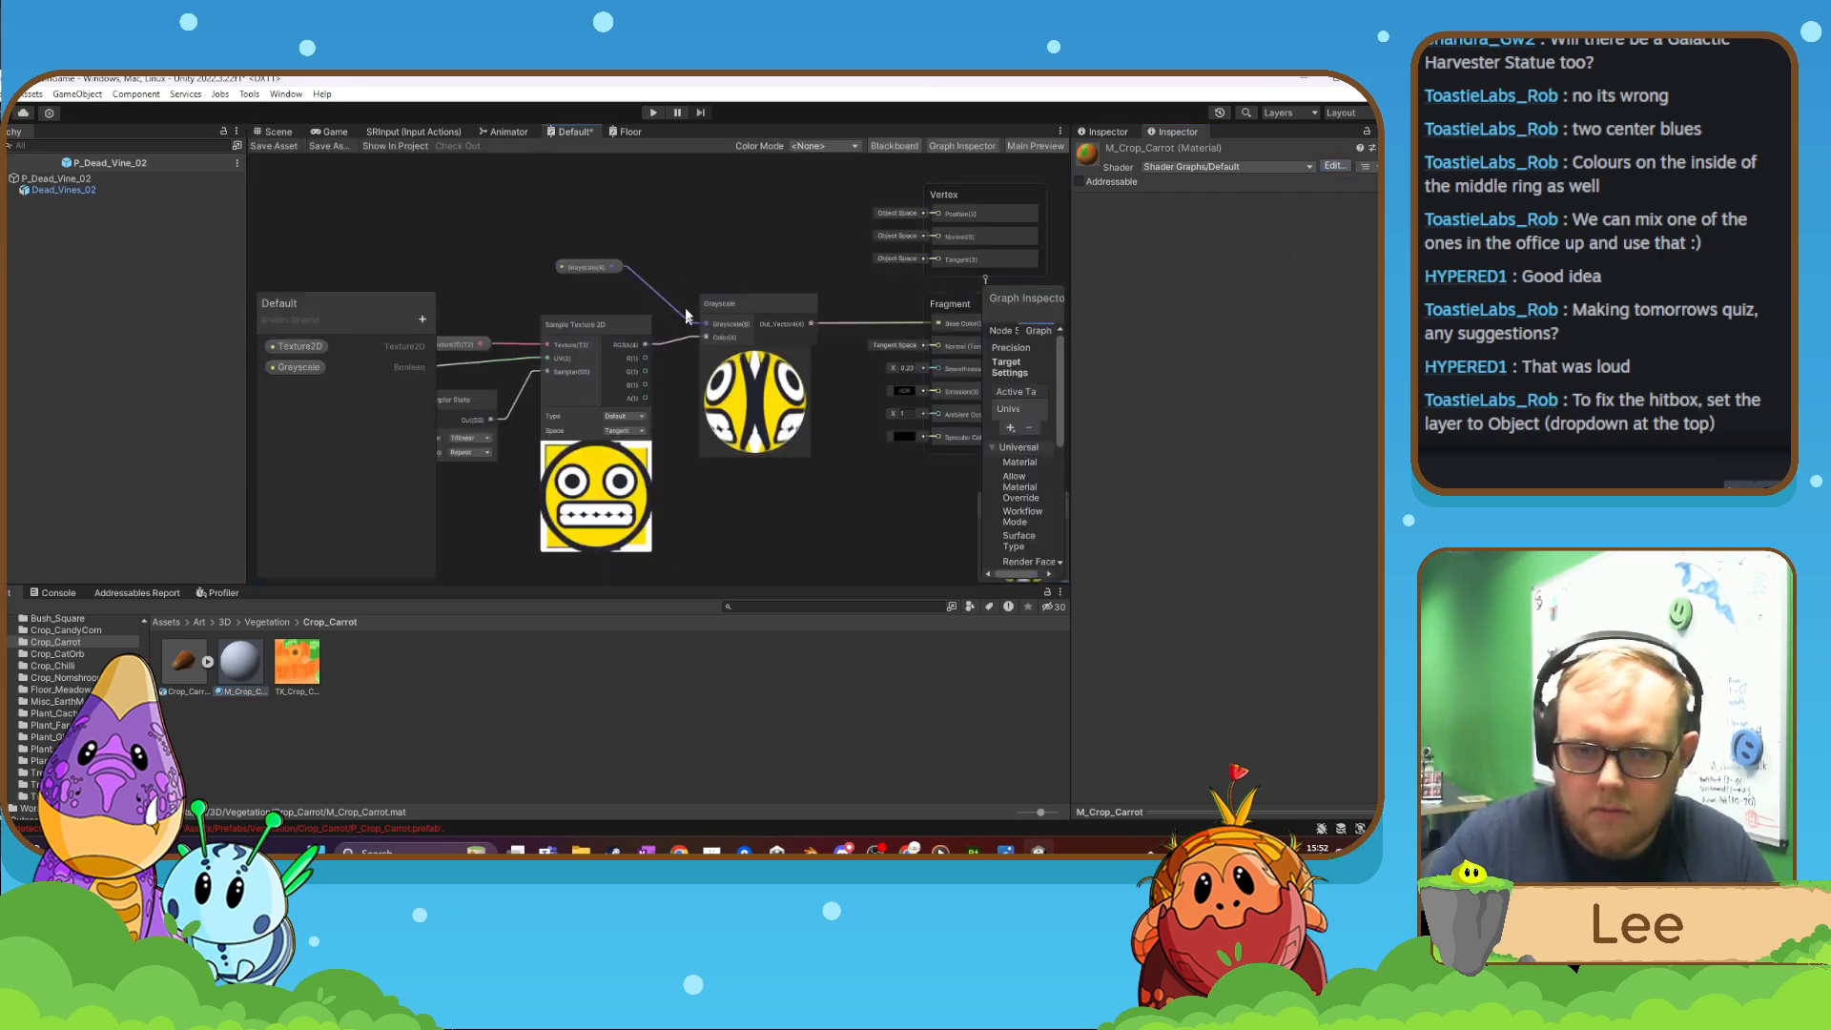
left_click(332, 131)
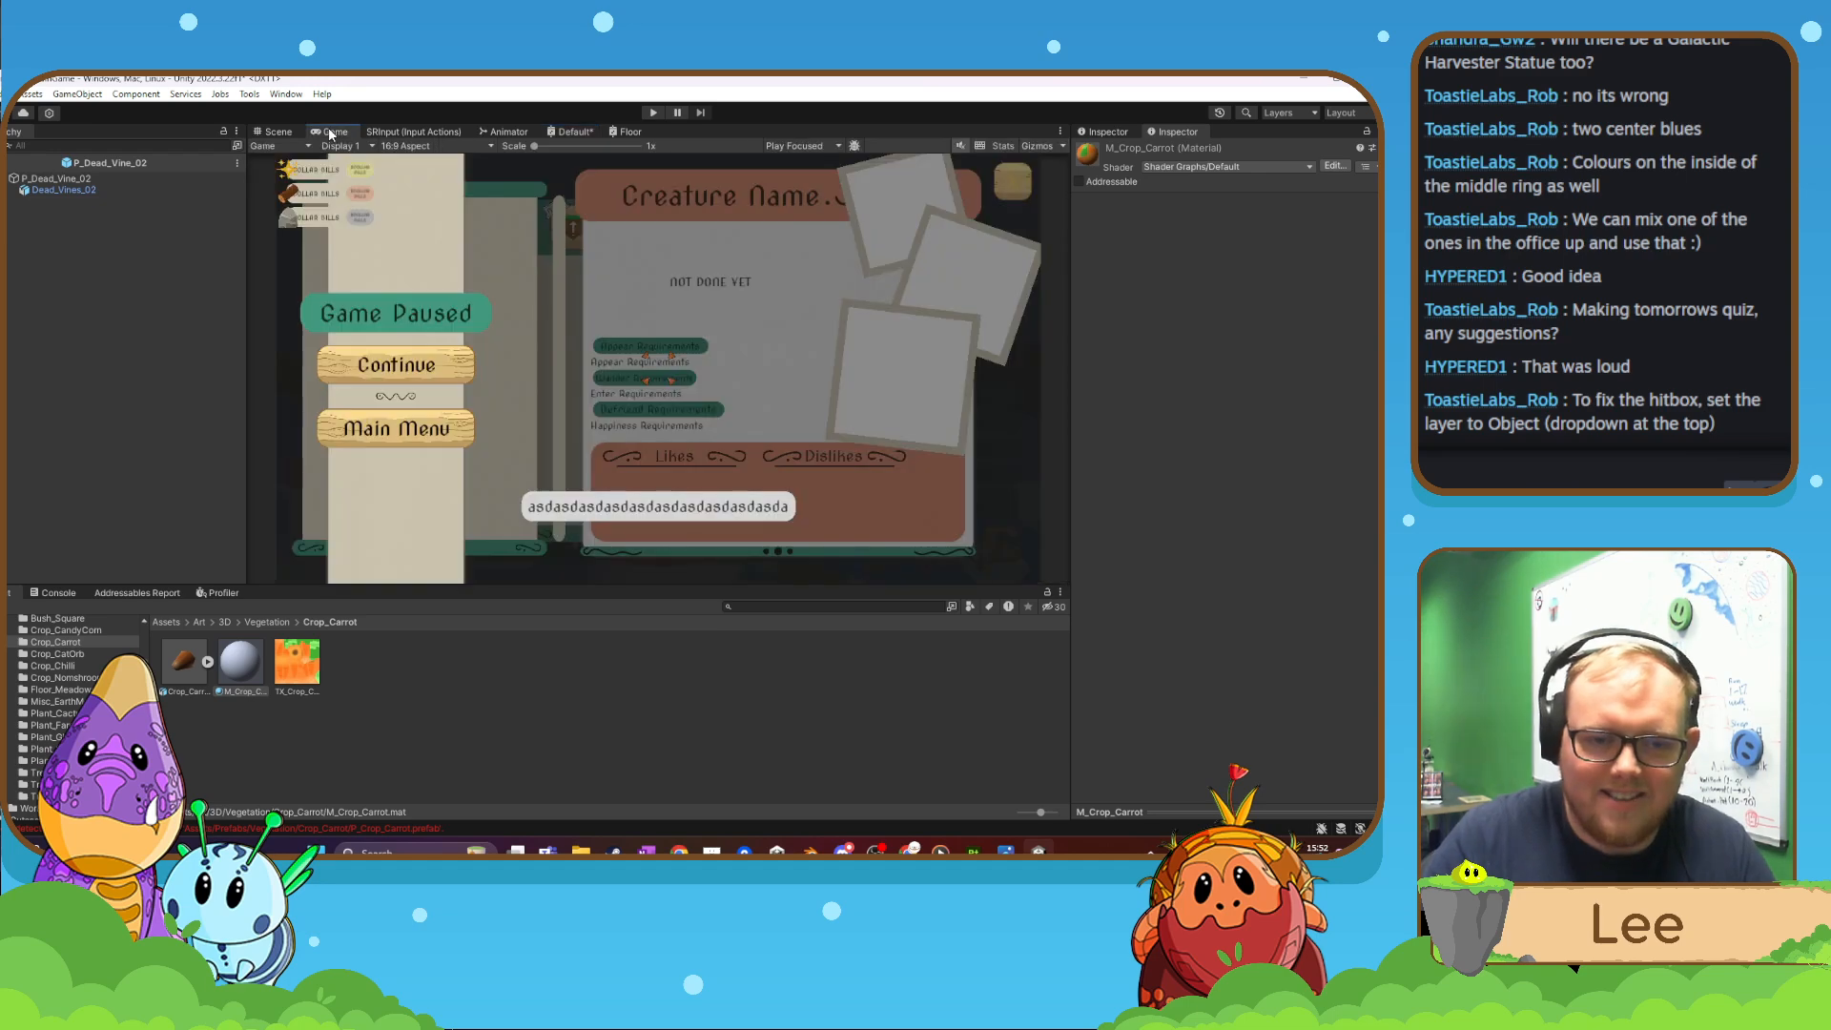
left_click(272, 132)
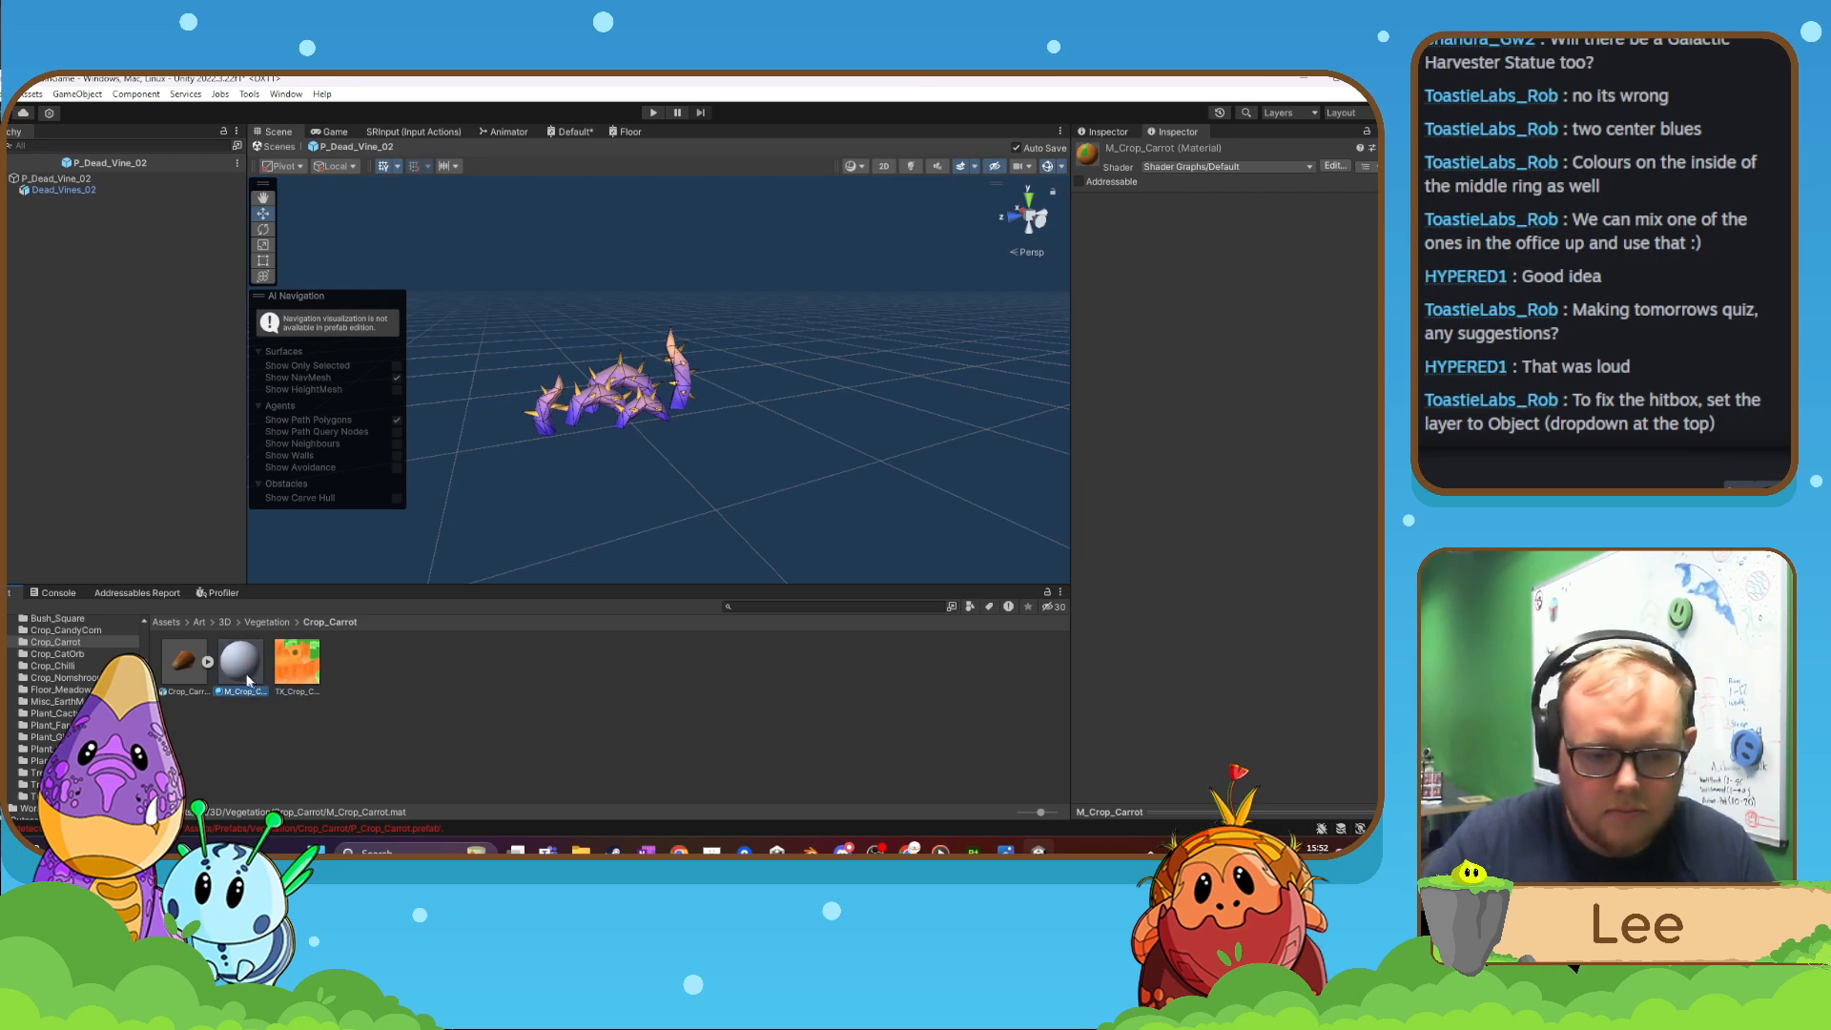
left_click(1222, 169)
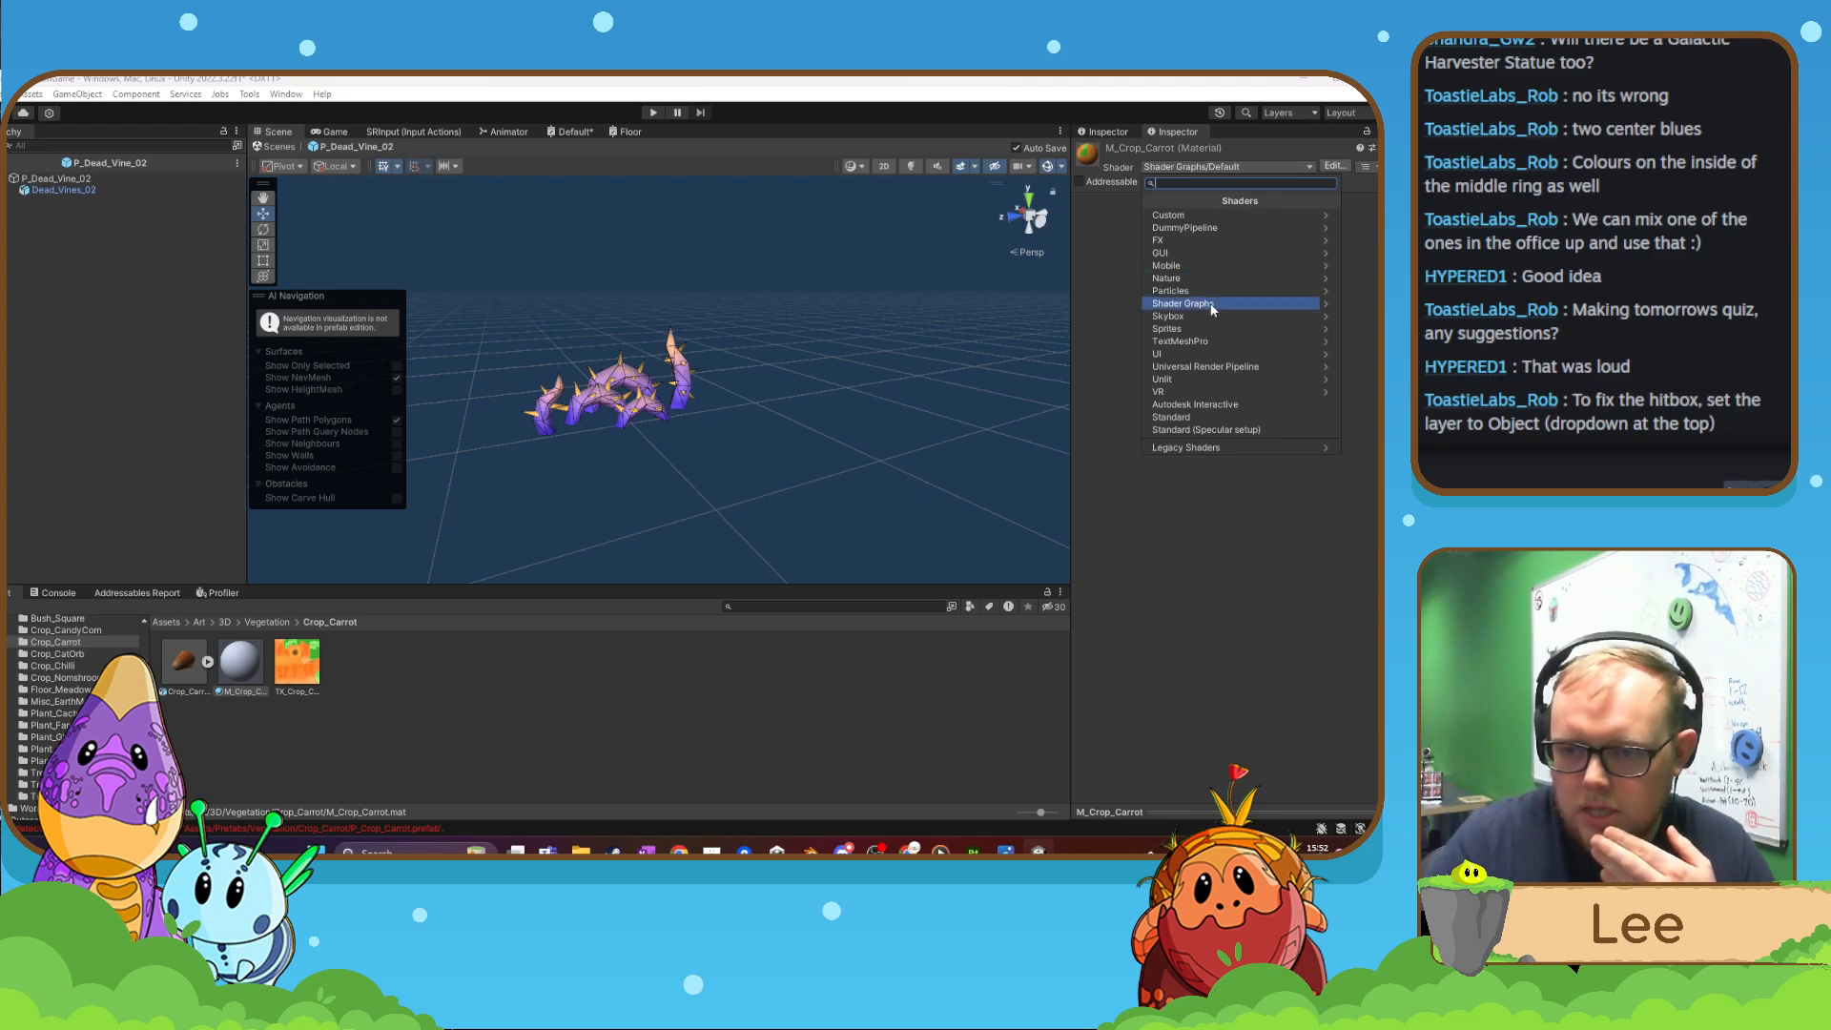
key("Escape")
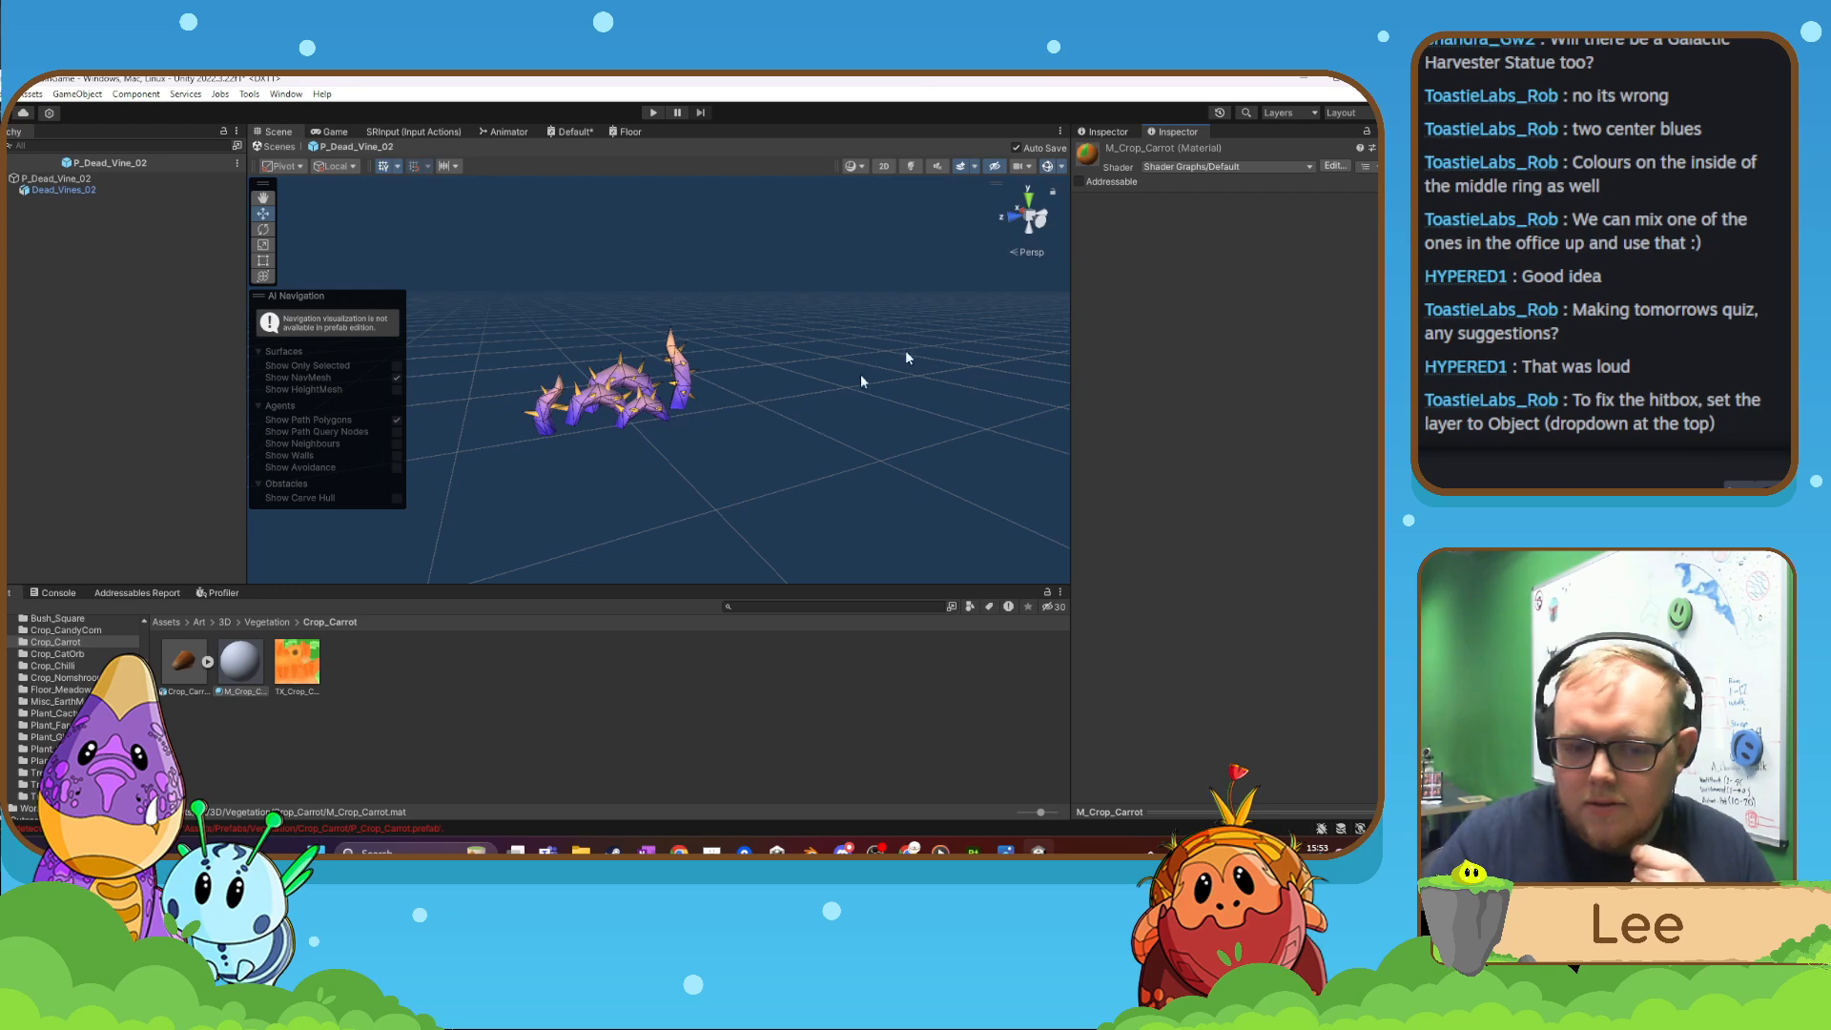
left_click(1242, 166)
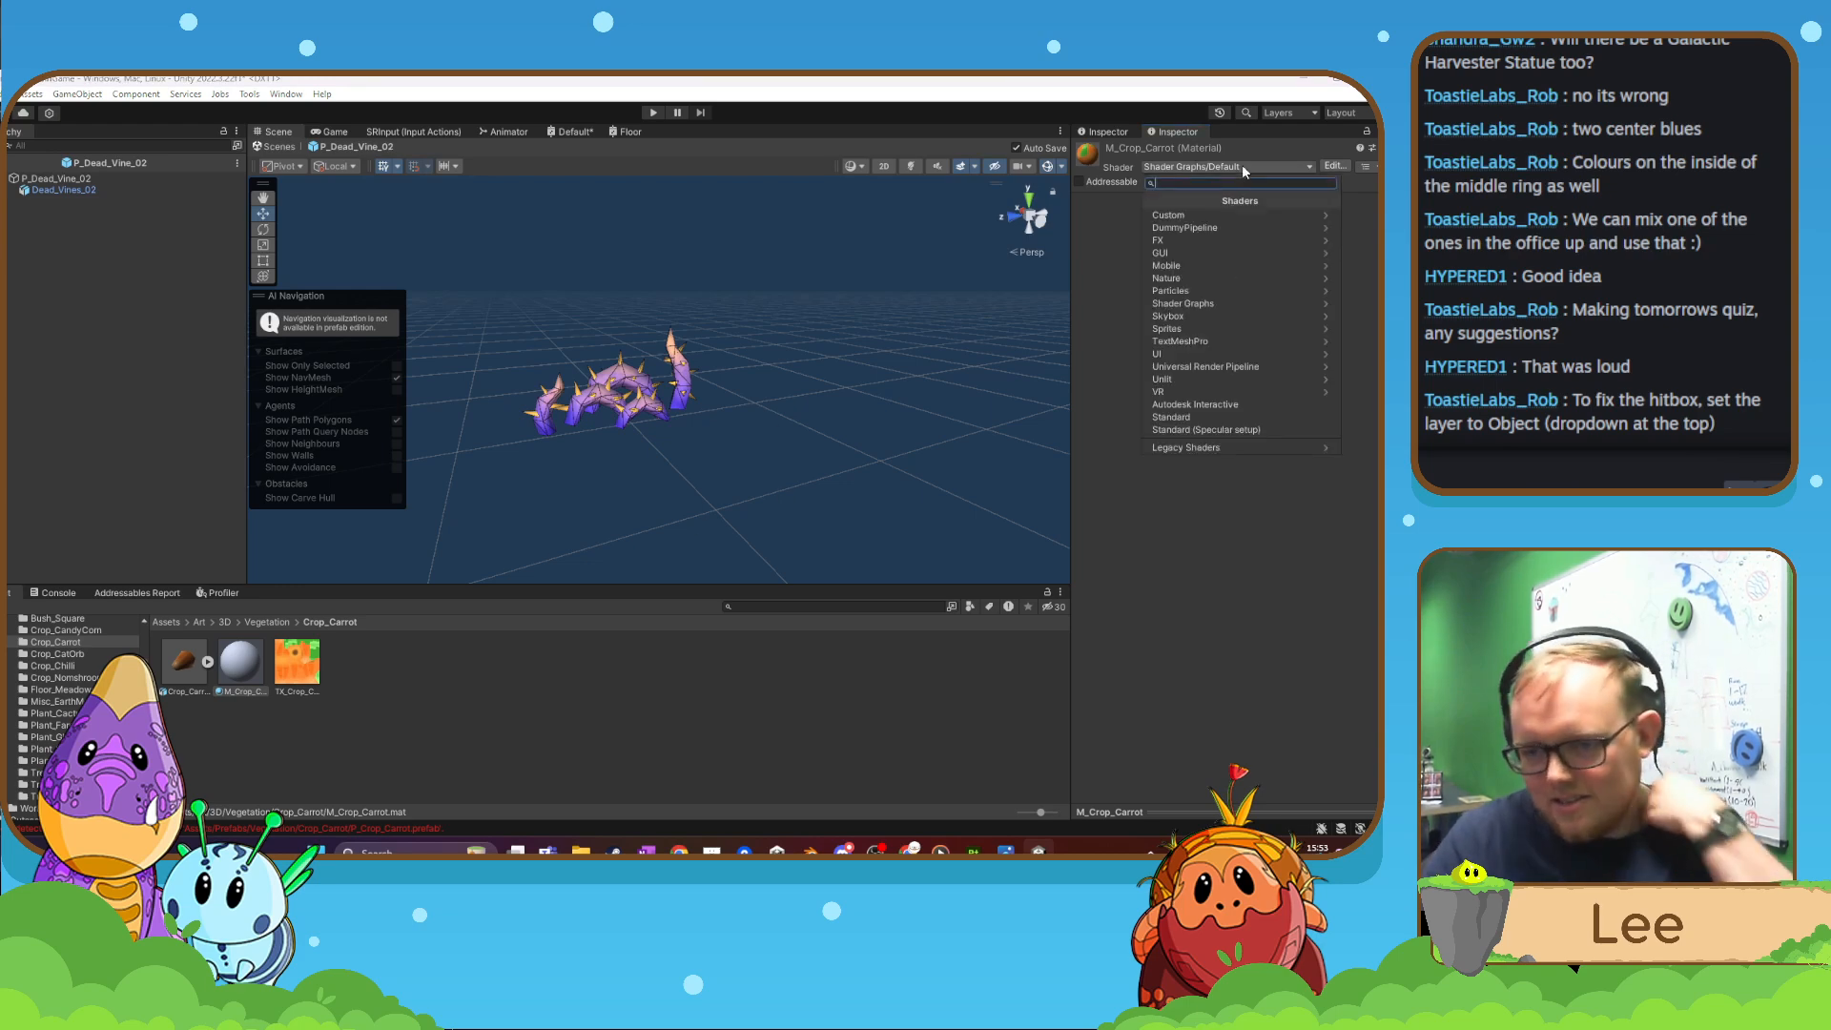
left_click(838, 669)
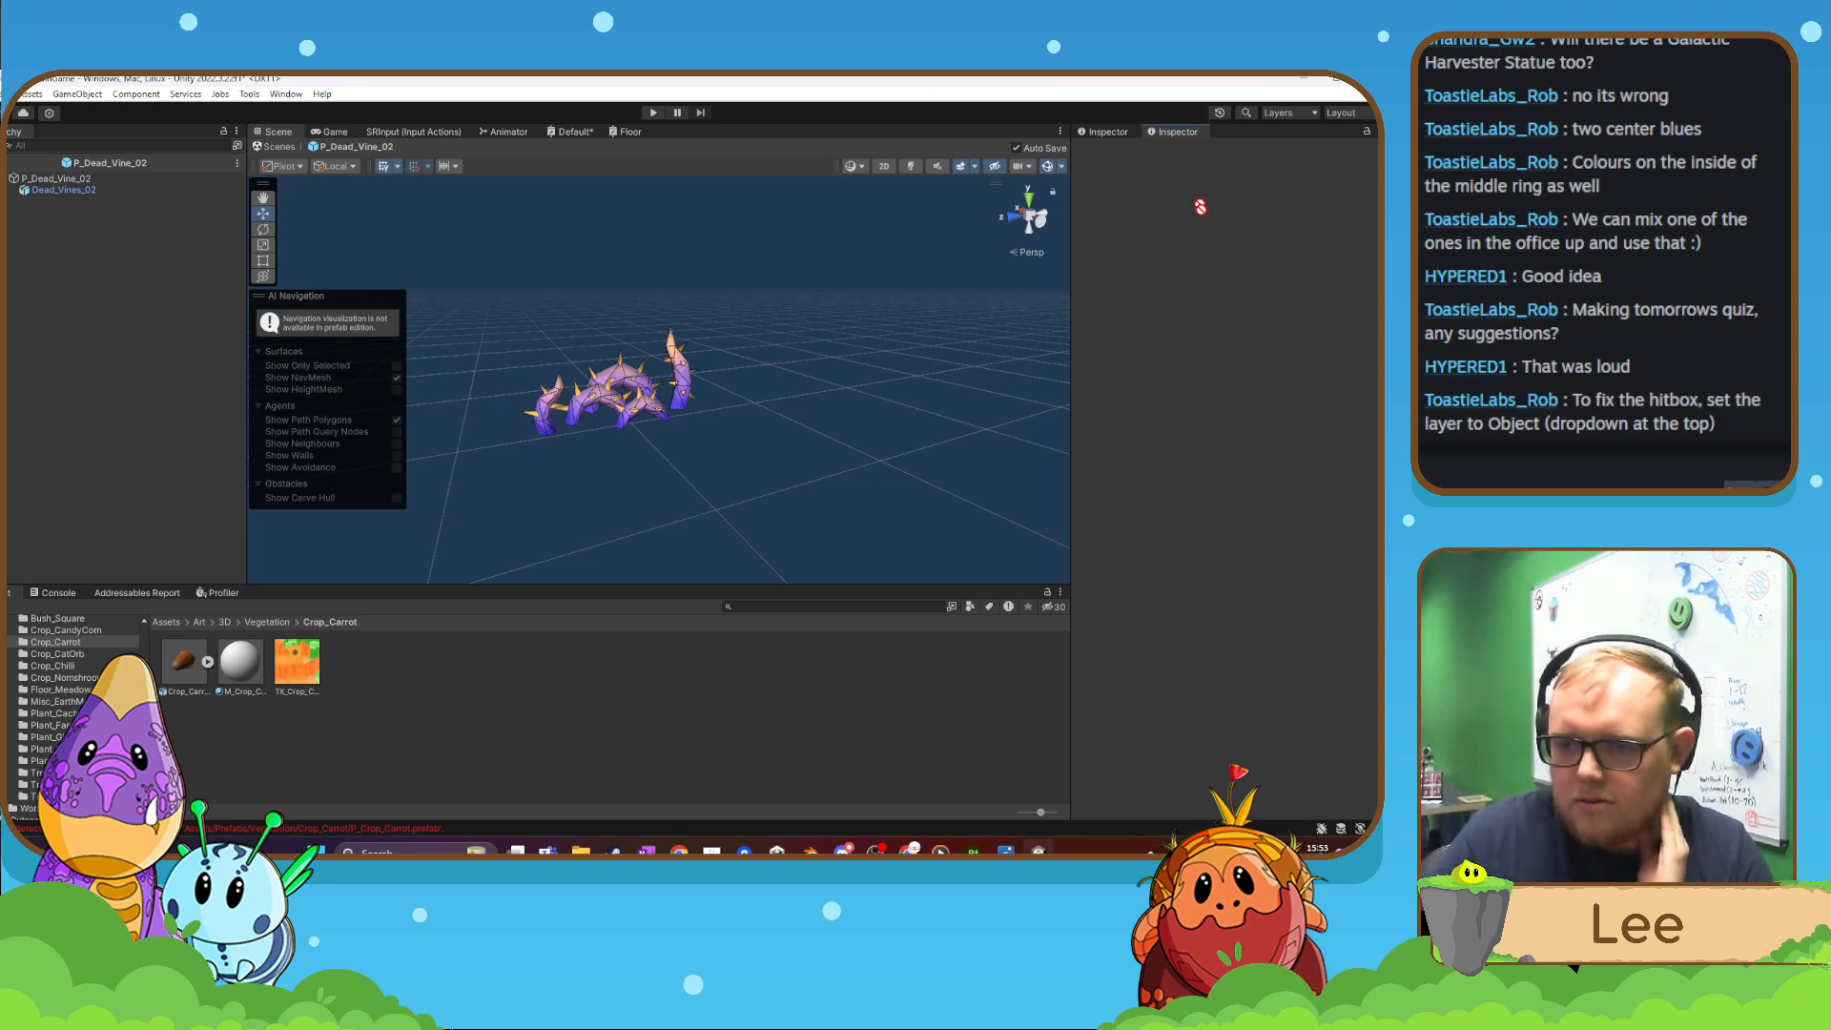
- Reselect the M_Crop_Carrot material and check its surface inputs and Texture2D assignment
left_click(240, 663)
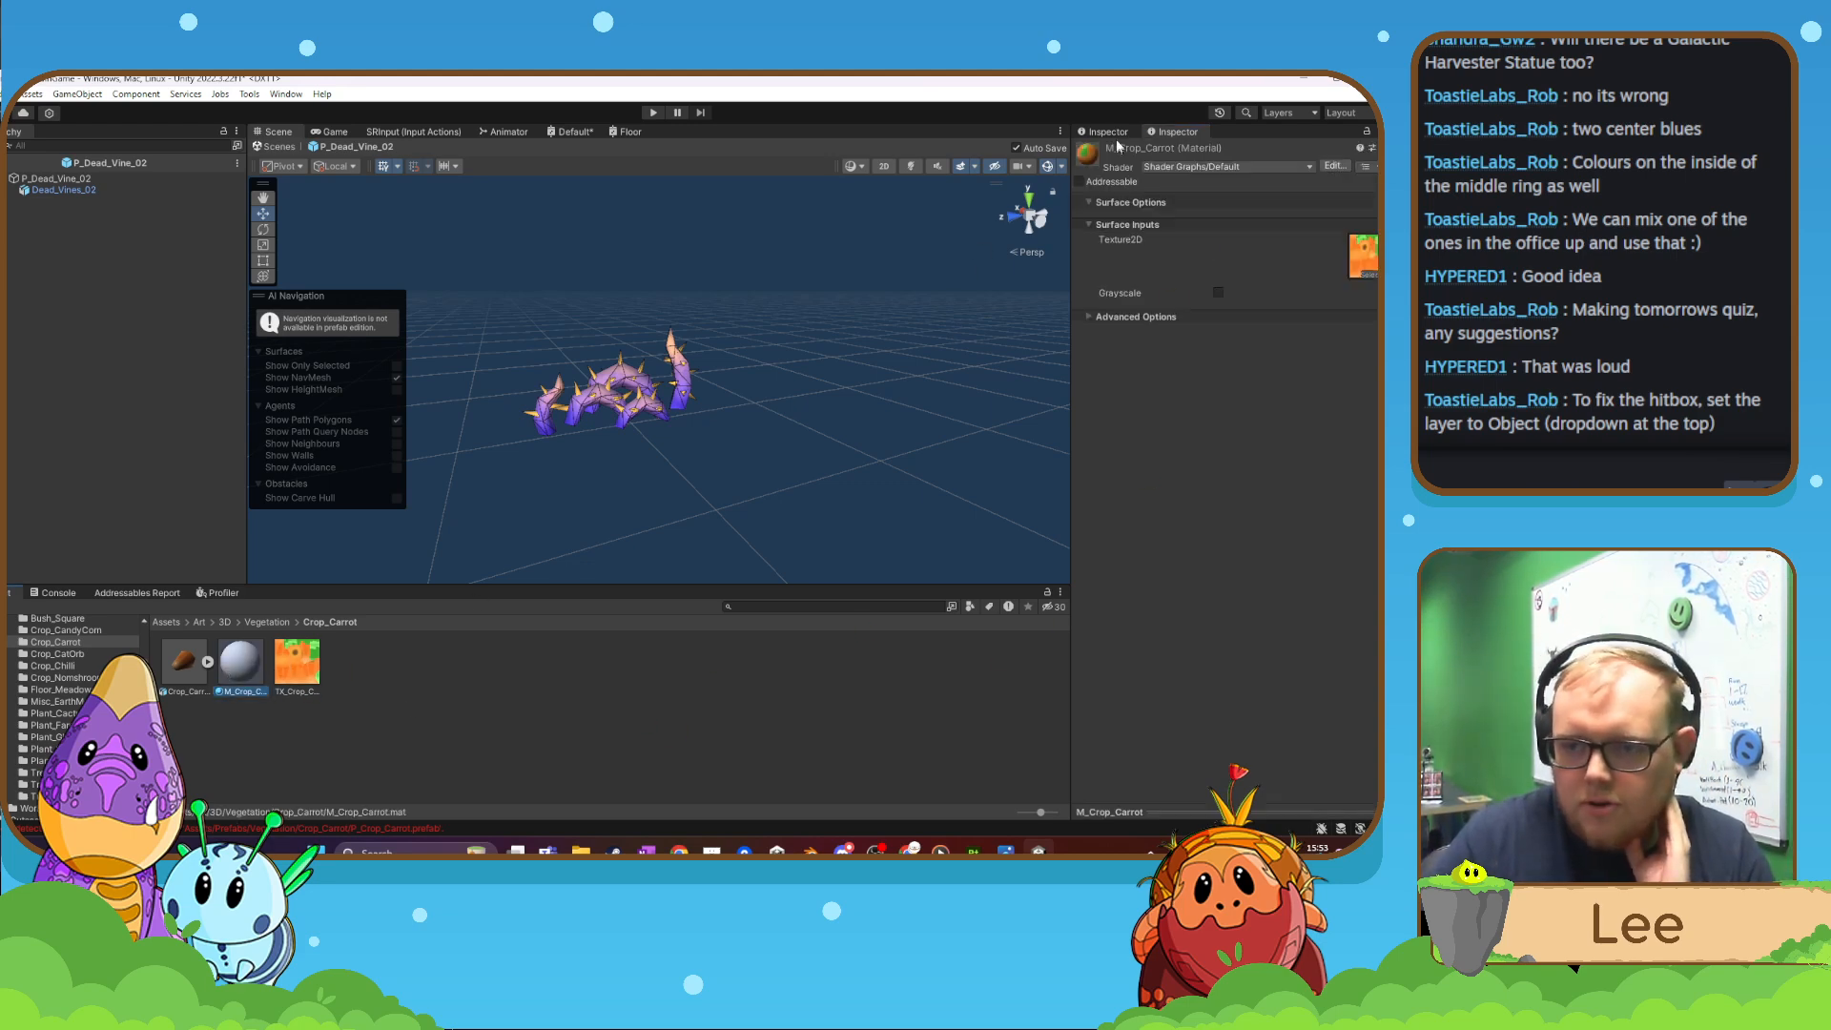
left_click(1183, 131)
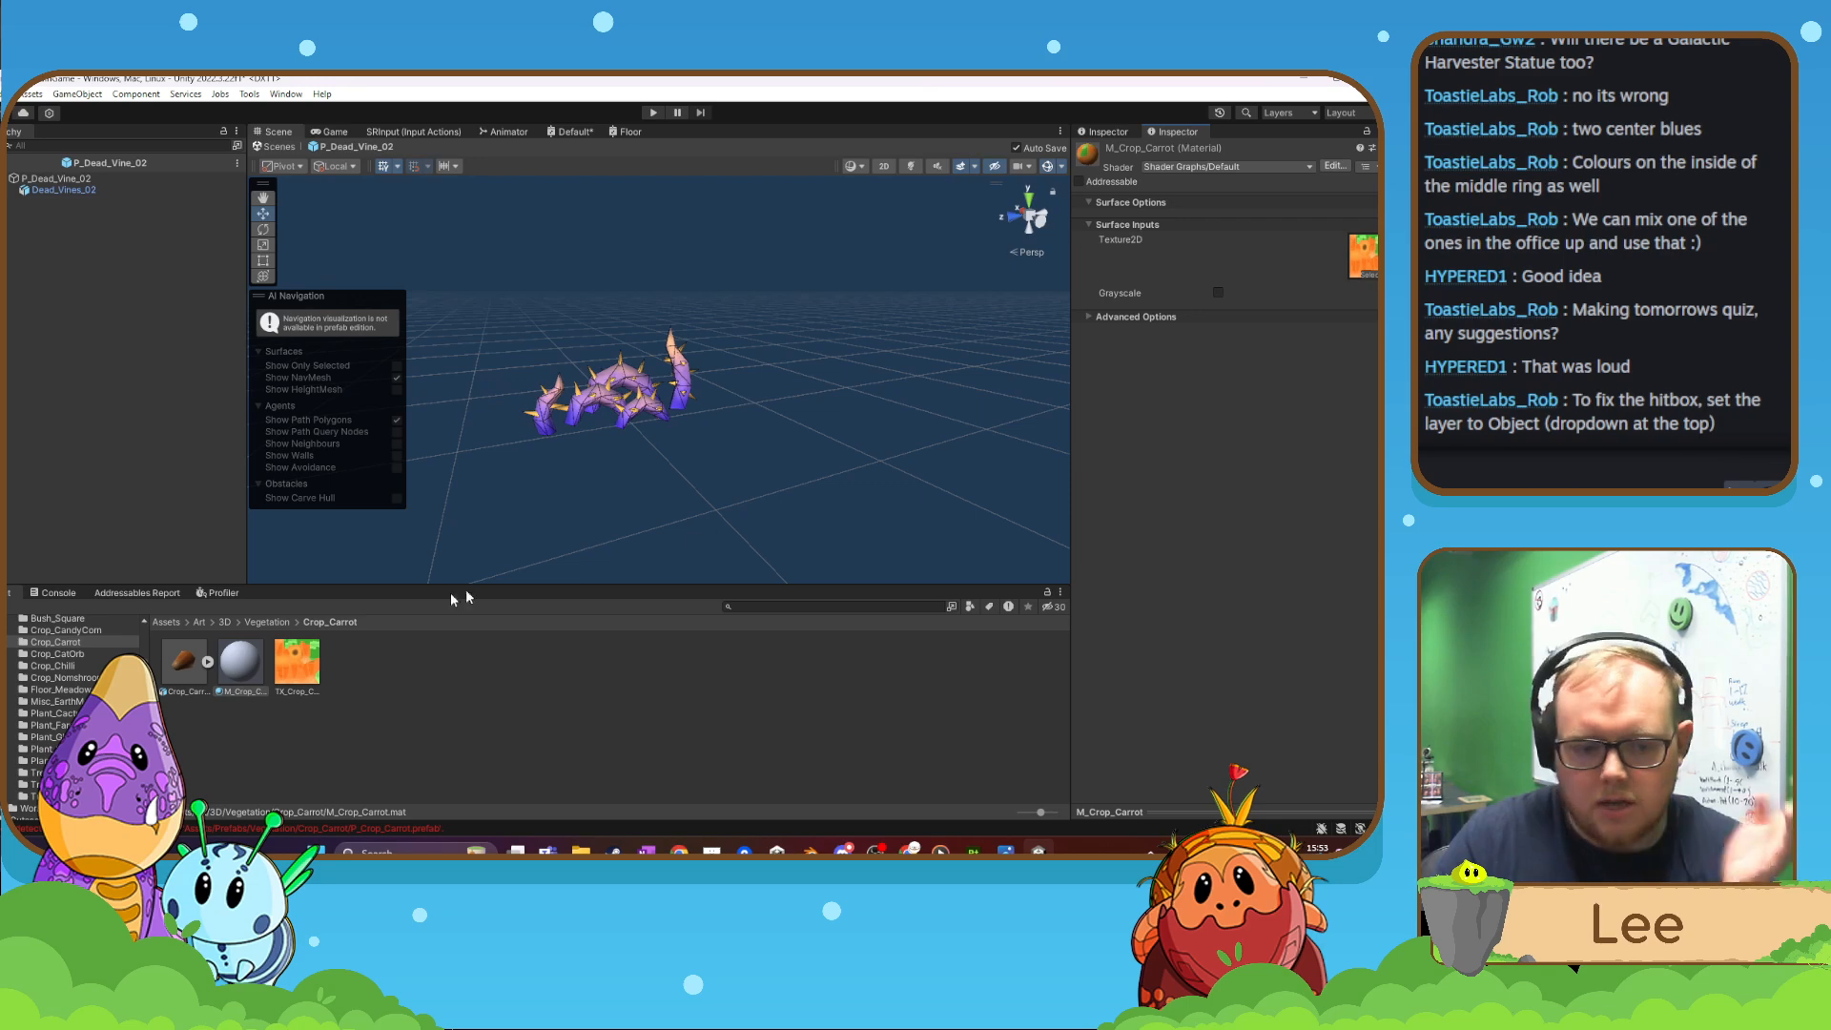
left_click(512, 732)
left_click(241, 663)
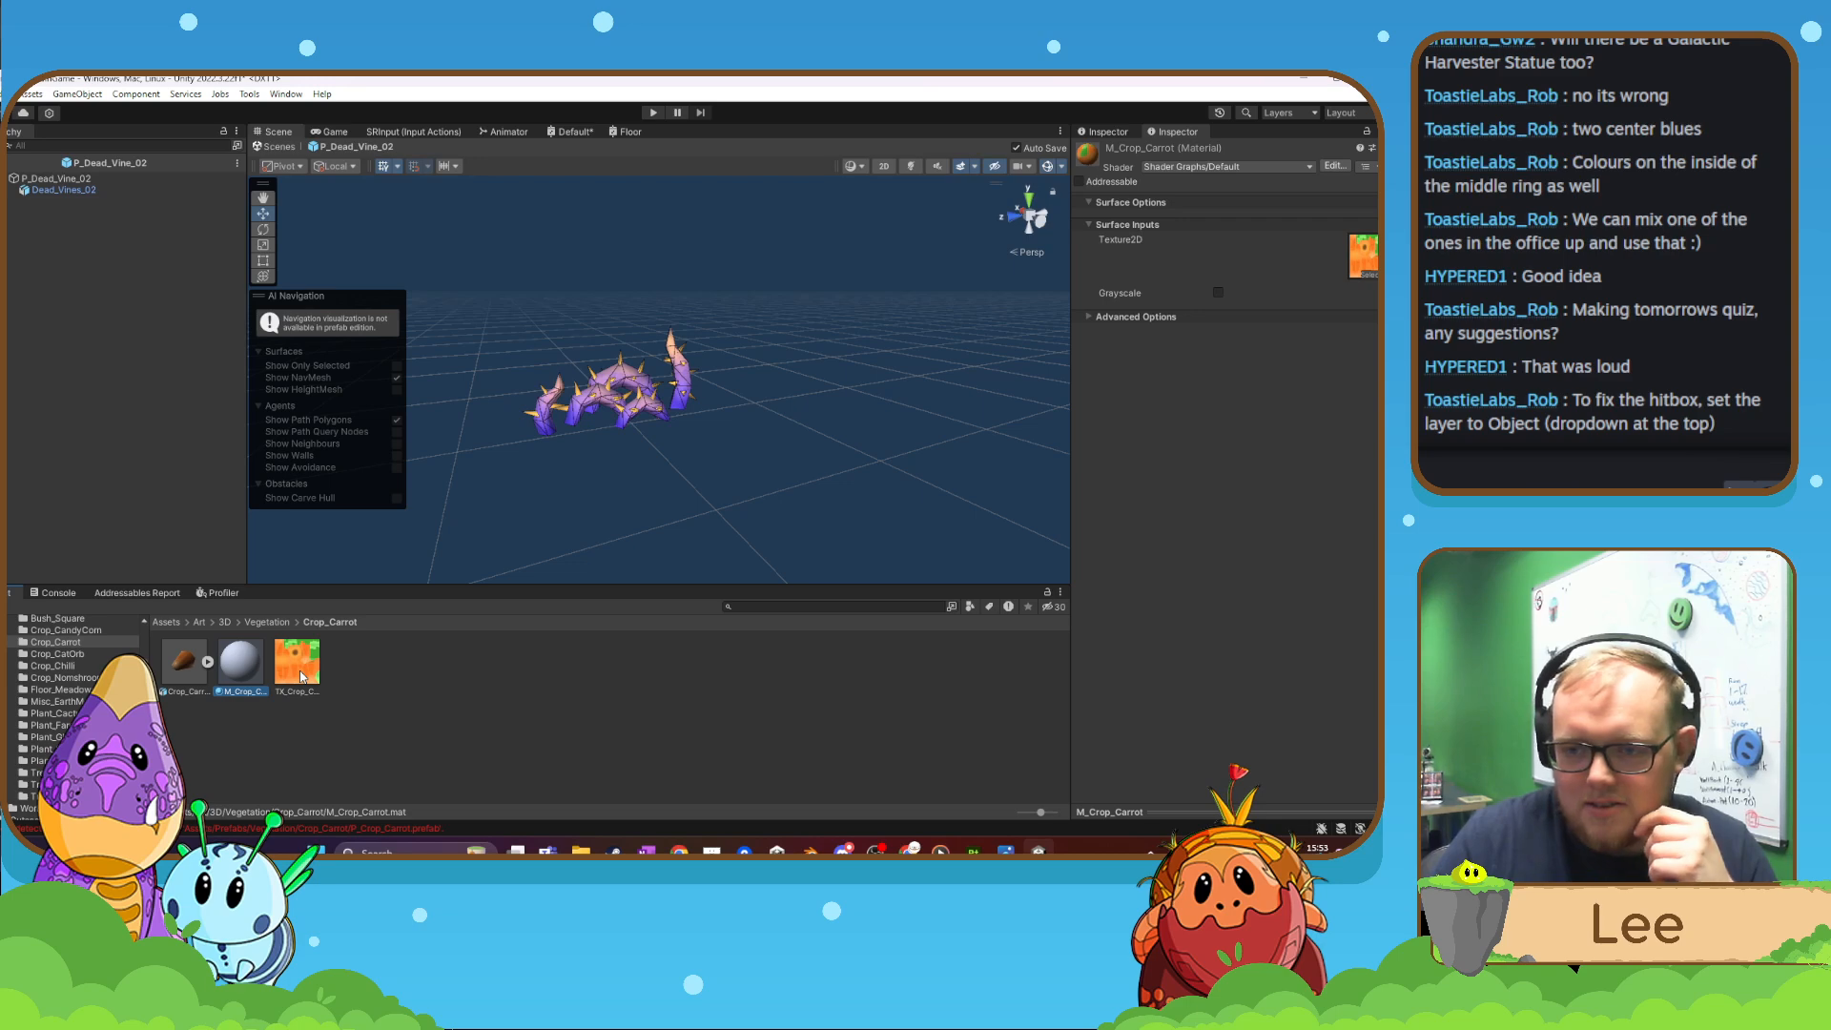
- Examine the Crop_Carrot model's imported object and material, deselect it, and browse the project tree to the Prefabs folders
left_click(185, 663)
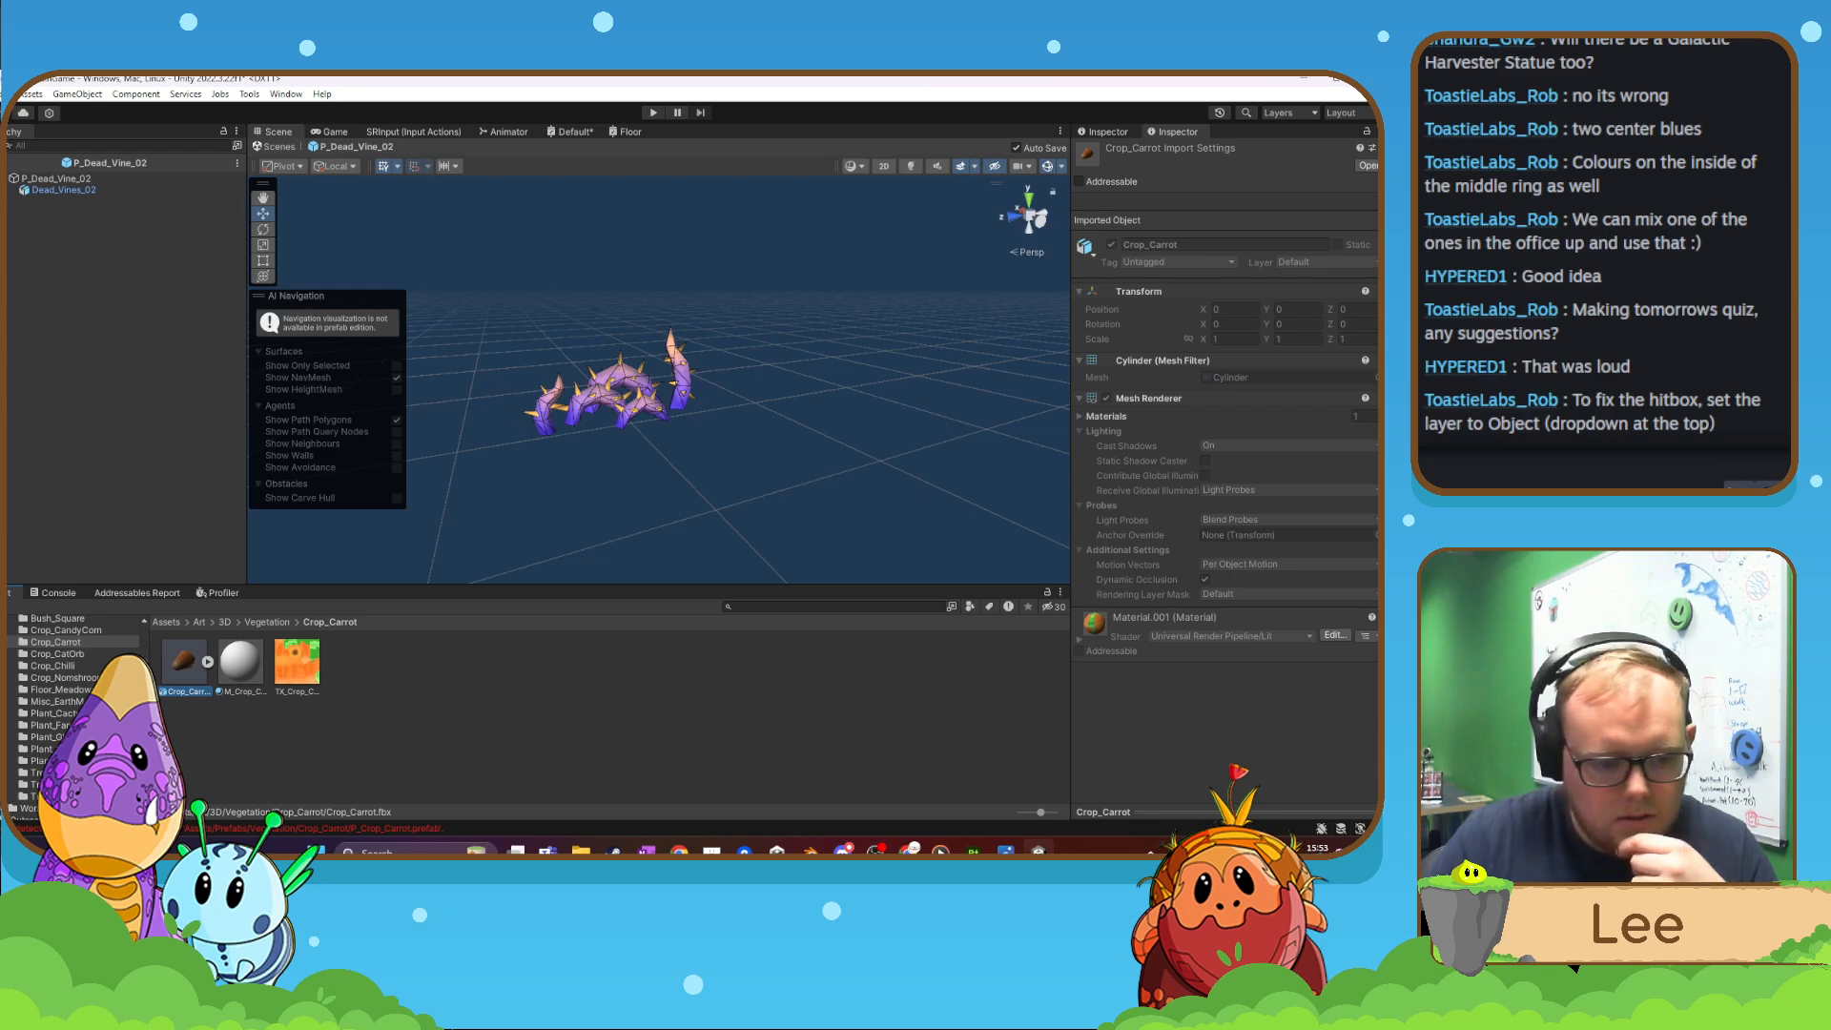
scroll(49, 710, "down", 2)
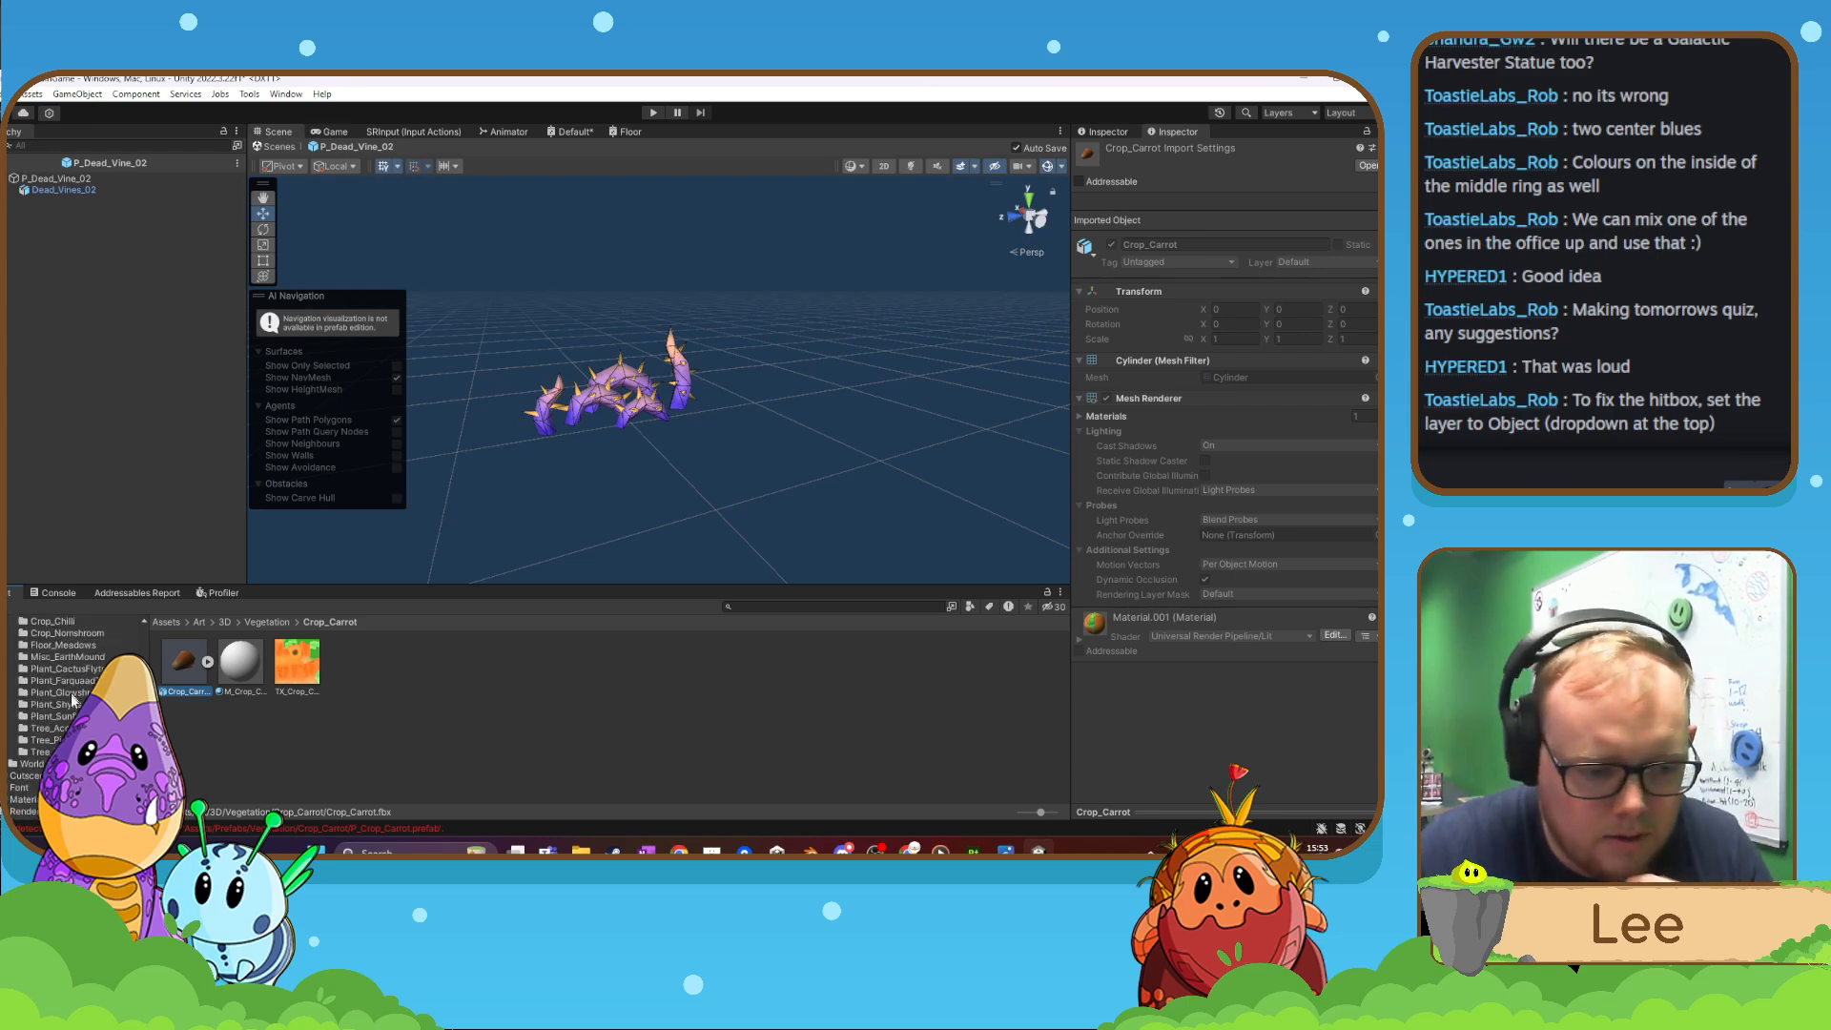
scroll(67, 706, "down", 12)
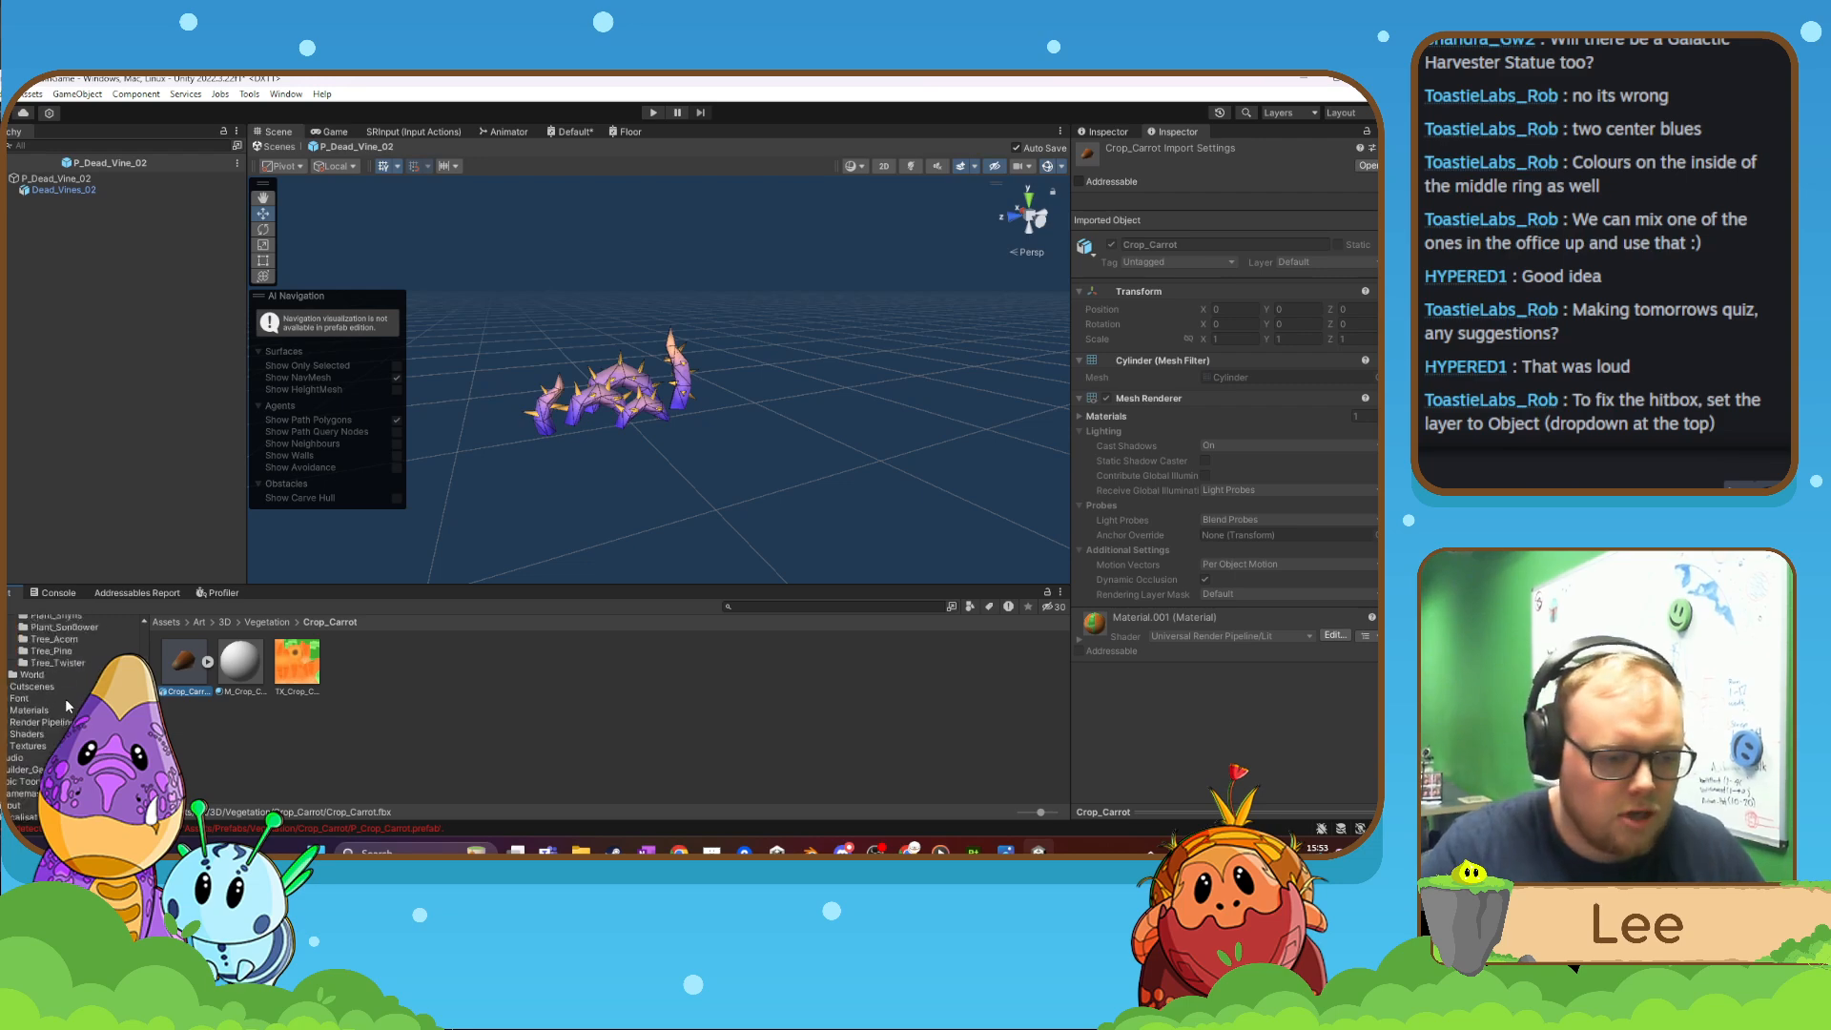
scroll(67, 706, "down", 6)
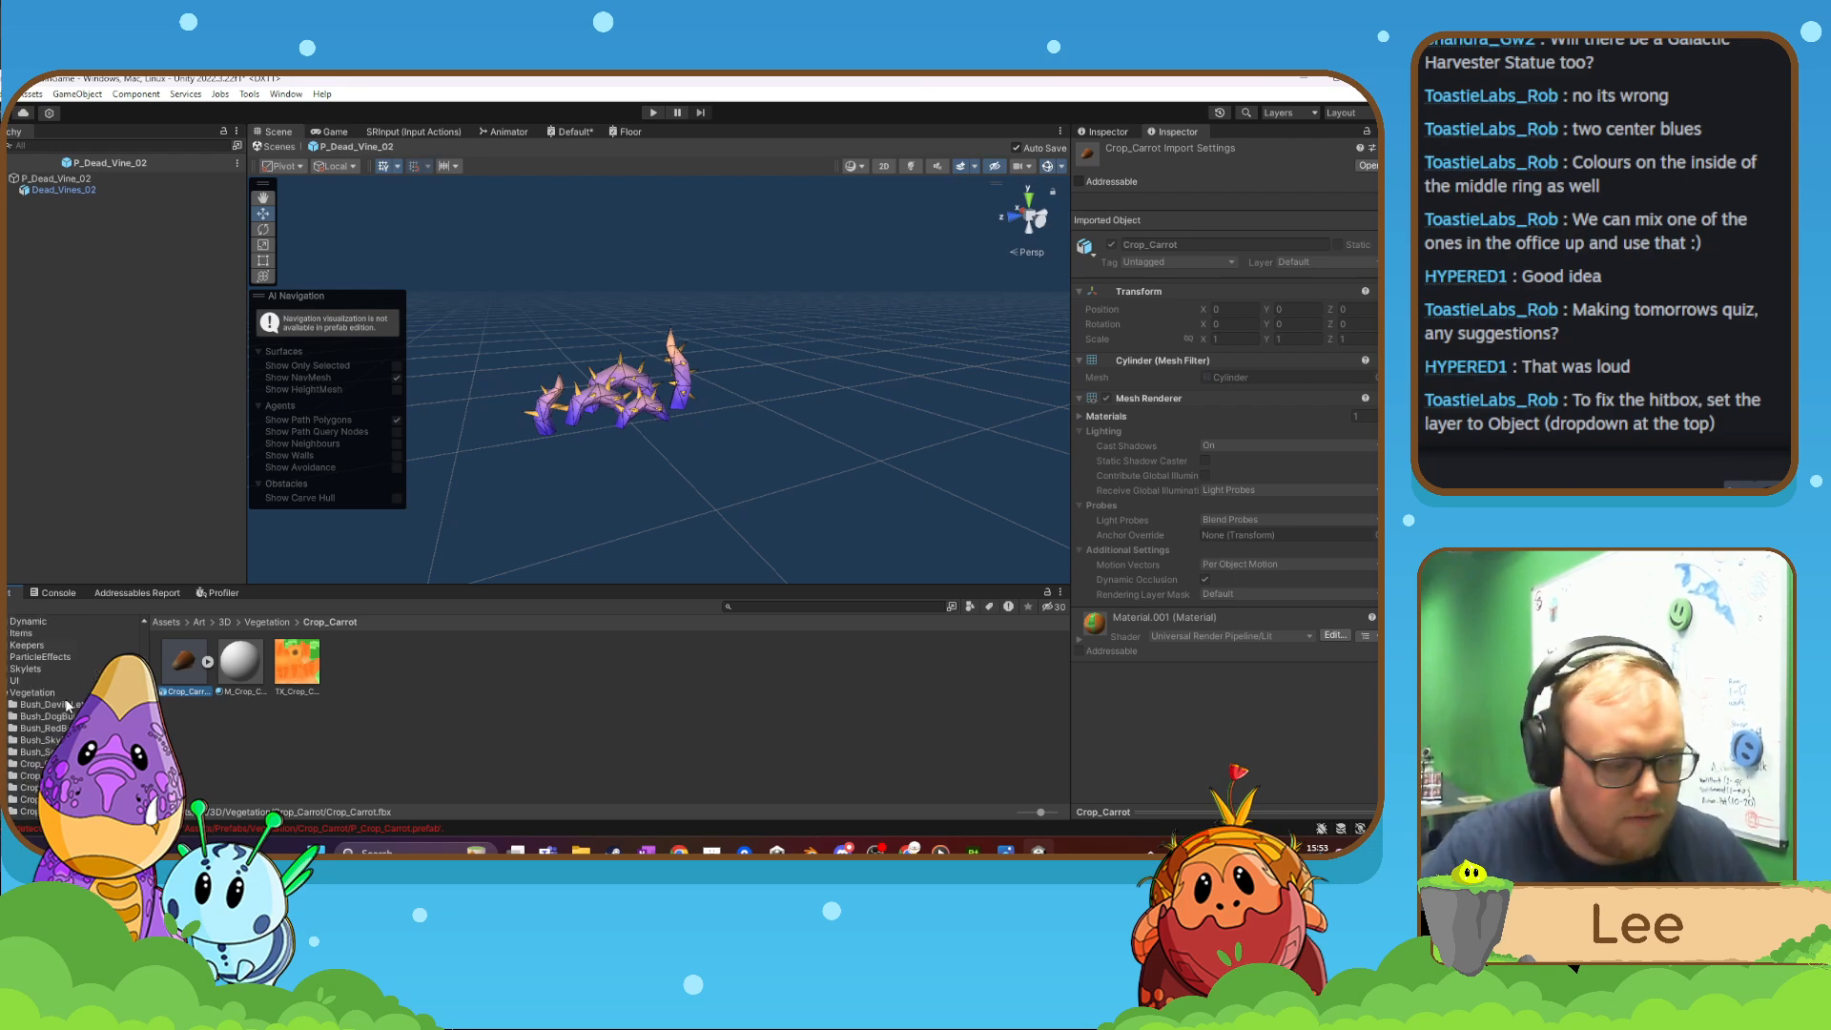
left_click(529, 748)
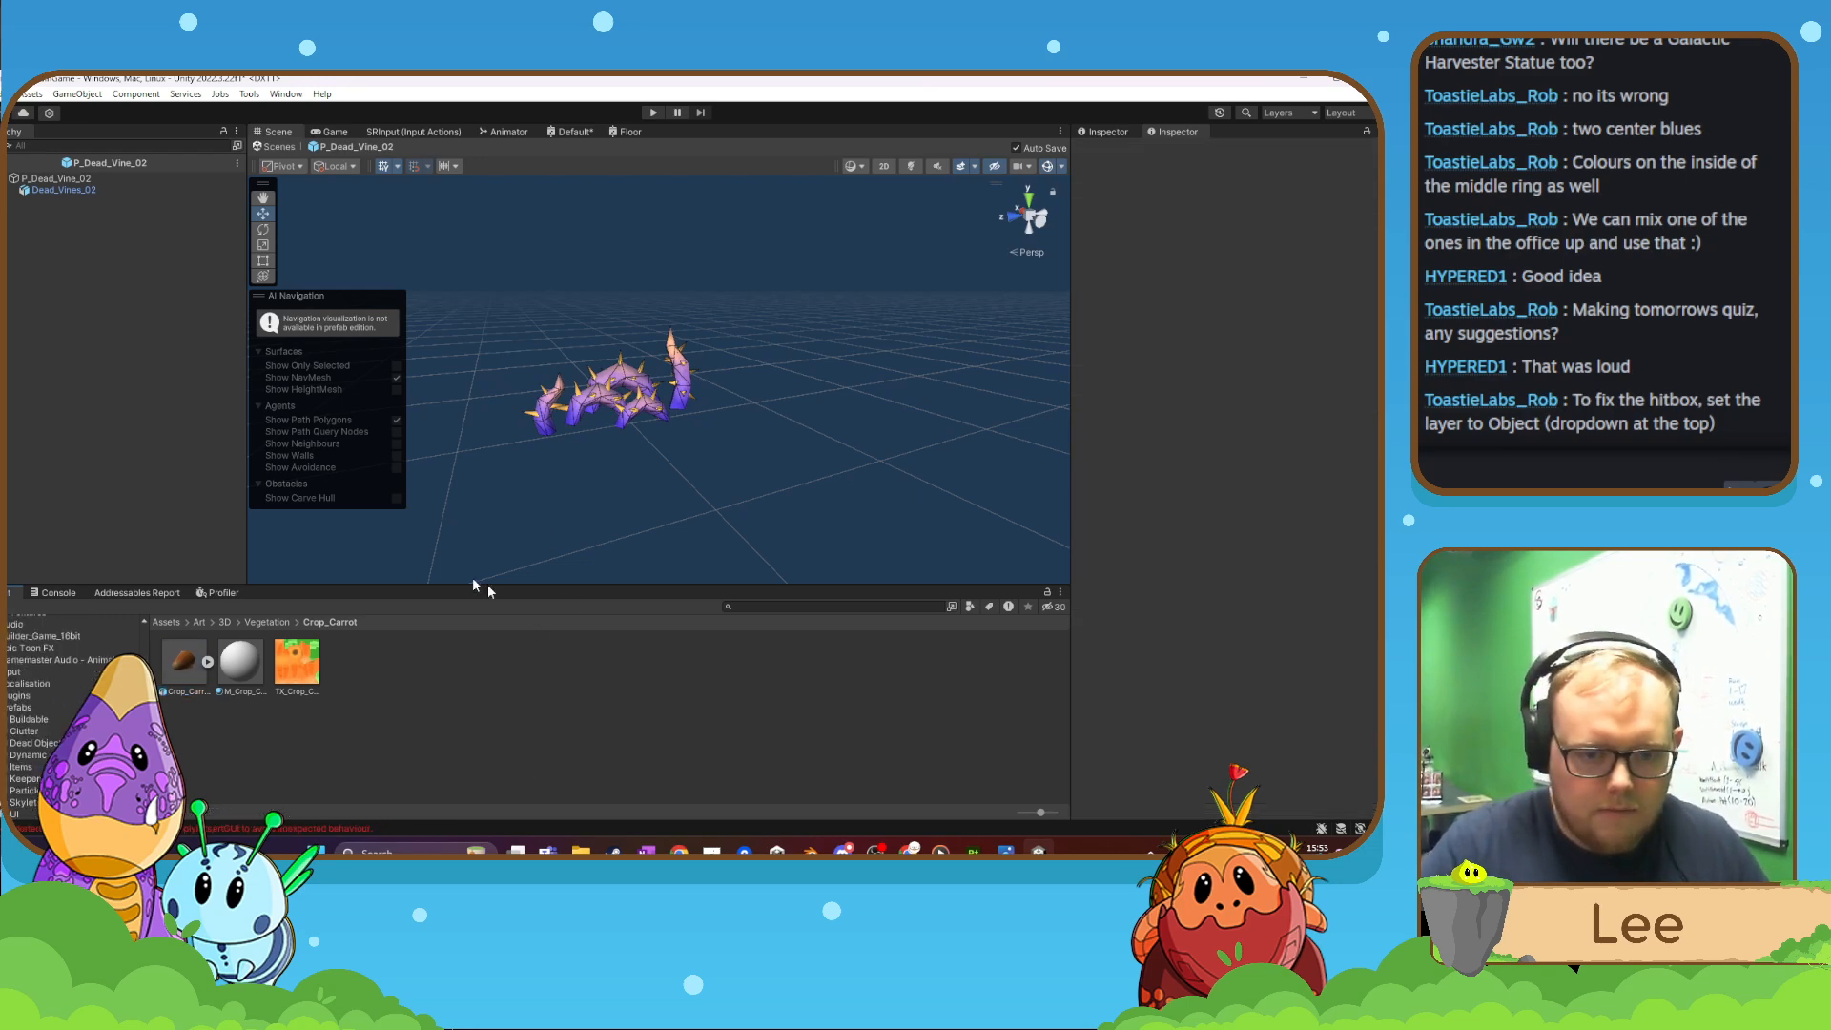
- Leave prefab editing and return to the SC_MainGame scene around the pond
left_click(283, 146)
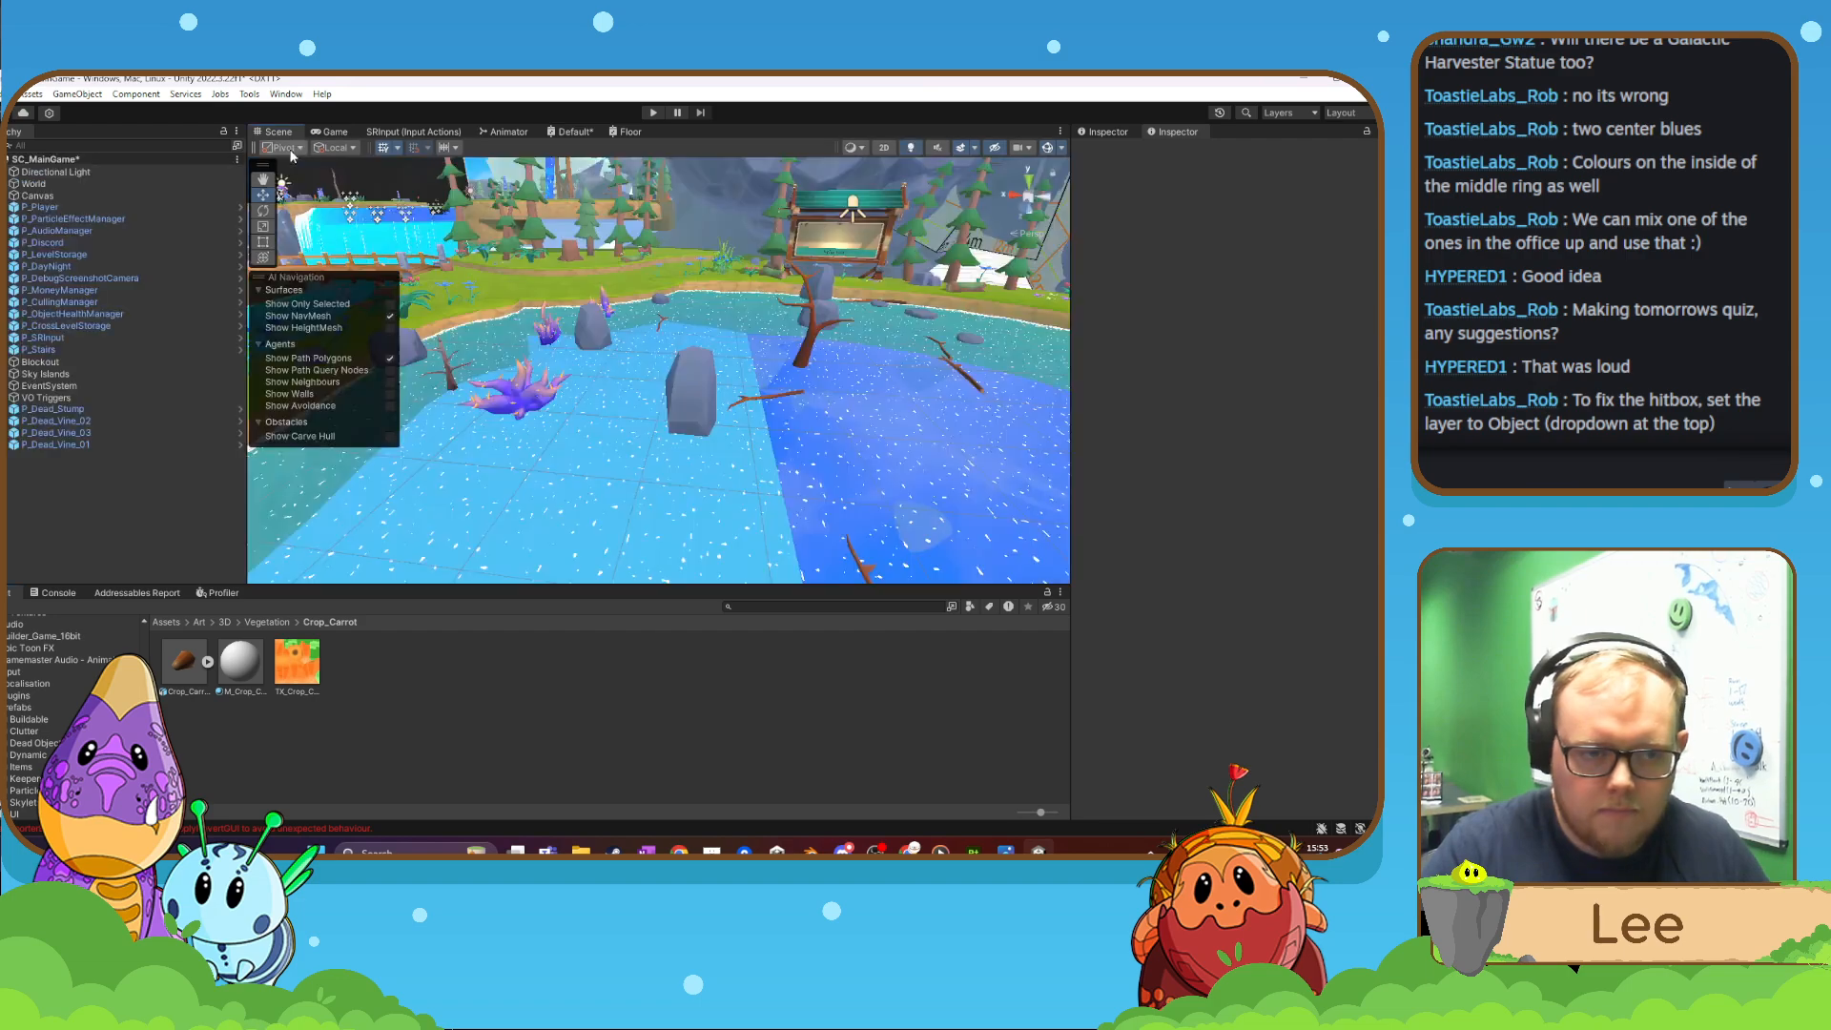
right_click_drag(371, 569, 415, 419)
left_click_drag(181, 670, 538, 501)
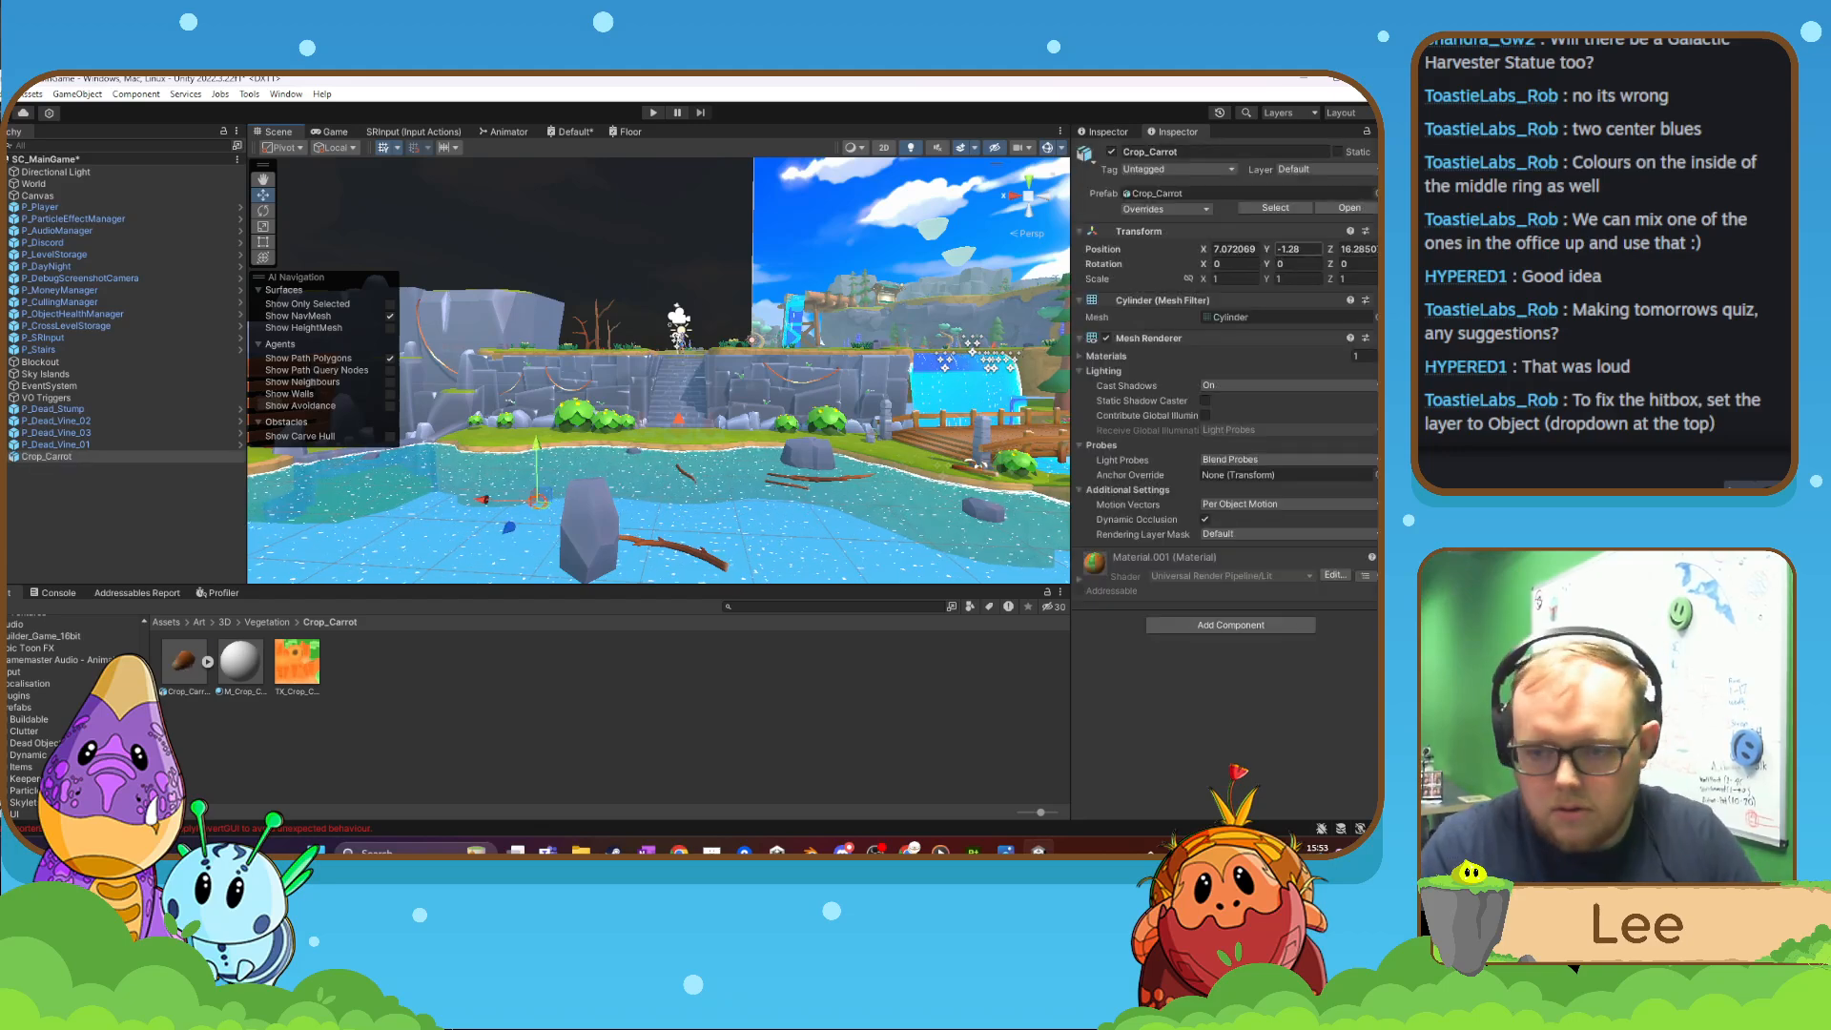
left_click(1292, 249)
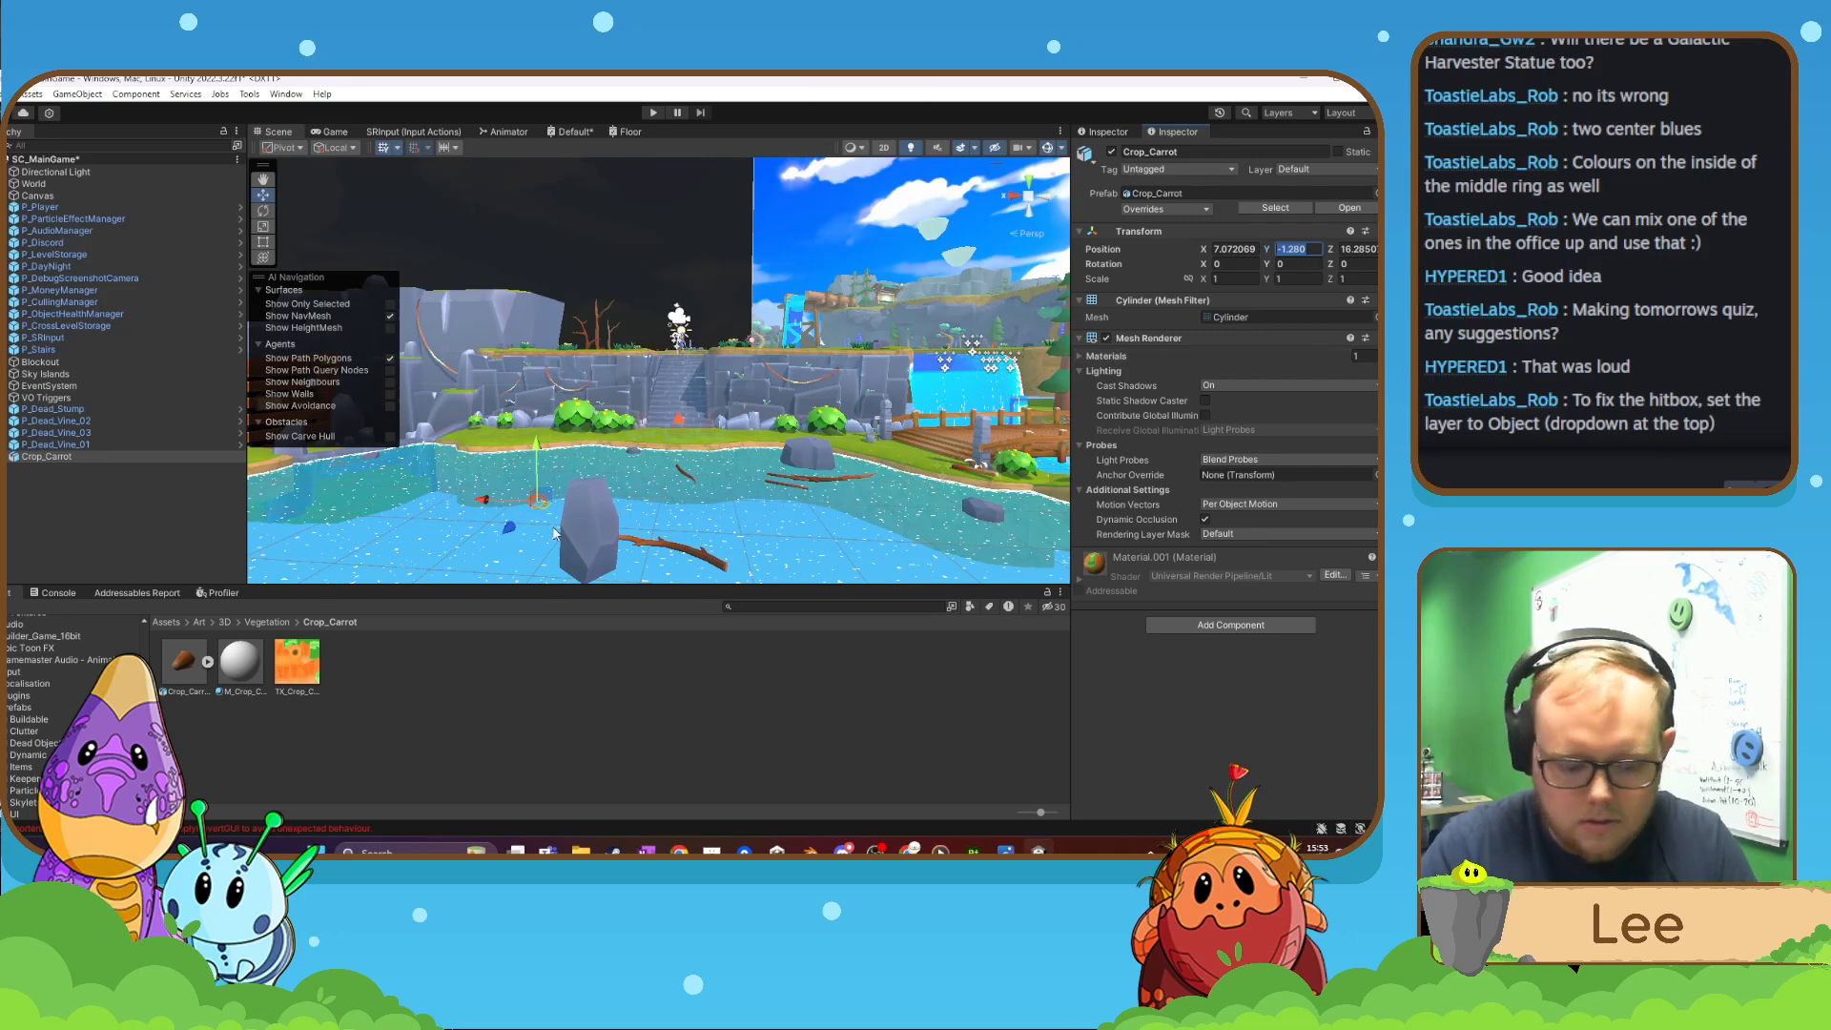
key("BackSpace")
left_click(541, 439)
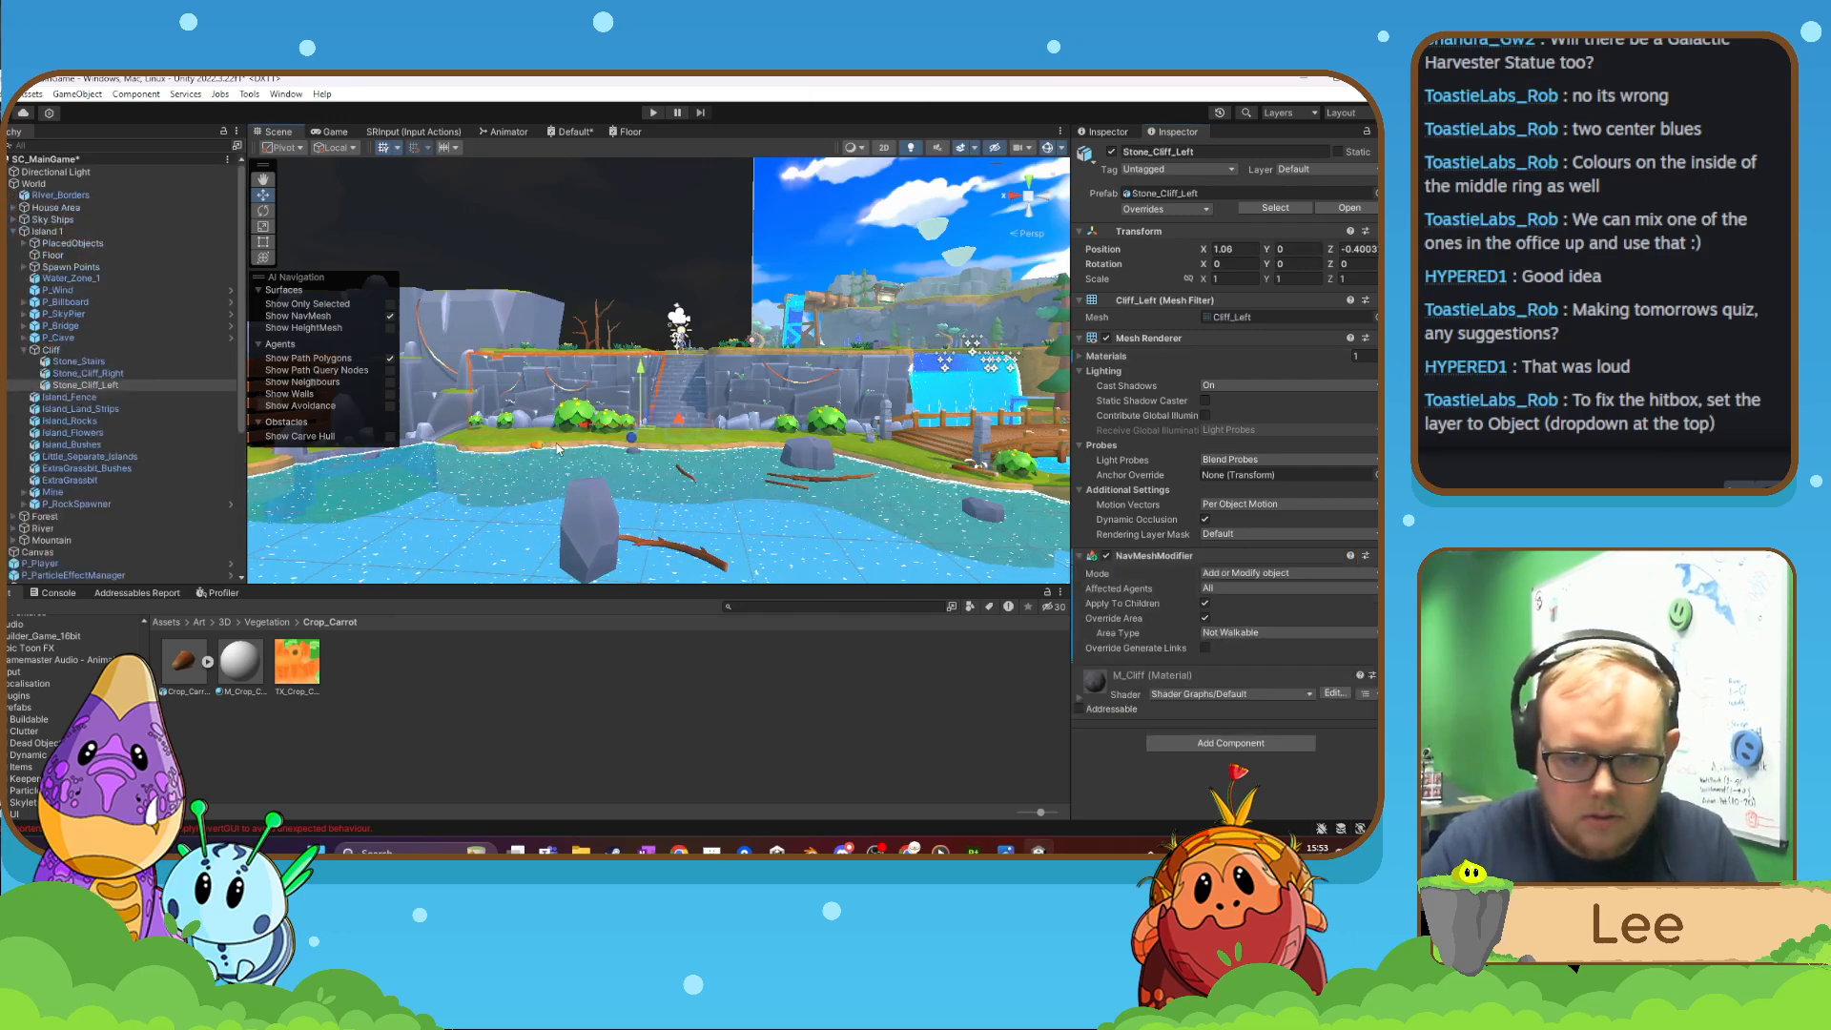
left_click(539, 440)
left_click(538, 440)
left_click(541, 486)
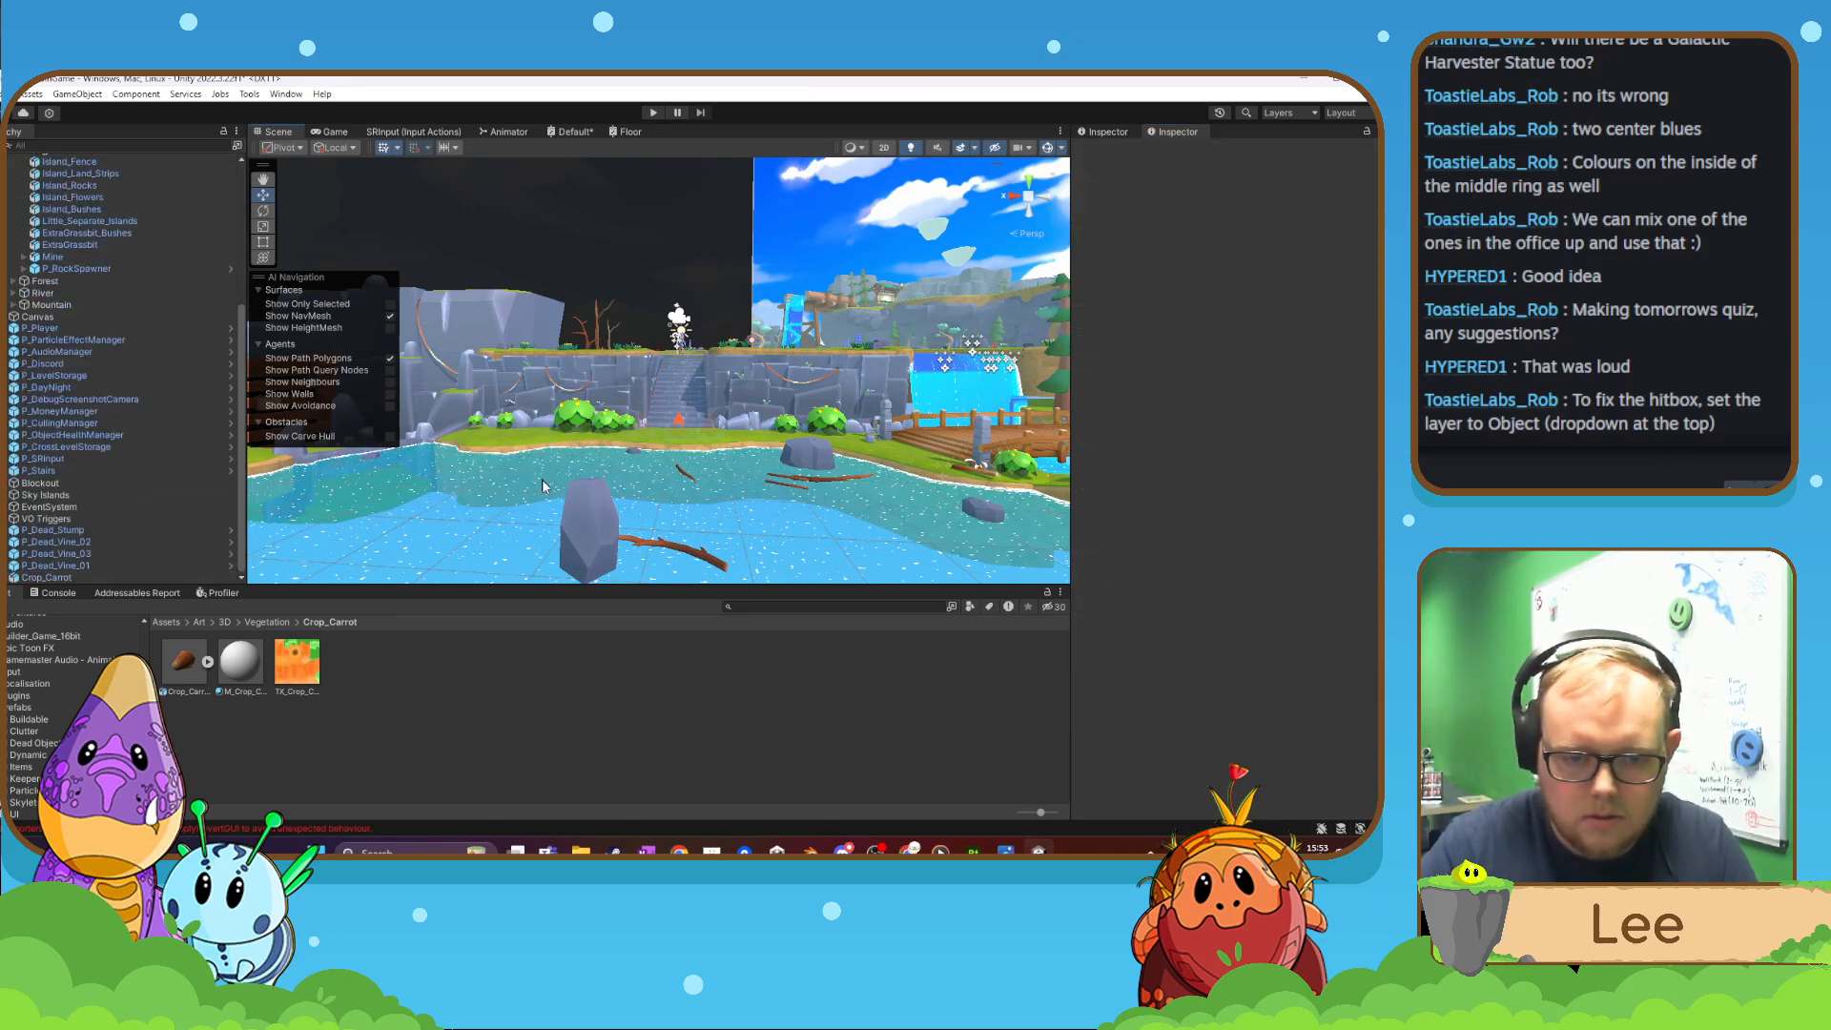
- Search the project for "P_crop", place the P_Crop_Carrot prefab in the scene at Y position 0 and move it to about X 5.24
left_click(763, 607)
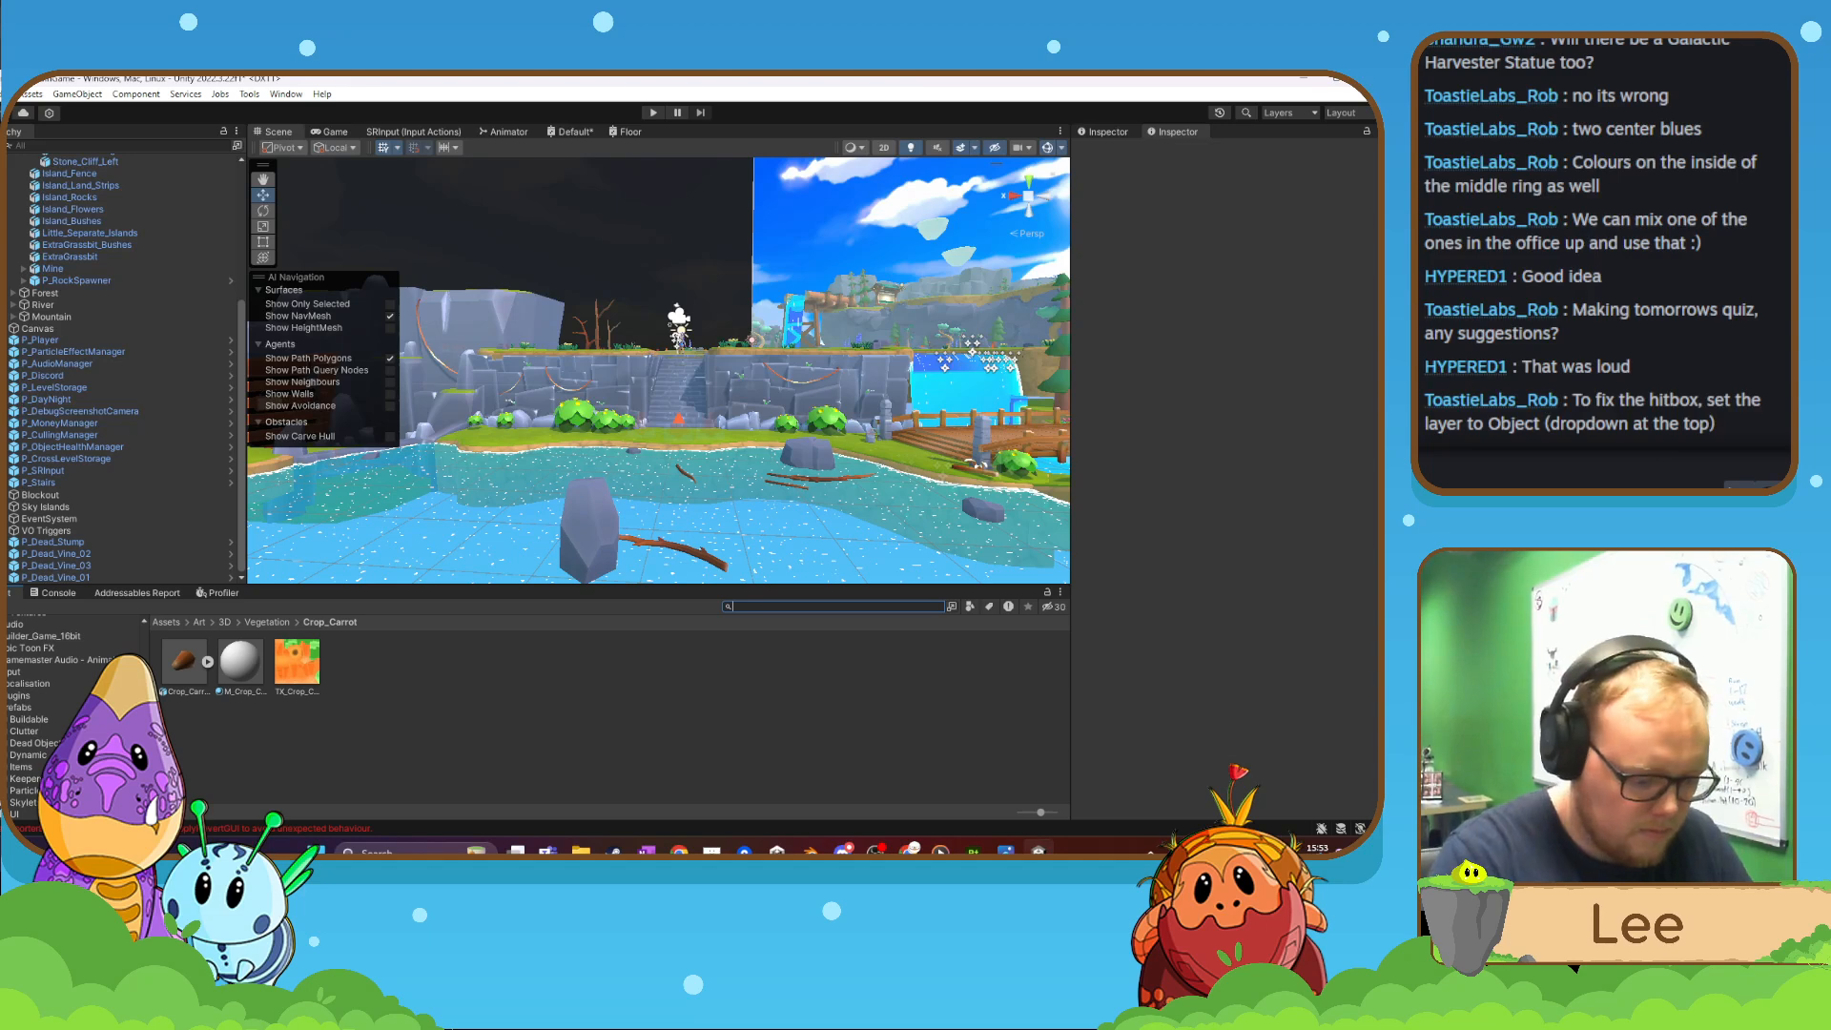
type("P_crop")
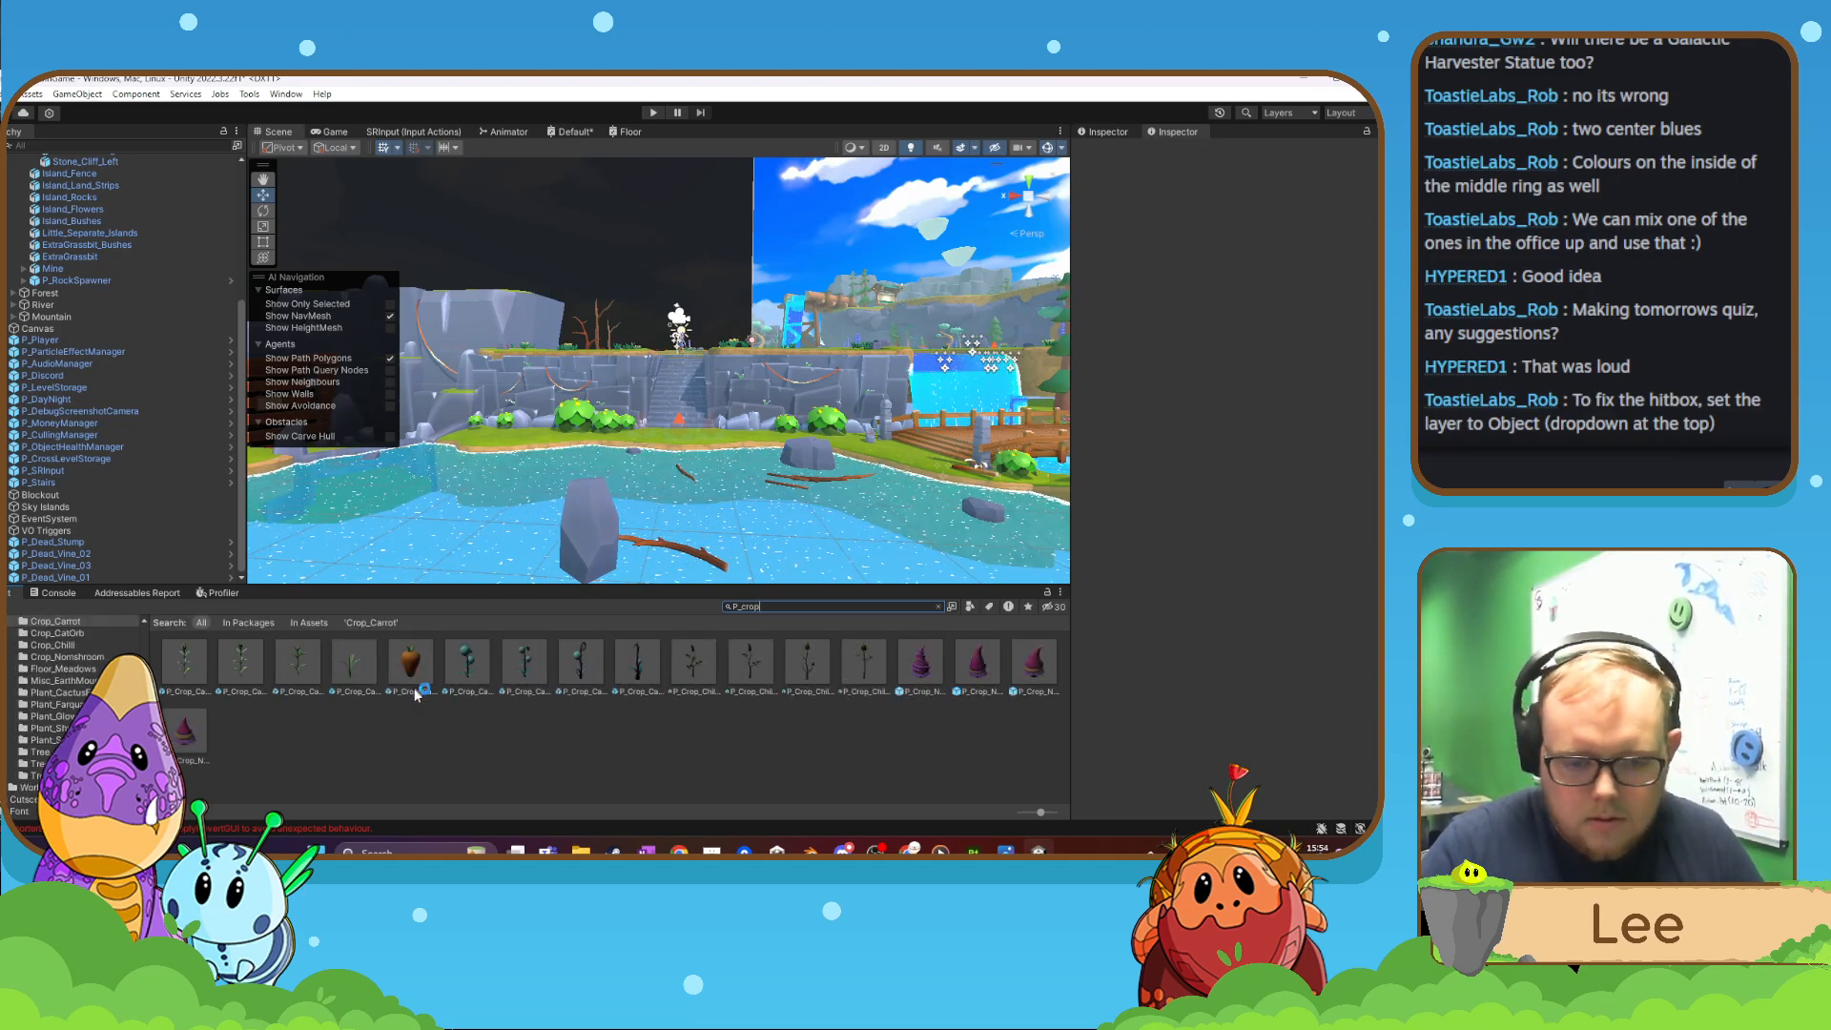
left_click_drag(414, 670, 560, 492)
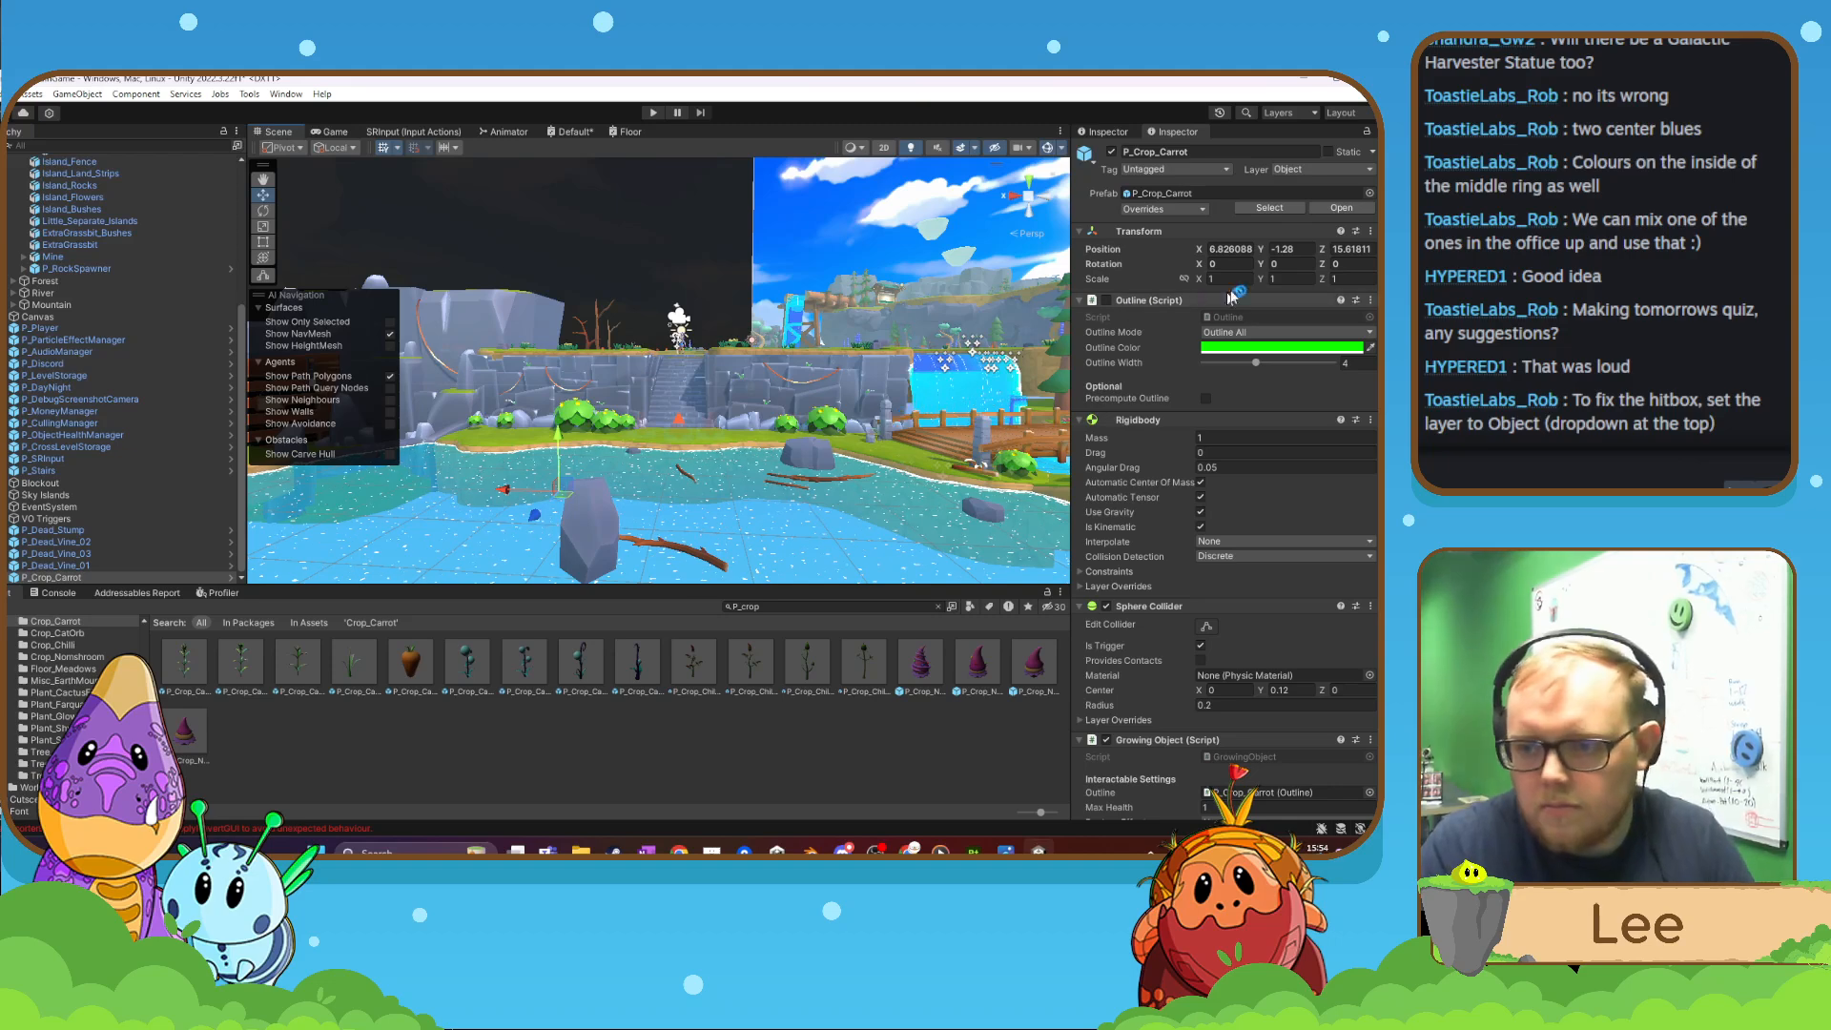
type("0")
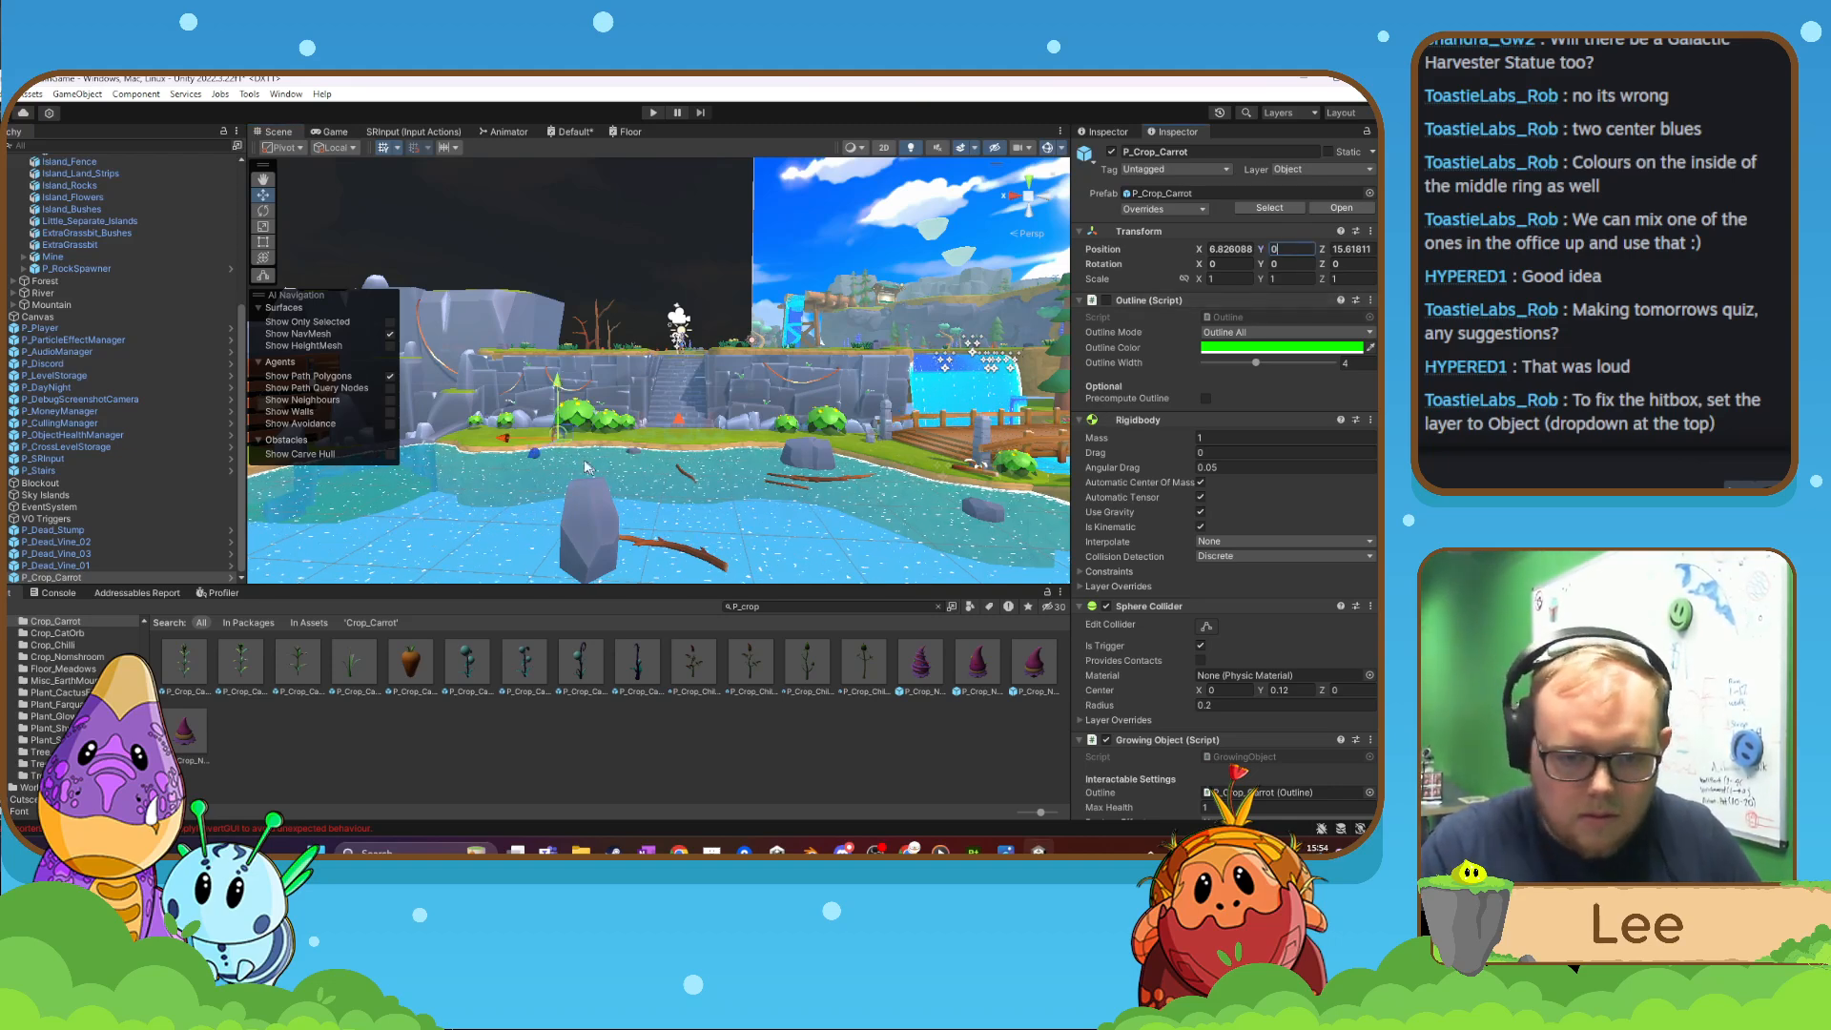
left_click_drag(507, 438, 592, 480)
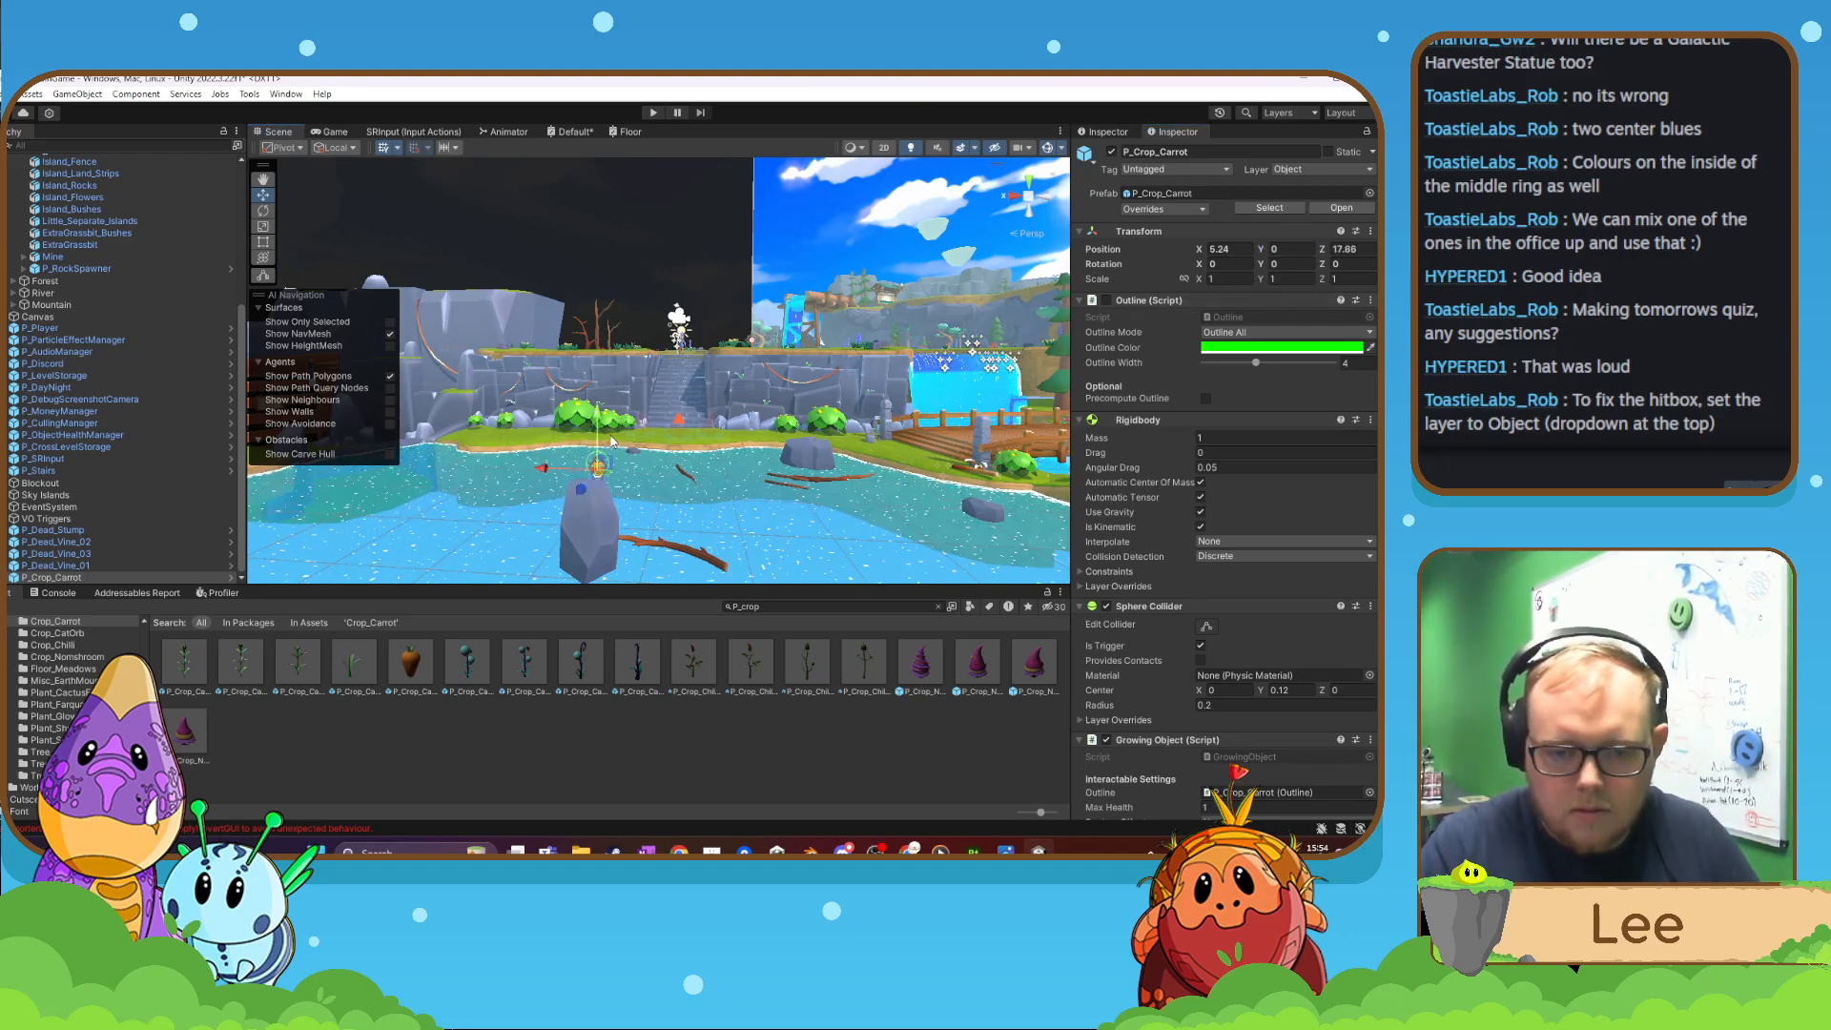
- Playtest the scene by walking the character to the placed carrot and harvesting it, and exit play mode
left_click(653, 113)
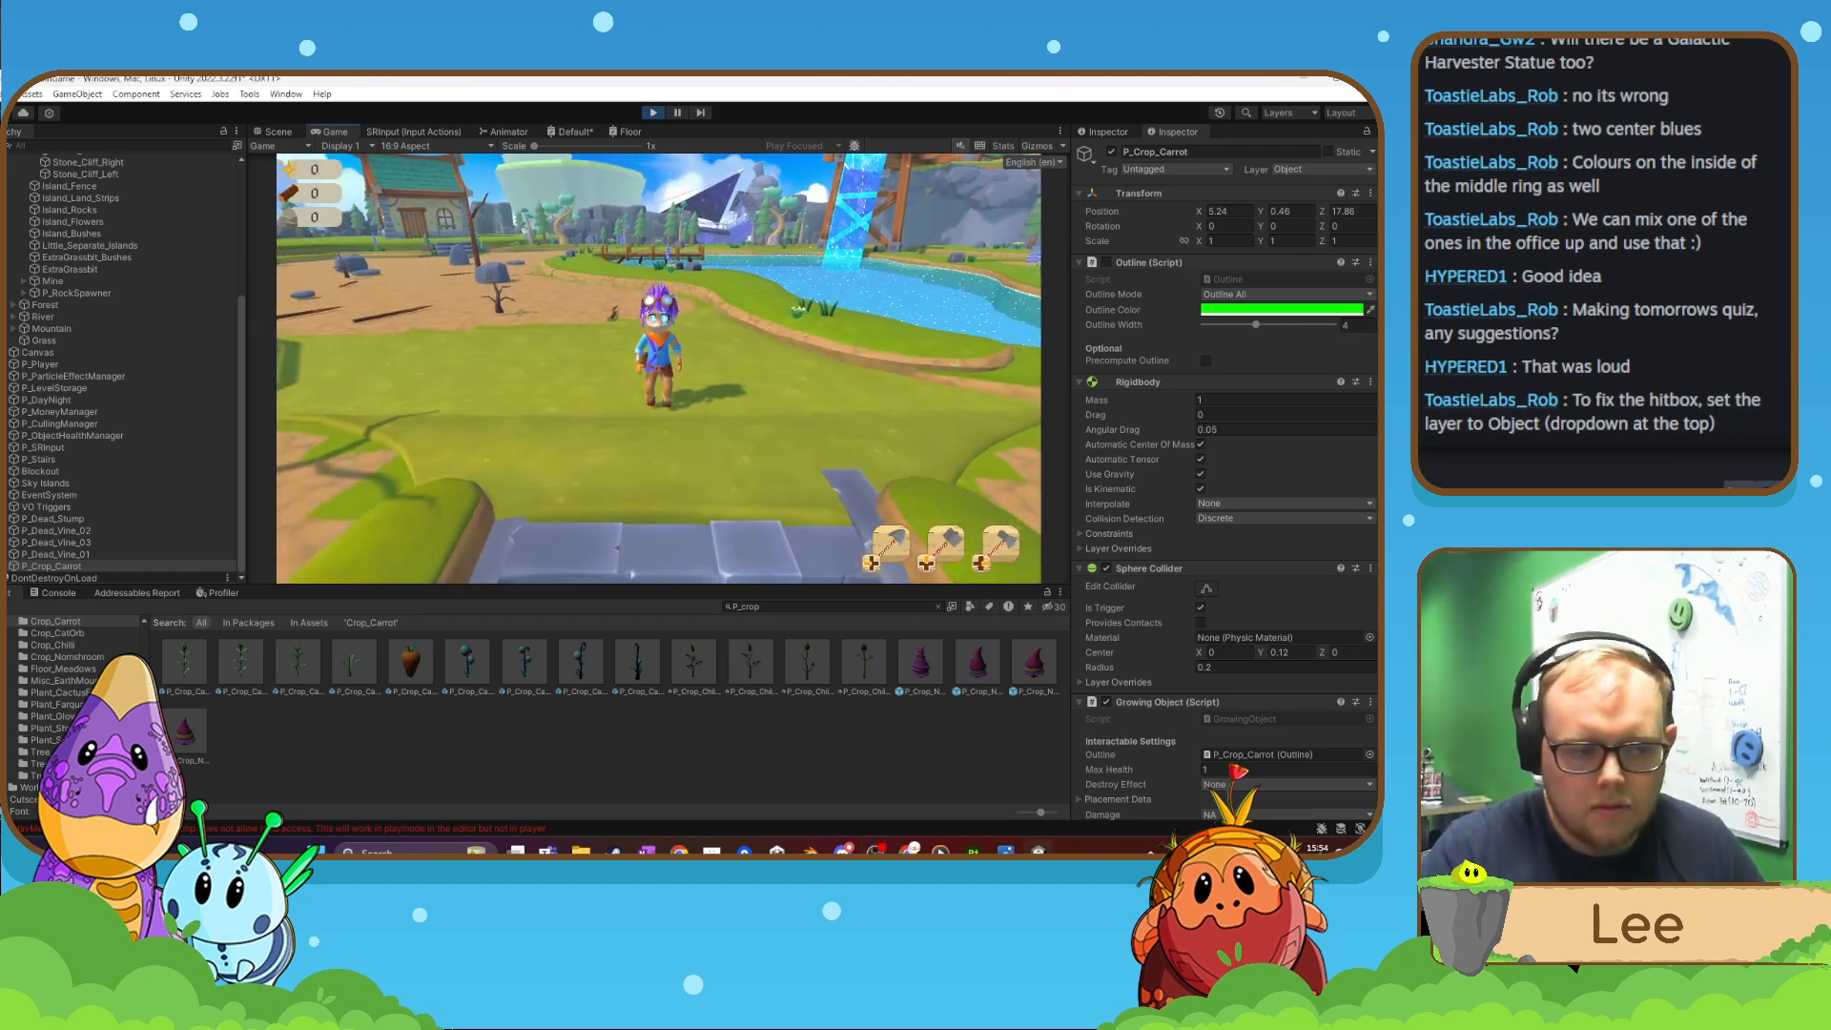
key("s")
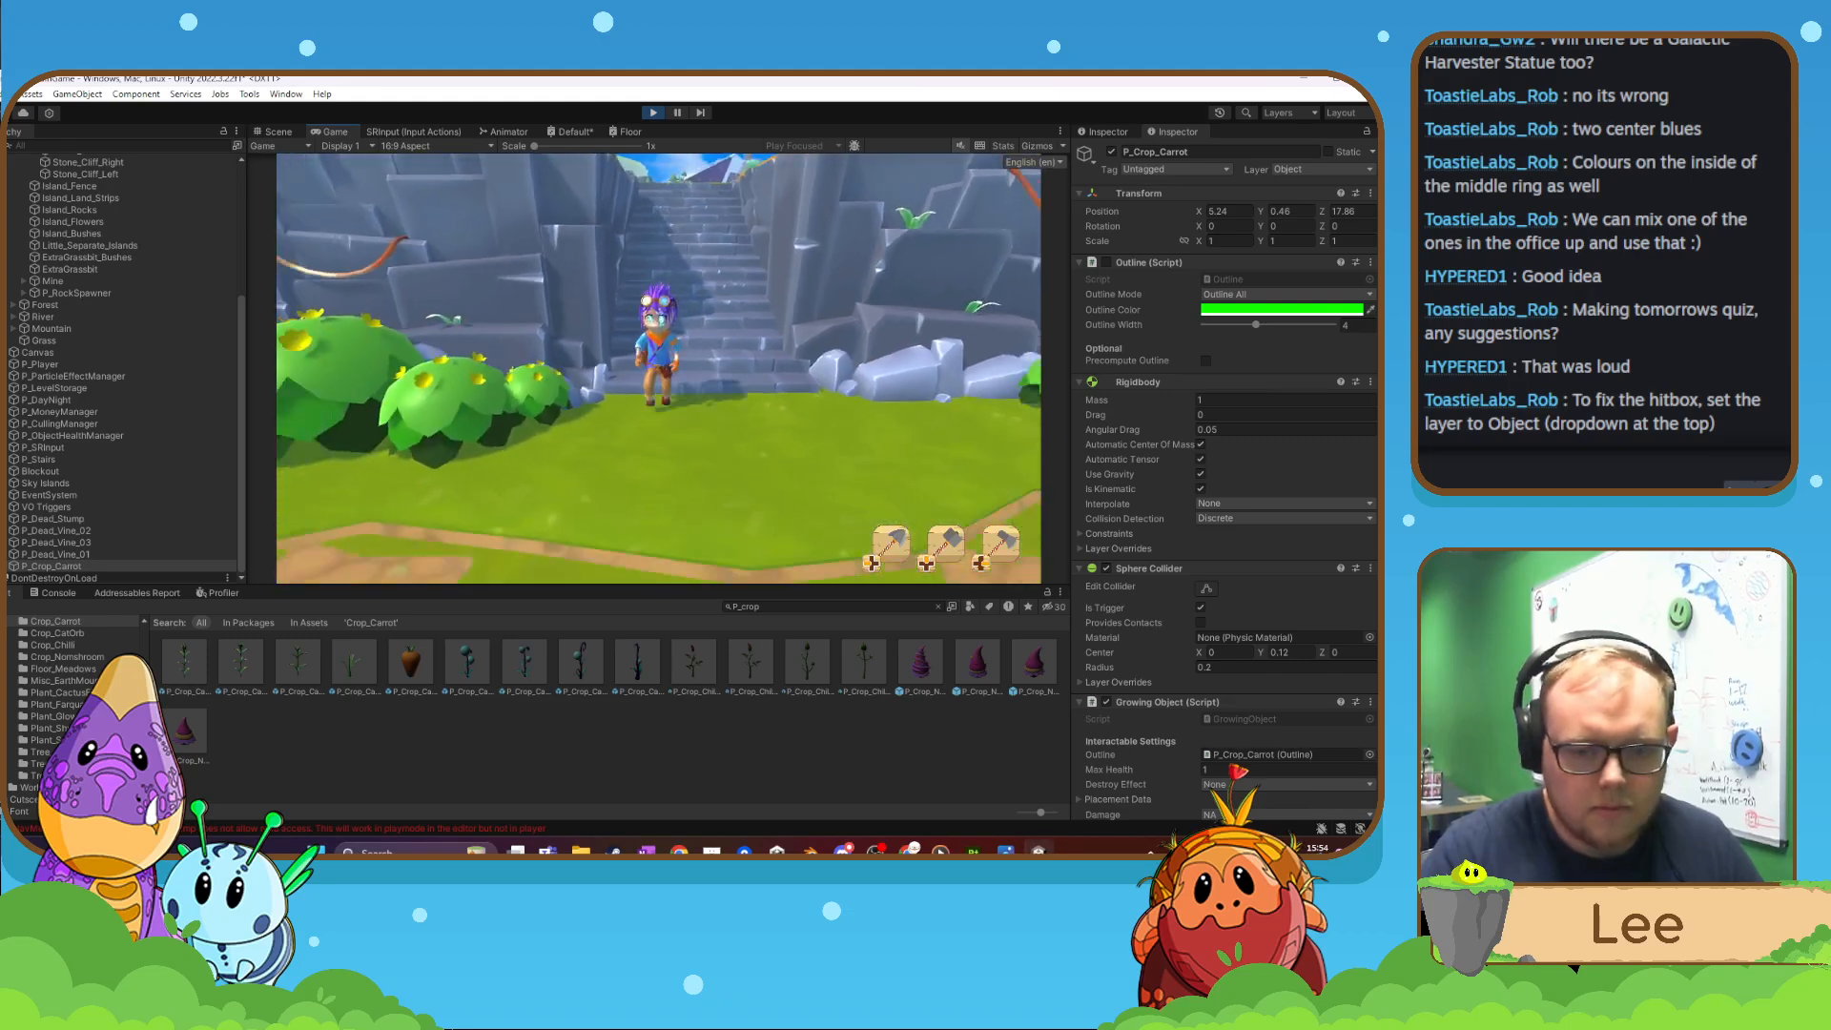
key("s")
key("a")
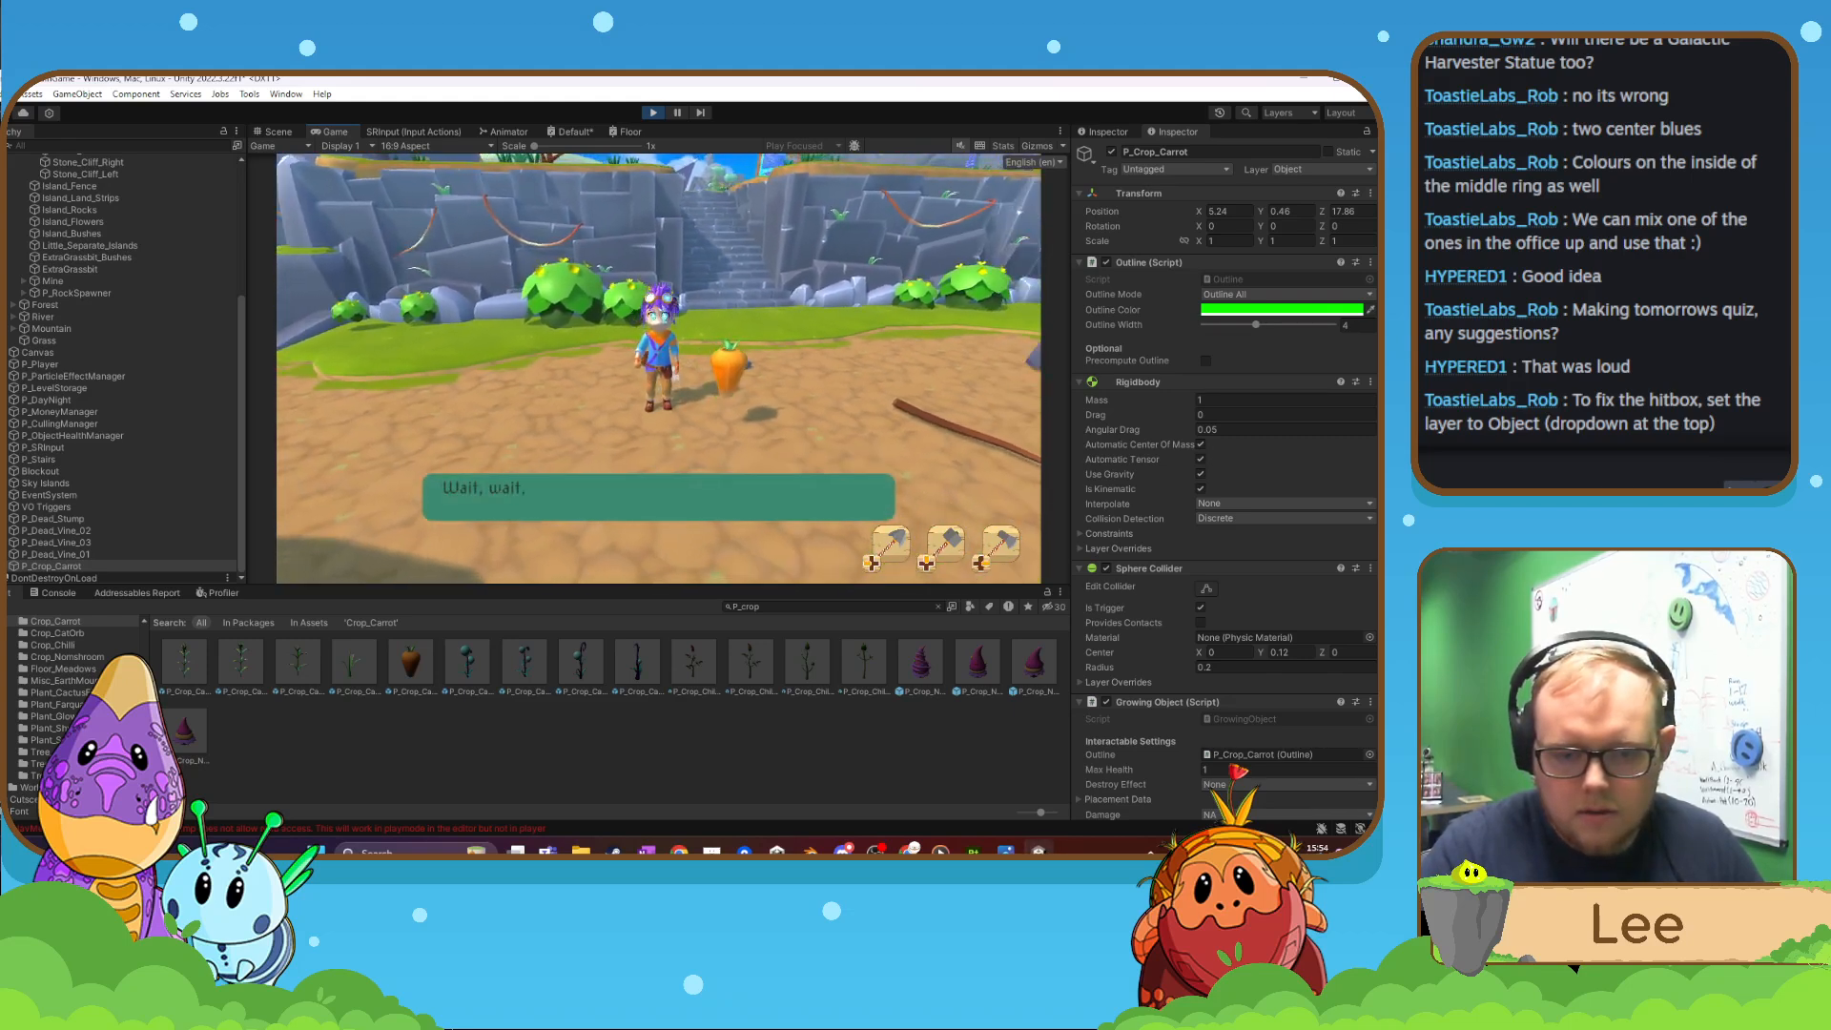
key("d")
key("e")
key("d")
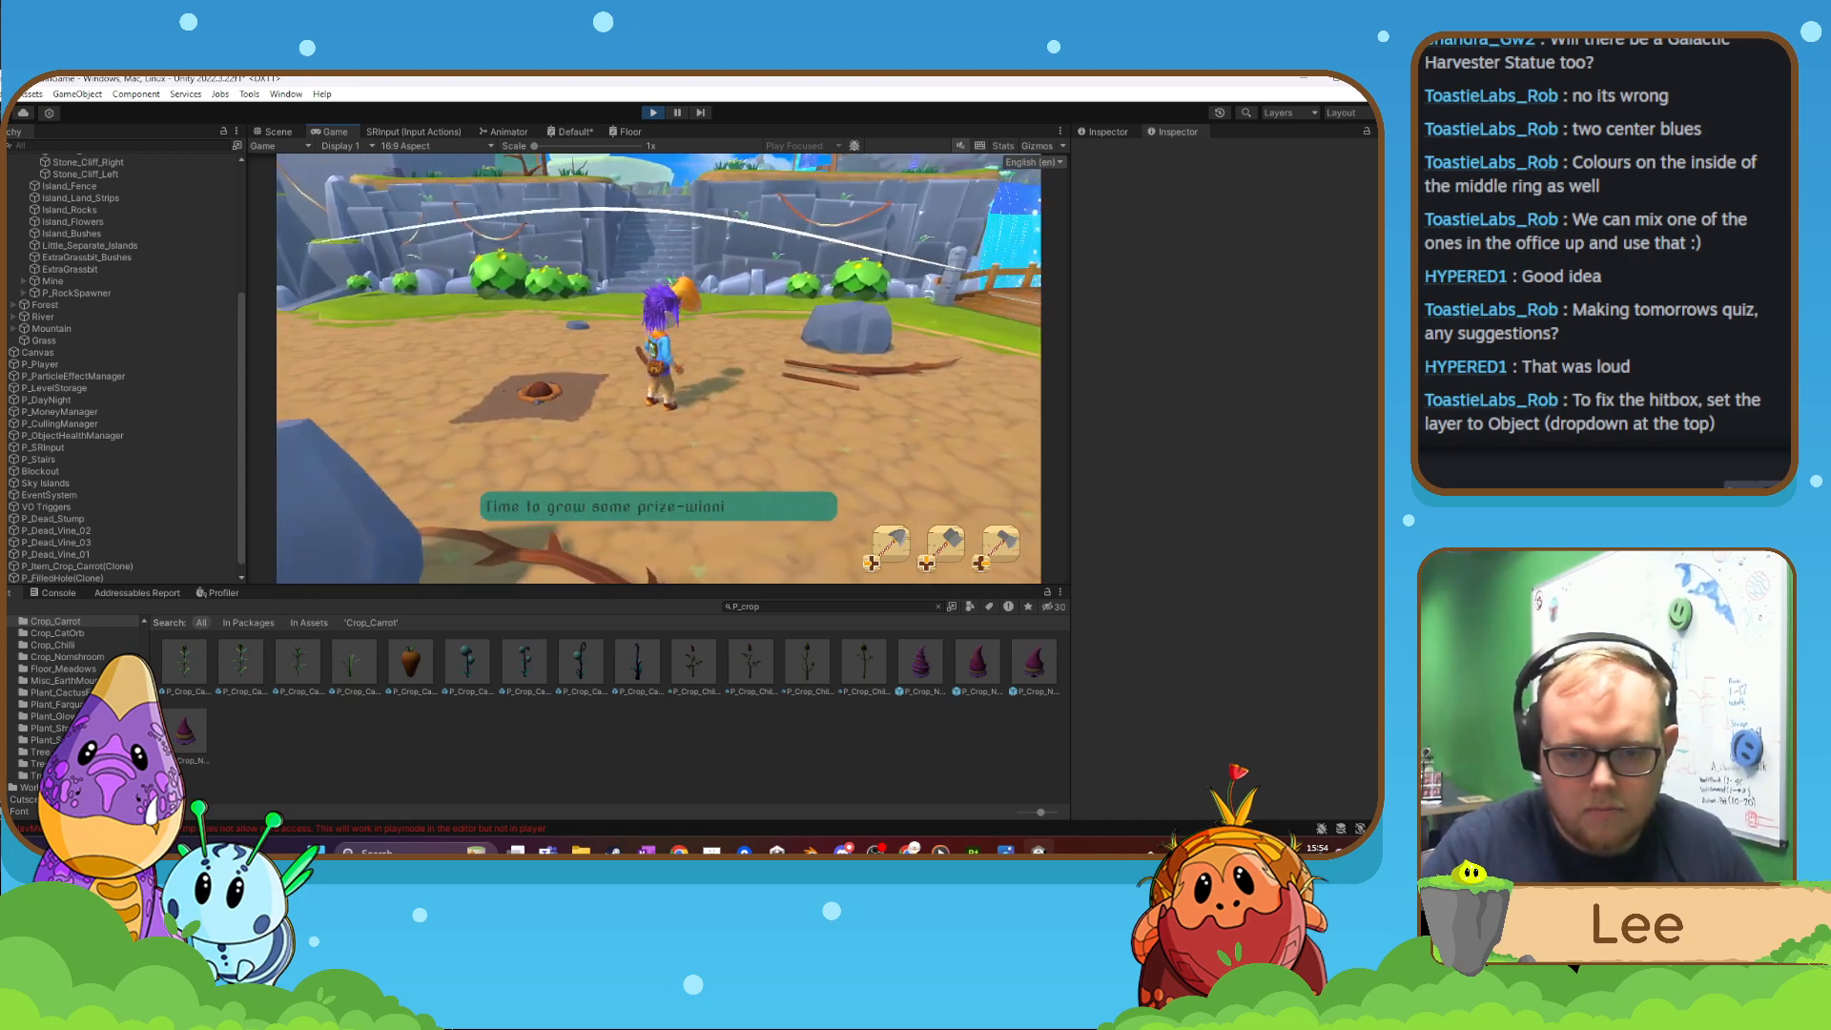
key("Escape")
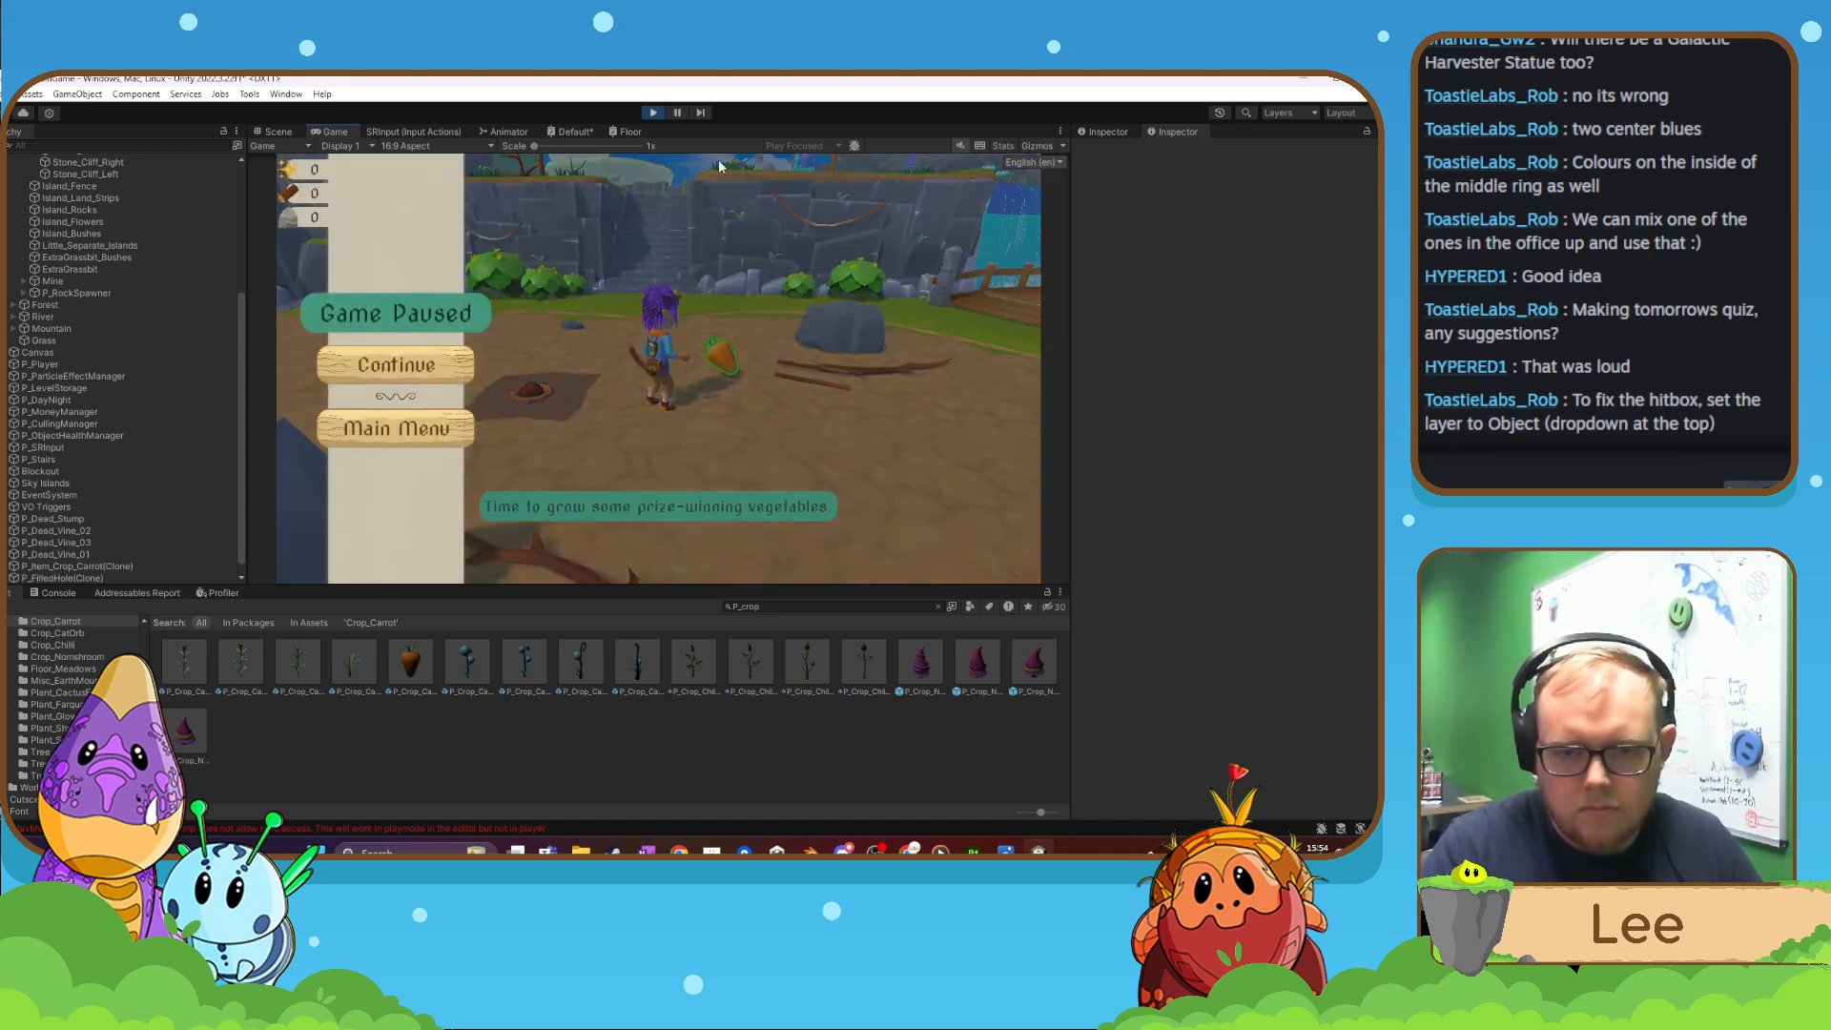
left_click(656, 114)
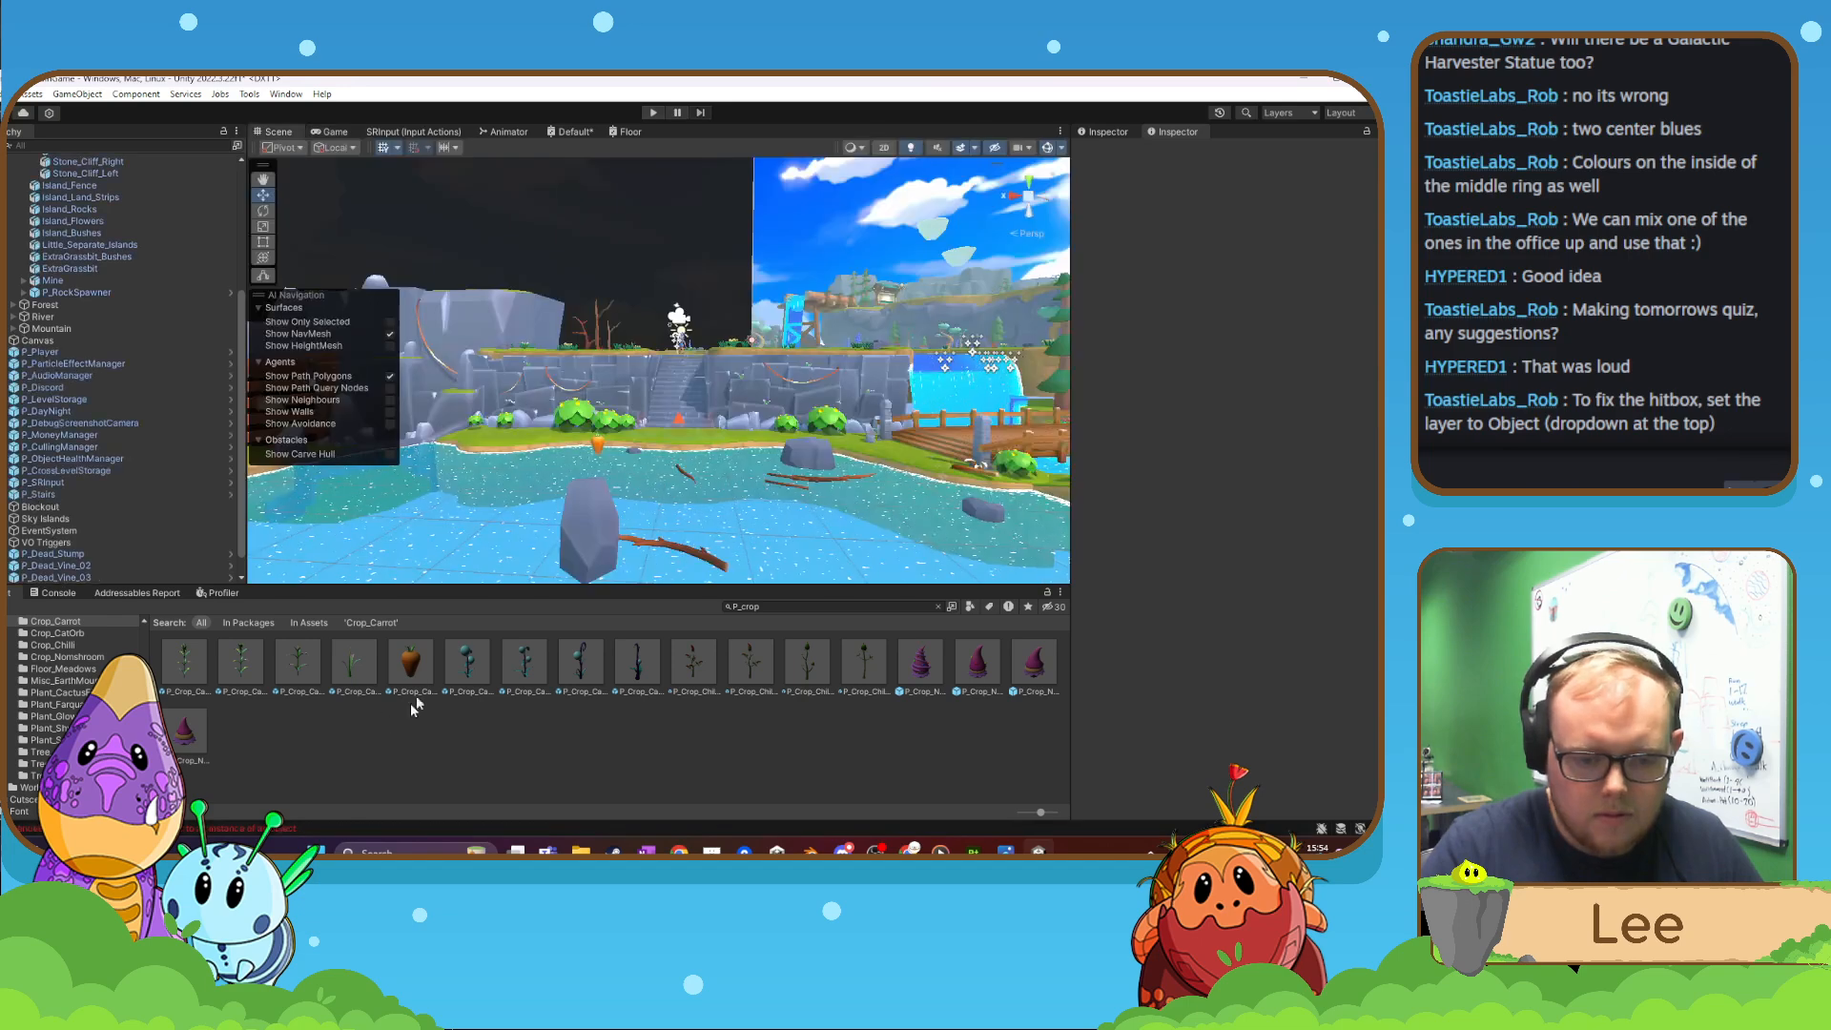
- Open the P_Crop_Carrot prefab, select its Crop_Carrot model and examine the carrot's shape and texture from several viewpoints
left_click(412, 663)
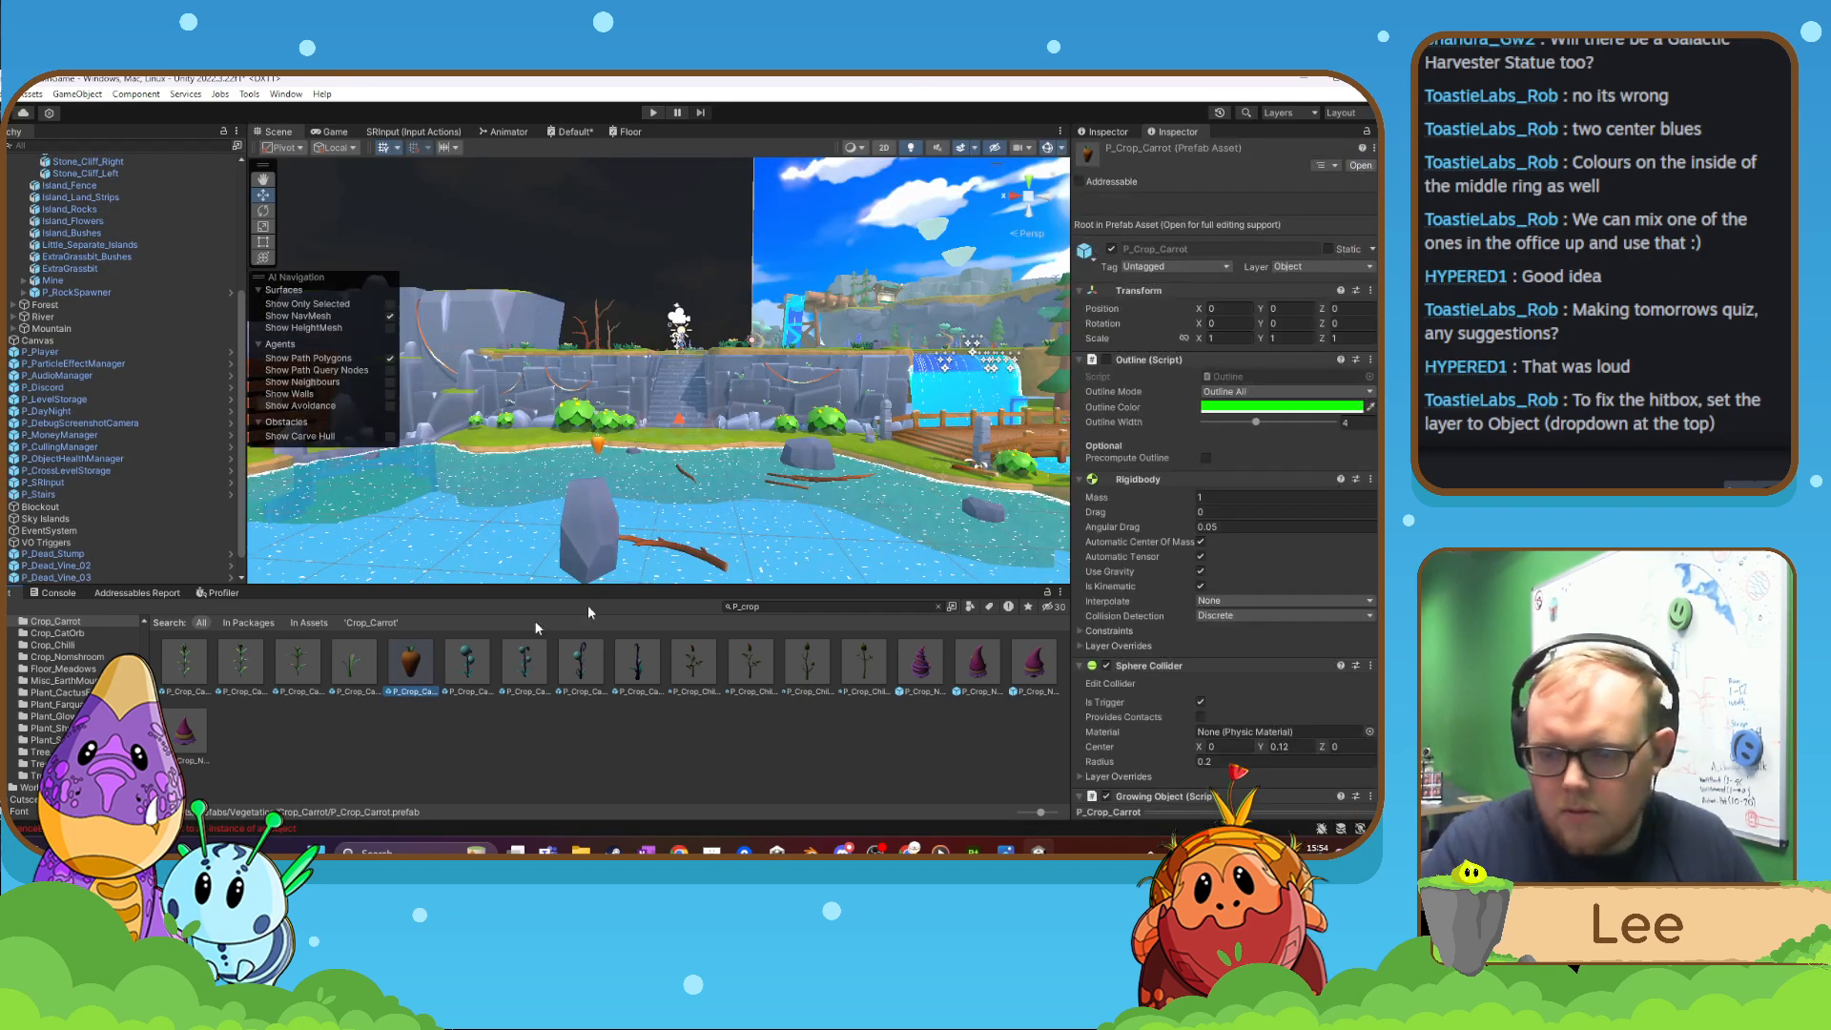
double_click(420, 666)
left_click(707, 423)
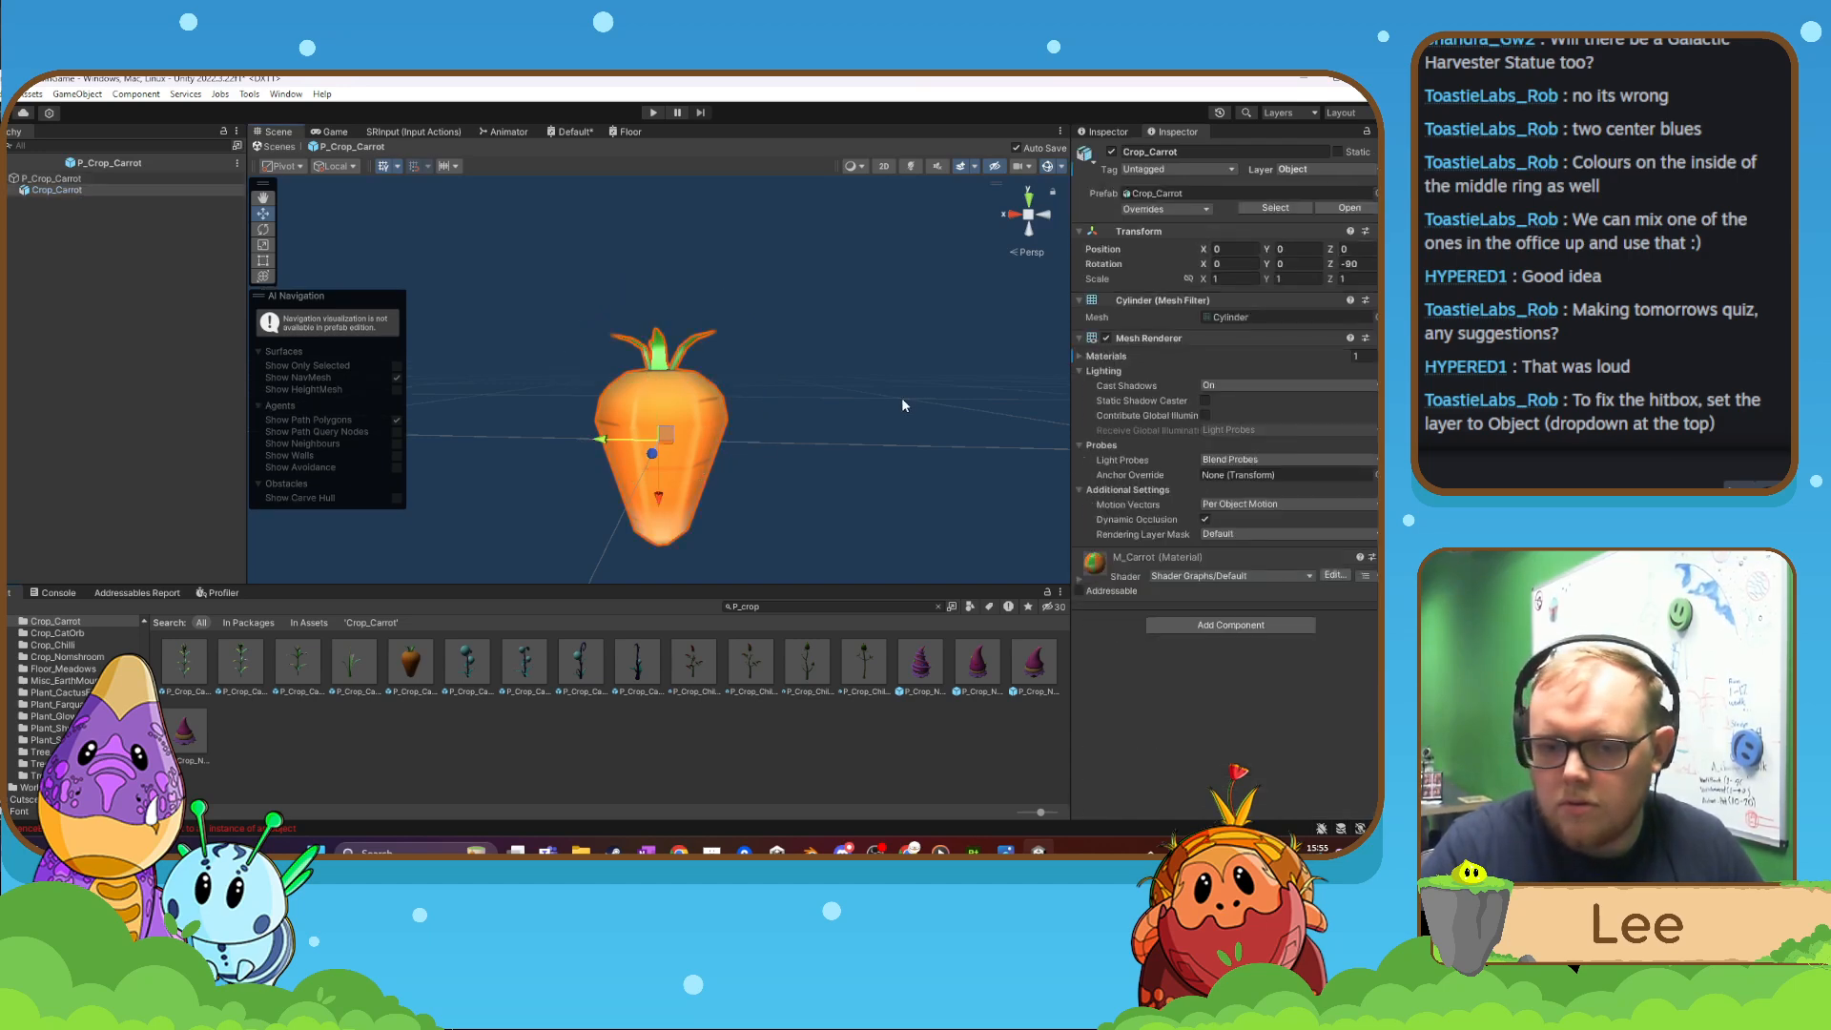
key("s")
right_click_drag(903, 404, 916, 422)
key("w")
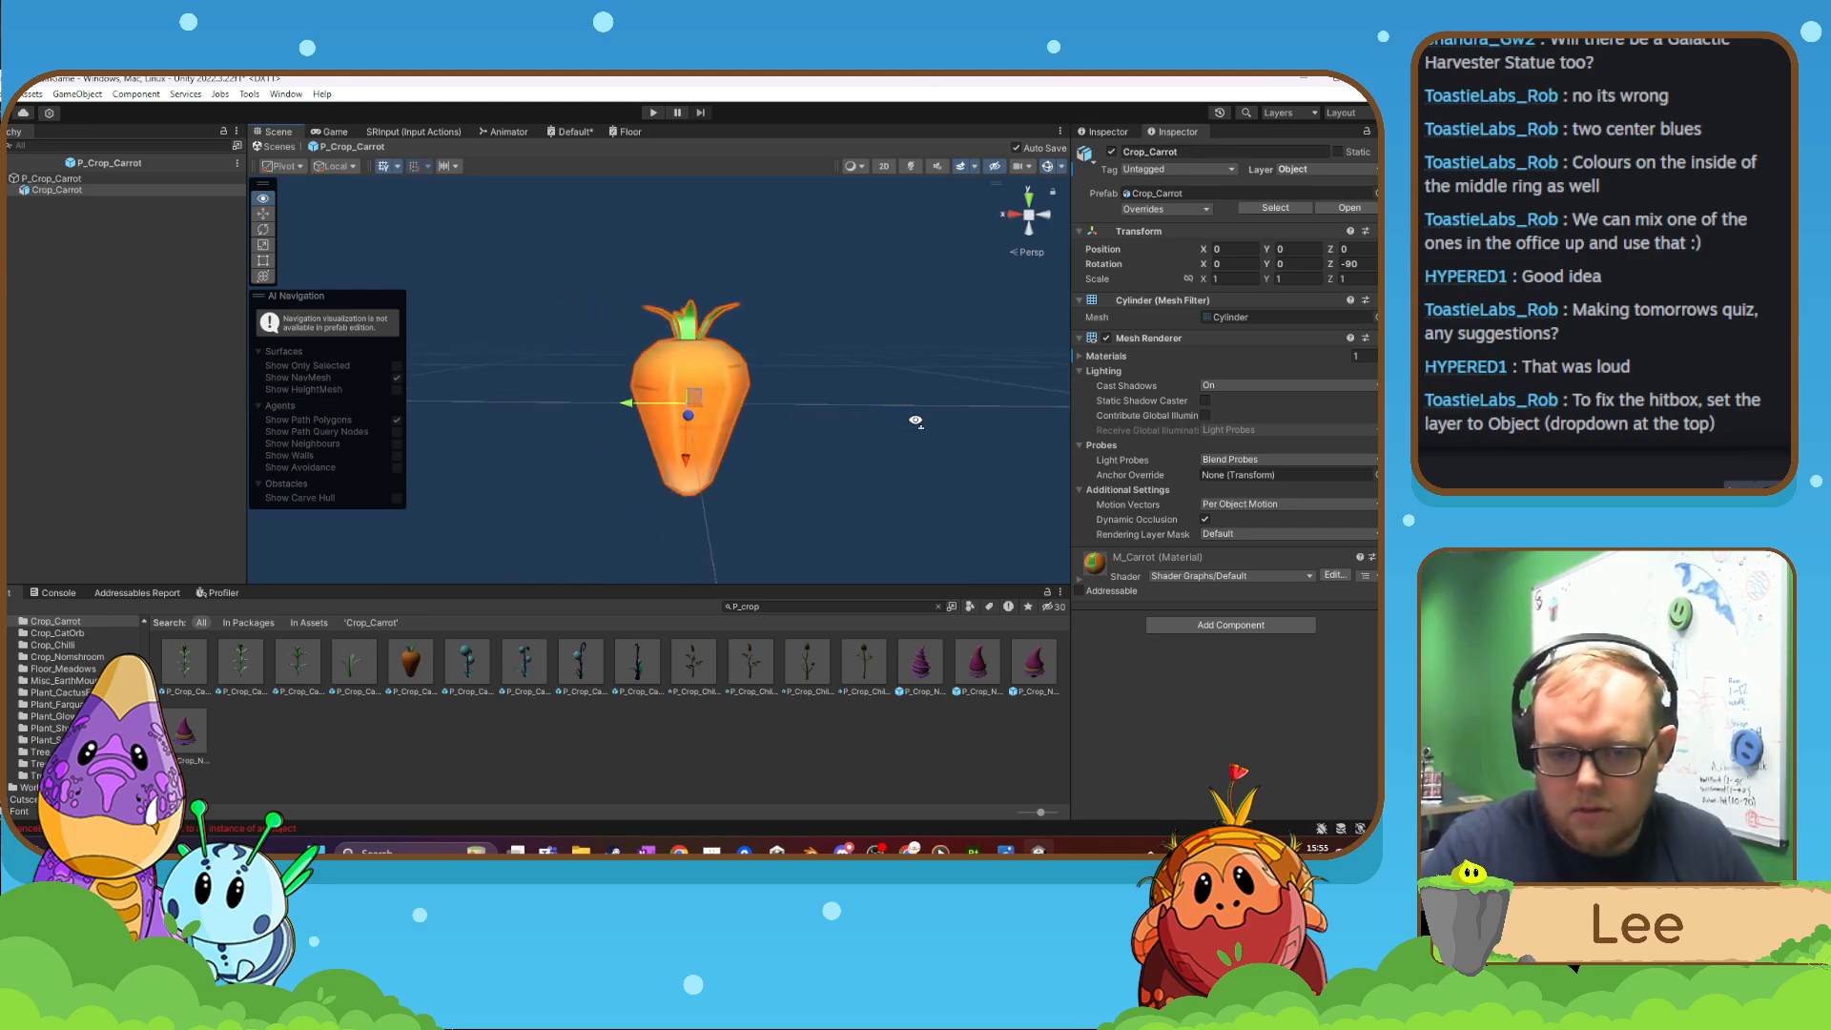
right_click_drag(916, 421, 913, 420)
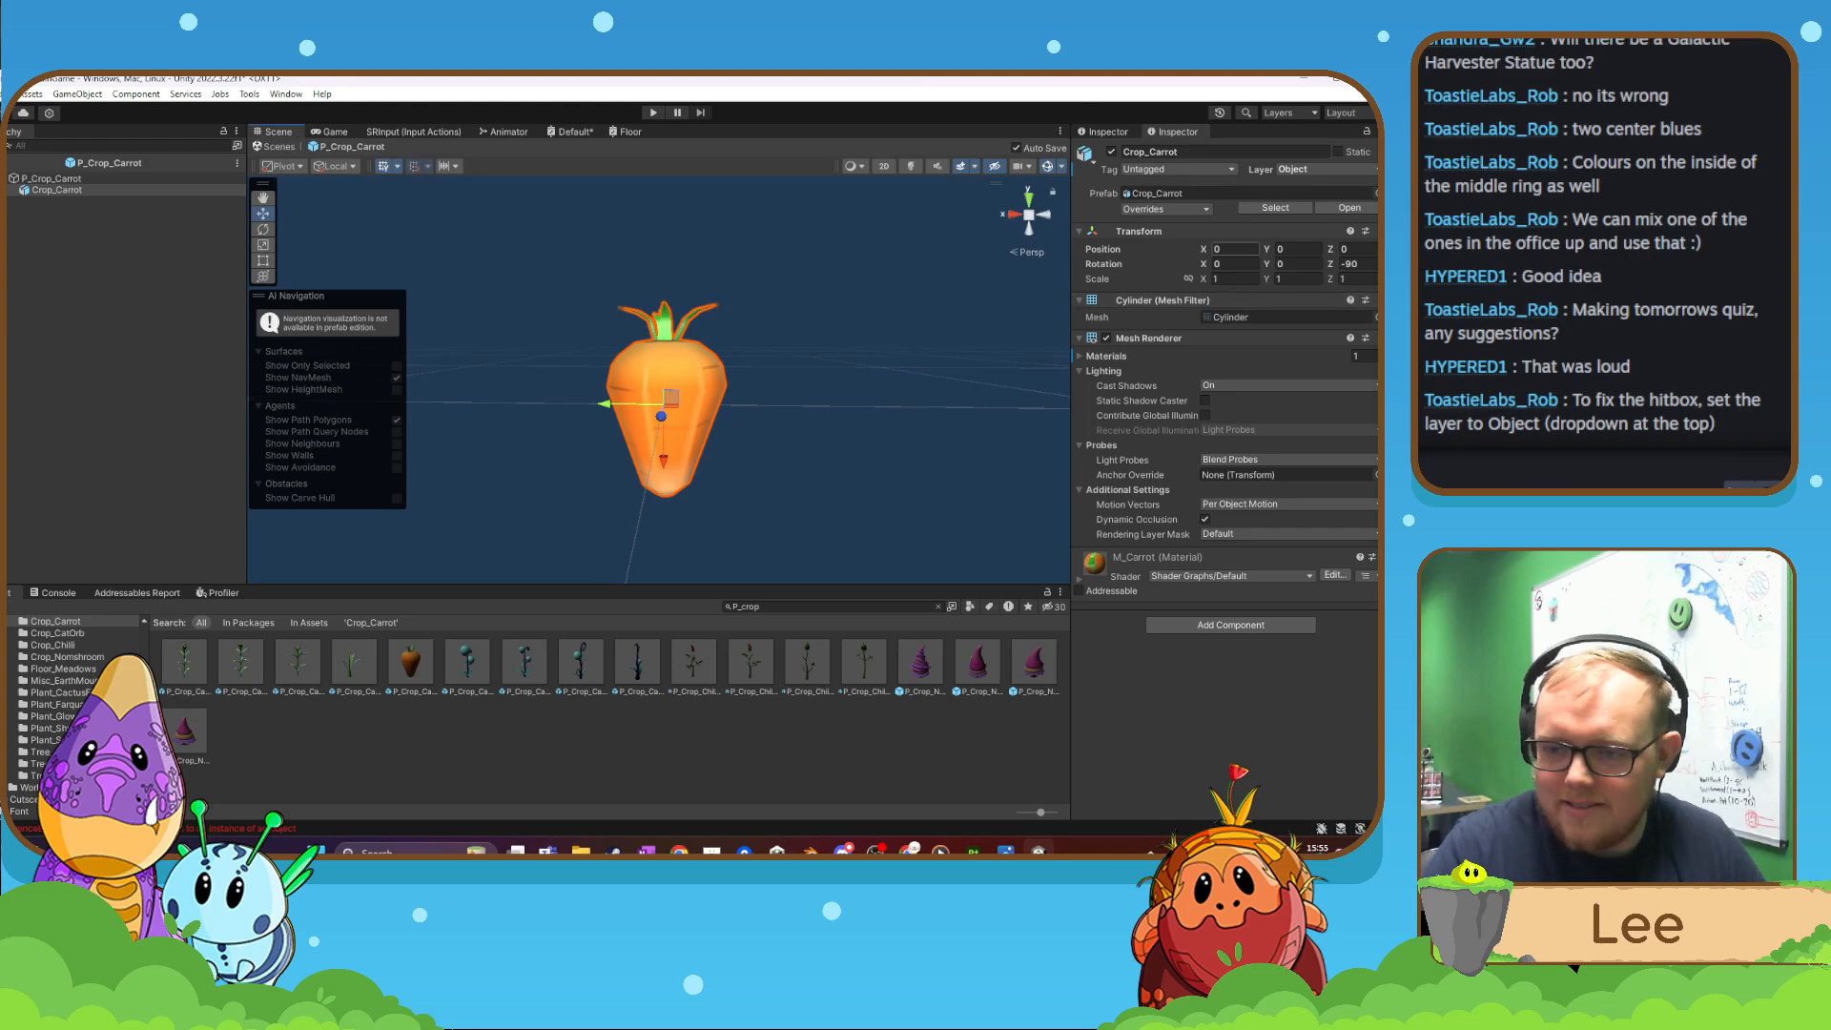
right_click_drag(853, 423, 854, 394)
key("w")
key("s")
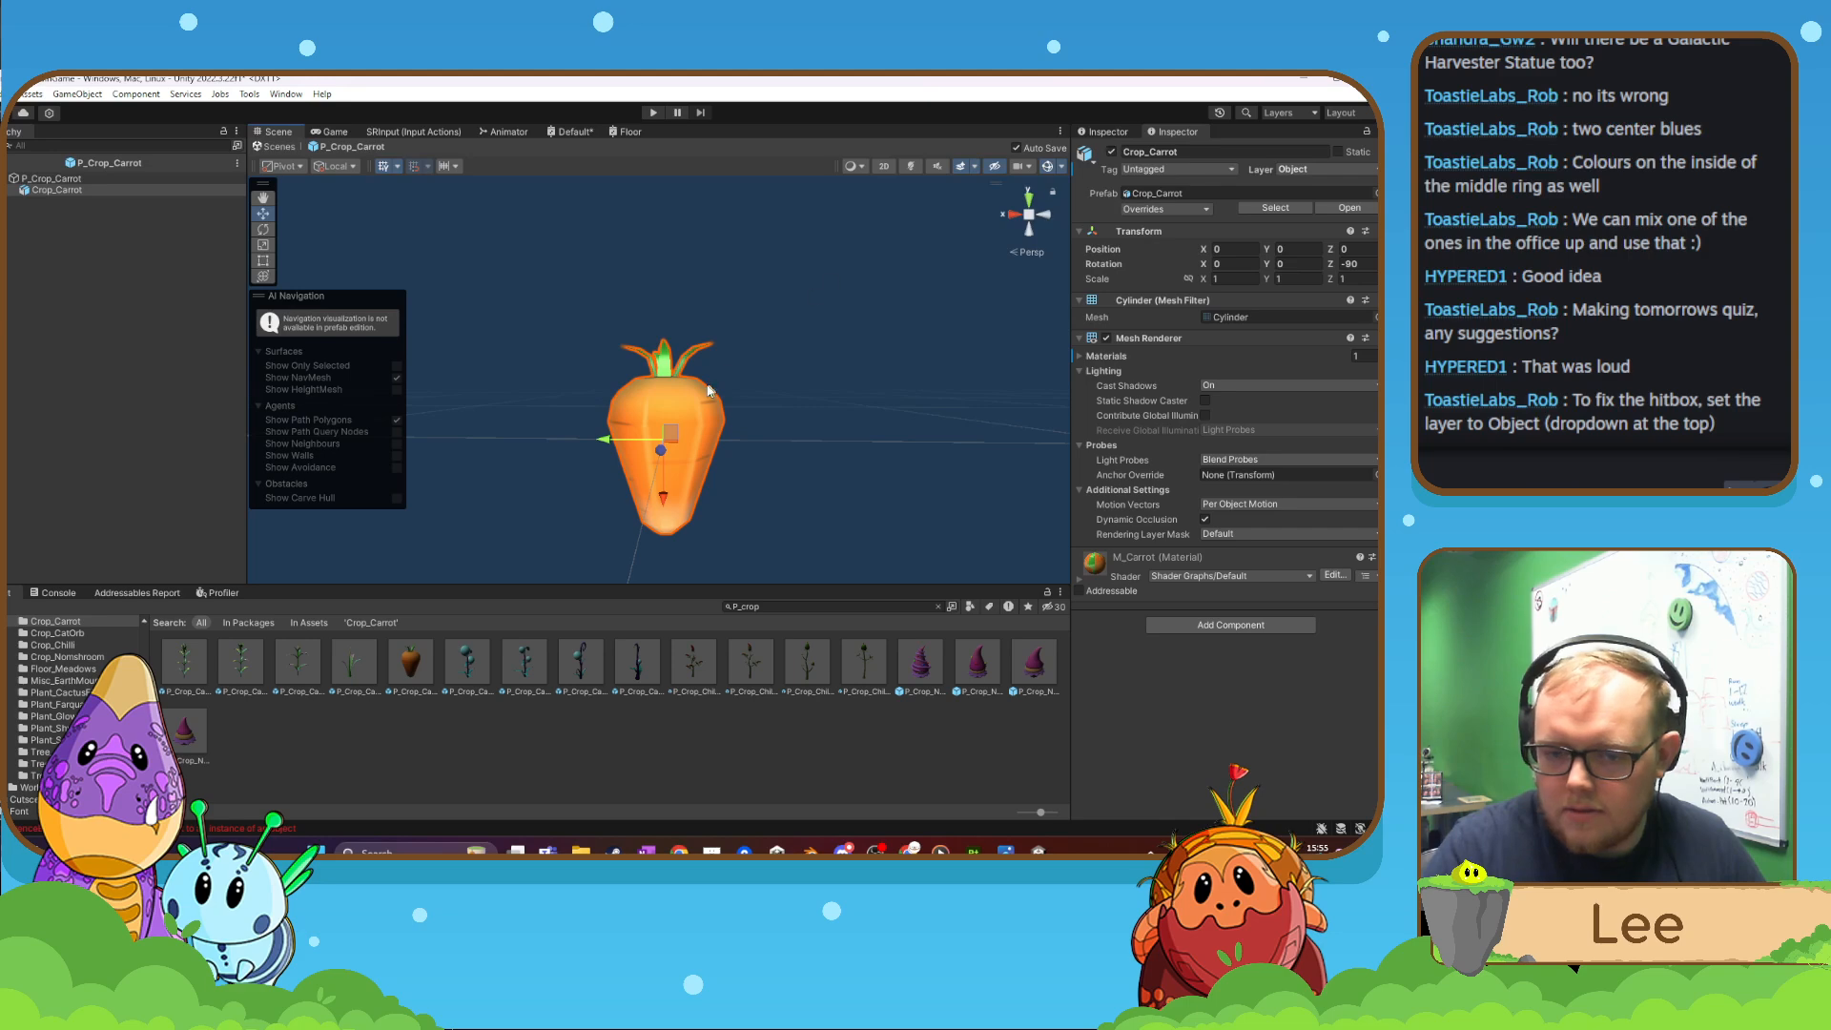
key("d")
right_click_drag(752, 438, 767, 437)
key("a")
key("d")
key("a")
key("d")
key("a")
key("d")
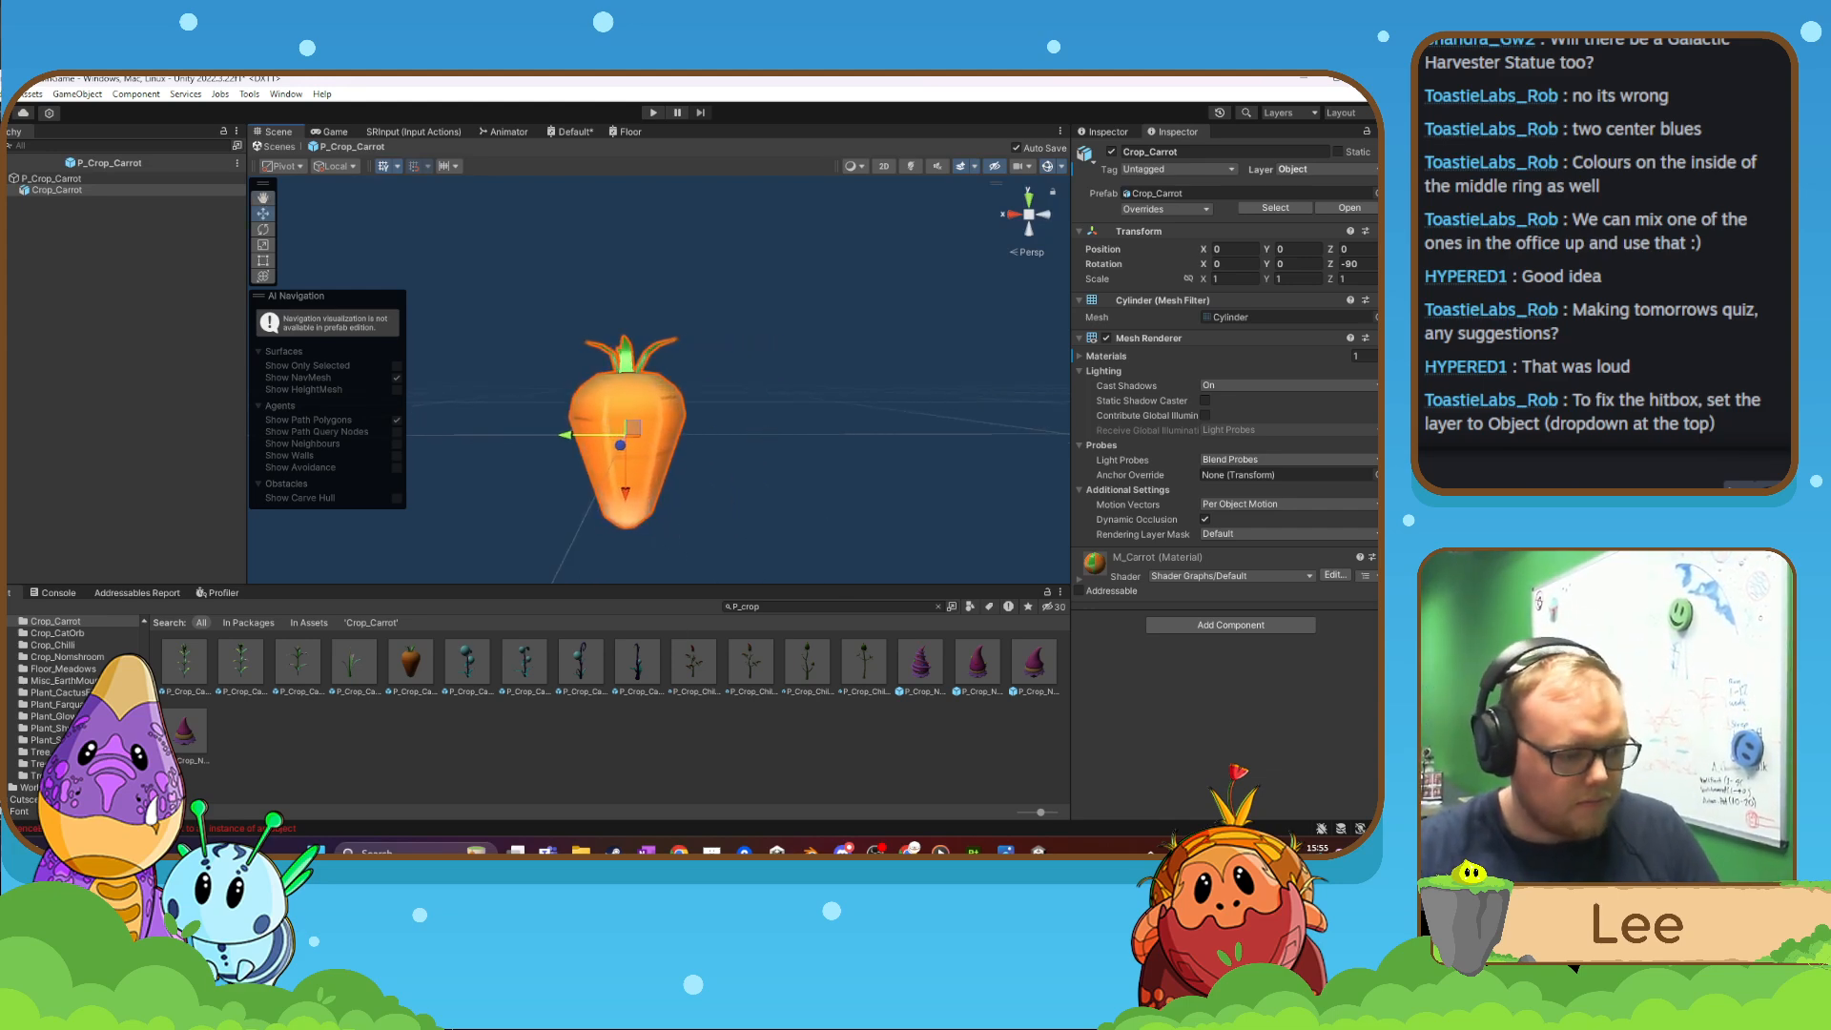
key("super+d")
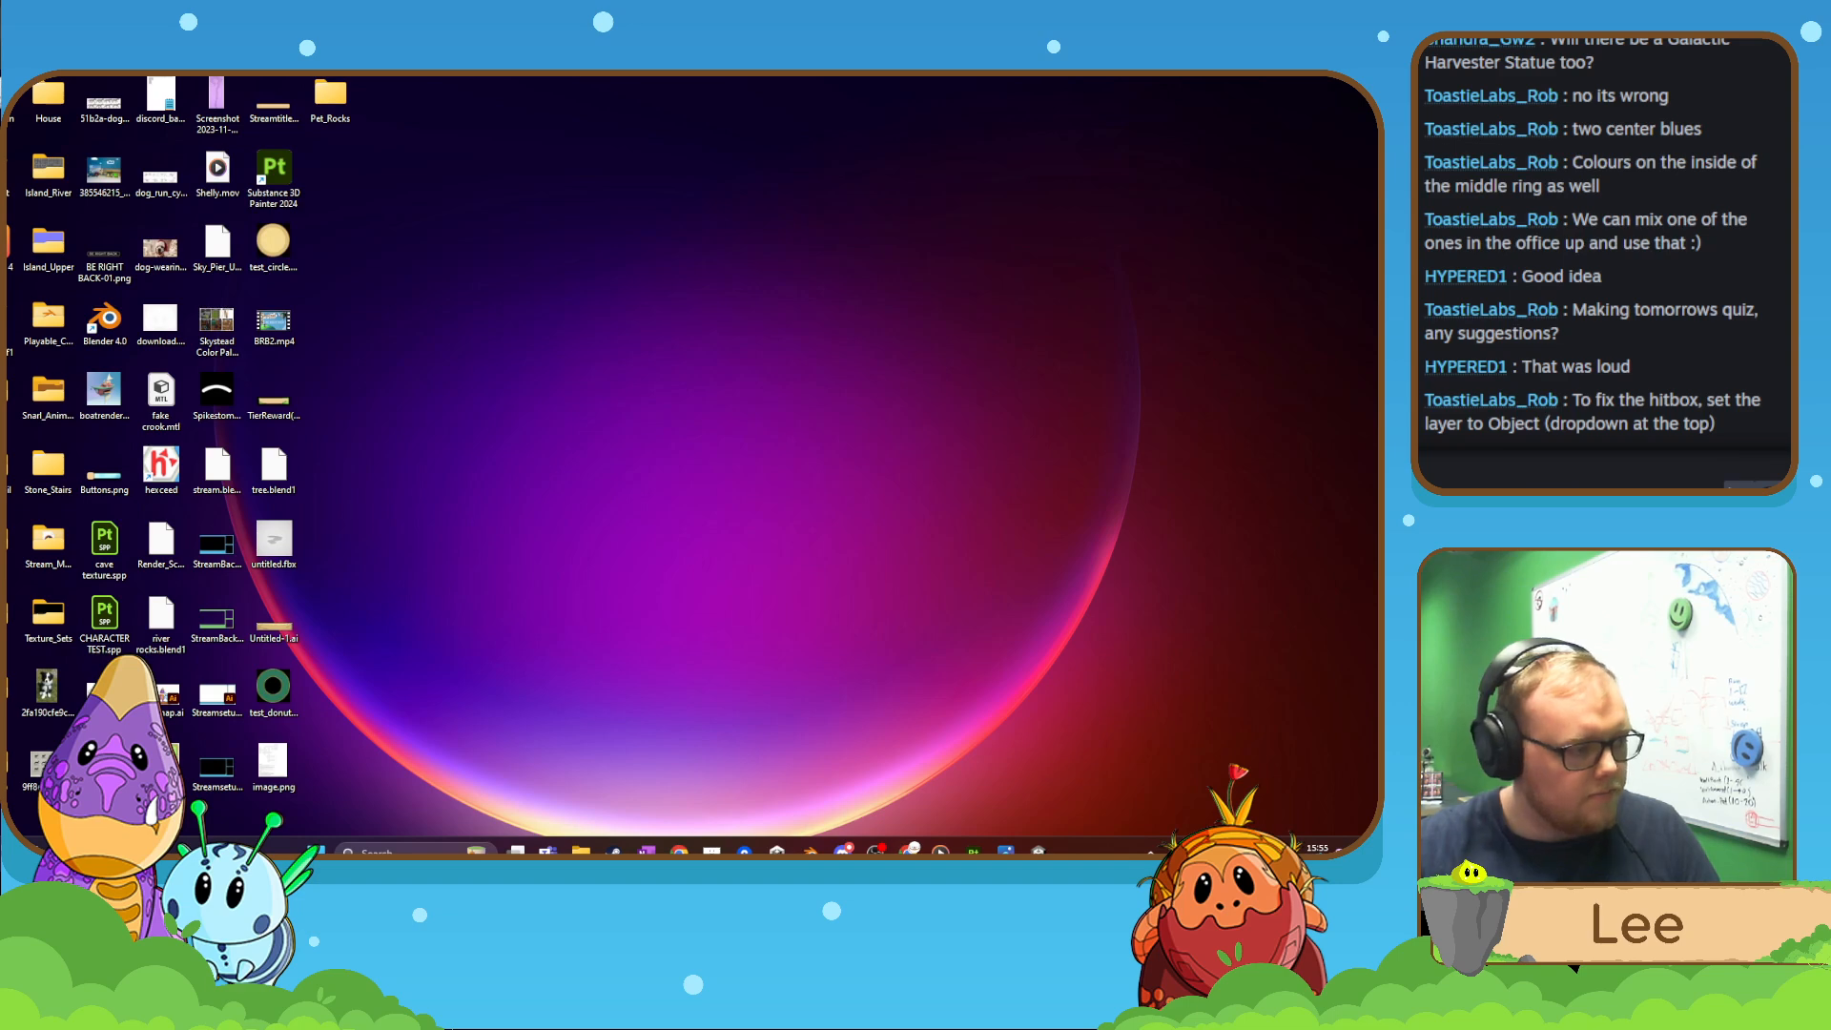
key("super+d")
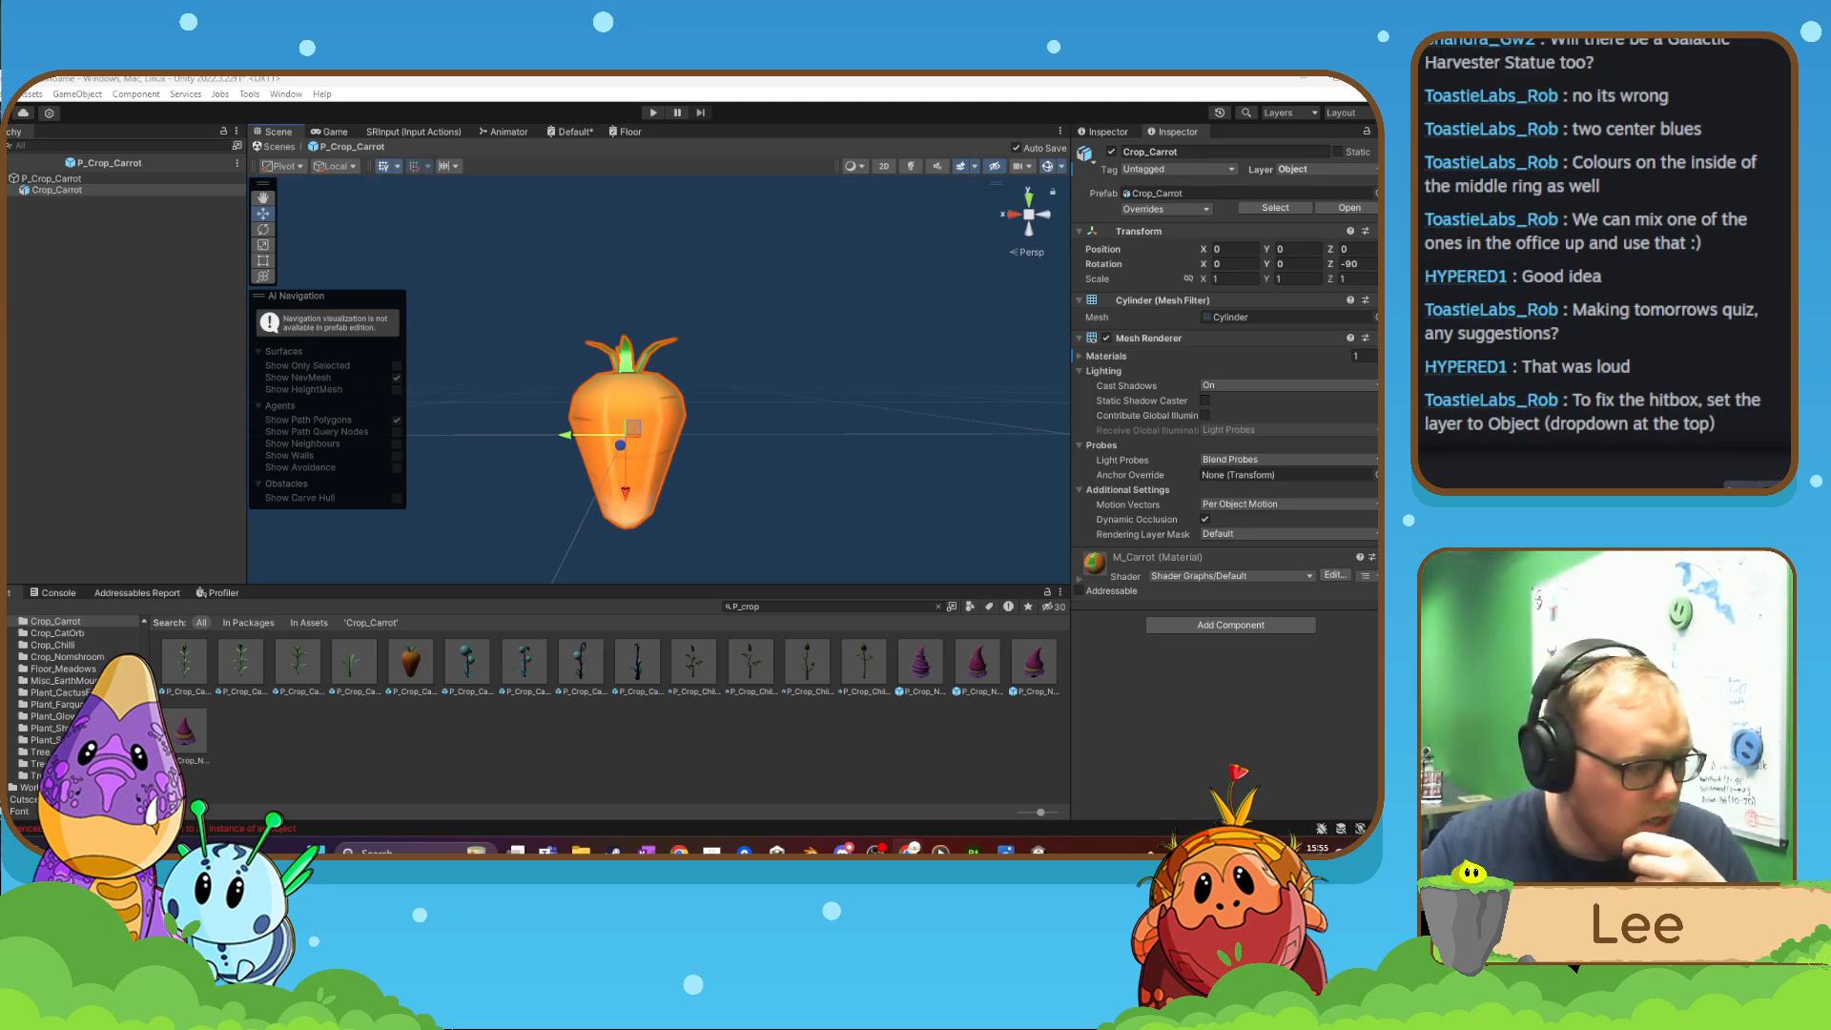
- Deselect the carrot model, collapse the Vegetation folder and browse the project to the Assets/Art/3D/Items folder
left_click(488, 786)
scroll(44, 698, "up", 5)
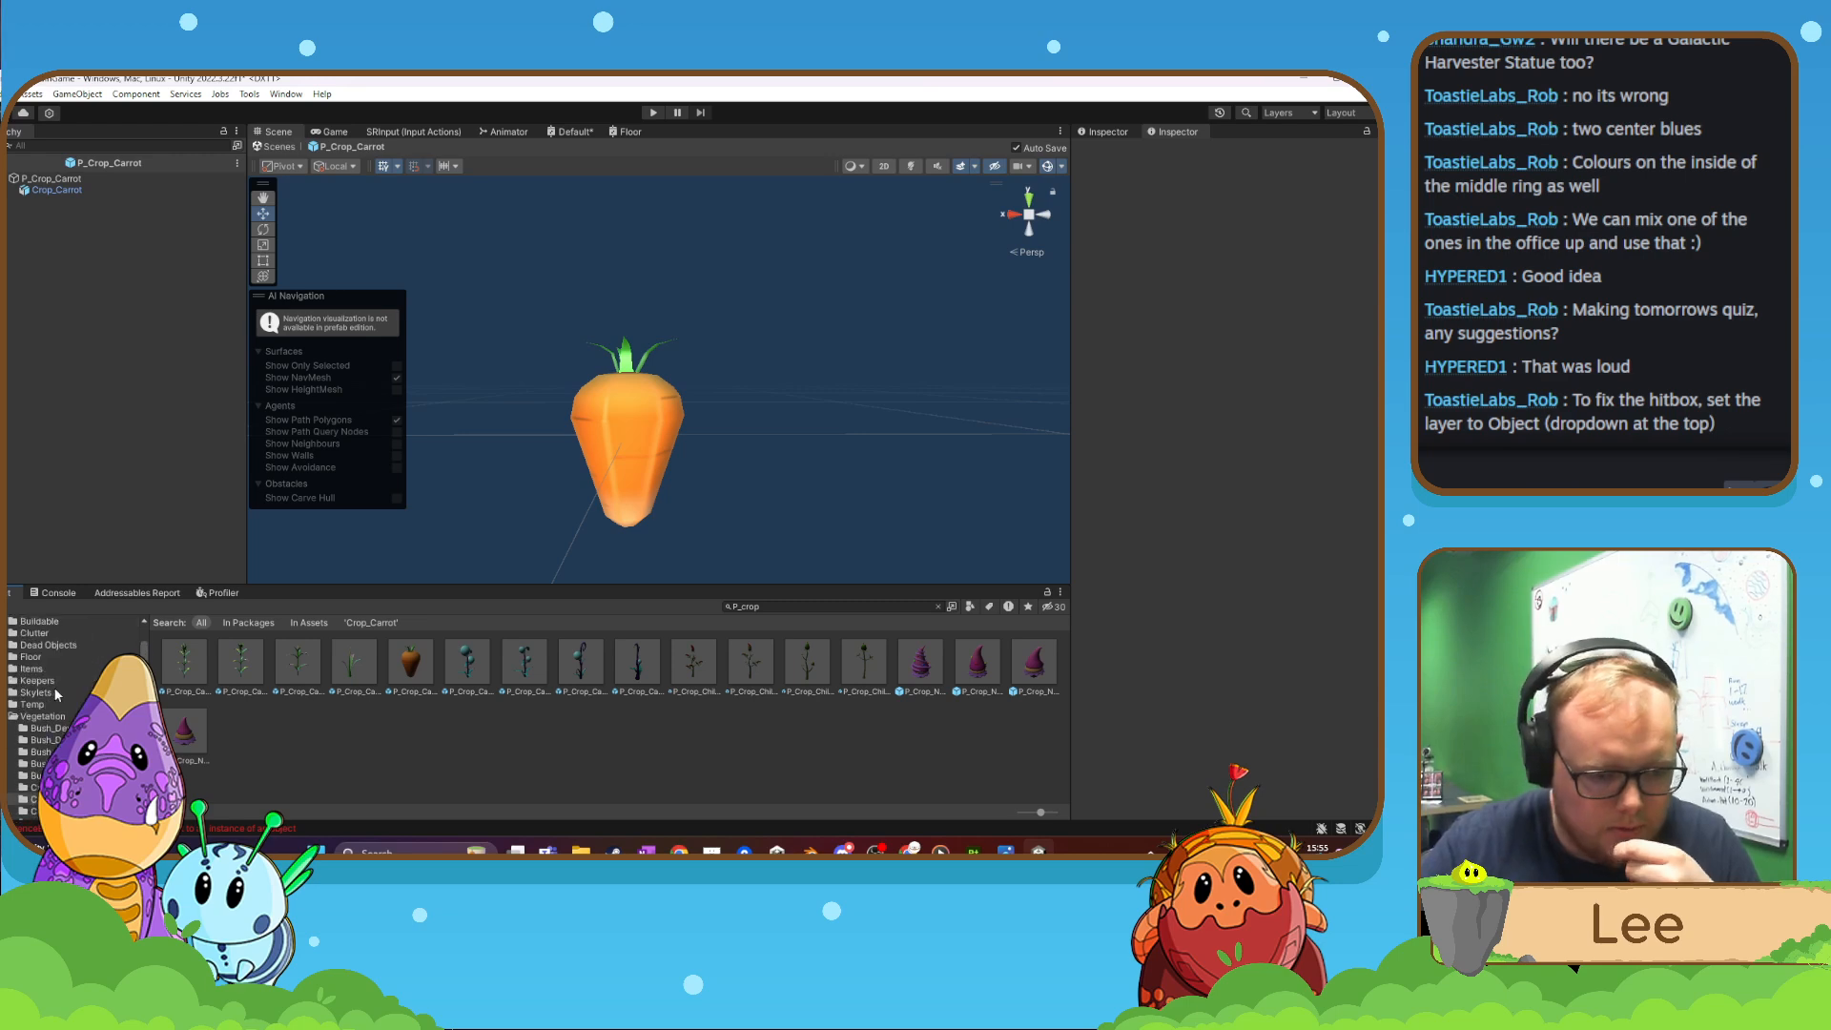
scroll(55, 689, "up", 3)
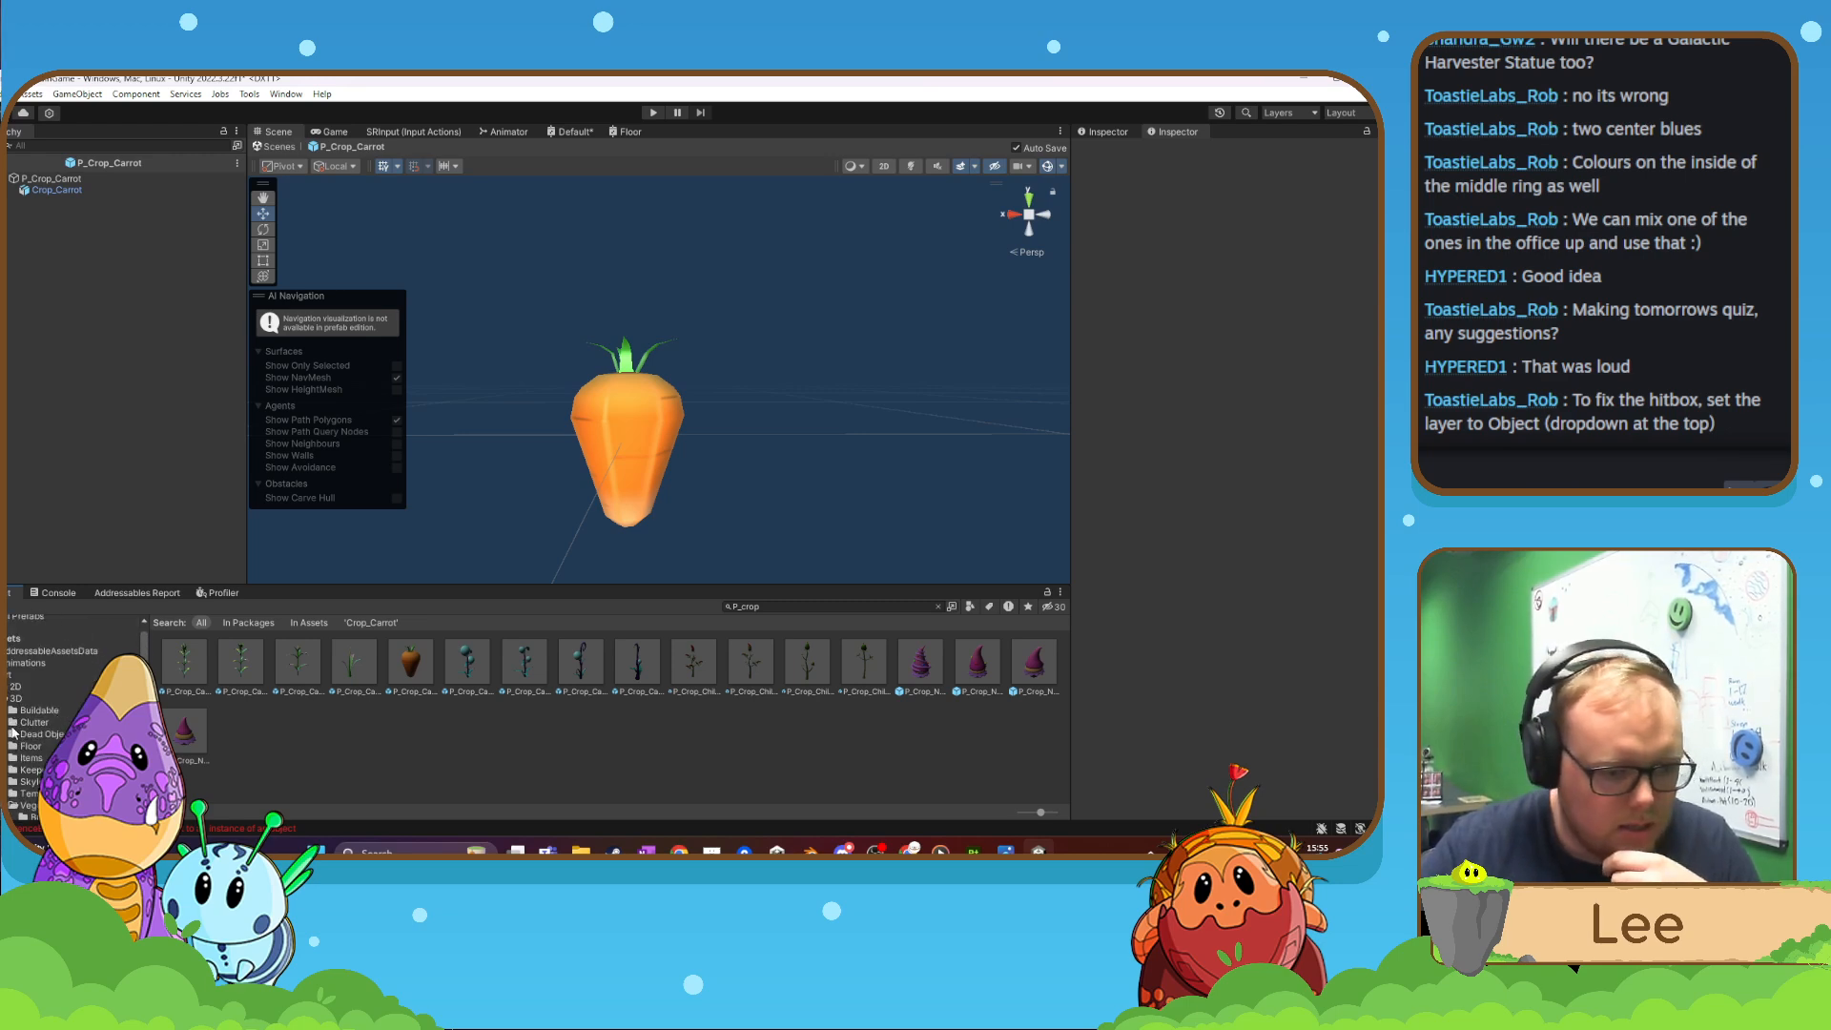
left_click(7, 806)
scroll(19, 782, "down", 3)
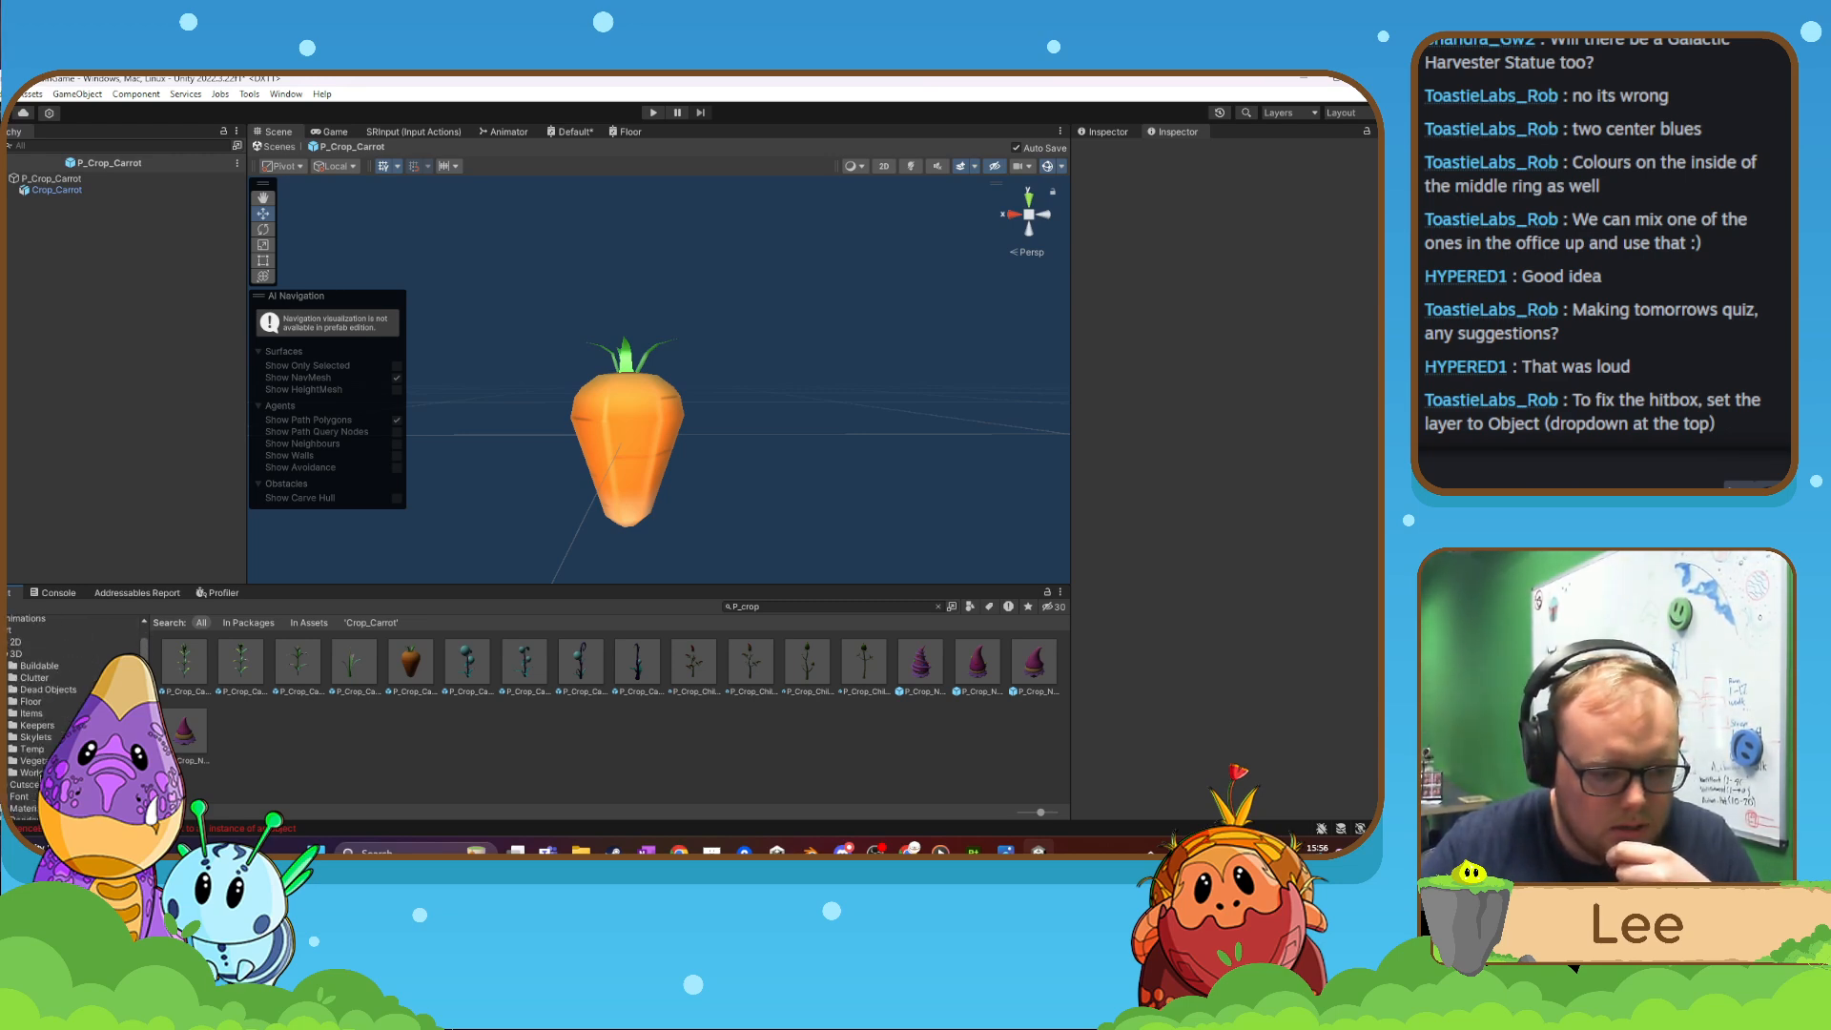
scroll(19, 782, "up", 3)
scroll(38, 725, "down", 2)
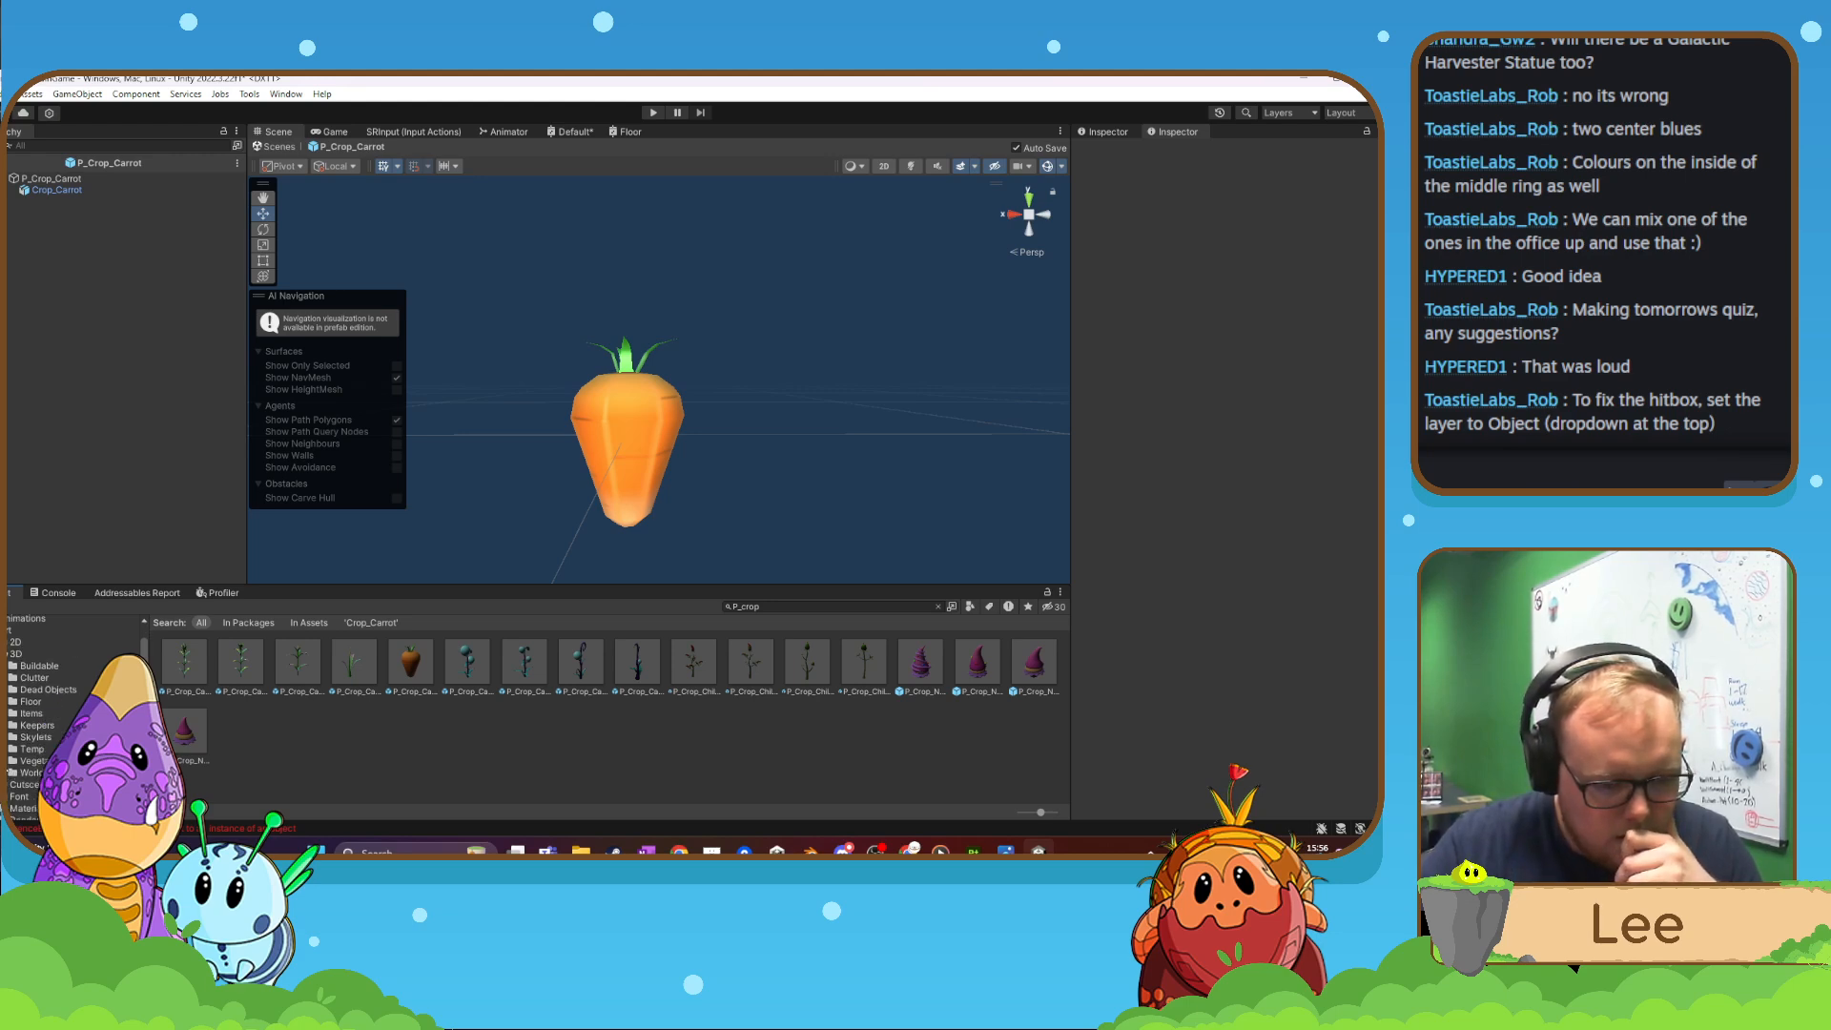
left_click(7, 717)
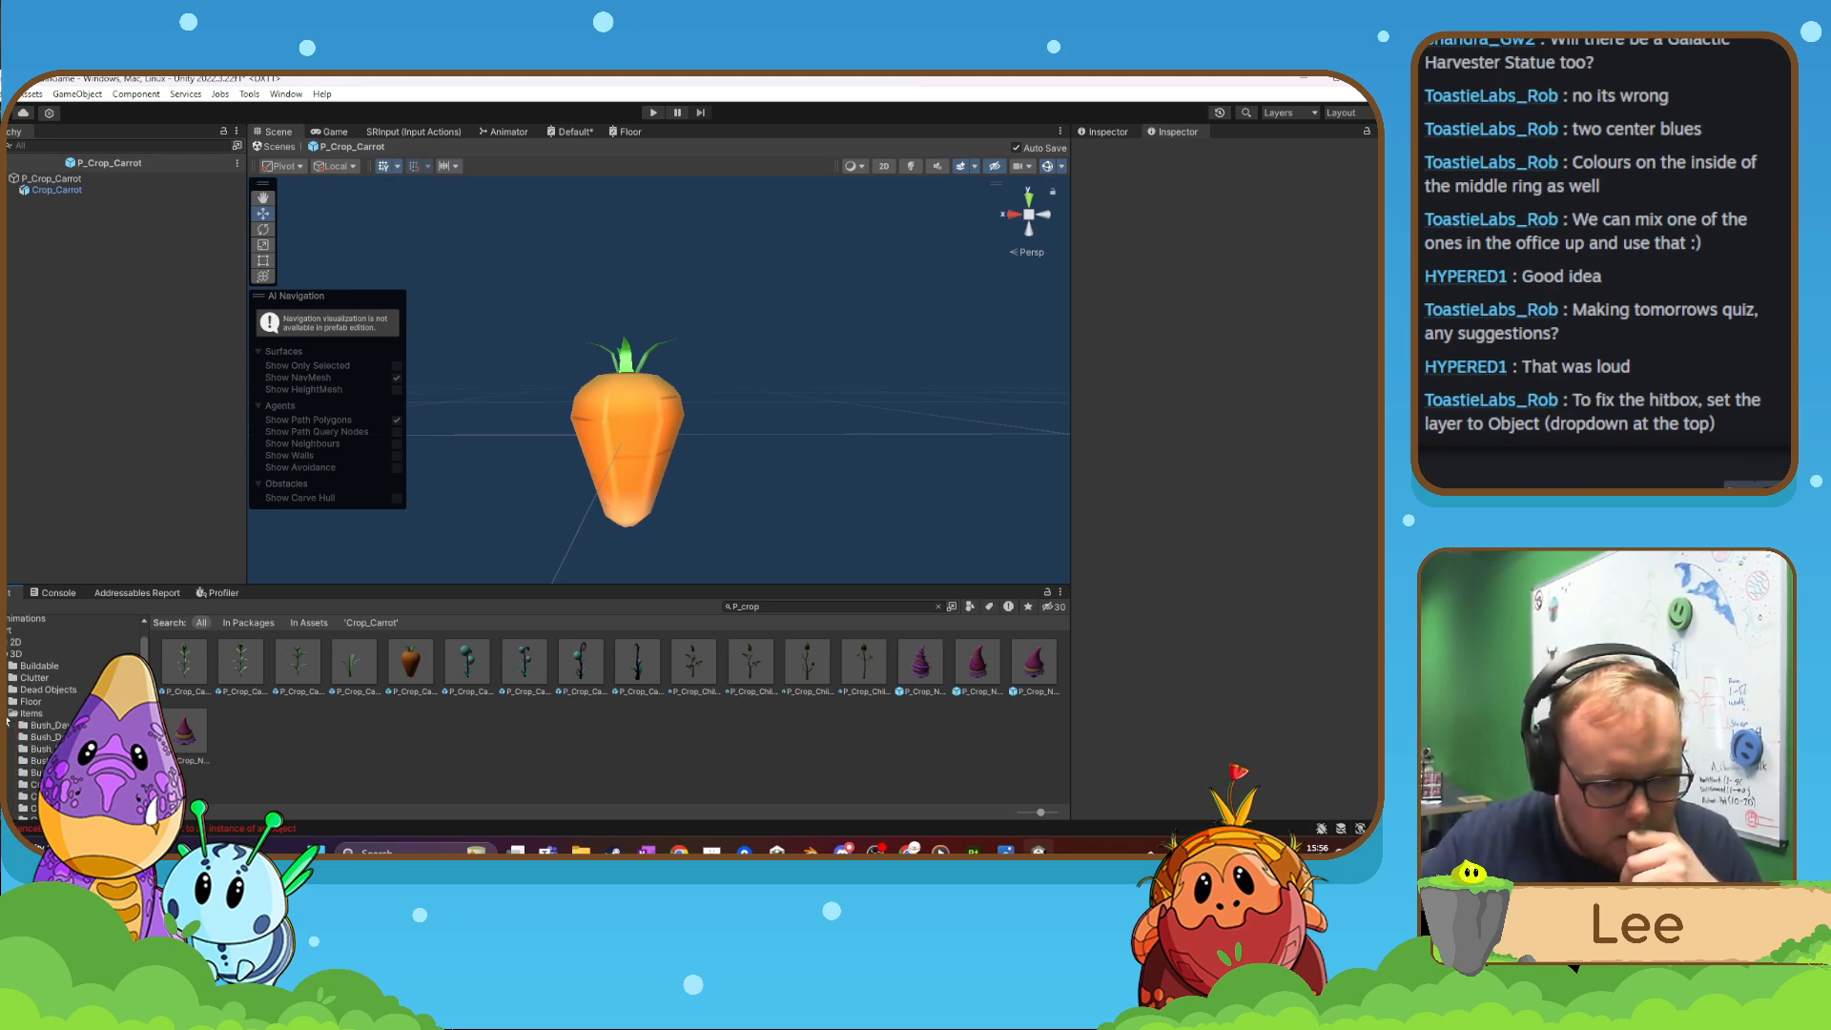
scroll(40, 732, "down", 4)
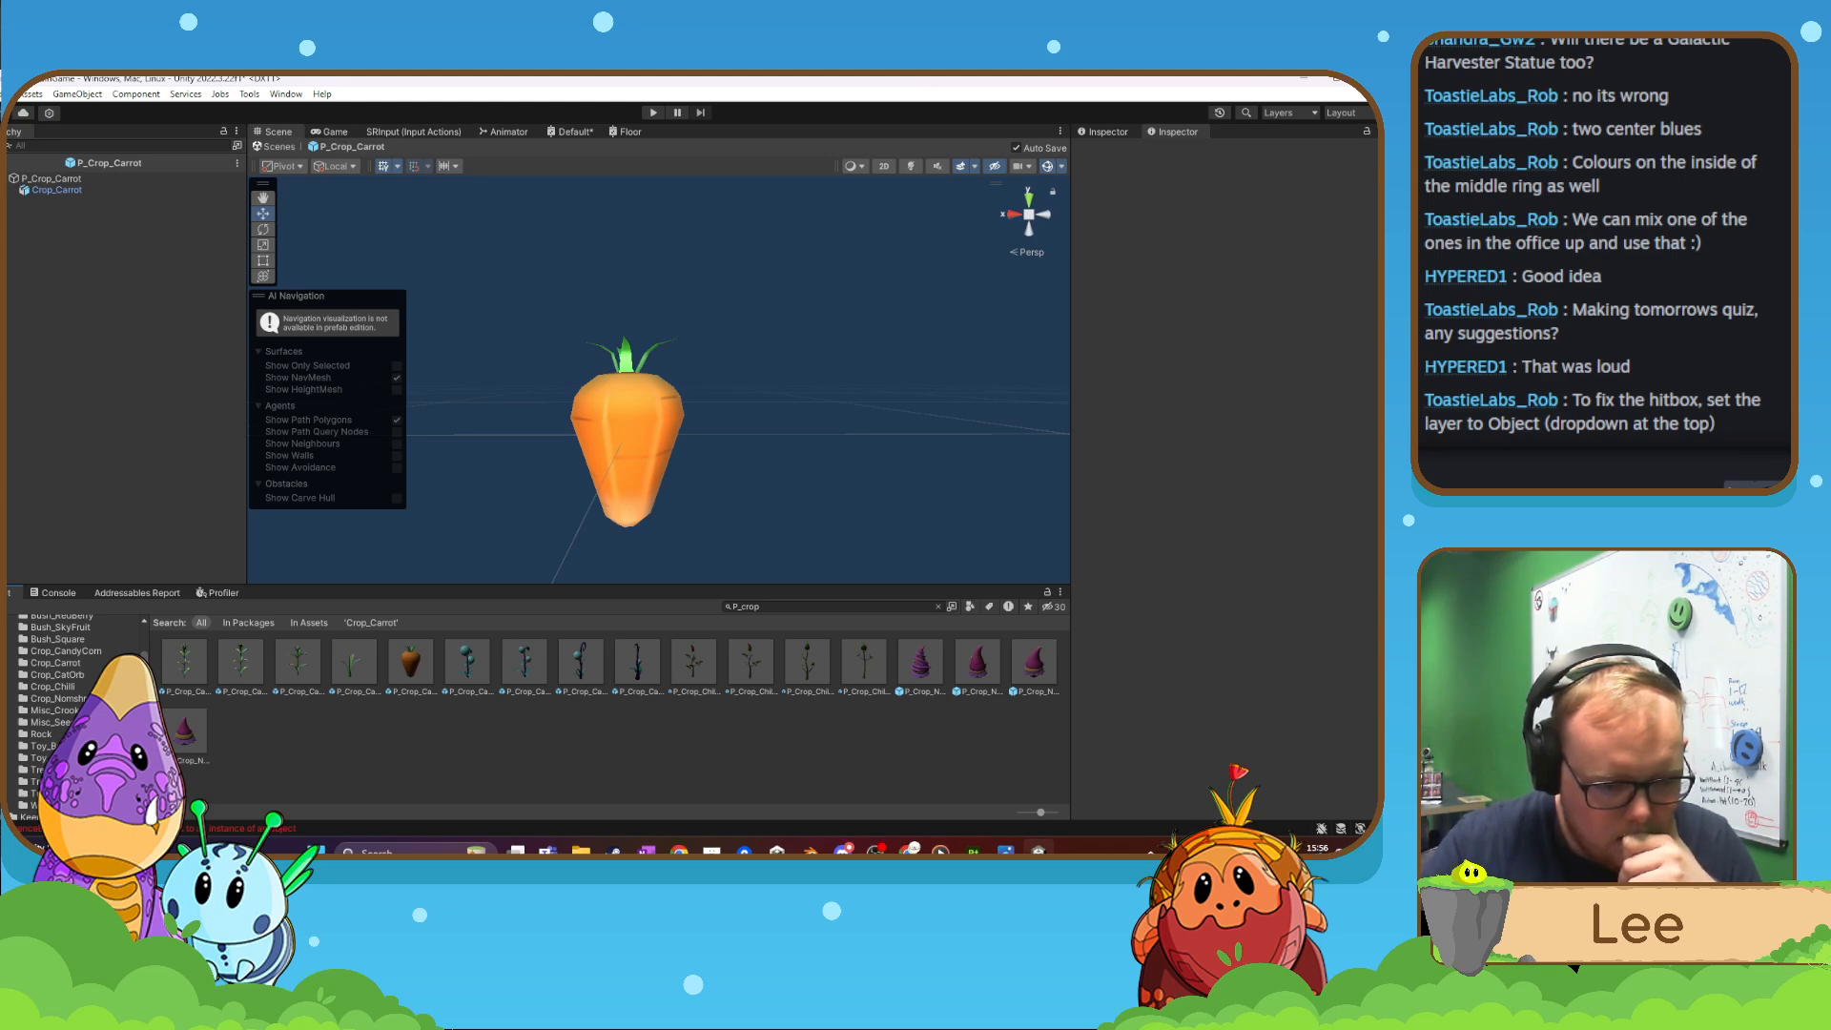
scroll(58, 716, "up", 2)
scroll(58, 715, "up", 2)
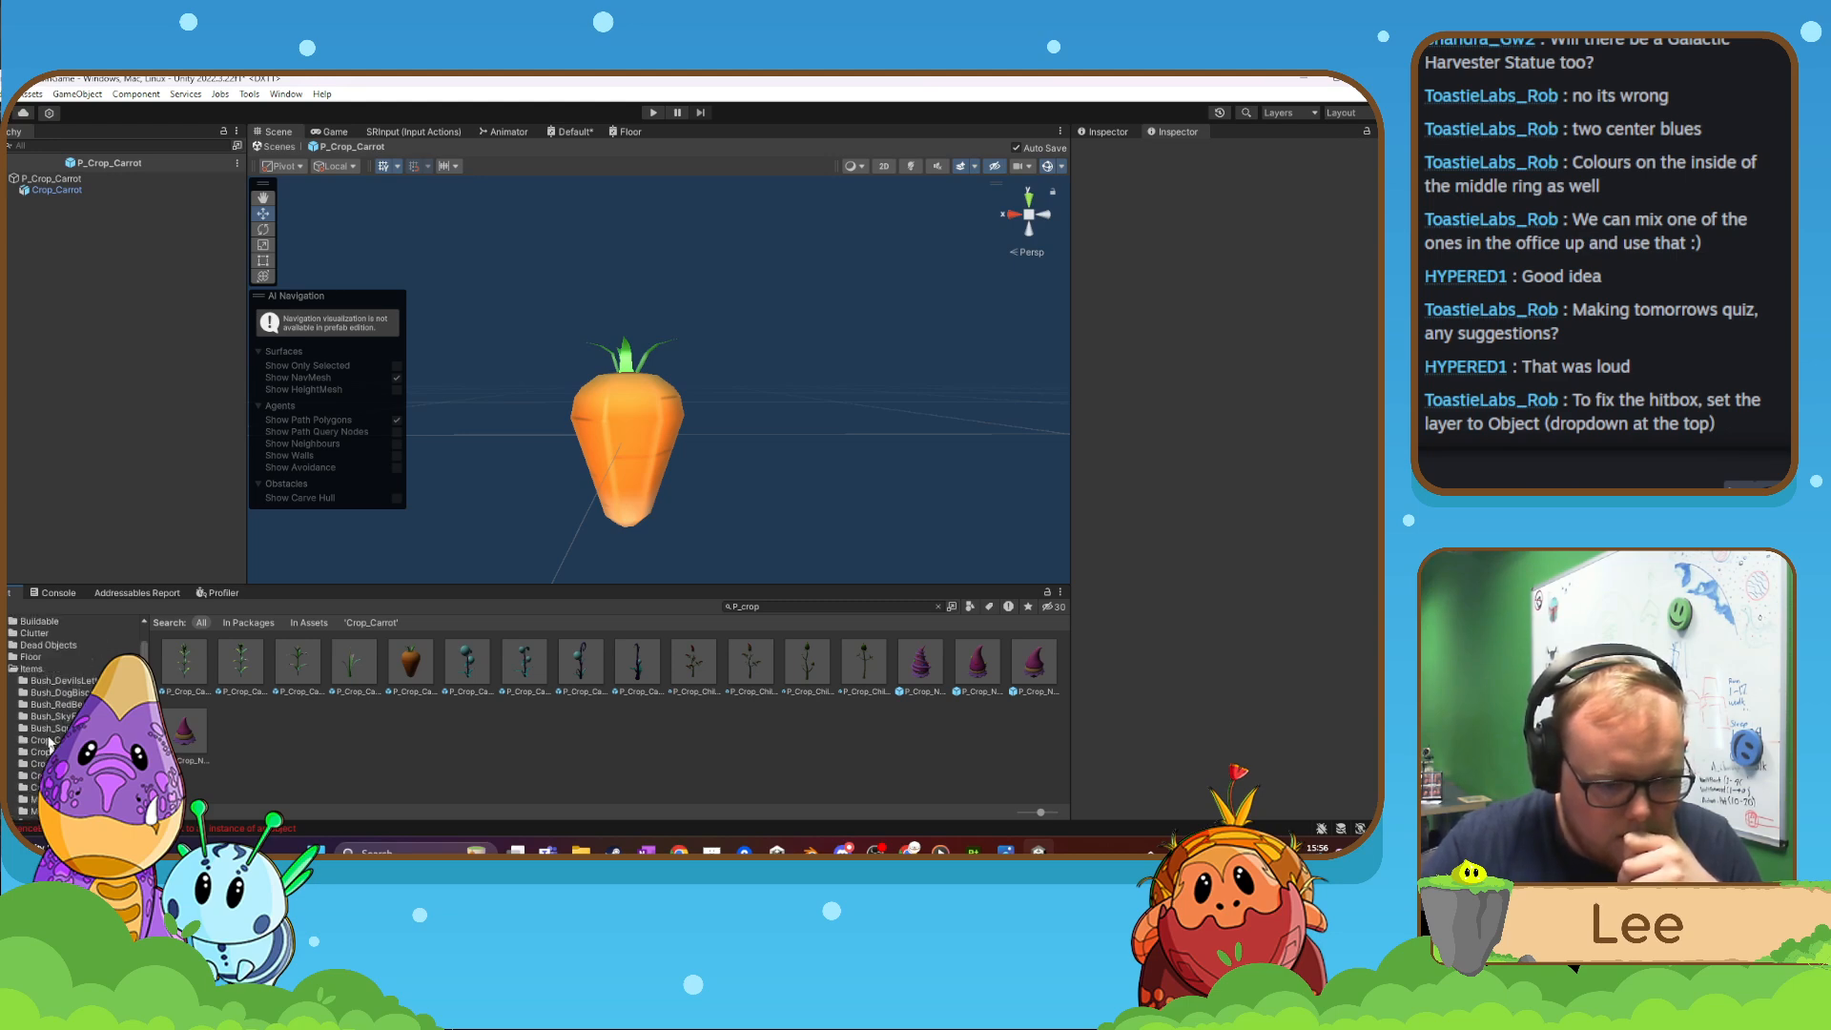
left_click(31, 668)
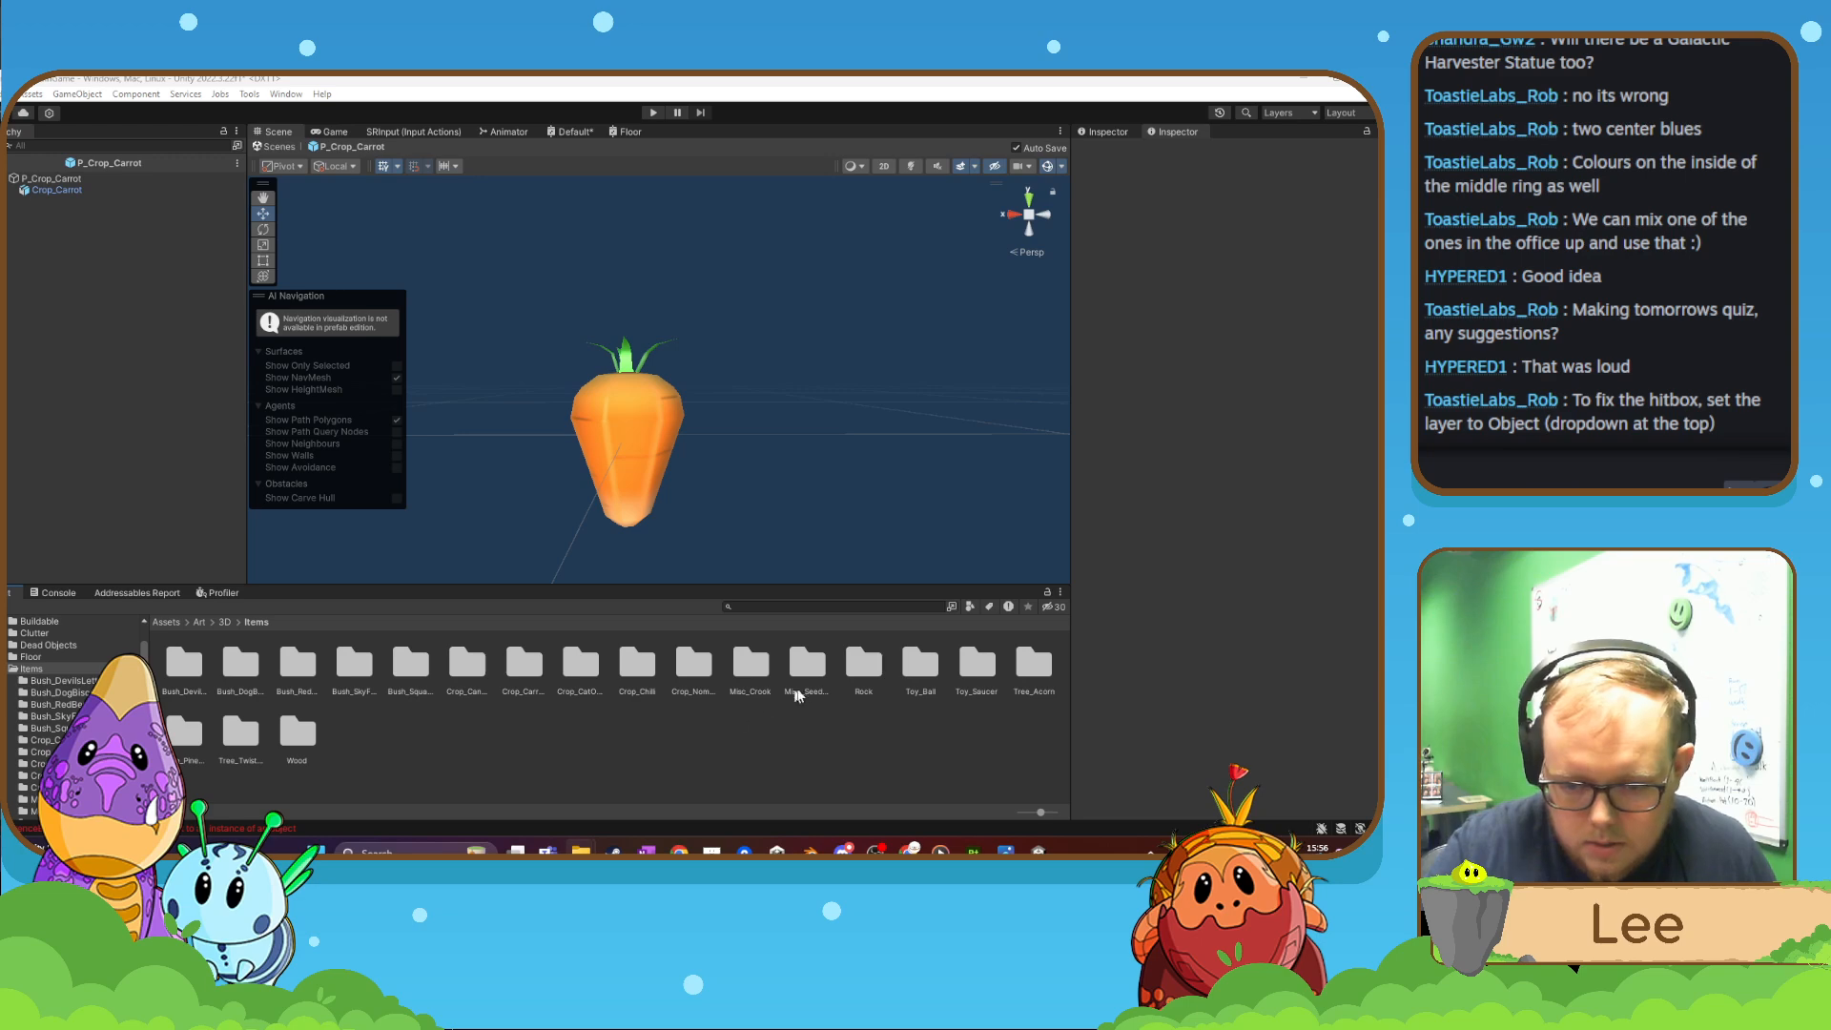
- Check the TX_Misc_SeedBag_Base texture in the Misc_SeedBag folder, and browse the project to the Assets/Prefabs/Items folder
double_click(806, 665)
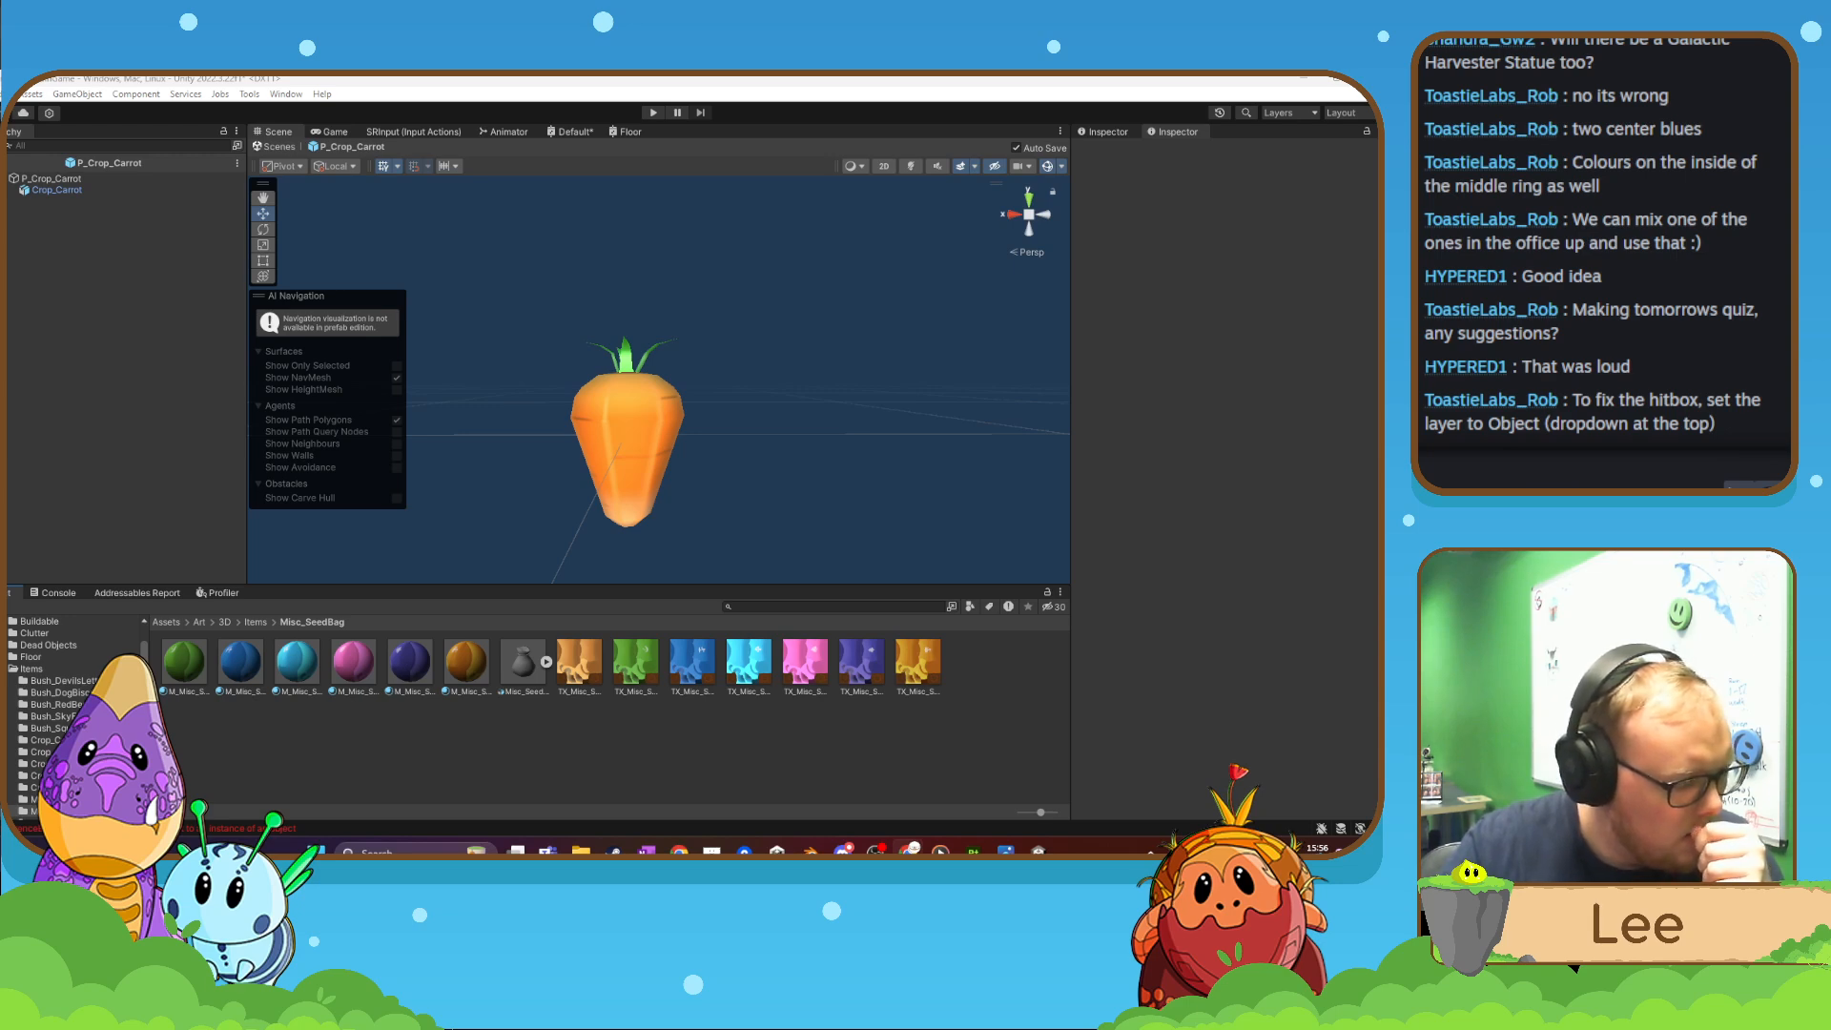
left_click(584, 679)
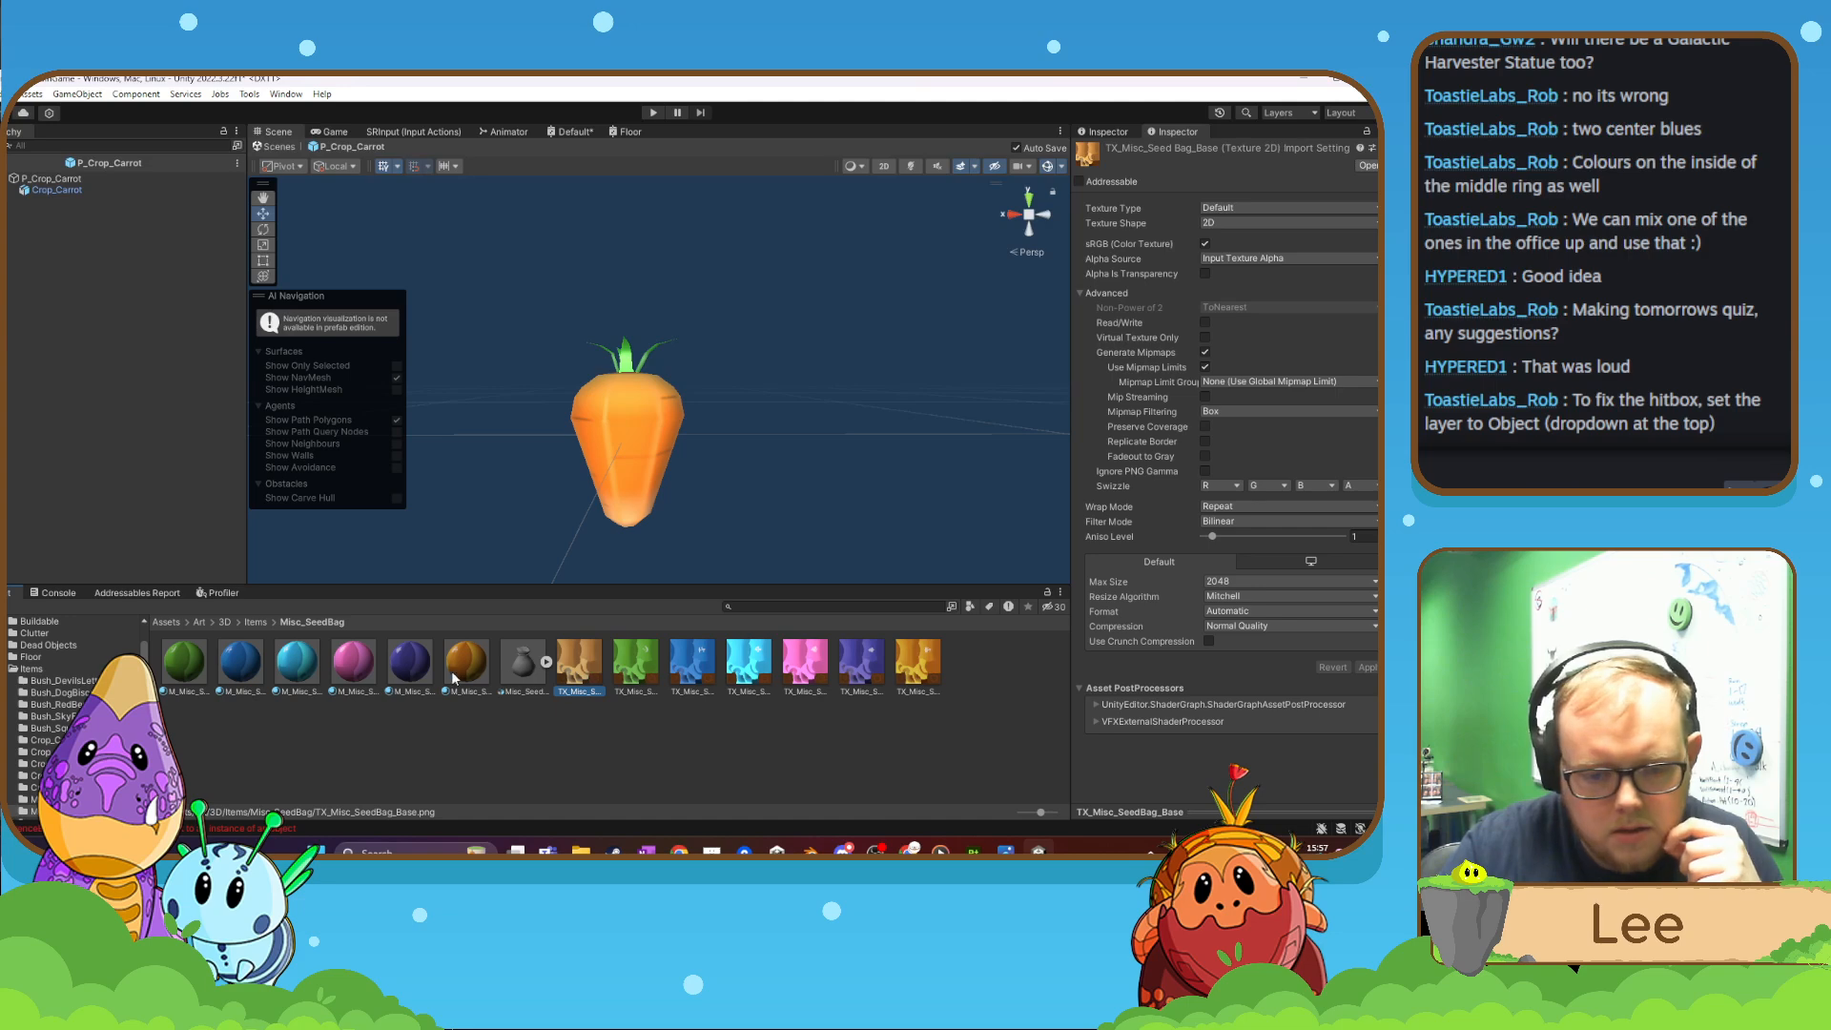
scroll(76, 705, "down", 3)
scroll(72, 715, "down", 5)
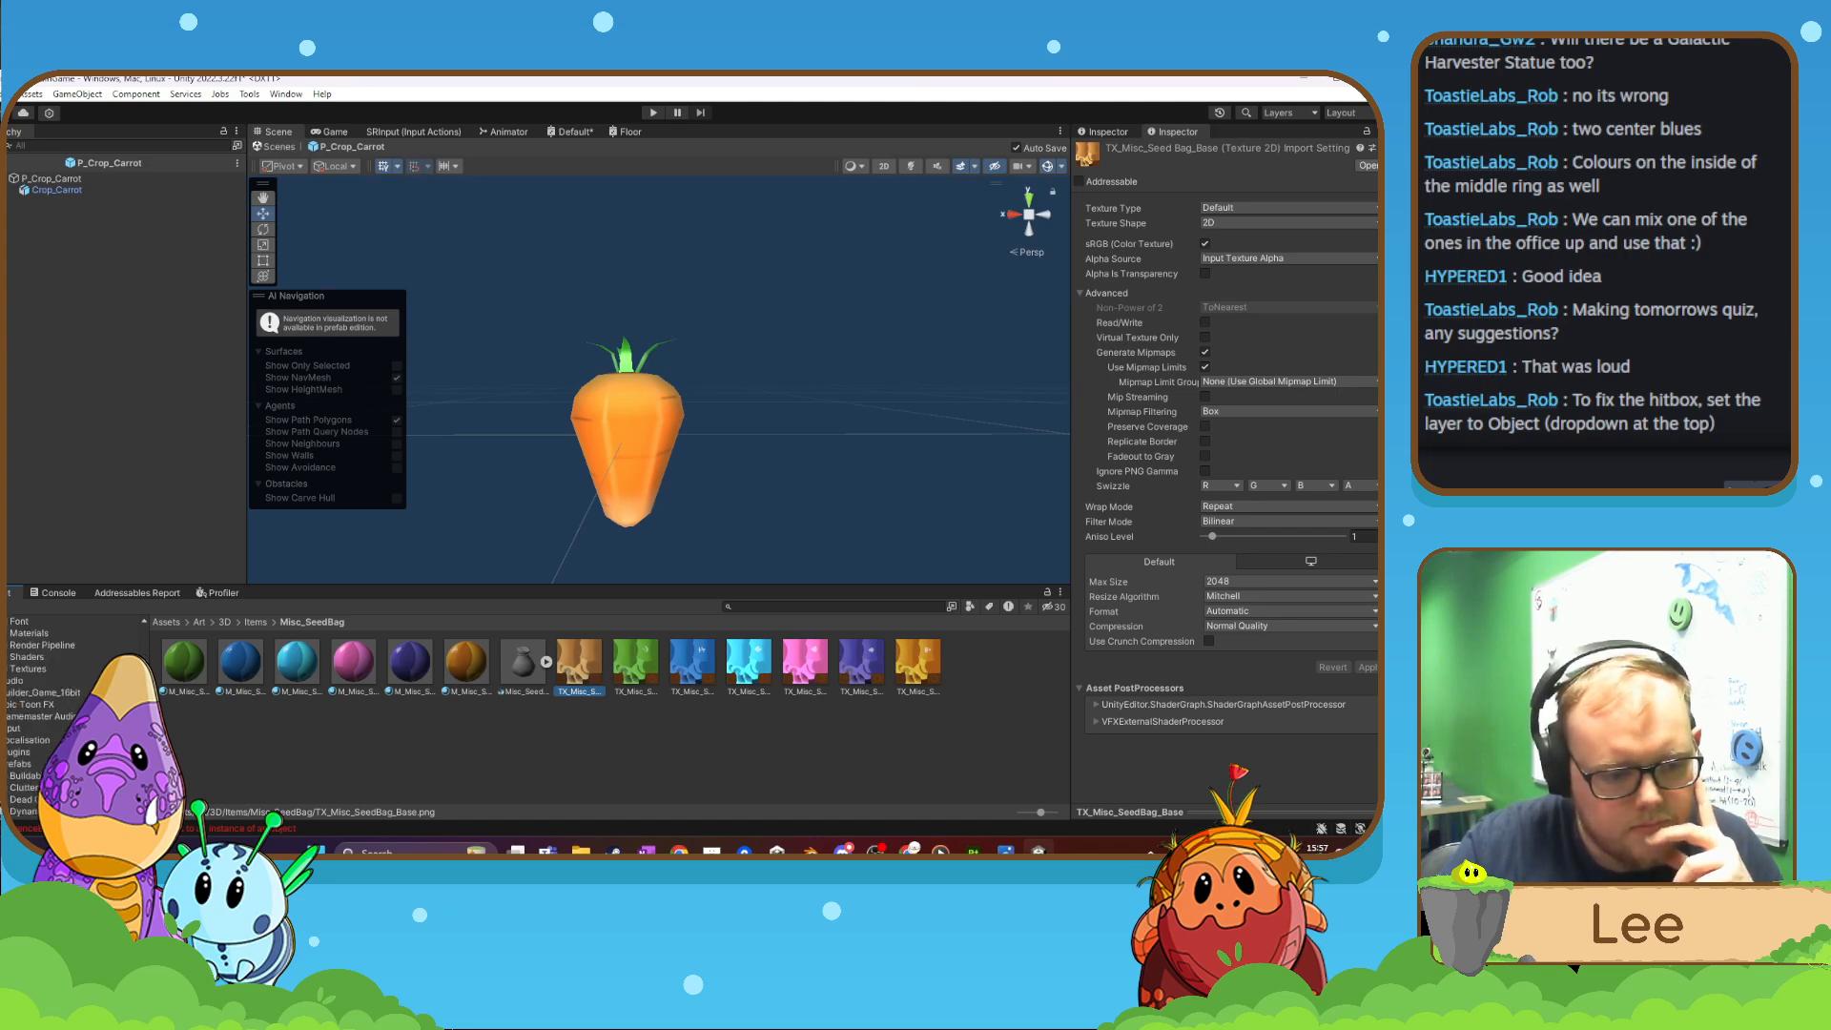
scroll(73, 716, "down", 8)
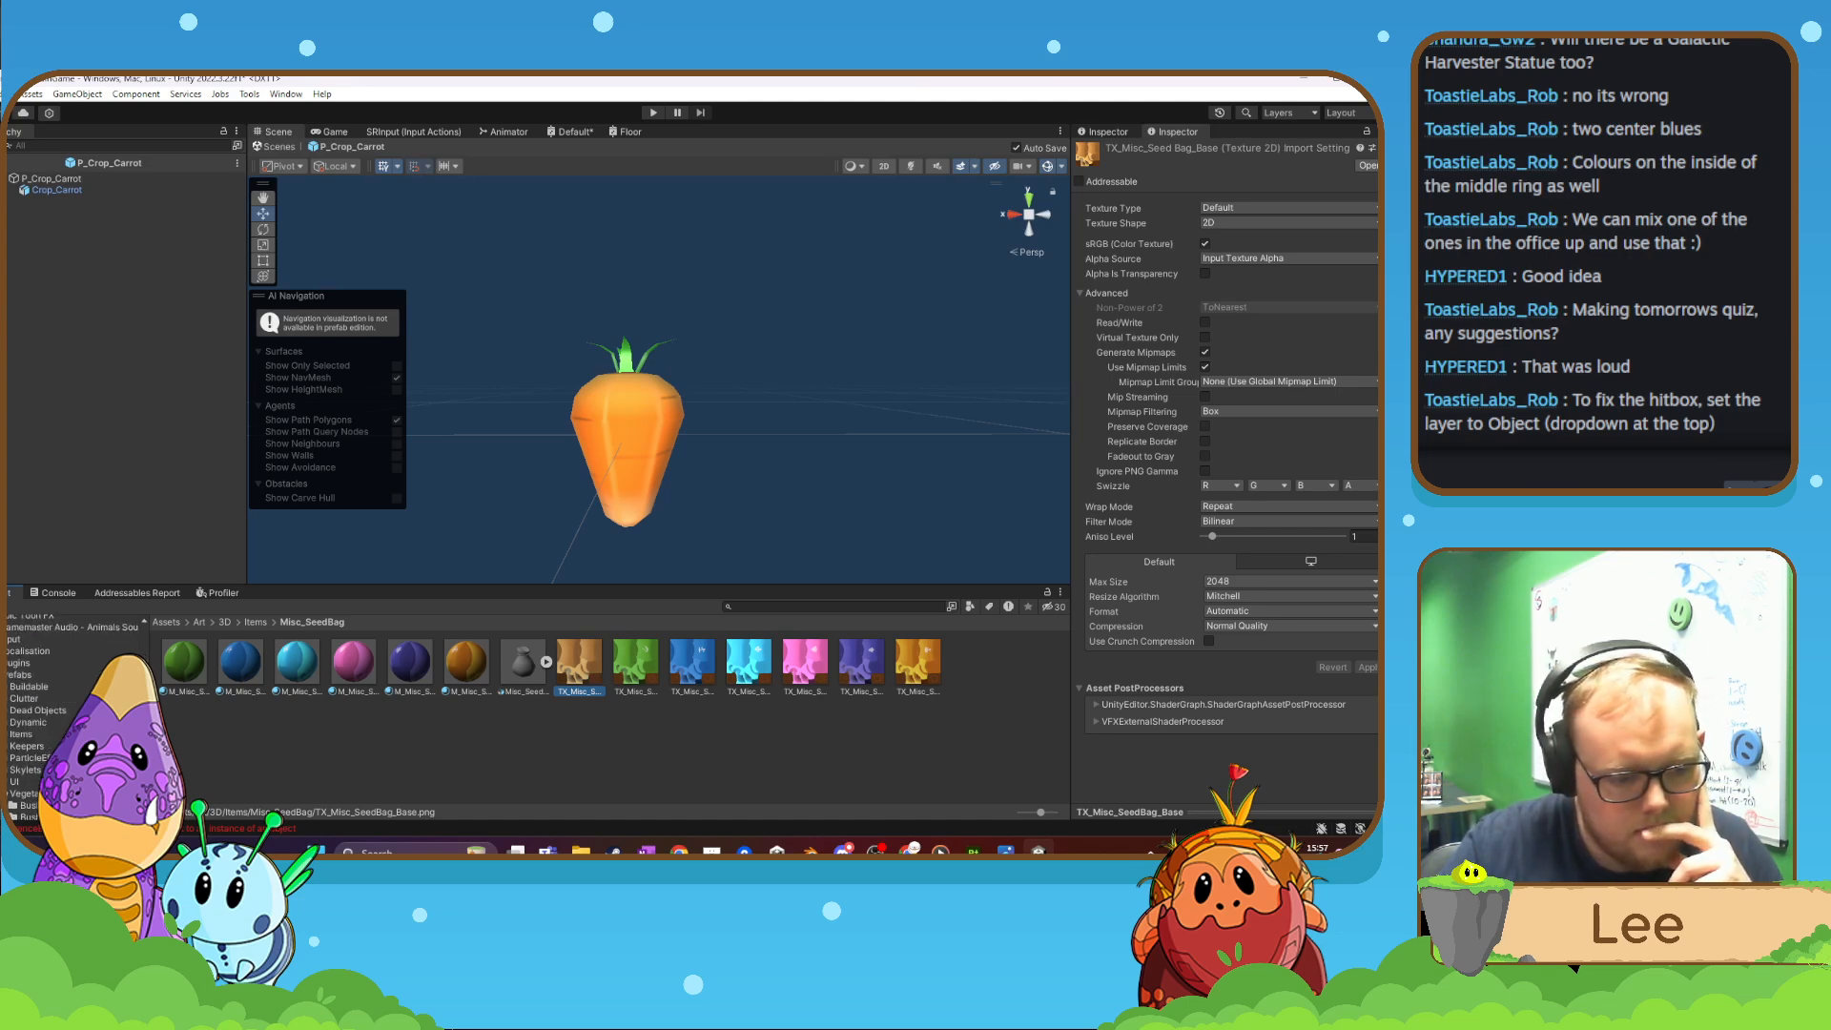
scroll(73, 716, "down", 6)
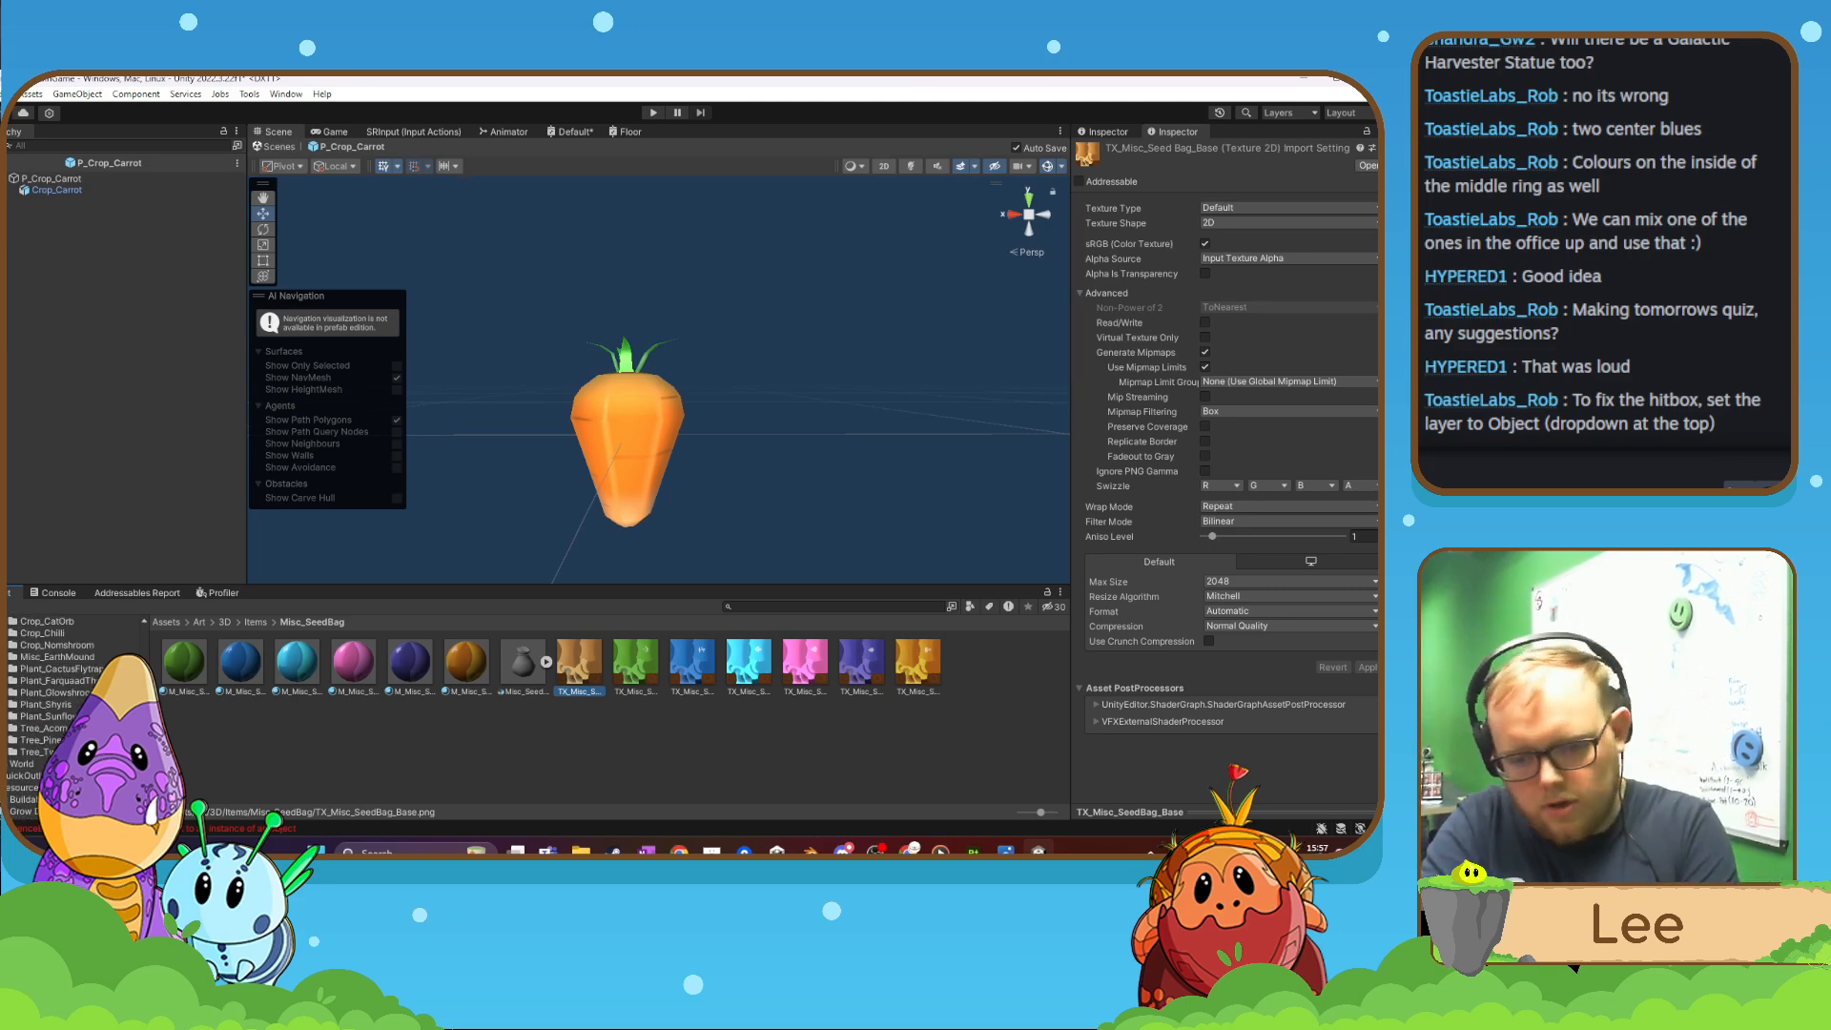
scroll(36, 719, "up", 3)
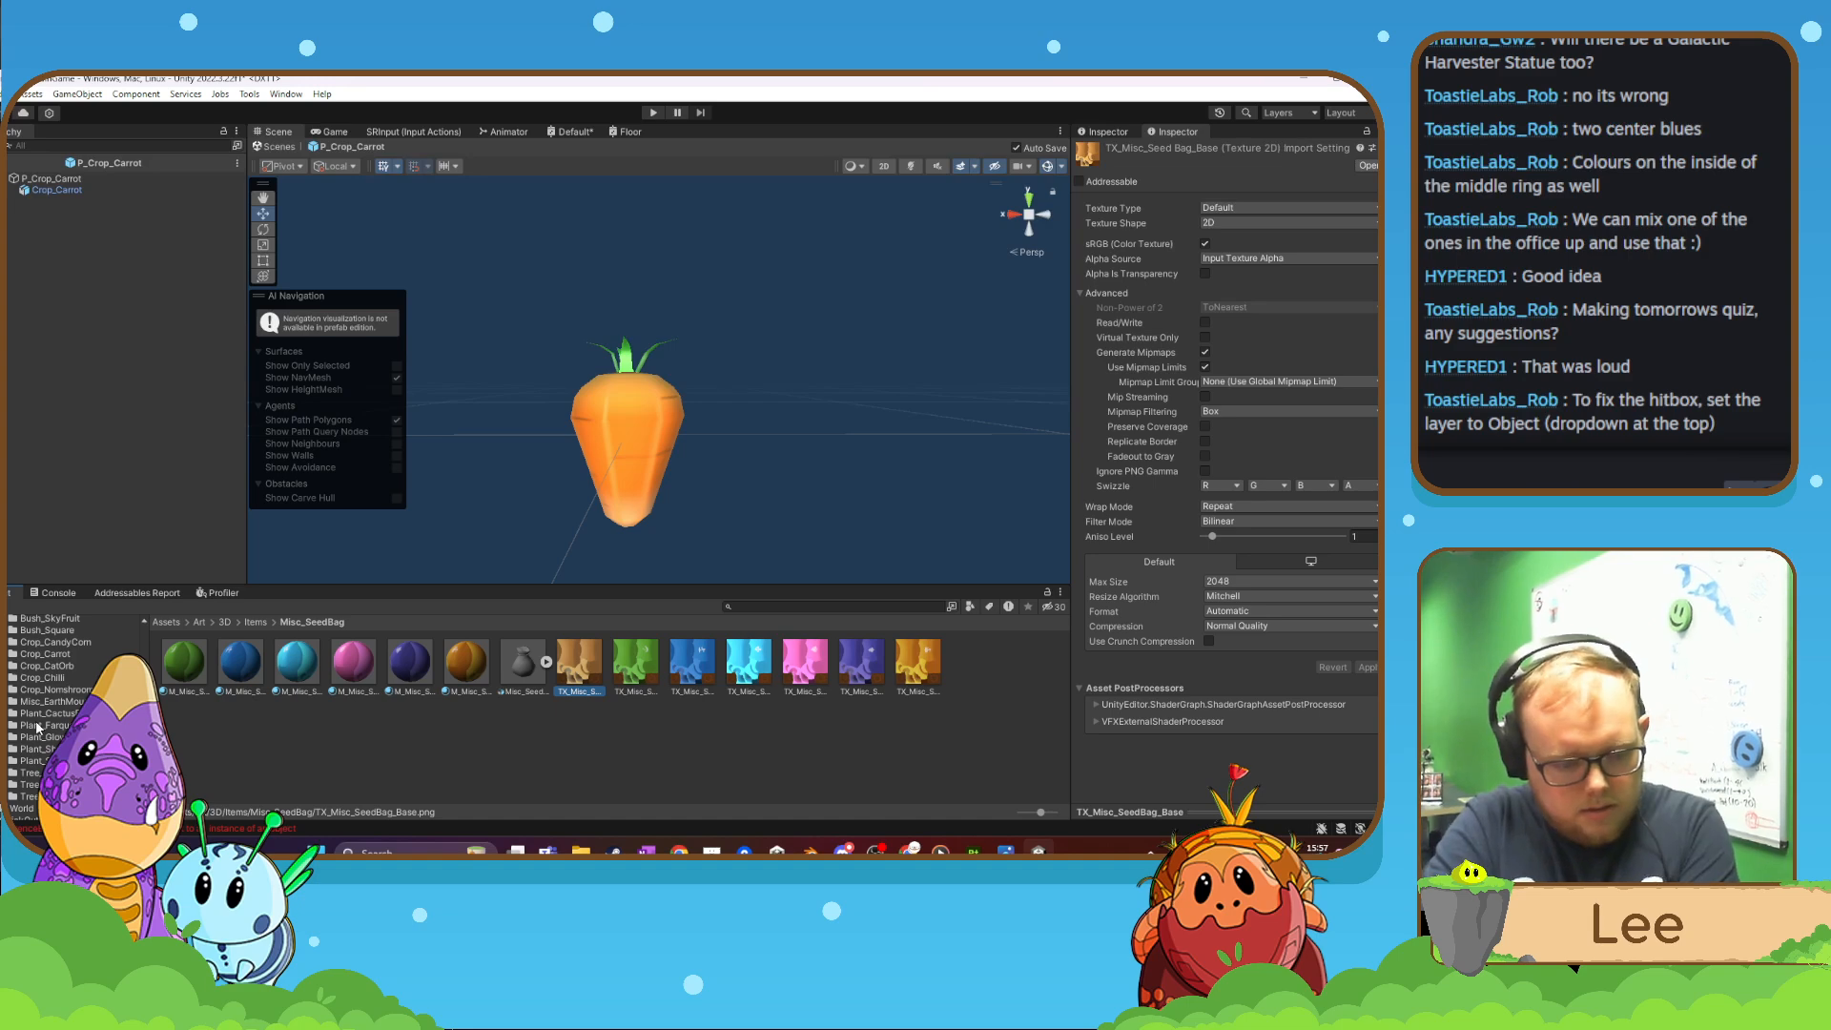
scroll(37, 725, "up", 2)
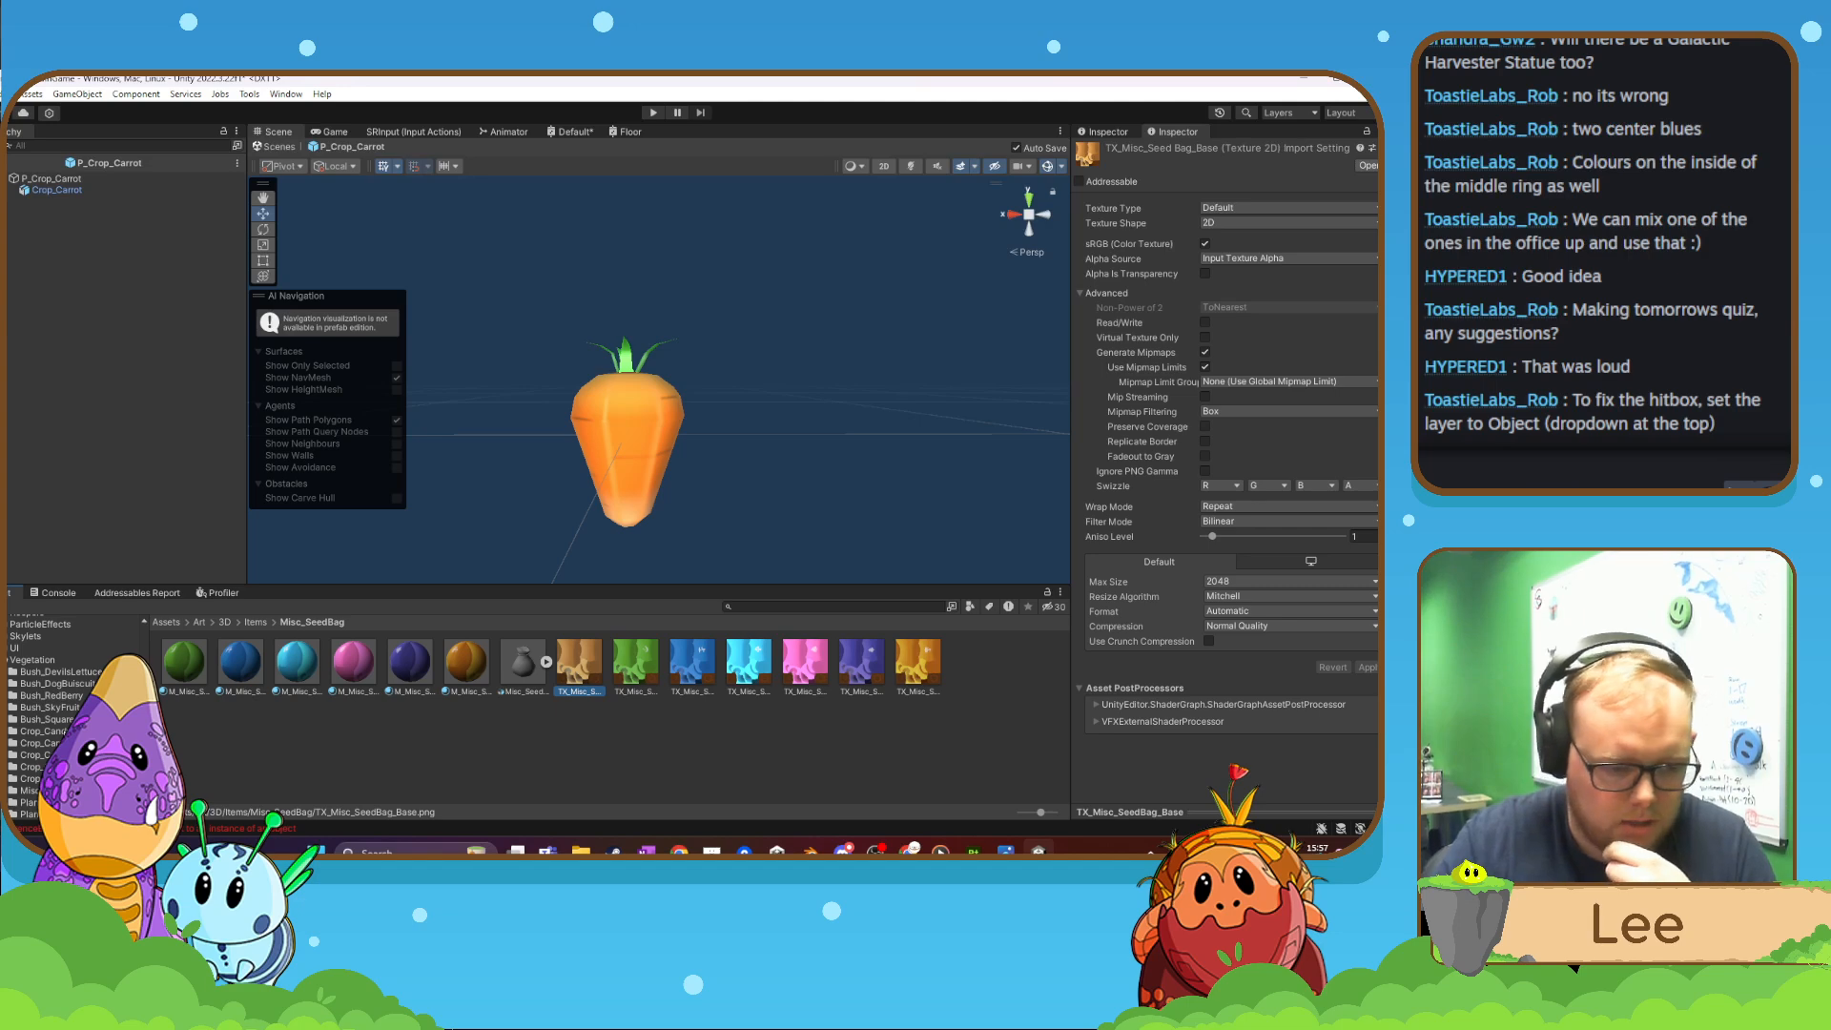
scroll(58, 734, "up", 3)
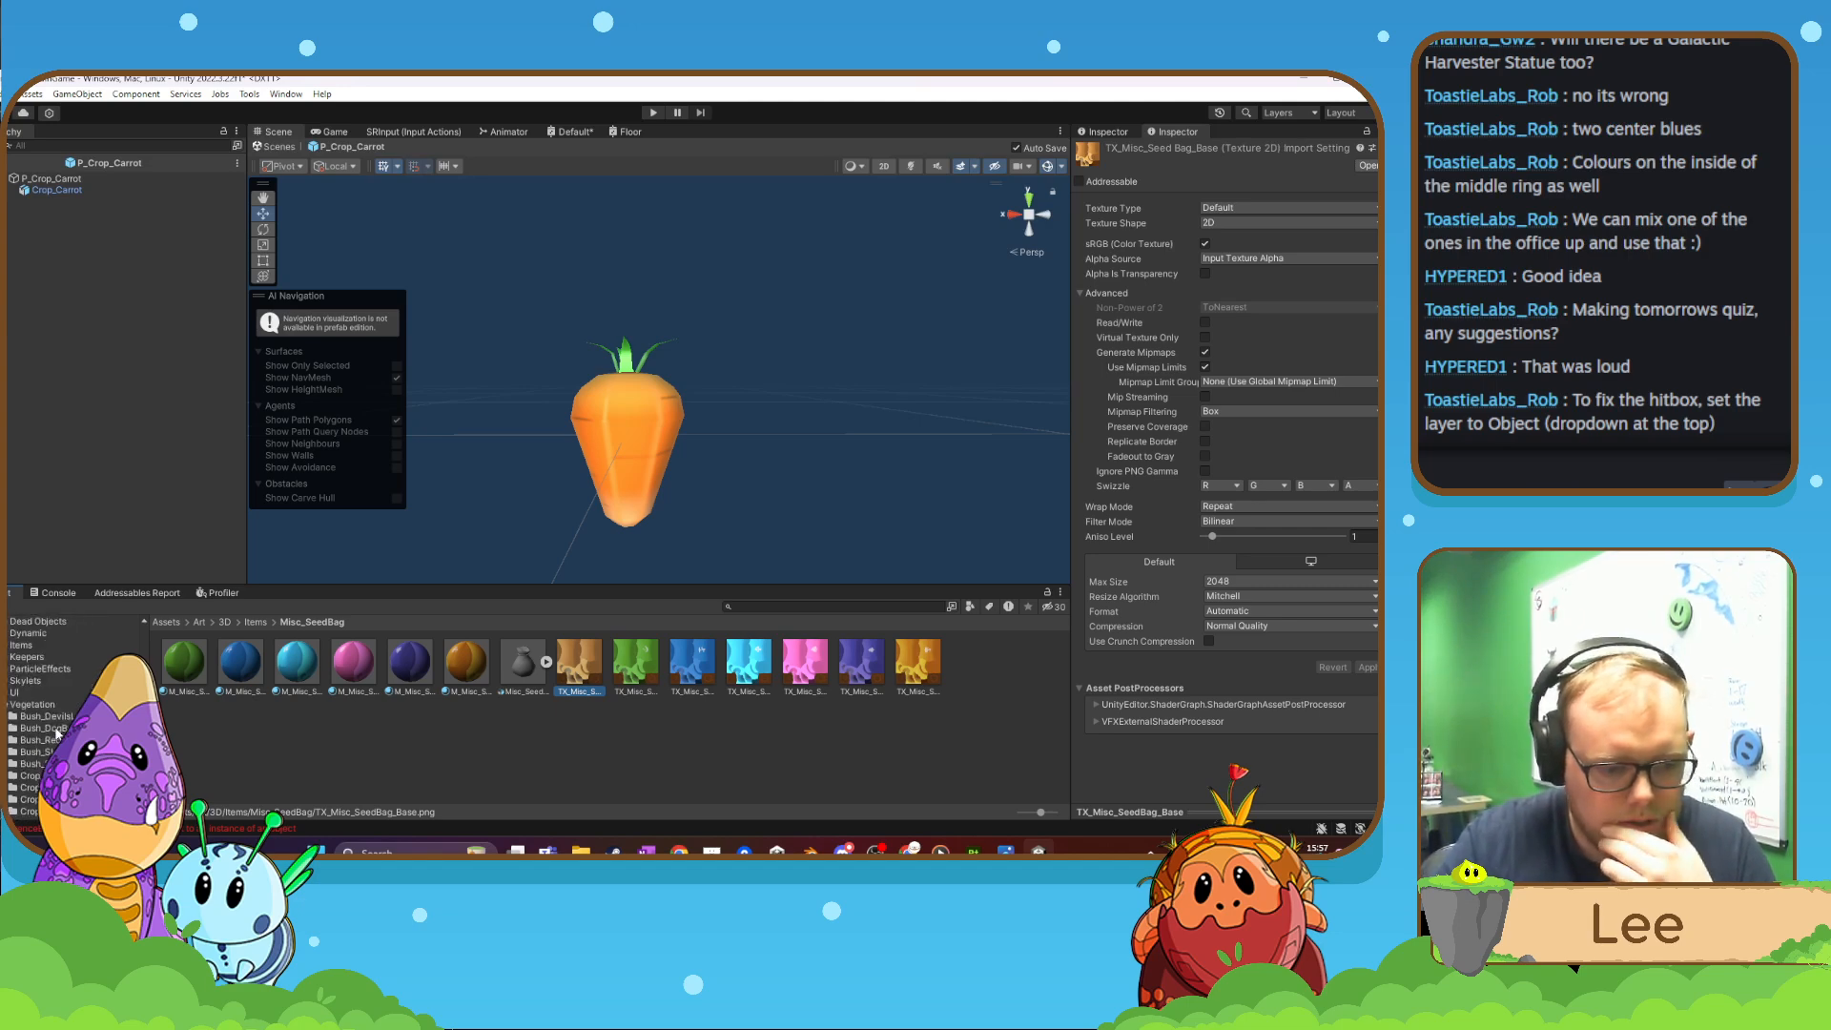
scroll(57, 734, "up", 2)
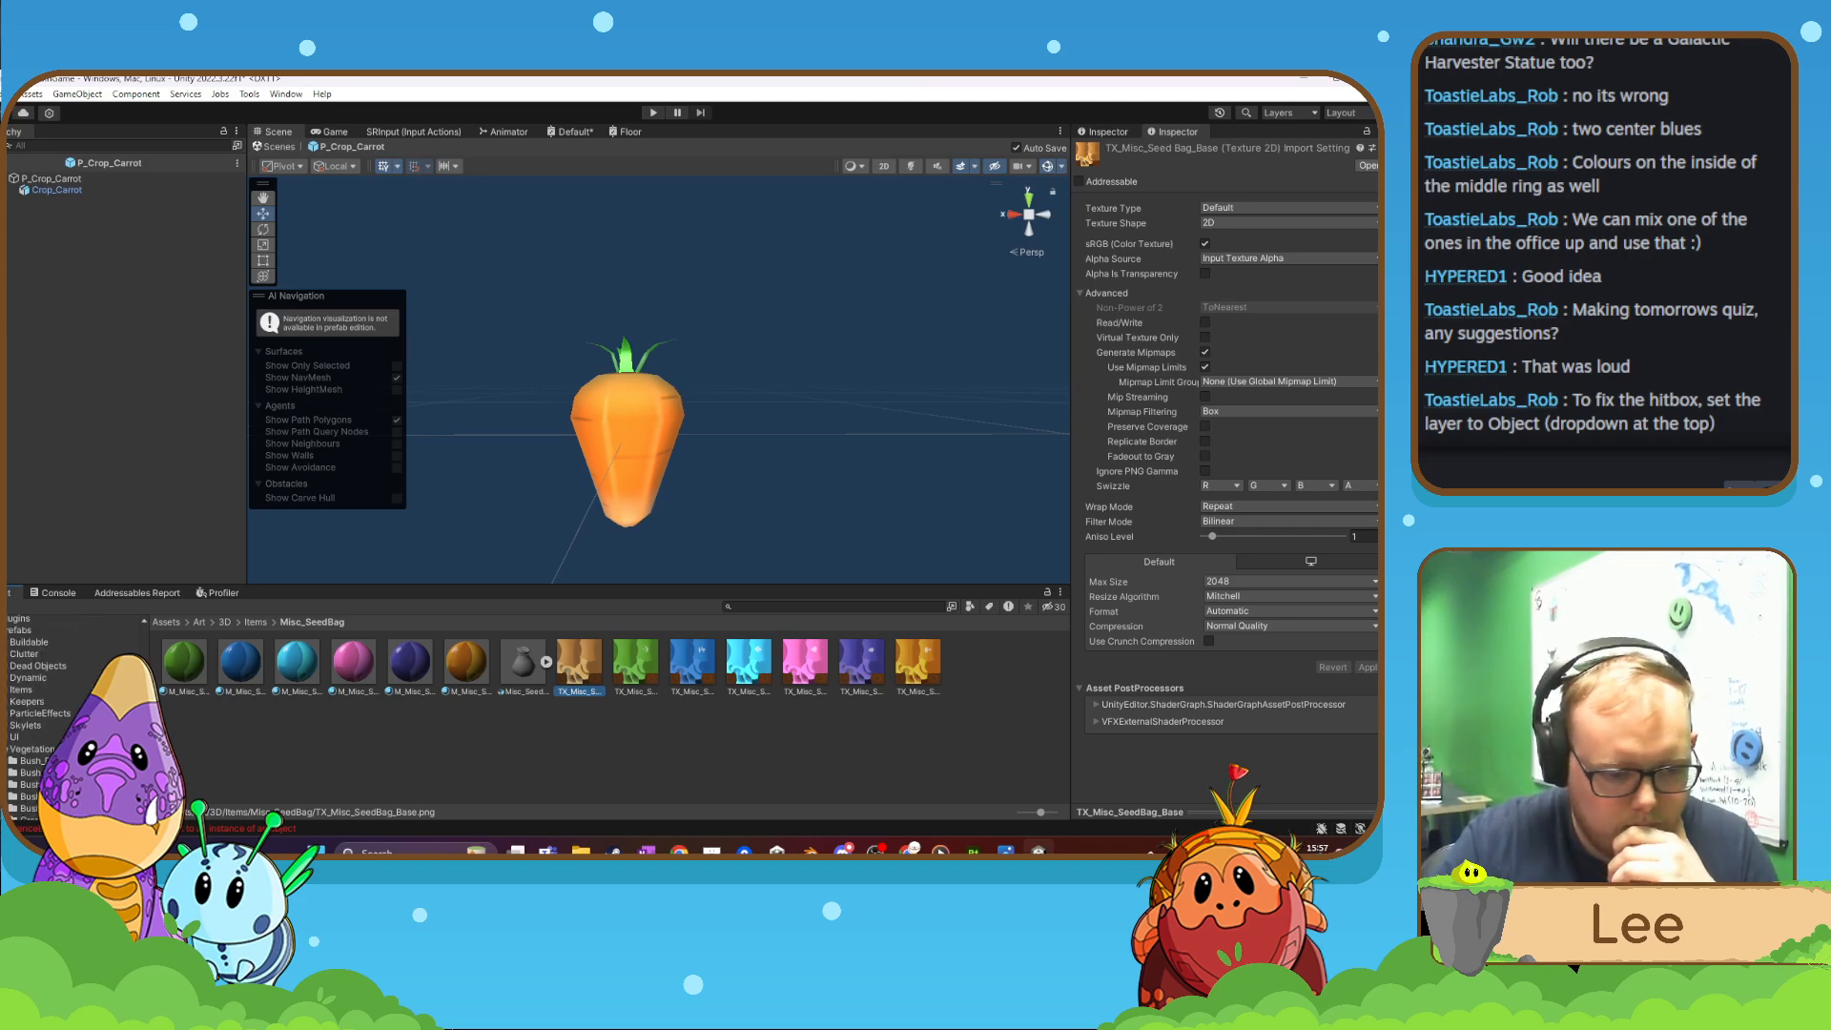
left_click(24, 689)
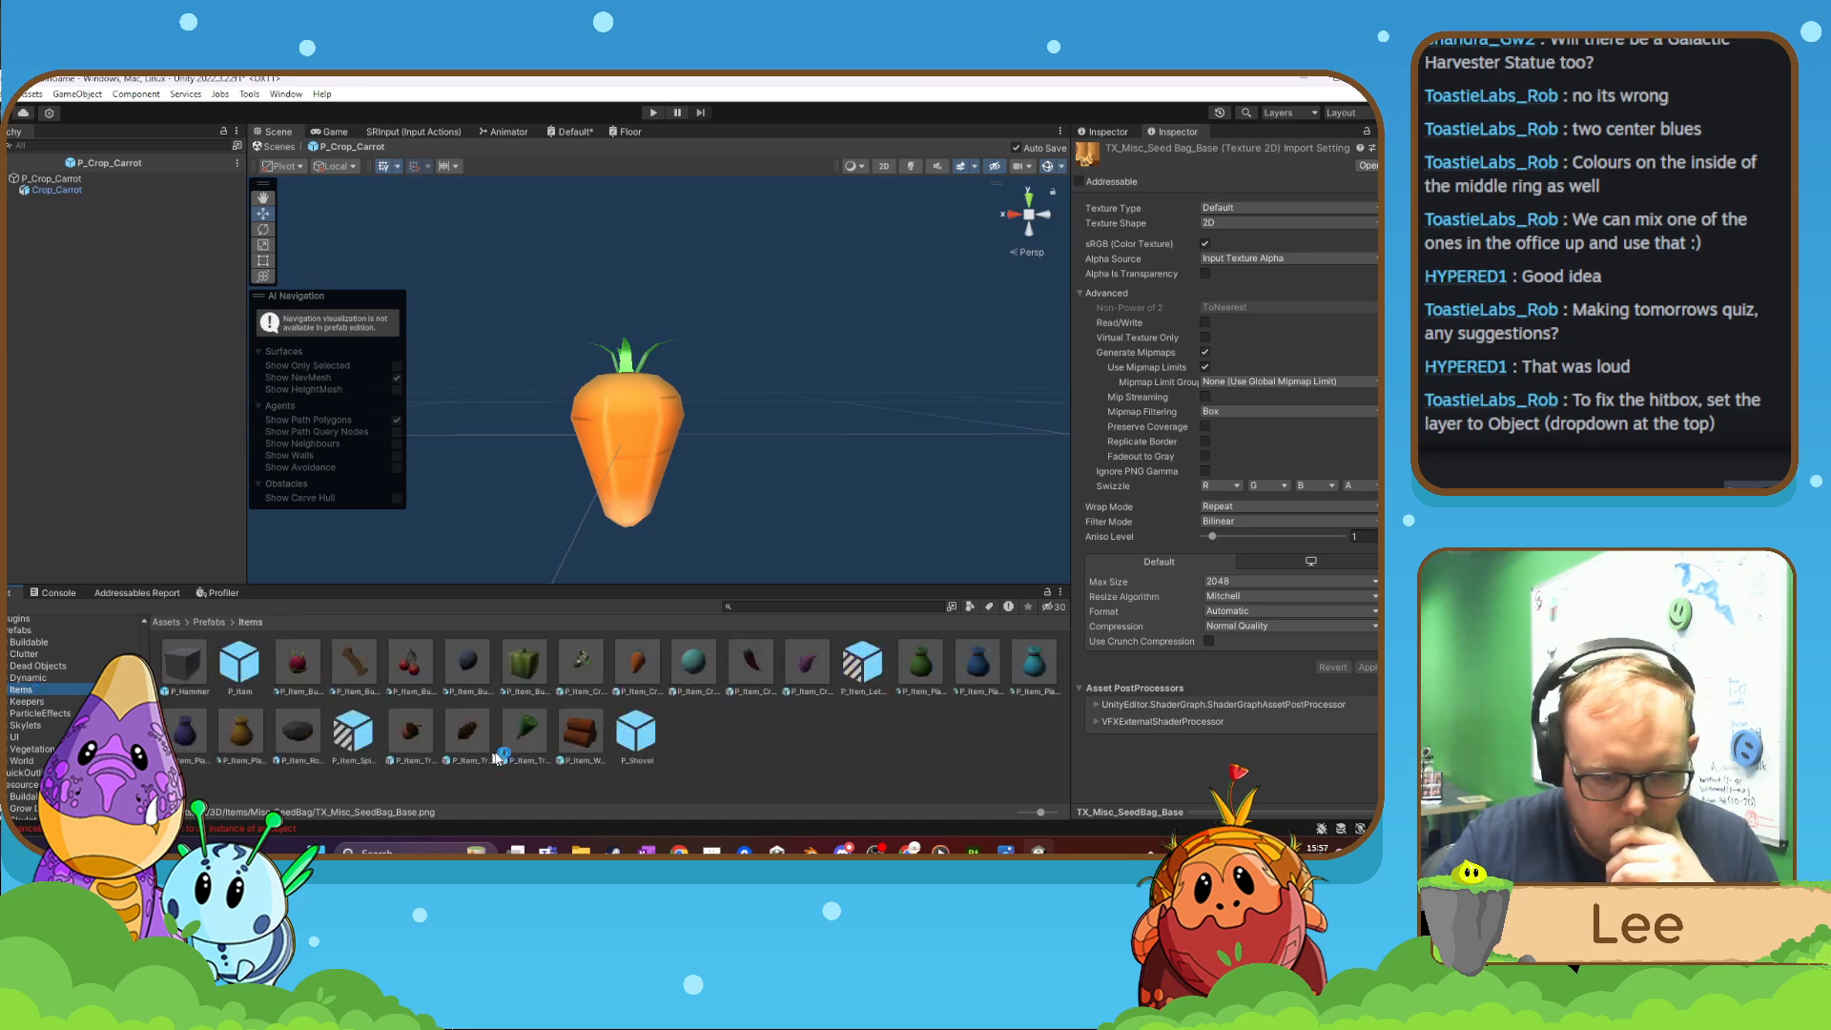
- Examine the seed bag item prefabs one by one, including Sunflower, CactusFlytrap, FarquaadThornrose and Glowshroom, and open P_Item_Plant_Shyris
left_click(244, 734)
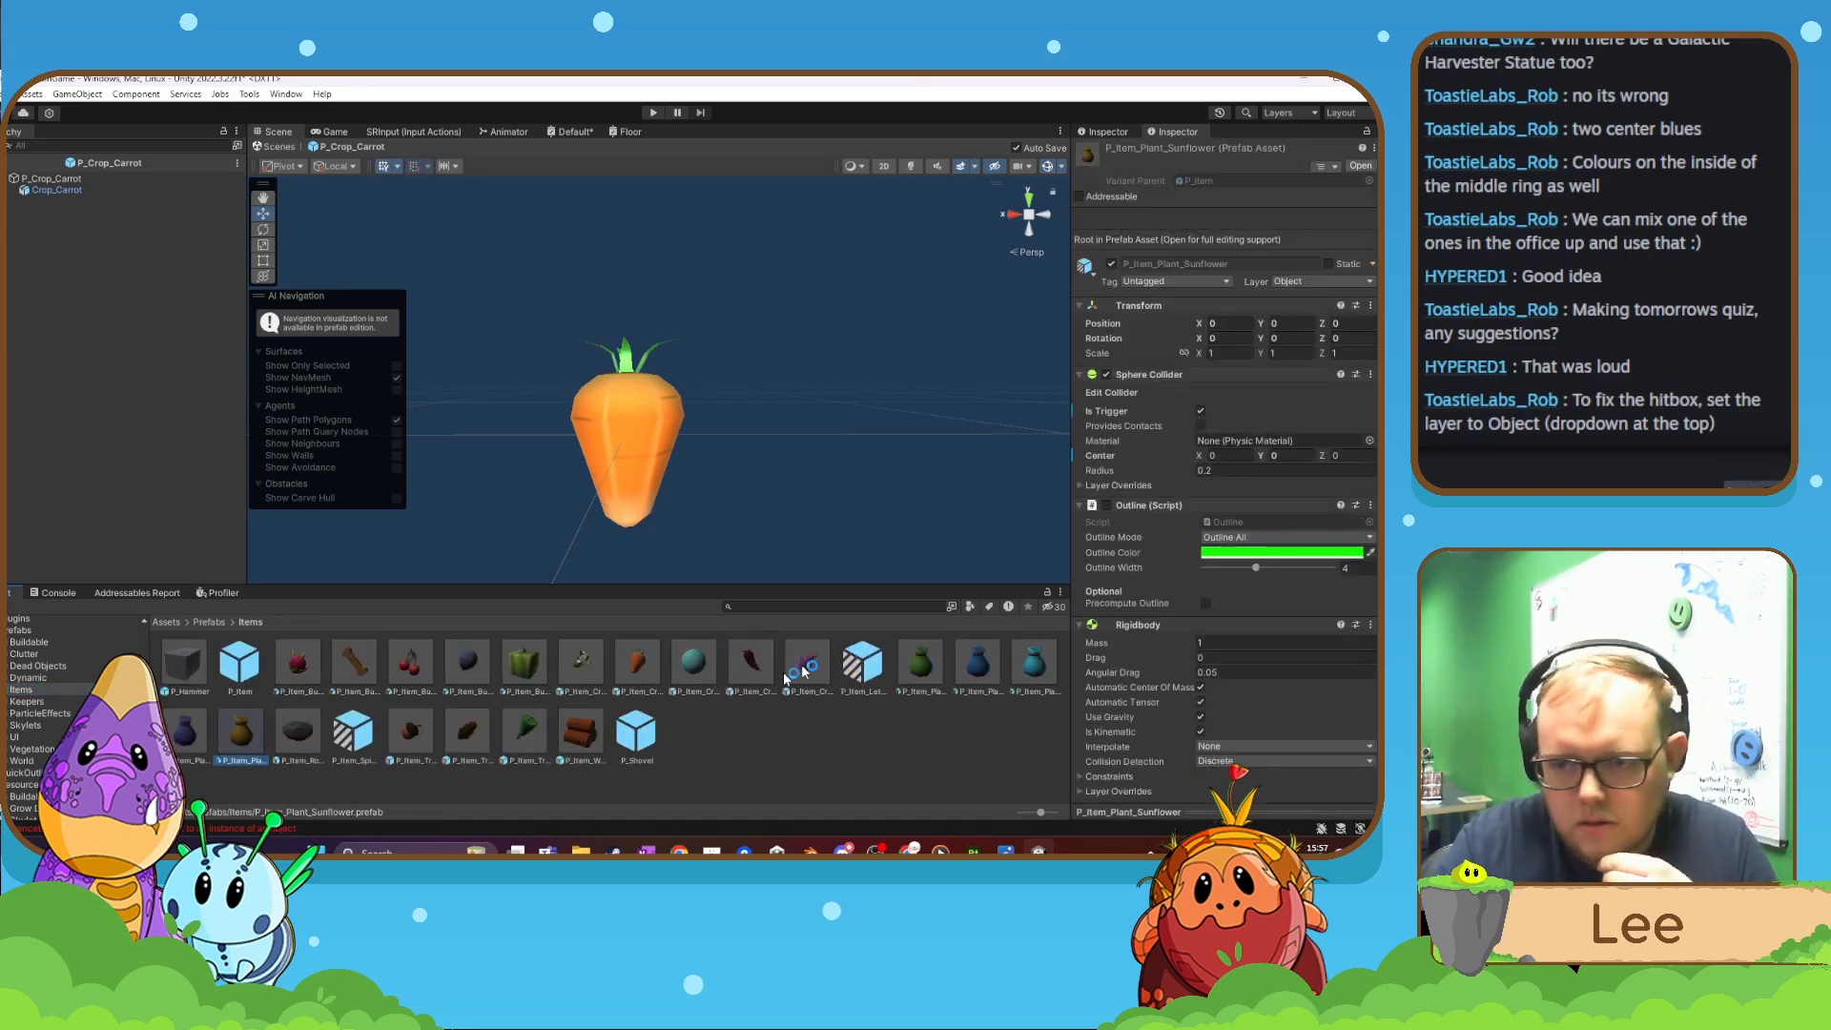
double_click(250, 736)
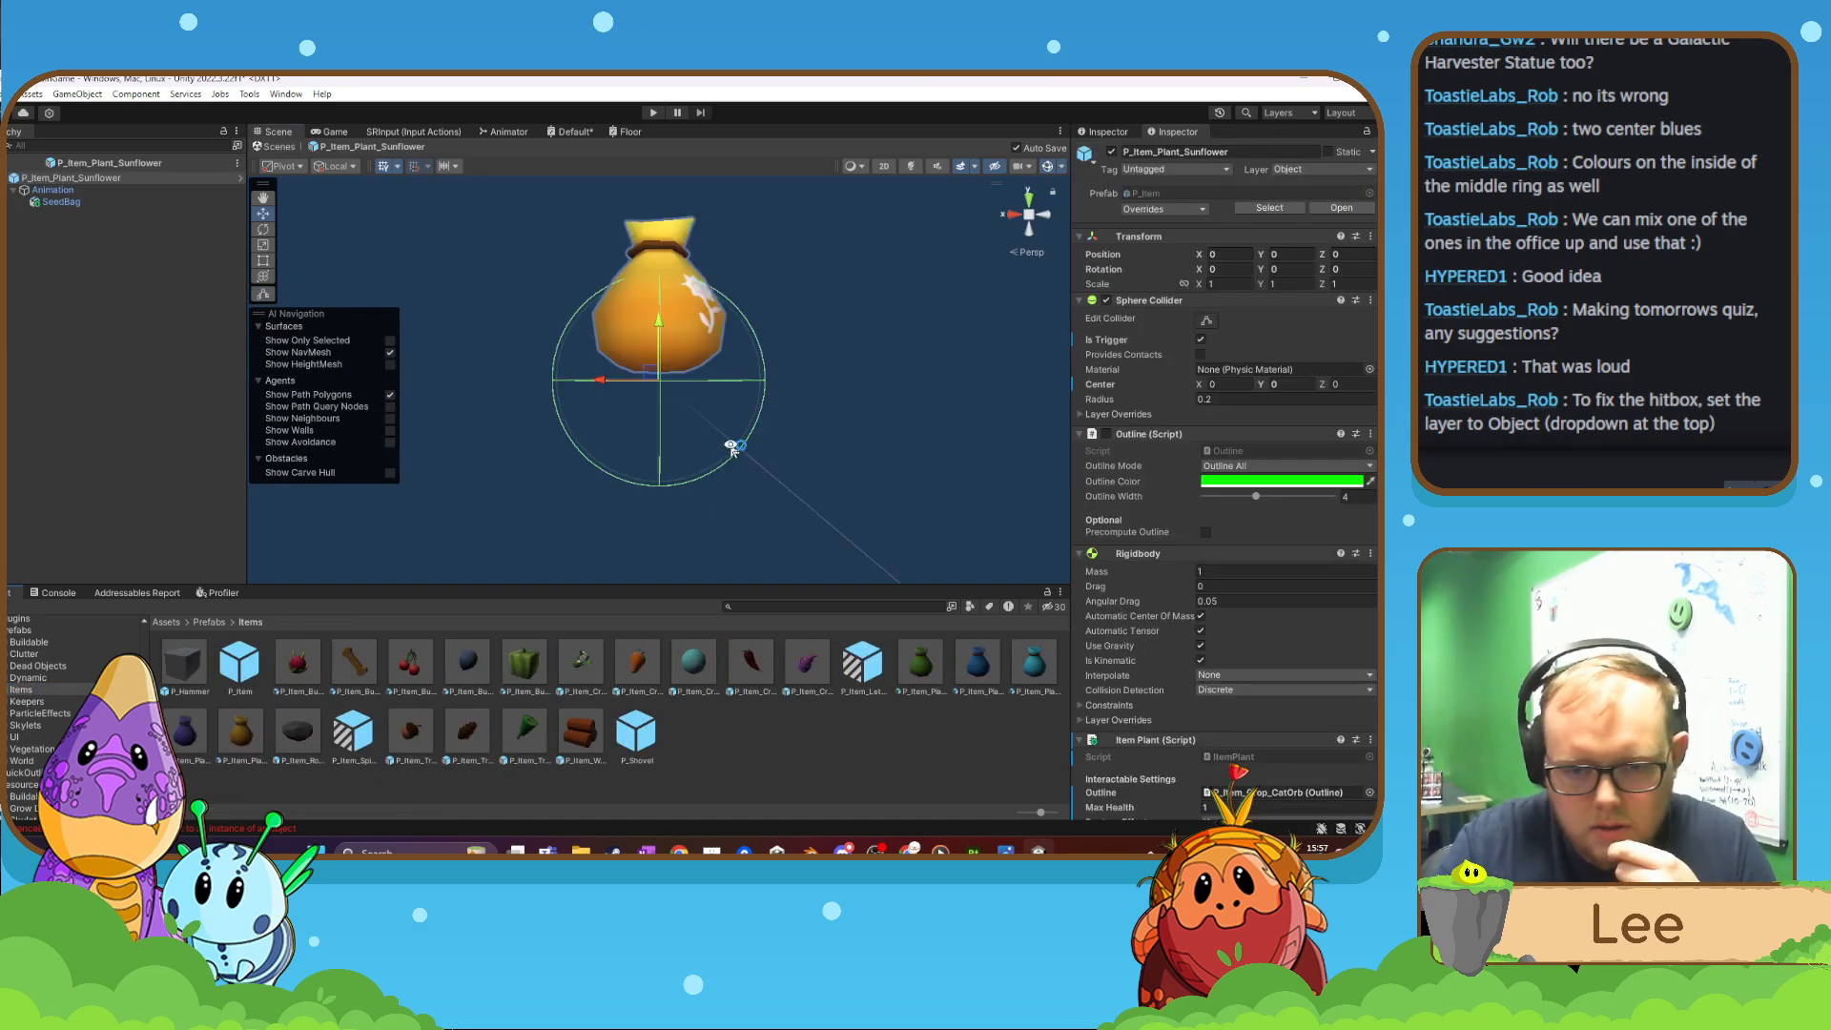
right_click_drag(740, 441, 769, 503)
double_click(918, 658)
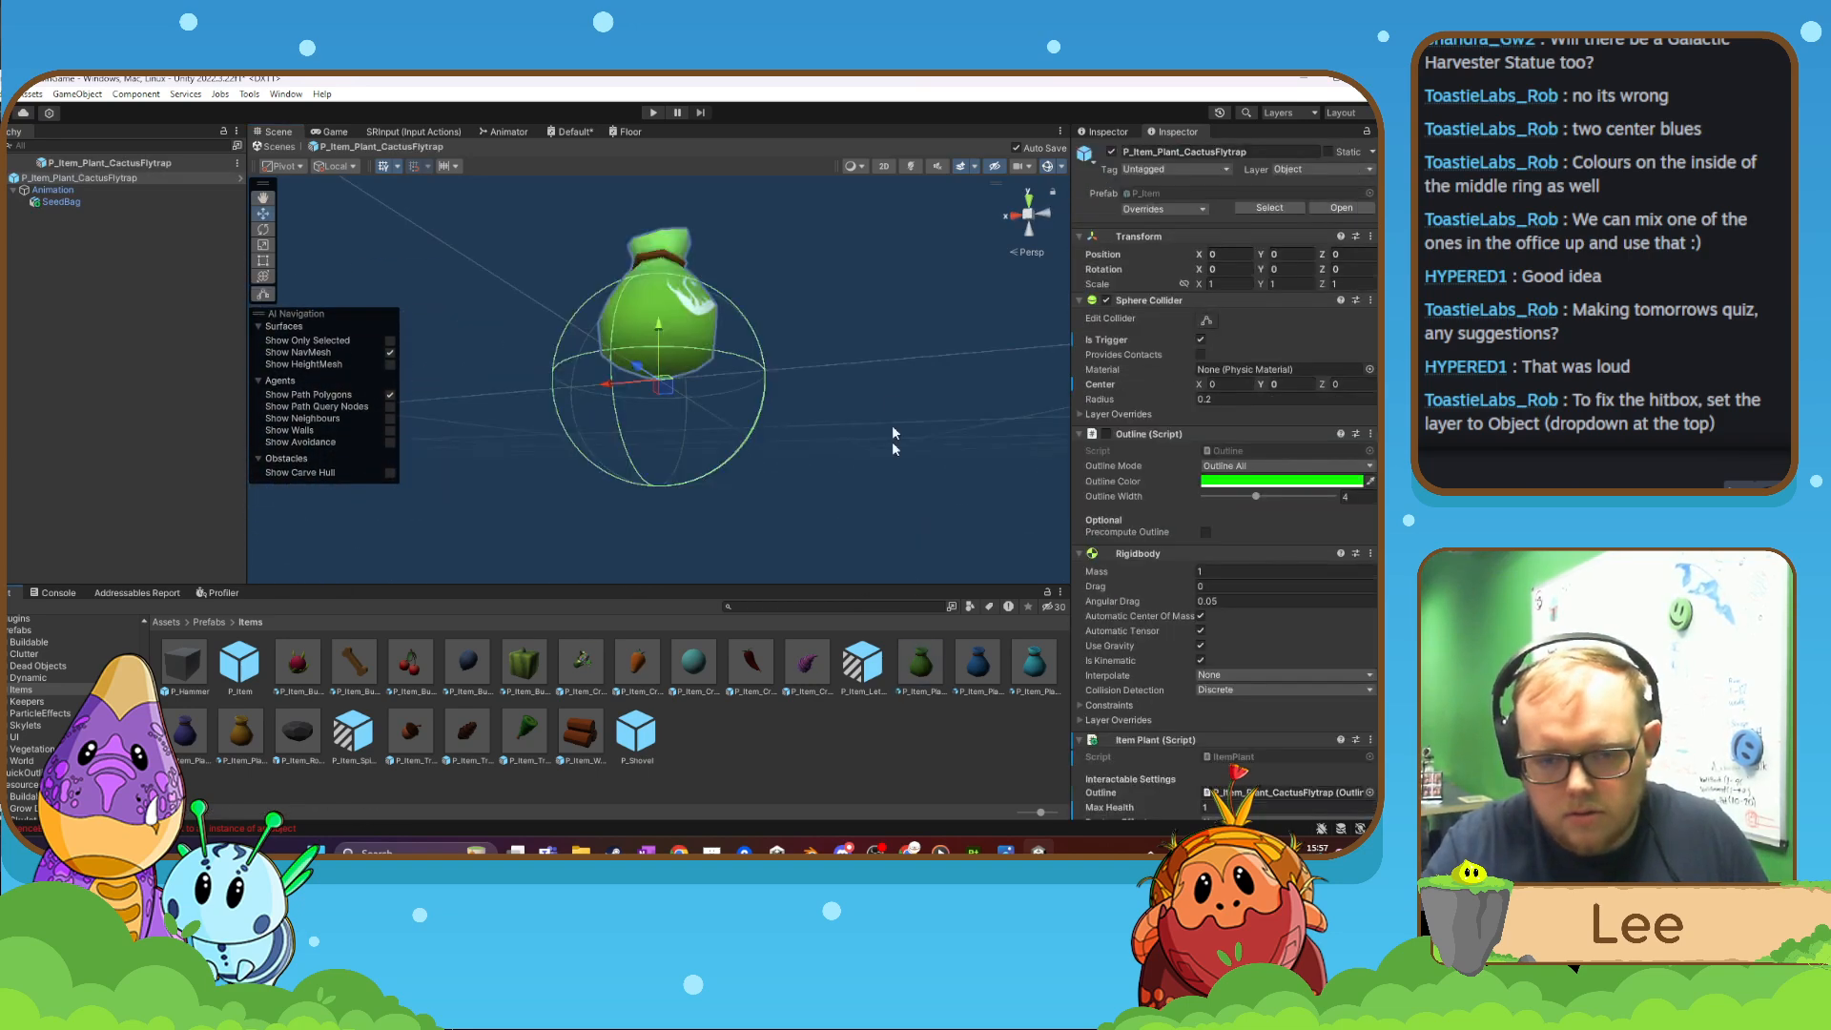
right_click_drag(891, 429, 763, 462)
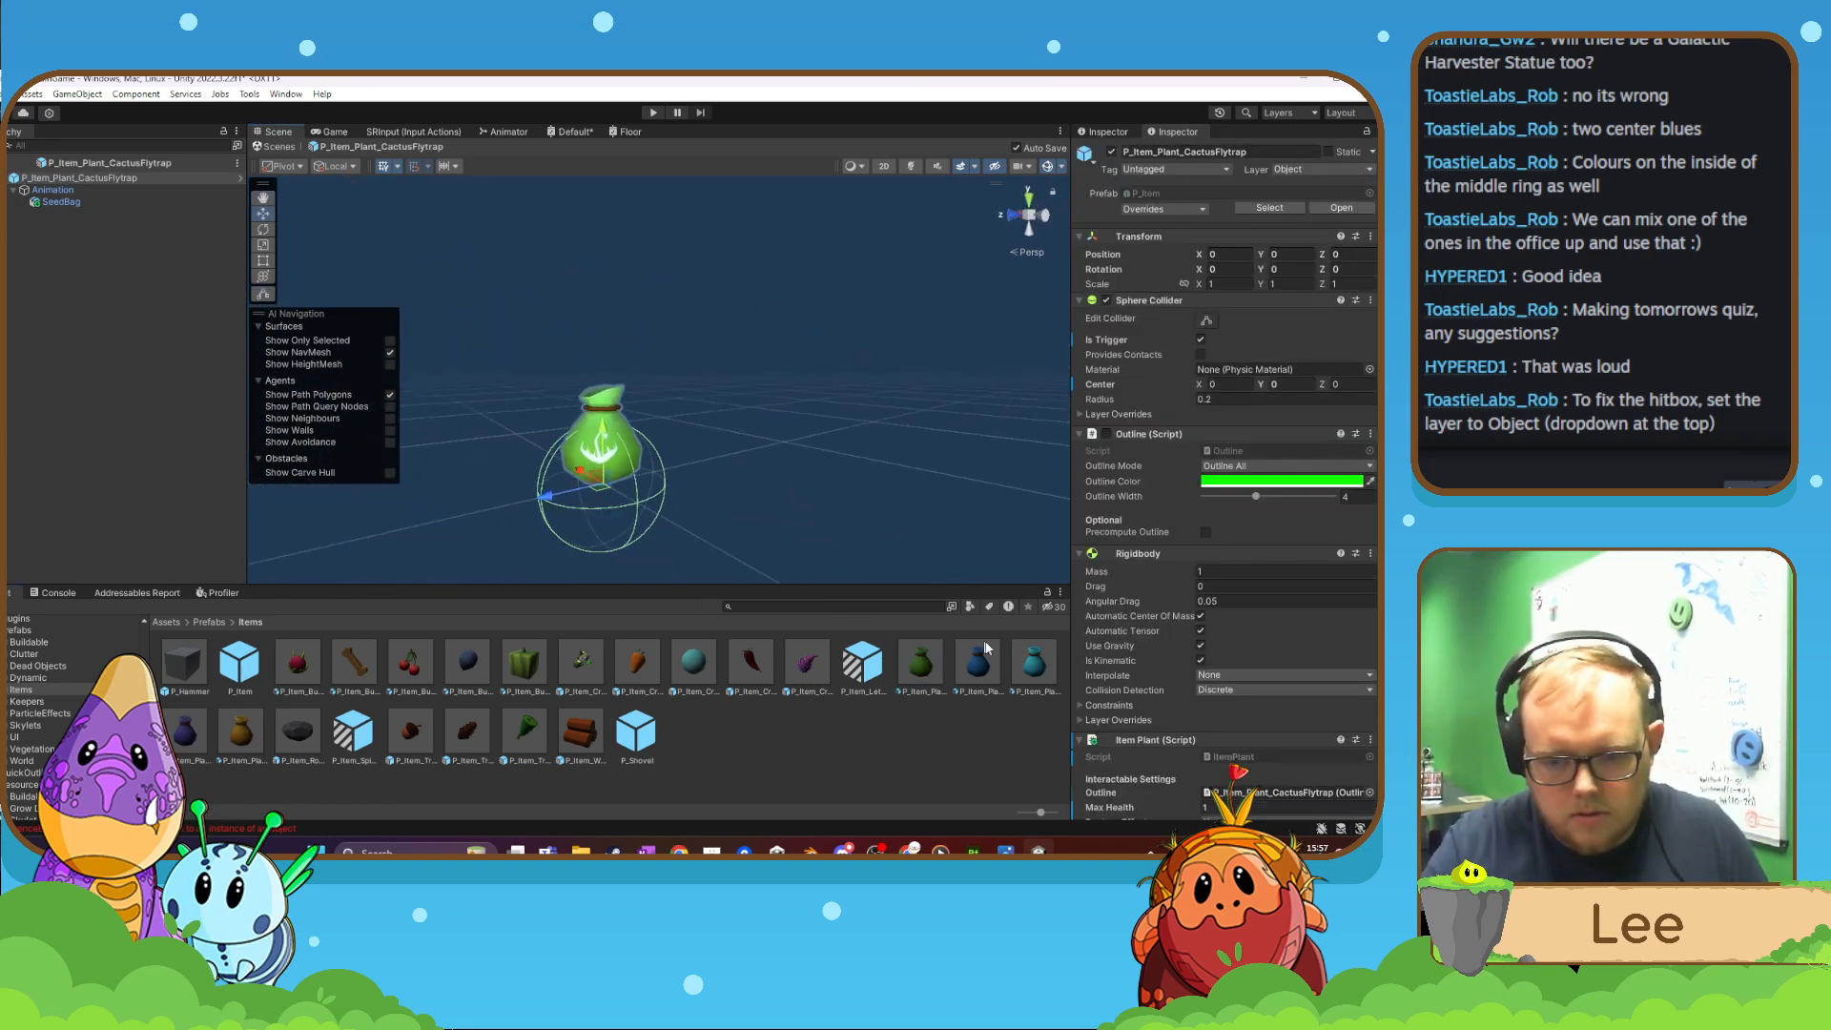
double_click(977, 674)
double_click(1030, 662)
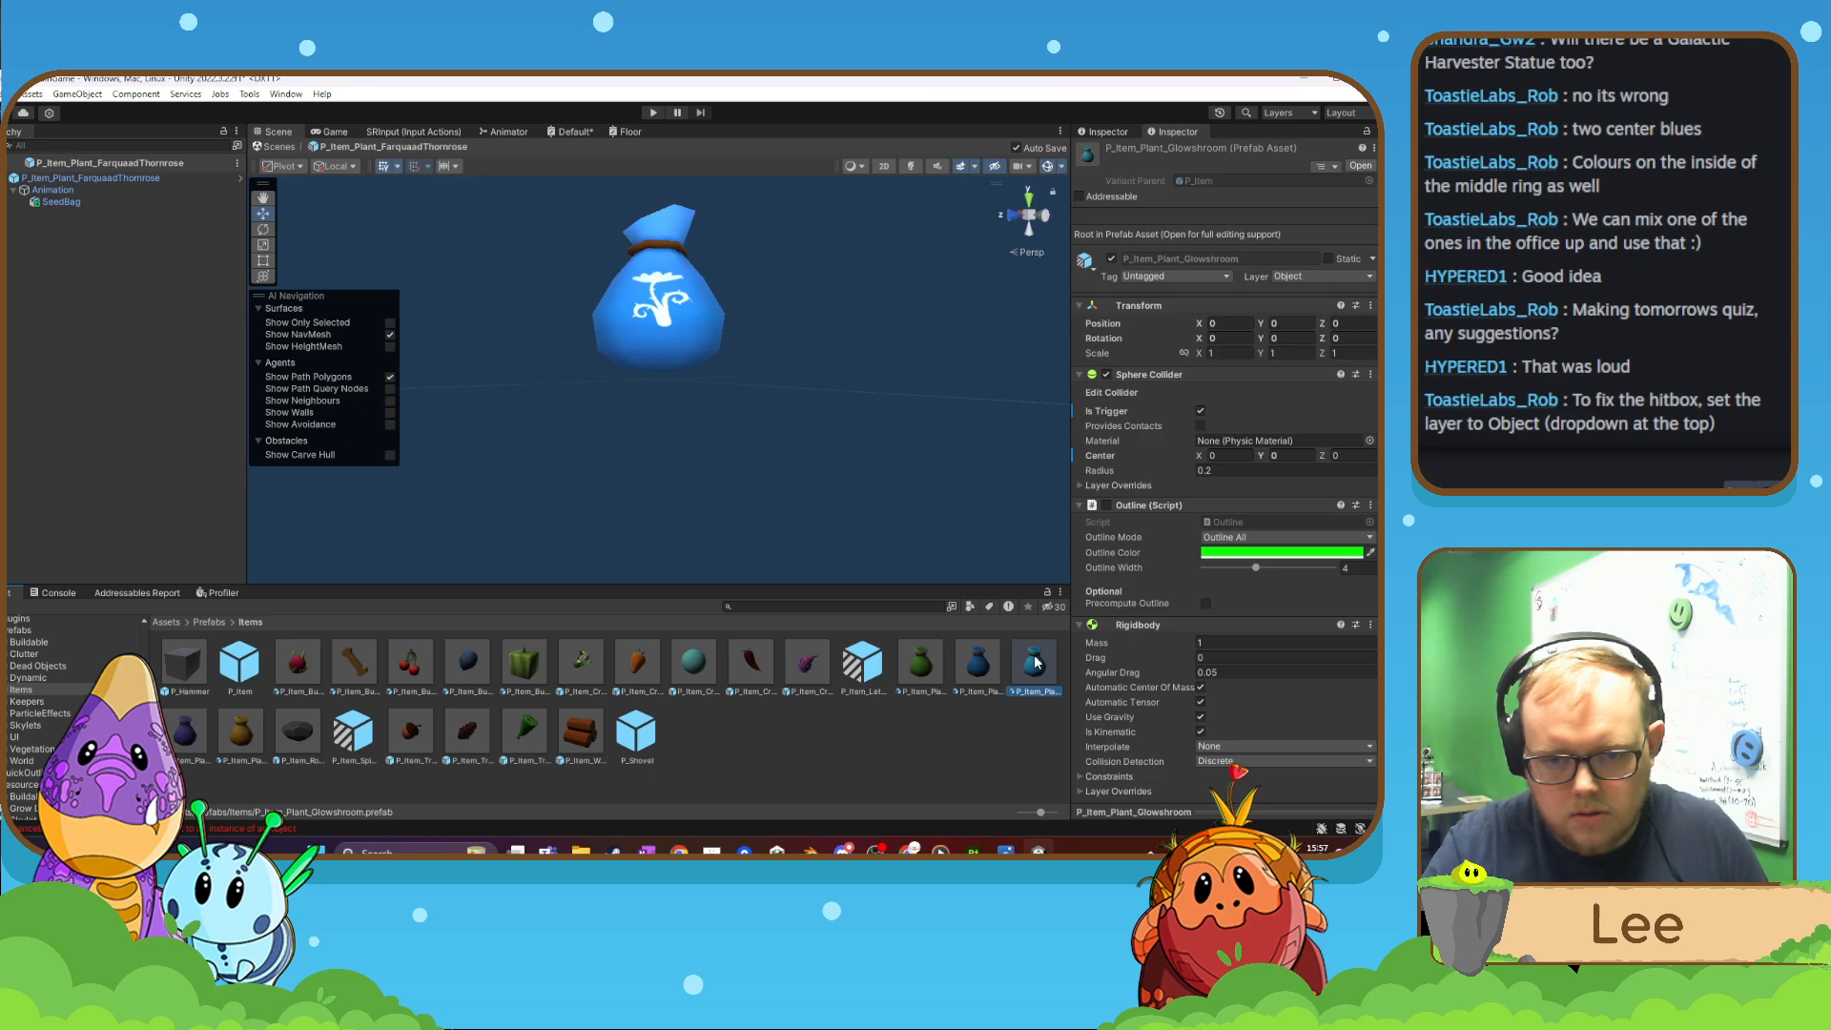
double_click(198, 730)
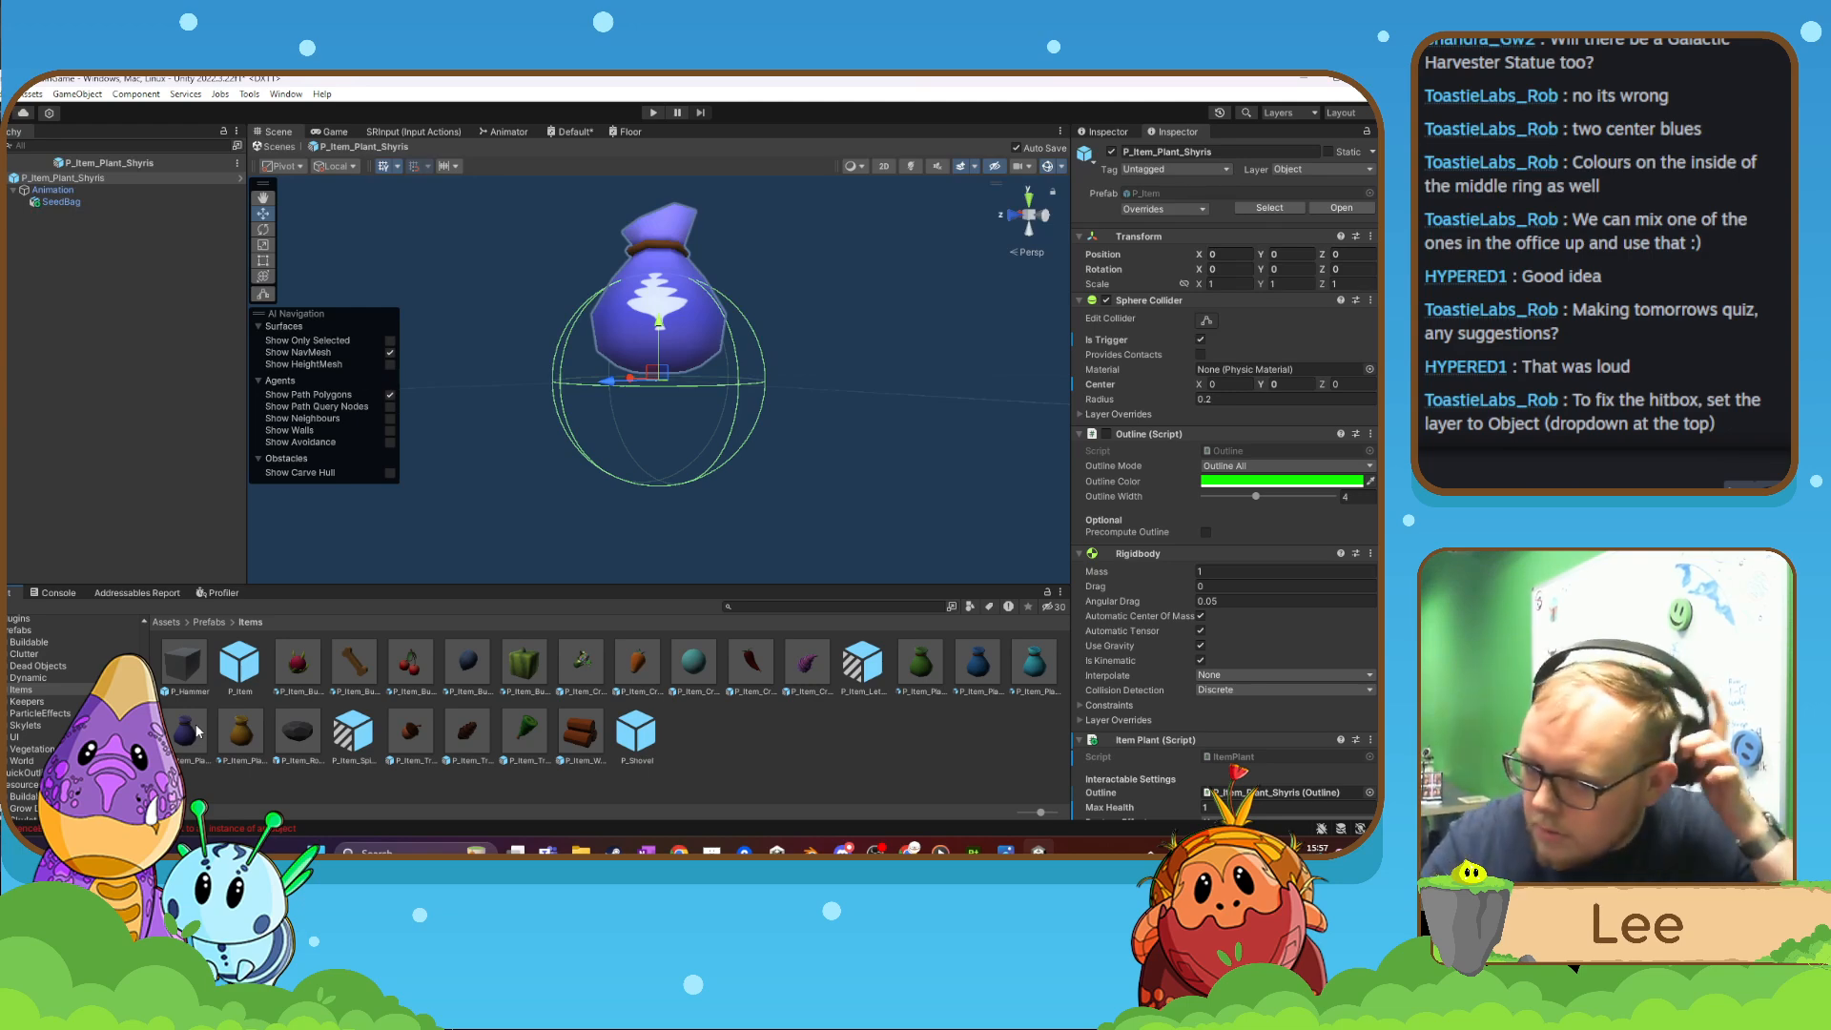
- Return to the Assets/Art/3D/Items/Misc_SeedBag folder and inspect the M_Misc_SeedBag_Shyris material
scroll(58, 724, "up", 10)
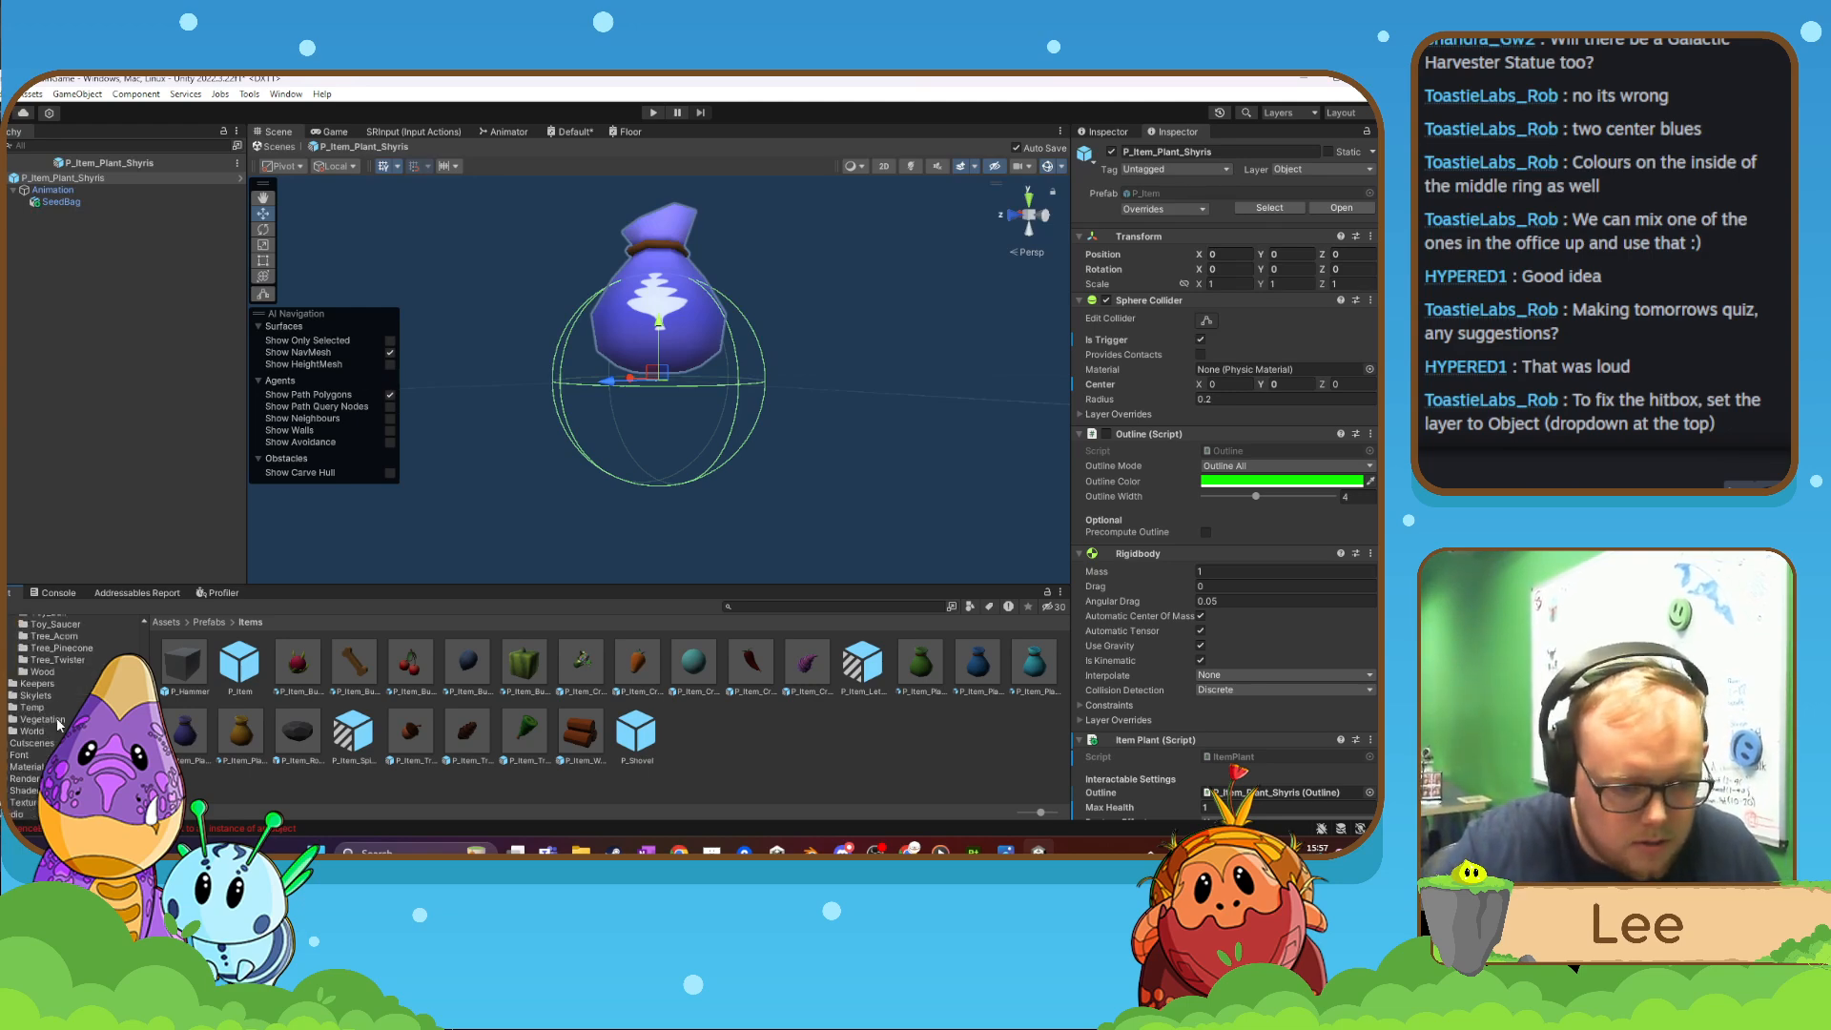
scroll(54, 727, "up", 3)
scroll(54, 727, "down", 2)
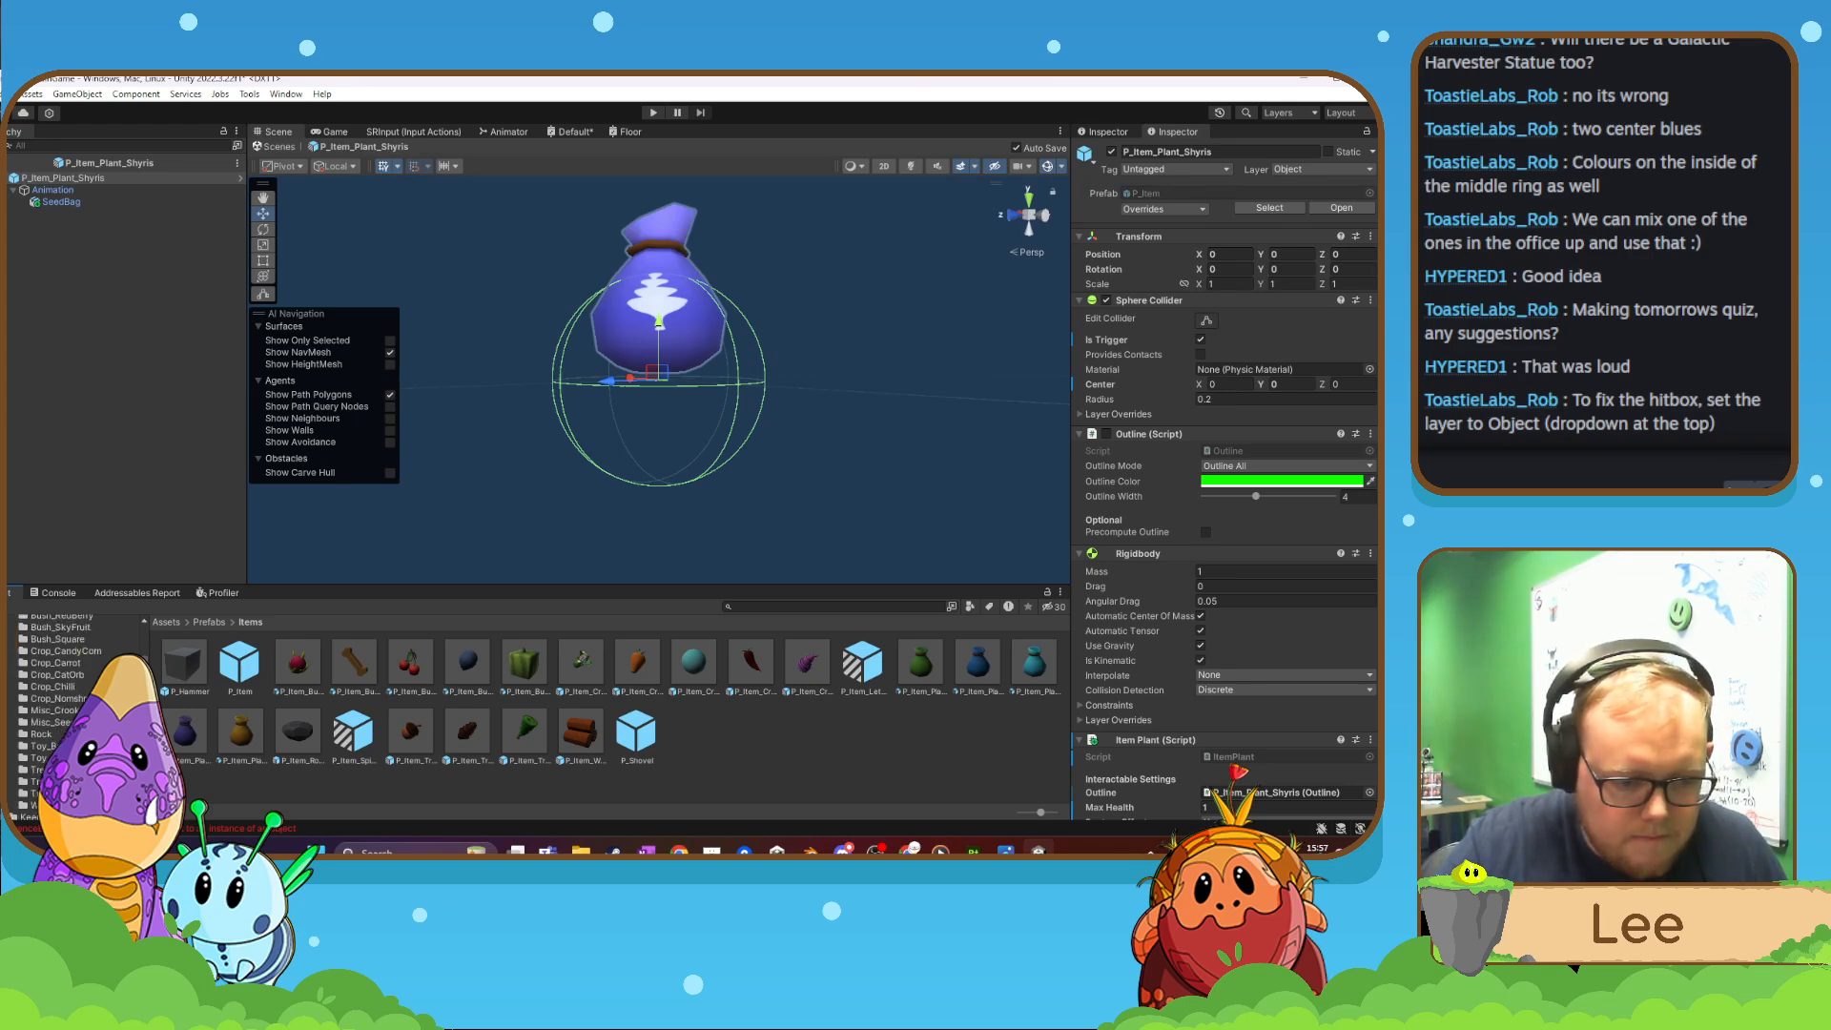
scroll(54, 734, "up", 1)
left_click(53, 767)
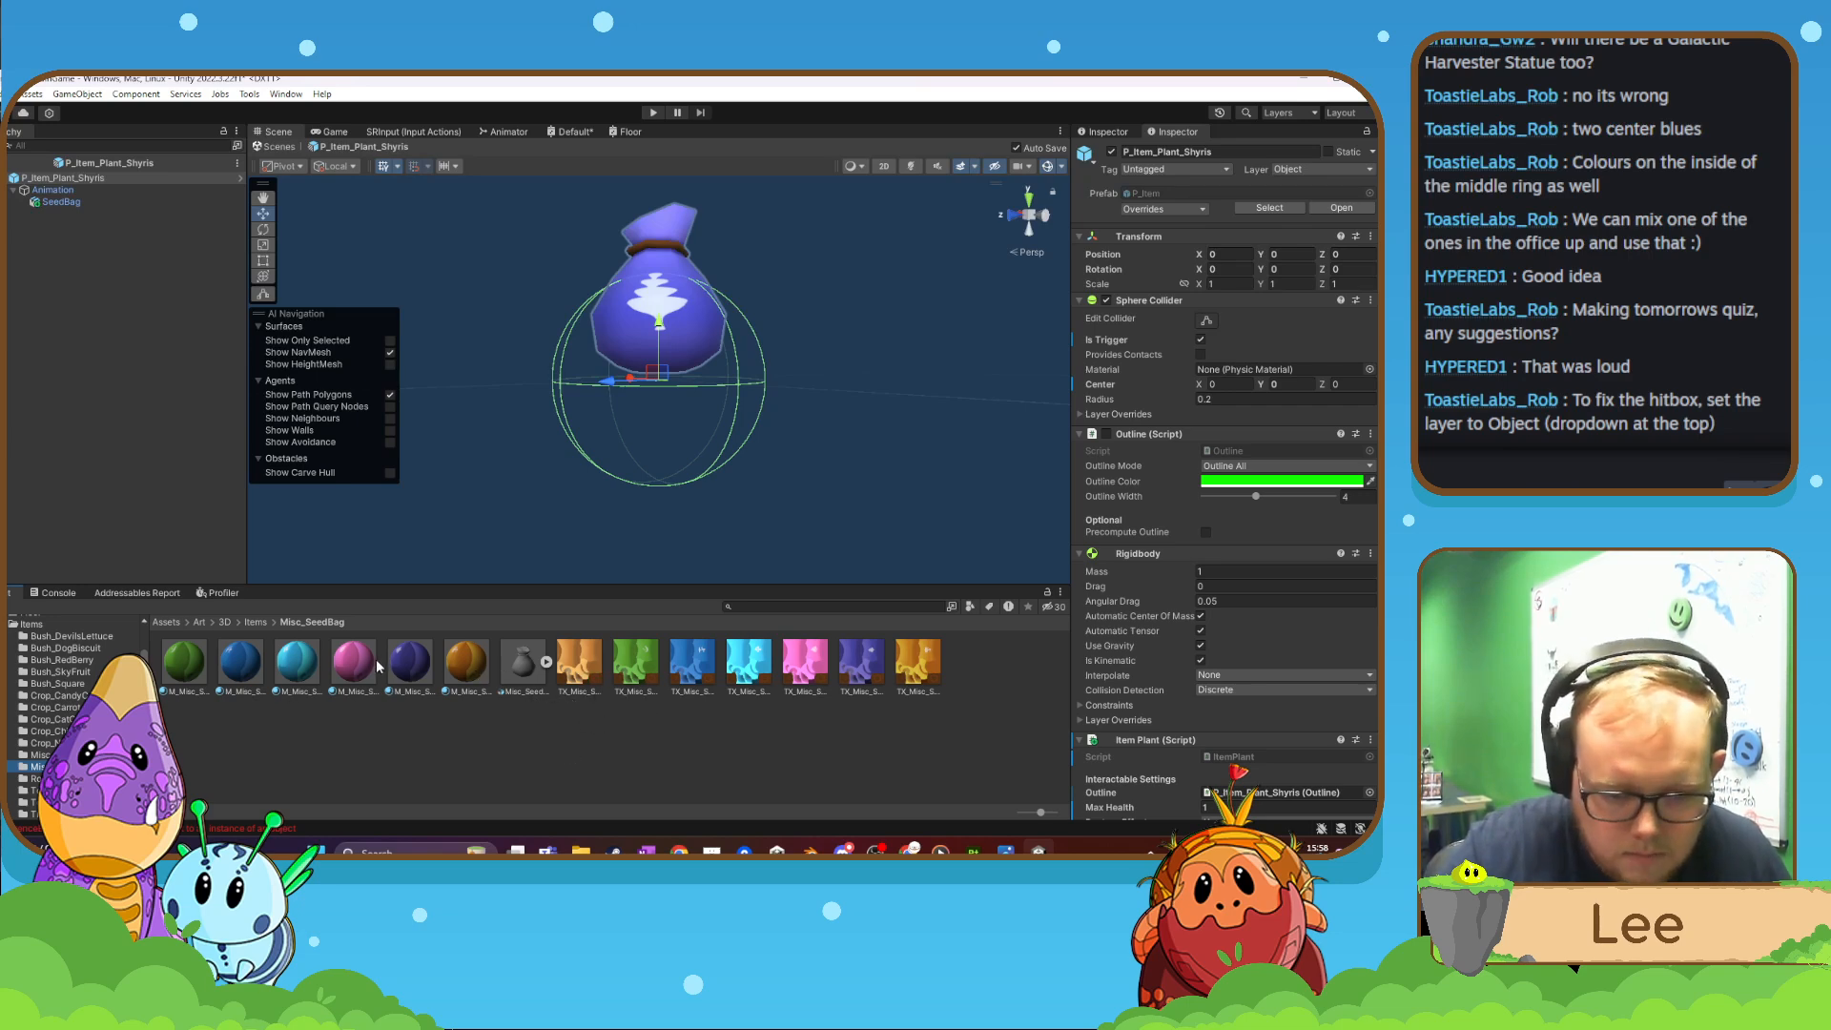
left_click(409, 662)
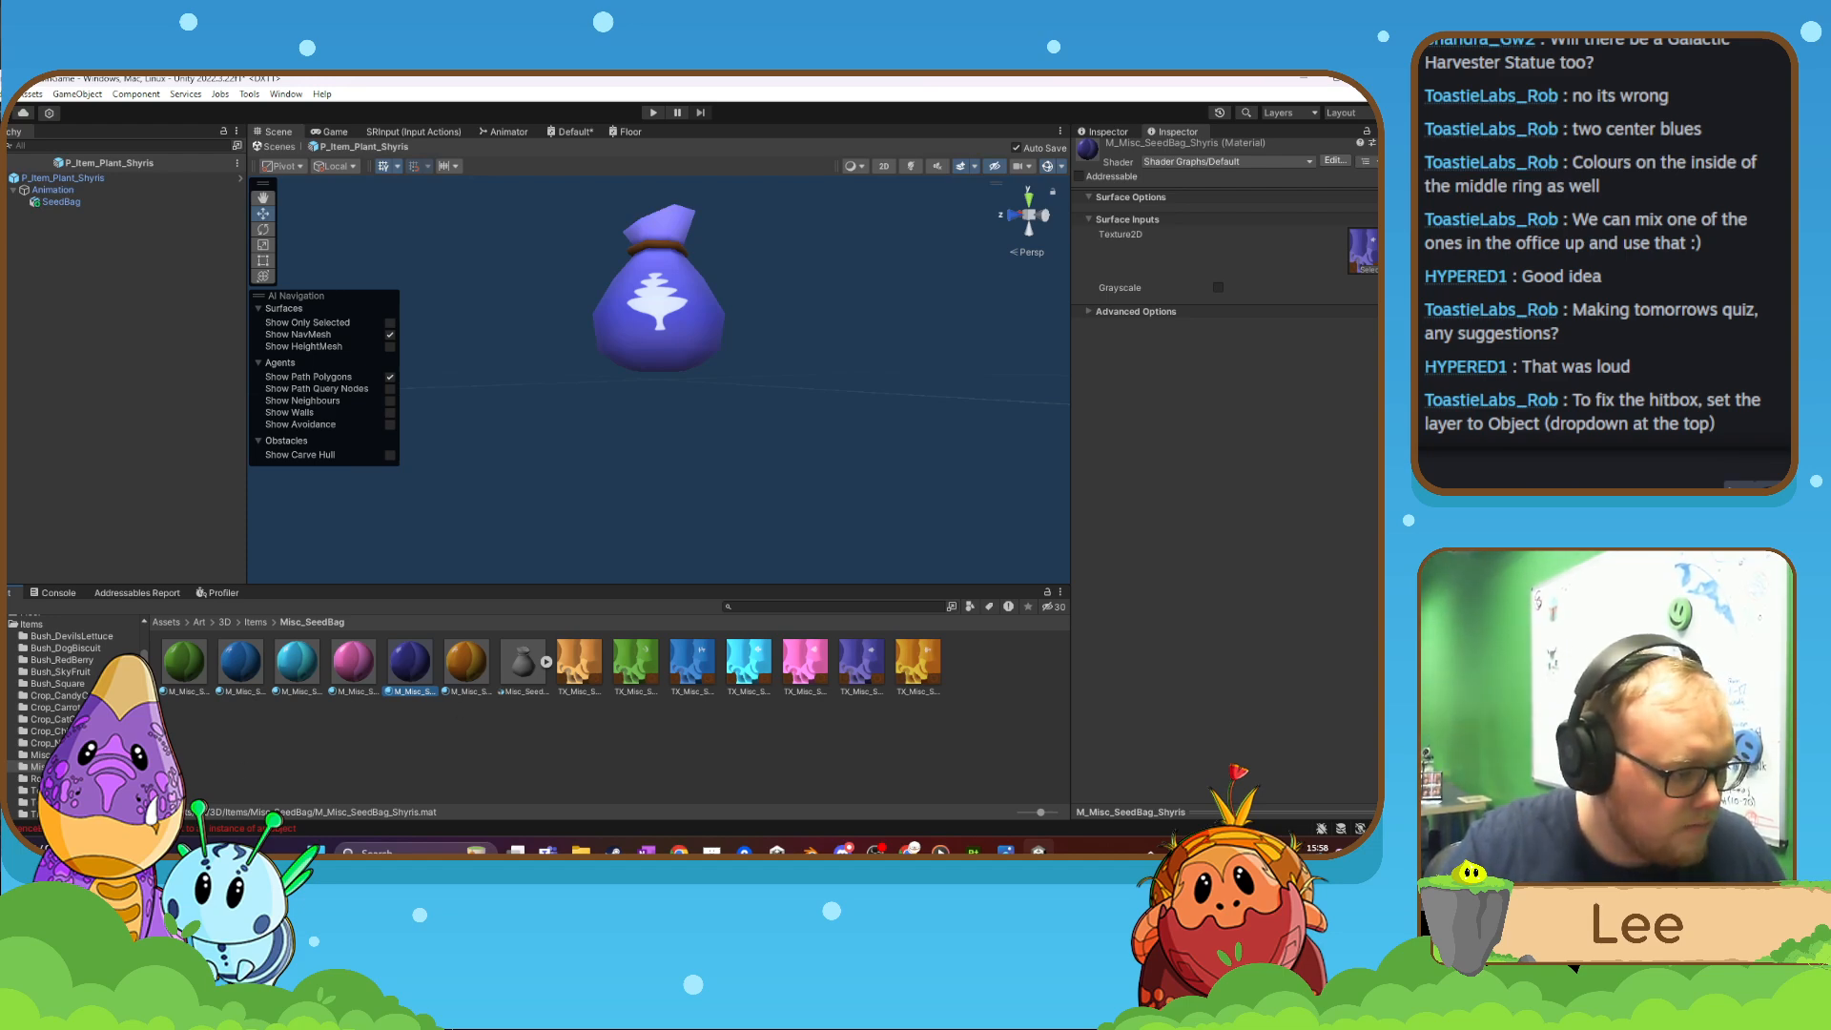
key("super+d")
key("super+d")
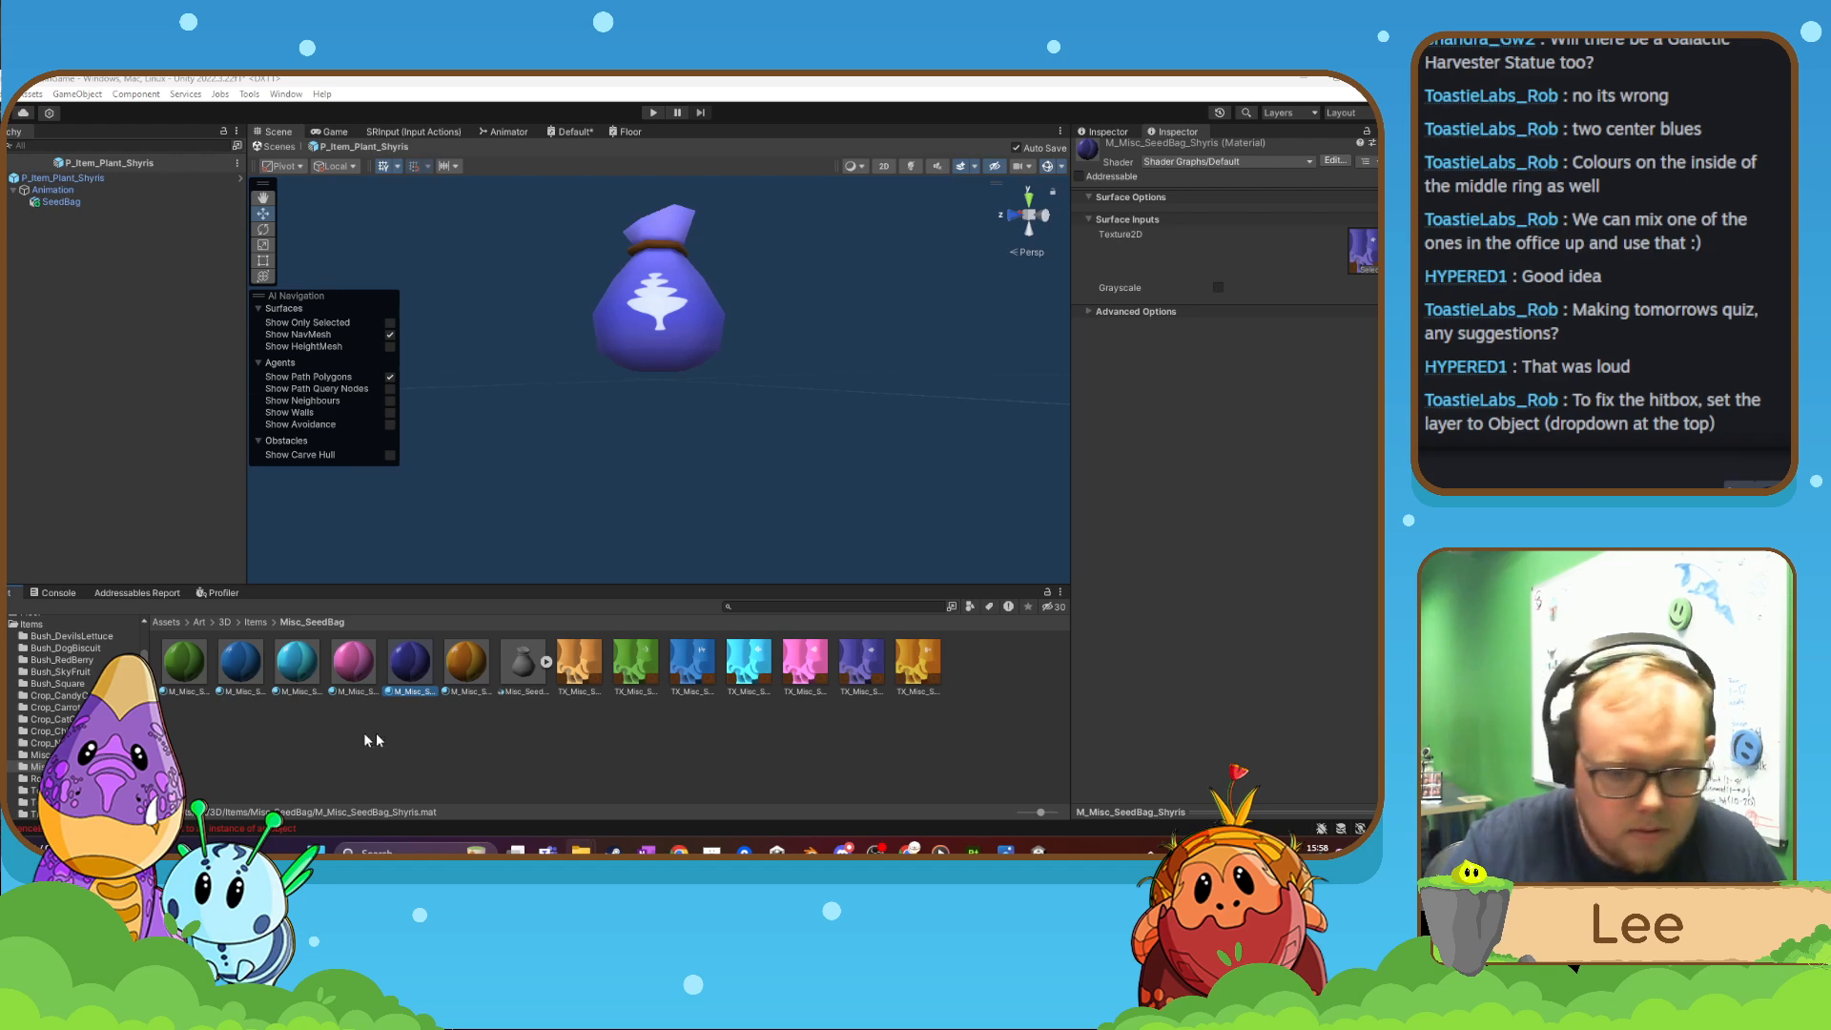
- Delete the TX_Misc_SeedBag_Shyris texture from the Misc_SeedBag folder
left_click(699, 662)
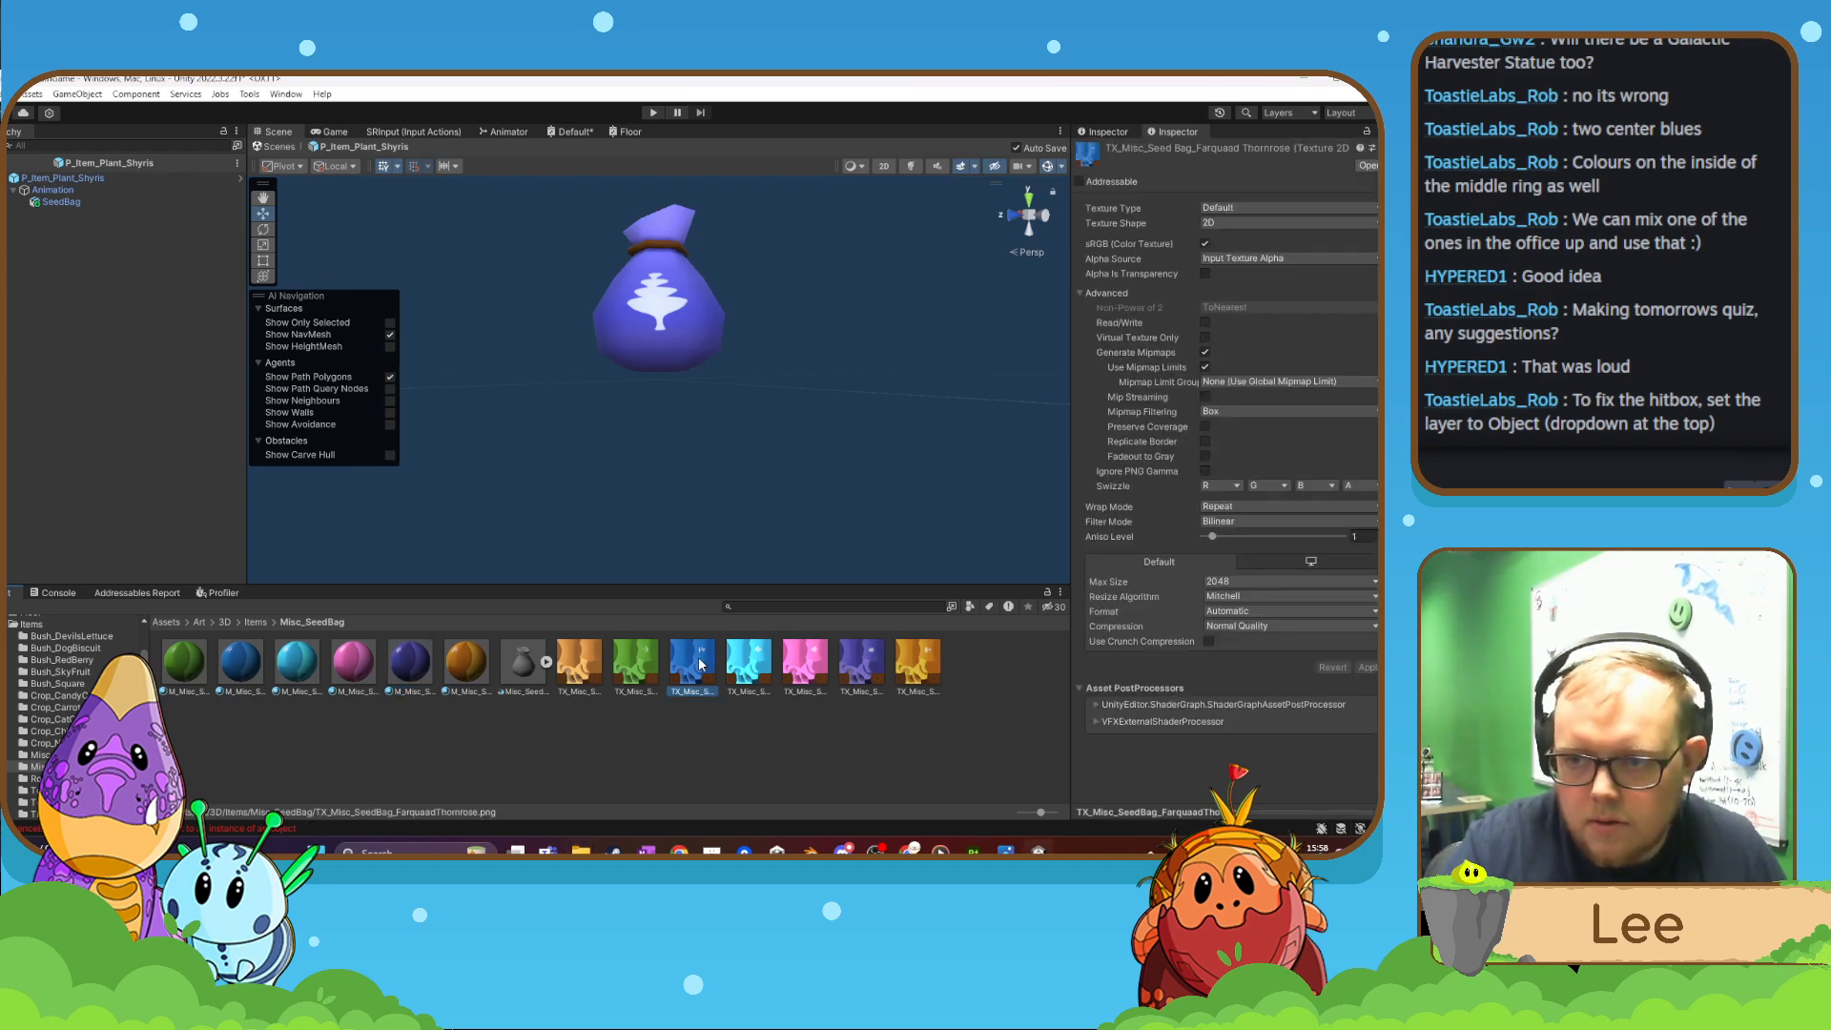
left_click(859, 664)
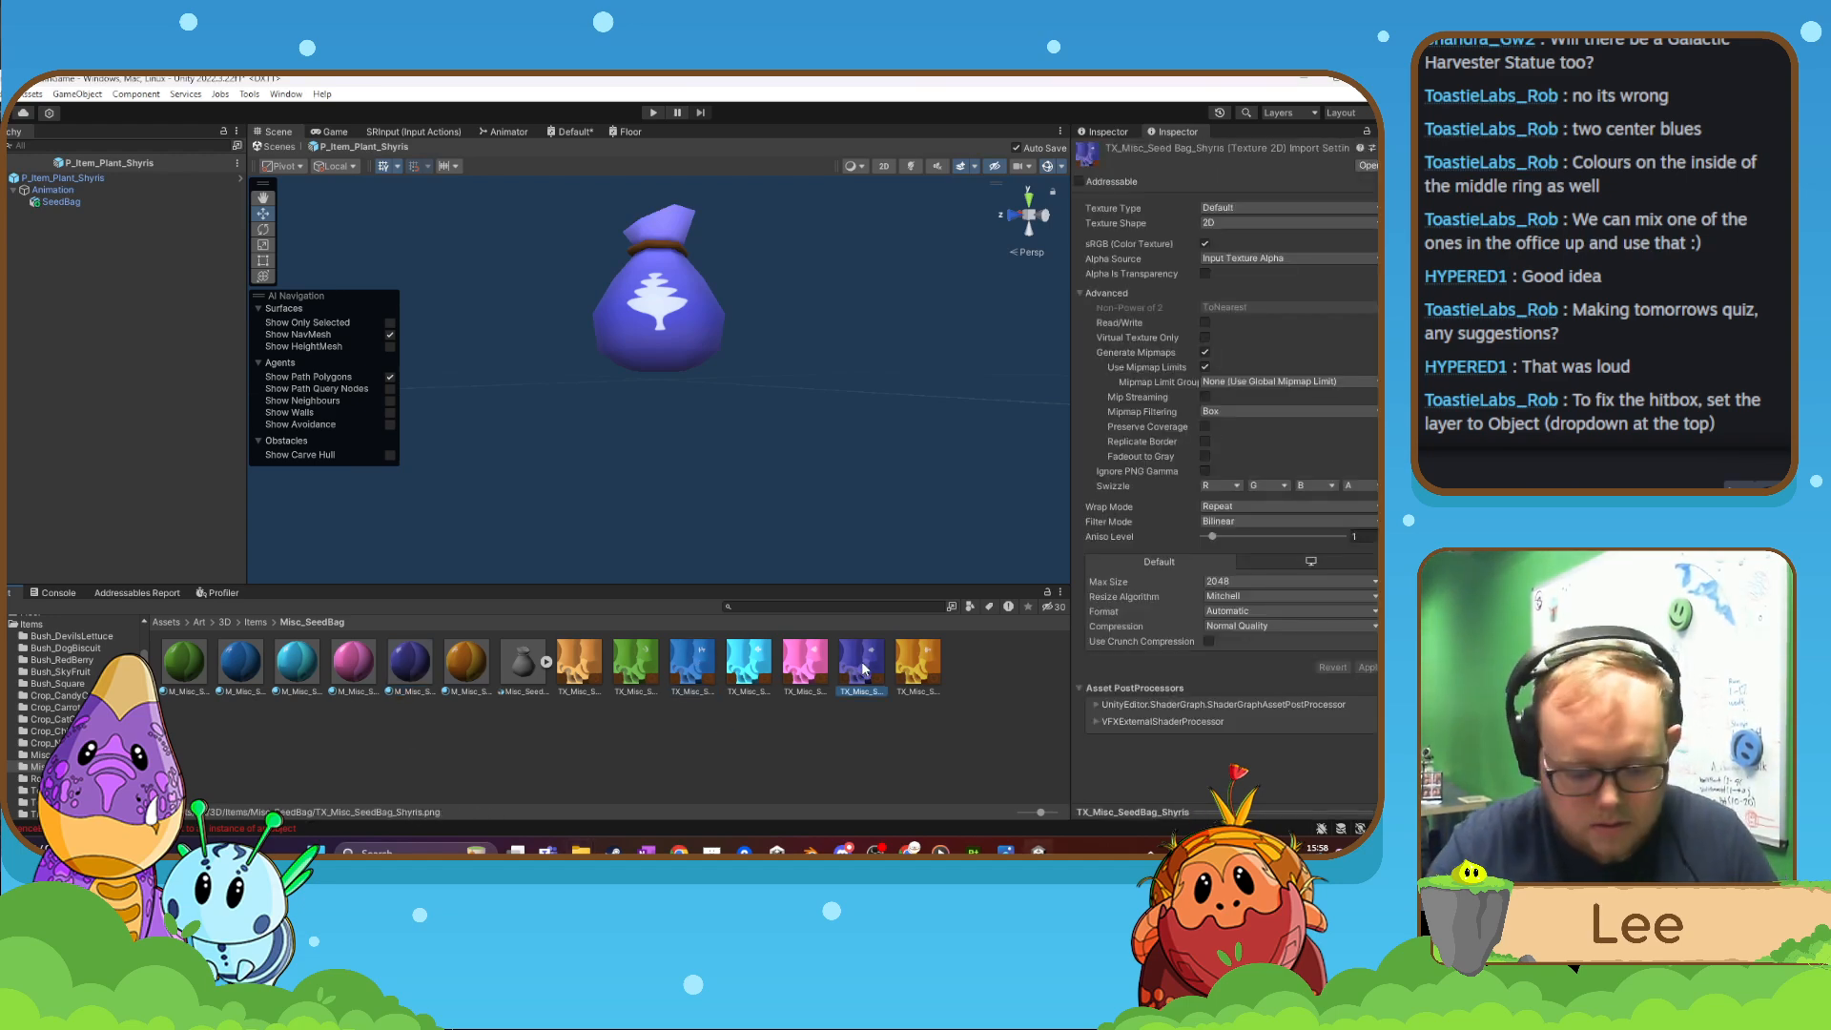
key("Delete")
left_click(739, 487)
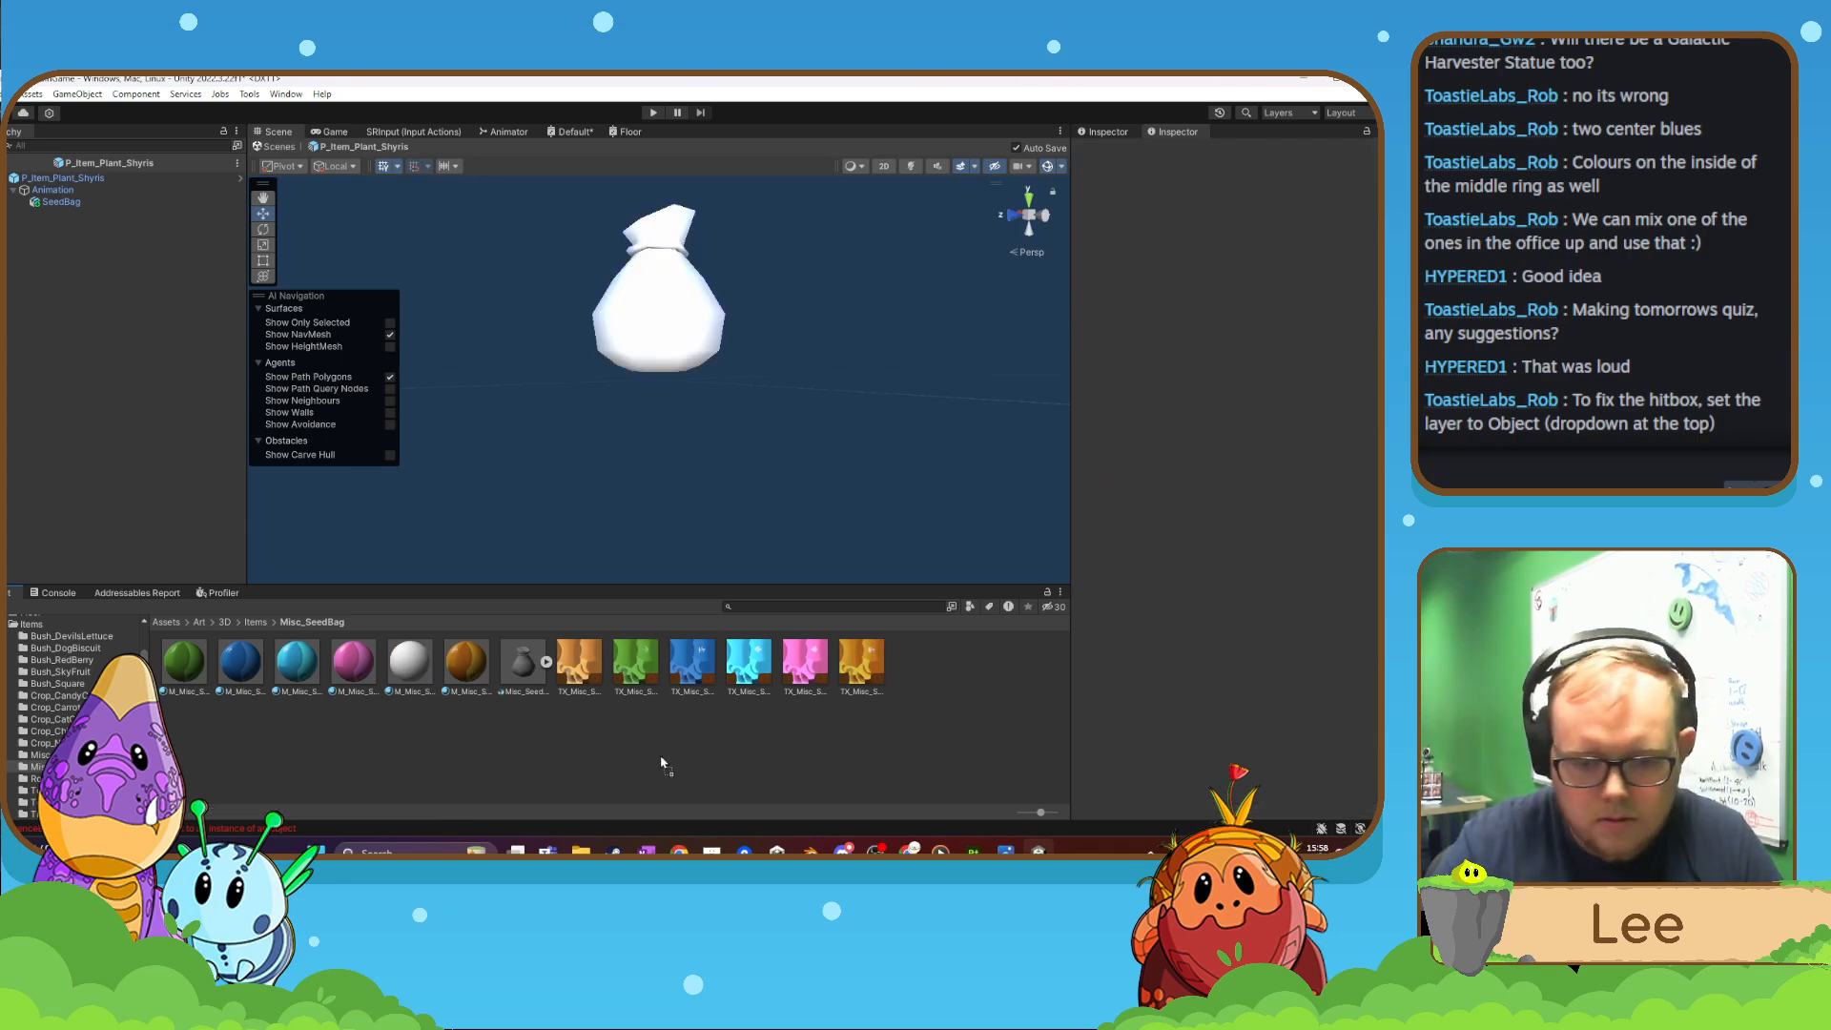
- Assign the TX_Misc_SeedBag_Shyris texture to the Texture2D input of the M_Misc_SeedBag_Shyris material, and reopen the Misc_SeedBag folder
left_click(402, 660)
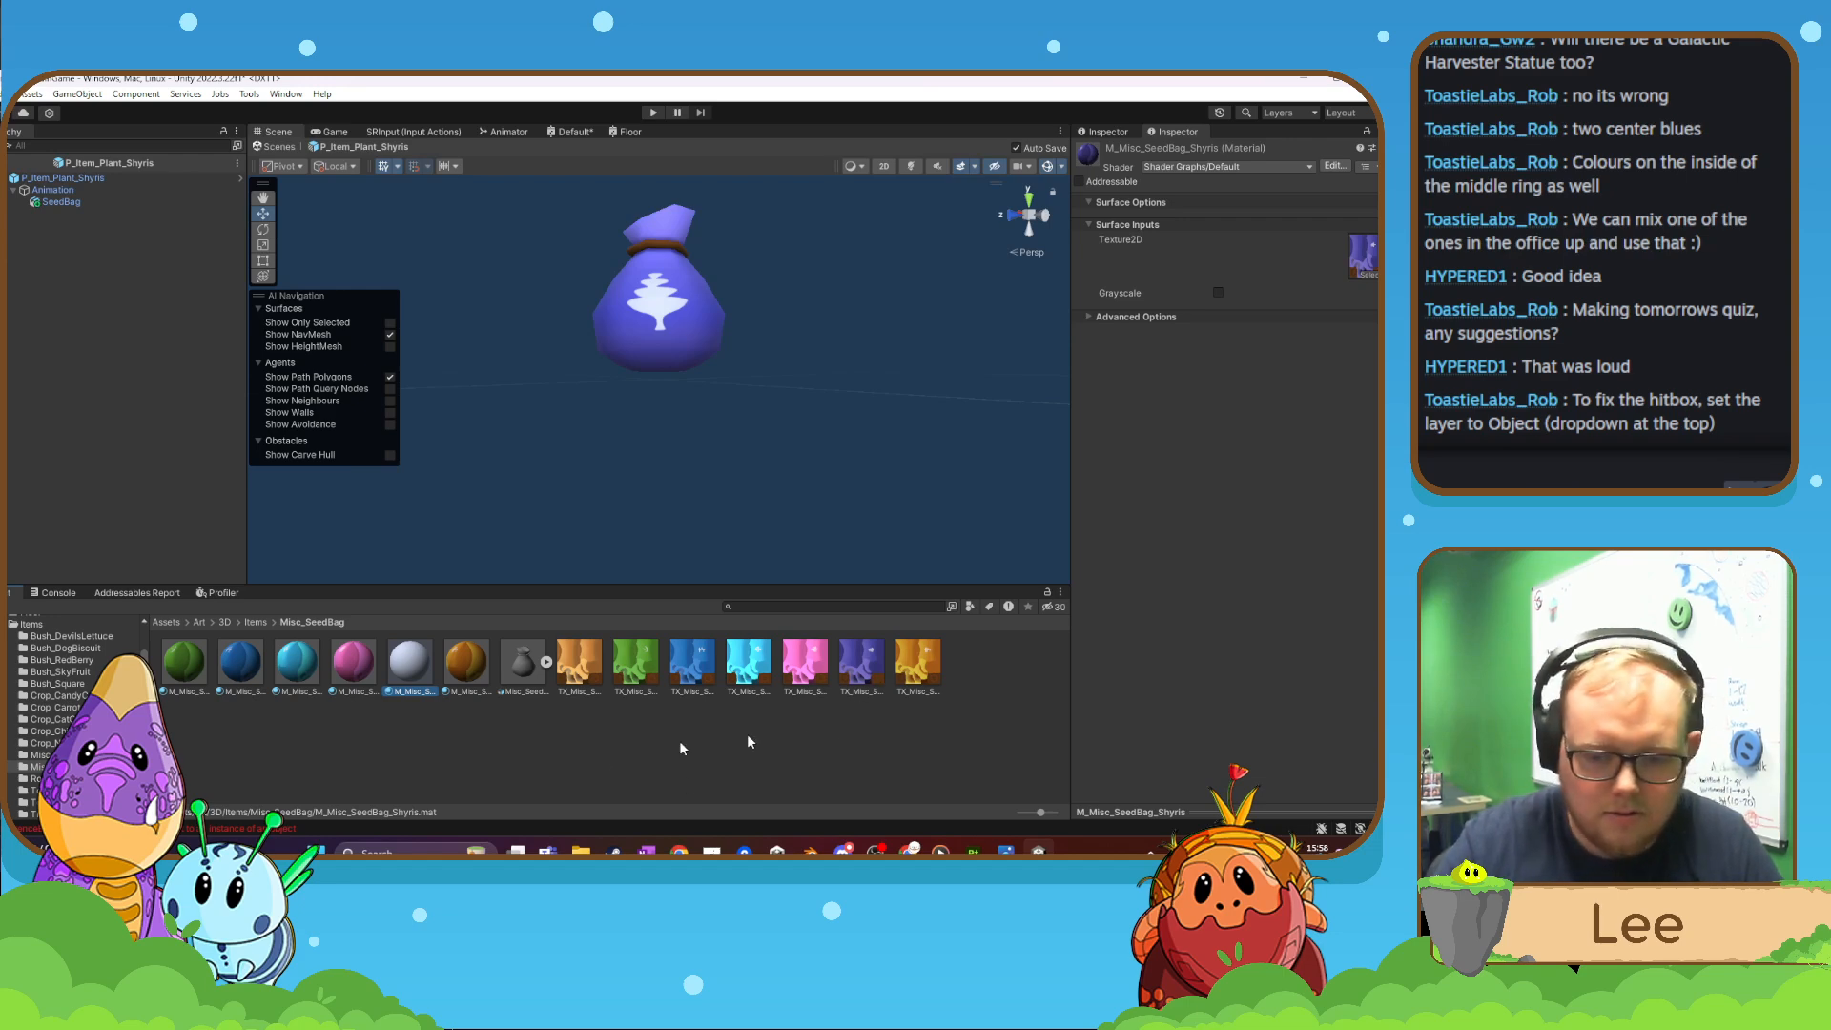
left_click(812, 735)
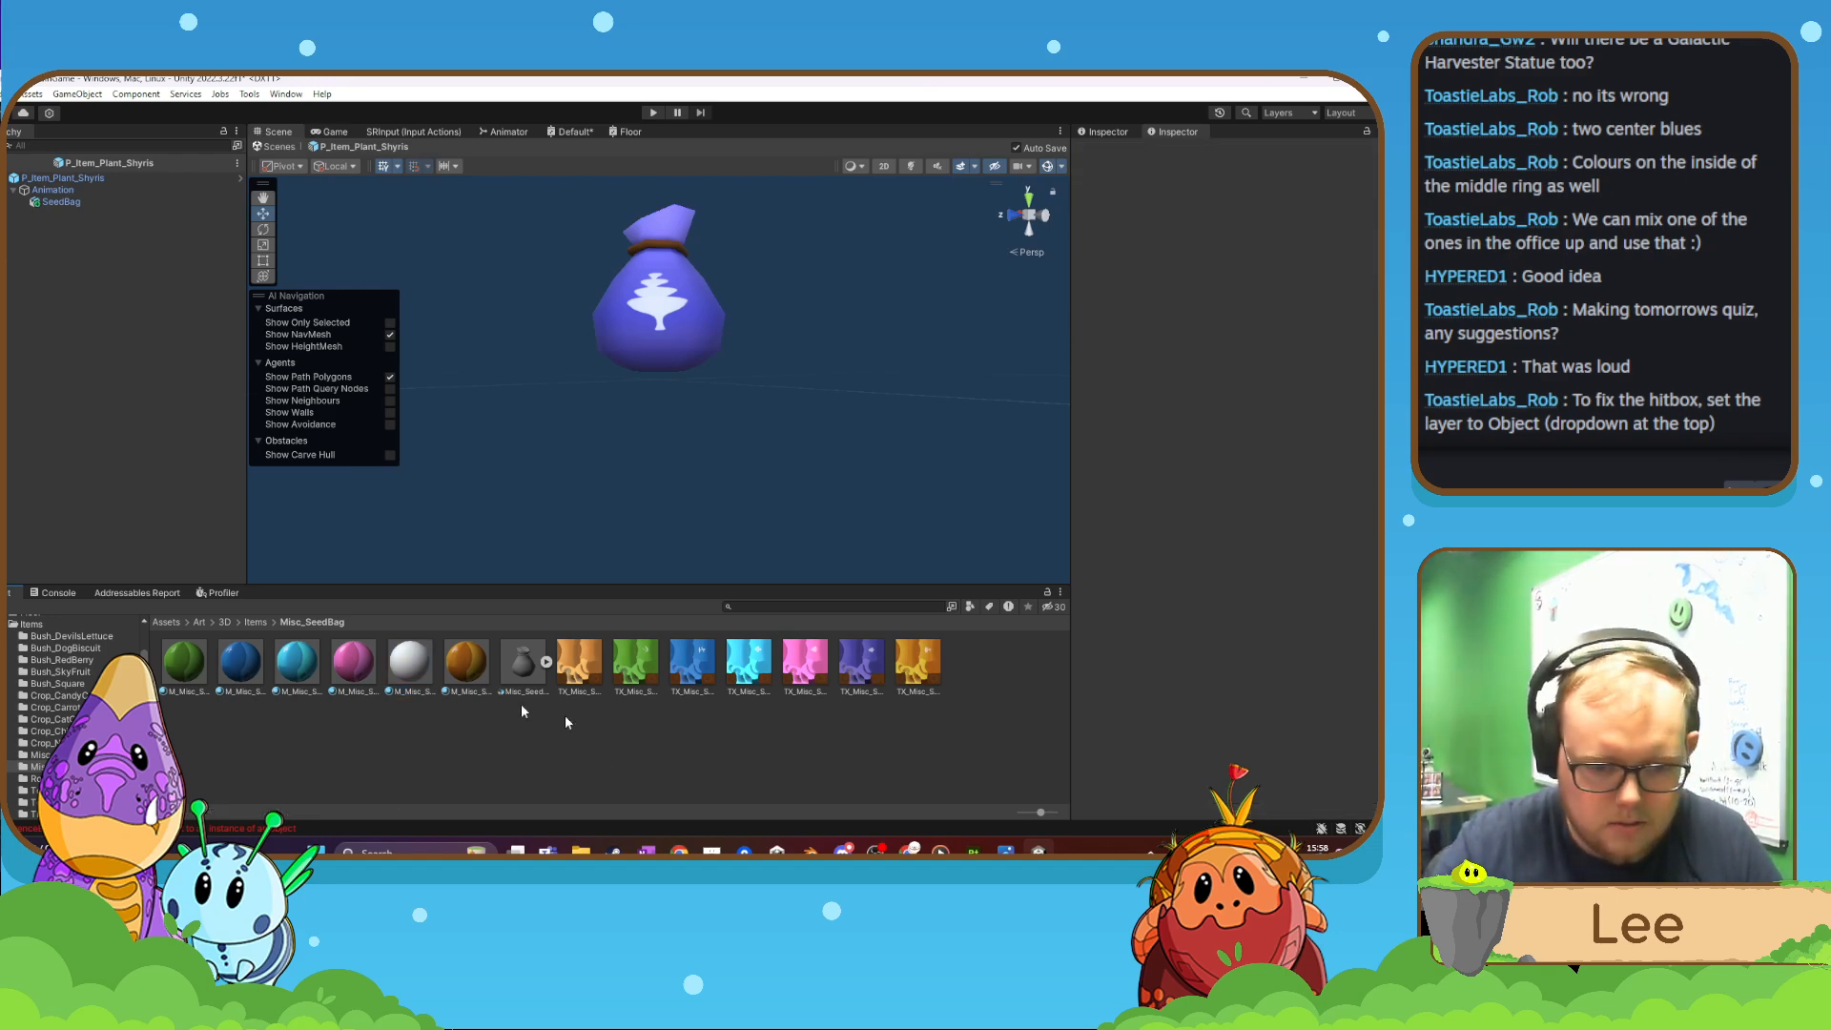
left_click(407, 668)
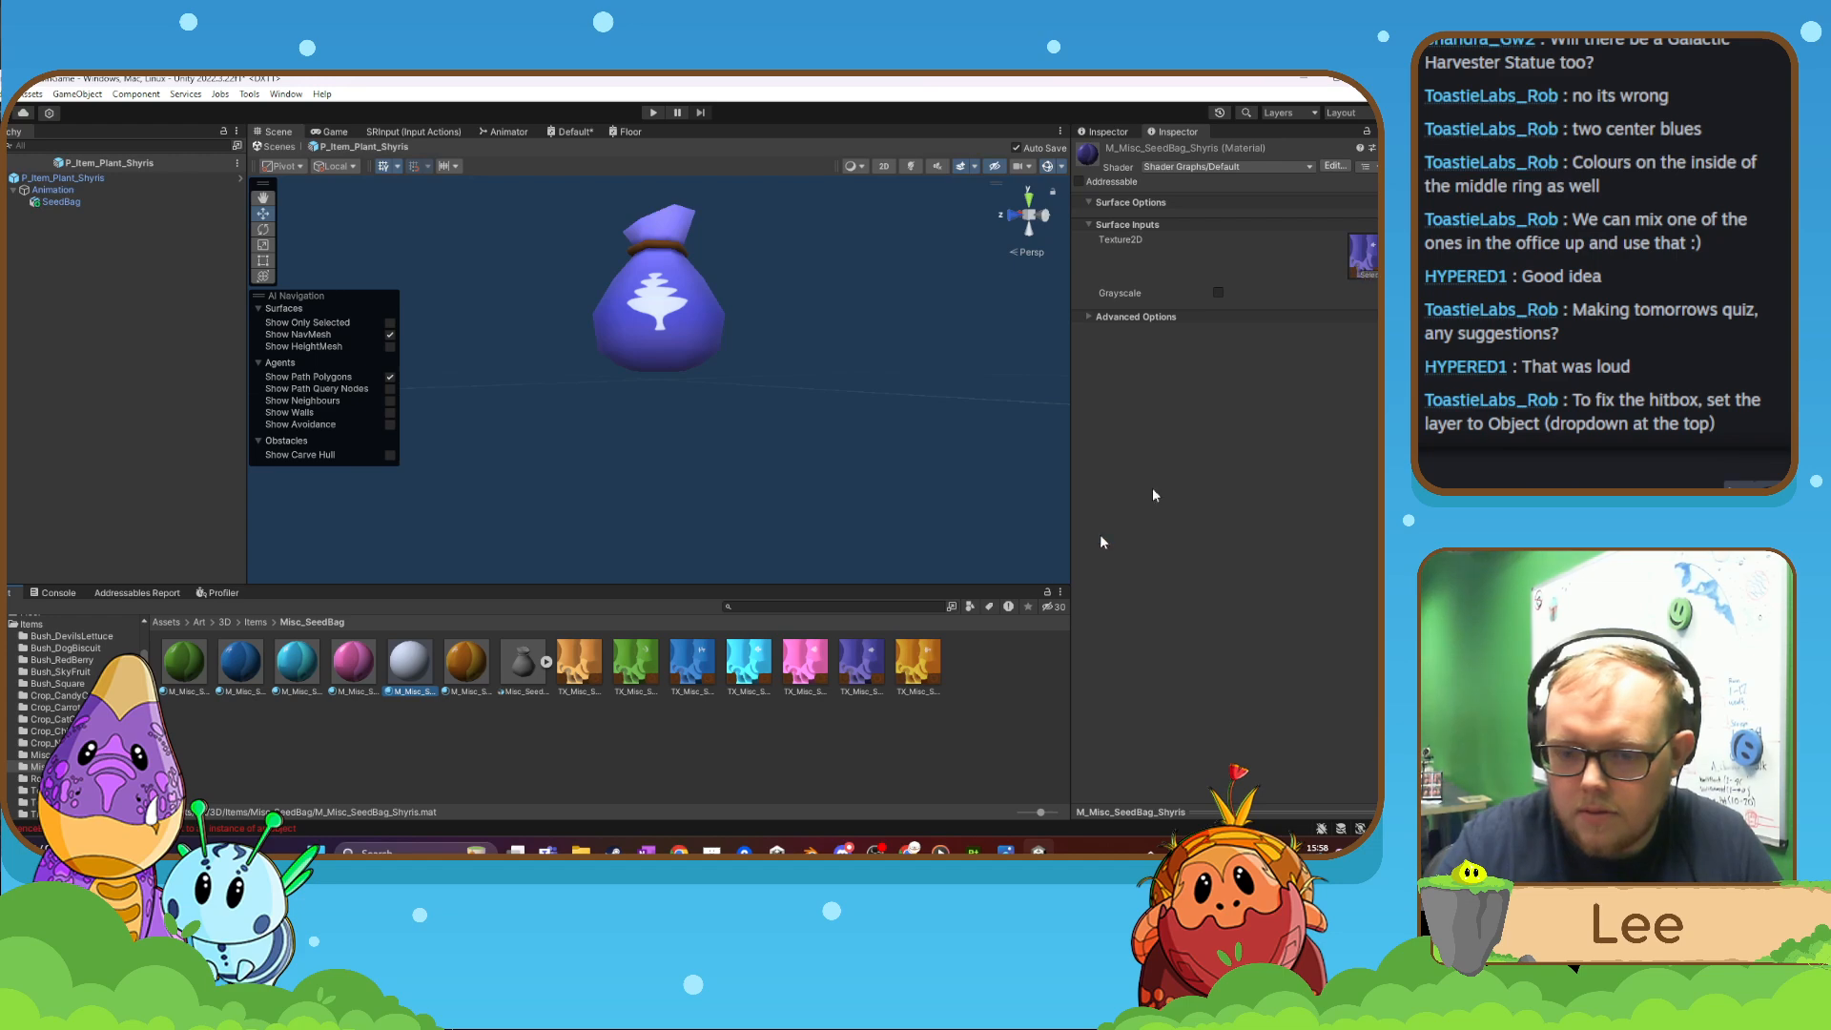
left_click_drag(876, 668, 1364, 267)
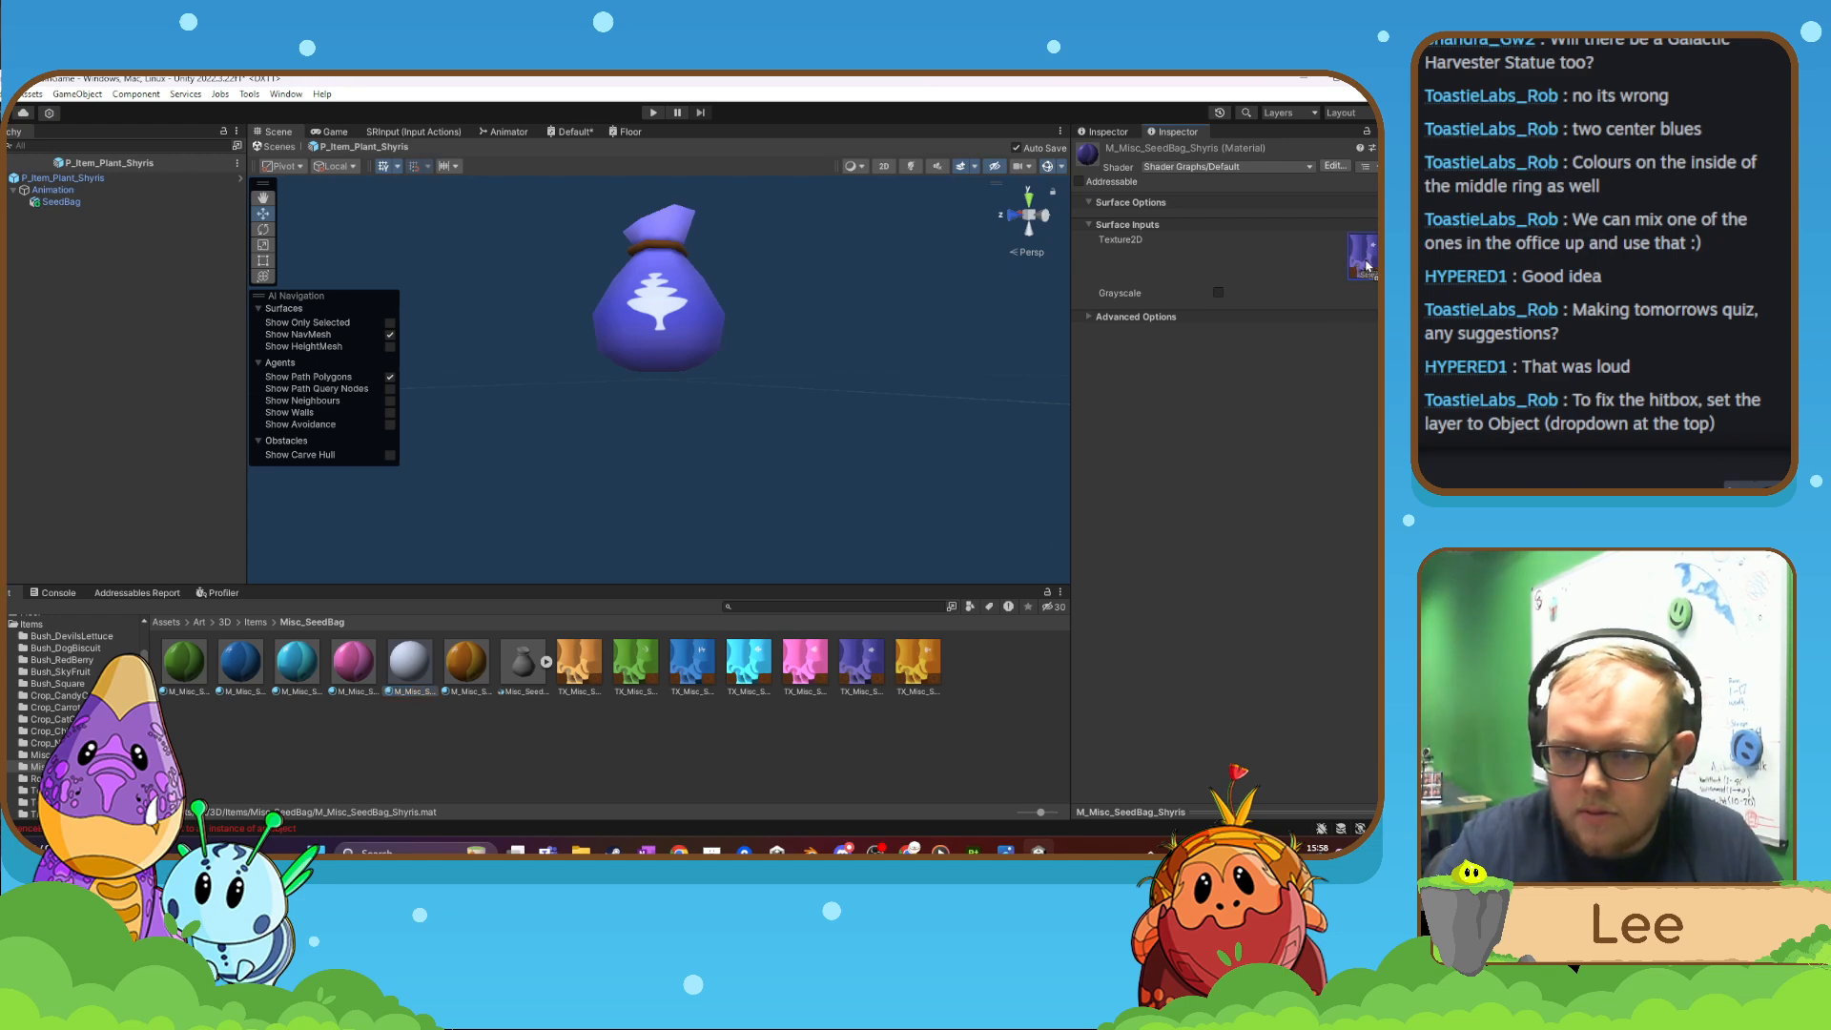
left_click(708, 719)
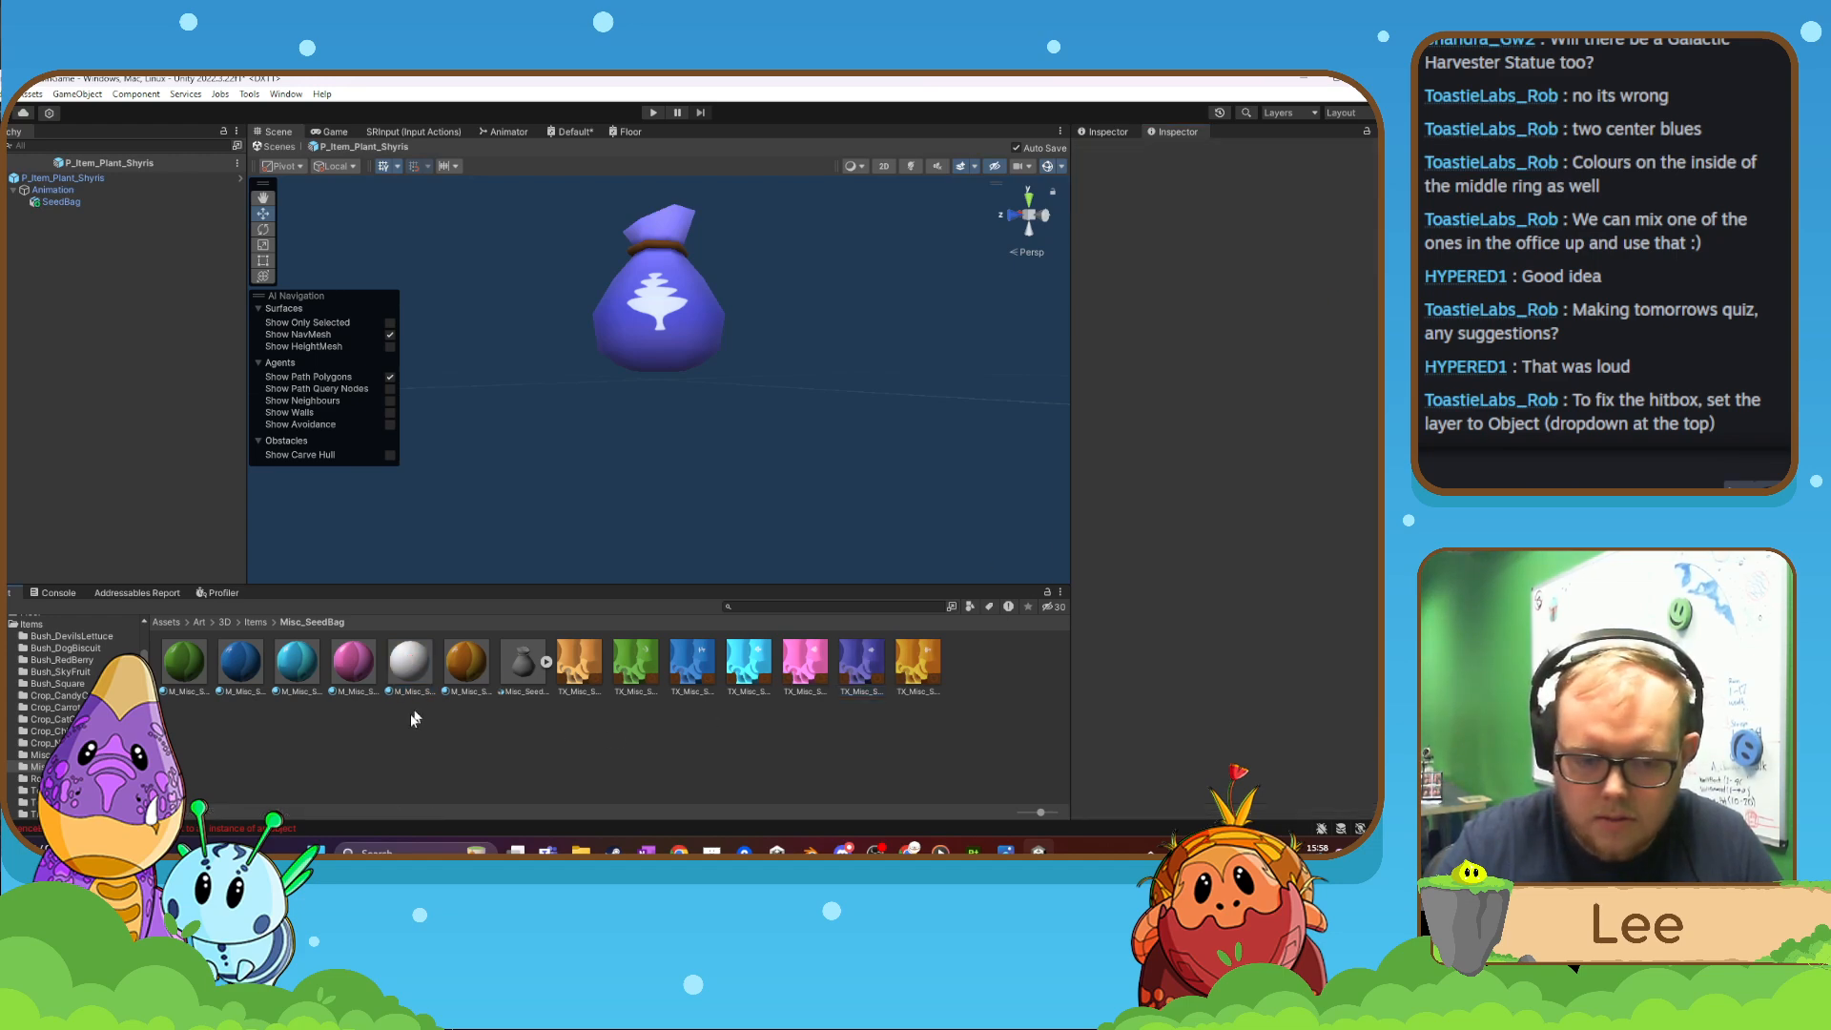
left_click(255, 622)
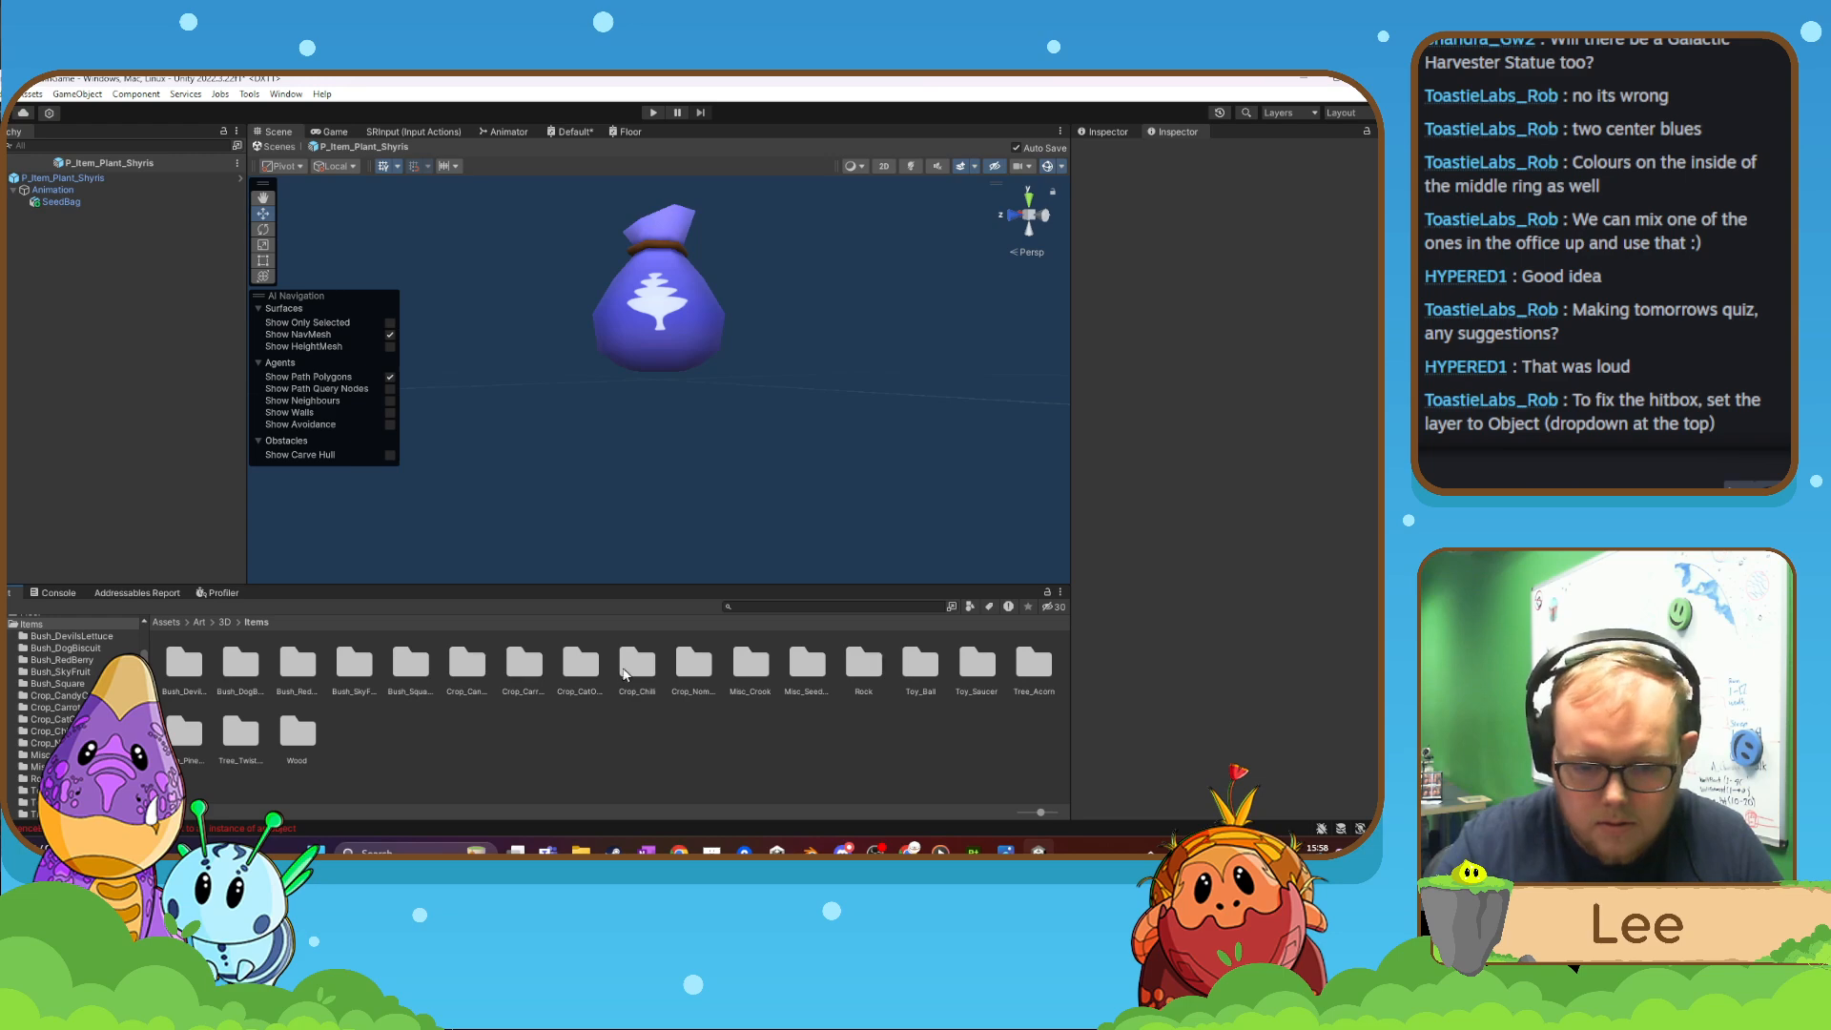
double_click(793, 672)
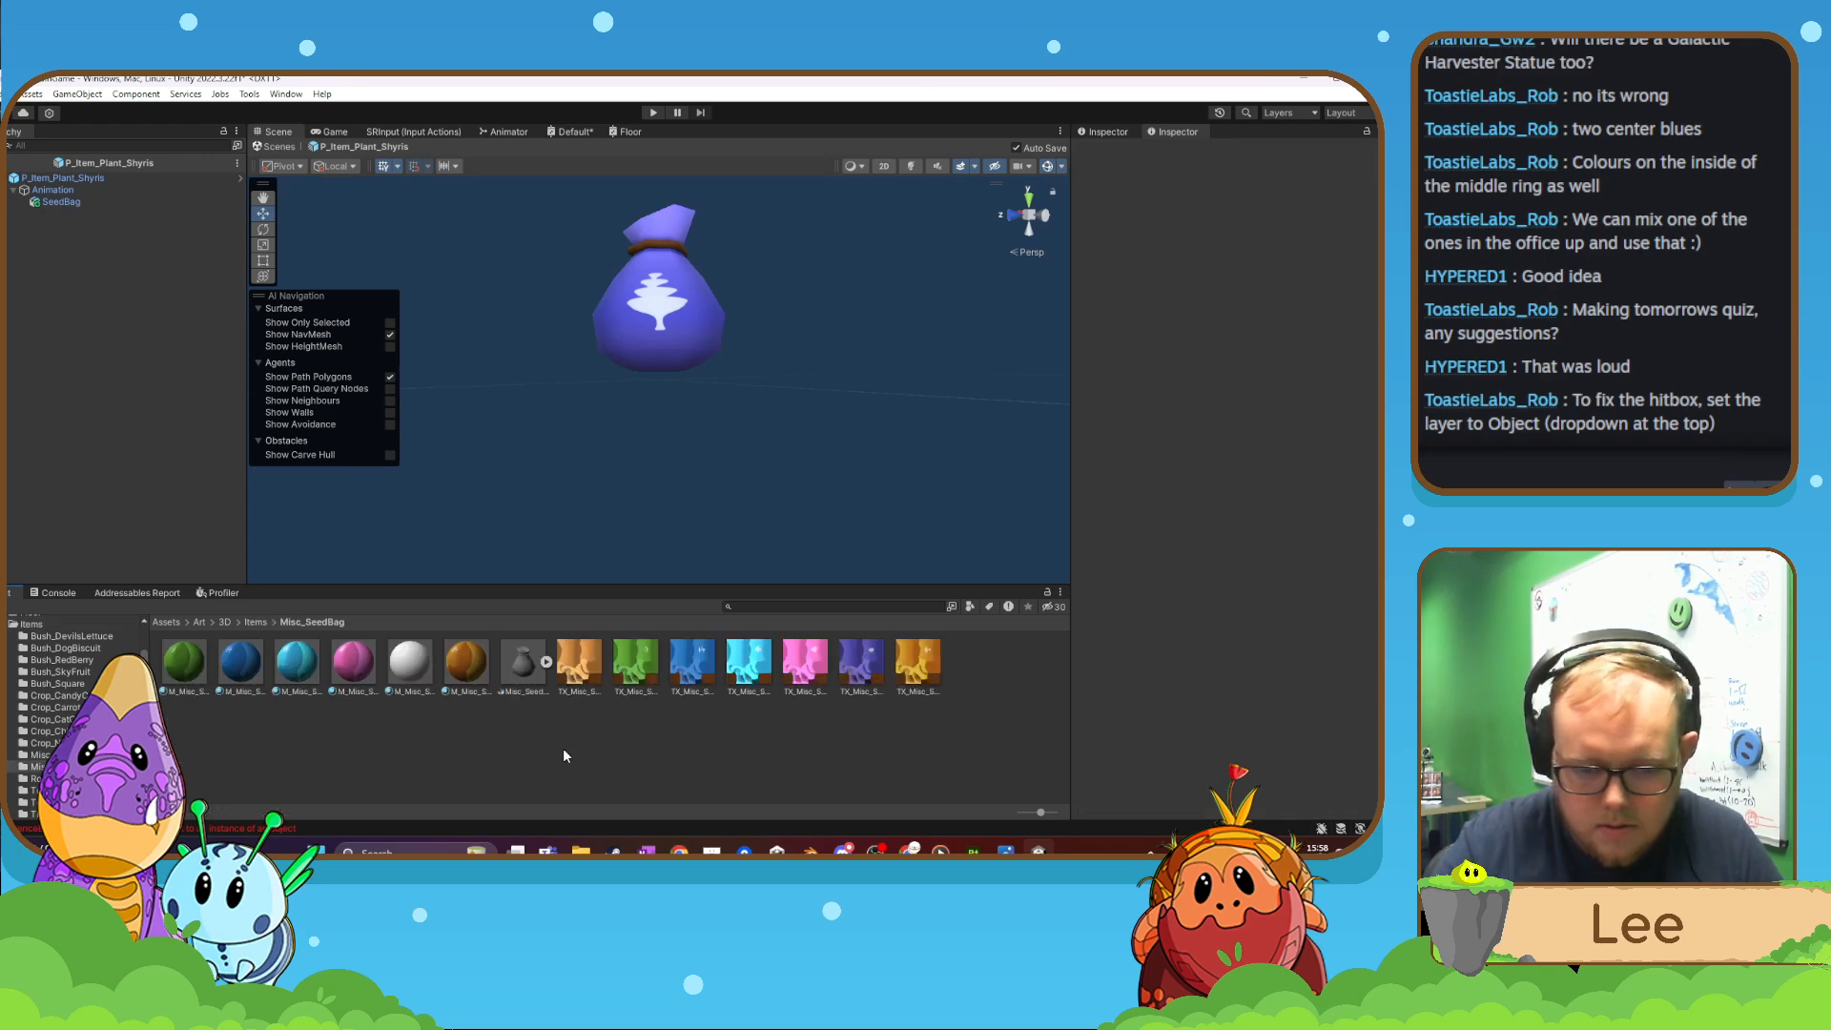
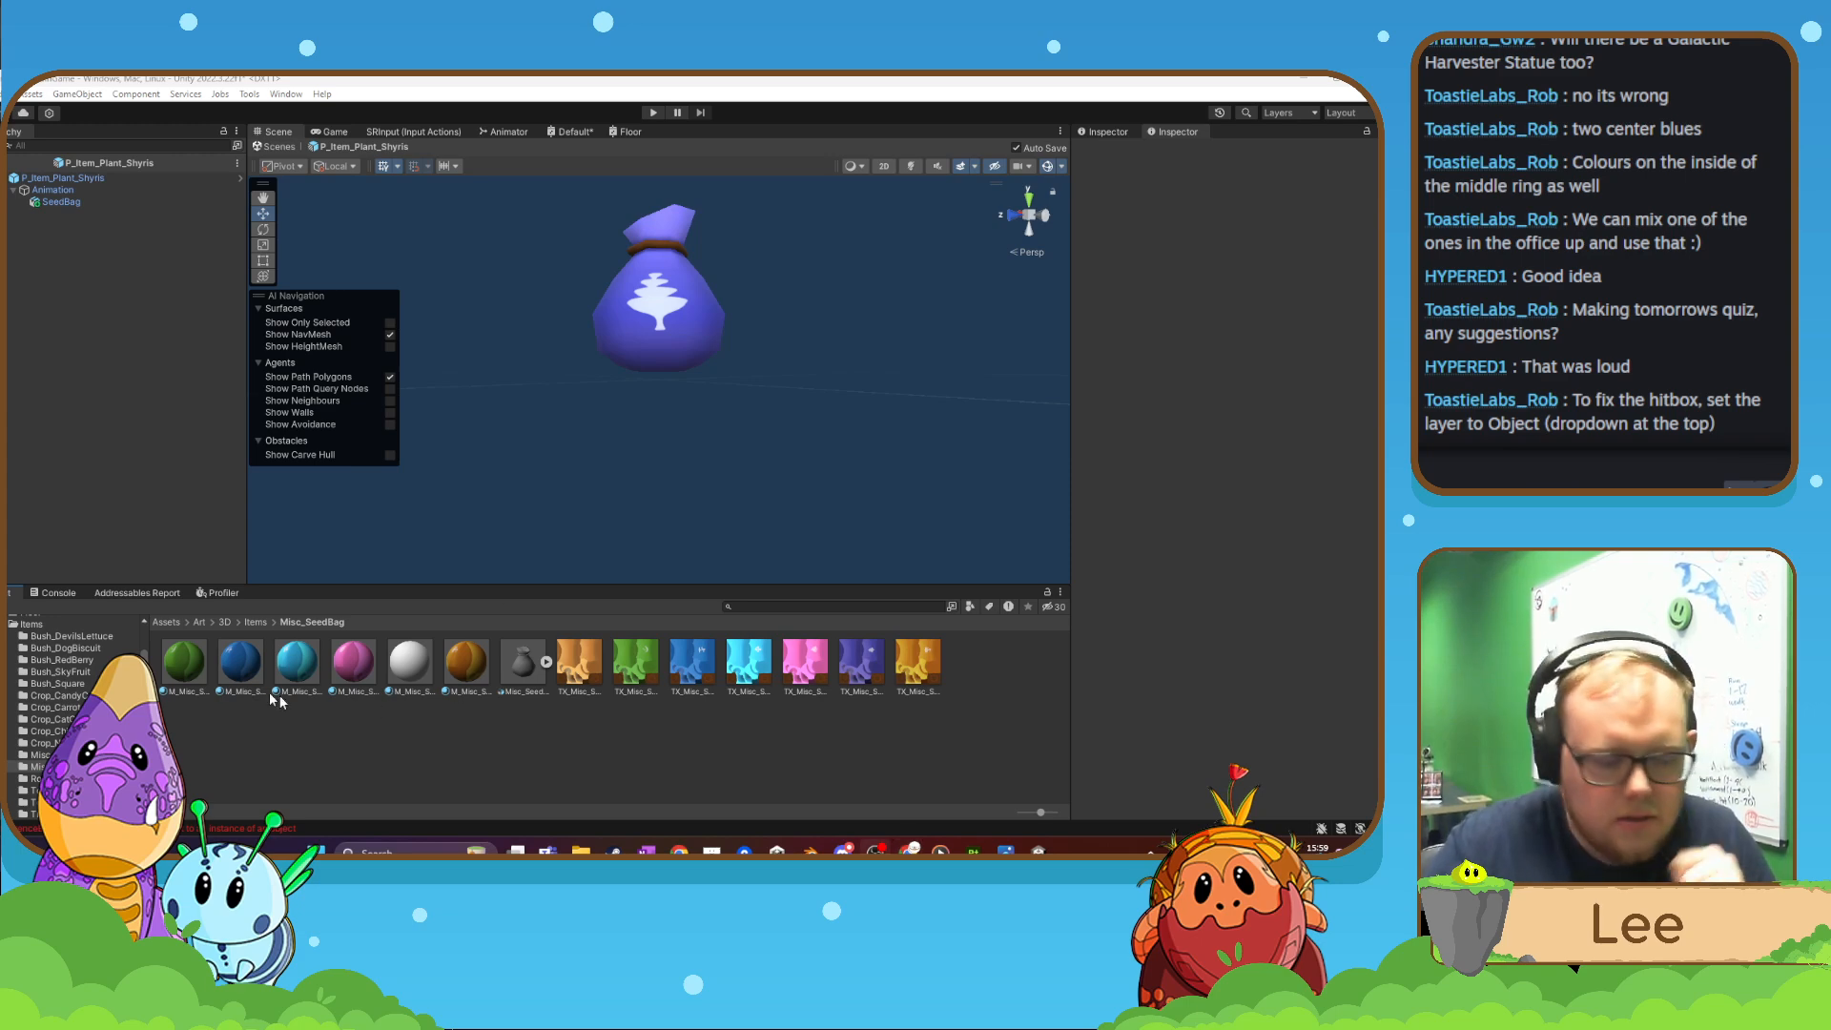
- Expand the Buildable folder under Assets/Art/3D and show the contents of its Dog_House folder
scroll(45, 696, "up", 5)
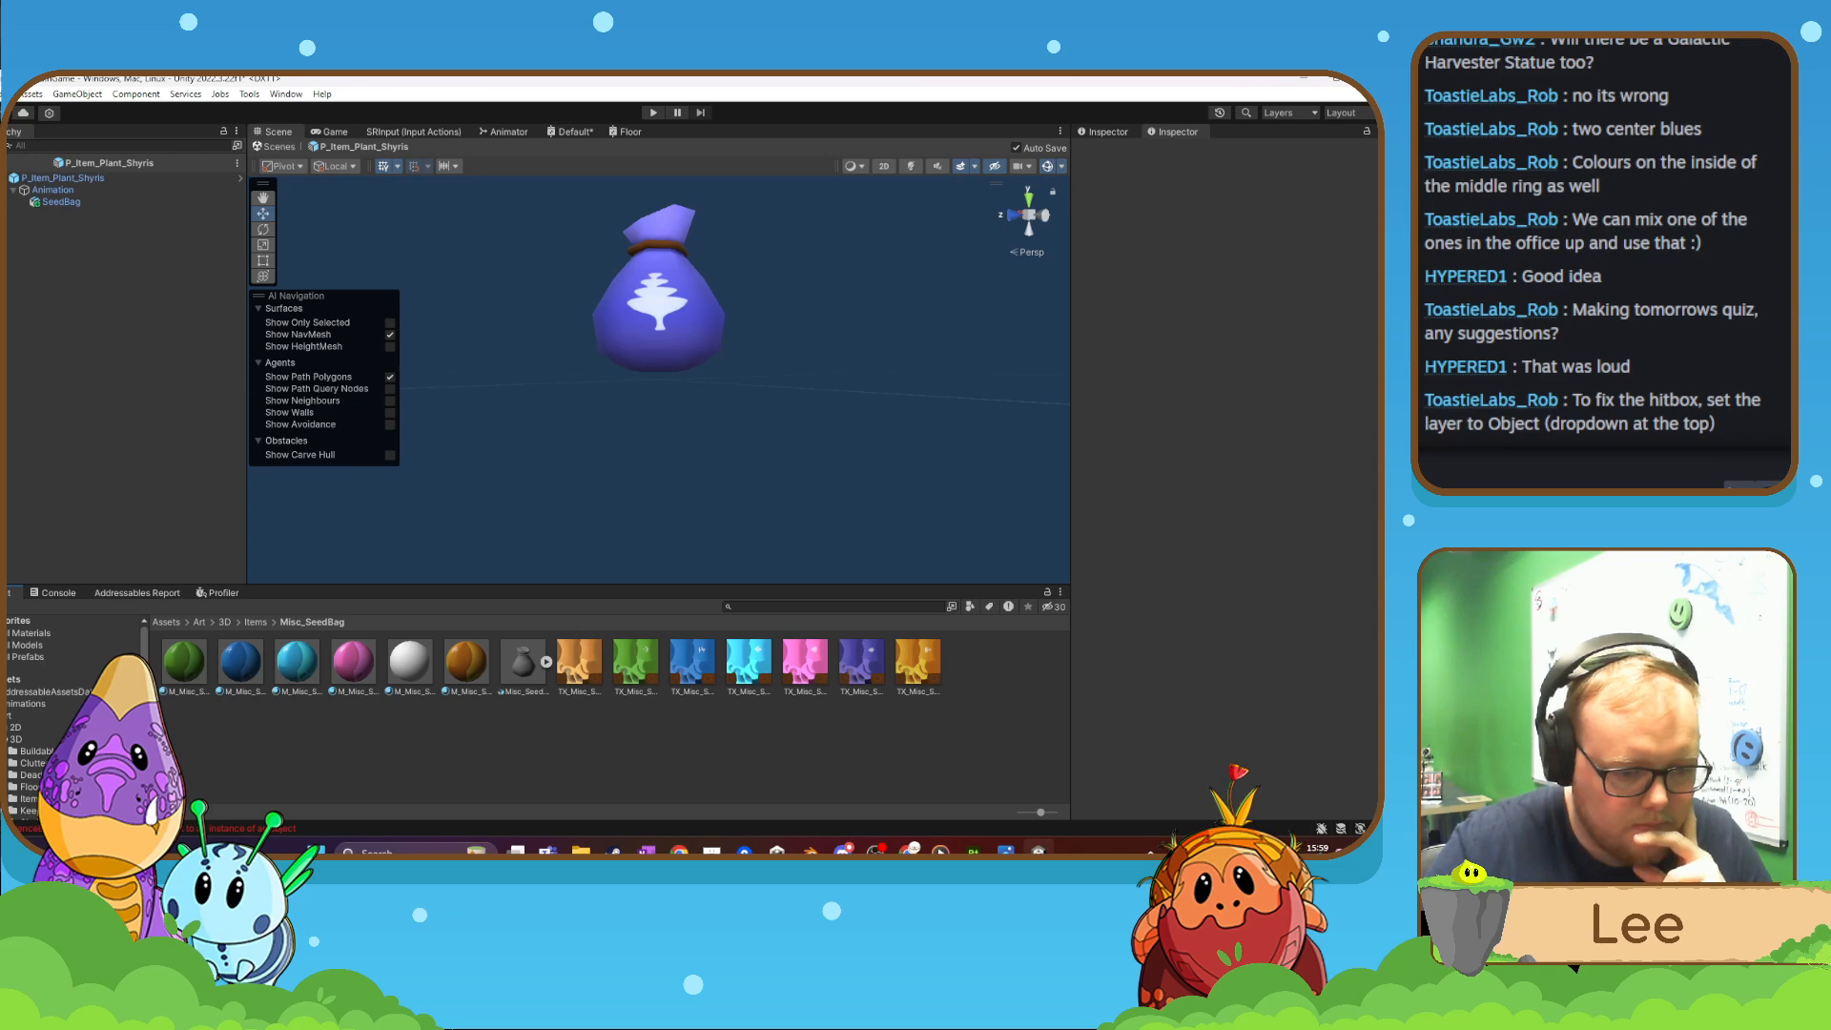
left_click(4, 751)
scroll(19, 751, "down", 1)
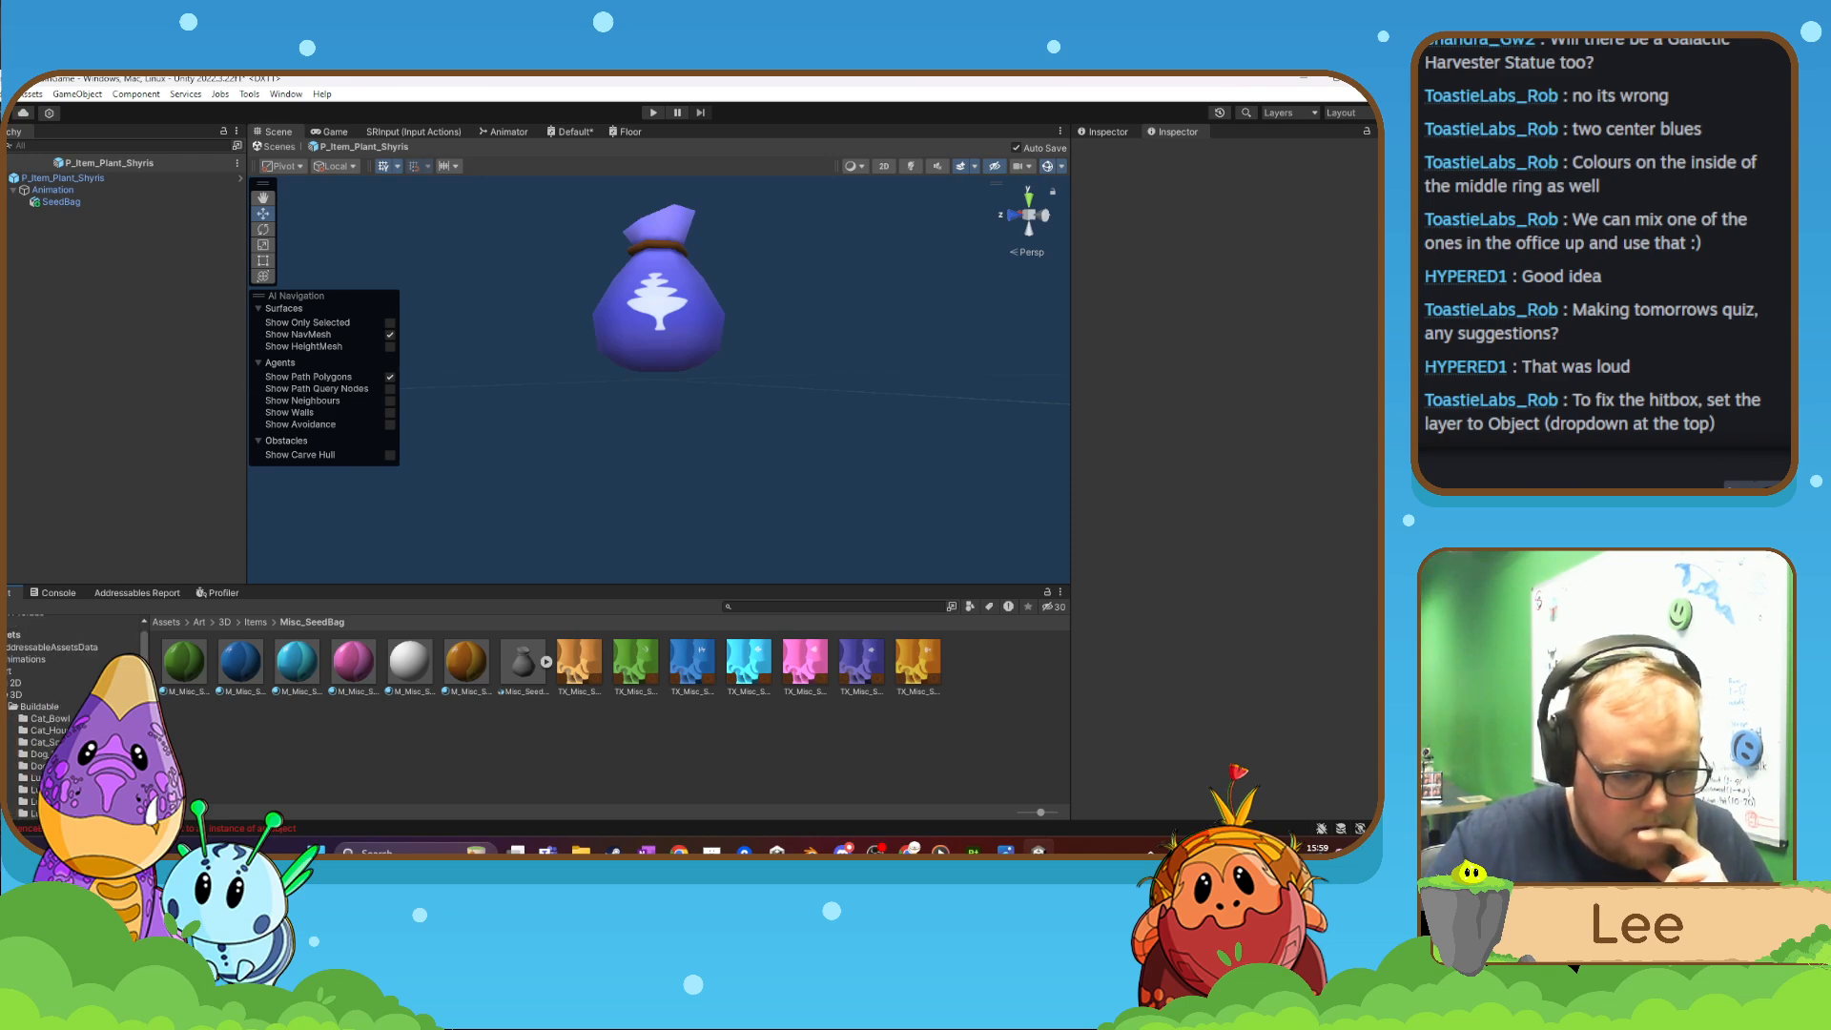
left_click(36, 766)
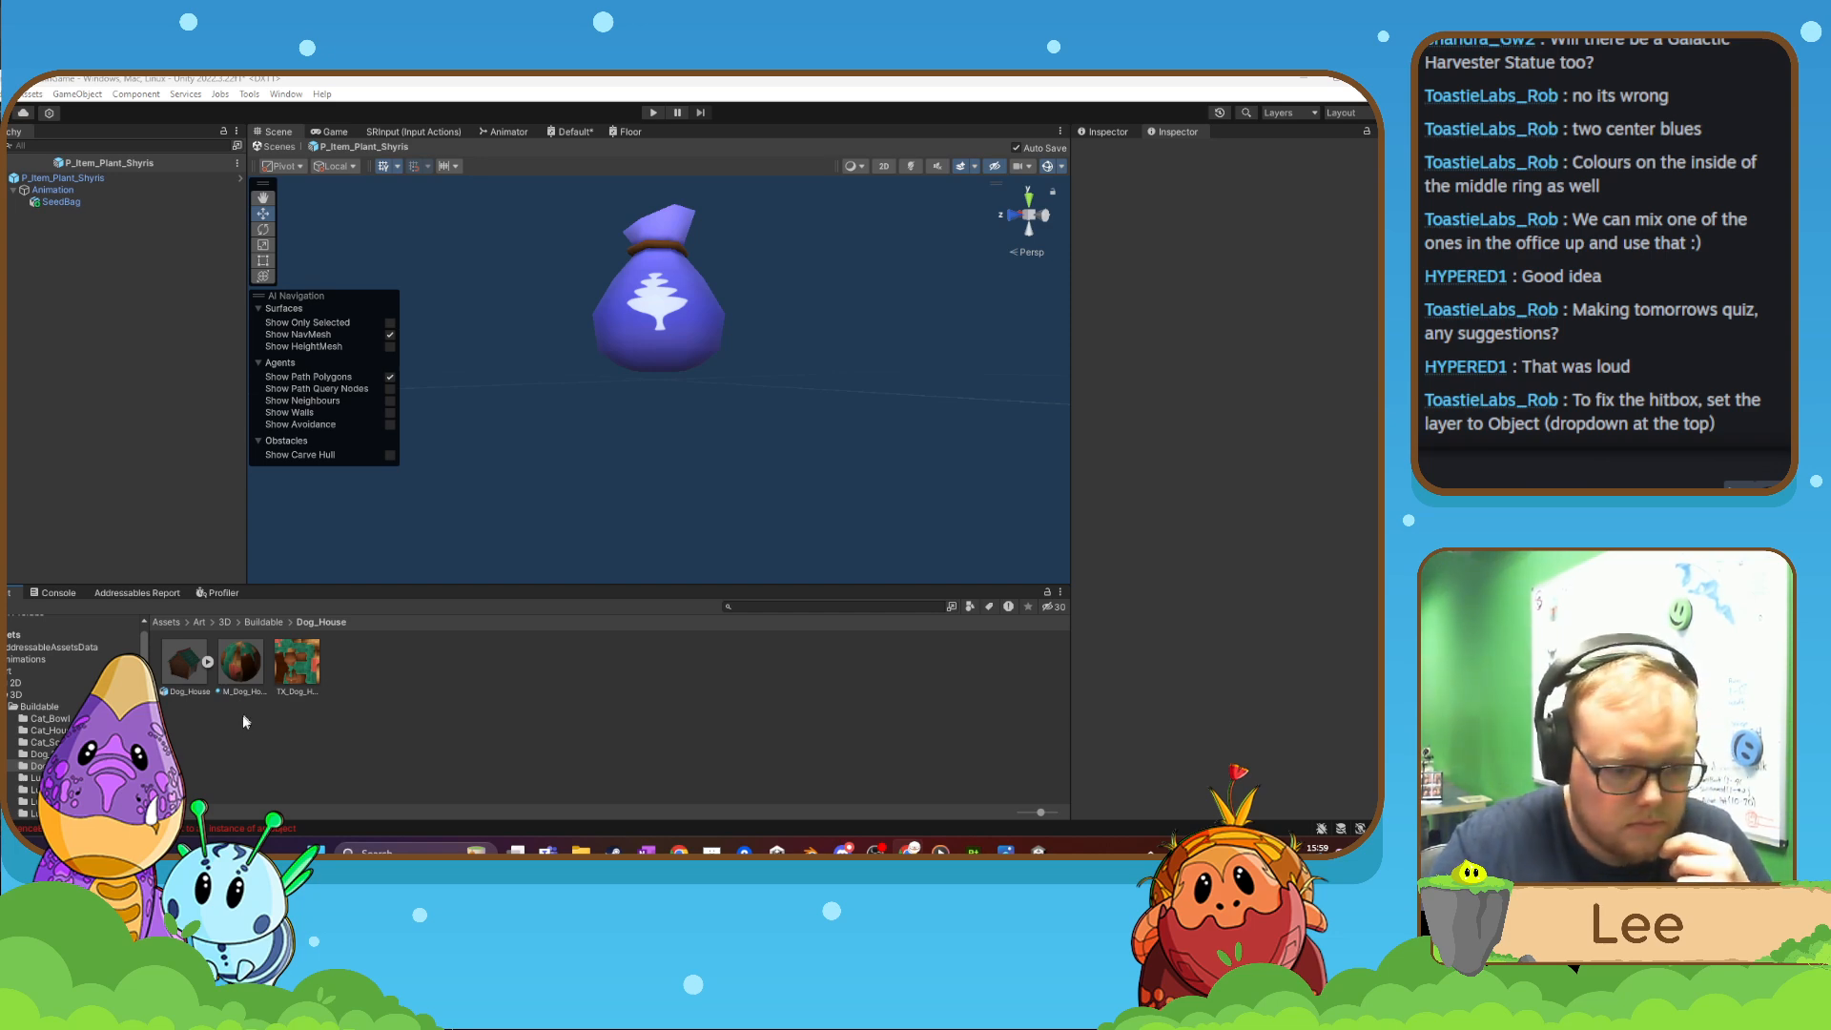
- Delete the Dog_House model from the Assets/Art/3D/Buildable/Dog_House folder
left_click(177, 667)
key("Delete")
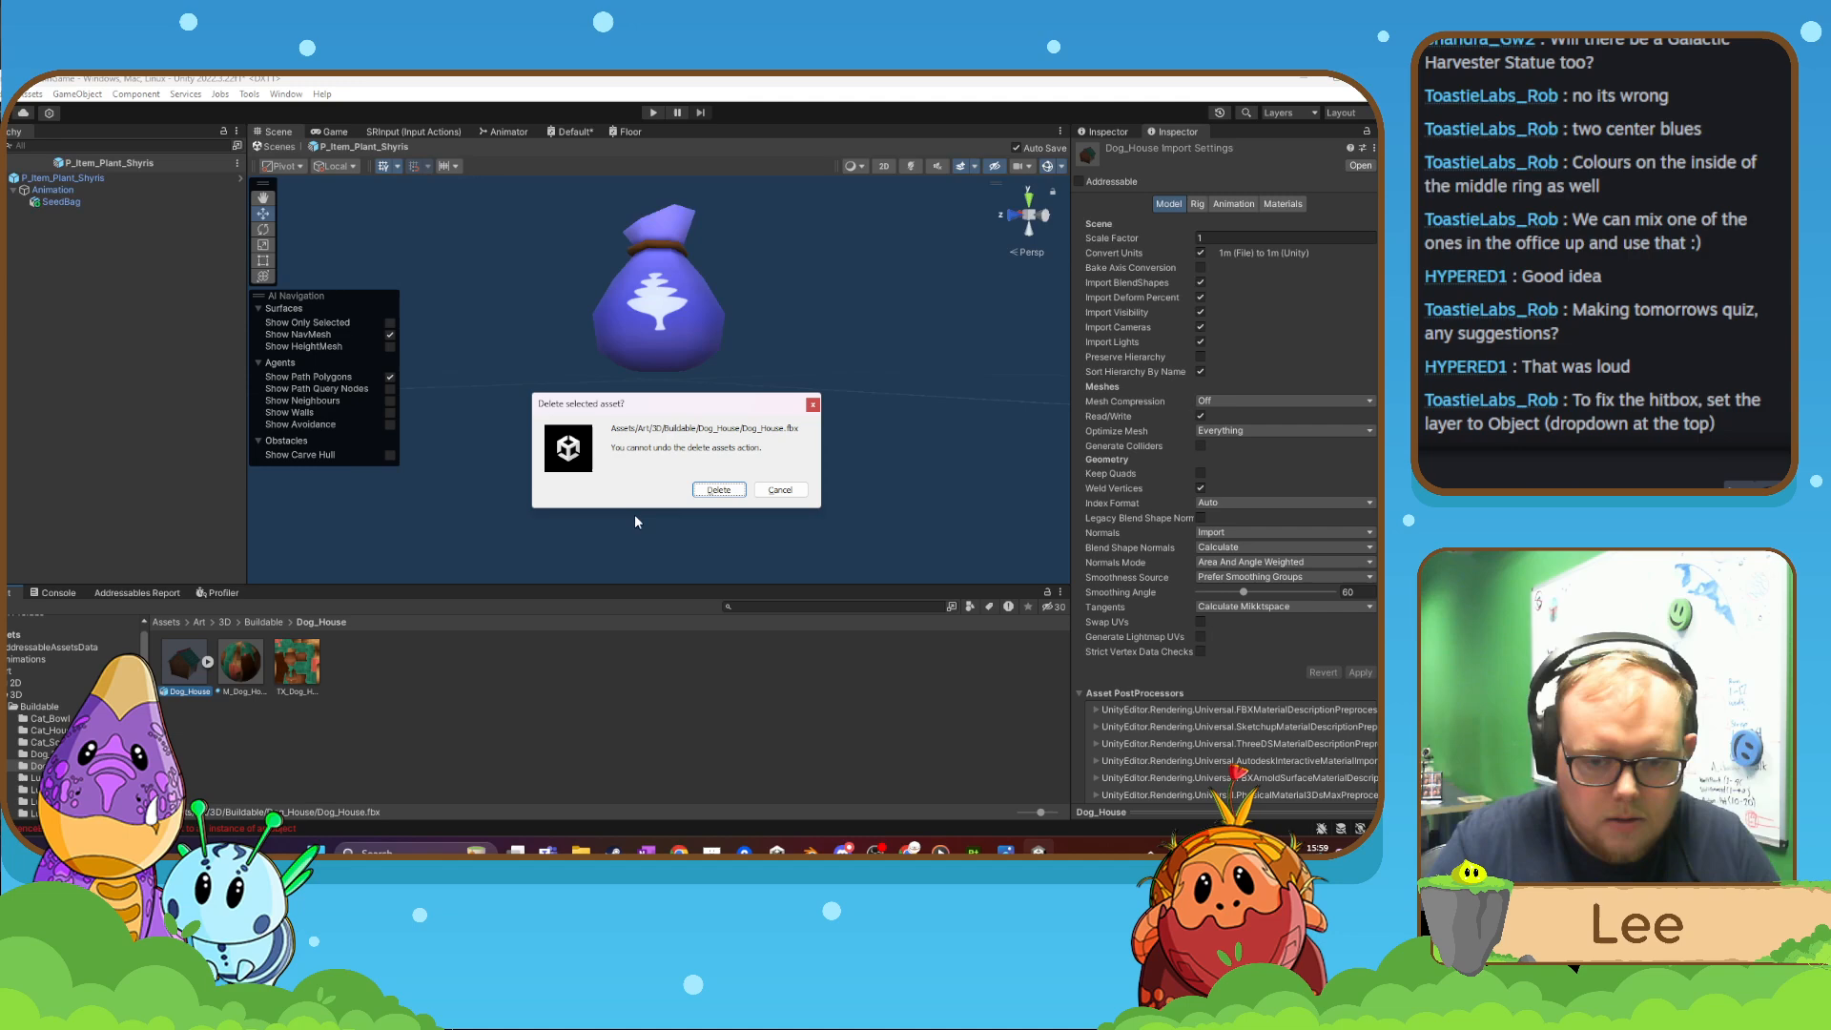
left_click(719, 489)
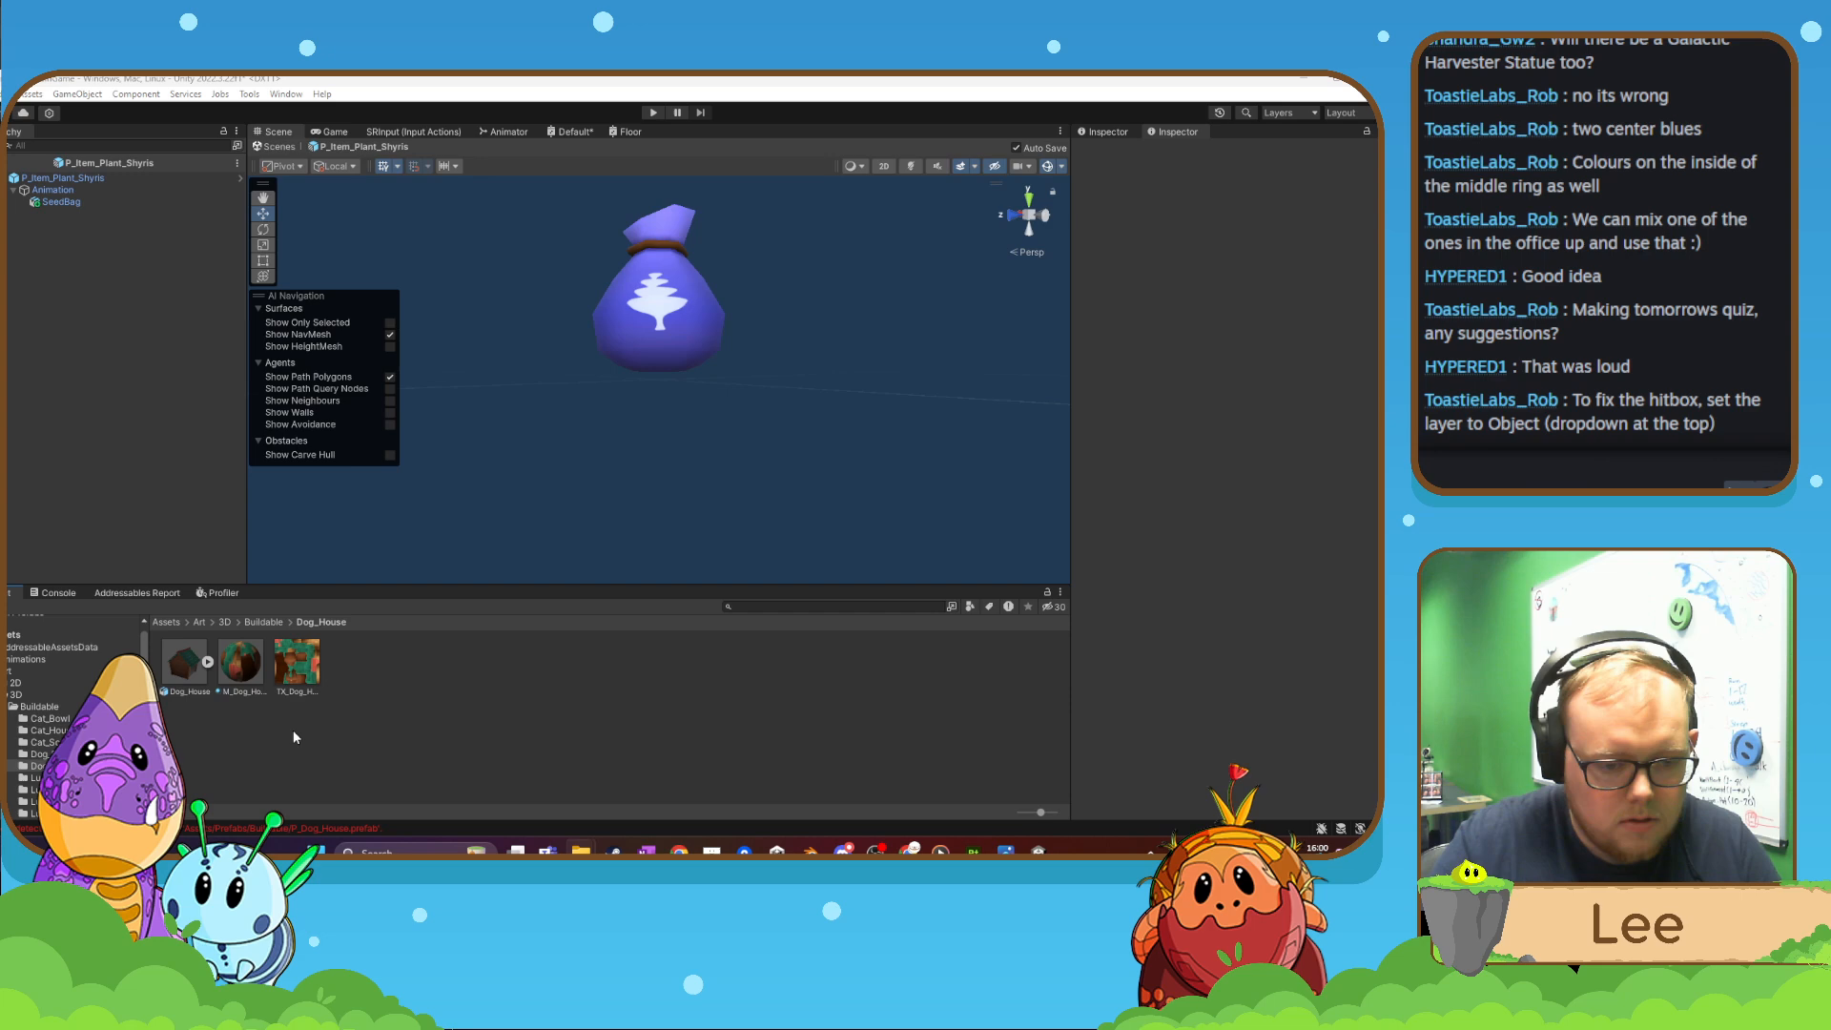
- Check the import settings of the Dog_House model and TX_Dog_House texture, and open the P_Dog_House prefab from Assets/Prefabs/Buildable
left_click(183, 665)
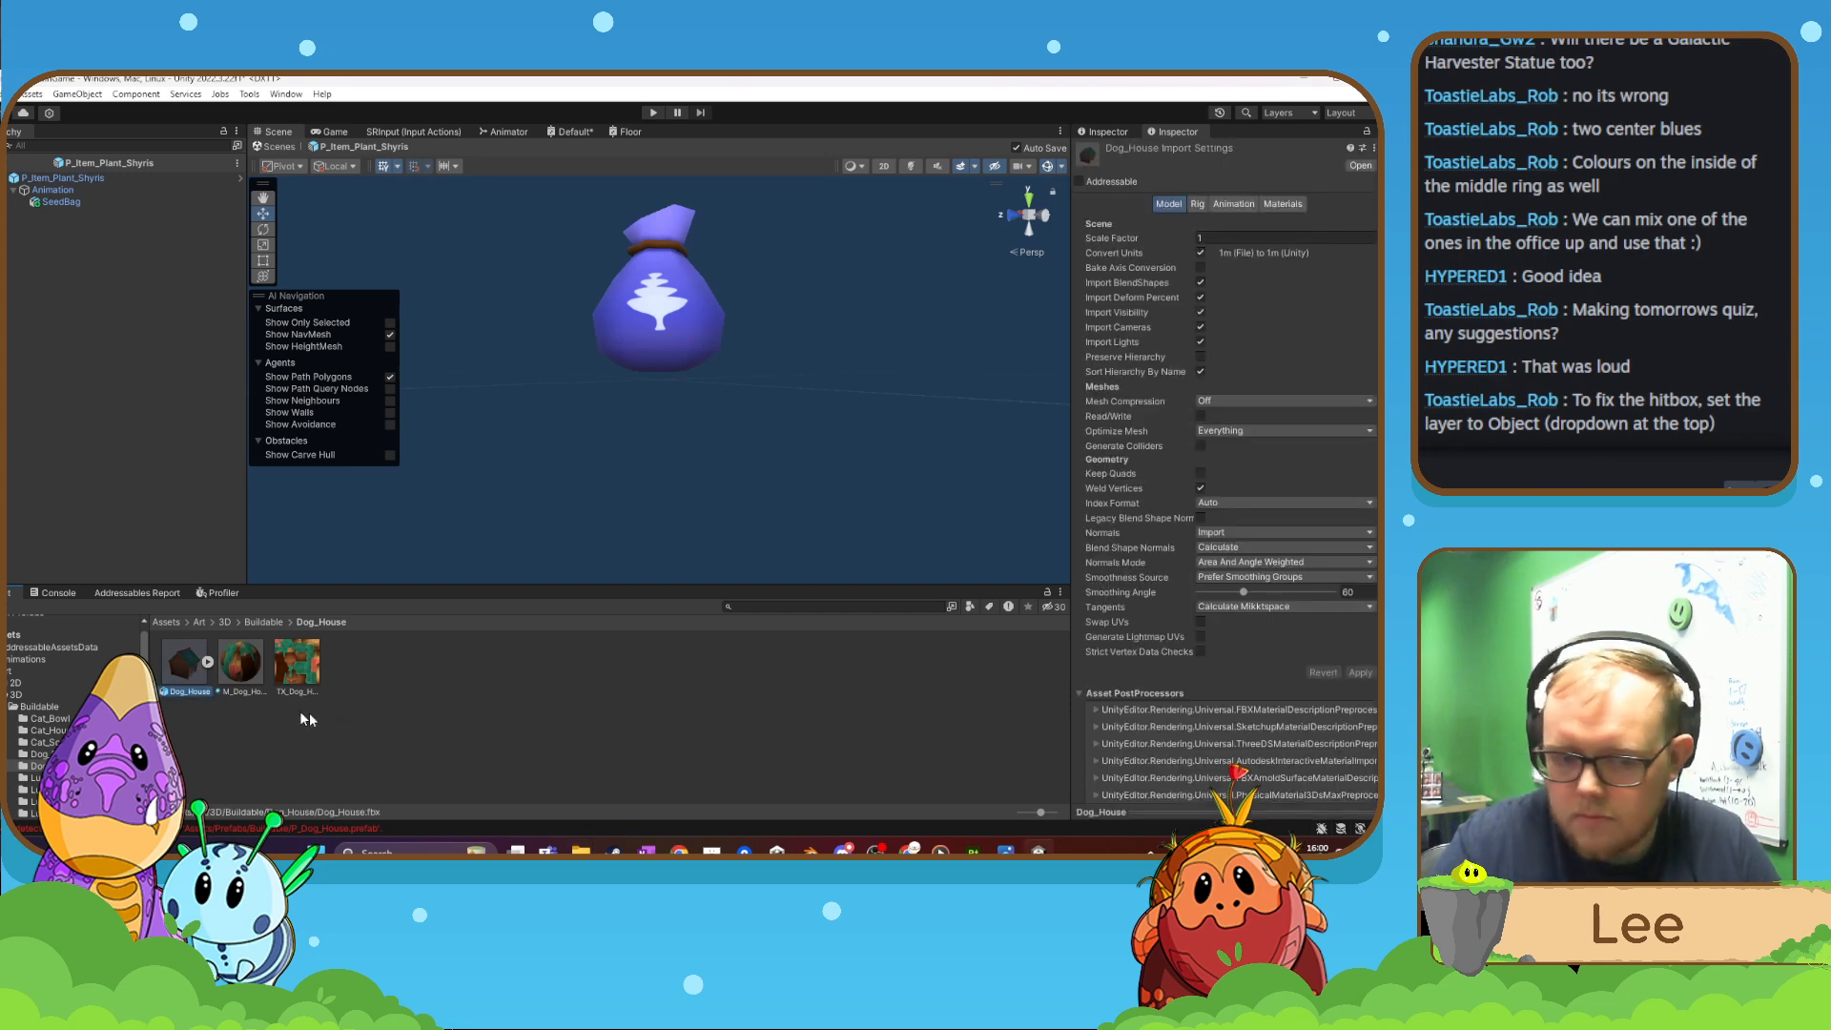
left_click(291, 674)
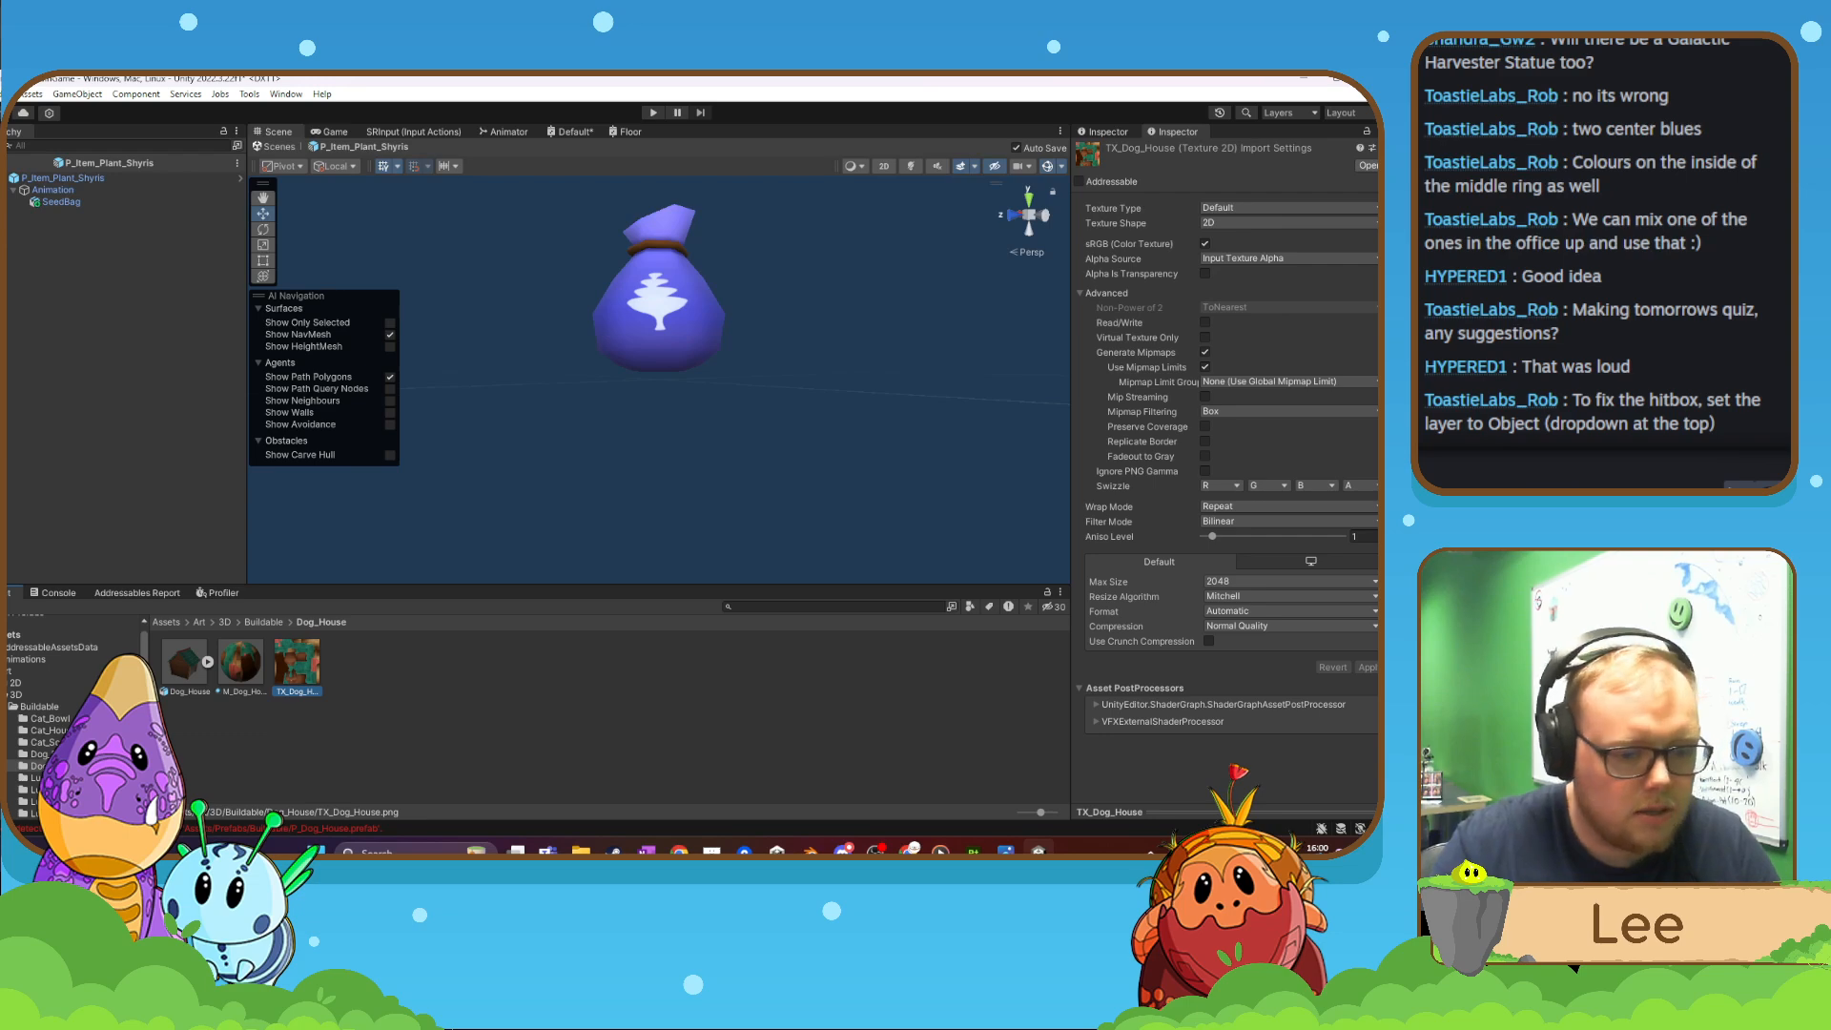
scroll(67, 716, "down", 10)
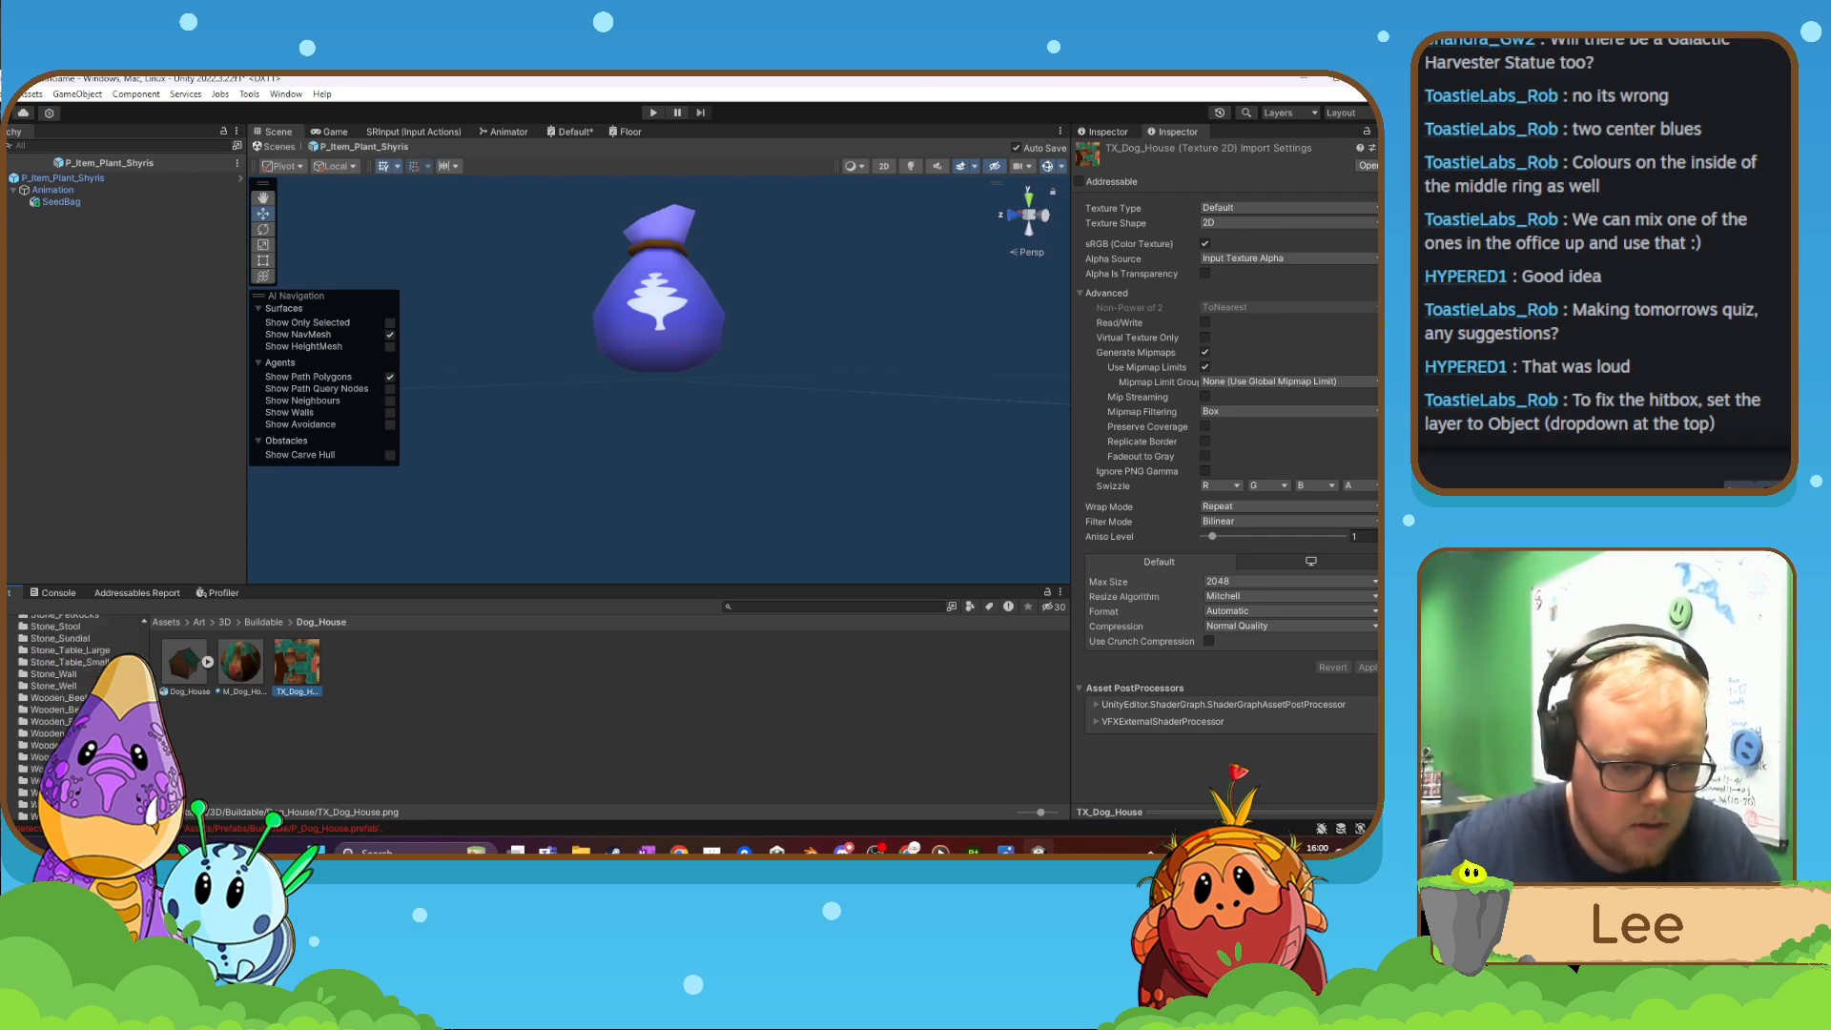
scroll(57, 715, "up", 5)
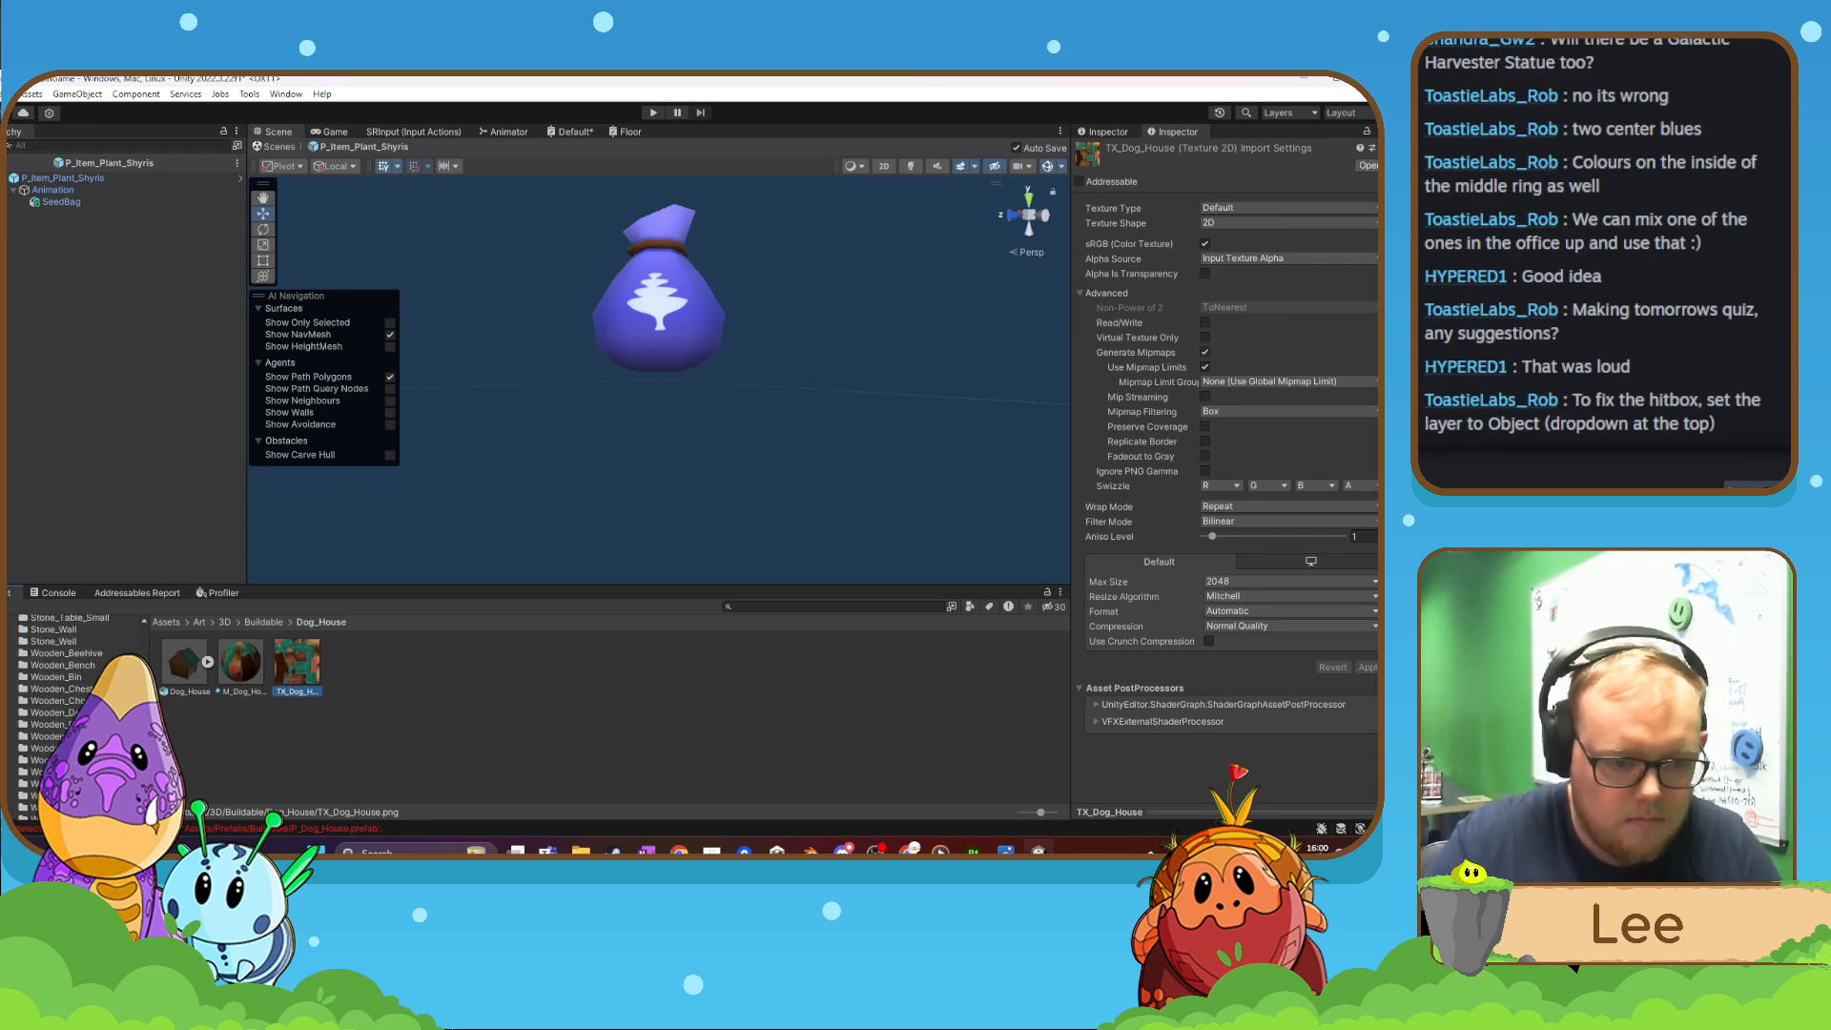
scroll(59, 725, "up", 10)
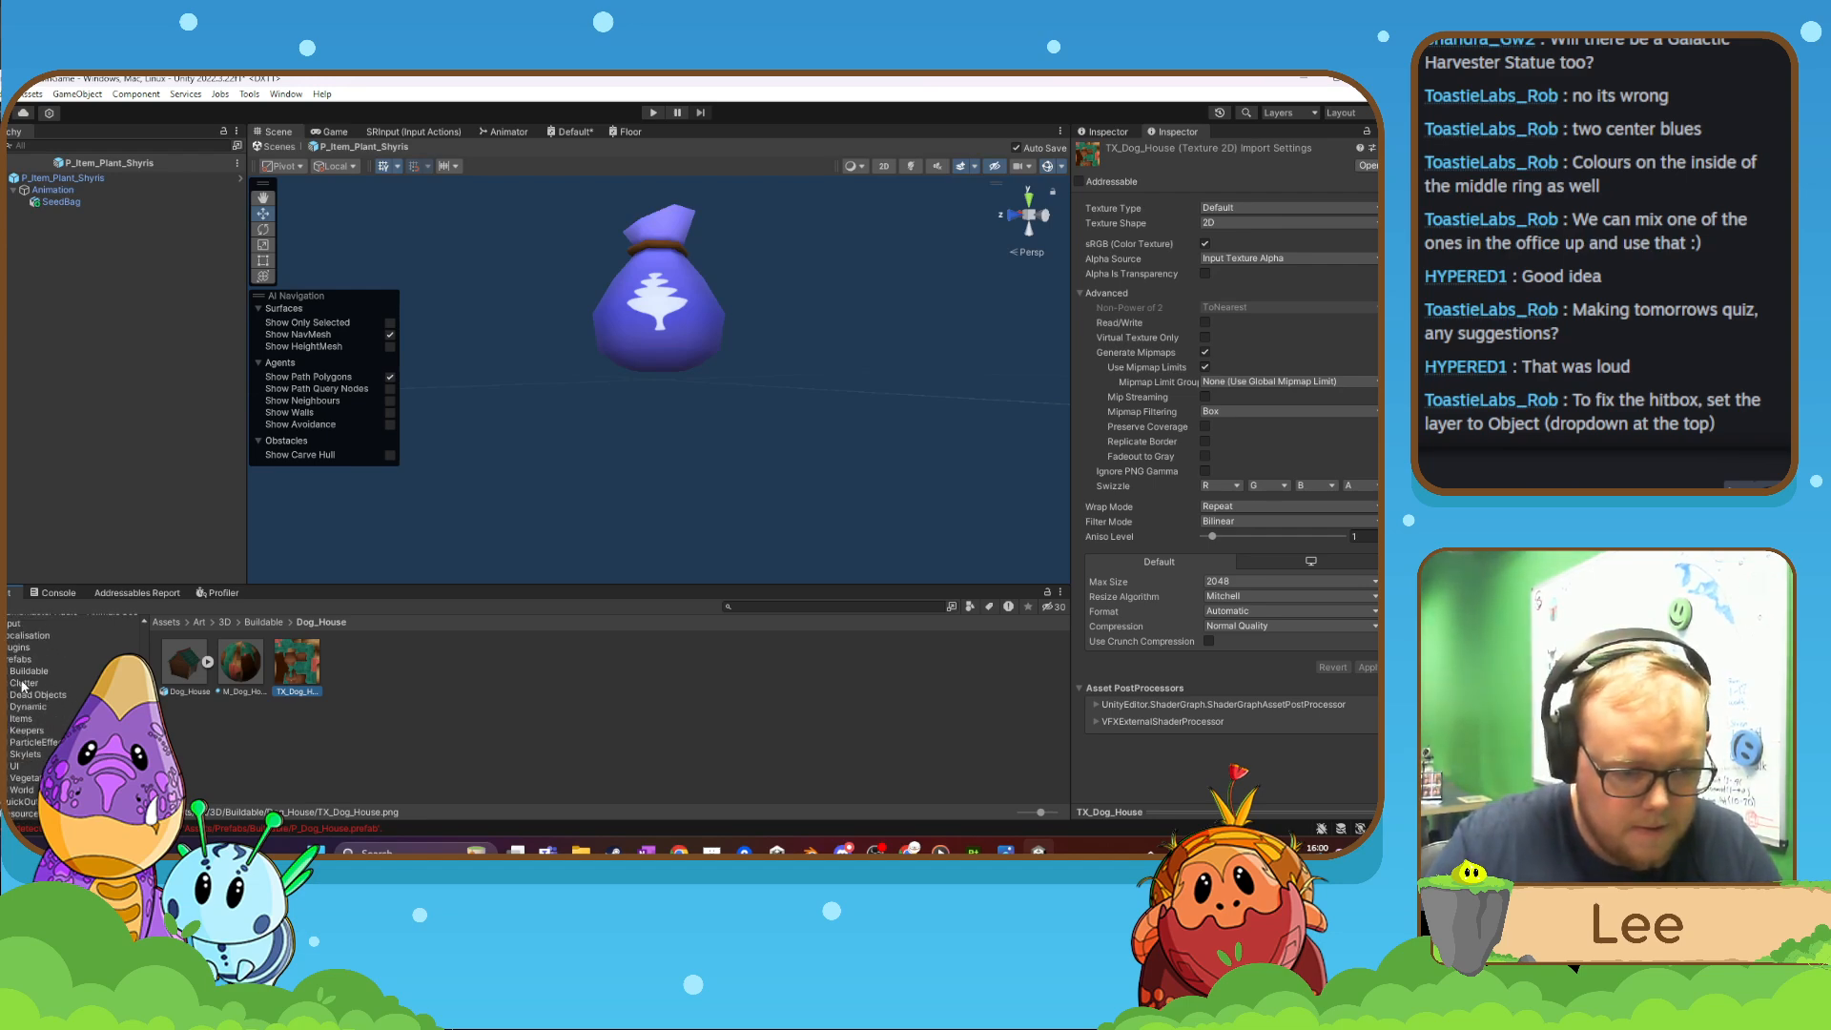
left_click(26, 673)
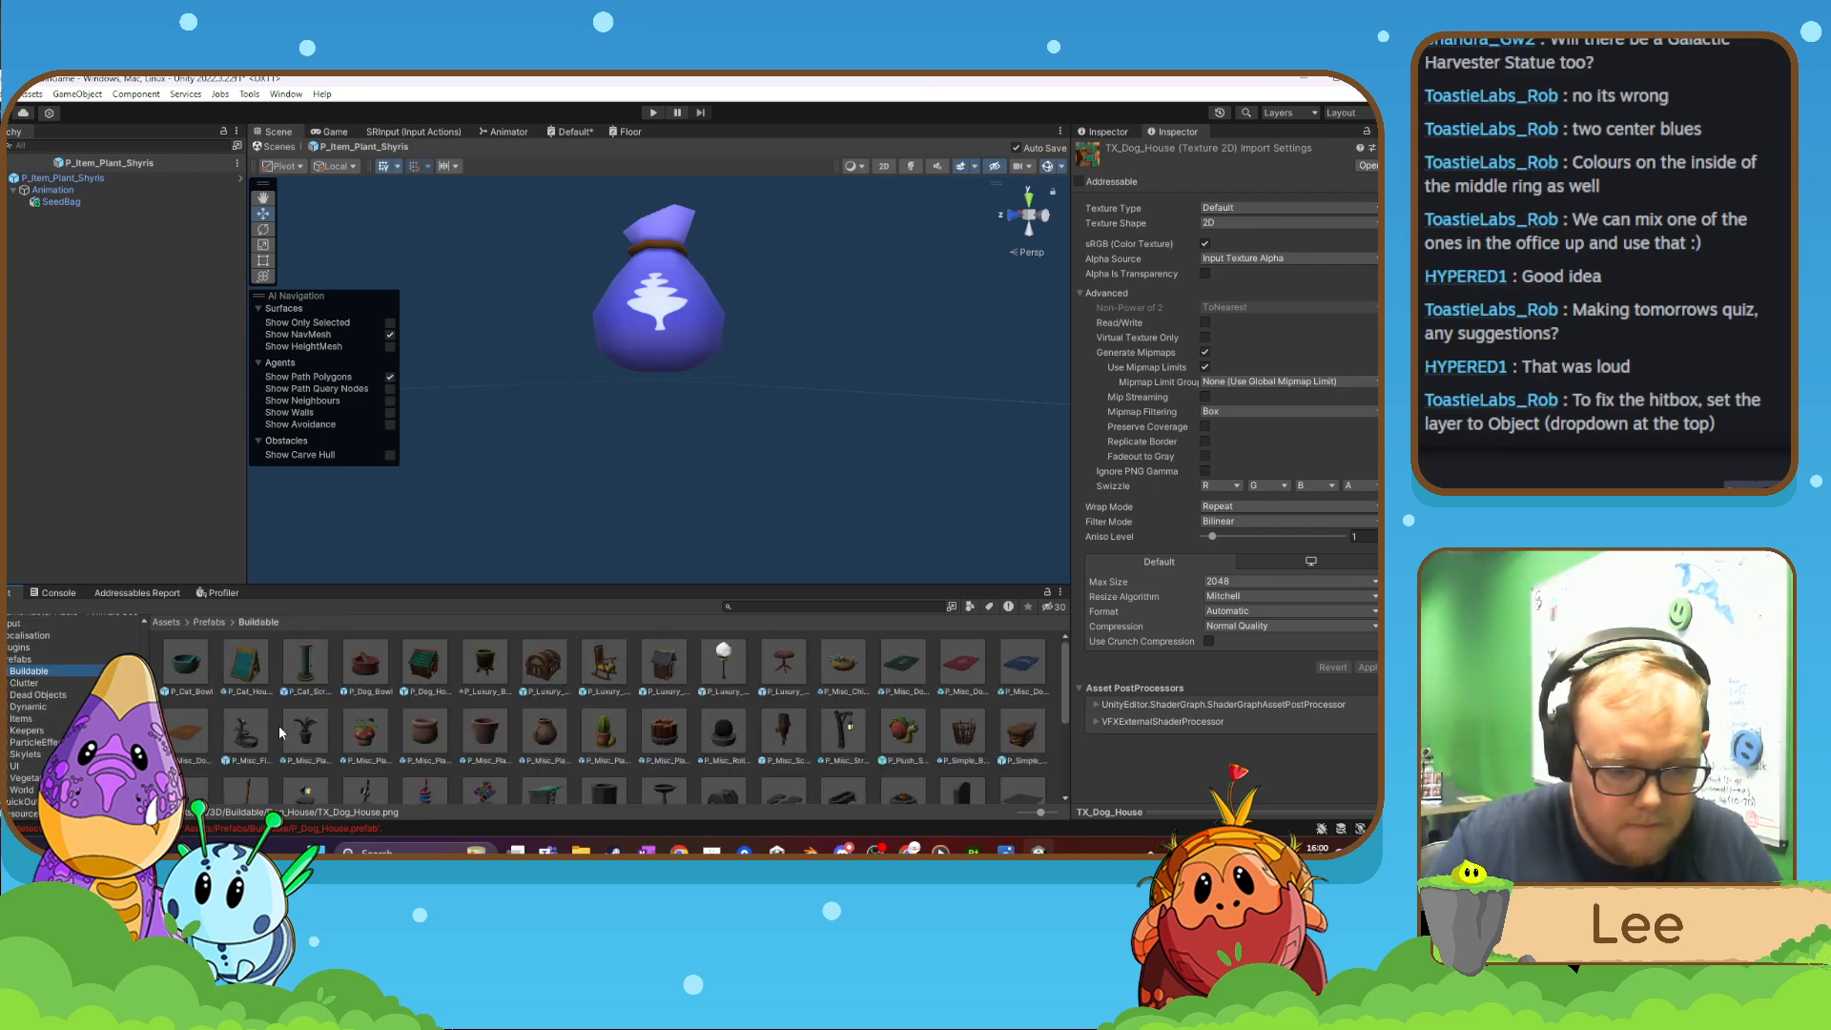
double_click(412, 679)
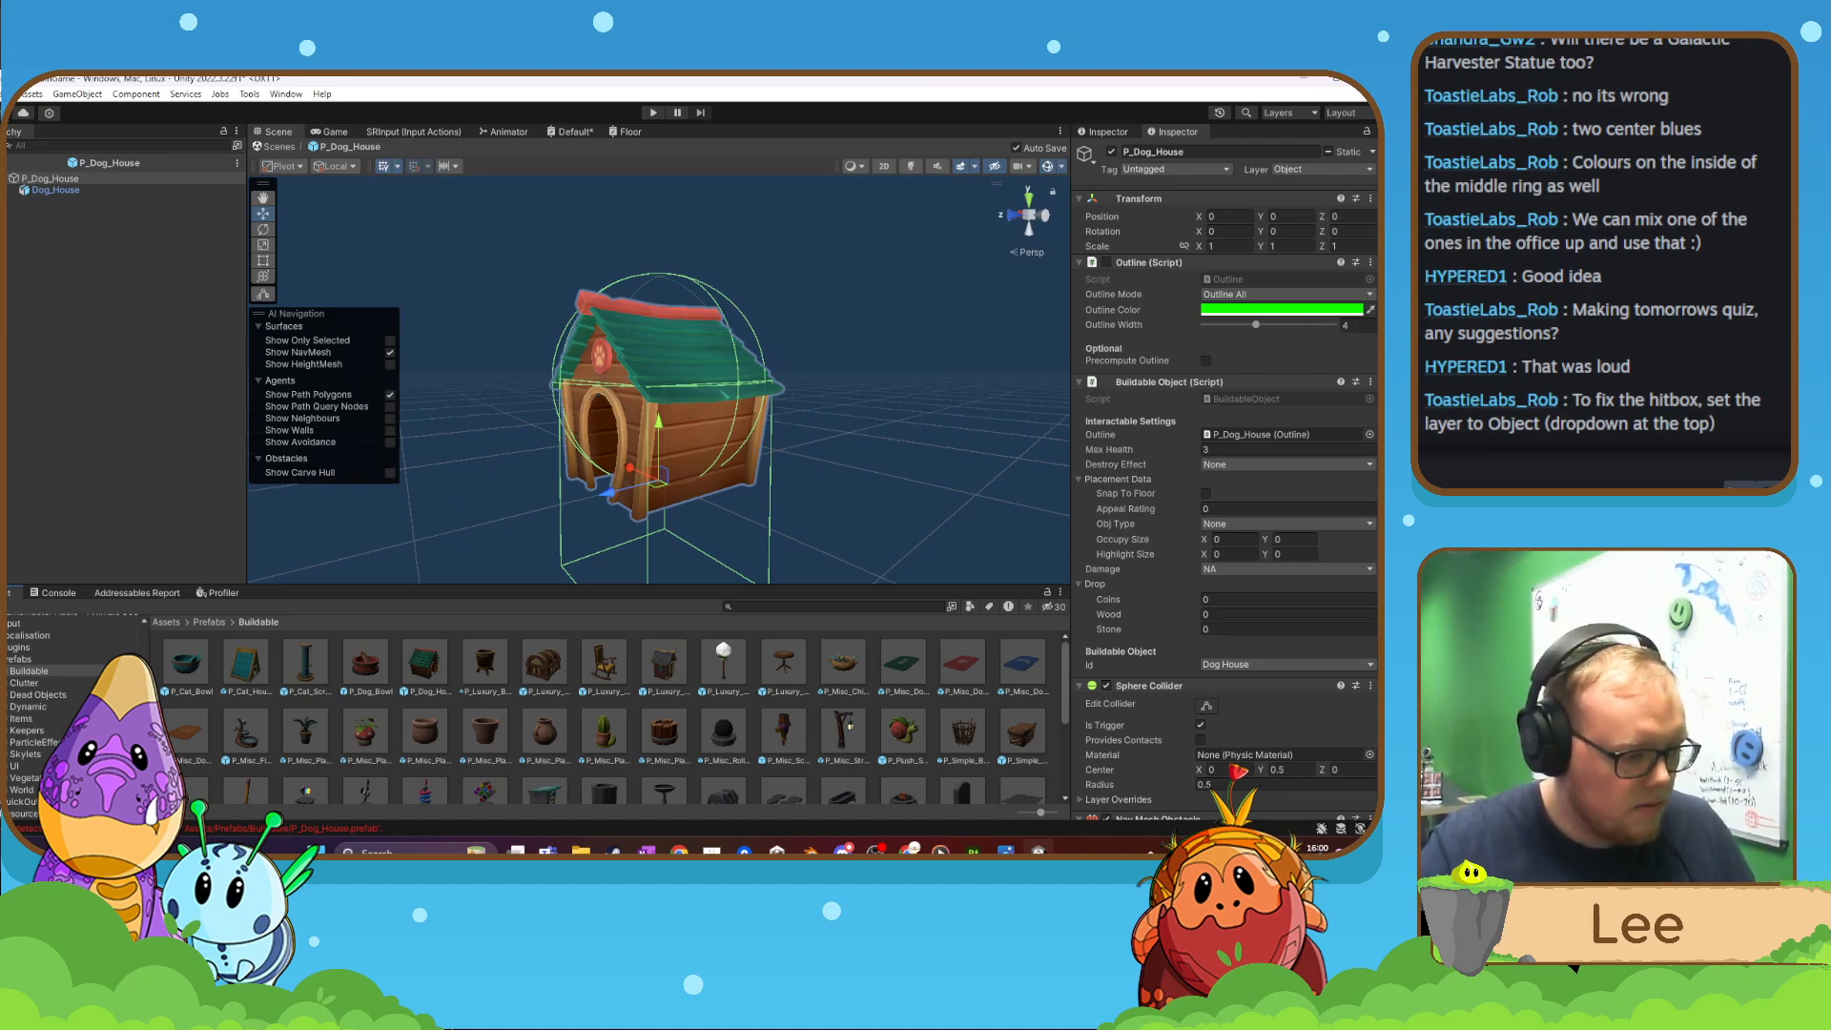
- Examine the dog house model from inside, from the front and from the side in its prefab view
key("super+d")
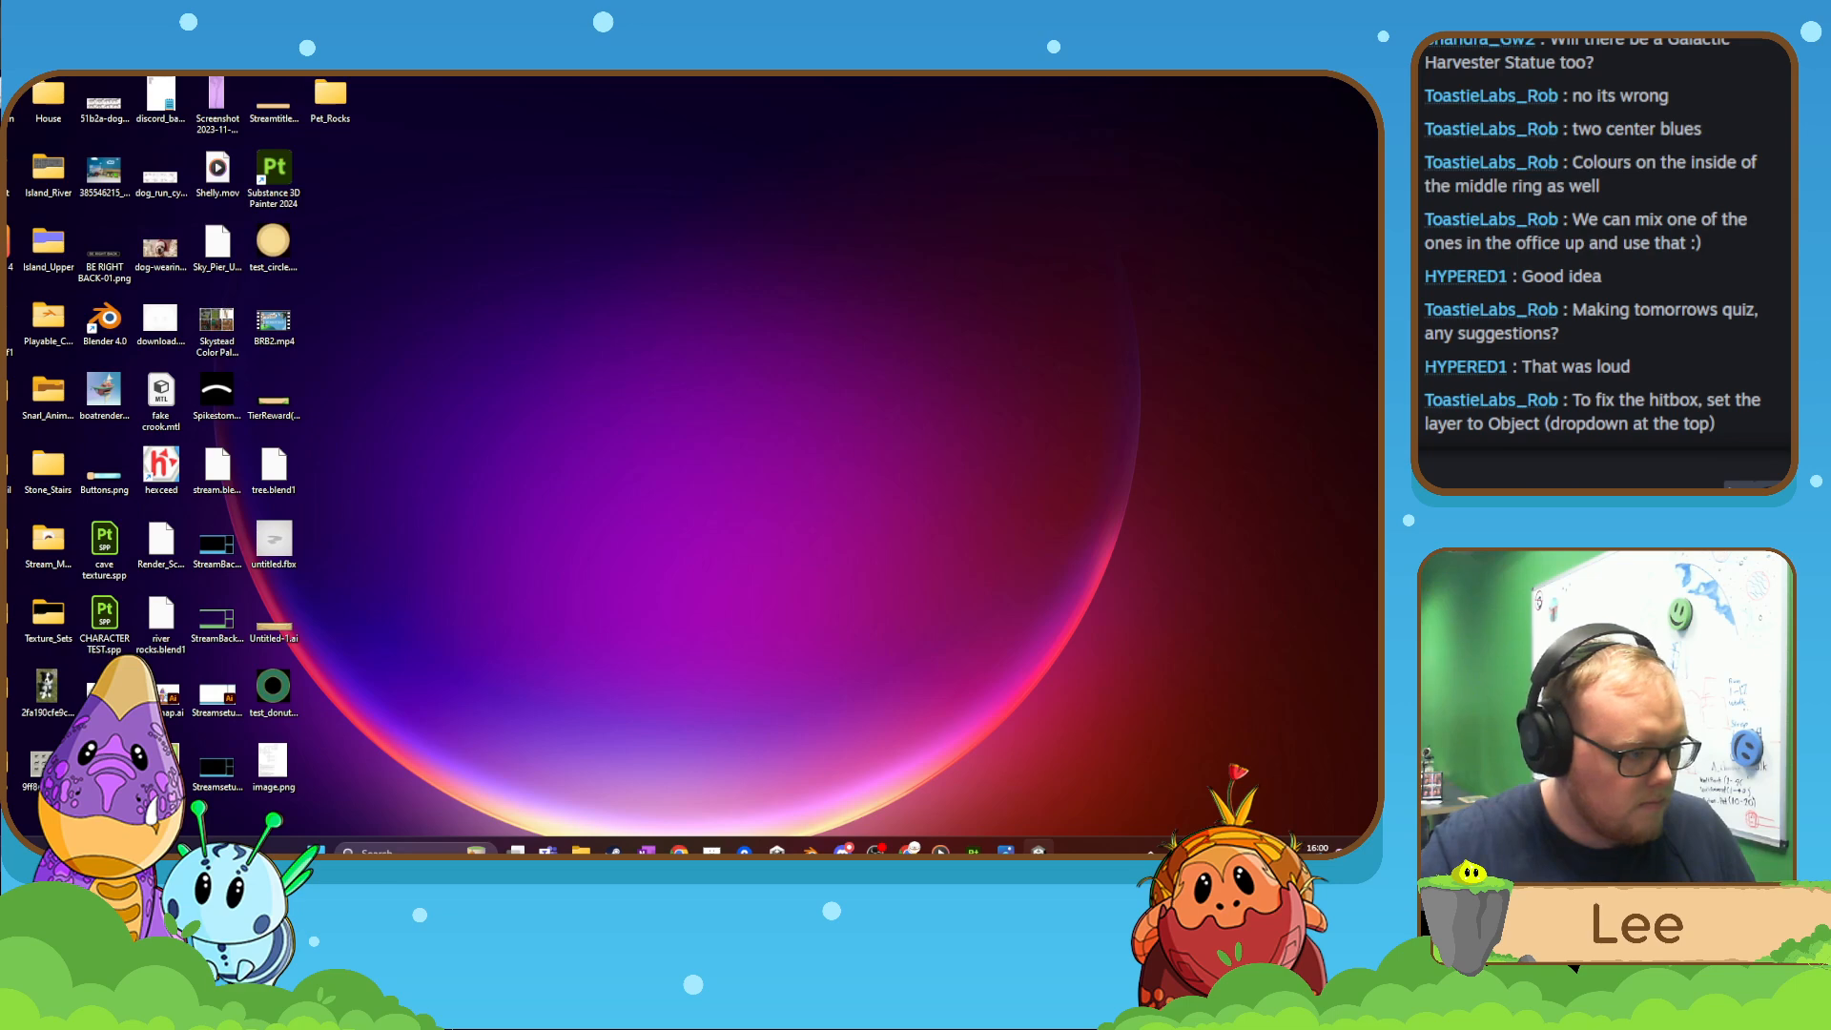
key("super+d")
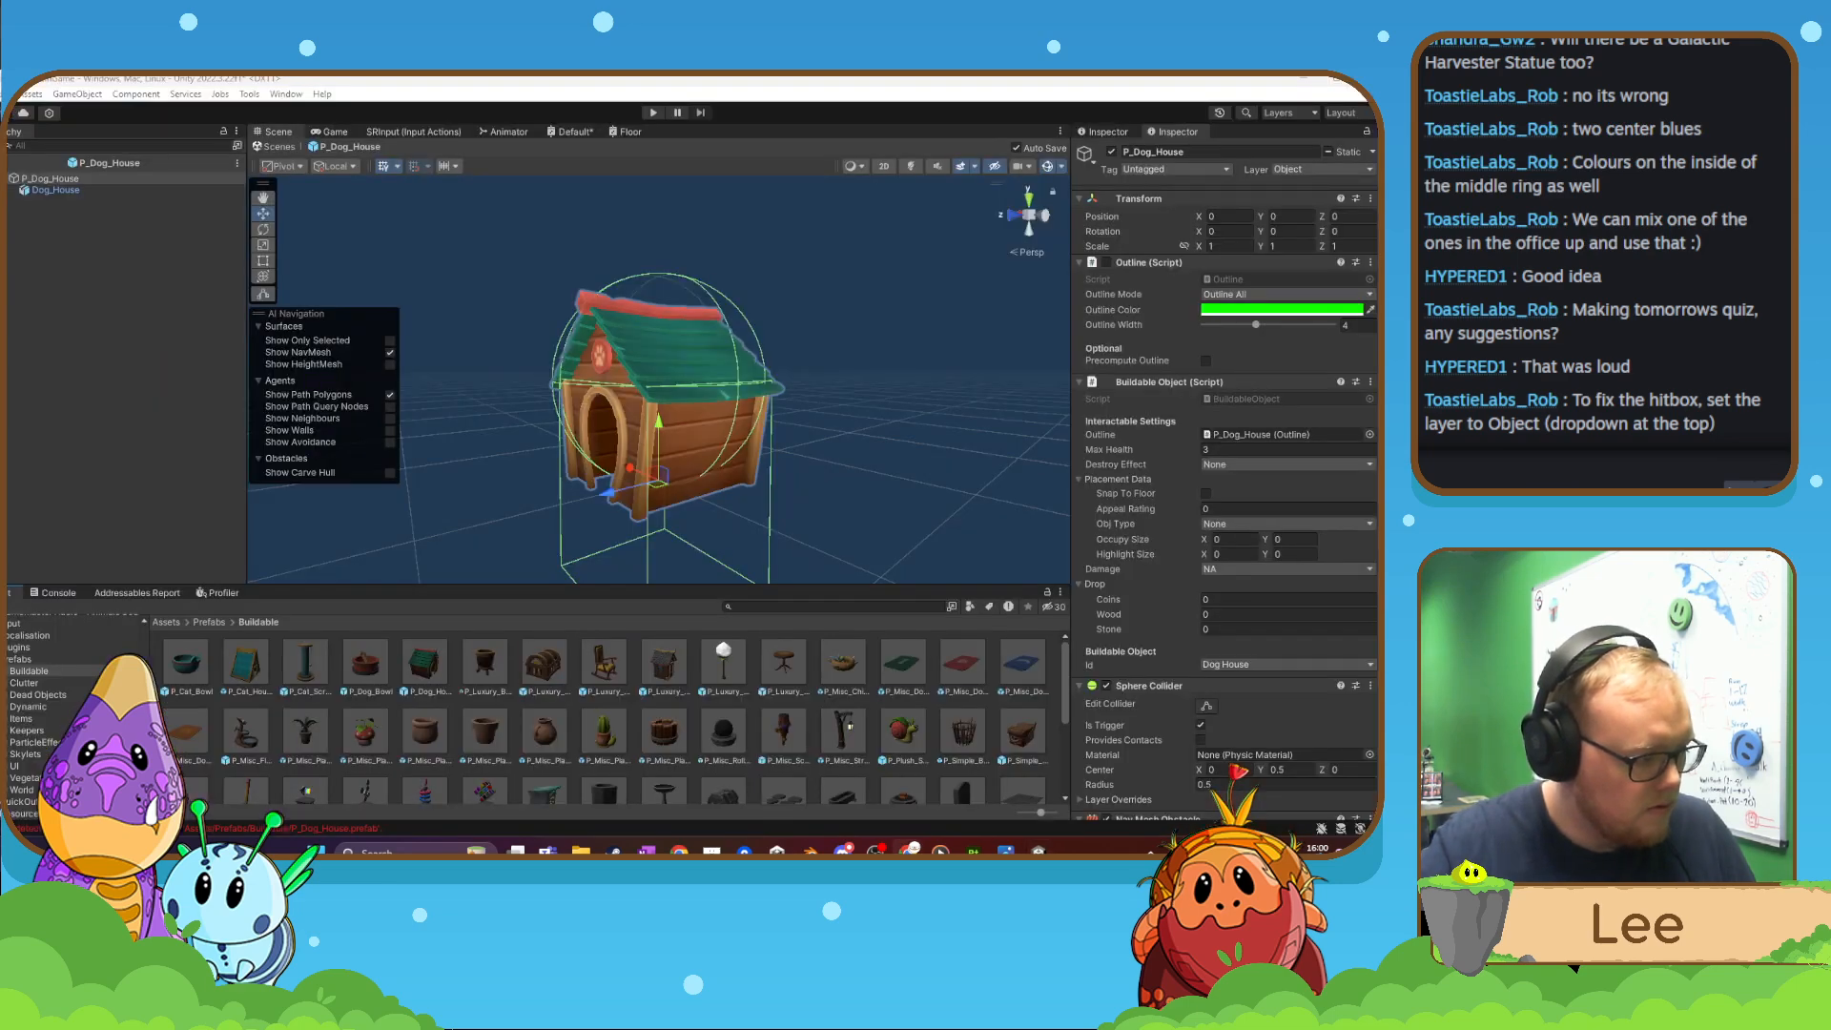
left_click_drag(766, 495, 1116, 426, "alt")
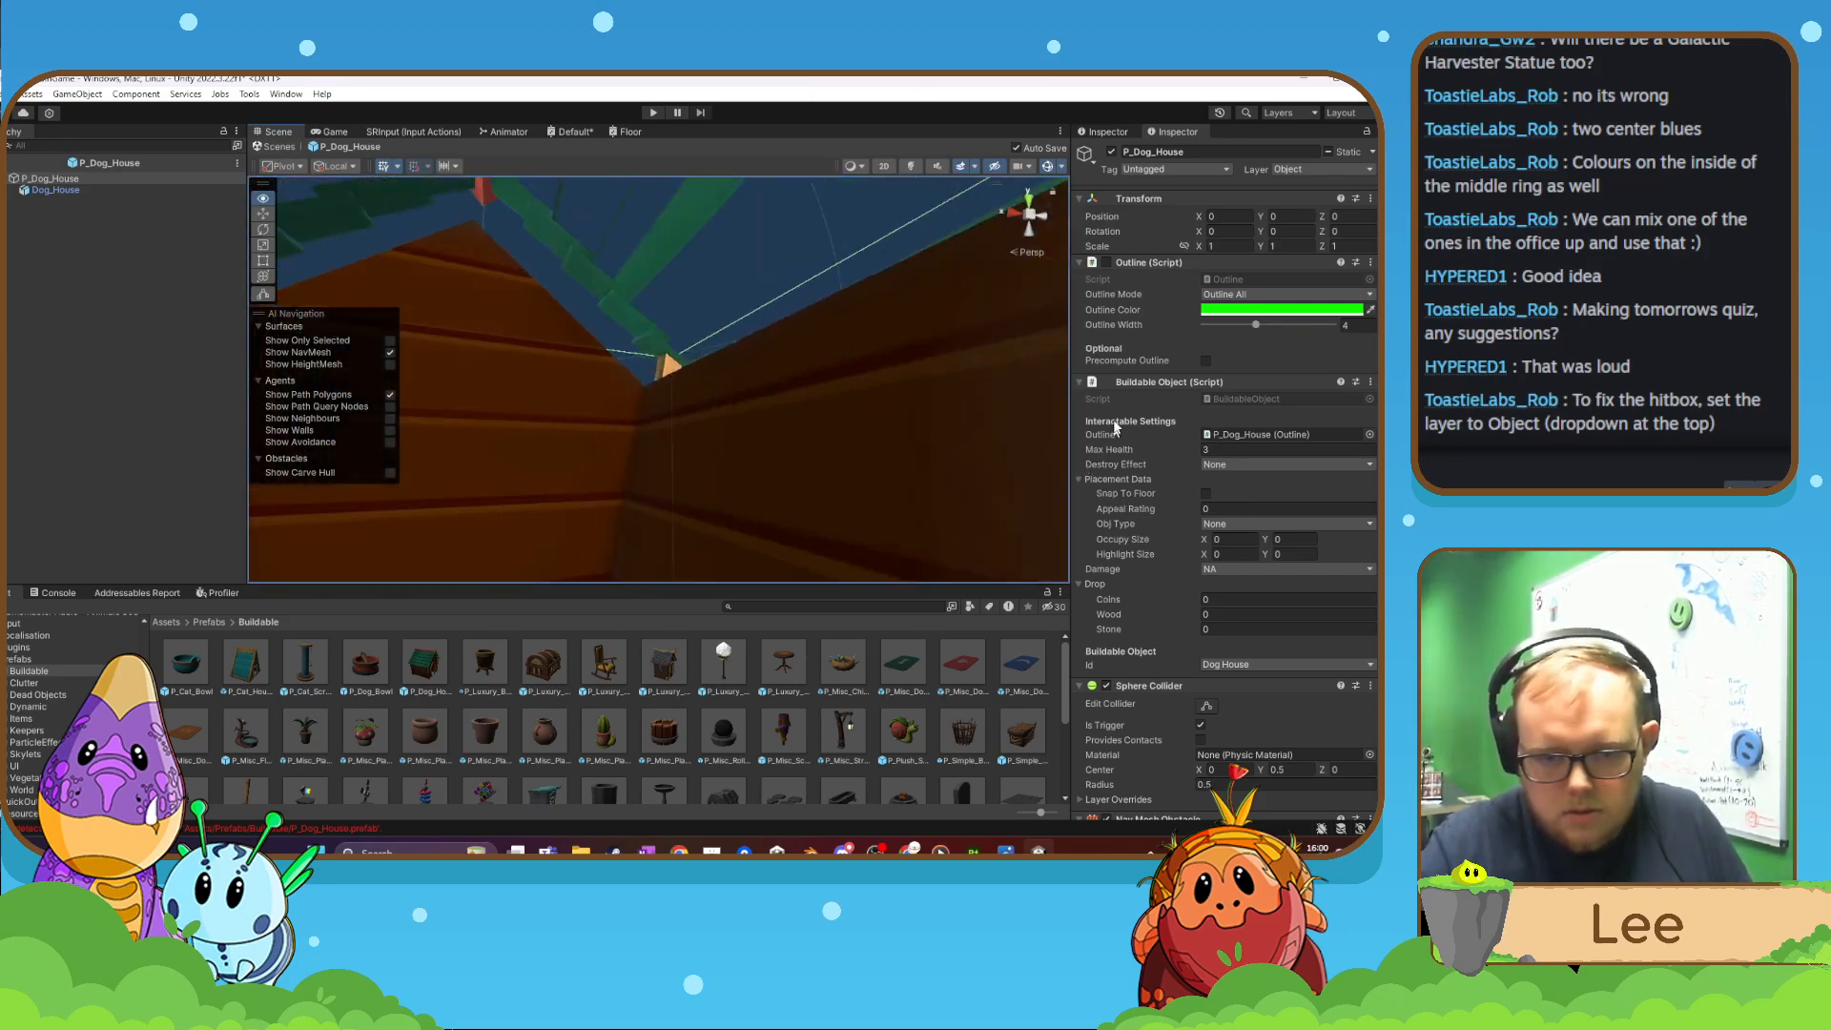
right_click_drag(1116, 426, 975, 474)
key("s")
key("w")
key("s")
key("w")
key("d")
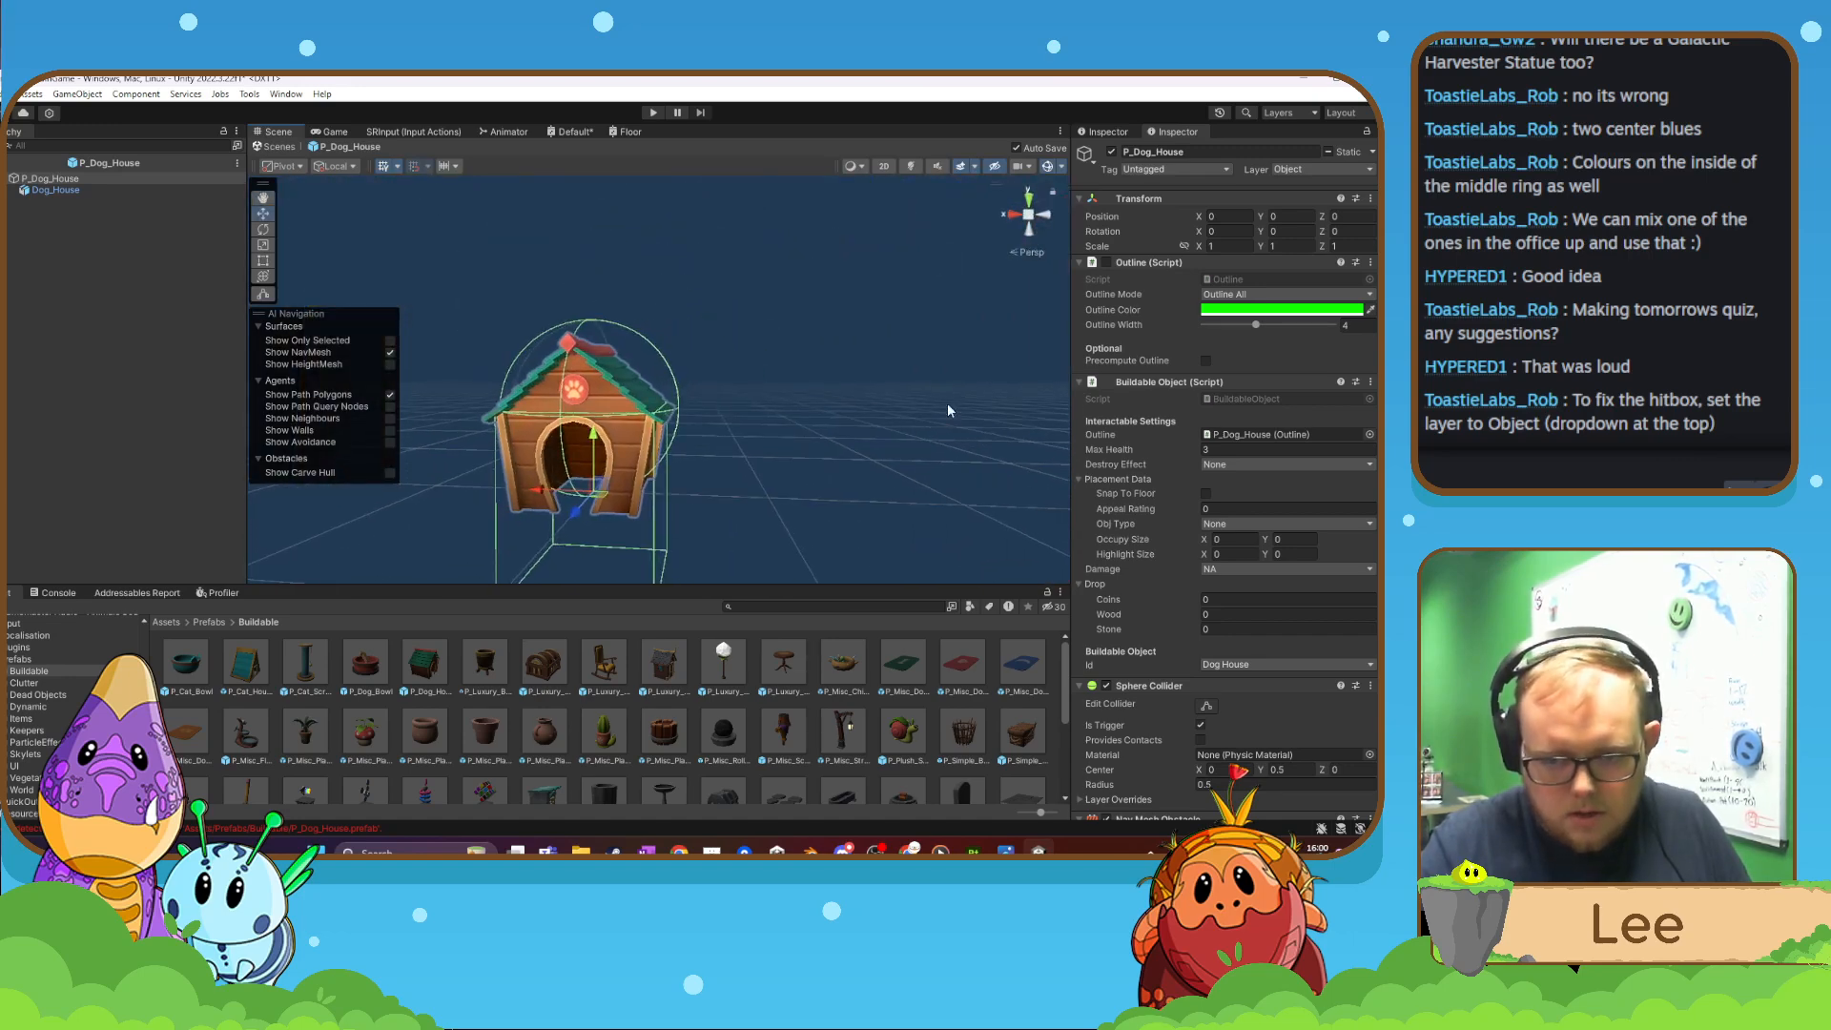
mouse_move(949, 410)
left_mouse_down("alt")
mouse_move(1011, 429)
mouse_move(391, 409)
mouse_move(346, 432)
mouse_move(534, 381)
mouse_move(763, 248)
left_mouse_up("alt")
- Set the scene shading to Shaded Wireframe and examine the dog house mesh around its entrance and front wall
left_click(852, 166)
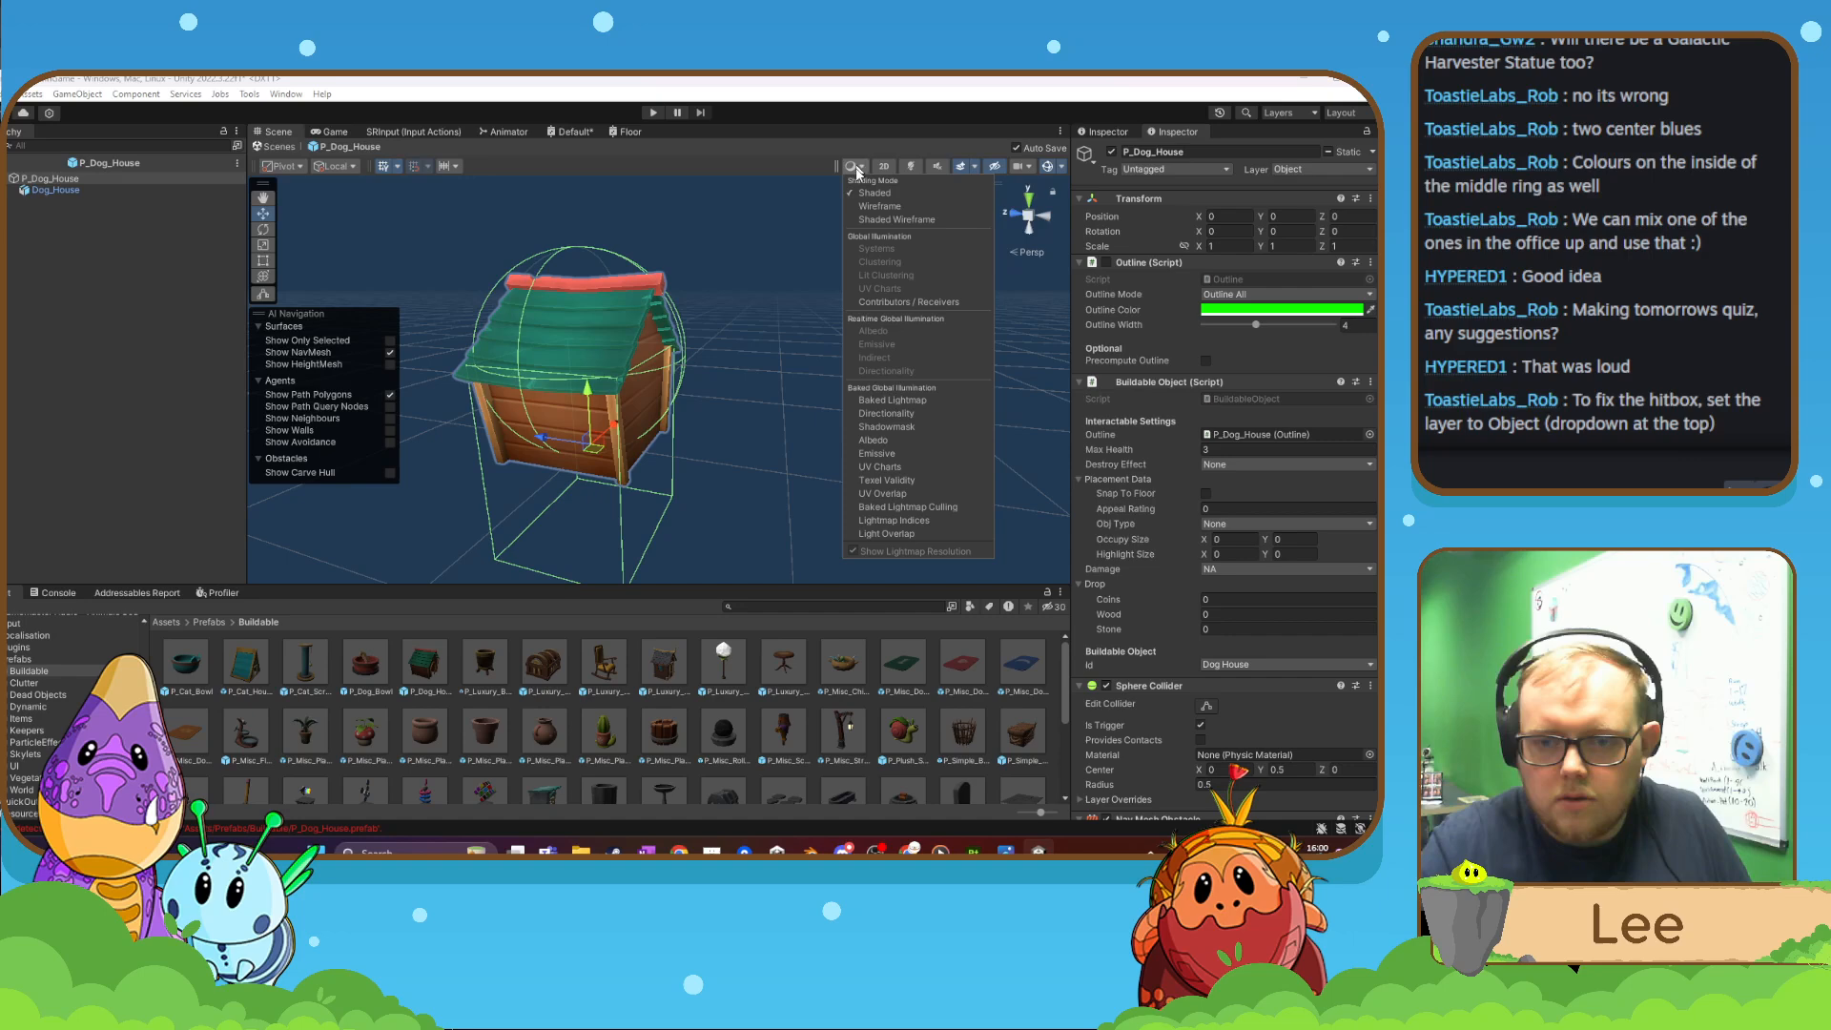
left_click(882, 226)
mouse_move(735, 403)
left_mouse_down("alt")
mouse_move(768, 425)
mouse_move(1035, 428)
left_mouse_up("alt")
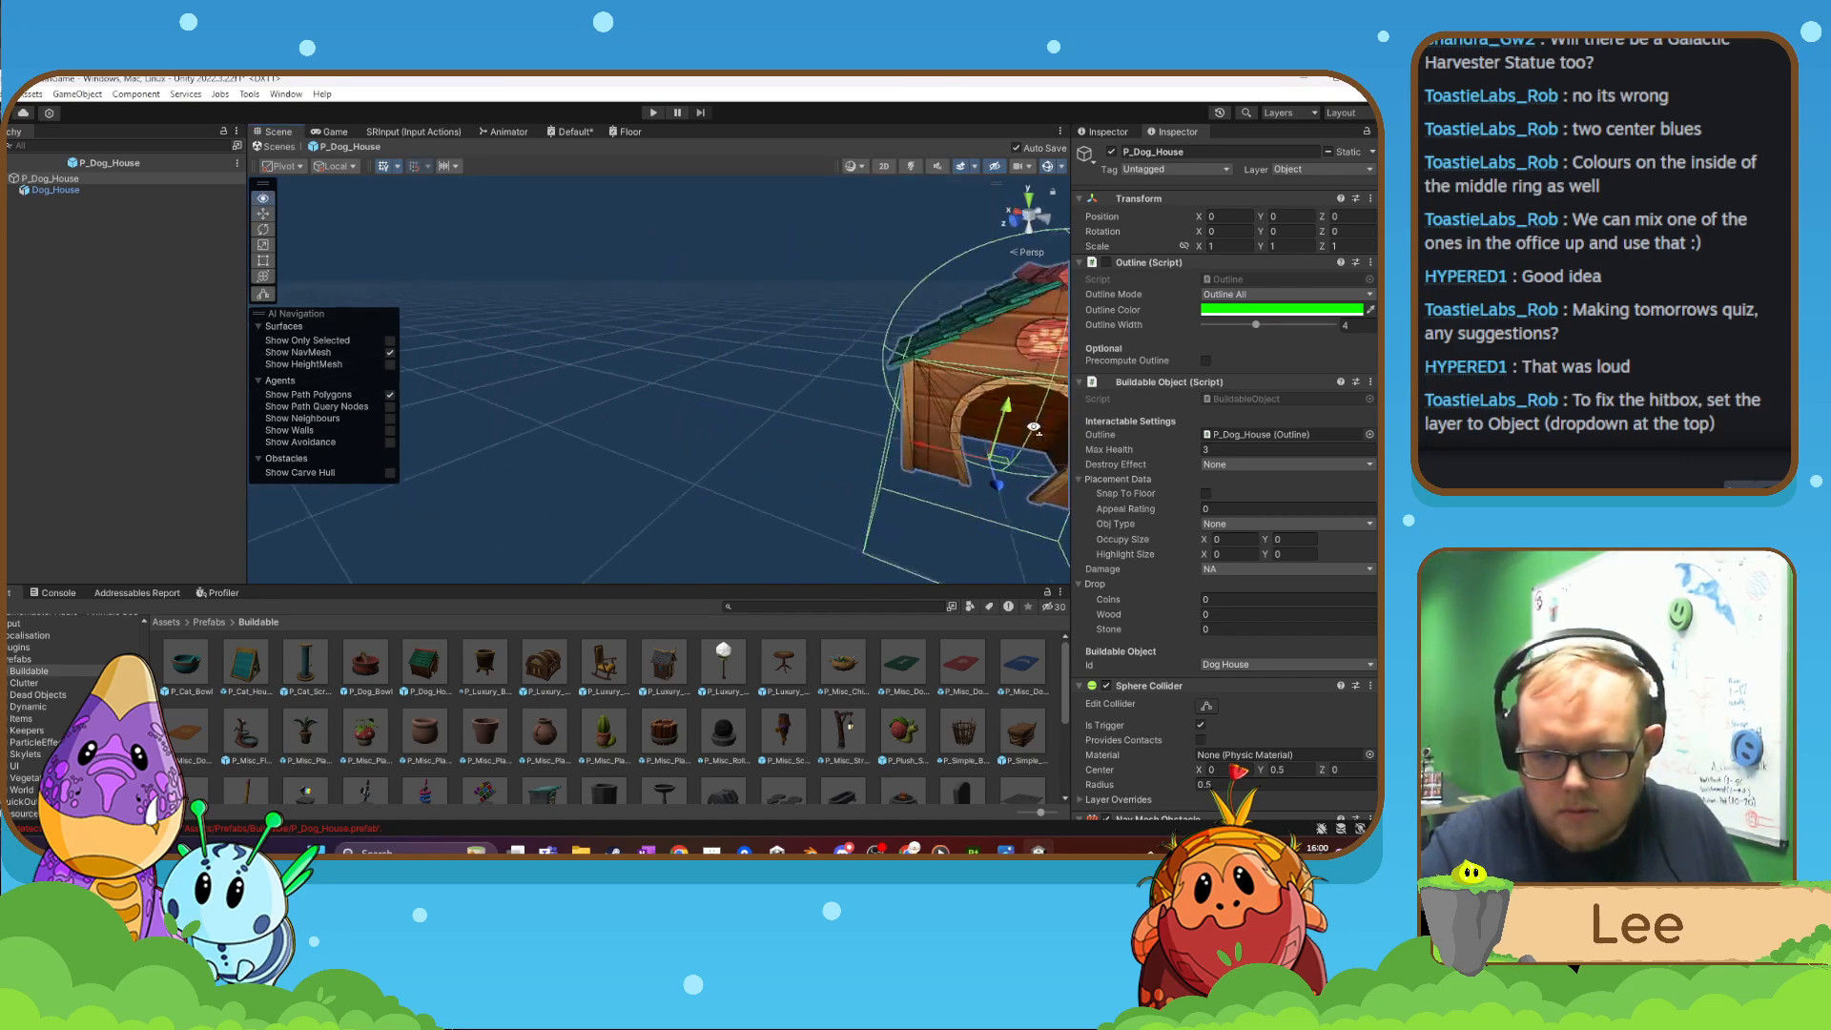
key("f")
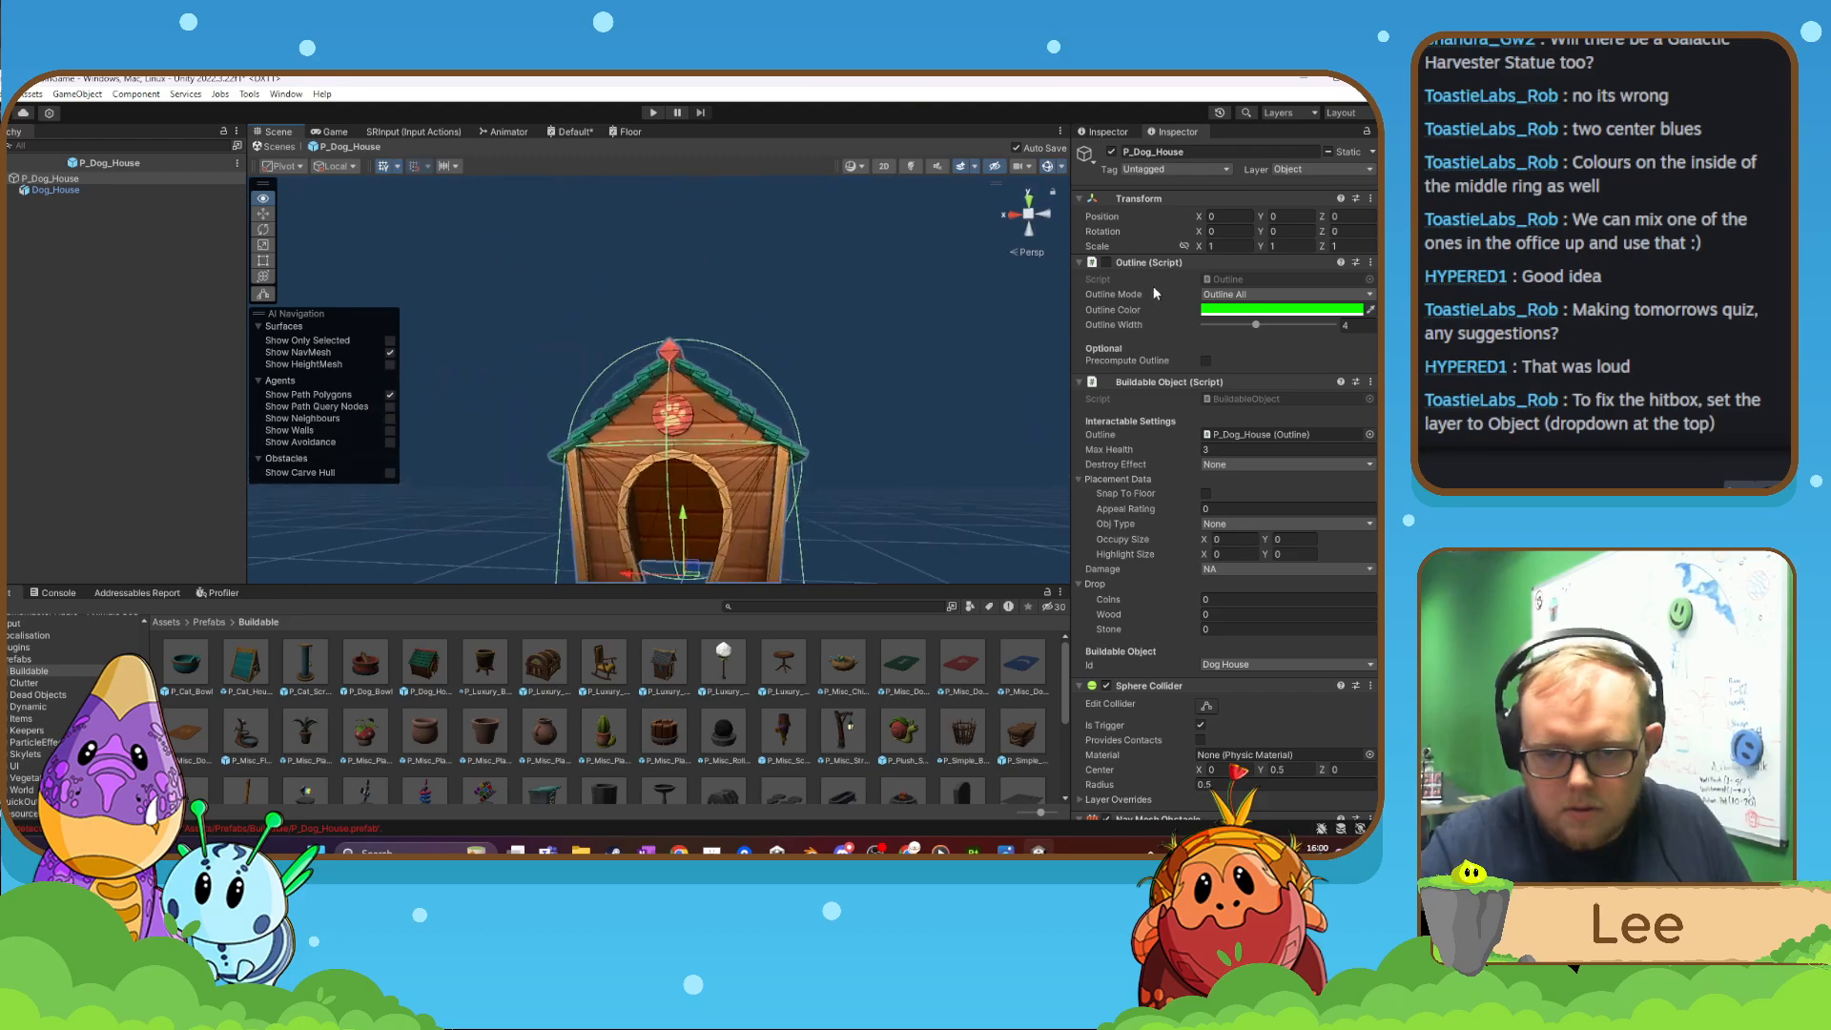
key("w")
right_click_drag(1154, 293, 1228, 315)
key("a")
key("s")
key("w")
key("a")
key("s")
key("w")
mouse_move(686, 304)
right_mouse_down()
mouse_move(670, 278)
mouse_move(683, 294)
right_mouse_up()
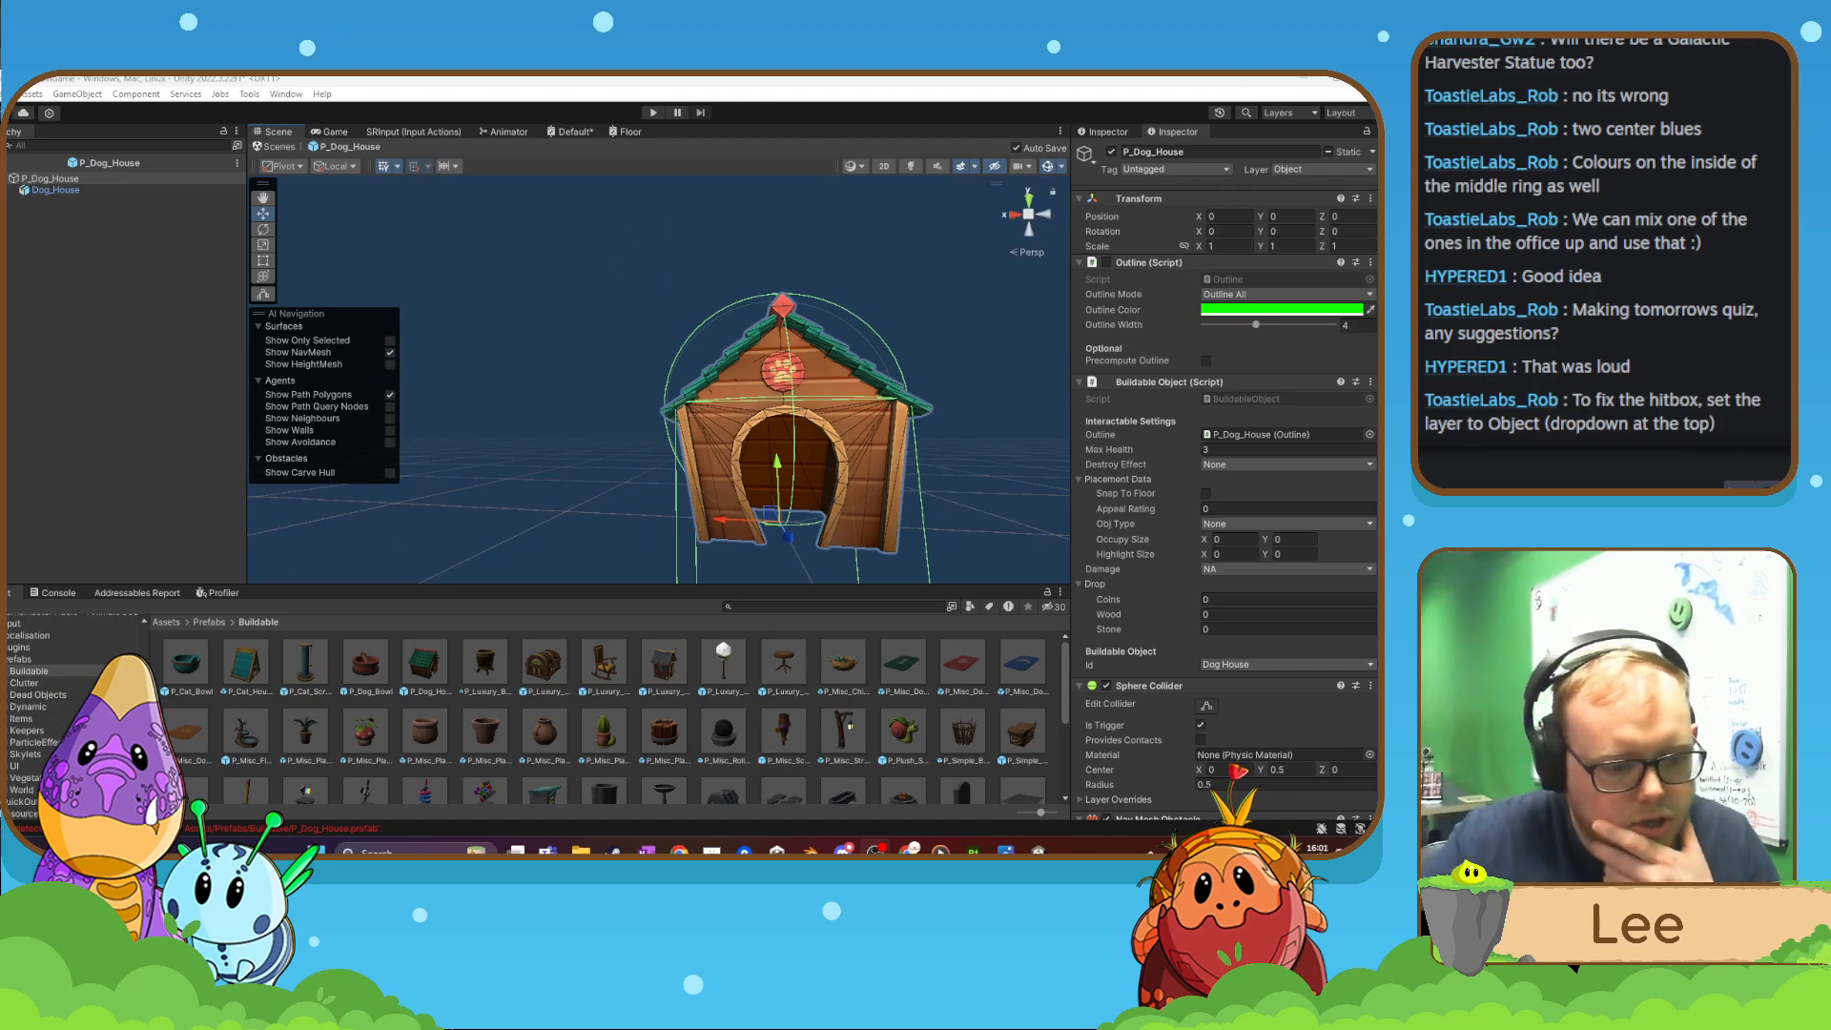
- Find the Skyships folder under Assets/Art/3D/World and show the contents of its Athena folder
left_click(28, 755)
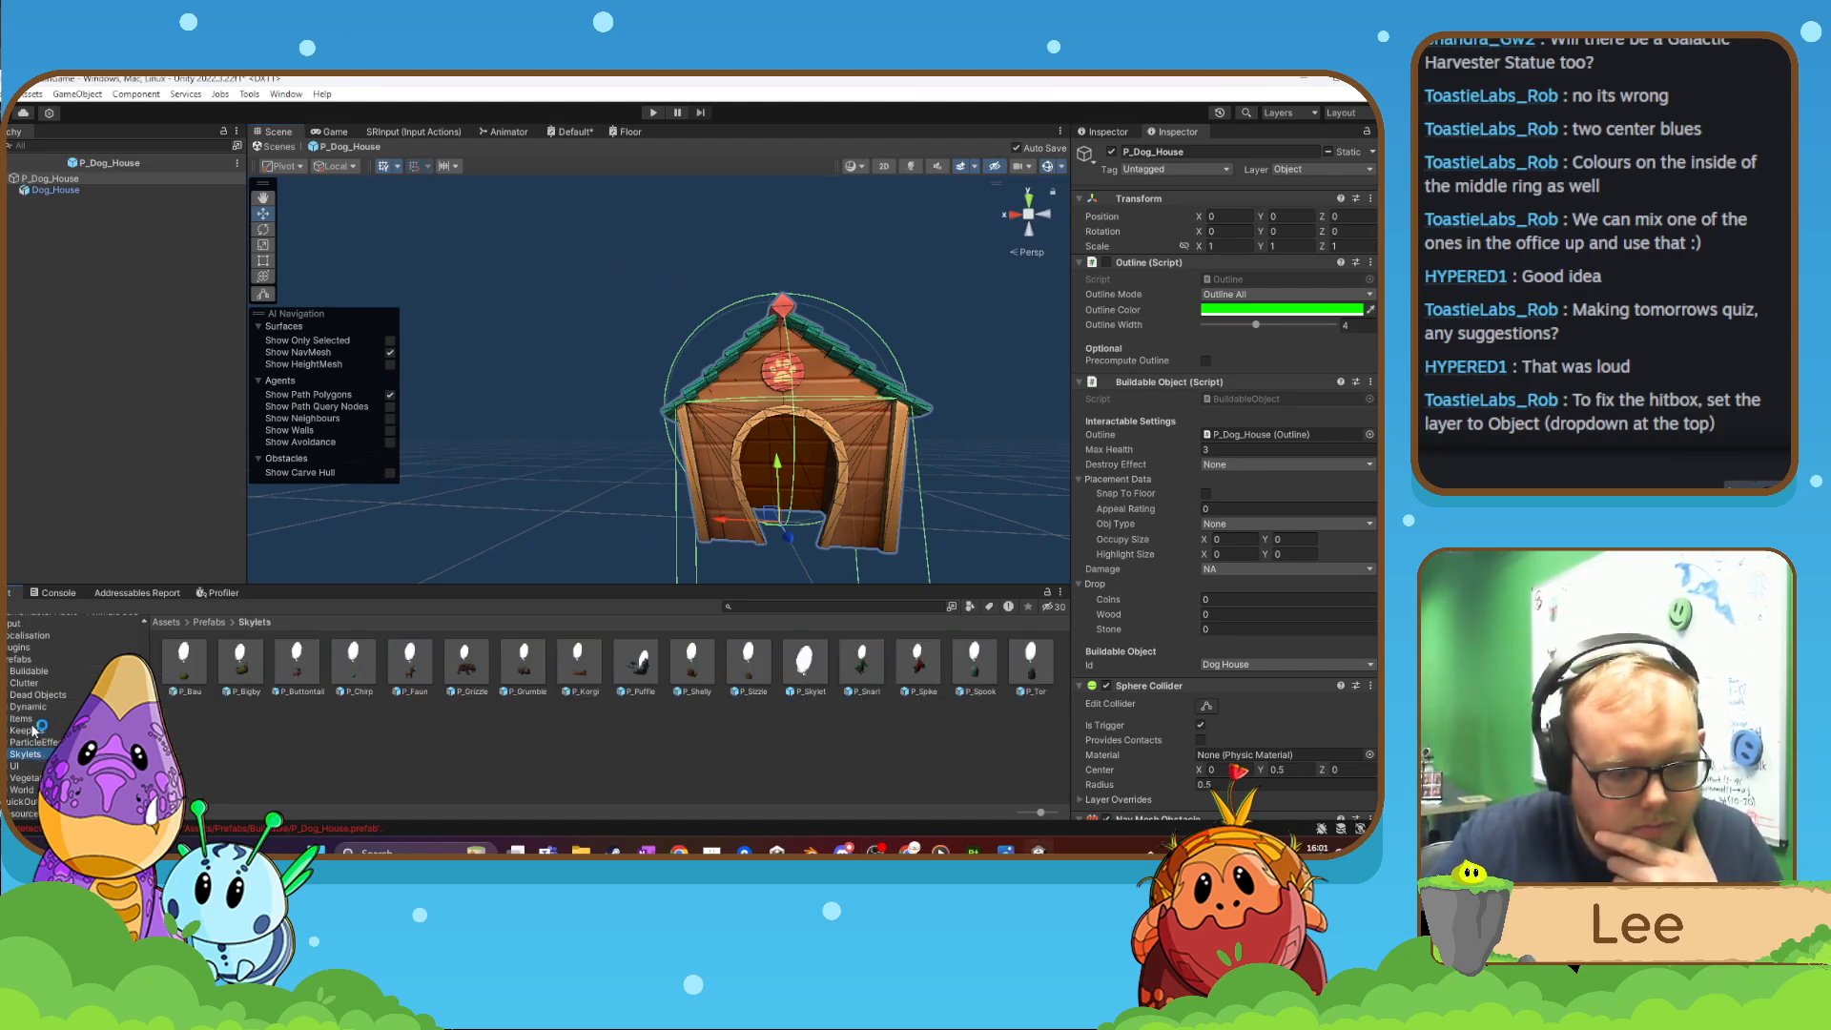
scroll(38, 716, "up", 5)
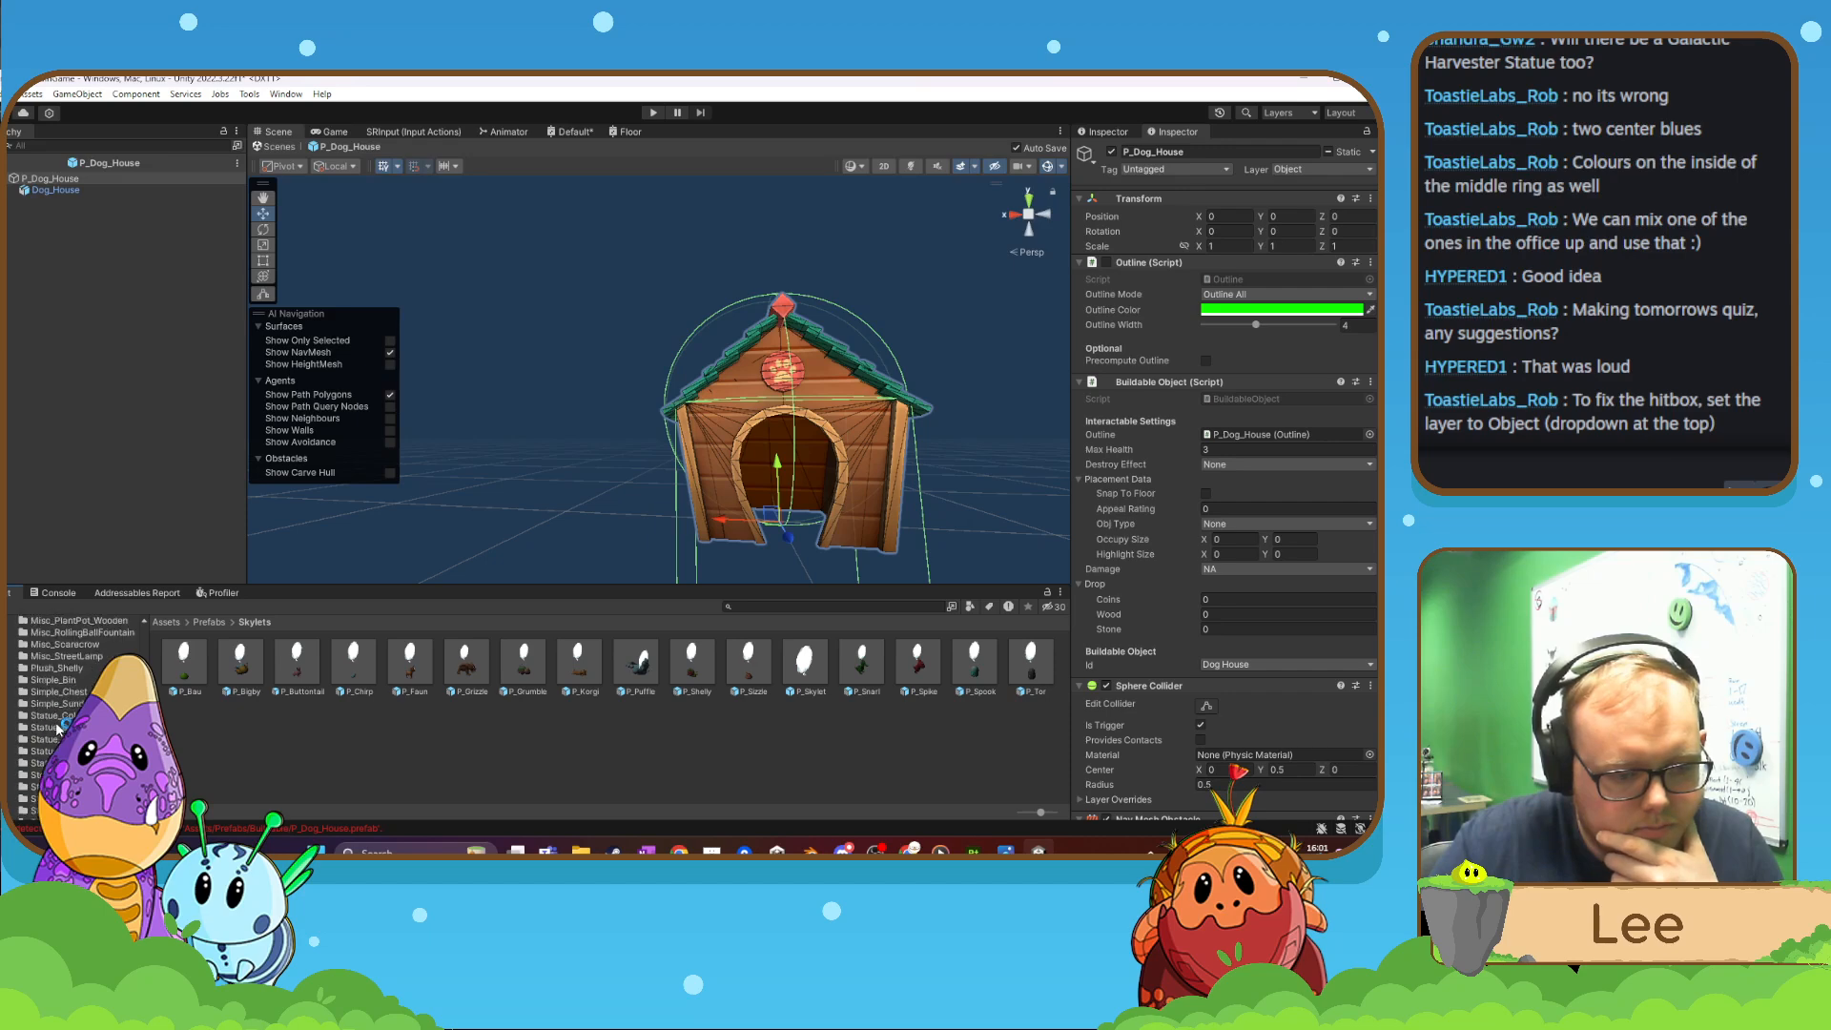
scroll(14, 753, "down", 5)
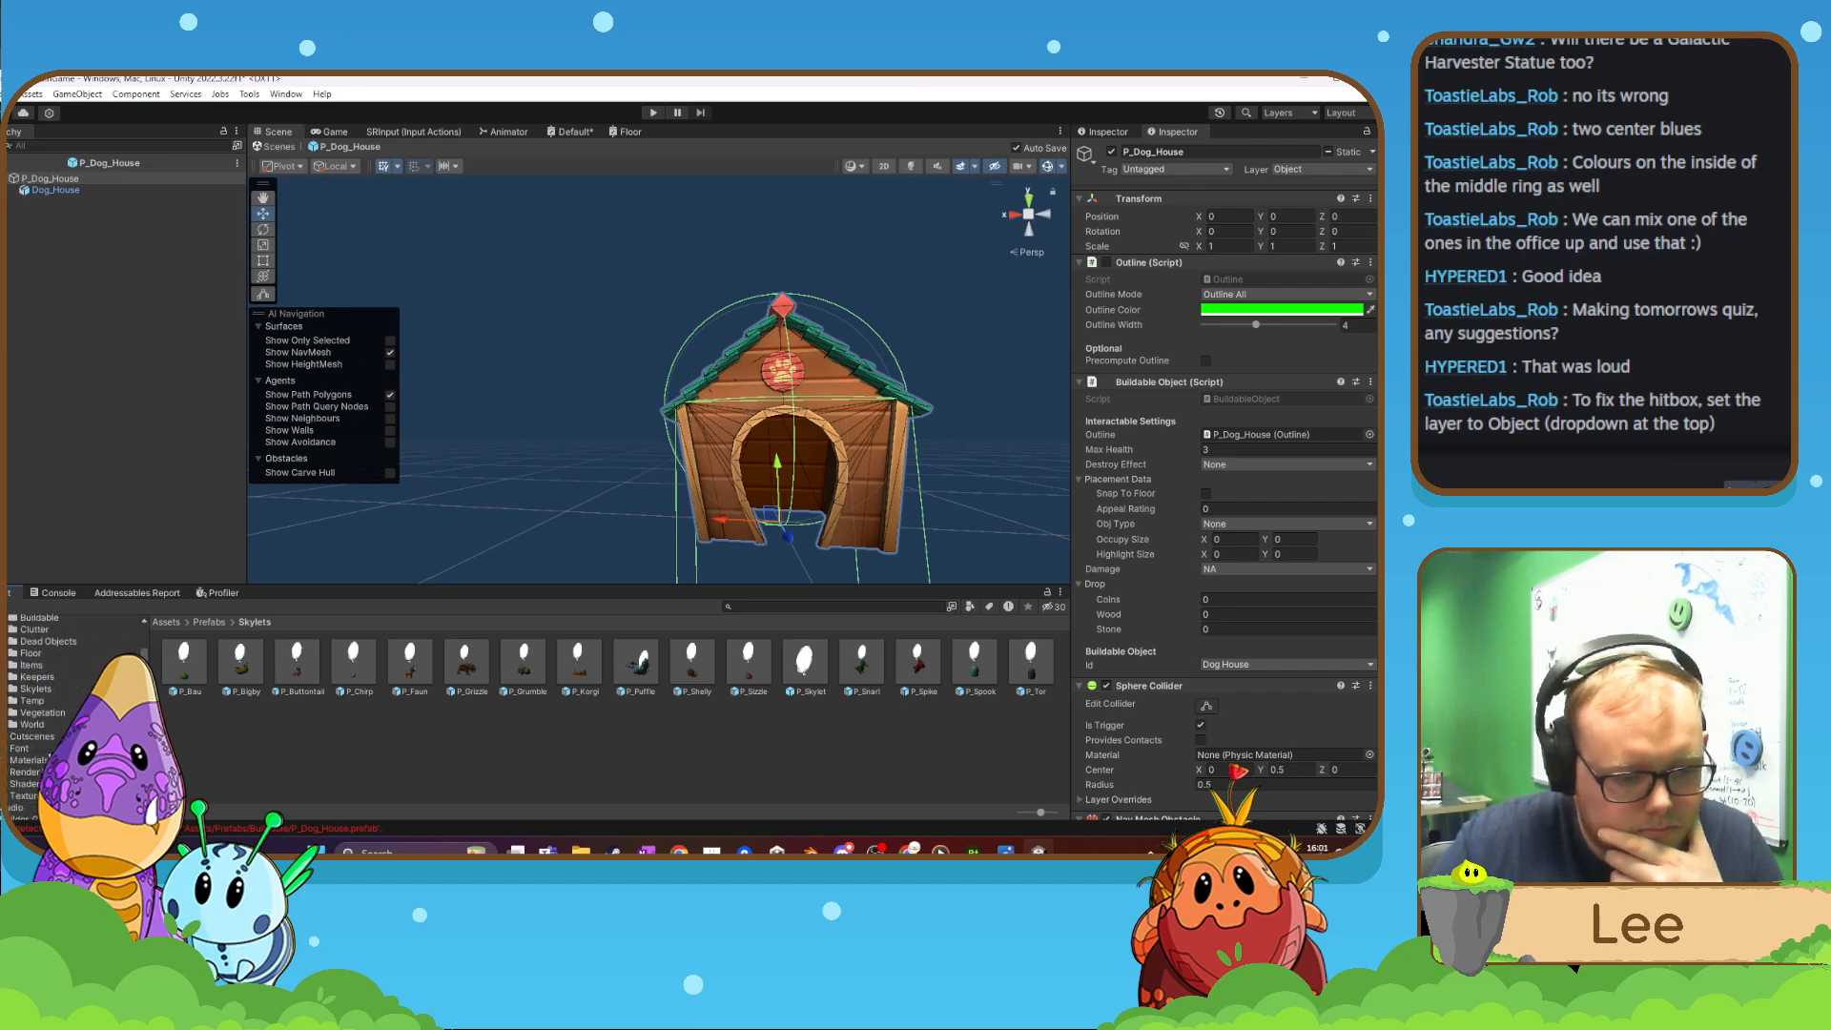
scroll(8, 730, "up", 2)
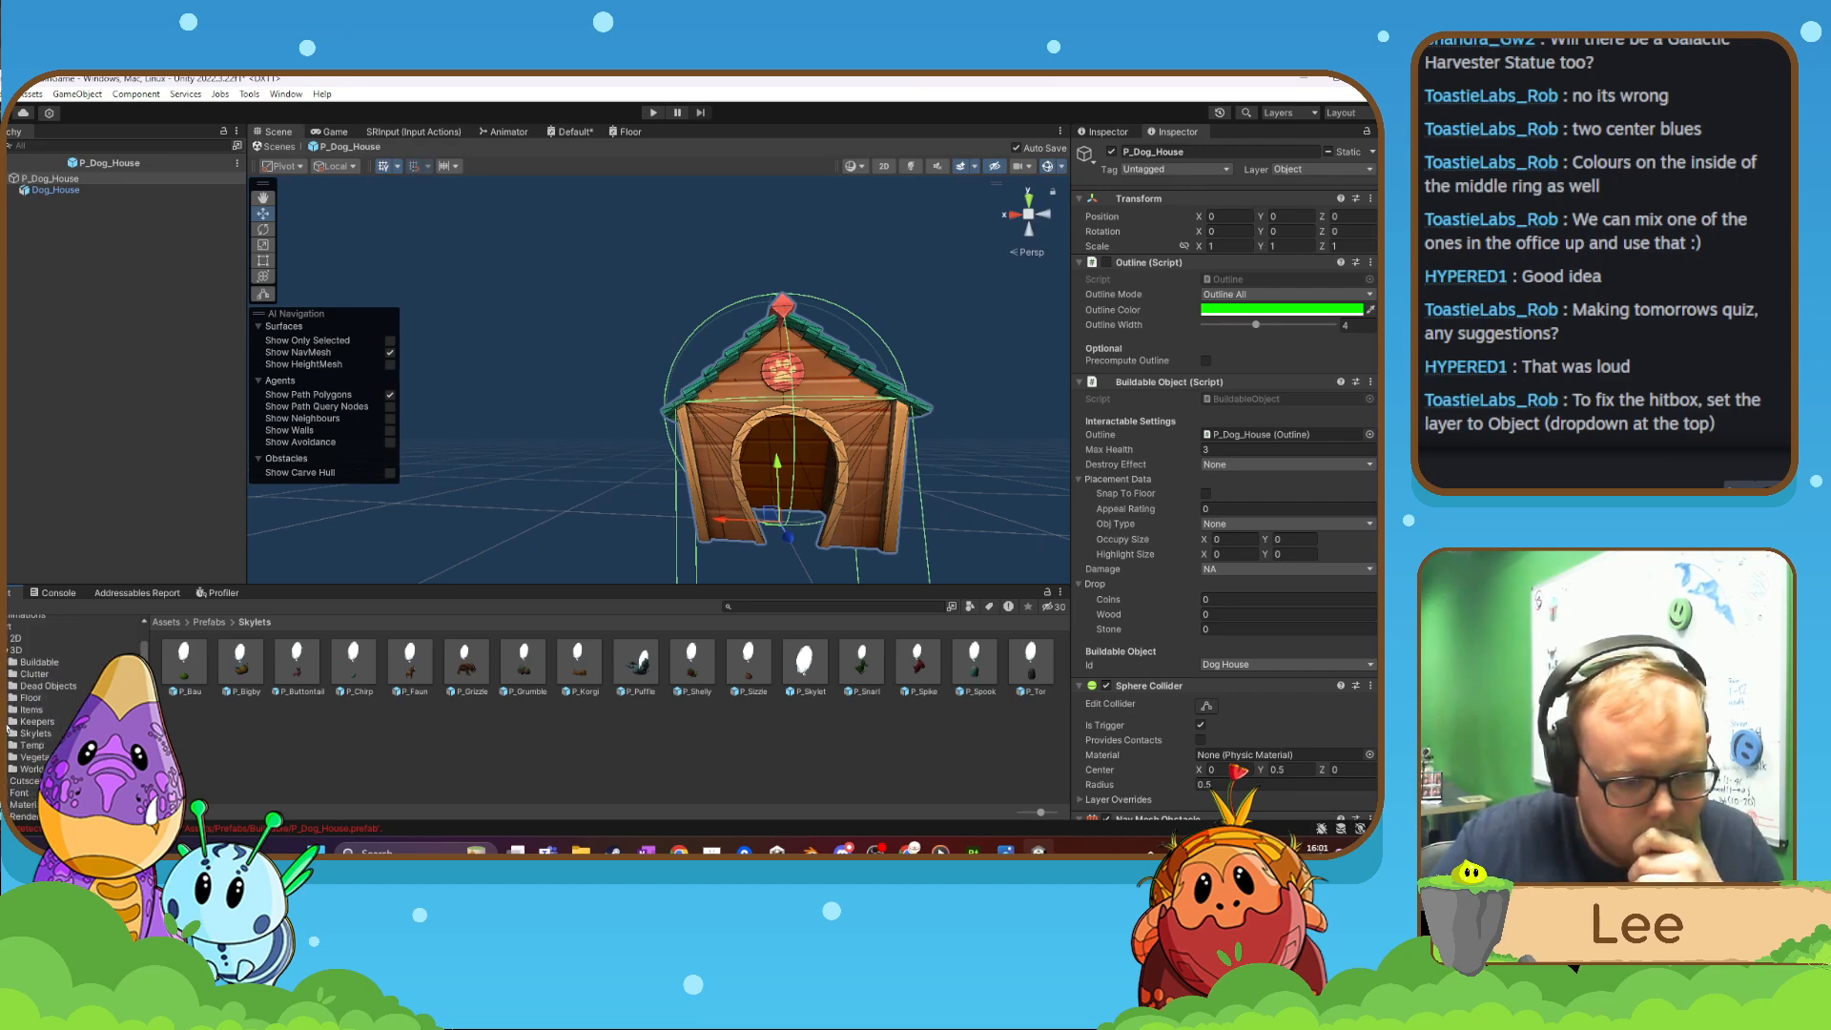
scroll(24, 754, "down", 5)
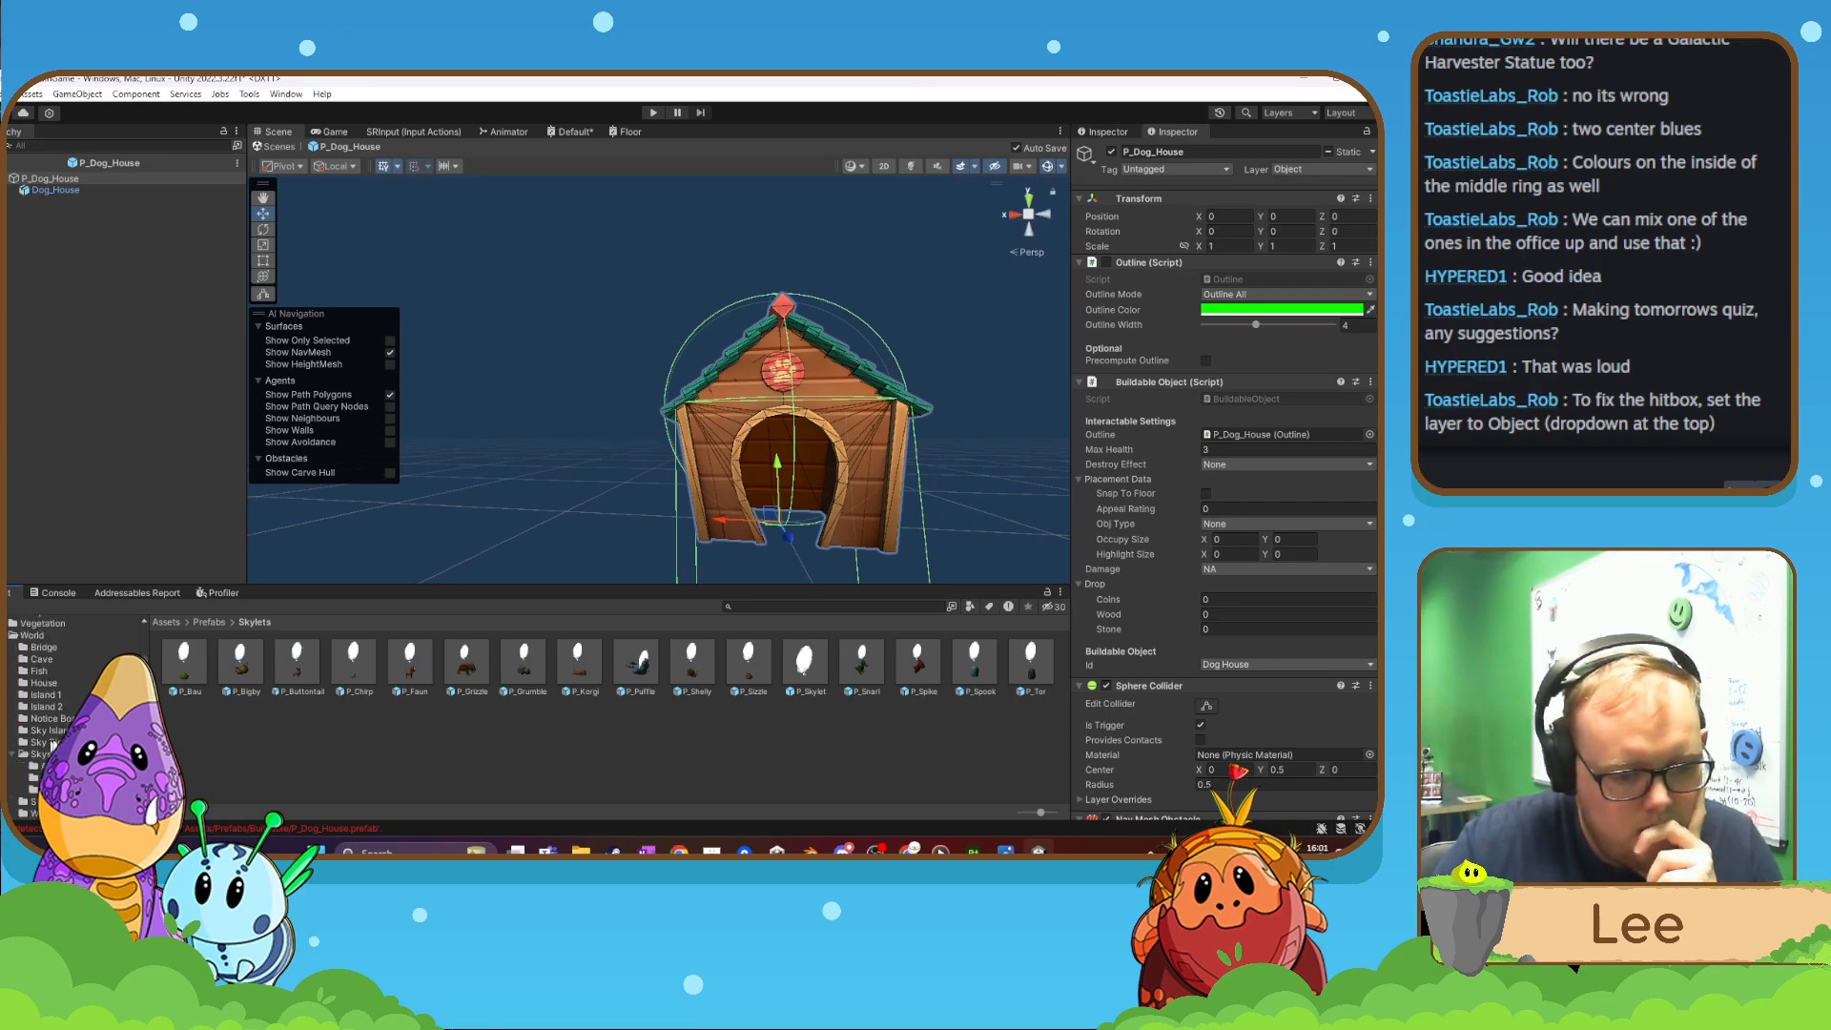
left_click(12, 754)
left_click(55, 722)
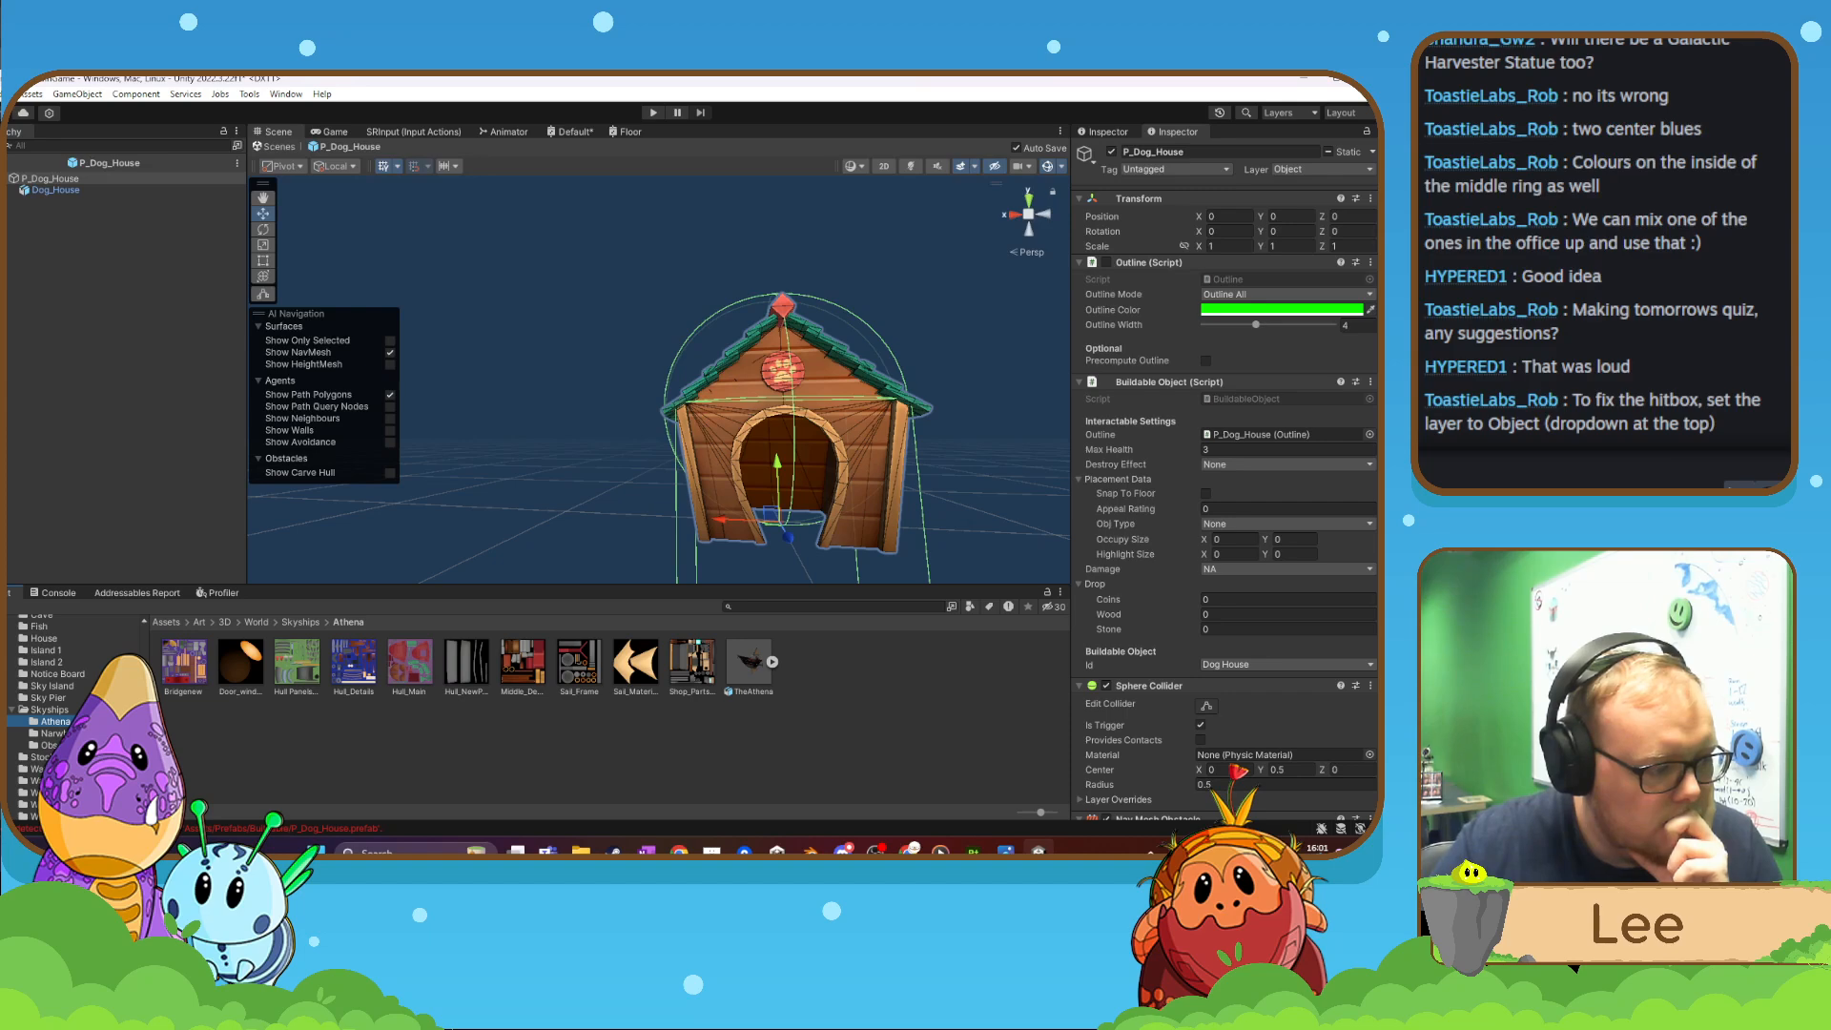
- Show the contents of the Observatory folder under Assets/Art/3D/World/Skyships
key("super+d")
key("super+d")
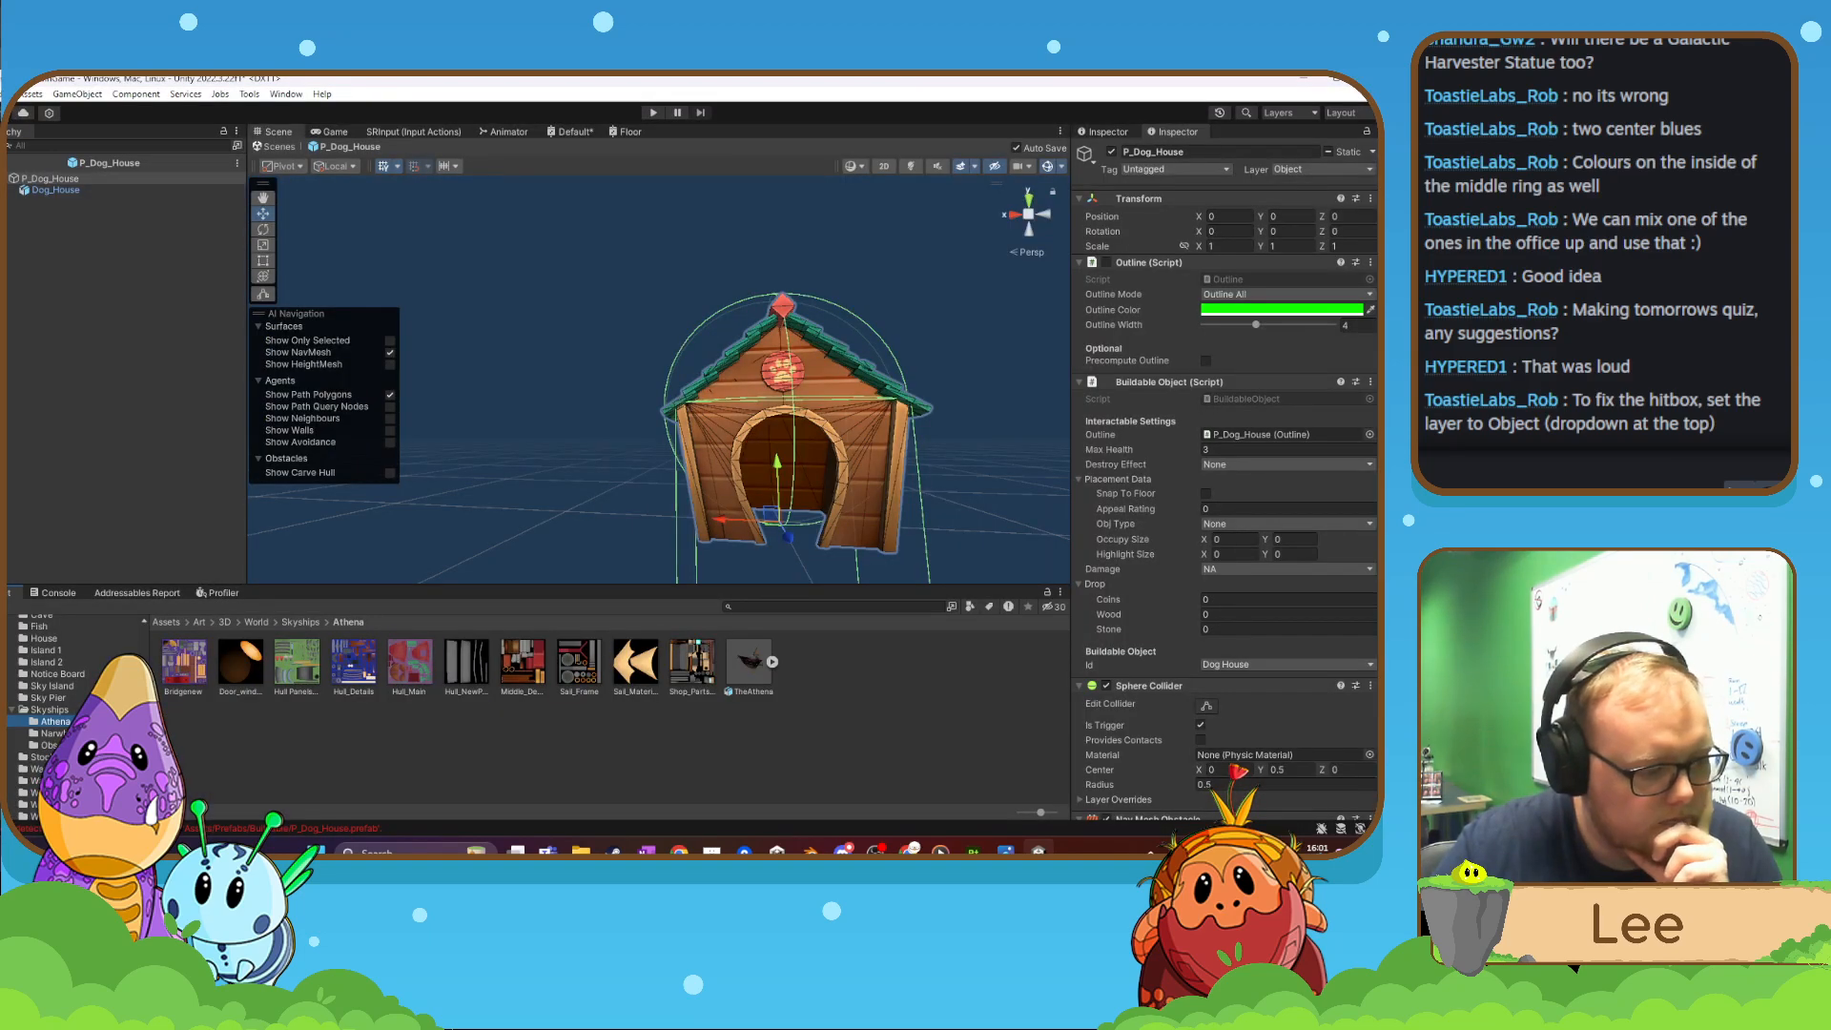
key("super+d")
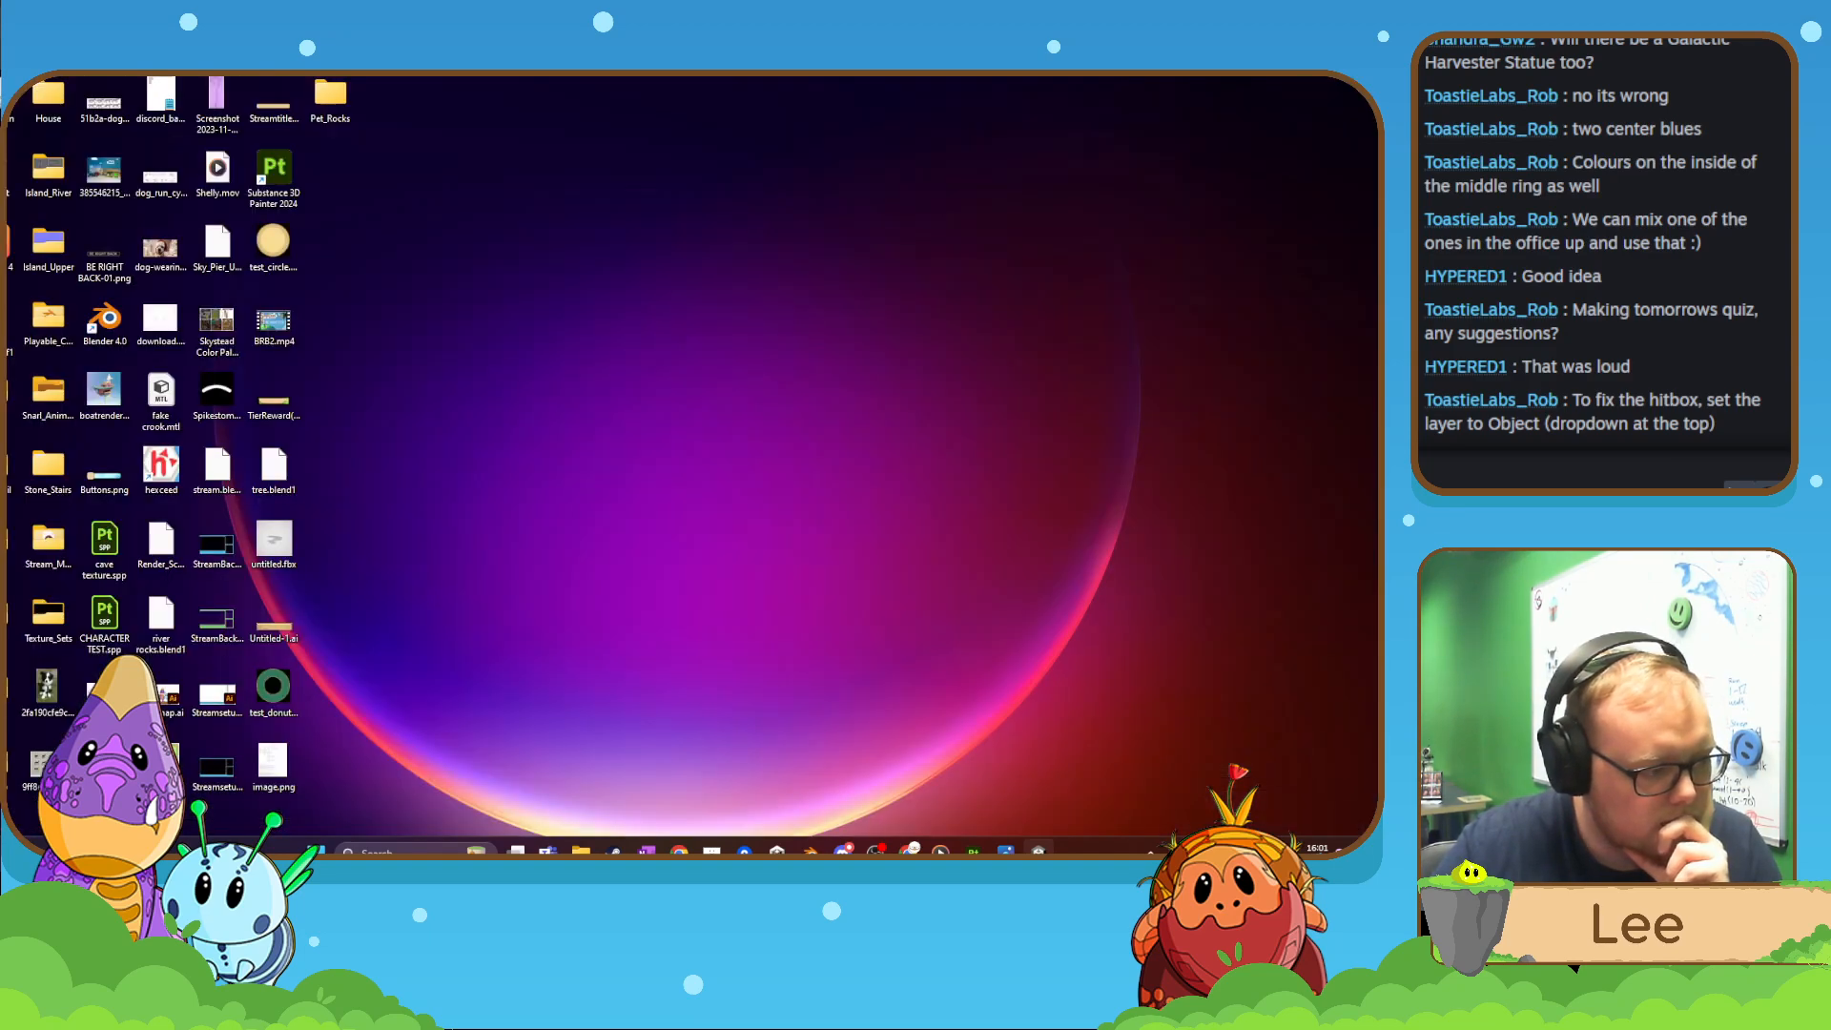
key("super+d")
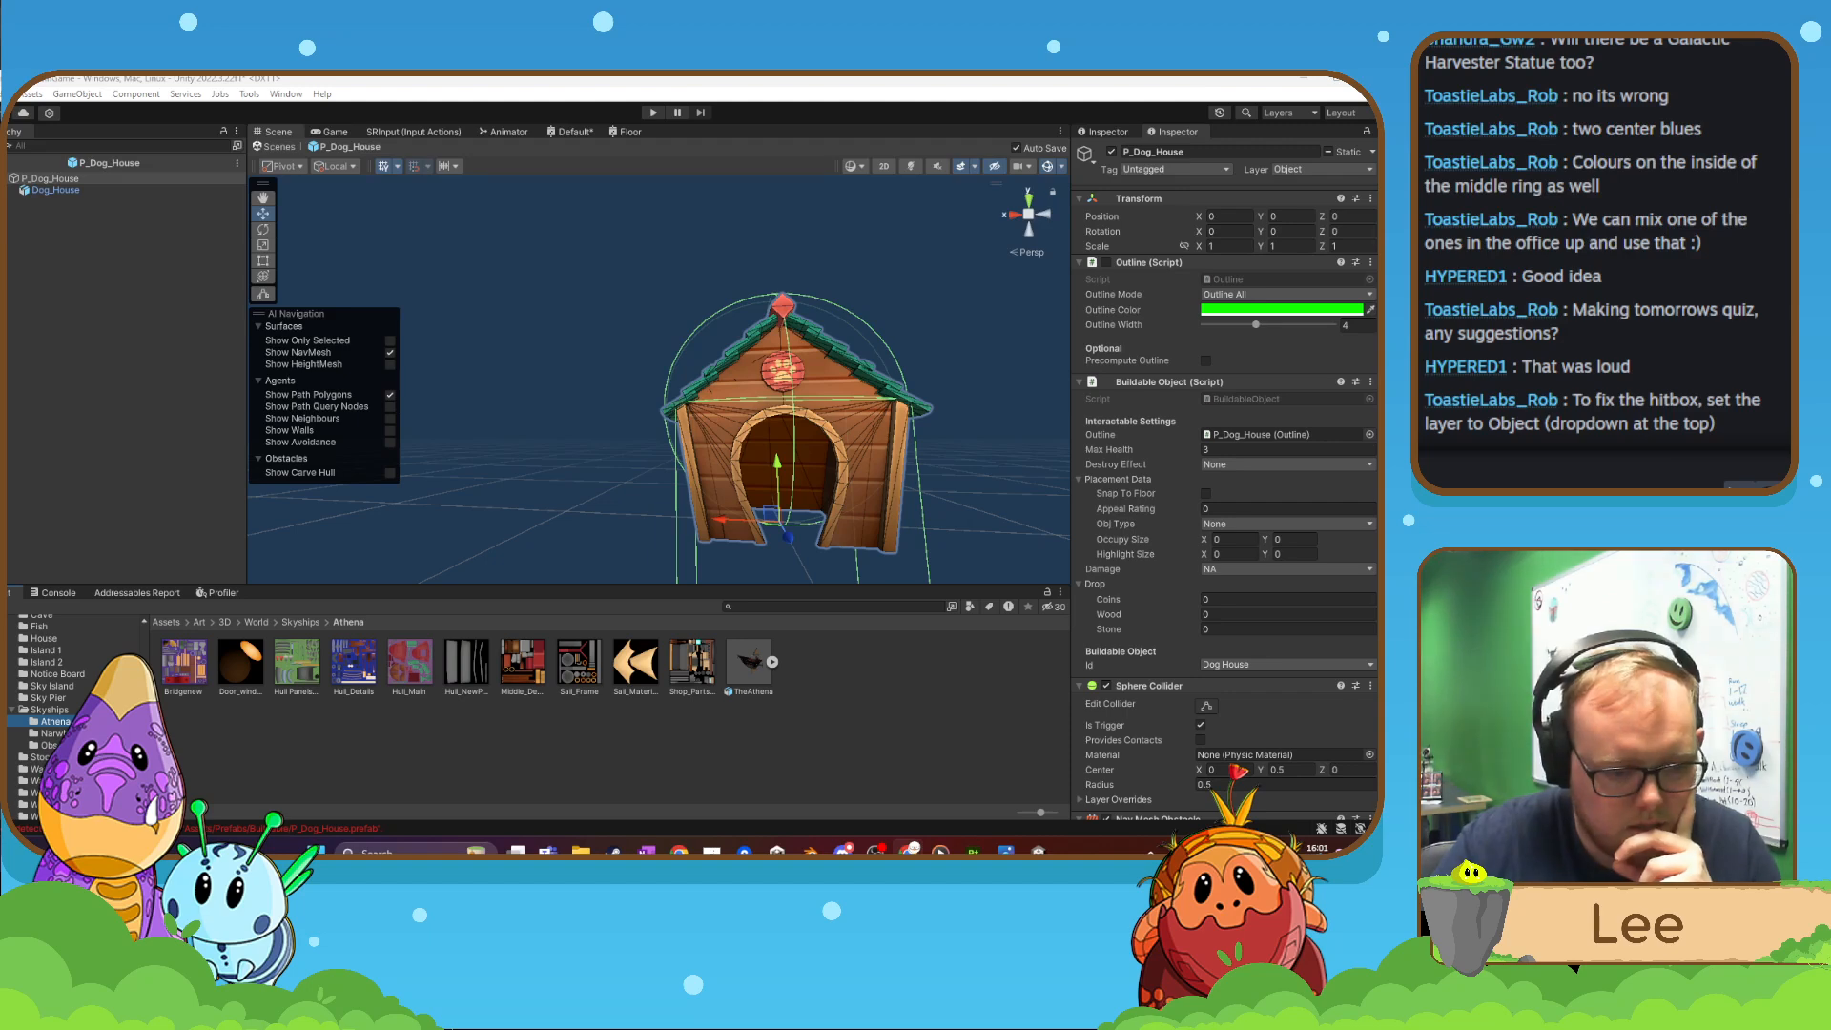
left_click(64, 734)
left_click(63, 745)
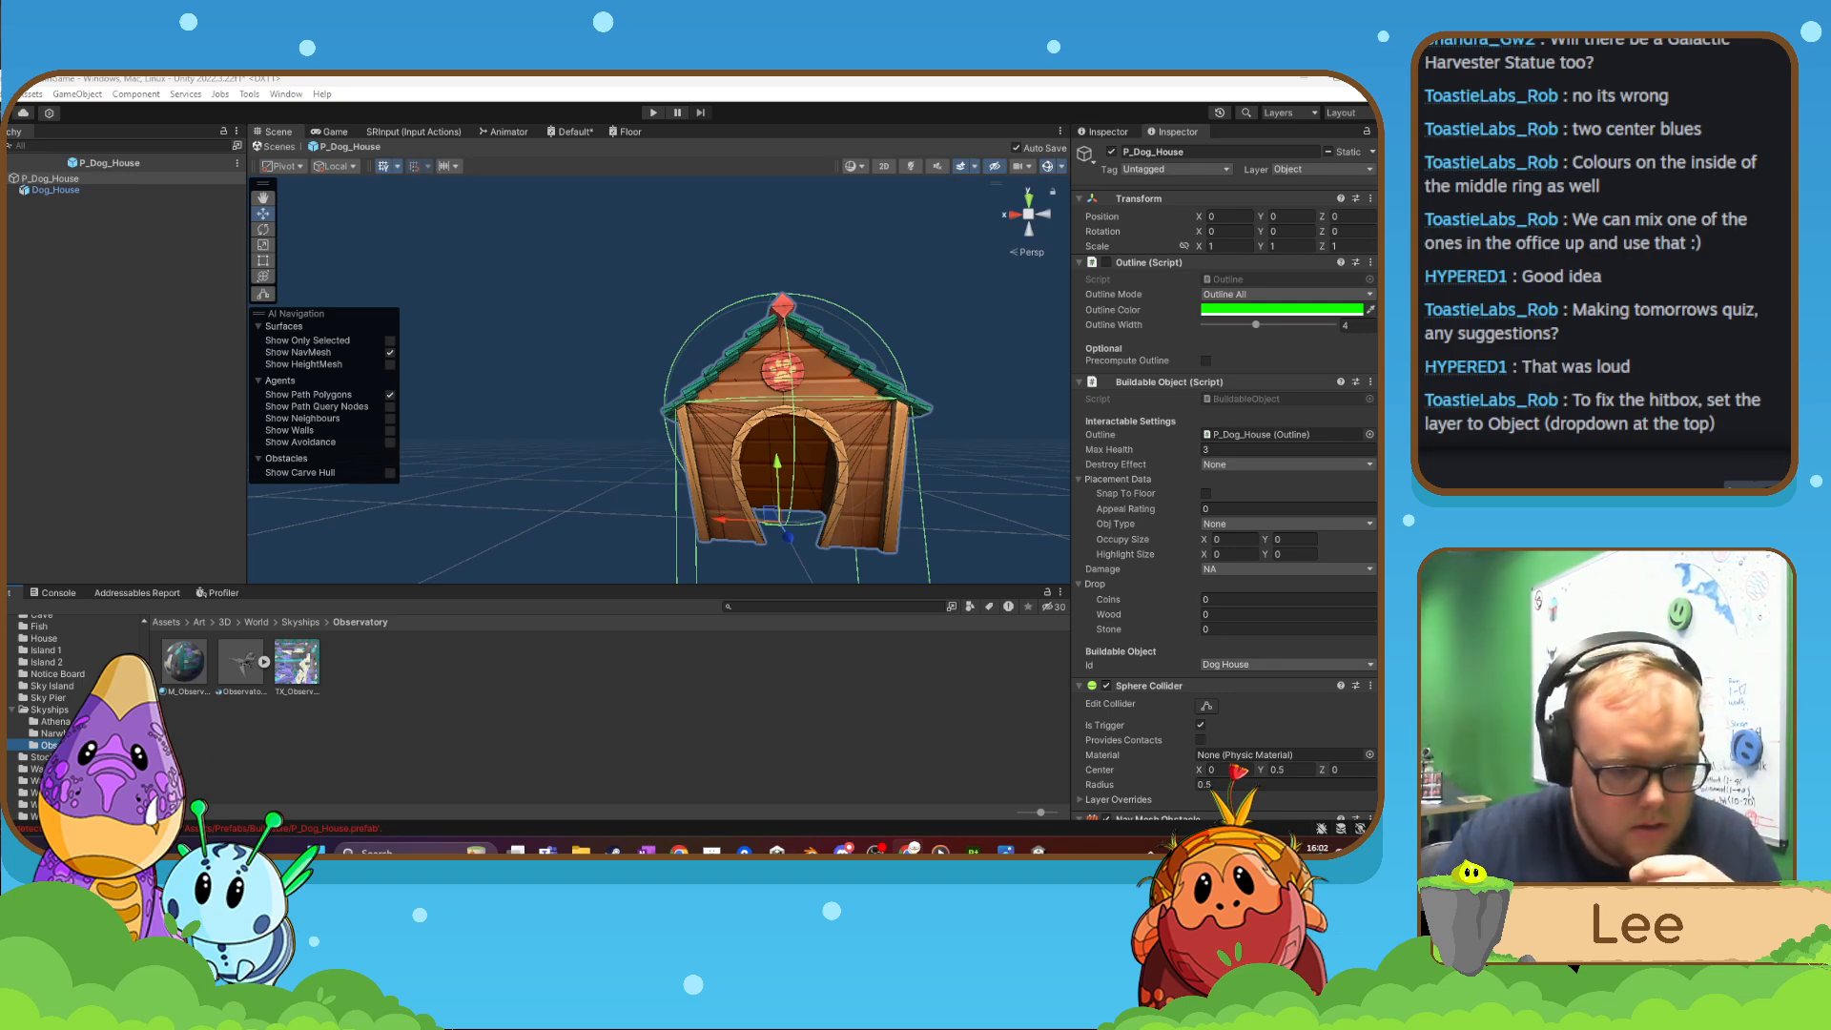
left_click(242, 713)
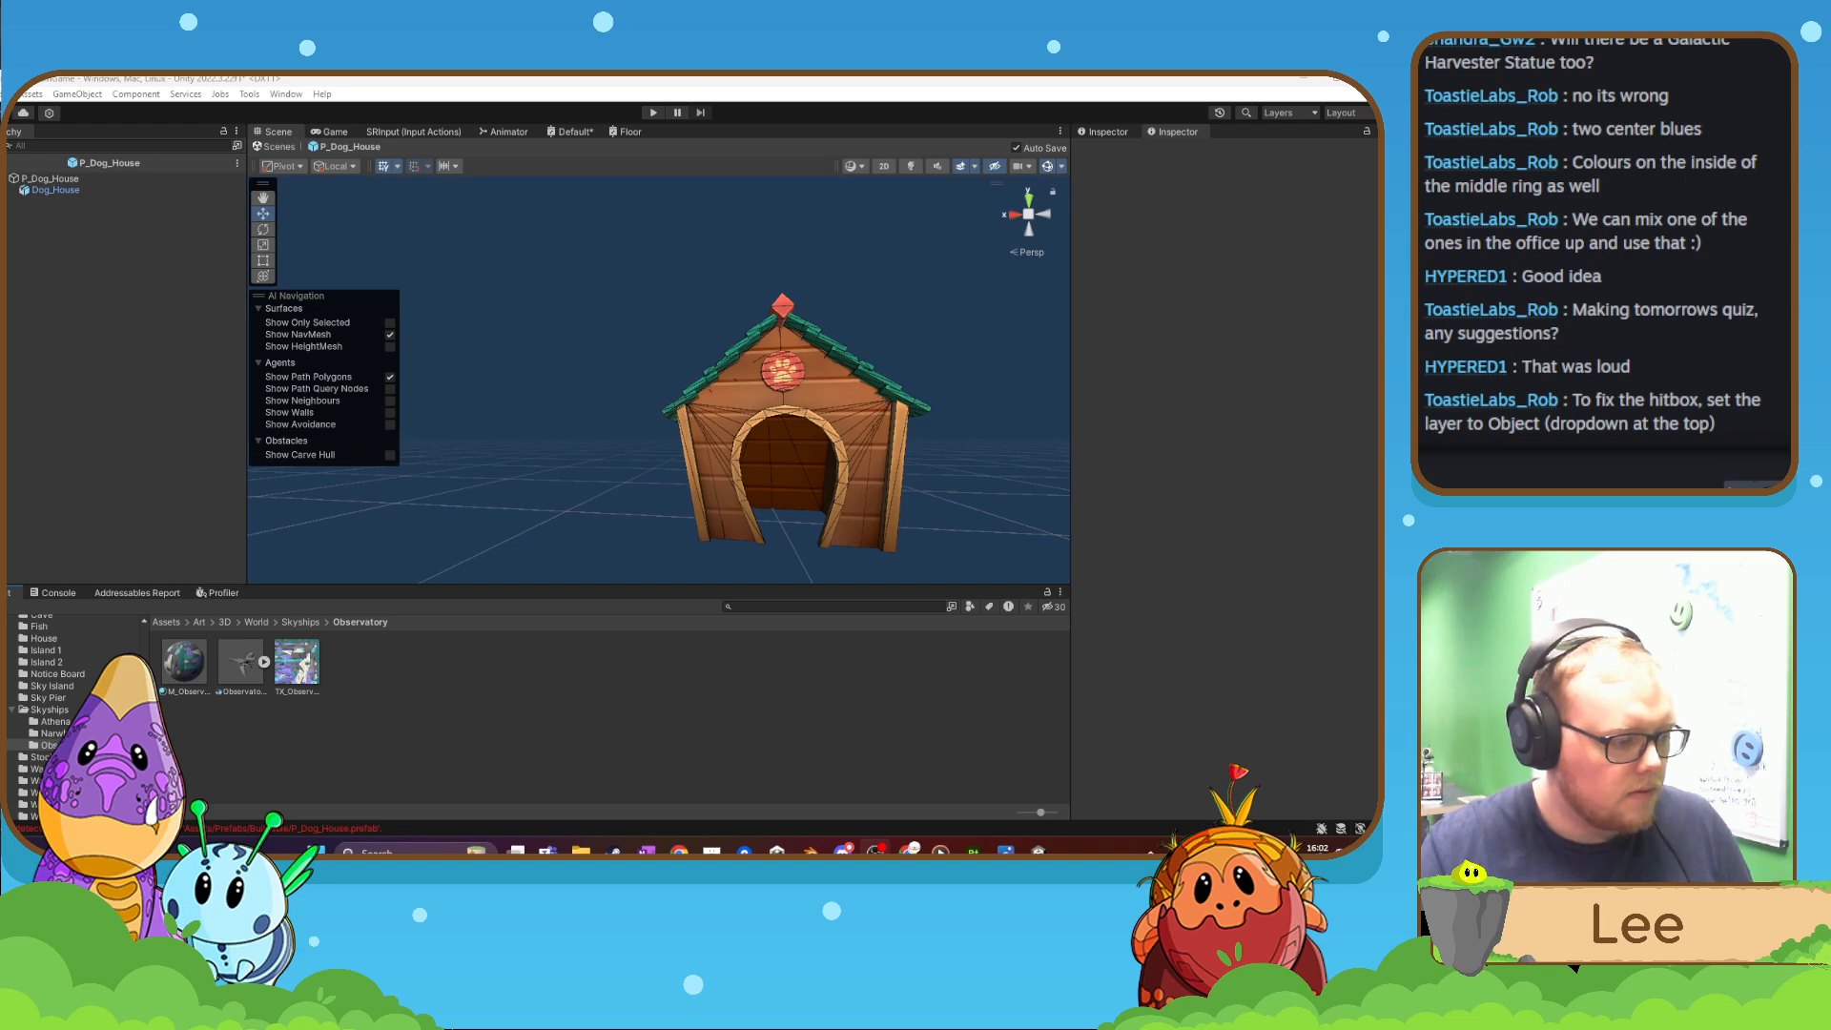
key("super+d")
key("super+d")
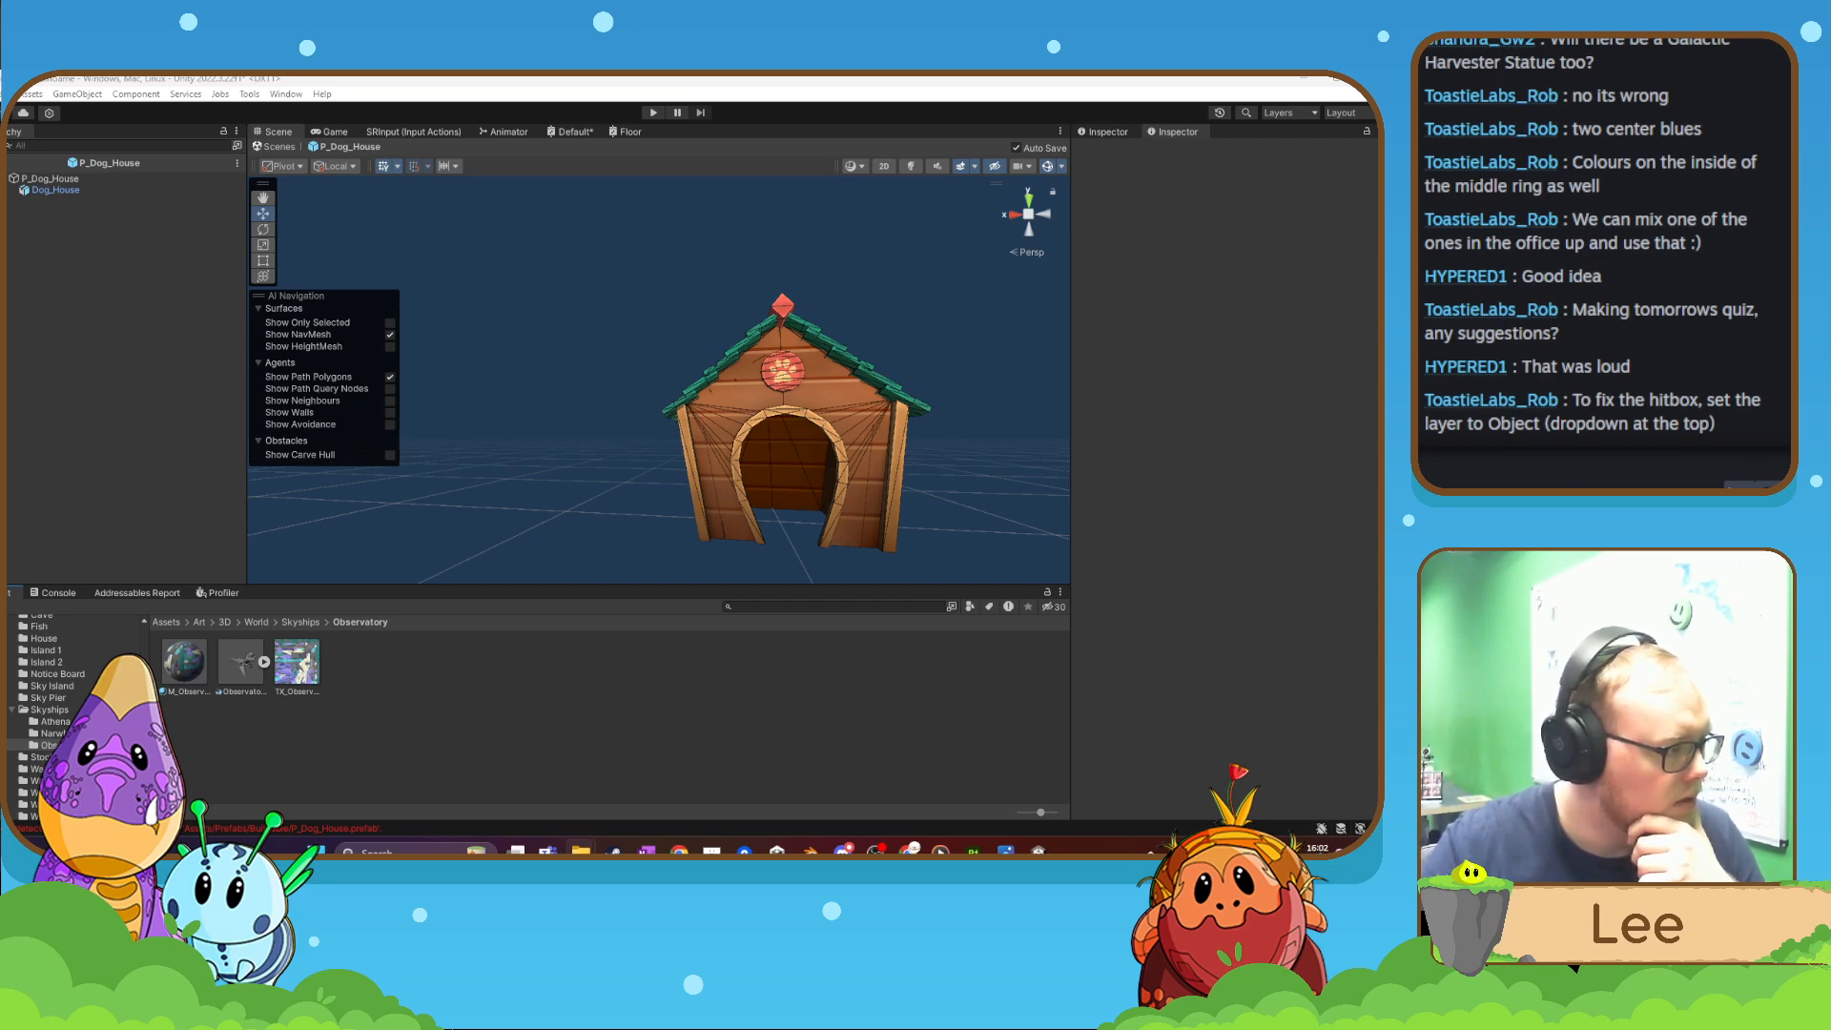
- Delete the ObservatoryShip model and the Observatory texture from the Observatory folder, keeping the material
left_click(241, 663)
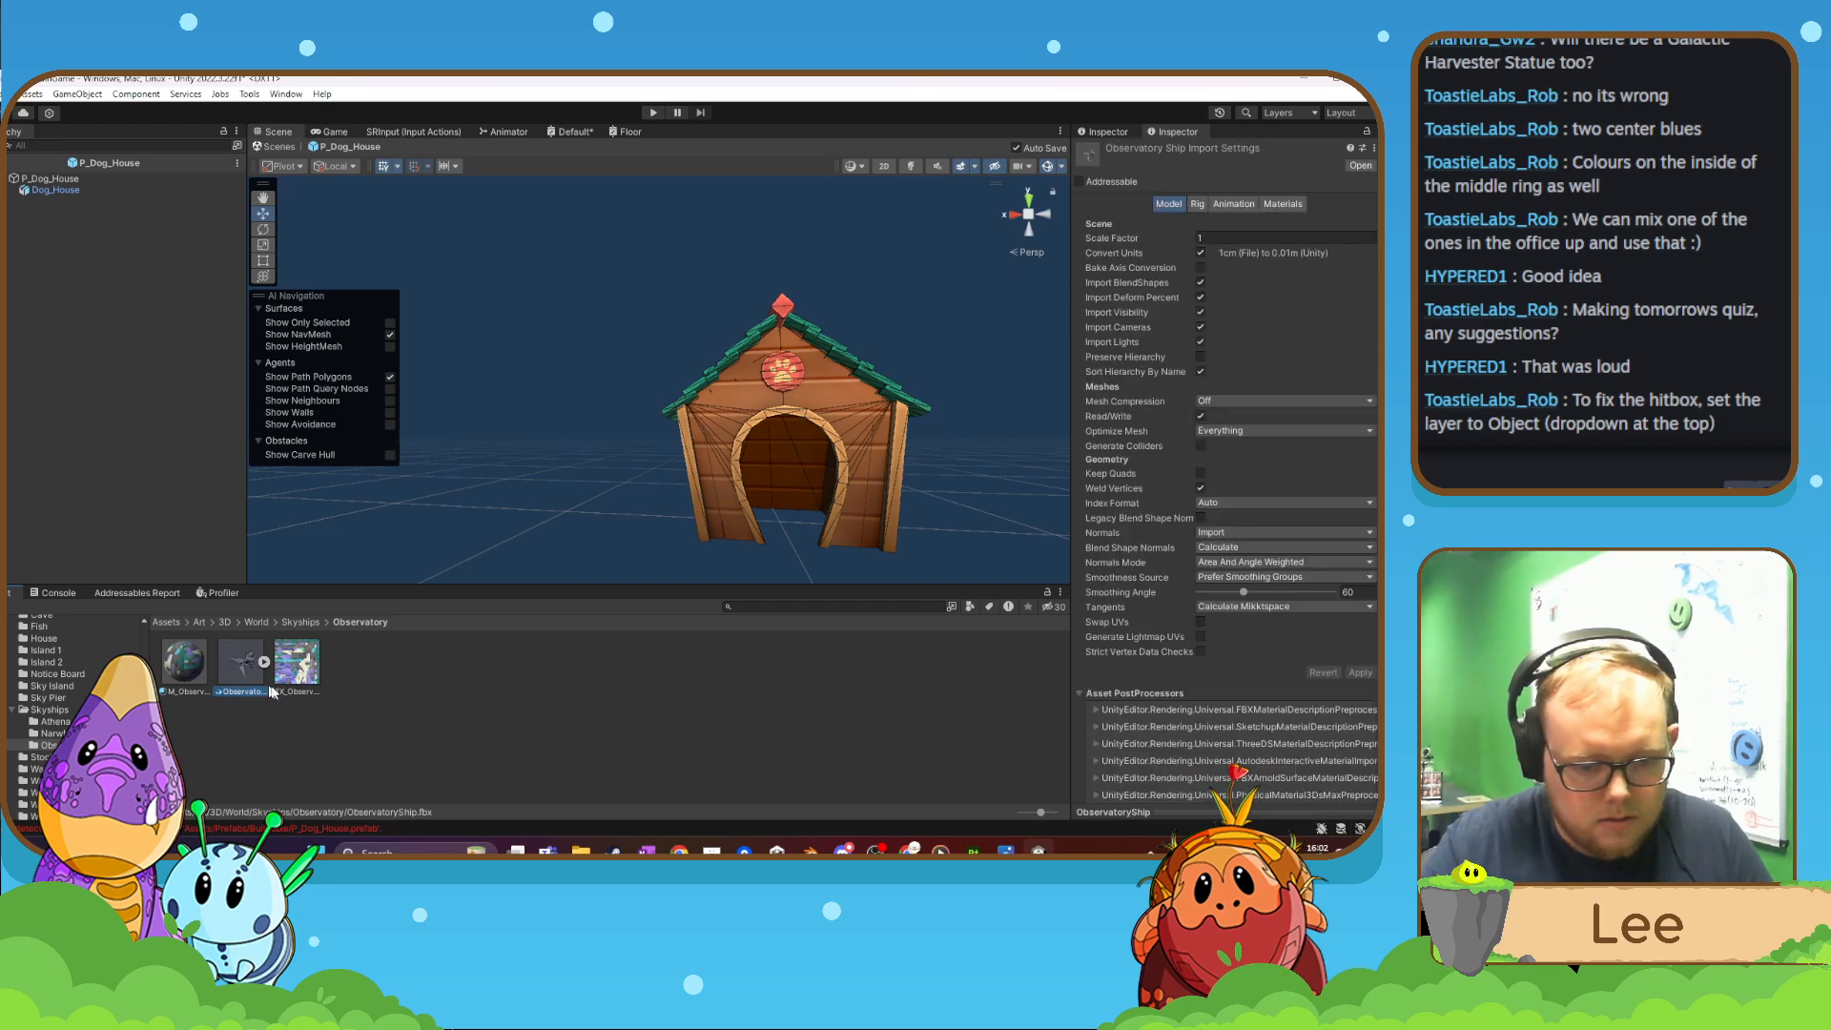
key("Delete")
left_click(738, 489)
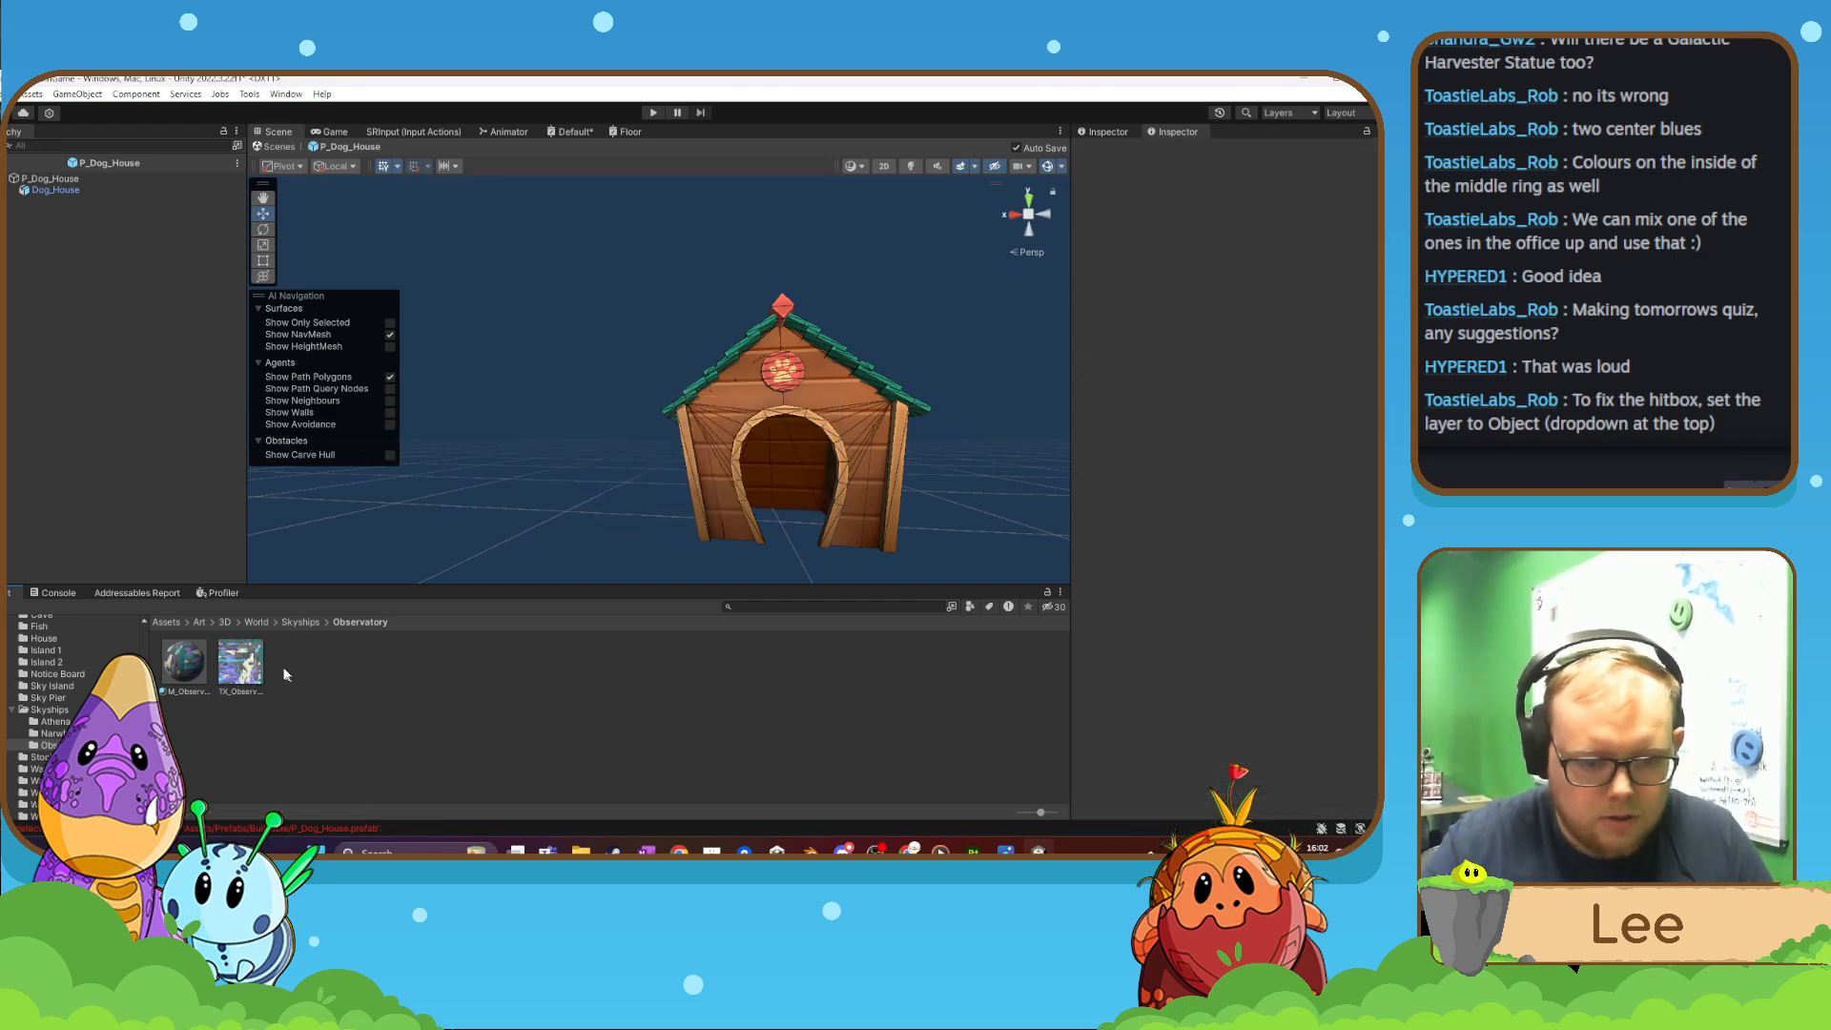
key("Delete")
left_click(744, 489)
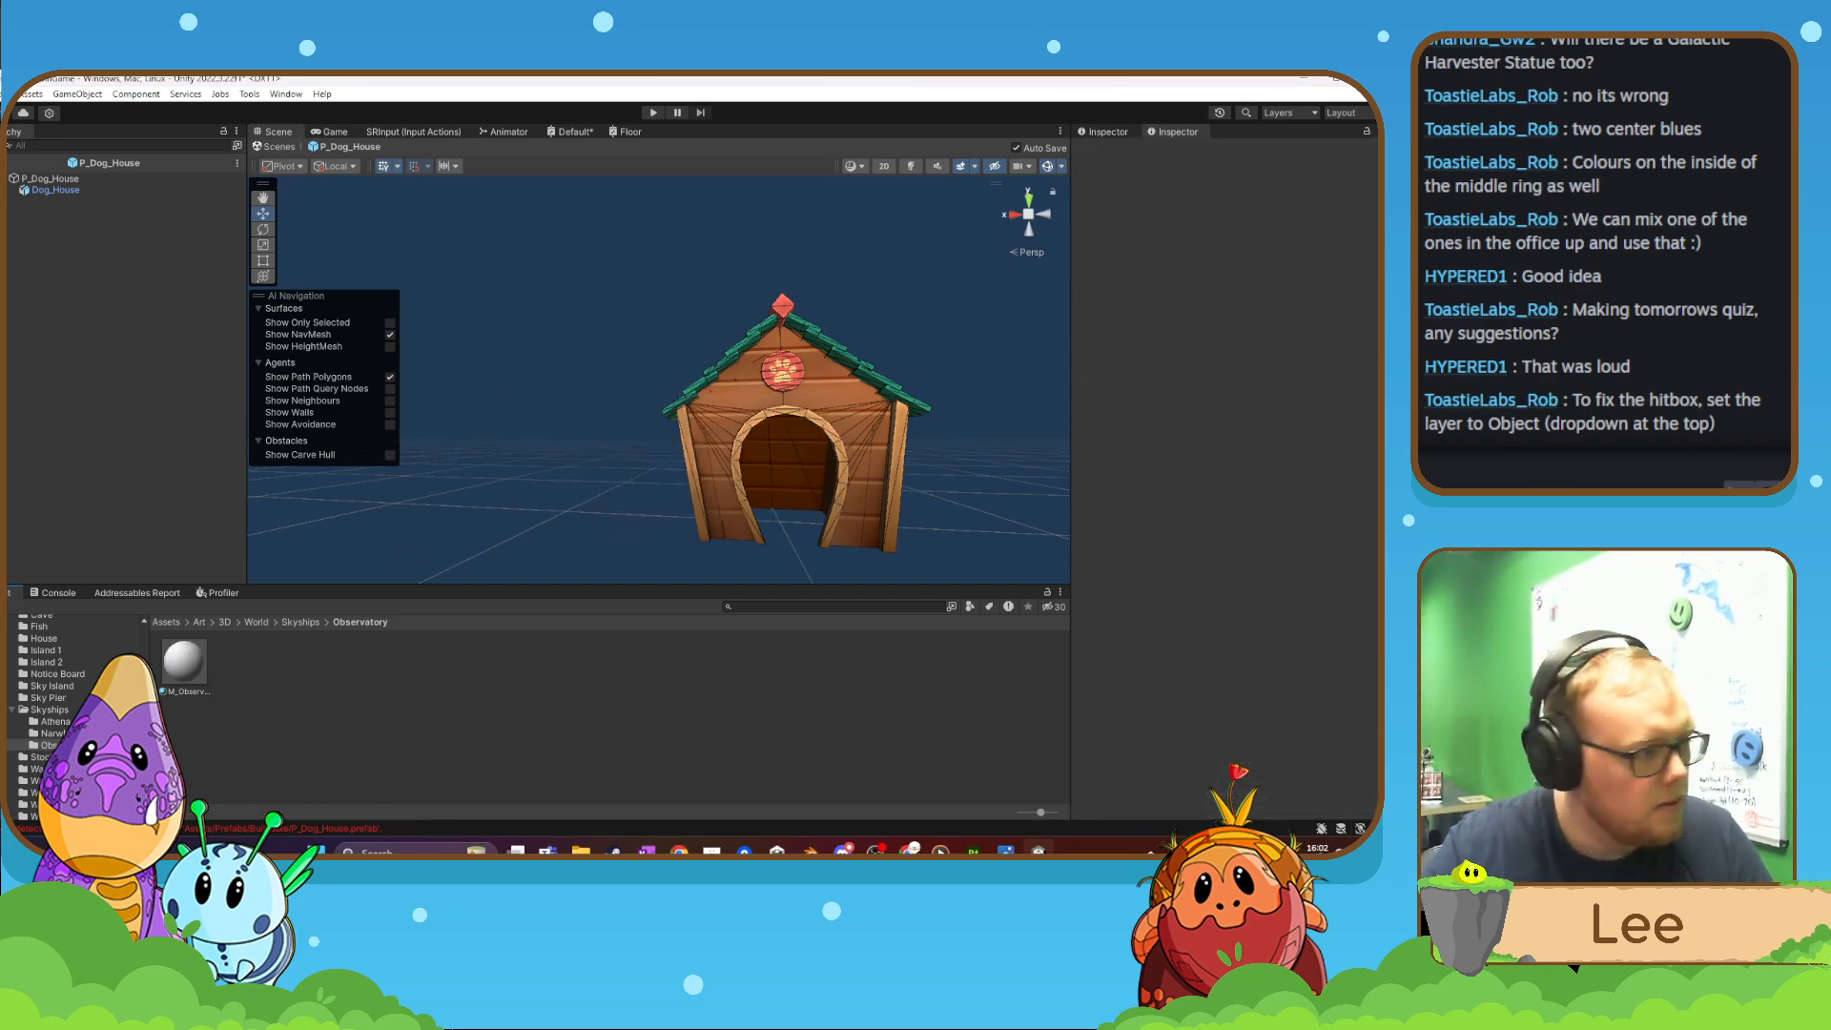
- Import the replacement Observatory ship model and its texture into the Skyships/Observatory folder
left_click_drag(8, 668, 293, 704)
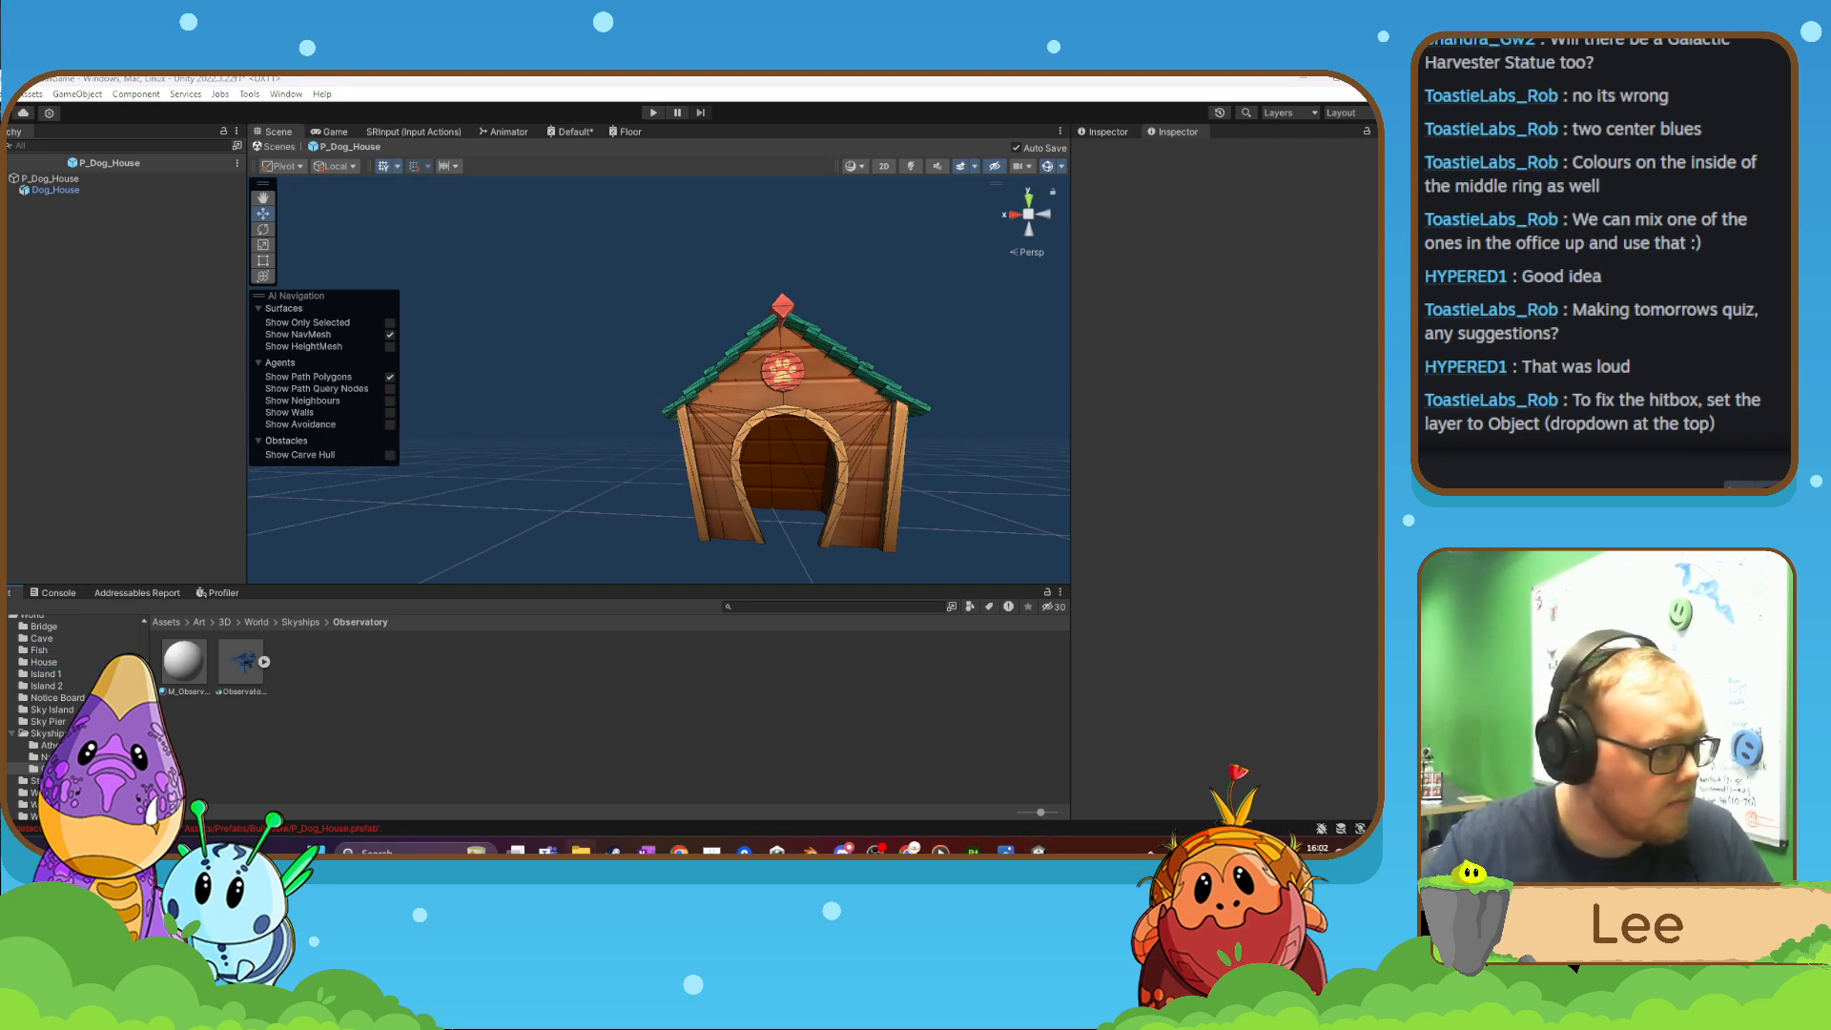
left_click_drag(8, 753, 353, 704)
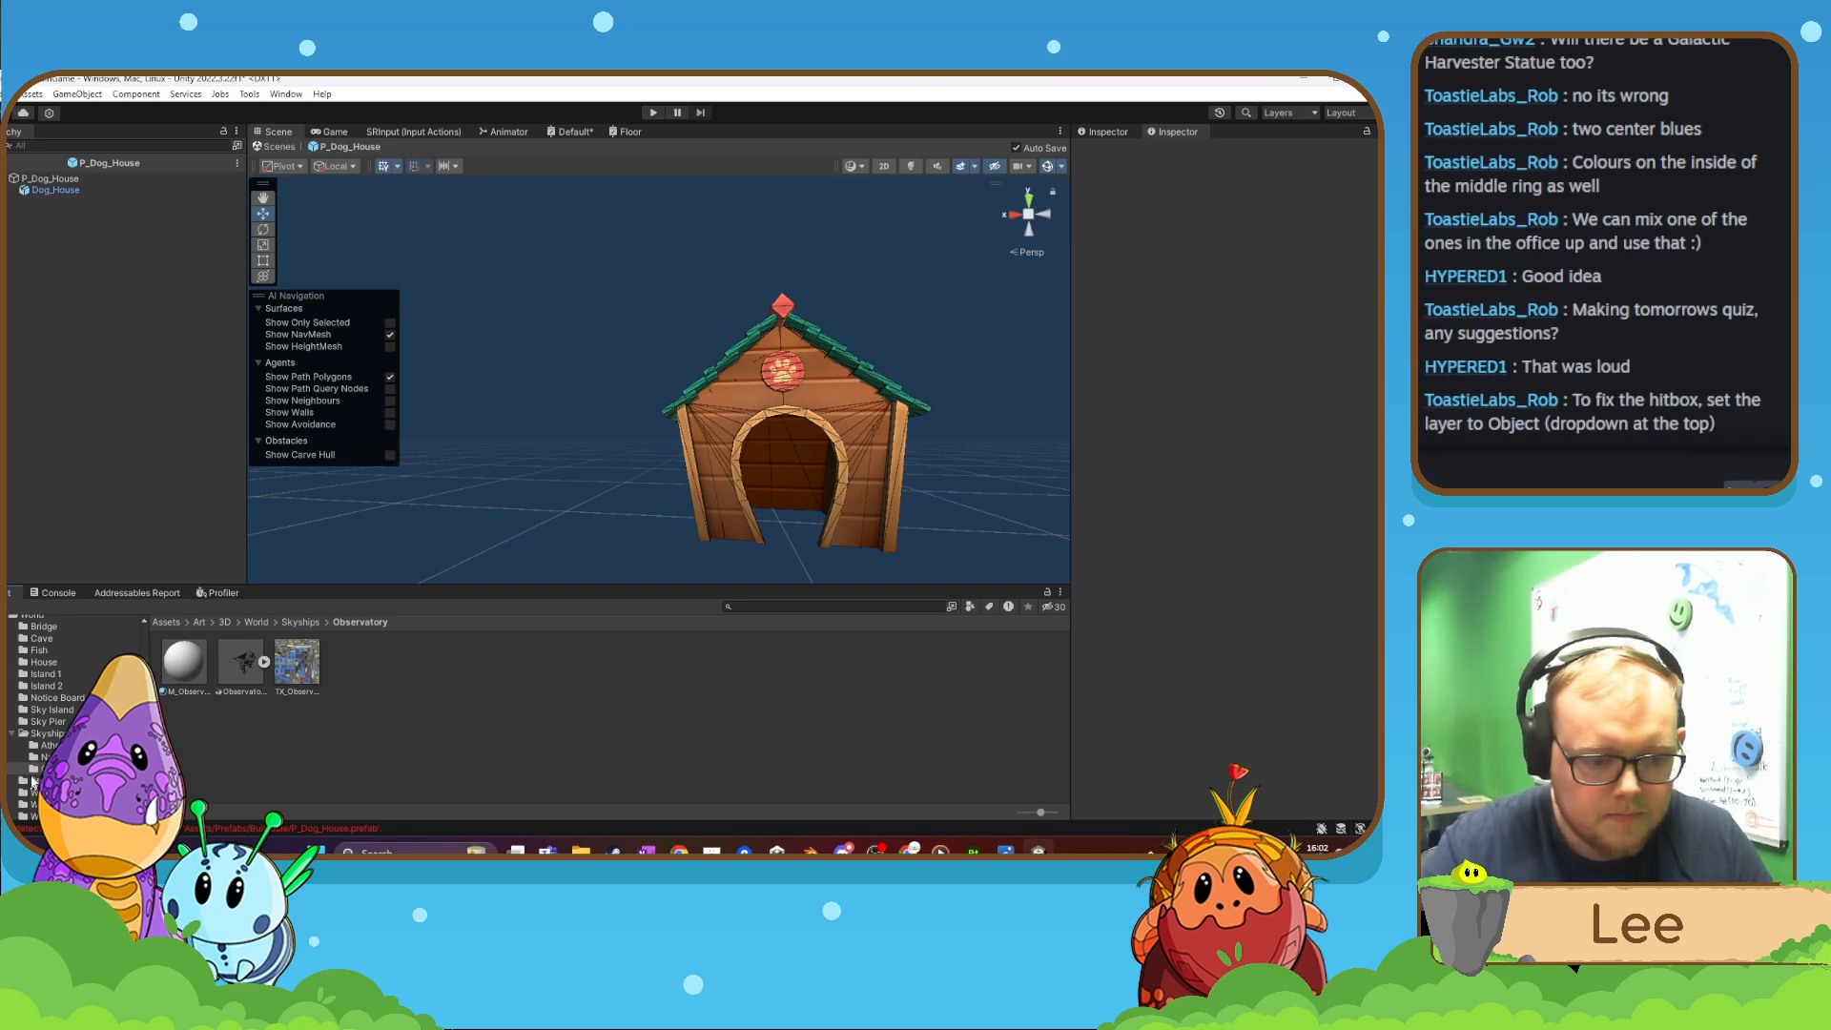
scroll(76, 718, "down", 5)
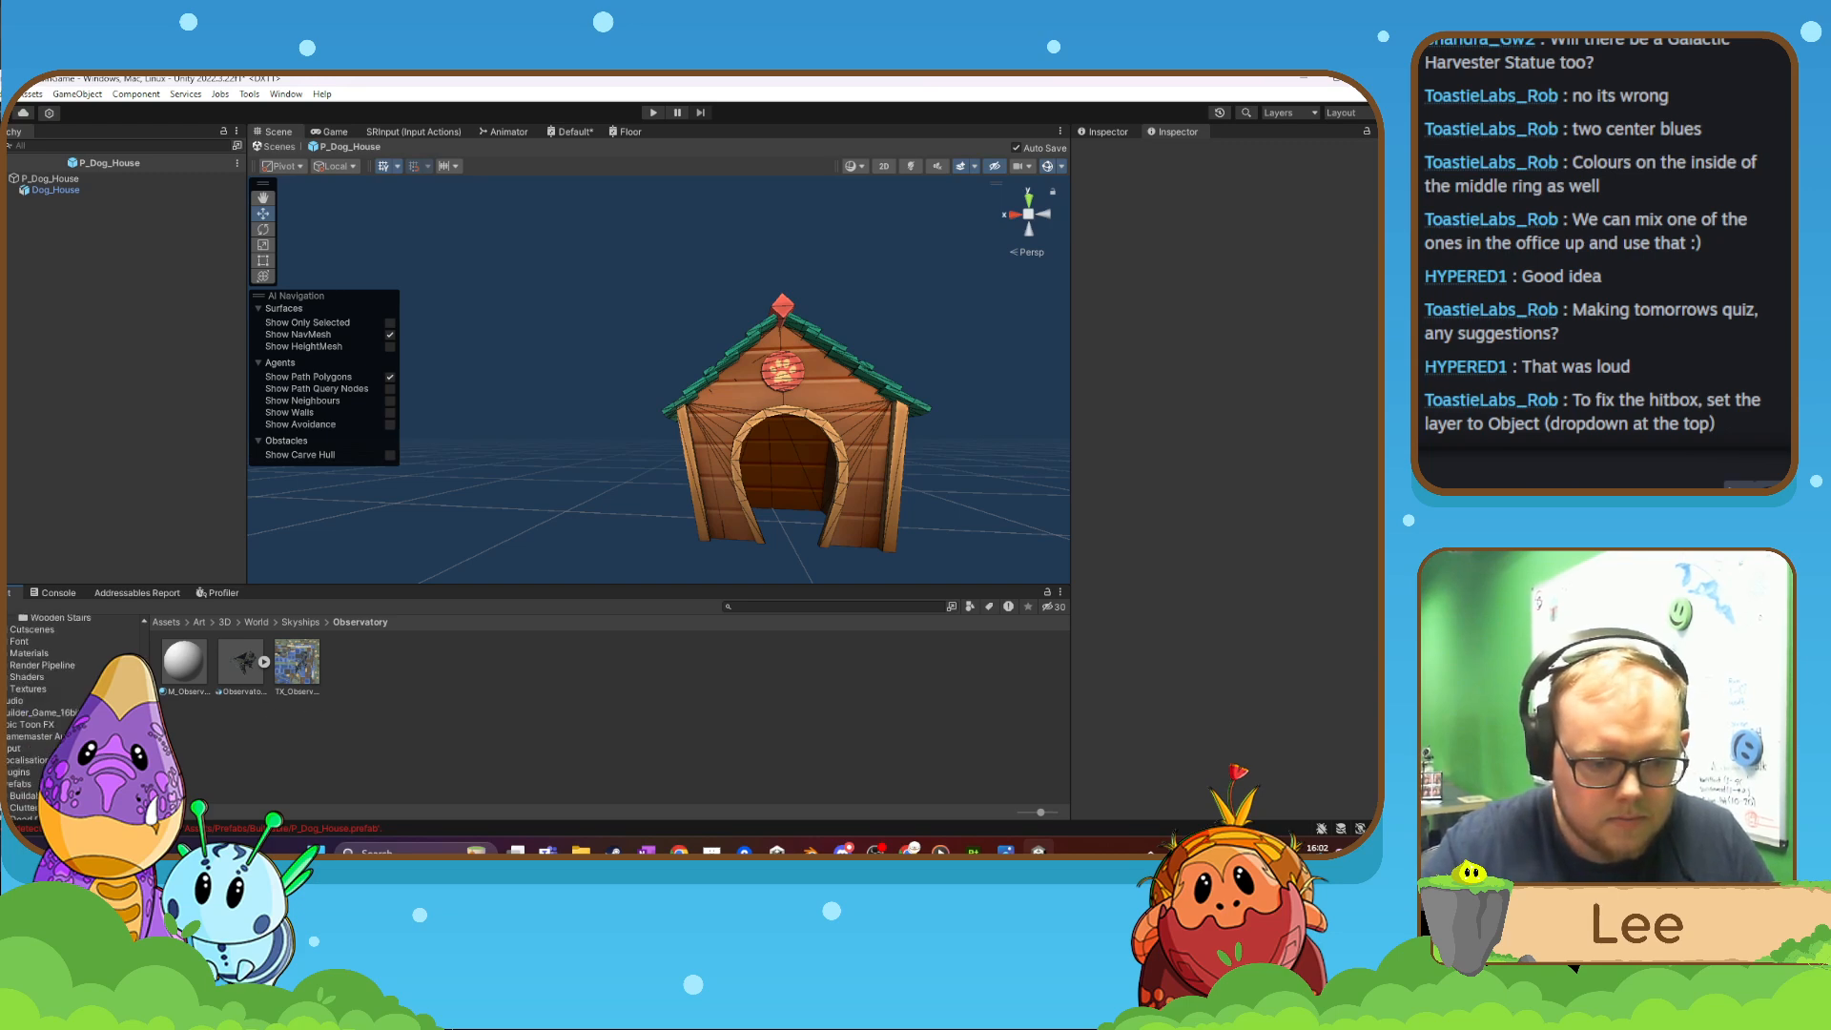
- Inspect the M_ObservatoryShip material and show the contents of the World folder under Assets/Prefabs
scroll(29, 753, "down", 2)
left_click(184, 663)
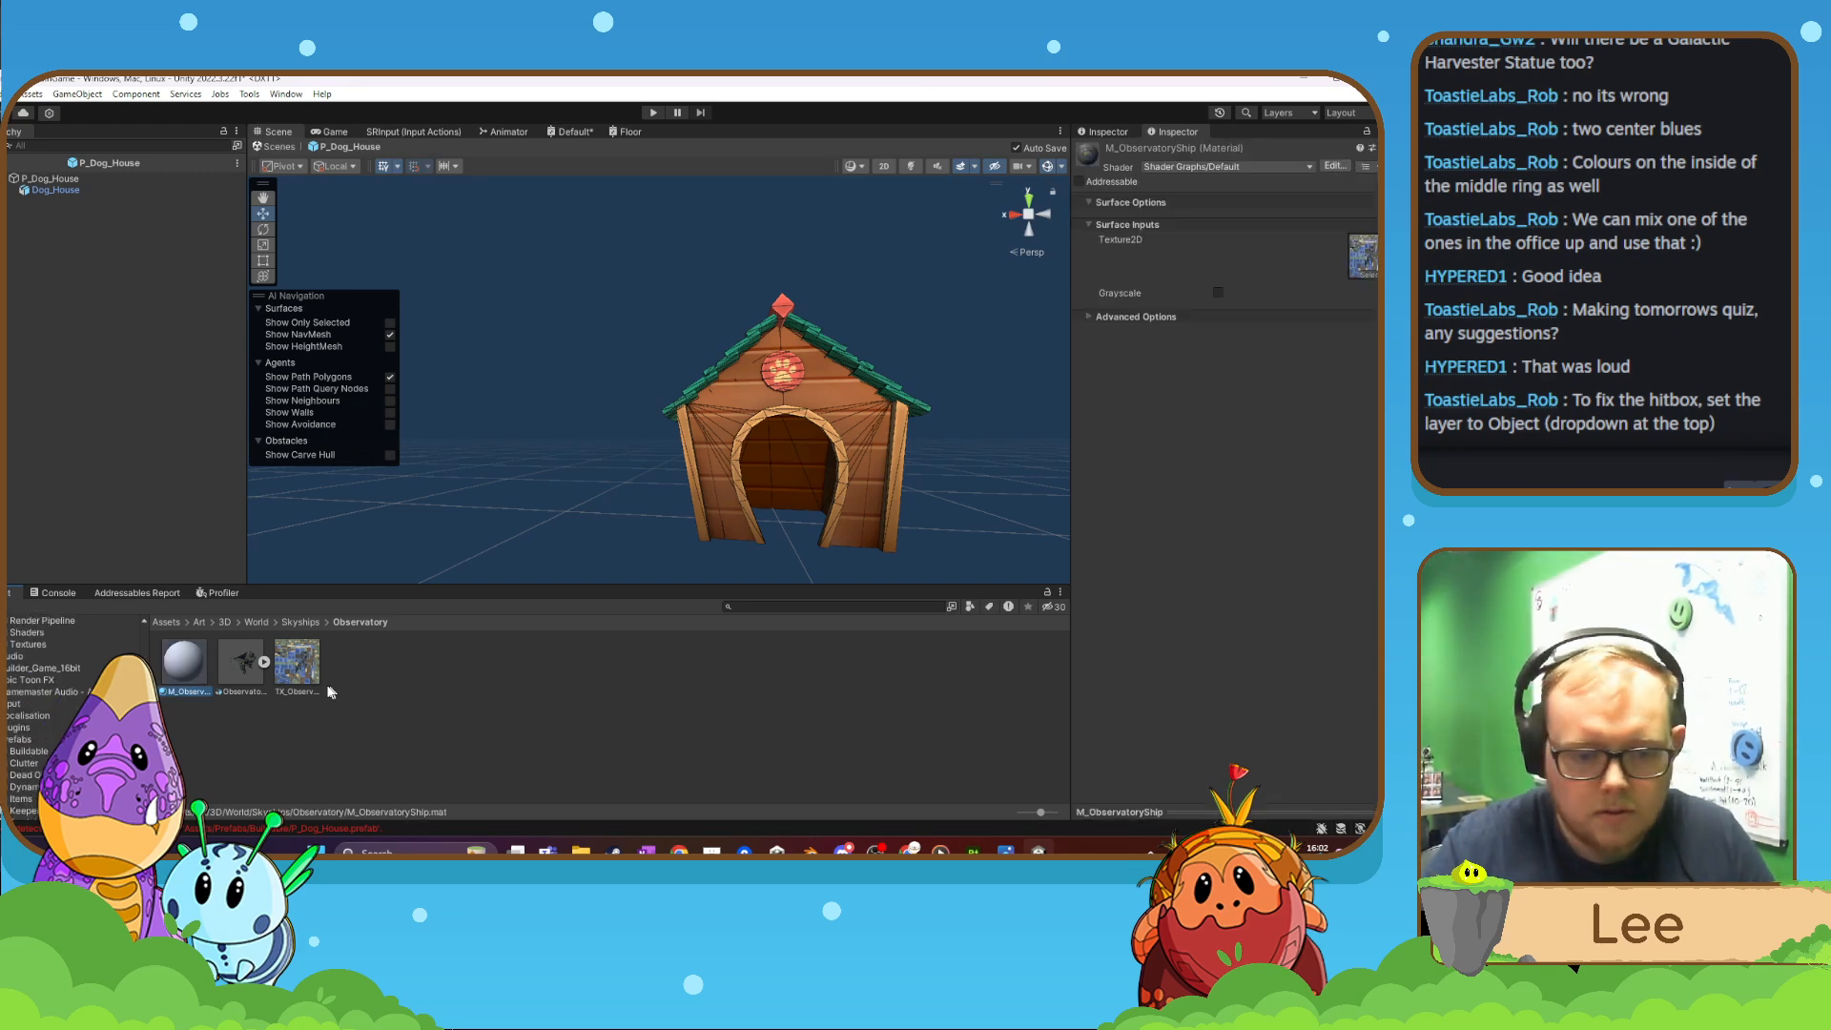
scroll(19, 782, "down", 4)
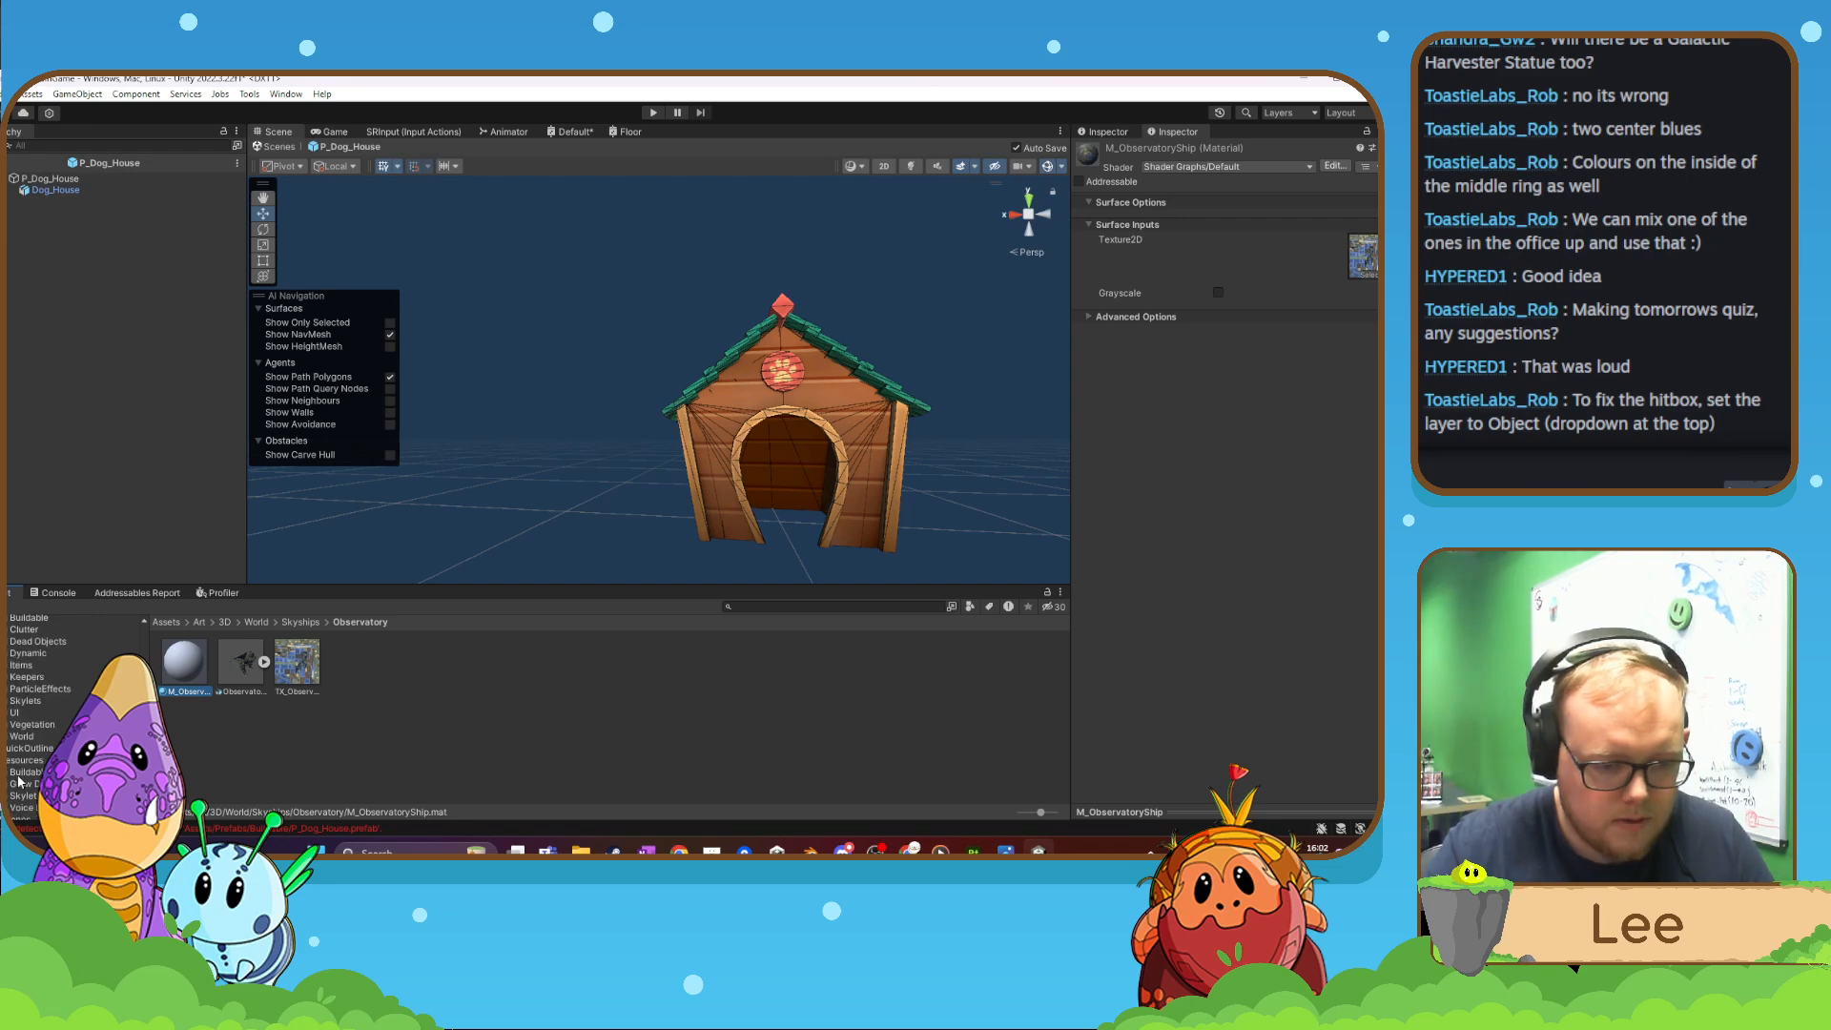
left_click(21, 736)
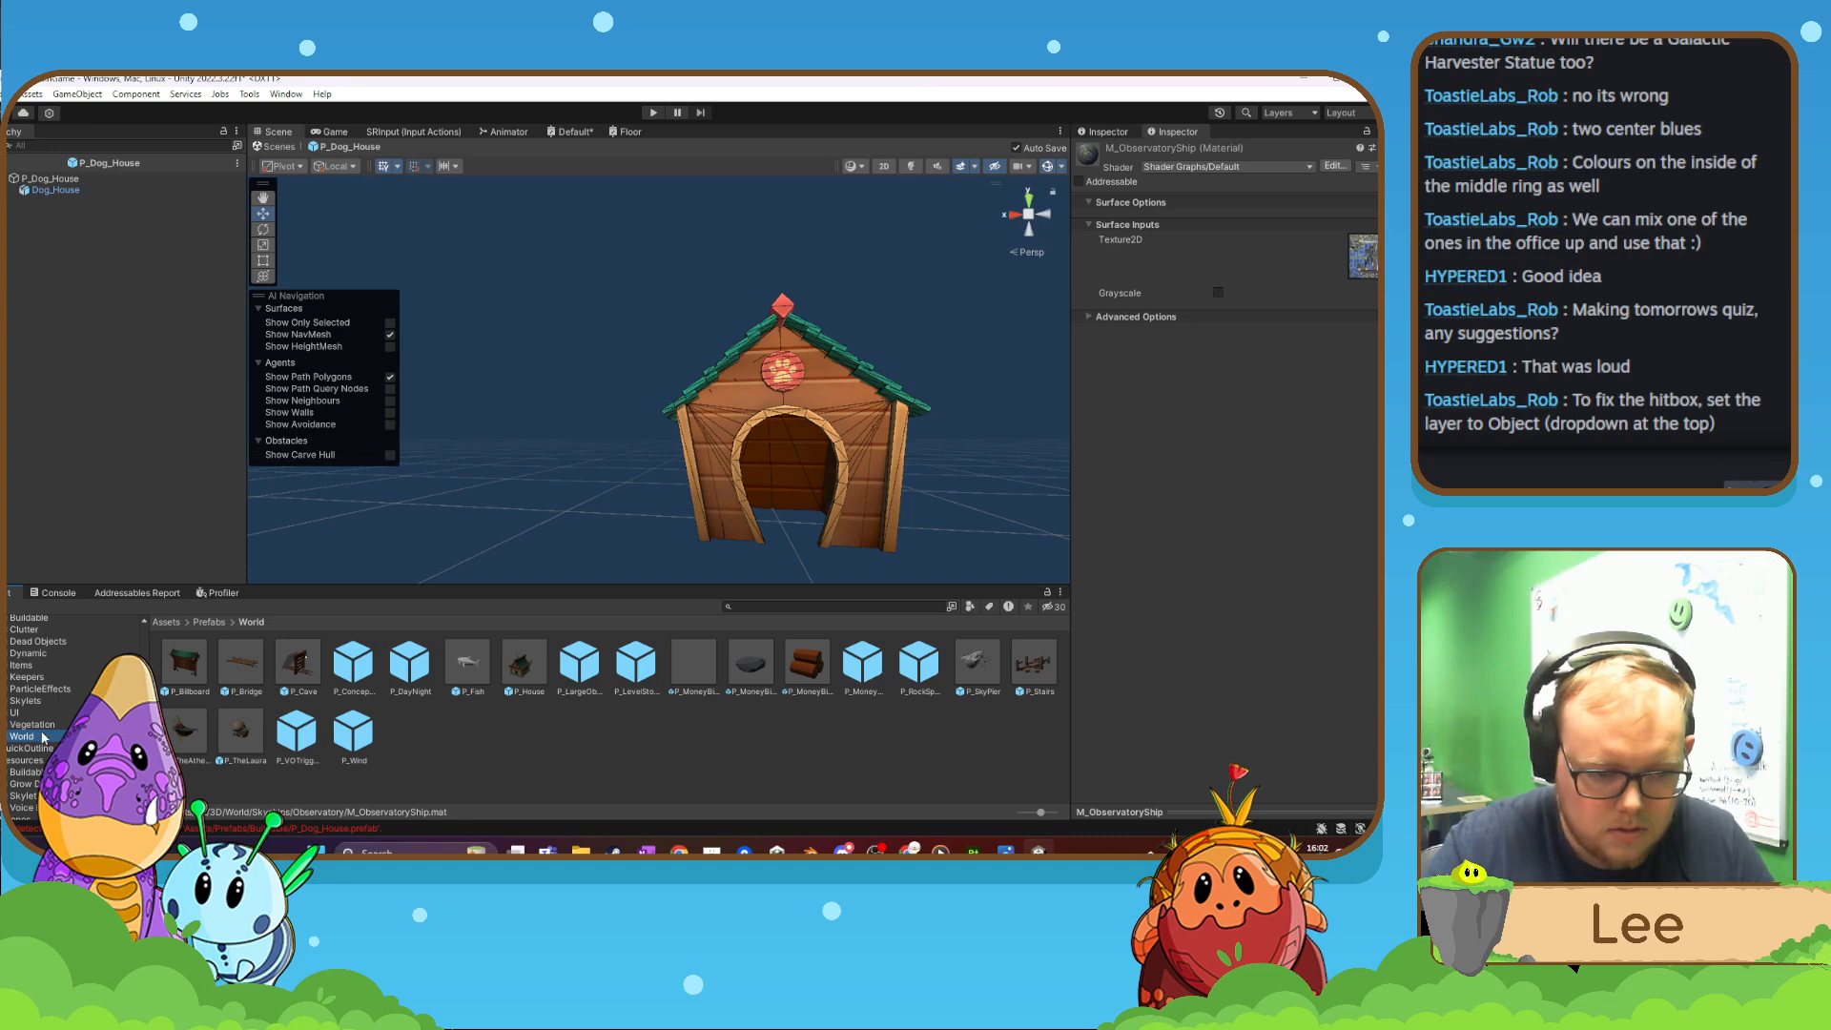
scroll(43, 736, "up", 2)
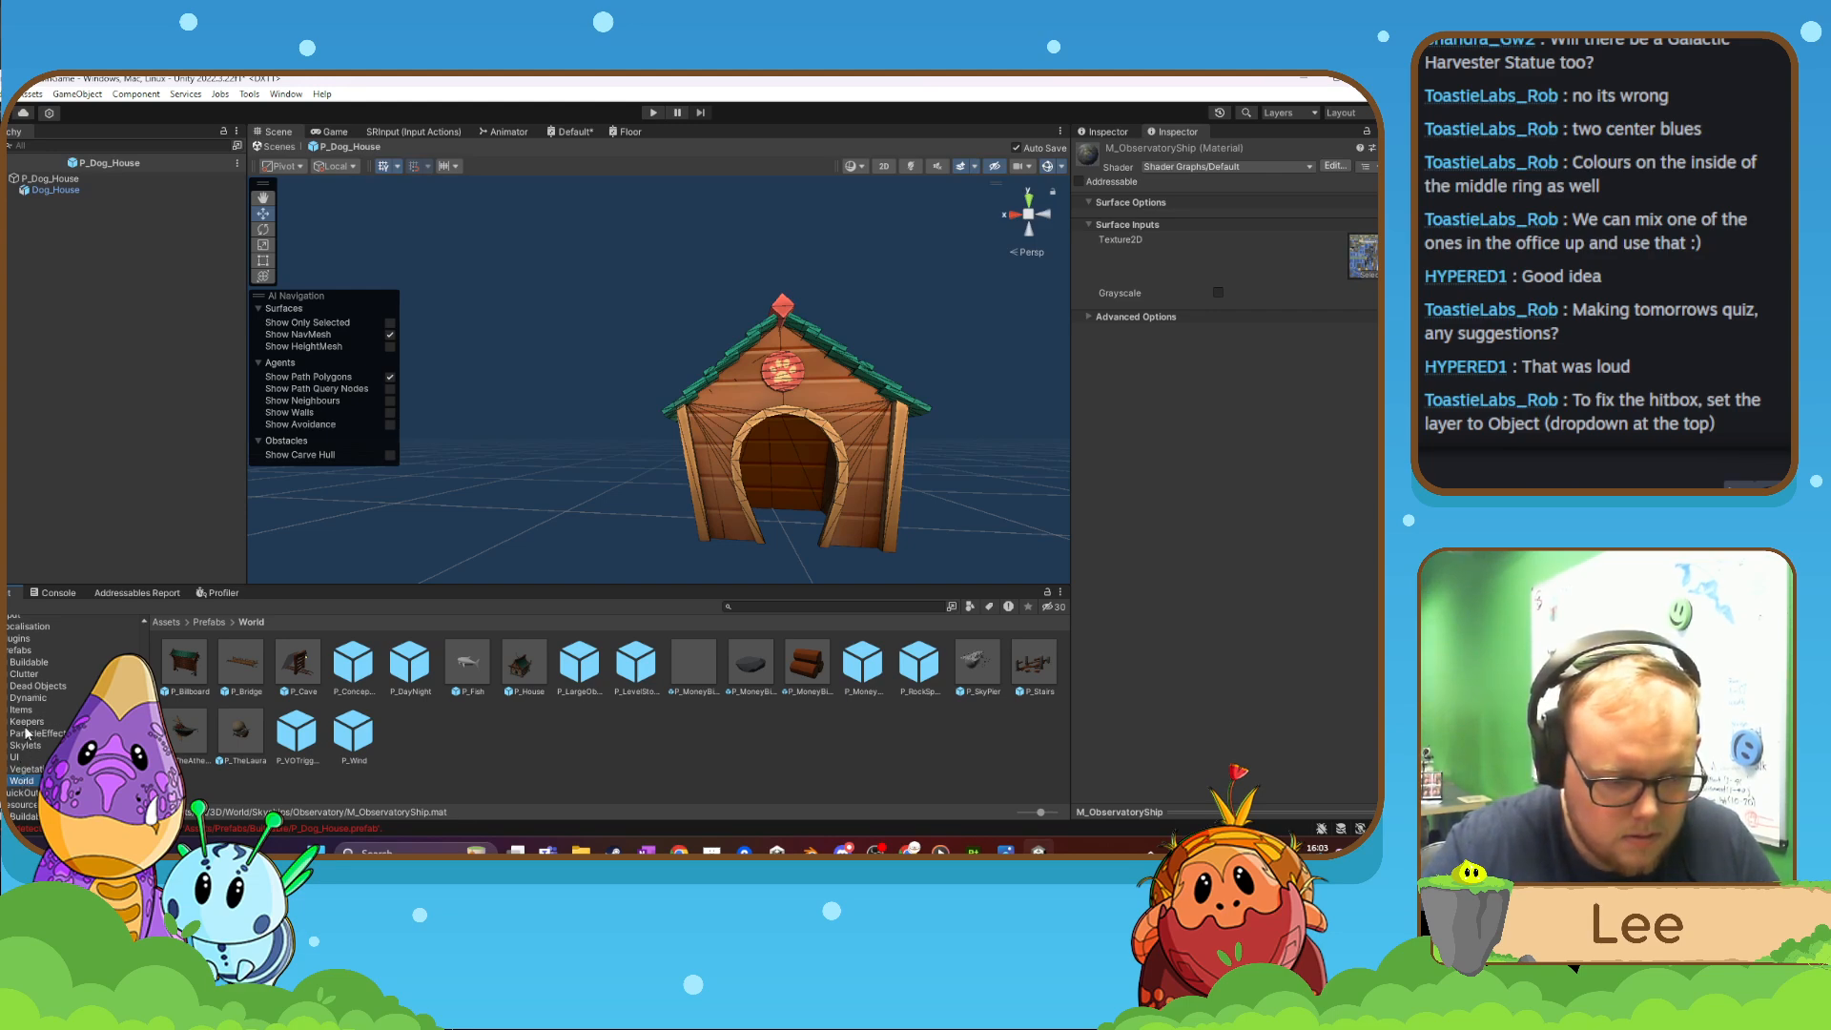
- Search the project assets for an existing Observatory prefab with "P-obs", and clear the search
left_click(729, 607)
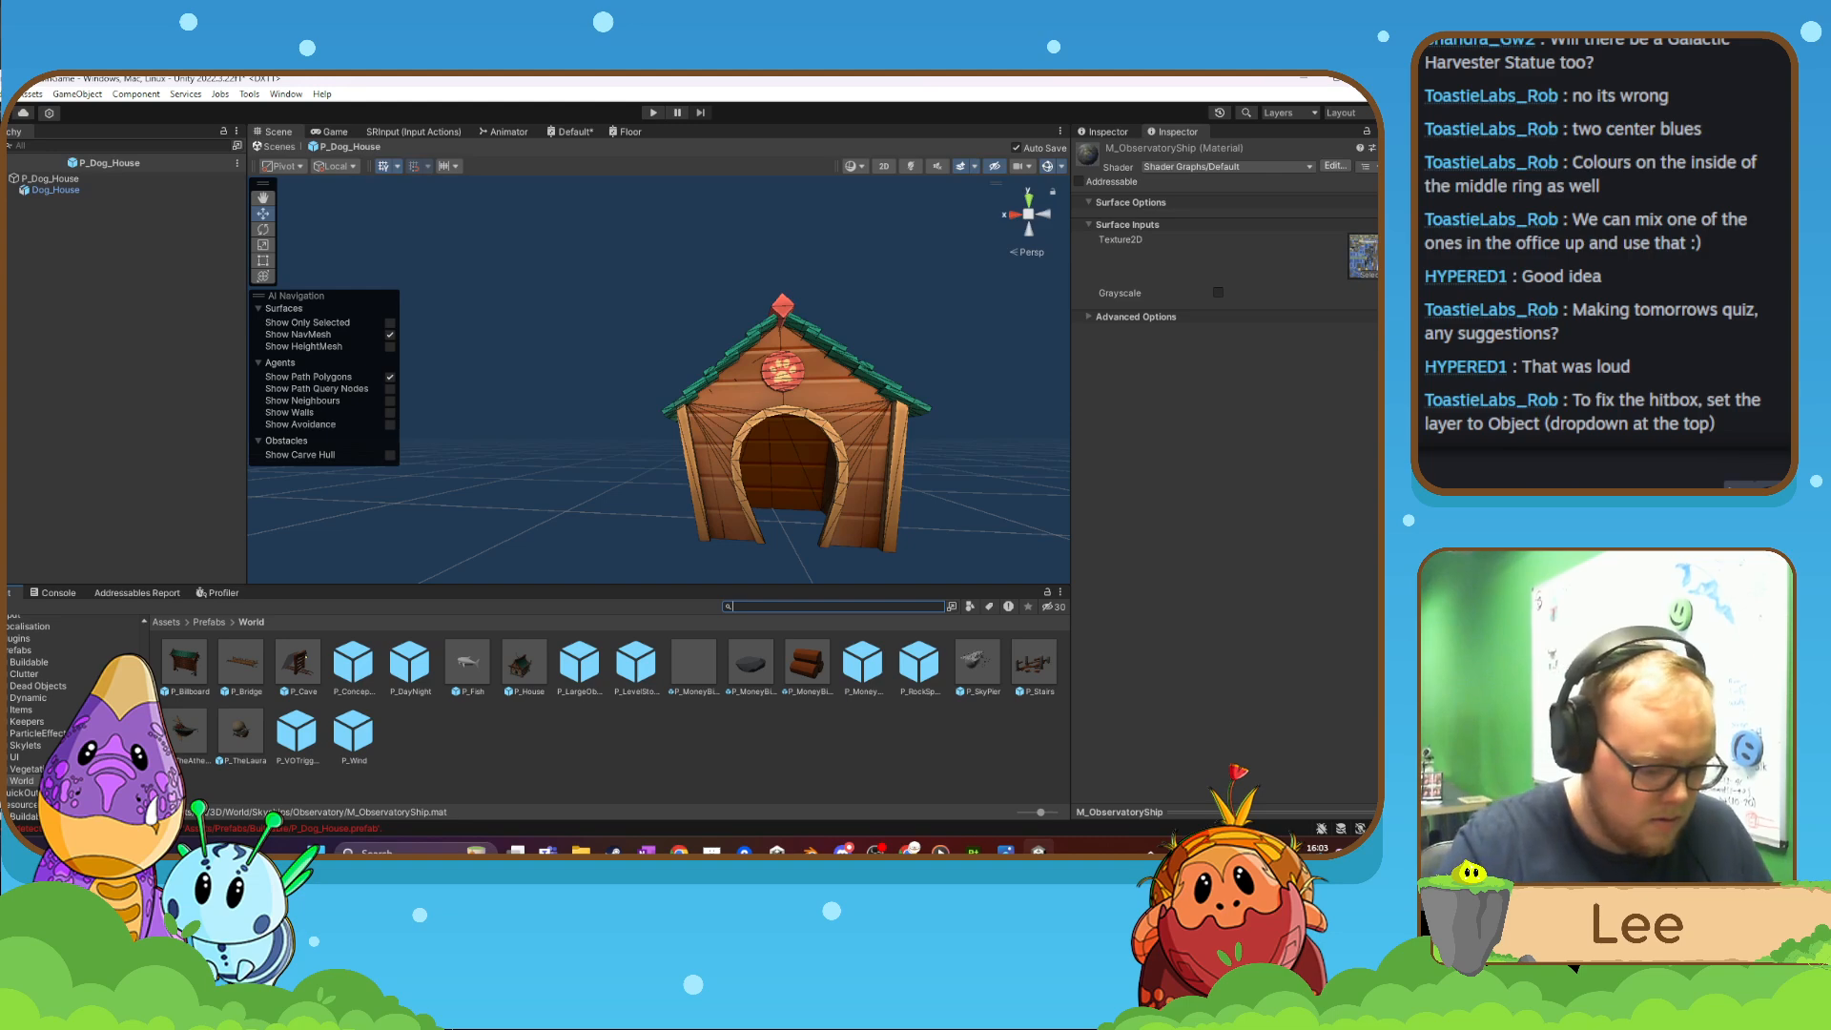
type("P-o")
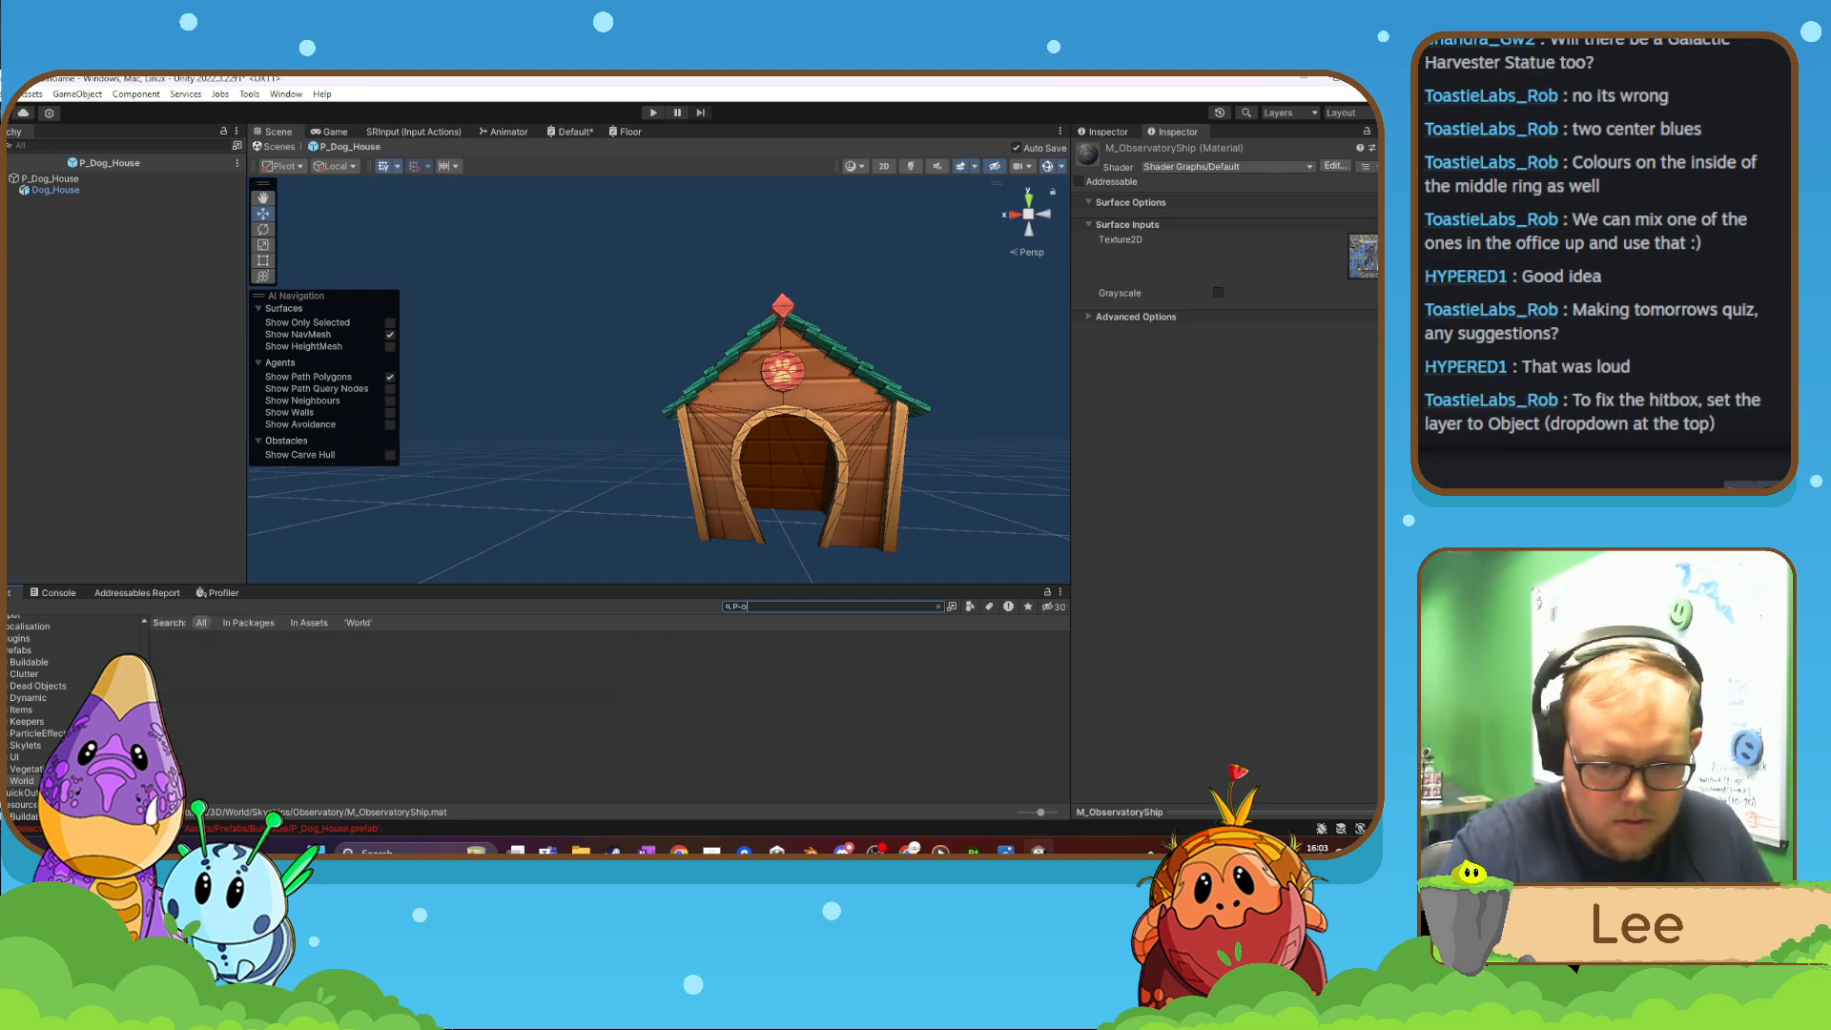
type("bs")
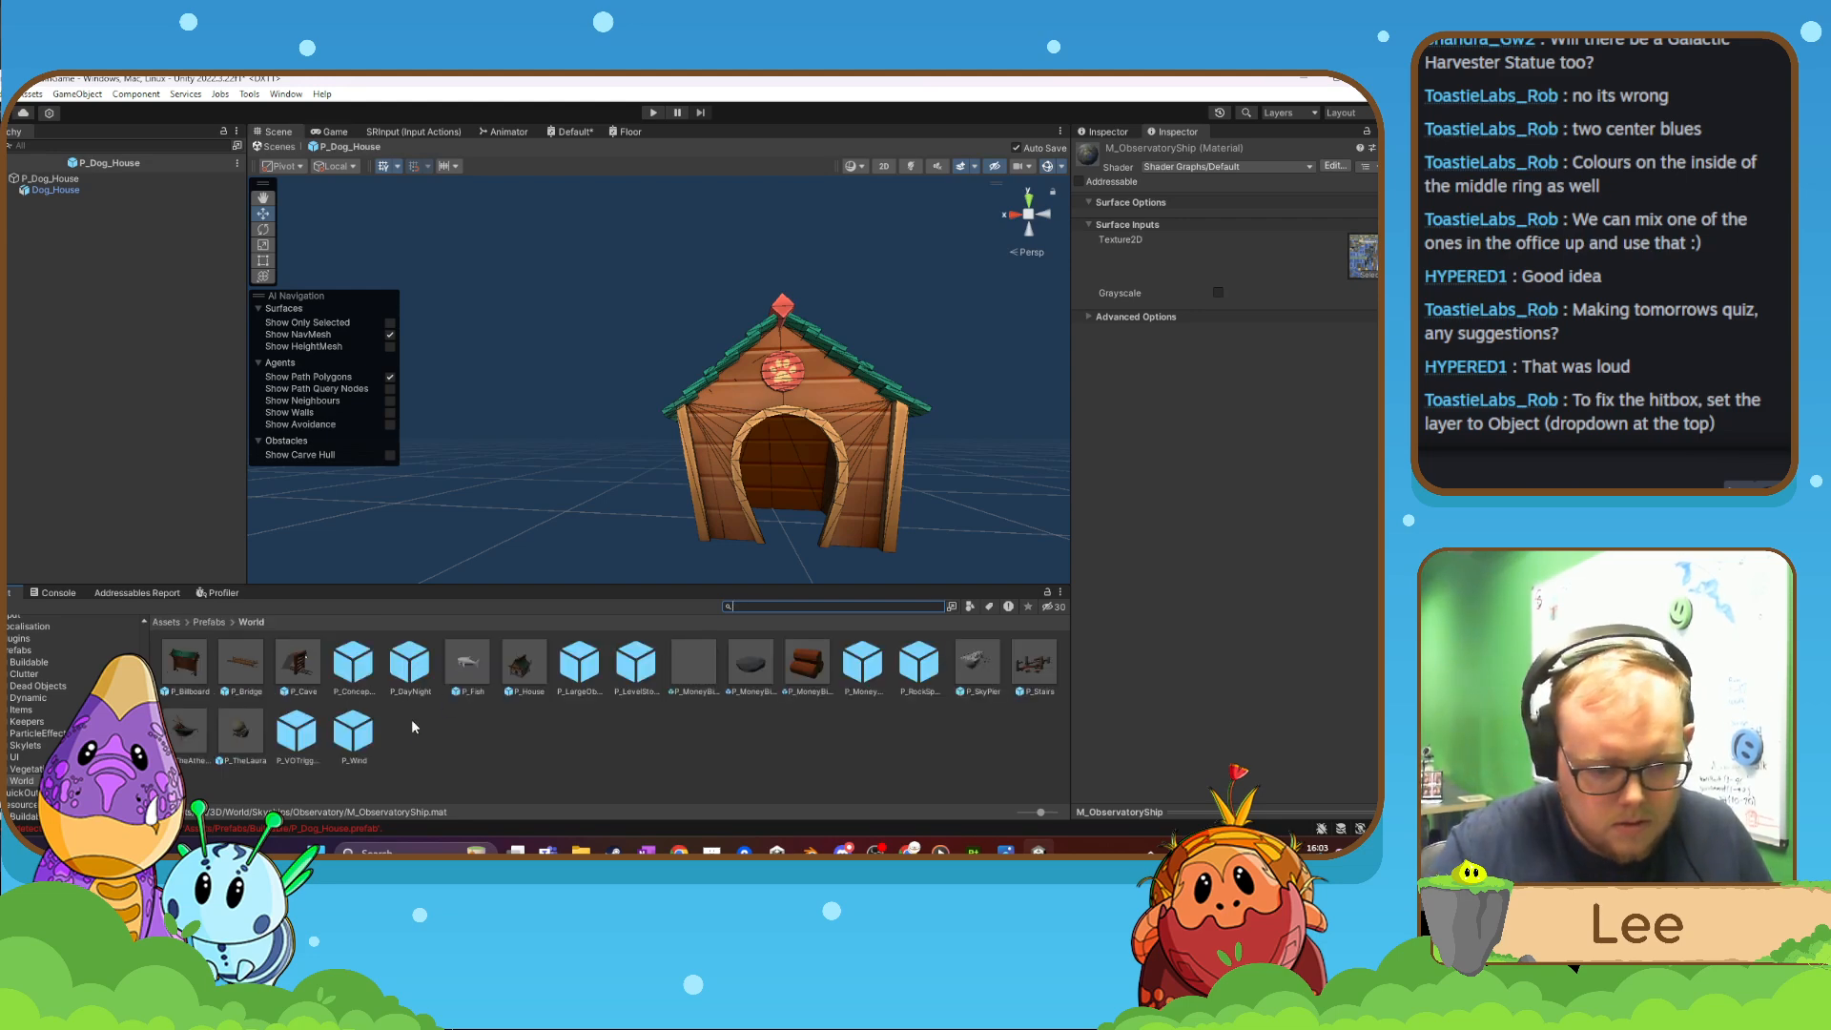
- Duplicate the P_TheLaura prefab in Assets/Prefabs/World and rename the copy P_ObservatoryShip
right_click(439, 767)
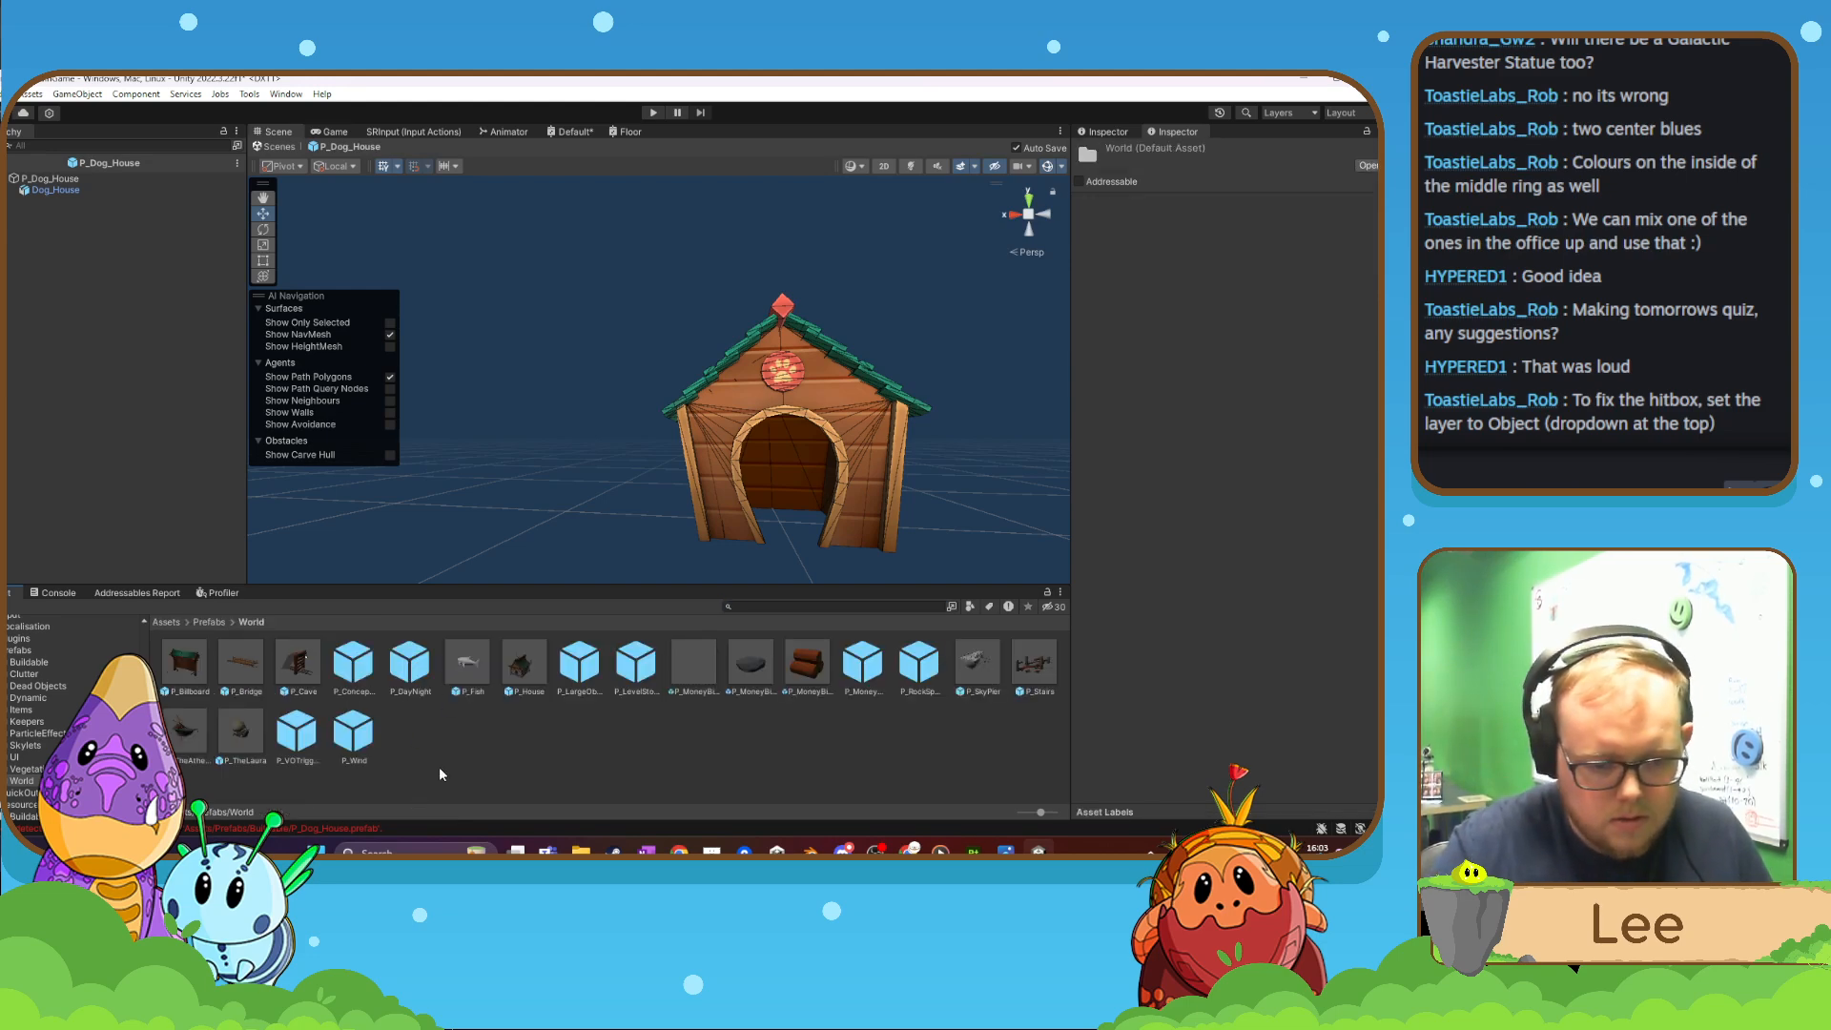
left_click(247, 741)
key("ctrl+d")
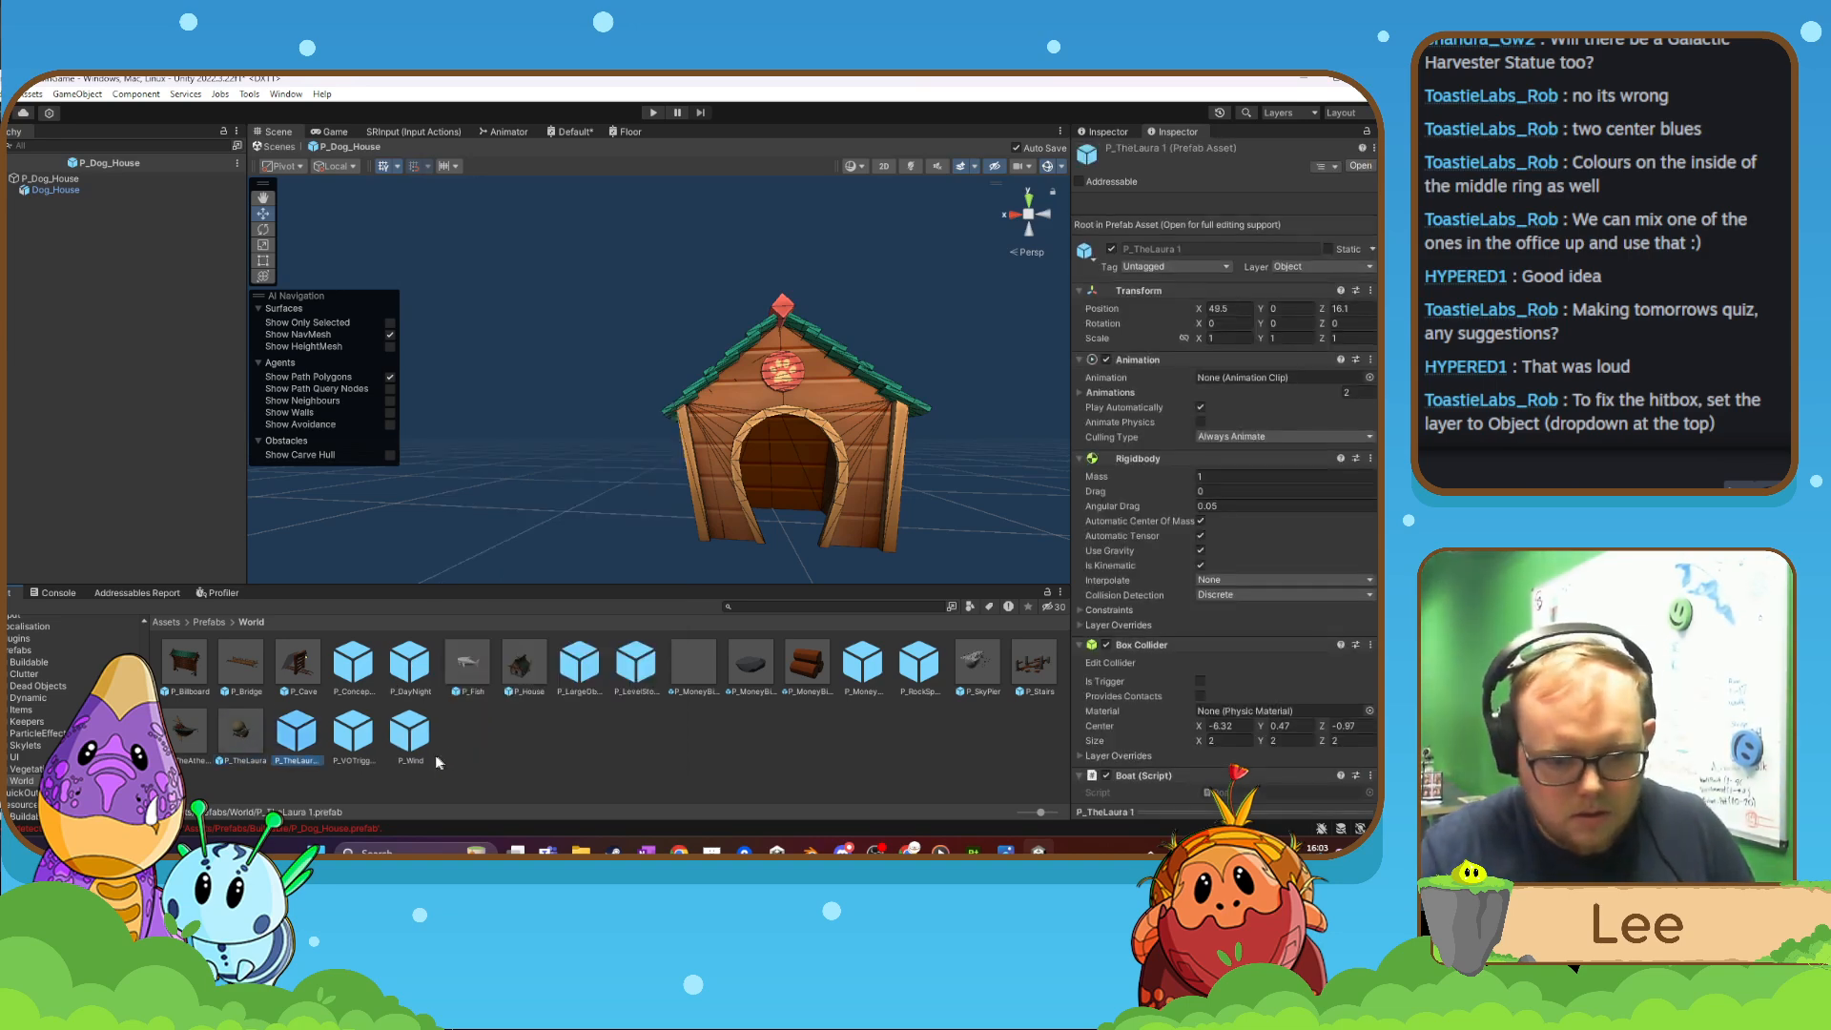
right_click(312, 708)
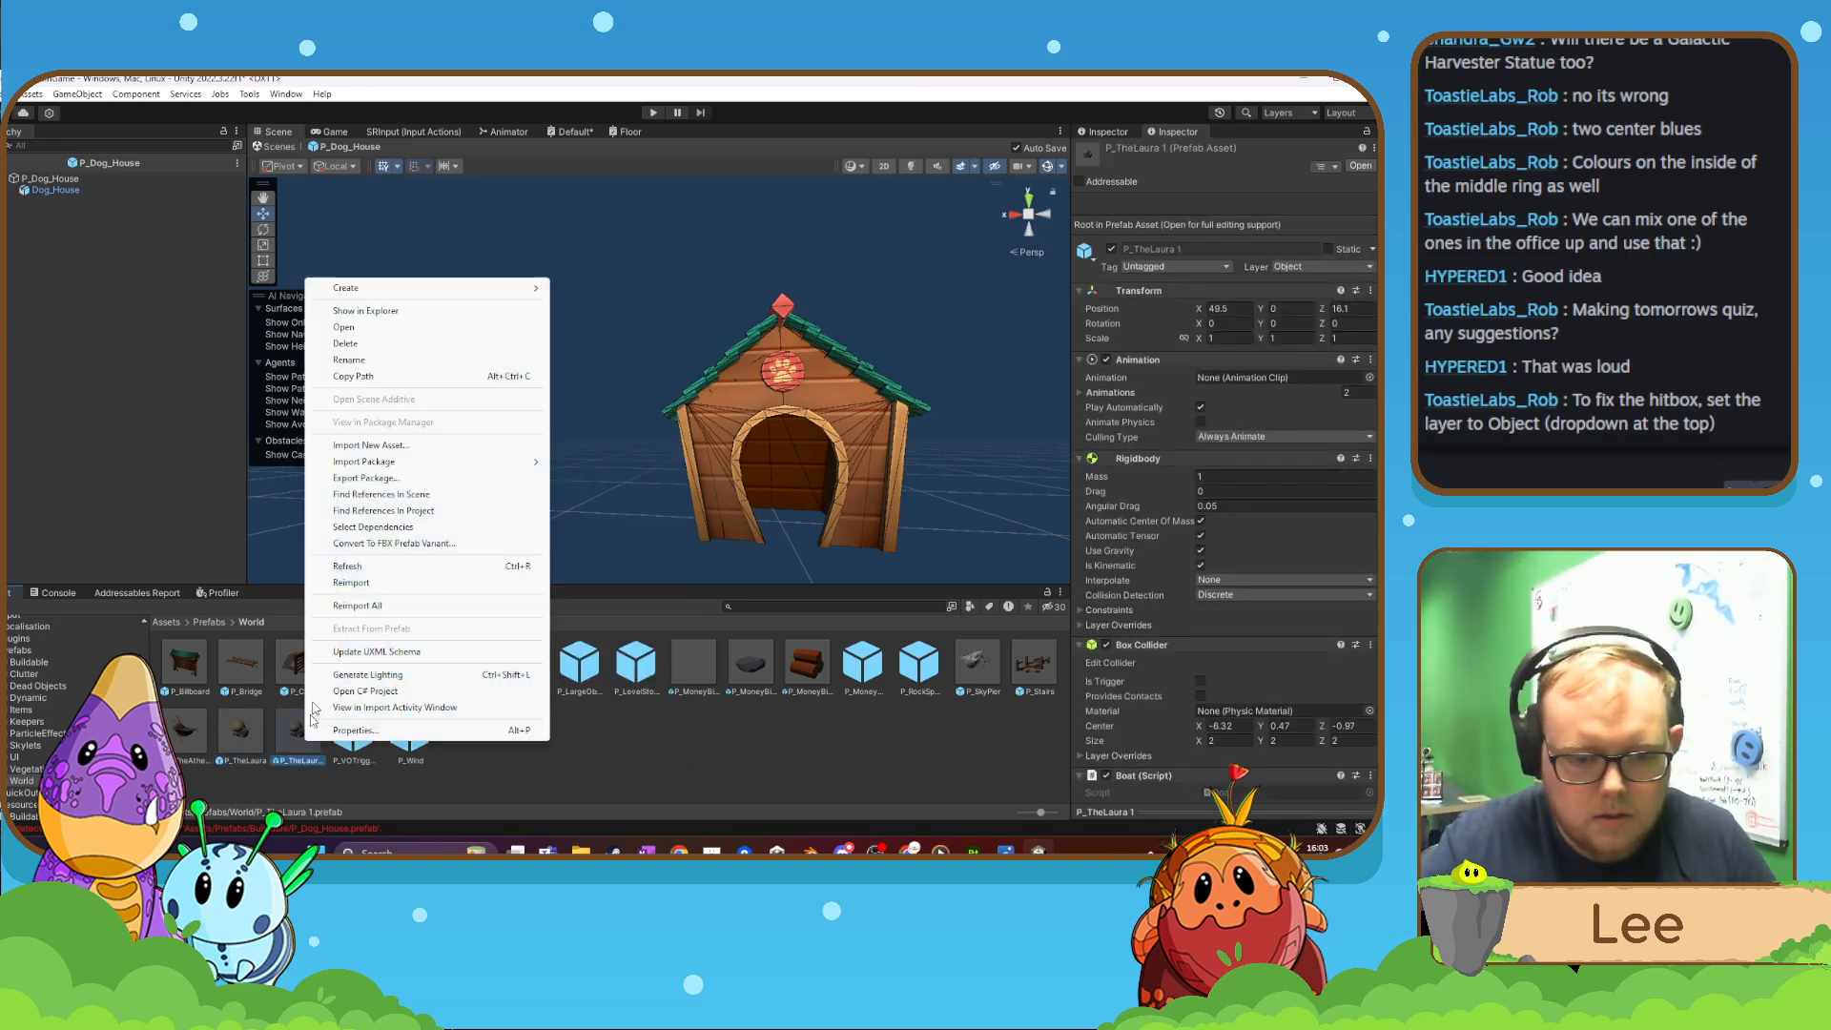
left_click(349, 360)
key("Right")
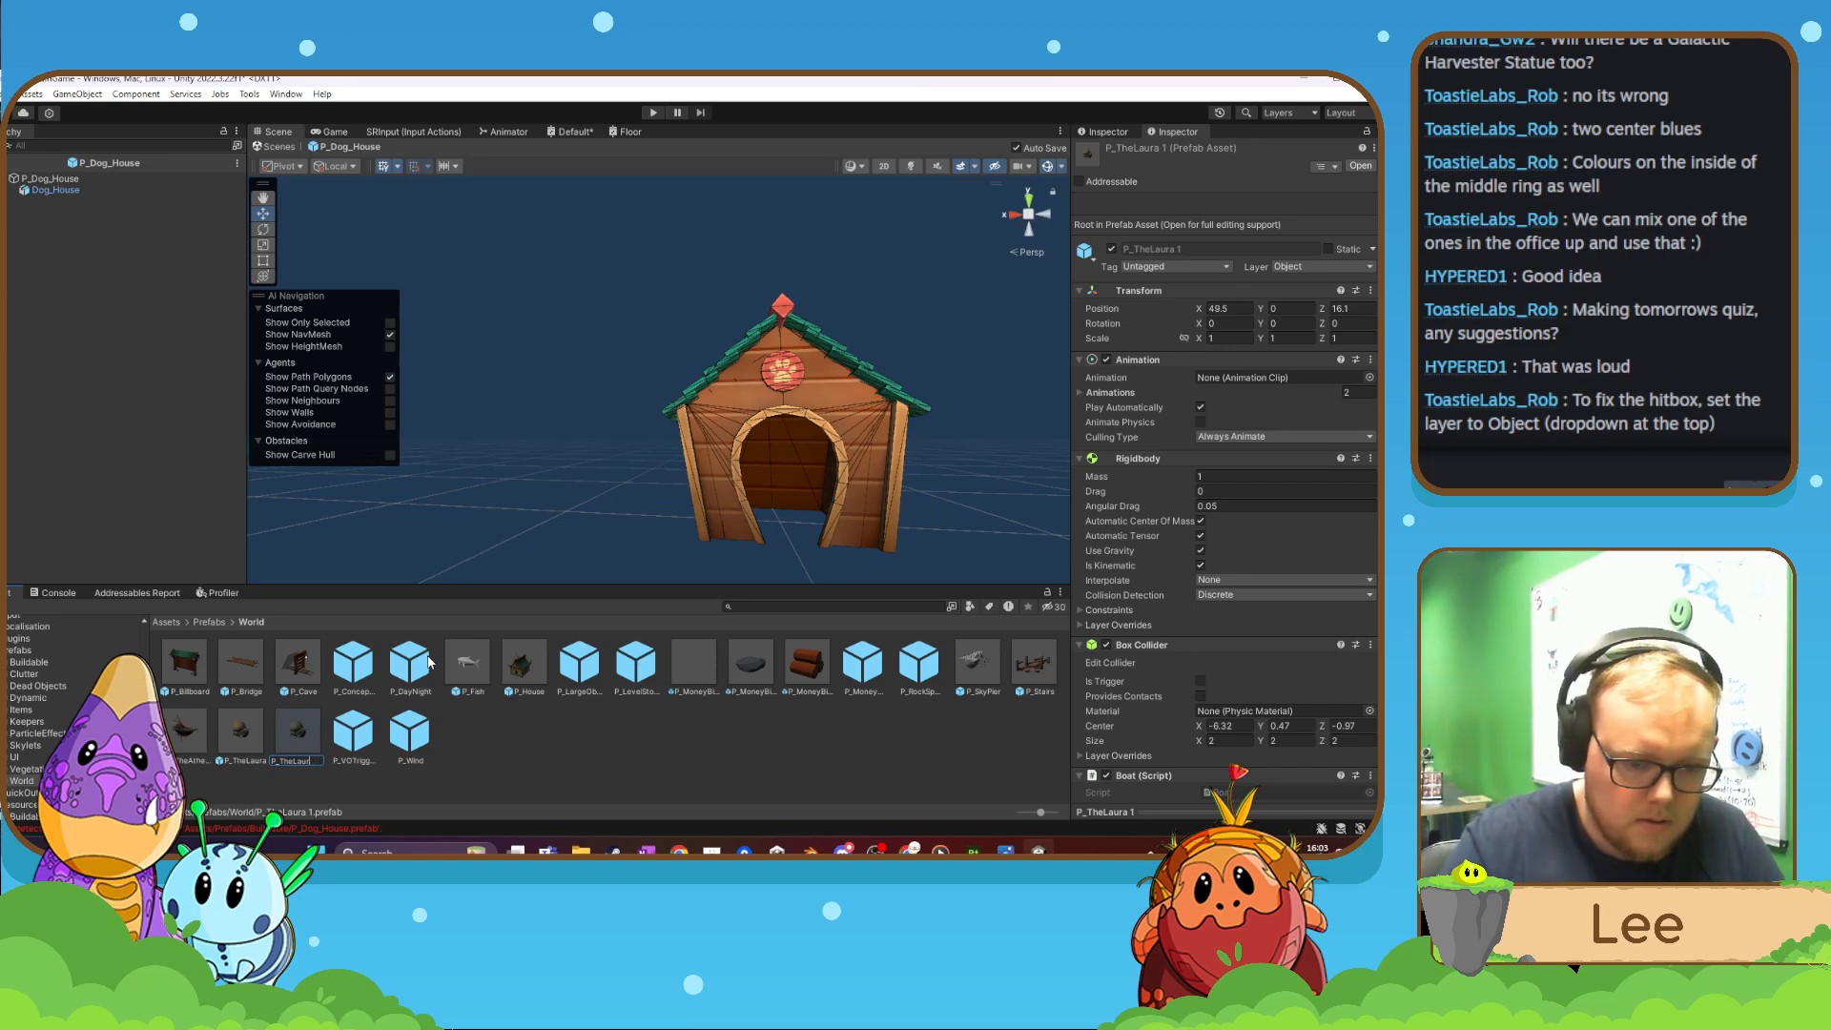
key("BackSpace")
key("BackSpace")
key("BackSpace")
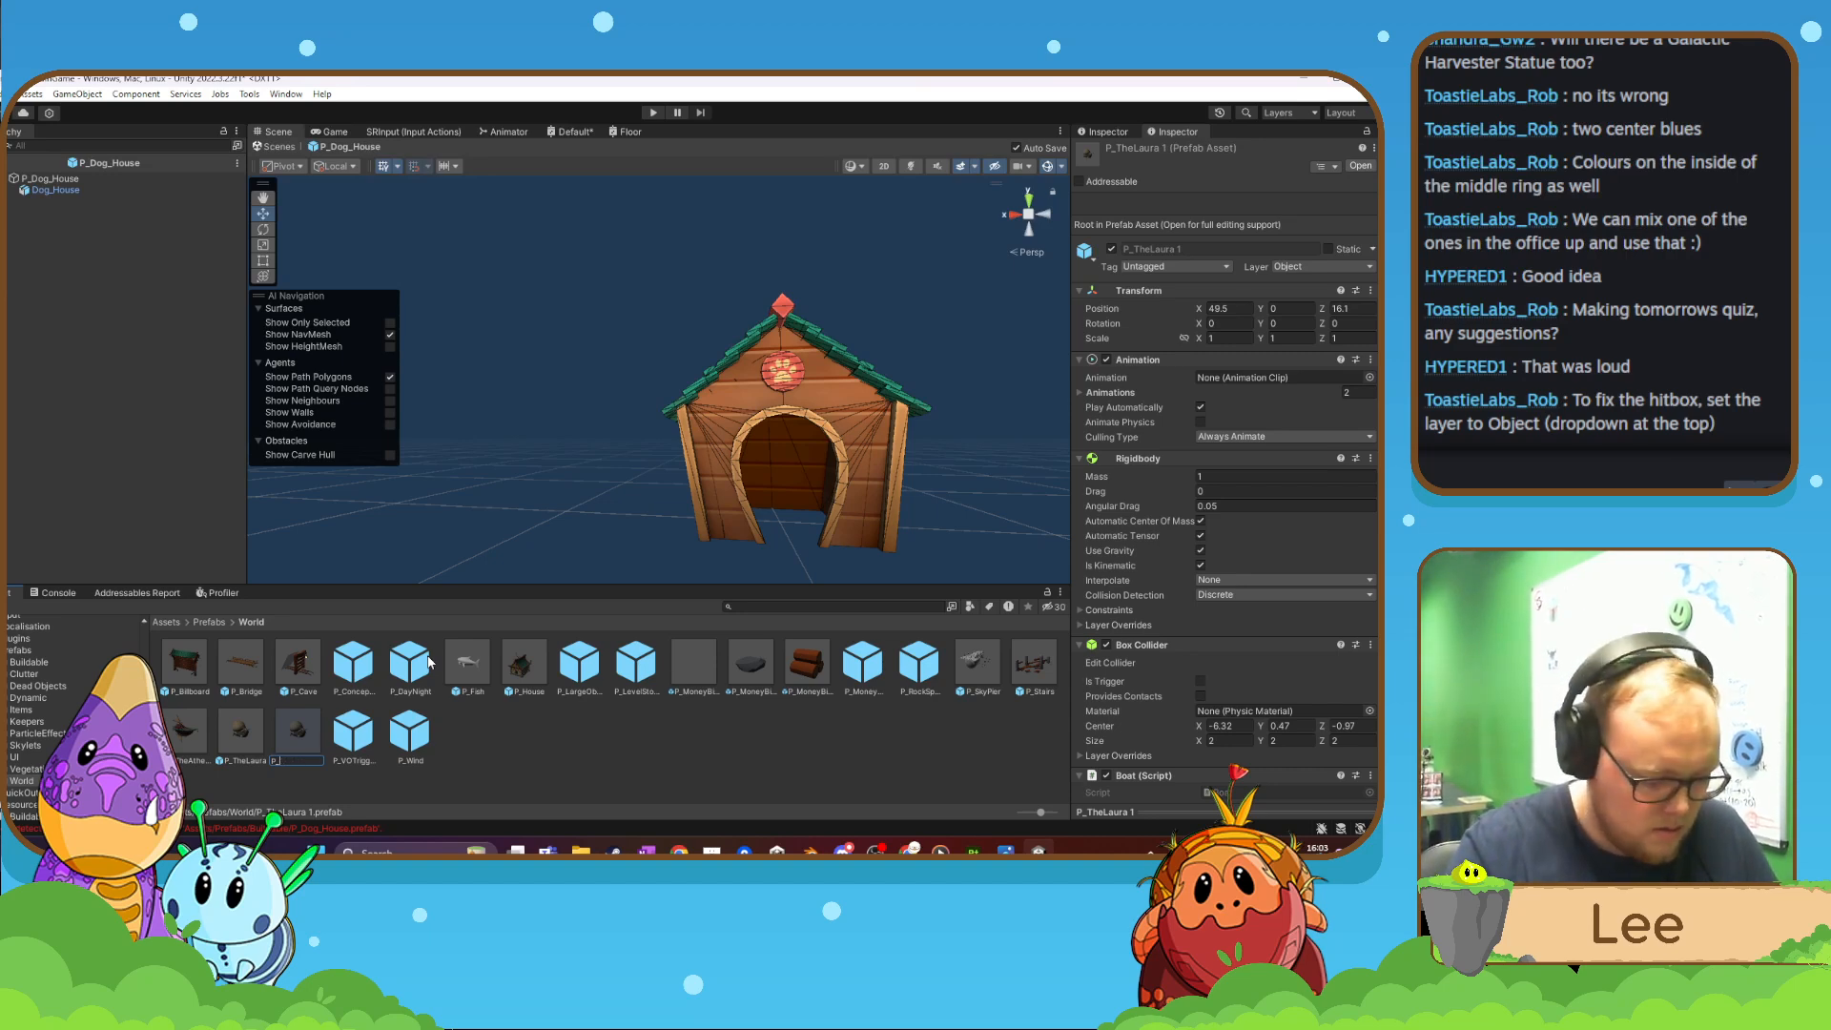
type("Observatory")
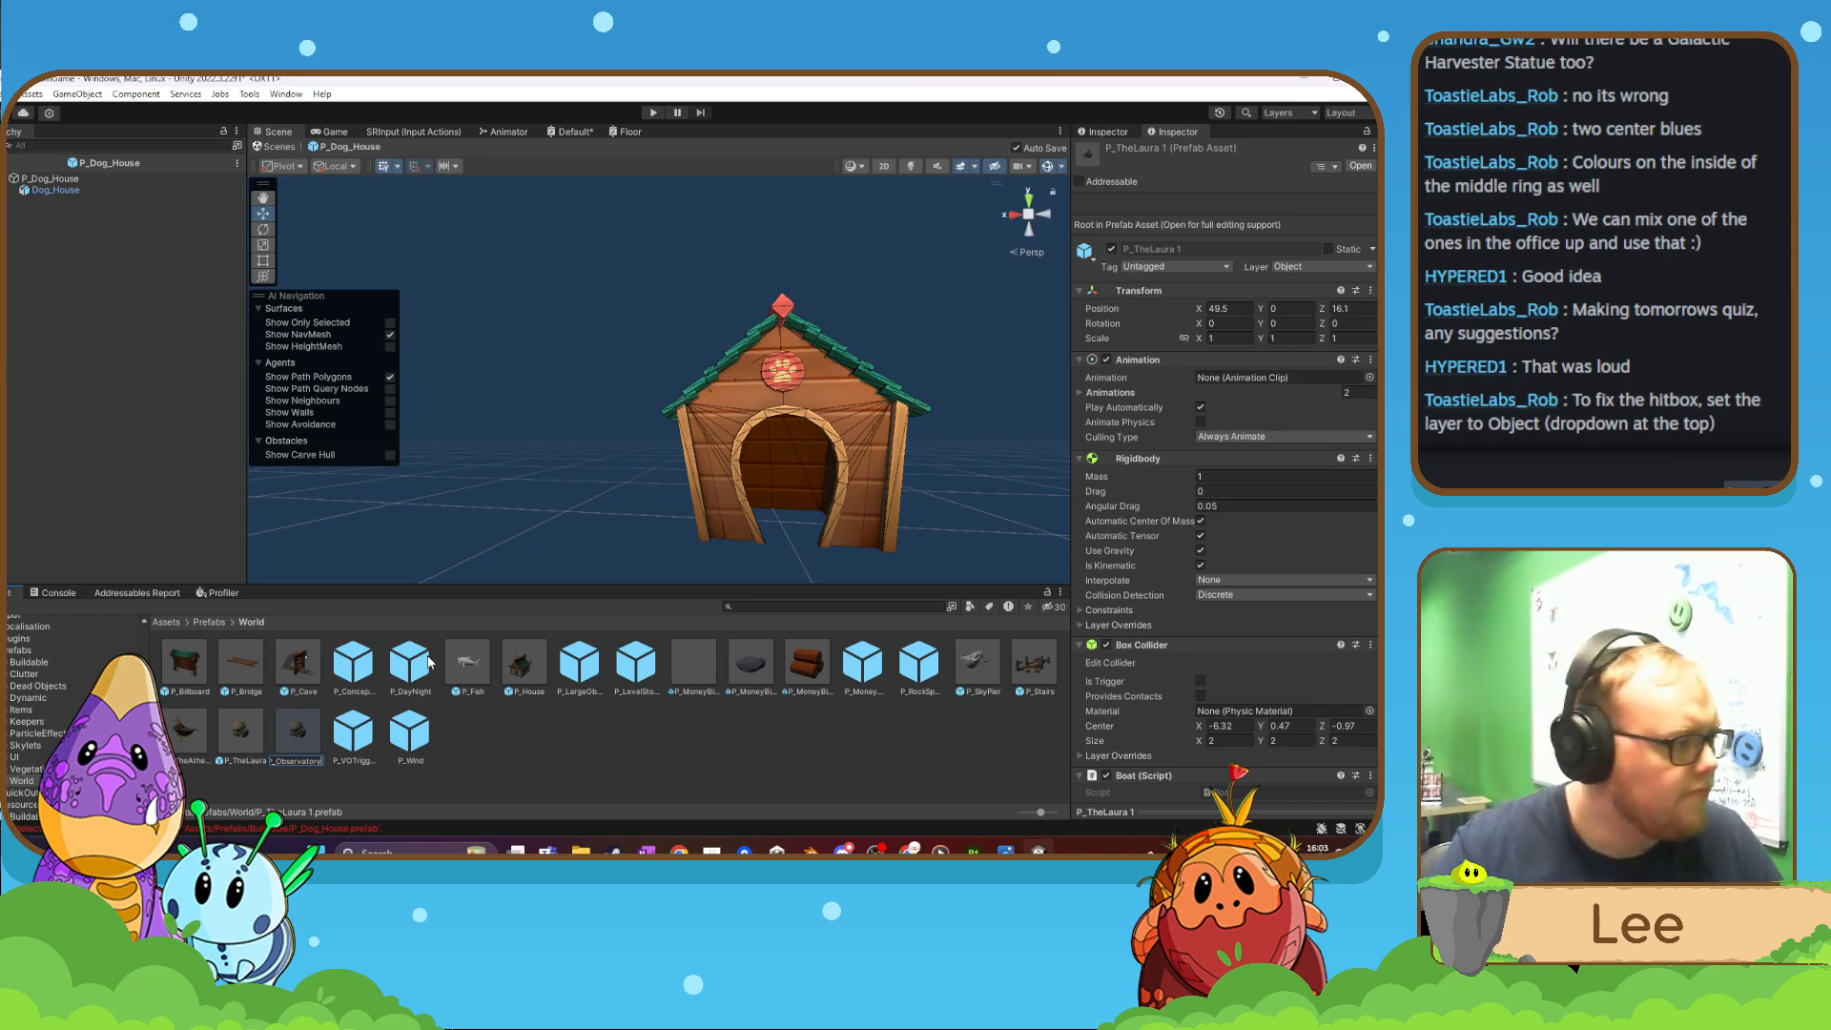
type("Ship")
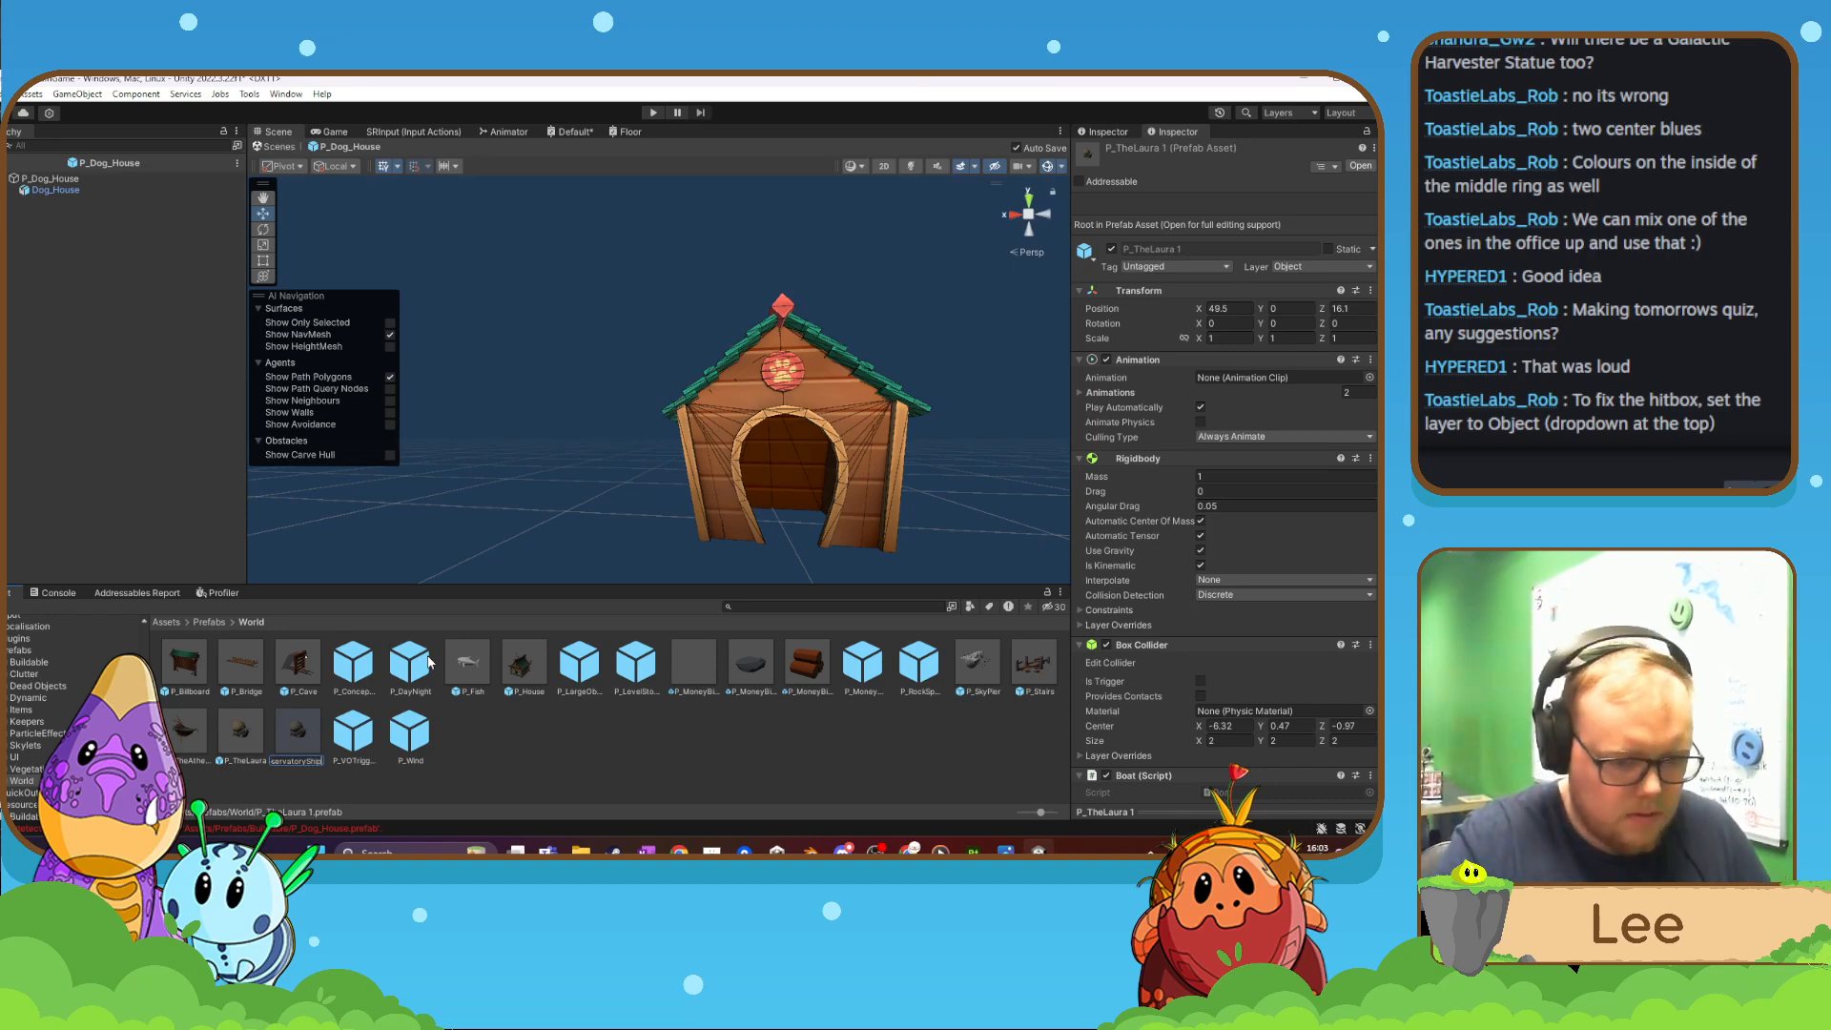
key("Return")
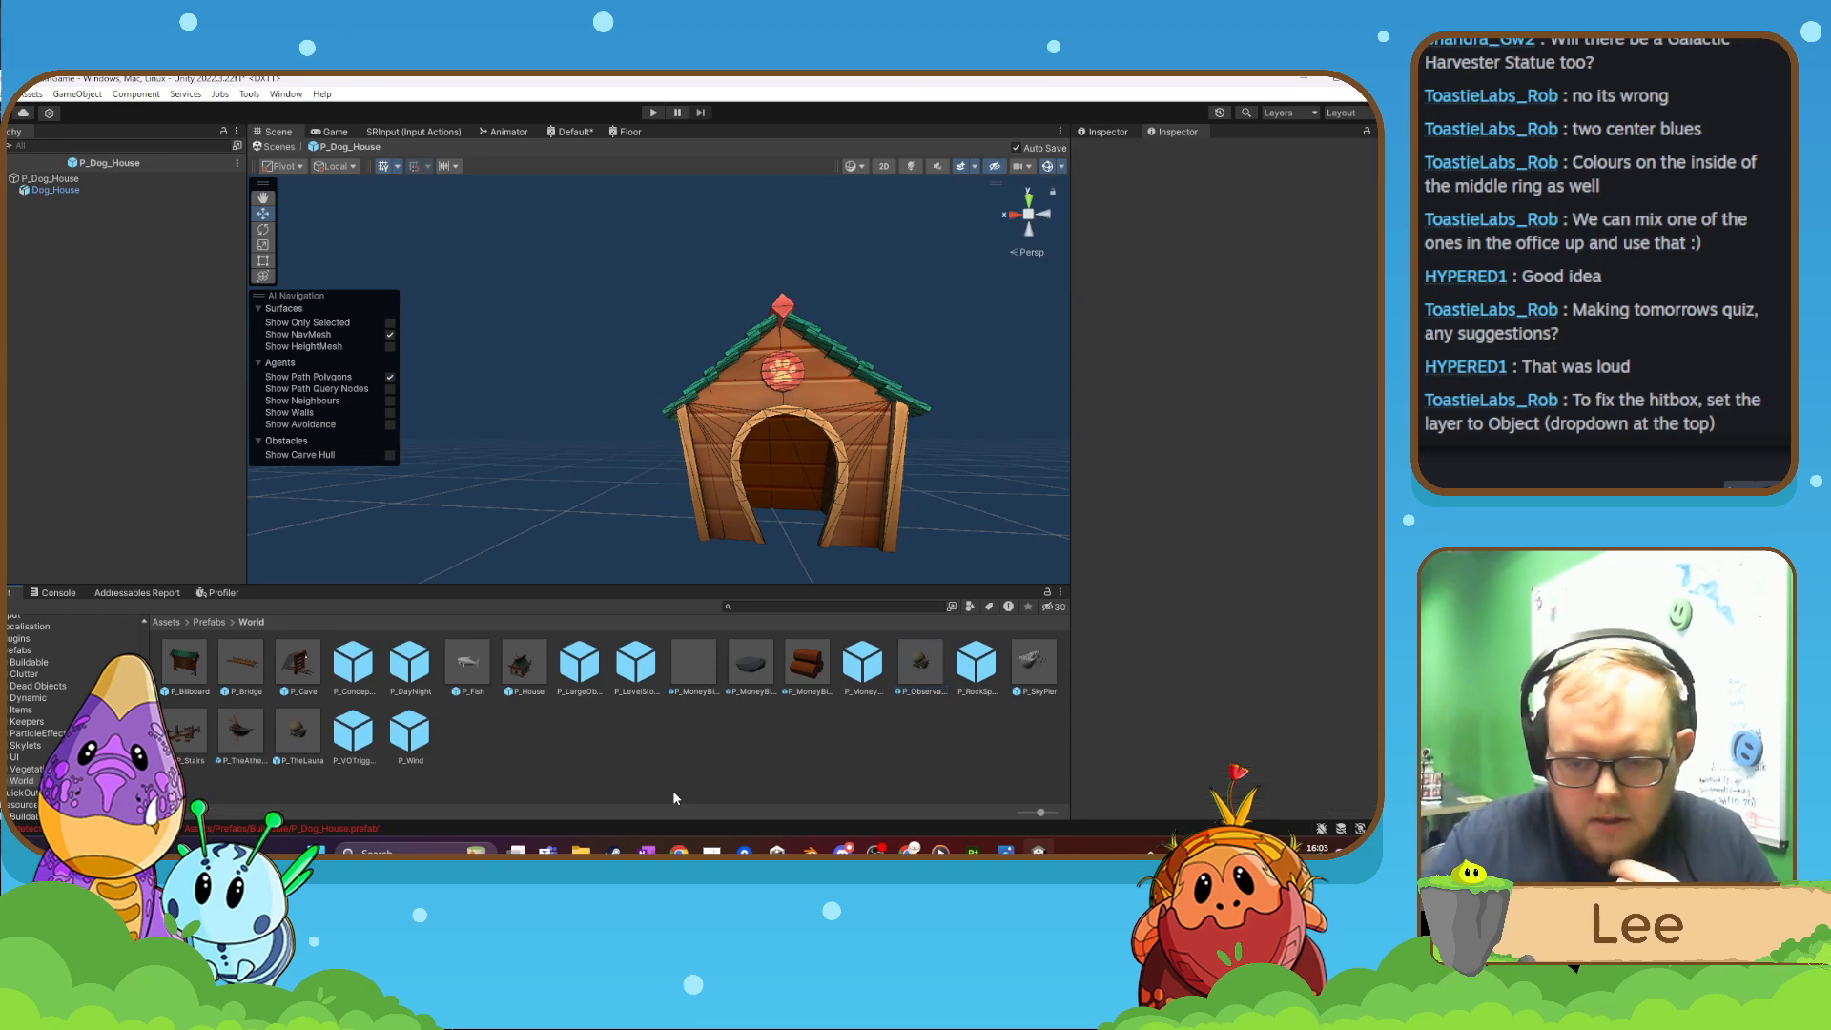
- Open the P_ObservatoryShip prefab for editing and delete the Skyship_Laura model from it
double_click(920, 665)
left_click_drag(815, 445, 833, 400, "alt")
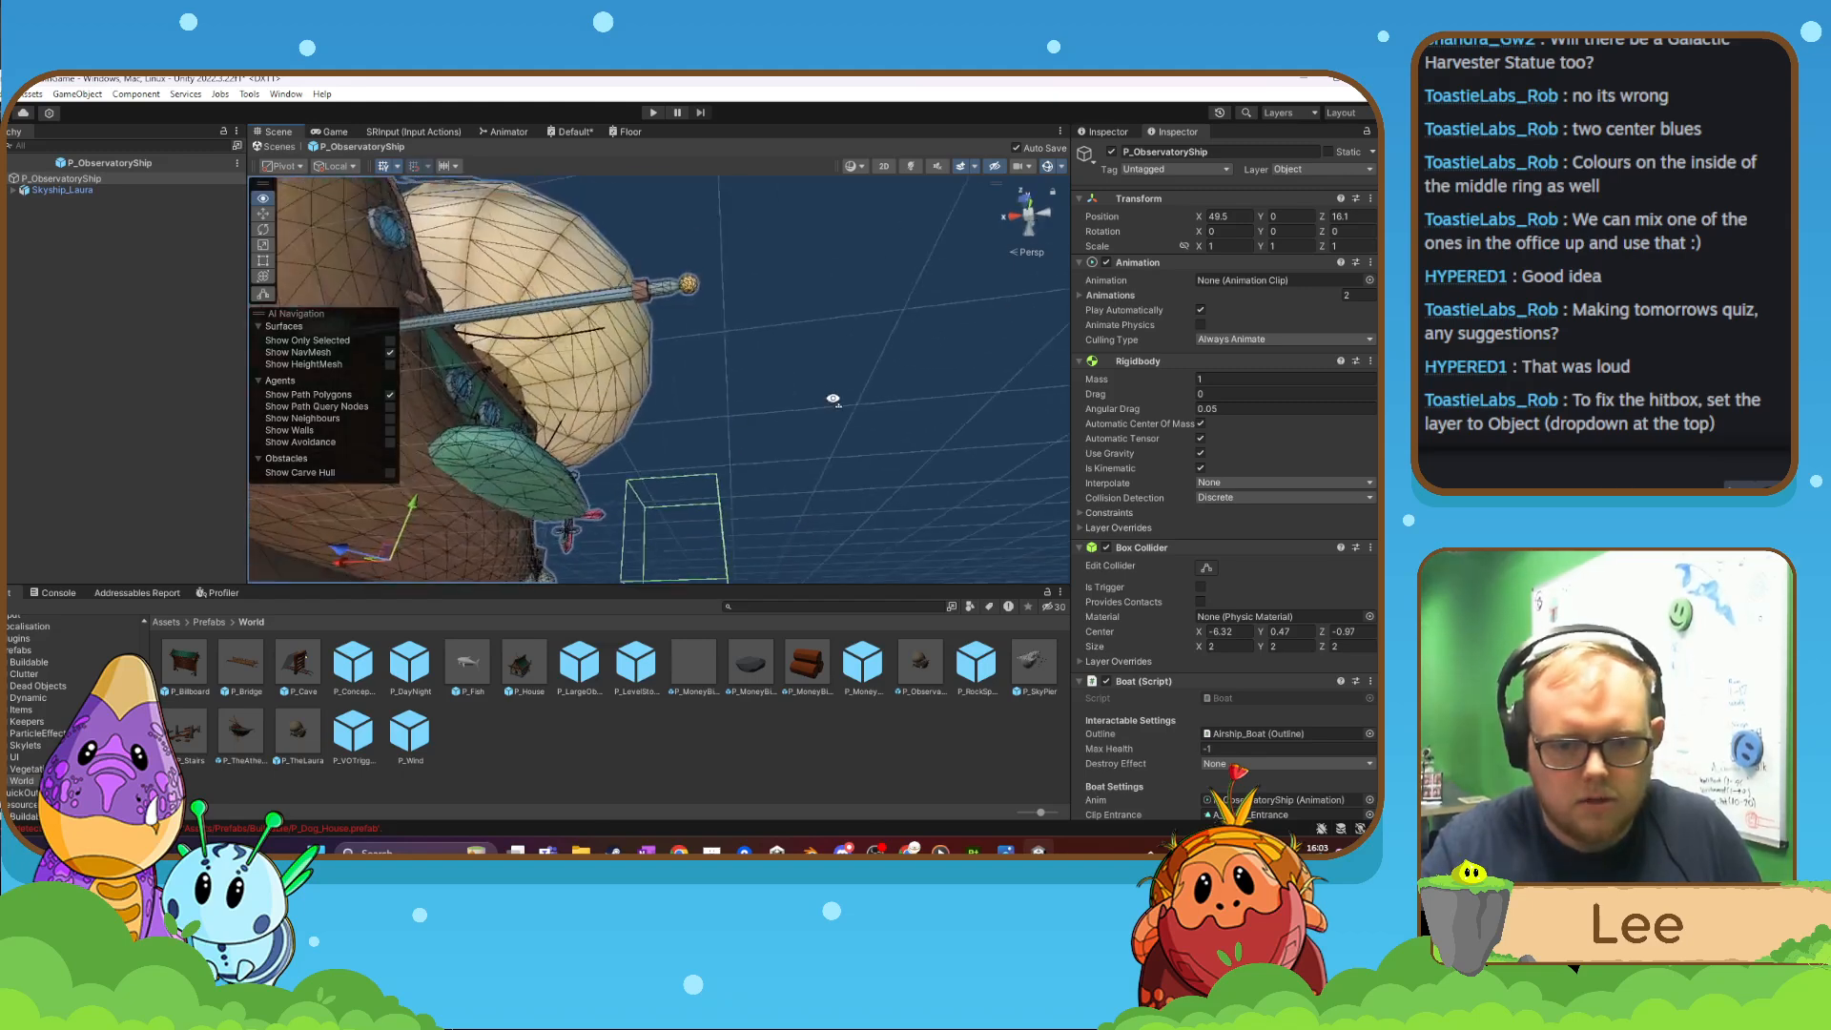
right_click_drag(833, 399, 789, 605)
scroll(781, 556, "down", 3)
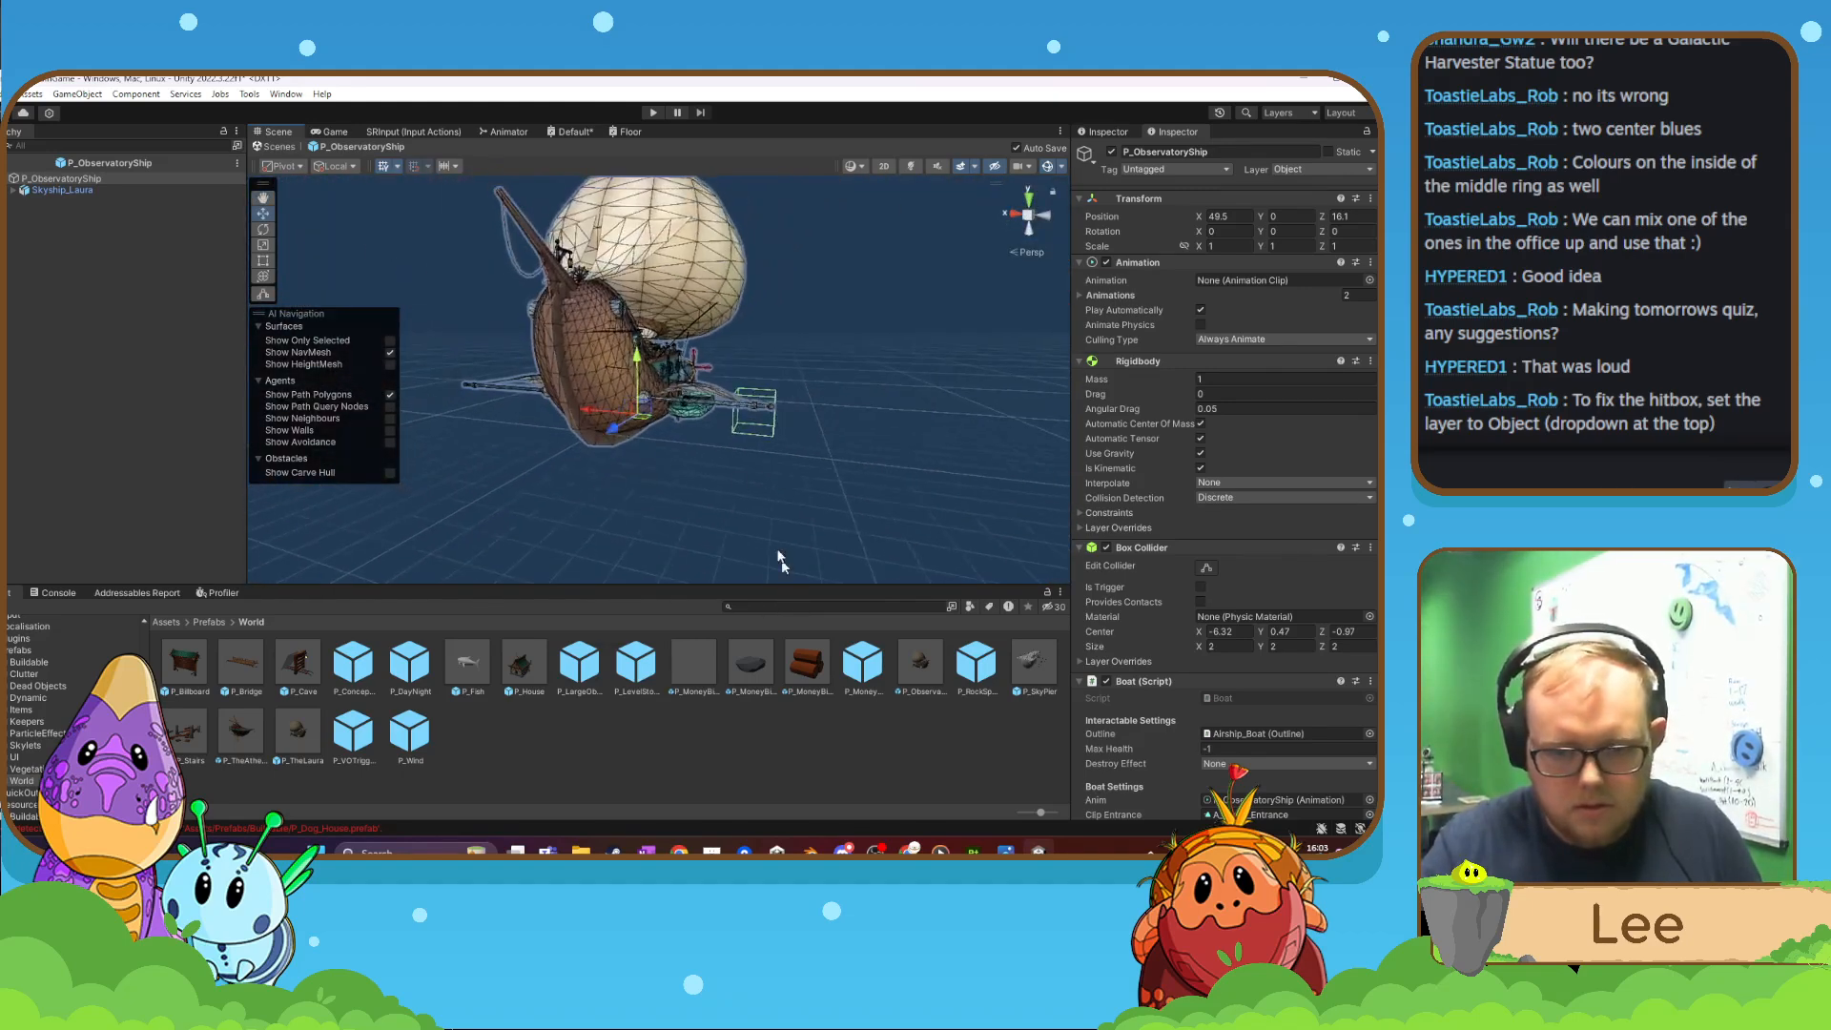
left_click(623, 395)
key("Delete")
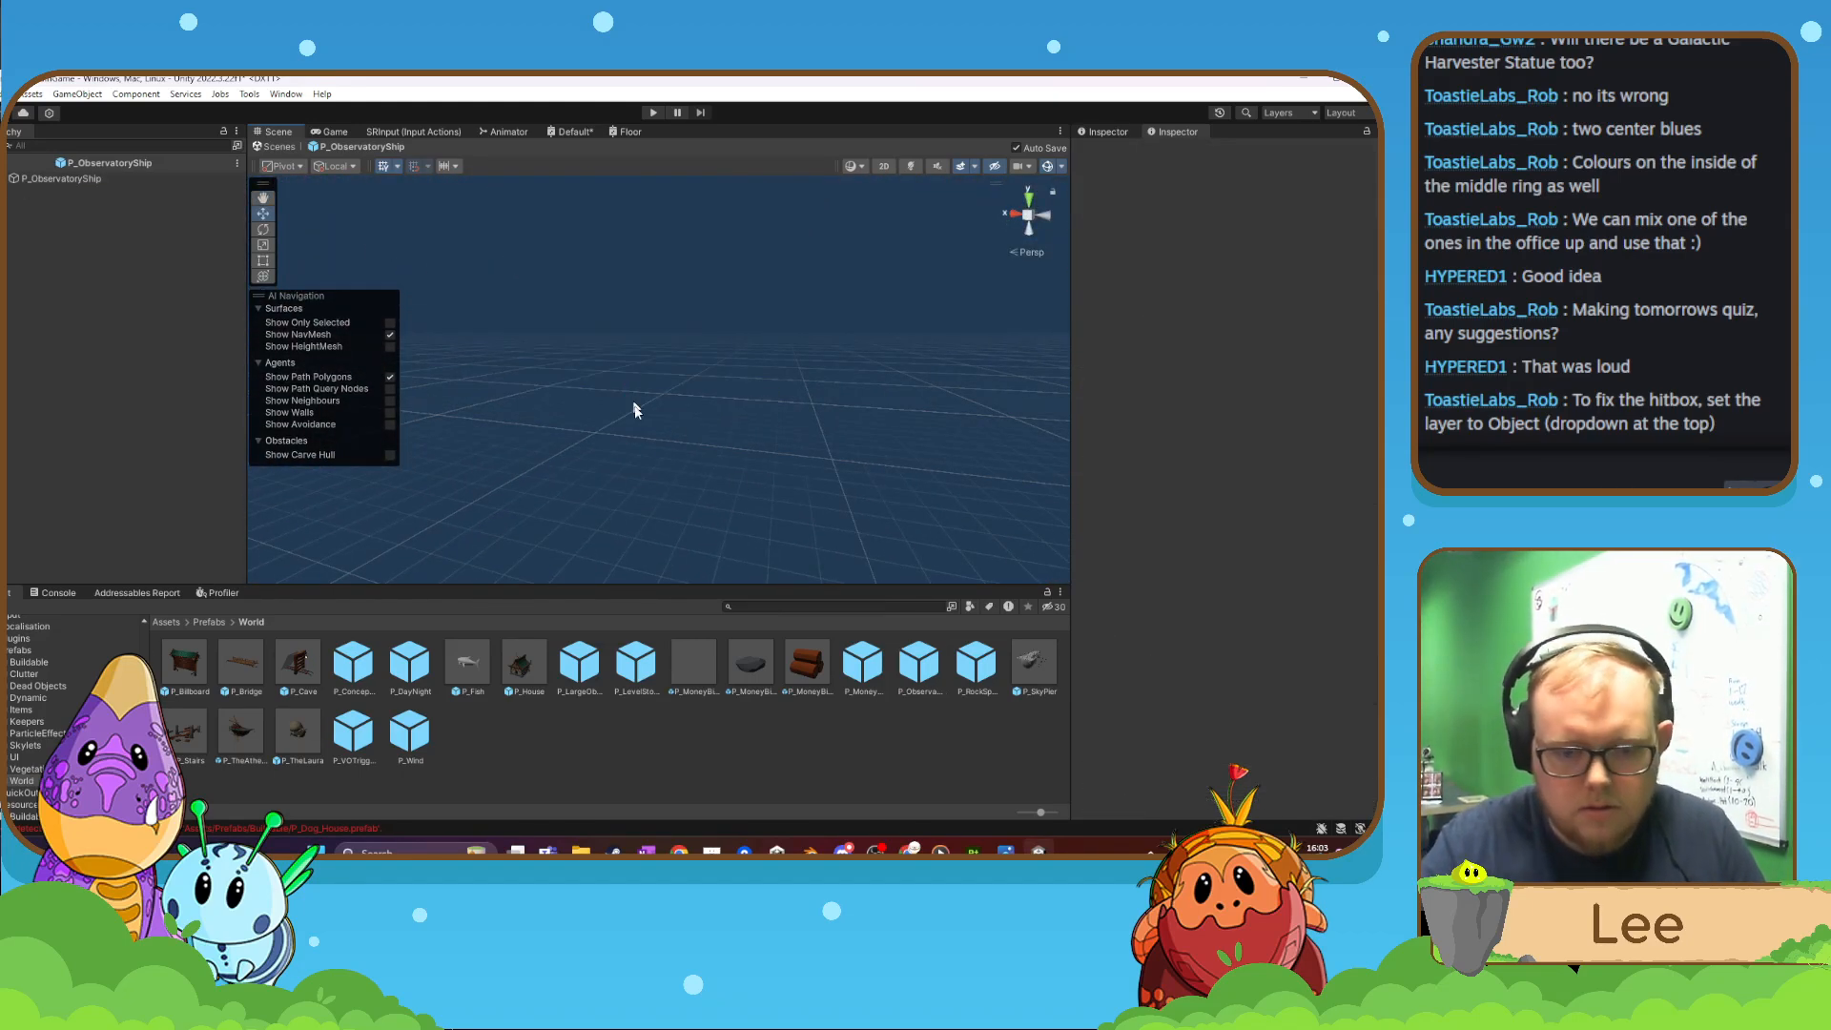
- Search the project for "observ" and add the ObservatoryShip model to the P_ObservatoryShip prefab
left_click(848, 608)
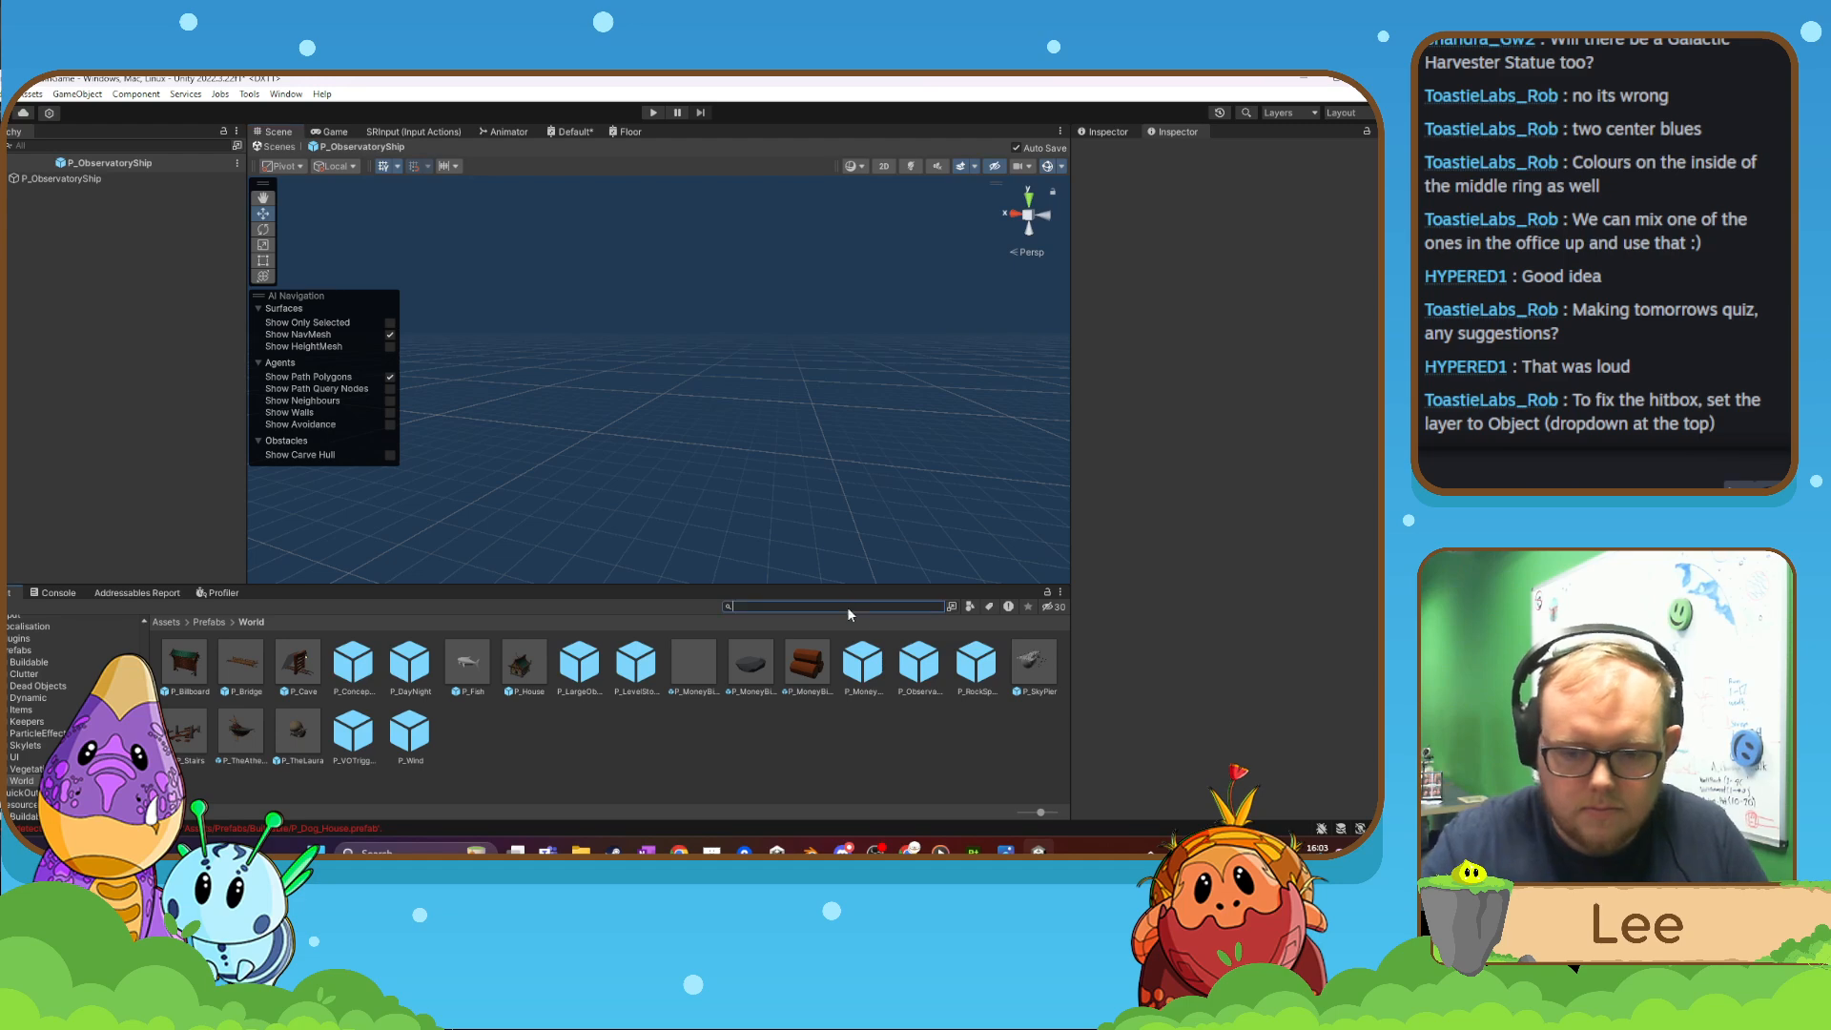
type("observ")
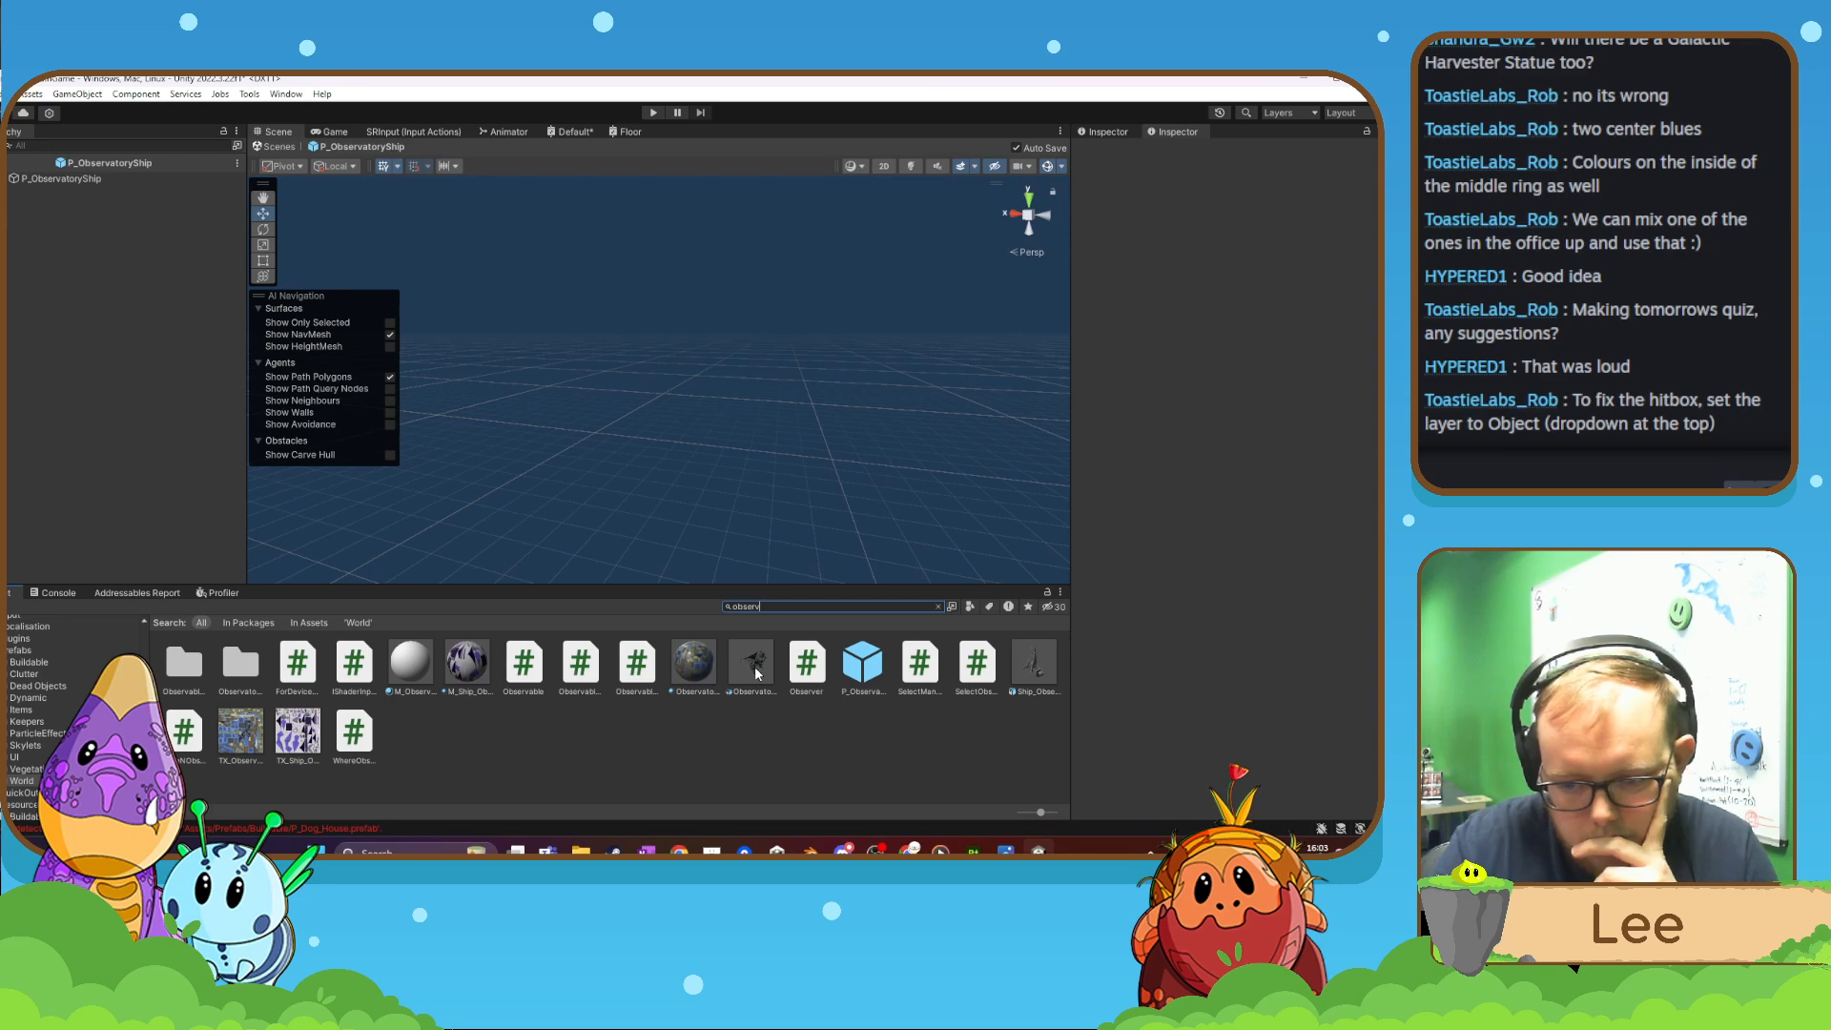
left_click_drag(755, 673, 735, 434)
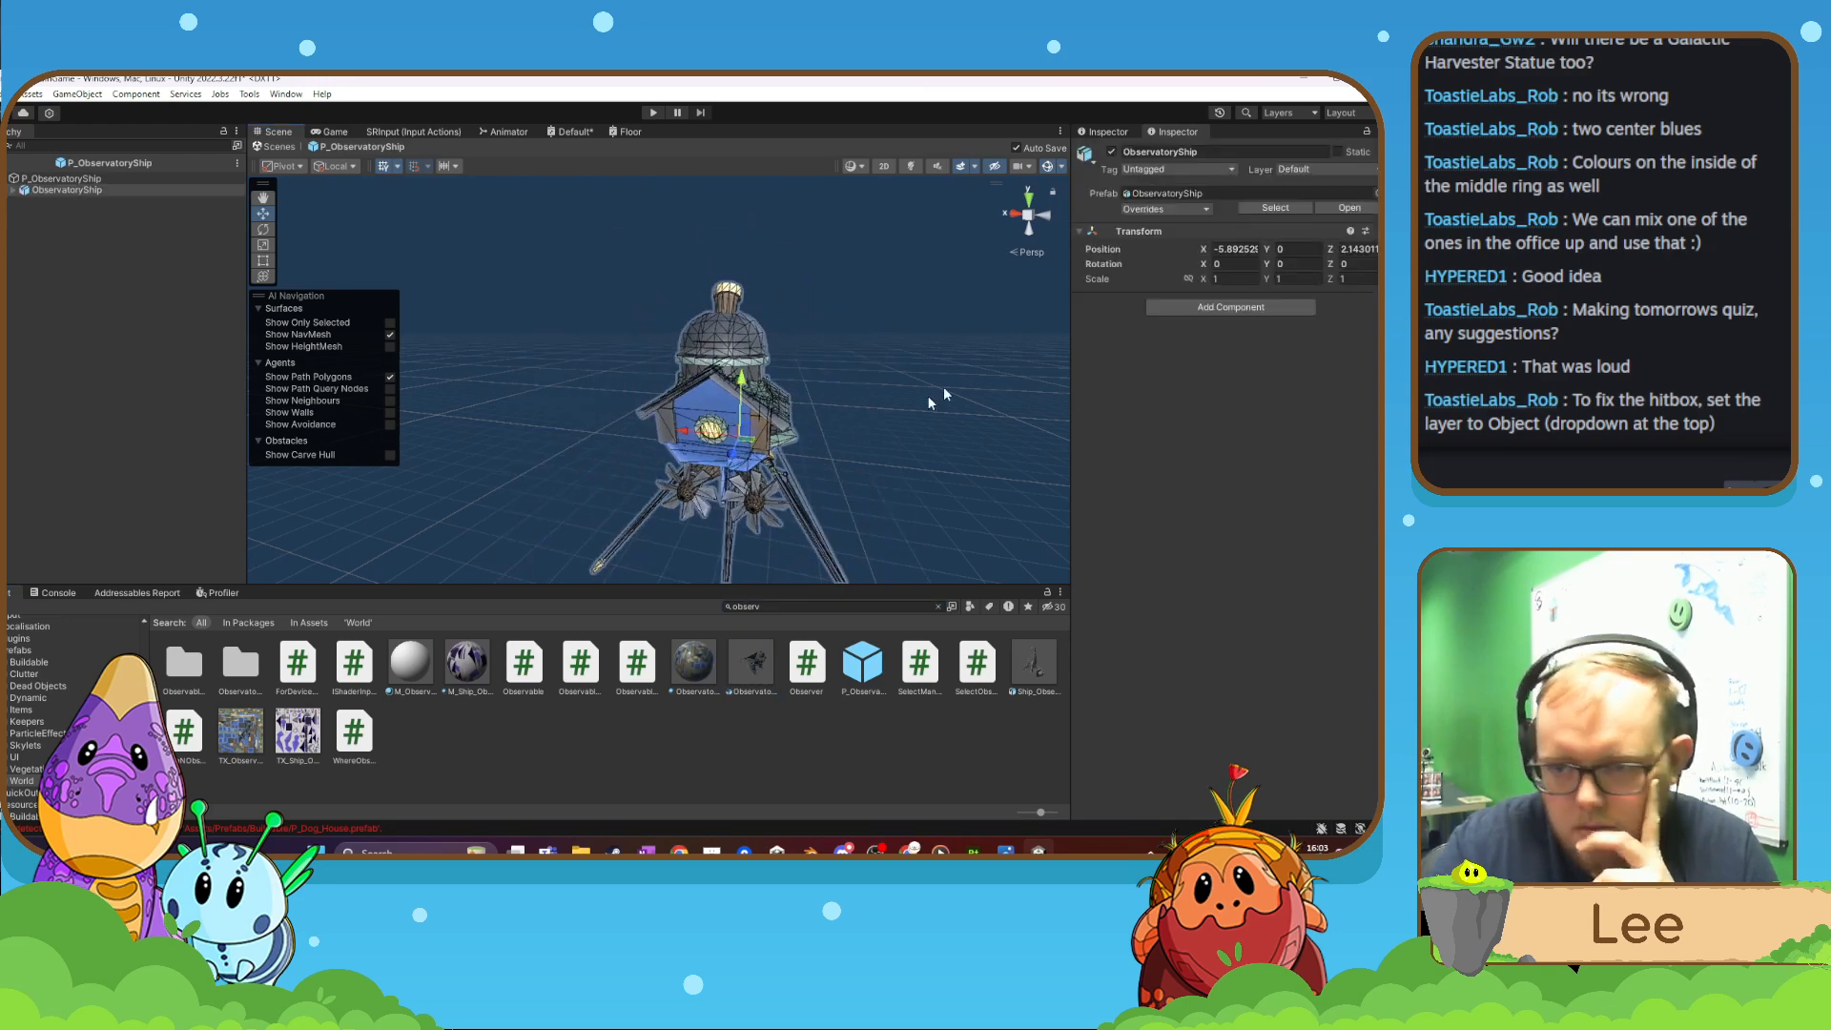
- Set the ObservatoryShip model's X and Z position to 0
left_click(1228, 250)
type("0")
left_click(1349, 250)
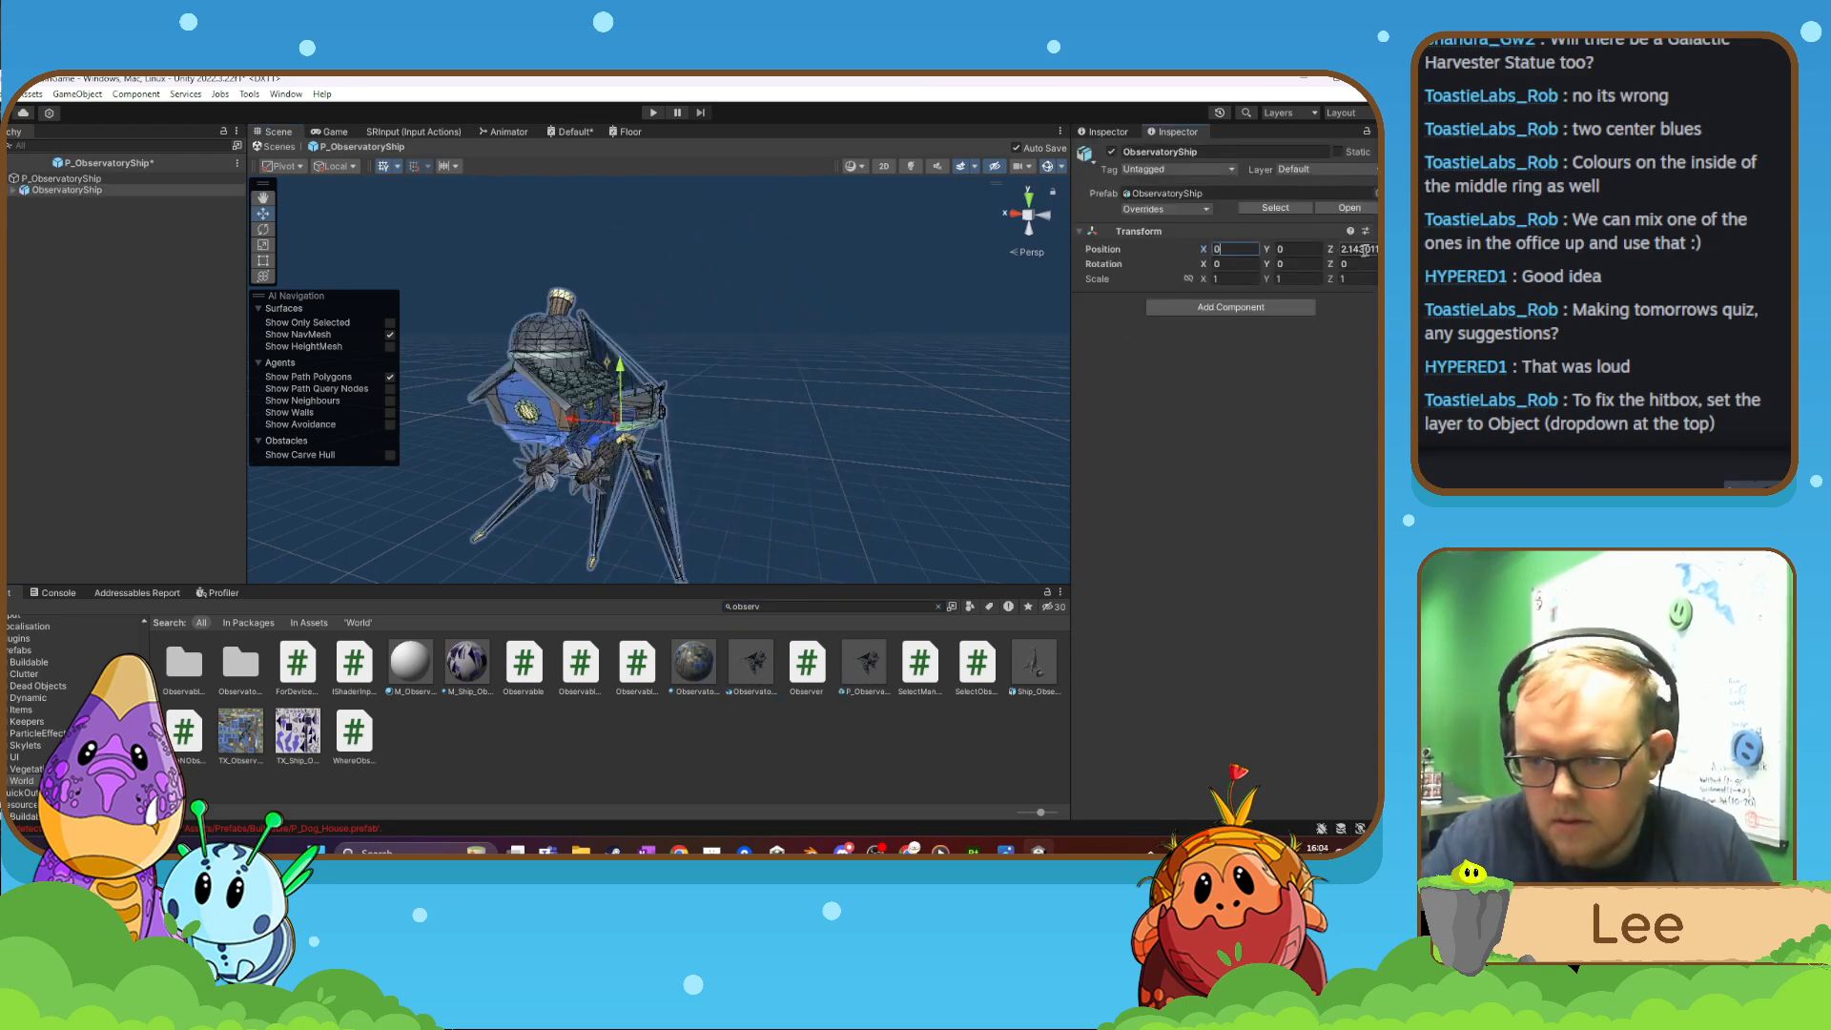
type("0")
key("w")
right_click_drag(877, 405, 915, 577)
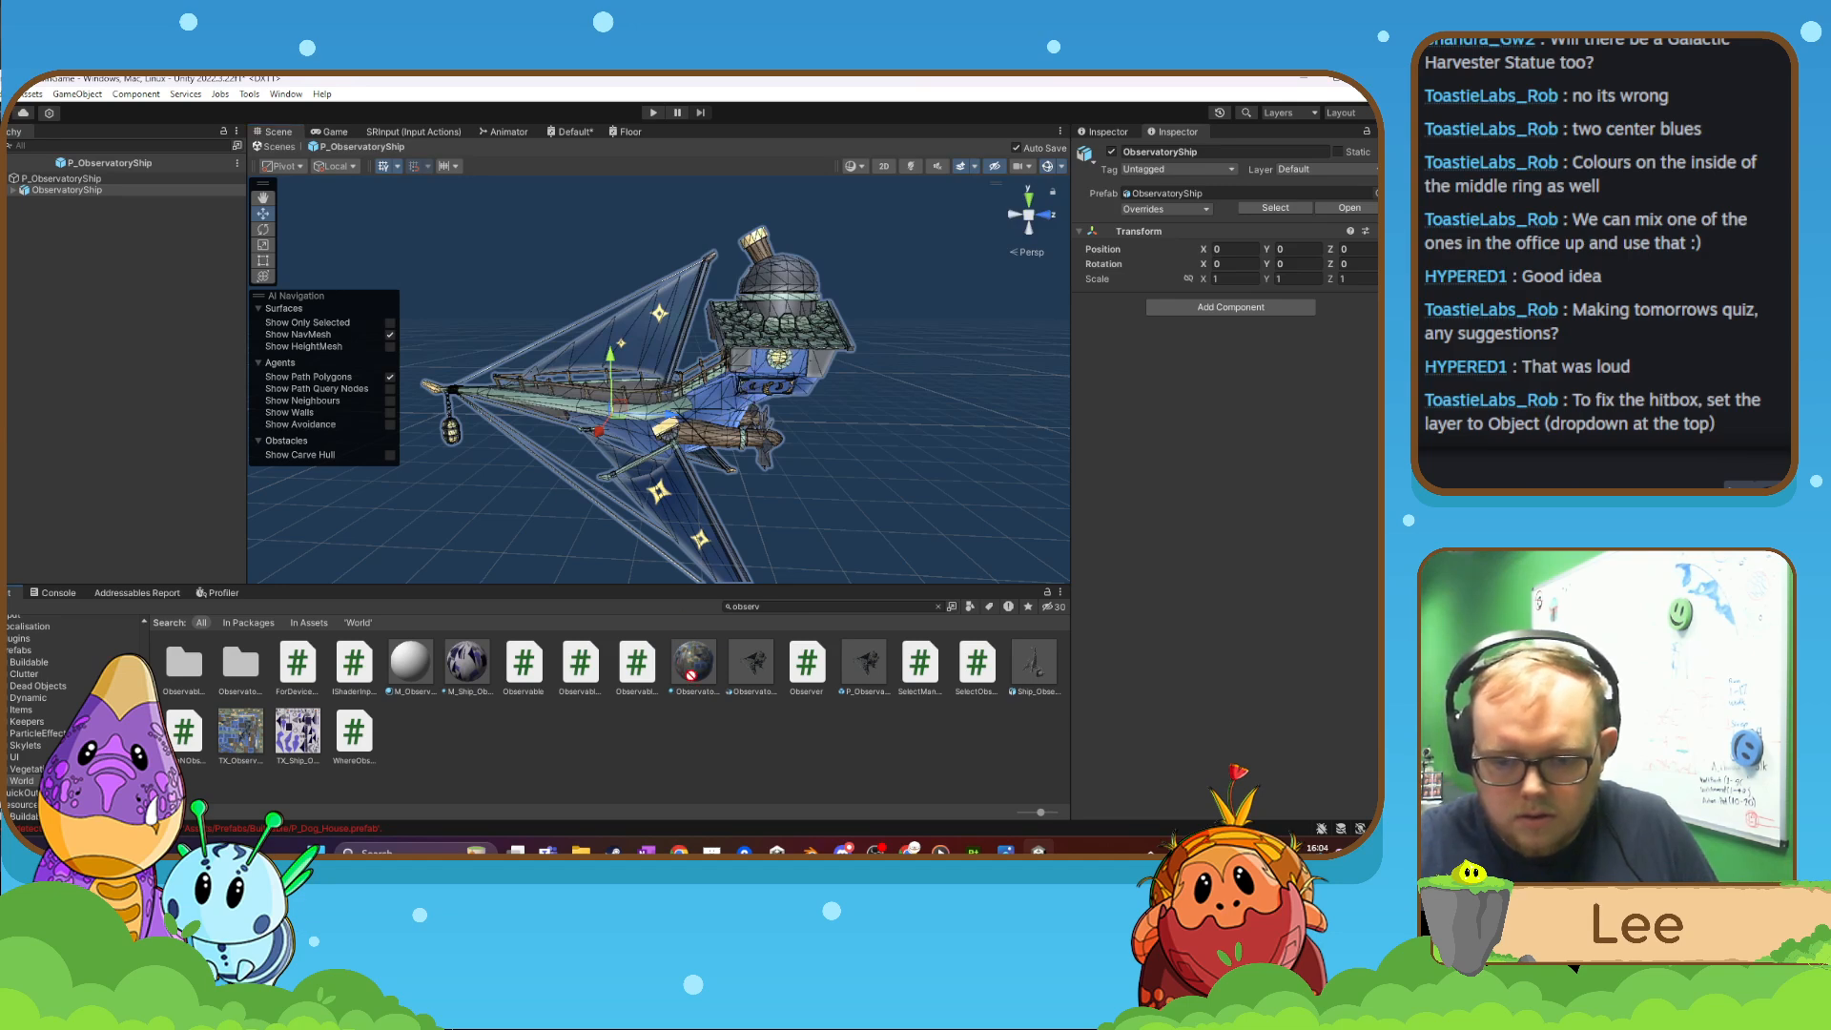
- Try the M_Ship_Observatory material on the ship, and replace it with M_ObservatoryShip
left_click_drag(467, 672, 649, 462)
left_click_drag(699, 403, 569, 619, "alt")
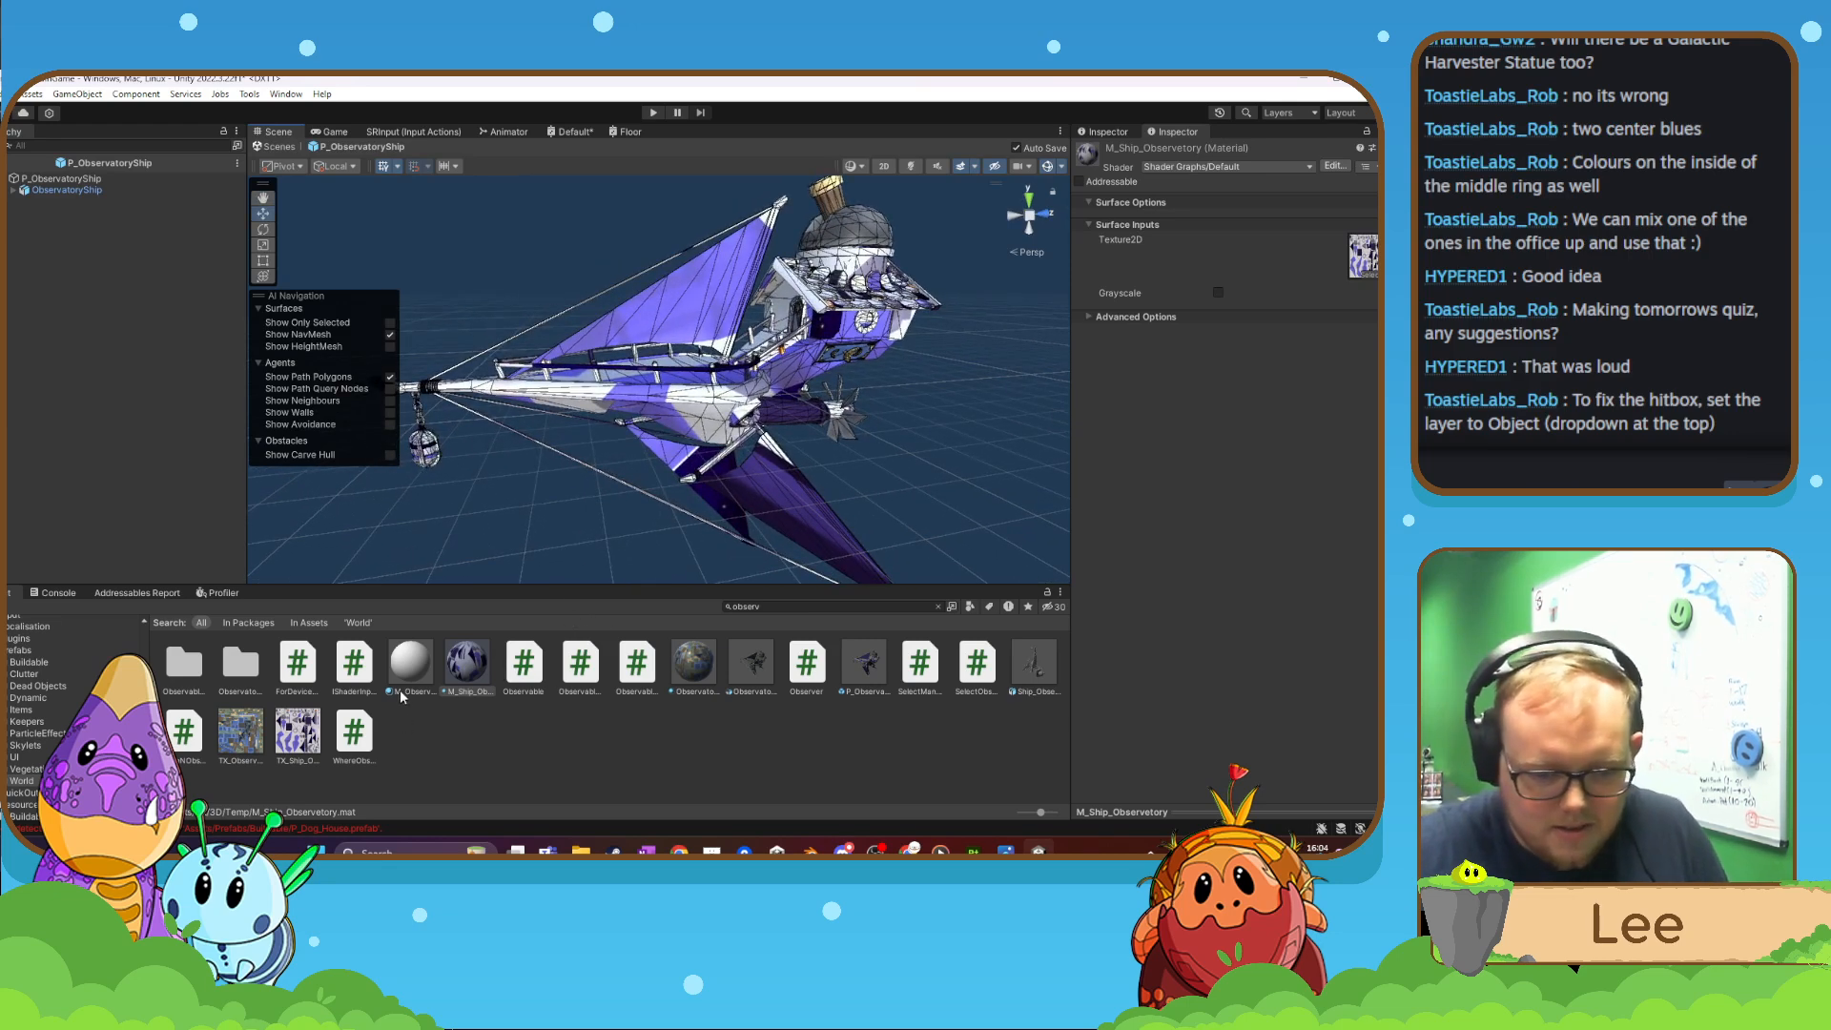
left_click_drag(401, 693, 649, 396)
left_click_drag(560, 535, 314, 320, "alt")
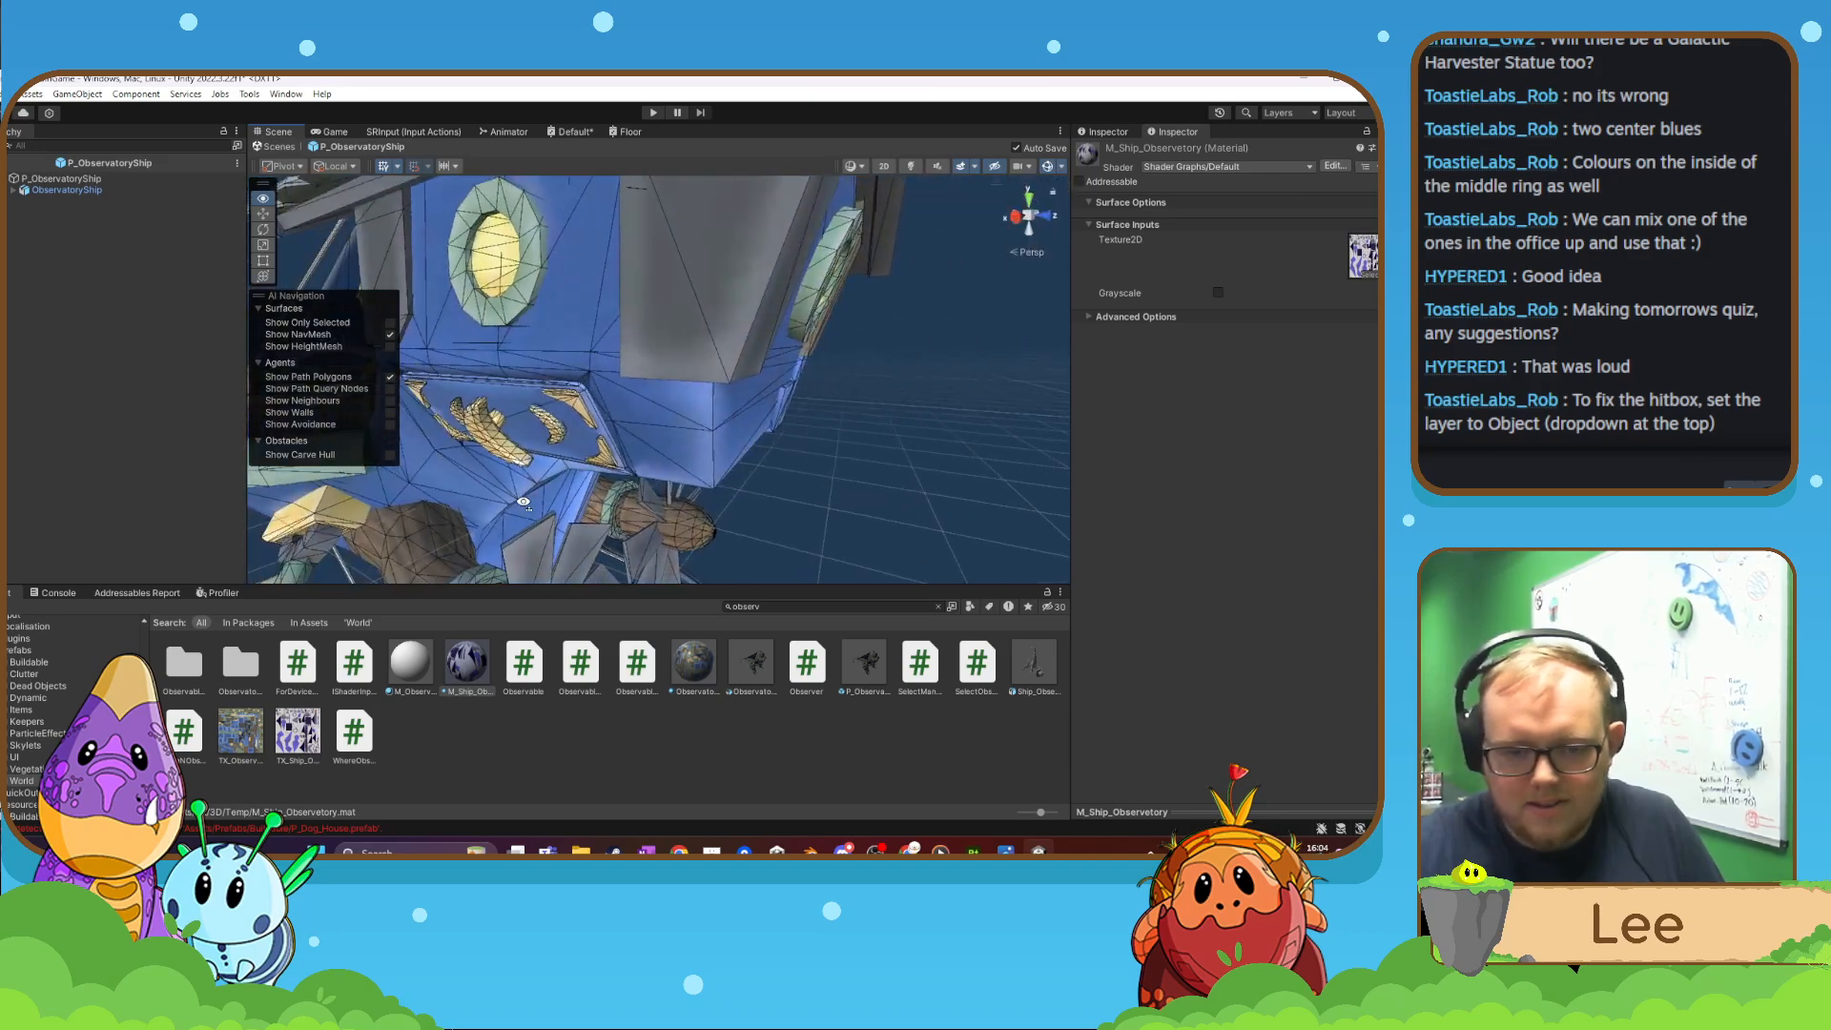
- Expand the ObservatoryShip model's hierarchy and inspect its Cube.008 and NightShip_Body.003 parts
left_click(13, 191)
left_click(62, 201)
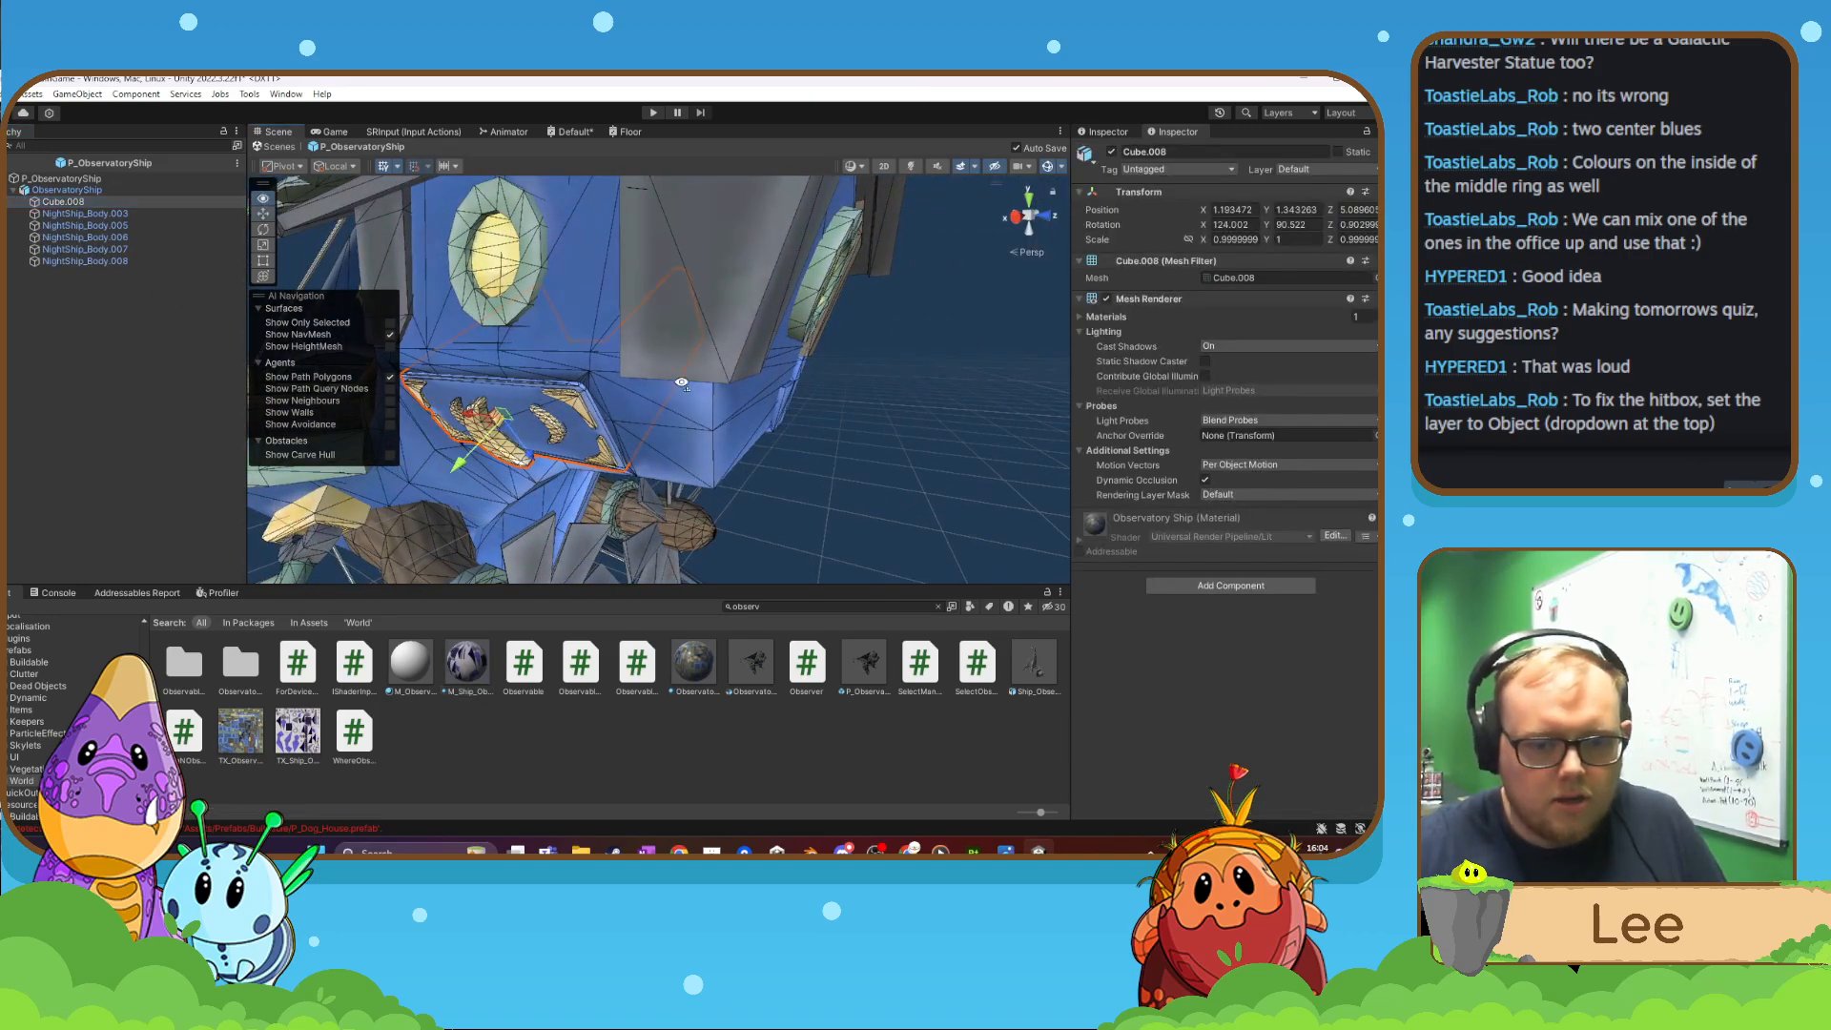
key("f")
left_click_drag(683, 390, 776, 440, "alt")
left_click(81, 213)
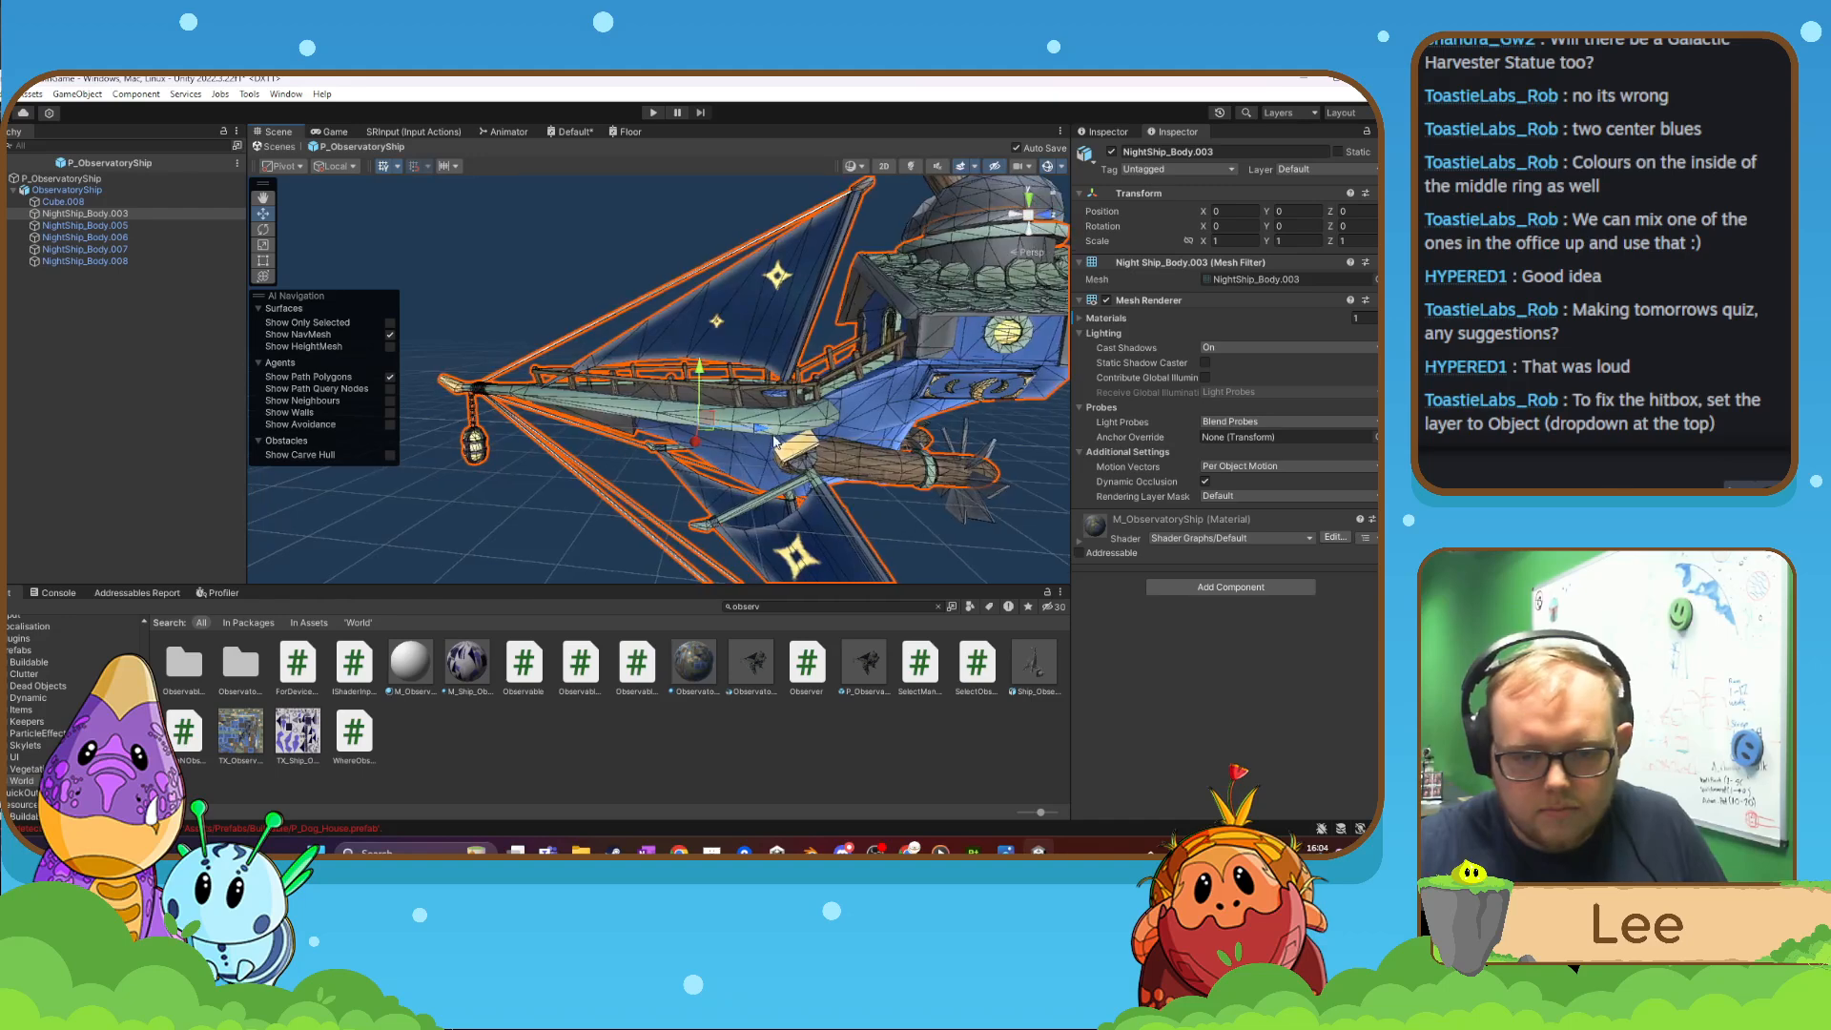
- Try to set Cube.008's X, Y and Z position to 0, and undo all changes to the part
left_click(973, 388)
left_click(970, 393)
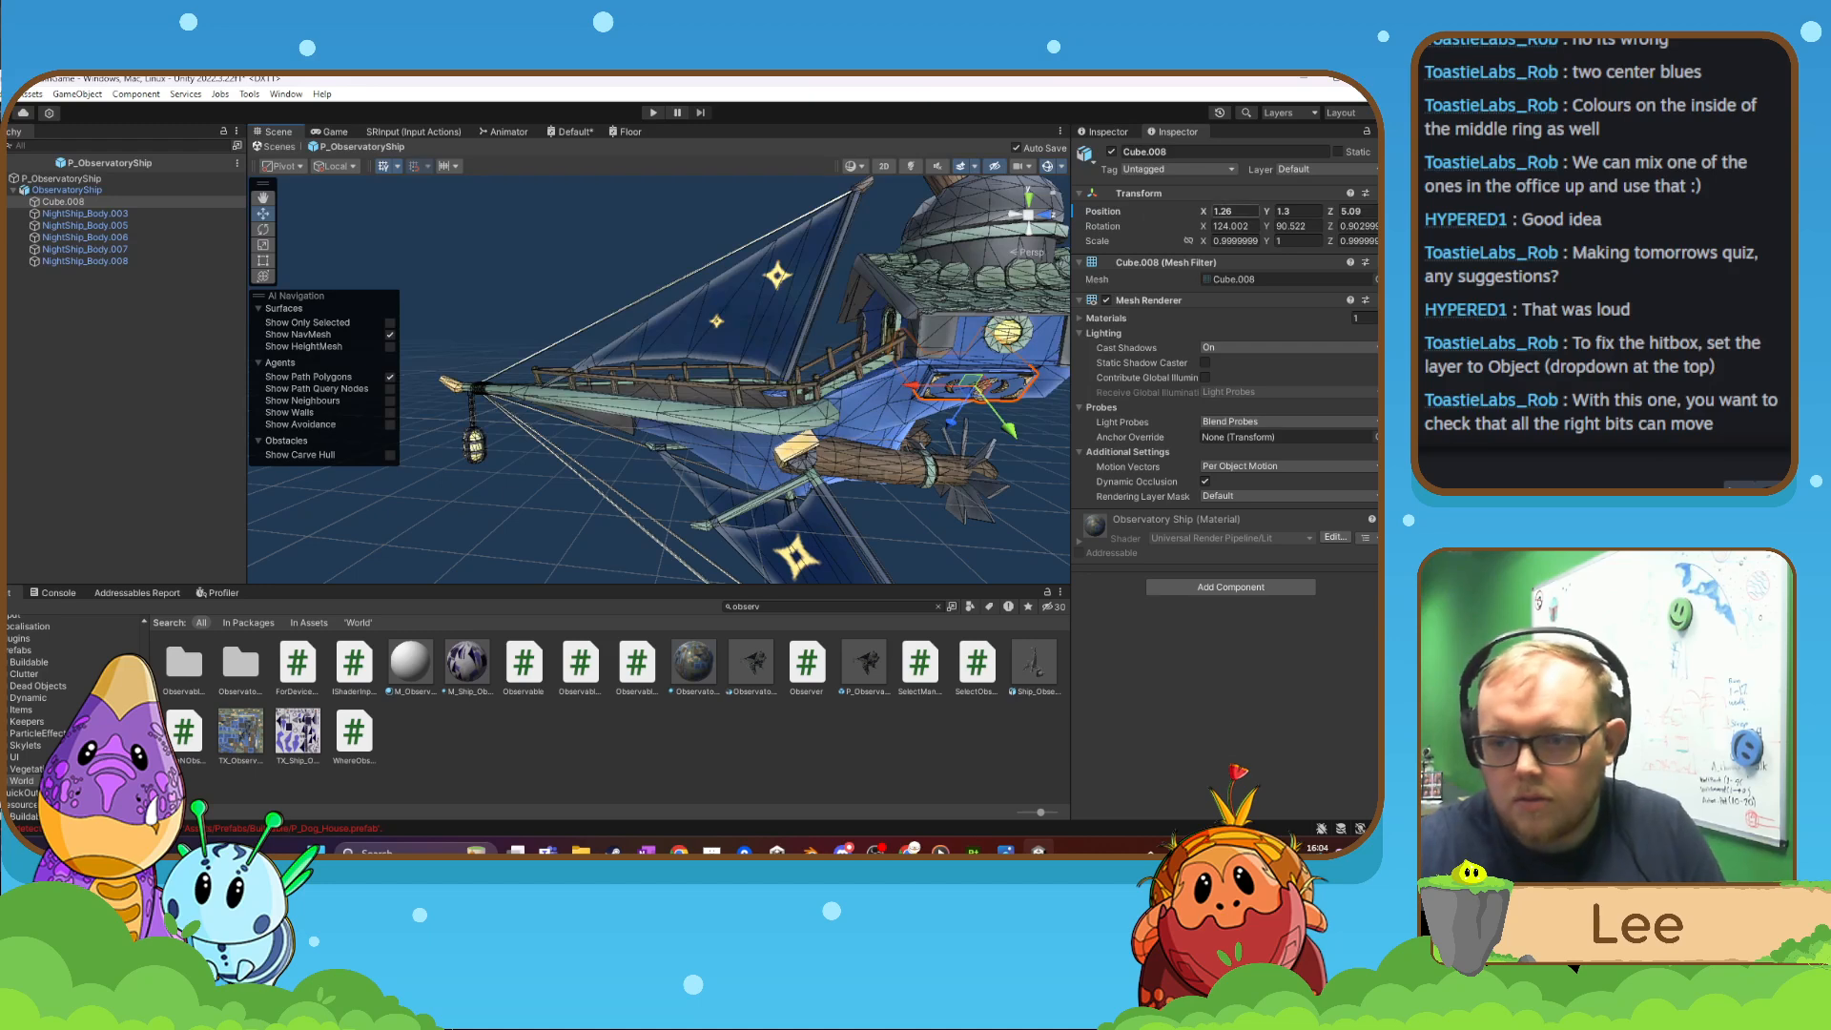
left_click(1232, 213)
type("0")
key("Tab")
type("0")
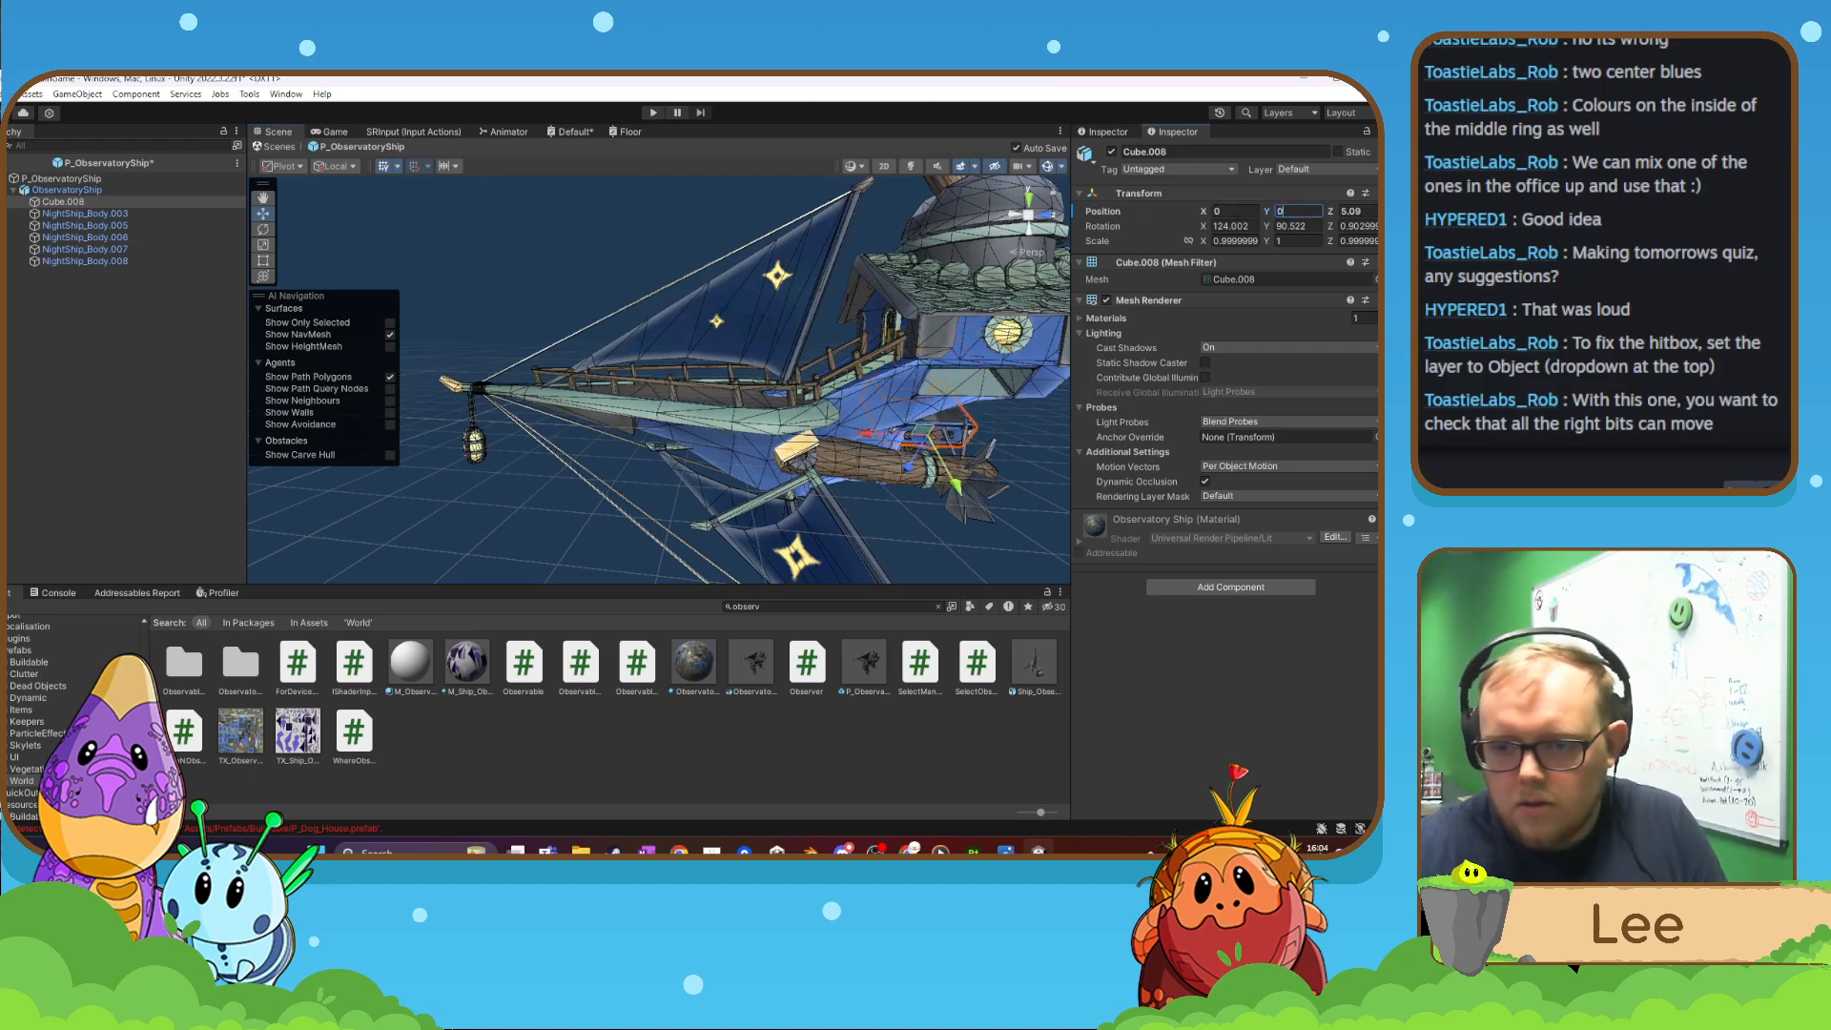
key("Tab")
type("0")
key("ctrl+z")
key("ctrl+z")
key("ctrl+z")
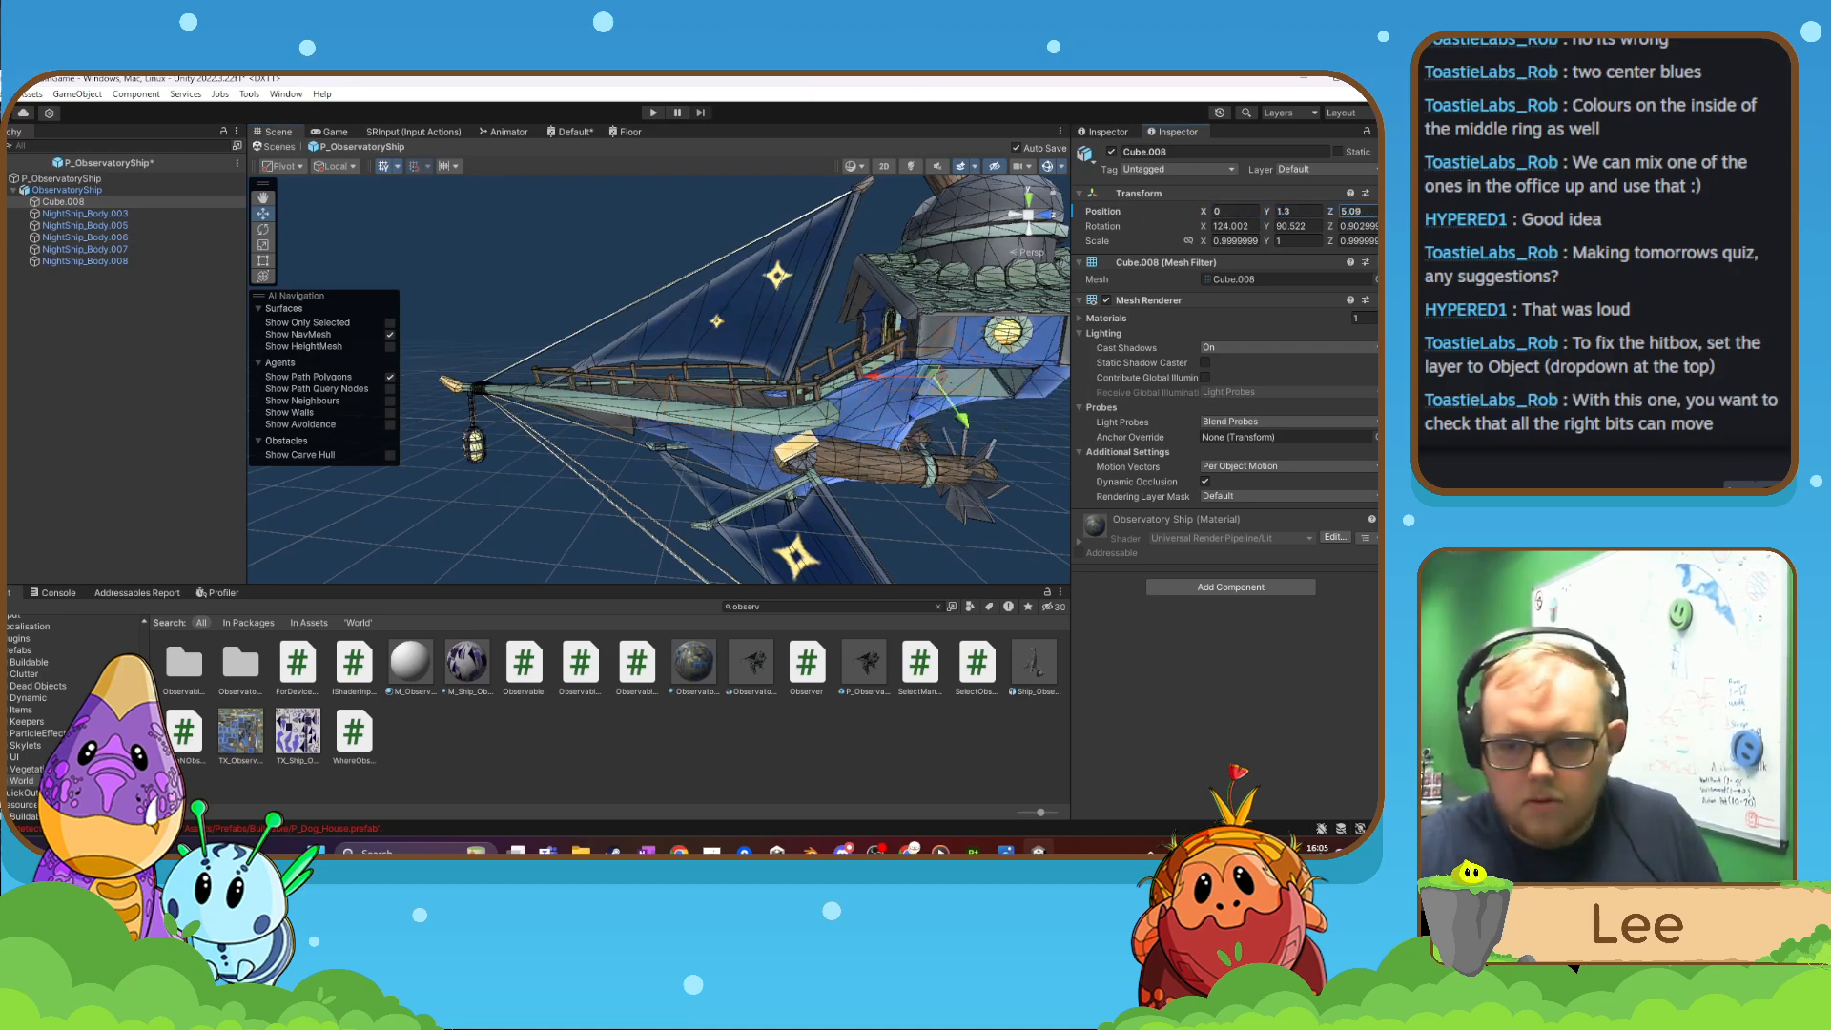
left_click(1013, 391)
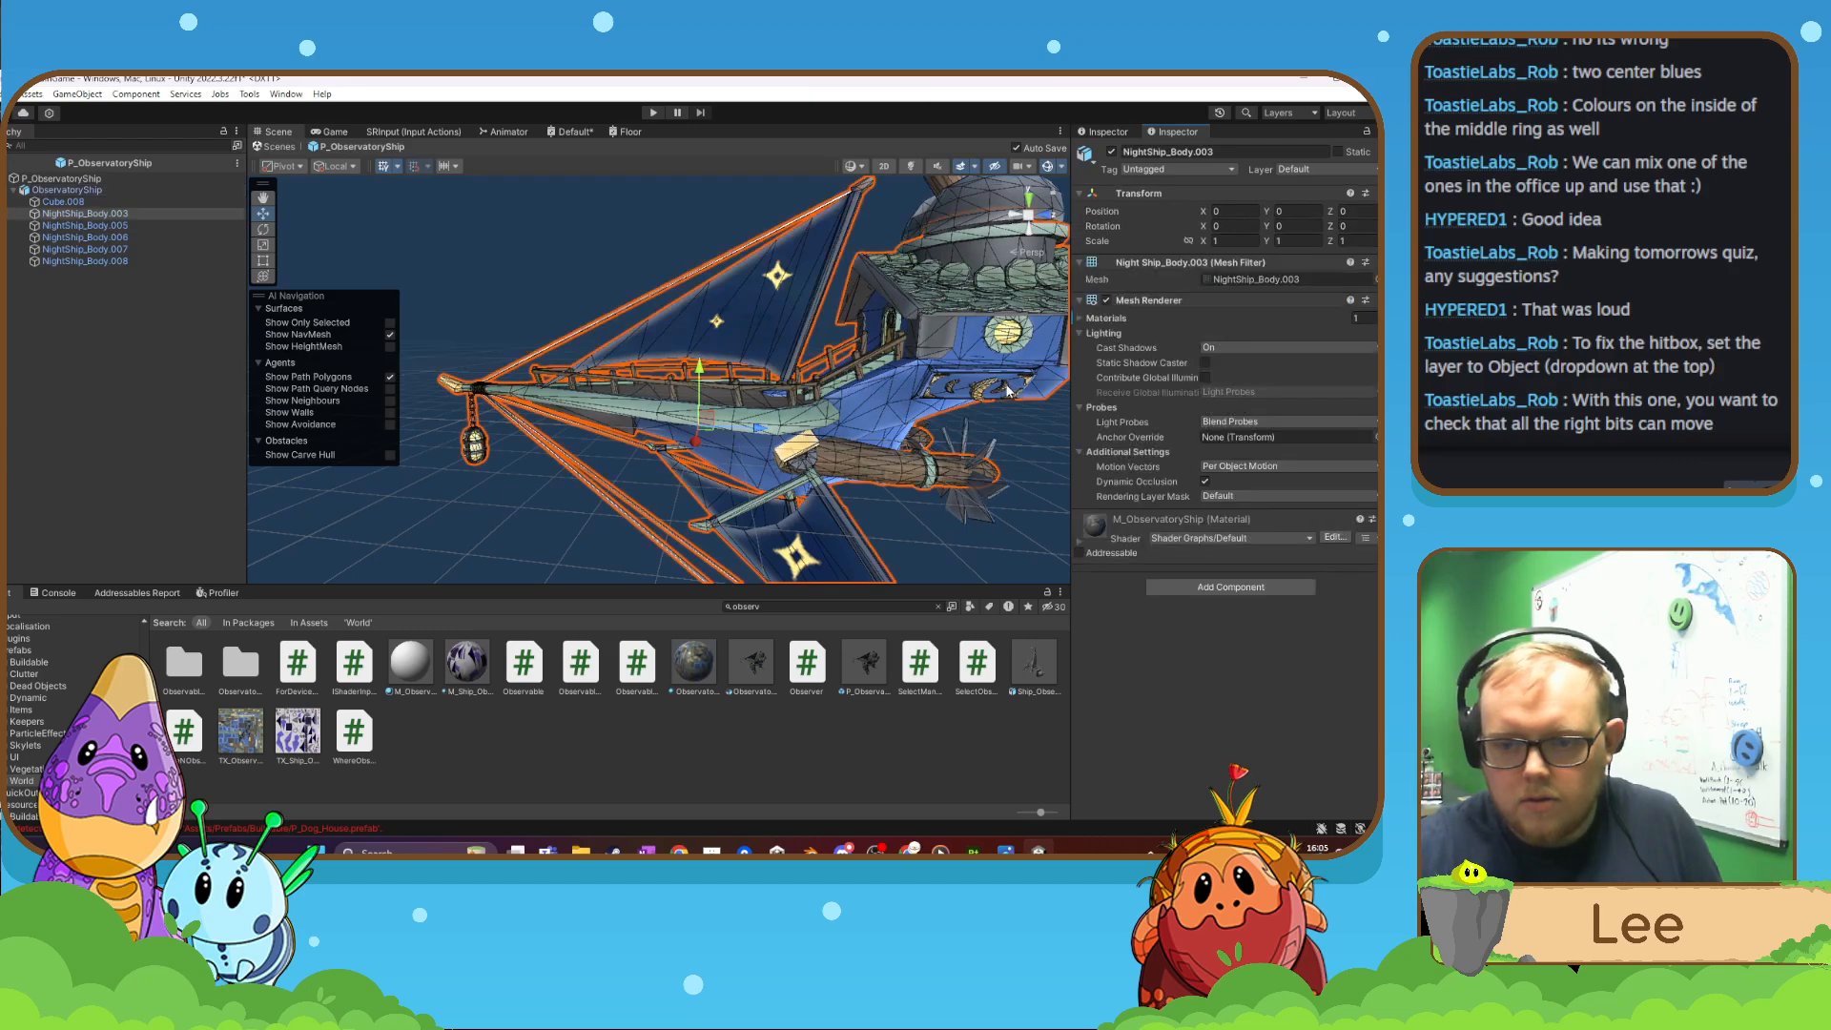
left_click(1005, 389)
left_click_drag(1004, 389, 998, 394)
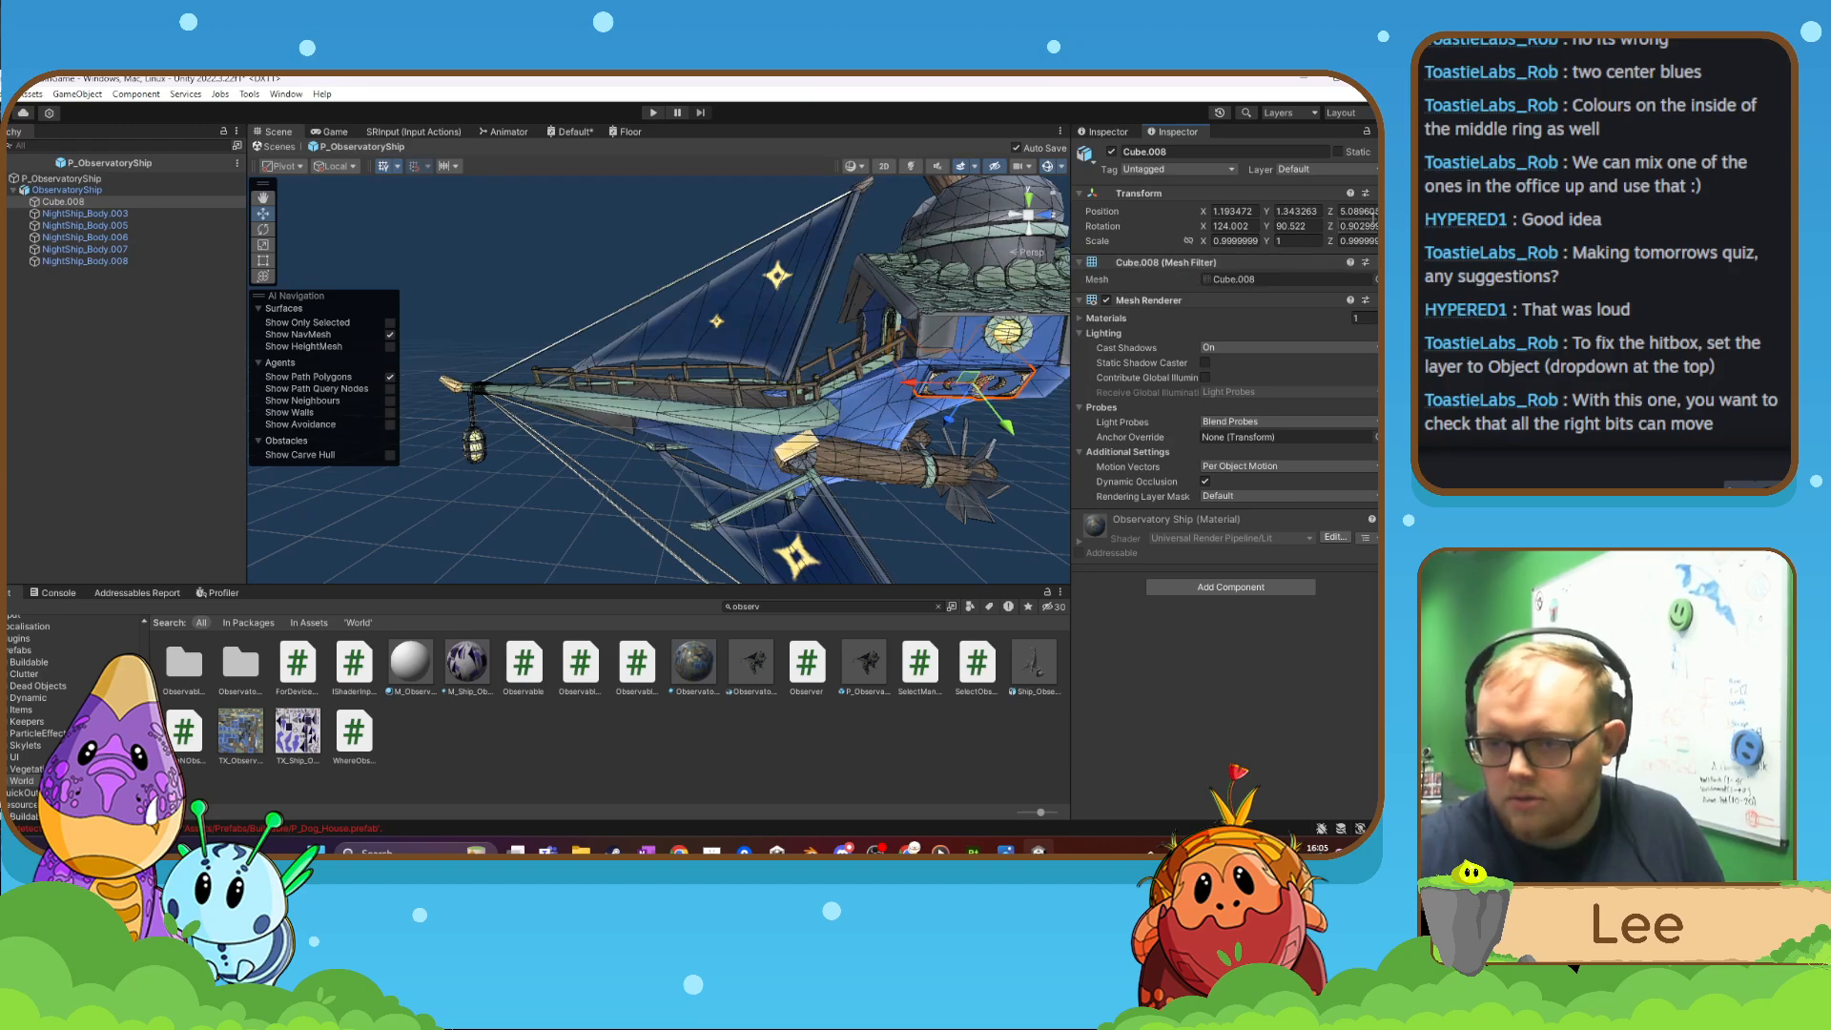
key("ctrl+z")
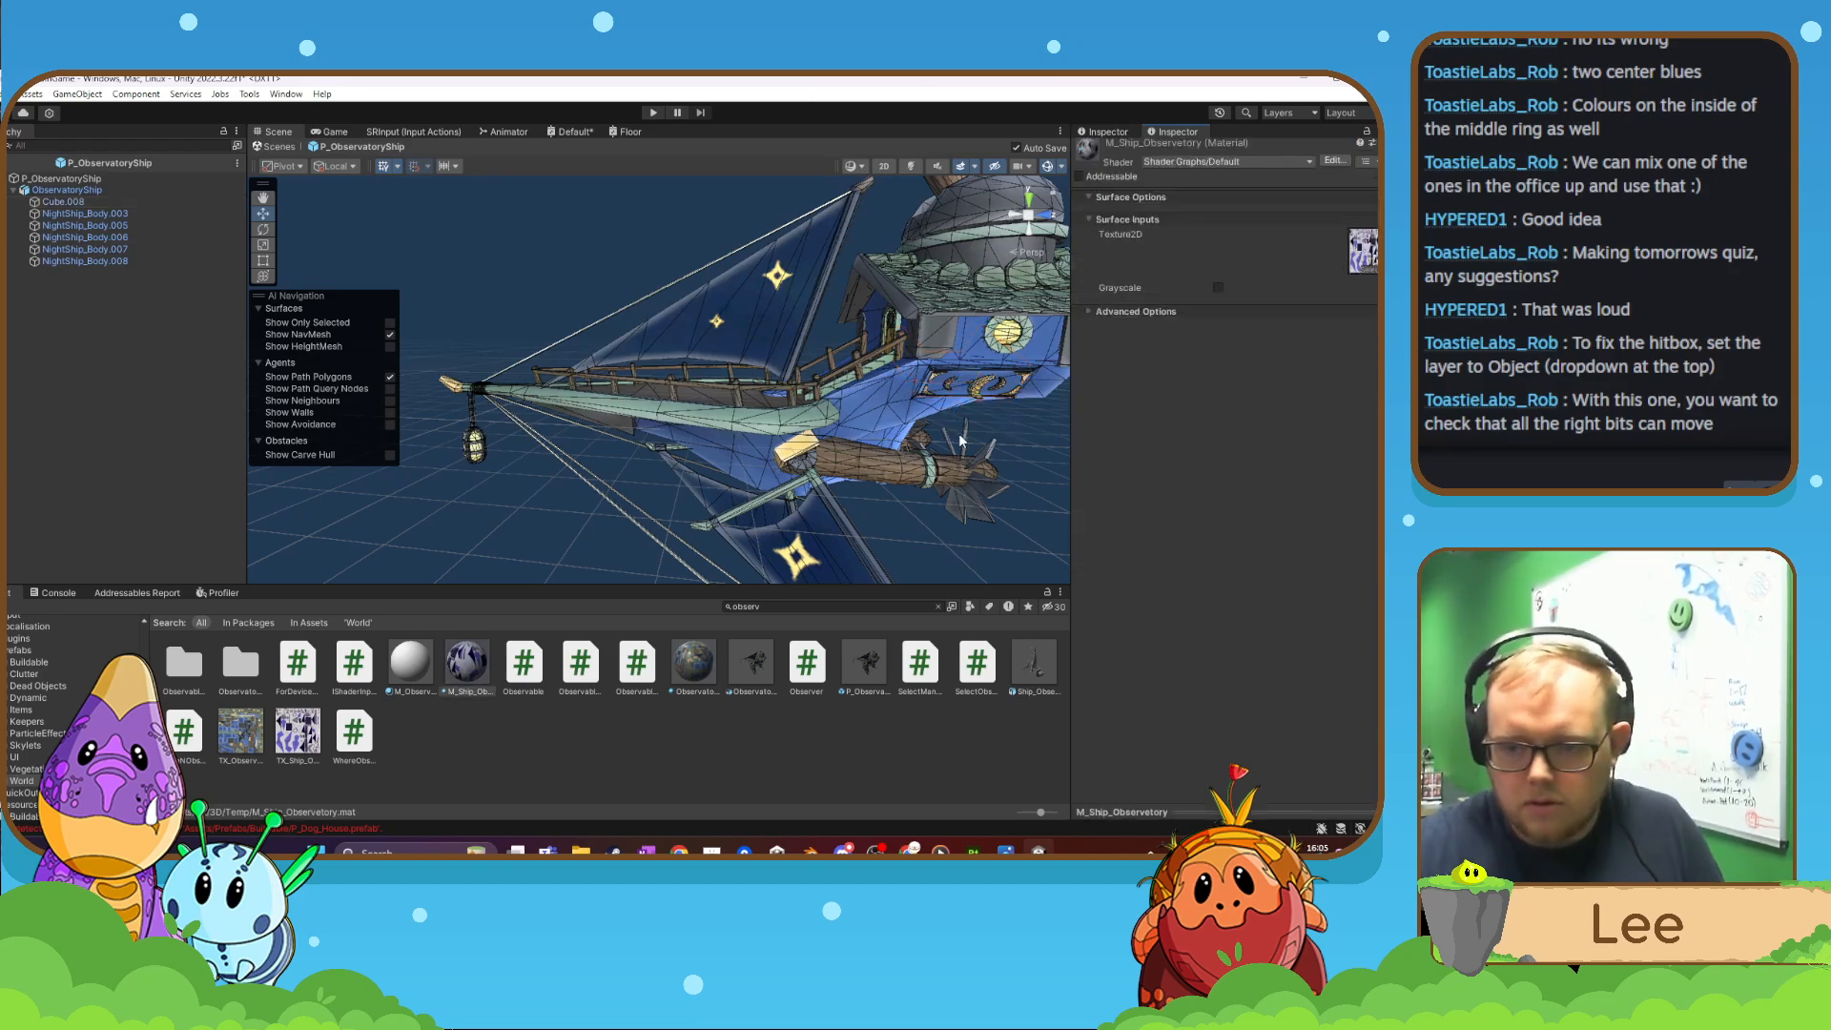
- Try moving the ship body NightShip_Body.003 along its Z axis, and undo the move
left_click(780, 419)
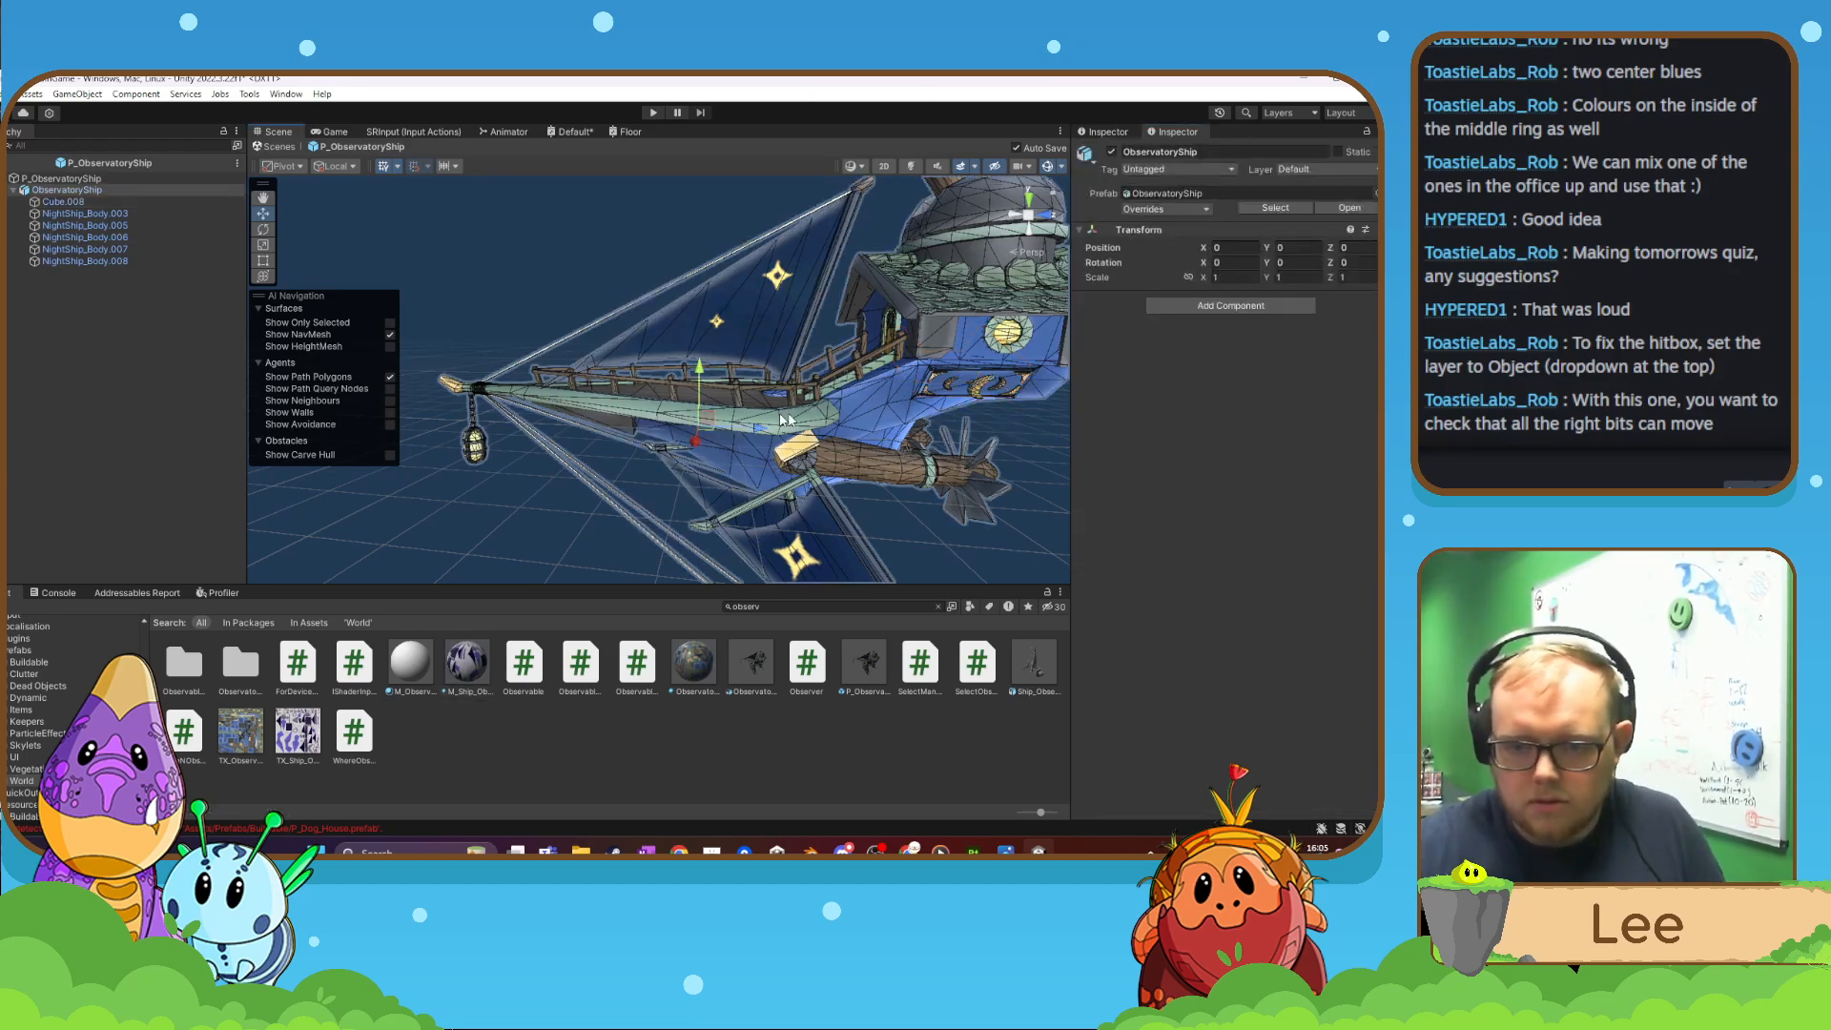
left_click(109, 215)
scroll(566, 420, "down", 5)
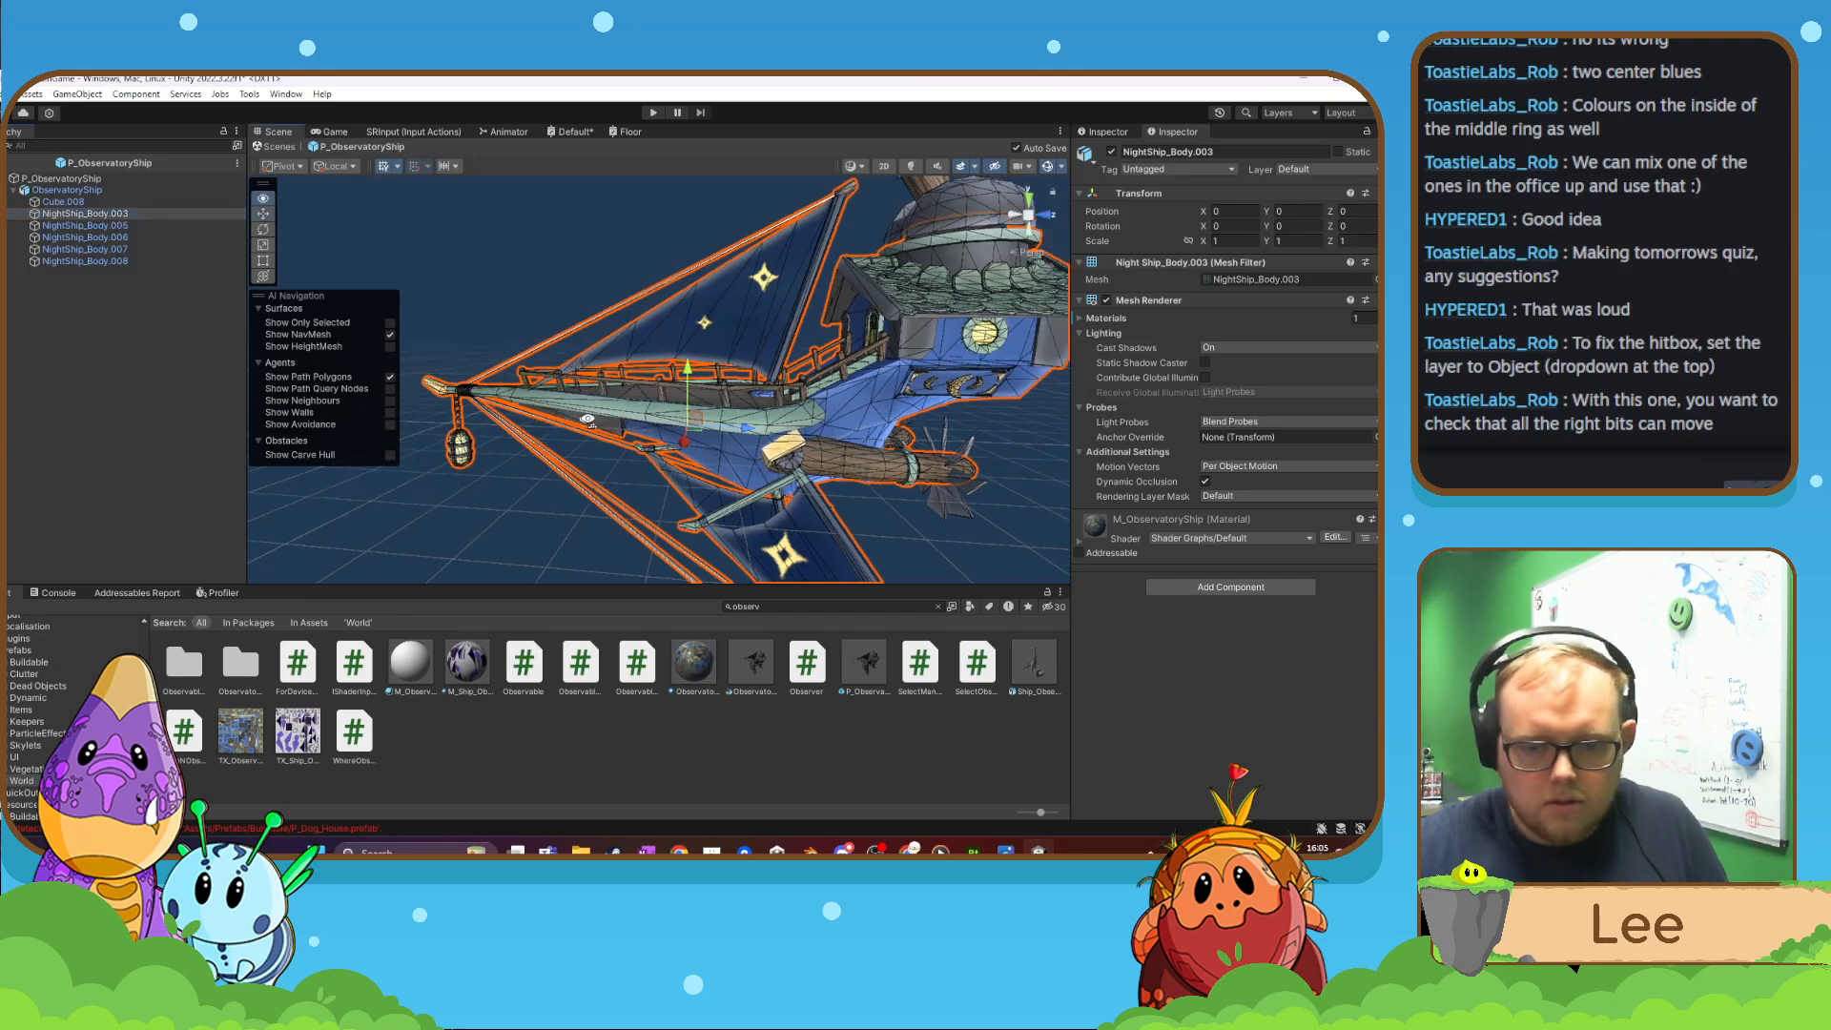
left_click_drag(749, 445, 623, 402)
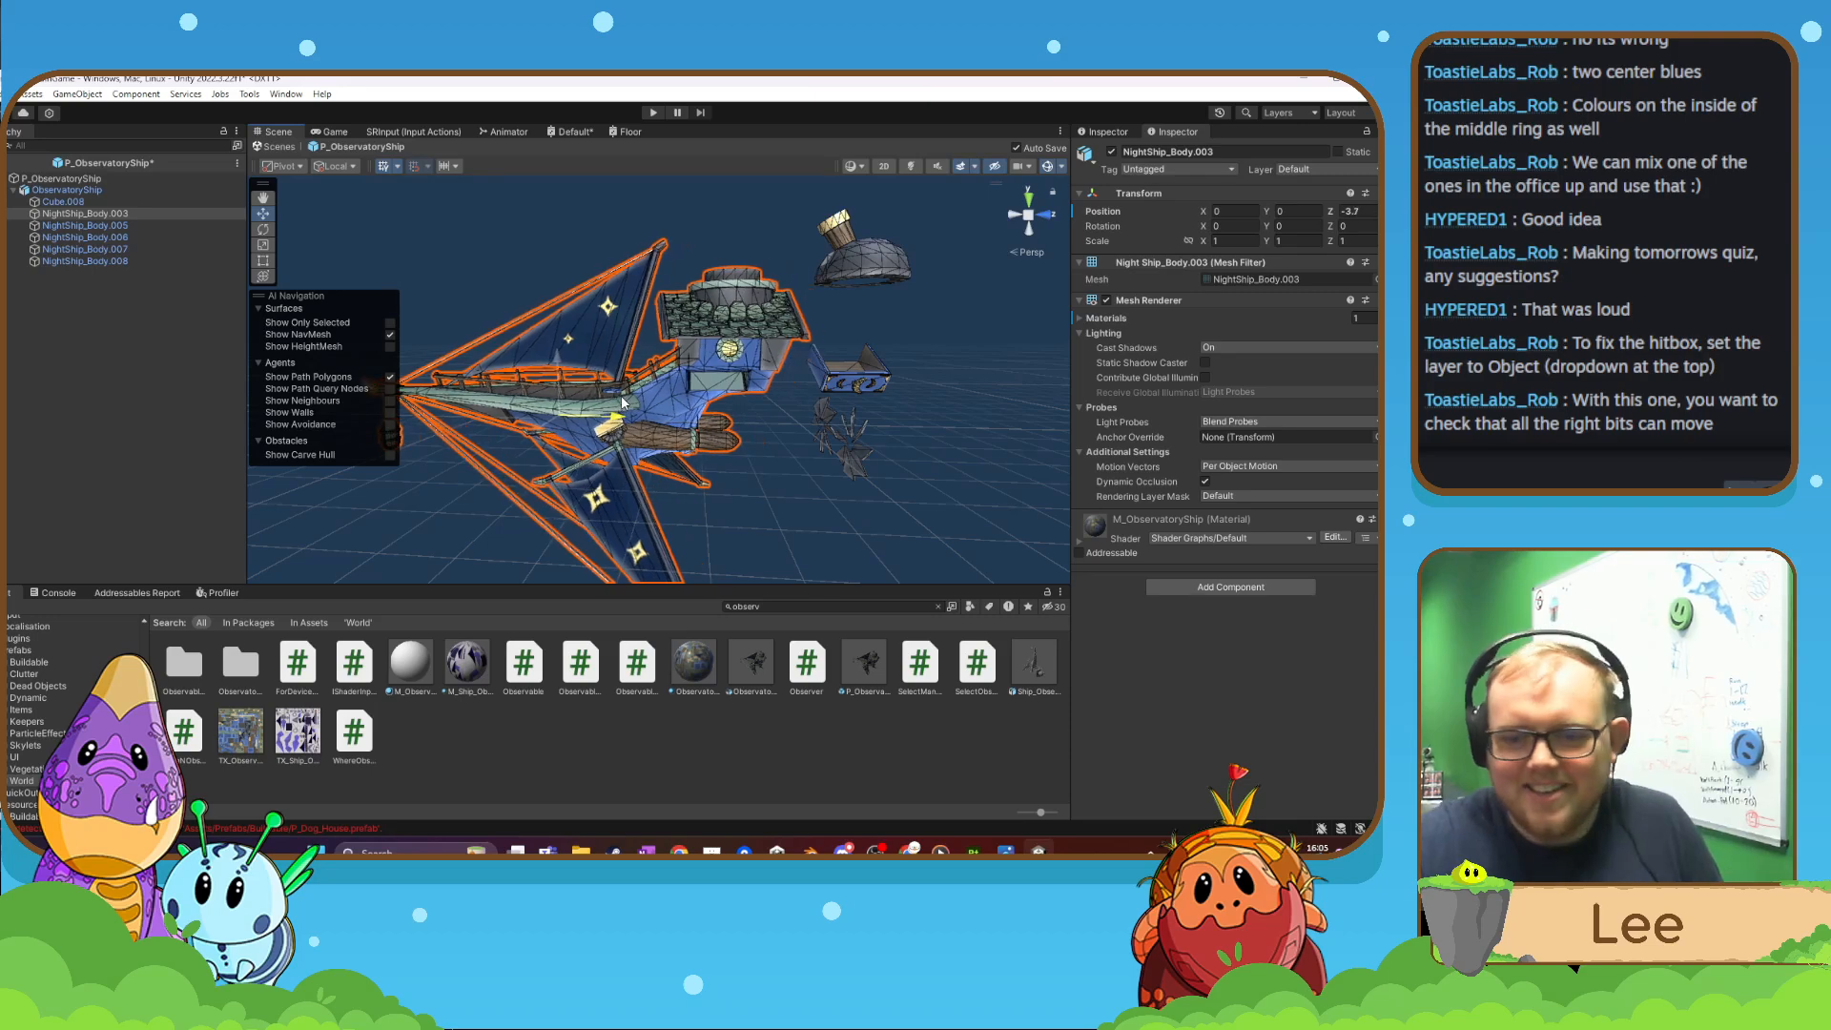
key("ctrl+z")
- Try rotating the NightShip_Body.005 propeller at the ship's stern to check that it spins
left_click(140, 225)
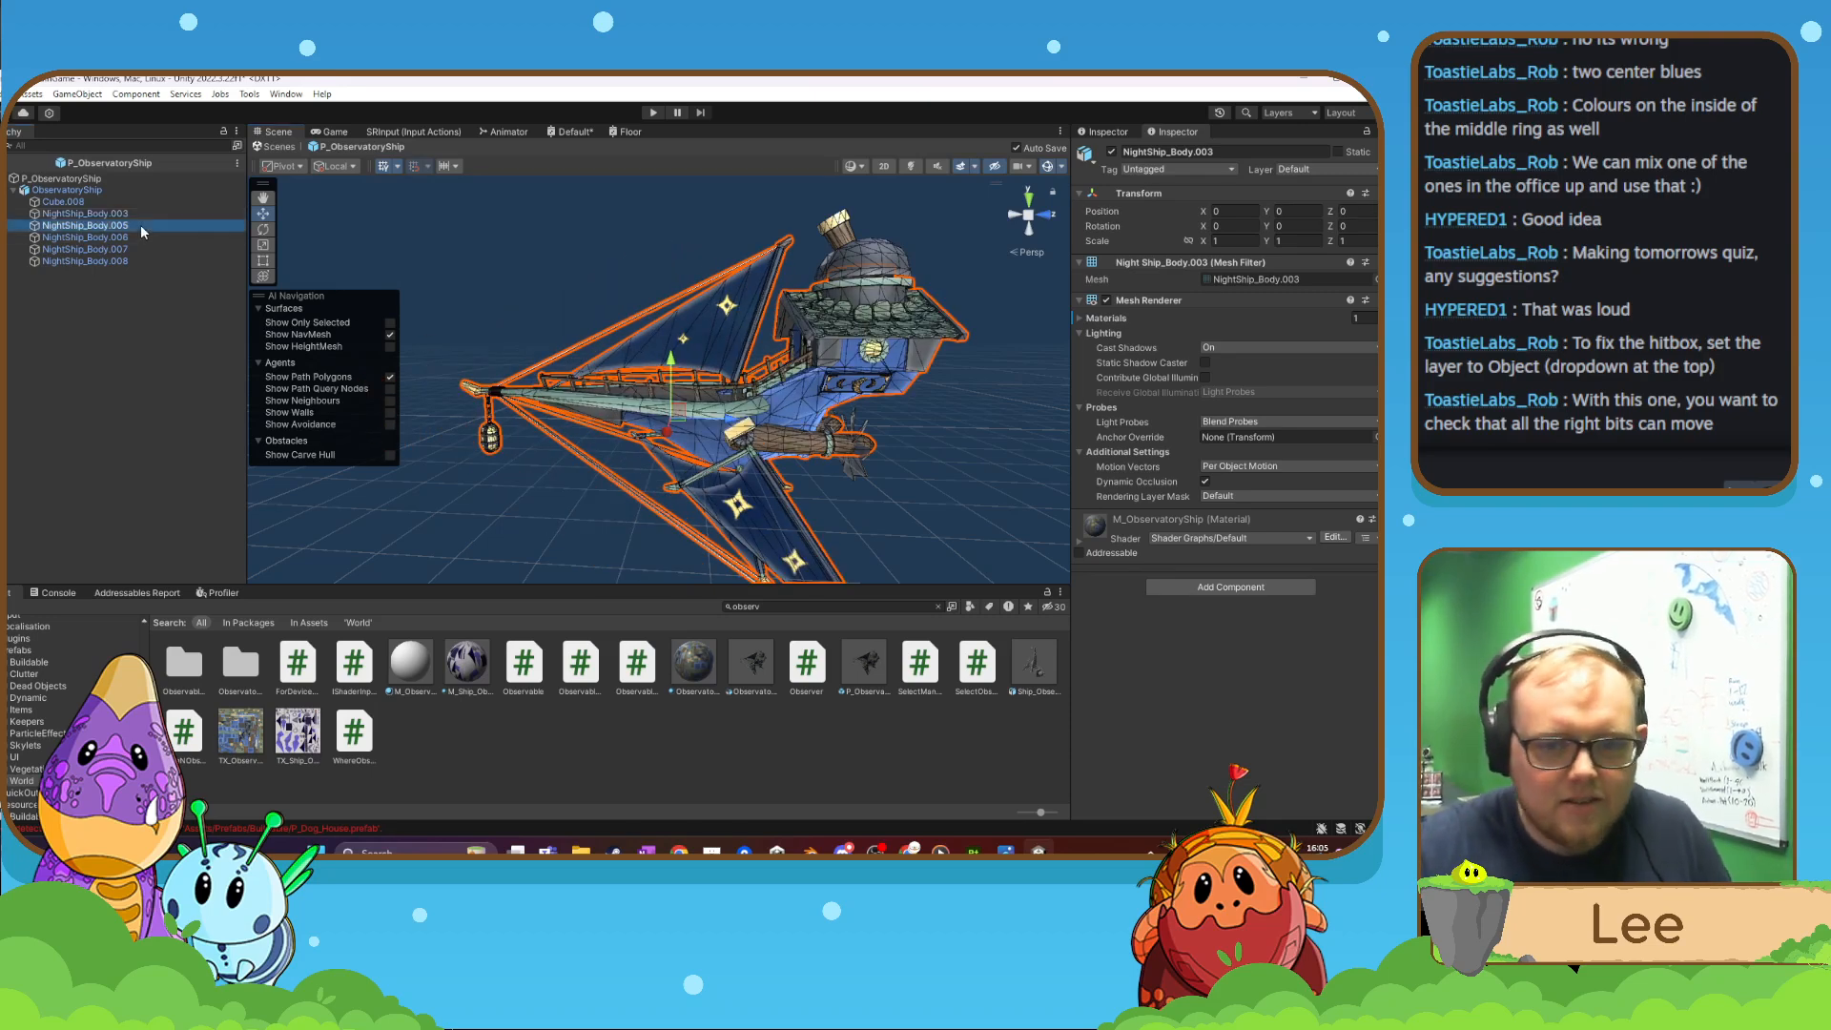
right_click_drag(908, 469, 549, 444)
left_click(264, 229)
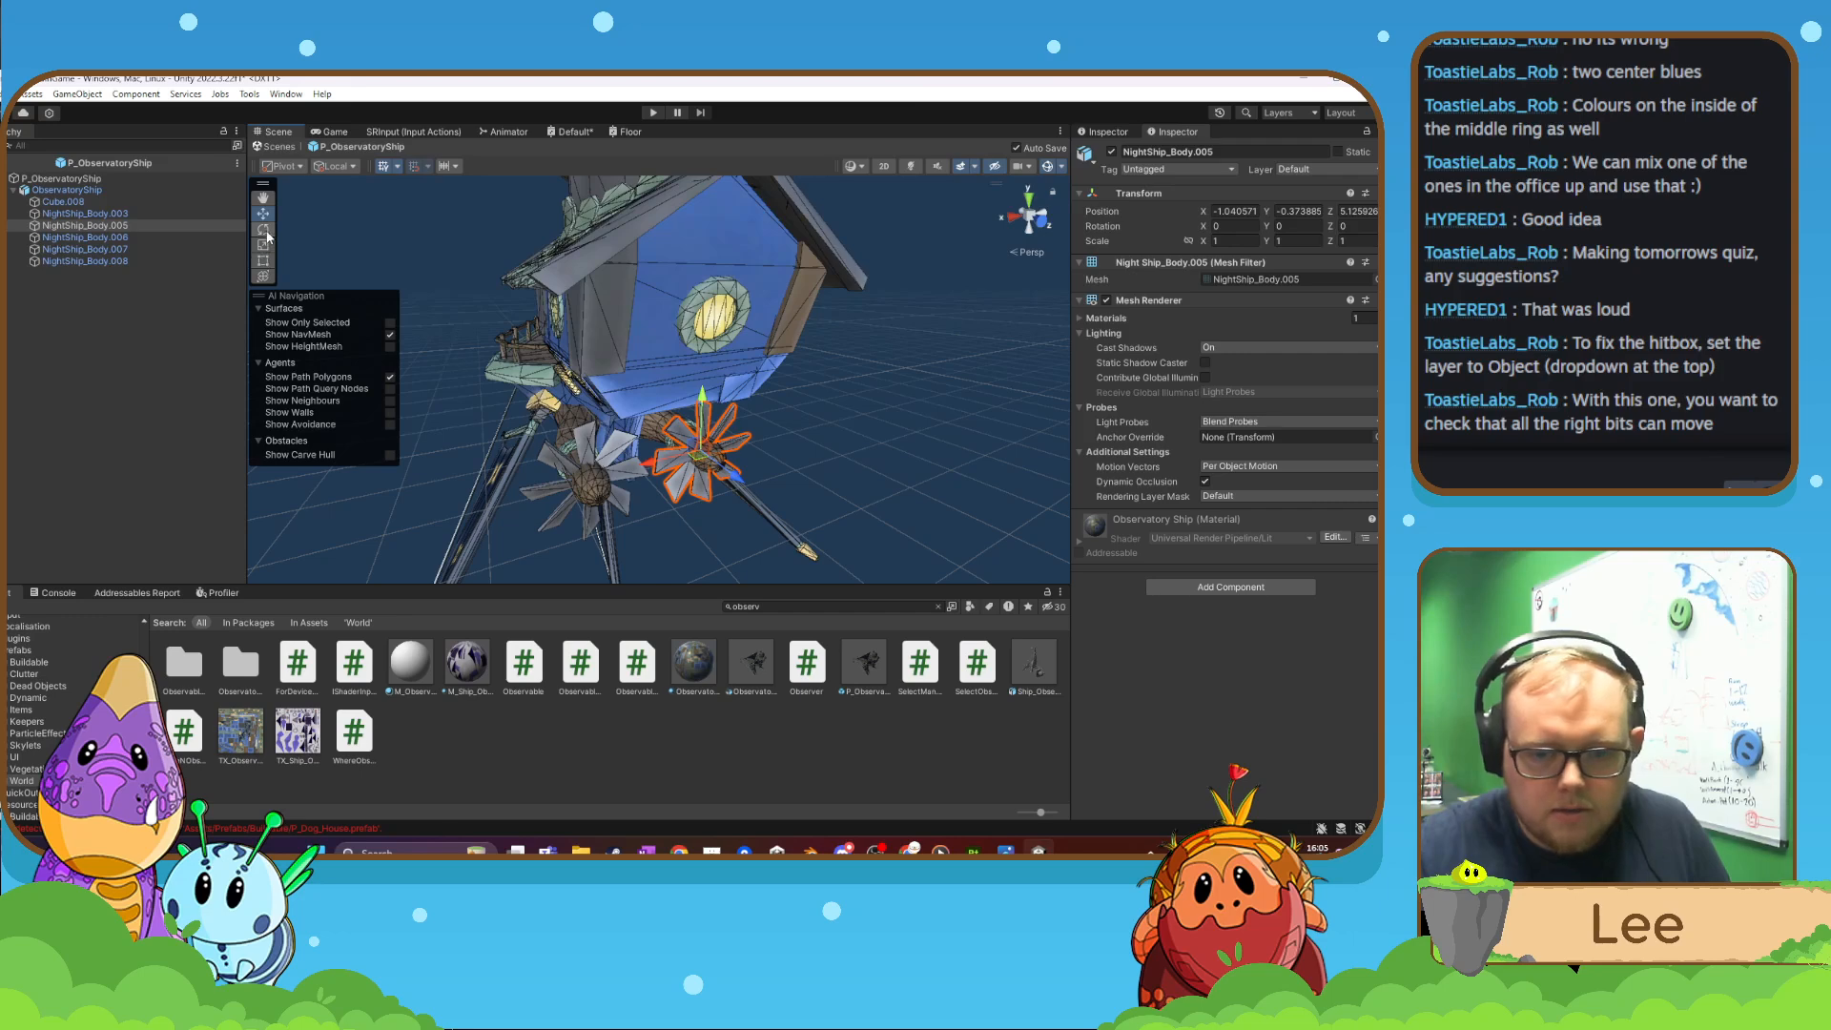
left_click_drag(663, 498, 572, 534)
- Try rotating the second stern propeller, NightShip_Body.008, about its Z axis, and undo the rotation
left_click(88, 238)
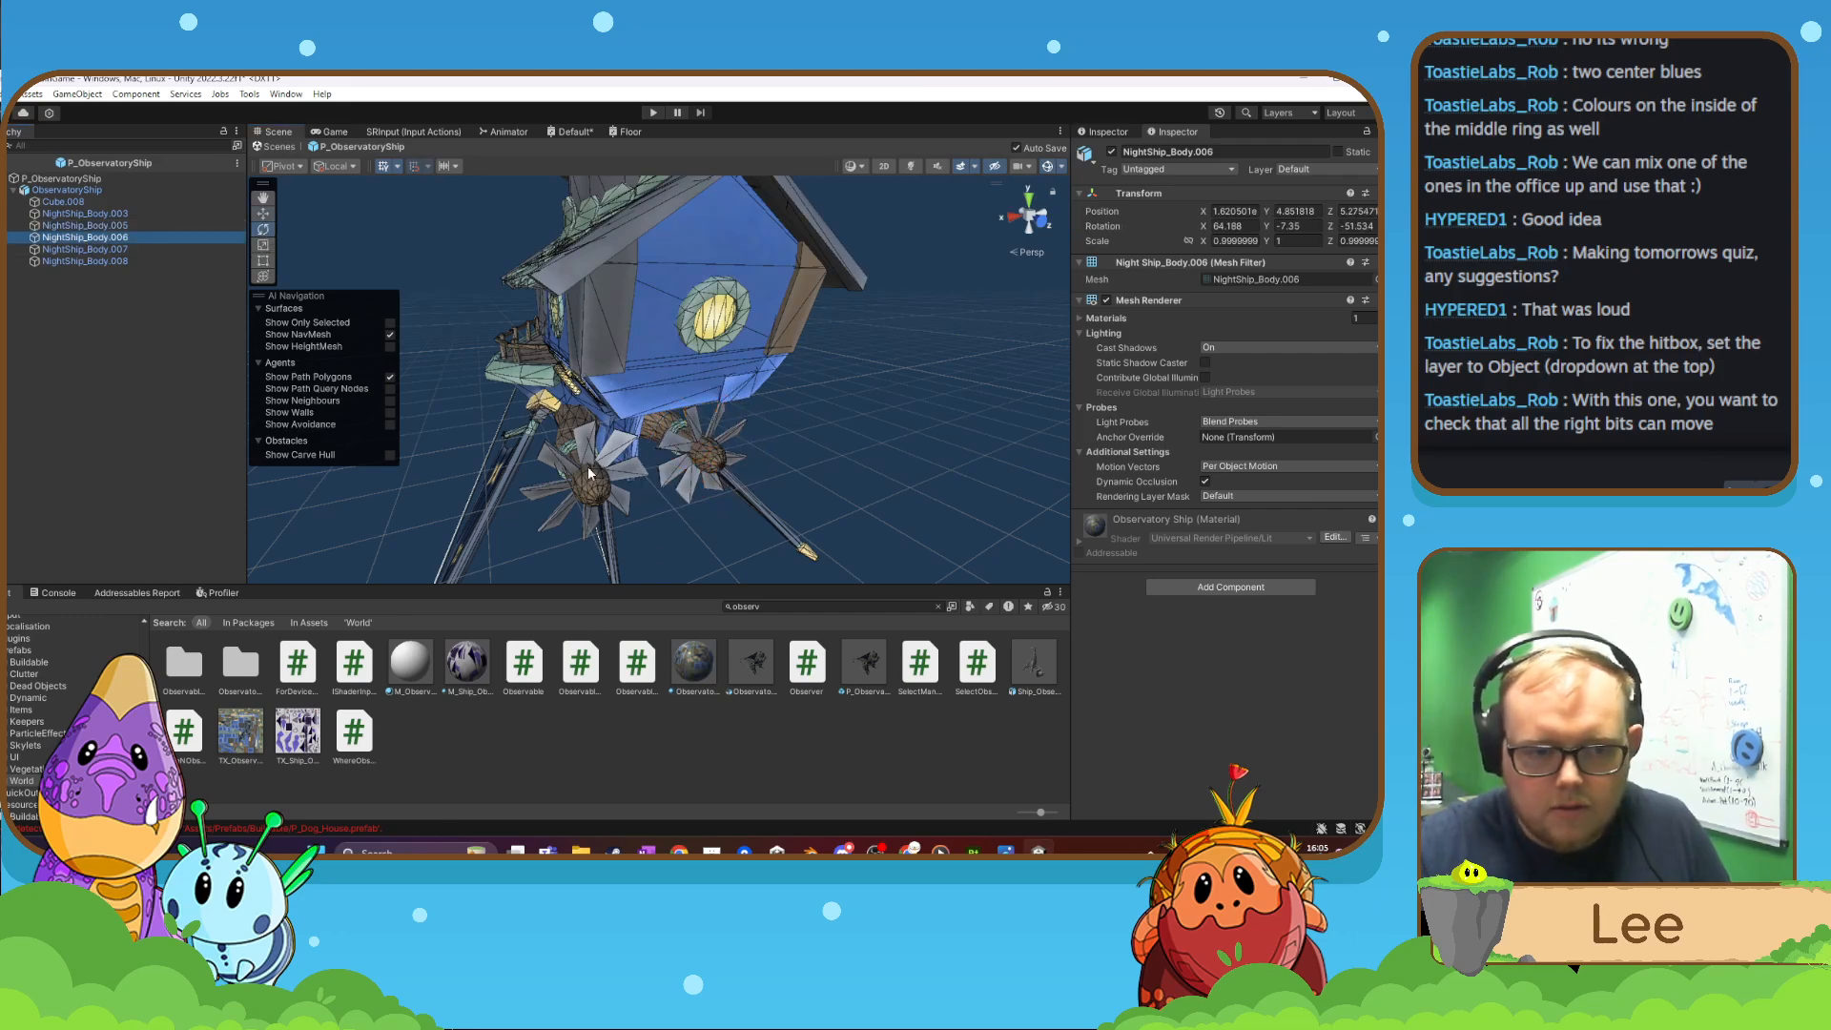
left_click(700, 469)
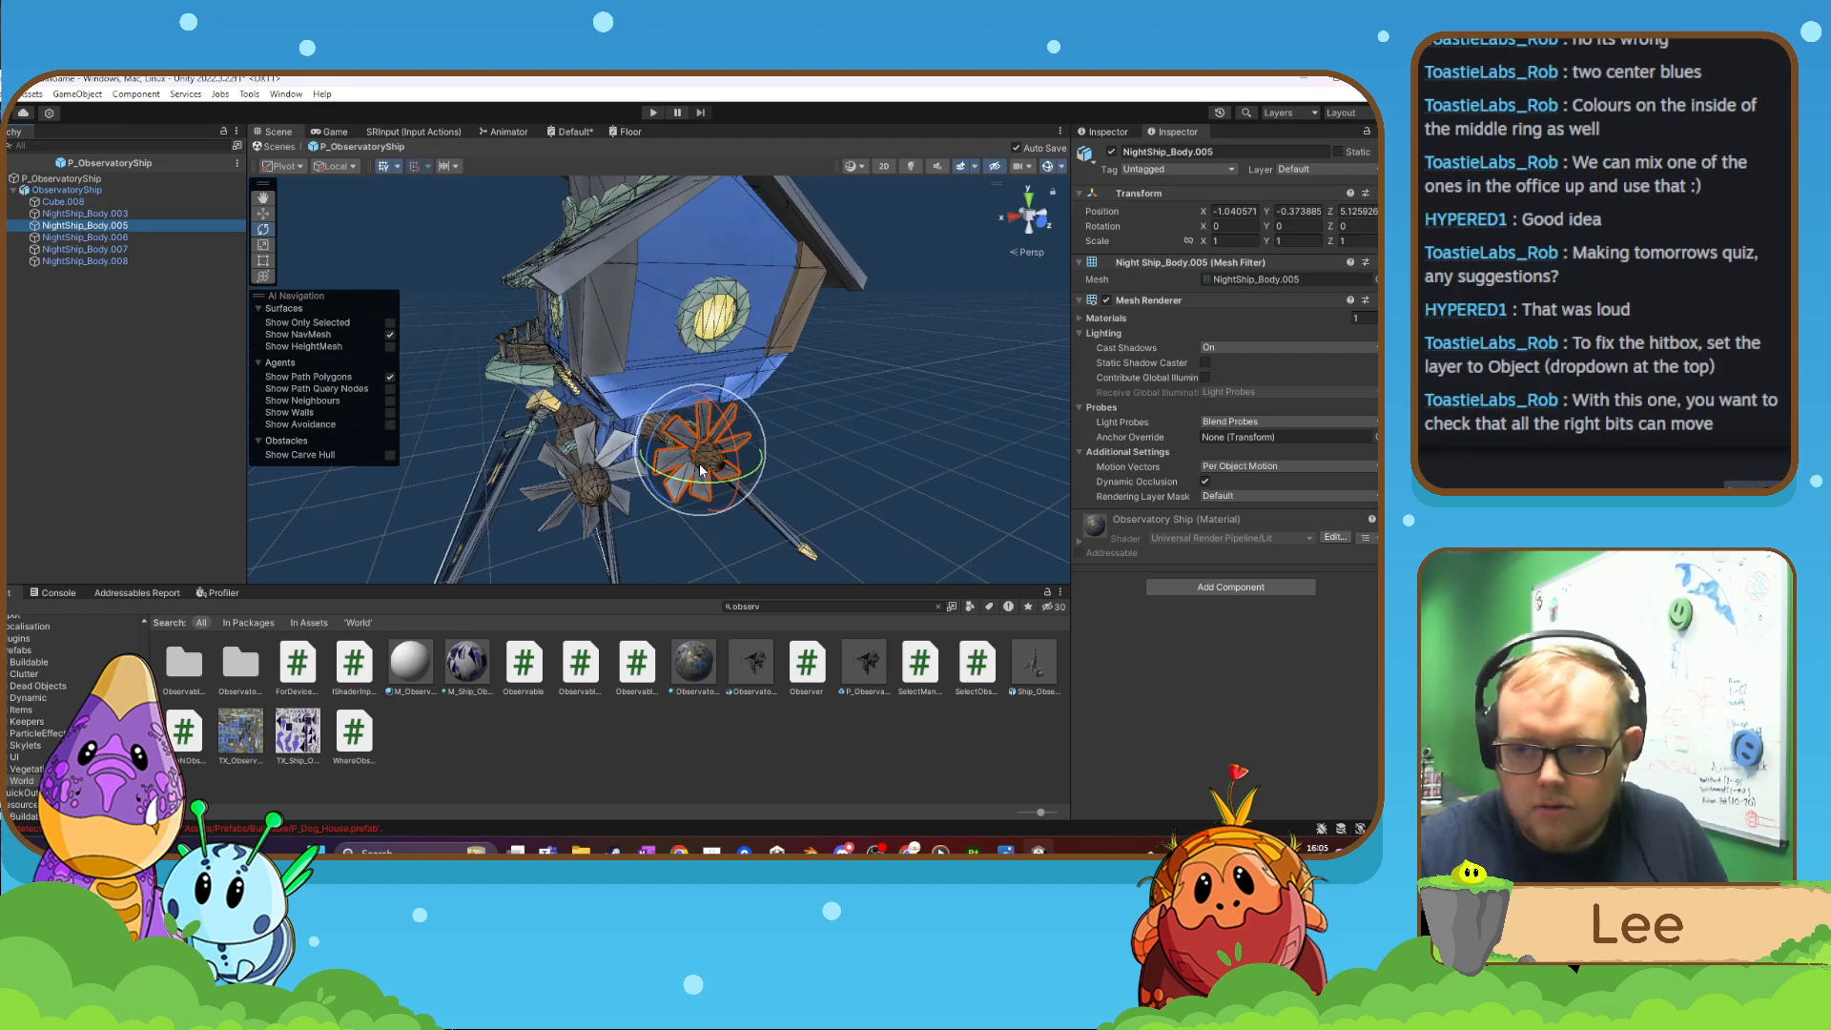
left_click(551, 489)
left_click(590, 494)
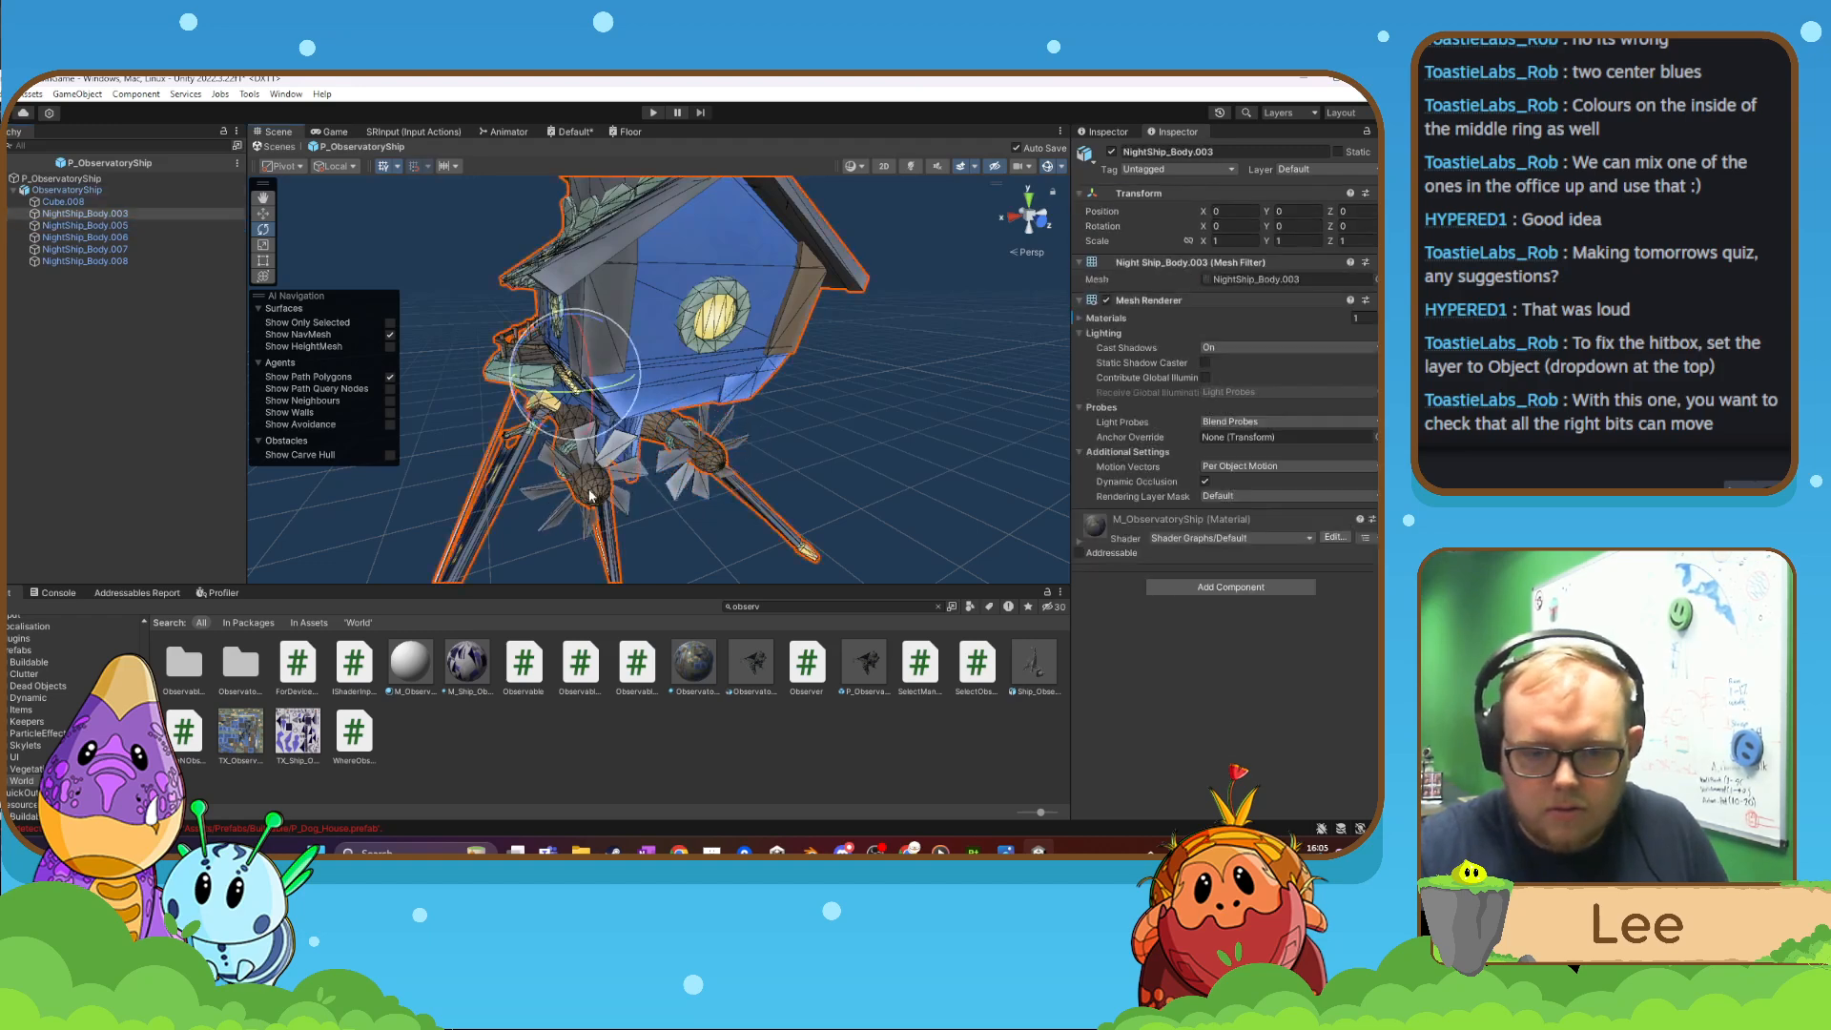
left_click(110, 249)
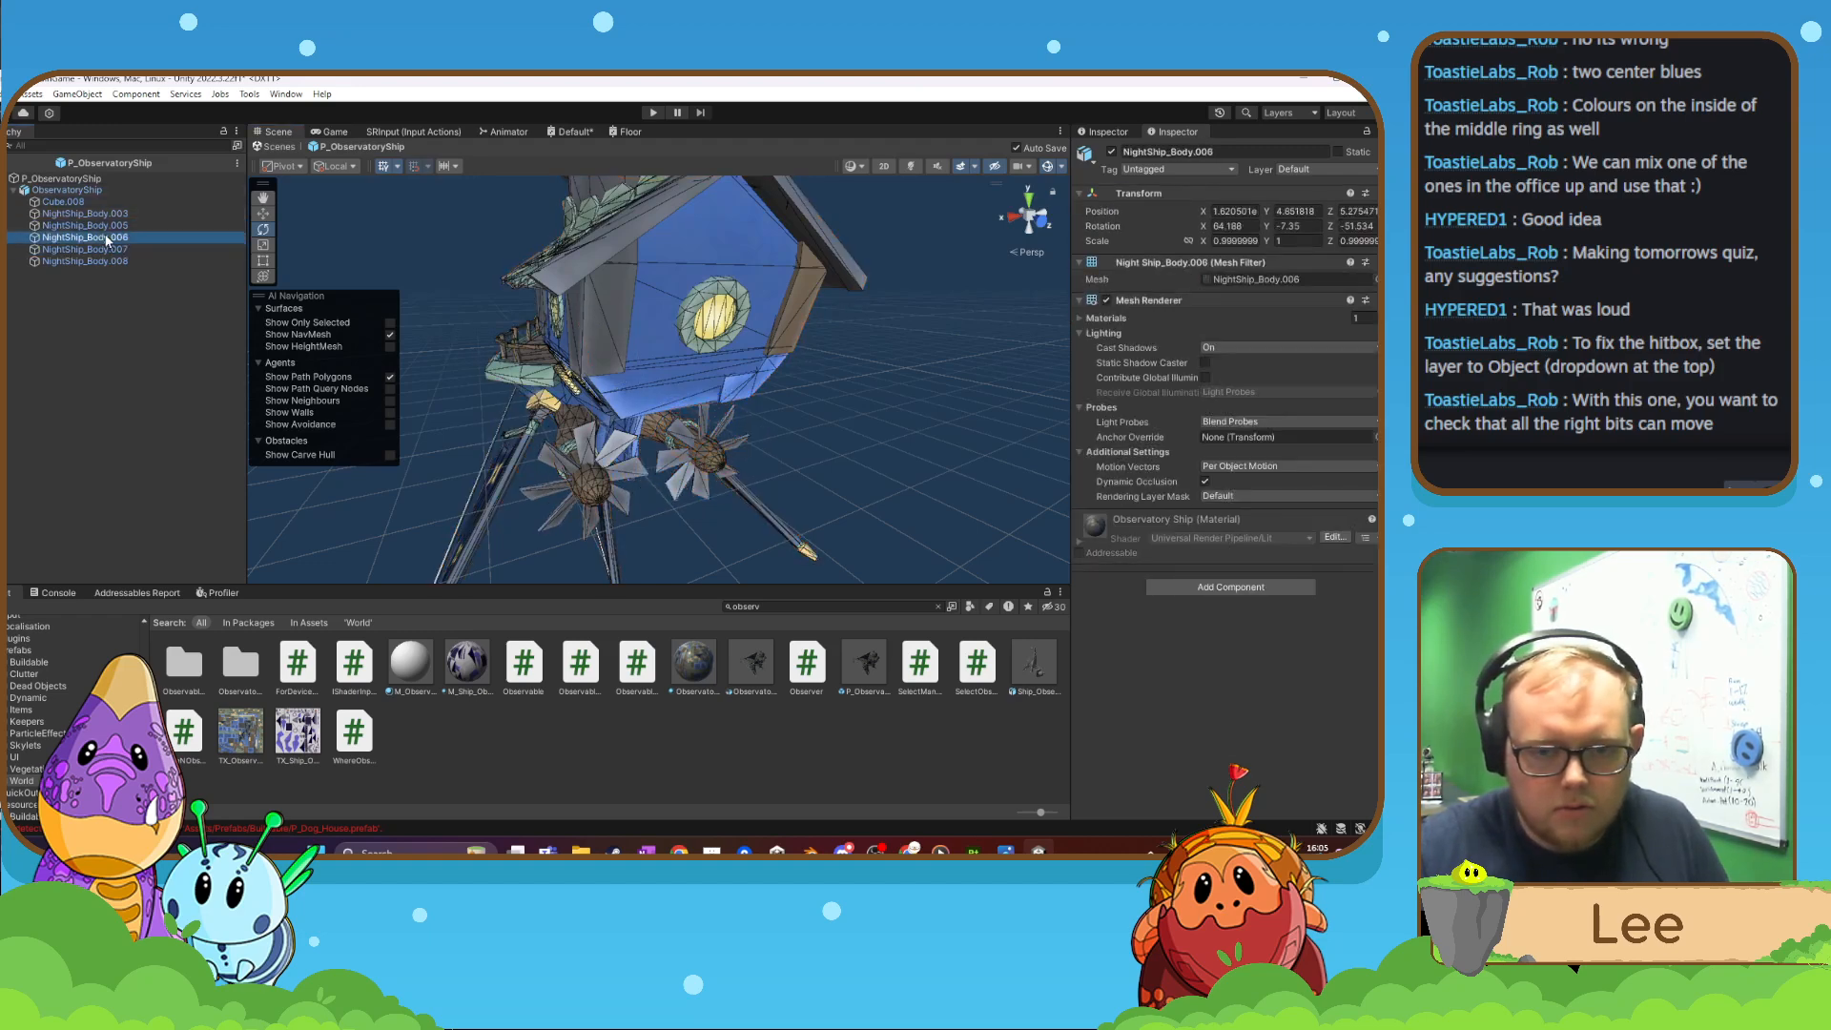
left_click(107, 261)
left_click_drag(549, 468, 521, 465)
key("ctrl+z")
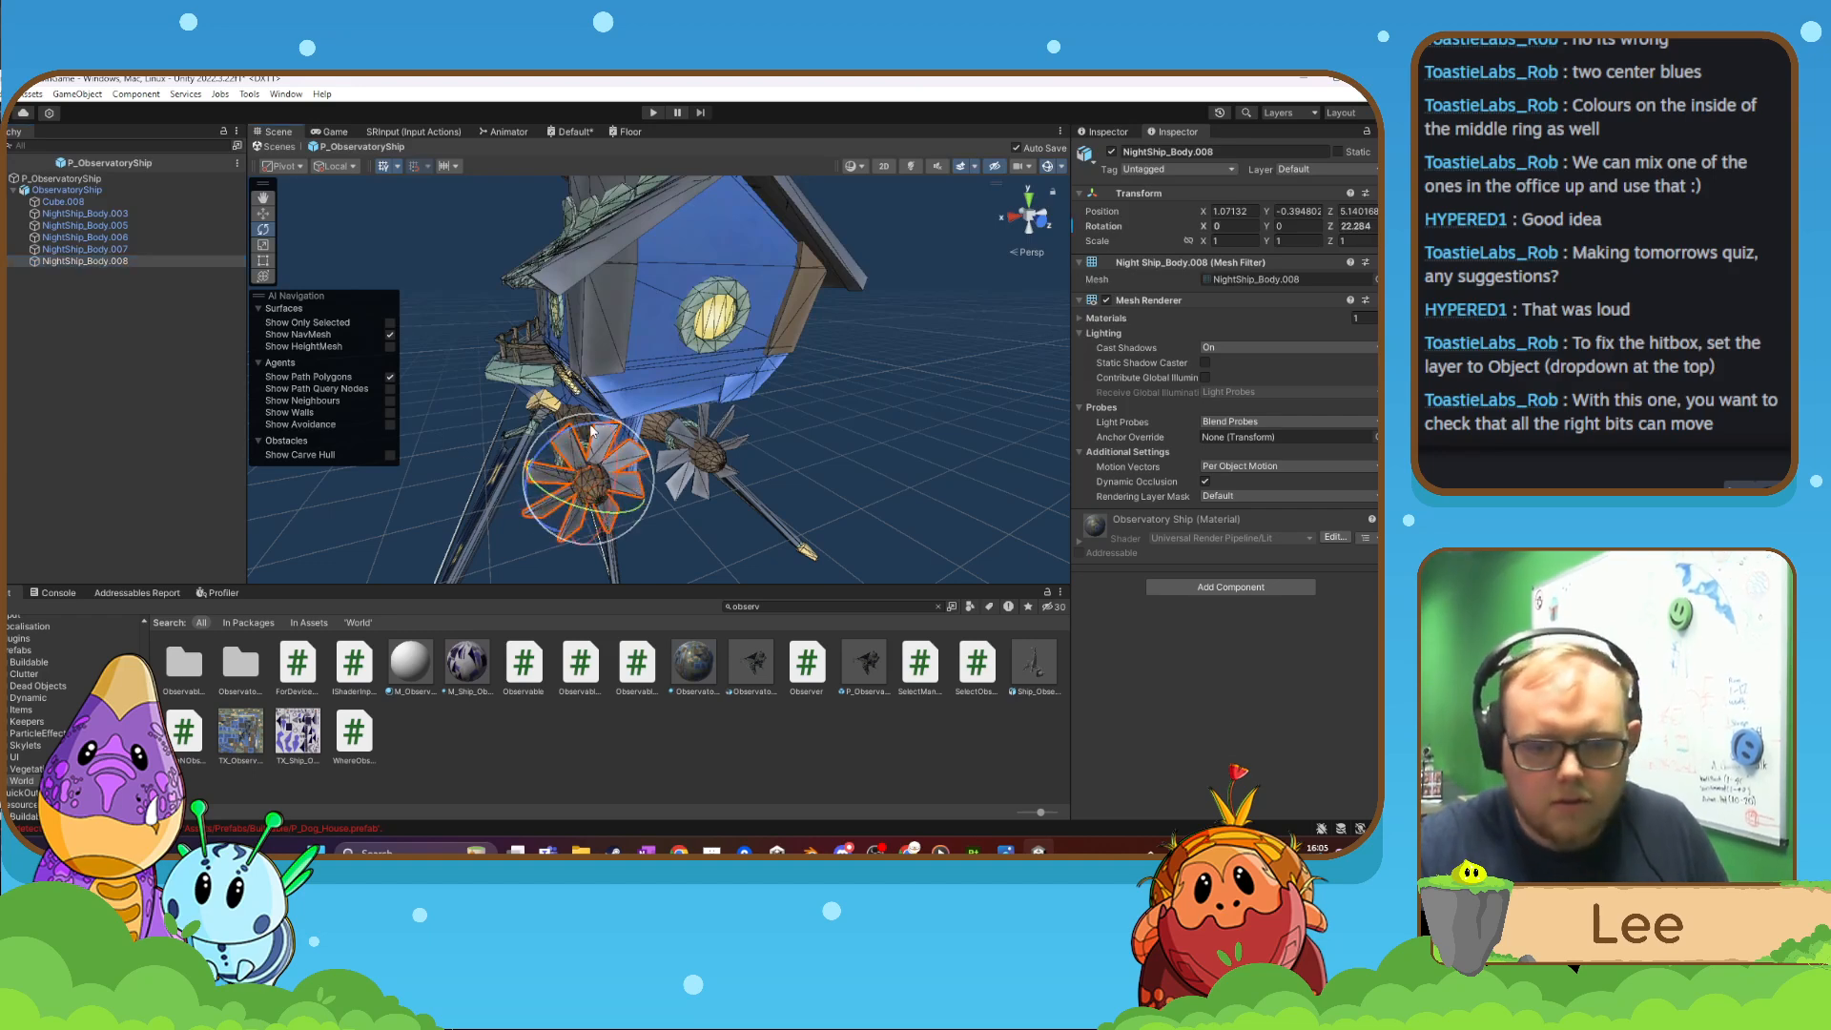
- Try rotating the observatory dome NightShip_Body.007 about its Y axis
left_click(111, 249)
right_click_drag(682, 329, 754, 459)
left_click_drag(733, 460, 866, 461)
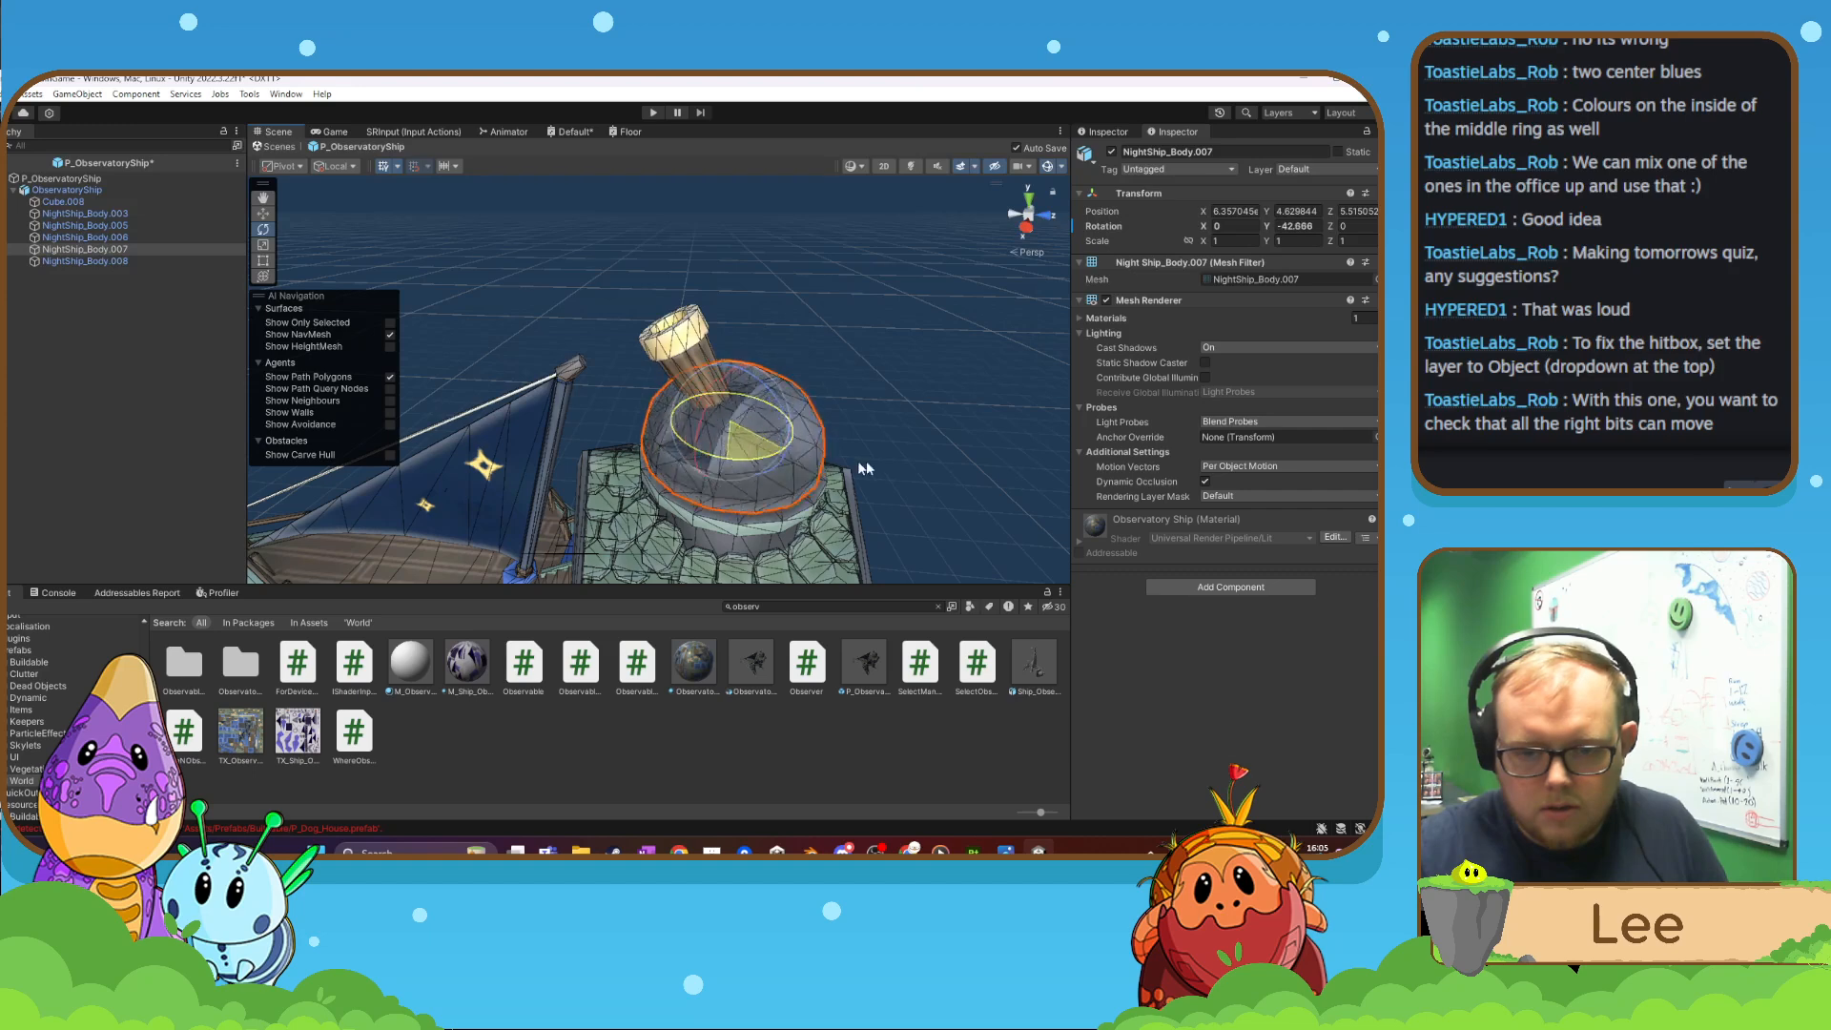
- Try rotating the dome's telescope, NightShip_Body.006, and undo the trial rotations
left_click(129, 261)
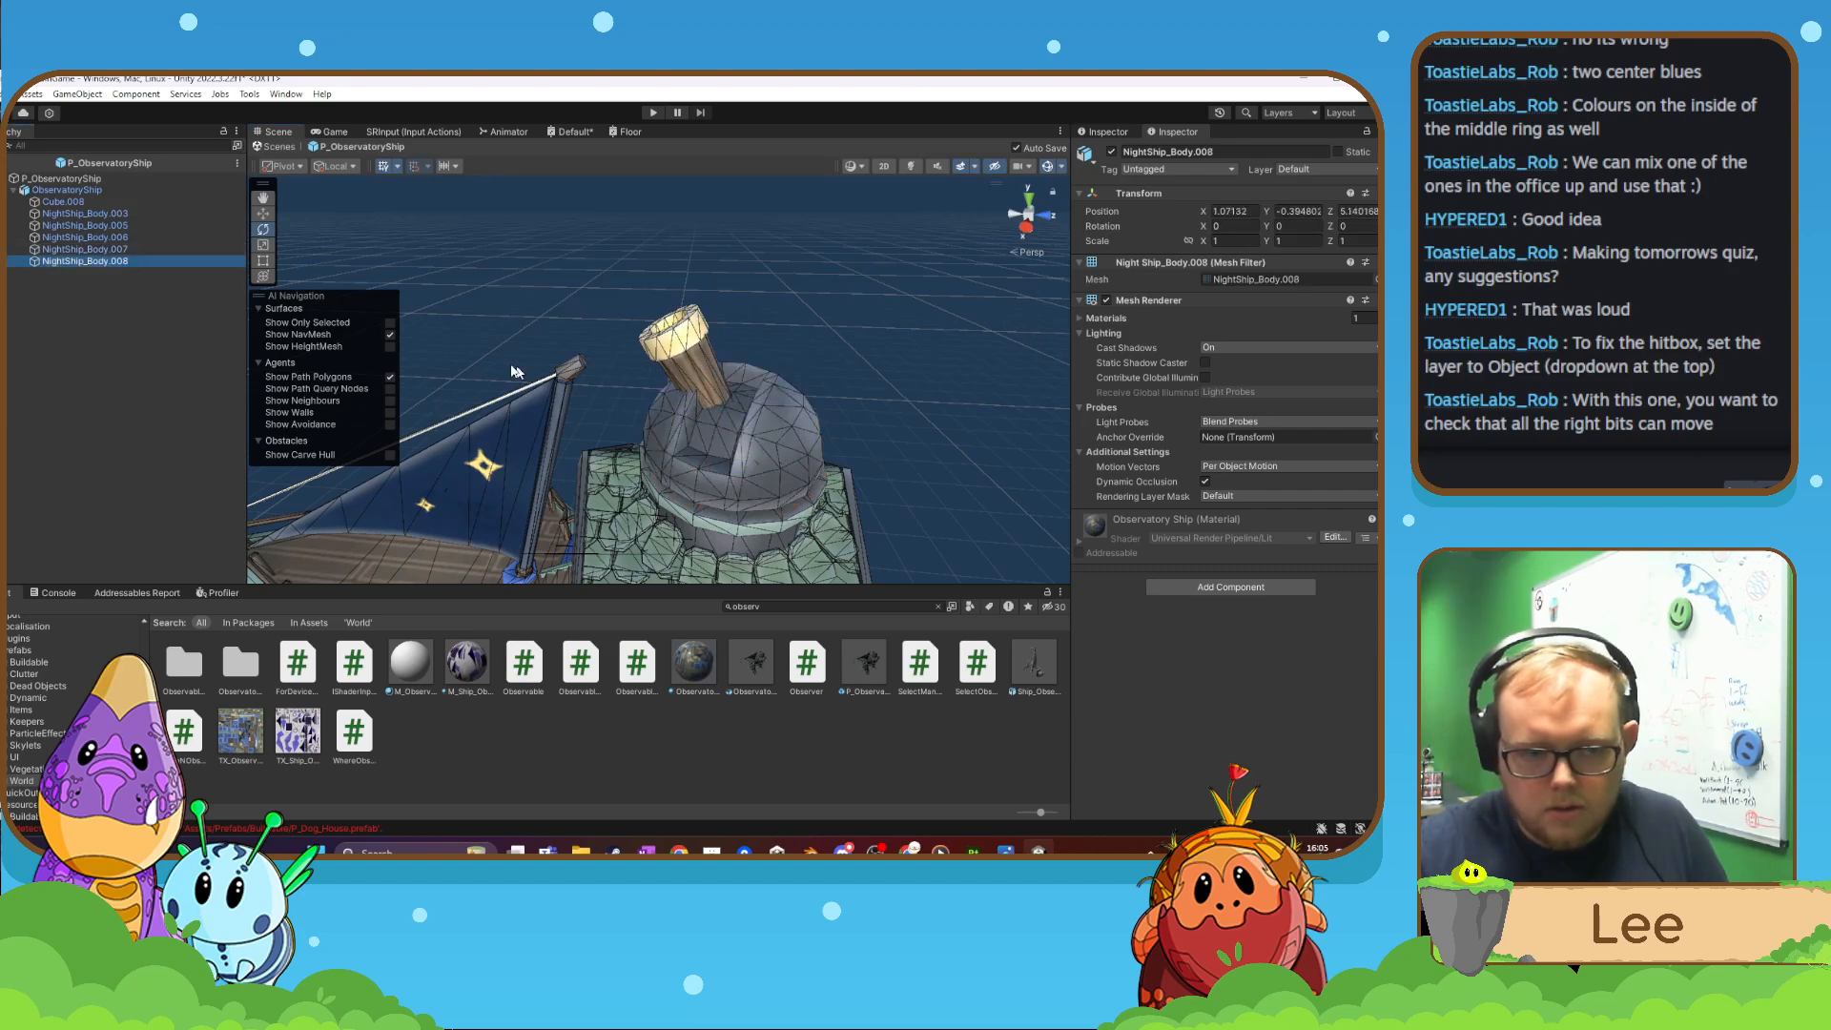
scroll(623, 400, "down", 5)
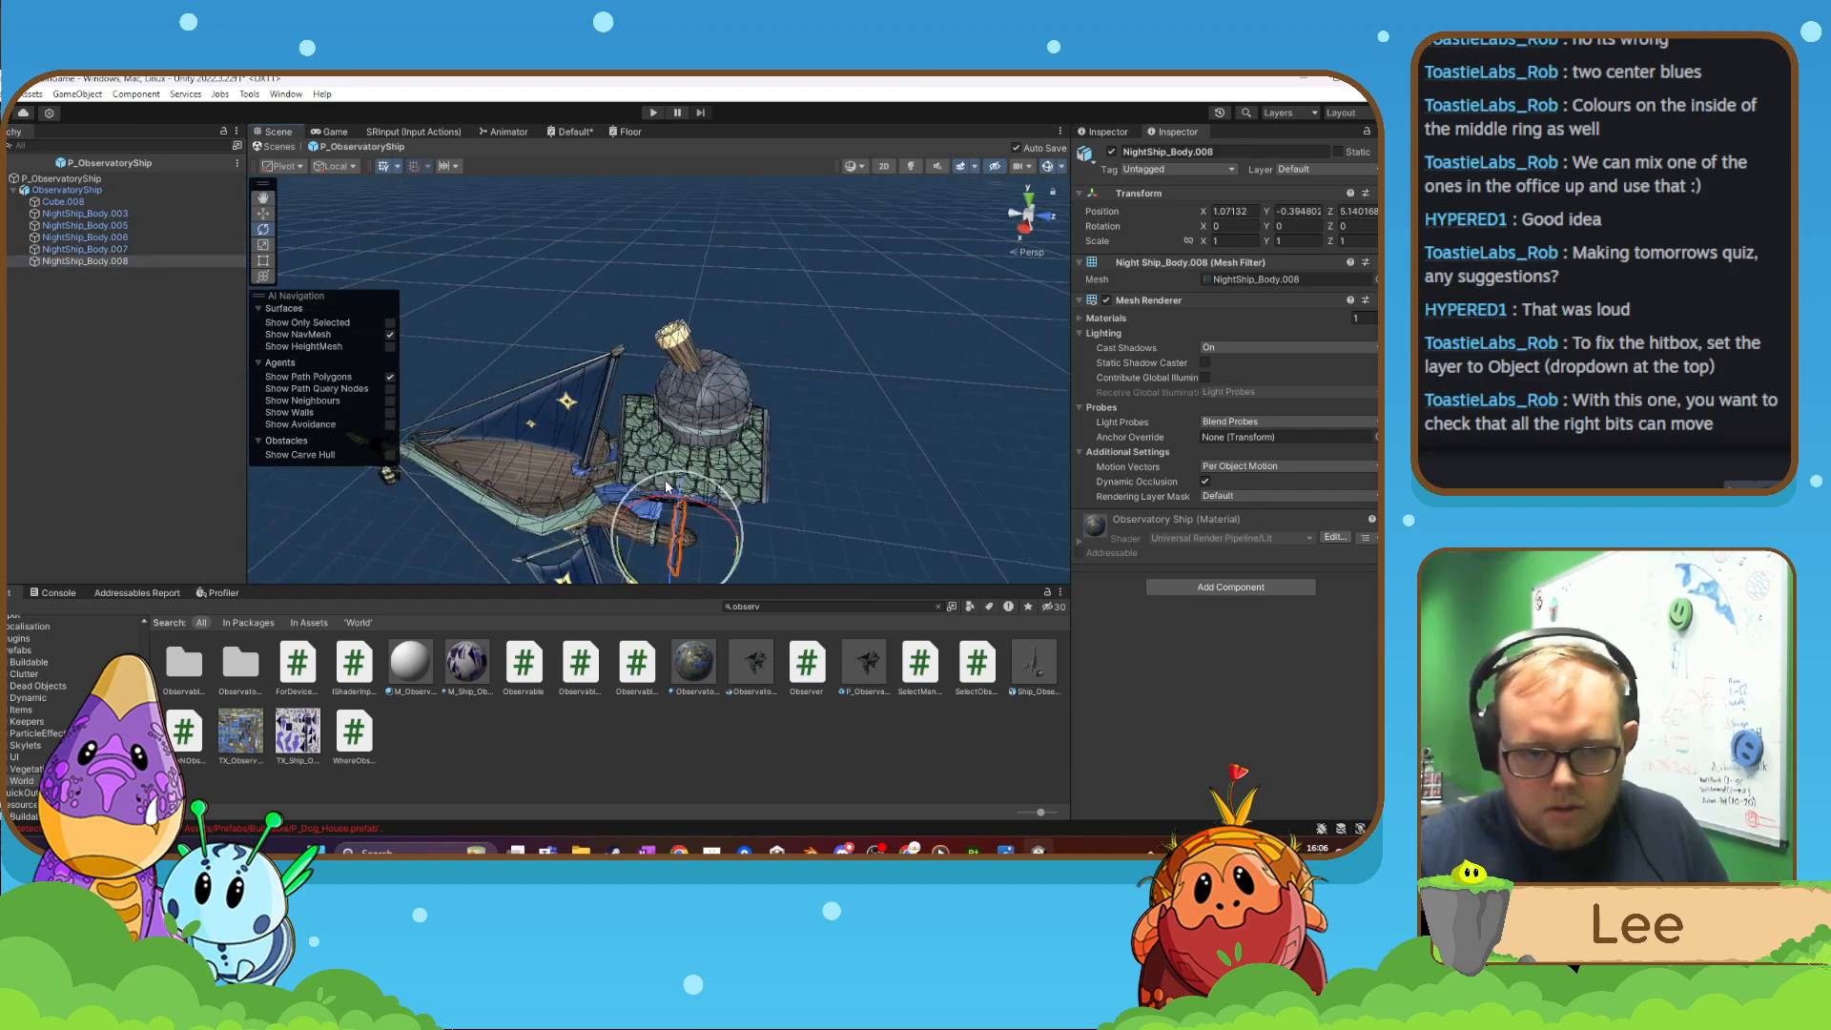
left_click(143, 237)
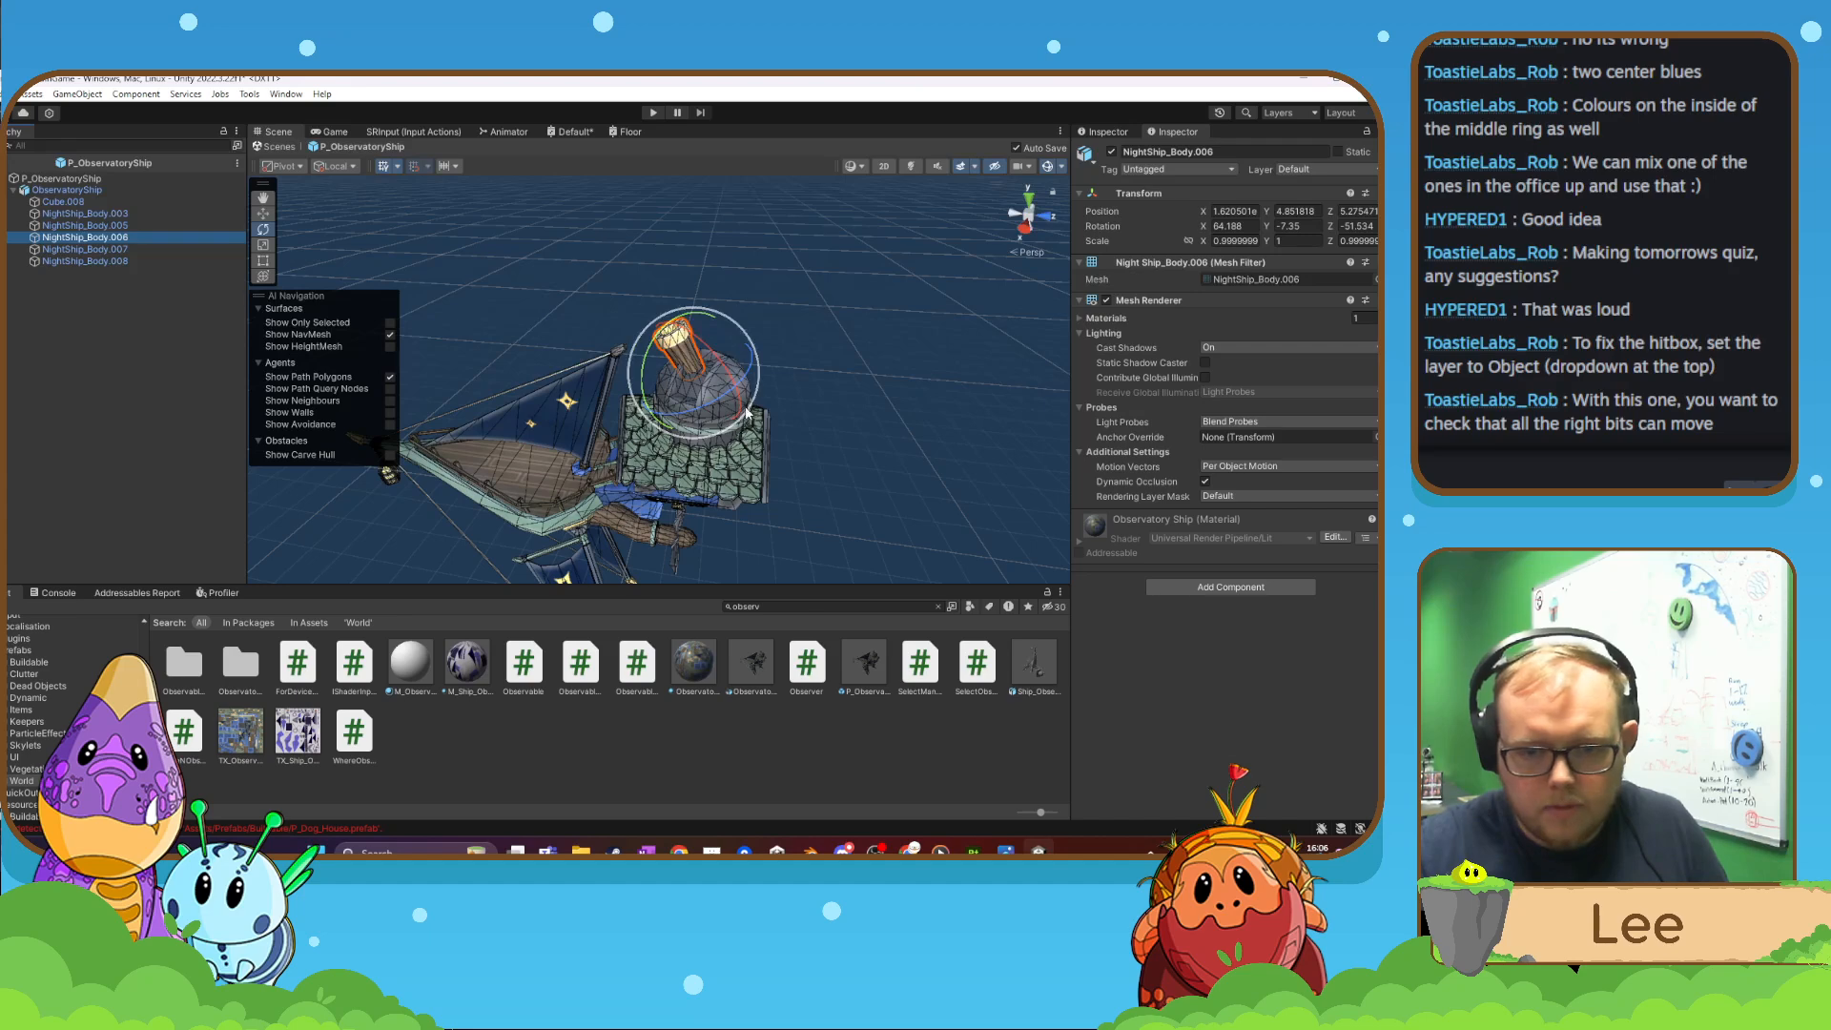
left_click_drag(735, 405, 830, 429)
key("ctrl+z")
scroll(738, 374, "up", 5)
key("ctrl+z")
left_click(845, 429)
left_click(848, 428)
key("ctrl+z")
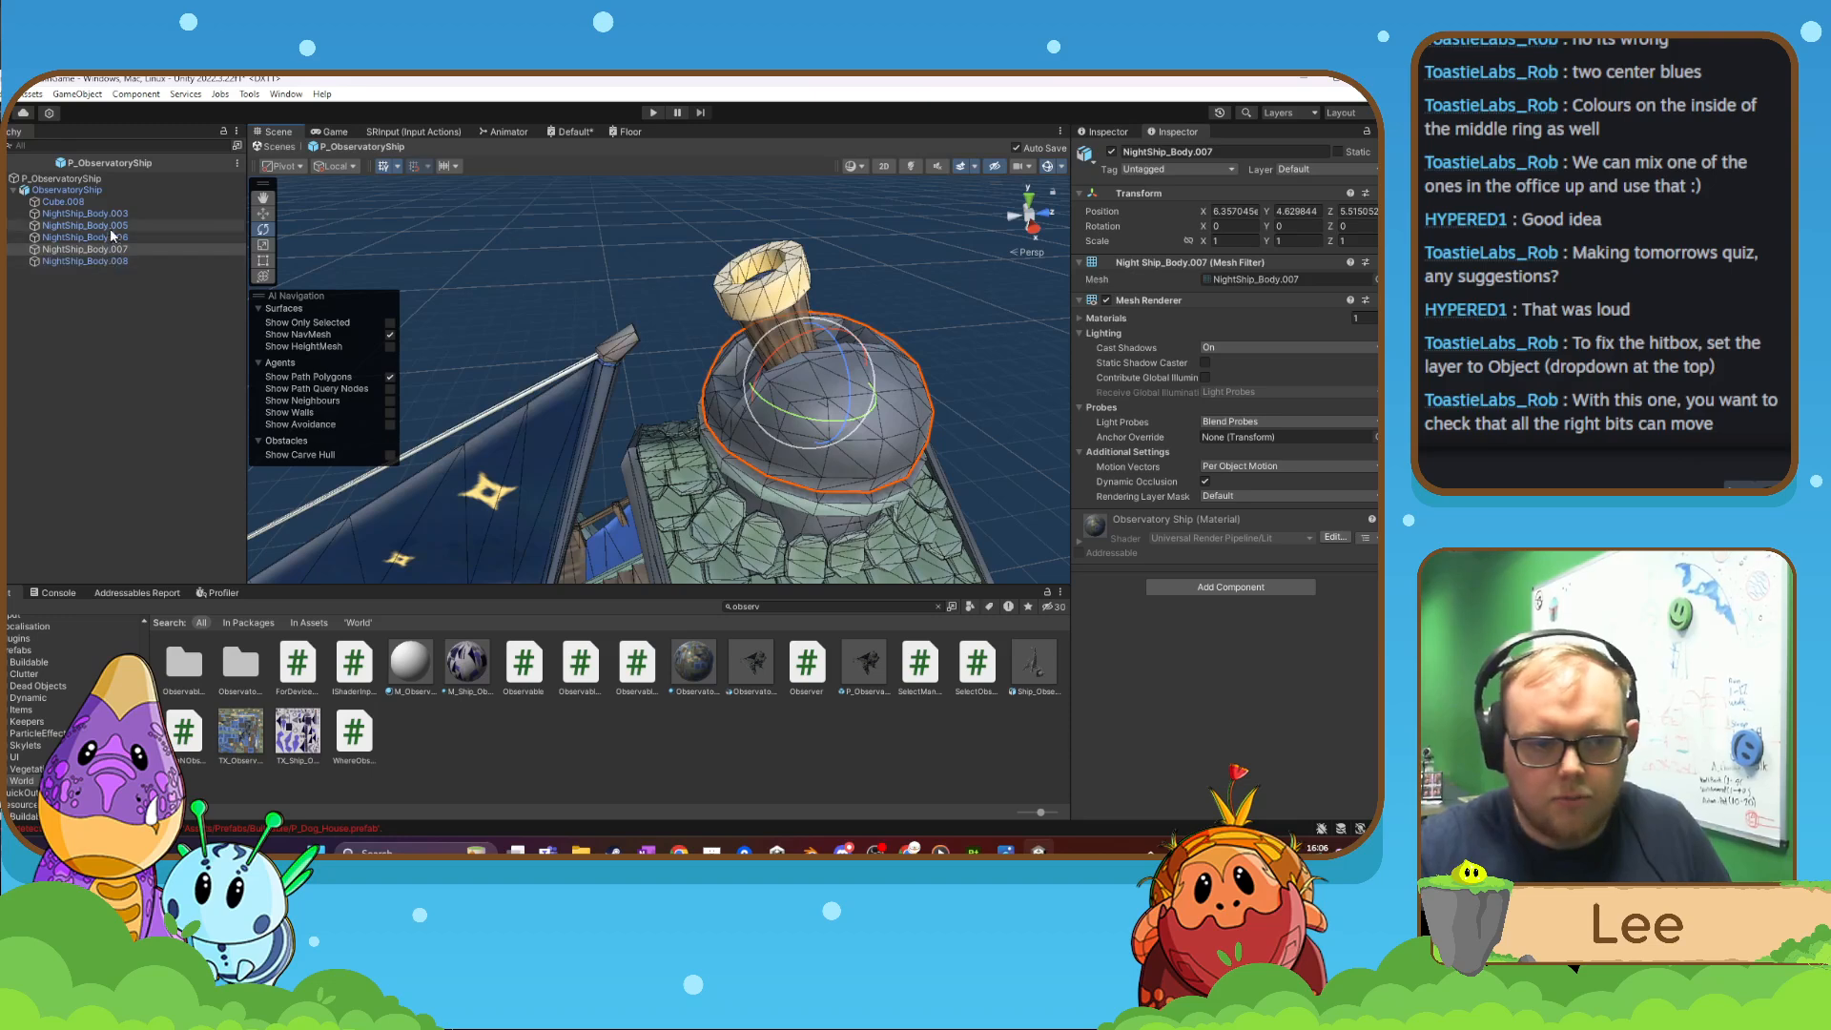
- Try rotating the NightShip_Body.006 telescope in two different directions, undoing each rotation
left_click(108, 227)
left_click(111, 238)
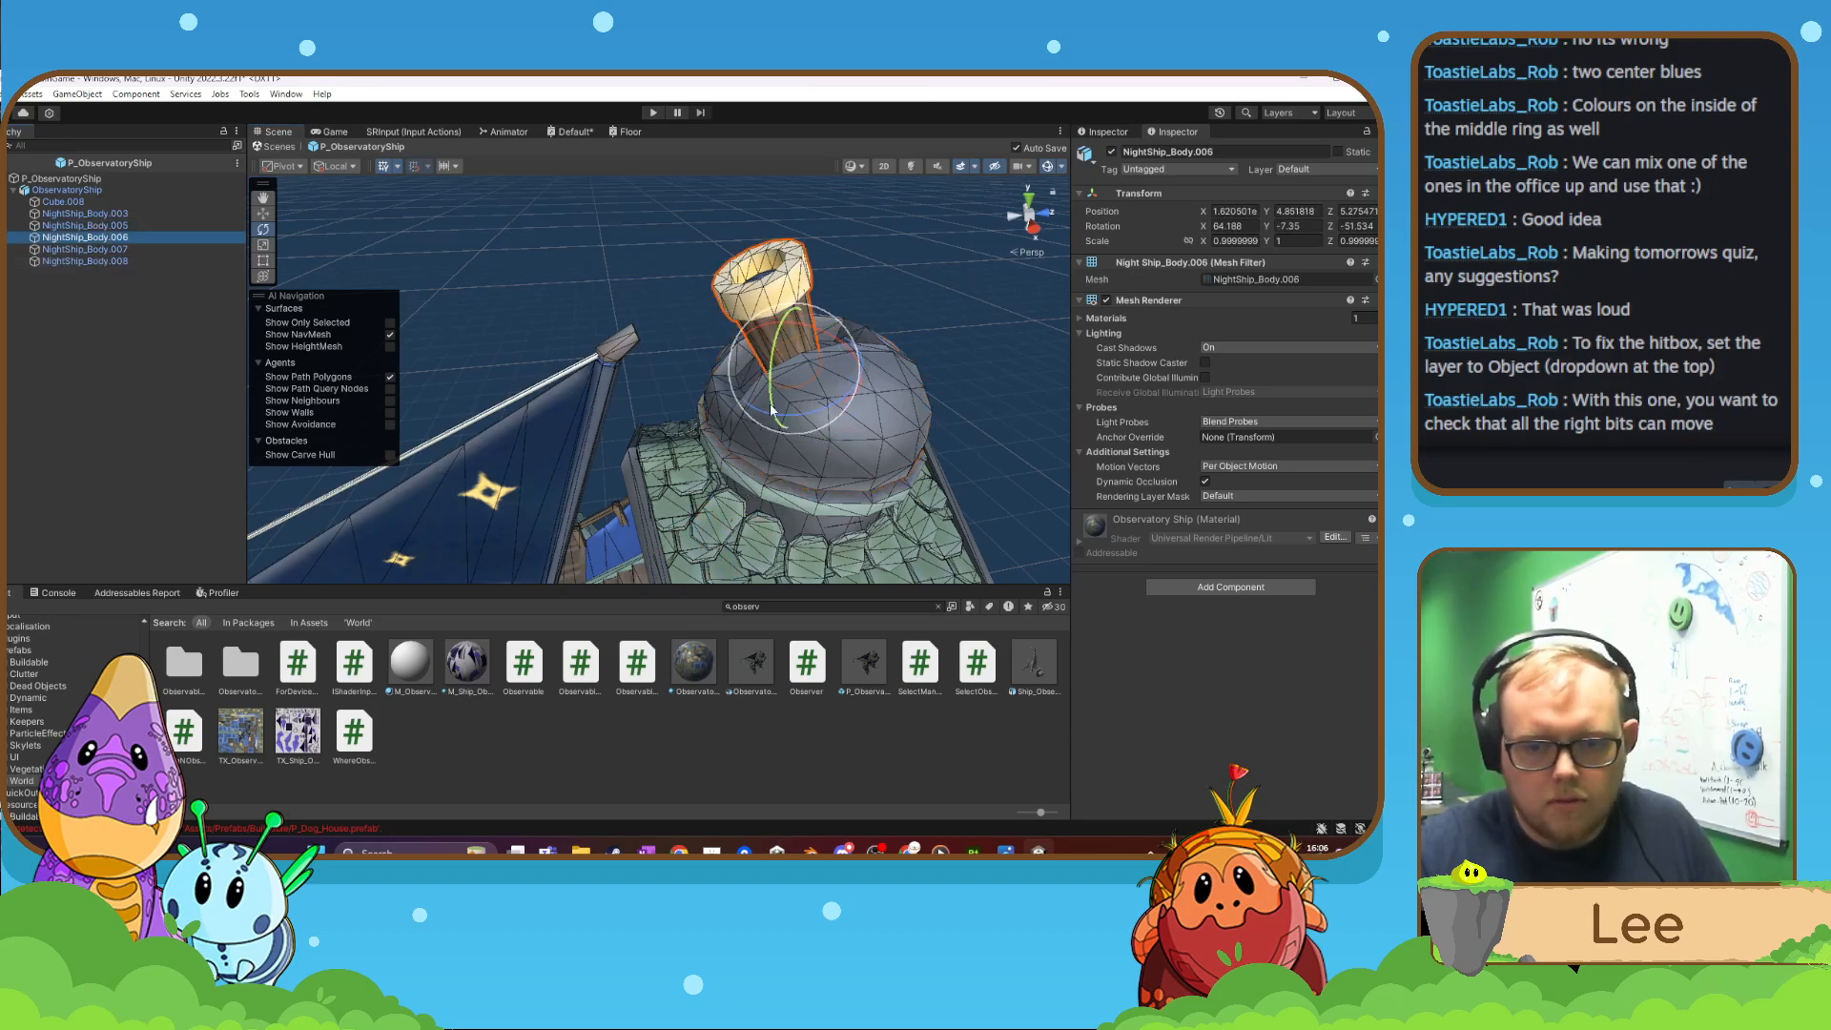
left_click_drag(797, 426, 690, 424)
key("ctrl+z")
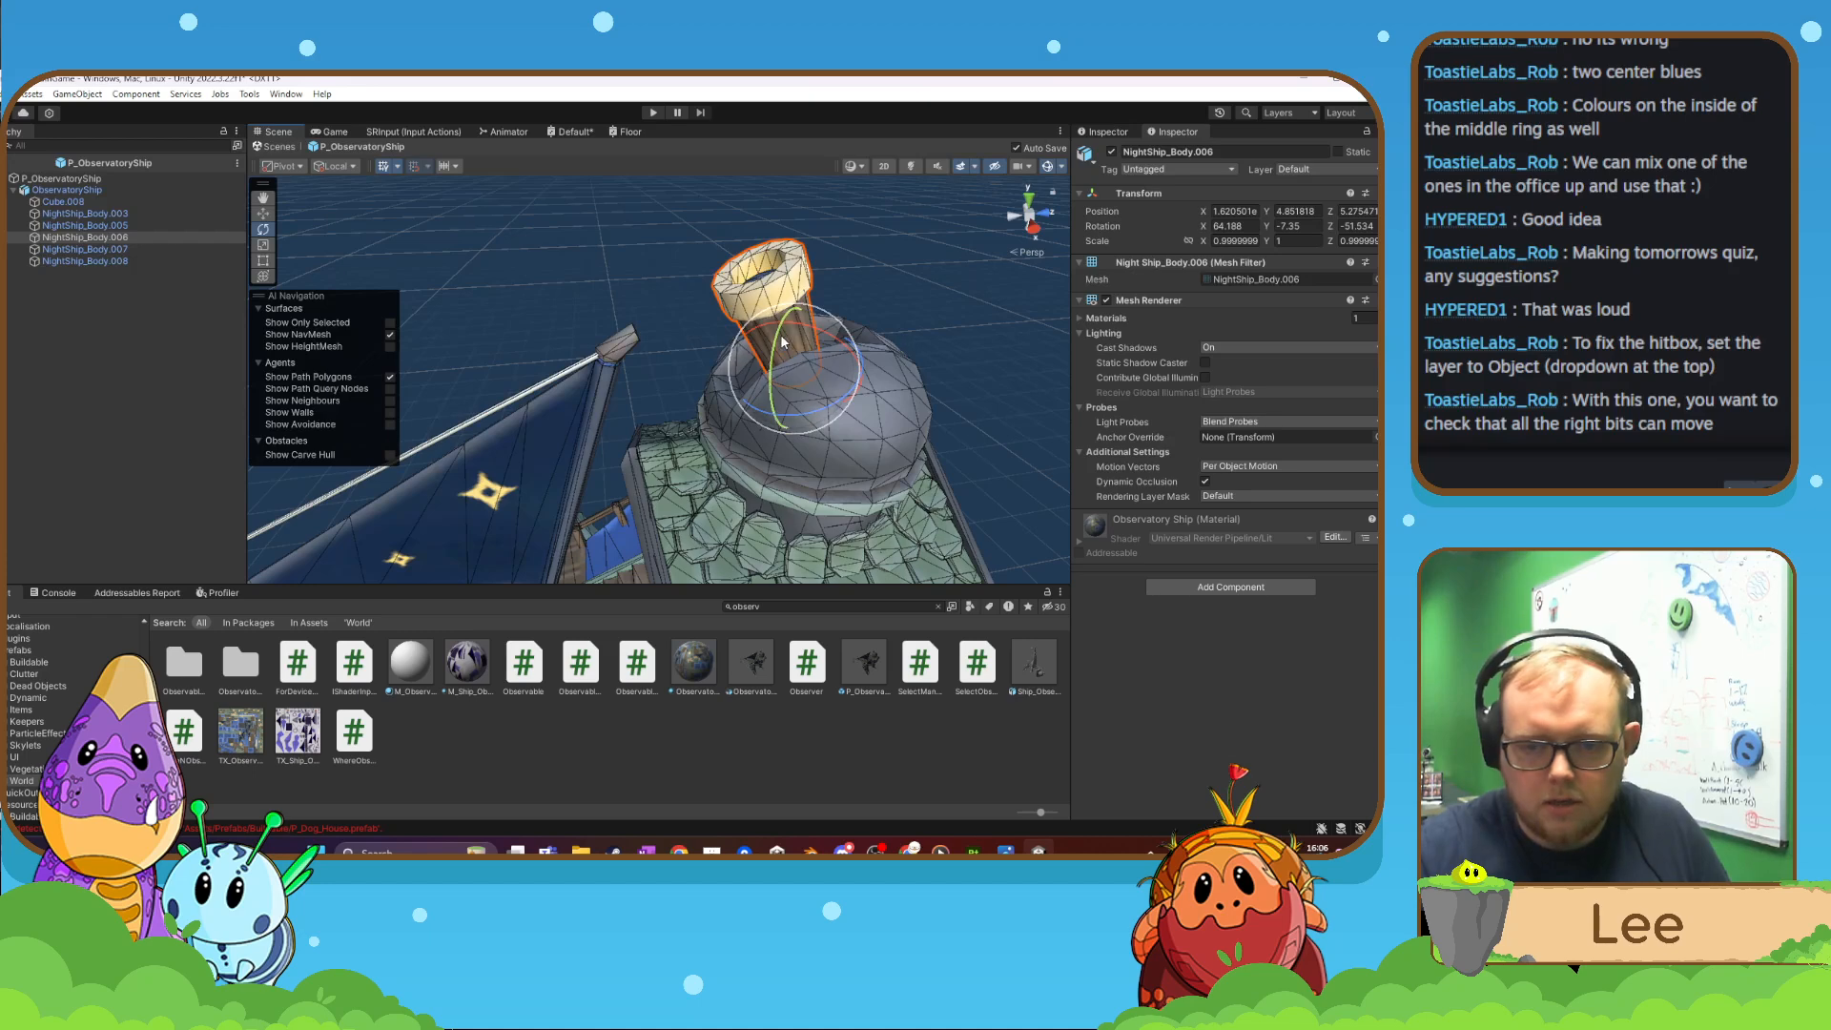
mouse_move(807, 345)
left_mouse_down()
mouse_move(838, 293)
mouse_move(820, 345)
mouse_move(827, 322)
left_mouse_up()
key("ctrl+z")
- Try rotating the NightShip_Body.007 dome about its Y axis and turning the NightShip_Body.006 telescope, and undo the rotations
left_click(86, 249)
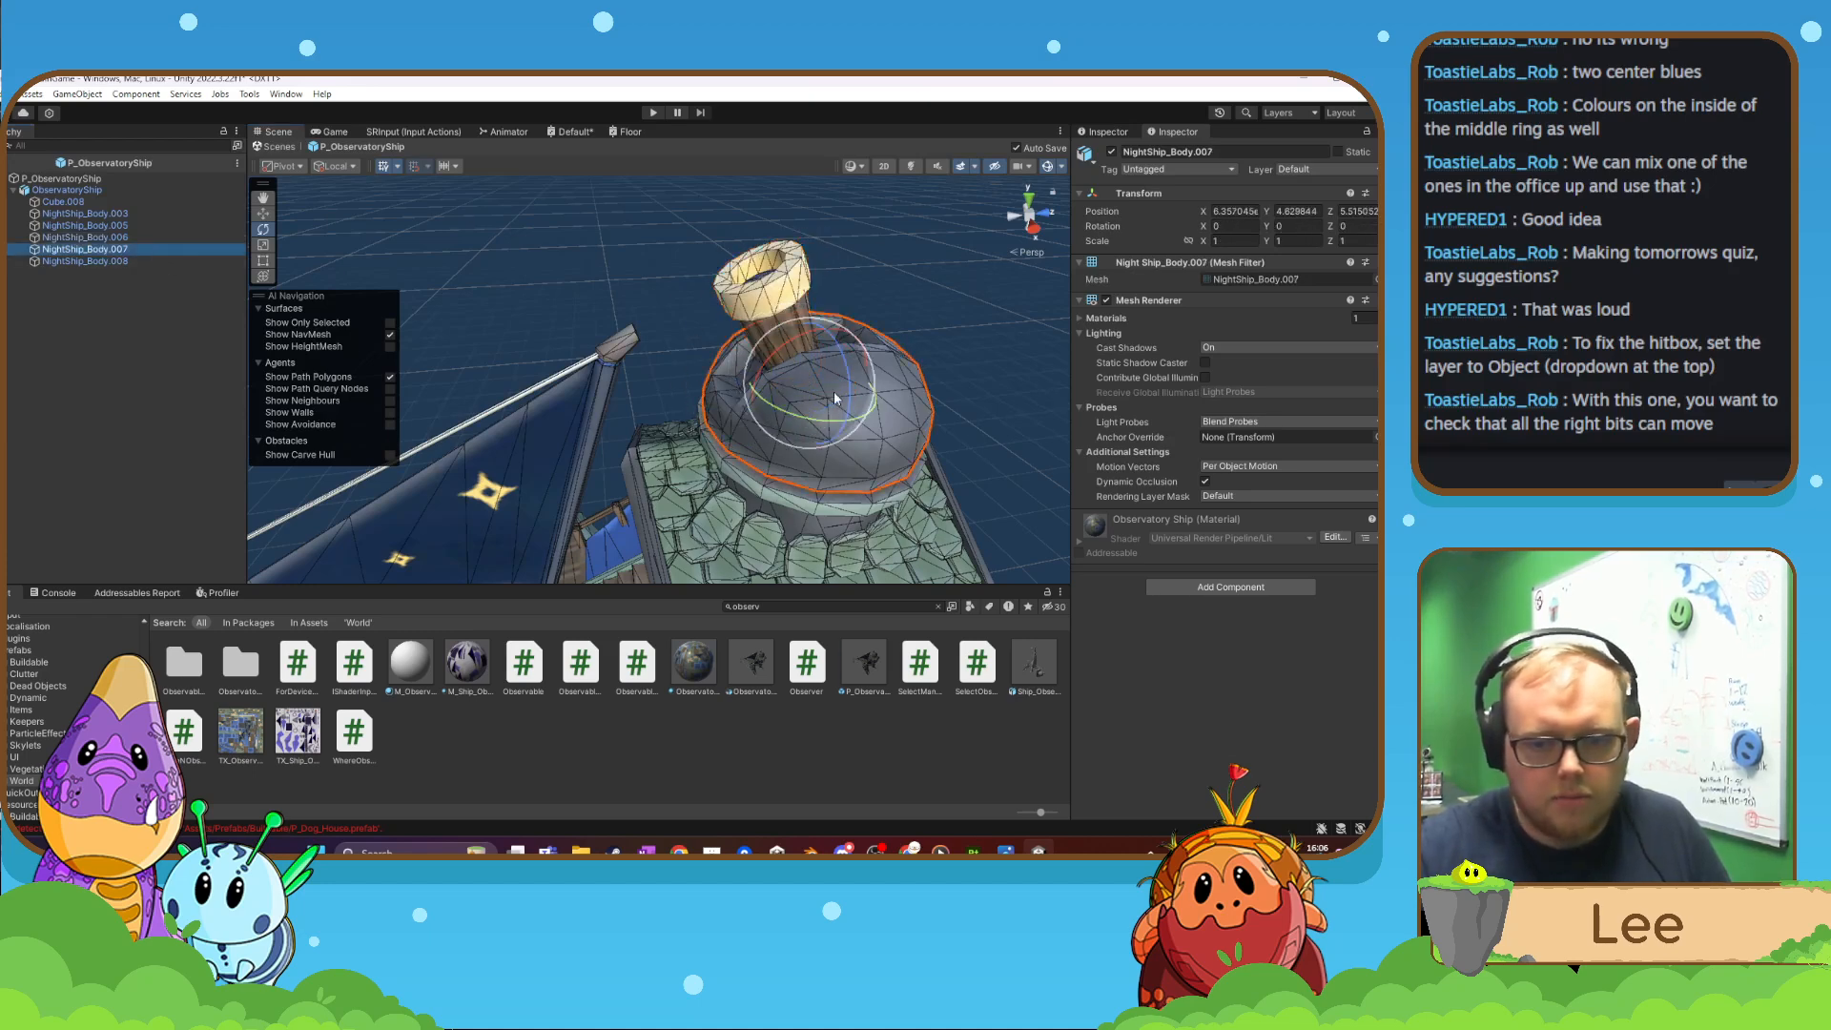
left_click_drag(988, 456, 866, 456)
key("ctrl+z")
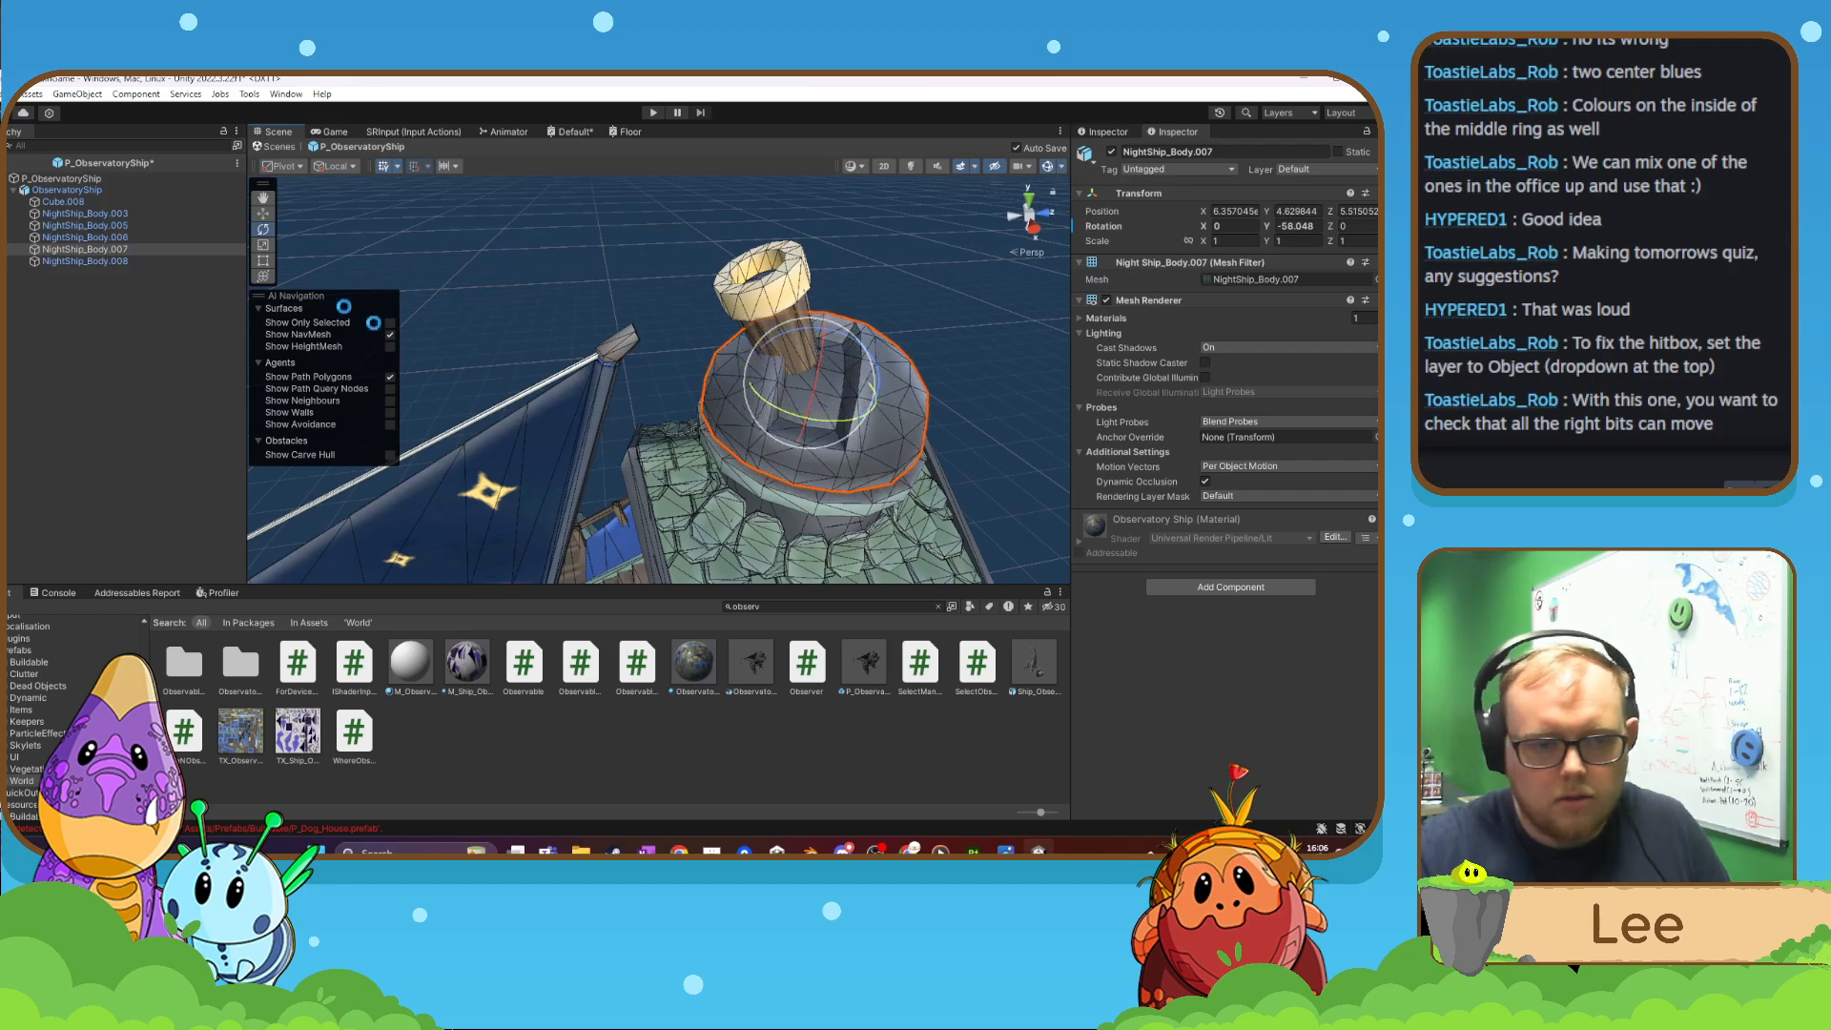
left_click(86, 236)
left_click_drag(762, 413, 973, 452)
key("ctrl+z")
key("ctrl+z")
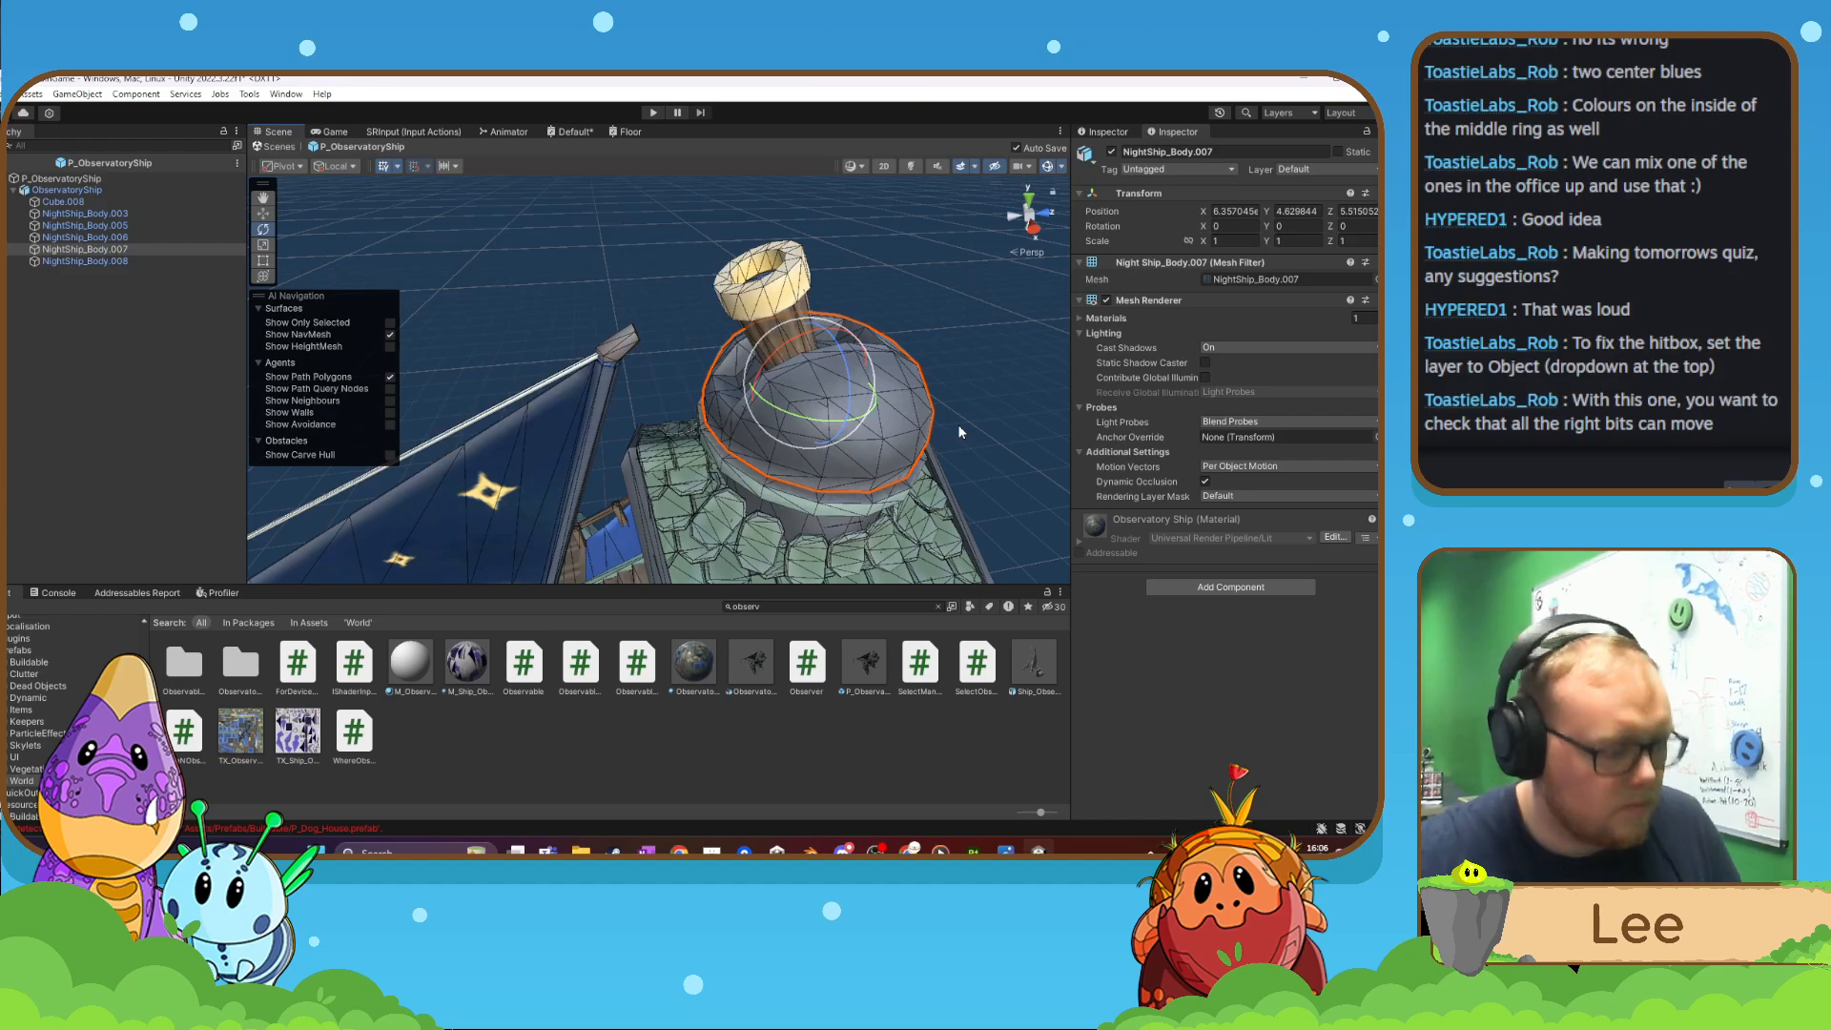
- Examine the whole ship and go through its parts NightShip_Body.003 to NightShip_Body.008 one by one
right_click_drag(948, 421, 995, 409)
left_click(978, 353)
left_click(664, 396)
right_click_drag(664, 395, 599, 345)
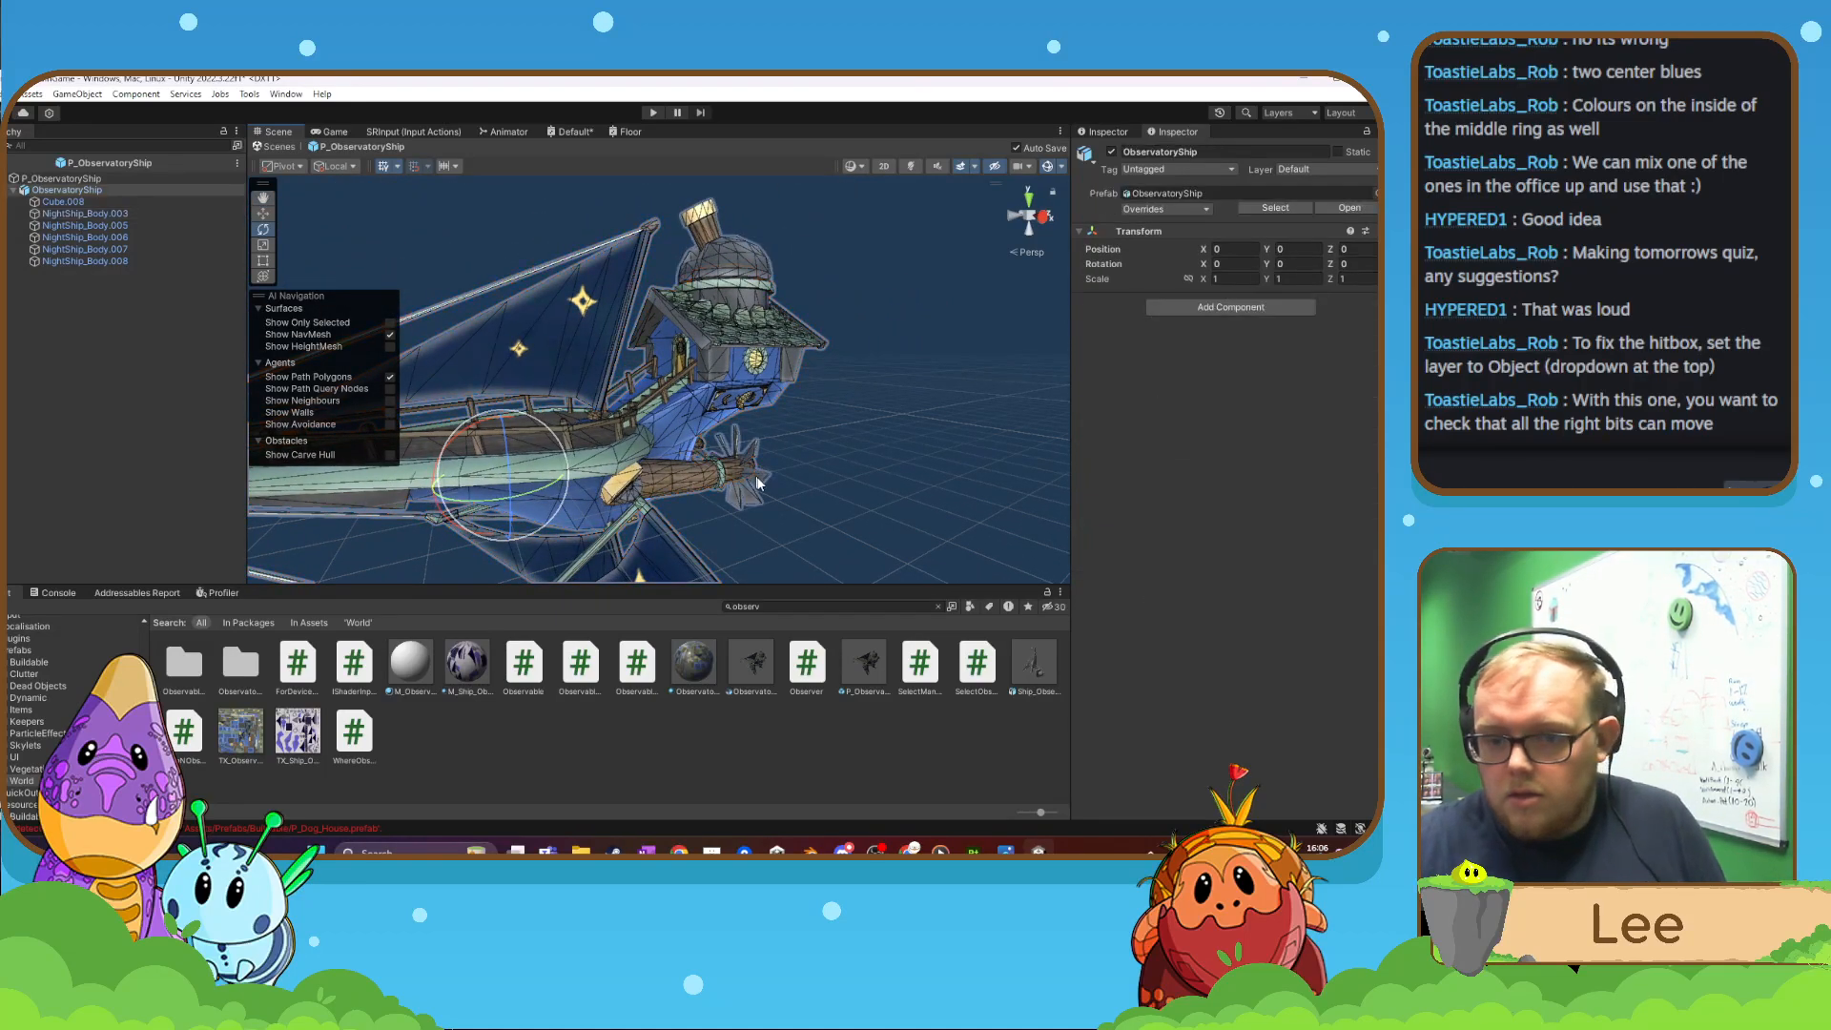
scroll(572, 400, "up", 2)
left_click(134, 248)
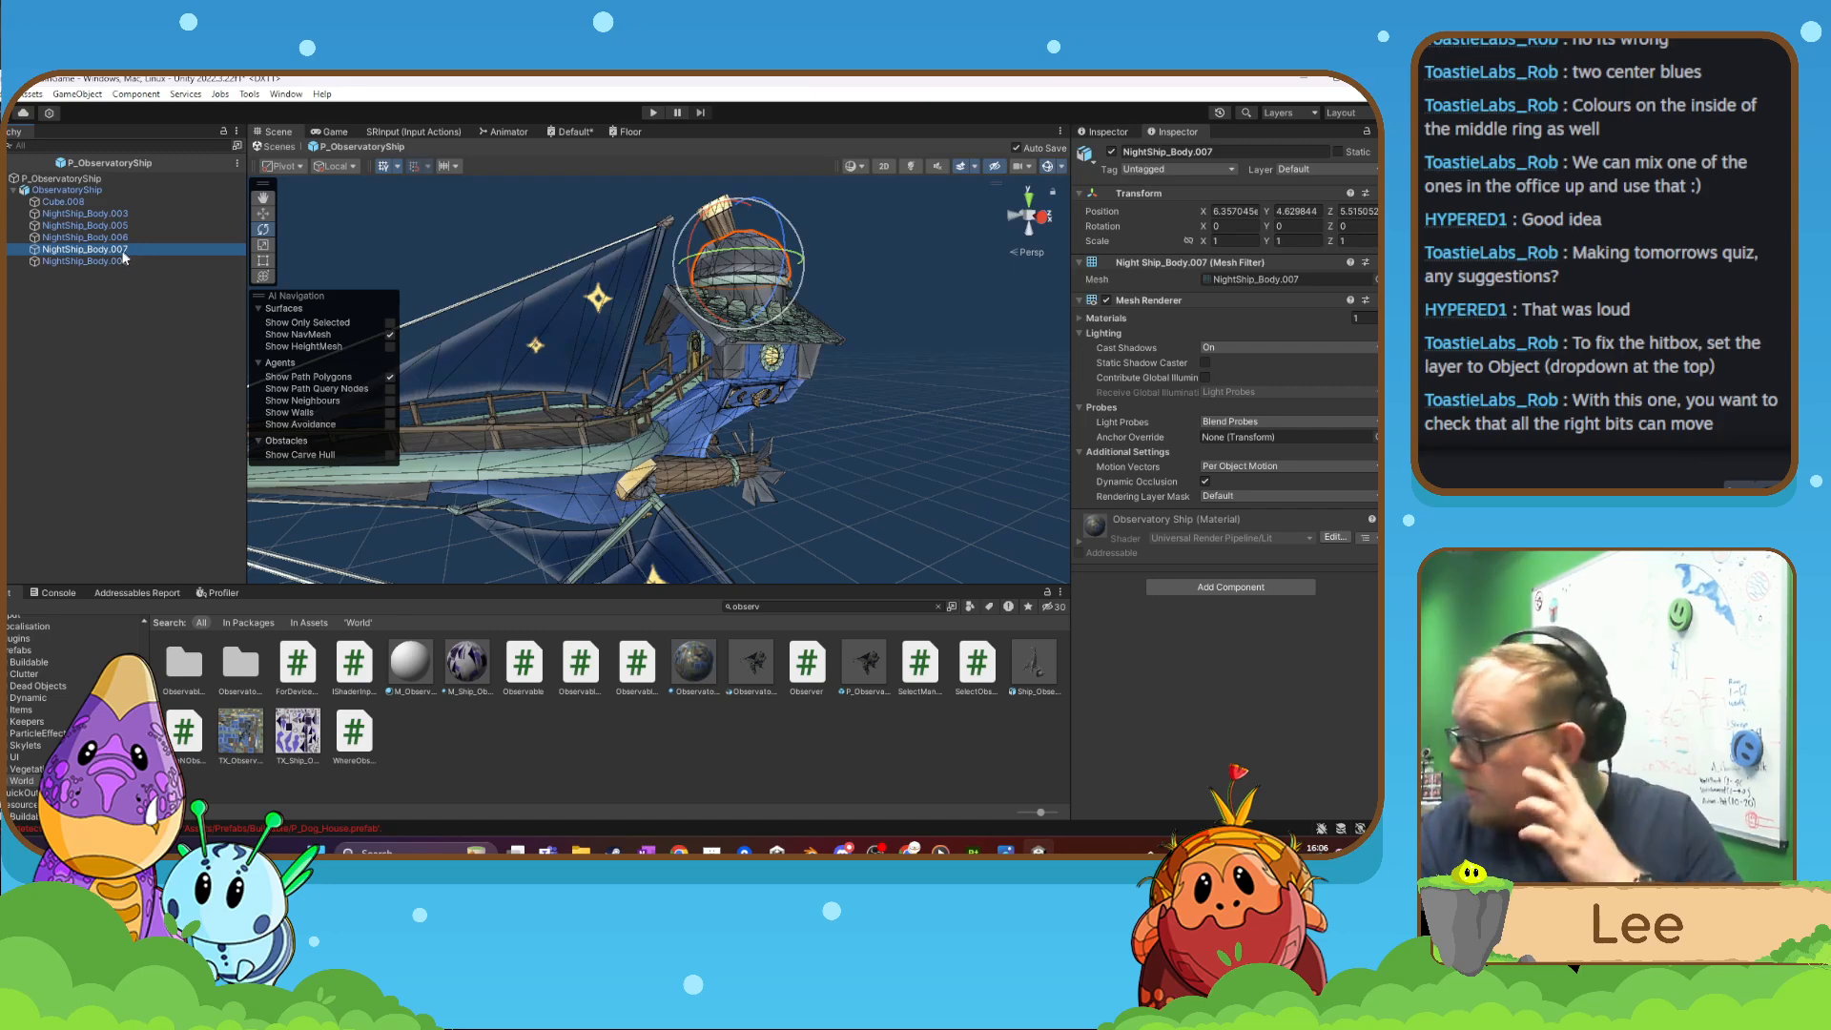
left_click(106, 261)
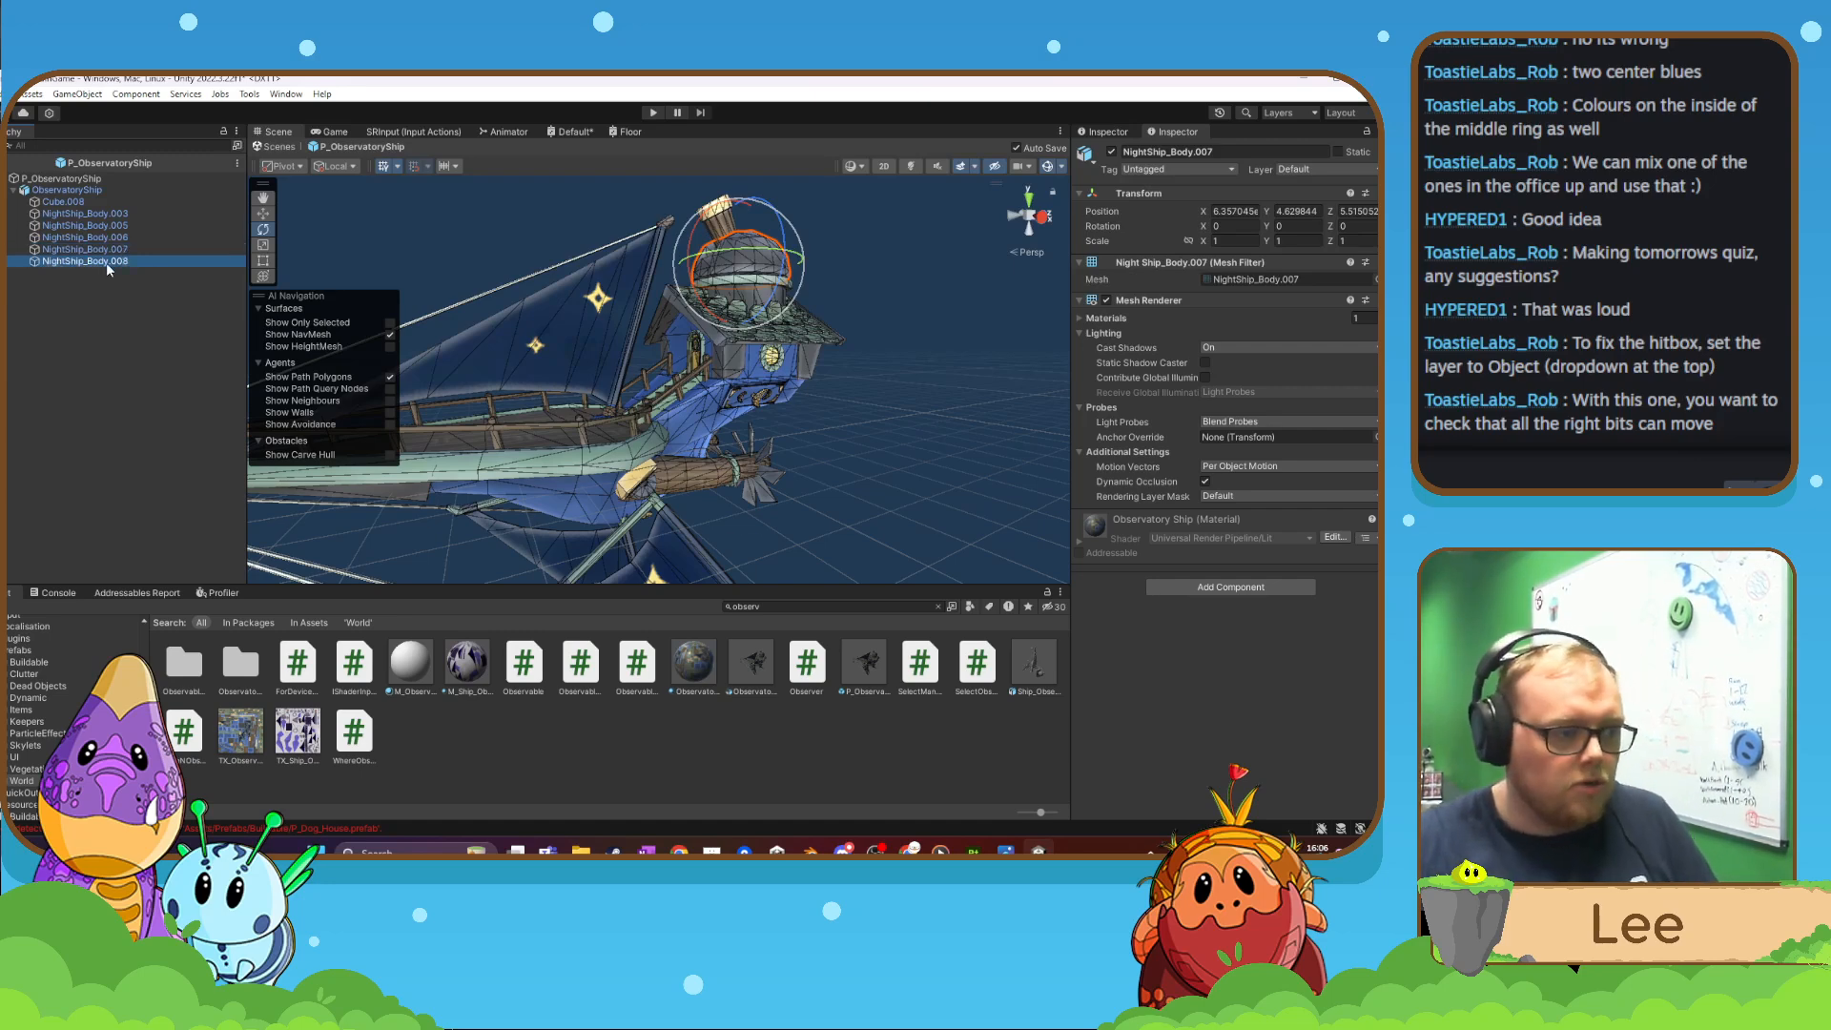
left_click(103, 237)
left_click(100, 226)
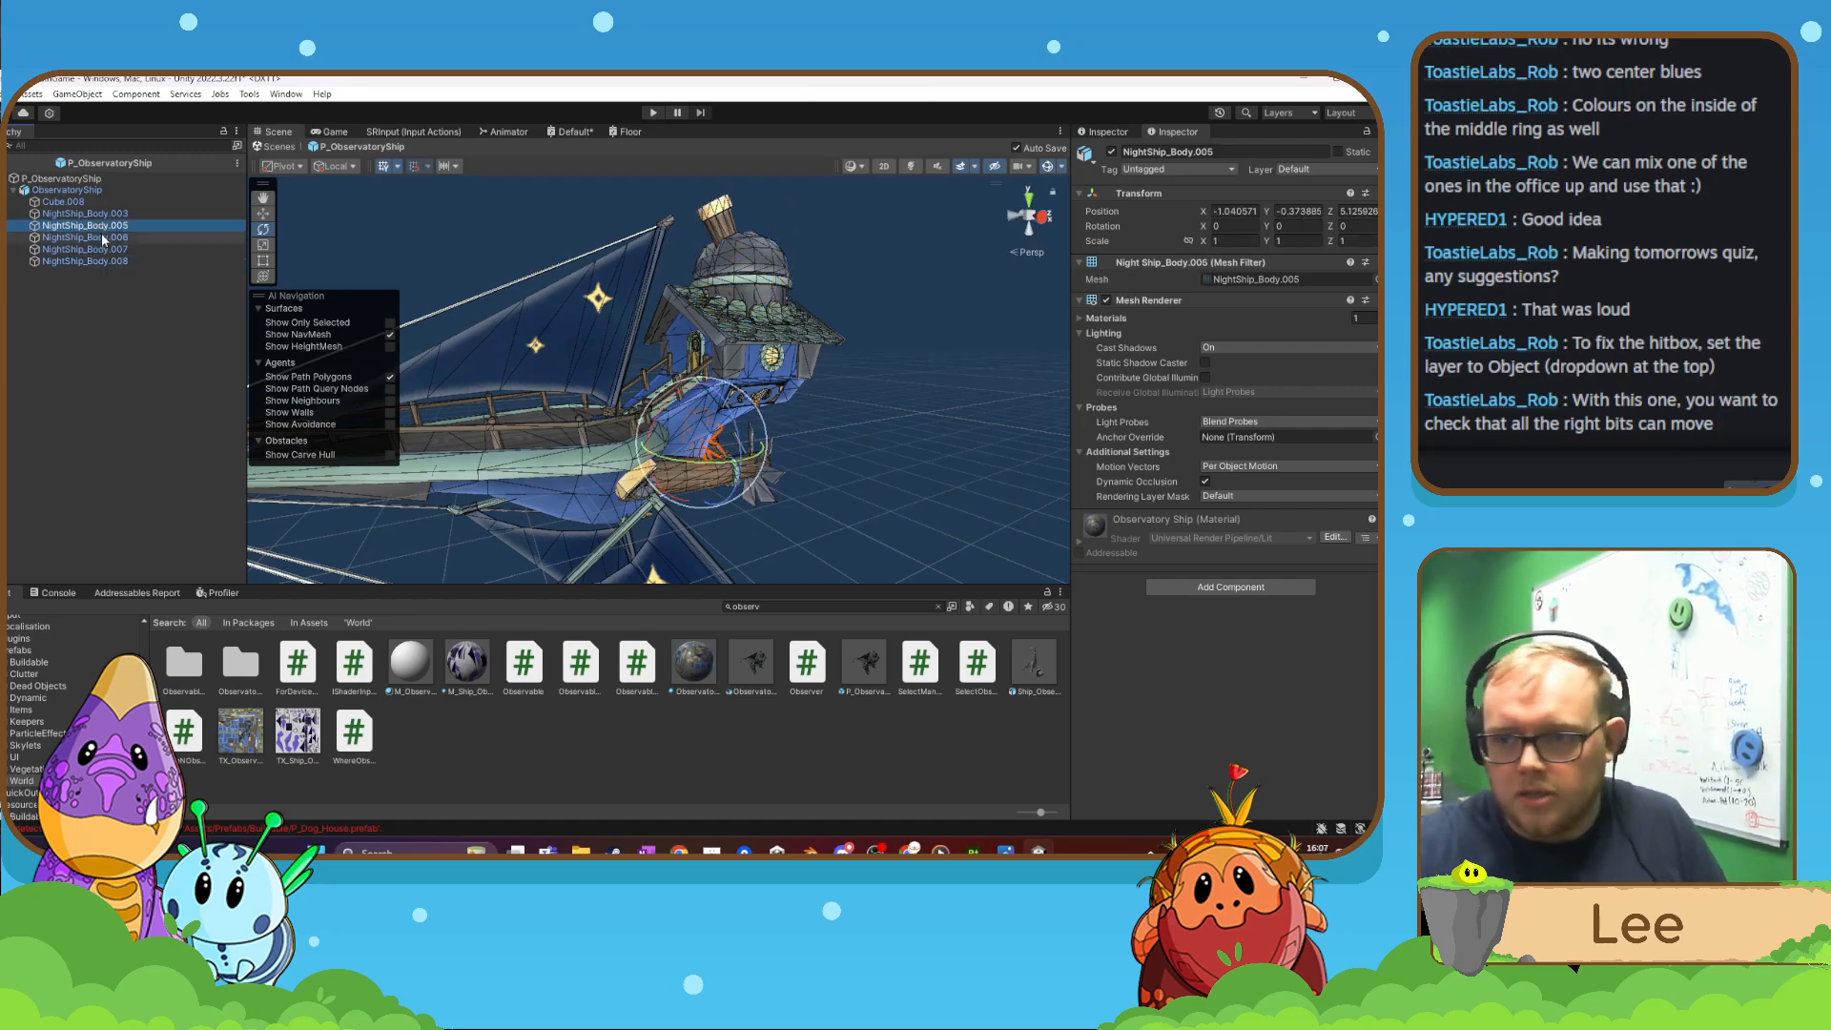
left_click(103, 238)
left_click(105, 249)
left_click(109, 261)
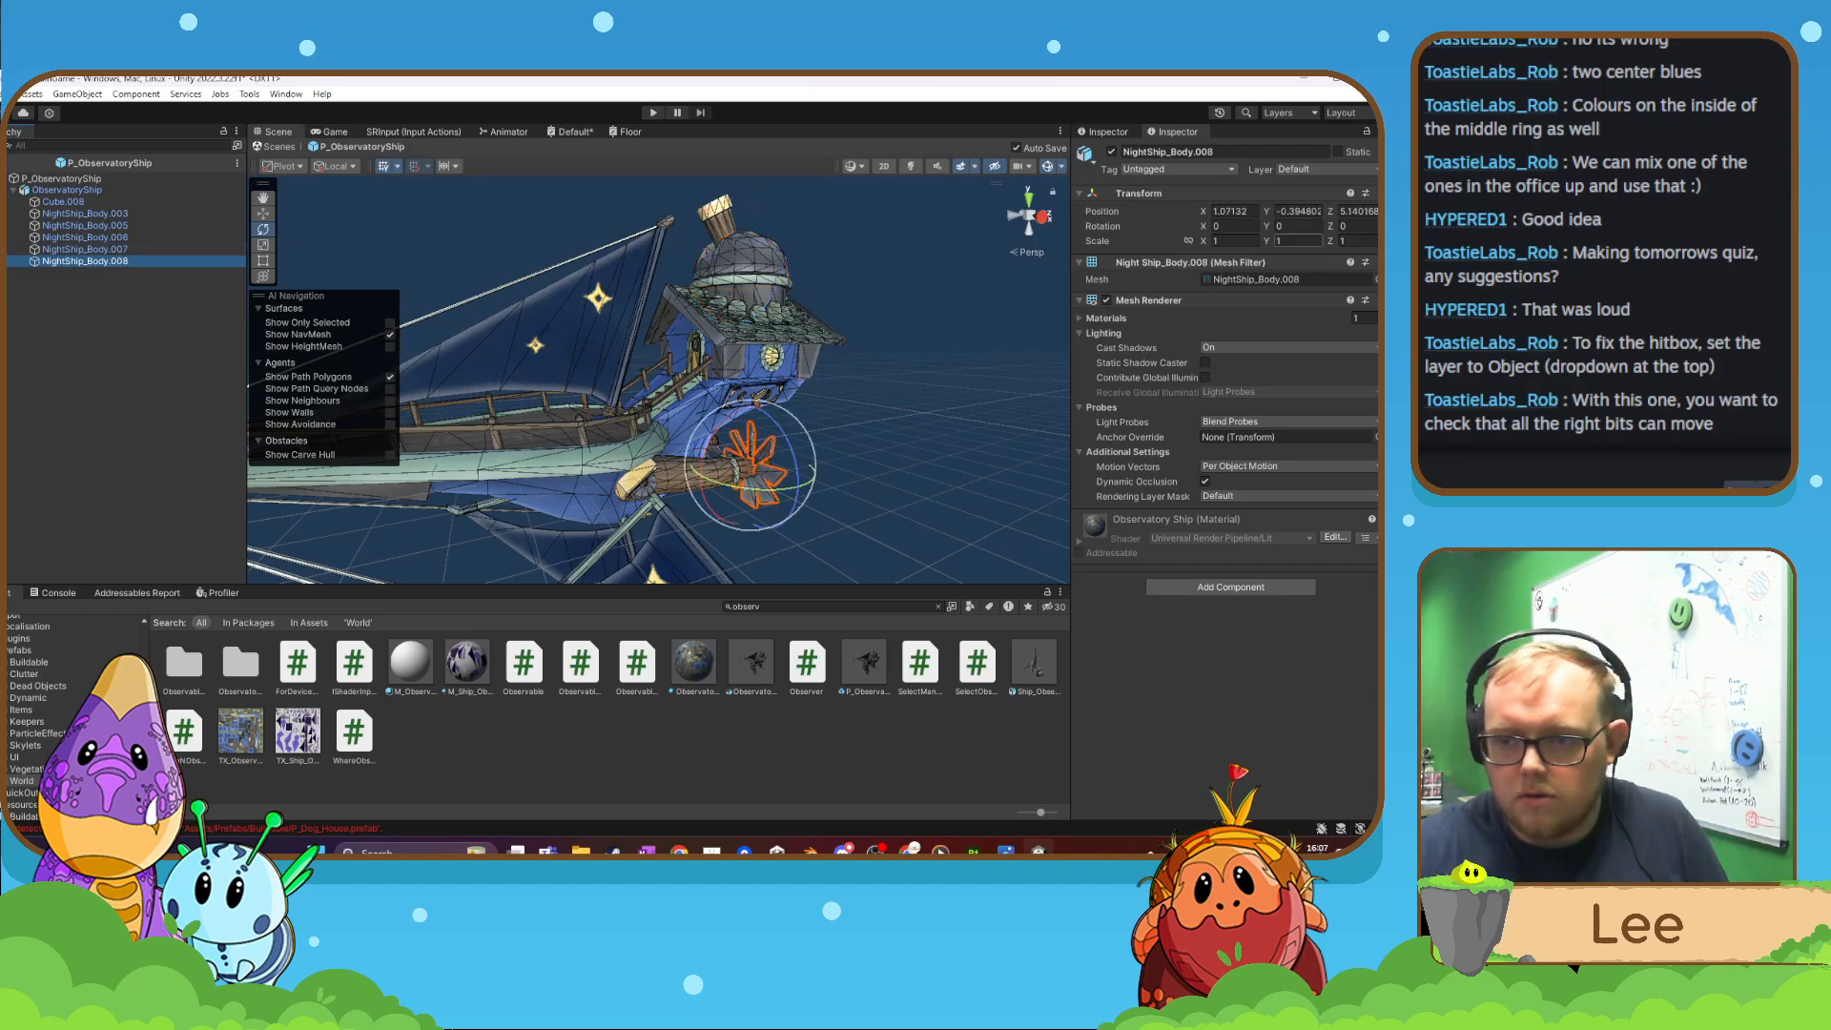
left_click(103, 249)
left_click(101, 238)
left_click(100, 226)
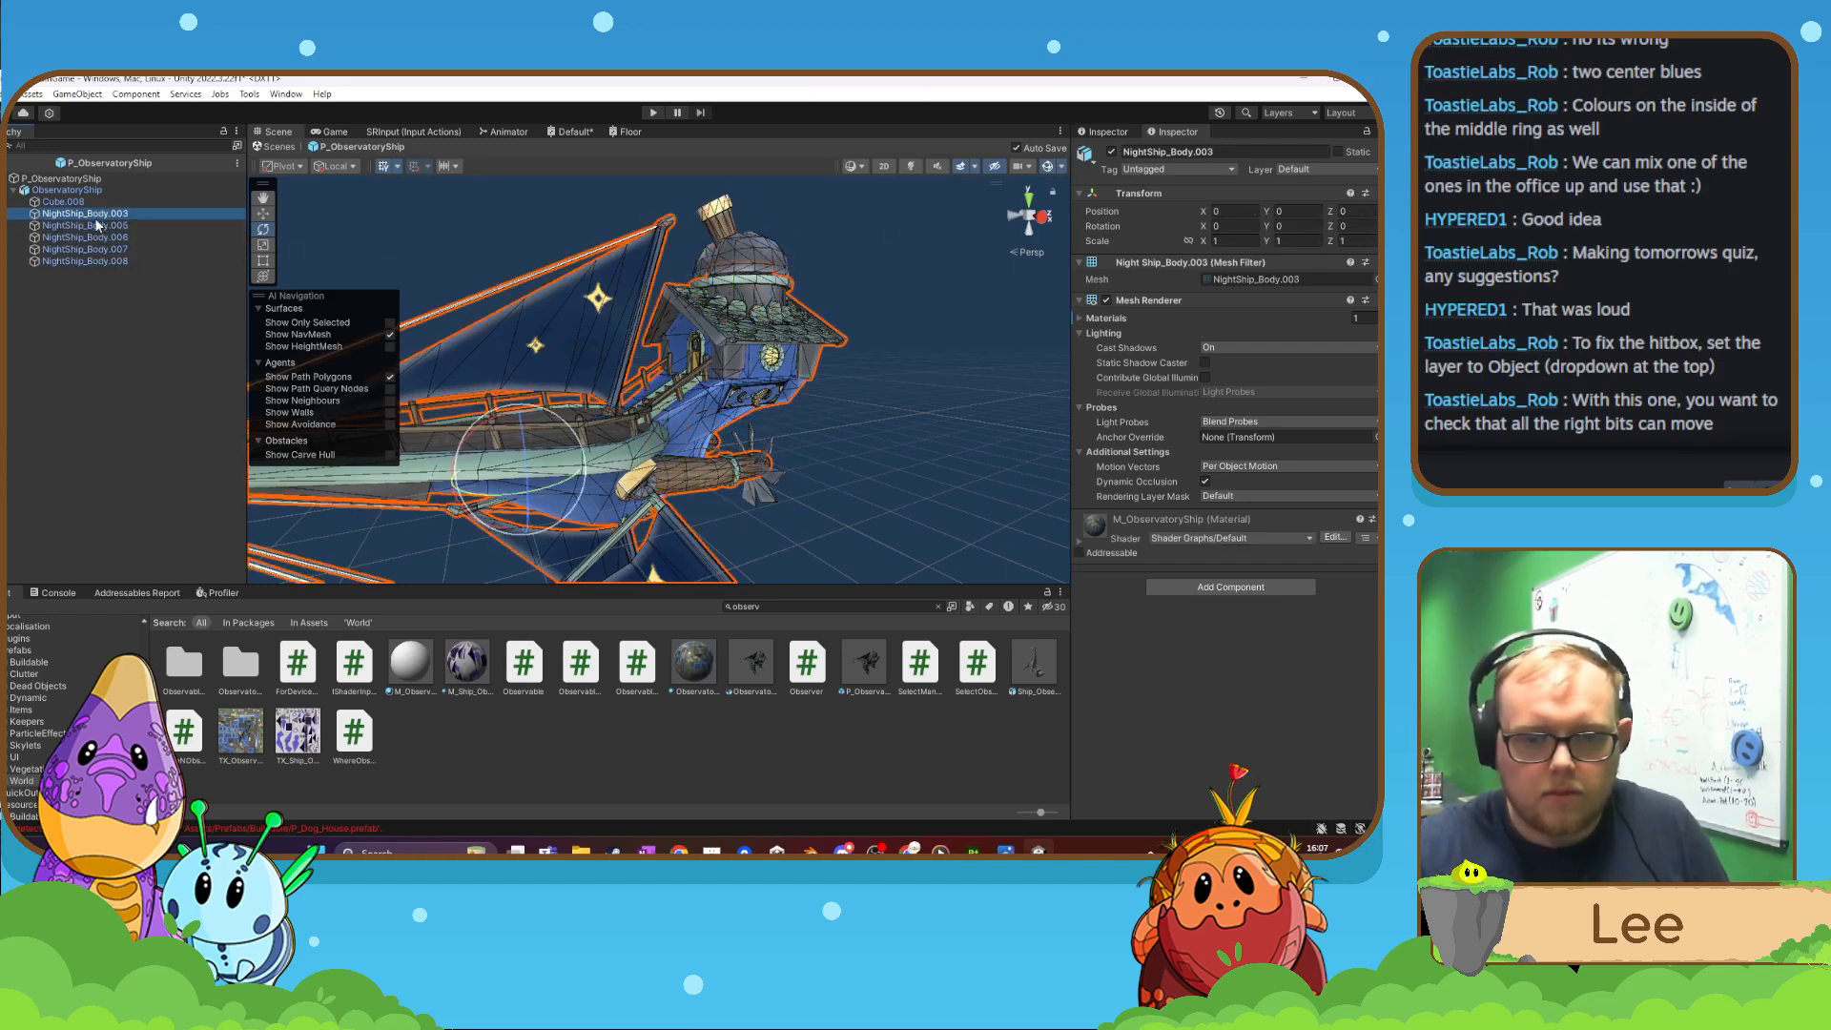
left_click(100, 237)
left_click(100, 249)
left_click(101, 261)
key("Up")
key("Up")
key("Up")
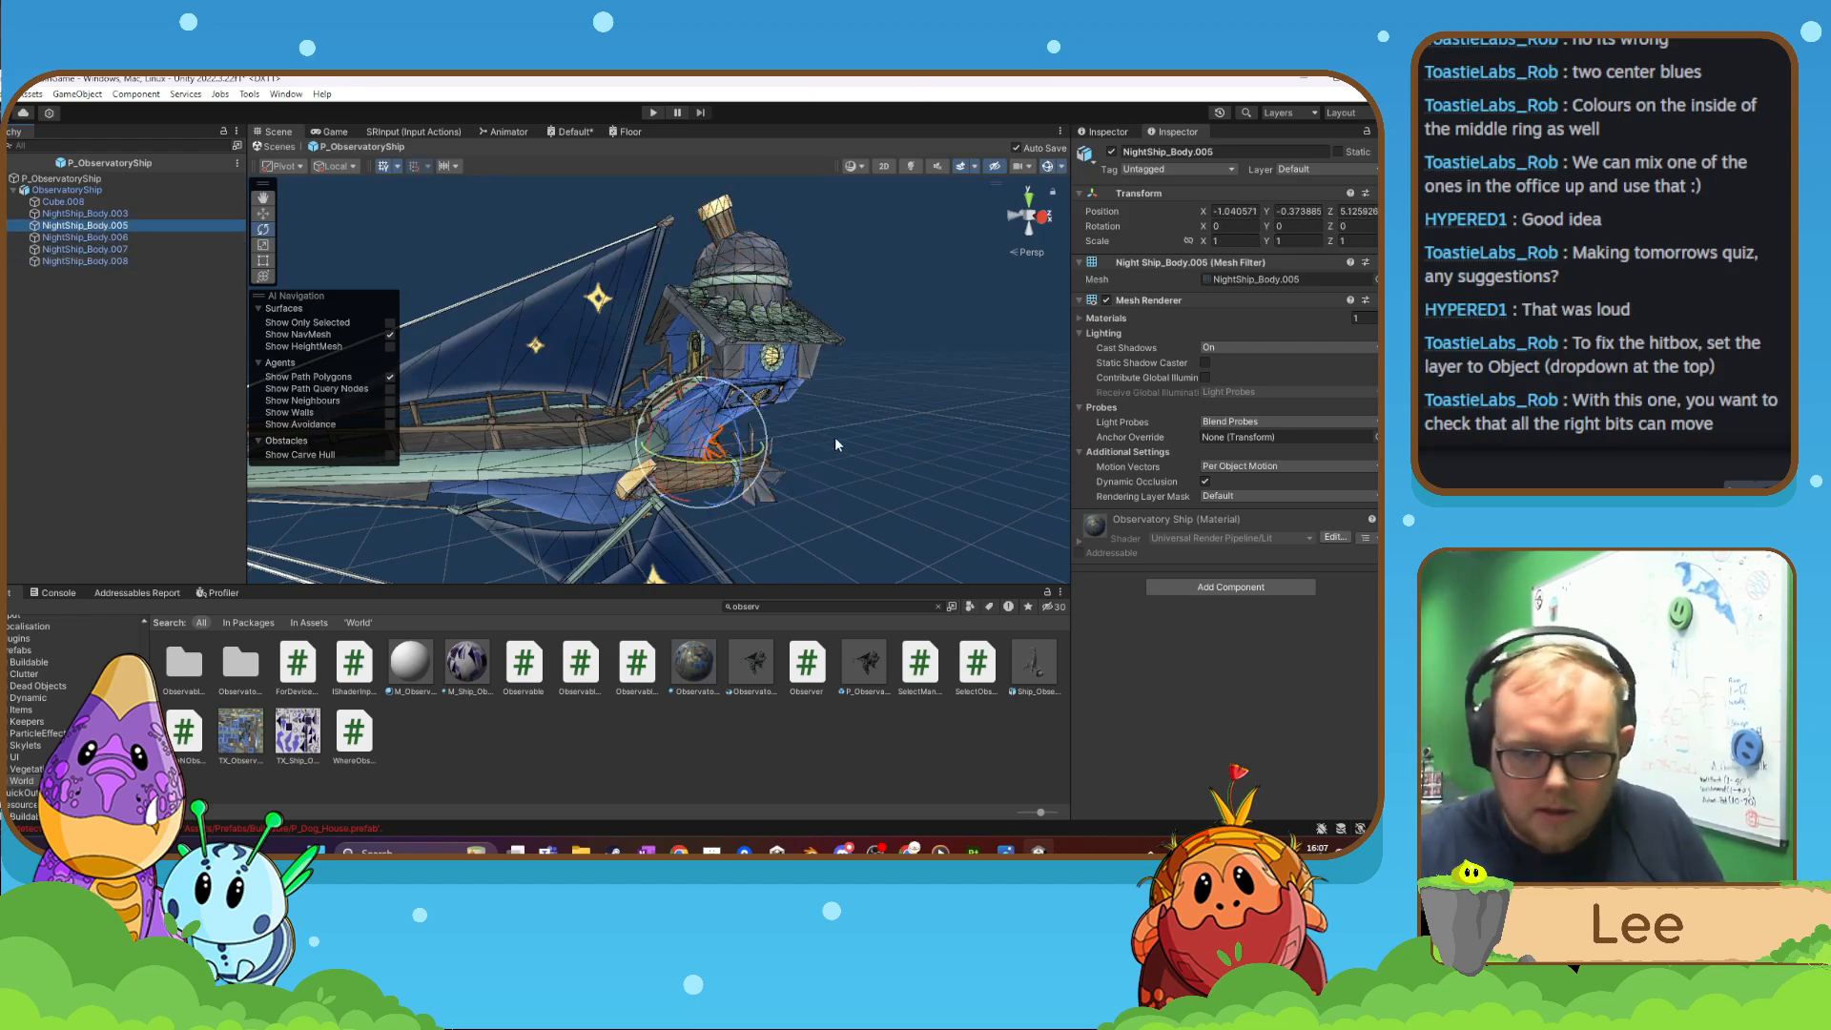
right_click_drag(833, 436, 792, 456)
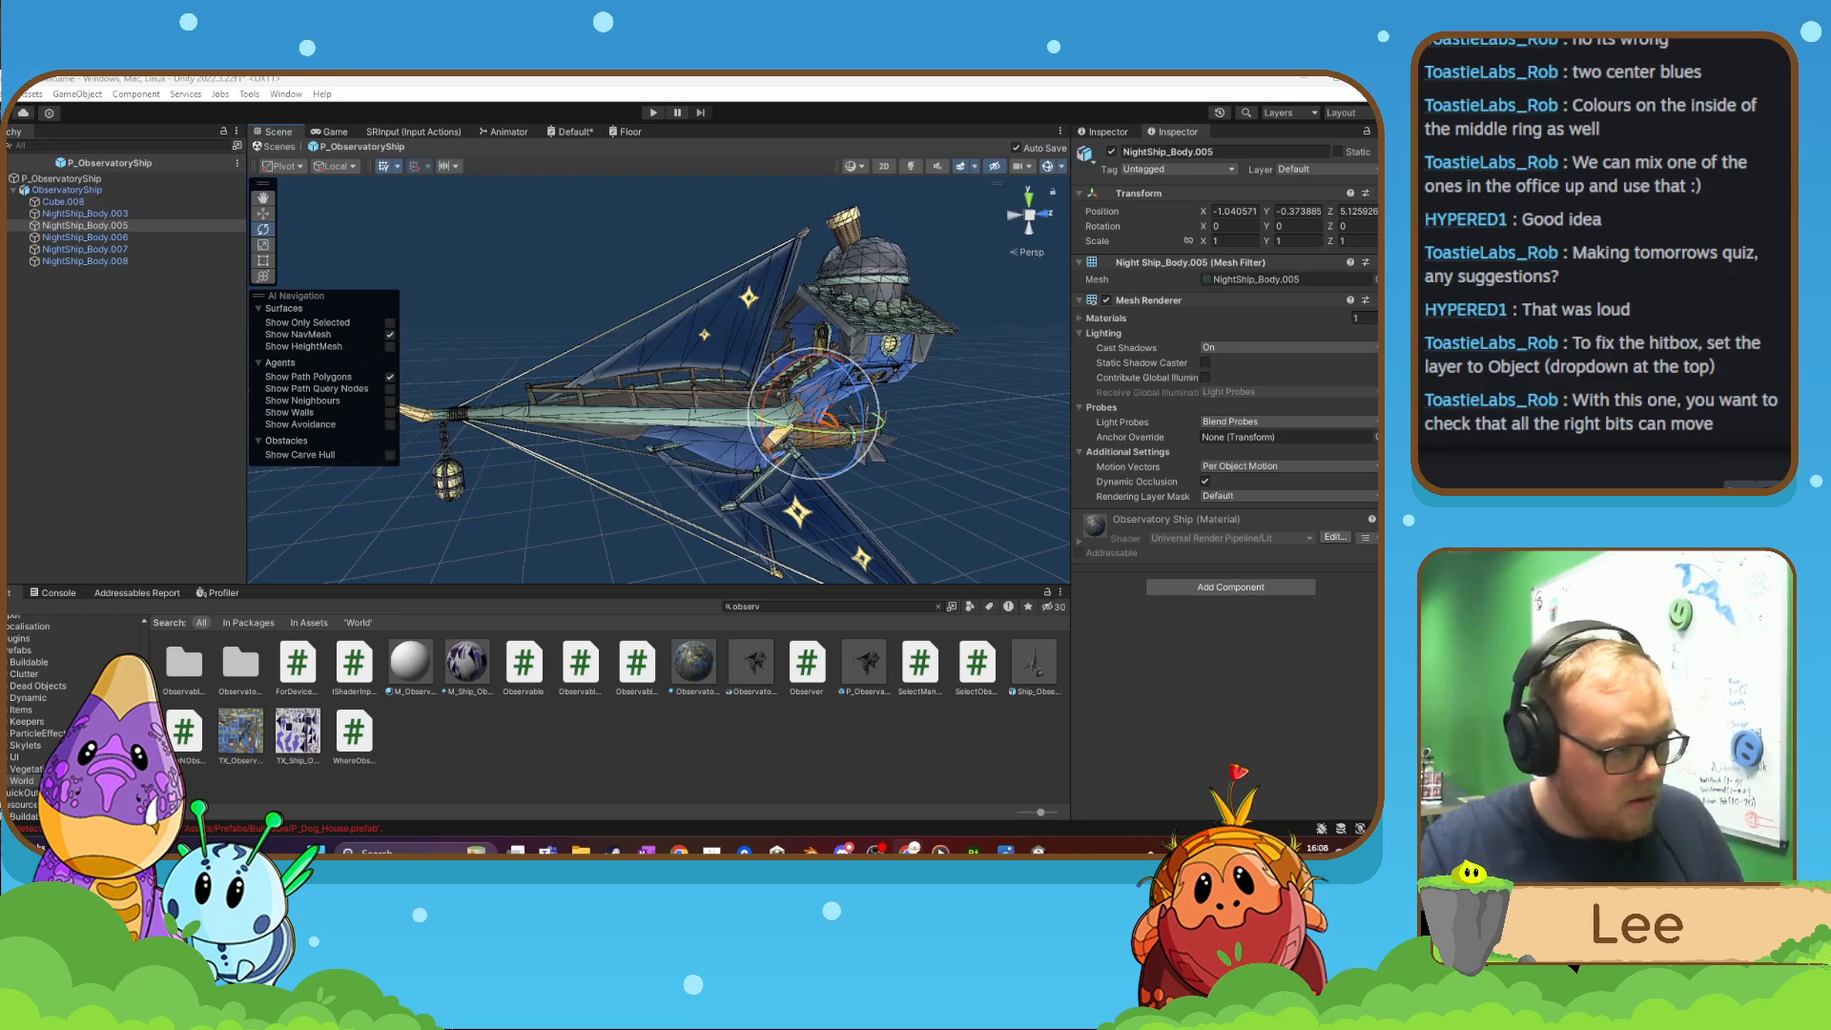
- Clear the part selection and open the Narwhal folder inside the Skyships art assets
left_click(712, 770)
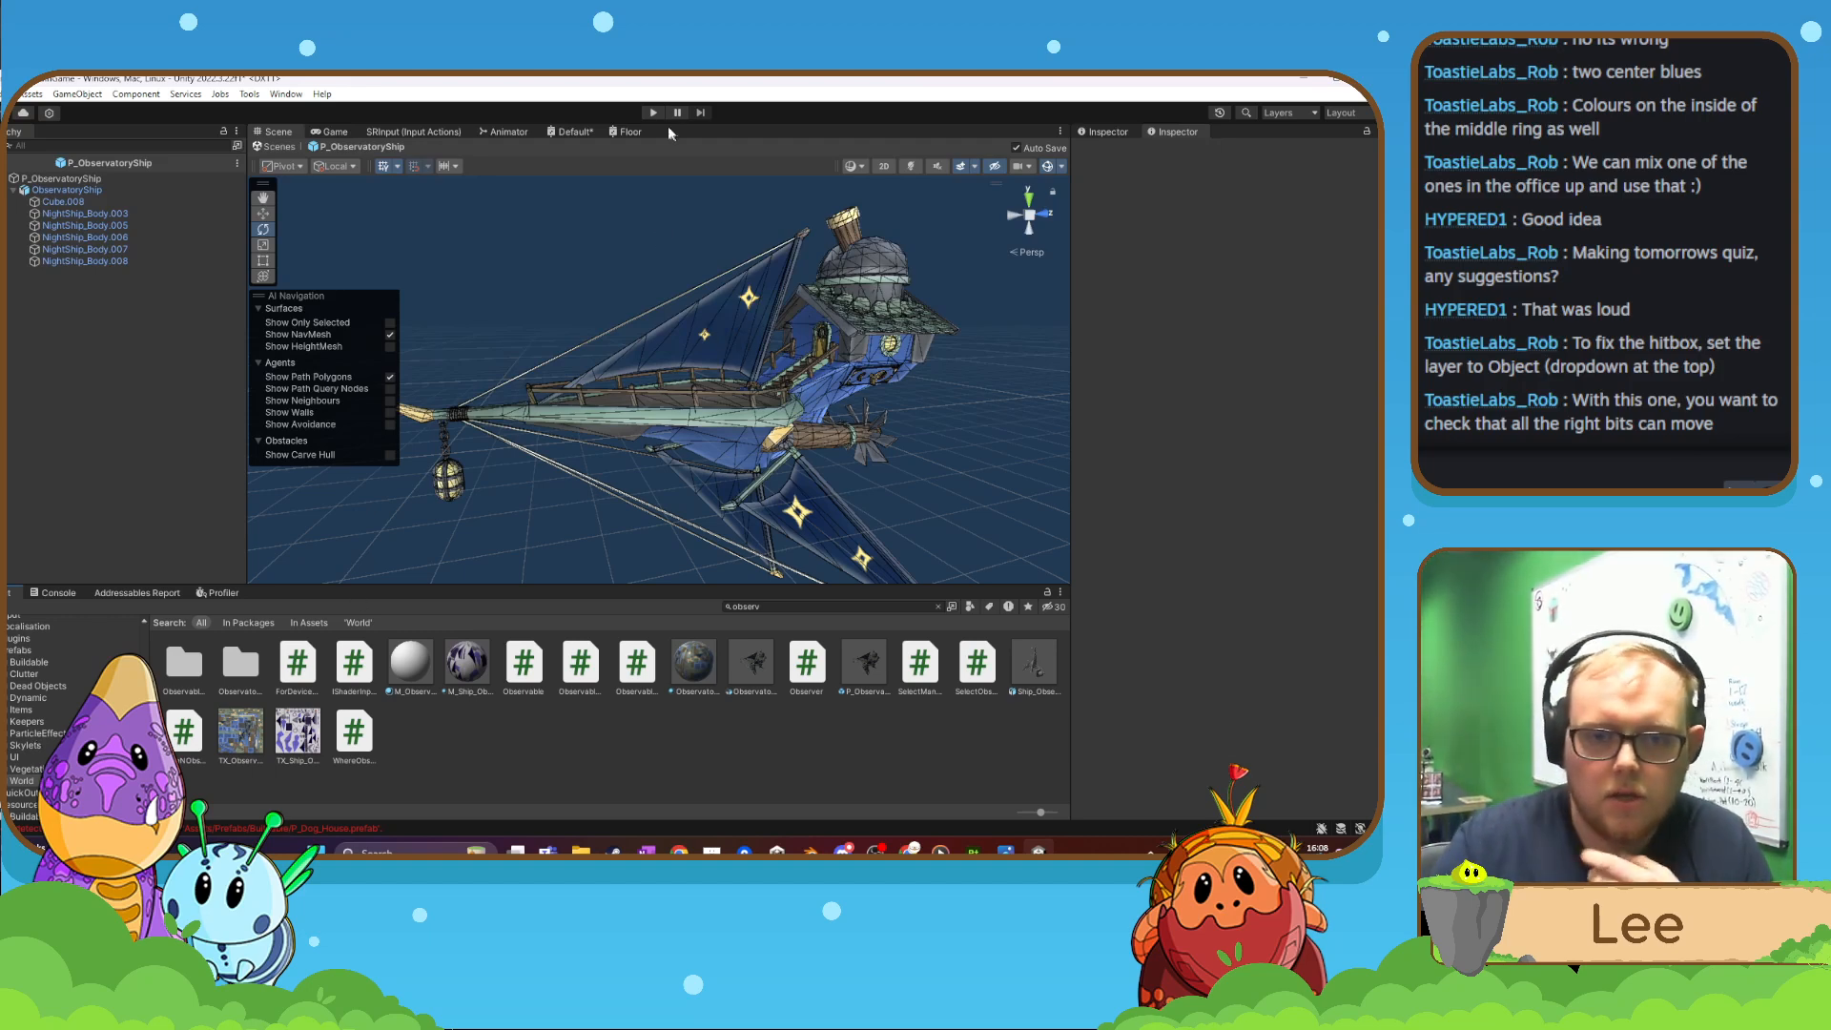
scroll(46, 679, "down", 5)
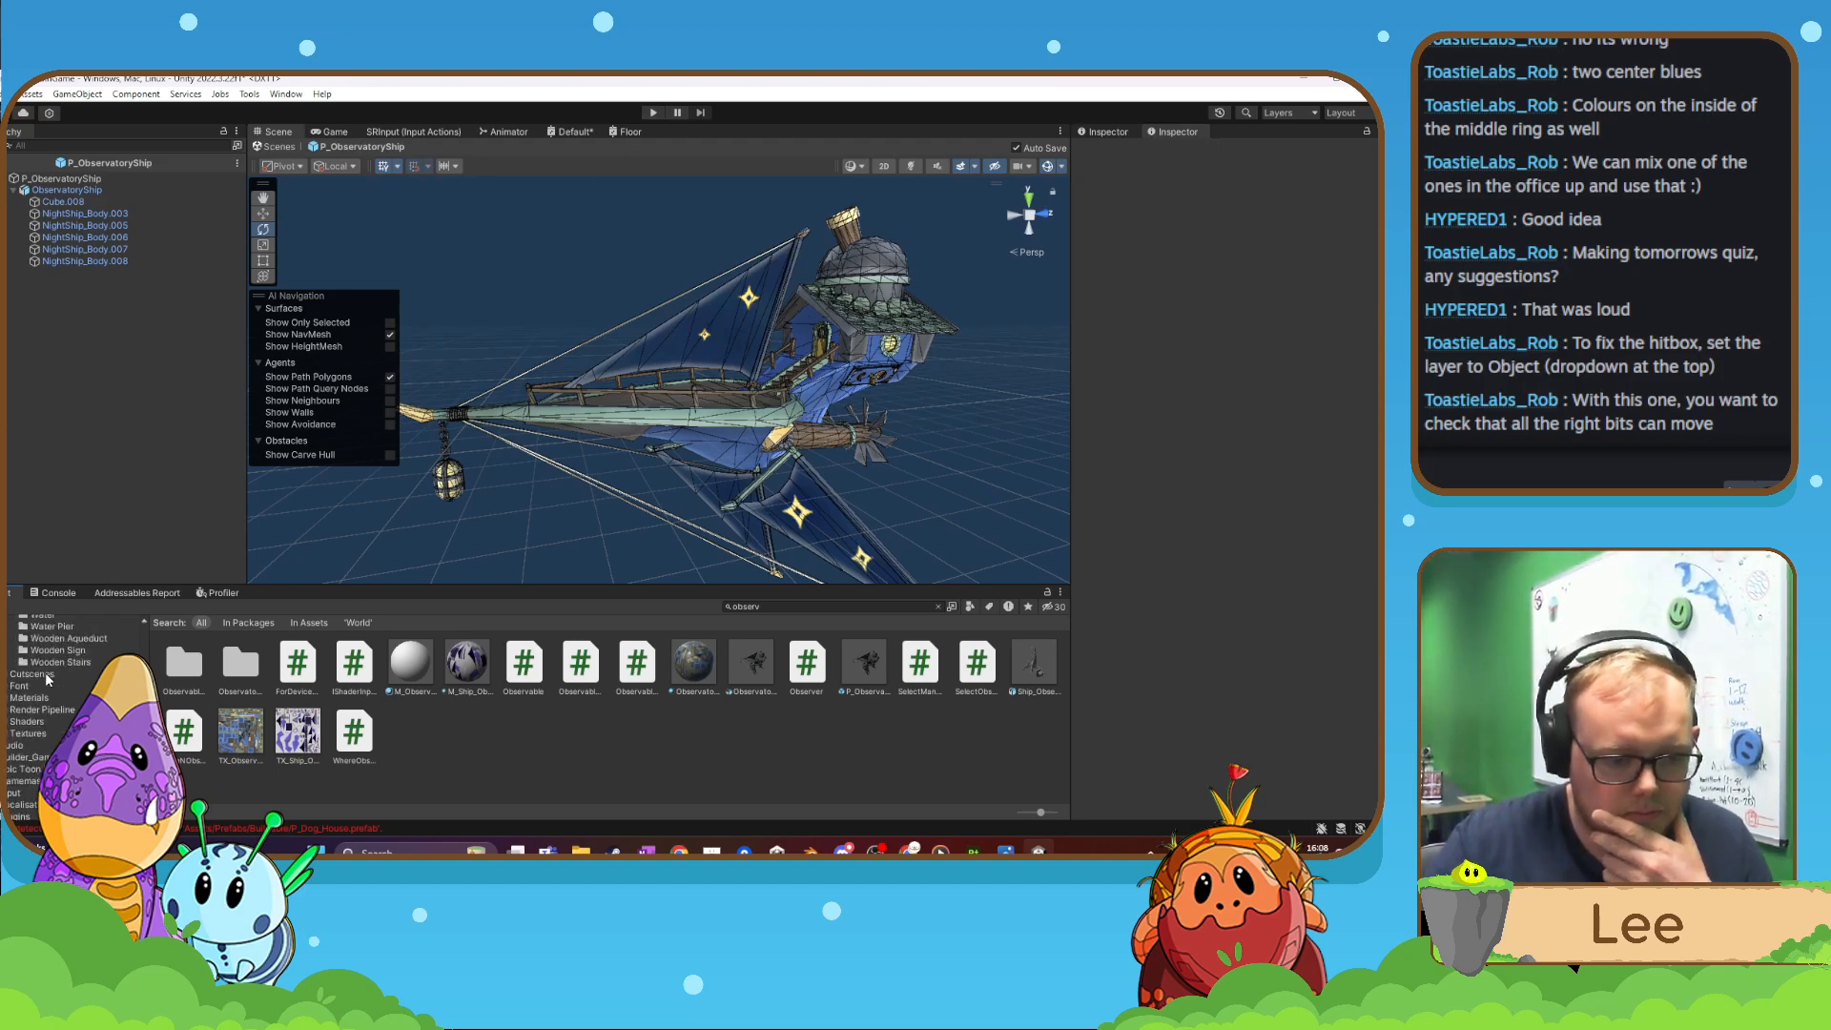
left_click(55, 757)
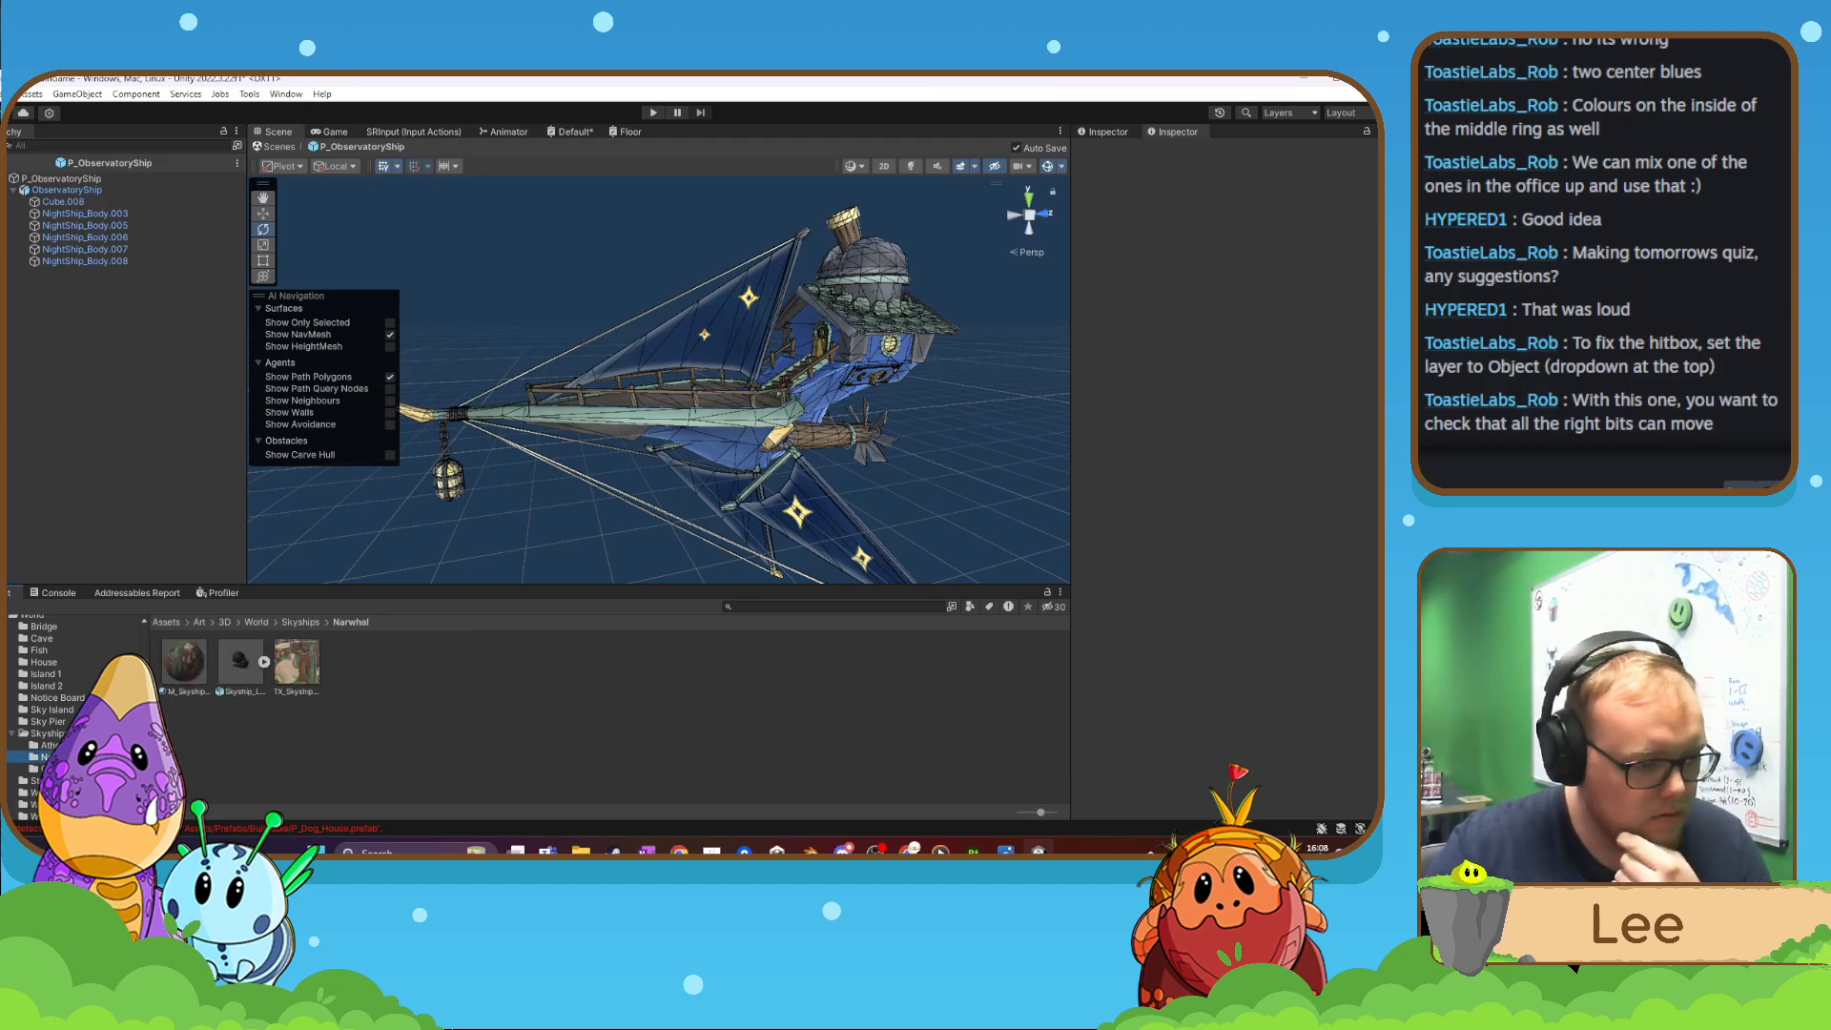
key("super+d")
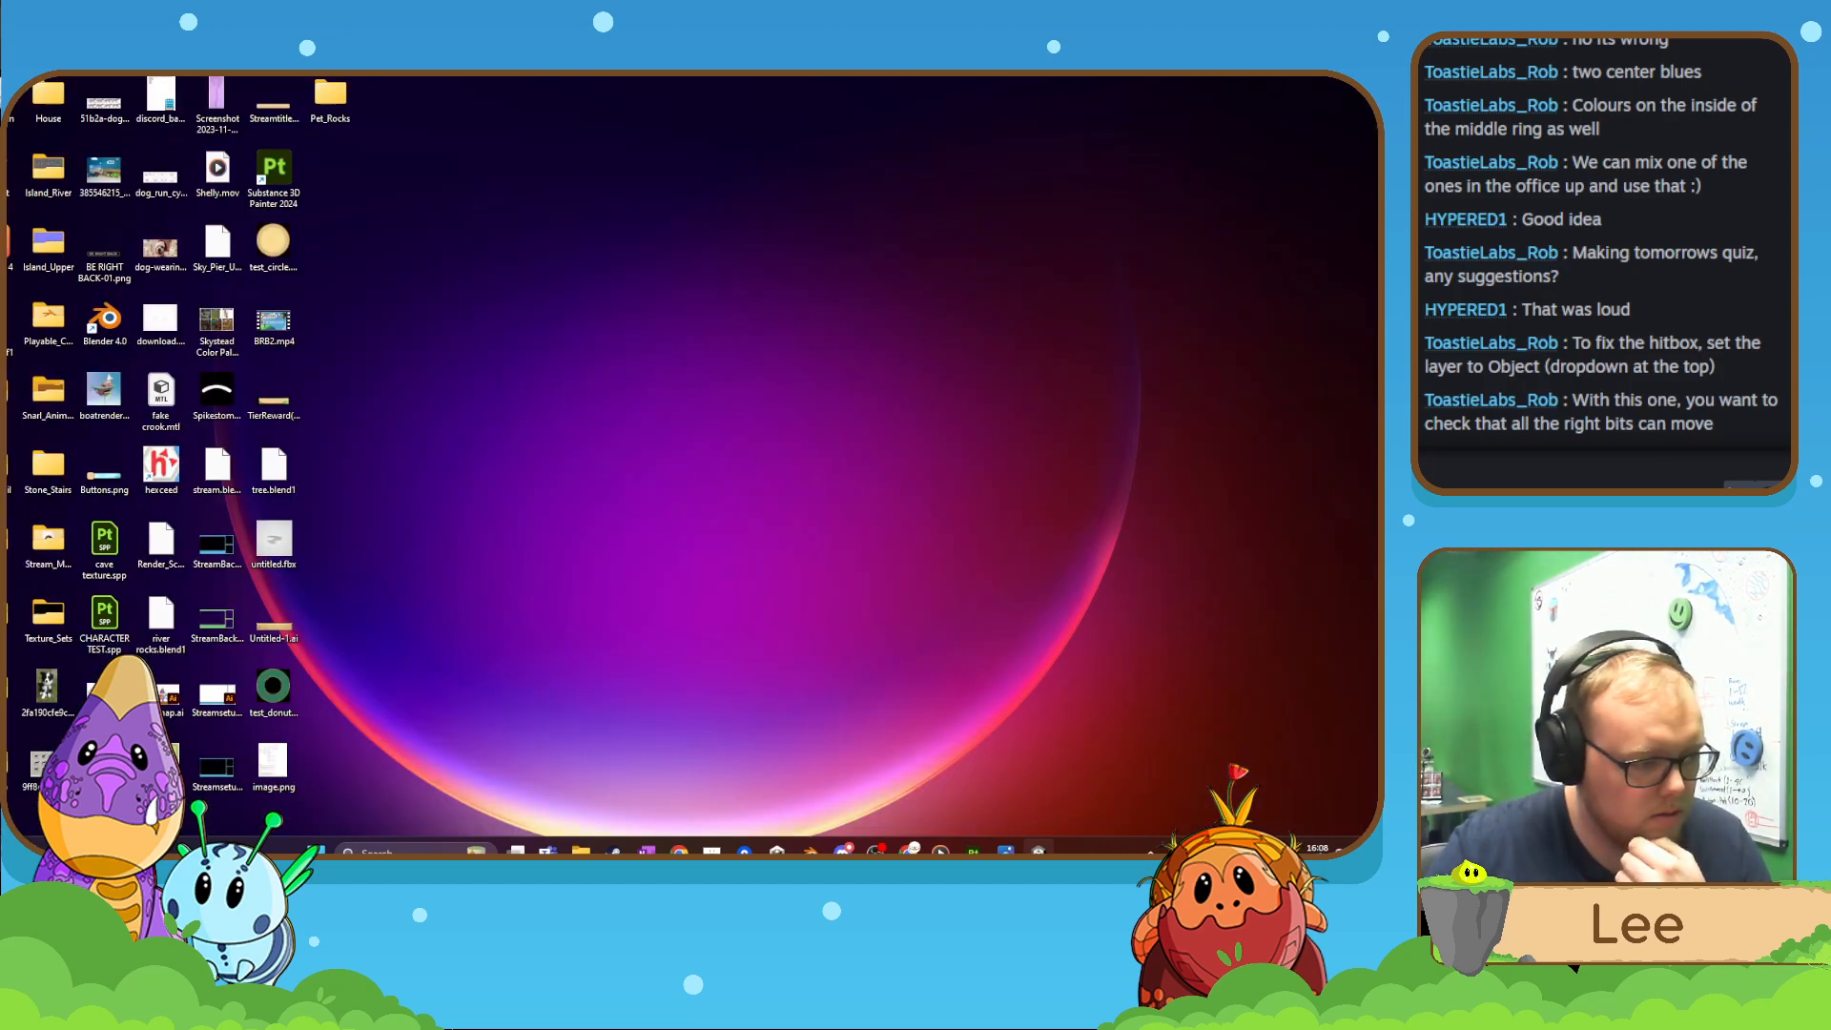
key("super+d")
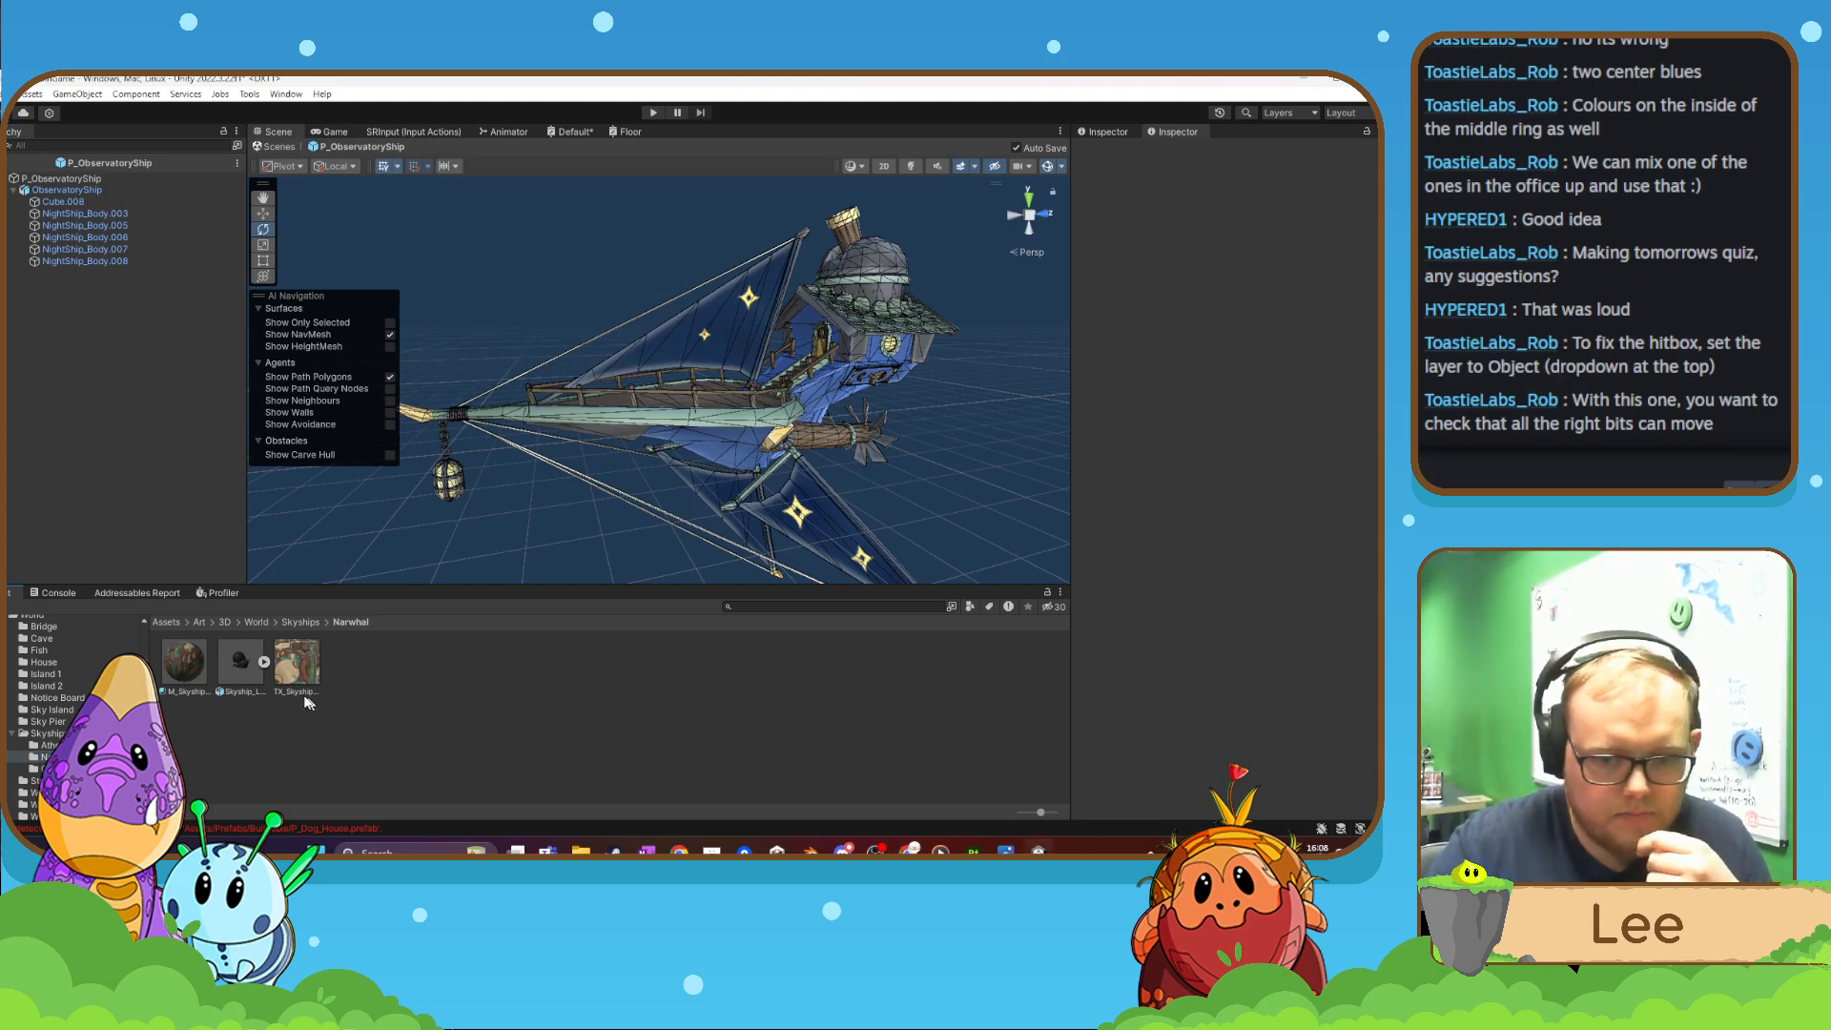
left_click(775, 606)
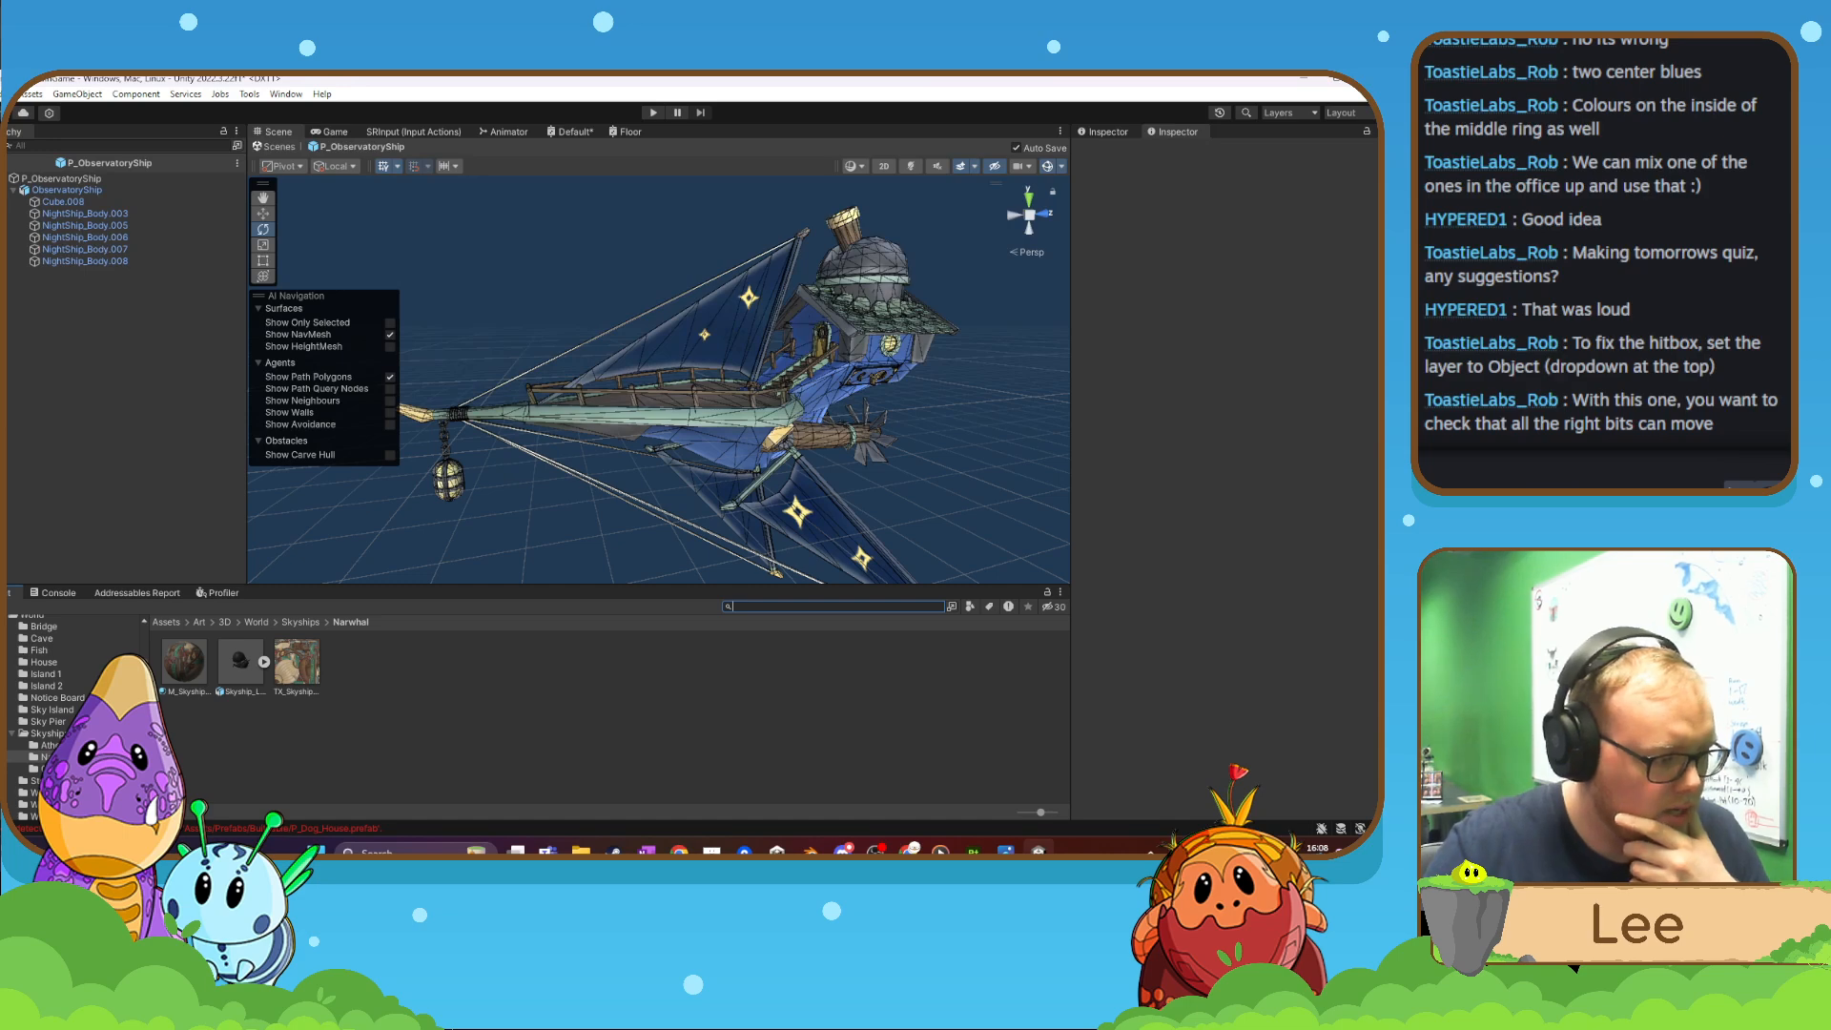
key("alt+Tab")
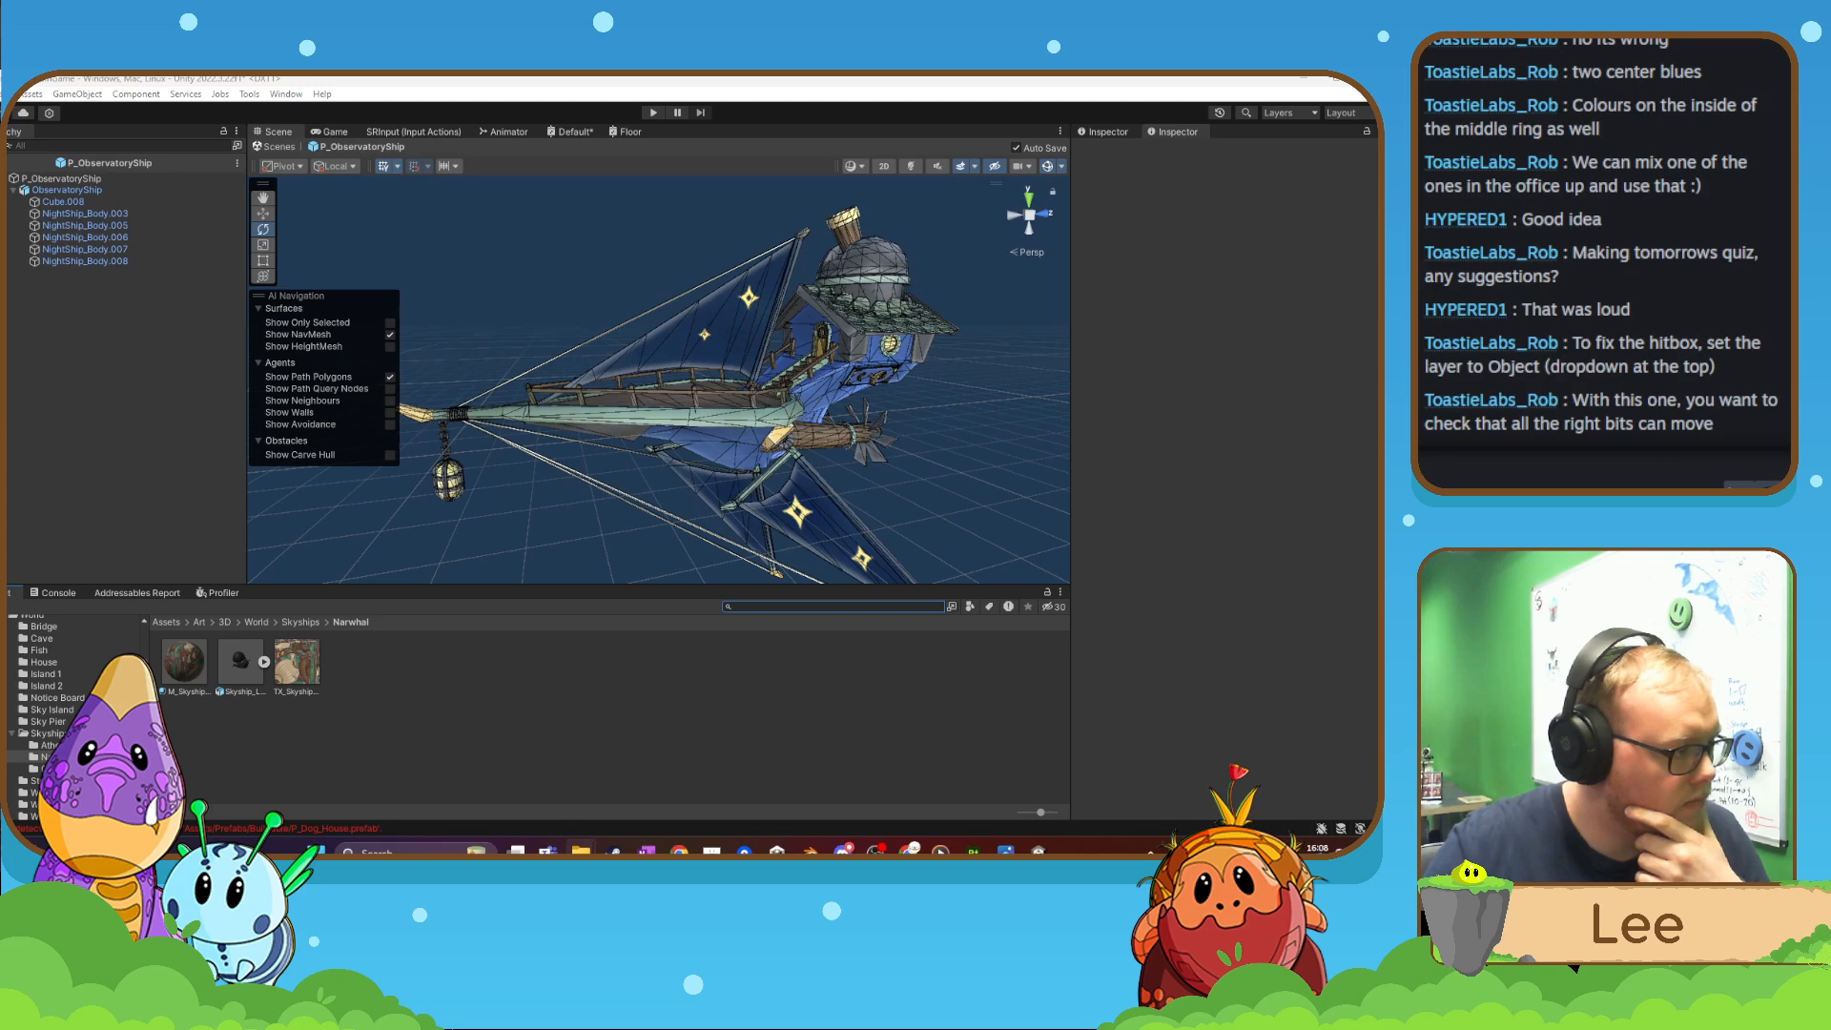
- Delete the TX_Skyship_Laura texture from the Narwhal folder and assign the new TX_Laura texture to the M_Skyship_Laura material's Texture2D input
left_click(297, 662)
key("Delete")
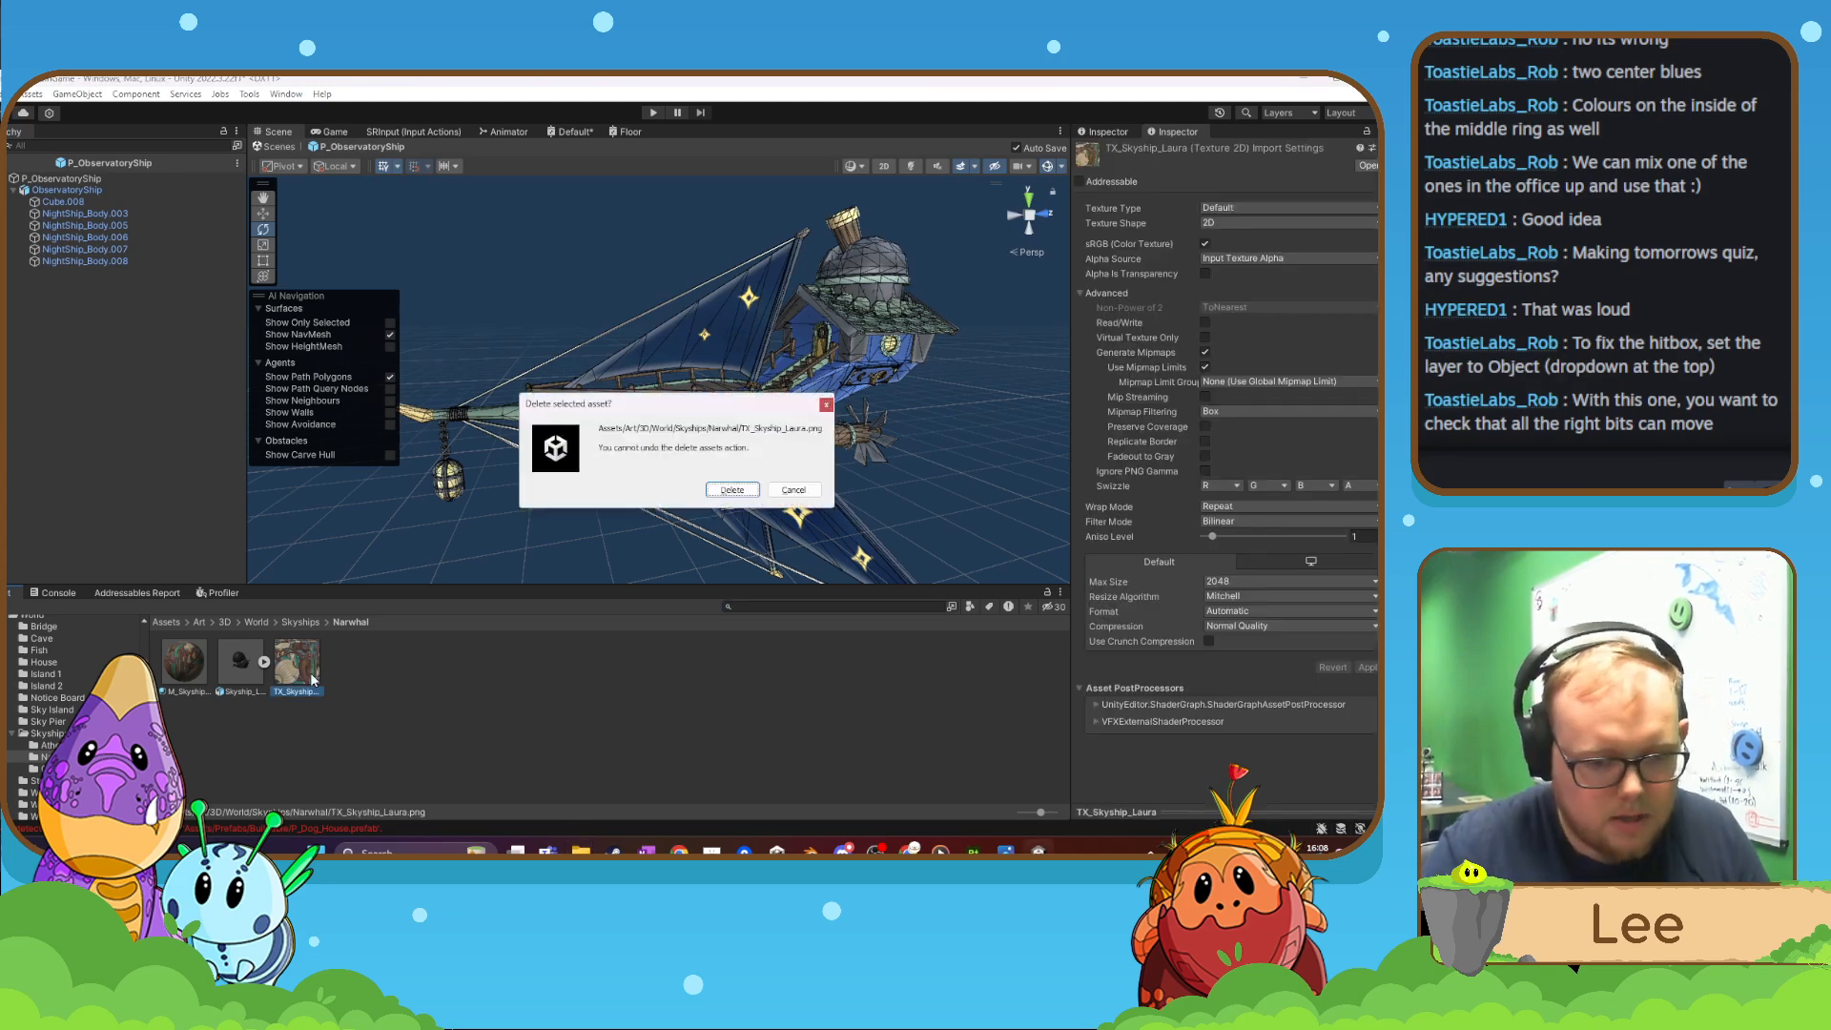
left_click(740, 493)
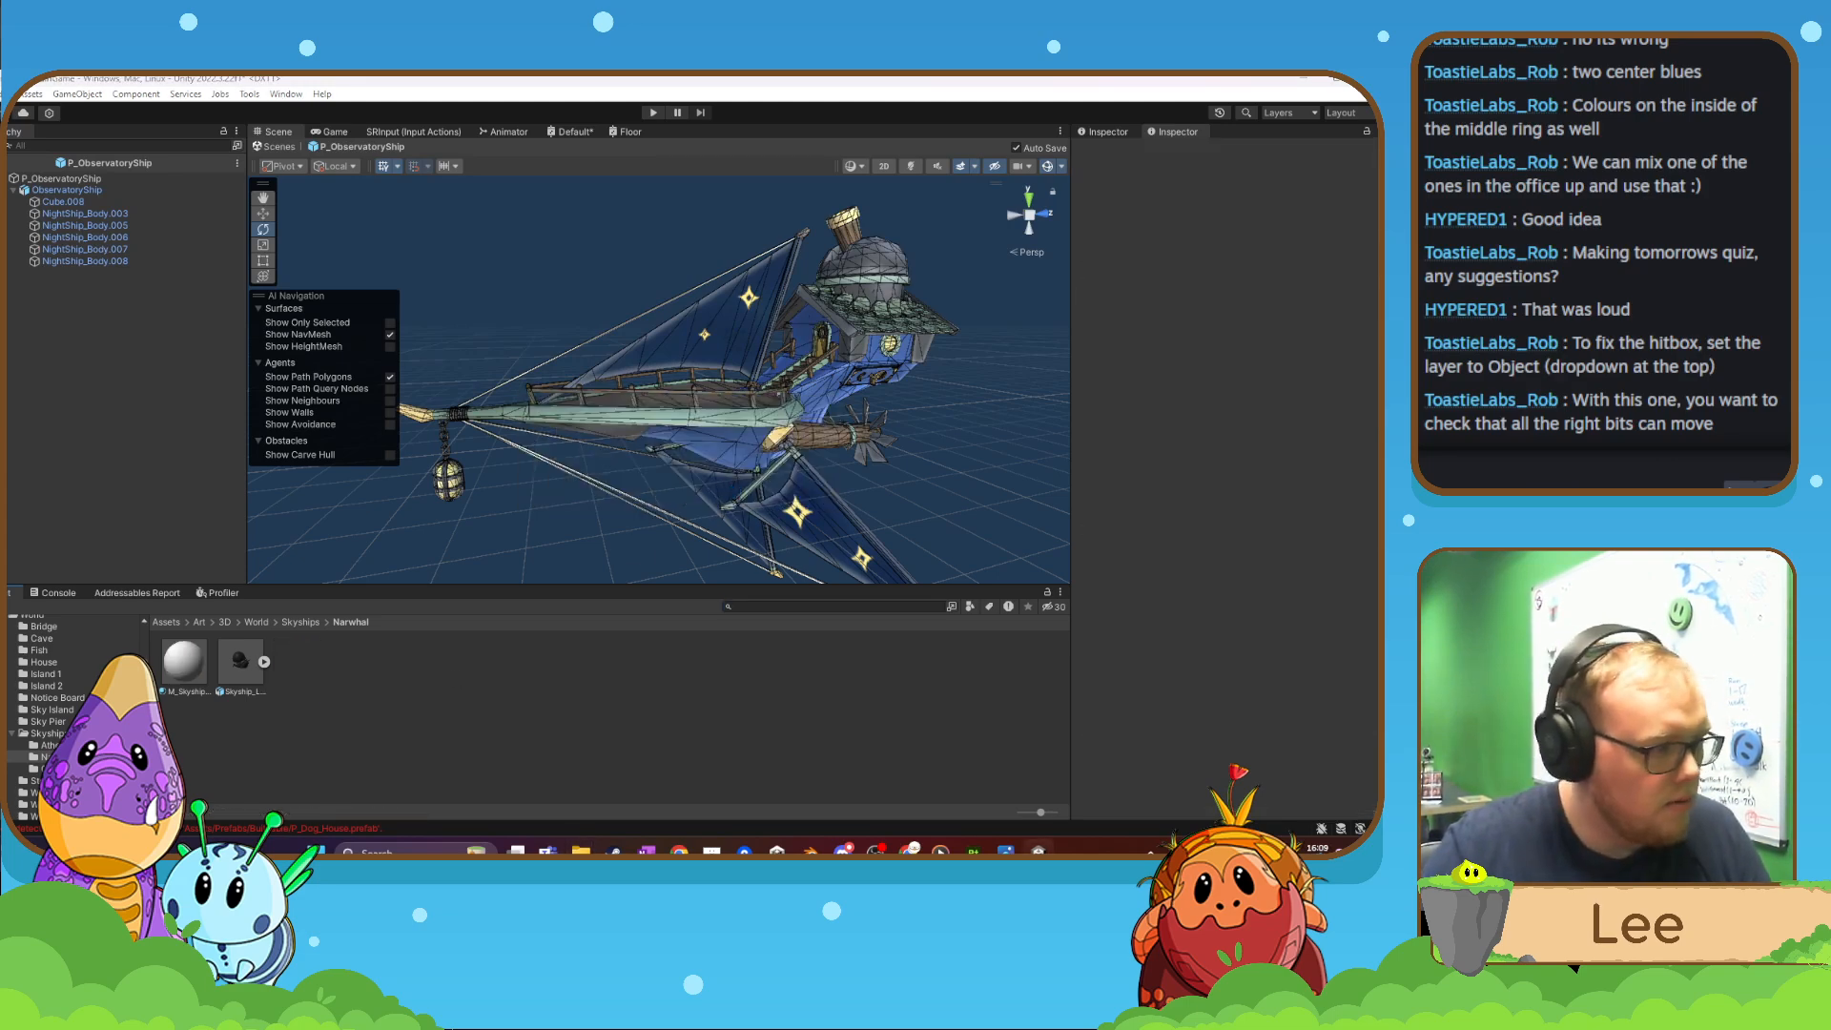
left_click(184, 662)
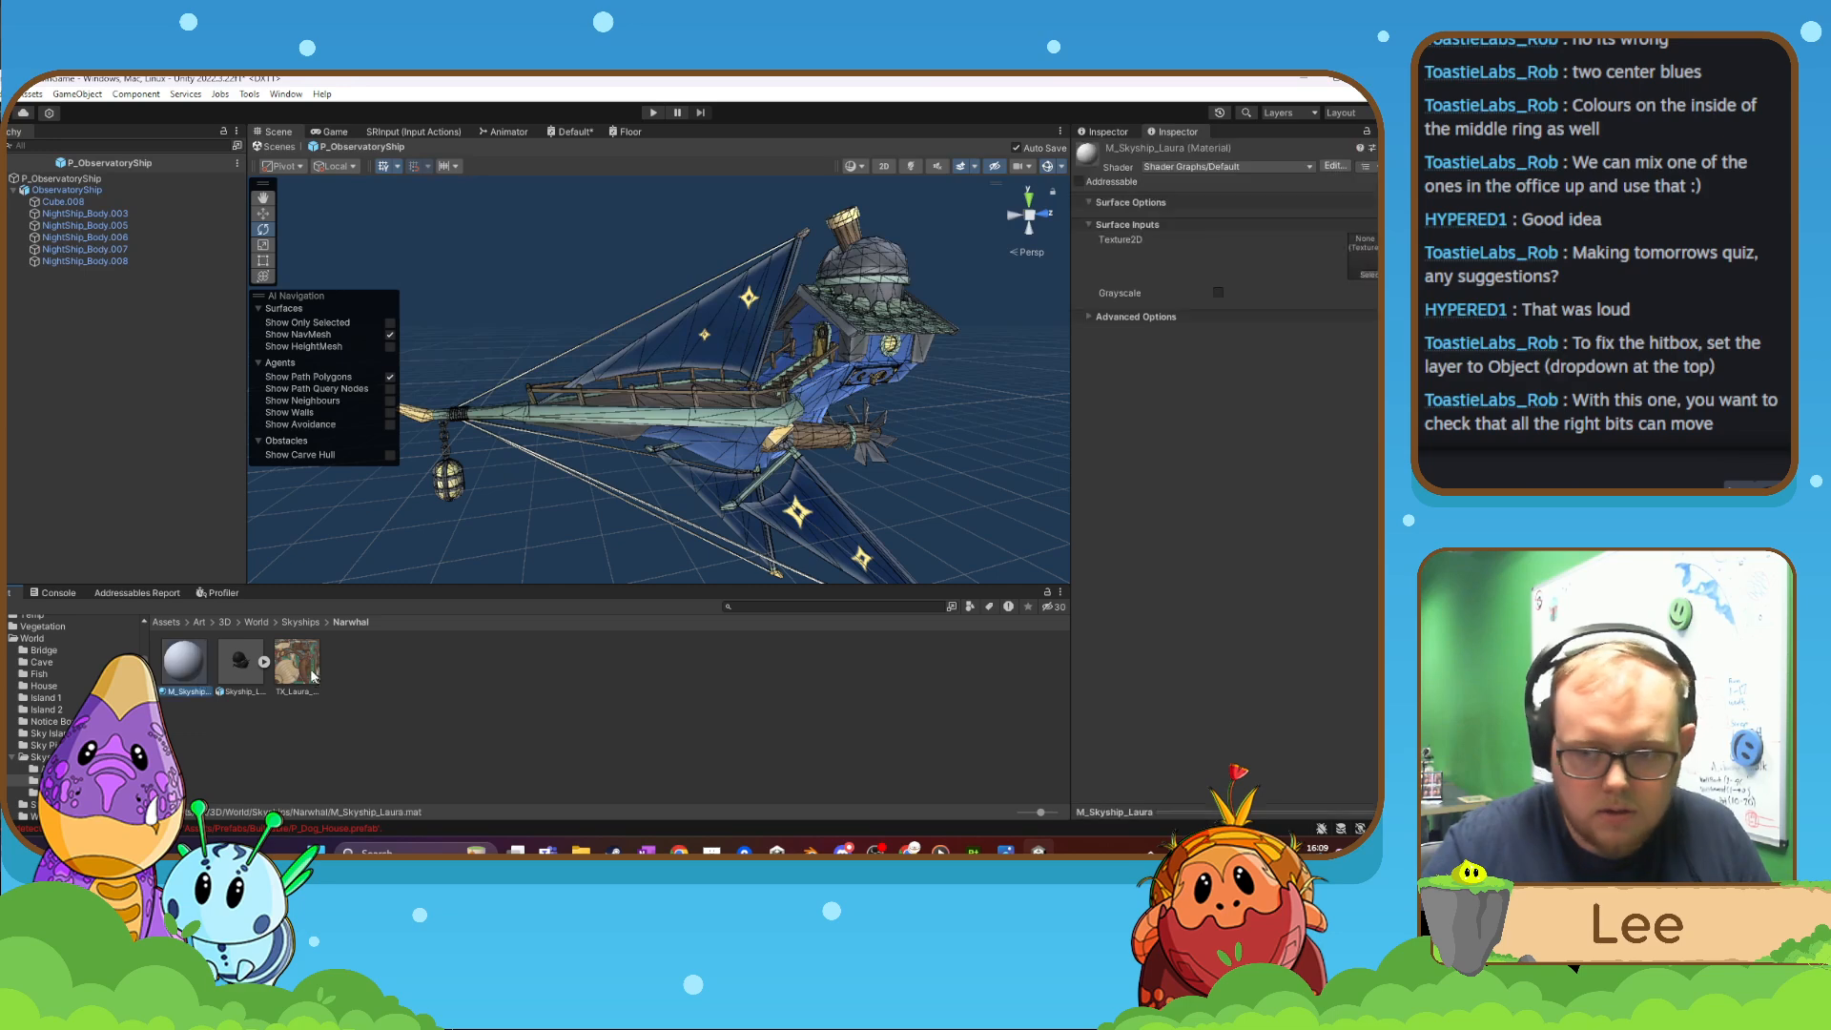
left_click_drag(1177, 415, 1362, 255)
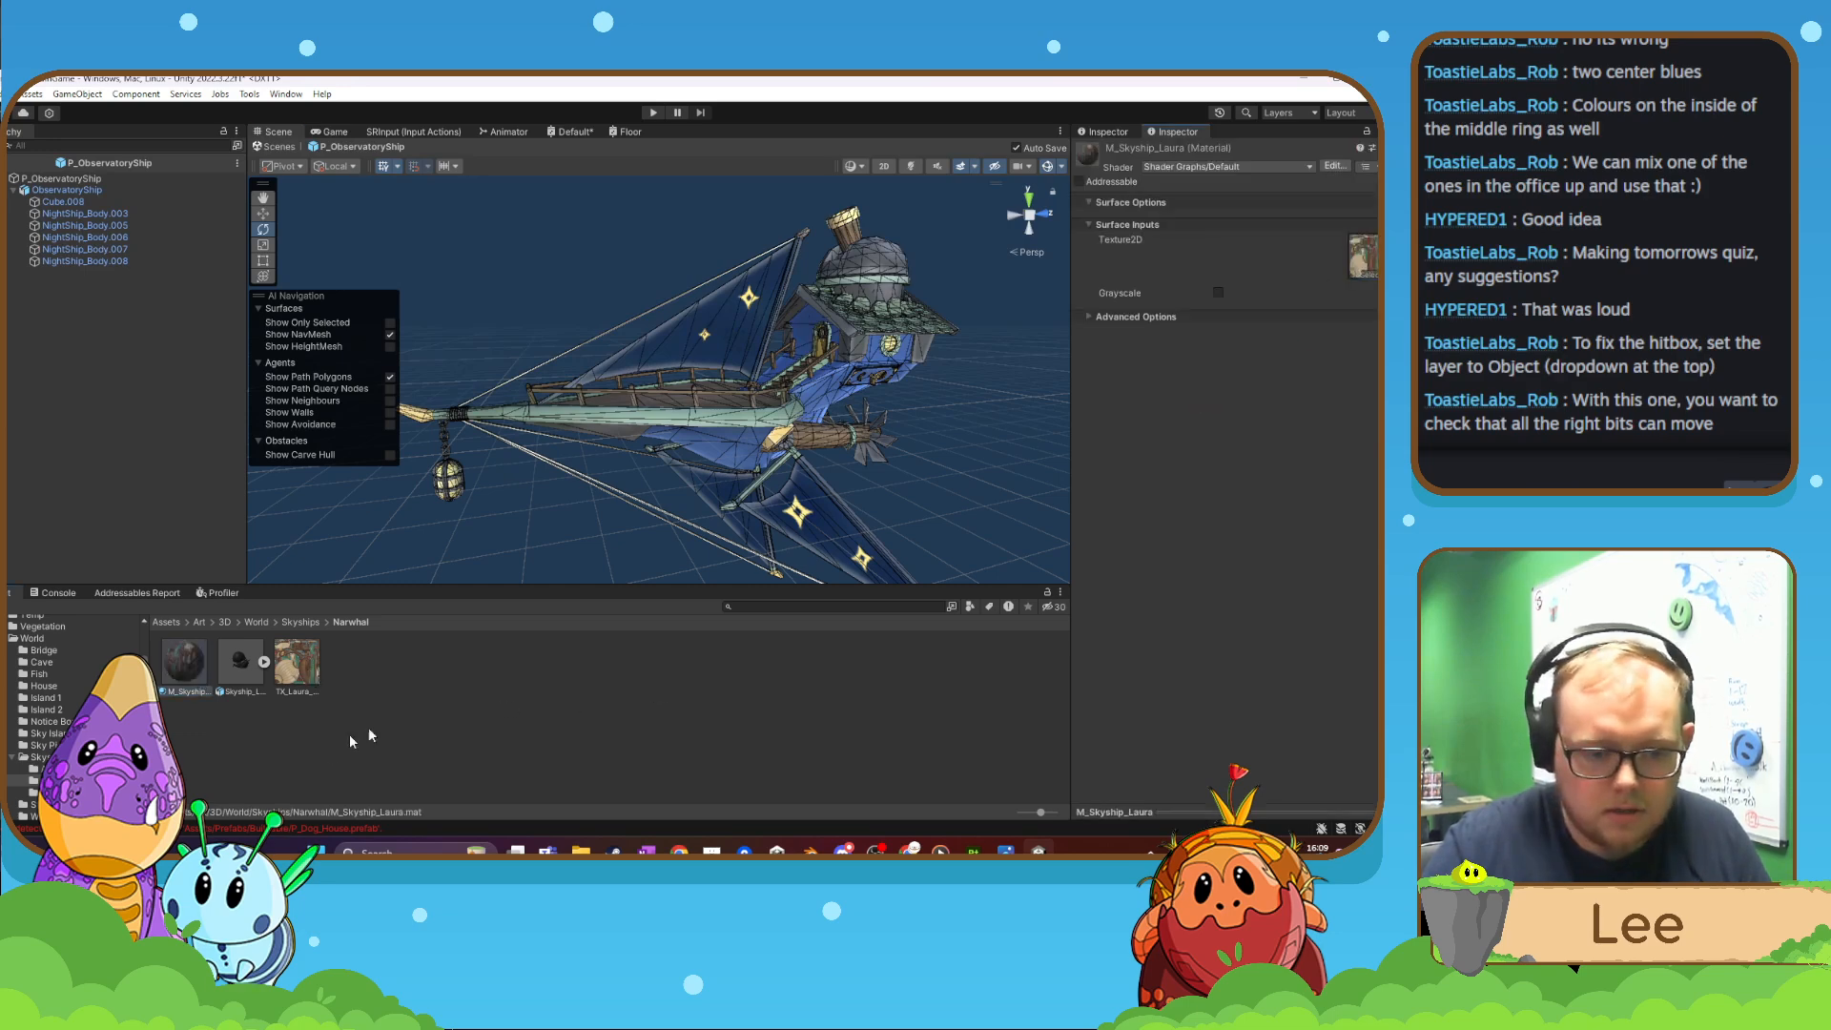
- Open the World folder inside the Prefabs assets
scroll(33, 792, "up", 3)
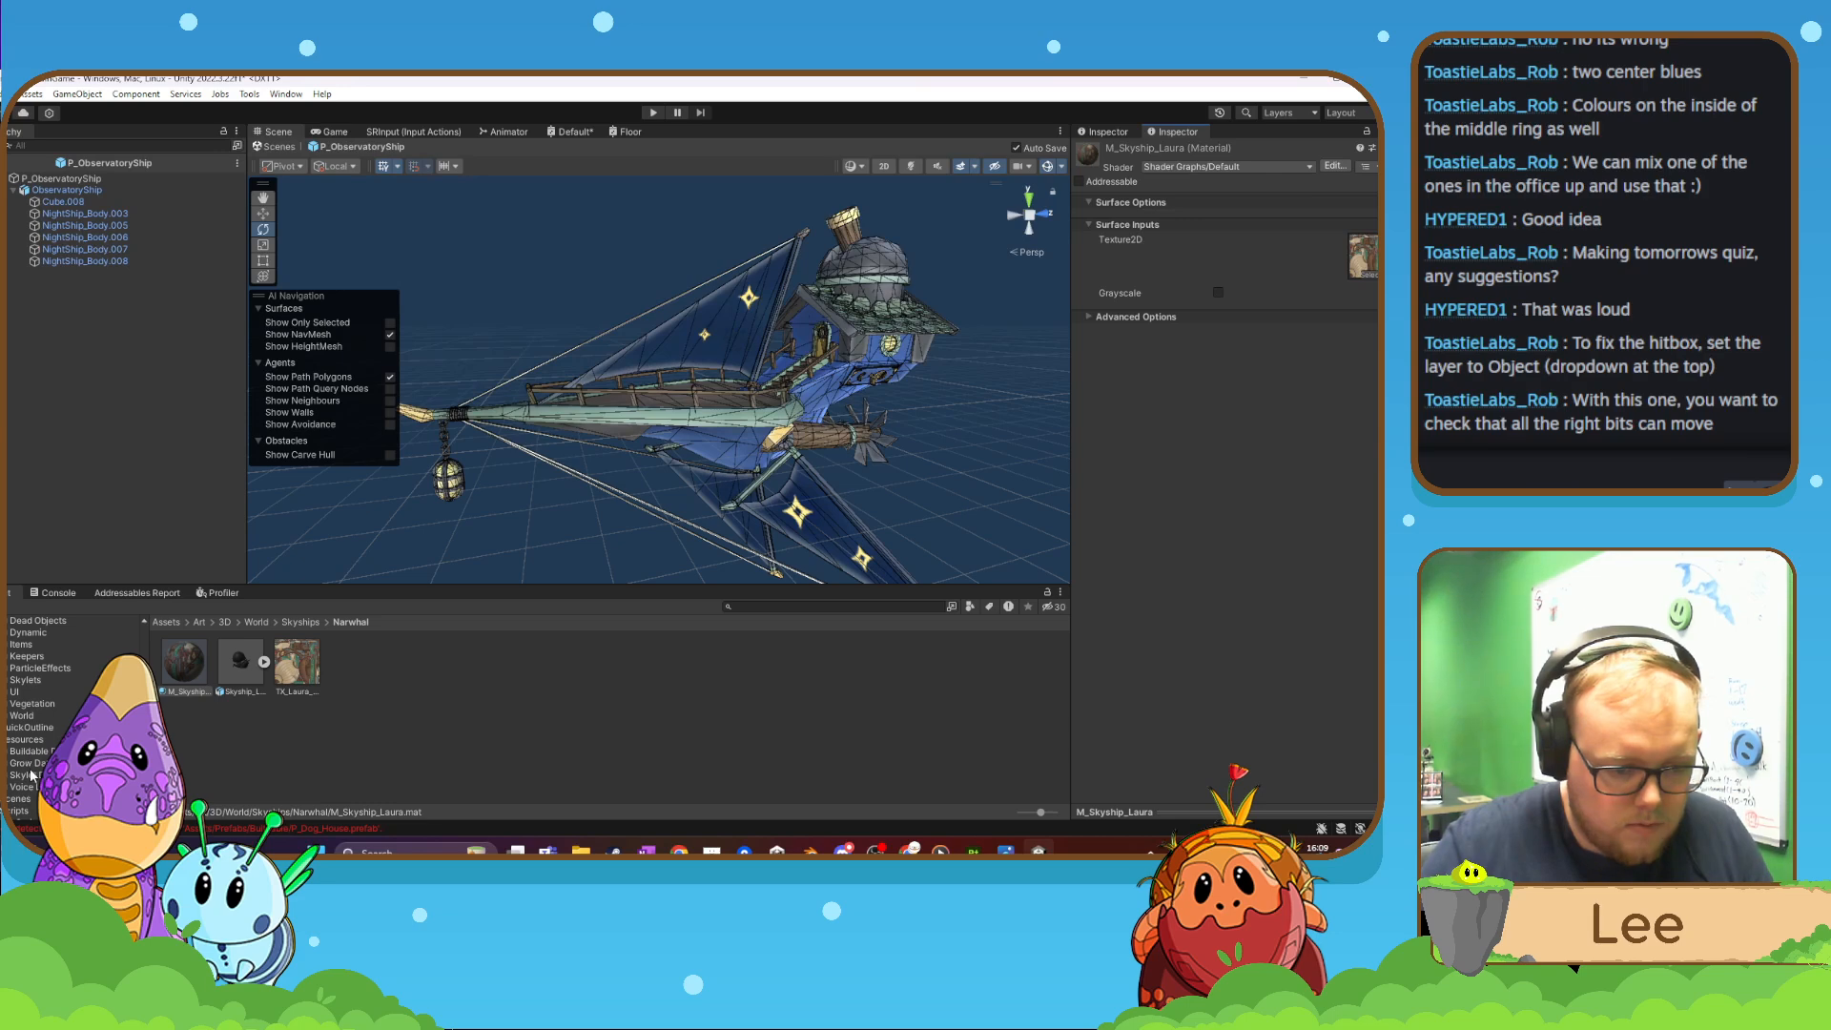
scroll(16, 768, "down", 2)
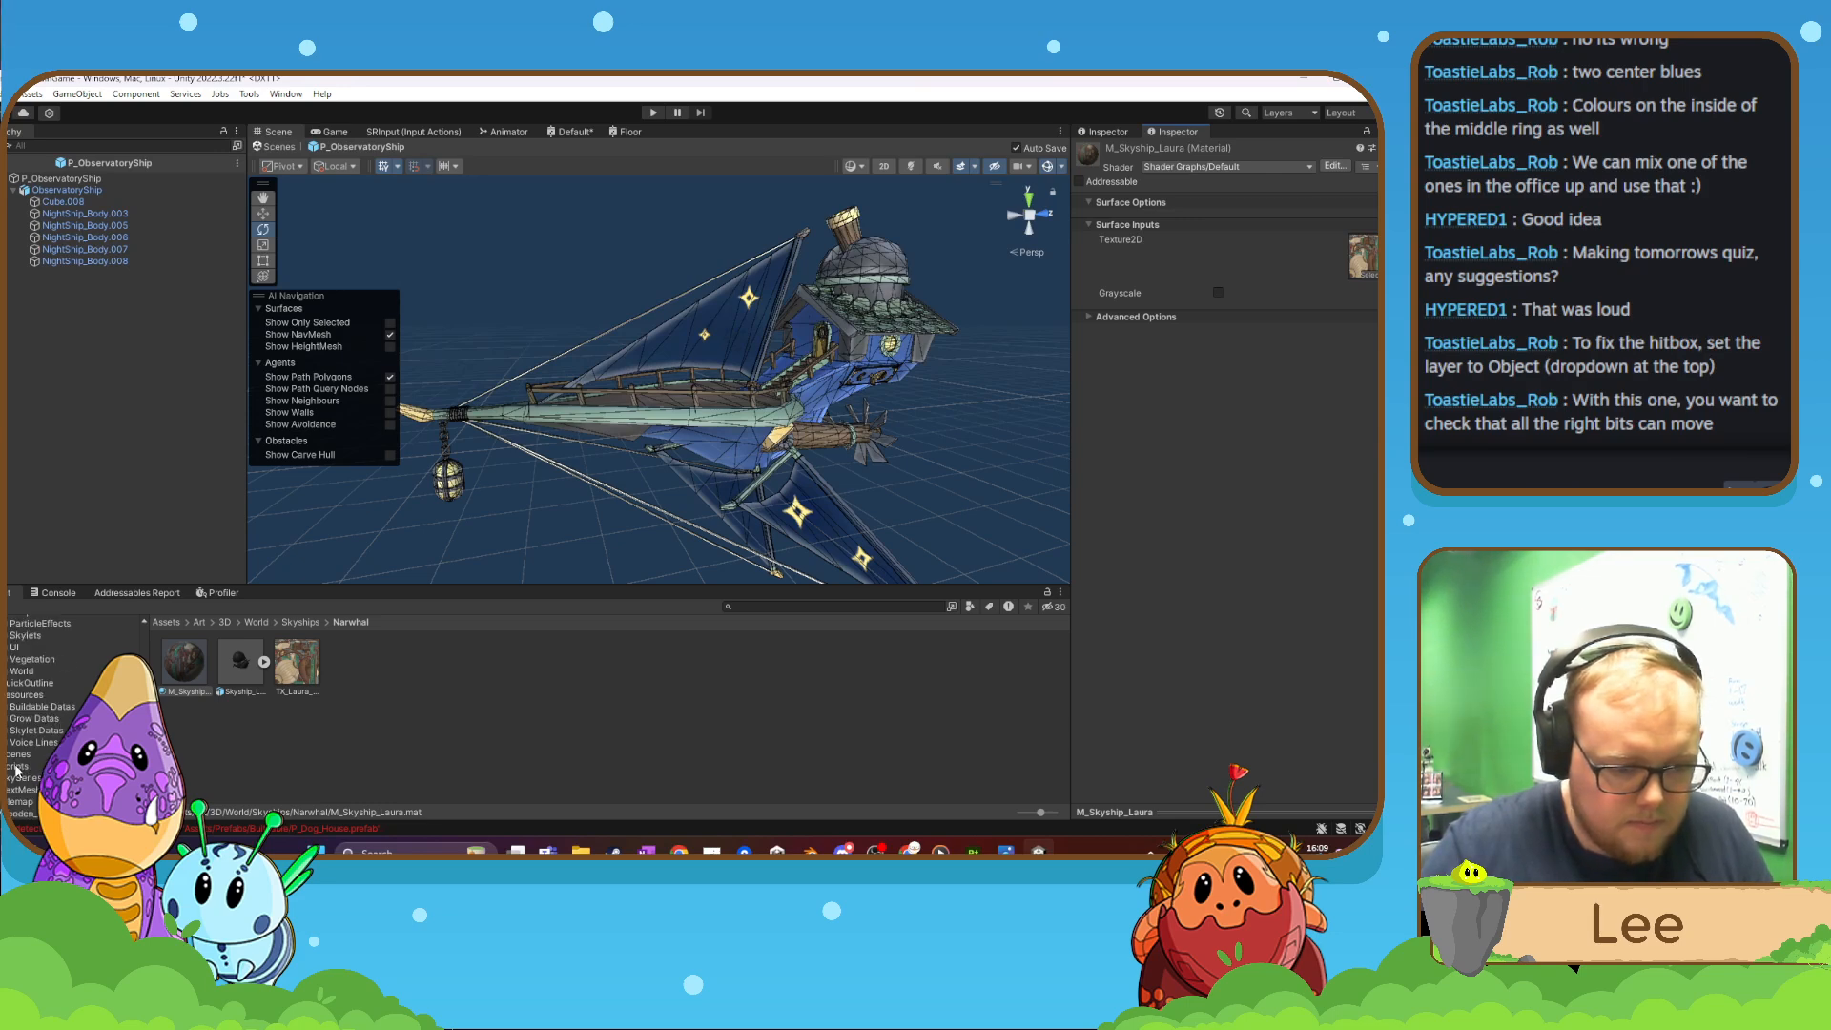
scroll(14, 769, "down", 3)
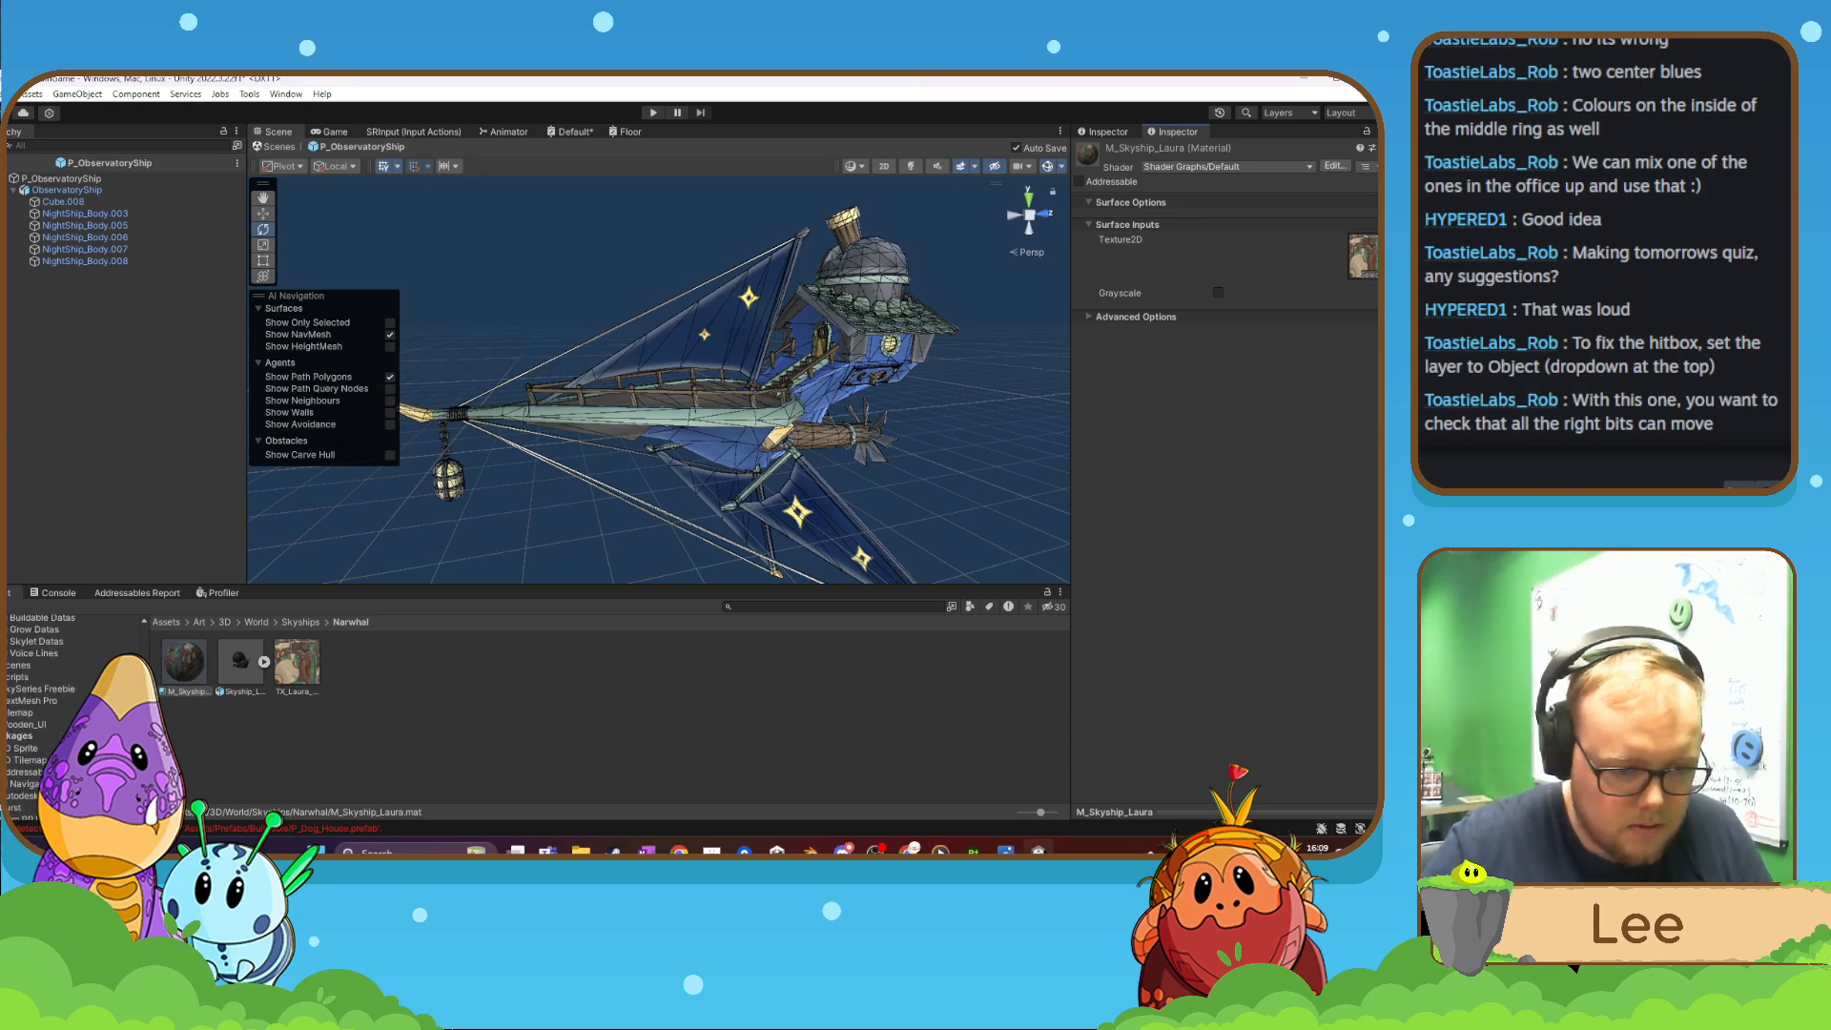
scroll(19, 715, "up", 2)
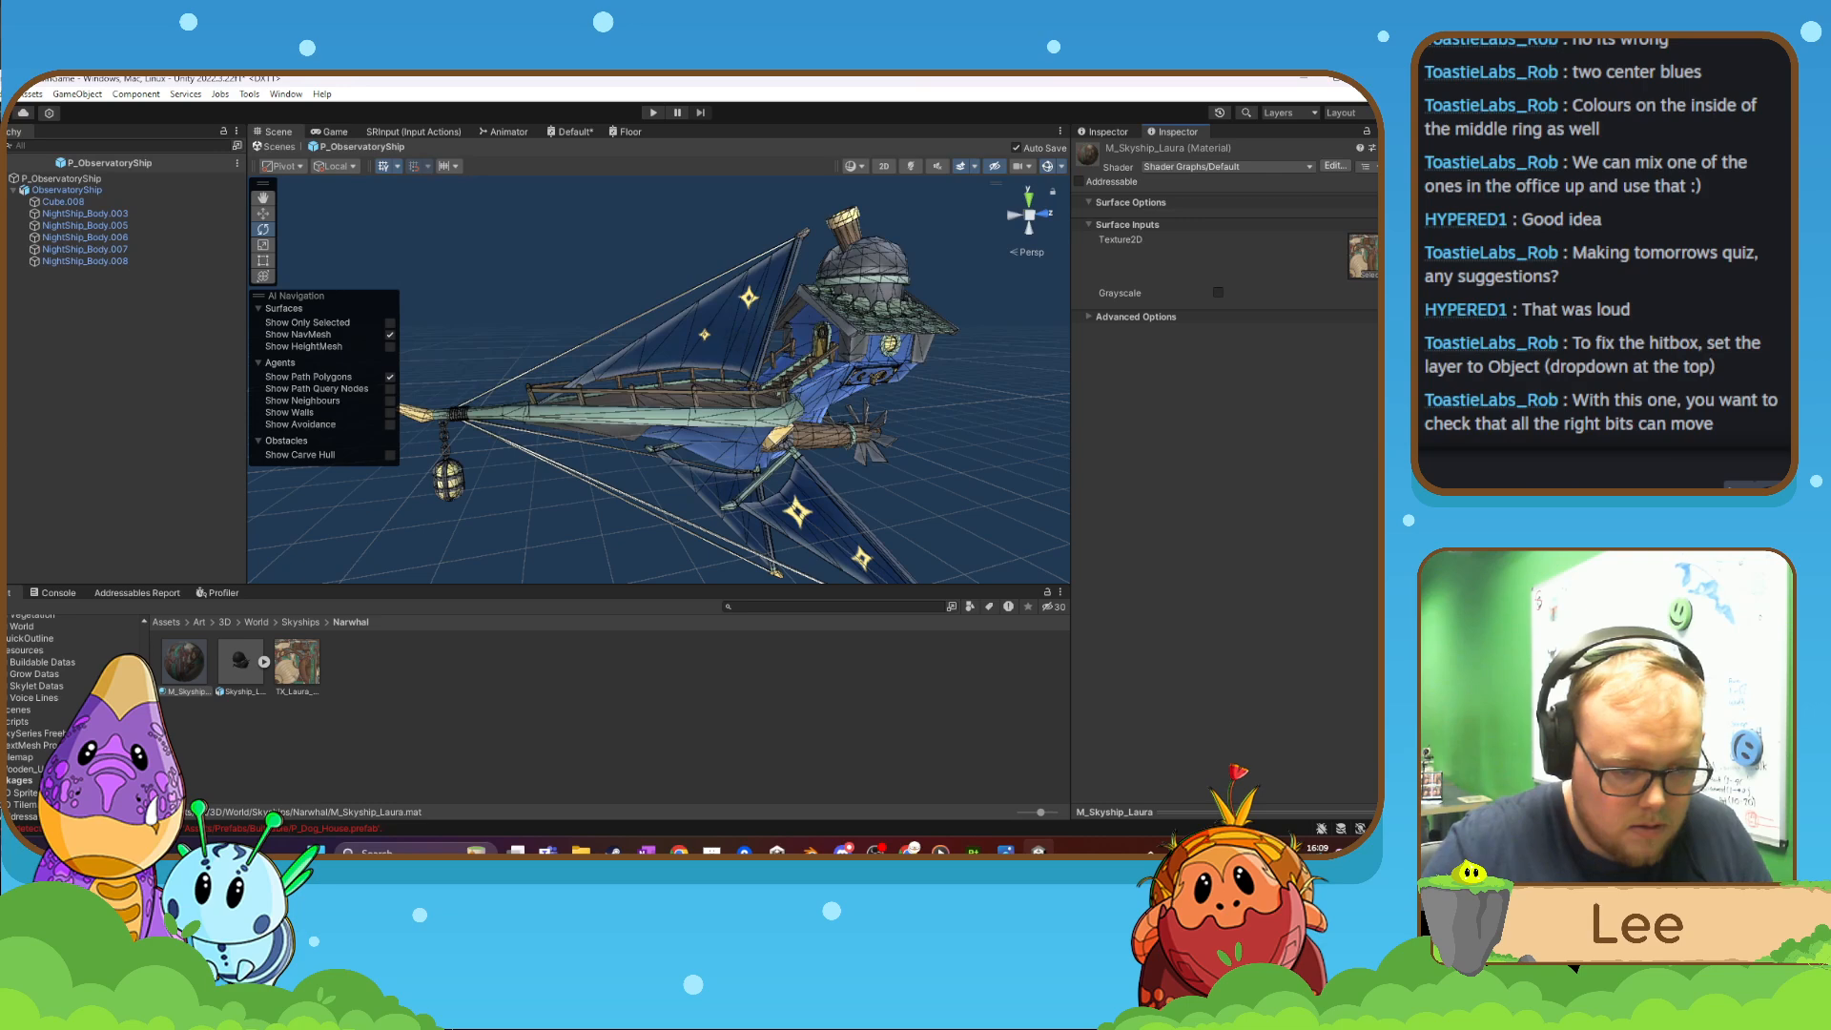
scroll(19, 706, "up", 3)
left_click(19, 715)
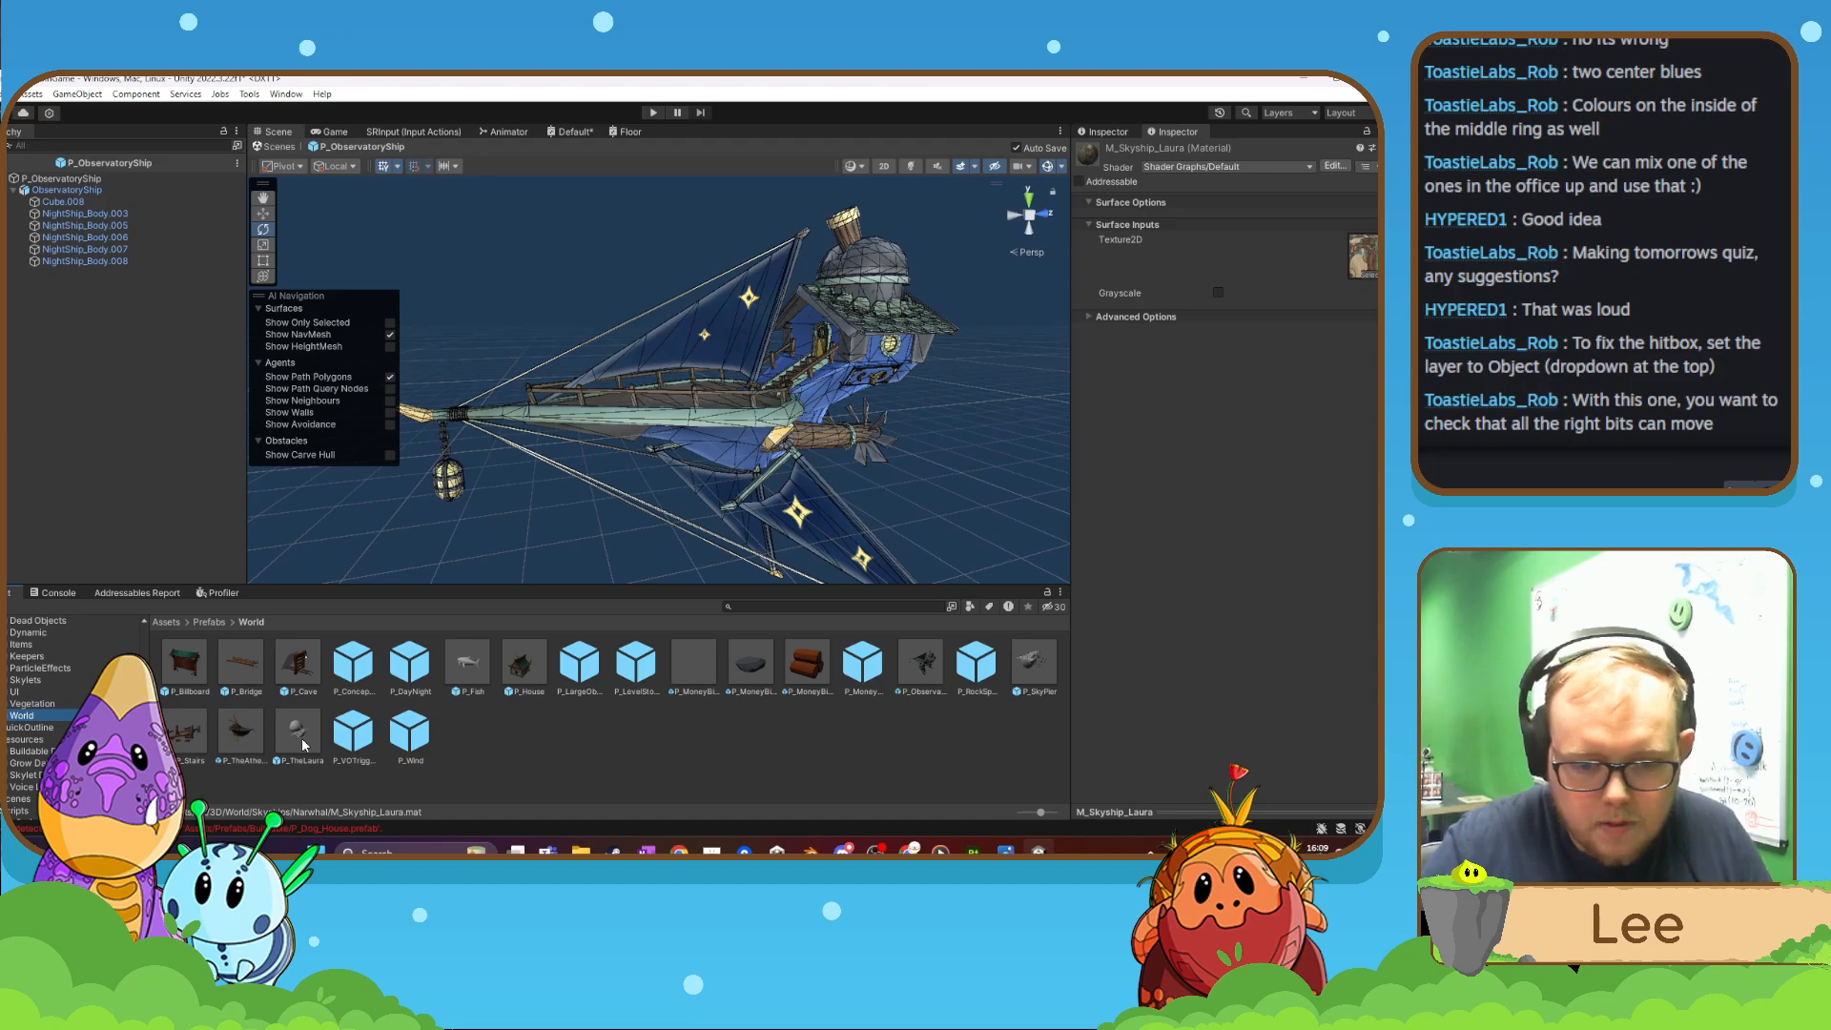
- Search the assets for "narwh", clear the search and deselect the material
left_click(830, 606)
type("narwh")
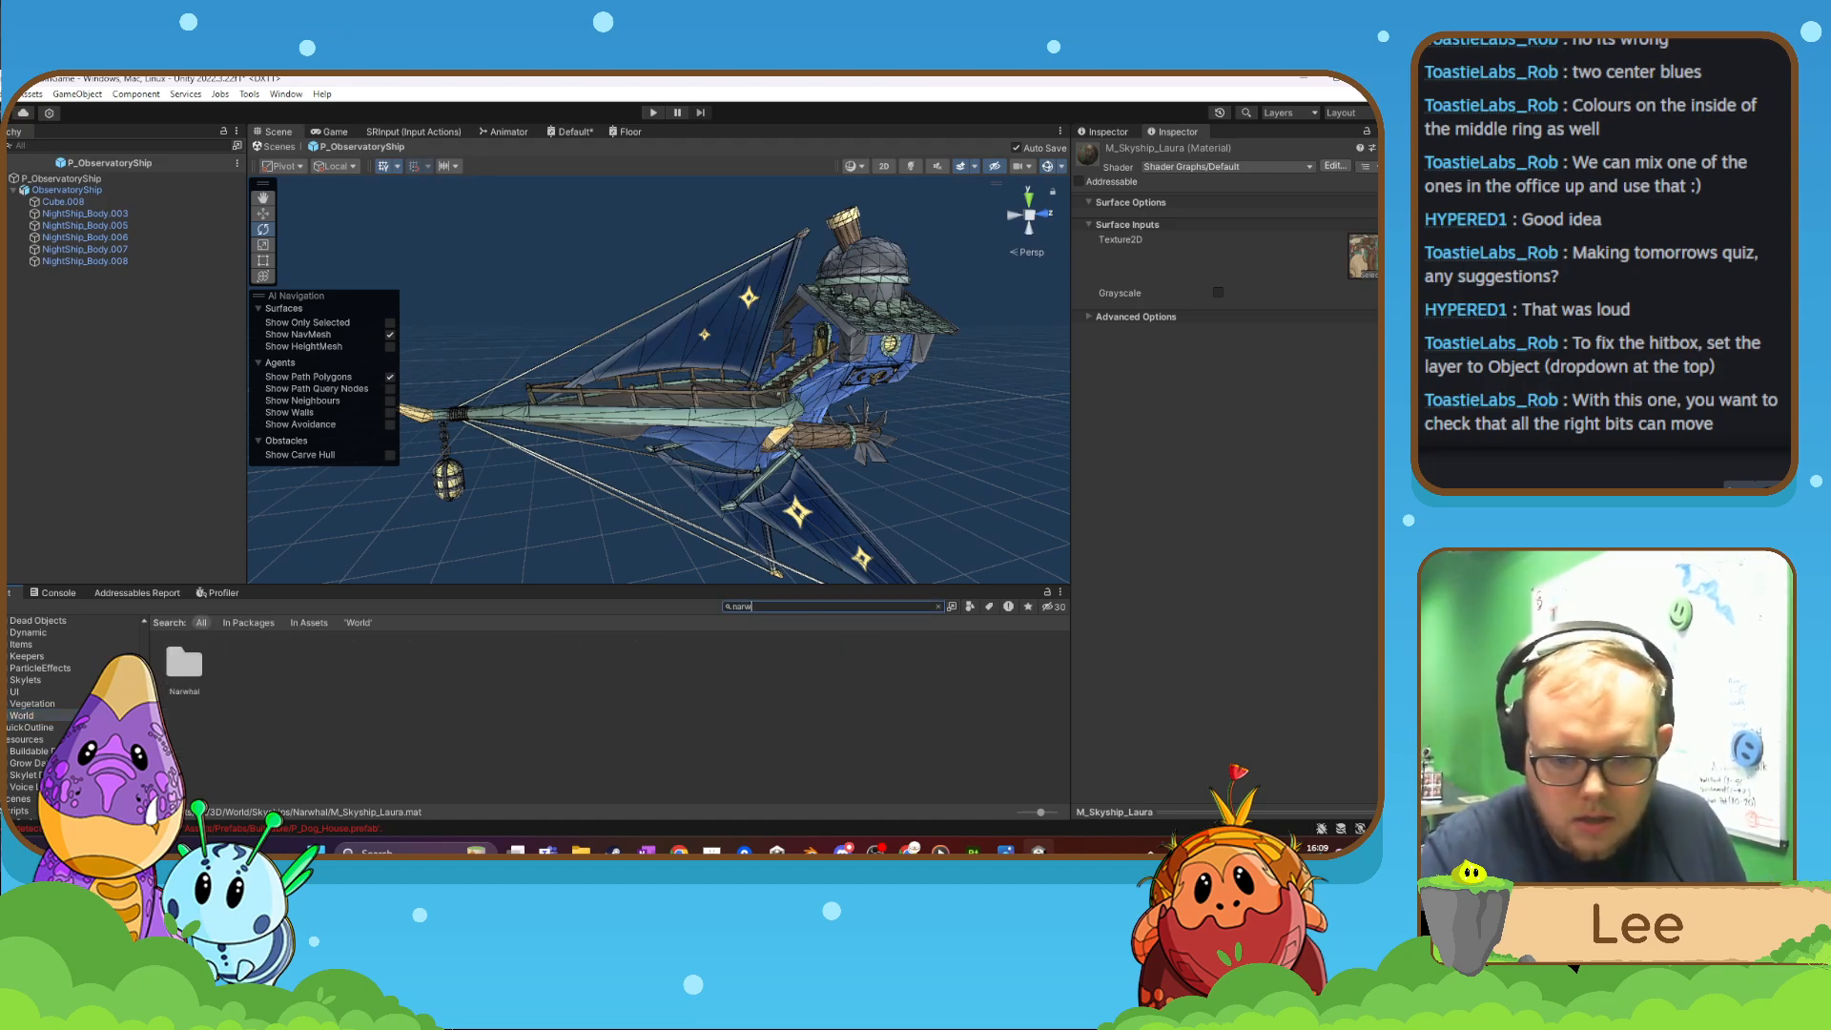
key("BackSpace")
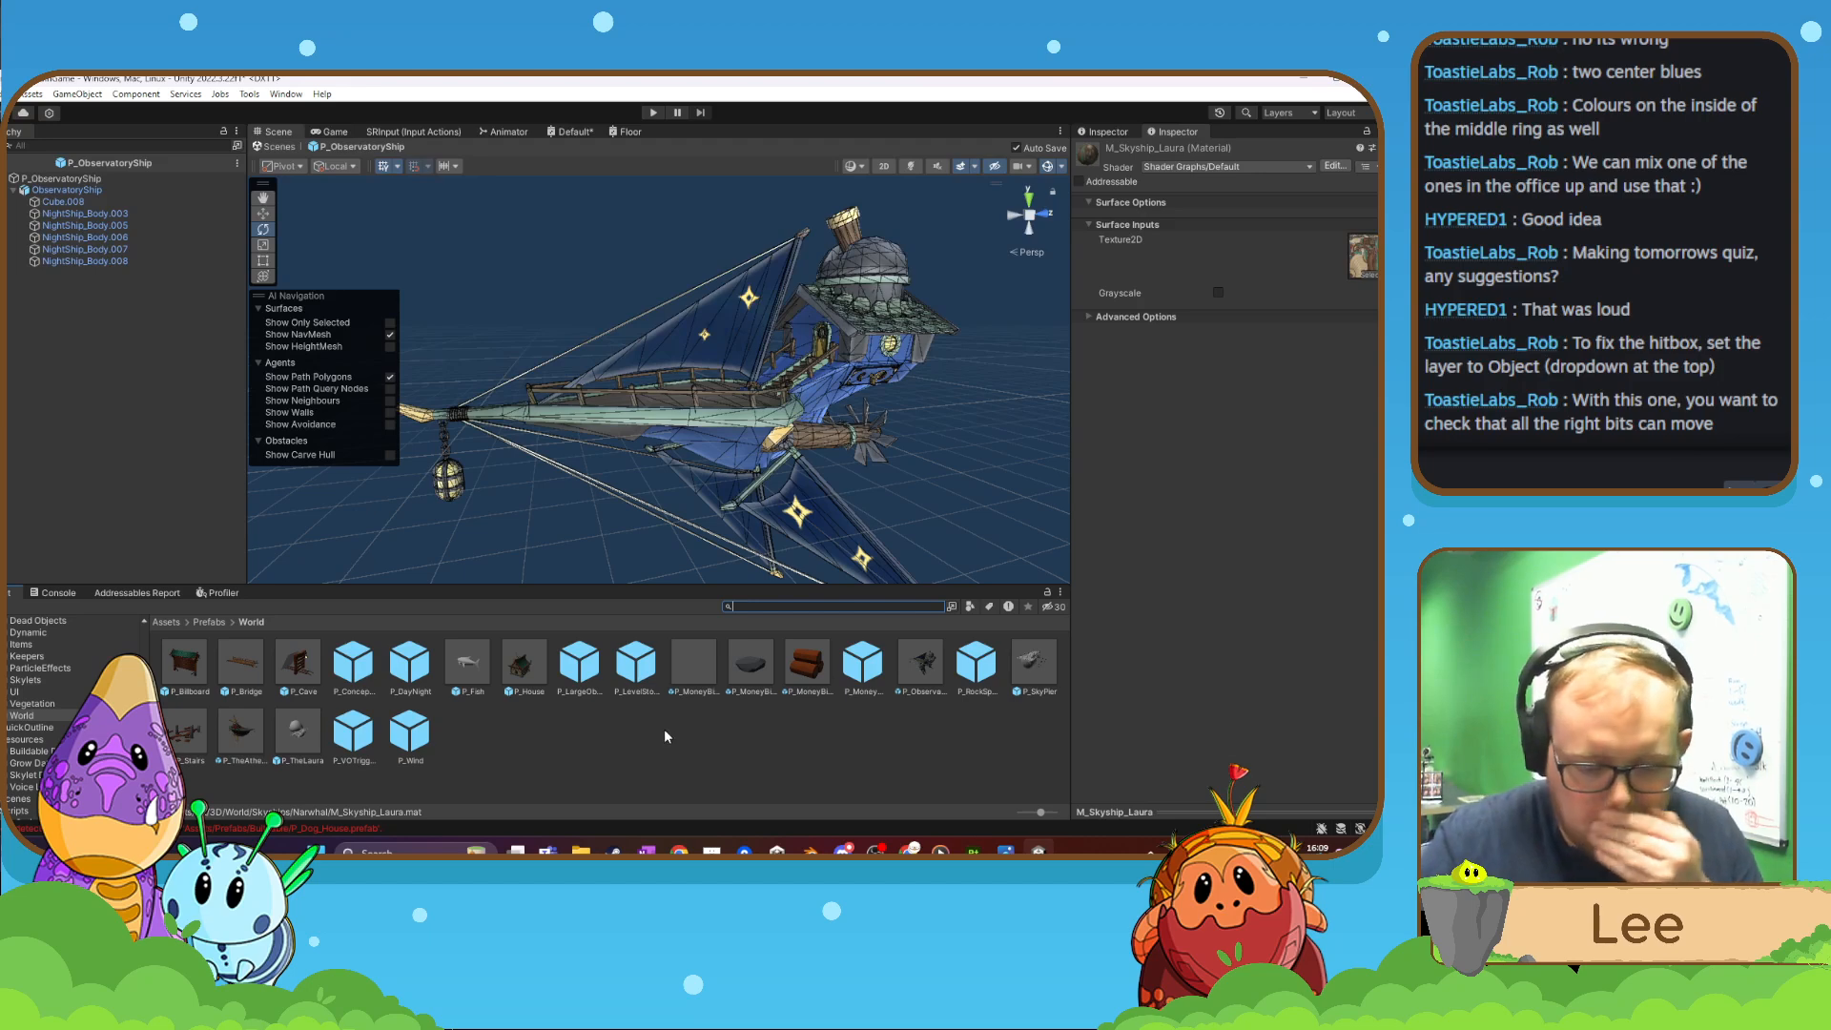
left_click(647, 739)
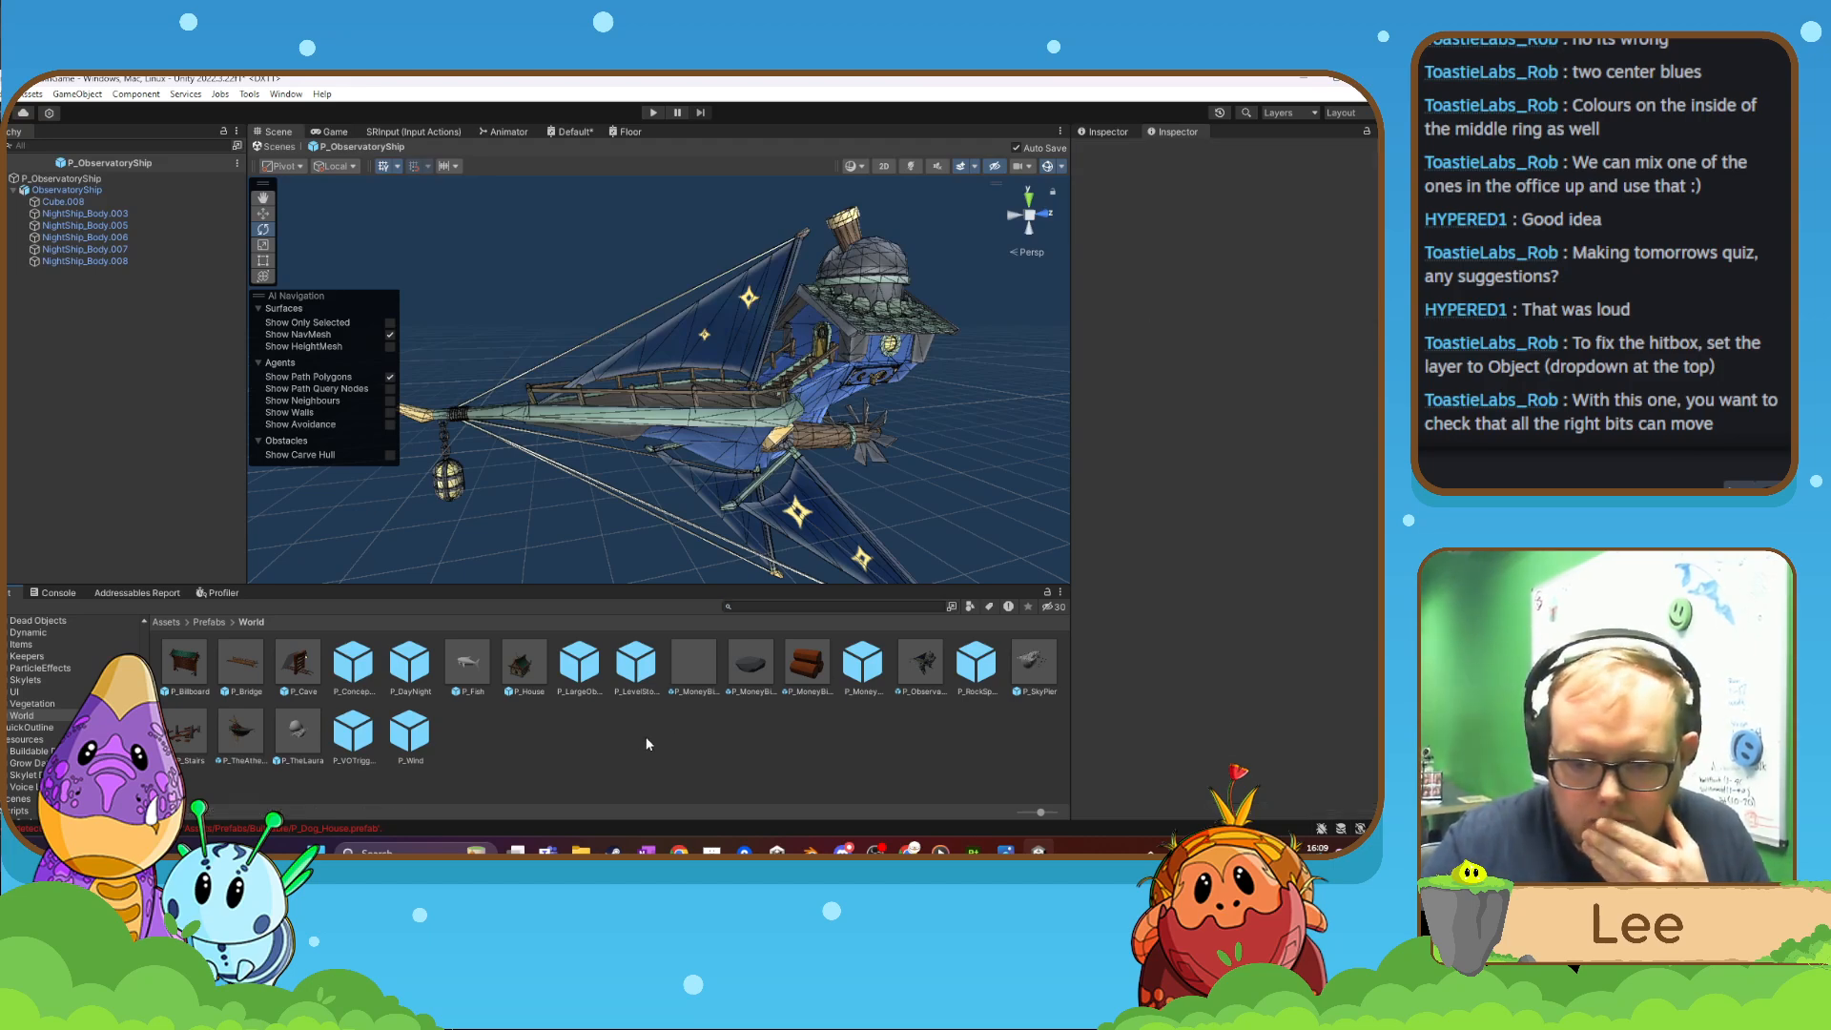
- Open the P_TheLaura prefab for editing and examine the whole airship with its new texture
double_click(302, 734)
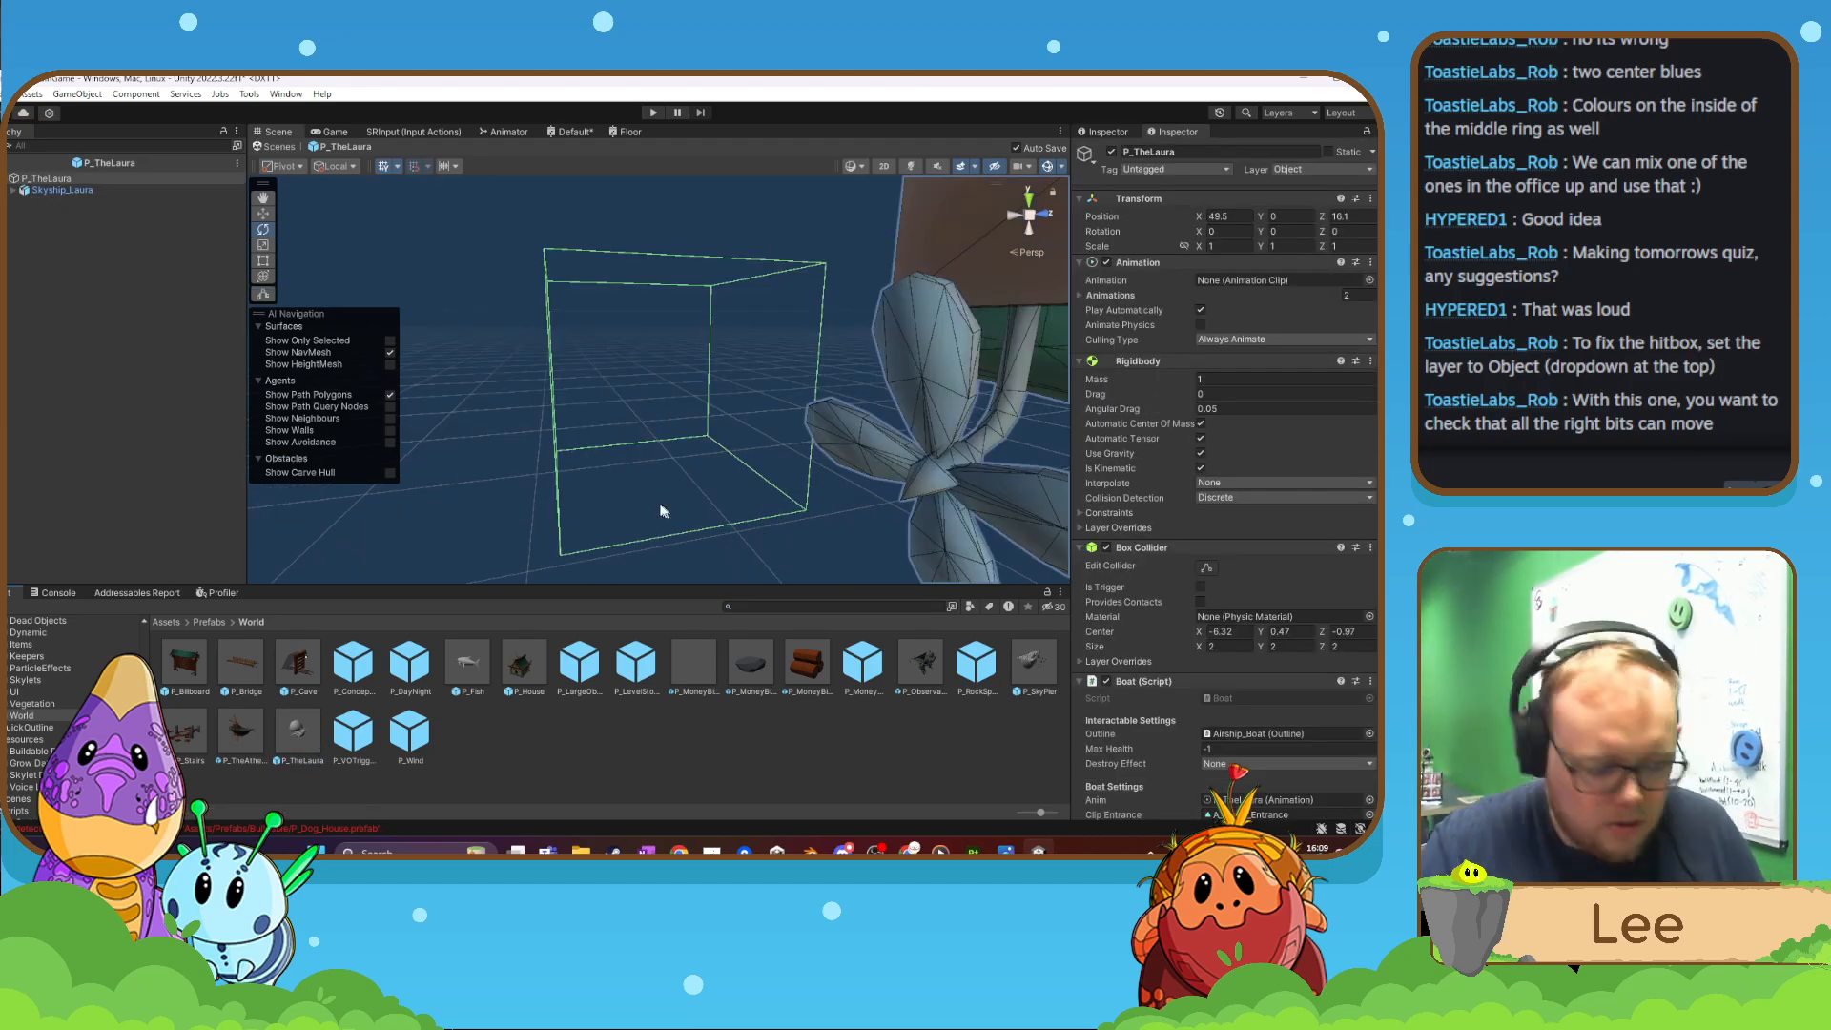
key("w")
right_click_drag(674, 482, 1334, 419)
key("s")
key("w")
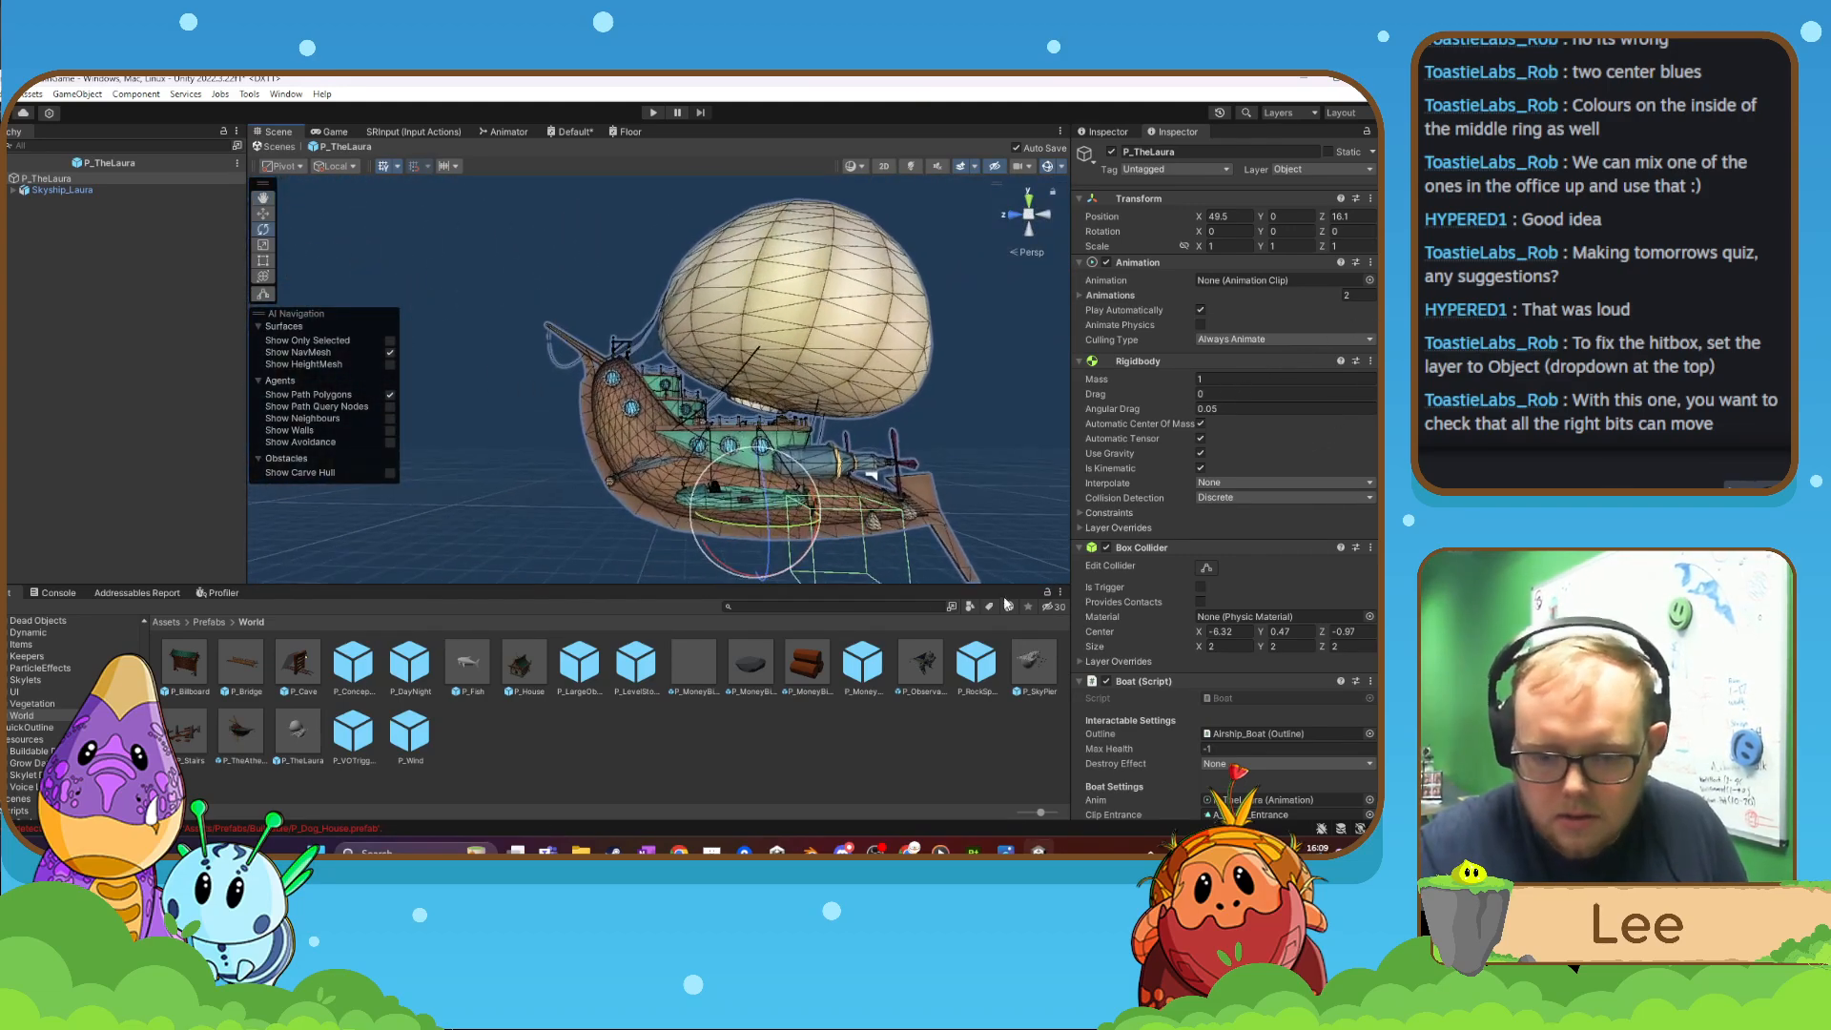
- Search the assets for "M_narwh" and "M_laura", and clear the search
left_click(844, 609)
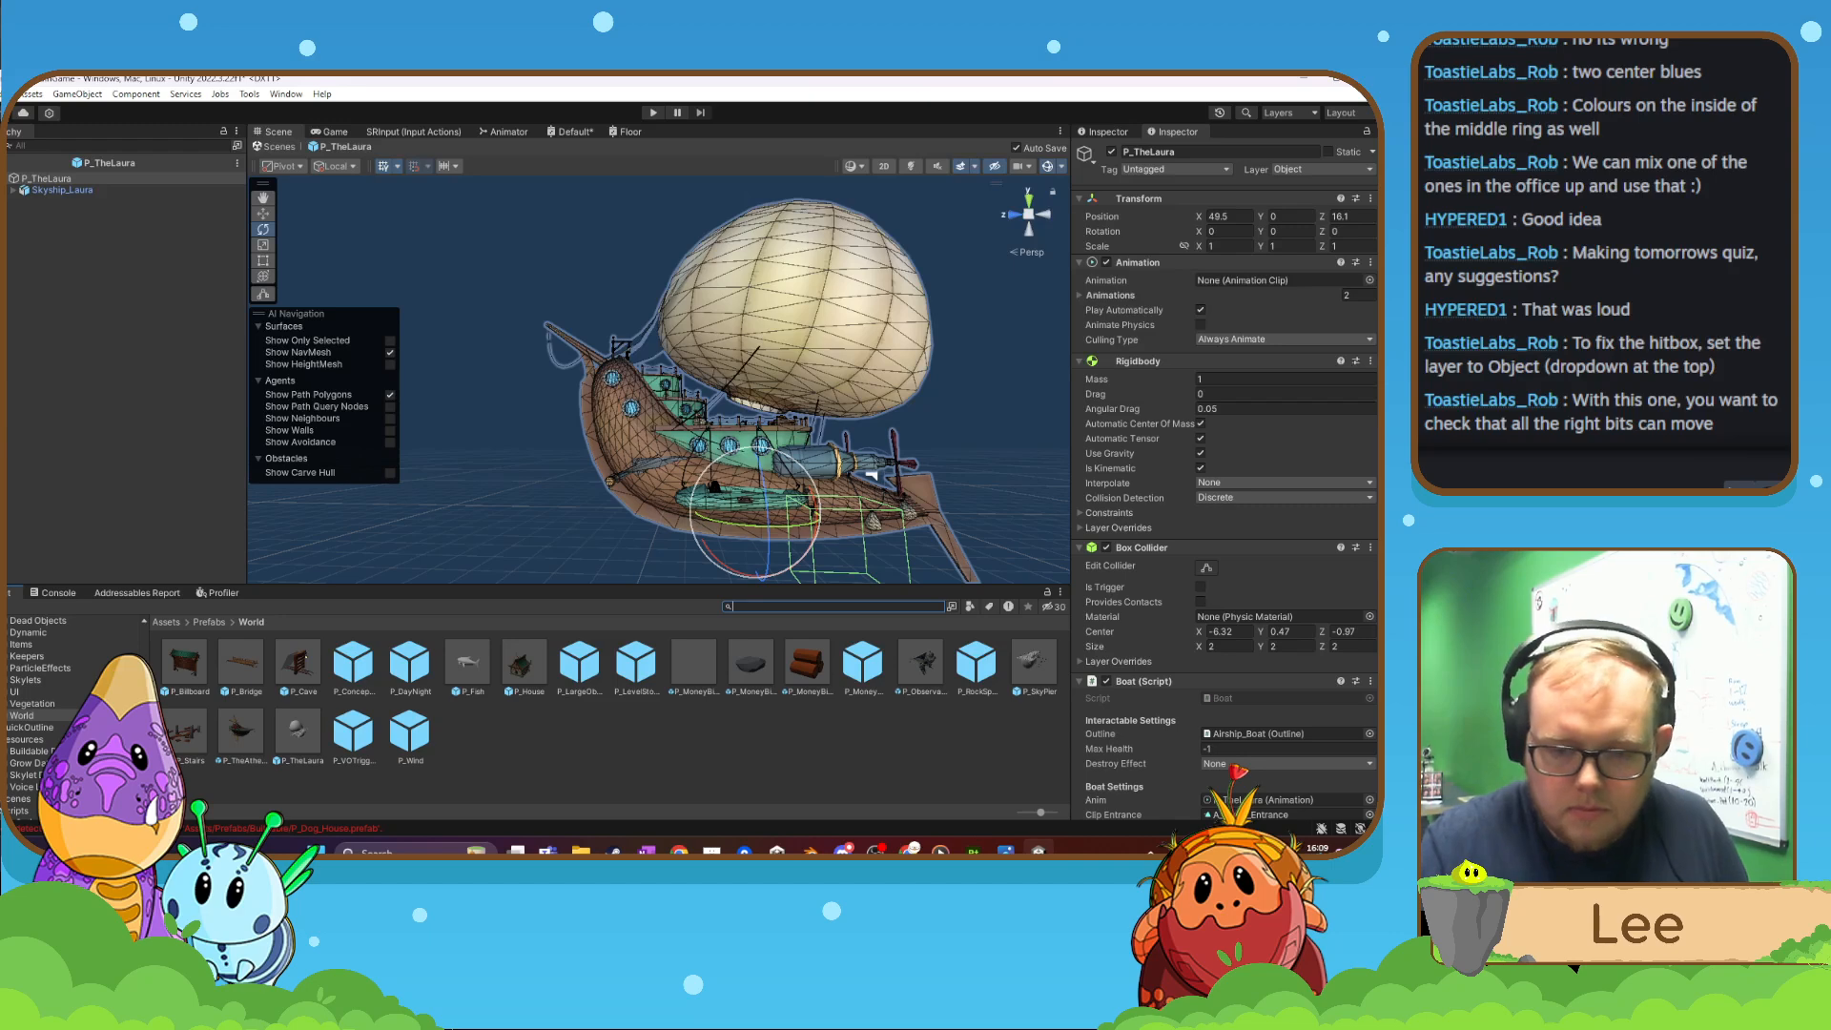
type("M")
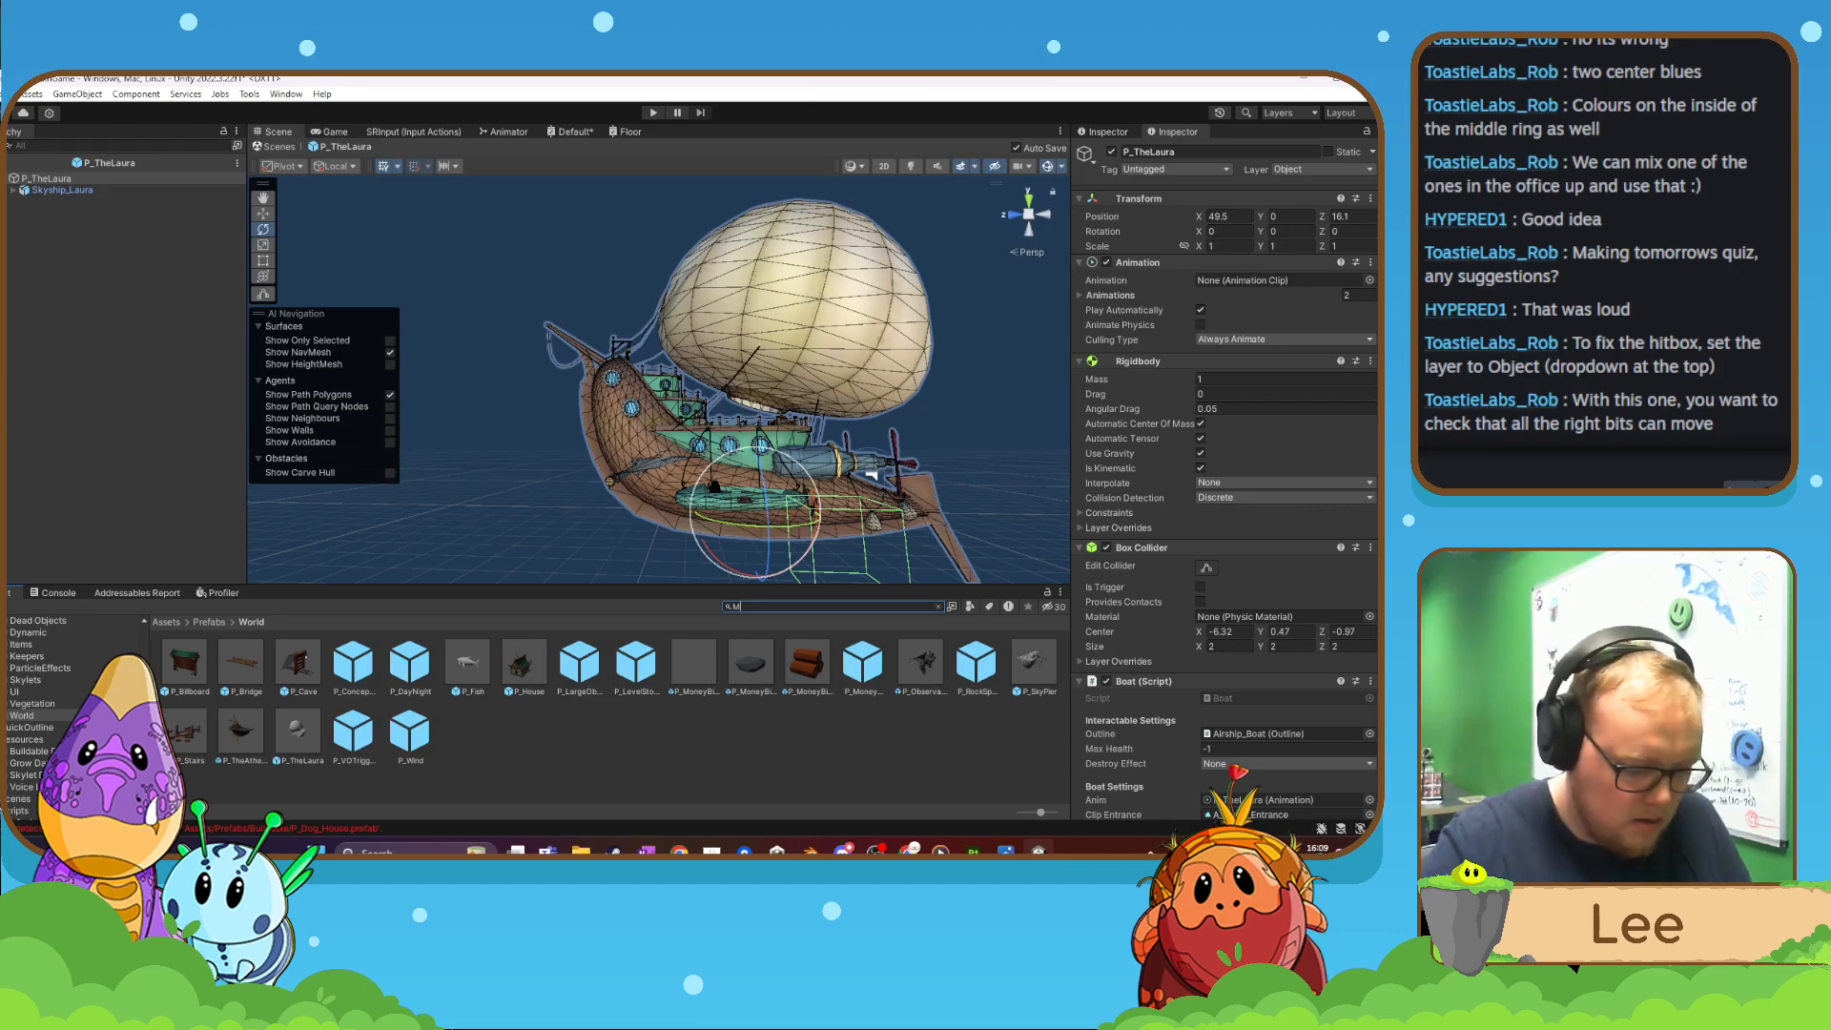
type("_nar")
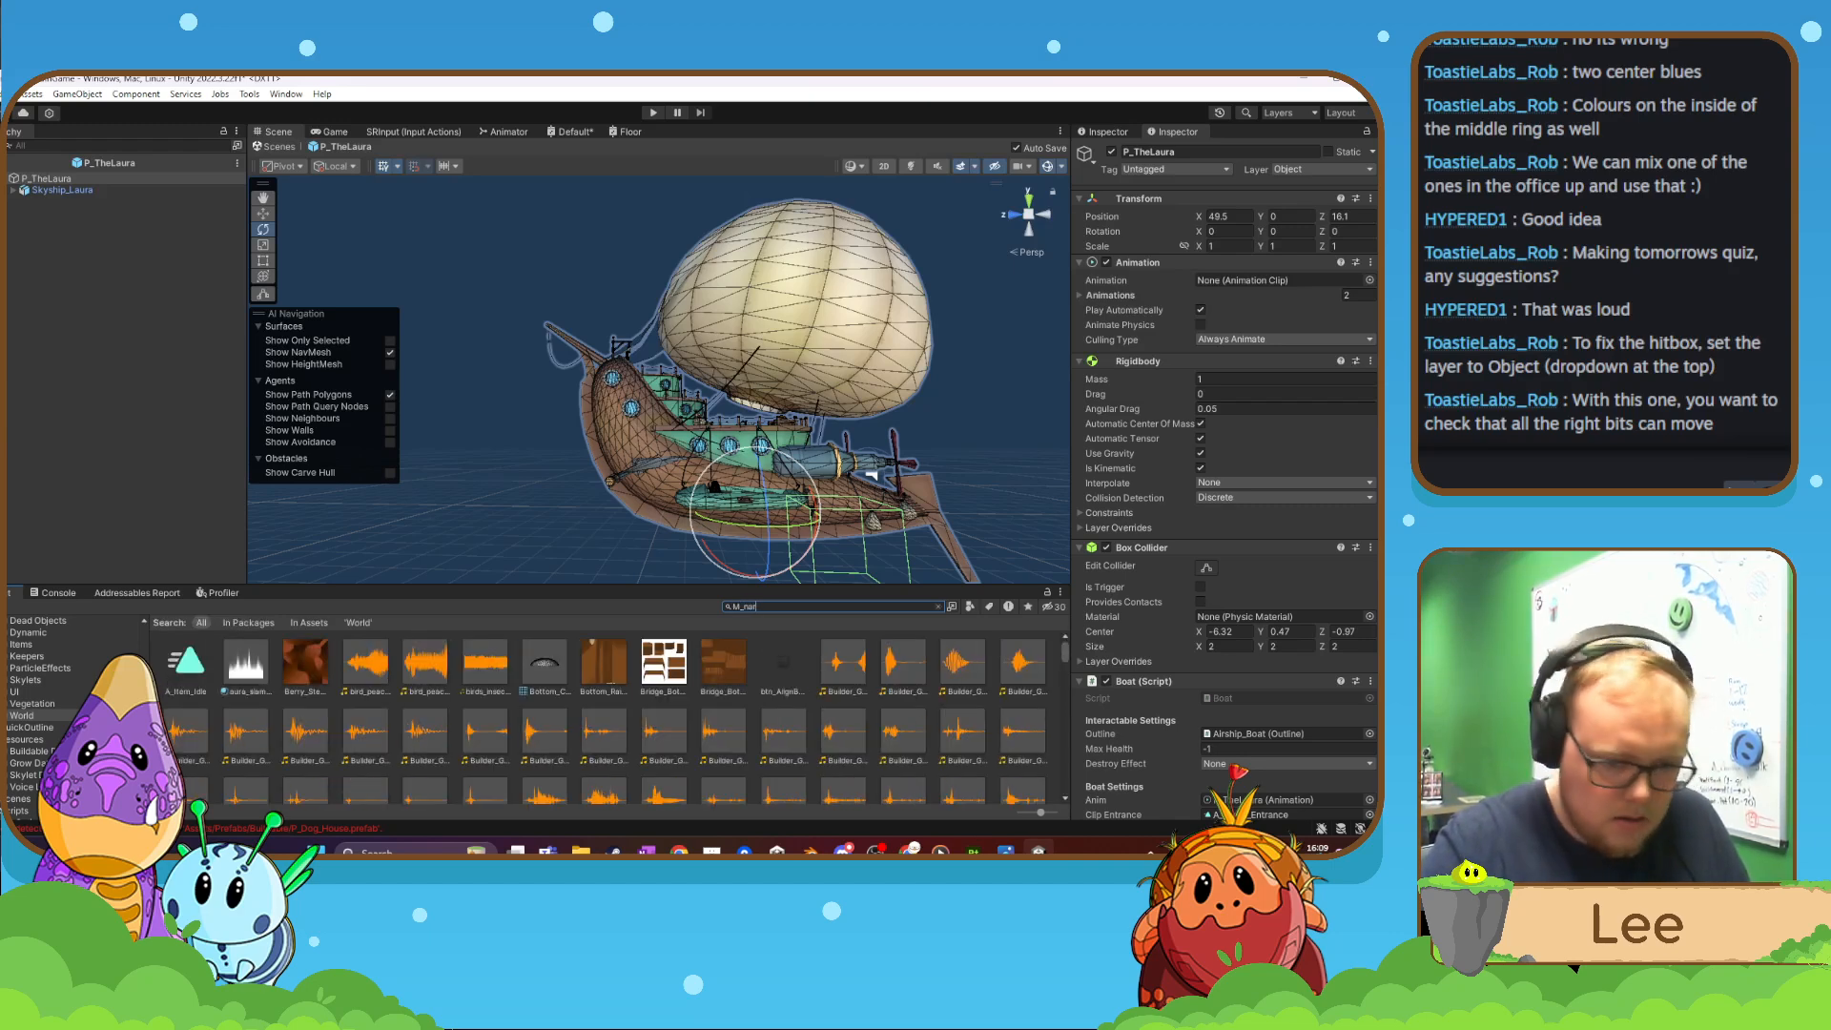
type("wh")
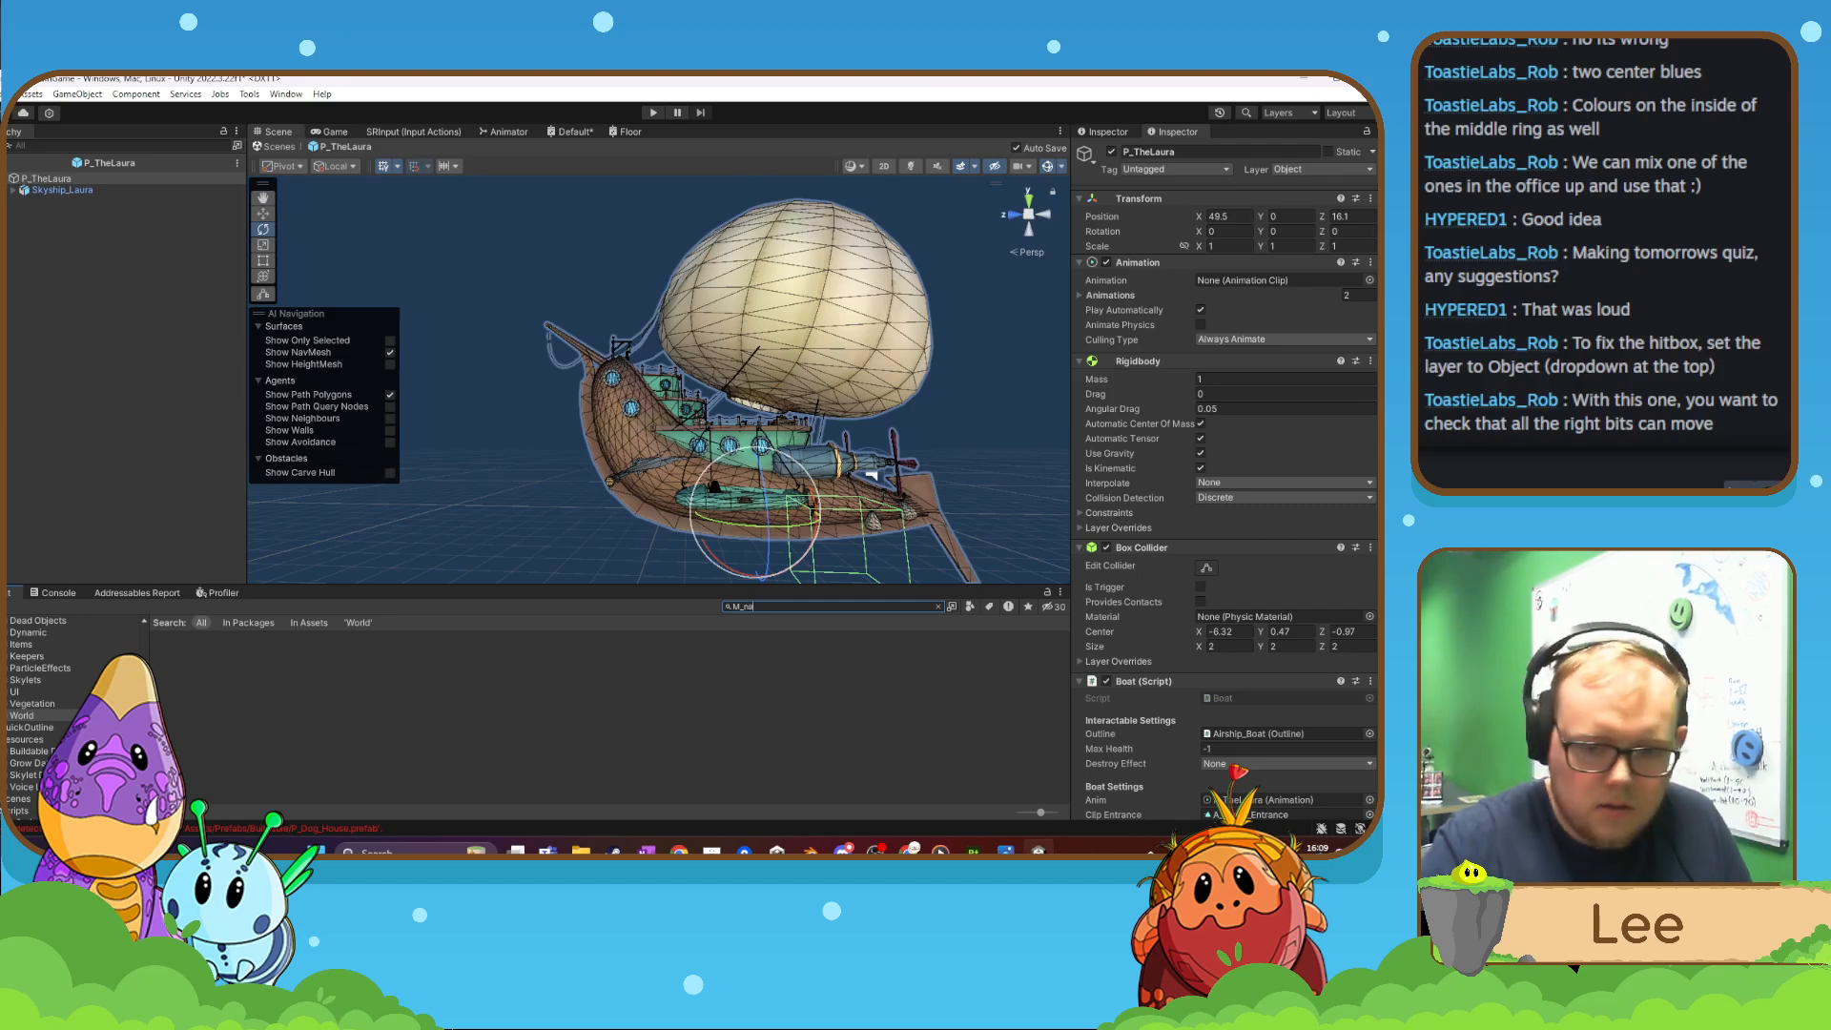
key("BackSpace")
key("BackSpace")
type("laura")
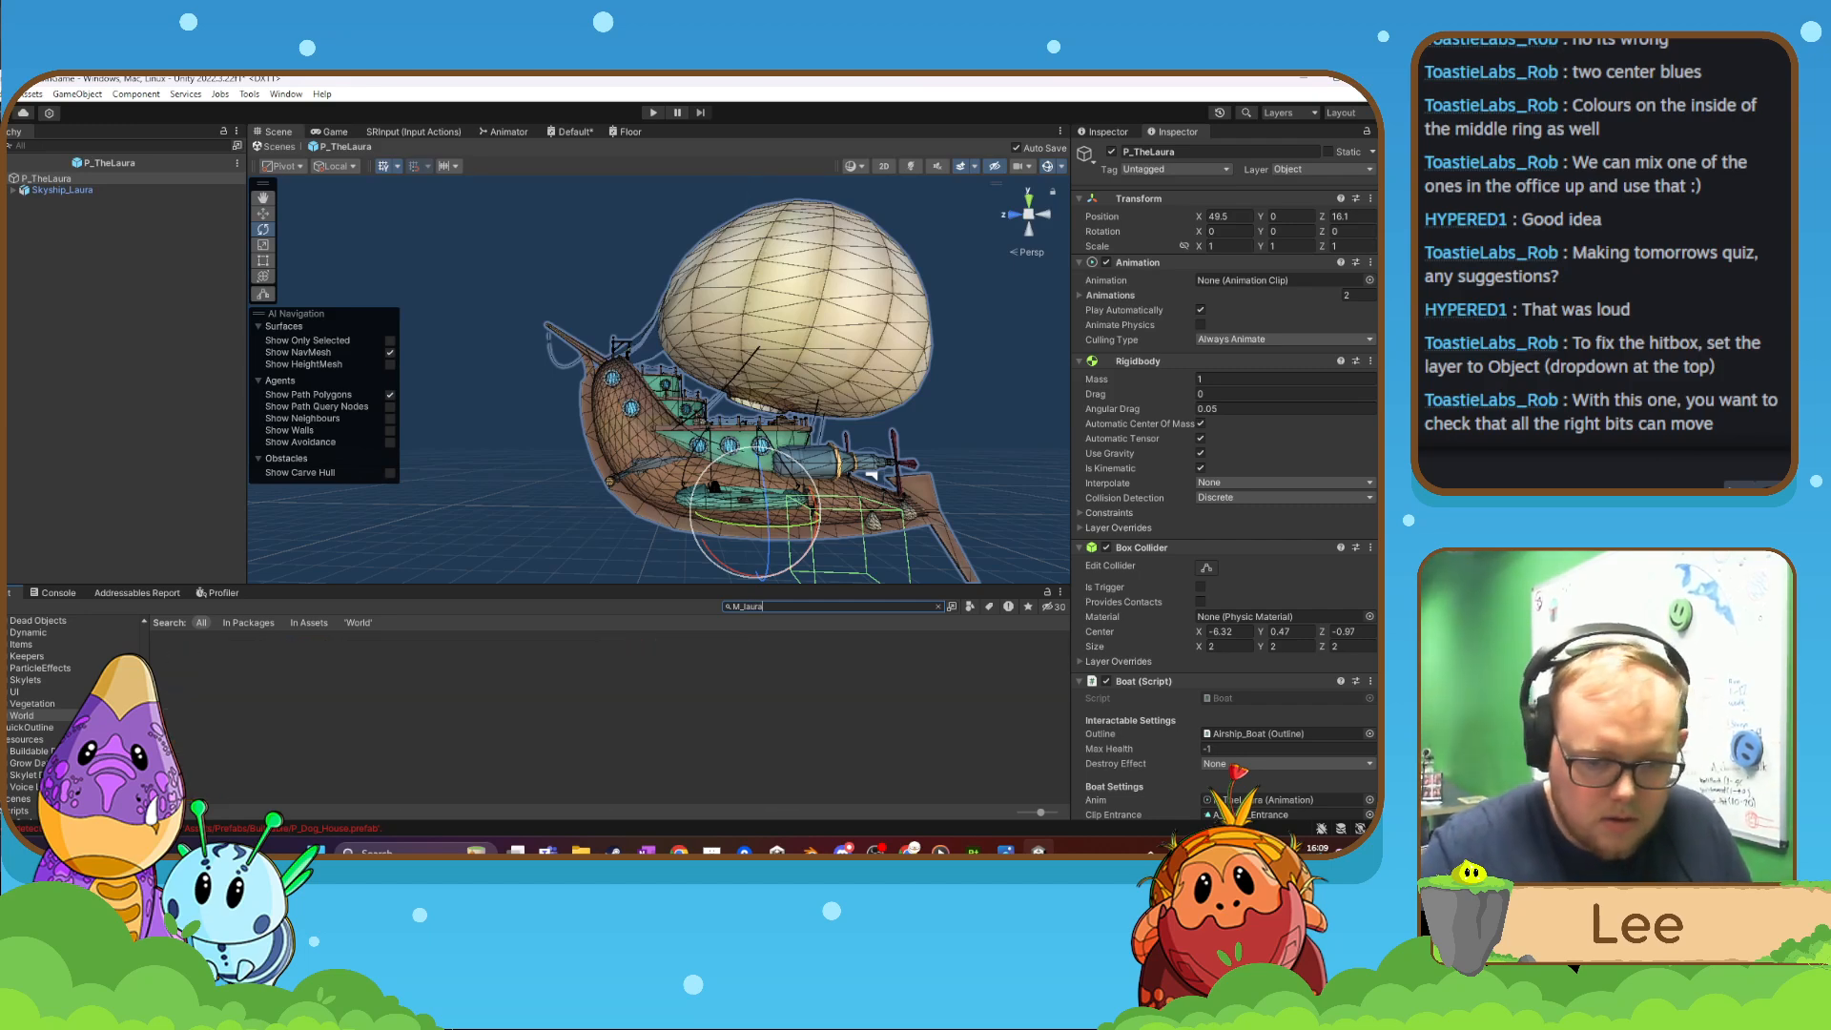
key("BackSpace")
key("BackSpace")
key("BackSpace")
key("BackSpace")
key("BackSpace")
key("BackSpace")
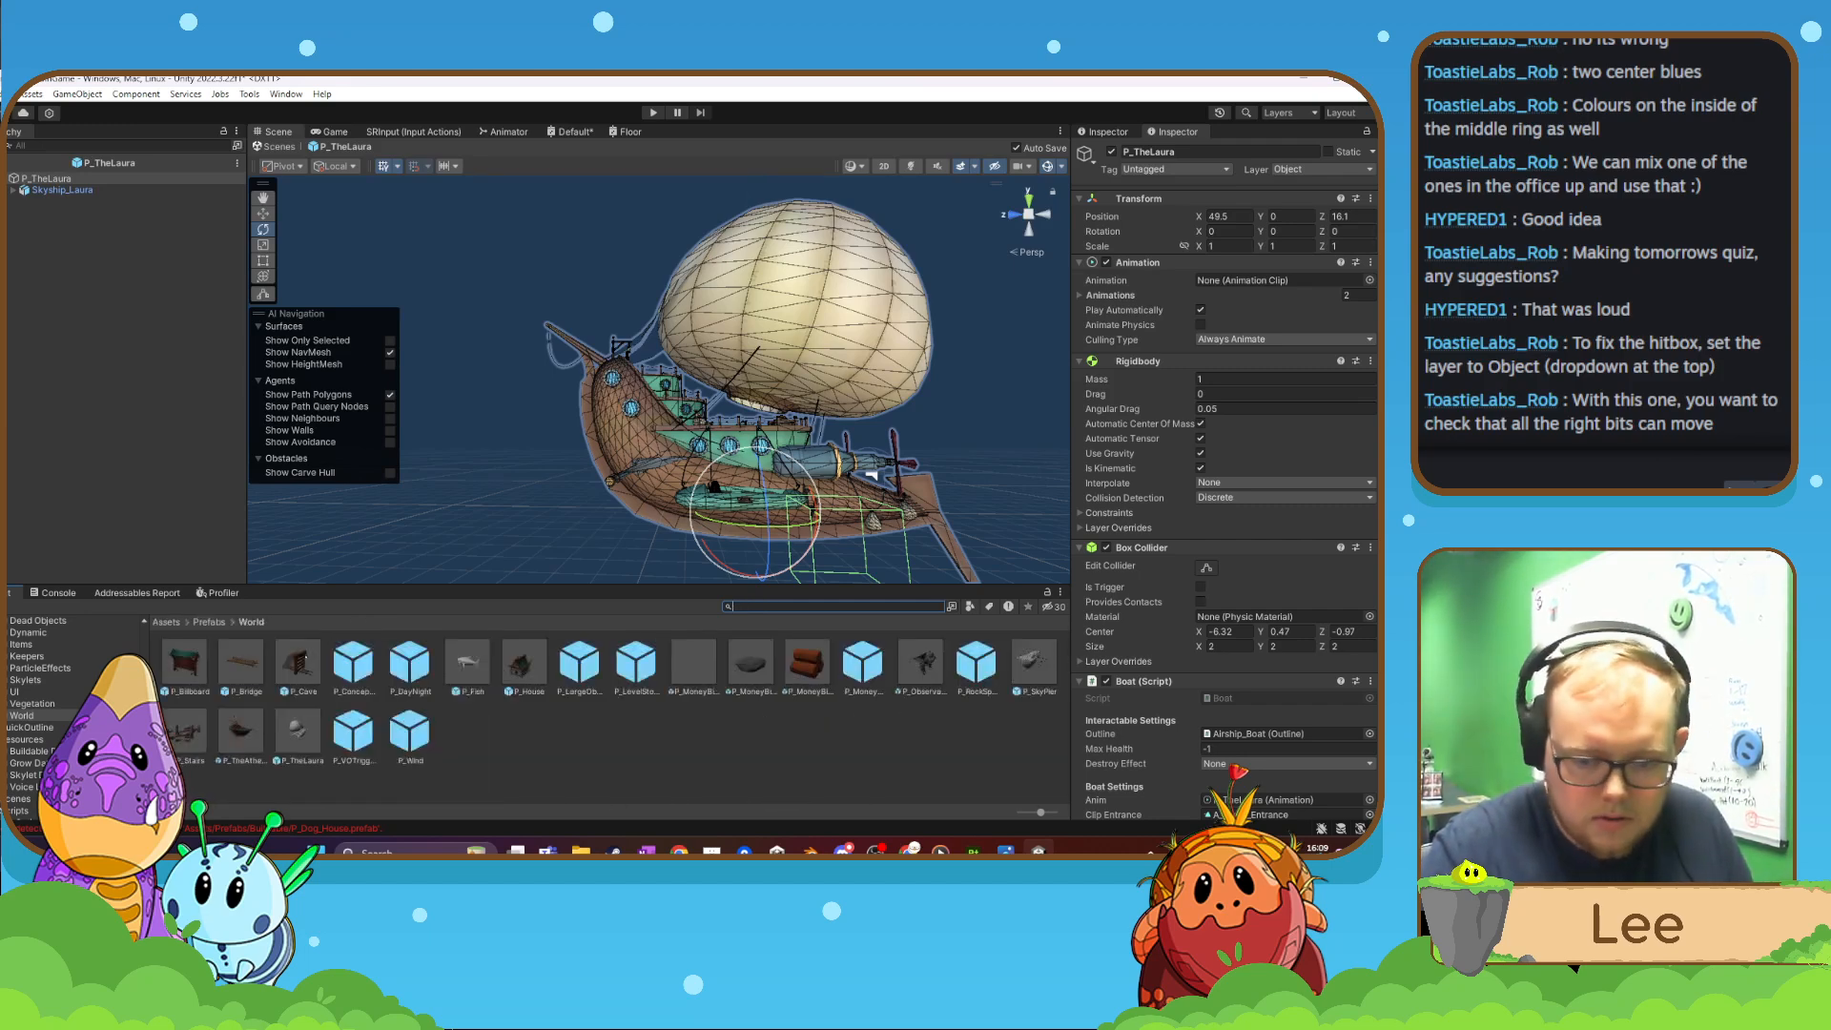
- Return to the Narwhal folder in the Skyships art assets and inspect the M_Skyship_Laura material
scroll(43, 715, "up", 3)
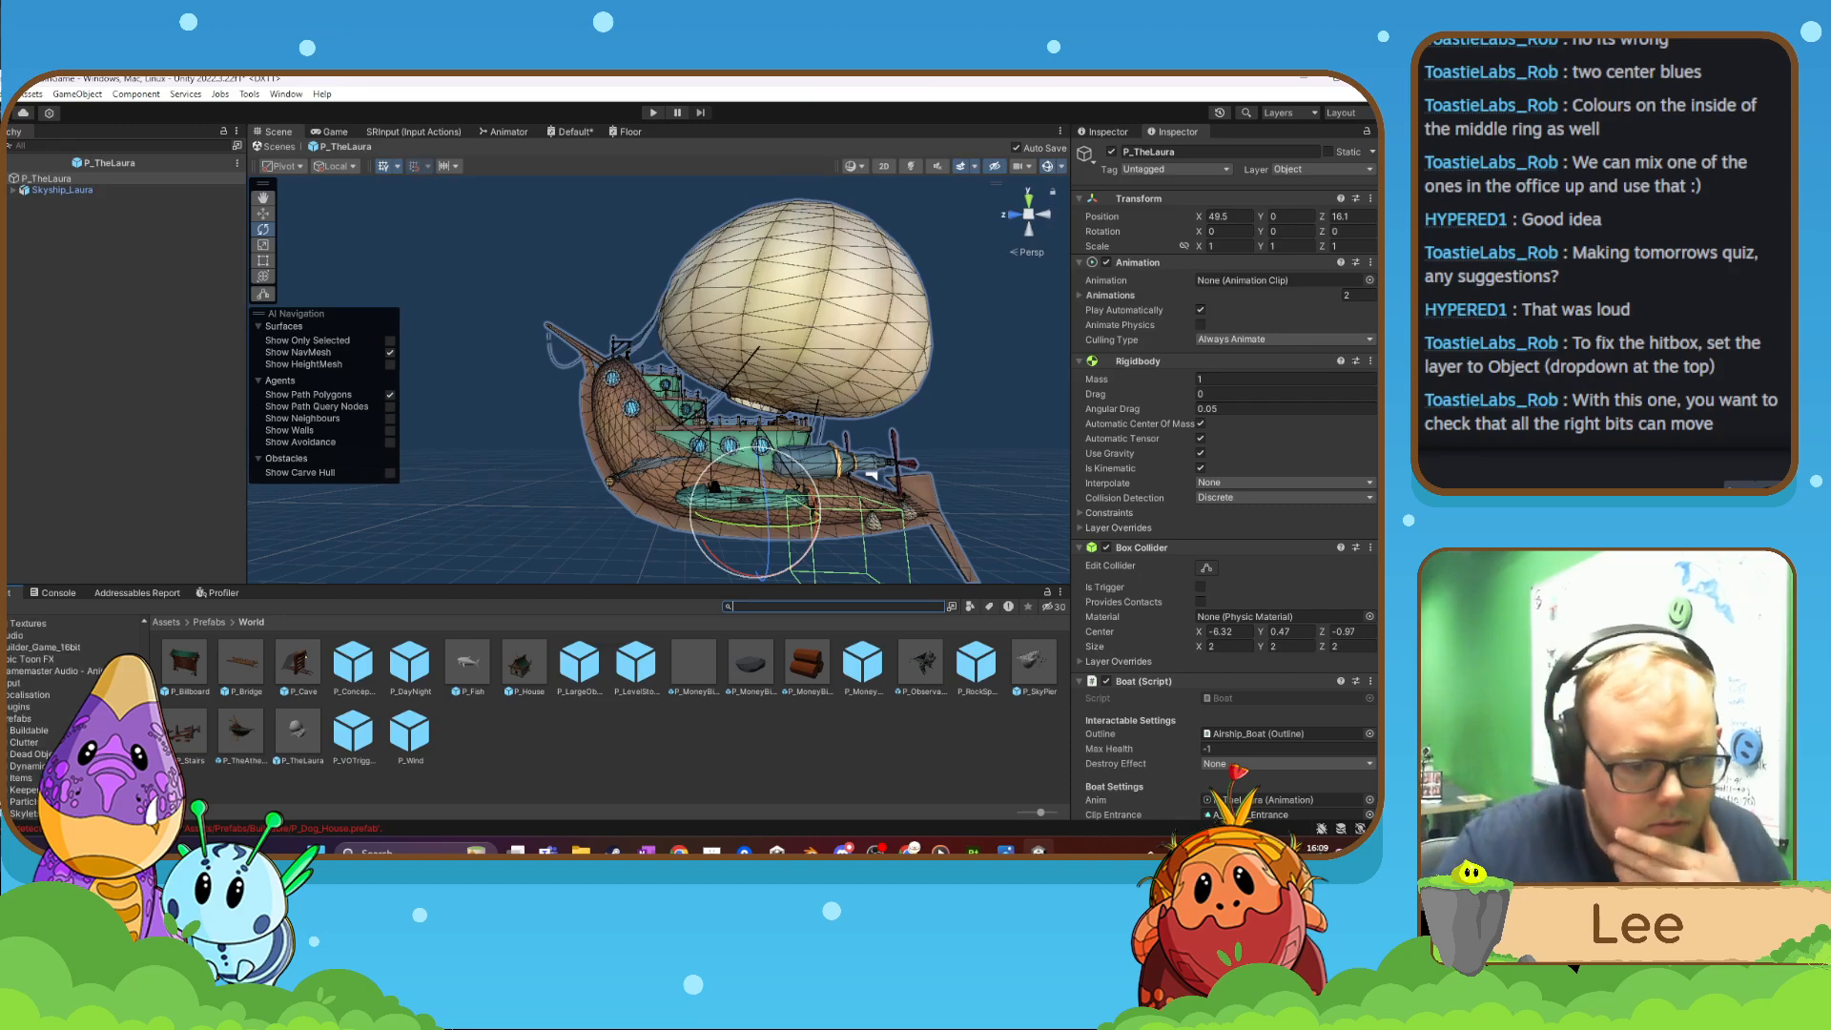
scroll(57, 704, "down", 5)
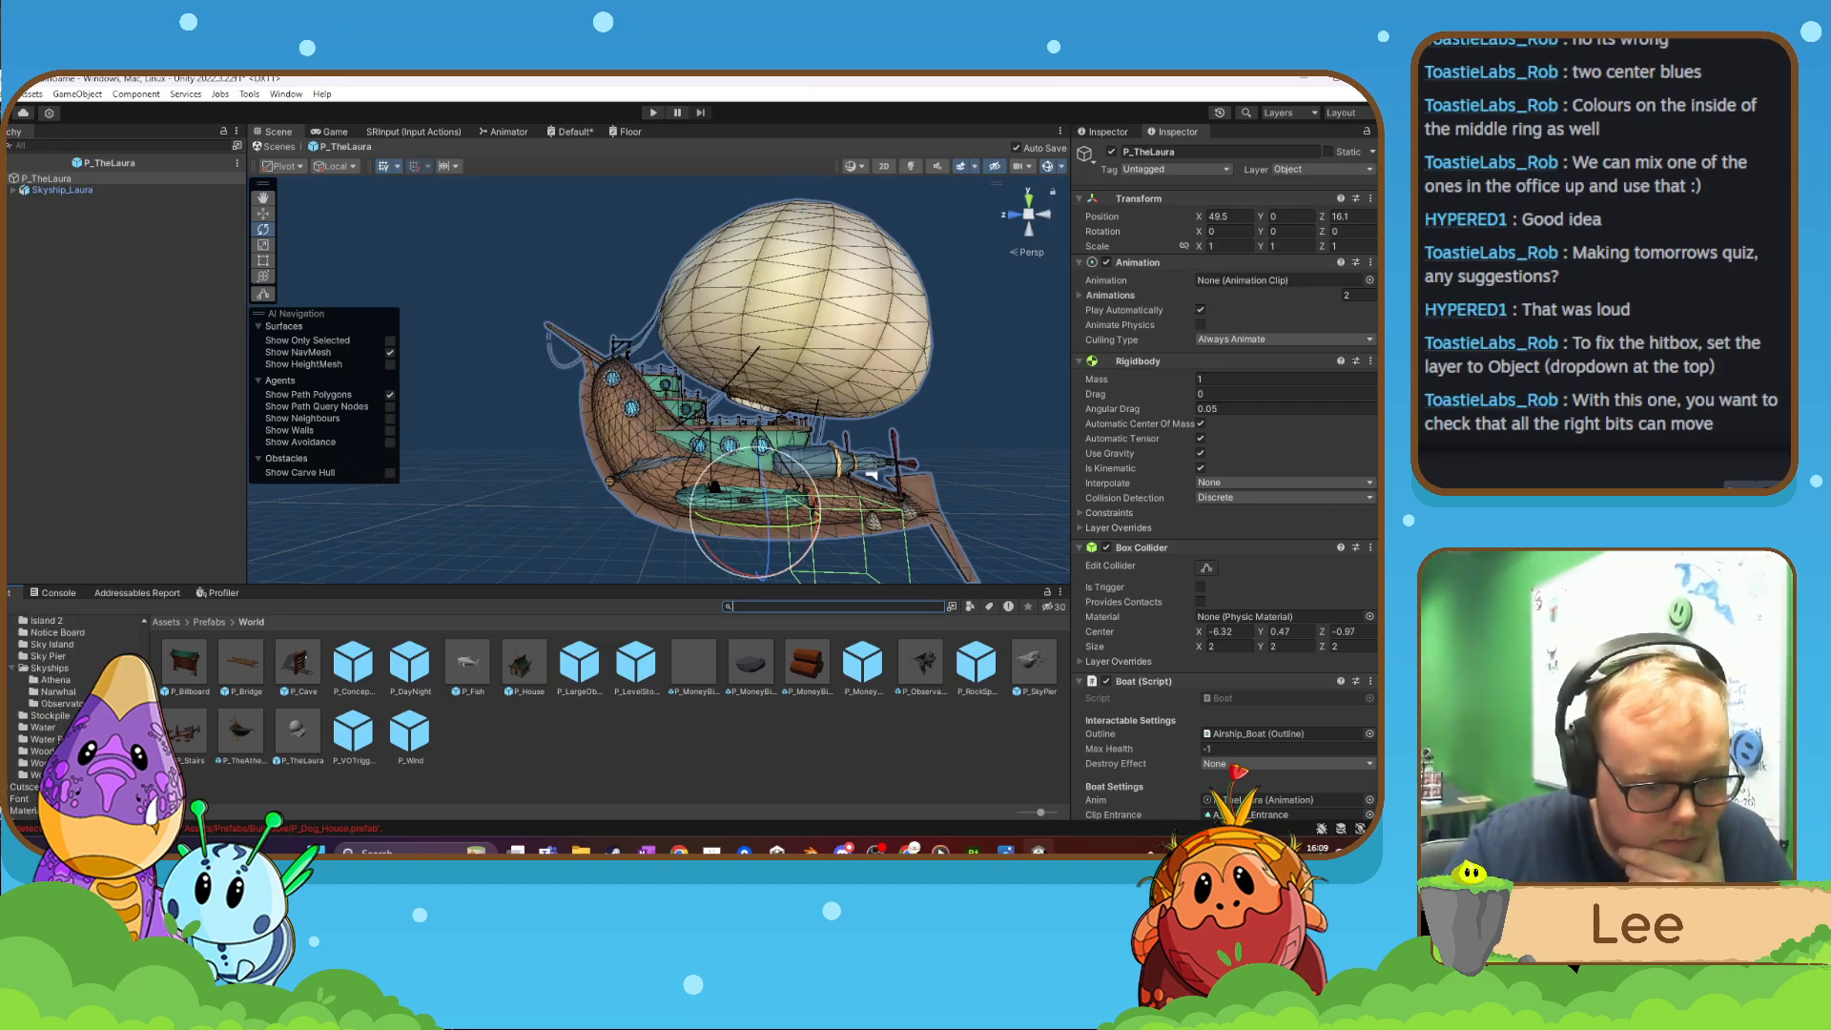
left_click(58, 694)
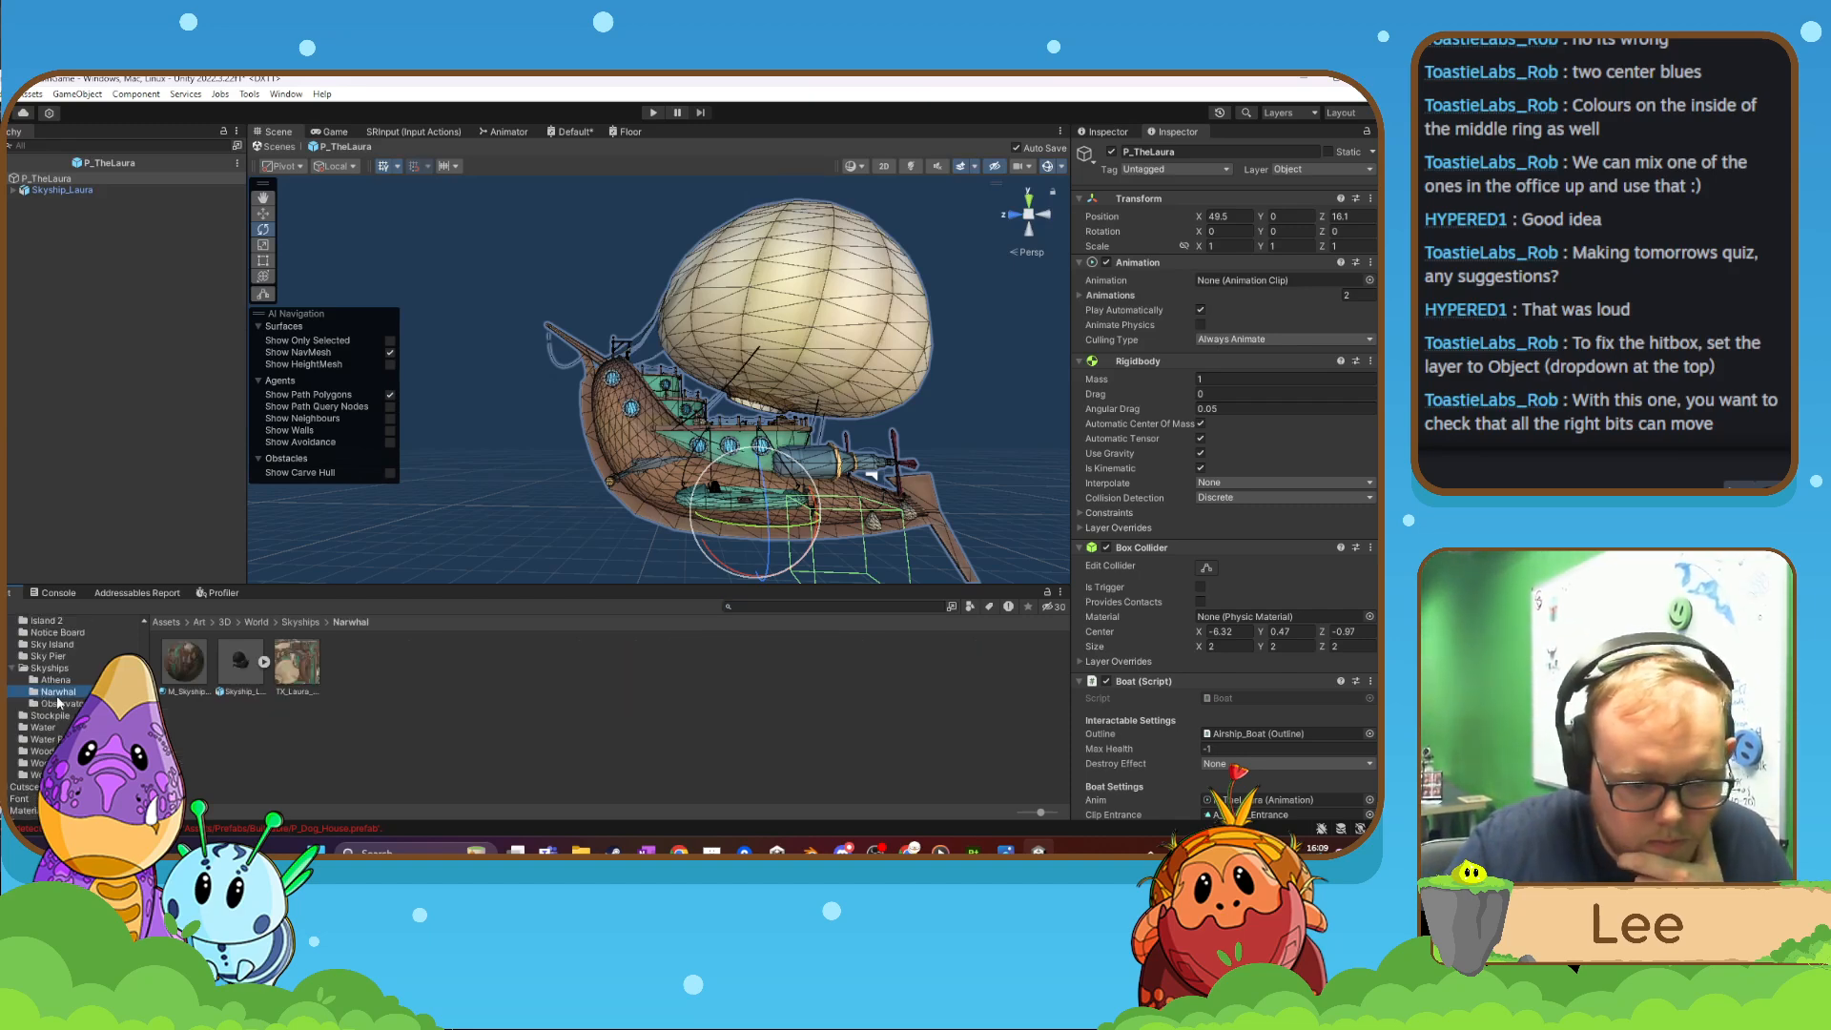
left_click(184, 663)
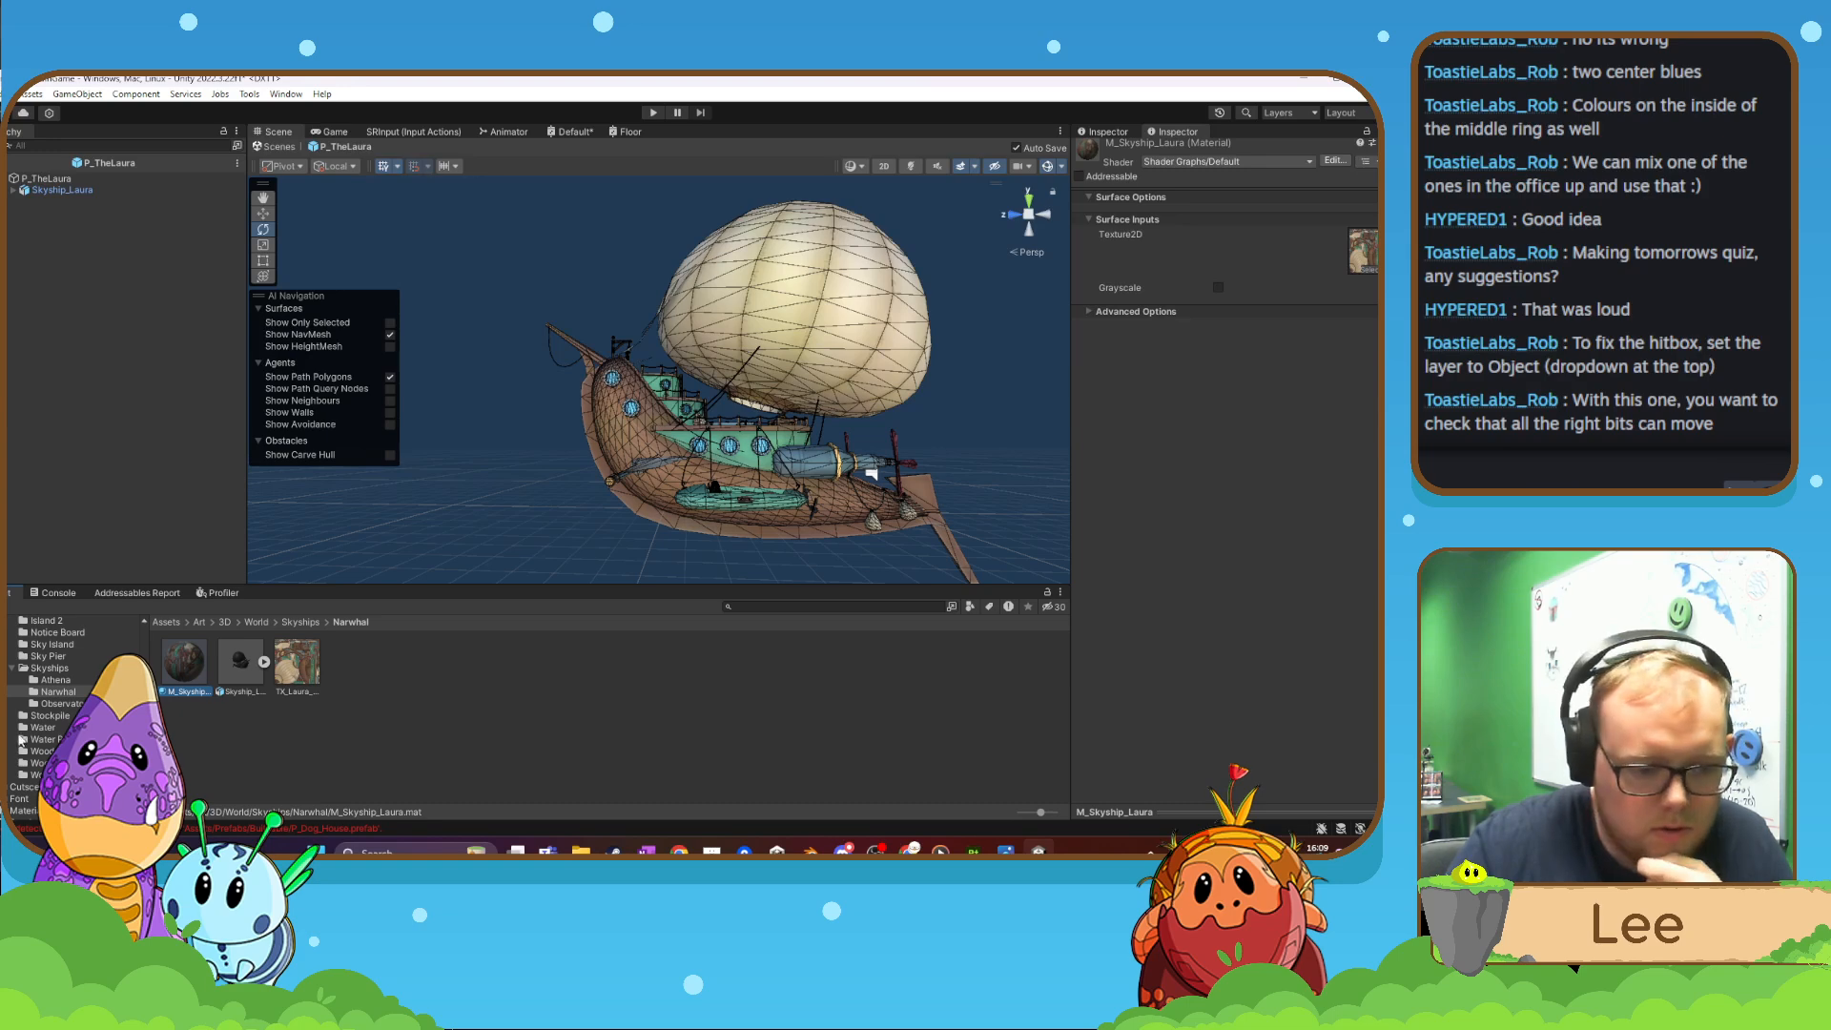
- Go back to the World prefabs, show P_TheLaura's properties again and search the assets for "M_skys"
scroll(38, 747, "down", 6)
scroll(38, 746, "down", 3)
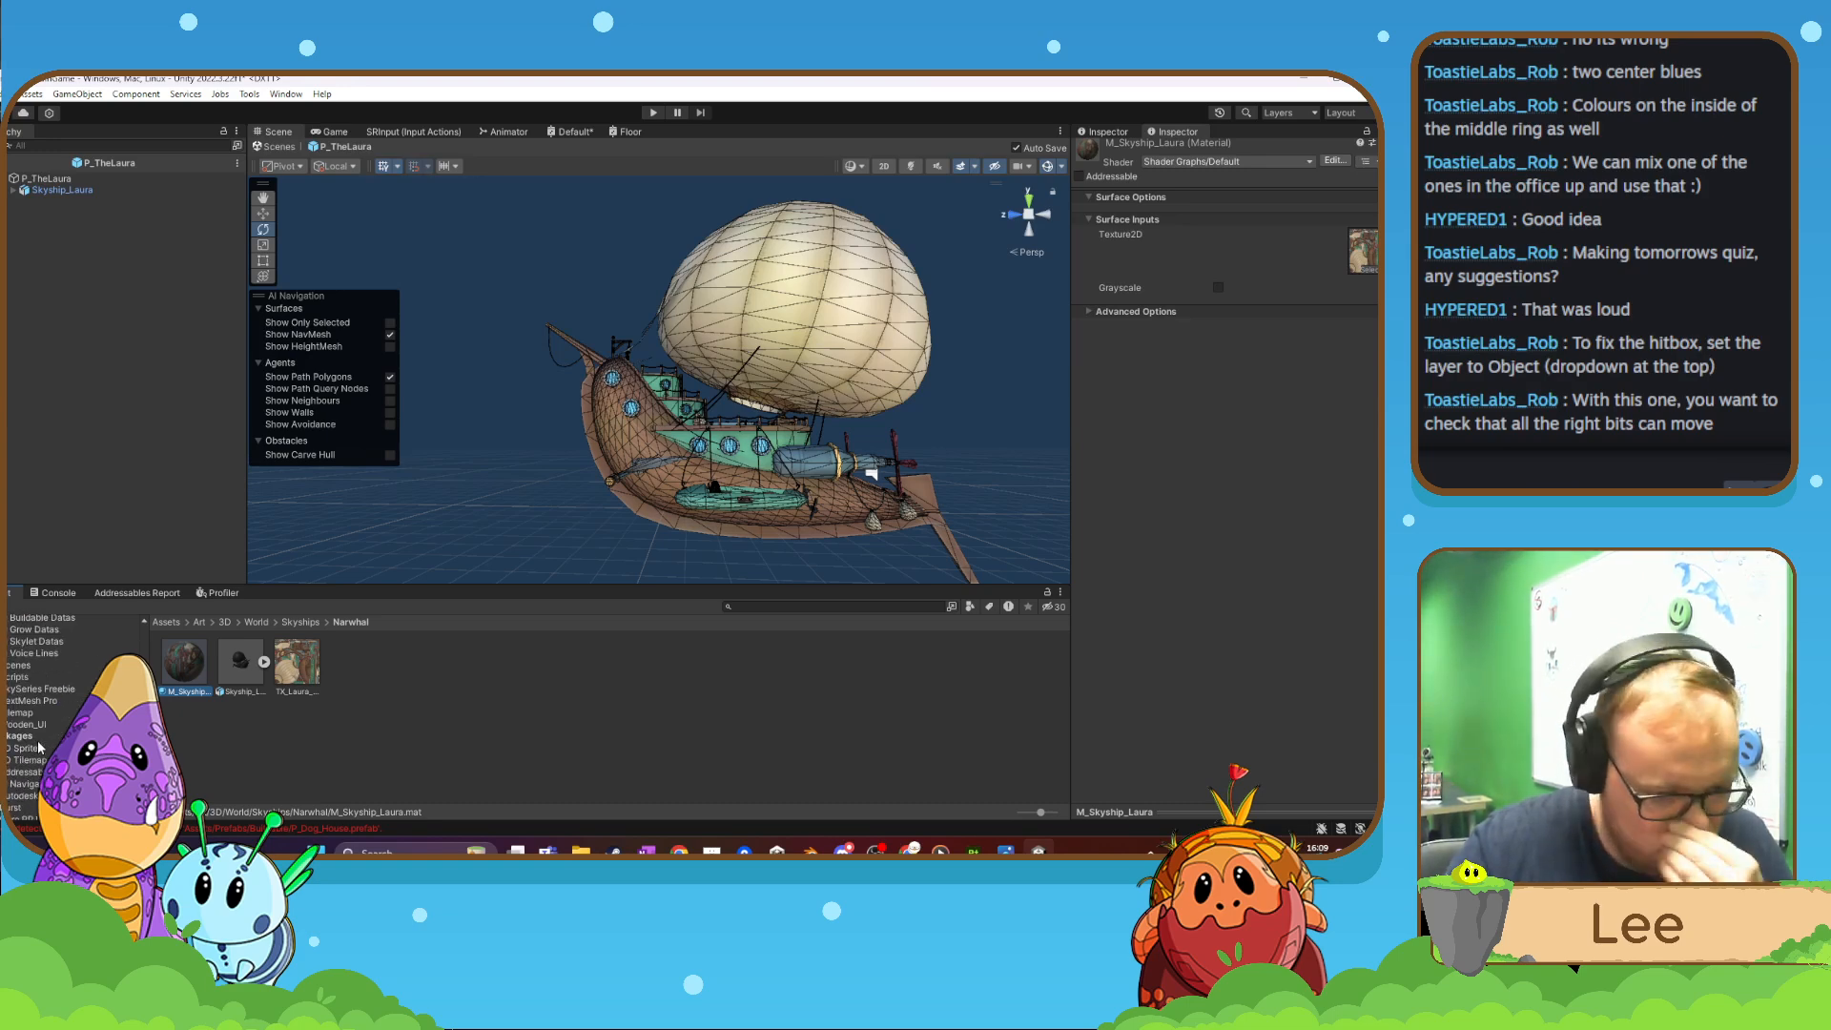
scroll(38, 747, "up", 3)
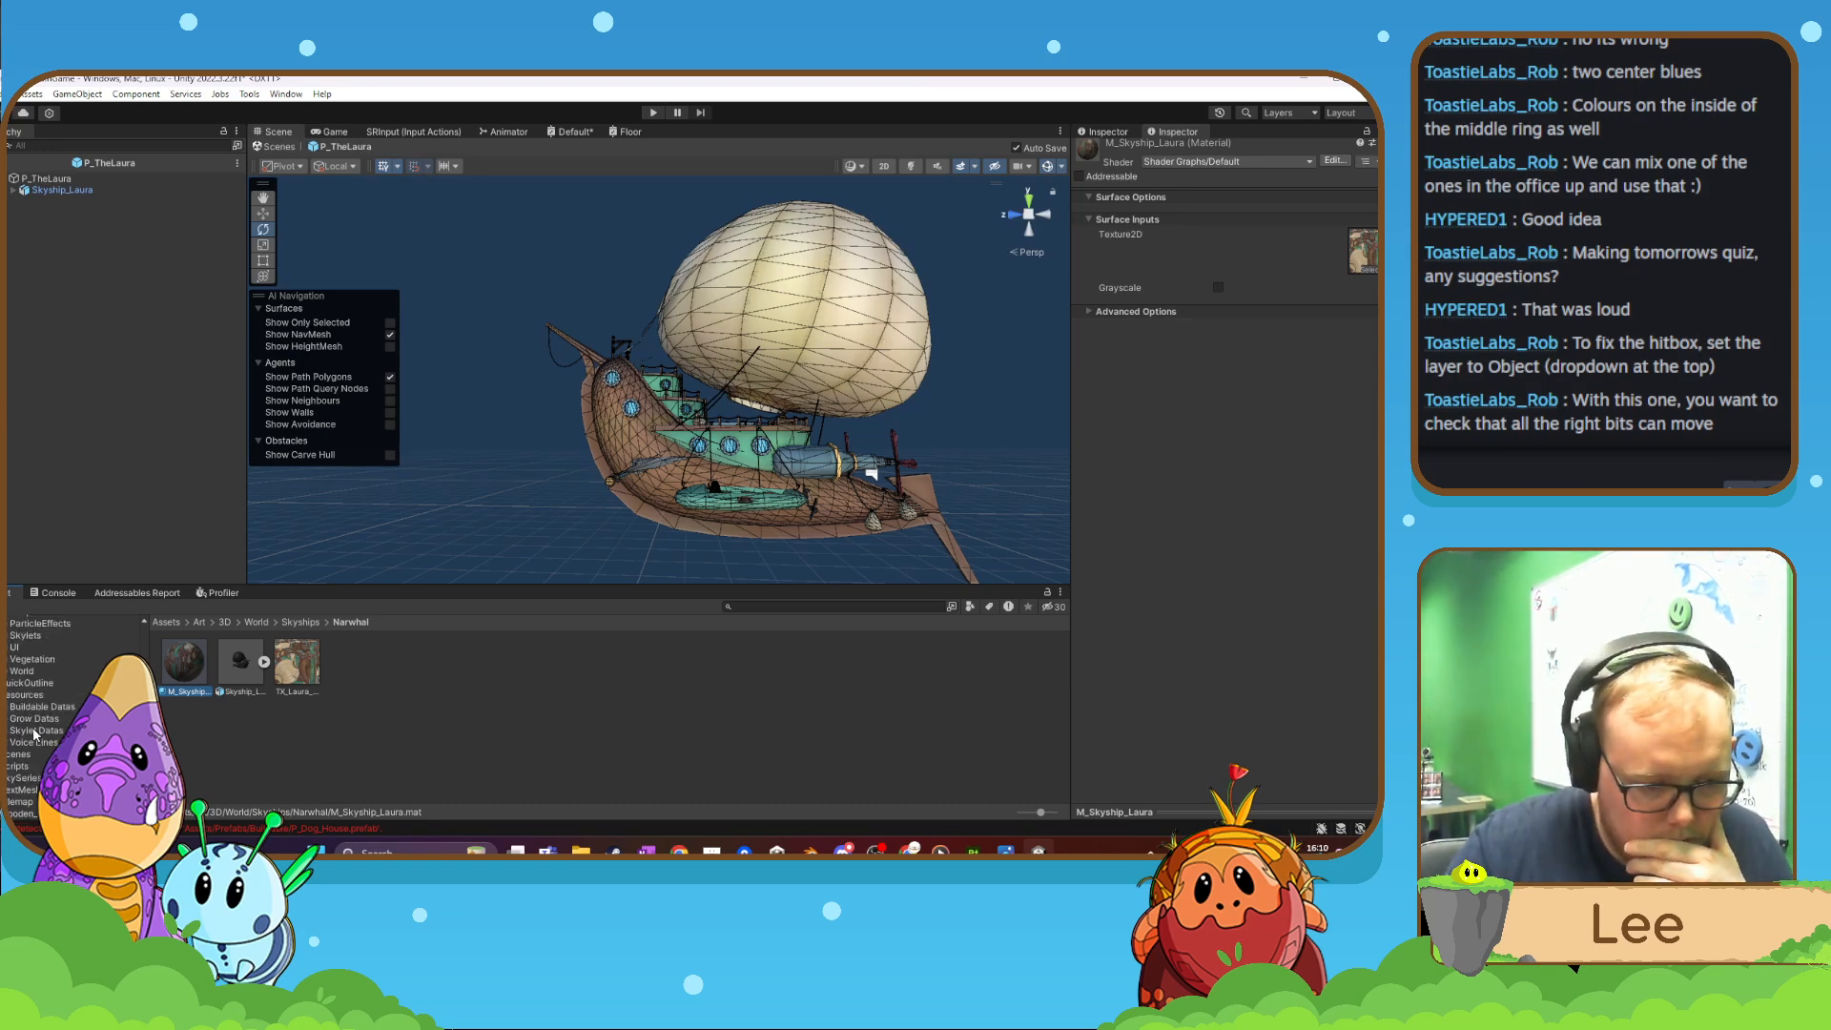
scroll(33, 735, "up", 5)
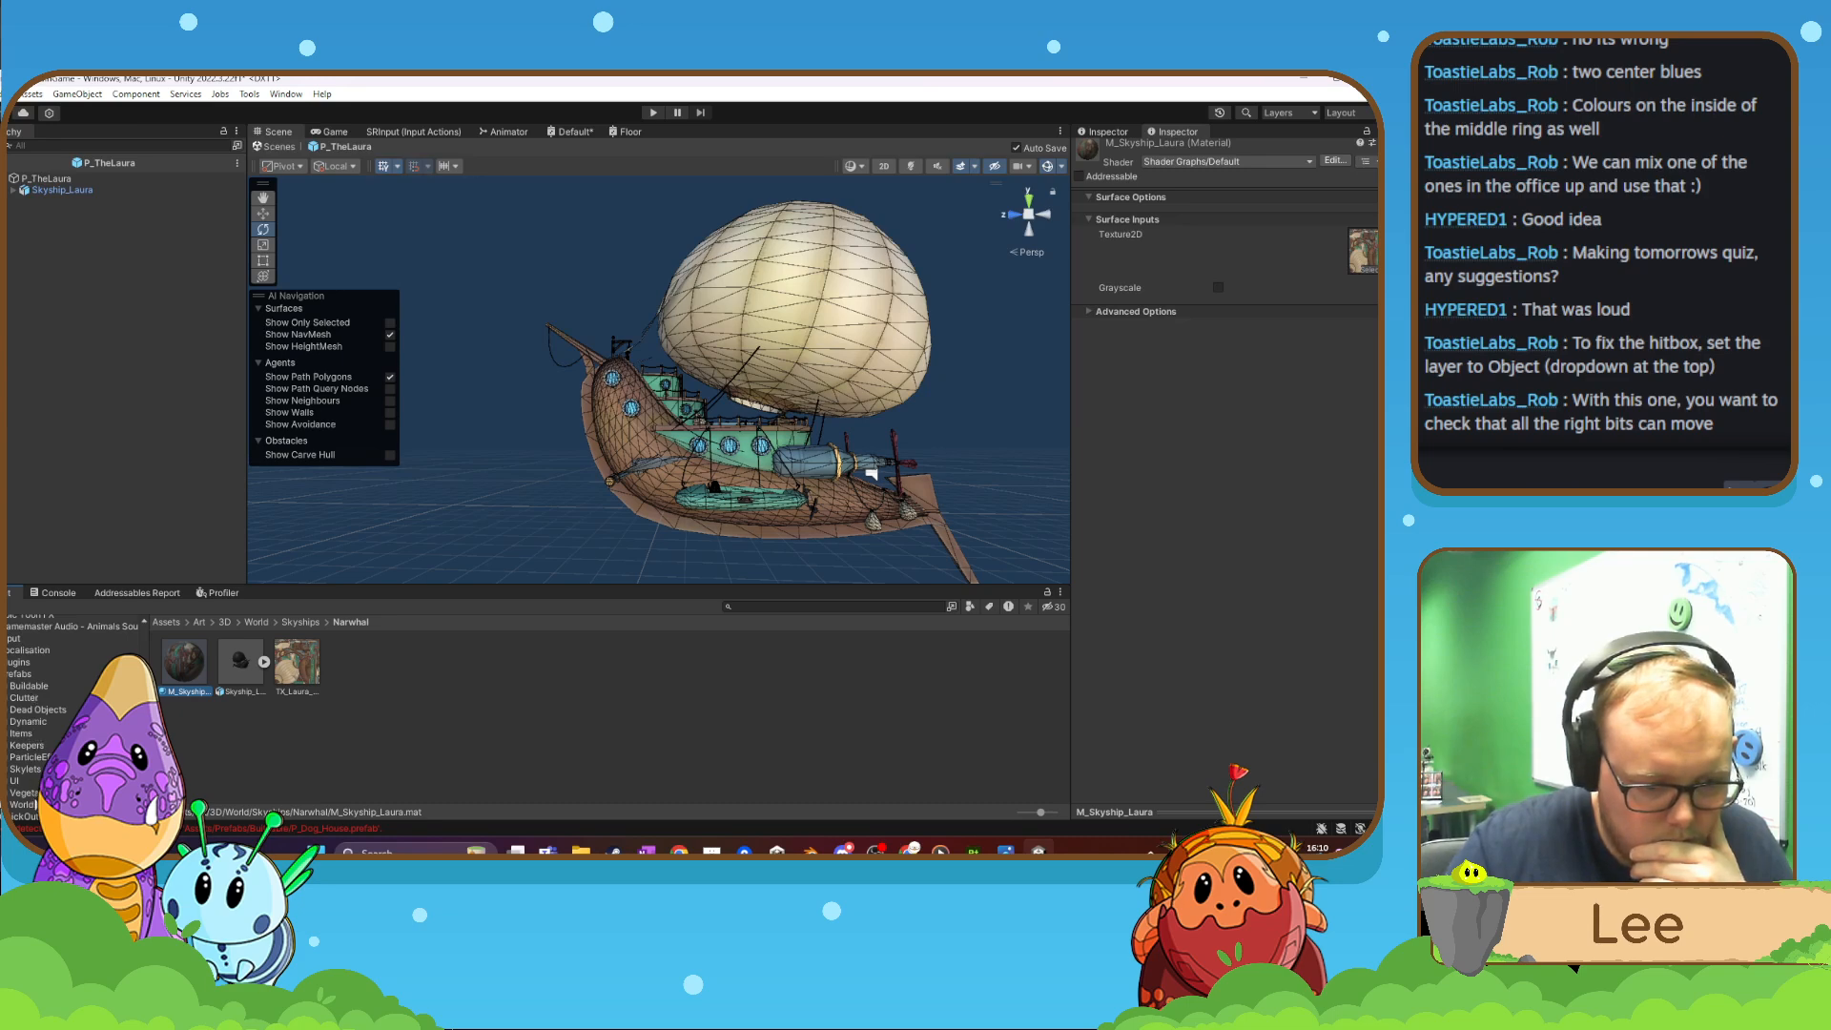
left_click(23, 805)
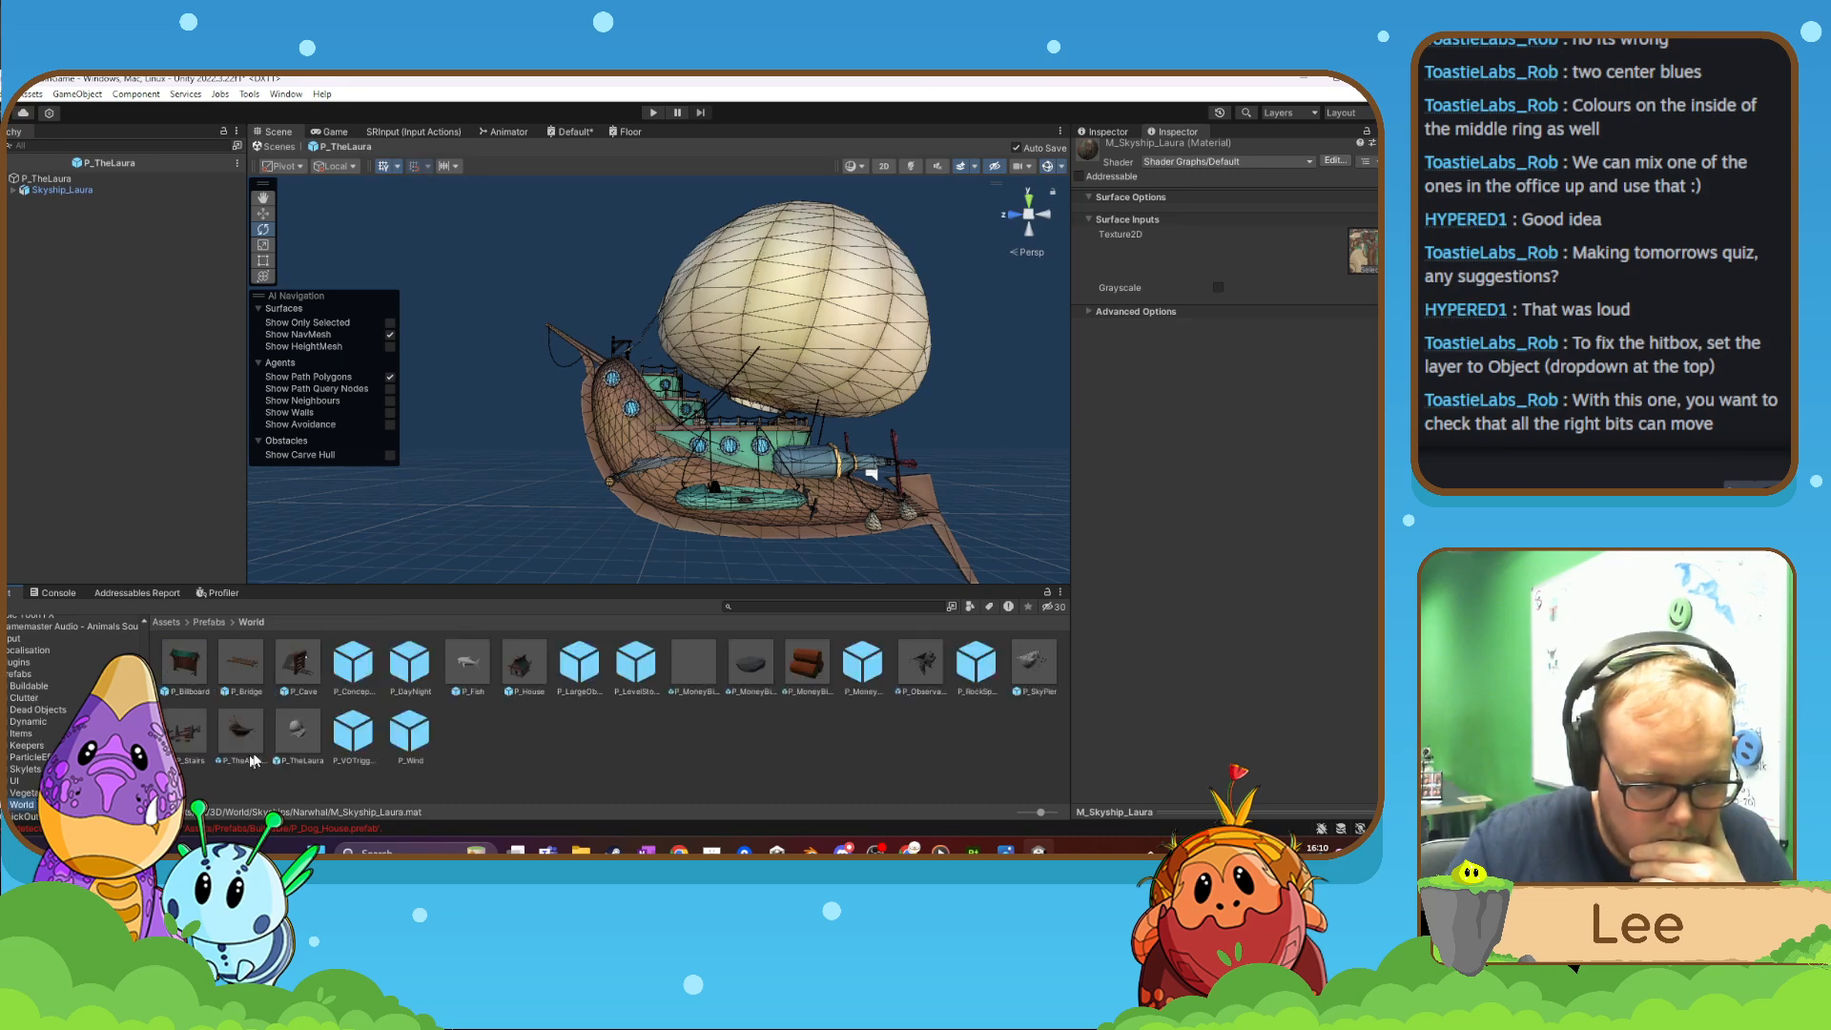
left_click(297, 732)
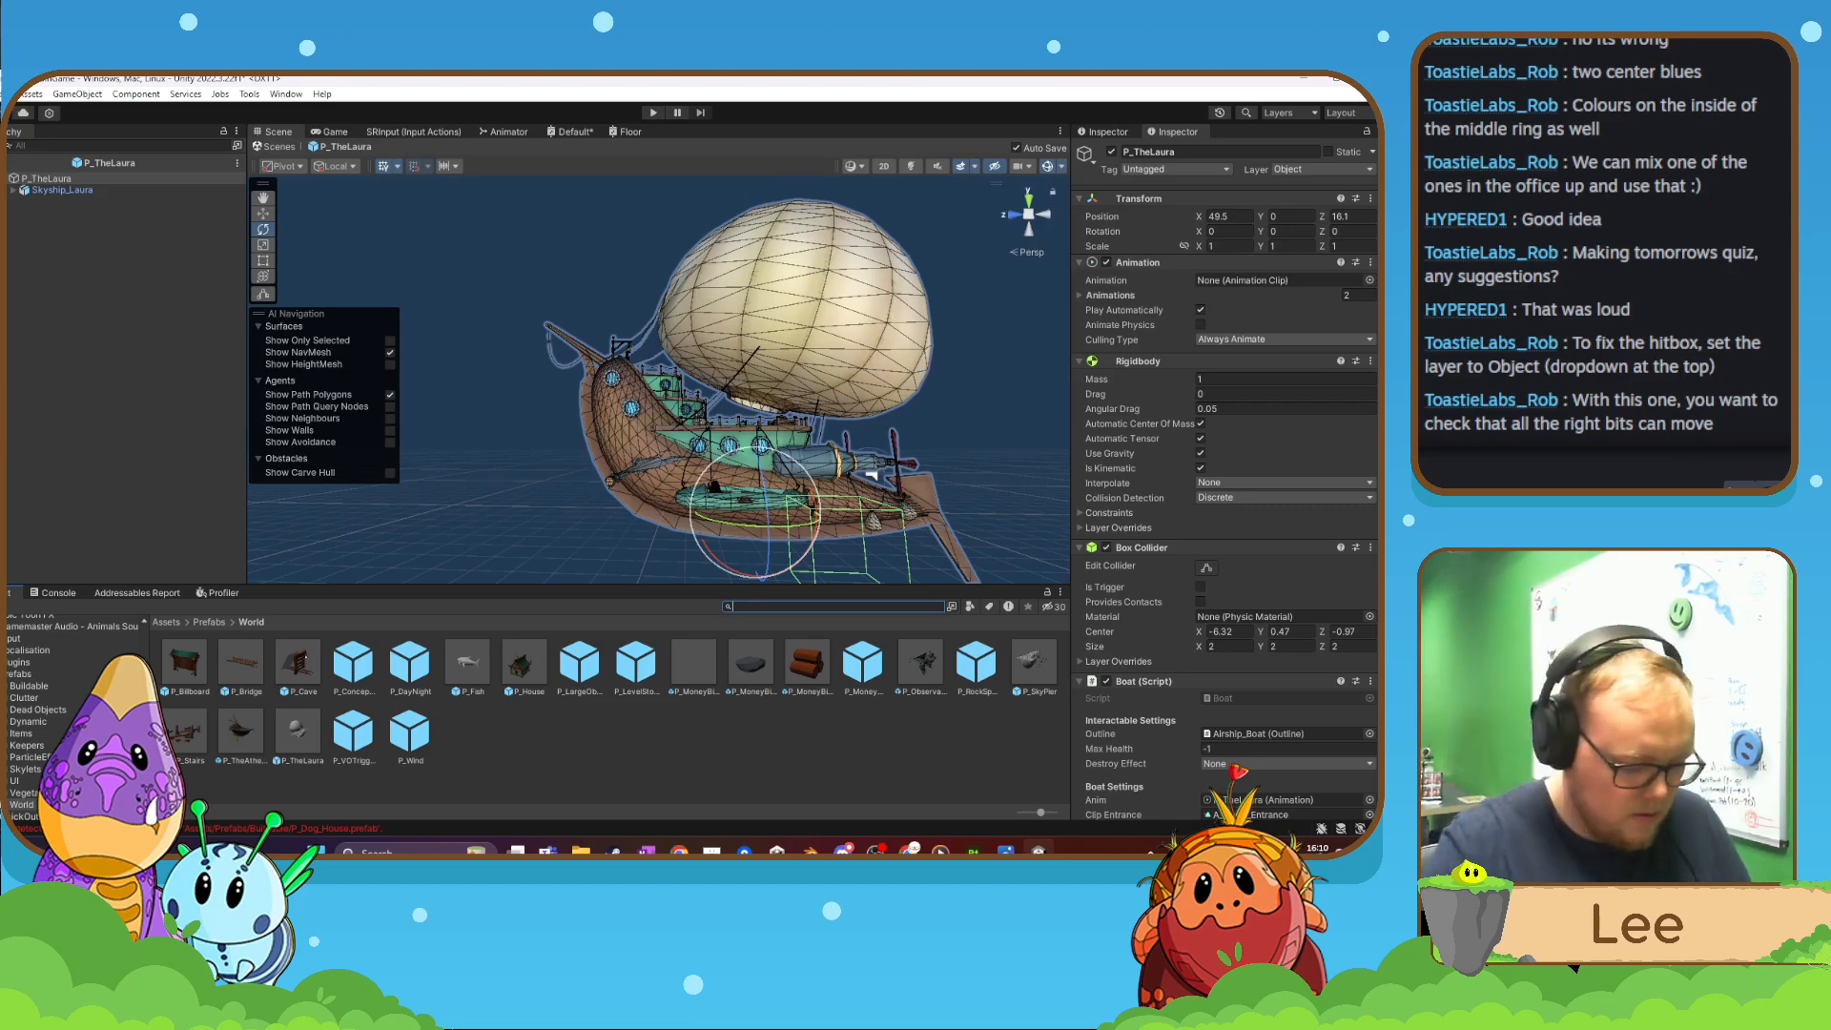
type("M_skys")
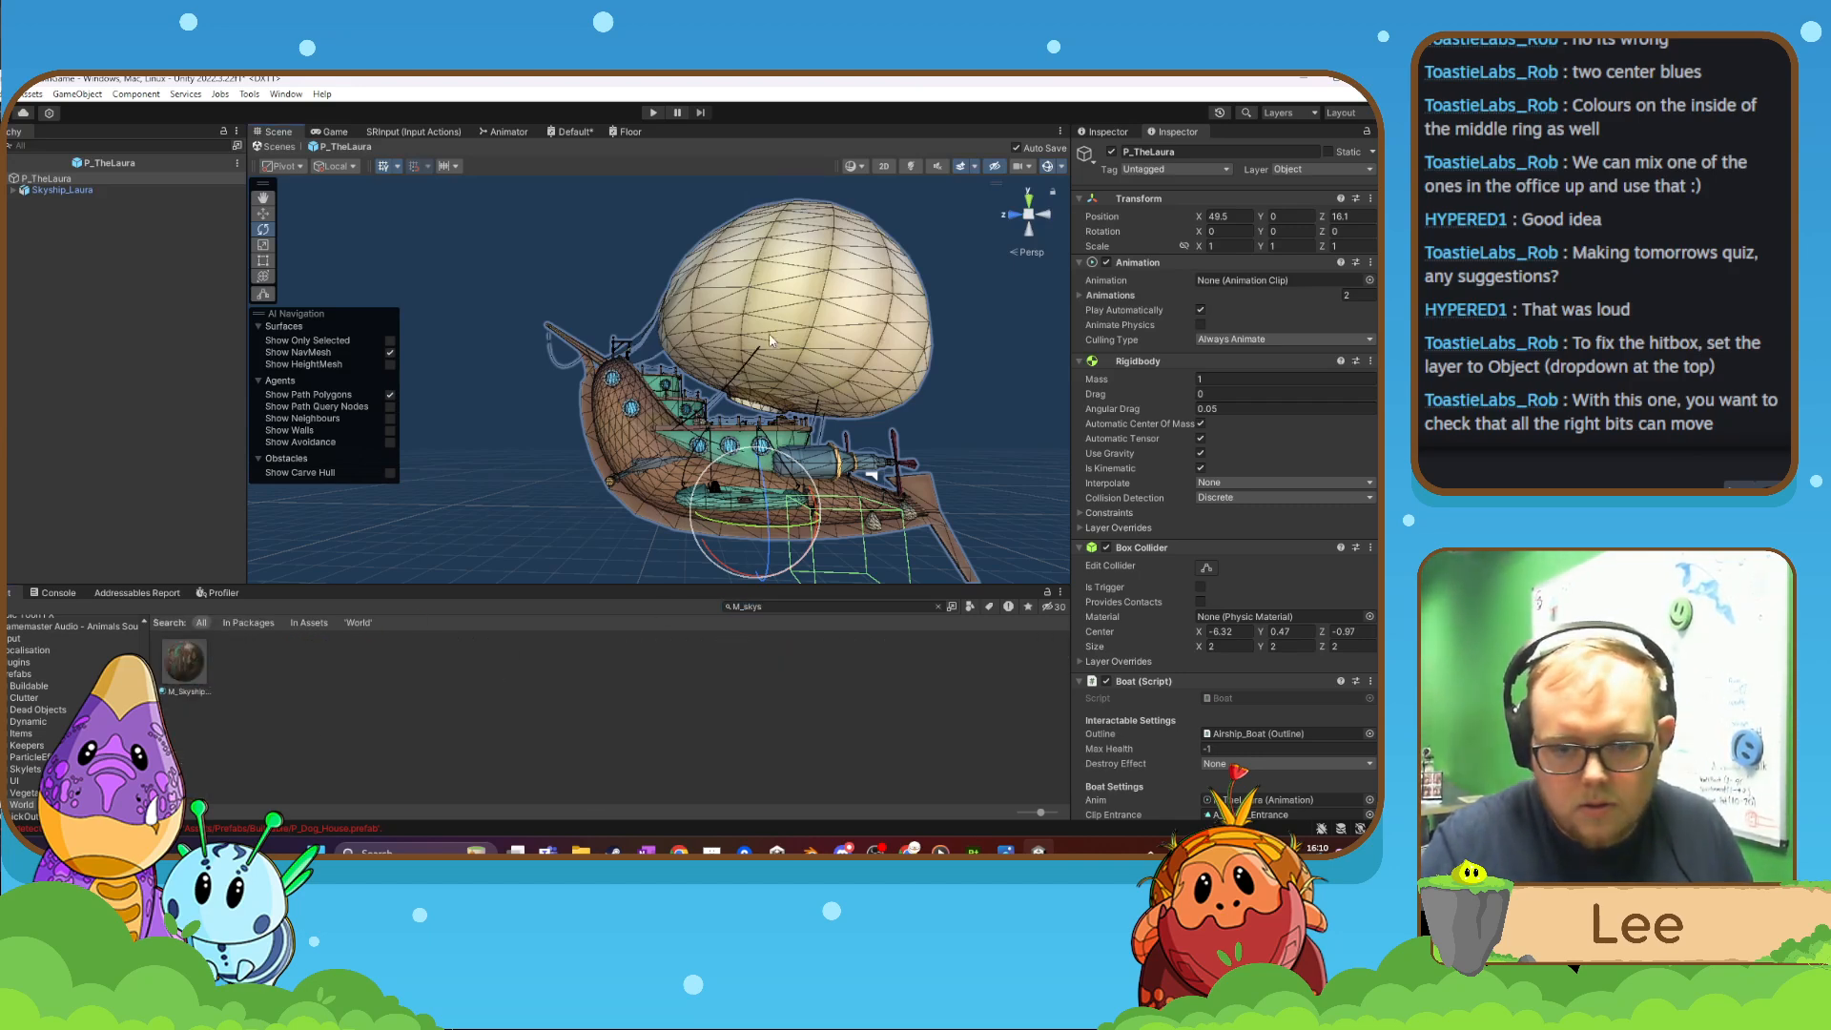
- Examine the P_TheLaura airship from its bow and from both sides
key("a")
right_click_drag(563, 501, 1093, 522)
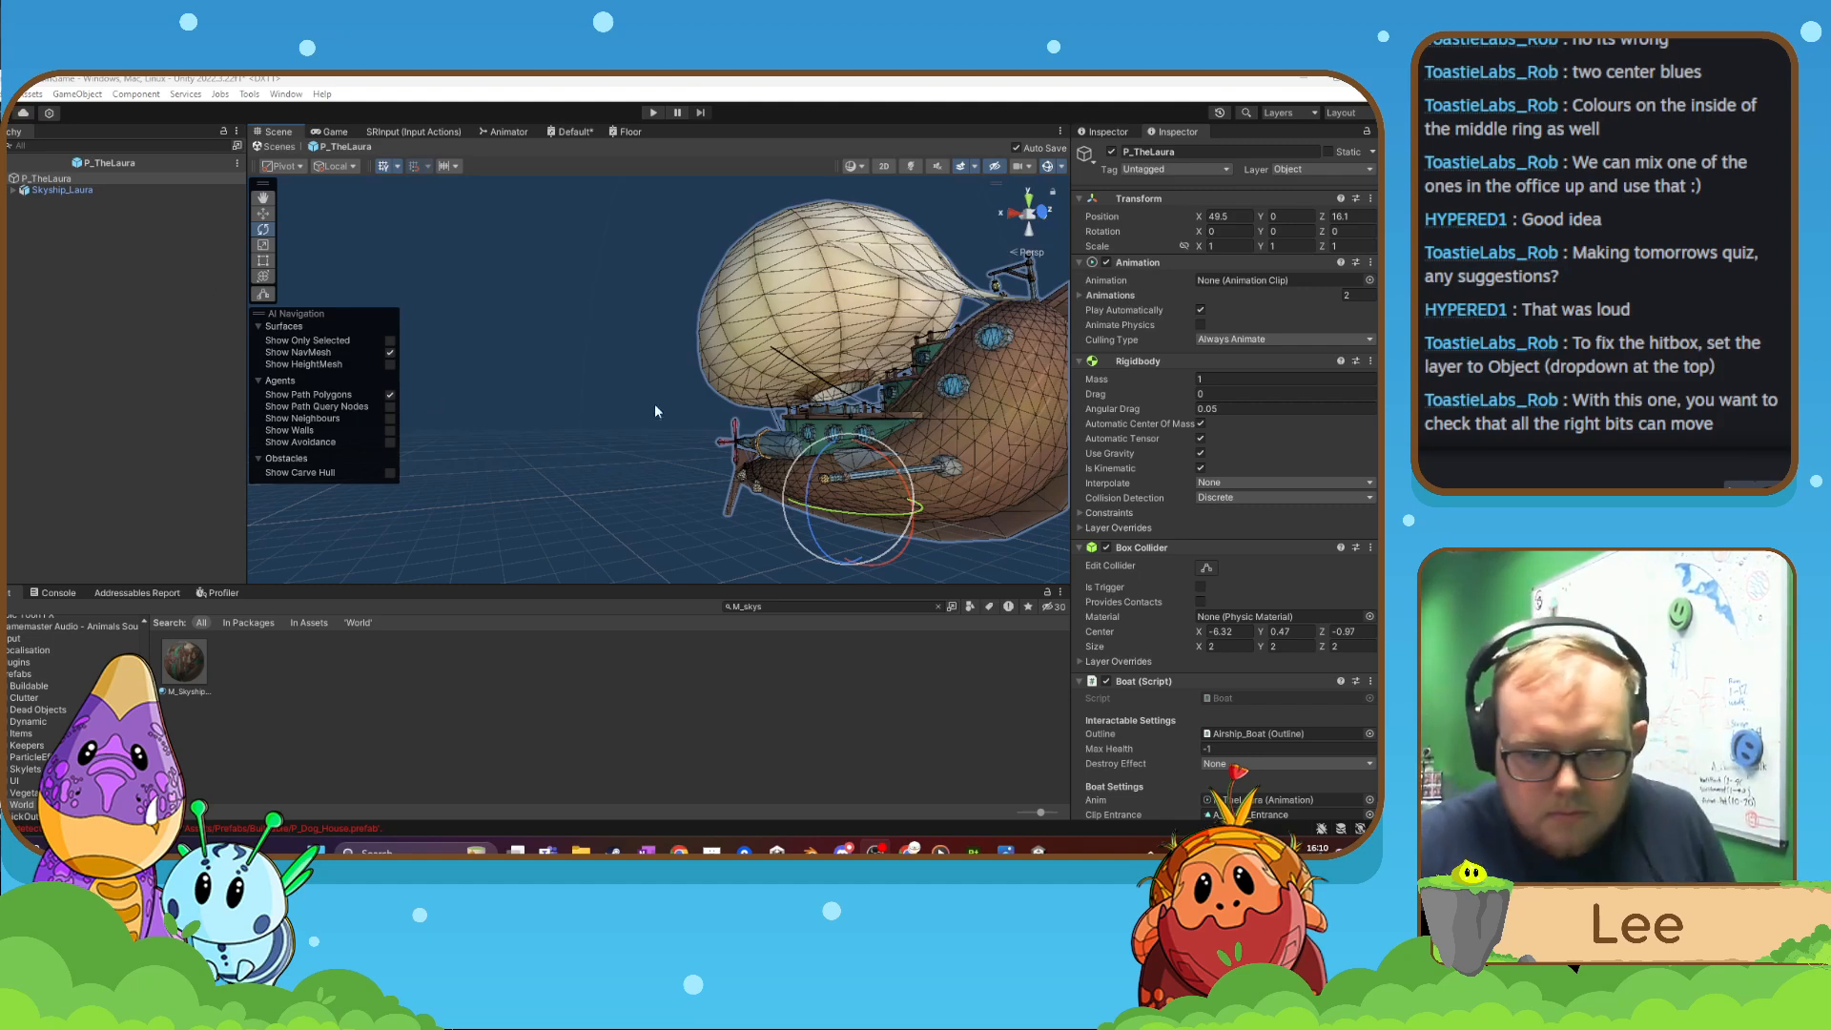
left_click_drag(654, 411, 437, 455, "alt")
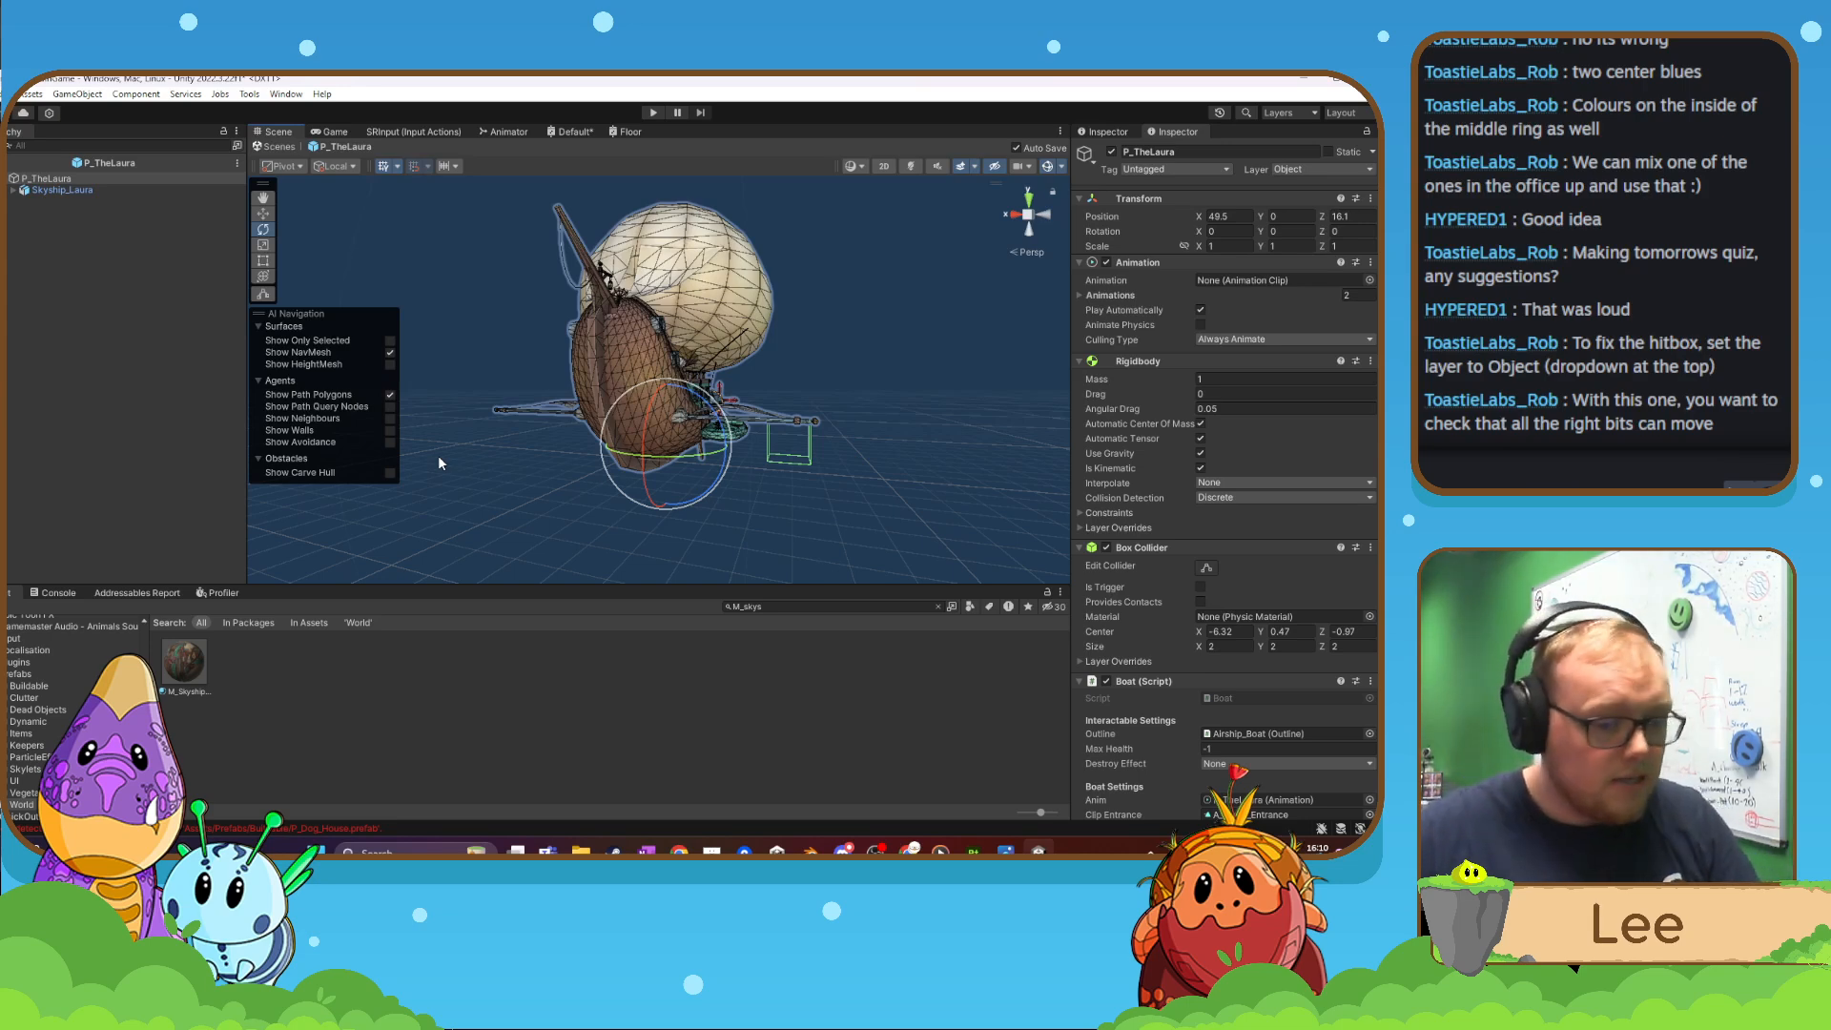
mouse_move(438, 464)
left_mouse_down("alt")
mouse_move(483, 516)
mouse_move(452, 489)
left_mouse_up("alt")
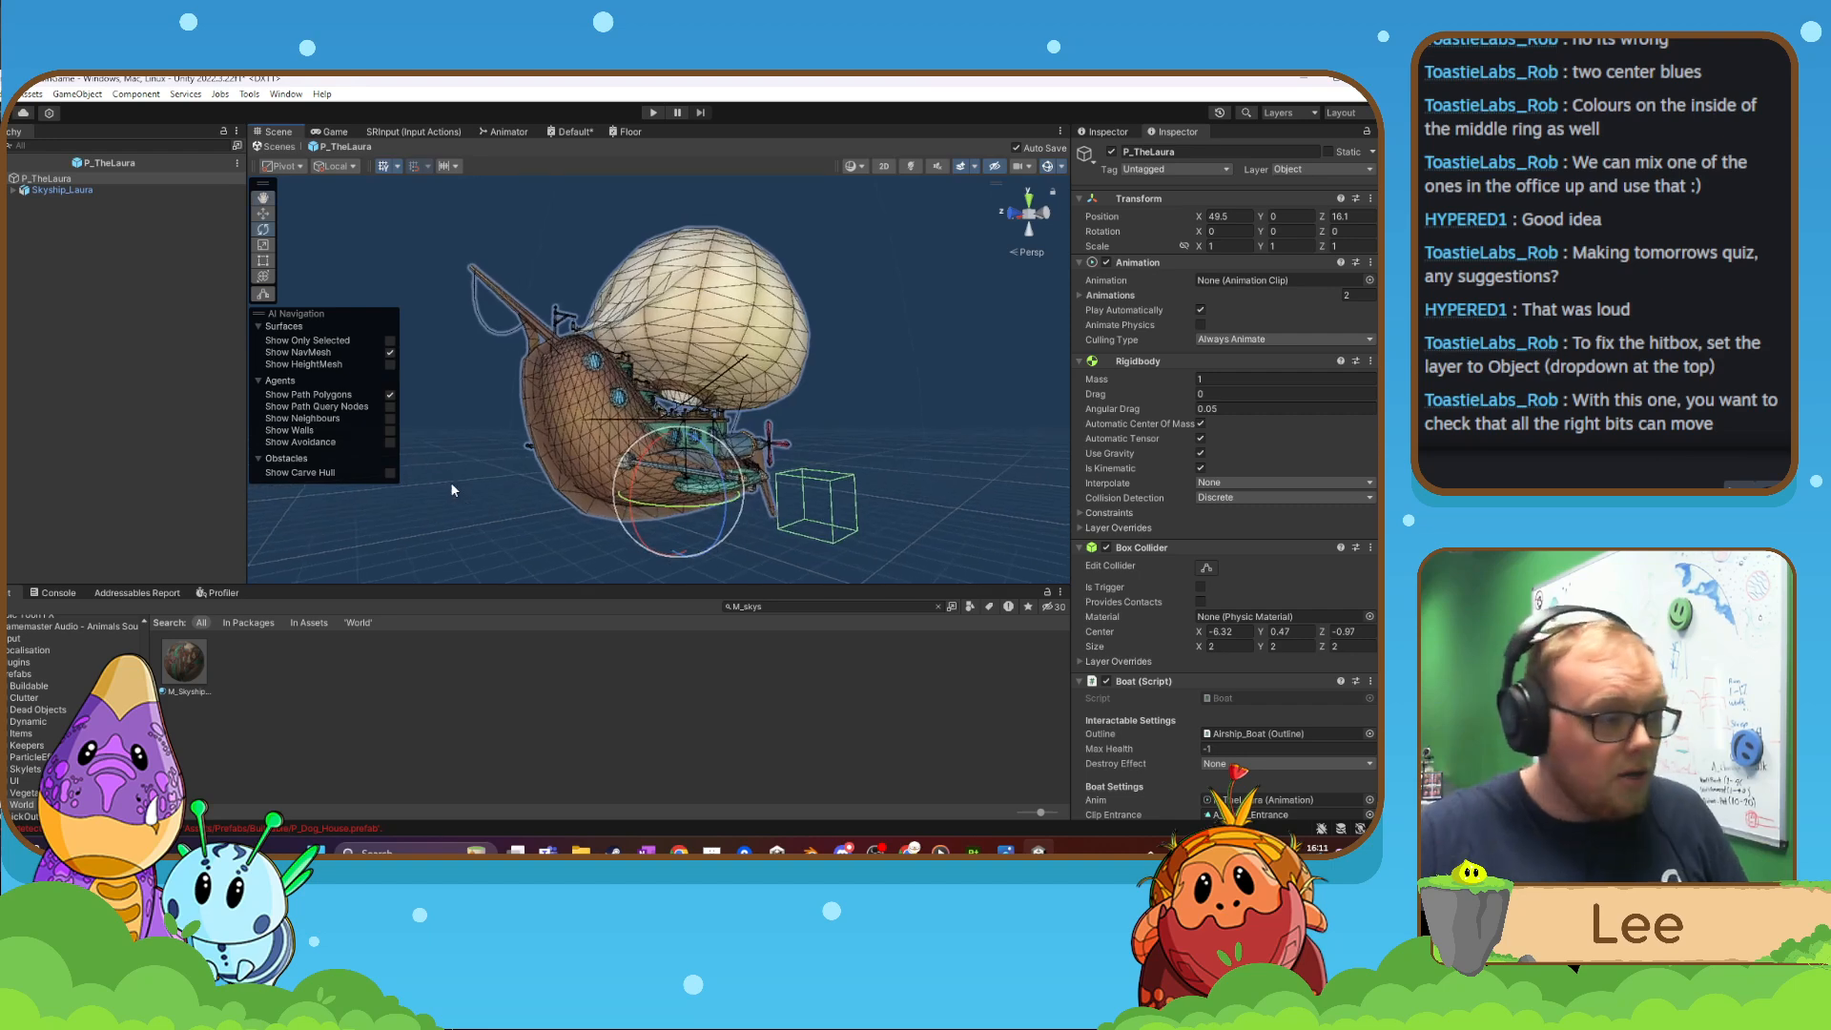